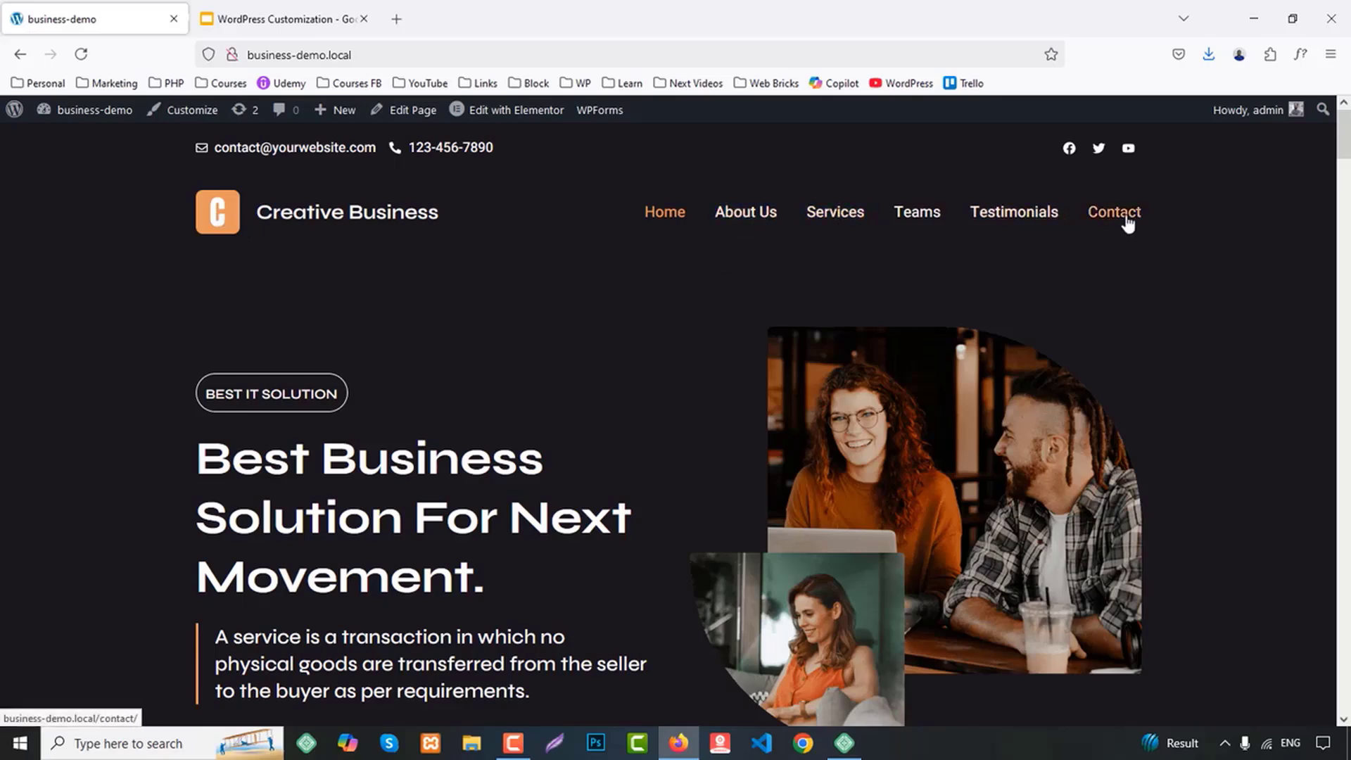
Review the home page's hero, About Us and Services sections
{"action": "scroll", "coordinate": [1163, 281], "scroll_direction": "down", "scroll_amount": 2}
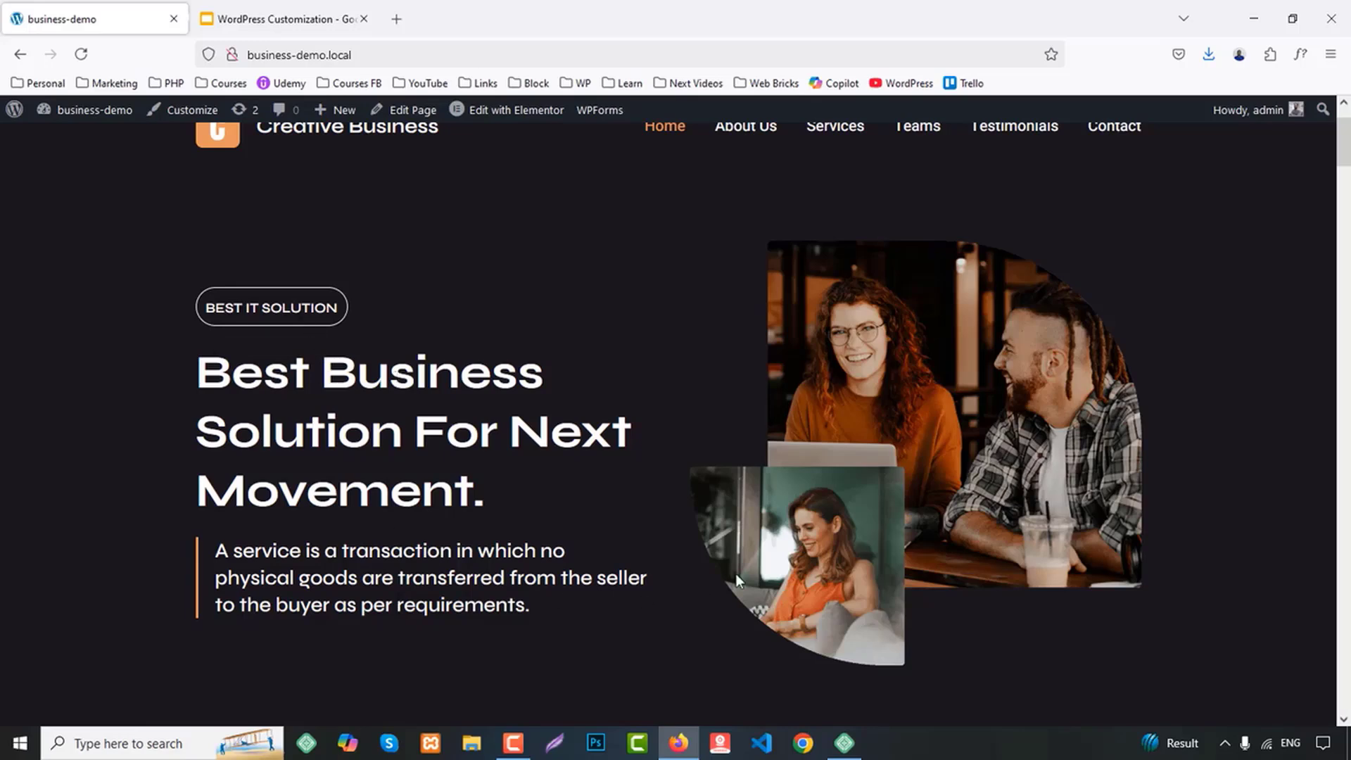
{"action": "scroll", "coordinate": [970, 431], "scroll_direction": "down", "scroll_amount": 7}
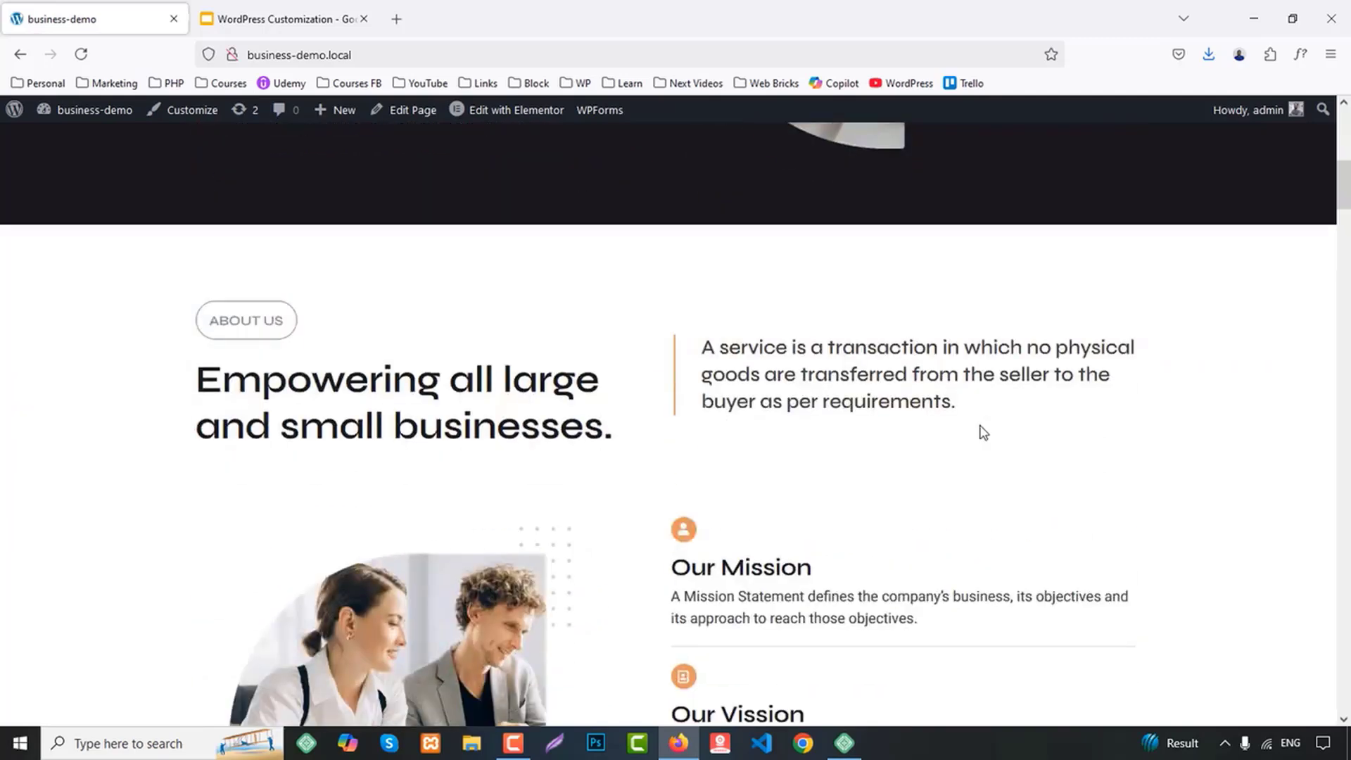
{"action": "scroll", "coordinate": [774, 451], "scroll_direction": "down", "scroll_amount": 2}
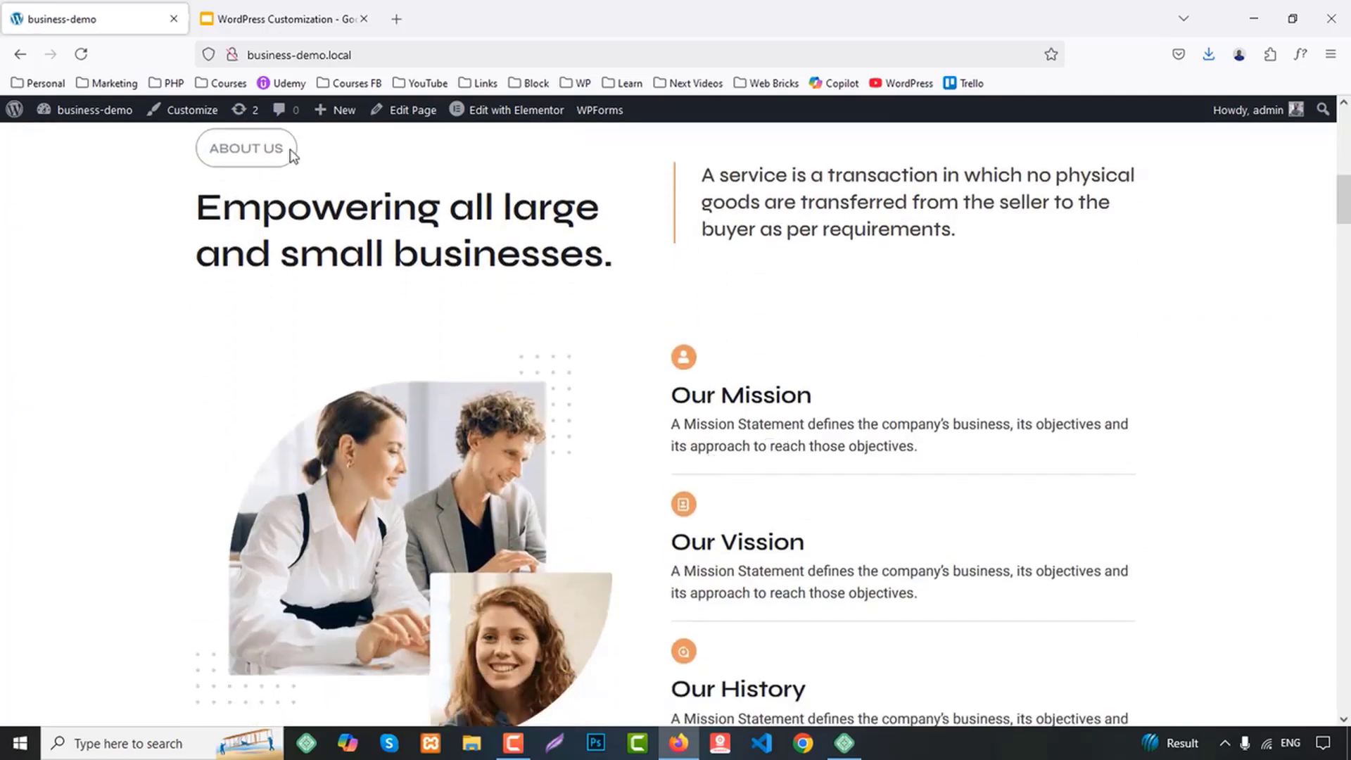
{"action": "scroll", "coordinate": [454, 372], "scroll_direction": "down", "scroll_amount": 1}
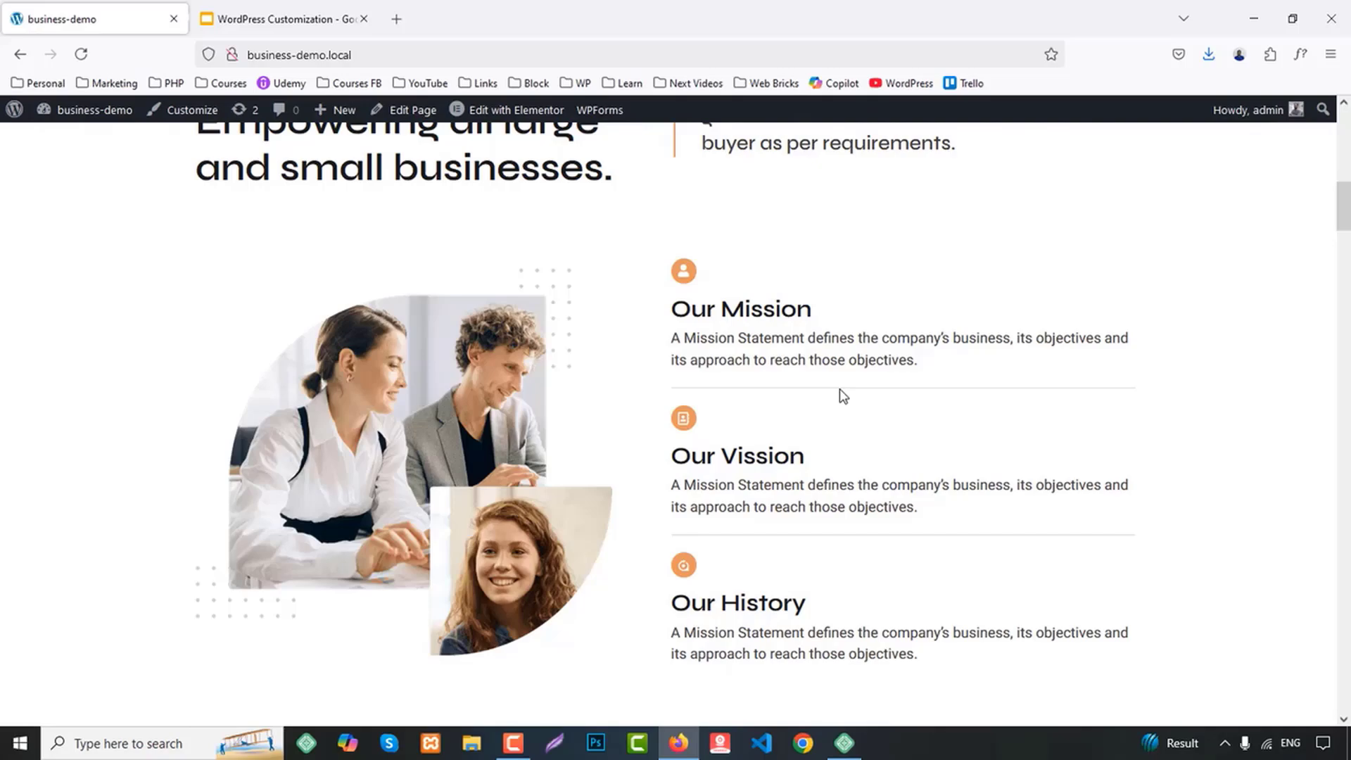
{"action": "scroll", "coordinate": [844, 401], "scroll_direction": "down", "scroll_amount": 6}
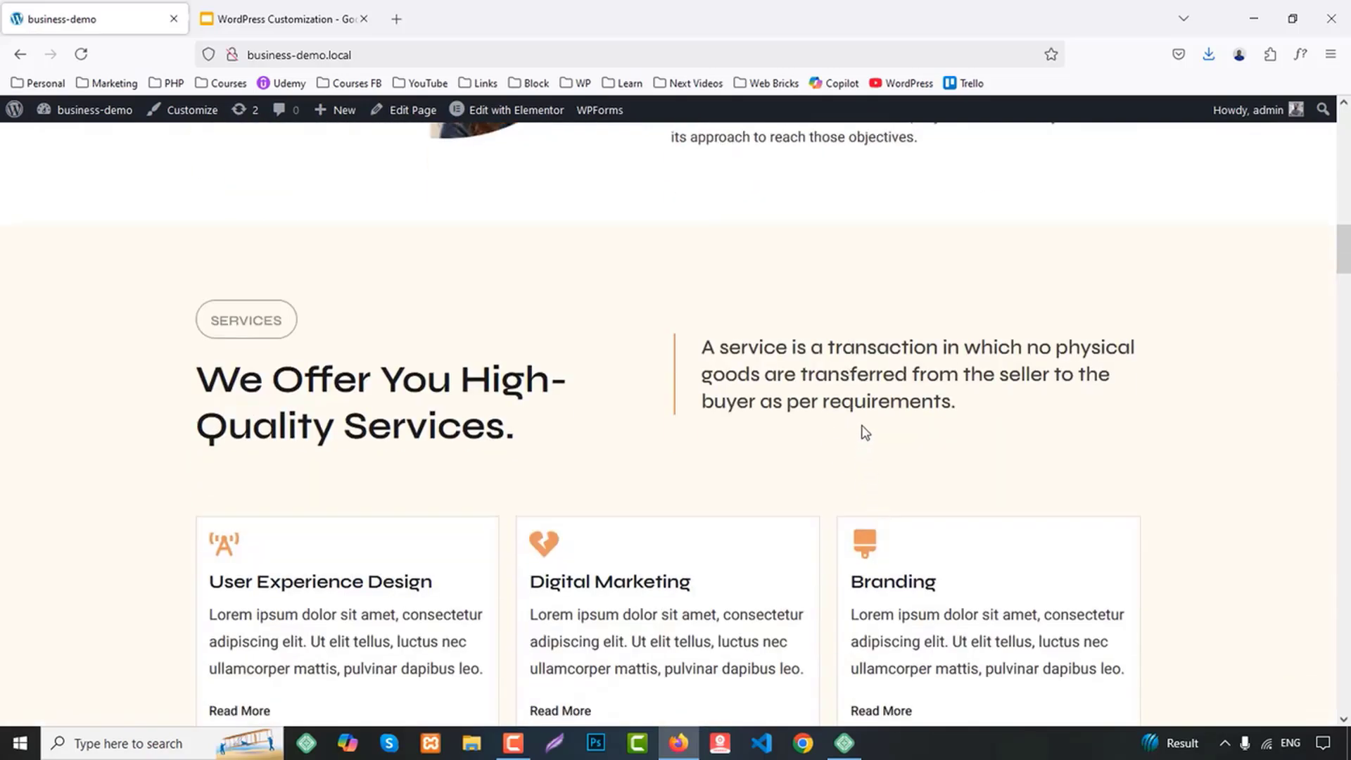
{"action": "scroll", "coordinate": [864, 432], "scroll_direction": "down", "scroll_amount": 2}
{"action": "scroll", "coordinate": [864, 432], "scroll_direction": "down", "scroll_amount": 2}
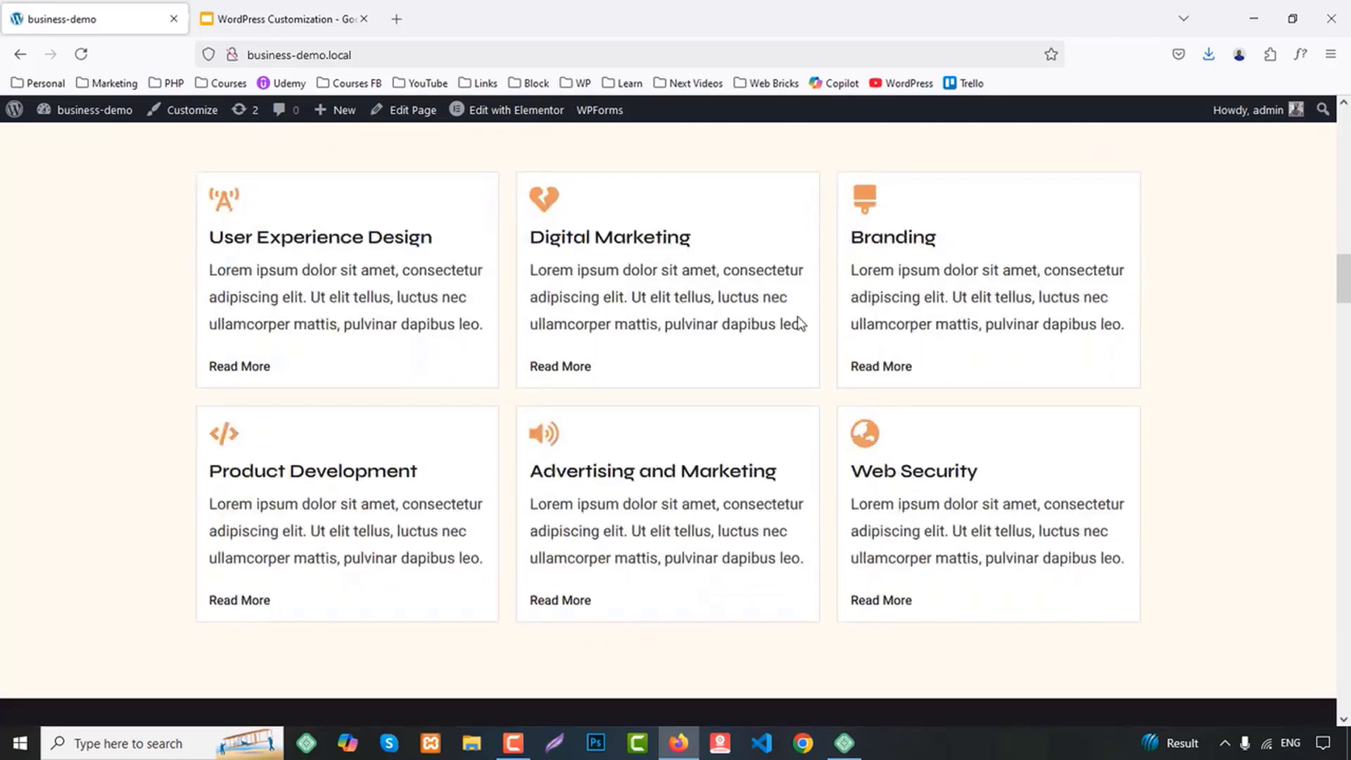
View the Why Us section and expand its Practice full-stack design, Embrace co-creation and Inclusive Growth items
{"action": "scroll", "coordinate": [992, 456], "scroll_direction": "down", "scroll_amount": 7}
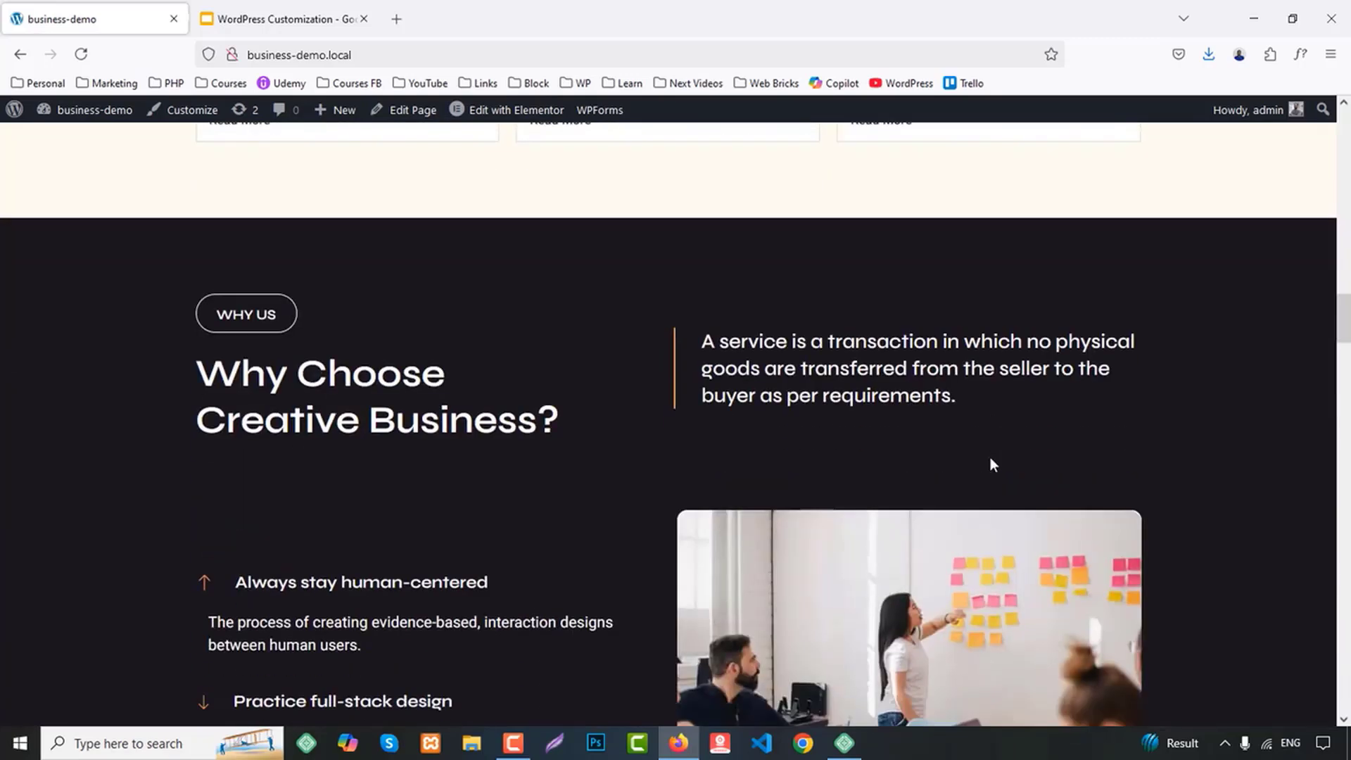
{"action": "scroll", "coordinate": [990, 458], "scroll_direction": "down", "scroll_amount": 2}
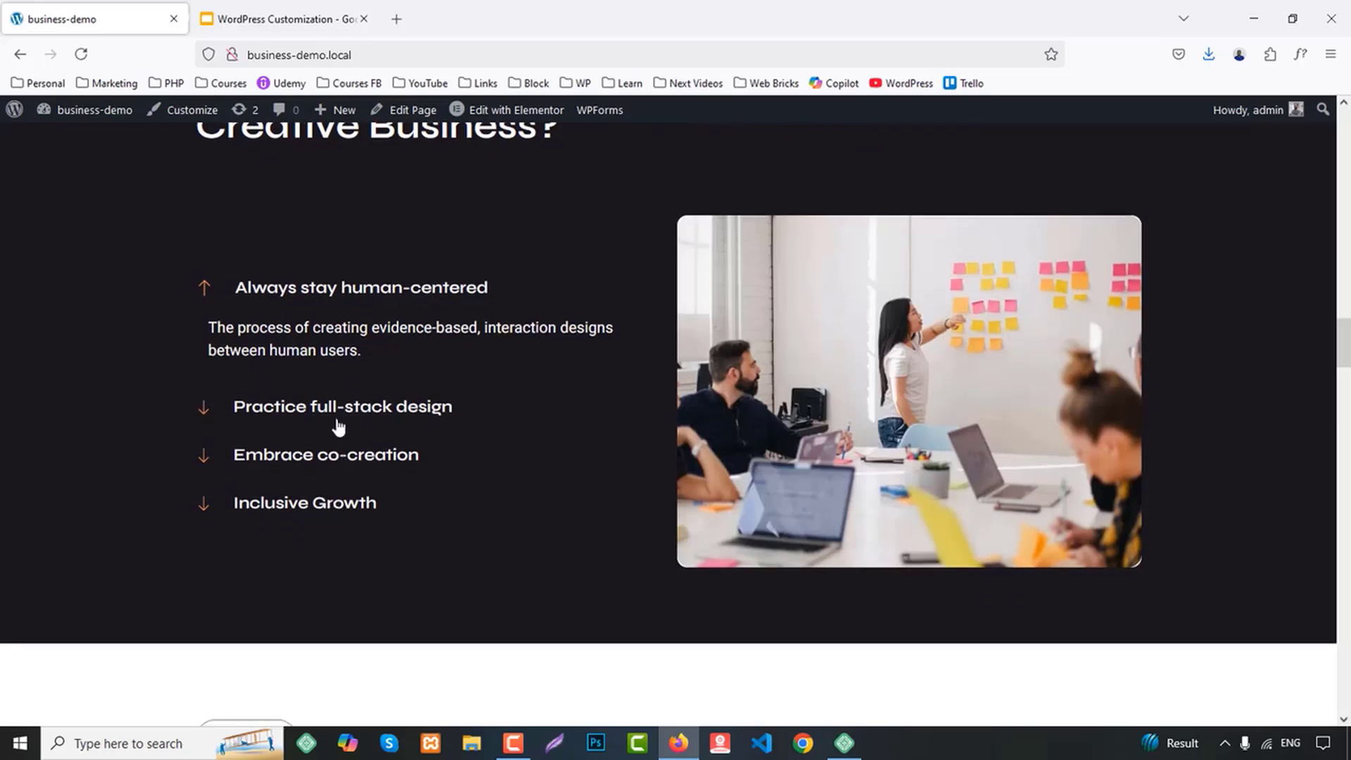
{"action": "left_click", "coordinate": [335, 414]}
{"action": "left_click", "coordinate": [333, 478]}
{"action": "left_click", "coordinate": [331, 500]}
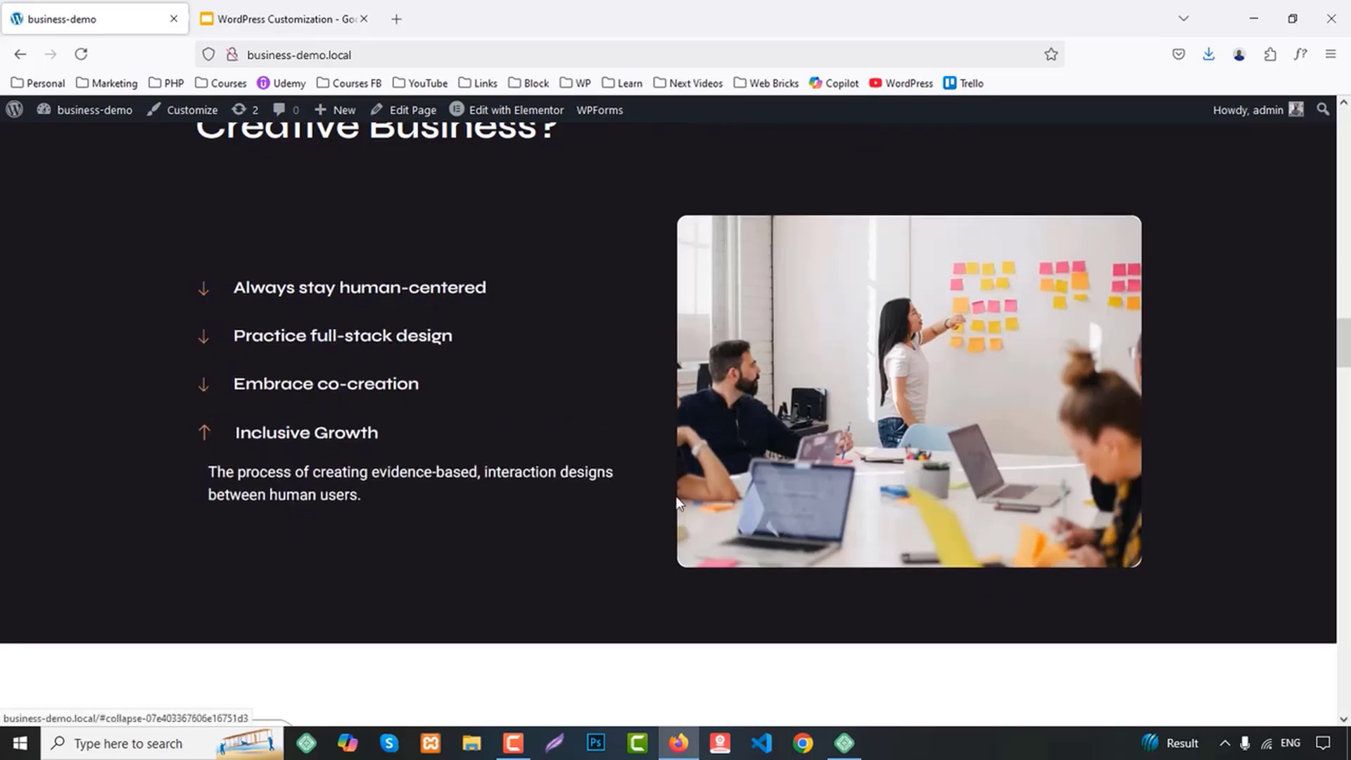
Review the home page's Testimonials, Teams, statistics and Case Studies sections
{"action": "scroll", "coordinate": [688, 504], "scroll_direction": "down", "scroll_amount": 5}
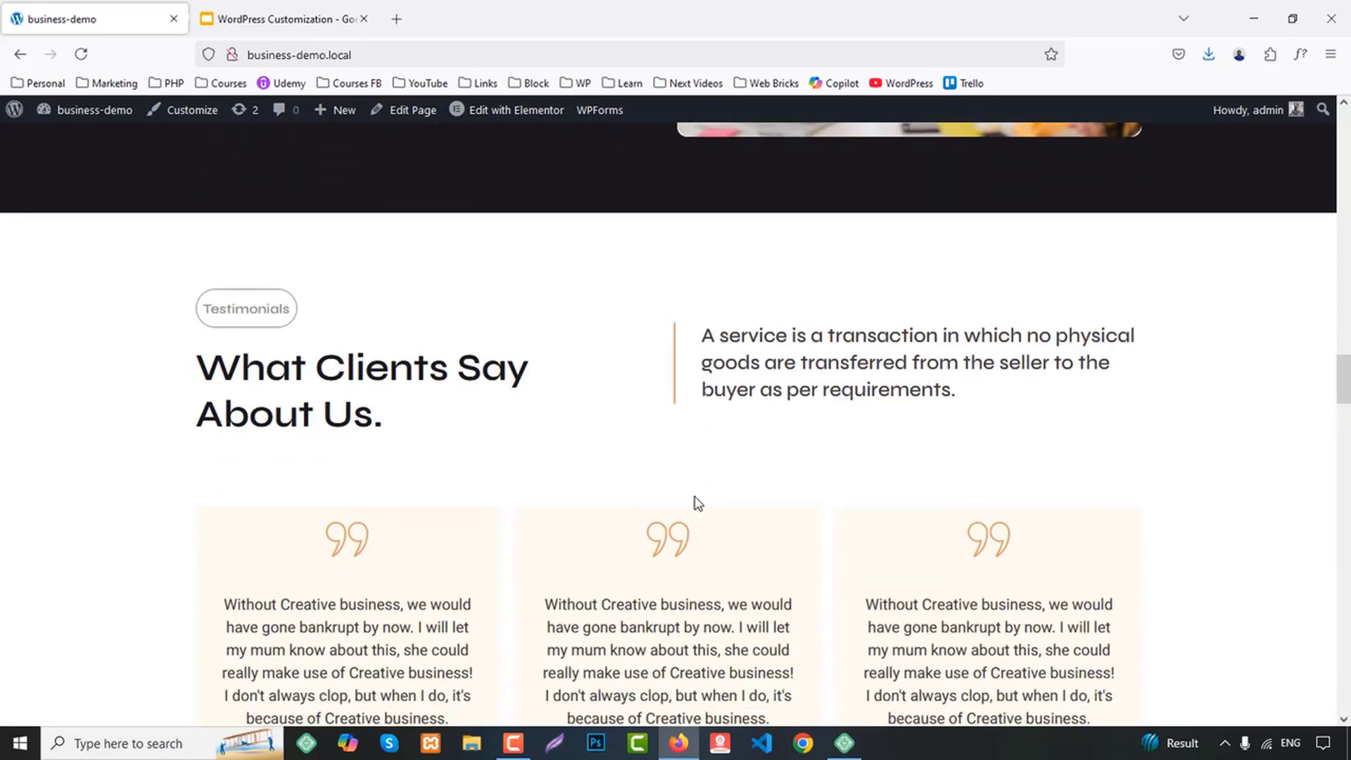
{"action": "scroll", "coordinate": [772, 477], "scroll_direction": "down", "scroll_amount": 3}
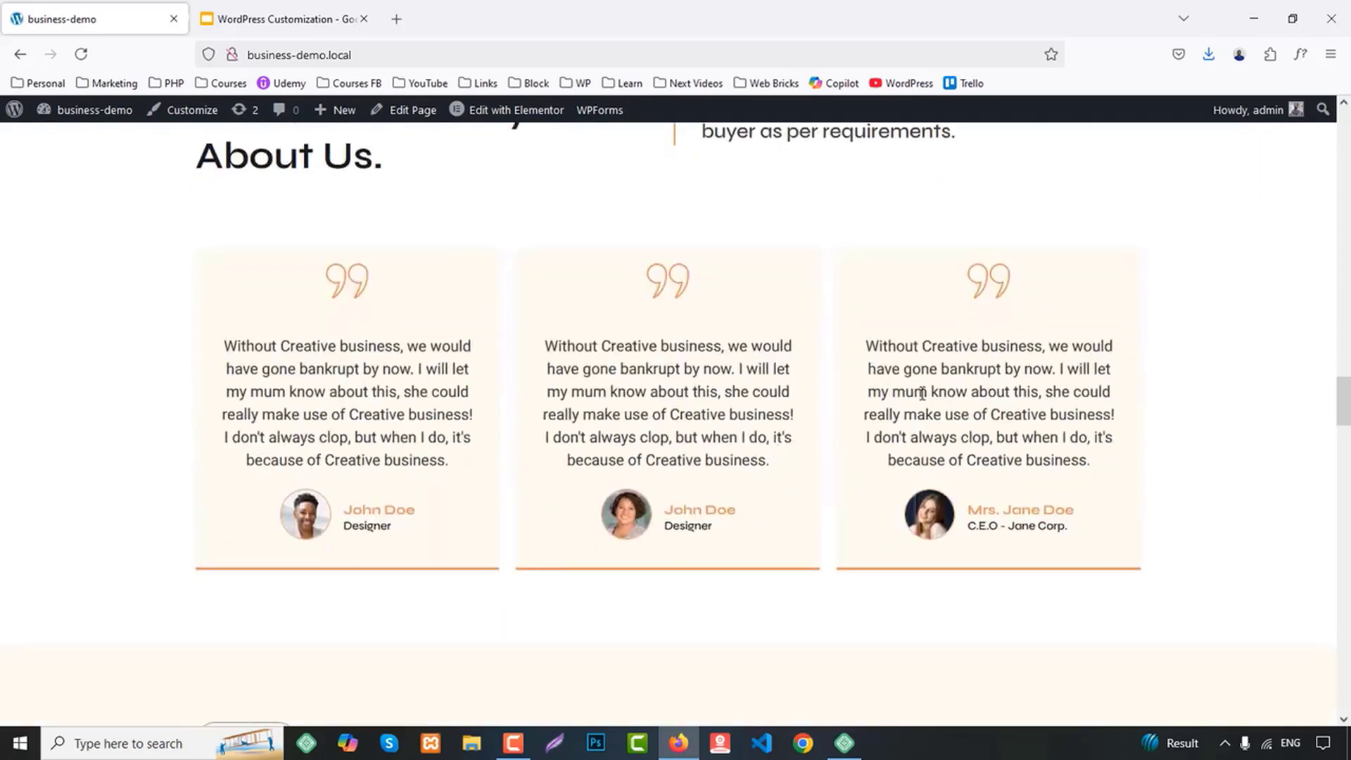
{"action": "scroll", "coordinate": [809, 408], "scroll_direction": "down", "scroll_amount": 6}
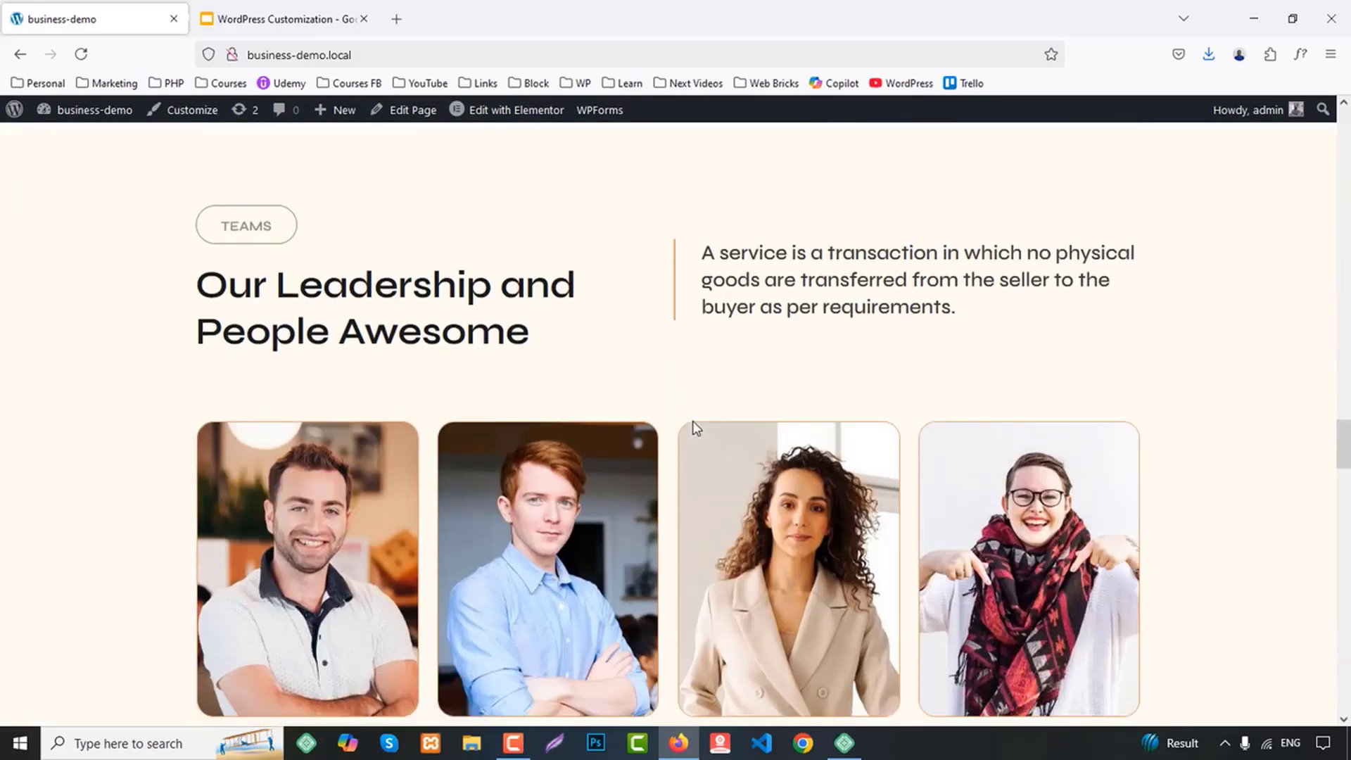
{"action": "scroll", "coordinate": [927, 376], "scroll_direction": "down", "scroll_amount": 3}
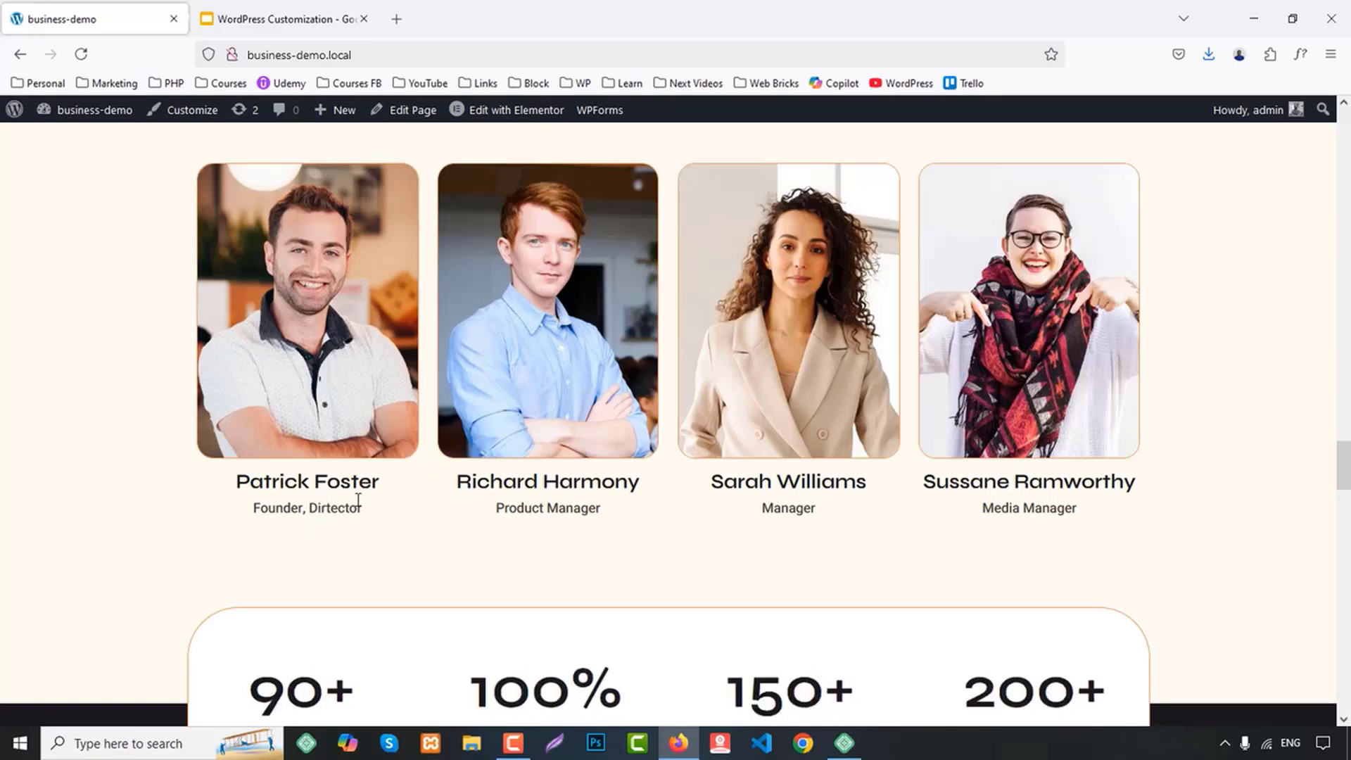
{"action": "scroll", "coordinate": [792, 427], "scroll_direction": "down", "scroll_amount": 2}
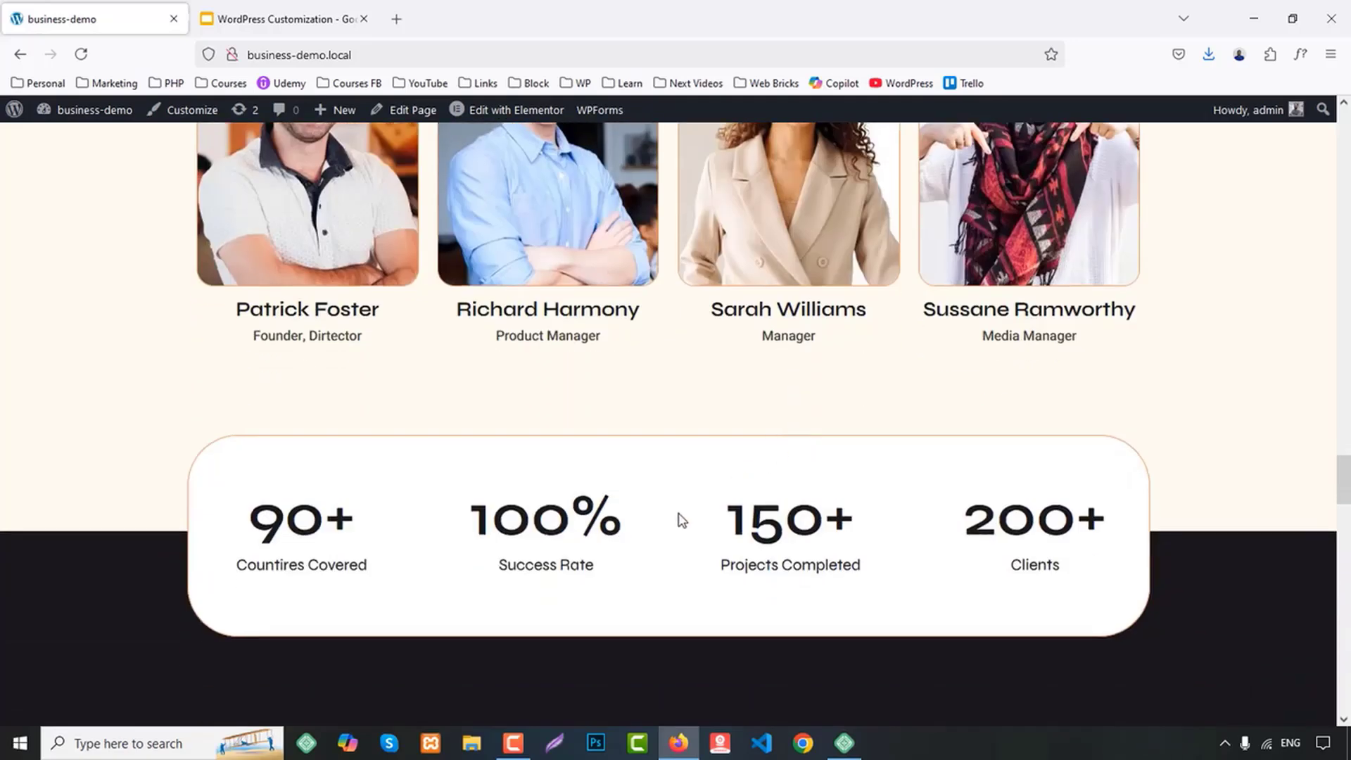
{"action": "scroll", "coordinate": [678, 514], "scroll_direction": "down", "scroll_amount": 6}
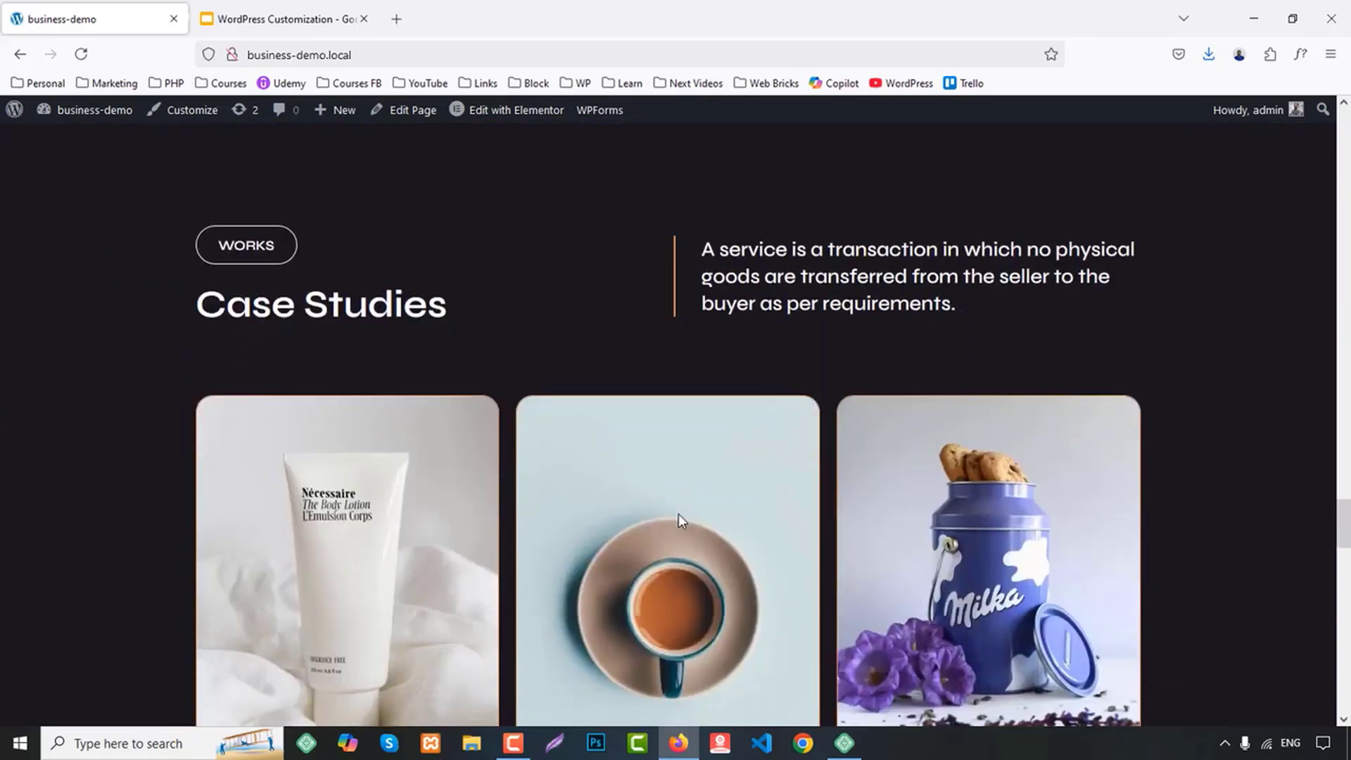
{"action": "scroll", "coordinate": [496, 517], "scroll_direction": "down", "scroll_amount": 2}
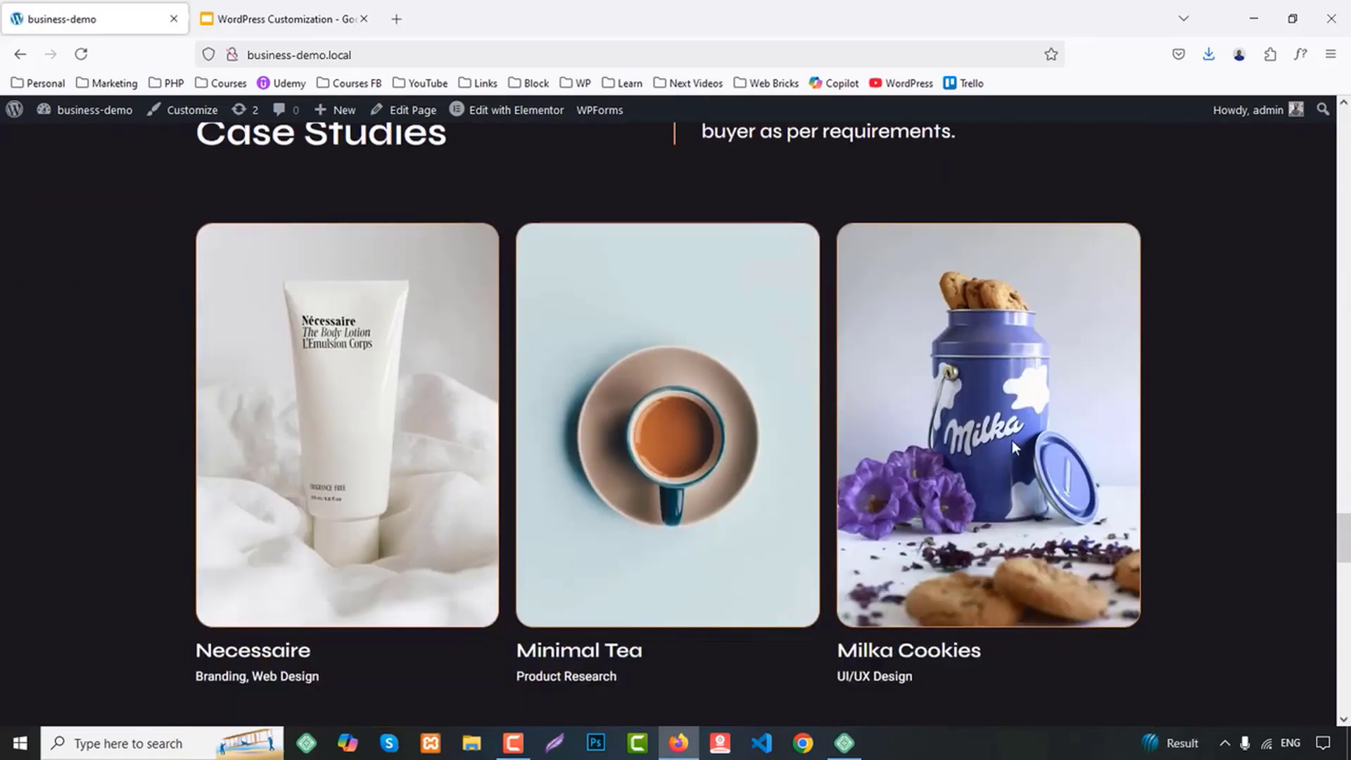
Review the home page's blog articles, consultation call to action, client logos and footer, finishing back at the page header
{"action": "scroll", "coordinate": [1122, 440], "scroll_direction": "down", "scroll_amount": 8}
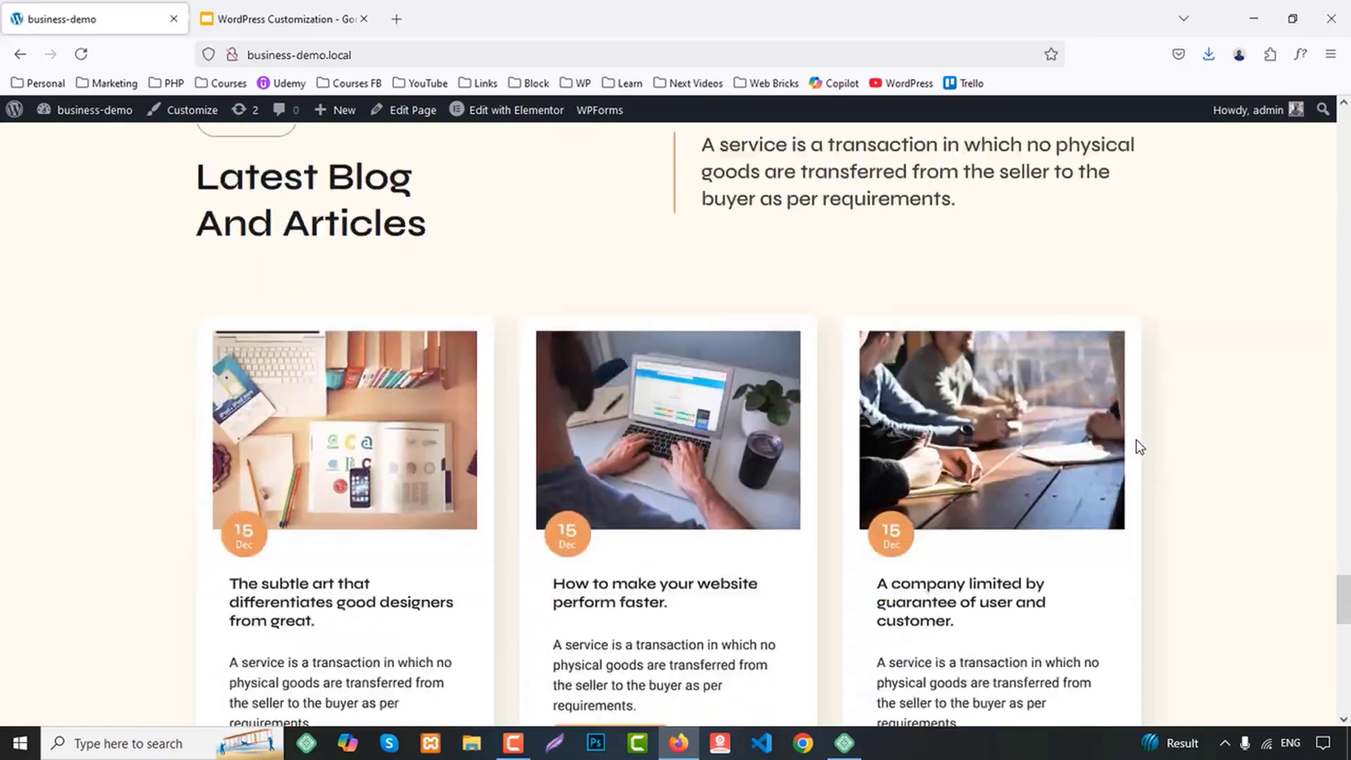
{"action": "scroll", "coordinate": [1137, 446], "scroll_direction": "down", "scroll_amount": 2}
{"action": "scroll", "coordinate": [1039, 472], "scroll_direction": "down", "scroll_amount": 3}
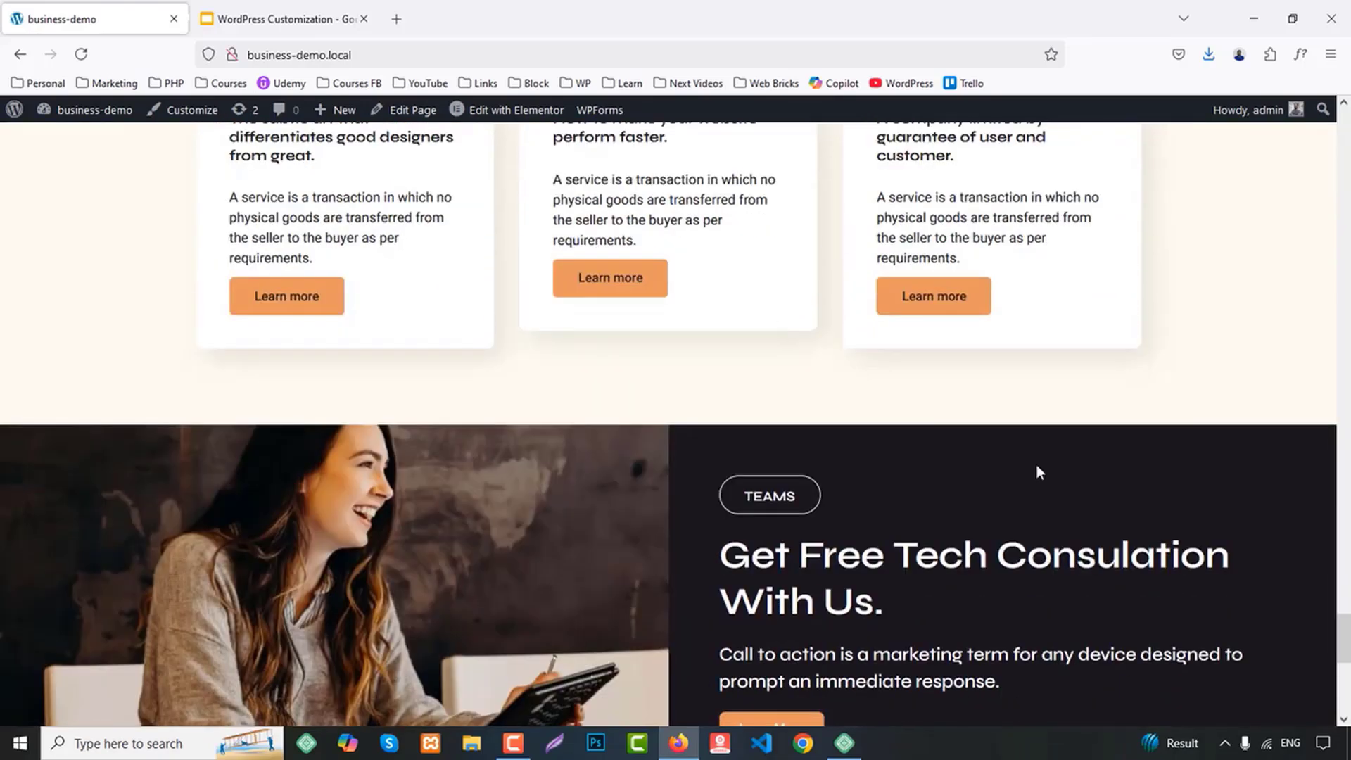
{"action": "scroll", "coordinate": [1036, 471], "scroll_direction": "down", "scroll_amount": 2}
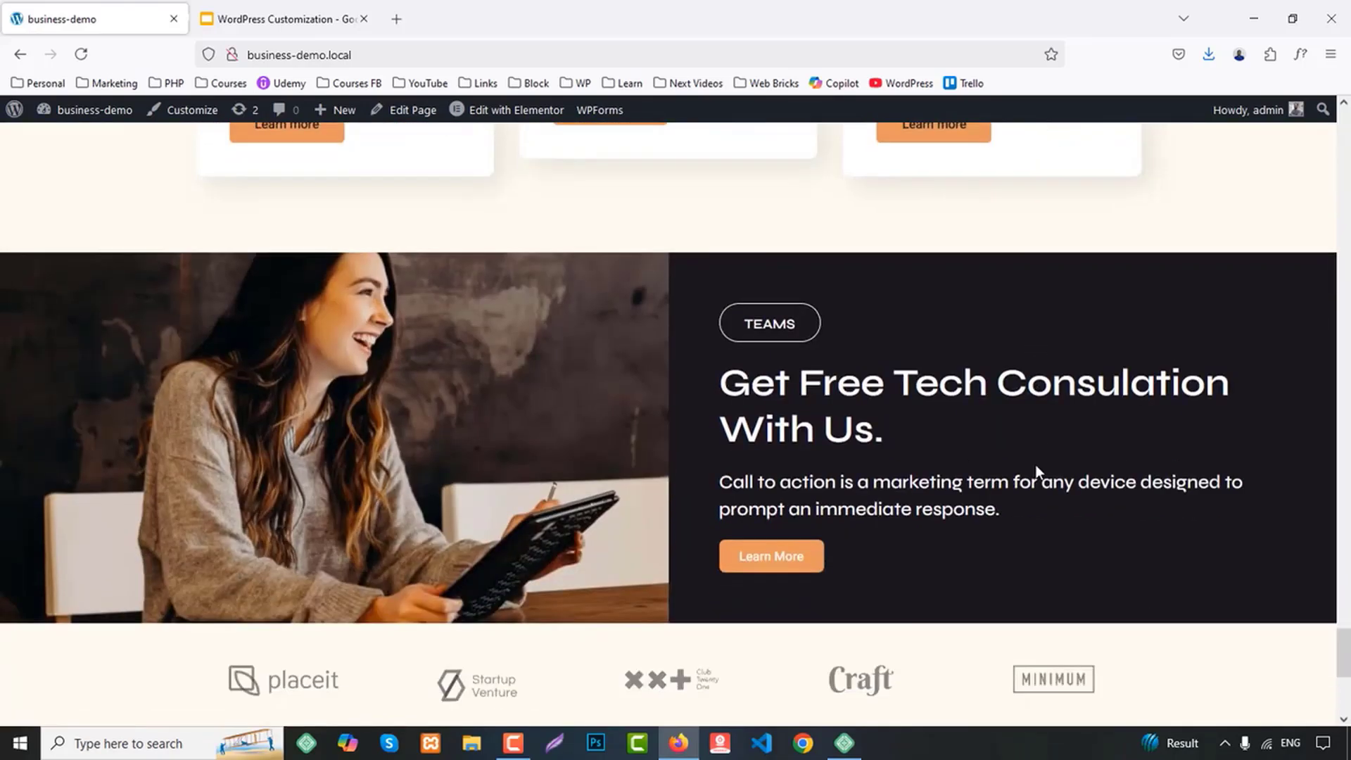
{"action": "scroll", "coordinate": [1037, 471], "scroll_direction": "down", "scroll_amount": 3}
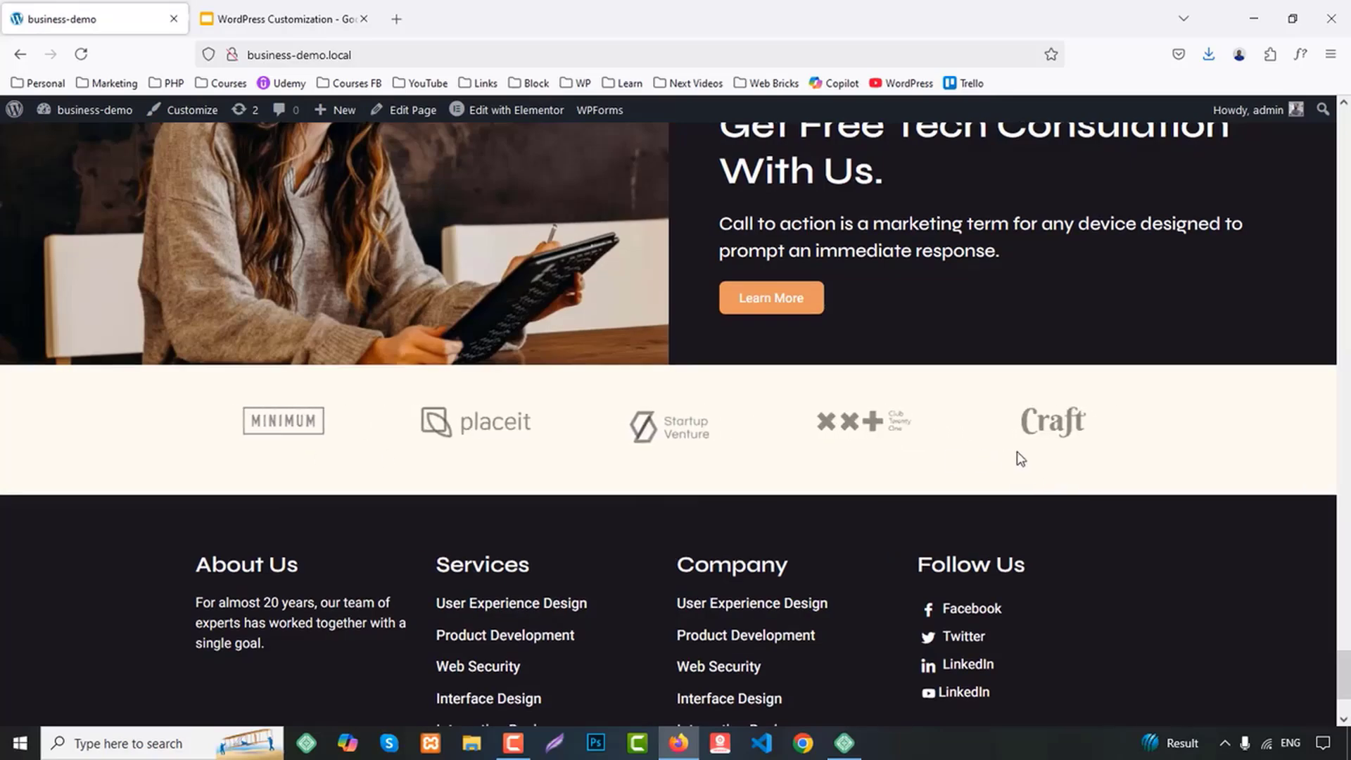
{"action": "scroll", "coordinate": [821, 464], "scroll_direction": "down", "scroll_amount": 2}
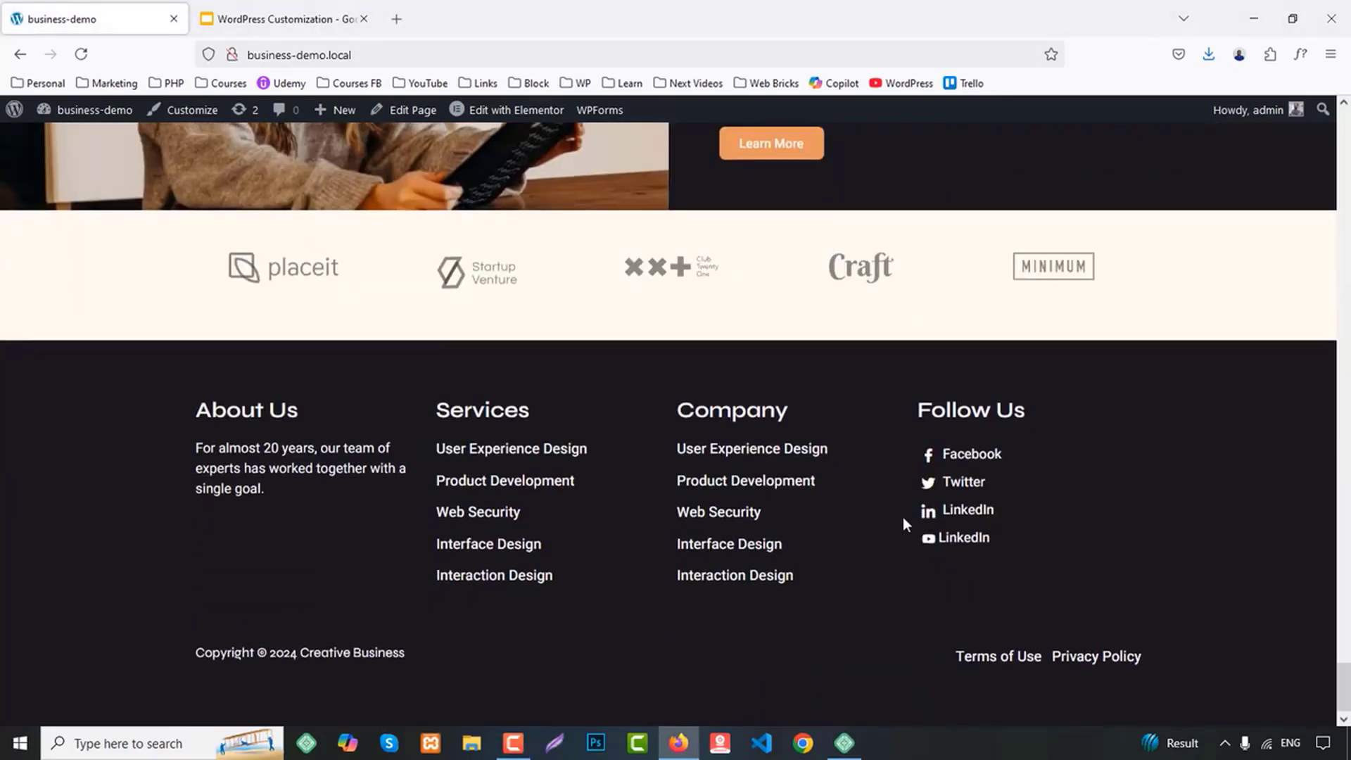
{"action": "scroll", "coordinate": [1205, 468], "scroll_direction": "up", "scroll_amount": 15}
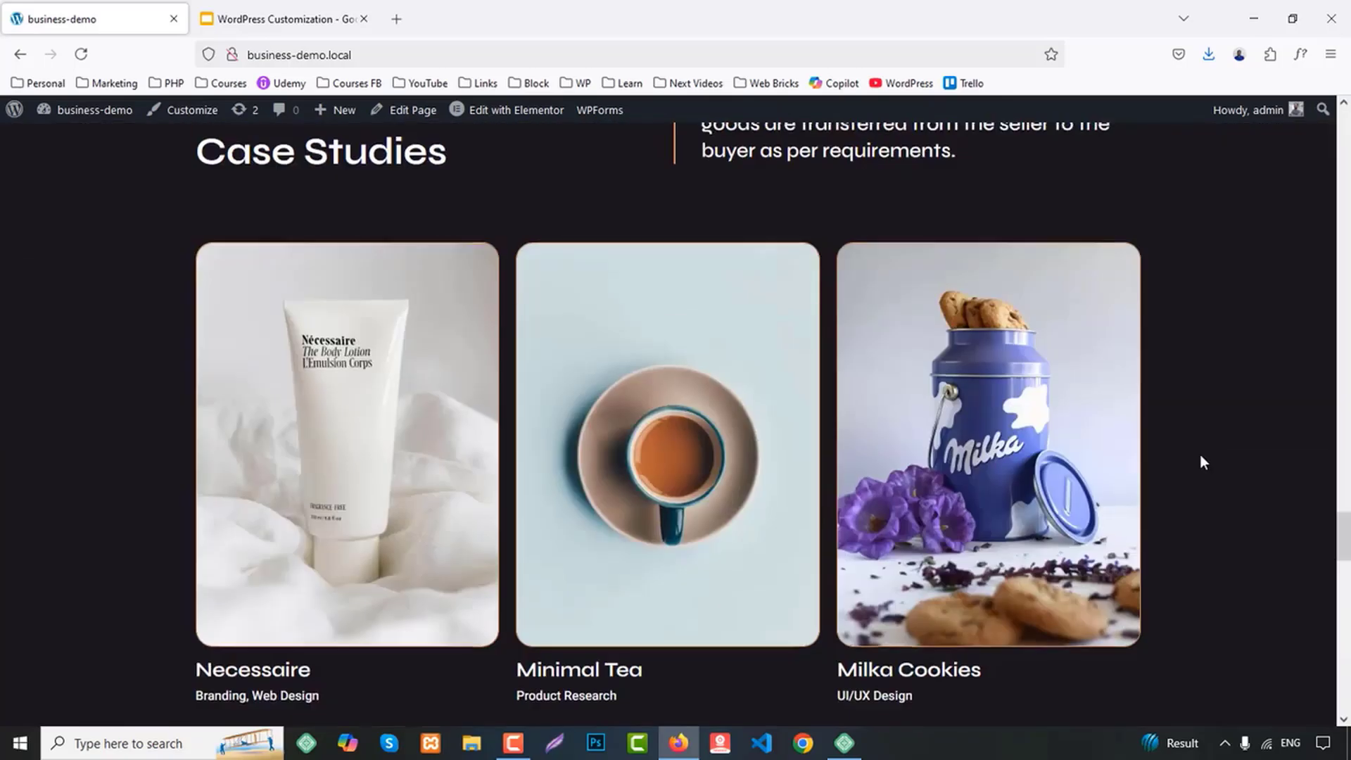
{"action": "scroll", "coordinate": [1210, 457], "scroll_direction": "up", "scroll_amount": 20}
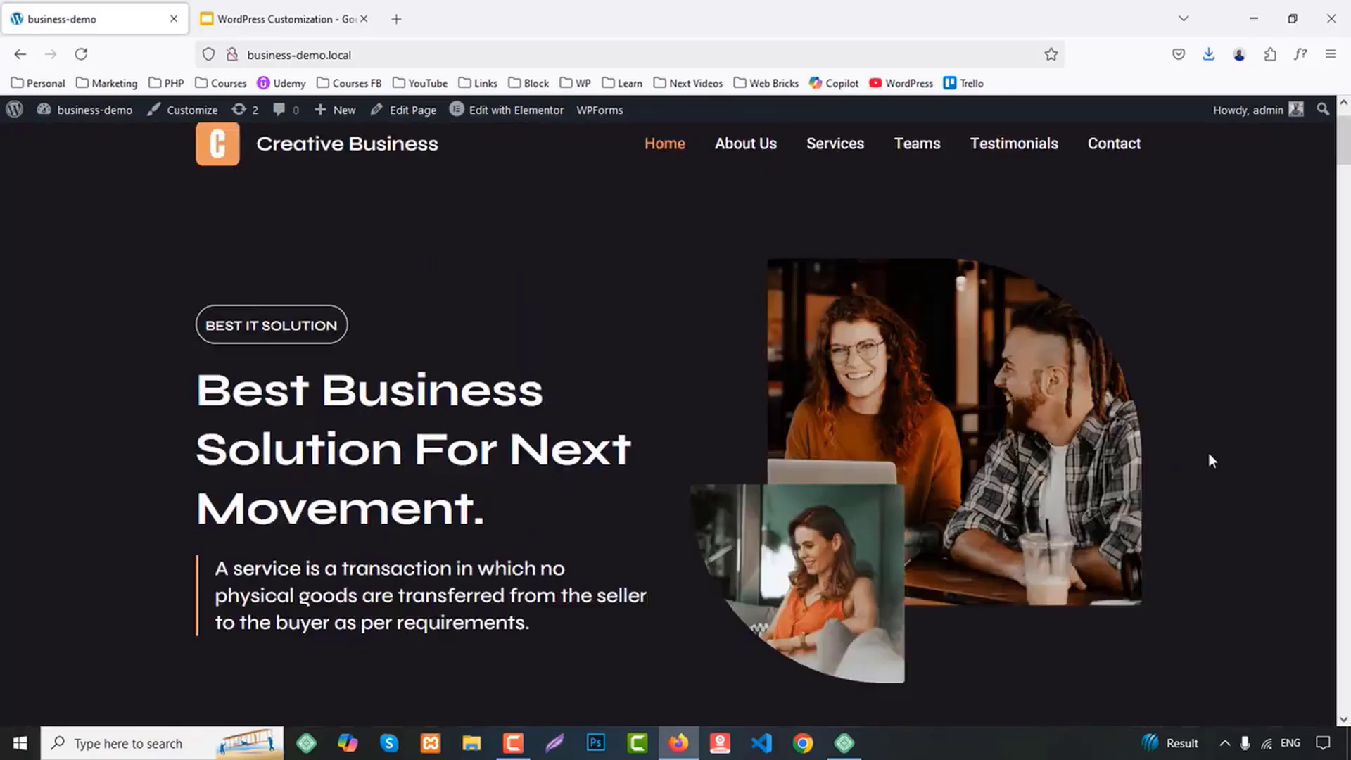
Open the site's About Us page and look through its company, Why Us and testimonial sections
{"action": "left_click", "coordinate": [742, 226]}
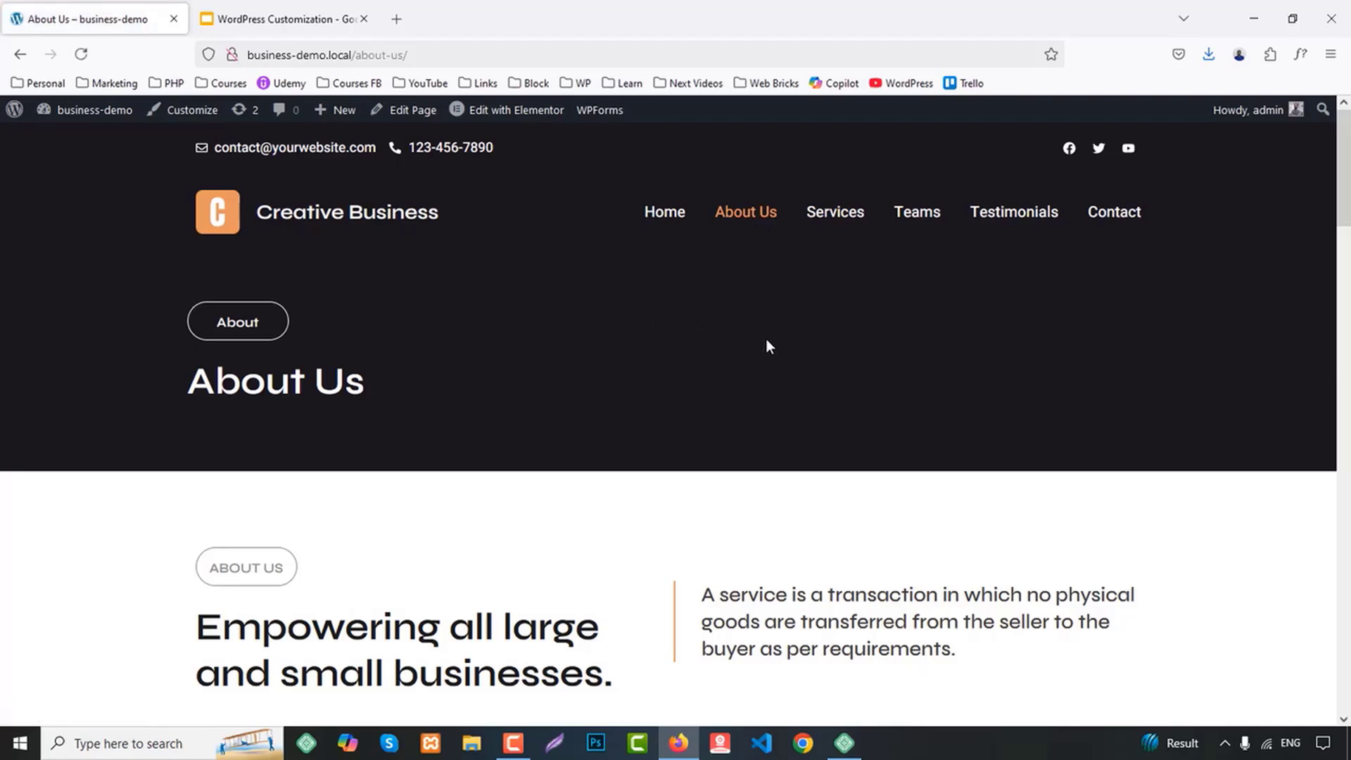
{"action": "scroll", "coordinate": [768, 345], "scroll_direction": "down", "scroll_amount": 10}
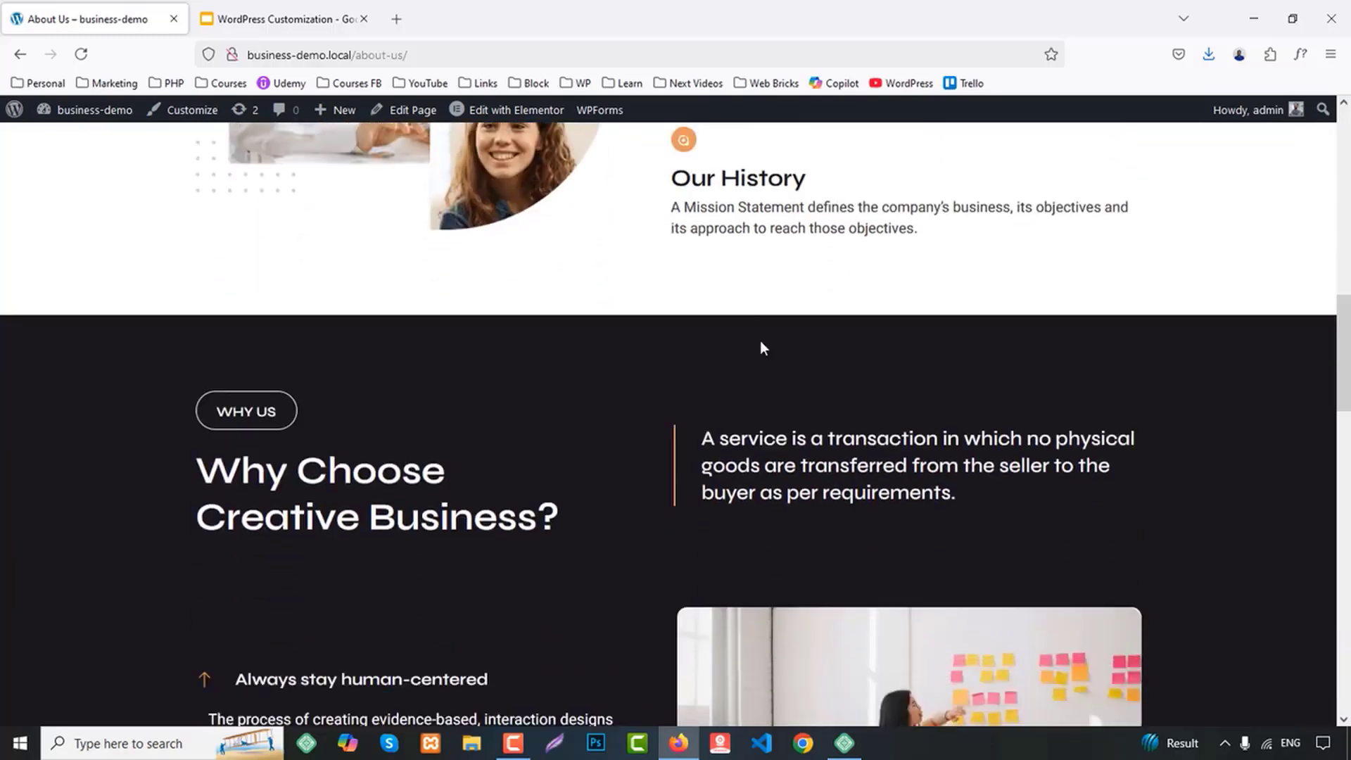
{"action": "scroll", "coordinate": [762, 345], "scroll_direction": "down", "scroll_amount": 10}
{"action": "scroll", "coordinate": [763, 346], "scroll_direction": "down", "scroll_amount": 10}
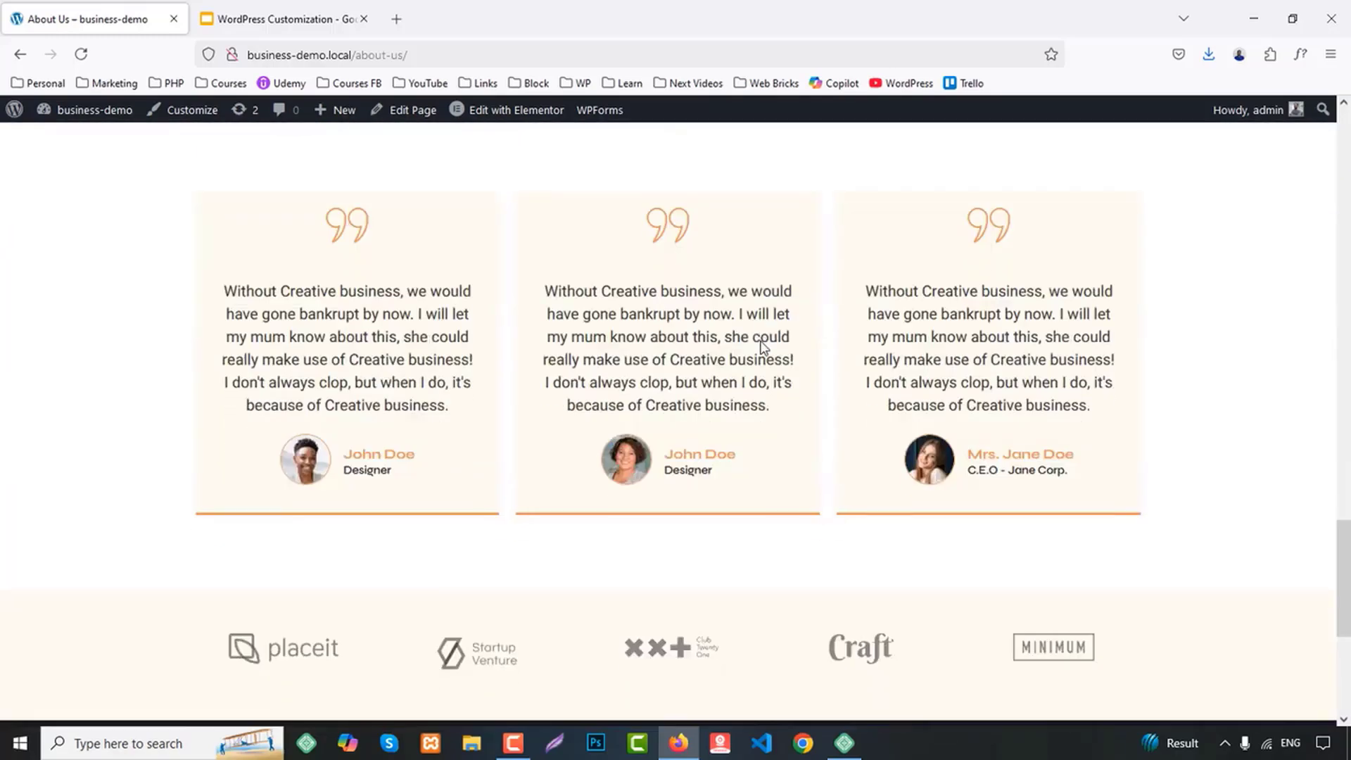
{"action": "scroll", "coordinate": [1200, 476], "scroll_direction": "up", "scroll_amount": 20}
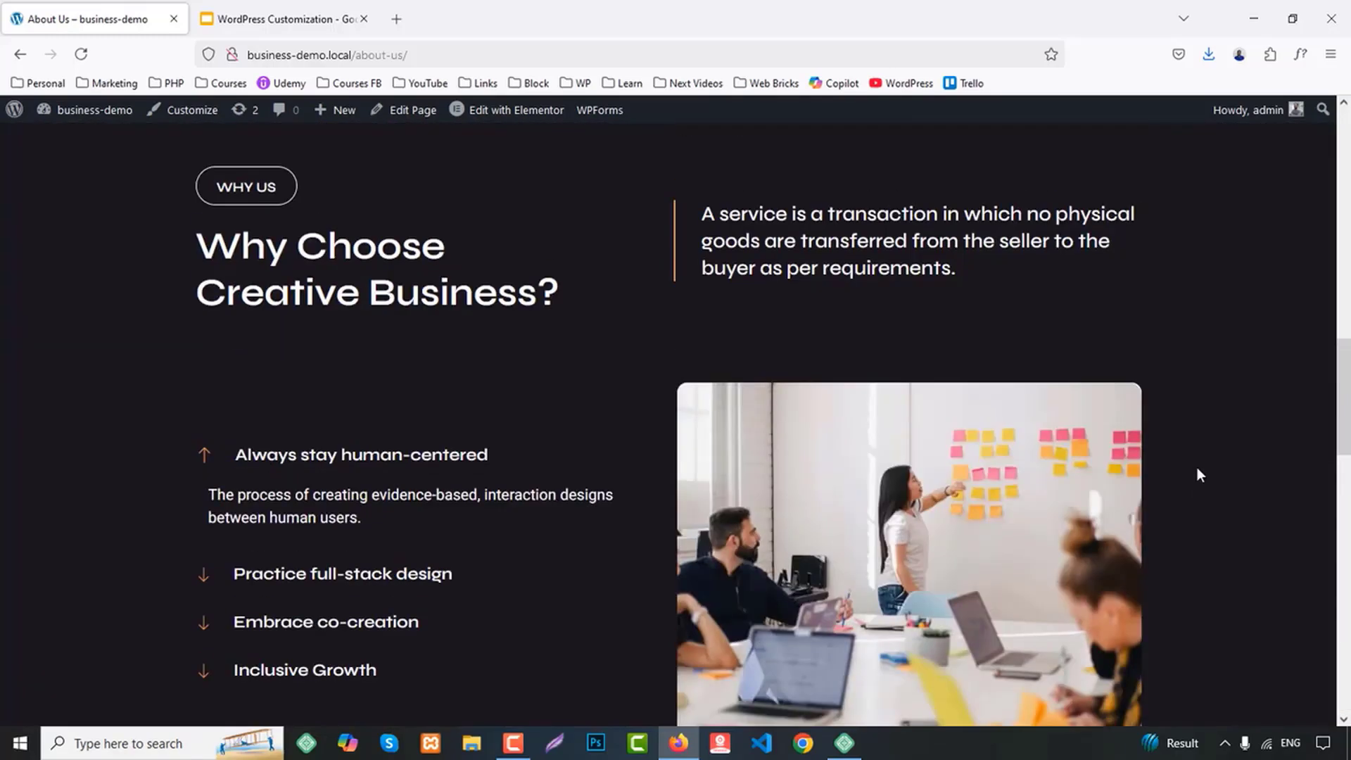
Open the Services page and look through its service cards down to the footer
{"action": "left_click", "coordinate": [837, 218]}
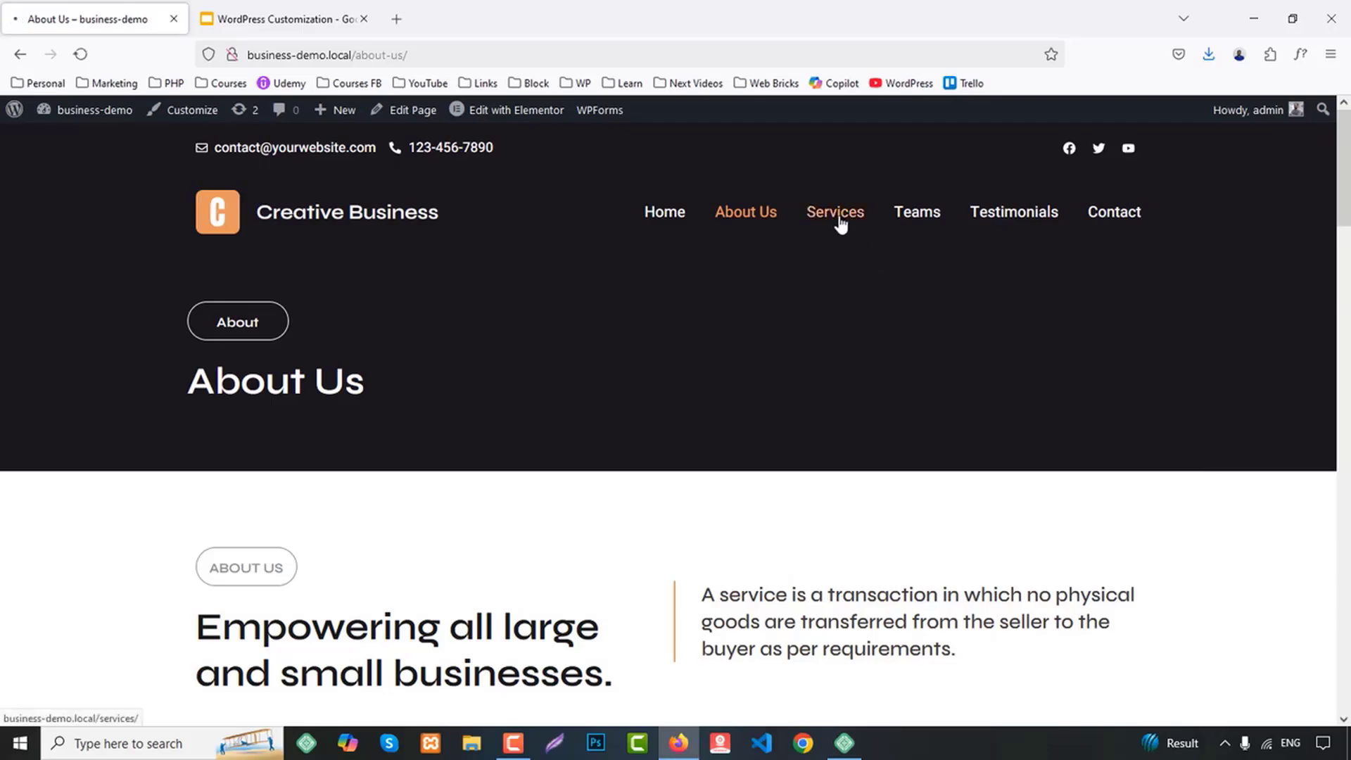
{"action": "scroll", "coordinate": [1155, 290], "scroll_direction": "down", "scroll_amount": 15}
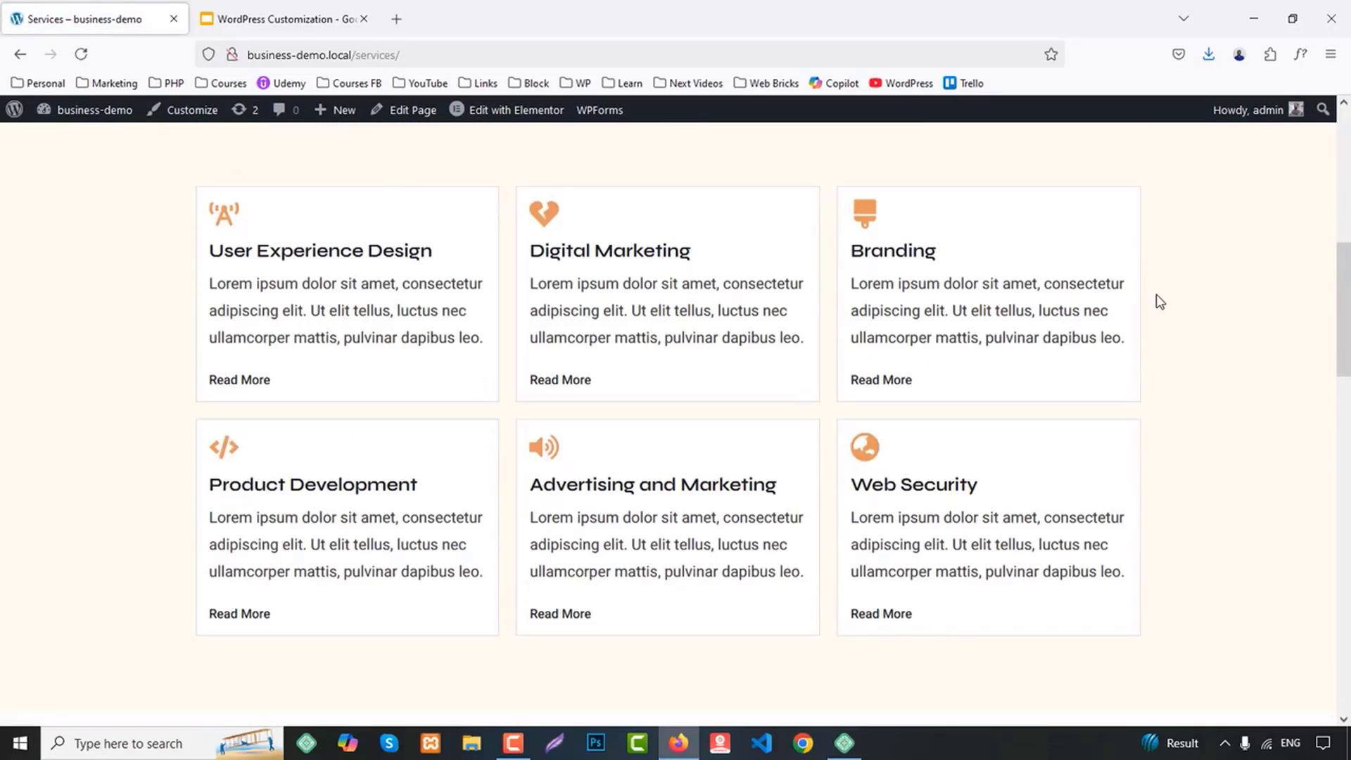
{"action": "scroll", "coordinate": [1159, 301], "scroll_direction": "down", "scroll_amount": 8}
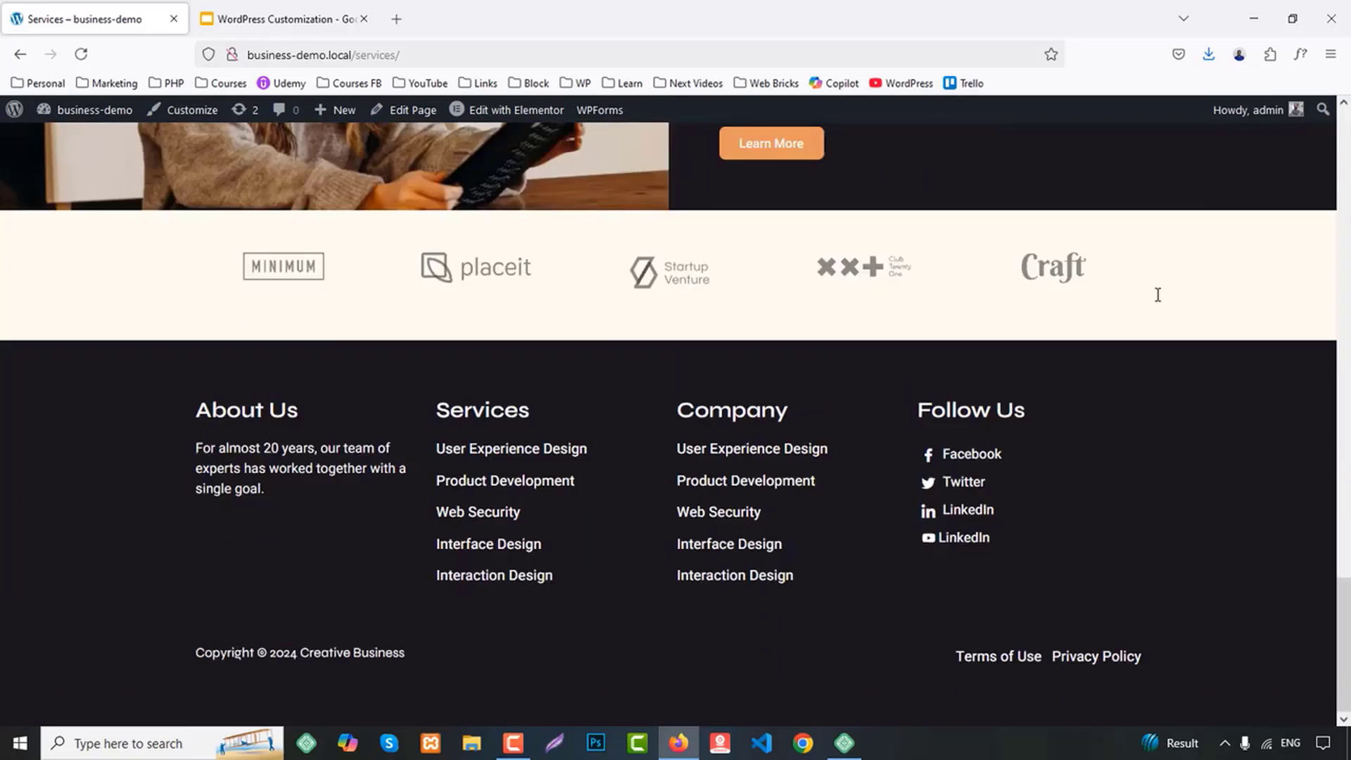
{"action": "scroll", "coordinate": [1159, 301], "scroll_direction": "up", "scroll_amount": 15}
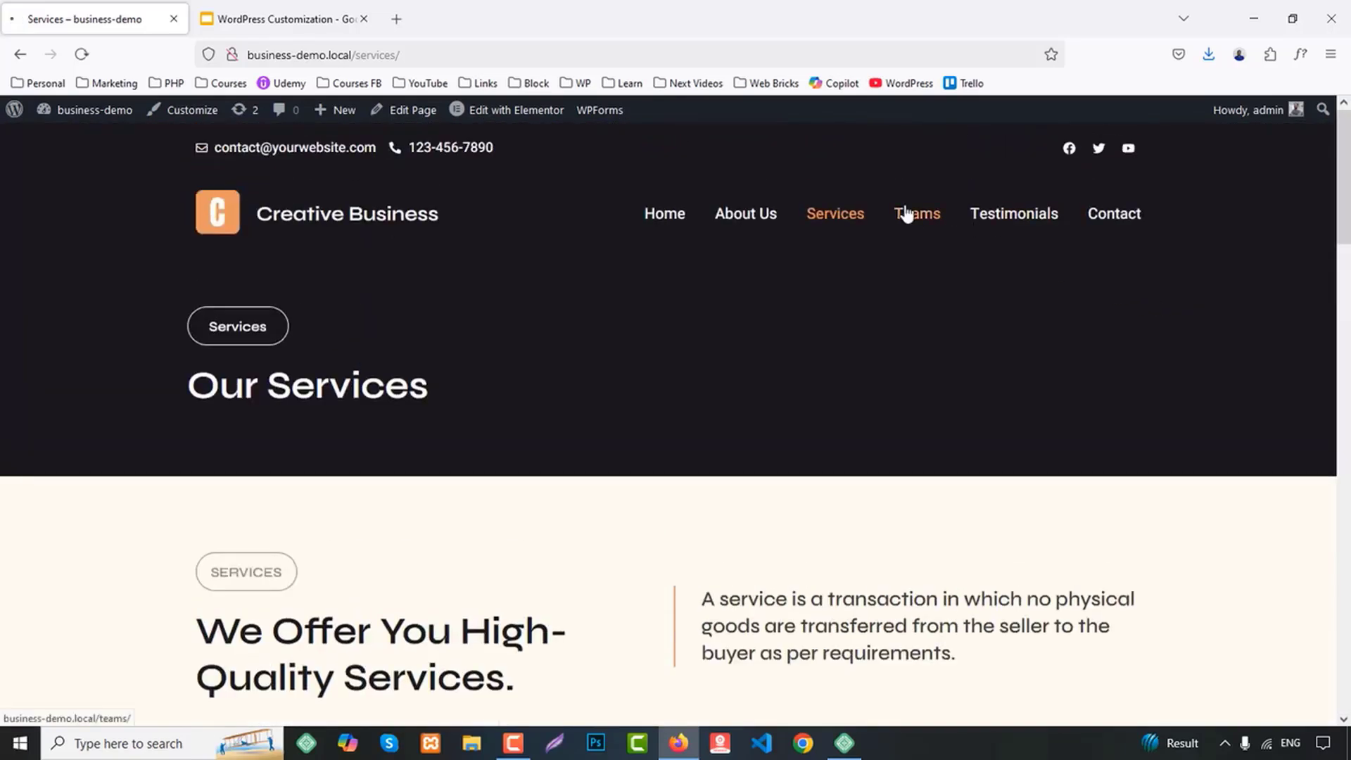
Open the Teams page and look through the team member profiles down to the footer
{"action": "left_click", "coordinate": [910, 213]}
{"action": "scroll", "coordinate": [1101, 344], "scroll_direction": "down", "scroll_amount": 12}
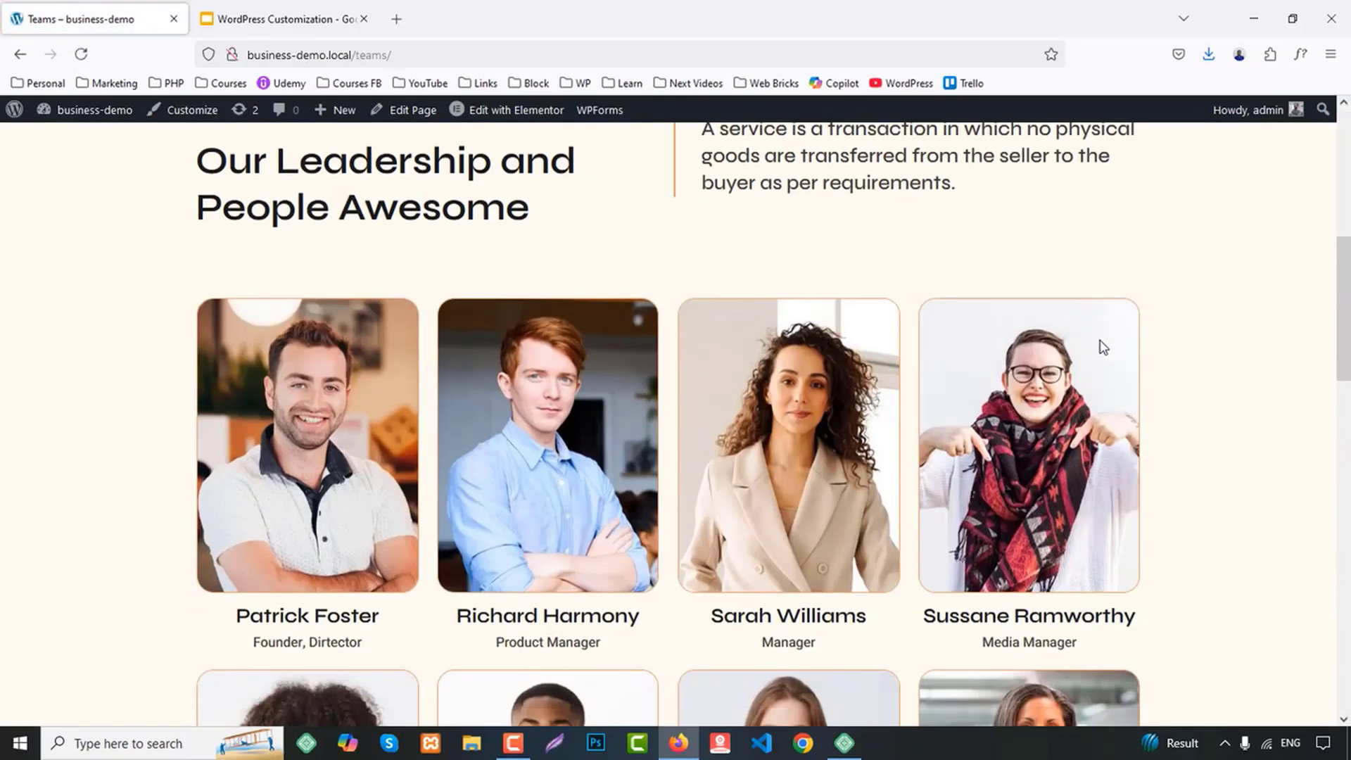
{"action": "scroll", "coordinate": [1101, 345], "scroll_direction": "down", "scroll_amount": 9}
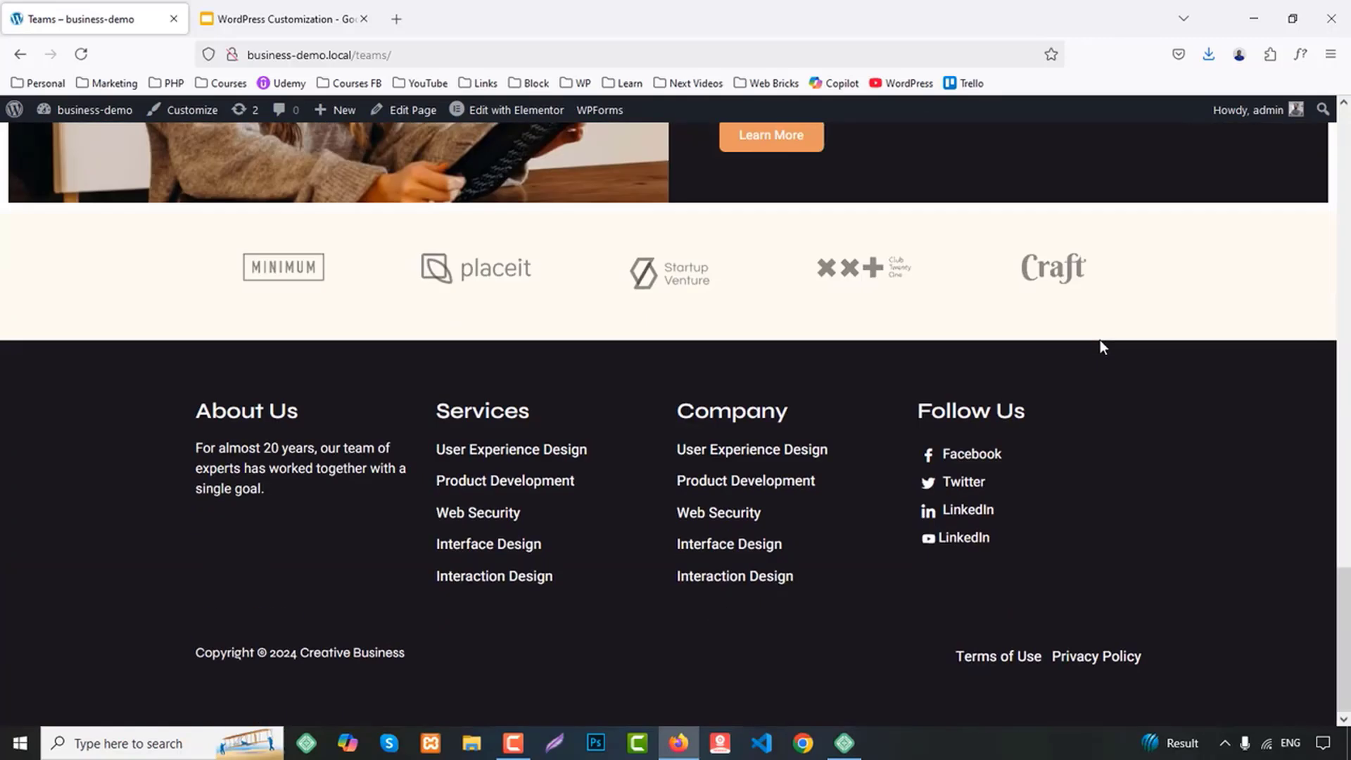
{"action": "scroll", "coordinate": [1102, 348], "scroll_direction": "up", "scroll_amount": 16}
{"action": "scroll", "coordinate": [1101, 348], "scroll_direction": "up", "scroll_amount": 10}
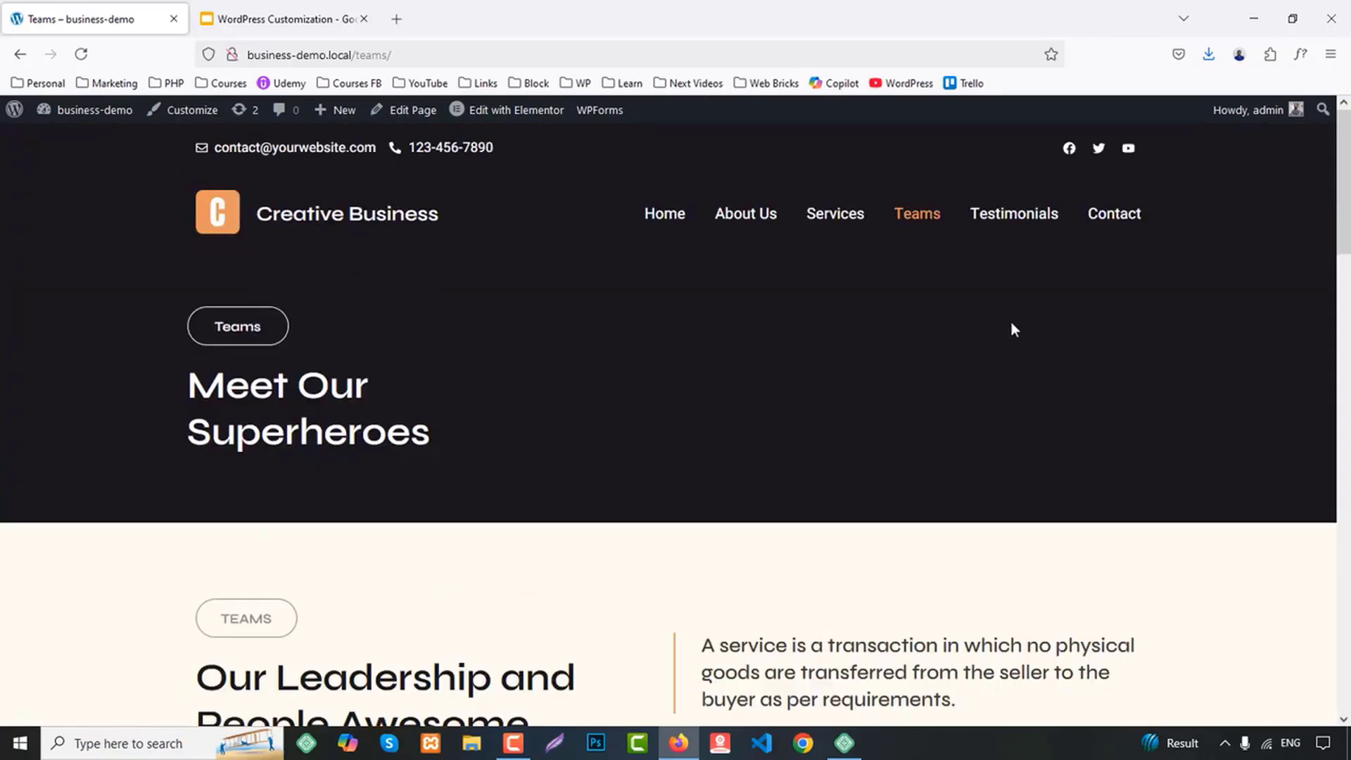
Open the Testimonials page and look through the client reviews down to the footer
{"action": "left_click", "coordinate": [1007, 218]}
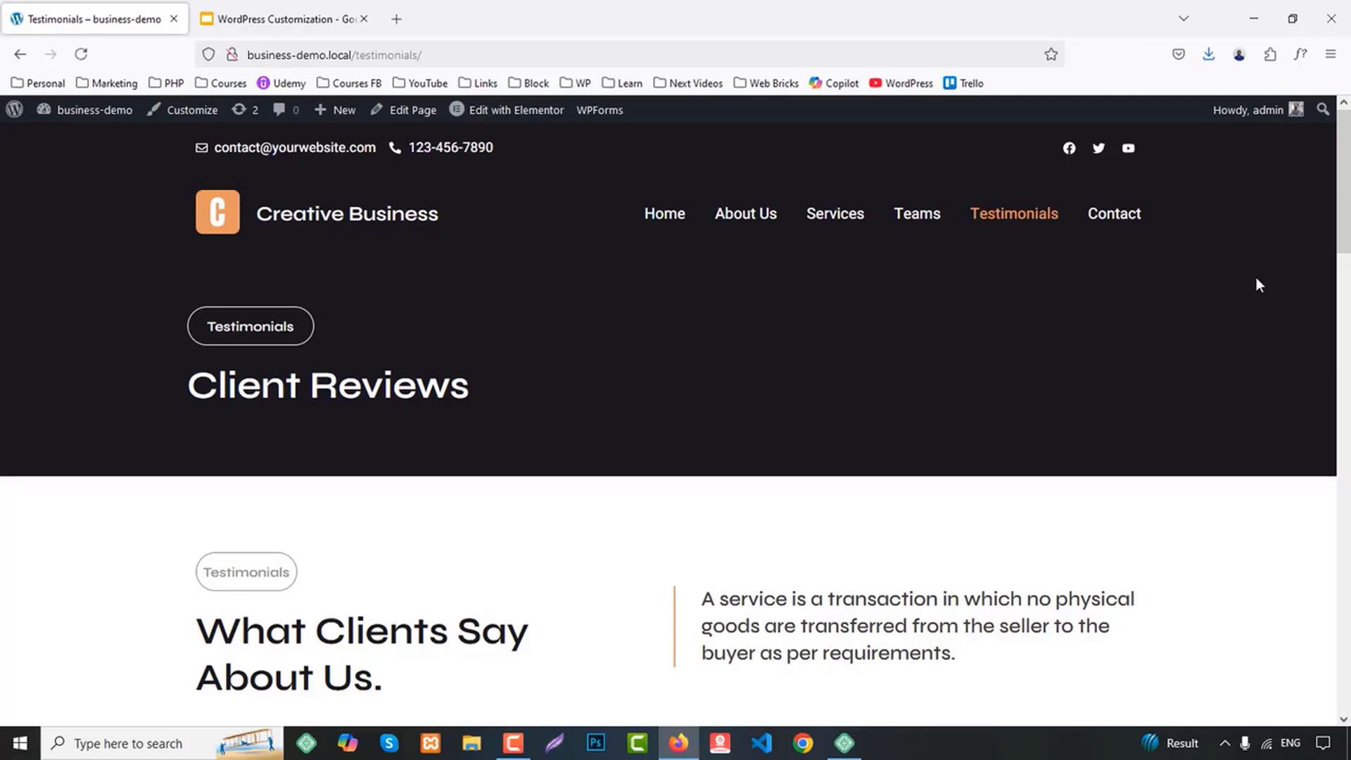
{"action": "scroll", "coordinate": [1256, 279], "scroll_direction": "down", "scroll_amount": 10}
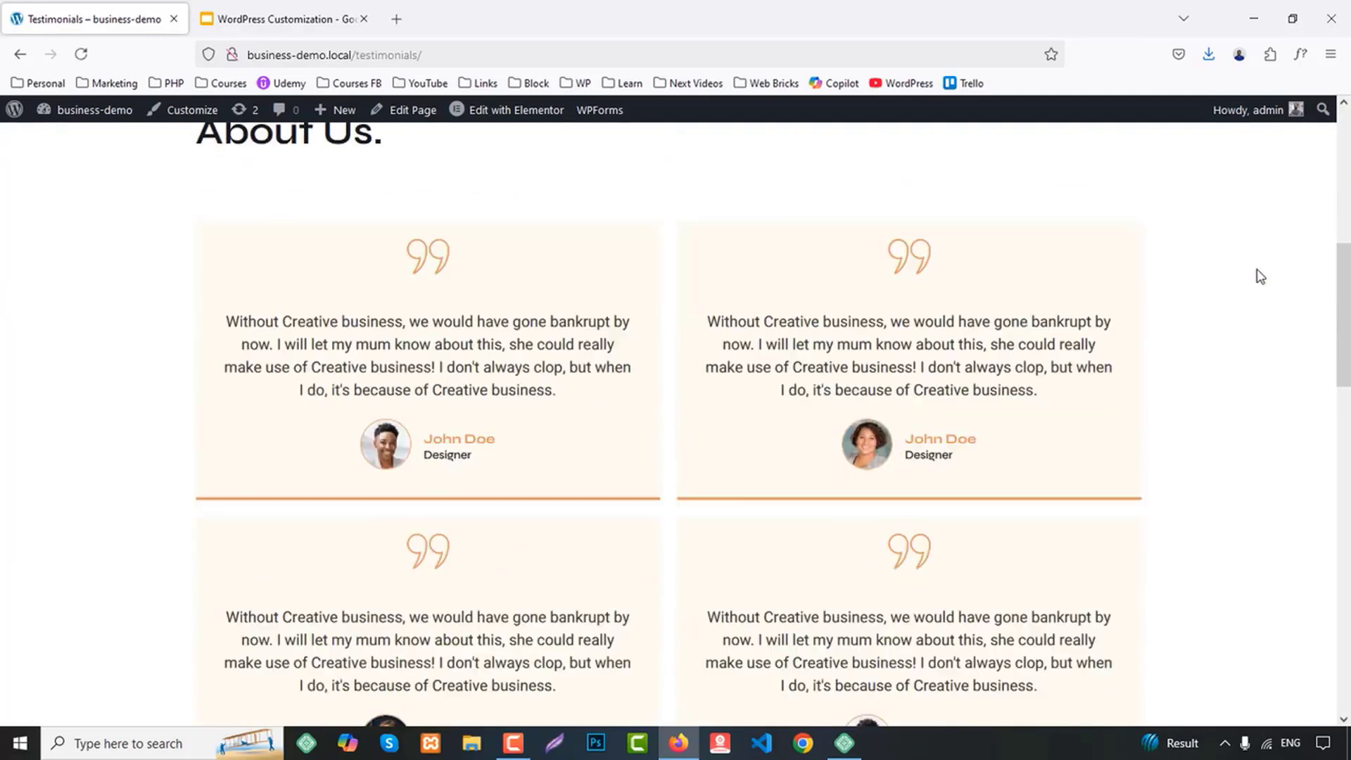
{"action": "scroll", "coordinate": [1259, 288], "scroll_direction": "down", "scroll_amount": 15}
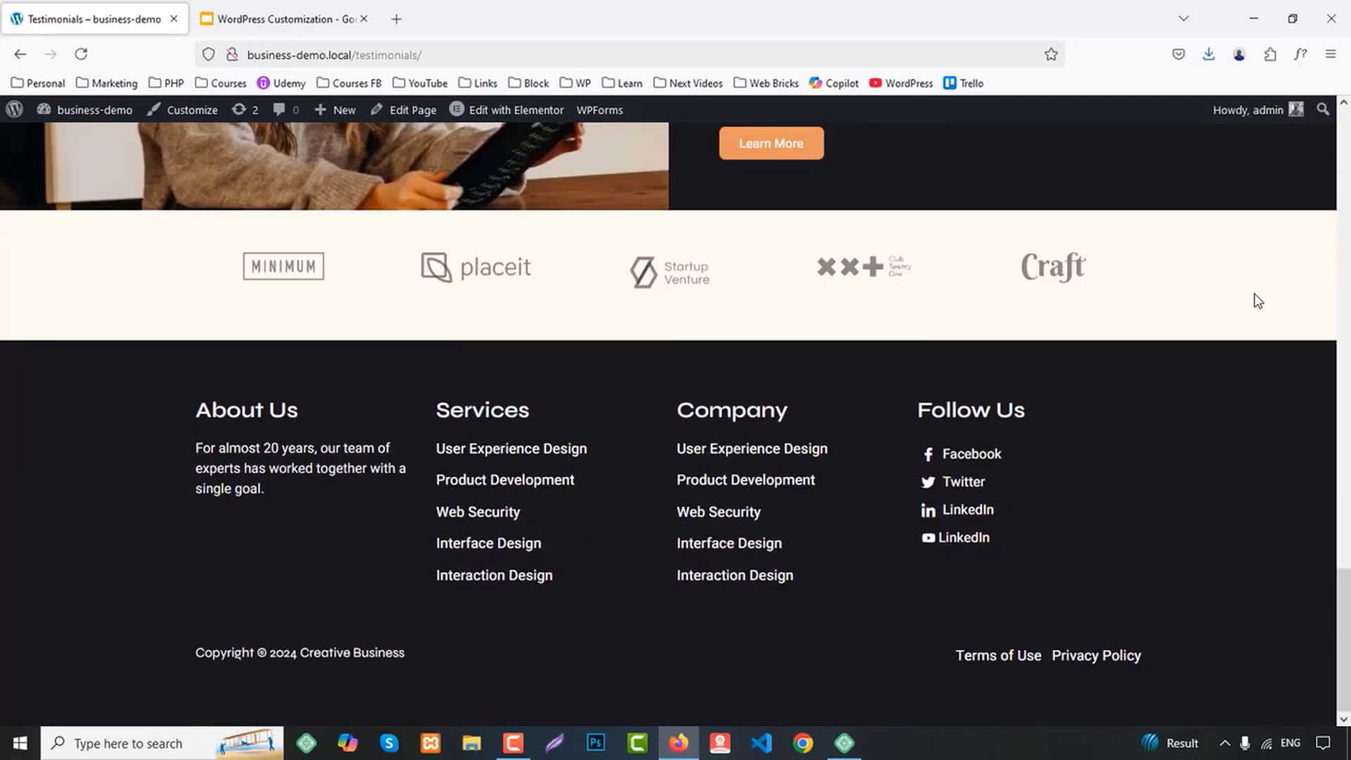
{"action": "scroll", "coordinate": [1258, 301], "scroll_direction": "up", "scroll_amount": 20}
Open the Contact page and look through its contact details, form and footer
{"action": "left_click", "coordinate": [1121, 218]}
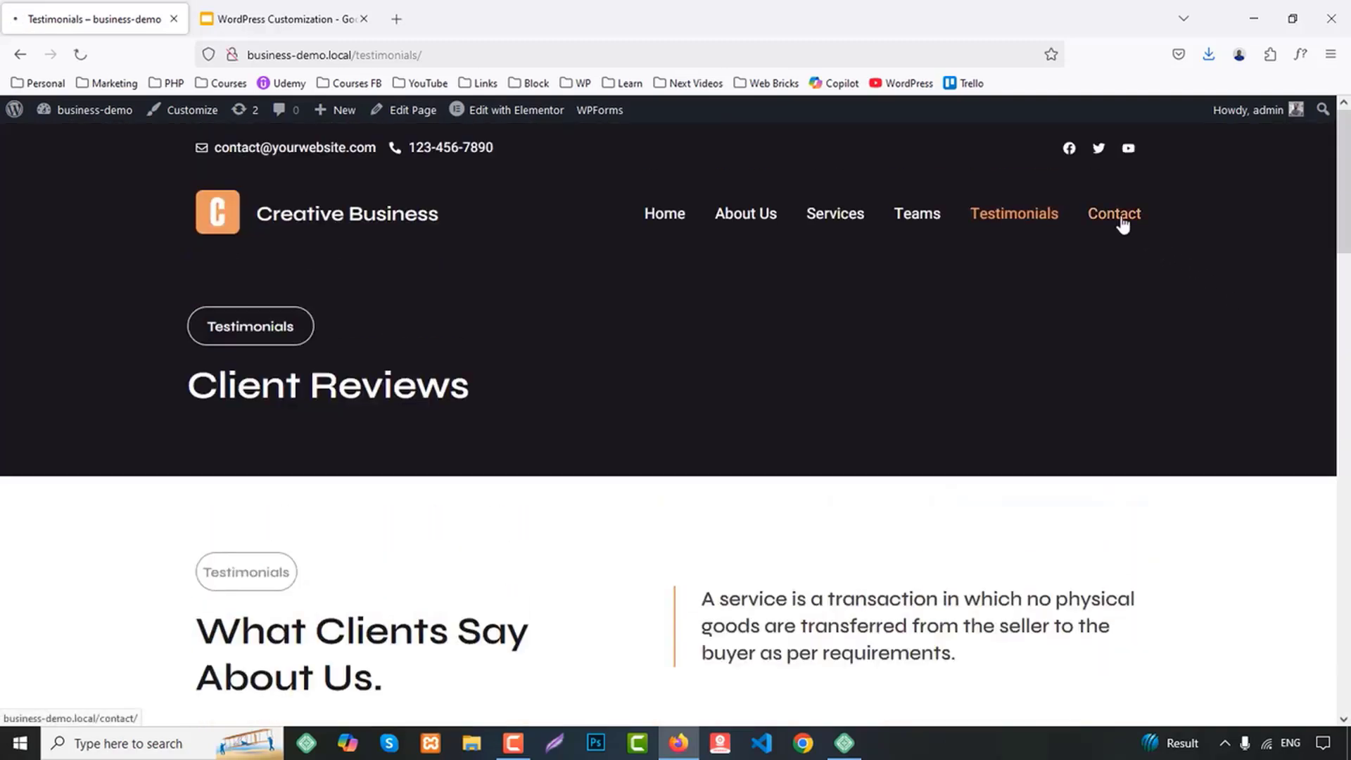
{"action": "scroll", "coordinate": [1230, 289], "scroll_direction": "down", "scroll_amount": 3}
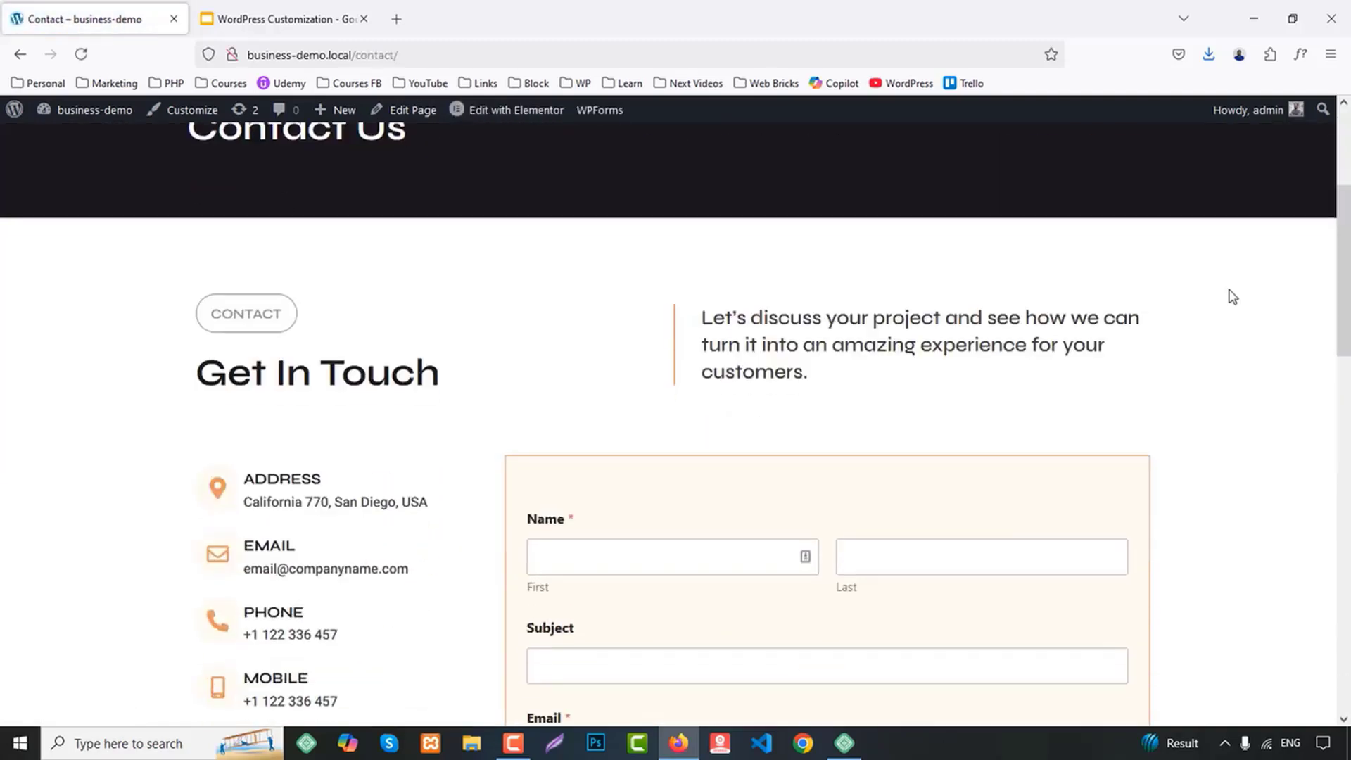
{"action": "scroll", "coordinate": [1232, 295], "scroll_direction": "down", "scroll_amount": 12}
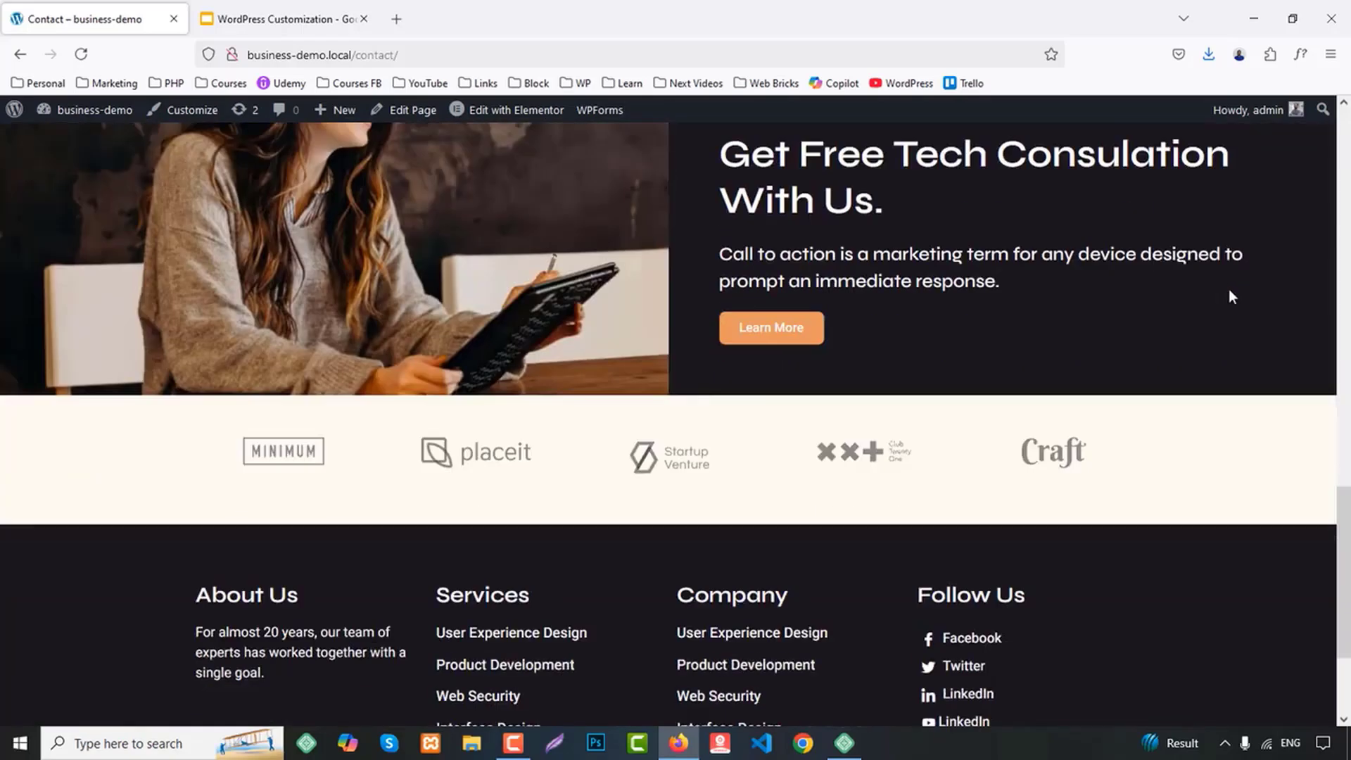
{"action": "scroll", "coordinate": [1228, 291], "scroll_direction": "down", "scroll_amount": 3}
{"action": "scroll", "coordinate": [1228, 292], "scroll_direction": "up", "scroll_amount": 20}
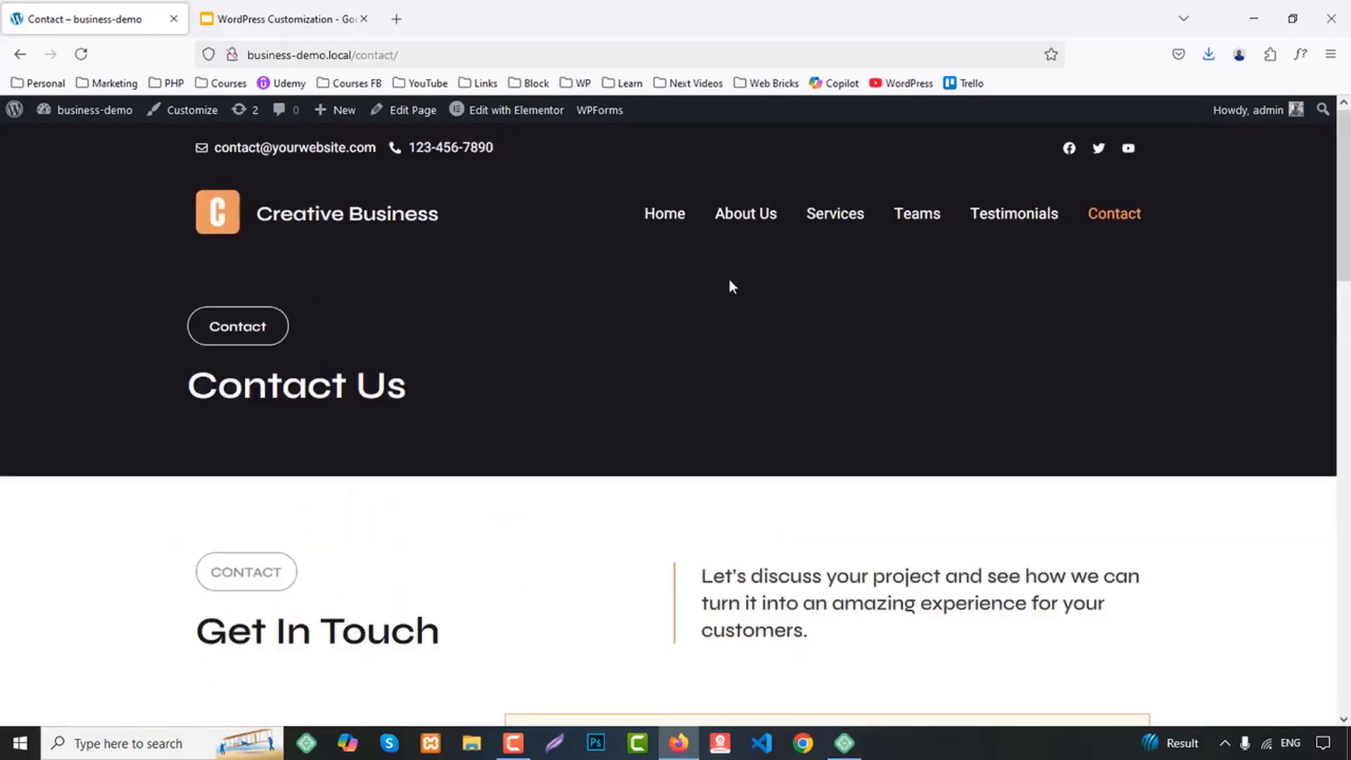
Return to the demo site's home page and glance through its upper sections again
{"action": "left_click", "coordinate": [663, 219]}
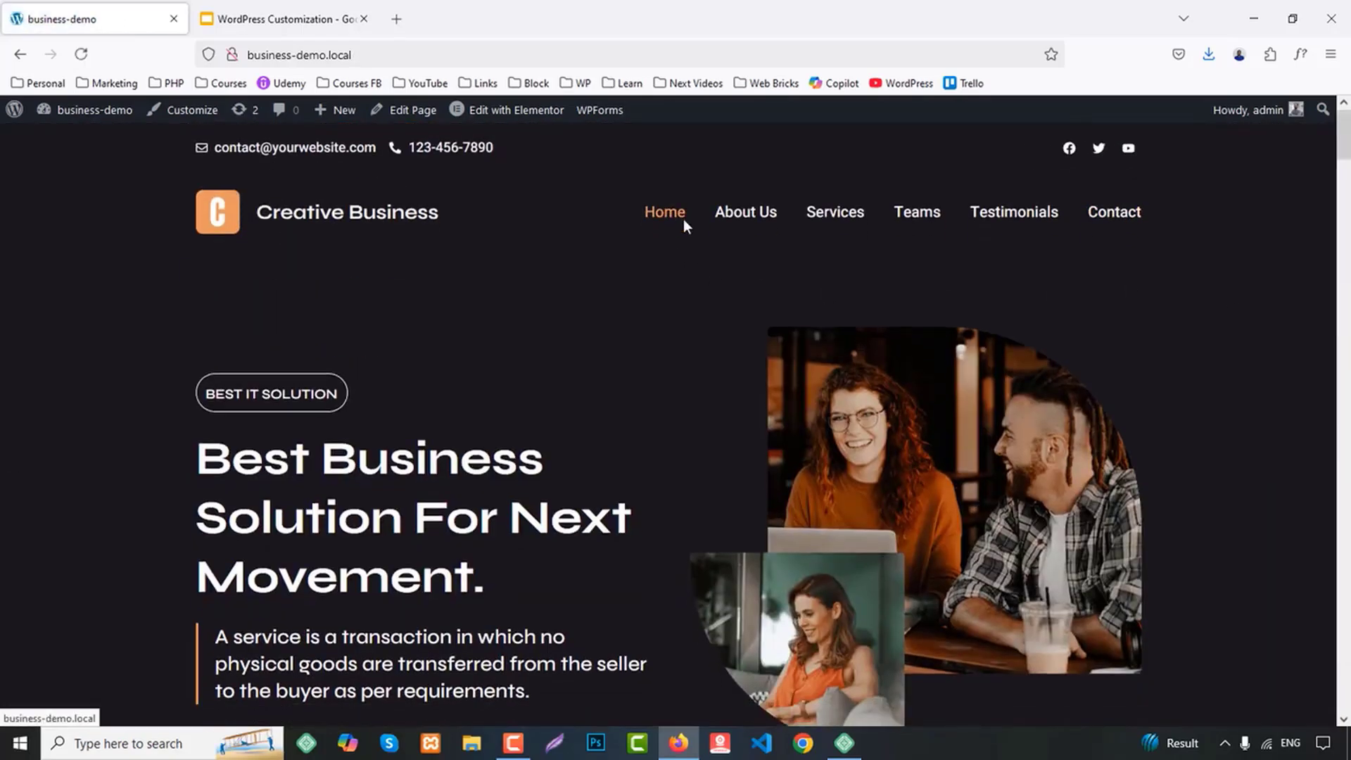
{"action": "scroll", "coordinate": [538, 306], "scroll_direction": "down", "scroll_amount": 2}
{"action": "scroll", "coordinate": [538, 306], "scroll_direction": "up", "scroll_amount": 2}
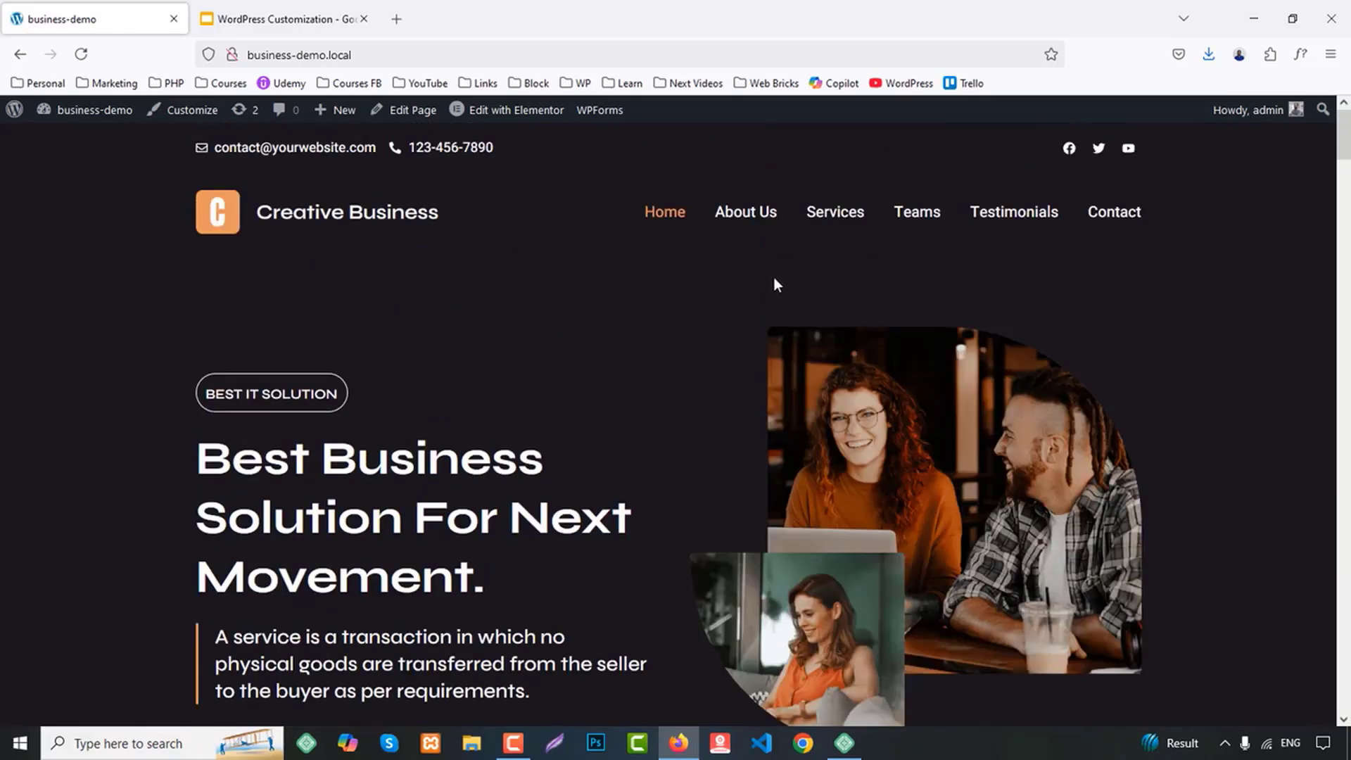
{"action": "scroll", "coordinate": [1142, 309], "scroll_direction": "down", "scroll_amount": 7}
{"action": "left_click_drag", "start_coordinate": [1343, 188], "coordinate": [1343, 135]}
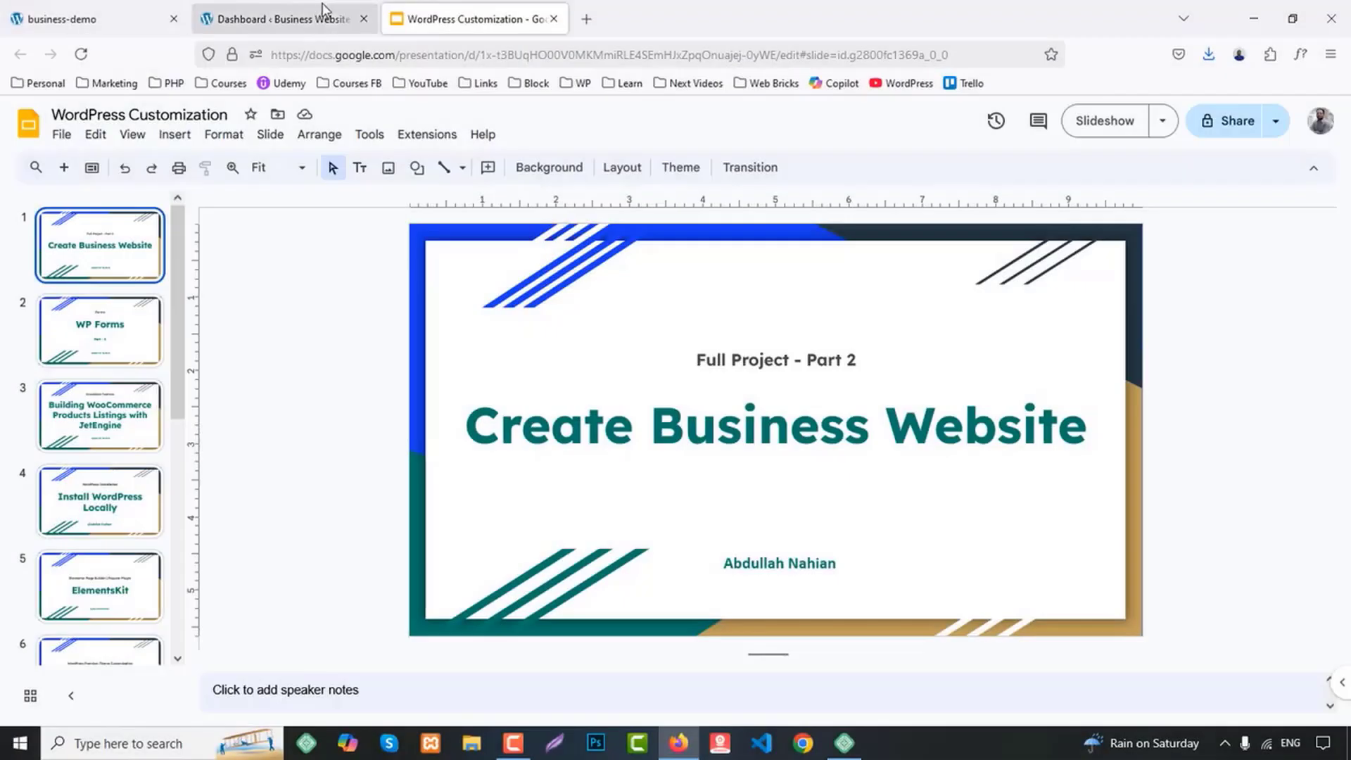
Look over the WordPress dashboard of the new Business Website
{"action": "left_click_drag", "start_coordinate": [322, 3], "coordinate": [92, 17]}
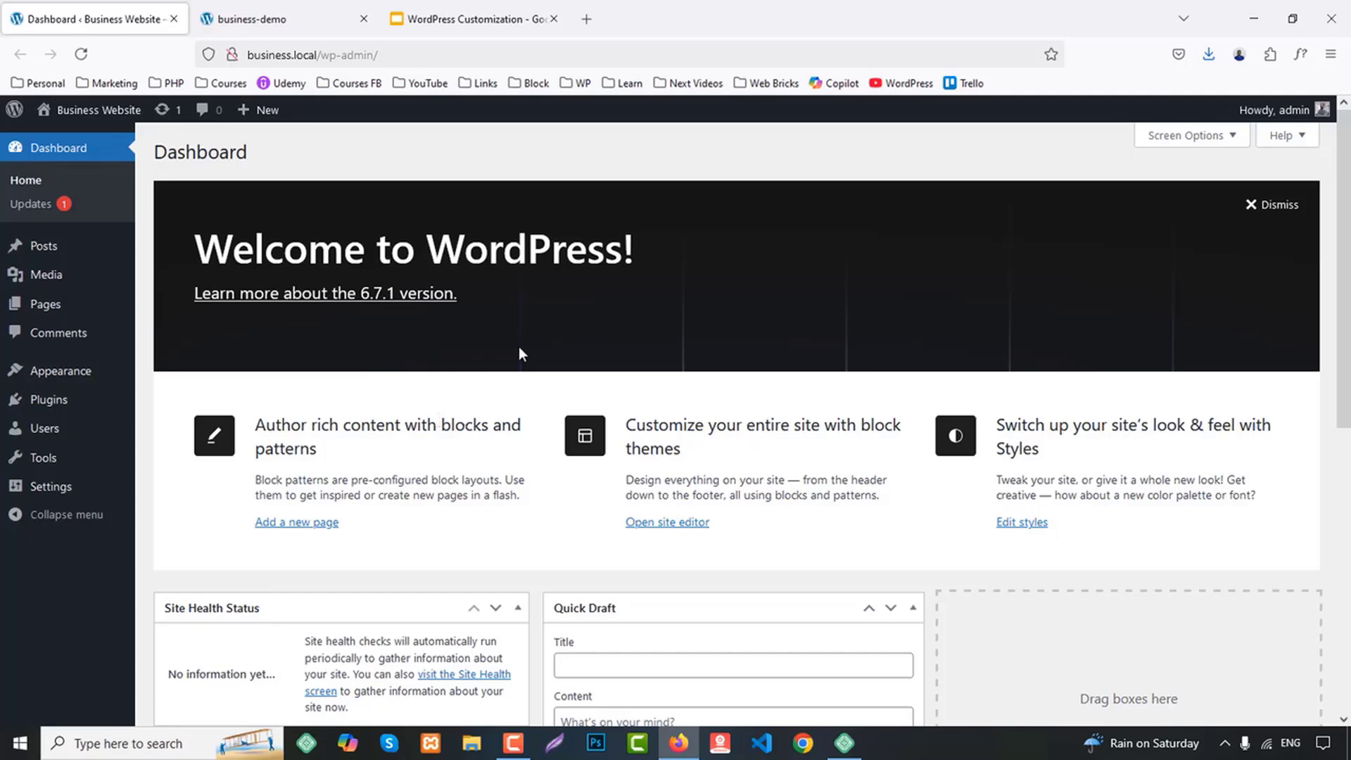
{"action": "scroll", "coordinate": [534, 336], "scroll_direction": "down", "scroll_amount": 5}
{"action": "scroll", "coordinate": [534, 336], "scroll_direction": "up", "scroll_amount": 5}
Open the installed themes in a new tab, activate Hello Elementor and update it to the new version
{"action": "mouse_move", "coordinate": [73, 368]}
{"action": "middle_click", "coordinate": [205, 374]}
{"action": "left_click", "coordinate": [296, 14]}
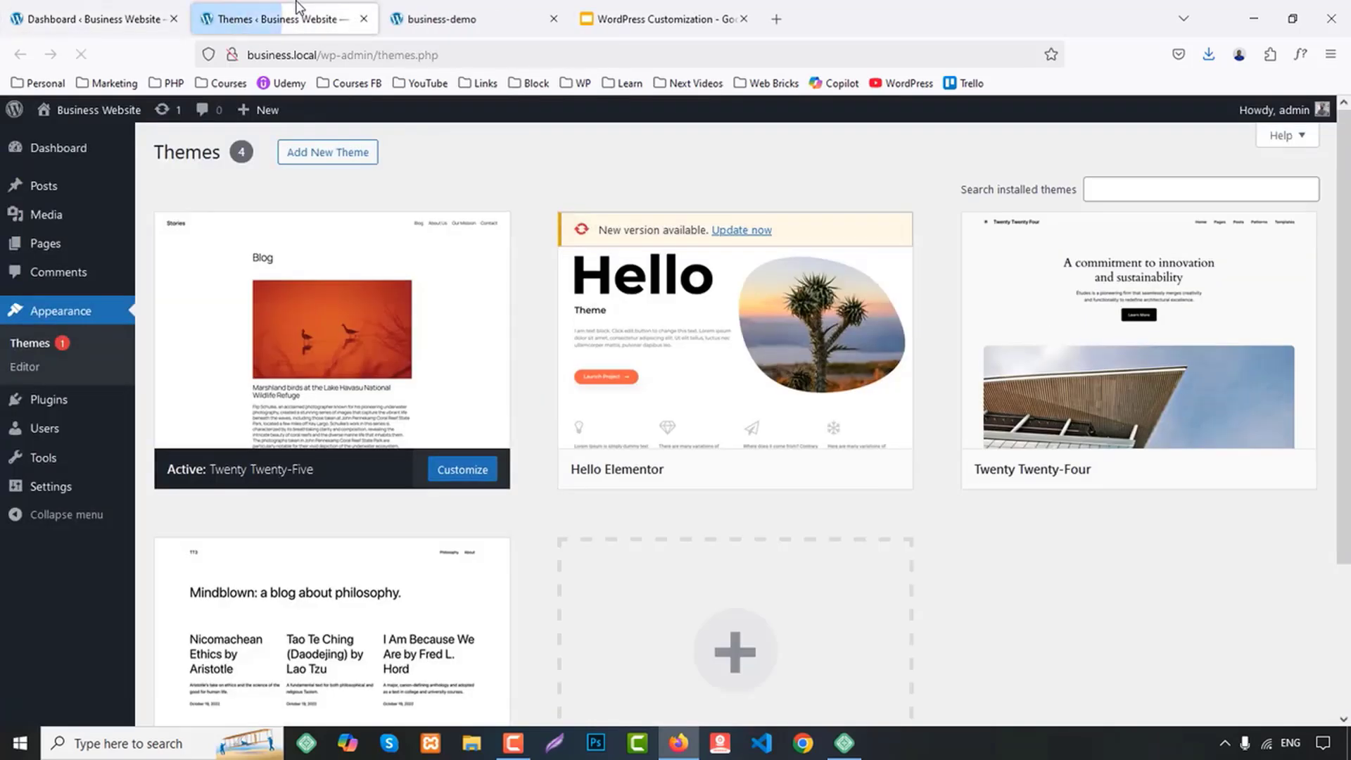
{"action": "mouse_move", "coordinate": [788, 296]}
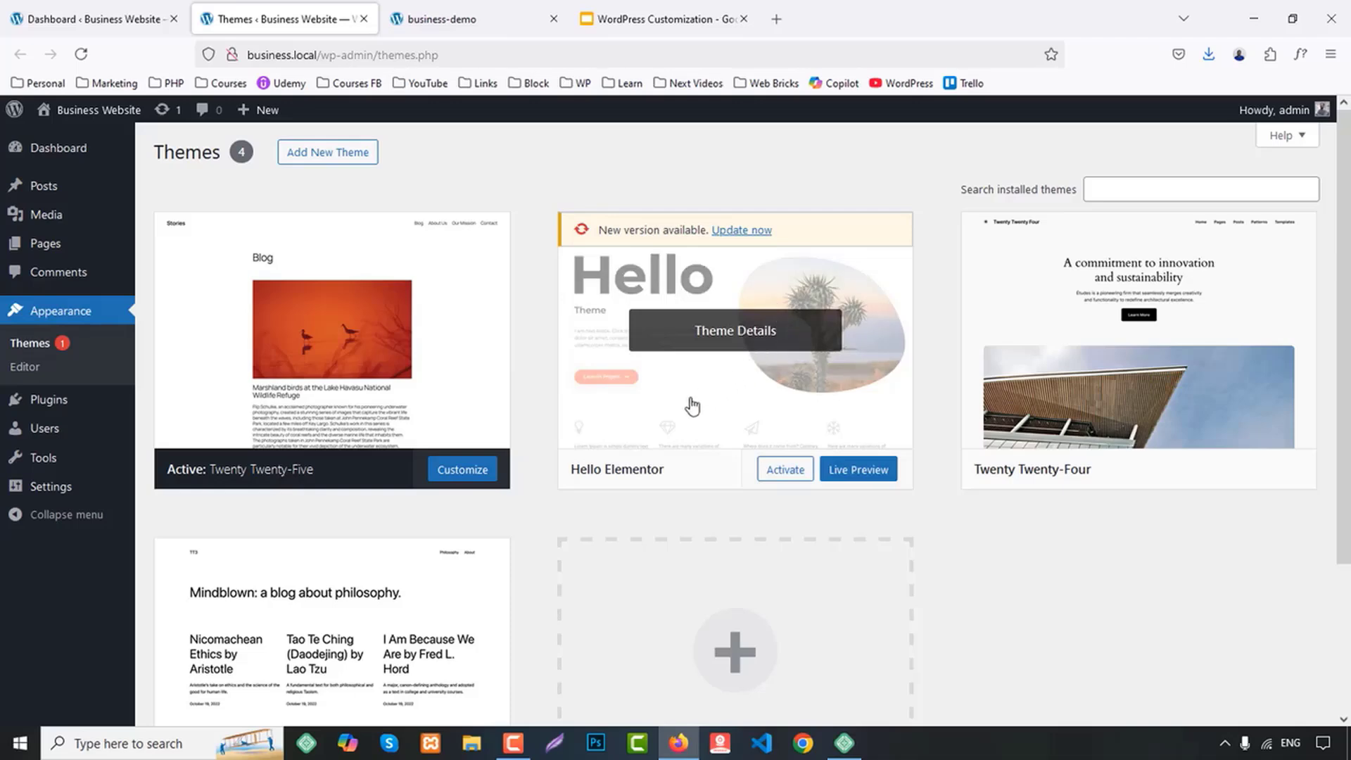
{"action": "left_click", "coordinate": [785, 469]}
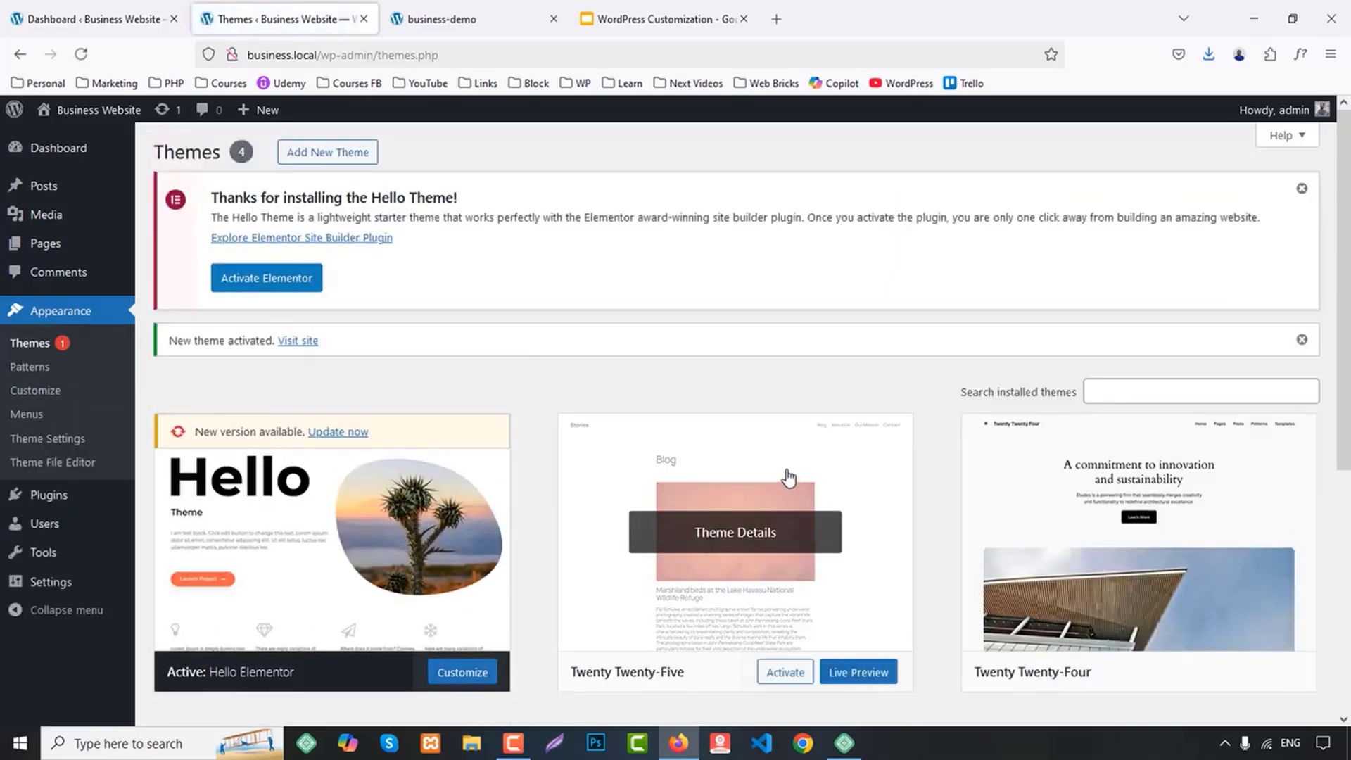
{"action": "scroll", "coordinate": [507, 464], "scroll_direction": "down", "scroll_amount": 2}
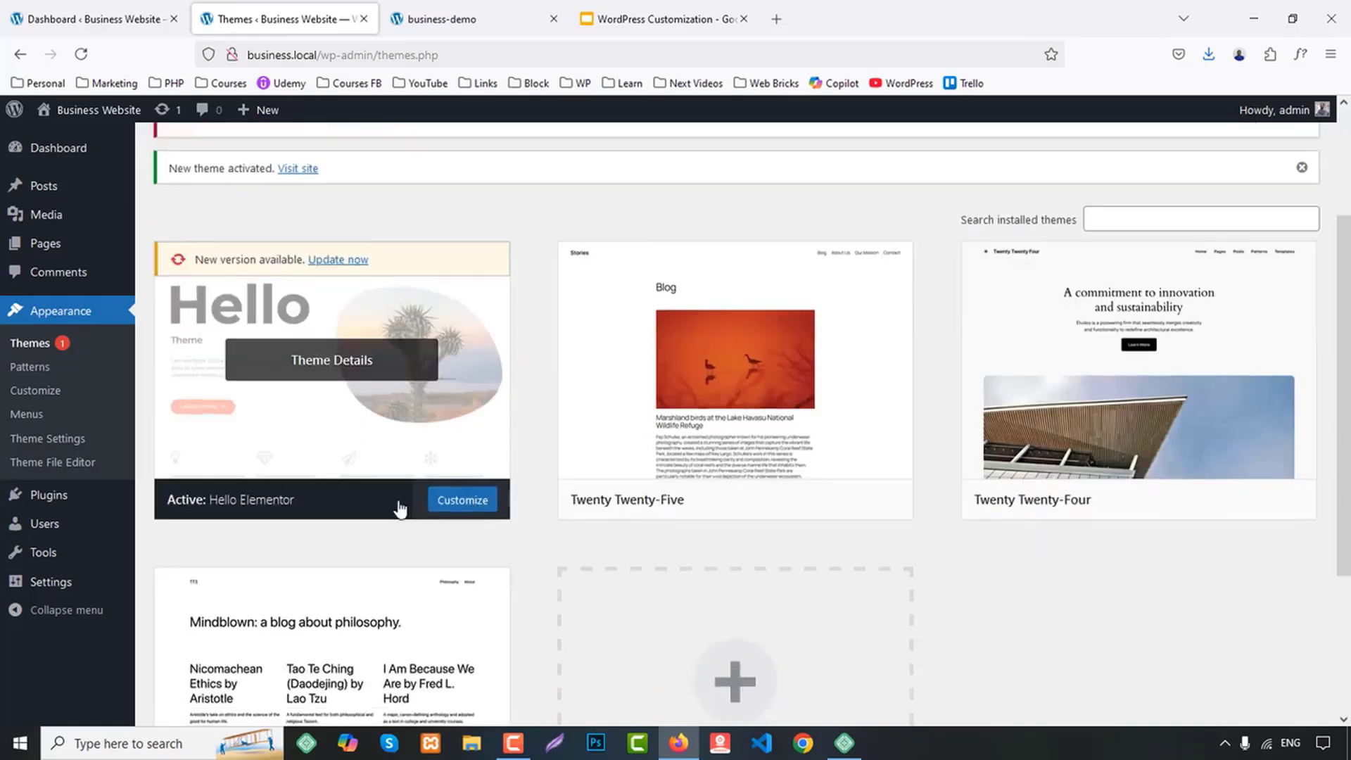
{"action": "left_click", "coordinate": [338, 260]}
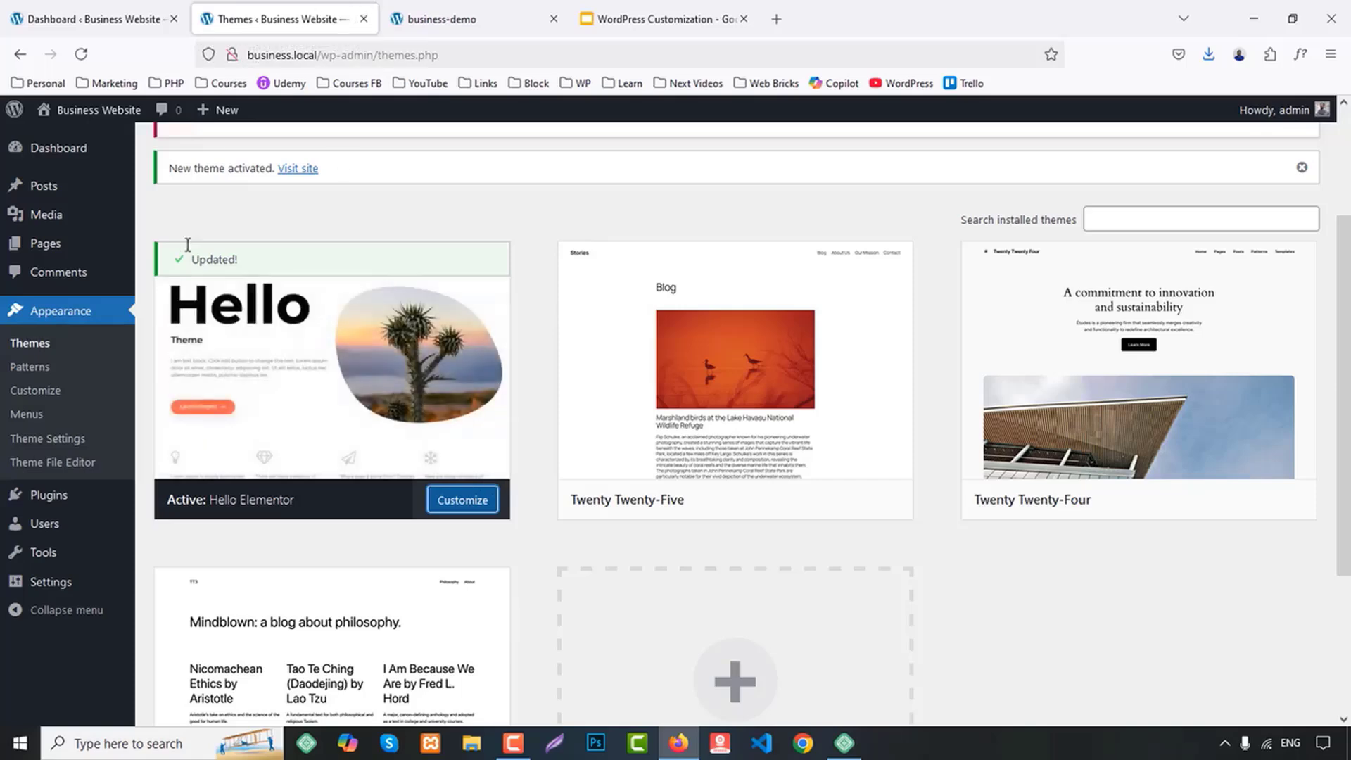
Activate the Elementor, ElementsKit Lite and WPForms Lite plugins together with a bulk action
{"action": "left_click", "coordinate": [56, 501]}
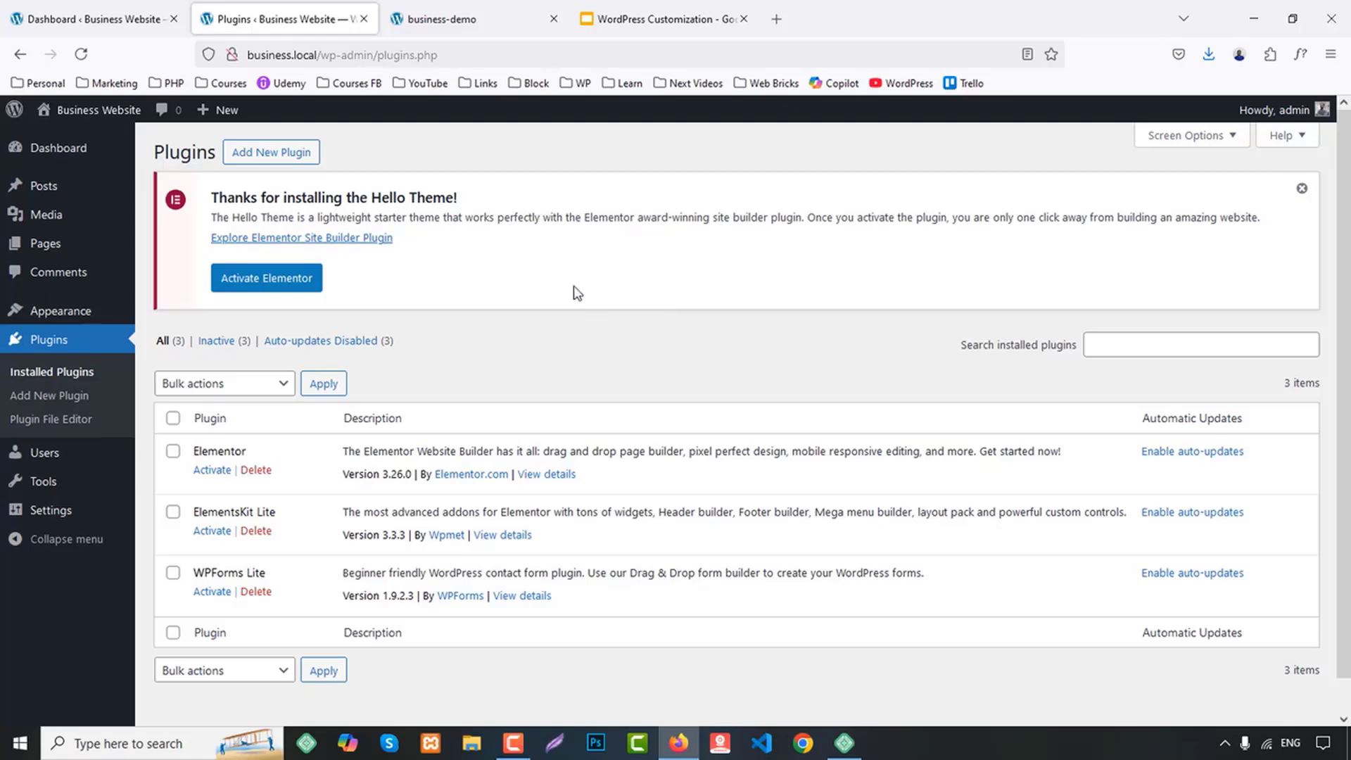
{"action": "scroll", "coordinate": [368, 445], "scroll_direction": "down", "scroll_amount": 1}
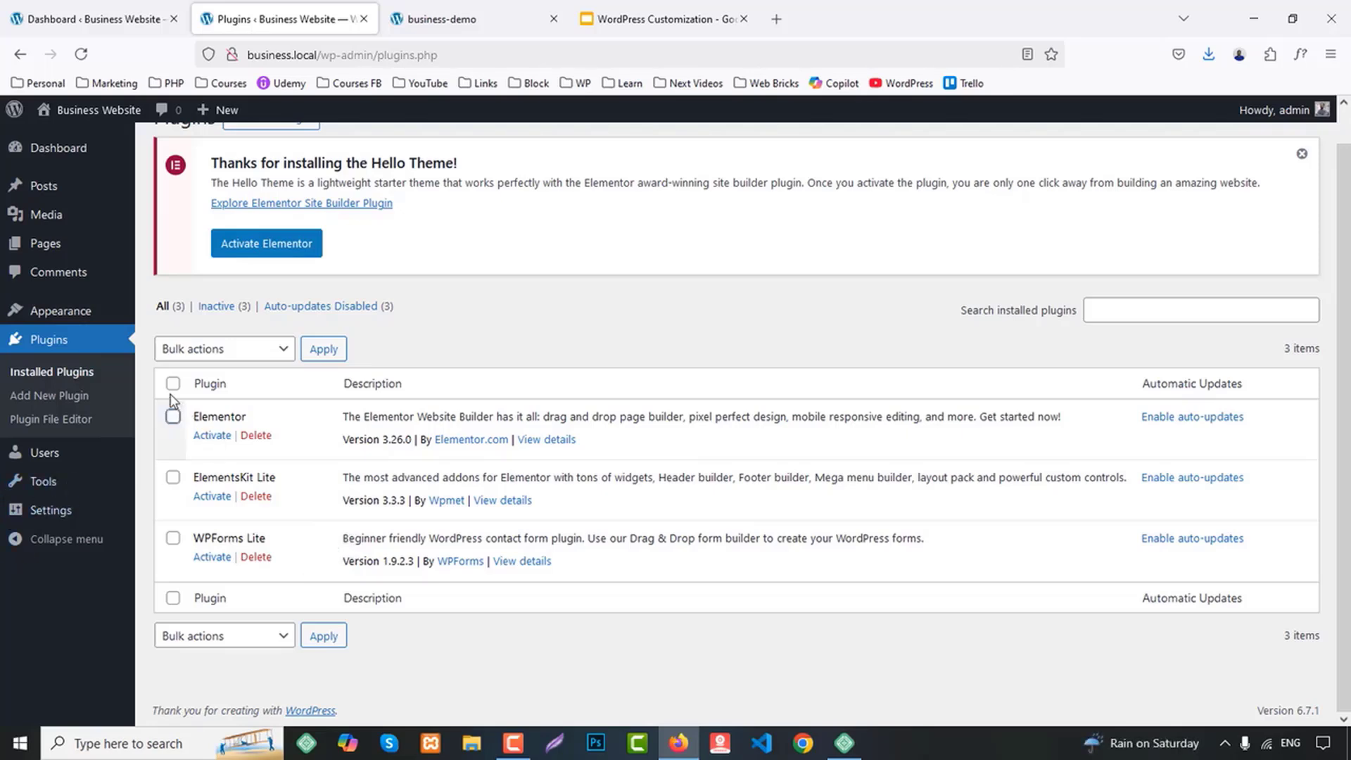
{"action": "left_click", "coordinate": [236, 359]}
{"action": "left_click", "coordinate": [206, 401]}
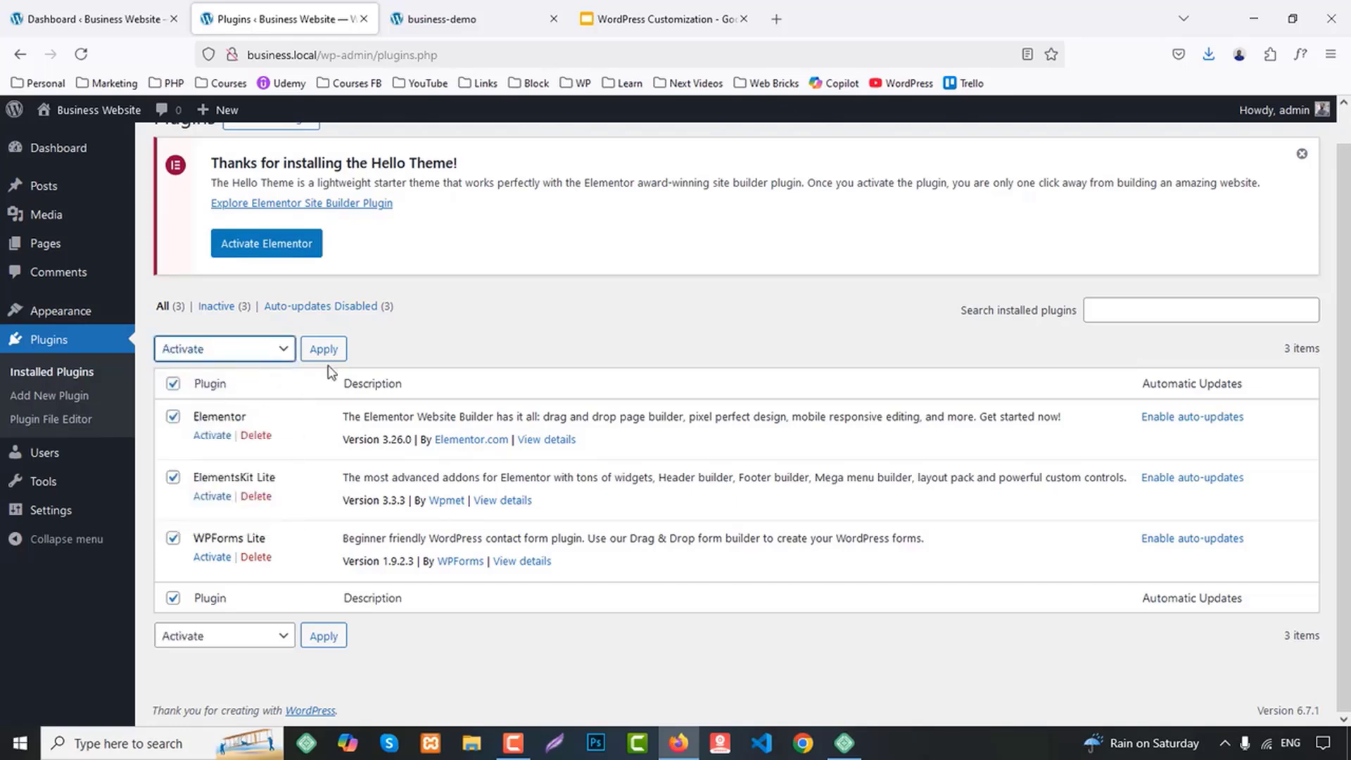
{"action": "left_click", "coordinate": [340, 358]}
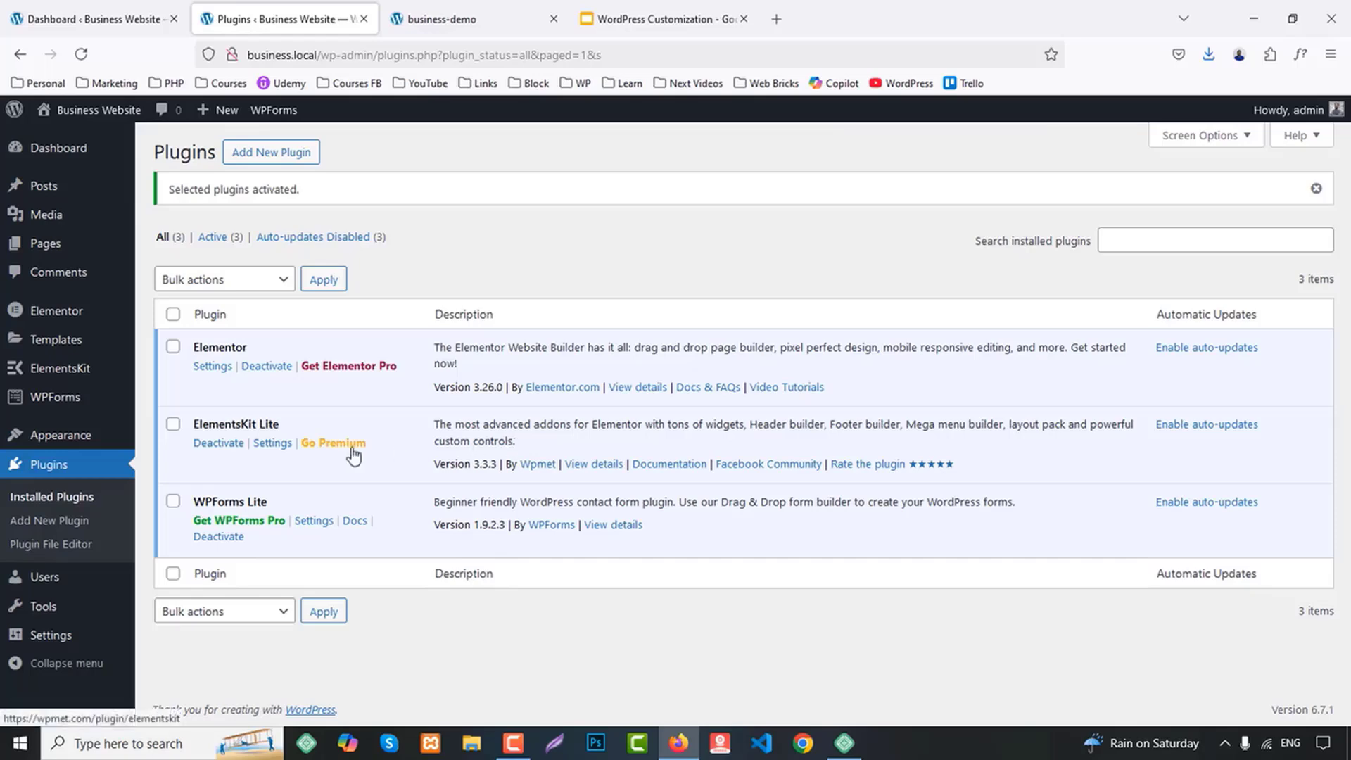
Open the site's Pages list in a new tab and check the demo site's menu for the pages needed
{"action": "middle_click", "coordinate": [46, 246]}
{"action": "left_click", "coordinate": [504, 10]}
{"action": "left_click", "coordinate": [667, 12]}
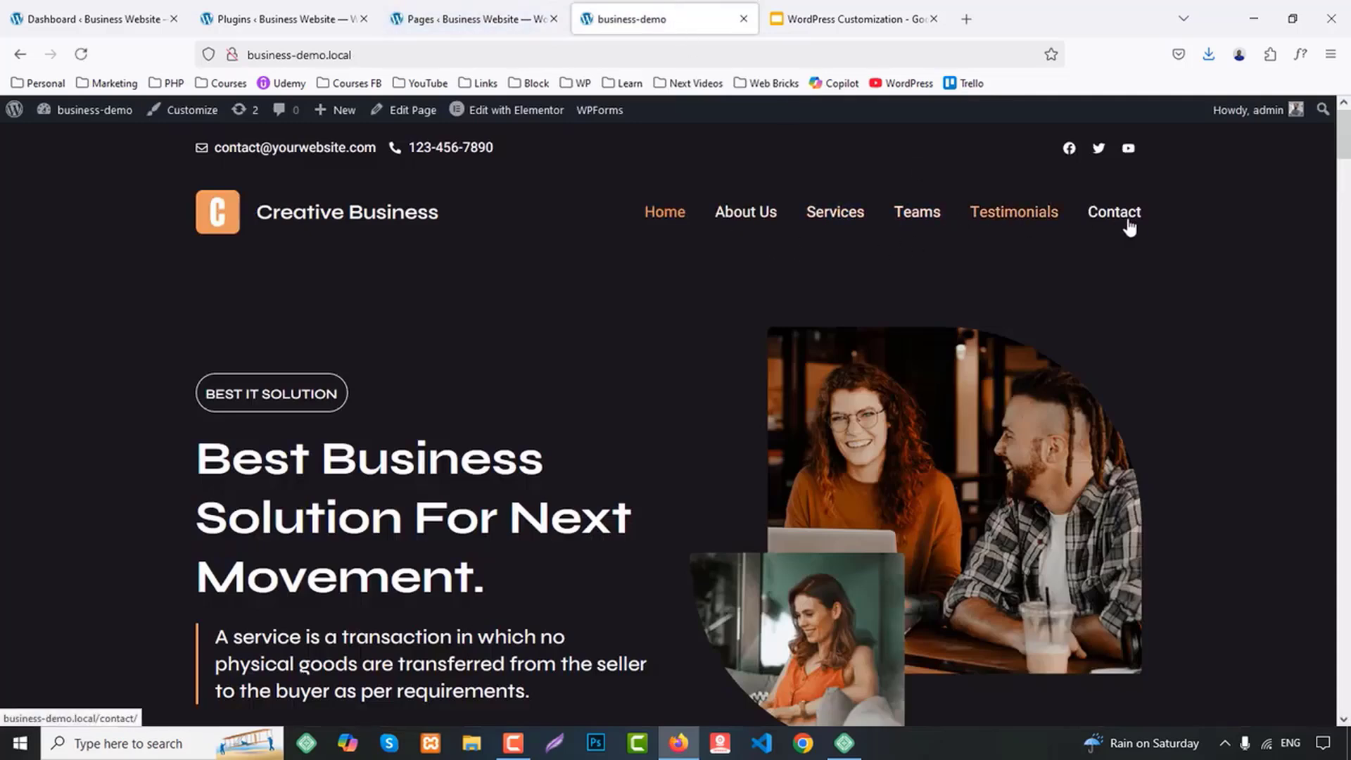
{"action": "left_click", "coordinate": [471, 16]}
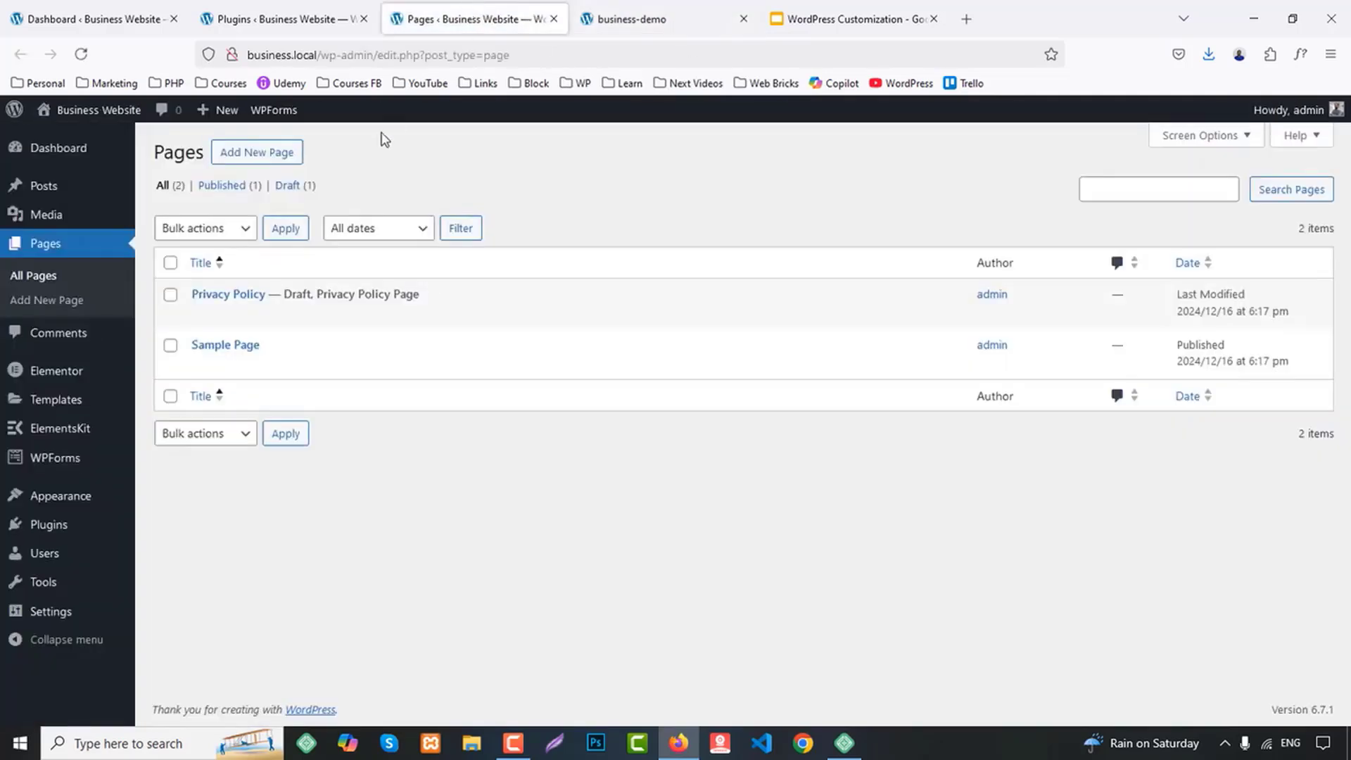
Open six new blank page editors from the Pages list, each in its own tab
{"action": "middle_click", "coordinate": [254, 156]}
{"action": "middle_click", "coordinate": [254, 156]}
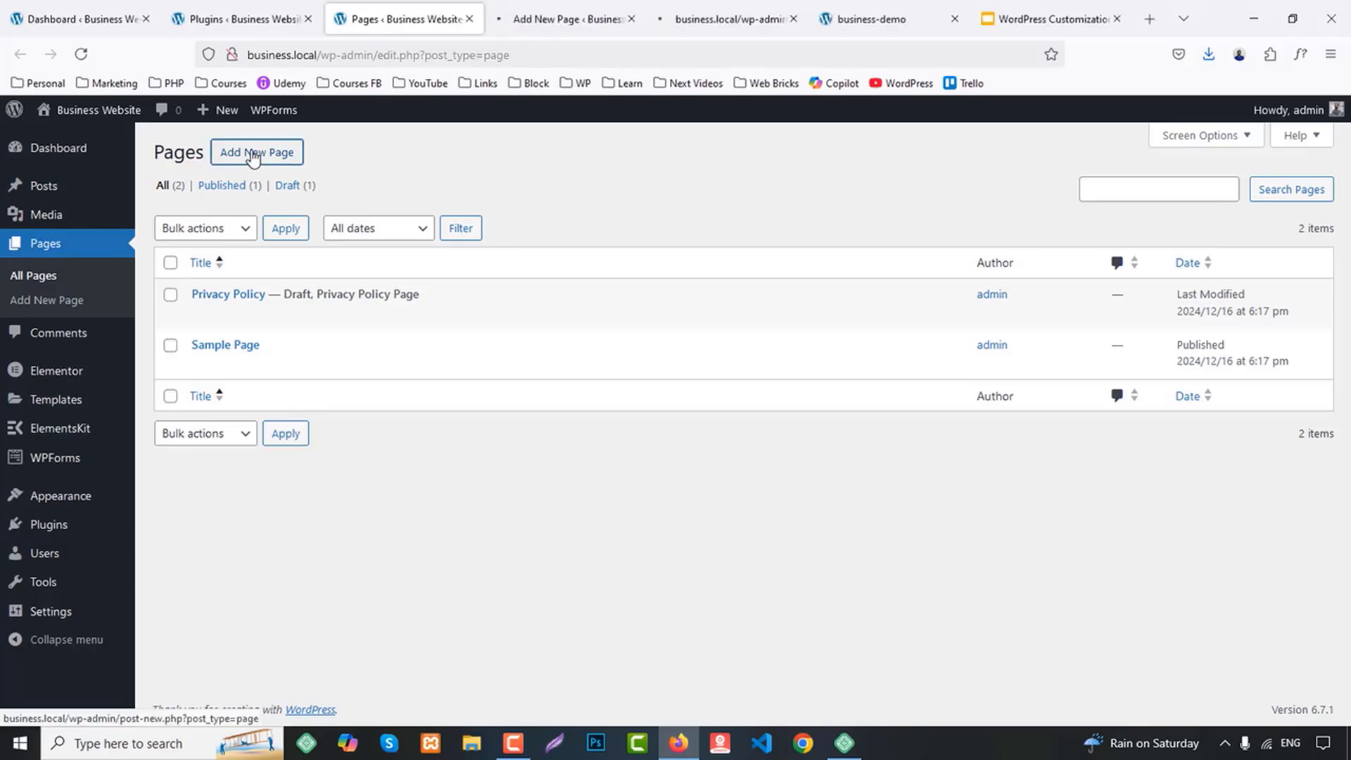
{"action": "middle_click", "coordinate": [253, 157]}
{"action": "middle_click", "coordinate": [254, 156]}
{"action": "middle_click", "coordinate": [254, 156]}
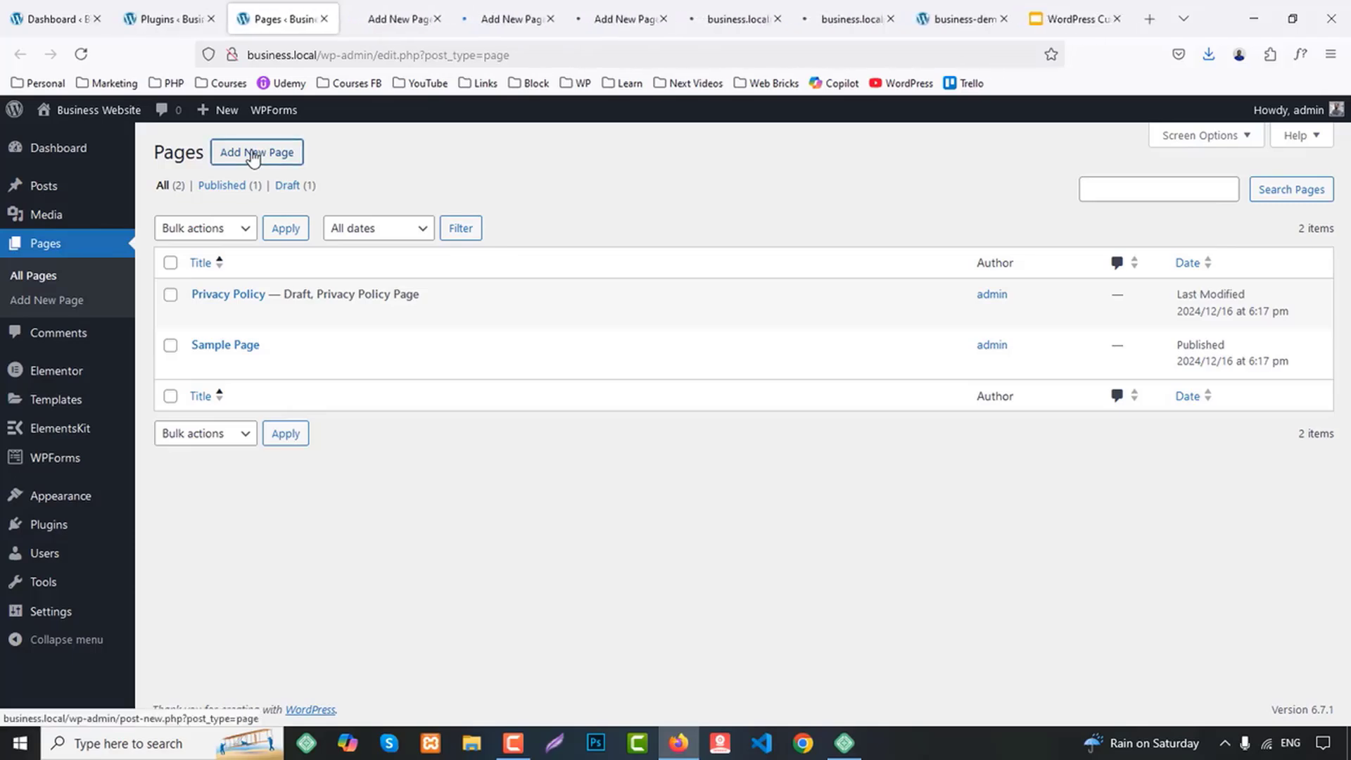
{"action": "middle_click", "coordinate": [254, 156]}
Title the first new page Home, publish it and close its tab
{"action": "left_click", "coordinate": [356, 19]}
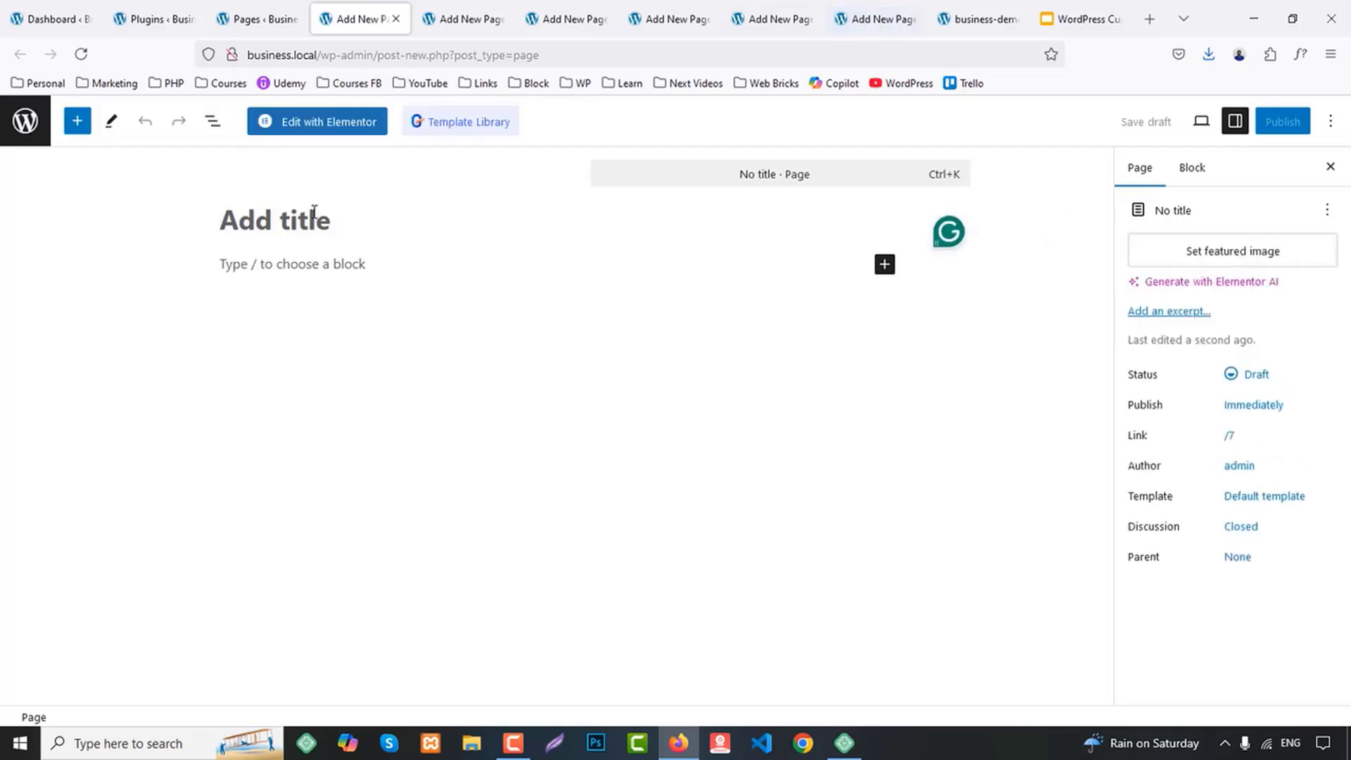
{"action": "type", "text": "Home"}
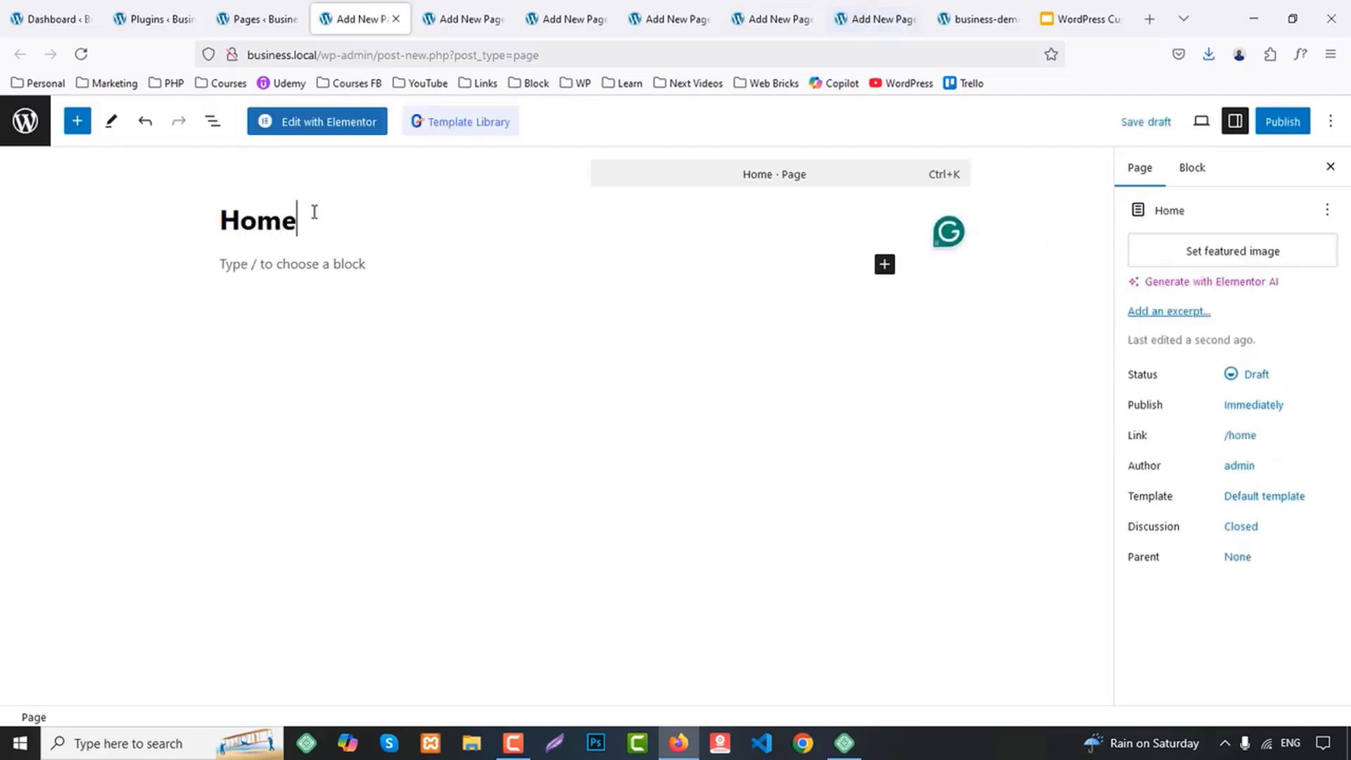
{"action": "left_click", "coordinate": [1289, 121]}
{"action": "left_click", "coordinate": [1265, 131]}
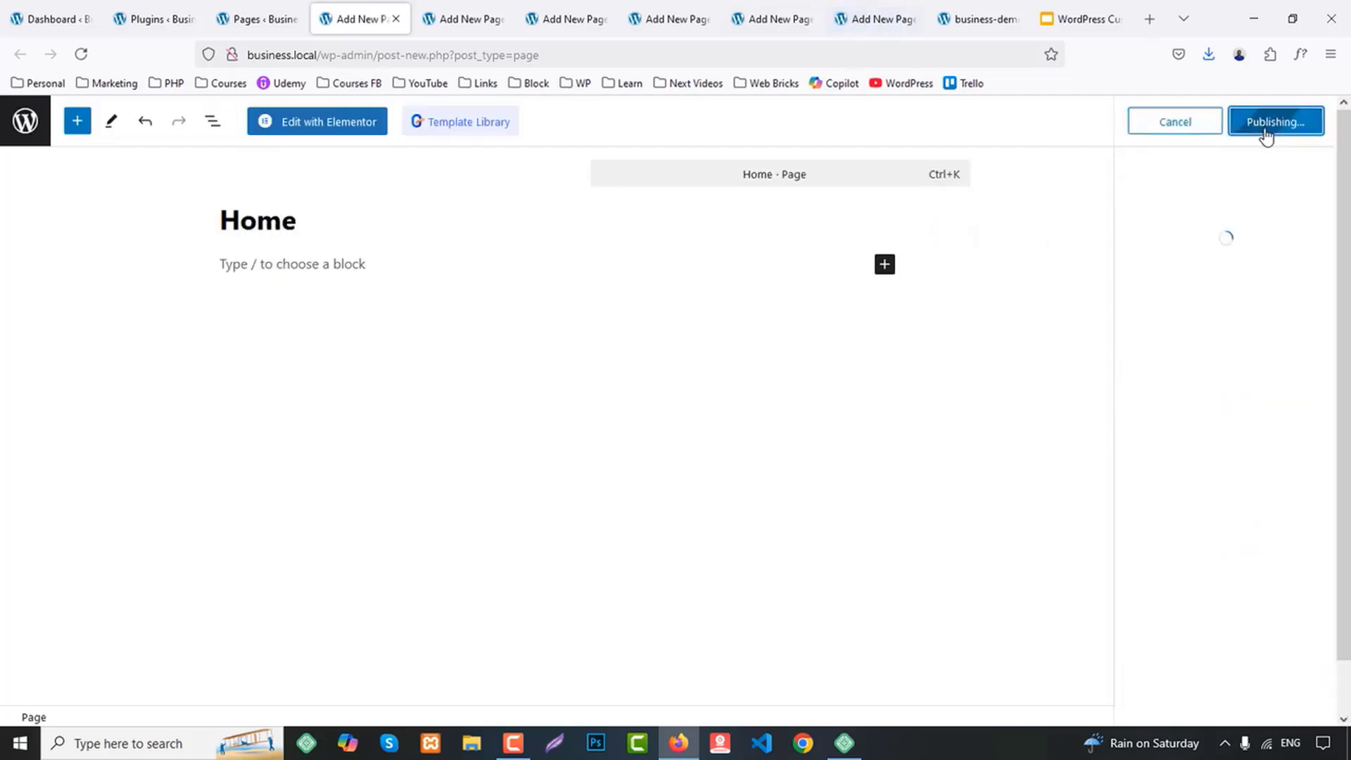
{"action": "middle_click", "coordinate": [361, 9]}
Title the next new page About Us, publish it and check the demo site's menu for the following page
{"action": "type", "text": "About Us"}
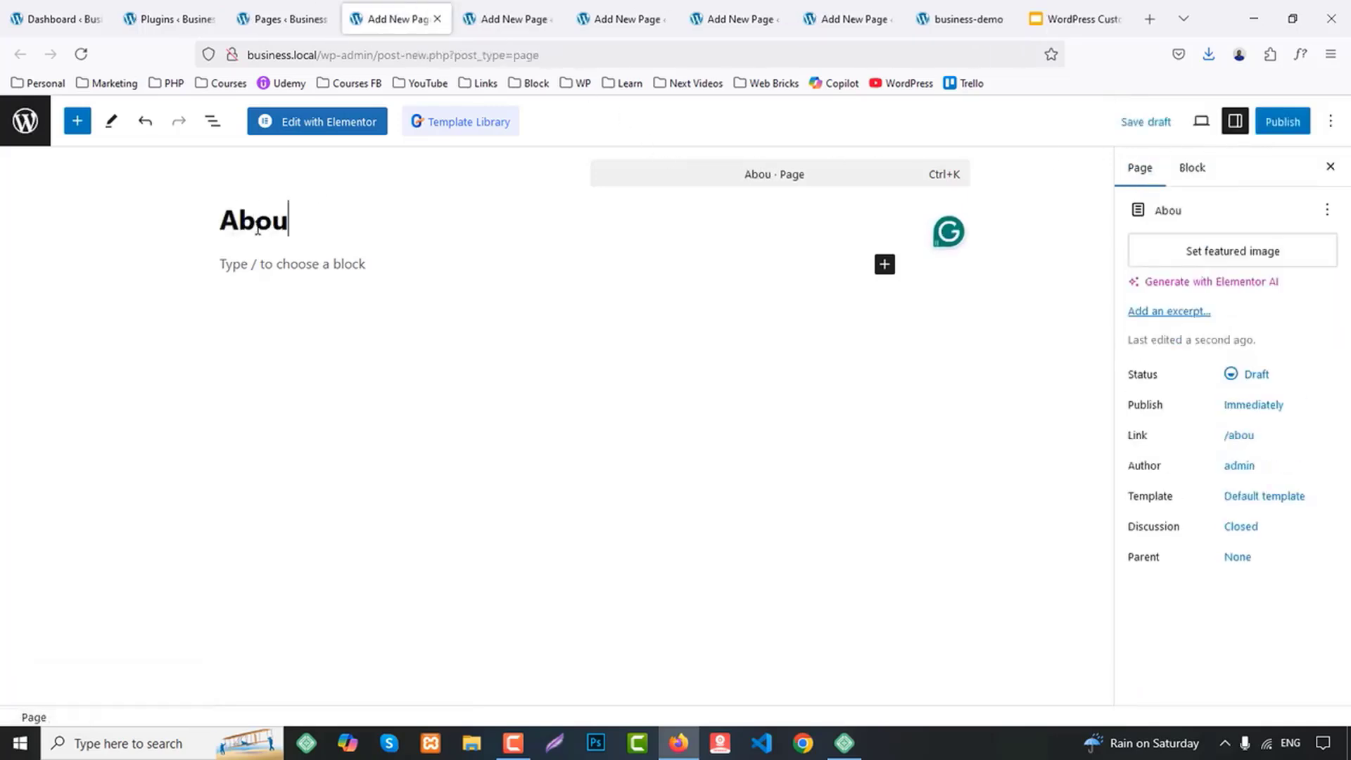
{"action": "left_click", "coordinate": [1260, 125]}
{"action": "left_click", "coordinate": [1260, 125]}
{"action": "left_click", "coordinate": [997, 8]}
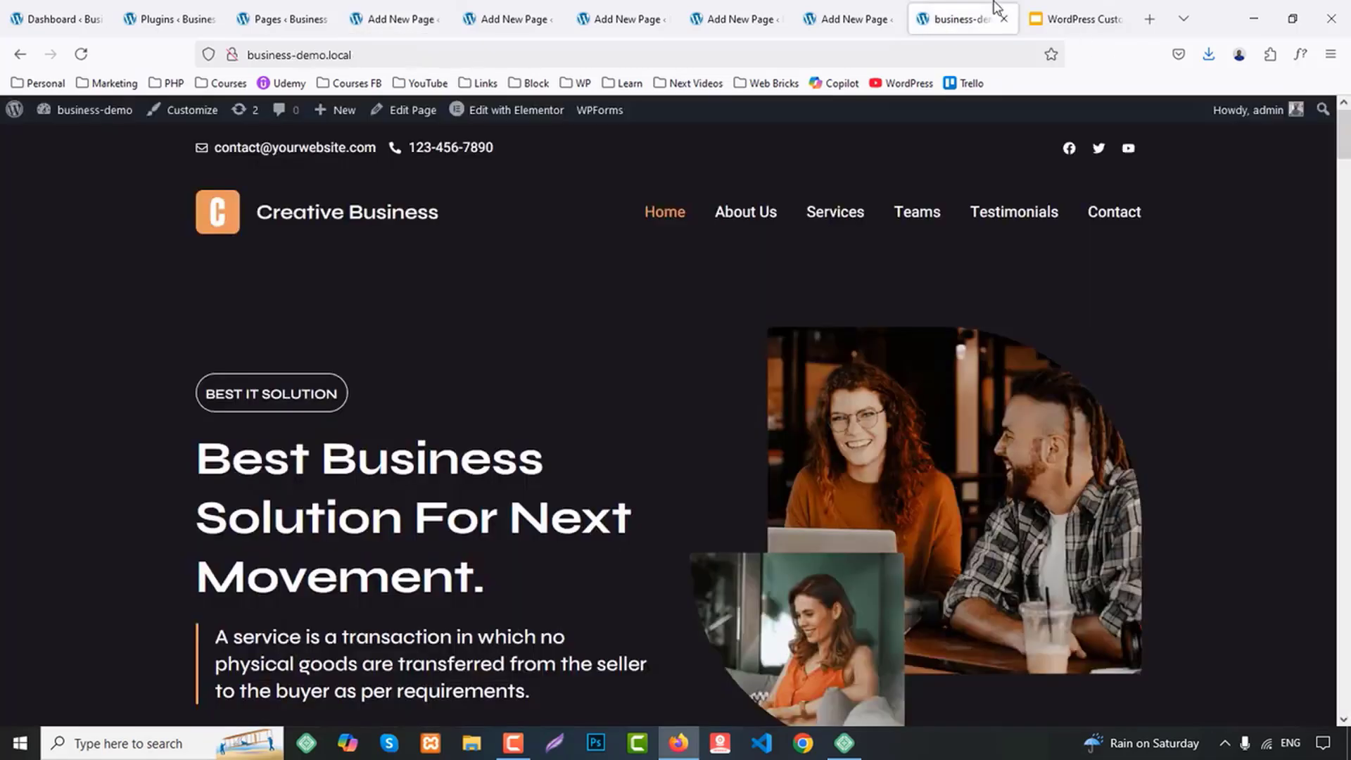
{"action": "left_click", "coordinate": [891, 19]}
{"action": "left_click", "coordinate": [399, 10]}
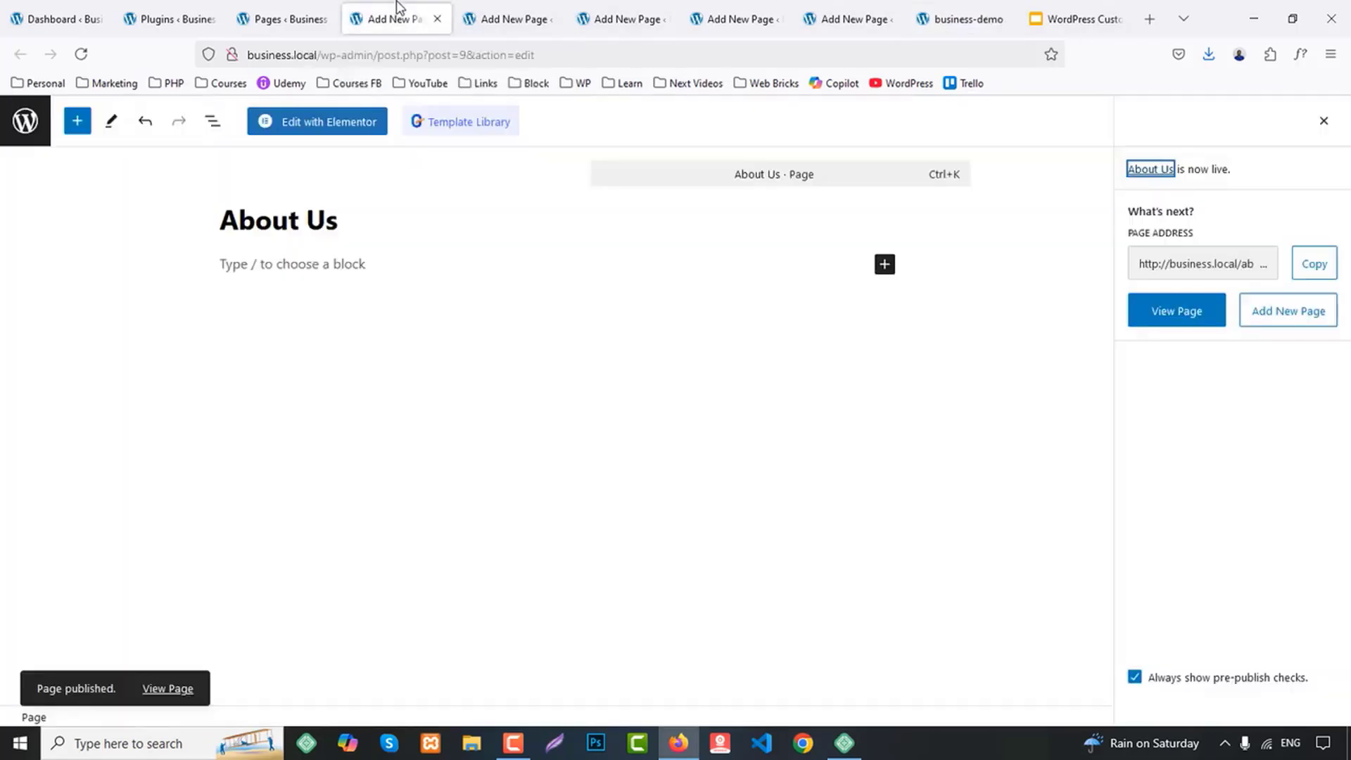
Title the next new page Our Services, publish it and close its tab
{"action": "type", "text": "Our"}
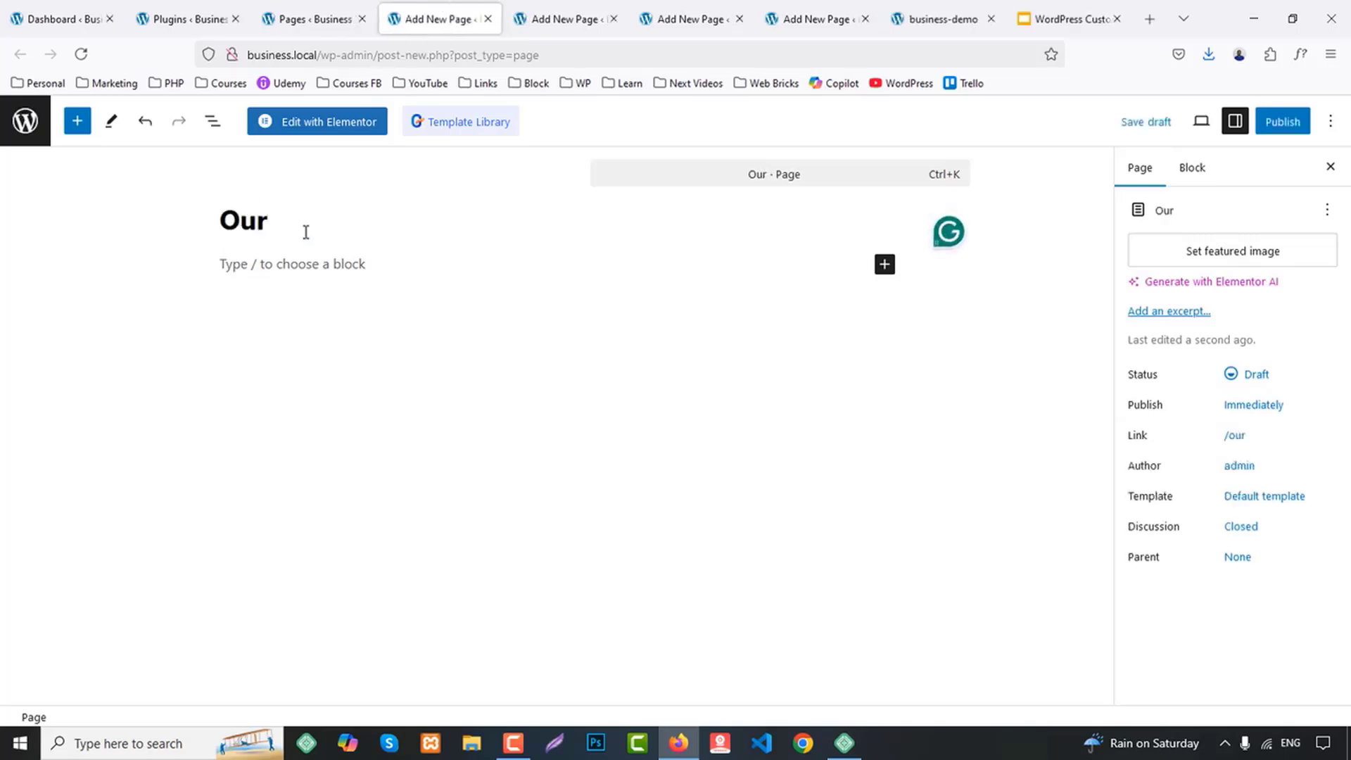
{"action": "type", "text": " Services"}
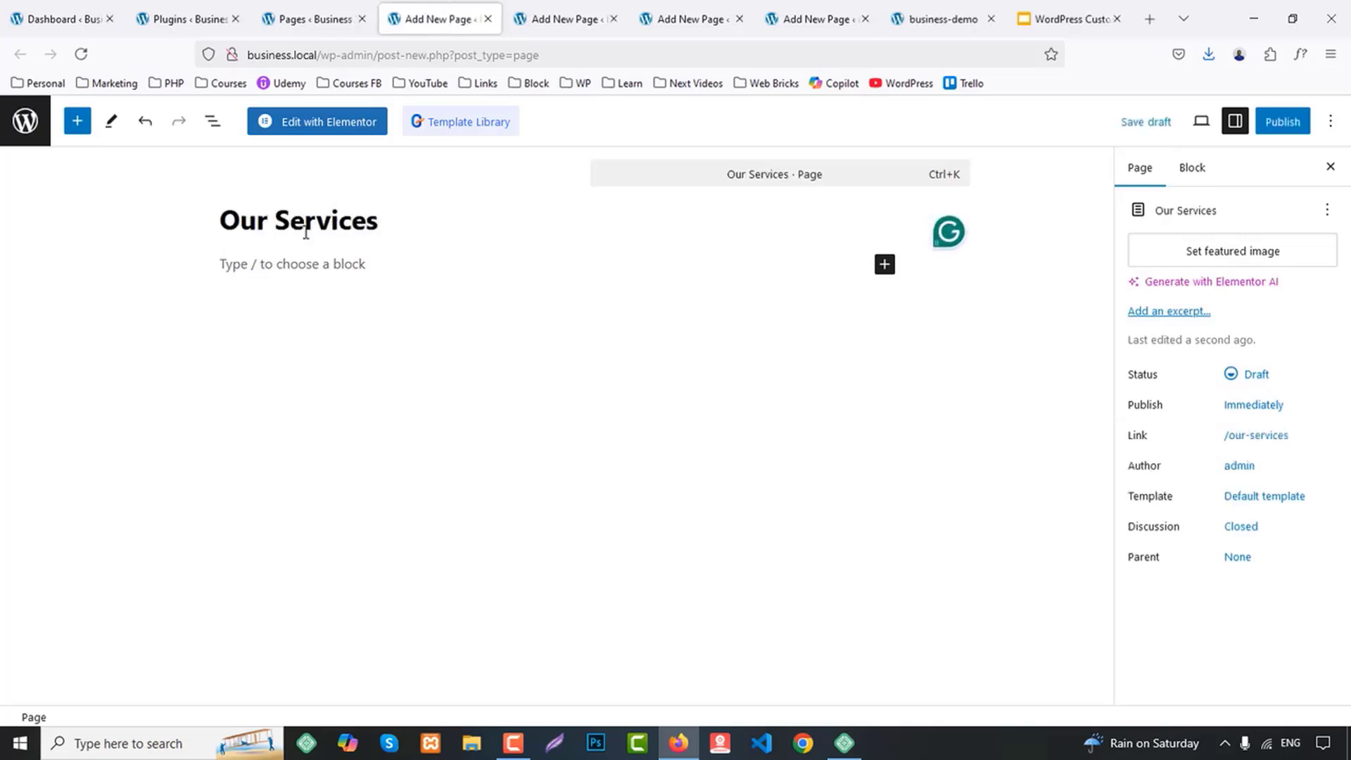
{"action": "left_click", "coordinate": [1281, 122]}
{"action": "left_click", "coordinate": [1282, 121]}
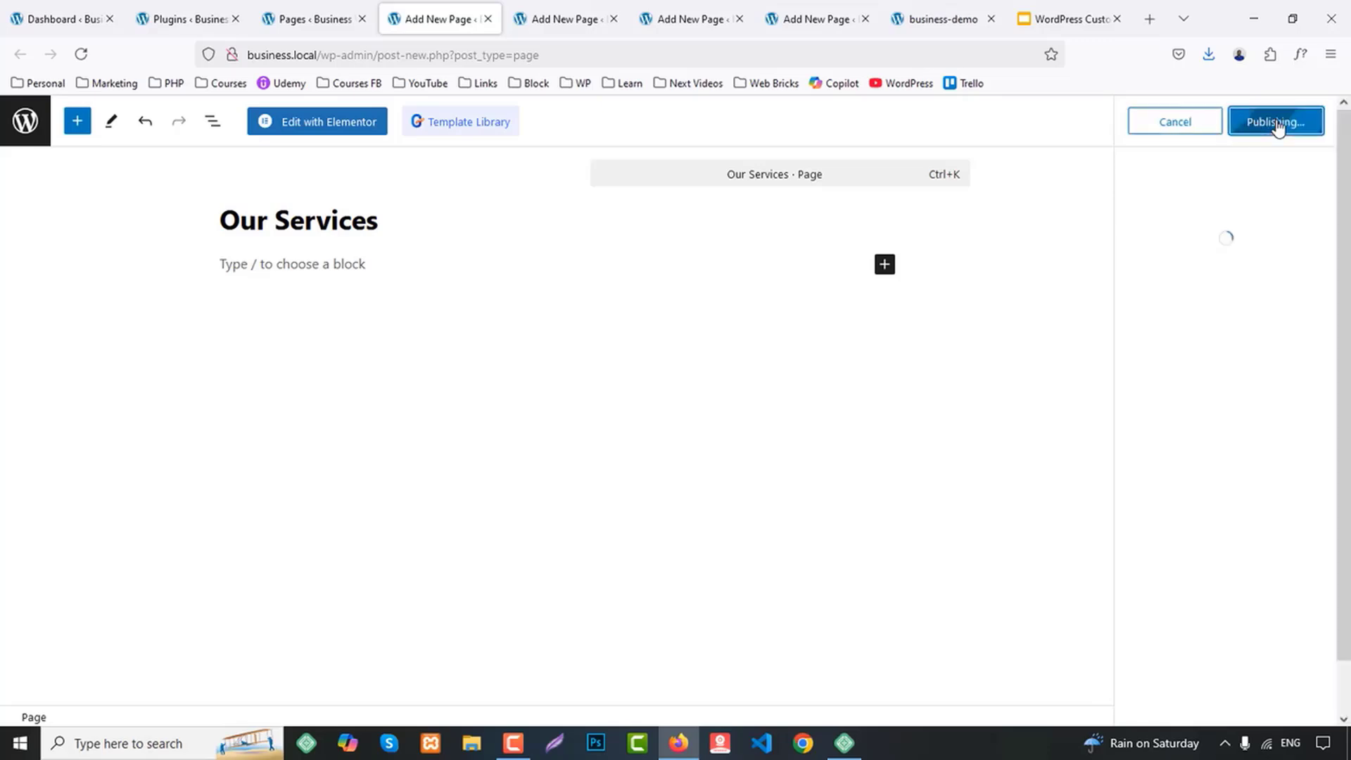
{"action": "middle_click", "coordinate": [418, 6]}
Title the next new page Testimonials, publish it and close its tab
{"action": "type", "text": "Tes"}
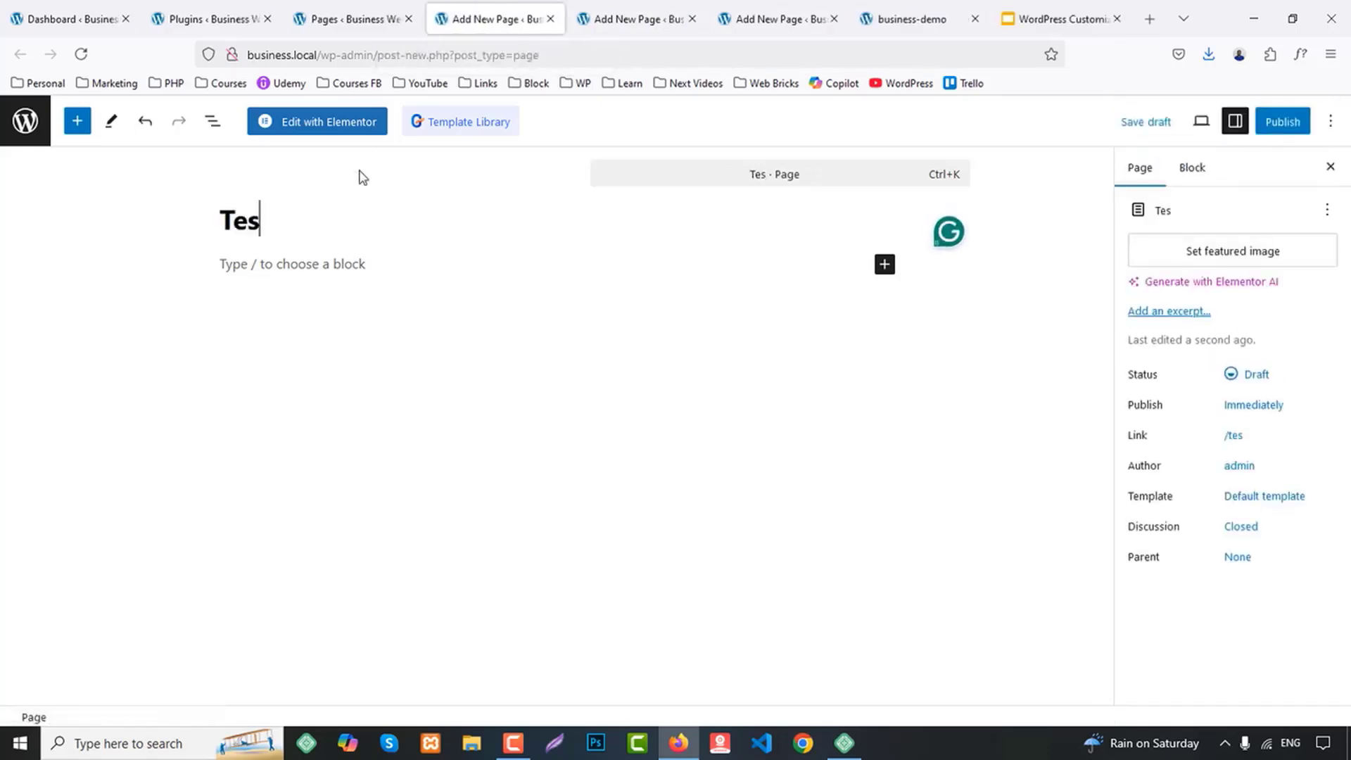
{"action": "type", "text": "timonials"}
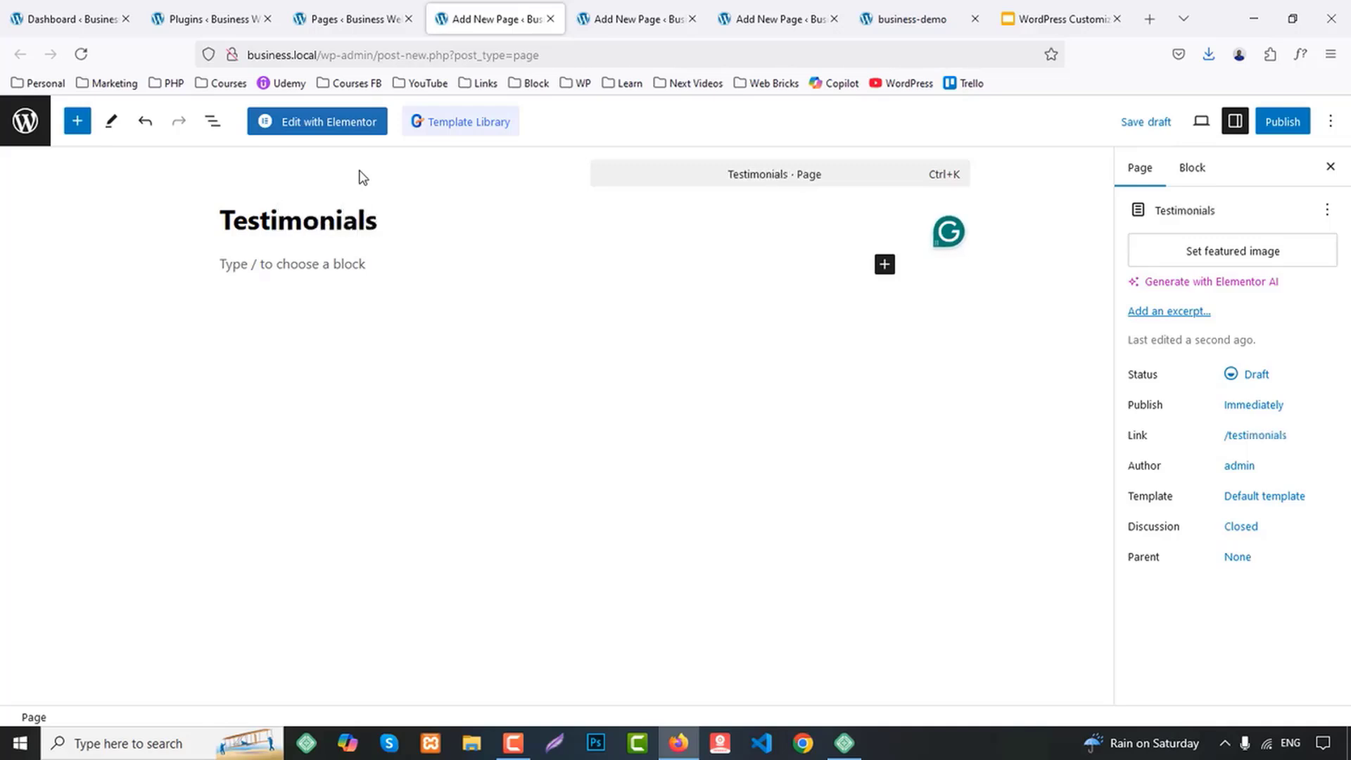
{"action": "left_click", "coordinate": [1282, 123]}
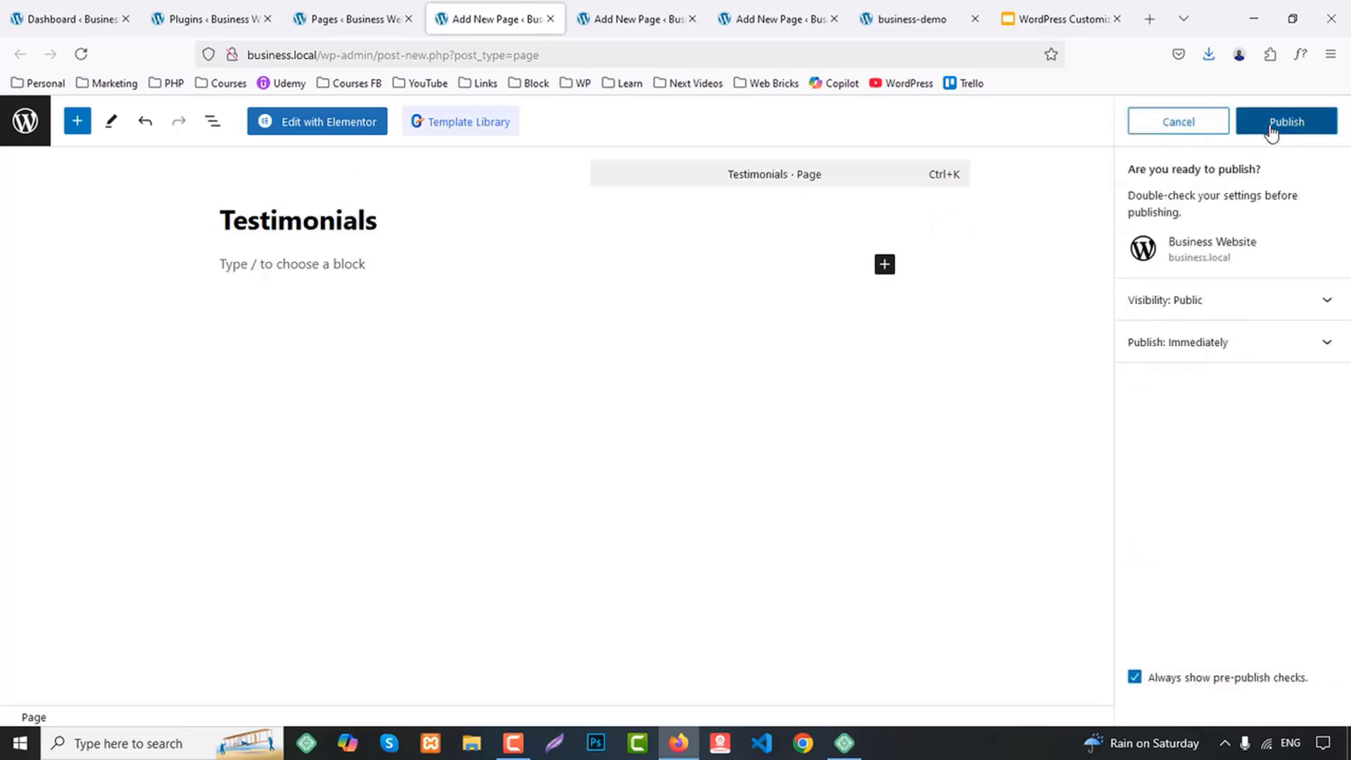
{"action": "left_click", "coordinate": [1275, 124]}
{"action": "middle_click", "coordinate": [506, 5]}
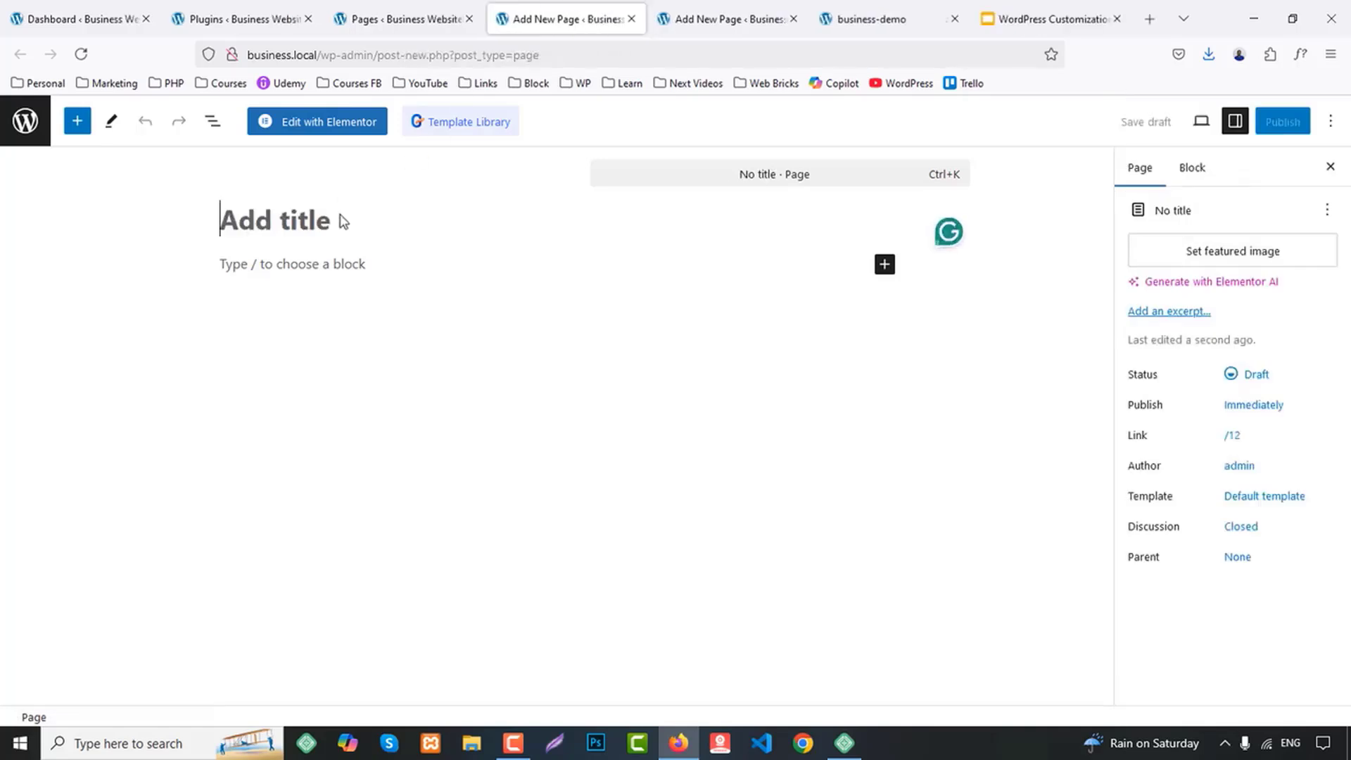
Title the next new page Teams, publish it and close its tab
{"action": "left_click", "coordinate": [343, 221]}
{"action": "type", "text": "Teams"}
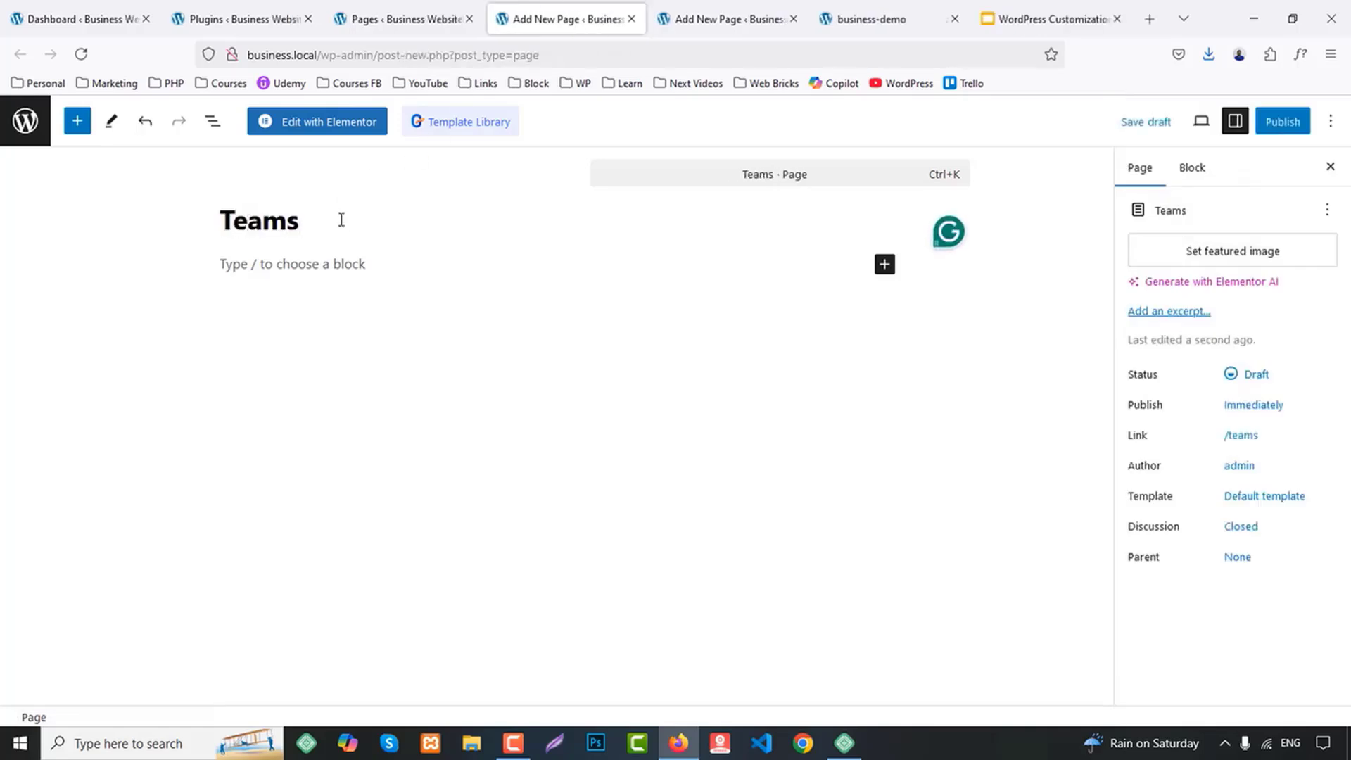
{"action": "left_click", "coordinate": [1282, 121]}
{"action": "left_click", "coordinate": [1282, 132]}
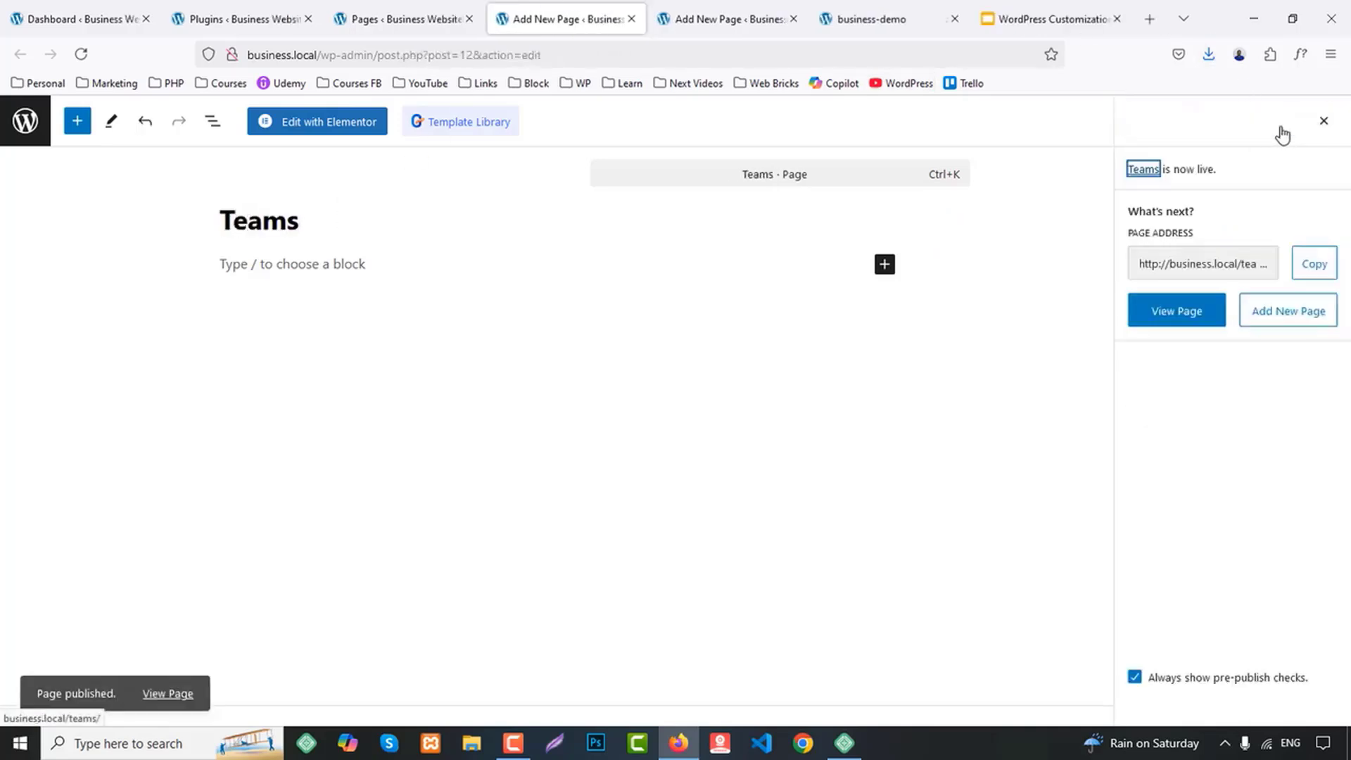
{"action": "middle_click", "coordinate": [558, 9]}
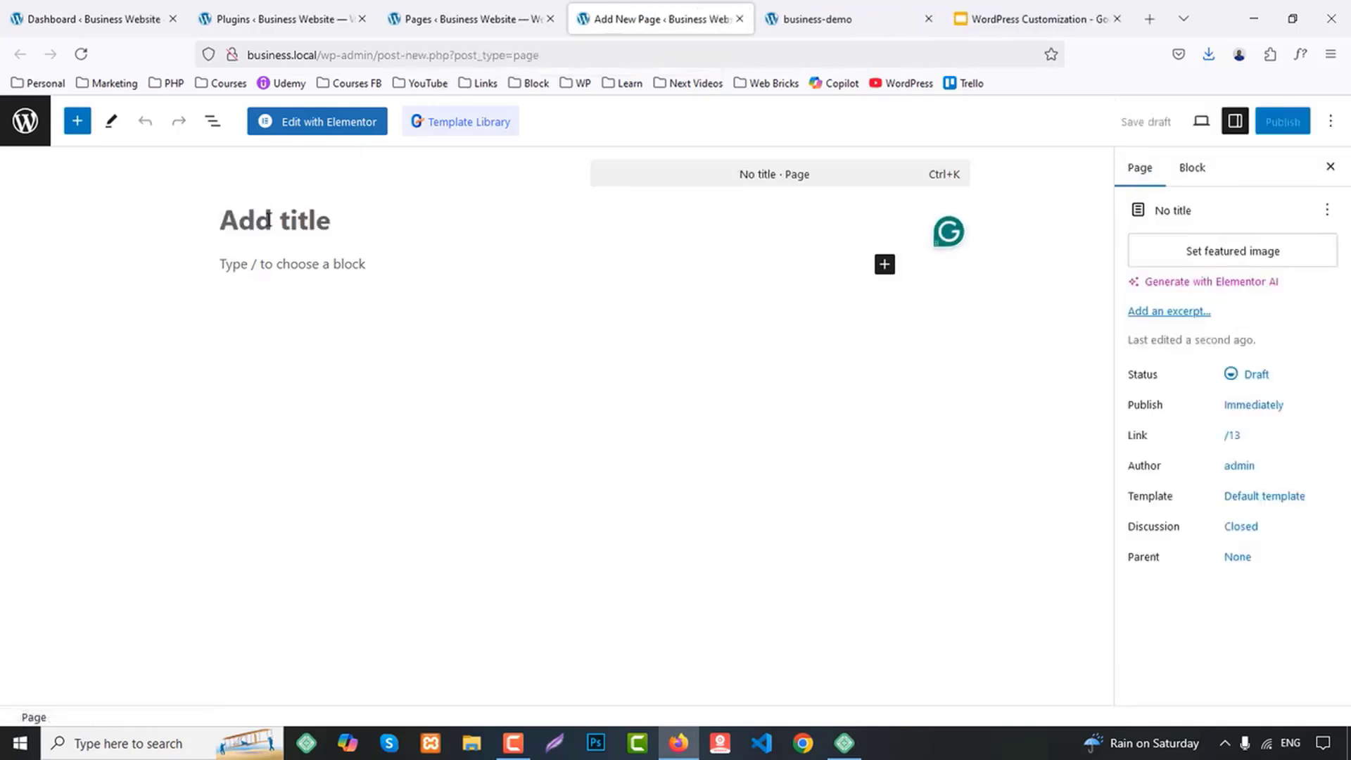
Title the last open new page Contact Us, publish it and close its tab
{"action": "type", "text": "Contact"}
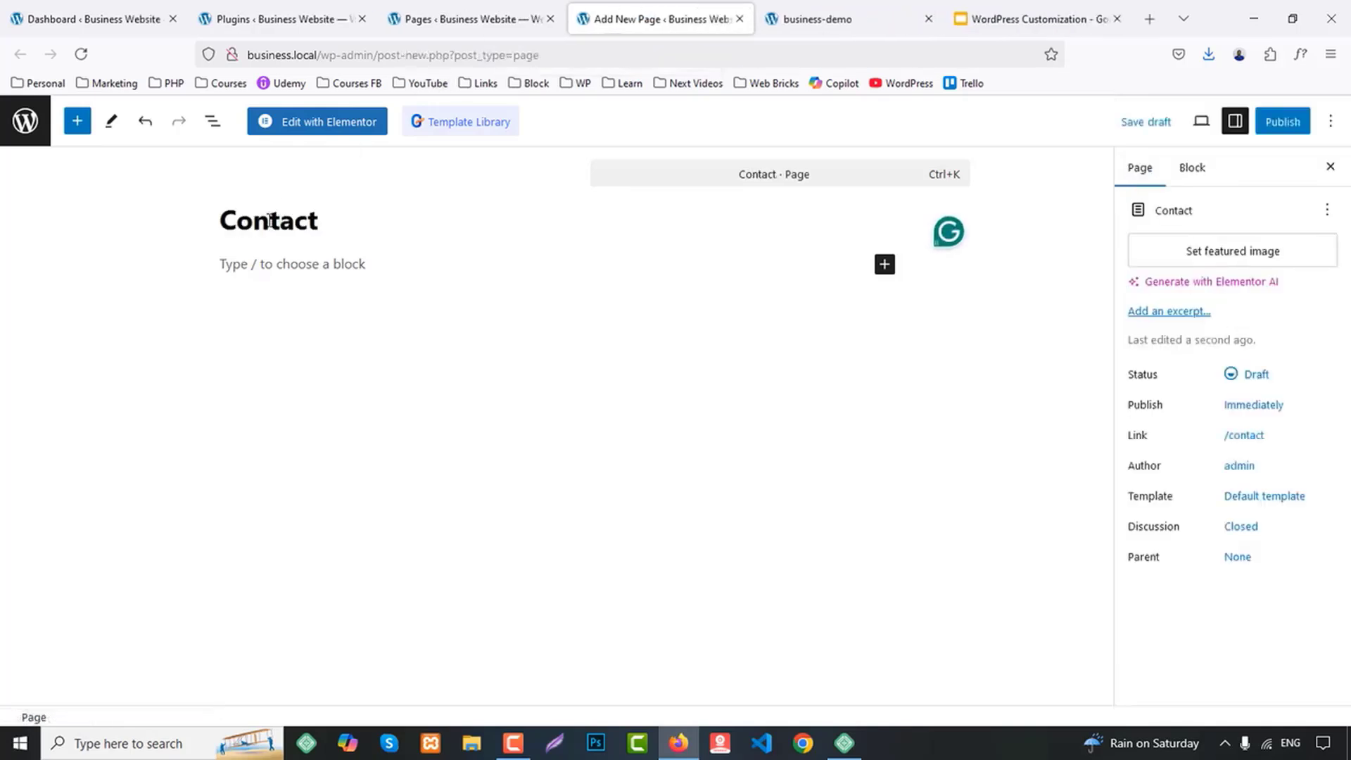
{"action": "type", "text": " Us"}
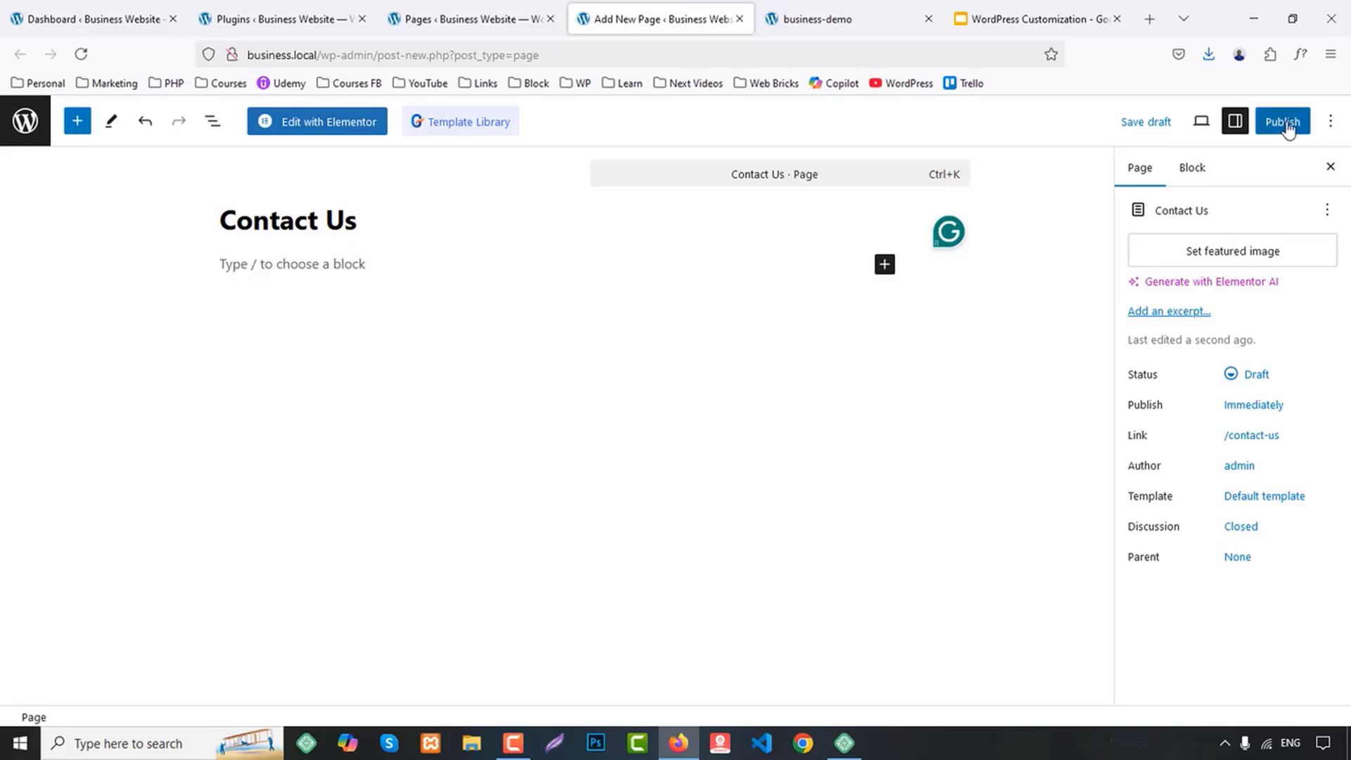
{"action": "left_click", "coordinate": [1283, 122]}
{"action": "left_click", "coordinate": [1286, 124]}
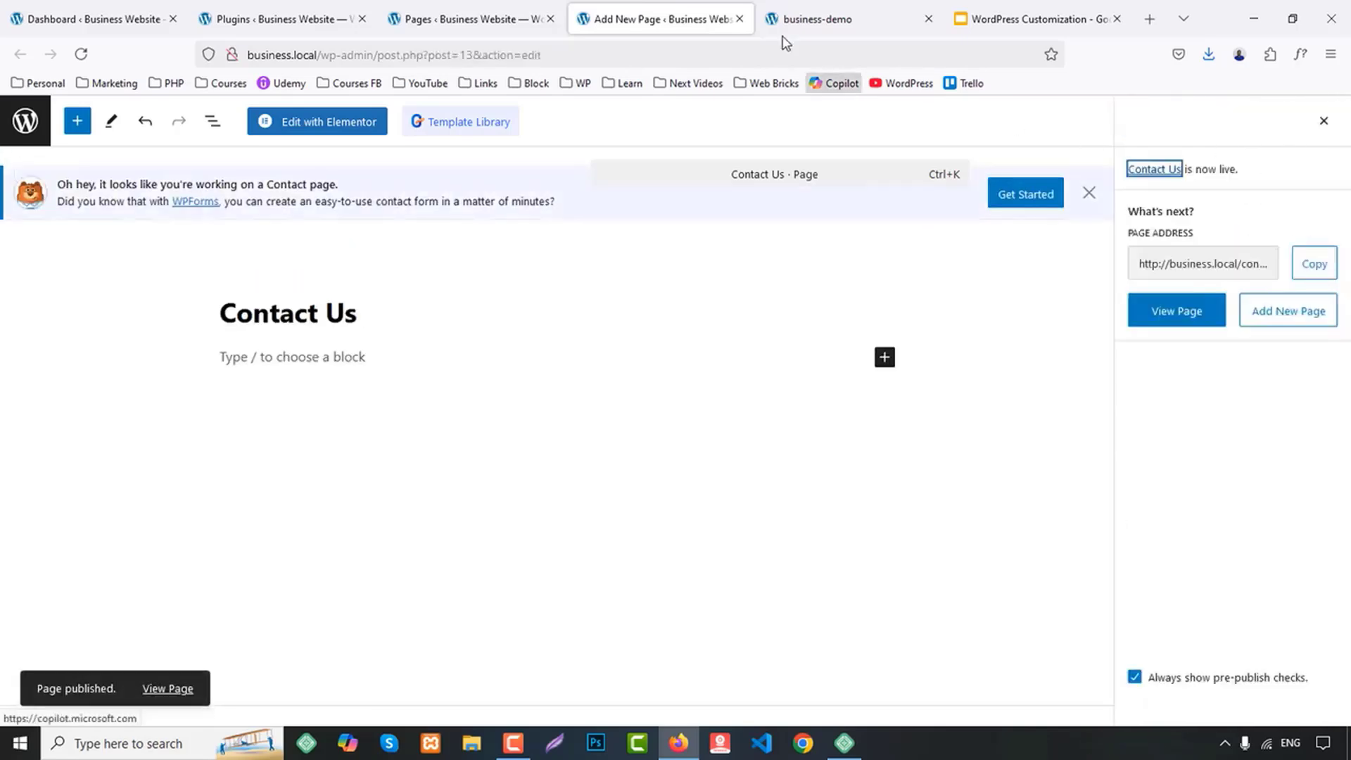
{"action": "middle_click", "coordinate": [644, 10]}
Refresh the Pages list and review the newly published pages
{"action": "left_click", "coordinate": [471, 19]}
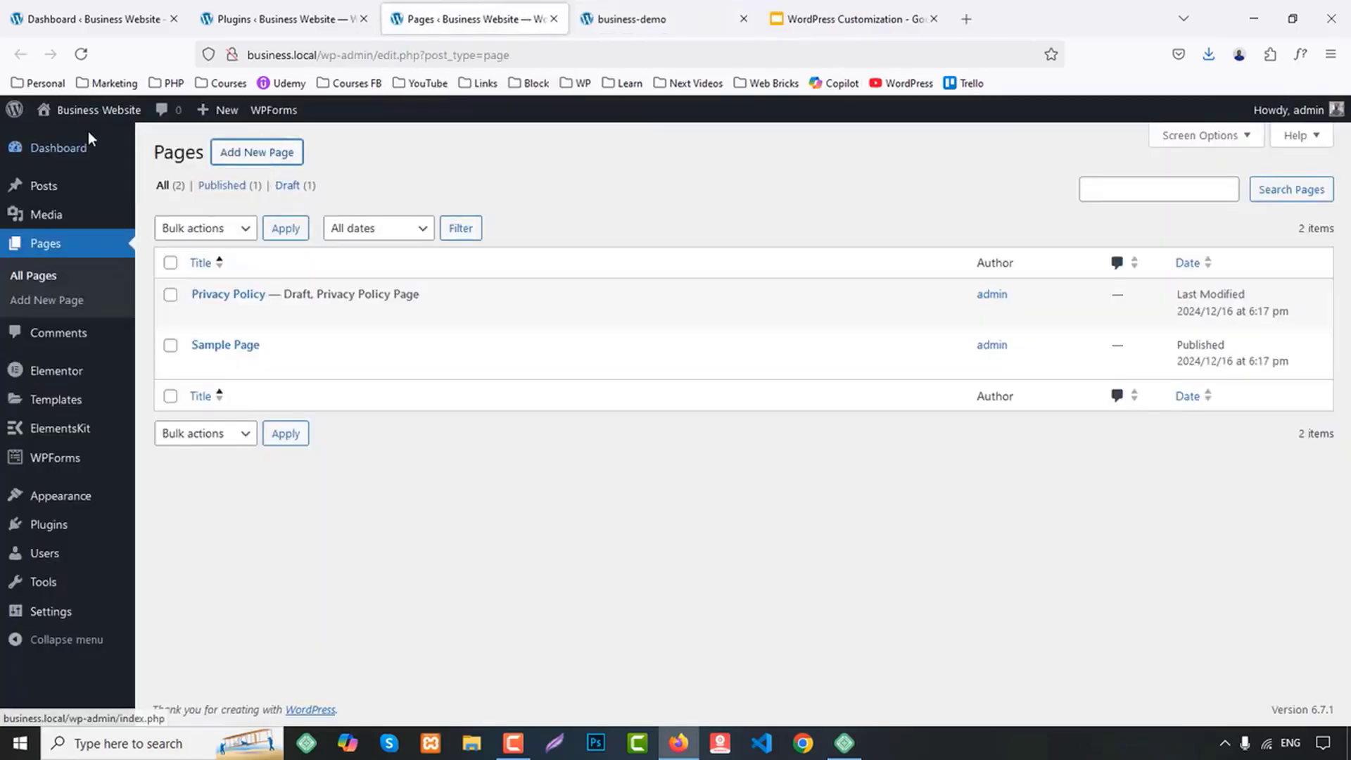
{"action": "left_click", "coordinate": [80, 54]}
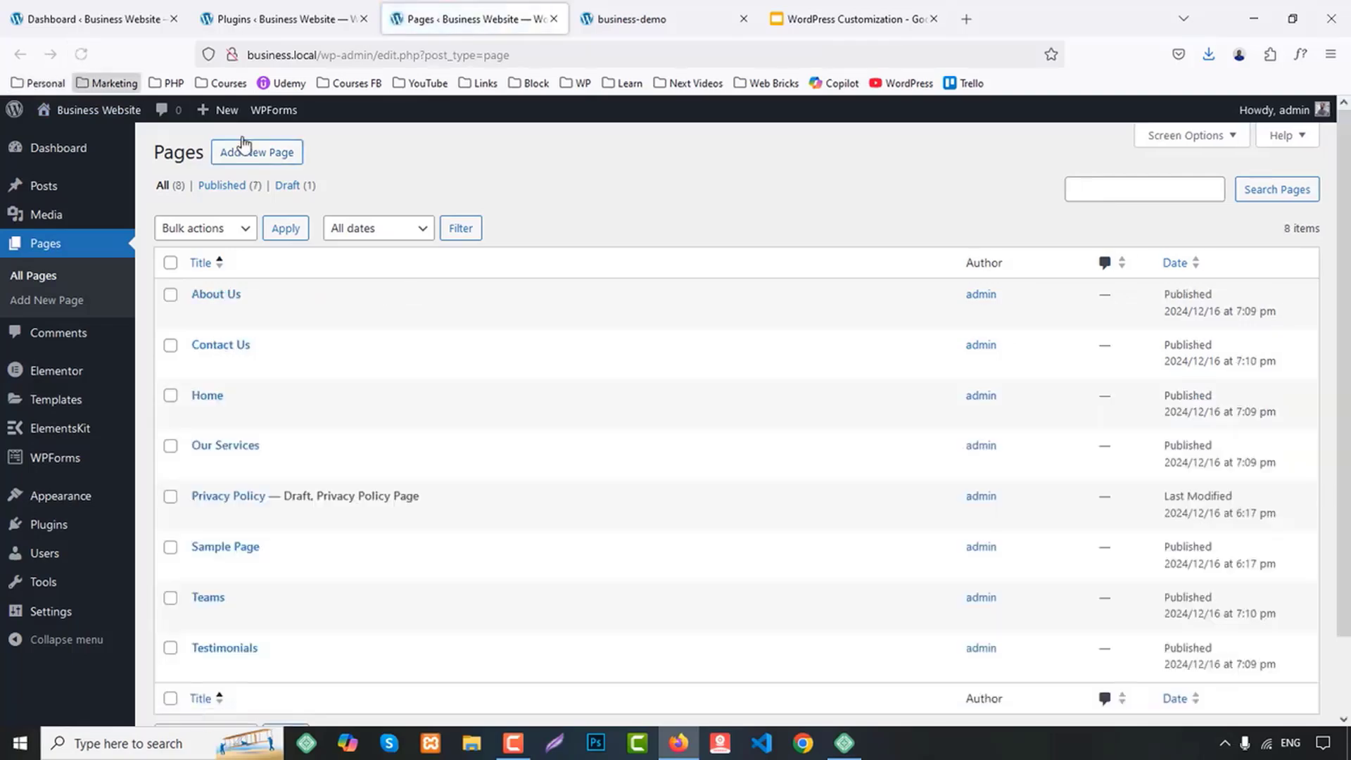
{"action": "scroll", "coordinate": [769, 394], "scroll_direction": "down", "scroll_amount": 1}
Copy User Experience Design from the demo footer's Services list, publish a new page with that title and close its tab
{"action": "key", "text": "ctrl+Tab"}
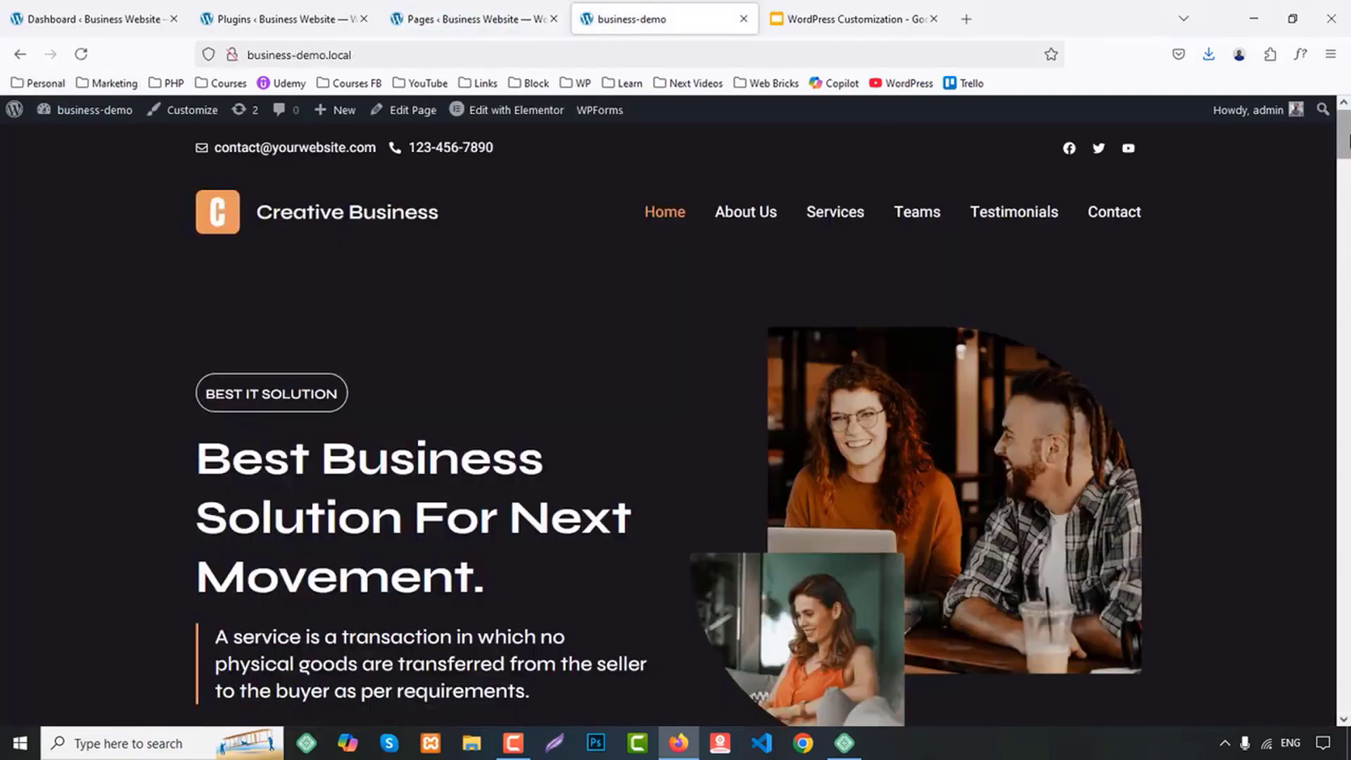
{"action": "left_click_drag", "start_coordinate": [1349, 142], "coordinate": [1349, 695]}
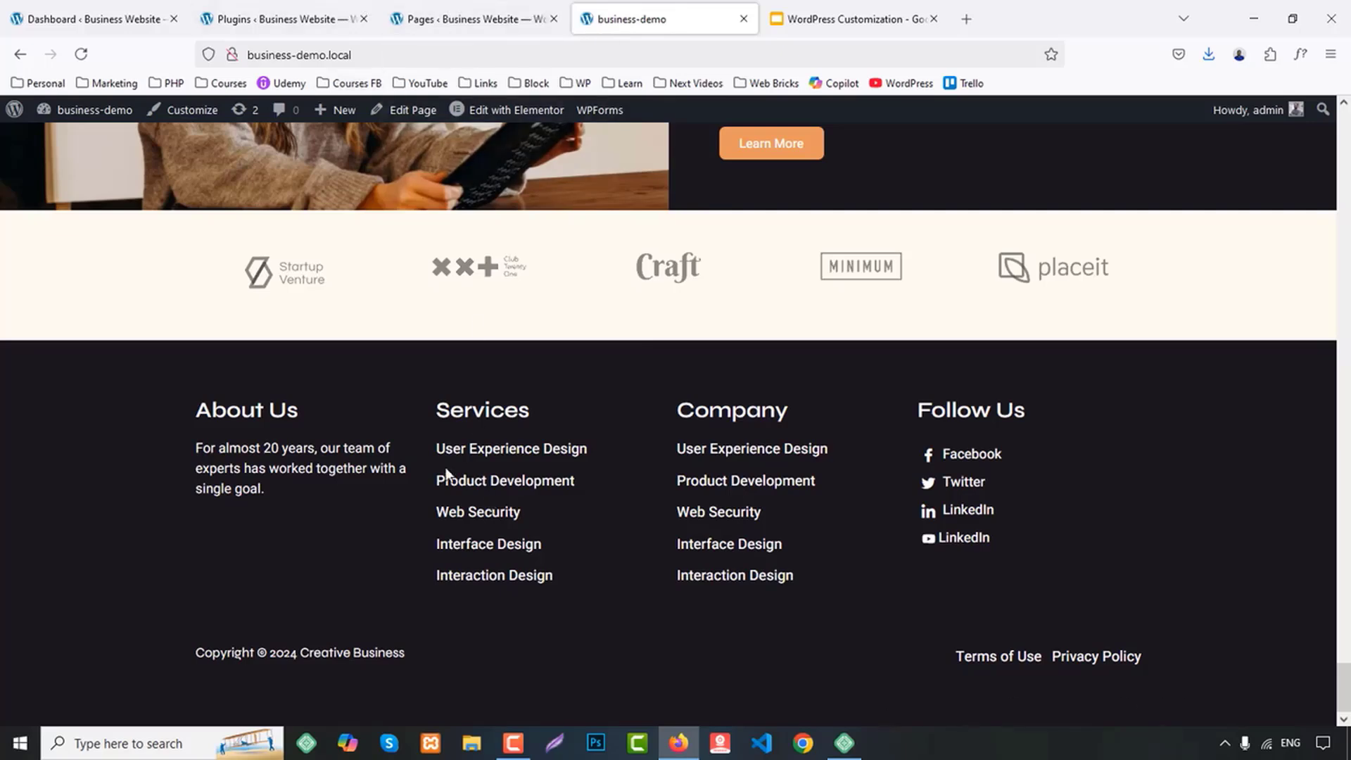
{"action": "left_click_drag", "start_coordinate": [433, 446], "coordinate": [581, 449]}
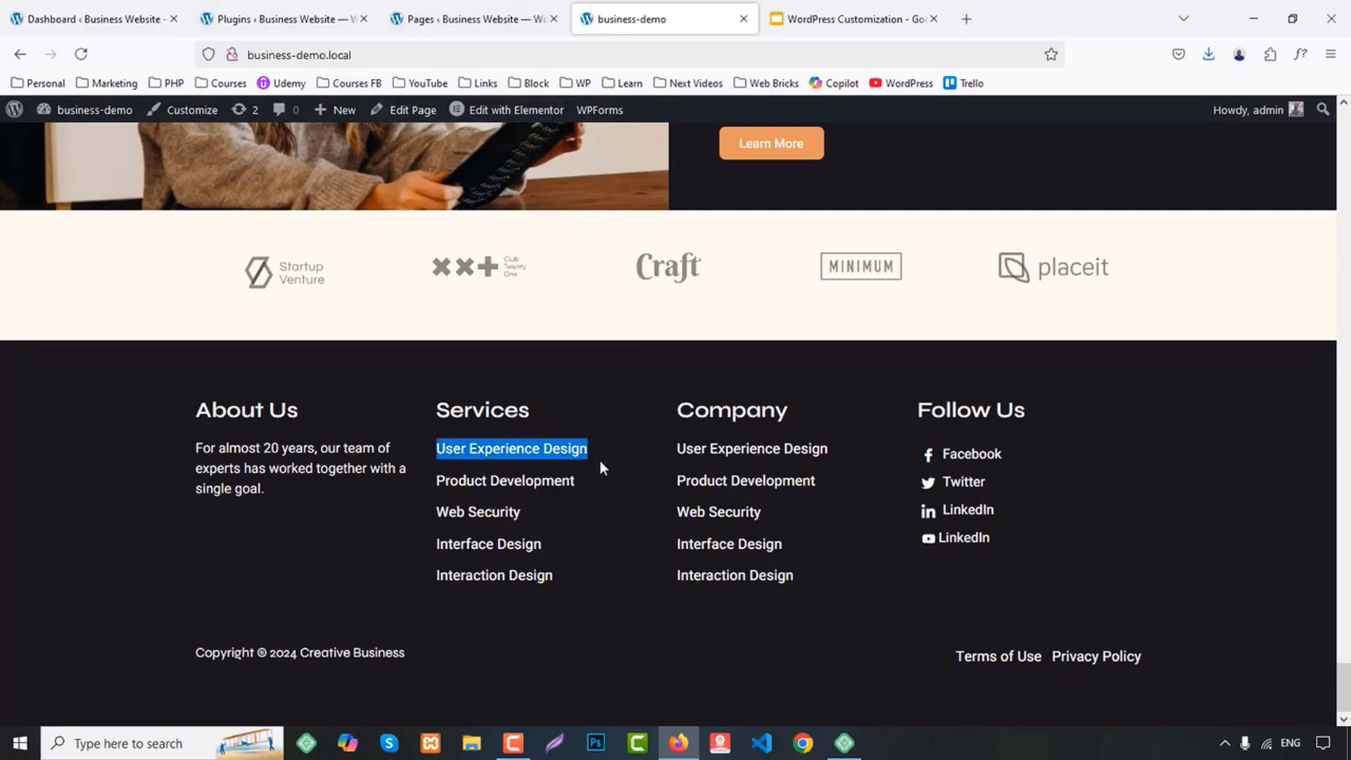
{"action": "left_click", "coordinate": [464, 19]}
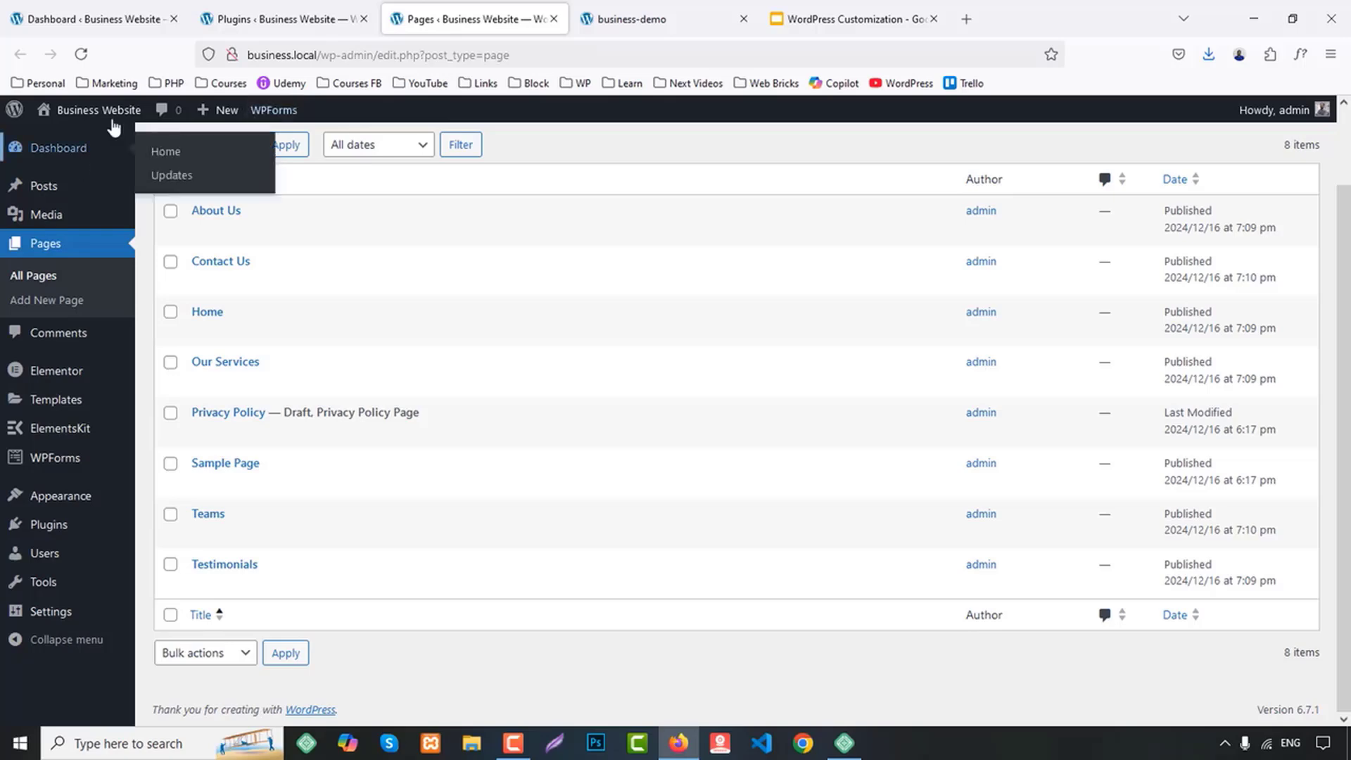
{"action": "scroll", "coordinate": [217, 205], "scroll_direction": "up", "scroll_amount": 2}
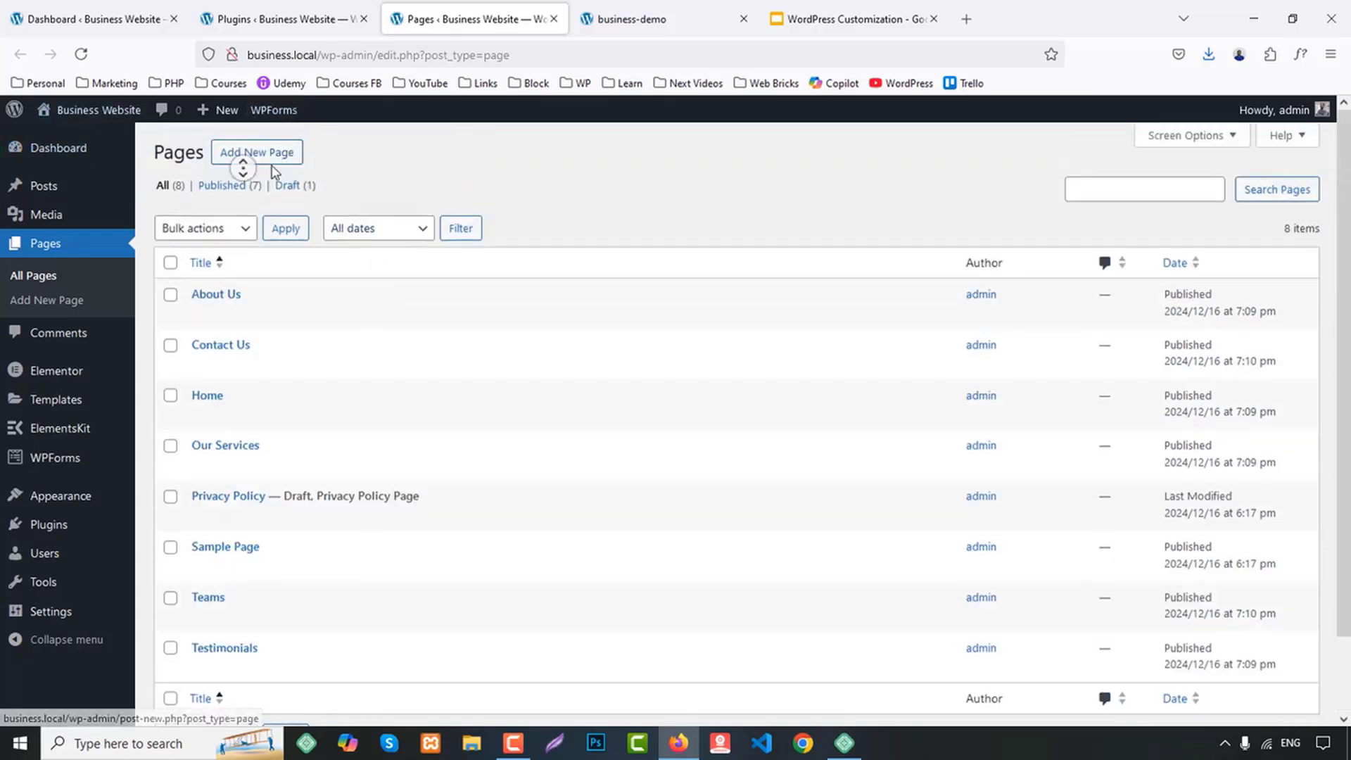
{"action": "middle_click", "coordinate": [243, 151]}
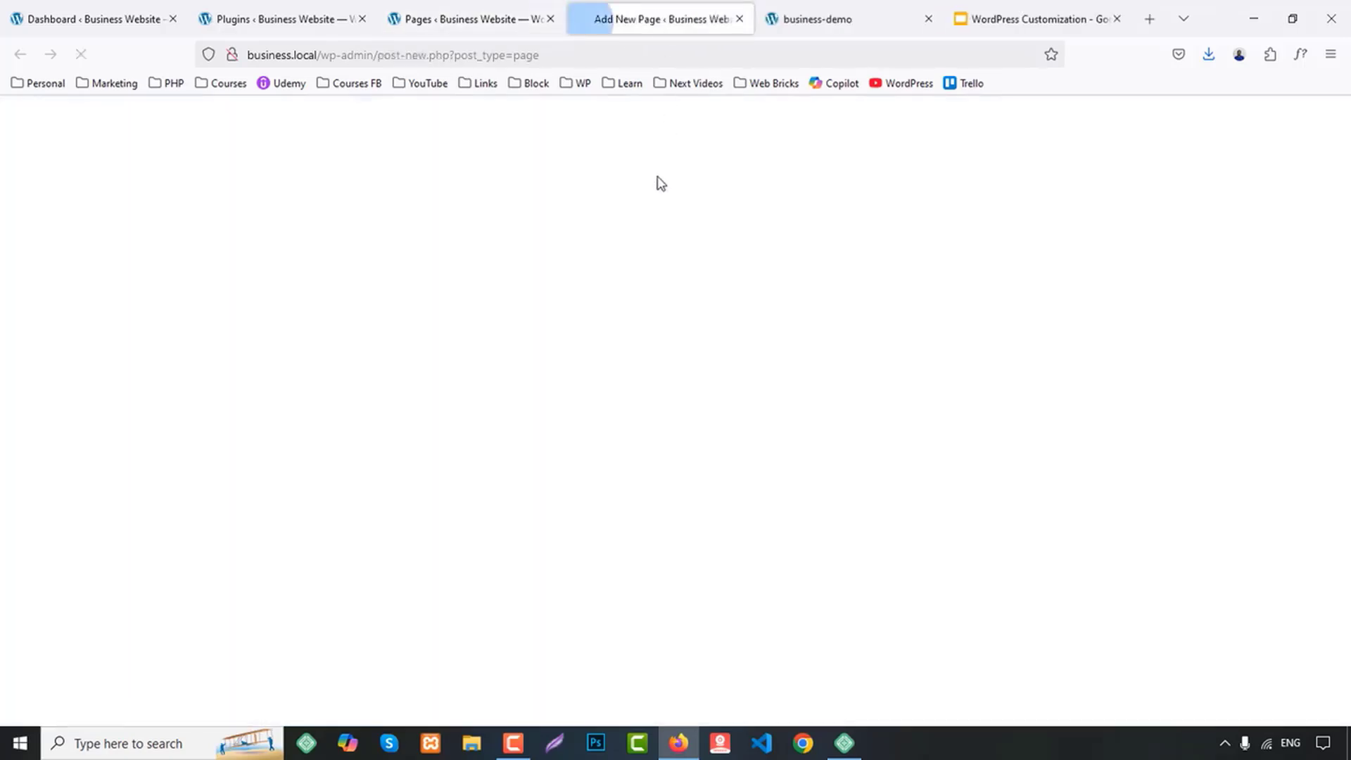
{"action": "type", "text": "User Experience Design"}
{"action": "left_click", "coordinate": [1282, 121]}
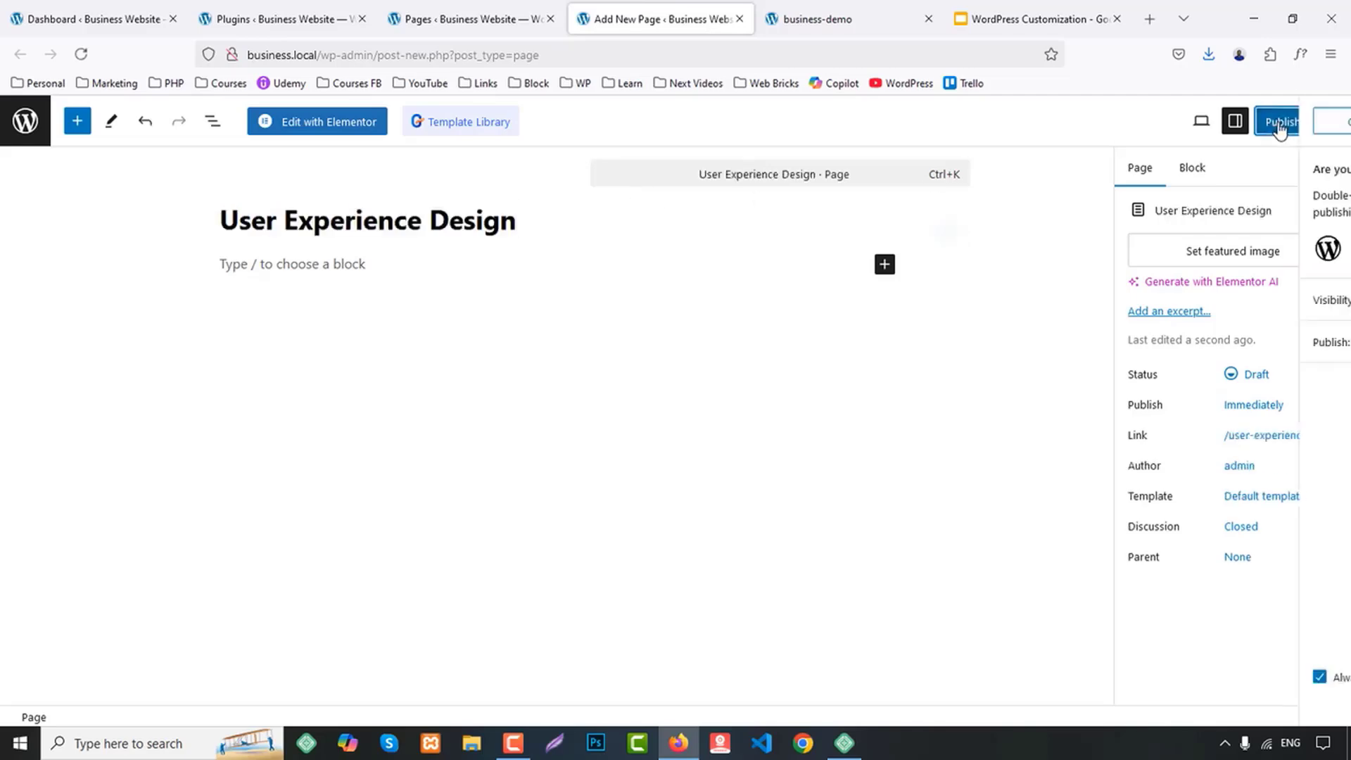
{"action": "left_click", "coordinate": [1287, 121]}
{"action": "middle_click", "coordinate": [659, 13]}
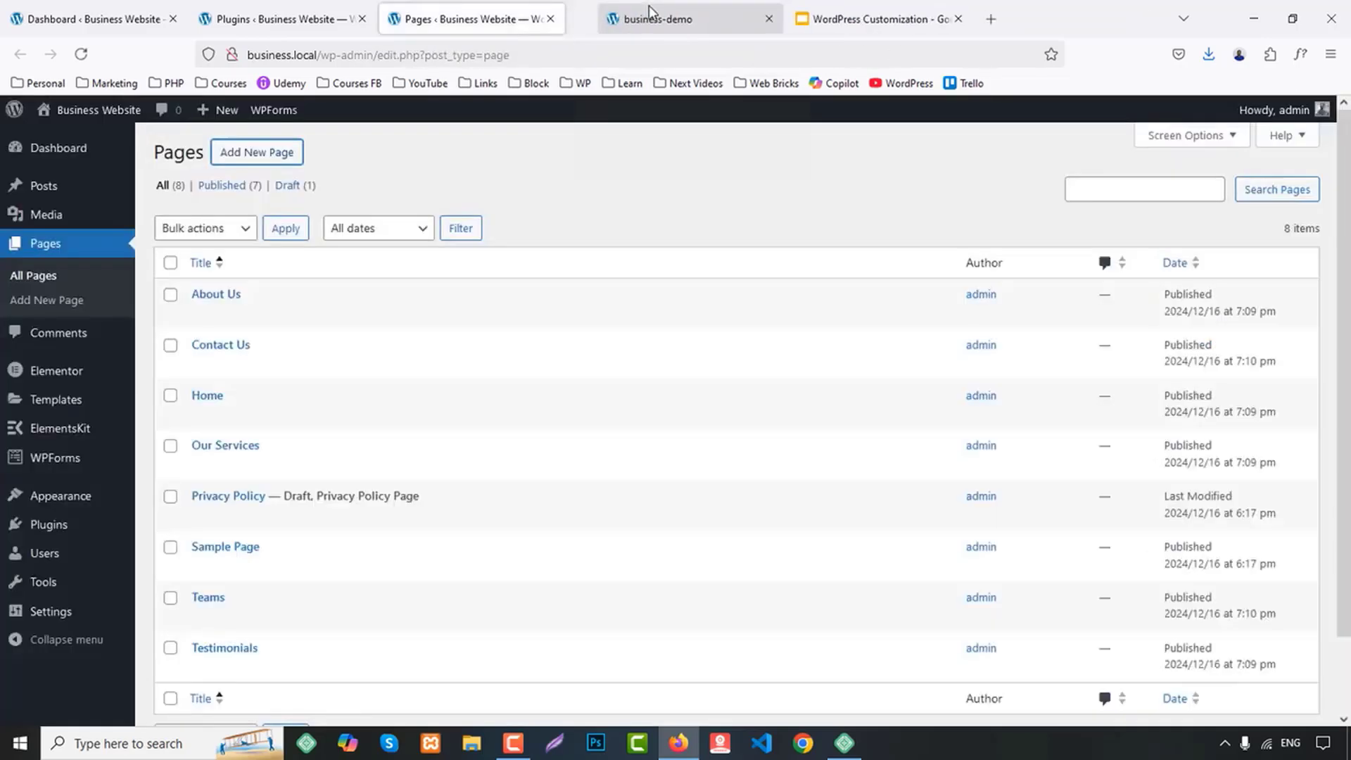
Copy Product Development from the demo footer's Services list, publish a new page with that title and close its tab
{"action": "left_click", "coordinate": [648, 9]}
{"action": "left_click_drag", "start_coordinate": [436, 481], "coordinate": [592, 483]}
{"action": "key", "text": "ctrl+c"}
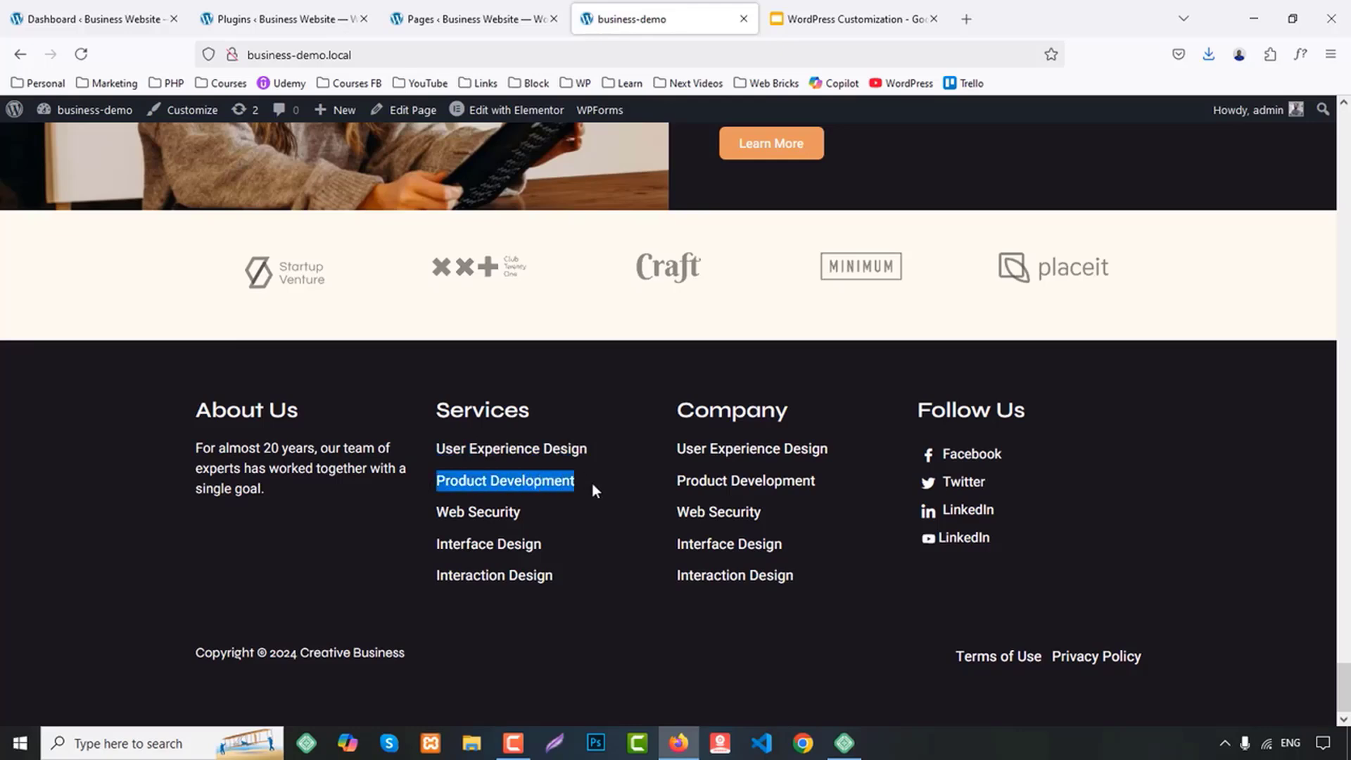
{"action": "left_click", "coordinate": [517, 16]}
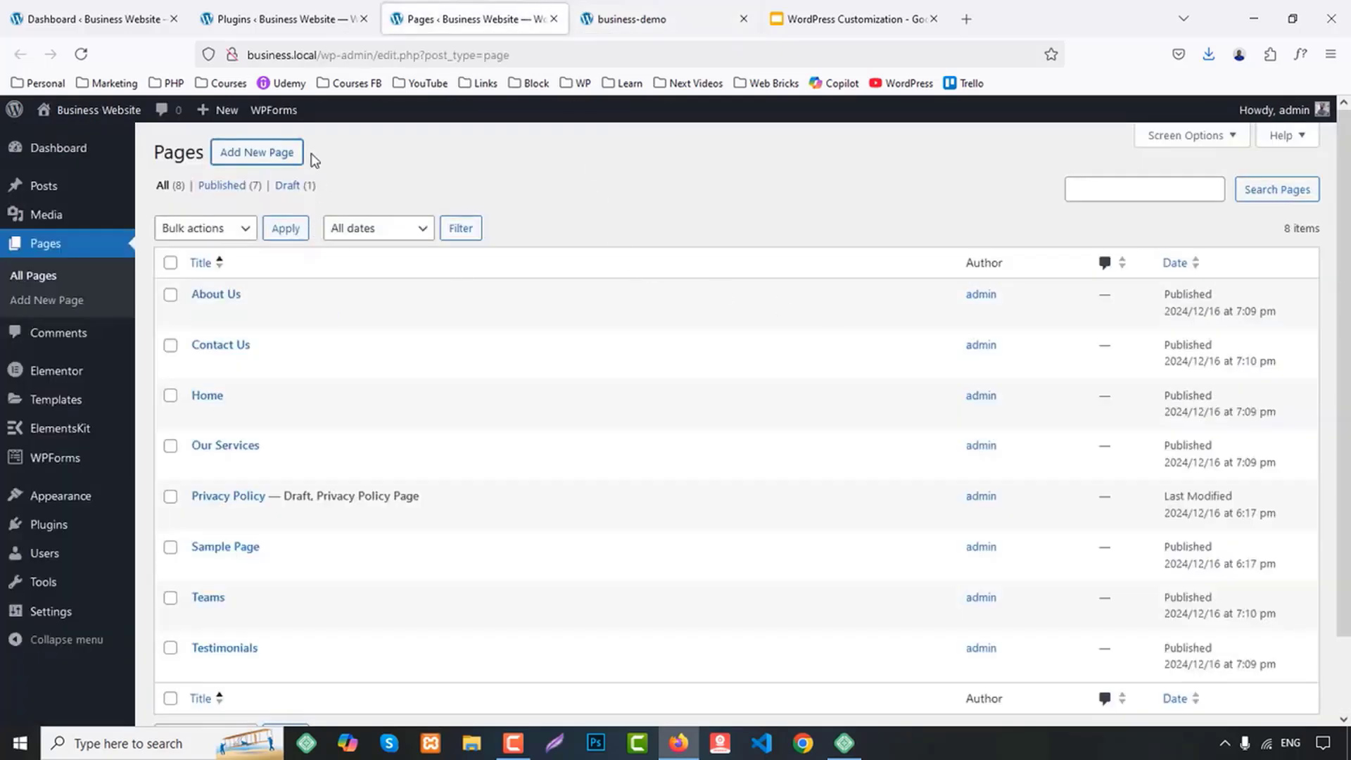
{"action": "middle_click", "coordinate": [271, 160]}
{"action": "left_click", "coordinate": [612, 19]}
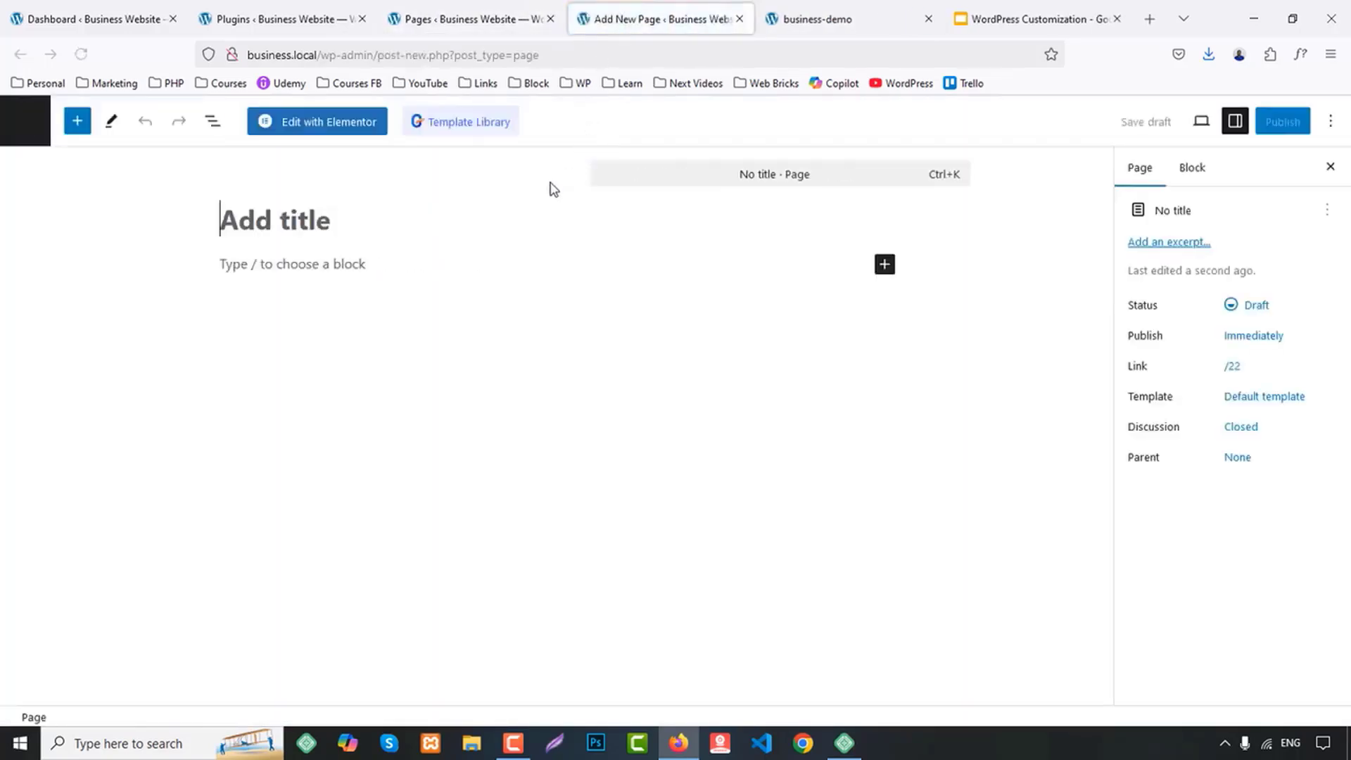
{"action": "left_click", "coordinate": [442, 217]}
{"action": "key", "text": "ctrl+v"}
{"action": "left_click", "coordinate": [1292, 130]}
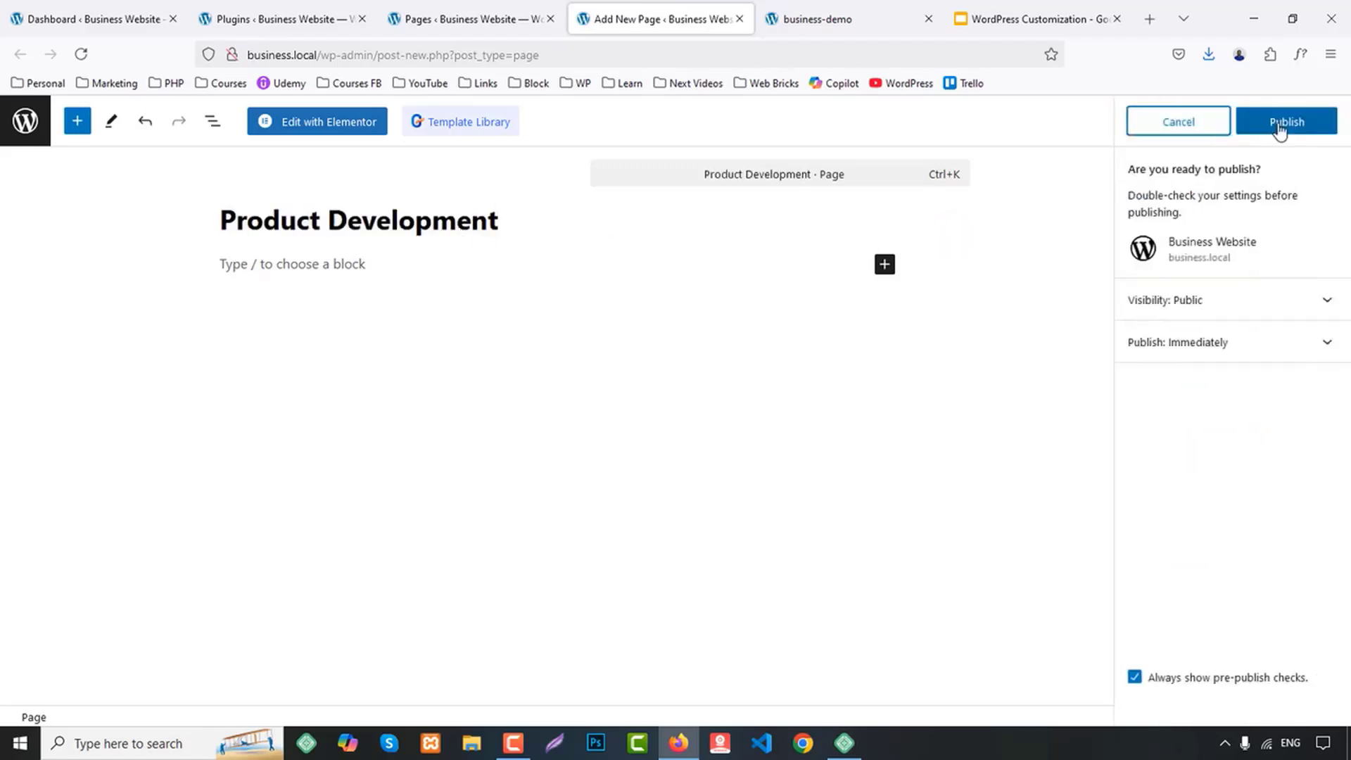
{"action": "left_click", "coordinate": [1284, 126]}
{"action": "left_click", "coordinate": [739, 19]}
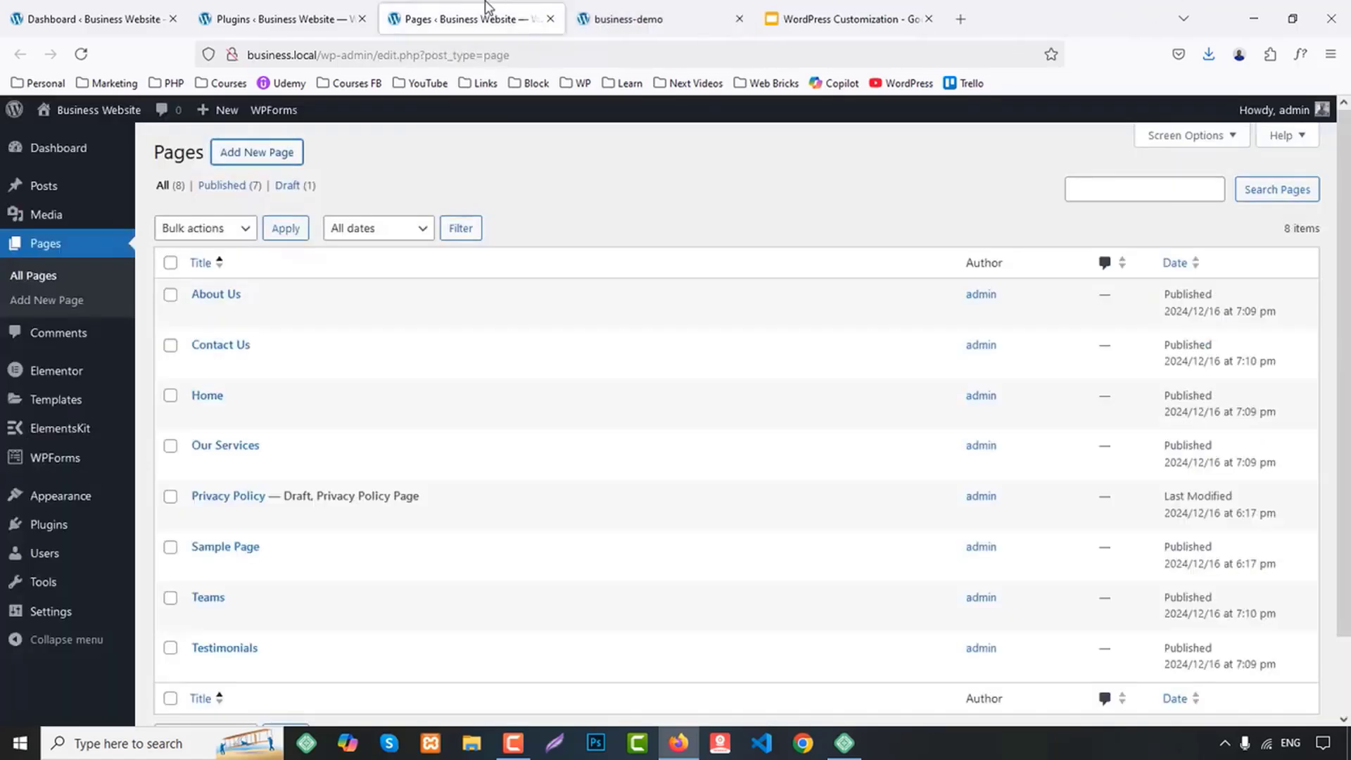
Copy Web Security from the demo footer's Services list, publish a new page with that title and close its tab
{"action": "left_click", "coordinate": [664, 14]}
{"action": "left_click", "coordinate": [429, 507]}
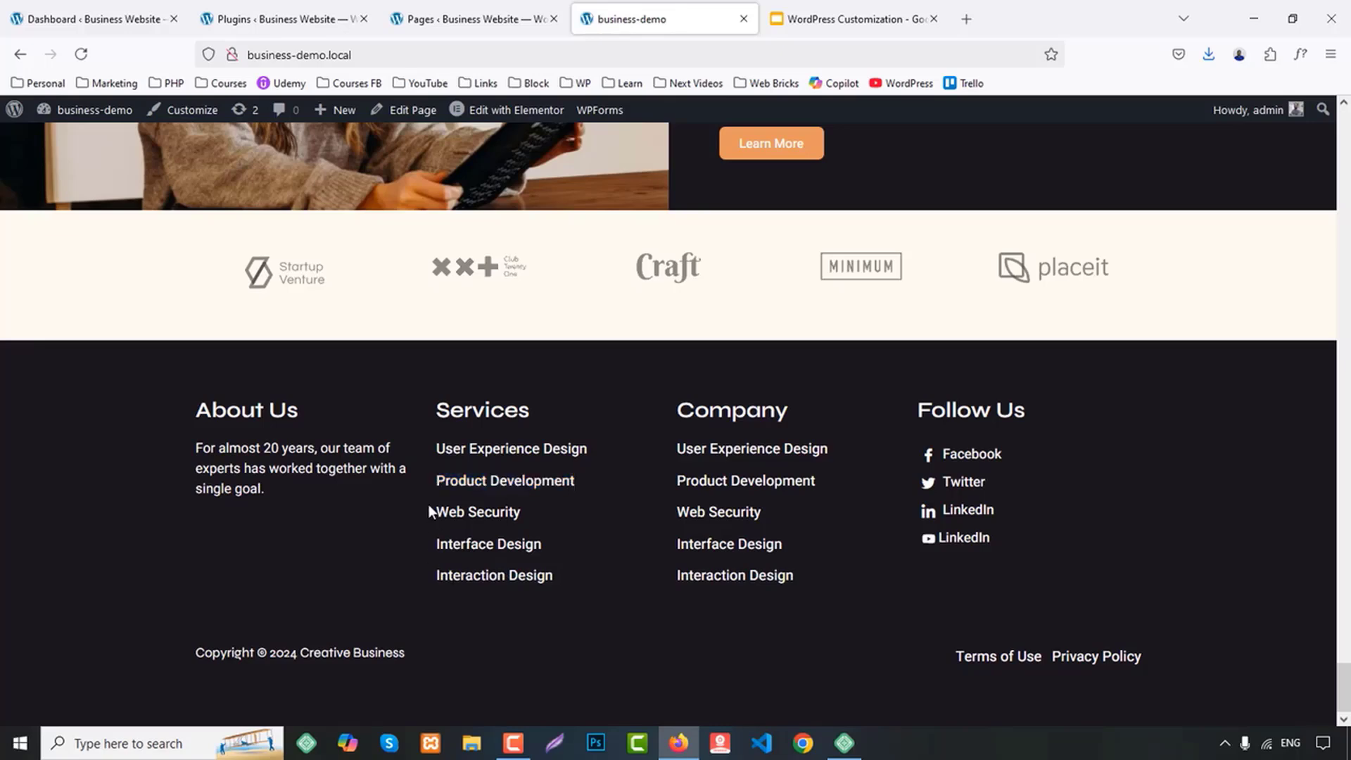
{"action": "left_click", "coordinate": [446, 15]}
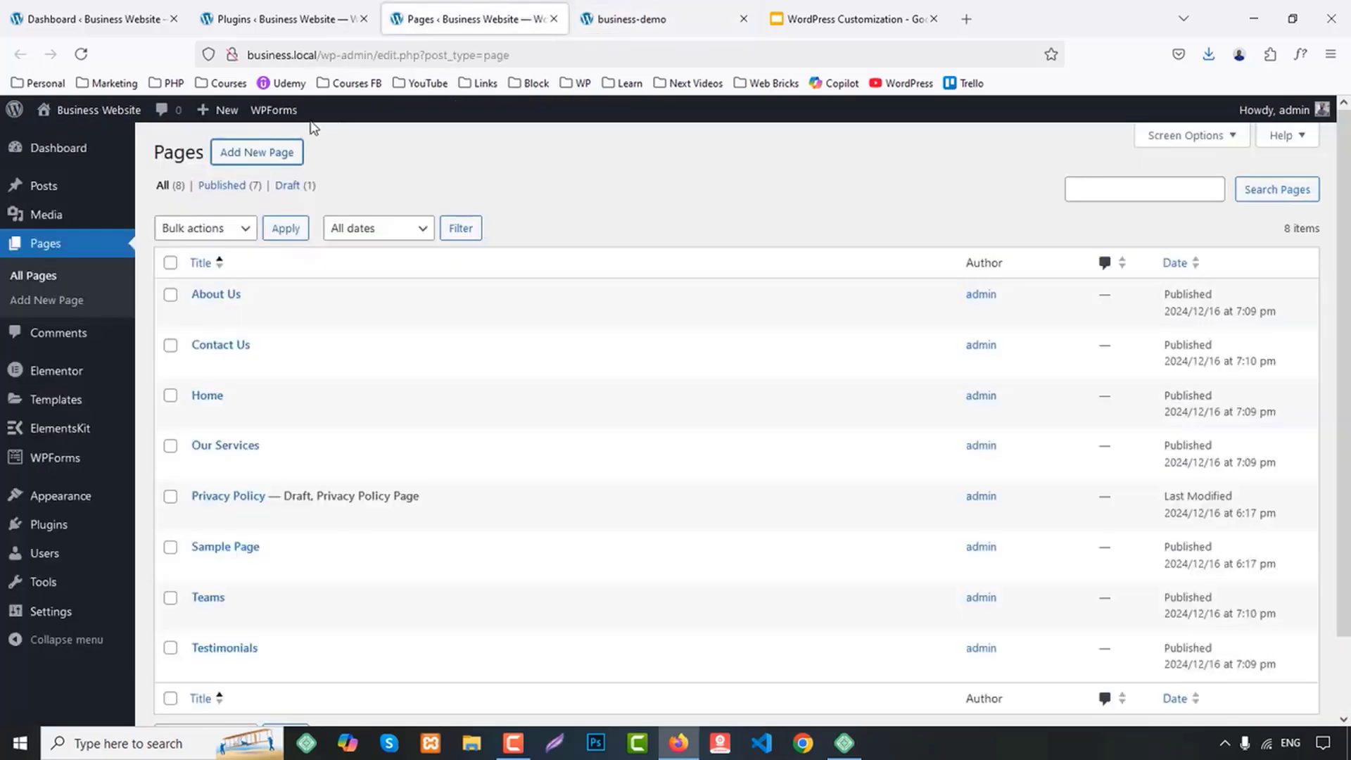
{"action": "middle_click", "coordinate": [257, 152]}
{"action": "left_click", "coordinate": [594, 14]}
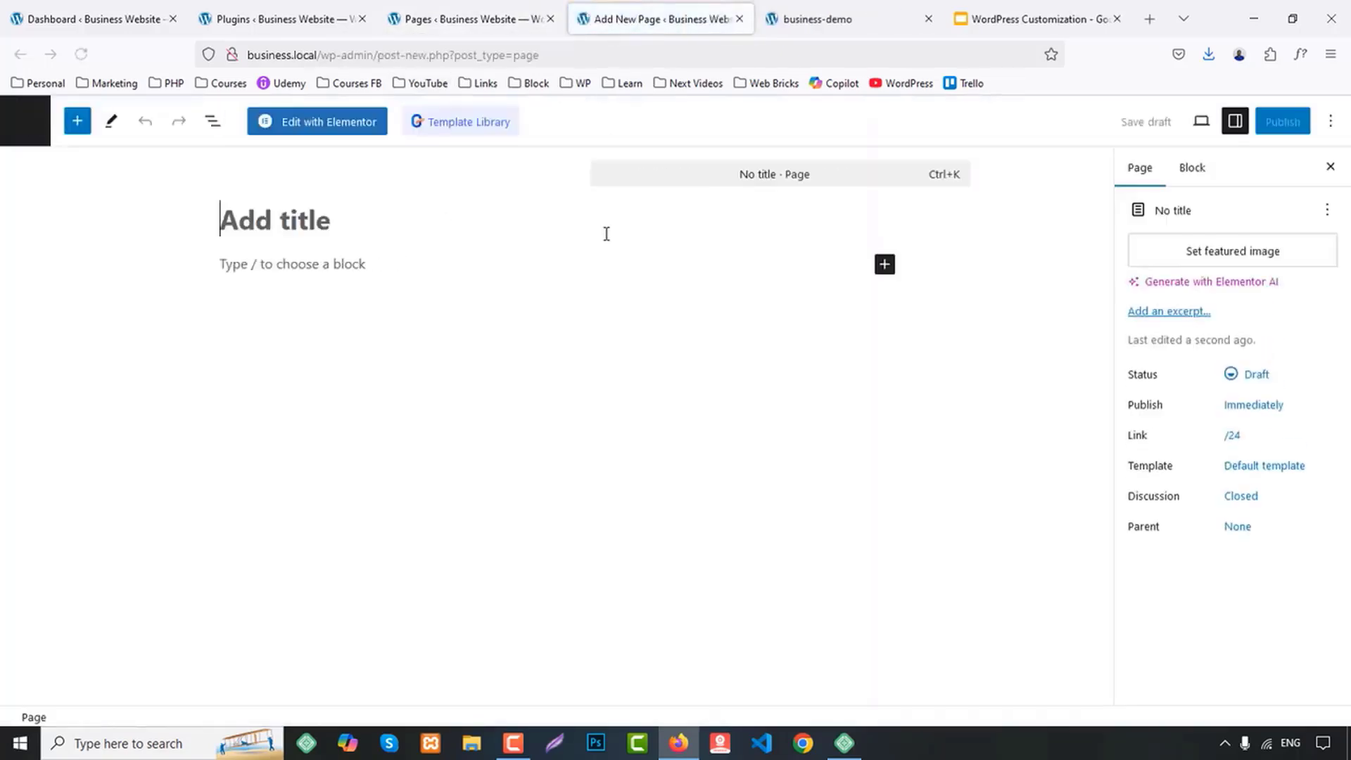
{"action": "type", "text": "Web Security"}
{"action": "left_click", "coordinate": [1298, 121]}
{"action": "left_click", "coordinate": [1274, 131]}
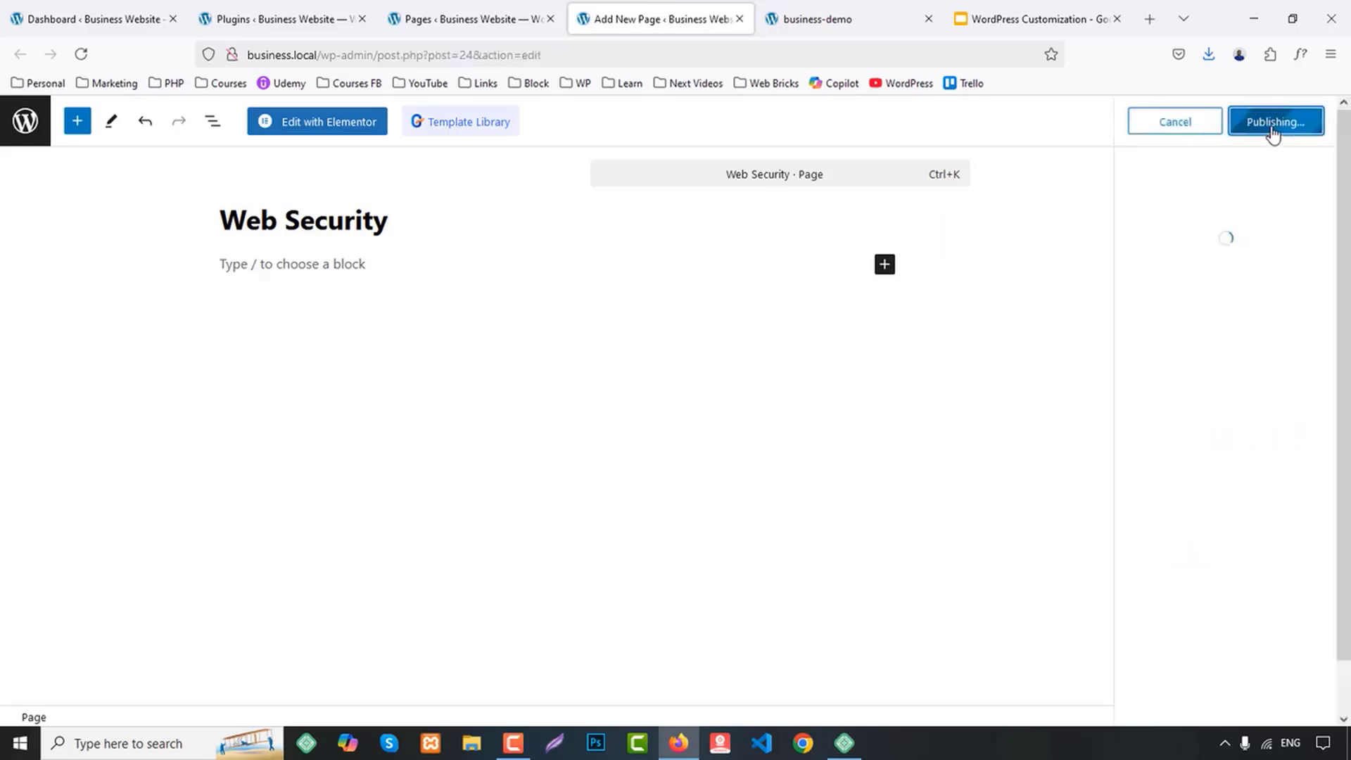
{"action": "middle_click", "coordinate": [642, 7]}
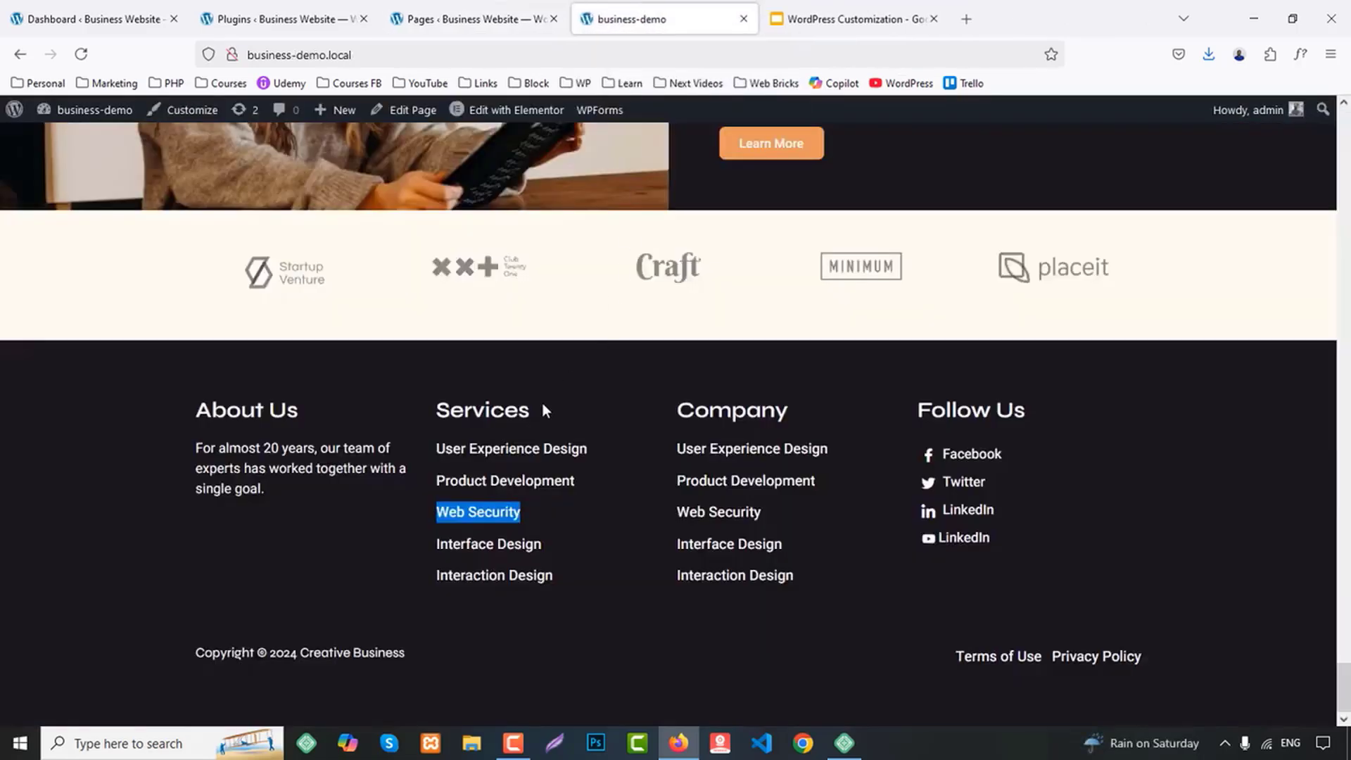
Copy Interface Design from the demo footer's Services list, publish a new page with that title and return to the demo site
{"action": "left_click_drag", "start_coordinate": [436, 544], "coordinate": [584, 532]}
{"action": "key", "text": "ctrl+c"}
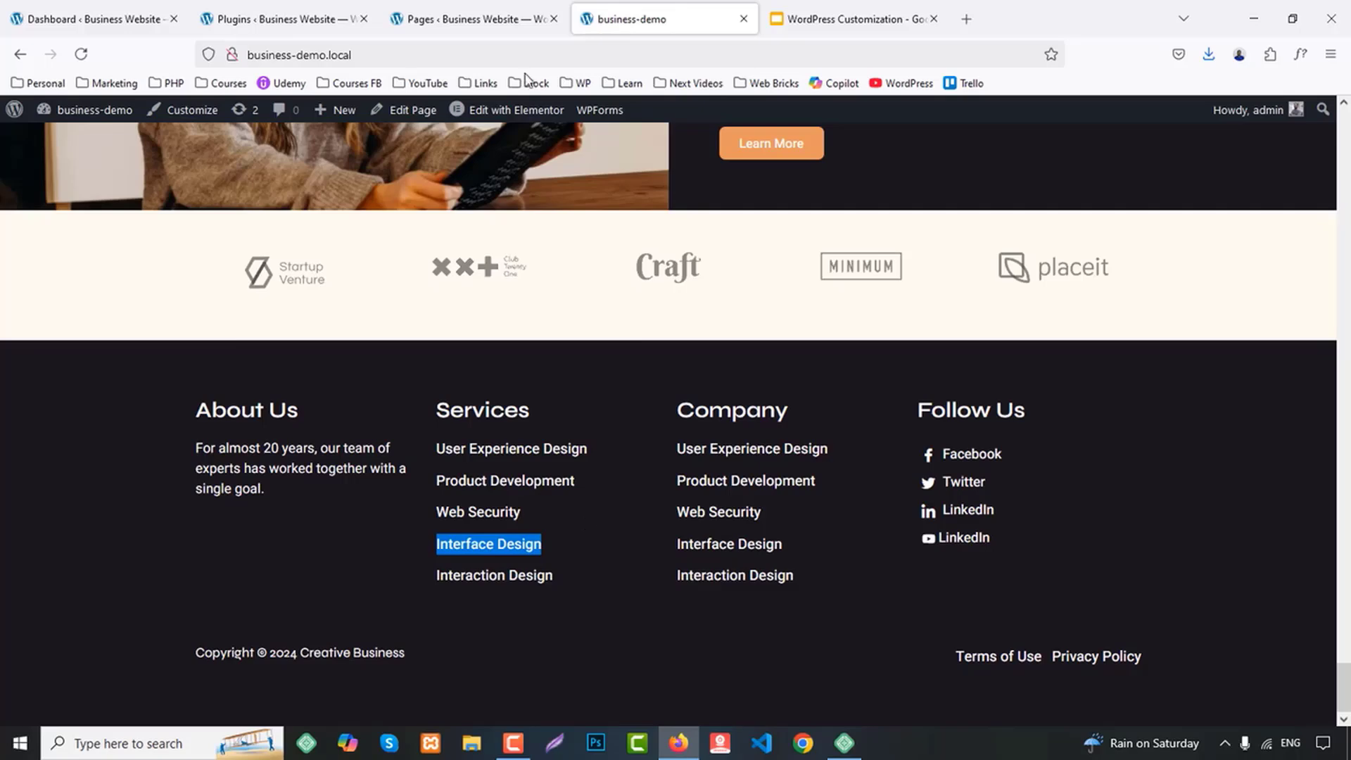
{"action": "left_click", "coordinate": [507, 19]}
{"action": "middle_click", "coordinate": [288, 145]}
{"action": "left_click", "coordinate": [704, 14]}
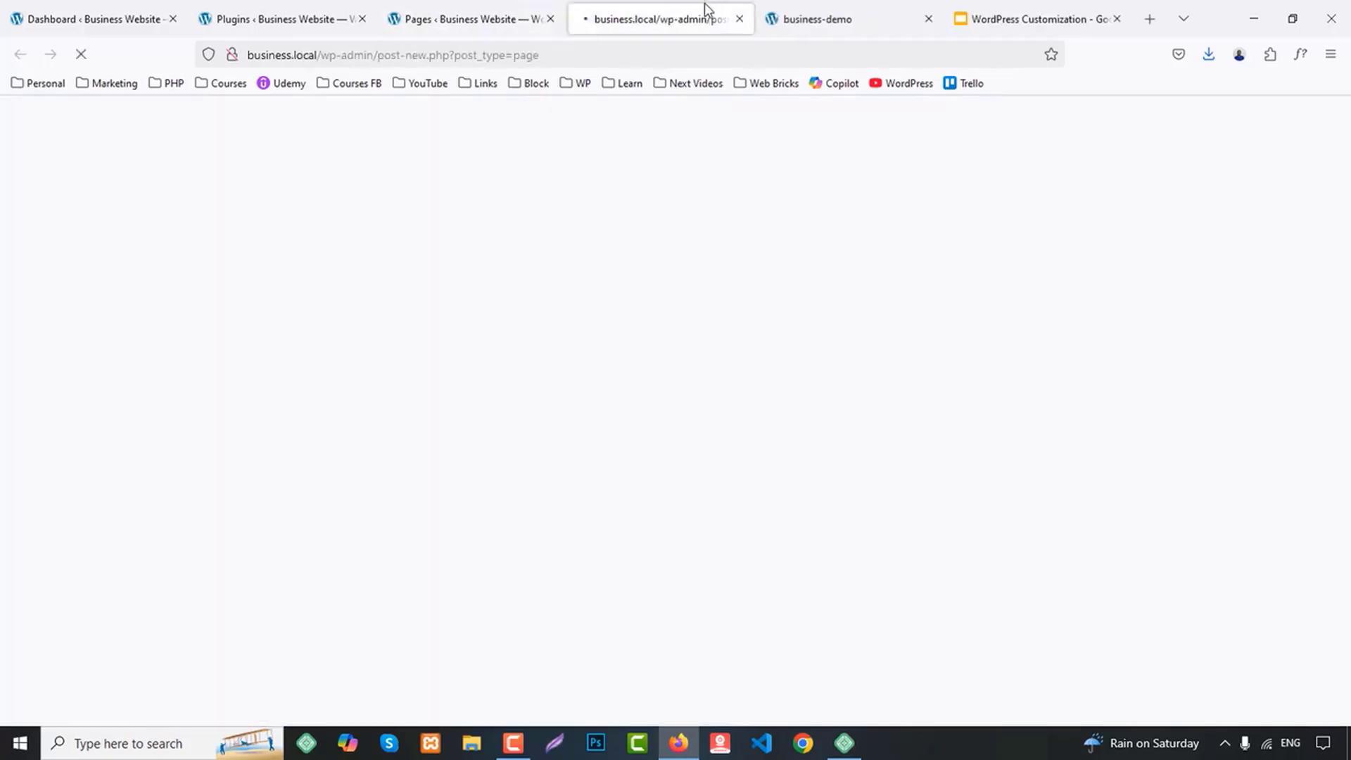
{"action": "key", "text": "ctrl+v"}
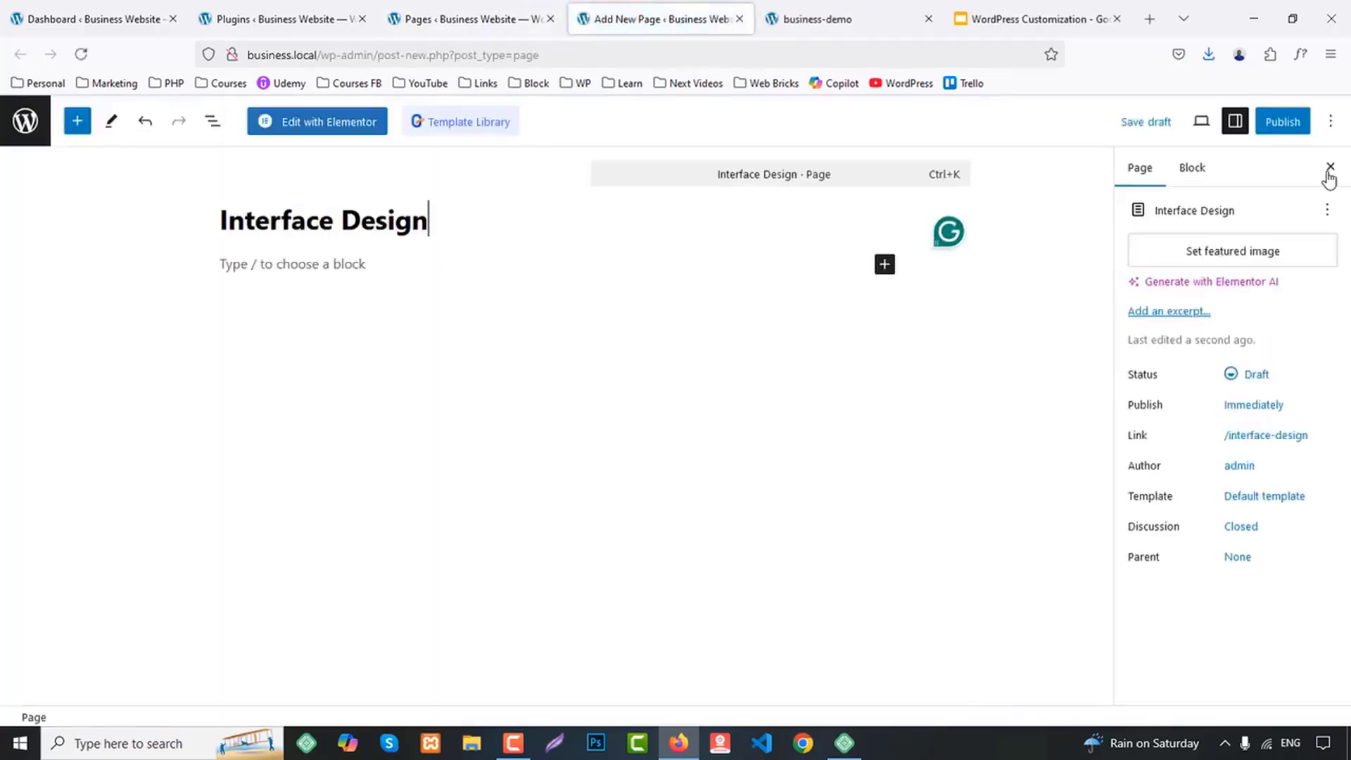
{"action": "left_click", "coordinate": [1280, 125]}
{"action": "left_click", "coordinate": [1286, 122]}
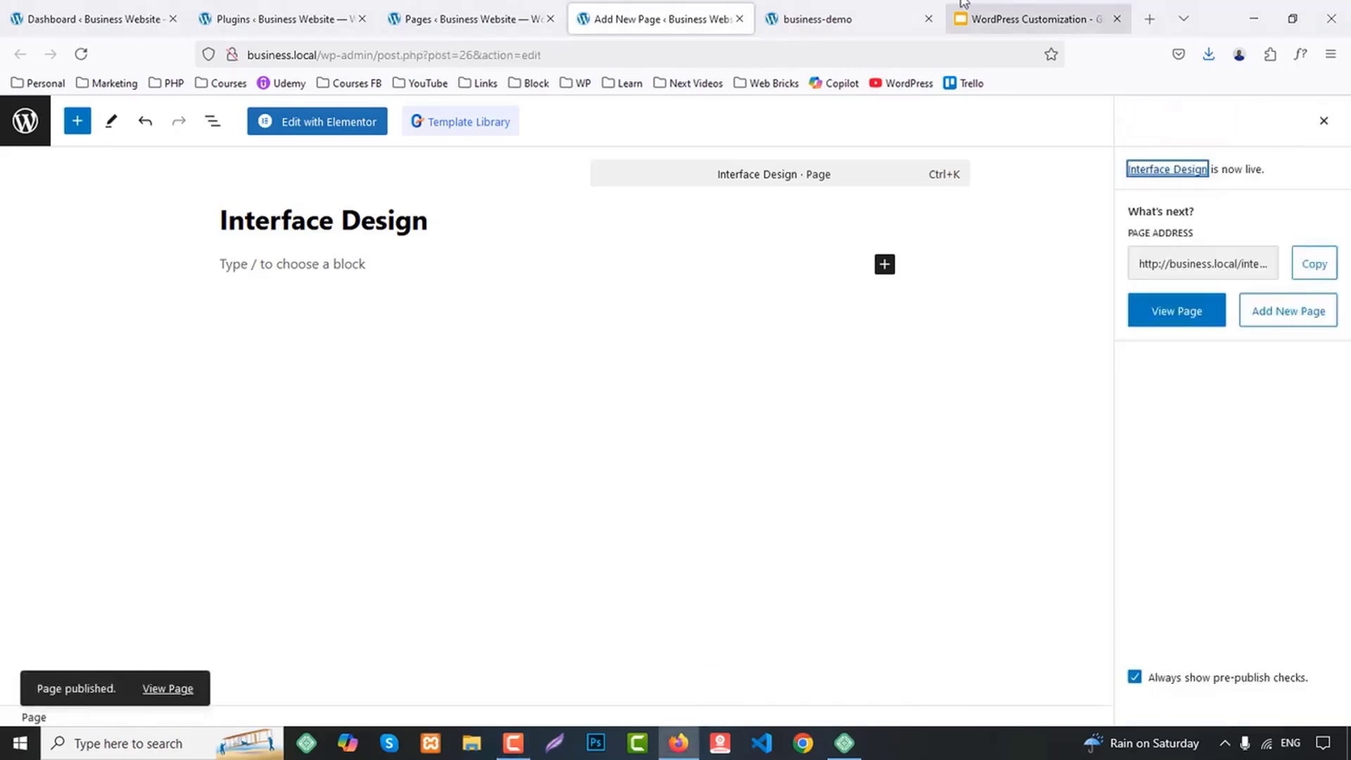
{"action": "middle_click", "coordinate": [659, 19]}
{"action": "left_click", "coordinate": [660, 19]}
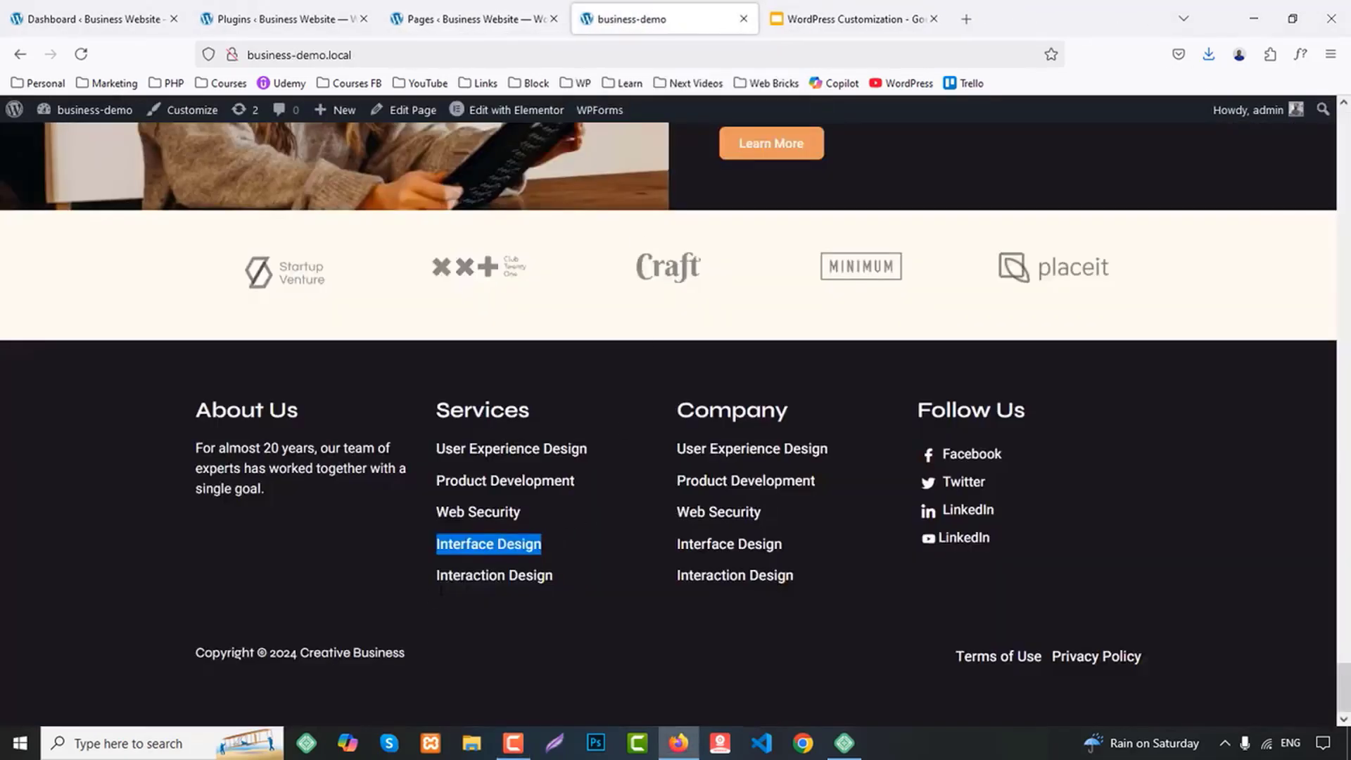
Copy Interaction Design from the demo footer's Services list, publish a new page with that title and close its tab
{"action": "left_click_drag", "start_coordinate": [425, 578], "coordinate": [568, 574]}
{"action": "left_click", "coordinate": [467, 590]}
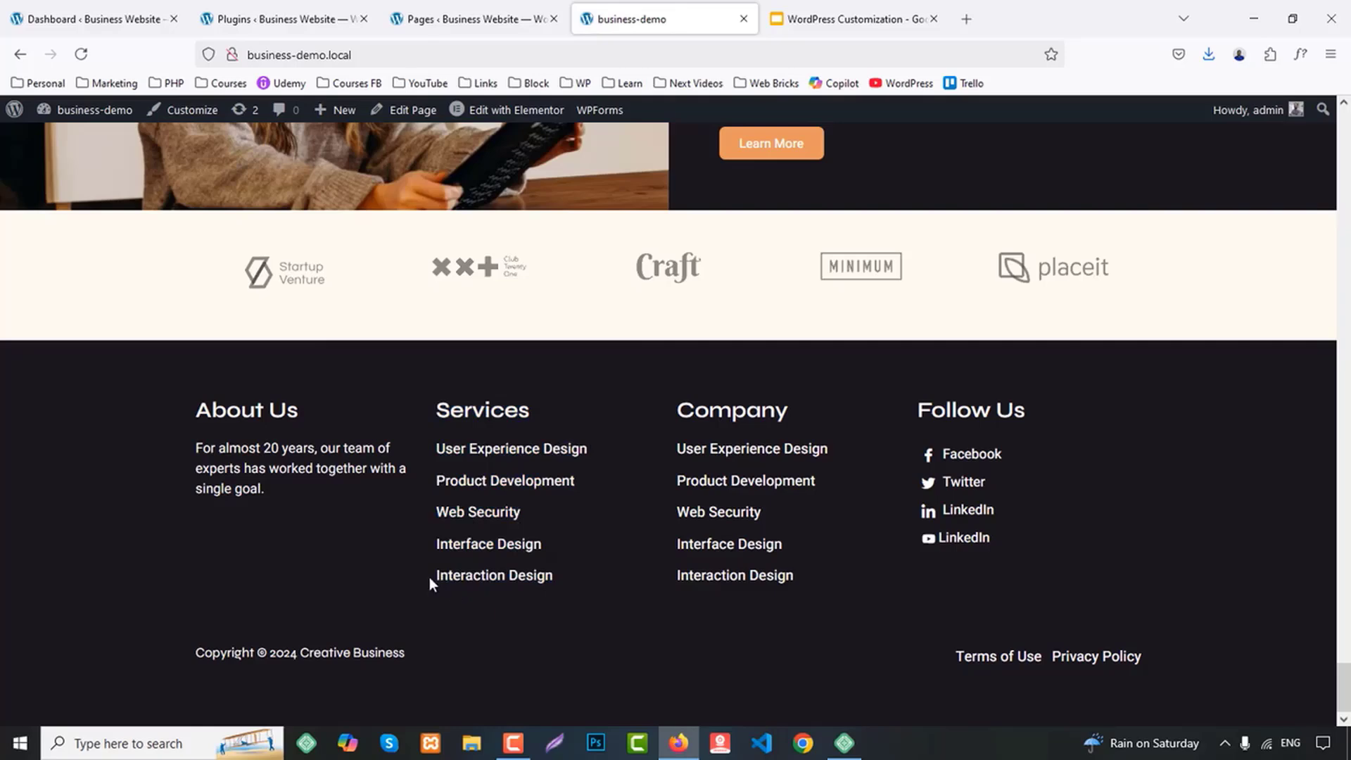
{"action": "left_click_drag", "start_coordinate": [429, 577], "coordinate": [567, 574]}
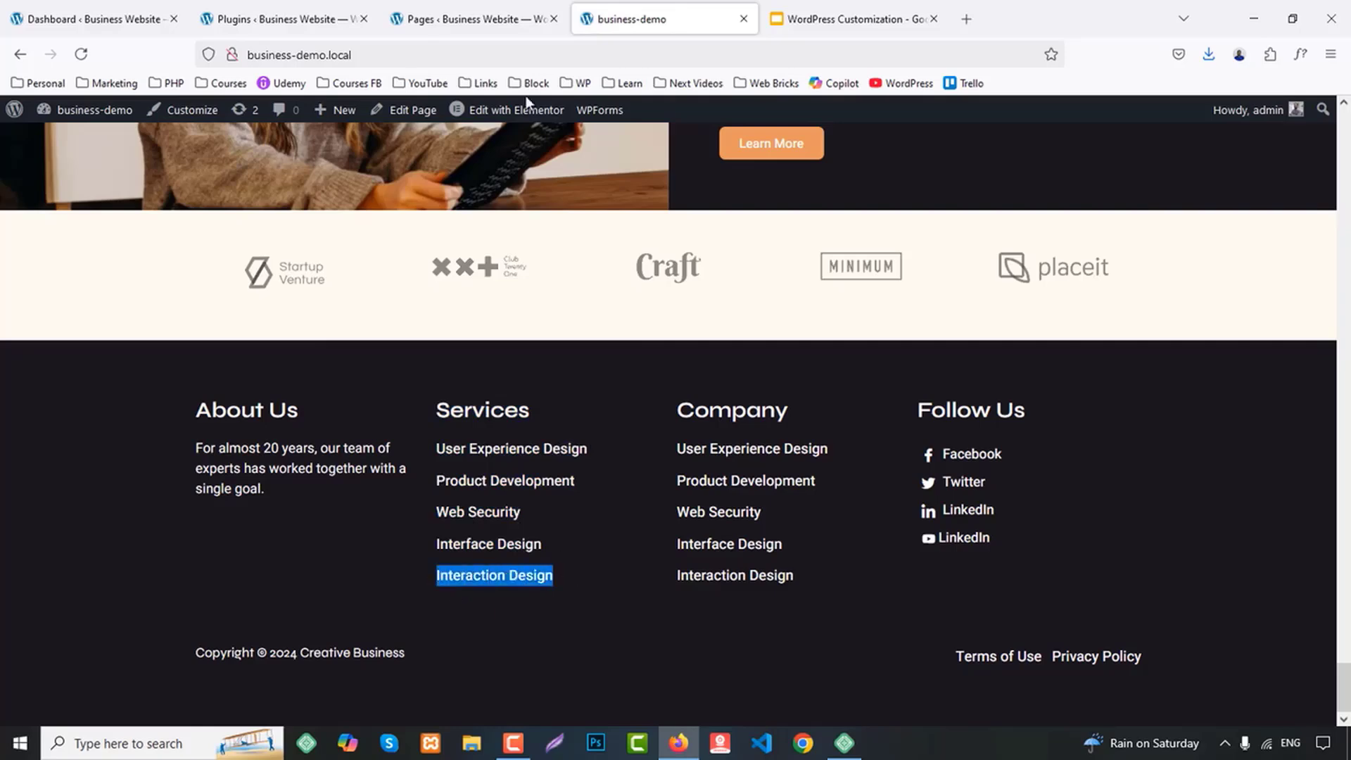
{"action": "left_click", "coordinate": [458, 7]}
{"action": "middle_click", "coordinate": [270, 161]}
{"action": "left_click", "coordinate": [661, 19]}
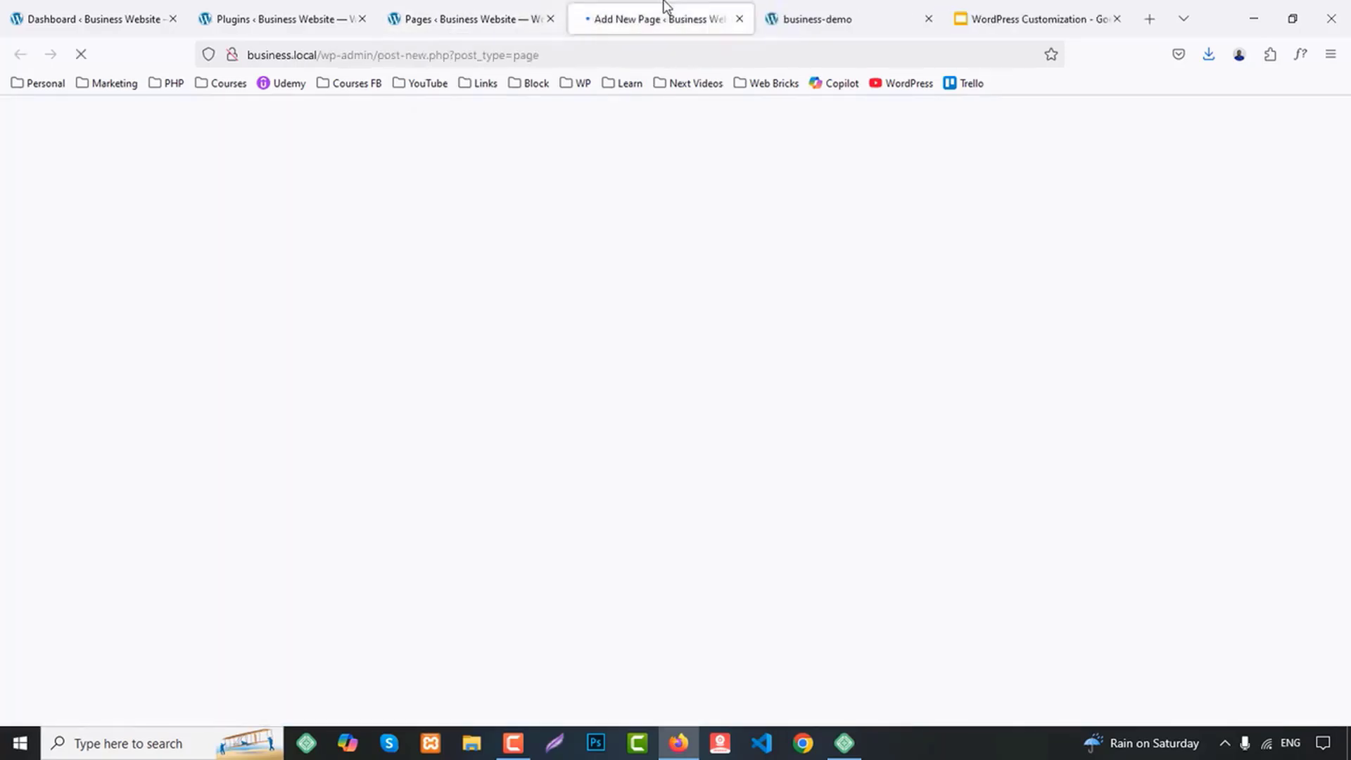
{"action": "type", "text": "Interaction Design"}
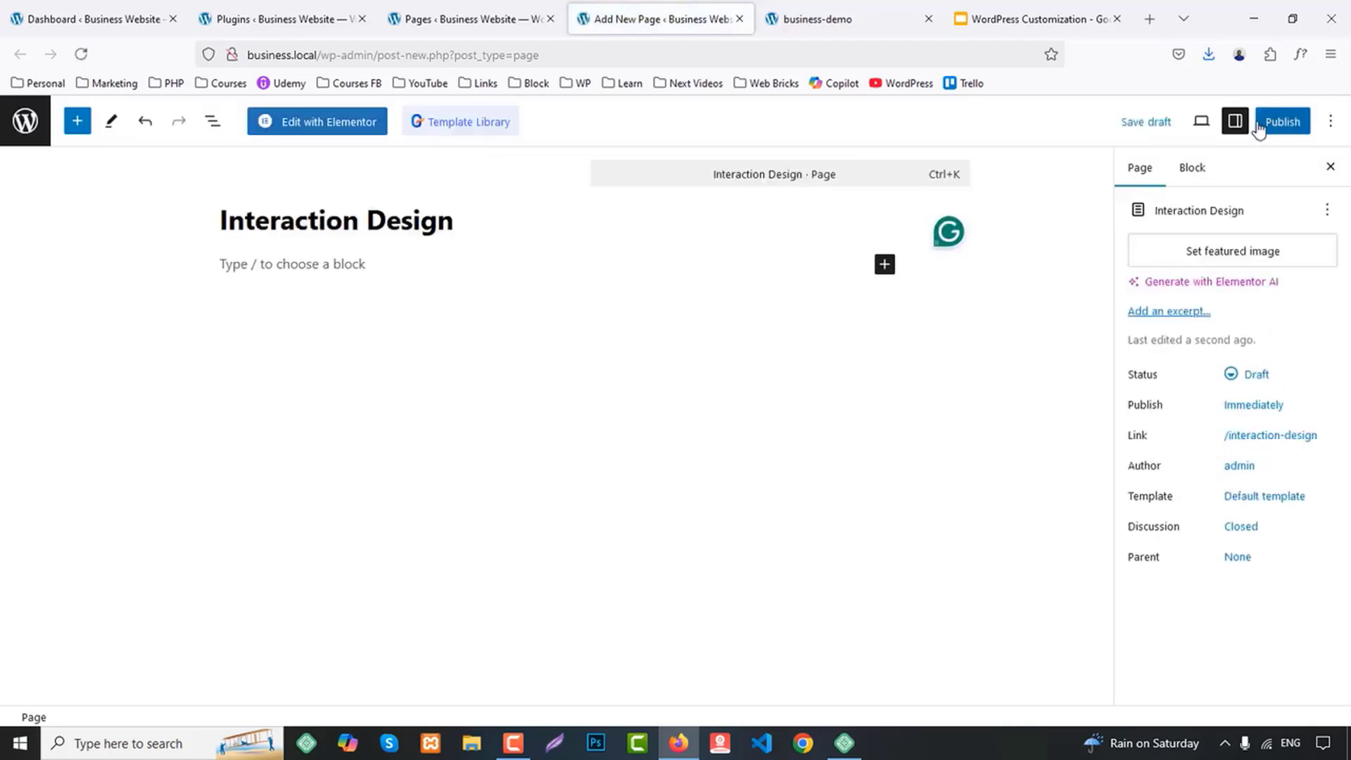
{"action": "left_click", "coordinate": [1283, 121]}
{"action": "left_click", "coordinate": [1279, 130]}
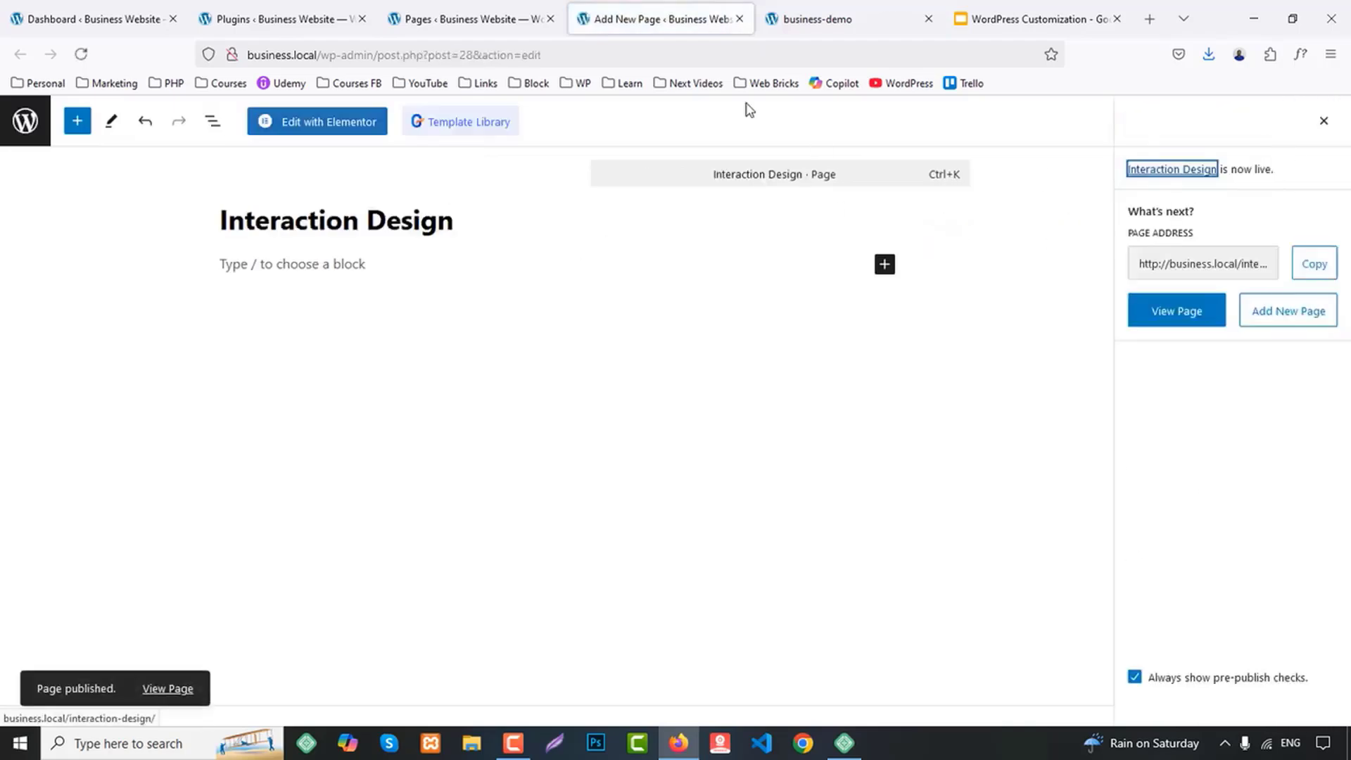
{"action": "middle_click", "coordinate": [643, 4]}
Refresh the new site's Pages list, then compare its pages with the demo site's header menu and footer link lists
{"action": "left_click", "coordinate": [482, 3]}
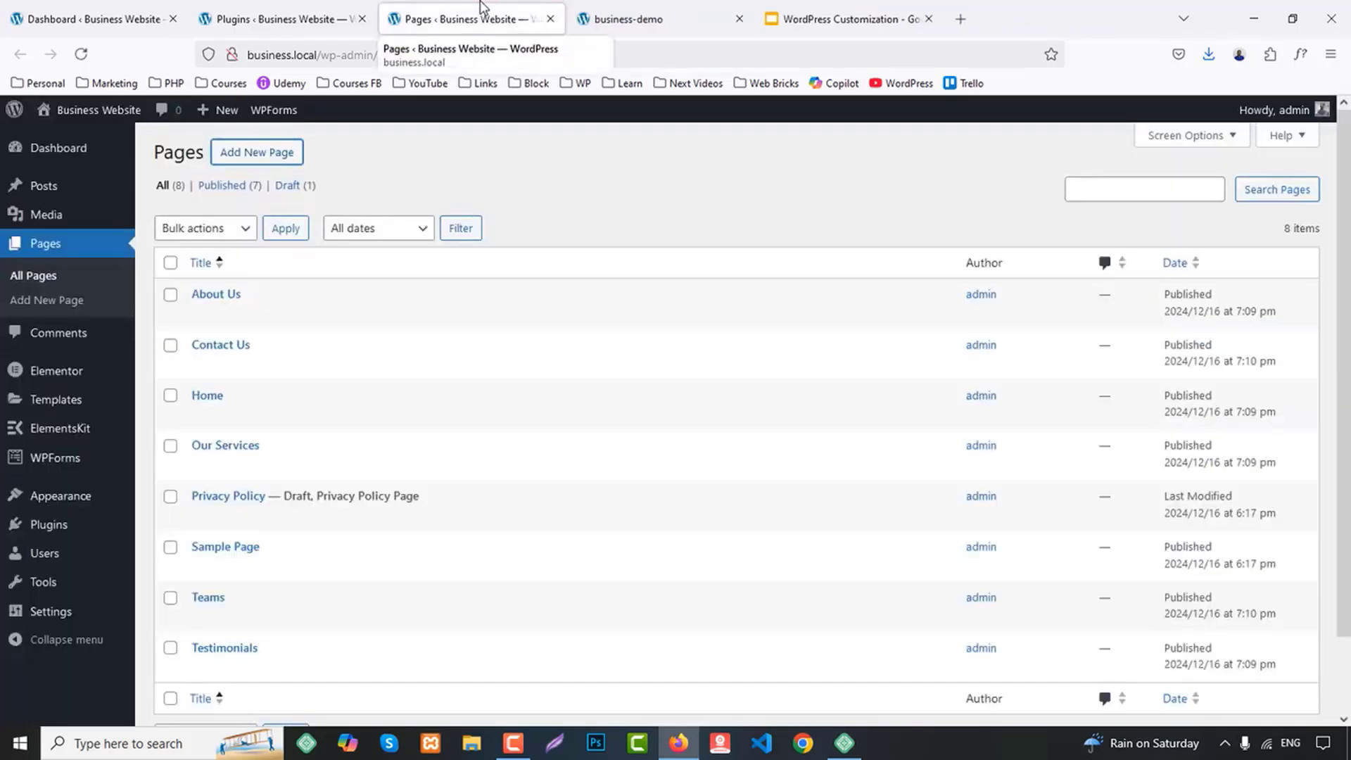
{"action": "left_click", "coordinate": [83, 54]}
{"action": "scroll", "coordinate": [582, 567], "scroll_direction": "down", "scroll_amount": 5}
{"action": "scroll", "coordinate": [585, 572], "scroll_direction": "up", "scroll_amount": 5}
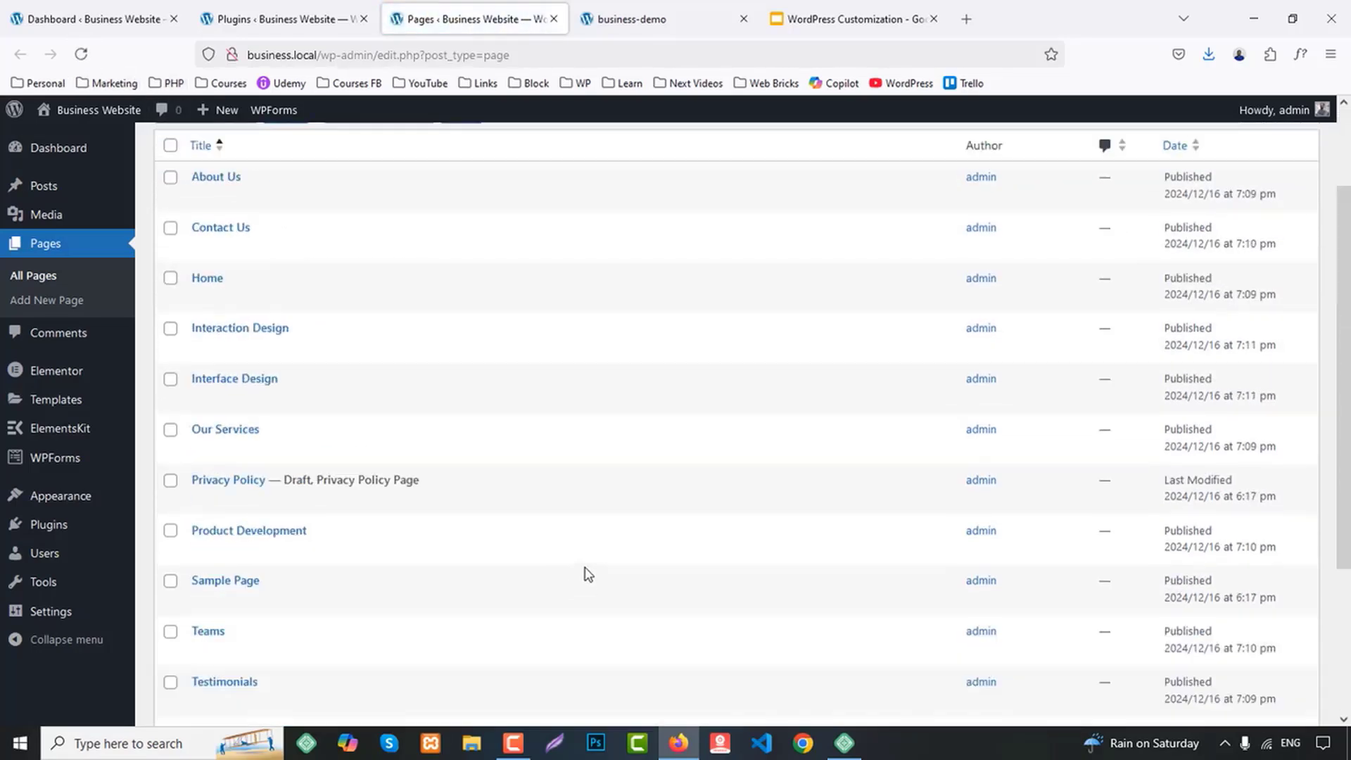
{"action": "left_click", "coordinate": [633, 19]}
{"action": "scroll", "coordinate": [944, 542], "scroll_direction": "up", "scroll_amount": 20}
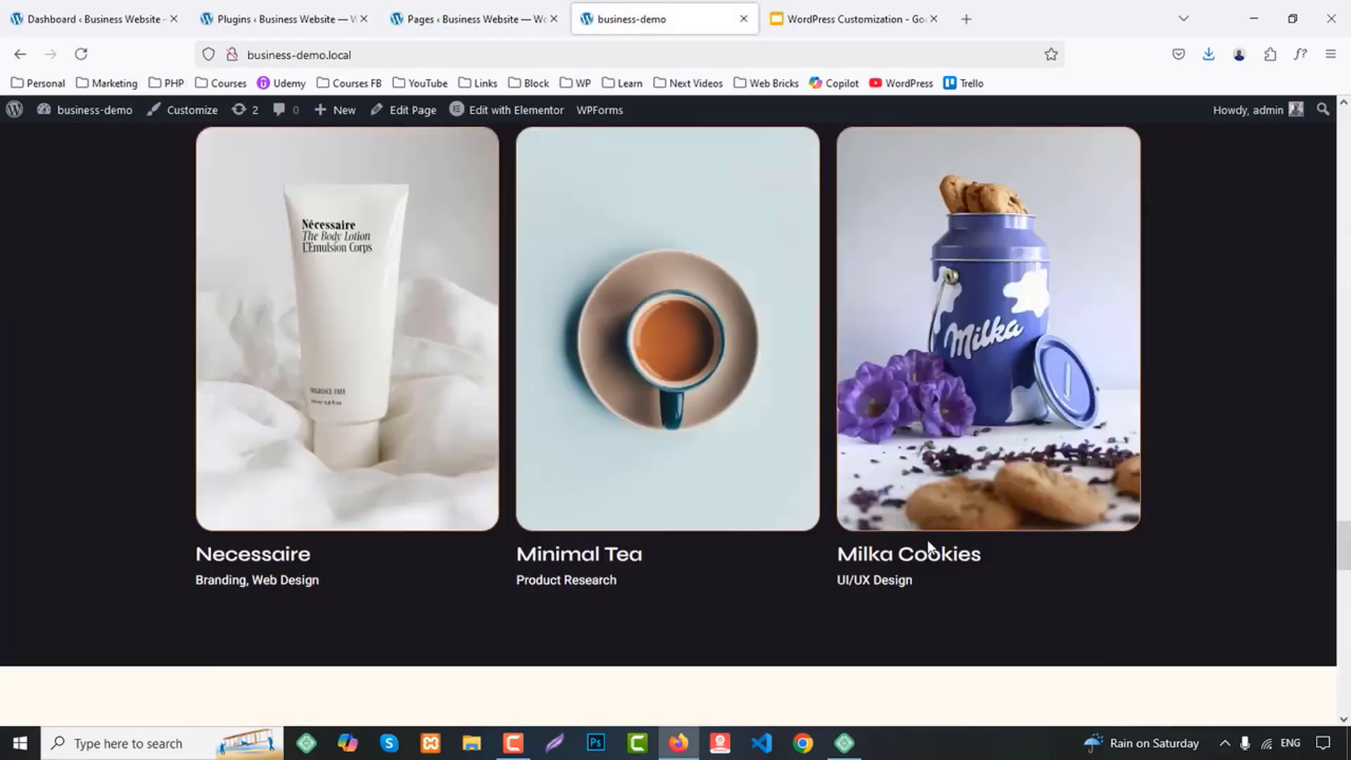
{"action": "scroll", "coordinate": [839, 560], "scroll_direction": "up", "scroll_amount": 20}
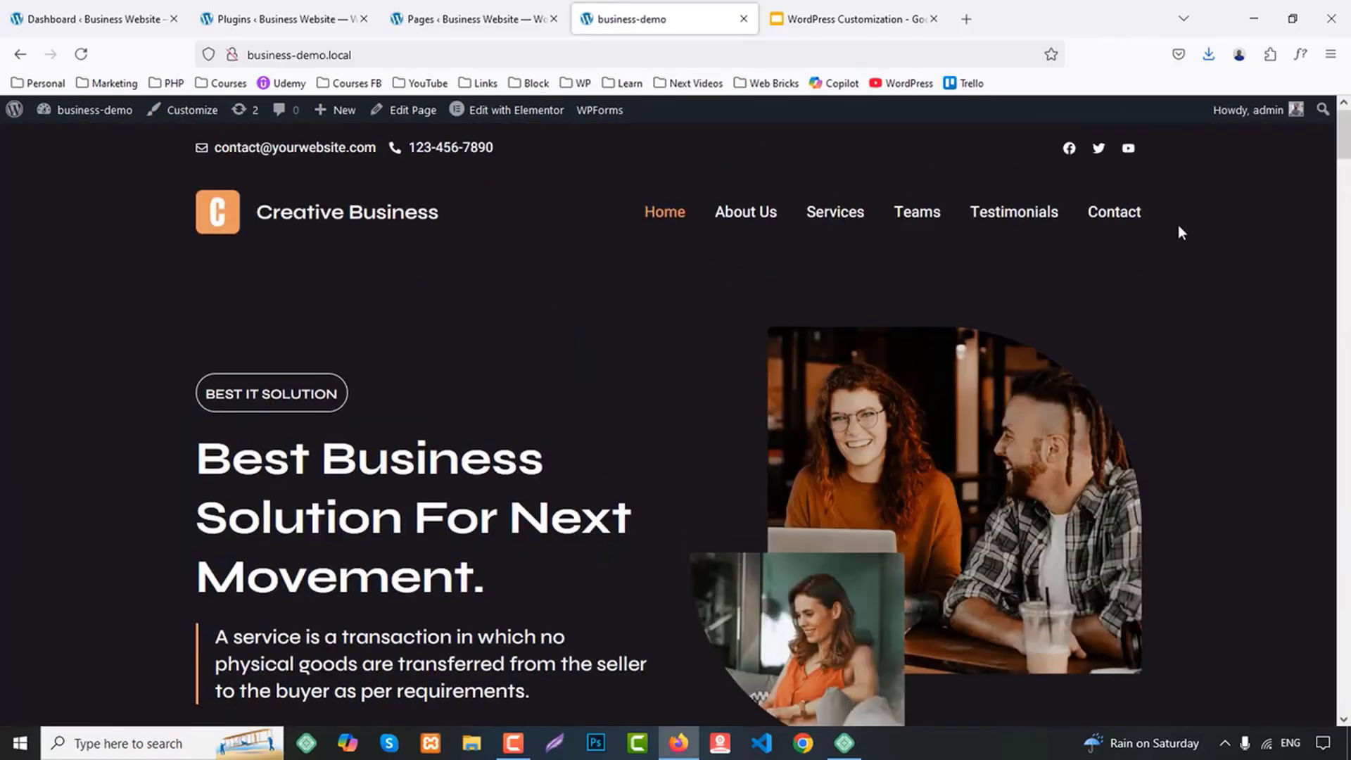
{"action": "left_click_drag", "start_coordinate": [1347, 135], "coordinate": [1347, 702]}
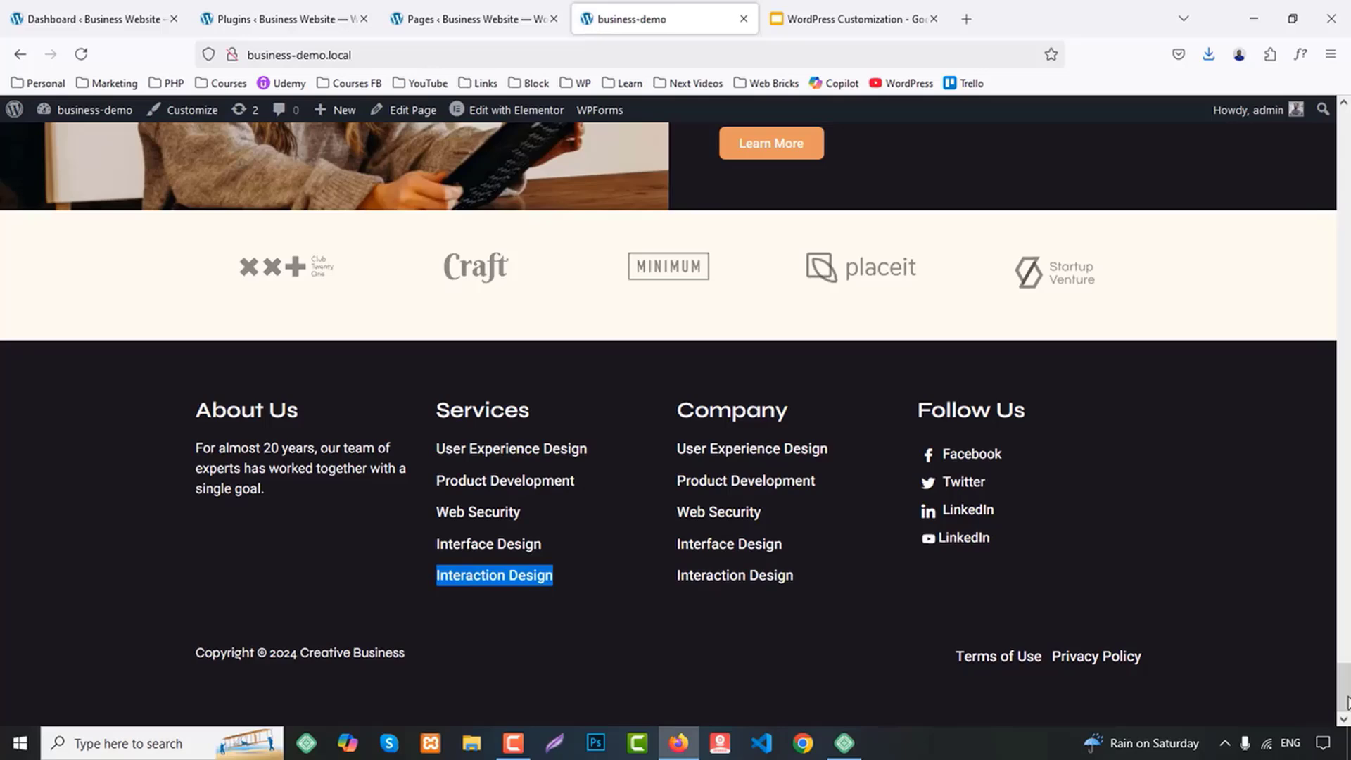
{"action": "left_click", "coordinate": [624, 683]}
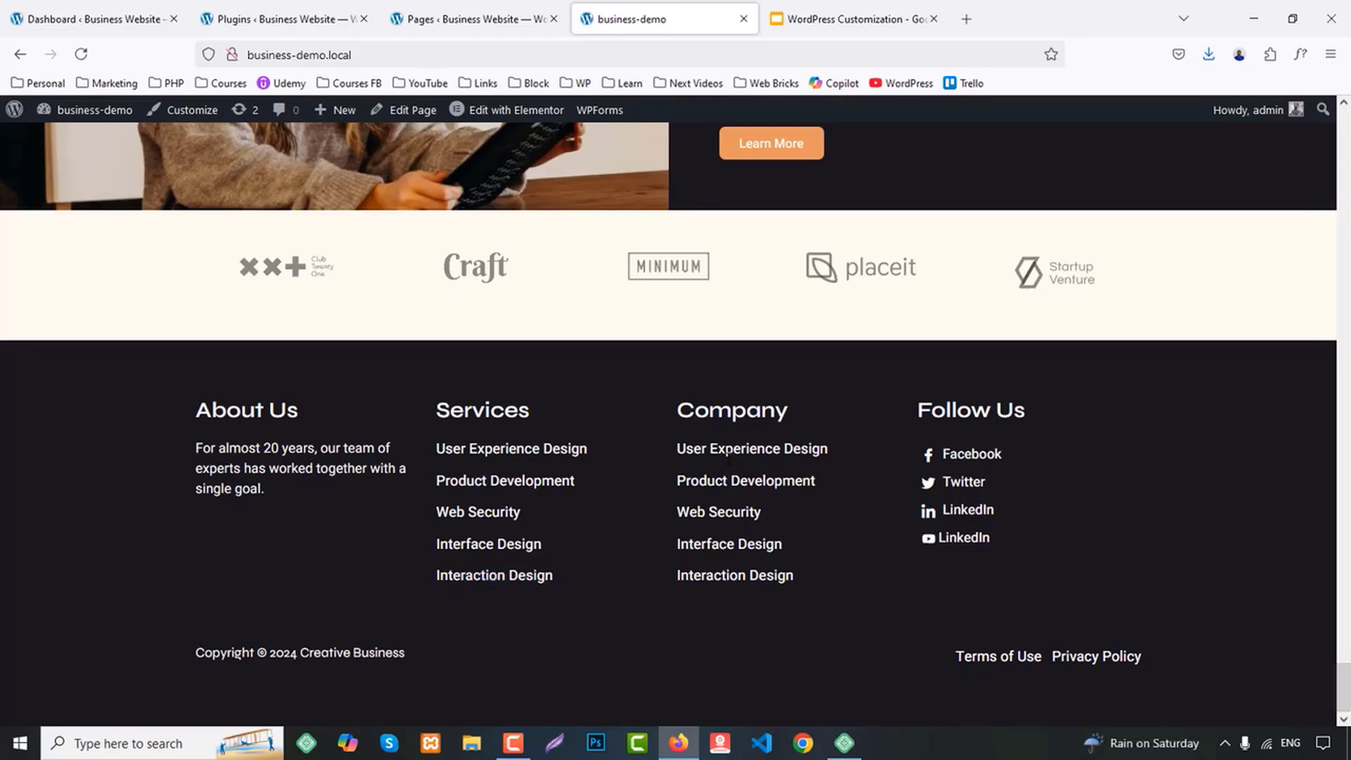
Create a navigation menu named Main Menu on the new site and assign it to the Header display location
{"action": "left_click", "coordinate": [464, 19]}
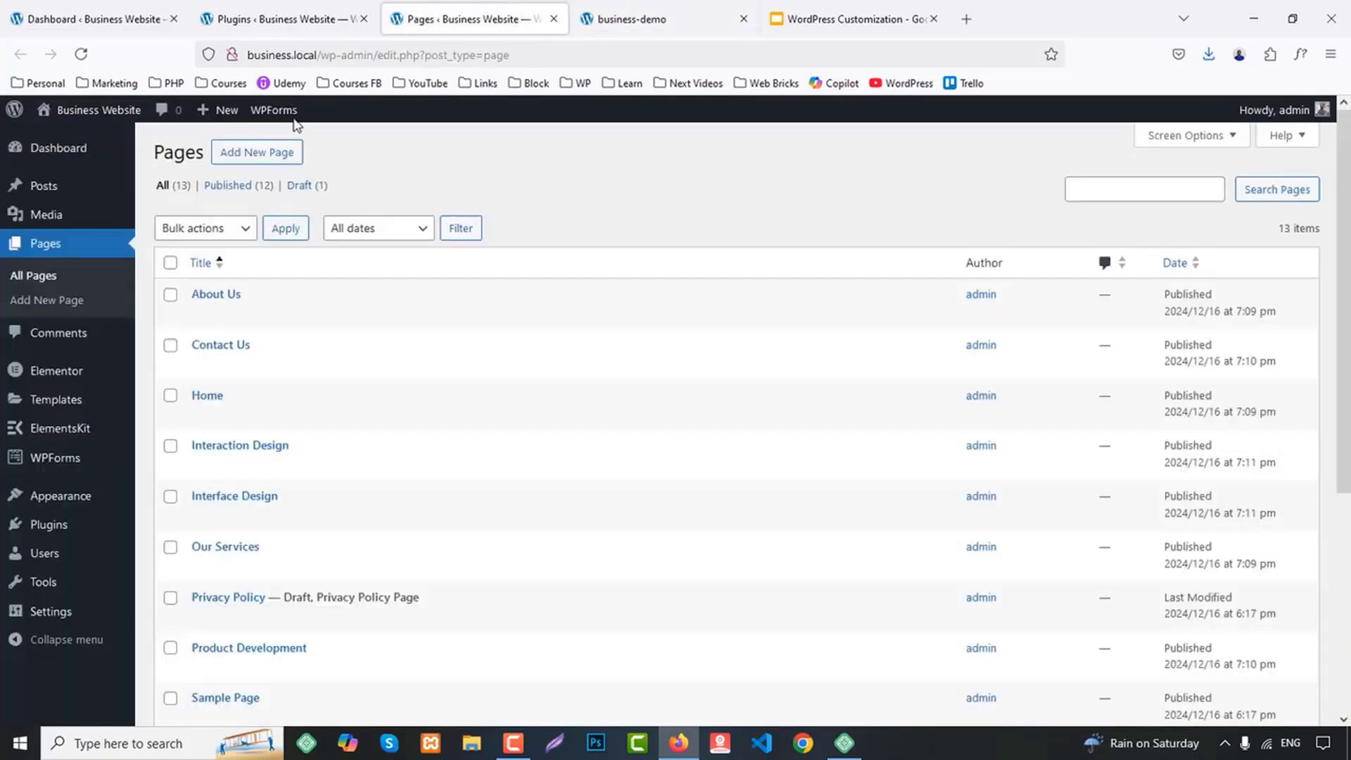
{"action": "mouse_move", "coordinate": [71, 498]}
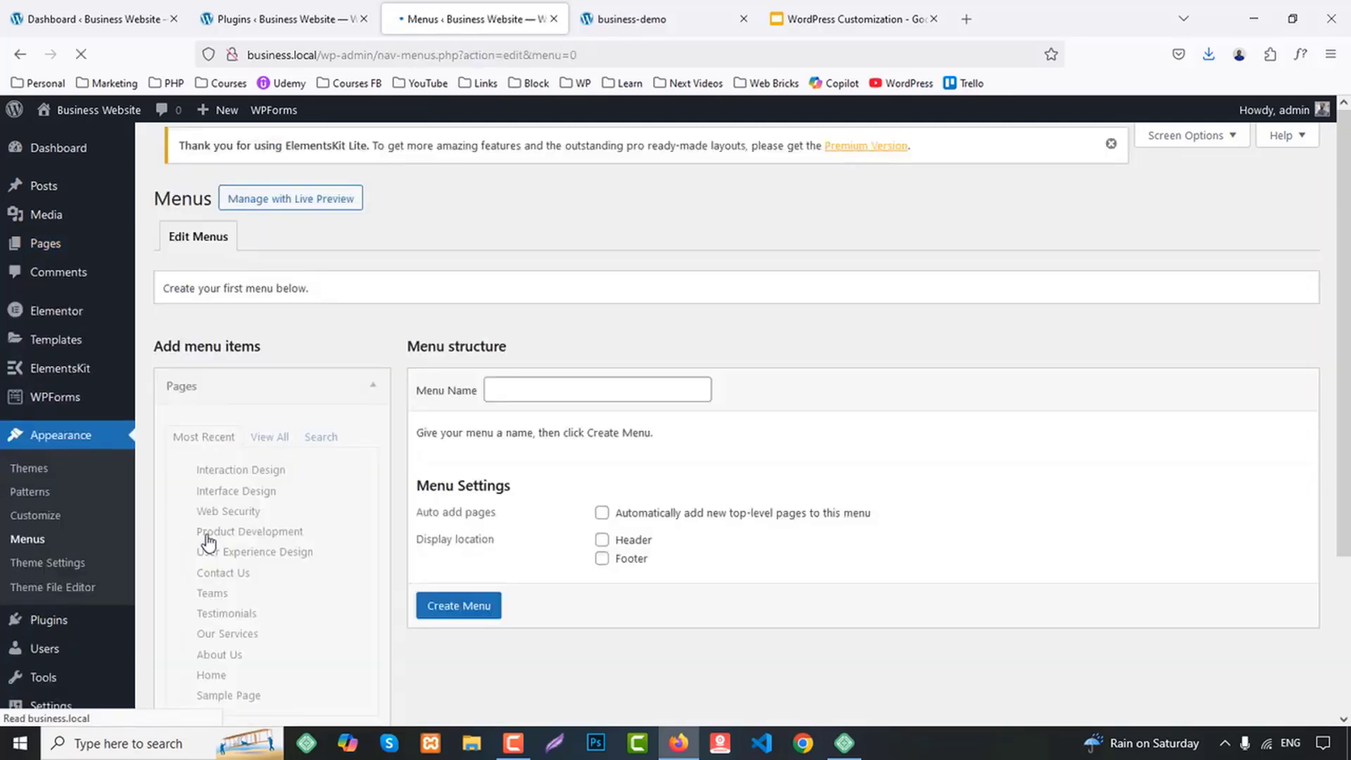
{"action": "left_click", "coordinate": [531, 405]}
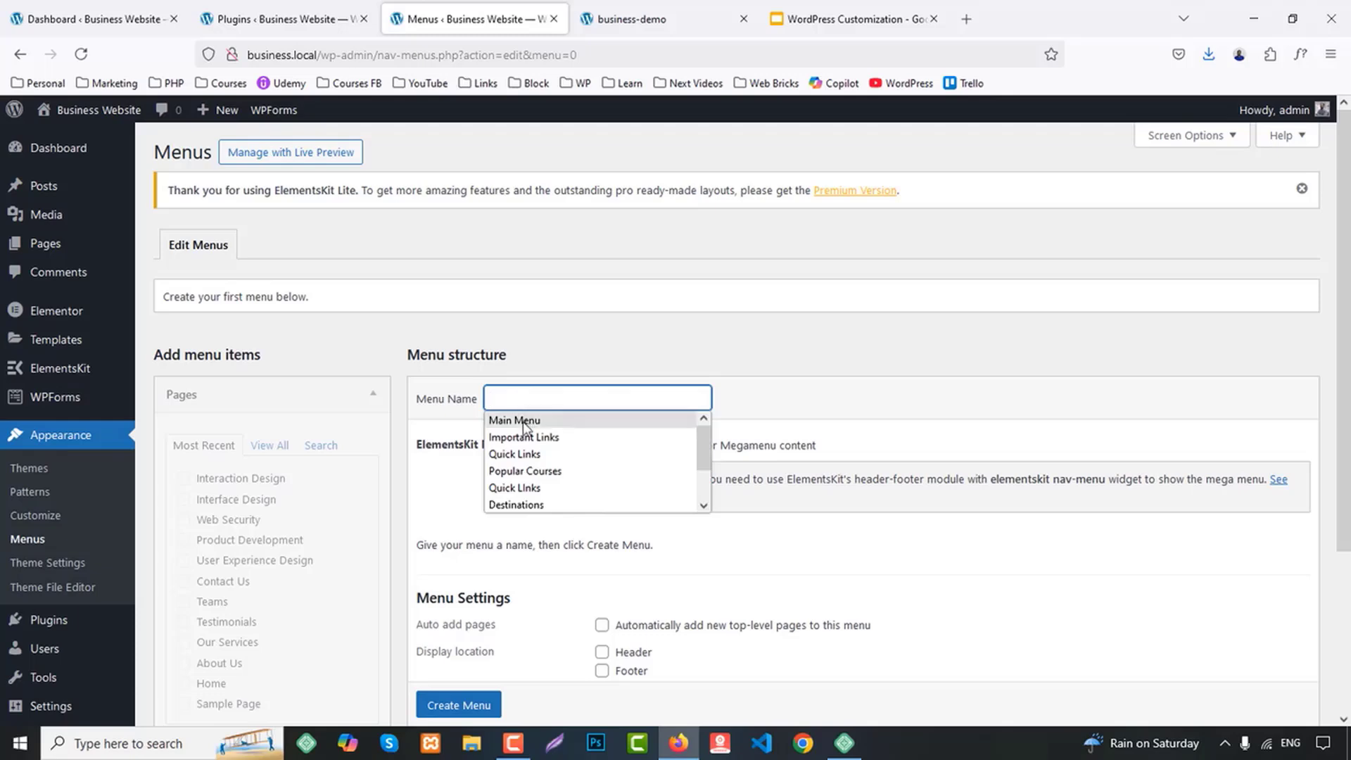
{"action": "left_click", "coordinate": [523, 420]}
{"action": "left_click", "coordinate": [606, 654]}
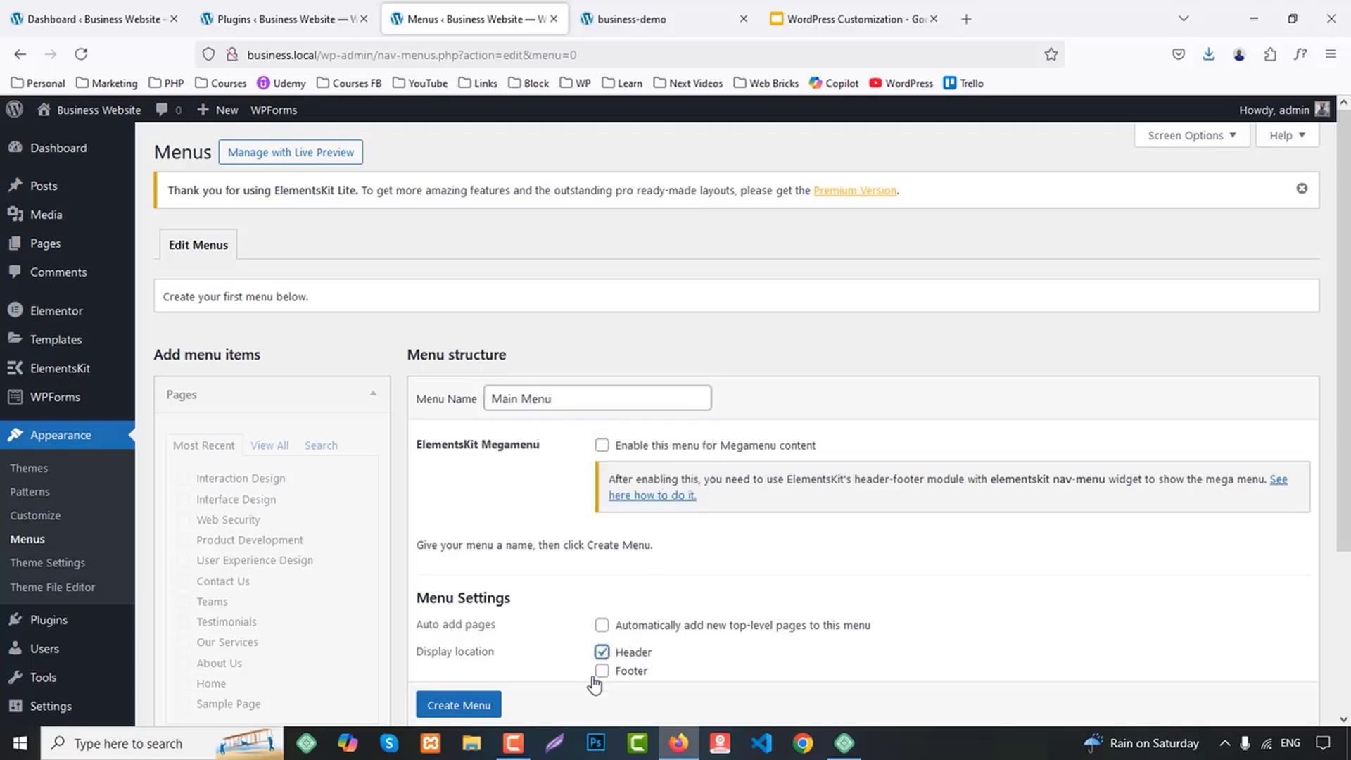
{"action": "scroll", "coordinate": [467, 703], "scroll_direction": "down", "scroll_amount": 1}
{"action": "left_click", "coordinate": [468, 676]}
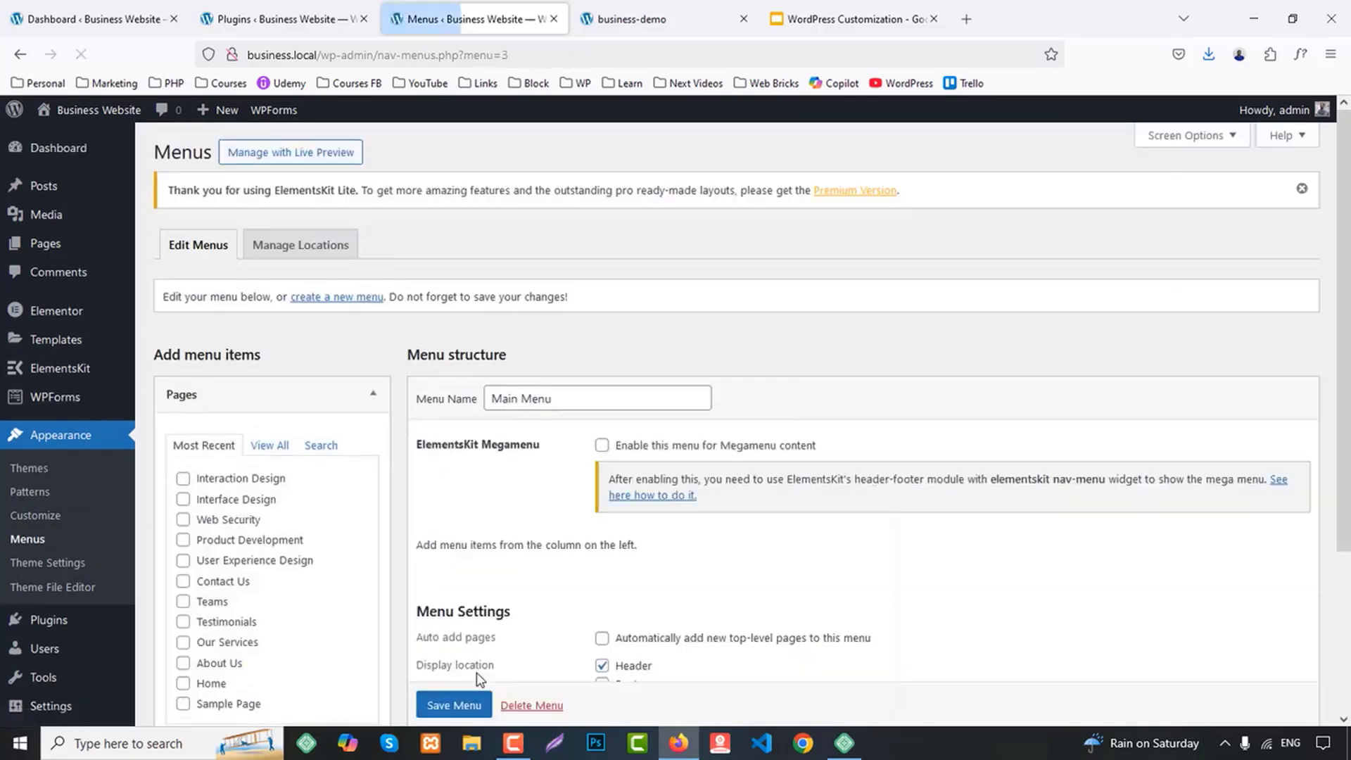
{"action": "scroll", "coordinate": [310, 398], "scroll_direction": "down", "scroll_amount": 2}
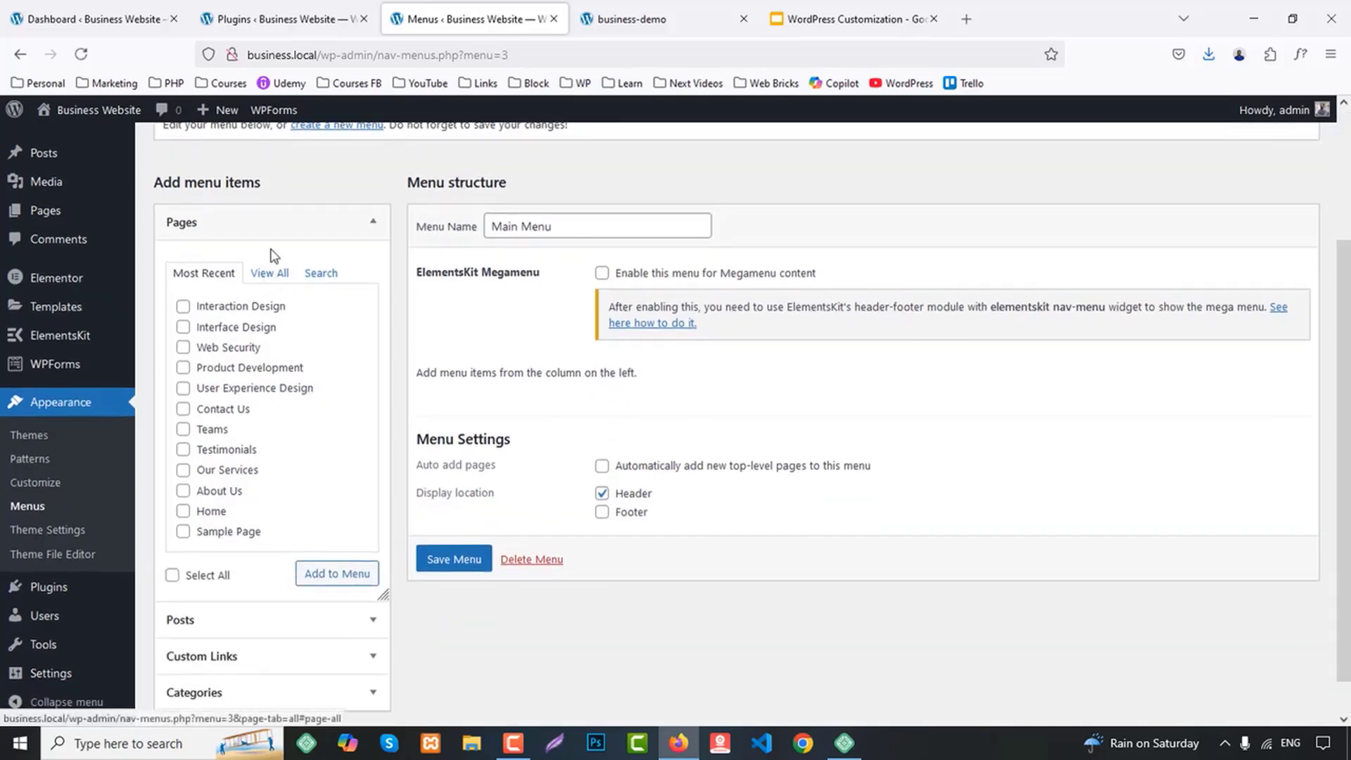
Set the site's homepage to display a static page, choose Home as that page and save the reading settings
{"action": "left_click", "coordinate": [279, 5]}
{"action": "mouse_move", "coordinate": [66, 636]}
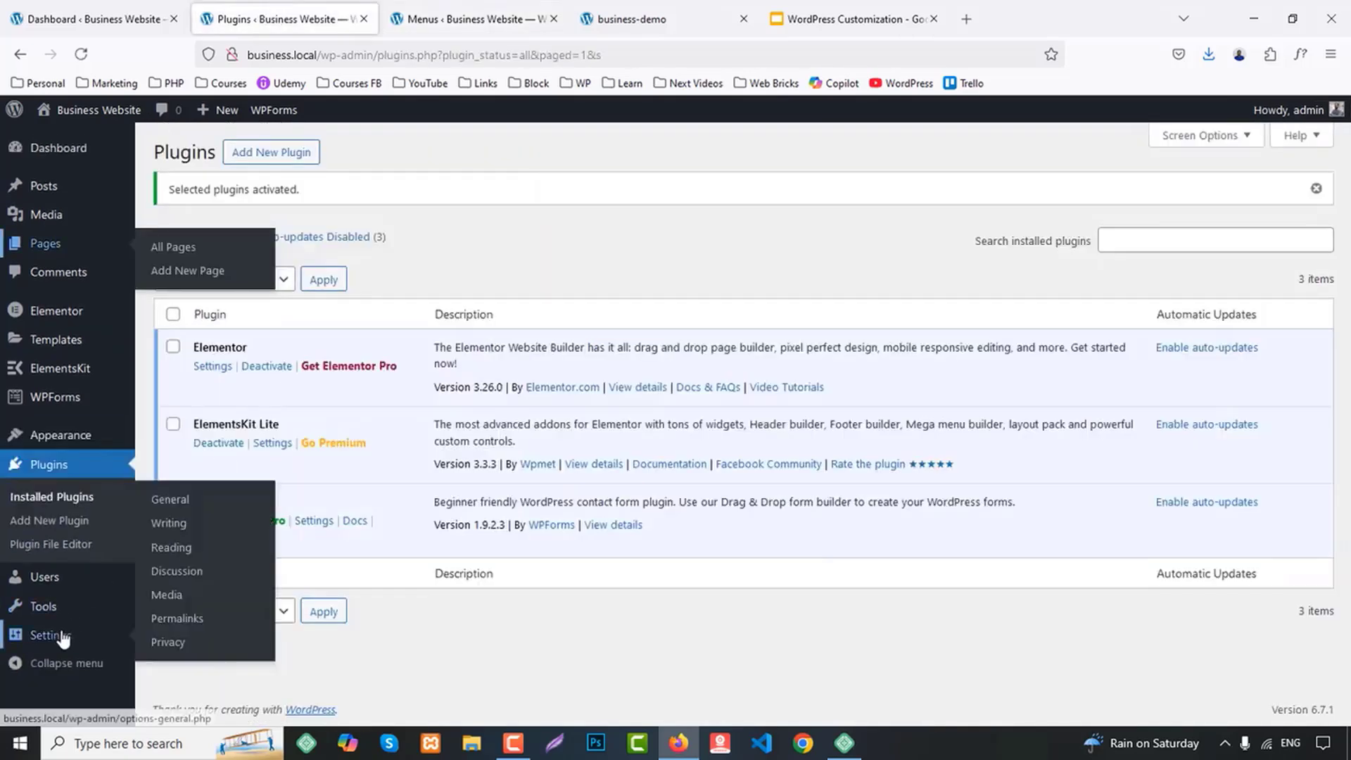
{"action": "left_click", "coordinate": [176, 554]}
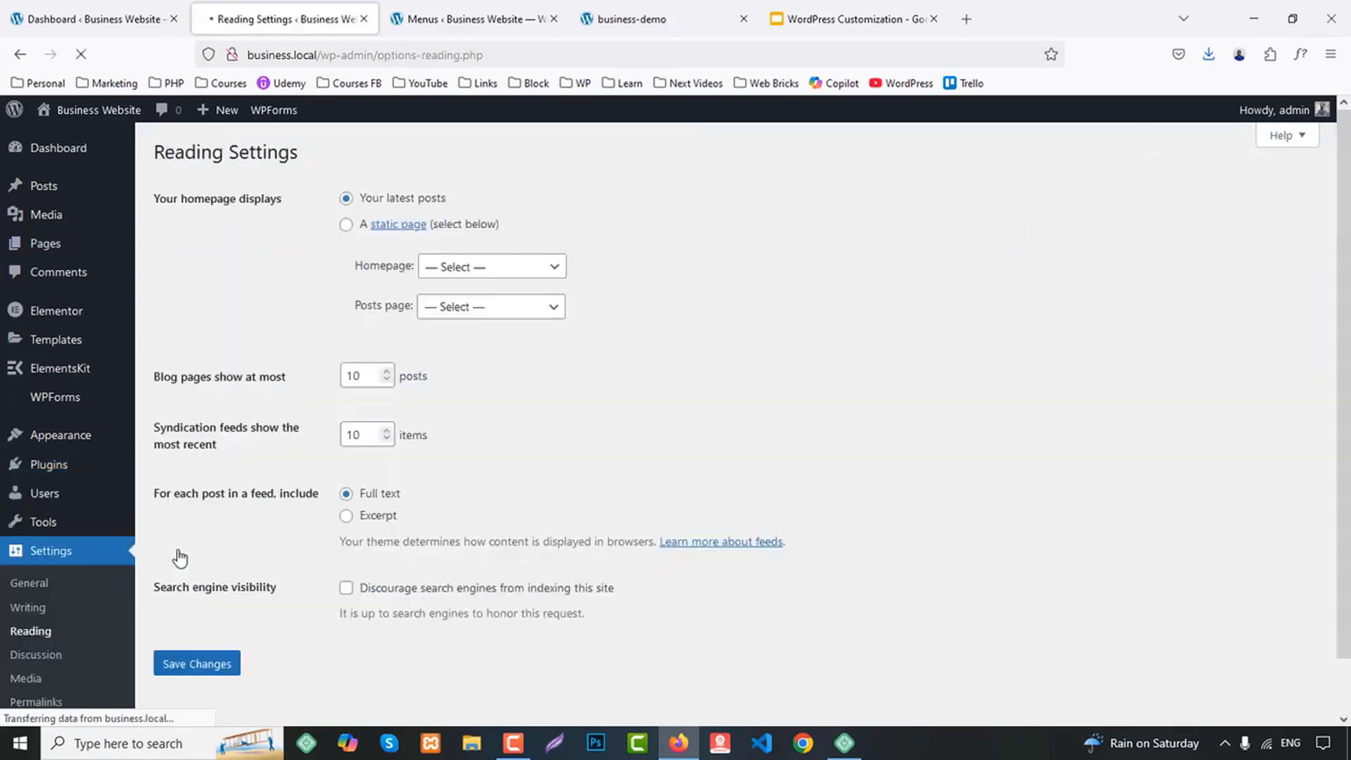
{"action": "left_click", "coordinate": [346, 225]}
{"action": "left_click", "coordinate": [445, 266]}
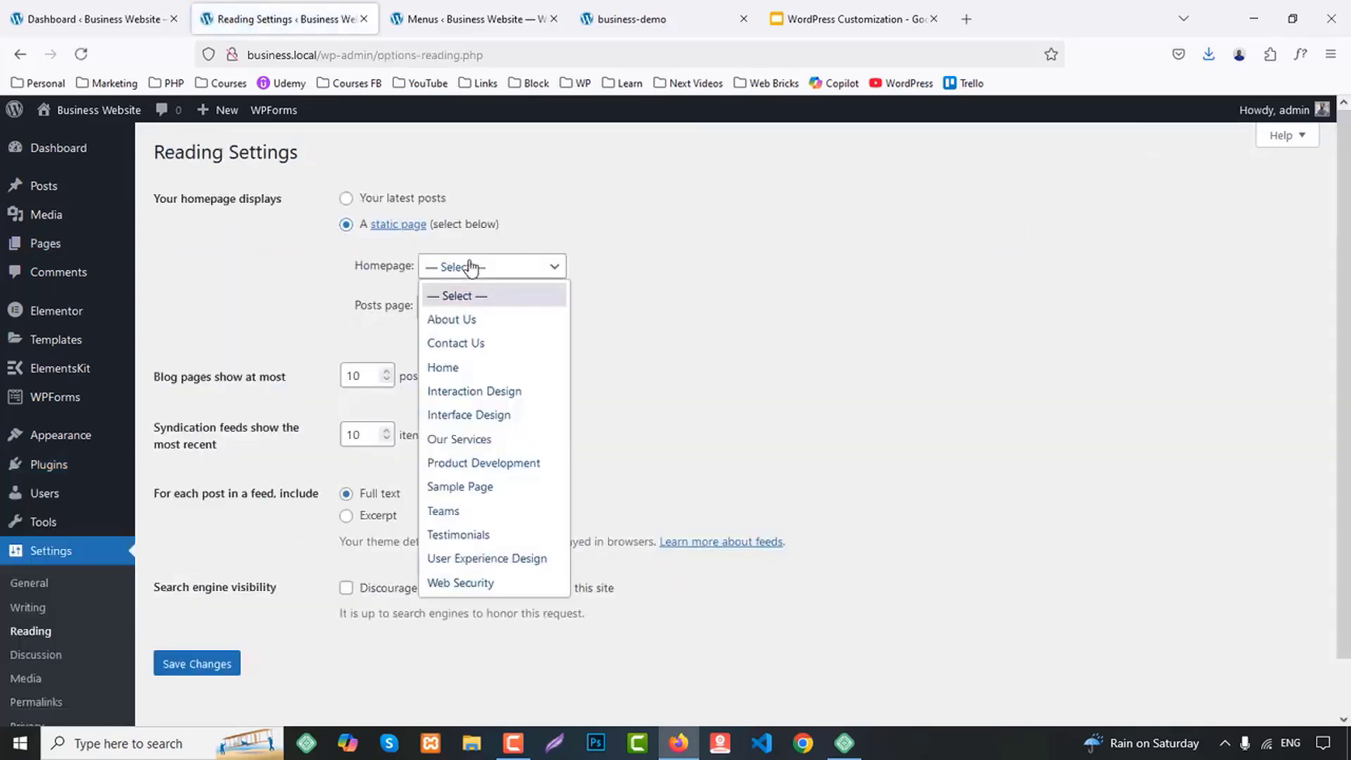
{"action": "left_click", "coordinate": [446, 366]}
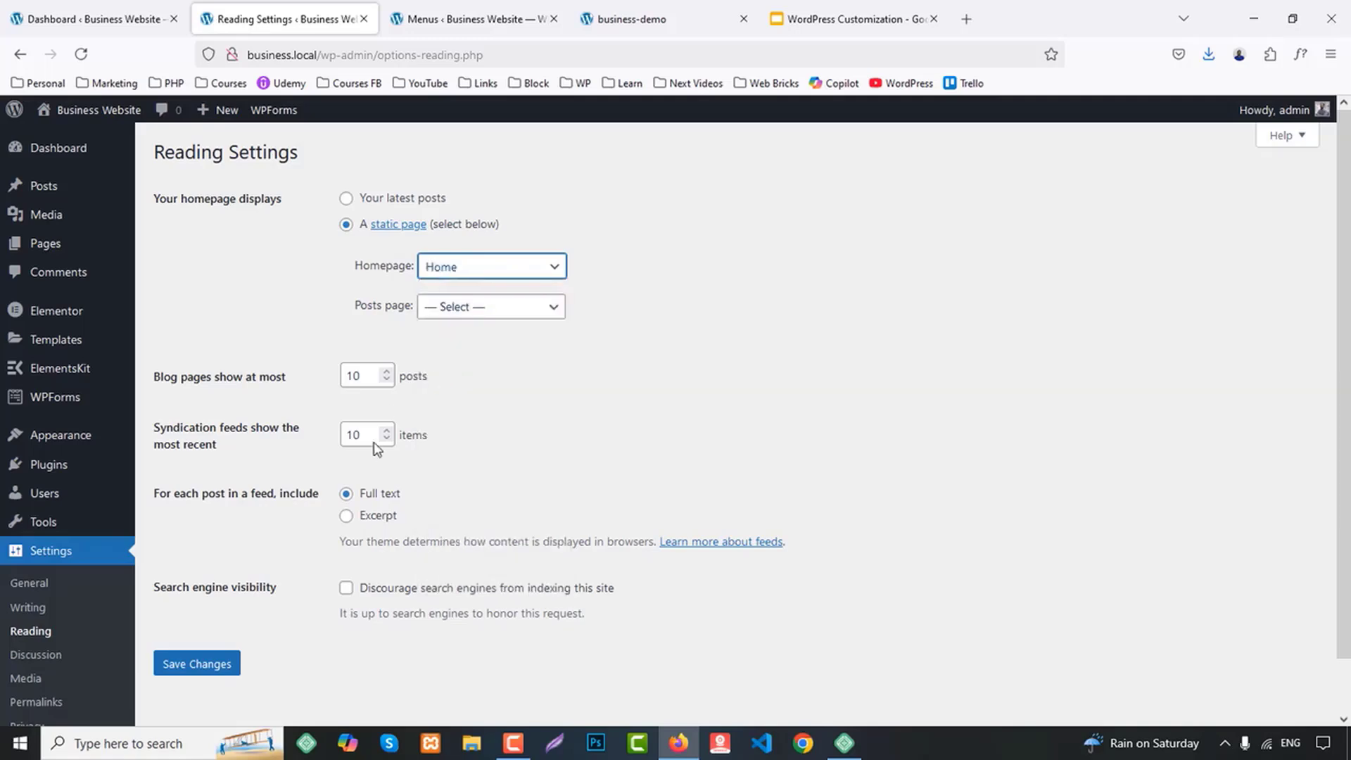
{"action": "left_click", "coordinate": [208, 669]}
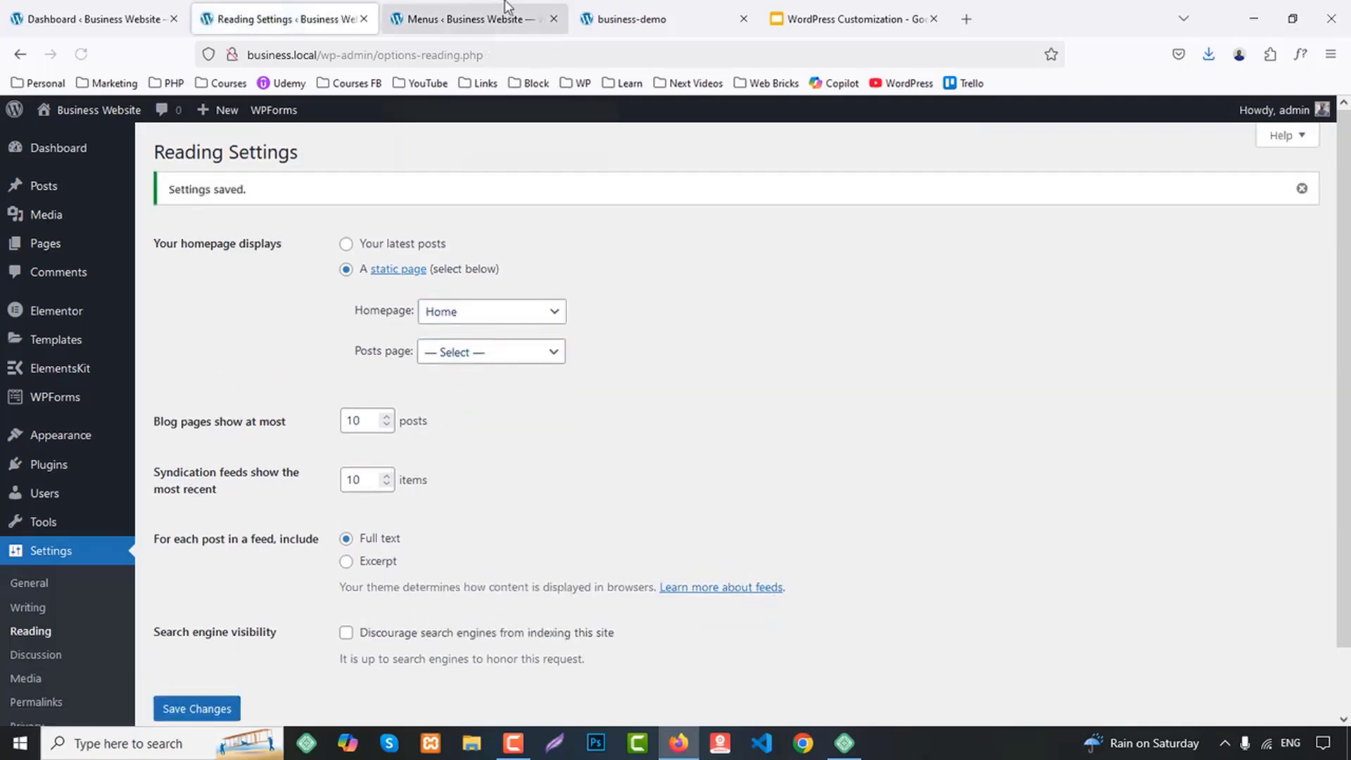
Add the Home, About Us, Contact Us, Our Services, Teams and Testimonials pages to Main Menu
{"action": "left_click", "coordinate": [510, 13]}
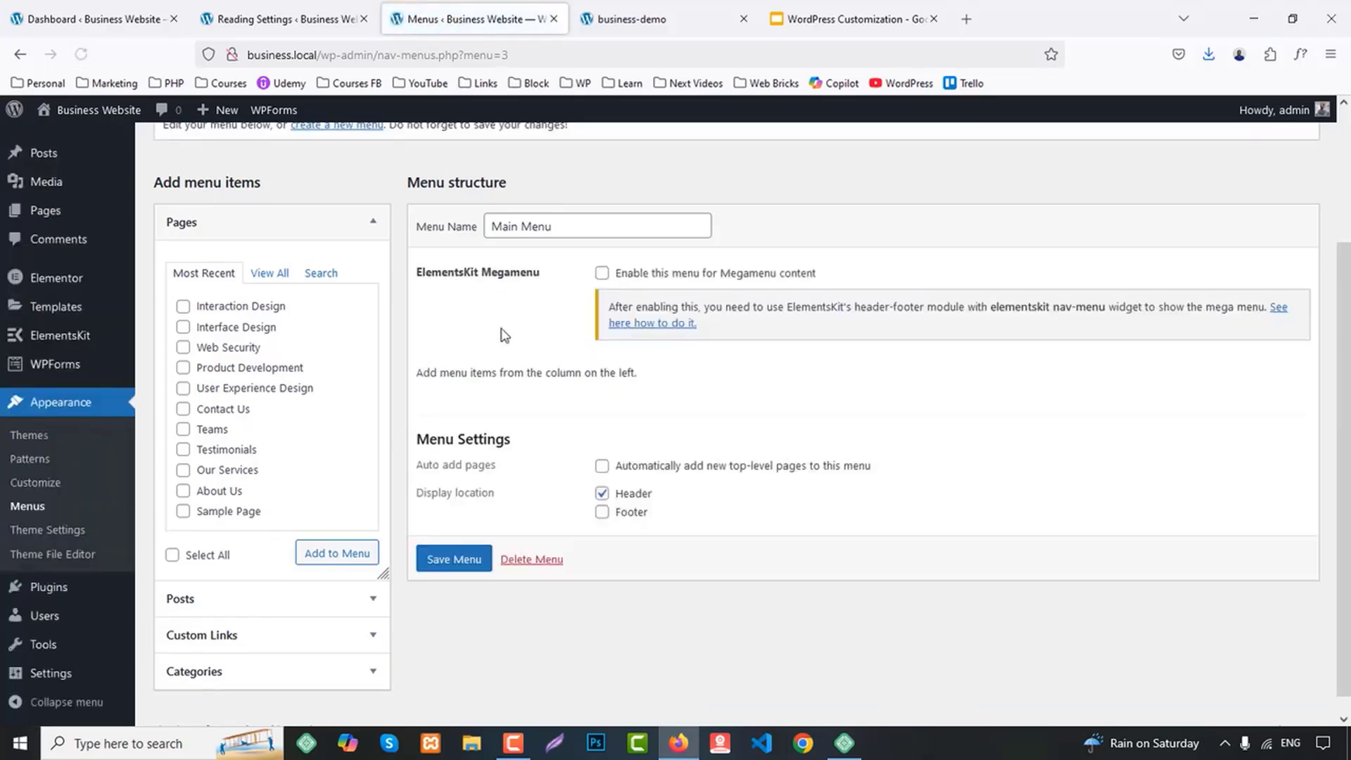
{"action": "left_click", "coordinate": [283, 276]}
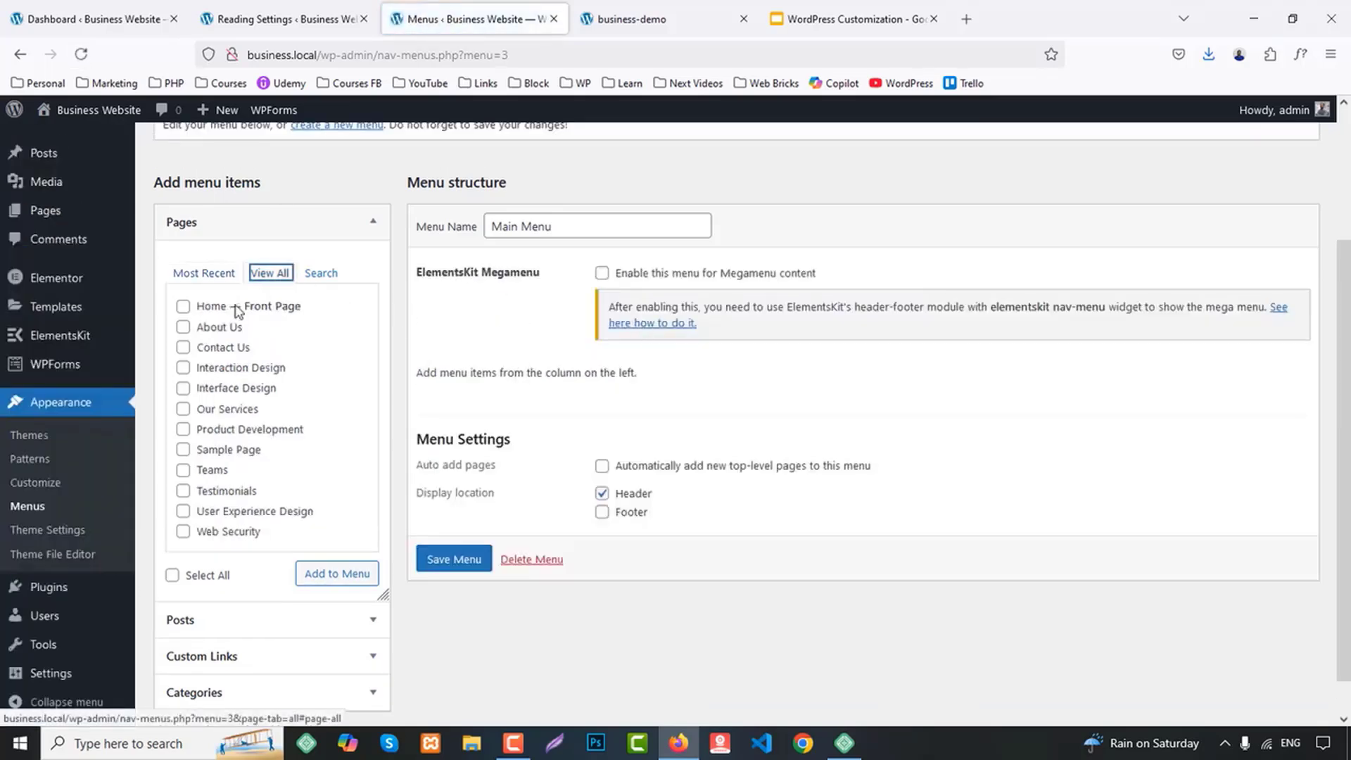
{"action": "left_click", "coordinate": [235, 308]}
{"action": "left_click", "coordinate": [221, 328]}
{"action": "left_click", "coordinate": [222, 347]}
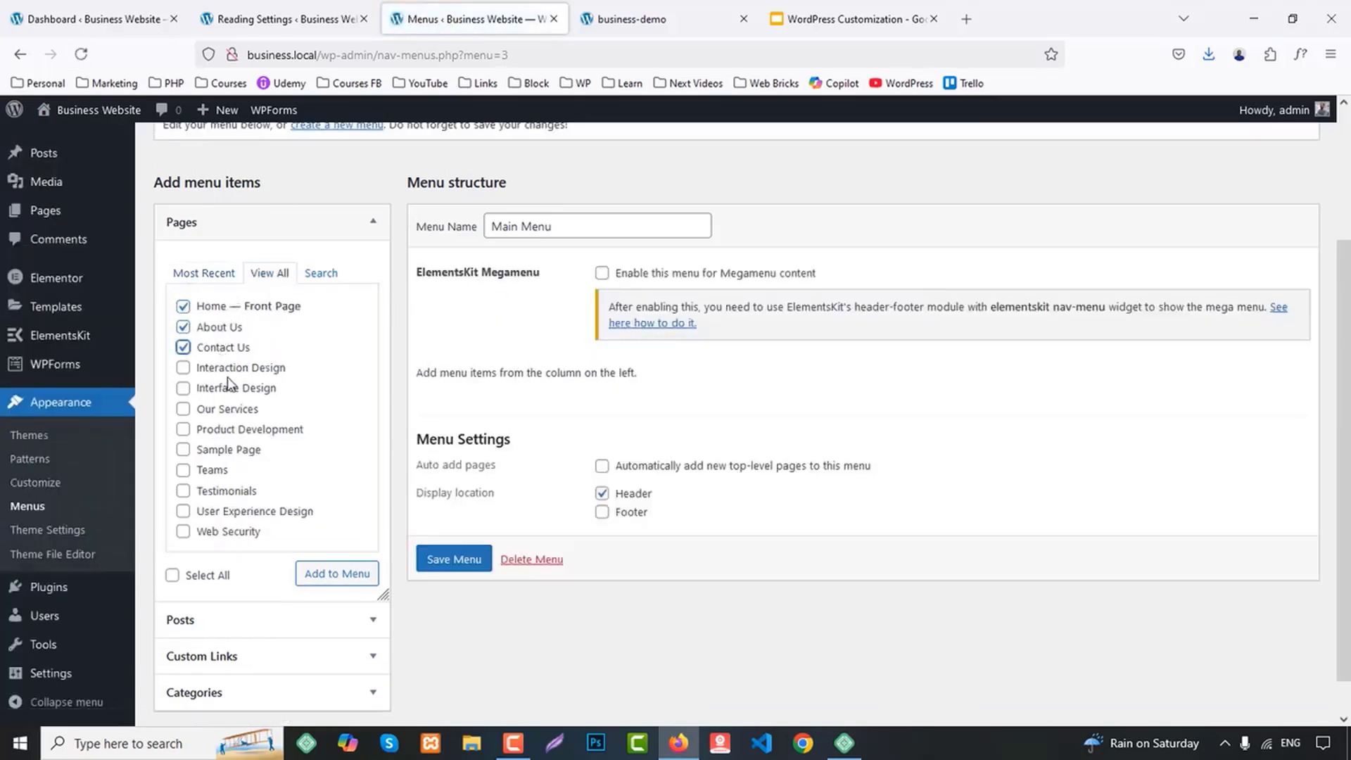
{"action": "left_click", "coordinate": [238, 410]}
{"action": "left_click", "coordinate": [216, 472]}
{"action": "left_click", "coordinate": [223, 492]}
{"action": "scroll", "coordinate": [317, 471], "scroll_direction": "down", "scroll_amount": 1}
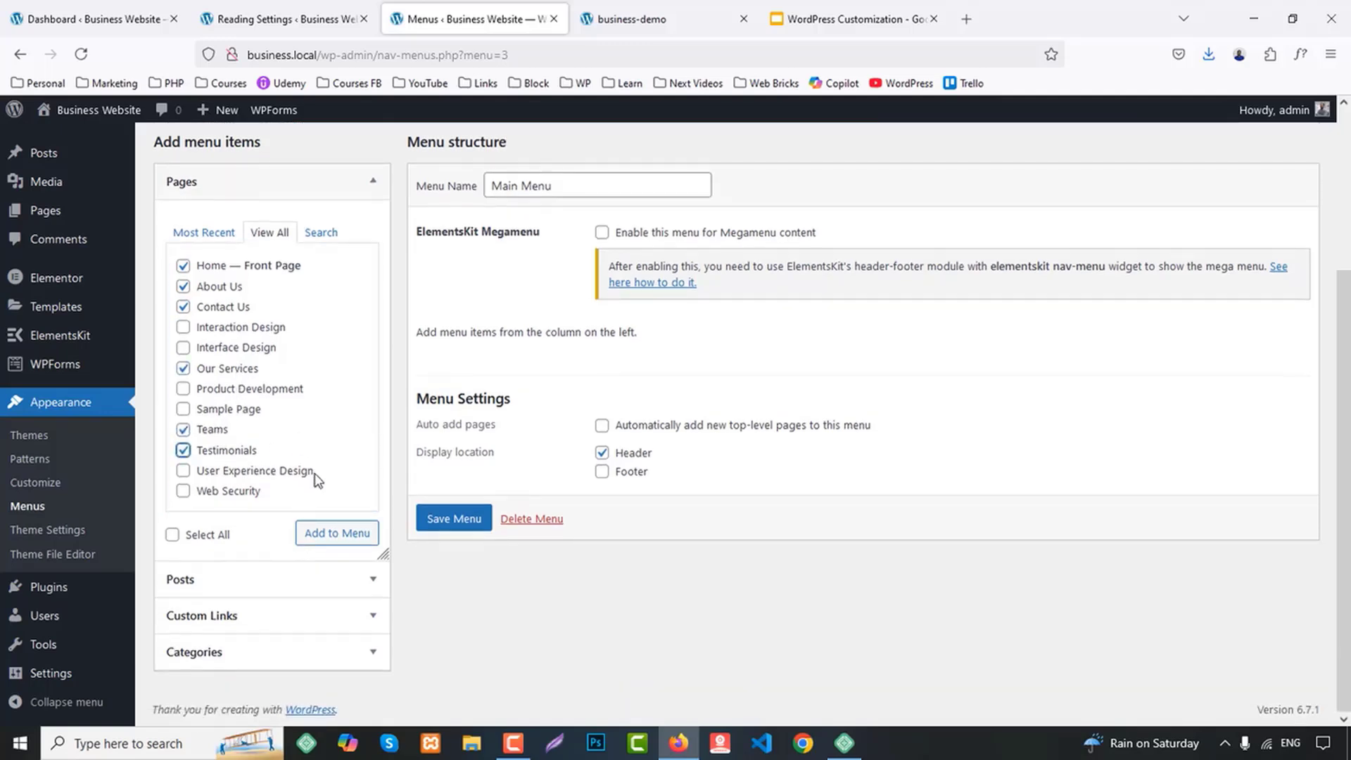
{"action": "left_click", "coordinate": [335, 532]}
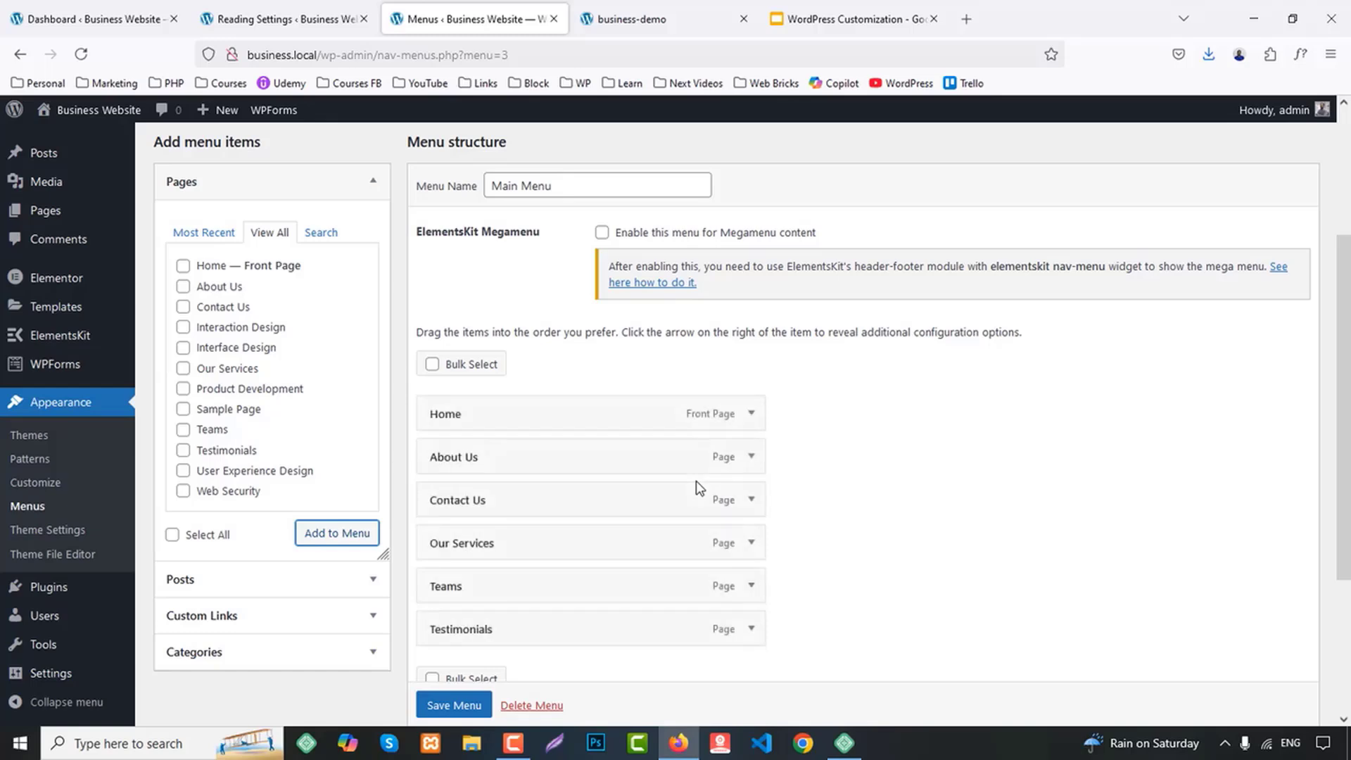
Order Main Menu like the demo header as Home, About Us, Our Services, Teams, Testimonials, Contact Us, and save it
{"action": "scroll", "coordinate": [695, 483], "scroll_direction": "down", "scroll_amount": 4}
{"action": "left_click_drag", "start_coordinate": [492, 325], "coordinate": [521, 452]}
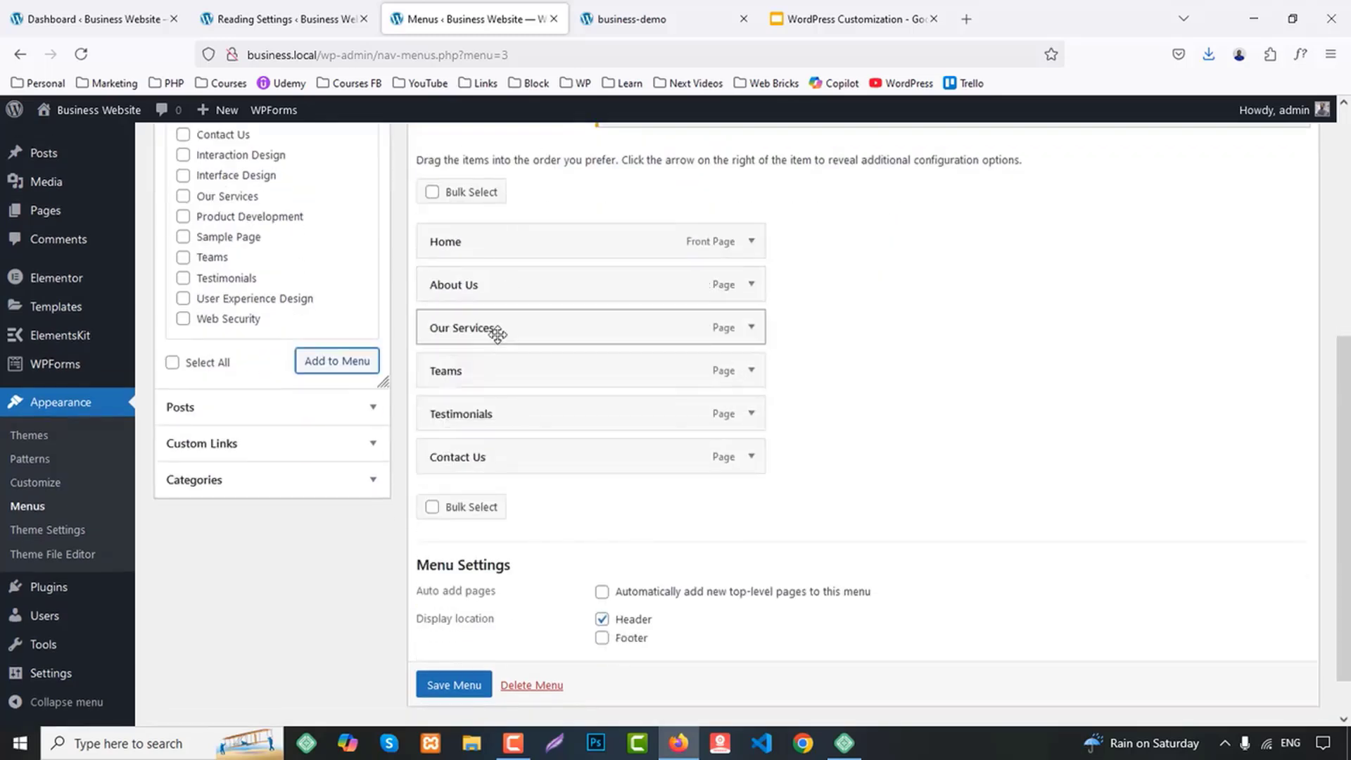
{"action": "left_click_drag", "start_coordinate": [500, 372], "coordinate": [510, 416]}
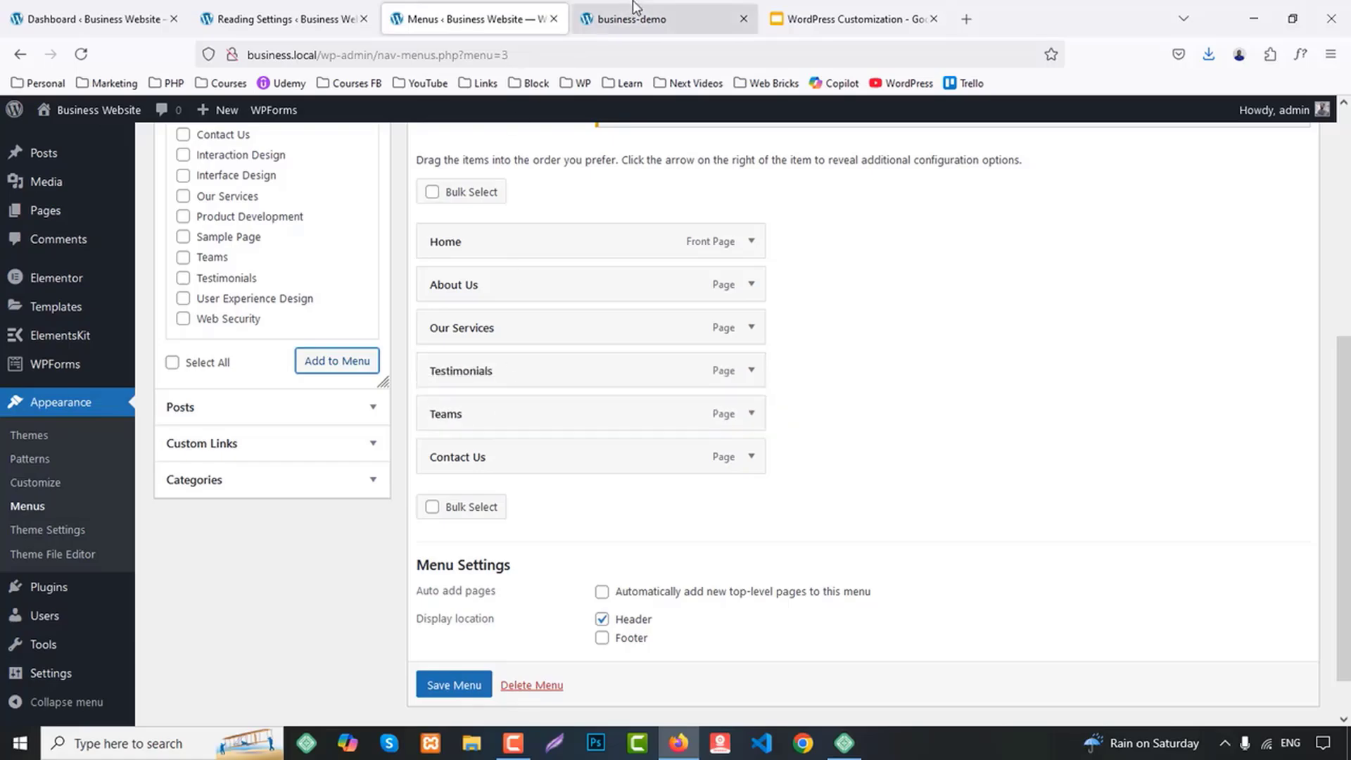
{"action": "left_click", "coordinate": [635, 8]}
{"action": "scroll", "coordinate": [1025, 337], "scroll_direction": "up", "scroll_amount": 15}
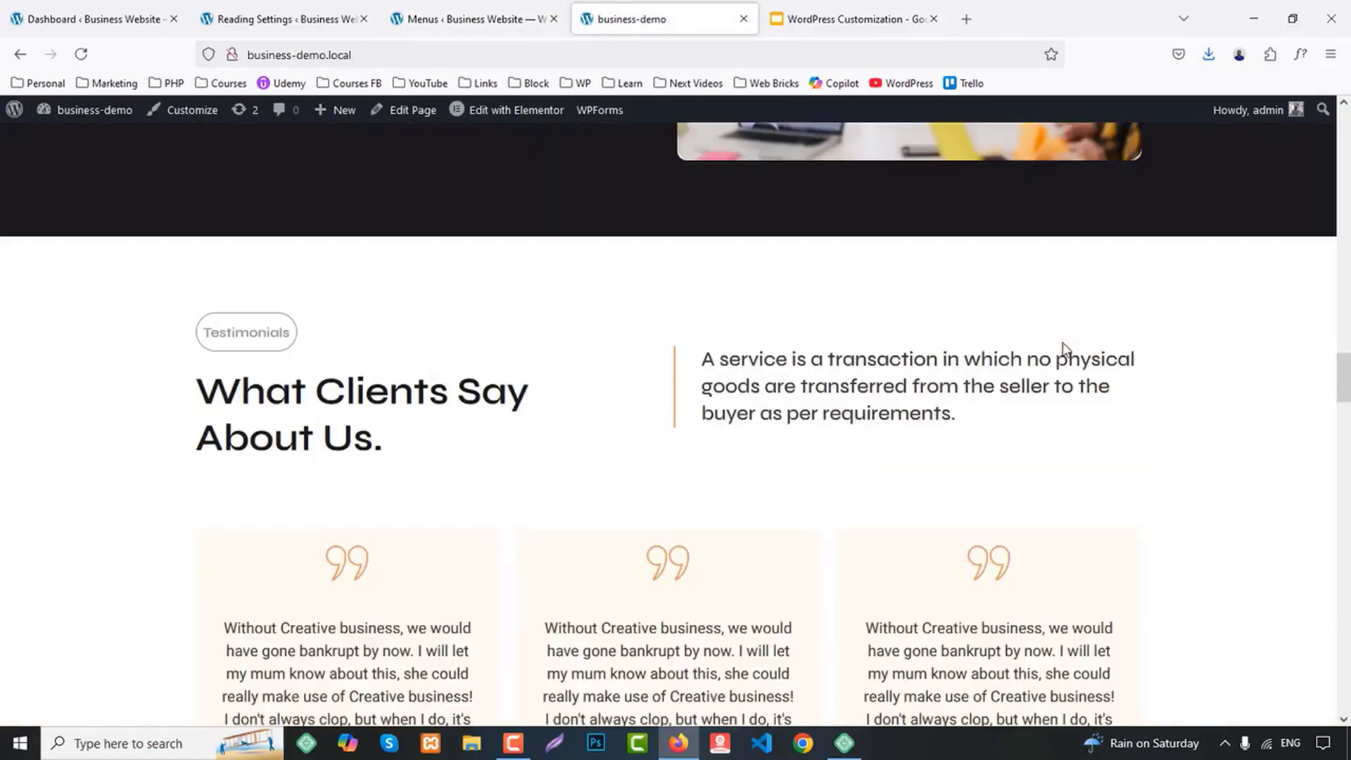
{"action": "scroll", "coordinate": [1063, 342], "scroll_direction": "up", "scroll_amount": 10}
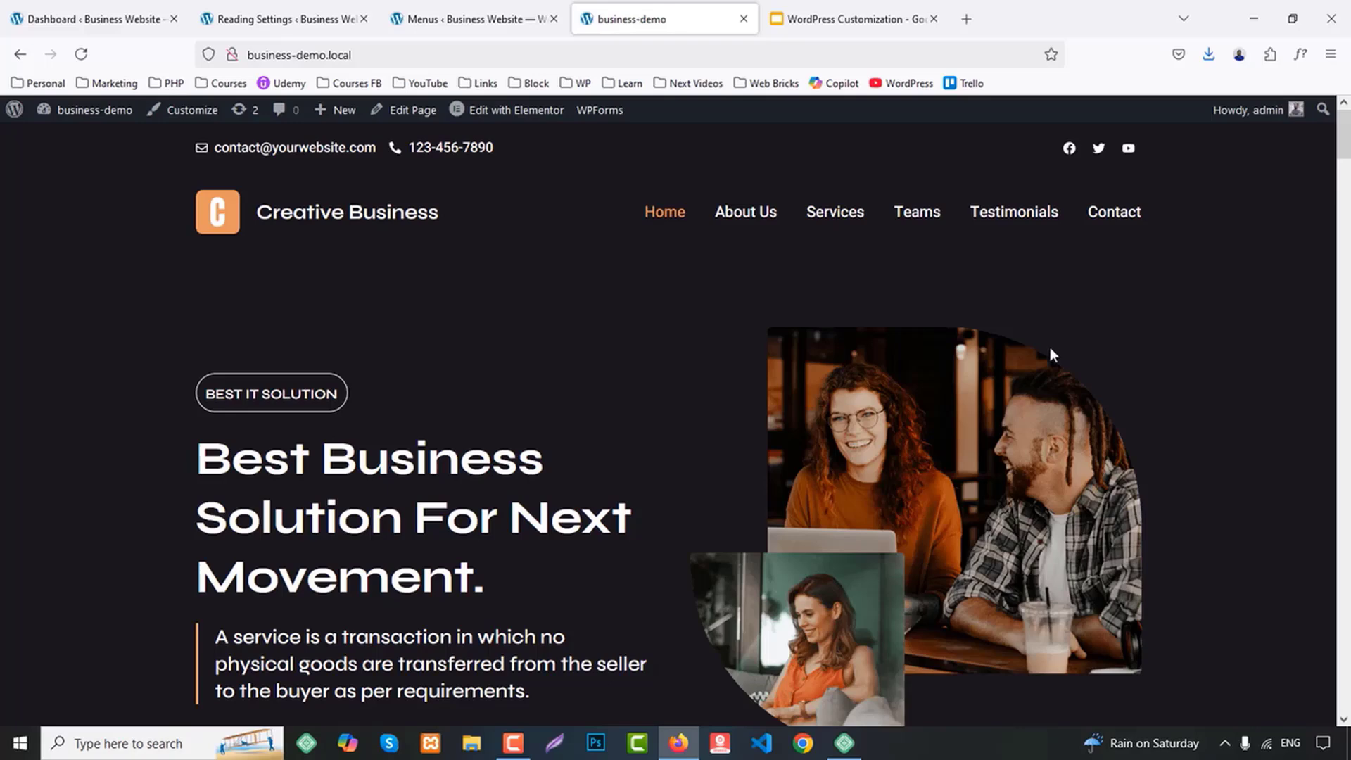
{"action": "left_click", "coordinate": [282, 19]}
{"action": "left_click", "coordinate": [458, 19]}
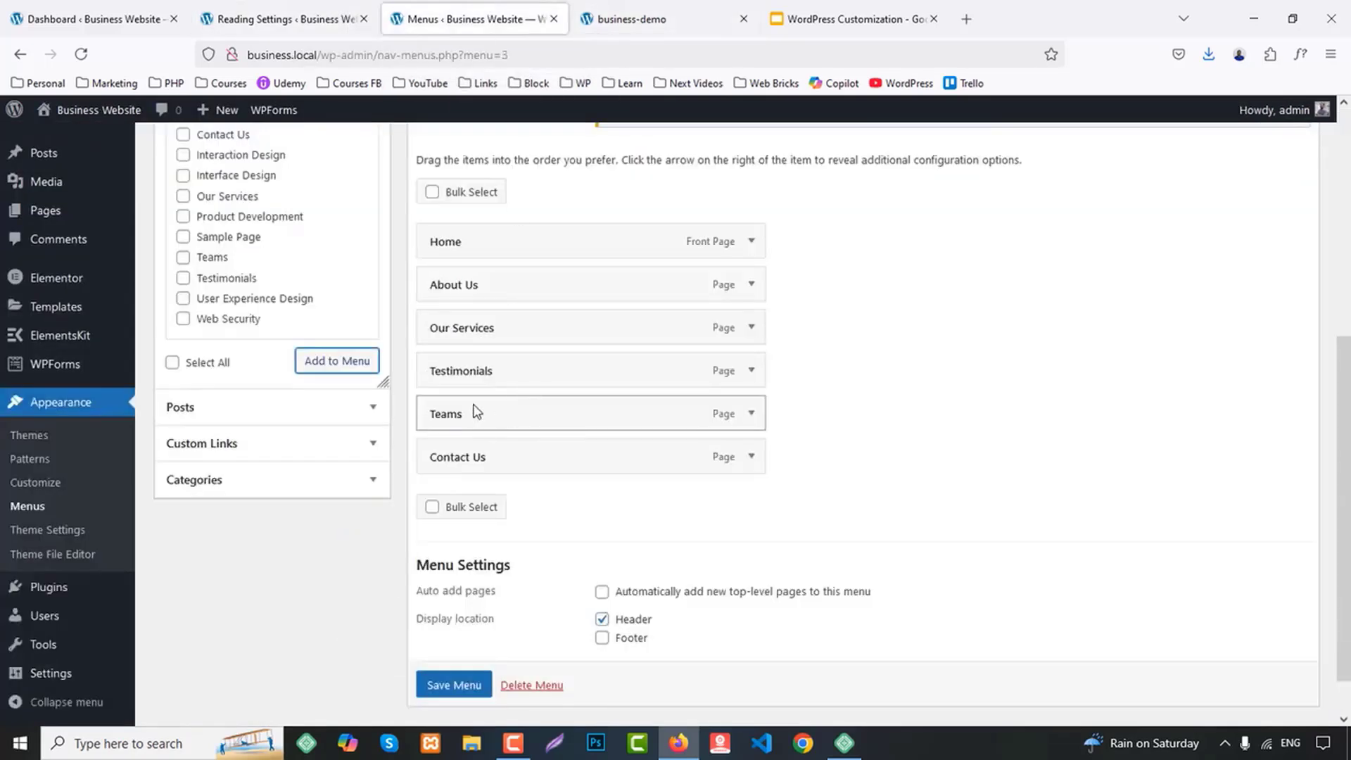
{"action": "left_click_drag", "start_coordinate": [475, 411], "coordinate": [496, 370]}
{"action": "left_click", "coordinate": [456, 684]}
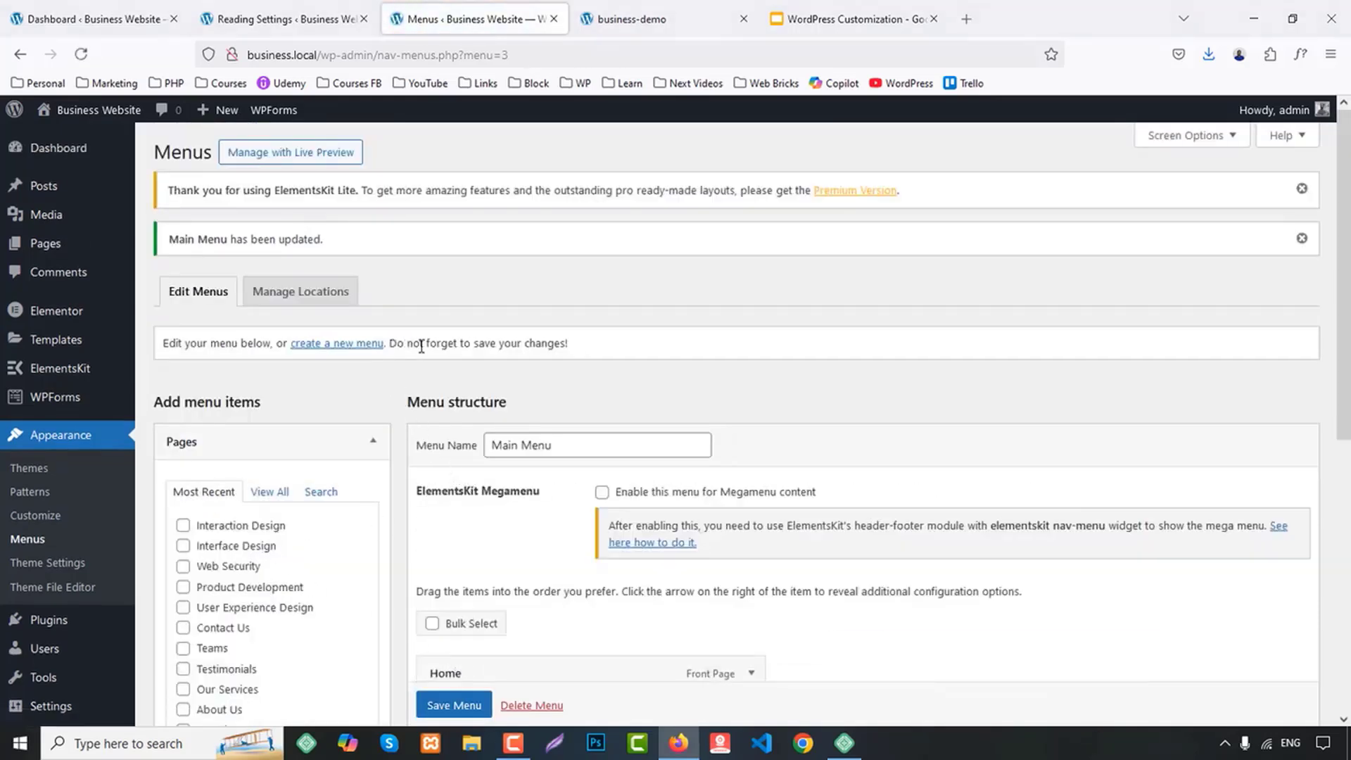
Create a new navigation menu named Footer 1
{"action": "left_click", "coordinate": [334, 345]}
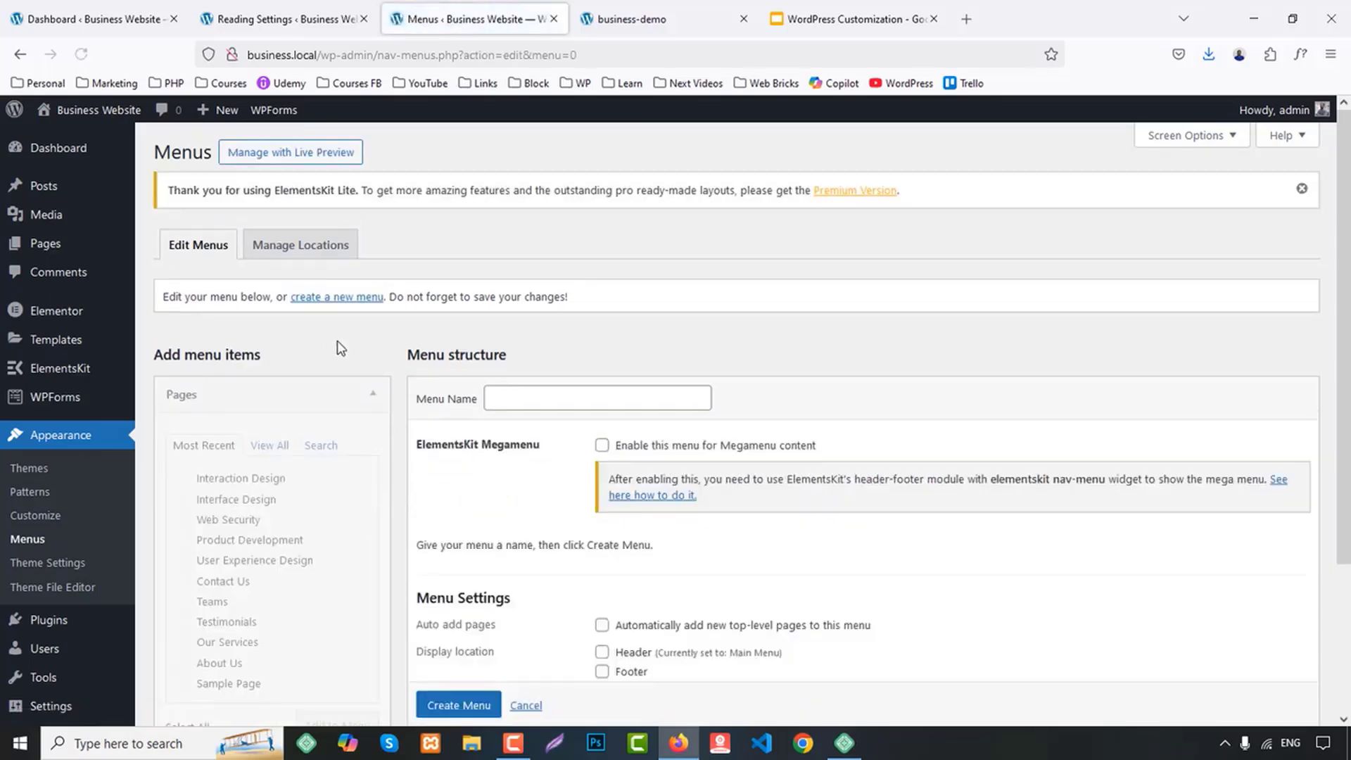
{"action": "left_click", "coordinate": [528, 398]}
{"action": "type", "text": "Footer 1"}
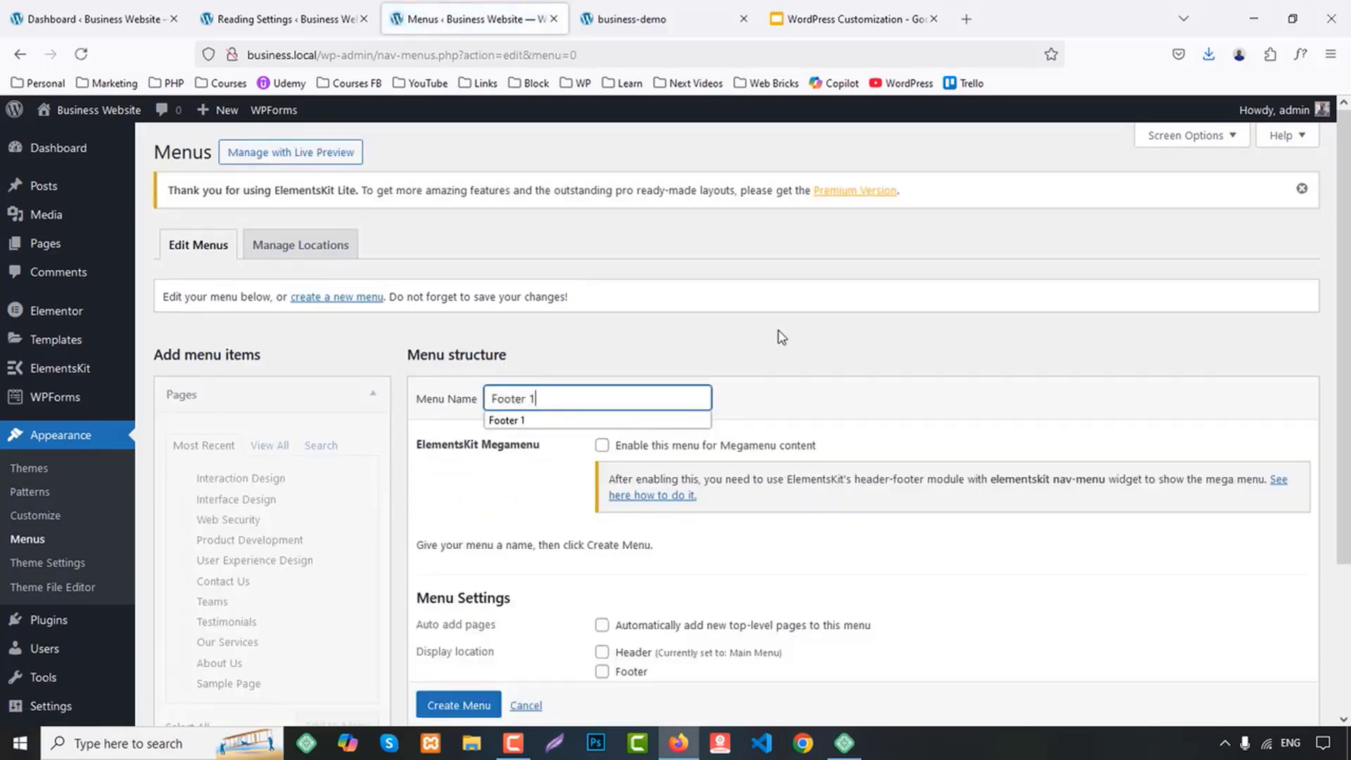
{"action": "left_click", "coordinate": [818, 384]}
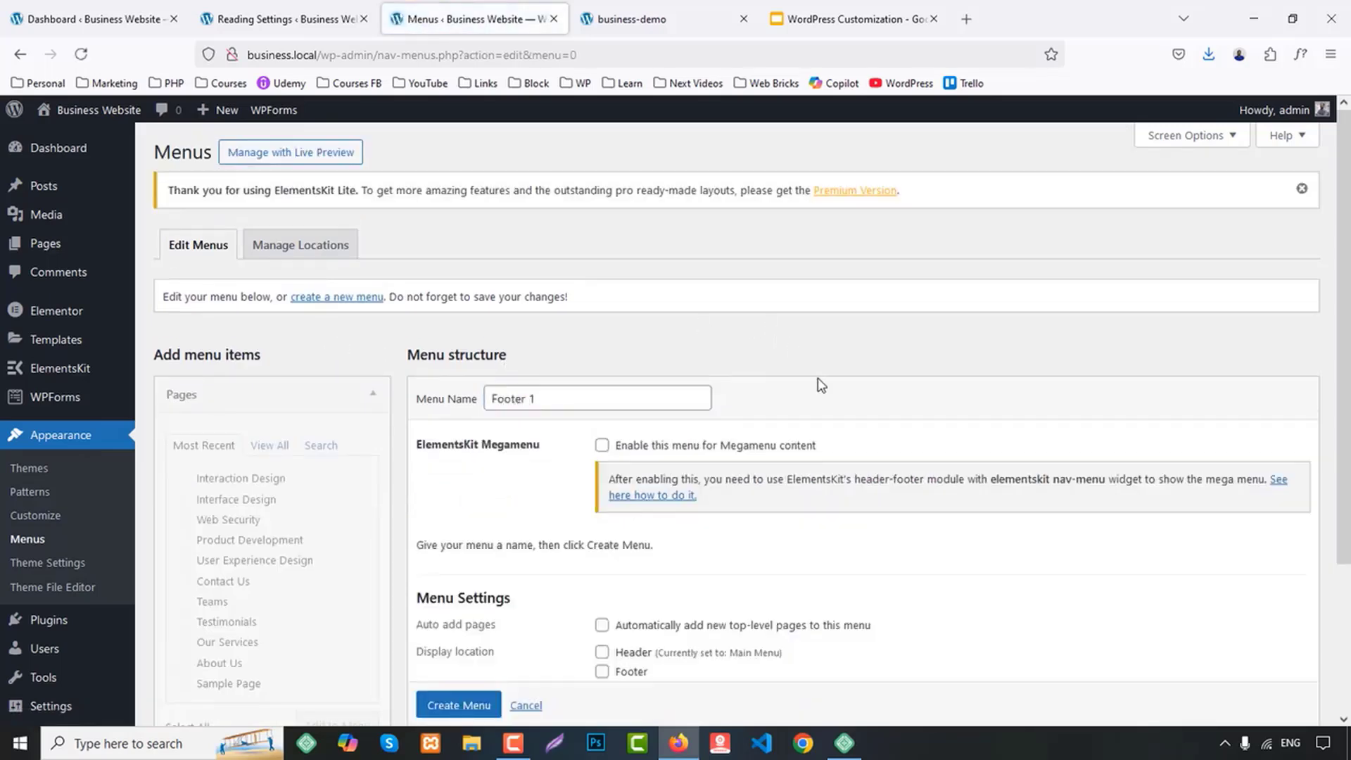
{"action": "scroll", "coordinate": [824, 408], "scroll_direction": "down", "scroll_amount": 2}
{"action": "left_click", "coordinate": [465, 633]}
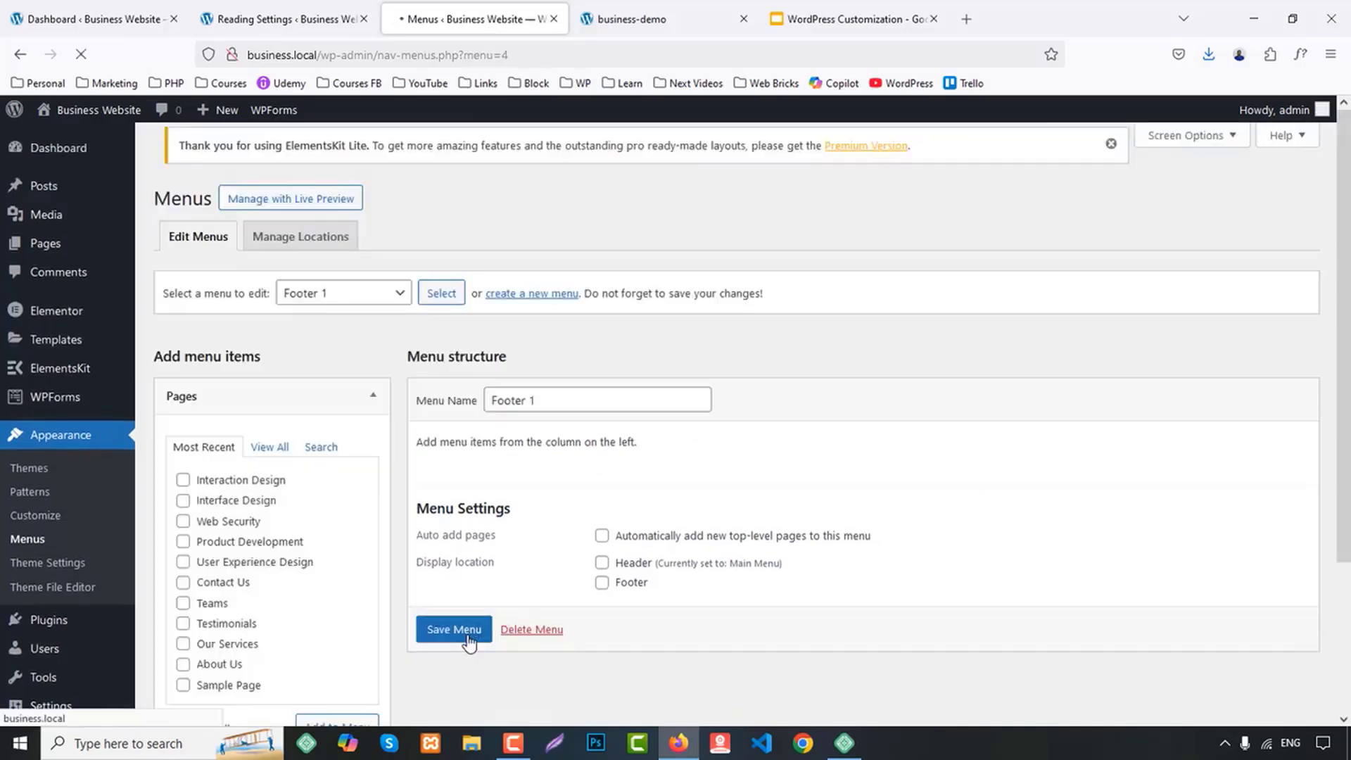
Check the demo site's footer links and try to fill Footer 1 with Home, About Us, Interaction Design, Interface Design and Teams
{"action": "scroll", "coordinate": [876, 447], "scroll_direction": "down", "scroll_amount": 3}
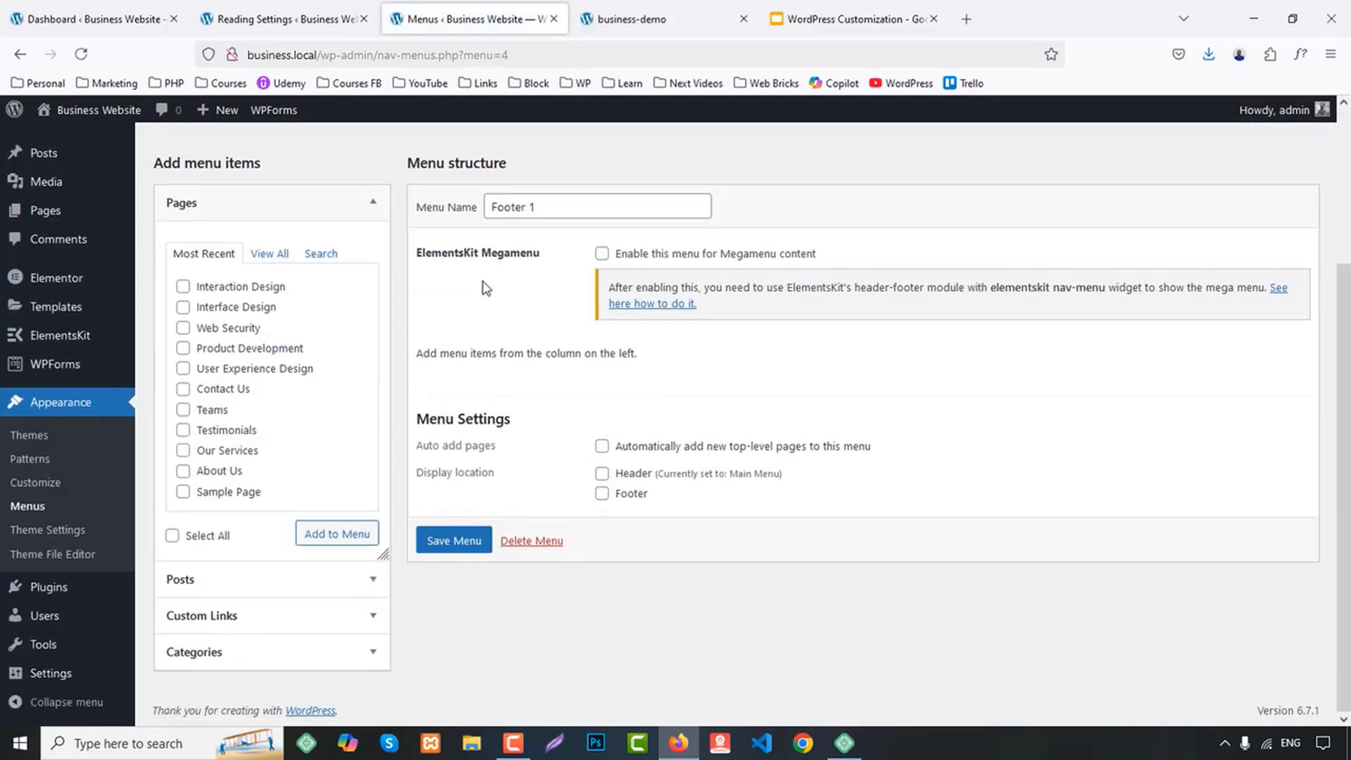
{"action": "left_click", "coordinate": [267, 256]}
{"action": "left_click", "coordinate": [627, 5]}
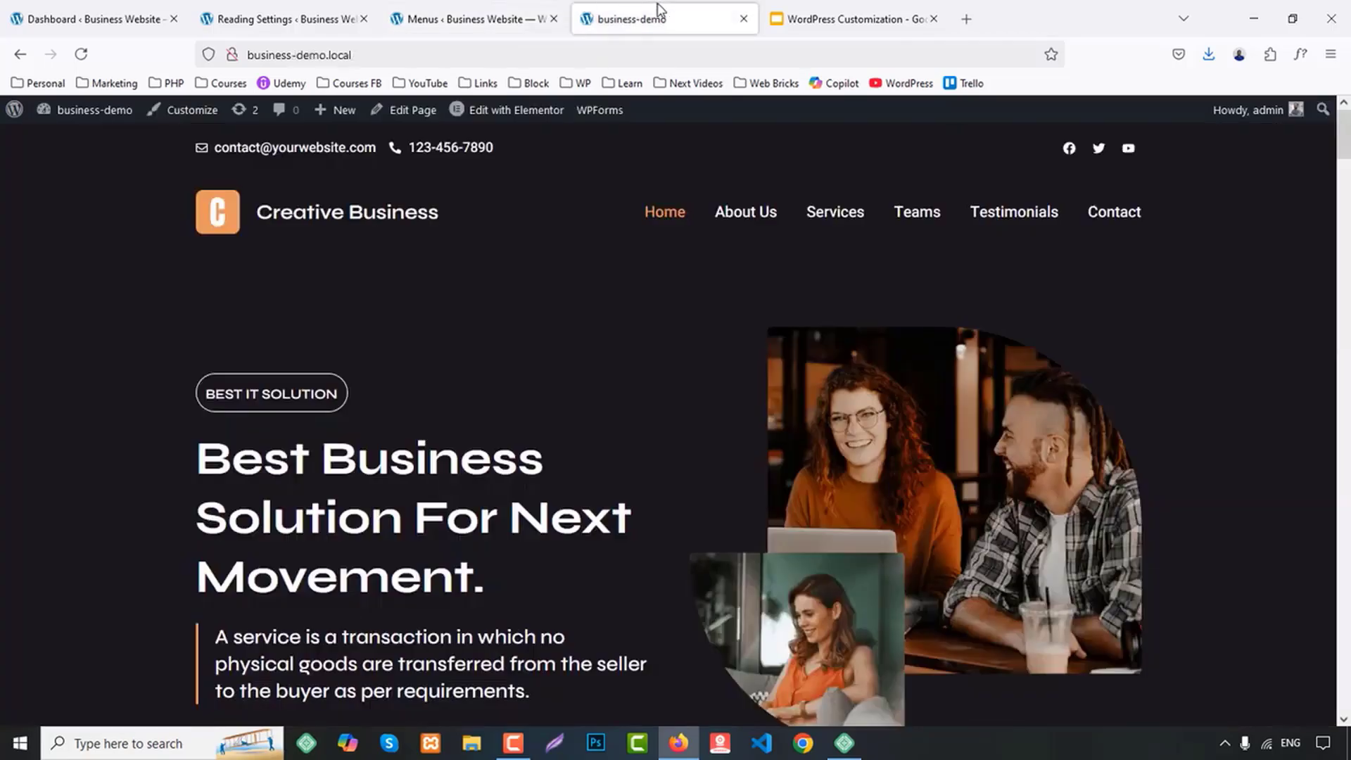
{"action": "middle_click", "coordinate": [778, 329]}
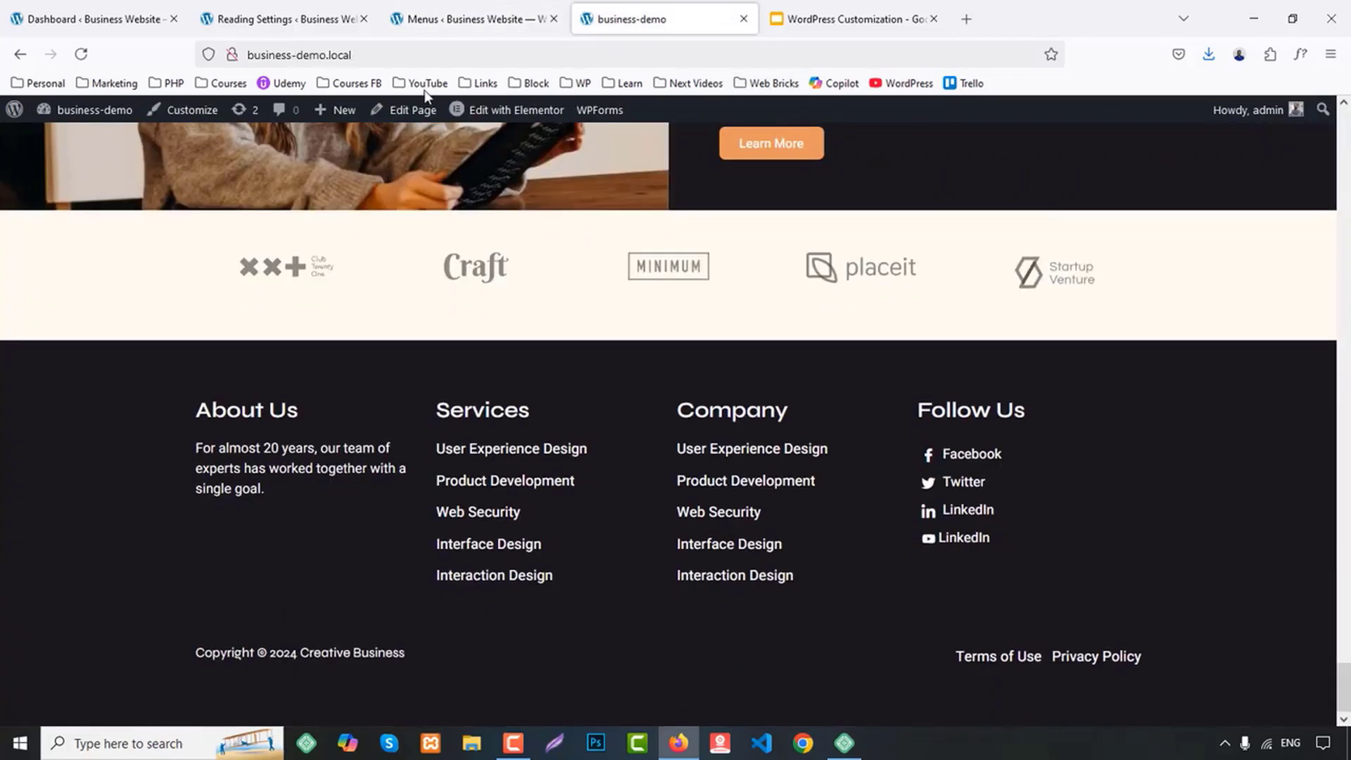
{"action": "left_click", "coordinate": [446, 16]}
{"action": "scroll", "coordinate": [514, 436], "scroll_direction": "up", "scroll_amount": 2}
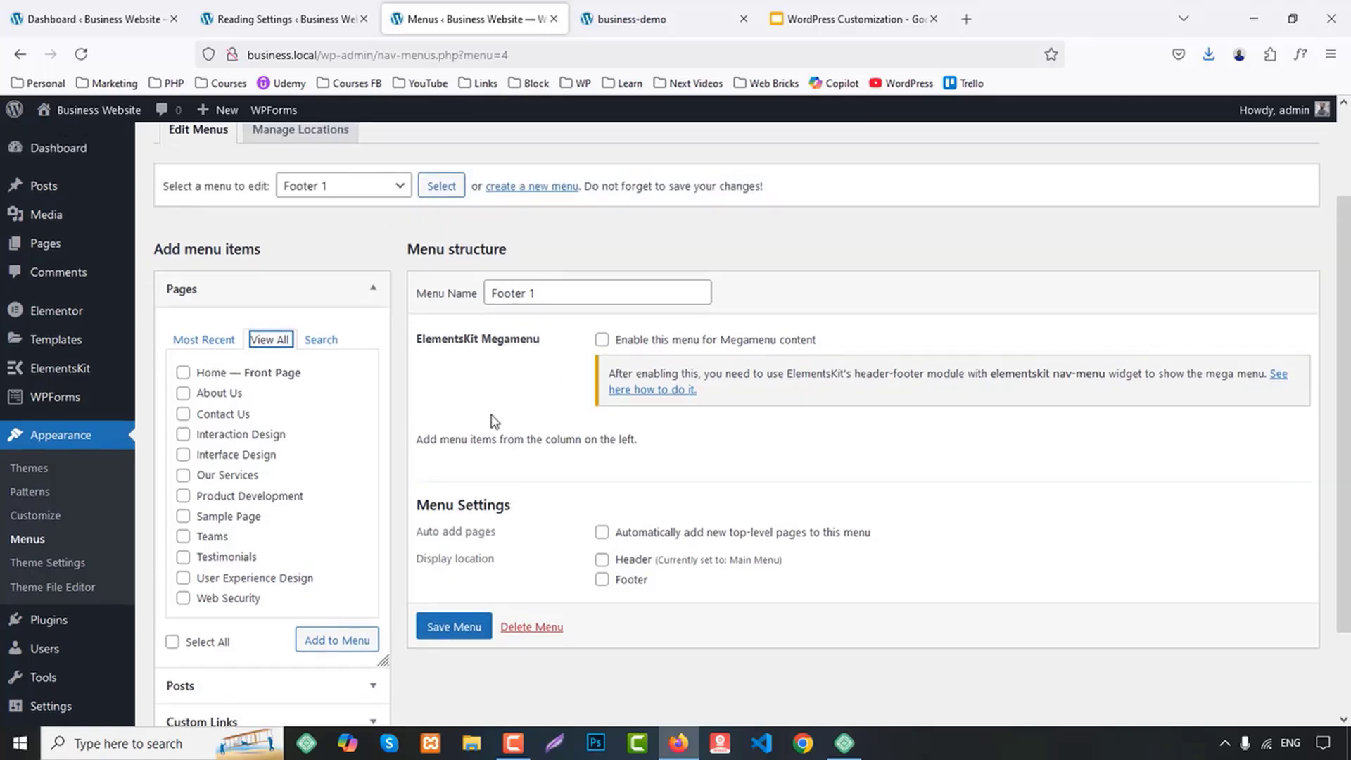
{"action": "left_click", "coordinate": [229, 373]}
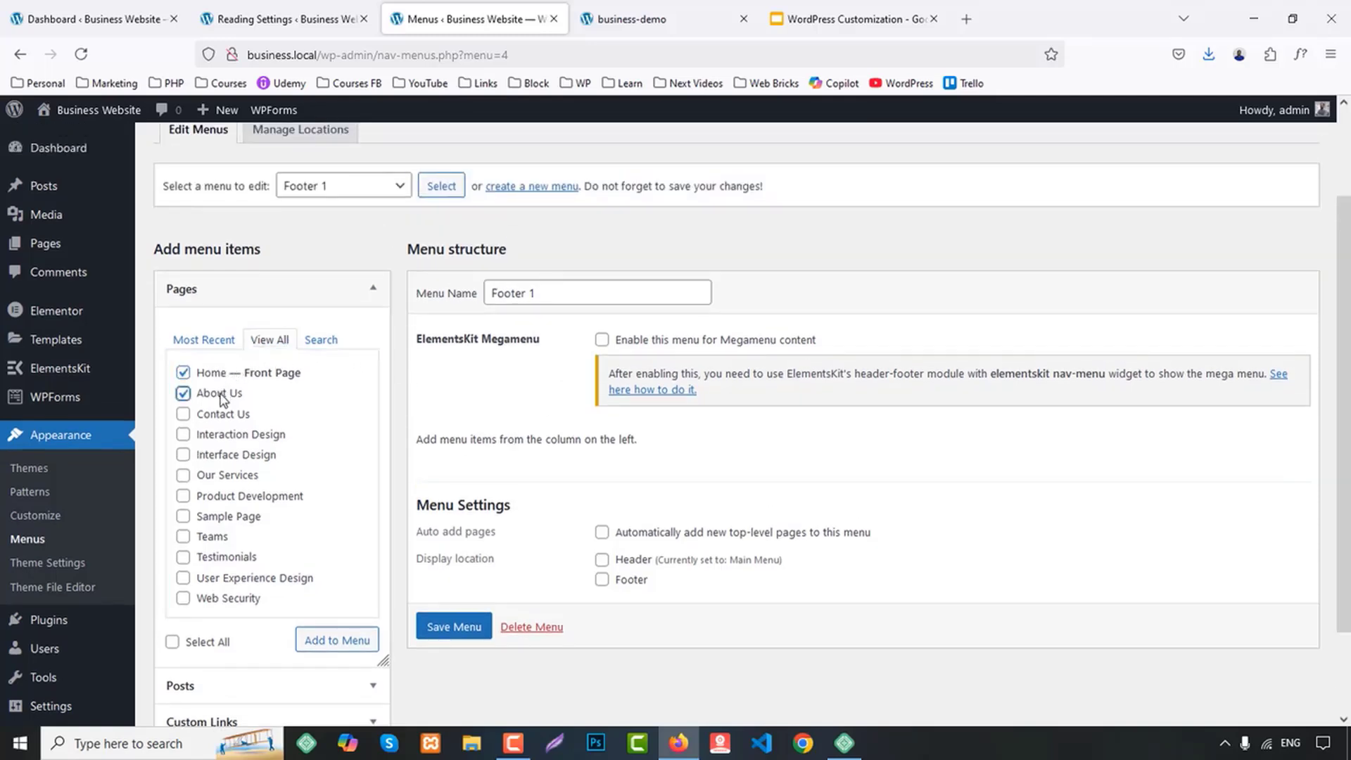
{"action": "left_click", "coordinate": [224, 434]}
{"action": "left_click", "coordinate": [219, 457]}
{"action": "left_click", "coordinate": [214, 540]}
{"action": "left_click", "coordinate": [454, 626]}
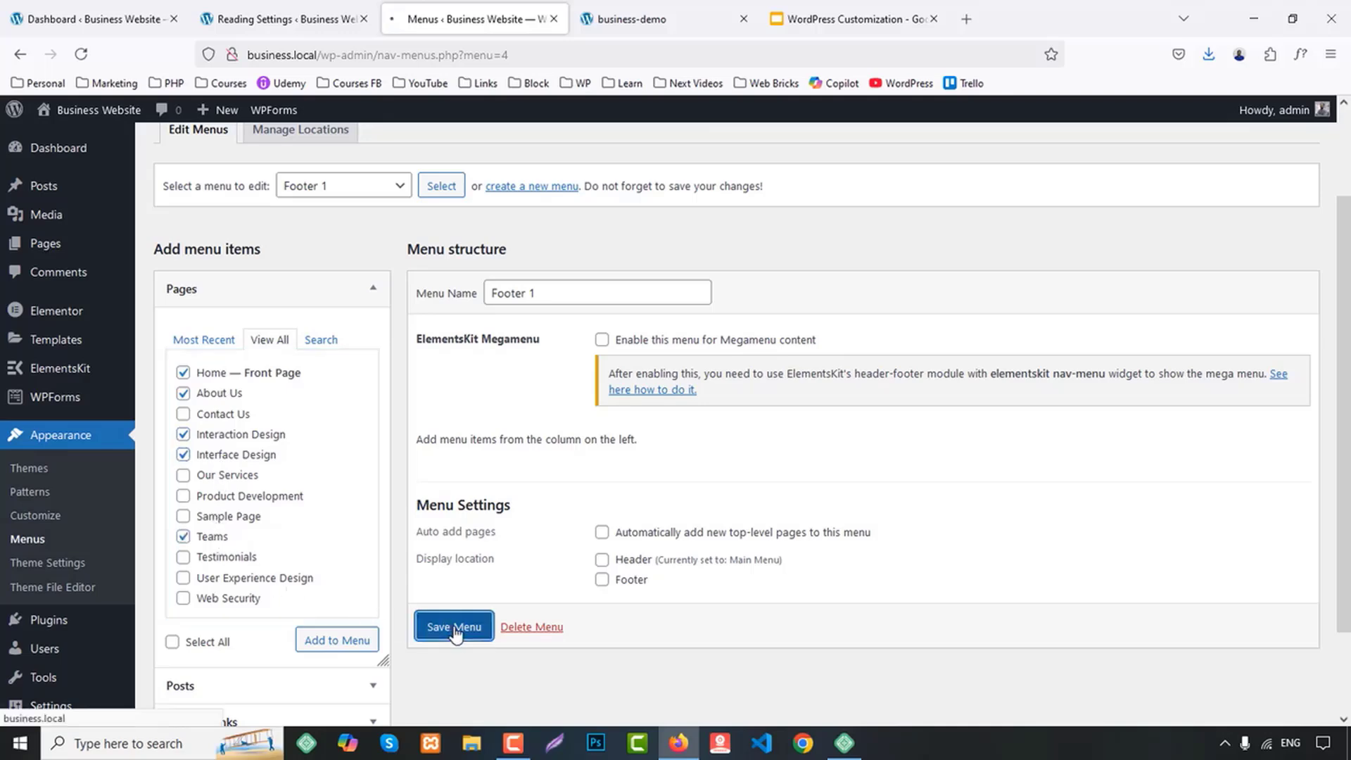
{"action": "scroll", "coordinate": [767, 517], "scroll_direction": "down", "scroll_amount": 3}
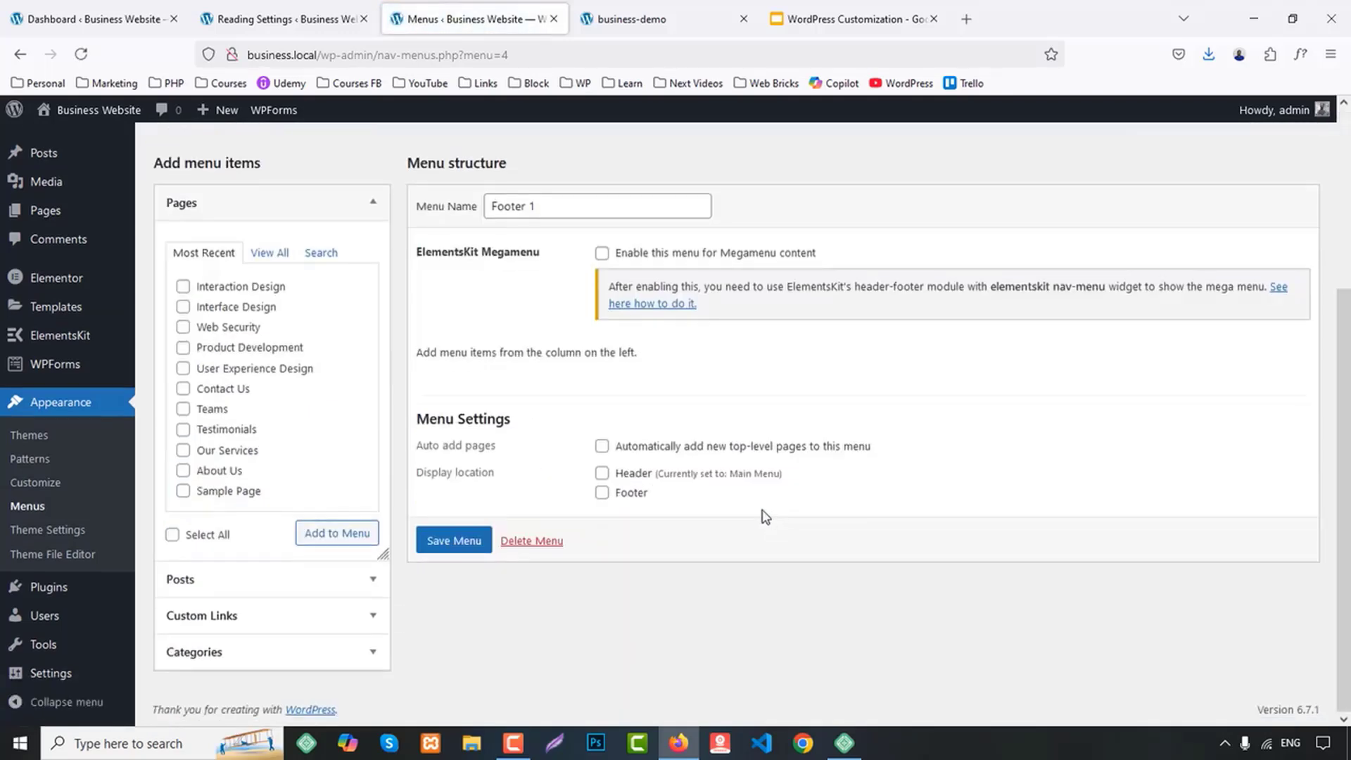
Add the Home, About Us, Interaction Design and Web Security pages to the Footer 1 menu
{"action": "scroll", "coordinate": [396, 406], "scroll_direction": "up", "scroll_amount": 1}
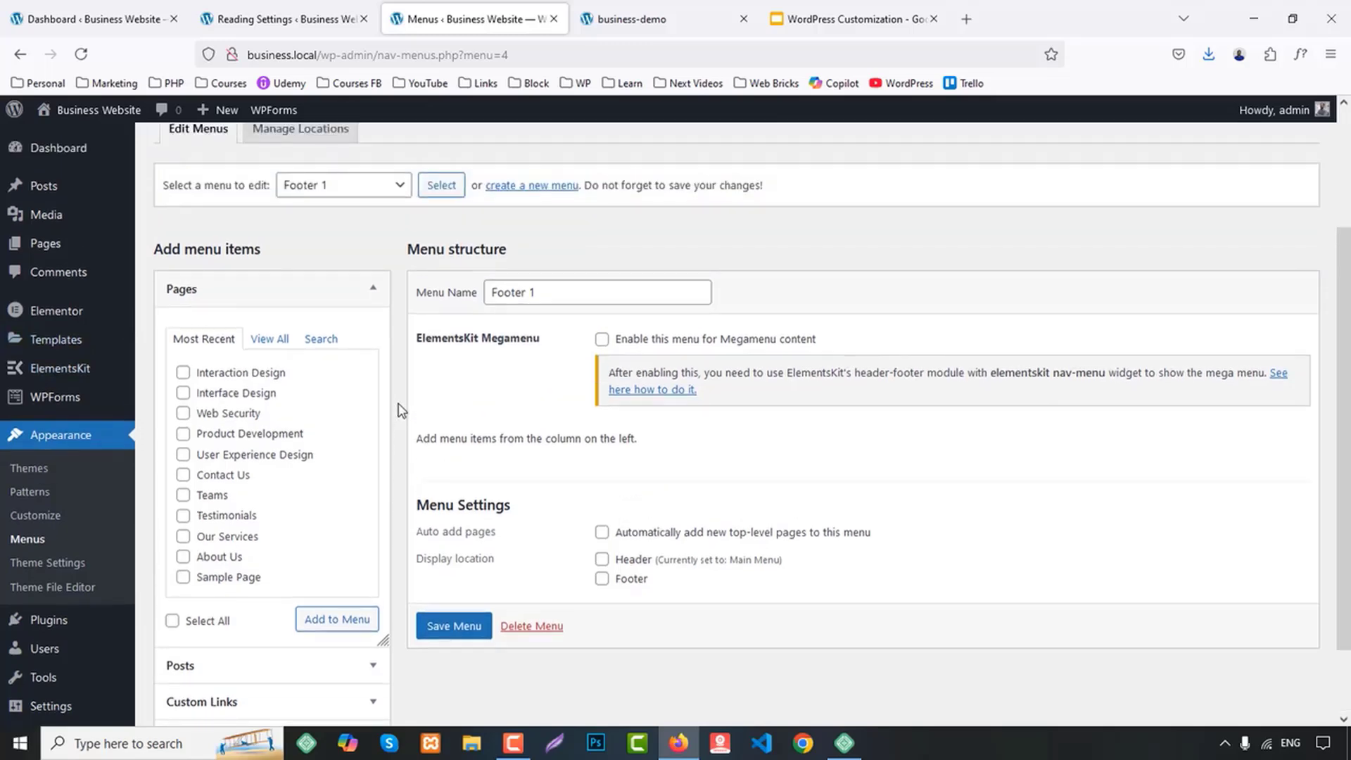
{"action": "left_click", "coordinate": [269, 338]}
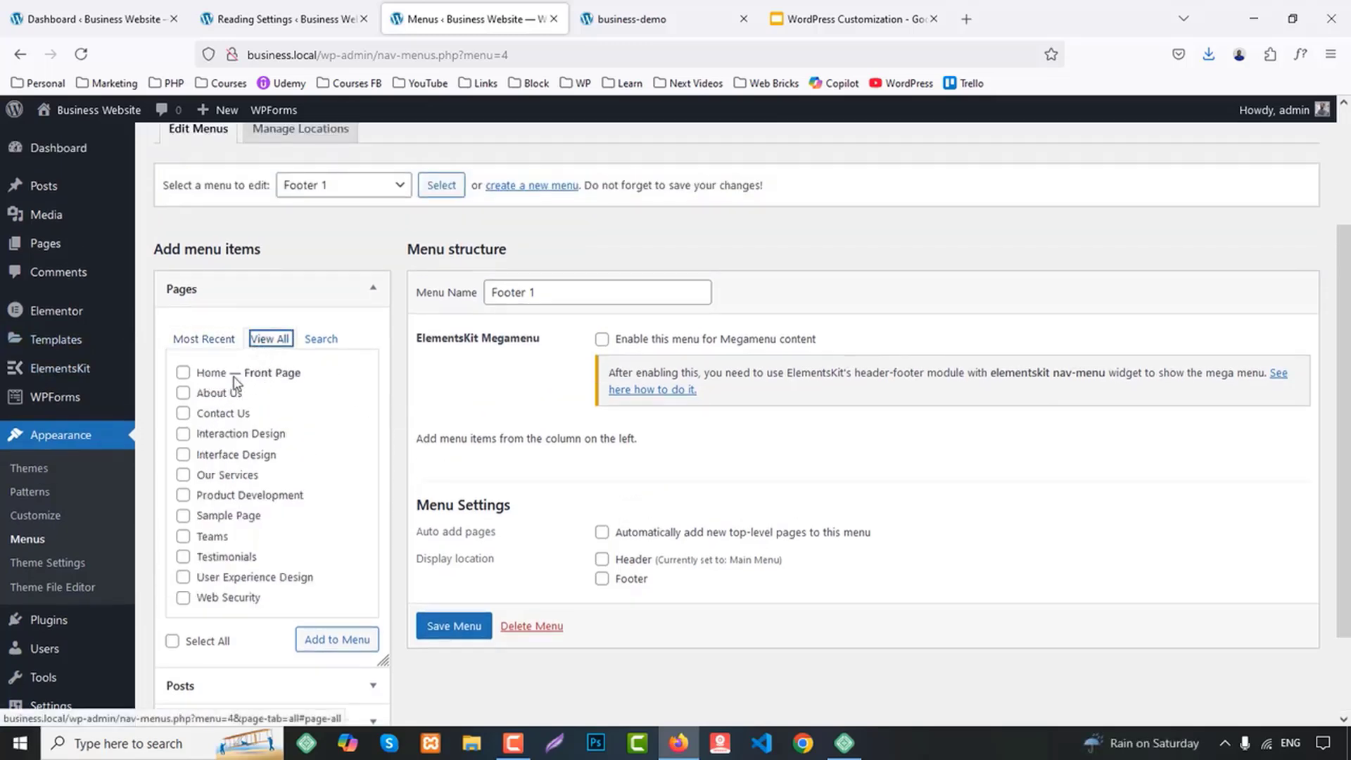
{"action": "left_click", "coordinate": [218, 373]}
{"action": "left_click", "coordinate": [218, 393]}
{"action": "left_click", "coordinate": [223, 434]}
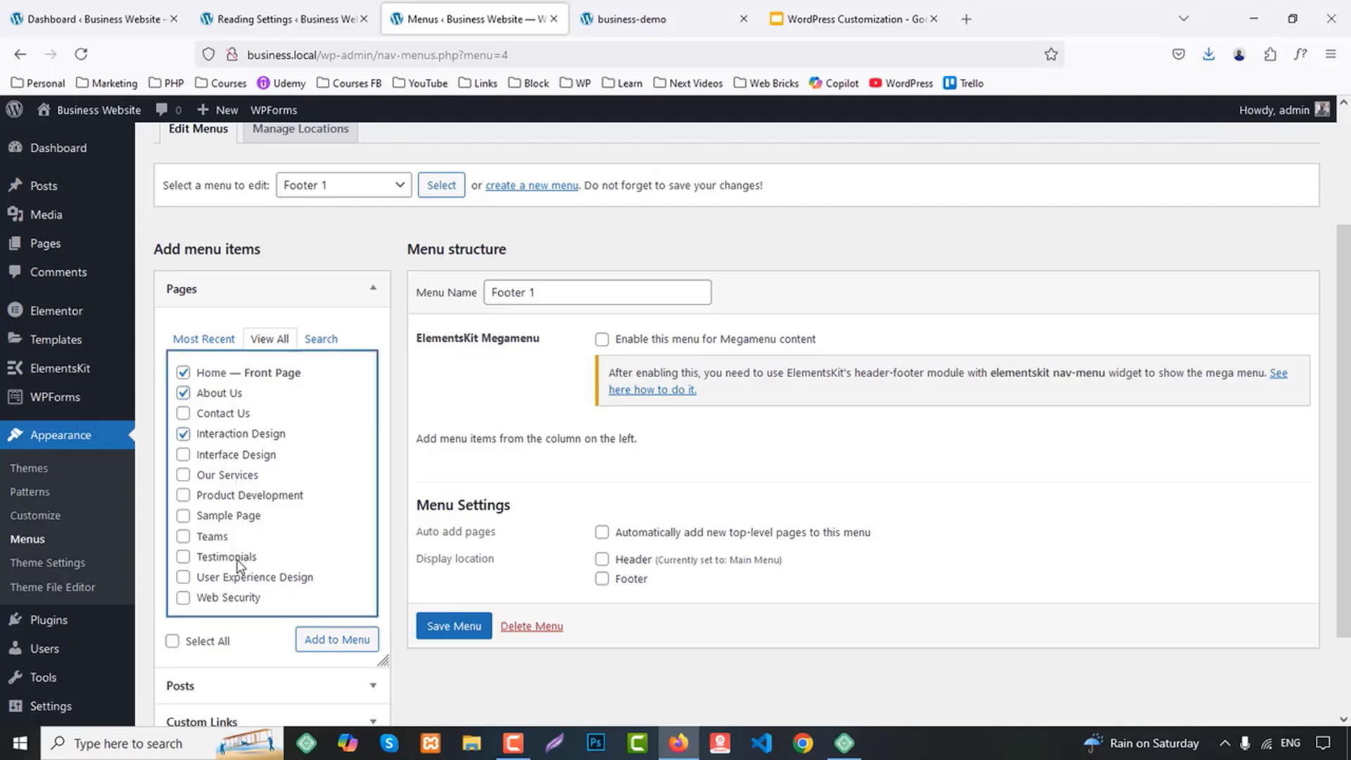
{"action": "left_click", "coordinate": [239, 602]}
{"action": "left_click", "coordinate": [334, 639]}
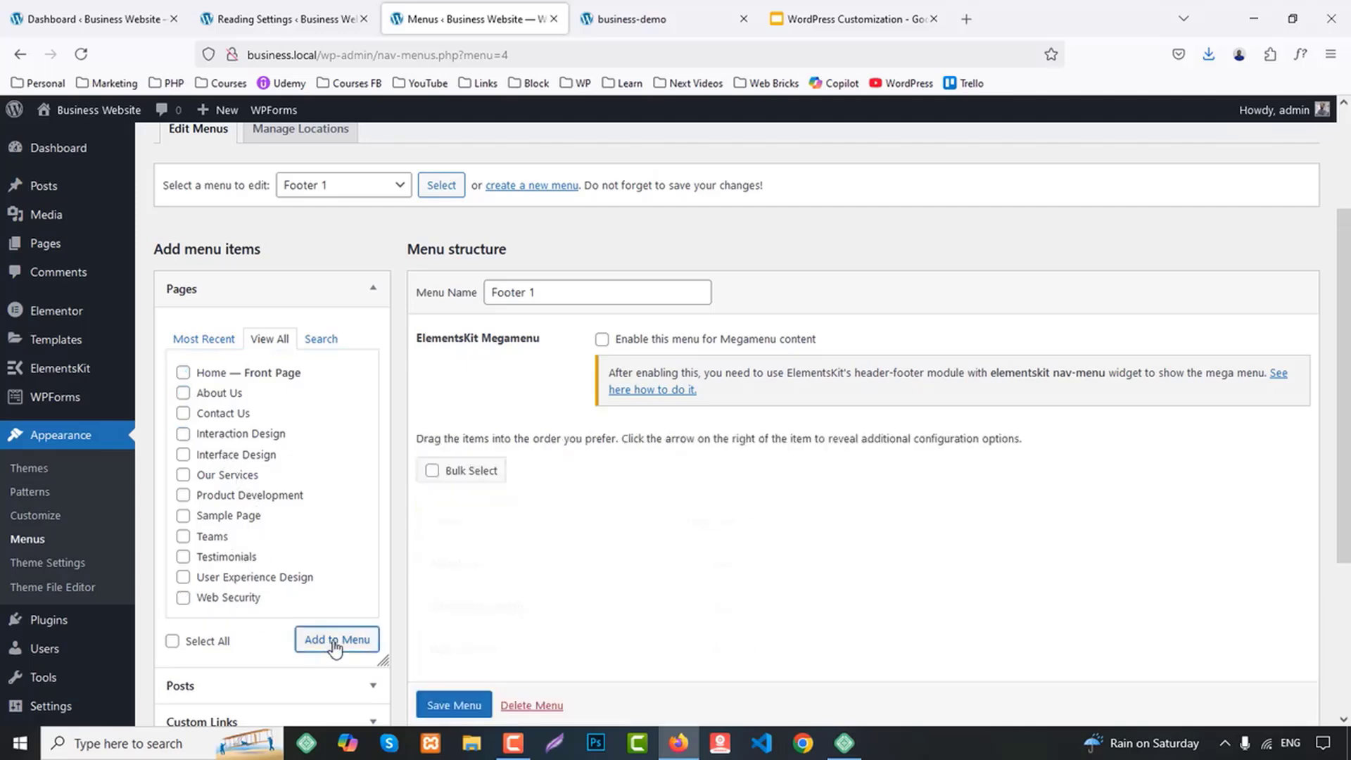
Add the Our Services page to the end of Footer 1 and save the menu
{"action": "scroll", "coordinate": [760, 511], "scroll_direction": "down", "scroll_amount": 1}
{"action": "scroll", "coordinate": [759, 511], "scroll_direction": "down", "scroll_amount": 2}
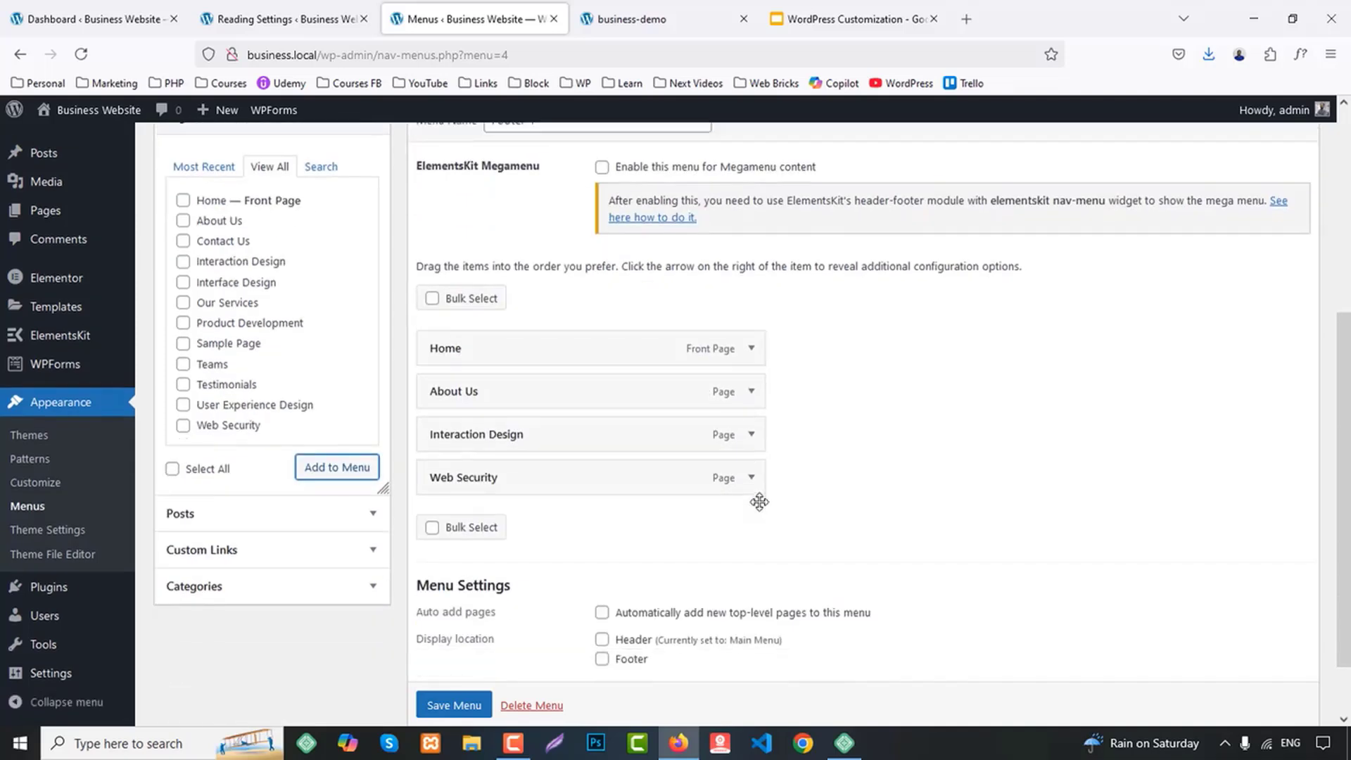
{"action": "left_click", "coordinate": [218, 304]}
{"action": "left_click", "coordinate": [332, 468]}
{"action": "scroll", "coordinate": [661, 591], "scroll_direction": "down", "scroll_amount": 2}
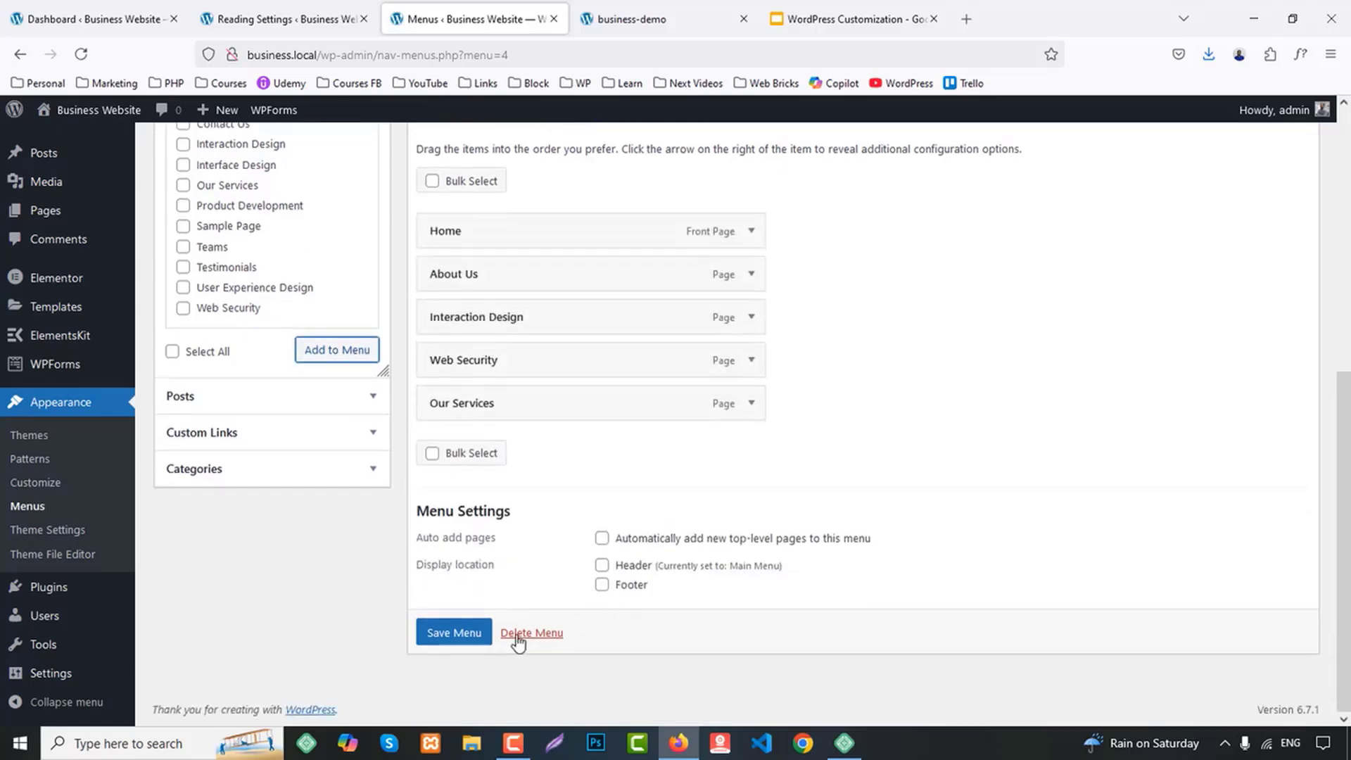
{"action": "left_click", "coordinate": [454, 632]}
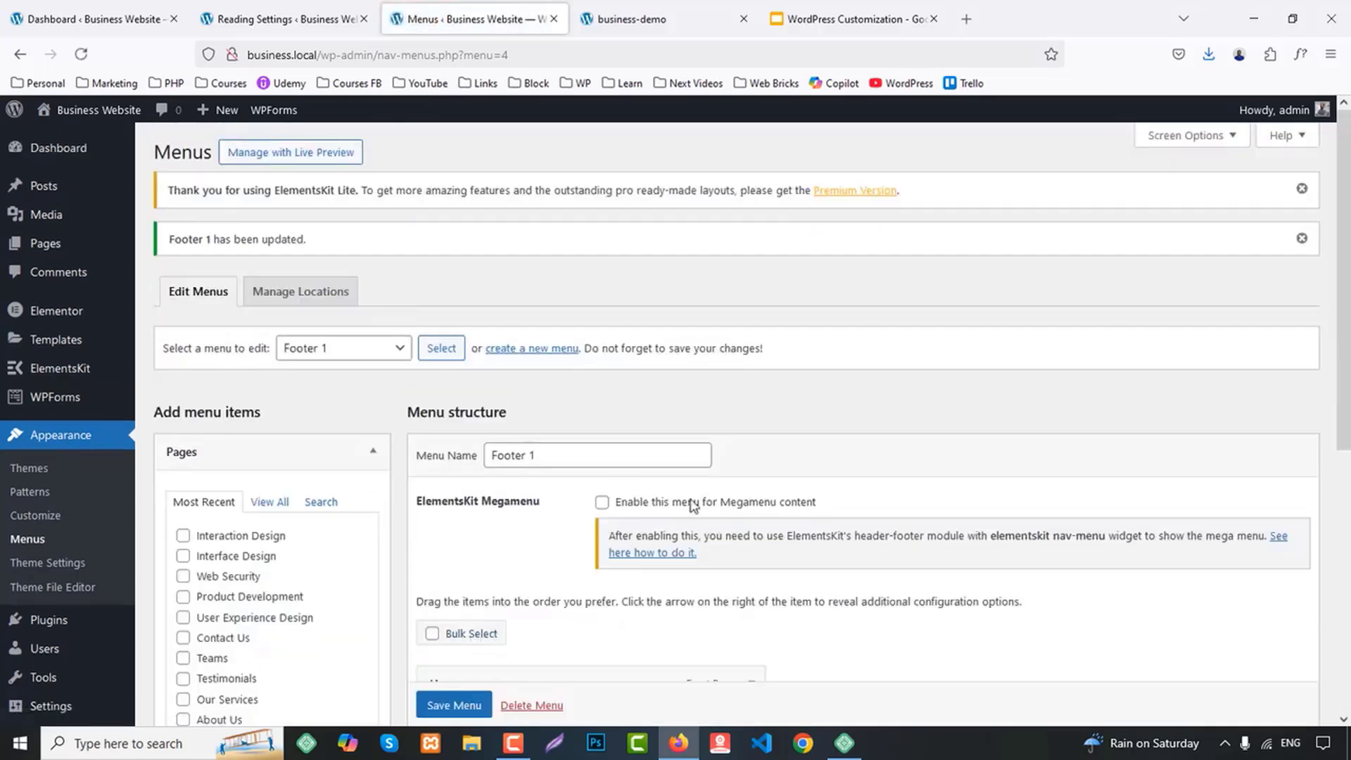
Create another navigation menu named Footer 2
{"action": "scroll", "coordinate": [743, 477], "scroll_direction": "down", "scroll_amount": 1}
{"action": "scroll", "coordinate": [743, 477], "scroll_direction": "down", "scroll_amount": 5}
{"action": "scroll", "coordinate": [732, 467], "scroll_direction": "up", "scroll_amount": 6}
{"action": "left_click", "coordinate": [532, 349]}
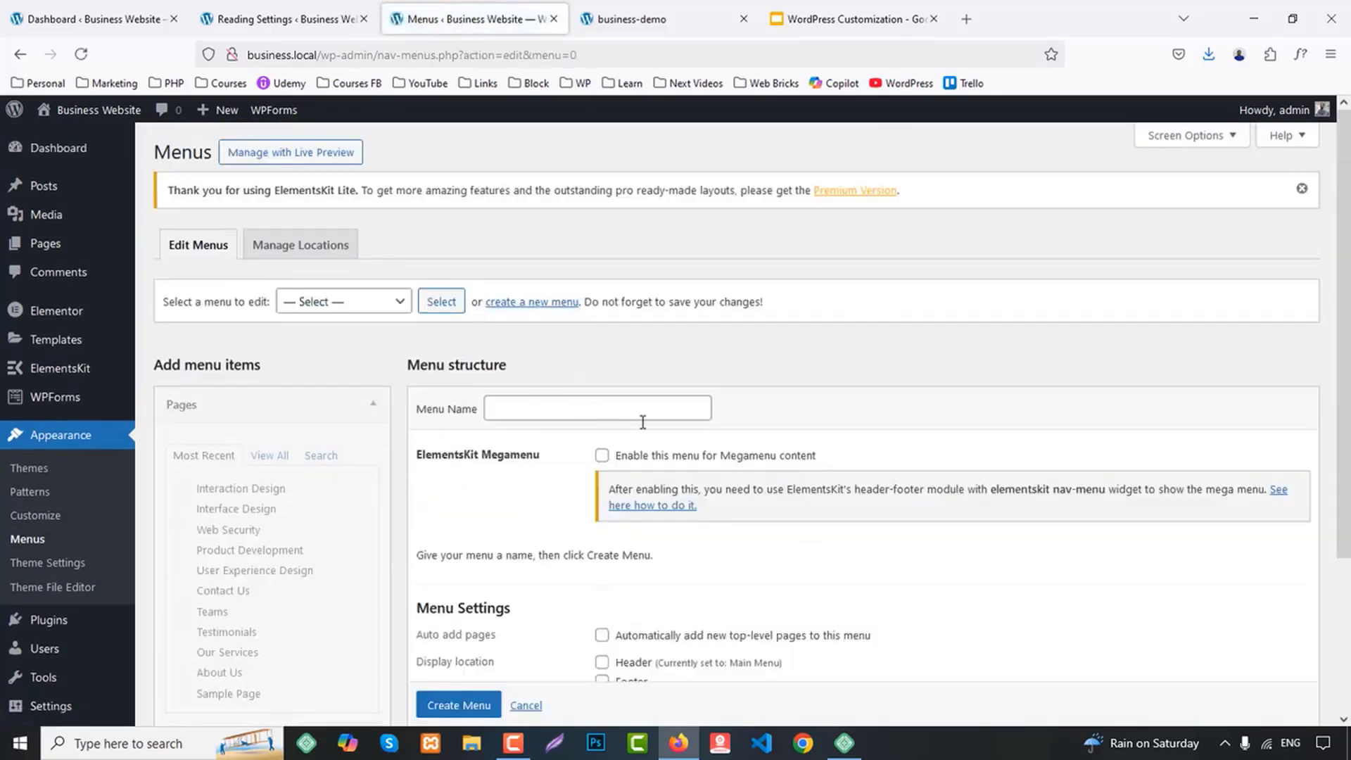
{"action": "scroll", "coordinate": [643, 422], "scroll_direction": "down", "scroll_amount": 3}
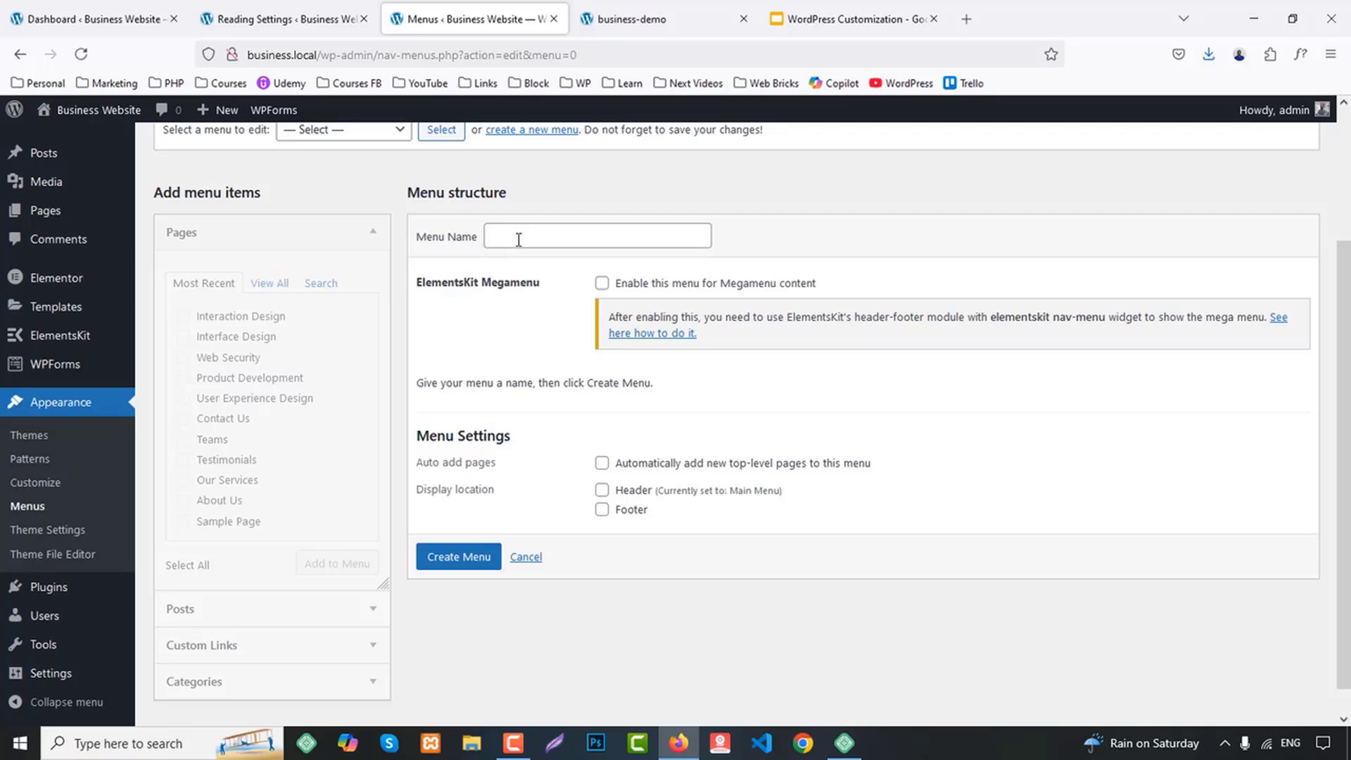
{"action": "left_click", "coordinate": [519, 240]}
{"action": "type", "text": "Footer 1"}
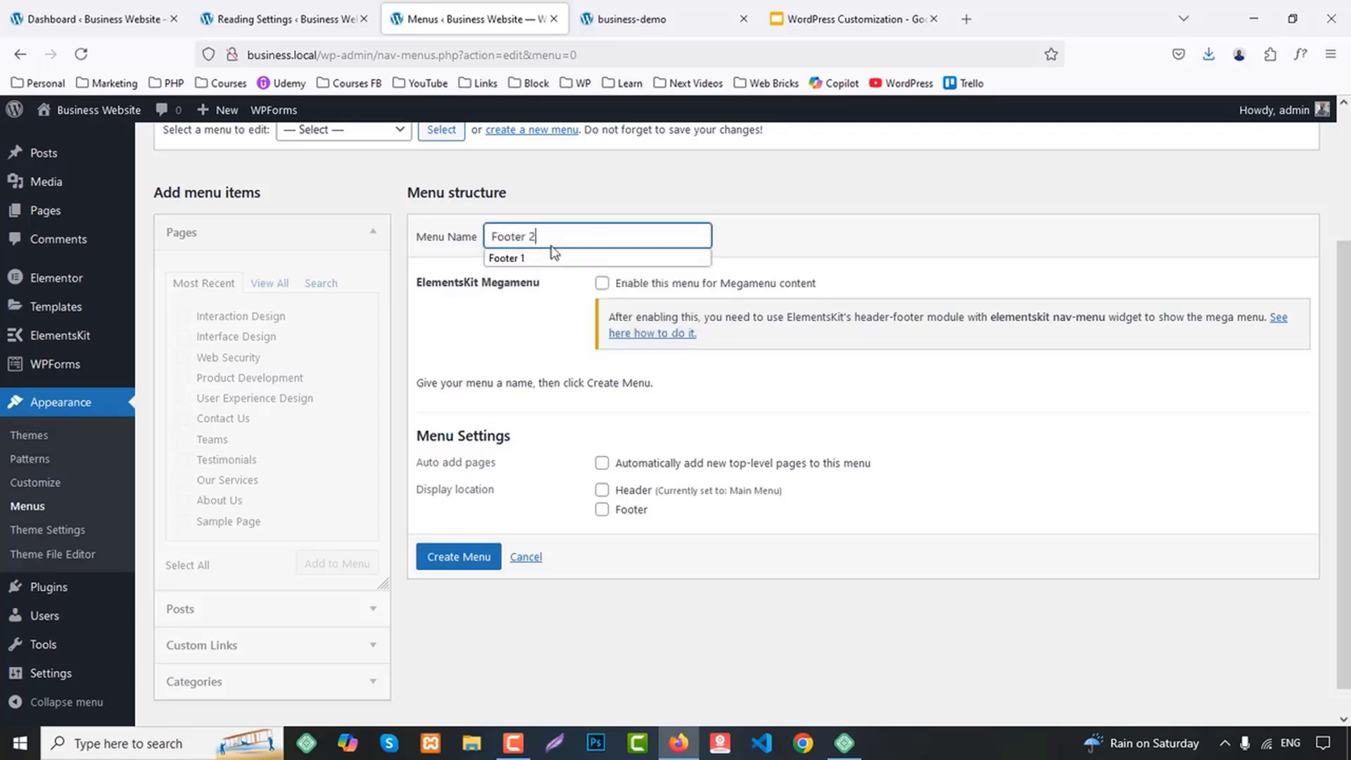
{"action": "left_click", "coordinate": [459, 558]}
Add the Interaction Design, Interface Design, User Experience Design and Web Security pages to the Footer 2 menu
{"action": "left_click", "coordinate": [263, 457]}
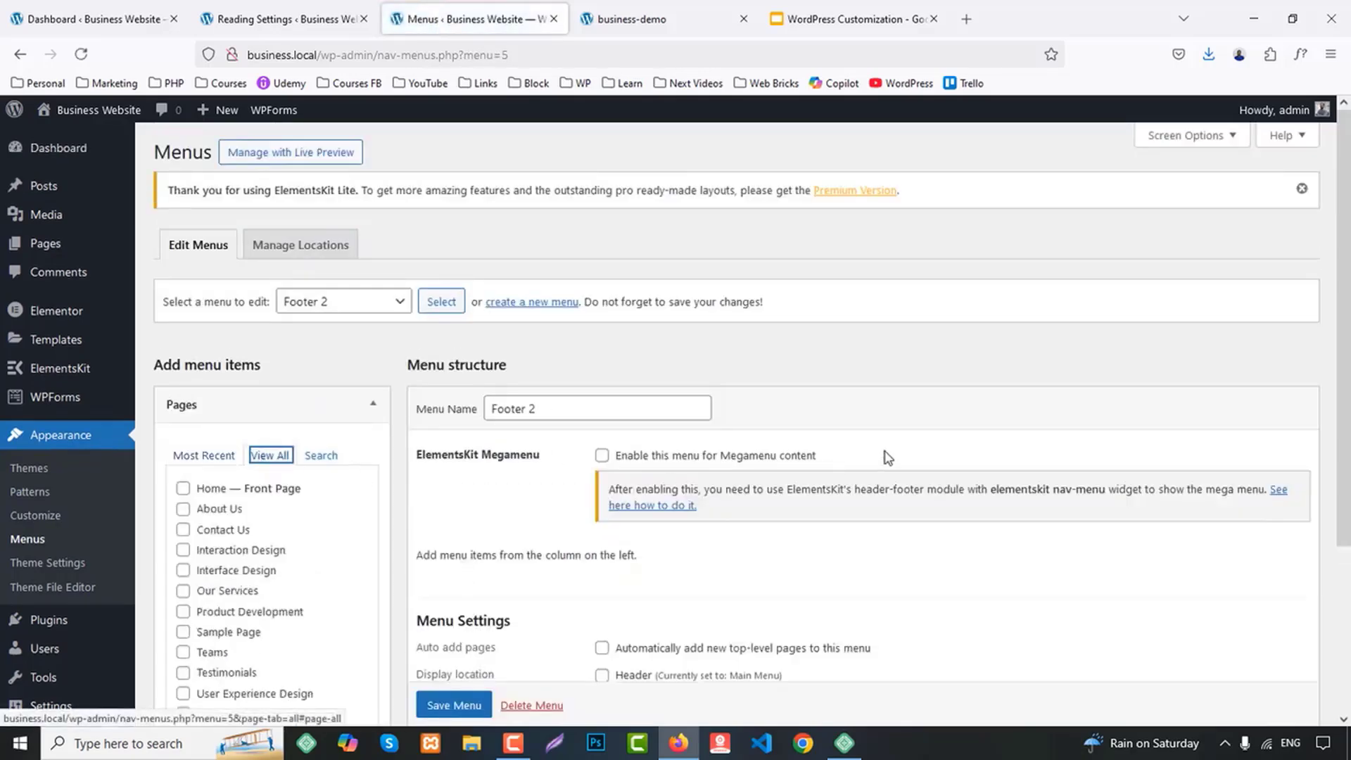
{"action": "scroll", "coordinate": [809, 438], "scroll_direction": "down", "scroll_amount": 3}
{"action": "left_click", "coordinate": [237, 328]}
{"action": "left_click", "coordinate": [240, 348]}
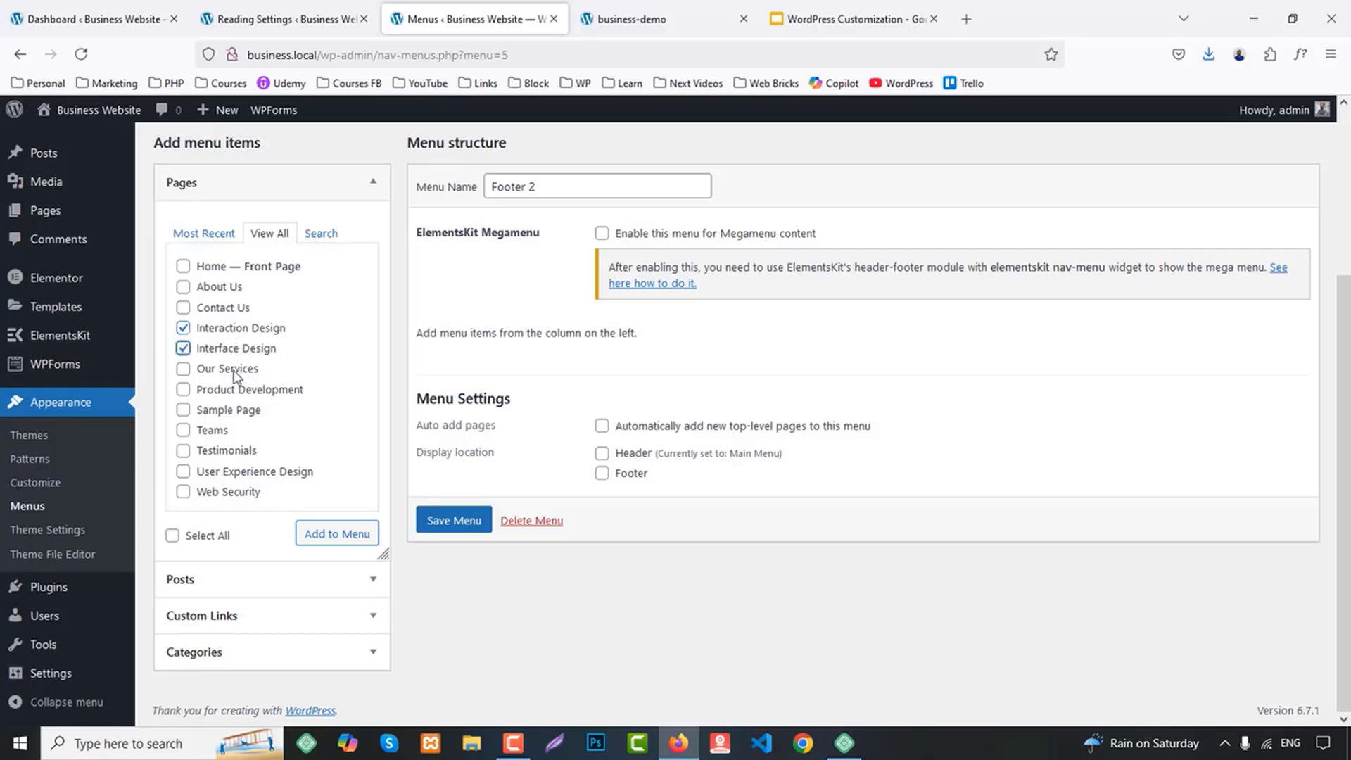
{"action": "left_click", "coordinate": [228, 473]}
{"action": "left_click", "coordinate": [232, 491]}
{"action": "left_click", "coordinate": [337, 534]}
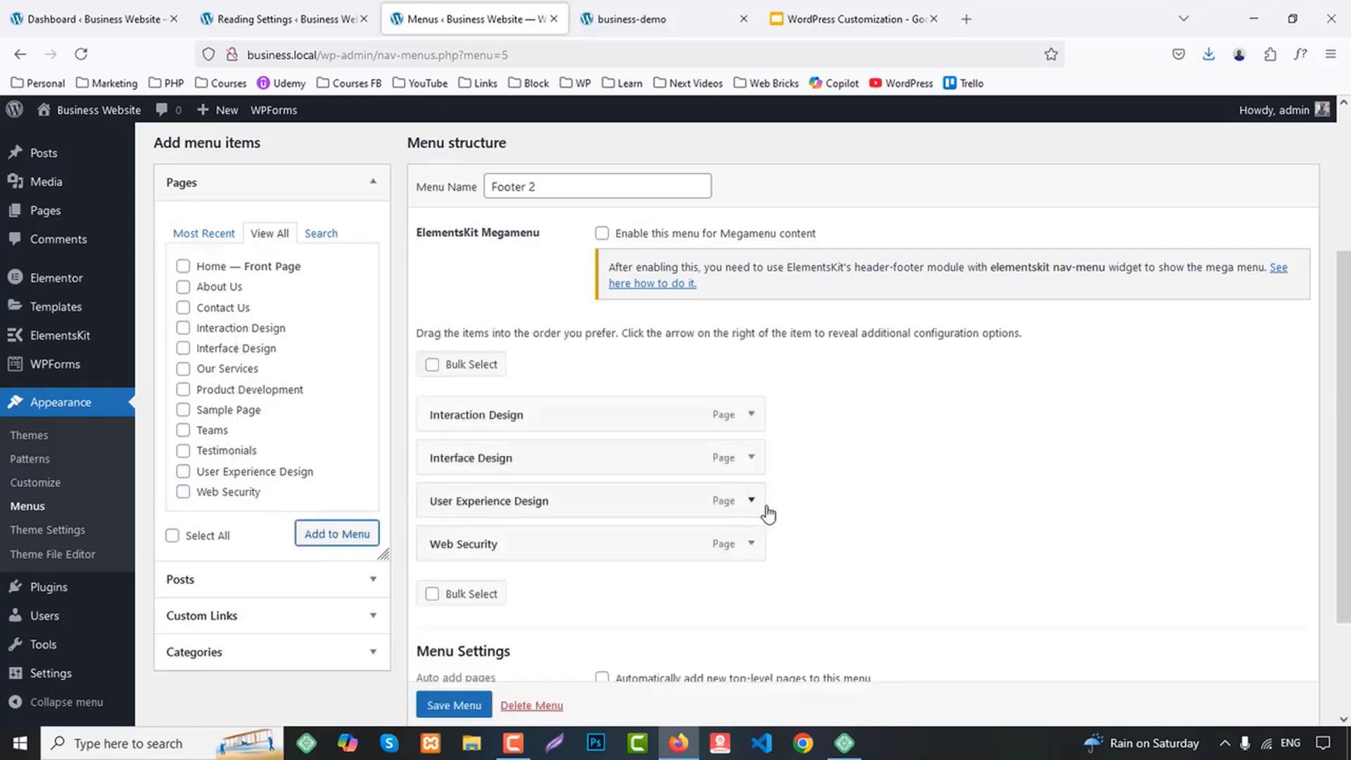
Add the Product Development page to Footer 2, save the menu and close the Menus page
{"action": "scroll", "coordinate": [766, 513], "scroll_direction": "down", "scroll_amount": 2}
{"action": "scroll", "coordinate": [262, 316], "scroll_direction": "up", "scroll_amount": 3}
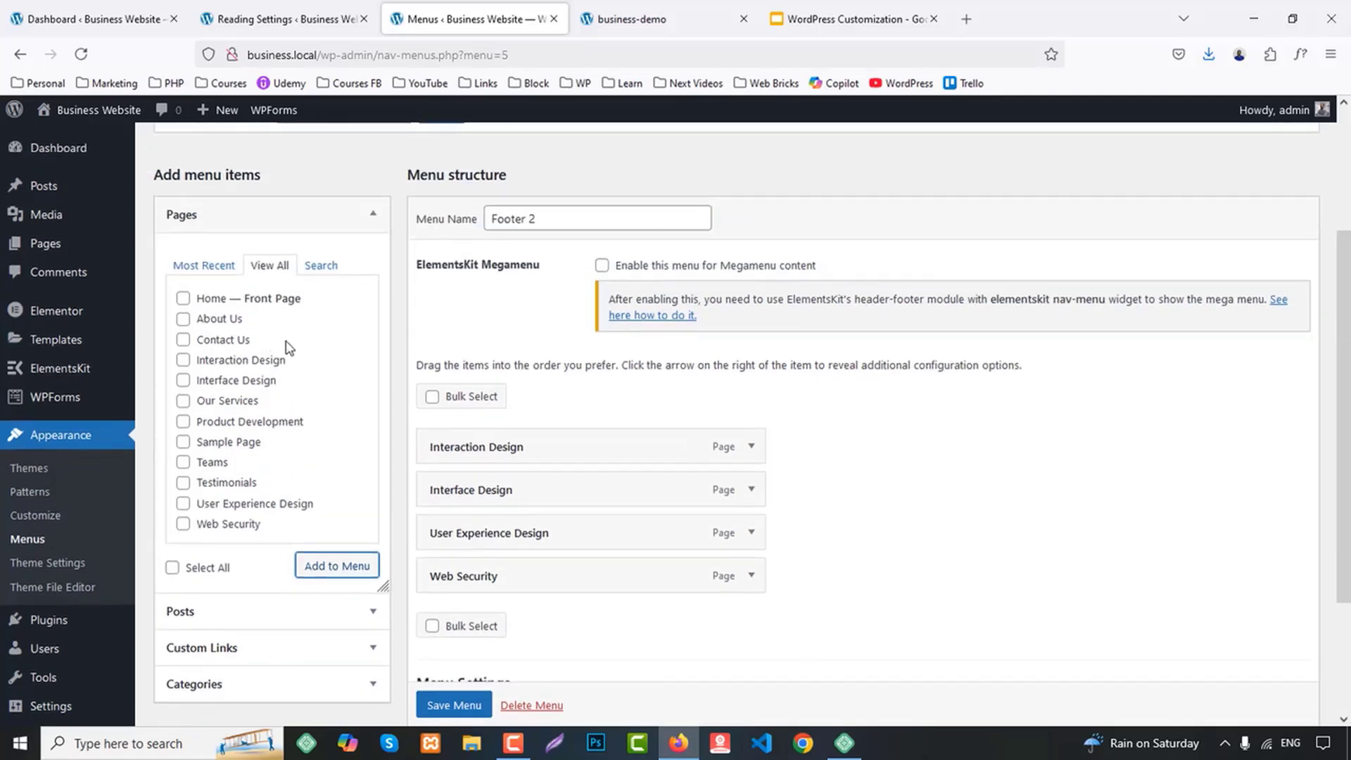
{"action": "left_click", "coordinate": [275, 422]}
{"action": "left_click", "coordinate": [317, 565]}
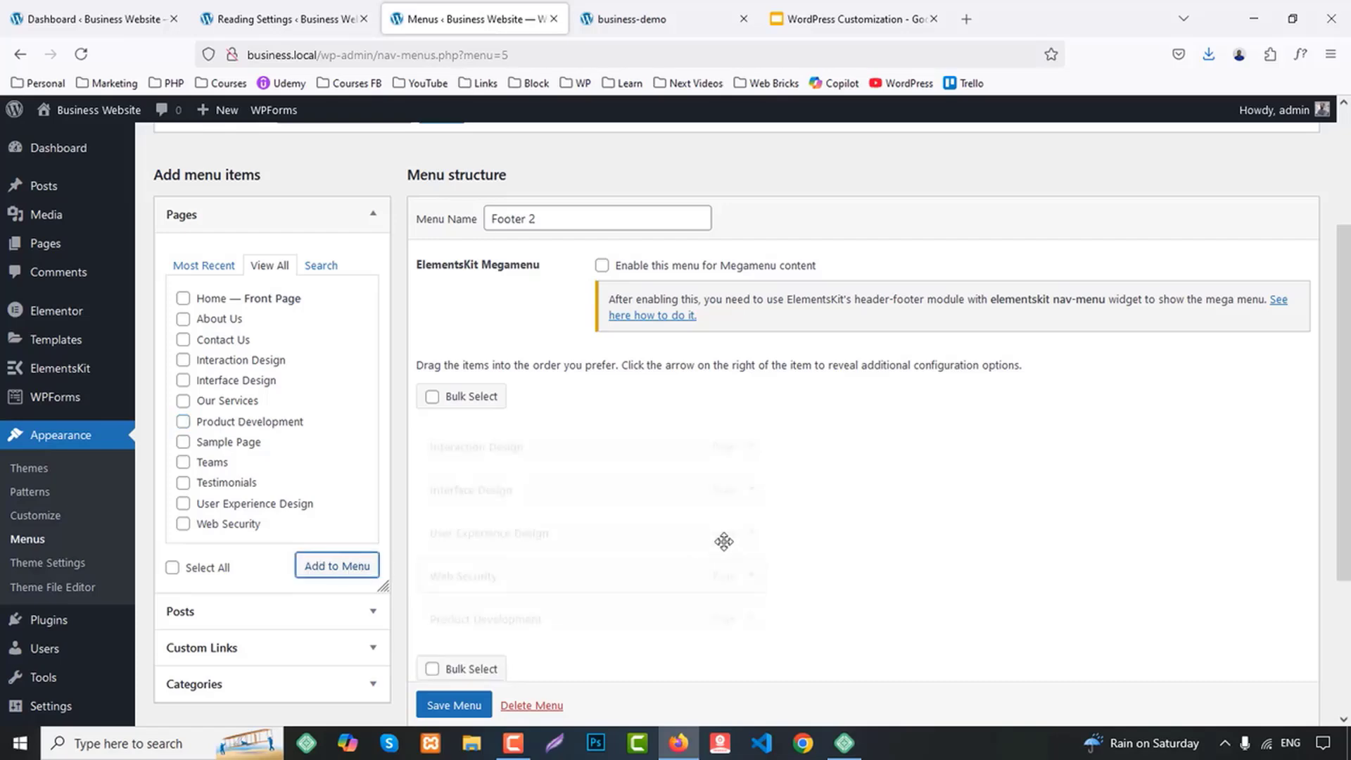
{"action": "scroll", "coordinate": [742, 538], "scroll_direction": "down", "scroll_amount": 3}
{"action": "left_click", "coordinate": [454, 637]}
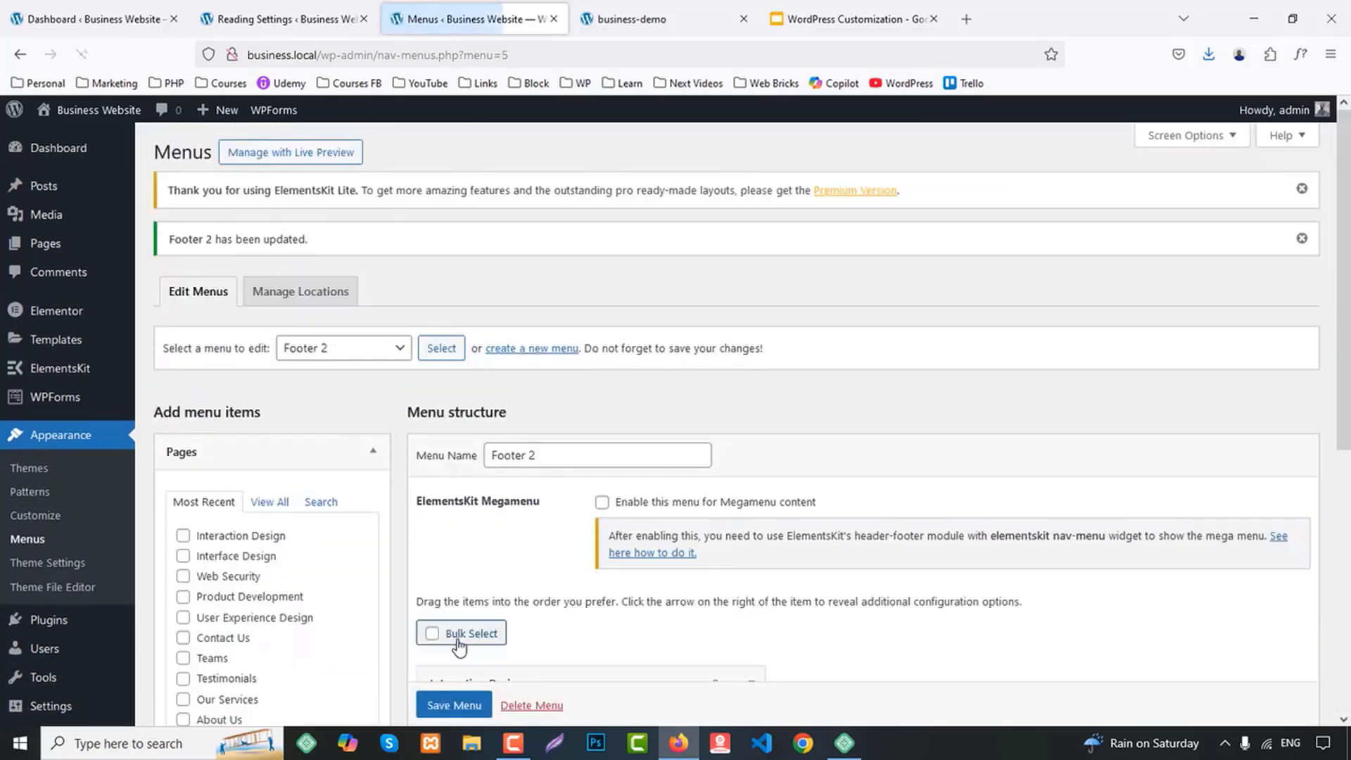
{"action": "left_click", "coordinate": [331, 358]}
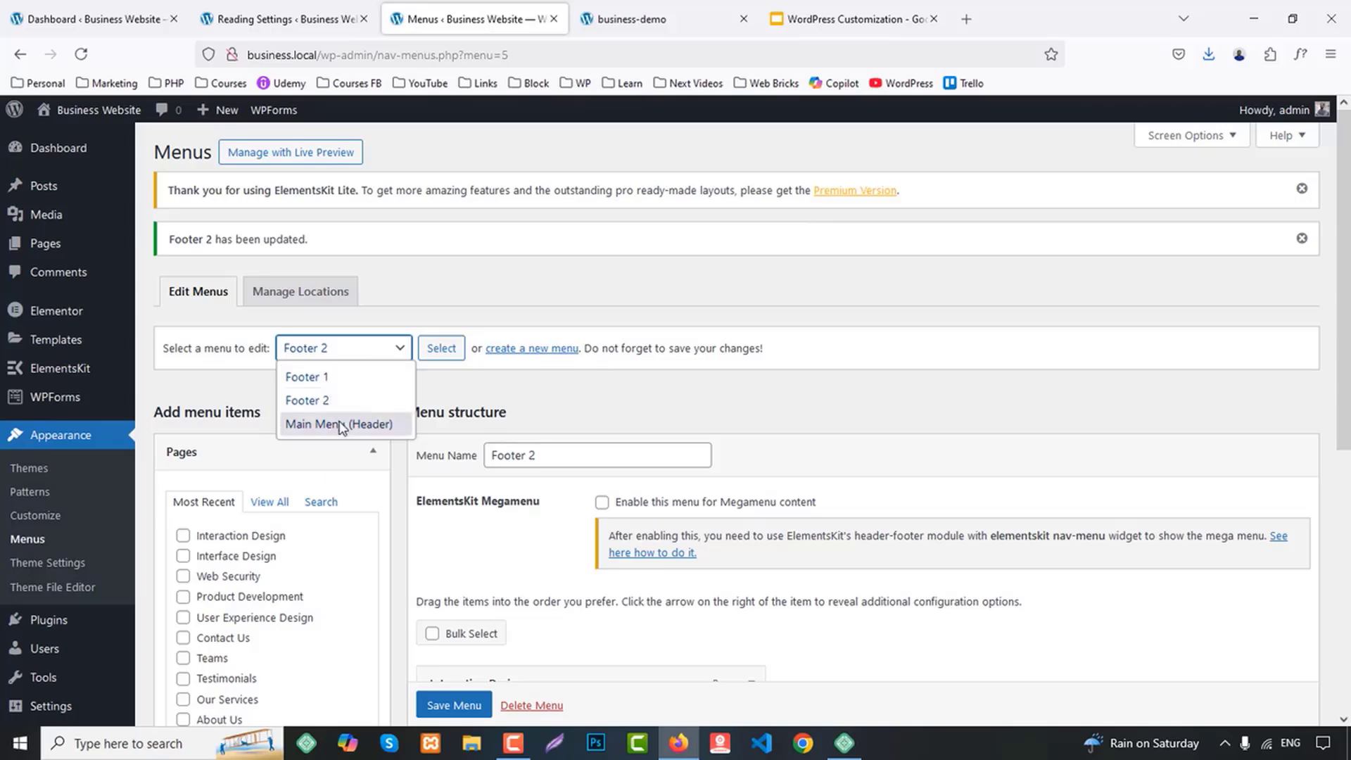
{"action": "middle_click", "coordinate": [423, 10]}
Enter "Your Trusted Source for Business" as the site's tagline in the General Settings
{"action": "left_click", "coordinate": [301, 7]}
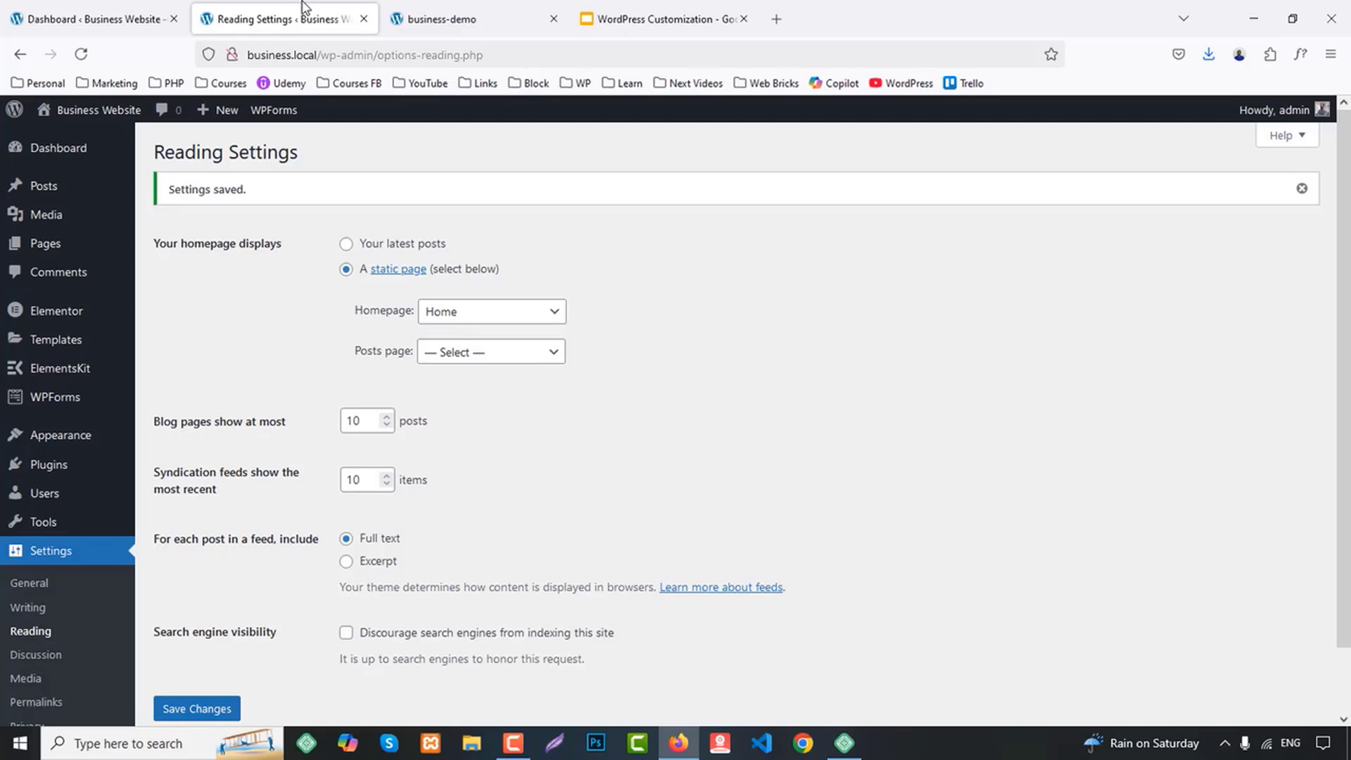
{"action": "left_click", "coordinate": [29, 584]}
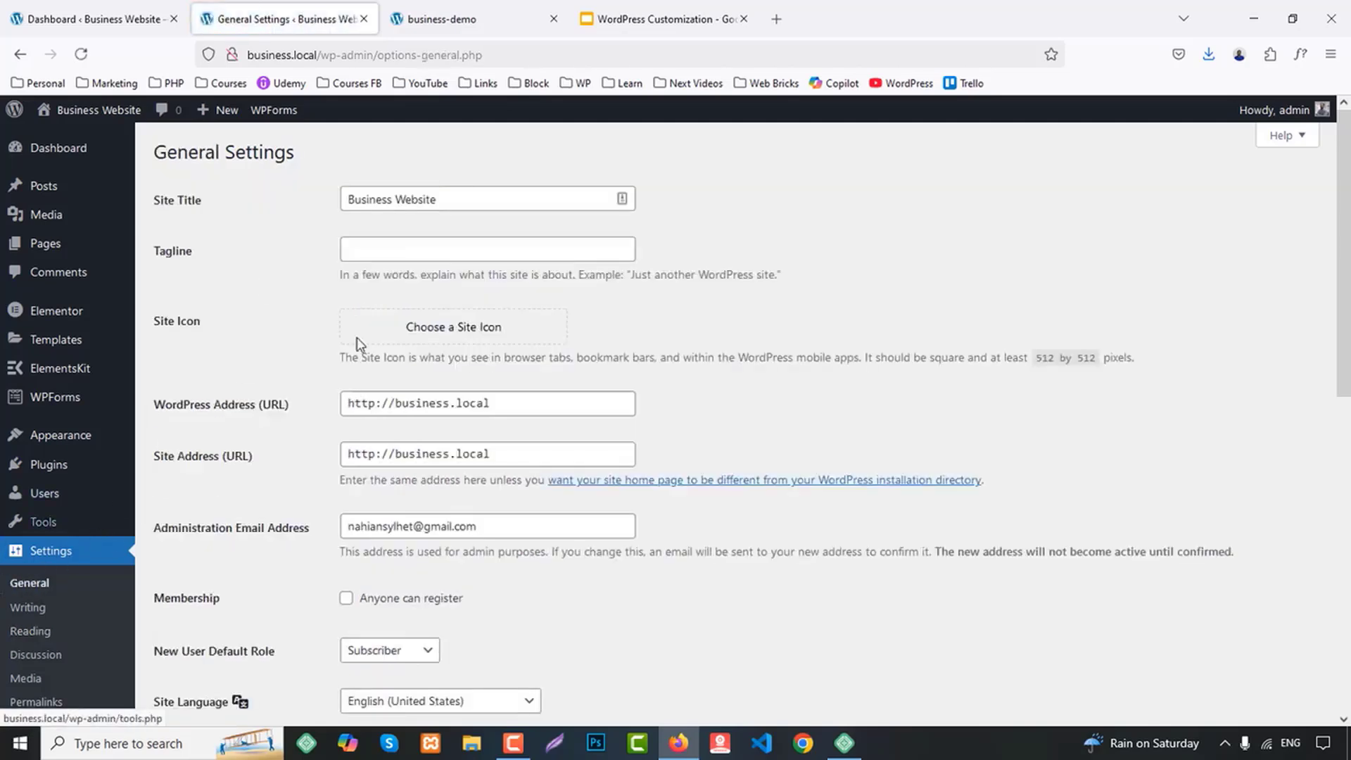
{"action": "left_click", "coordinate": [414, 250]}
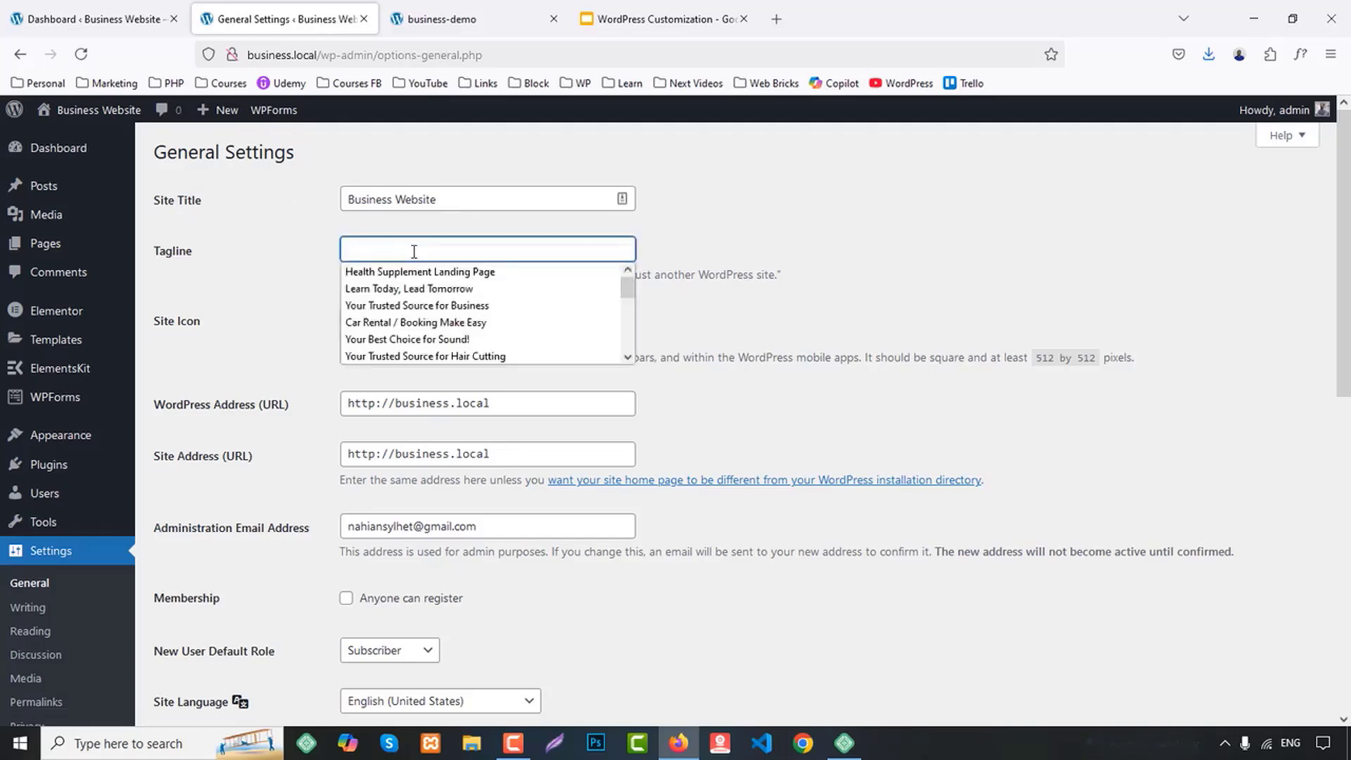
{"action": "left_click", "coordinate": [396, 307]}
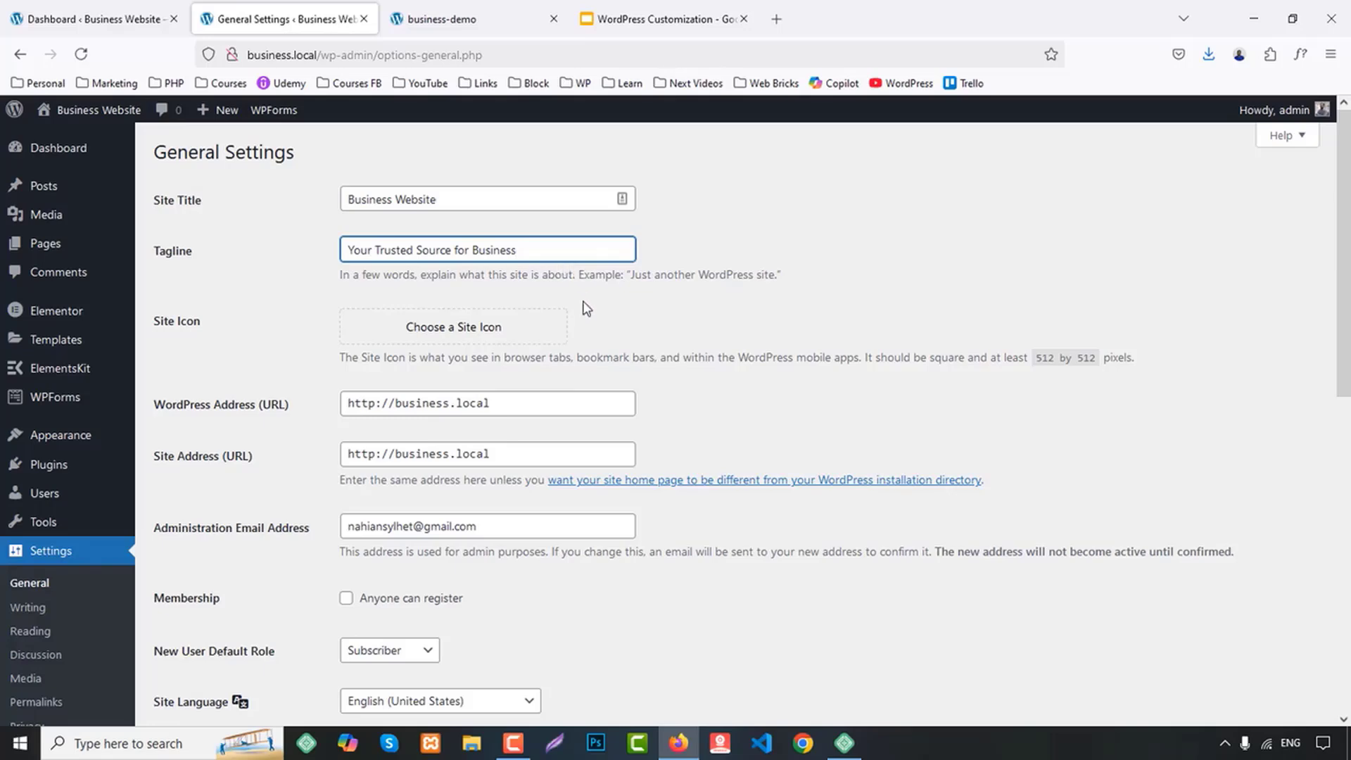
Upload all images from the desktop's business folder to the media library through the site icon chooser
{"action": "left_click", "coordinate": [481, 332]}
{"action": "left_click", "coordinate": [678, 433]}
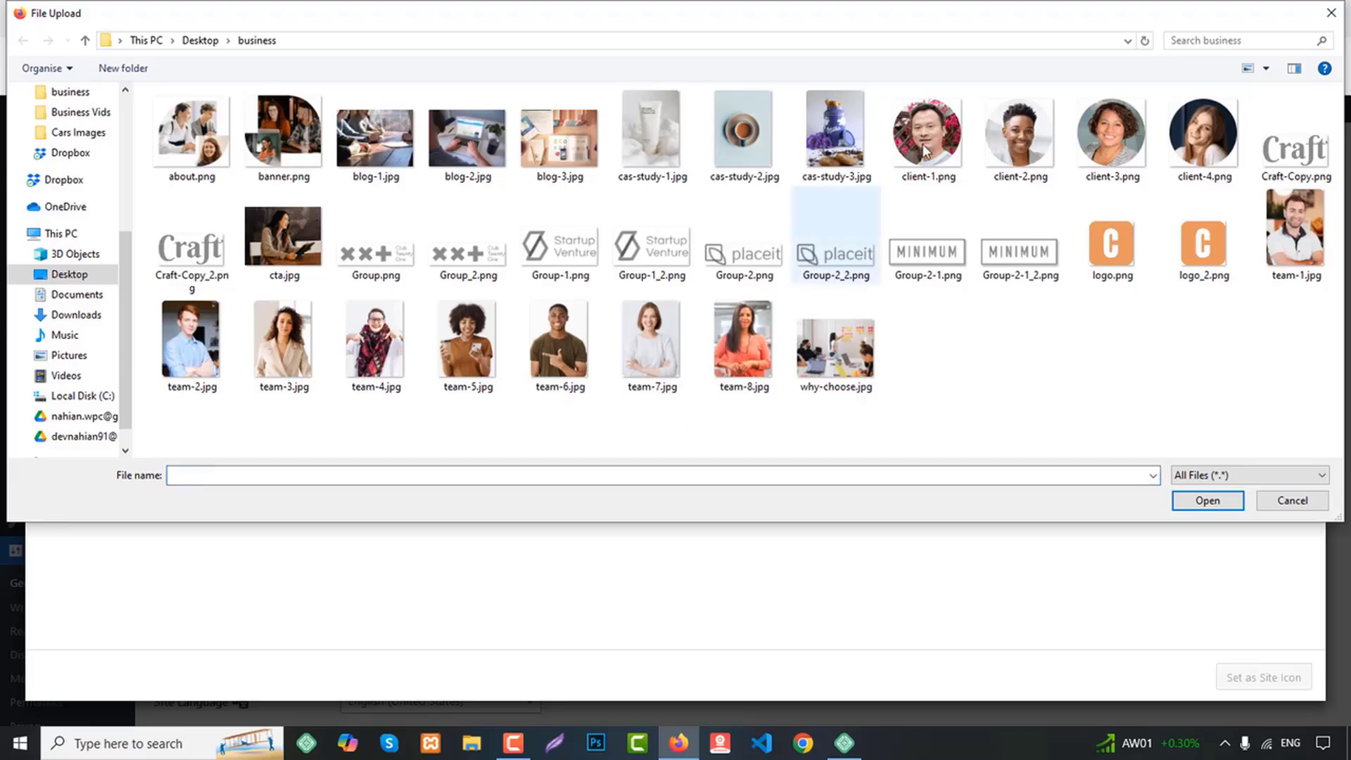
{"action": "key", "text": "ctrl+a"}
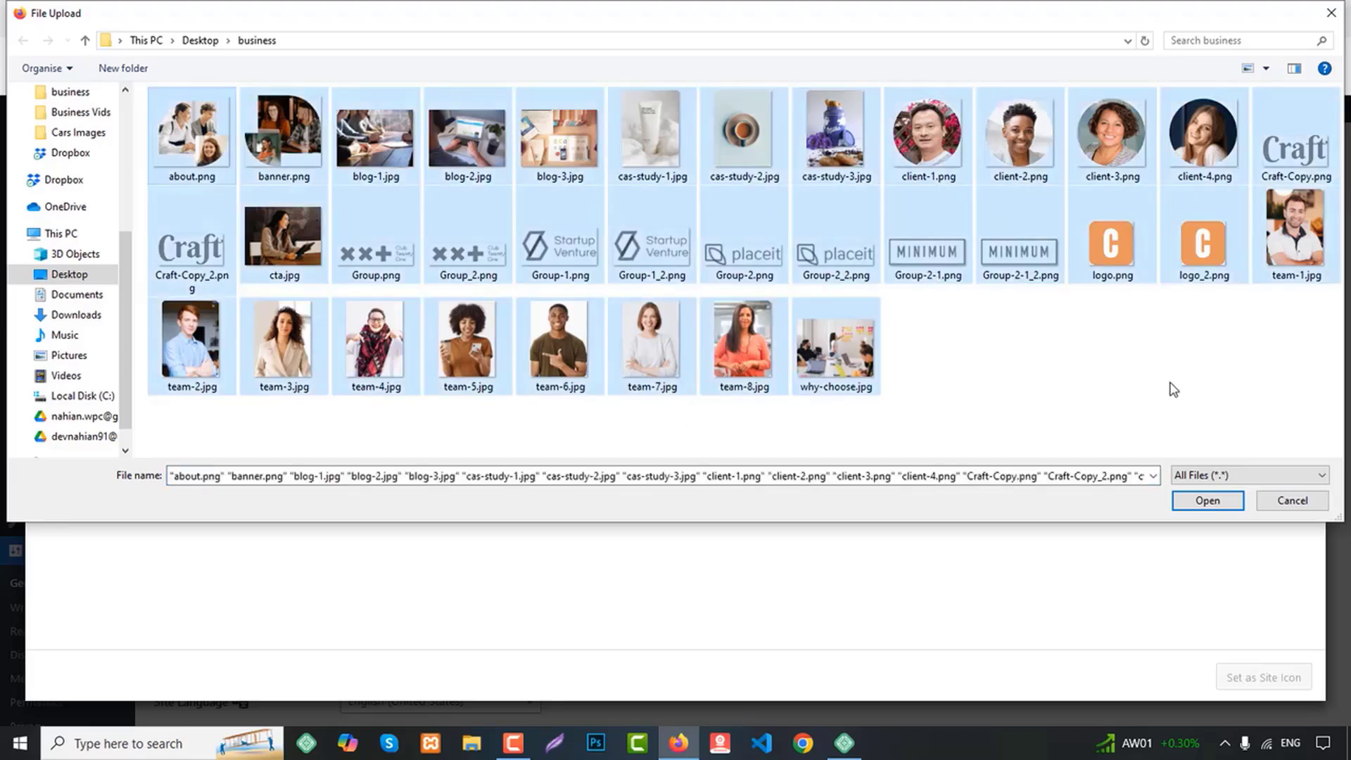
{"action": "left_click", "coordinate": [1203, 497]}
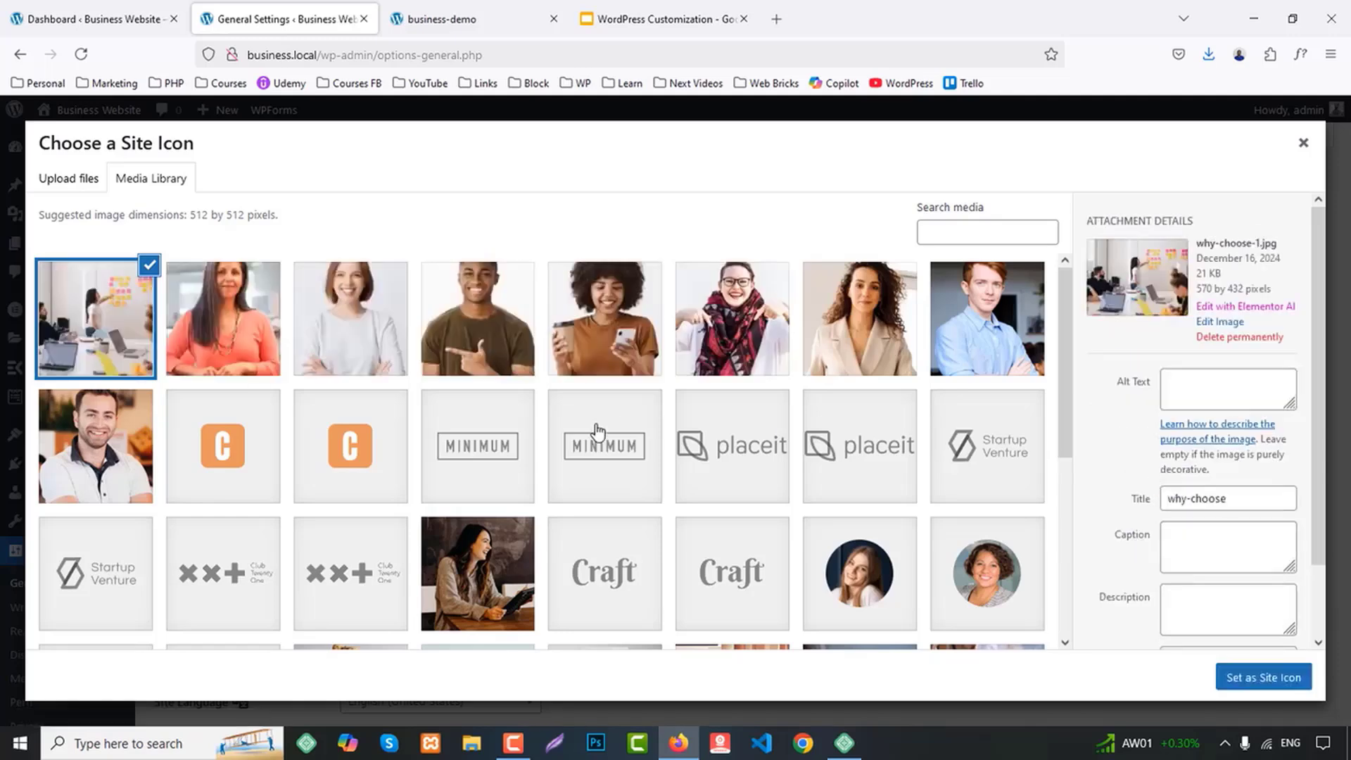
Set the orange C logo image logo_2-1.png as the site icon, keeping the default crop
{"action": "left_click", "coordinate": [238, 485]}
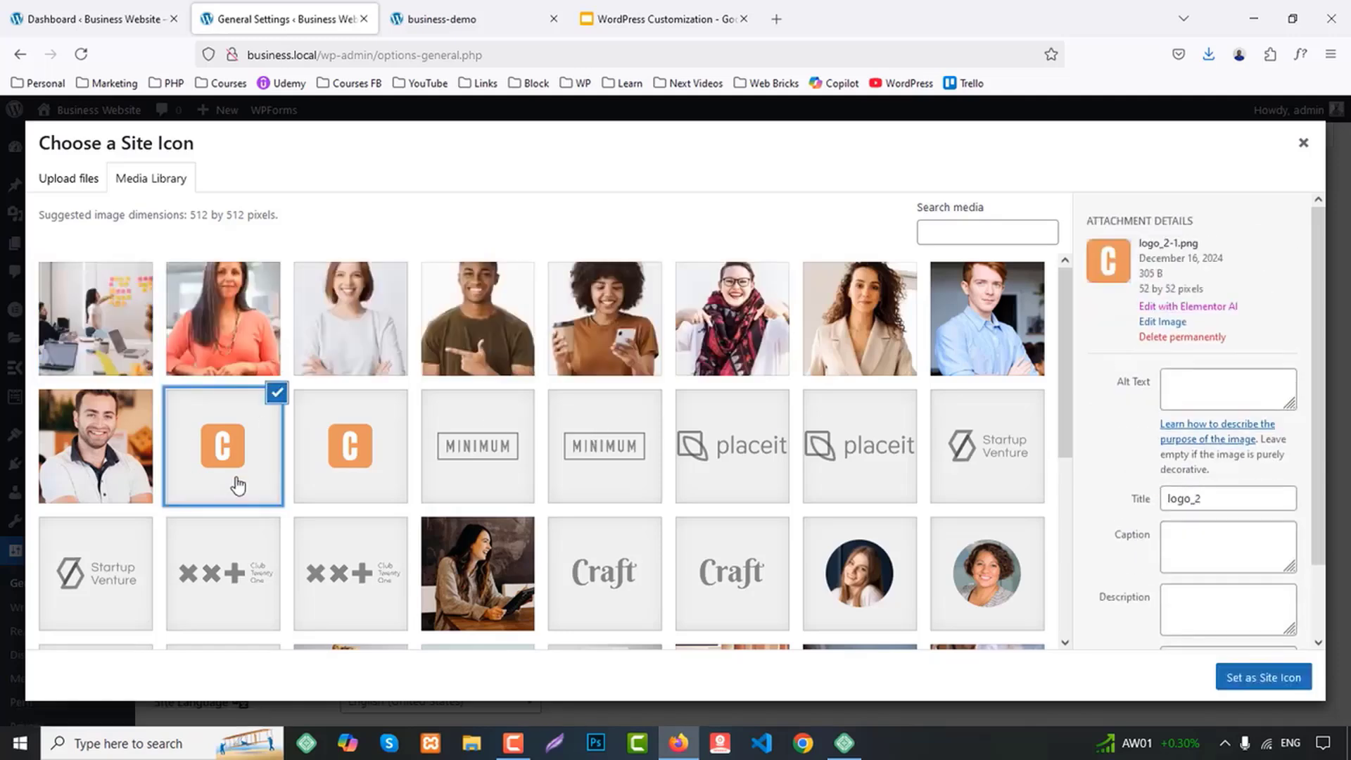
{"action": "left_click", "coordinate": [1263, 681]}
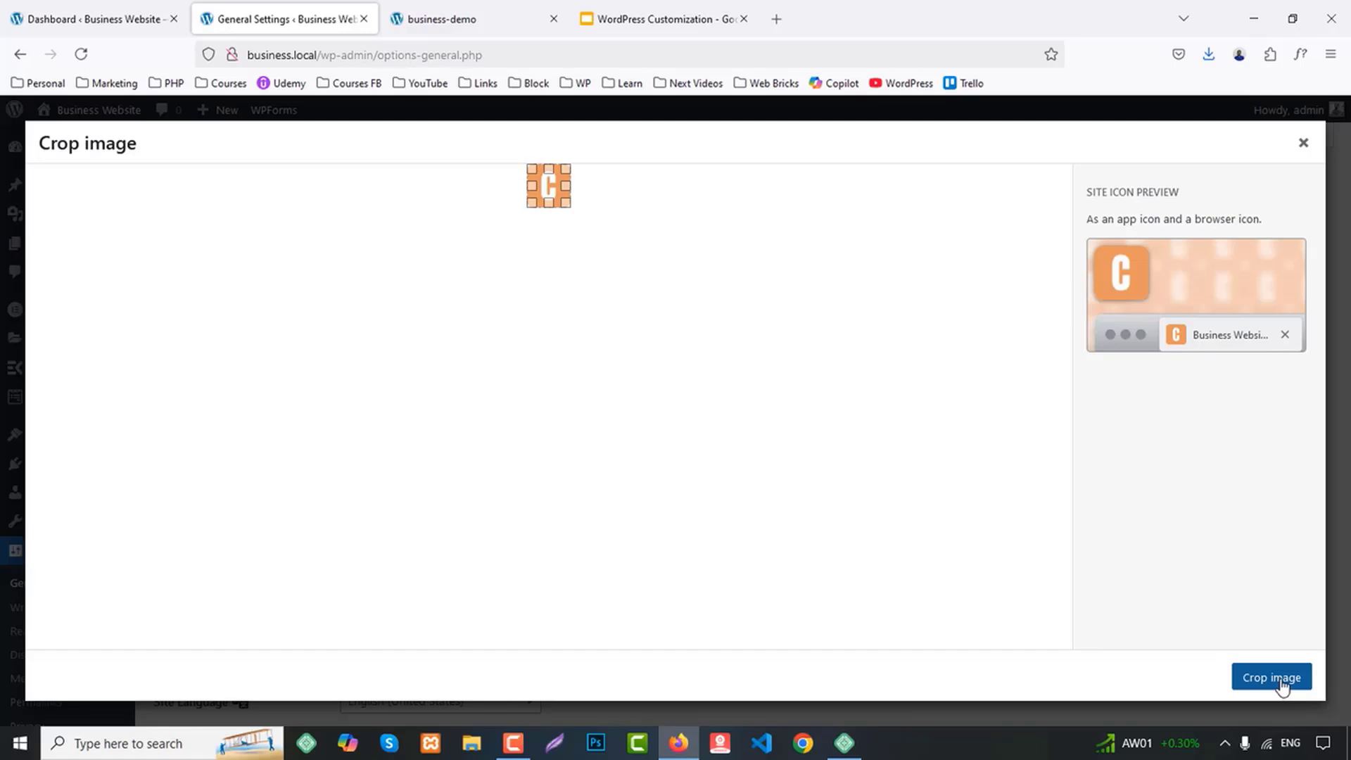
{"action": "left_click", "coordinate": [1281, 681]}
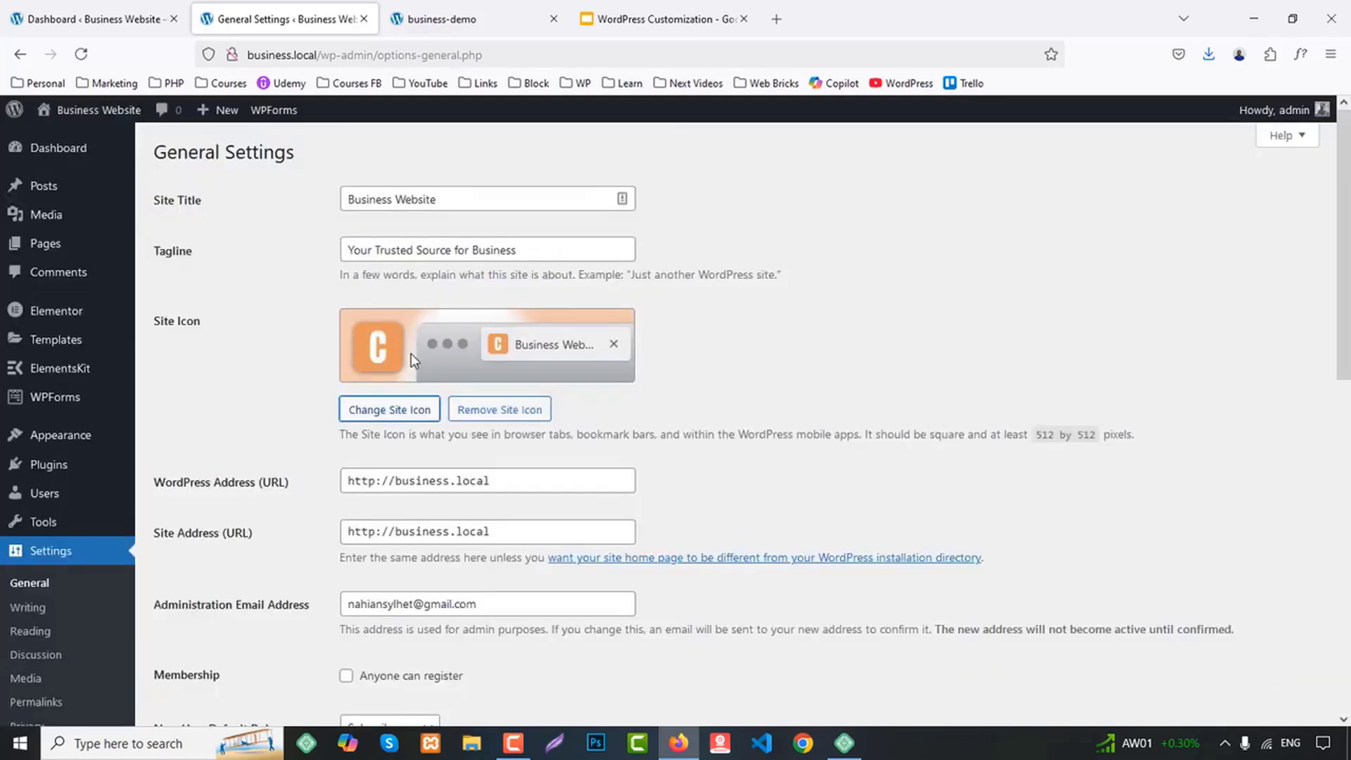
Set the site's timezone to UTC+6 in the General Settings
{"action": "scroll", "coordinate": [734, 380], "scroll_direction": "down", "scroll_amount": 4}
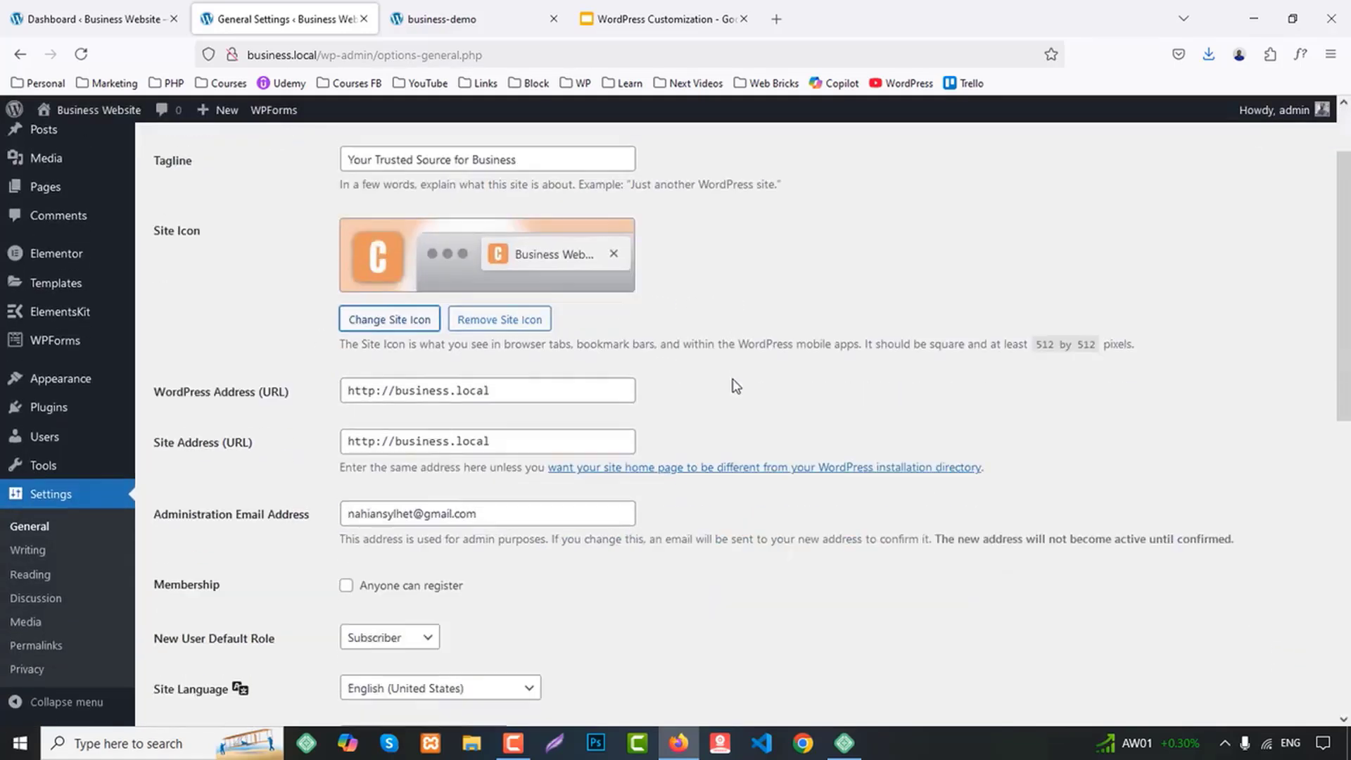
{"action": "scroll", "coordinate": [734, 376], "scroll_direction": "down", "scroll_amount": 3}
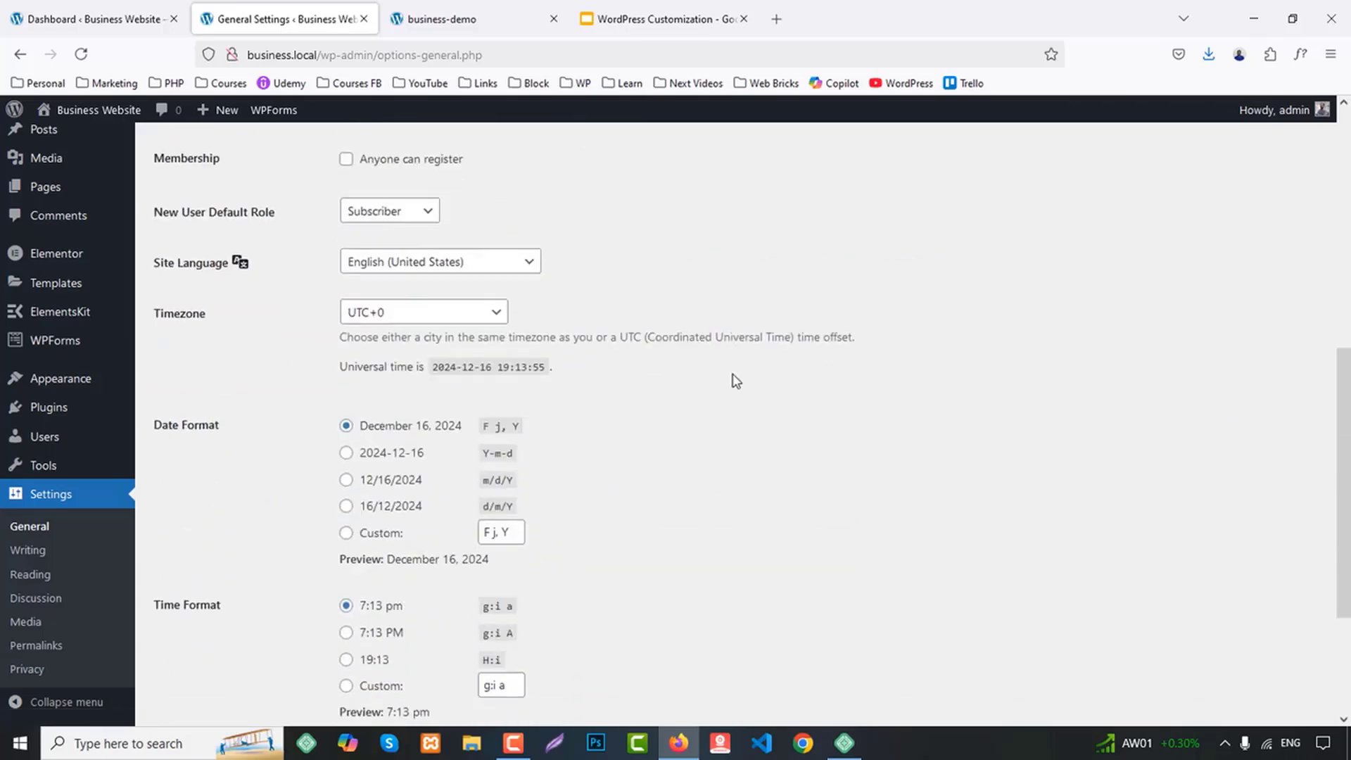
{"action": "scroll", "coordinate": [734, 380], "scroll_direction": "down", "scroll_amount": 3}
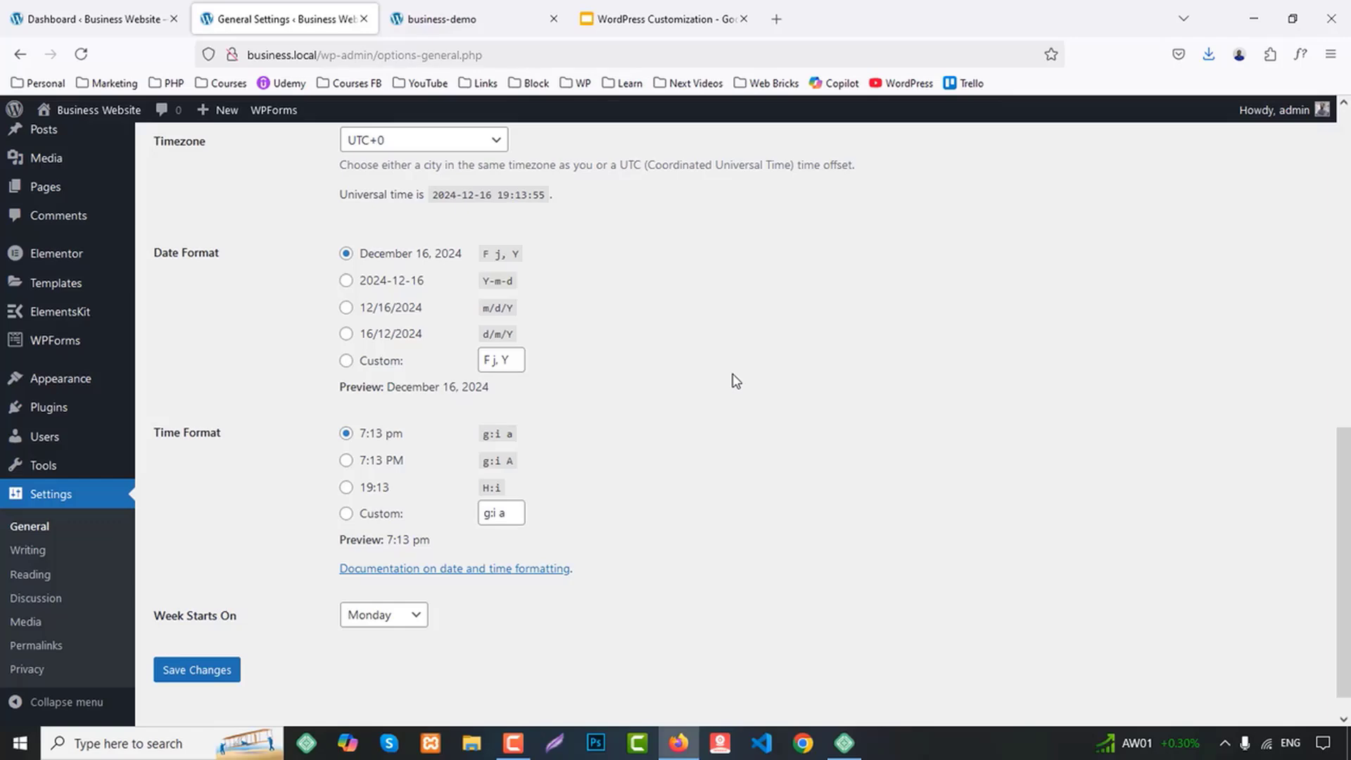
{"action": "scroll", "coordinate": [734, 381], "scroll_direction": "down", "scroll_amount": 1}
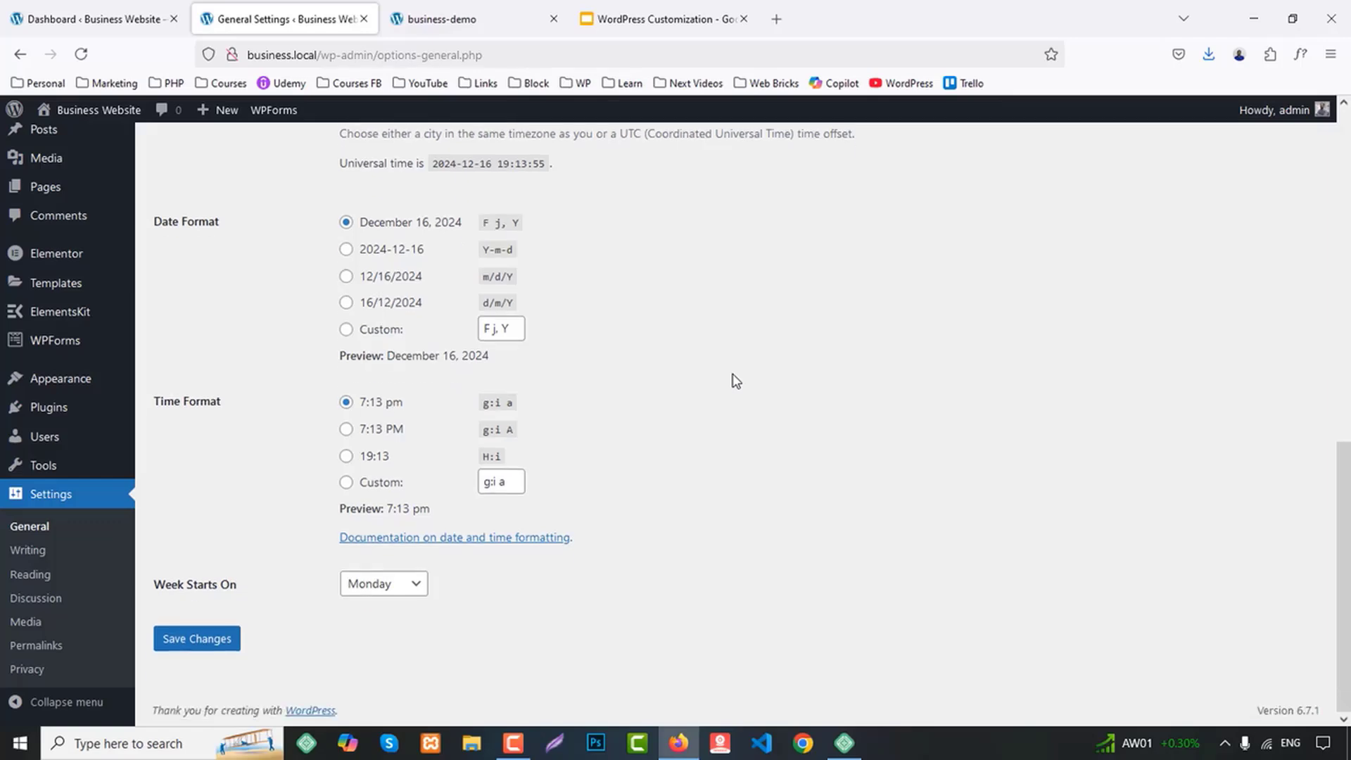
{"action": "scroll", "coordinate": [734, 380], "scroll_direction": "up", "scroll_amount": 3}
{"action": "left_click", "coordinate": [411, 290]}
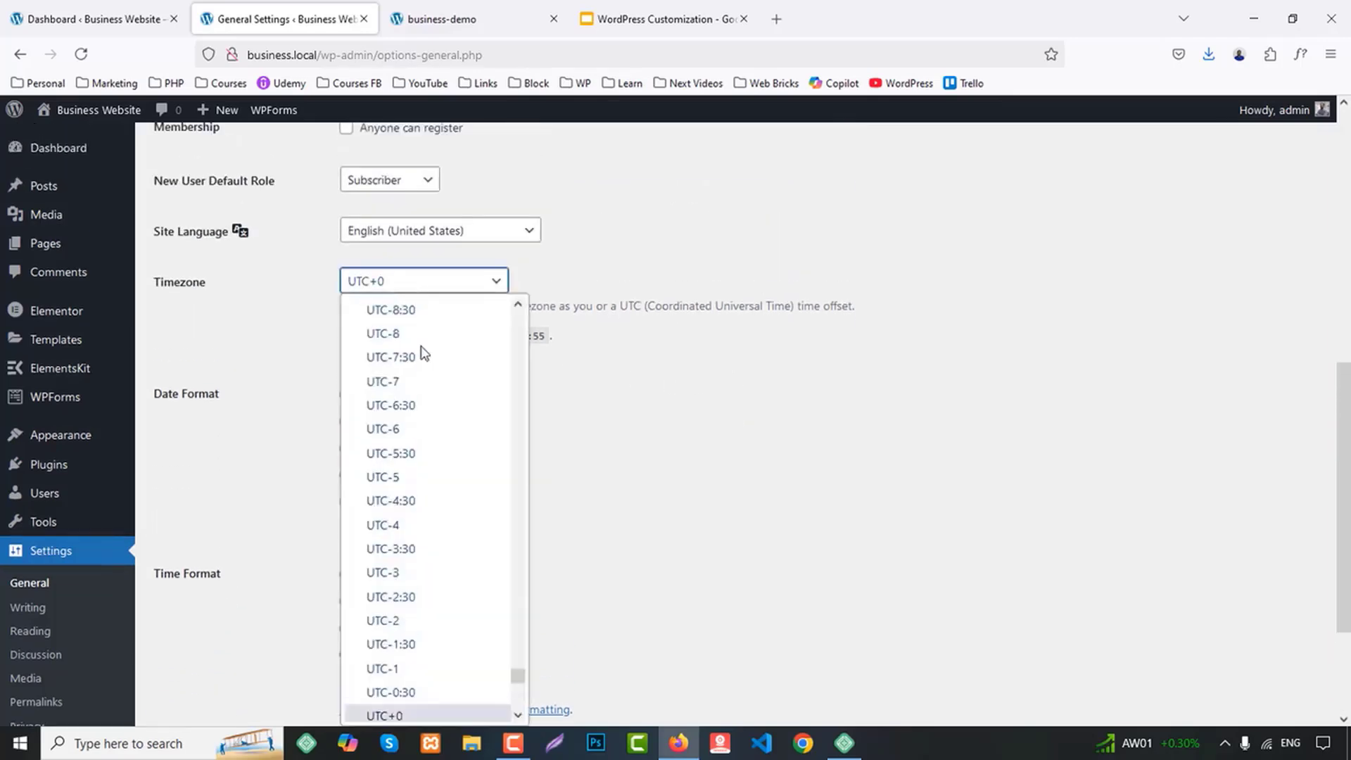
{"action": "scroll", "coordinate": [448, 474], "scroll_direction": "down", "scroll_amount": 8}
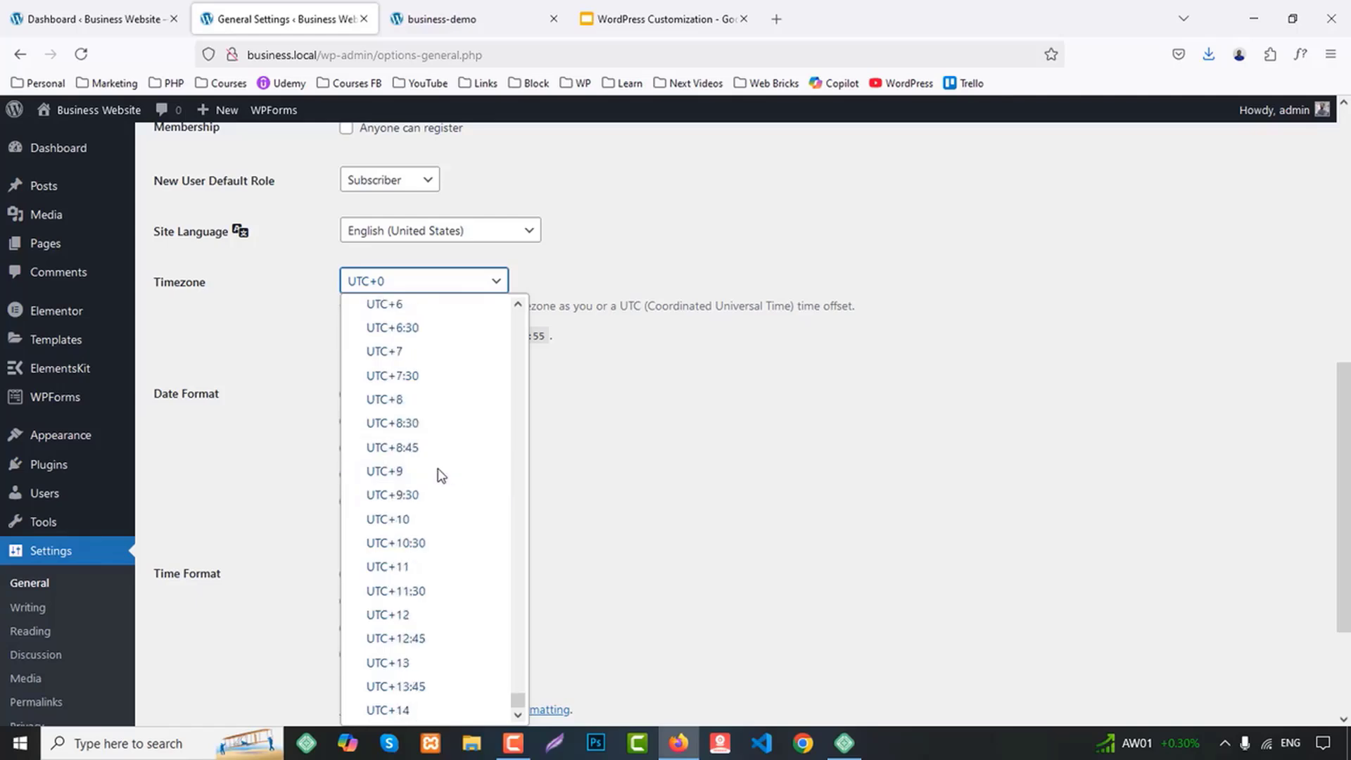
{"action": "scroll", "coordinate": [441, 475], "scroll_direction": "up", "scroll_amount": 4}
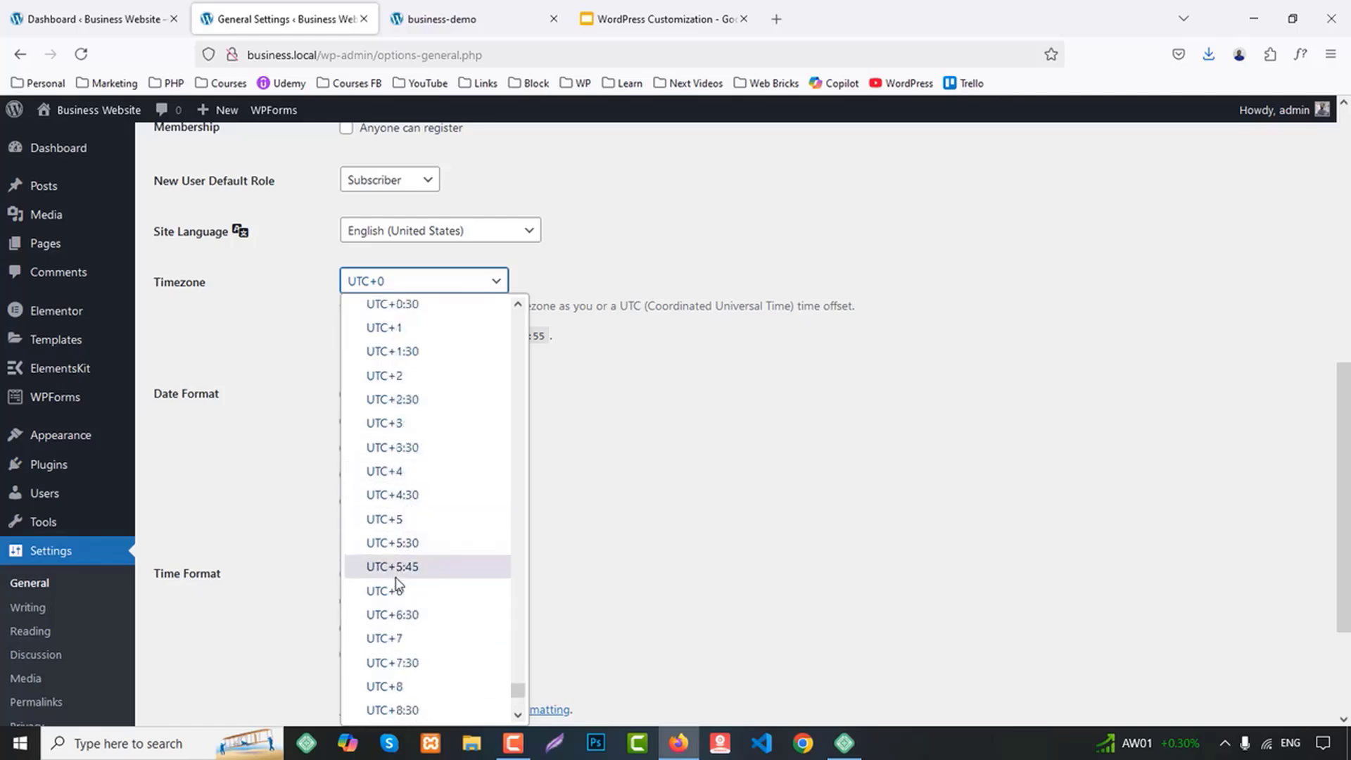
{"action": "left_click", "coordinate": [398, 590]}
Set the week to start on Sunday and save the General Settings
{"action": "scroll", "coordinate": [668, 508], "scroll_direction": "down", "scroll_amount": 3}
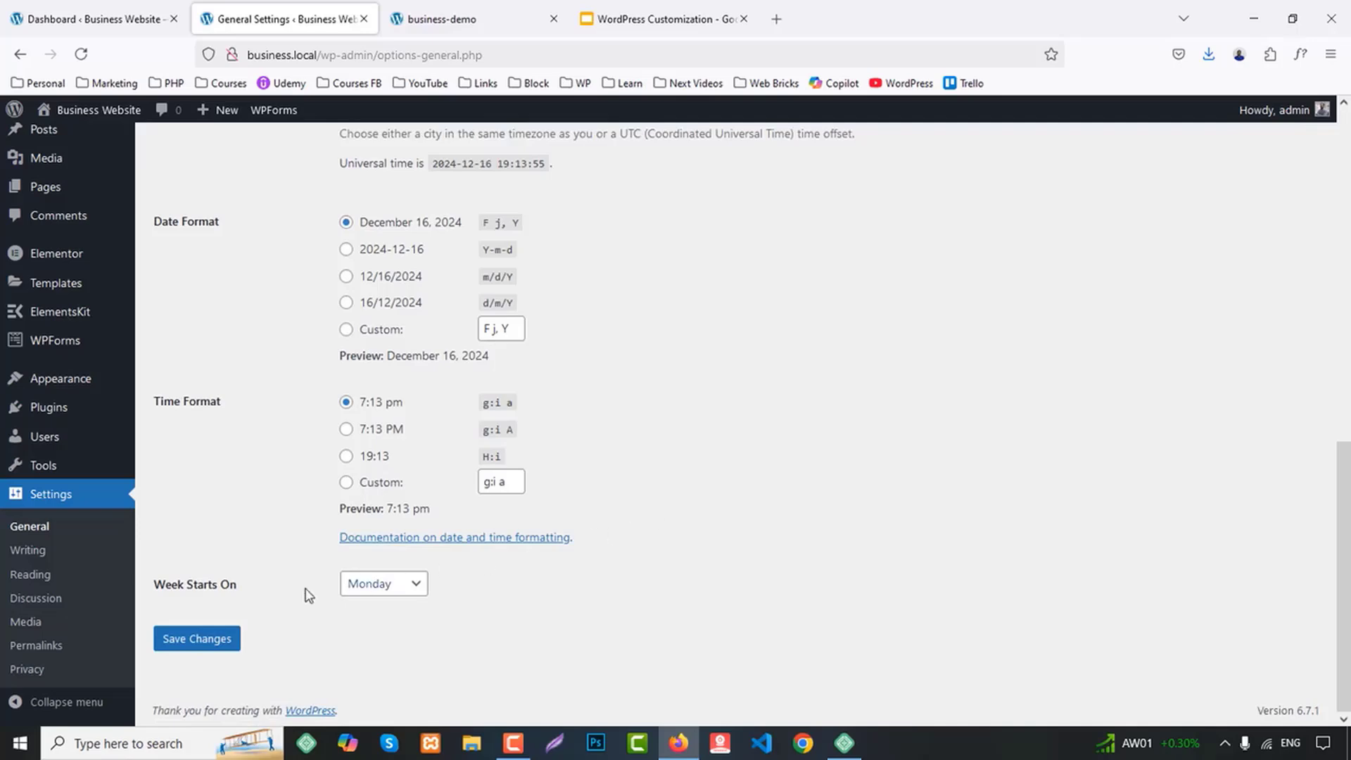
{"action": "left_click", "coordinate": [389, 593]}
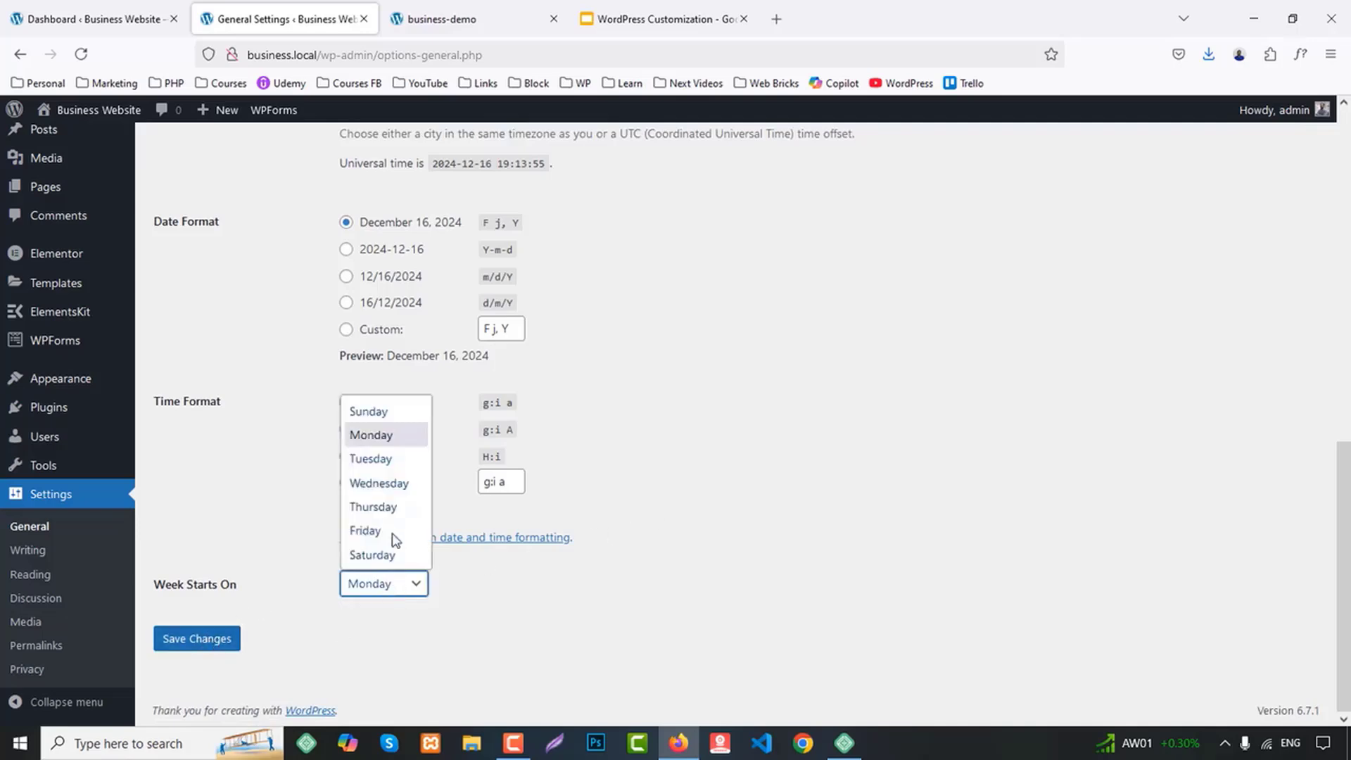
{"action": "left_click", "coordinate": [370, 412]}
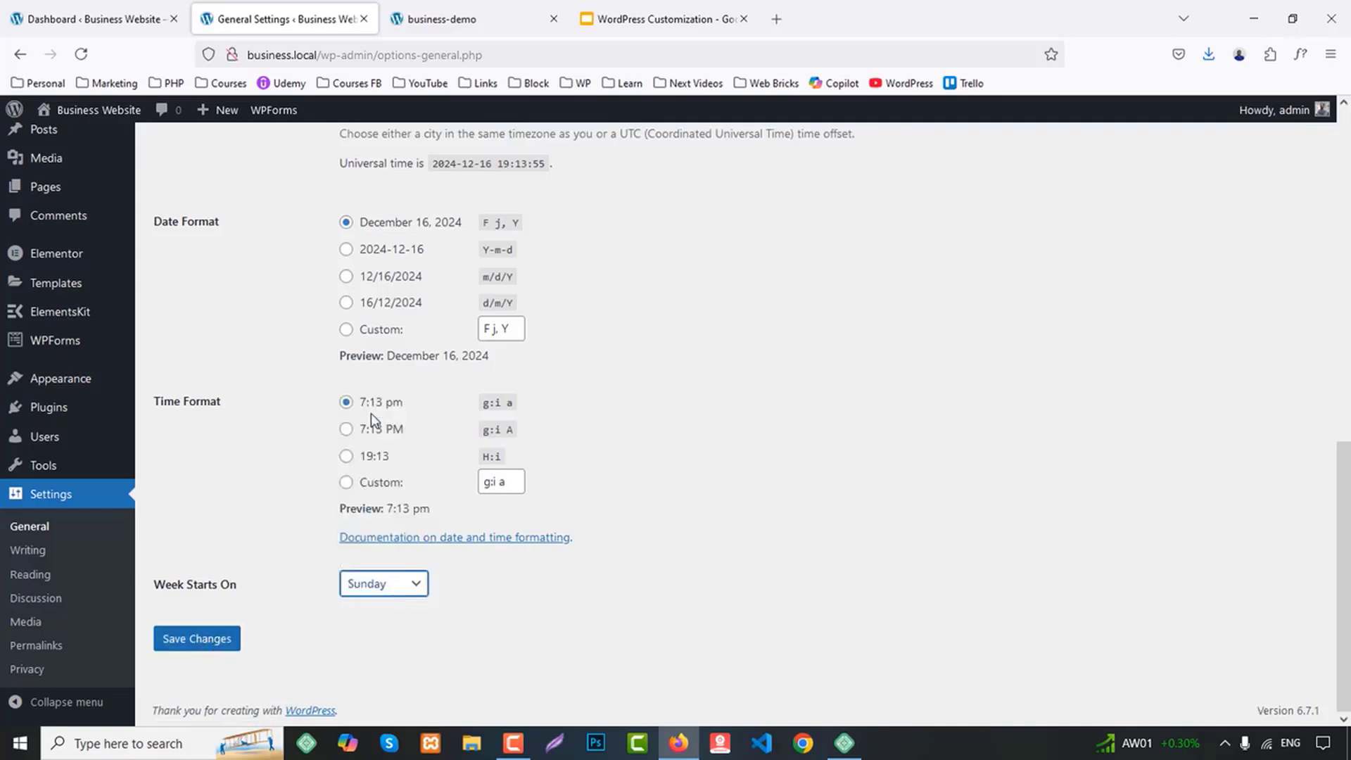
{"action": "left_click", "coordinate": [197, 638]}
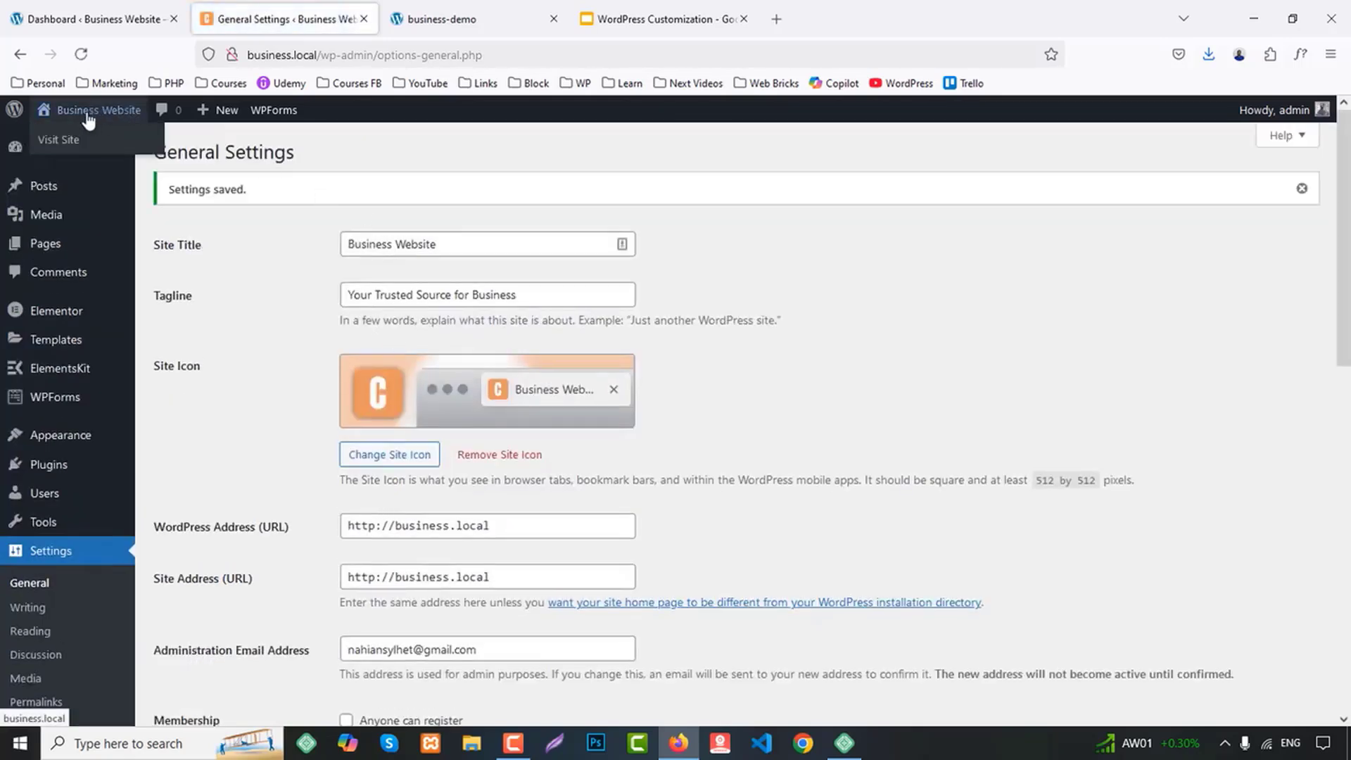
Open the site's front end in a separate browser tab and close the General Settings page
{"action": "middle_click", "coordinate": [64, 139]}
{"action": "left_click", "coordinate": [432, 16]}
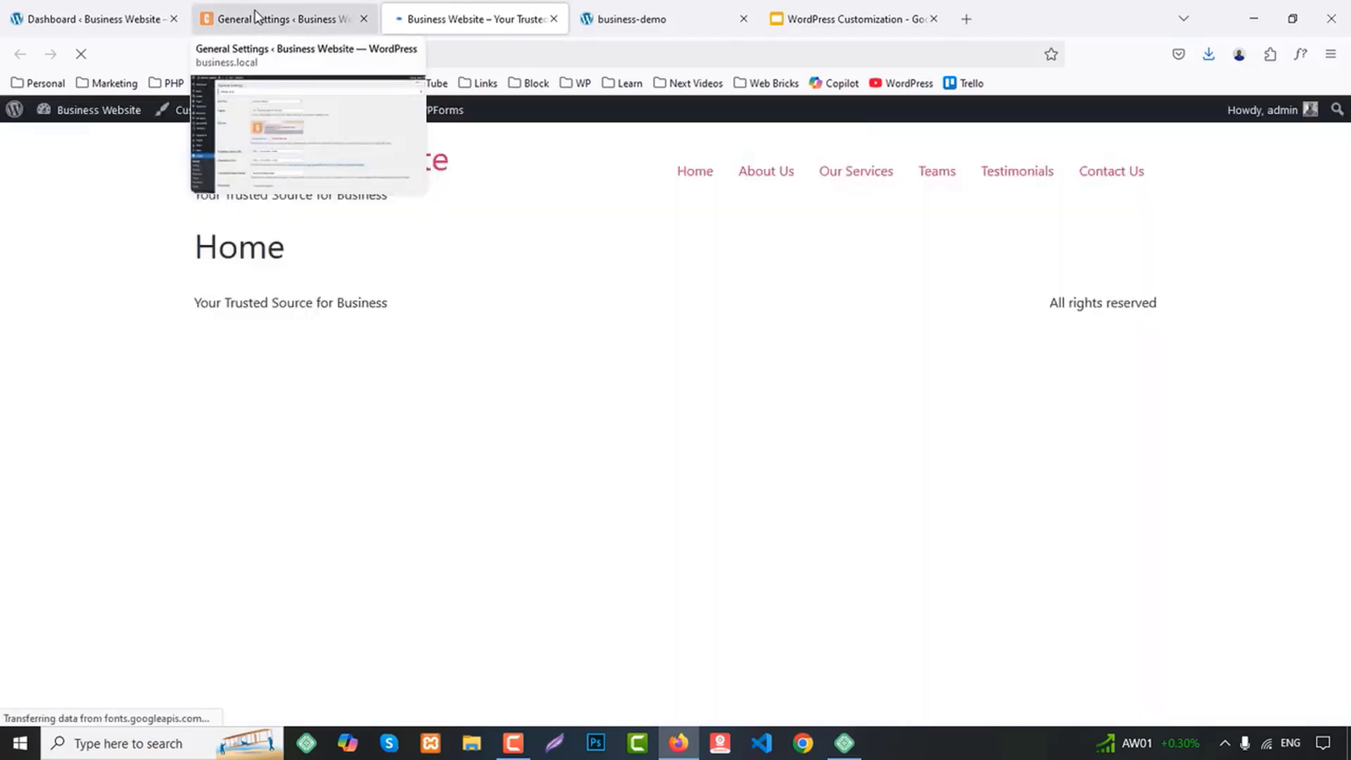
{"action": "middle_click", "coordinate": [256, 15]}
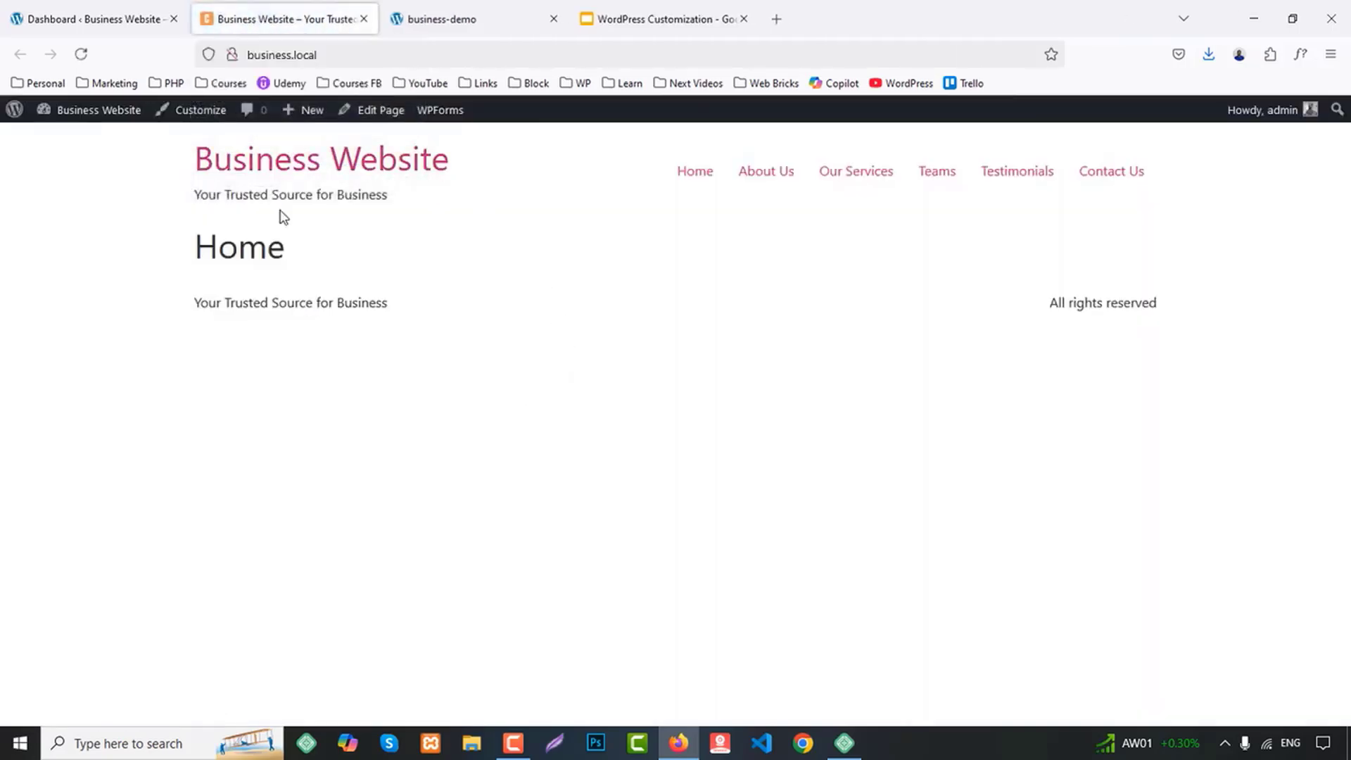
Set the site's permalink structure to Post name and save the Permalink Settings
{"action": "left_click", "coordinate": [92, 19]}
{"action": "mouse_move", "coordinate": [76, 494]}
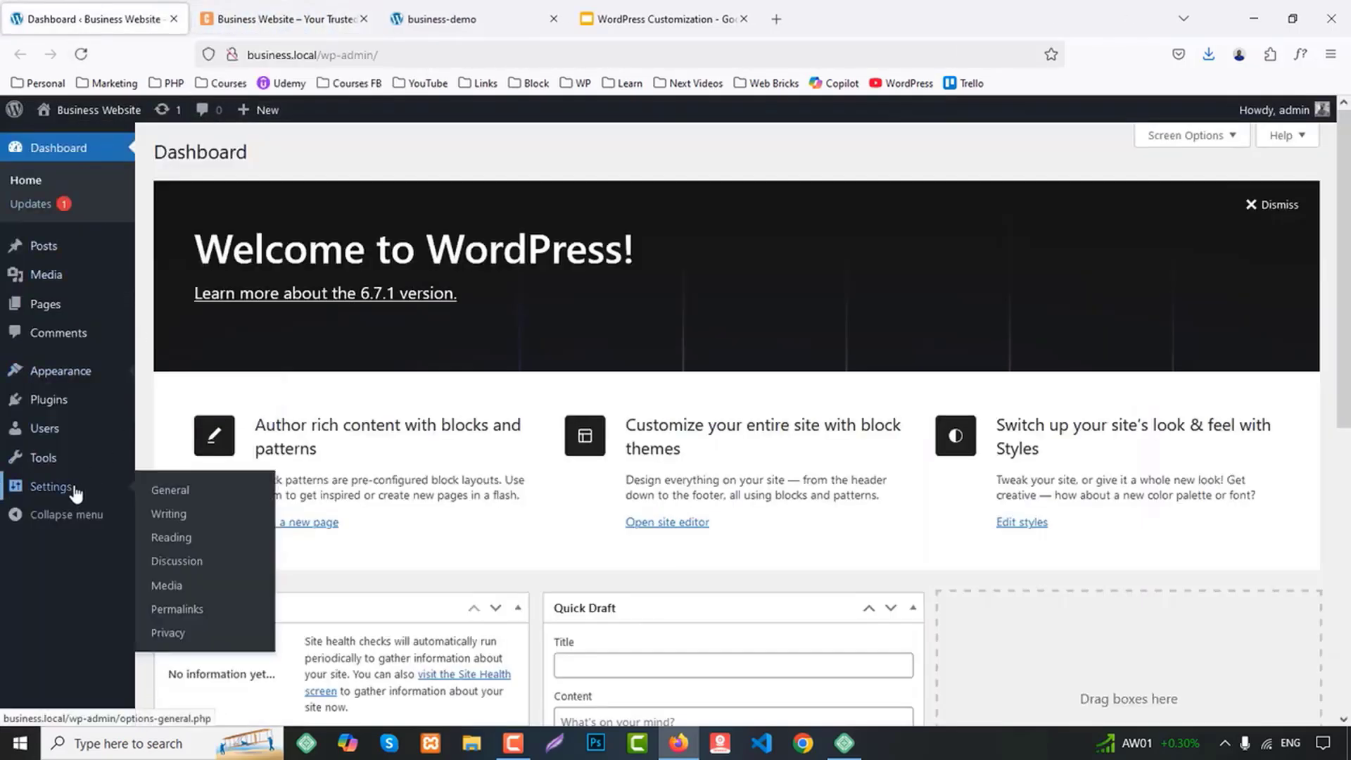
{"action": "left_click", "coordinate": [198, 610]}
{"action": "scroll", "coordinate": [492, 439], "scroll_direction": "down", "scroll_amount": 3}
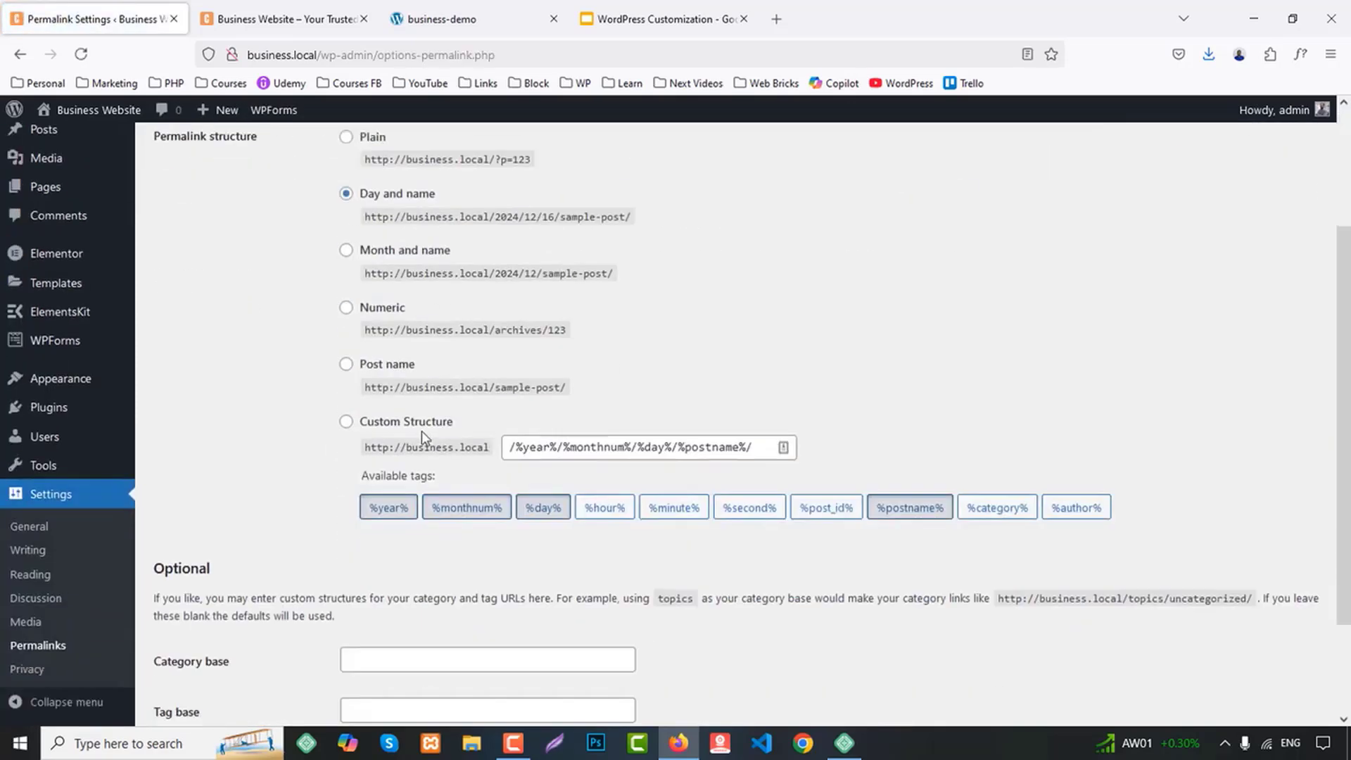
{"action": "left_click", "coordinate": [345, 364]}
{"action": "scroll", "coordinate": [310, 464], "scroll_direction": "down", "scroll_amount": 2}
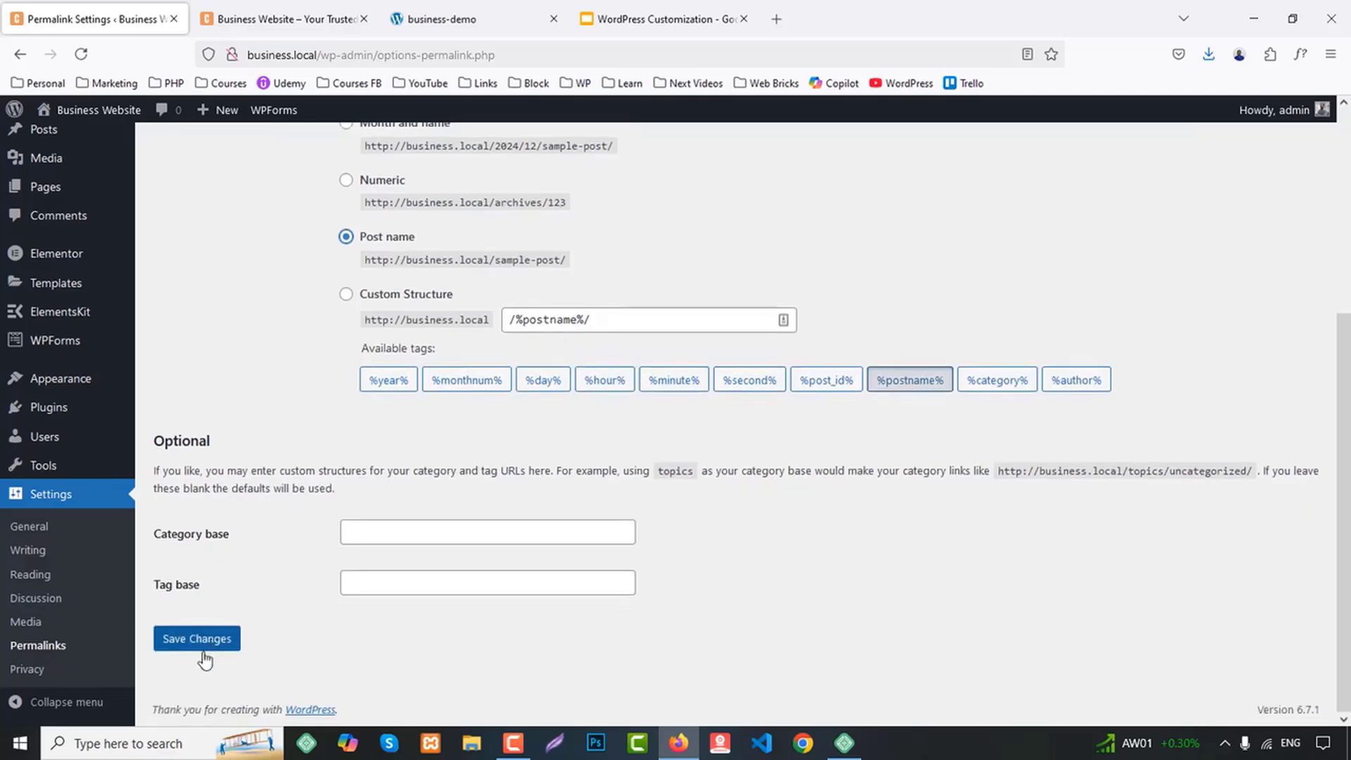
{"action": "left_click", "coordinate": [200, 648]}
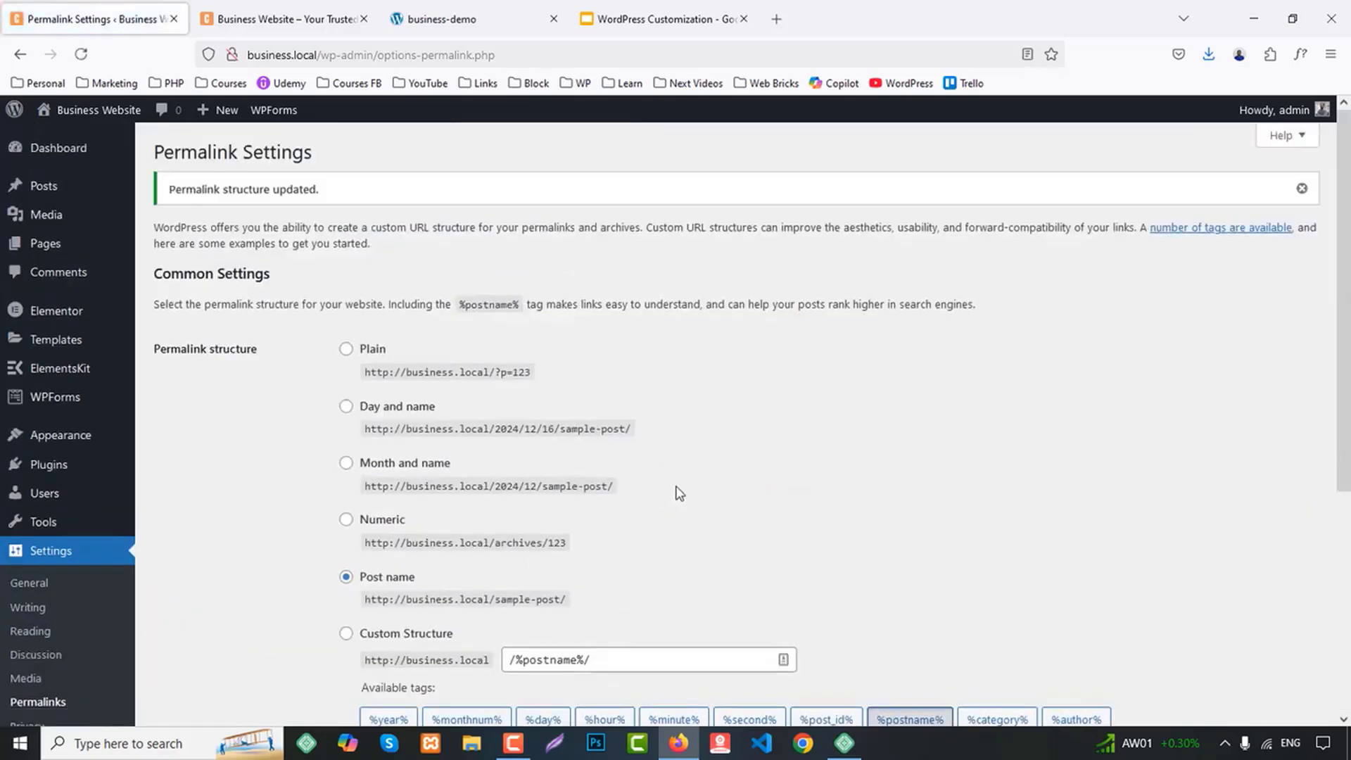
Save the Permalink Settings once more with the Post name structure
{"action": "scroll", "coordinate": [698, 478], "scroll_direction": "down", "scroll_amount": 3}
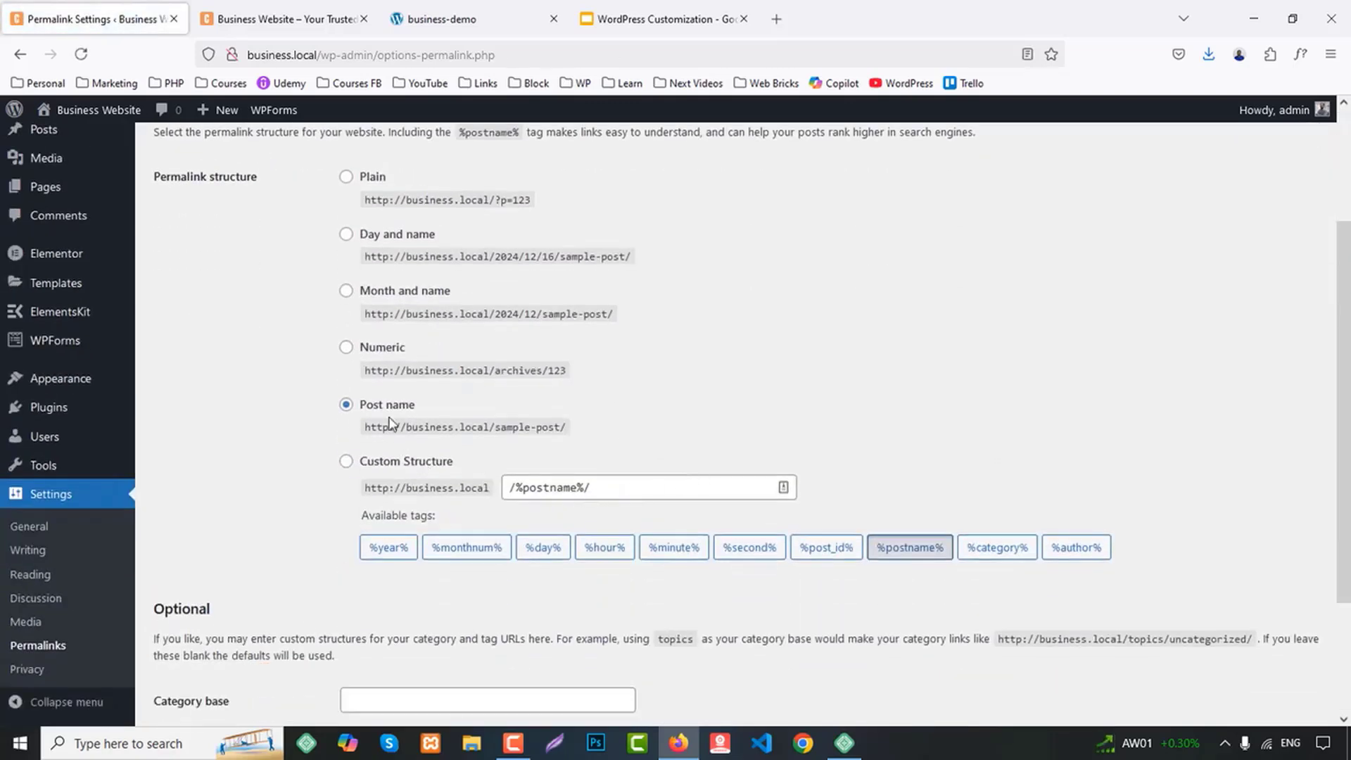
{"action": "scroll", "coordinate": [390, 422], "scroll_direction": "down", "scroll_amount": 3}
{"action": "left_click", "coordinate": [219, 642]}
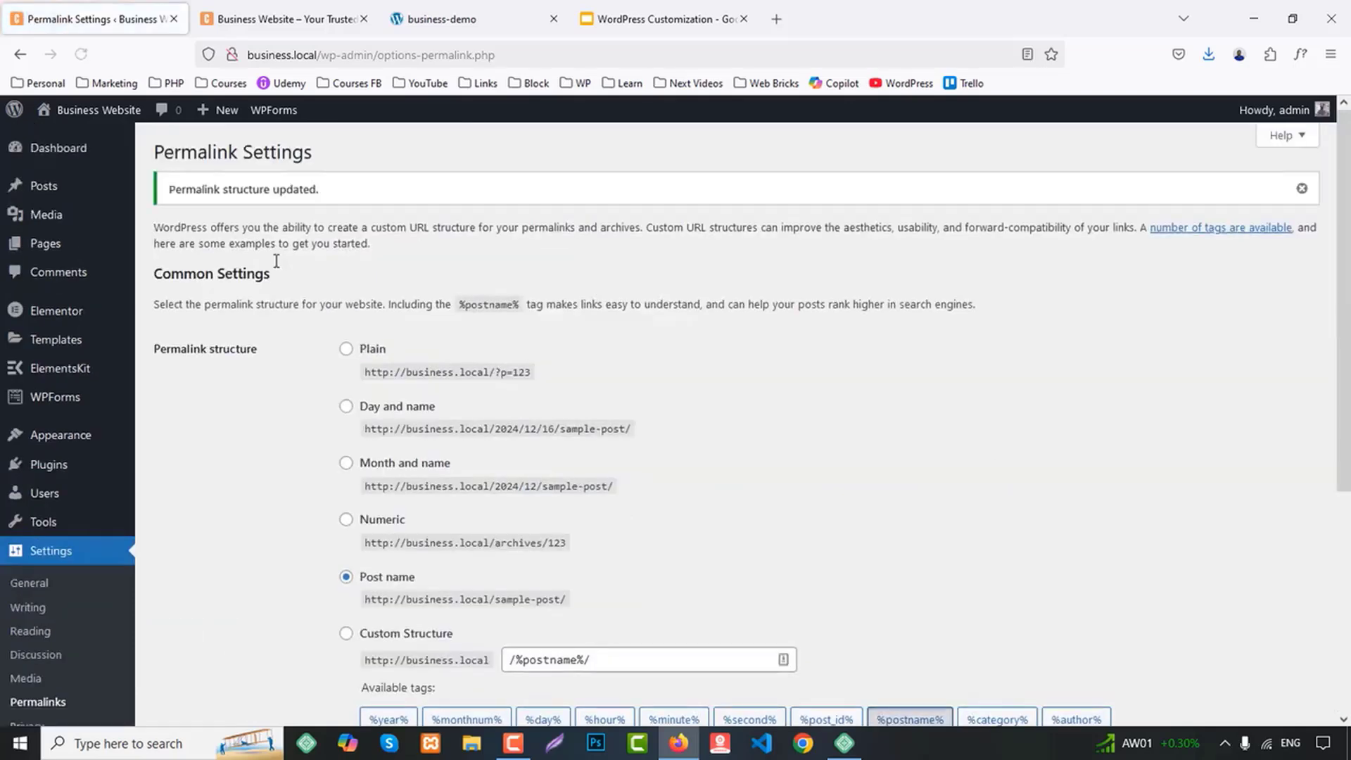
{"action": "left_click", "coordinate": [310, 15]}
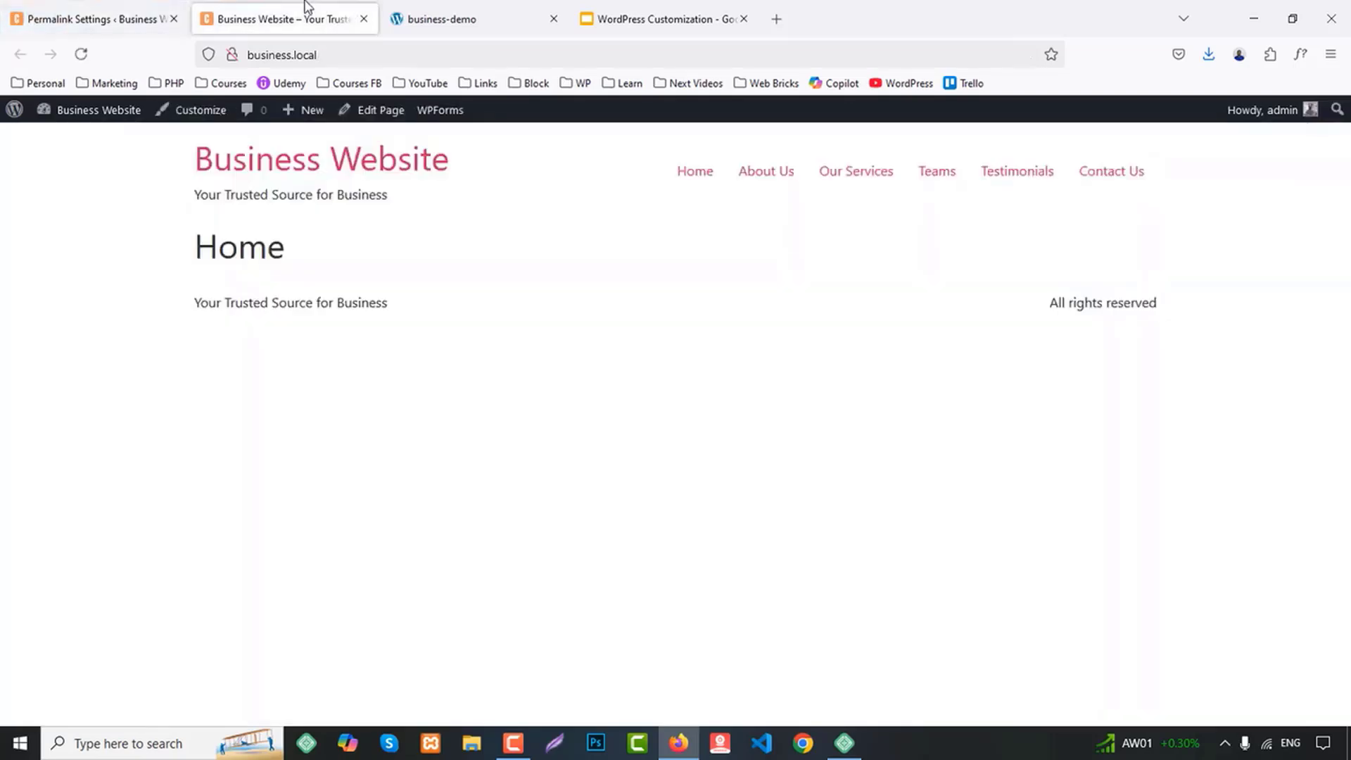
{"action": "left_click", "coordinate": [56, 7]}
{"action": "scroll", "coordinate": [105, 338], "scroll_direction": "down", "scroll_amount": 5}
{"action": "scroll", "coordinate": [82, 513], "scroll_direction": "up", "scroll_amount": 2}
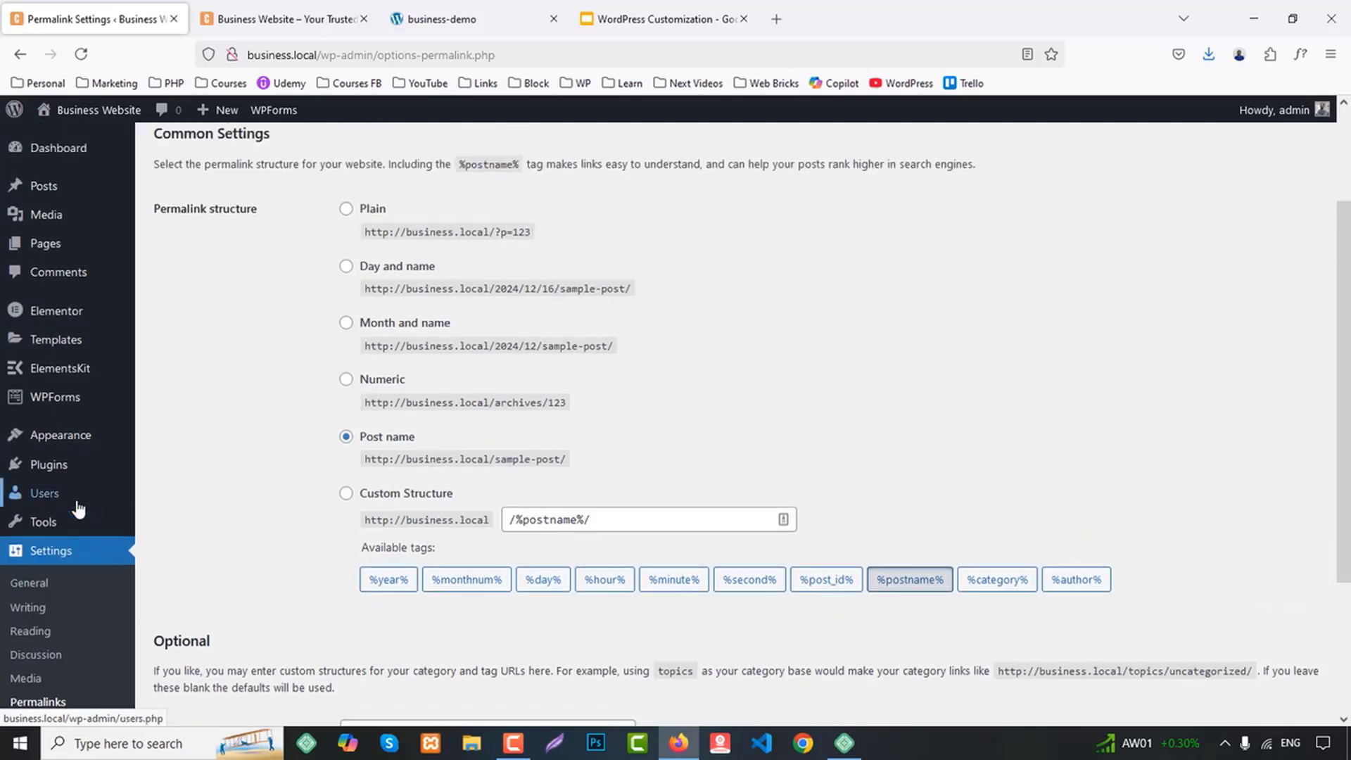
{"action": "scroll", "coordinate": [78, 509], "scroll_direction": "up", "scroll_amount": 2}
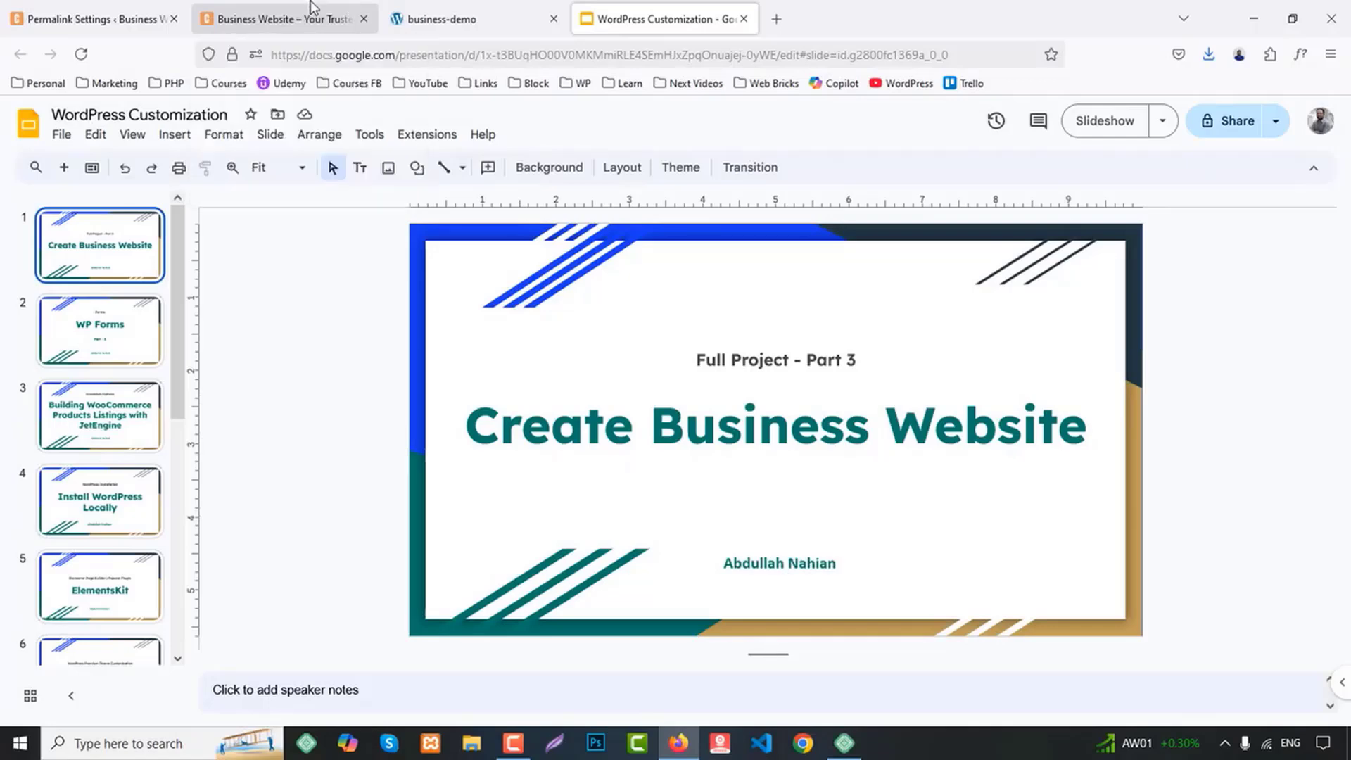
{"action": "left_click", "coordinate": [313, 8]}
{"action": "left_click", "coordinate": [84, 19]}
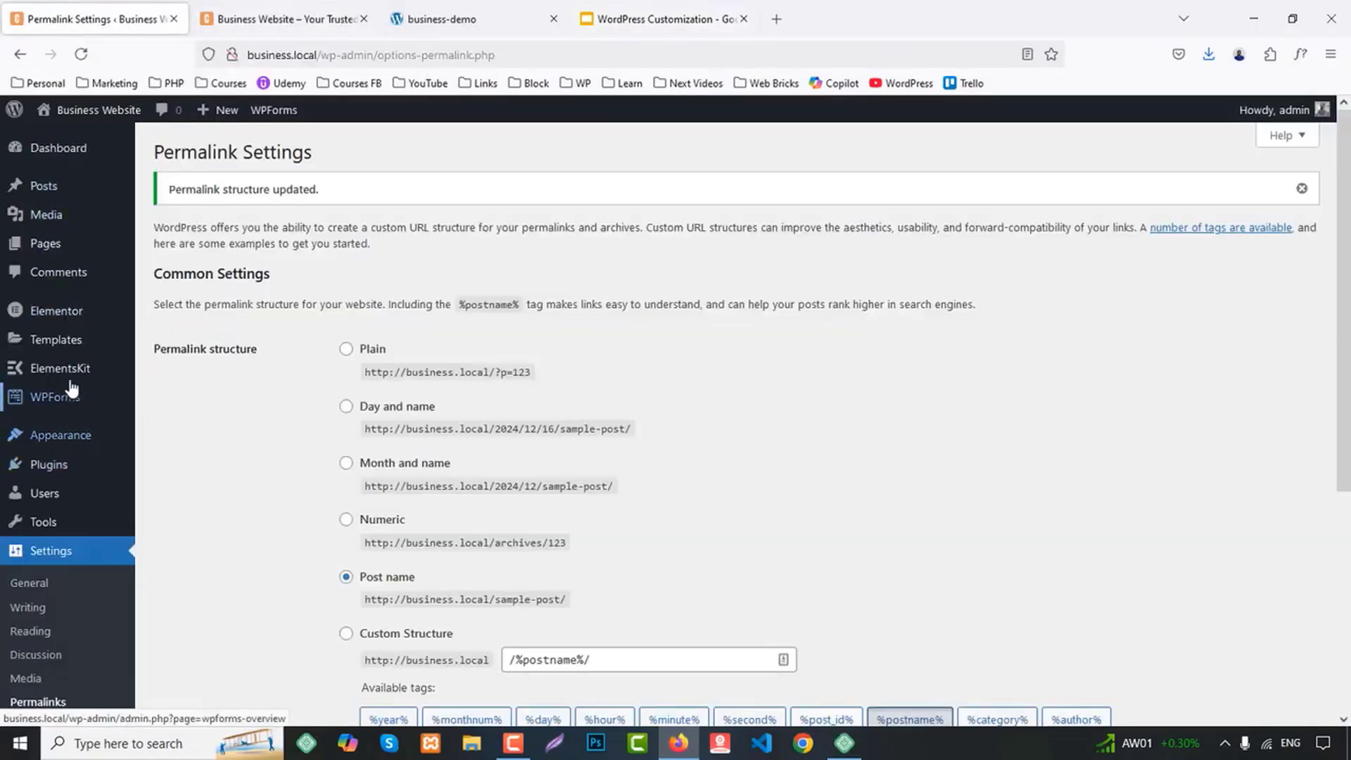
Open the ElementsKit Header Footer page in a separate browser tab
{"action": "mouse_move", "coordinate": [71, 380]}
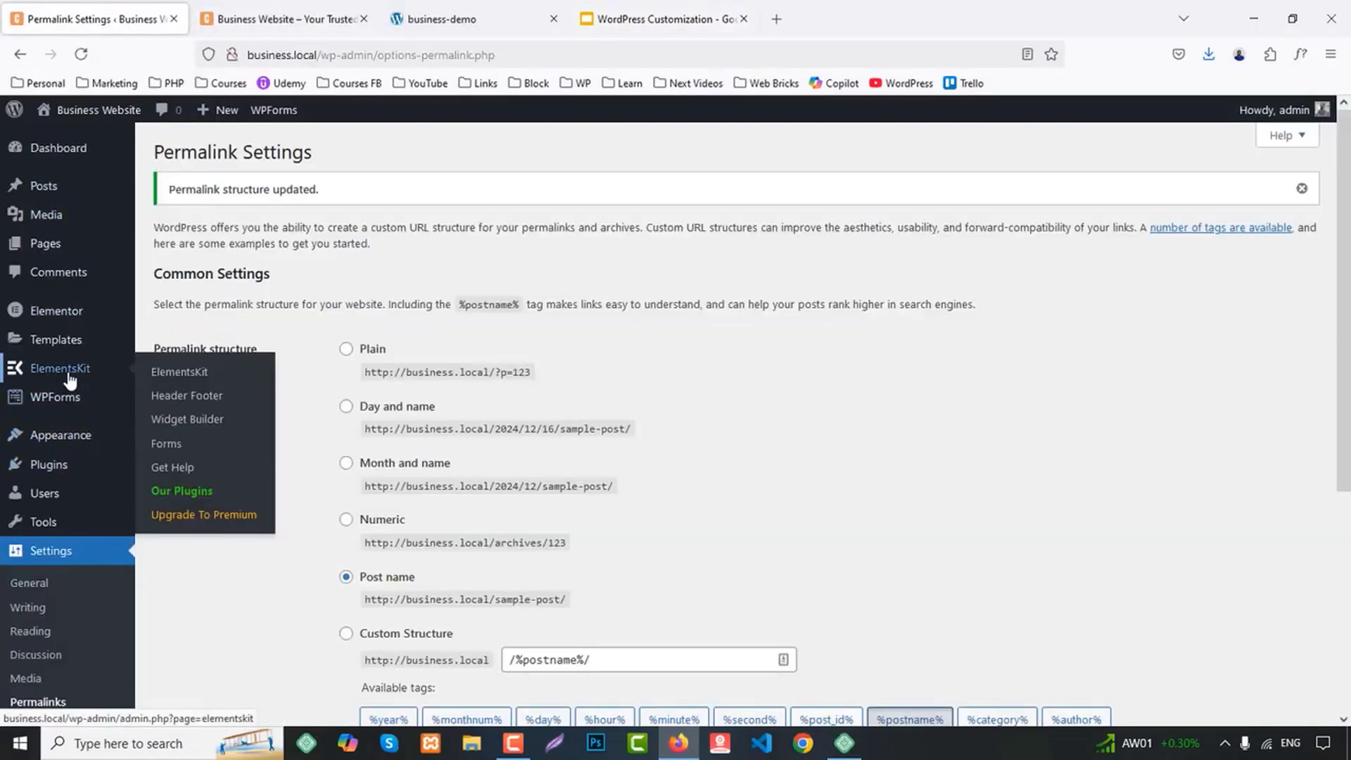
{"action": "middle_click", "coordinate": [188, 405]}
{"action": "left_click", "coordinate": [277, 10]}
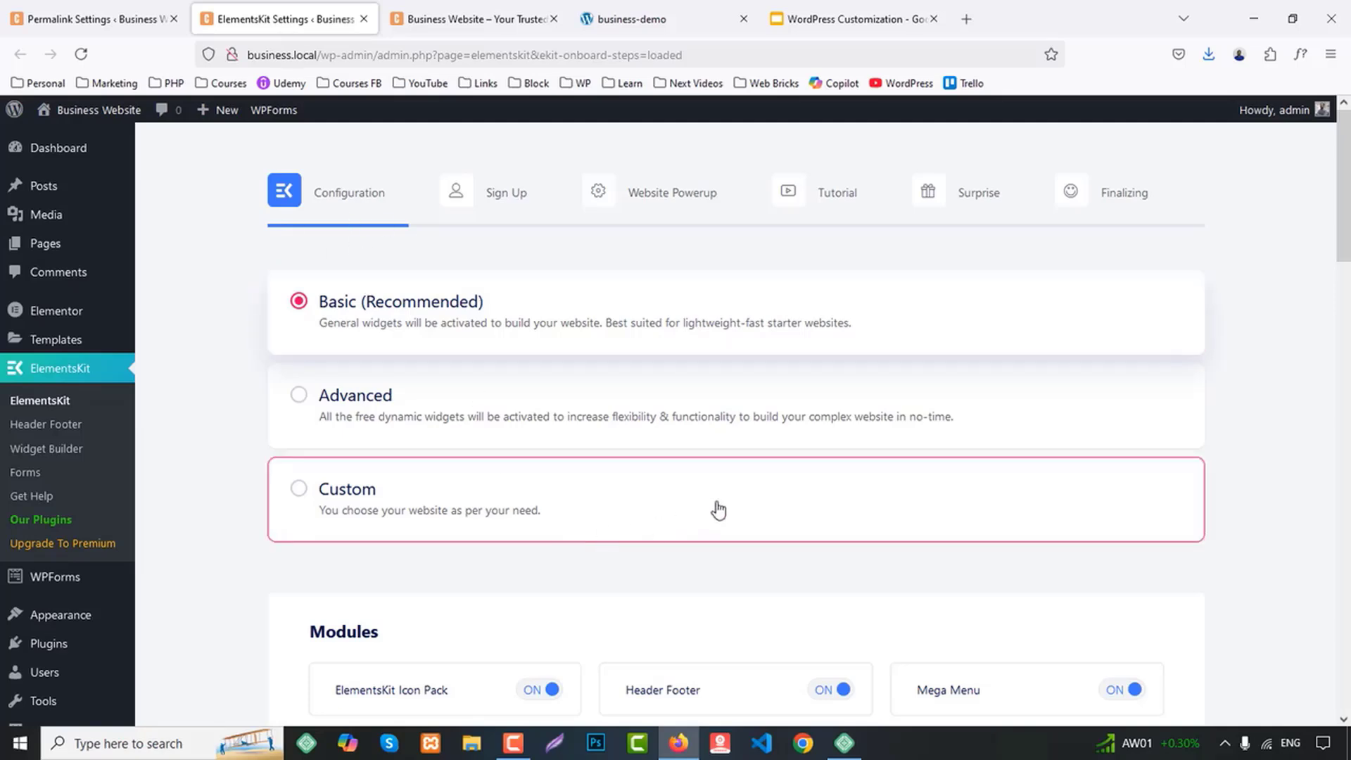
Review the ElementsKit setup's configuration types, module switches and the widgets selected in each group
{"action": "scroll", "coordinate": [718, 509], "scroll_direction": "down", "scroll_amount": 3}
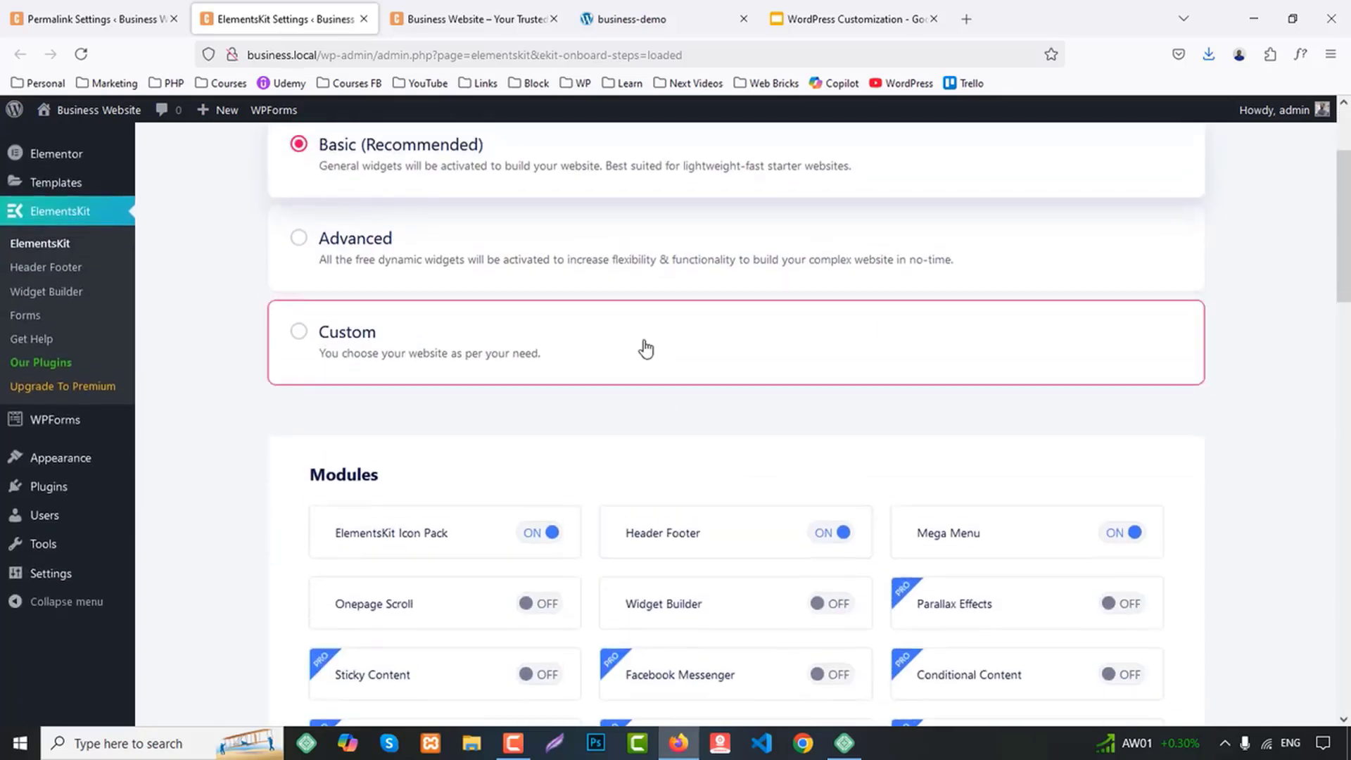
{"action": "scroll", "coordinate": [645, 347], "scroll_direction": "up", "scroll_amount": 3}
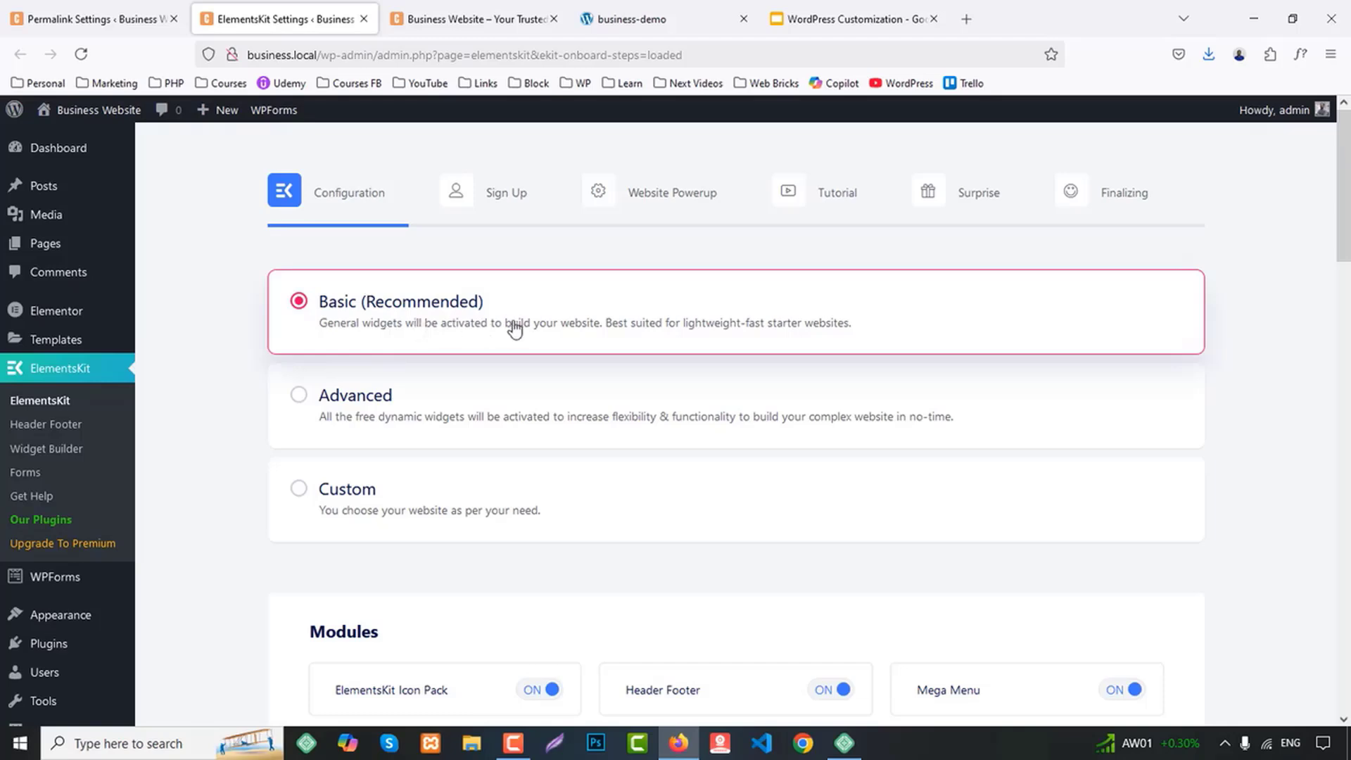
{"action": "scroll", "coordinate": [745, 425], "scroll_direction": "down", "scroll_amount": 6}
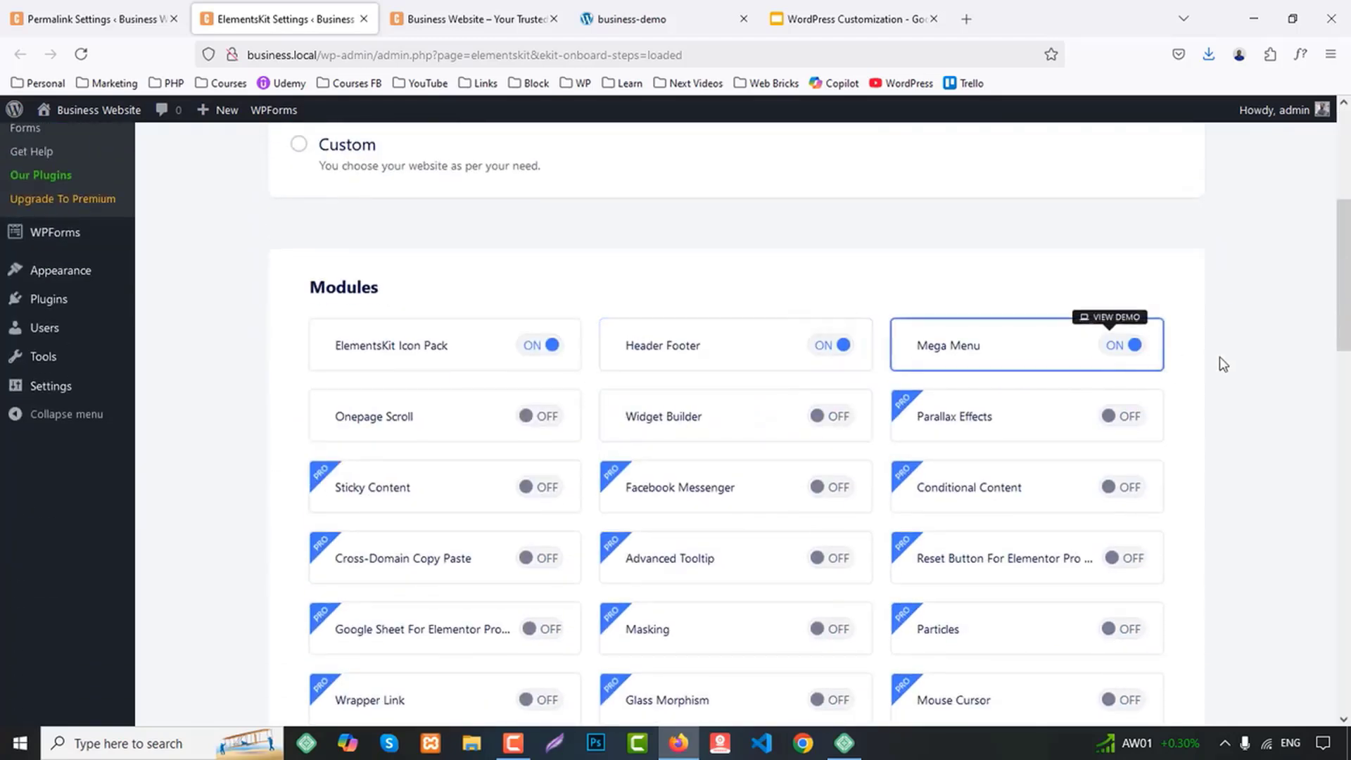
{"action": "scroll", "coordinate": [1228, 364], "scroll_direction": "down", "scroll_amount": 3}
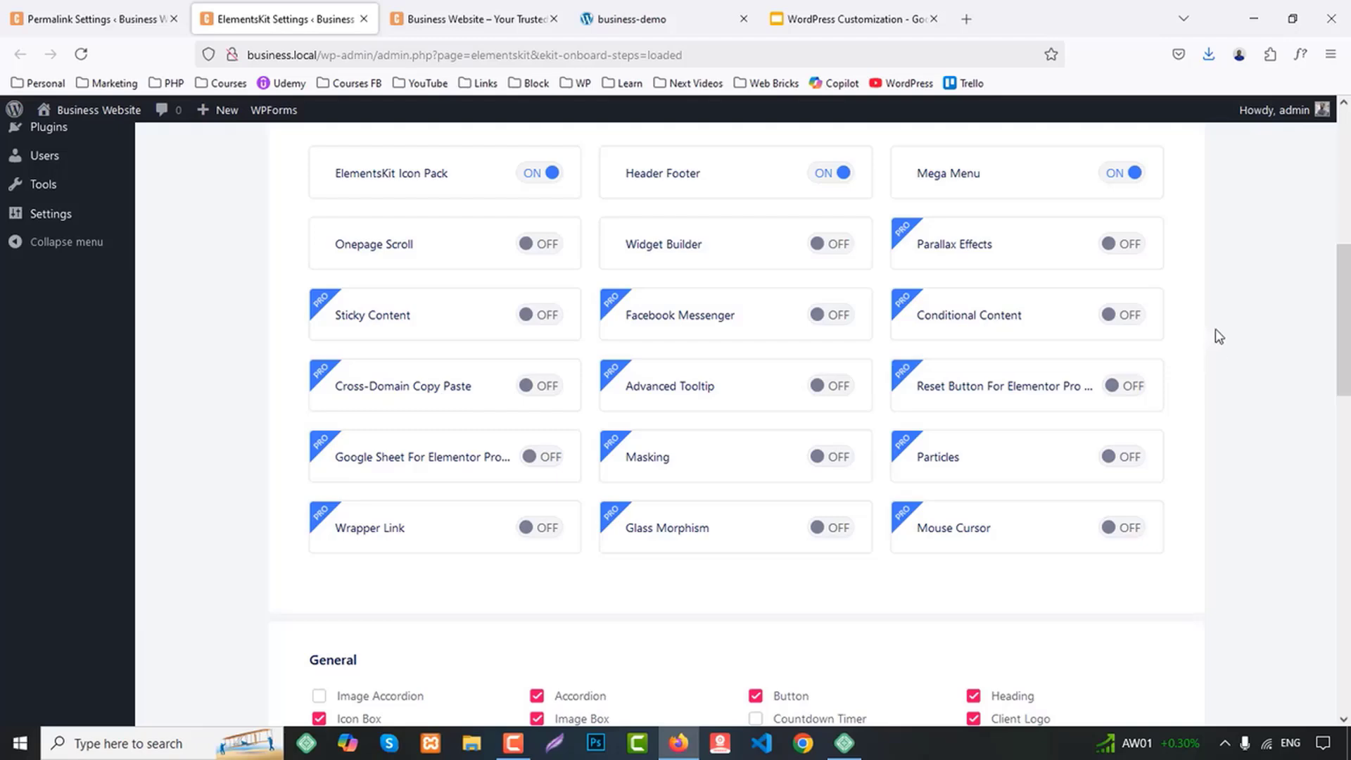
{"action": "scroll", "coordinate": [1208, 335], "scroll_direction": "down", "scroll_amount": 3}
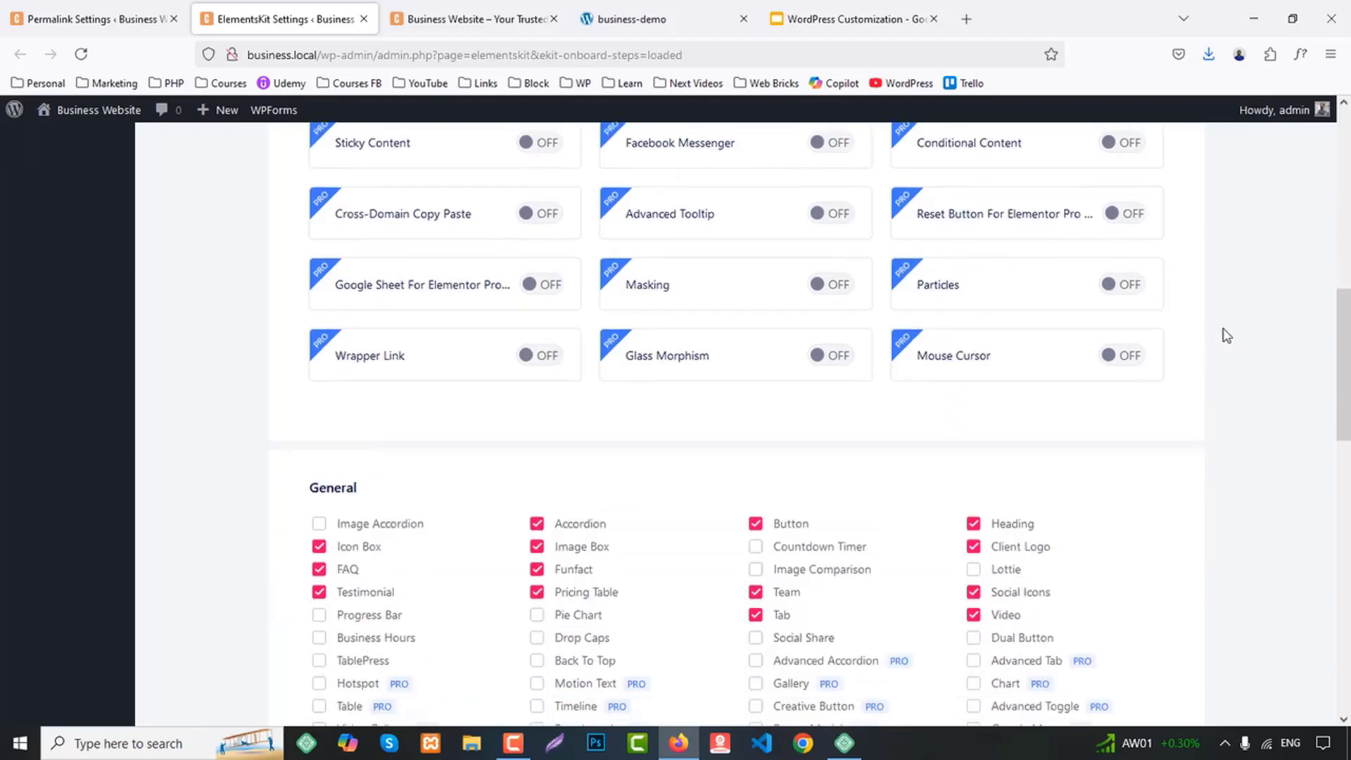
{"action": "scroll", "coordinate": [1231, 338], "scroll_direction": "down", "scroll_amount": 3}
{"action": "scroll", "coordinate": [1238, 342], "scroll_direction": "down", "scroll_amount": 3}
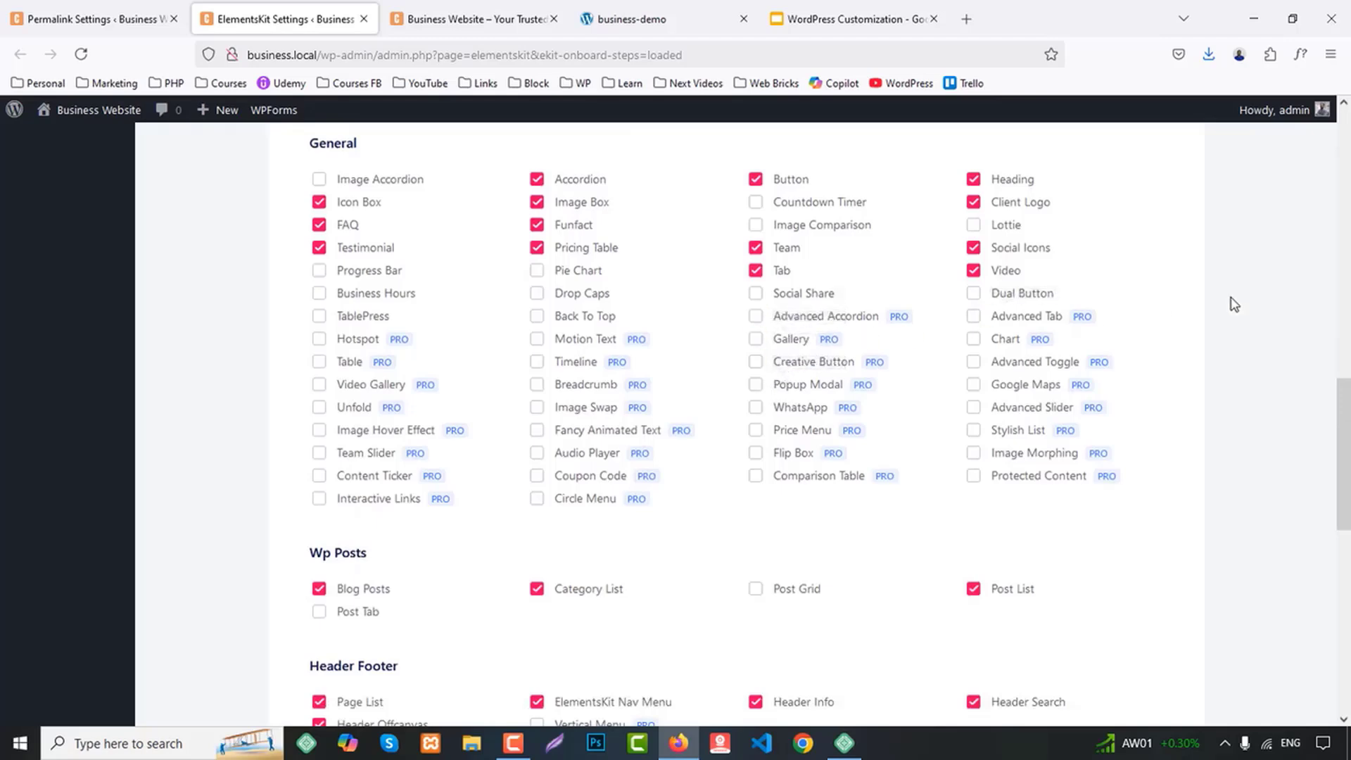
{"action": "scroll", "coordinate": [1233, 304], "scroll_direction": "up", "scroll_amount": 1}
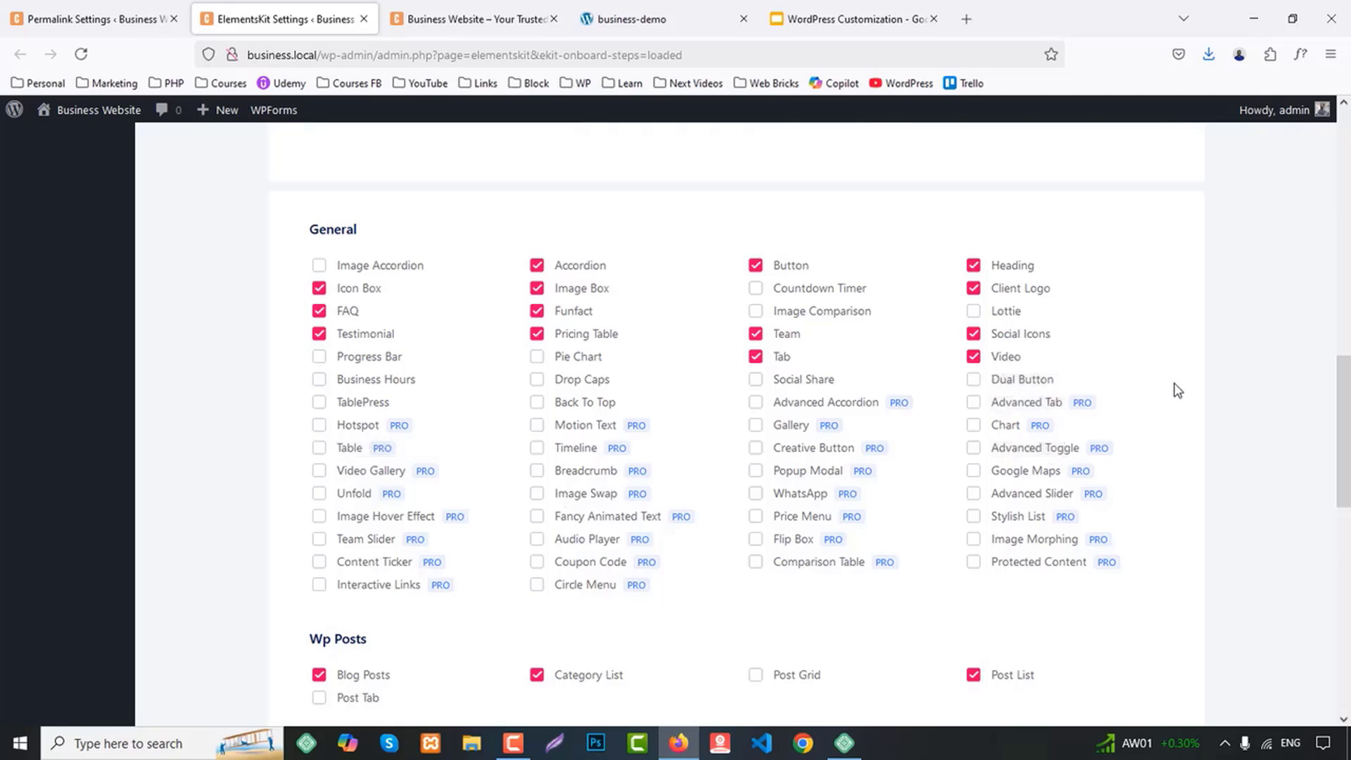
Accept the preselected widgets in the ElementsKit setup and skip the sign-up stage without entering an email address
{"action": "scroll", "coordinate": [1194, 324], "scroll_direction": "down", "scroll_amount": 10}
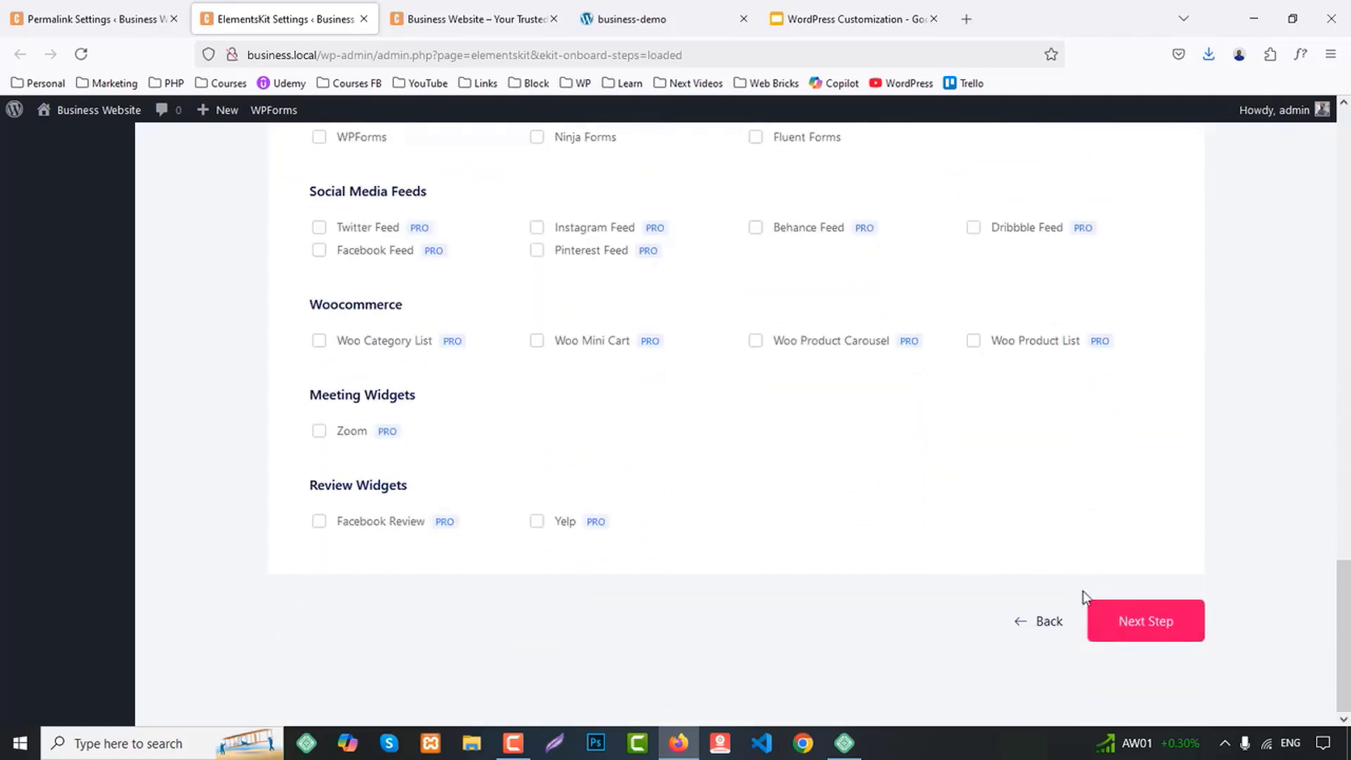
{"action": "left_click", "coordinate": [1151, 631]}
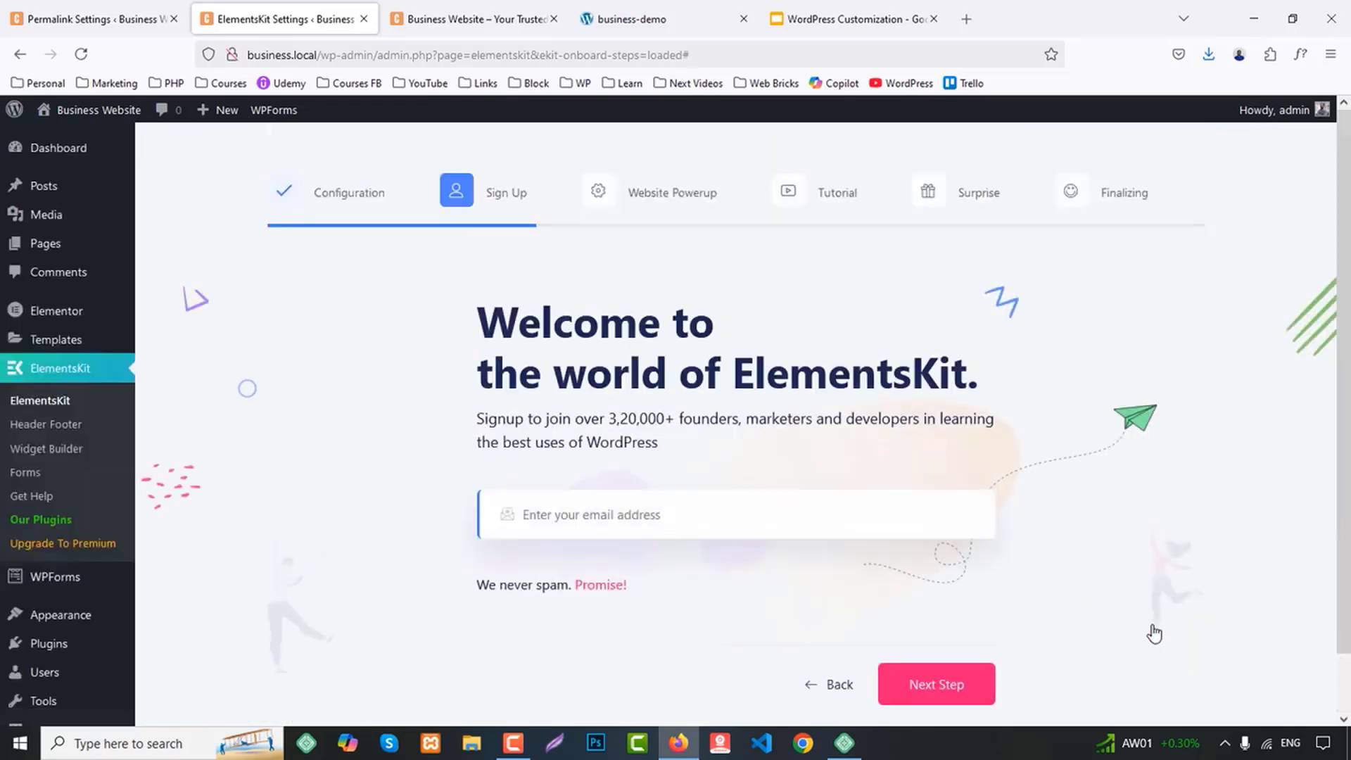
{"action": "scroll", "coordinate": [985, 535], "scroll_direction": "down", "scroll_amount": 1}
{"action": "left_click", "coordinate": [933, 618]}
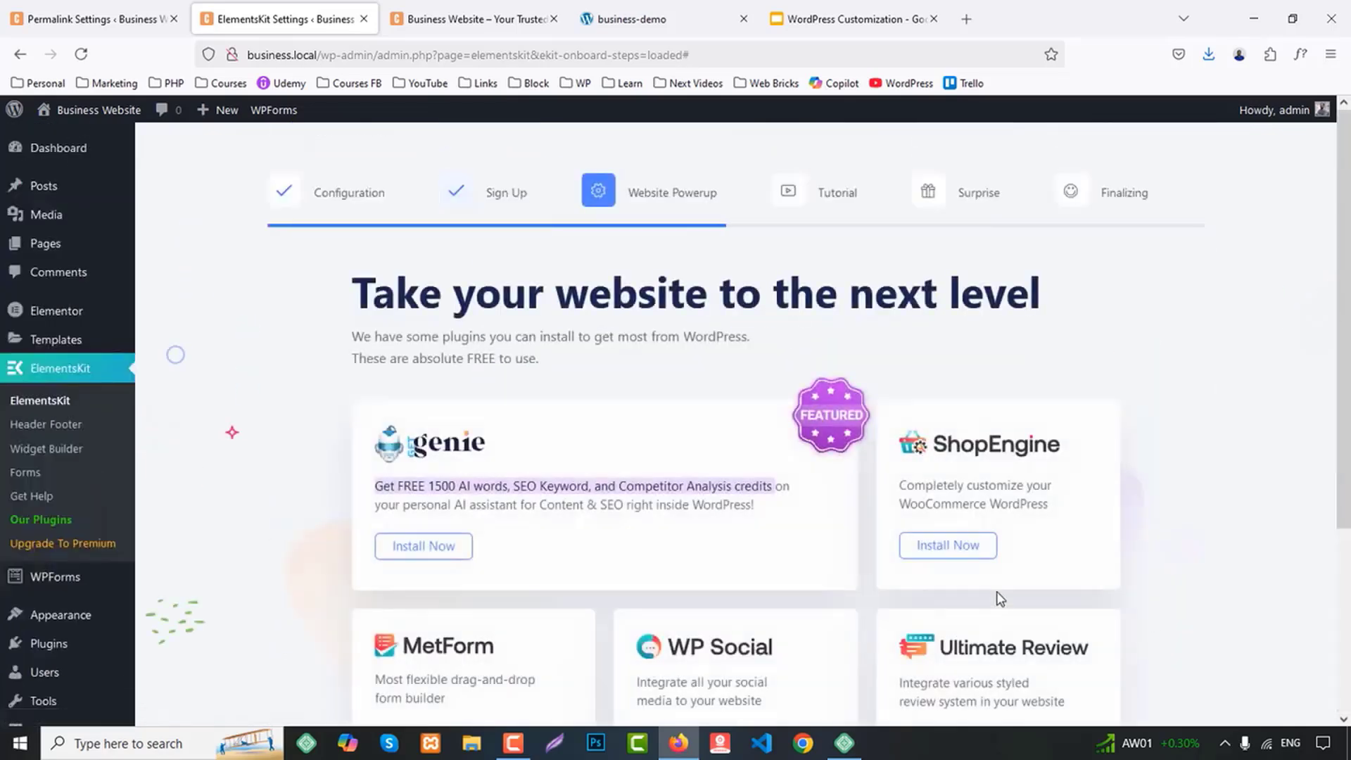
Skip the Website Powerup, Tutorial and Surprise stages of the ElementsKit setup, and save the changes to finish it
{"action": "scroll", "coordinate": [1039, 539], "scroll_direction": "down", "scroll_amount": 4}
{"action": "left_click", "coordinate": [1023, 623]}
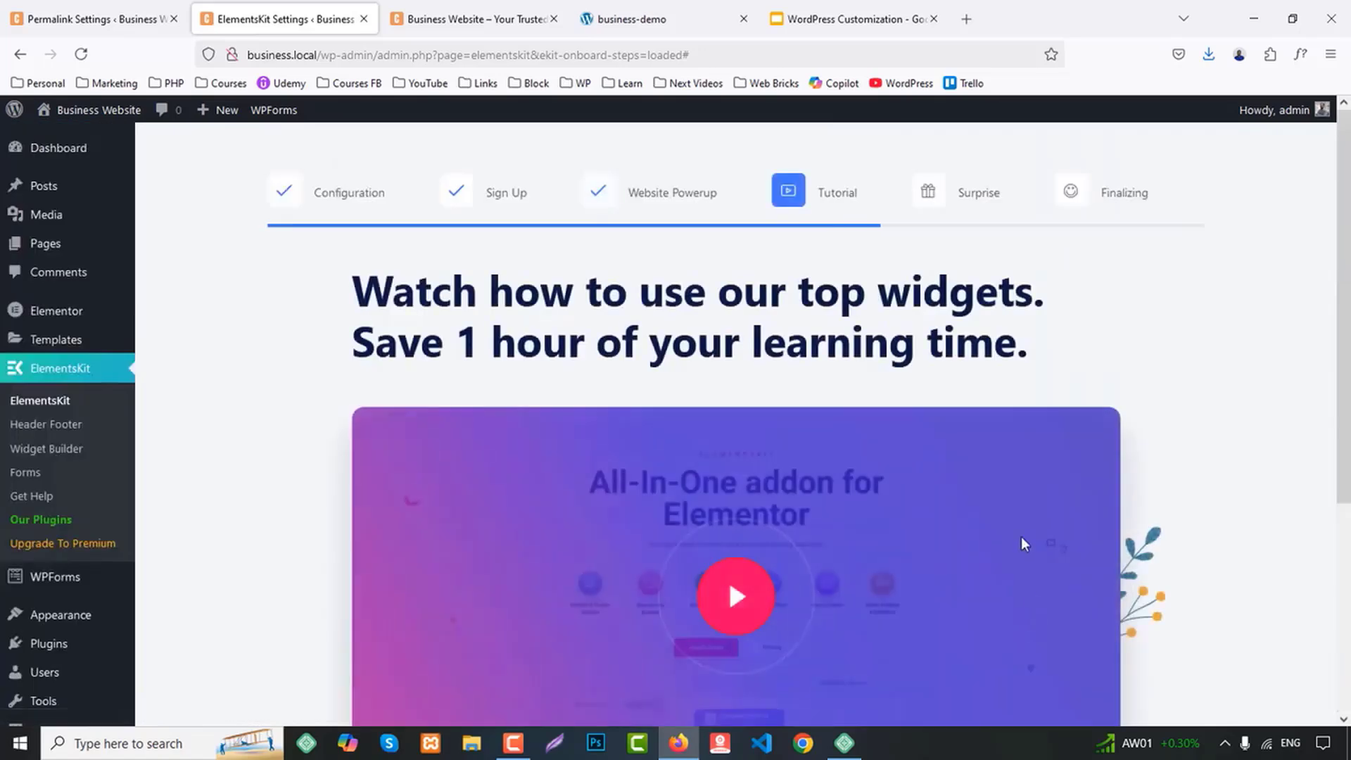
{"action": "scroll", "coordinate": [1021, 531], "scroll_direction": "down", "scroll_amount": 5}
{"action": "left_click", "coordinate": [1061, 626]}
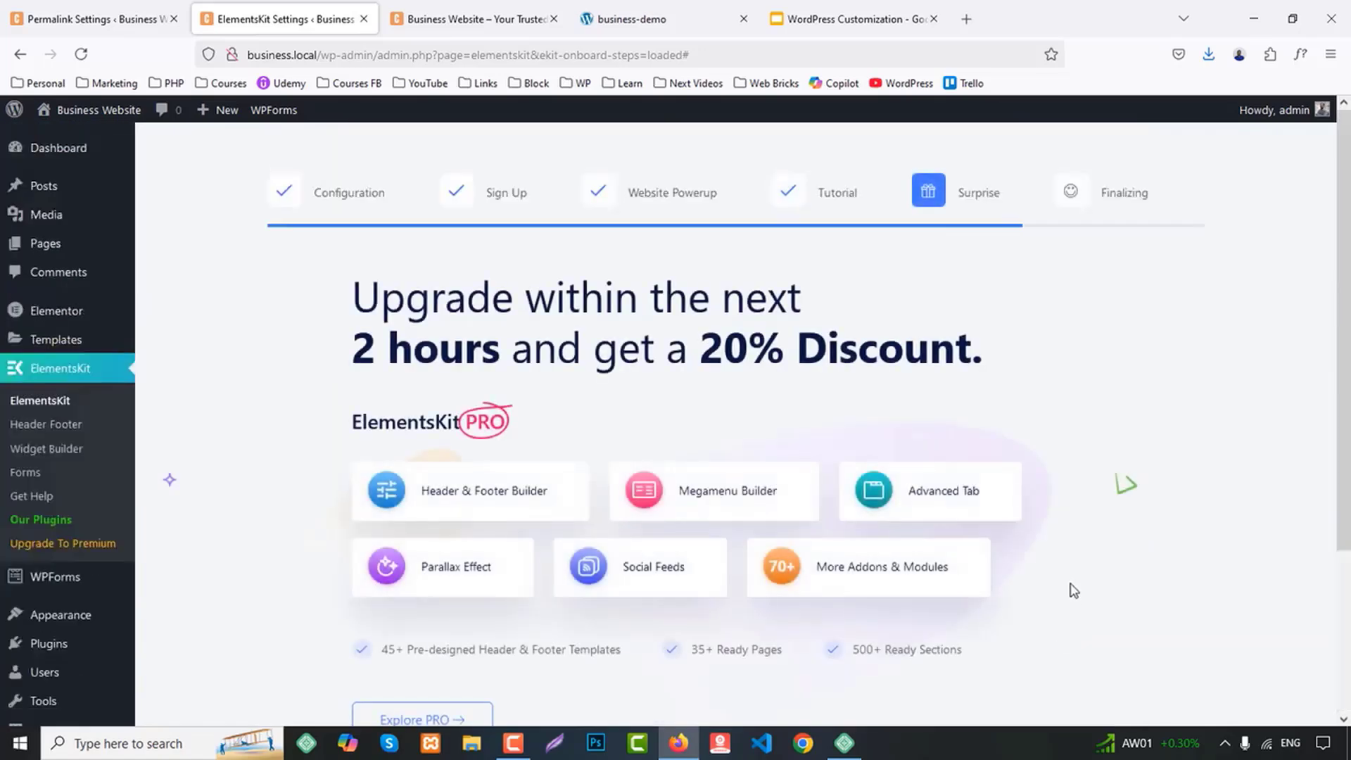
{"action": "scroll", "coordinate": [1056, 605], "scroll_direction": "down", "scroll_amount": 4}
{"action": "left_click", "coordinate": [1051, 626]}
{"action": "scroll", "coordinate": [883, 612], "scroll_direction": "down", "scroll_amount": 3}
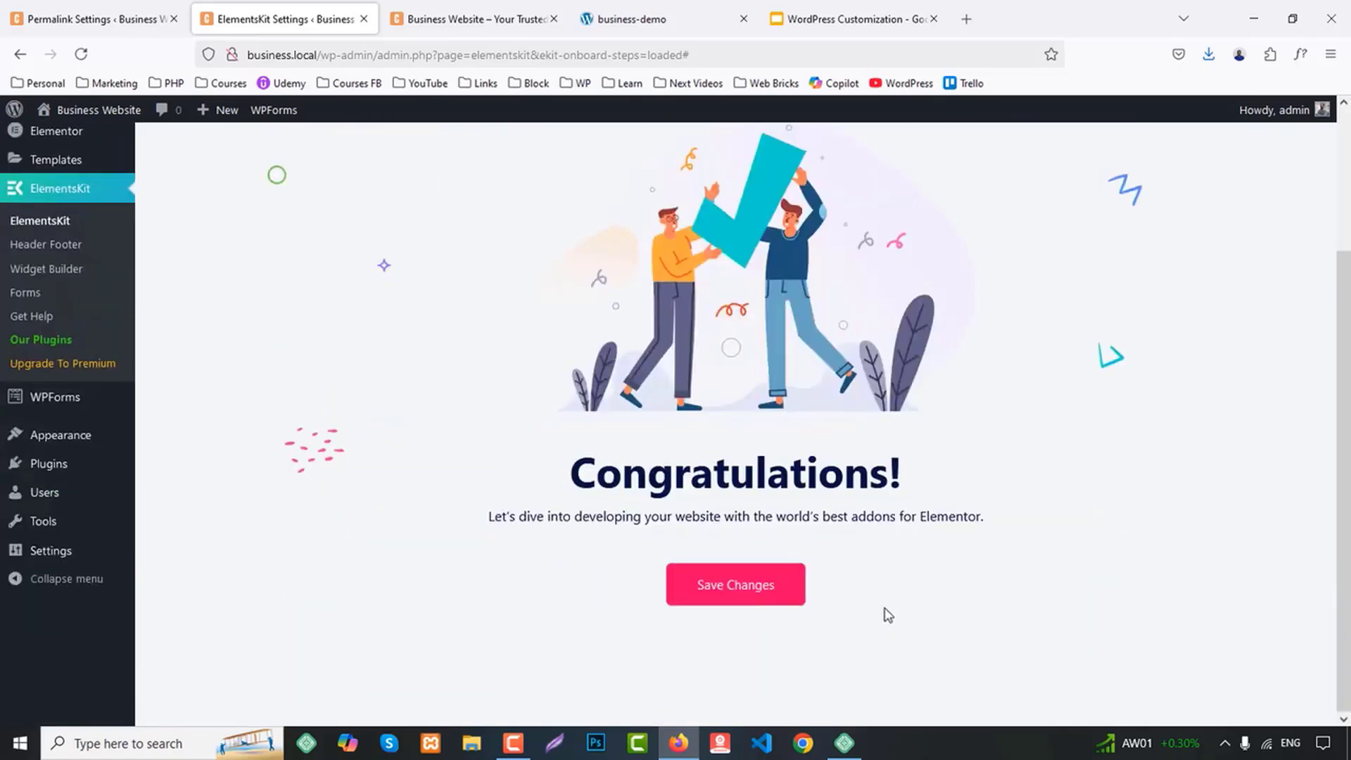
{"action": "left_click", "coordinate": [720, 593]}
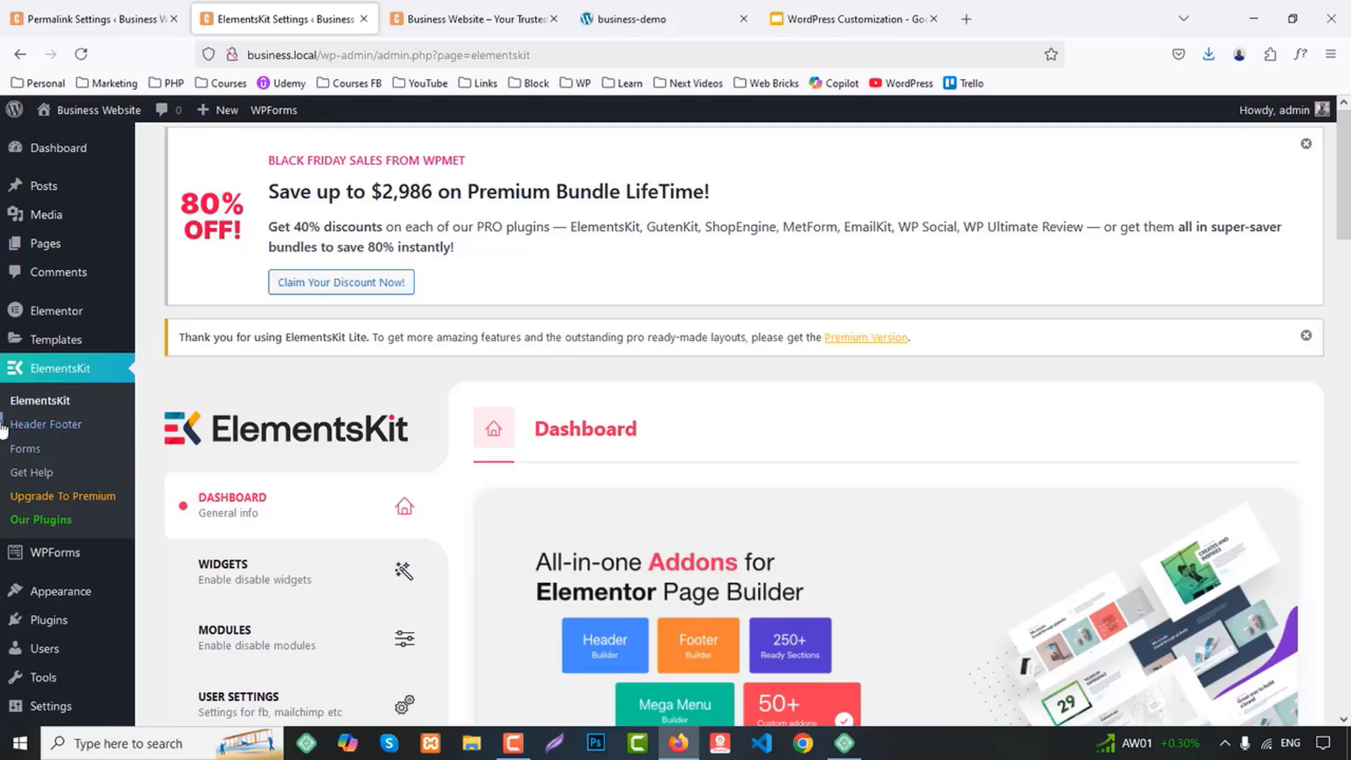
Start a new template in ElementsKit's Header Footer section, with the title Header and the type Header
{"action": "left_click", "coordinate": [26, 427]}
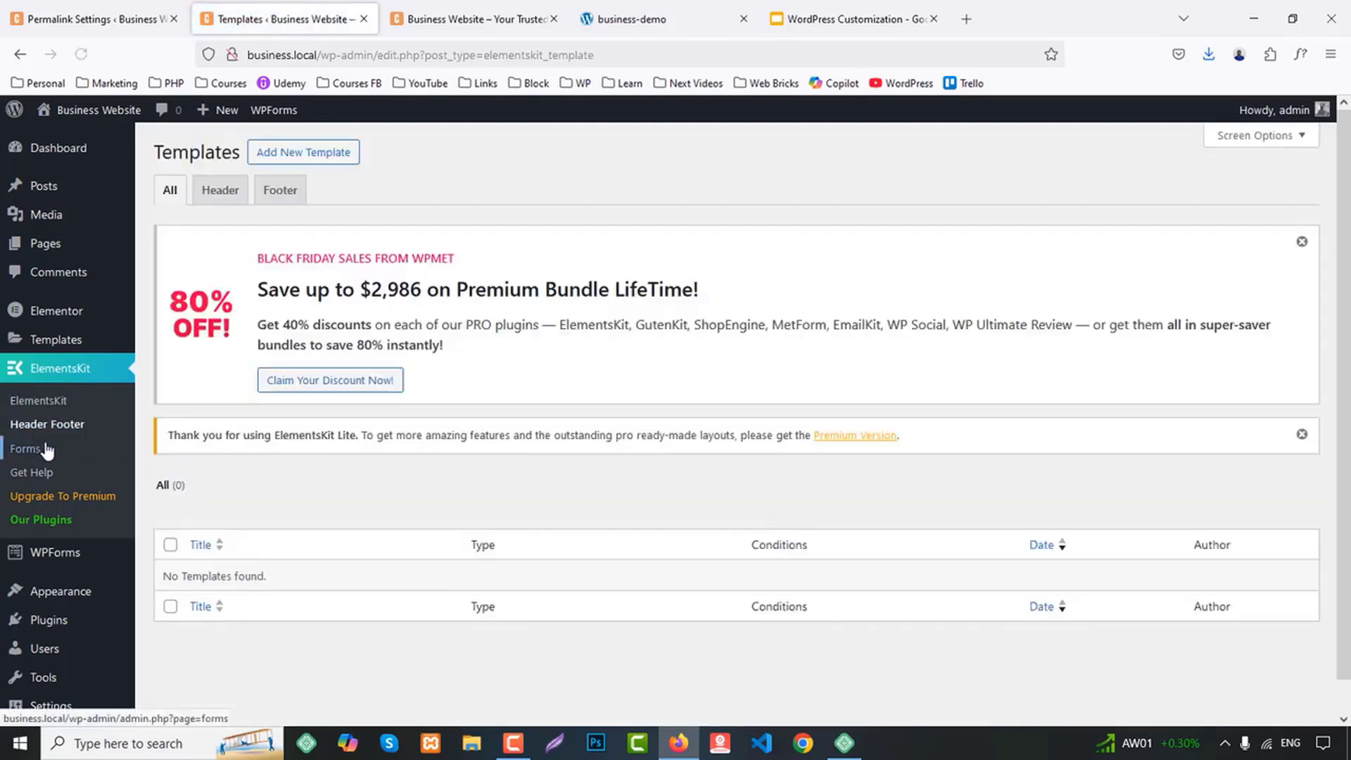
{"action": "left_click", "coordinate": [314, 154]}
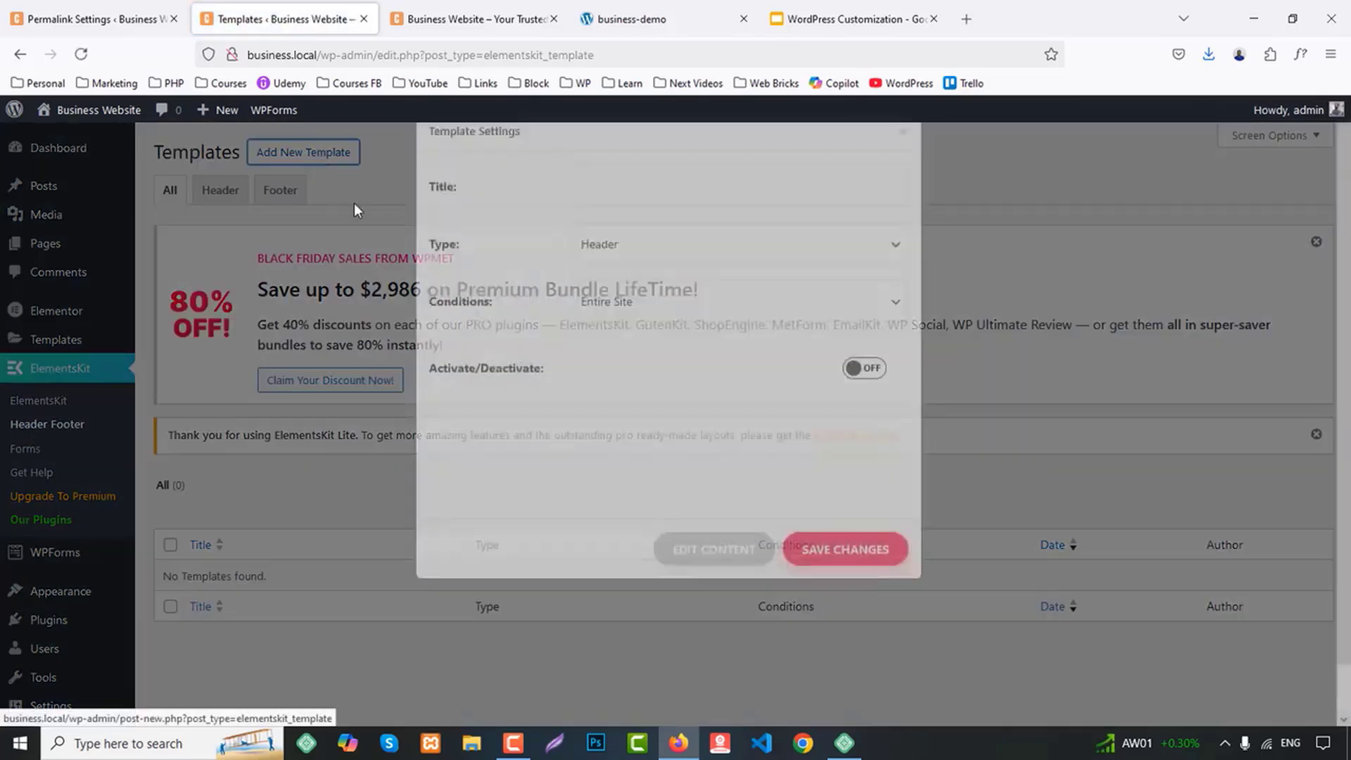
{"action": "left_click", "coordinate": [622, 281]}
{"action": "left_click", "coordinate": [622, 281]}
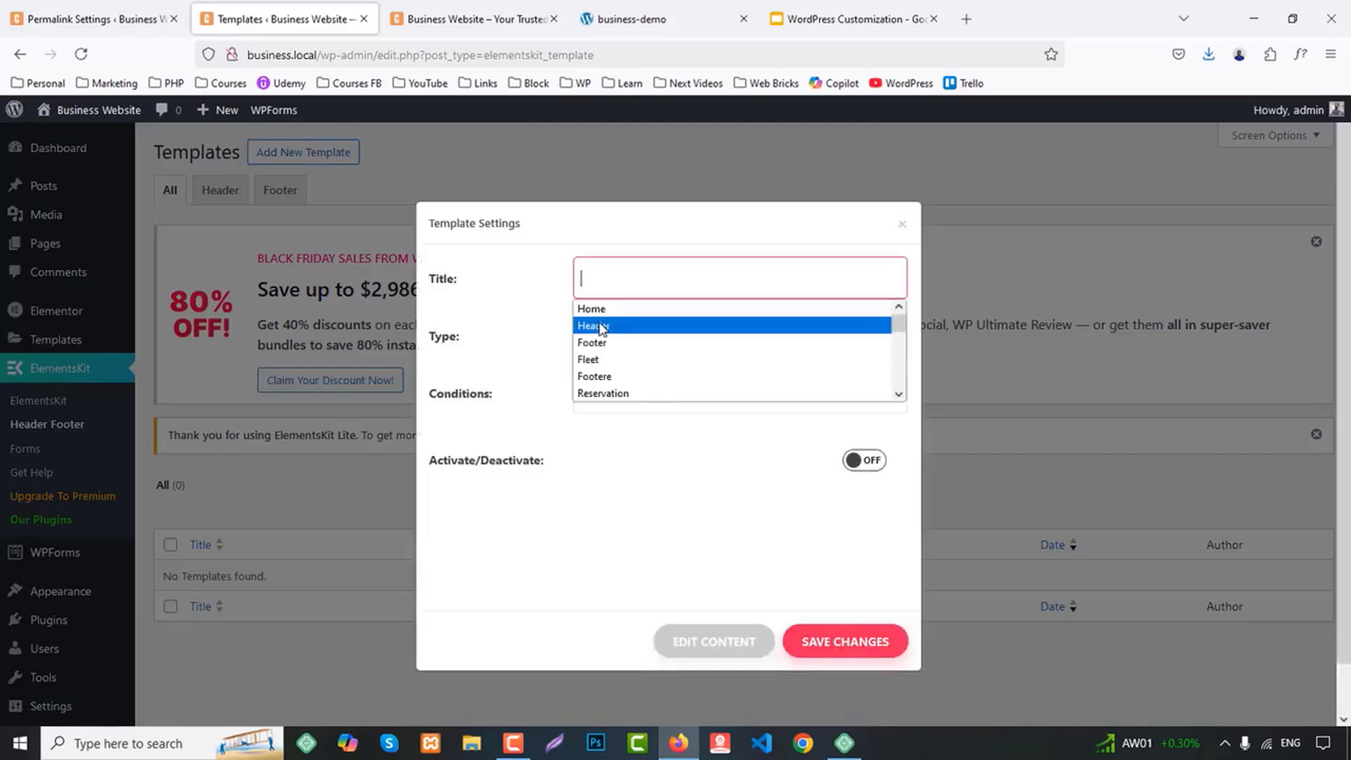
{"action": "left_click", "coordinate": [611, 323]}
{"action": "left_click", "coordinate": [637, 350]}
{"action": "left_click", "coordinate": [633, 362]}
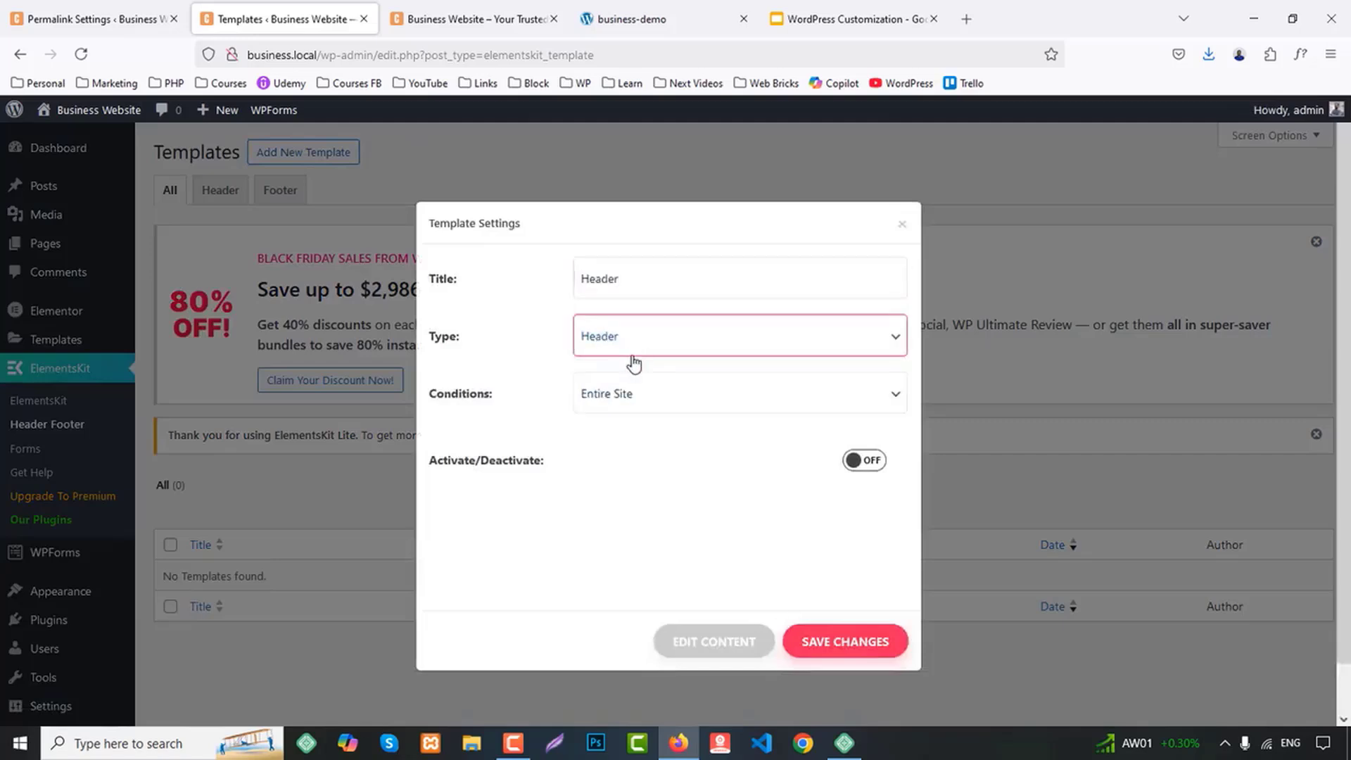
Apply the new header template to the Entire Site, activate it and save its settings
{"action": "left_click", "coordinate": [624, 403]}
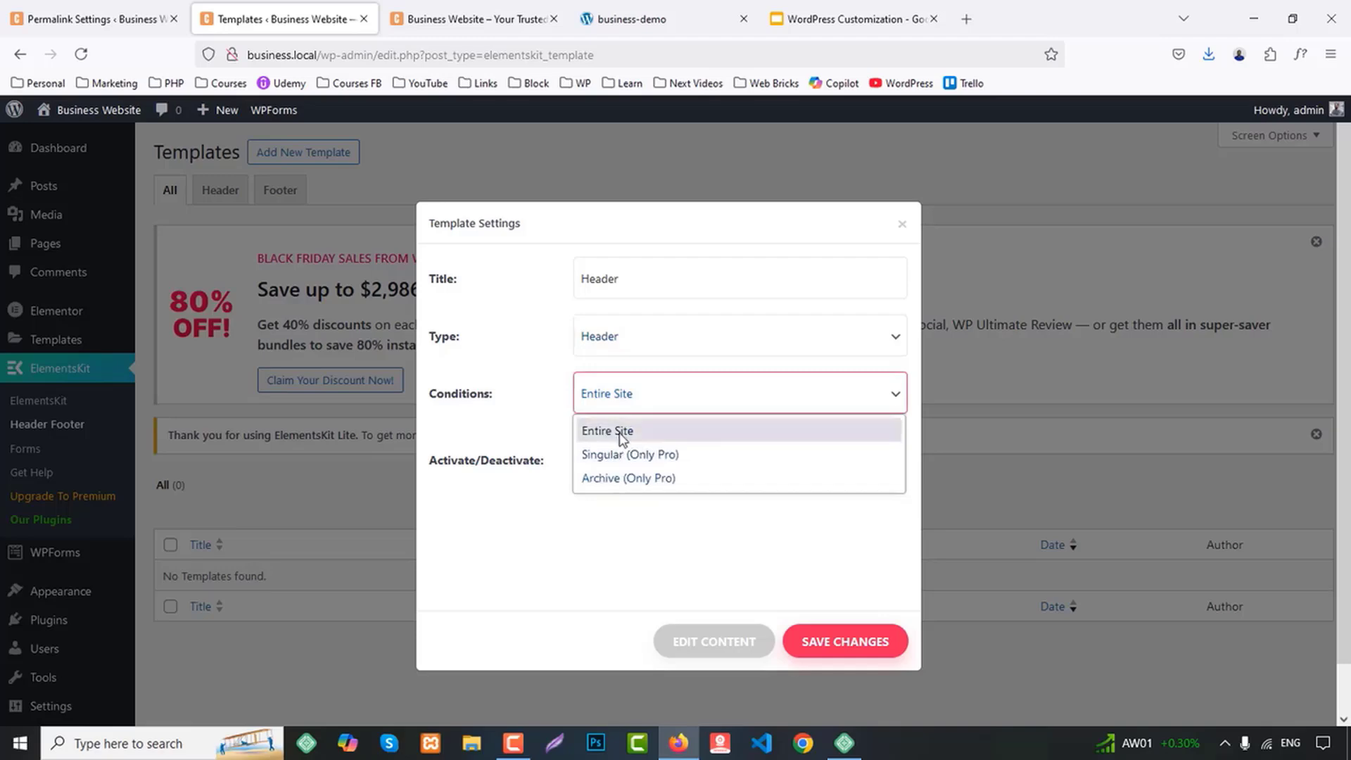
{"action": "left_click", "coordinate": [529, 434]}
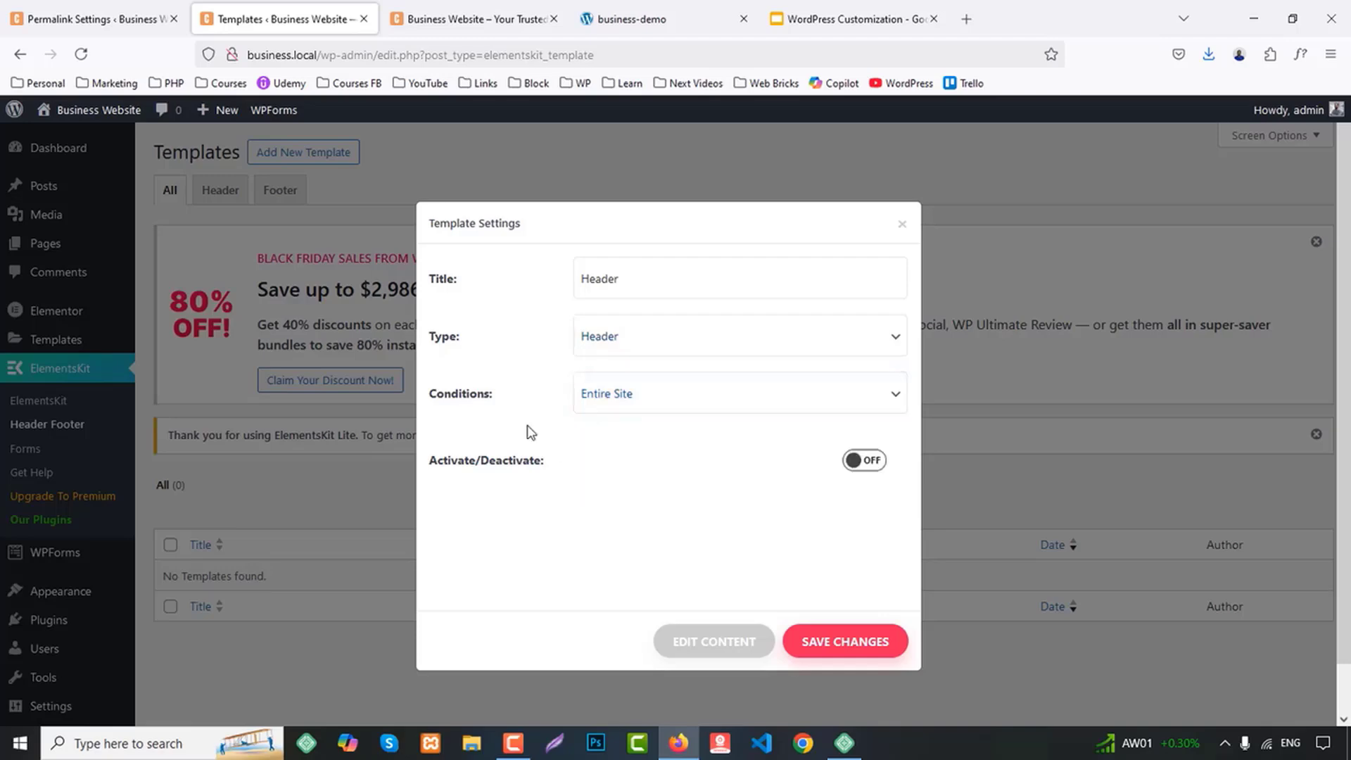
{"action": "left_click", "coordinate": [873, 463]}
{"action": "left_click", "coordinate": [835, 641]}
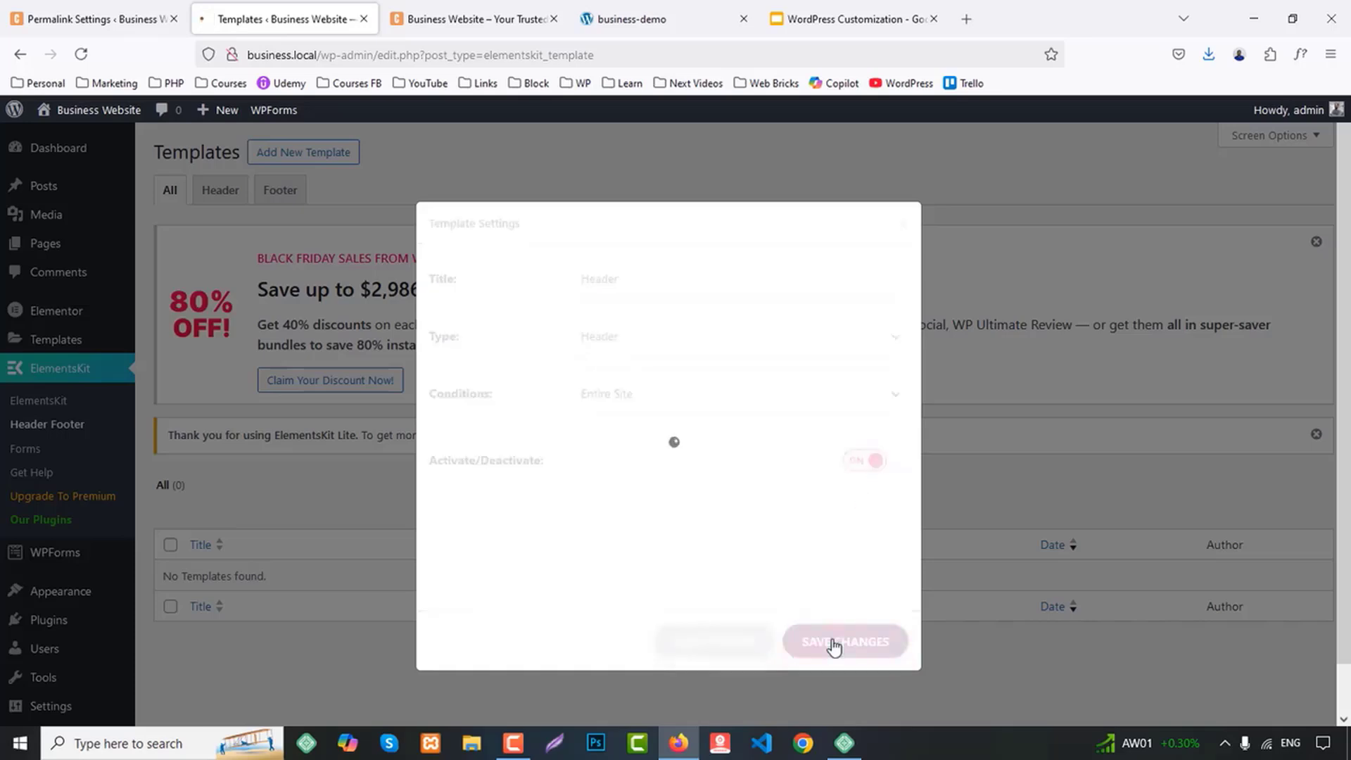
Open the content of the Header template for editing from its template settings
{"action": "scroll", "coordinate": [797, 610], "scroll_direction": "down", "scroll_amount": 1}
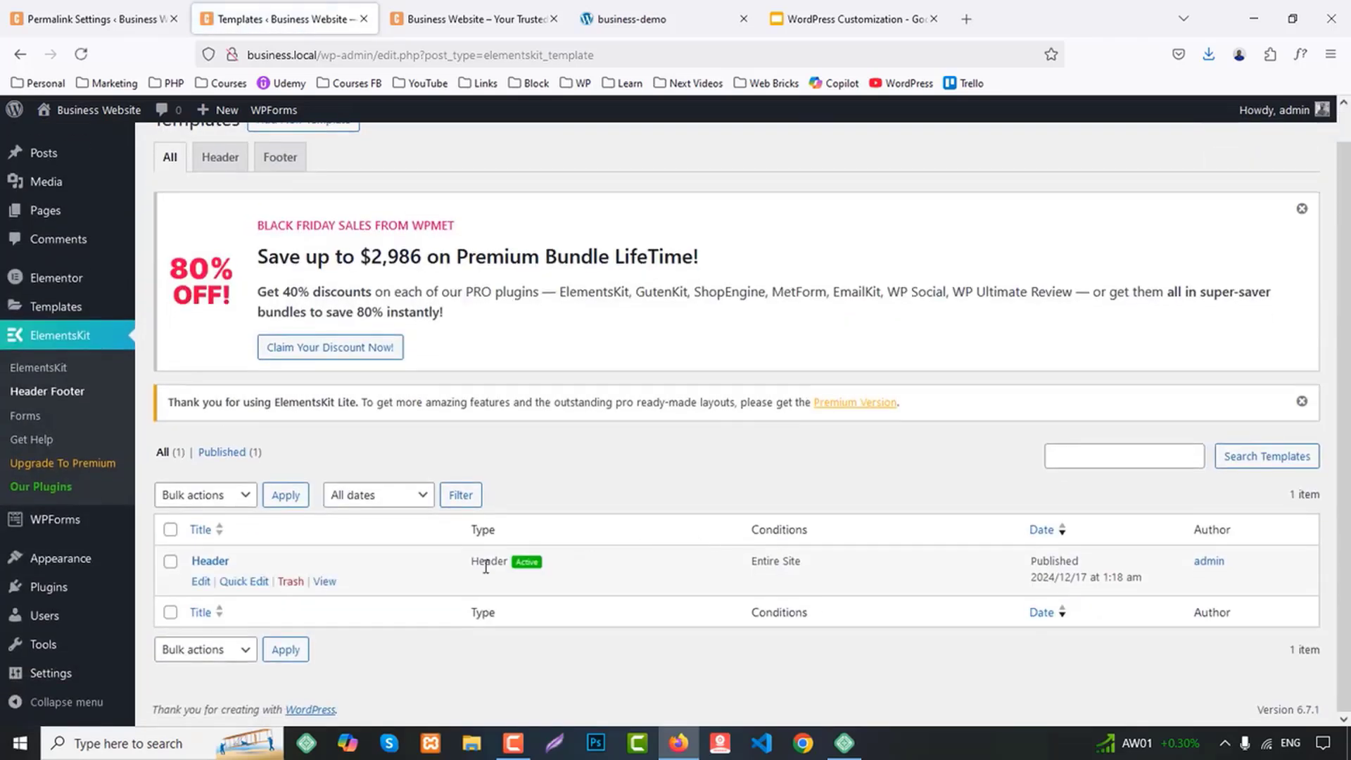
{"action": "left_click", "coordinate": [201, 582]}
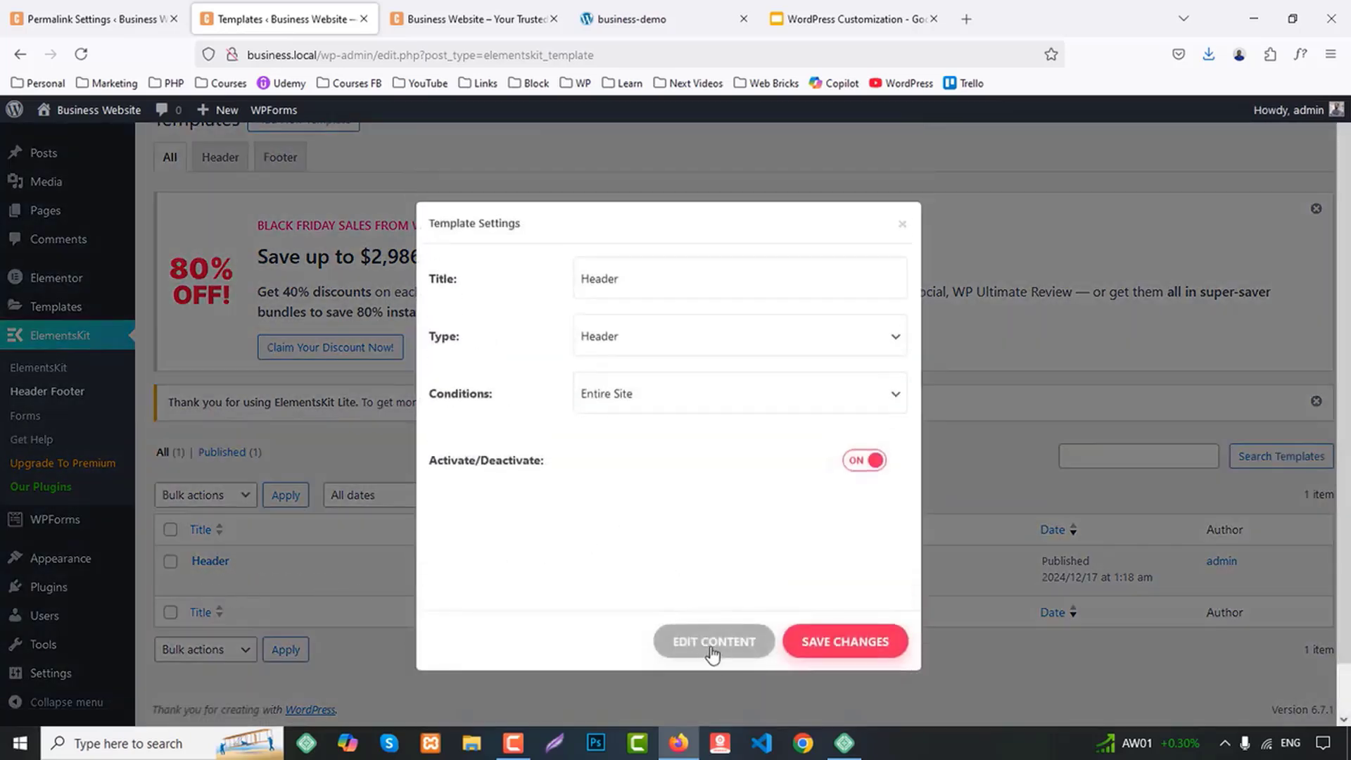
{"action": "left_click", "coordinate": [712, 651]}
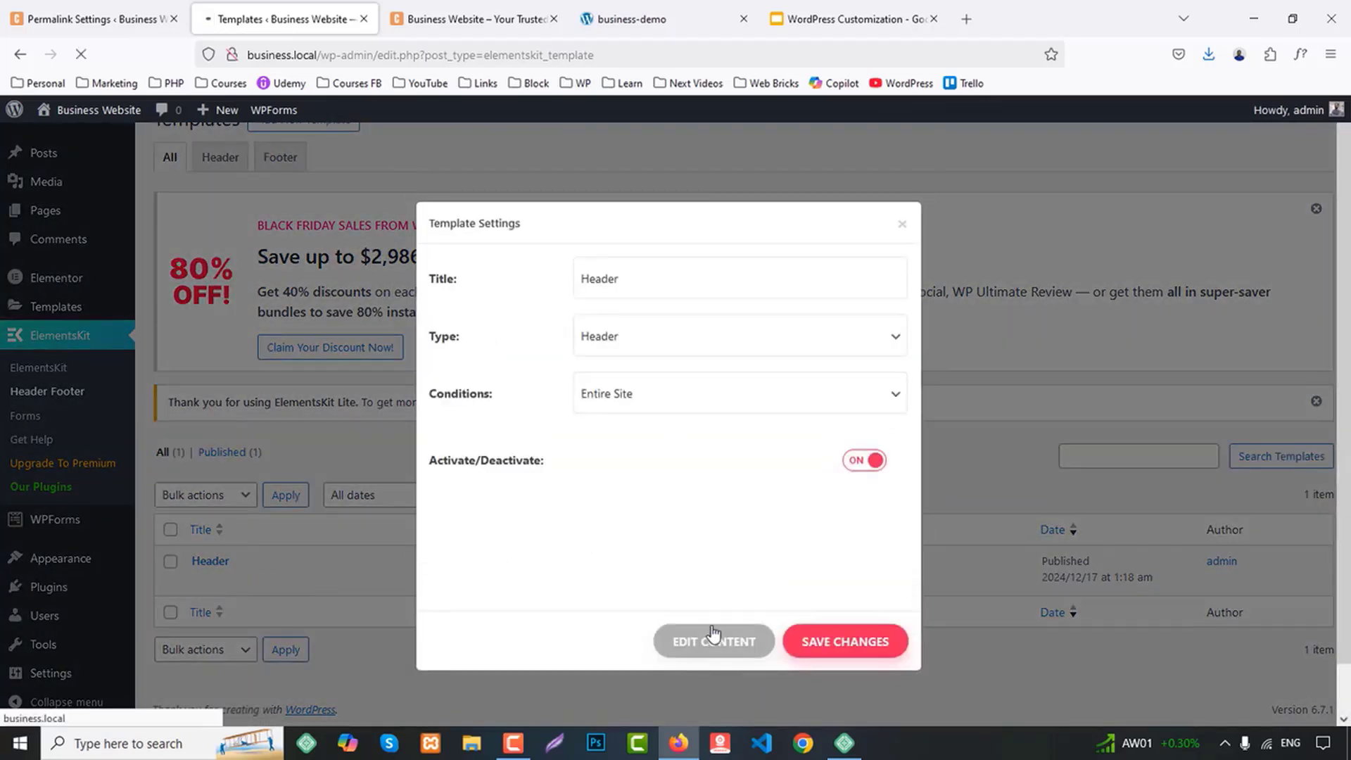
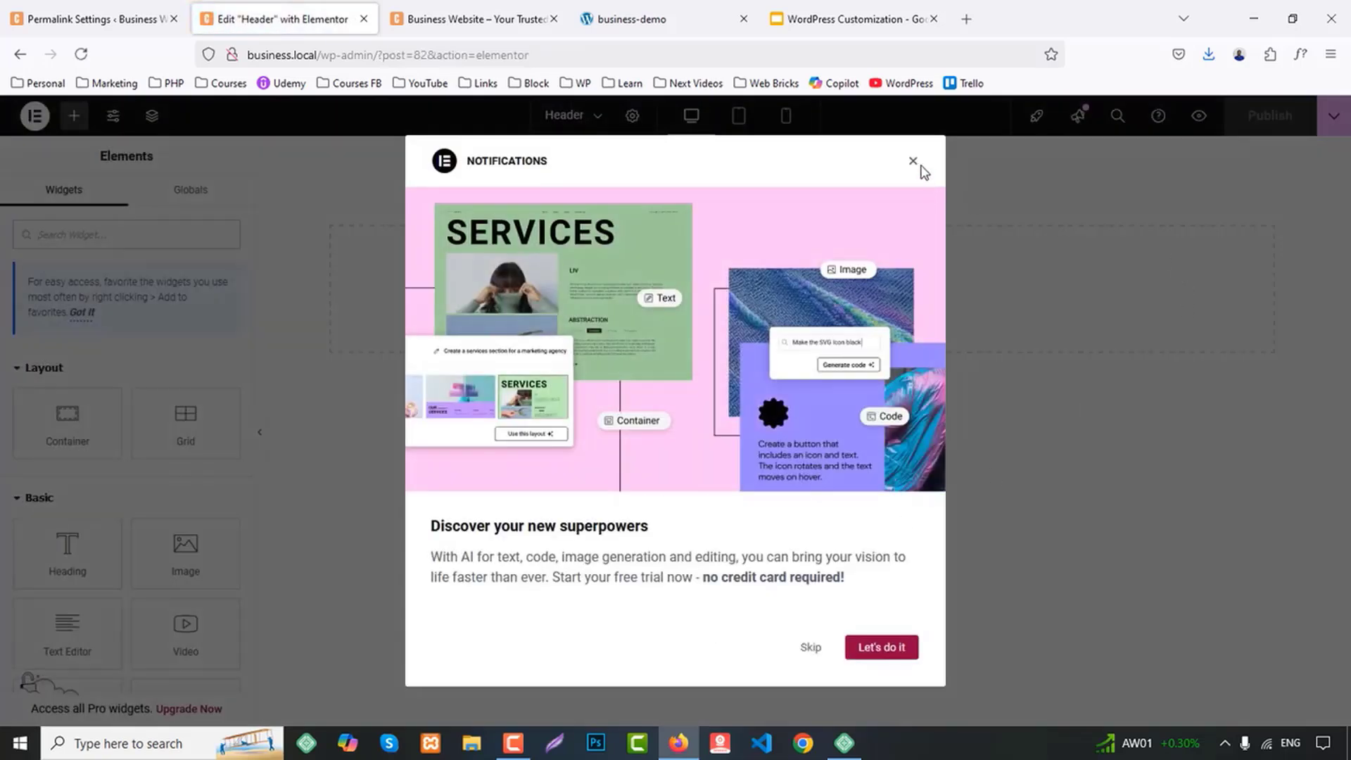
Dismiss the Elementor notification, compare the new site's front page, and bring the business-demo home page header into view
{"action": "left_click", "coordinate": [912, 164]}
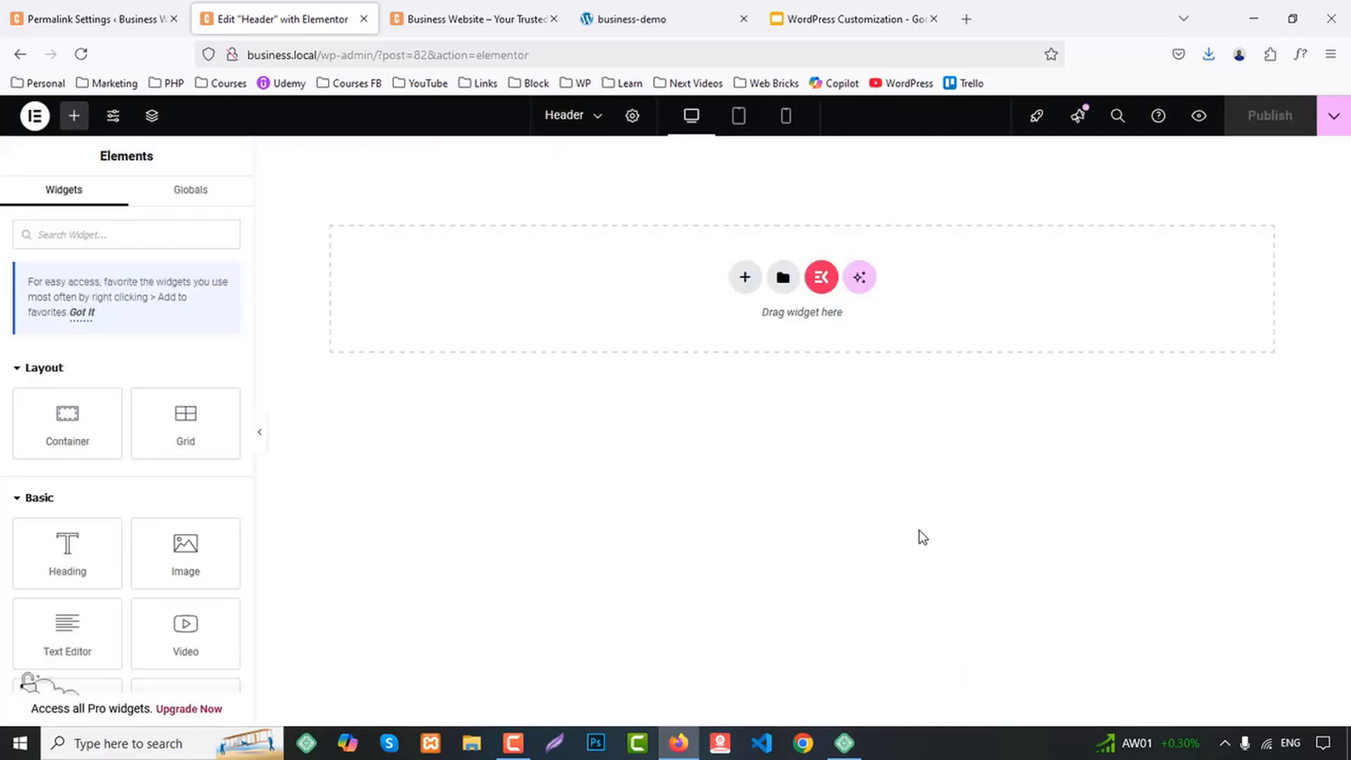
{"action": "left_click", "coordinate": [473, 8]}
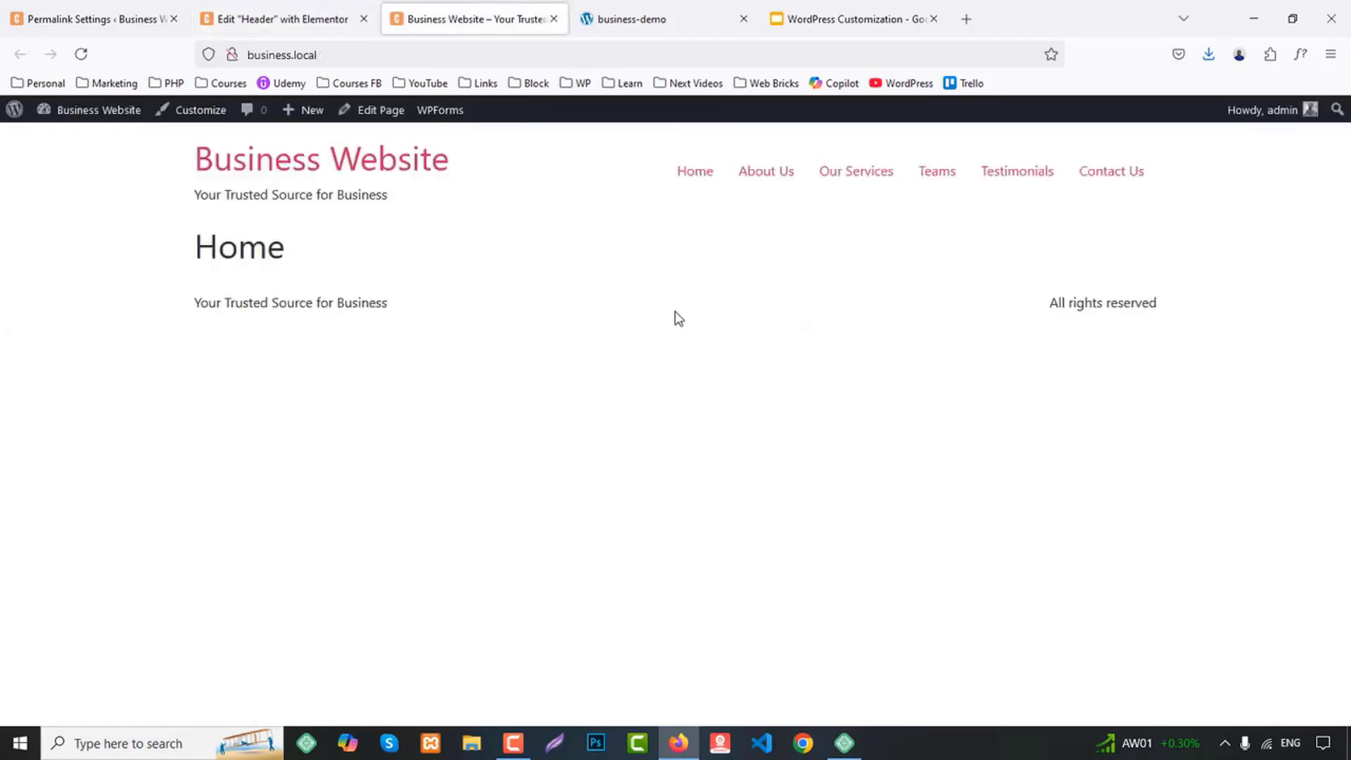
{"action": "left_click", "coordinate": [661, 10]}
{"action": "middle_click", "coordinate": [1162, 392]}
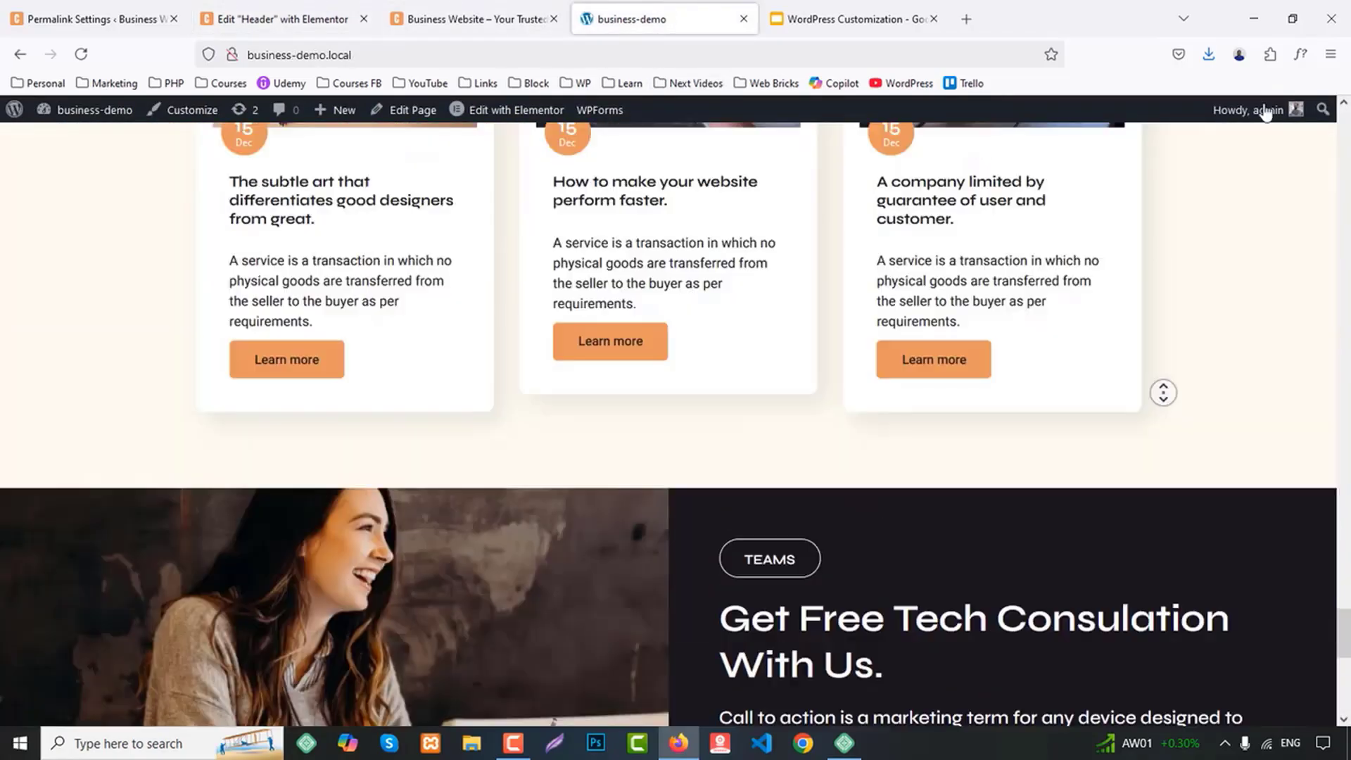
{"action": "scroll", "coordinate": [899, 380], "scroll_direction": "up", "scroll_amount": 8}
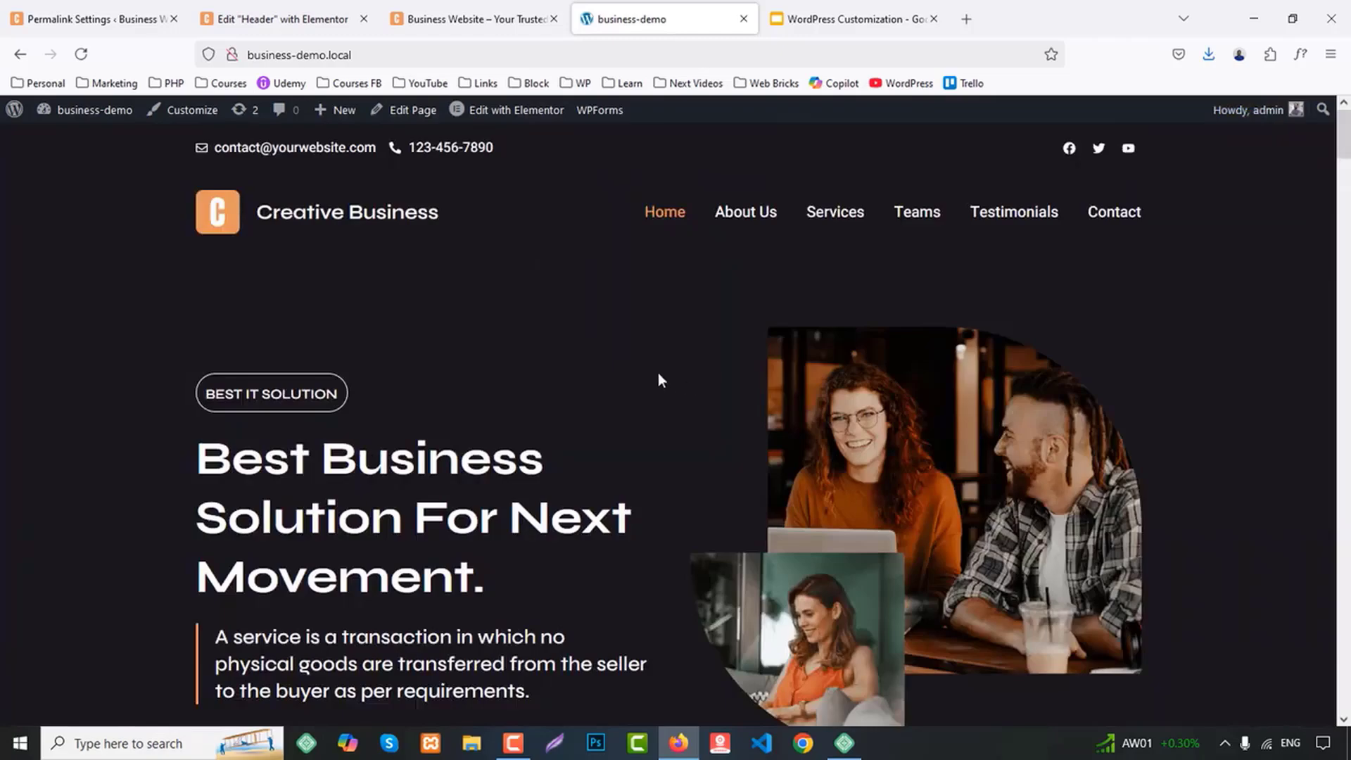
Examine which font families the demo page uses for headings and body text, using the Inspector and WhatFont
{"action": "right_click", "coordinate": [410, 211]}
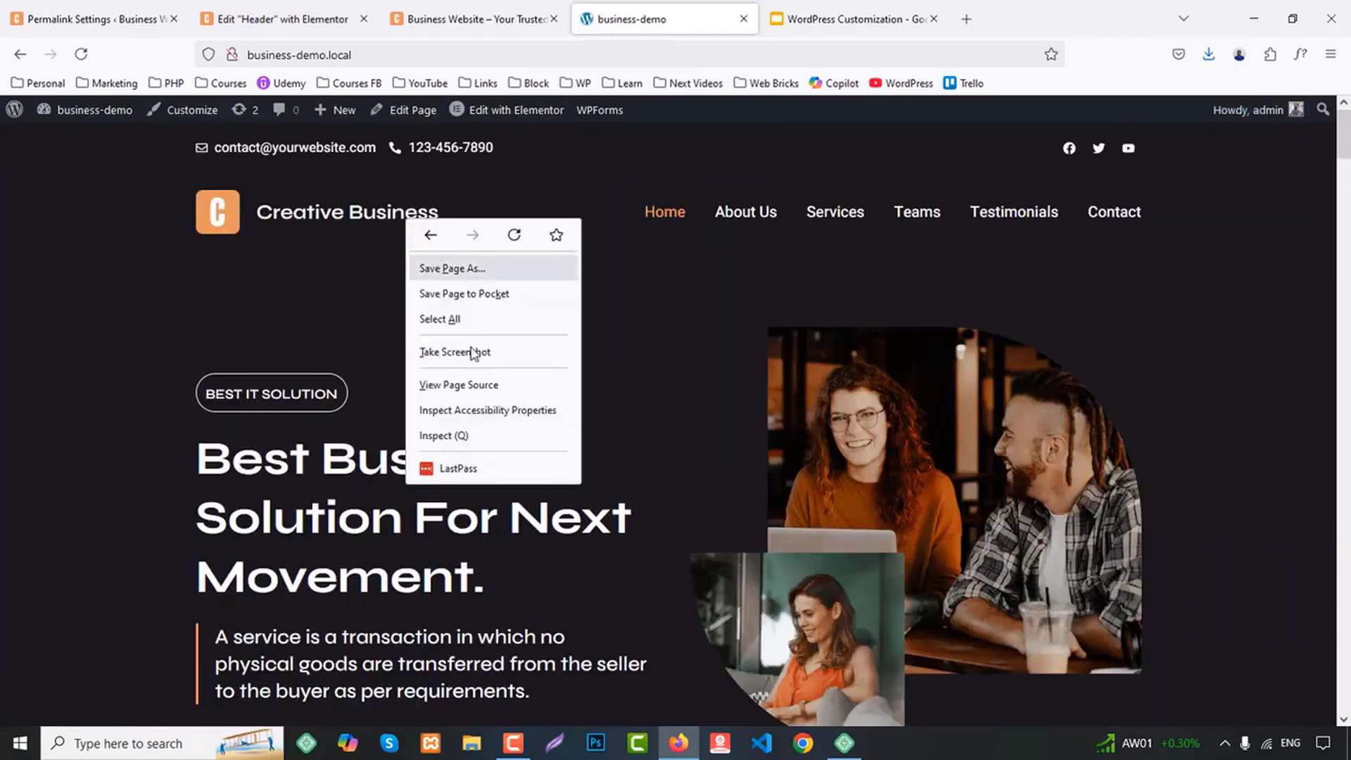
{"action": "left_click", "coordinate": [453, 434]}
{"action": "scroll", "coordinate": [848, 380], "scroll_direction": "down", "scroll_amount": 2}
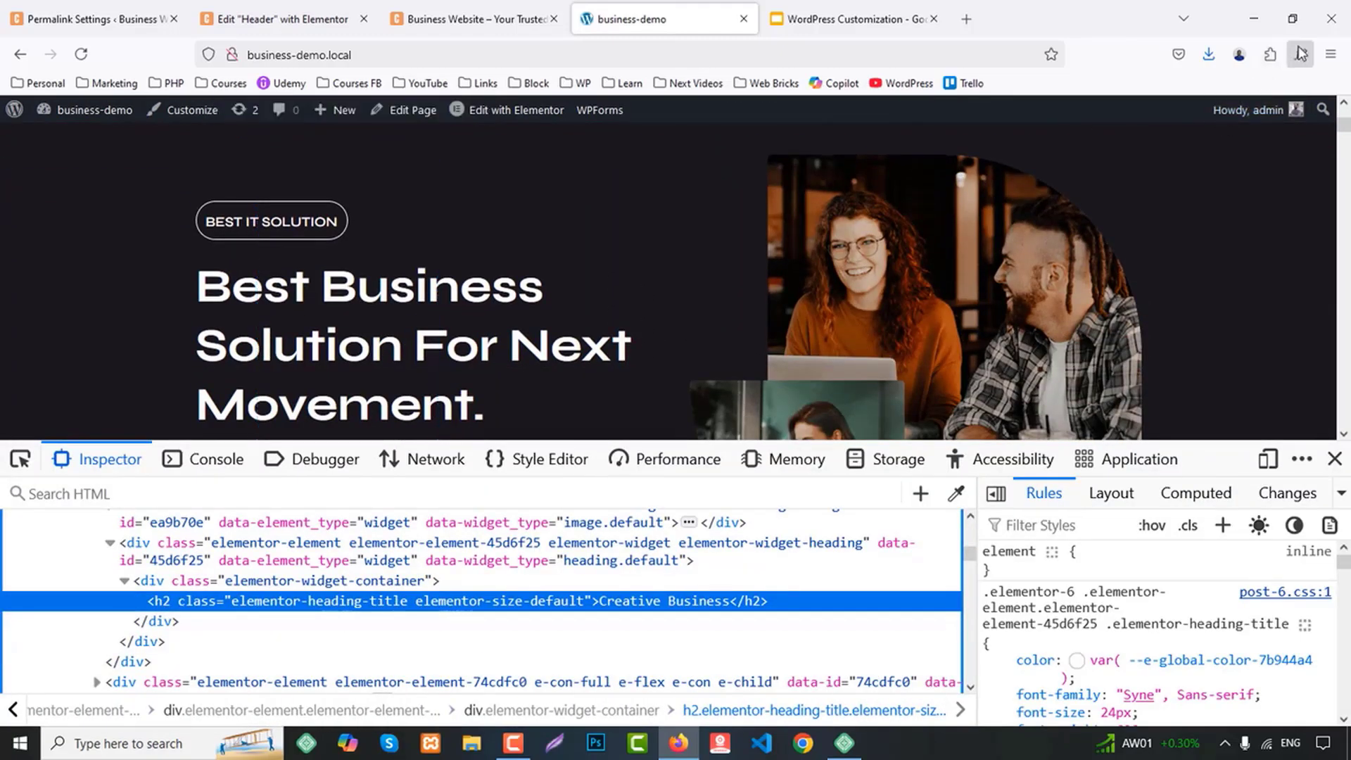
{"action": "left_click", "coordinate": [1301, 54]}
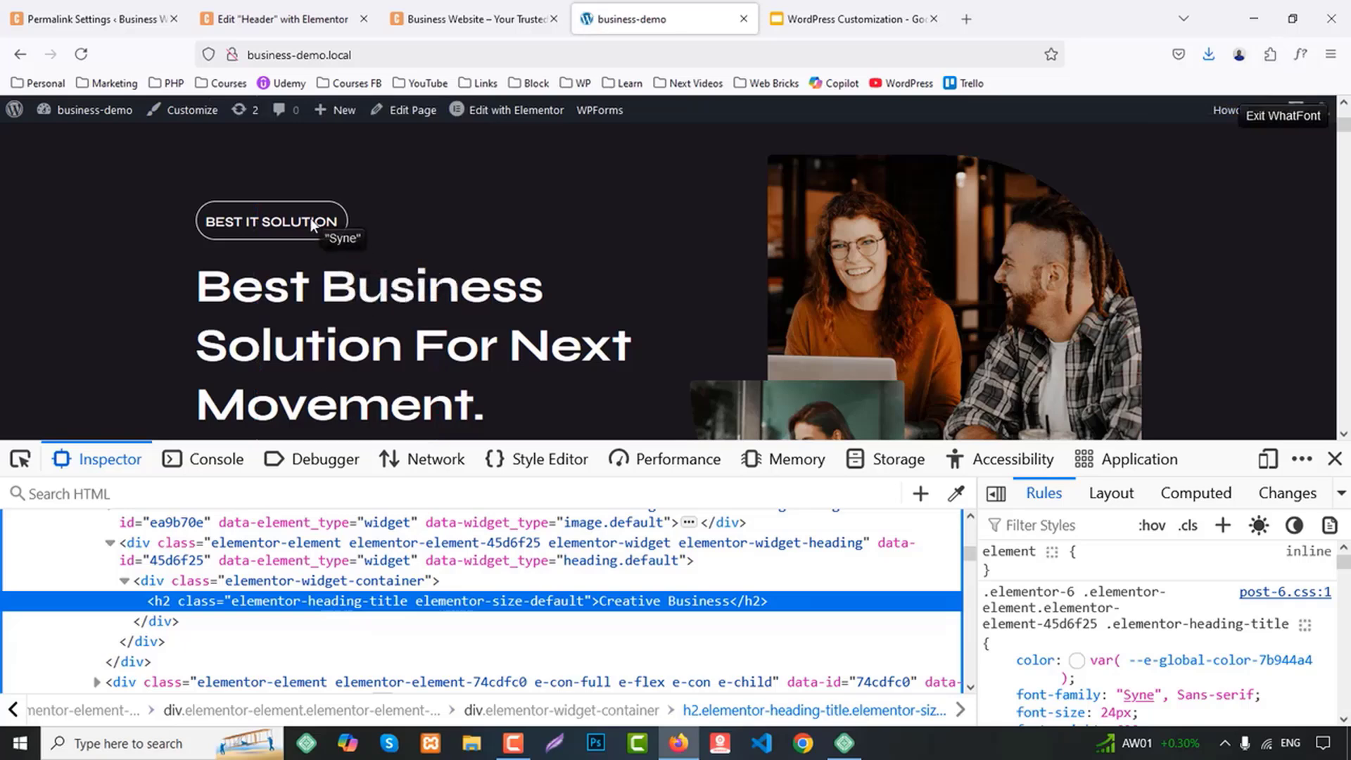
{"action": "scroll", "coordinate": [653, 295], "scroll_direction": "down", "scroll_amount": 3}
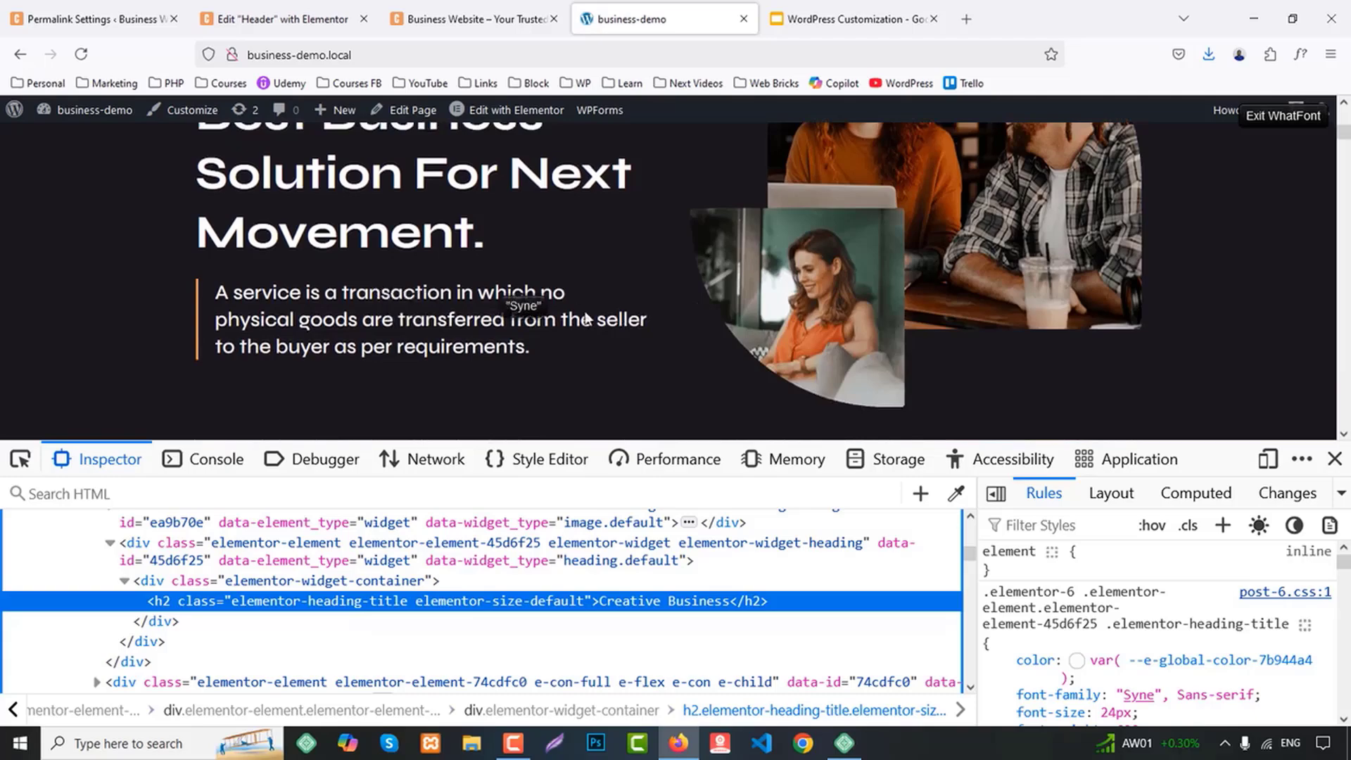
{"action": "scroll", "coordinate": [588, 313], "scroll_direction": "down", "scroll_amount": 5}
{"action": "scroll", "coordinate": [757, 316], "scroll_direction": "down", "scroll_amount": 5}
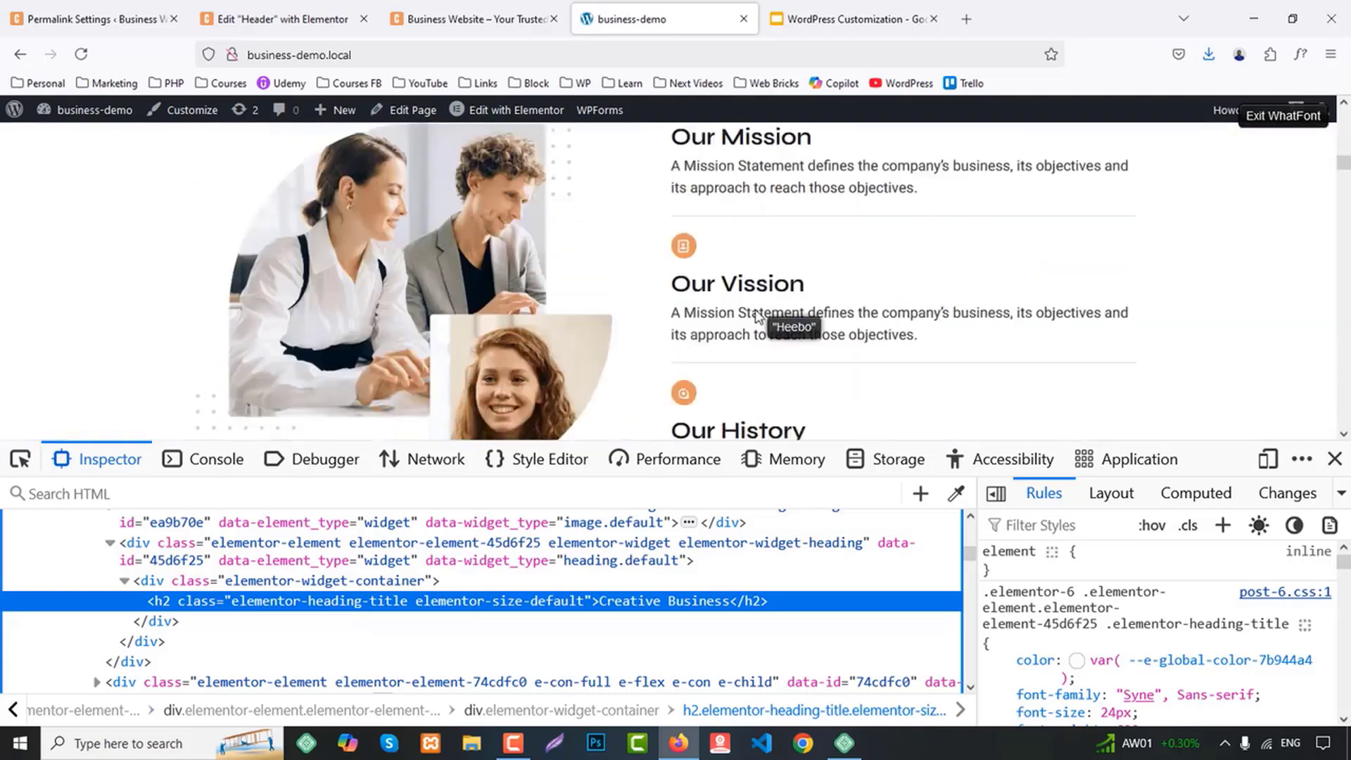
Open Global Fonts in the Header template's Site Settings and set the Primary font family to Syne
{"action": "left_click", "coordinate": [271, 10]}
{"action": "left_click", "coordinate": [112, 115]}
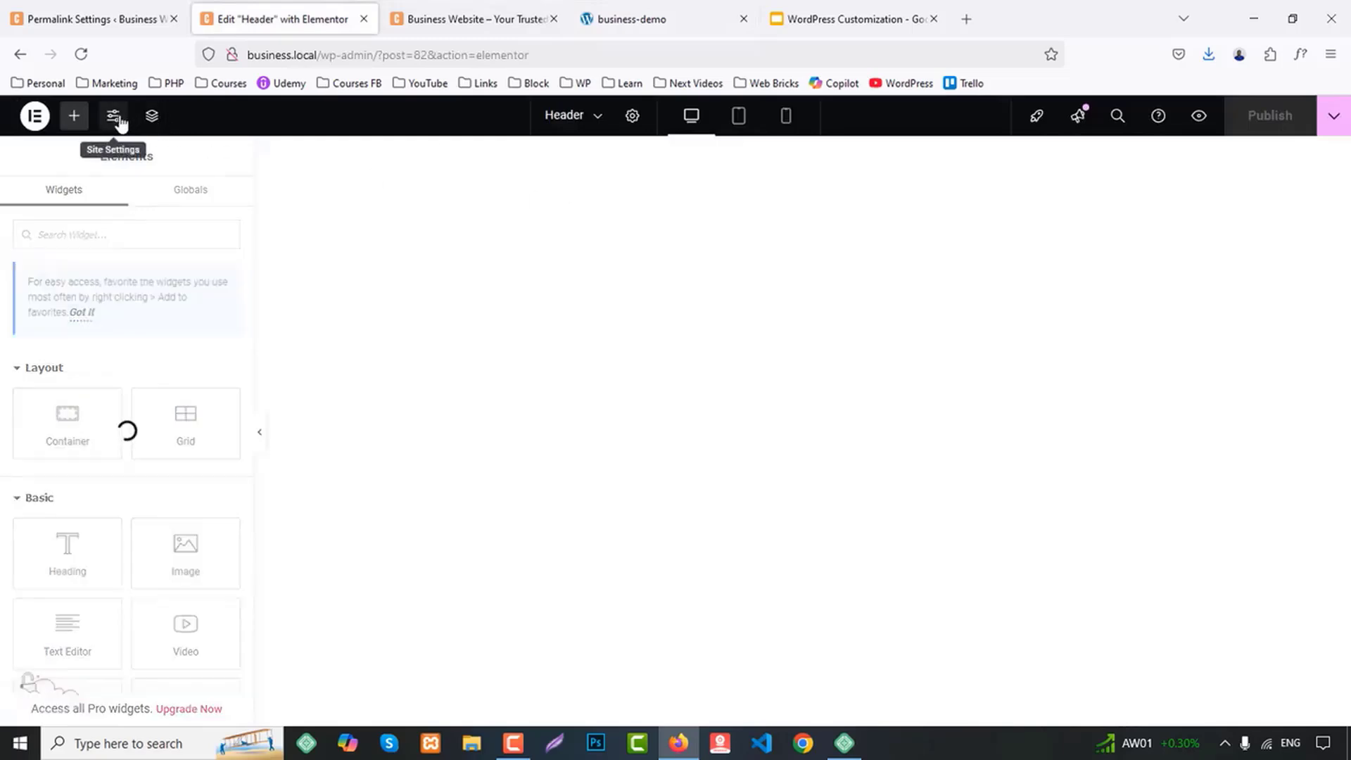
{"action": "left_click", "coordinate": [87, 283]}
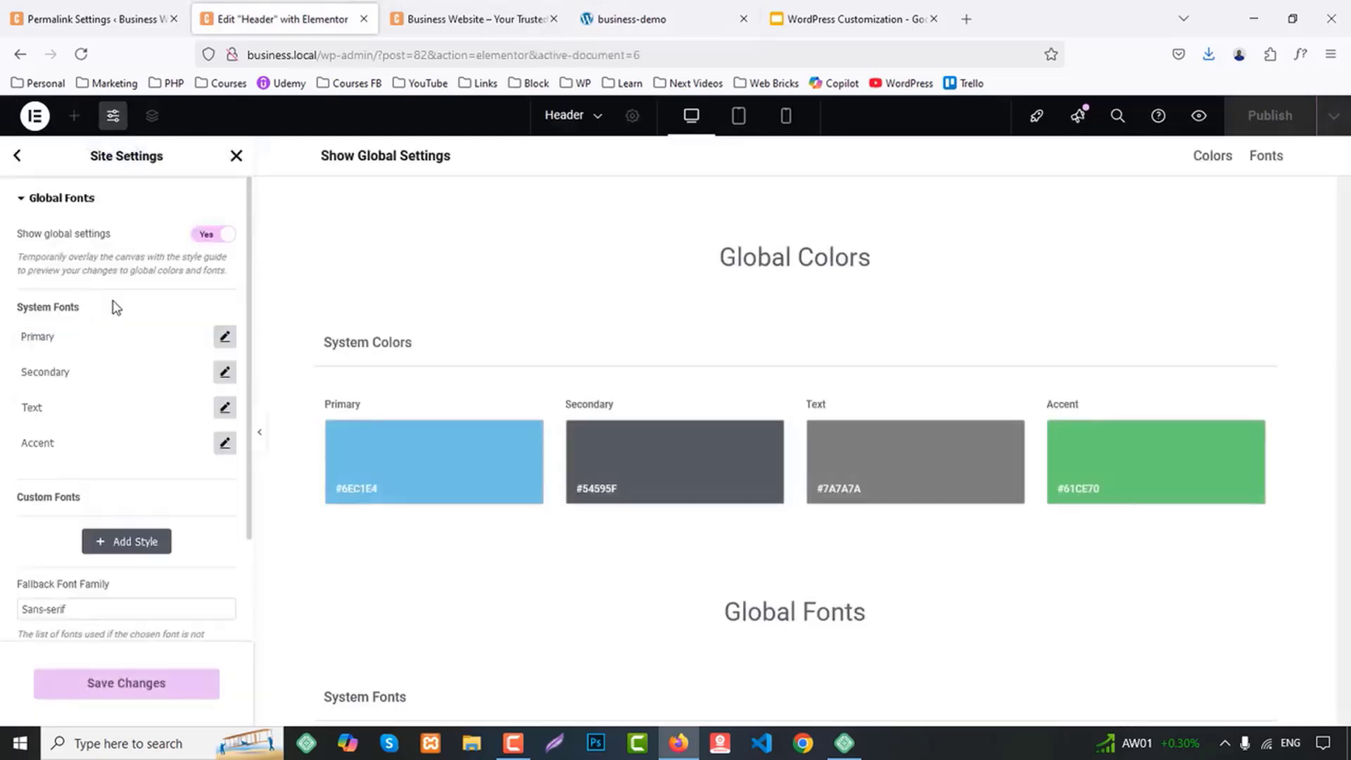
{"action": "left_click", "coordinate": [225, 337]}
{"action": "left_click", "coordinate": [180, 412]}
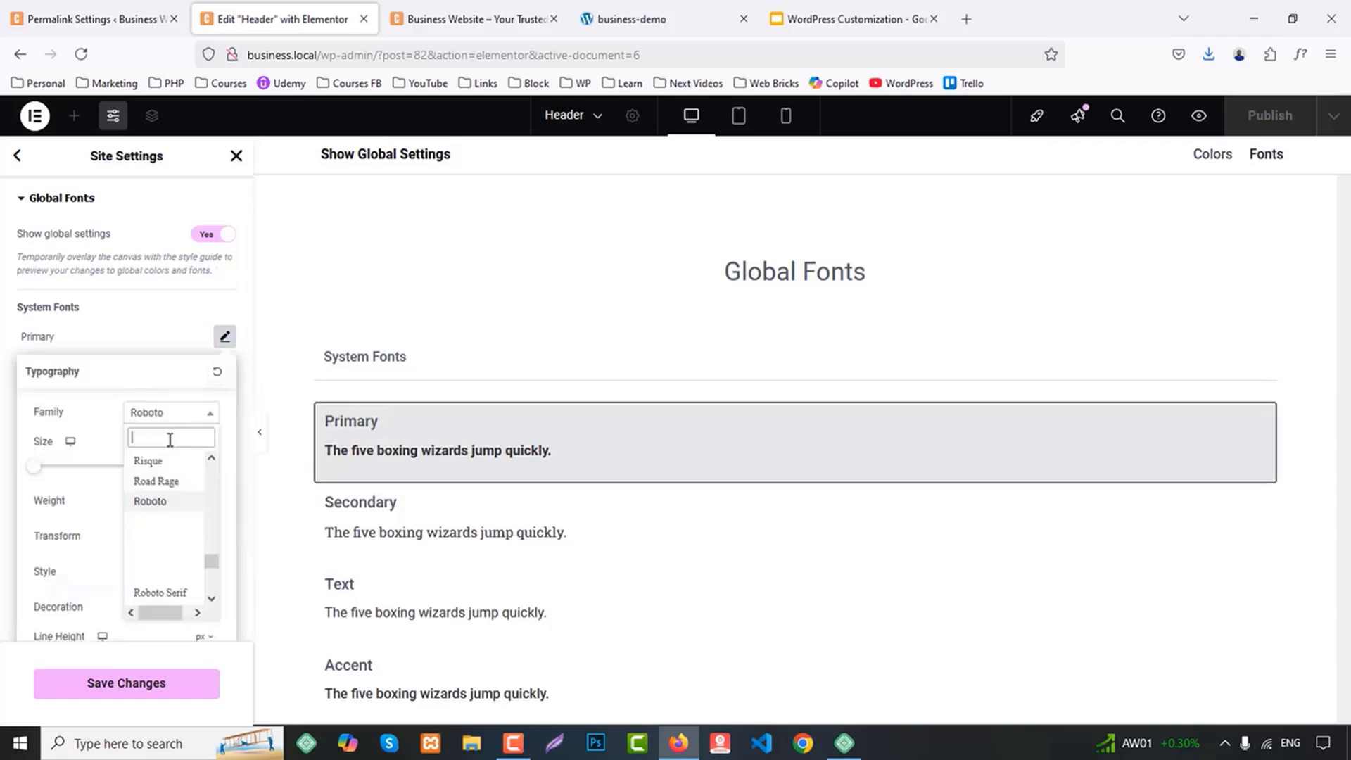
{"action": "type", "text": "syne"}
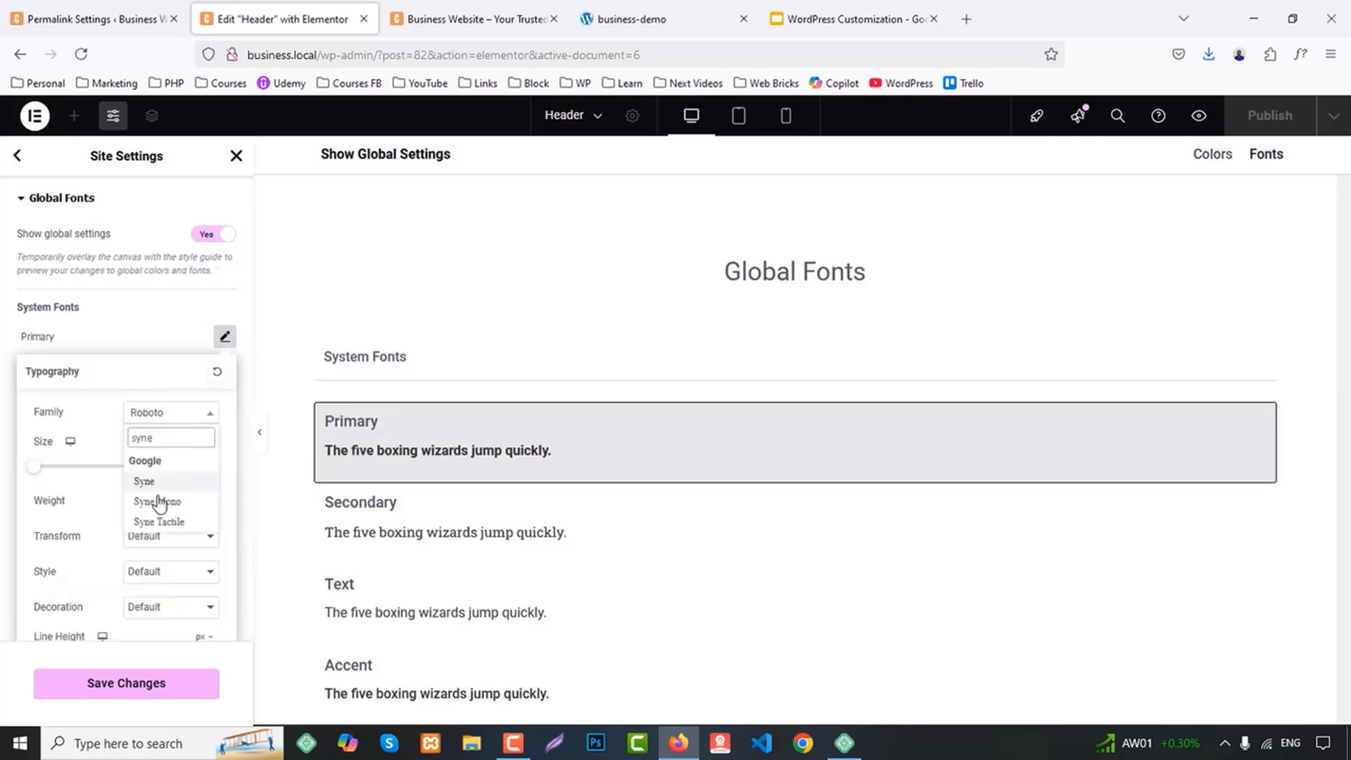
{"action": "left_click", "coordinate": [147, 481]}
{"action": "left_click", "coordinate": [156, 343]}
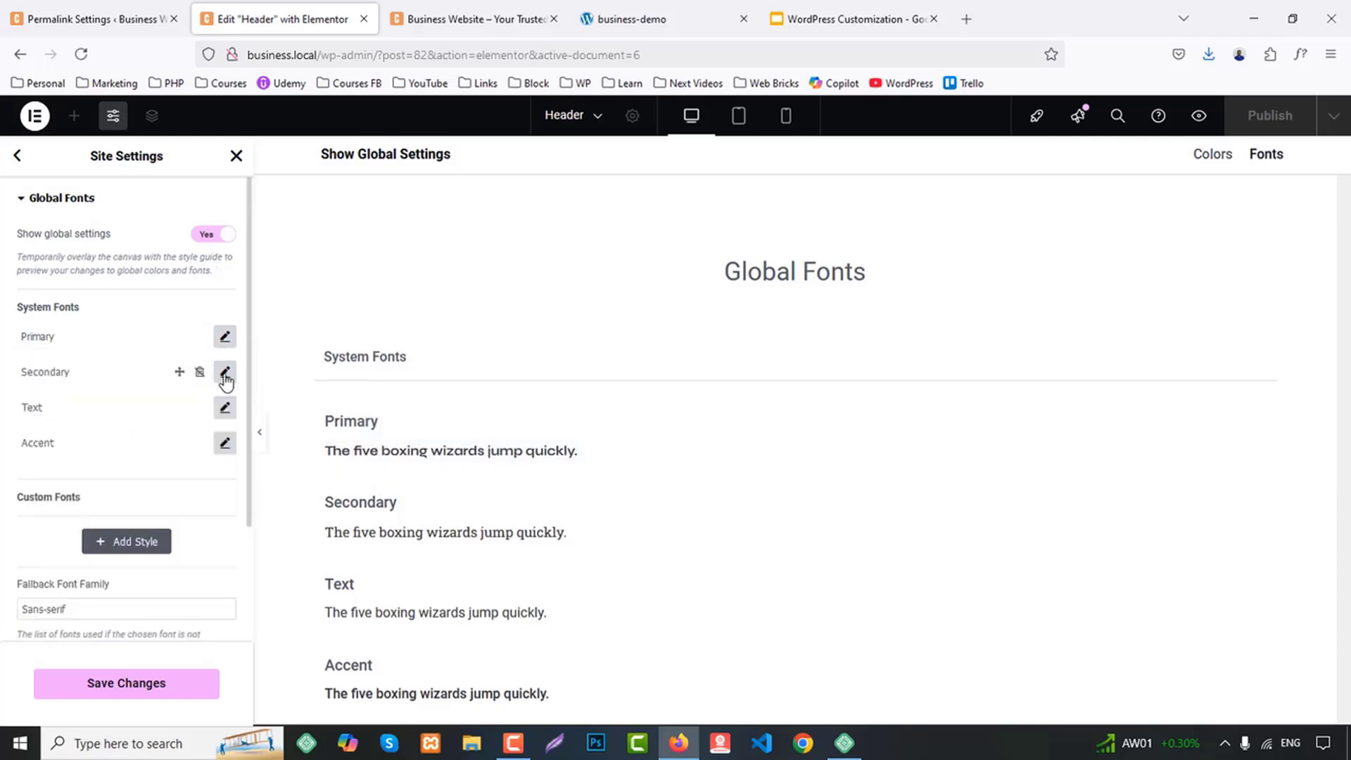
Set the Secondary global font family to Syne
{"action": "left_click", "coordinate": [225, 372]}
{"action": "left_click", "coordinate": [171, 448]}
{"action": "type", "text": "syne"}
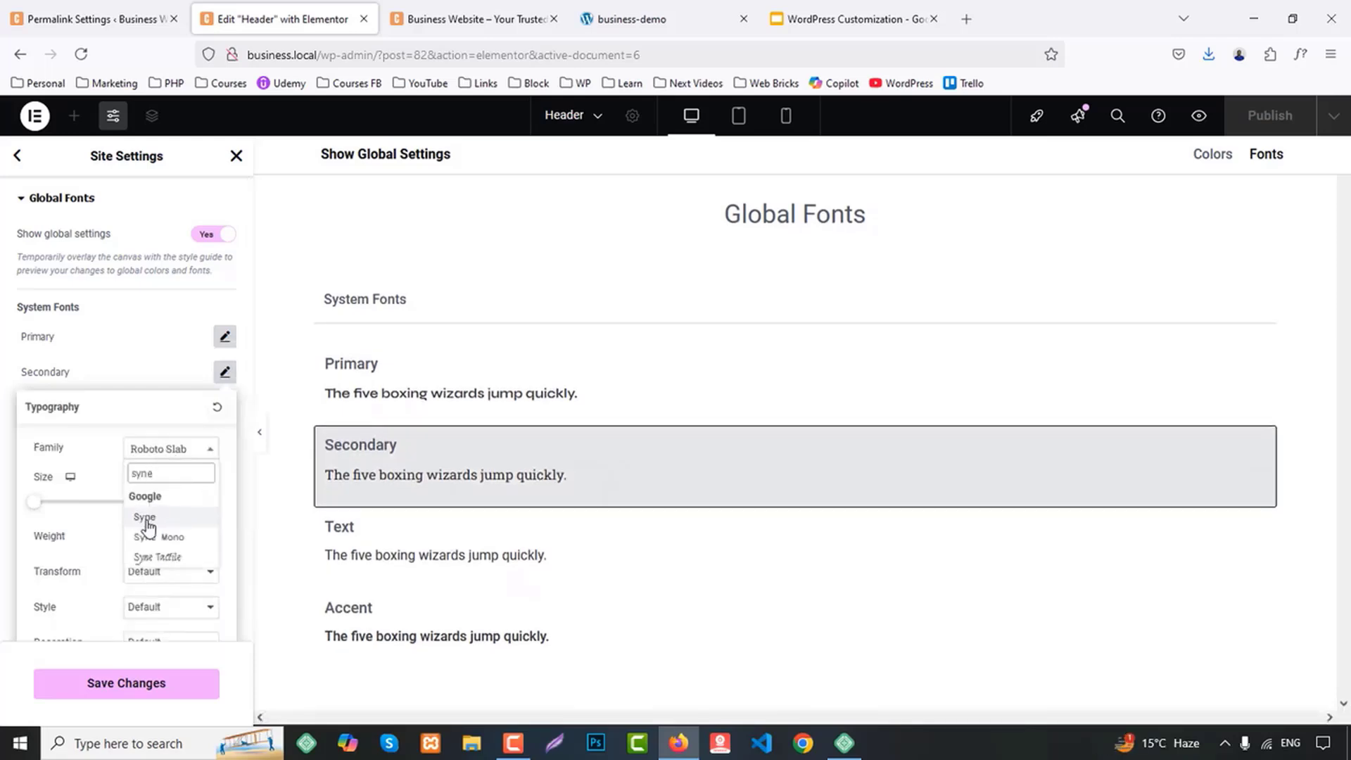
{"action": "left_click", "coordinate": [145, 518]}
{"action": "left_click", "coordinate": [159, 368]}
Set the Text global font family to Heebo
{"action": "left_click", "coordinate": [225, 408]}
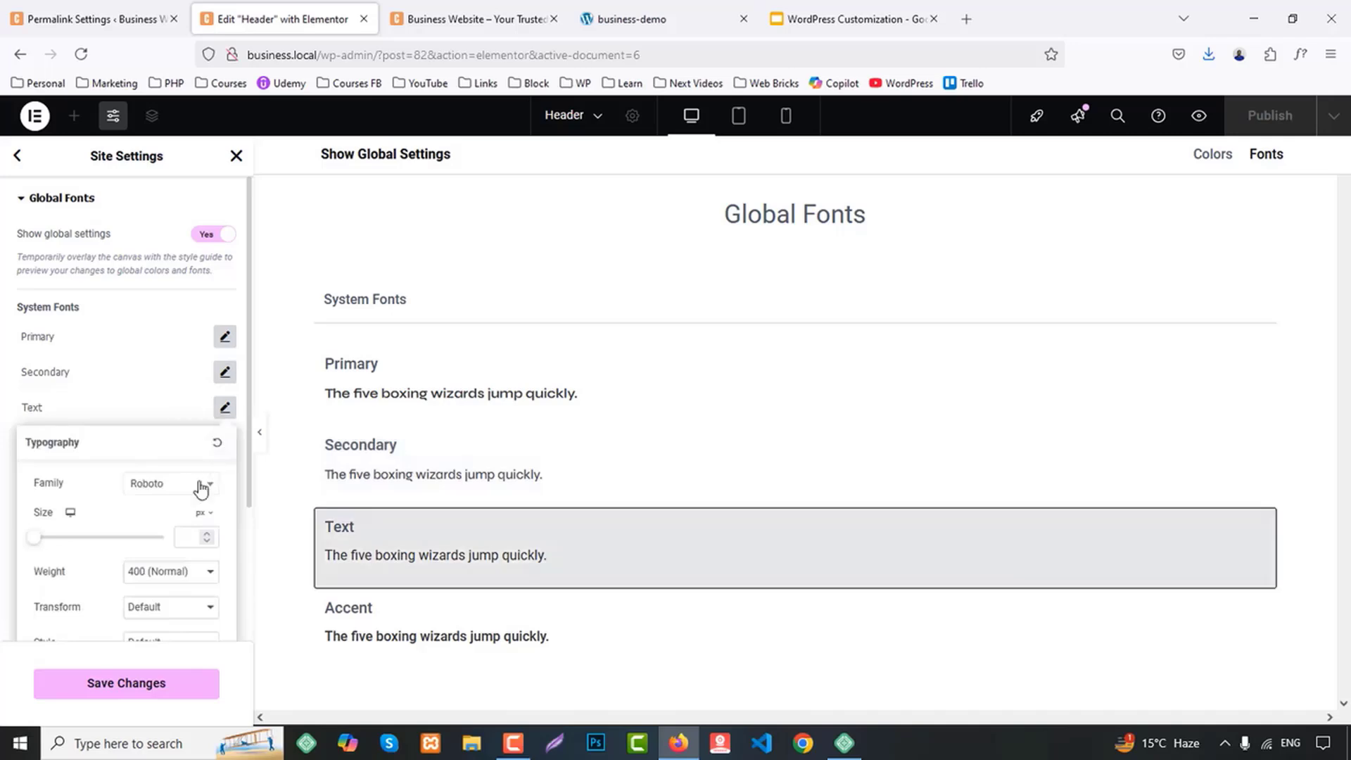
{"action": "left_click", "coordinate": [161, 484]}
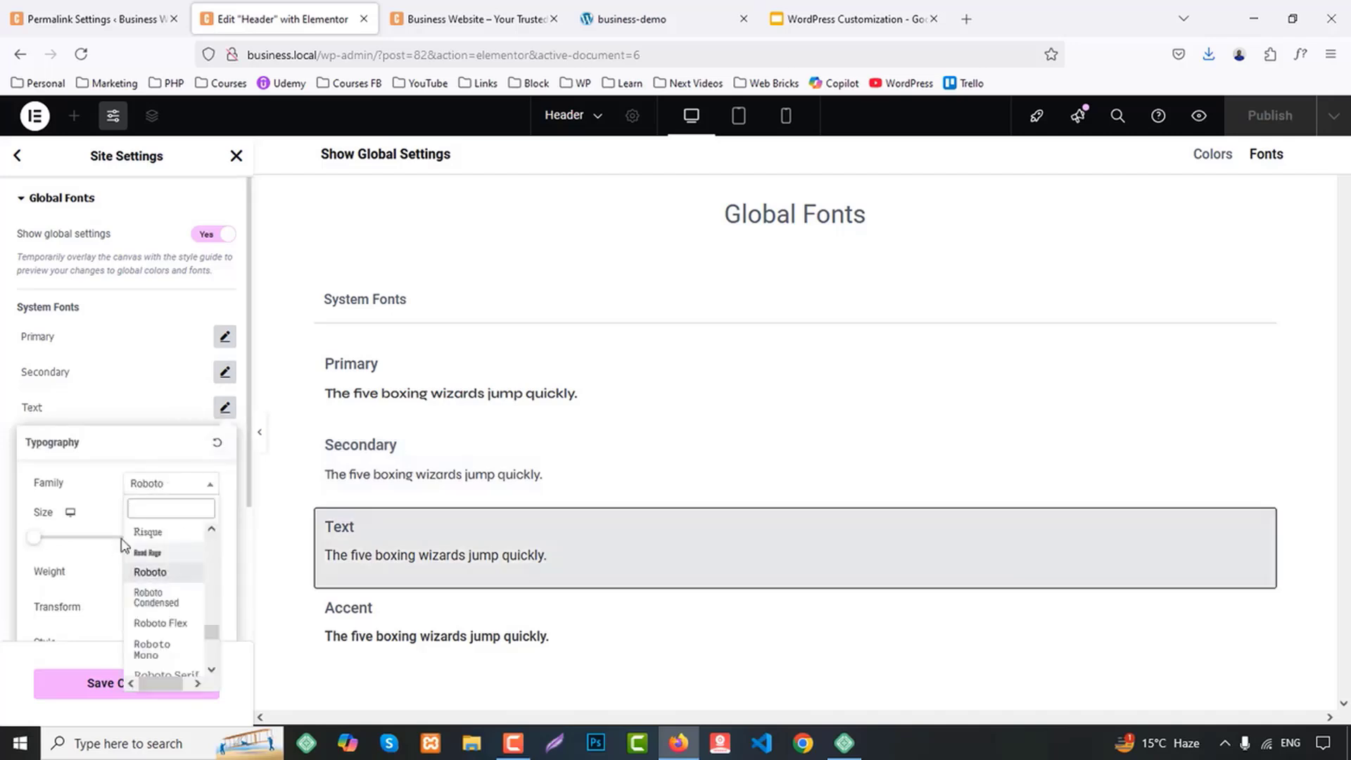
{"action": "type", "text": "hee"}
{"action": "left_click", "coordinate": [147, 552]}
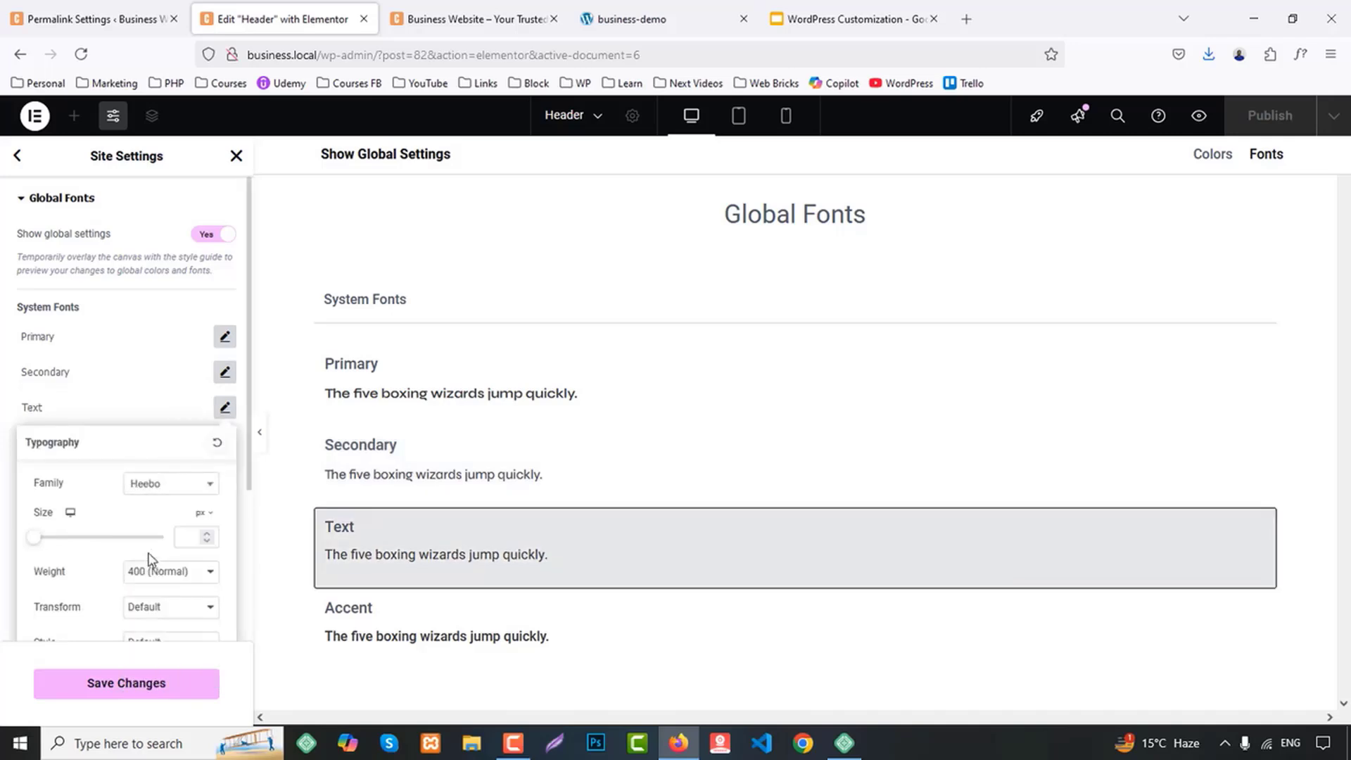
{"action": "left_click", "coordinate": [167, 413]}
Set the Accent global font family to Syne and save the site settings
{"action": "left_click", "coordinate": [220, 445]}
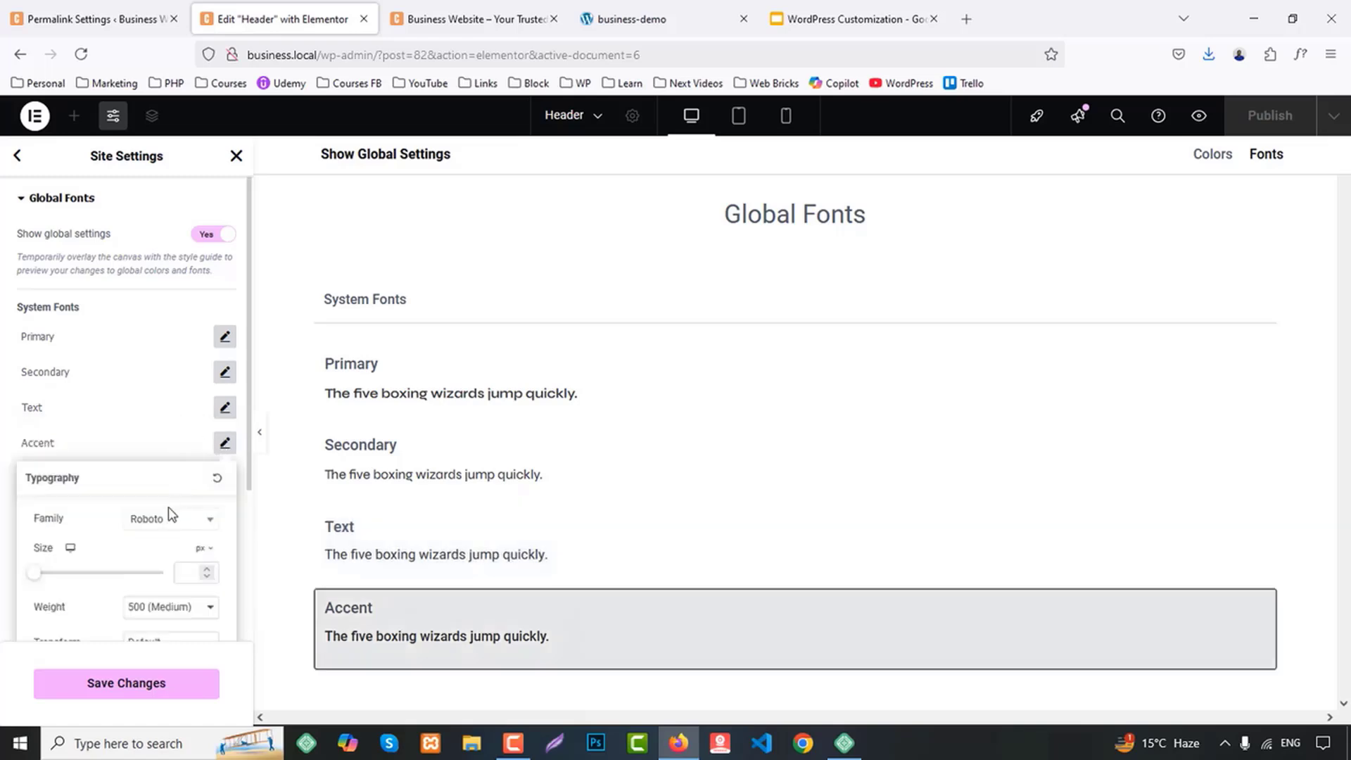
{"action": "left_click", "coordinate": [159, 524]}
{"action": "type", "text": "syne"}
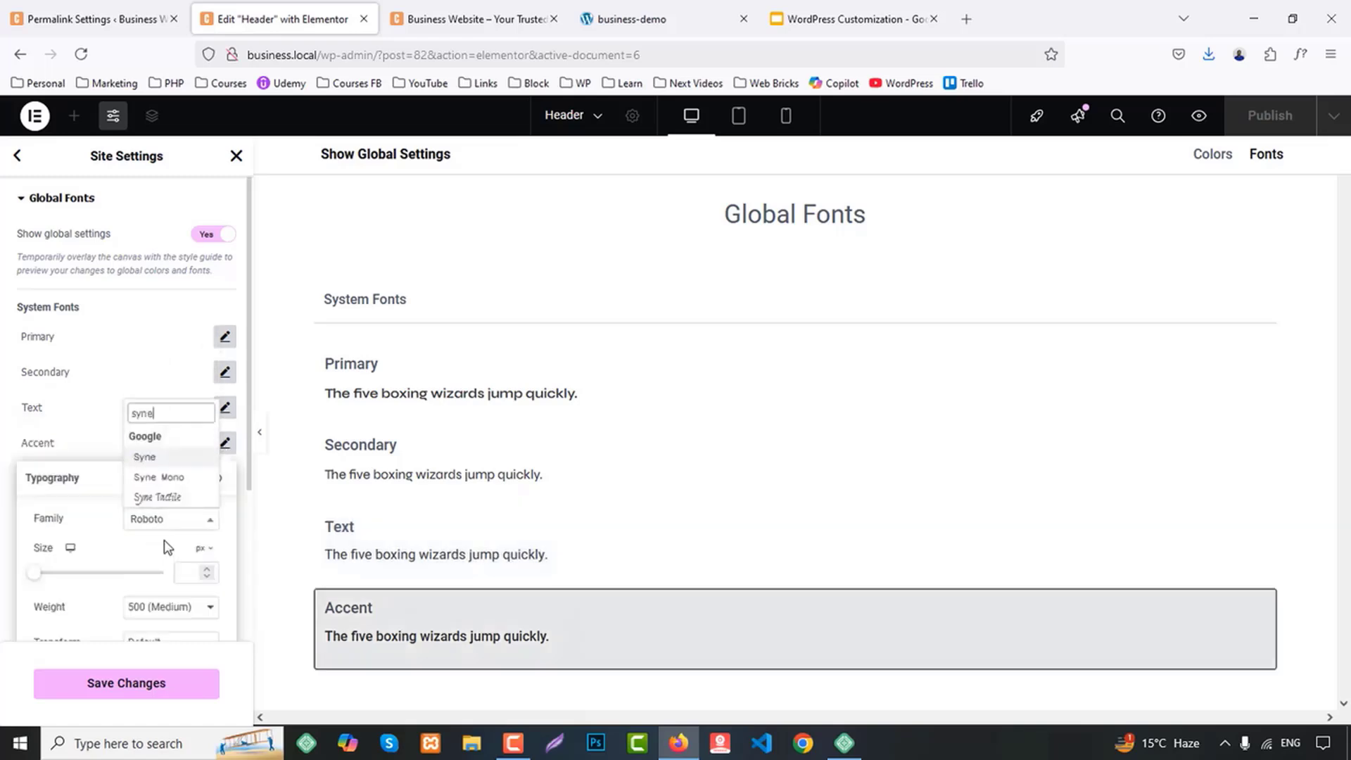
{"action": "left_click", "coordinate": [134, 458]}
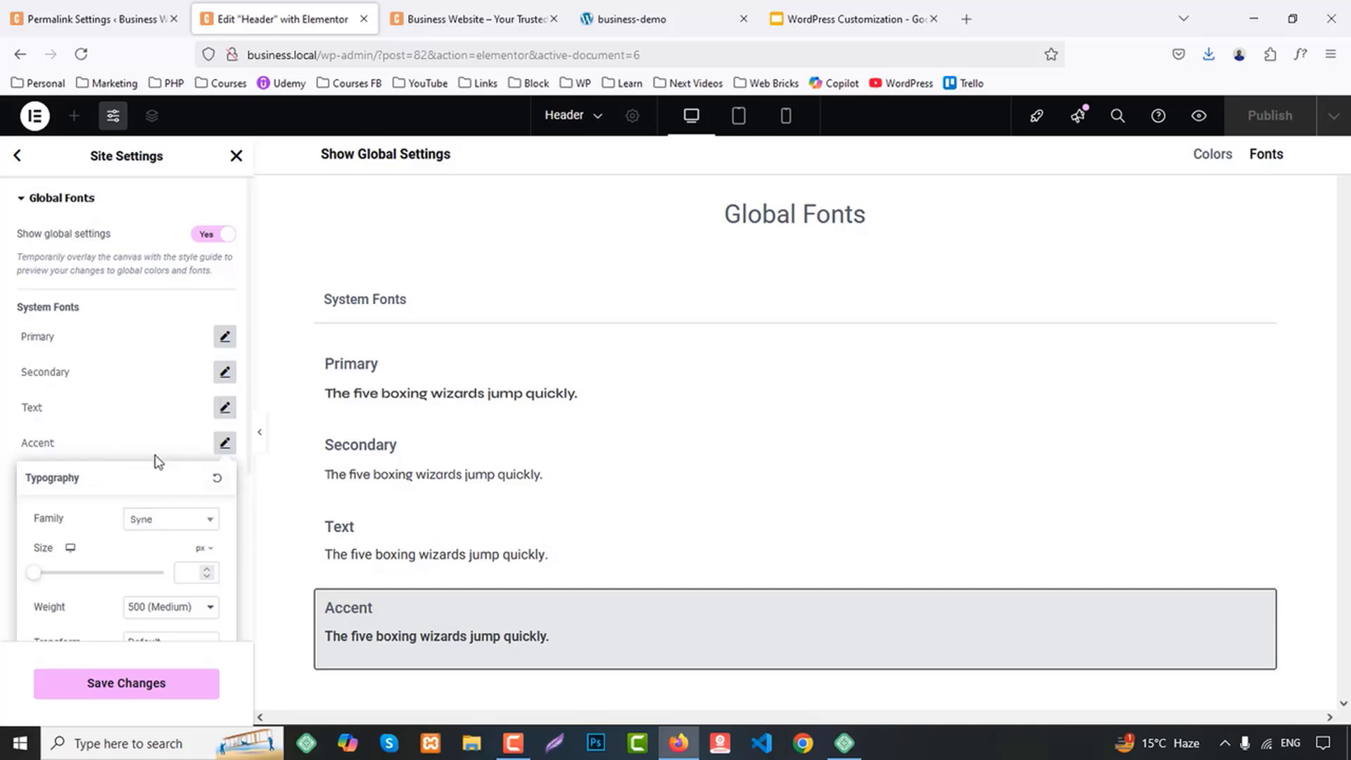
{"action": "left_click", "coordinate": [165, 377]}
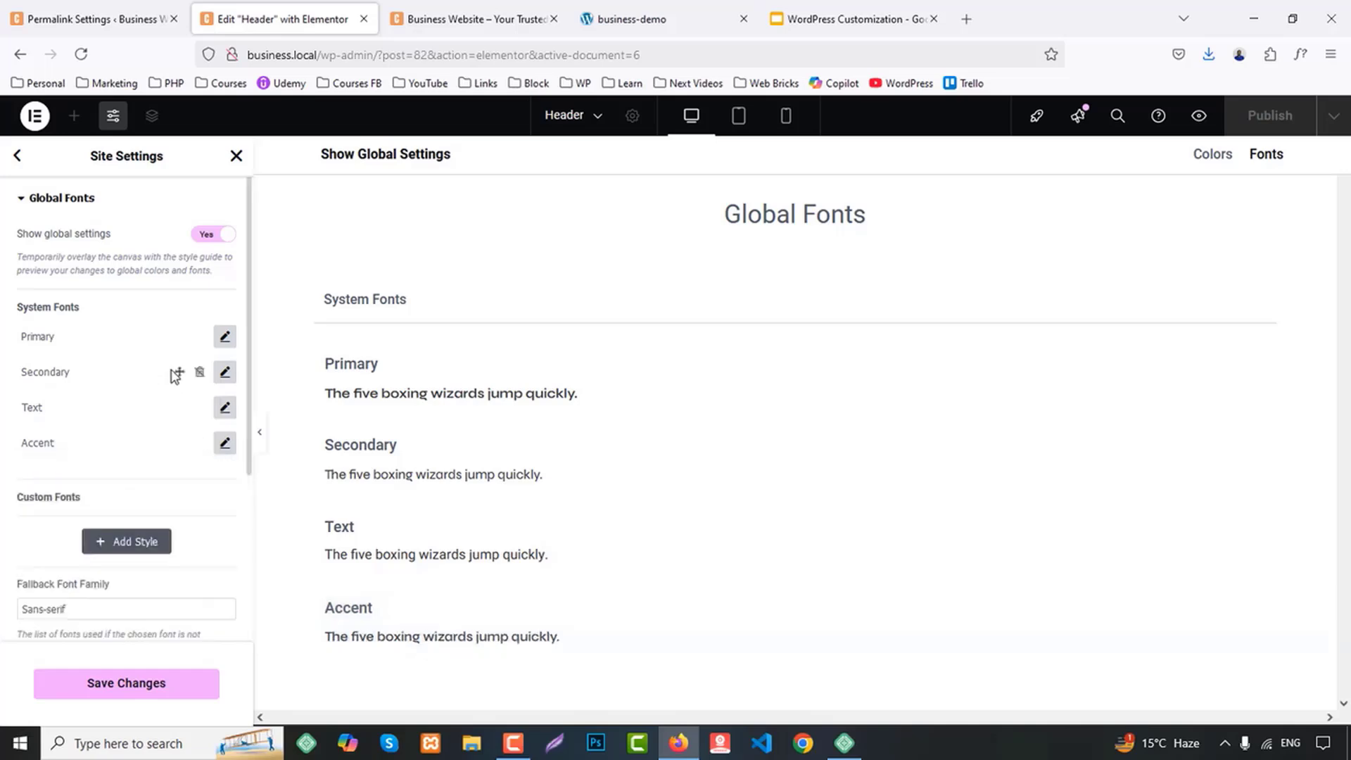
{"action": "left_click", "coordinate": [142, 686]}
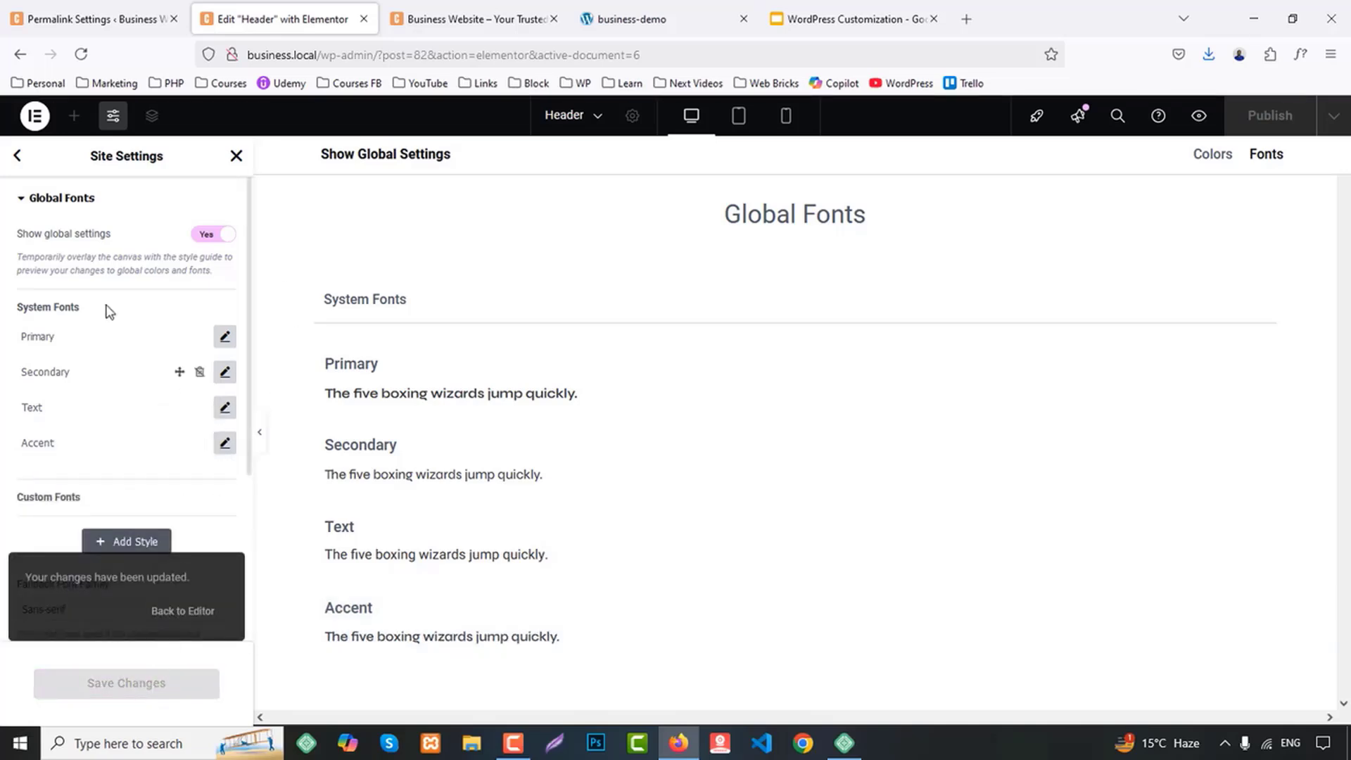
Sample the orange of the demo page's Our Vission icon and set the Primary global color to #E8985F
{"action": "left_click", "coordinate": [17, 163]}
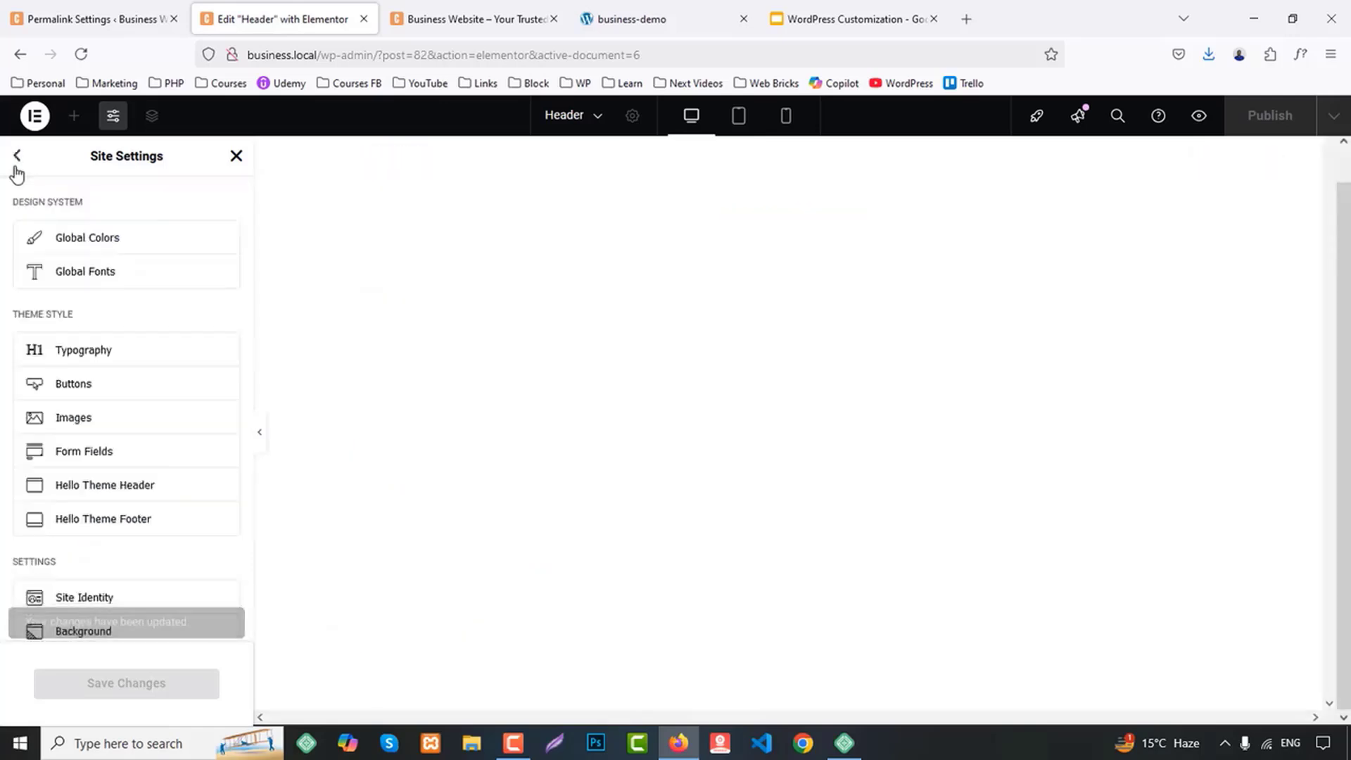
{"action": "left_click", "coordinate": [74, 236]}
{"action": "left_click", "coordinate": [621, 7]}
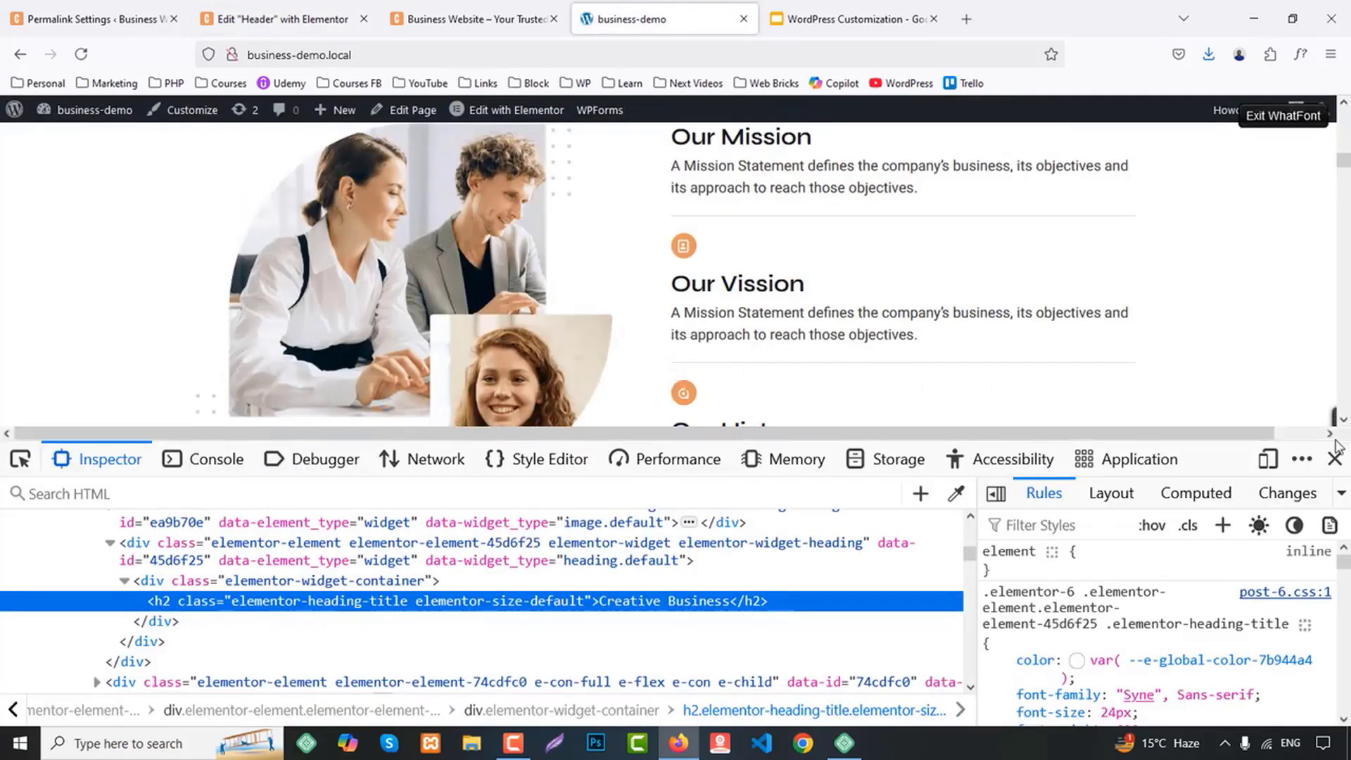
{"action": "left_click", "coordinate": [1303, 60]}
{"action": "left_click", "coordinate": [956, 493]}
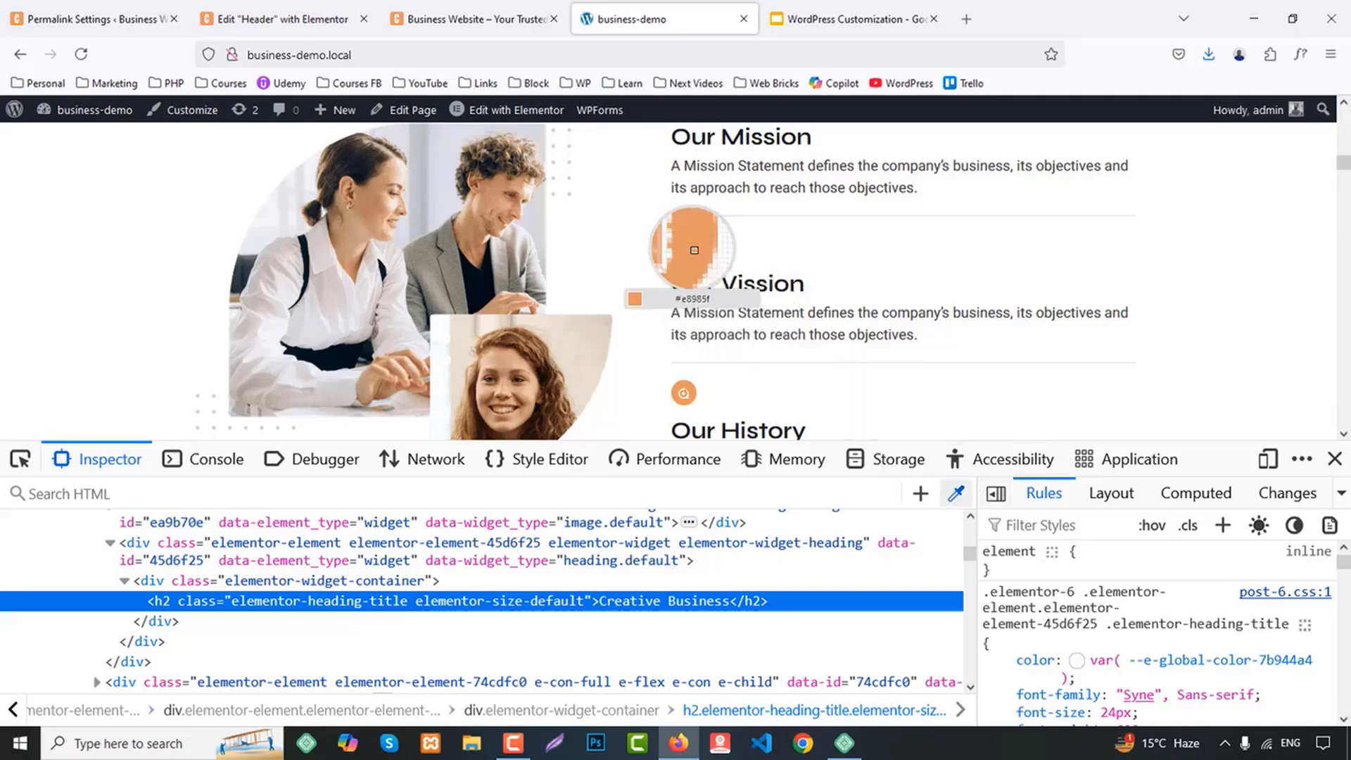
{"action": "left_click", "coordinate": [683, 246]}
{"action": "left_click", "coordinate": [291, 9]}
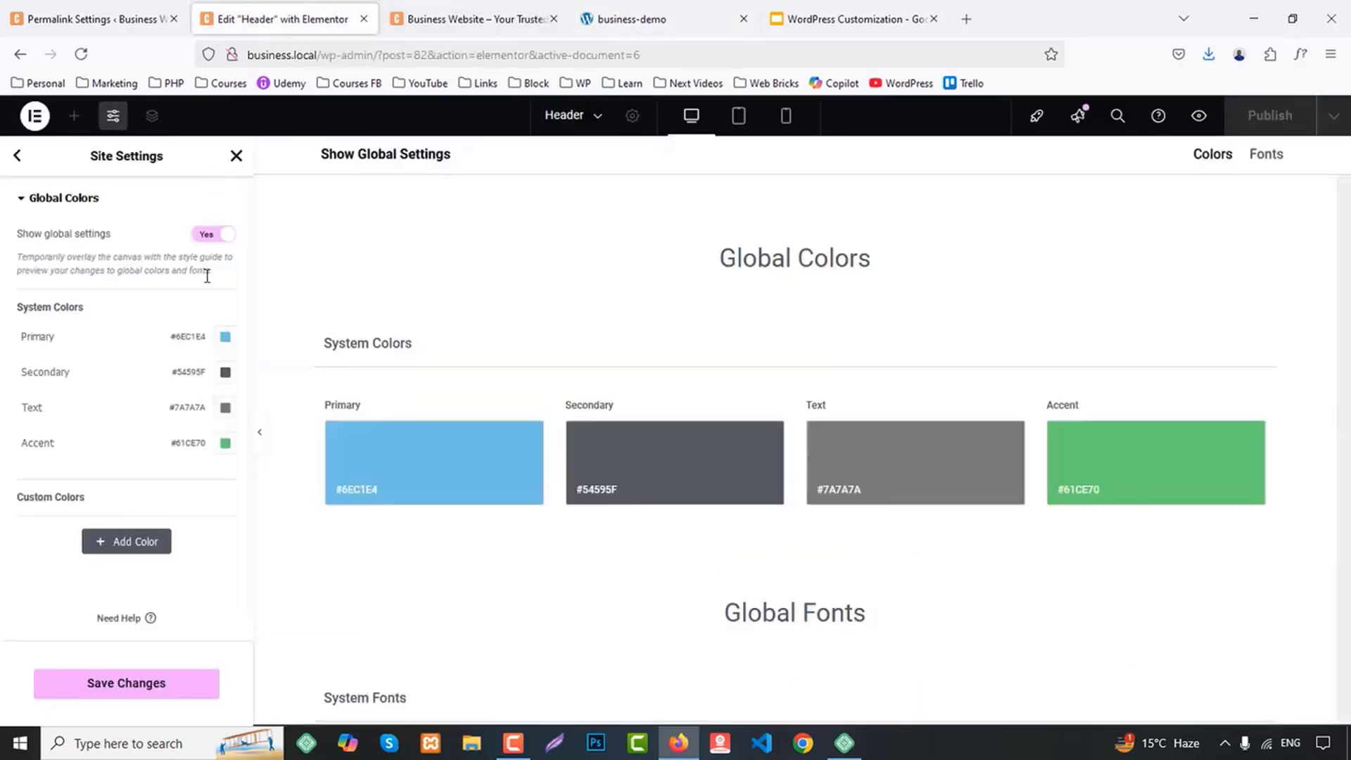
{"action": "left_click", "coordinate": [225, 336]}
{"action": "type", "text": "#e8985f"}
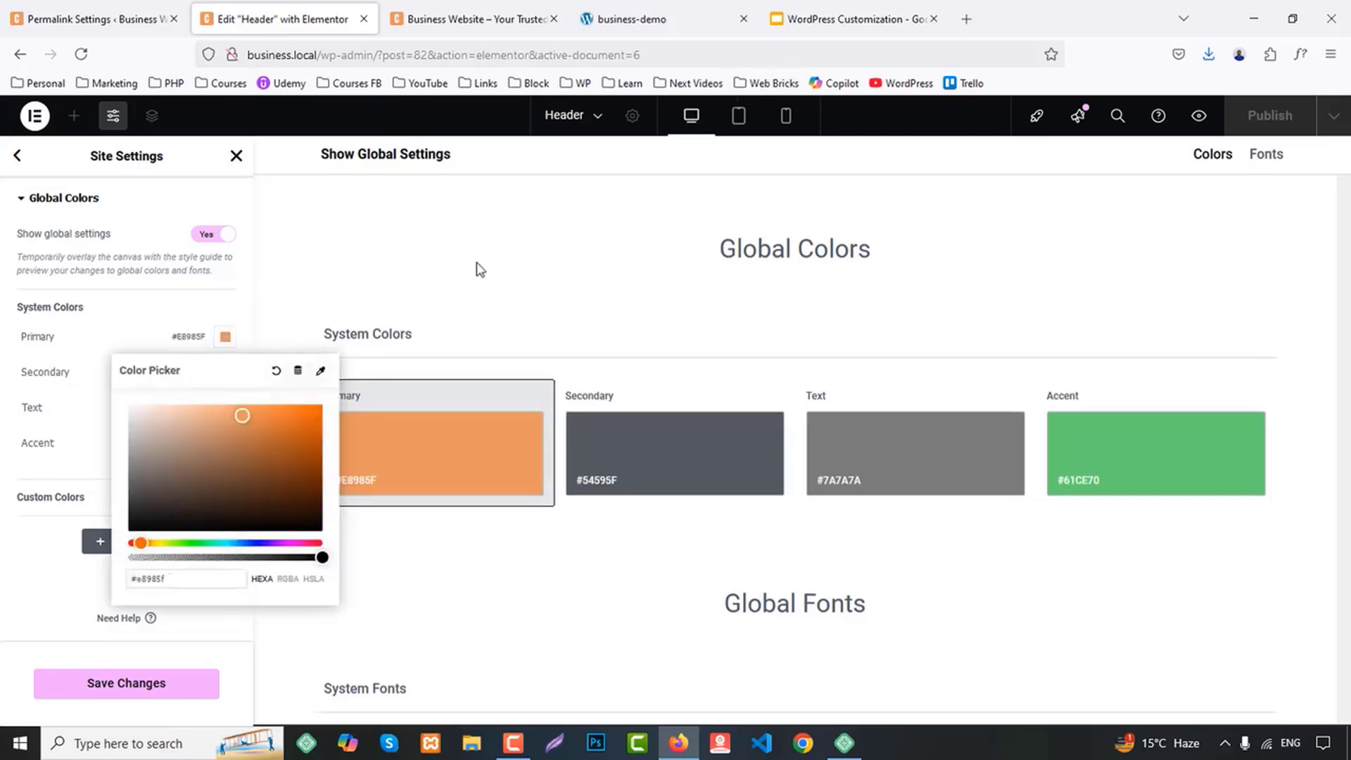
{"action": "left_click", "coordinate": [481, 269]}
Sample the dark color of the demo page's Our Mission heading and set the Secondary global color to #1A1A1A
{"action": "left_click", "coordinate": [708, 17]}
{"action": "scroll", "coordinate": [771, 259], "scroll_direction": "up", "scroll_amount": 2}
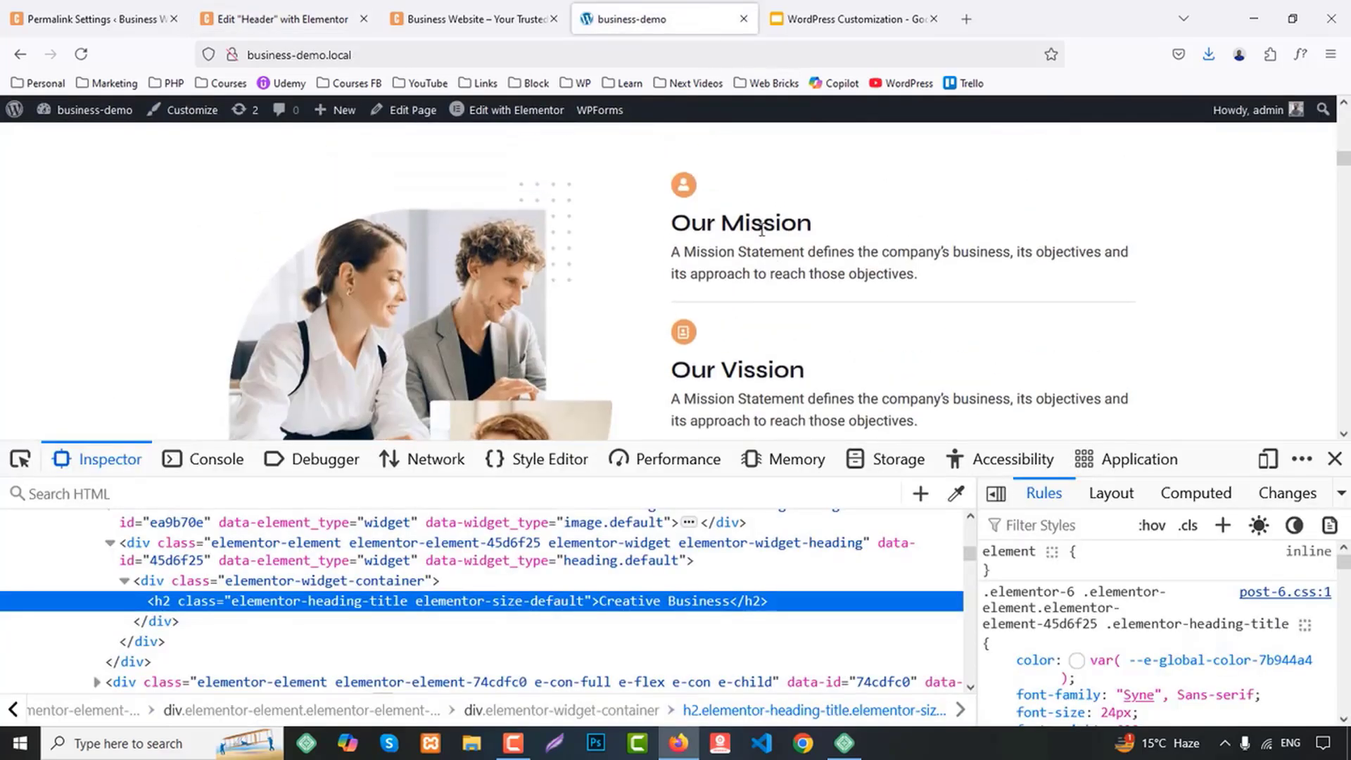
{"action": "left_click", "coordinate": [955, 494]}
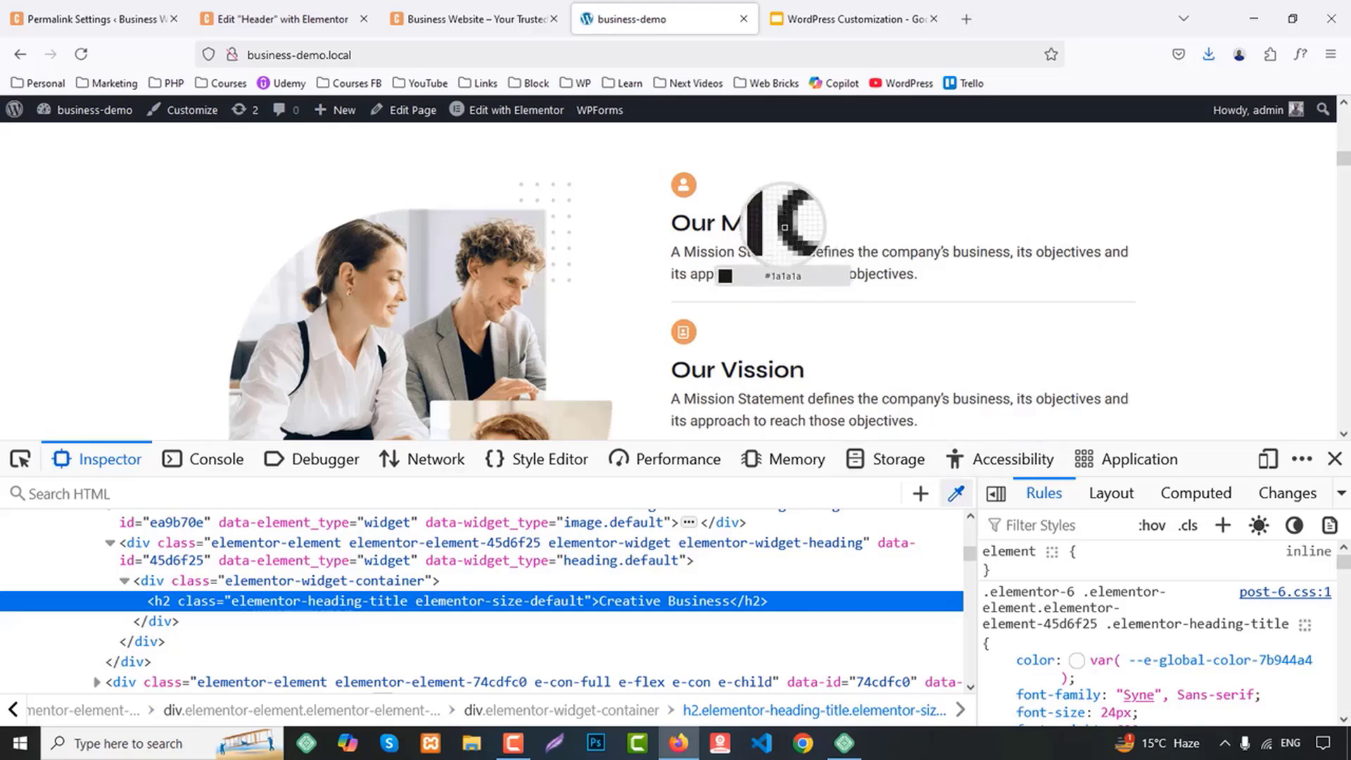
{"action": "left_click", "coordinate": [281, 19]}
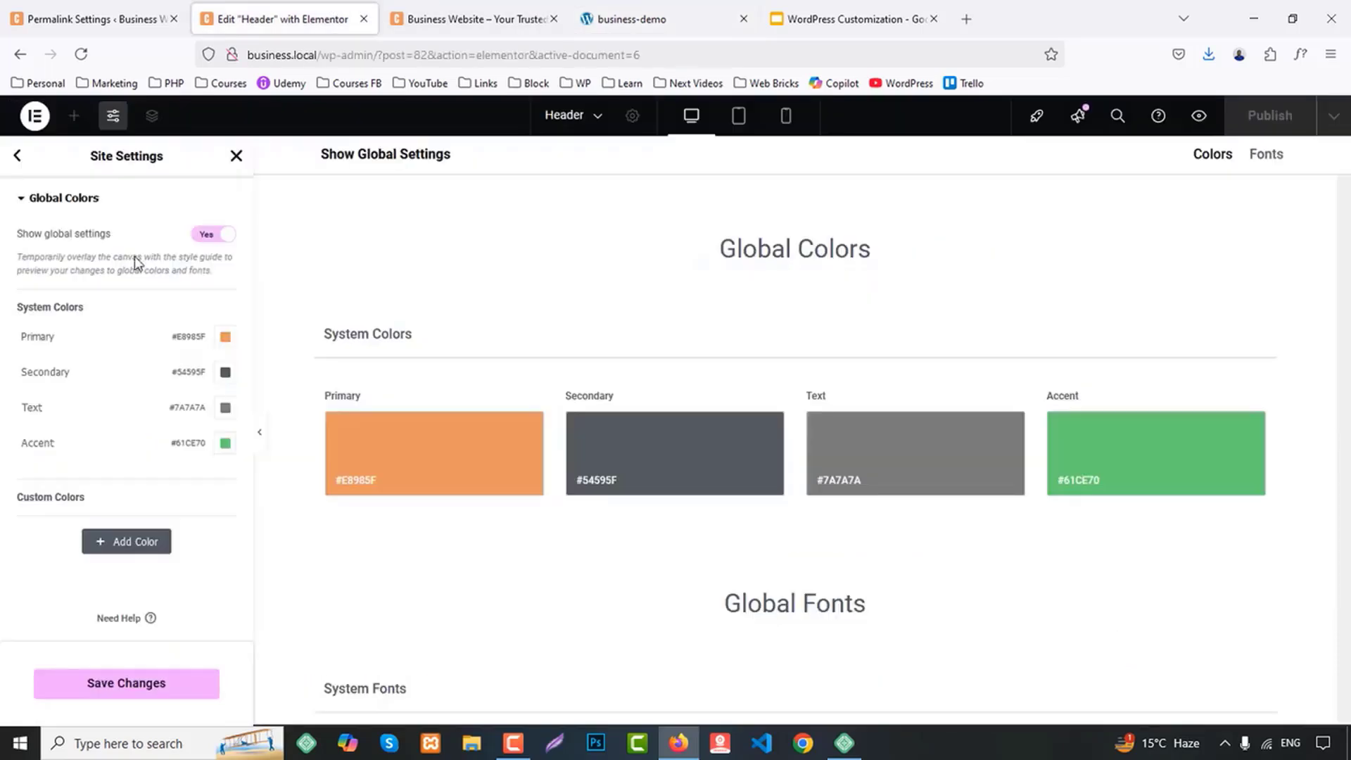
{"action": "left_click", "coordinate": [225, 373]}
{"action": "type", "text": "#1a1a1a"}
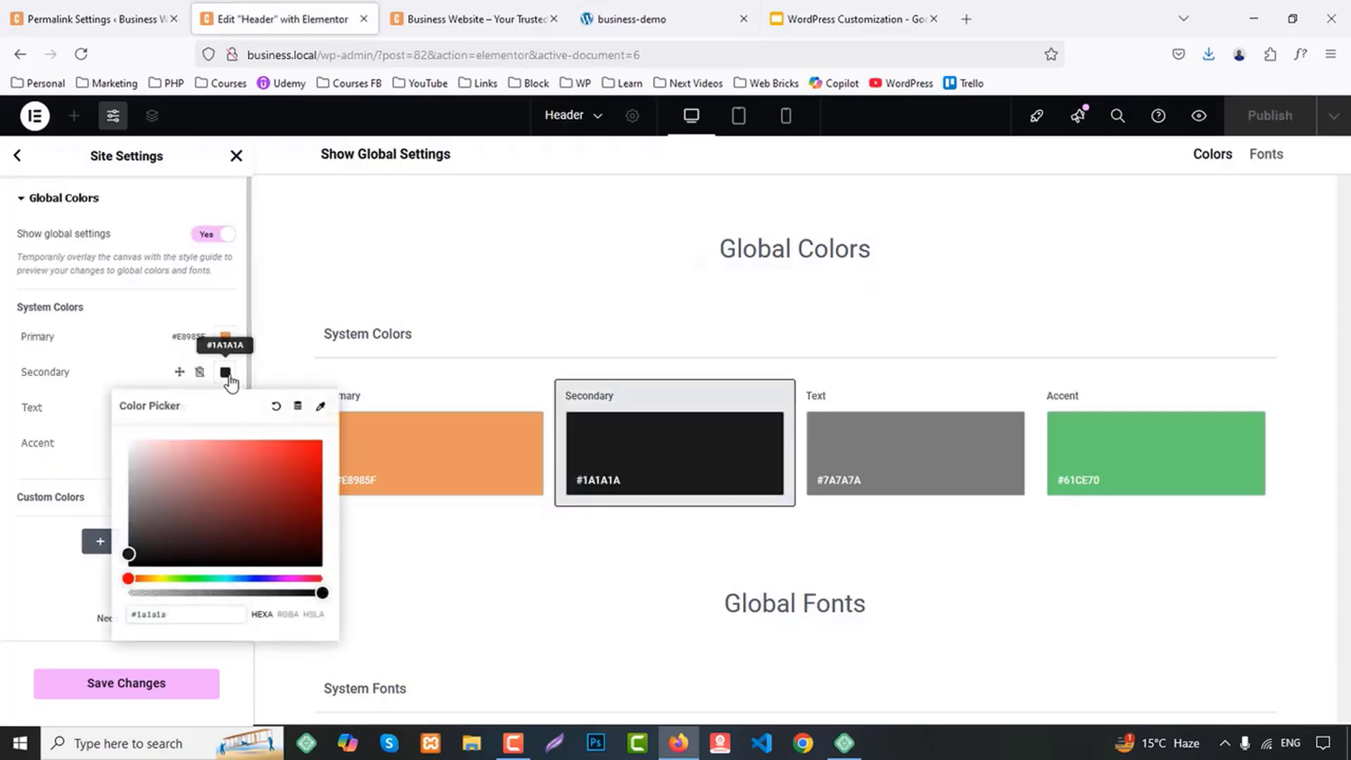
{"action": "left_click", "coordinate": [227, 376]}
Sample the text color of the demo page's service card descriptions and set the Text global color to #413A35
{"action": "left_click", "coordinate": [651, 21]}
{"action": "scroll", "coordinate": [1025, 316], "scroll_direction": "down", "scroll_amount": 10}
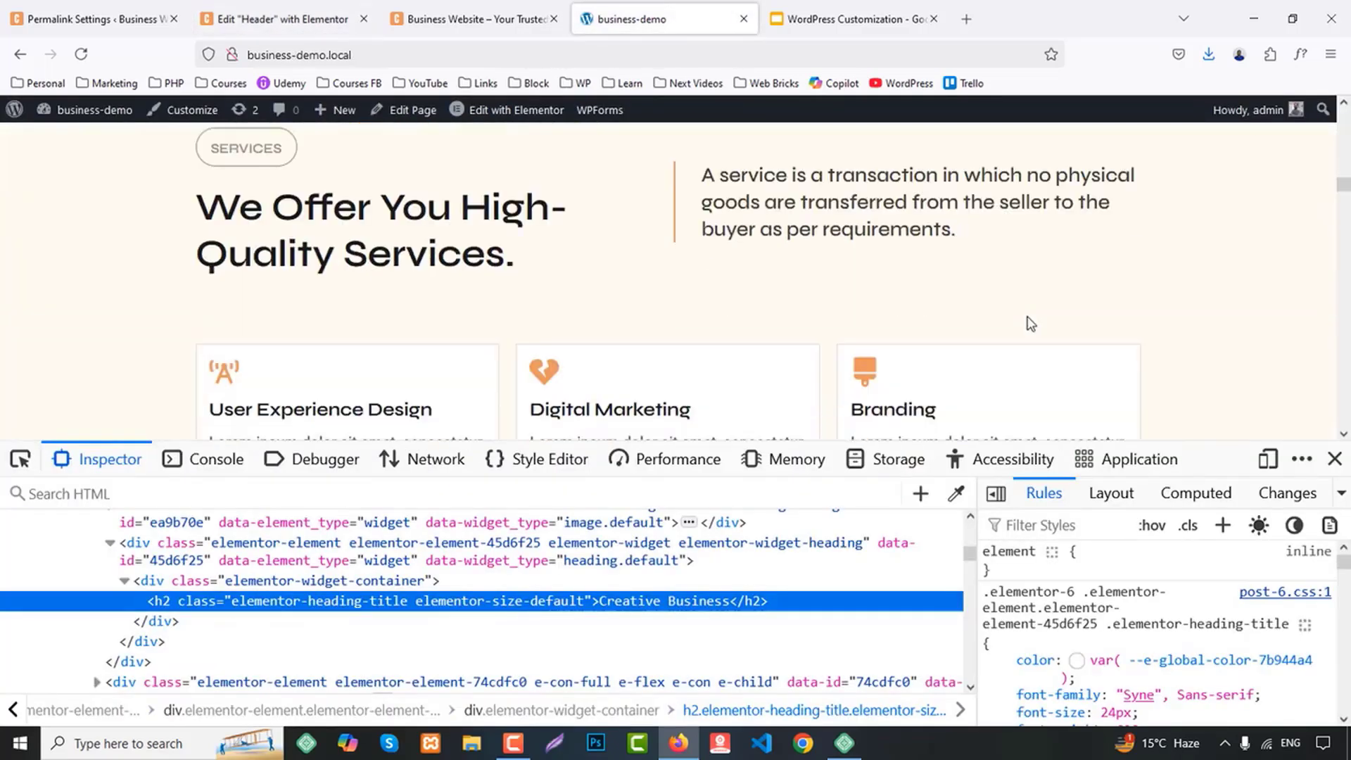
{"action": "right_click", "coordinate": [765, 237]}
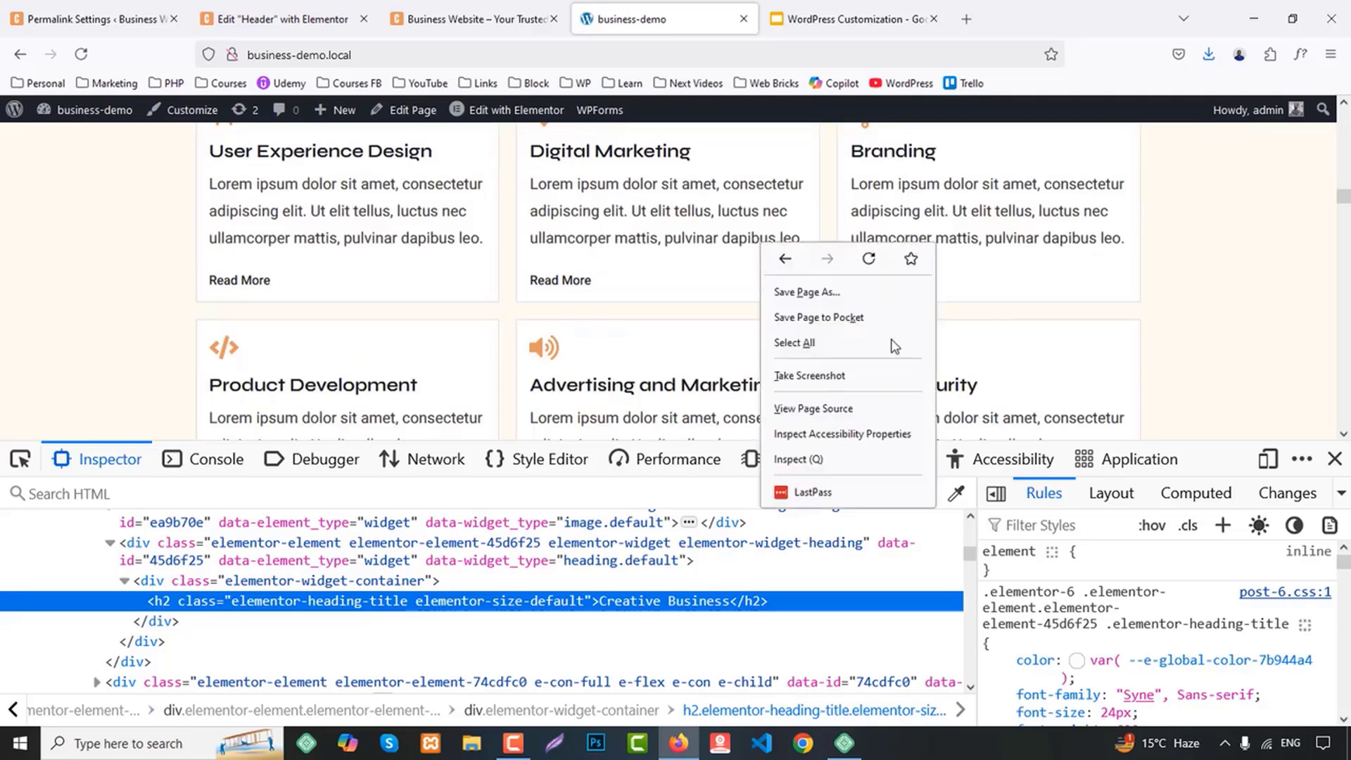
{"action": "left_click", "coordinate": [955, 493]}
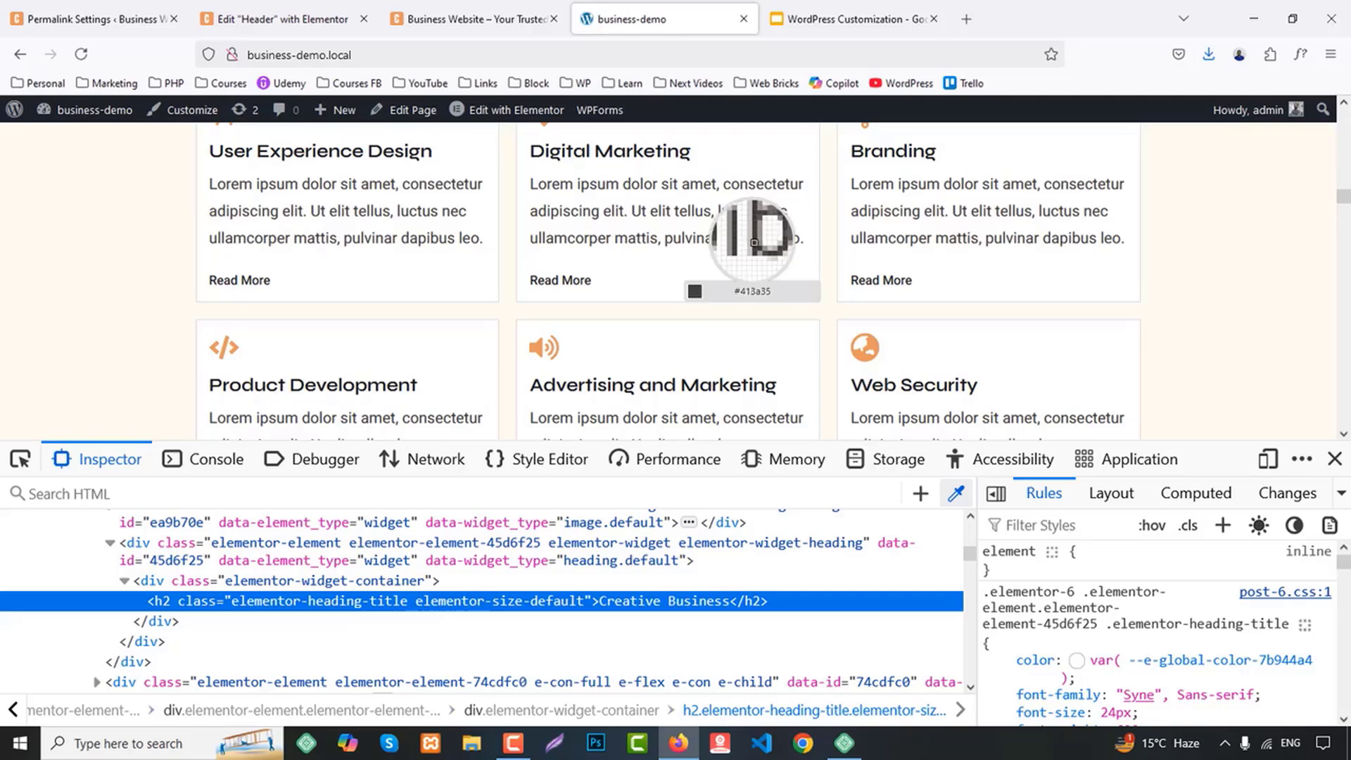
{"action": "left_click", "coordinate": [275, 19]}
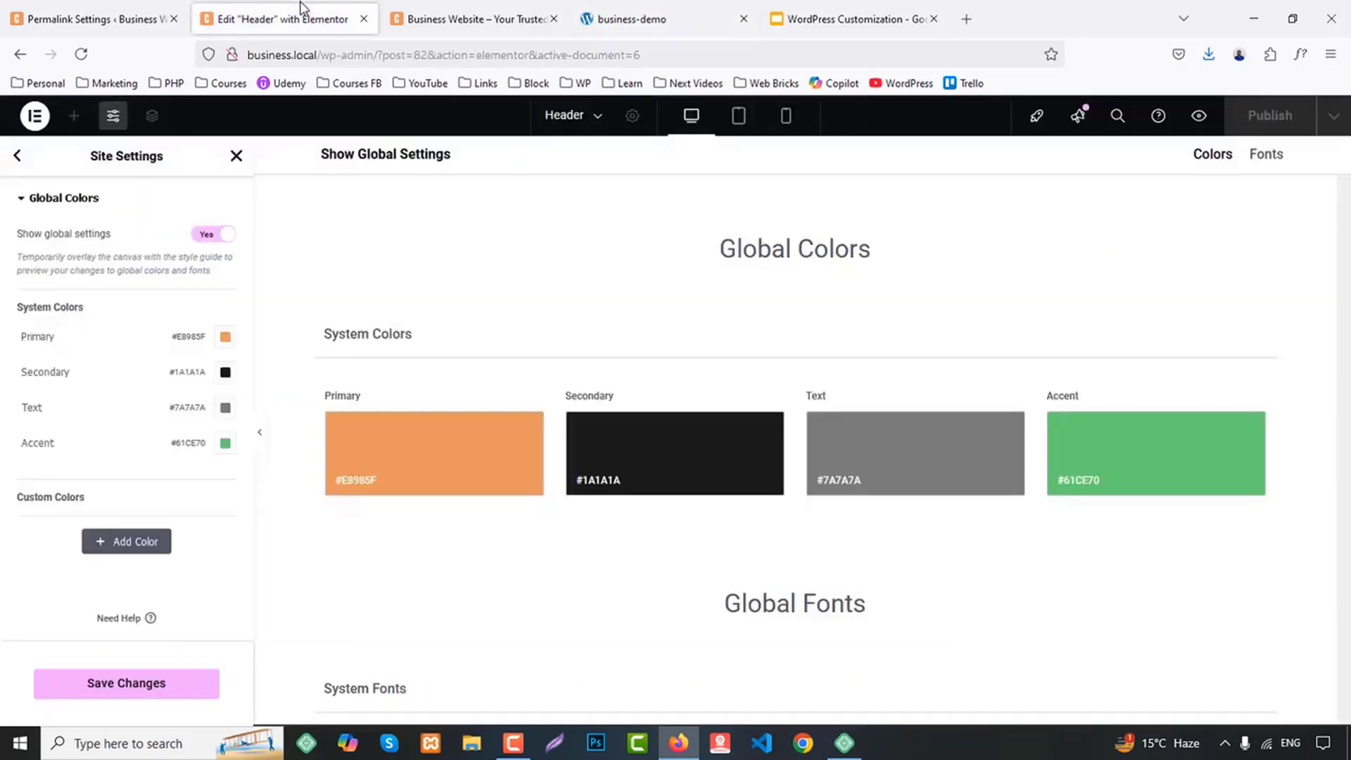
{"action": "left_click", "coordinate": [226, 408]}
{"action": "type", "text": "#413A35"}
{"action": "left_click", "coordinate": [225, 408]}
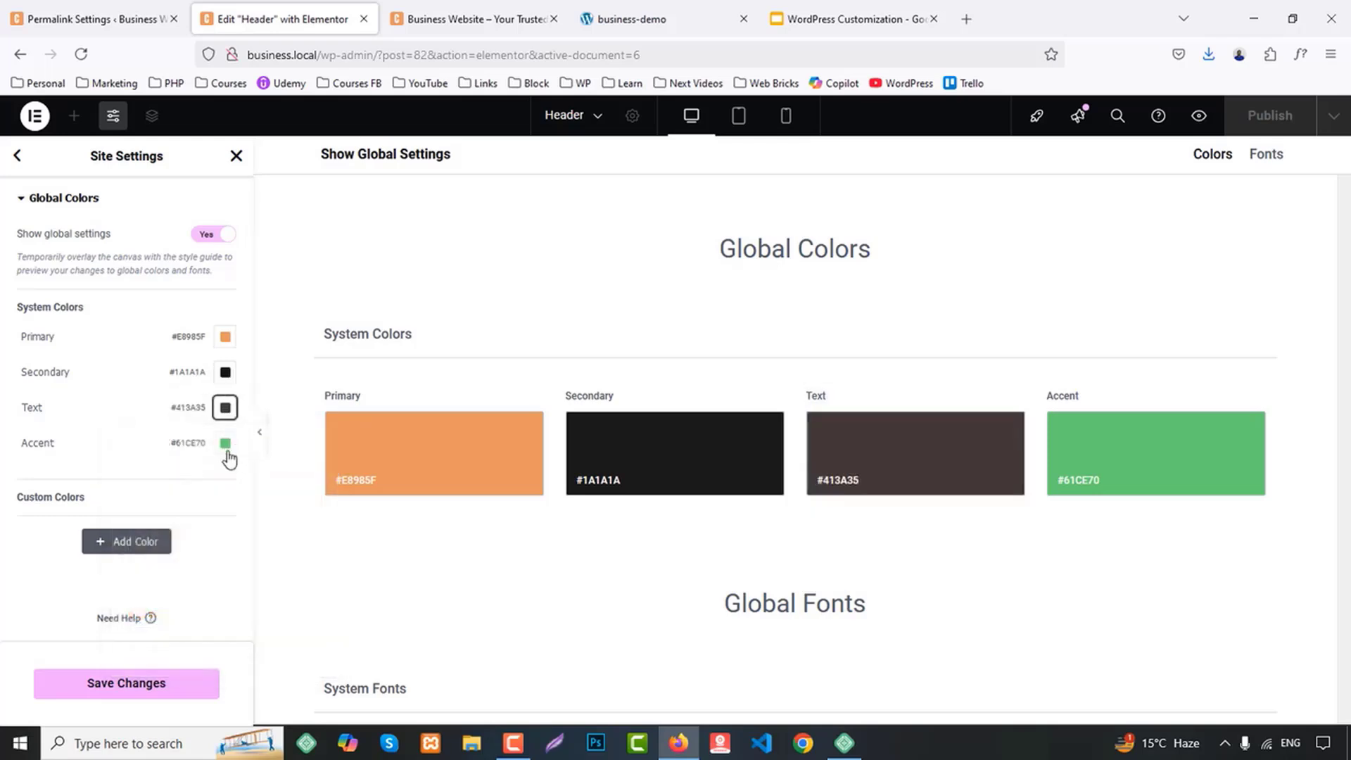
Set the Accent global color to #FFFFFF
{"action": "left_click", "coordinate": [225, 444]}
{"action": "left_click_drag", "start_coordinate": [183, 567], "coordinate": [105, 508]}
{"action": "left_click", "coordinate": [4, 541]}
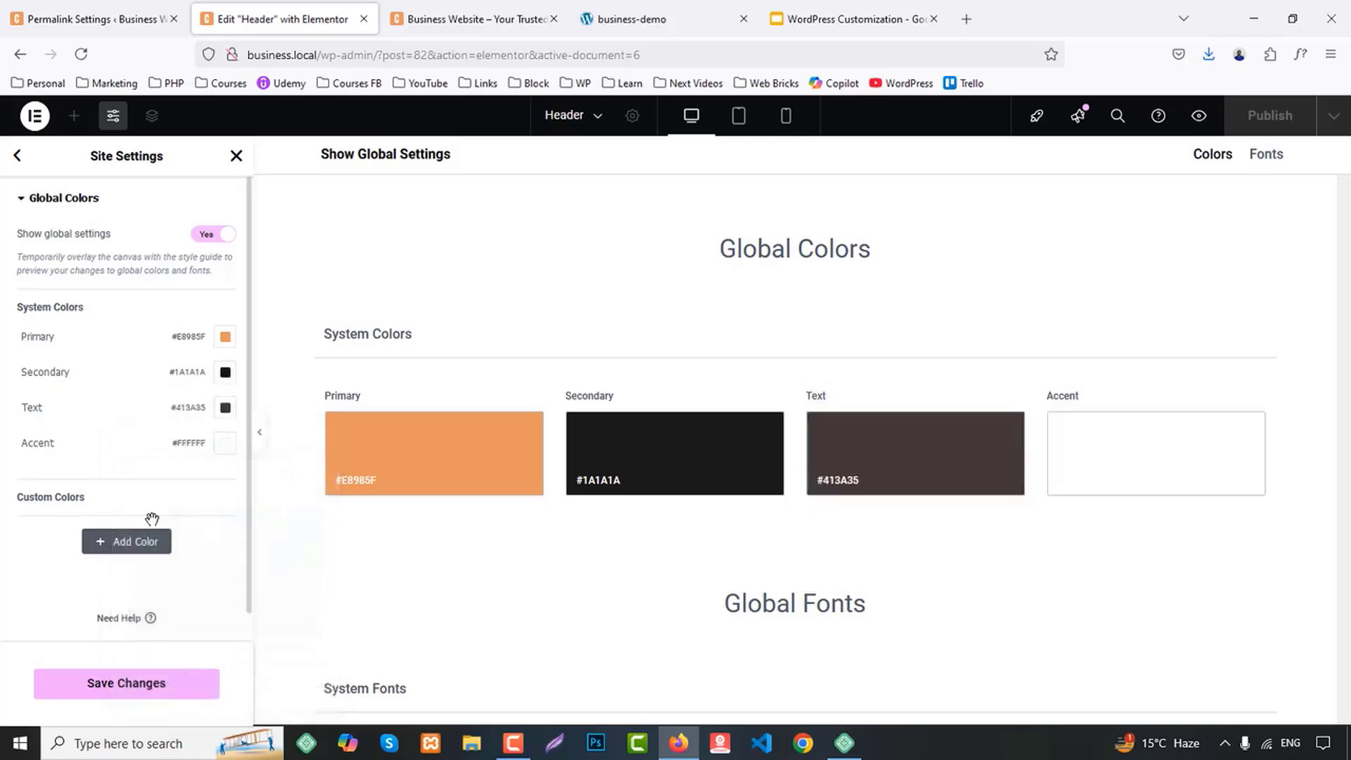
Add a custom global color named White and set it to #FFFFFF
{"action": "left_click", "coordinate": [140, 548]}
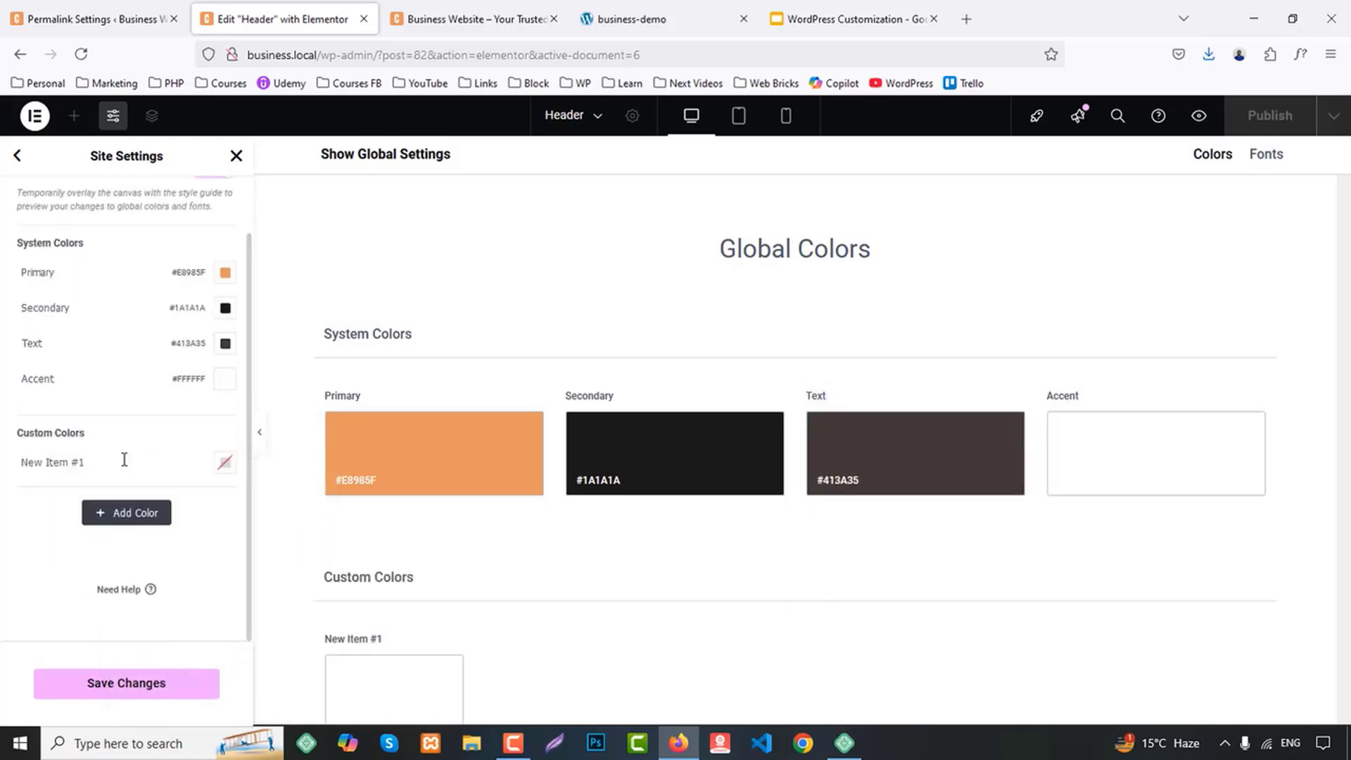
{"action": "left_click_drag", "start_coordinate": [124, 461], "coordinate": [2, 460]}
{"action": "type", "text": "White"}
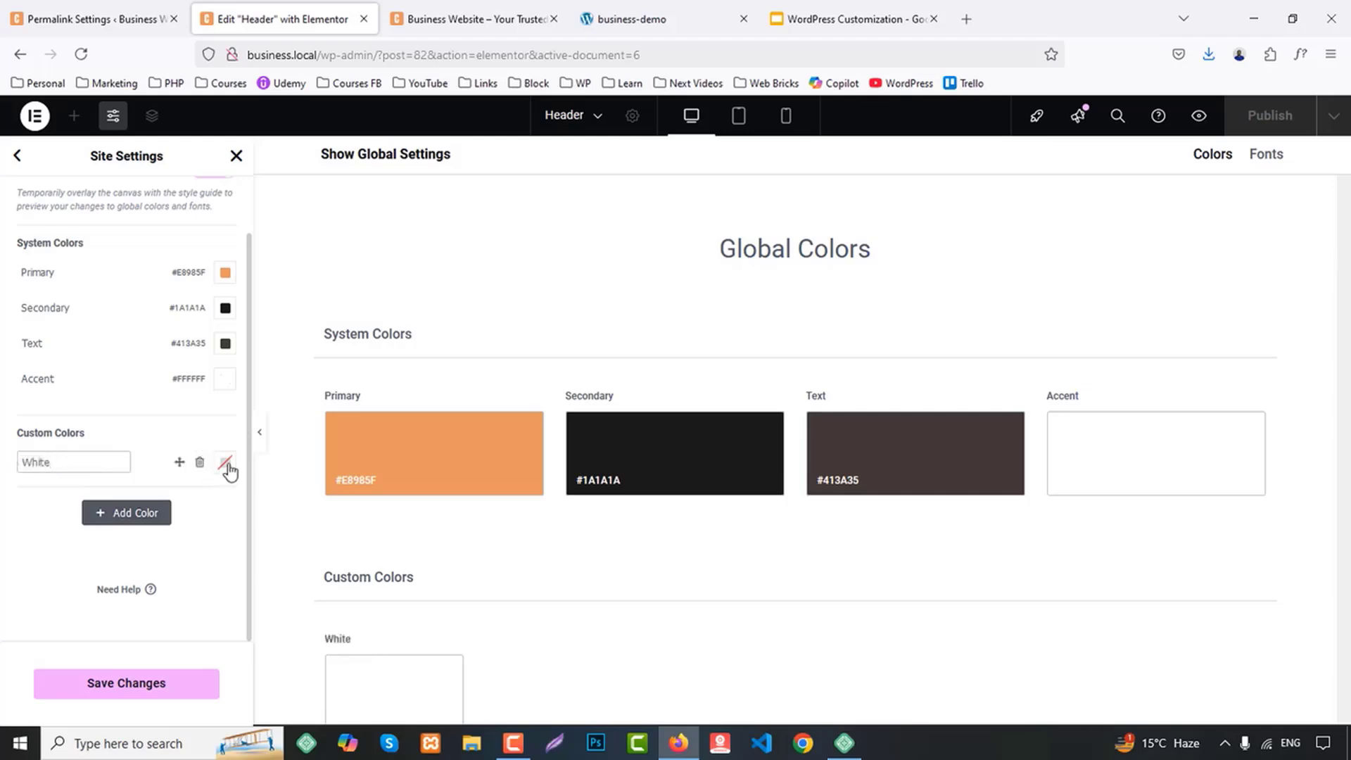
{"action": "left_click", "coordinate": [225, 462]}
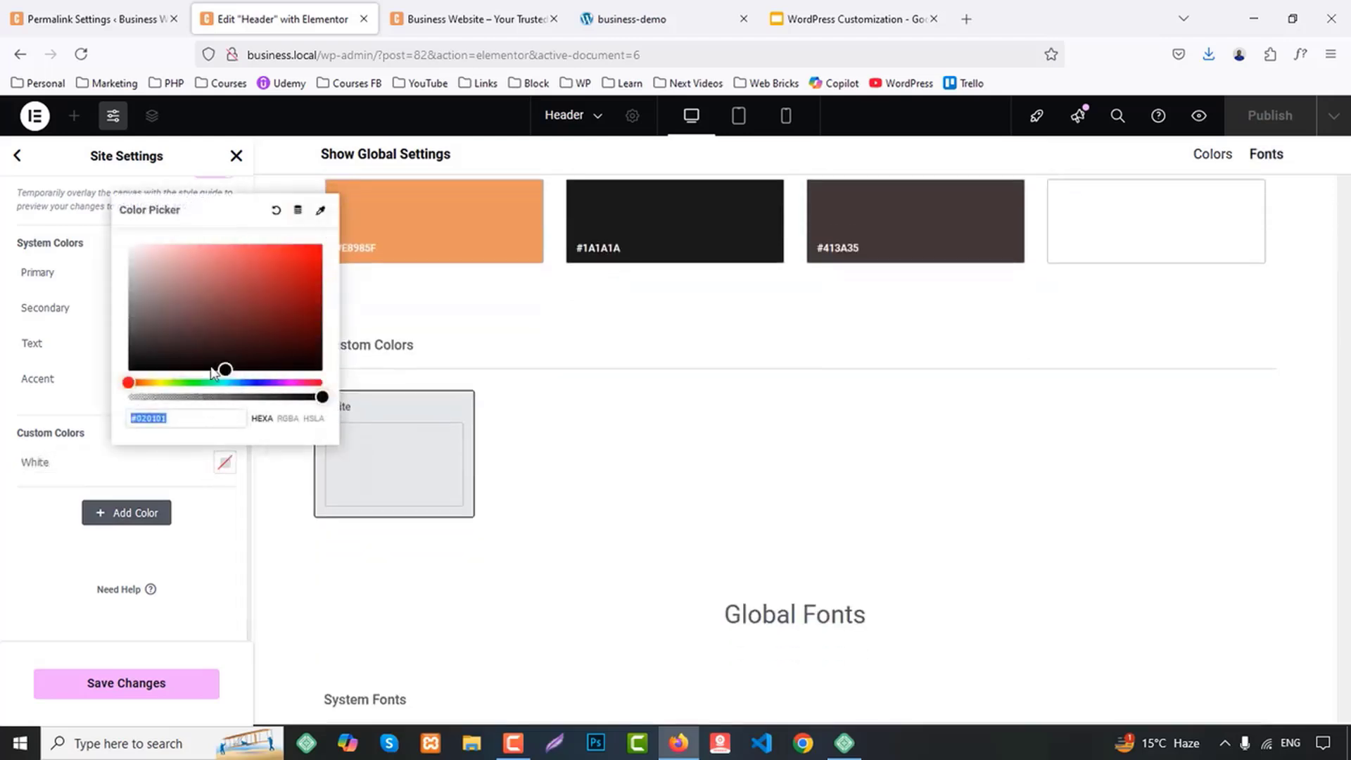
Sample the dark background color of the demo page's Best Business Solution hero section
{"action": "left_click", "coordinate": [458, 19]}
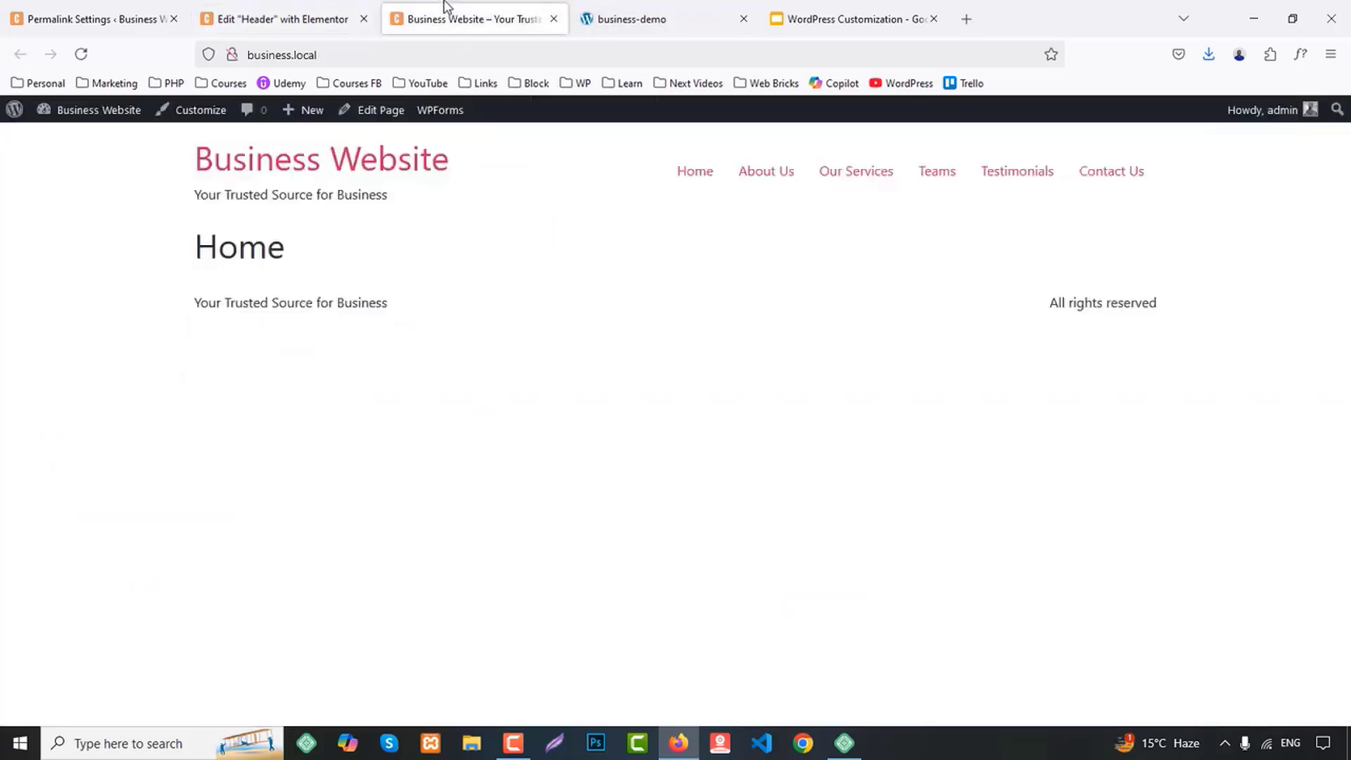
{"action": "left_click", "coordinate": [651, 8]}
{"action": "scroll", "coordinate": [958, 343], "scroll_direction": "up", "scroll_amount": 5}
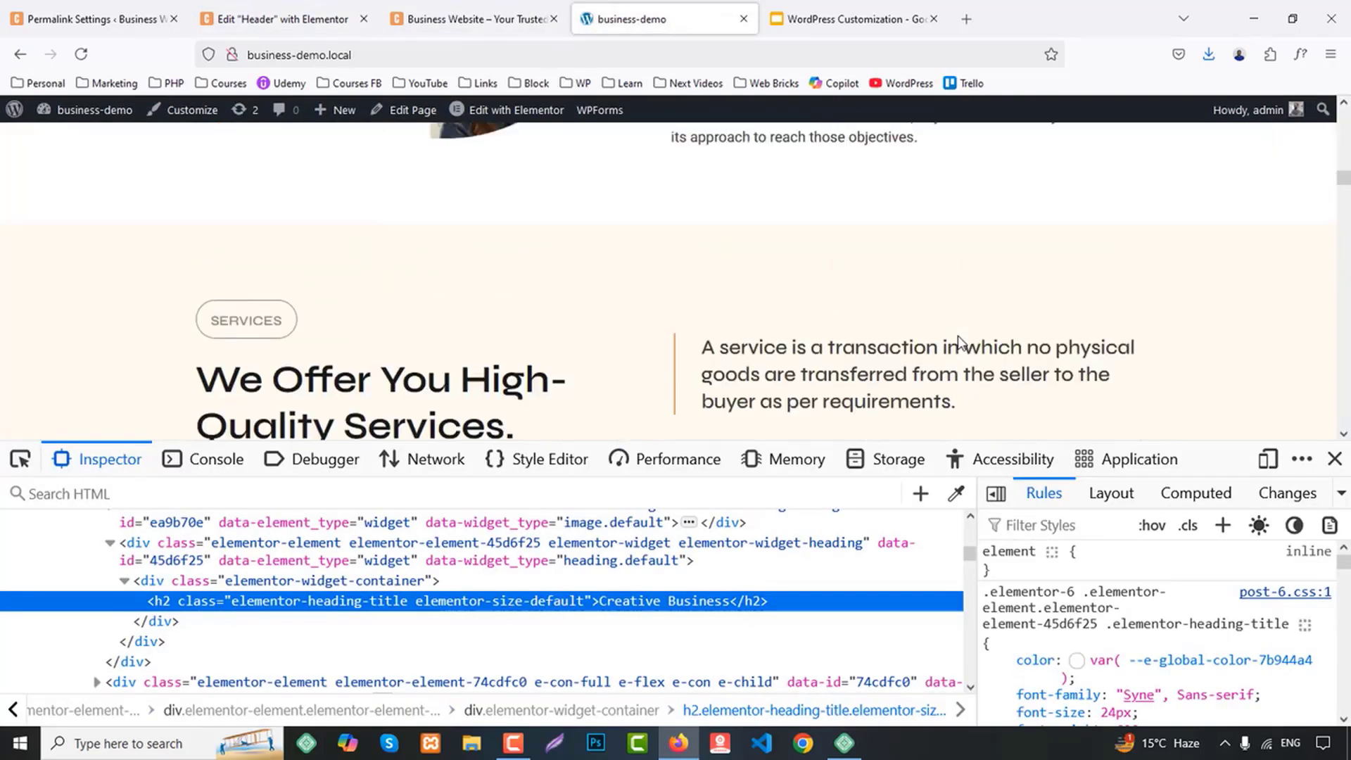
{"action": "right_click", "coordinate": [743, 247]}
{"action": "scroll", "coordinate": [535, 299], "scroll_direction": "up", "scroll_amount": 10}
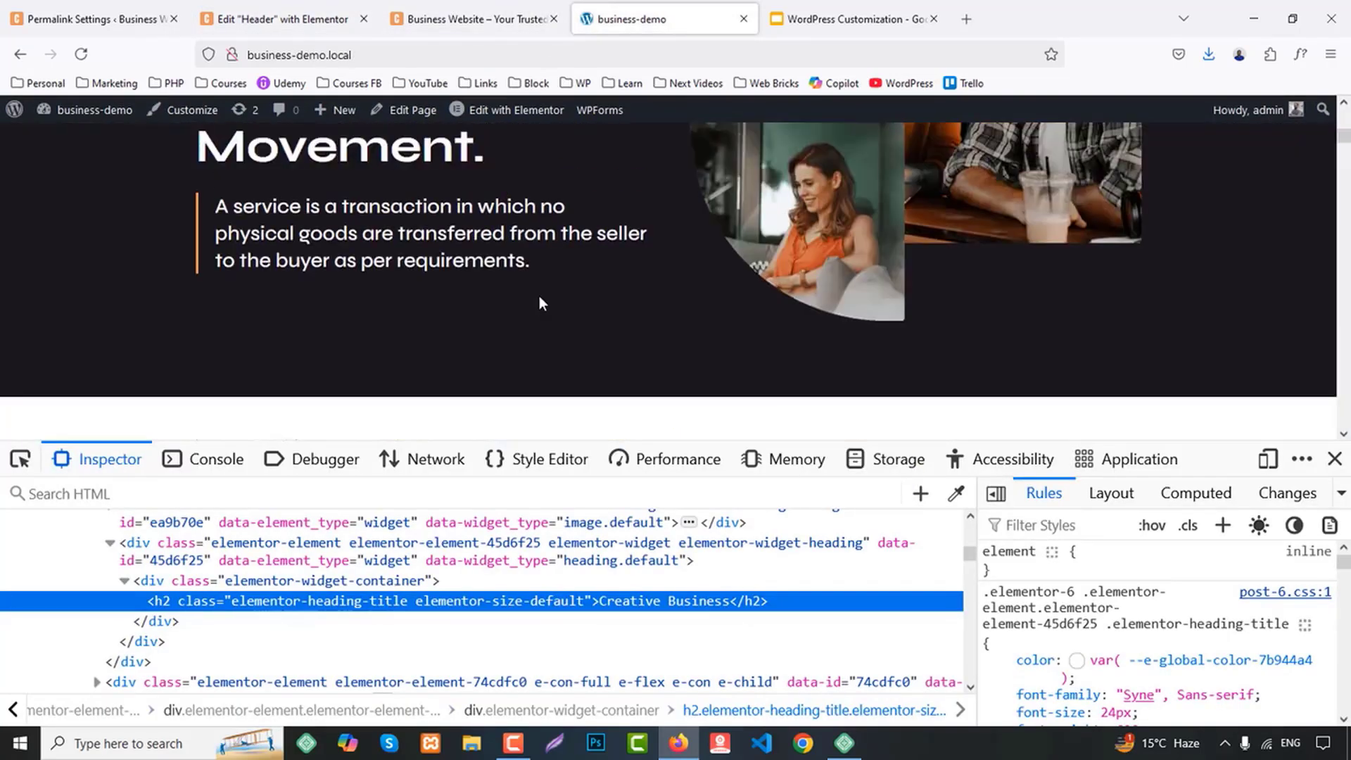
{"action": "right_click", "coordinate": [578, 241]}
{"action": "left_click", "coordinate": [956, 493]}
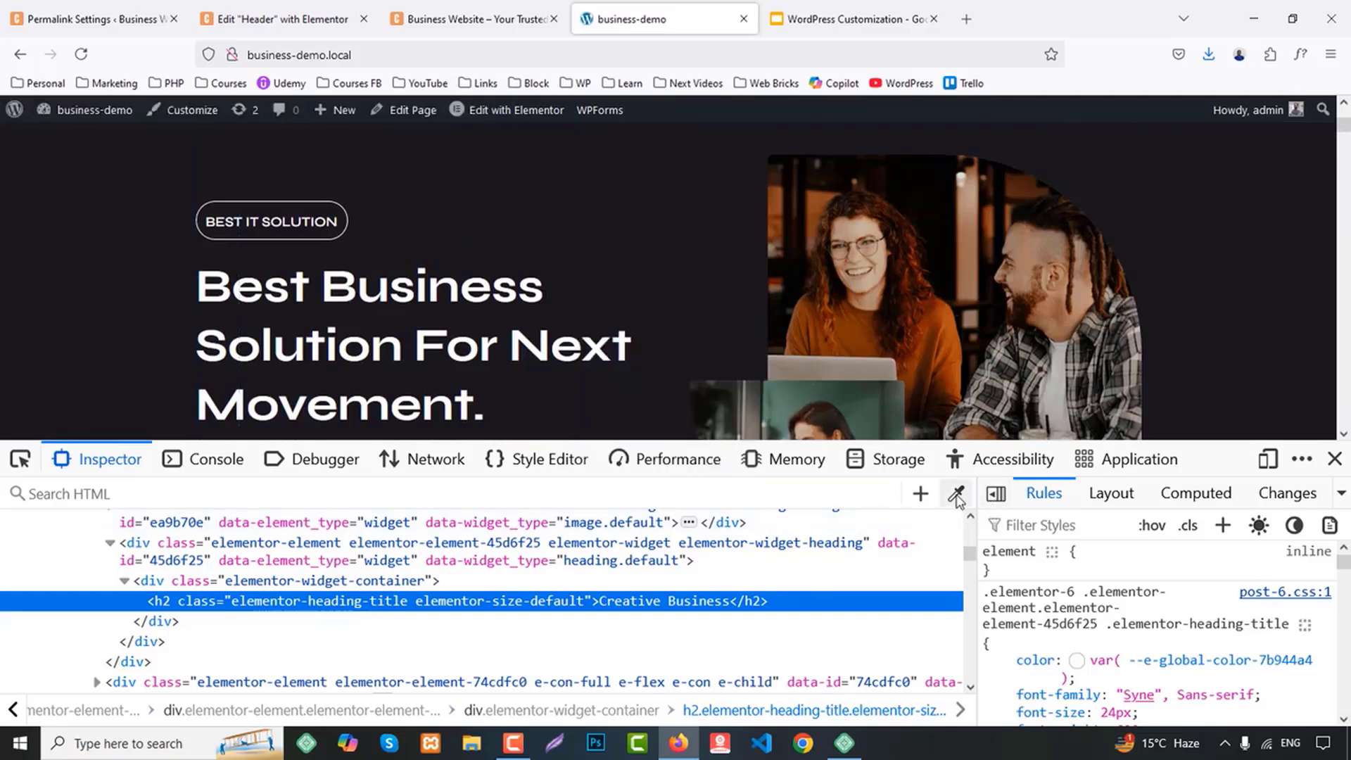
Add a custom global color named BG 1 in the Header template's site settings, using the sampled #19171C
{"action": "left_click", "coordinate": [275, 19]}
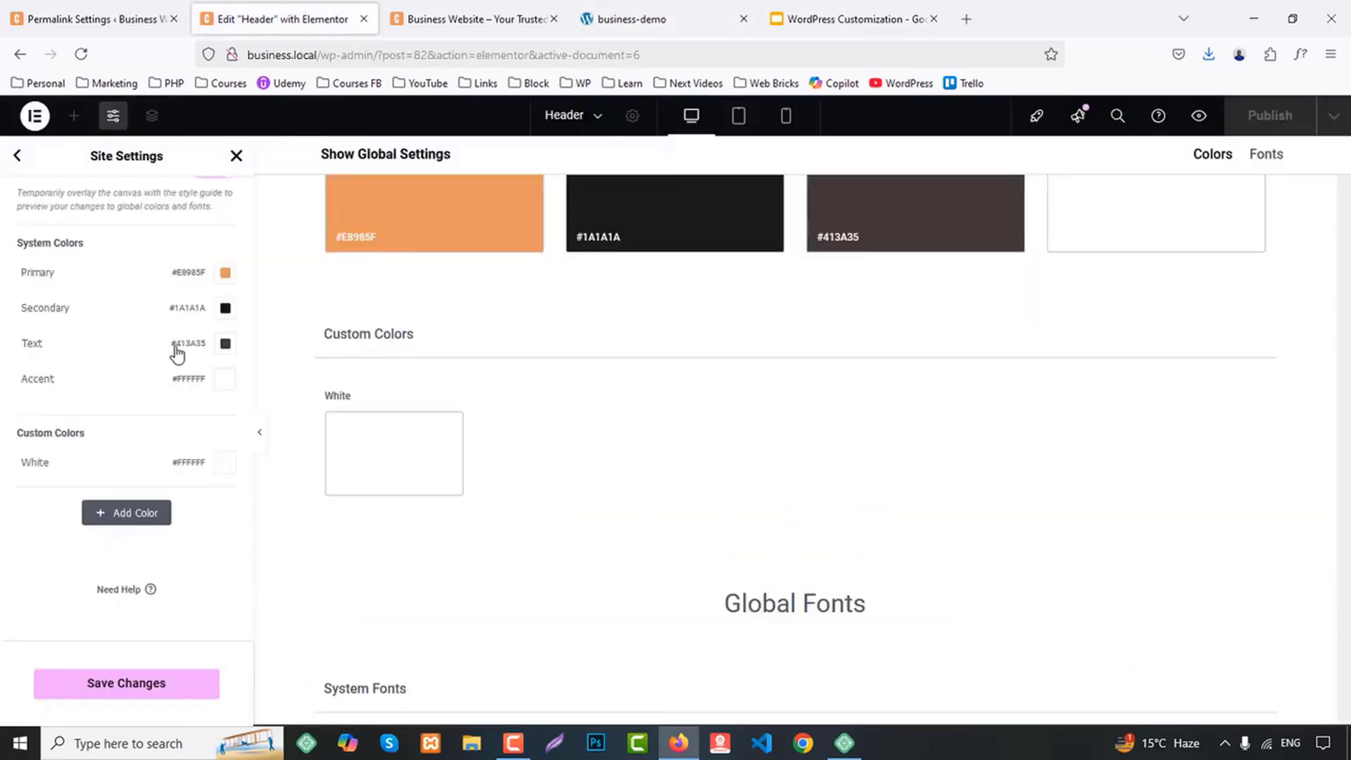
{"action": "left_click", "coordinate": [84, 524]}
{"action": "left_click_drag", "start_coordinate": [89, 497], "coordinate": [19, 492]}
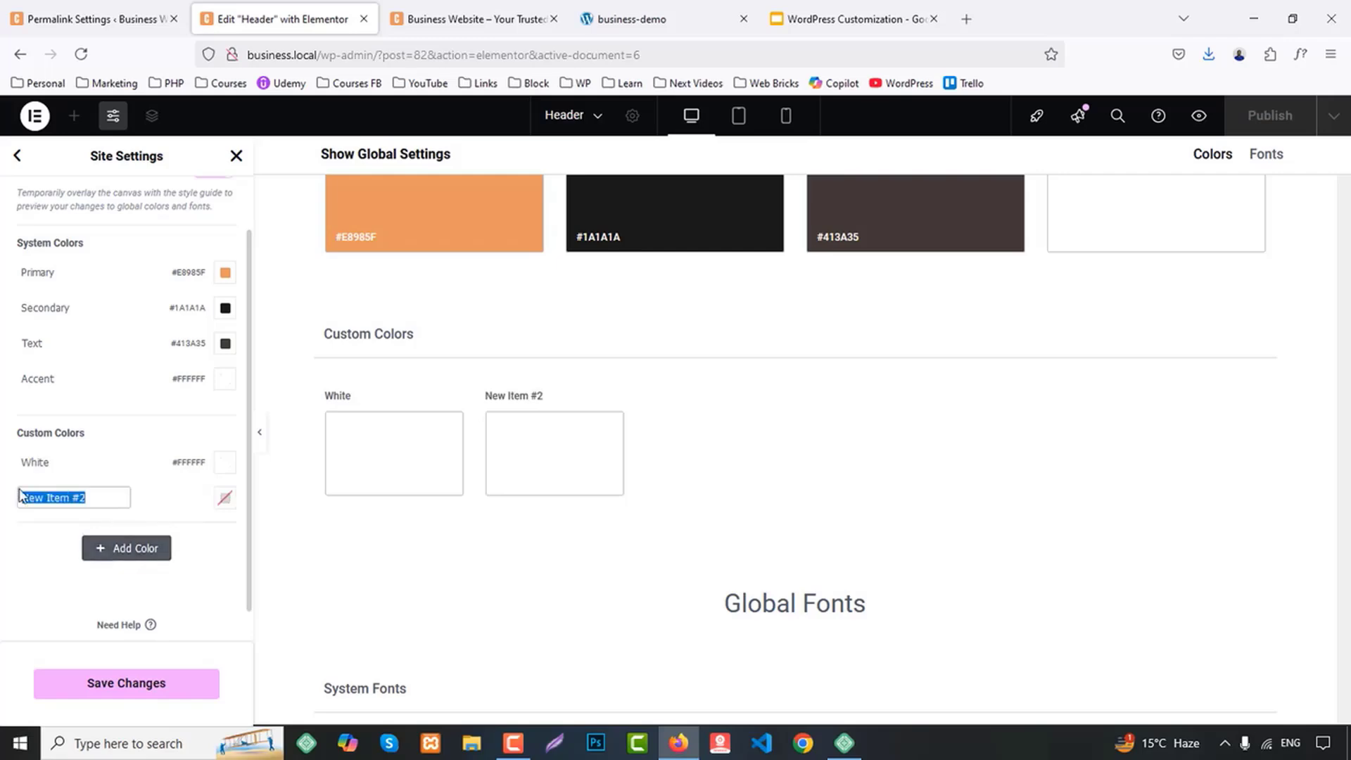
{"action": "type", "text": "BG 1"}
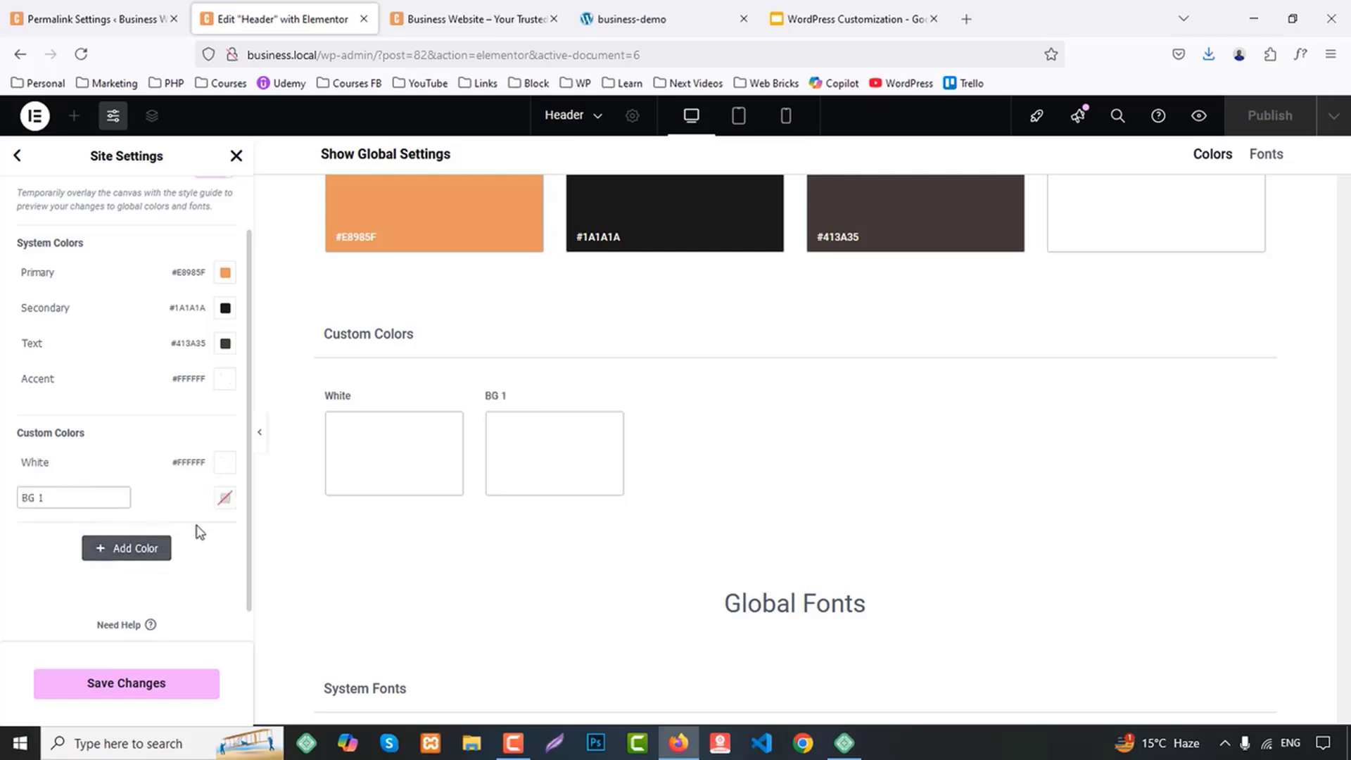
{"action": "left_click", "coordinate": [224, 498]}
{"action": "type", "text": "#19171c"}
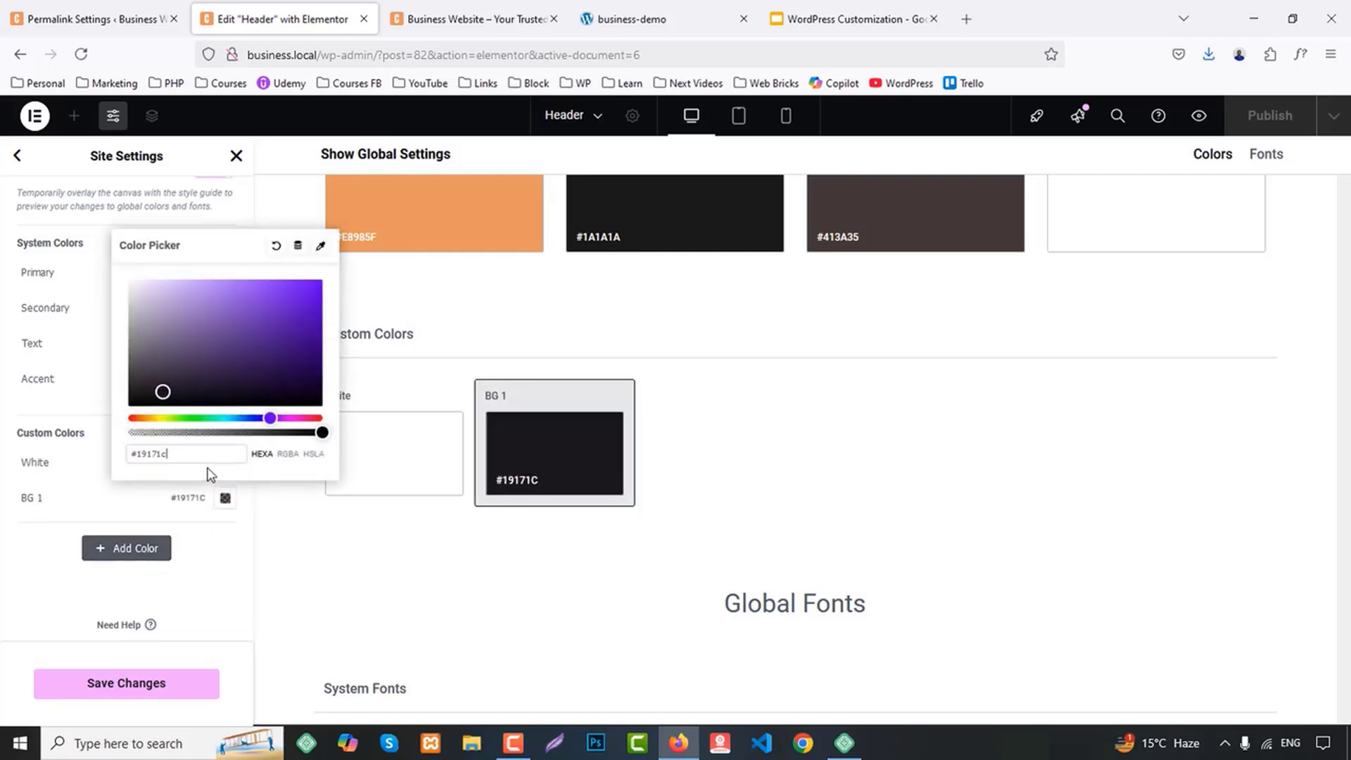
{"action": "left_click", "coordinate": [2, 563]}
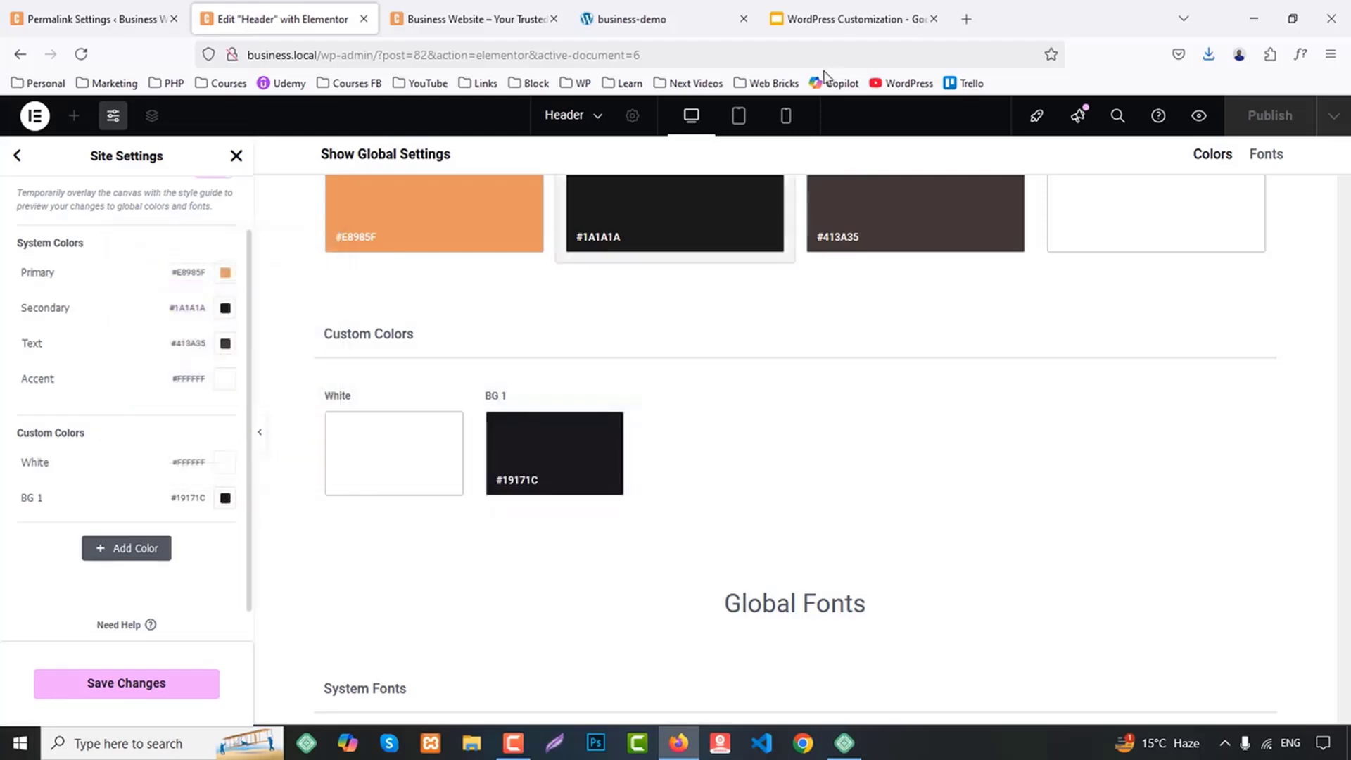
Sample the cream background color of the demo page's Services section
{"action": "left_click", "coordinate": [871, 10]}
{"action": "left_click", "coordinate": [635, 6]}
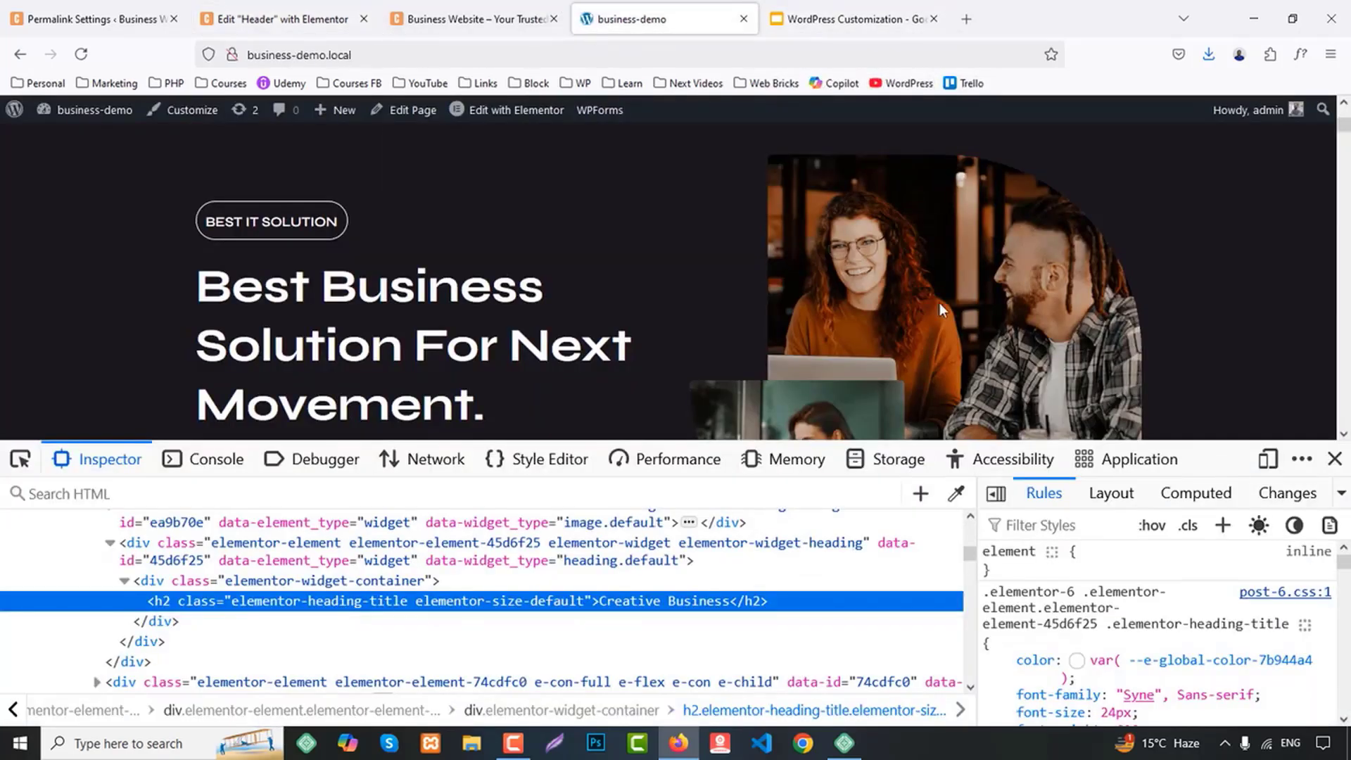
{"action": "scroll", "coordinate": [1096, 308], "scroll_direction": "down", "scroll_amount": 1}
{"action": "scroll", "coordinate": [1096, 309], "scroll_direction": "down", "scroll_amount": 10}
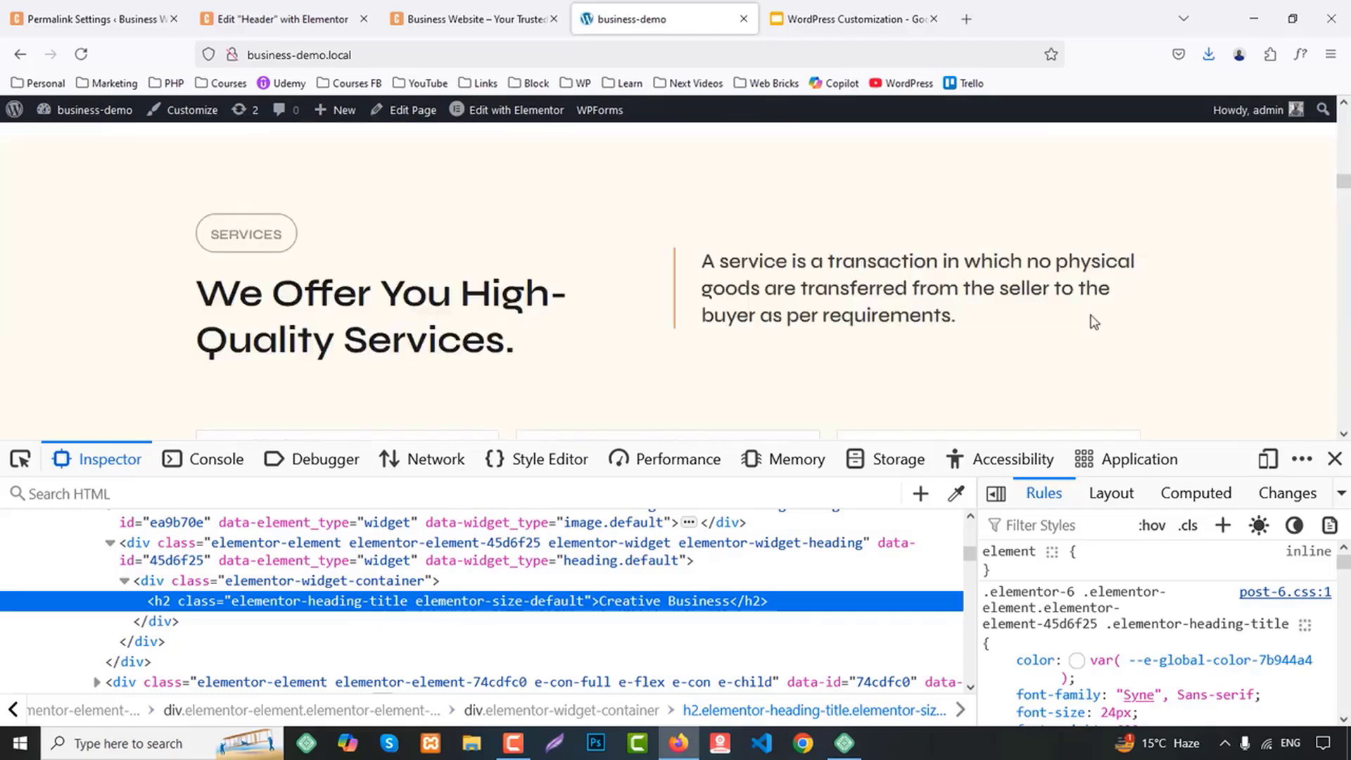
{"action": "scroll", "coordinate": [1066, 391], "scroll_direction": "up", "scroll_amount": 1}
{"action": "left_click", "coordinate": [955, 493]}
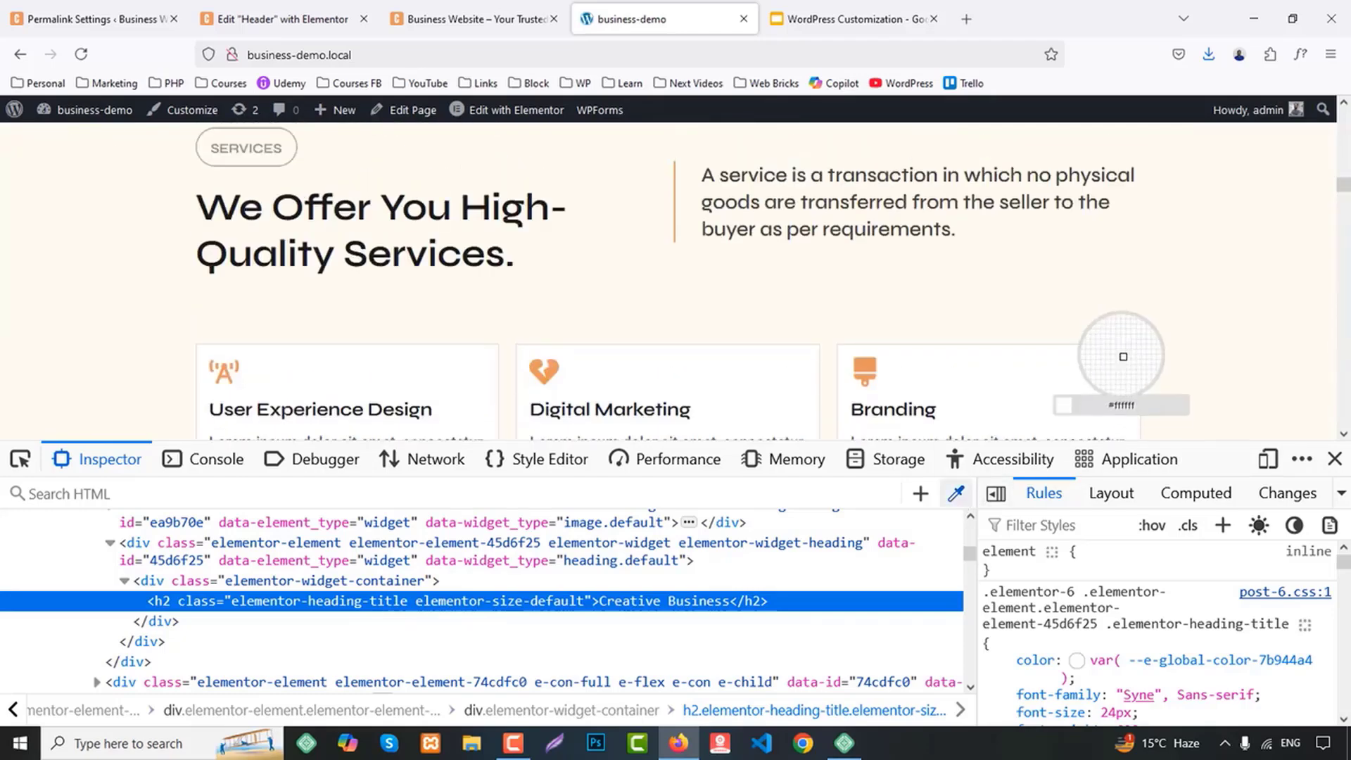
{"action": "left_click", "coordinate": [1145, 291]}
Add a custom global color named BG 2 with the sampled #FEFBF0, and save and close the site settings
{"action": "left_click", "coordinate": [265, 17]}
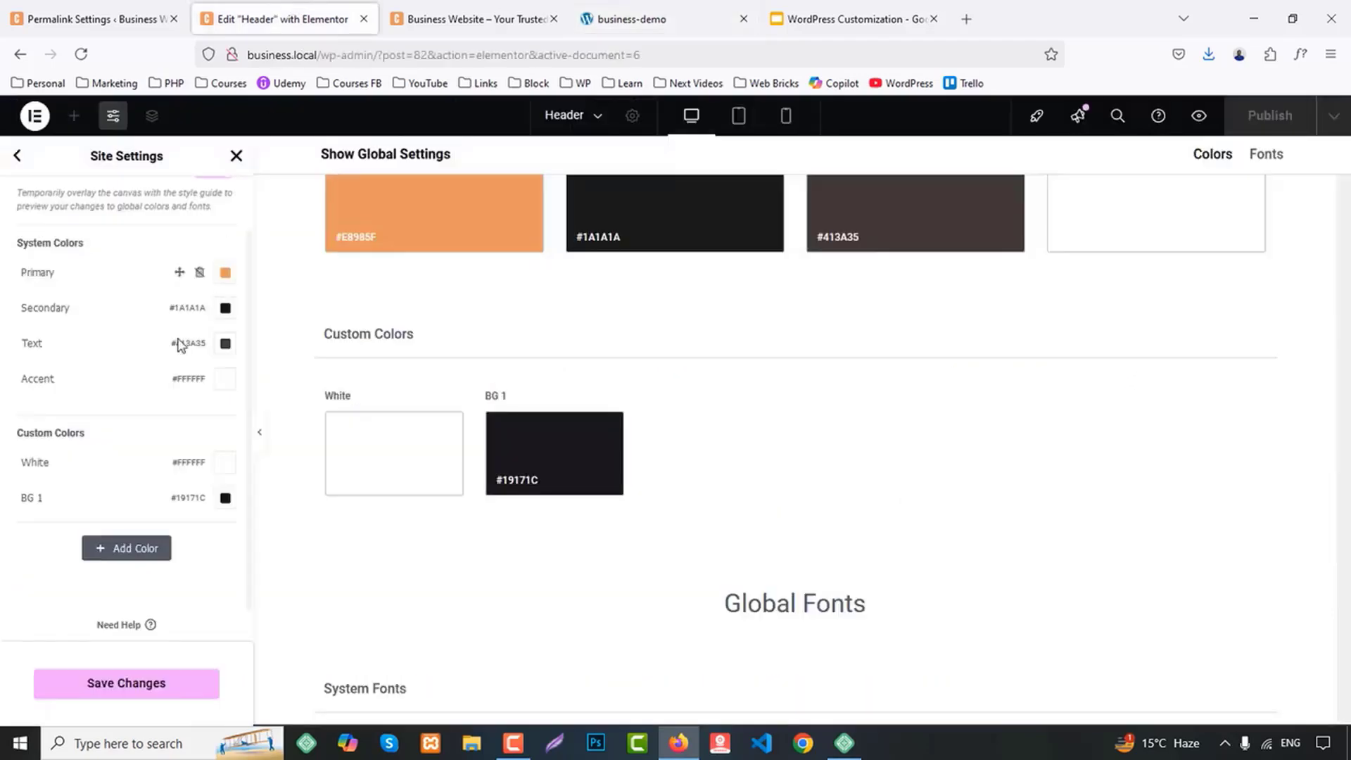
{"action": "left_click", "coordinate": [129, 546]}
{"action": "left_click", "coordinate": [73, 533]}
{"action": "type", "text": "B"}
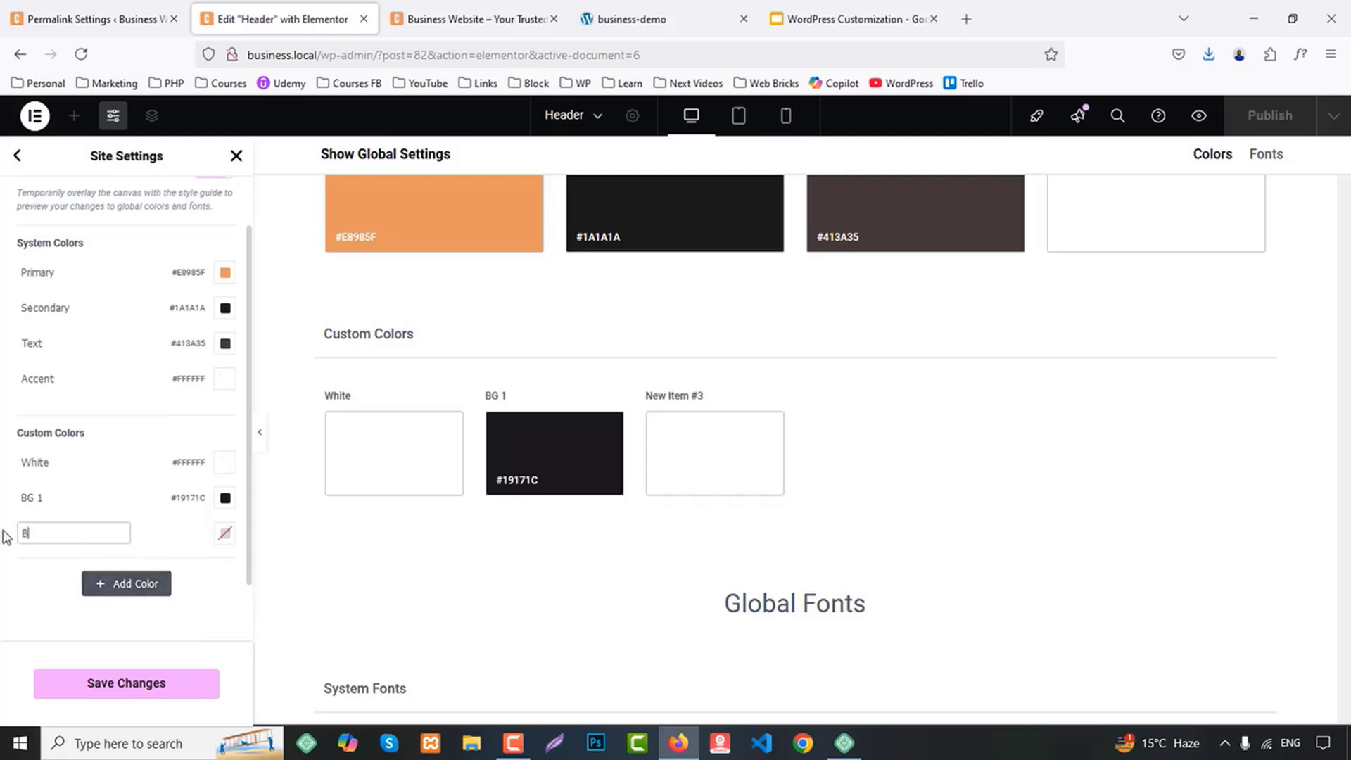
{"action": "type", "text": "G 2"}
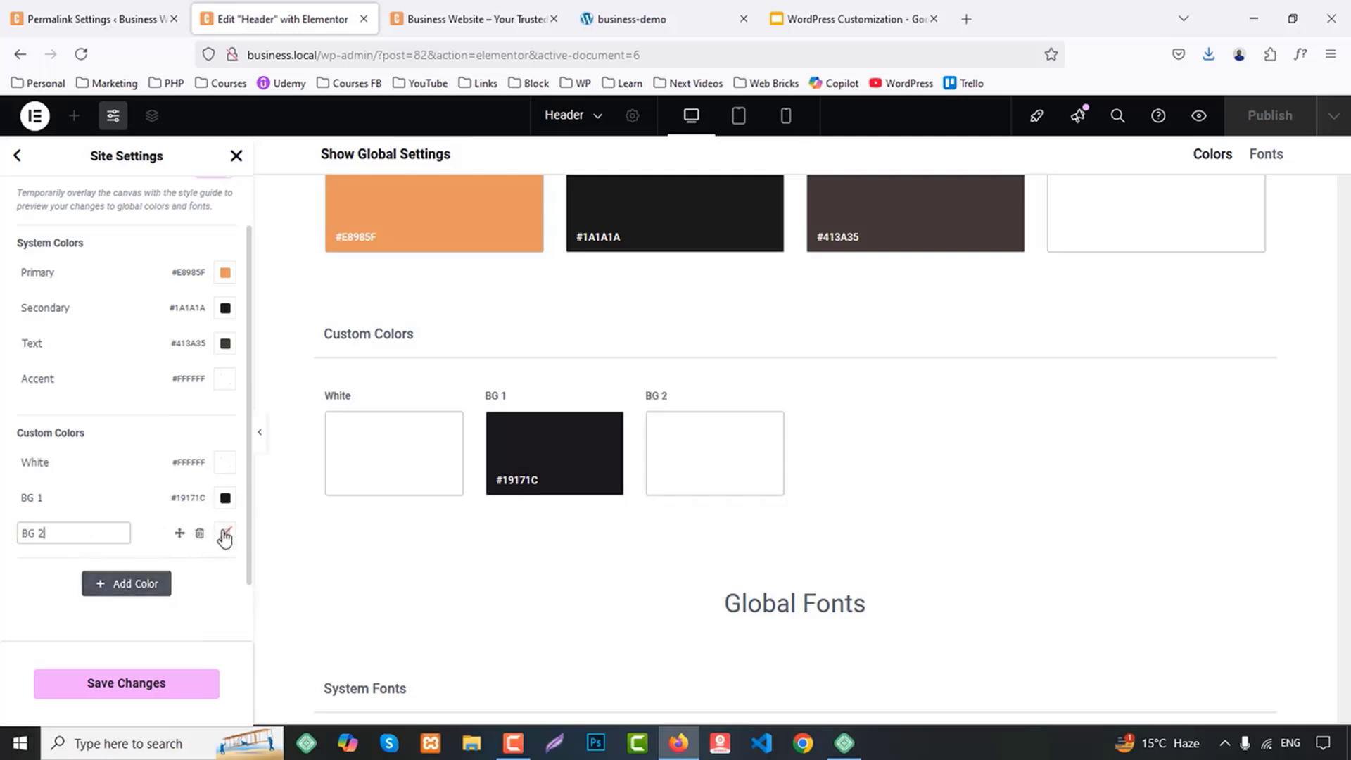
{"action": "left_click", "coordinate": [224, 533]}
{"action": "type", "text": "#FEFBF0"}
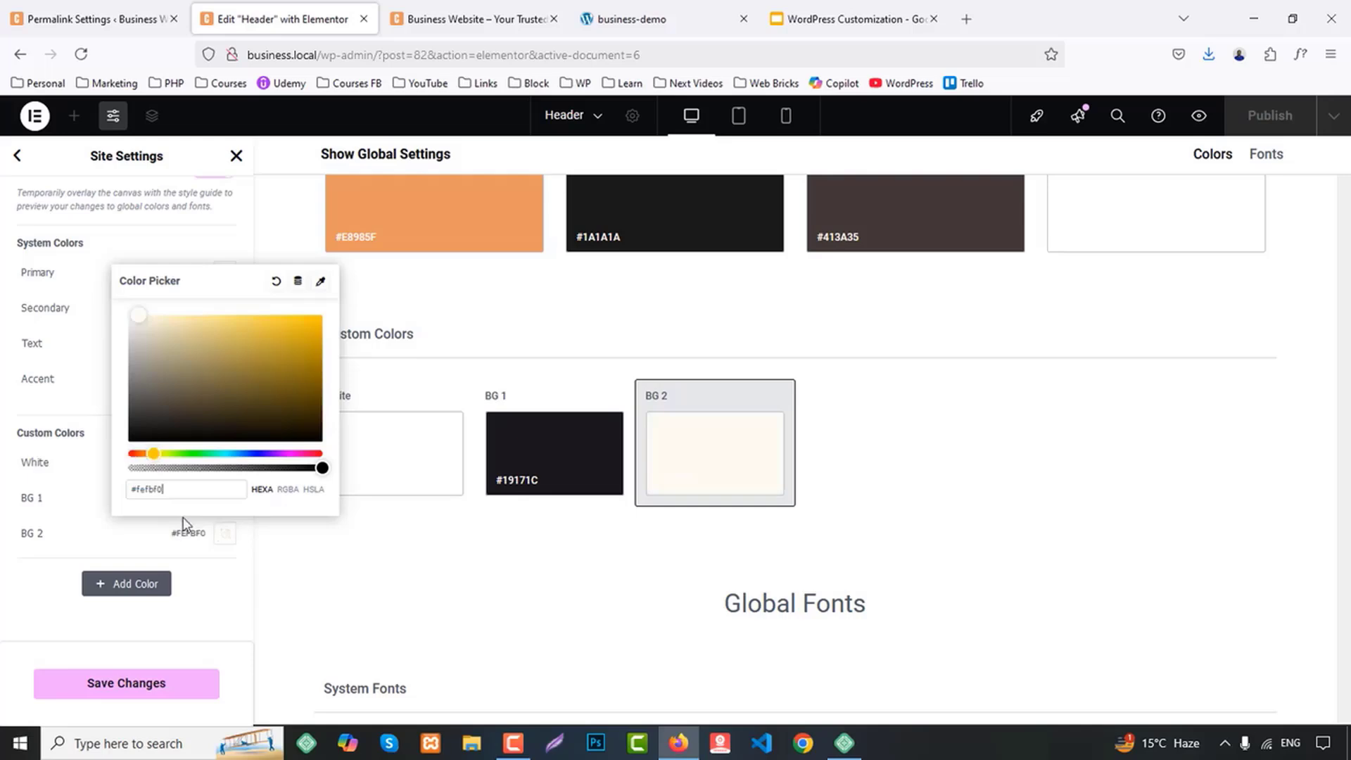
{"action": "left_click", "coordinate": [200, 642]}
{"action": "left_click", "coordinate": [114, 688]}
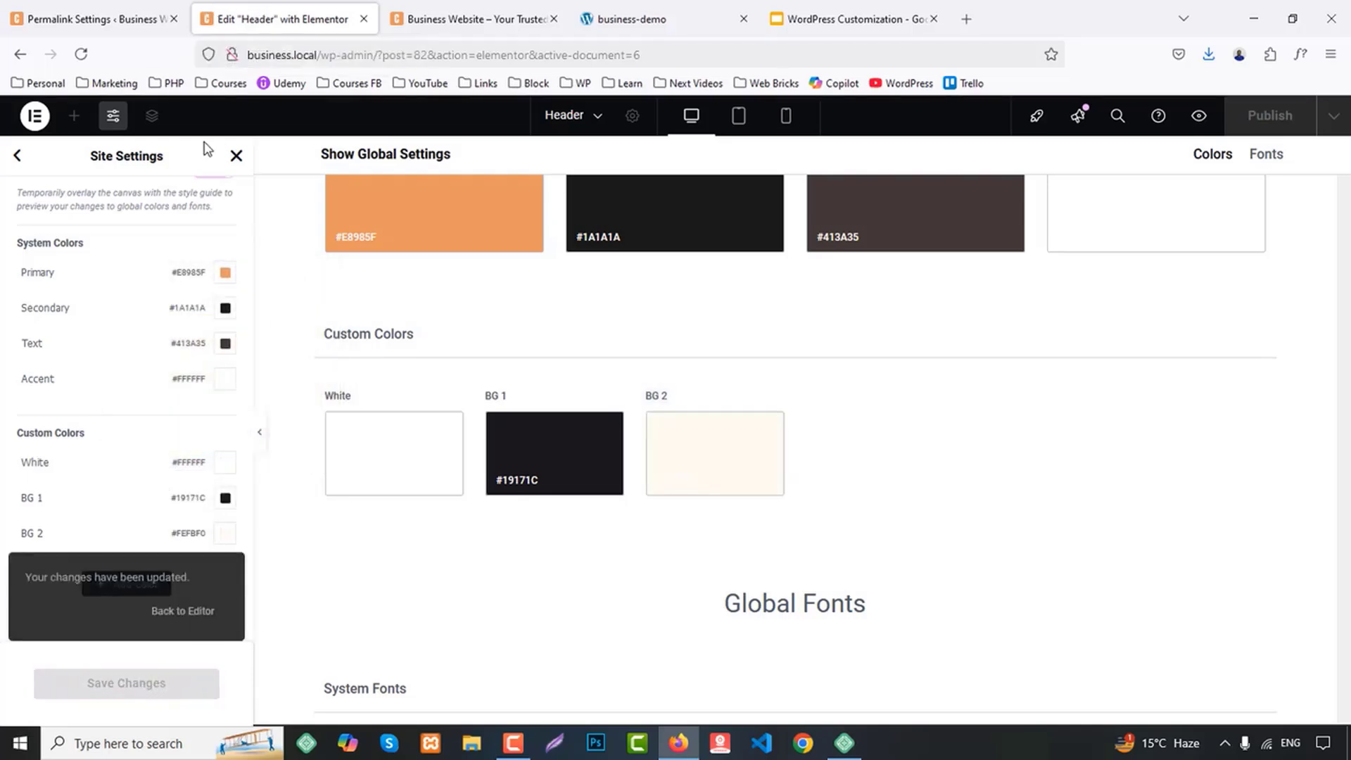
{"action": "left_click", "coordinate": [237, 159]}
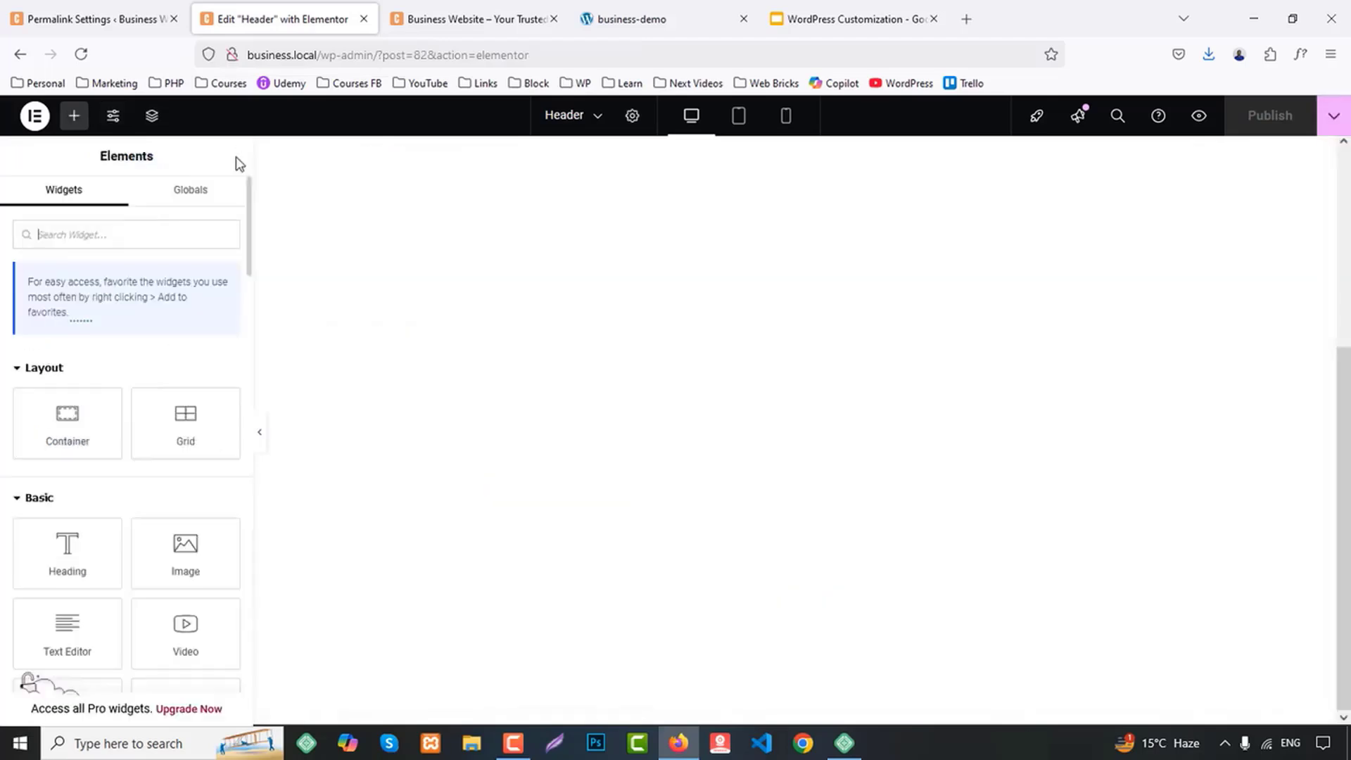
Close the Business Website page and the demo page's inspector, and review the demo's header
{"action": "left_click", "coordinate": [505, 13]}
{"action": "key", "text": "ctrl+w"}
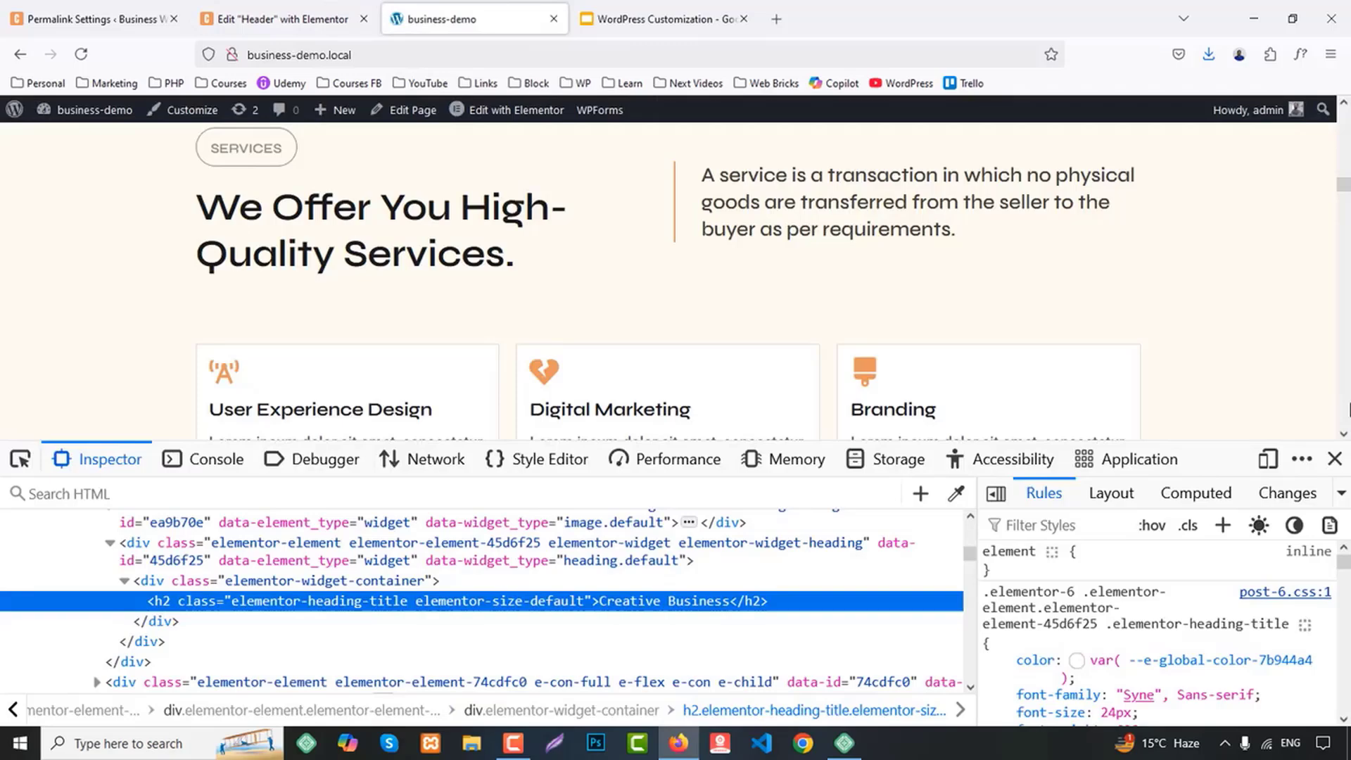
{"action": "left_click", "coordinate": [1335, 458]}
{"action": "left_click_drag", "start_coordinate": [1344, 271], "coordinate": [1344, 104]}
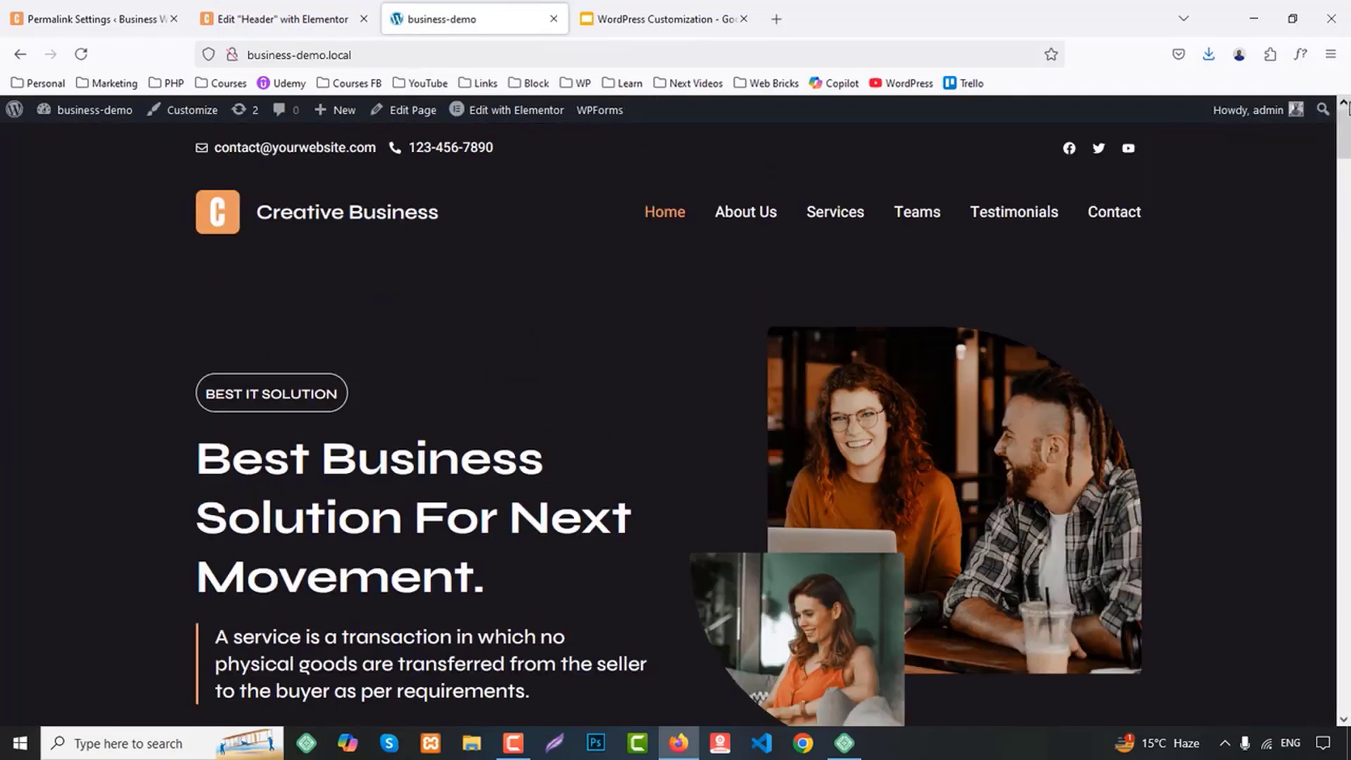
Add a two-column Flexbox container to the Header template and align its items to the center
{"action": "left_click", "coordinate": [271, 16]}
{"action": "left_click", "coordinate": [763, 275]}
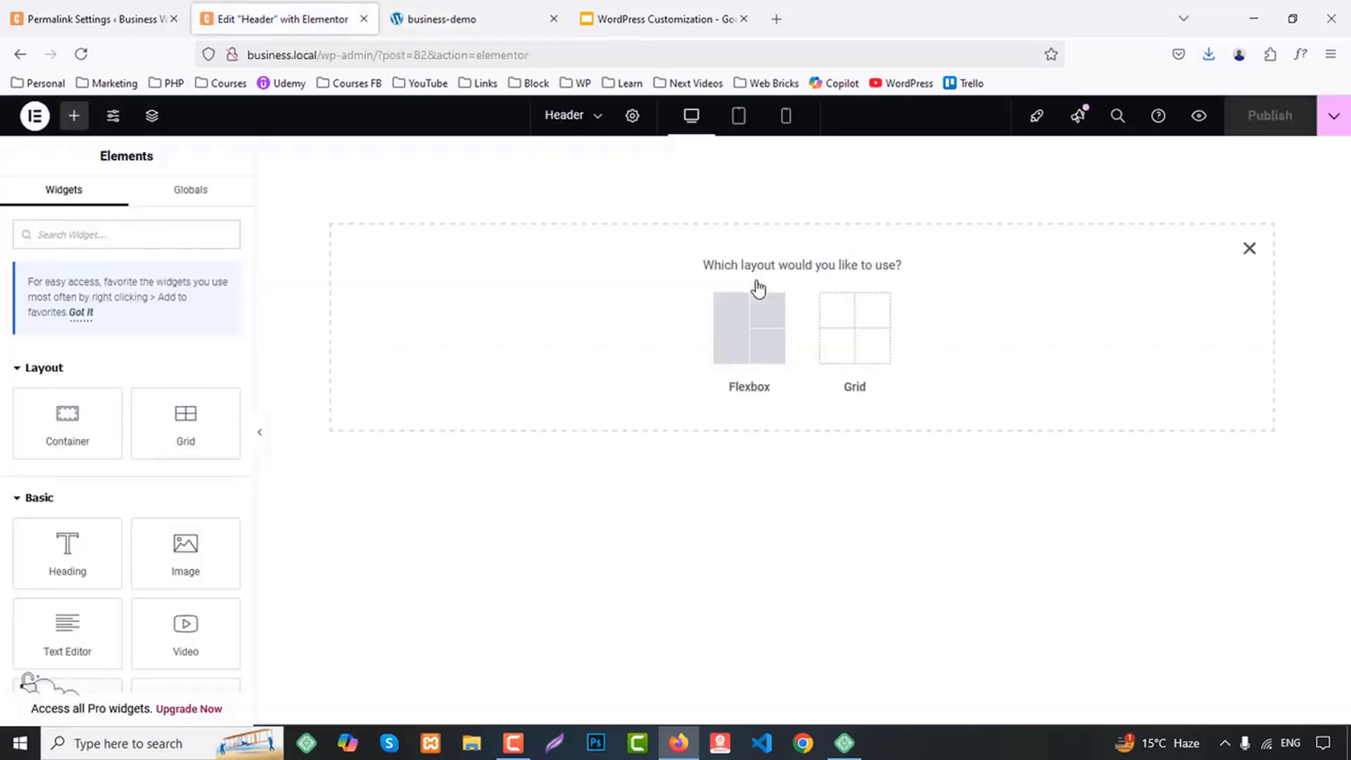
{"action": "left_click", "coordinate": [755, 328]}
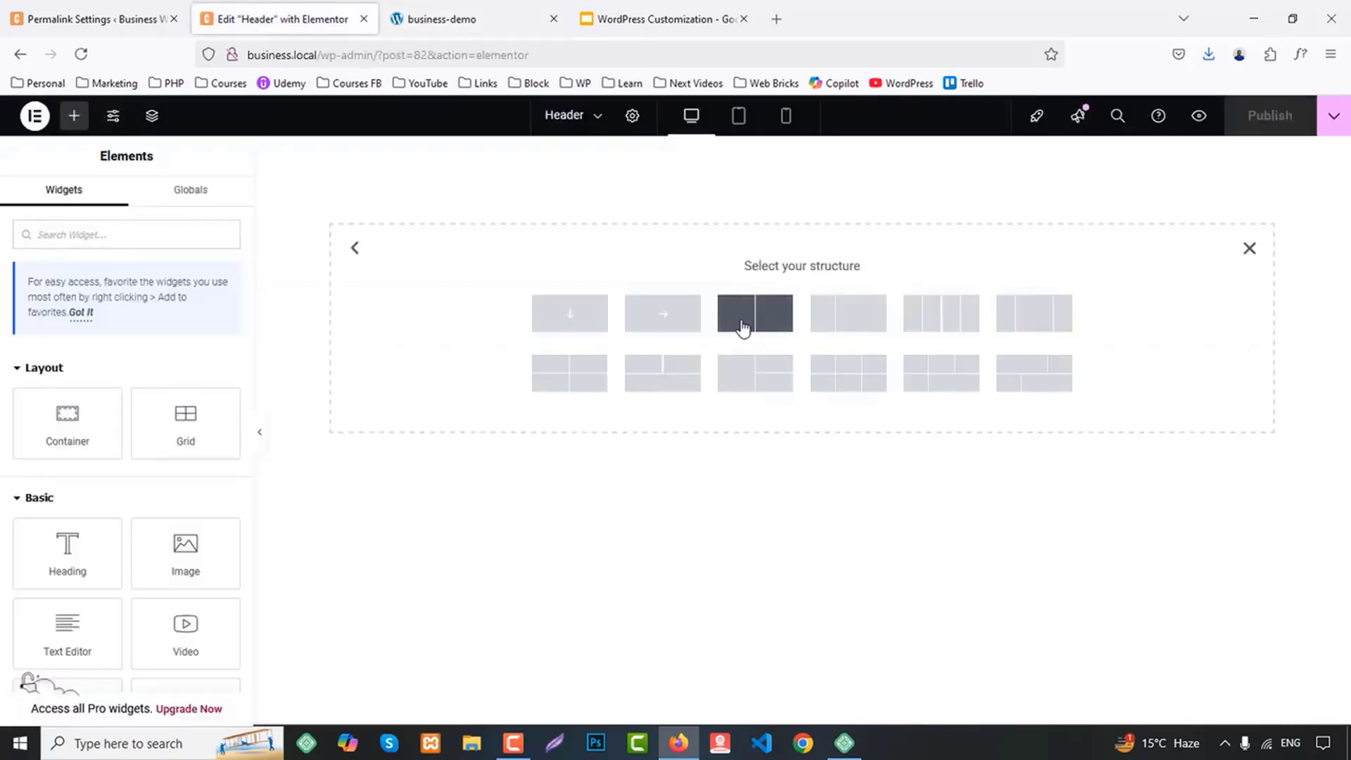
{"action": "left_click", "coordinate": [743, 328]}
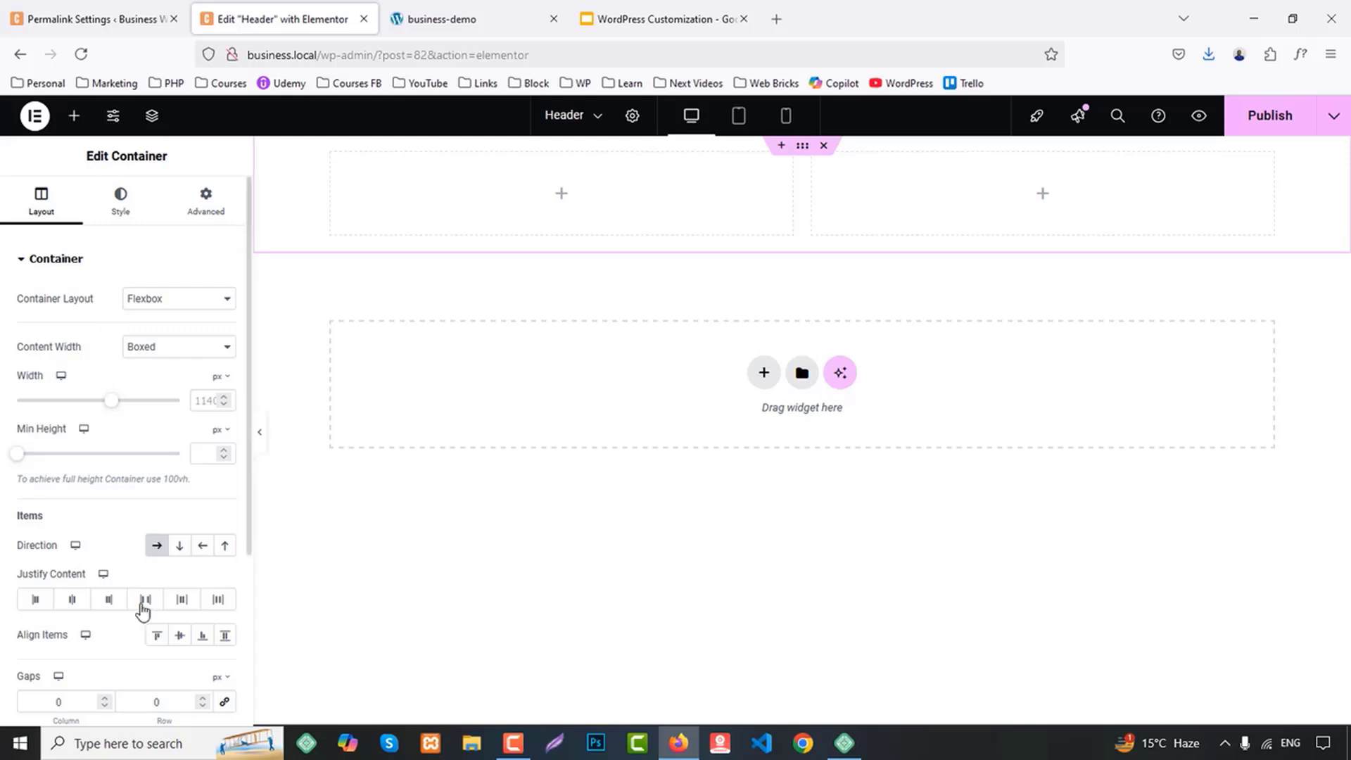
{"action": "left_click", "coordinate": [180, 636]}
Add an Icon List widget to the first column of the header container
{"action": "left_click", "coordinate": [74, 115]}
{"action": "type", "text": "list"}
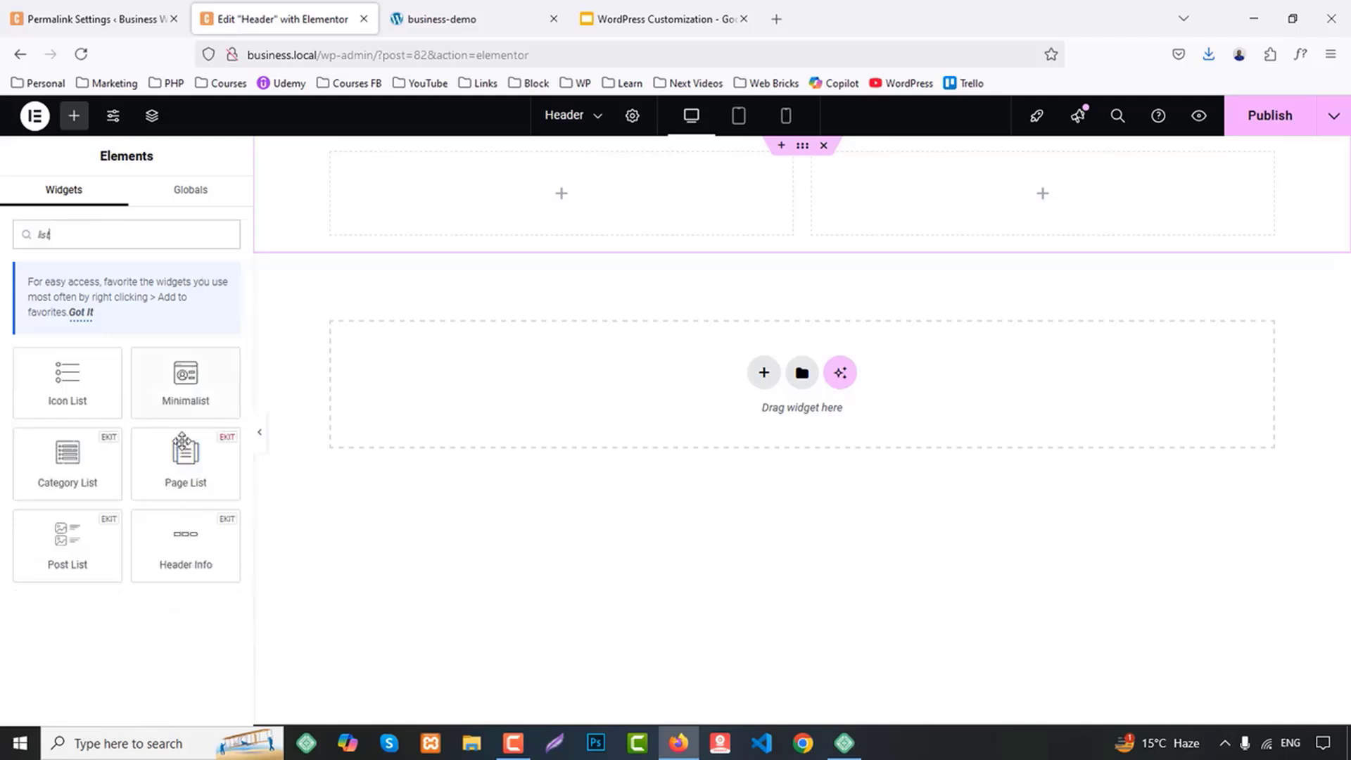
{"action": "left_click_drag", "start_coordinate": [67, 380], "coordinate": [543, 204]}
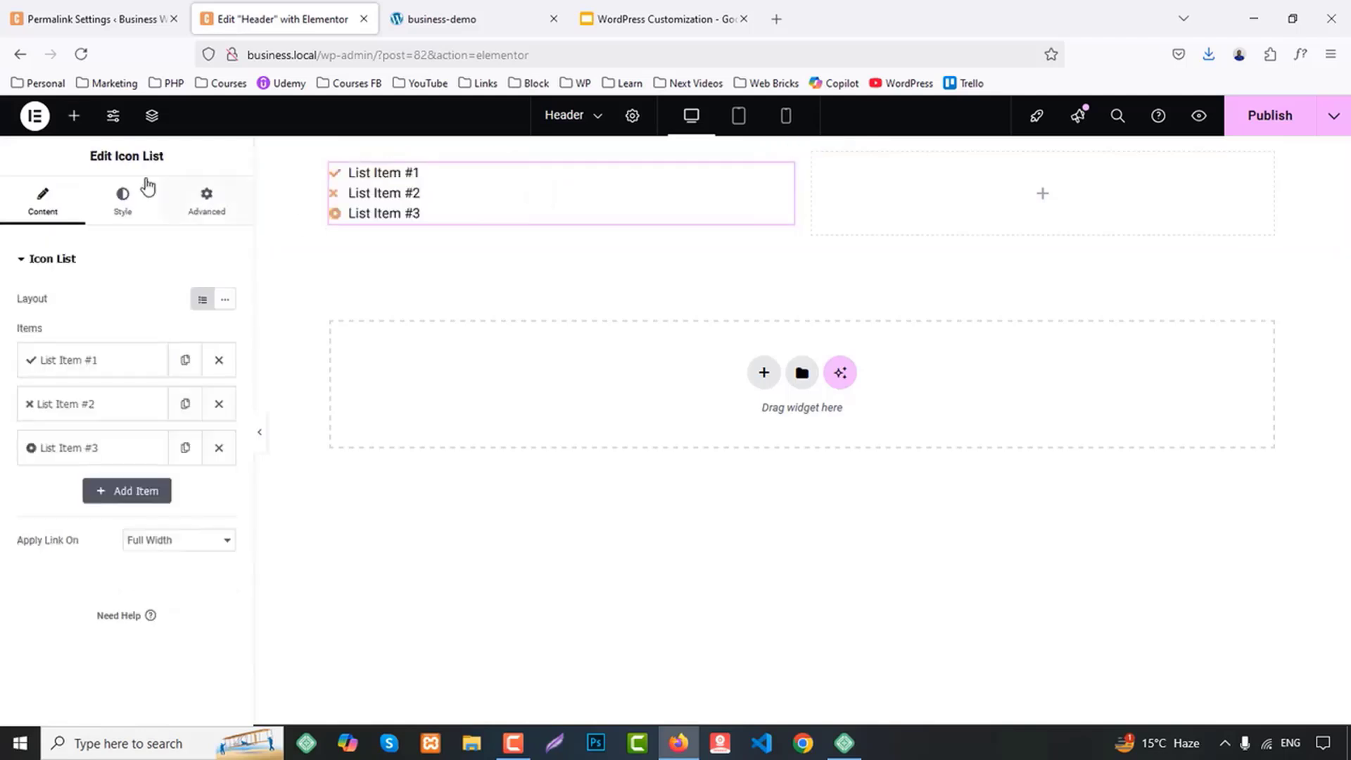
Add the ElementsKit Social Icons widget to the second column of the header container
{"action": "left_click", "coordinate": [74, 115]}
{"action": "type", "text": "social"}
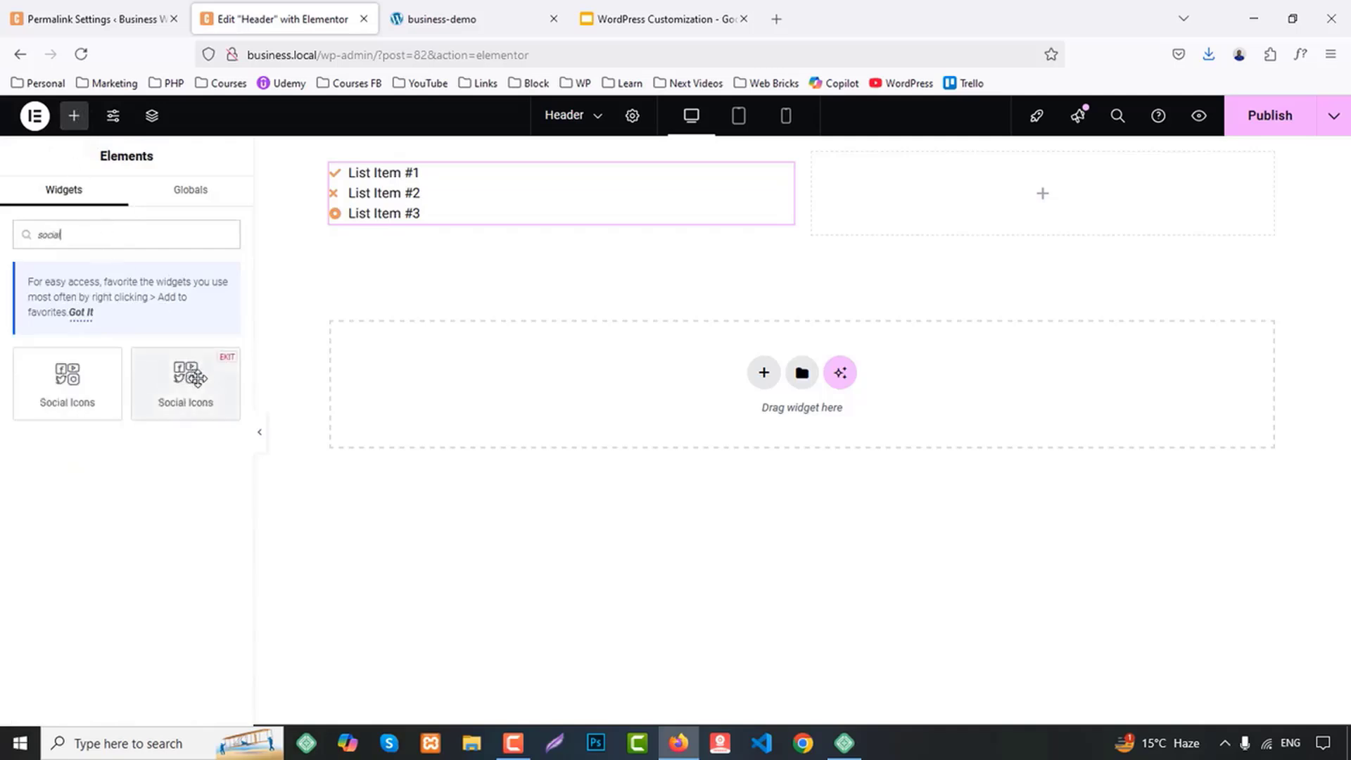
{"action": "left_click_drag", "start_coordinate": [197, 371], "coordinate": [962, 205]}
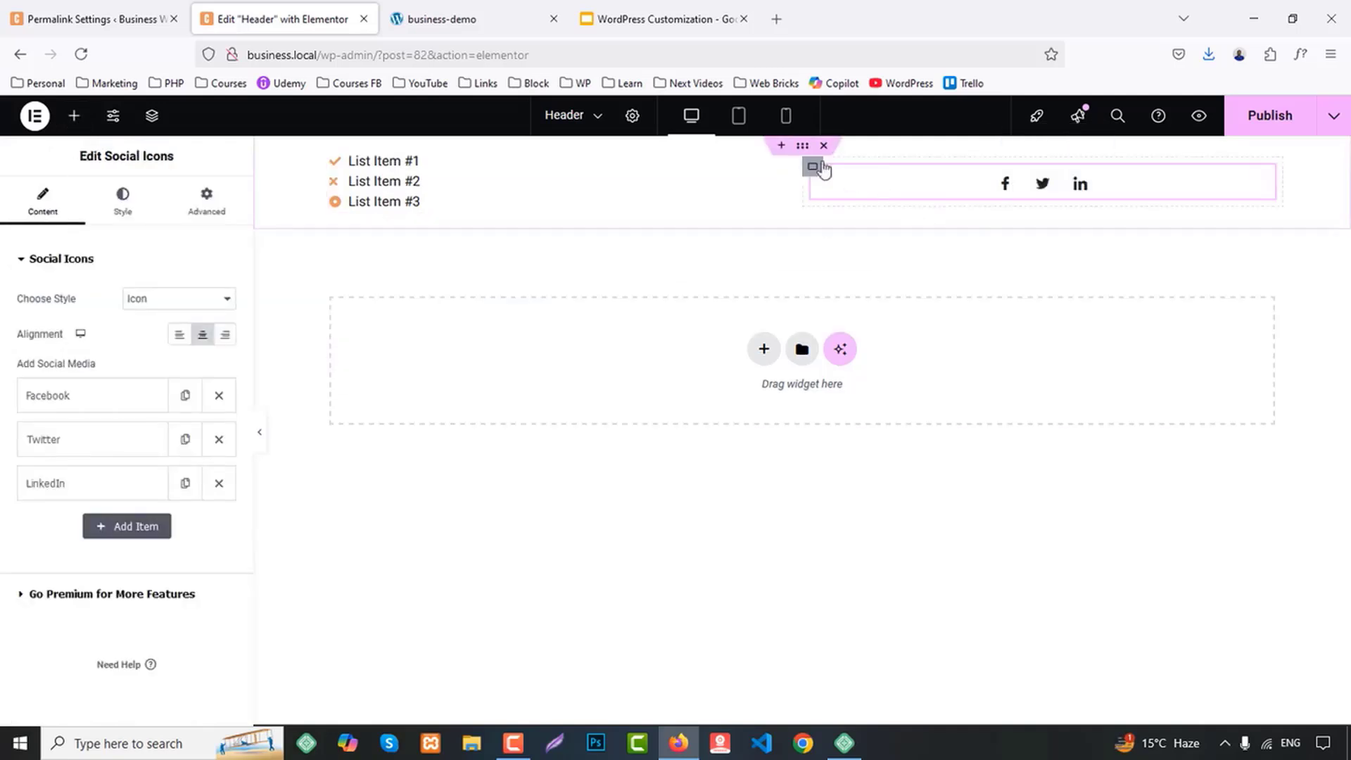
Give the header container a classic background in the BG 1 global color
{"action": "left_click", "coordinate": [802, 147]}
{"action": "left_click", "coordinate": [119, 202]}
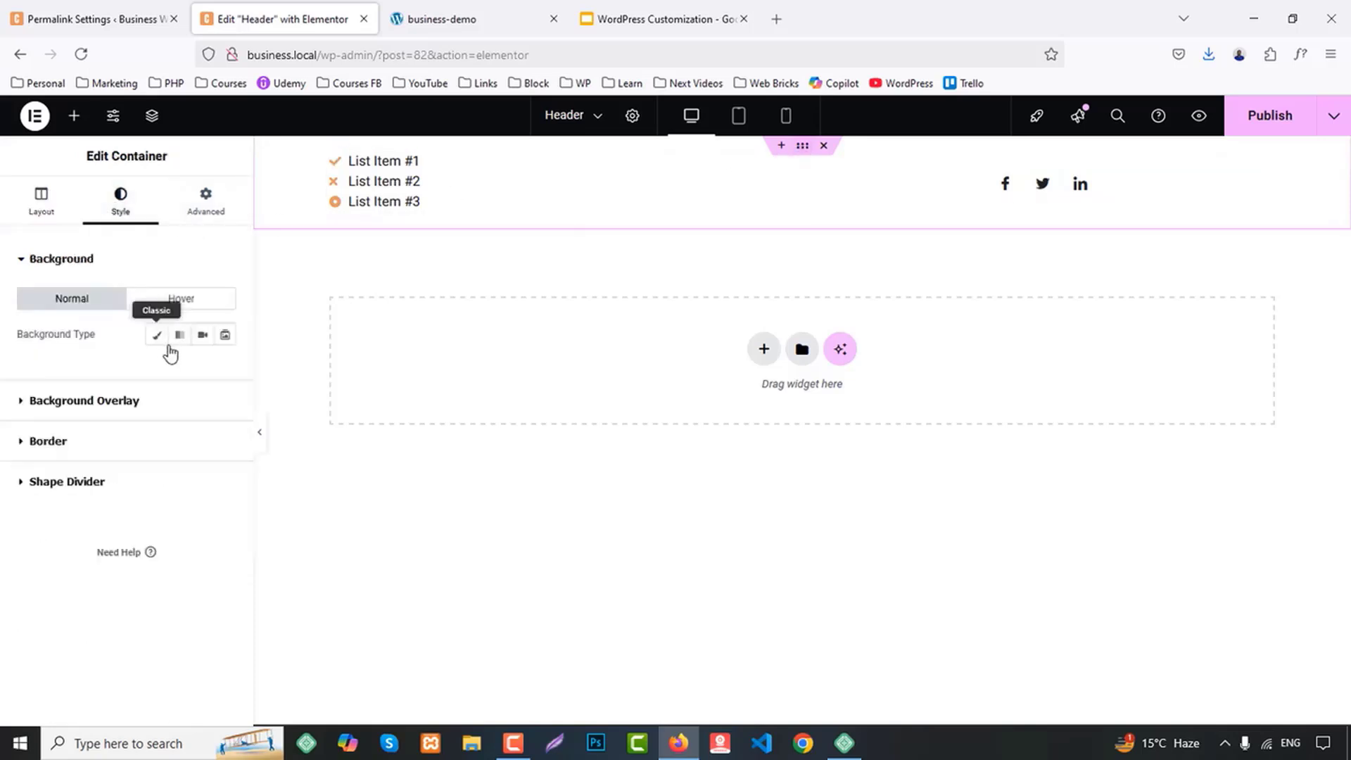
{"action": "left_click", "coordinate": [157, 337]}
{"action": "left_click", "coordinate": [204, 370]}
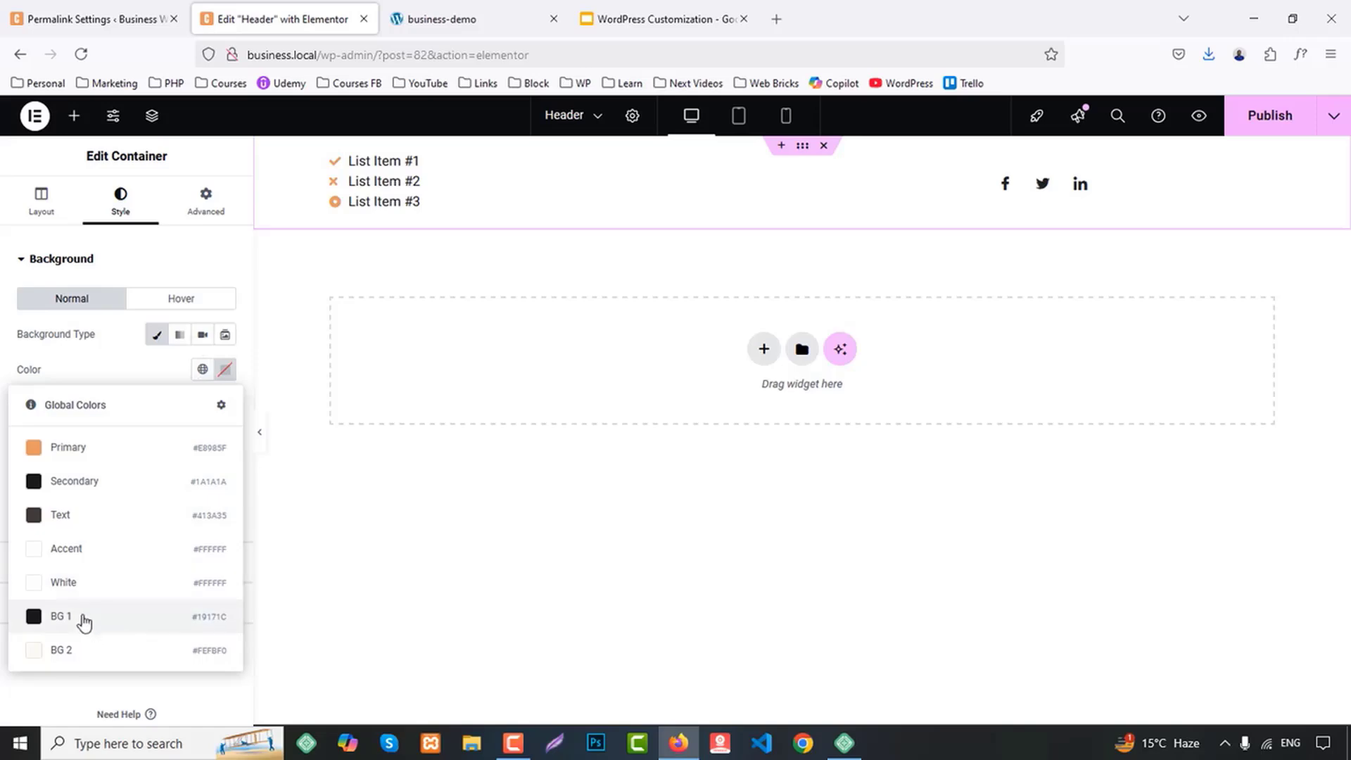
{"action": "left_click", "coordinate": [83, 618]}
Copy the contact e-mail from the demo site's header and paste it as the text of the Icon List's first item
{"action": "left_click", "coordinate": [351, 172]}
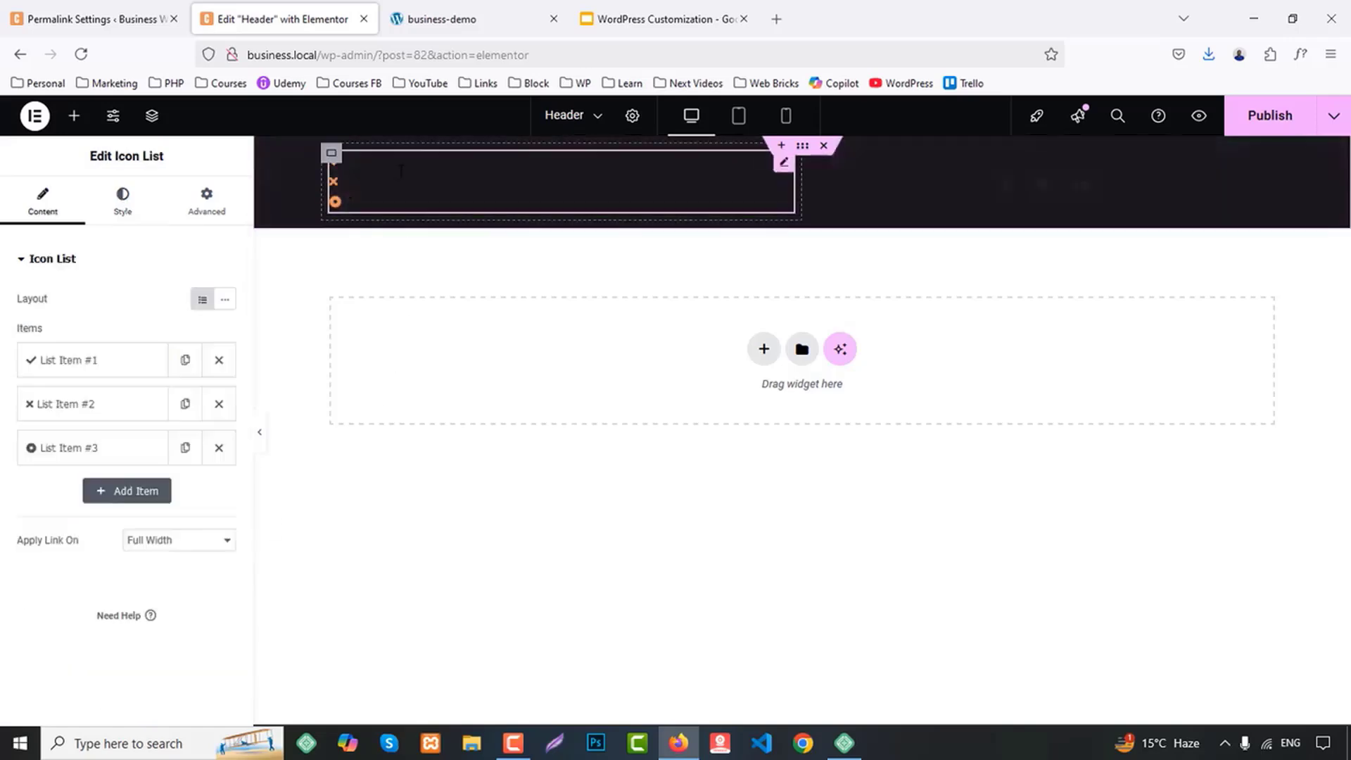
{"action": "left_click", "coordinate": [128, 201]}
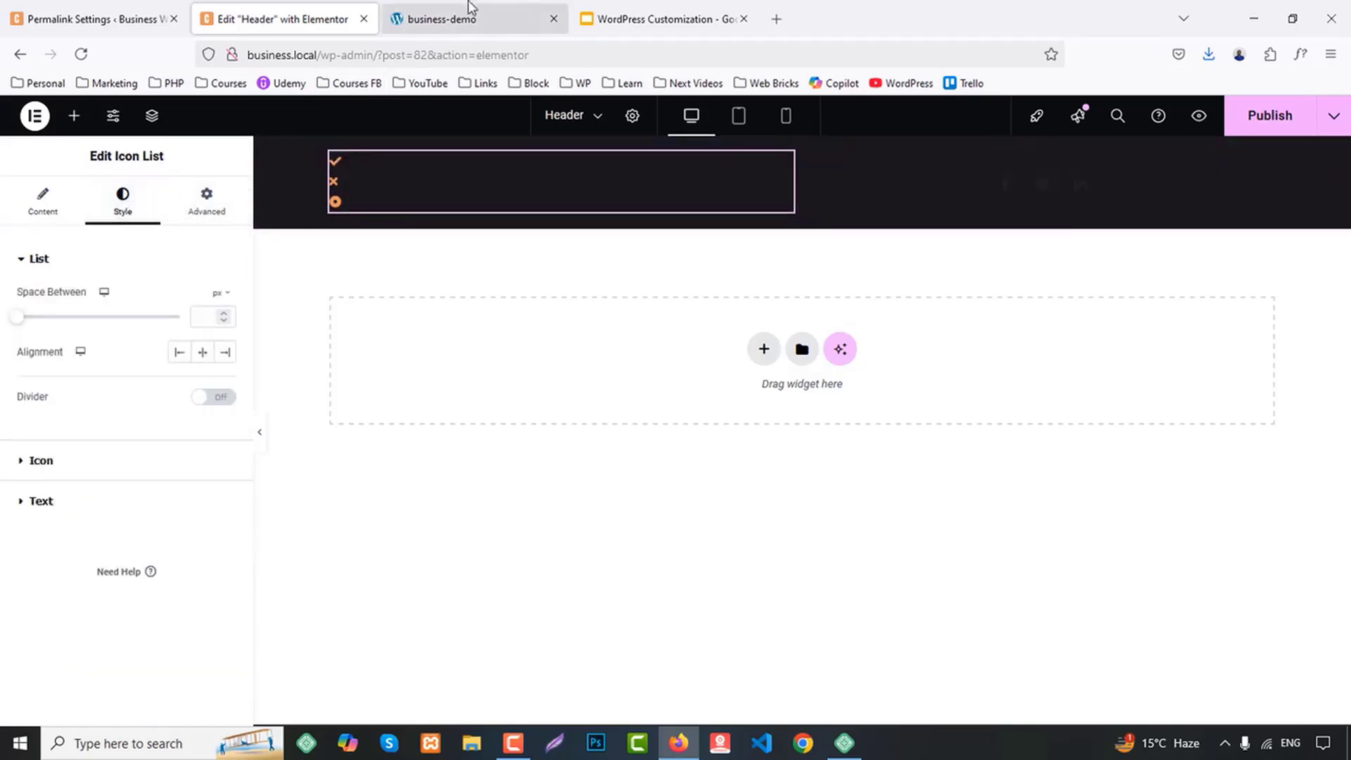
{"action": "left_click", "coordinate": [467, 15]}
{"action": "left_click", "coordinate": [624, 10]}
{"action": "left_click", "coordinate": [553, 9]}
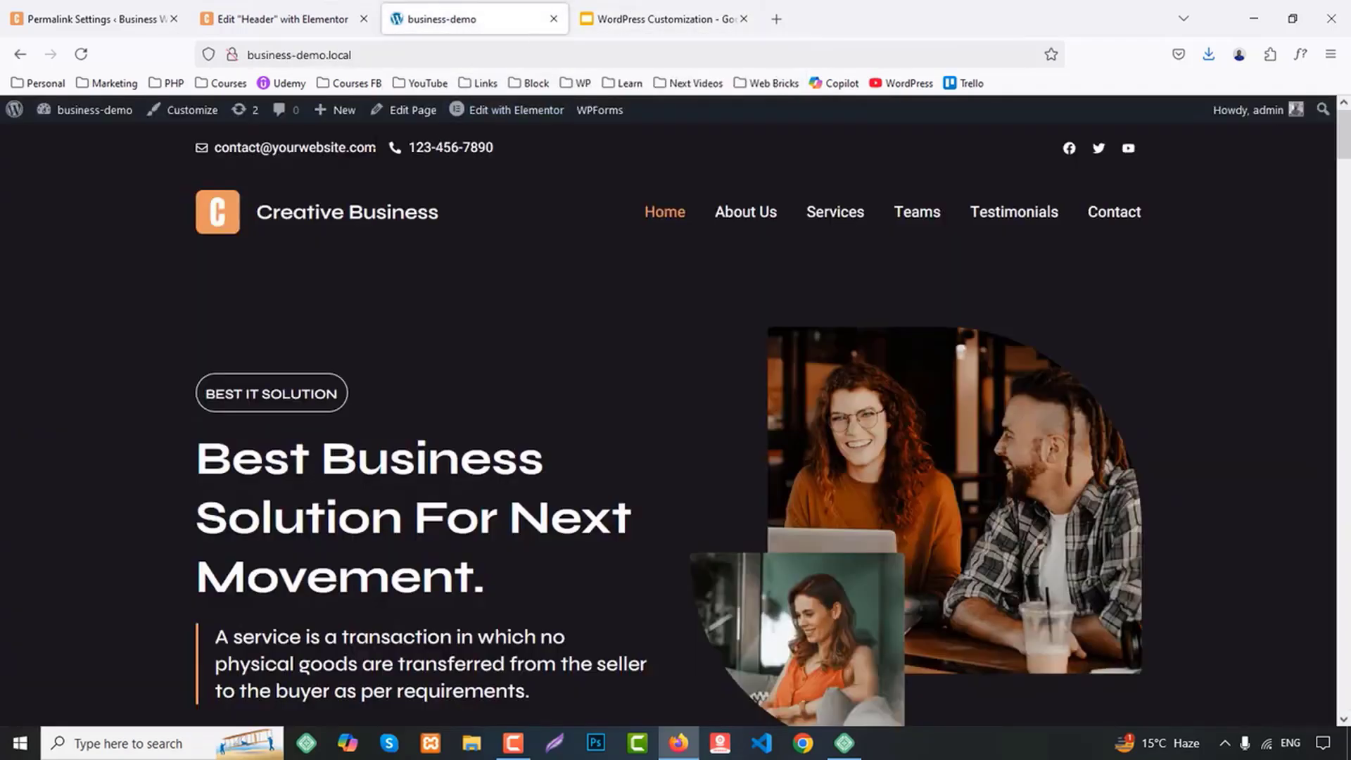
{"action": "left_click_drag", "start_coordinate": [376, 147], "coordinate": [279, 148]}
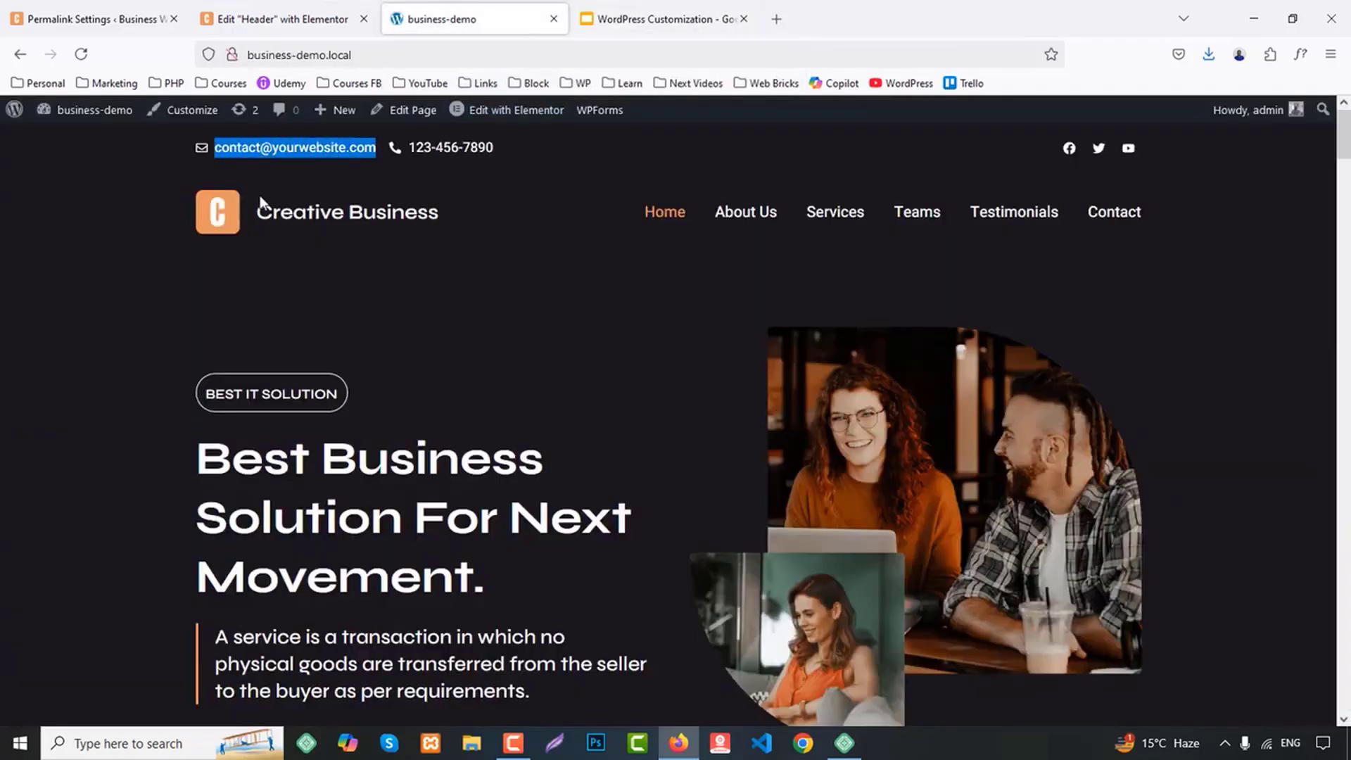
{"action": "left_click", "coordinate": [285, 16]}
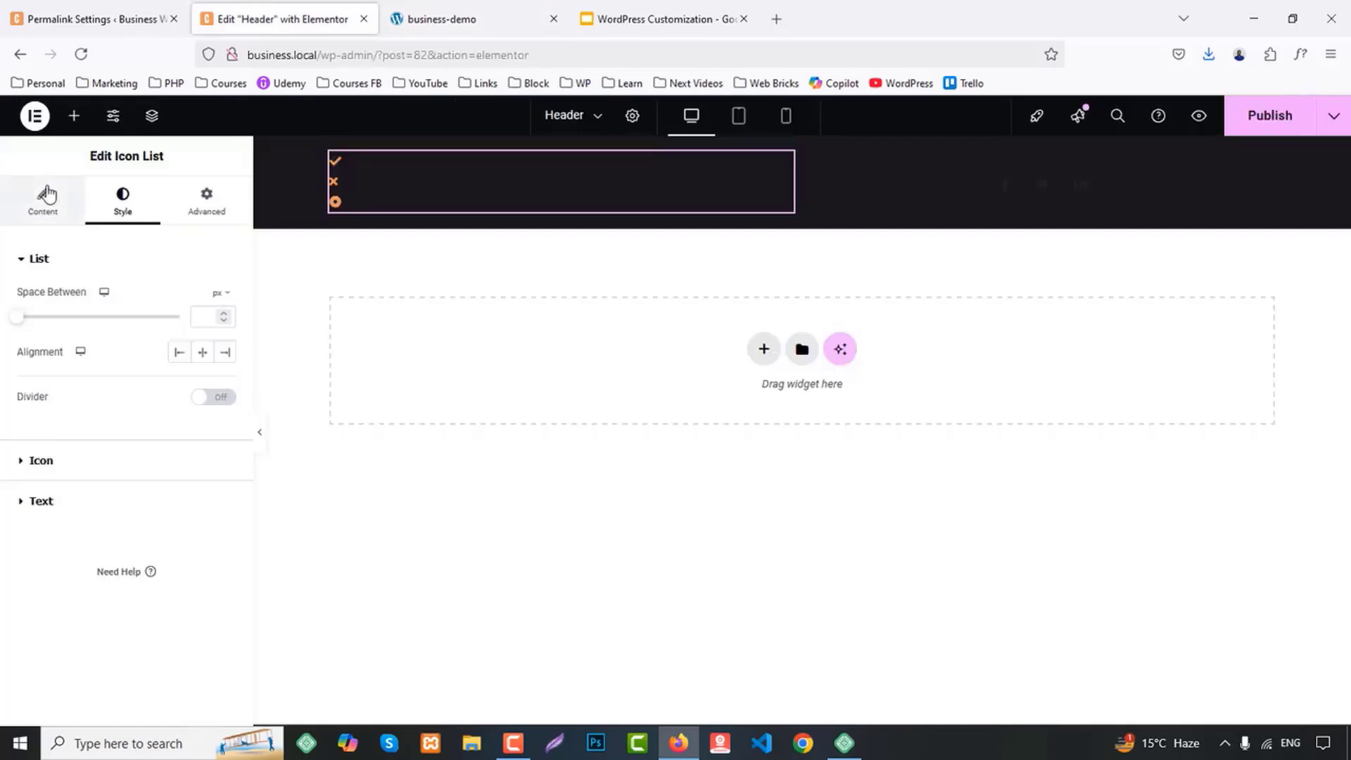
{"action": "left_click", "coordinate": [43, 202]}
{"action": "left_click", "coordinate": [56, 354]}
{"action": "triple_click", "coordinate": [105, 423]}
{"action": "key", "text": "ctrl+v"}
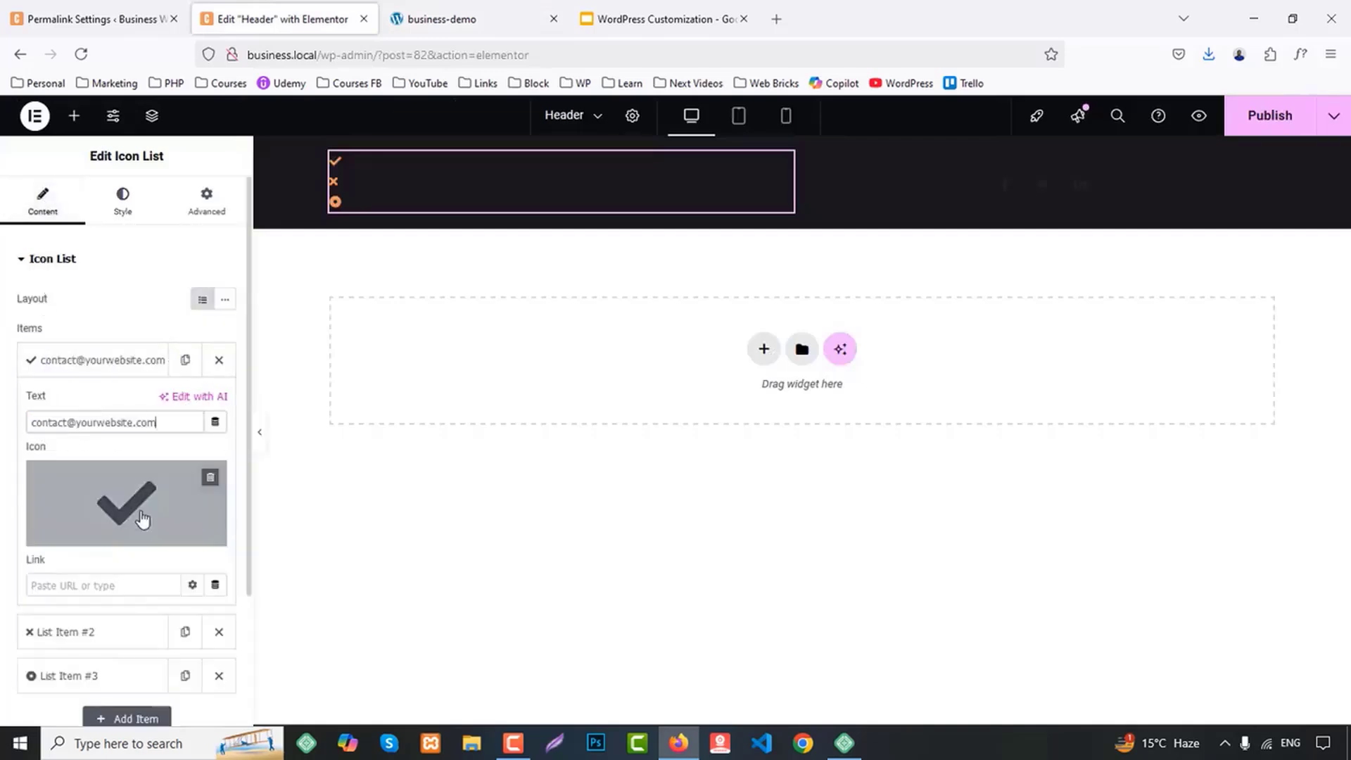
Replace the first list item's check icon with the outlined Envelope icon
{"action": "left_click", "coordinate": [125, 500]}
{"action": "left_click", "coordinate": [530, 189]}
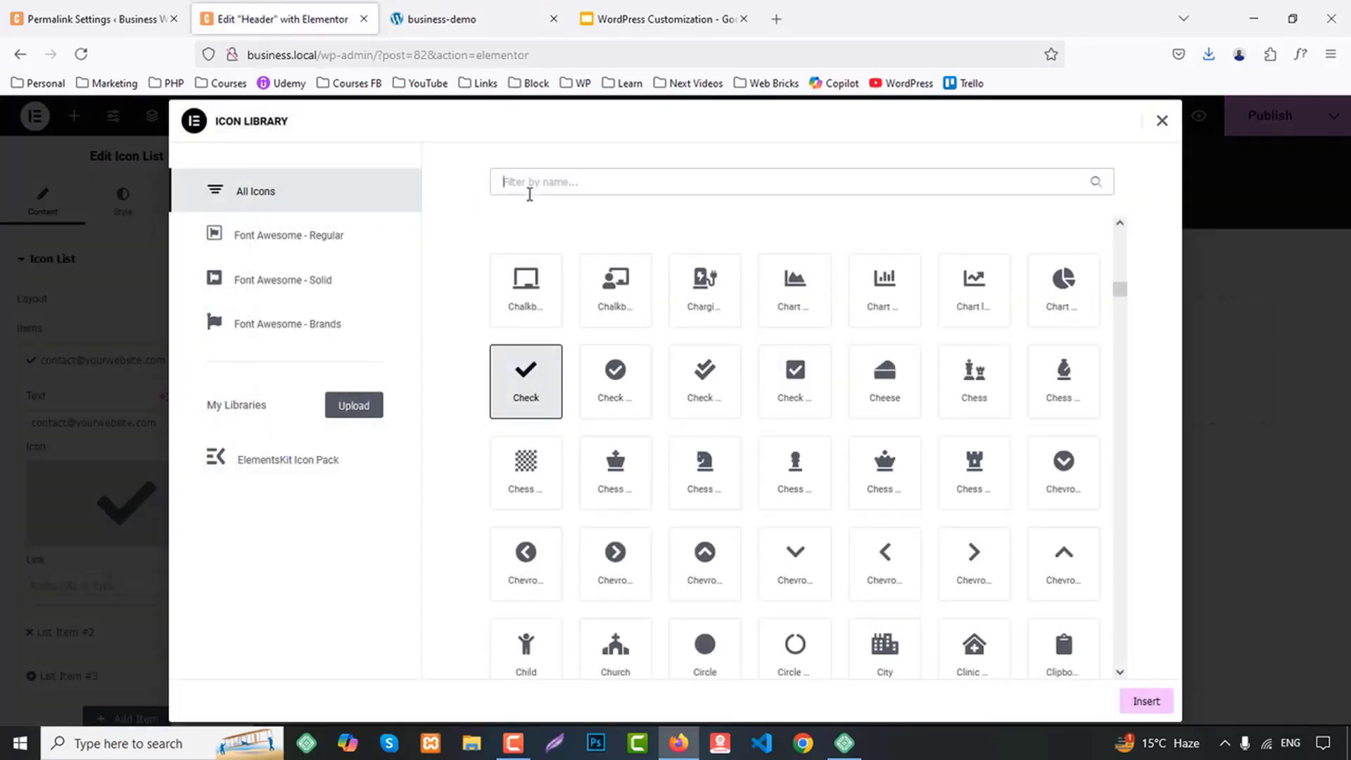
{"action": "type", "text": "envel"}
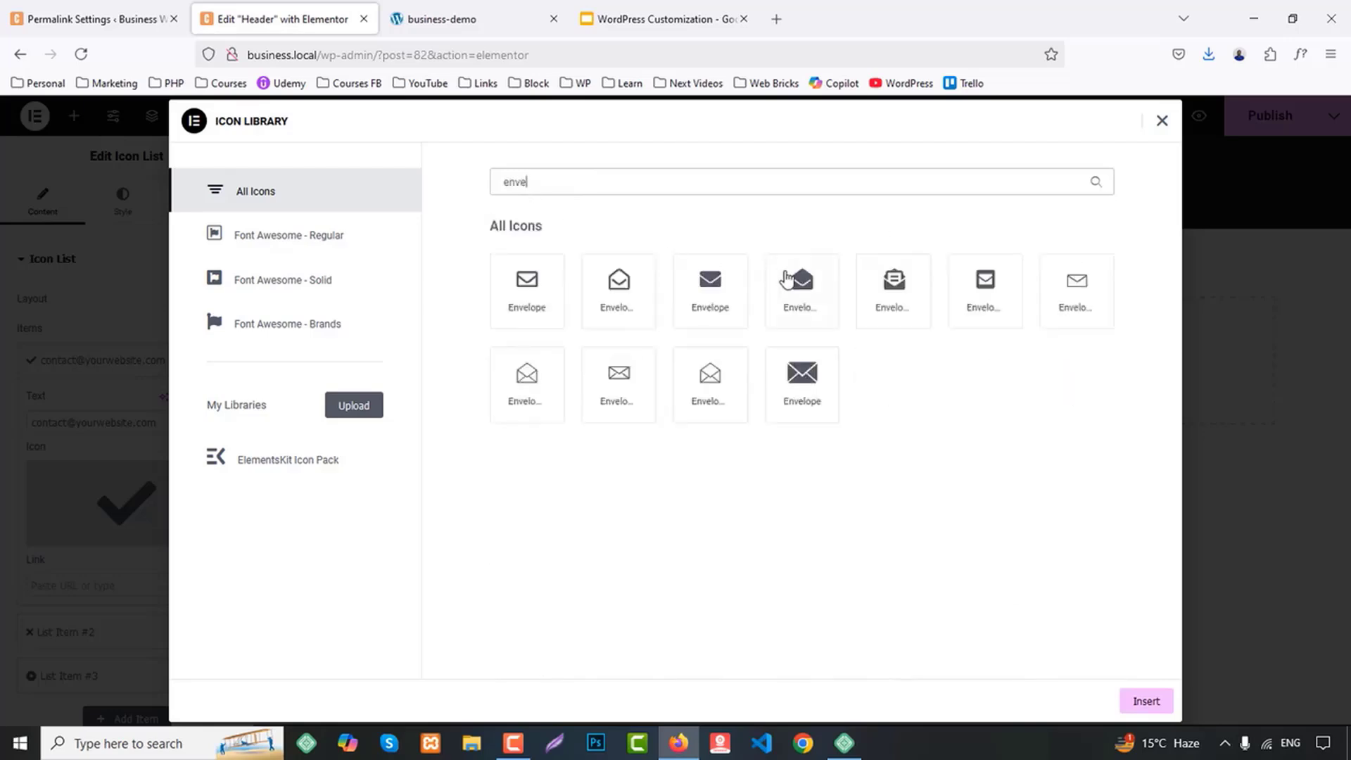
{"action": "left_click", "coordinate": [527, 301]}
{"action": "left_click", "coordinate": [1144, 700]}
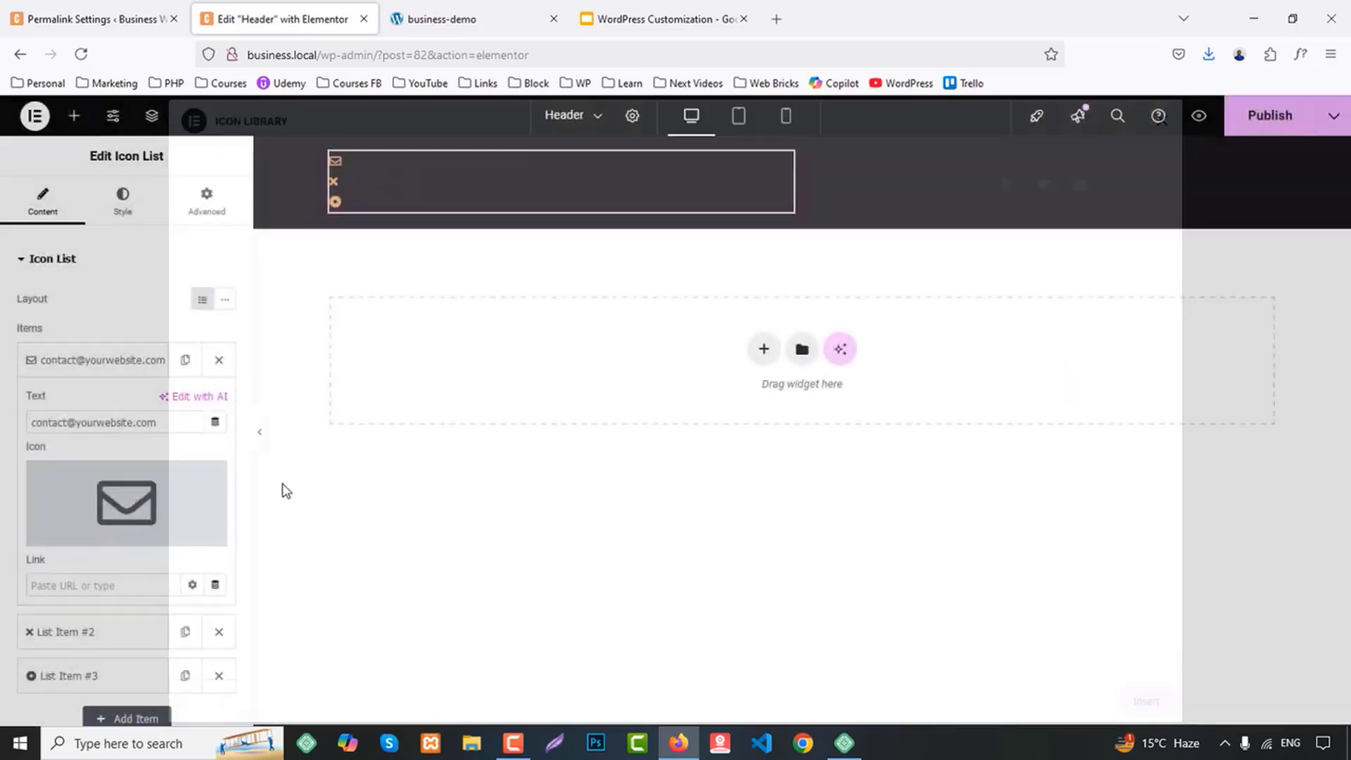
Link the first list item to a mailto: address using the copied contact e-mail
{"action": "scroll", "coordinate": [84, 504], "scroll_direction": "down", "scroll_amount": 3}
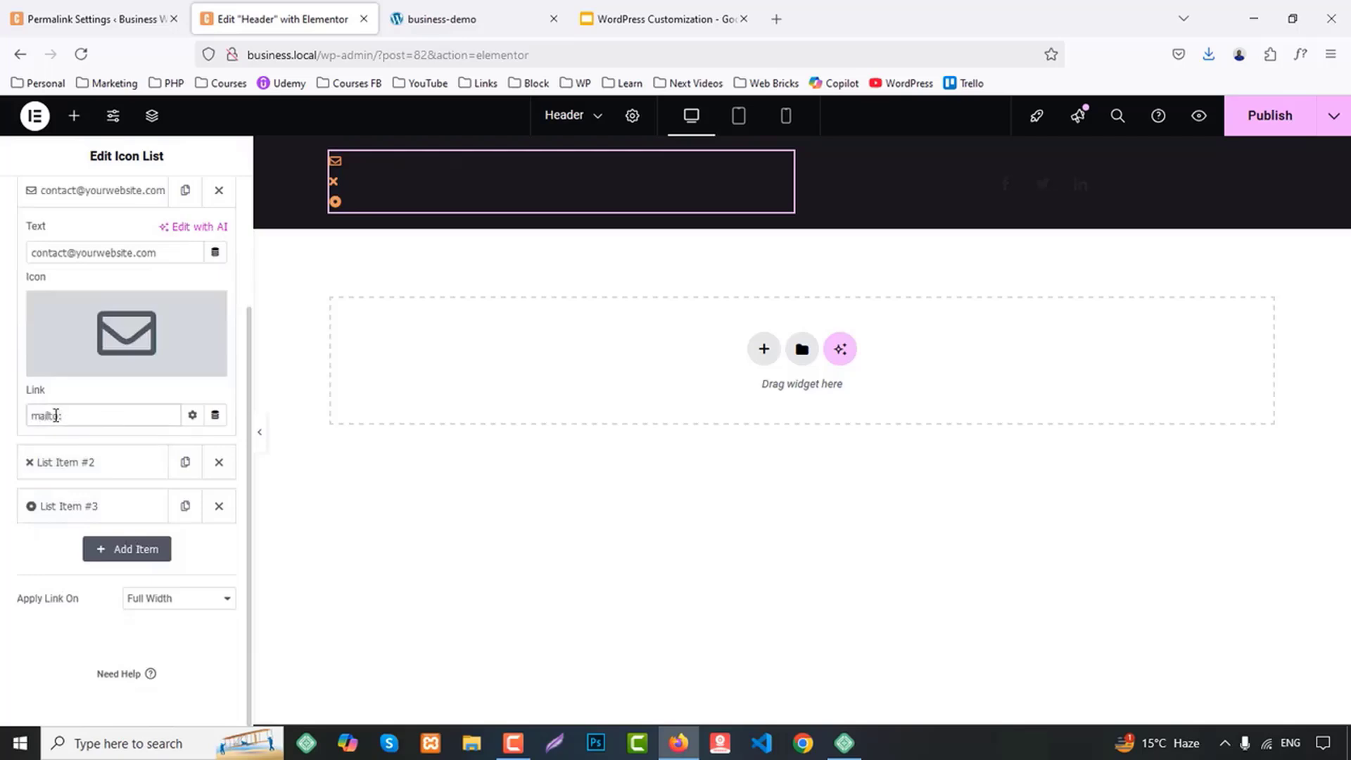
{"action": "left_click", "coordinate": [56, 415]}
{"action": "type", "text": "mailto:"}
{"action": "key", "text": "ctrl+v"}
Copy the phone number from the demo site's header and paste it as the text of the second list item
{"action": "left_click", "coordinate": [521, 8]}
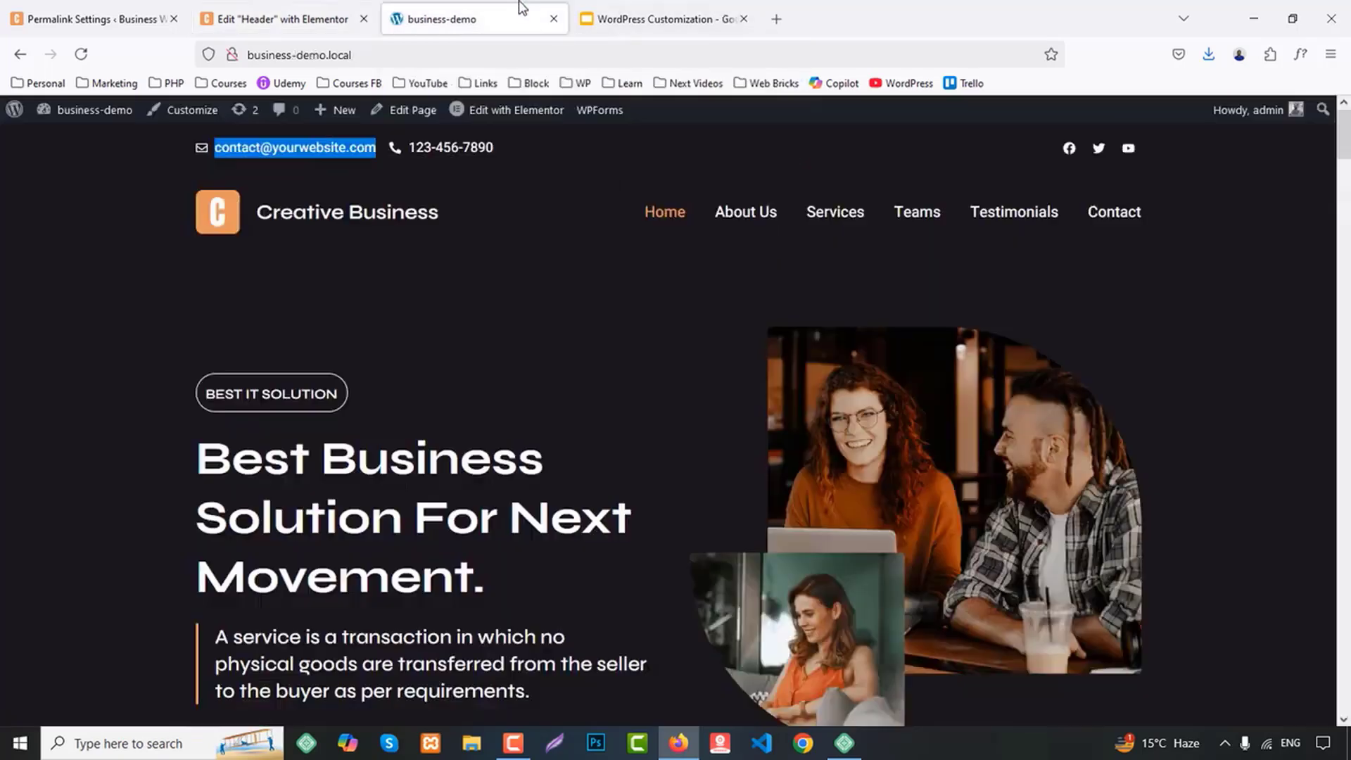
{"action": "left_click_drag", "start_coordinate": [494, 148], "coordinate": [450, 147]}
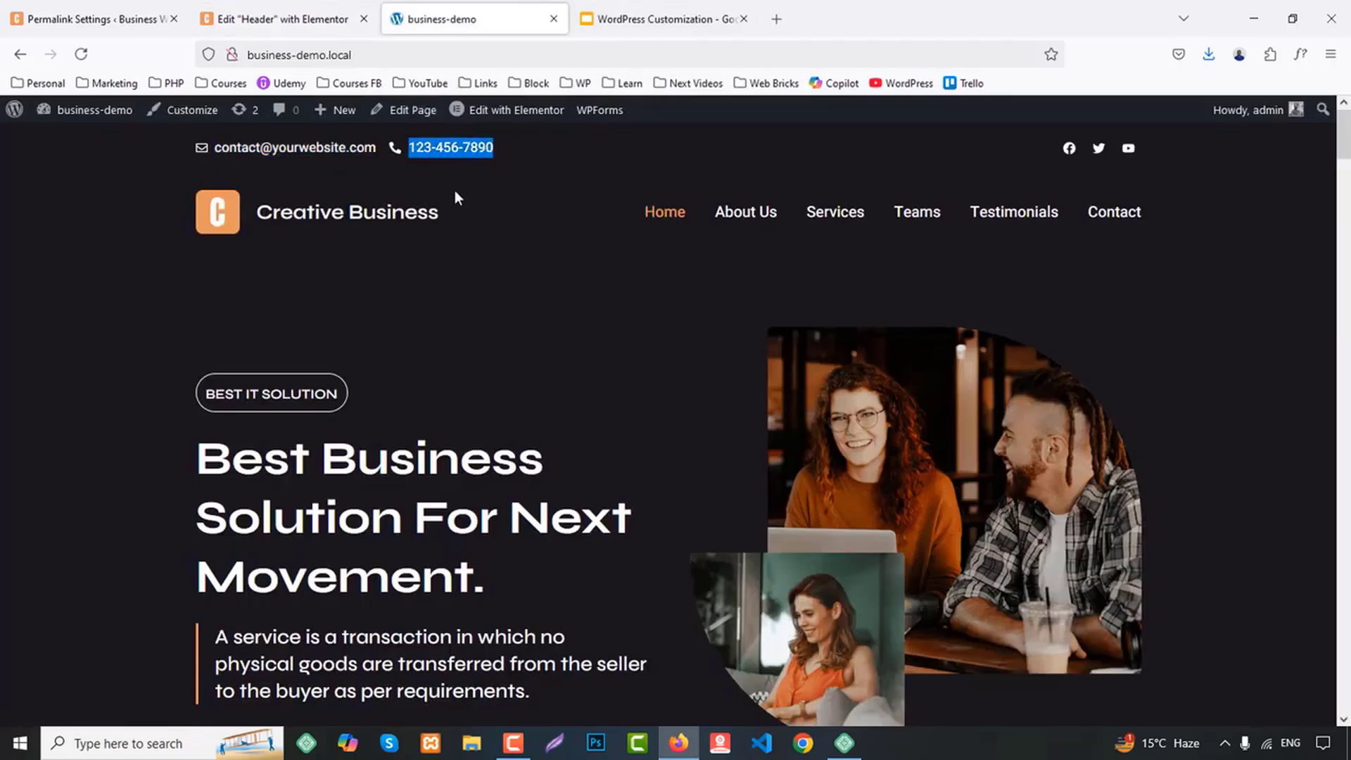
{"action": "left_click", "coordinate": [306, 14]}
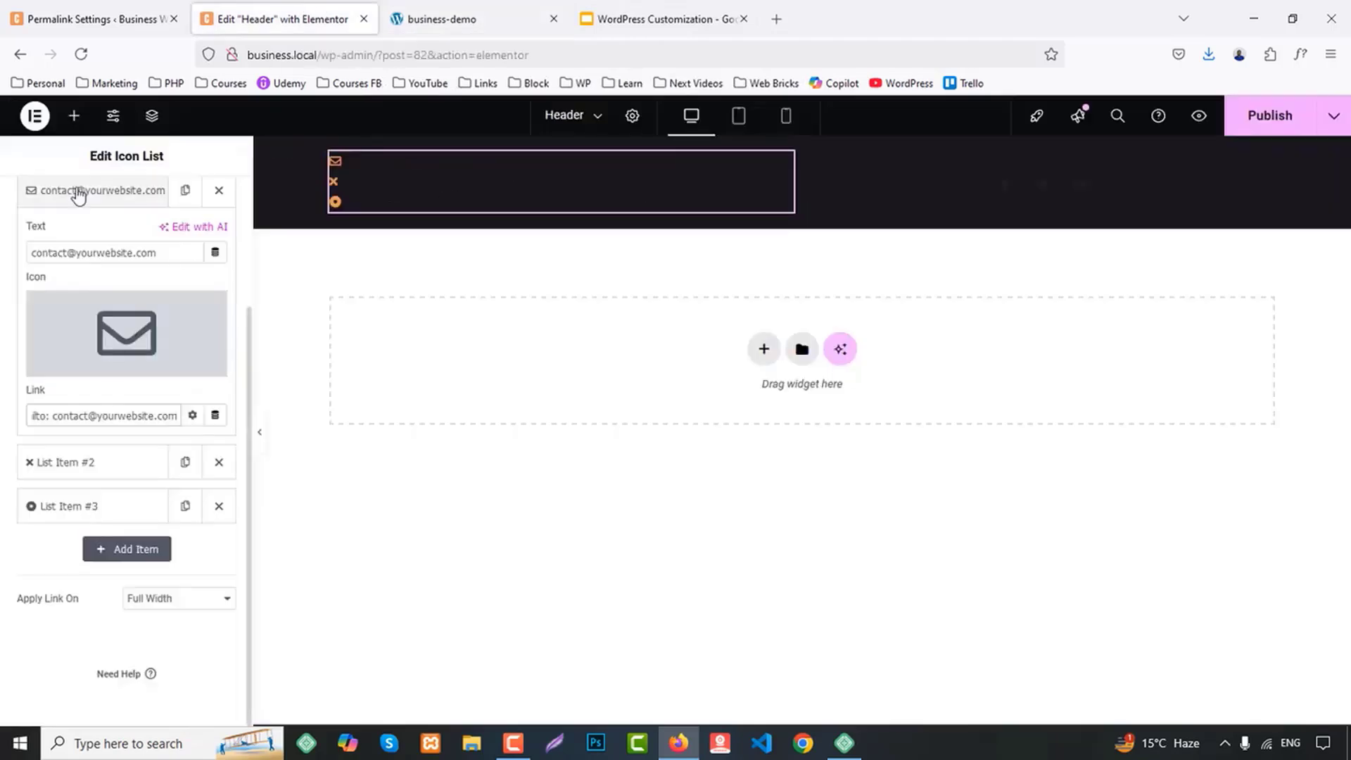
{"action": "left_click", "coordinate": [79, 197]}
{"action": "left_click", "coordinate": [66, 463]}
{"action": "triple_click", "coordinate": [64, 296]}
{"action": "key", "text": "ctrl+v"}
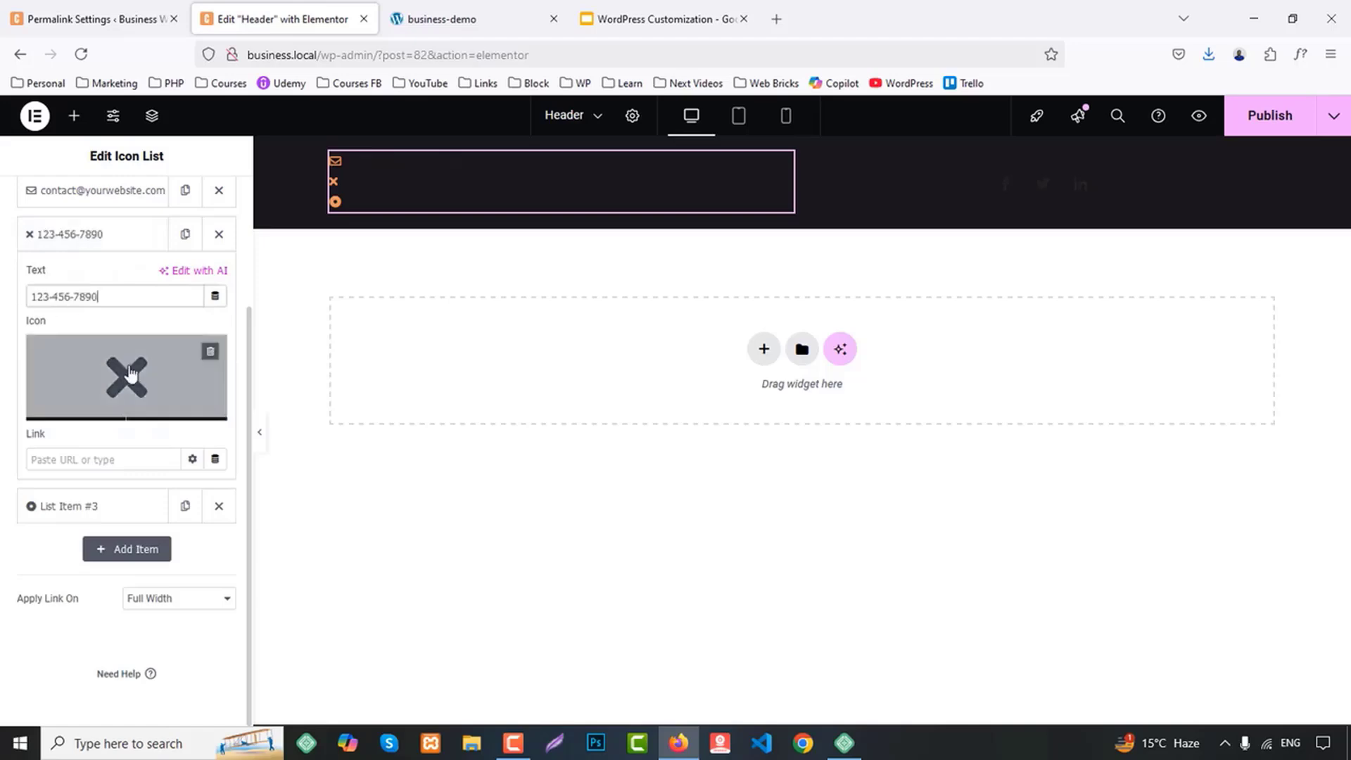
Give the second list item a solid phone handset icon and a tel: link with the phone number without hyphens
{"action": "left_click", "coordinate": [129, 373]}
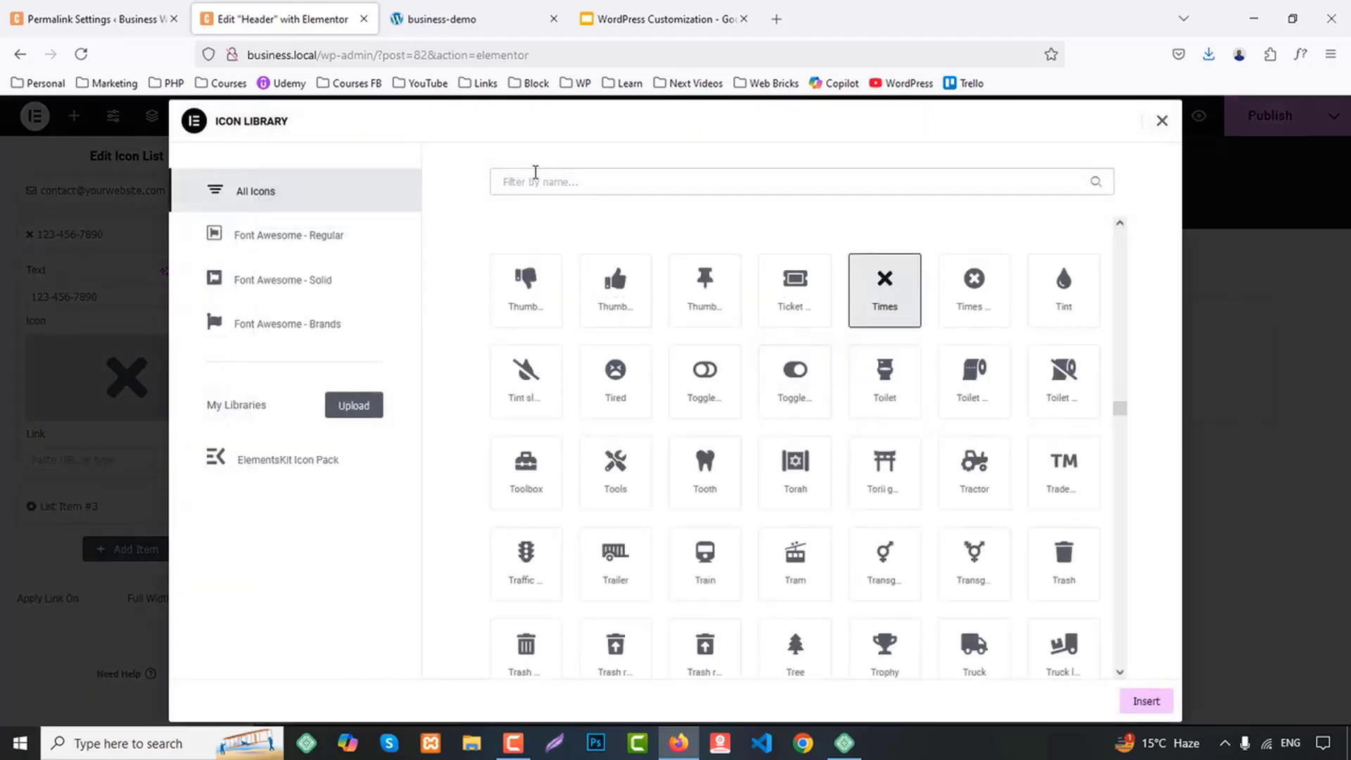
{"action": "type", "text": "phone"}
{"action": "left_click", "coordinate": [644, 369]}
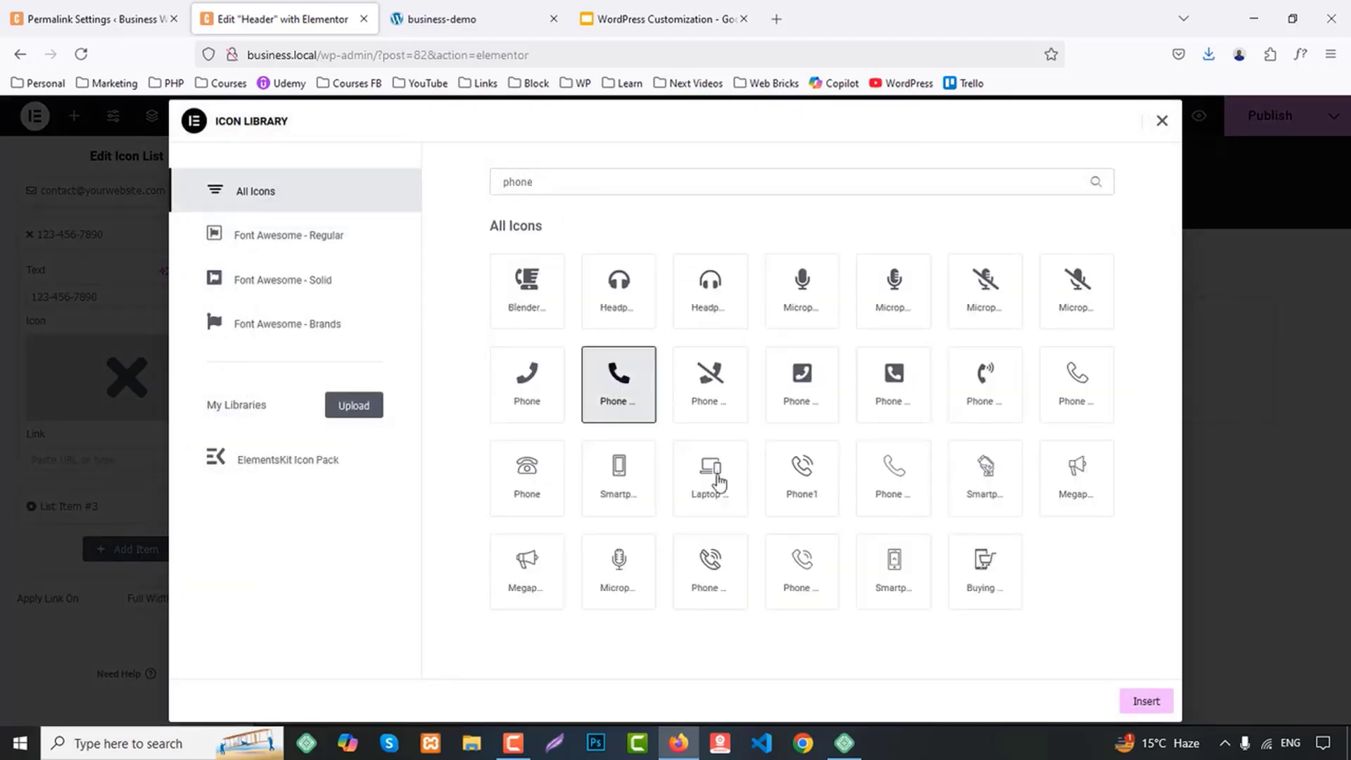
{"action": "left_click", "coordinate": [1140, 703]}
{"action": "left_click", "coordinate": [91, 461]}
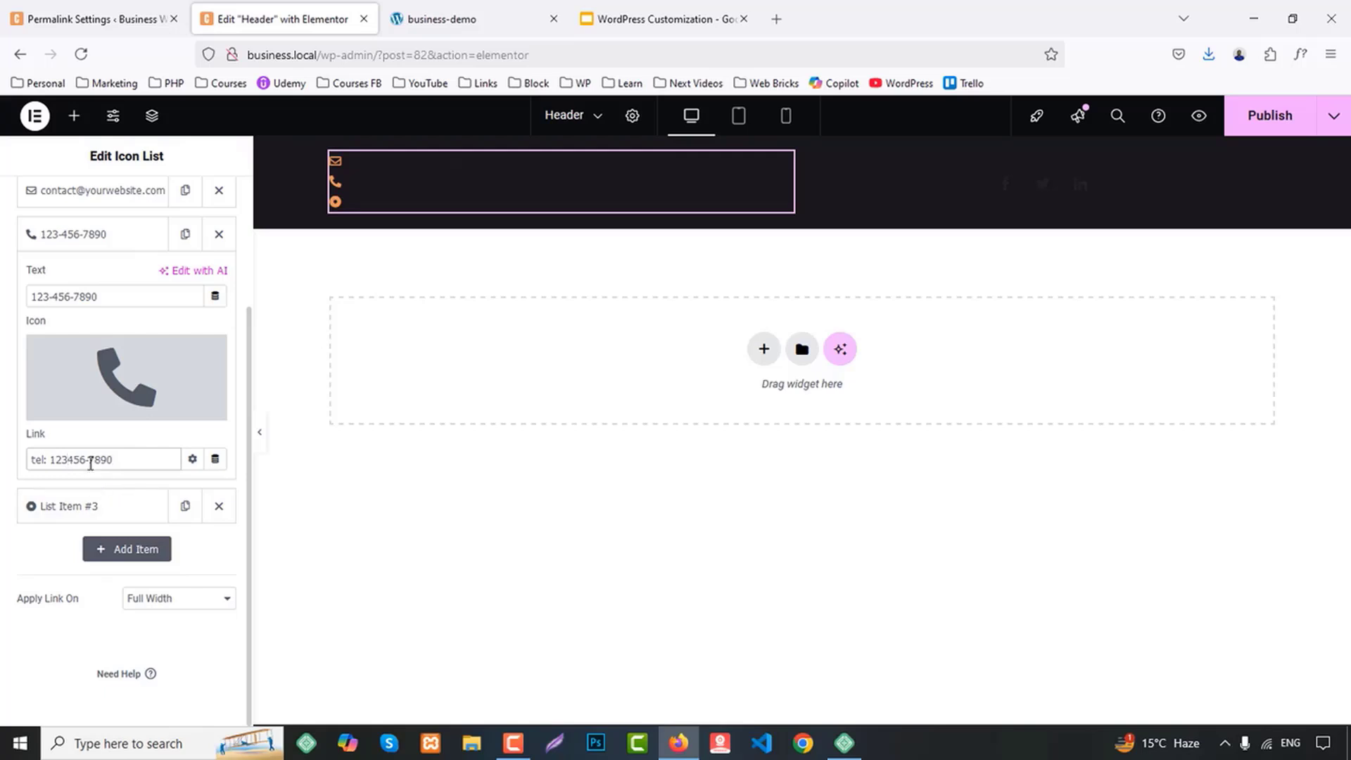
Remove the third list item and switch the Icon List layout to inline
{"action": "left_click", "coordinate": [219, 506]}
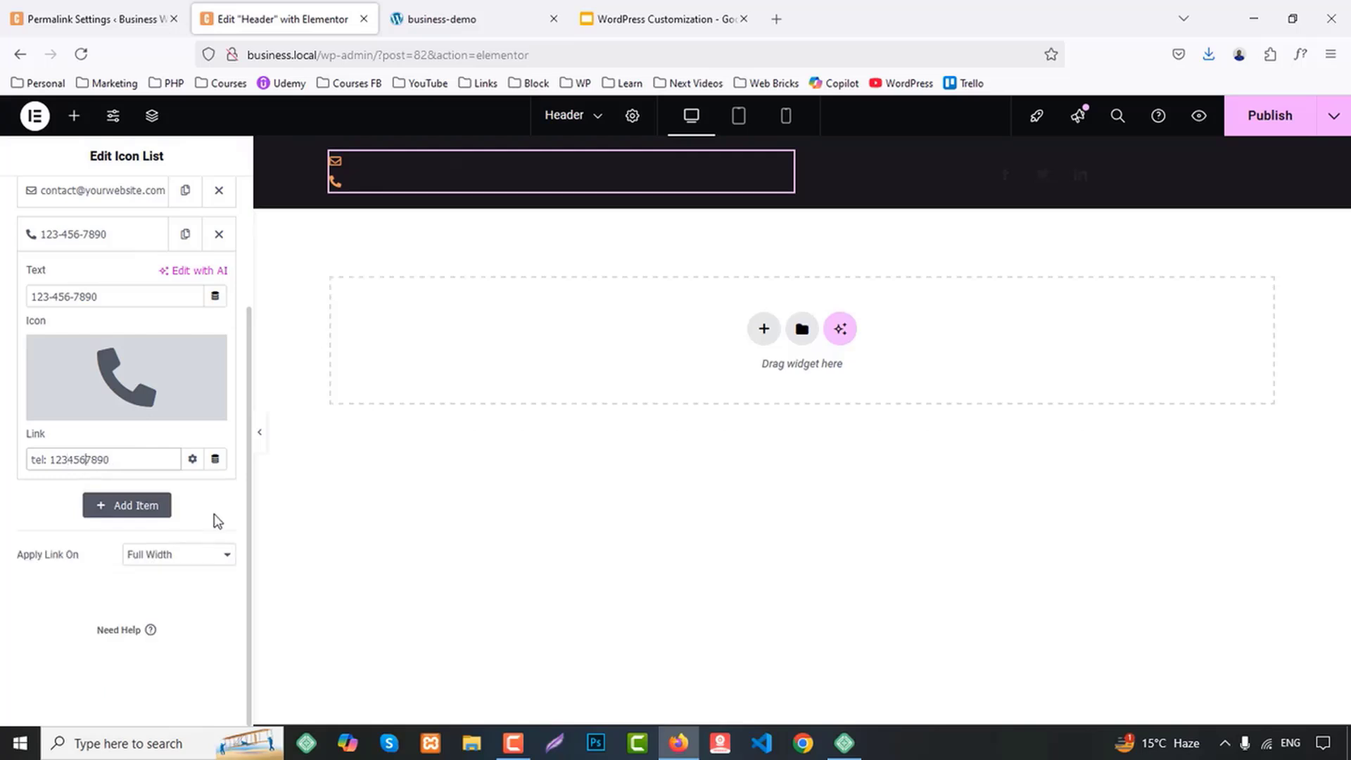
{"action": "scroll", "coordinate": [188, 234], "scroll_direction": "up", "scroll_amount": 3}
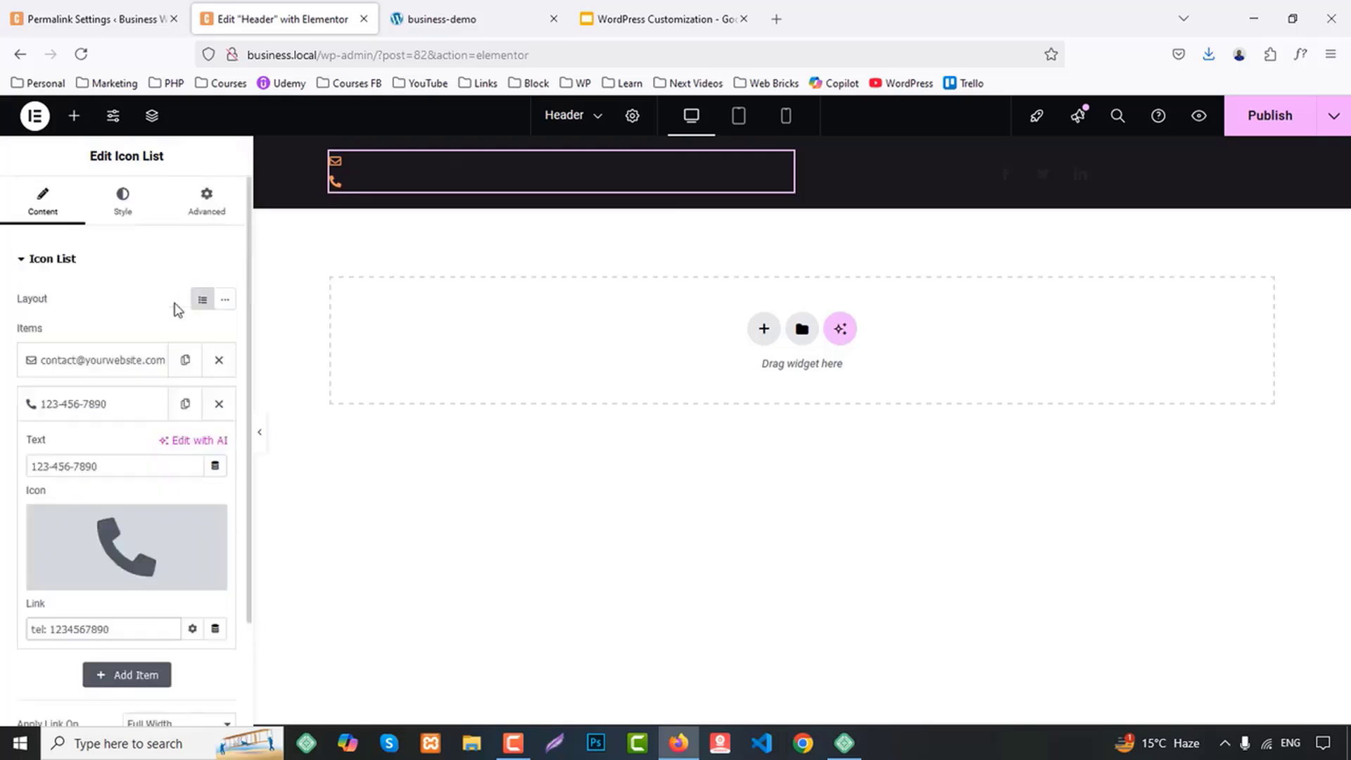
{"action": "left_click", "coordinate": [224, 300]}
Set the Icon List's icon color to the White global color
{"action": "left_click", "coordinate": [123, 199]}
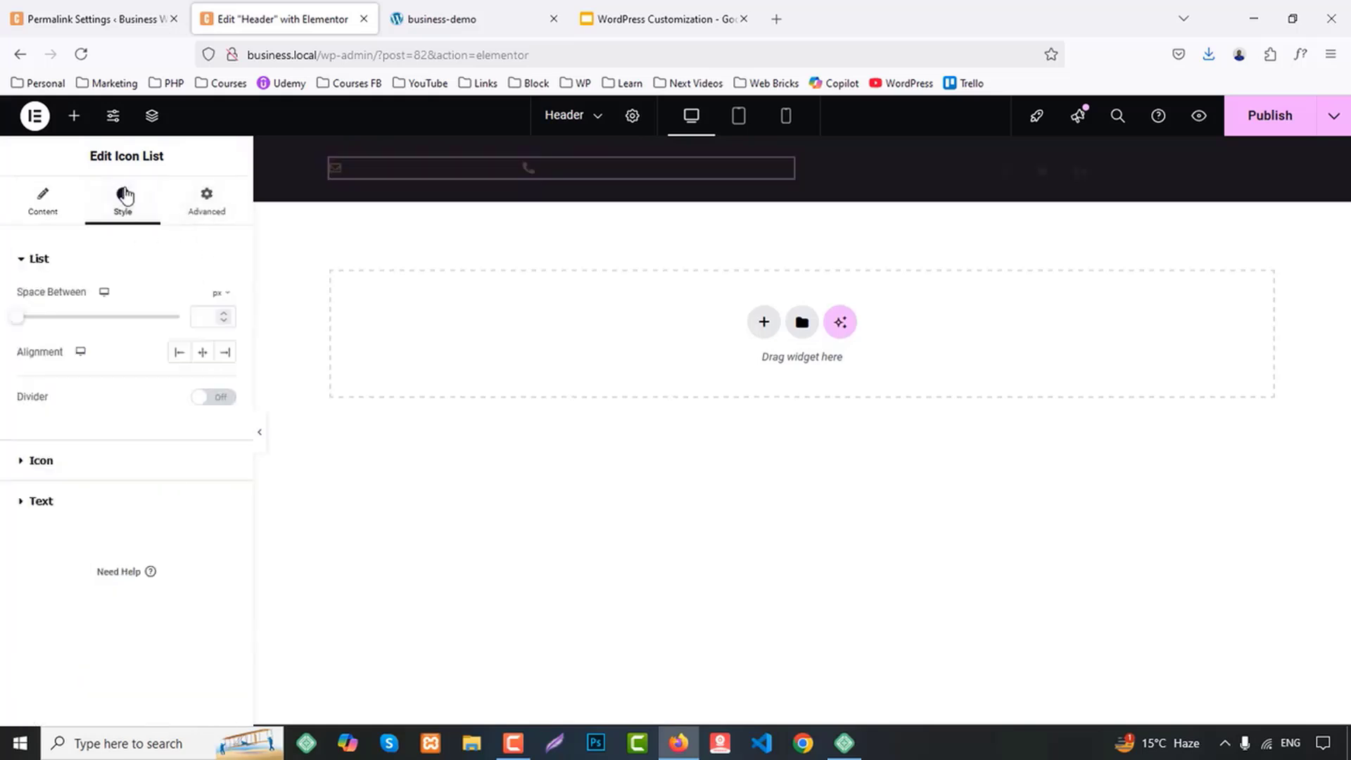
{"action": "left_click", "coordinate": [92, 460]}
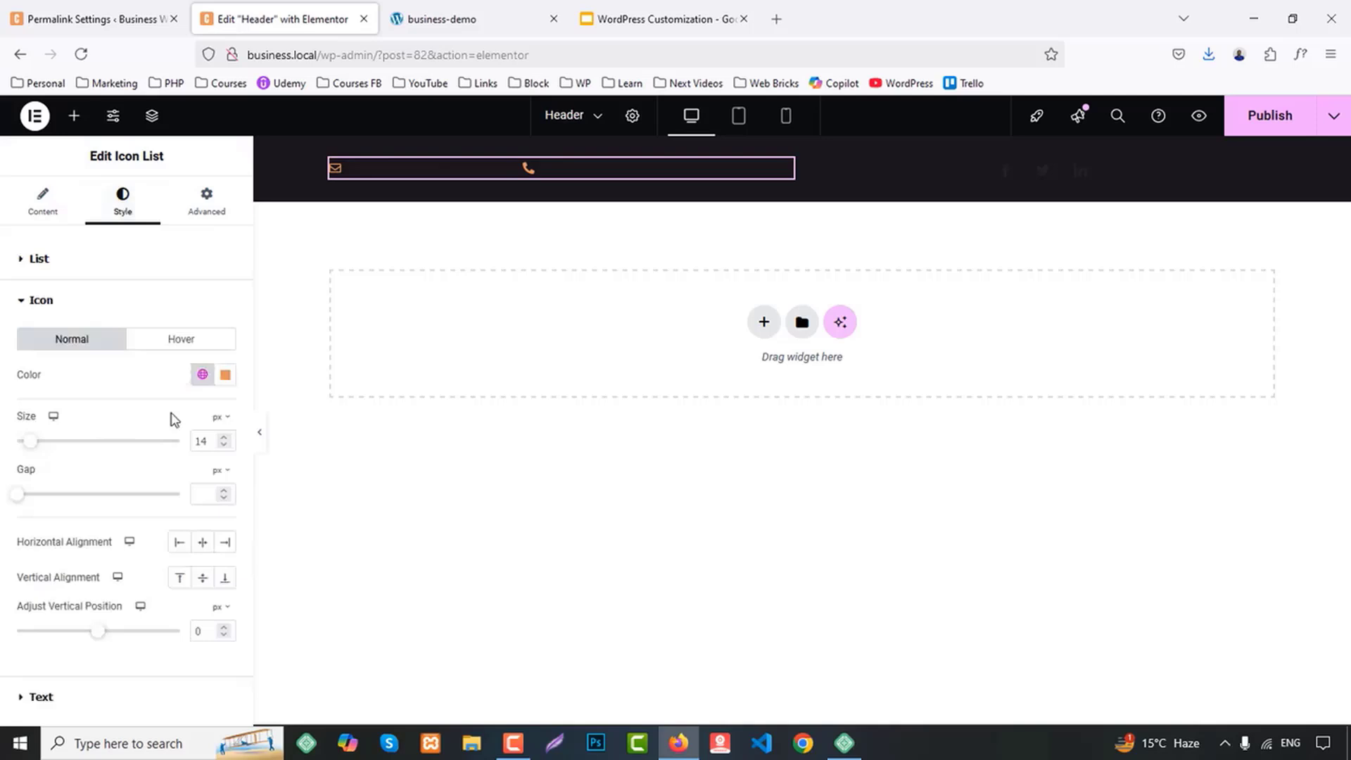
{"action": "left_click", "coordinate": [201, 374]}
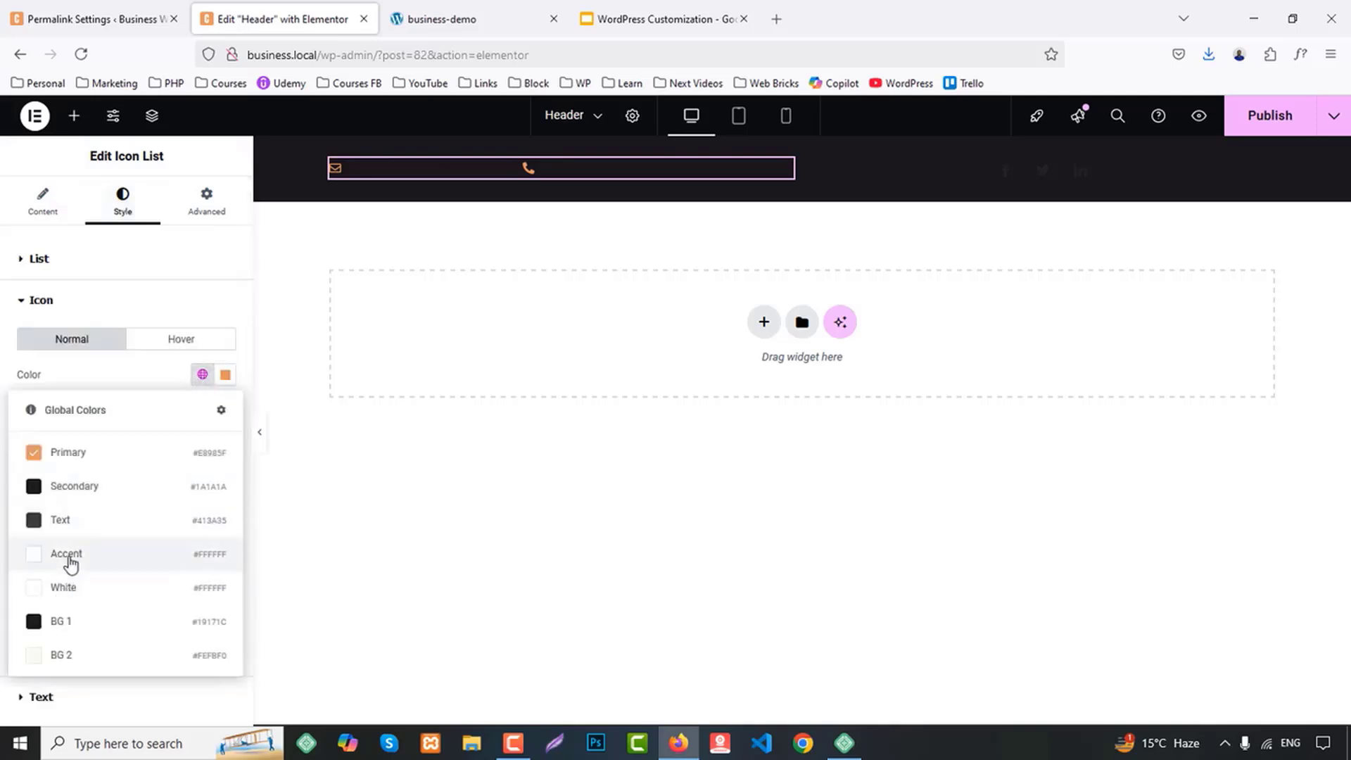
{"action": "left_click", "coordinate": [69, 587]}
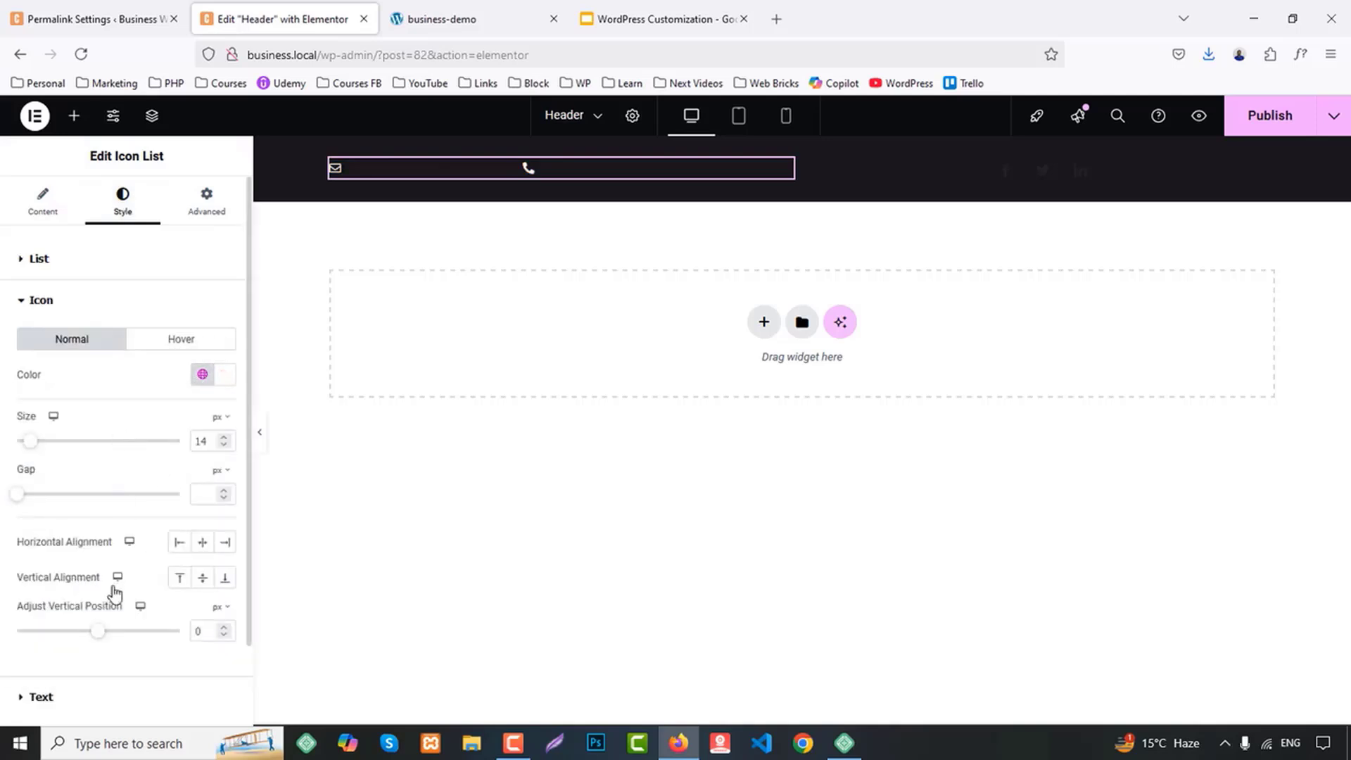
Set the Icon List's text color to the White global color
{"action": "scroll", "coordinate": [115, 593], "scroll_direction": "down", "scroll_amount": 2}
{"action": "left_click", "coordinate": [49, 602]}
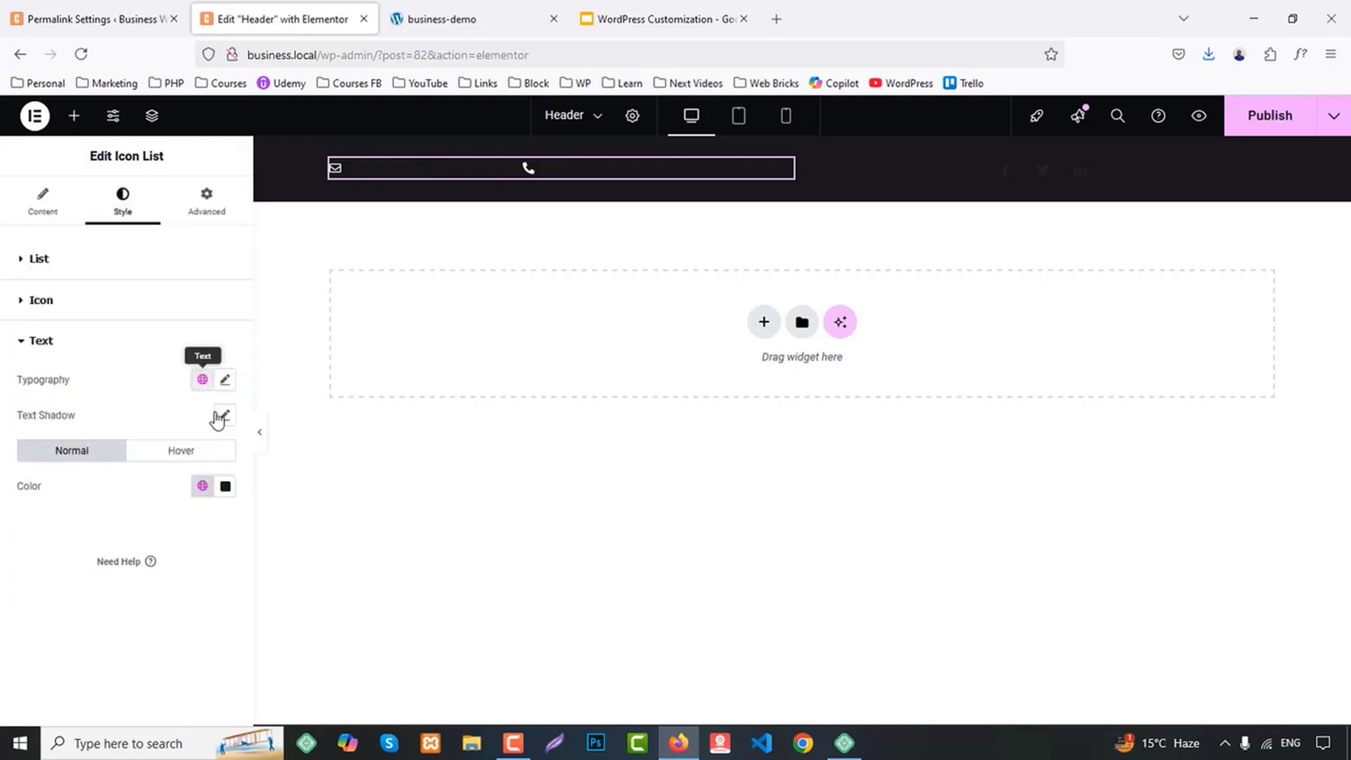
{"action": "left_click", "coordinate": [201, 486]}
{"action": "left_click", "coordinate": [74, 389]}
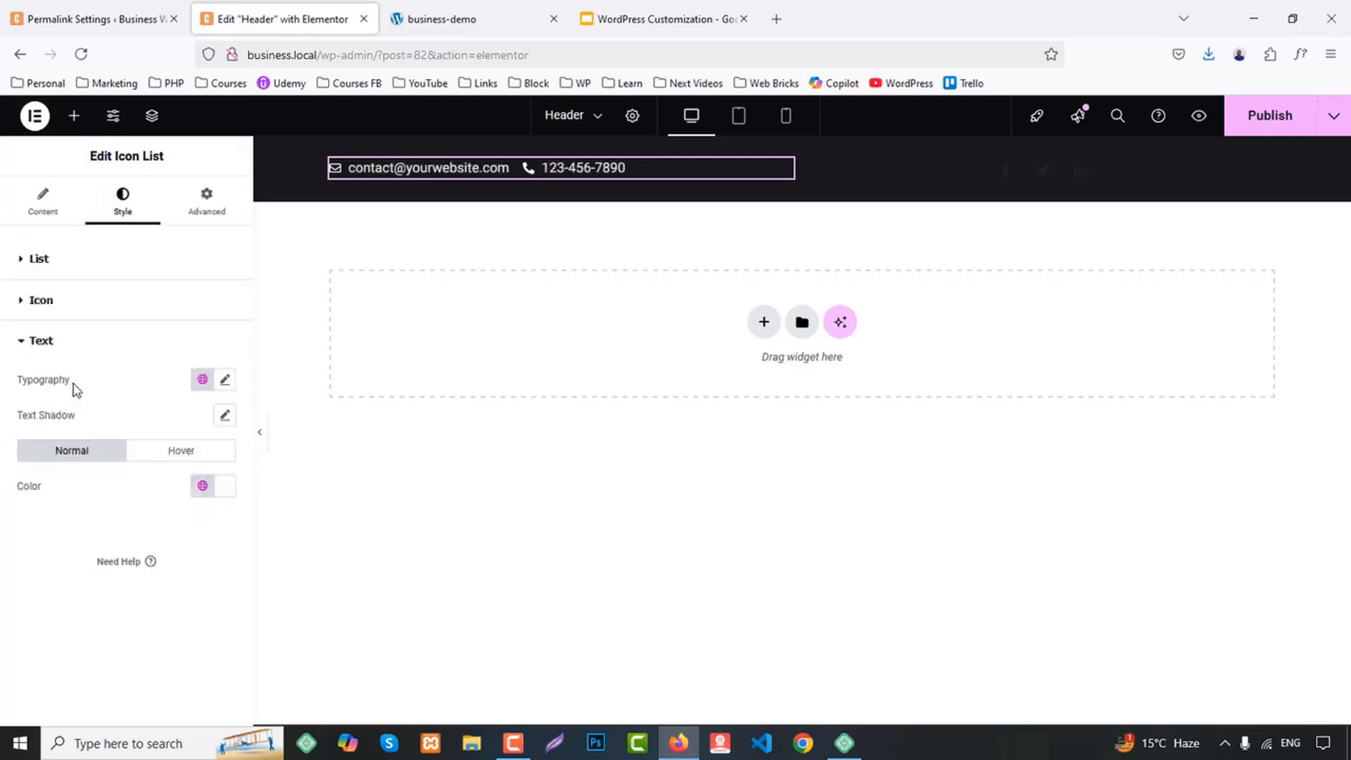
Apply the Accent global font to the Icon List text and change its font family to Heebo
{"action": "left_click", "coordinate": [225, 384]}
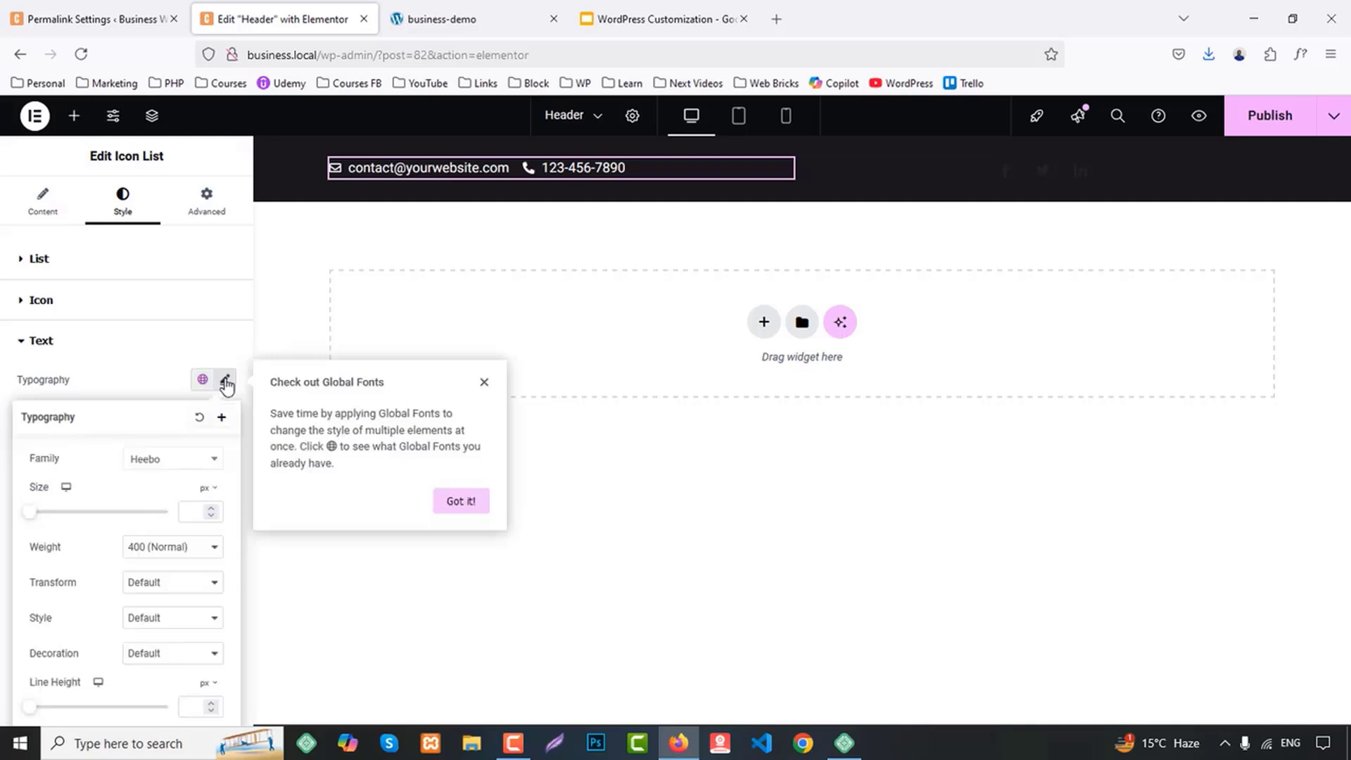
{"action": "left_click", "coordinate": [164, 547]}
{"action": "left_click", "coordinate": [120, 434]}
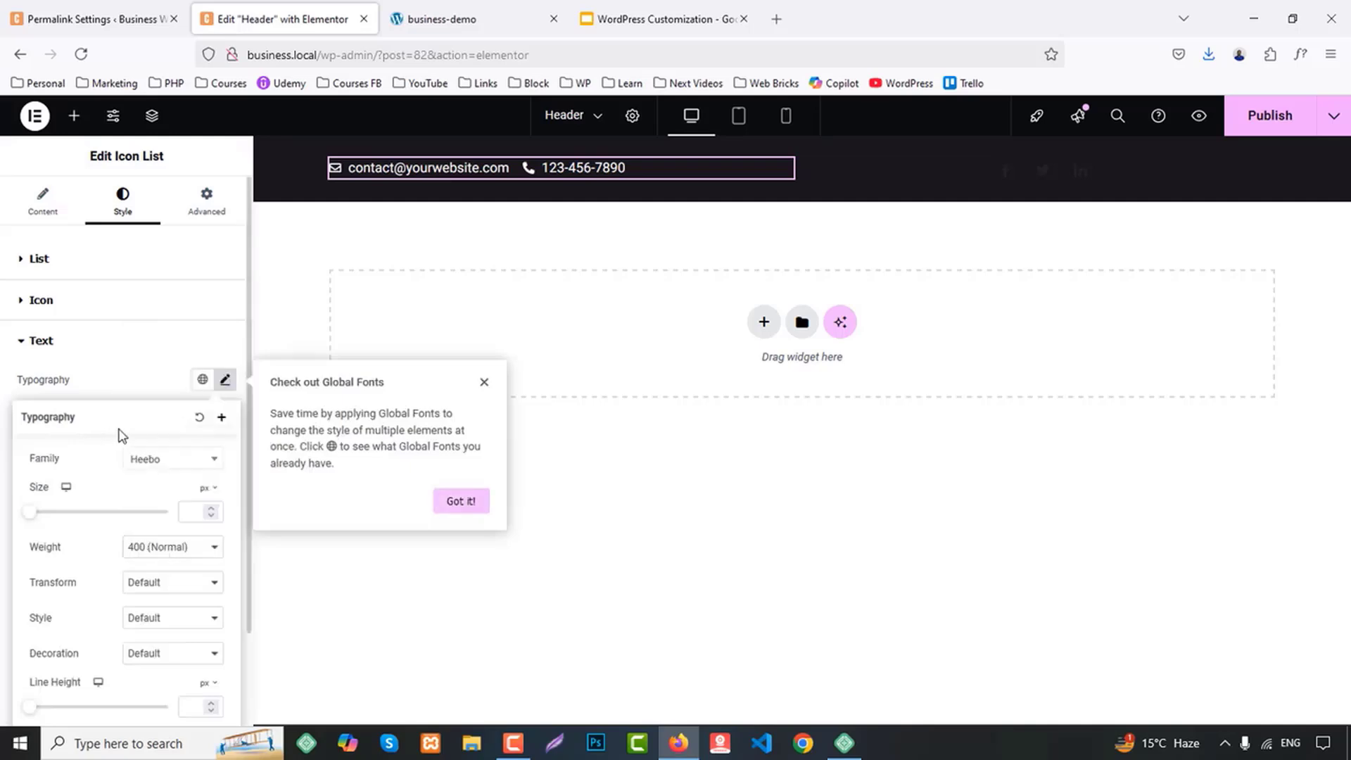
{"action": "left_click", "coordinate": [203, 383]}
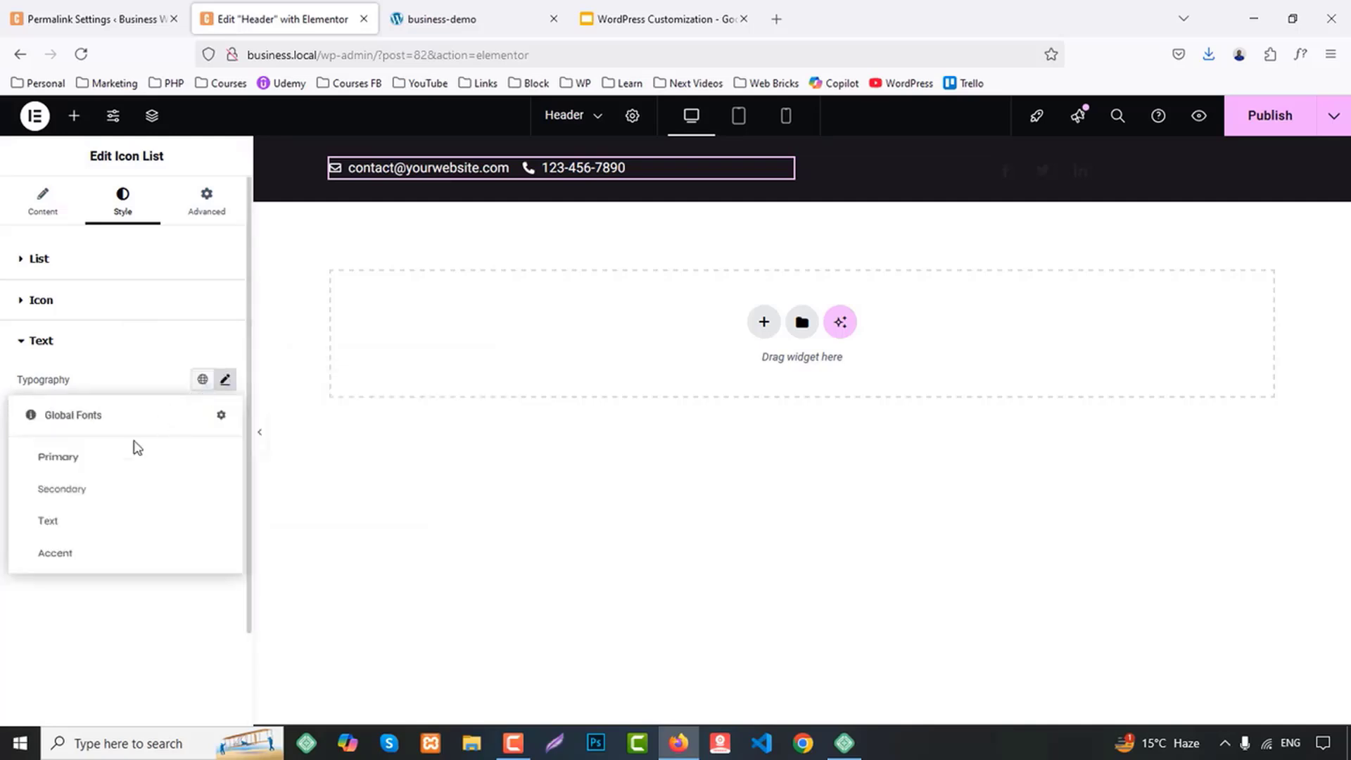
{"action": "left_click", "coordinate": [74, 552]}
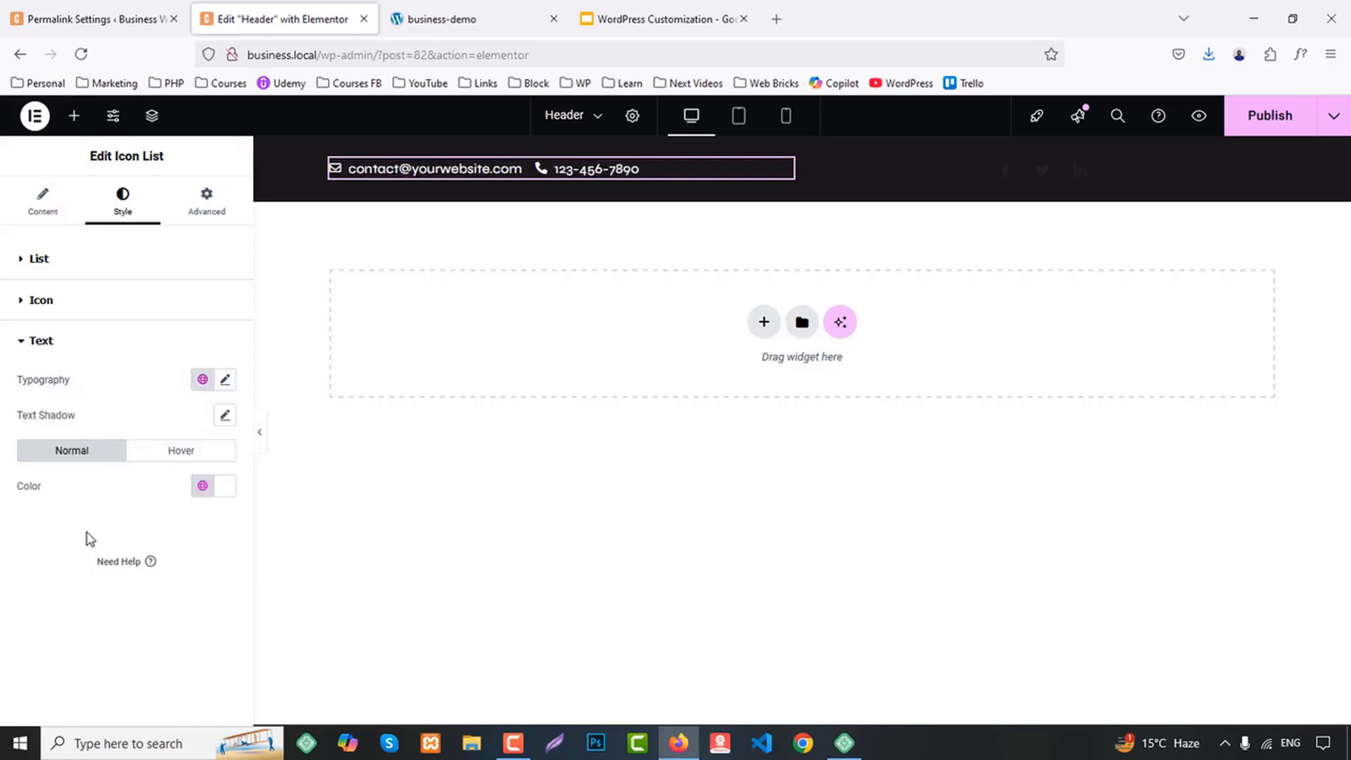
{"action": "left_click", "coordinate": [226, 382]}
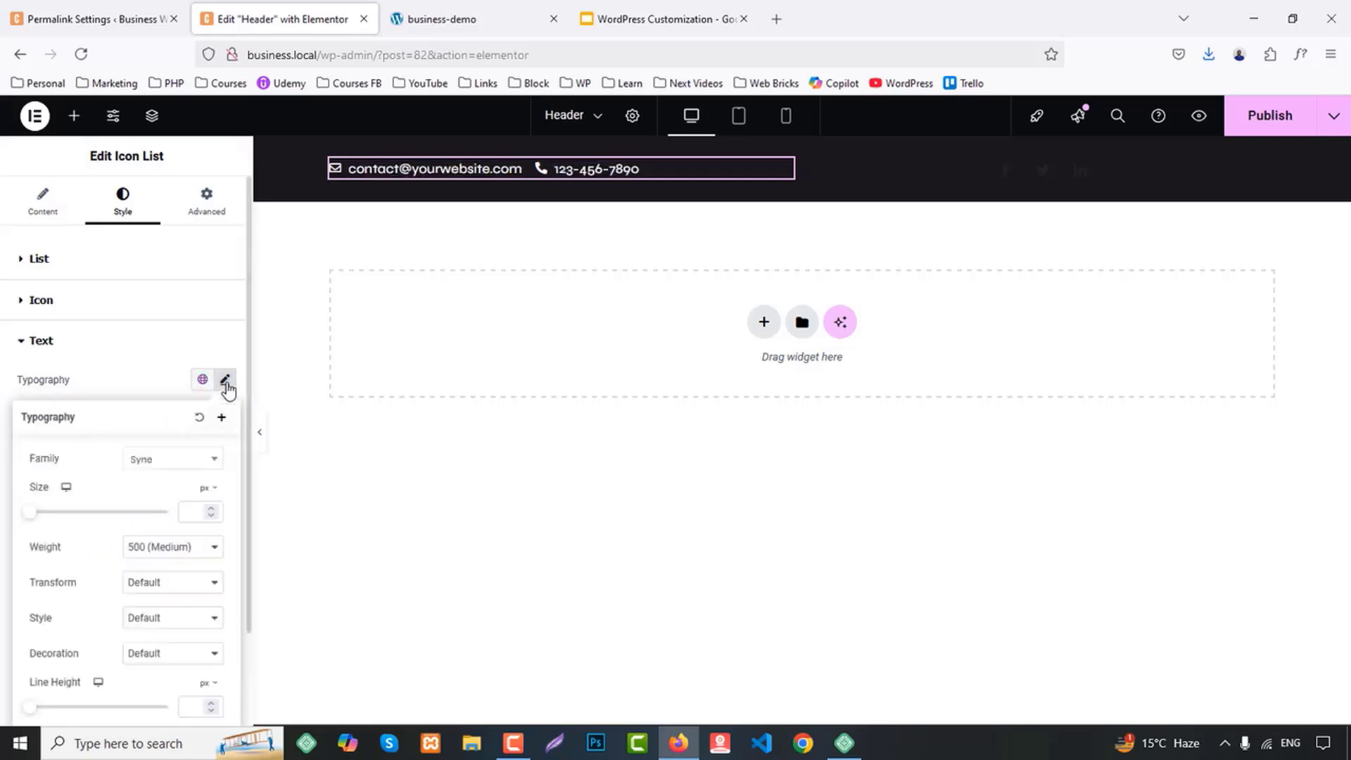
{"action": "left_click", "coordinate": [169, 465]}
{"action": "type", "text": "hee"}
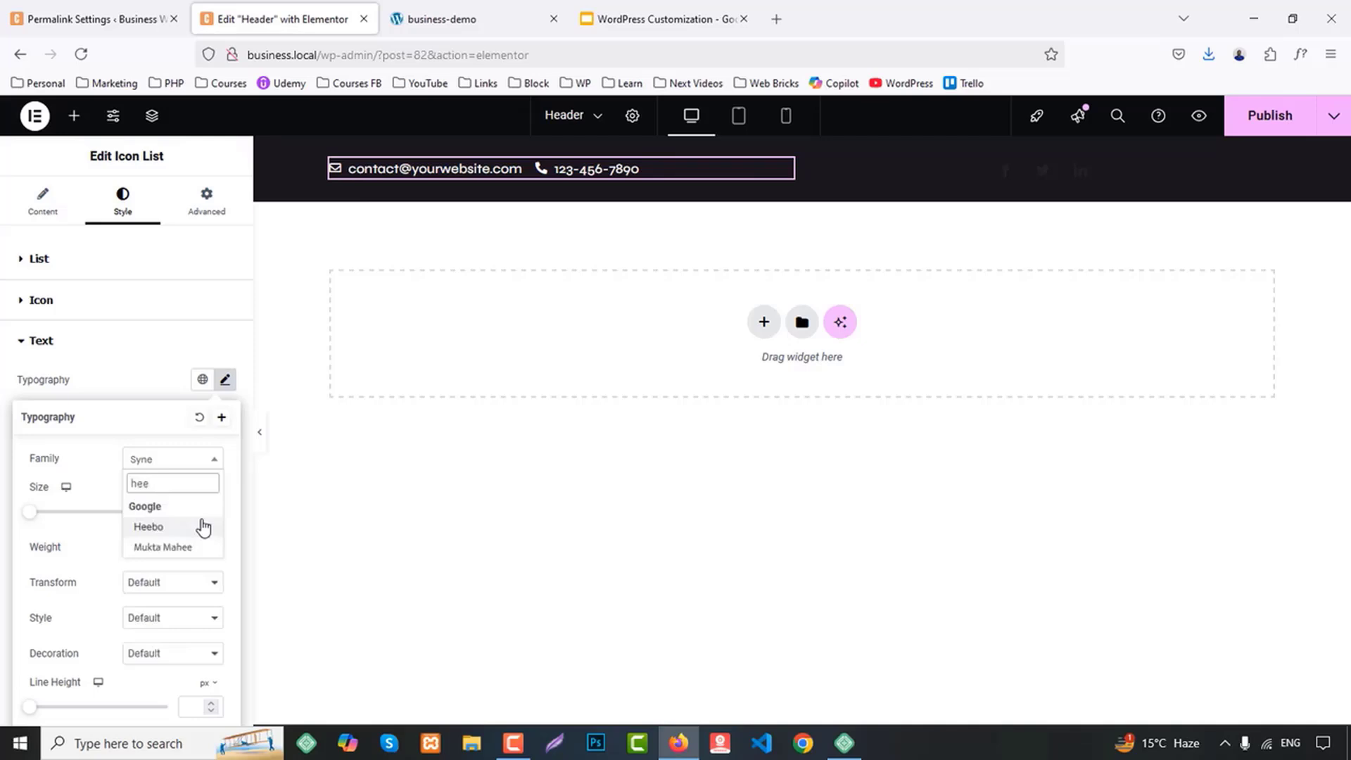
{"action": "left_click", "coordinate": [171, 527]}
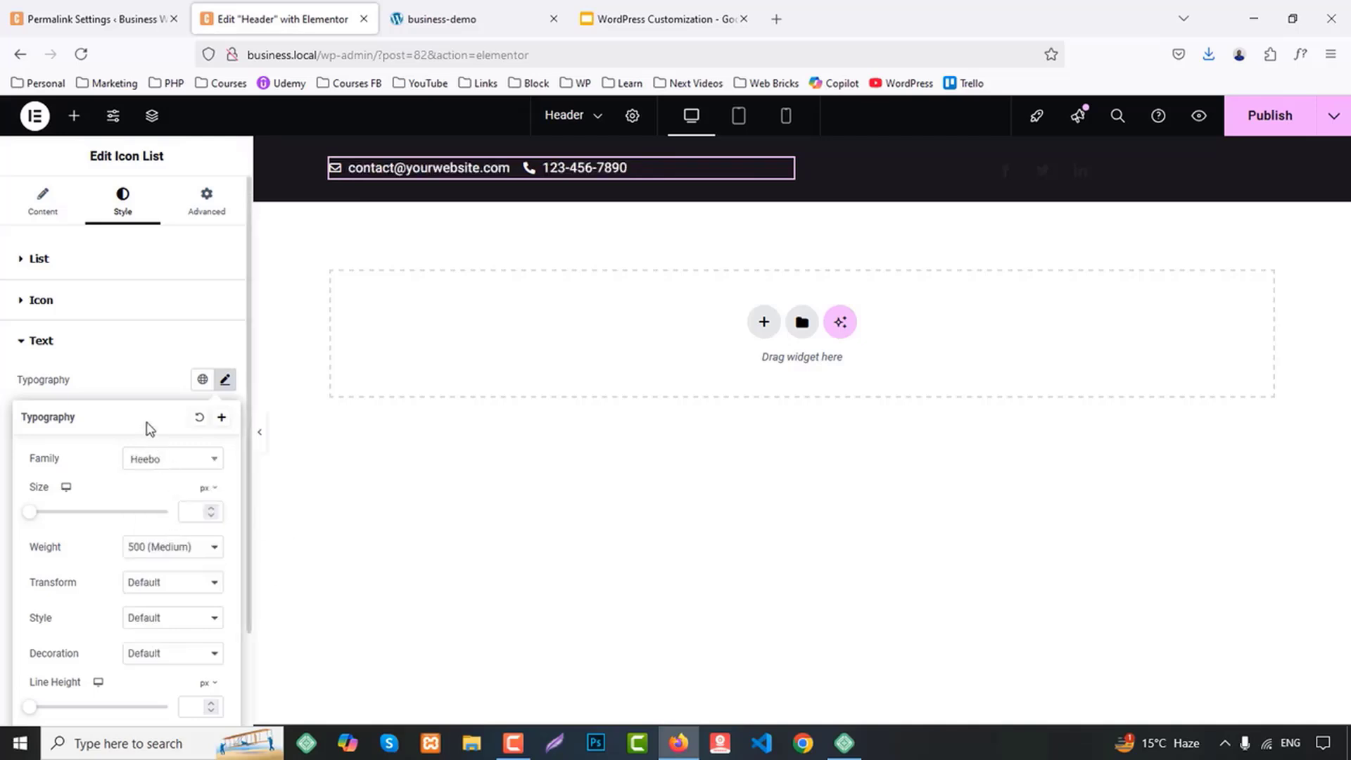
Right-align the Social Icons widget in the header's top bar
{"action": "left_click", "coordinate": [154, 375]}
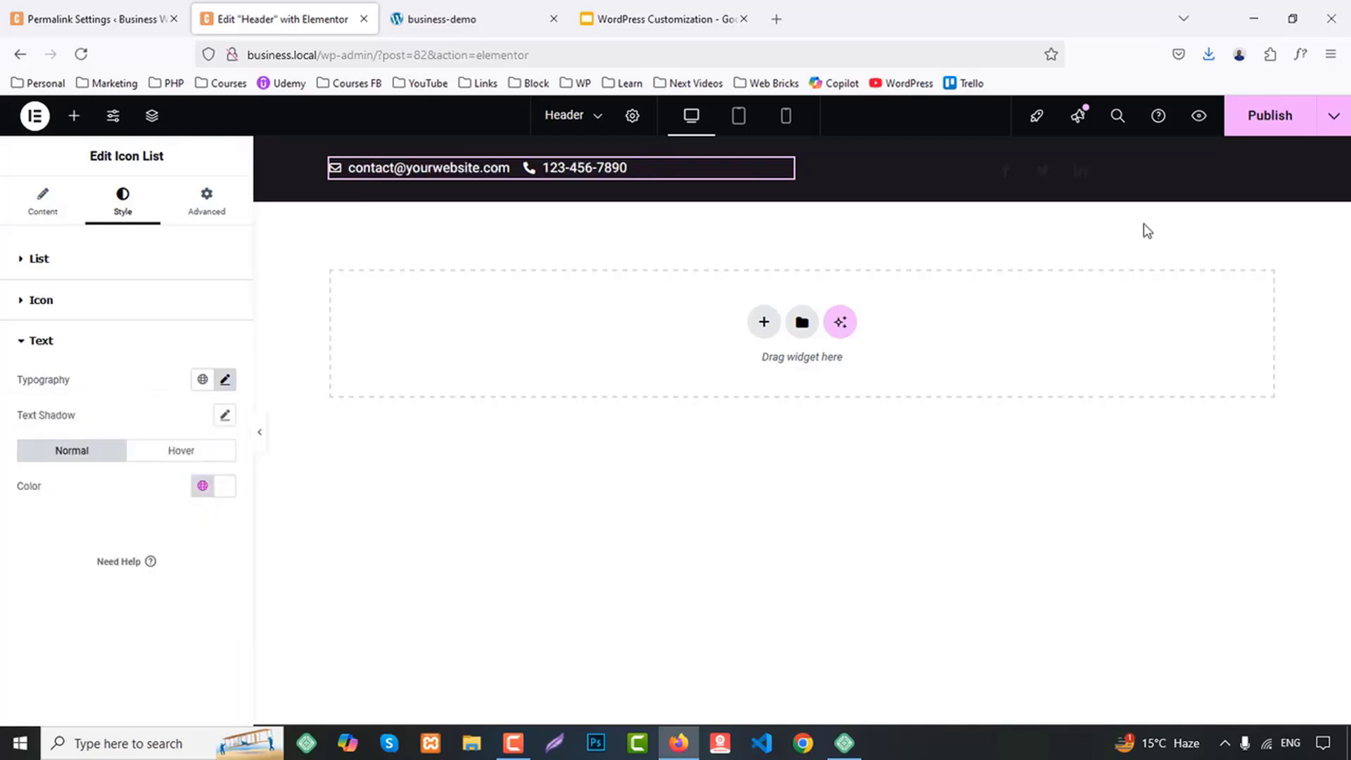
{"action": "left_click", "coordinate": [1127, 169]}
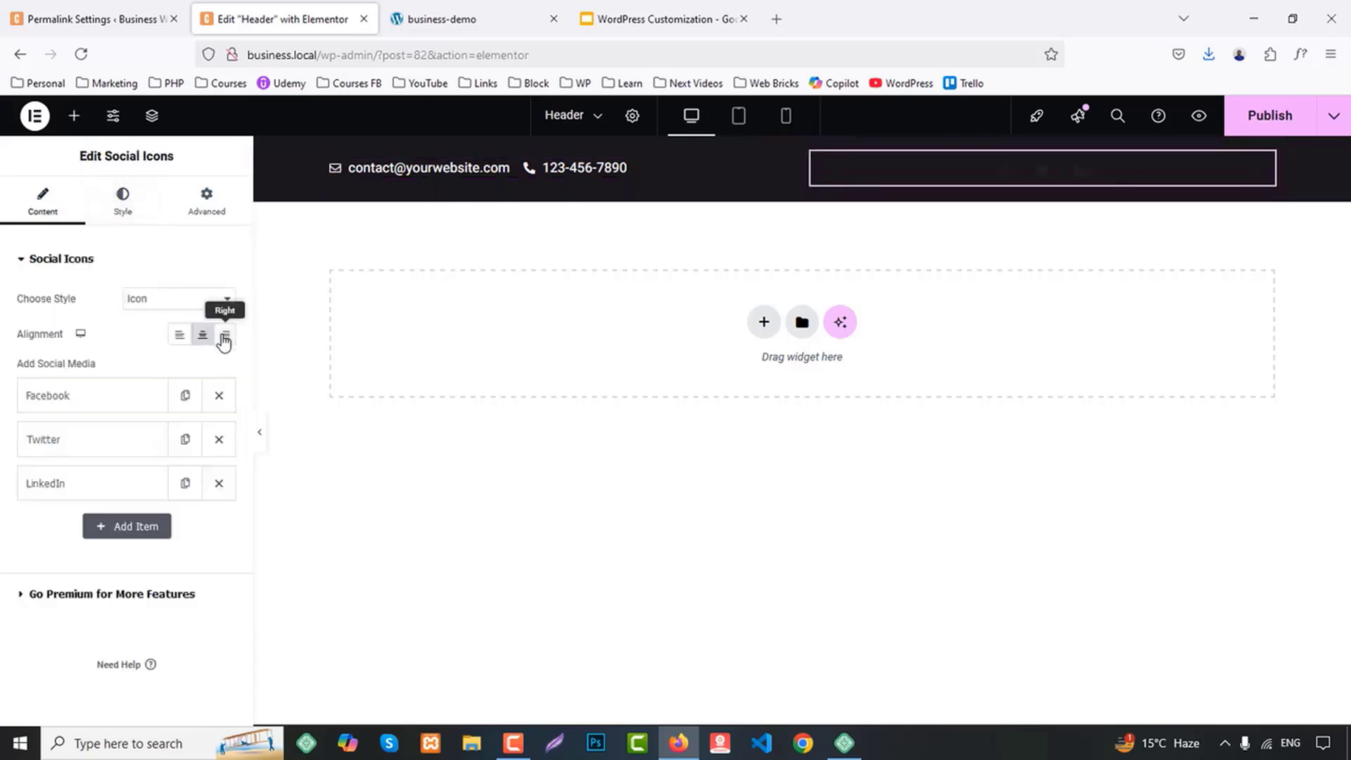
{"action": "left_click", "coordinate": [226, 336]}
Set the Facebook icon's normal color to the White global color
{"action": "left_click", "coordinate": [43, 395]}
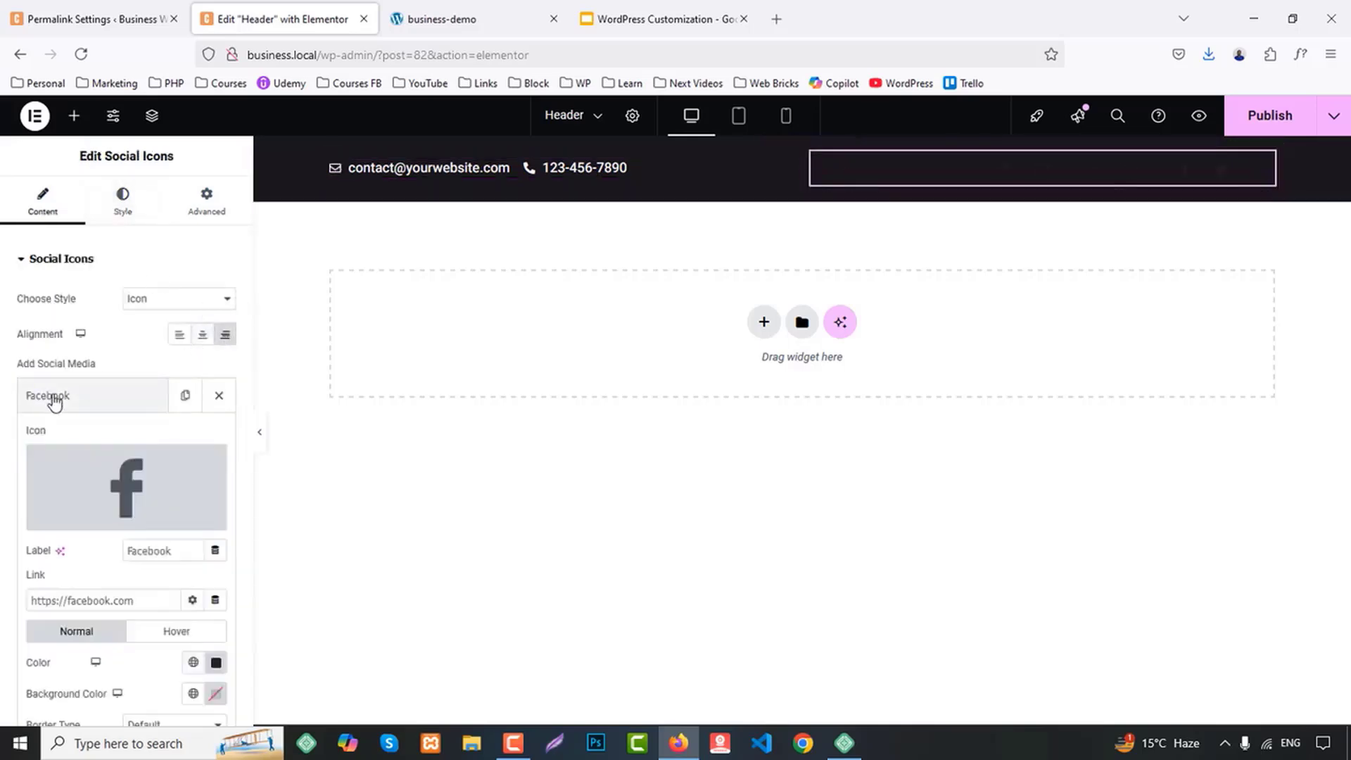
{"action": "scroll", "coordinate": [140, 549], "scroll_direction": "down", "scroll_amount": 2}
{"action": "scroll", "coordinate": [90, 520], "scroll_direction": "up", "scroll_amount": 2}
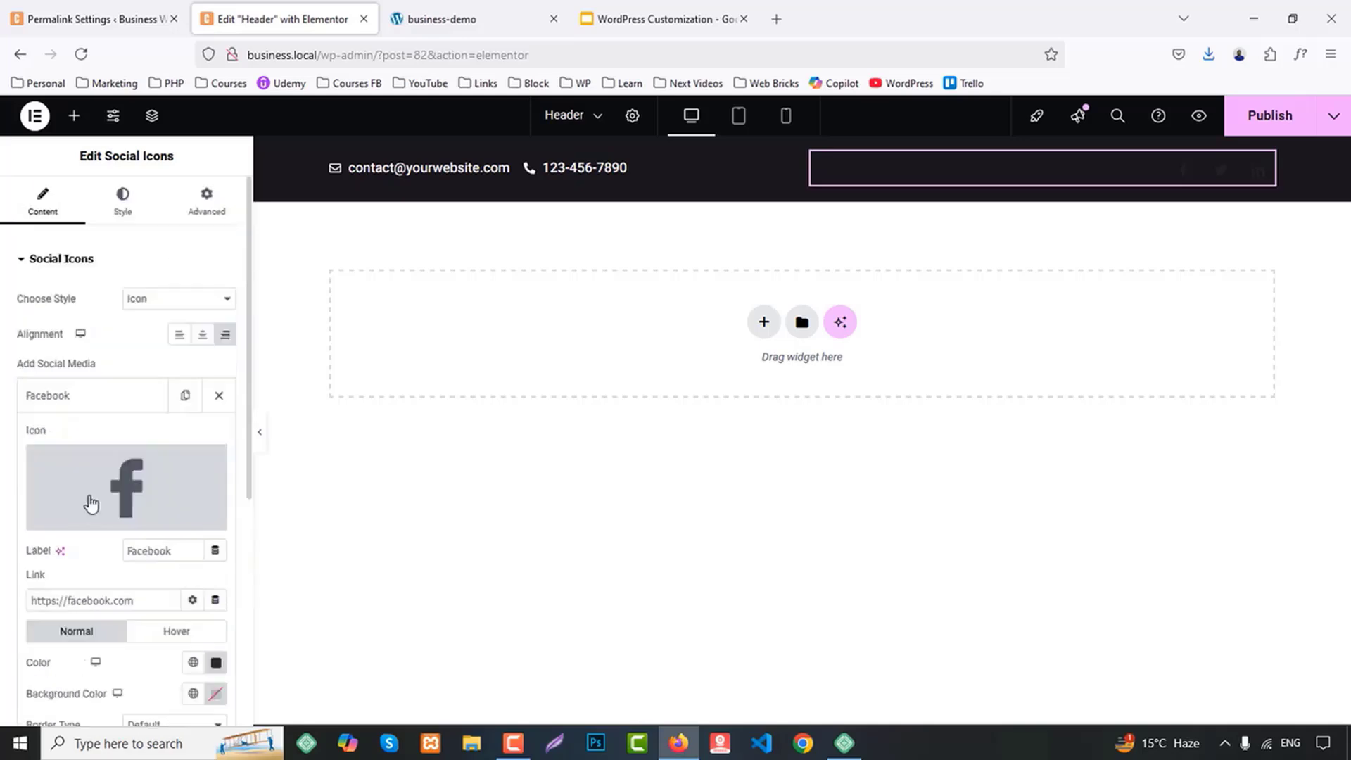
{"action": "scroll", "coordinate": [133, 492], "scroll_direction": "down", "scroll_amount": 2}
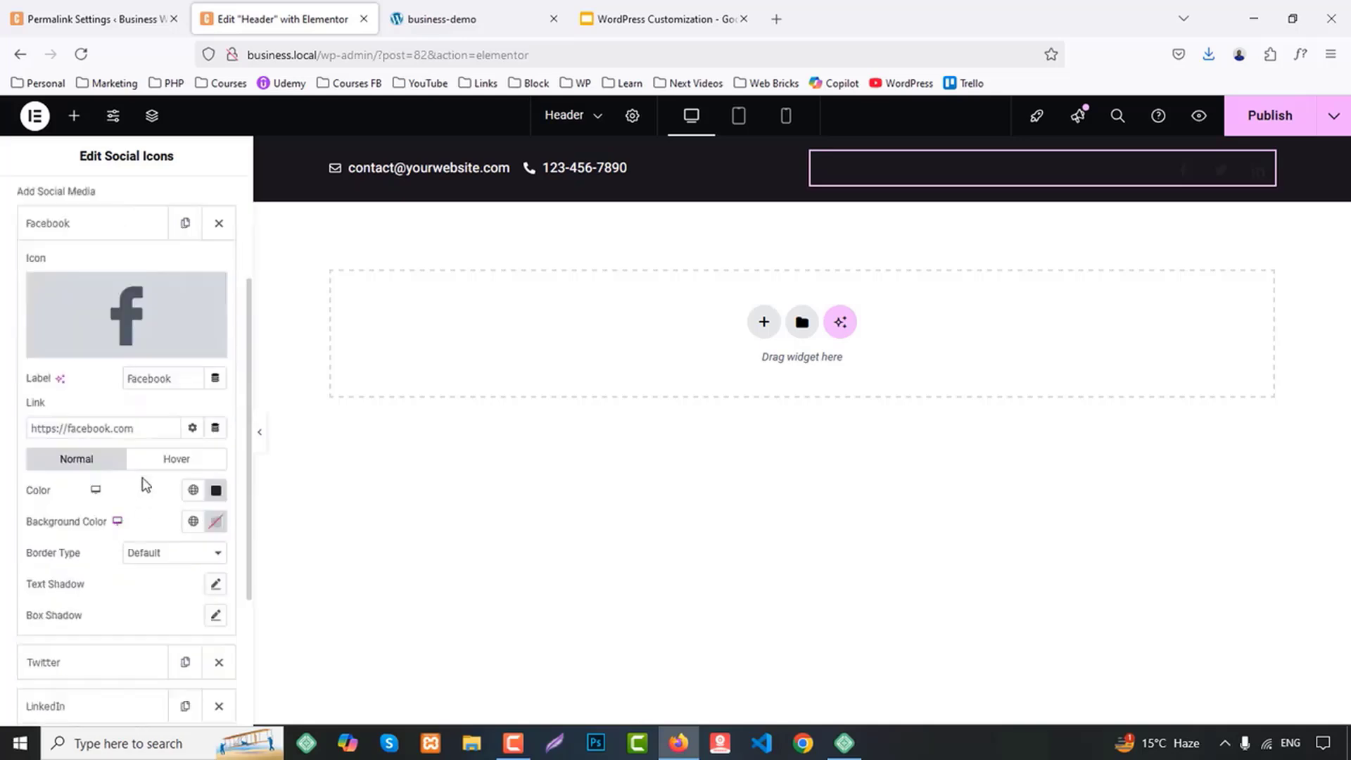
{"action": "left_click", "coordinate": [193, 489]}
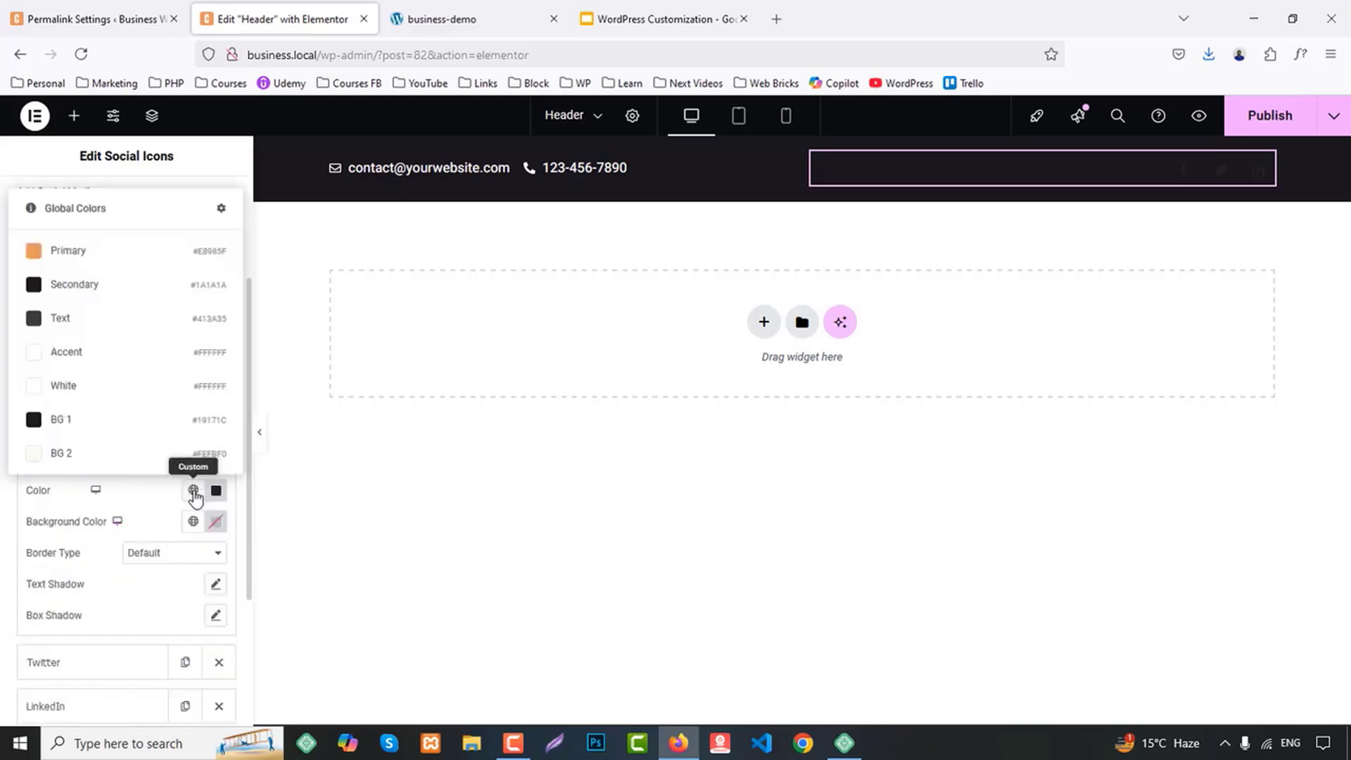
{"action": "left_click", "coordinate": [66, 387]}
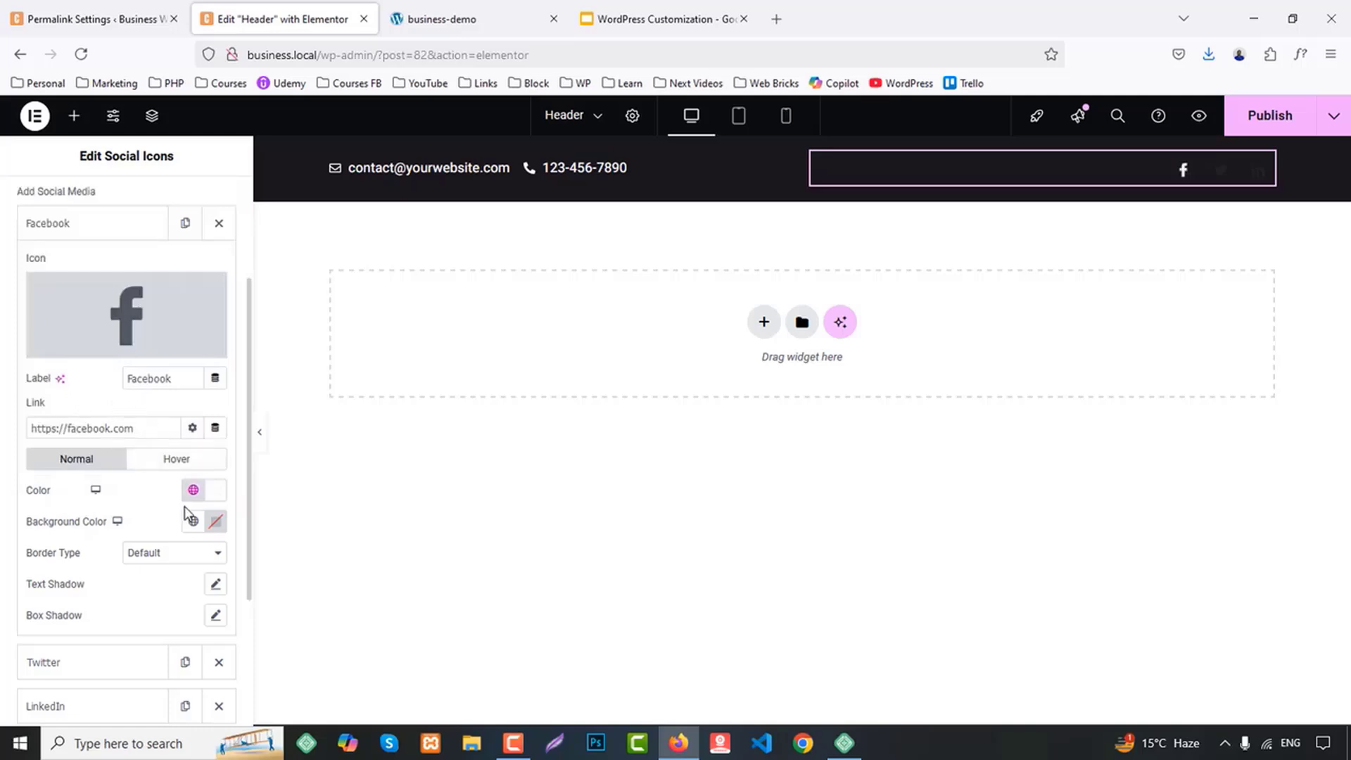
{"action": "left_click", "coordinate": [192, 489]}
{"action": "left_click", "coordinate": [87, 369]}
Set the Facebook icon's hover color to the Primary global color and its hover background to the fully transparent #3B599800
{"action": "left_click", "coordinate": [175, 462]}
{"action": "left_click", "coordinate": [193, 491]}
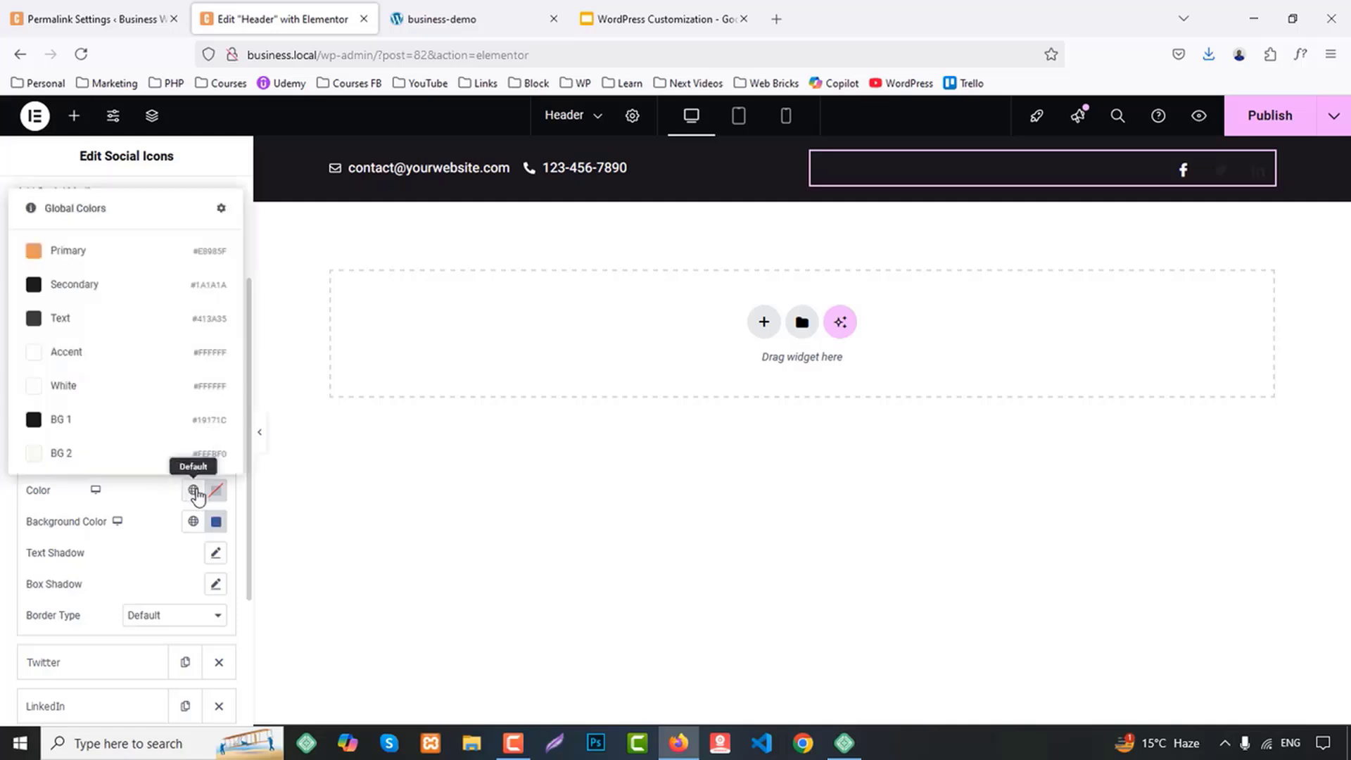
{"action": "left_click", "coordinate": [90, 252]}
{"action": "left_click", "coordinate": [216, 521]}
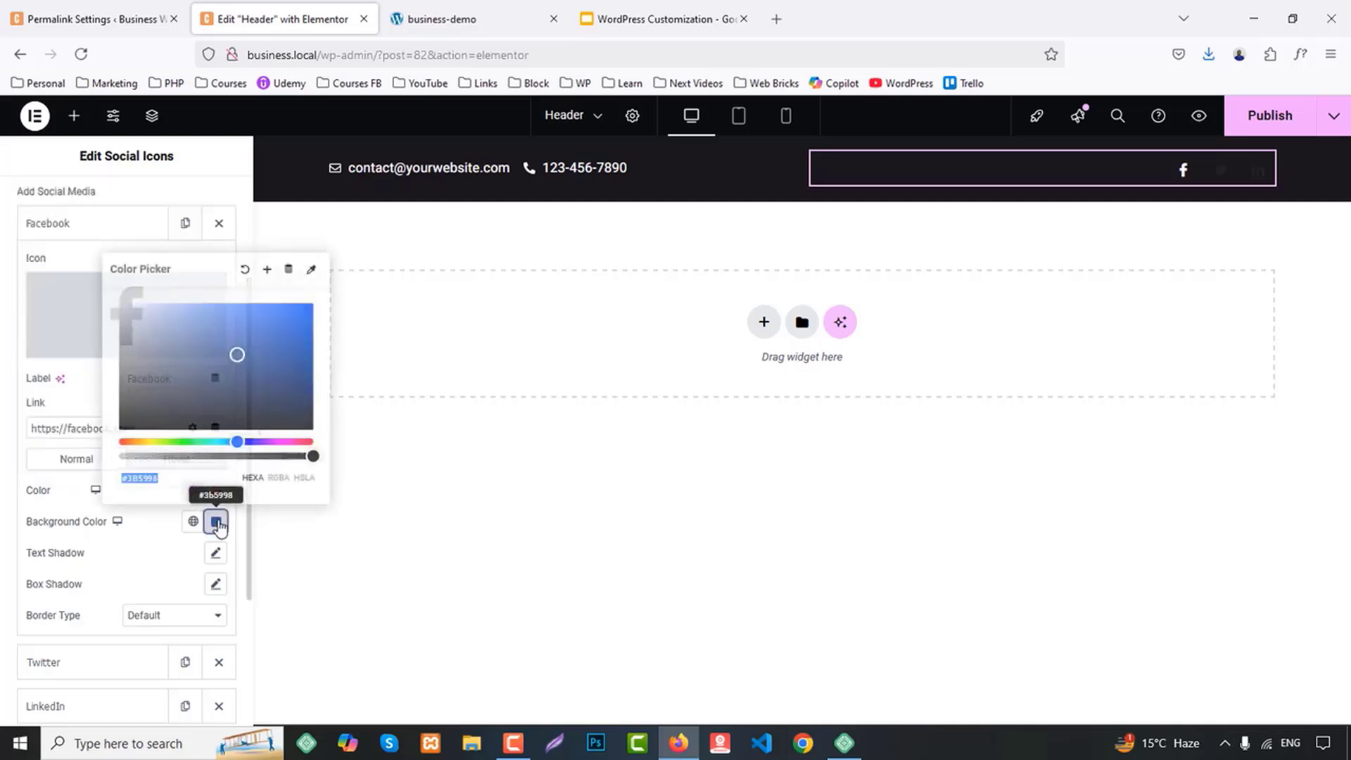
{"action": "key", "text": "End"}
{"action": "type", "text": "00"}
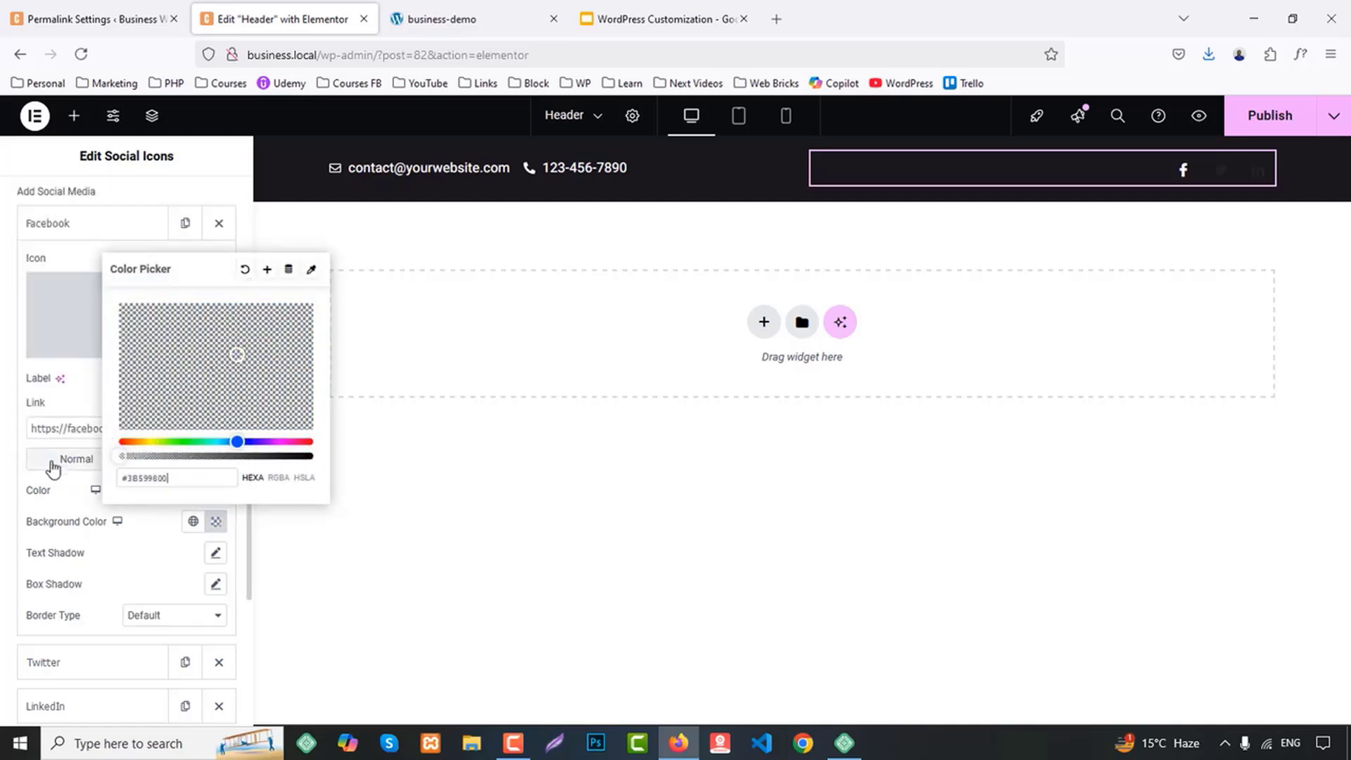
{"action": "left_click", "coordinate": [53, 466]}
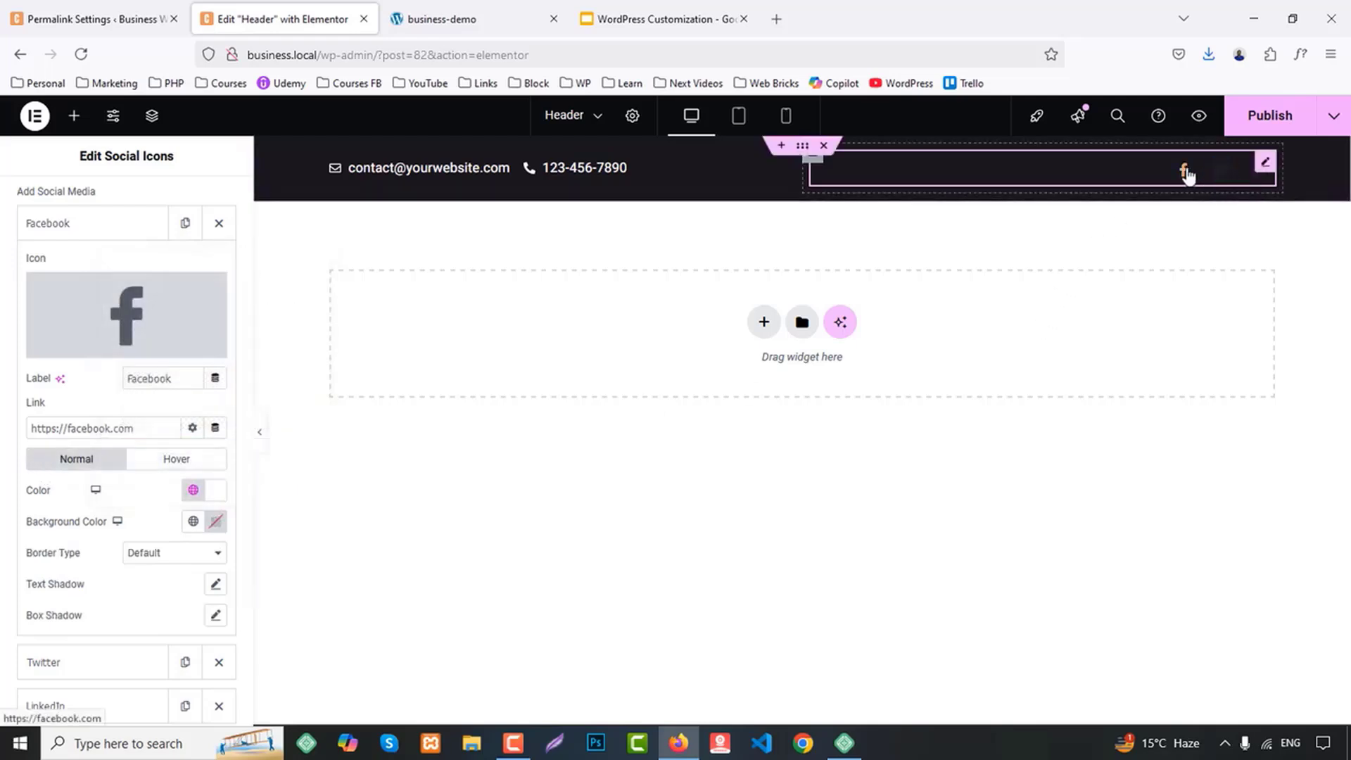
{"action": "scroll", "coordinate": [50, 346], "scroll_direction": "up", "scroll_amount": 2}
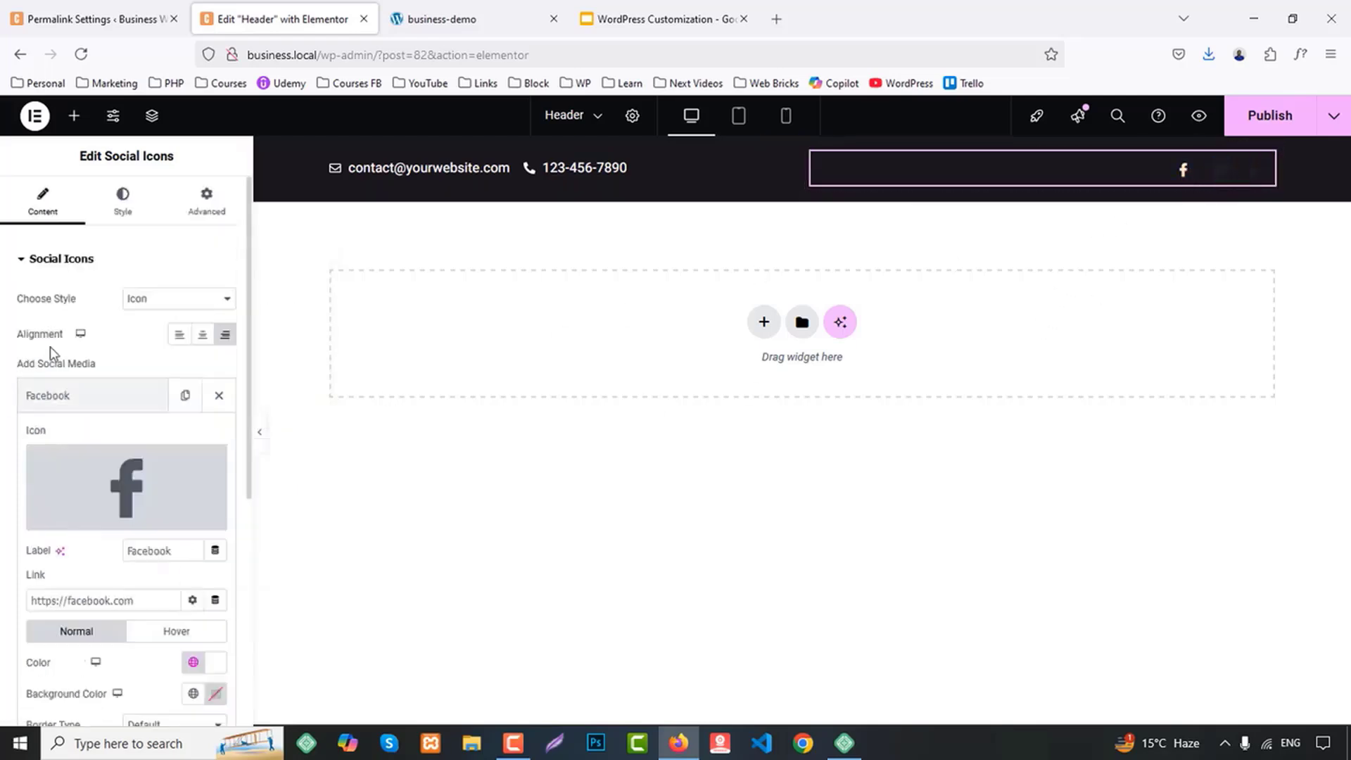
{"action": "left_click", "coordinate": [63, 401]}
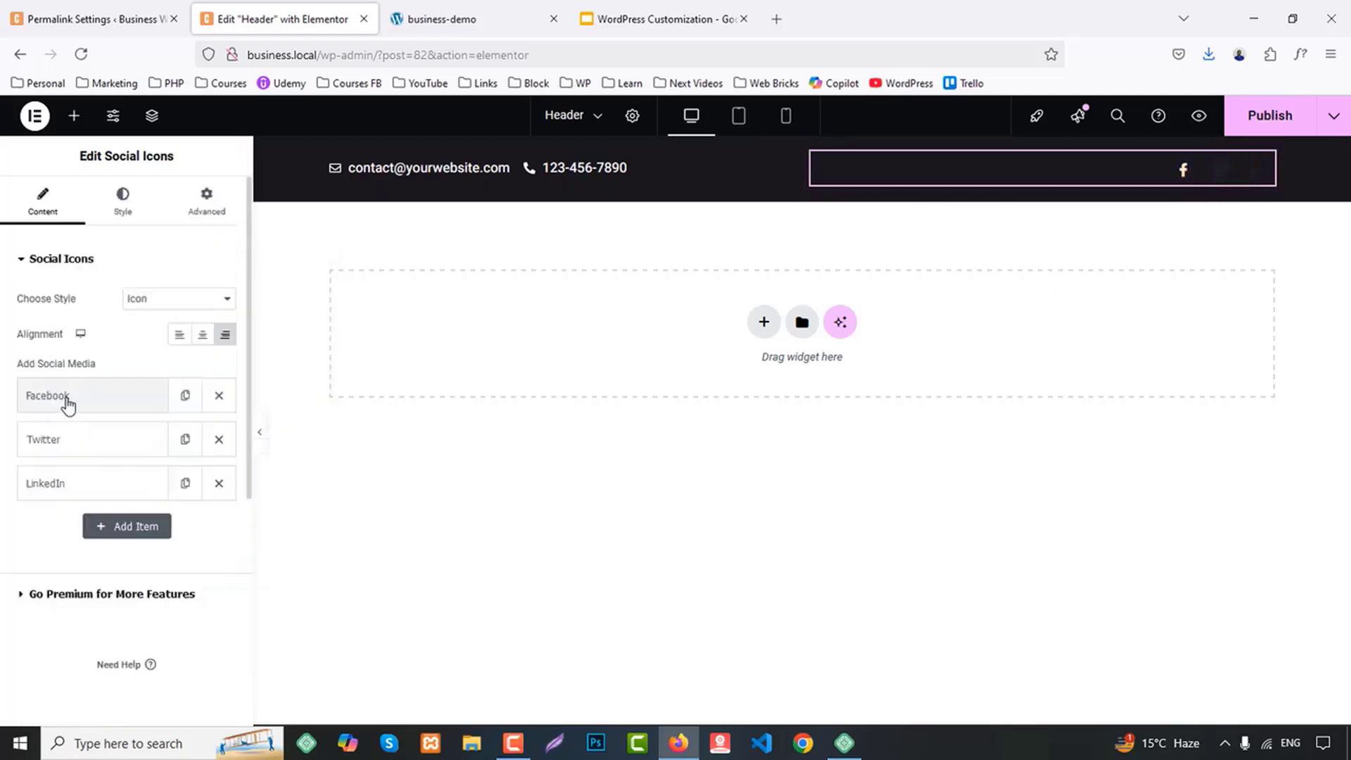
Set the Twitter icon's normal color to the Accent global color
{"action": "left_click", "coordinate": [49, 440]}
{"action": "scroll", "coordinate": [84, 436], "scroll_direction": "down", "scroll_amount": 3}
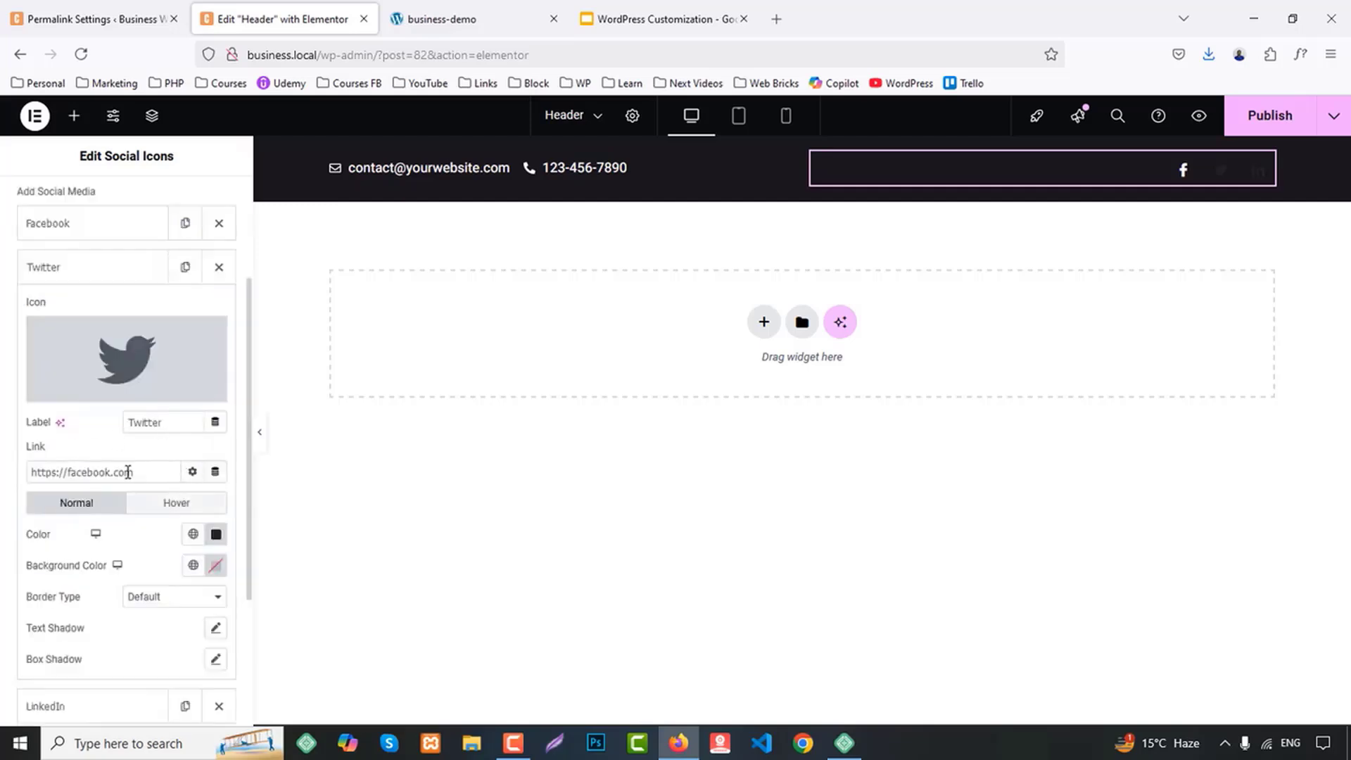
{"action": "left_click_drag", "start_coordinate": [166, 472], "coordinate": [29, 472]}
{"action": "scroll", "coordinate": [207, 491], "scroll_direction": "down", "scroll_amount": 3}
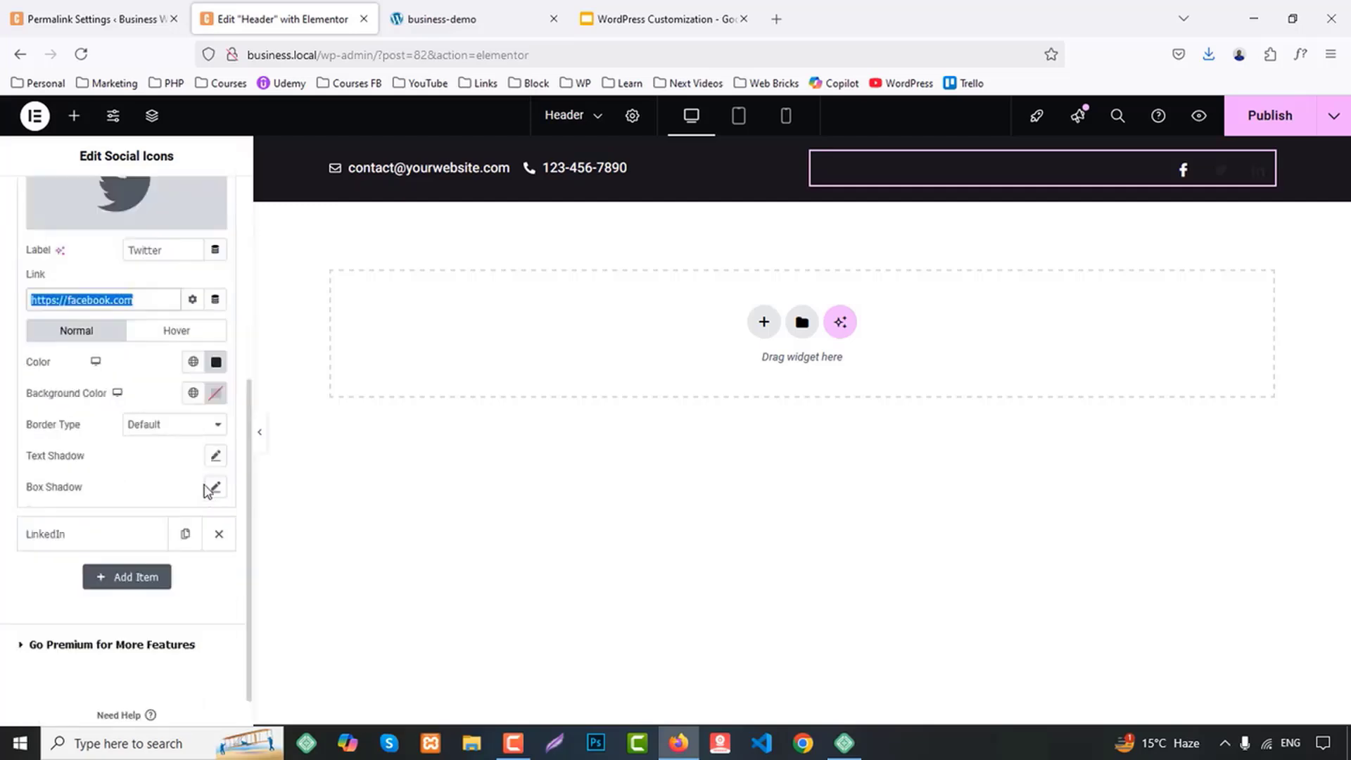
{"action": "left_click", "coordinate": [192, 363]}
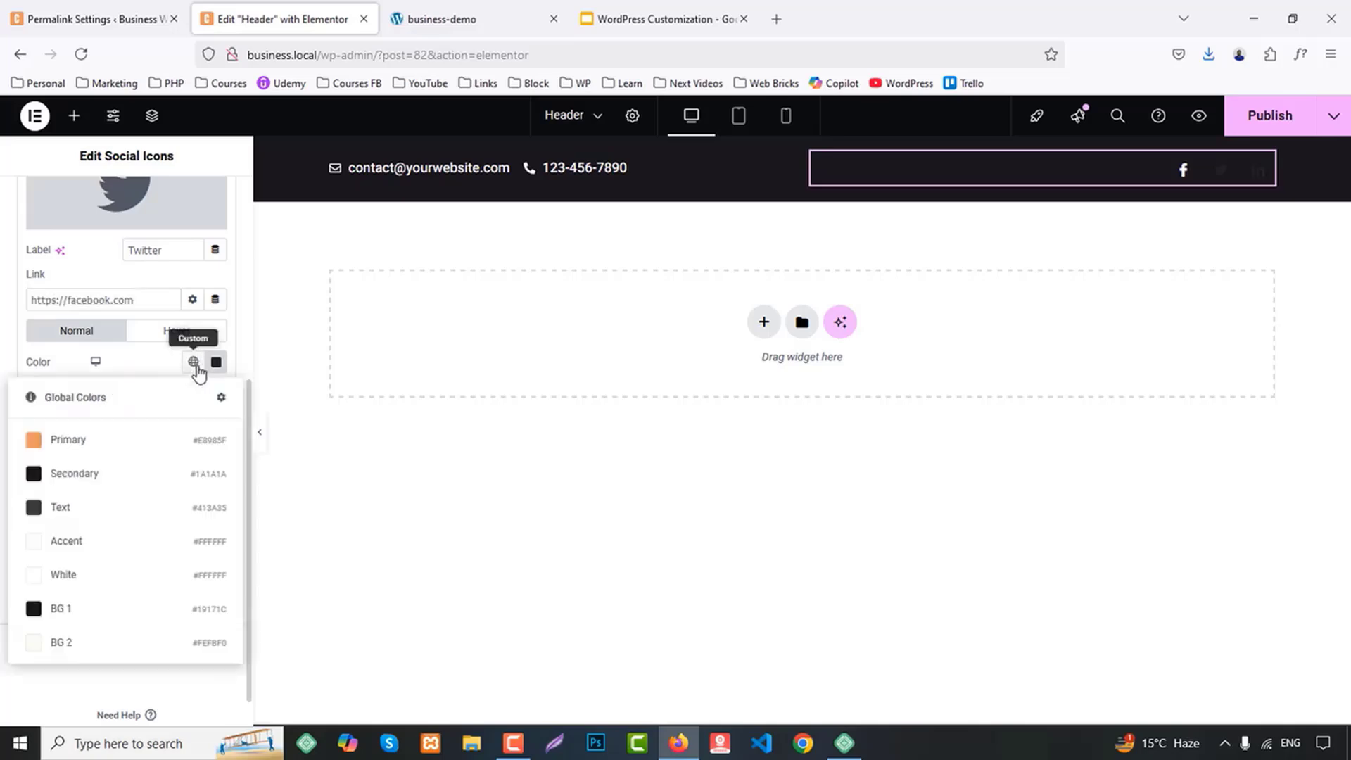
{"action": "left_click", "coordinate": [74, 542]}
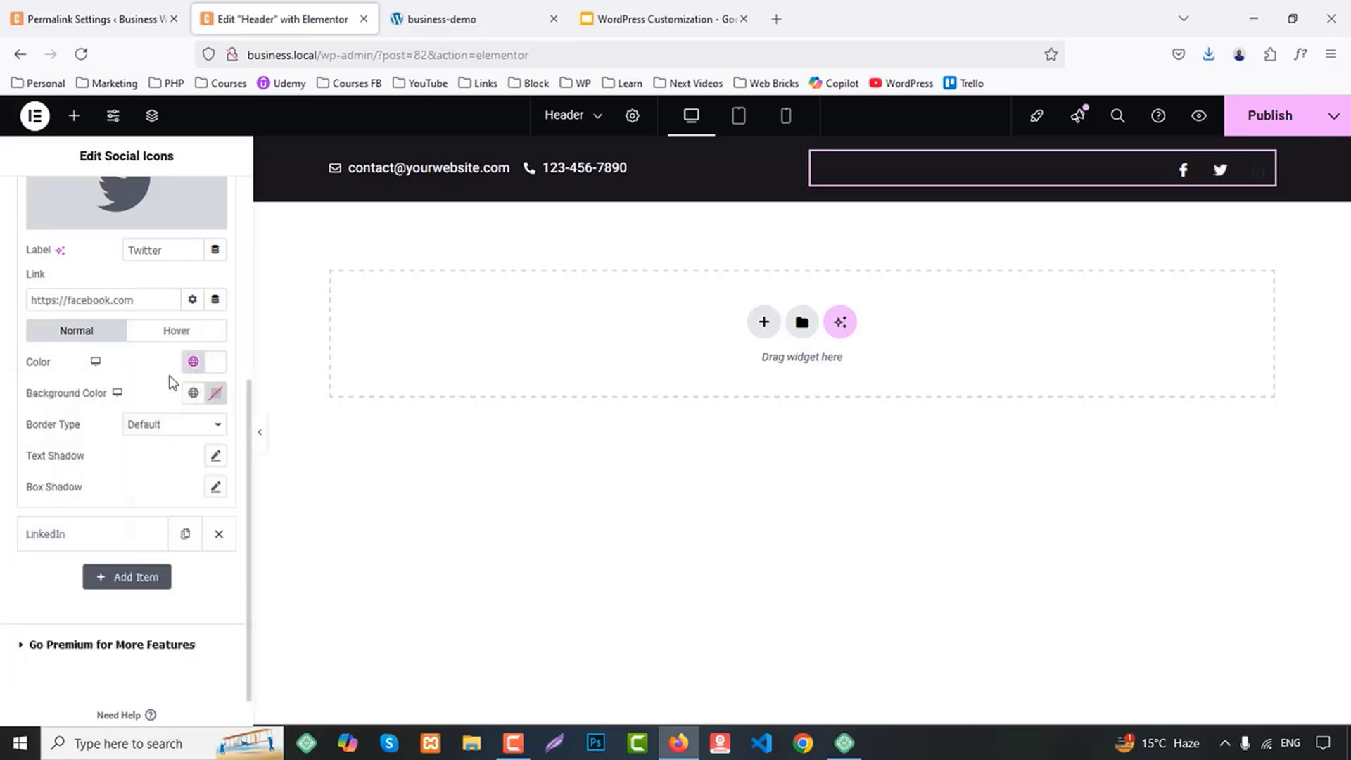
Set the Twitter icon's hover color to the Primary global color and make its hover background fully transparent
{"action": "left_click", "coordinate": [186, 336]}
{"action": "left_click", "coordinate": [193, 363]}
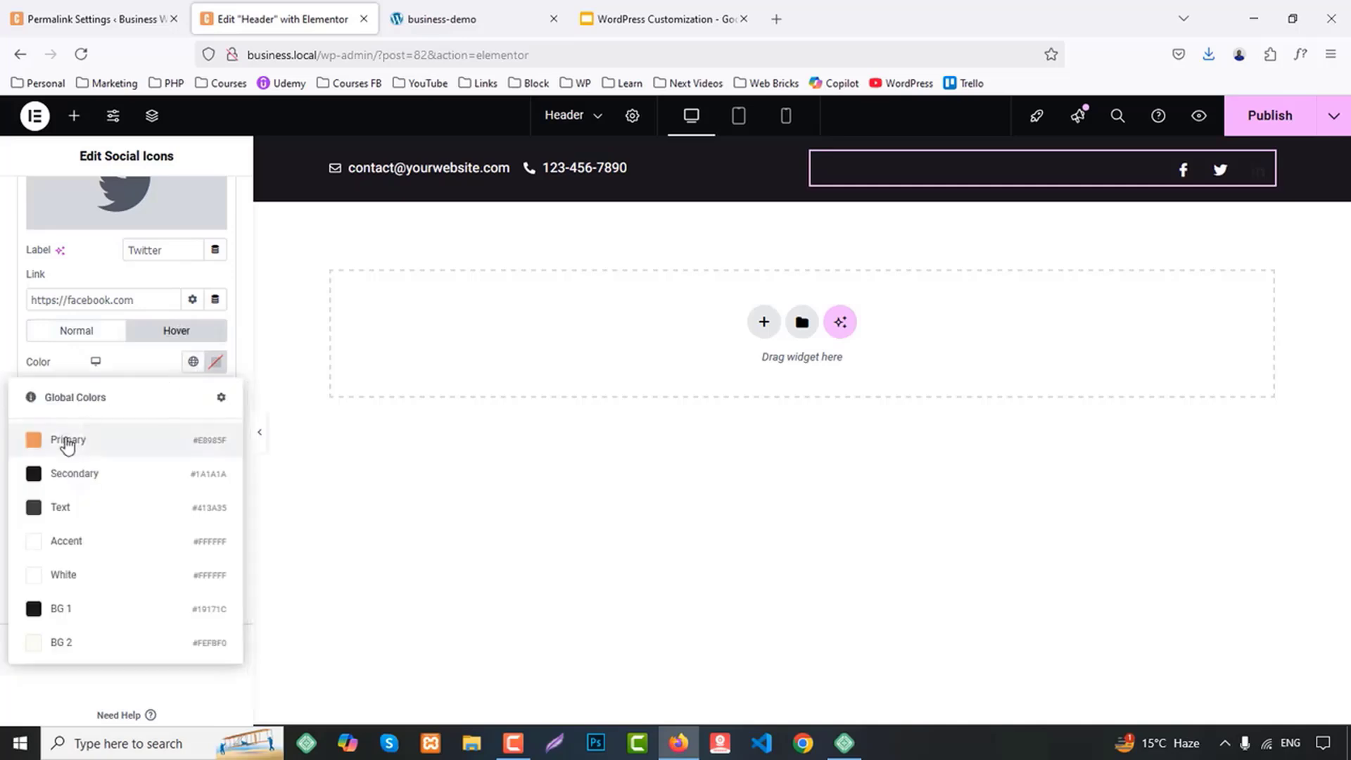
{"action": "left_click", "coordinate": [28, 440]}
{"action": "left_click", "coordinate": [215, 392]}
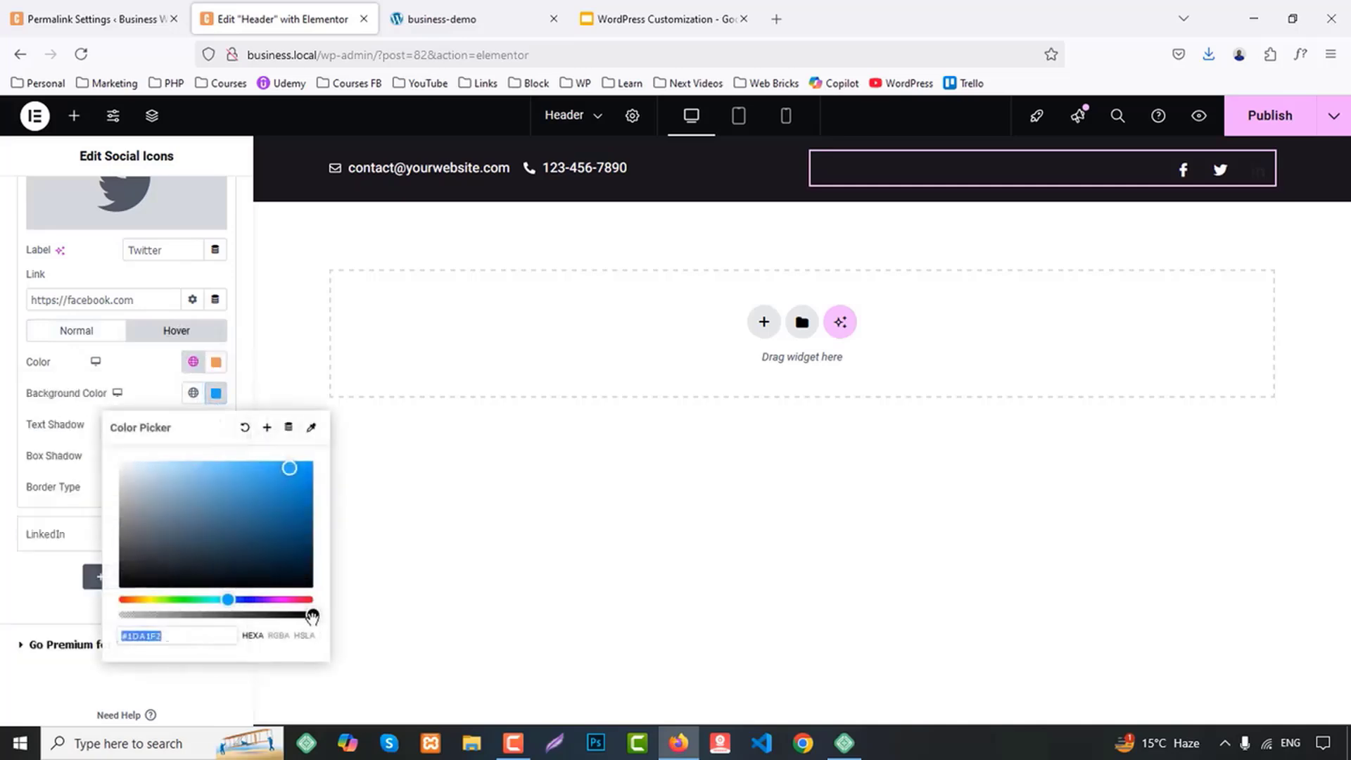
{"action": "left_click_drag", "start_coordinate": [312, 616], "coordinate": [118, 615]}
{"action": "left_click", "coordinate": [91, 444]}
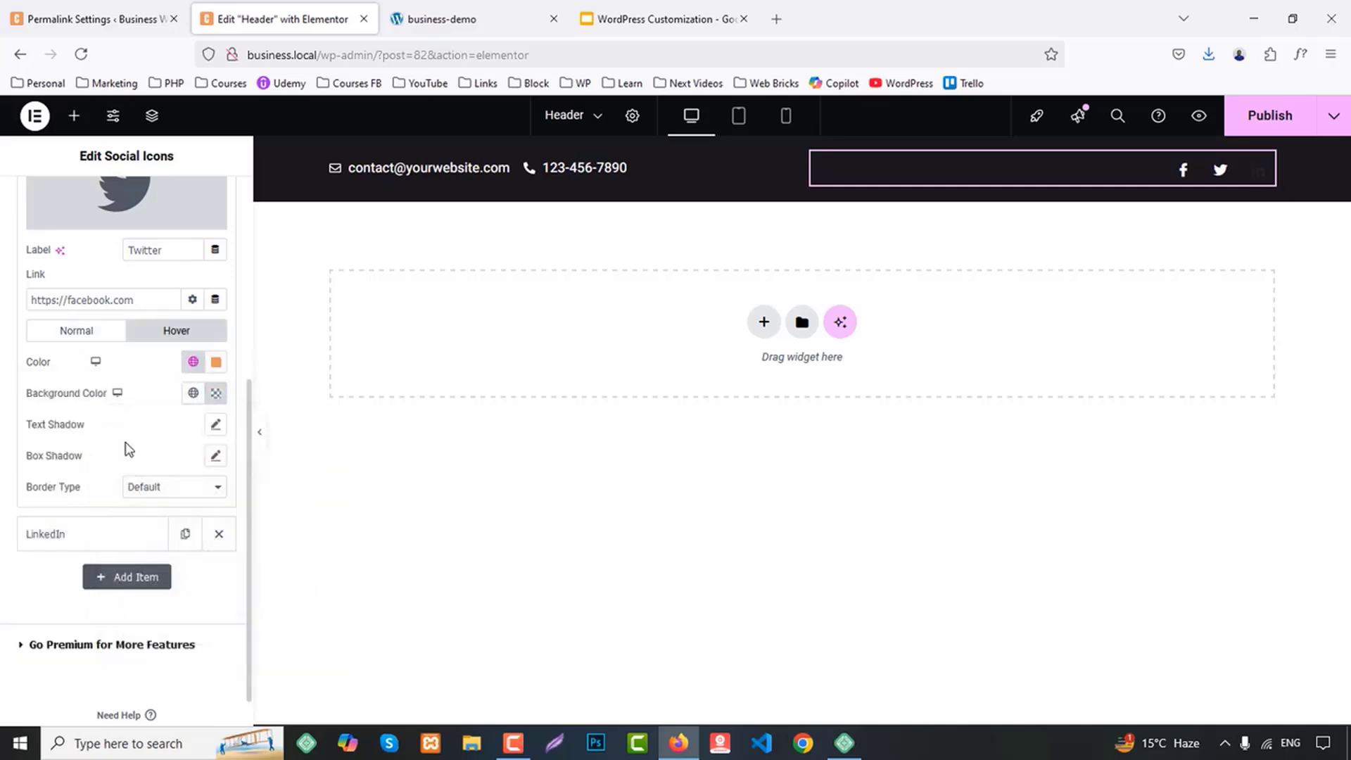
Set the LinkedIn icon's normal color to the Accent global color
{"action": "left_click", "coordinate": [51, 536]}
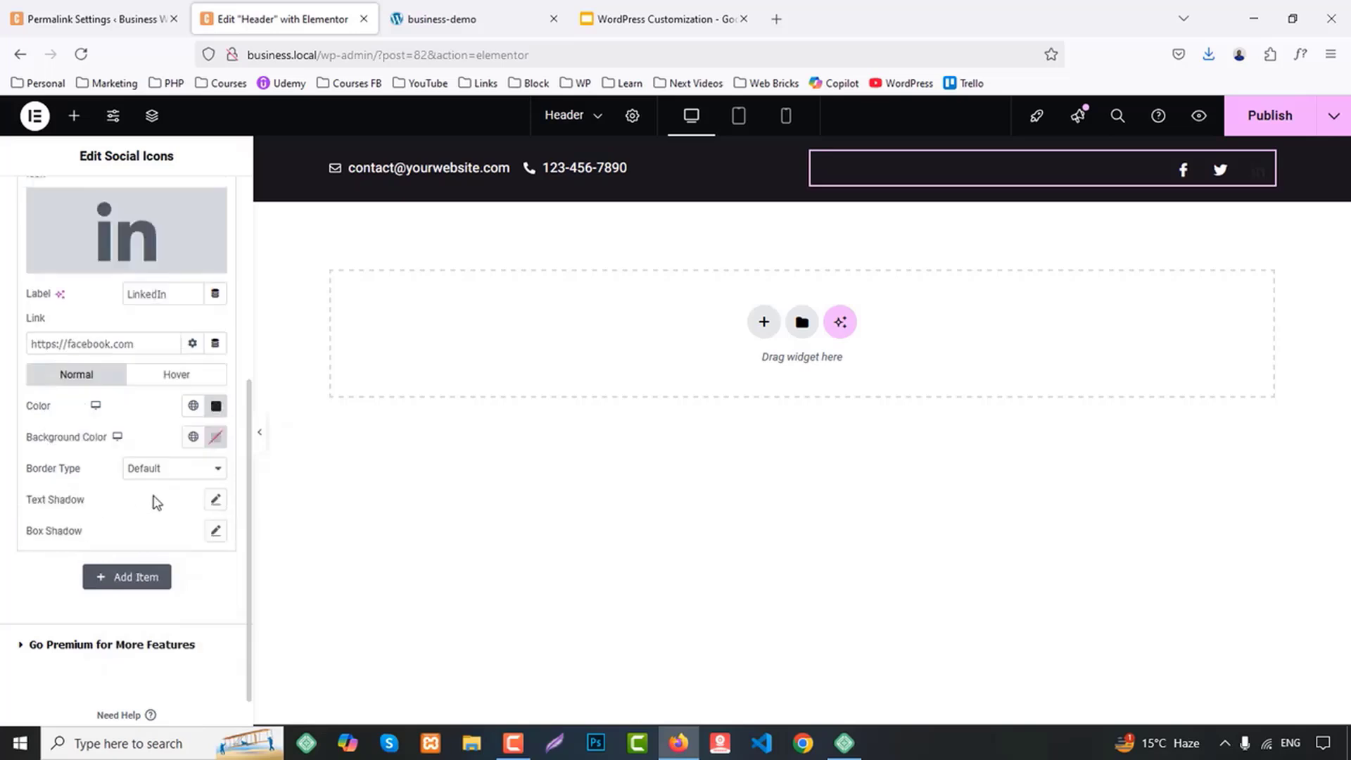
{"action": "left_click", "coordinate": [193, 405]}
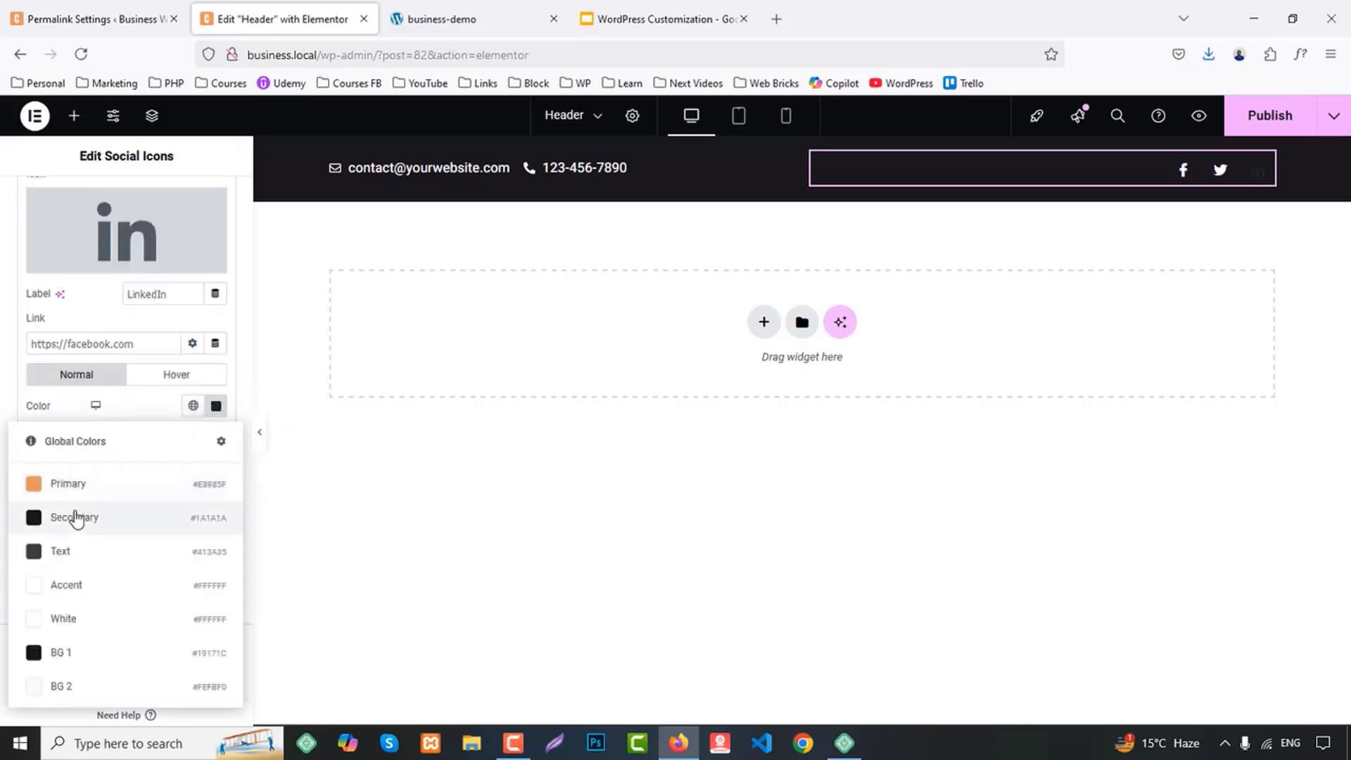
{"action": "left_click", "coordinate": [66, 598]}
Set the LinkedIn icon's hover color to the Primary global color and its hover background to the fully transparent #0077B500
{"action": "left_click", "coordinate": [176, 374]}
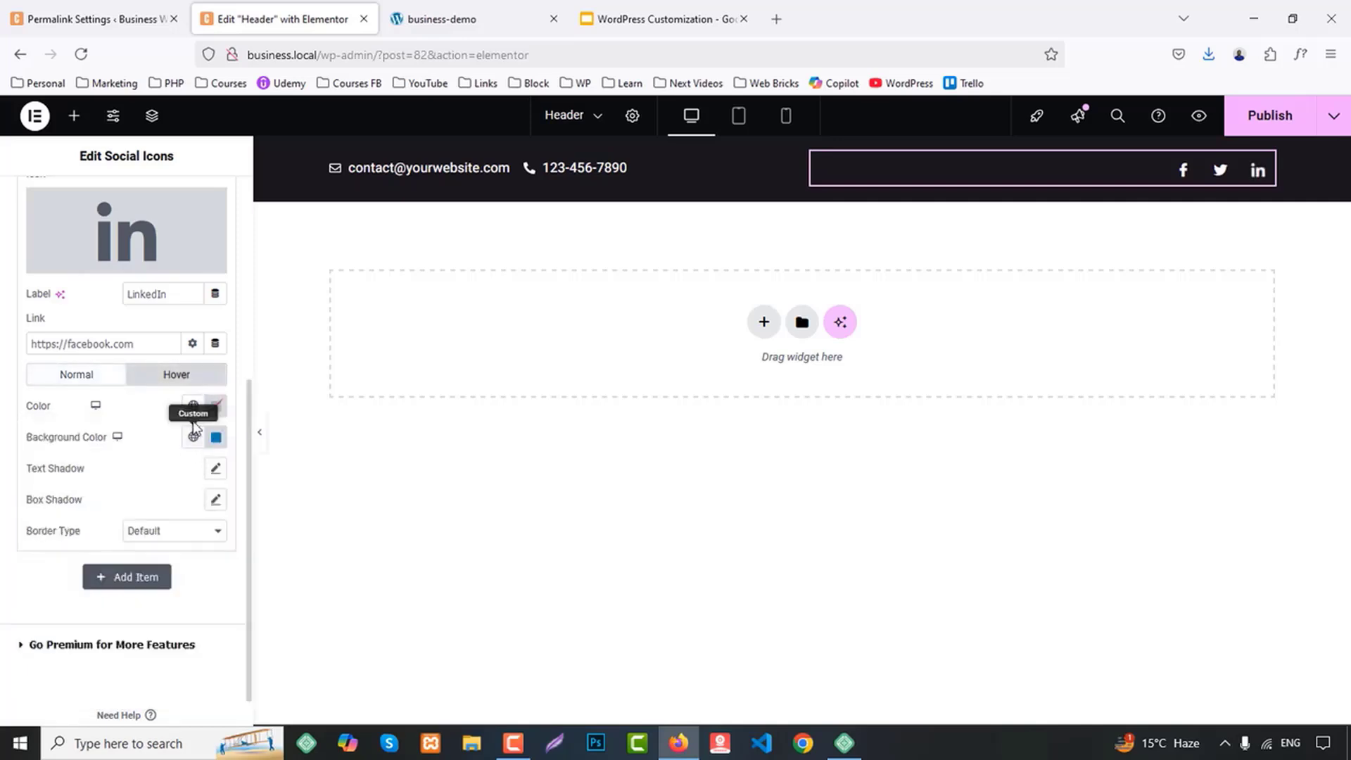
{"action": "left_click", "coordinate": [192, 407]}
{"action": "left_click", "coordinate": [75, 485]}
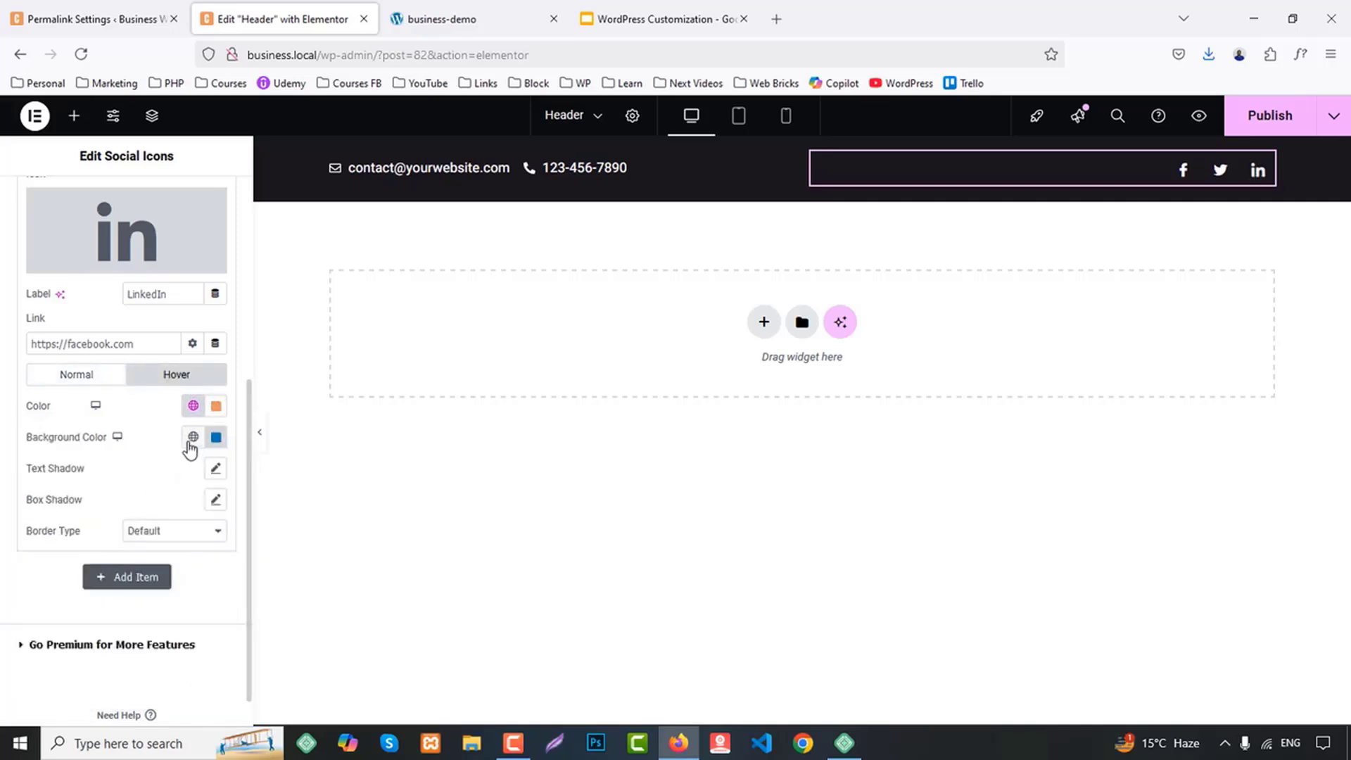
{"action": "left_click", "coordinate": [216, 437]}
{"action": "left_click_drag", "start_coordinate": [312, 659], "coordinate": [96, 646]}
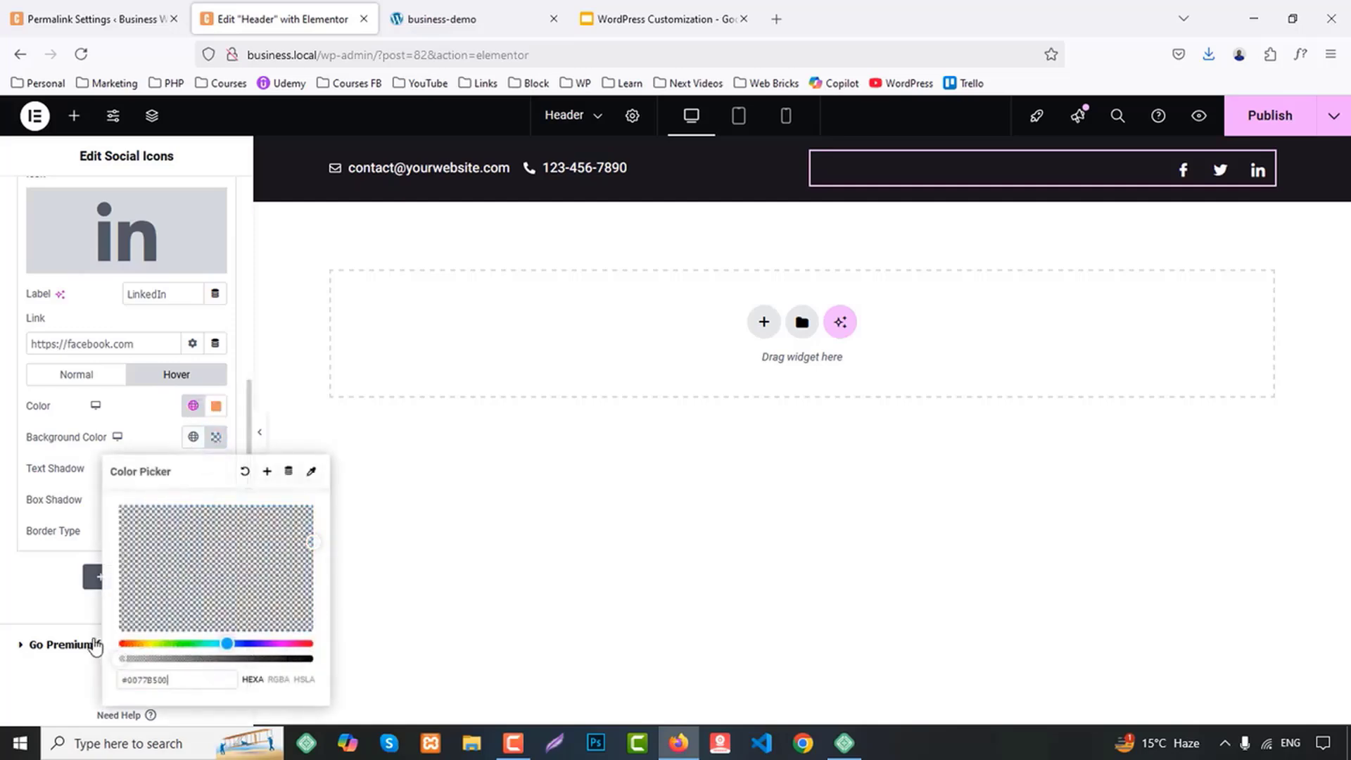
{"action": "left_click", "coordinate": [6, 447]}
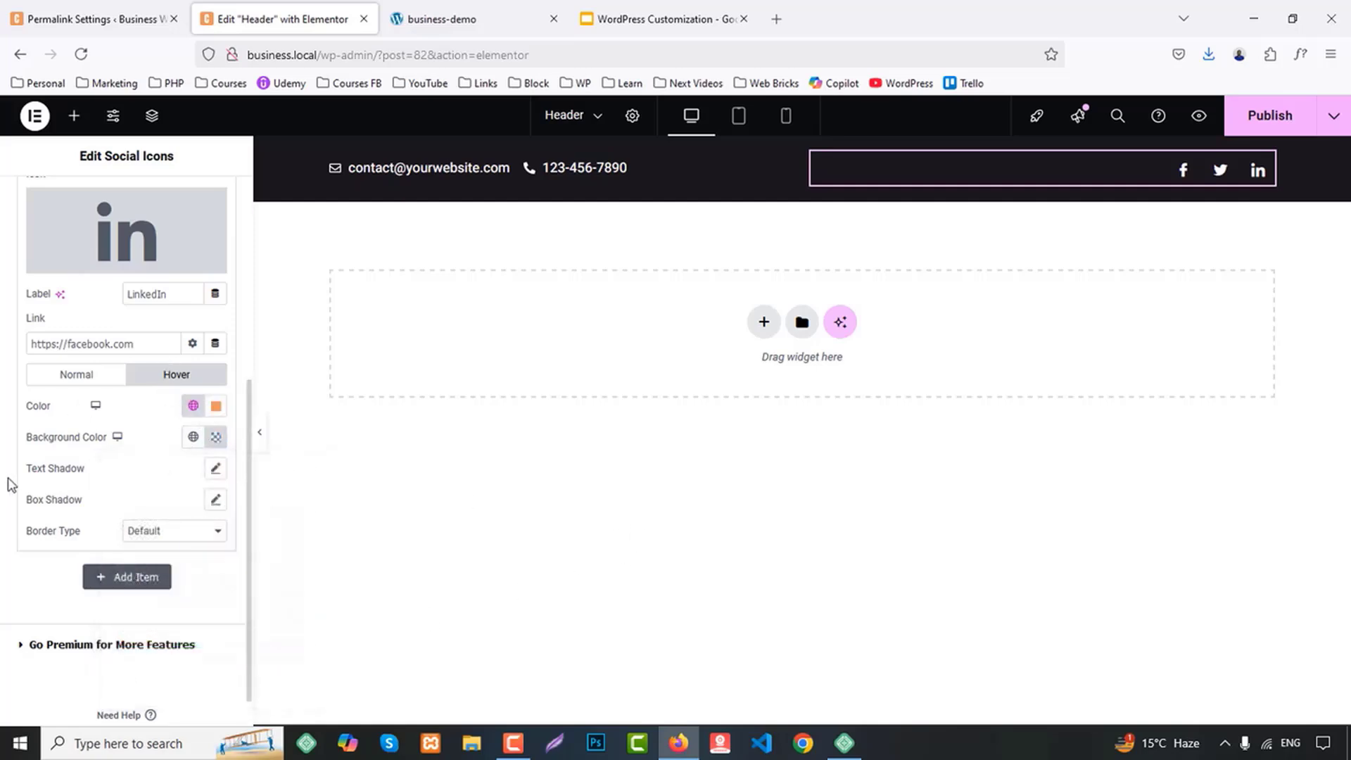
Set the social icons' padding to 0 px on all sides and unlink their margin values
{"action": "scroll", "coordinate": [120, 338], "scroll_direction": "up", "scroll_amount": 5}
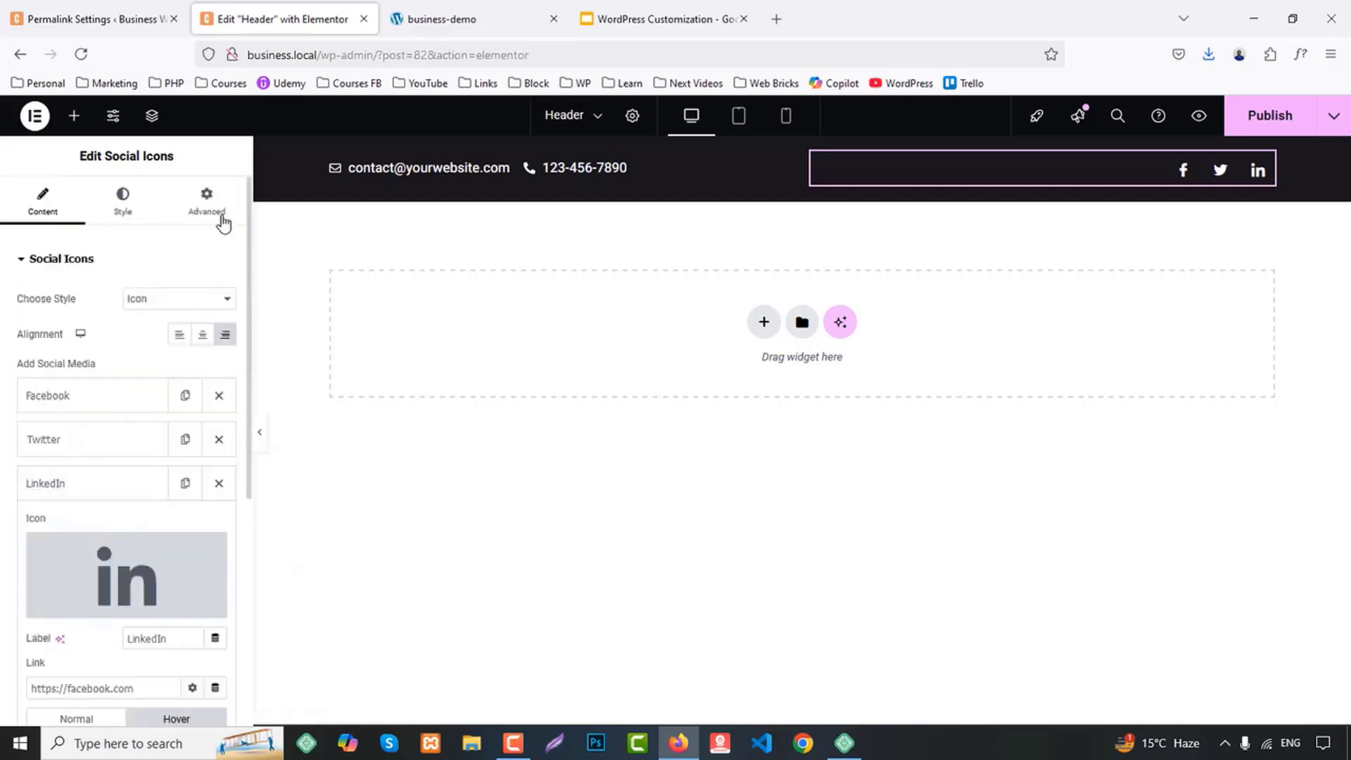
{"action": "left_click", "coordinate": [123, 204]}
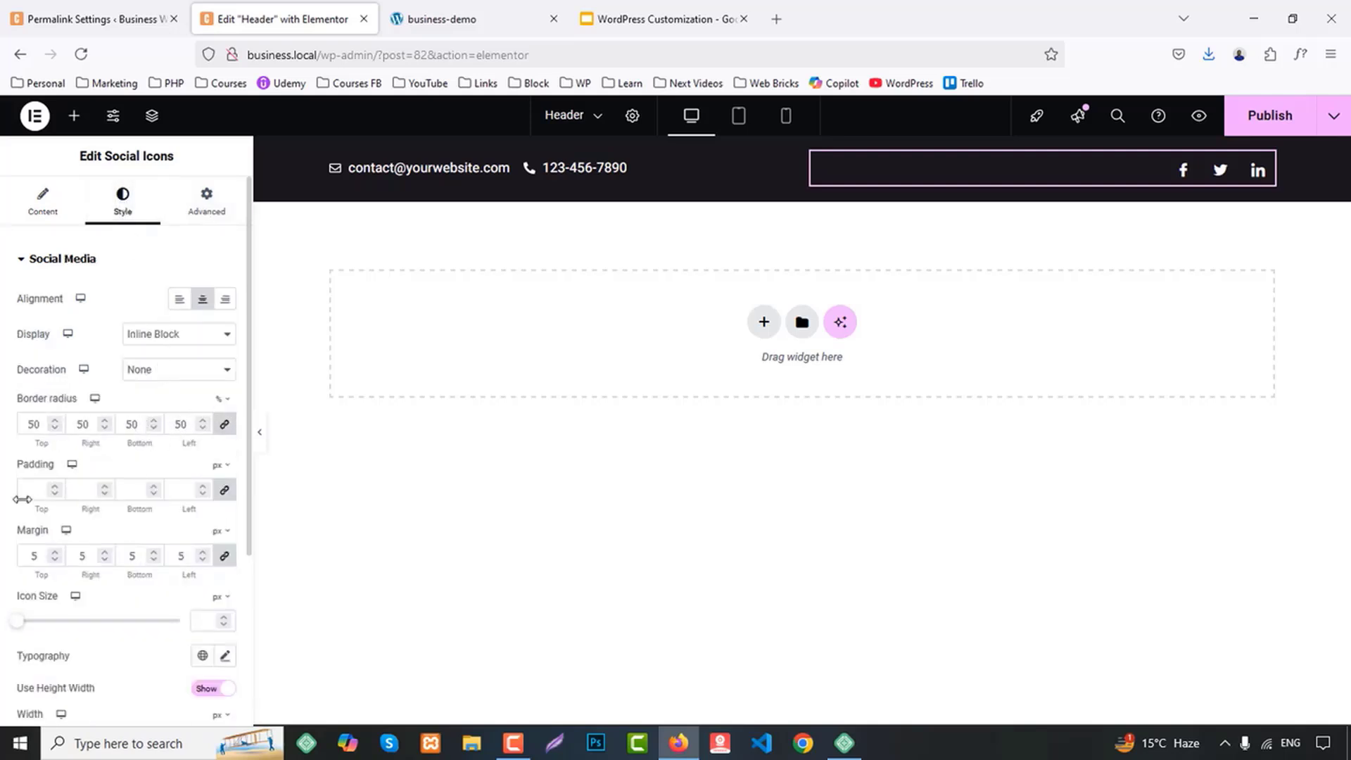
{"action": "left_click", "coordinate": [225, 562]}
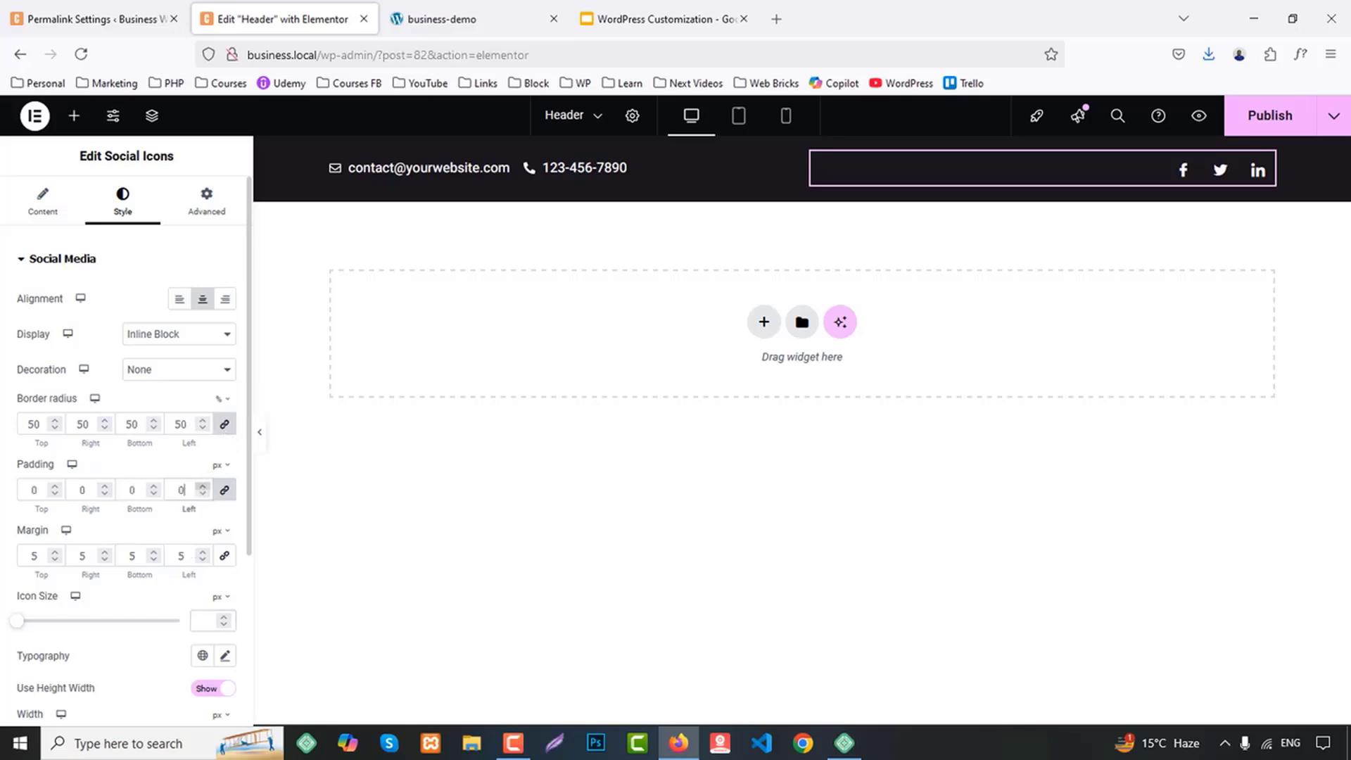
{"action": "scroll", "coordinate": [201, 485], "scroll_direction": "down", "scroll_amount": 2}
{"action": "scroll", "coordinate": [201, 485], "scroll_direction": "down", "scroll_amount": 1}
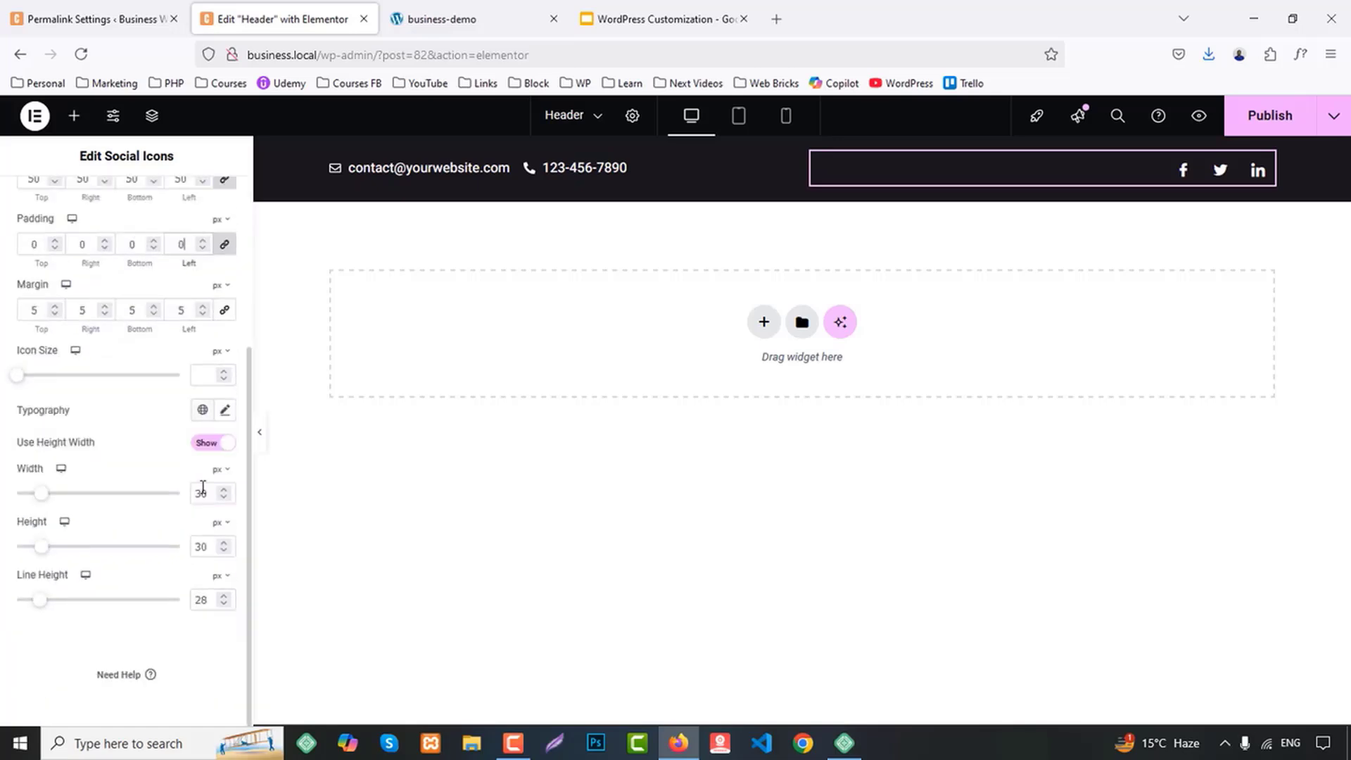
{"action": "scroll", "coordinate": [202, 486], "scroll_direction": "up", "scroll_amount": 3}
{"action": "scroll", "coordinate": [151, 458], "scroll_direction": "down", "scroll_amount": 2}
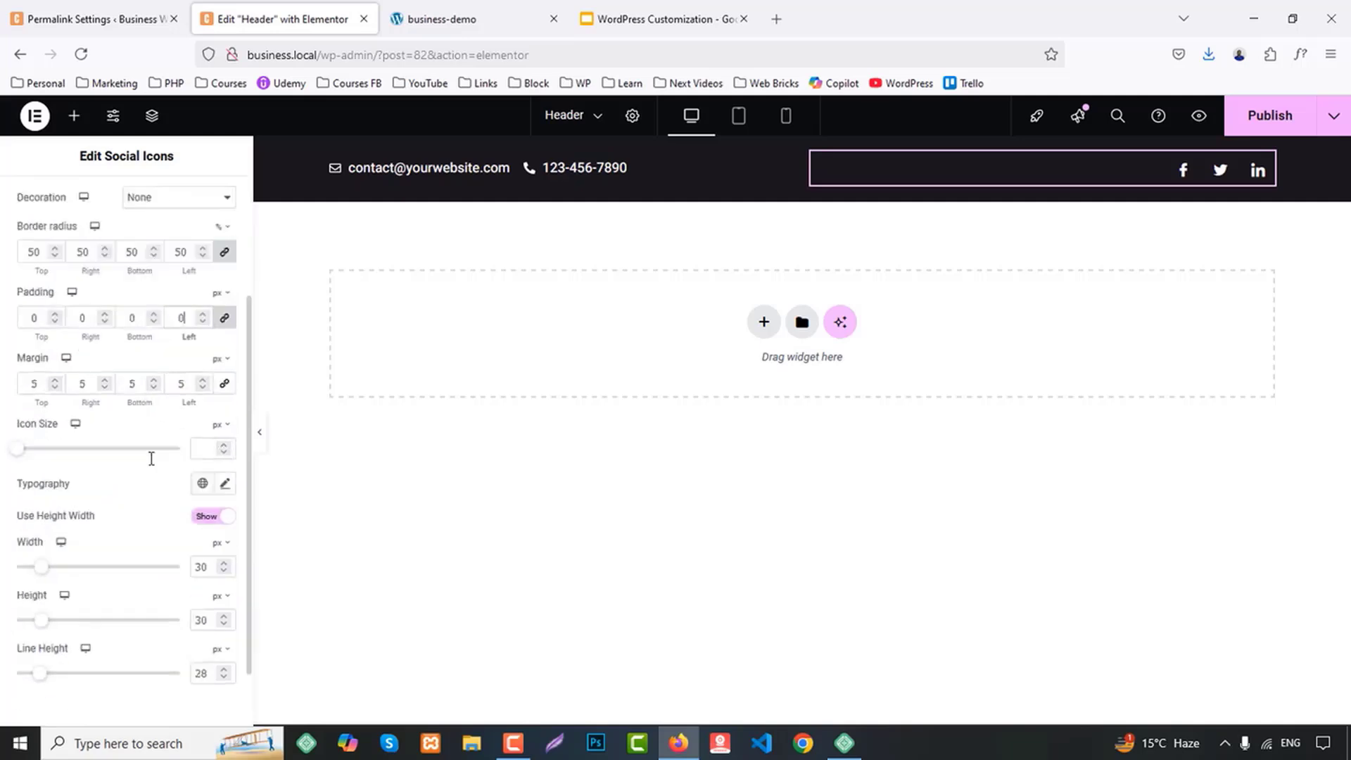
{"action": "scroll", "coordinate": [43, 265], "scroll_direction": "up", "scroll_amount": 2}
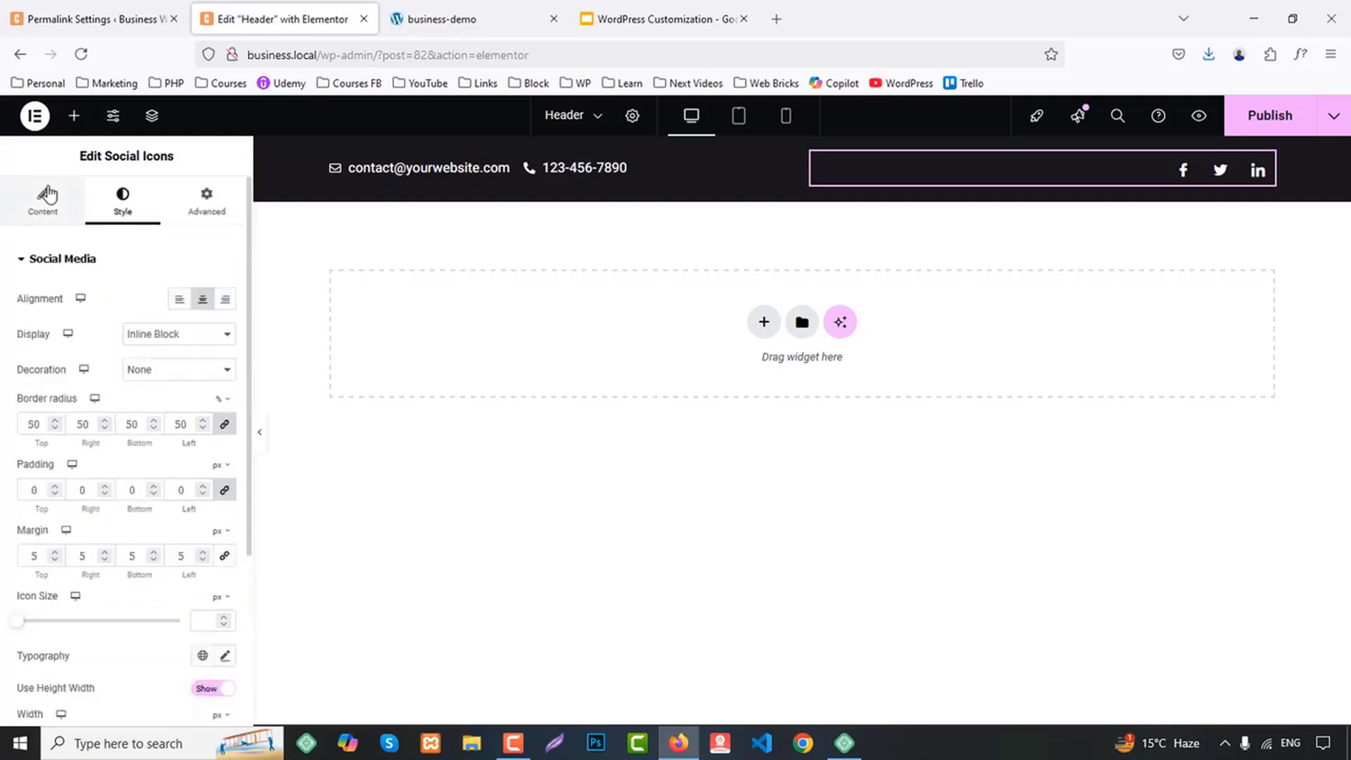
Duplicate the LinkedIn item in the social icons and replace the copy's icon with a YouTube icon from the library
{"action": "left_click", "coordinate": [48, 198]}
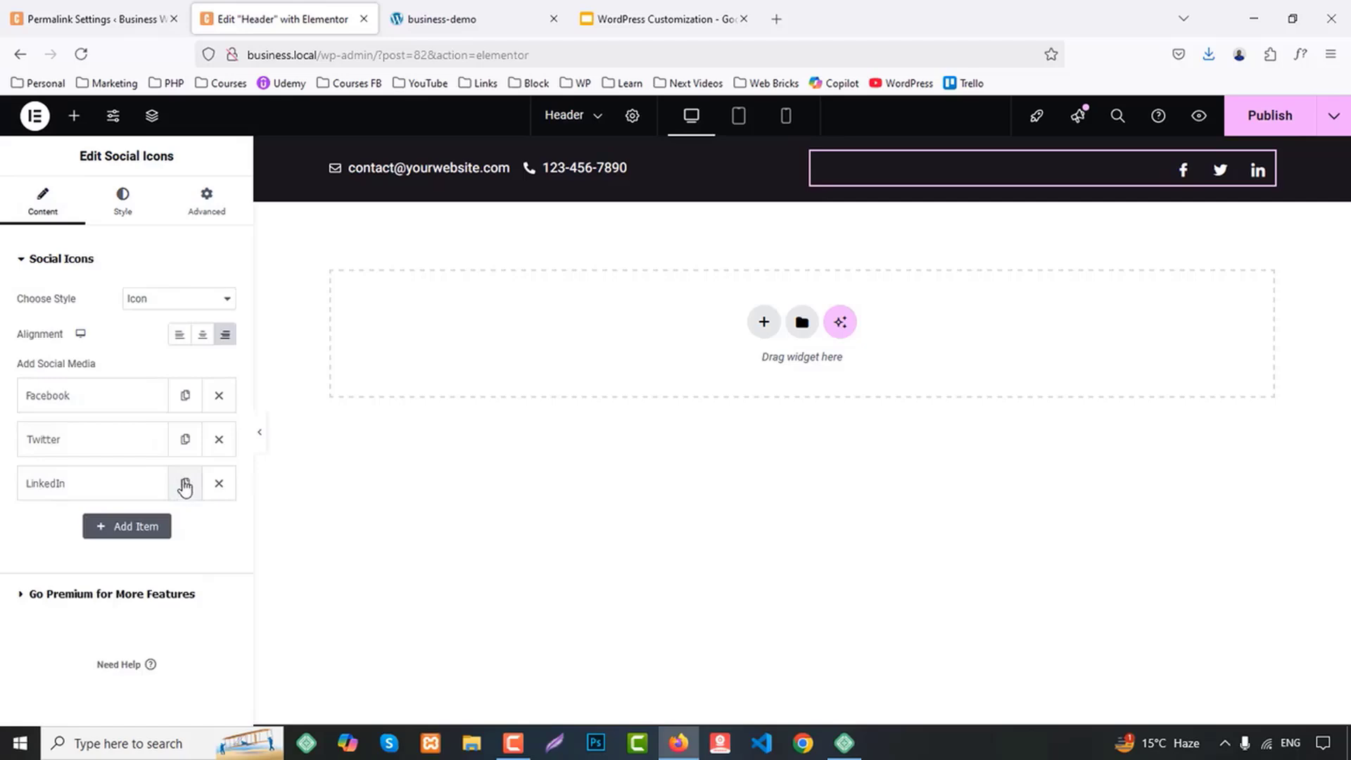
{"action": "left_click", "coordinate": [185, 484]}
{"action": "left_click", "coordinate": [79, 530]}
{"action": "left_click", "coordinate": [172, 595]}
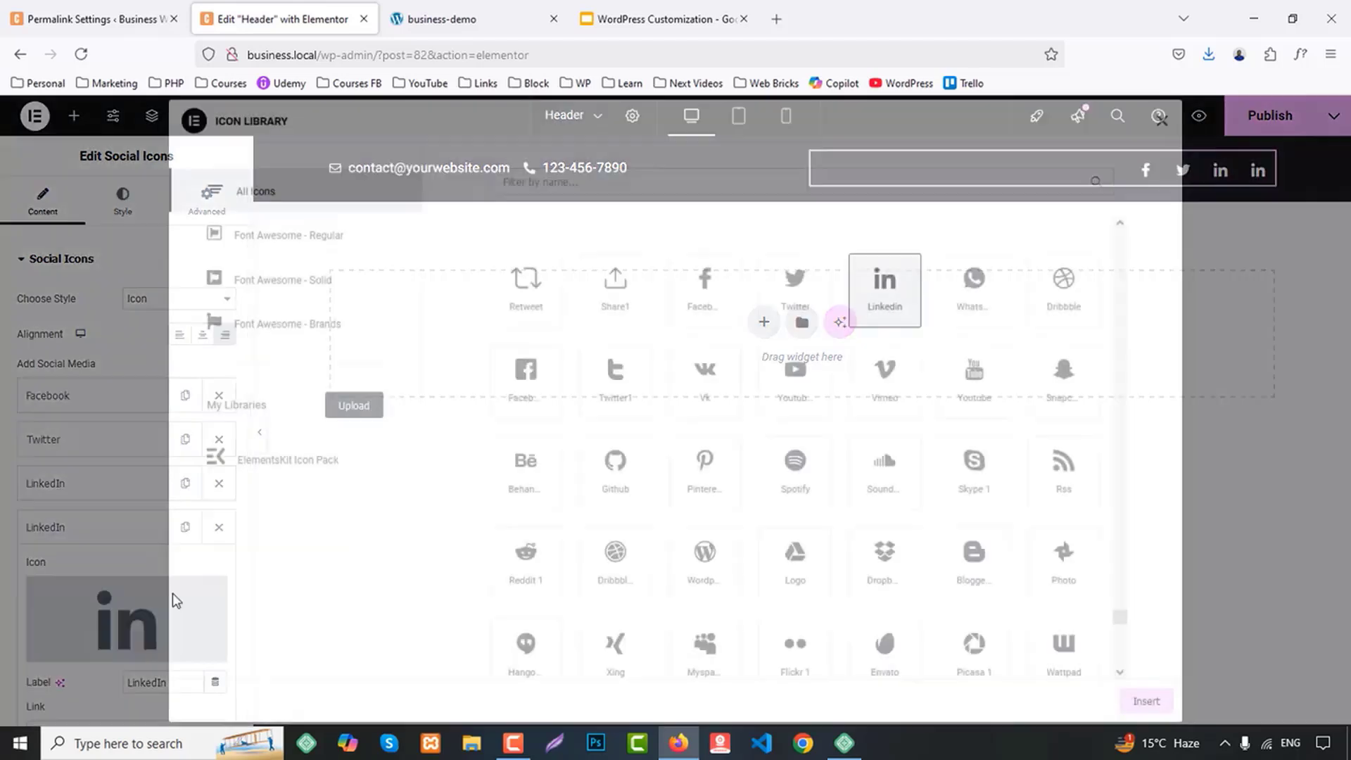
{"action": "left_click", "coordinate": [567, 185]}
{"action": "type", "text": "youtube"}
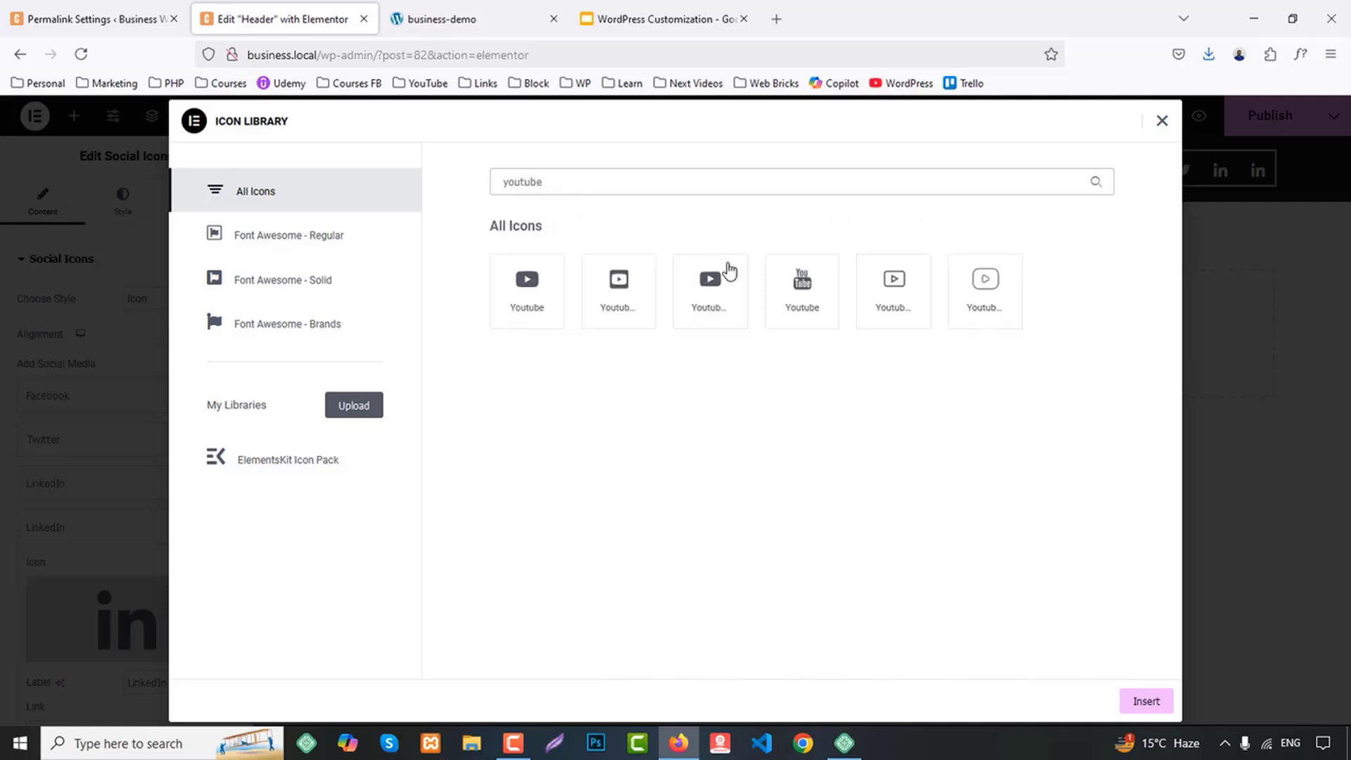
{"action": "left_click", "coordinate": [701, 294]}
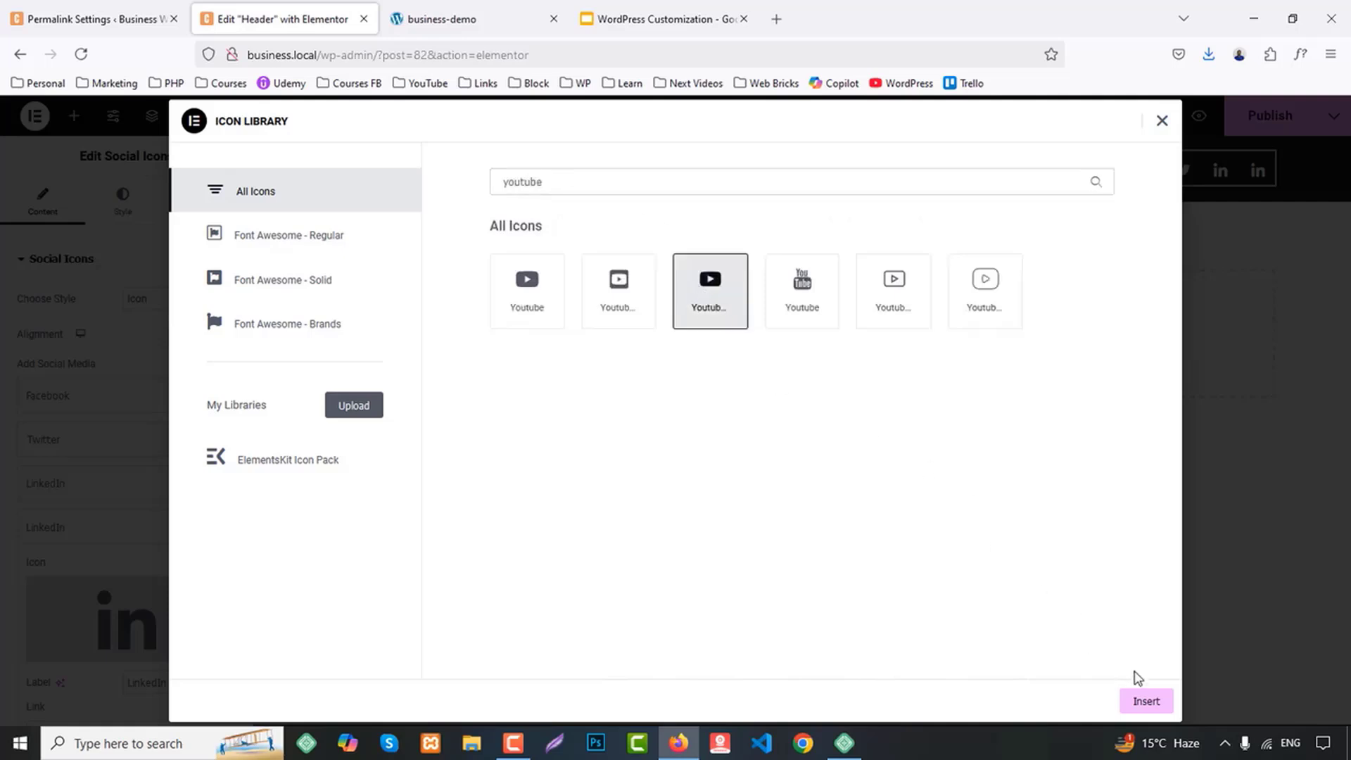
{"action": "left_click", "coordinate": [1145, 700]}
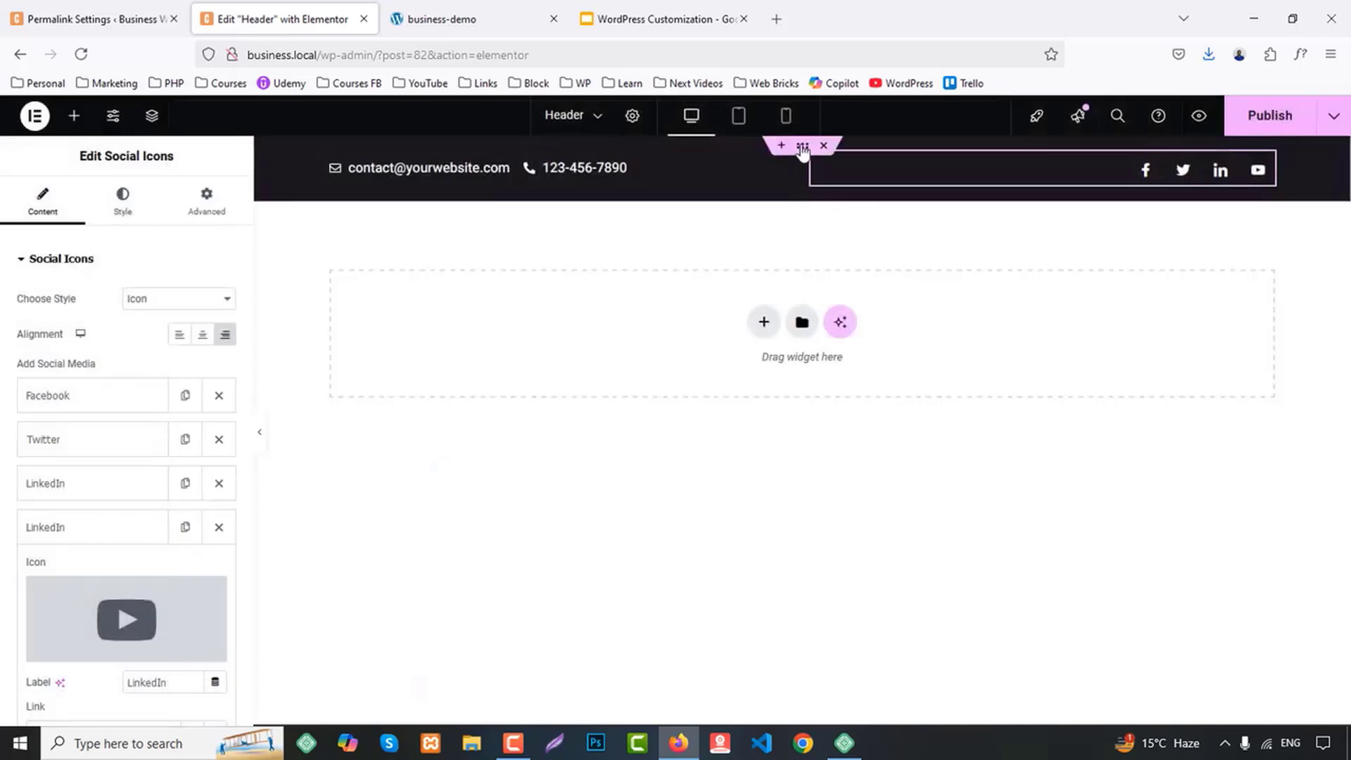
Set the top bar container's padding to 5 px top and bottom and 0 px on the sides, and publish the header
{"action": "left_click", "coordinate": [802, 151]}
{"action": "left_click", "coordinate": [125, 202]}
{"action": "left_click", "coordinate": [206, 201]}
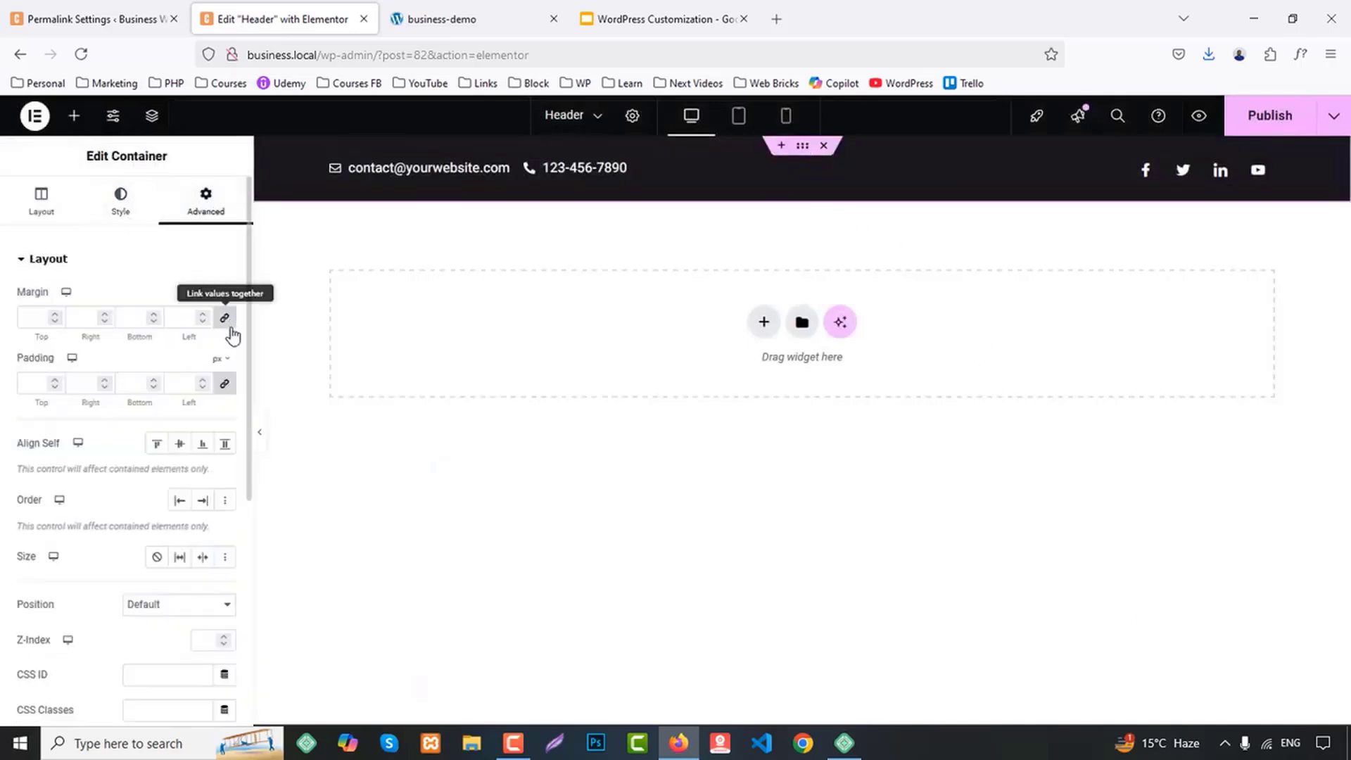
{"action": "left_click", "coordinate": [226, 386]}
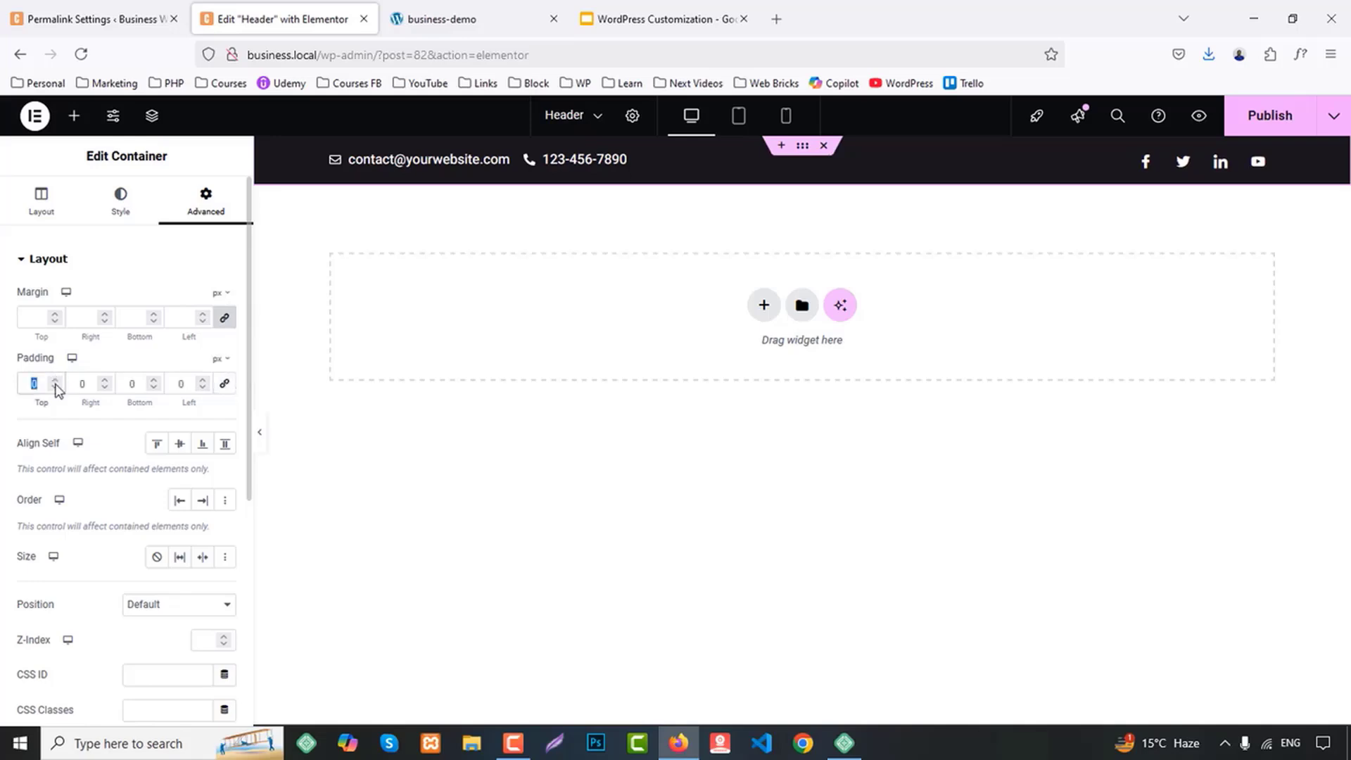
{"action": "type", "text": "5"}
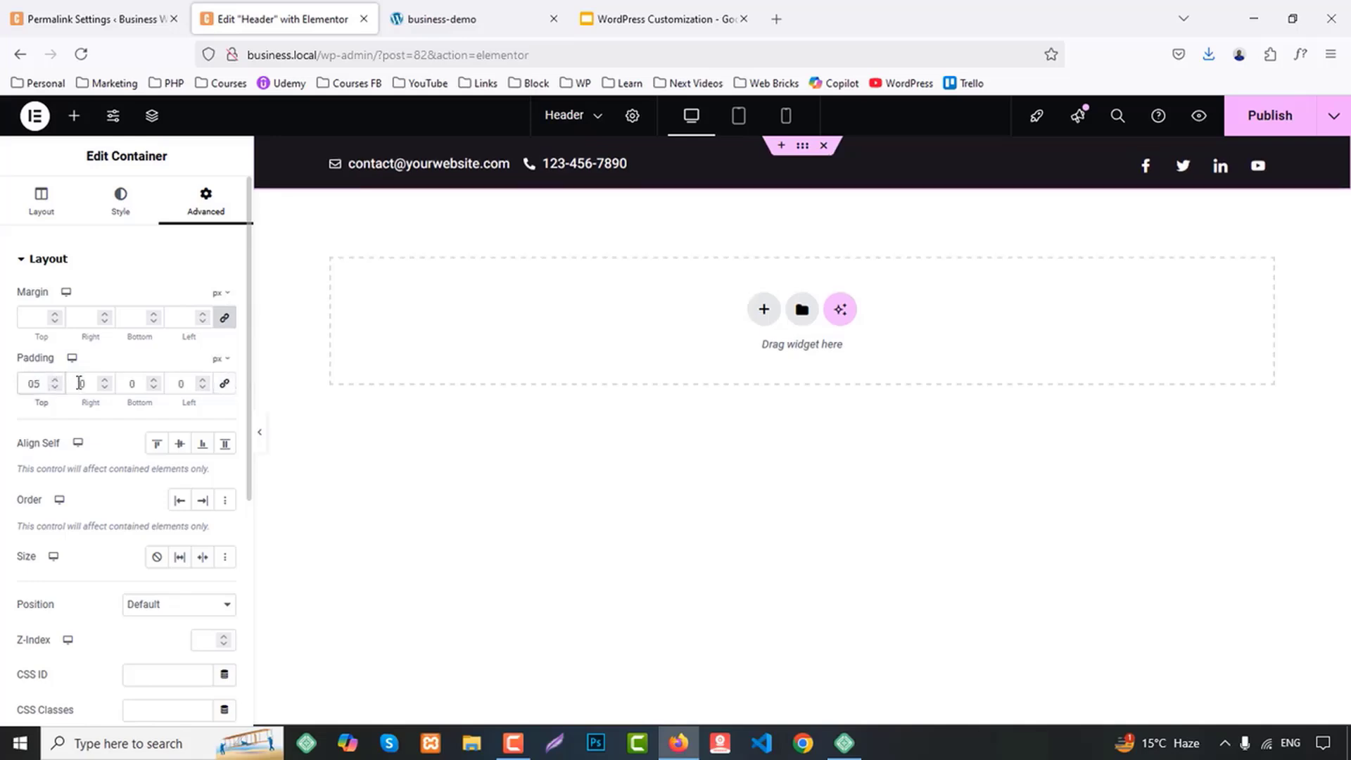
{"action": "double_click", "coordinate": [129, 387]}
{"action": "type", "text": "5"}
{"action": "left_click", "coordinate": [1260, 120]}
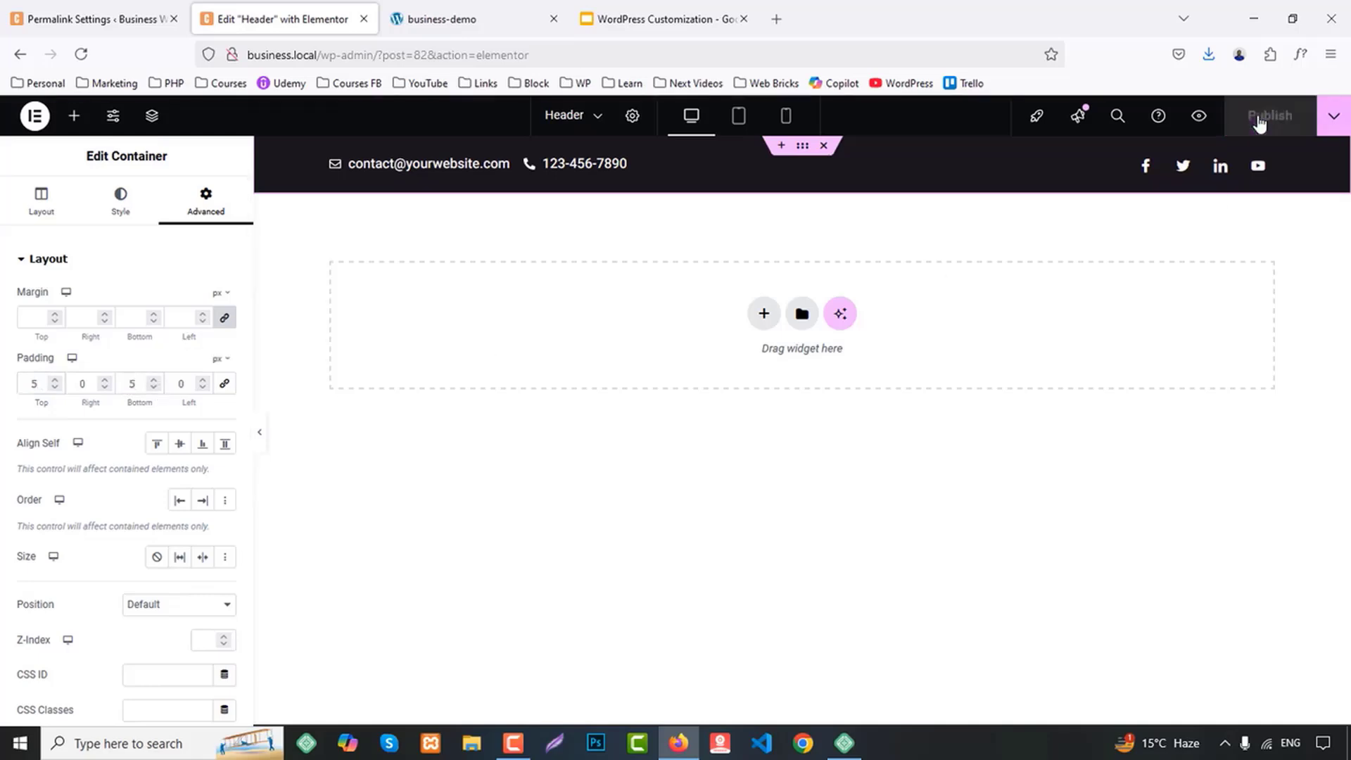
After checking the demo header, add a one-third/two-thirds flexbox container below the top bar and center its items vertically
{"action": "left_click", "coordinate": [450, 7]}
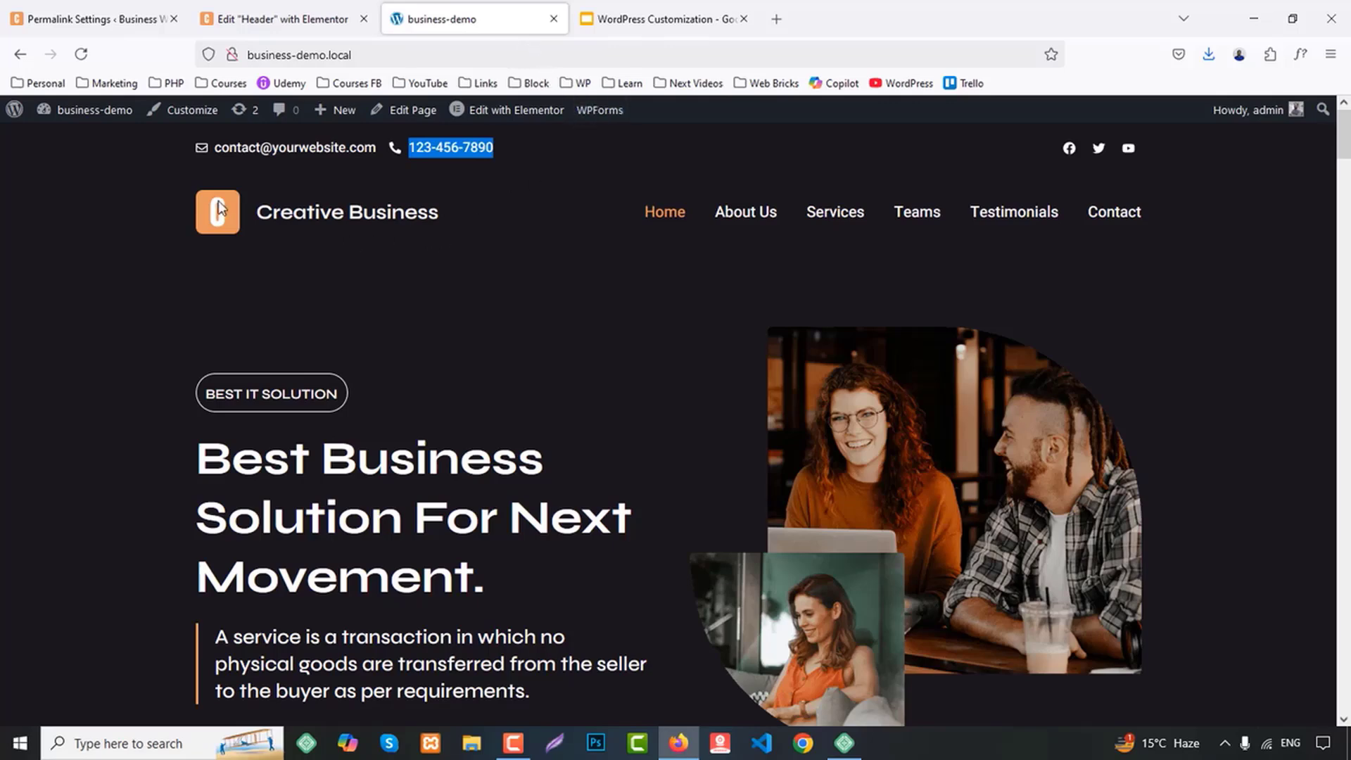
{"action": "left_click_drag", "start_coordinate": [330, 211], "coordinate": [341, 255]}
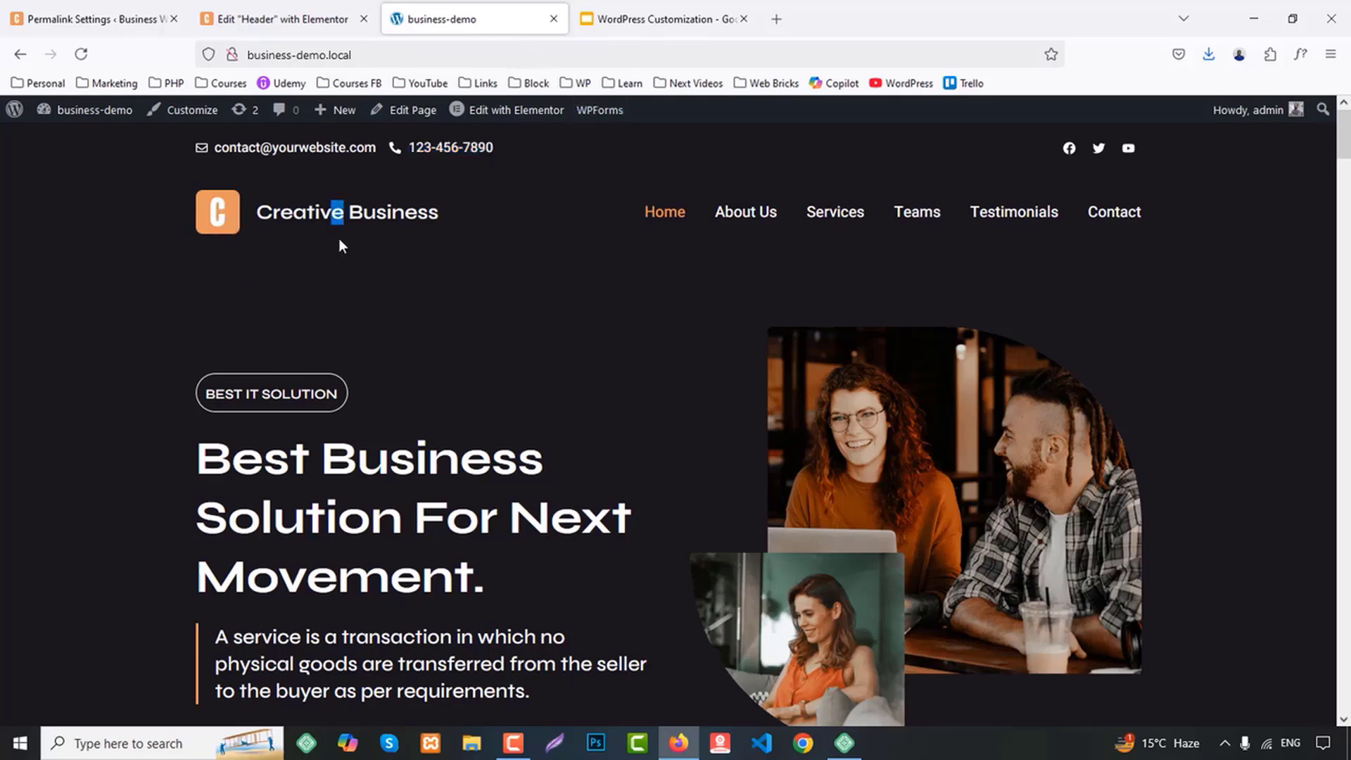
{"action": "left_click", "coordinate": [285, 19]}
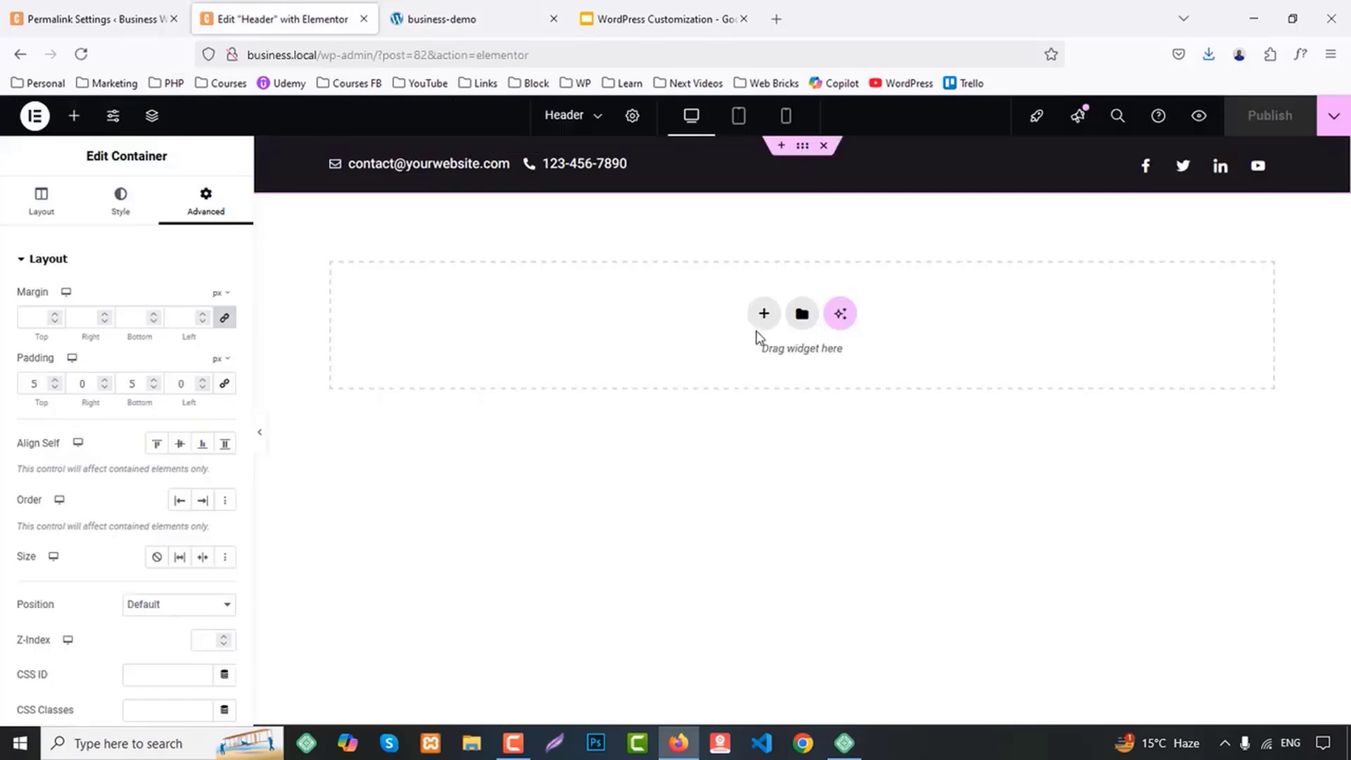
{"action": "left_click", "coordinate": [763, 313]}
{"action": "left_click", "coordinate": [745, 355]}
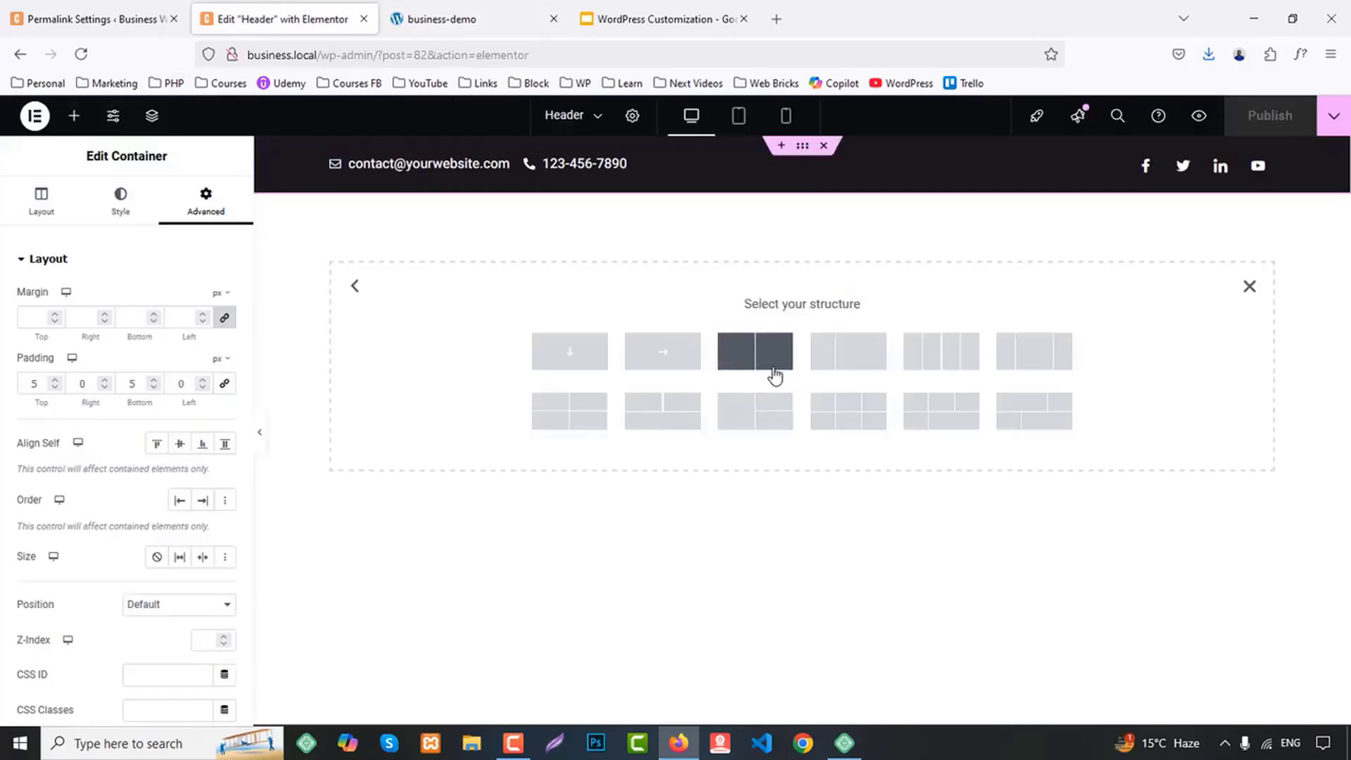
{"action": "left_click", "coordinate": [845, 358]}
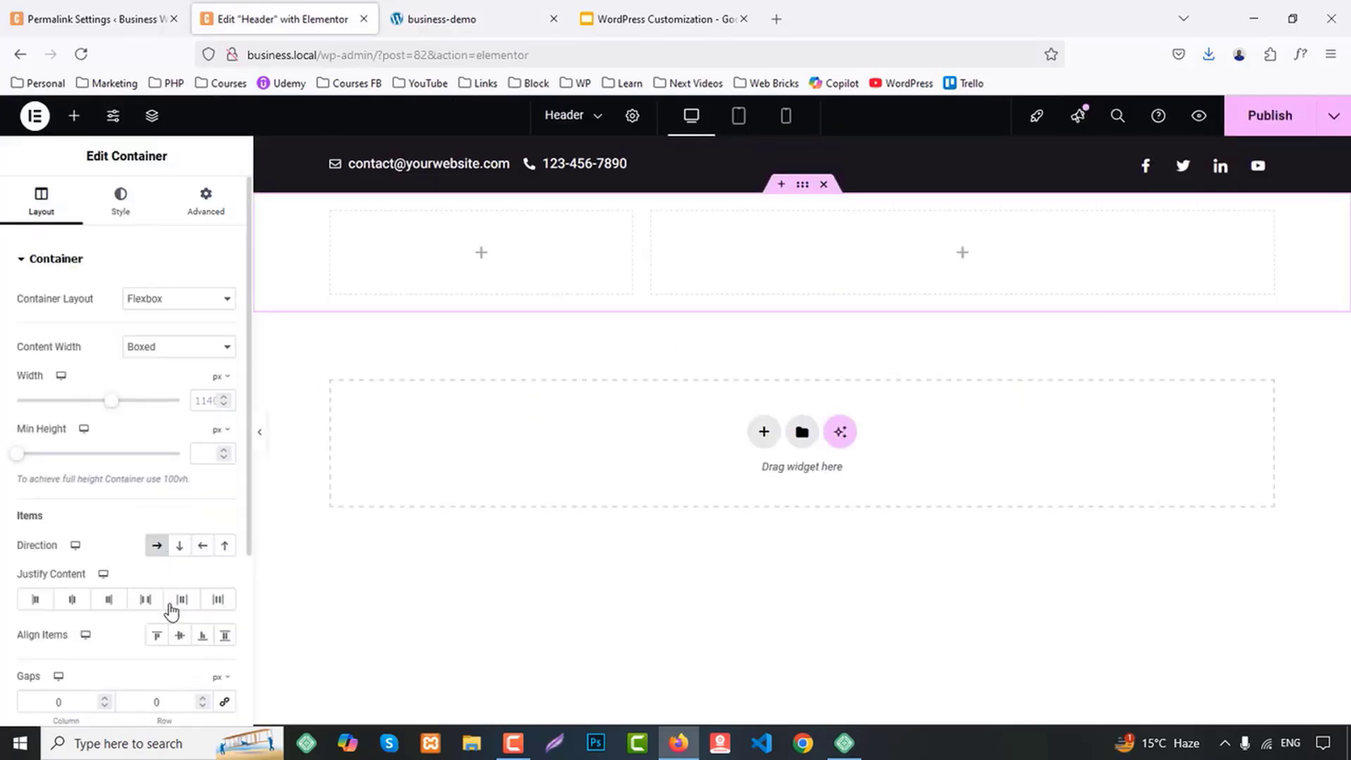
{"action": "left_click", "coordinate": [181, 637]}
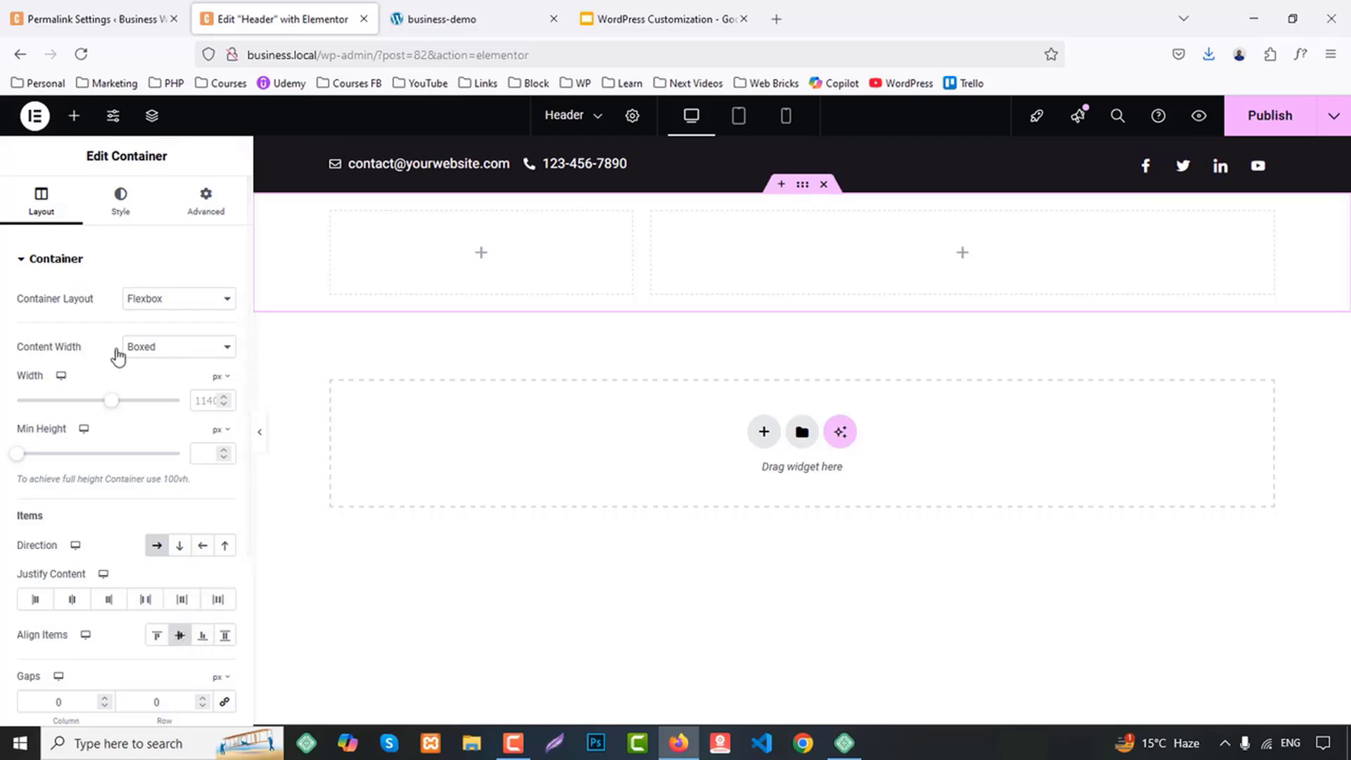
Give the new two-column container a classic background using the dark global color that matches the top bar
{"action": "left_click", "coordinate": [120, 200]}
{"action": "left_click", "coordinate": [156, 334]}
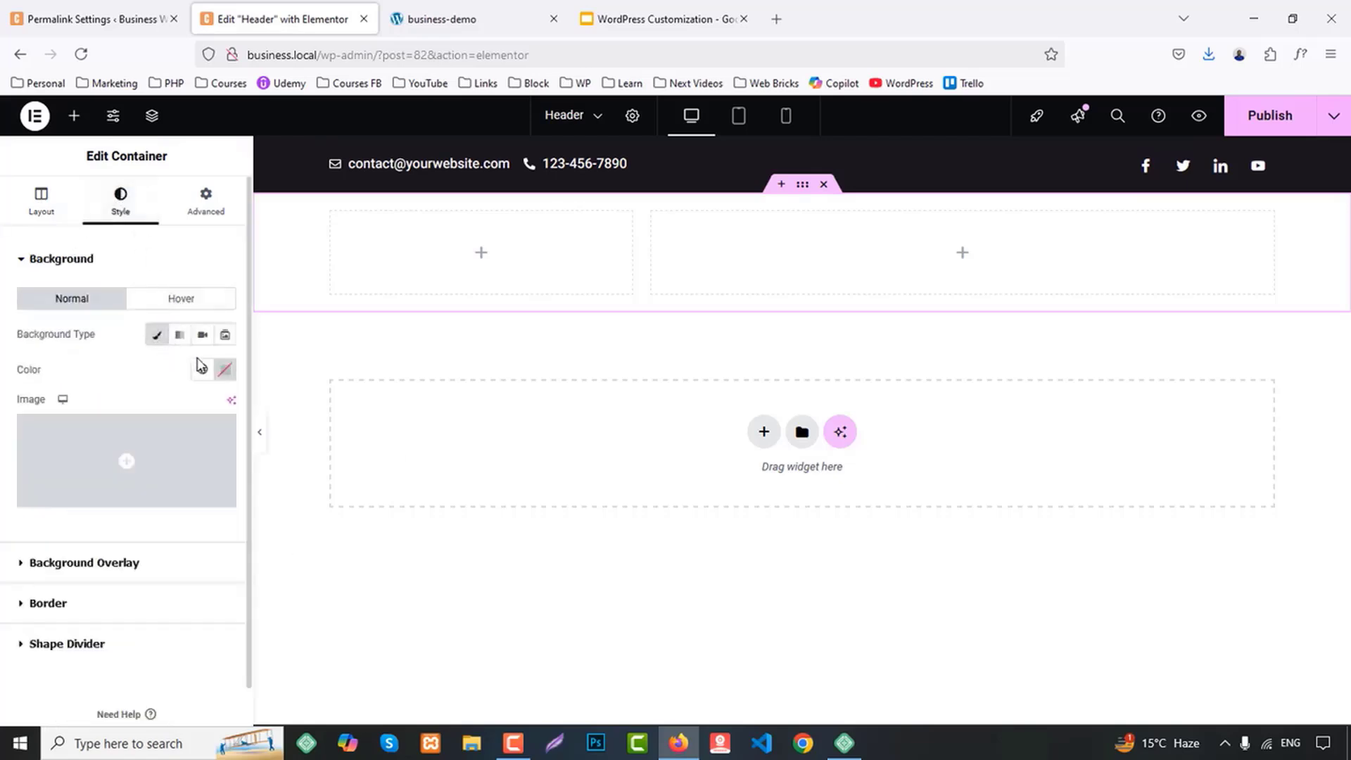
{"action": "left_click", "coordinate": [202, 369]}
{"action": "left_click", "coordinate": [78, 615]}
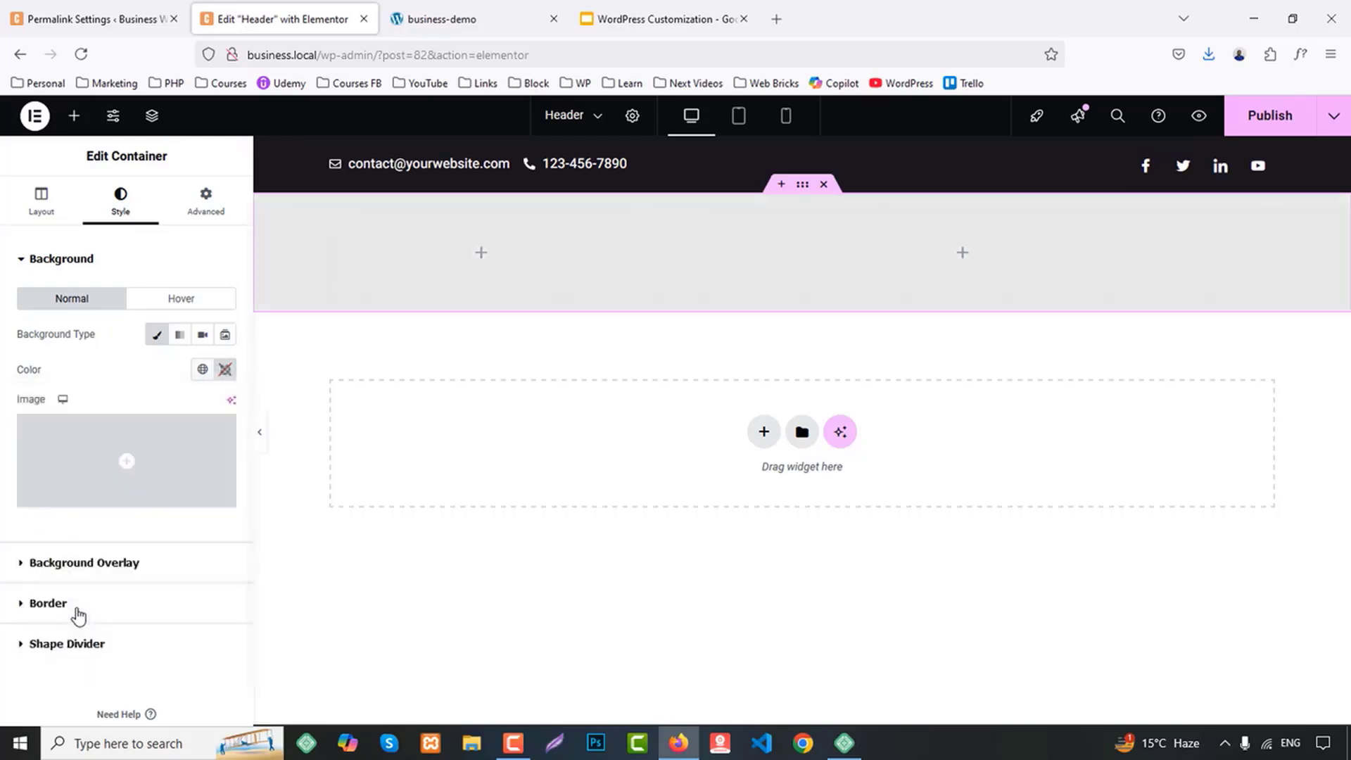
Add an Image widget to the narrow column and fill it with the small orange C logo from the media library
{"action": "left_click", "coordinate": [74, 115]}
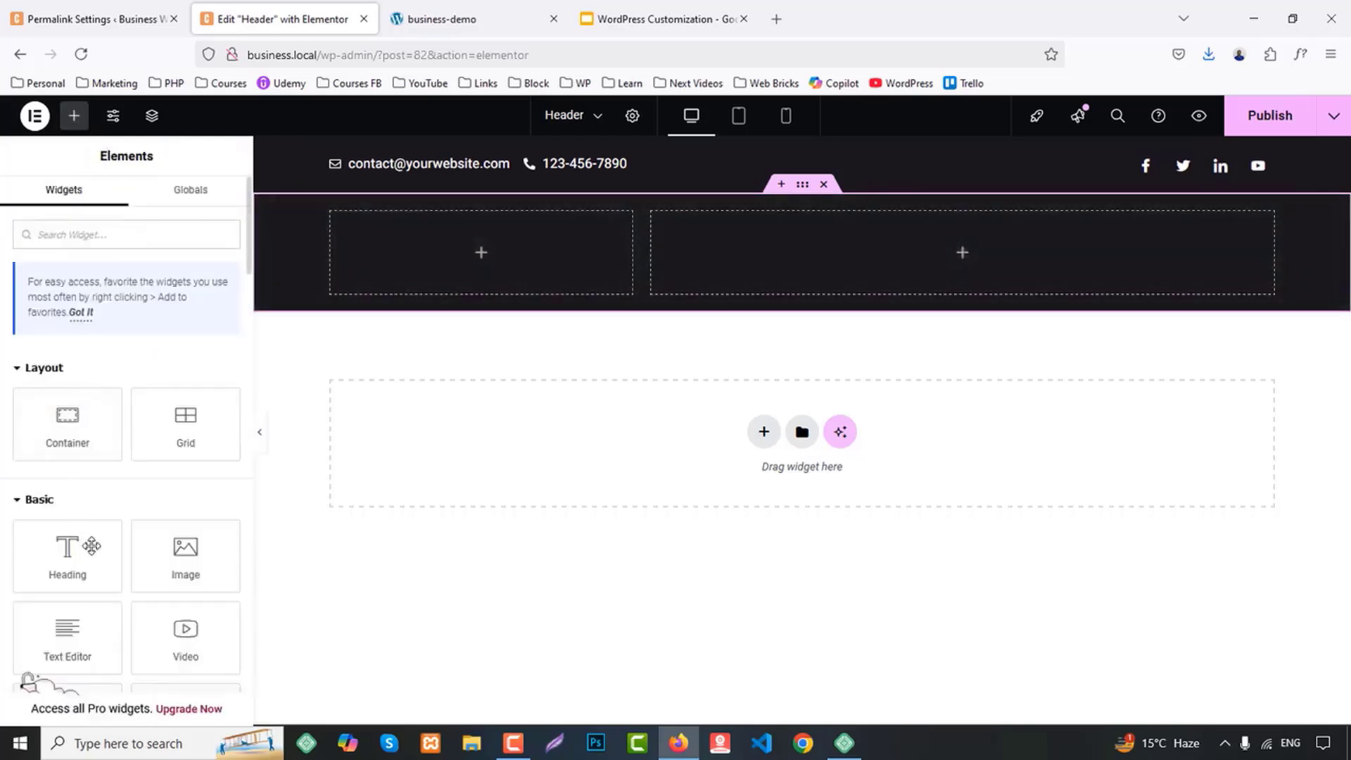
{"action": "left_click_drag", "start_coordinate": [185, 552], "coordinate": [493, 254]}
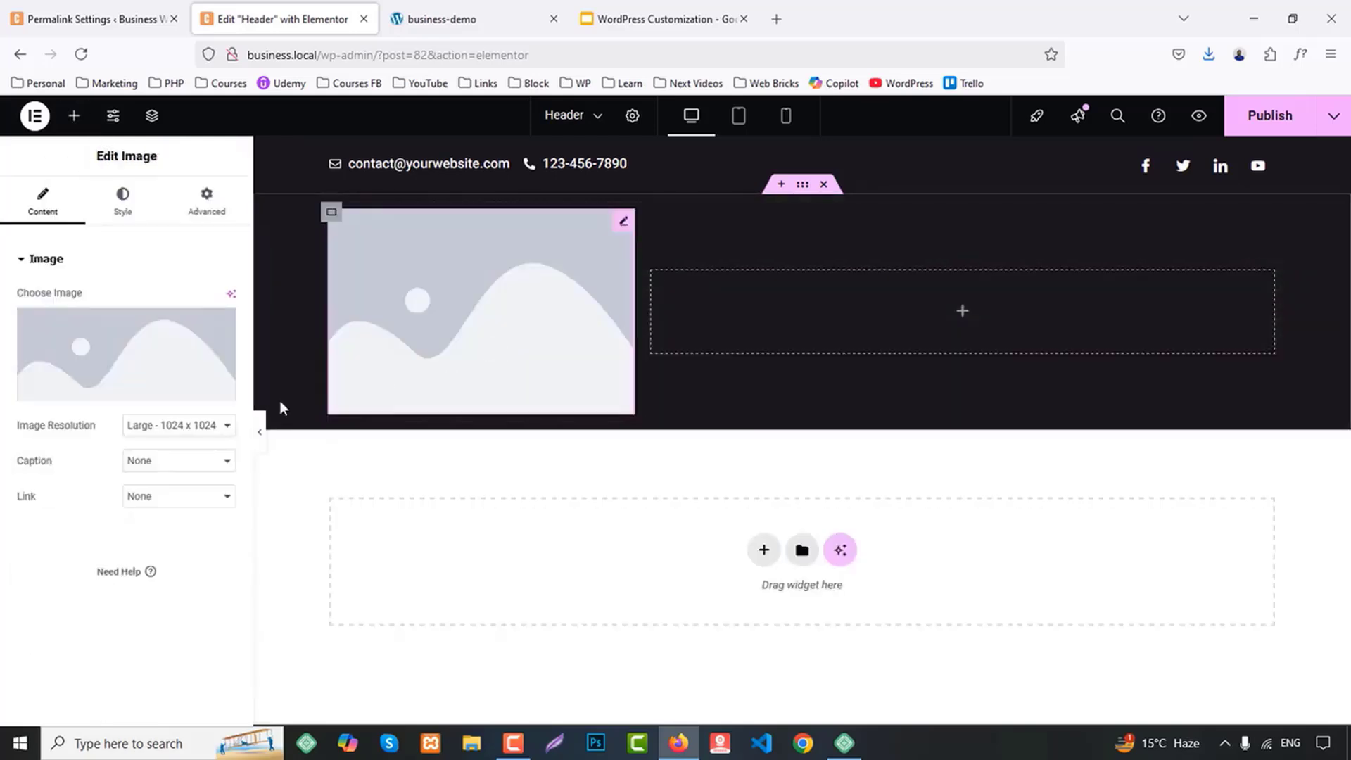
{"action": "left_click", "coordinate": [109, 360]}
{"action": "left_click", "coordinate": [247, 303]}
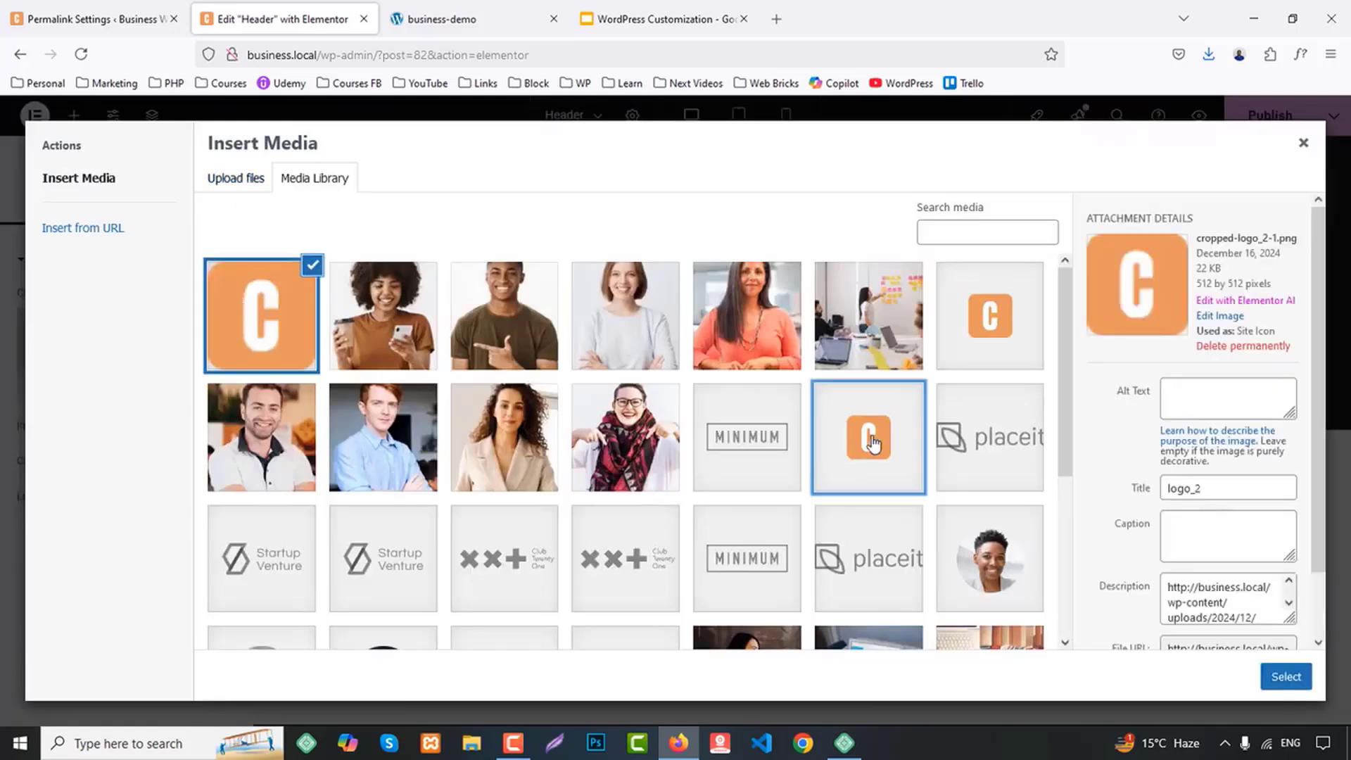
{"action": "left_click", "coordinate": [870, 441]}
{"action": "left_click", "coordinate": [1286, 676]}
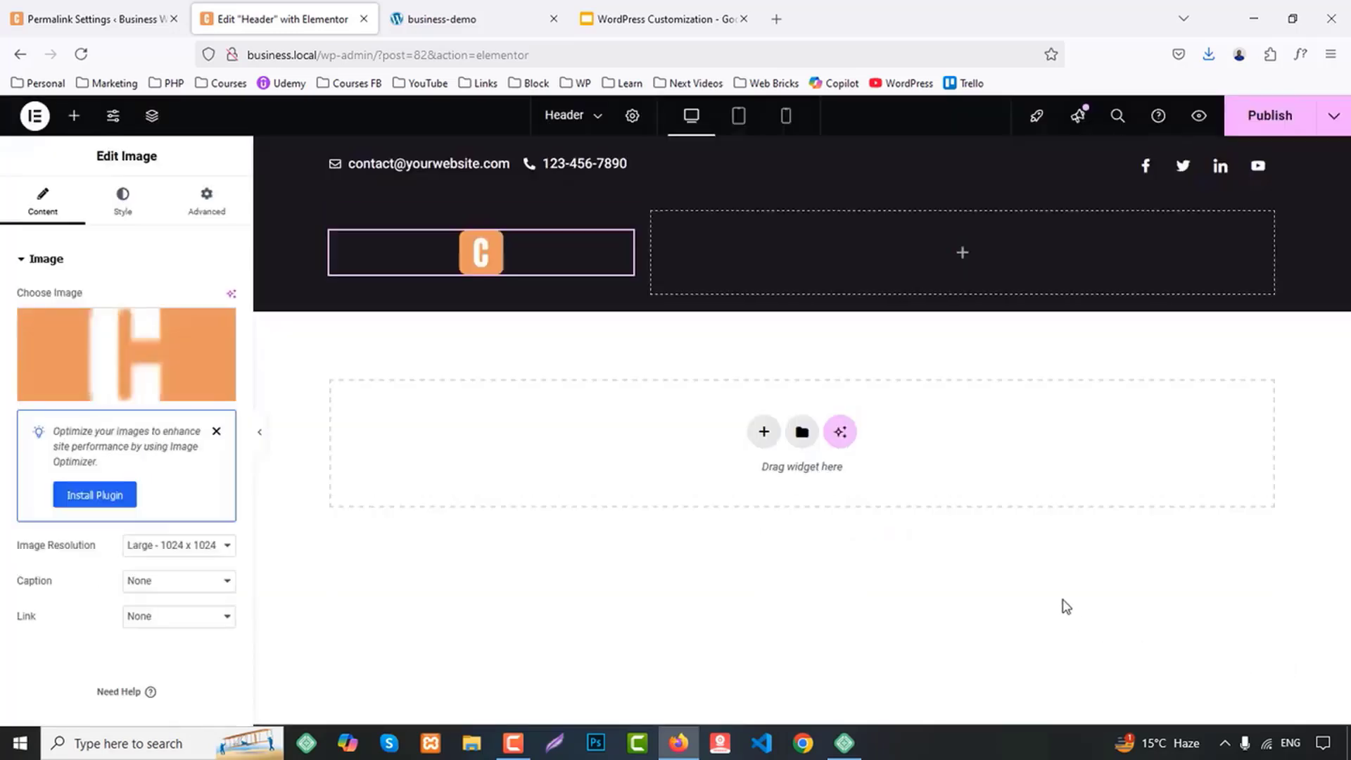
Add a Heading widget below the logo and set its HTML tag to span
{"action": "left_click", "coordinate": [74, 115]}
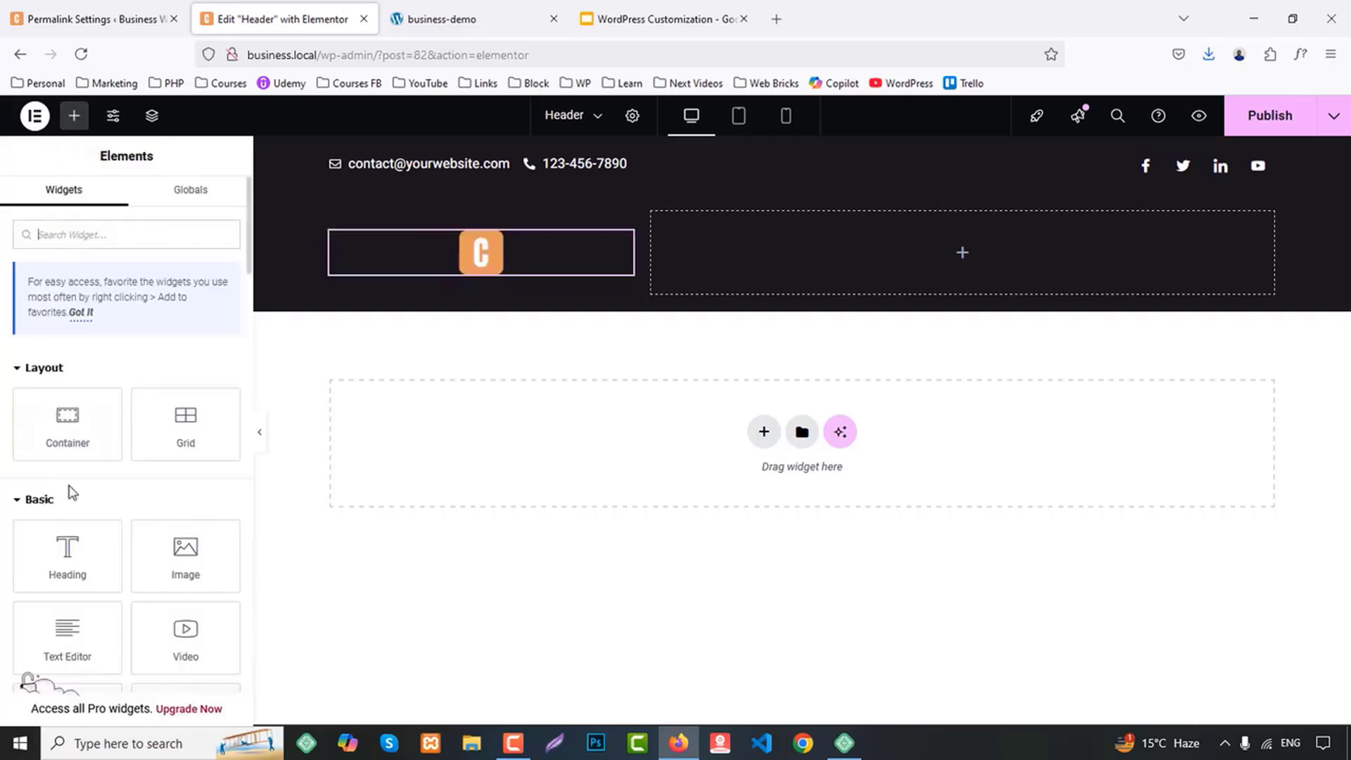
{"action": "left_click_drag", "start_coordinate": [68, 552], "coordinate": [517, 258]}
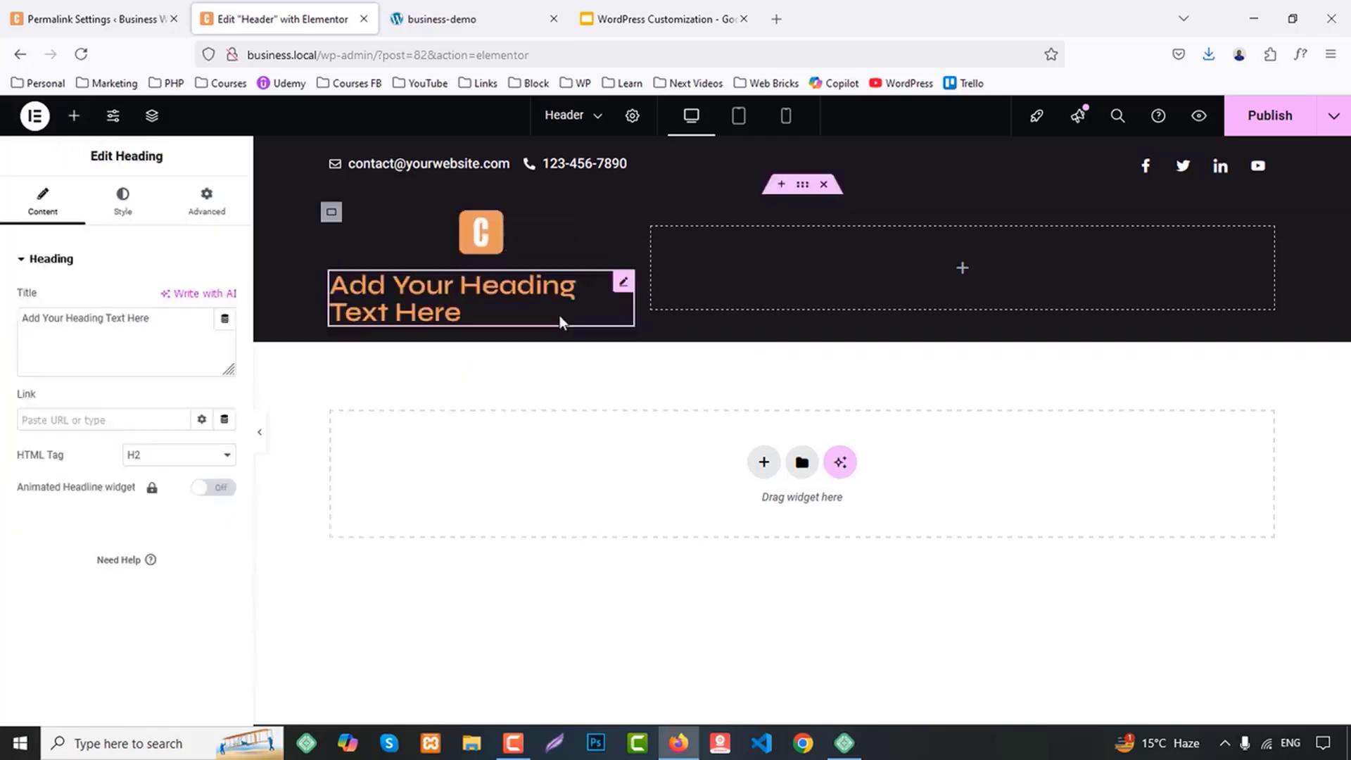
{"action": "left_click", "coordinate": [180, 455]}
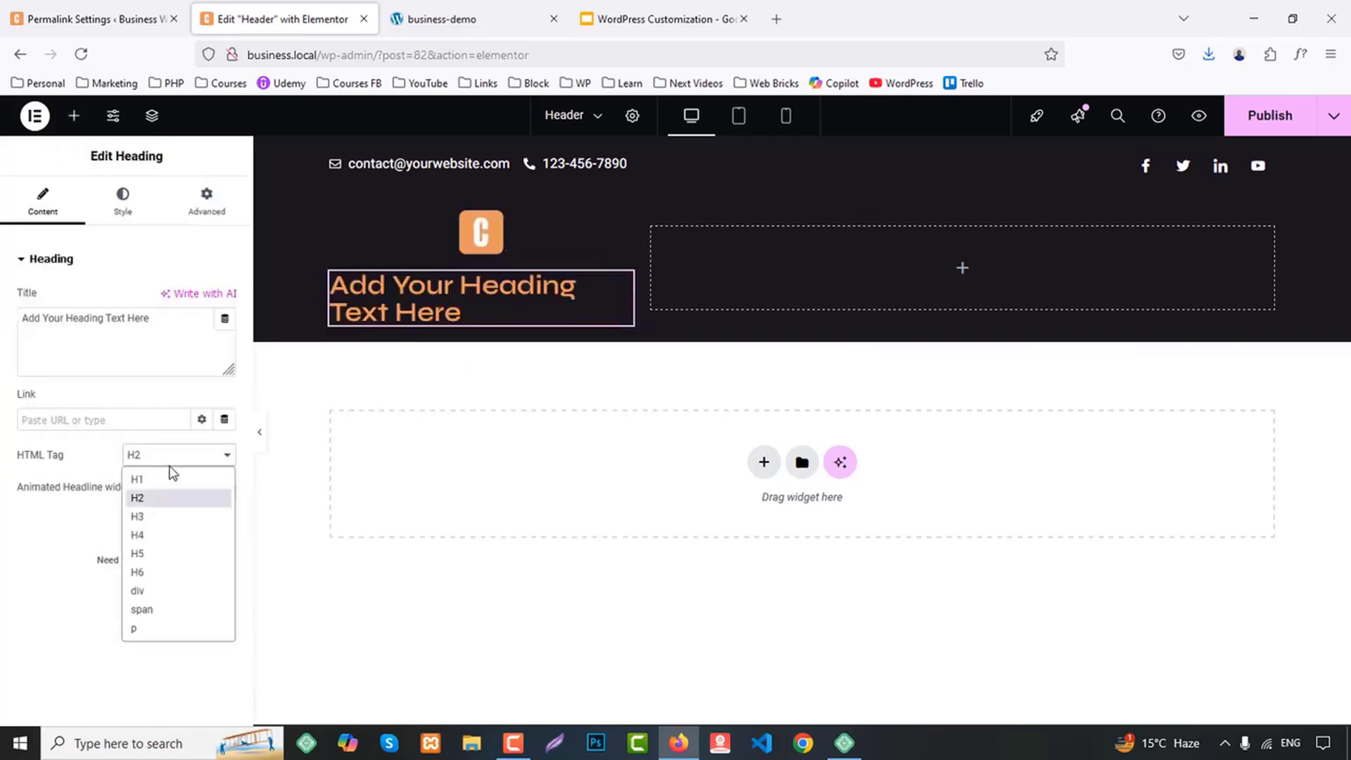
{"action": "left_click", "coordinate": [146, 609]}
Copy the site title from the demo header and paste "Creative Business" as the heading's title
{"action": "left_click", "coordinate": [634, 19]}
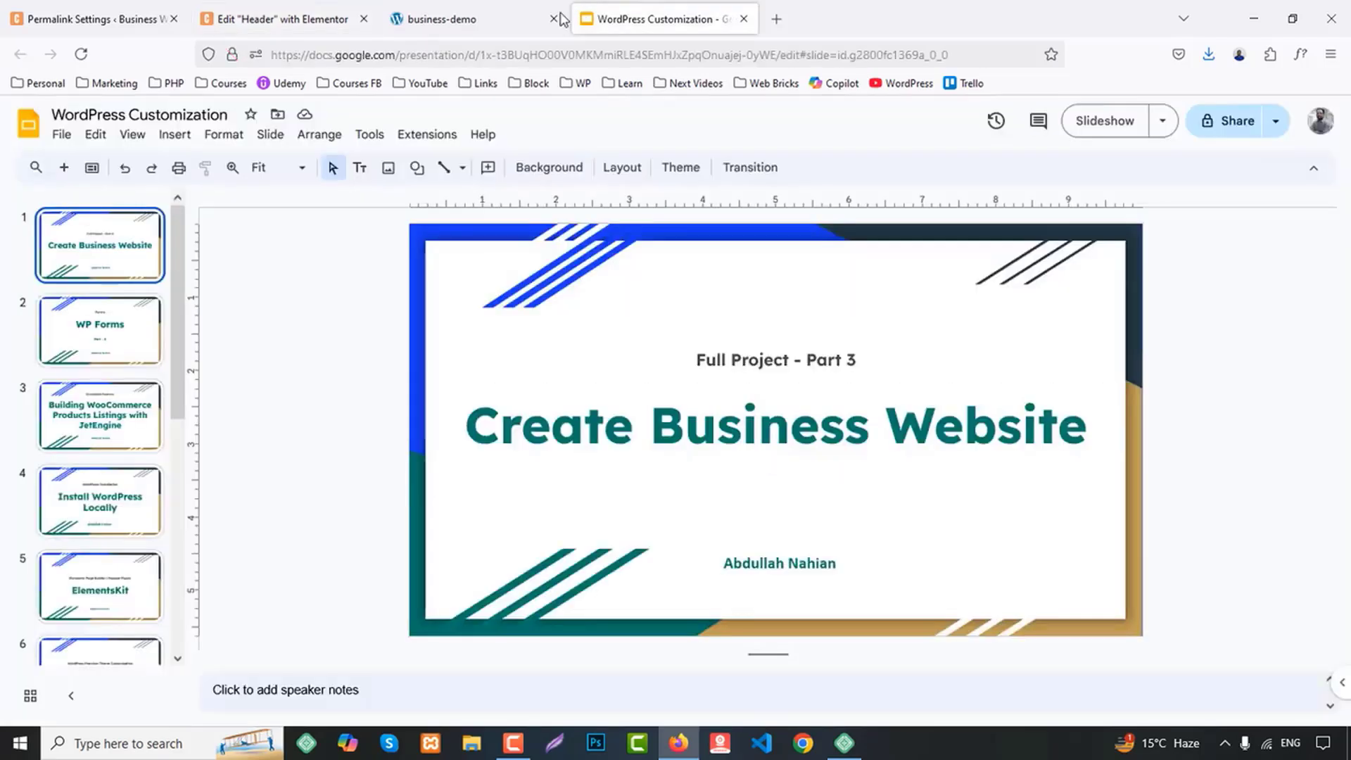
{"action": "left_click", "coordinate": [457, 19]}
{"action": "left_click_drag", "start_coordinate": [453, 215], "coordinate": [256, 215]}
{"action": "key", "text": "ctrl+c"}
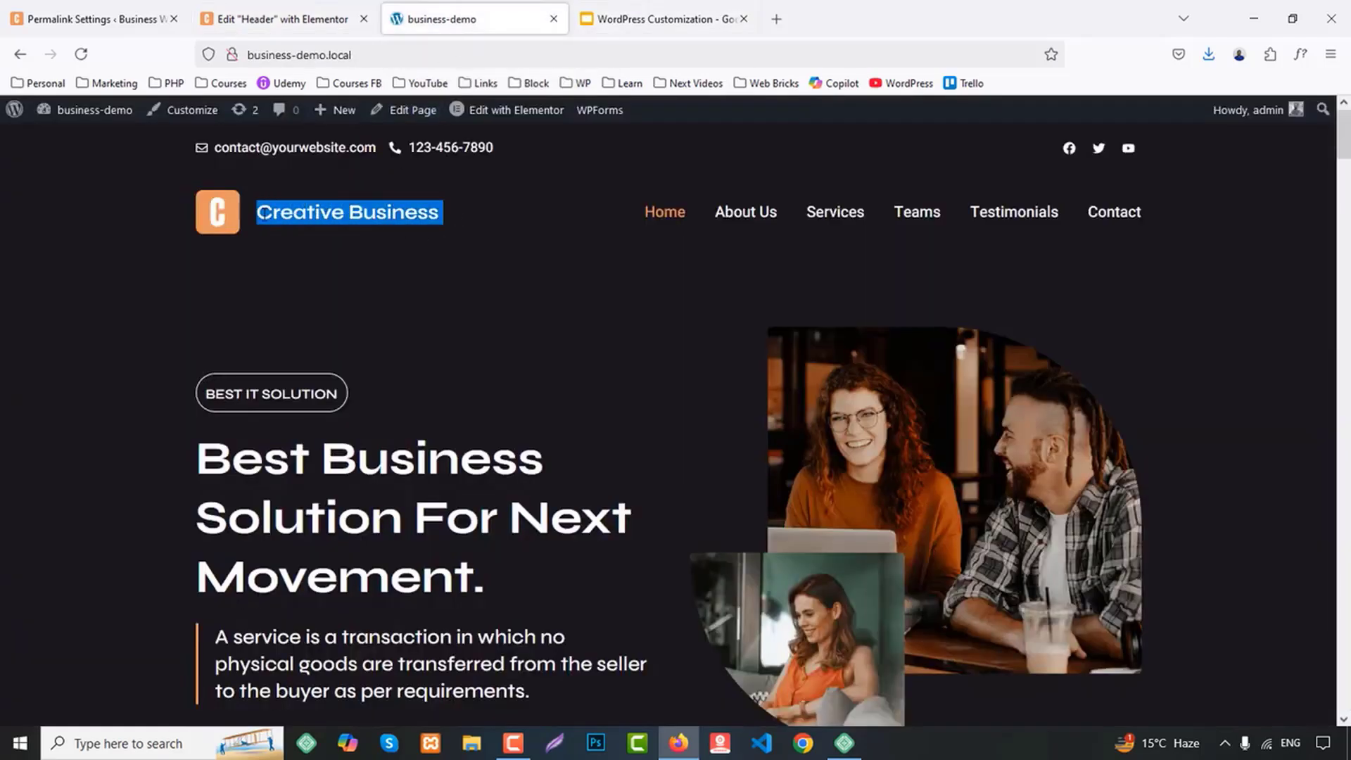
{"action": "left_click", "coordinate": [301, 16]}
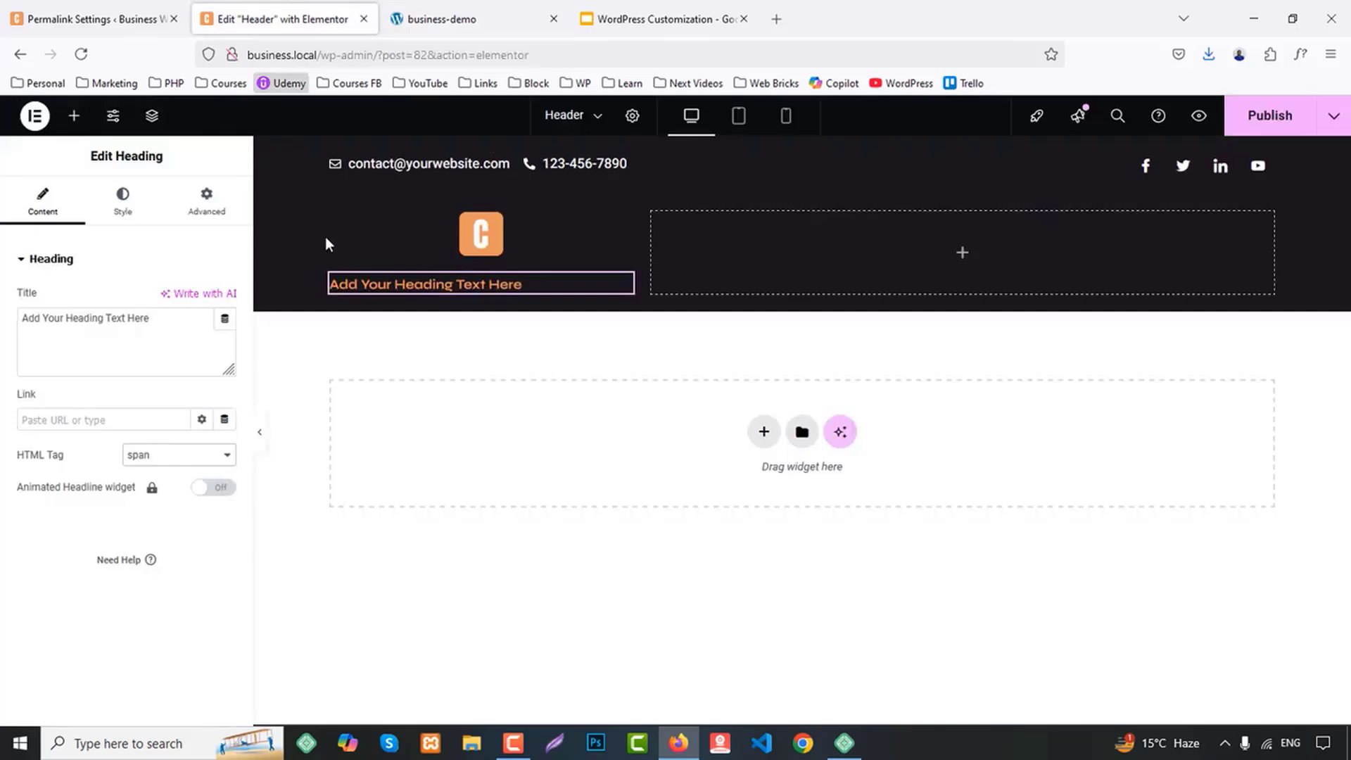
{"action": "left_click", "coordinate": [158, 346]}
{"action": "key", "text": "ctrl+a"}
{"action": "key", "text": "ctrl+v"}
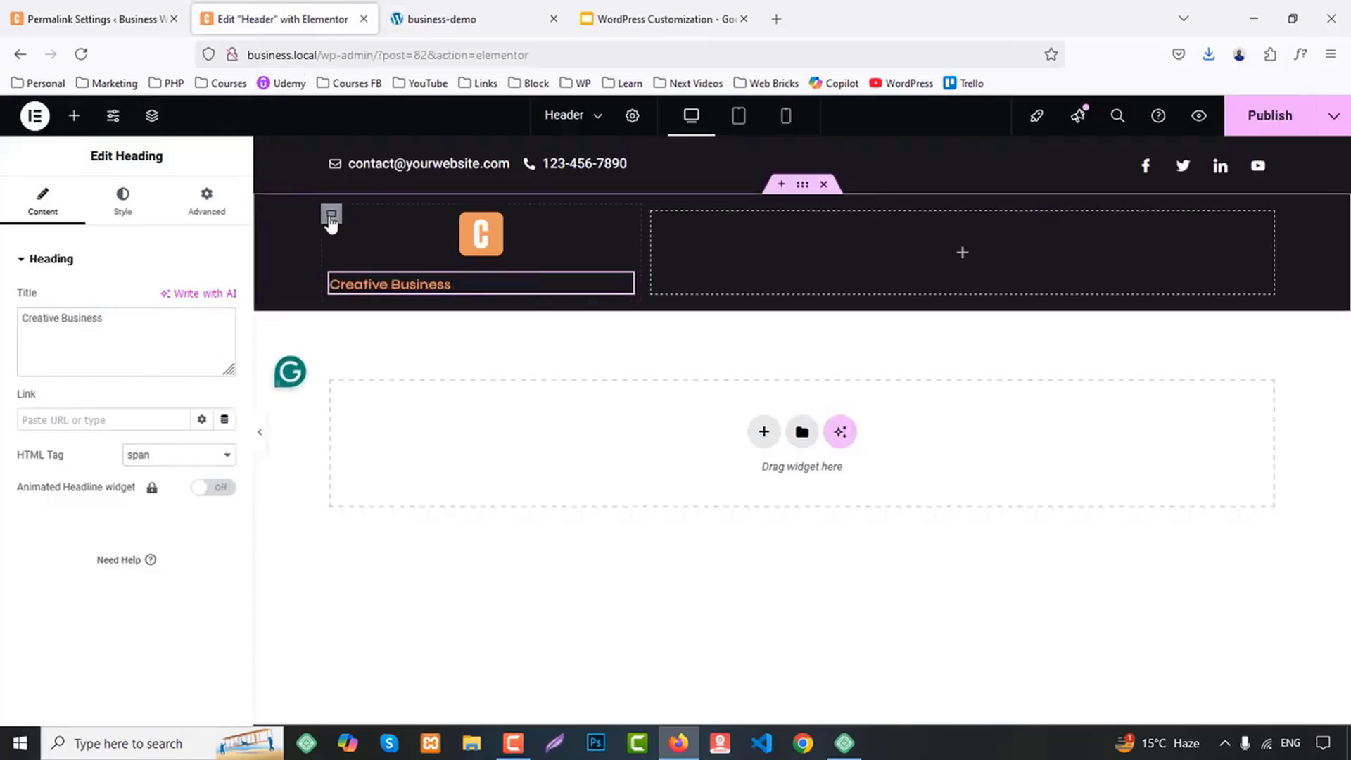
Arrange the logo column's items in a horizontal row and align them to the center
{"action": "left_click", "coordinate": [332, 218]}
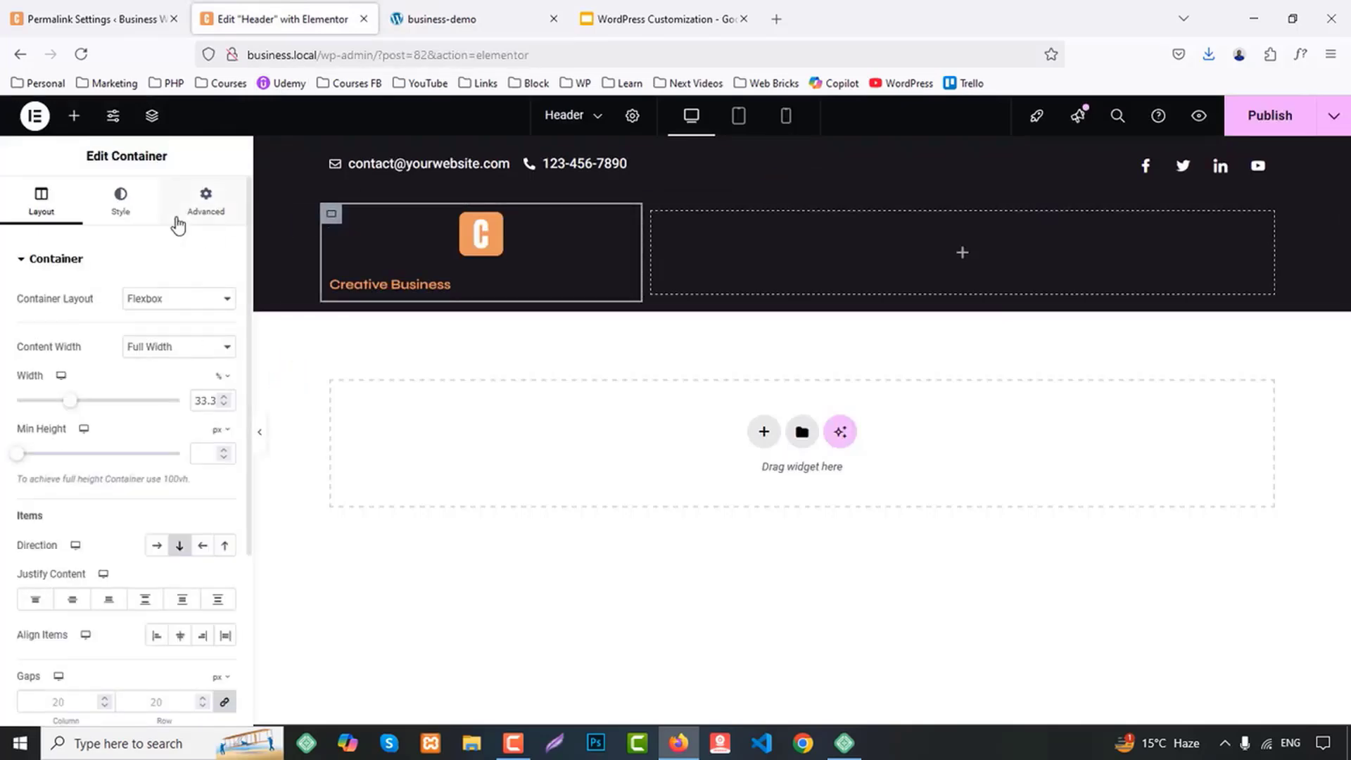
{"action": "left_click", "coordinate": [156, 546]}
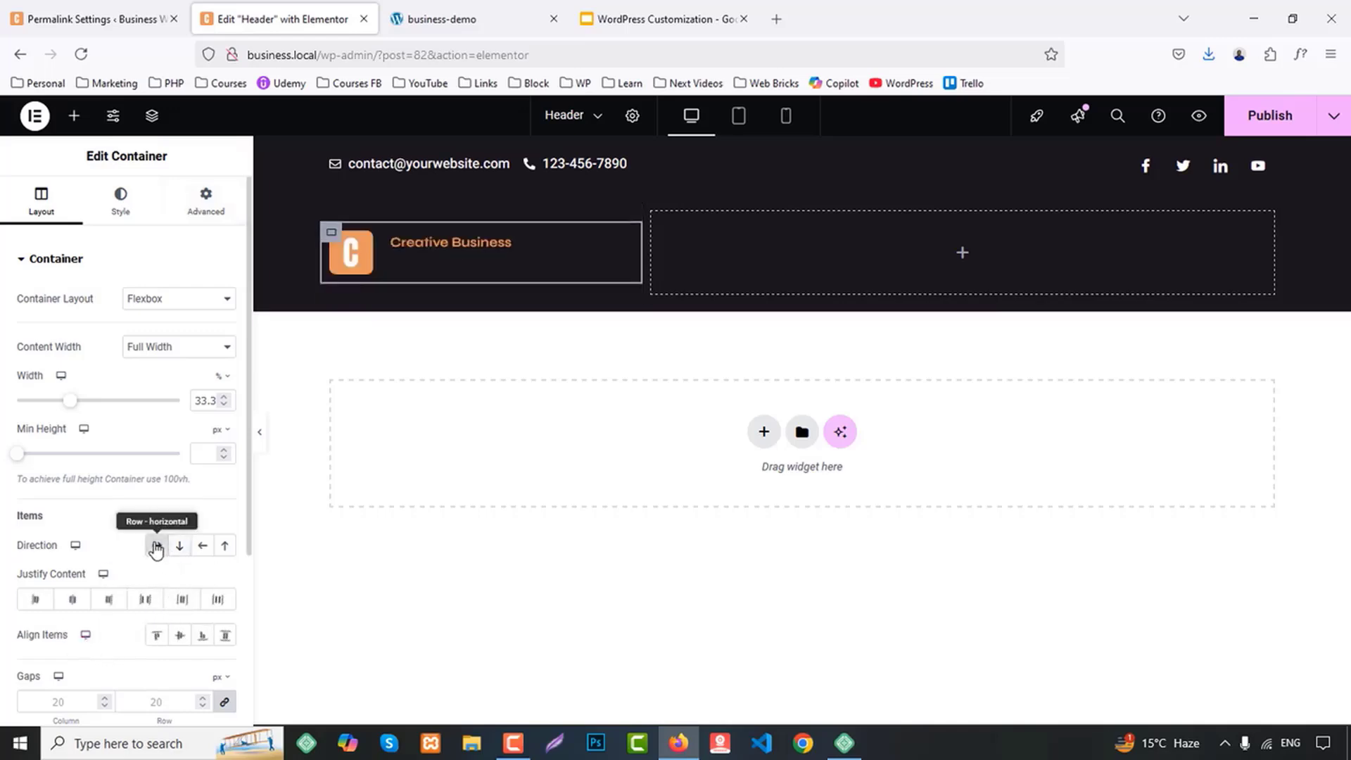
{"action": "left_click", "coordinate": [184, 636]}
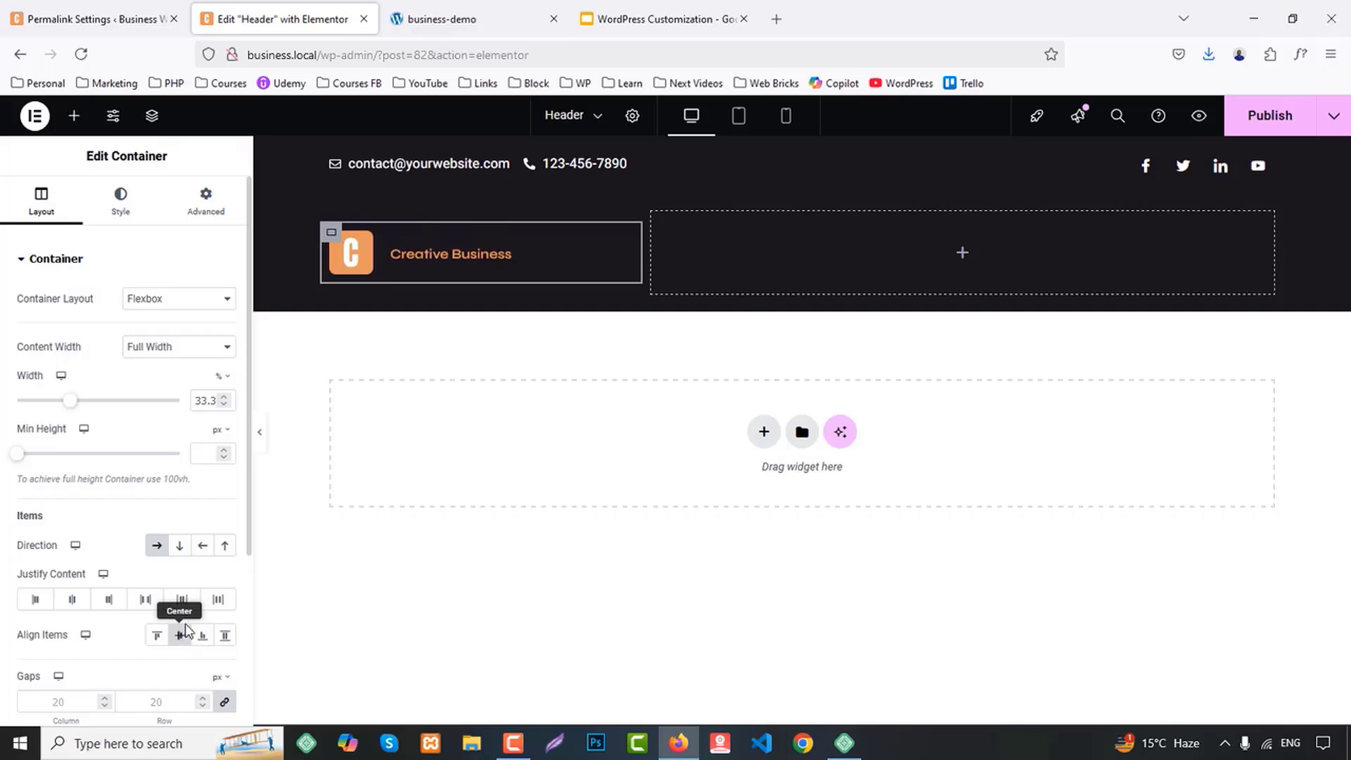
Search the widgets for "menu", add an ElementsKit Nav Menu to the empty wide column and select Main Menu as its menu
{"action": "left_click", "coordinate": [75, 117]}
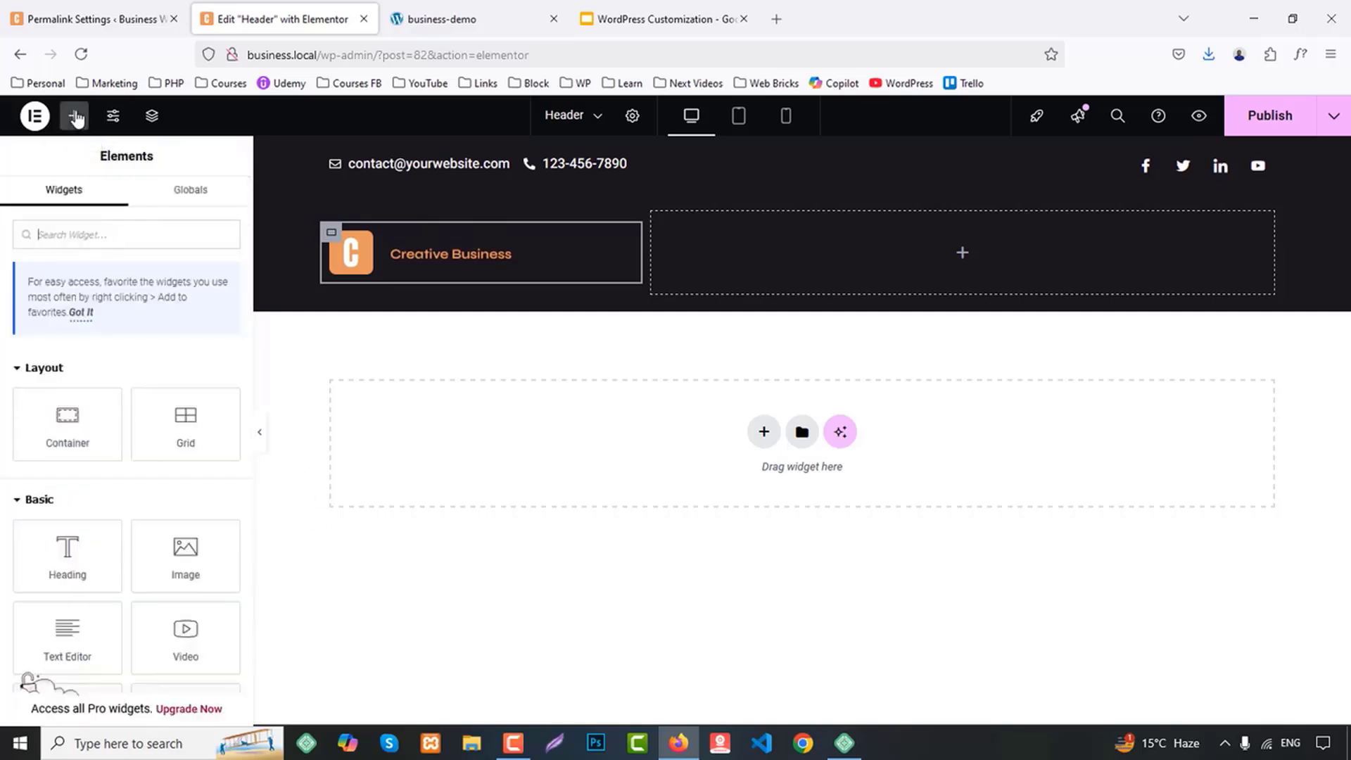
{"action": "type", "text": "menu"}
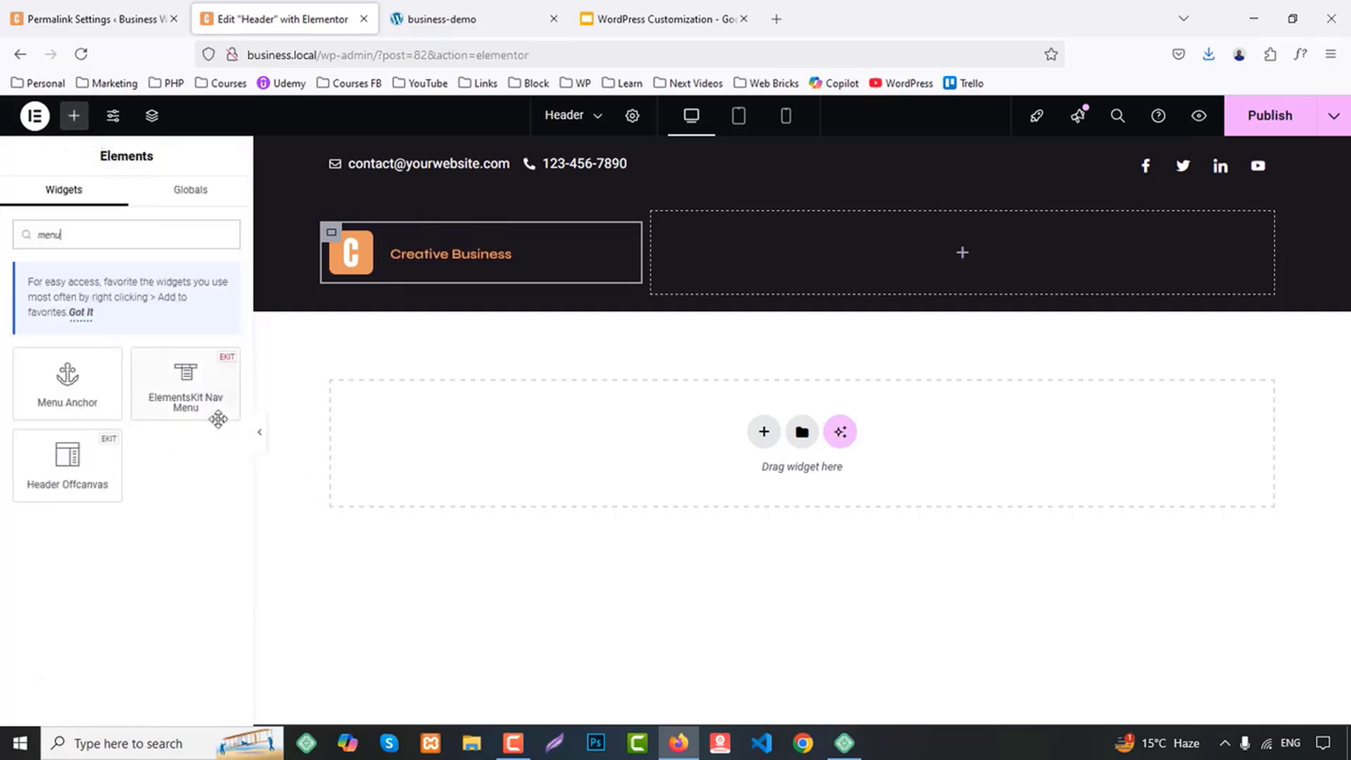
{"action": "left_click_drag", "start_coordinate": [186, 380], "coordinate": [998, 246]}
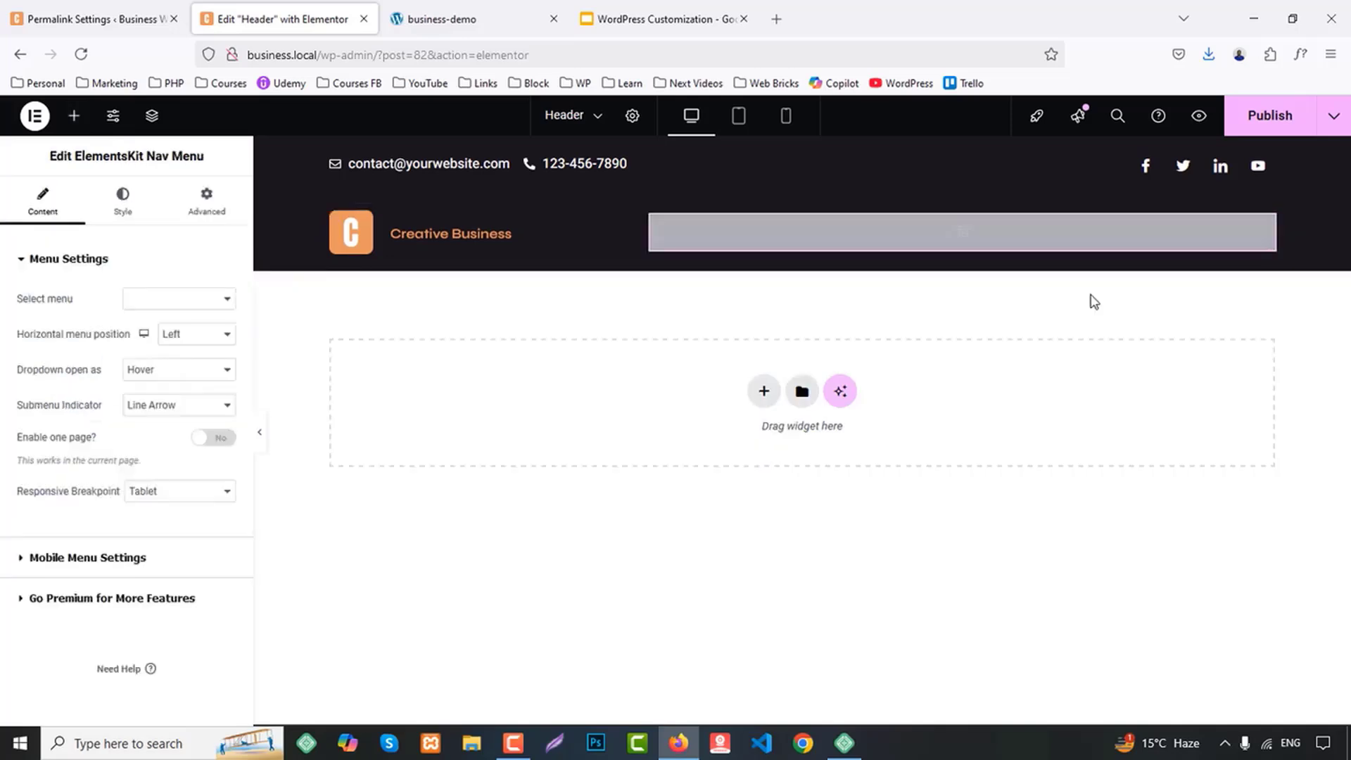
{"action": "left_click", "coordinate": [185, 299]}
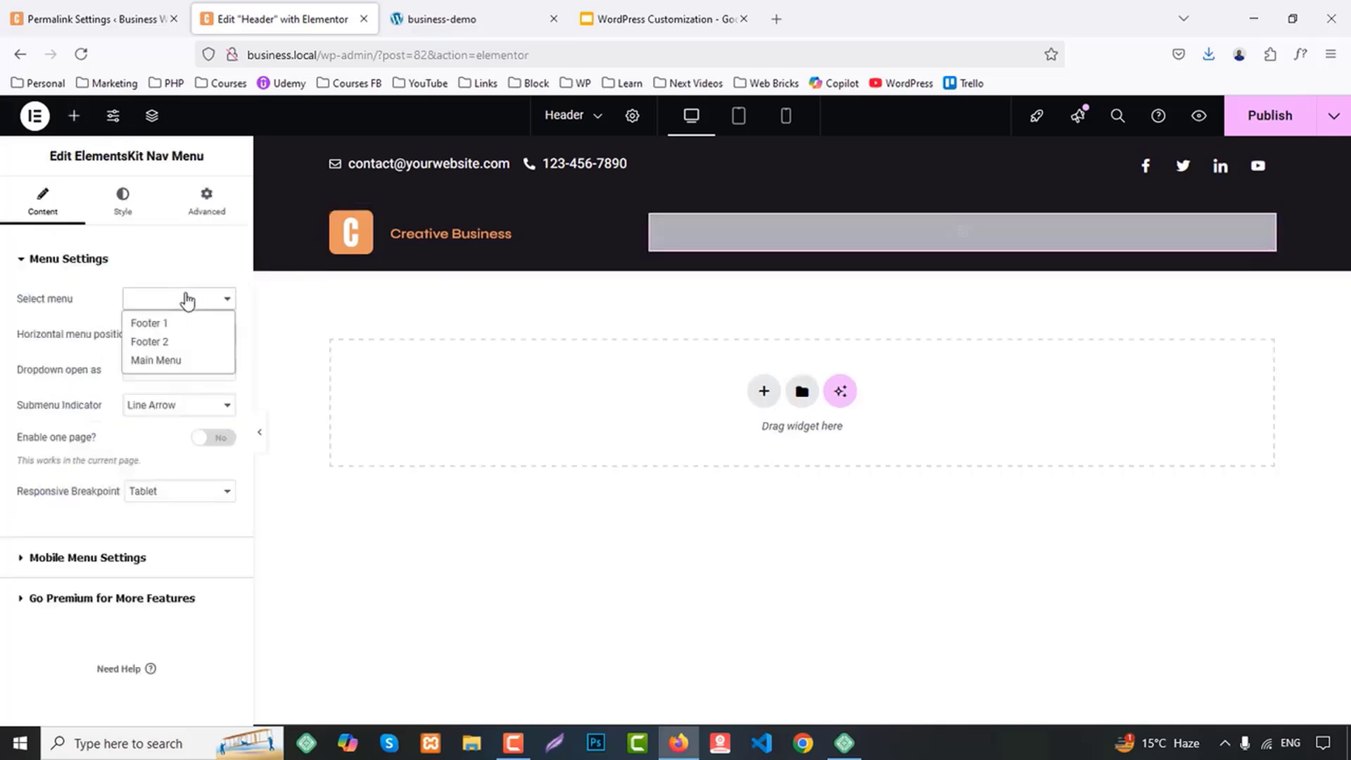
{"action": "left_click", "coordinate": [181, 357]}
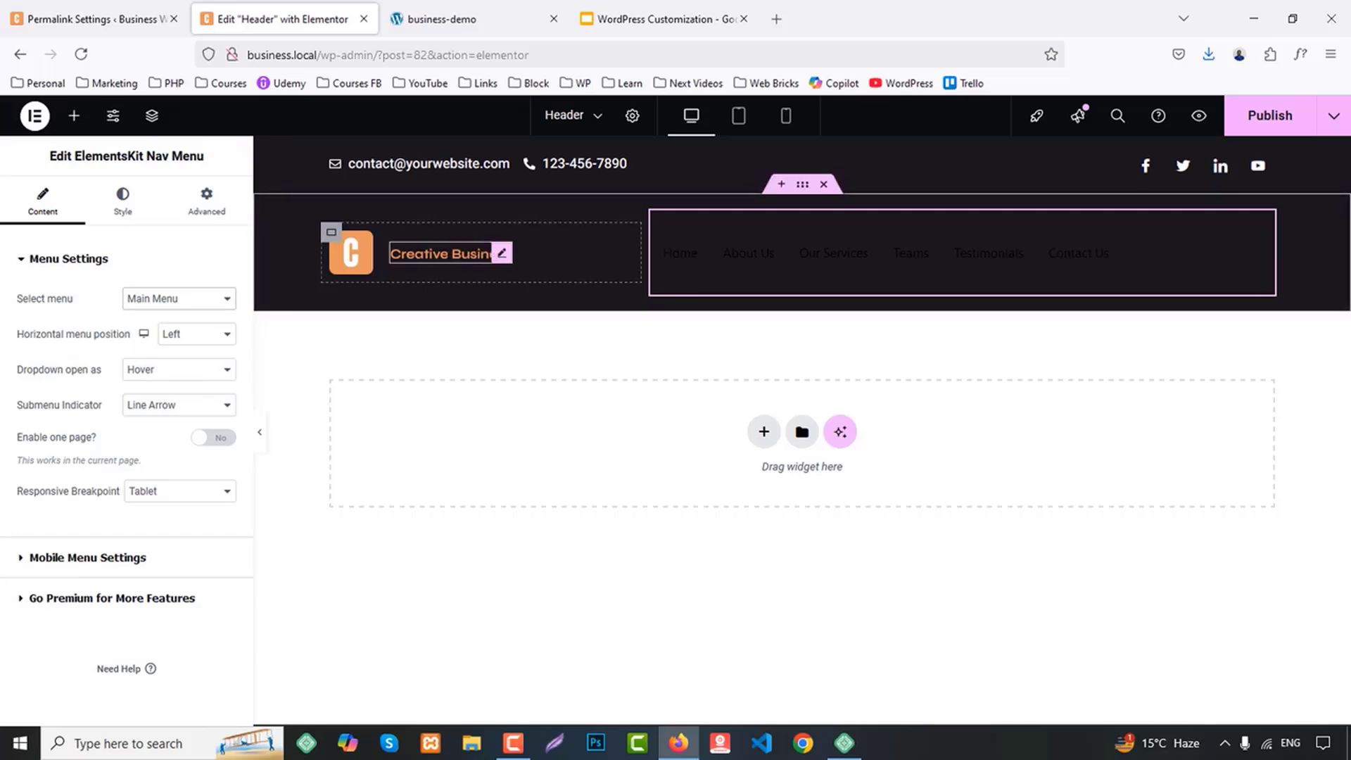
Customize the Creative Business heading's typography with a font size of 26 px
{"action": "left_click", "coordinate": [501, 254]}
{"action": "left_click", "coordinate": [133, 201]}
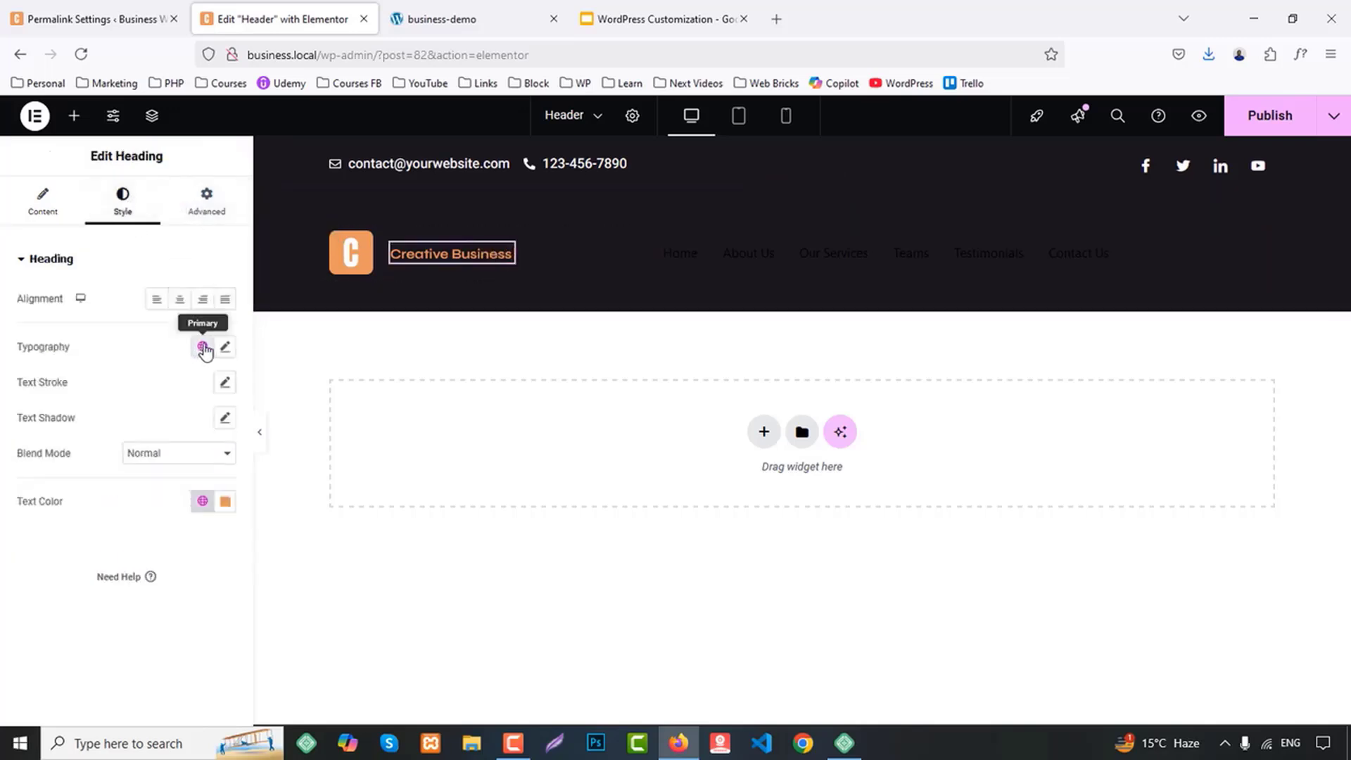
{"action": "left_click", "coordinate": [202, 346]}
{"action": "left_click", "coordinate": [225, 347]}
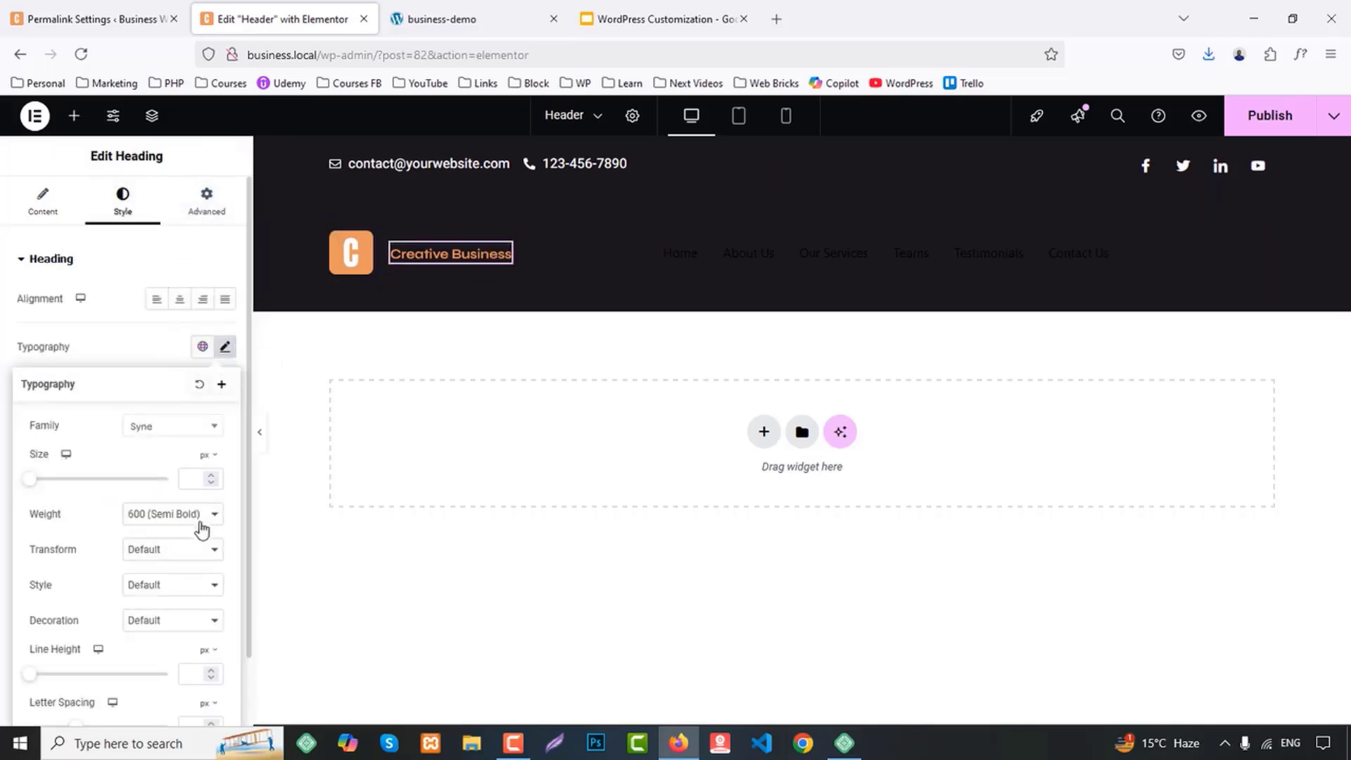
{"action": "type", "text": "22"}
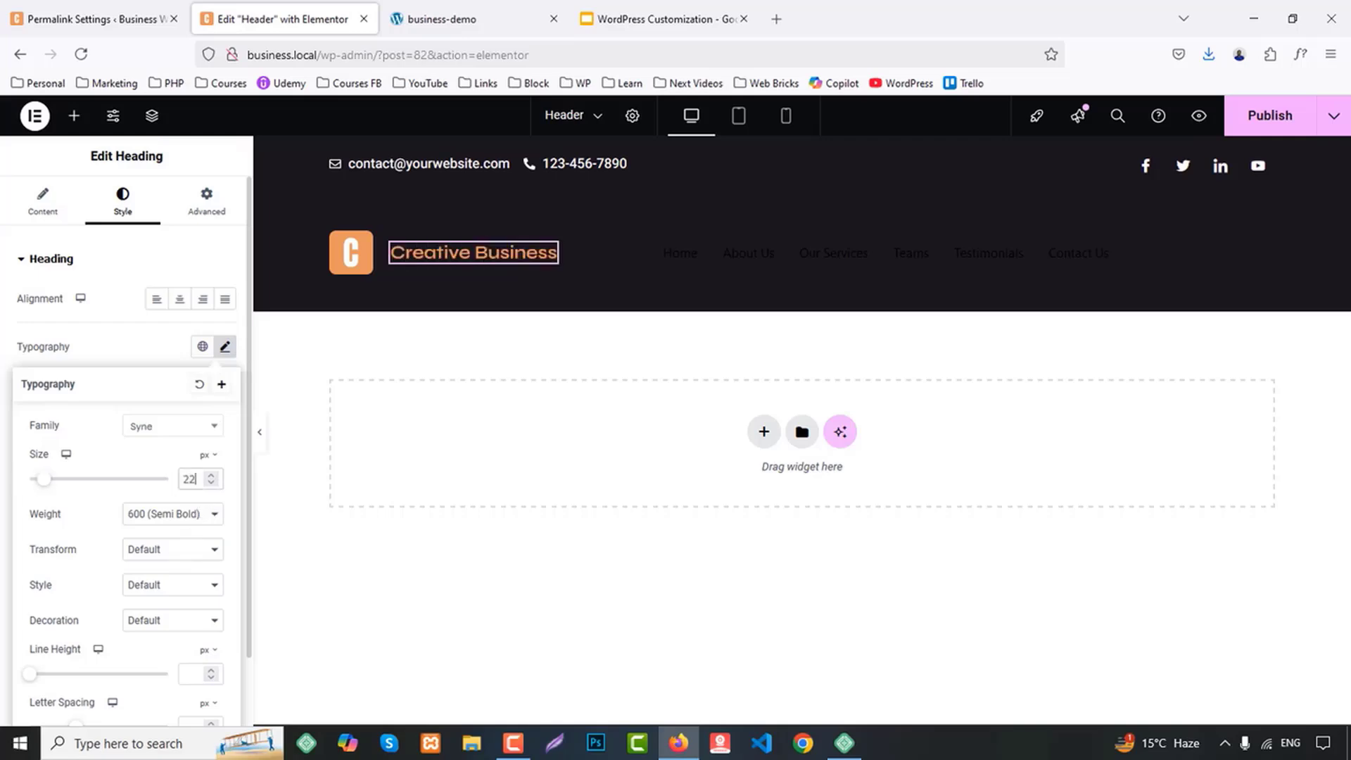
{"action": "key", "text": "BackSpace"}
{"action": "type", "text": "4"}
{"action": "key", "text": "BackSpace"}
{"action": "type", "text": "6"}
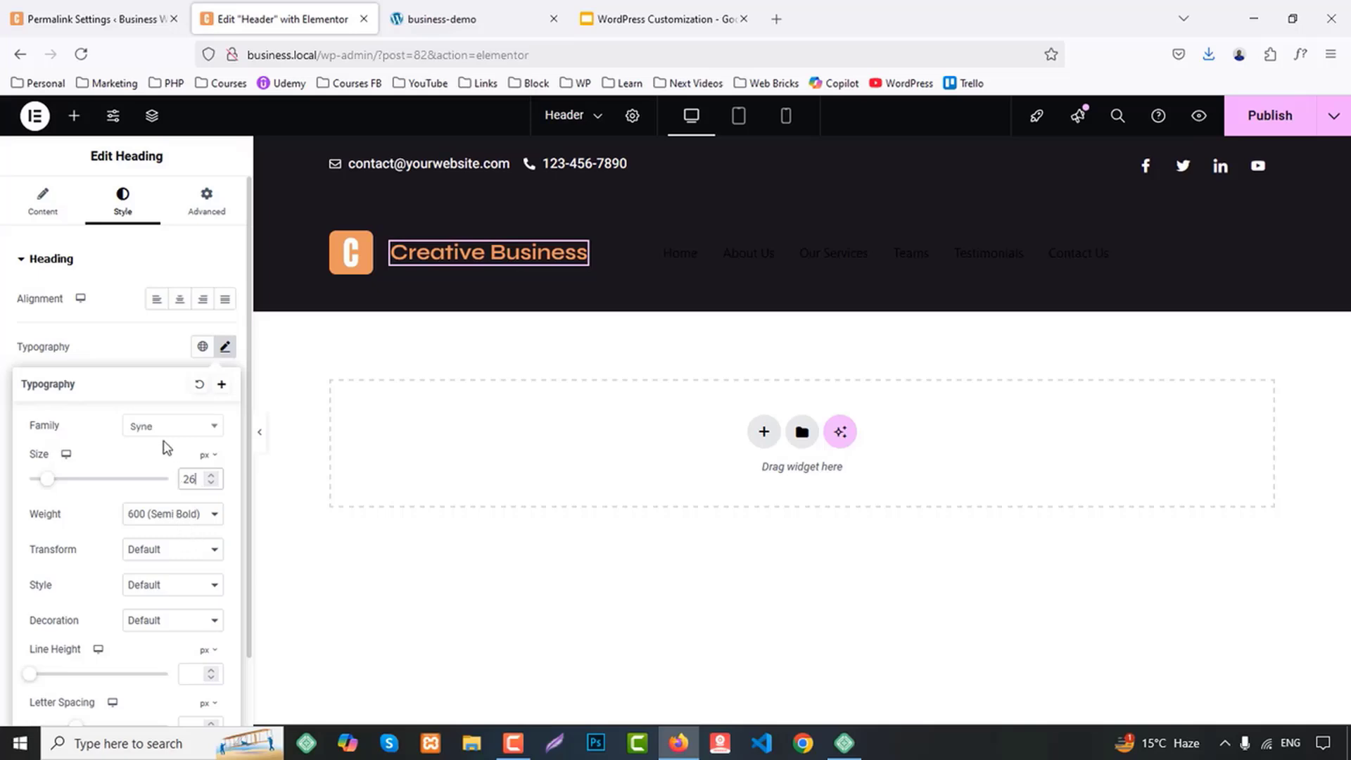
Set the Creative Business heading's text color to the global White color
{"action": "left_click", "coordinate": [143, 344]}
{"action": "left_click", "coordinate": [202, 501]}
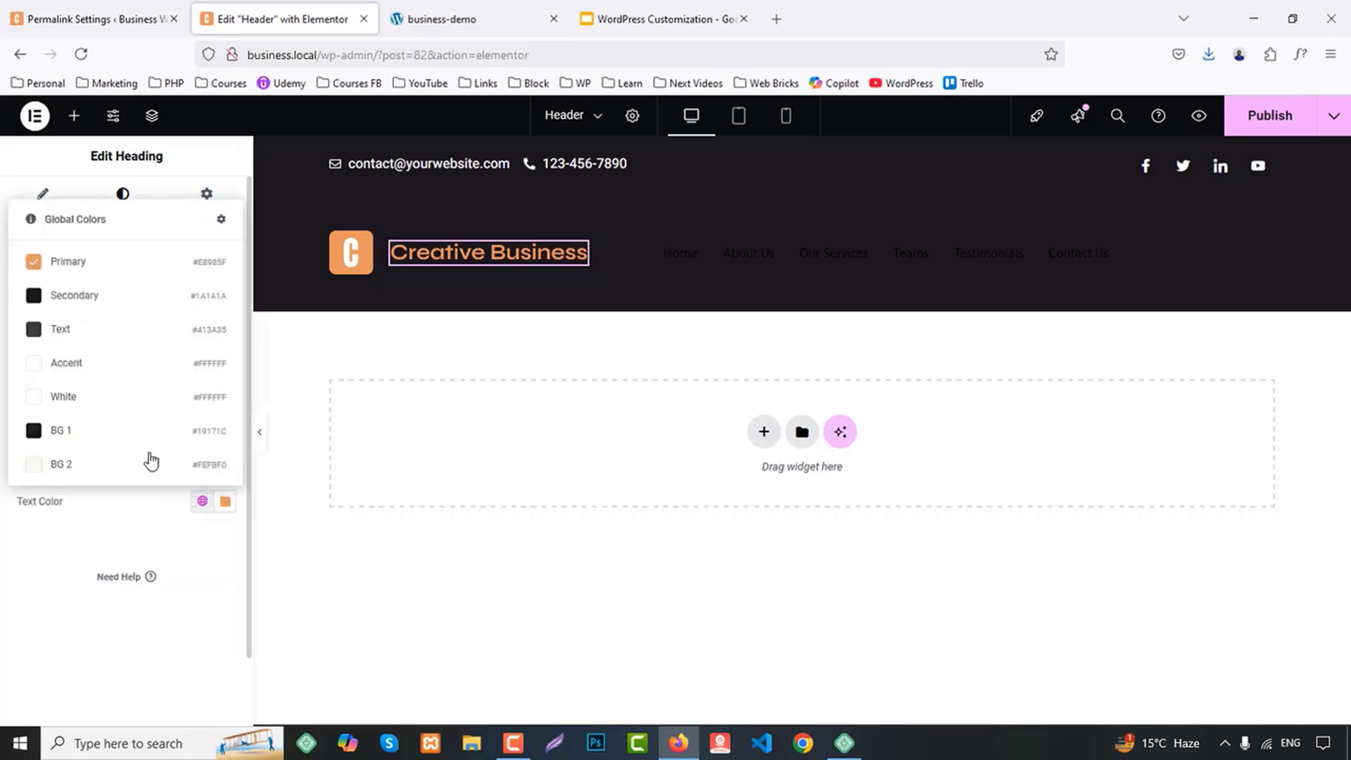
{"action": "left_click", "coordinate": [75, 398]}
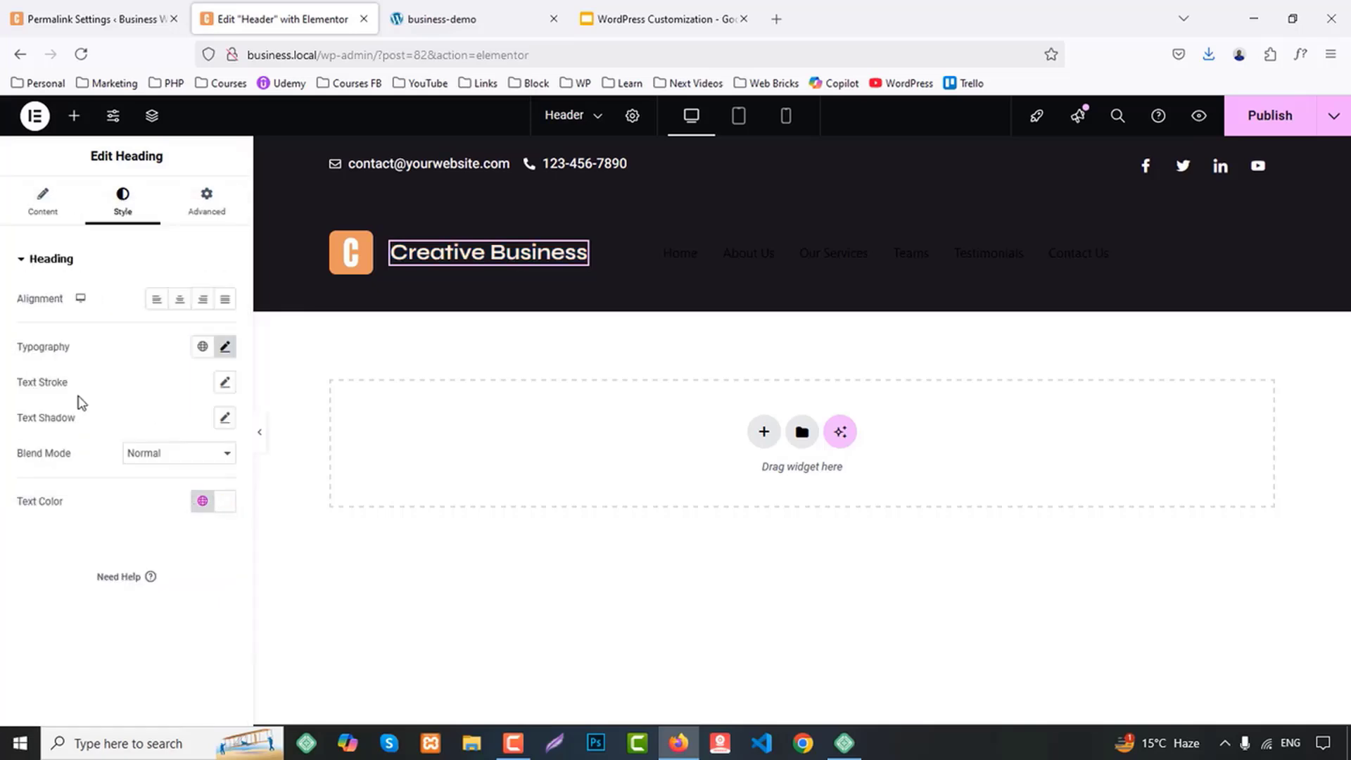
Set the nav menu's height to 30 px and its horizontal menu position to Right
{"action": "left_click", "coordinate": [676, 275]}
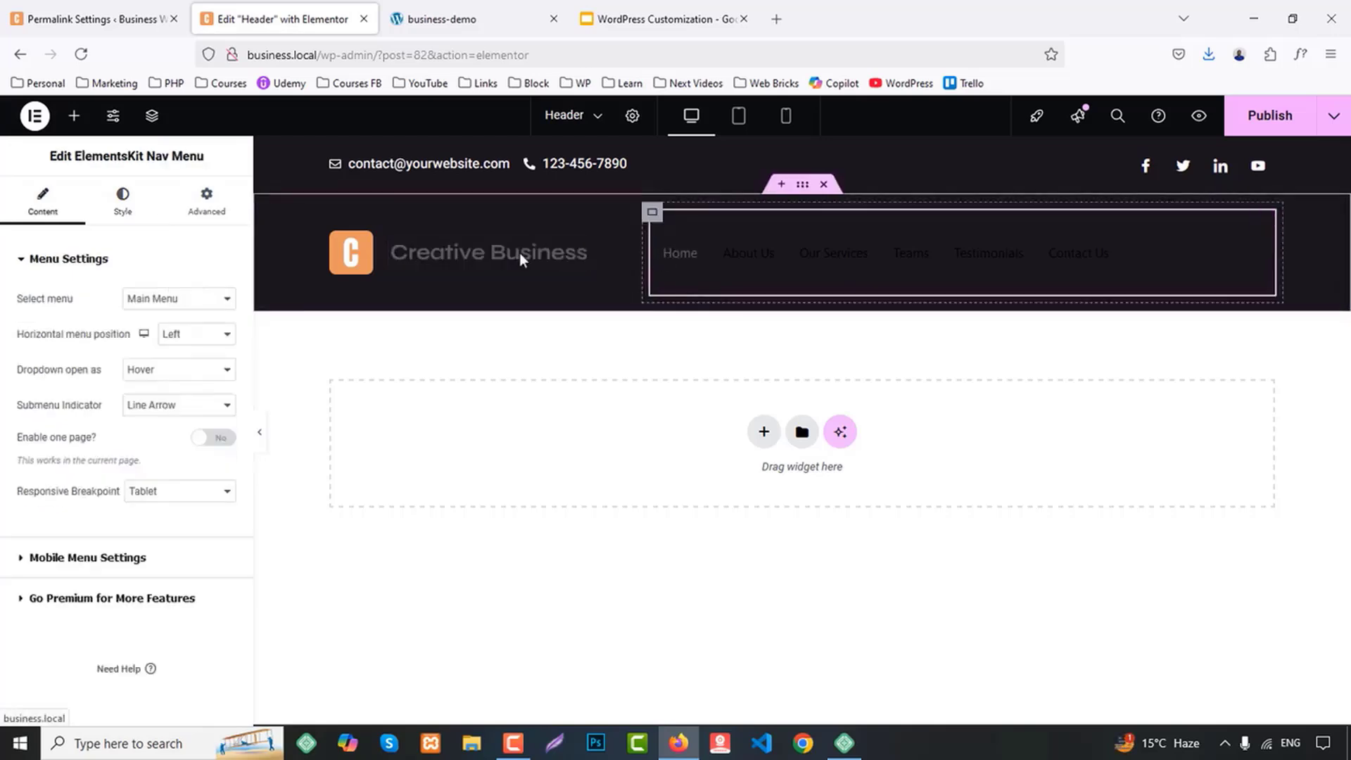
{"action": "left_click", "coordinate": [136, 208]}
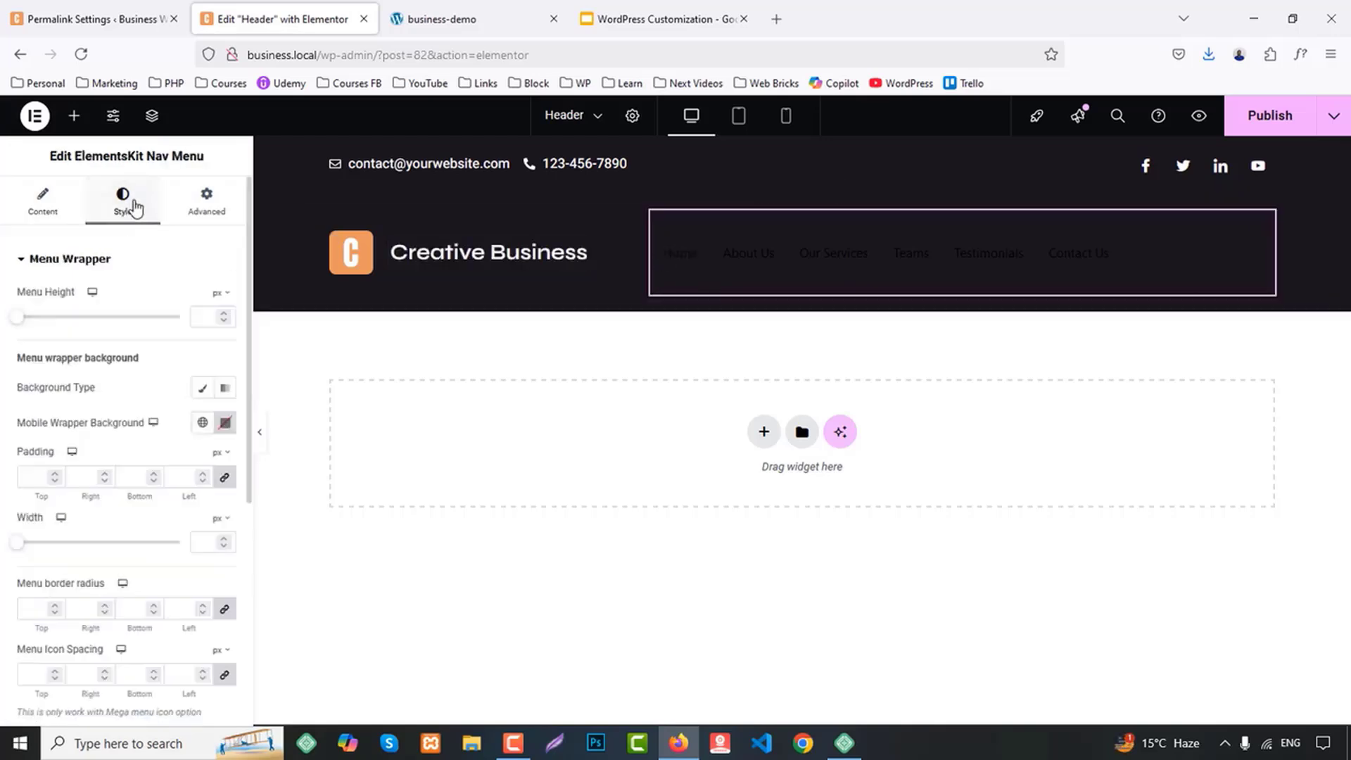
{"action": "type", "text": "30"}
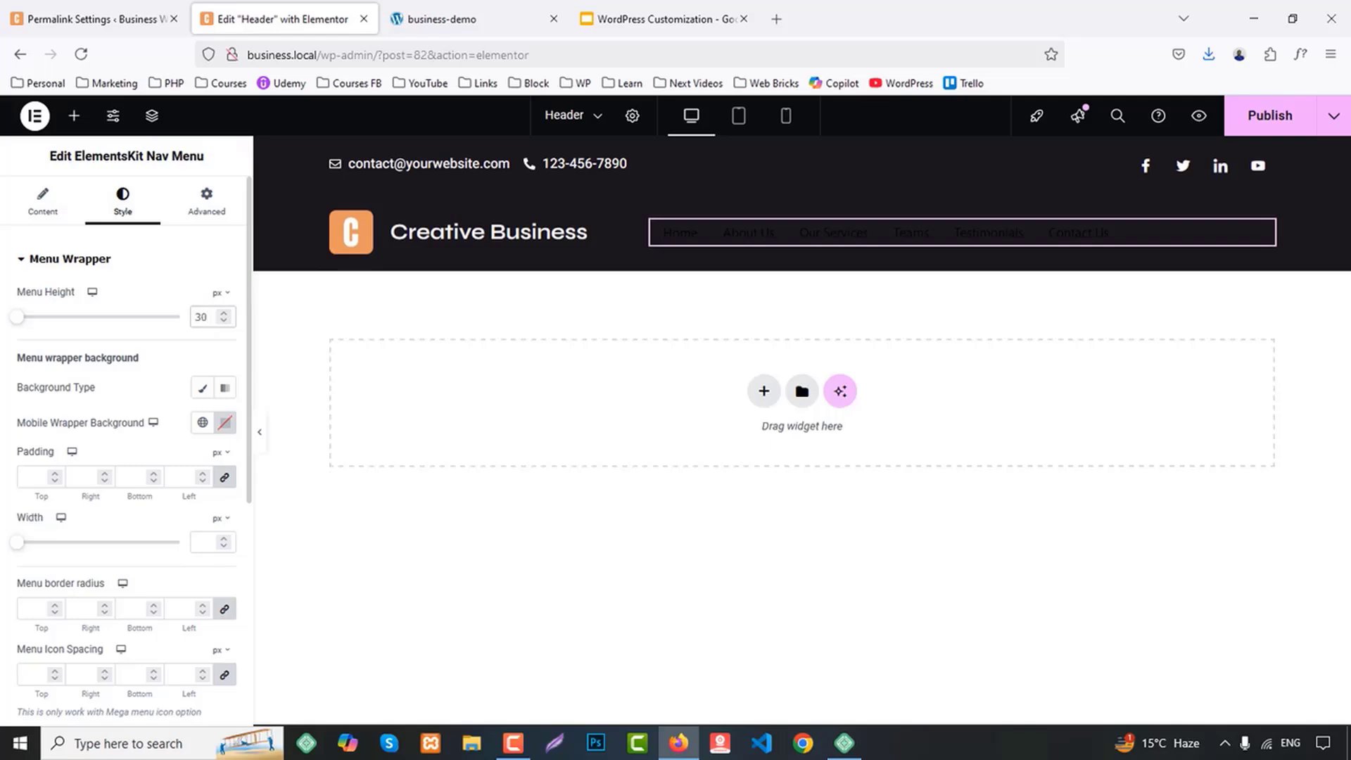
{"action": "left_click", "coordinate": [37, 201]}
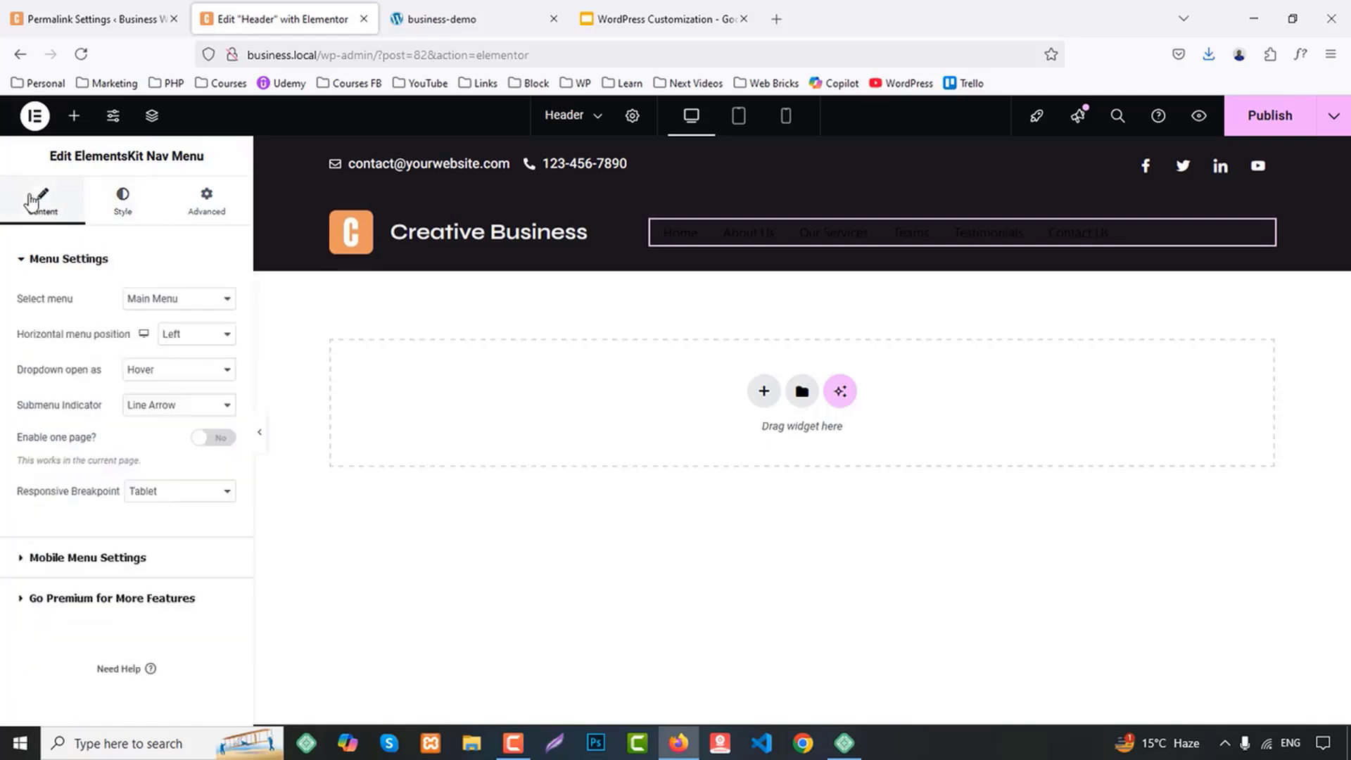
{"action": "left_click", "coordinate": [180, 339]}
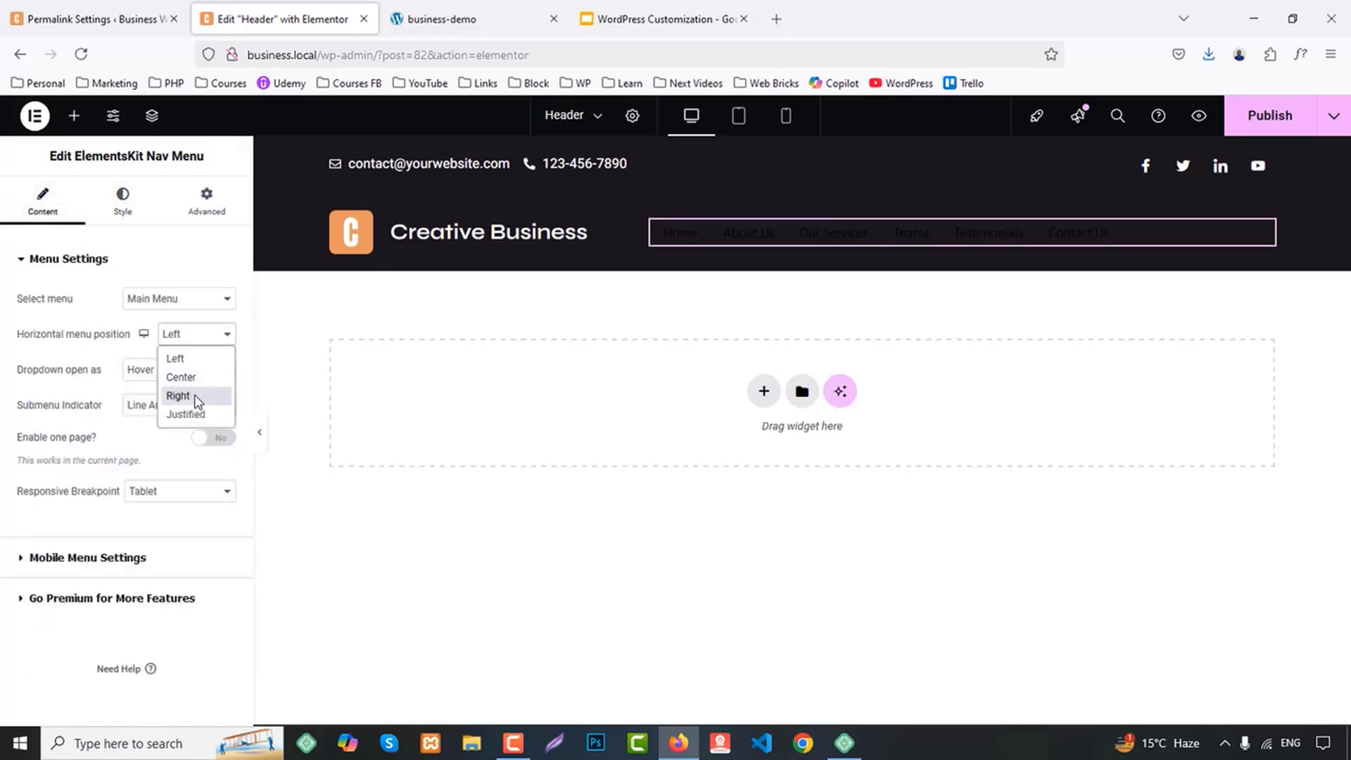
{"action": "left_click", "coordinate": [188, 393]}
Apply the global Accent font to the menu items and the global Accent color to their normal-state text
{"action": "left_click", "coordinate": [125, 209]}
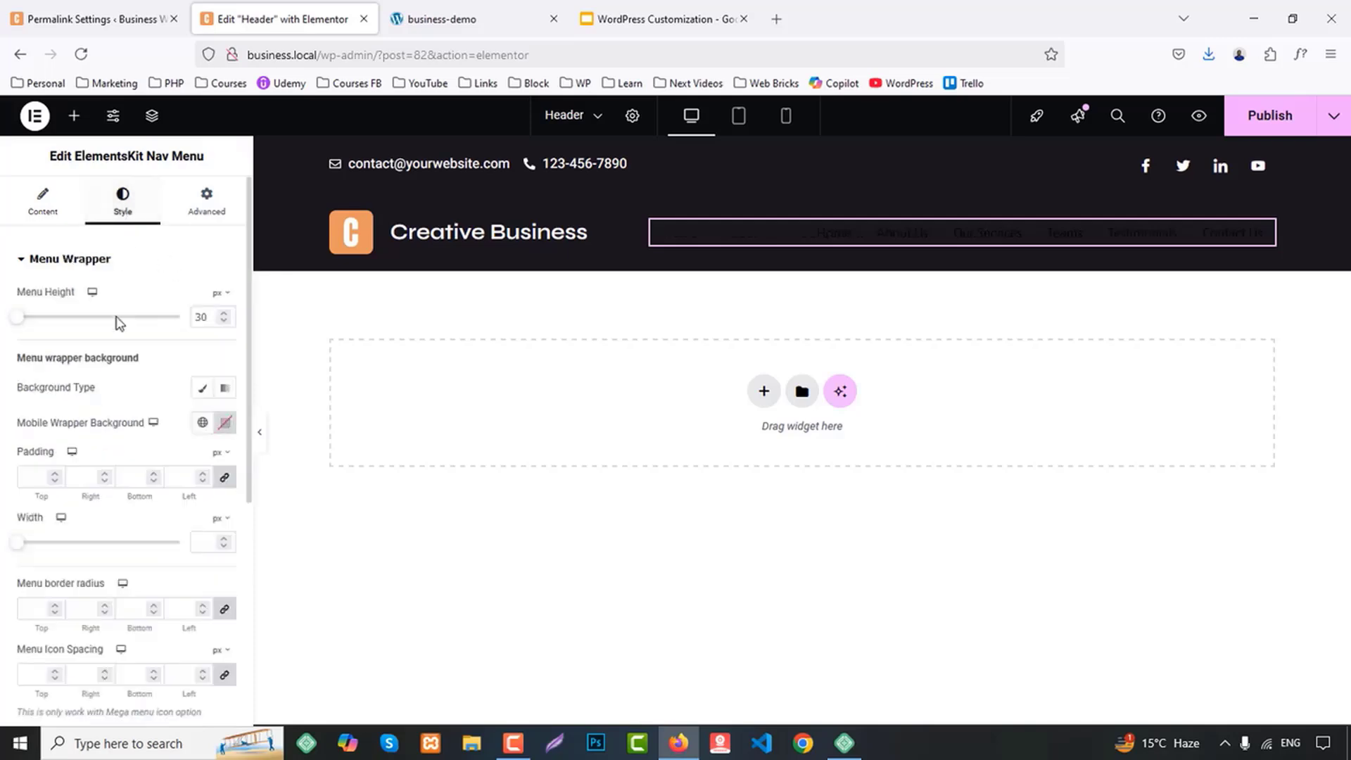
{"action": "scroll", "coordinate": [153, 450], "scroll_direction": "down", "scroll_amount": 5}
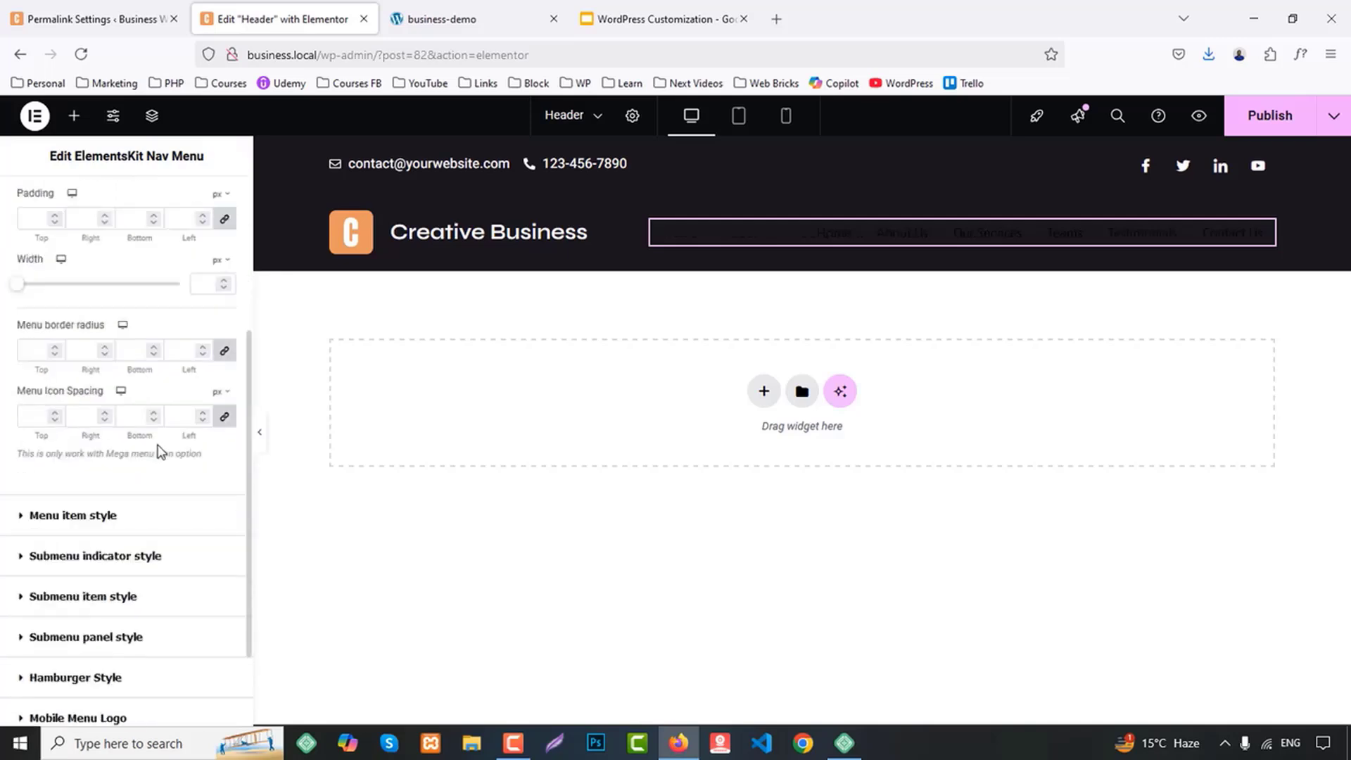
{"action": "left_click", "coordinate": [106, 401]}
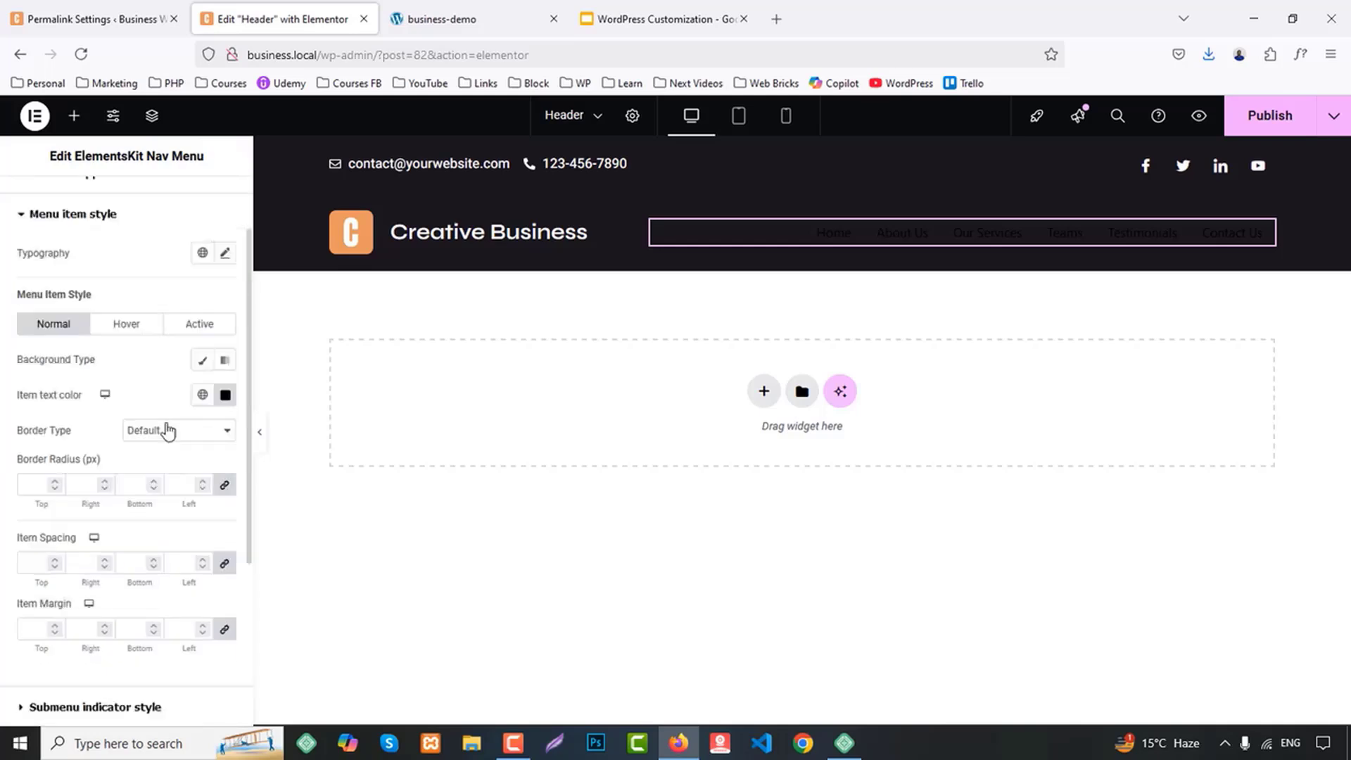
{"action": "left_click", "coordinate": [201, 252]}
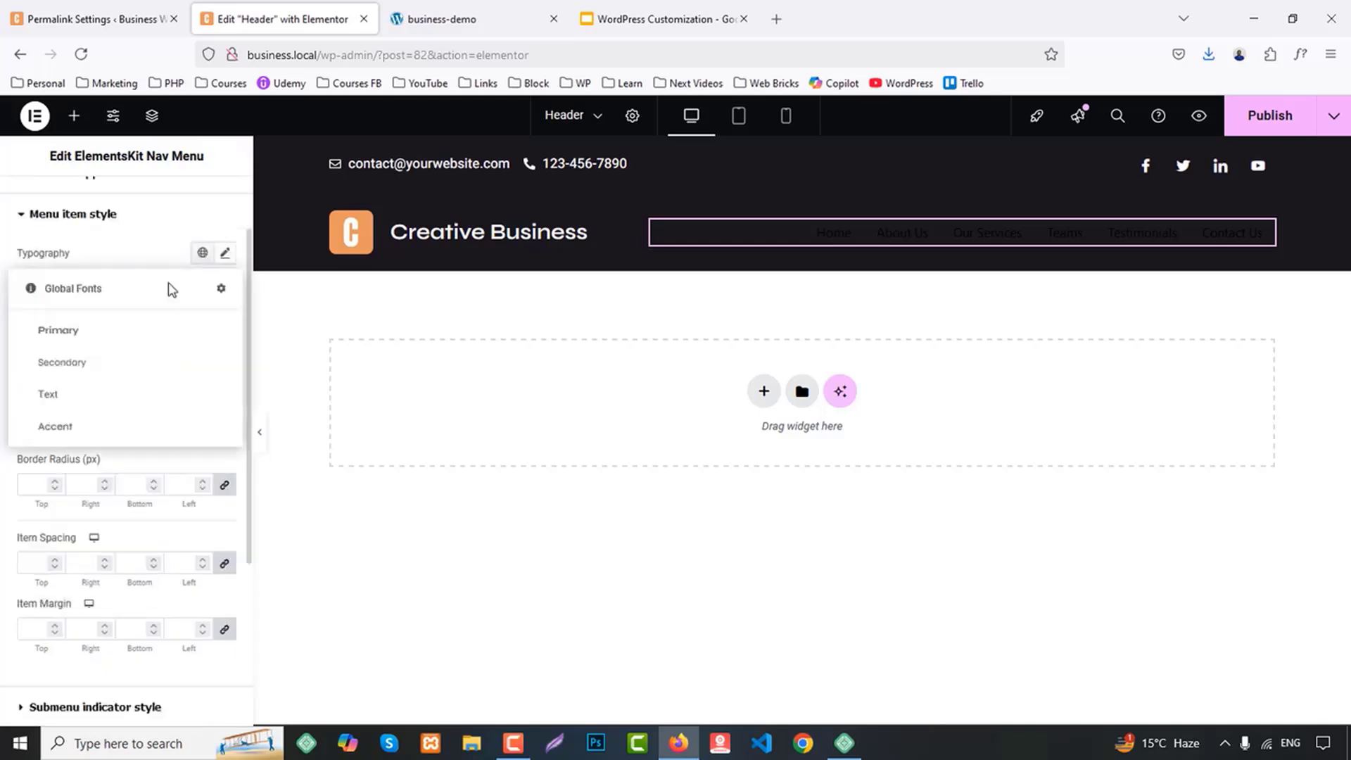
{"action": "left_click", "coordinate": [55, 426]}
{"action": "scroll", "coordinate": [164, 442], "scroll_direction": "down", "scroll_amount": 1}
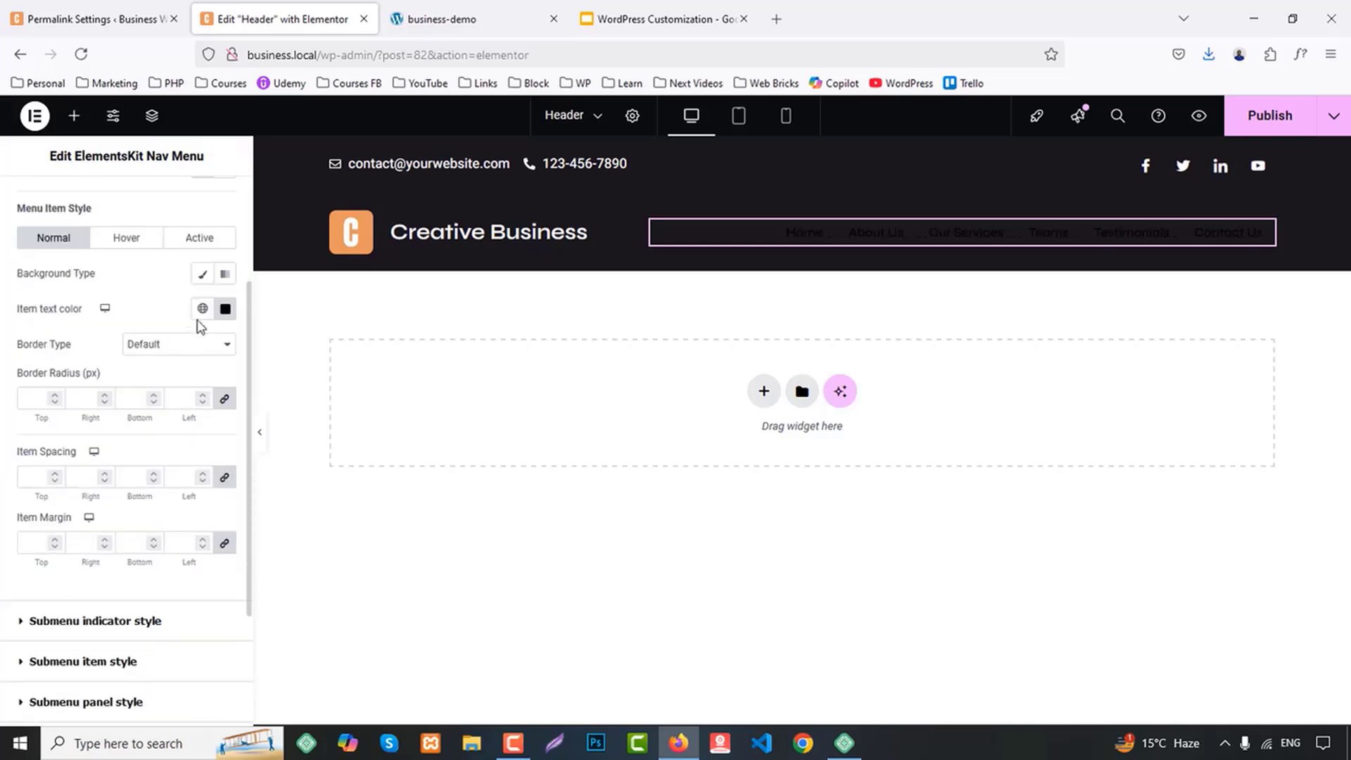
{"action": "left_click", "coordinate": [202, 308]}
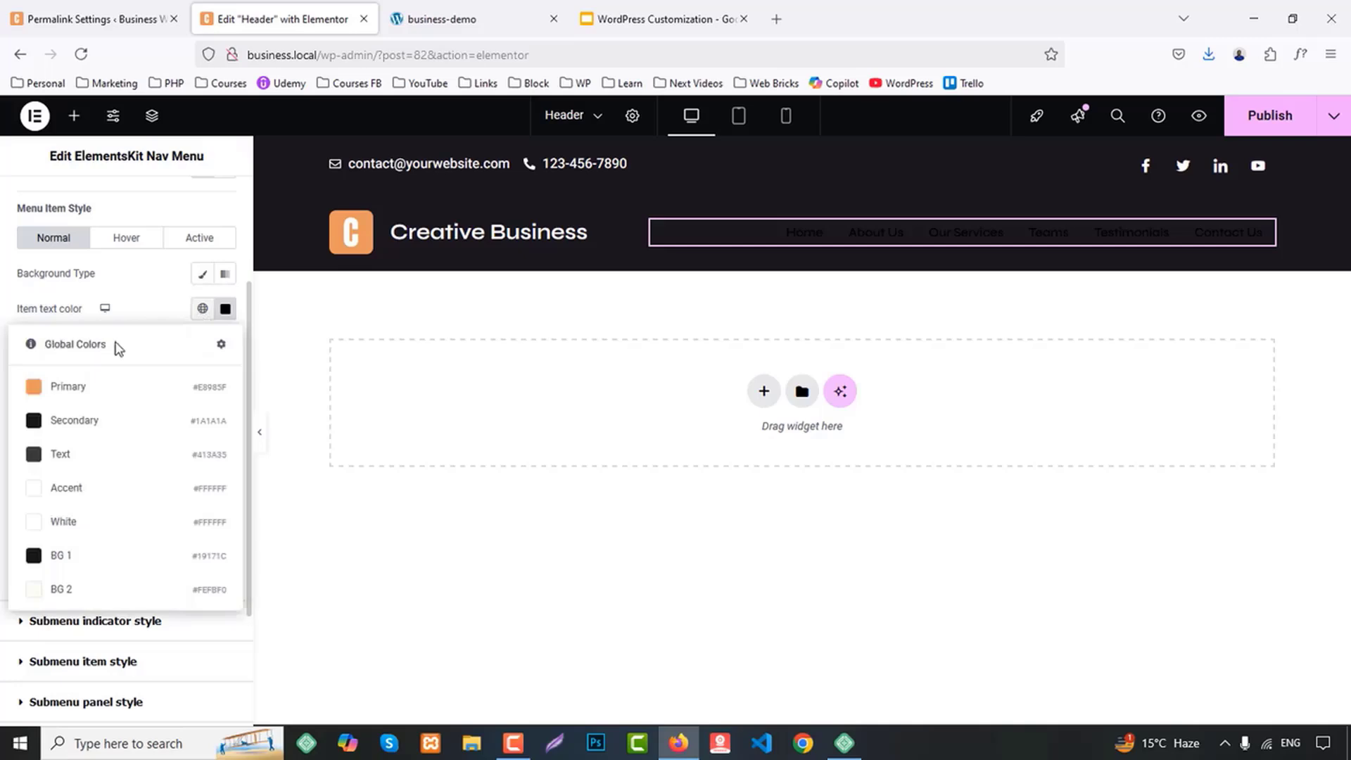
{"action": "left_click", "coordinate": [63, 487]}
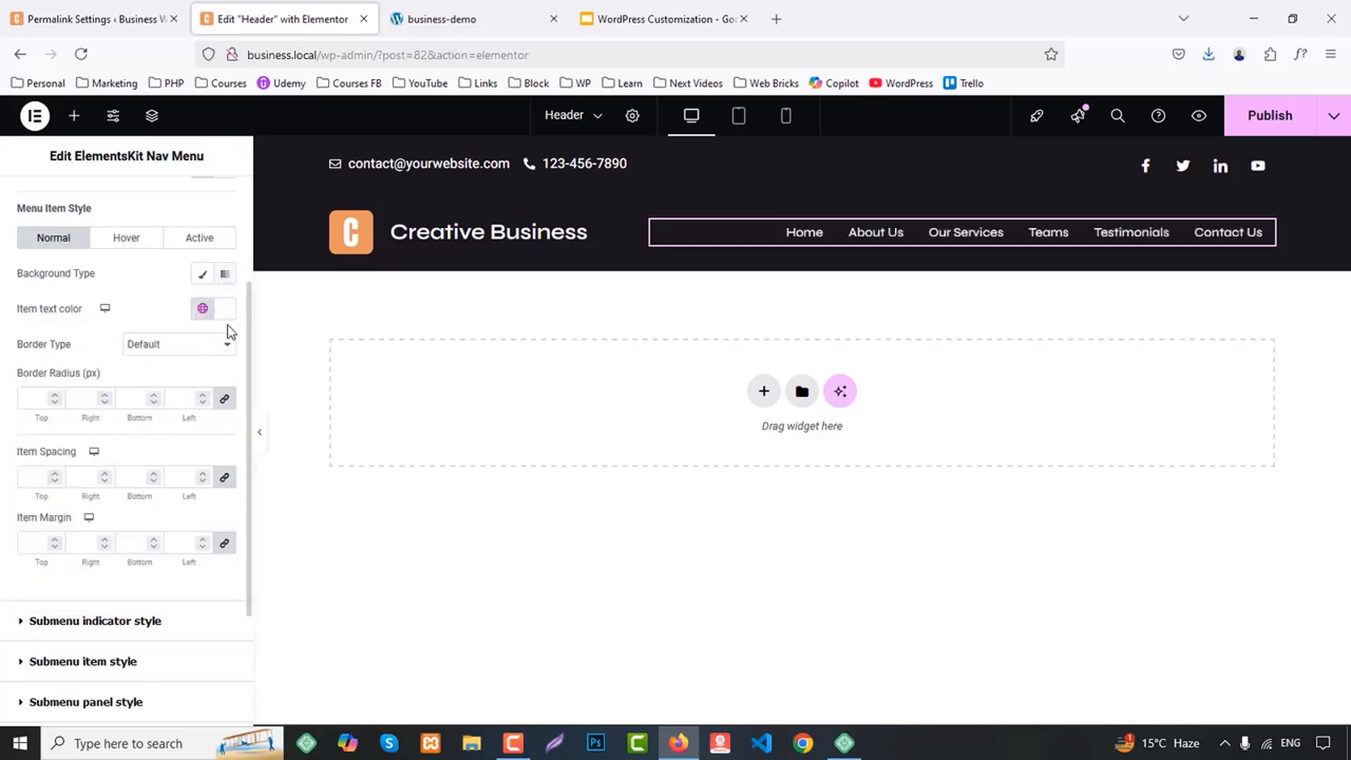
Set the menu item text color to the global Primary color for both the hover and active states
{"action": "left_click", "coordinate": [128, 240]}
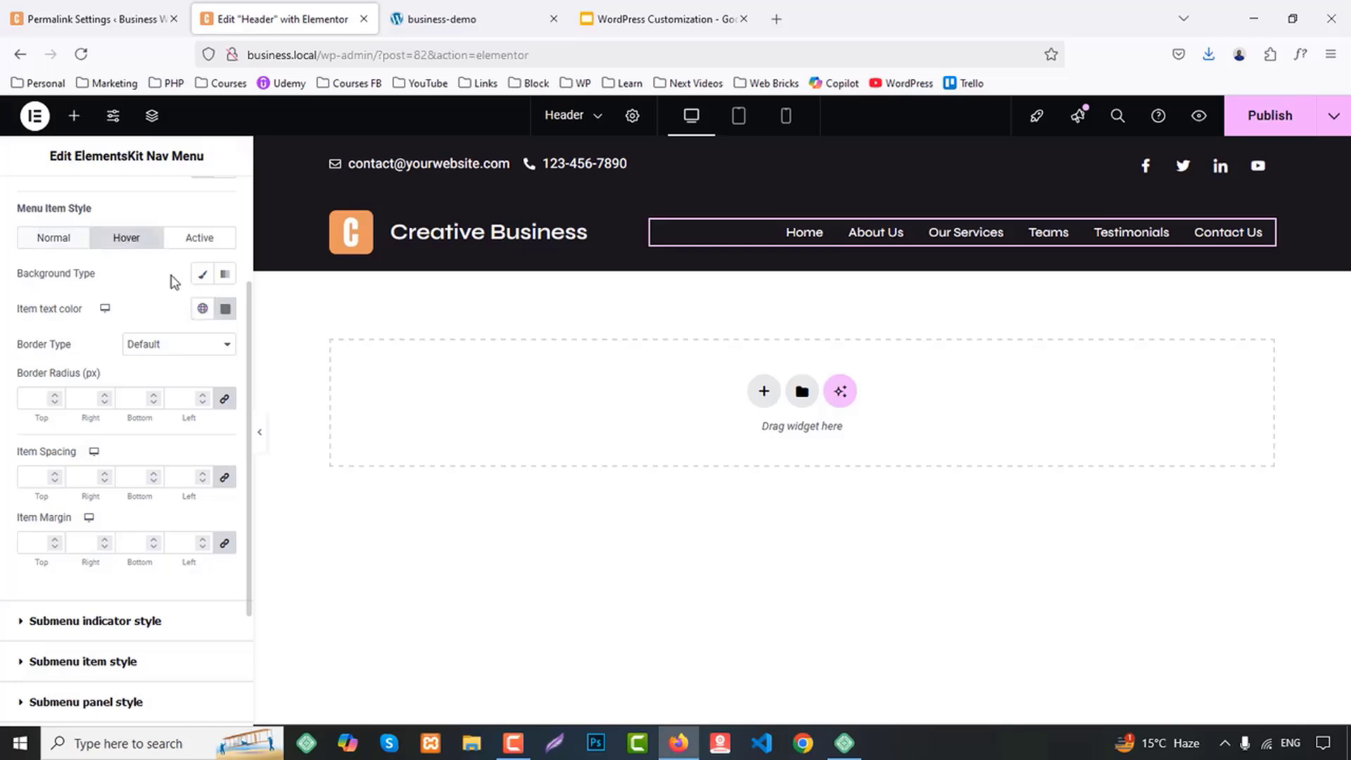
{"action": "left_click", "coordinate": [202, 308]}
{"action": "left_click", "coordinate": [82, 385]}
{"action": "left_click", "coordinate": [199, 238]}
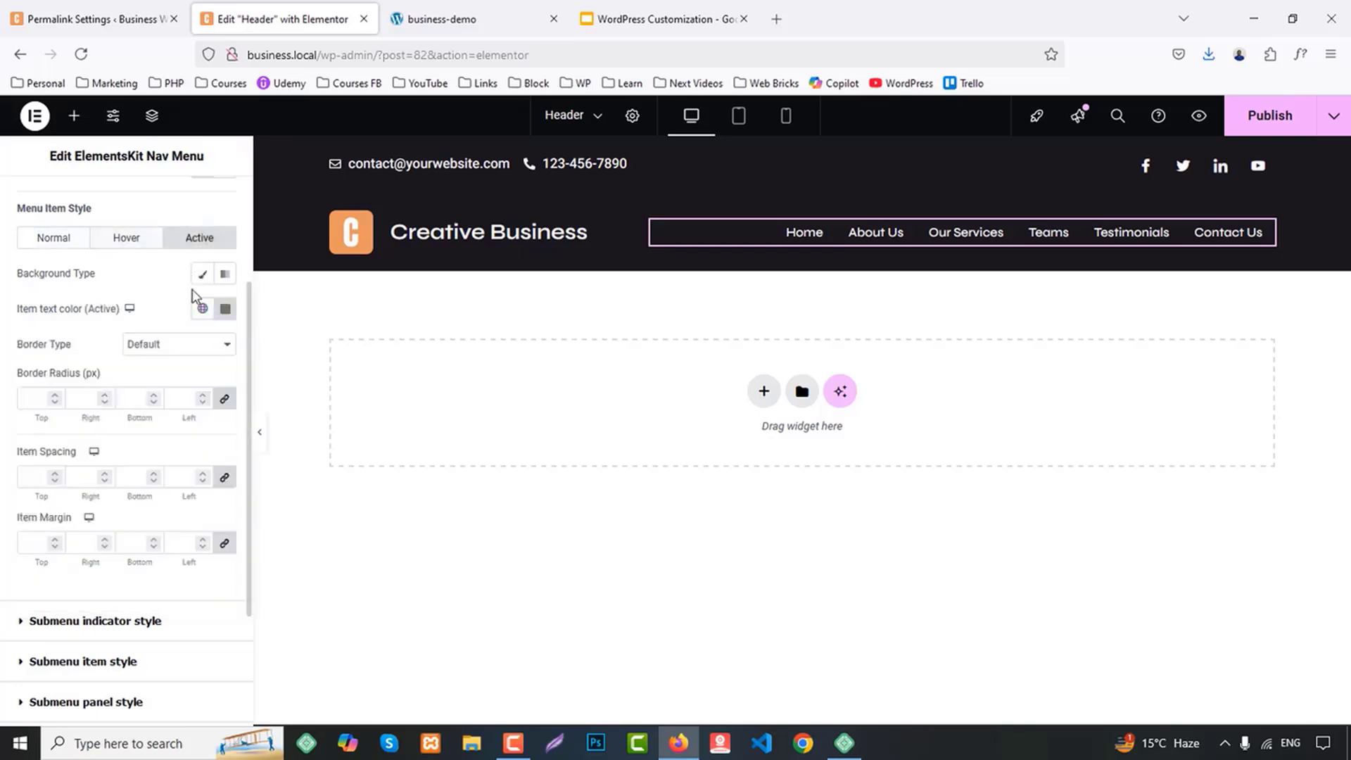
{"action": "left_click", "coordinate": [202, 308]}
{"action": "left_click", "coordinate": [76, 383]}
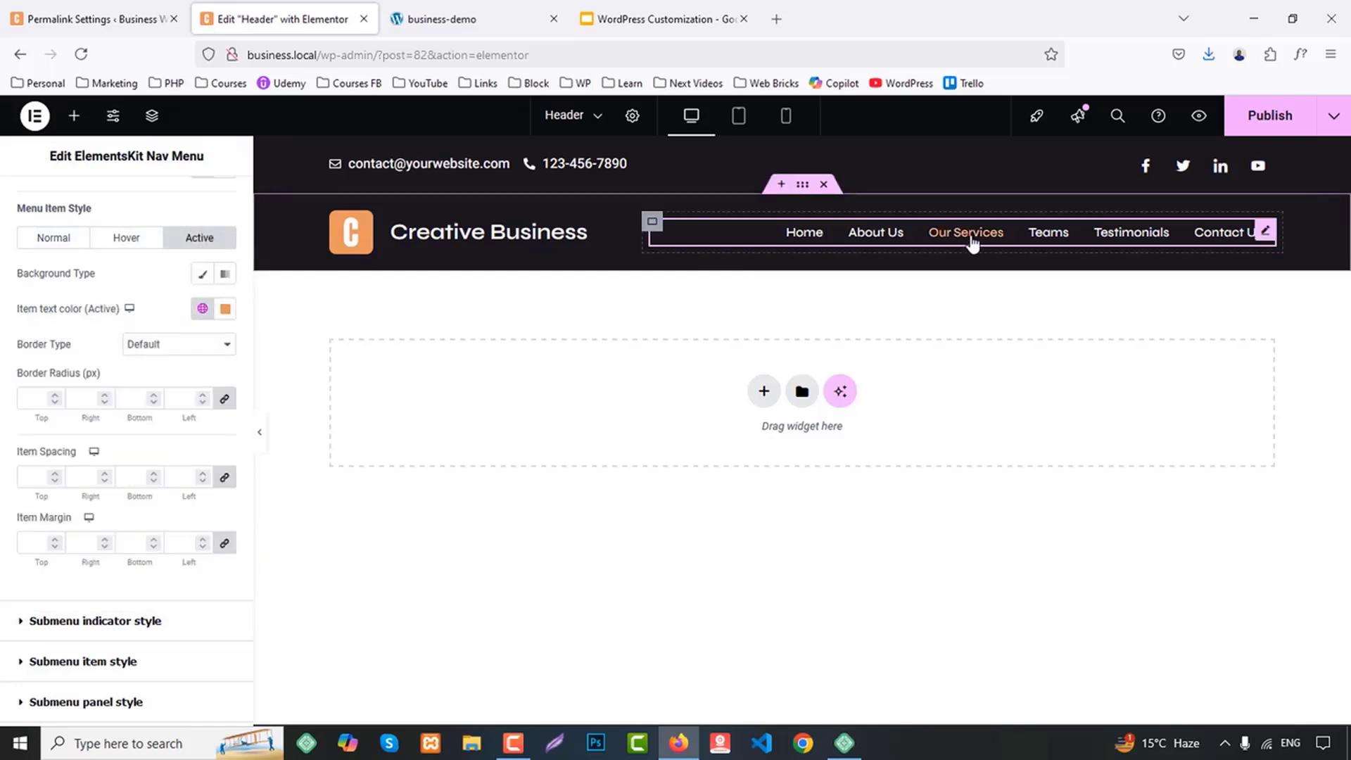
Set the menu item typography's font size to 18 px
{"action": "scroll", "coordinate": [145, 314], "scroll_direction": "up", "scroll_amount": 2}
{"action": "scroll", "coordinate": [213, 309], "scroll_direction": "down", "scroll_amount": 1}
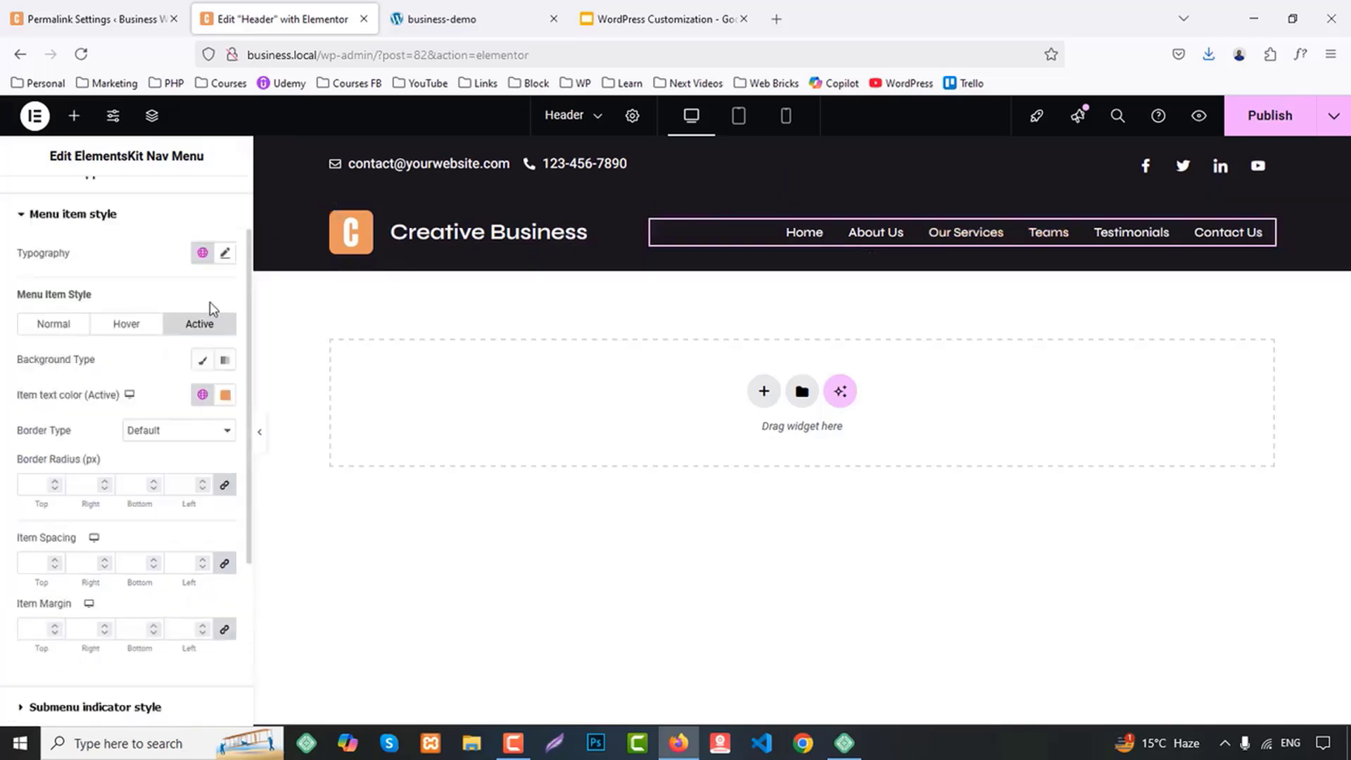
{"action": "left_click", "coordinate": [226, 254]}
{"action": "left_click", "coordinate": [185, 387]}
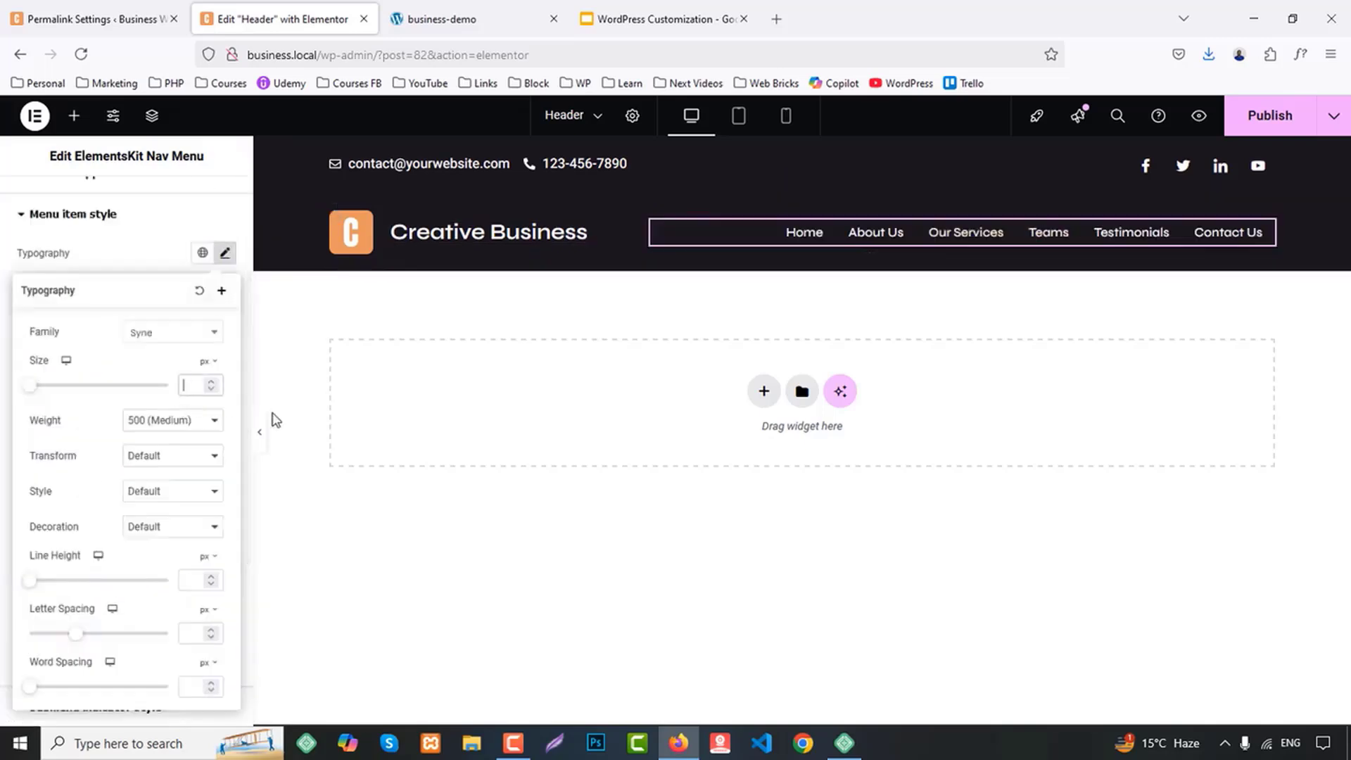
{"action": "type", "text": "18"}
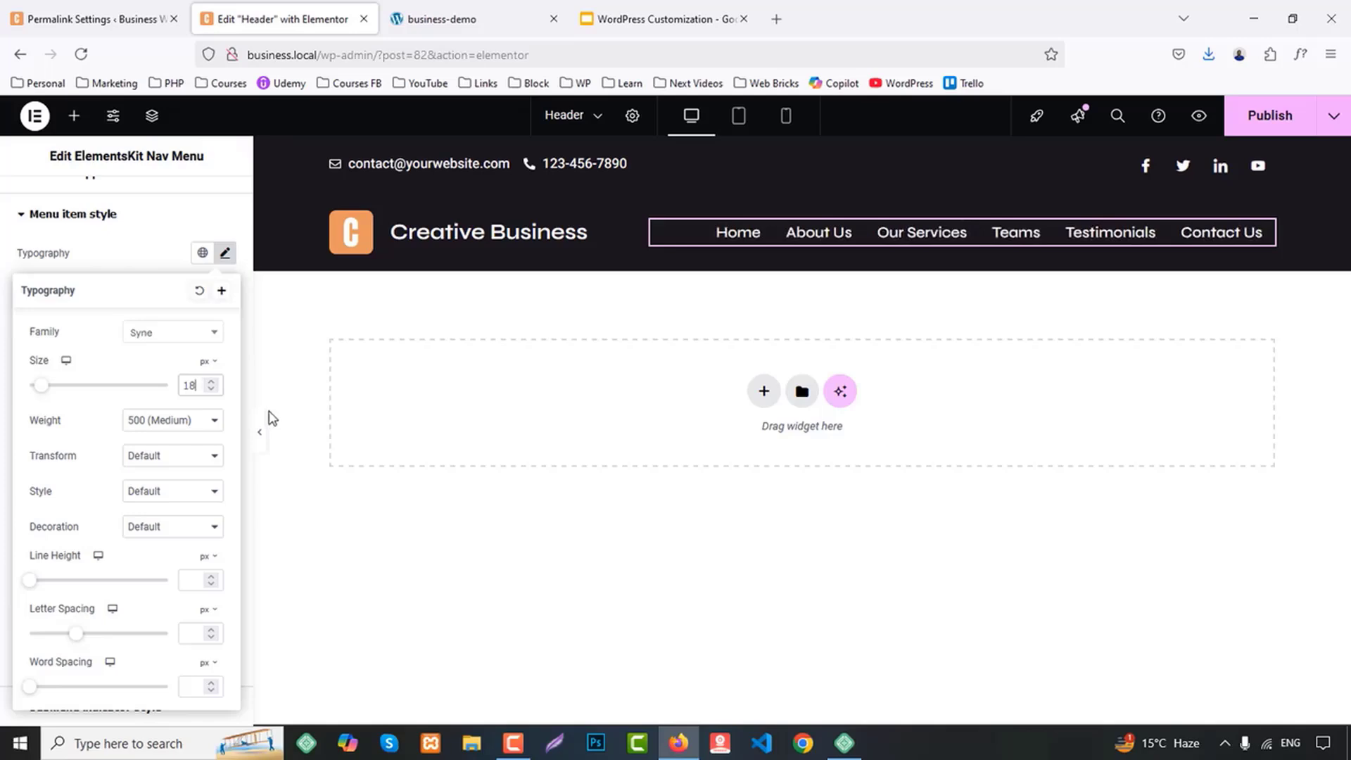
Unlink the menu items' Item Spacing values and set top, right and bottom to 0 and left to 30
{"action": "left_click", "coordinate": [144, 230]}
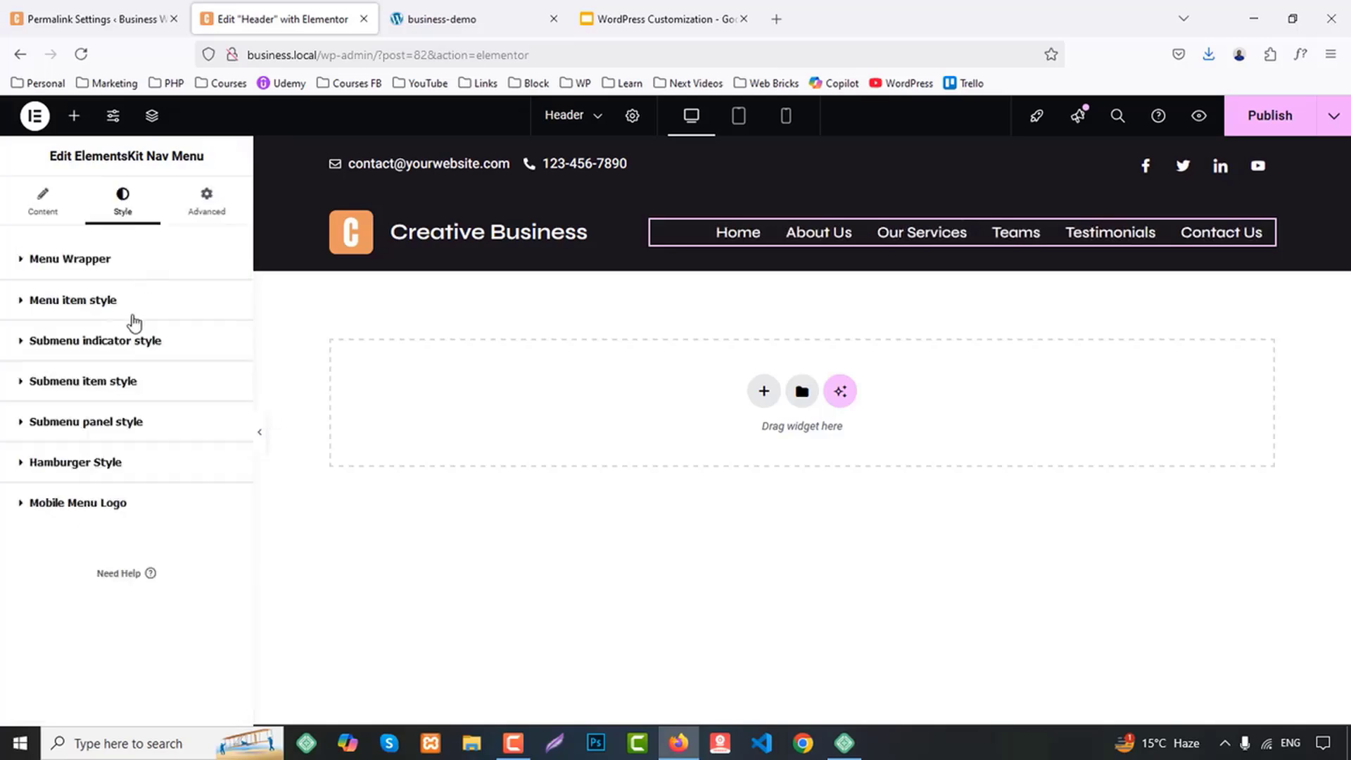
{"action": "left_click", "coordinate": [74, 300]}
{"action": "scroll", "coordinate": [151, 520], "scroll_direction": "down", "scroll_amount": 5}
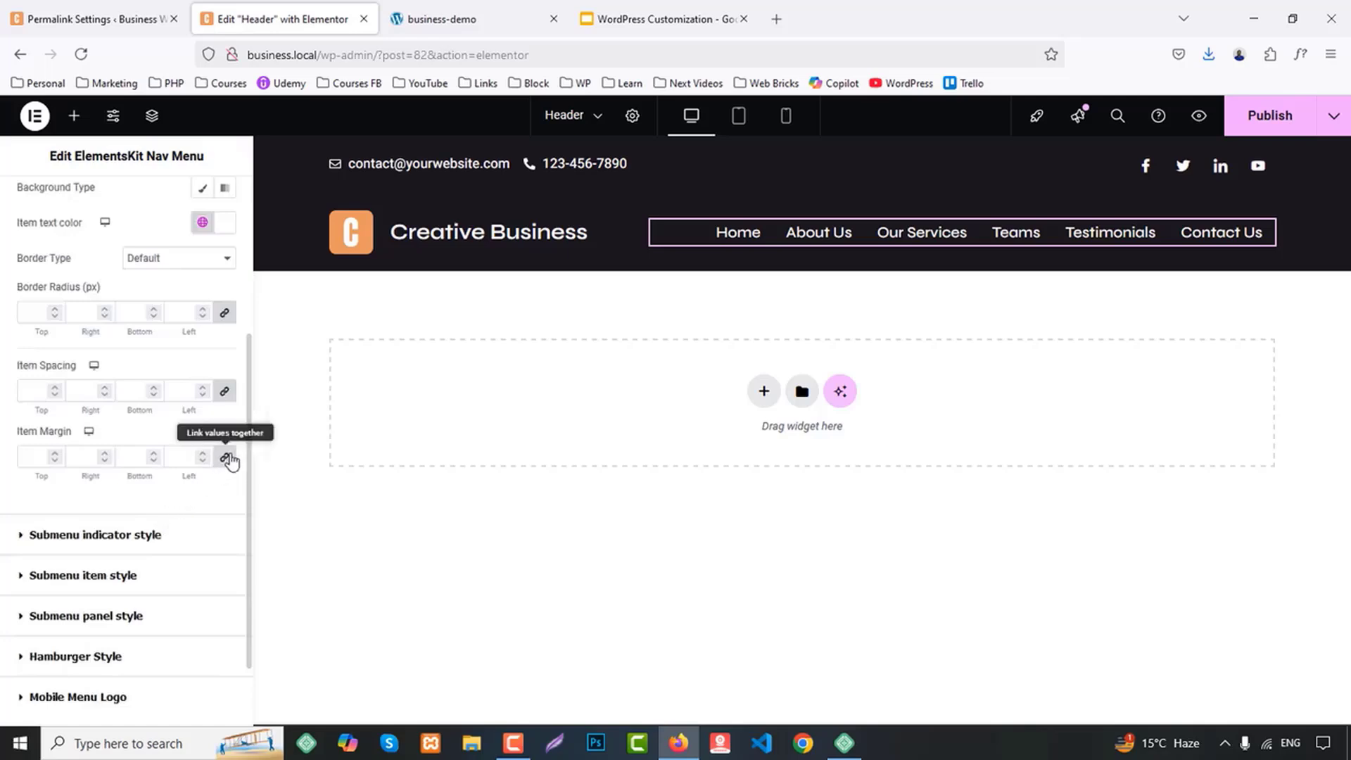
{"action": "left_click", "coordinate": [224, 392]}
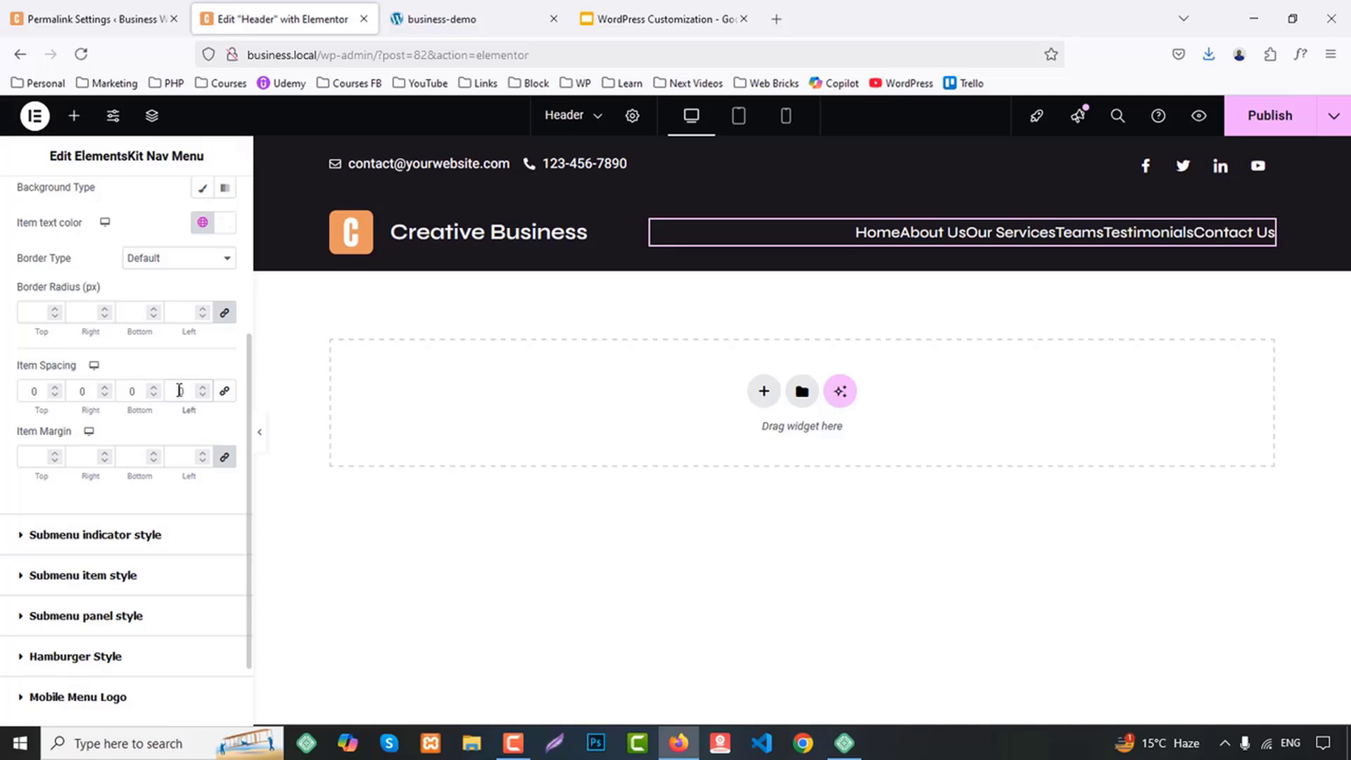
{"action": "type", "text": "30"}
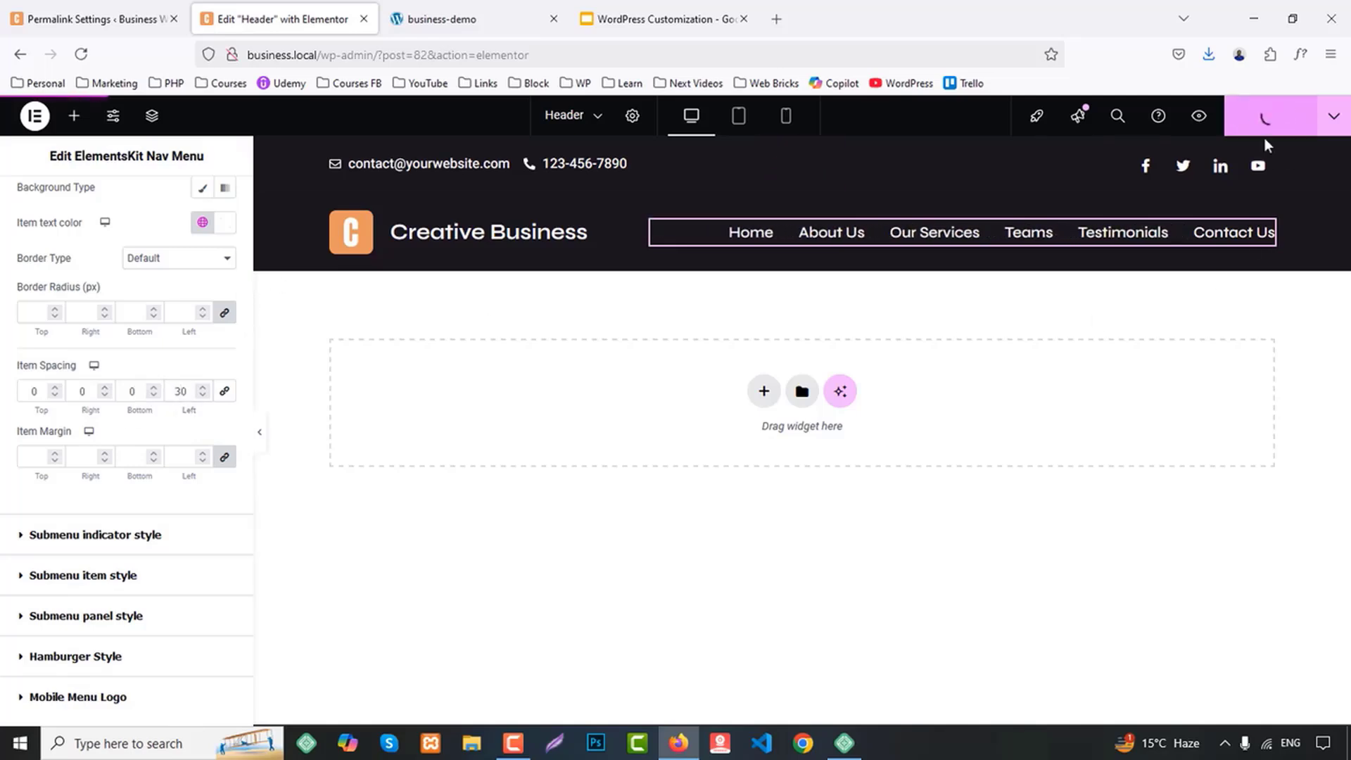
Publish the header and preview it, comparing it with the header of the business-demo site
{"action": "left_click", "coordinate": [1199, 116]}
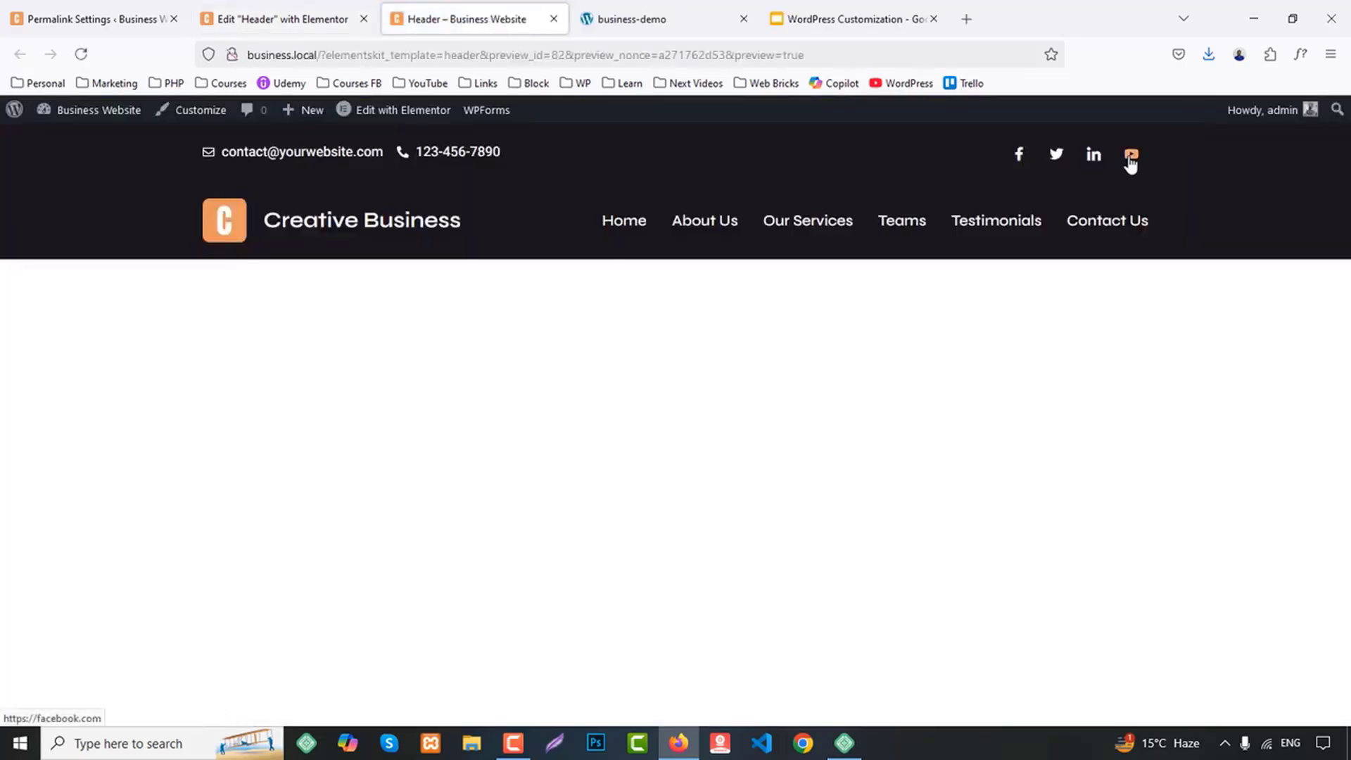
{"action": "left_click", "coordinate": [678, 15]}
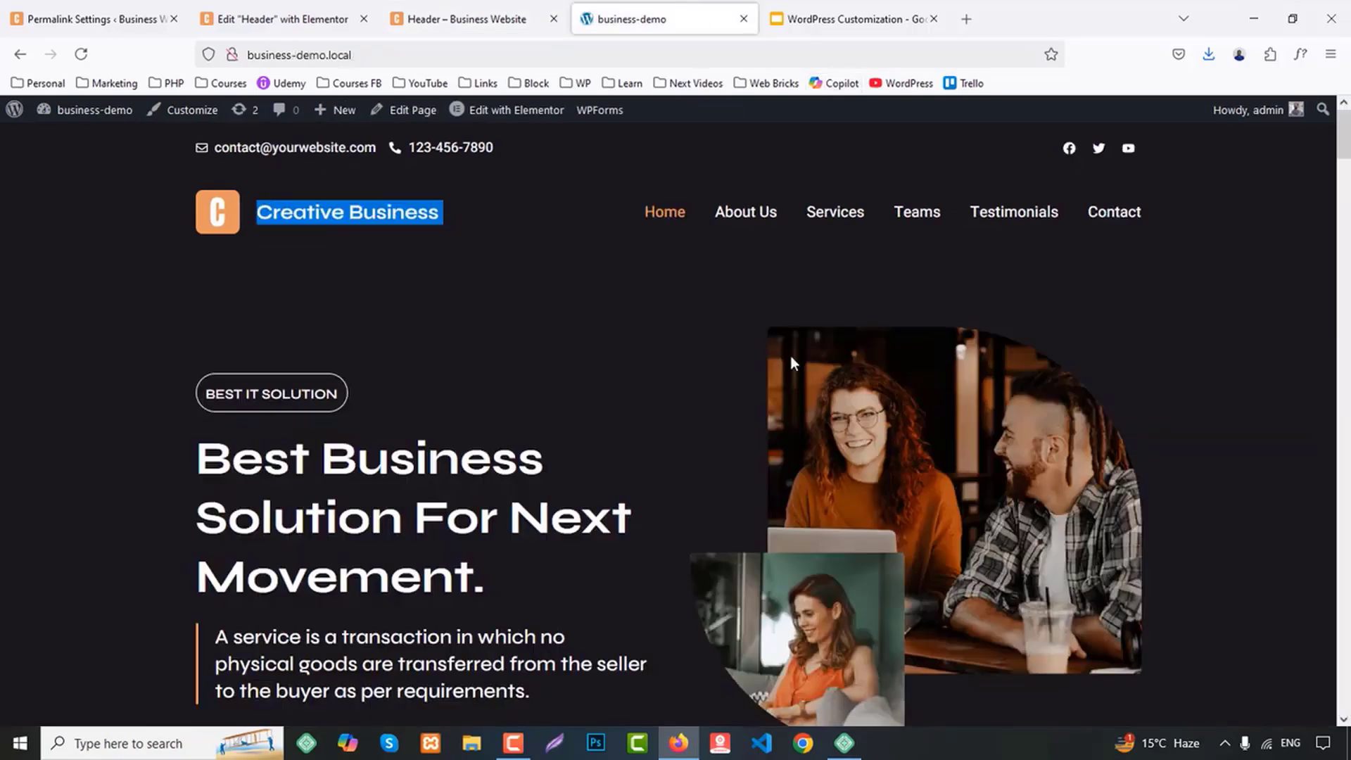
Examine the logo carousel and the footer columns near the end of the business-demo home page
{"action": "left_click_drag", "start_coordinate": [1343, 145], "coordinate": [1336, 735]}
{"action": "scroll", "coordinate": [1165, 667], "scroll_direction": "up", "scroll_amount": 5}
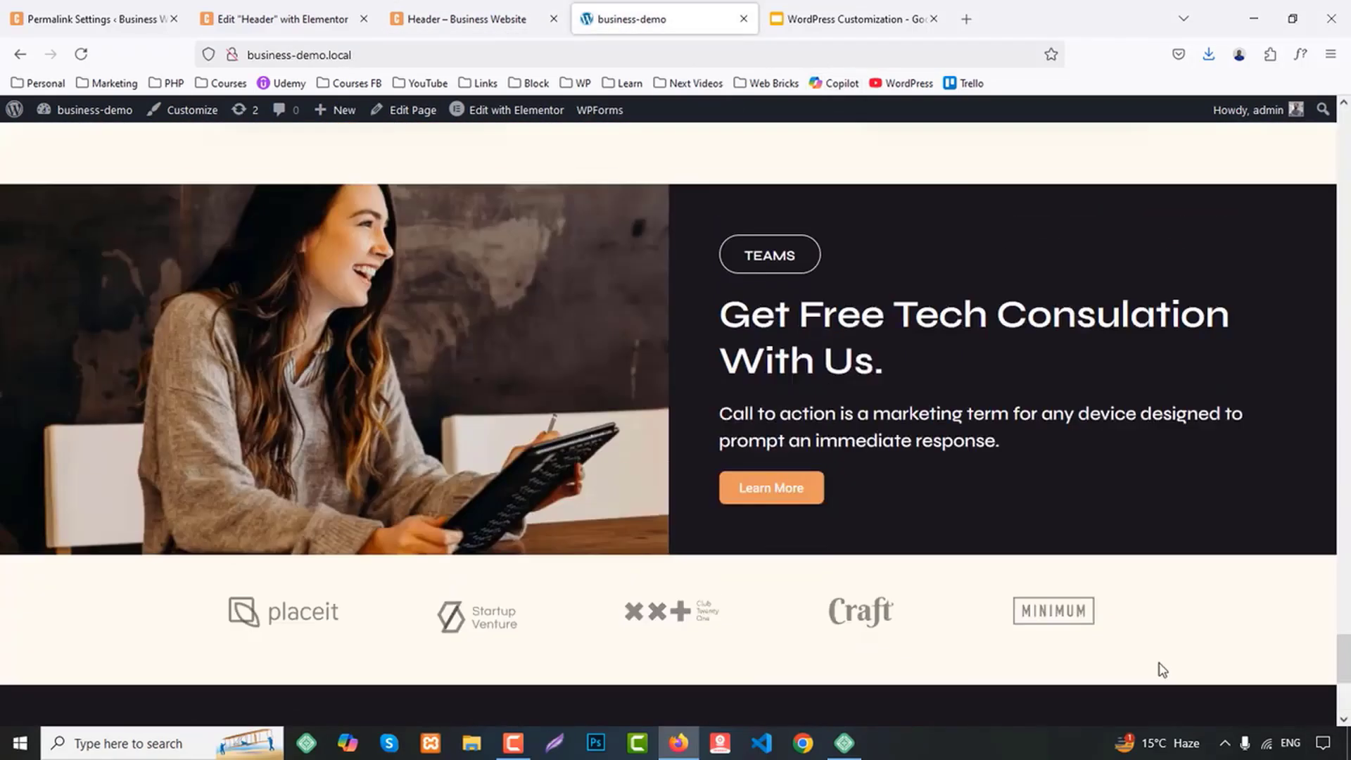
{"action": "scroll", "coordinate": [1153, 609], "scroll_direction": "up", "scroll_amount": 7}
{"action": "scroll", "coordinate": [1146, 600], "scroll_direction": "down", "scroll_amount": 8}
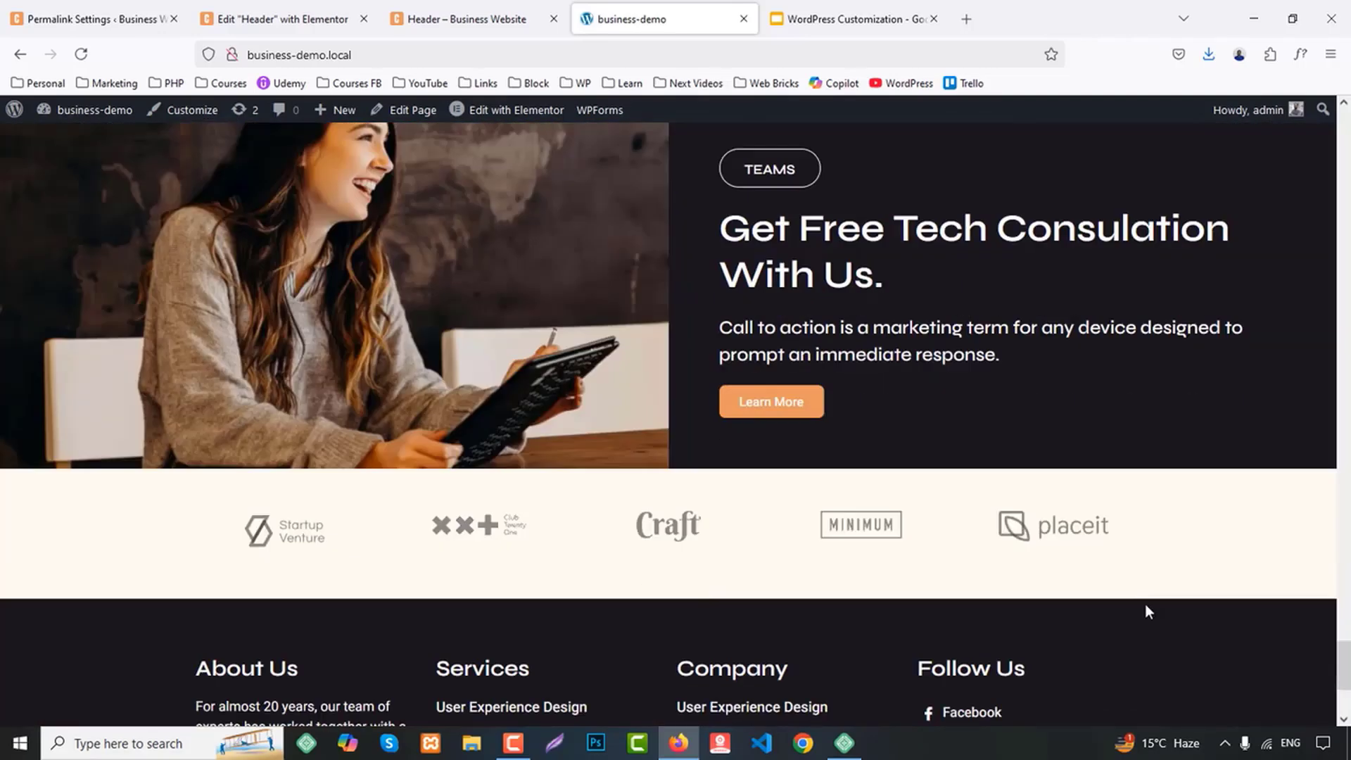
{"action": "scroll", "coordinate": [1147, 612], "scroll_direction": "up", "scroll_amount": 2}
{"action": "scroll", "coordinate": [1136, 620], "scroll_direction": "up", "scroll_amount": 1}
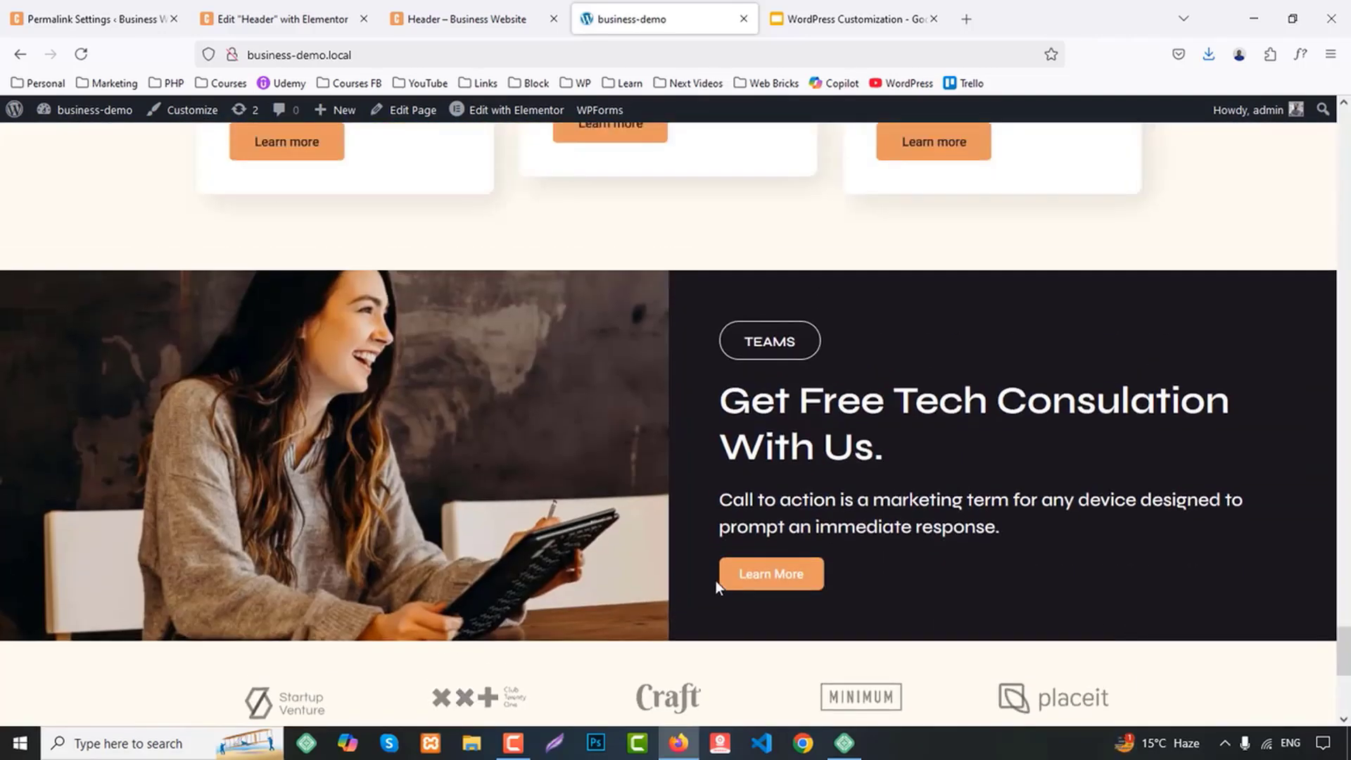
{"action": "scroll", "coordinate": [731, 535], "scroll_direction": "down", "scroll_amount": 4}
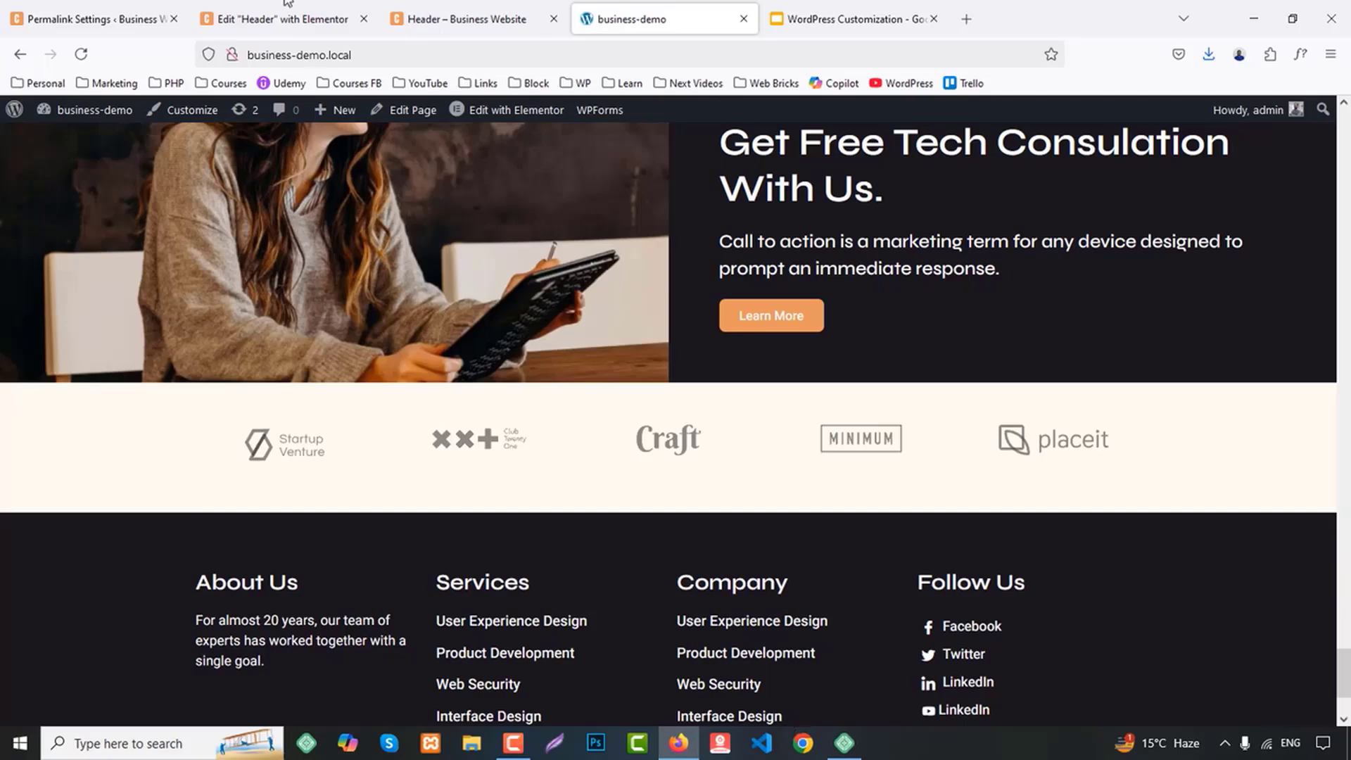
Close the header editing and preview pages and open the ElementsKit Header Footer template list on the Business Website
{"action": "left_click", "coordinate": [363, 19]}
{"action": "left_click", "coordinate": [364, 19]}
{"action": "left_click", "coordinate": [92, 19]}
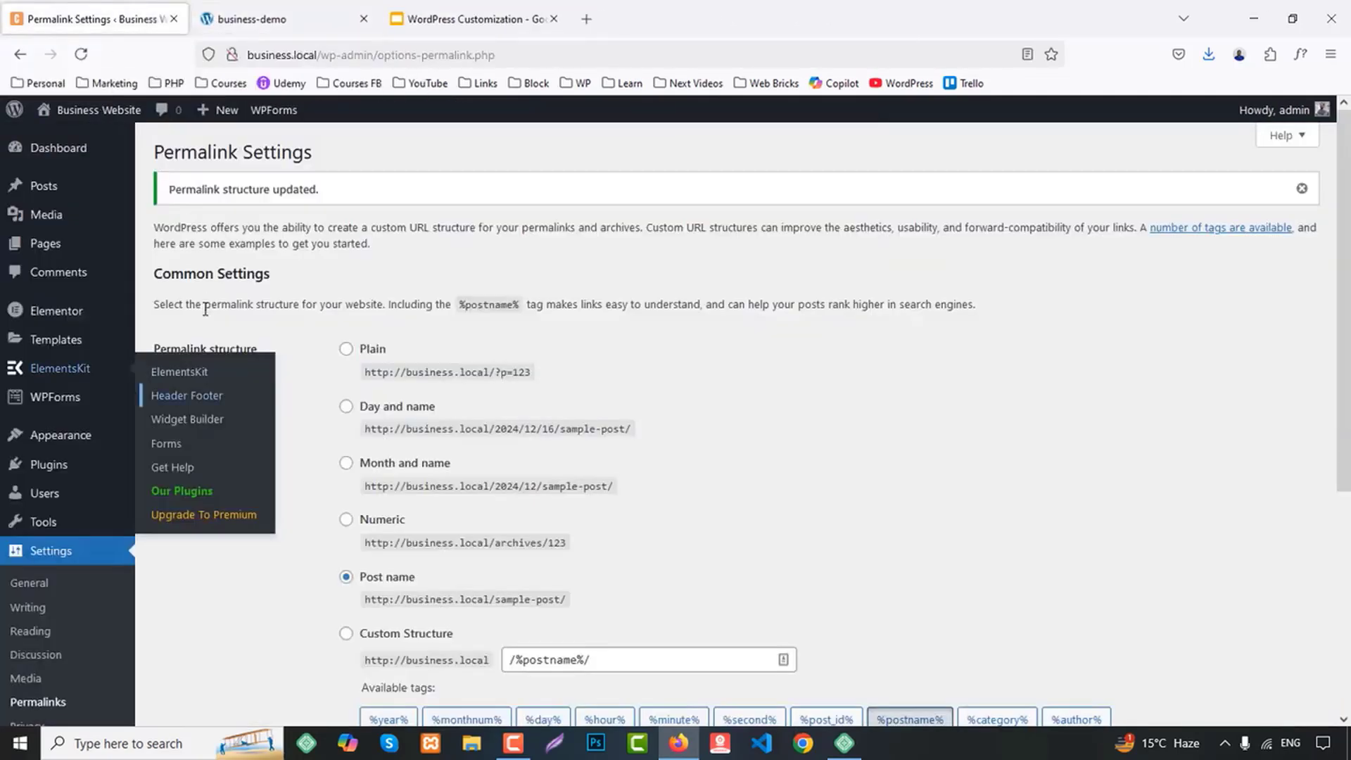
{"action": "middle_click", "coordinate": [184, 395]}
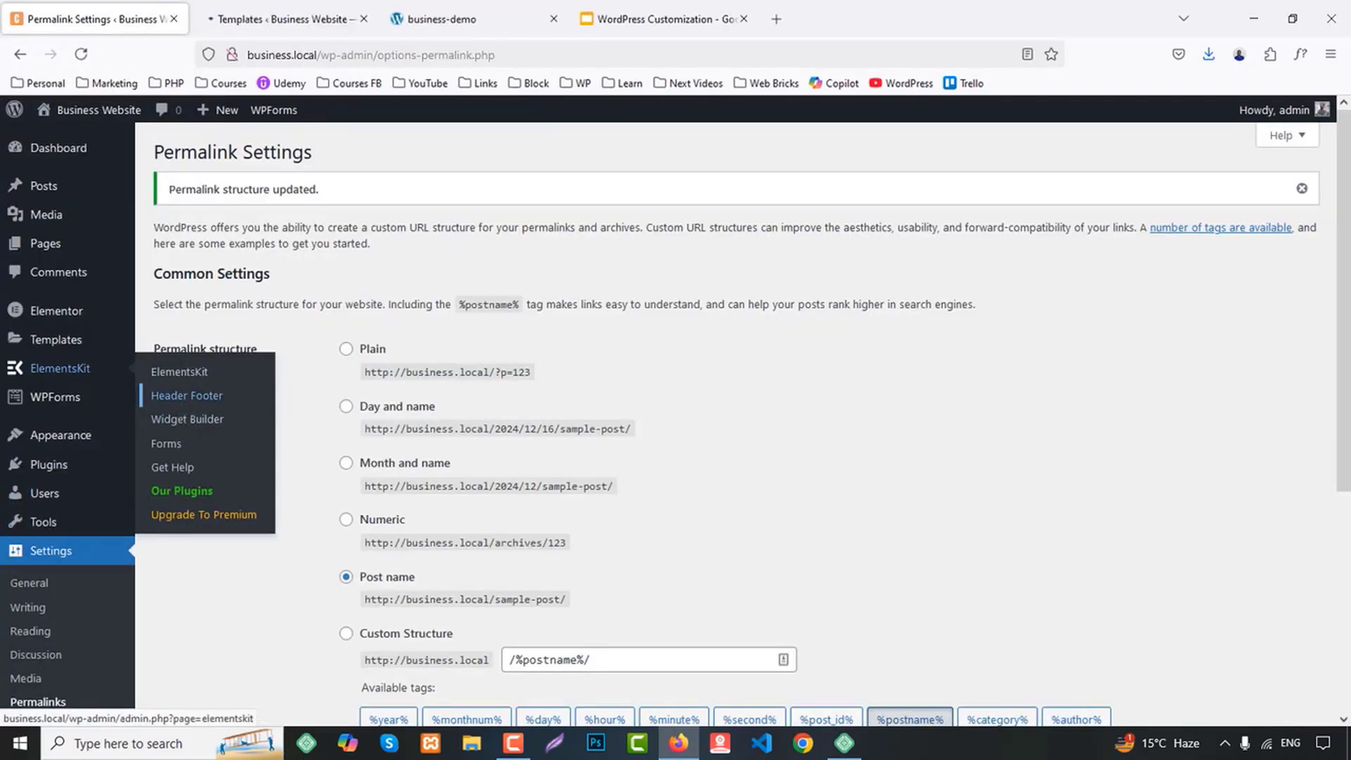
{"action": "left_click", "coordinate": [299, 11]}
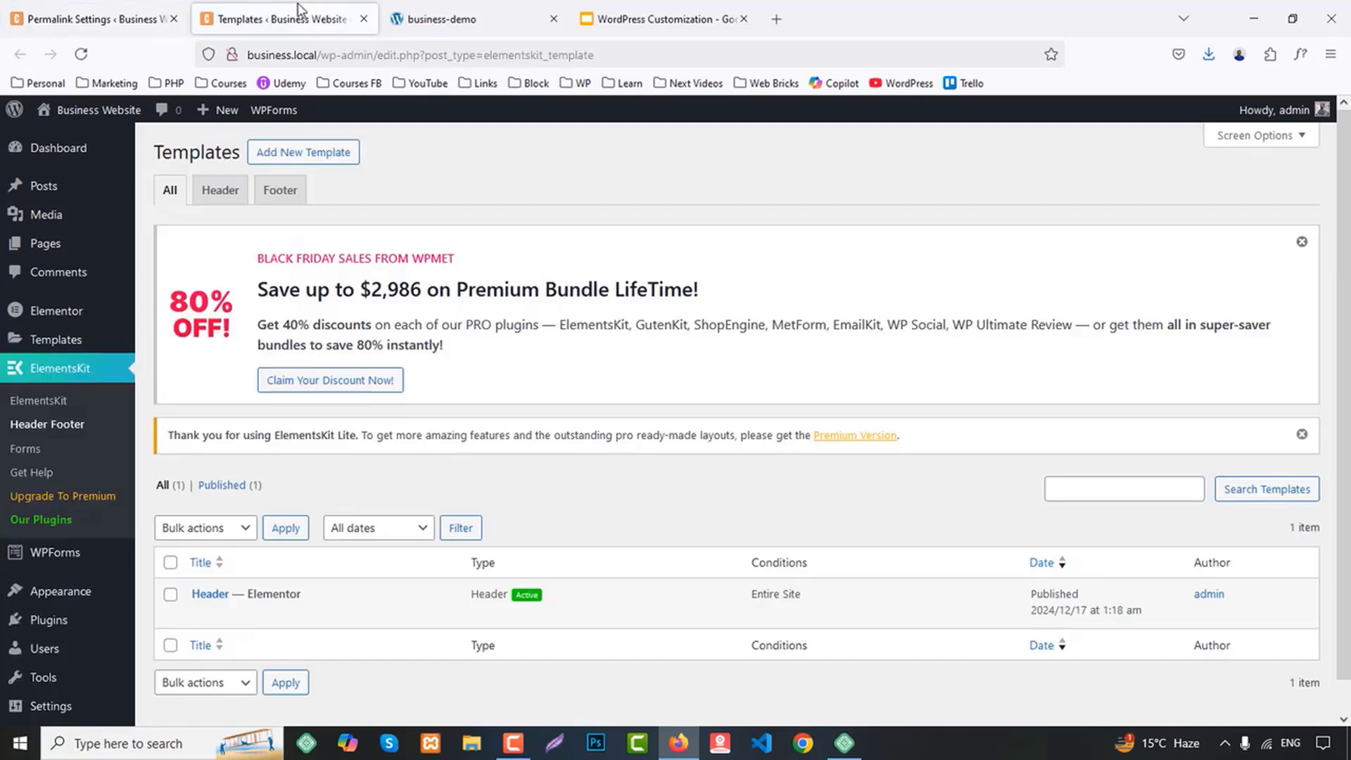
Create an active template titled Footer, of type Footer, applied to the Entire Site, and save it
{"action": "left_click", "coordinate": [303, 154]}
{"action": "left_click", "coordinate": [636, 284]}
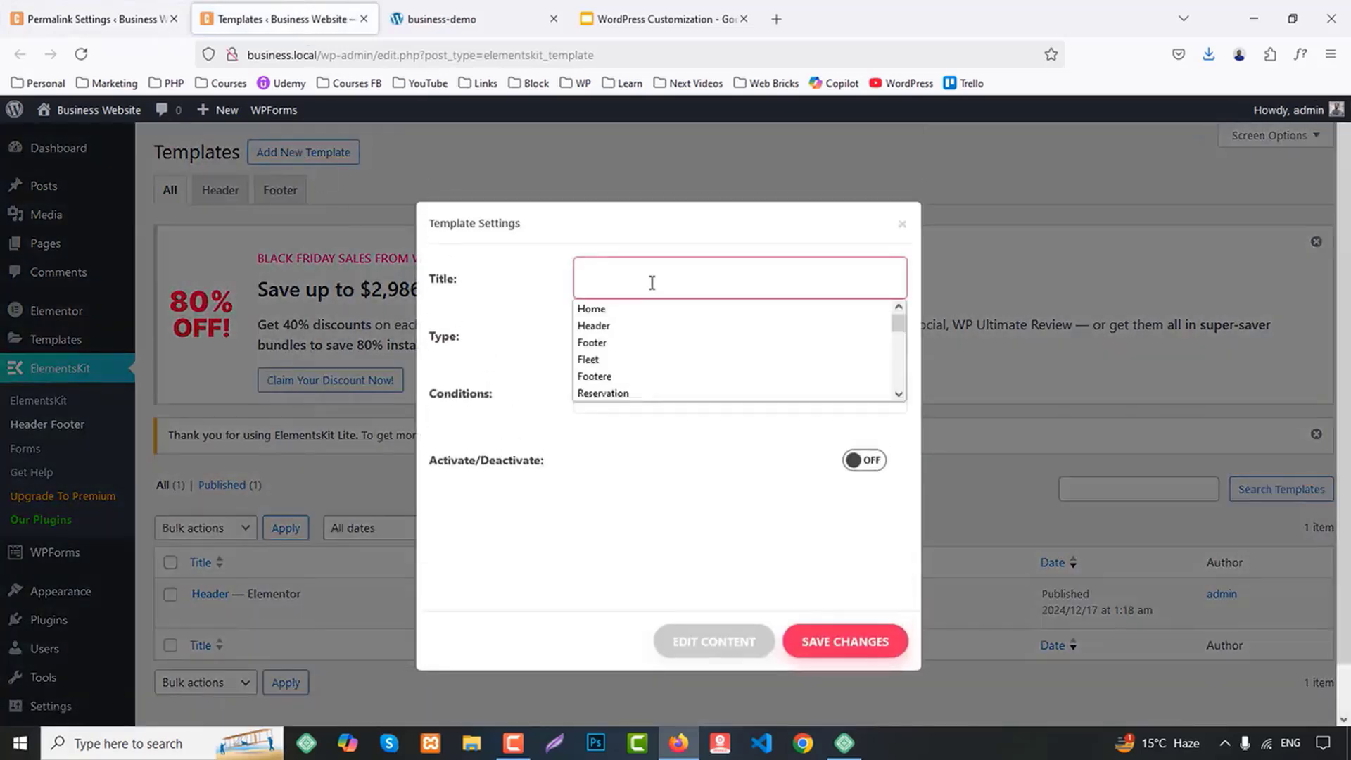
{"action": "type", "text": "F"}
{"action": "left_click", "coordinate": [615, 336]}
{"action": "left_click", "coordinate": [617, 338]}
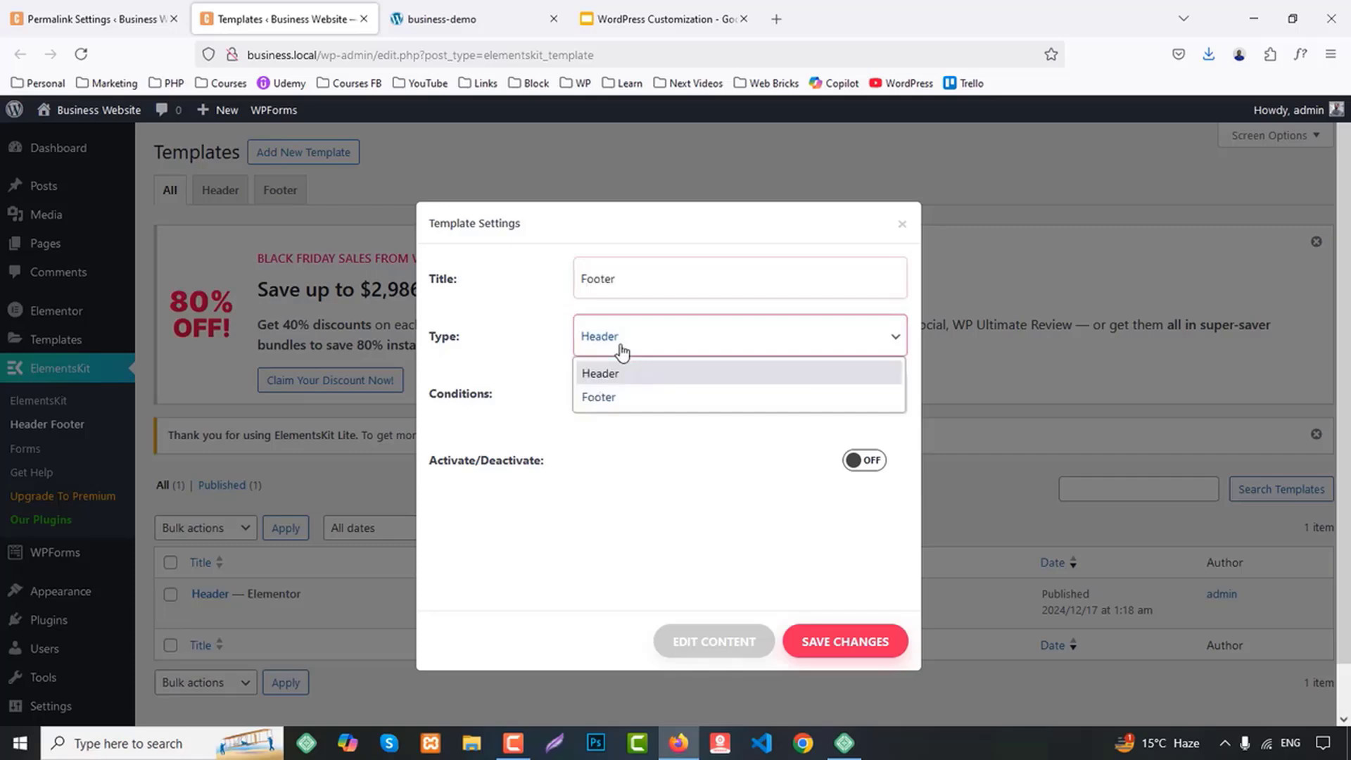
{"action": "left_click", "coordinate": [610, 396]}
{"action": "left_click", "coordinate": [619, 406]}
{"action": "left_click", "coordinate": [619, 430]}
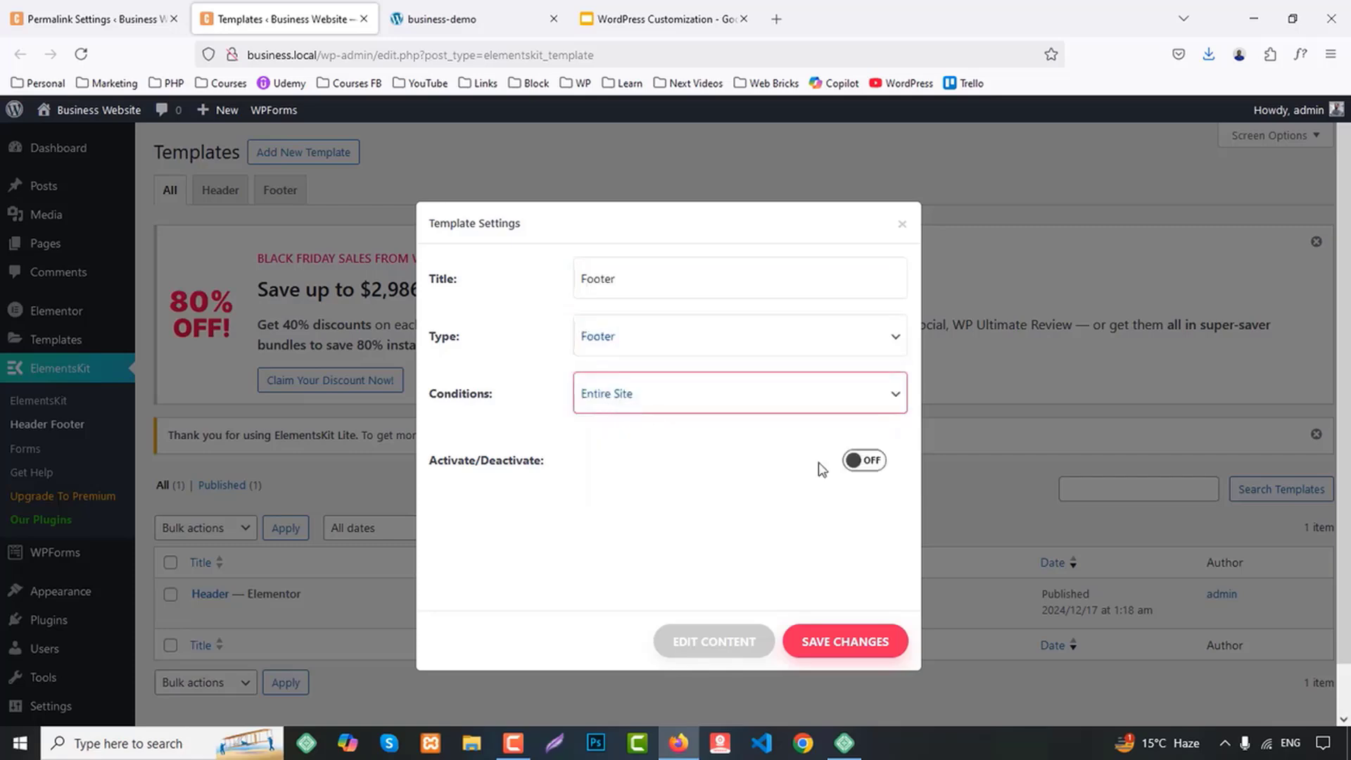
{"action": "left_click", "coordinate": [871, 465]}
{"action": "left_click", "coordinate": [855, 647]}
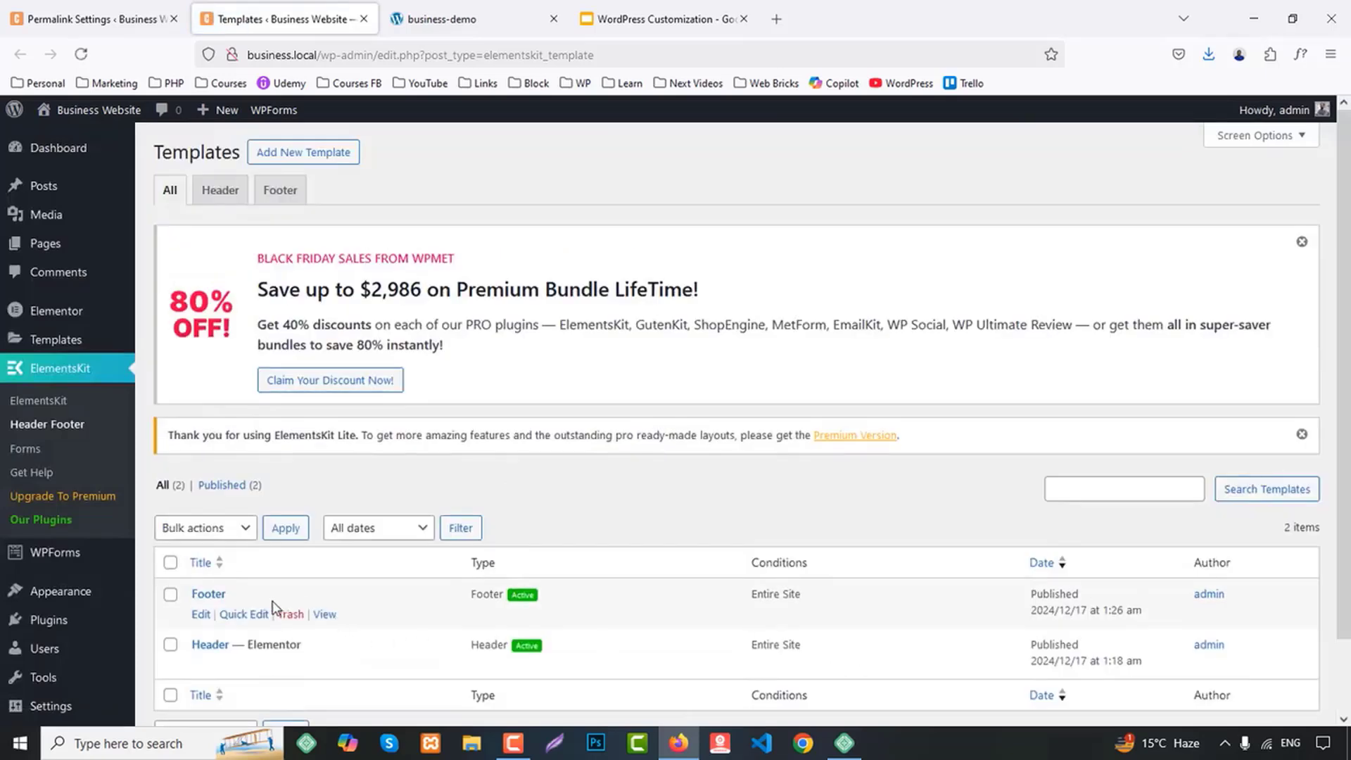
Open the Footer template's content in Elementor and add an Image Carousel widget to the empty canvas
{"action": "left_click", "coordinate": [201, 615]}
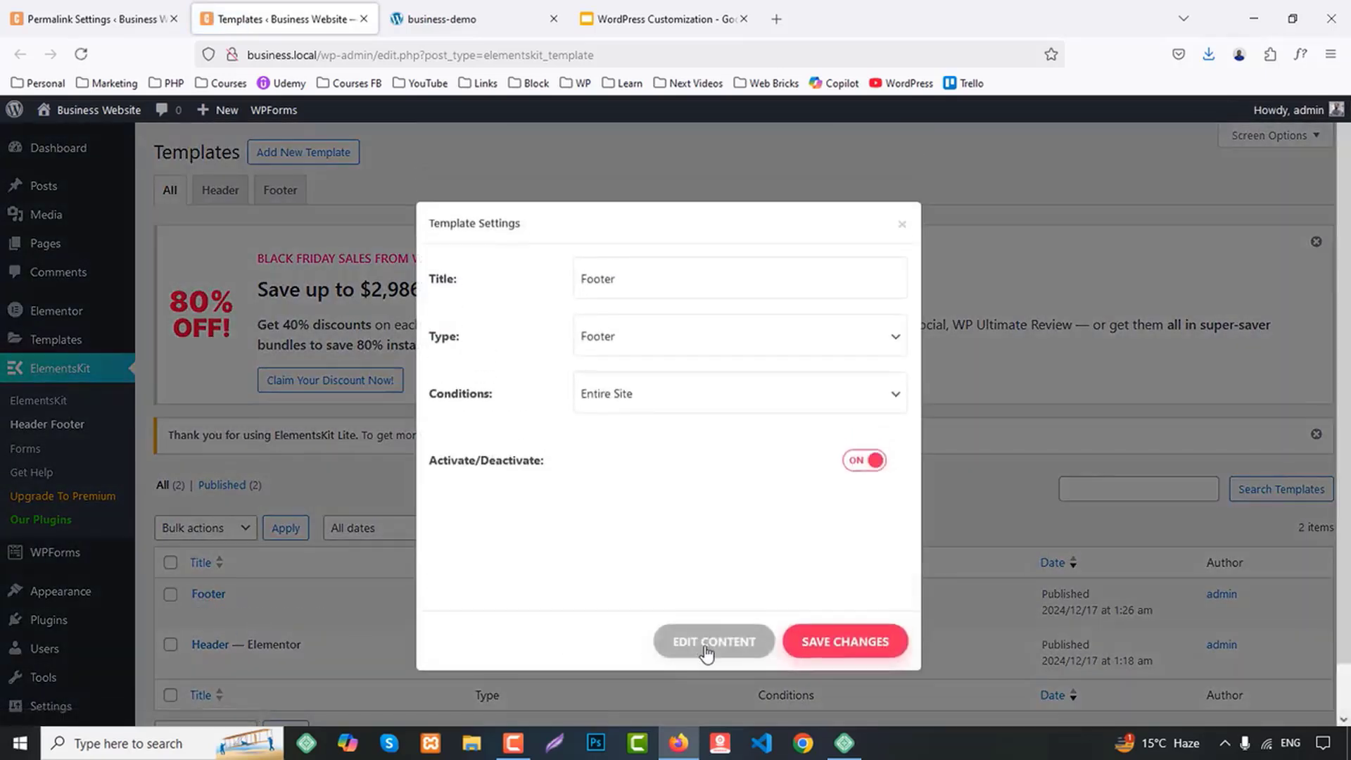
{"action": "left_click", "coordinate": [707, 651]}
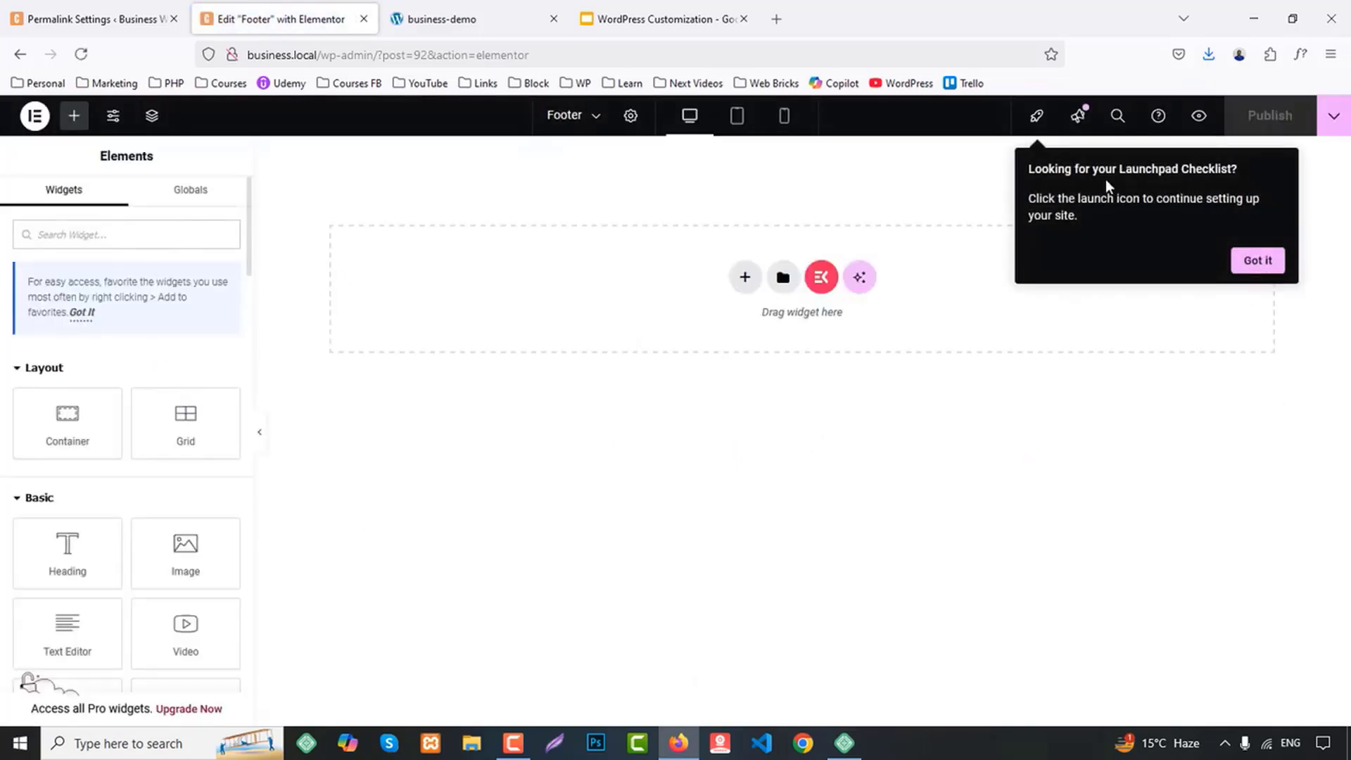
{"action": "left_click", "coordinate": [1258, 261]}
{"action": "type", "text": "image"}
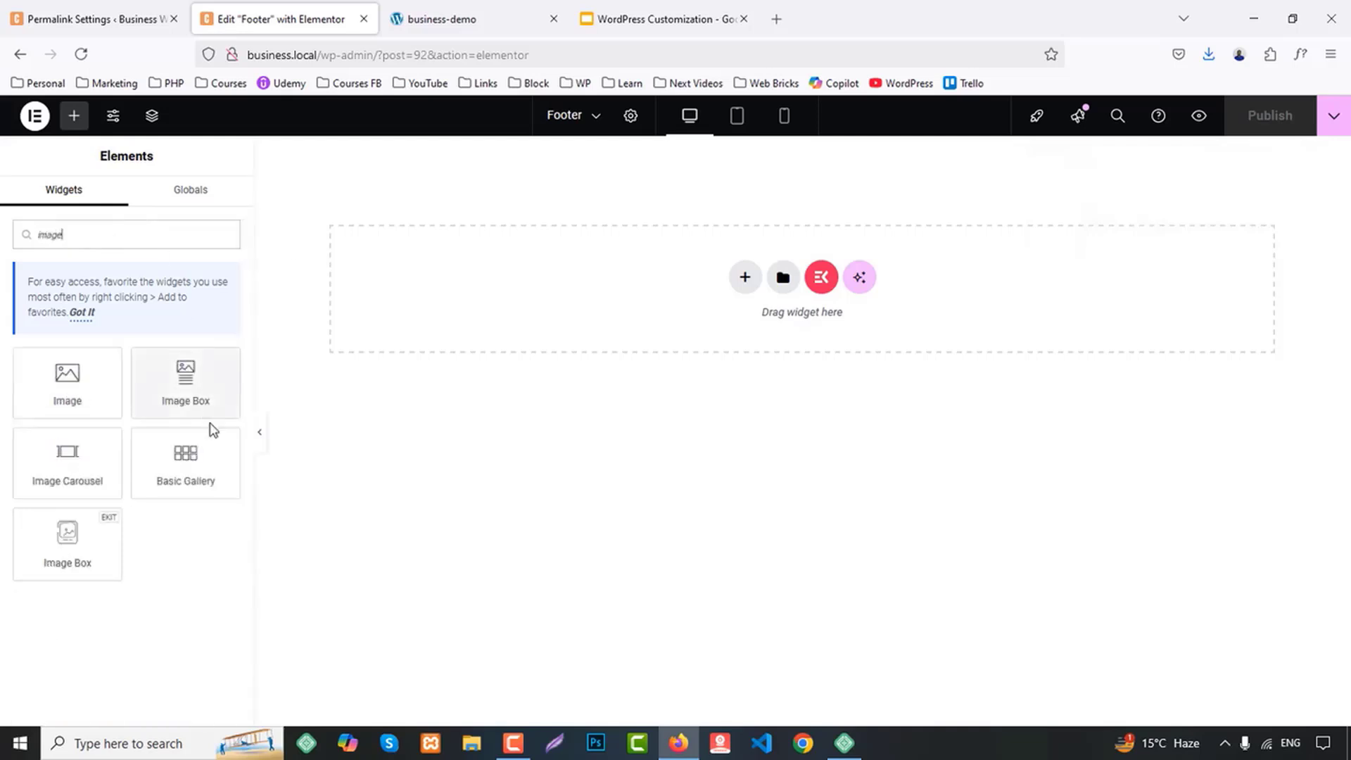
{"action": "left_click_drag", "start_coordinate": [67, 457], "coordinate": [692, 296]}
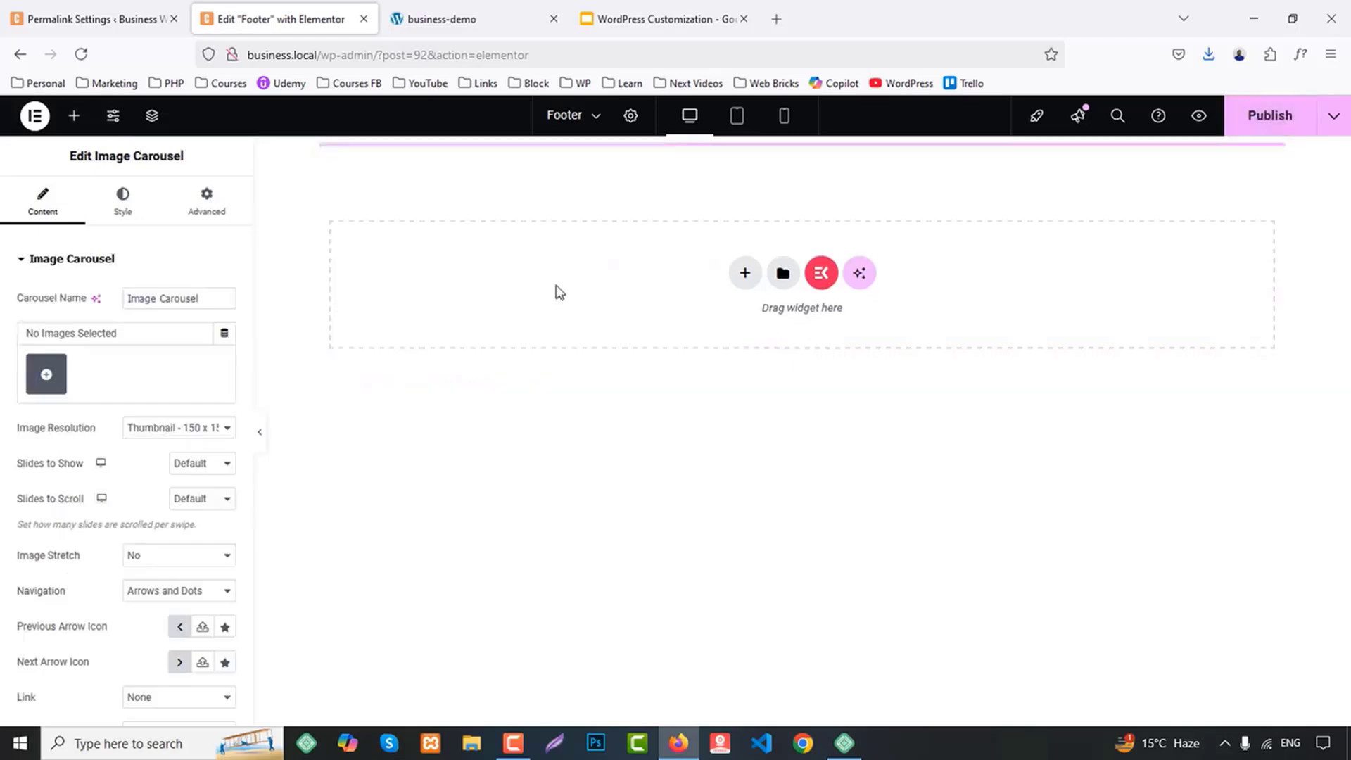
Fill the carousel with a gallery of the Minimum, Placeit, Startup Venture, Club Twenty One and Craft logos from the media library
{"action": "left_click", "coordinate": [46, 373]}
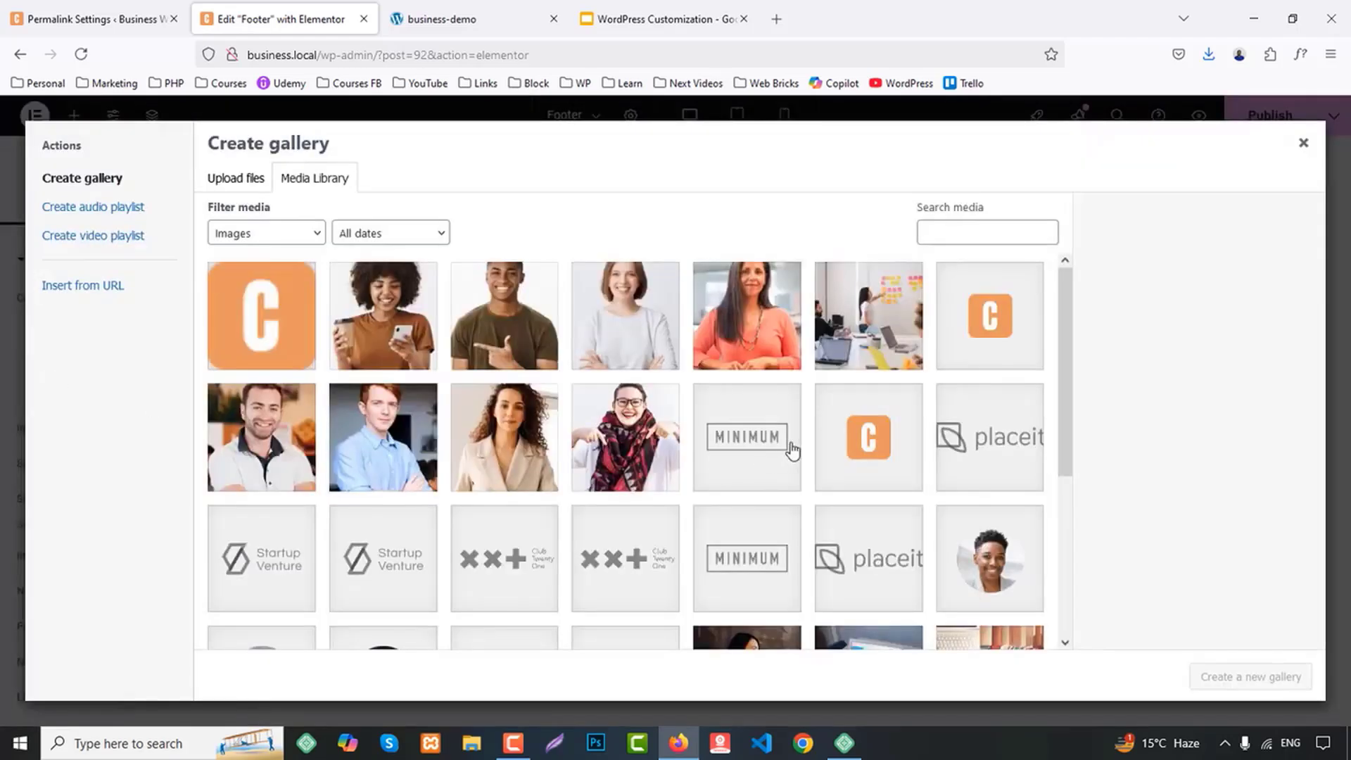
{"action": "scroll", "coordinate": [792, 450], "scroll_direction": "down", "scroll_amount": 2}
{"action": "left_click", "coordinate": [791, 304]}
{"action": "left_click", "coordinate": [958, 287]}
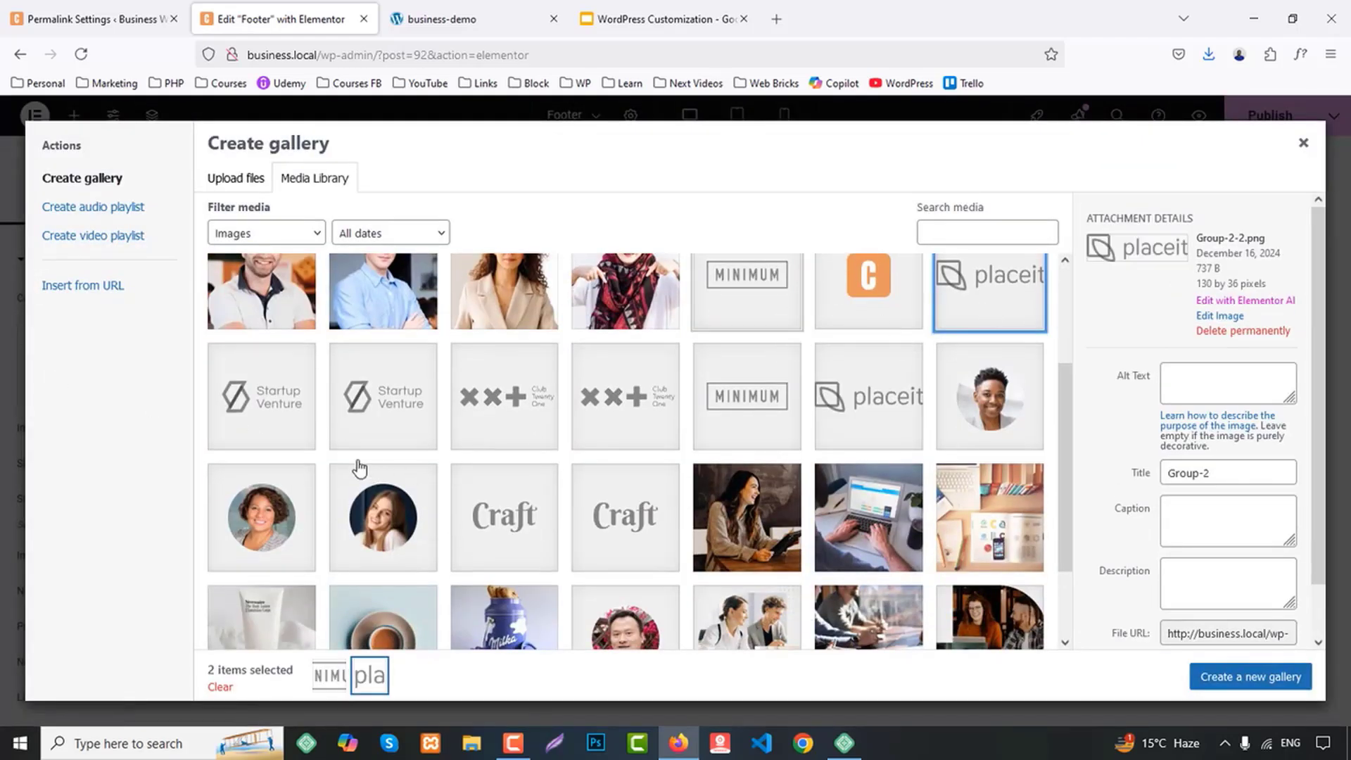
{"action": "left_click", "coordinate": [273, 431]}
{"action": "left_click", "coordinate": [498, 425]}
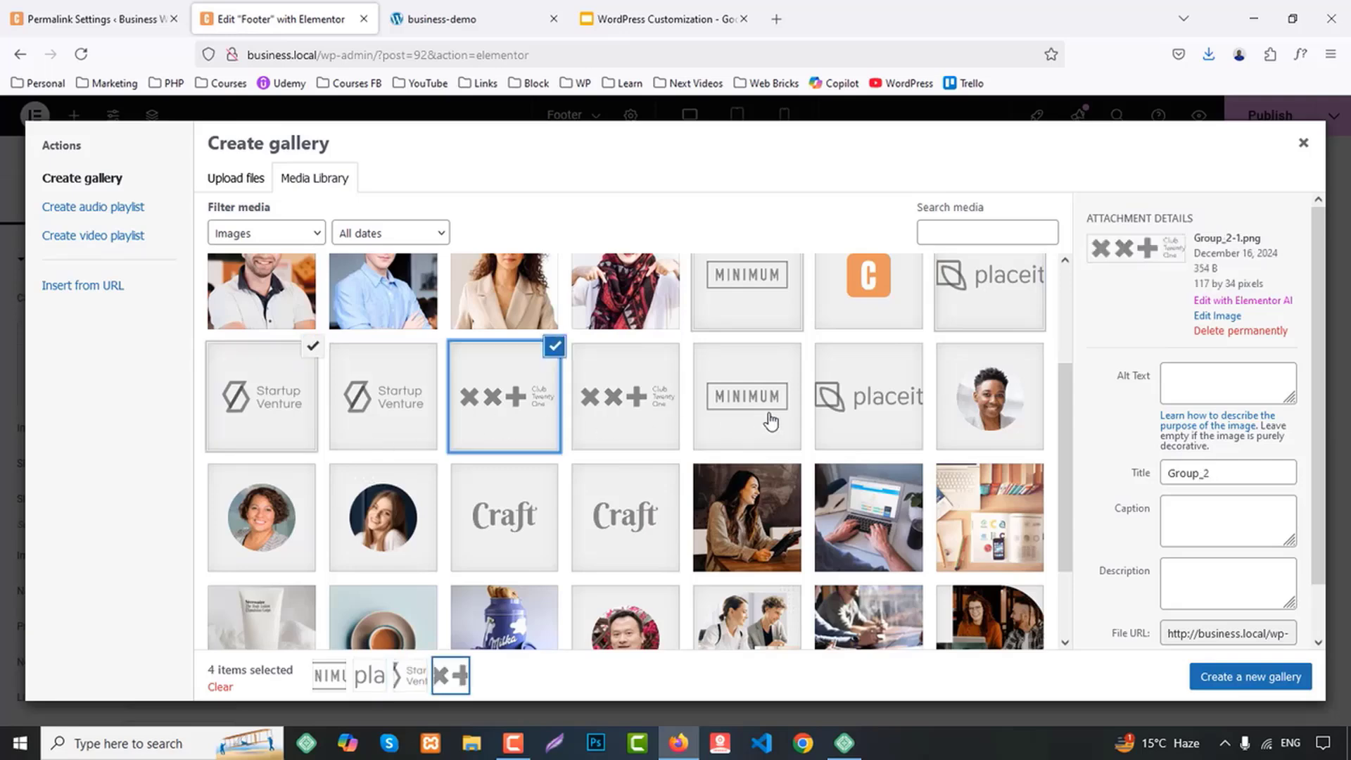
{"action": "scroll", "coordinate": [872, 415], "scroll_direction": "up", "scroll_amount": 2}
{"action": "scroll", "coordinate": [837, 429], "scroll_direction": "down", "scroll_amount": 2}
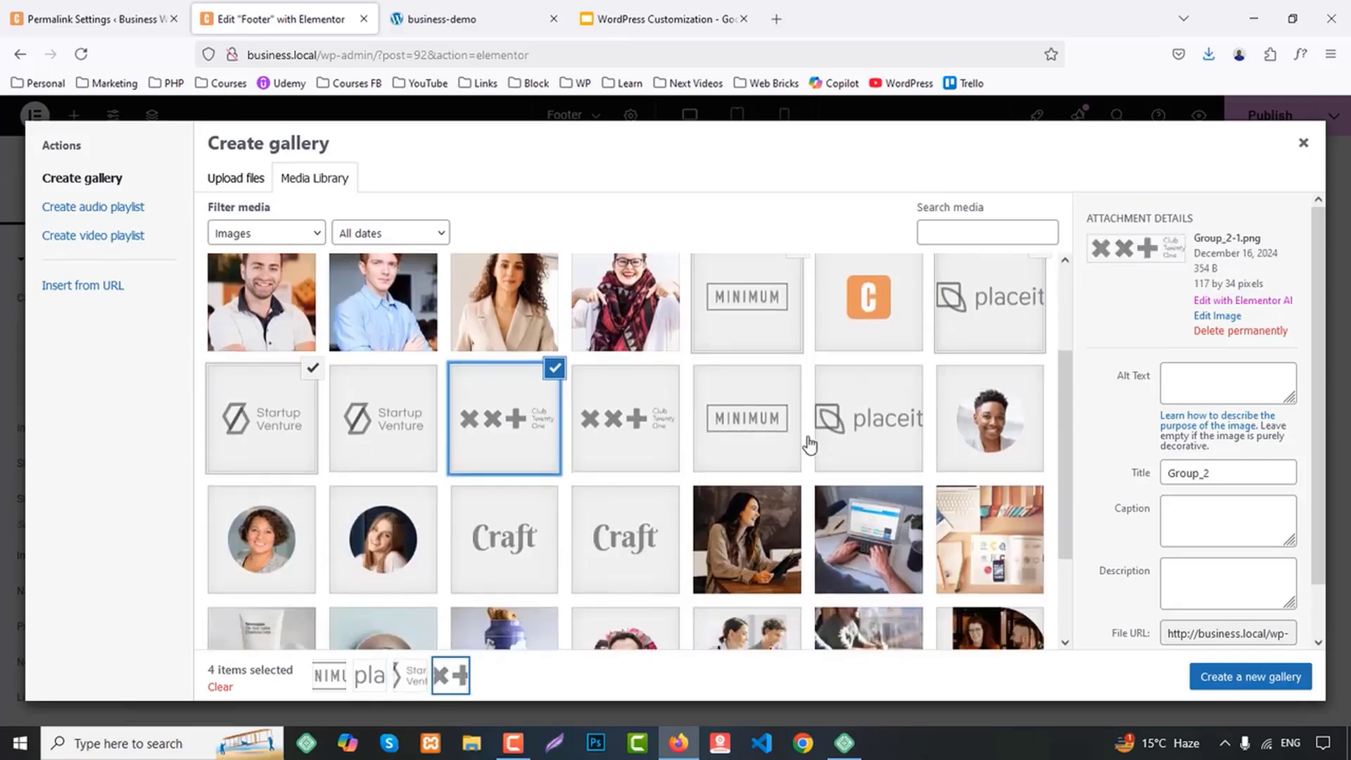
{"action": "left_click", "coordinate": [502, 536]}
{"action": "left_click", "coordinate": [1269, 672]}
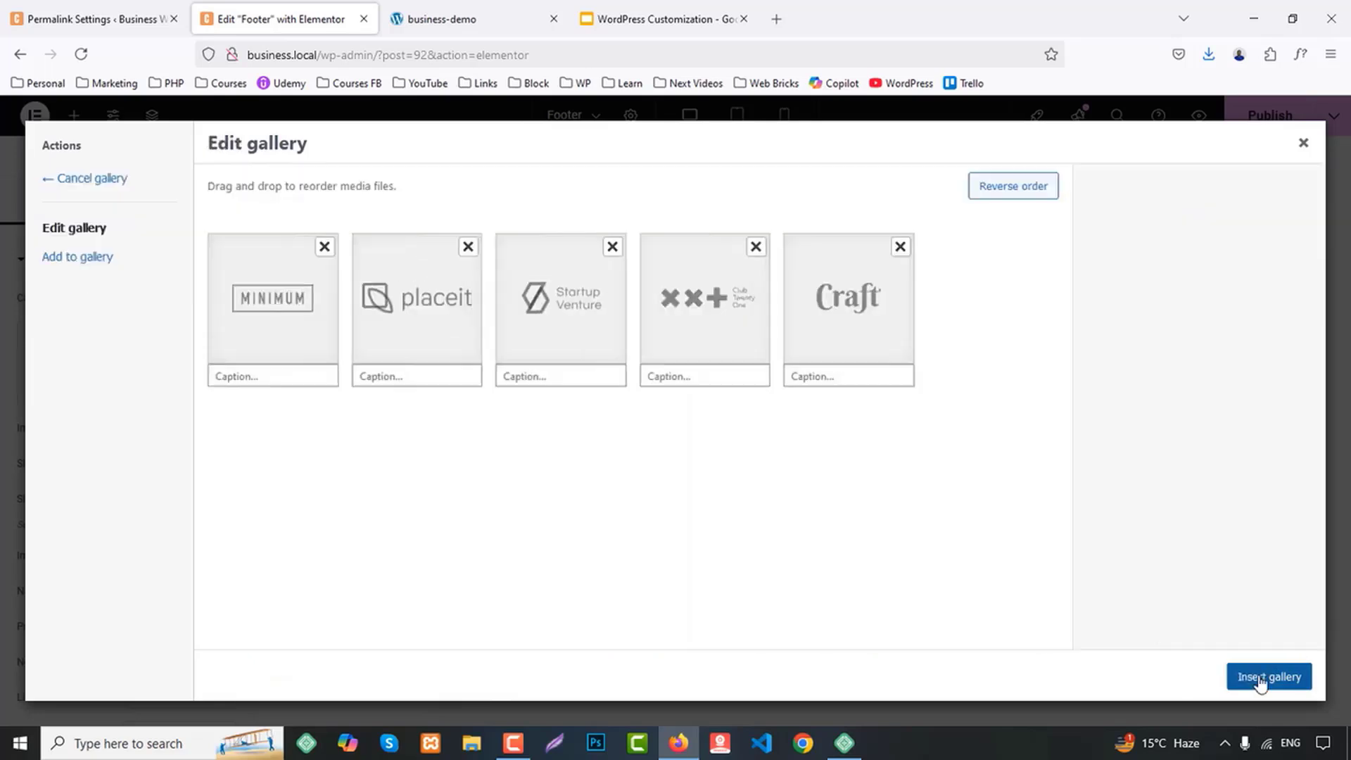
{"action": "left_click", "coordinate": [1258, 677]}
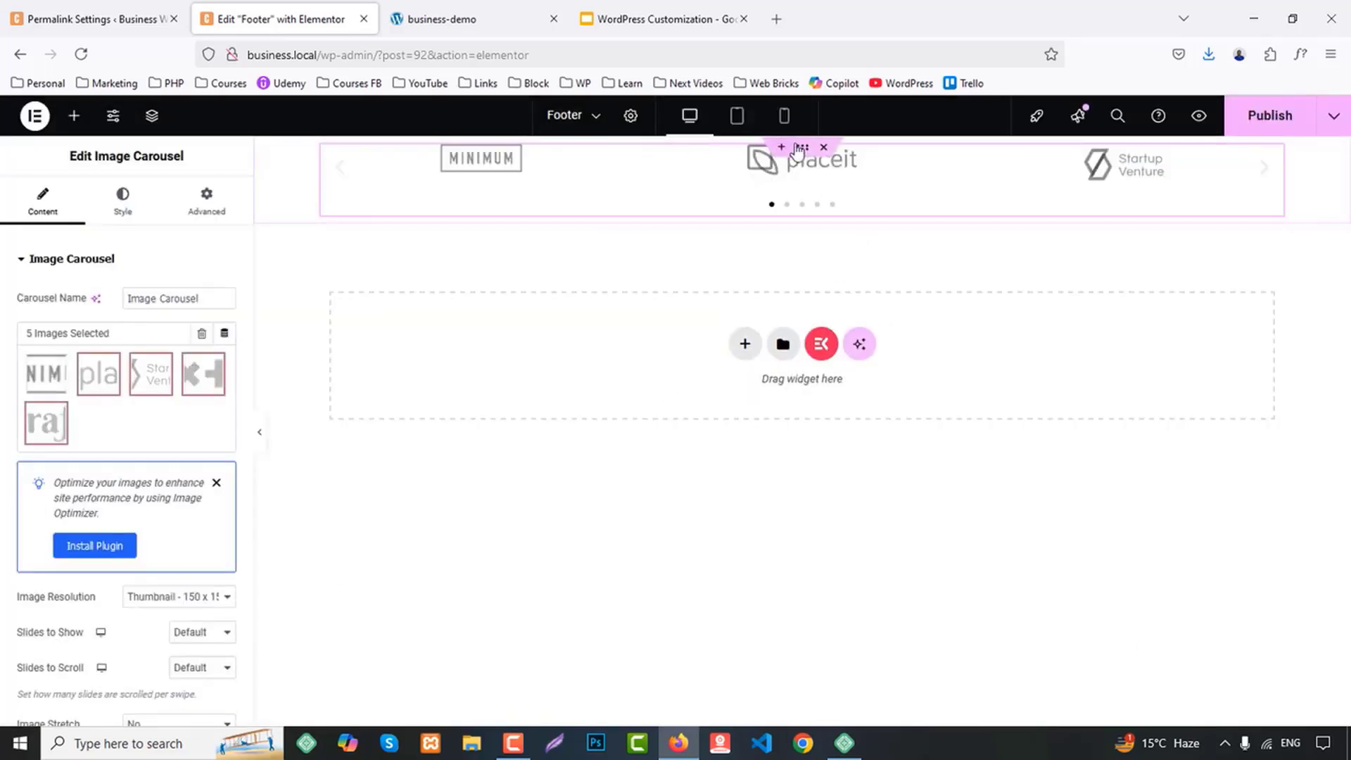
Set the top and bottom padding of the carousel's container to 50 px, leaving the sides at 0
{"action": "left_click", "coordinate": [808, 152]}
{"action": "left_click", "coordinate": [120, 201]}
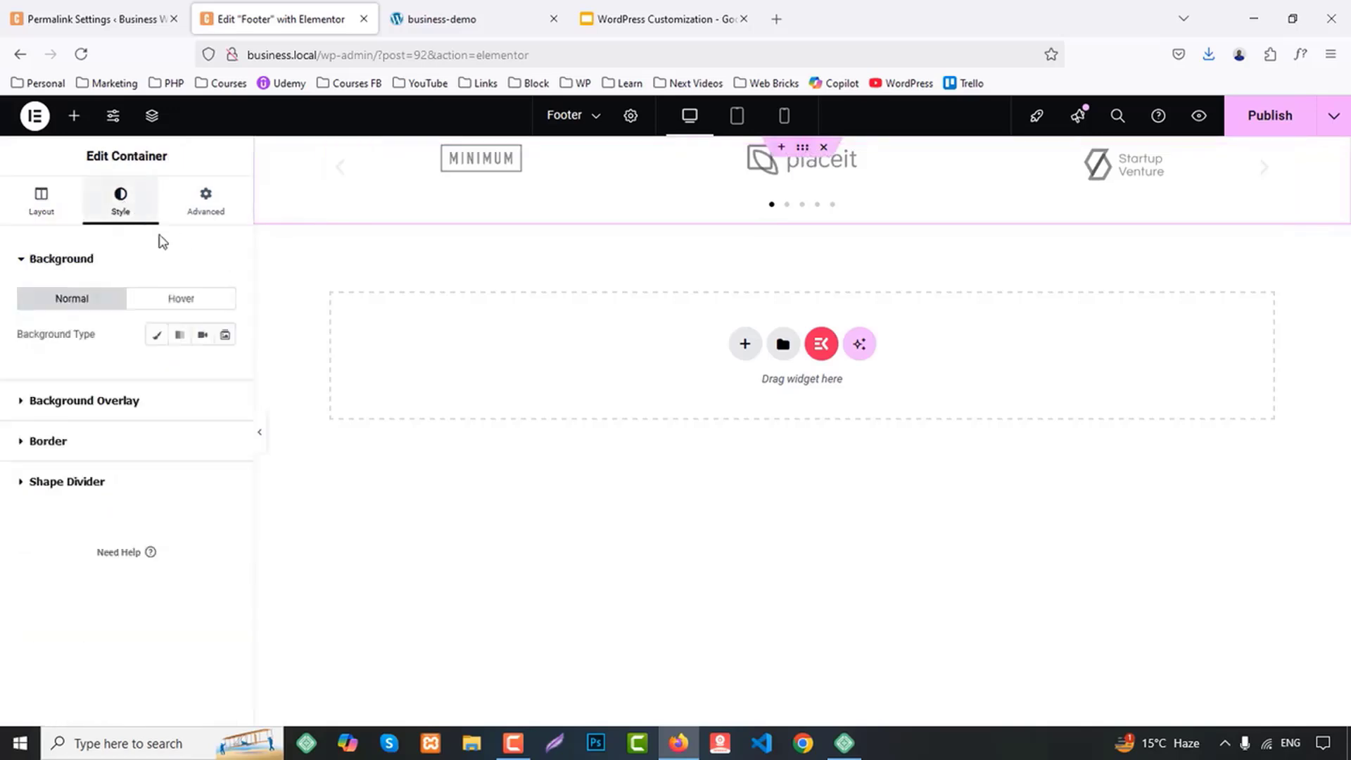
{"action": "left_click", "coordinate": [227, 220]}
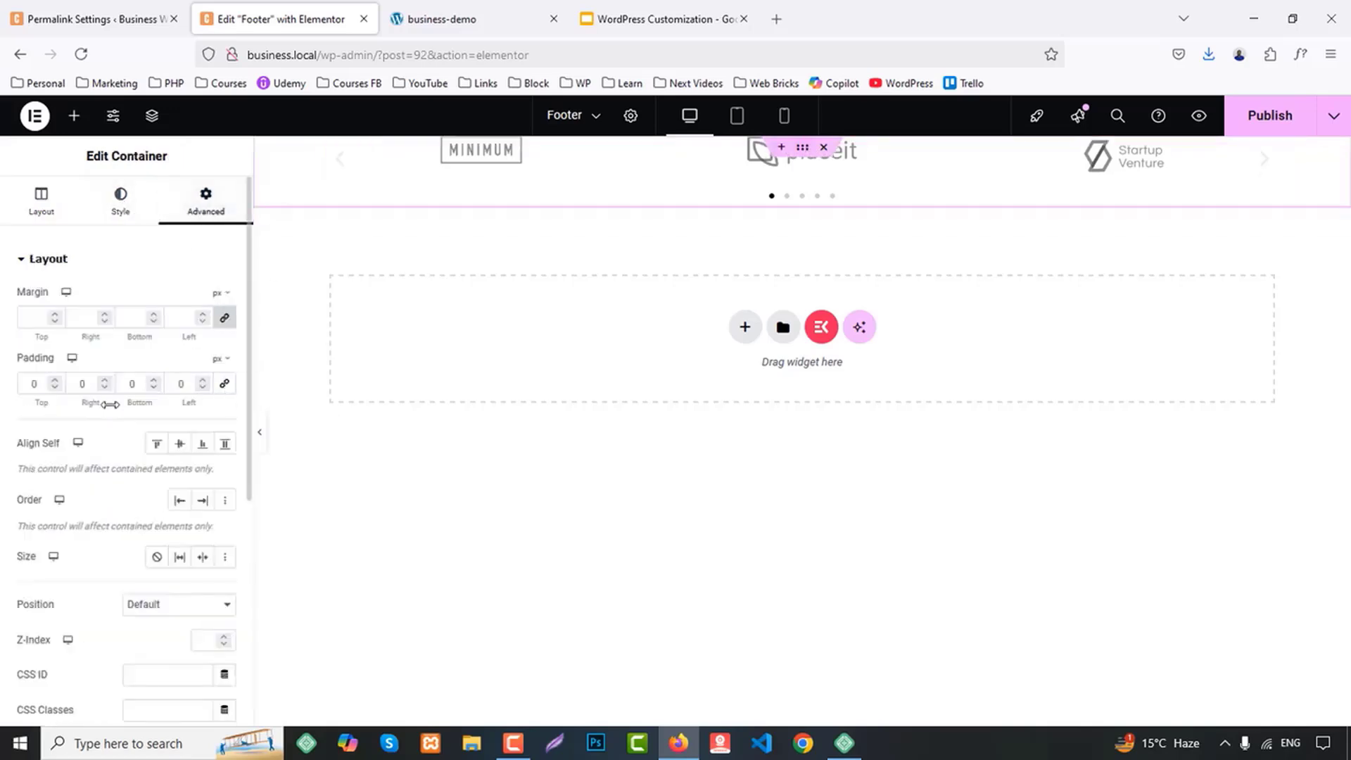
{"action": "type", "text": "5"}
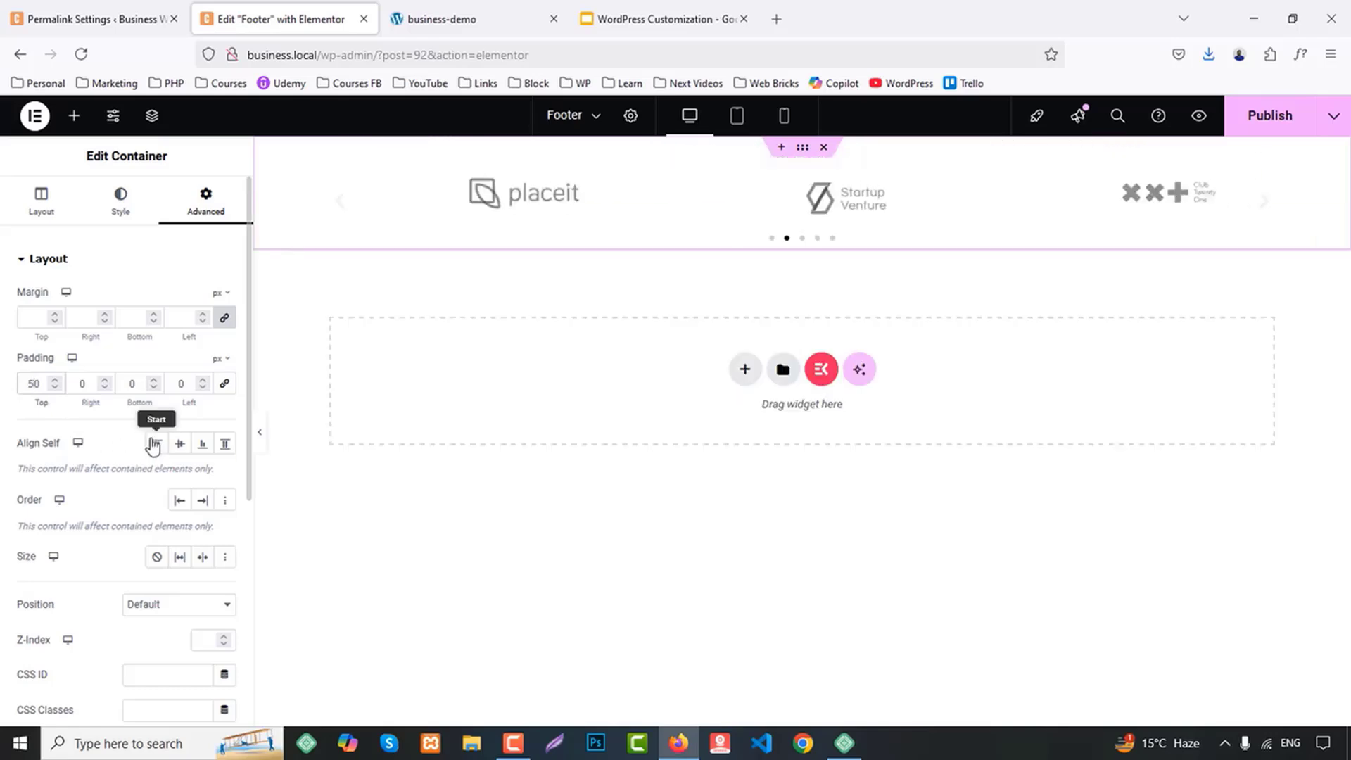
Set the image carousel to show 5 slides and scroll 1 slide at a time
{"action": "left_click", "coordinate": [640, 215]}
{"action": "scroll", "coordinate": [4, 448], "scroll_direction": "down", "scroll_amount": 4}
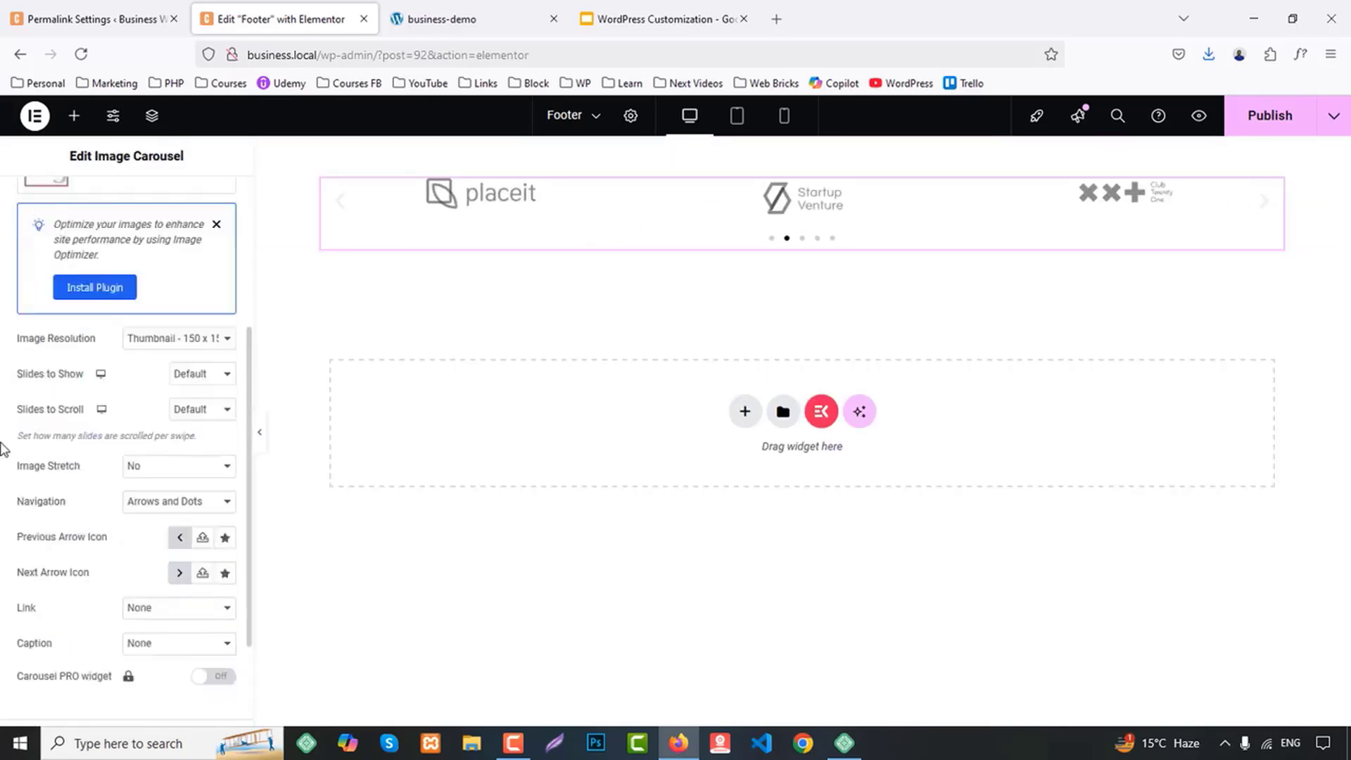
{"action": "left_click", "coordinate": [192, 375]}
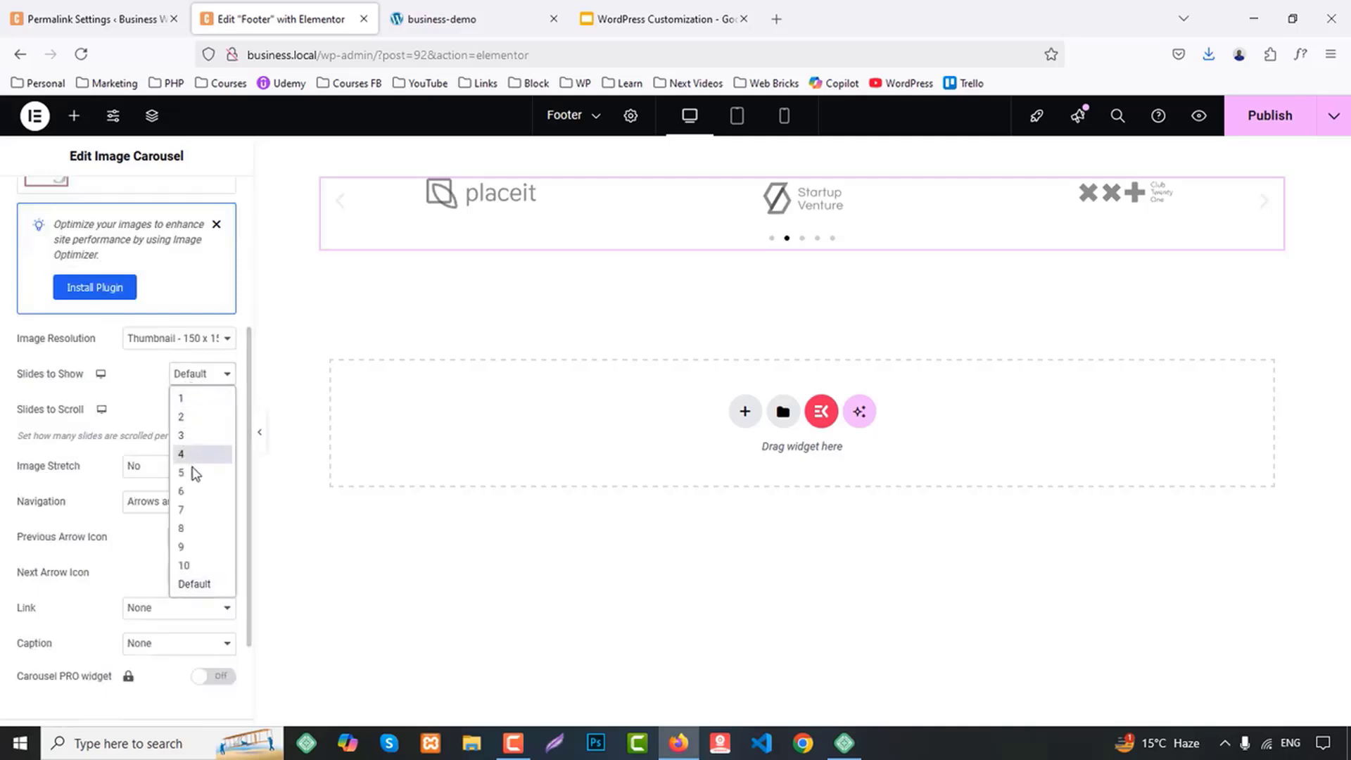
{"action": "left_click", "coordinate": [207, 469]}
{"action": "left_click", "coordinate": [199, 412]}
{"action": "left_click", "coordinate": [201, 428]}
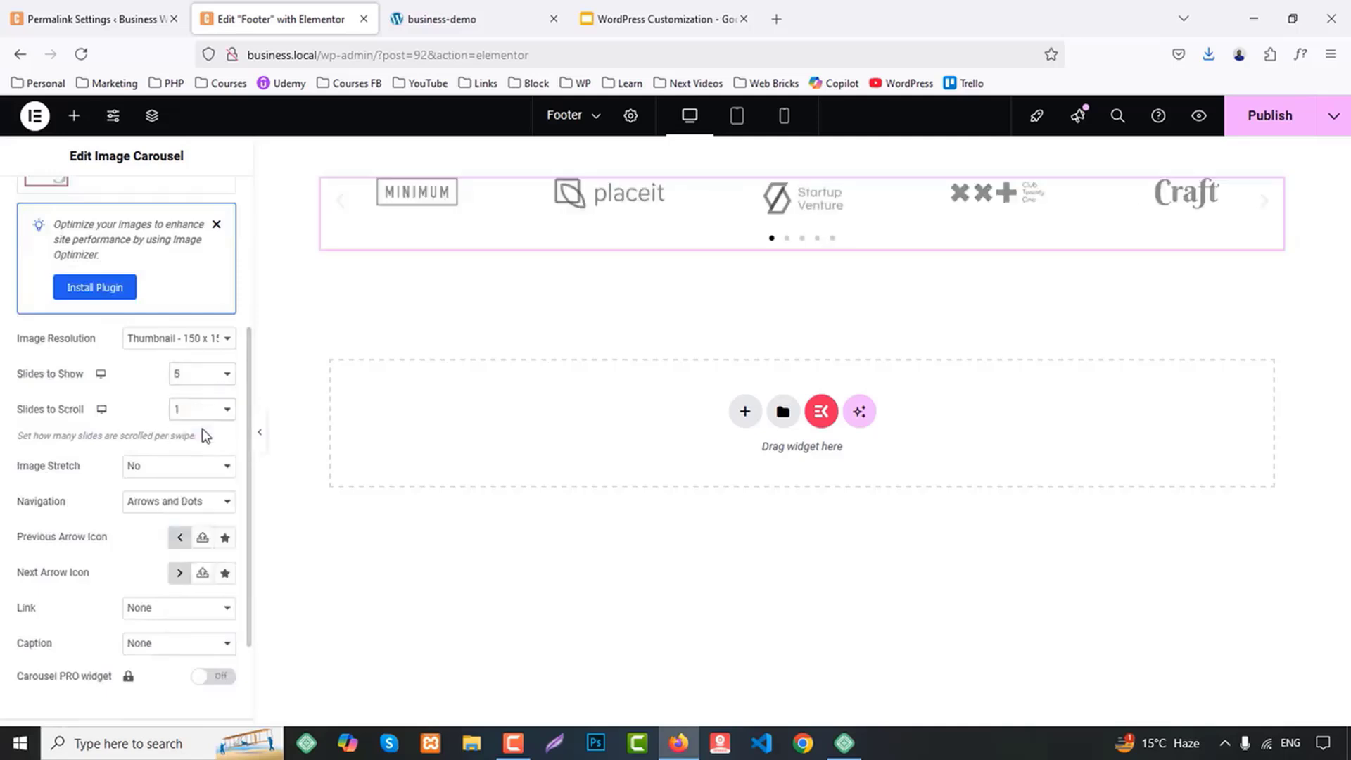
Set the image carousel's navigation to None
{"action": "scroll", "coordinate": [202, 429], "scroll_direction": "down", "scroll_amount": 1}
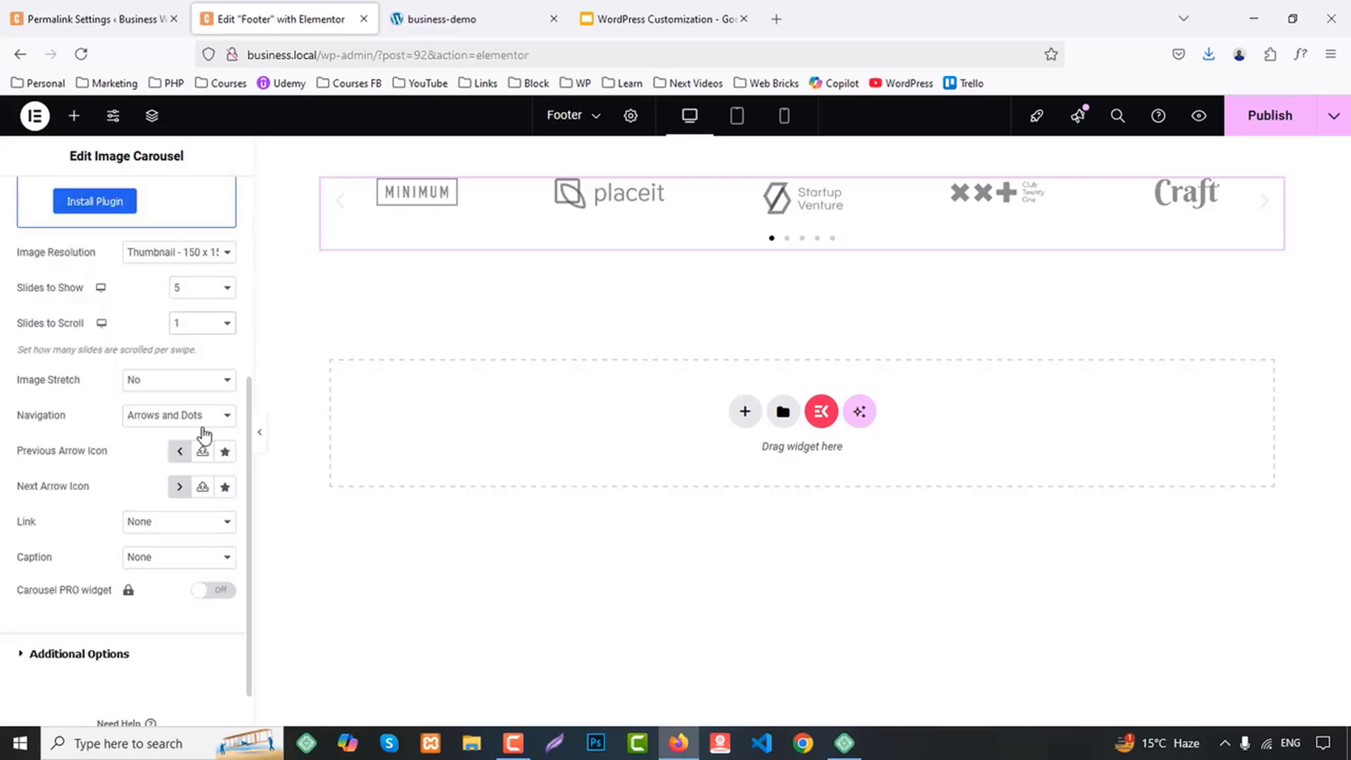
{"action": "left_click", "coordinate": [178, 421]}
{"action": "left_click", "coordinate": [169, 504]}
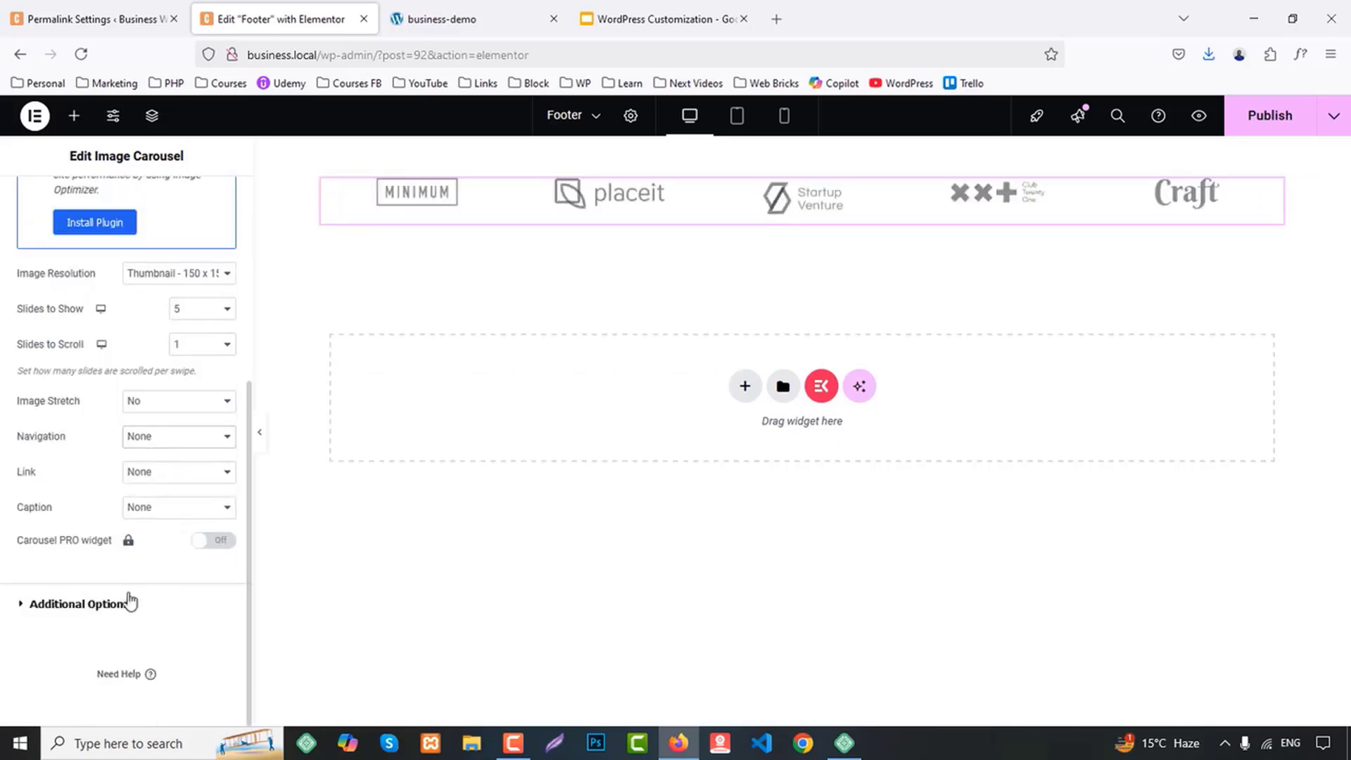
Review the carousel's additional options and set the vertical alignment of its images to Center
{"action": "left_click", "coordinate": [79, 603]}
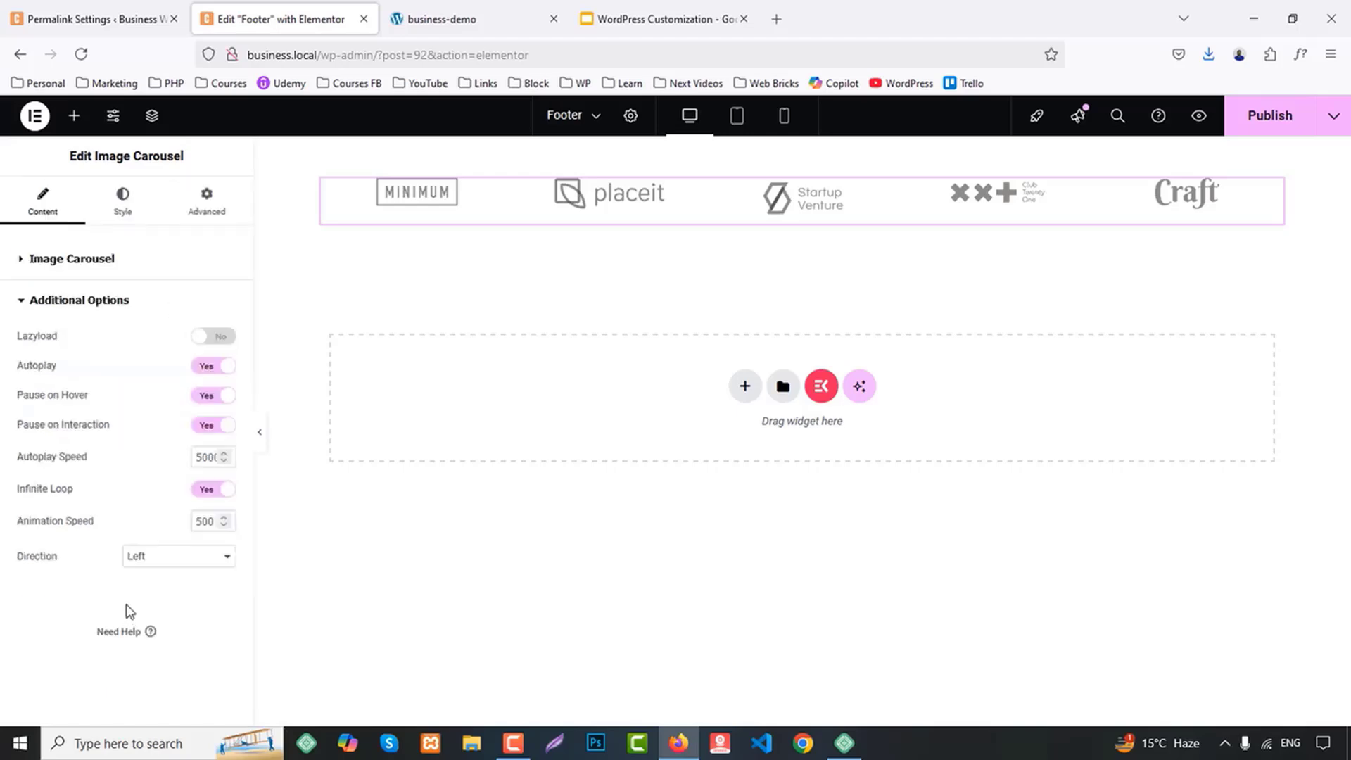
{"action": "left_click", "coordinate": [141, 202]}
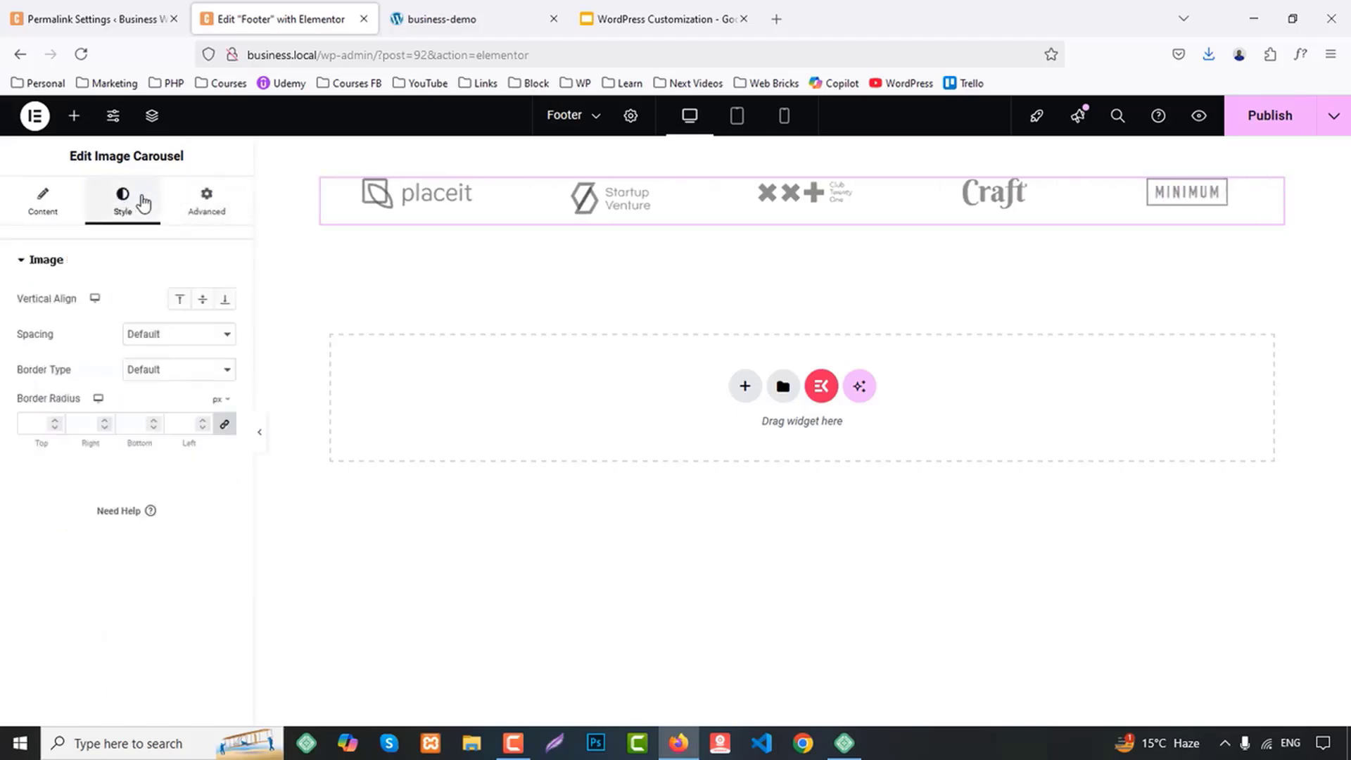
{"action": "left_click", "coordinate": [203, 299]}
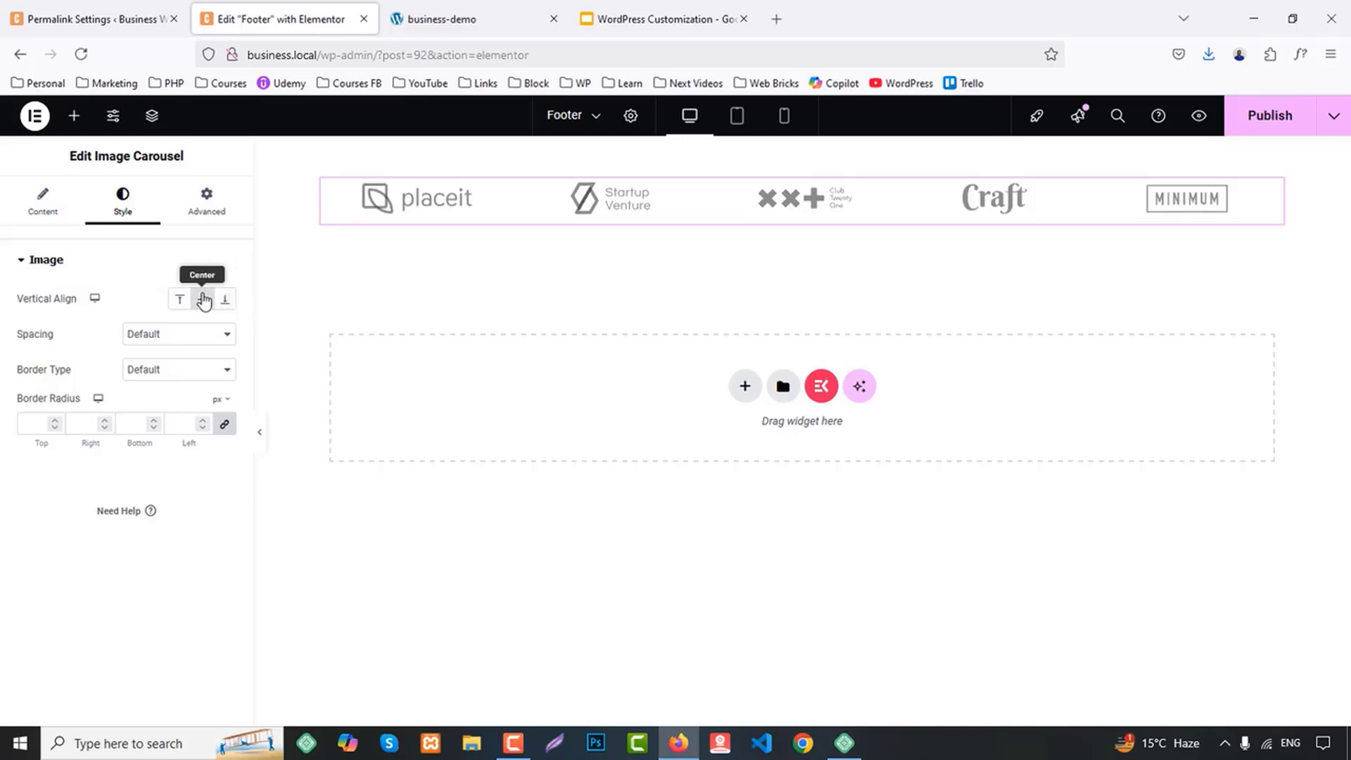
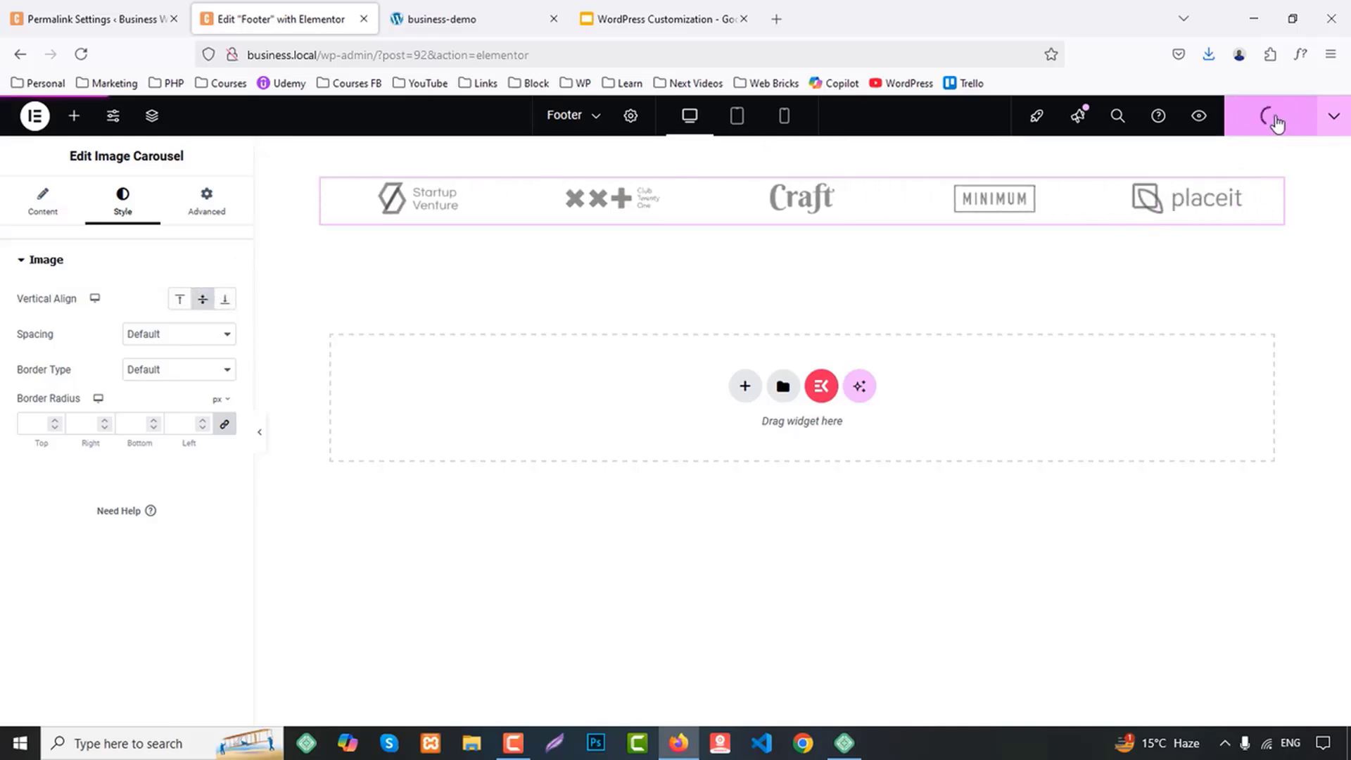
Preview the footer's logo carousel and compare it with the footer of the demo site
{"action": "left_click", "coordinate": [1201, 120]}
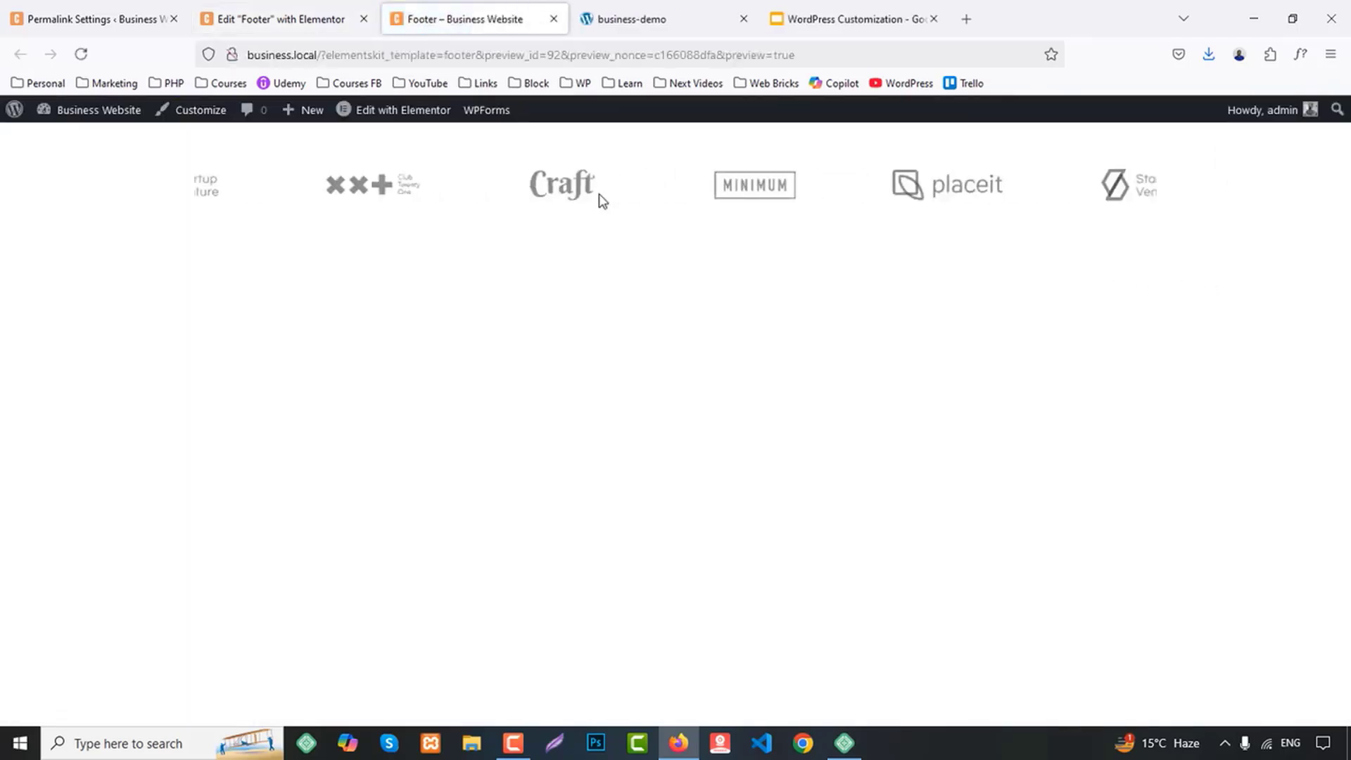
{"action": "left_click", "coordinate": [627, 16]}
{"action": "scroll", "coordinate": [838, 314], "scroll_direction": "down", "scroll_amount": 3}
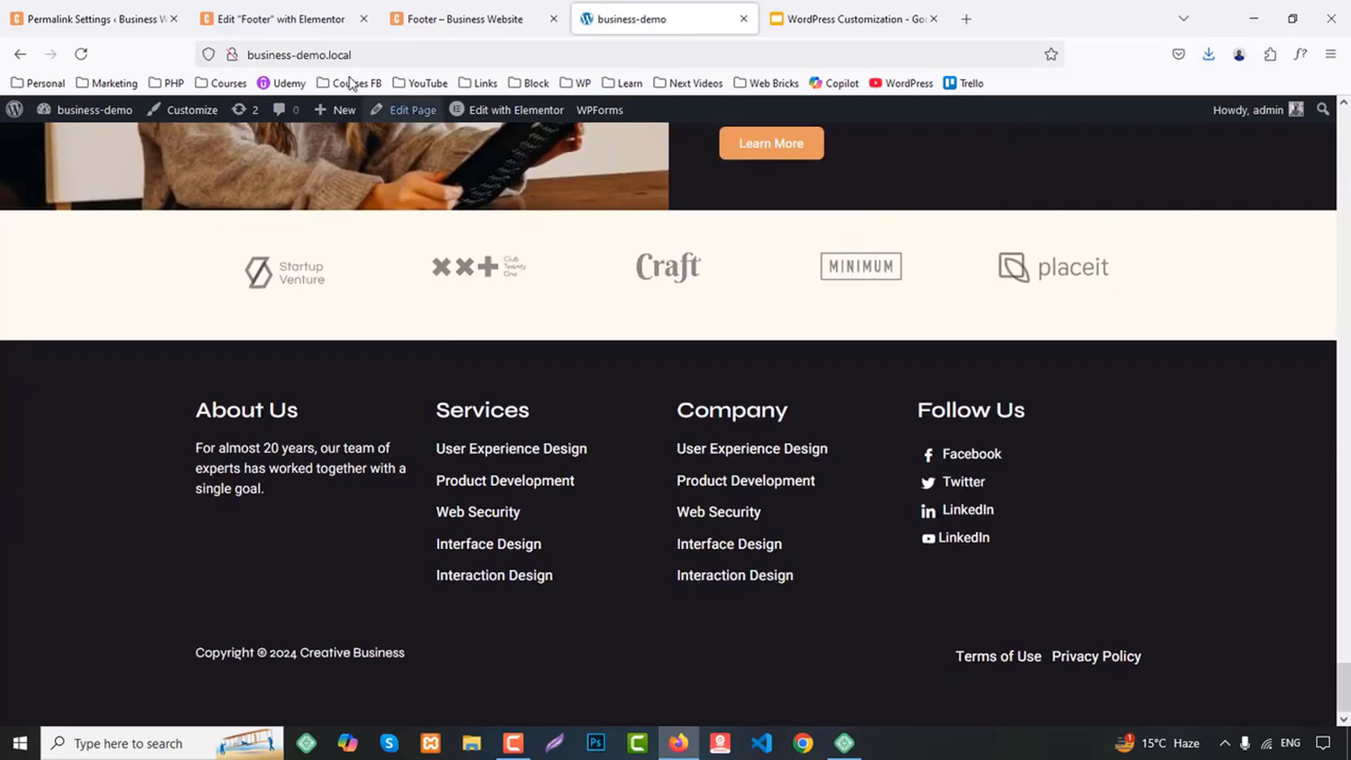
Add a flexbox container with four equal columns below the logo carousel in the footer
{"action": "left_click", "coordinate": [331, 19]}
{"action": "left_click", "coordinate": [741, 383]}
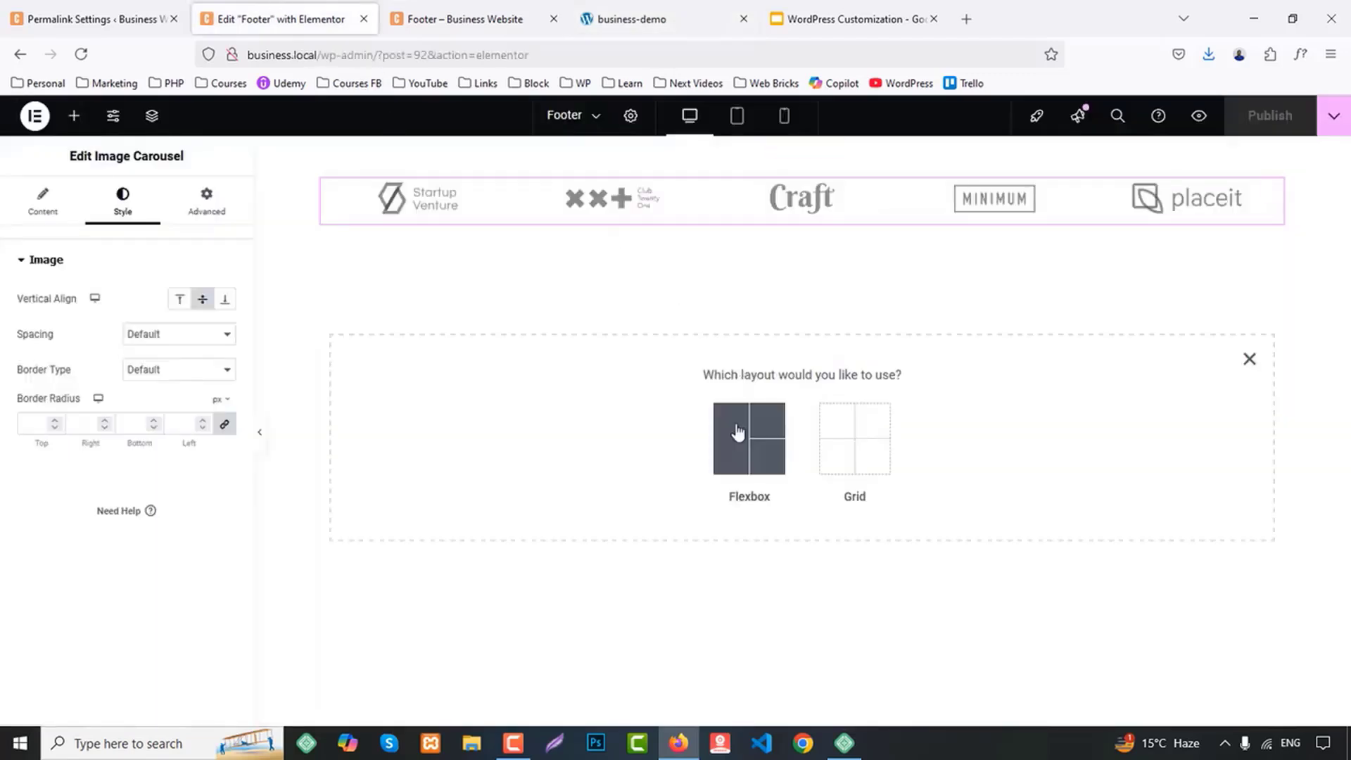
{"action": "left_click", "coordinate": [736, 432]}
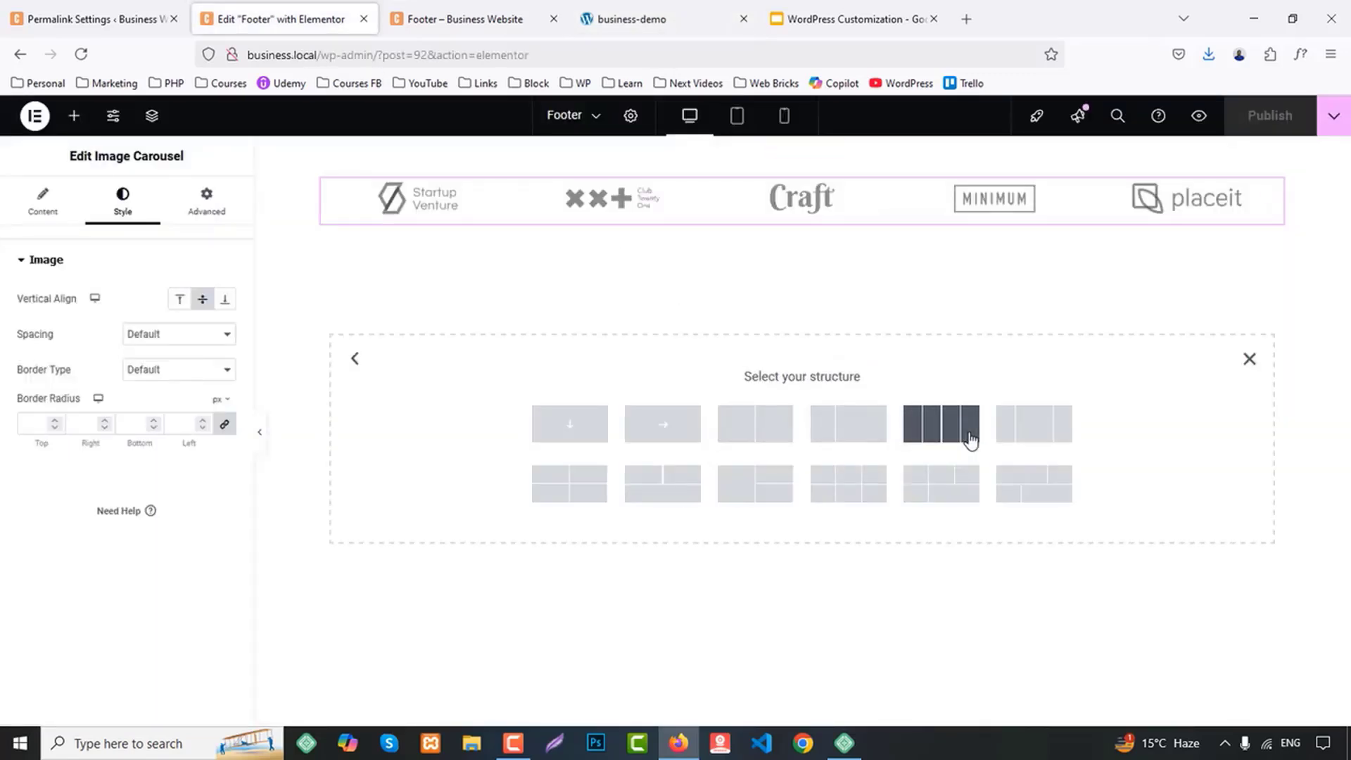
{"action": "left_click", "coordinate": [969, 439]}
Give the four-column container a classic background in the global color BG 1
{"action": "left_click", "coordinate": [131, 213]}
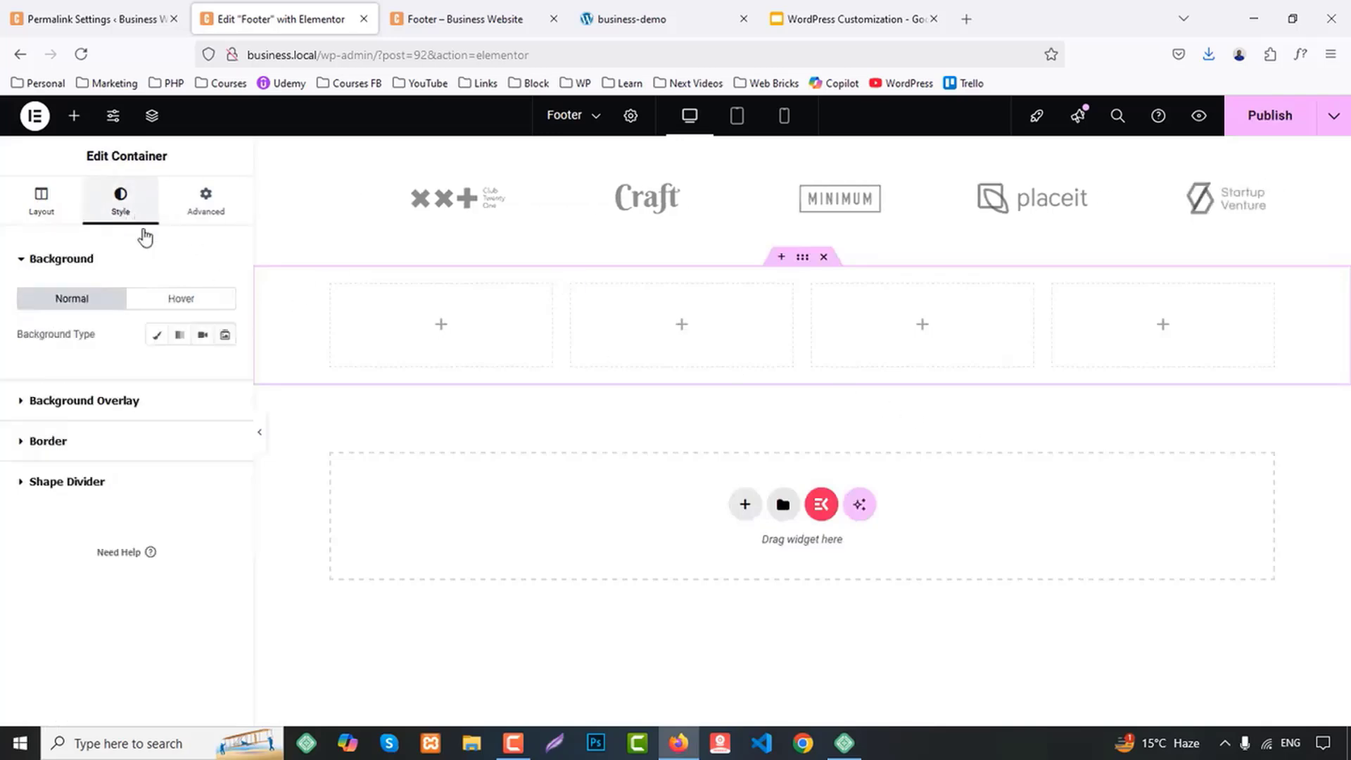
{"action": "left_click", "coordinate": [157, 335]}
{"action": "left_click", "coordinate": [202, 368]}
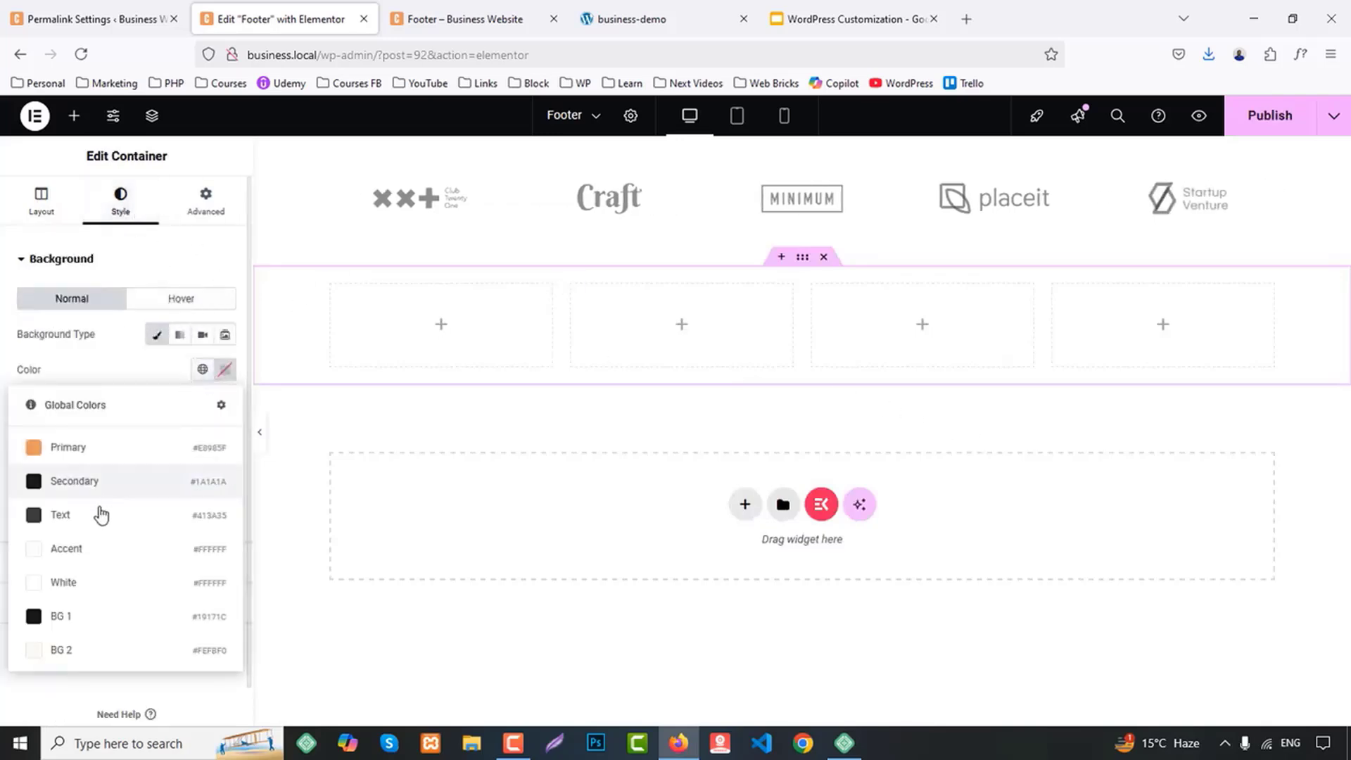
{"action": "left_click", "coordinate": [71, 615]}
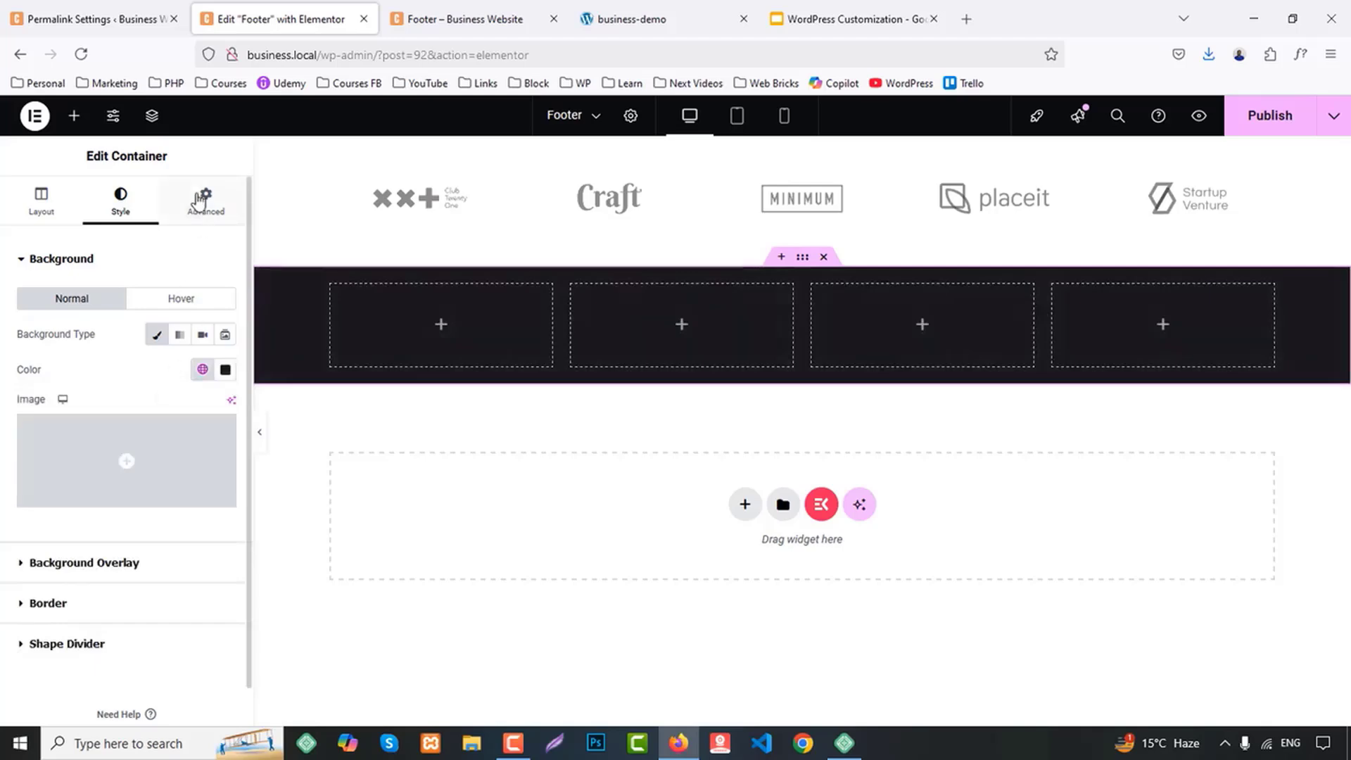
Set the four-column container's top and bottom padding to 50 px, with 0 on the sides
{"action": "left_click", "coordinate": [200, 201]}
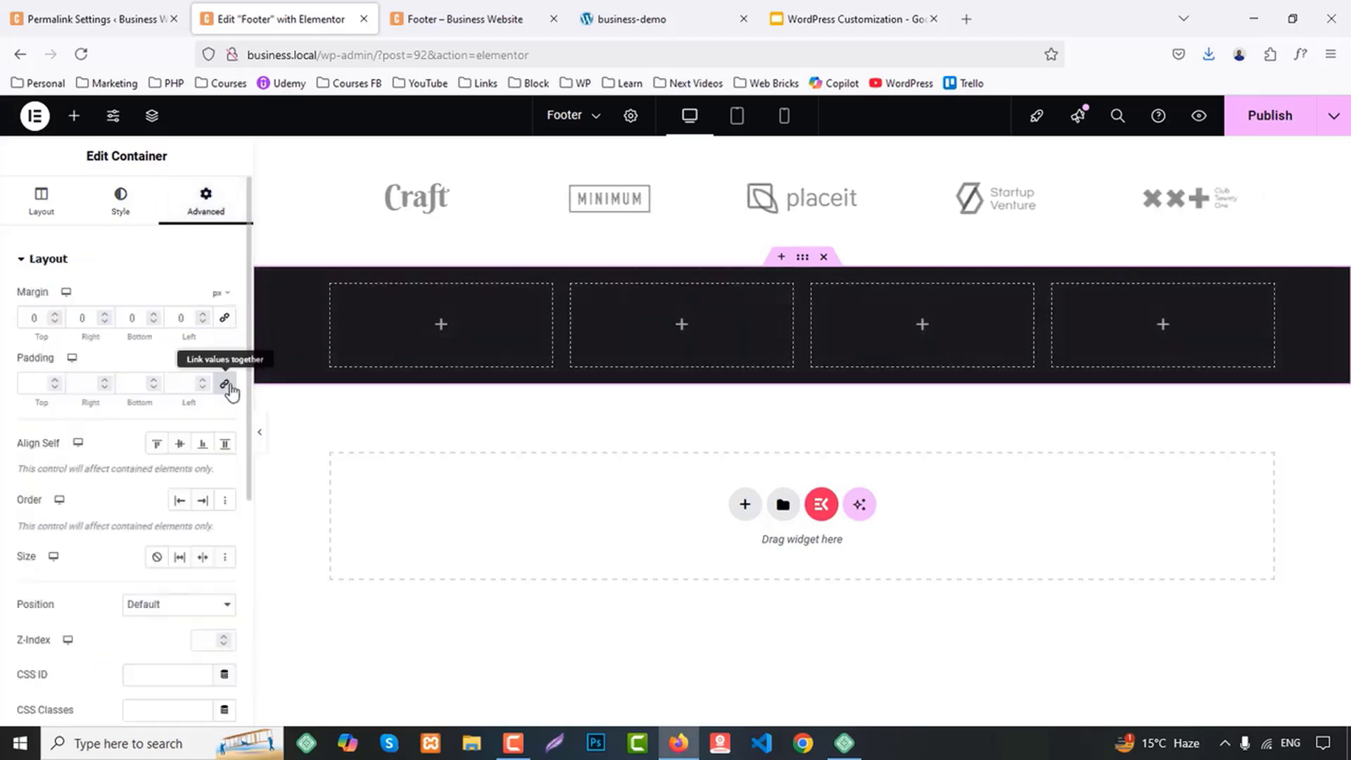
{"action": "left_click", "coordinate": [36, 383]}
{"action": "type", "text": "0"}
{"action": "type", "text": "6"}
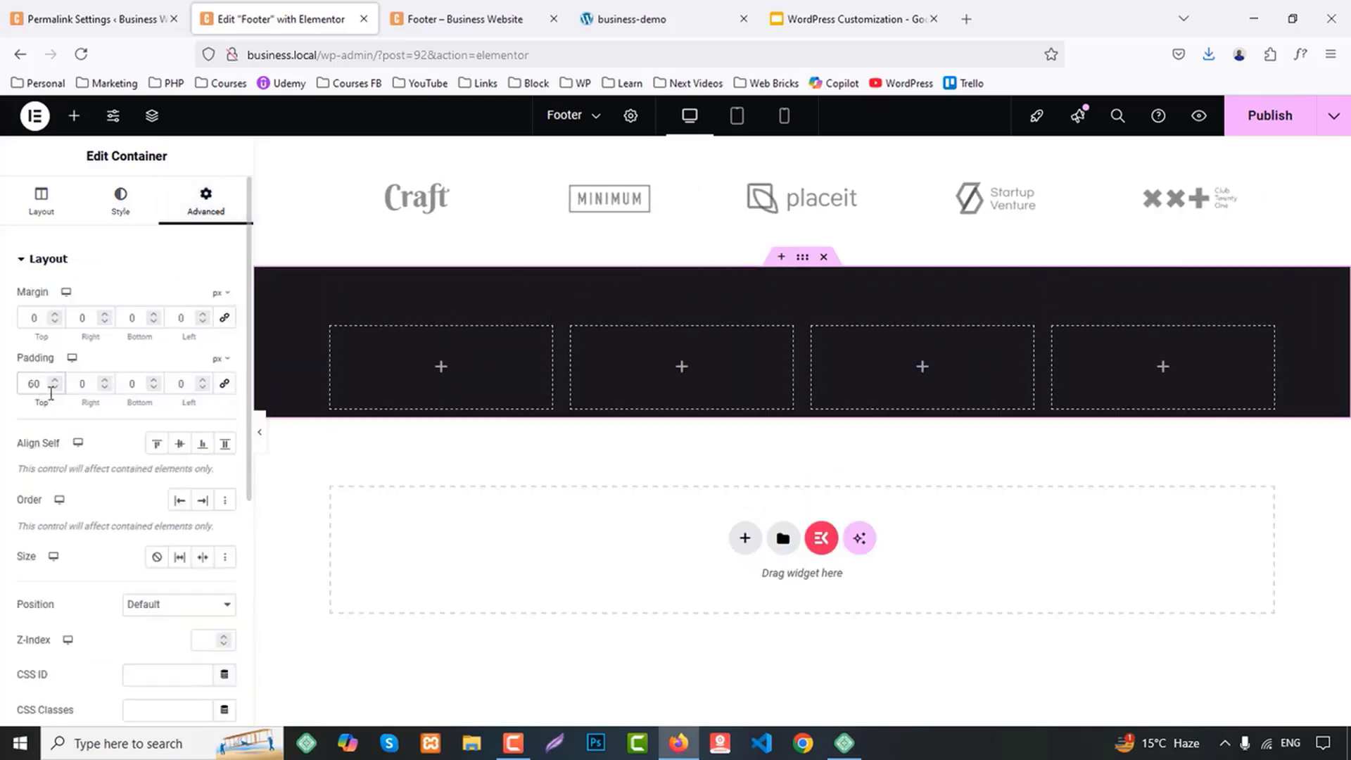
{"action": "key", "text": "BackSpace"}
{"action": "type", "text": "6"}
{"action": "key", "text": "BackSpace"}
{"action": "type", "text": "5"}
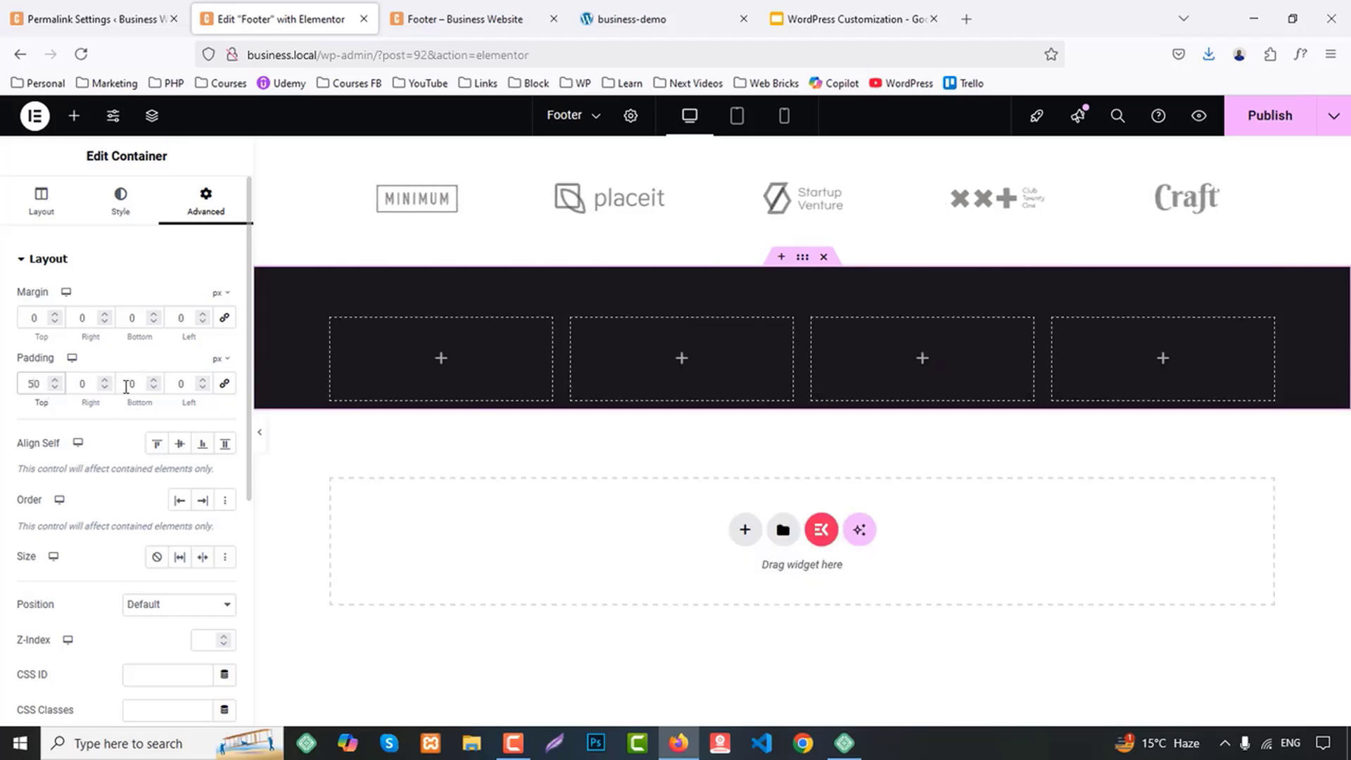
{"action": "type", "text": "50"}
Add a heading widget to the first column with the HTML tag H4 and the title "about Us"
{"action": "left_click", "coordinate": [619, 19]}
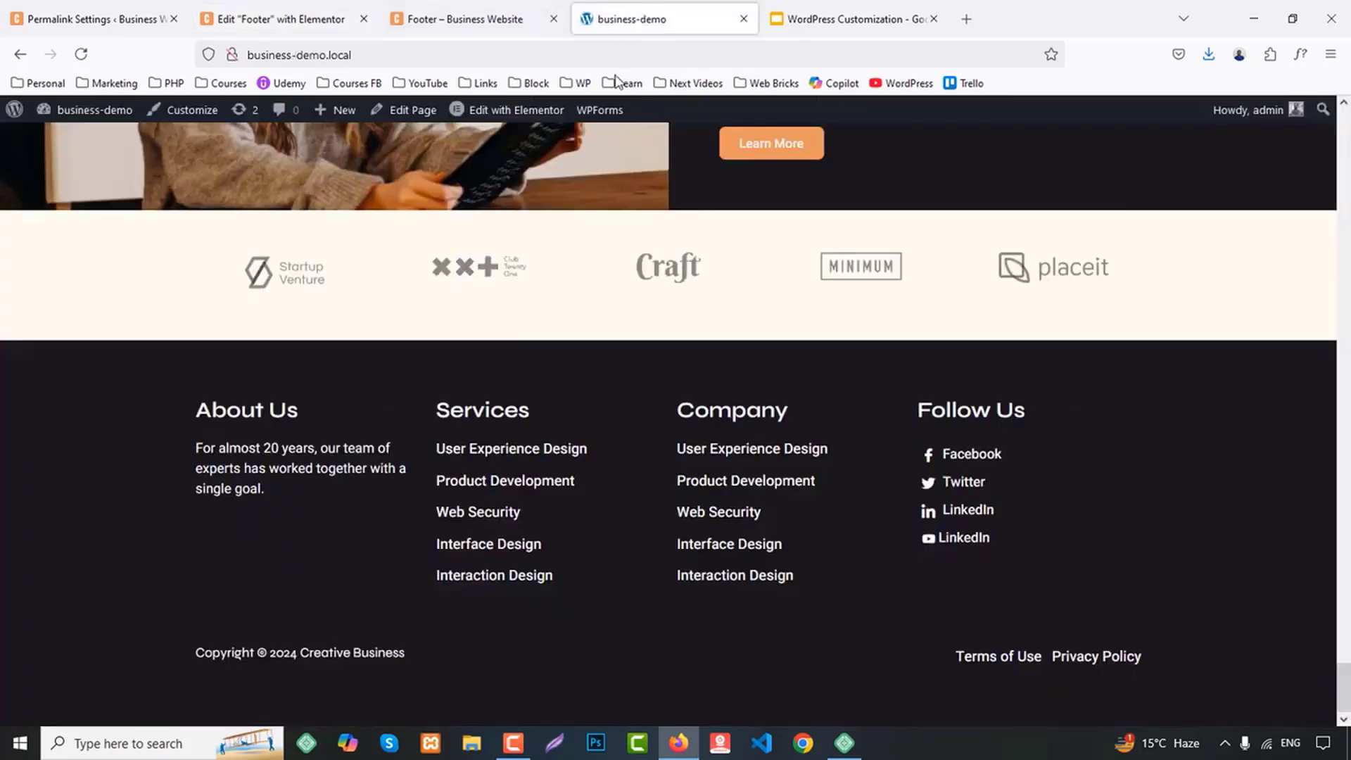
{"action": "left_click", "coordinate": [296, 9]}
{"action": "left_click", "coordinate": [73, 115]}
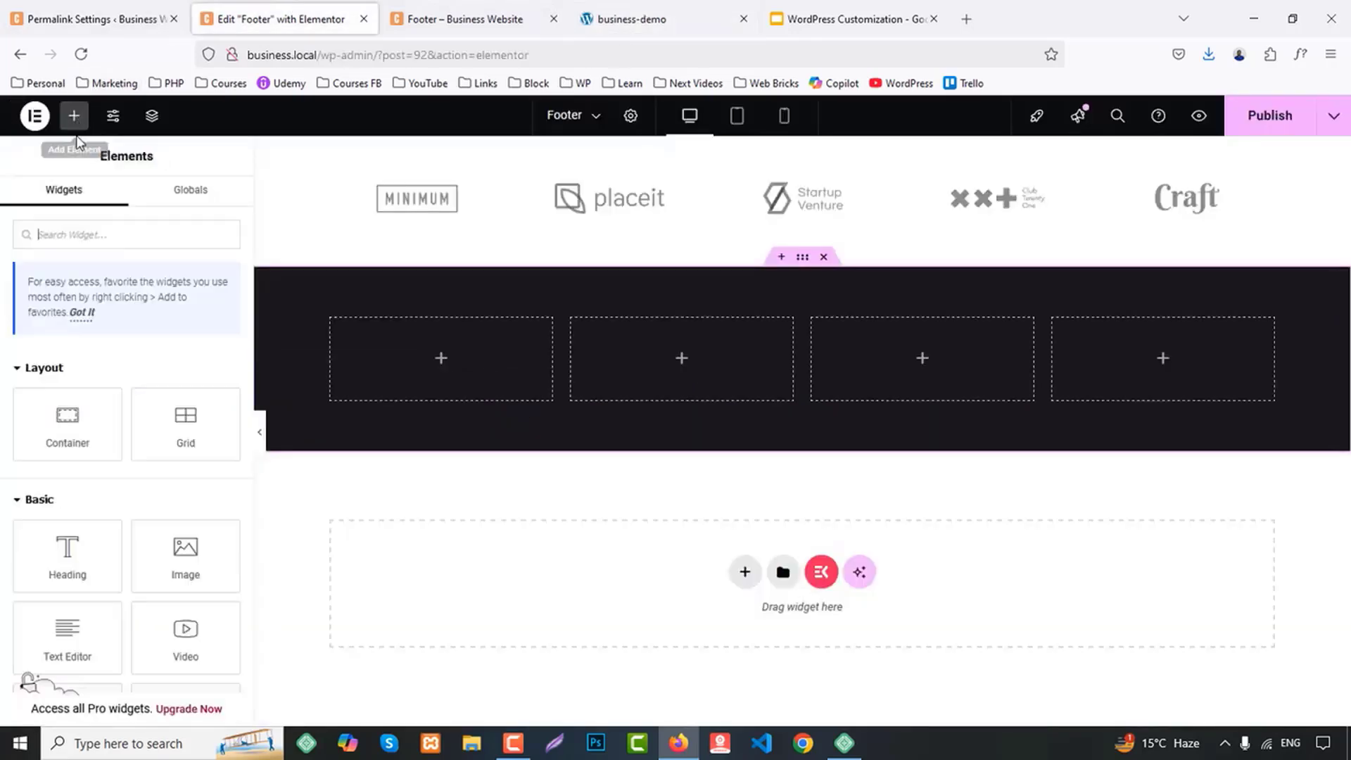
{"action": "left_click_drag", "start_coordinate": [68, 552], "coordinate": [441, 357]}
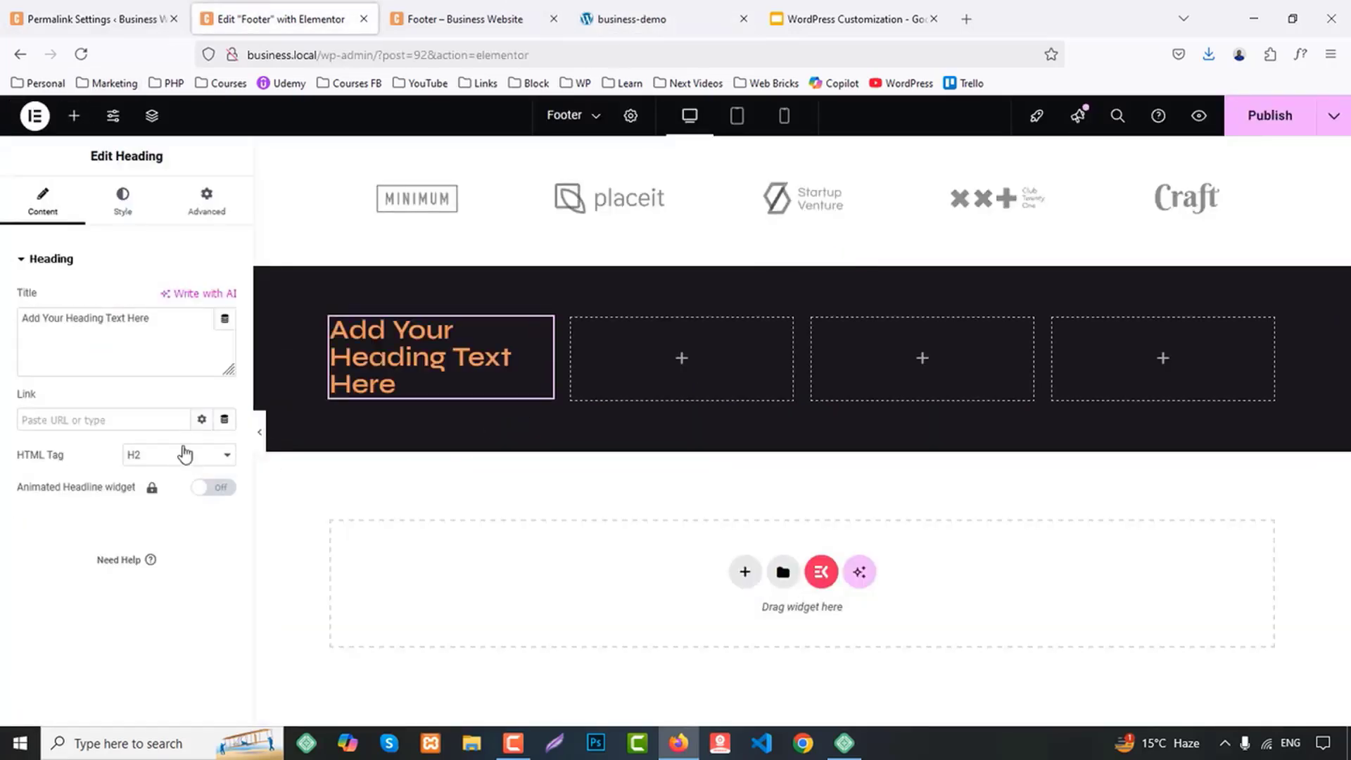
{"action": "left_click", "coordinate": [157, 454]}
{"action": "left_click", "coordinate": [153, 533]}
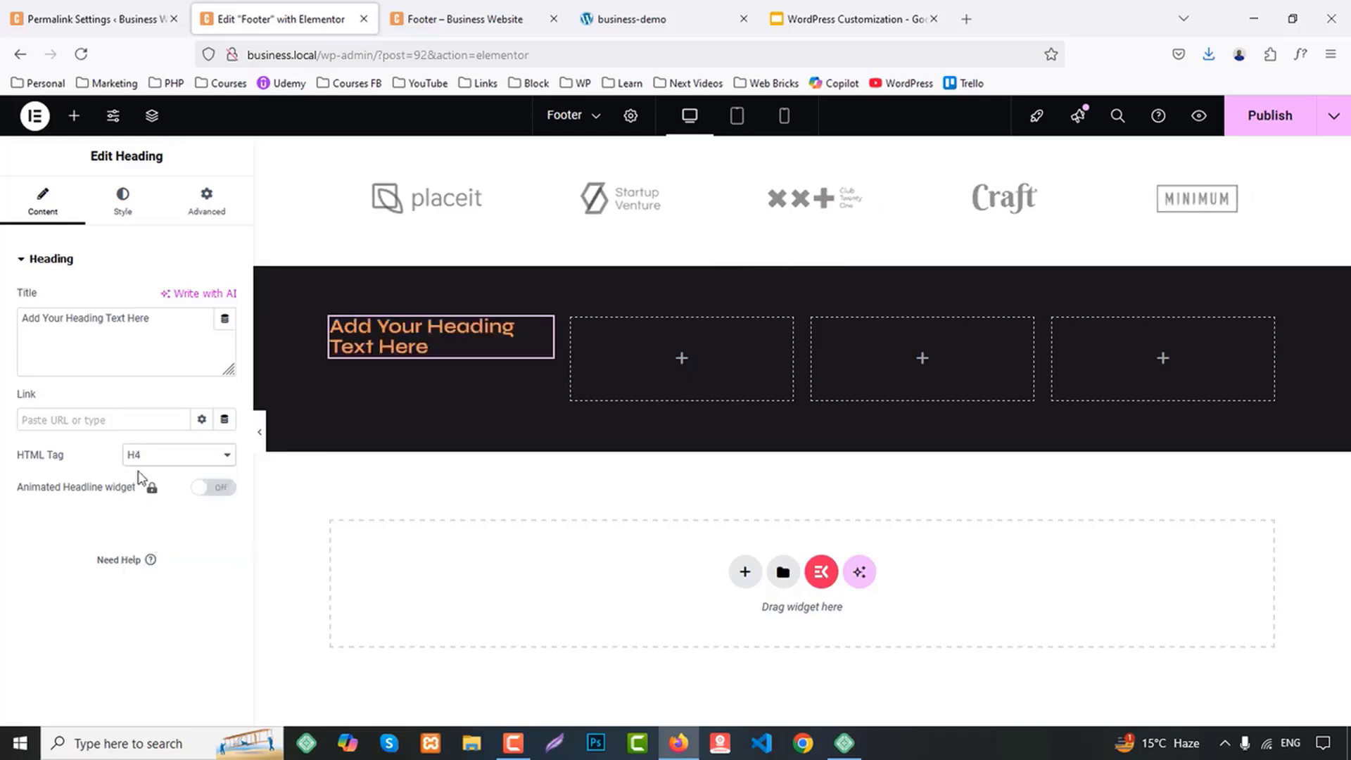
{"action": "left_click_drag", "start_coordinate": [157, 315], "coordinate": [42, 293]}
{"action": "type", "text": "about Us"}
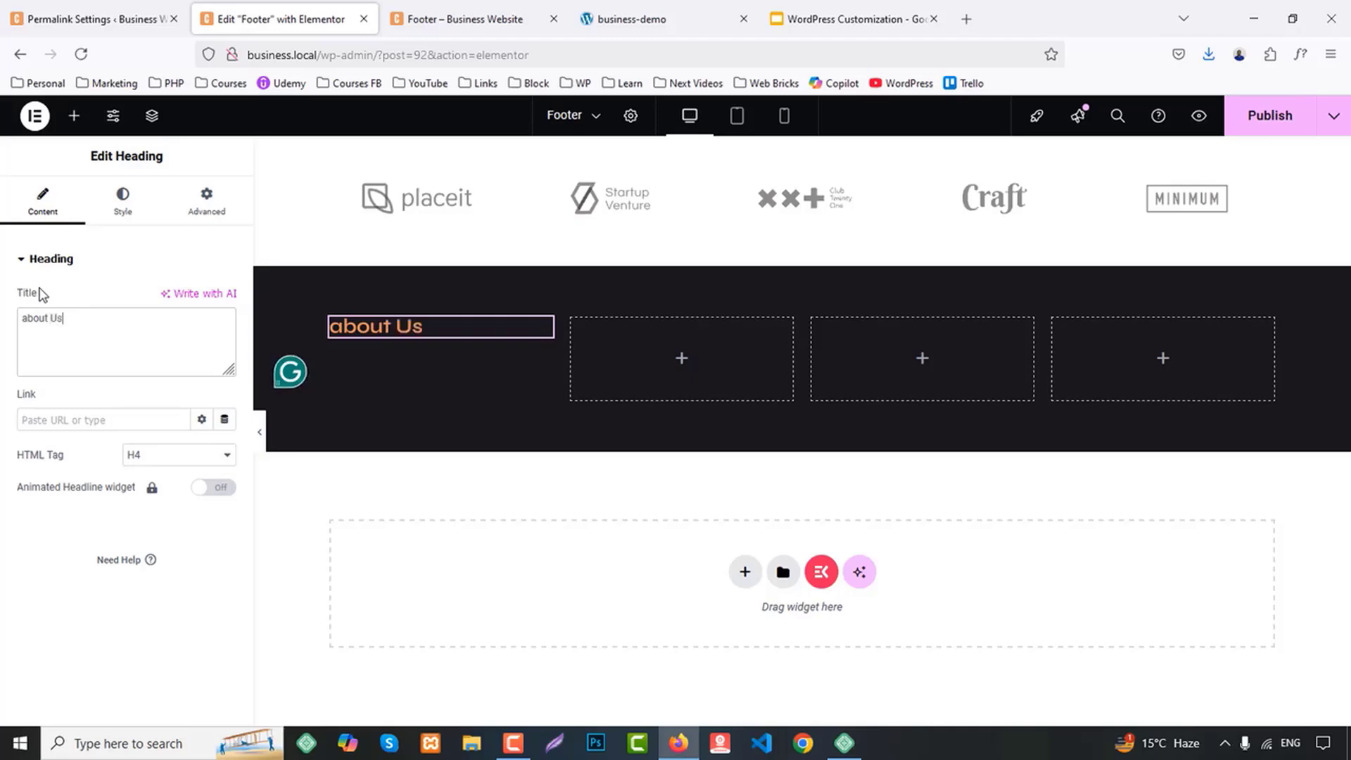
Style the first column's heading with a 28 px font size, Capitalize transform and the global text color White
{"action": "left_click", "coordinate": [125, 211]}
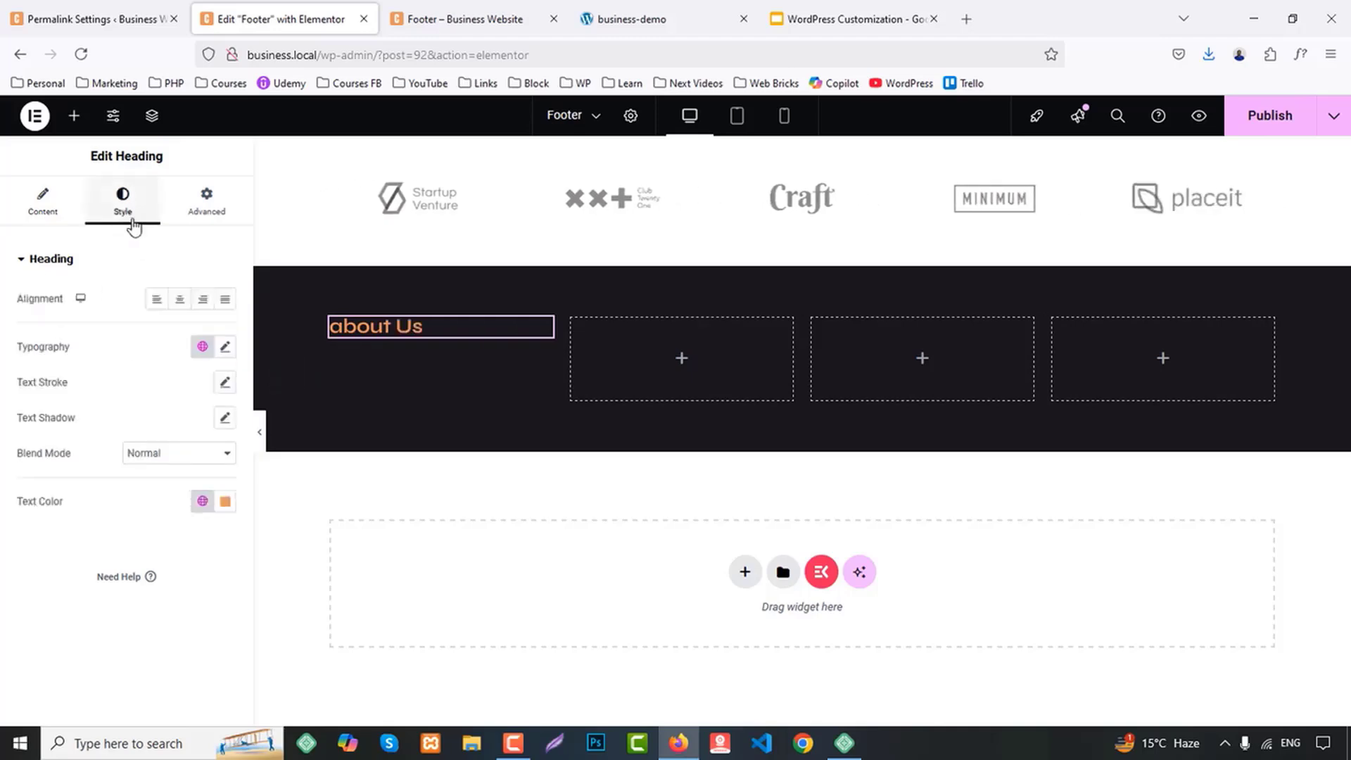
{"action": "left_click", "coordinate": [226, 347]}
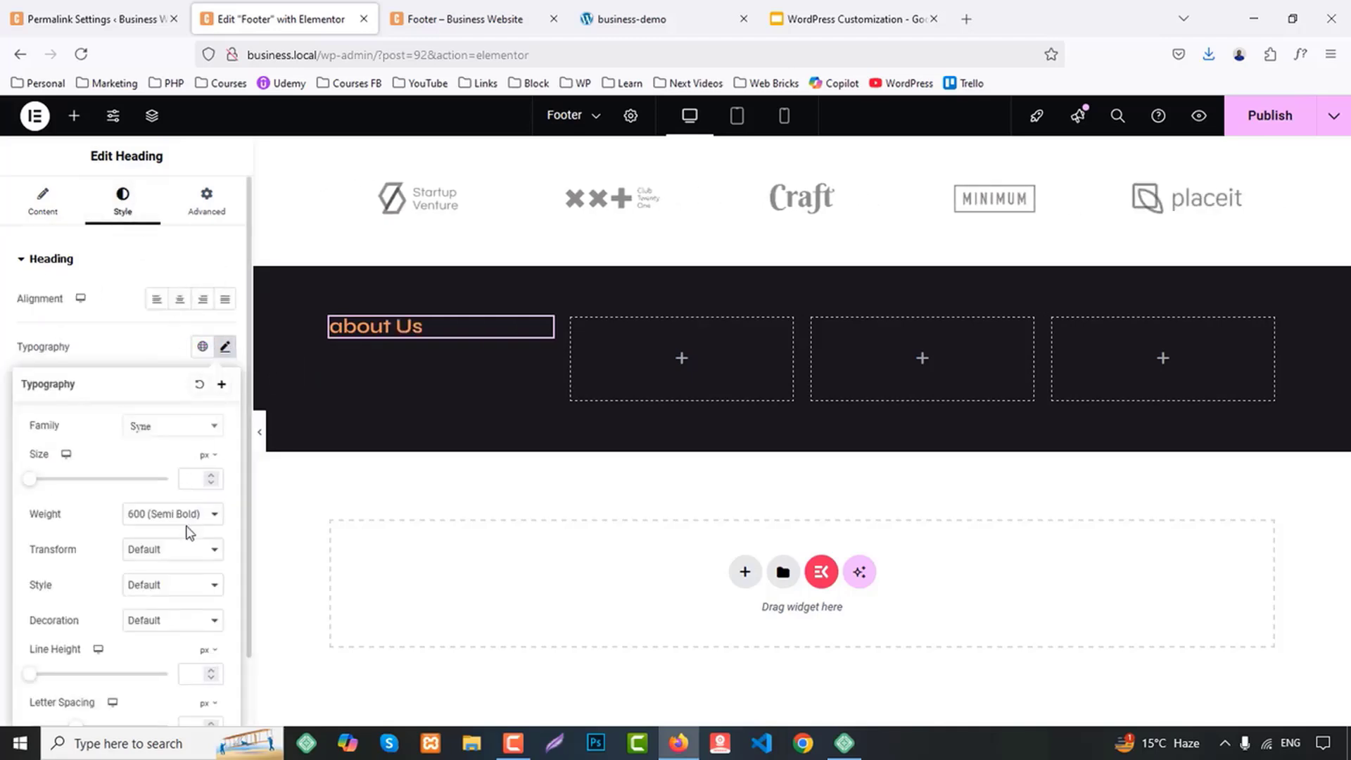
{"action": "type", "text": "27"}
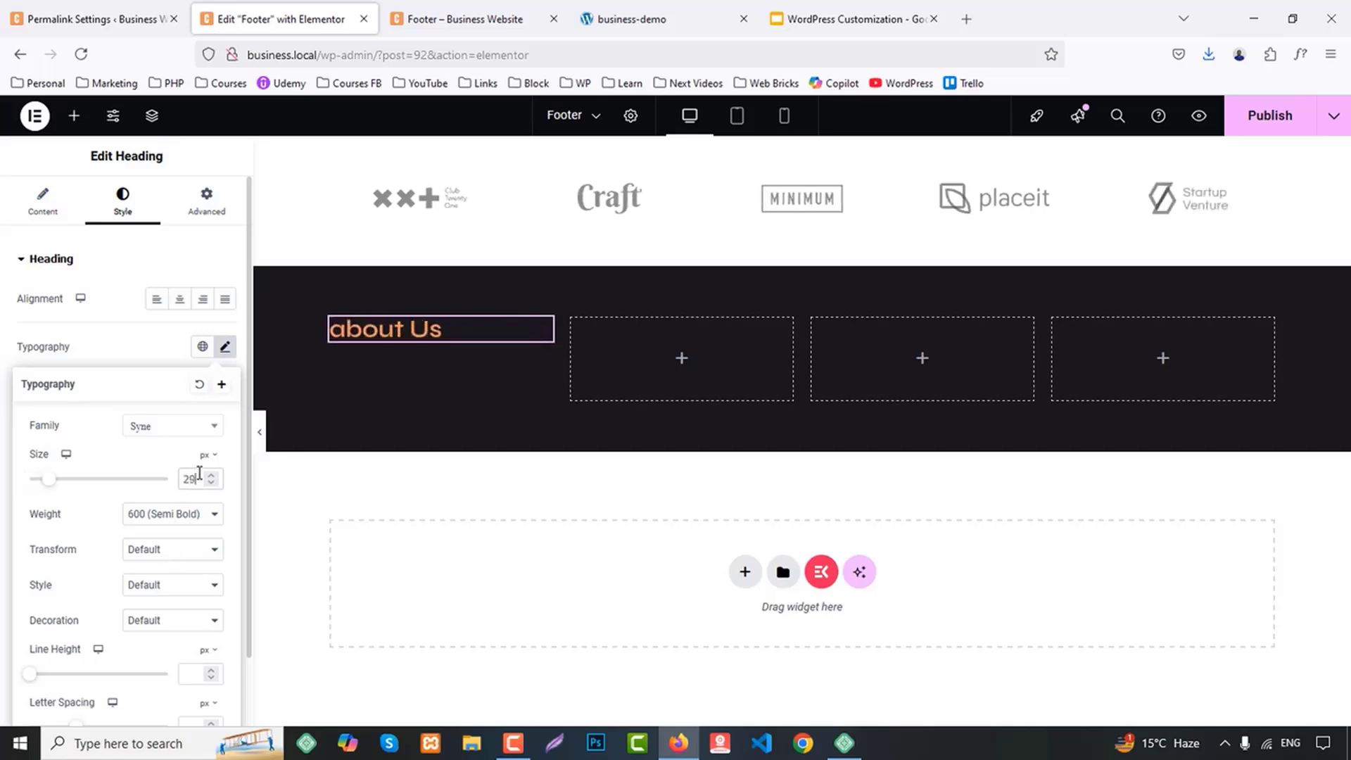
{"action": "key", "text": "Up"}
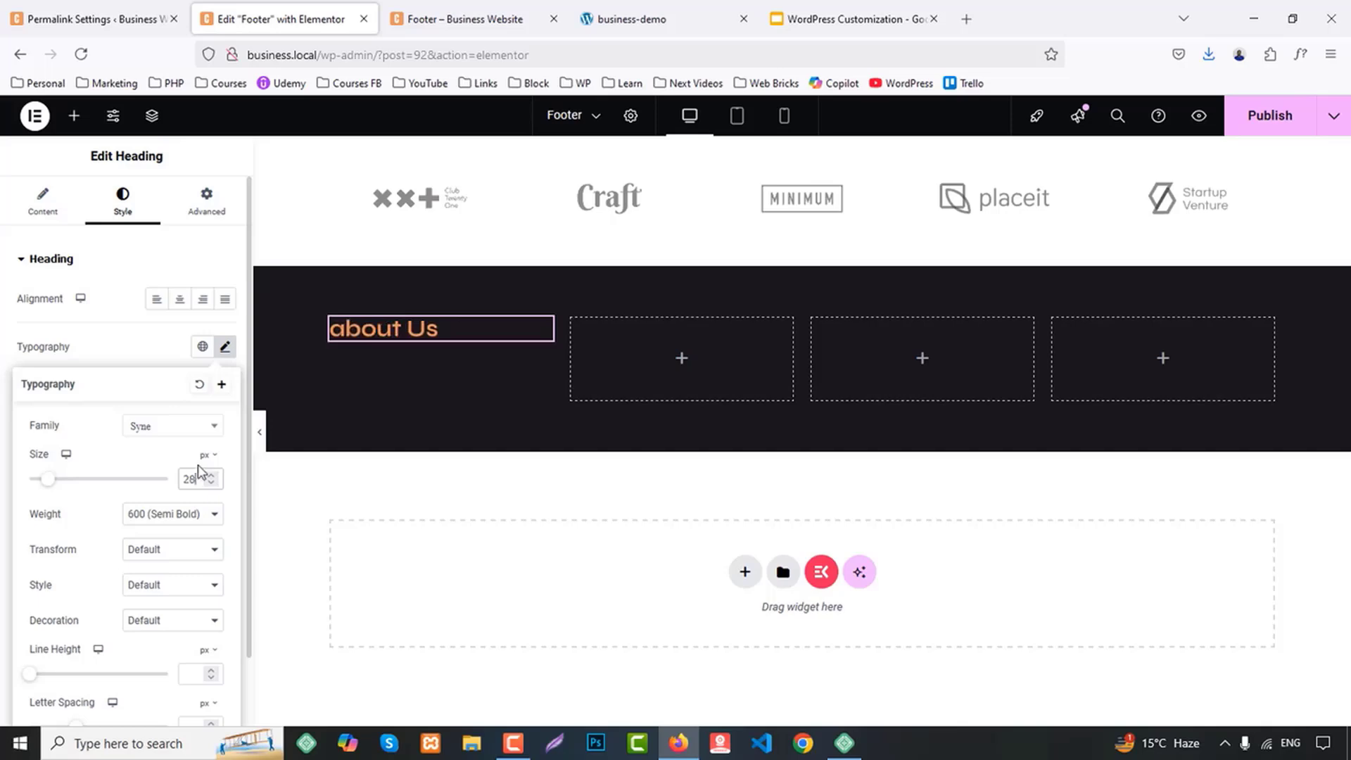
{"action": "left_click", "coordinate": [168, 561]}
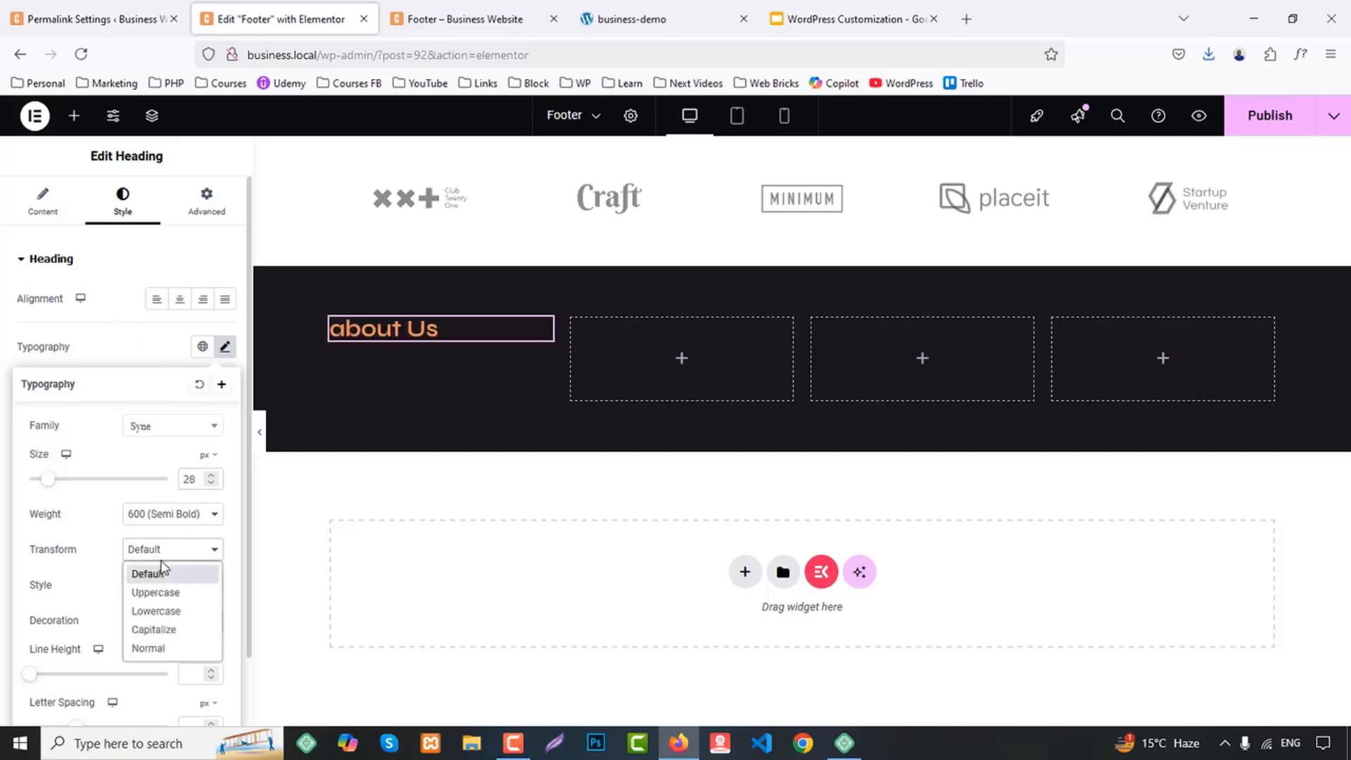
{"action": "left_click", "coordinate": [160, 627]}
{"action": "left_click", "coordinate": [142, 340]}
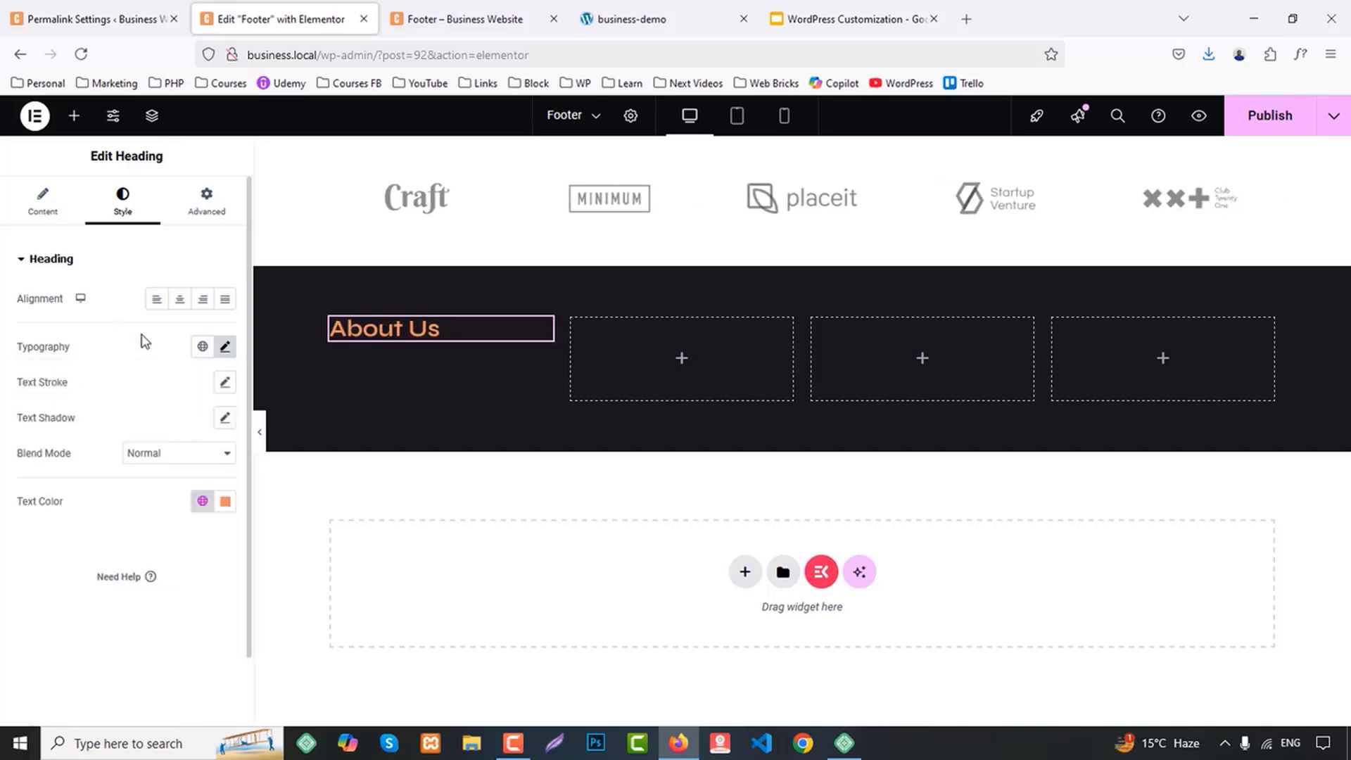
{"action": "left_click", "coordinate": [200, 513]}
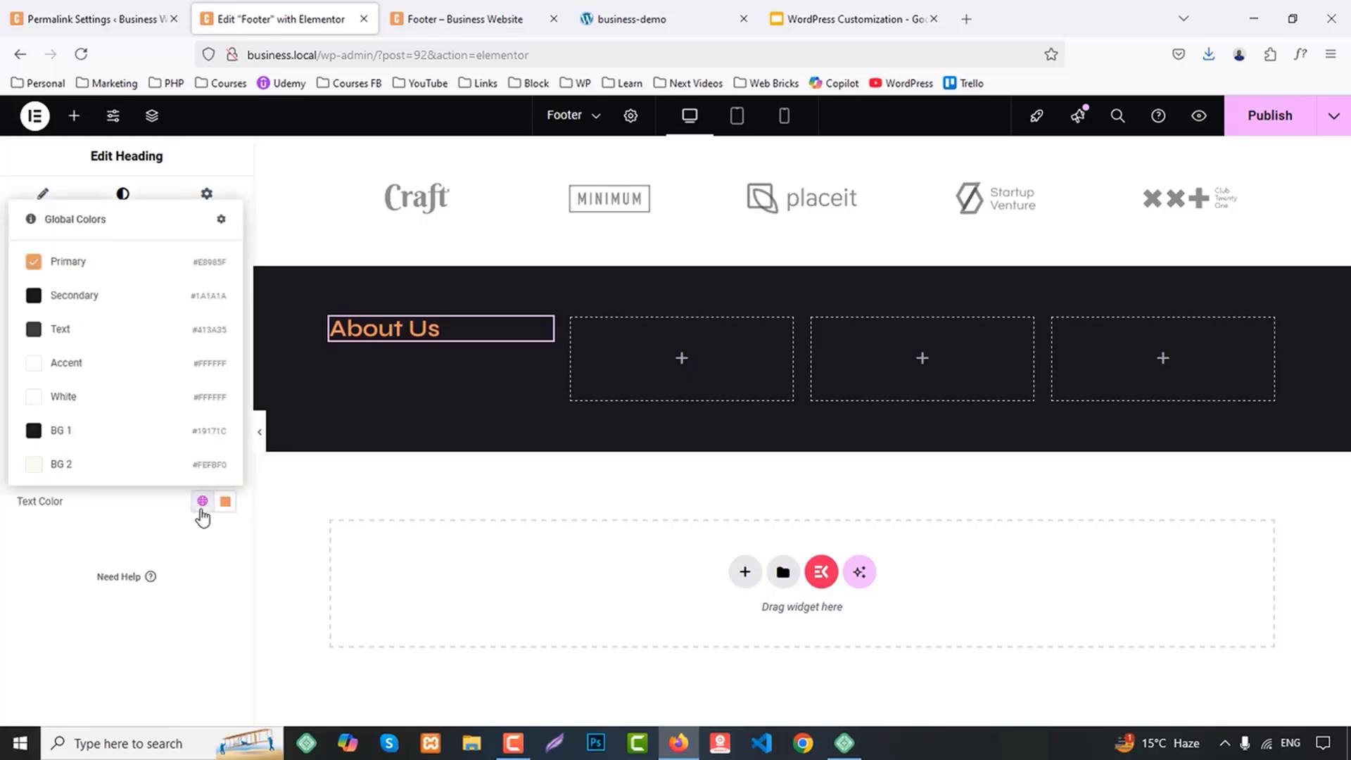
{"action": "left_click", "coordinate": [73, 398]}
Copy the styled heading into the second, third and fourth columns of the container
{"action": "right_click", "coordinate": [382, 328]}
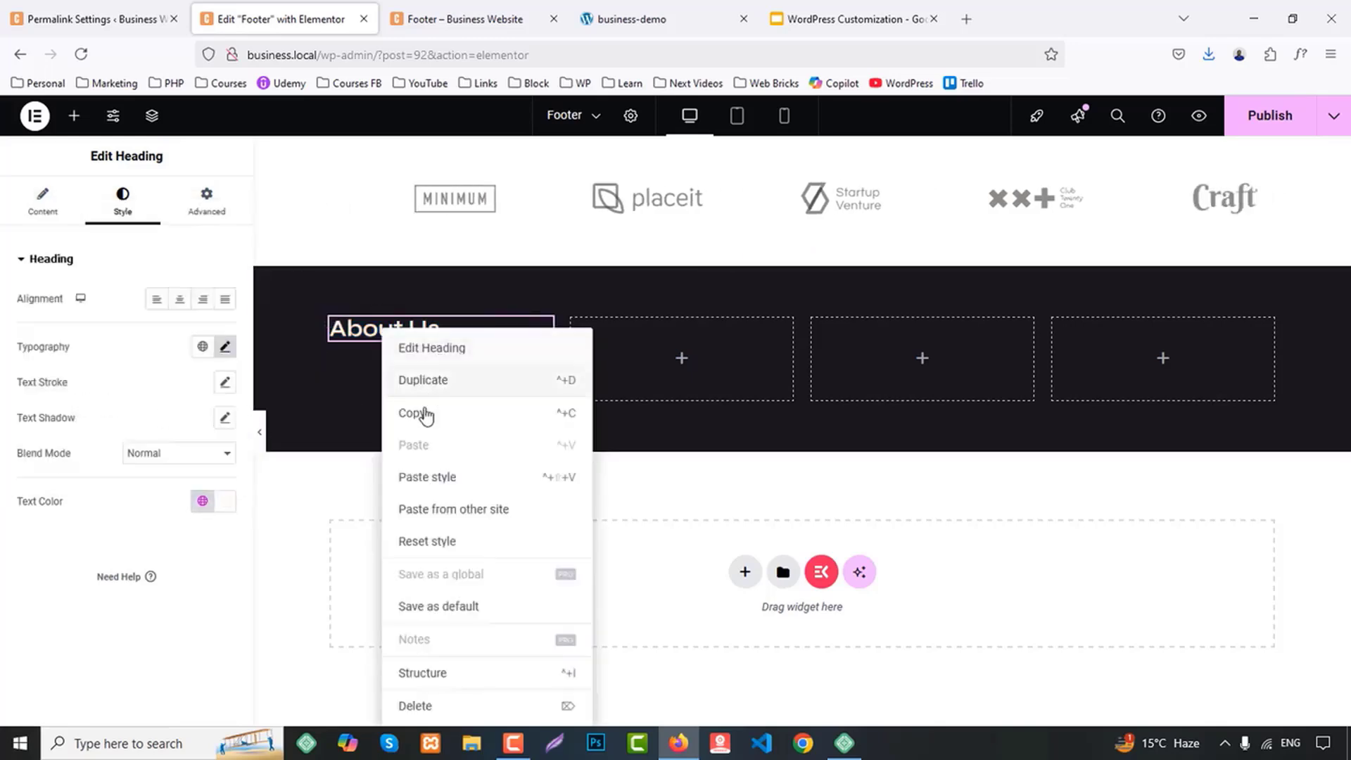
{"action": "left_click", "coordinate": [423, 413]}
{"action": "right_click", "coordinate": [608, 366]}
{"action": "left_click", "coordinate": [640, 411]}
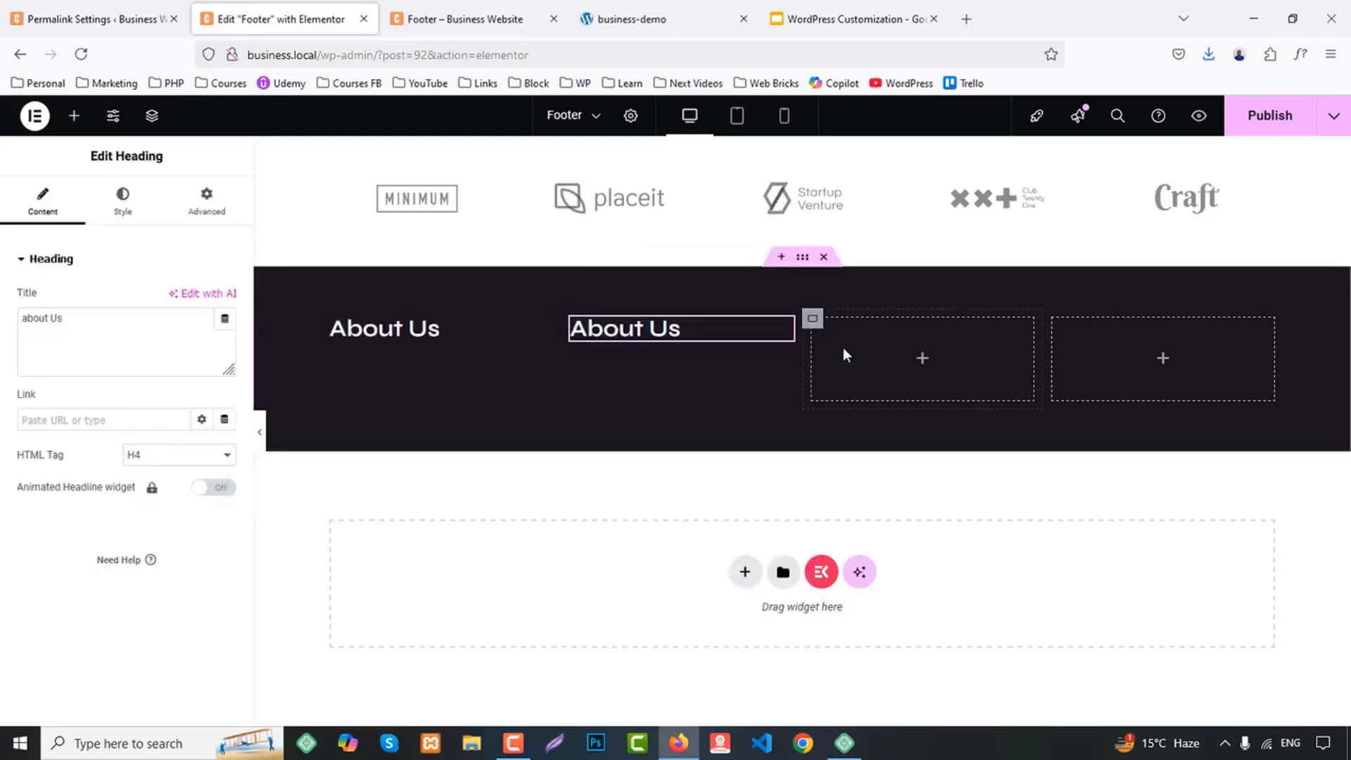
{"action": "right_click", "coordinate": [840, 345]}
{"action": "left_click", "coordinate": [1013, 408]}
{"action": "right_click", "coordinate": [1117, 349]}
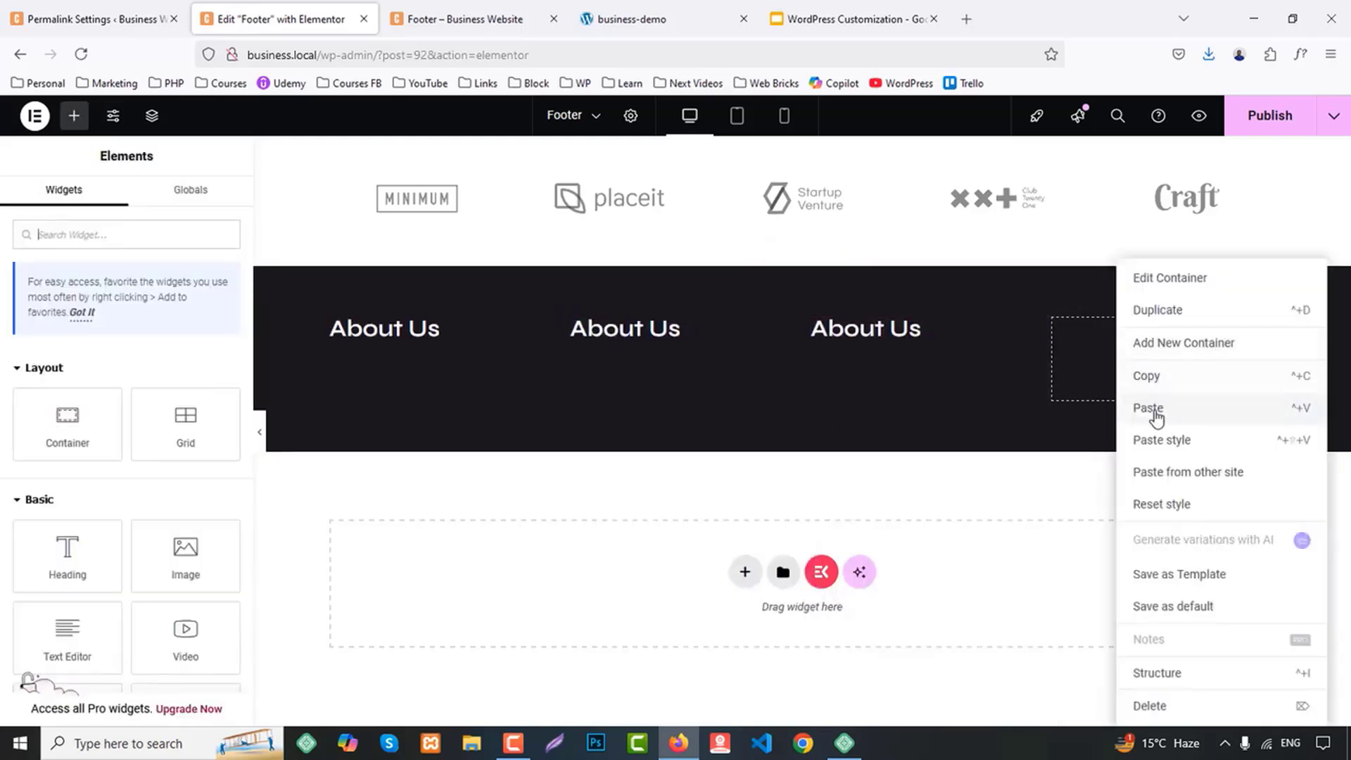
{"action": "left_click", "coordinate": [1151, 411]}
Check the demo footer's column titles and change the second column's heading to "Quick Links"
{"action": "left_click", "coordinate": [493, 19]}
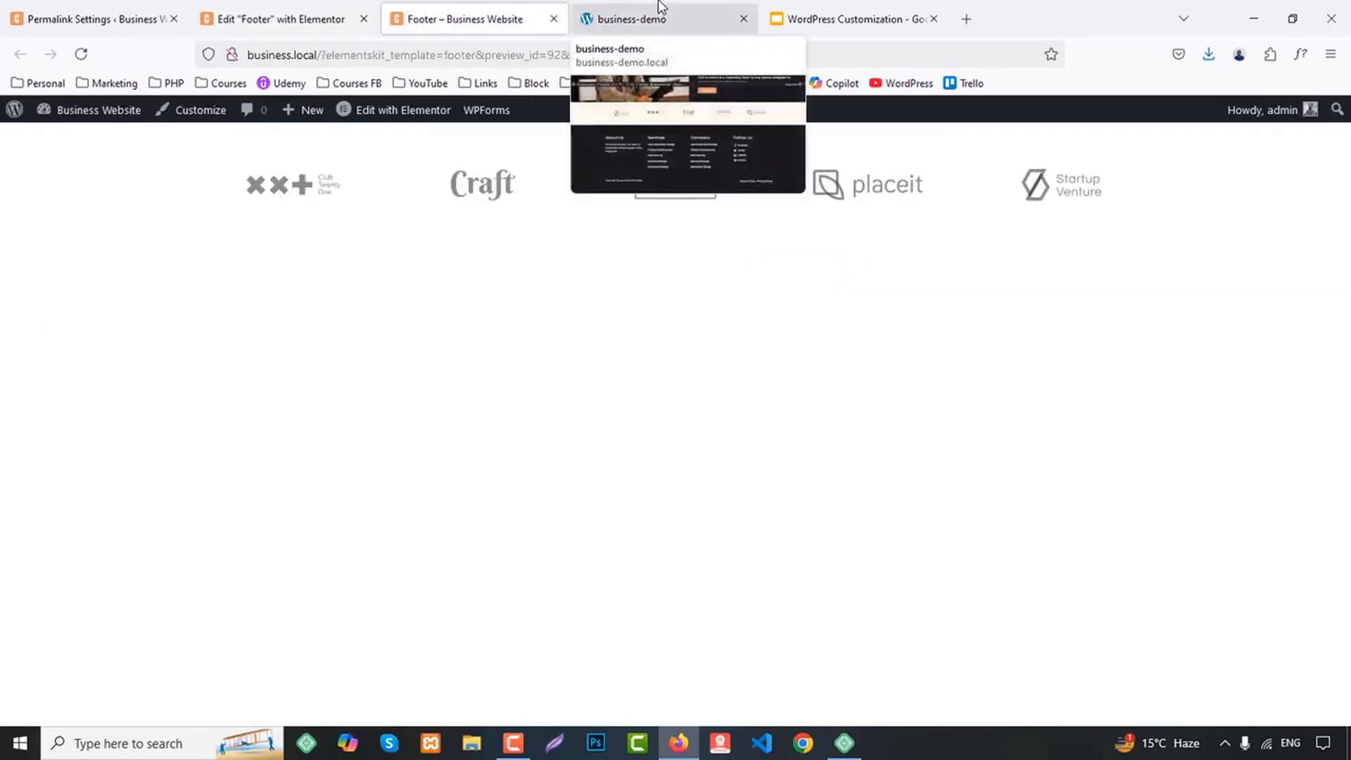
{"action": "left_click", "coordinate": [632, 19]}
{"action": "double_click", "coordinate": [483, 410]}
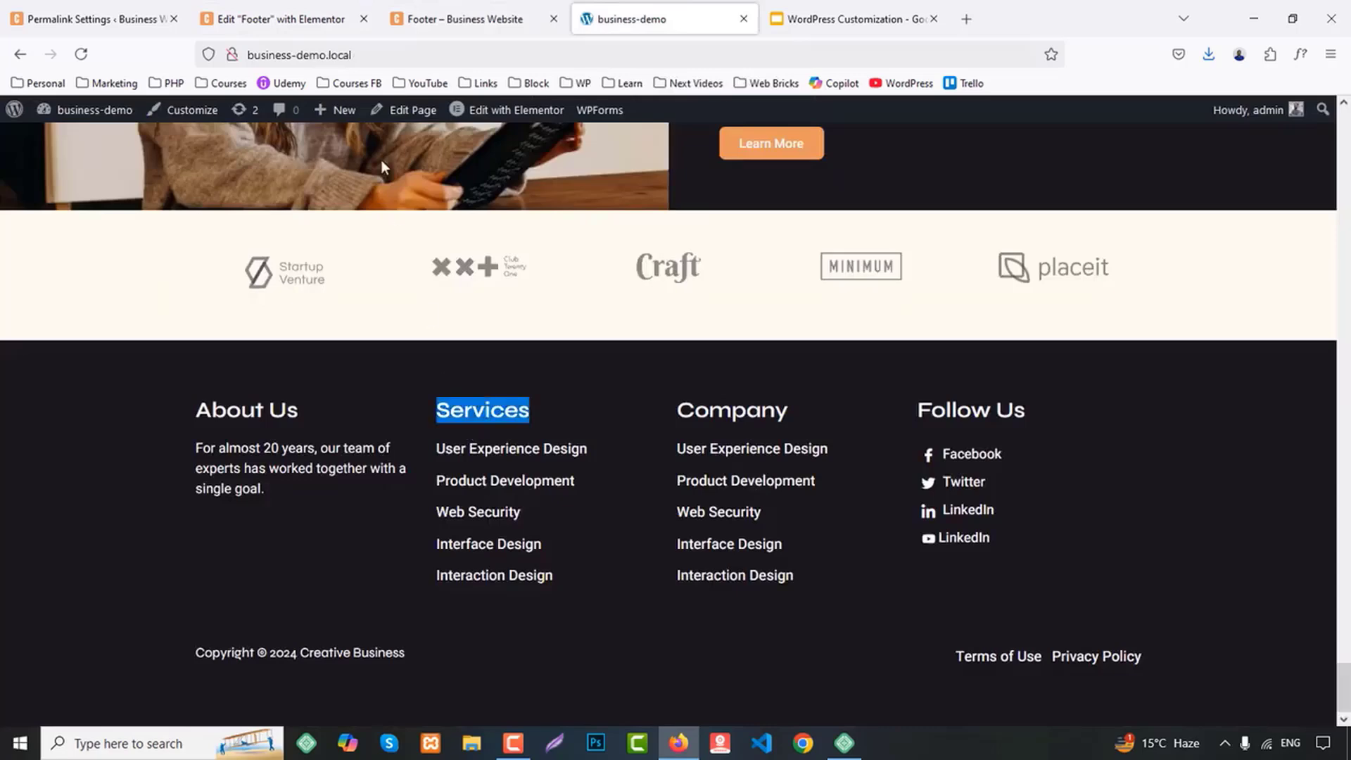
{"action": "left_click", "coordinate": [282, 19]}
{"action": "left_click", "coordinate": [625, 328]}
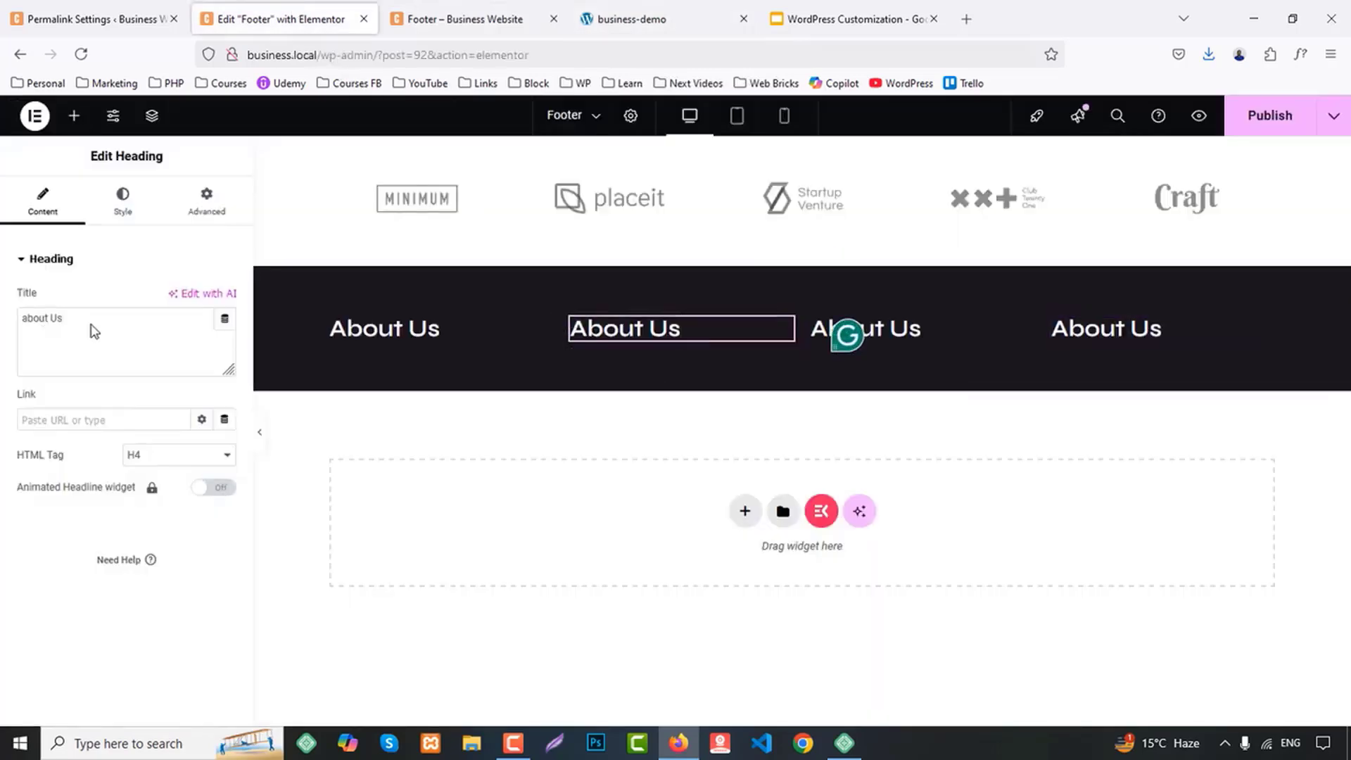
{"action": "left_click_drag", "start_coordinate": [94, 331], "coordinate": [9, 328]}
{"action": "type", "text": "O"}
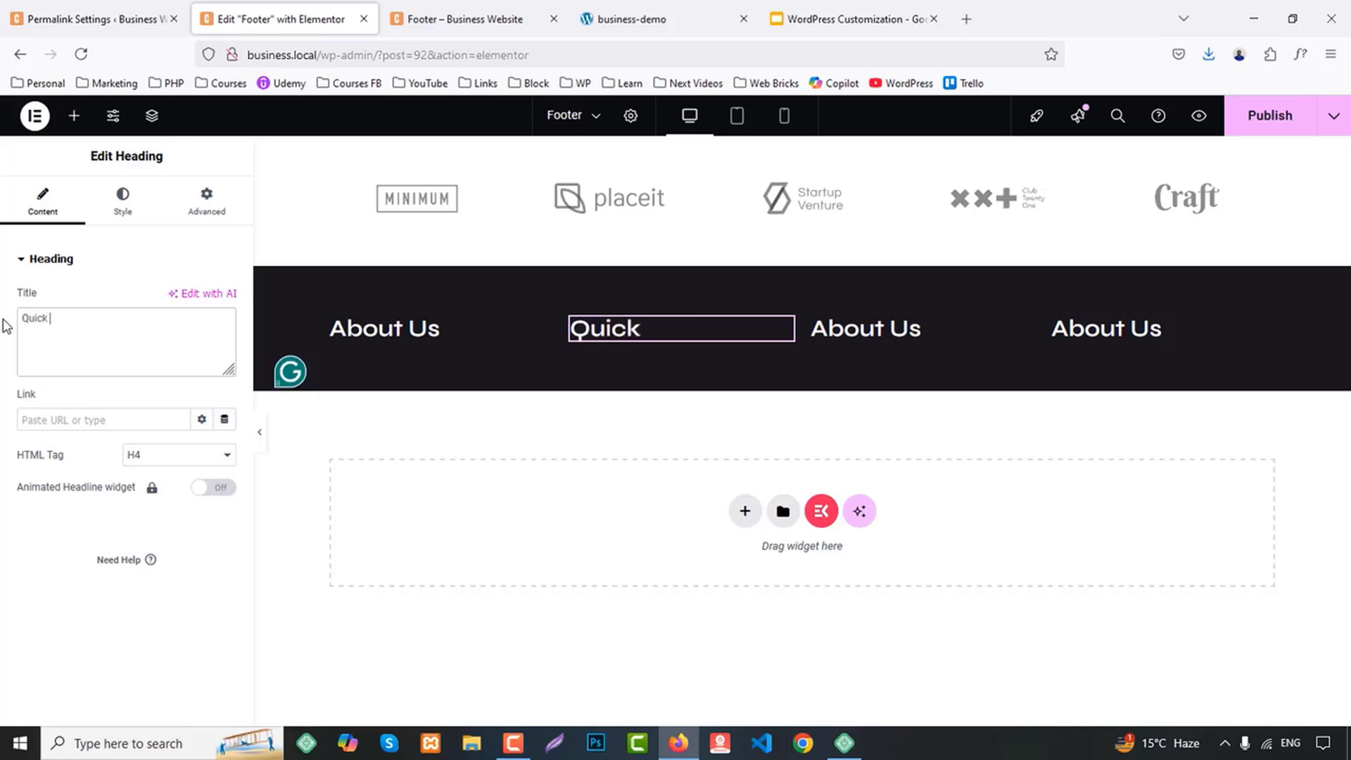
{"action": "type", "text": "uick Links"}
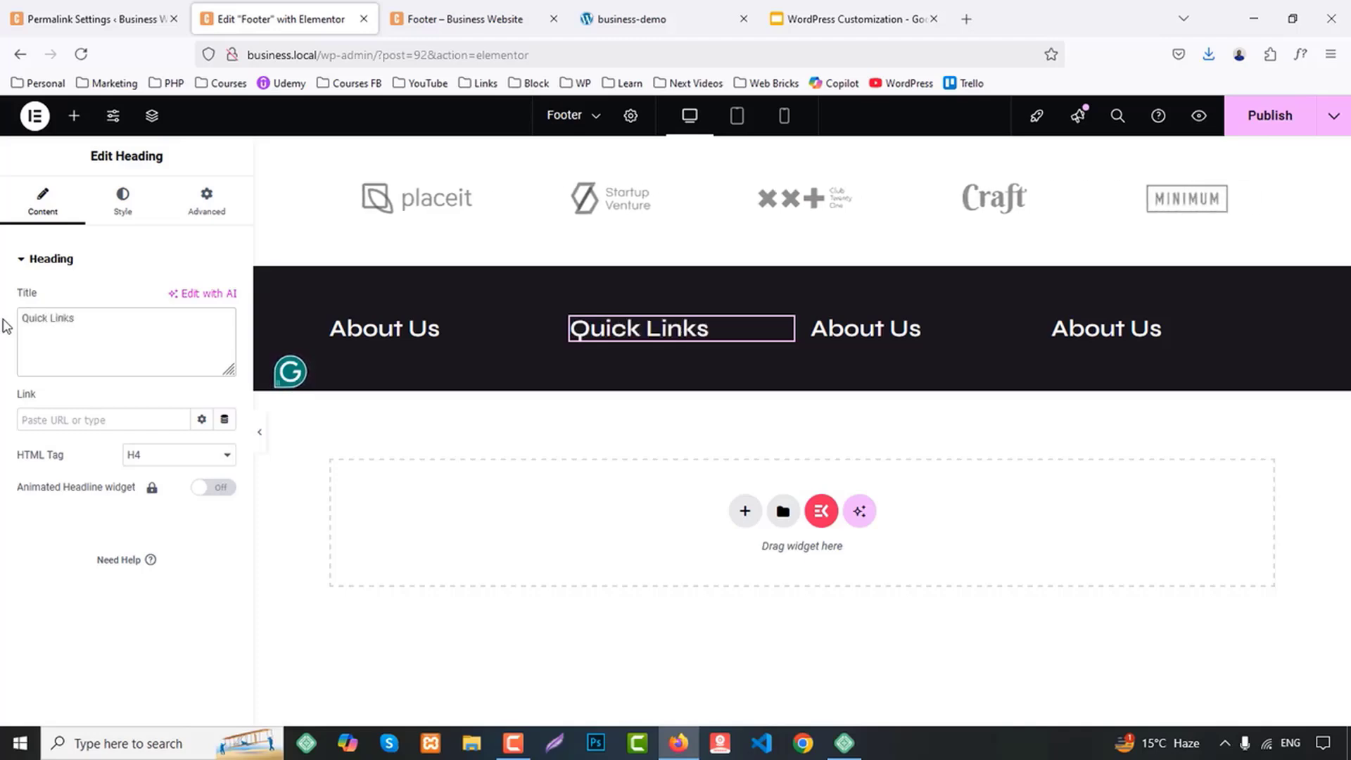
Replace the third column's heading title with "Company", copied from the demo footer
{"action": "left_click", "coordinate": [457, 19]}
{"action": "left_click", "coordinate": [580, 7]}
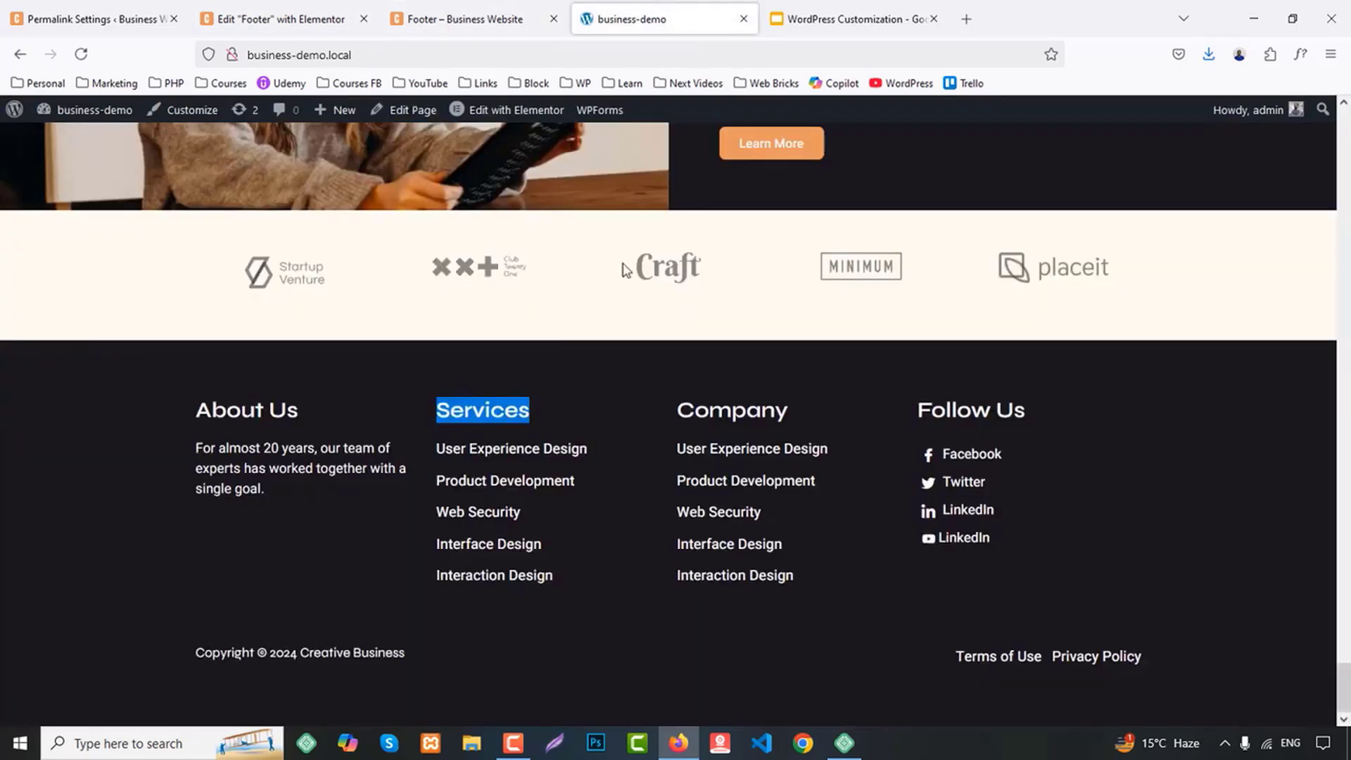
{"action": "double_click", "coordinate": [732, 410]}
{"action": "left_click", "coordinate": [303, 19]}
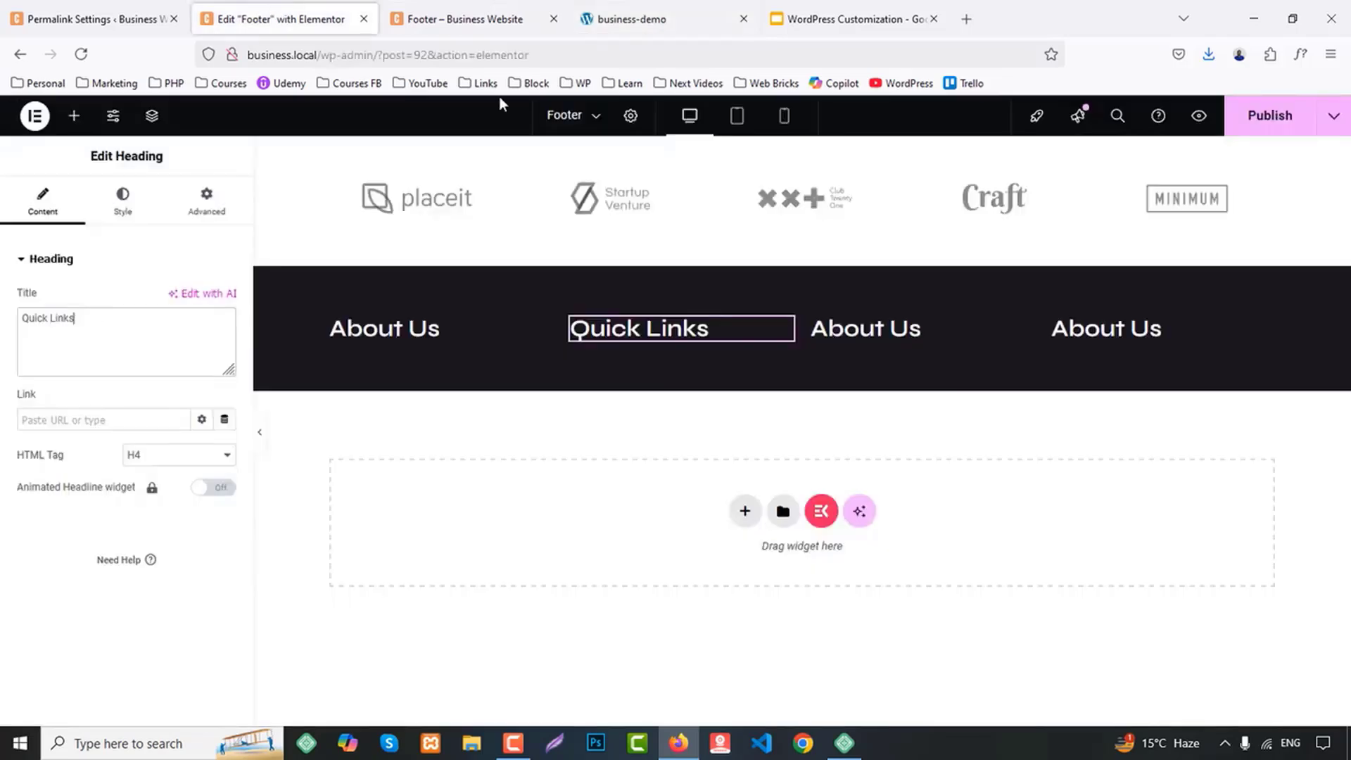
{"action": "left_click", "coordinate": [886, 329]}
{"action": "left_click", "coordinate": [115, 324]}
{"action": "key", "text": "ctrl+a"}
{"action": "key", "text": "ctrl+v"}
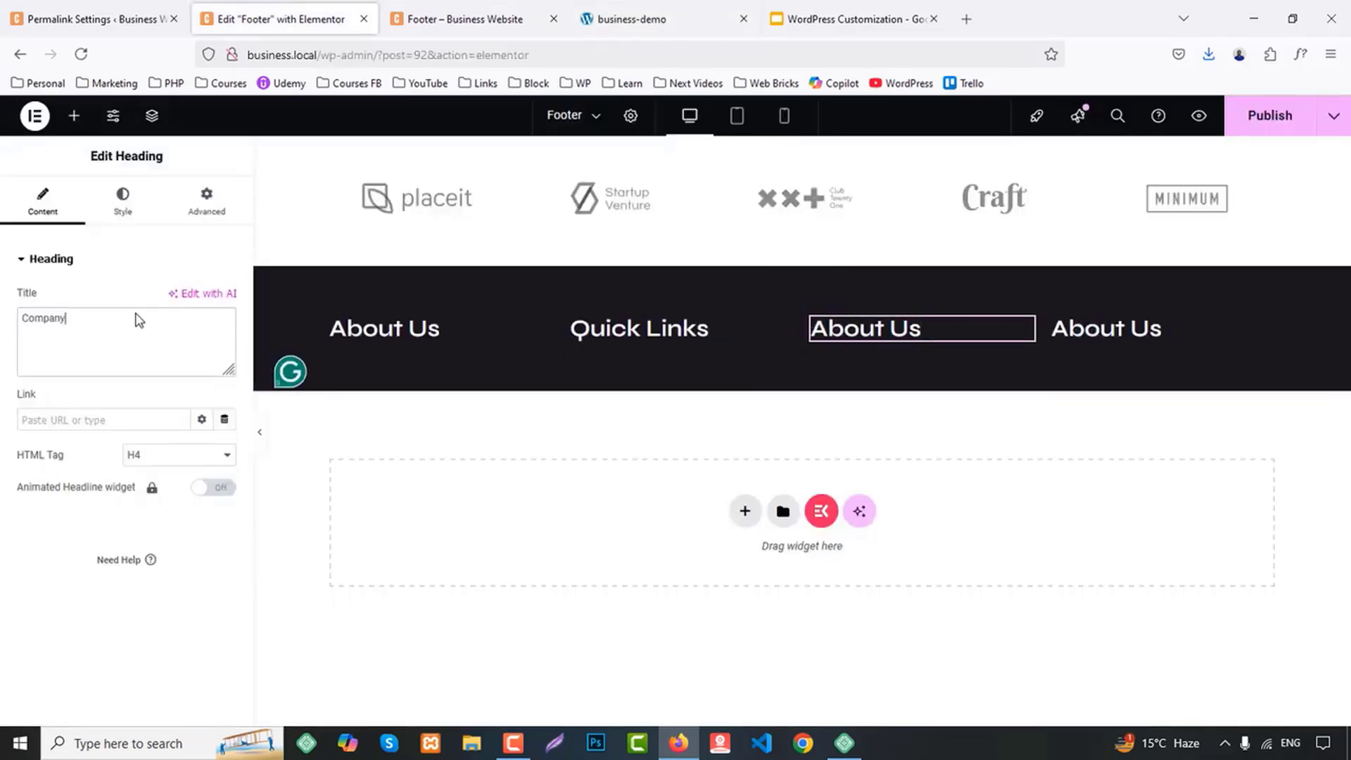
Replace the fourth column's heading title with "Follow Us", copied from the demo footer
{"action": "left_click", "coordinate": [700, 25]}
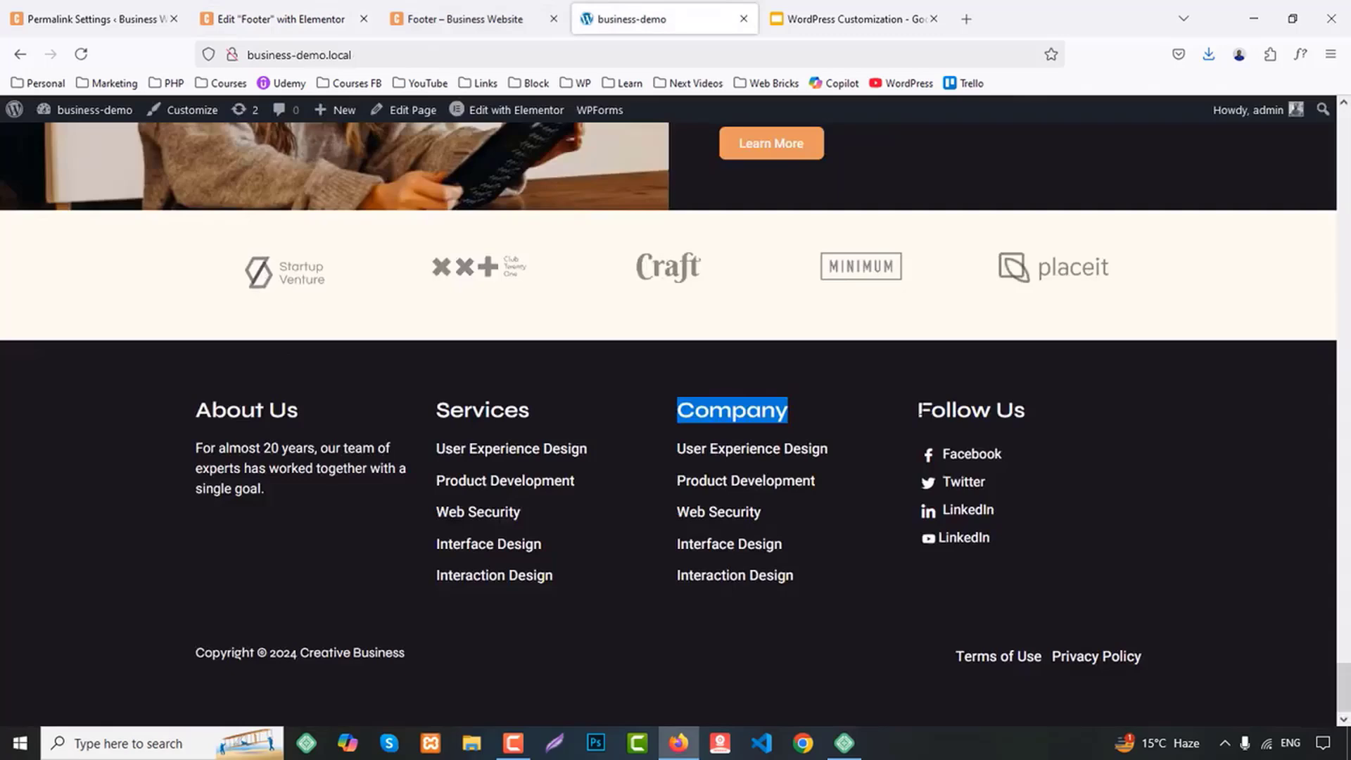
{"action": "left_click_drag", "start_coordinate": [917, 410], "coordinate": [1030, 410]}
{"action": "left_click", "coordinate": [281, 19]}
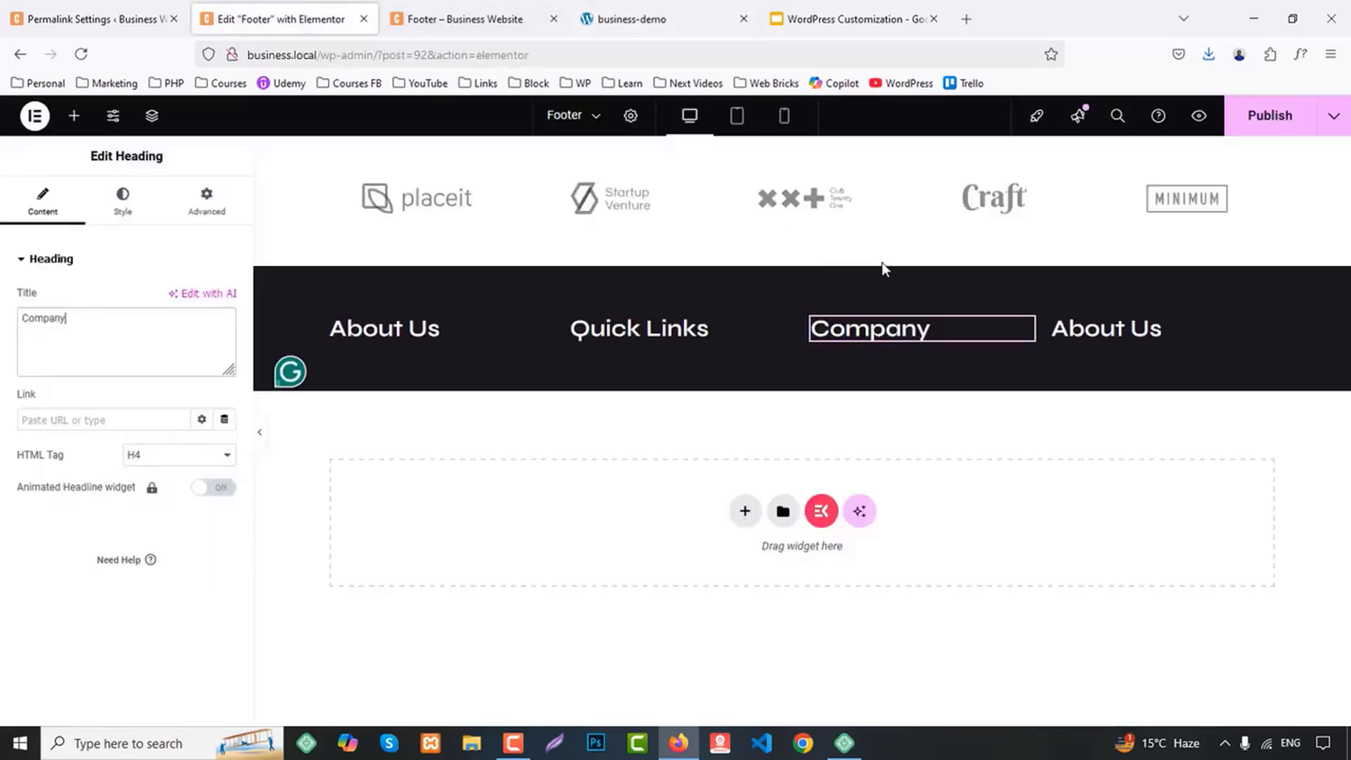
{"action": "left_click", "coordinate": [1112, 329]}
{"action": "left_click", "coordinate": [129, 316]}
{"action": "key", "text": "ctrl+a"}
{"action": "key", "text": "ctrl+v"}
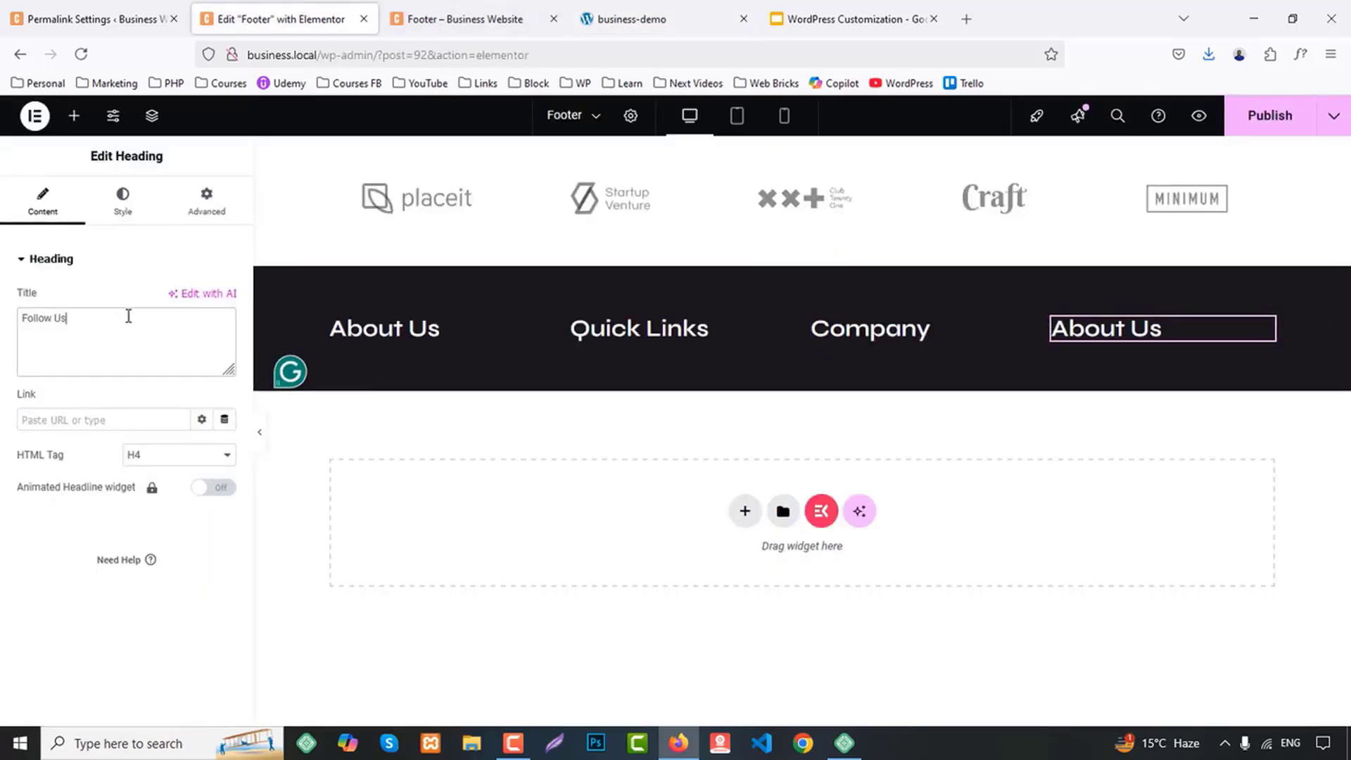
Set the font size of the first column's About Us heading to 25 px
{"action": "left_click", "coordinate": [394, 329]}
{"action": "left_click", "coordinate": [122, 200]}
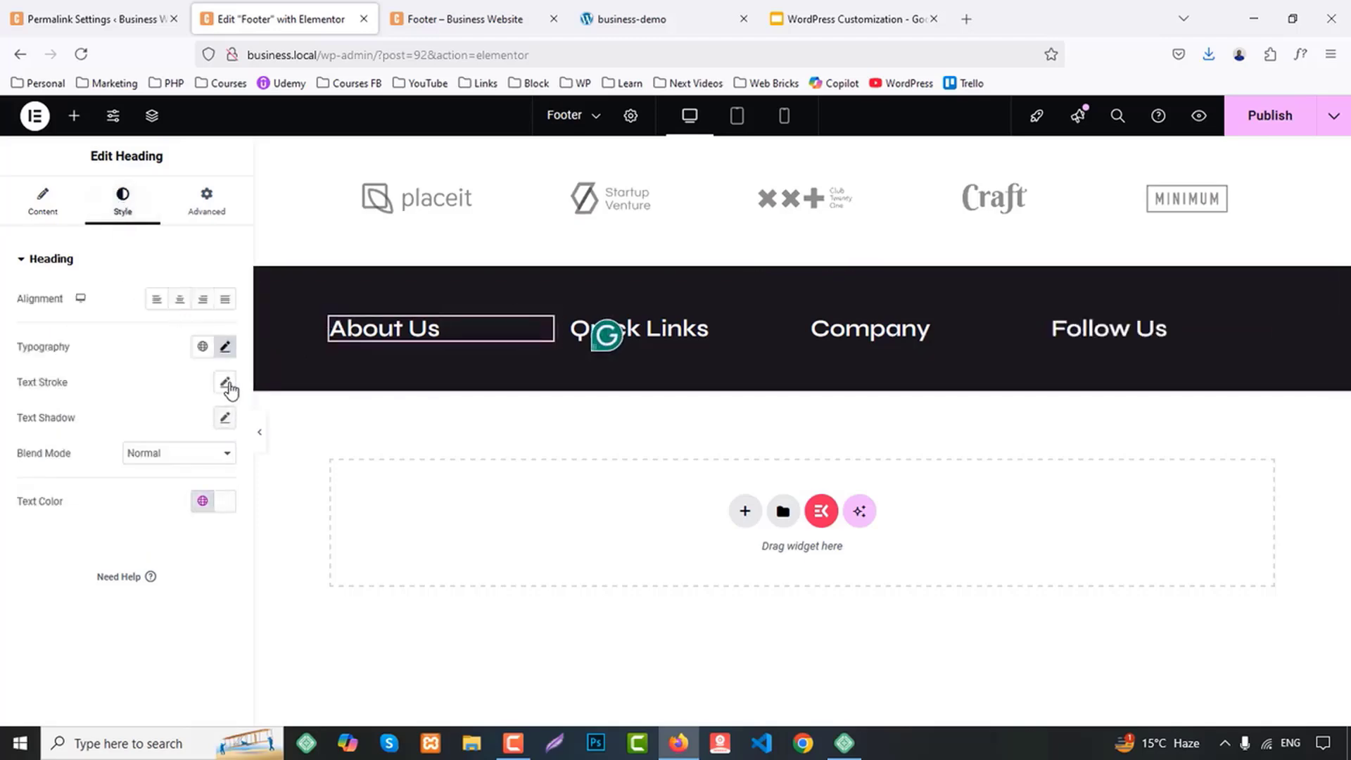
{"action": "left_click", "coordinate": [228, 348]}
{"action": "left_click", "coordinate": [210, 483]}
{"action": "key", "text": "Down"}
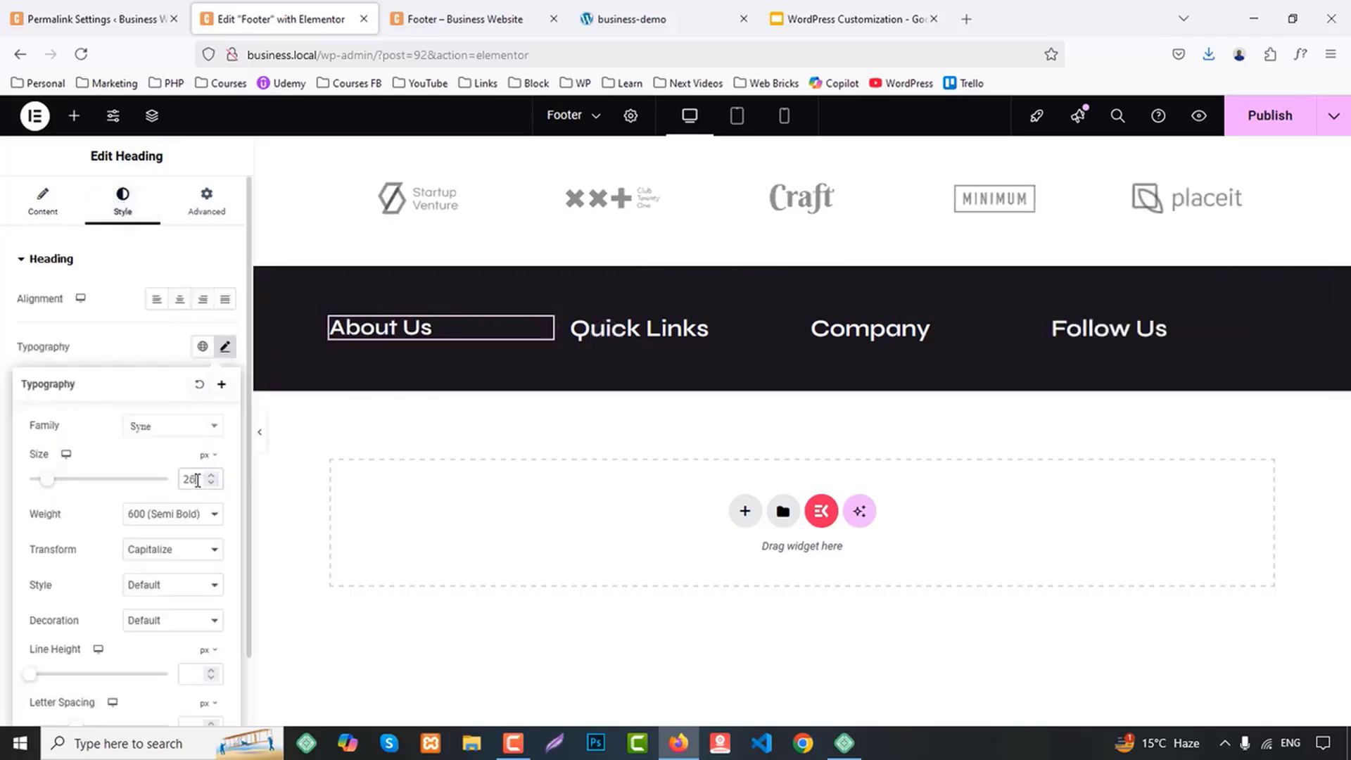
{"action": "key", "text": "Down"}
Copy the About Us heading and paste its style onto the Quick Links, Company and Follow Us headings
{"action": "right_click", "coordinate": [387, 324]}
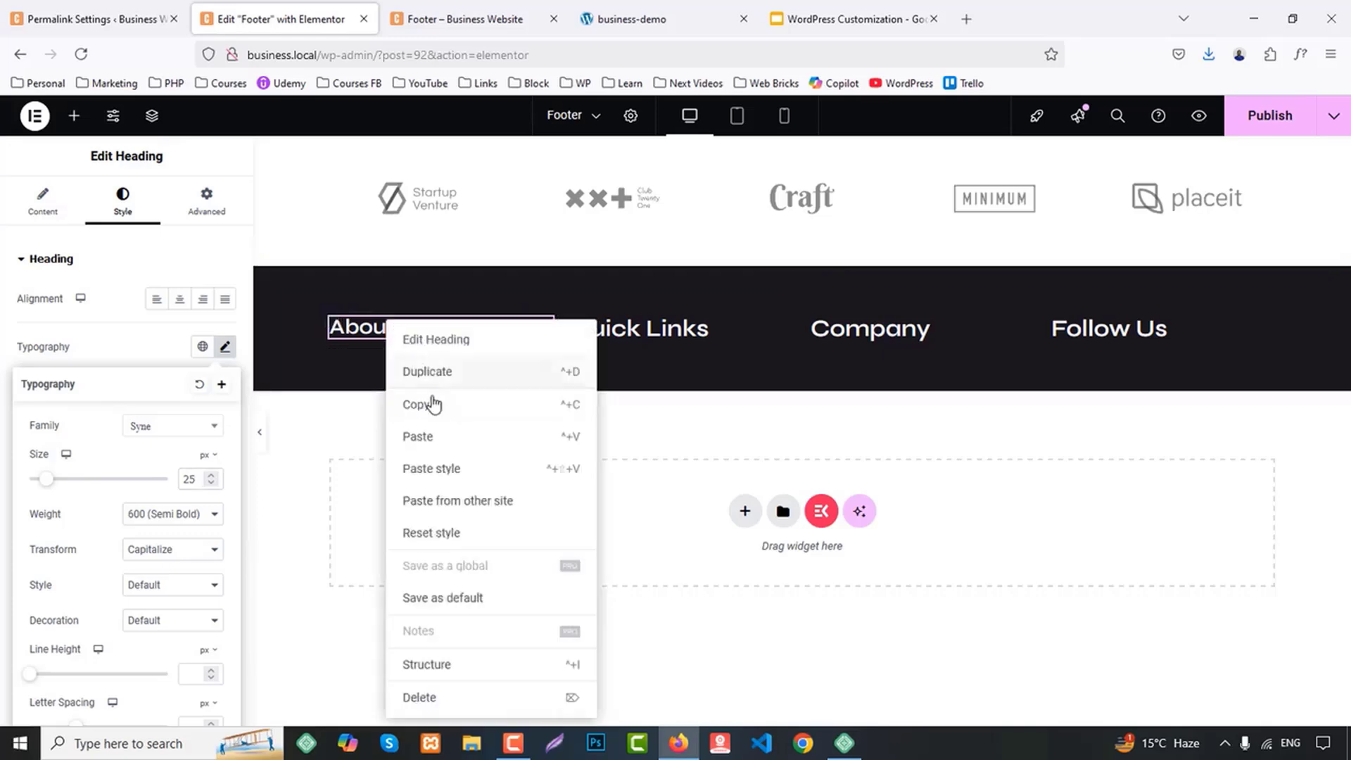
{"action": "left_click", "coordinate": [433, 404]}
{"action": "right_click", "coordinate": [627, 326]}
{"action": "left_click", "coordinate": [707, 469]}
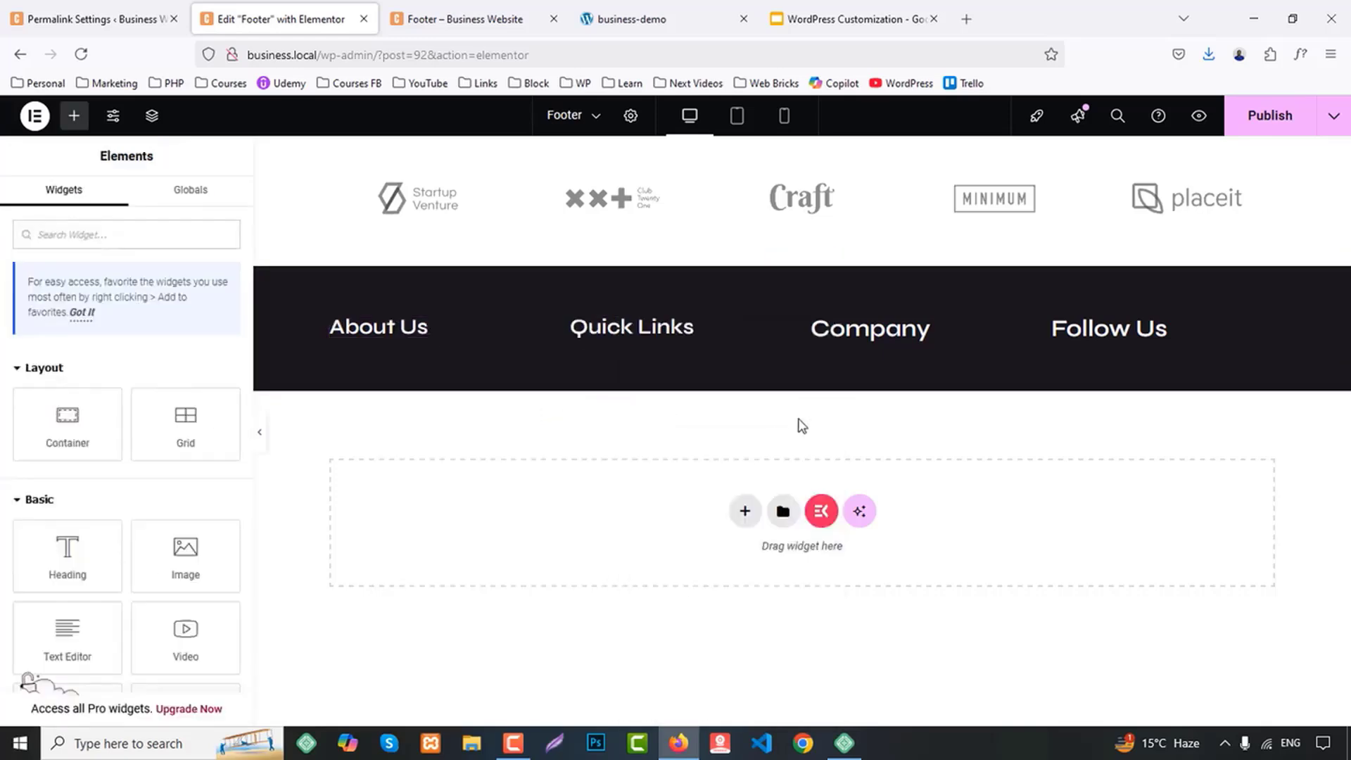
{"action": "right_click", "coordinate": [883, 332]}
{"action": "left_click", "coordinate": [923, 474]}
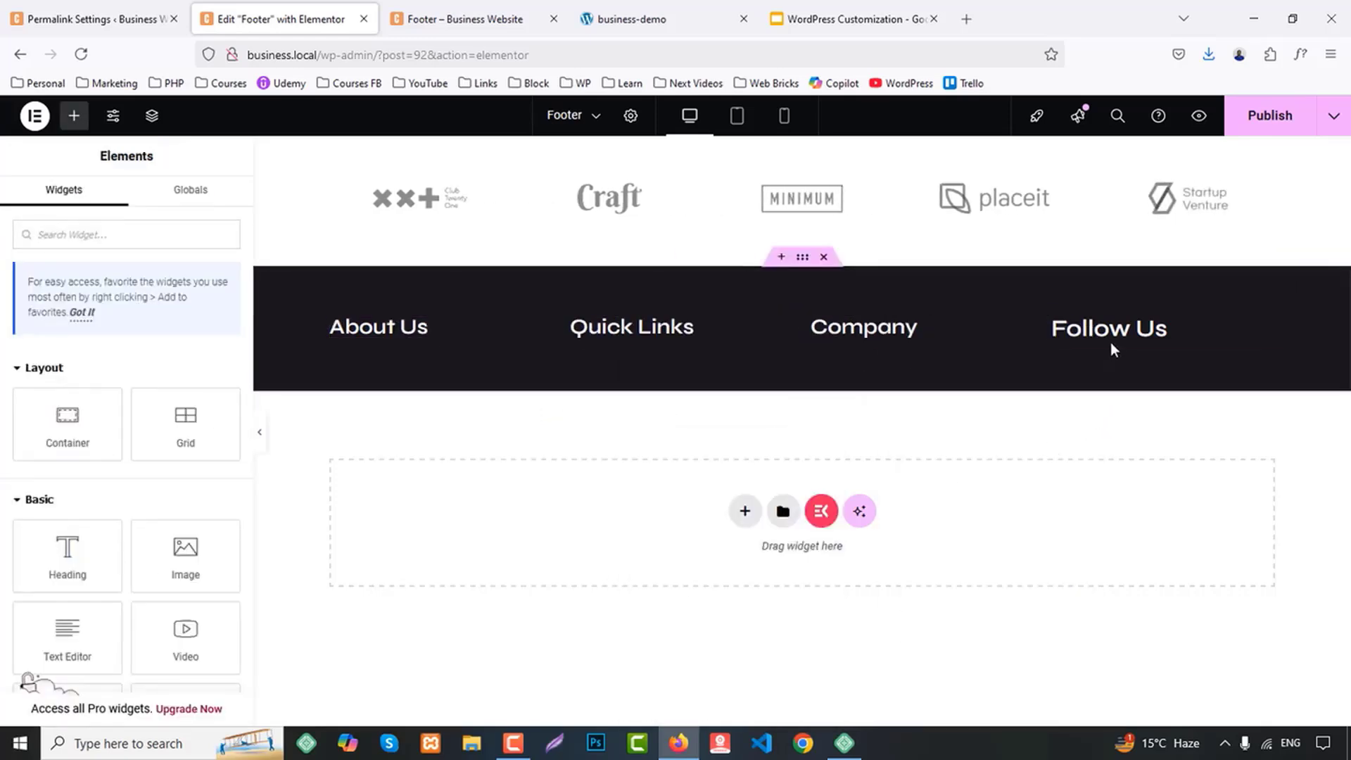
{"action": "right_click", "coordinate": [1111, 350]}
{"action": "left_click", "coordinate": [1144, 473]}
Add a Text Editor widget below the About Us heading and replace its placeholder with the About Us paragraph copied from the demo footer
{"action": "left_click", "coordinate": [97, 15]}
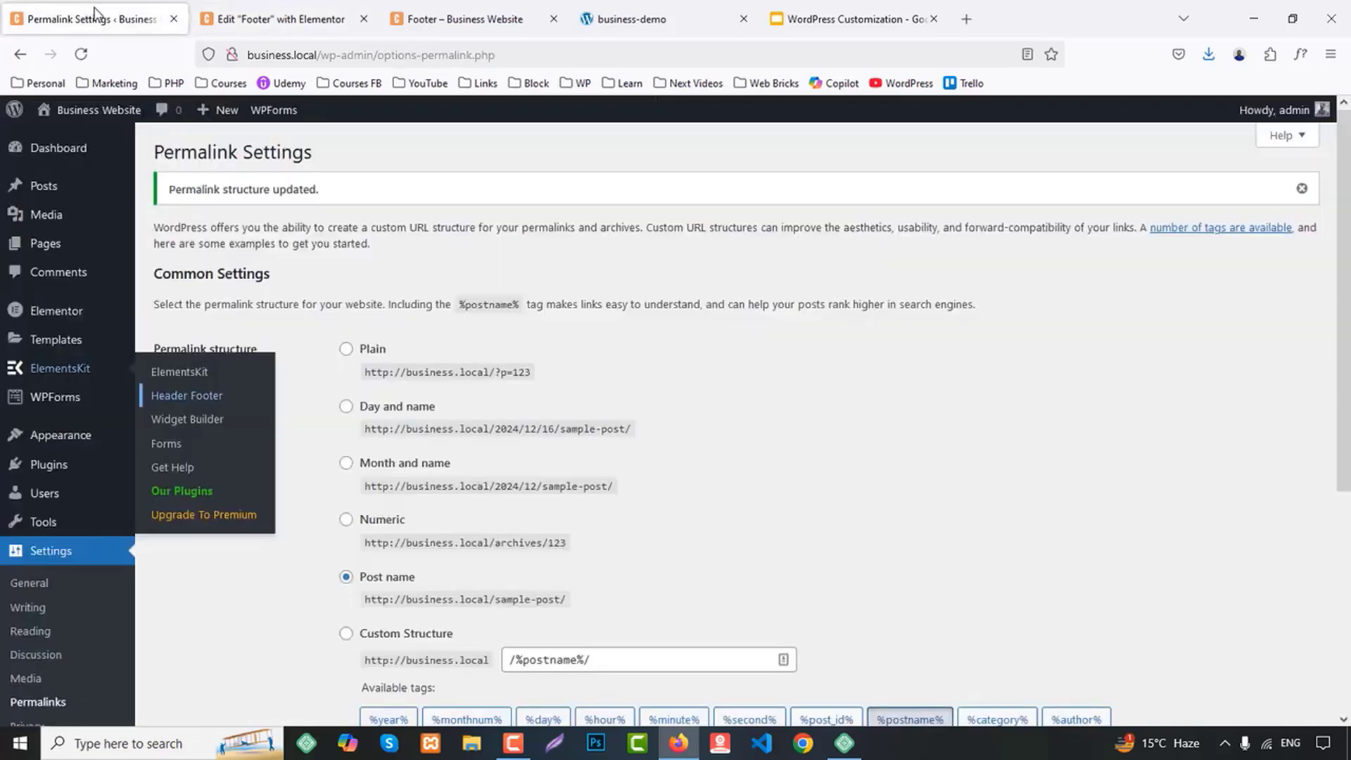
{"action": "left_click", "coordinate": [619, 19]}
{"action": "left_click_drag", "start_coordinate": [188, 447], "coordinate": [326, 492]}
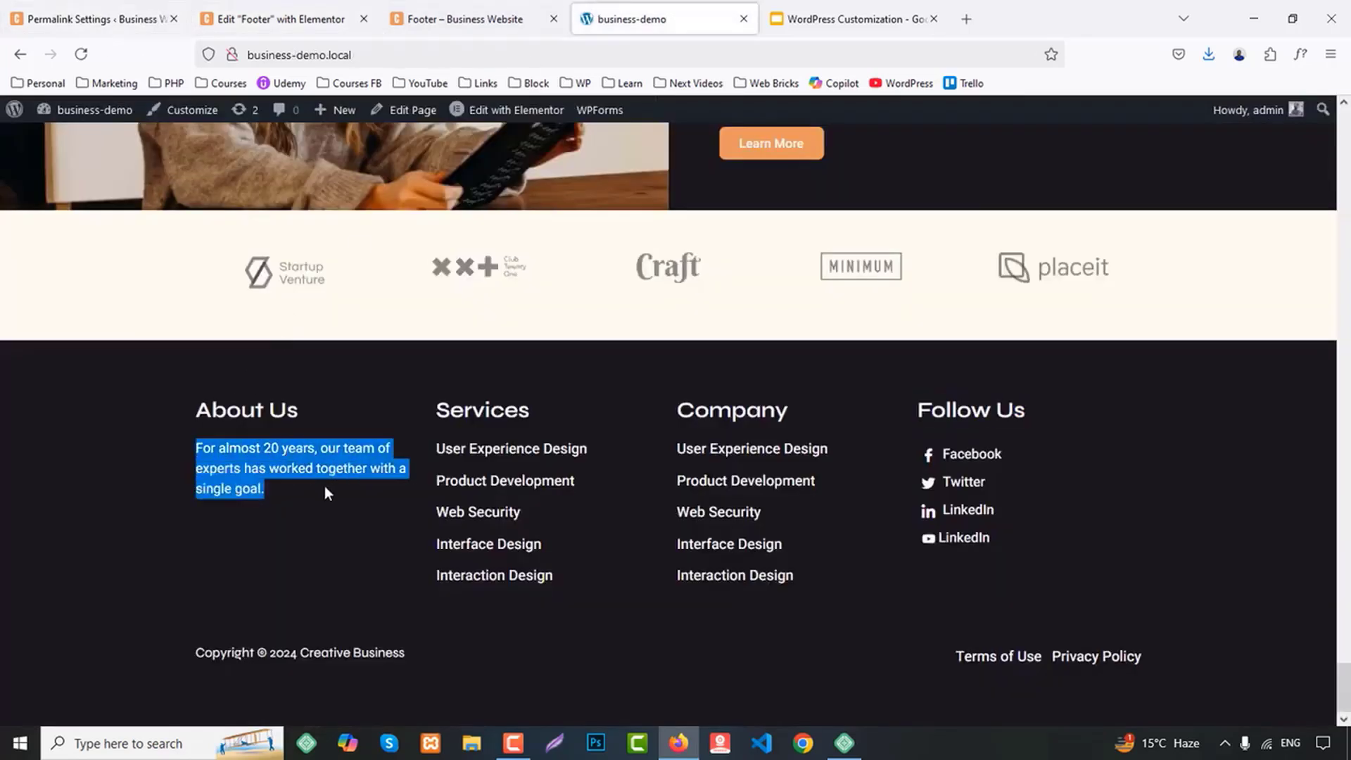
{"action": "left_click", "coordinate": [278, 21]}
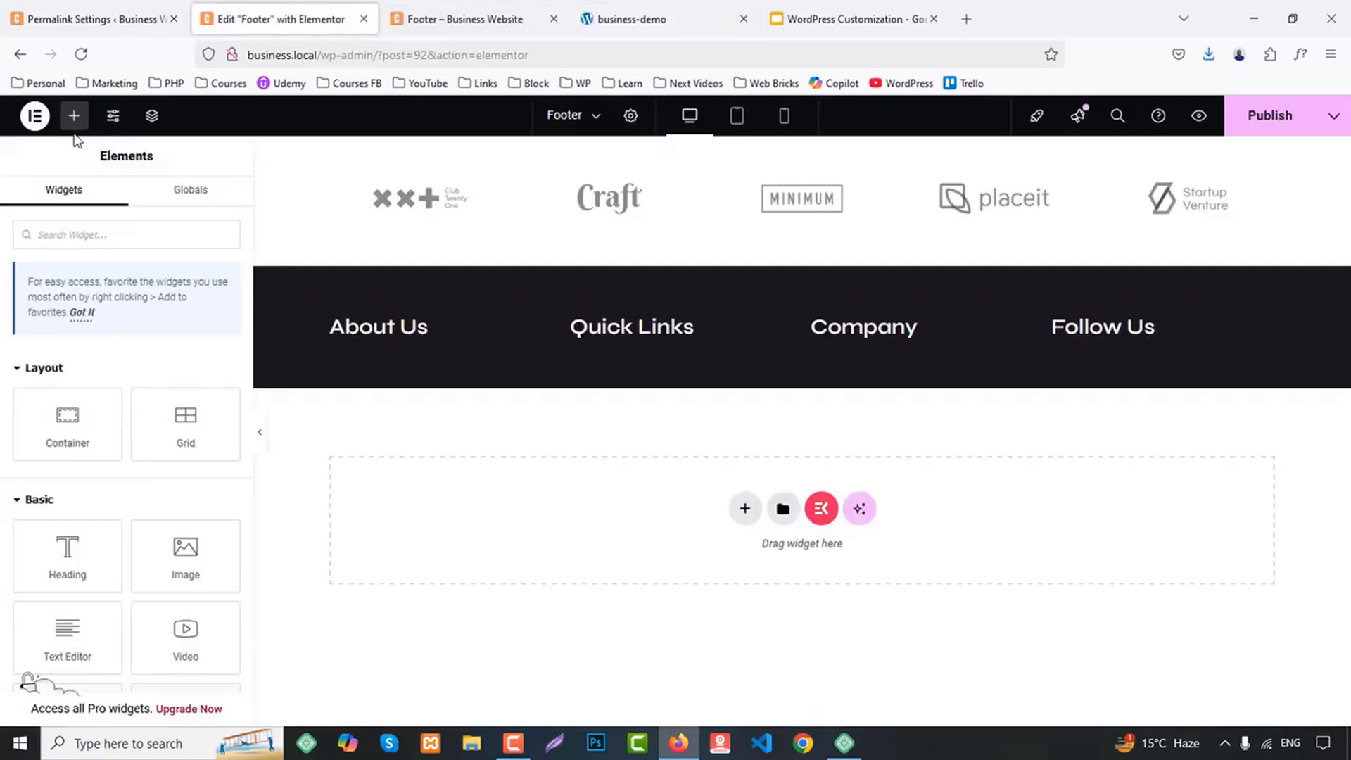
{"action": "scroll", "coordinate": [49, 500], "scroll_direction": "down", "scroll_amount": 3}
{"action": "left_click_drag", "start_coordinate": [67, 478], "coordinate": [435, 327]}
{"action": "triple_click", "coordinate": [99, 430]}
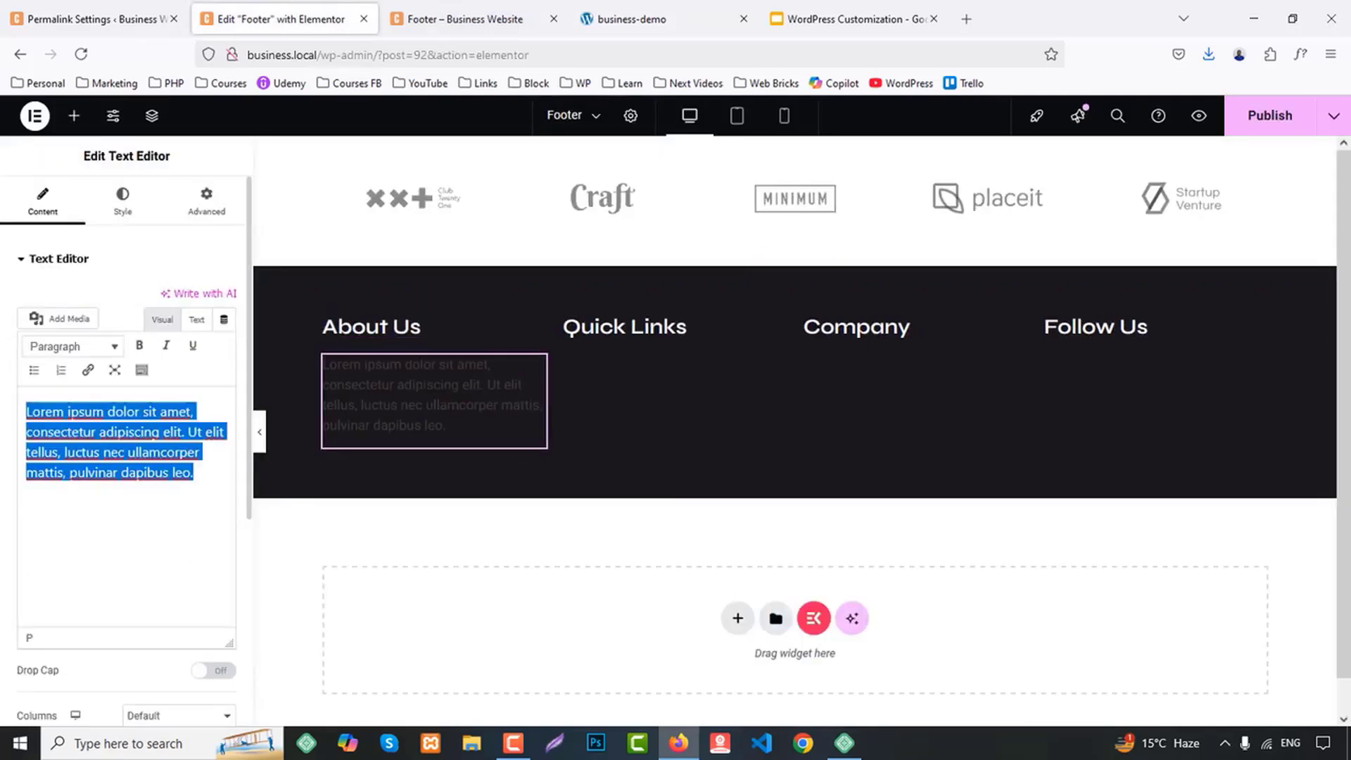
{"action": "key", "text": "ctrl+v"}
Style the About Us paragraph with the global white text color and a 500 (Medium) font weight
{"action": "left_click", "coordinate": [124, 203]}
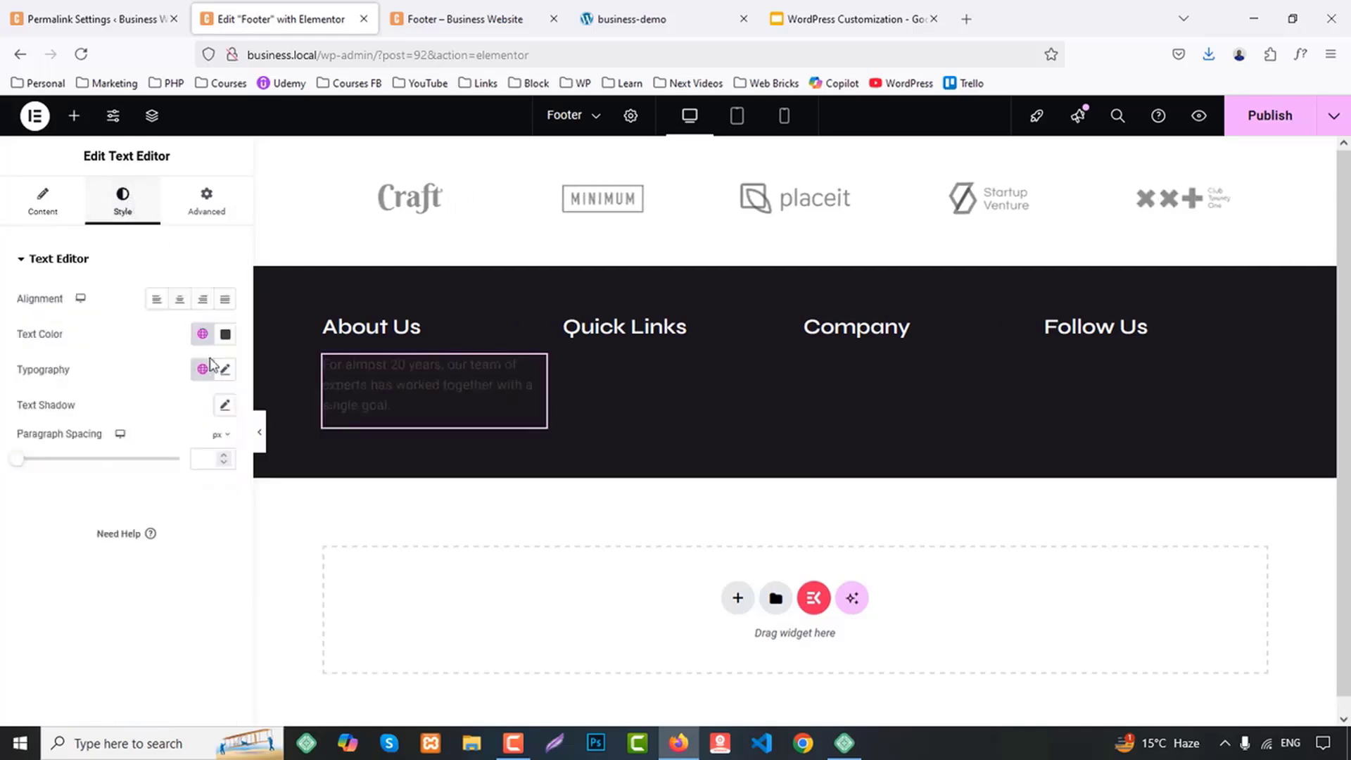
{"action": "left_click", "coordinate": [203, 335]}
{"action": "left_click", "coordinate": [71, 553]}
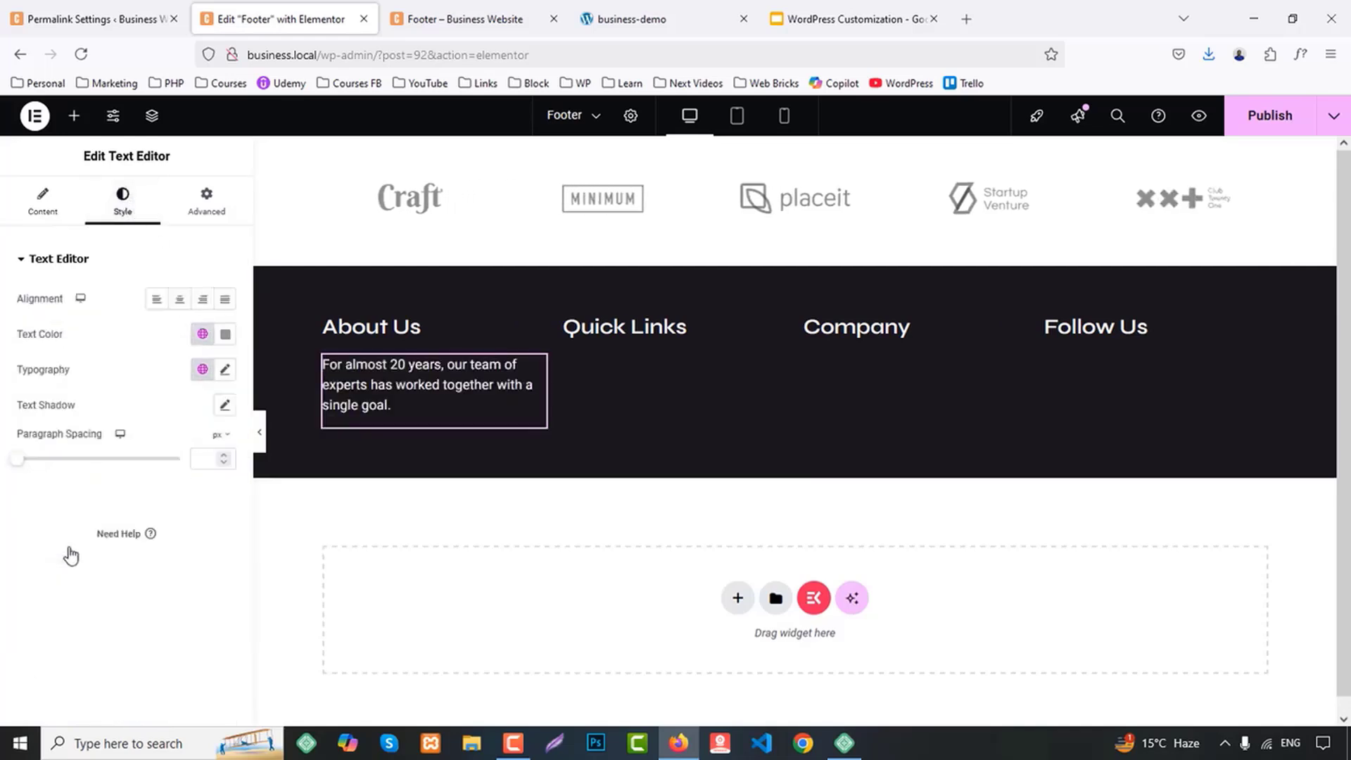
{"action": "left_click", "coordinate": [226, 370]}
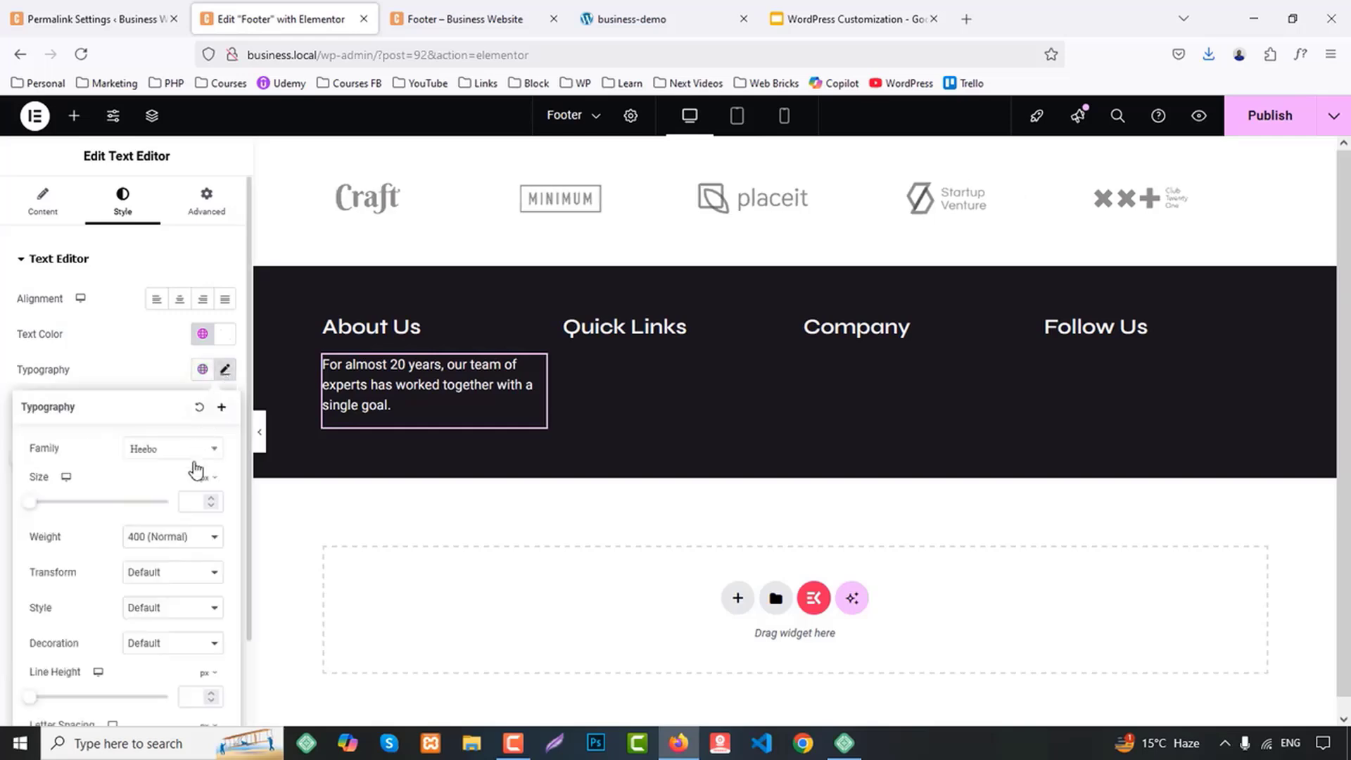
{"action": "left_click", "coordinate": [164, 542]}
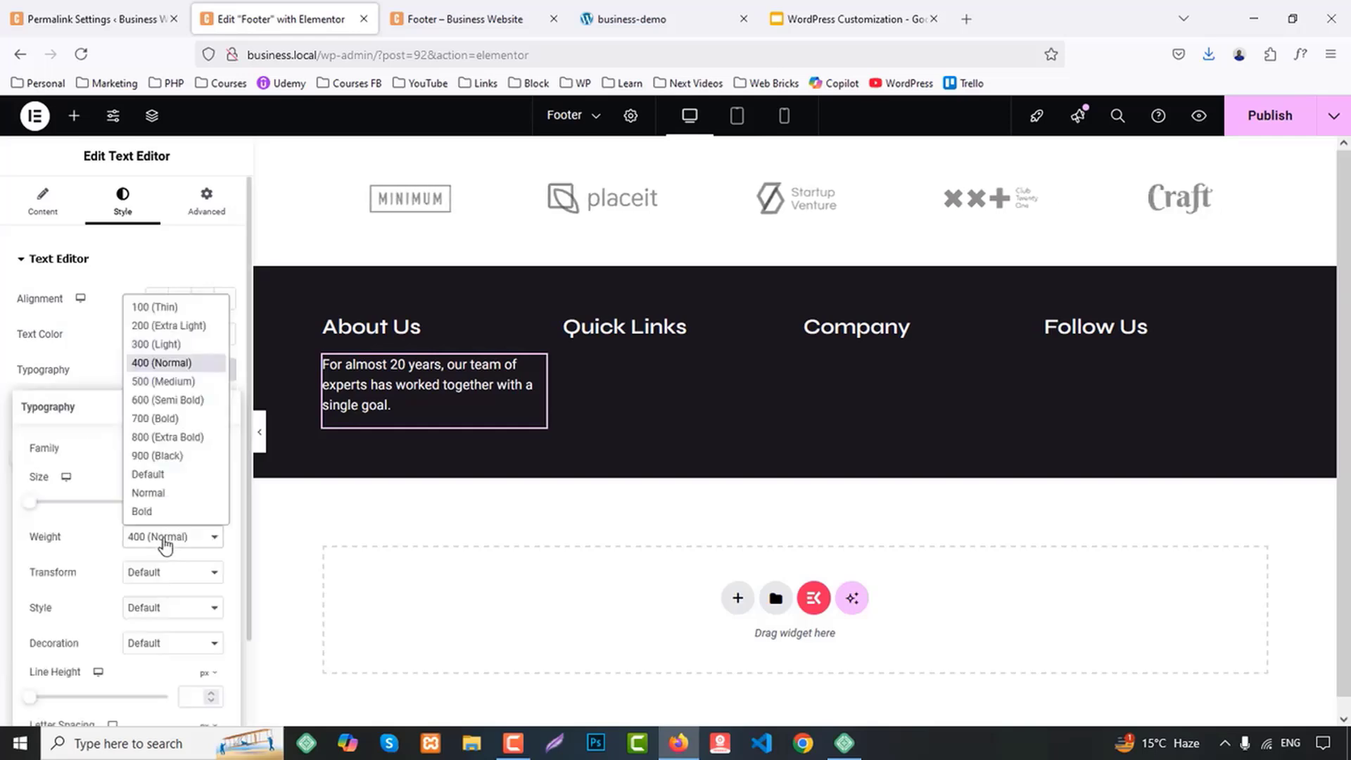
{"action": "left_click", "coordinate": [173, 382]}
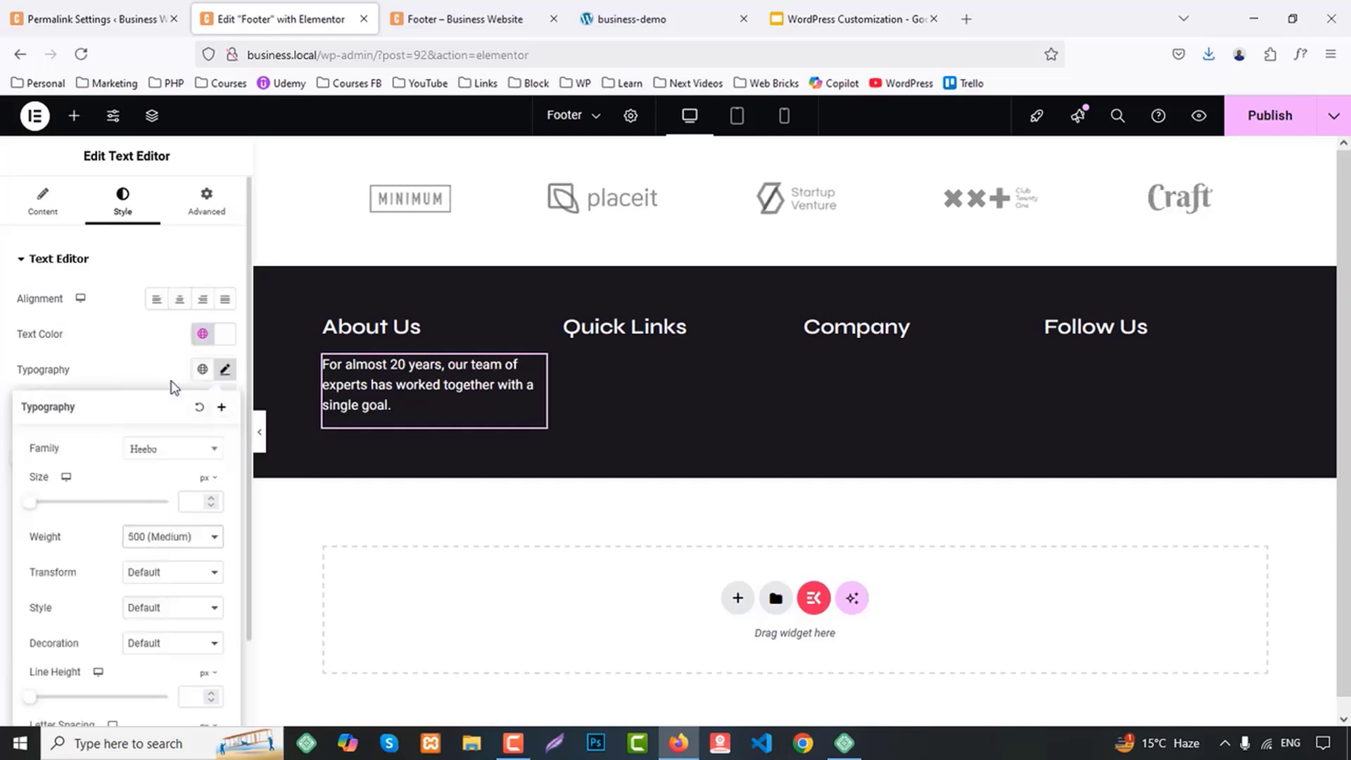
Add an ElementsKit Nav Menu widget below the Quick Links heading and assign it the Footer 1 menu
{"action": "left_click", "coordinate": [74, 115]}
{"action": "type", "text": "menu"}
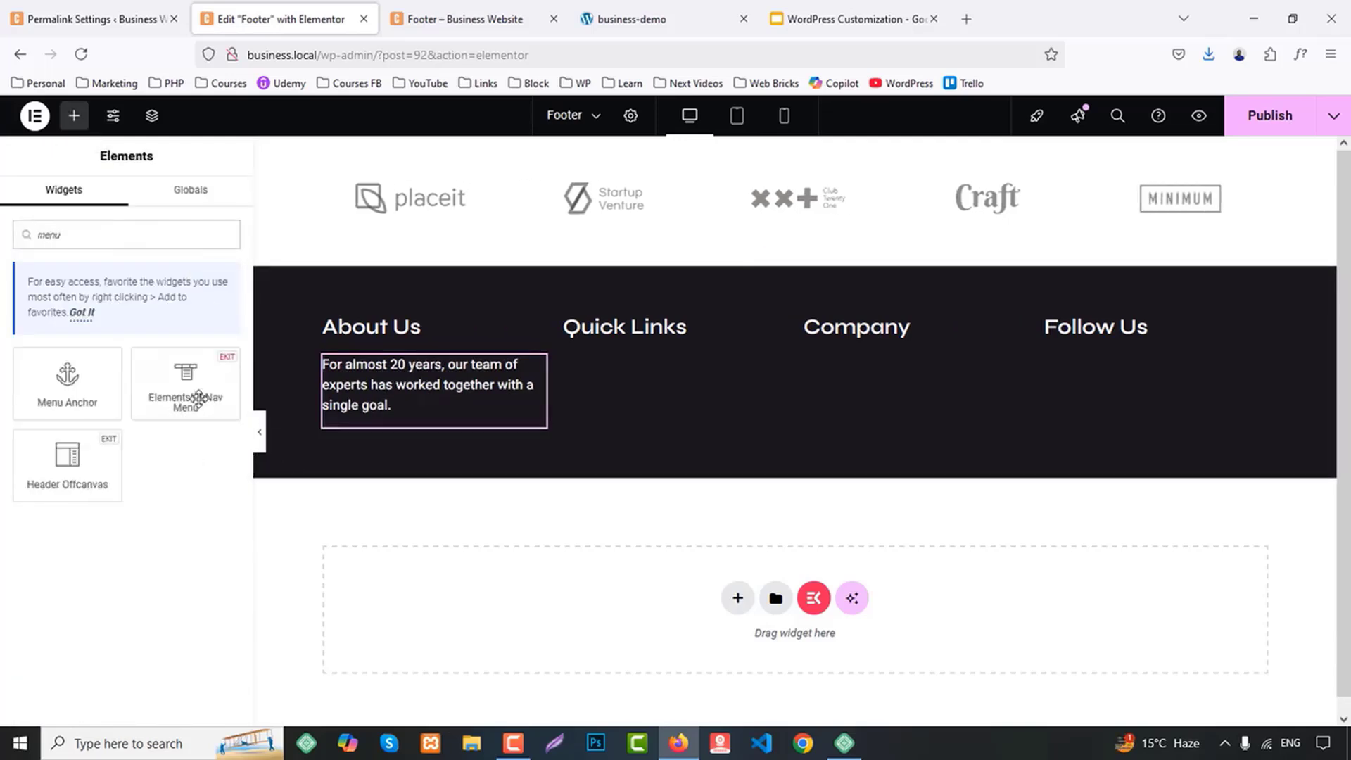
{"action": "left_click_drag", "start_coordinate": [190, 387], "coordinate": [679, 345]}
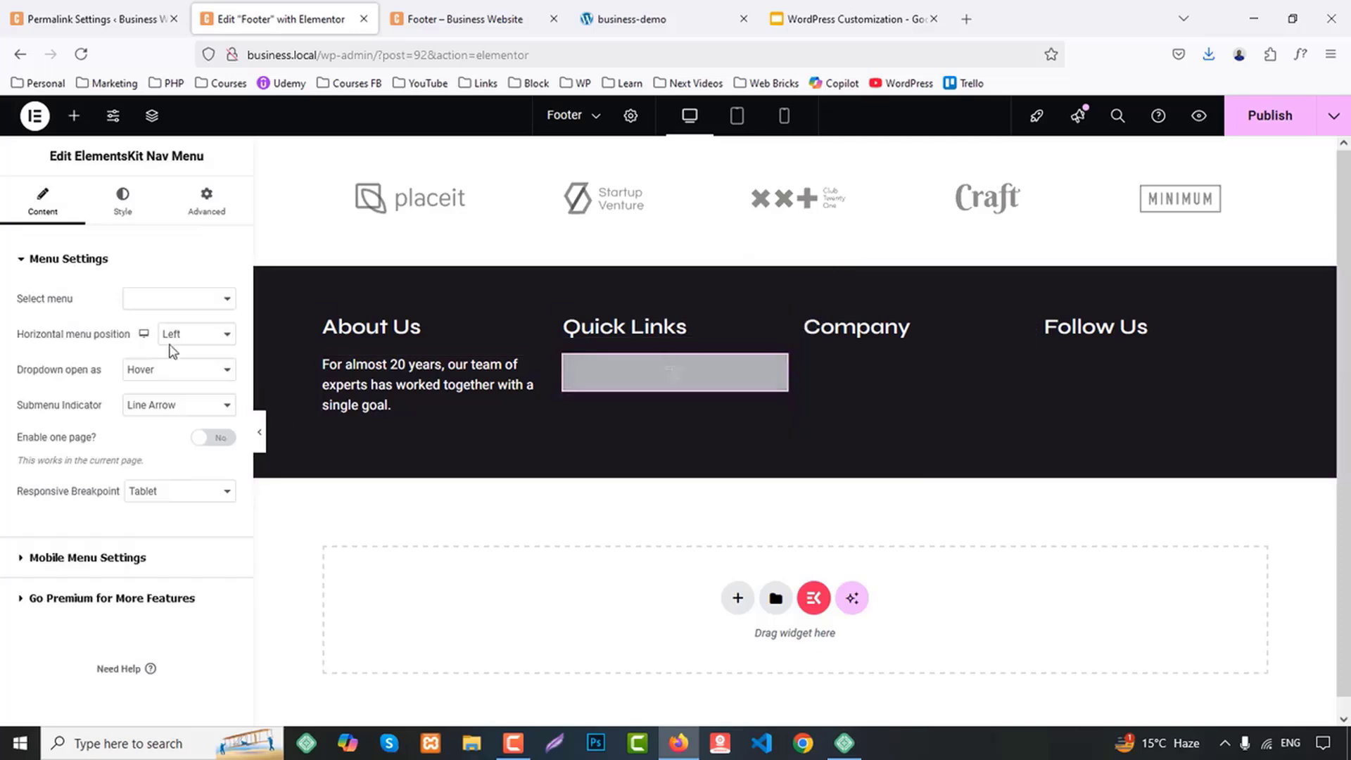
{"action": "left_click", "coordinate": [151, 298]}
{"action": "left_click", "coordinate": [149, 328]}
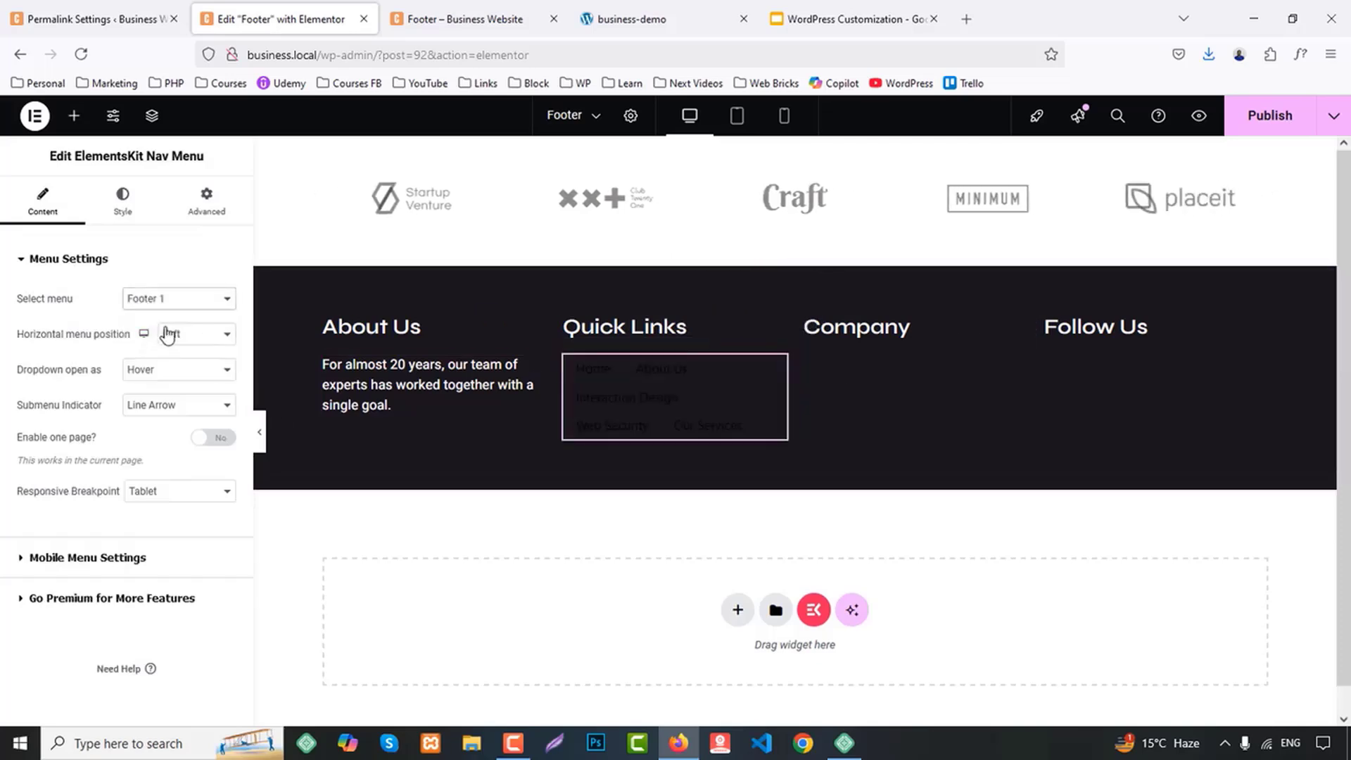
Set the Quick Links nav menu's responsive breakpoint to Mobile
{"action": "left_click", "coordinate": [156, 494]}
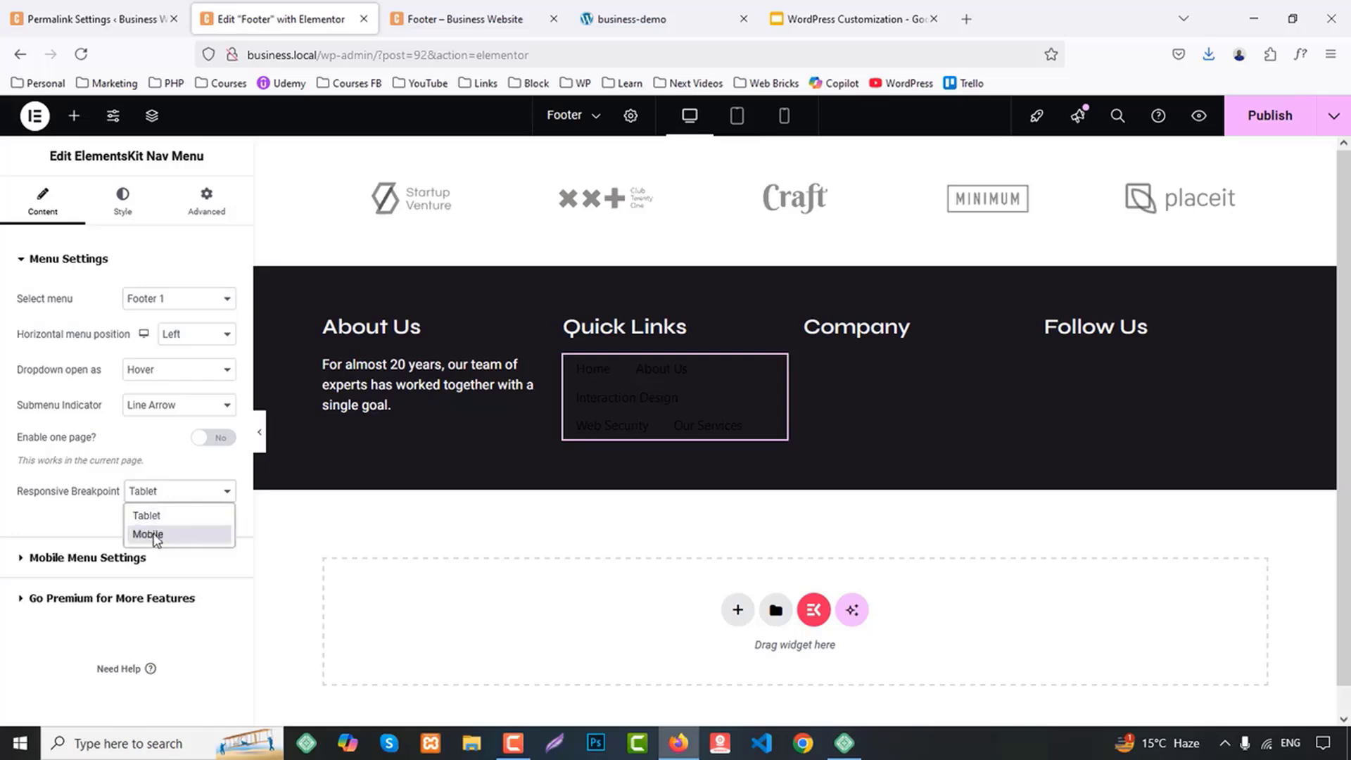
{"action": "left_click", "coordinate": [172, 490]}
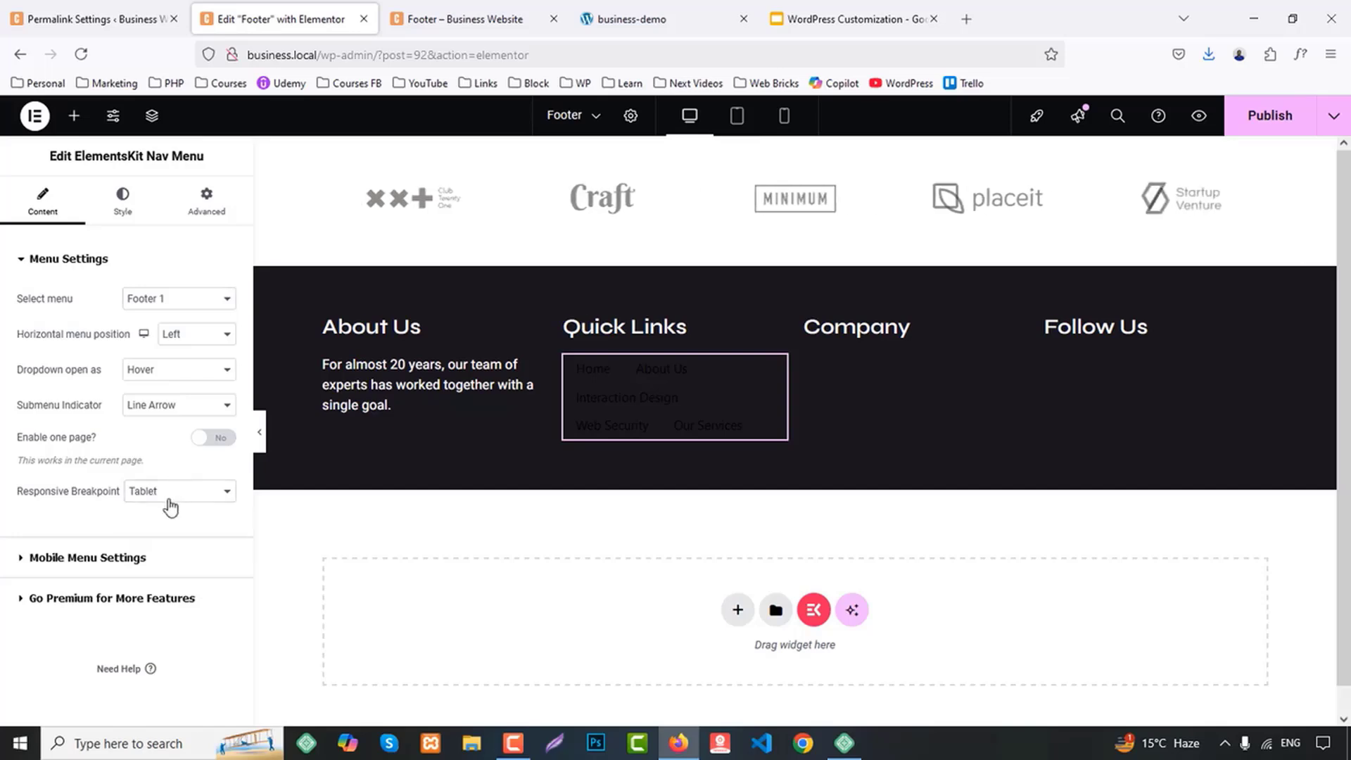
{"action": "left_click", "coordinate": [170, 495]}
{"action": "left_click", "coordinate": [168, 533]}
Examine the nav menu's mobile menu settings and submenu indicator options for a way to change the link layout
{"action": "left_click", "coordinate": [132, 557]}
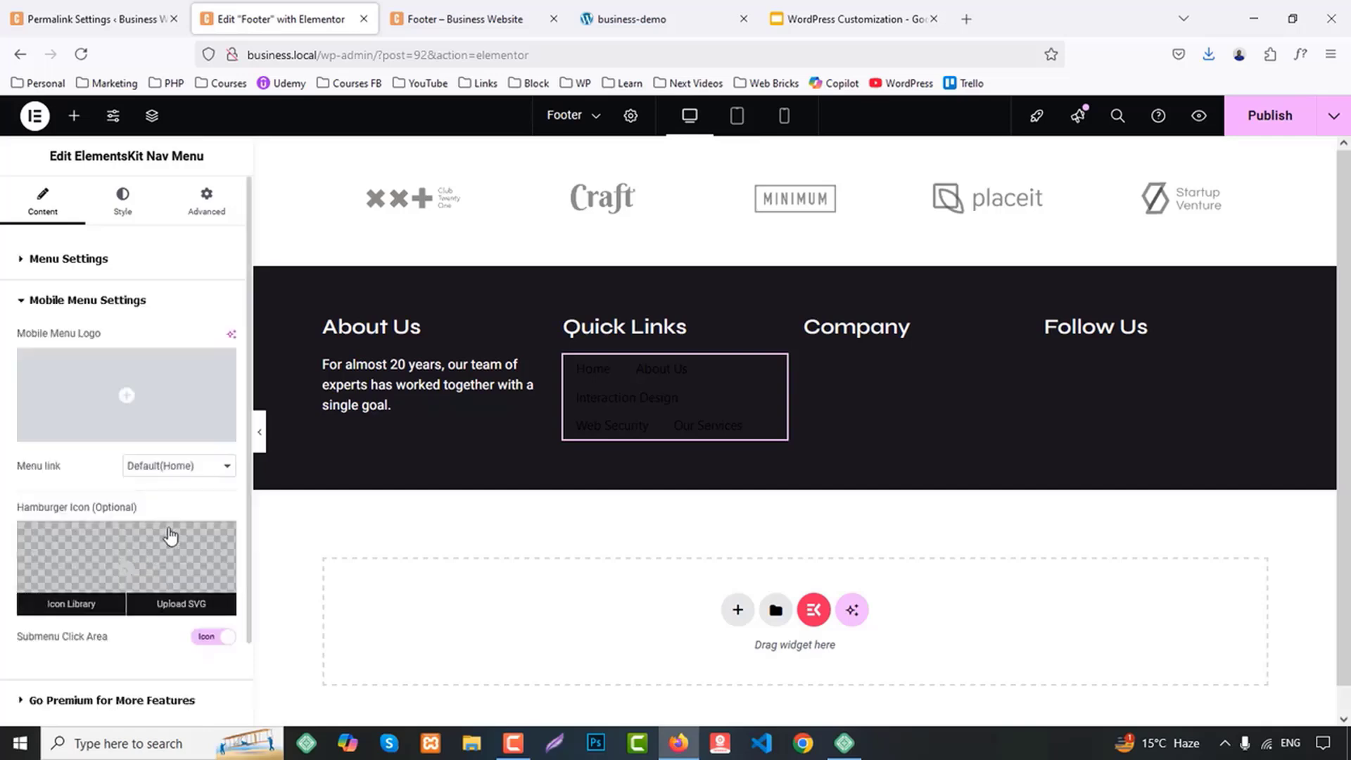
{"action": "scroll", "coordinate": [170, 536], "scroll_direction": "down", "scroll_amount": 2}
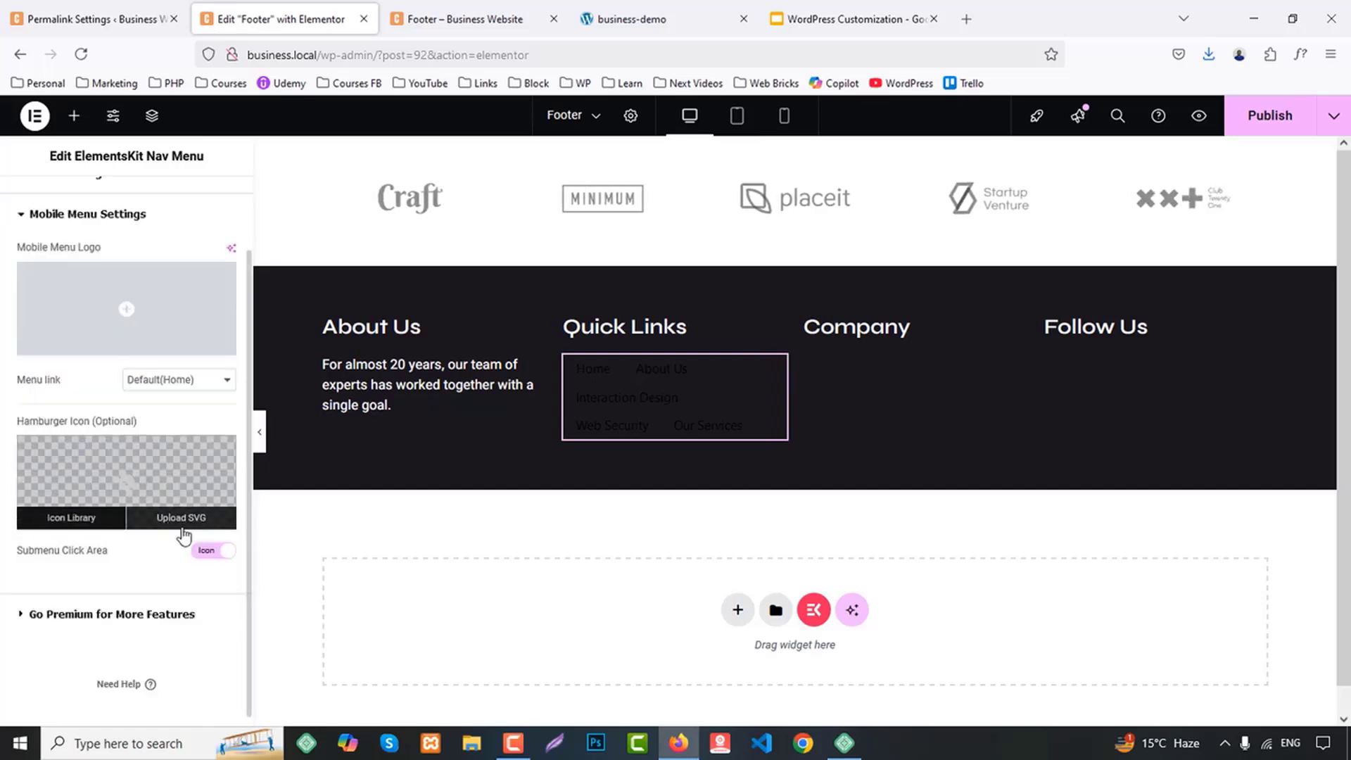
{"action": "scroll", "coordinate": [206, 563], "scroll_direction": "up", "scroll_amount": 2}
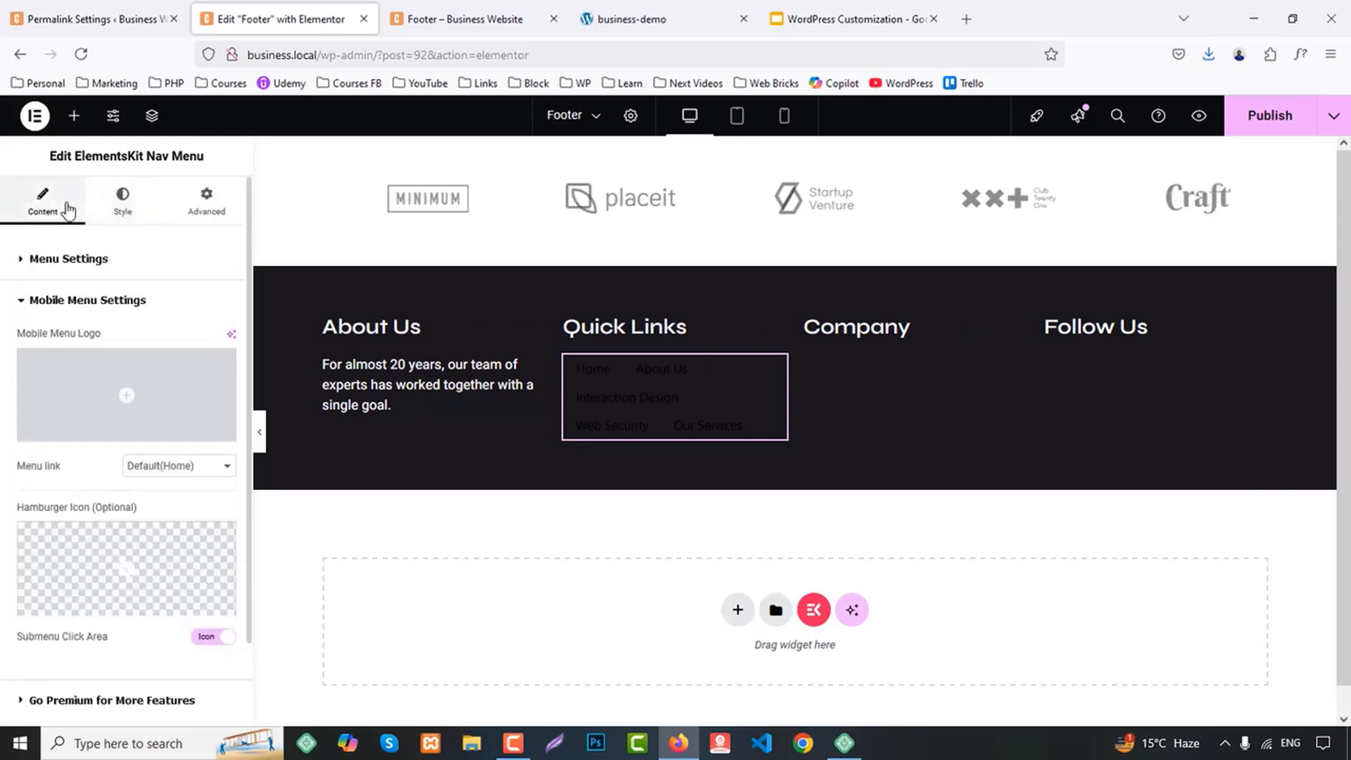
{"action": "scroll", "coordinate": [120, 485], "scroll_direction": "down", "scroll_amount": 2}
{"action": "scroll", "coordinate": [117, 493], "scroll_direction": "up", "scroll_amount": 2}
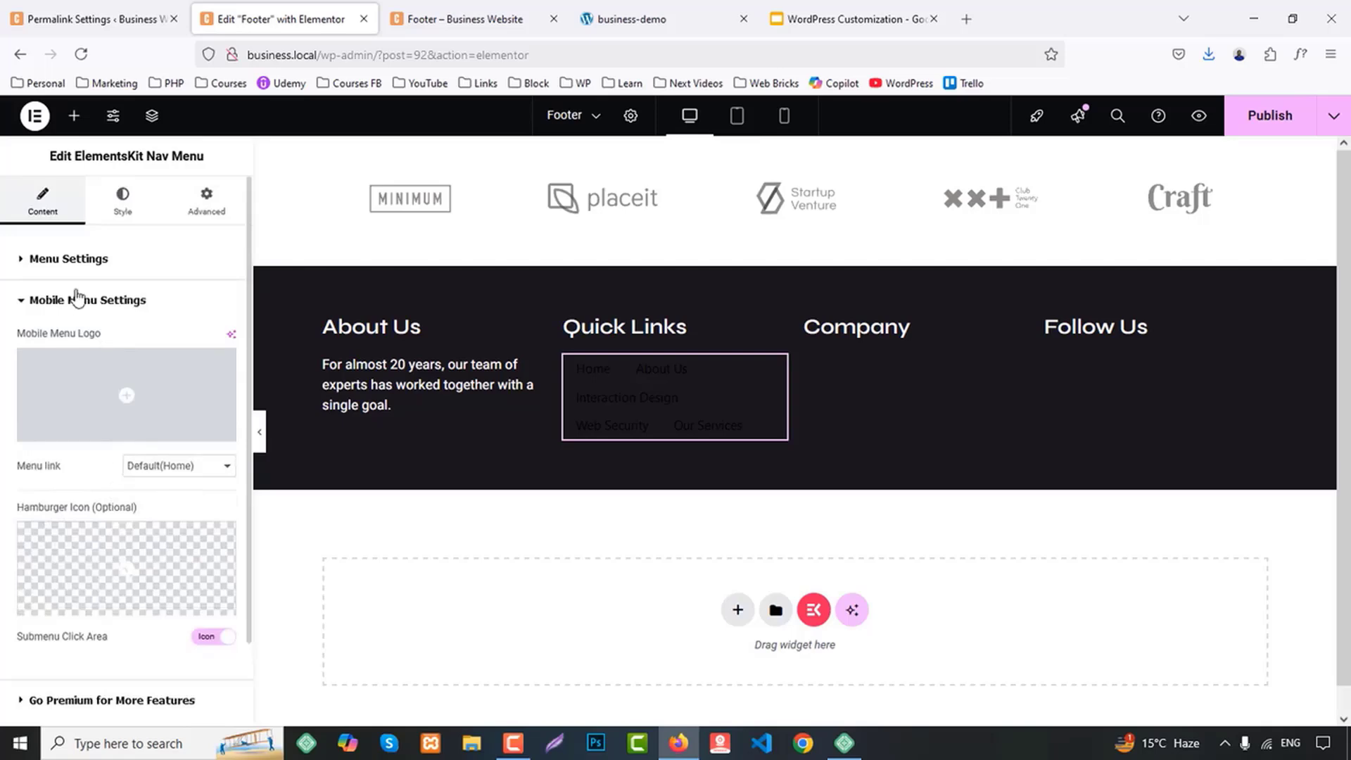
{"action": "left_click", "coordinate": [68, 258]}
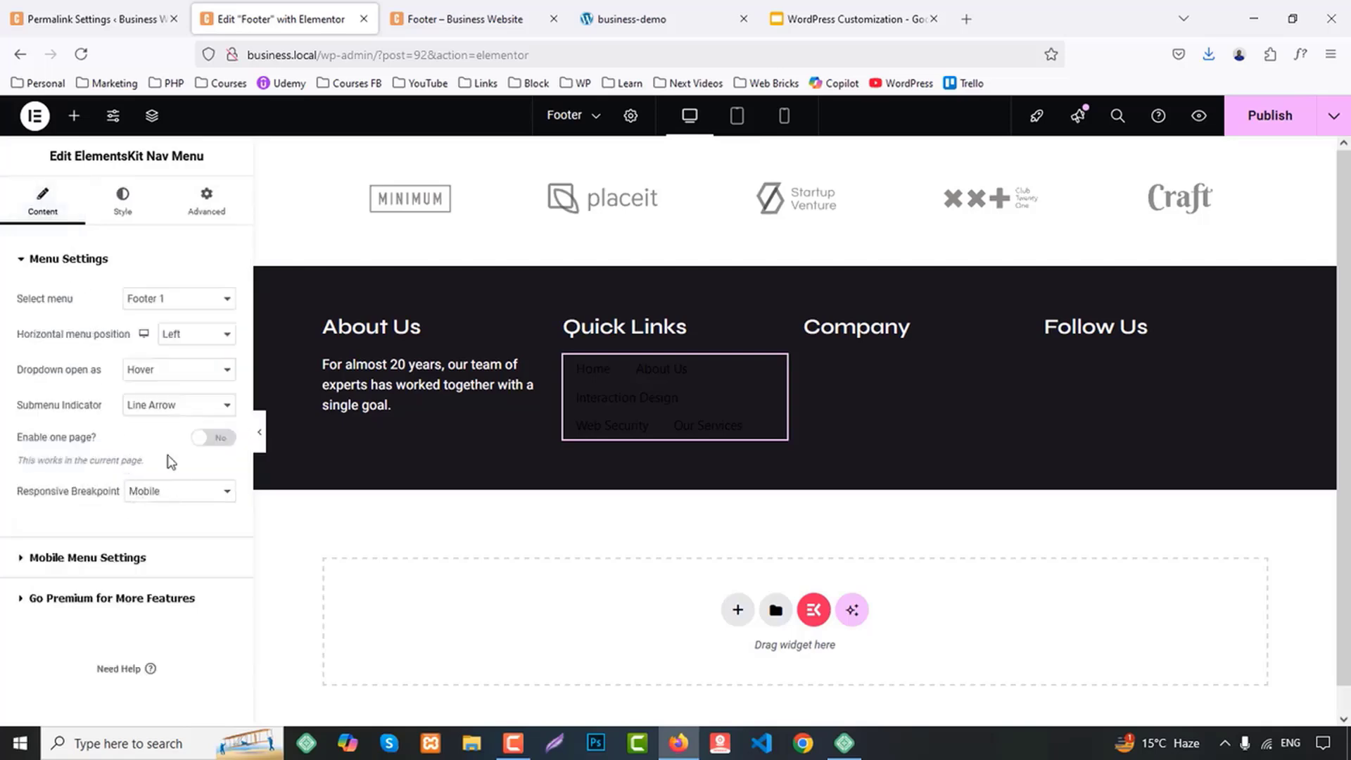
{"action": "left_click", "coordinate": [161, 405]}
{"action": "left_click", "coordinate": [162, 405]}
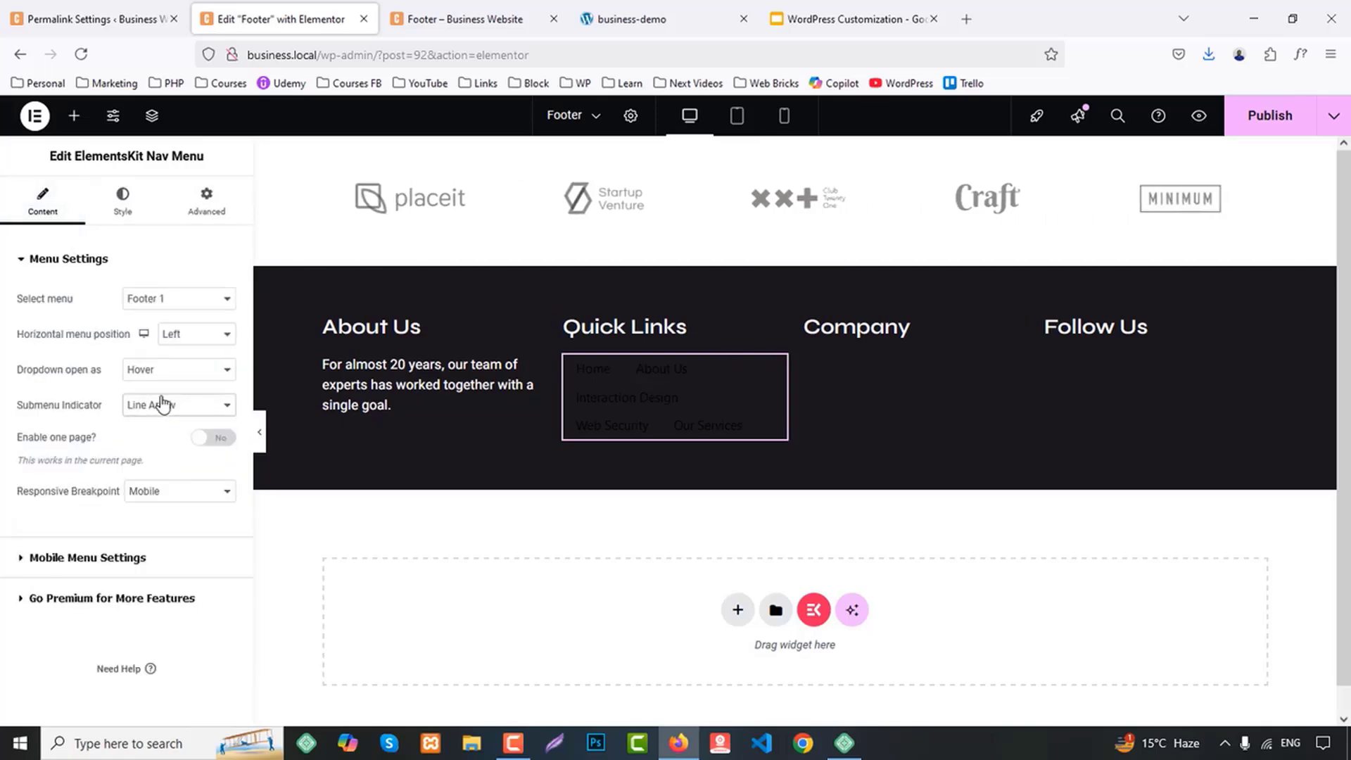
Try the Center horizontal menu position on the Quick Links nav menu, return it to Left and check the mobile menu settings
{"action": "left_click", "coordinate": [182, 344]}
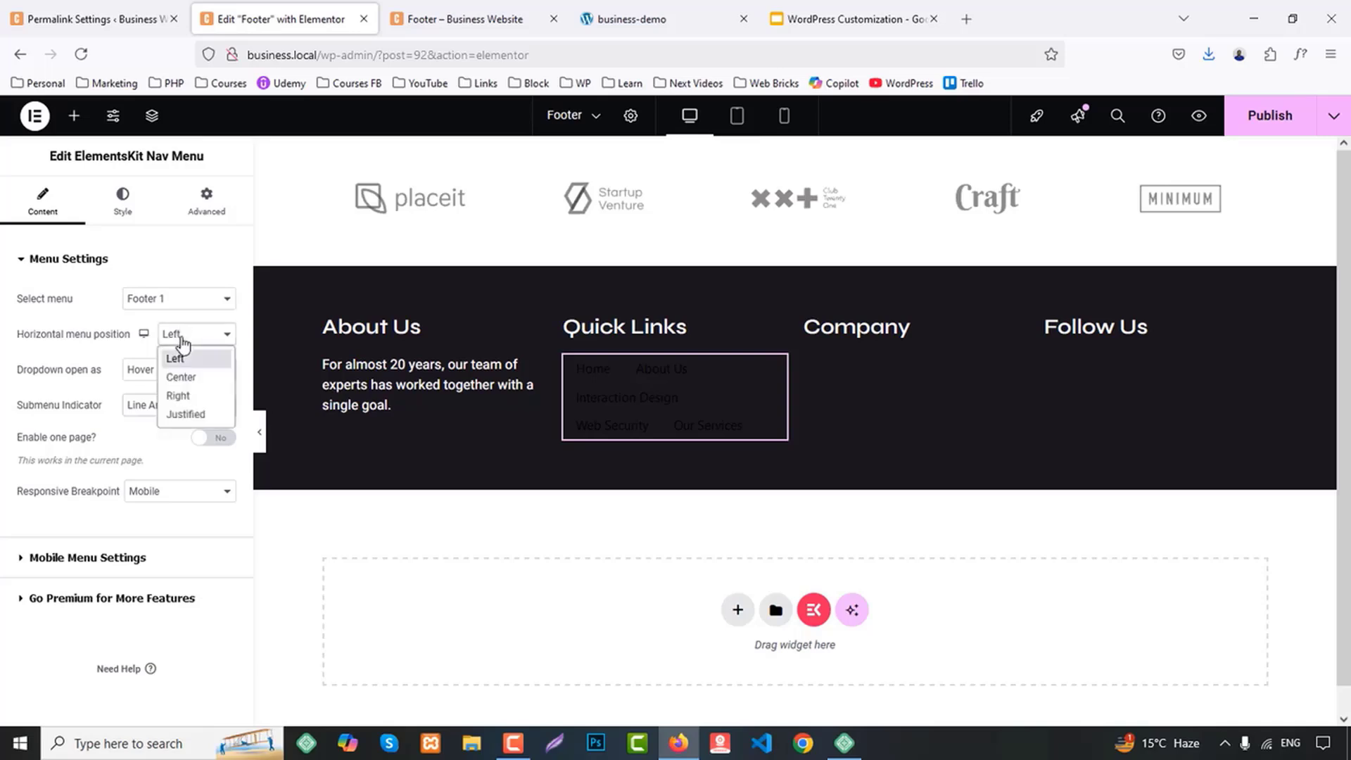
{"action": "left_click", "coordinate": [184, 377]}
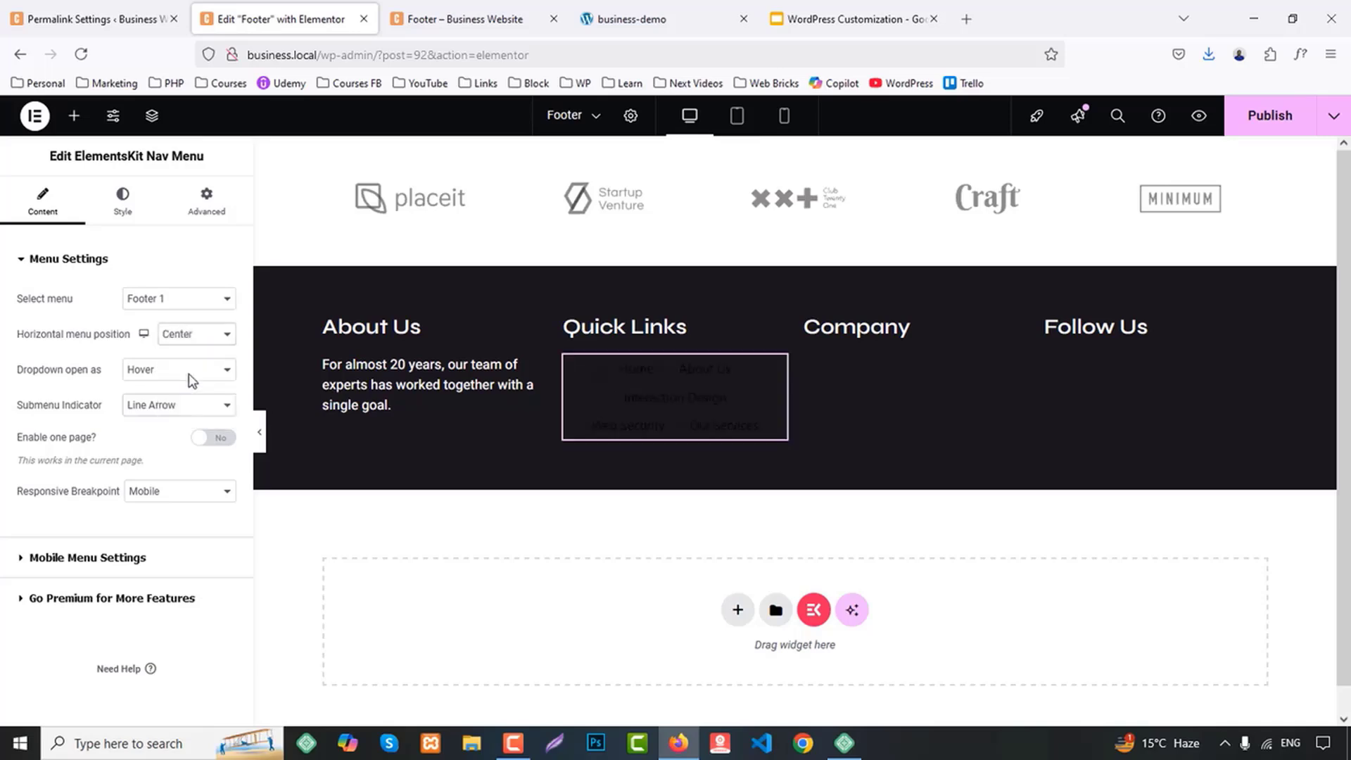
{"action": "left_click", "coordinate": [200, 335]}
{"action": "left_click", "coordinate": [198, 360]}
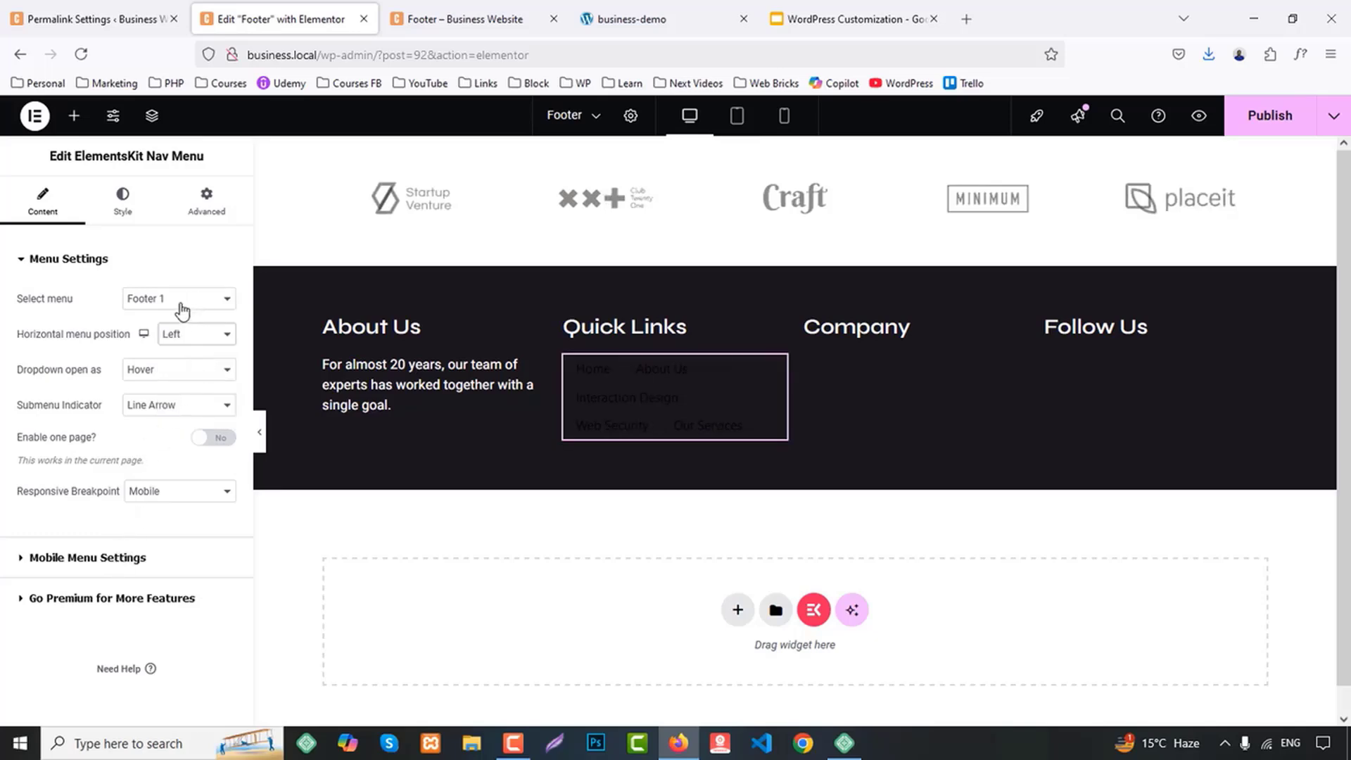
{"action": "left_click", "coordinate": [119, 555]}
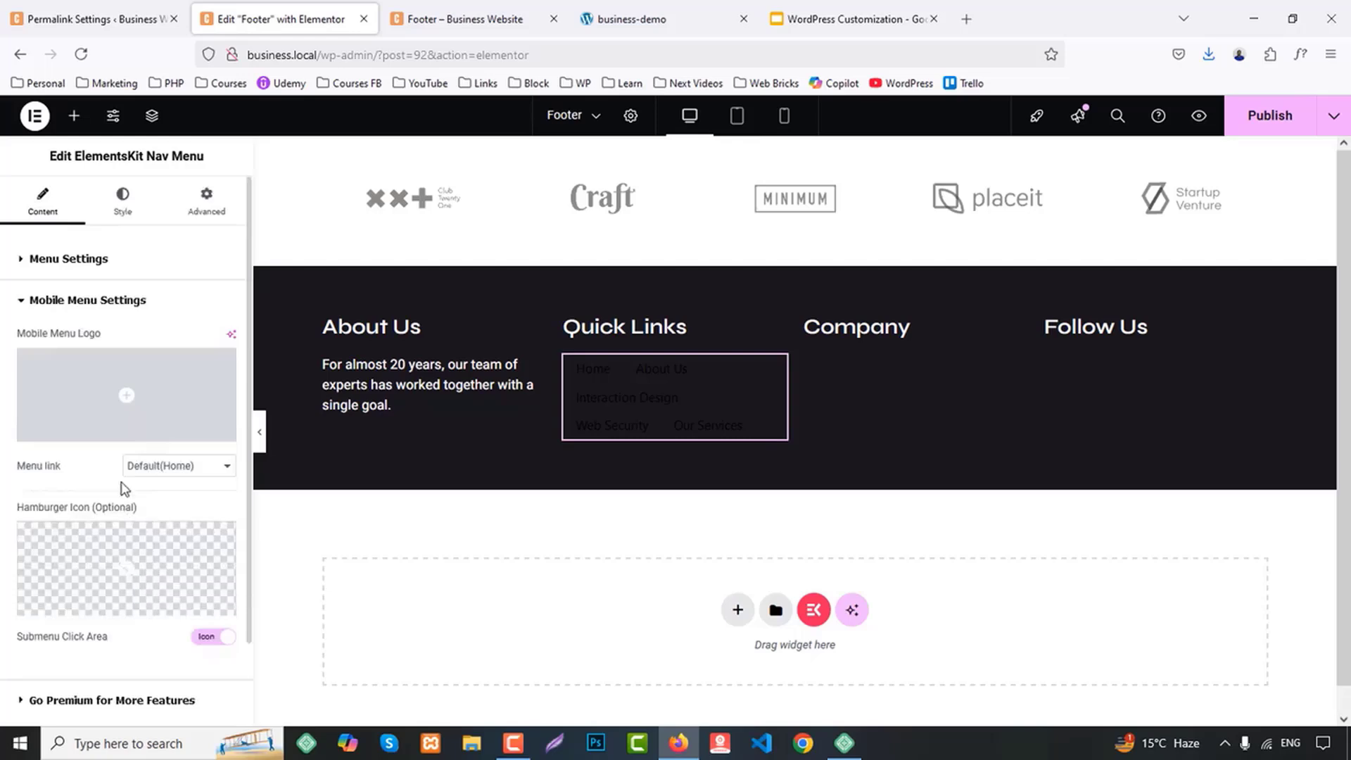
{"action": "left_click", "coordinate": [76, 260]}
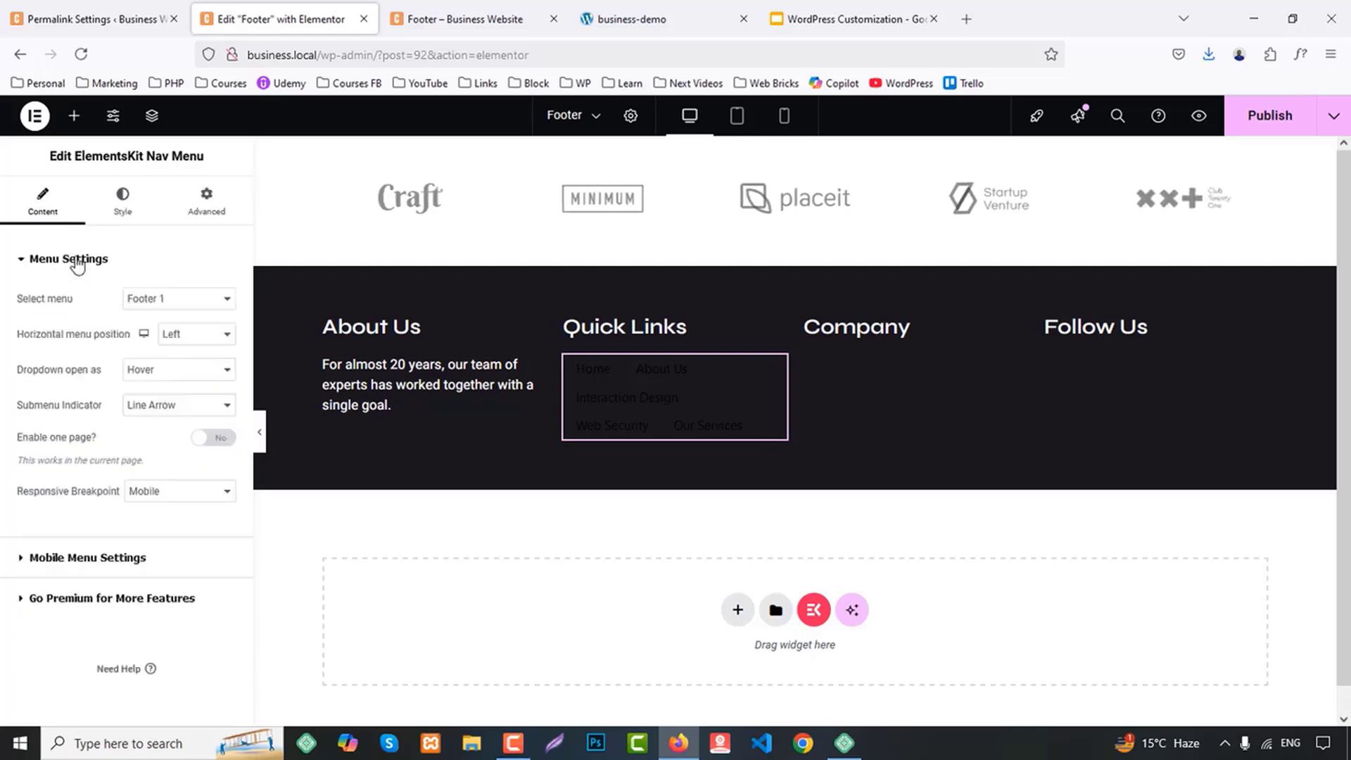
Try Center and then set the Quick Links nav menu's horizontal menu position to Justified
{"action": "left_click", "coordinate": [164, 334]}
{"action": "left_click", "coordinate": [184, 376]}
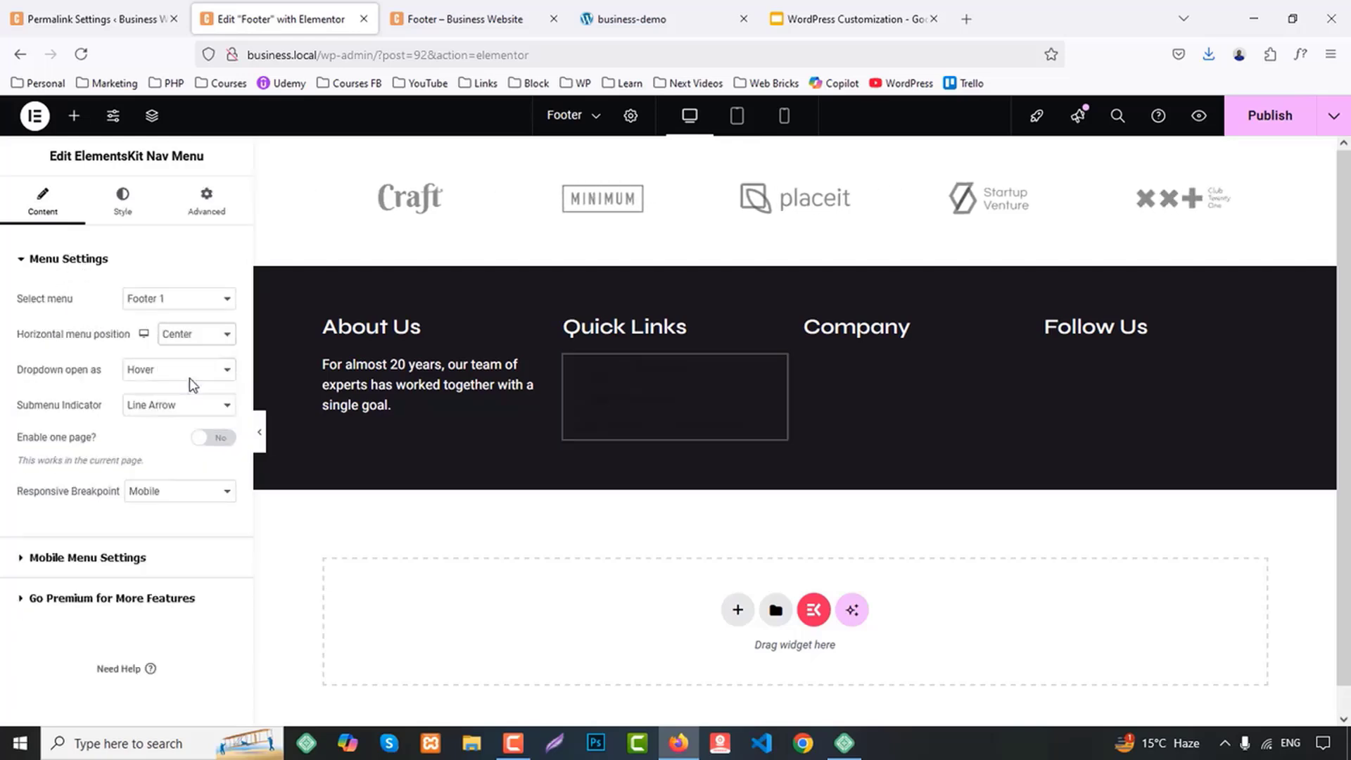
{"action": "left_click", "coordinate": [193, 336]}
{"action": "left_click", "coordinate": [184, 411]}
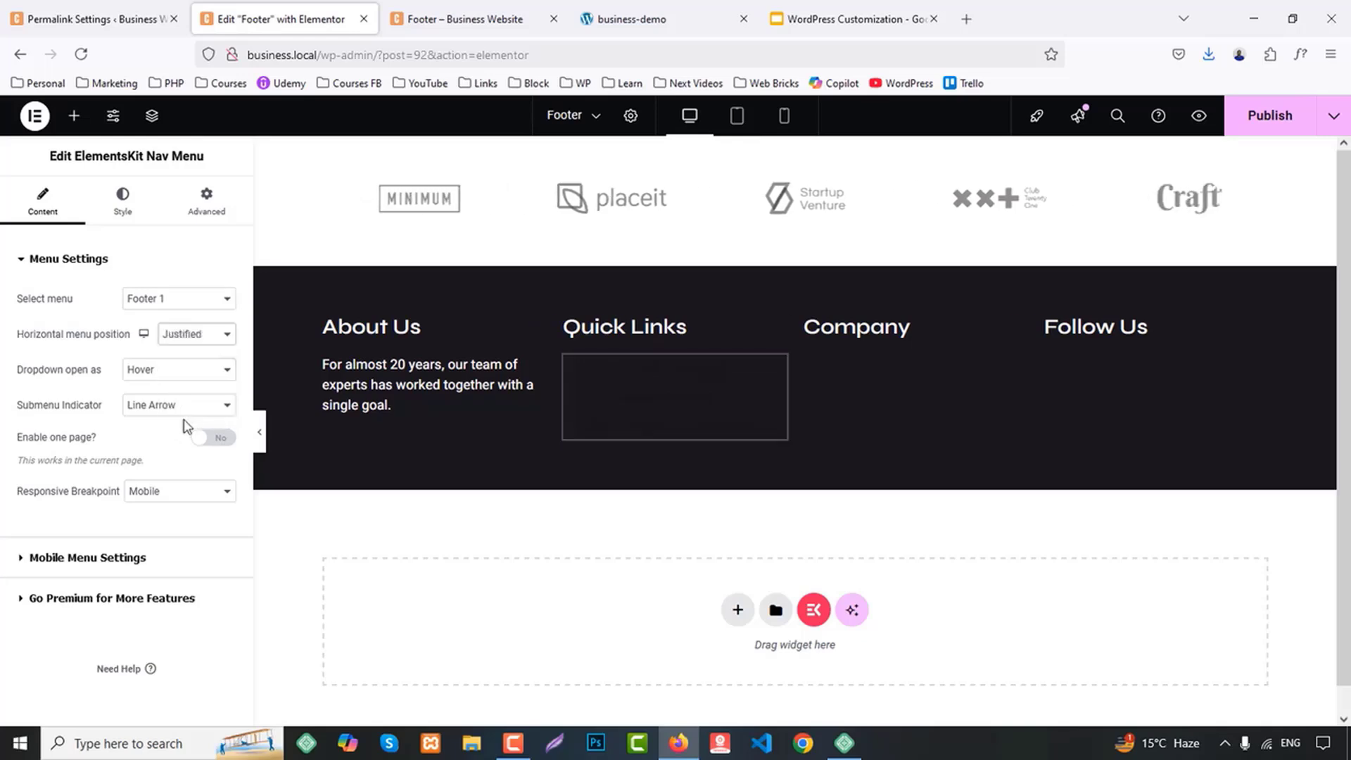
Set the Quick Links nav menu's horizontal menu position to Left and look through its menu item style options
{"action": "left_click", "coordinate": [182, 336]}
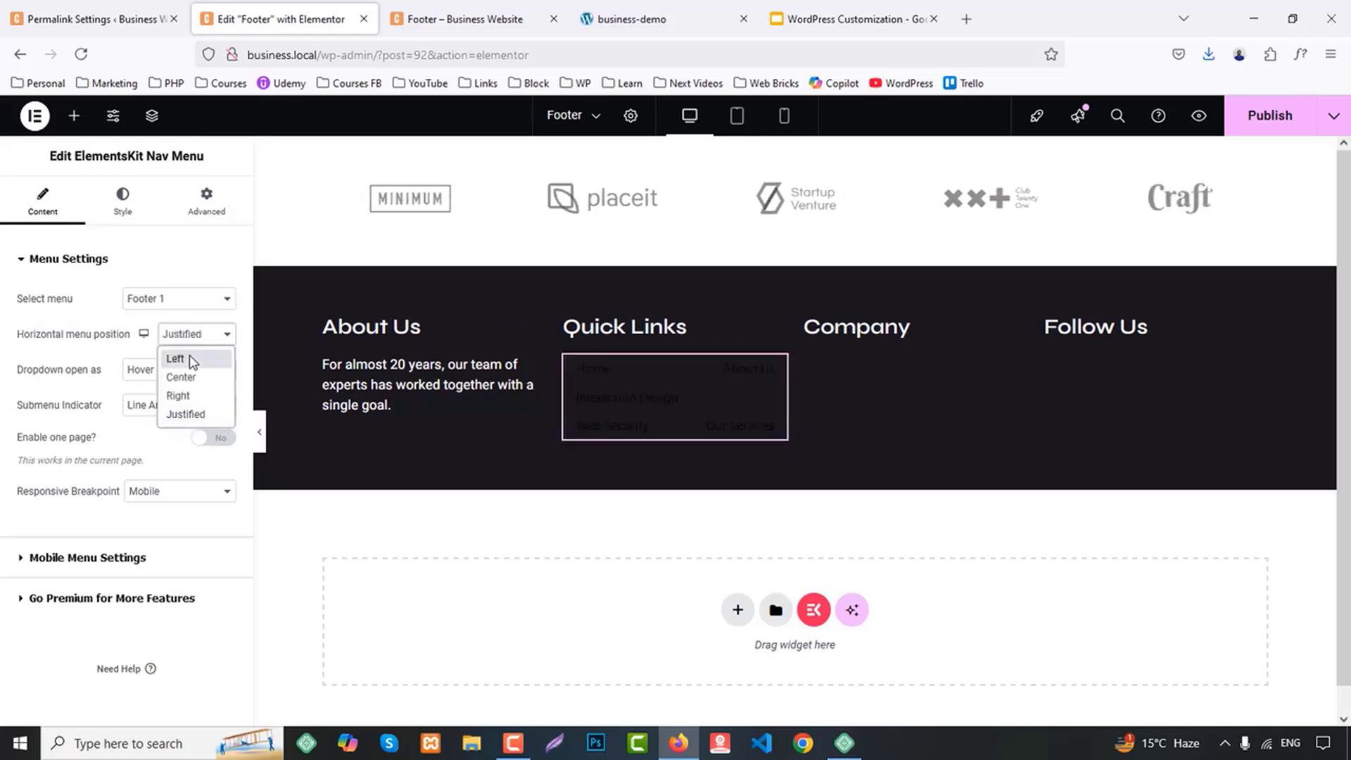
{"action": "left_click", "coordinate": [189, 355]}
{"action": "left_click", "coordinate": [122, 210]}
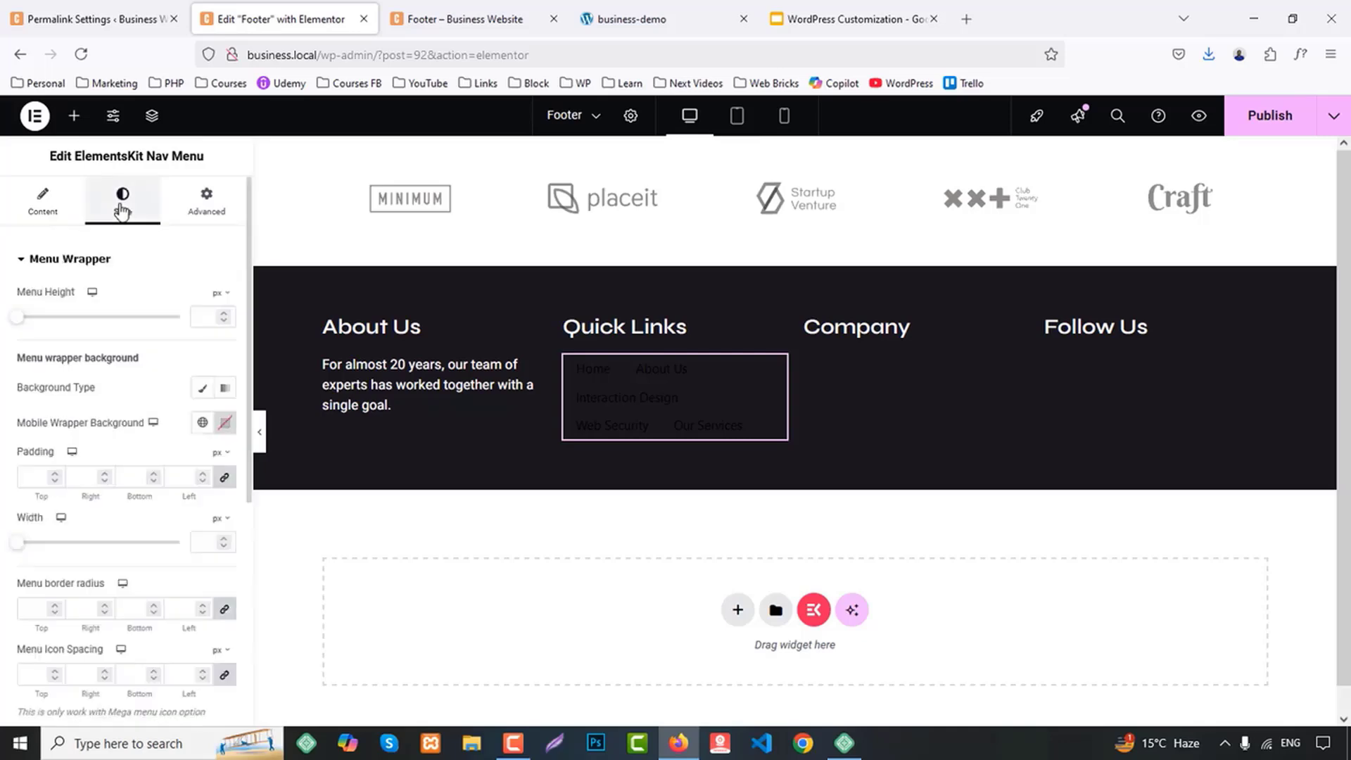
{"action": "scroll", "coordinate": [24, 528], "scroll_direction": "down", "scroll_amount": 4}
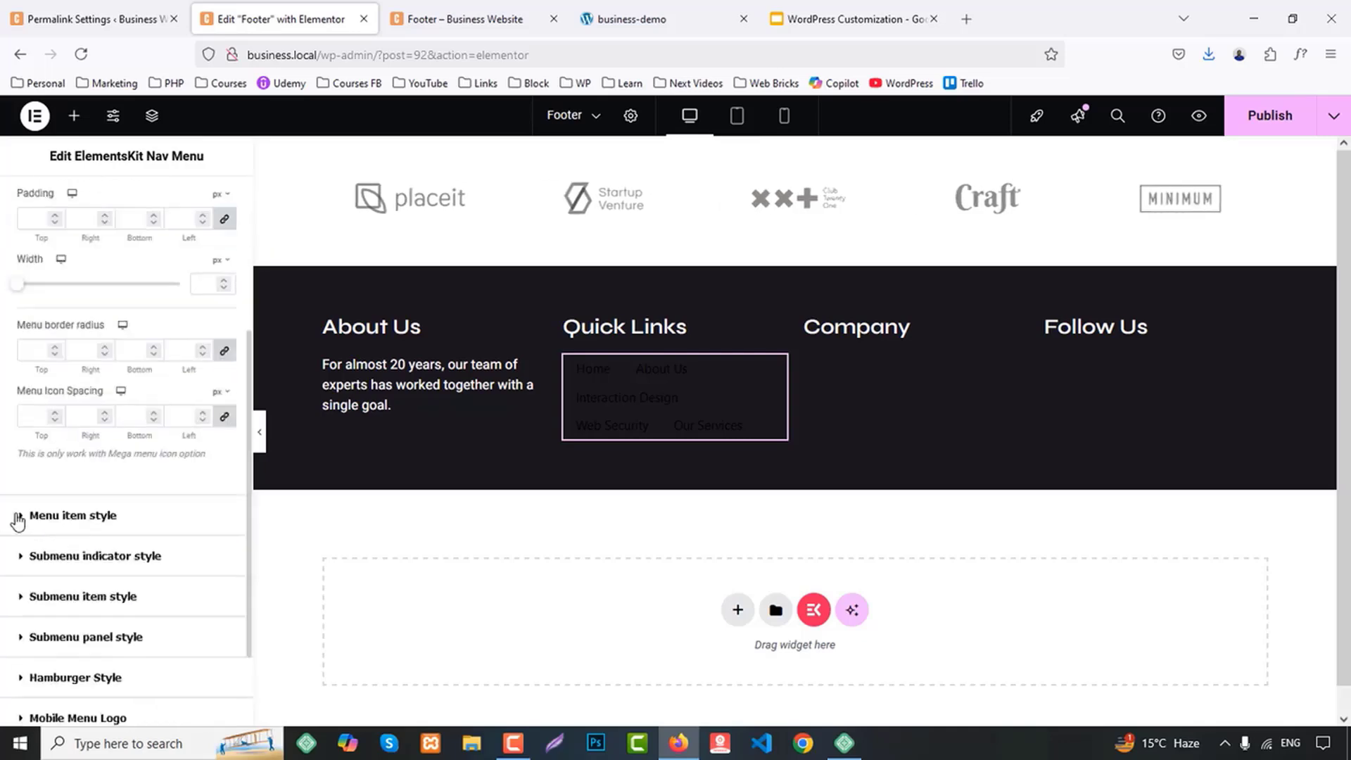
{"action": "left_click", "coordinate": [77, 514]}
{"action": "scroll", "coordinate": [139, 486], "scroll_direction": "down", "scroll_amount": 5}
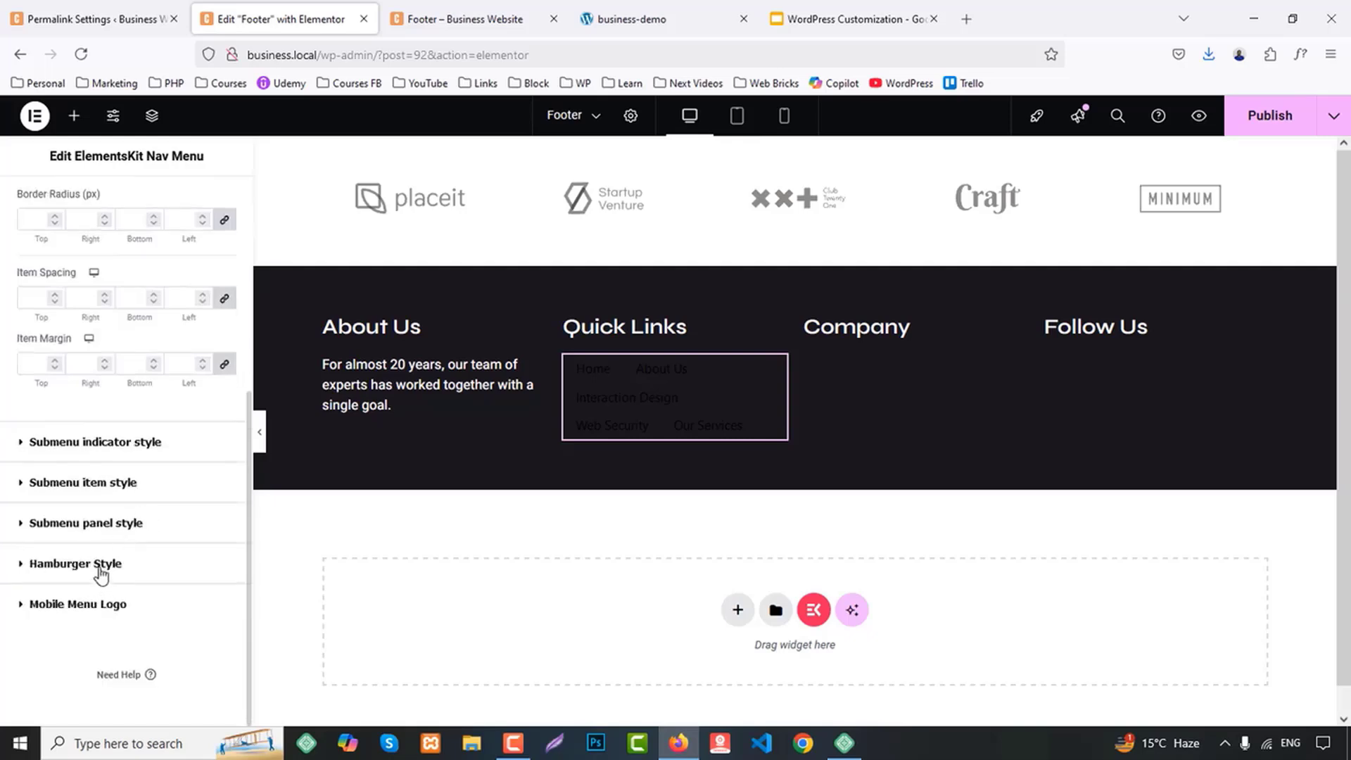
{"action": "scroll", "coordinate": [100, 573], "scroll_direction": "up", "scroll_amount": 5}
Check the nav menu's dropdown, horizontal position and mobile menu settings for a way to stack the links
{"action": "left_click", "coordinate": [43, 201]}
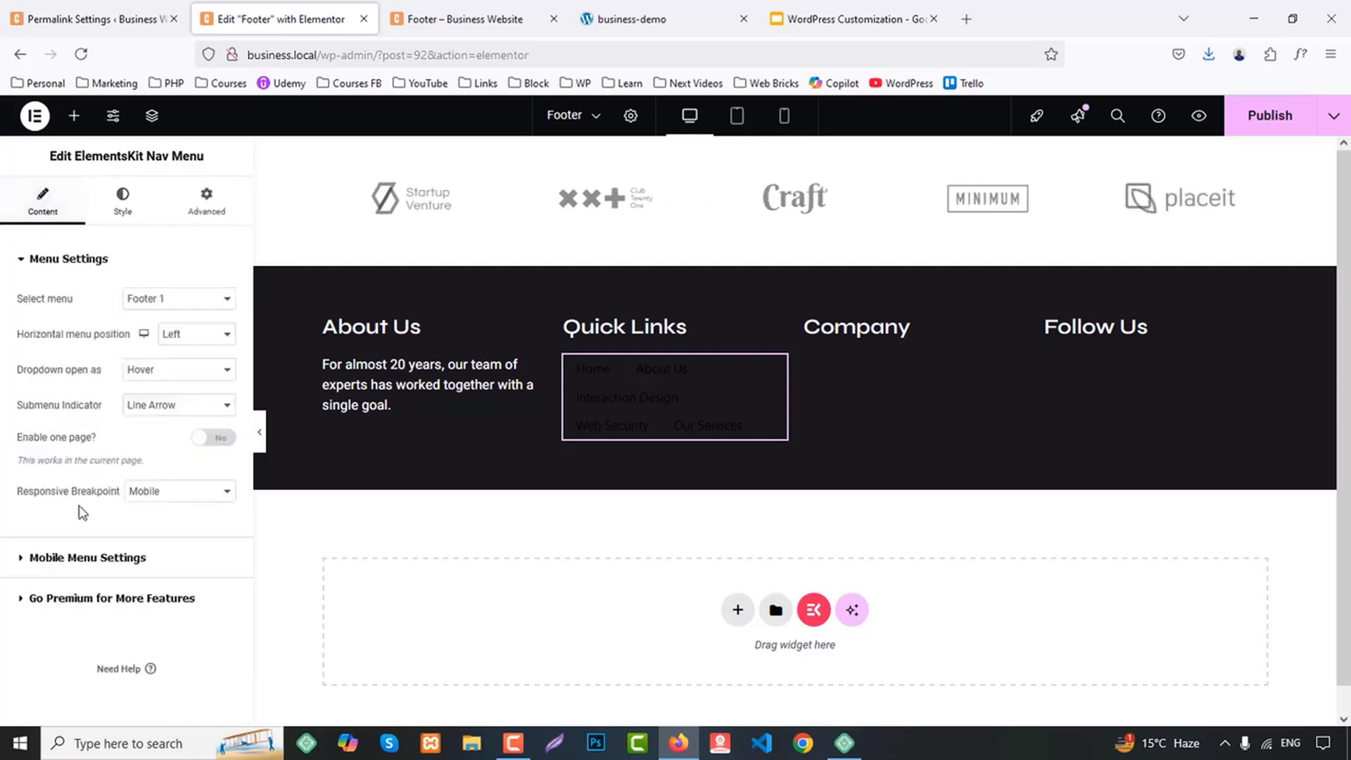
{"action": "left_click", "coordinate": [156, 373]}
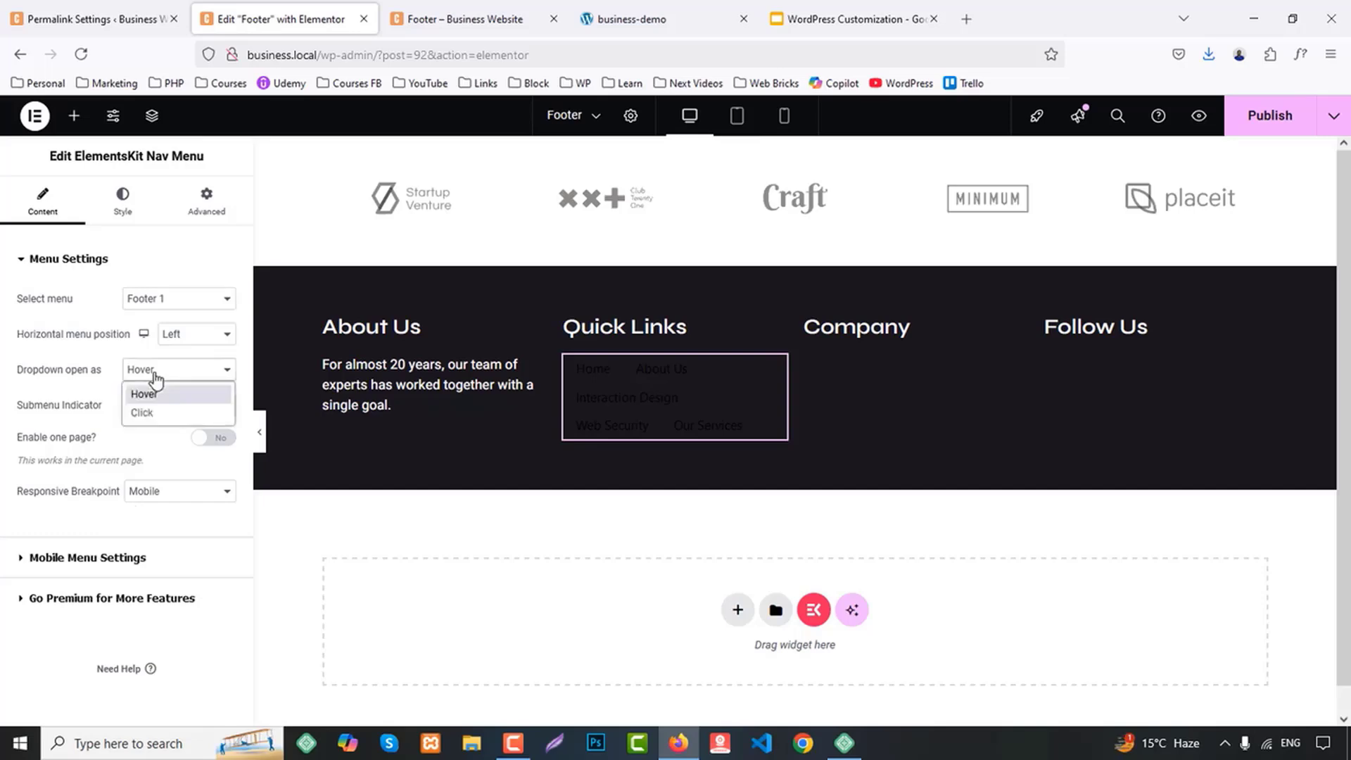
{"action": "left_click", "coordinate": [191, 335]}
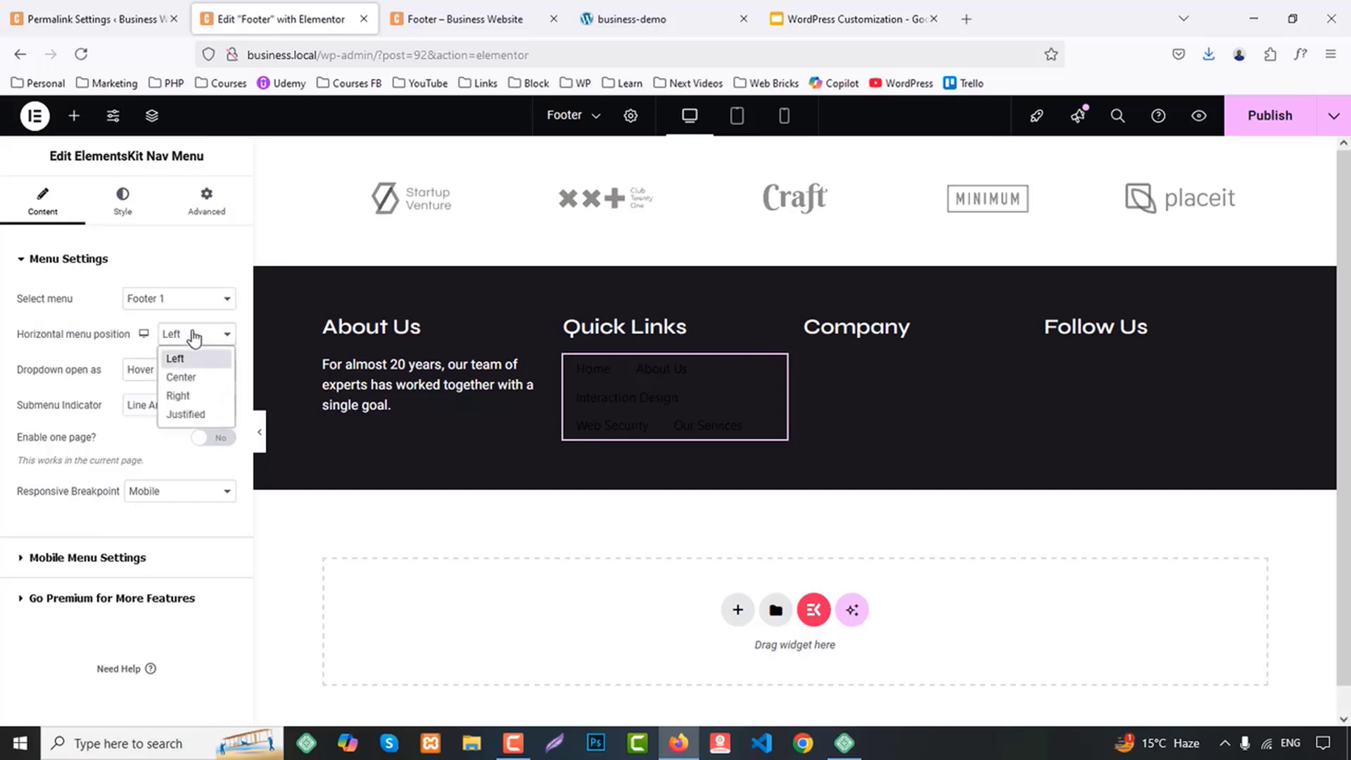
{"action": "left_click", "coordinate": [85, 572]}
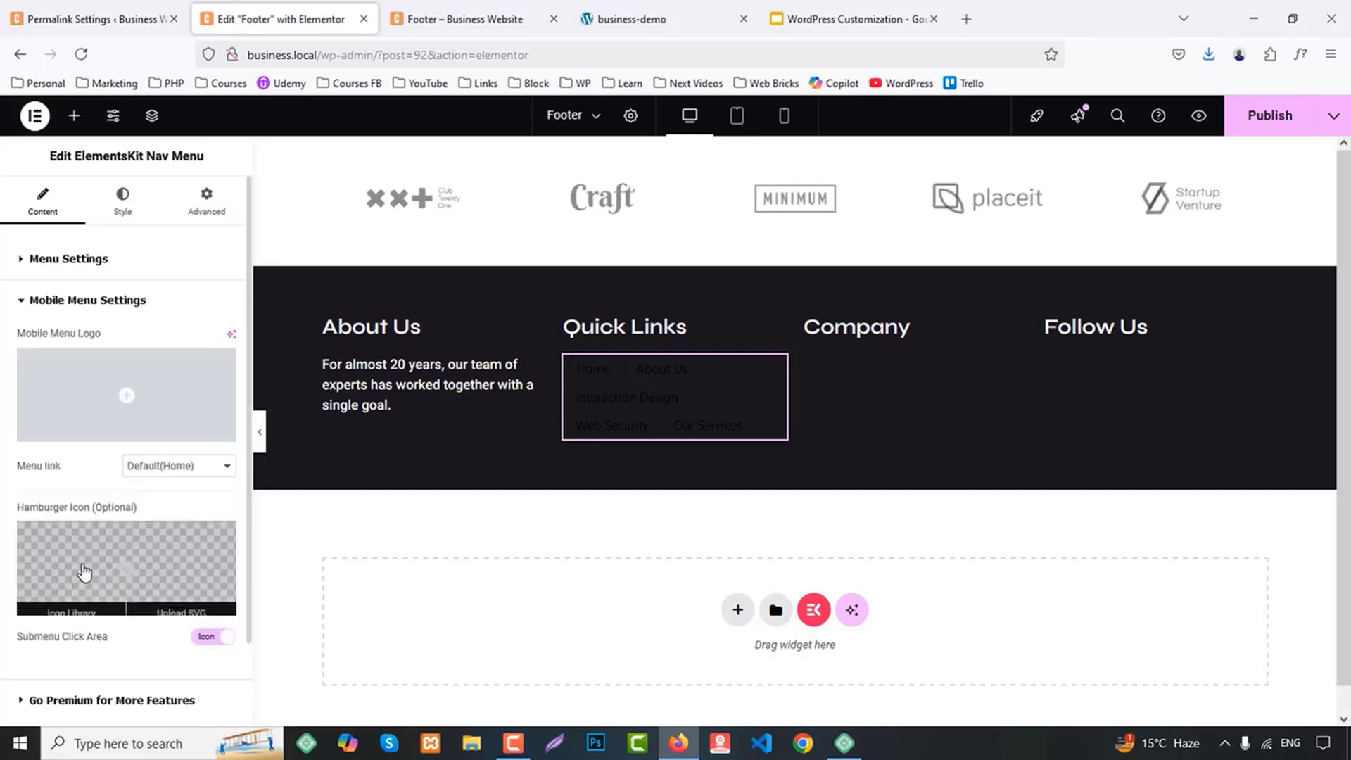
{"action": "scroll", "coordinate": [156, 468], "scroll_direction": "down", "scroll_amount": 1}
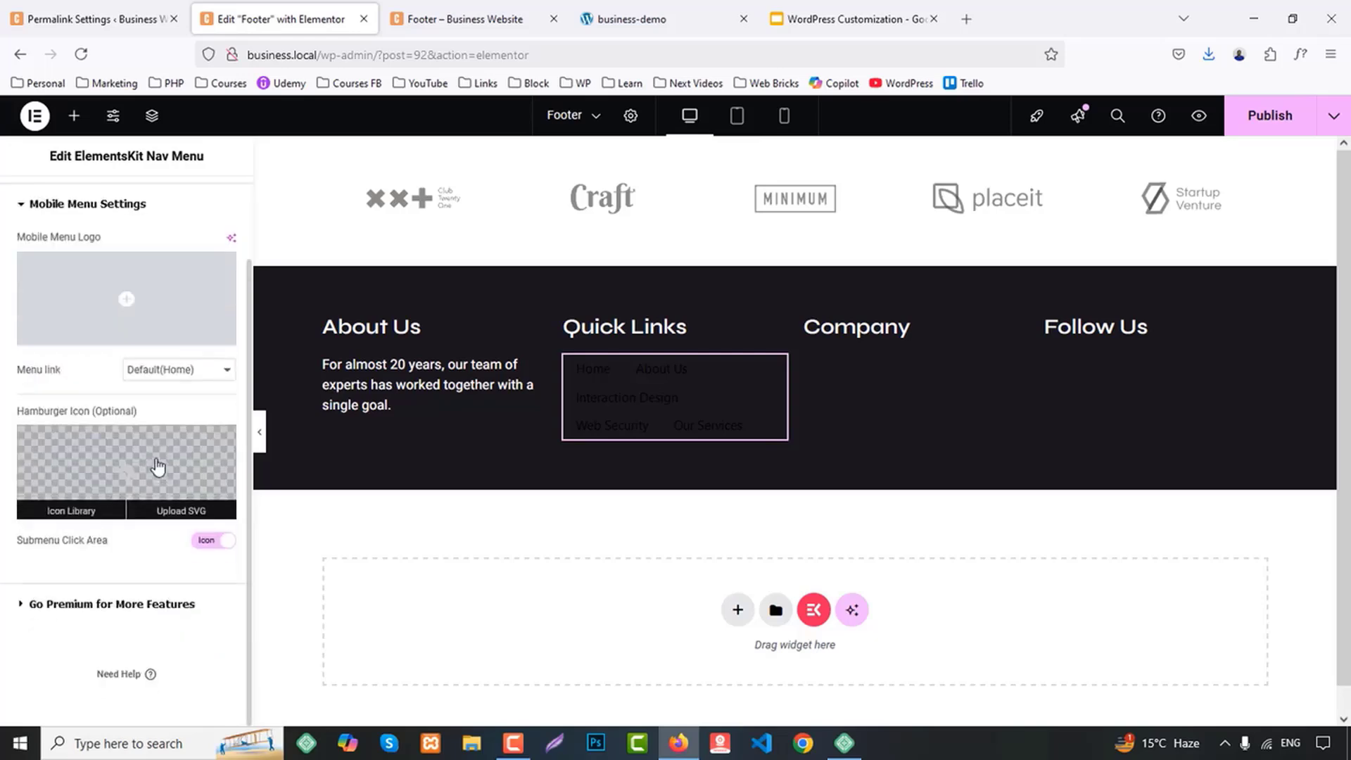
Delete the nav menu under Quick Links and add an Icon List widget in its place
{"action": "right_click", "coordinate": [661, 429]}
{"action": "left_click", "coordinate": [717, 704]}
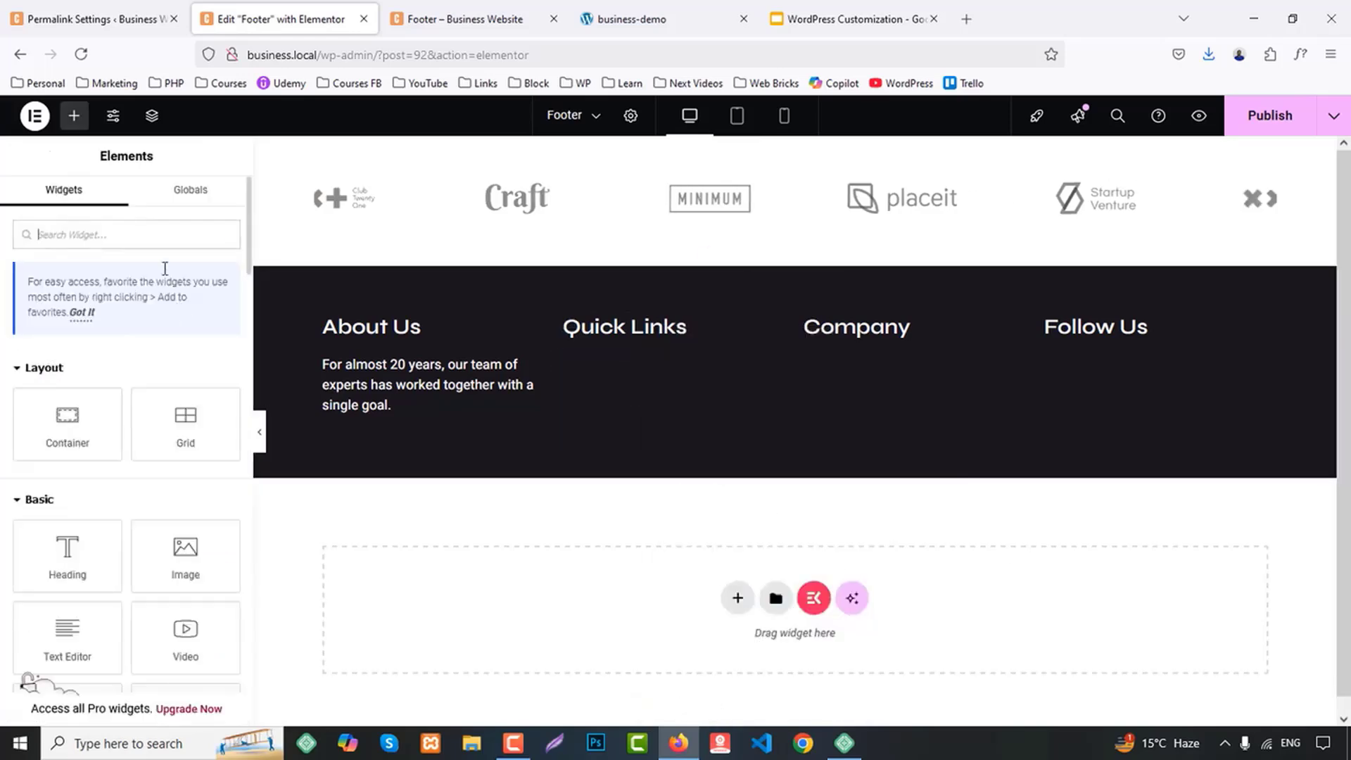
{"action": "type", "text": "lis"}
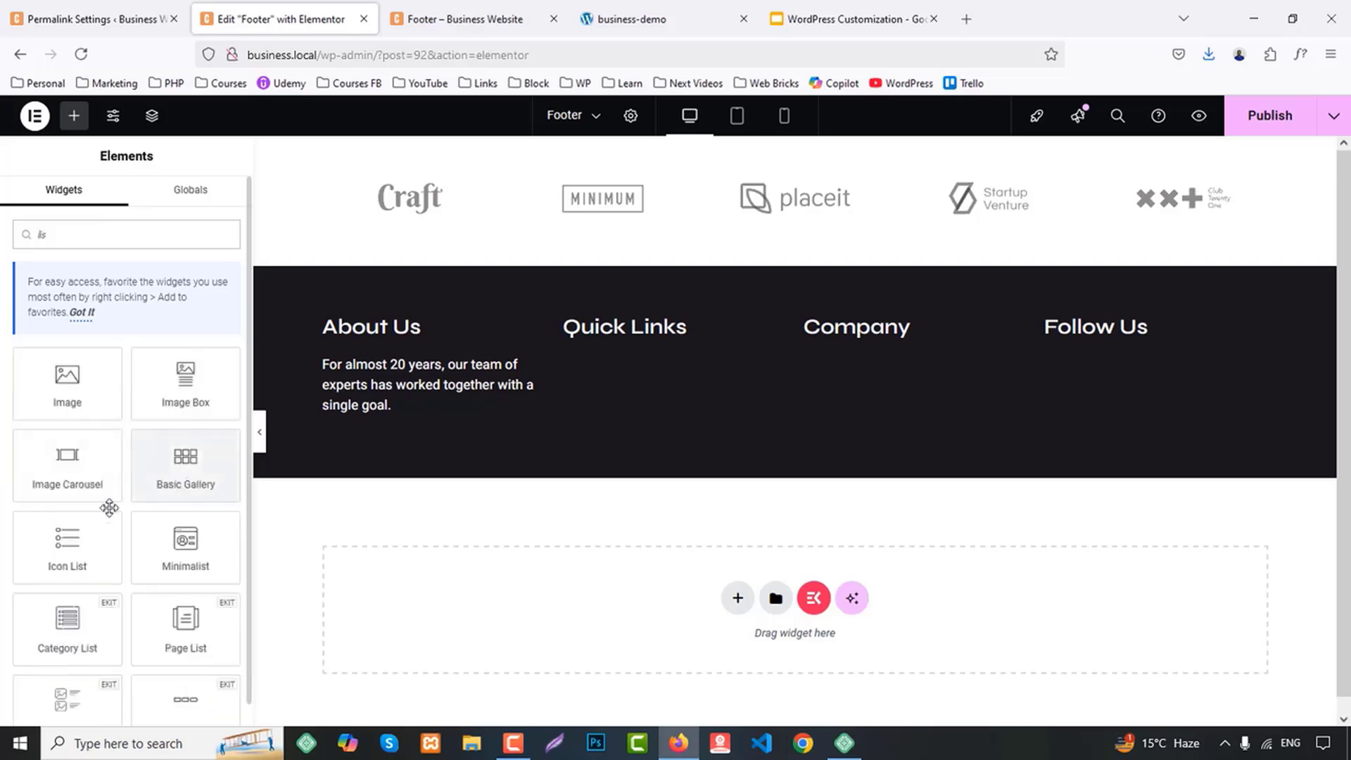
{"action": "left_click_drag", "start_coordinate": [109, 510], "coordinate": [662, 337]}
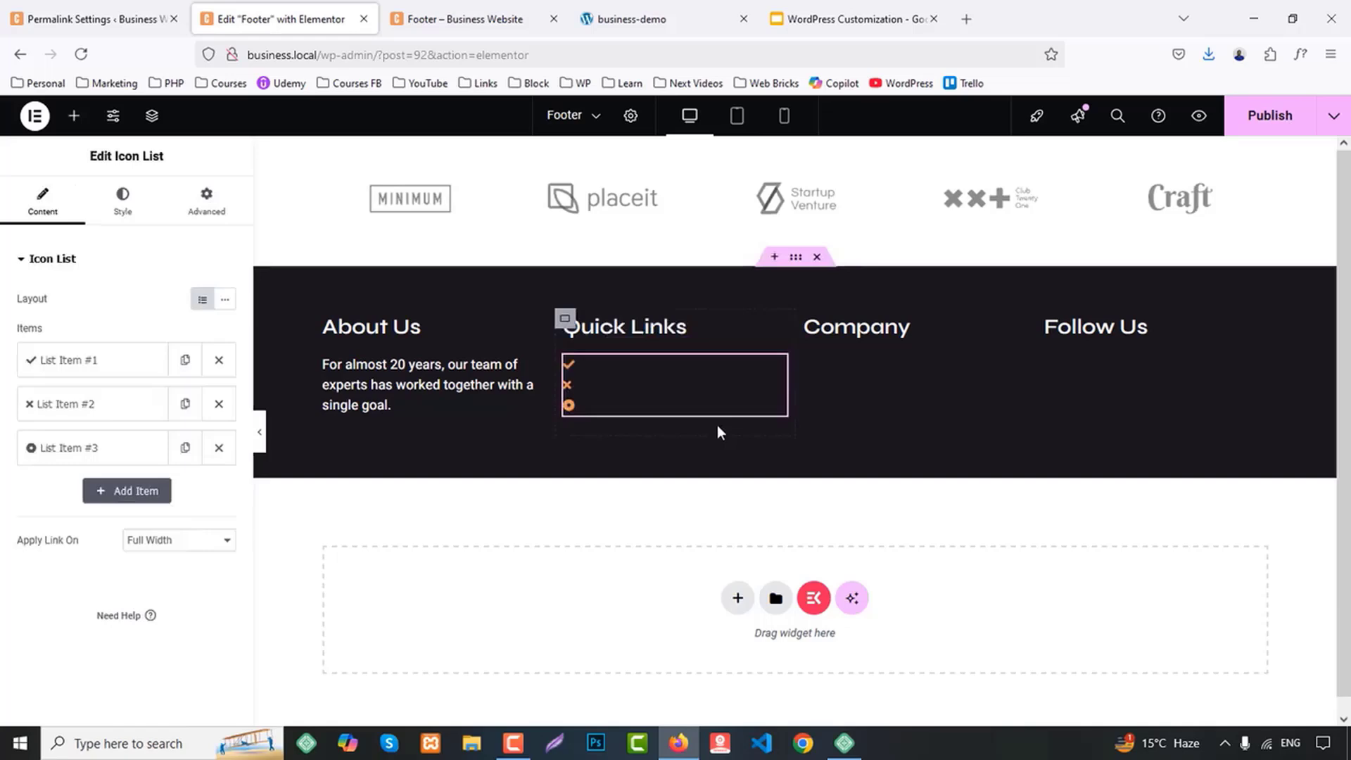
Remove the icon from the first list item and delete the other two default items
{"action": "left_click", "coordinate": [127, 365]}
{"action": "left_click", "coordinate": [212, 482]}
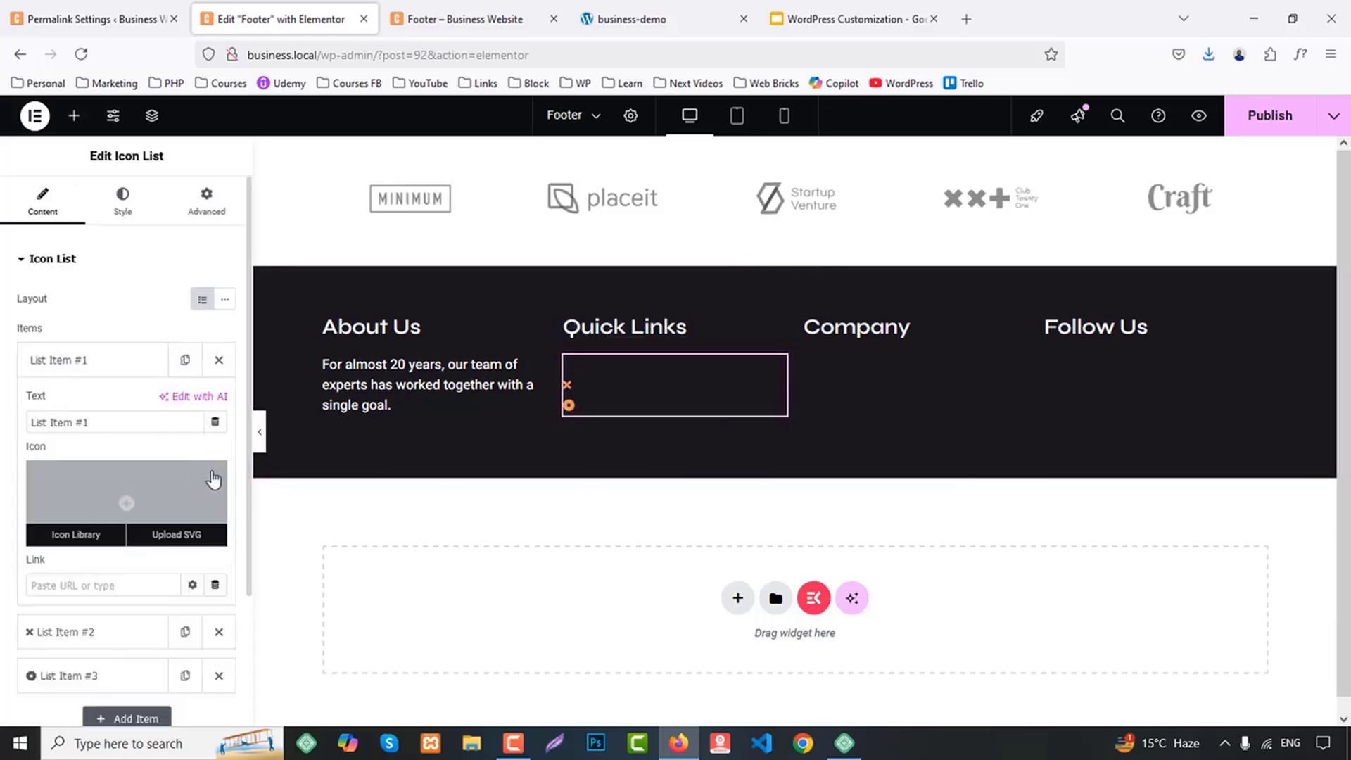
{"action": "left_click", "coordinate": [81, 368]}
{"action": "left_click", "coordinate": [219, 401]}
{"action": "left_click", "coordinate": [218, 401]}
Copy "User Experience Design" from the demo site's Services column and use it as the remaining list item's text
{"action": "left_click", "coordinate": [89, 361]}
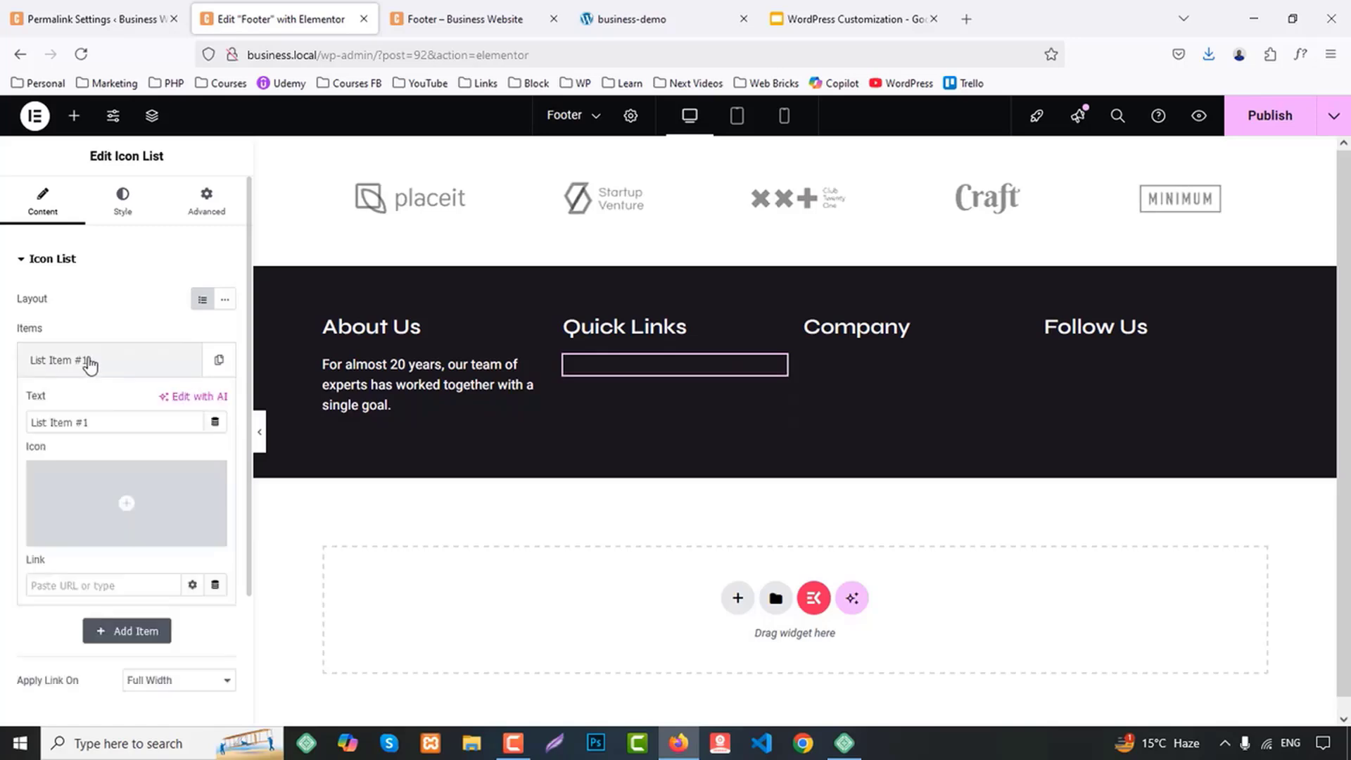
{"action": "left_click", "coordinate": [587, 18]}
{"action": "left_click", "coordinate": [430, 405]}
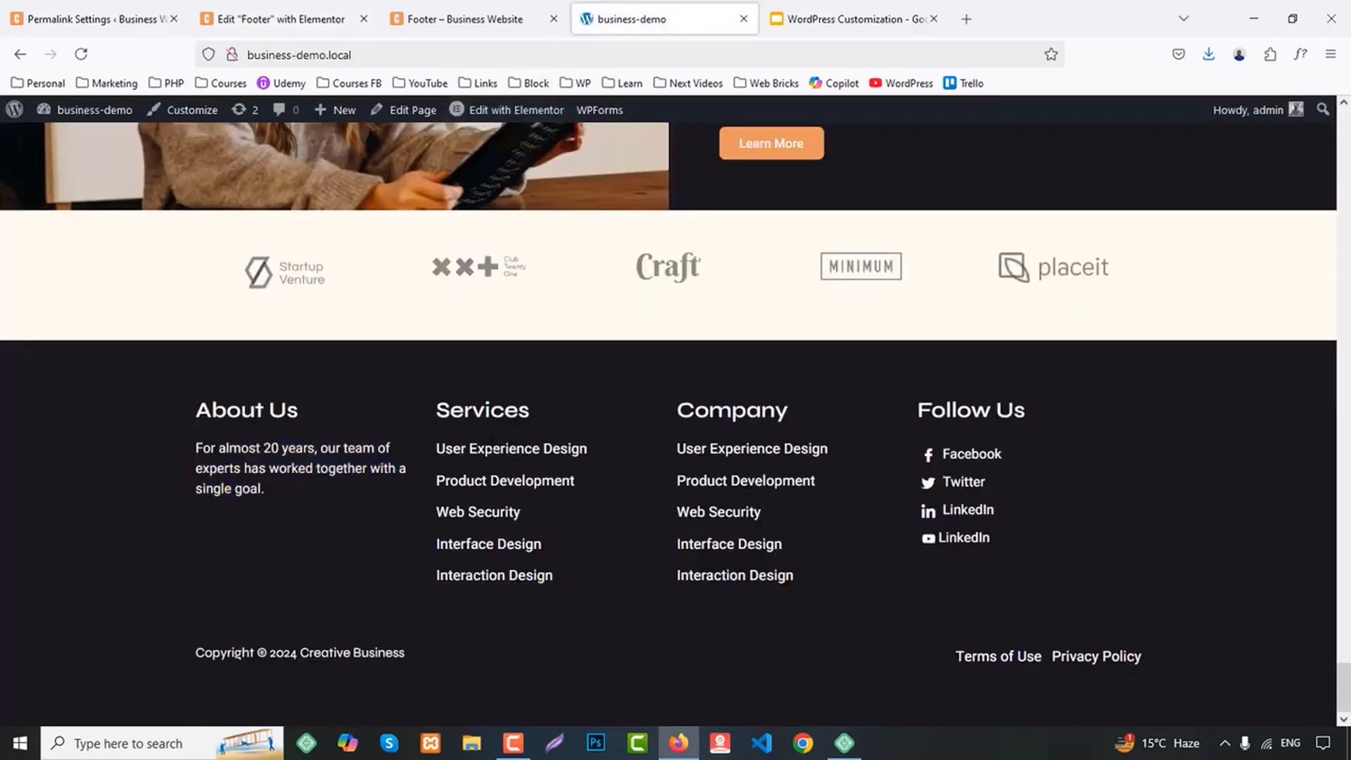
{"action": "left_click_drag", "start_coordinate": [434, 448], "coordinate": [607, 443]}
{"action": "key", "text": "ctrl+c"}
{"action": "left_click", "coordinate": [282, 19]}
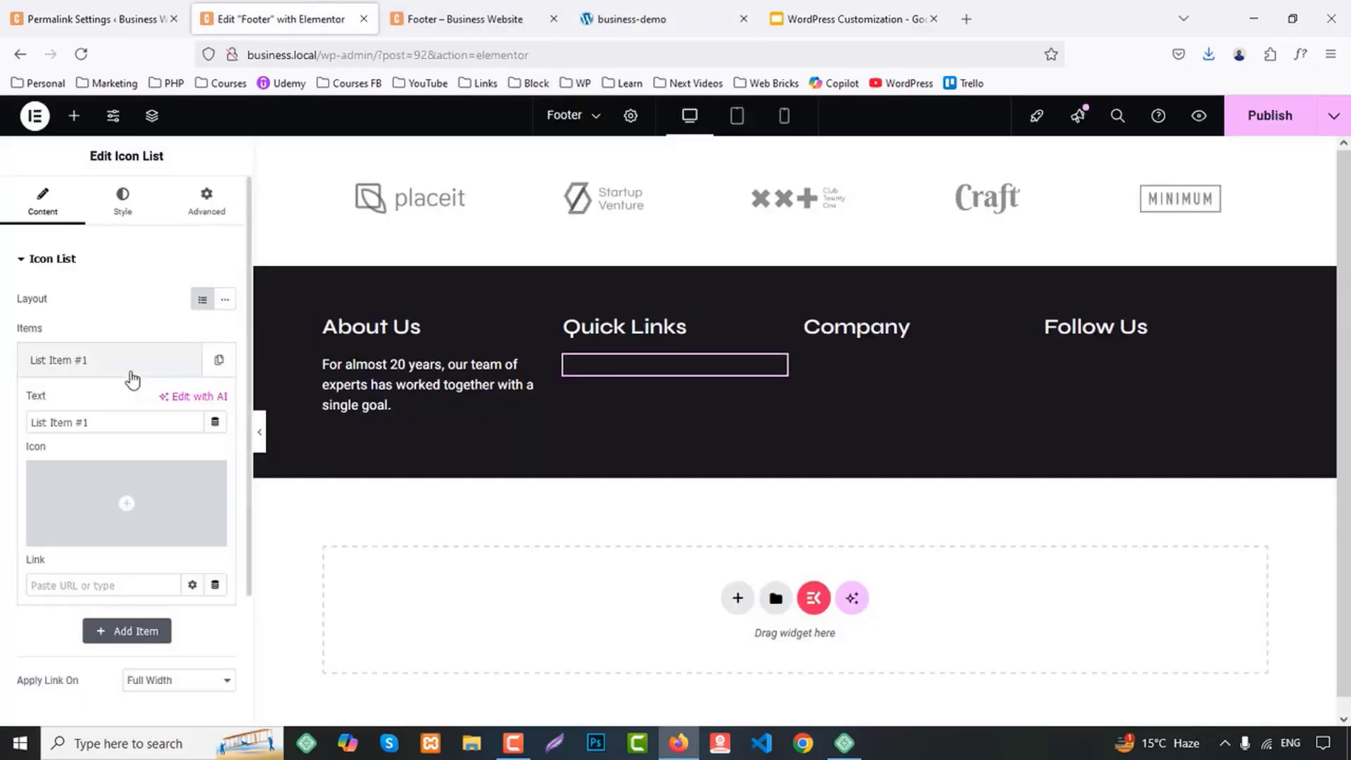
{"action": "left_click", "coordinate": [100, 362]}
{"action": "left_click", "coordinate": [99, 366]}
{"action": "key", "text": "ctrl+v"}
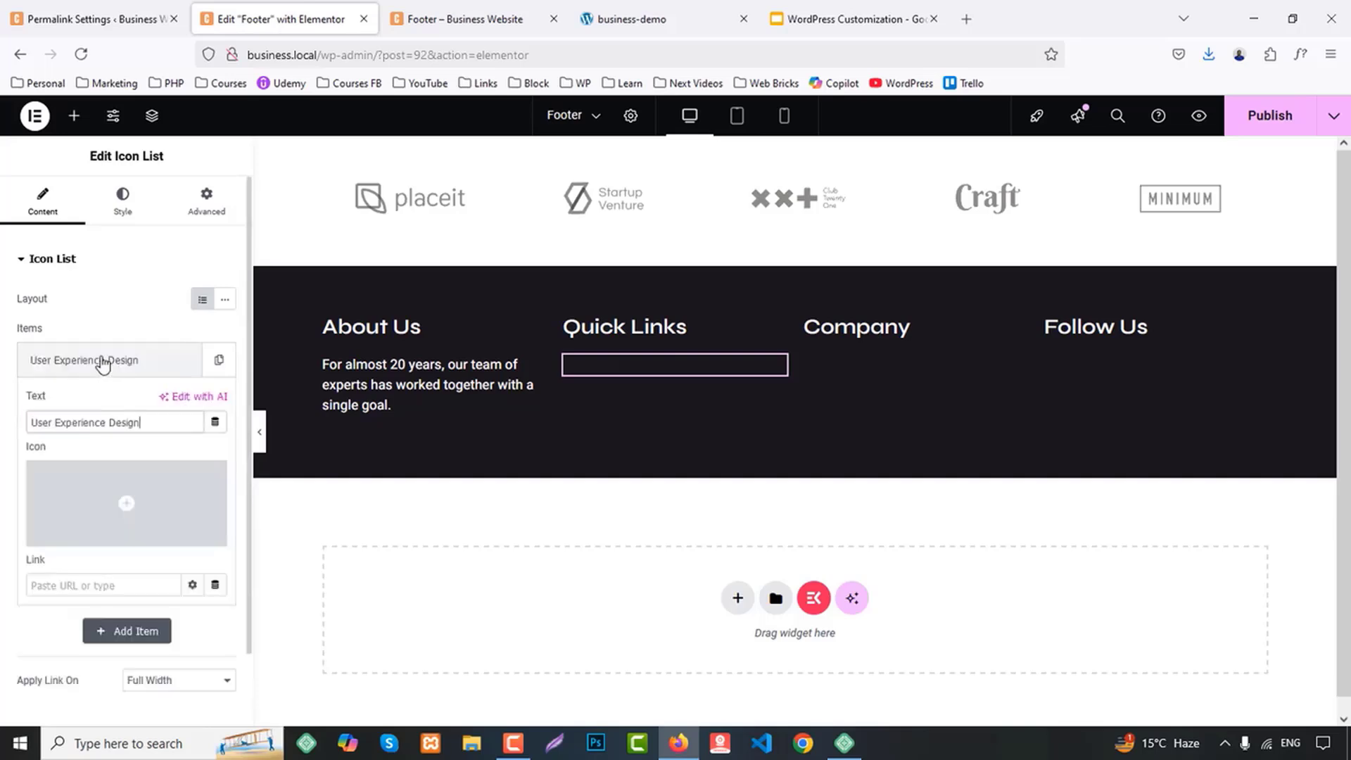
Duplicate the User Experience Design item until the icon list has five items
{"action": "left_click", "coordinate": [100, 359]}
{"action": "left_click", "coordinate": [218, 359]}
{"action": "left_click", "coordinate": [185, 404]}
{"action": "left_click", "coordinate": [185, 405]}
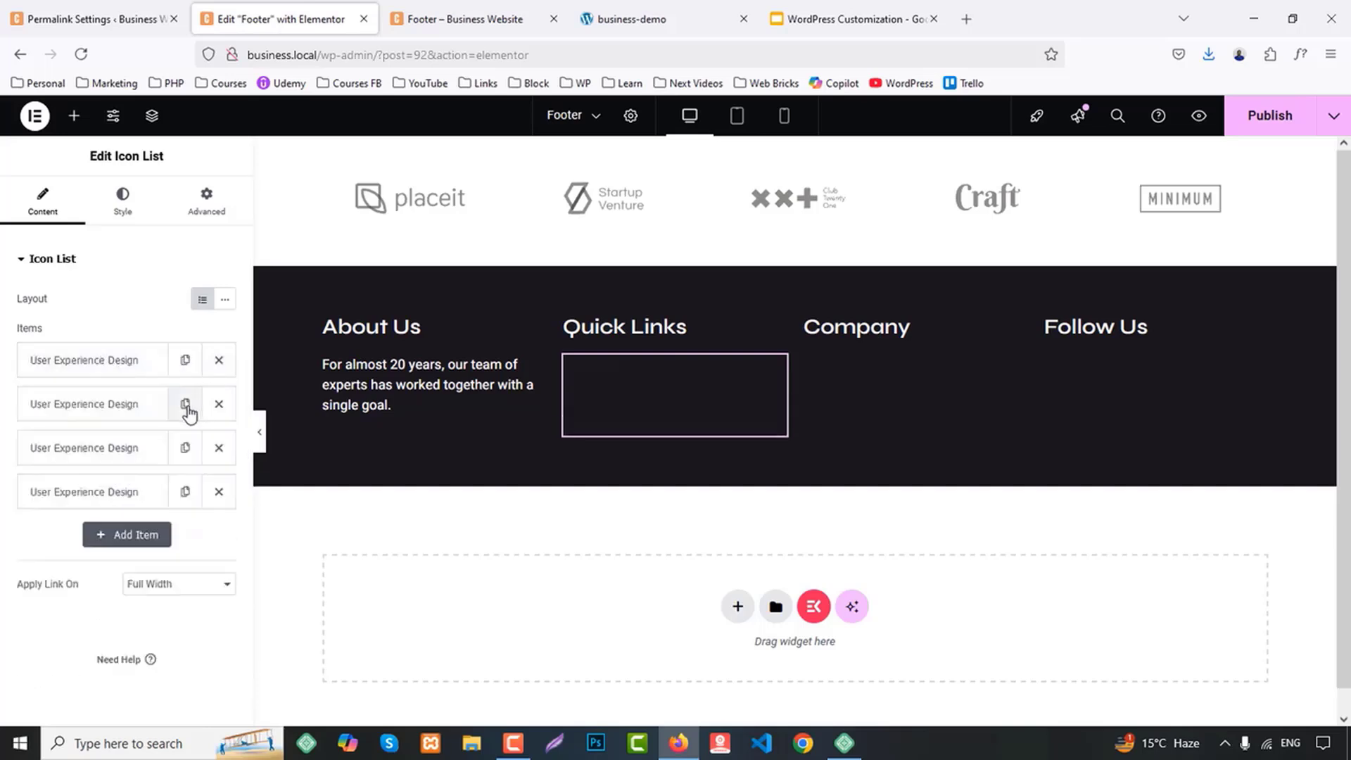
{"action": "left_click", "coordinate": [185, 405]}
Copy "Product Development" from the demo site's footer and set it as the second list item's text
{"action": "left_click", "coordinate": [612, 19]}
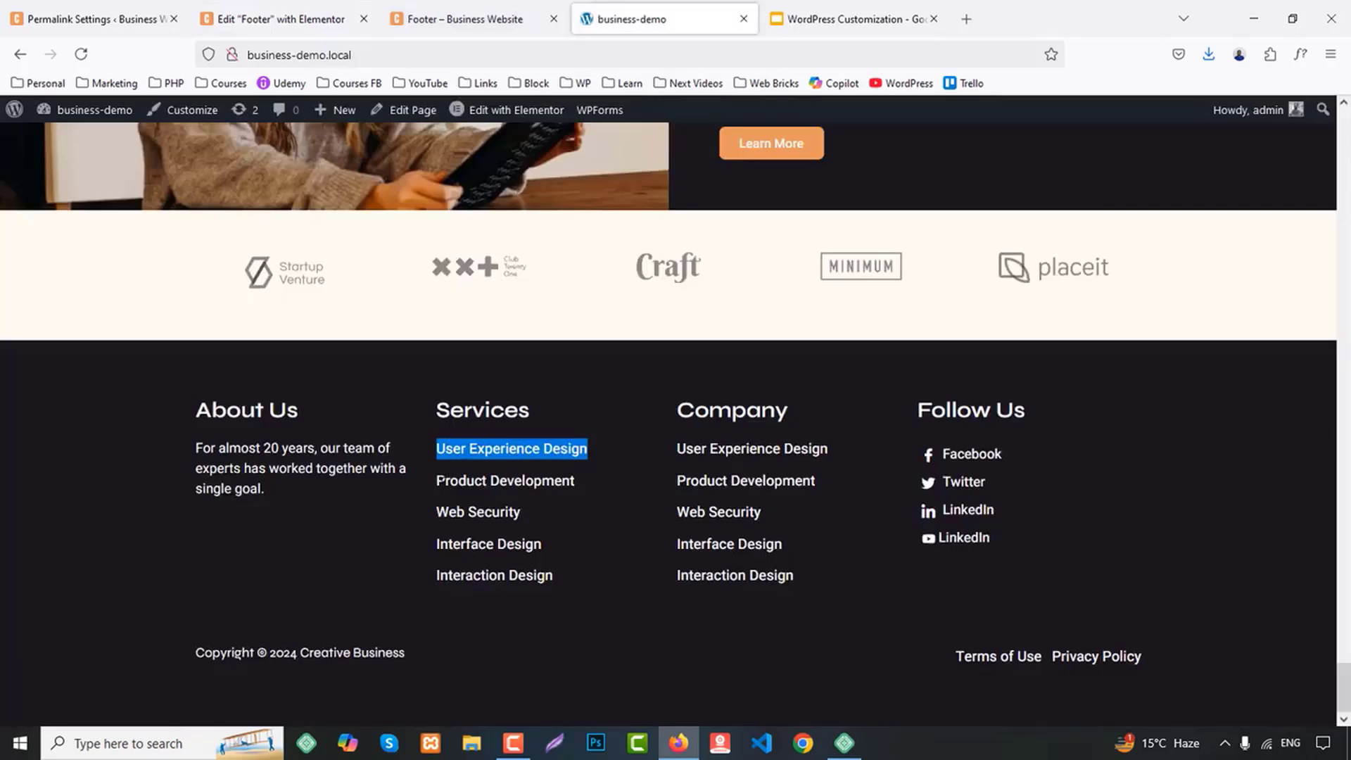
{"action": "left_click_drag", "start_coordinate": [436, 481], "coordinate": [575, 481]}
{"action": "key", "text": "ctrl+c"}
{"action": "left_click", "coordinate": [266, 17]}
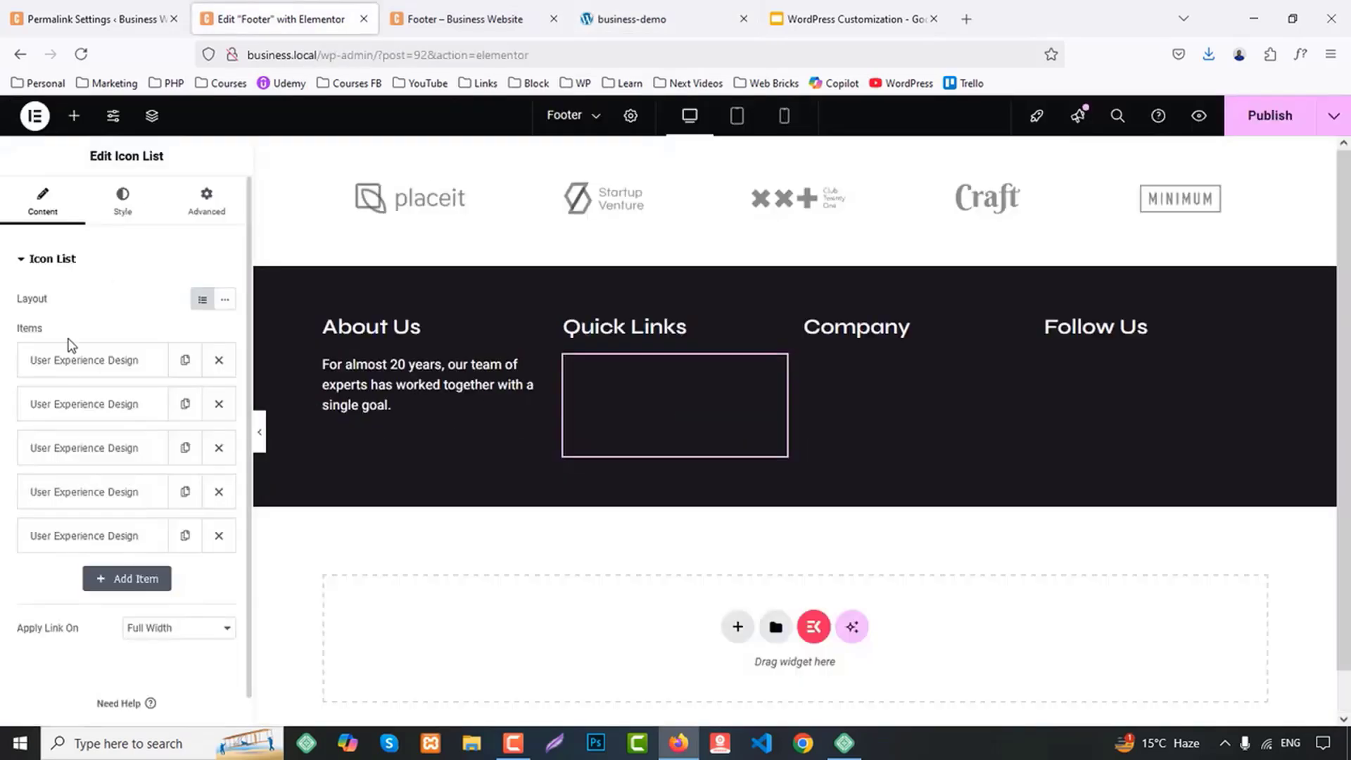
{"action": "left_click", "coordinate": [86, 408]}
{"action": "key", "text": "ctrl+v"}
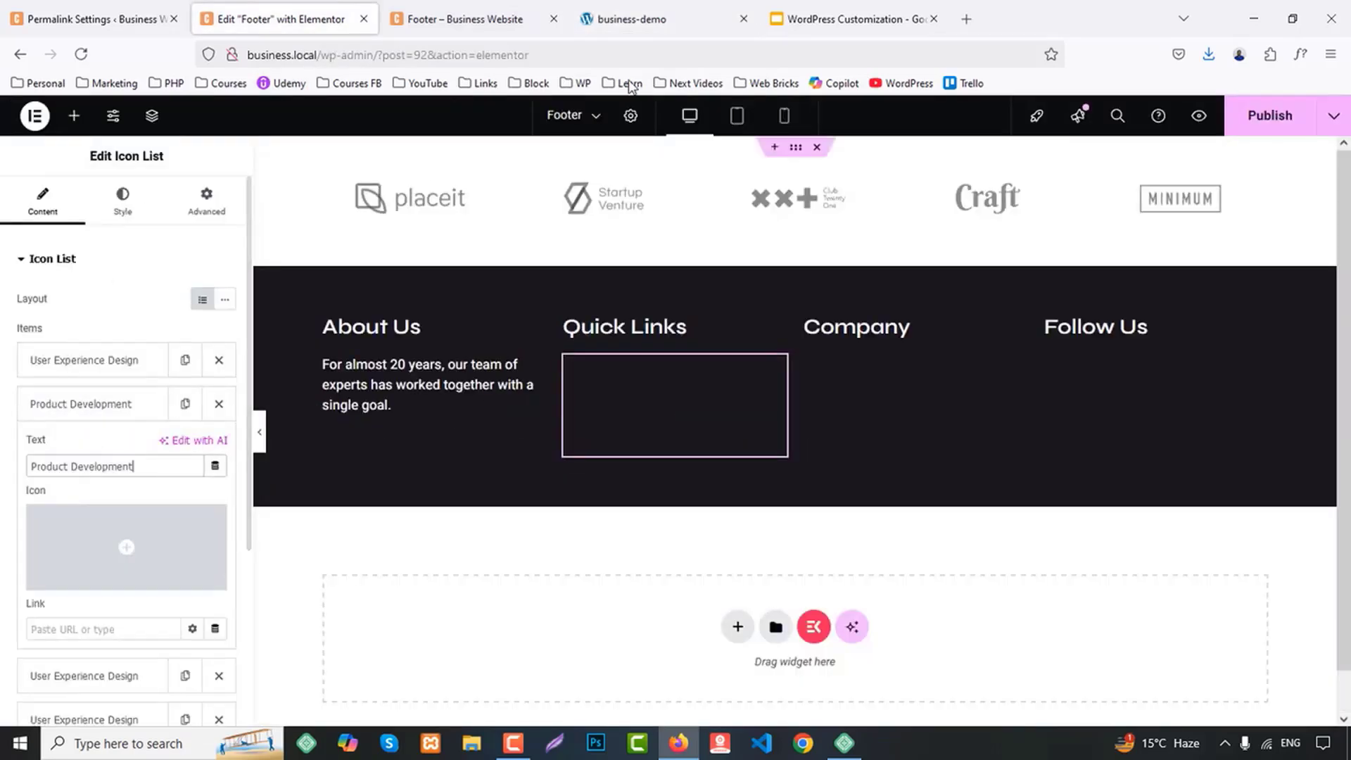
Copy "Web Security" from the demo site's footer and set it as the third list item's text
{"action": "left_click", "coordinate": [619, 19]}
{"action": "left_click_drag", "start_coordinate": [436, 511], "coordinate": [539, 520]}
{"action": "key", "text": "ctrl+c"}
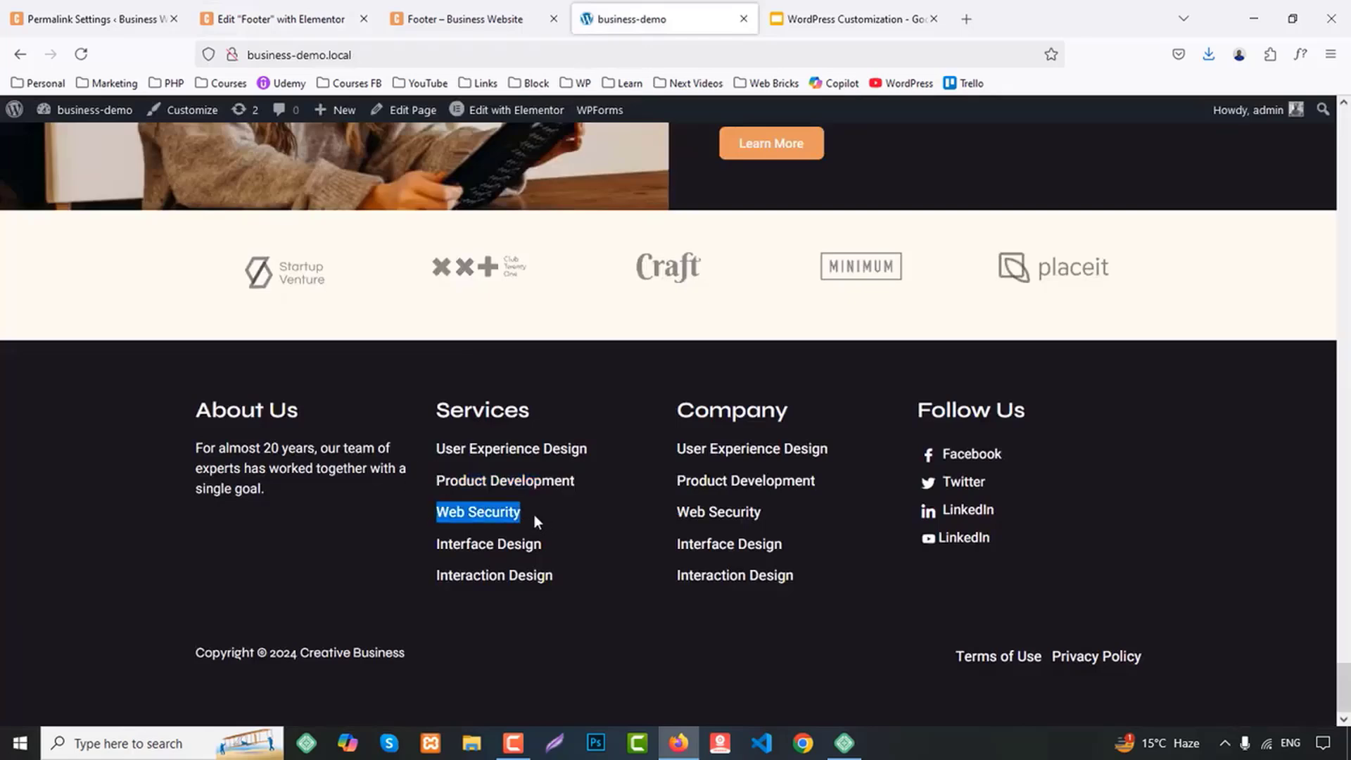
{"action": "left_click", "coordinate": [281, 19]}
{"action": "left_click", "coordinate": [89, 414]}
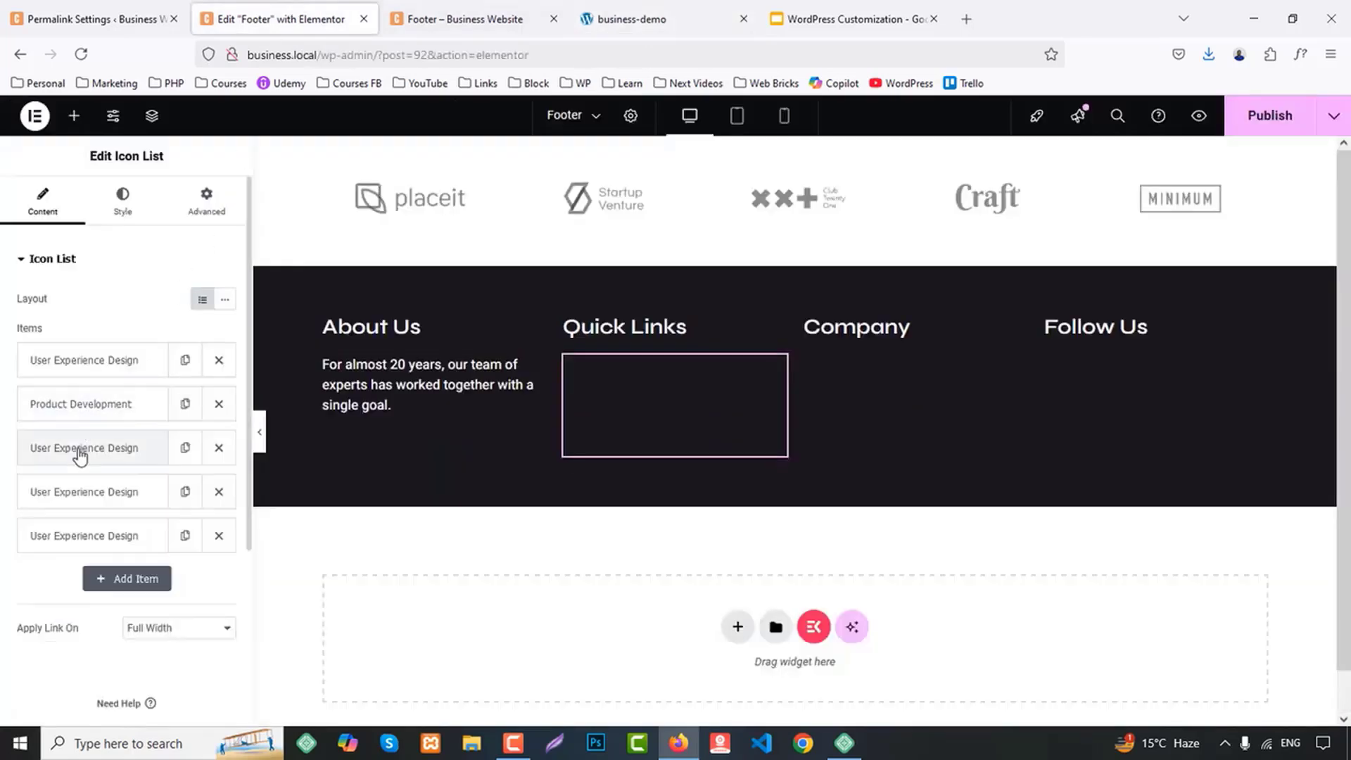
{"action": "left_click", "coordinate": [82, 450]}
{"action": "triple_click", "coordinate": [83, 513]}
{"action": "key", "text": "ctrl+v"}
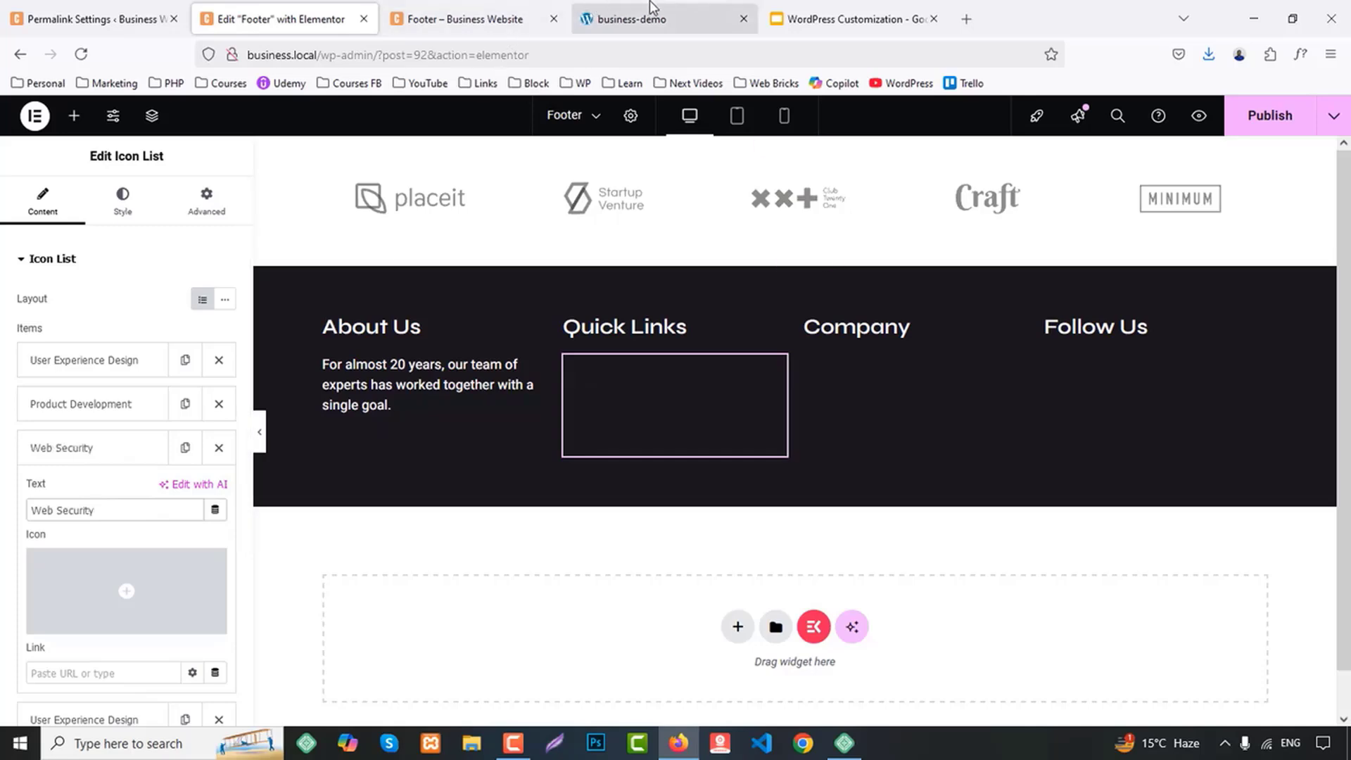
Copy "Interface Design" from the demo site's footer and set it as the fourth list item's text
{"action": "left_click", "coordinate": [633, 19]}
{"action": "left_click_drag", "start_coordinate": [436, 549], "coordinate": [543, 538]}
{"action": "key", "text": "ctrl+c"}
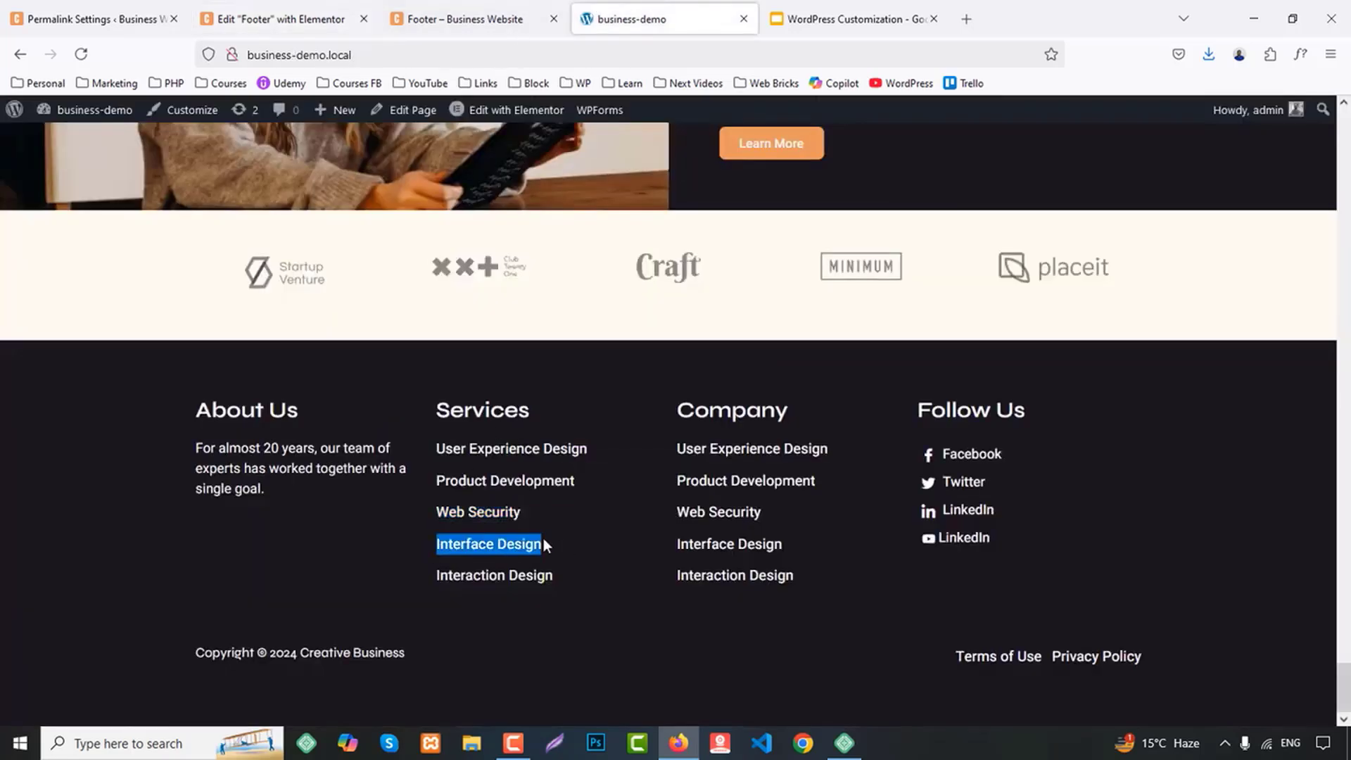
{"action": "left_click", "coordinate": [274, 19]}
{"action": "left_click", "coordinate": [82, 448]}
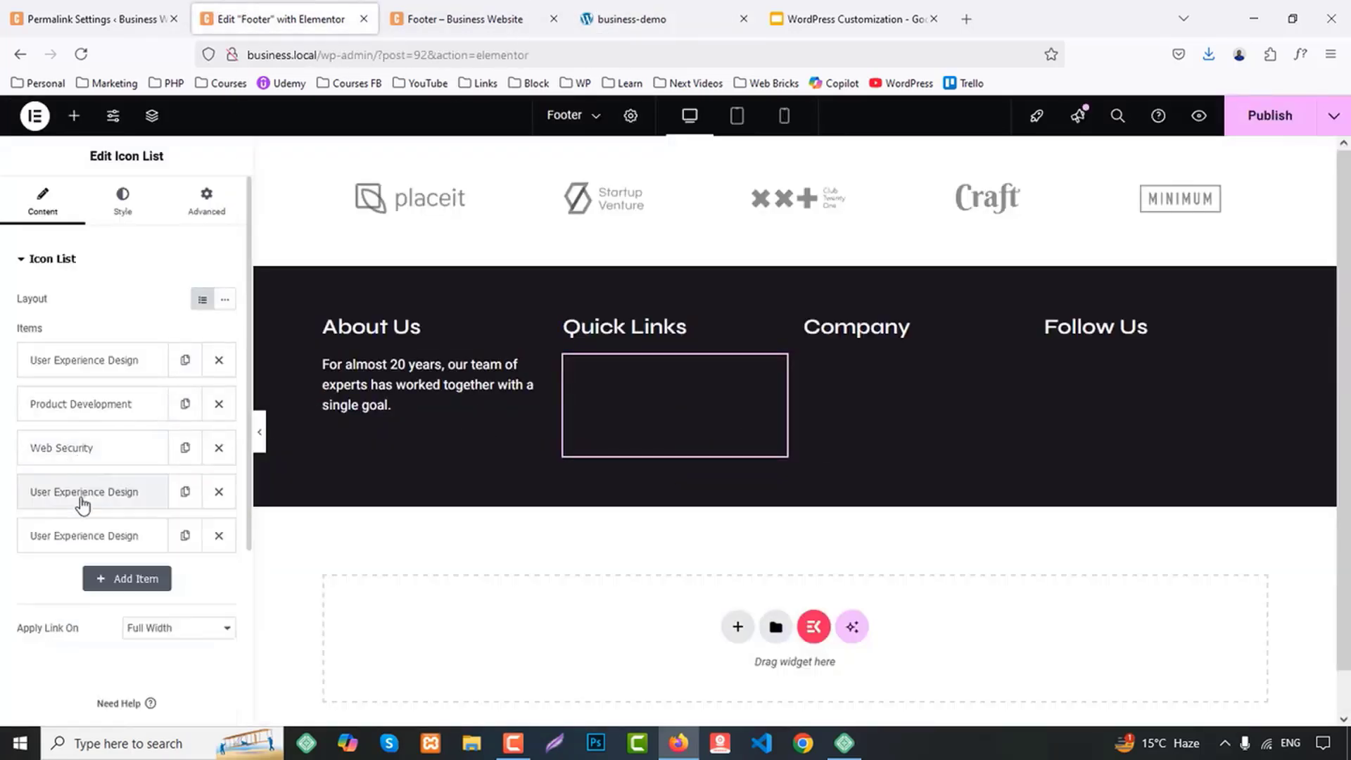
{"action": "left_click", "coordinate": [82, 496]}
{"action": "triple_click", "coordinate": [95, 555]}
{"action": "key", "text": "ctrl+v"}
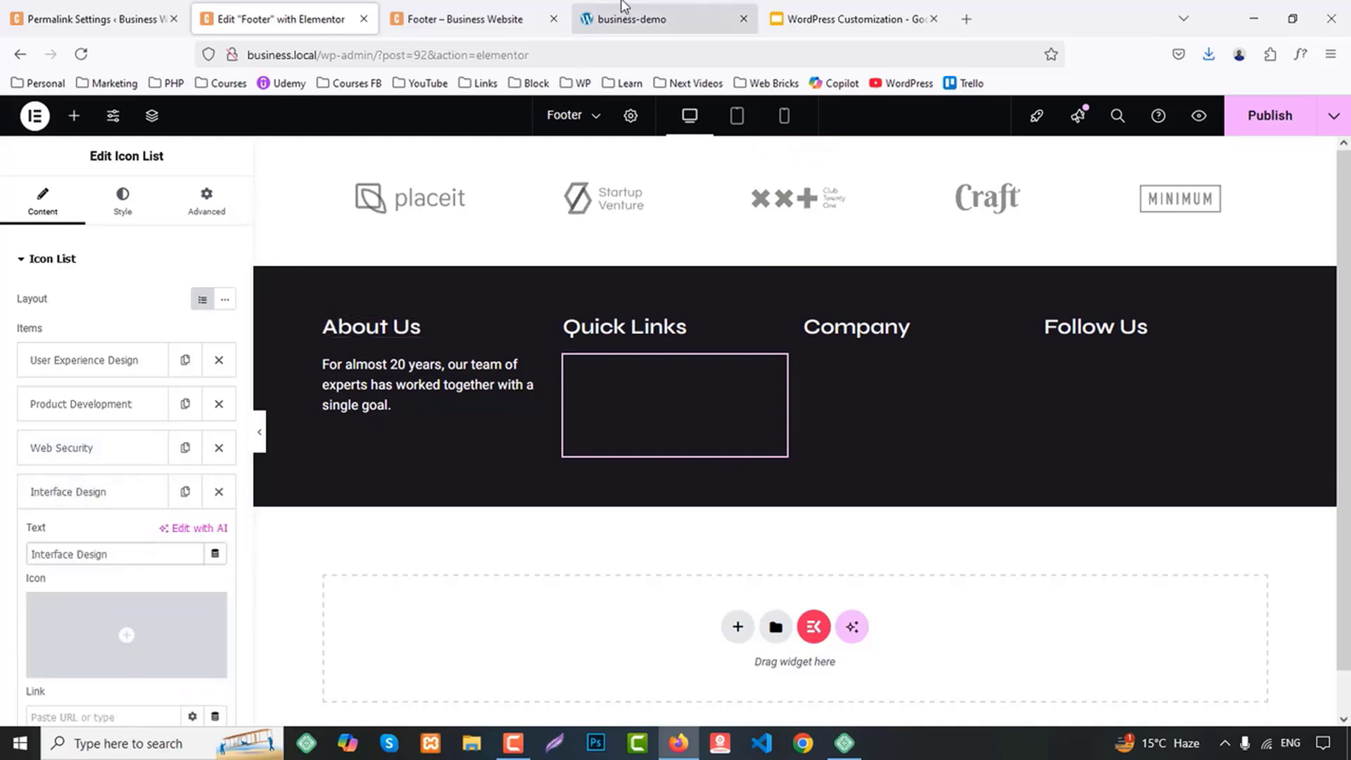
Copy "Interaction Design" from the demo site's footer and set it as the fifth list item's text
{"action": "left_click", "coordinate": [633, 19]}
{"action": "left_click_drag", "start_coordinate": [432, 575], "coordinate": [566, 576]}
{"action": "key", "text": "ctrl+c"}
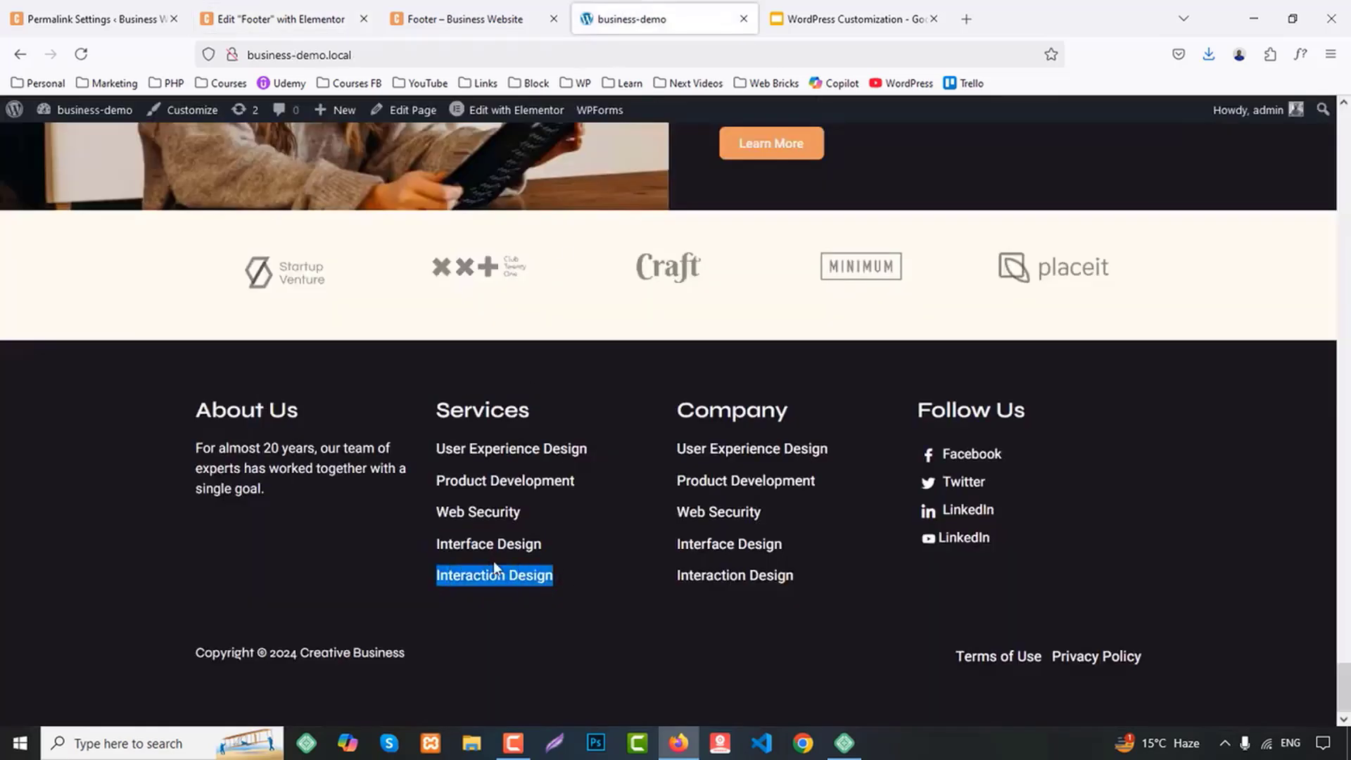
{"action": "left_click", "coordinate": [282, 19]}
{"action": "left_click", "coordinate": [82, 491]}
{"action": "left_click", "coordinate": [91, 535]}
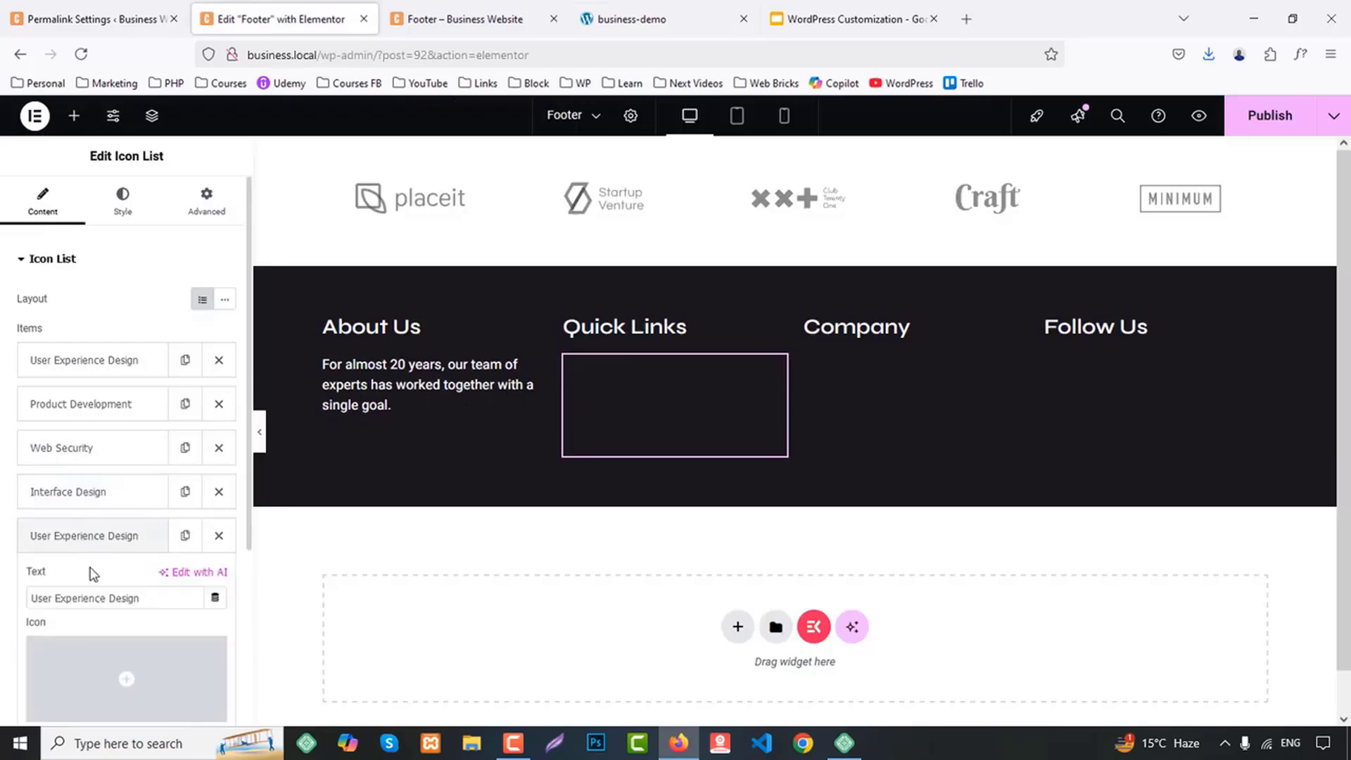
{"action": "key", "text": "ctrl+v"}
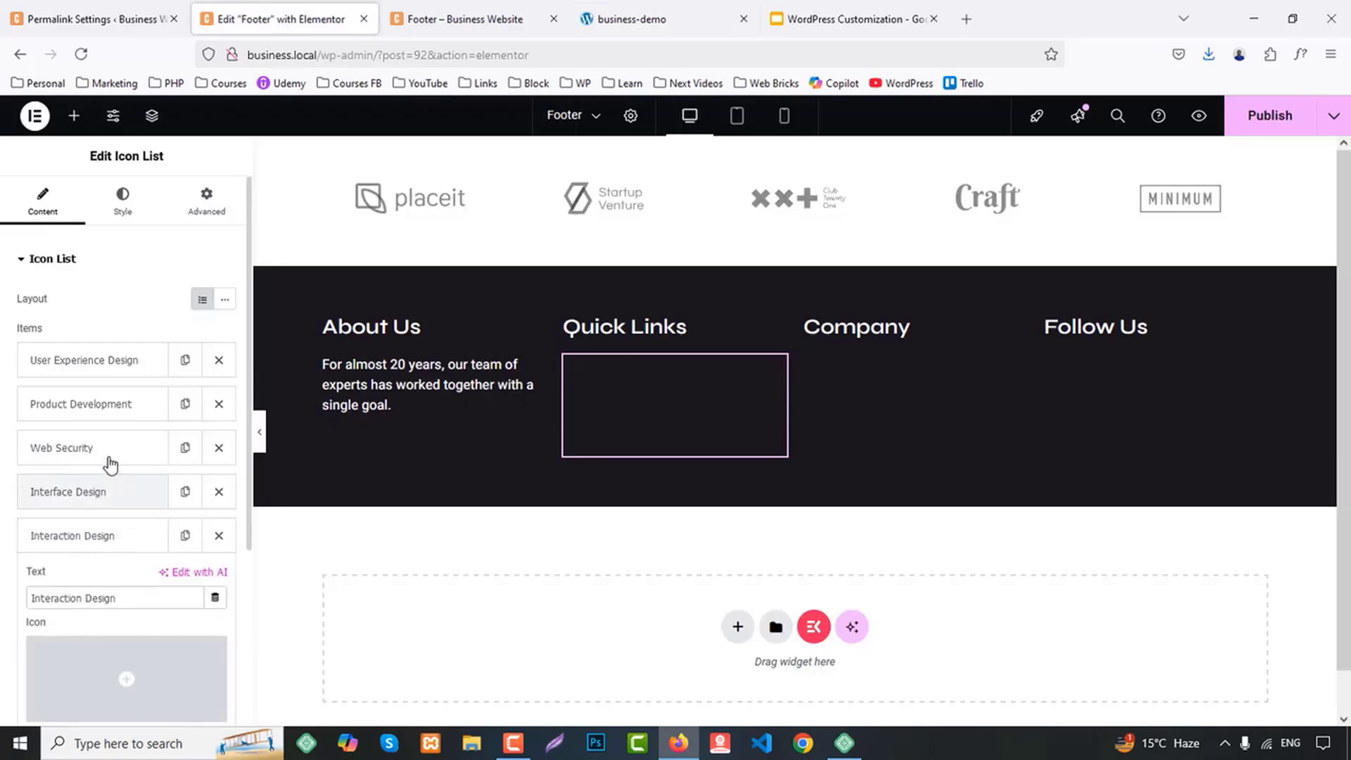
Set the icon list's text color to the global Accent color
{"action": "left_click", "coordinate": [123, 203]}
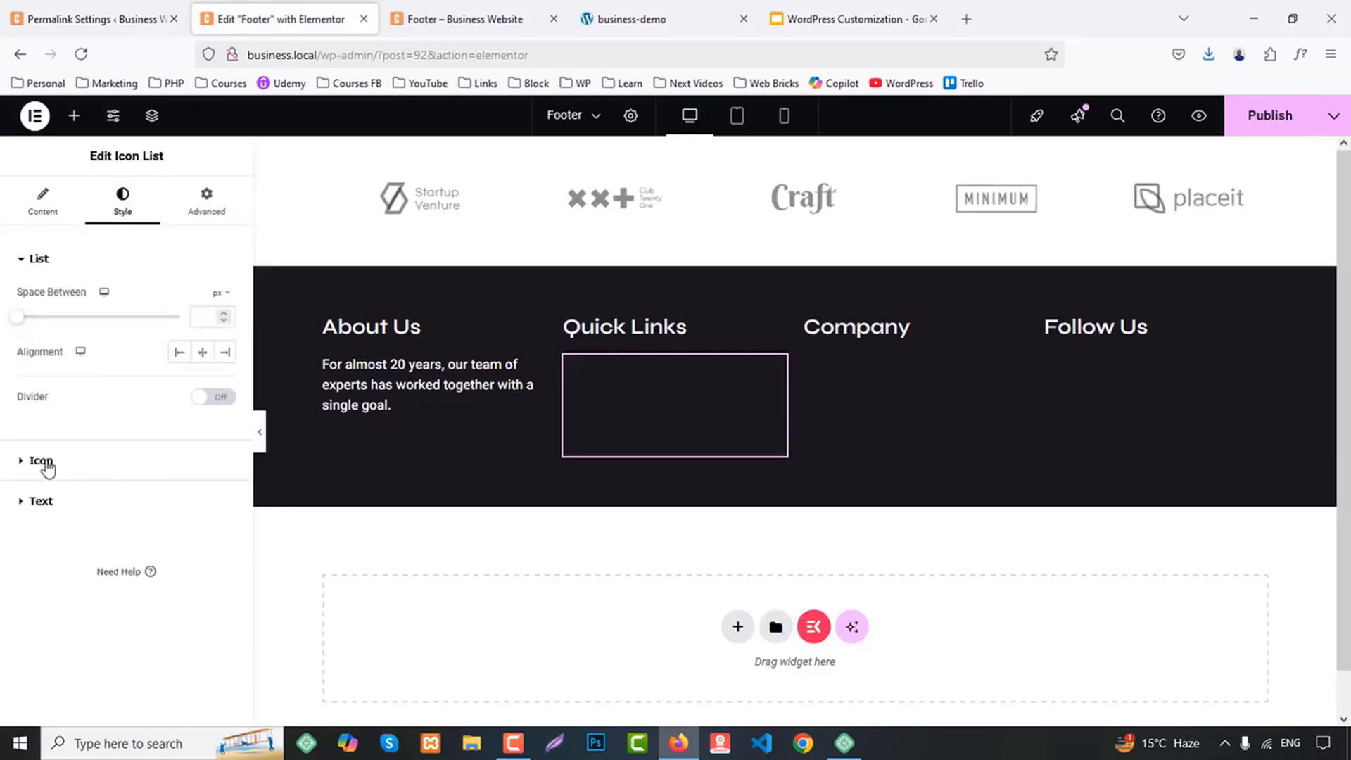
{"action": "left_click", "coordinate": [44, 501]}
{"action": "left_click", "coordinate": [202, 486]}
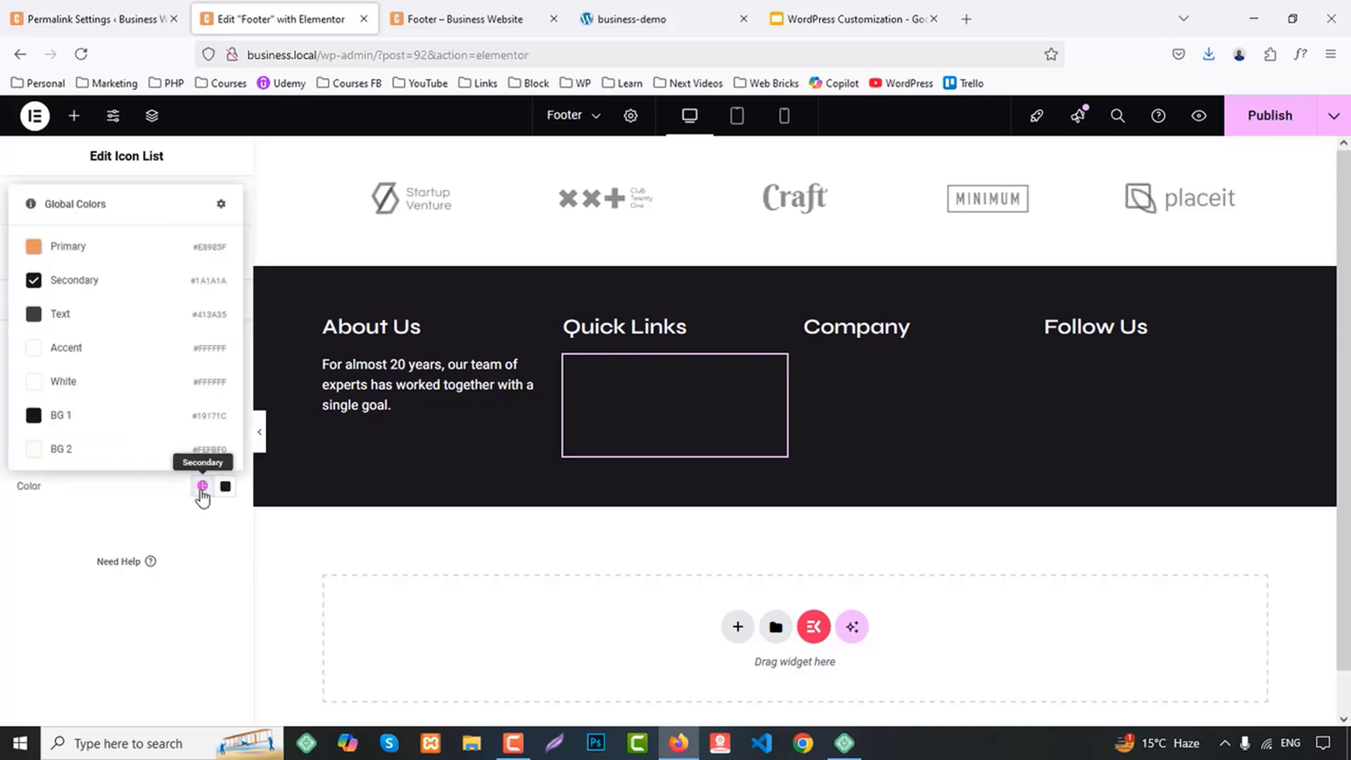
{"action": "left_click", "coordinate": [72, 349]}
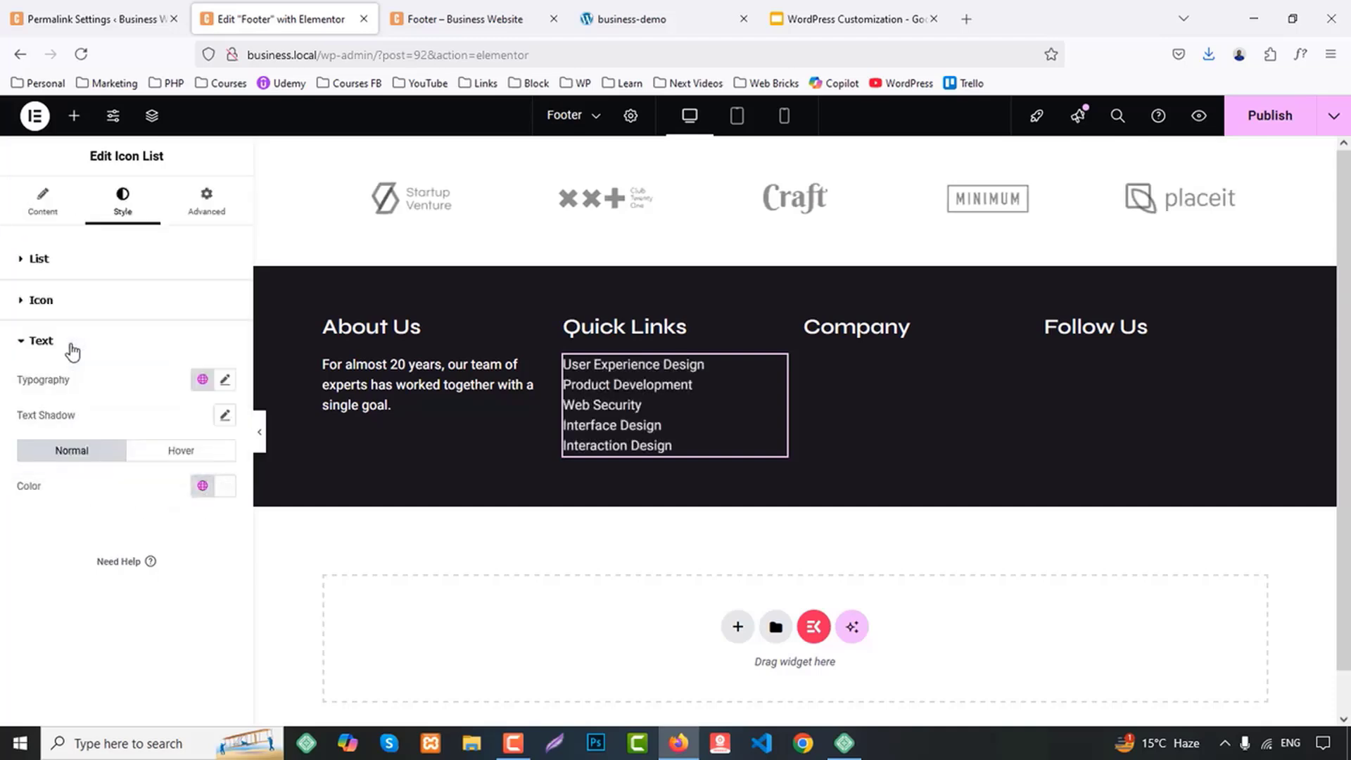
Apply the global Accent font to the Quick Links icon list's text
{"action": "left_click", "coordinate": [226, 384]}
{"action": "left_click", "coordinate": [157, 547]}
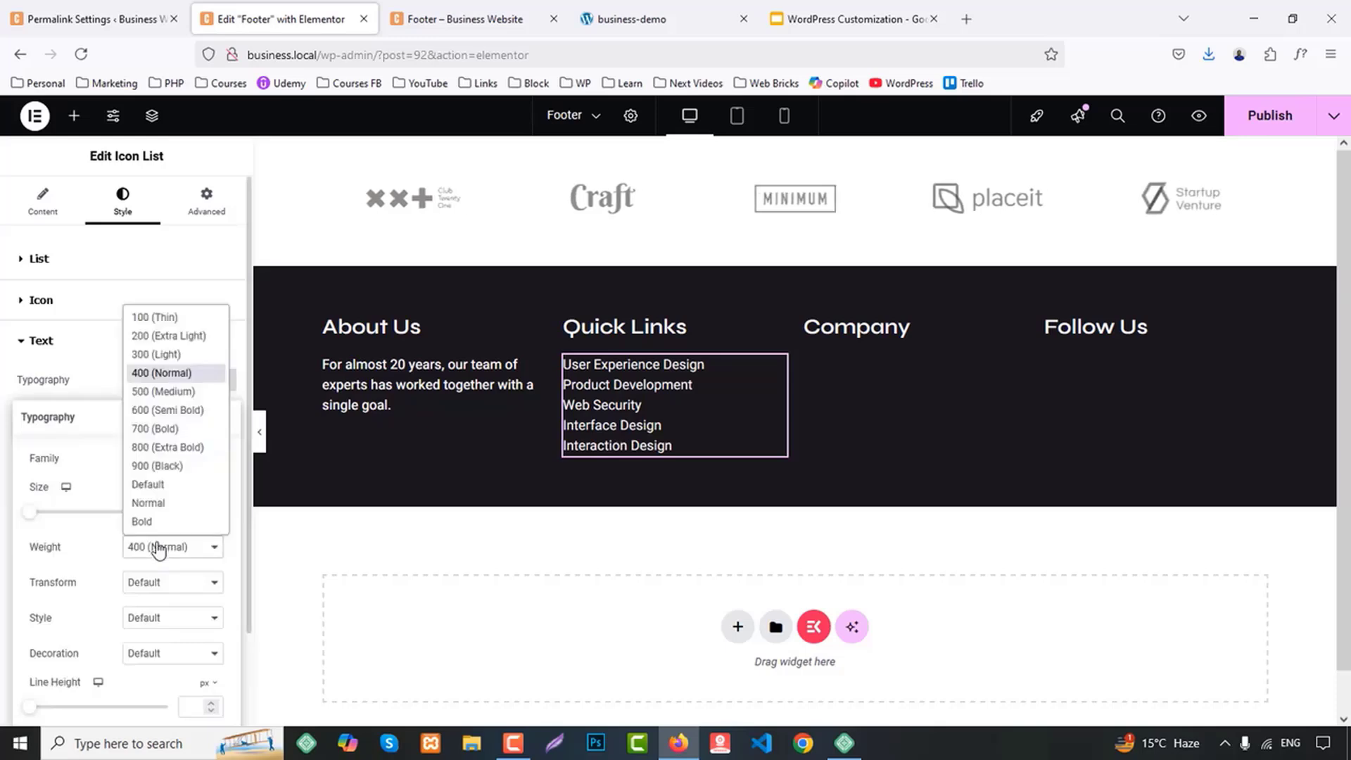
{"action": "left_click", "coordinate": [112, 488]}
{"action": "left_click", "coordinate": [202, 379]}
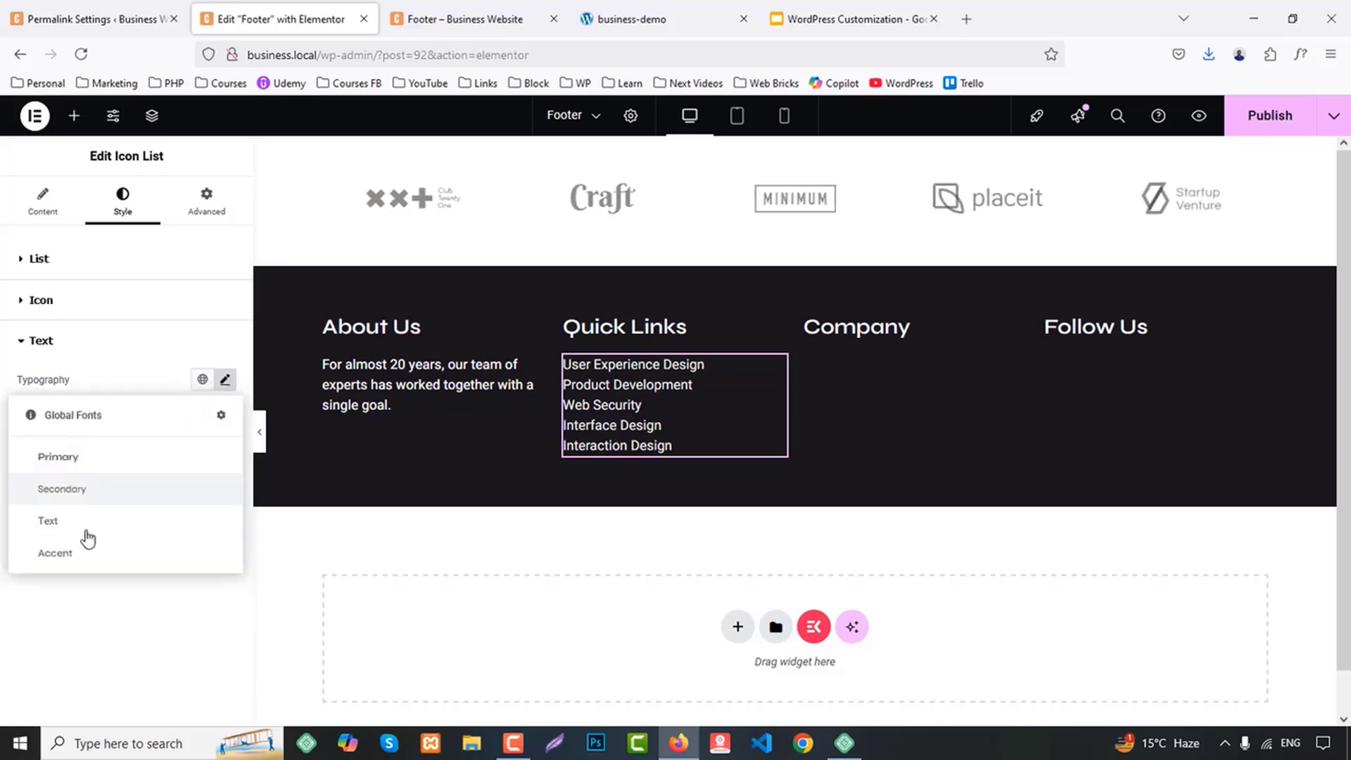
{"action": "left_click", "coordinate": [73, 549]}
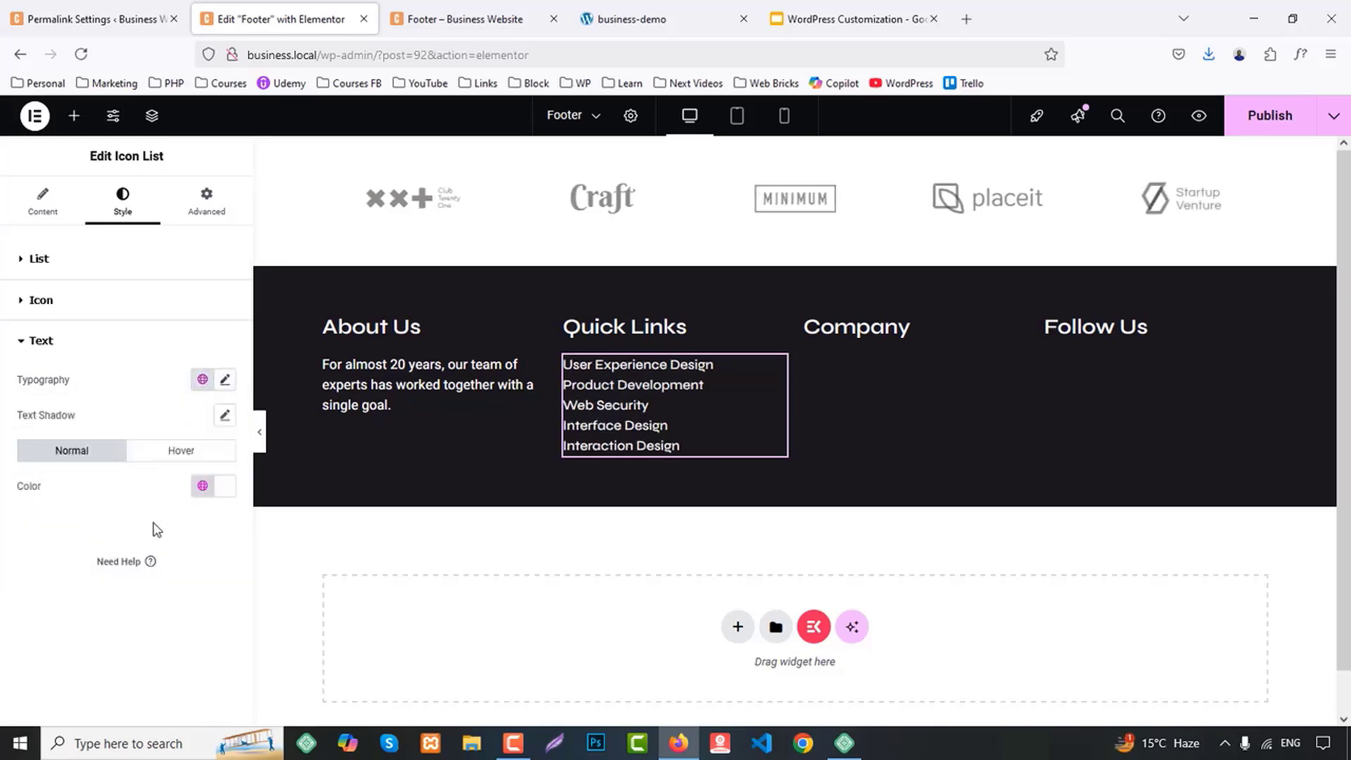
Set the space between the Quick Links list items to 8 px
{"action": "left_click", "coordinate": [62, 264]}
{"action": "left_click", "coordinate": [204, 316]}
{"action": "key", "text": "Up"}
{"action": "key", "text": "Up"}
{"action": "key", "text": "Up"}
{"action": "key", "text": "Up"}
{"action": "key", "text": "Up"}
{"action": "key", "text": "Up"}
{"action": "key", "text": "Up"}
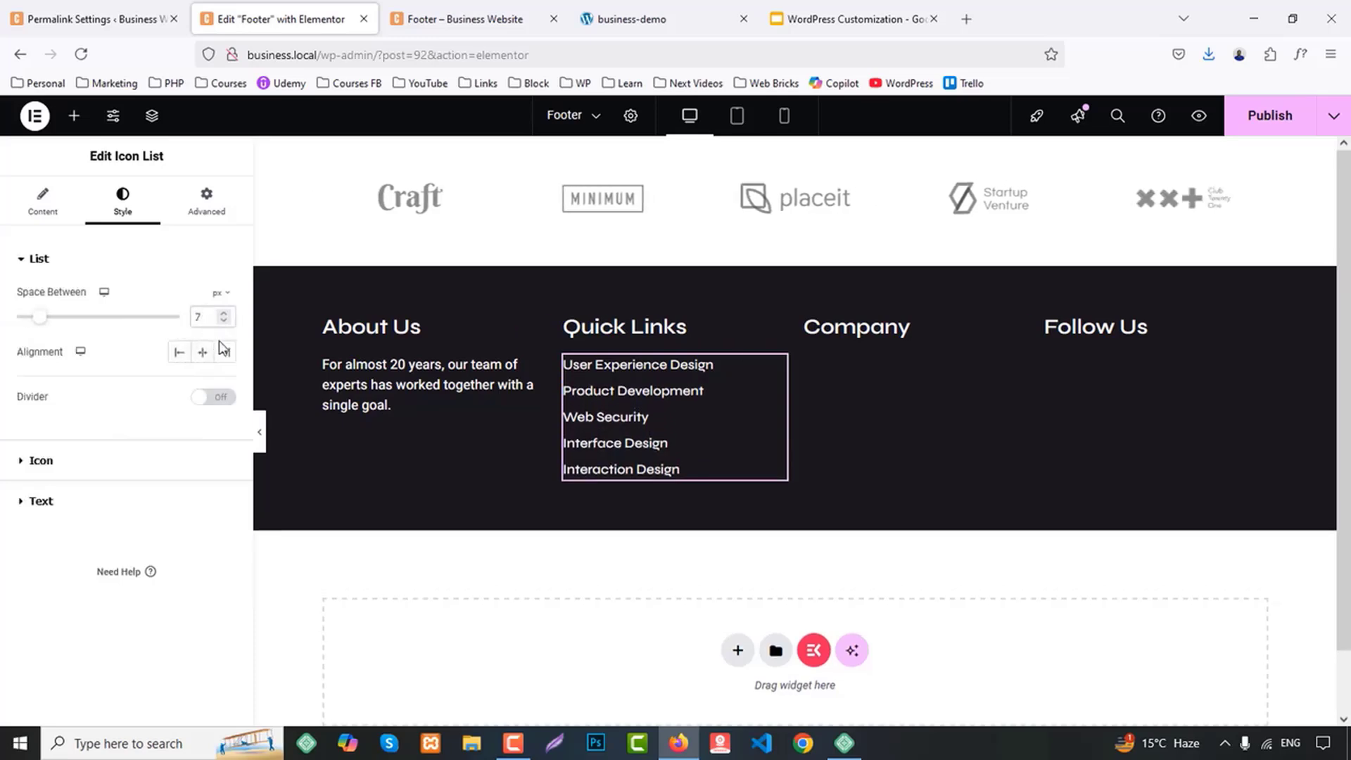
{"action": "key", "text": "Down"}
{"action": "key", "text": "Up"}
{"action": "key", "text": "Up"}
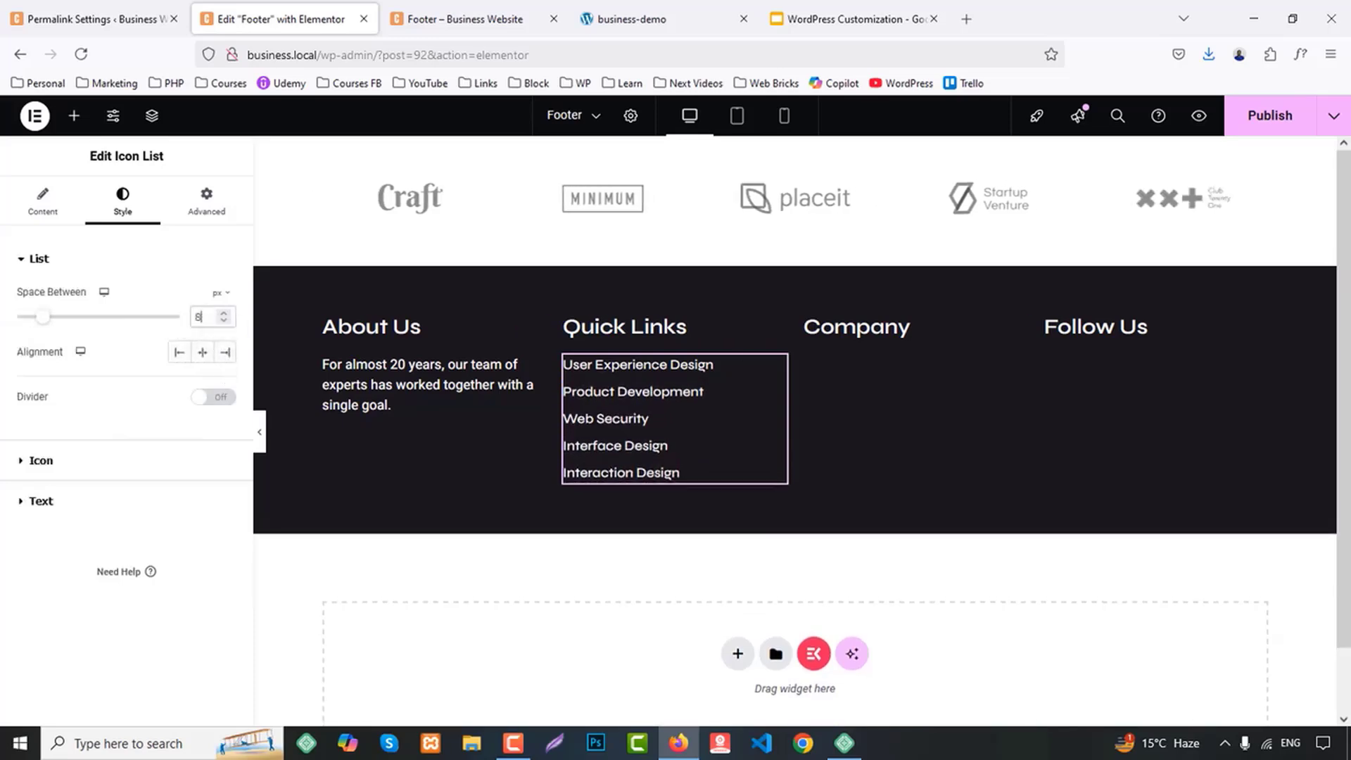
{"action": "key", "text": "Up"}
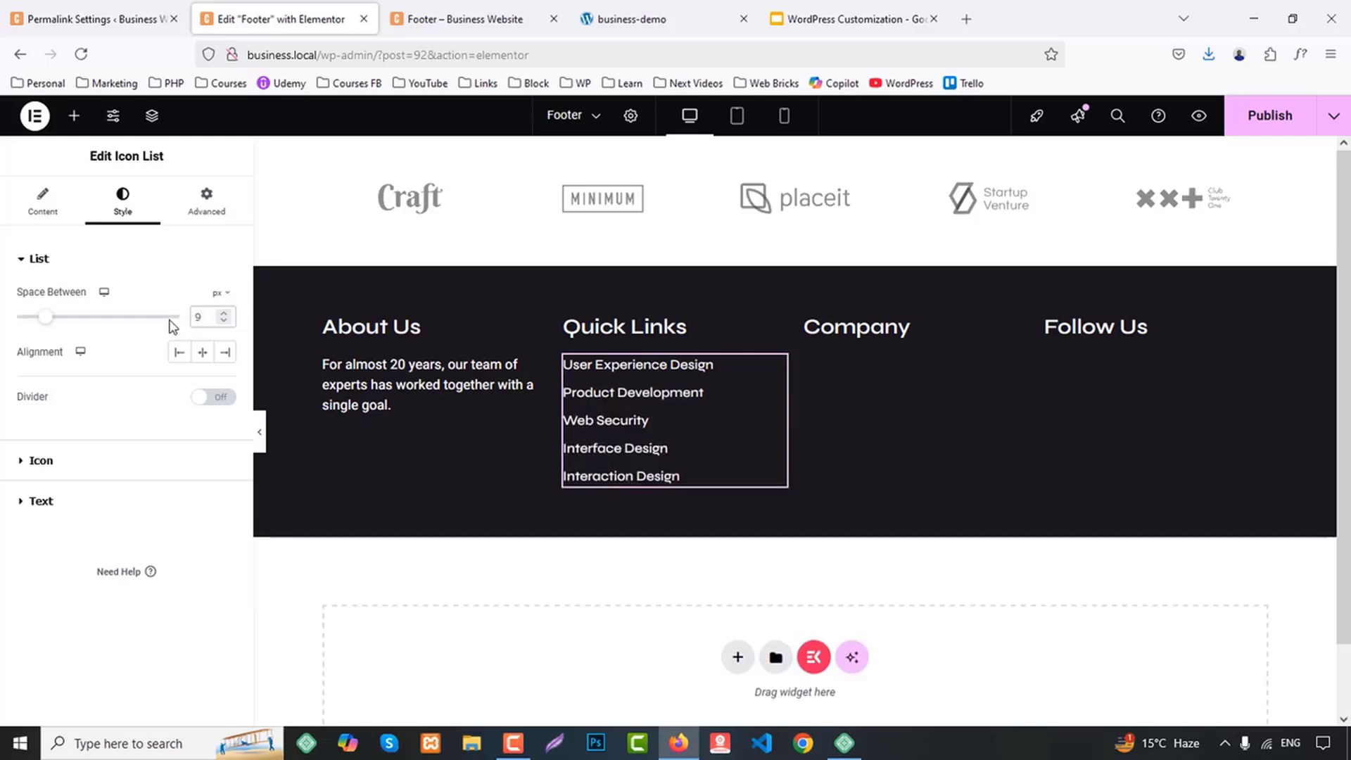
{"action": "key", "text": "Down"}
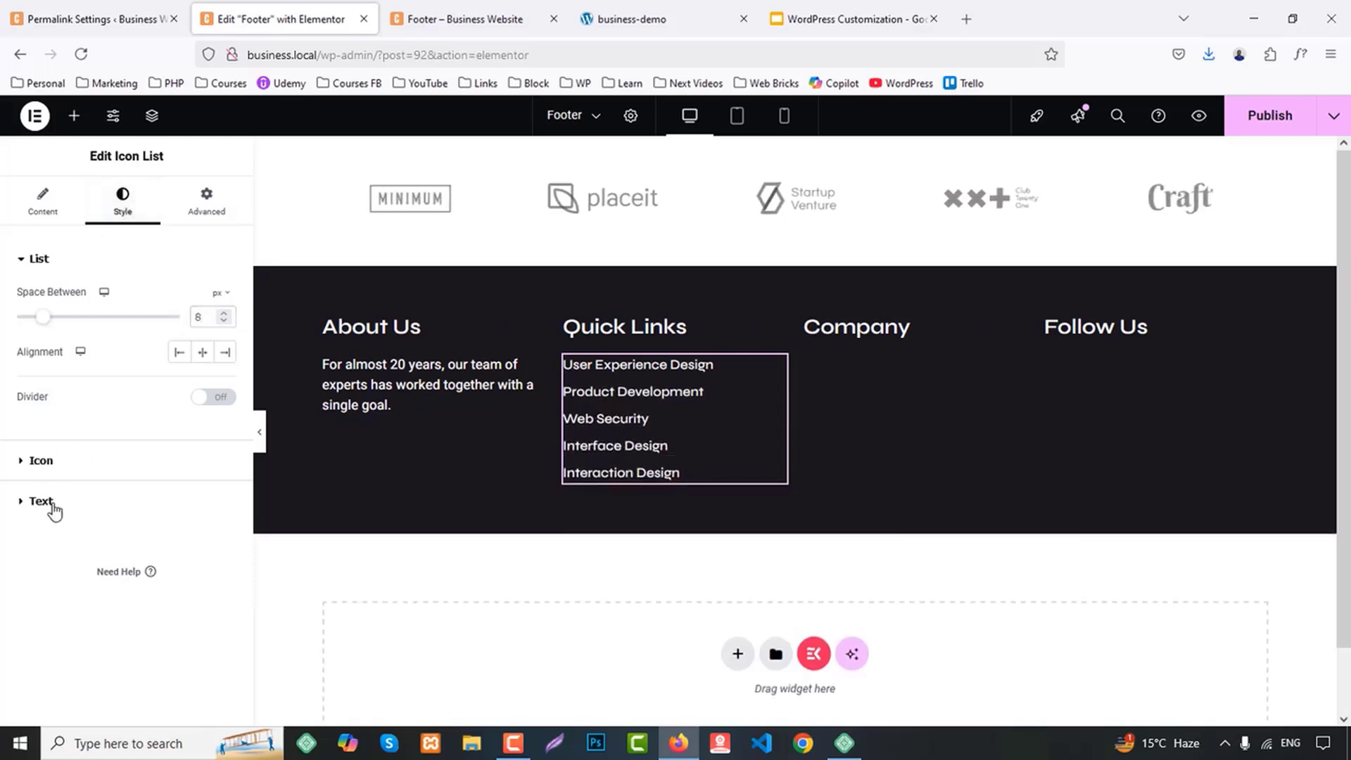
Set the Quick Links list's text size to 17 px
{"action": "left_click", "coordinate": [41, 502]}
{"action": "left_click", "coordinate": [225, 379]}
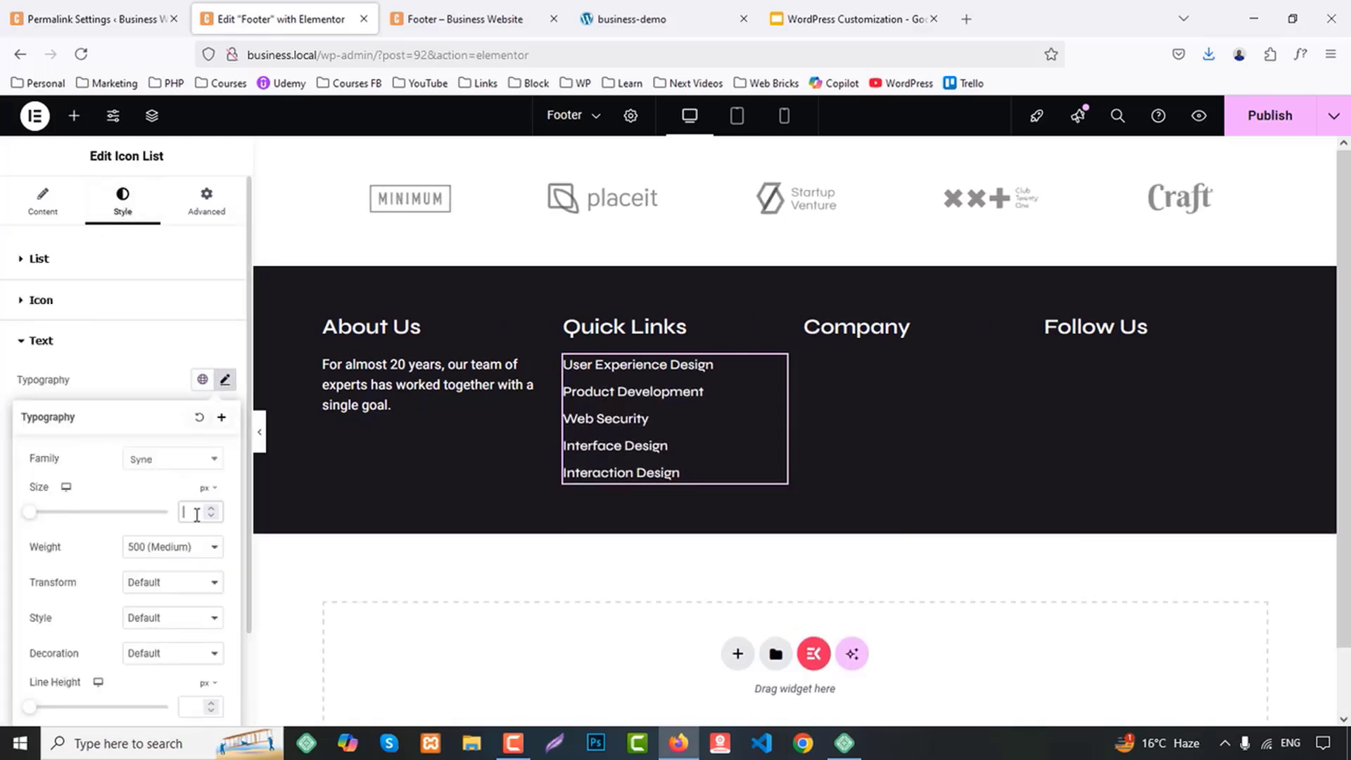
{"action": "type", "text": "16"}
{"action": "key", "text": "Up"}
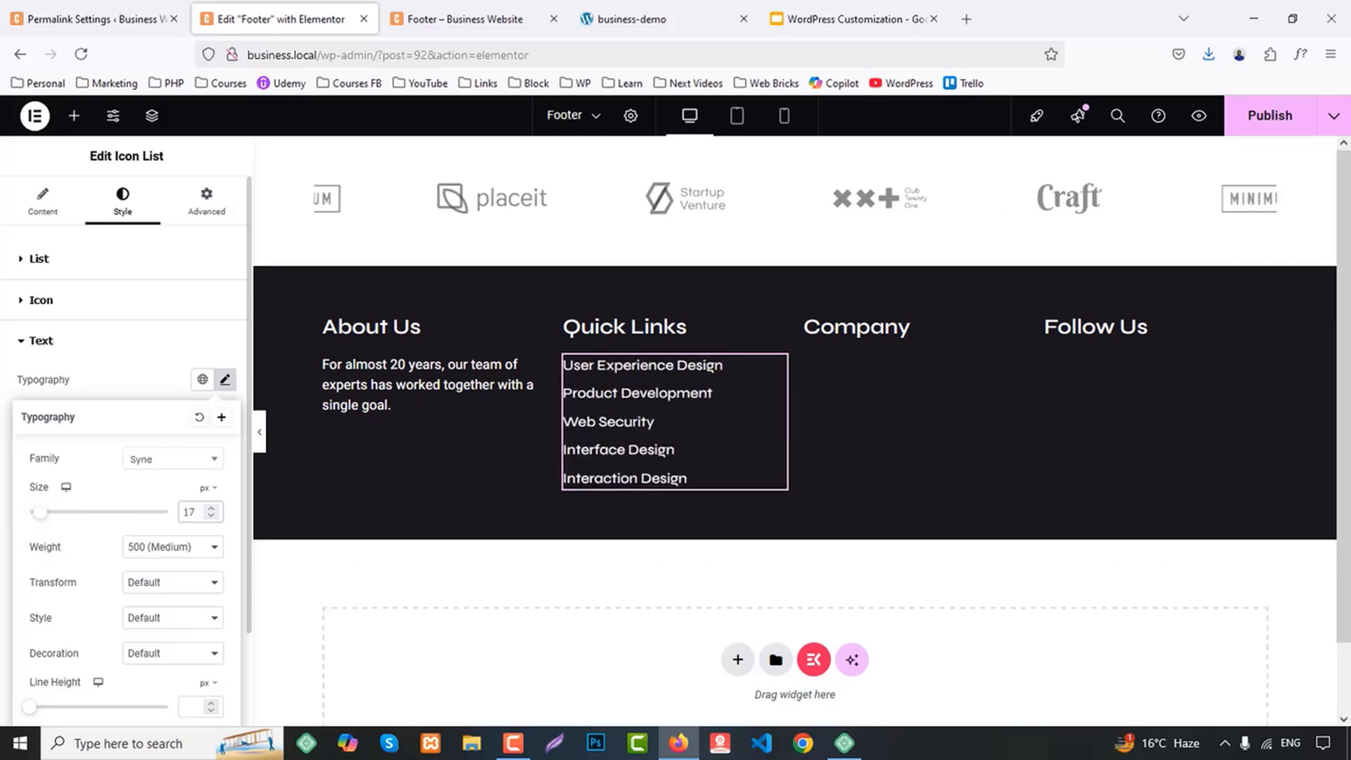
{"action": "left_click", "coordinate": [39, 259]}
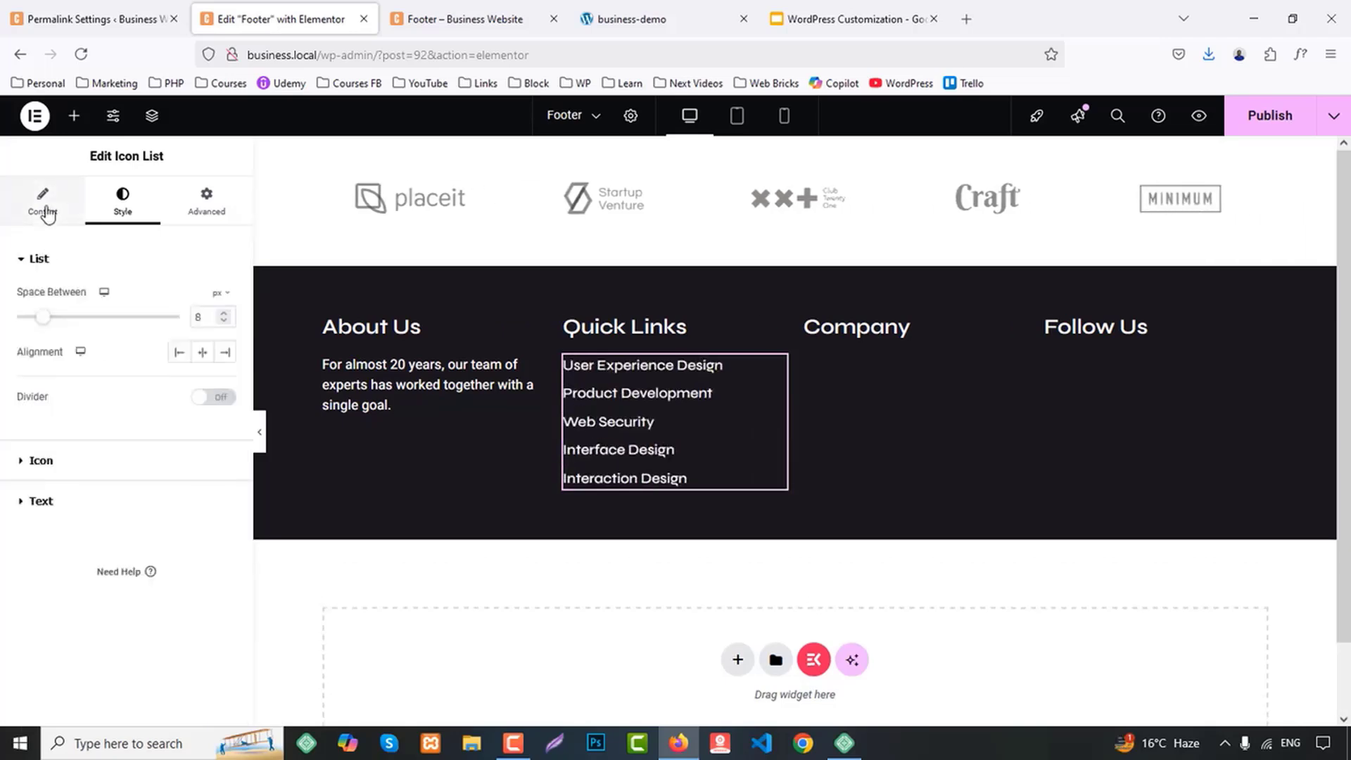
Set "#" as the link of the User Experience Design and Product Development list items
{"action": "left_click", "coordinate": [42, 204]}
{"action": "left_click", "coordinate": [76, 361]}
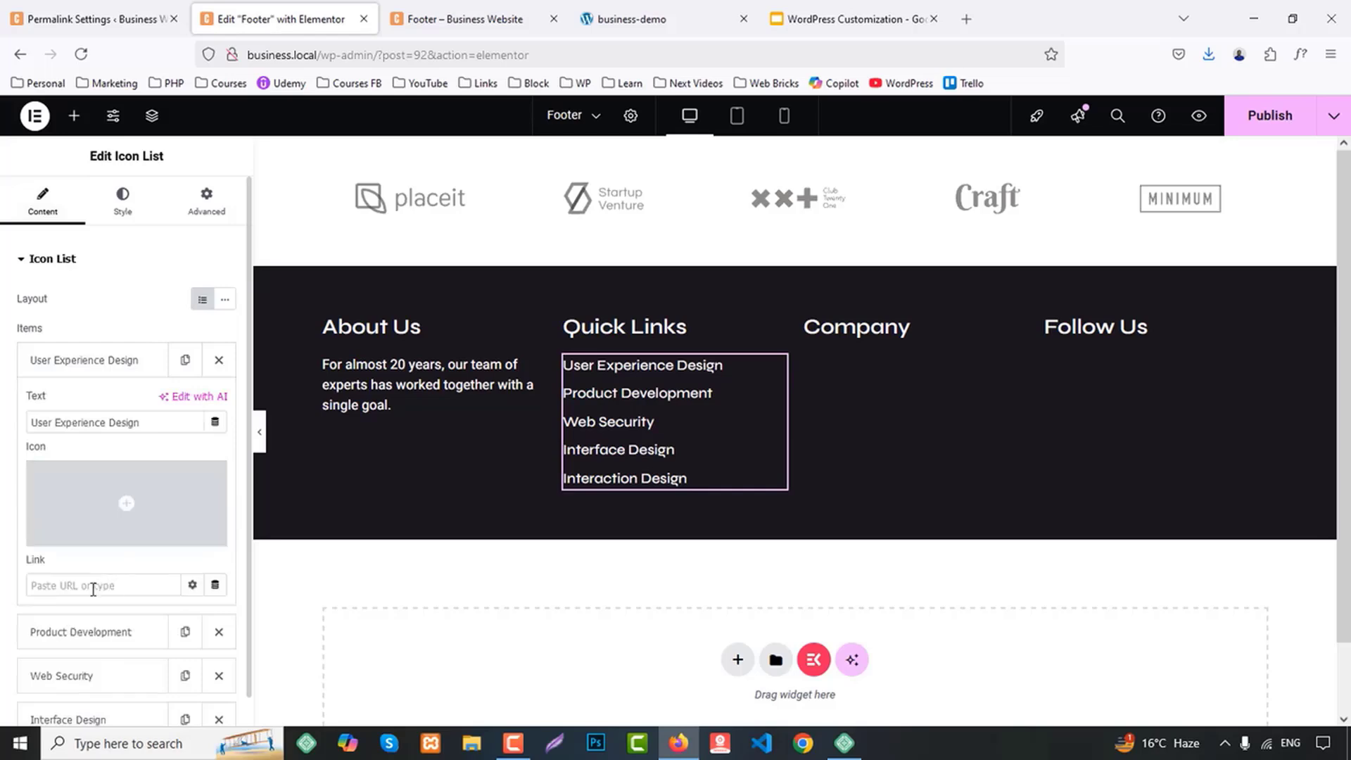
{"action": "left_click", "coordinate": [62, 364]}
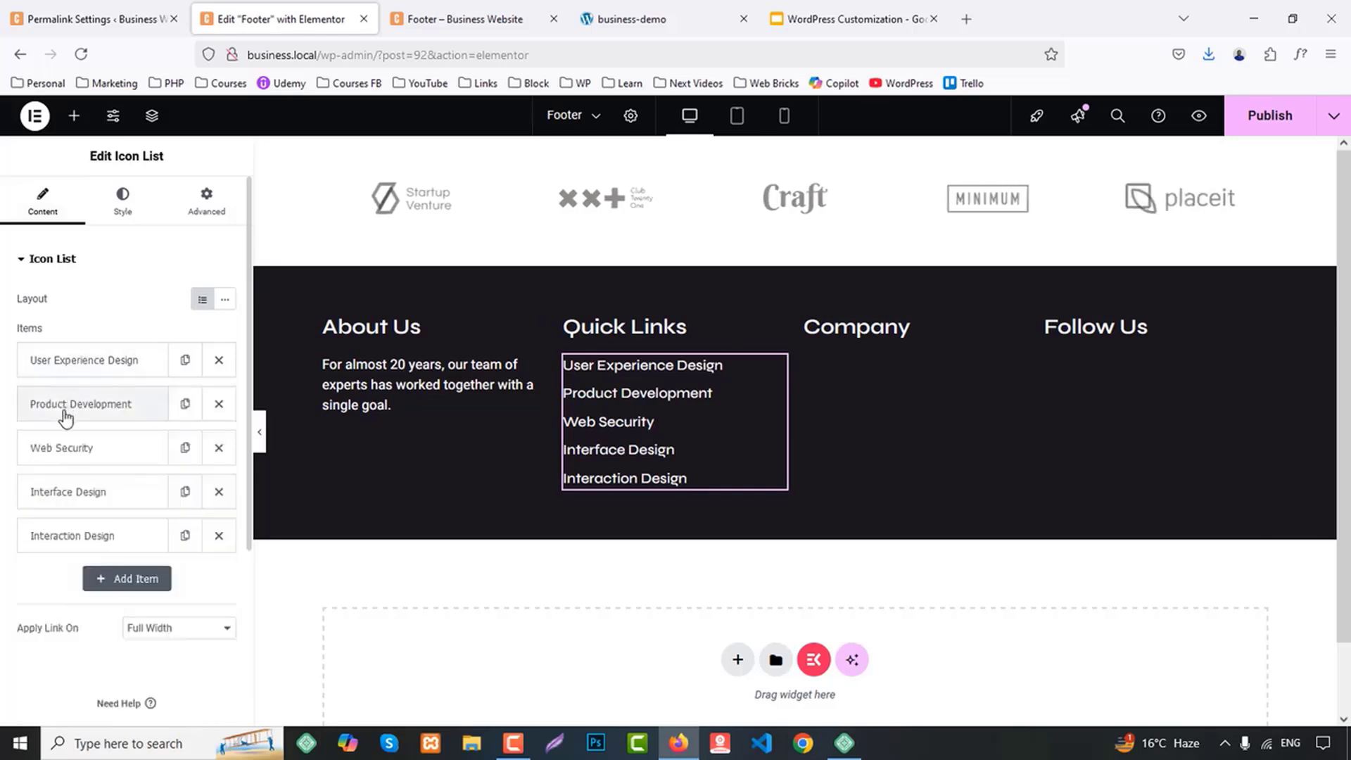
{"action": "left_click", "coordinate": [69, 403]}
{"action": "mouse_move", "coordinate": [98, 594]}
{"action": "left_click", "coordinate": [96, 619]}
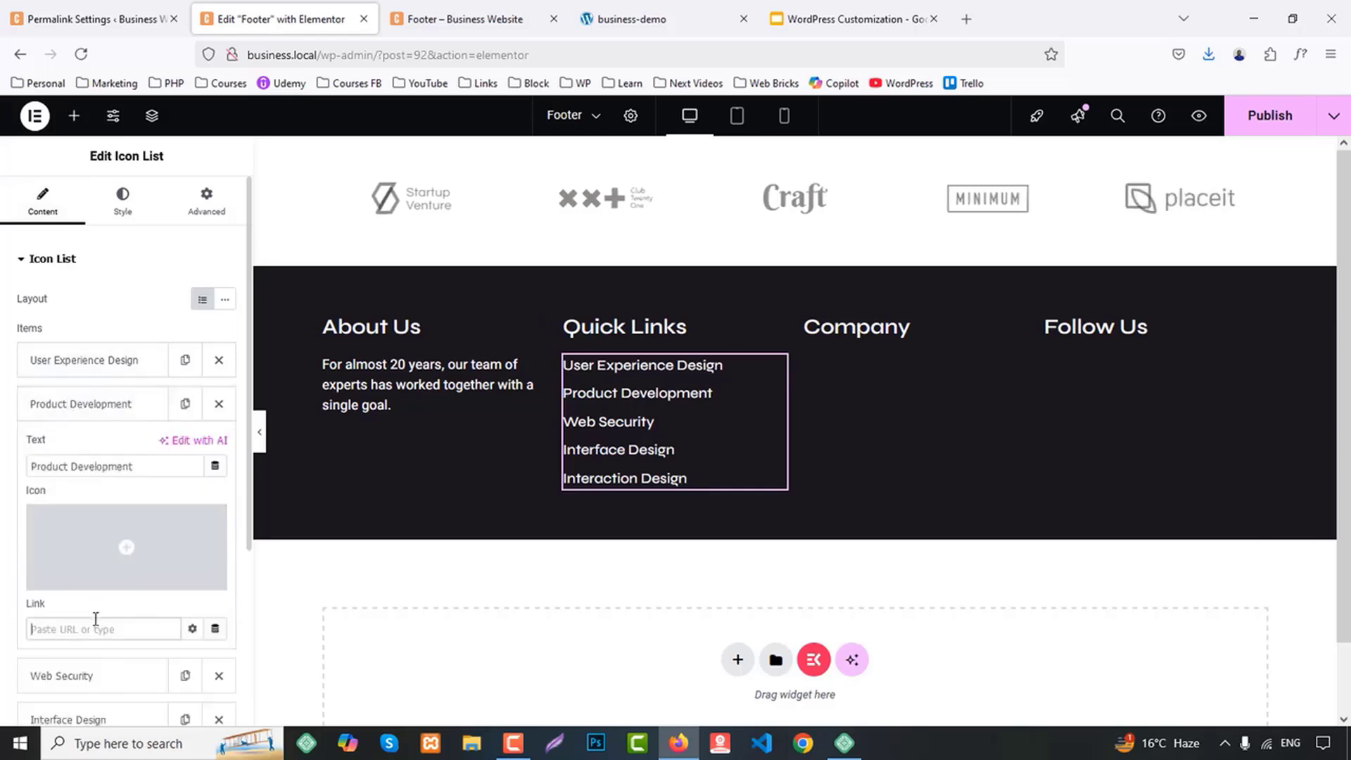
Set "#" as the link of the Web Security, Interface Design and Interaction Design list items
{"action": "left_click", "coordinate": [50, 411]}
{"action": "left_click", "coordinate": [57, 453]}
{"action": "mouse_move", "coordinate": [84, 575]}
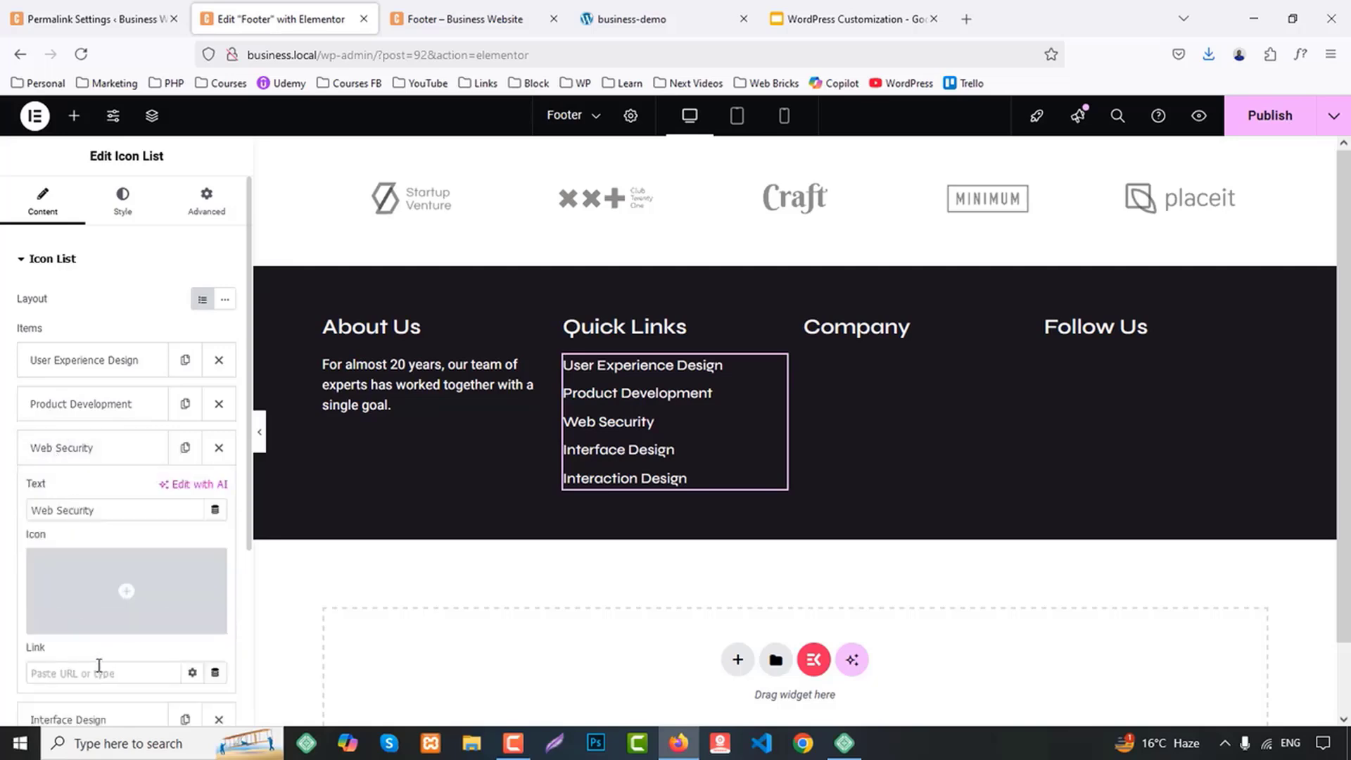
{"action": "left_click", "coordinate": [61, 448]}
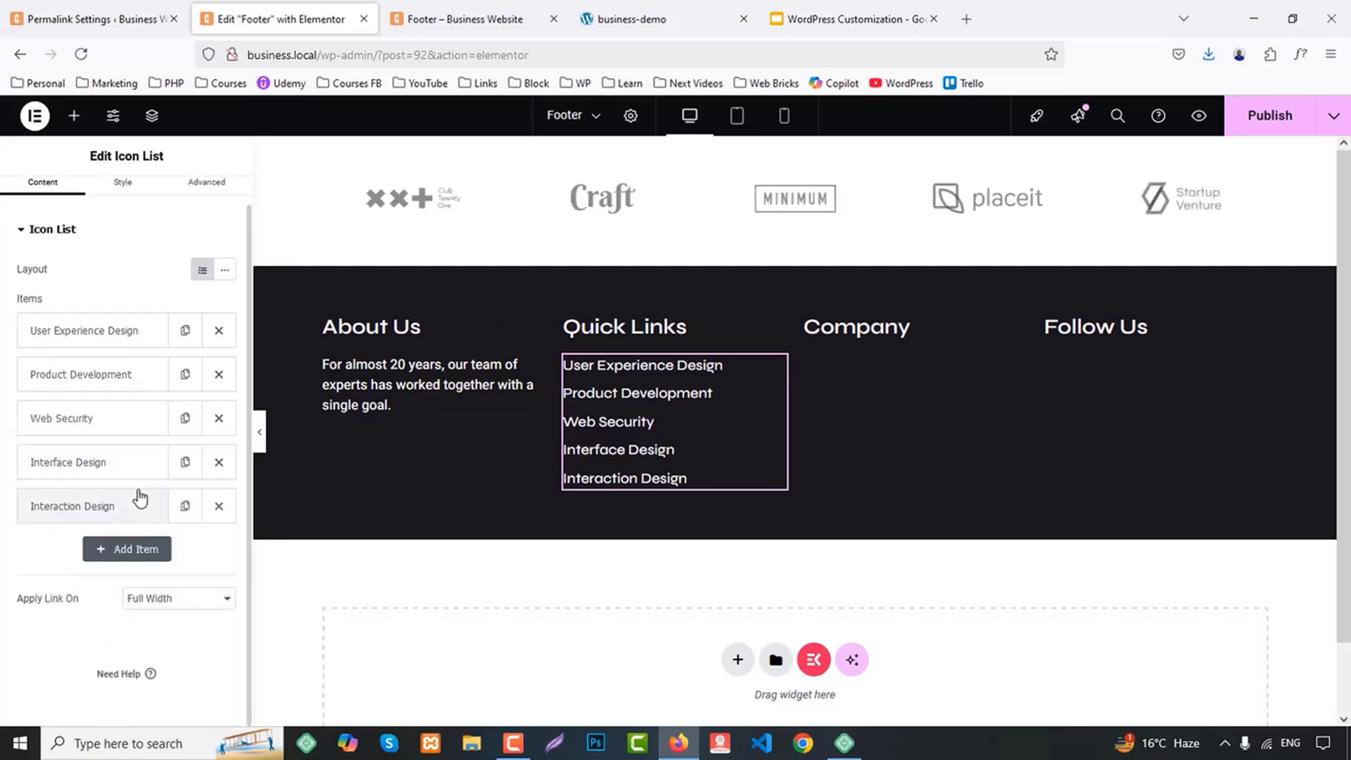
{"action": "left_click", "coordinate": [84, 462]}
{"action": "left_click", "coordinate": [77, 684]}
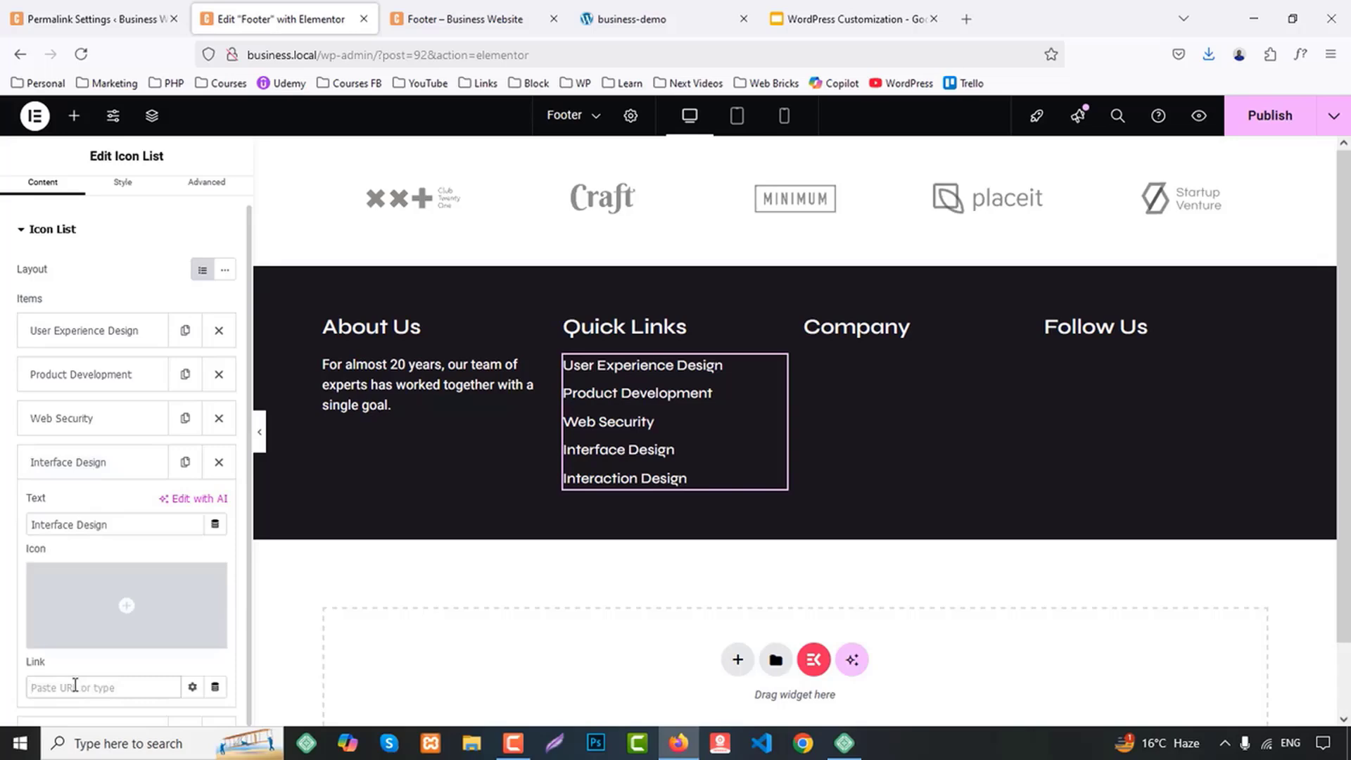
{"action": "left_click", "coordinate": [66, 464]}
{"action": "left_click", "coordinate": [62, 510]}
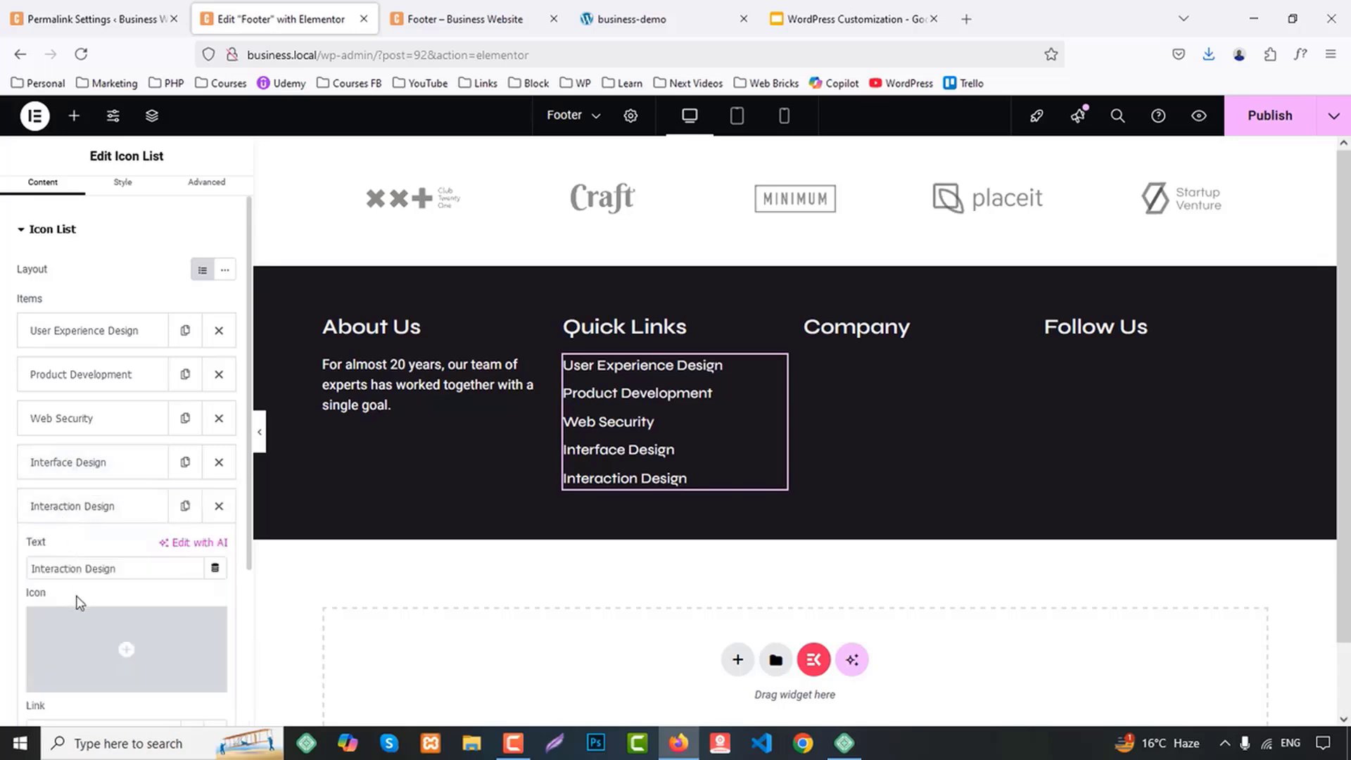
{"action": "scroll", "coordinate": [80, 603], "scroll_direction": "down", "scroll_amount": 3}
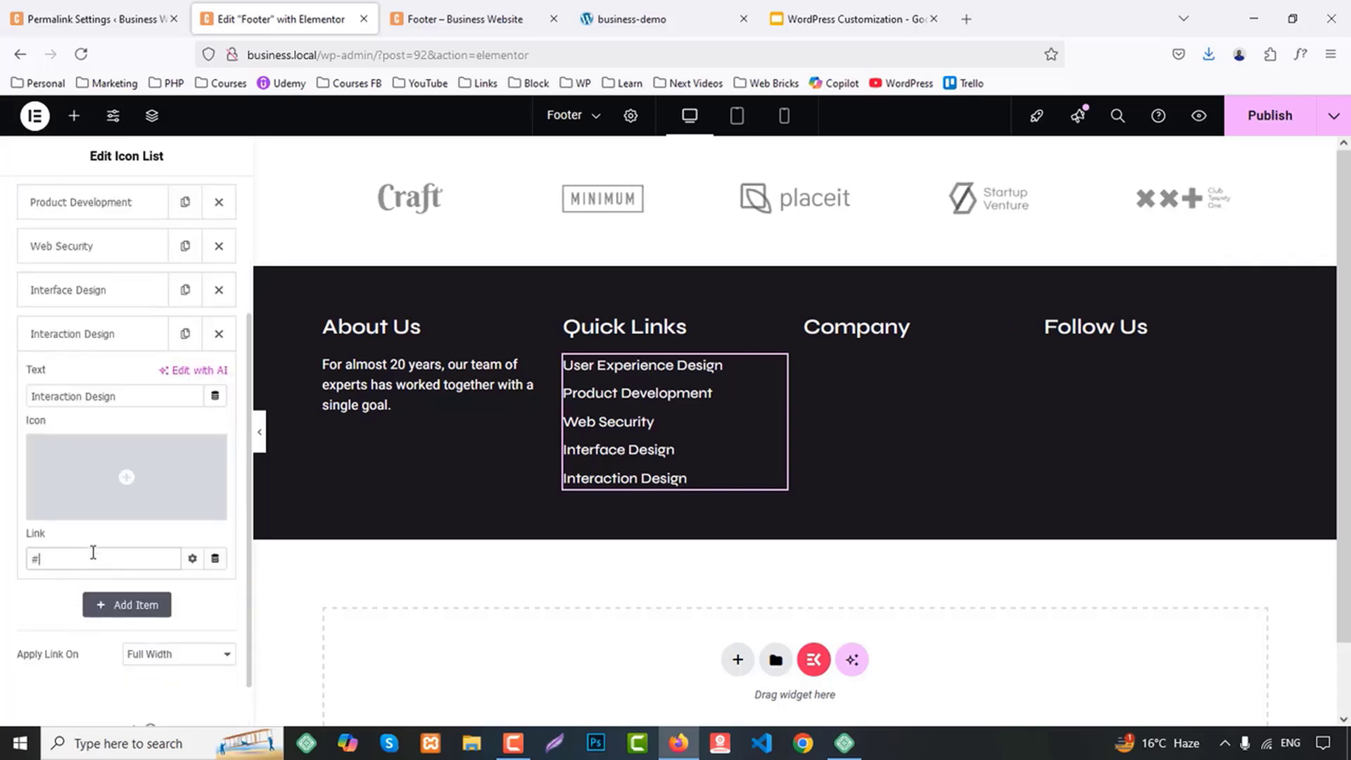
Set the icon list's hover text color to the global Primary color
{"action": "scroll", "coordinate": [93, 552], "scroll_direction": "up", "scroll_amount": 3}
{"action": "left_click", "coordinate": [127, 213]}
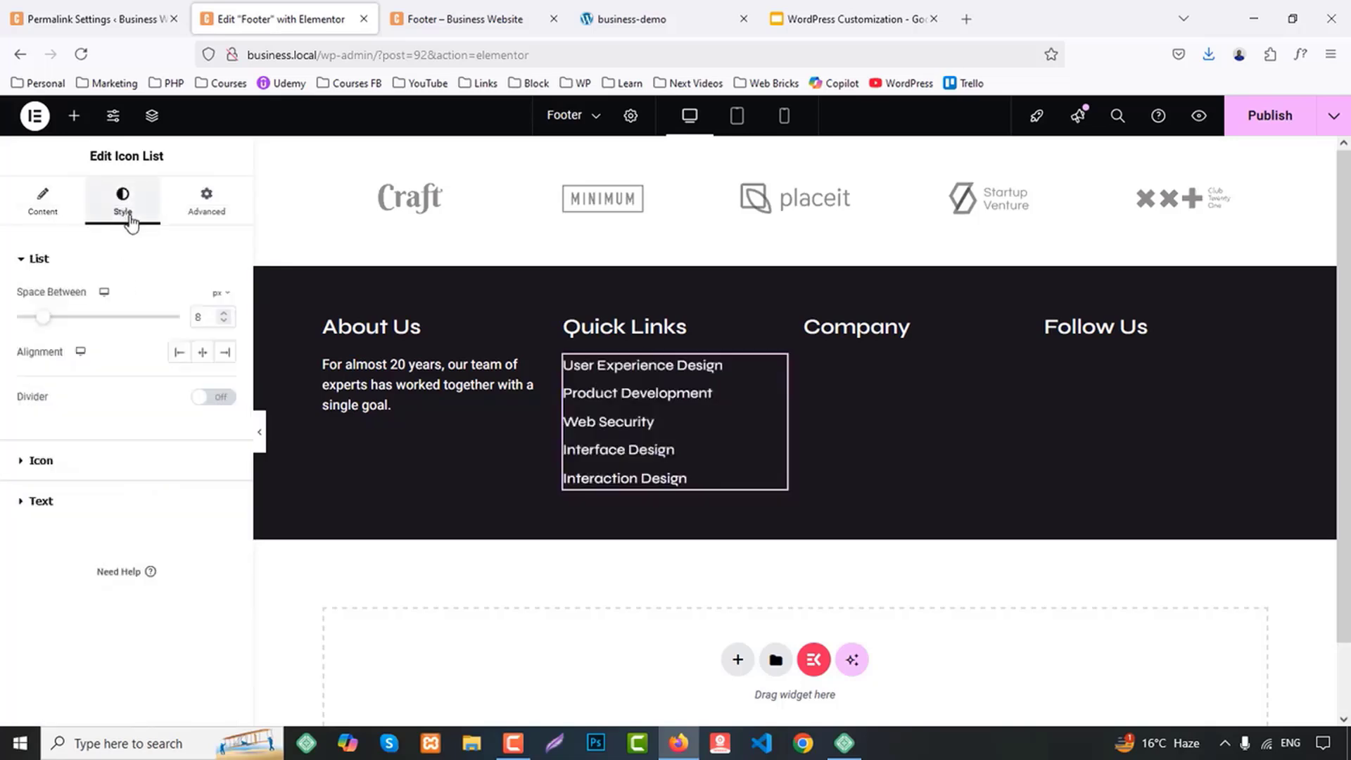
{"action": "left_click", "coordinate": [66, 498]}
{"action": "left_click", "coordinate": [181, 447]}
{"action": "left_click", "coordinate": [202, 485]}
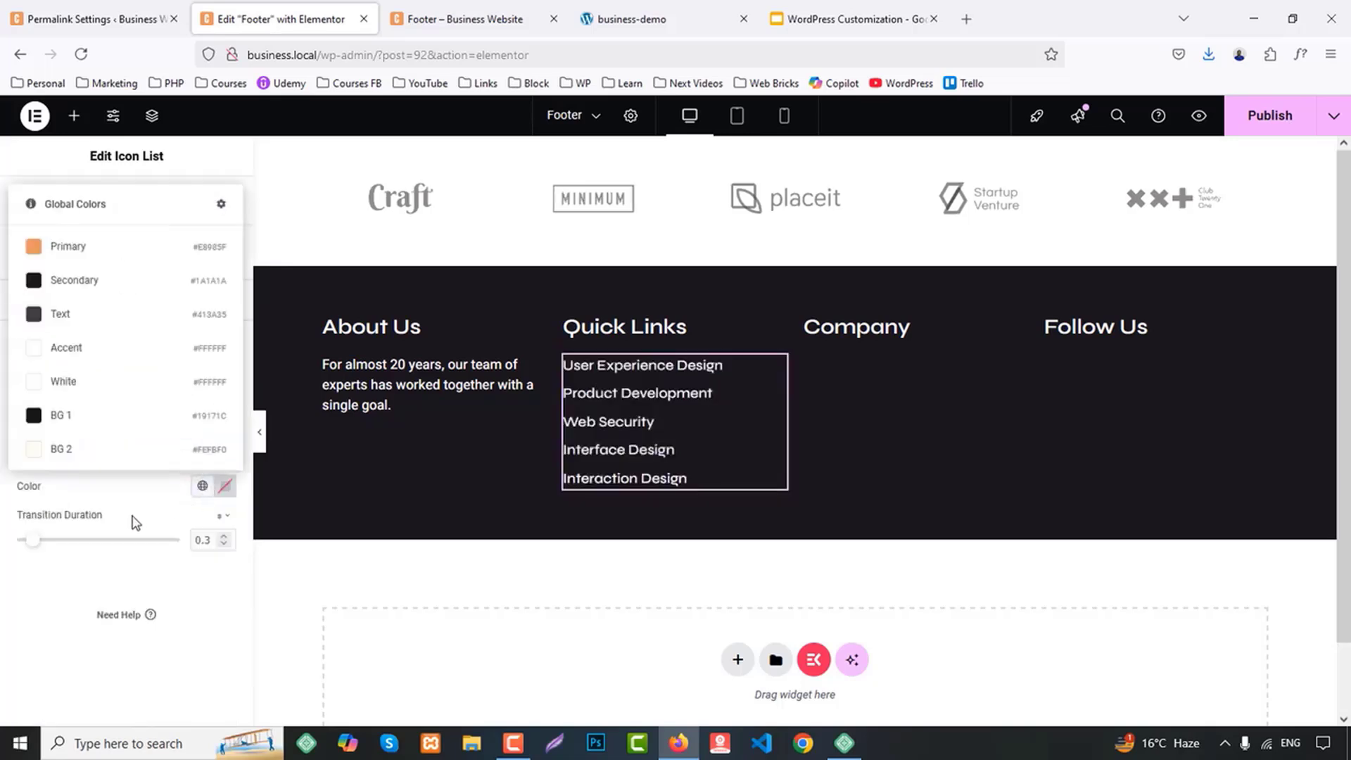
{"action": "left_click", "coordinate": [70, 248]}
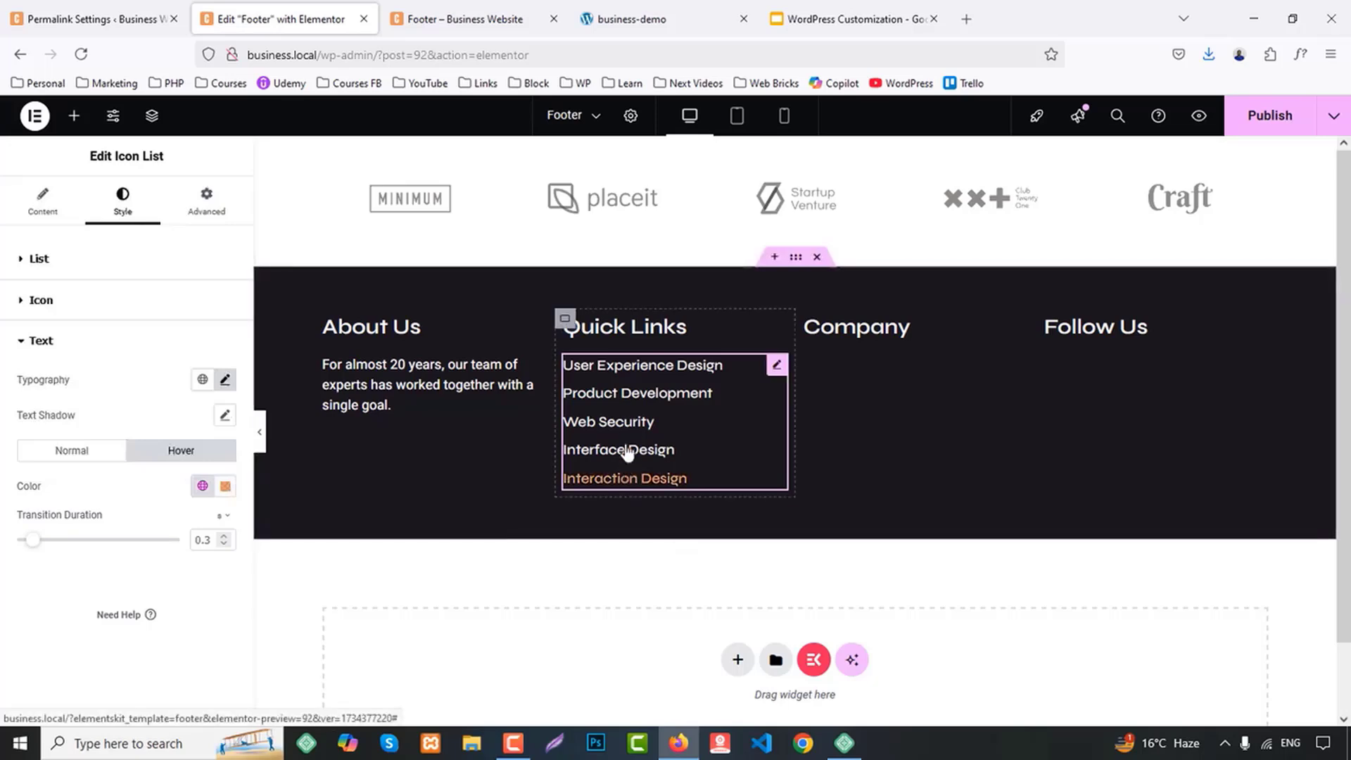
Copy the Quick Links icon list and paste it beneath the Company heading
{"action": "right_click", "coordinate": [623, 373]}
{"action": "key", "text": "Escape"}
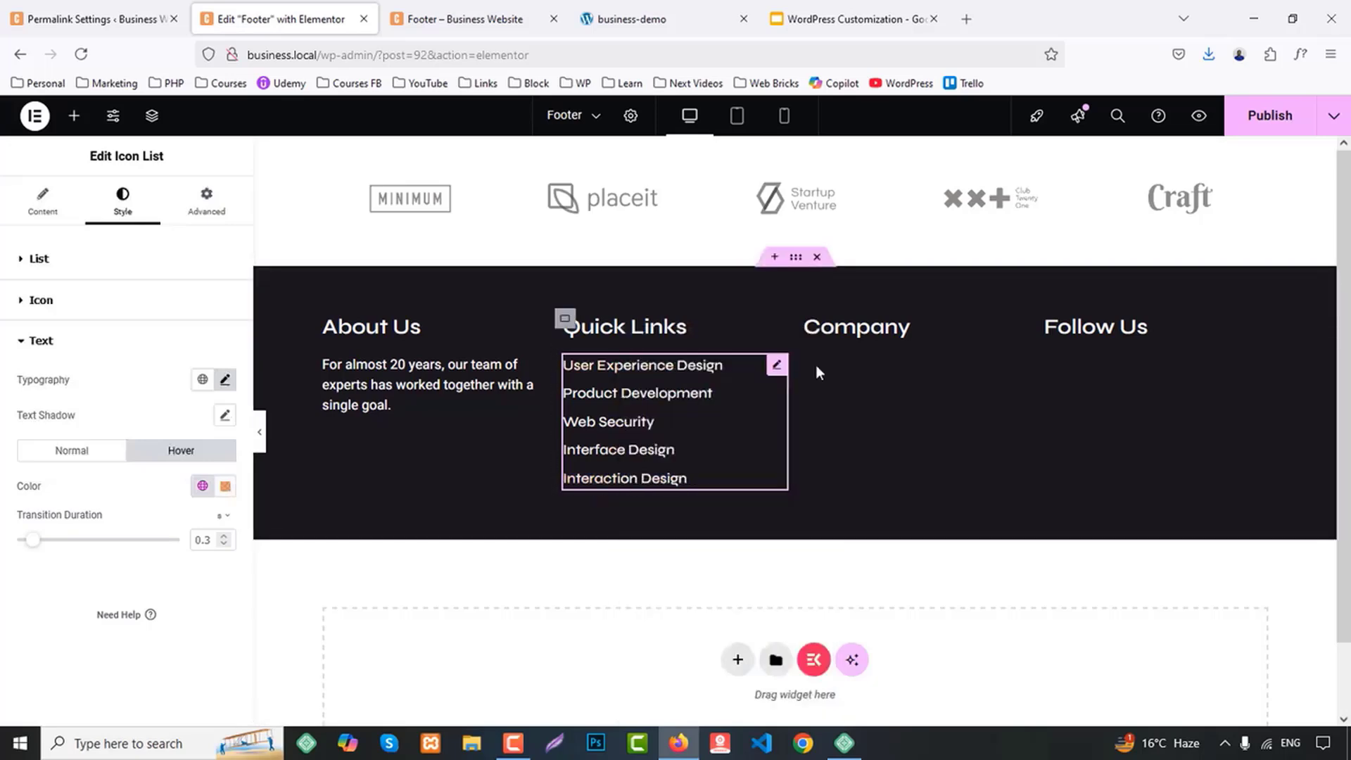
{"action": "right_click", "coordinate": [842, 330]}
{"action": "left_click", "coordinate": [872, 444]}
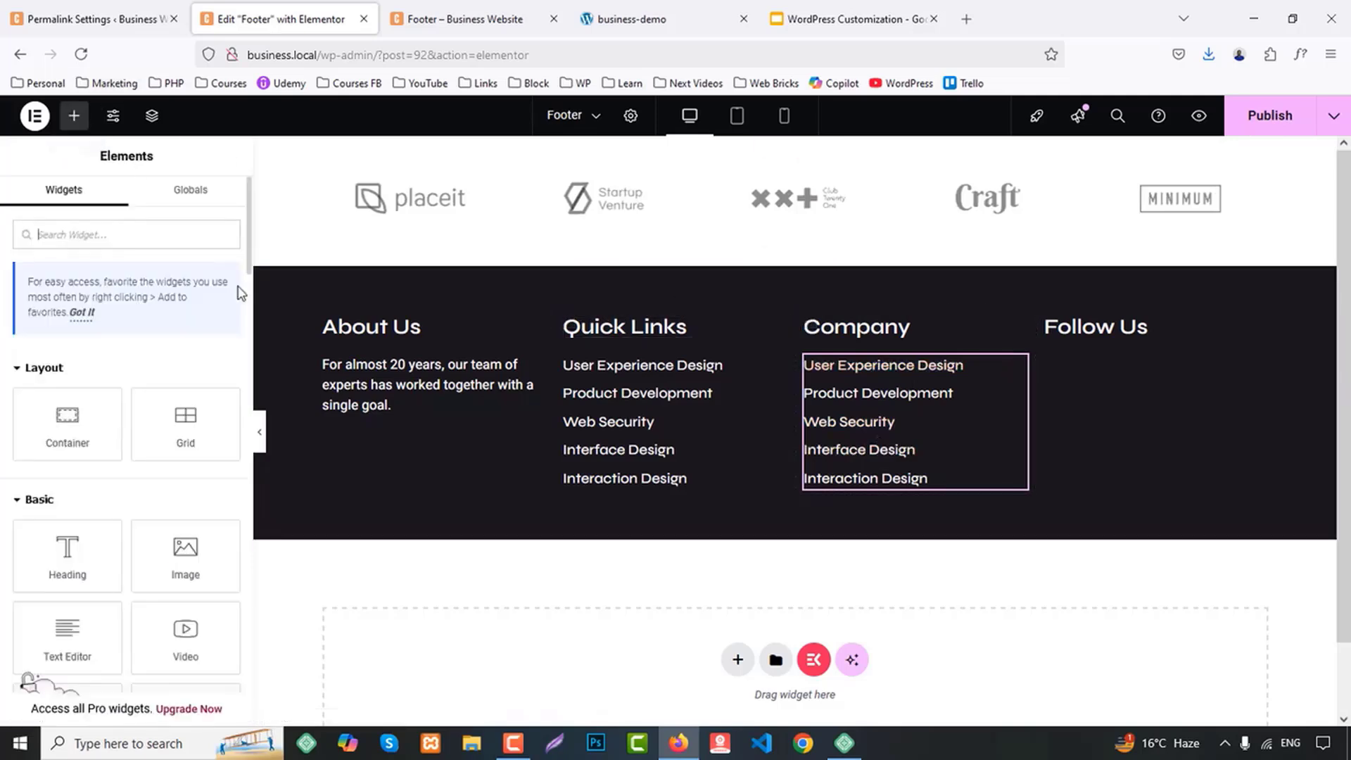
Add the ElementsKit Social Icons widget beneath the Follow Us heading and set its style to Both
{"action": "type", "text": "social"}
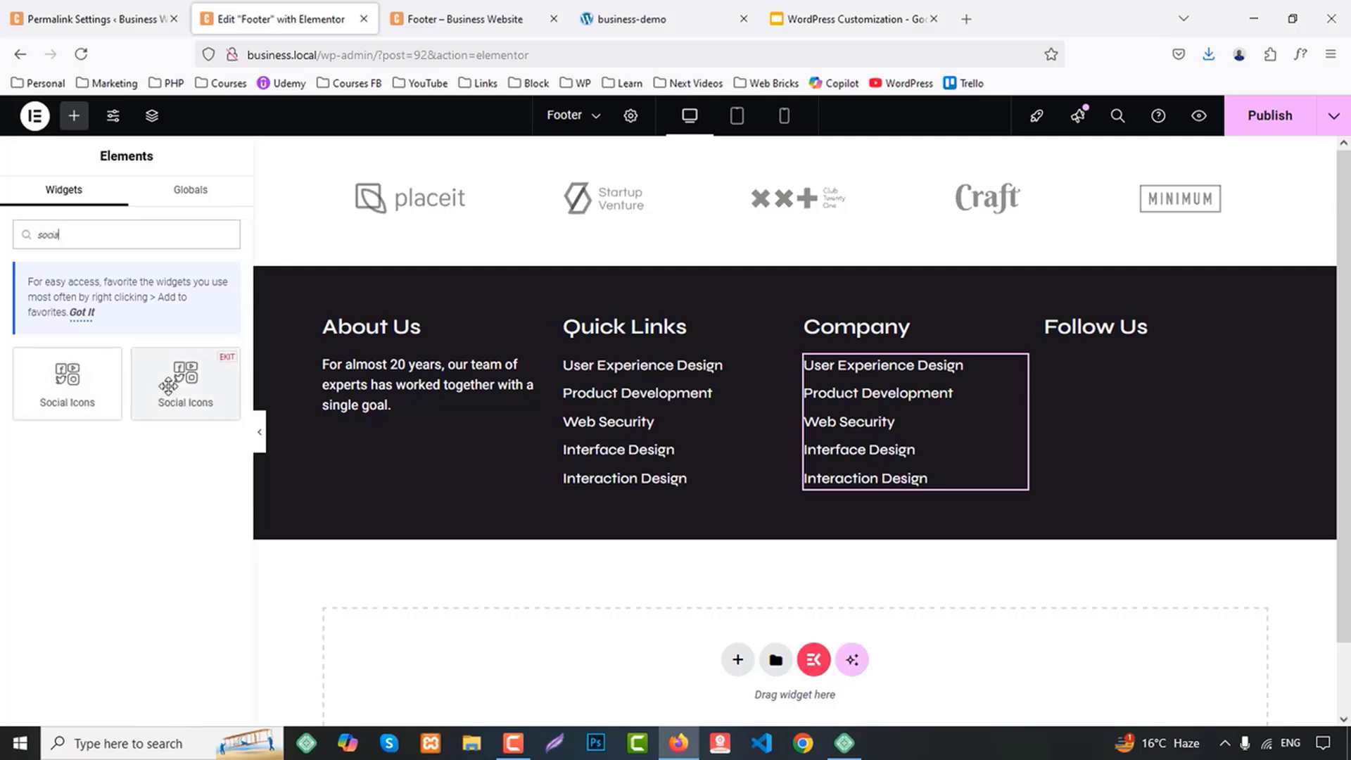
{"action": "left_click_drag", "start_coordinate": [180, 380], "coordinate": [1119, 340]}
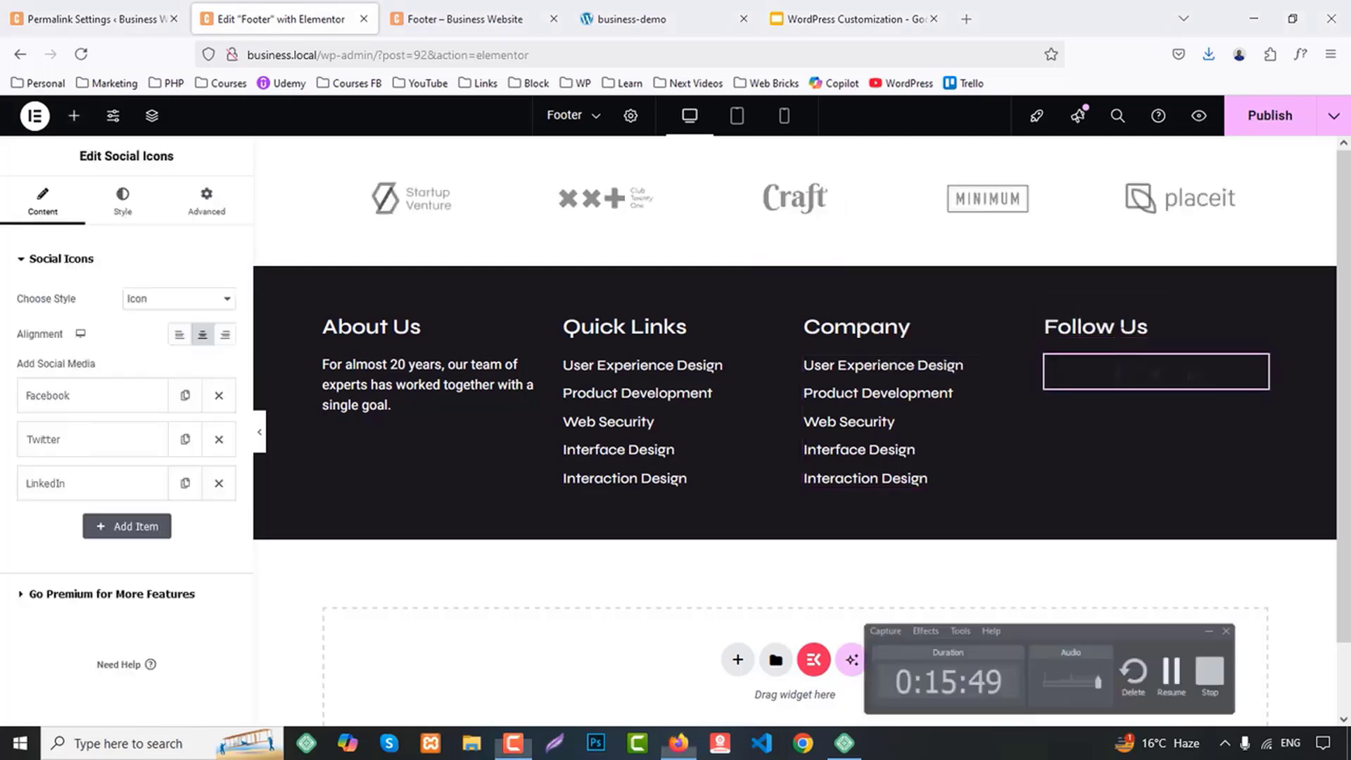
{"action": "left_click", "coordinate": [151, 301]}
{"action": "left_click", "coordinate": [158, 361]}
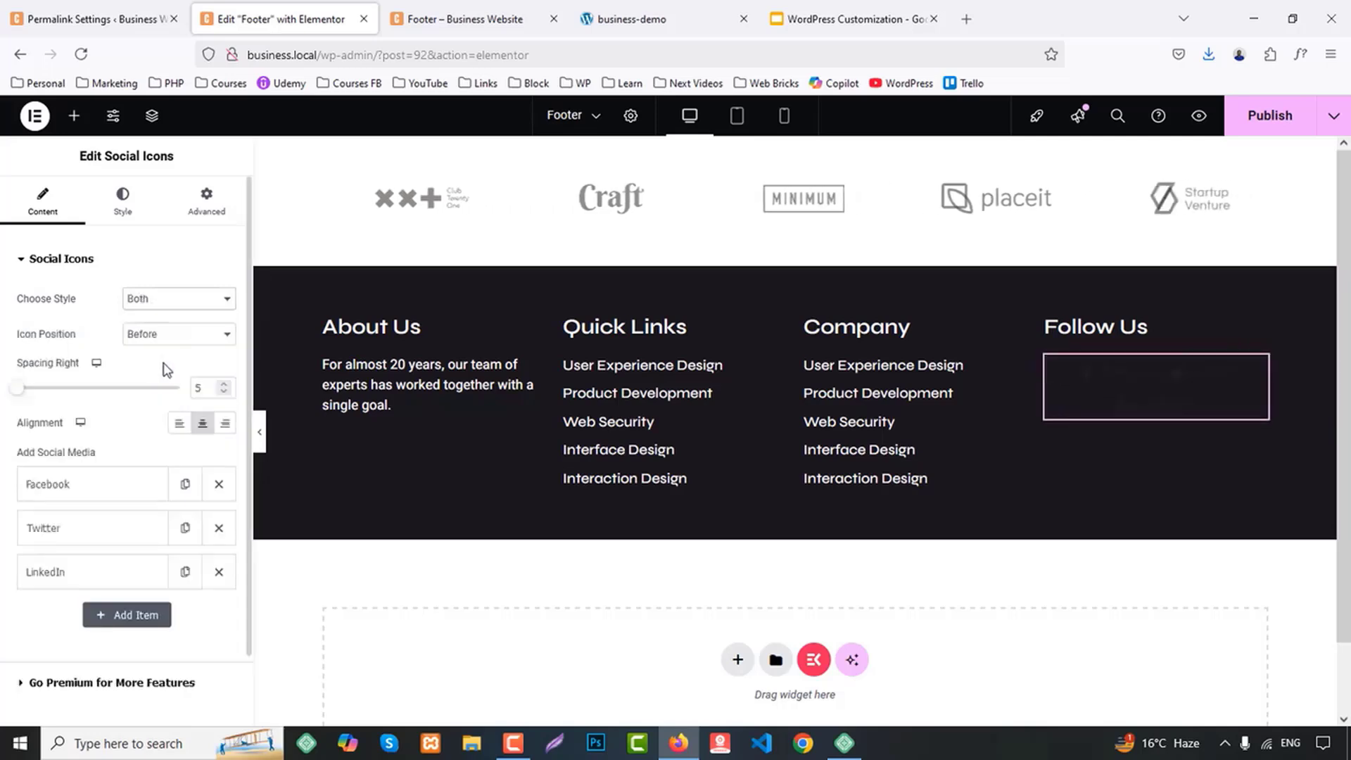
Left-align the social icons in both the content and style settings, and set their display to Block
{"action": "left_click", "coordinate": [202, 425]}
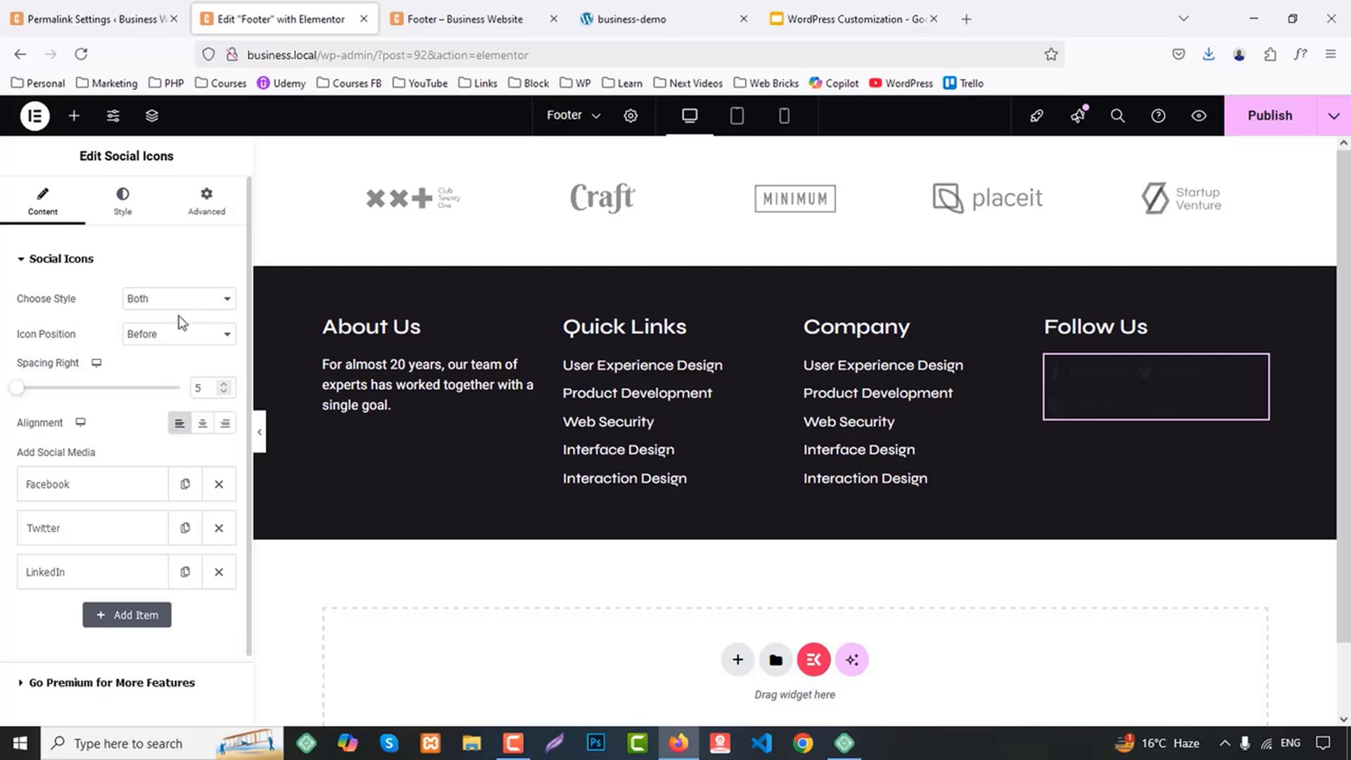
{"action": "scroll", "coordinate": [176, 342], "scroll_direction": "down", "scroll_amount": 1}
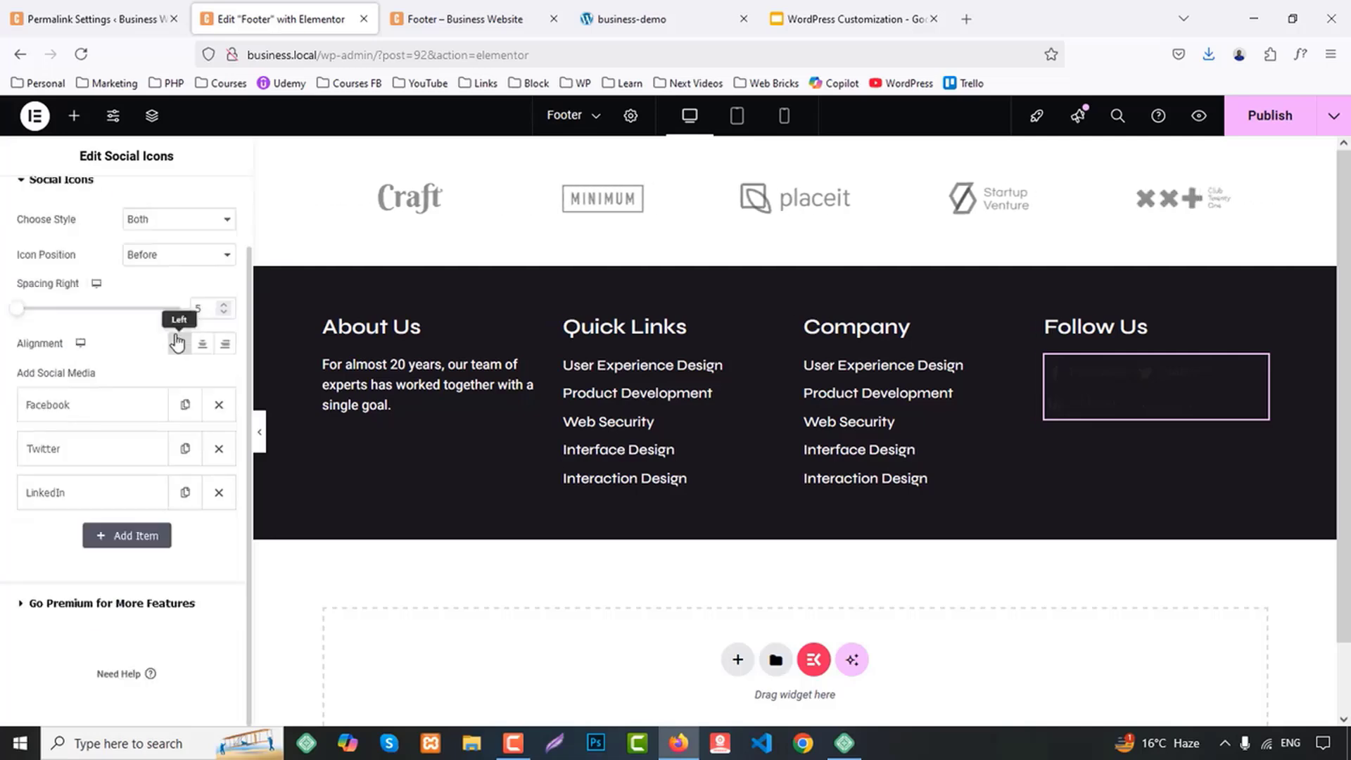
{"action": "scroll", "coordinate": [175, 338], "scroll_direction": "up", "scroll_amount": 1}
{"action": "left_click", "coordinate": [123, 204]}
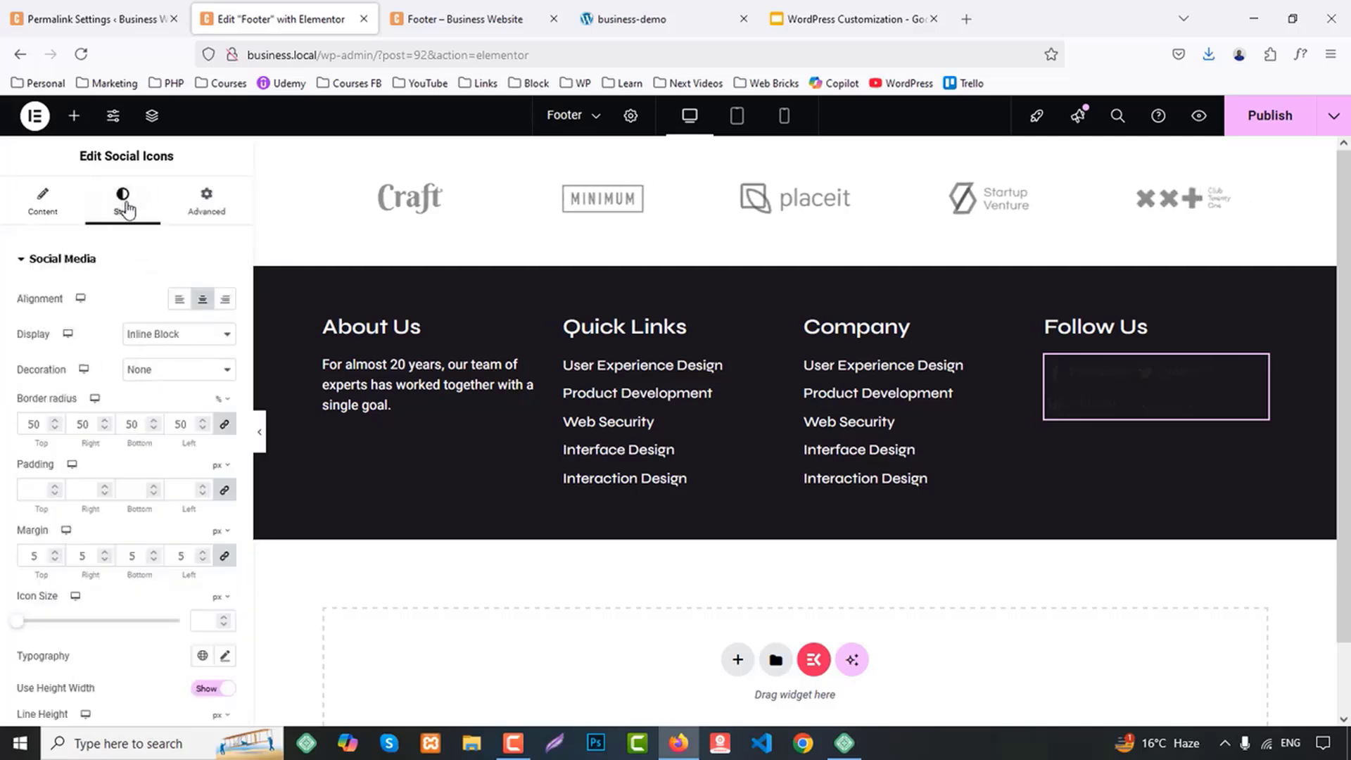
{"action": "left_click", "coordinate": [182, 335]}
{"action": "left_click", "coordinate": [159, 377]}
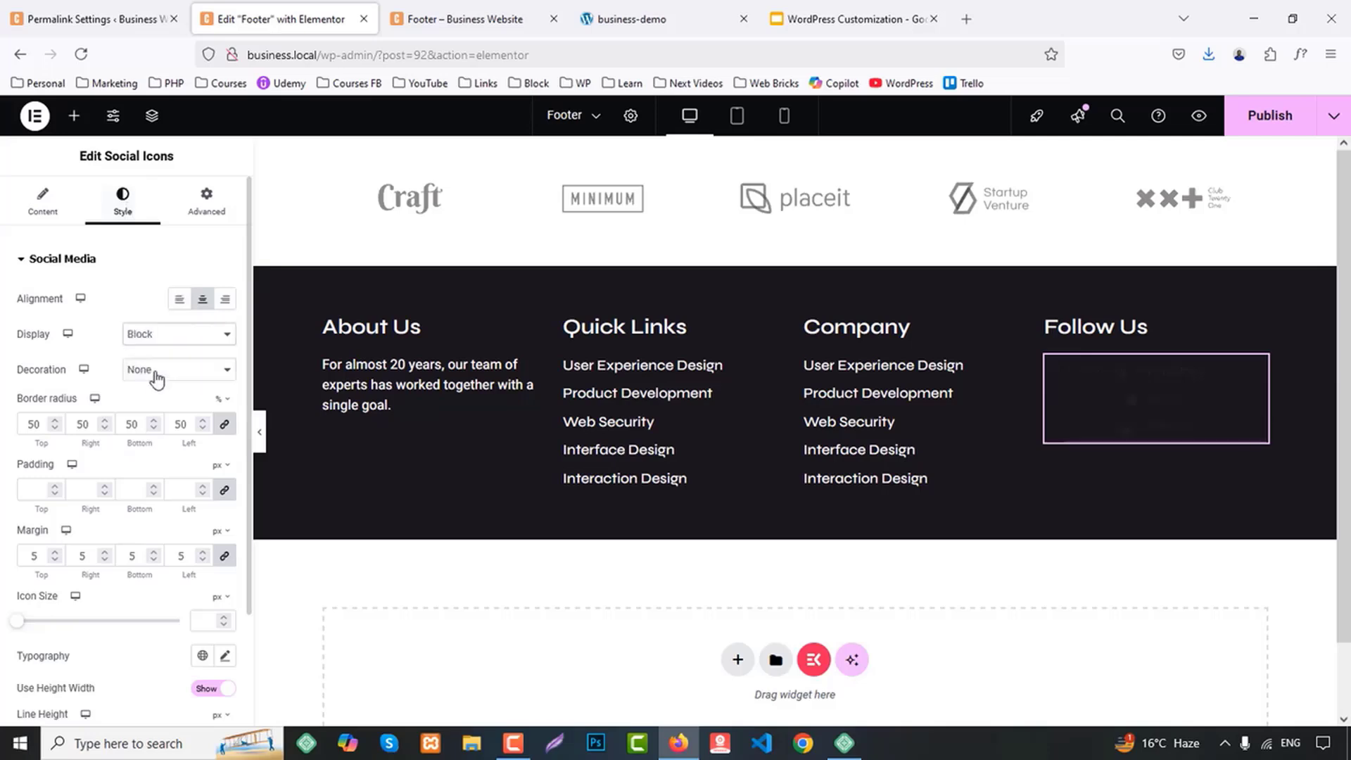
{"action": "left_click", "coordinate": [180, 298]}
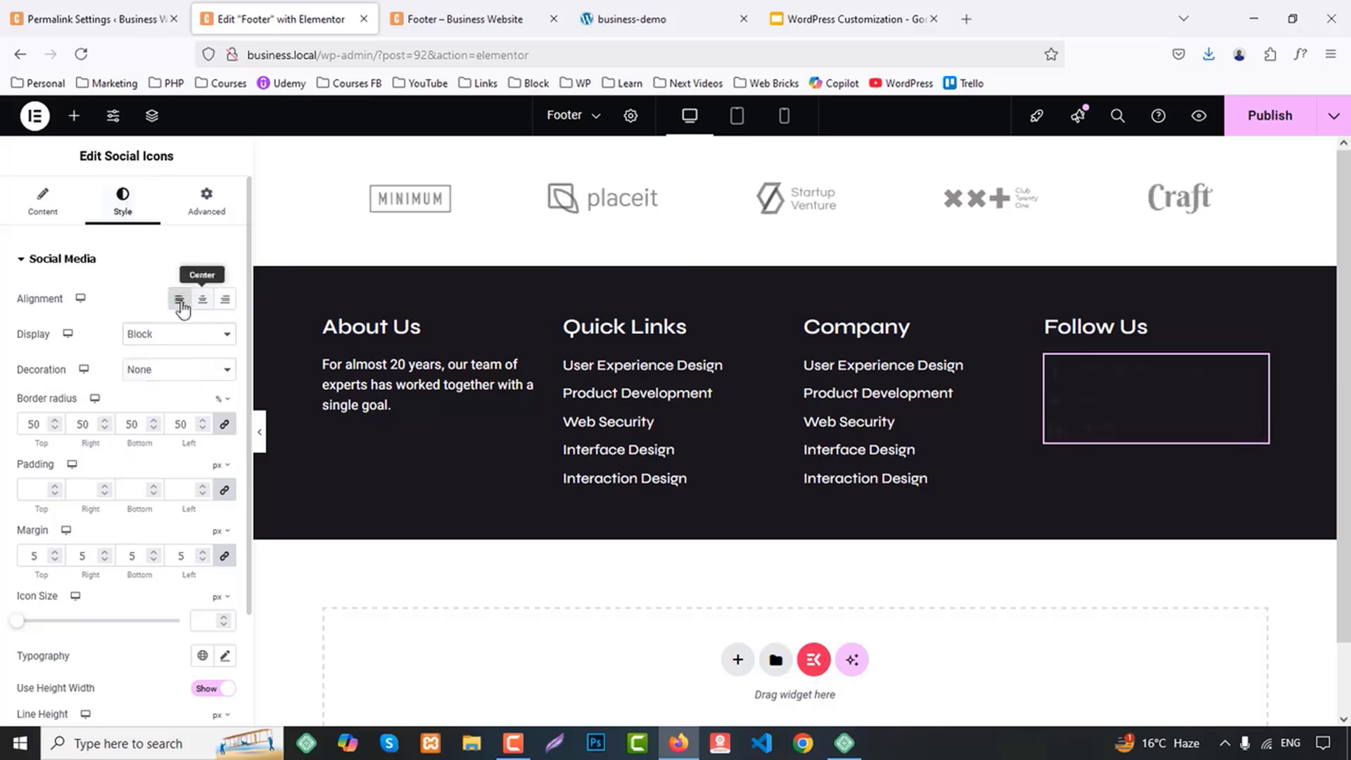
Duplicate the LinkedIn social item and replace the copy's icon with the solid YouTube icon from the icon library
{"action": "left_click", "coordinate": [43, 202]}
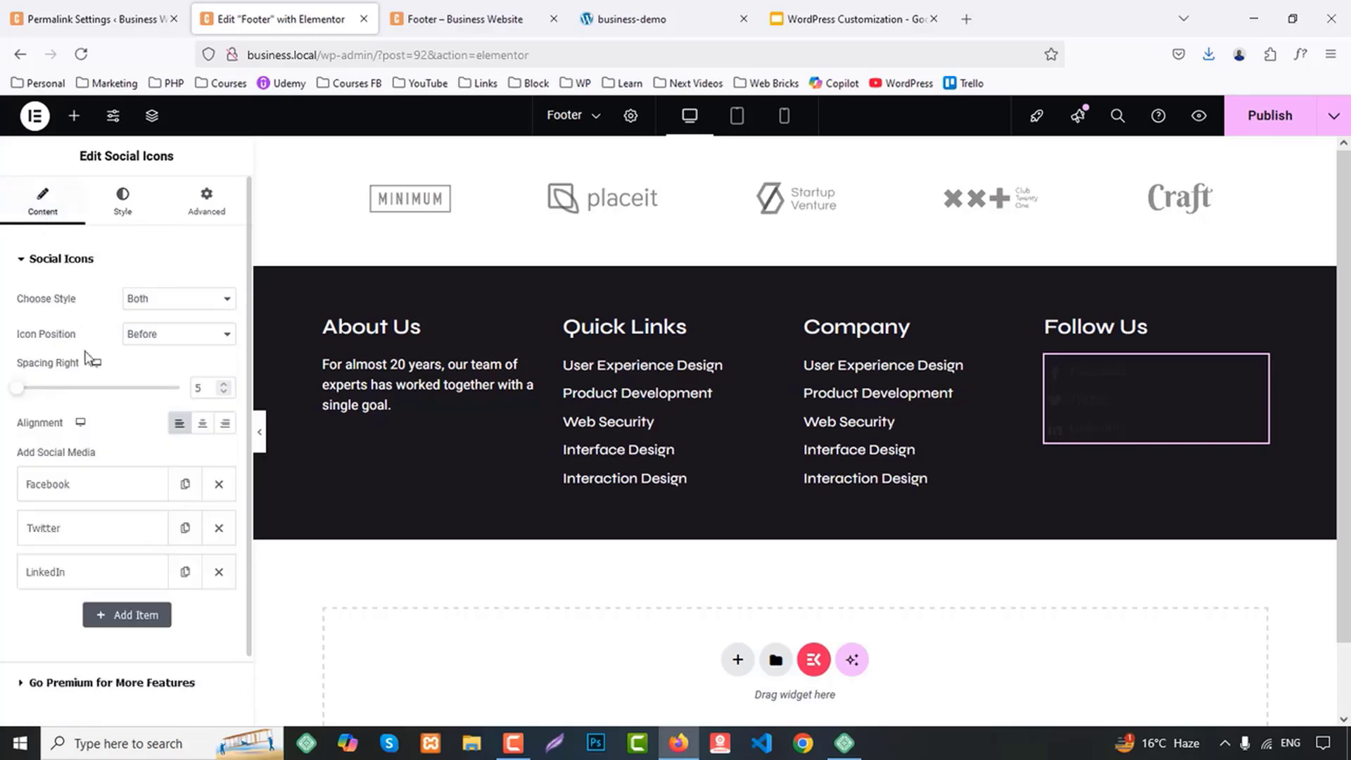
{"action": "scroll", "coordinate": [138, 528], "scroll_direction": "down", "scroll_amount": 2}
{"action": "left_click", "coordinate": [171, 495]}
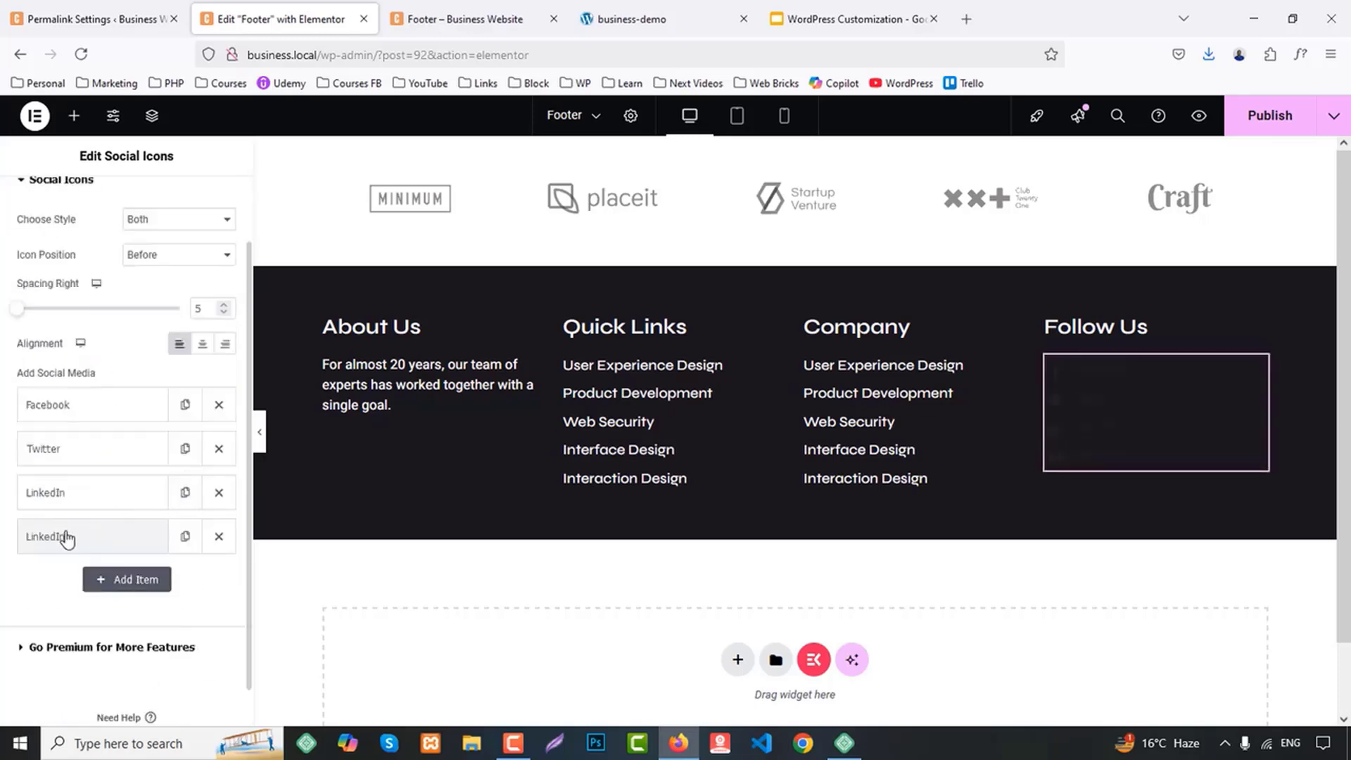
{"action": "left_click", "coordinate": [67, 536]}
{"action": "left_click", "coordinate": [148, 618]}
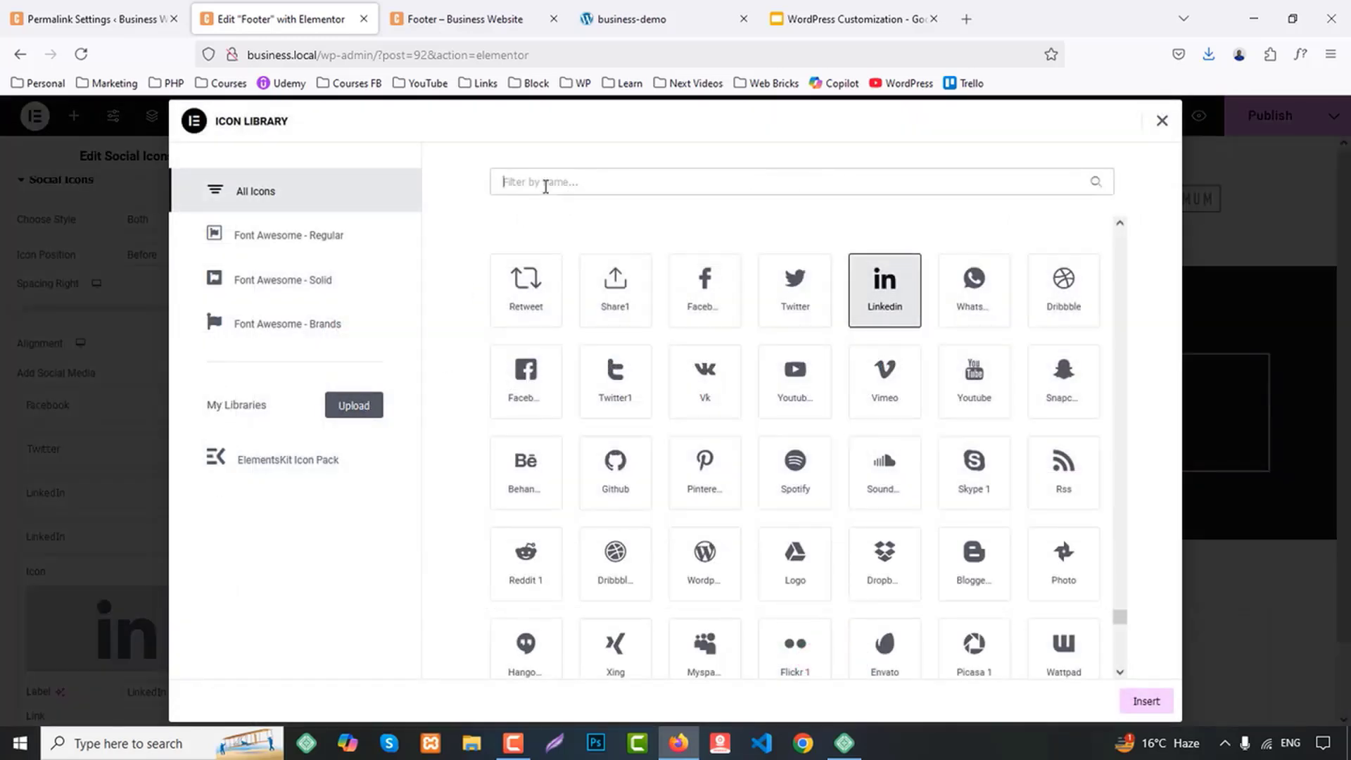
{"action": "type", "text": "youtube"}
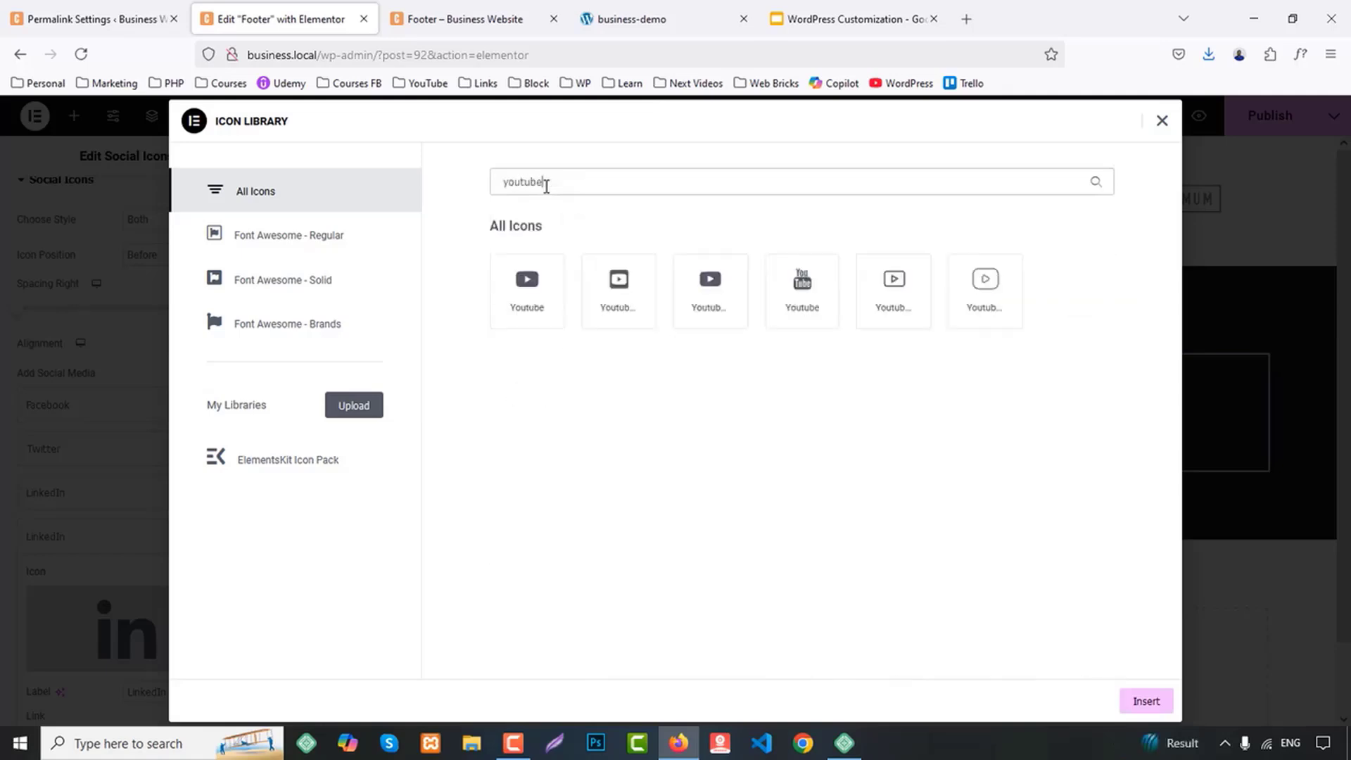
{"action": "left_click", "coordinate": [707, 289]}
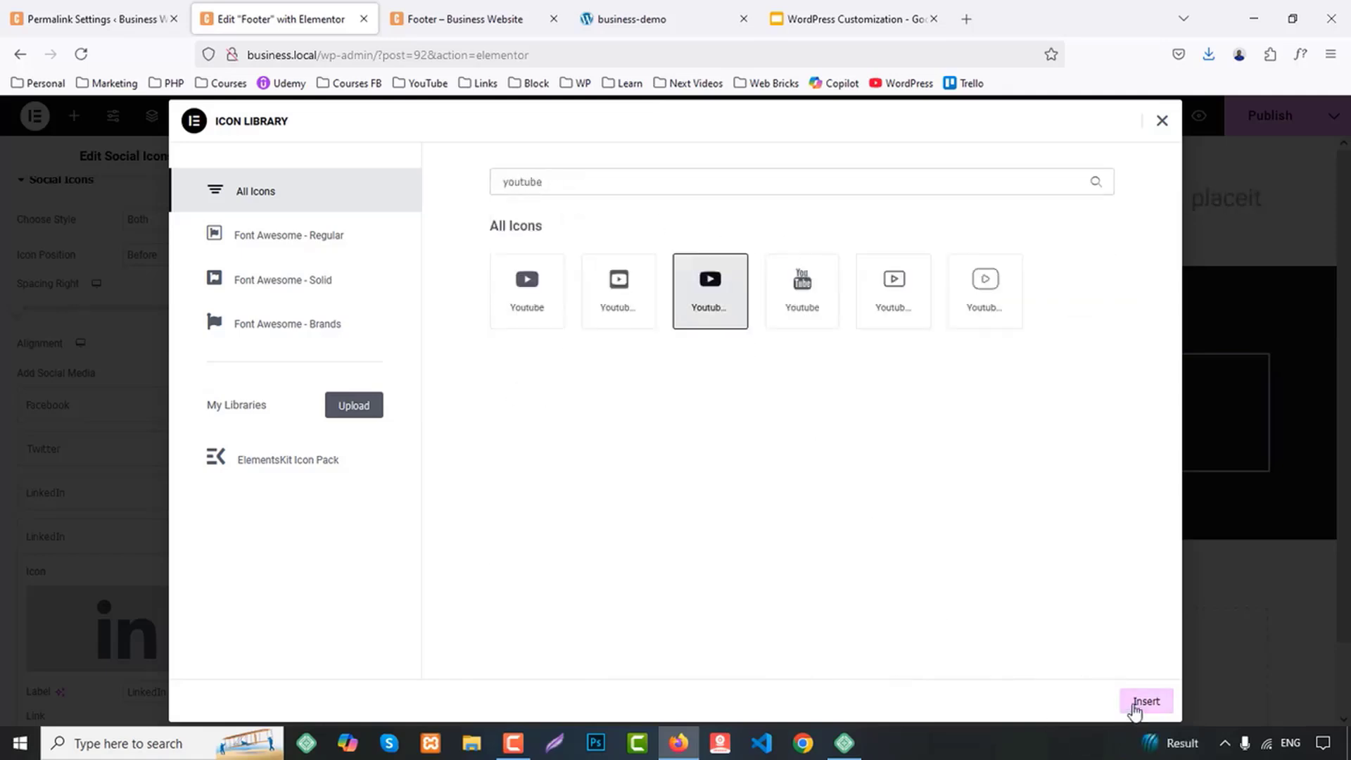
{"action": "left_click", "coordinate": [1134, 703]}
{"action": "left_click", "coordinate": [88, 538]}
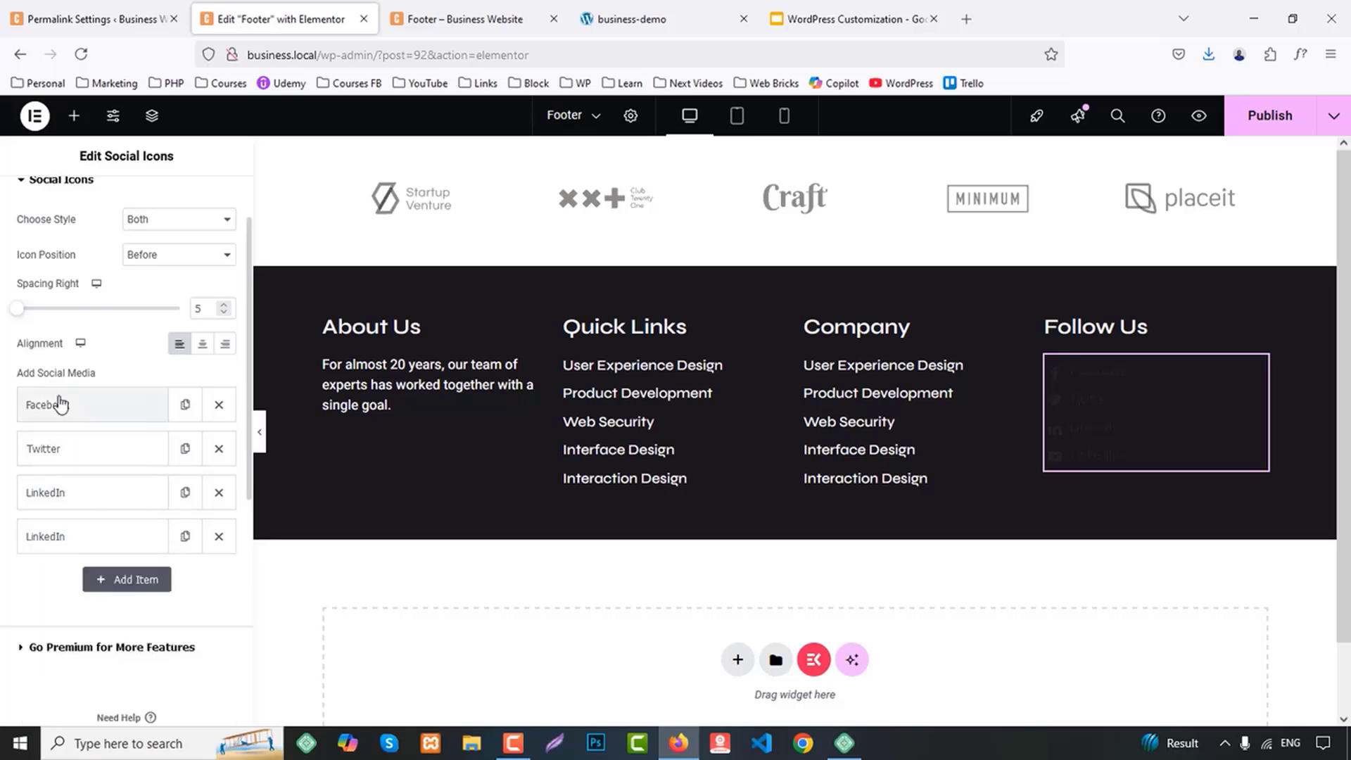
Apply a global typography preset to the social icons widget
{"action": "left_click", "coordinate": [150, 419]}
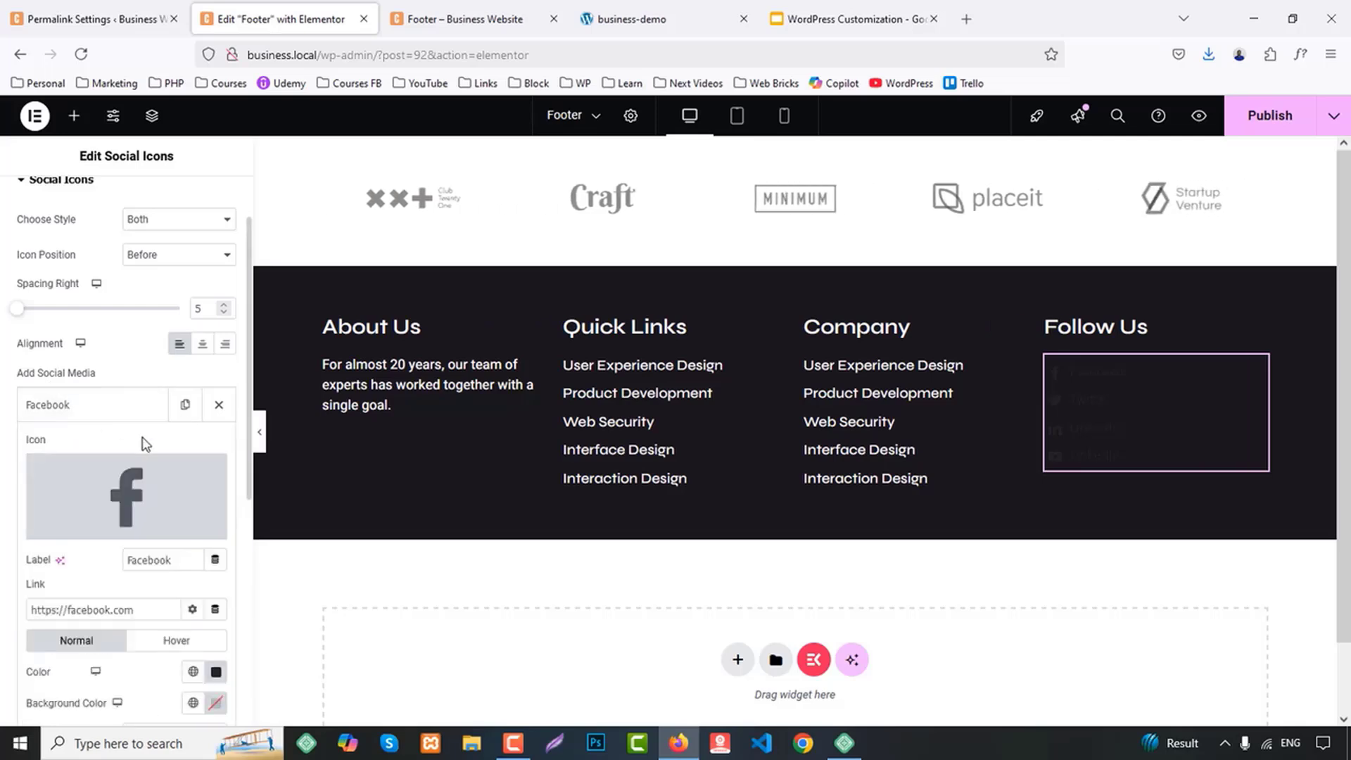
{"action": "scroll", "coordinate": [145, 443], "scroll_direction": "down", "scroll_amount": 3}
{"action": "scroll", "coordinate": [124, 267], "scroll_direction": "up", "scroll_amount": 3}
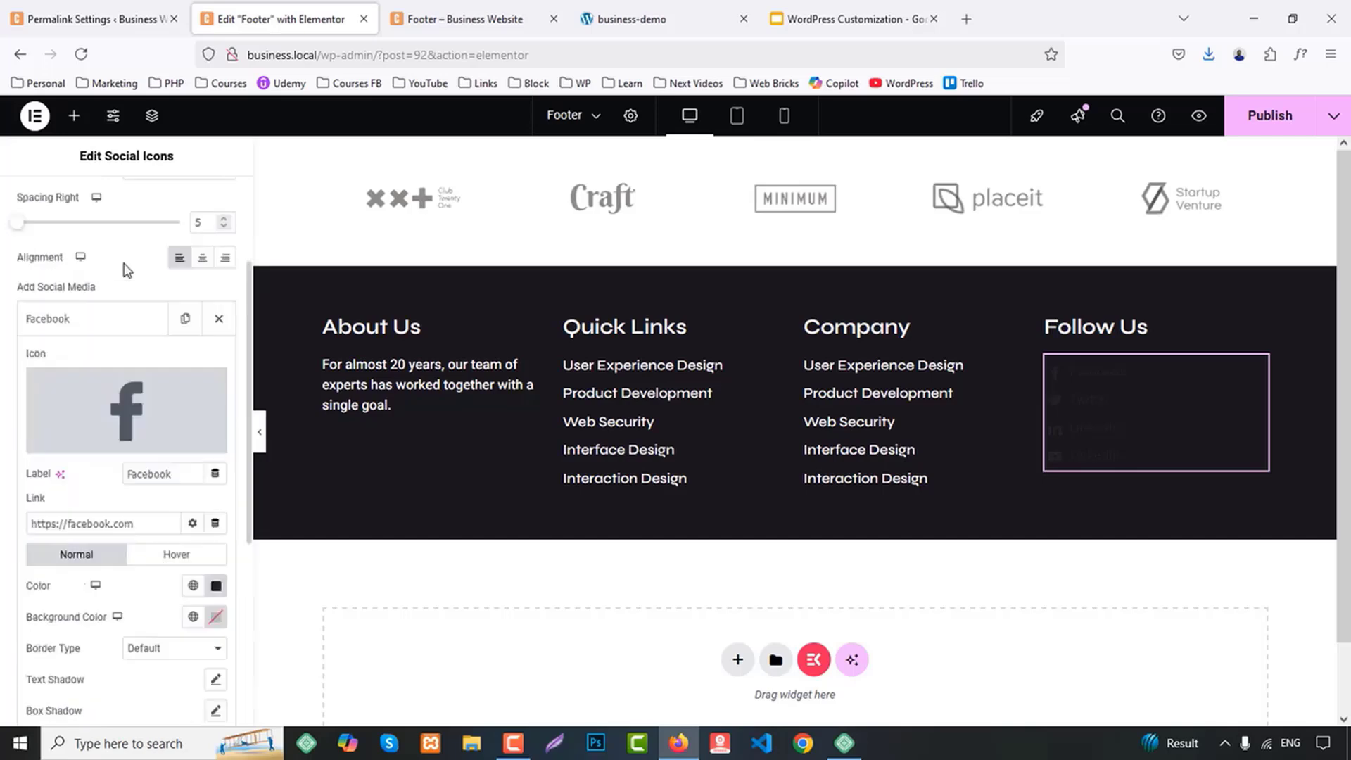
{"action": "scroll", "coordinate": [124, 214], "scroll_direction": "up", "scroll_amount": 2}
{"action": "left_click", "coordinate": [122, 200]}
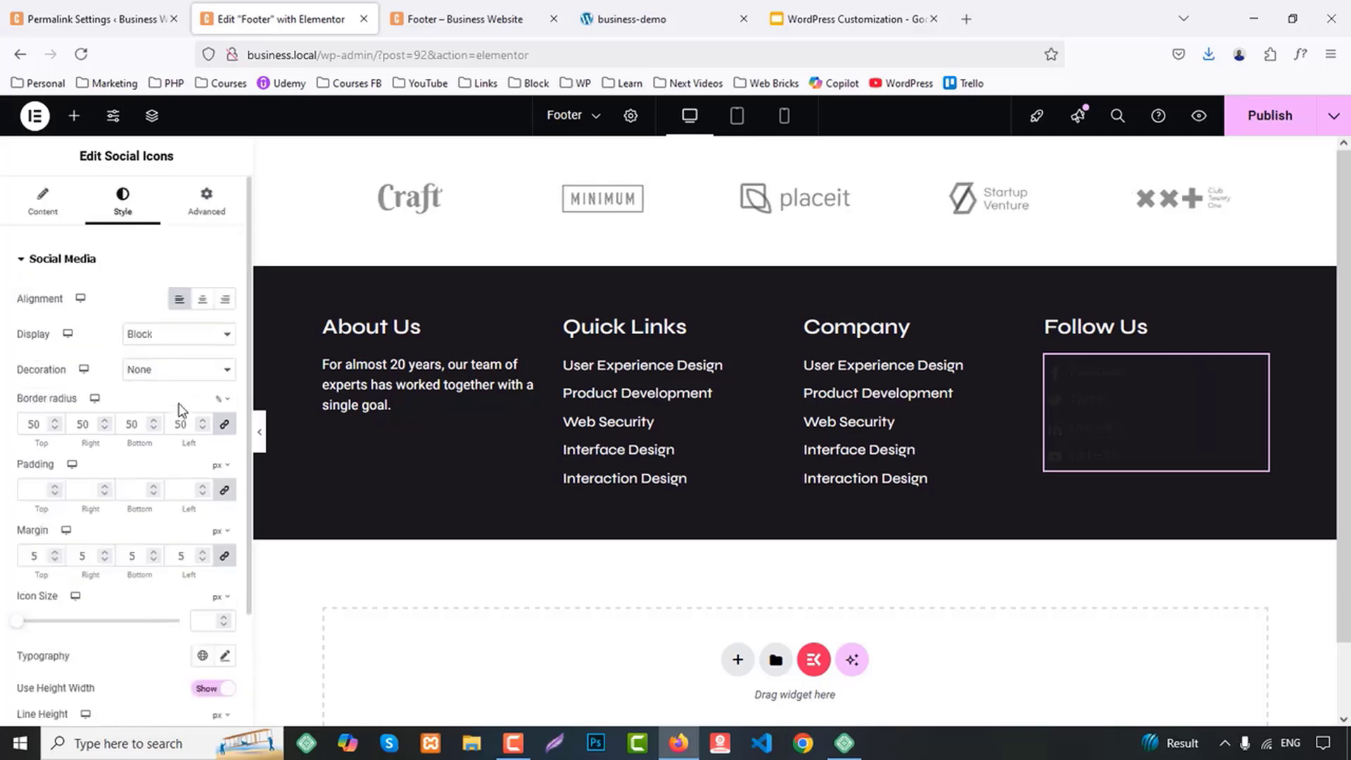
{"action": "scroll", "coordinate": [181, 410], "scroll_direction": "down", "scroll_amount": 2}
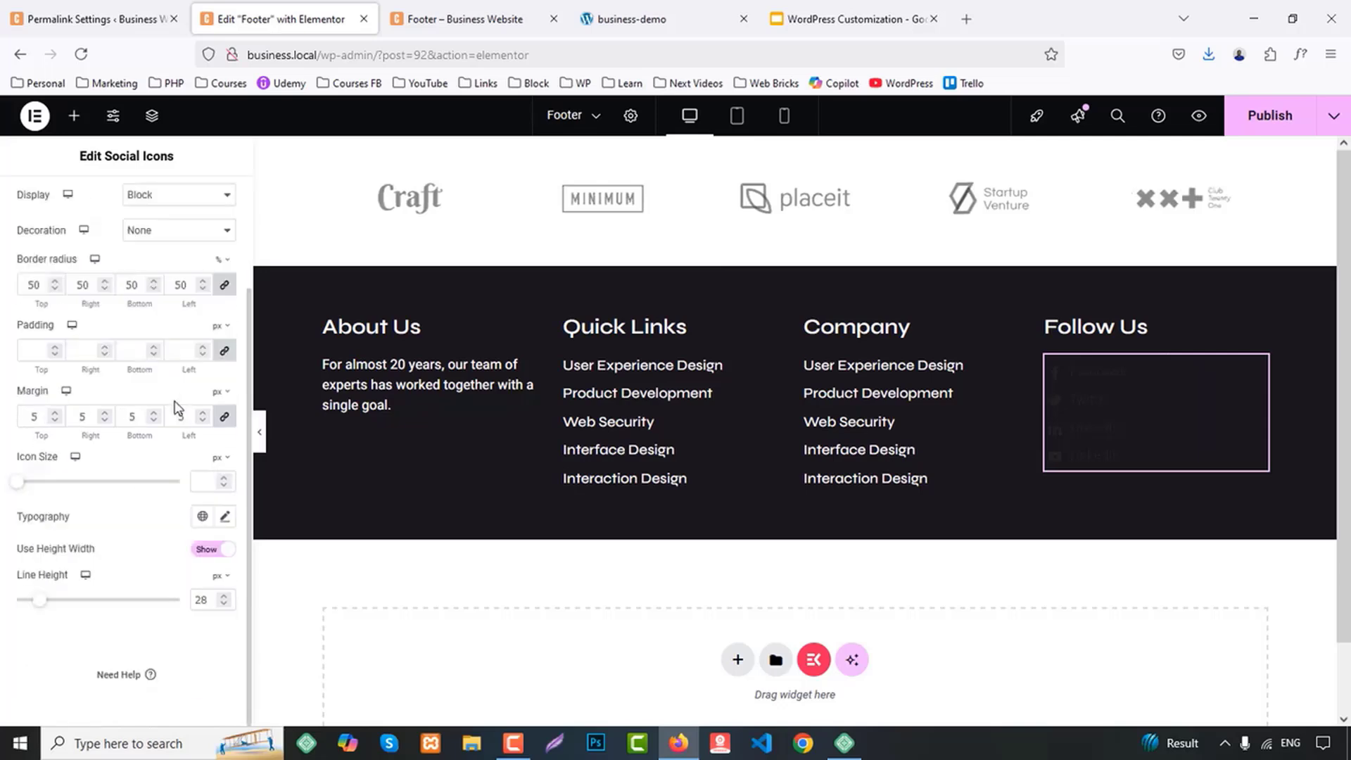
{"action": "left_click", "coordinate": [202, 517]}
{"action": "left_click", "coordinate": [75, 693]}
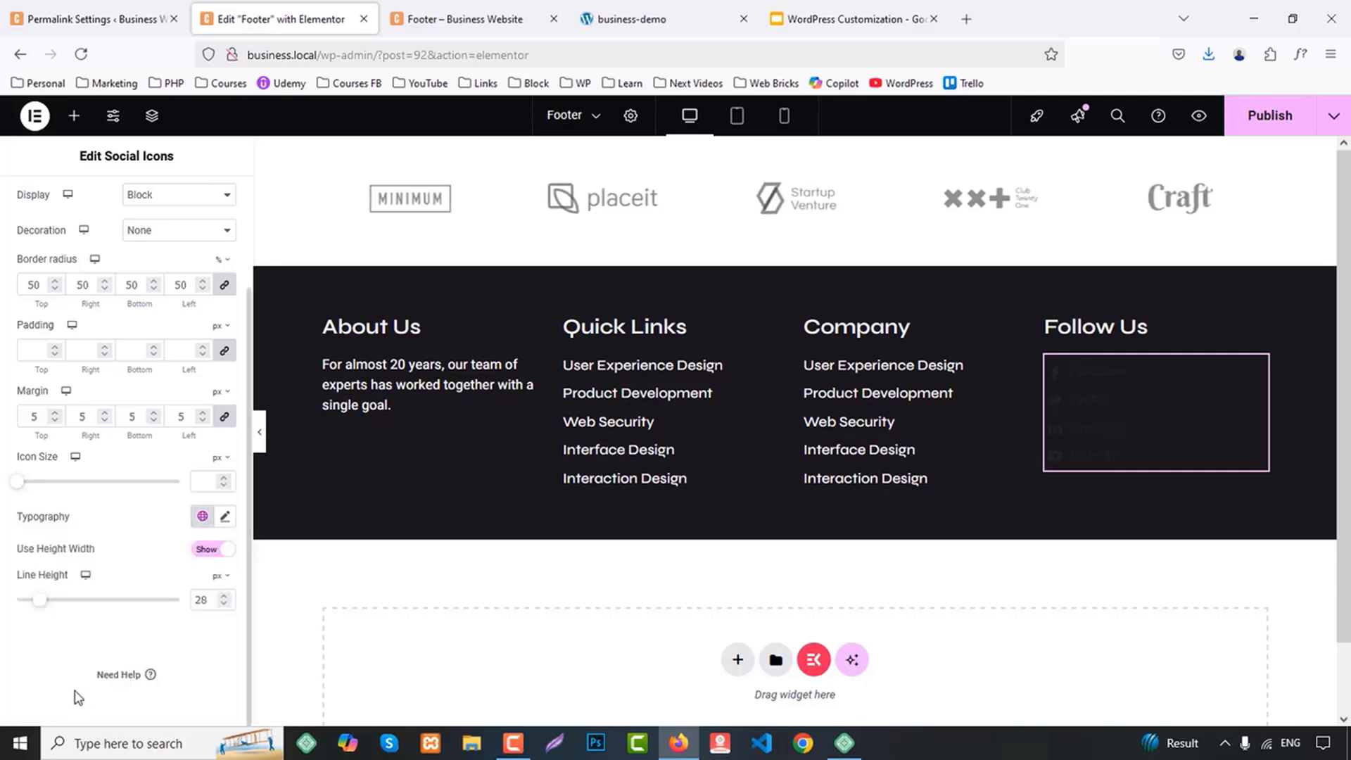
{"action": "scroll", "coordinate": [102, 392], "scroll_direction": "up", "scroll_amount": 2}
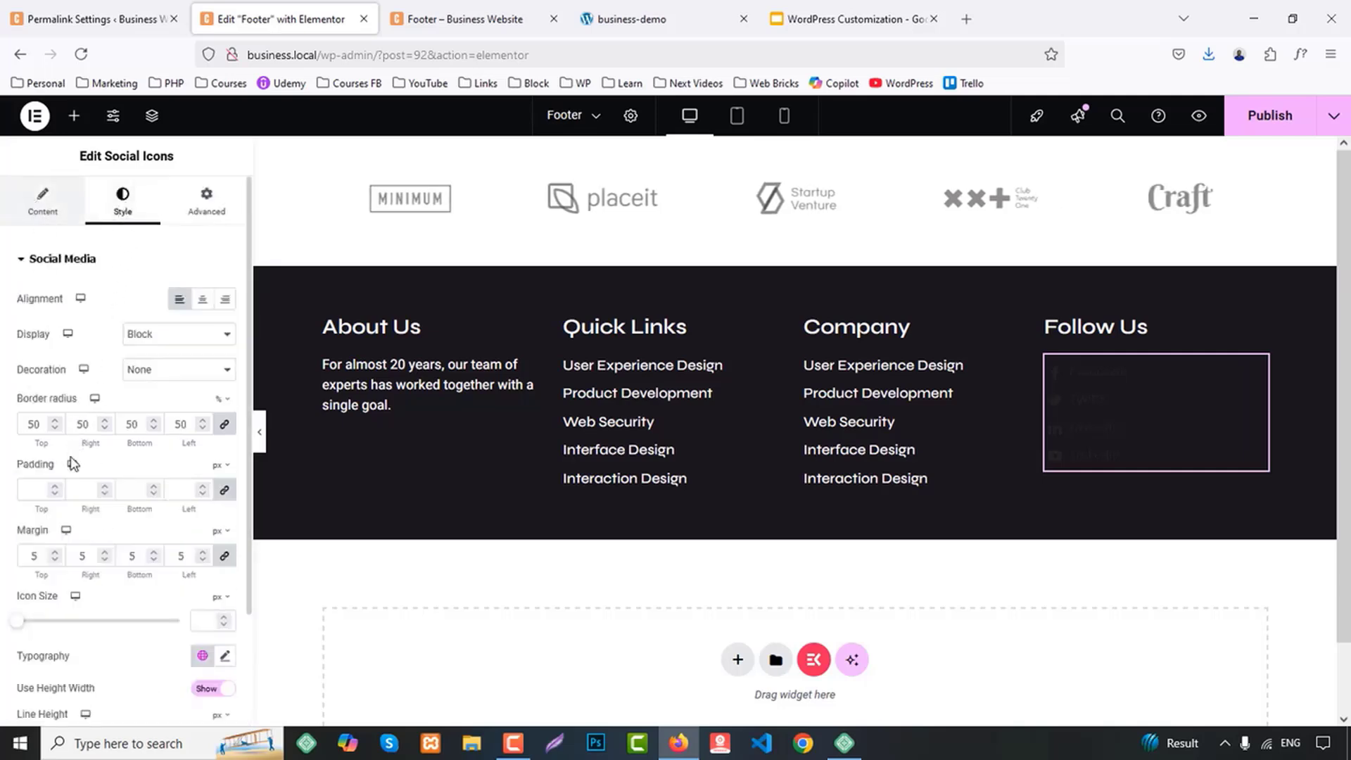
Set the Facebook item's normal color to the global Accent color
{"action": "left_click", "coordinate": [42, 202]}
{"action": "left_click", "coordinate": [57, 492]}
{"action": "scroll", "coordinate": [105, 460], "scroll_direction": "down", "scroll_amount": 3}
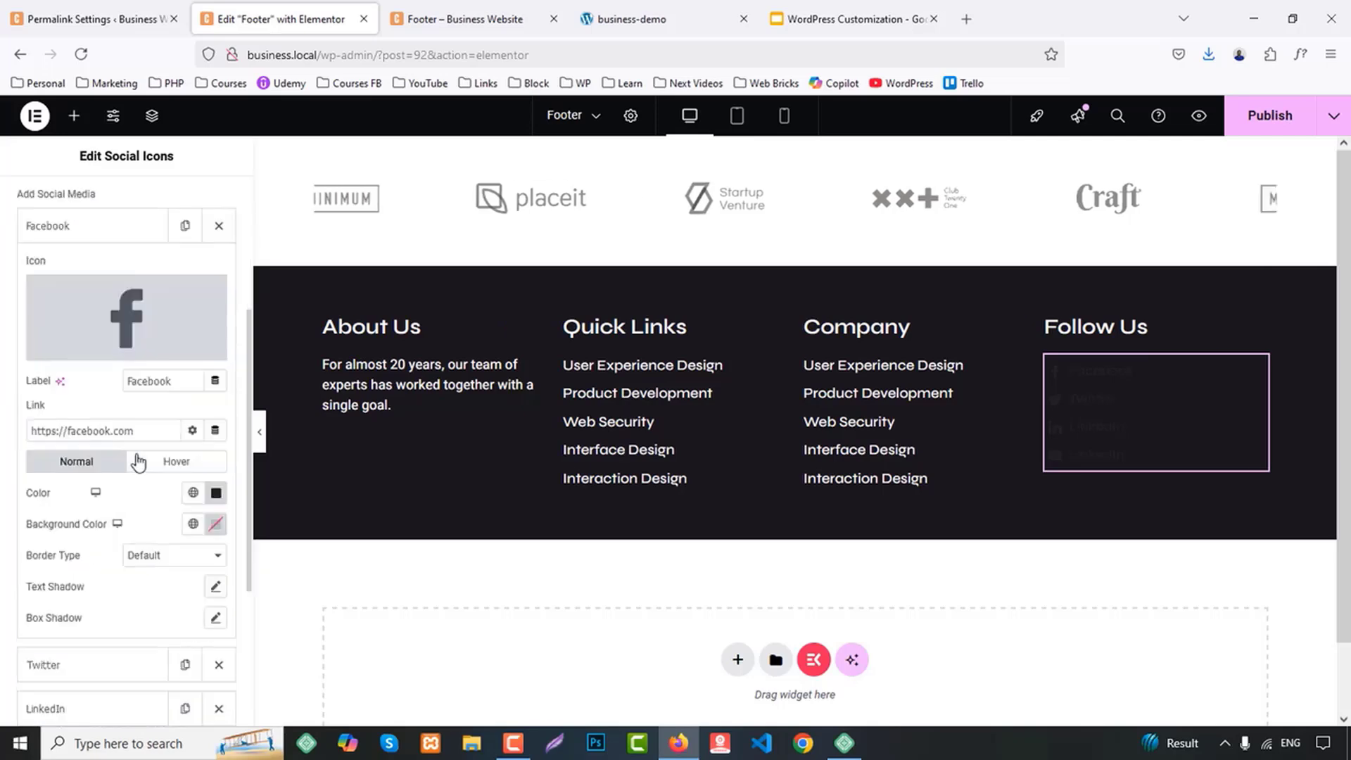
{"action": "scroll", "coordinate": [139, 462], "scroll_direction": "down", "scroll_amount": 1}
{"action": "left_click", "coordinate": [195, 411]}
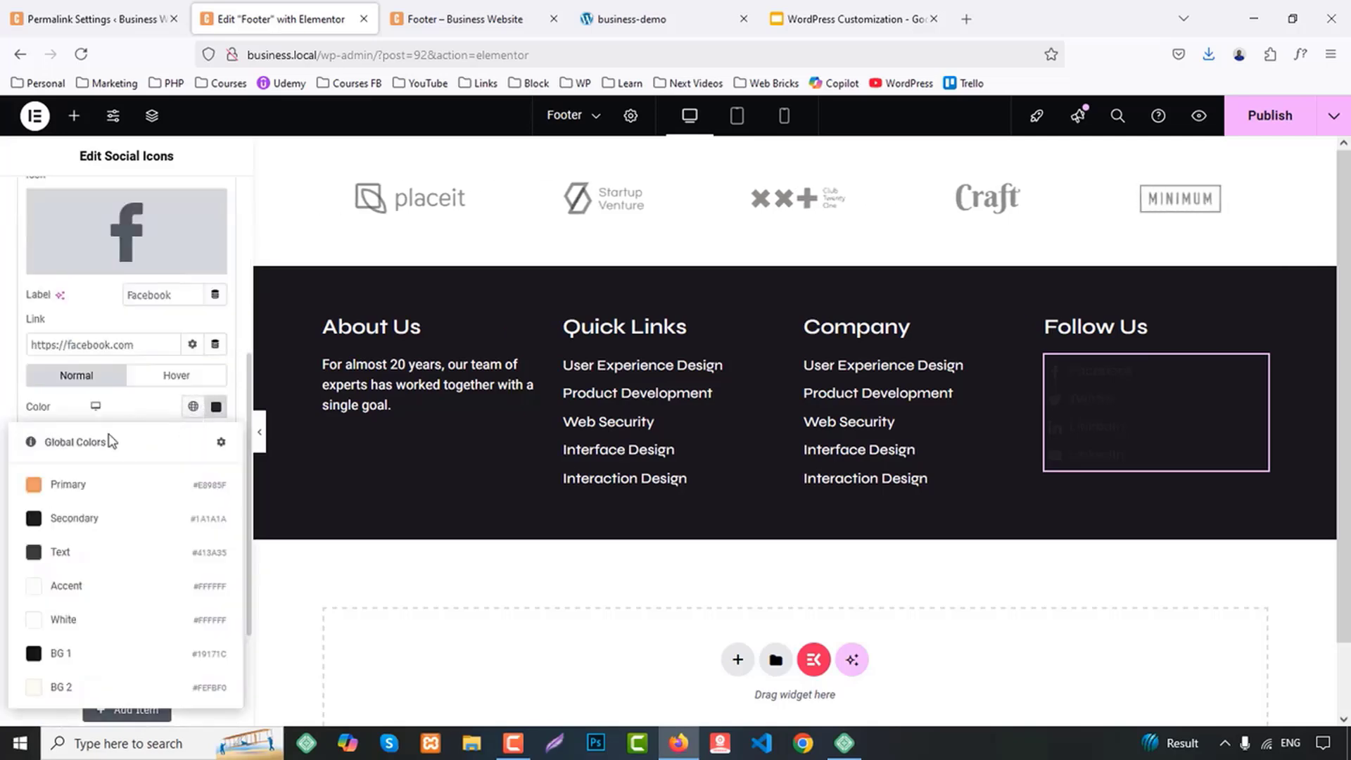
{"action": "left_click", "coordinate": [70, 585]}
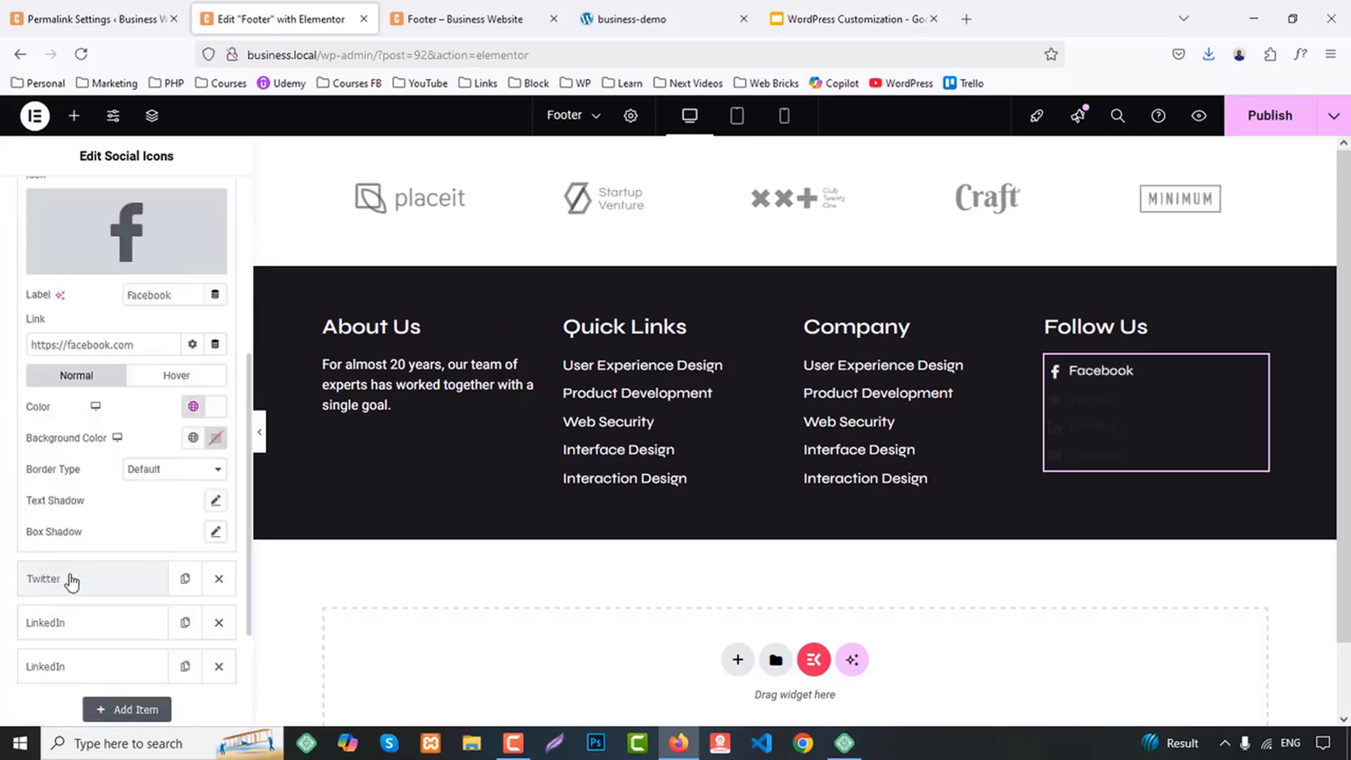
Set the Facebook item's hover color to global Primary and make its hover background fully transparent
{"action": "left_click", "coordinate": [177, 375]}
{"action": "left_click", "coordinate": [193, 406]}
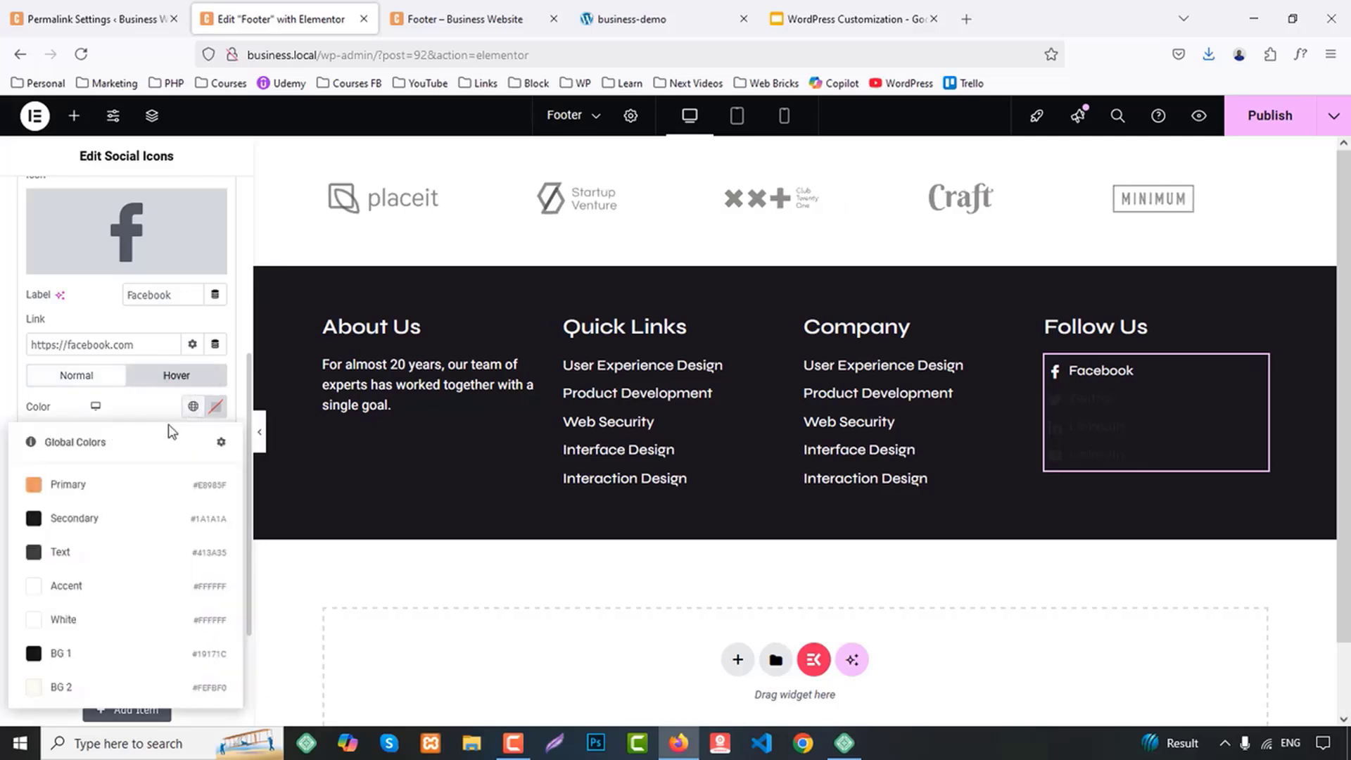
{"action": "left_click", "coordinate": [70, 482]}
{"action": "left_click", "coordinate": [216, 437]}
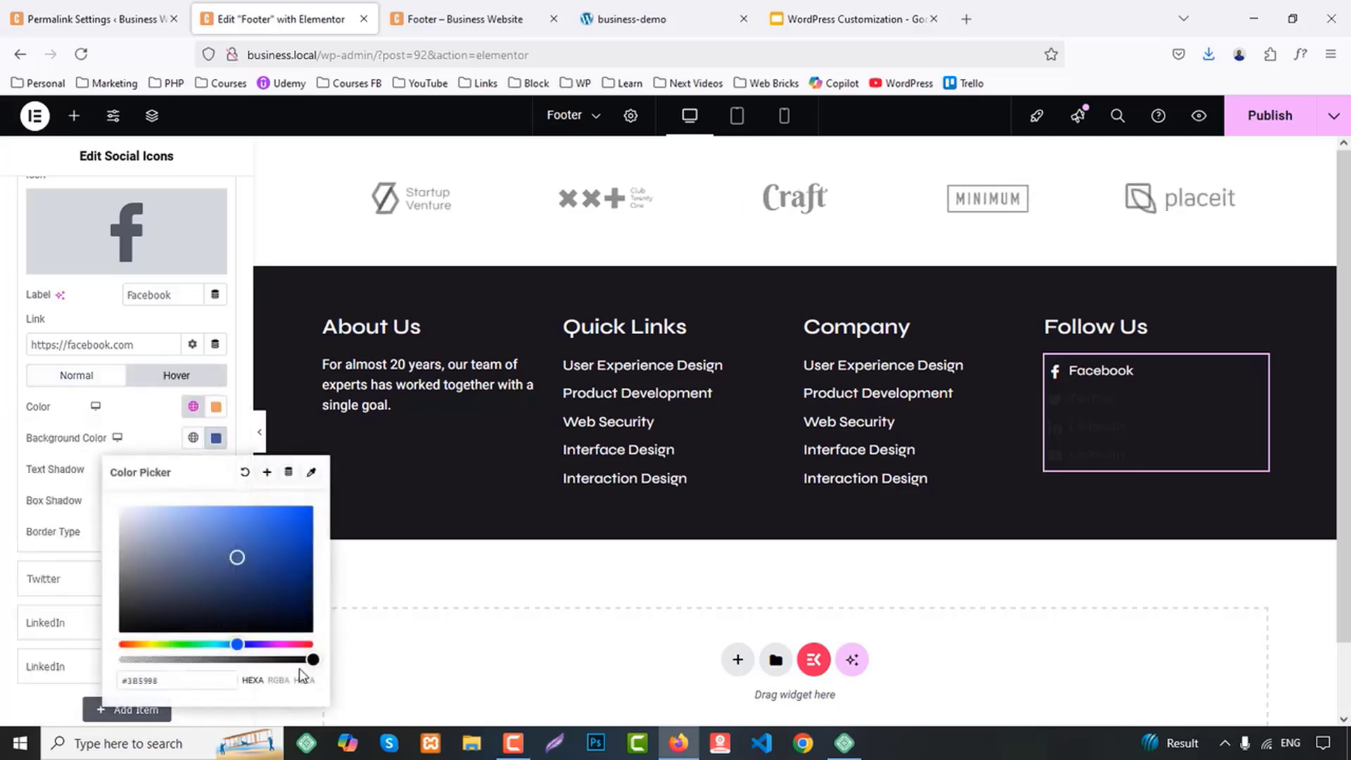
{"action": "left_click_drag", "start_coordinate": [310, 660], "coordinate": [149, 659]}
{"action": "left_click", "coordinate": [4, 695]}
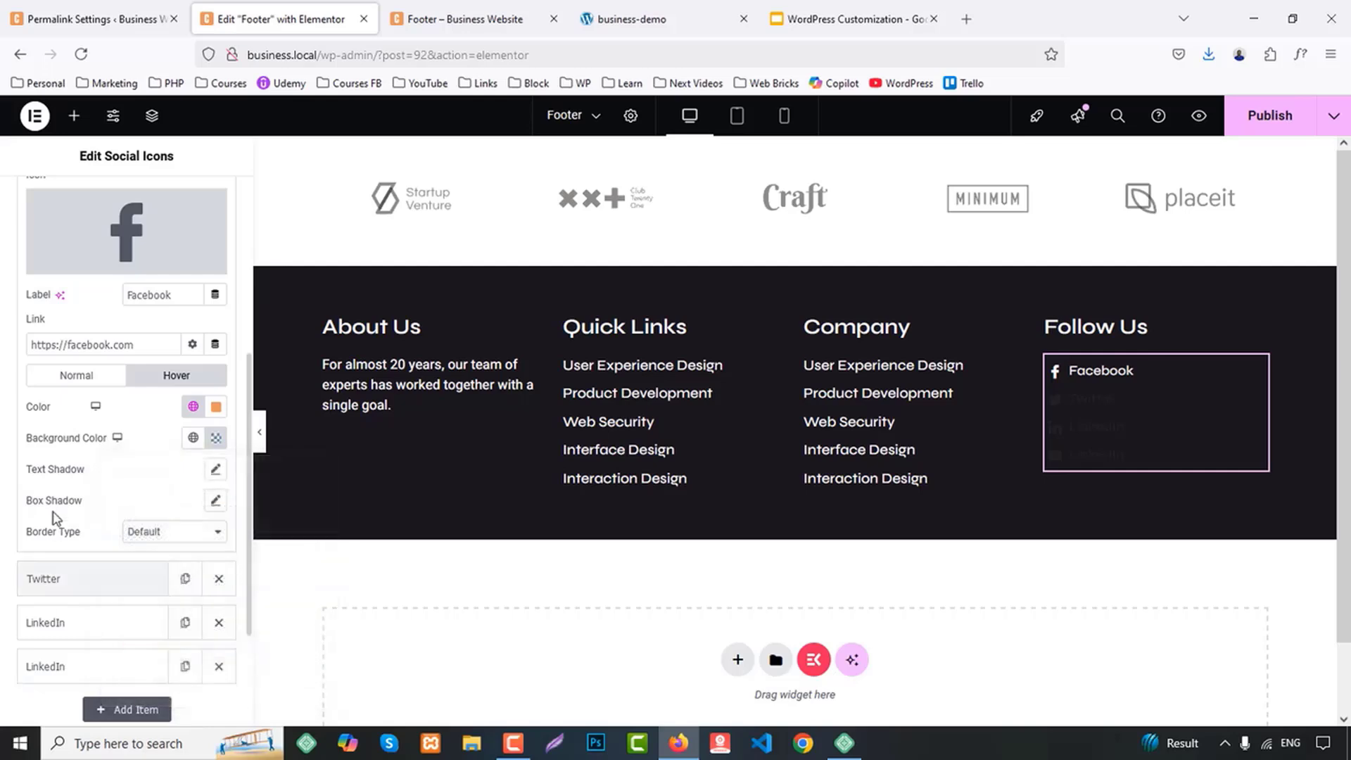
Set the Twitter item's normal color to the global Accent color
{"action": "scroll", "coordinate": [90, 524], "scroll_direction": "down", "scroll_amount": 3}
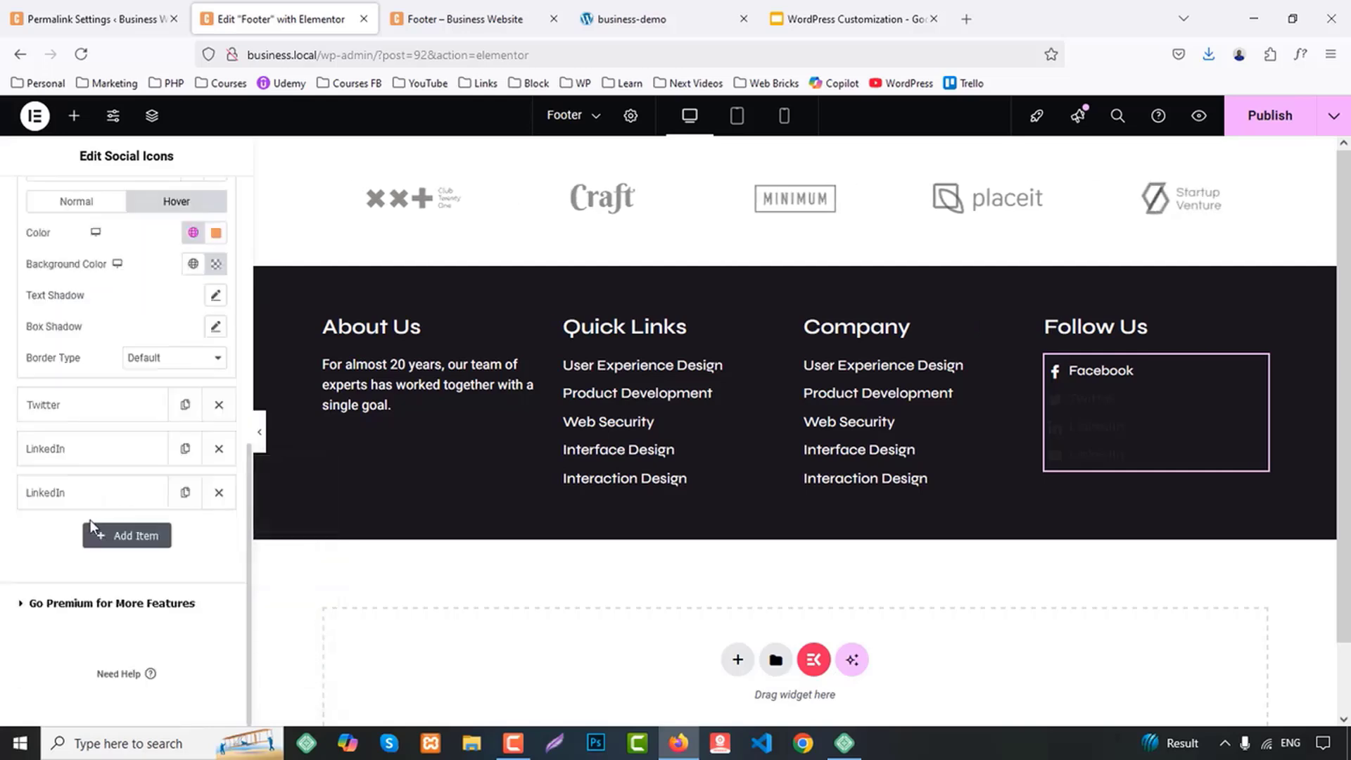
{"action": "left_click", "coordinate": [46, 404]}
{"action": "left_click", "coordinate": [193, 276]}
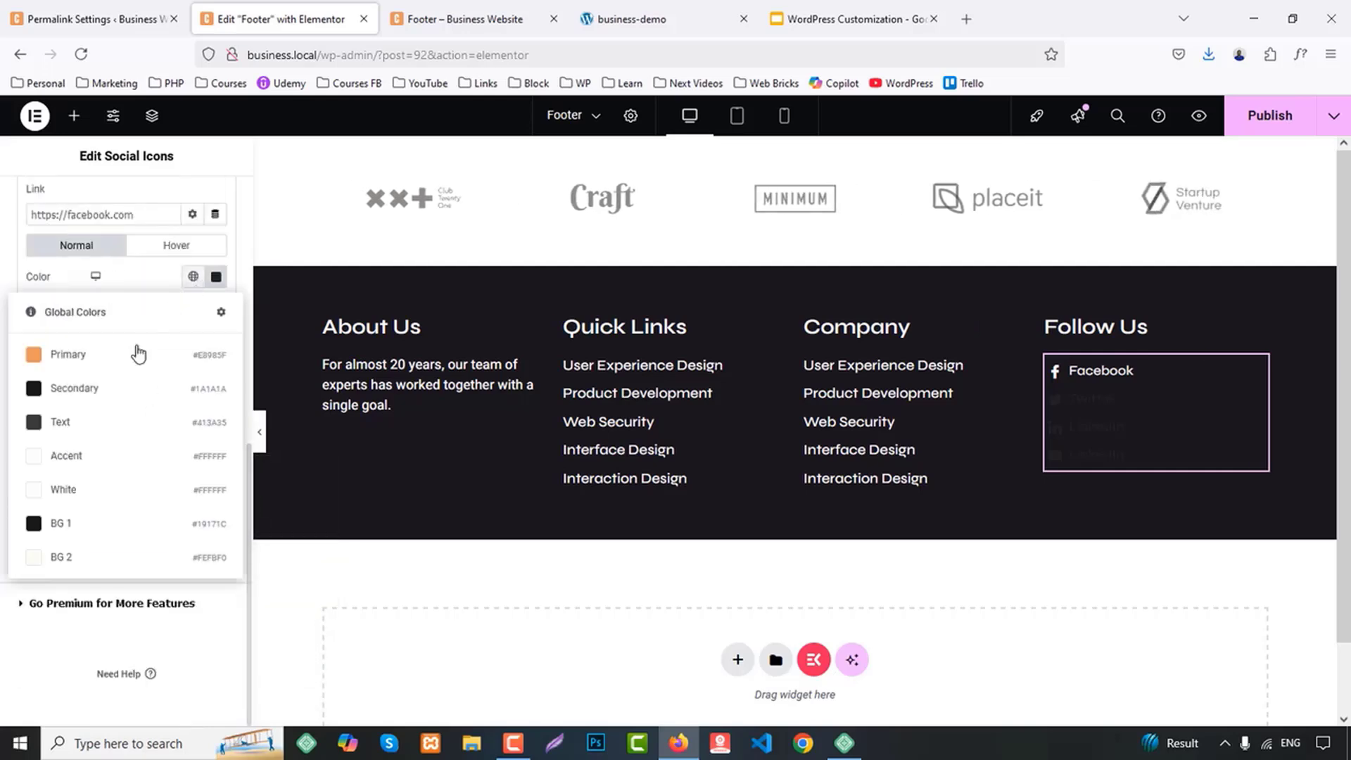
{"action": "left_click", "coordinate": [67, 464]}
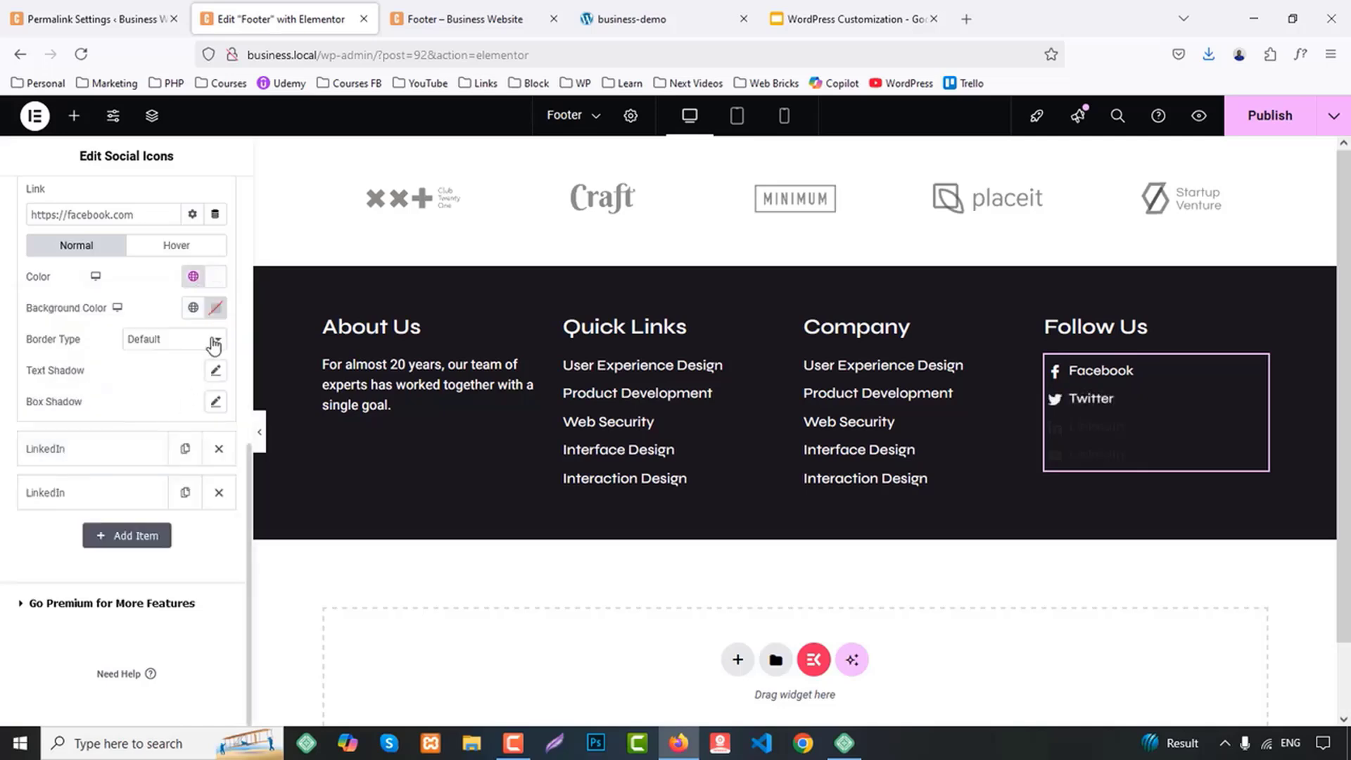
Set the Twitter item's hover color to global Primary and make its hover background fully transparent
{"action": "left_click", "coordinate": [176, 245]}
{"action": "left_click", "coordinate": [192, 276]}
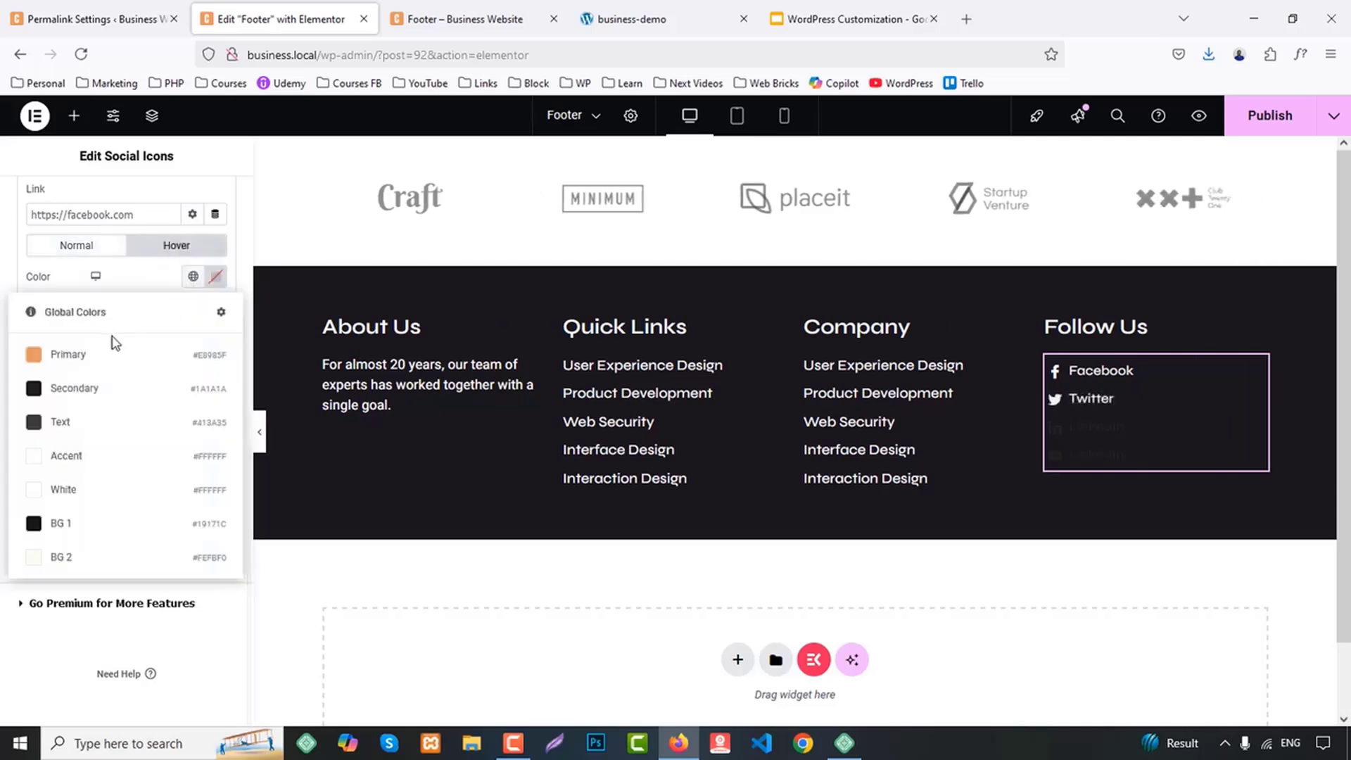
{"action": "left_click", "coordinate": [187, 349]}
{"action": "left_click", "coordinate": [216, 307]}
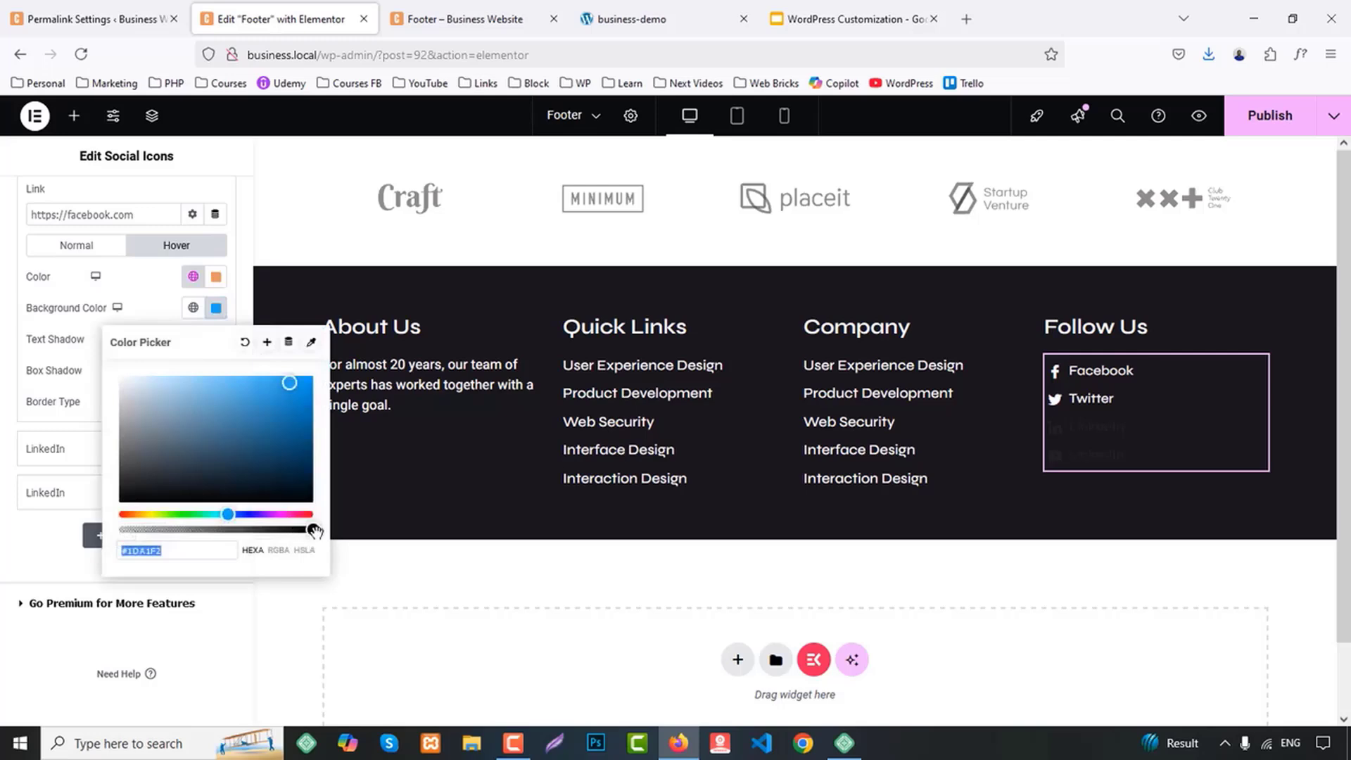
{"action": "left_click_drag", "start_coordinate": [314, 531], "coordinate": [52, 533]}
{"action": "left_click", "coordinate": [53, 533]}
Set the first LinkedIn item's normal color to the global Accent color
{"action": "left_click", "coordinate": [70, 444]}
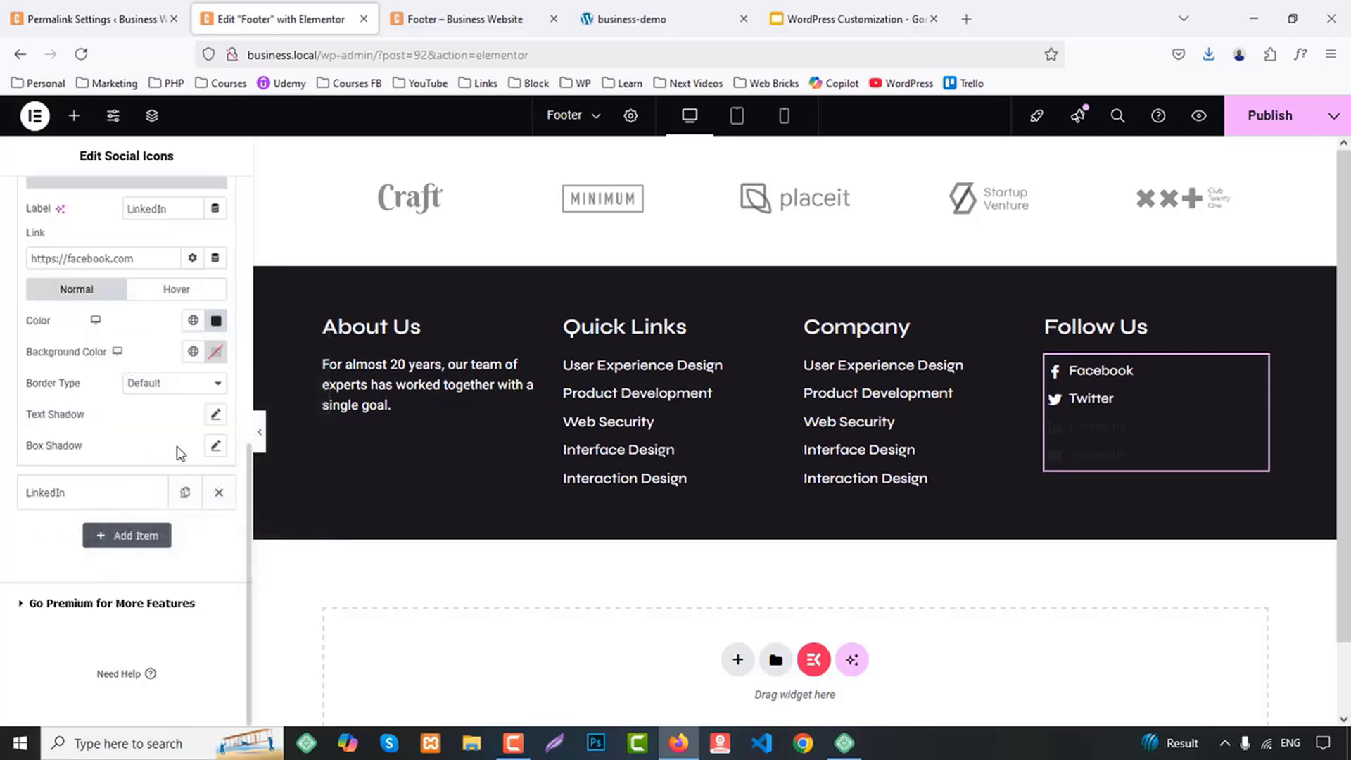
{"action": "left_click", "coordinate": [193, 320]}
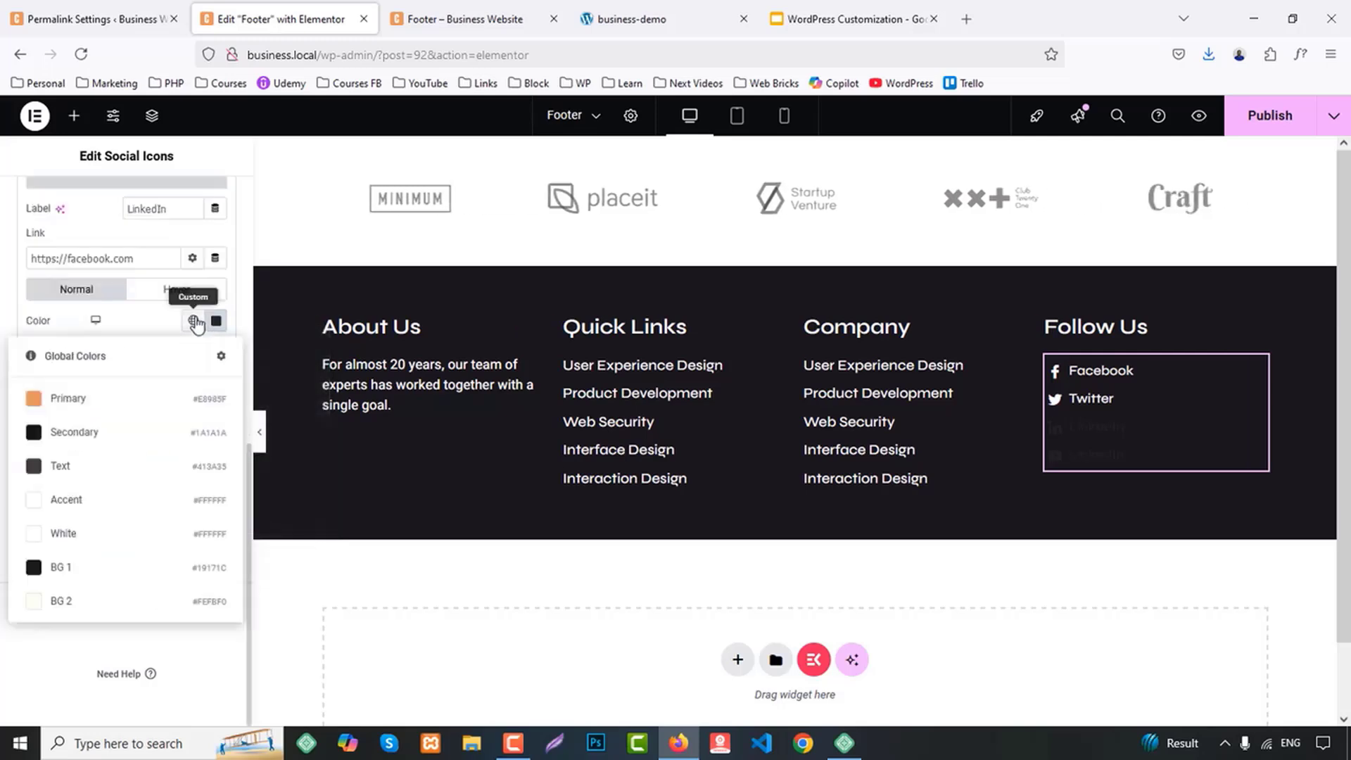
{"action": "left_click", "coordinate": [66, 500]}
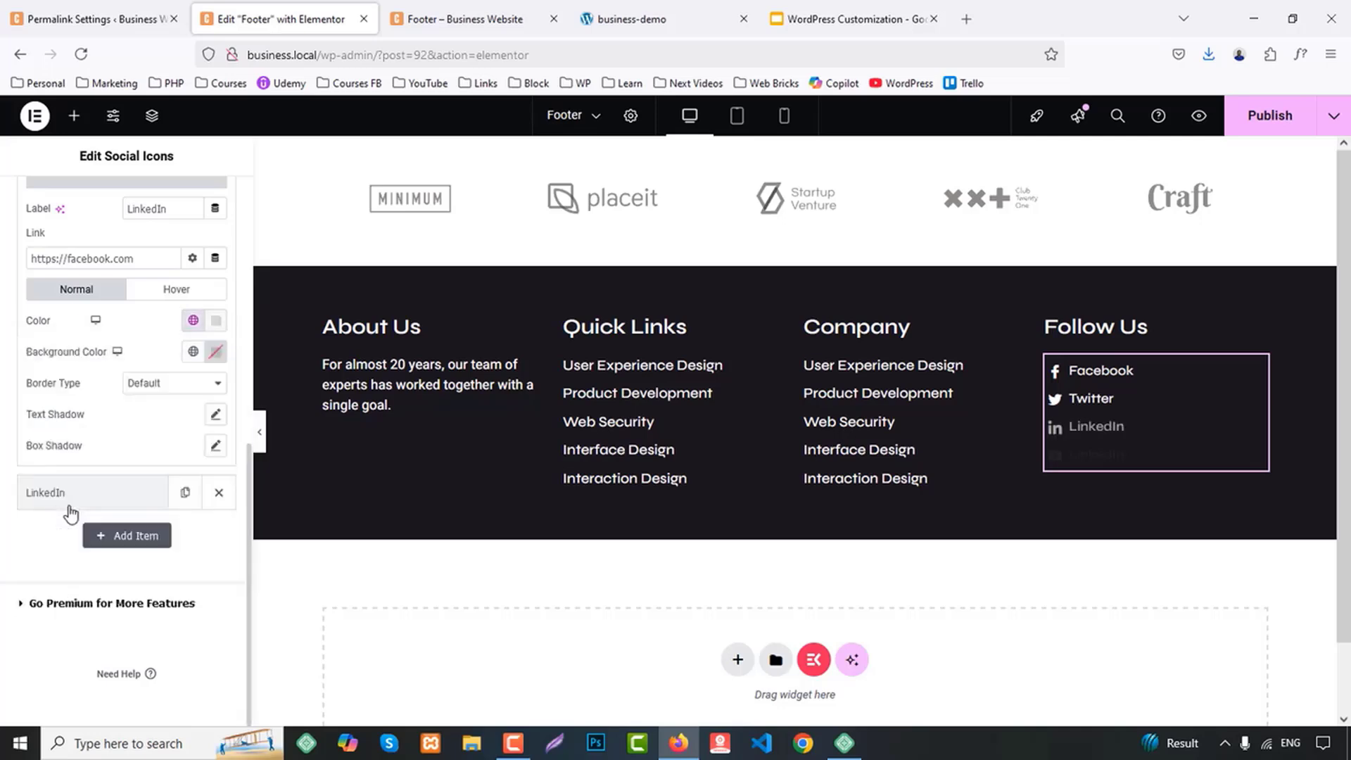
Set the first LinkedIn item's hover color to global Primary and make its hover background fully transparent
{"action": "left_click", "coordinate": [180, 294]}
{"action": "left_click", "coordinate": [215, 323]}
{"action": "left_click", "coordinate": [195, 323]}
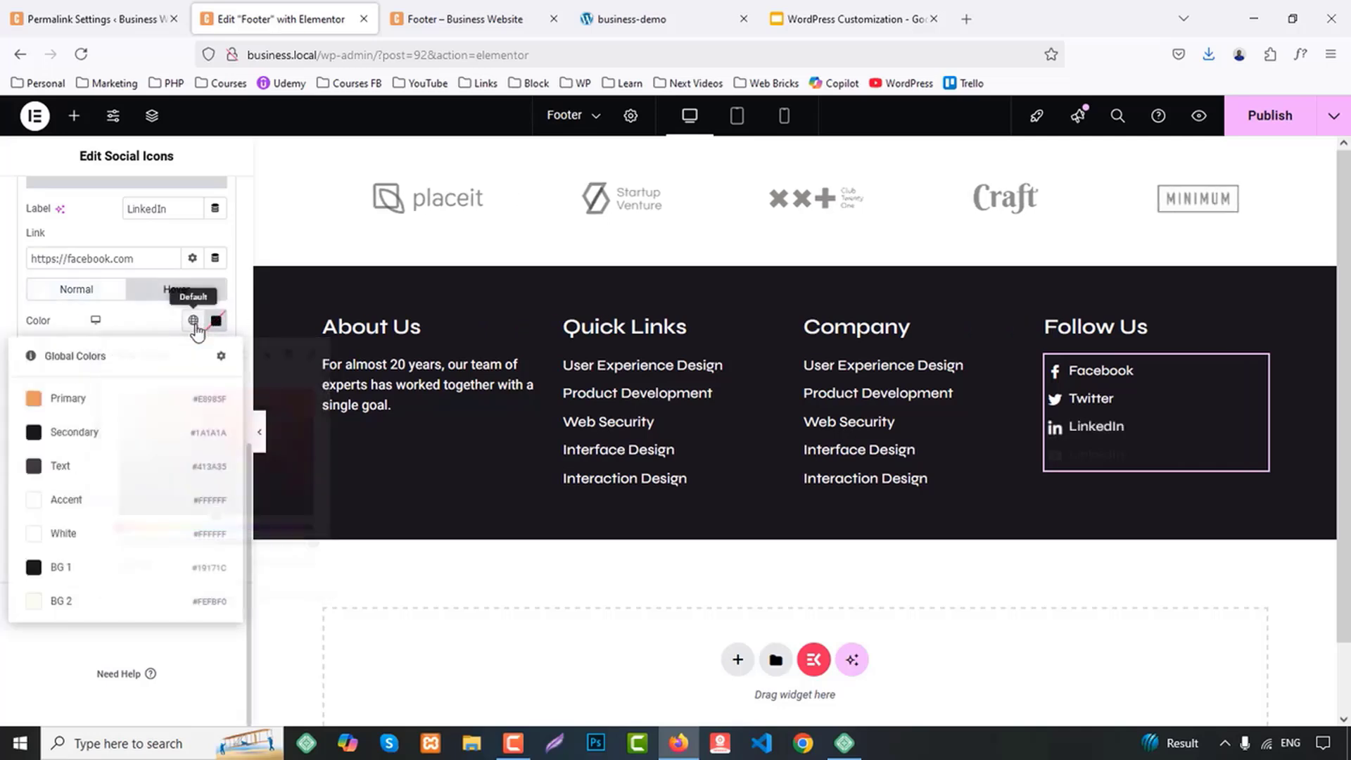
{"action": "left_click", "coordinate": [66, 395]}
{"action": "left_click", "coordinate": [216, 351]}
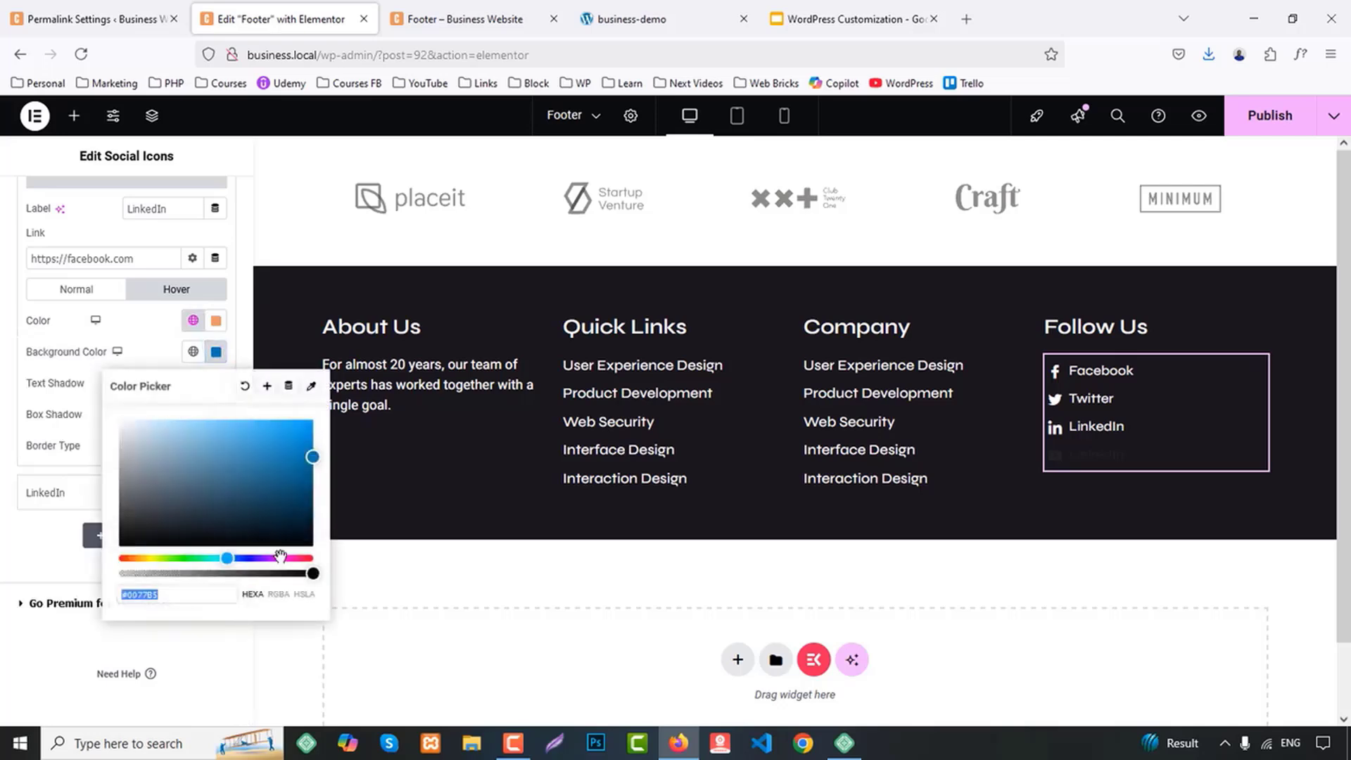
{"action": "left_click_drag", "start_coordinate": [312, 573], "coordinate": [74, 581]}
{"action": "left_click", "coordinate": [8, 540]}
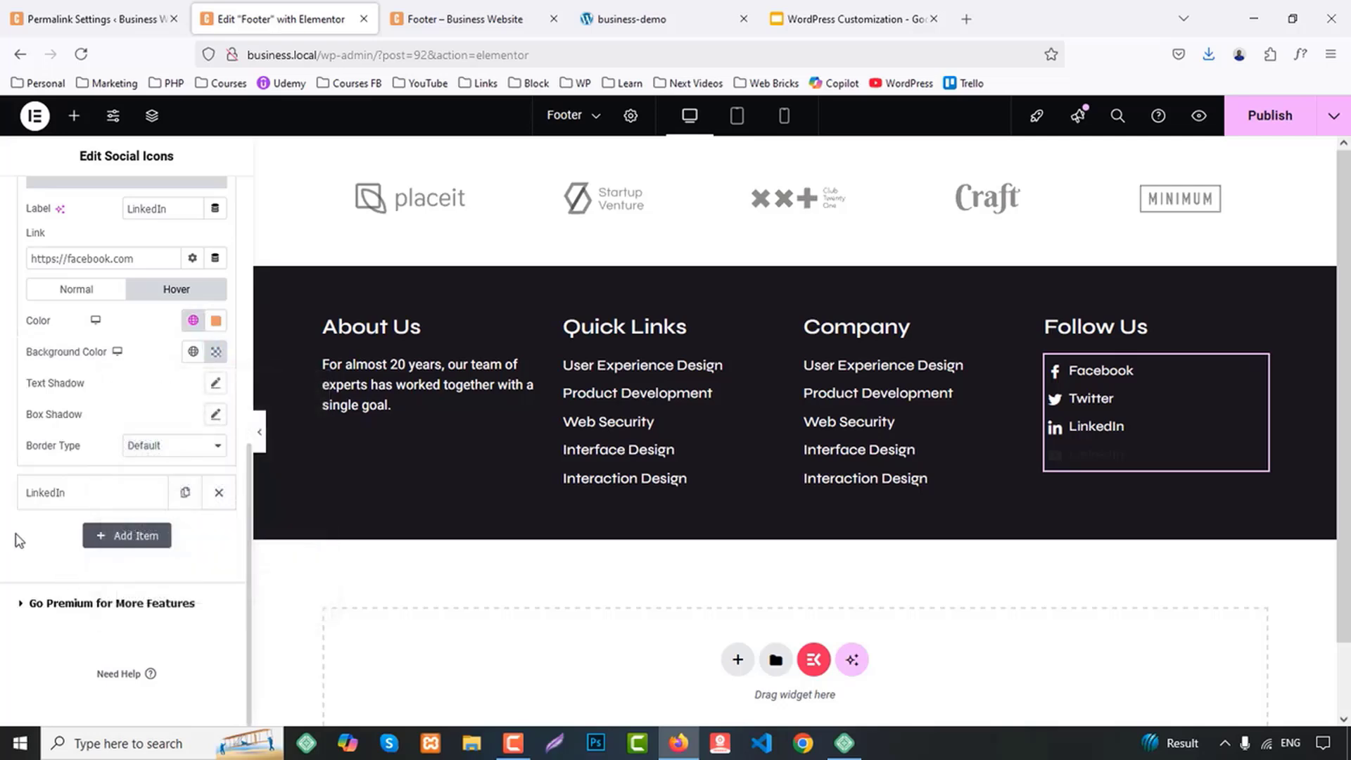
Relabel the duplicated LinkedIn item as YouTube and set its normal color to the global White color
{"action": "left_click", "coordinate": [55, 498]}
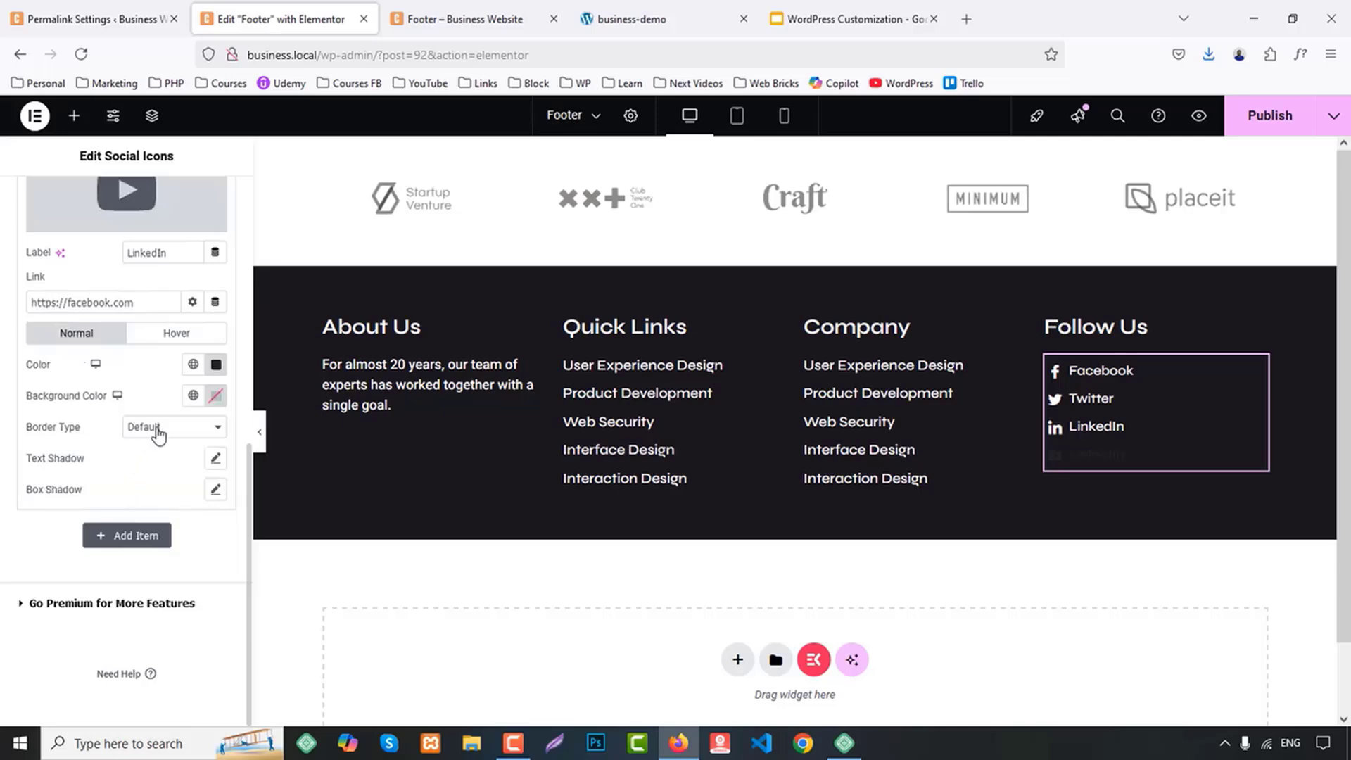
{"action": "double_click", "coordinate": [153, 258]}
{"action": "type", "text": "Y"}
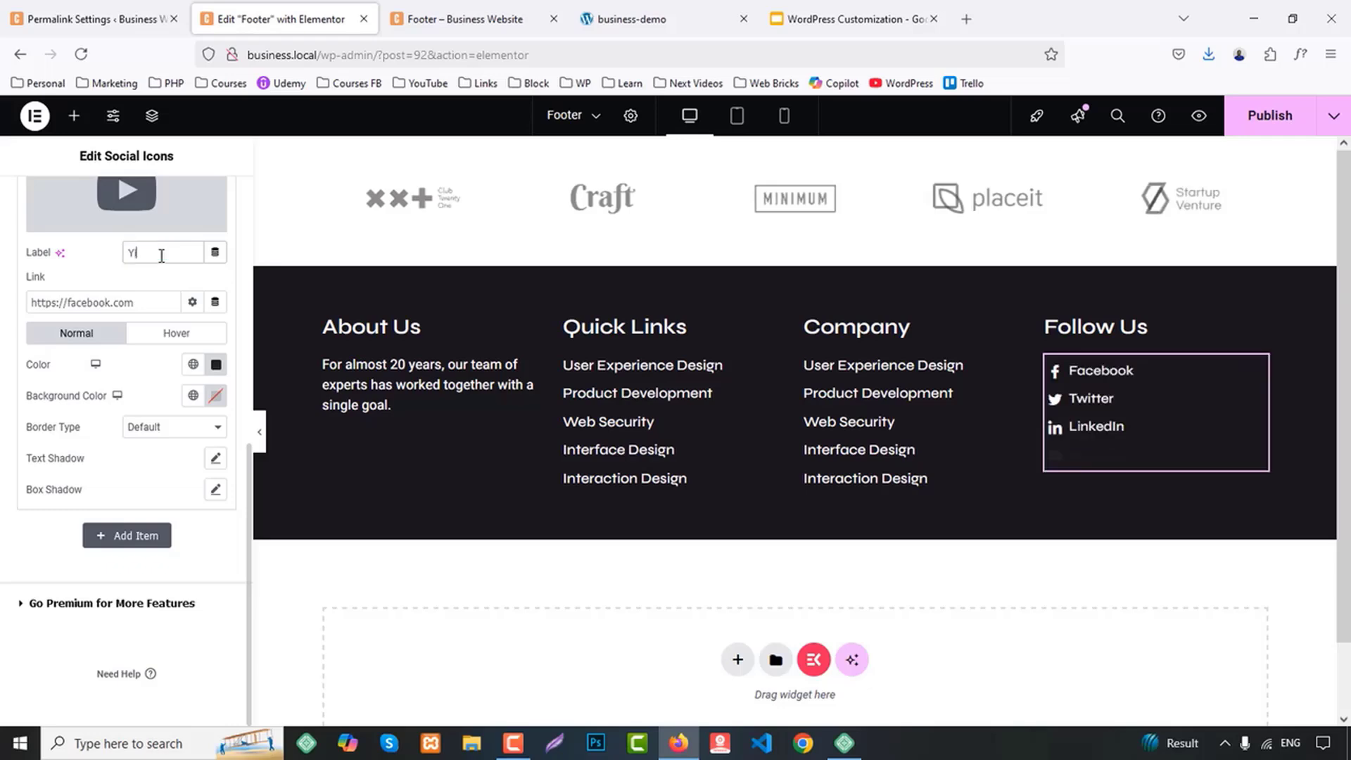
{"action": "type", "text": "iuTube"}
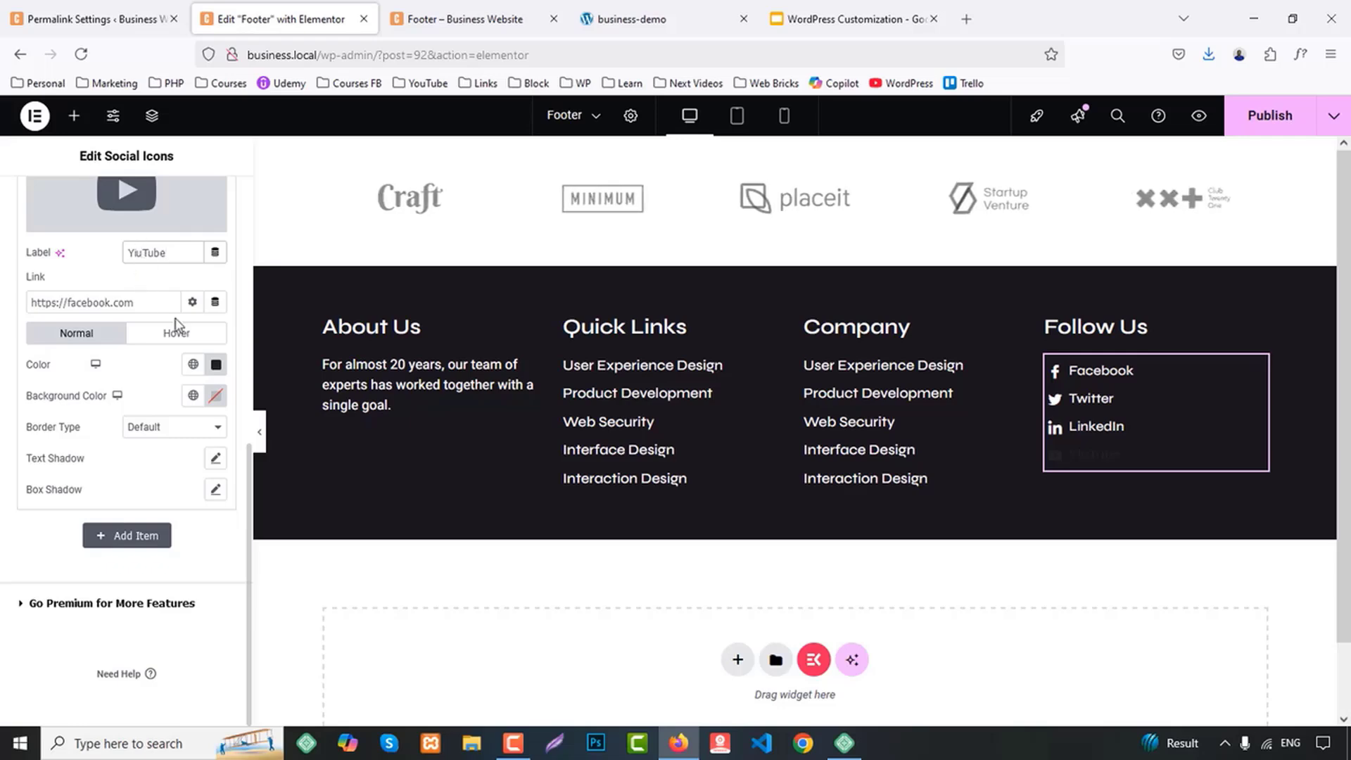
{"action": "type", "text": "o"}
{"action": "left_click", "coordinate": [193, 363]}
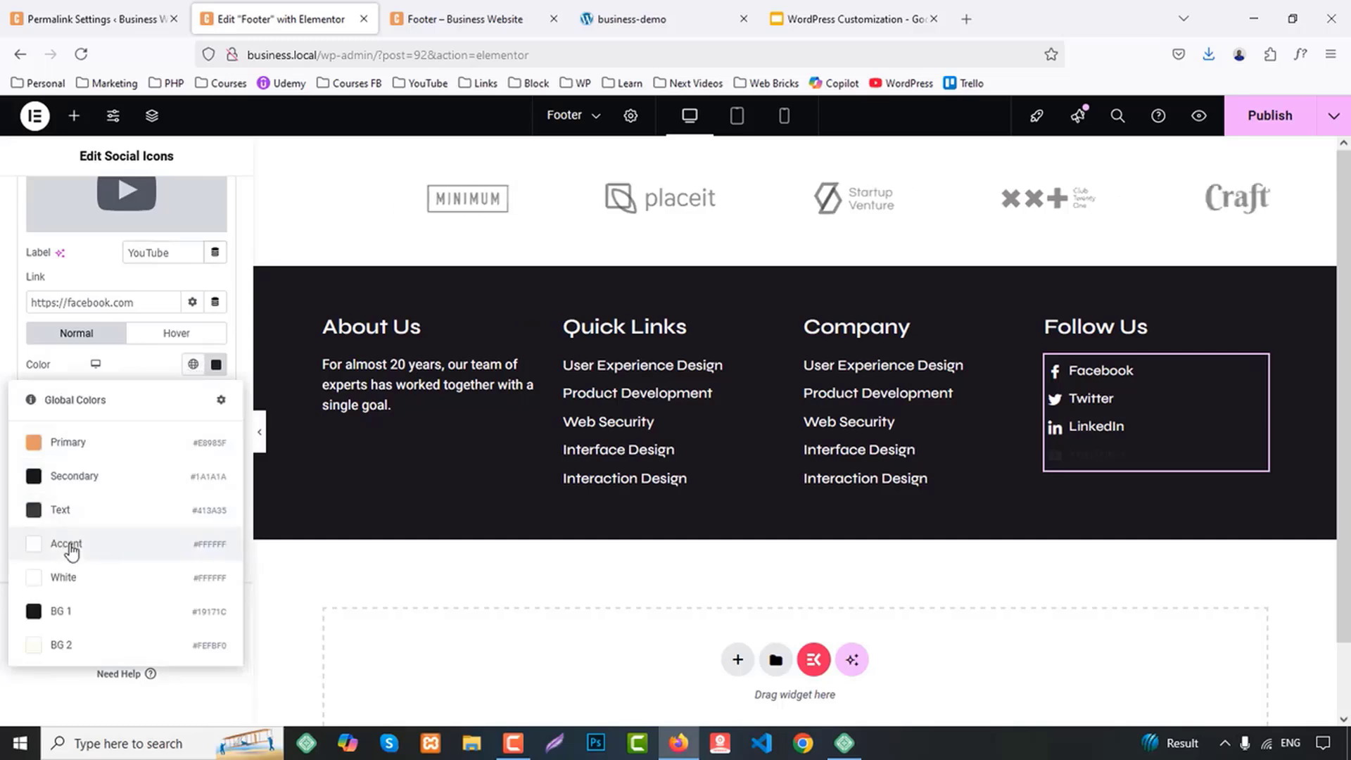
{"action": "left_click", "coordinate": [60, 576]}
Set the YouTube item's hover color to global Primary and make its hover background fully transparent
{"action": "left_click", "coordinate": [178, 331]}
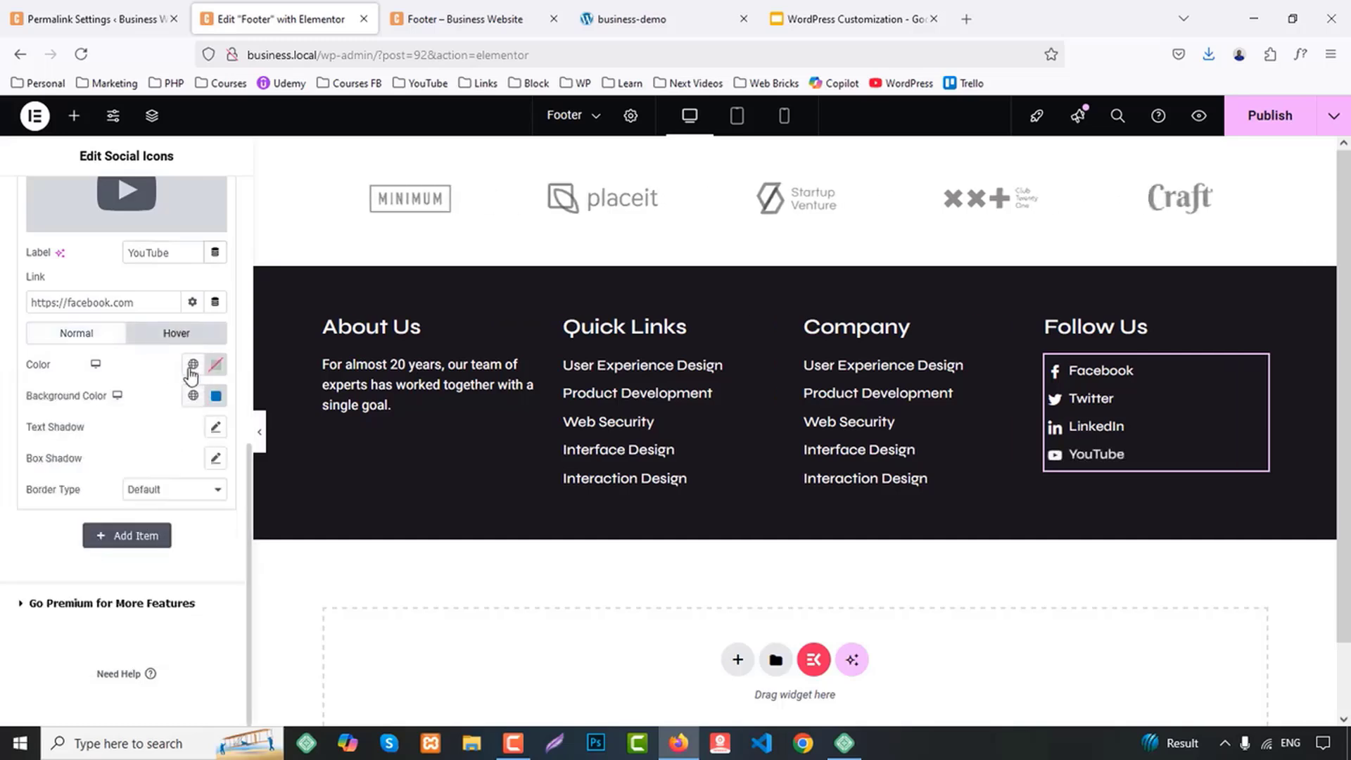
{"action": "left_click", "coordinate": [193, 363]}
{"action": "left_click", "coordinate": [115, 447]}
{"action": "left_click", "coordinate": [216, 396]}
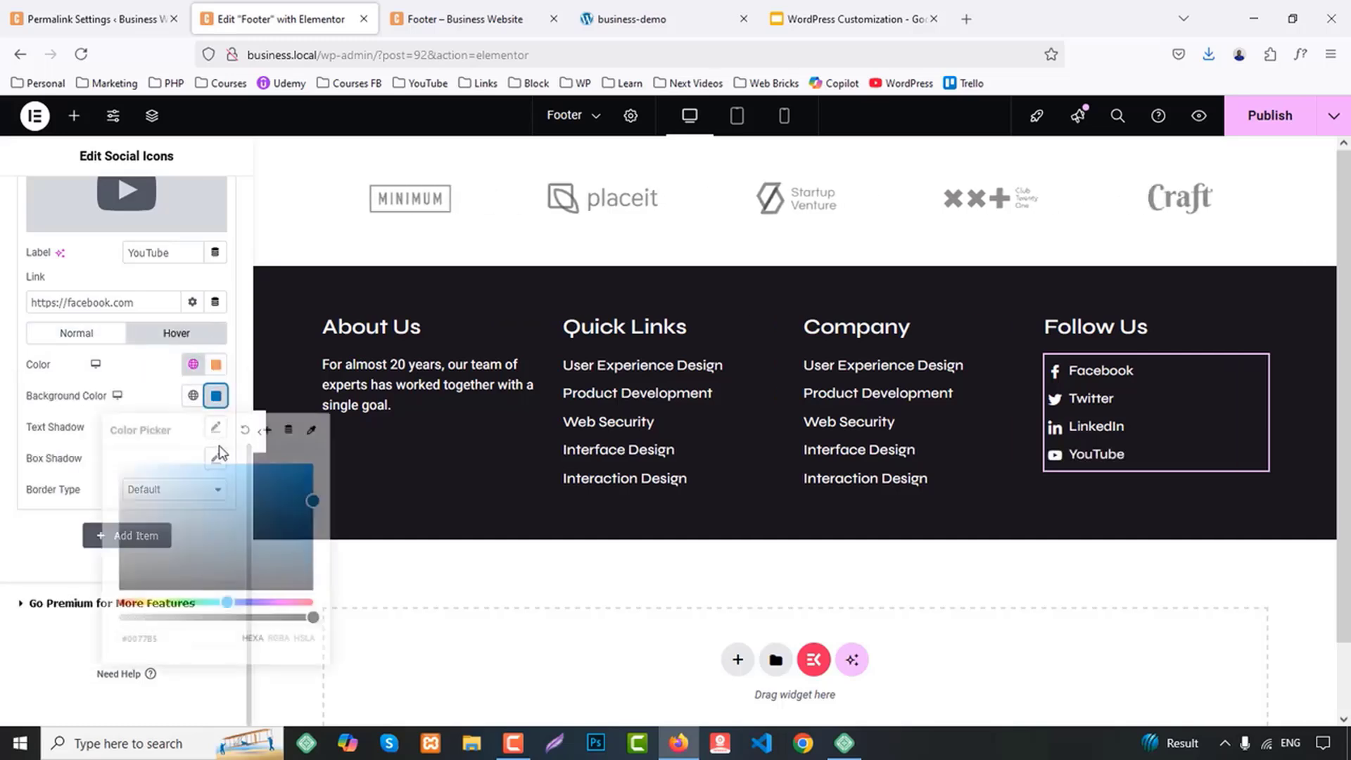
{"action": "left_click_drag", "start_coordinate": [312, 618], "coordinate": [19, 636]}
{"action": "left_click", "coordinate": [4, 636]}
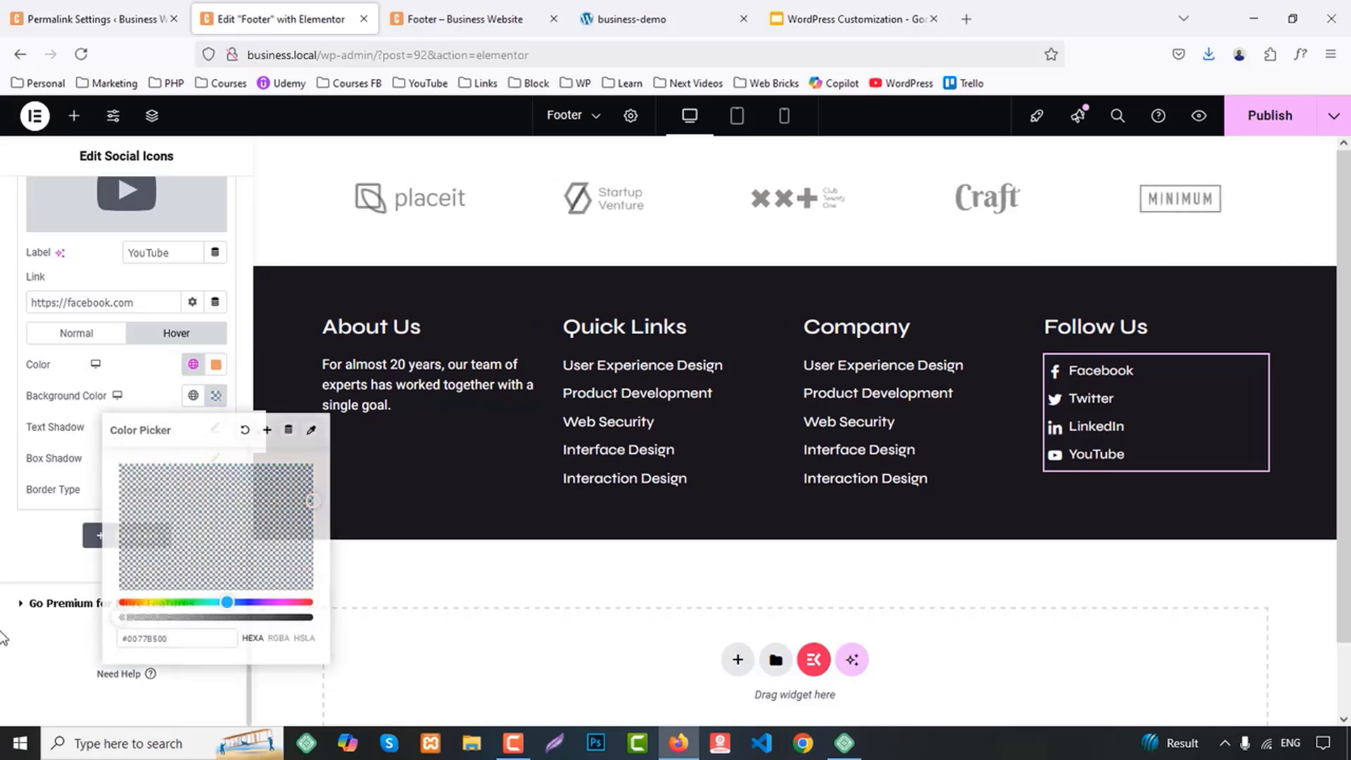
Unlink the social icons' margin values and set only the bottom margin to 10 px
{"action": "scroll", "coordinate": [19, 632], "scroll_direction": "up", "scroll_amount": 7}
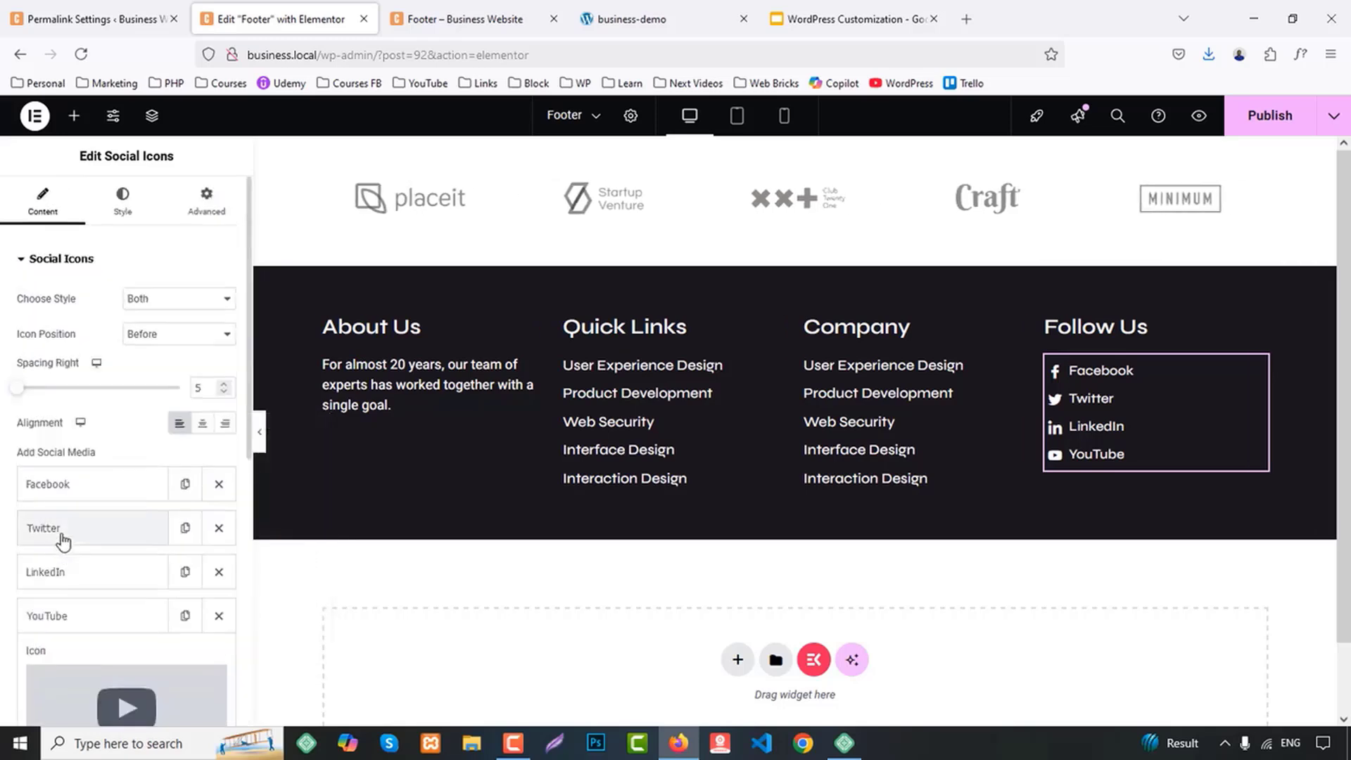
{"action": "left_click", "coordinate": [123, 199]}
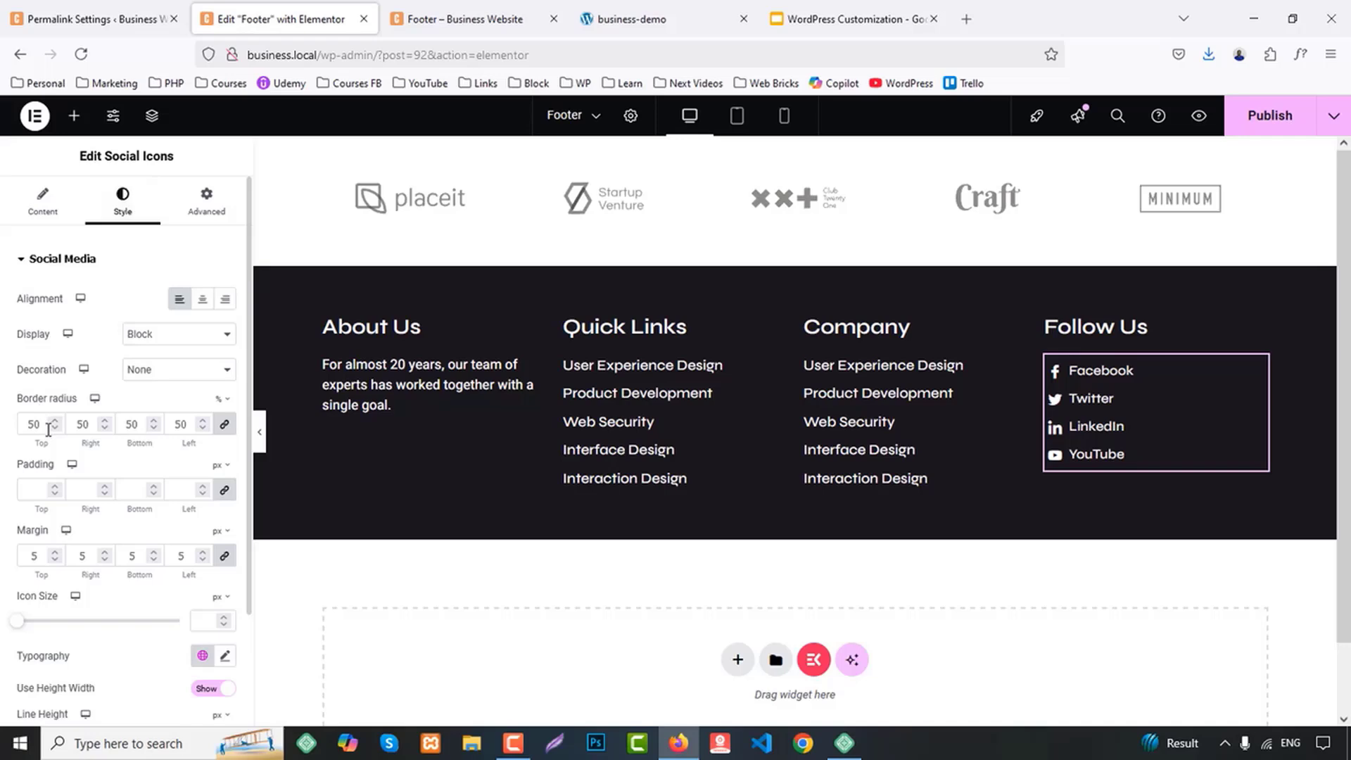
{"action": "scroll", "coordinate": [48, 429], "scroll_direction": "down", "scroll_amount": 2}
{"action": "left_click", "coordinate": [225, 421]}
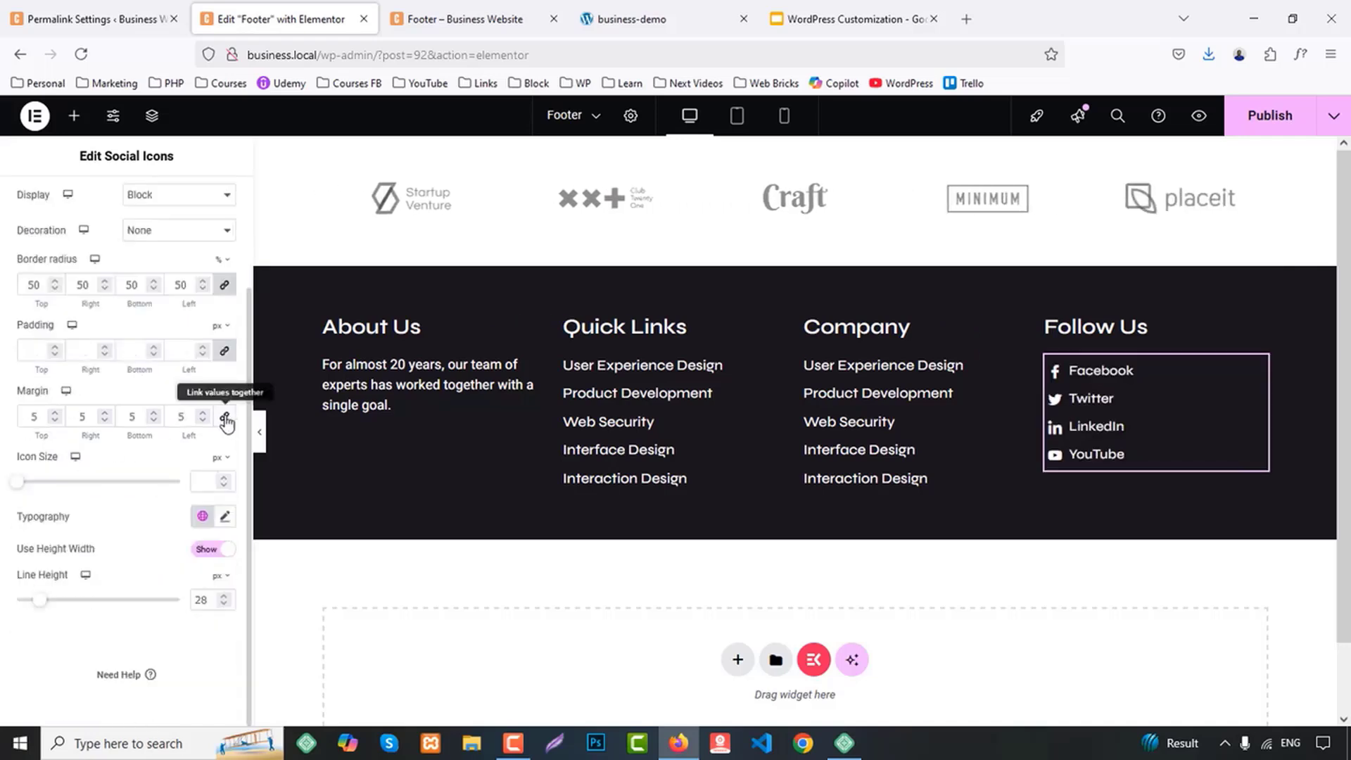
{"action": "left_click", "coordinate": [144, 423]}
{"action": "key", "text": "Up"}
{"action": "key", "text": "Up"}
{"action": "key", "text": "Up"}
{"action": "key", "text": "Up"}
{"action": "key", "text": "Up"}
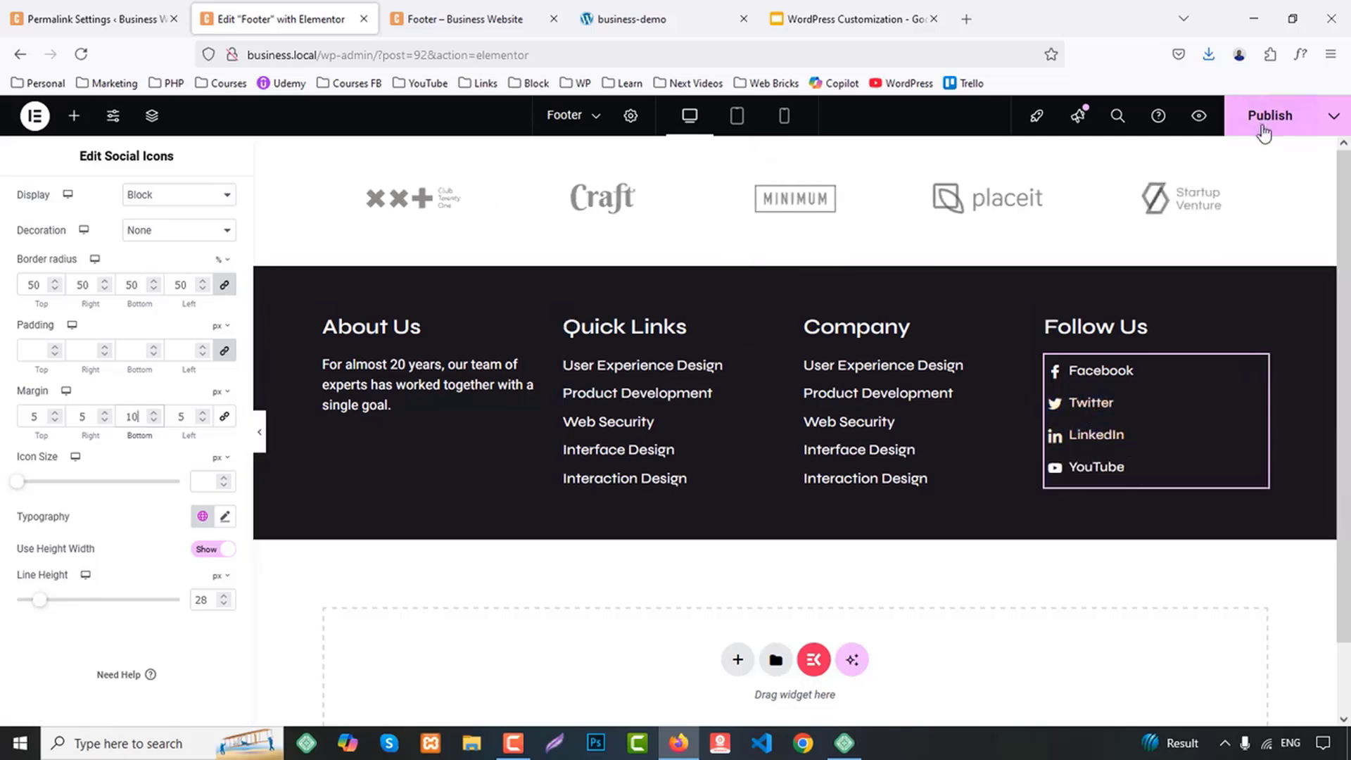
Publish the footer changes and check the bottom row of the demo site's footer
{"action": "left_click", "coordinate": [1263, 115]}
{"action": "left_click", "coordinate": [457, 19]}
{"action": "left_click", "coordinate": [654, 18]}
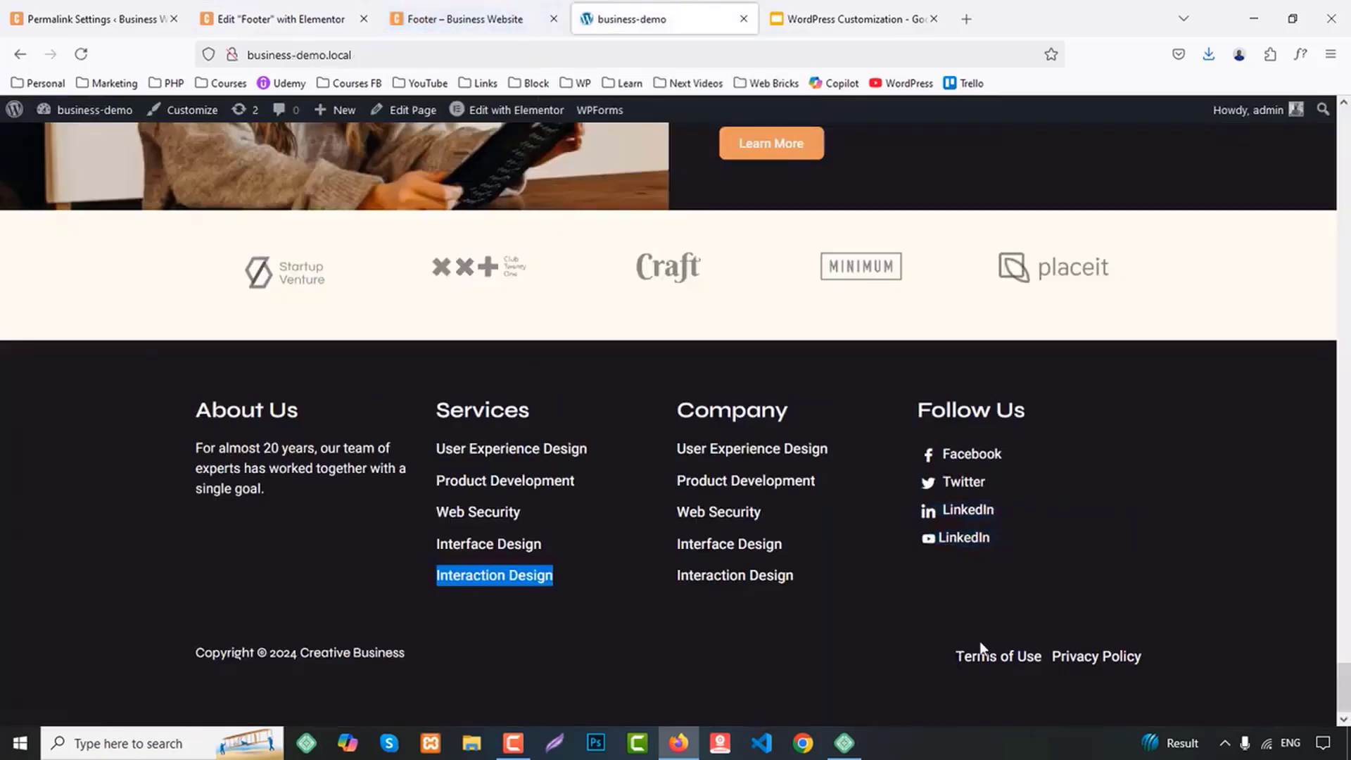
{"action": "left_click", "coordinate": [364, 4]}
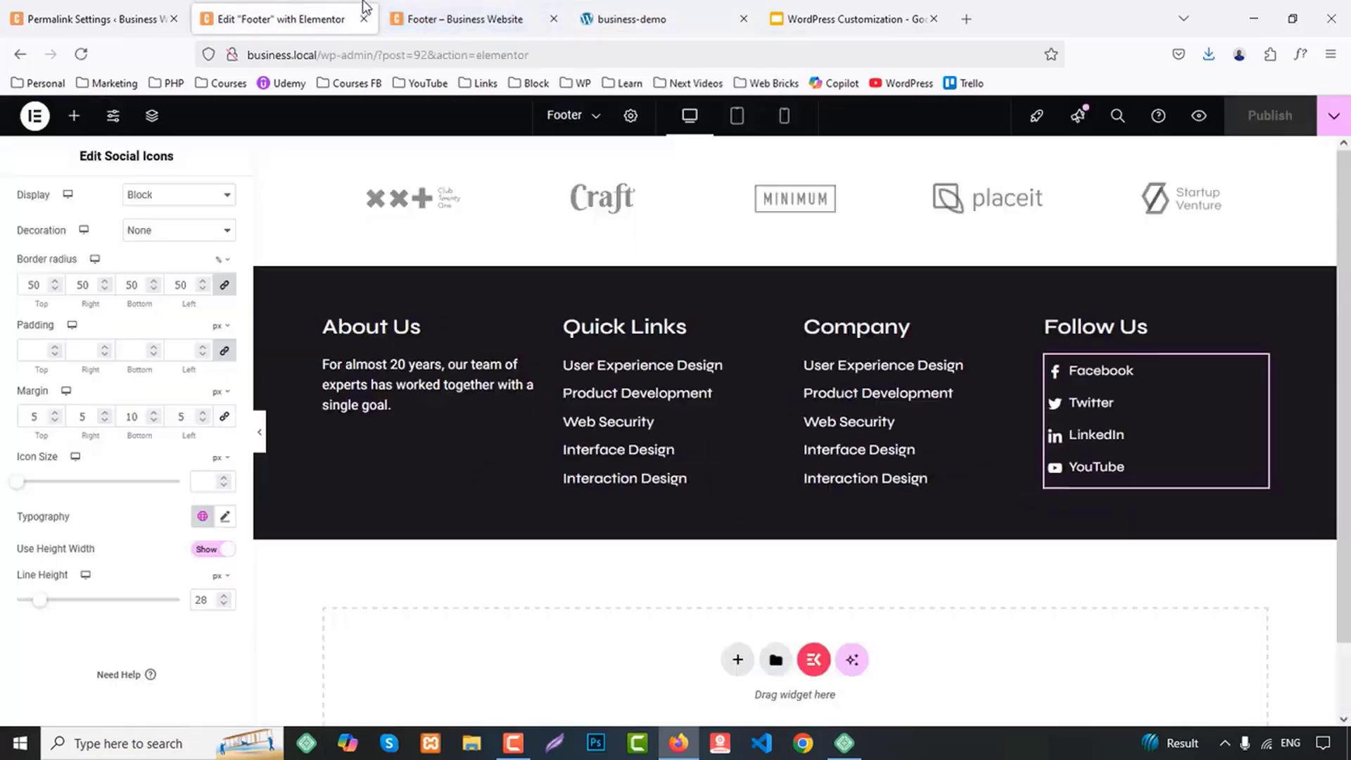
Add a two-equal-column container below the footer columns and center its items vertically
{"action": "left_click", "coordinate": [737, 660]}
{"action": "scroll", "coordinate": [774, 633], "scroll_direction": "down", "scroll_amount": 2}
{"action": "left_click", "coordinate": [732, 543]}
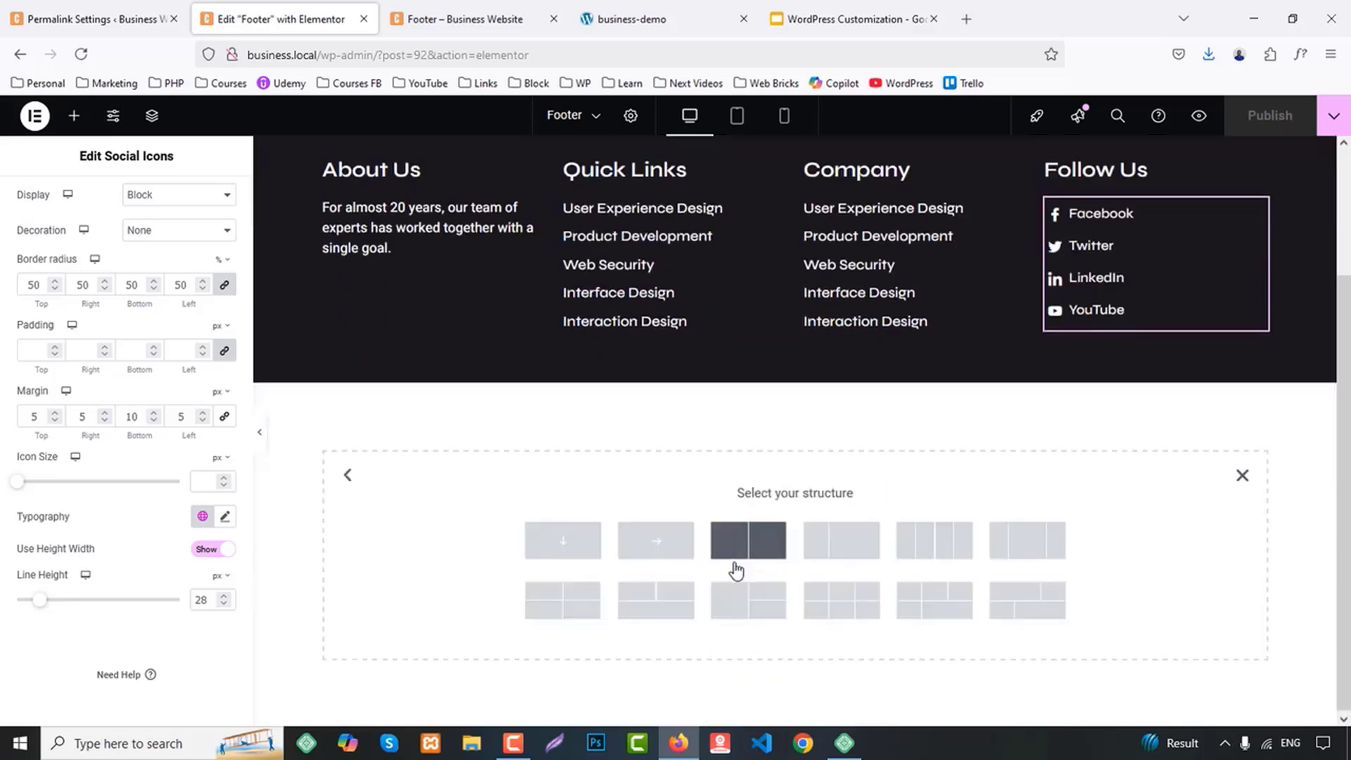
{"action": "left_click", "coordinate": [729, 555]}
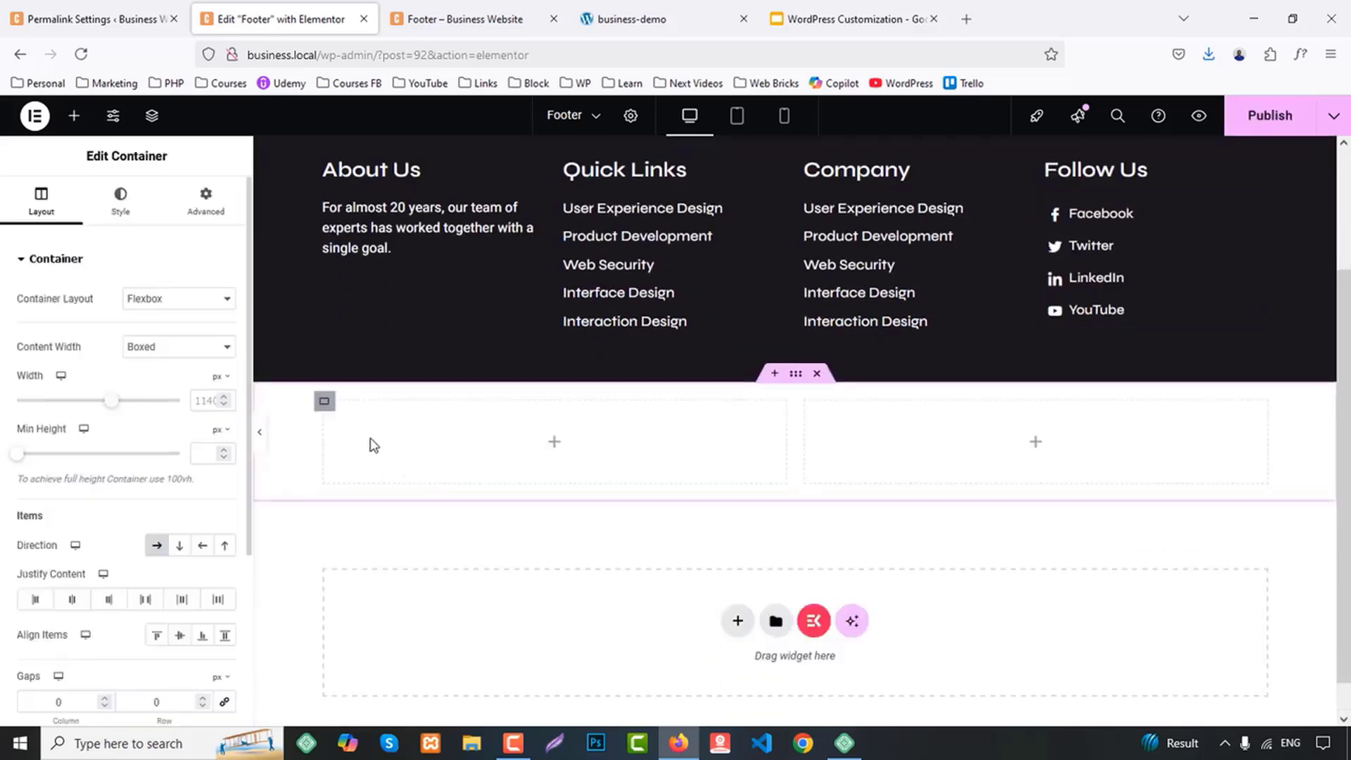
{"action": "left_click", "coordinate": [182, 636]}
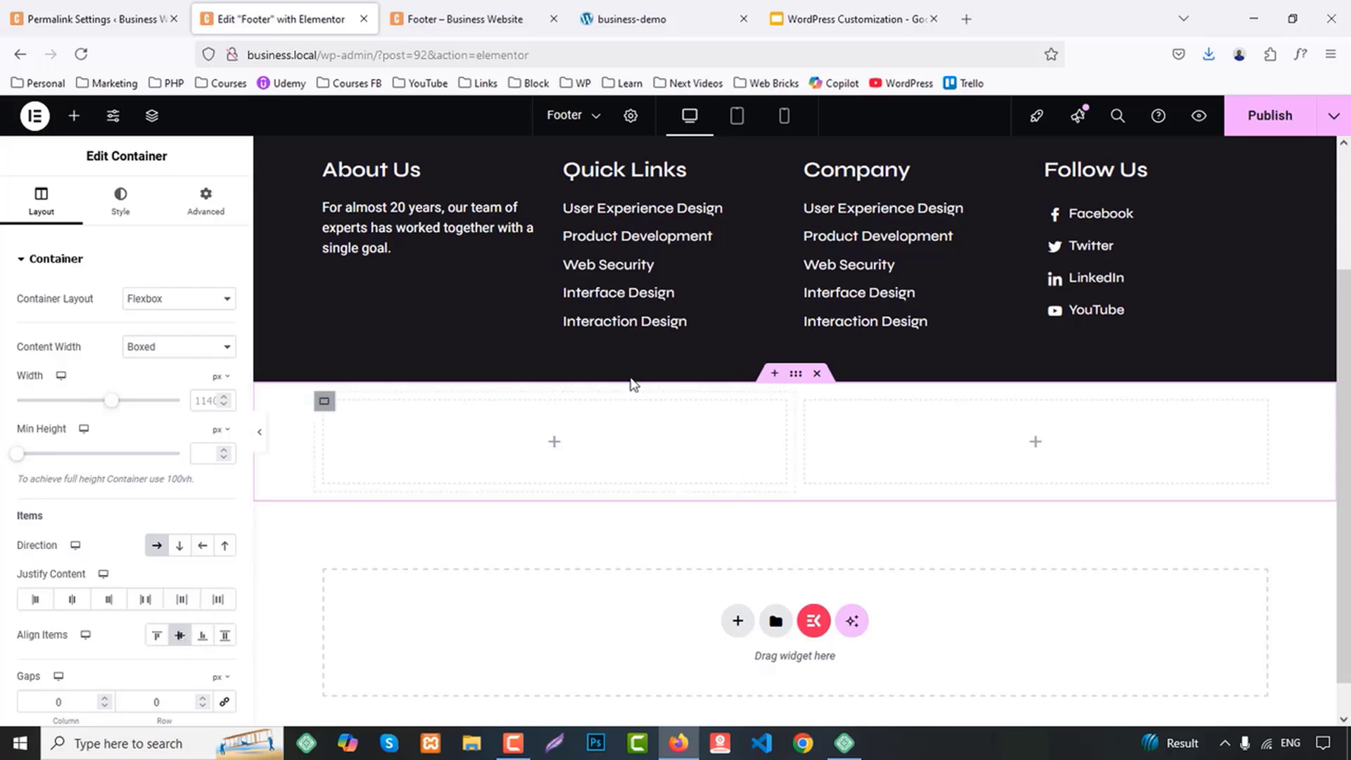
Give the new two-column container a classic background in the global BG 1 color
{"action": "left_click", "coordinate": [120, 200]}
{"action": "left_click", "coordinate": [157, 334]}
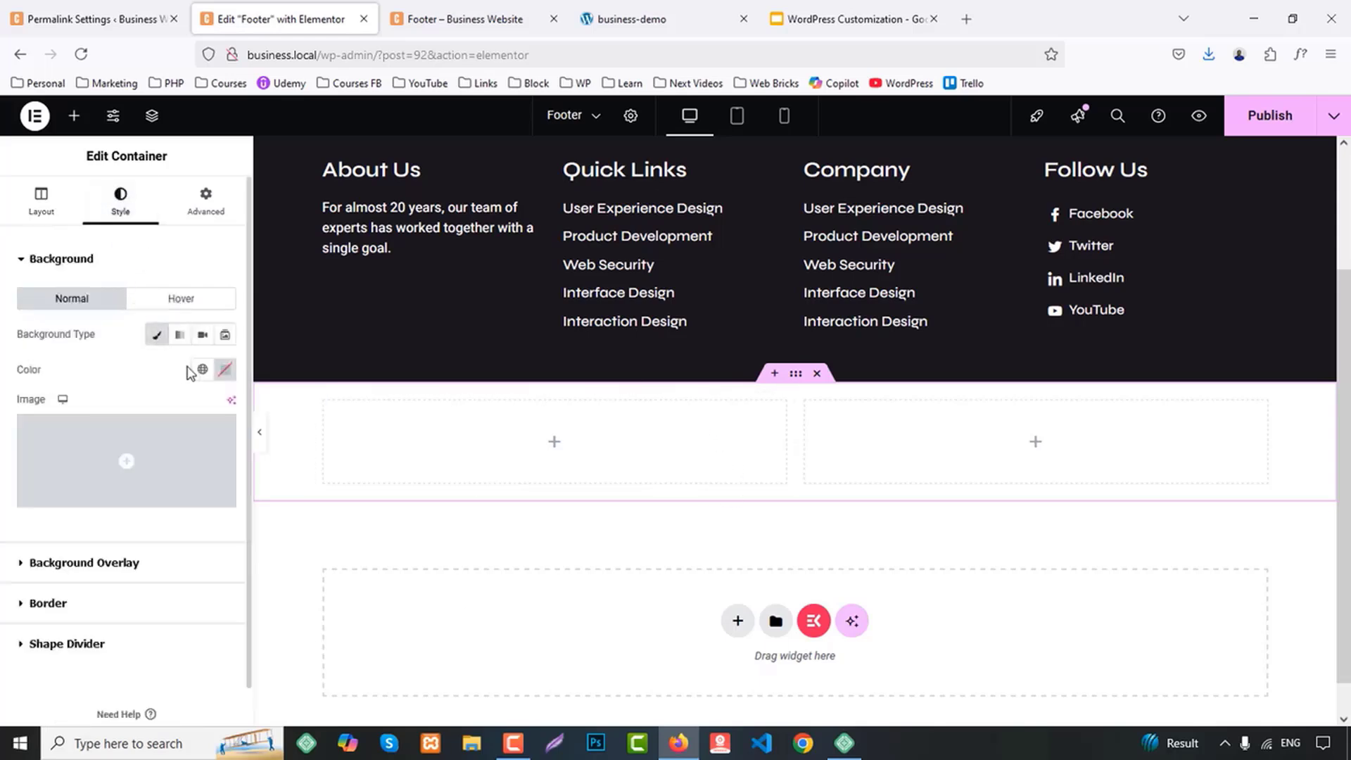
{"action": "left_click", "coordinate": [202, 369]}
{"action": "left_click", "coordinate": [66, 618]}
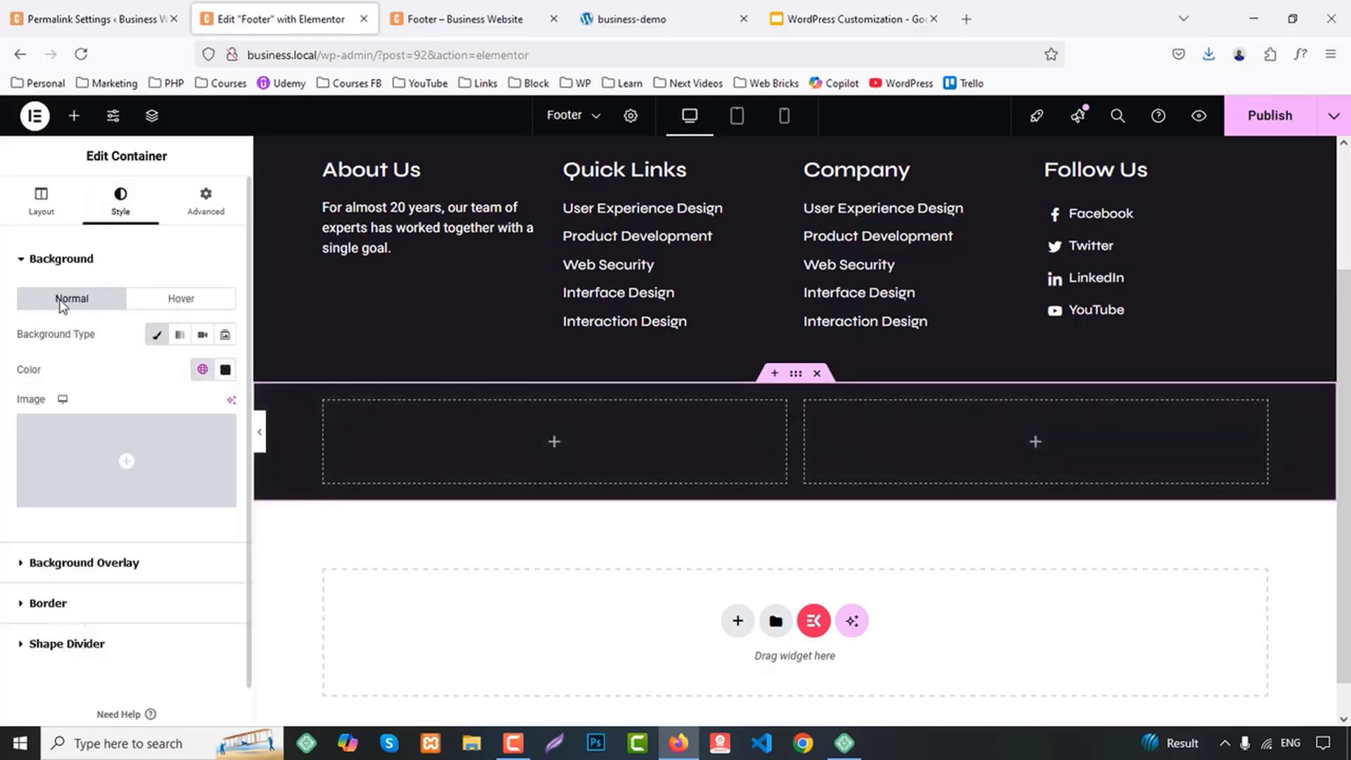
Add a Heading widget to the new container's first column and set its HTML tag to p
{"action": "left_click", "coordinate": [76, 118]}
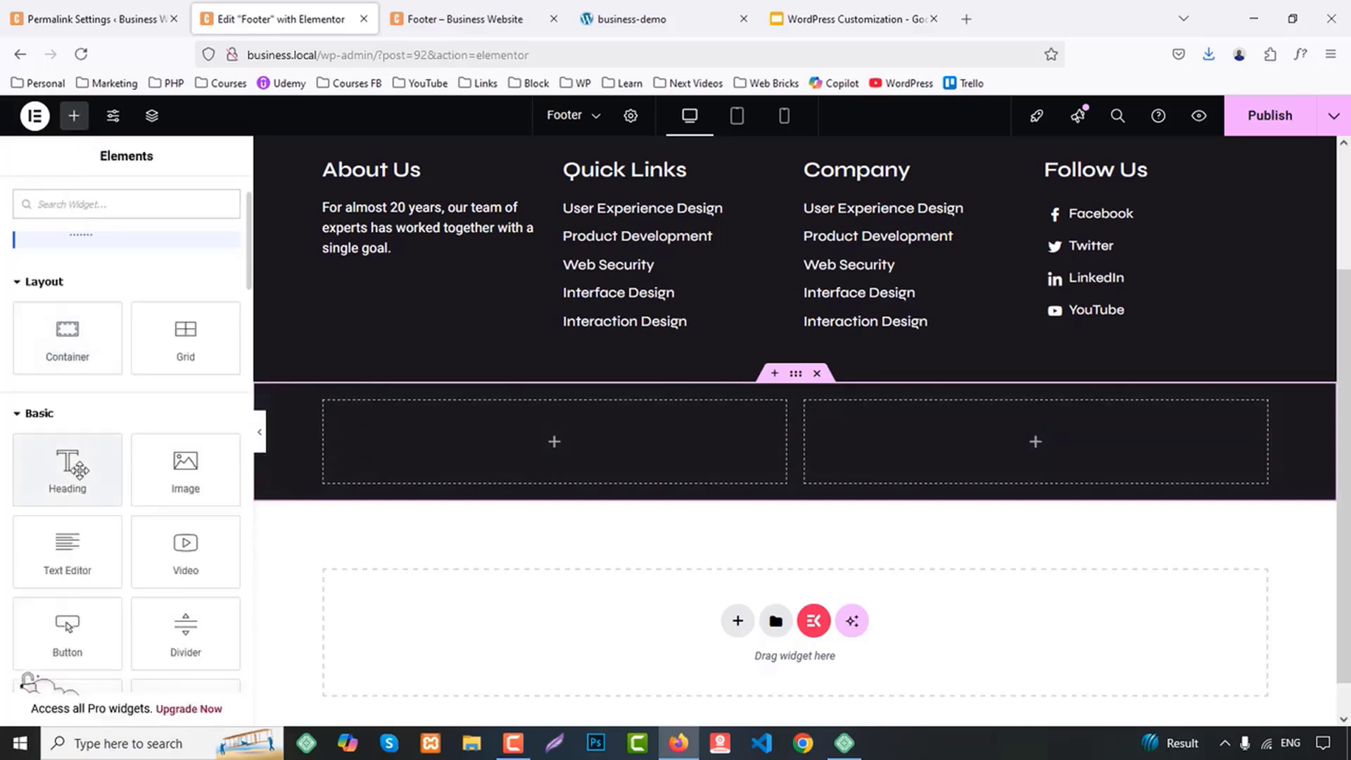
{"action": "left_click_drag", "start_coordinate": [66, 465], "coordinate": [444, 477]}
{"action": "left_click", "coordinate": [178, 458]}
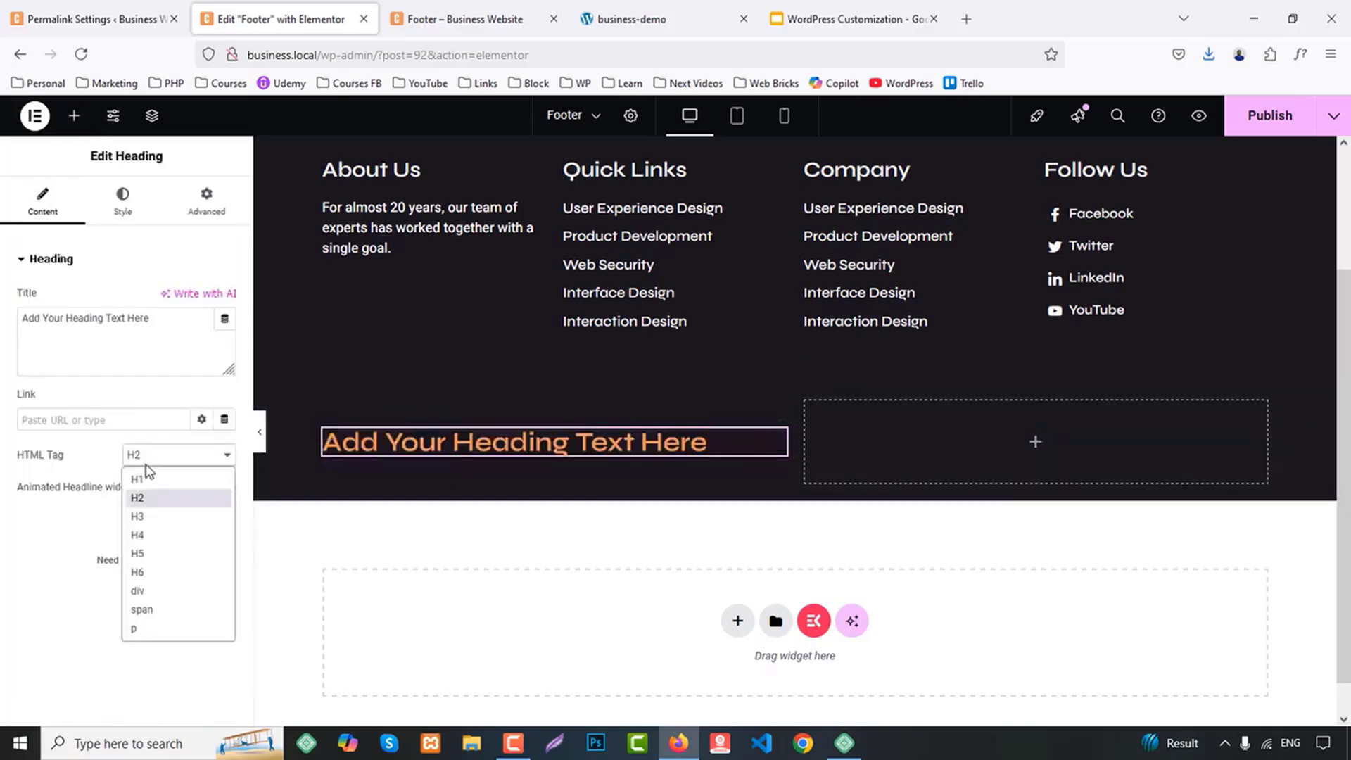
{"action": "left_click", "coordinate": [161, 634]}
Copy the demo footer's copyright line into the heading's title and replace the © symbol with &copy;
{"action": "left_click", "coordinate": [629, 8]}
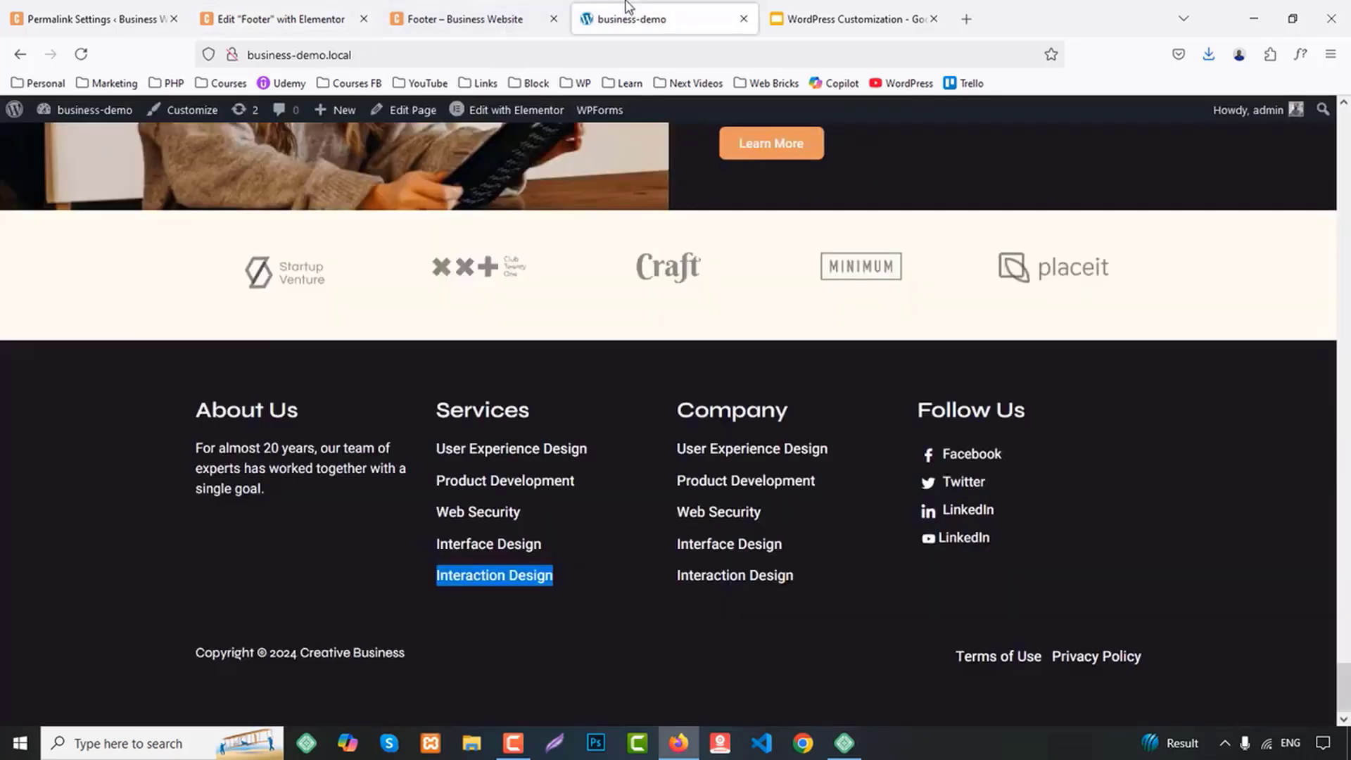
{"action": "left_click_drag", "start_coordinate": [172, 664], "coordinate": [342, 655]}
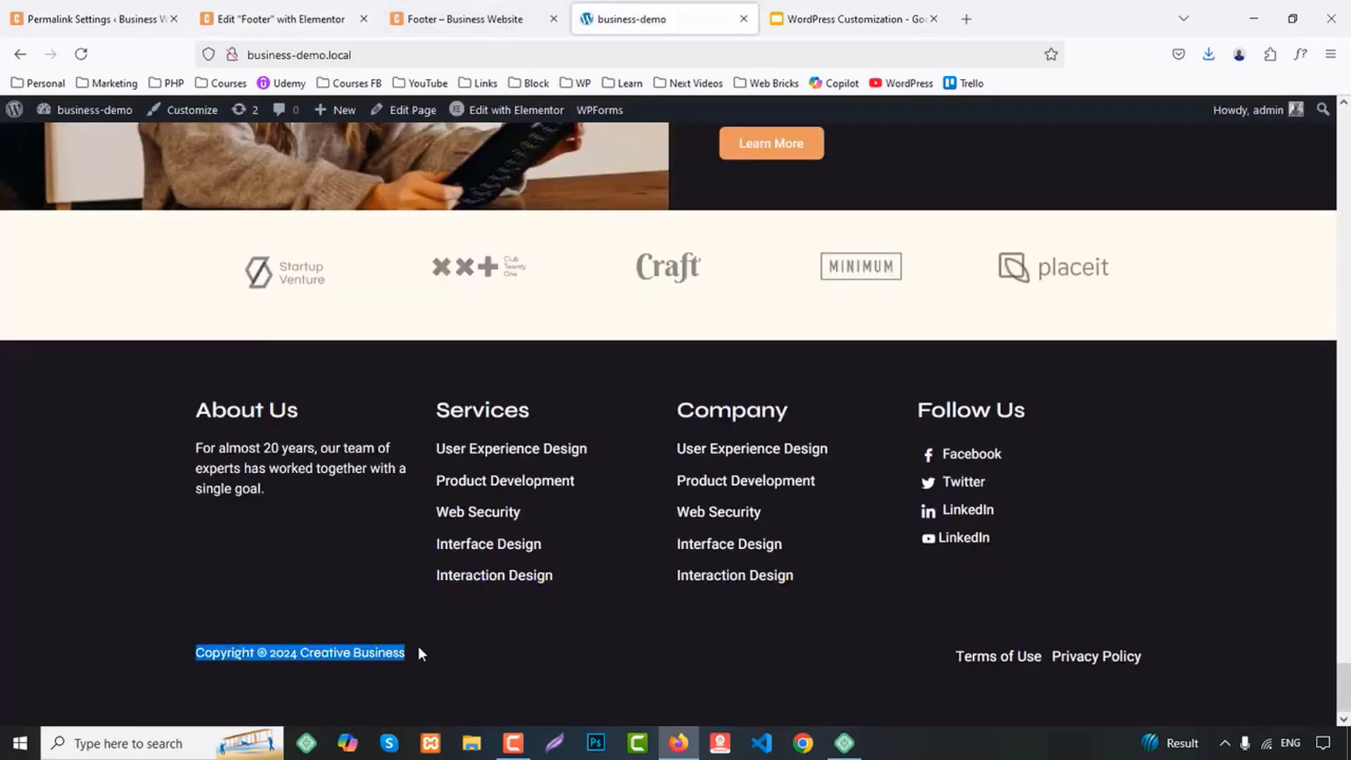
{"action": "left_click", "coordinate": [282, 18]}
{"action": "left_click", "coordinate": [109, 345]}
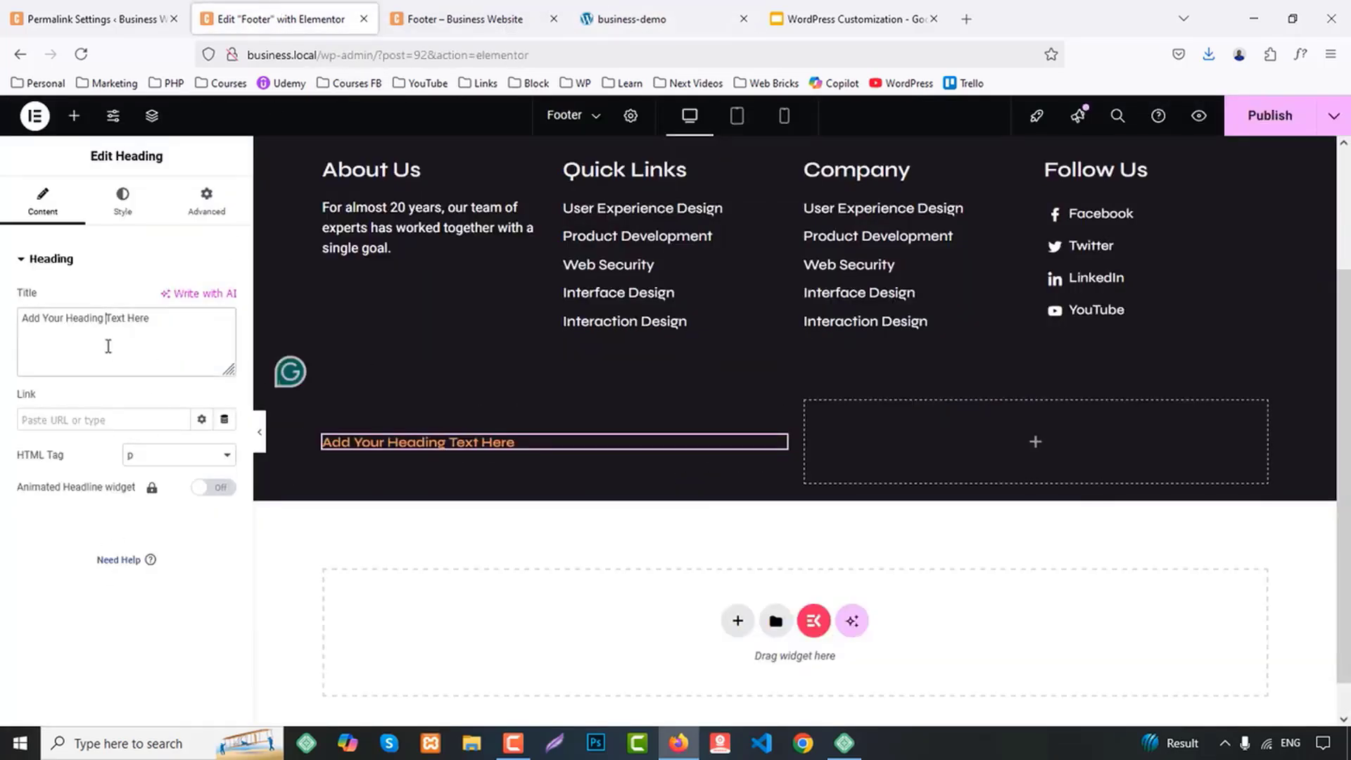
{"action": "type", "text": "Copyright © 2024 Creative Business"}
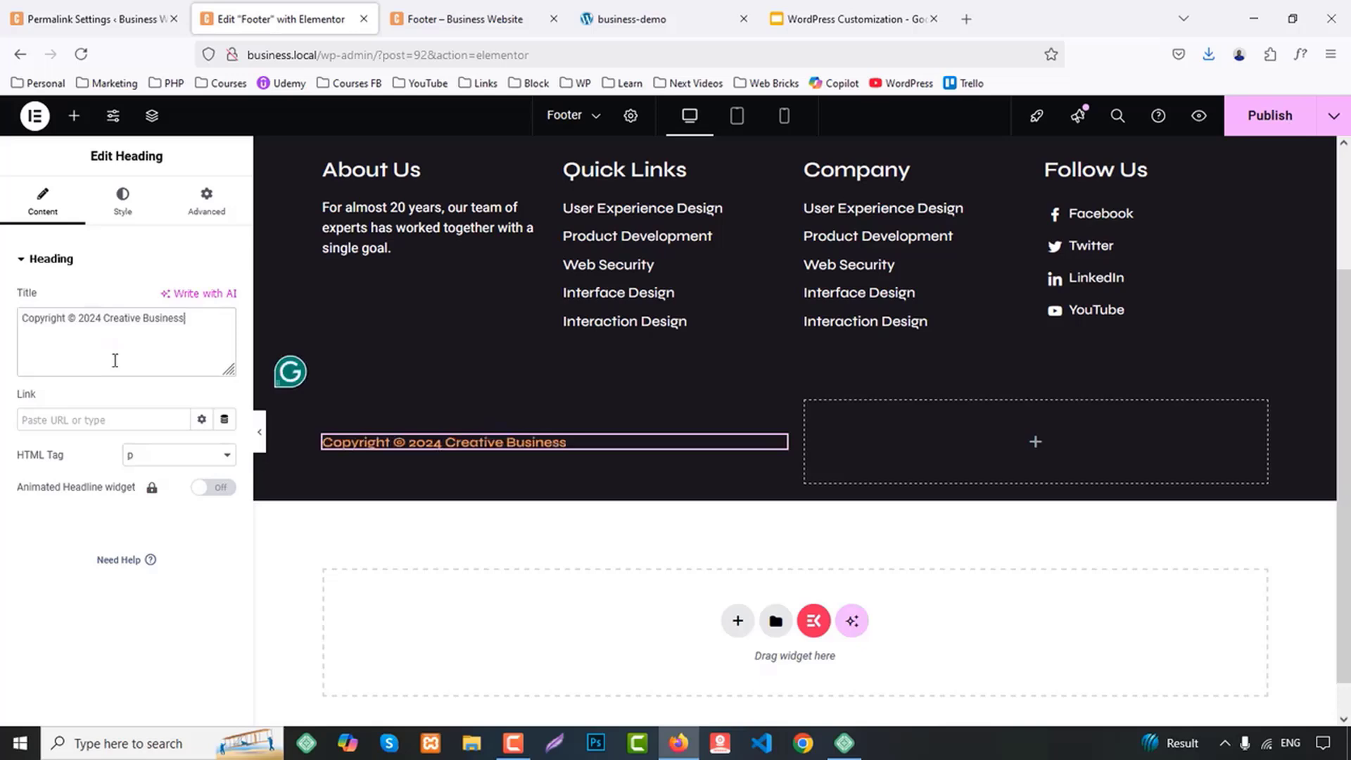
{"action": "double_click", "coordinate": [69, 319]}
{"action": "type", "text": "&copy;"}
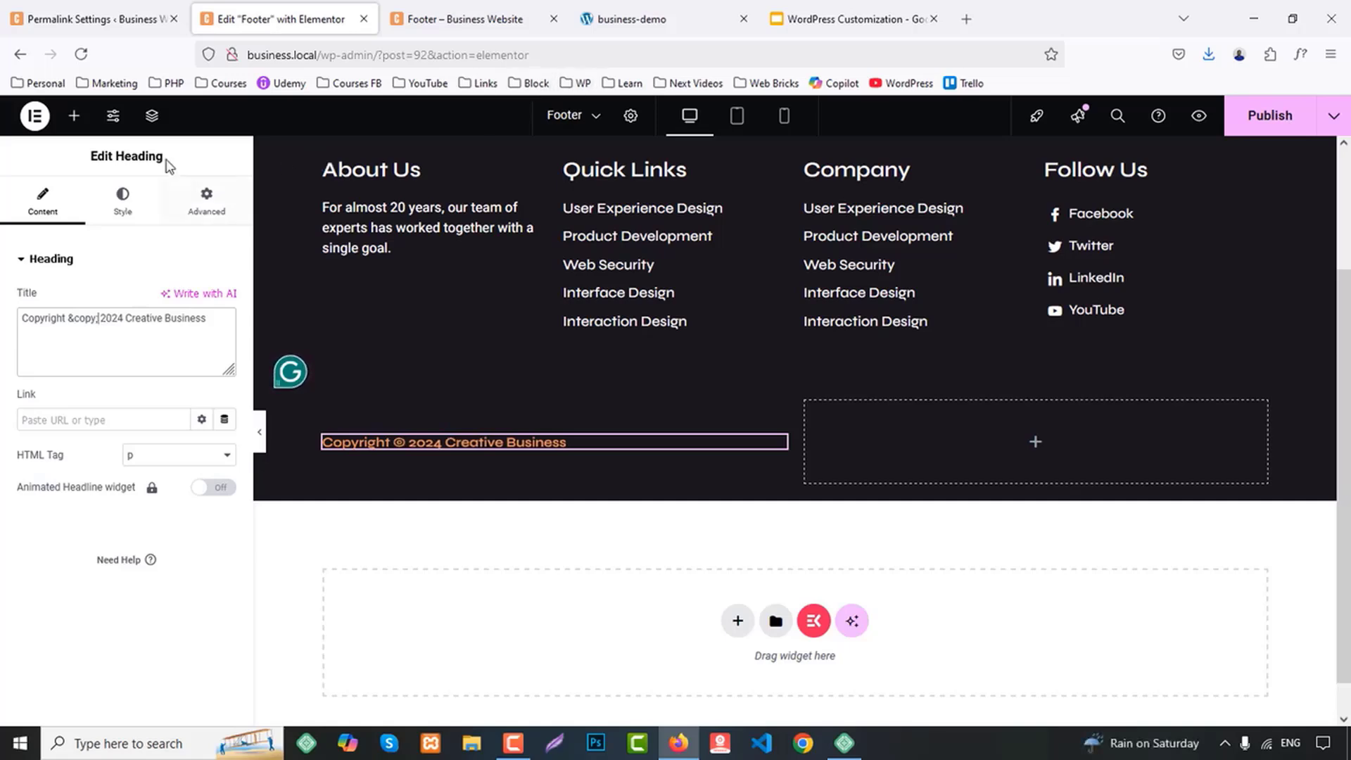
Add an Icon List widget to the container's second column and set its layout to inline
{"action": "left_click", "coordinate": [74, 116]}
{"action": "left_click", "coordinate": [185, 229]}
{"action": "type", "text": "list"}
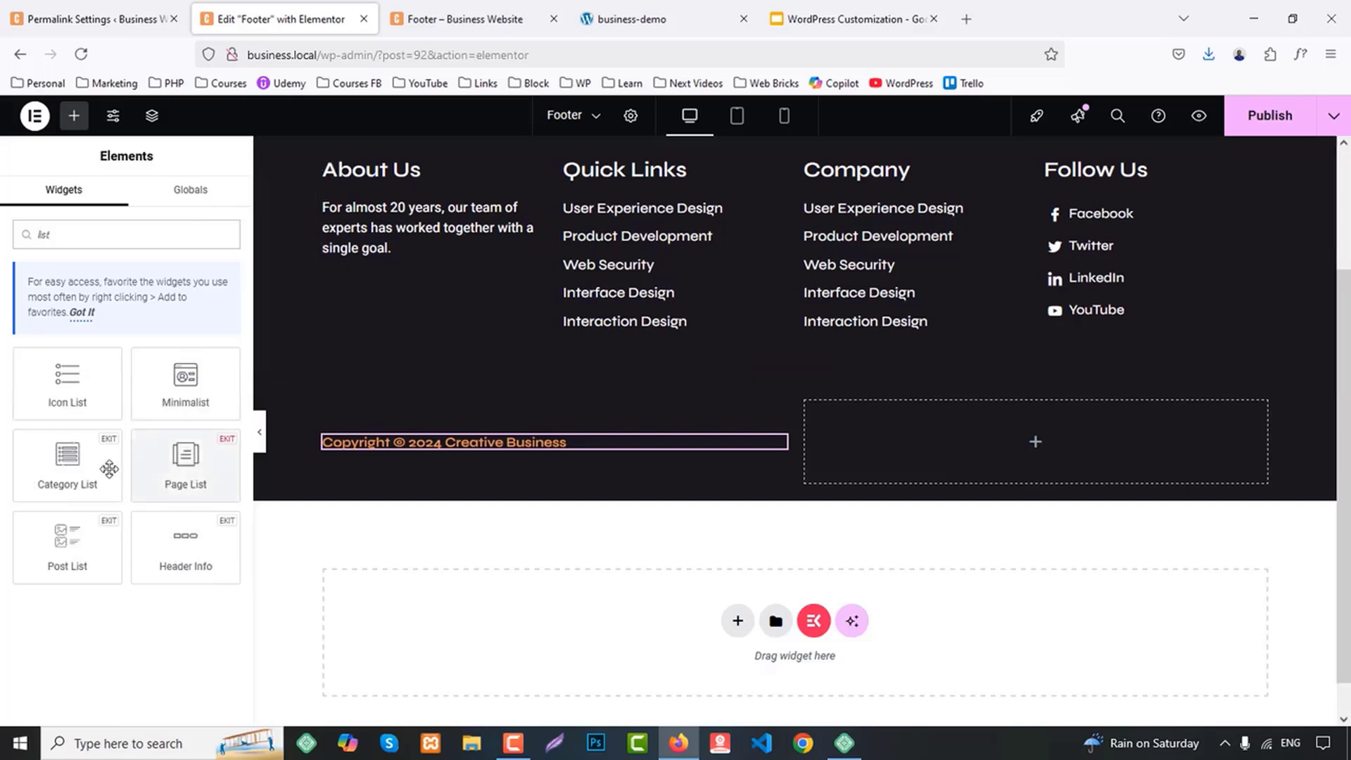
{"action": "left_click_drag", "start_coordinate": [68, 383], "coordinate": [1016, 454]}
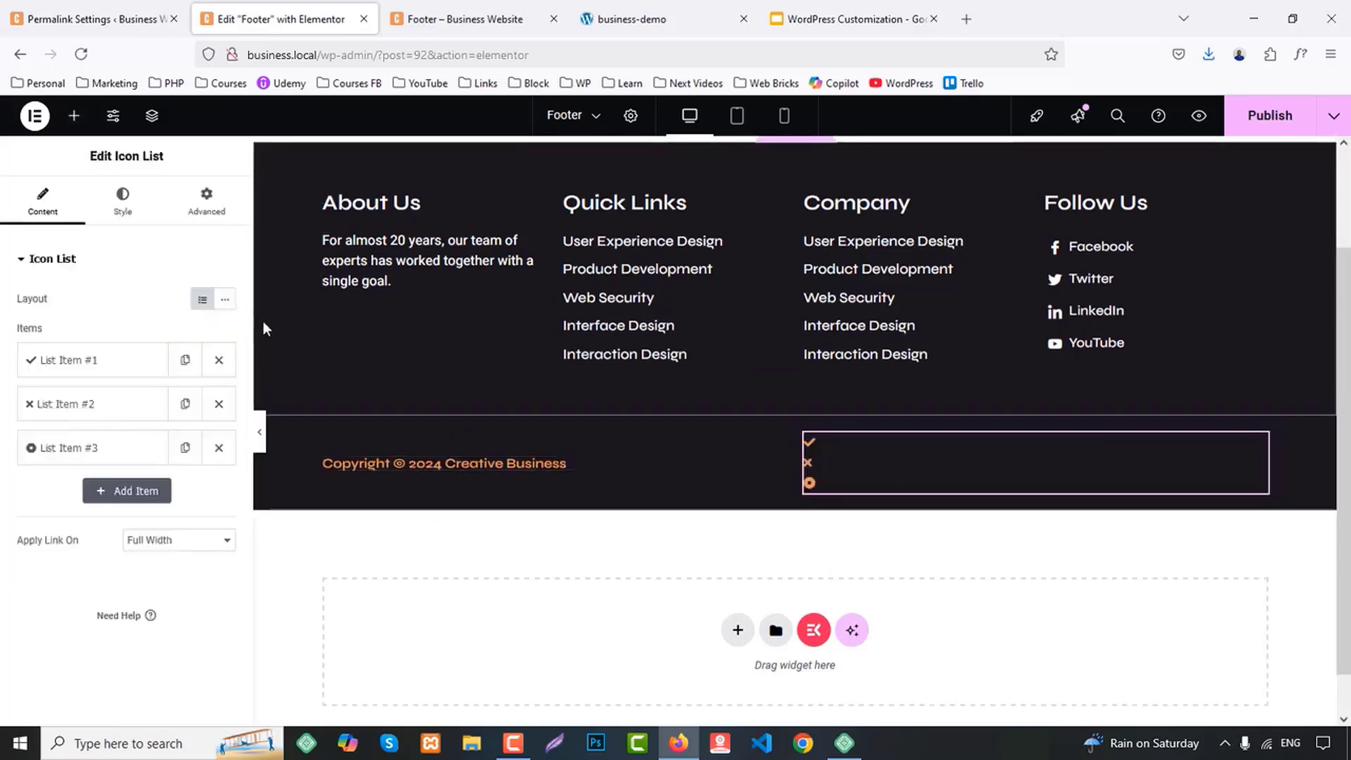
{"action": "left_click", "coordinate": [224, 299]}
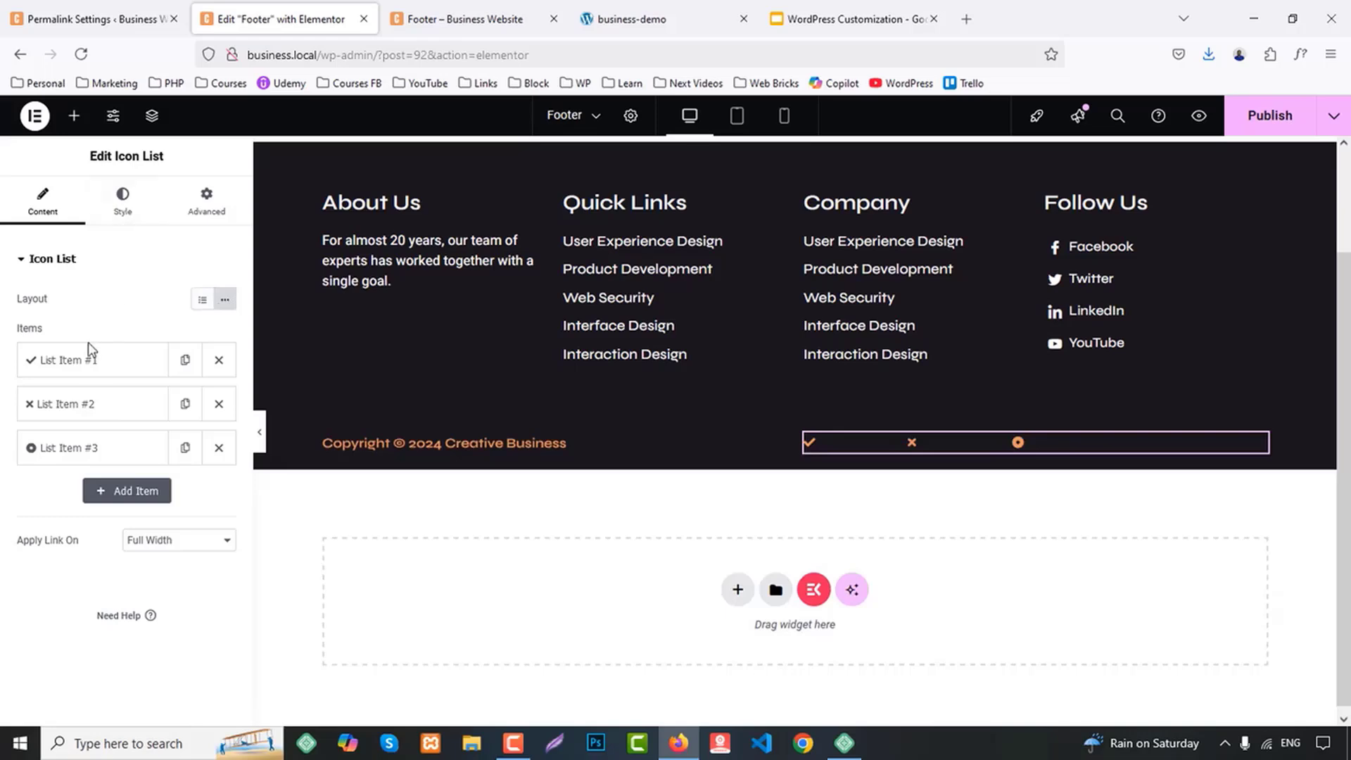
Rename the first list item Privacy Policy, set its link to # and remove its icon
{"action": "left_click", "coordinate": [96, 359]}
{"action": "left_click_drag", "start_coordinate": [120, 425], "coordinate": [6, 424]}
{"action": "type", "text": "P"}
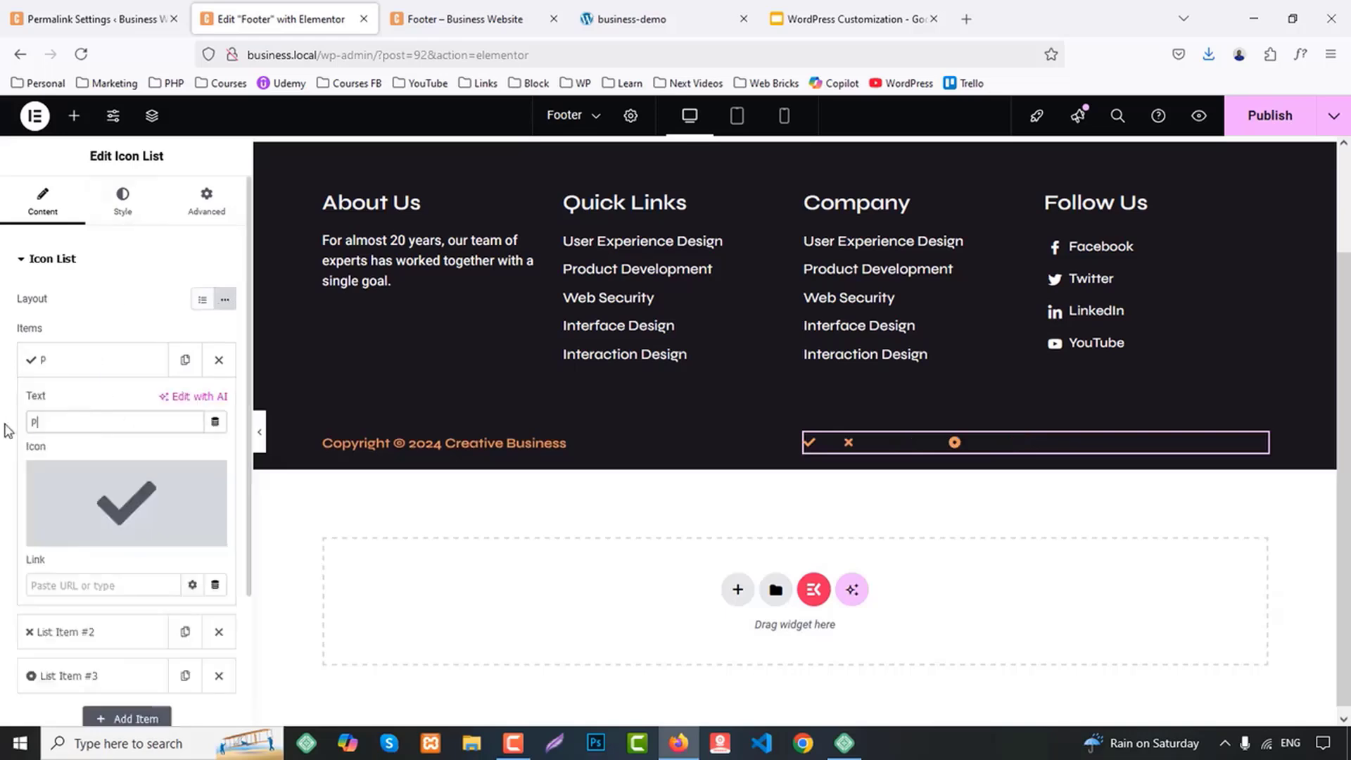
{"action": "type", "text": "rivacy Policy"}
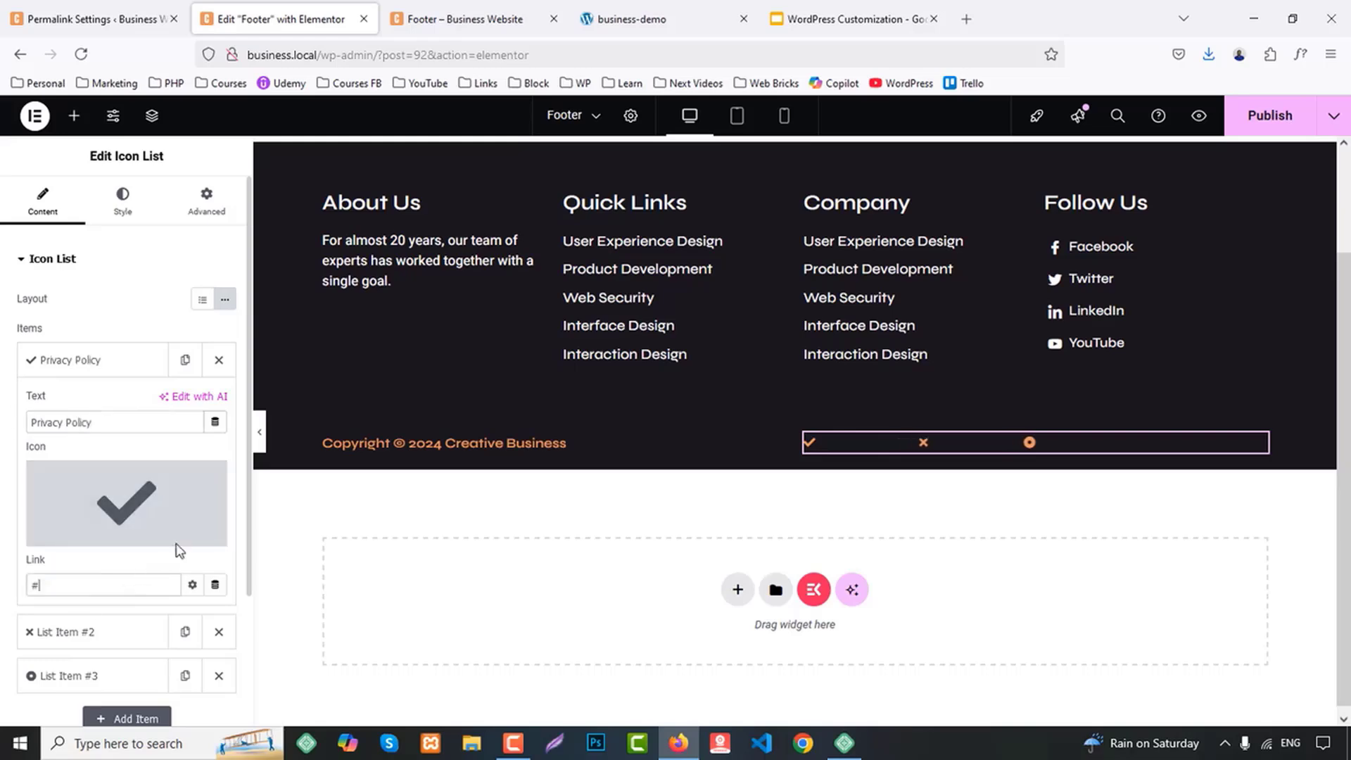
{"action": "left_click", "coordinate": [212, 475]}
{"action": "left_click", "coordinate": [106, 360]}
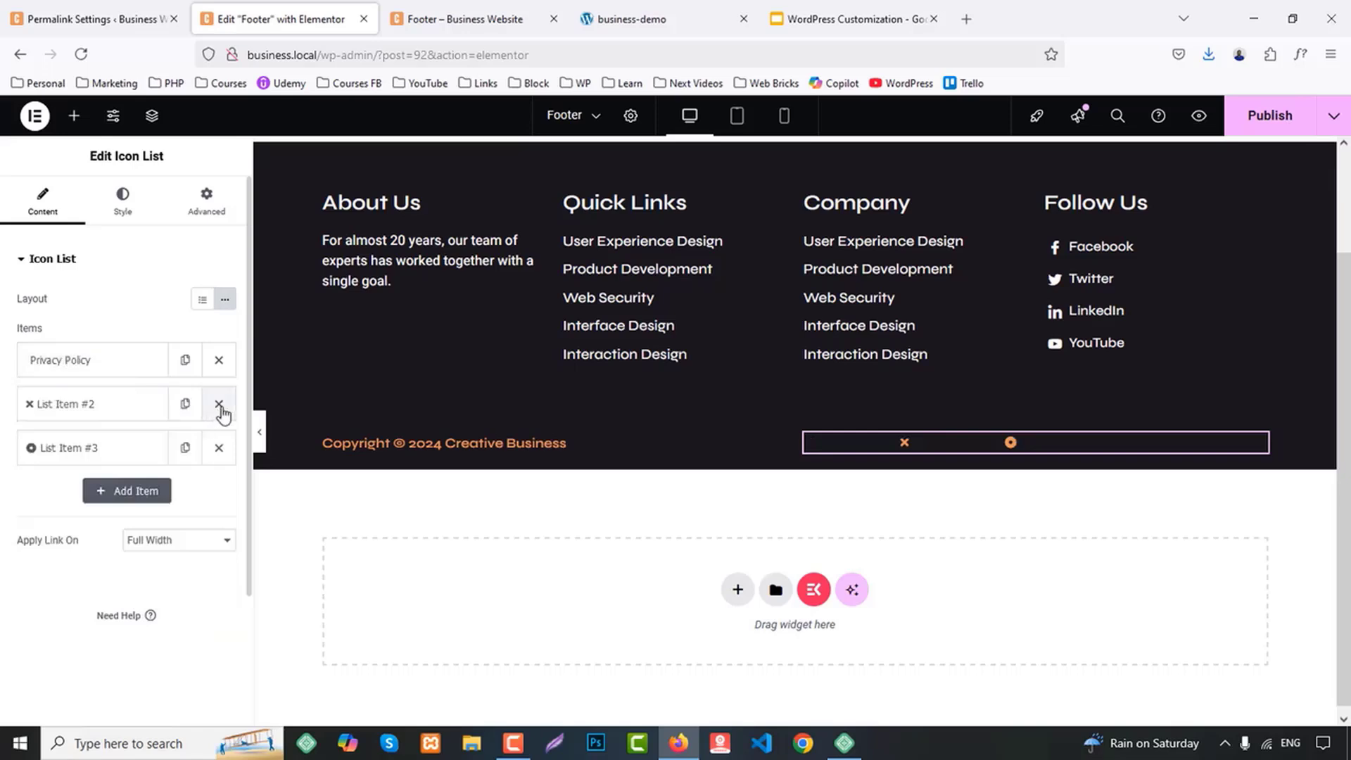
Replace the other two default list items with duplicates of Privacy Policy, keeping three items in total
{"action": "left_click", "coordinate": [219, 404]}
{"action": "left_click", "coordinate": [219, 403]}
{"action": "left_click", "coordinate": [112, 362]}
{"action": "left_click", "coordinate": [187, 363]}
{"action": "left_click", "coordinate": [219, 360]}
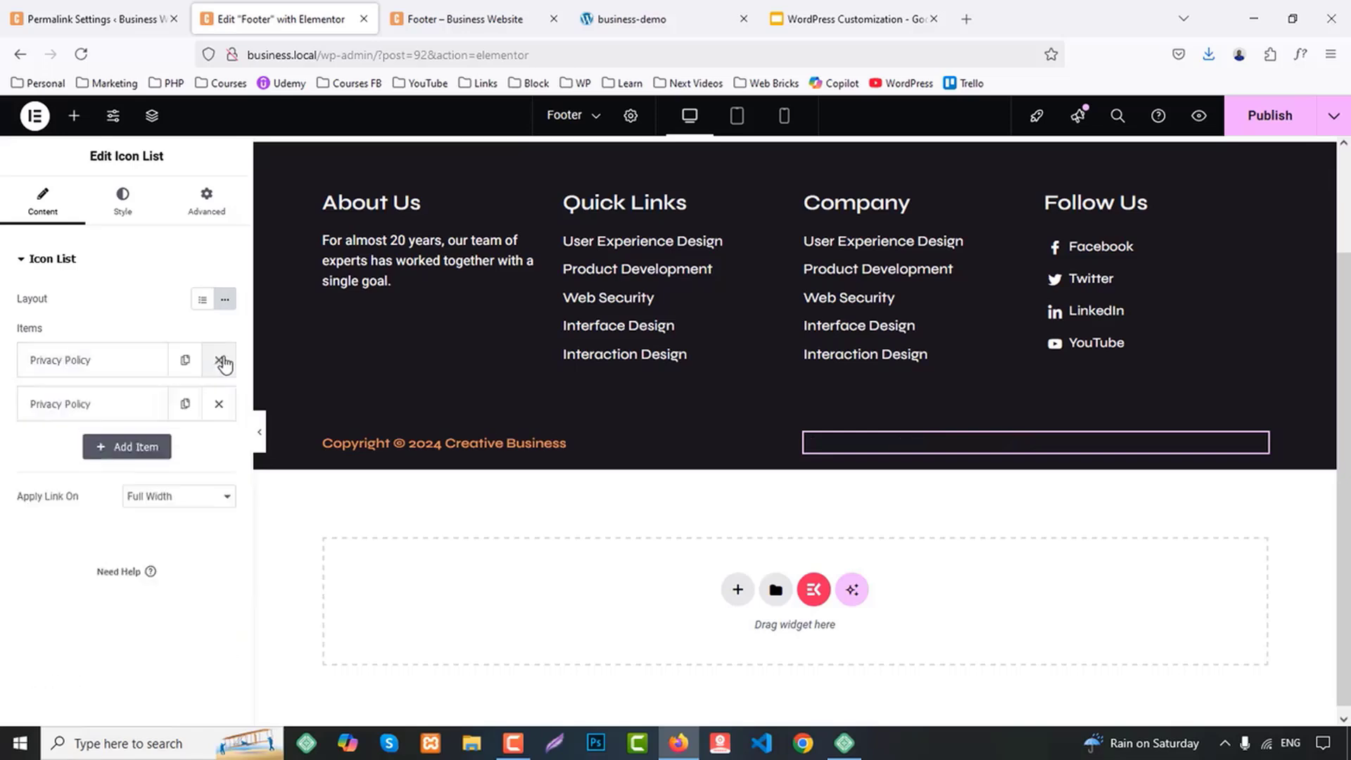
{"action": "left_click", "coordinate": [217, 357]}
{"action": "left_click", "coordinate": [212, 363]}
{"action": "left_click", "coordinate": [186, 363]}
{"action": "left_click", "coordinate": [185, 359]}
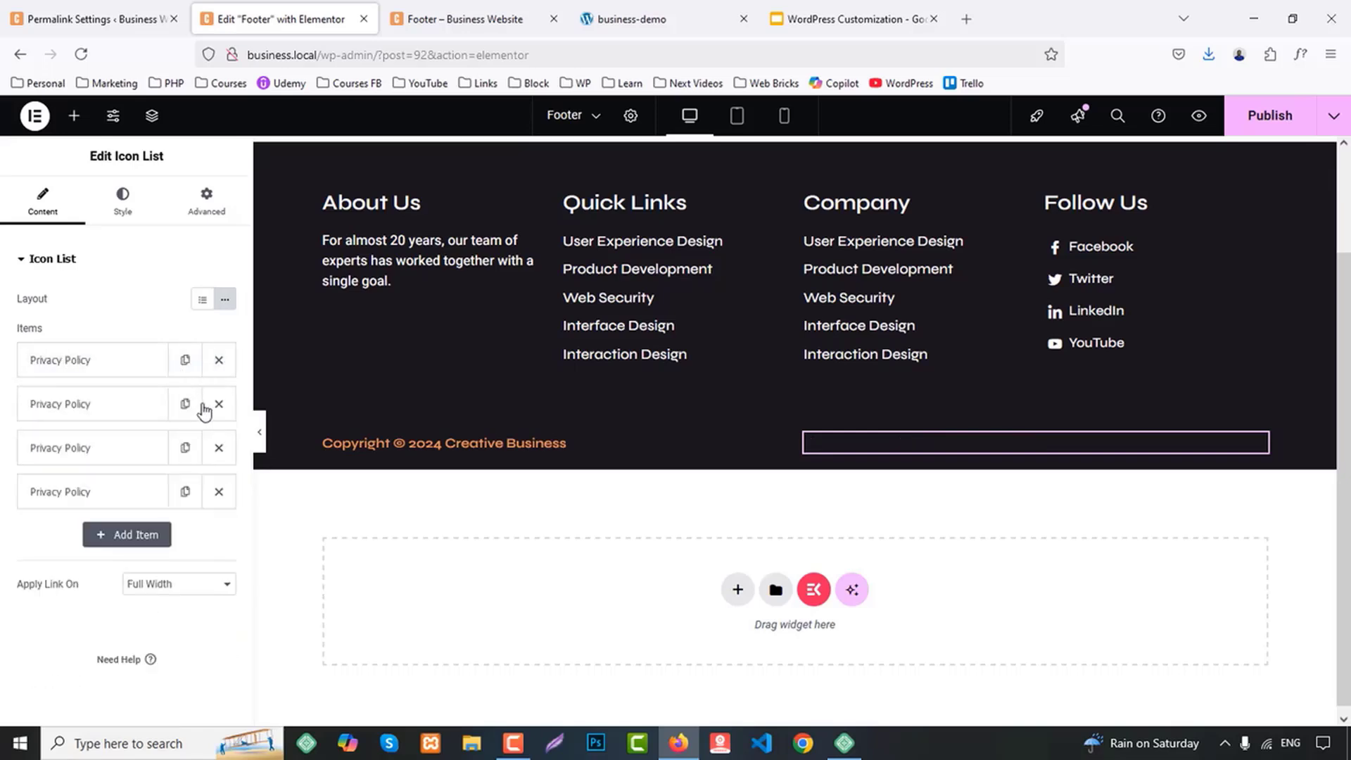
{"action": "left_click", "coordinate": [218, 404]}
Rename the second list item Disclaimer and the third list item Terms & Conditions
{"action": "left_click", "coordinate": [133, 404]}
{"action": "left_click_drag", "start_coordinate": [95, 465], "coordinate": [1, 463]}
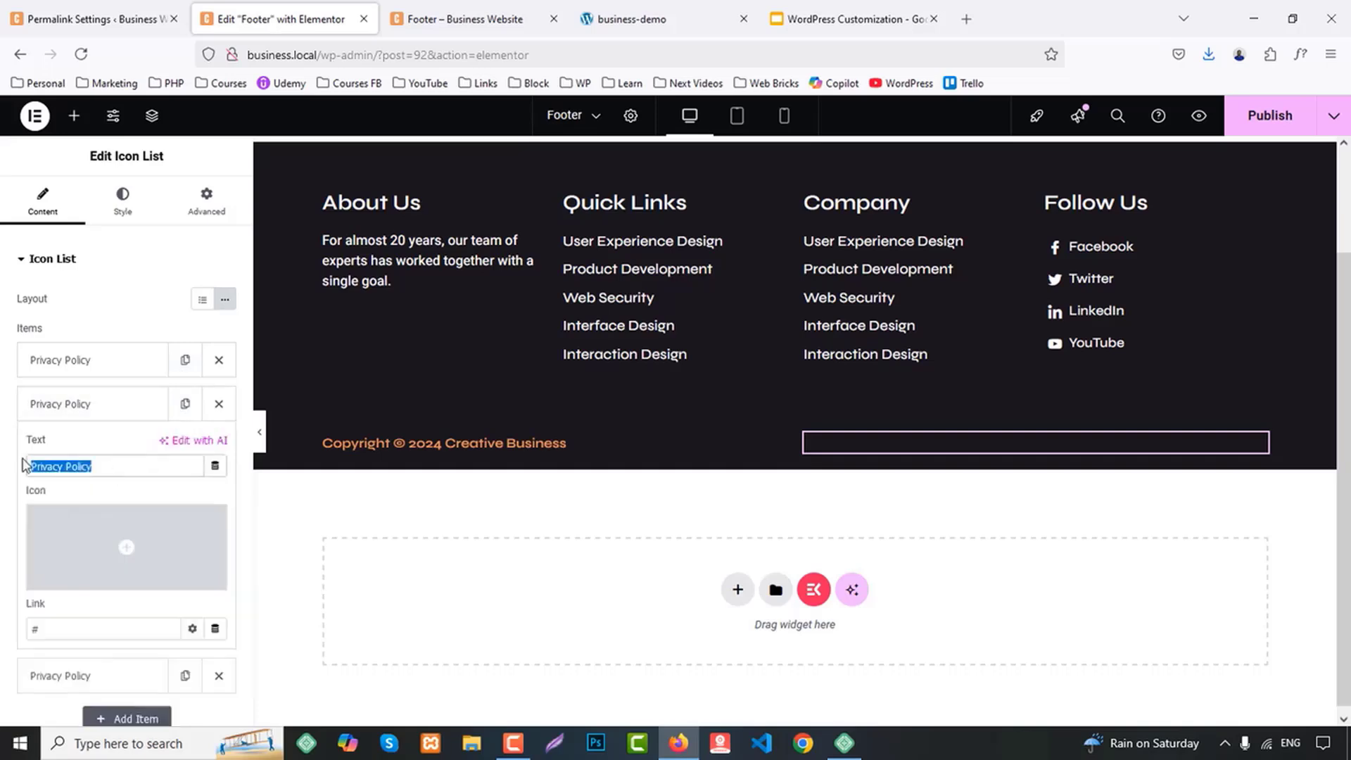
{"action": "type", "text": "Disclaimer"}
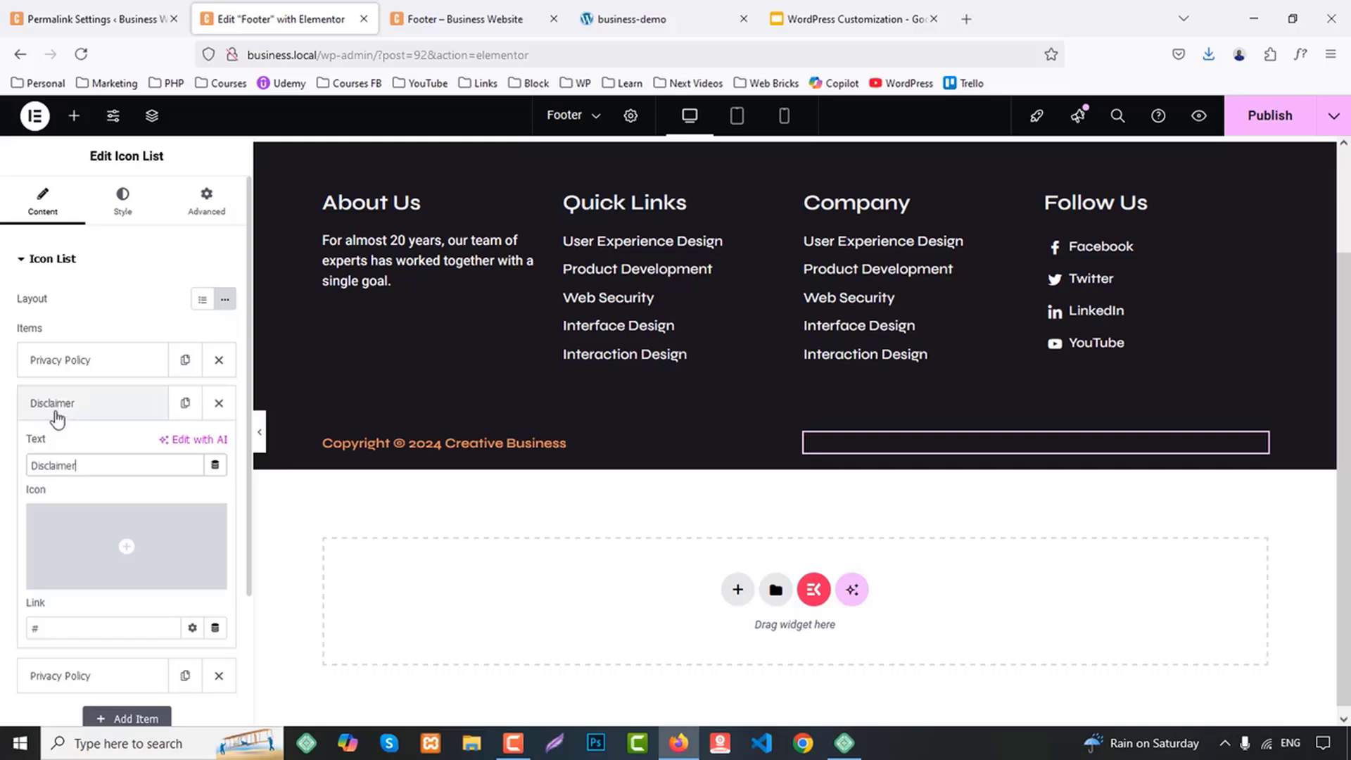
{"action": "left_click", "coordinate": [55, 412]}
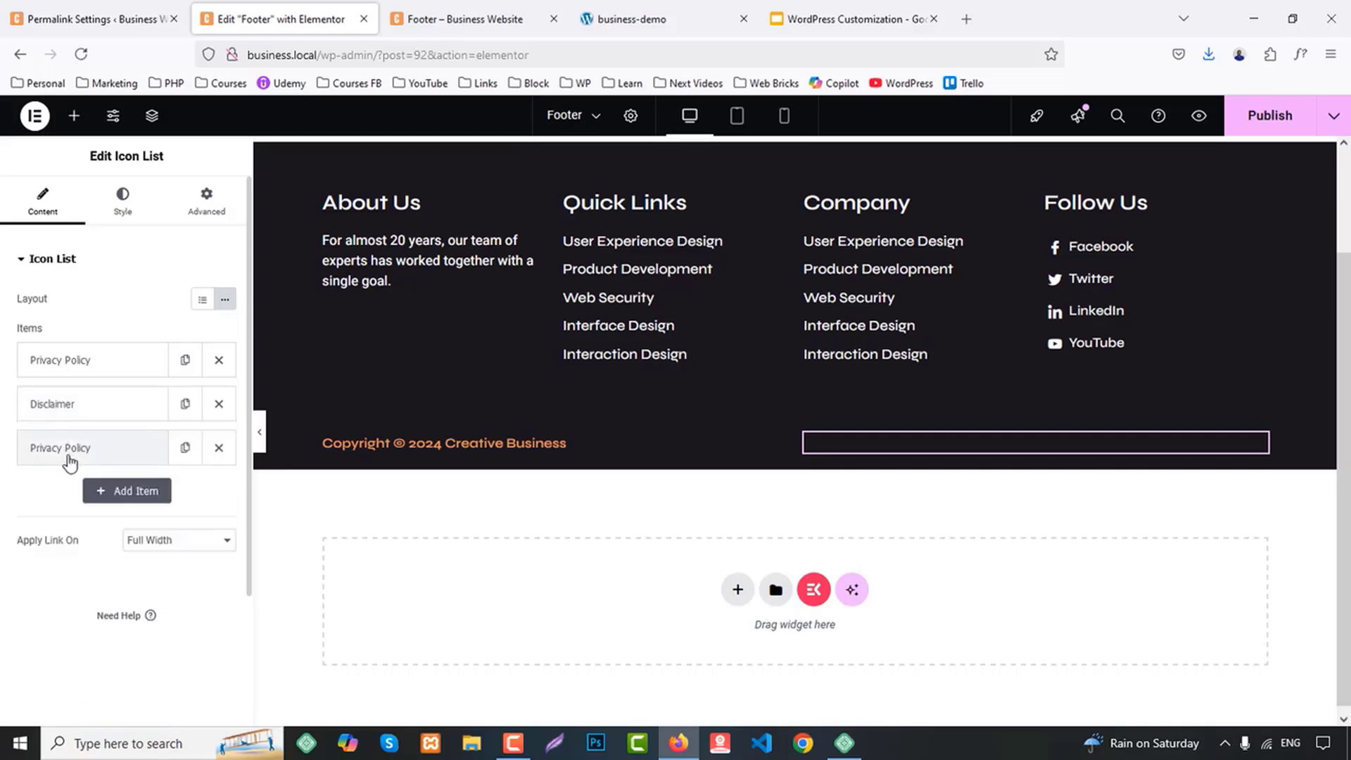
{"action": "left_click", "coordinate": [66, 454]}
{"action": "left_click_drag", "start_coordinate": [116, 509], "coordinate": [19, 519]}
{"action": "type", "text": "Terms & Conditions"}
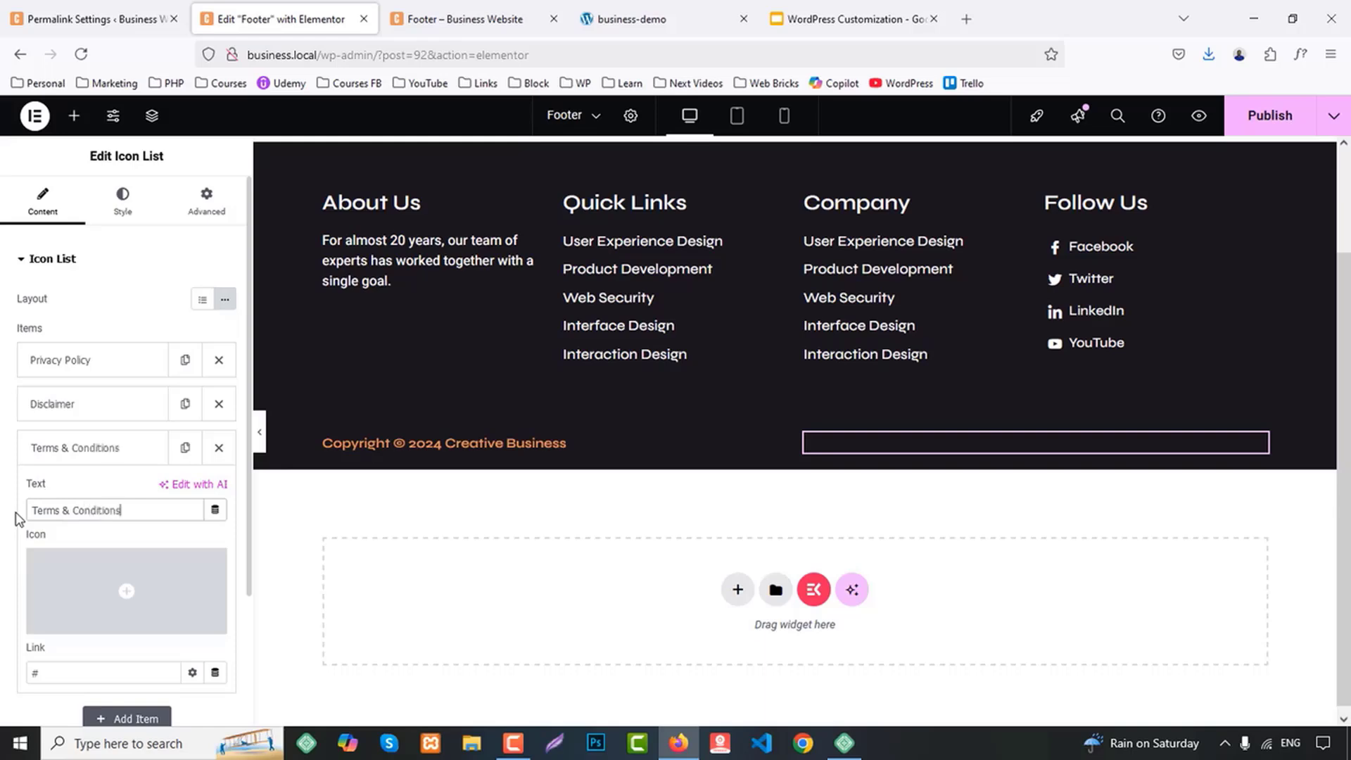
Set the policy icon list's text typography to the global Accent font and its normal text color to global White
{"action": "left_click", "coordinate": [125, 199]}
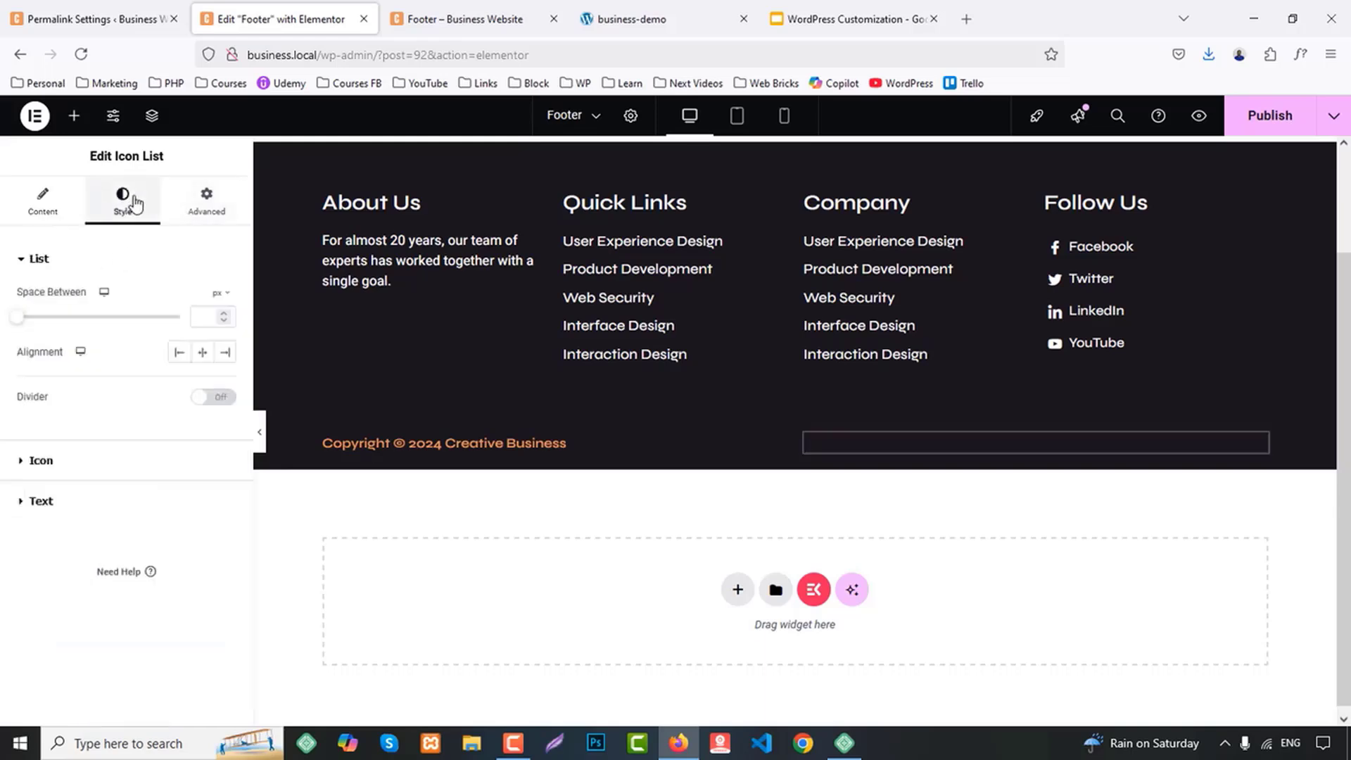
{"action": "left_click", "coordinate": [230, 354]}
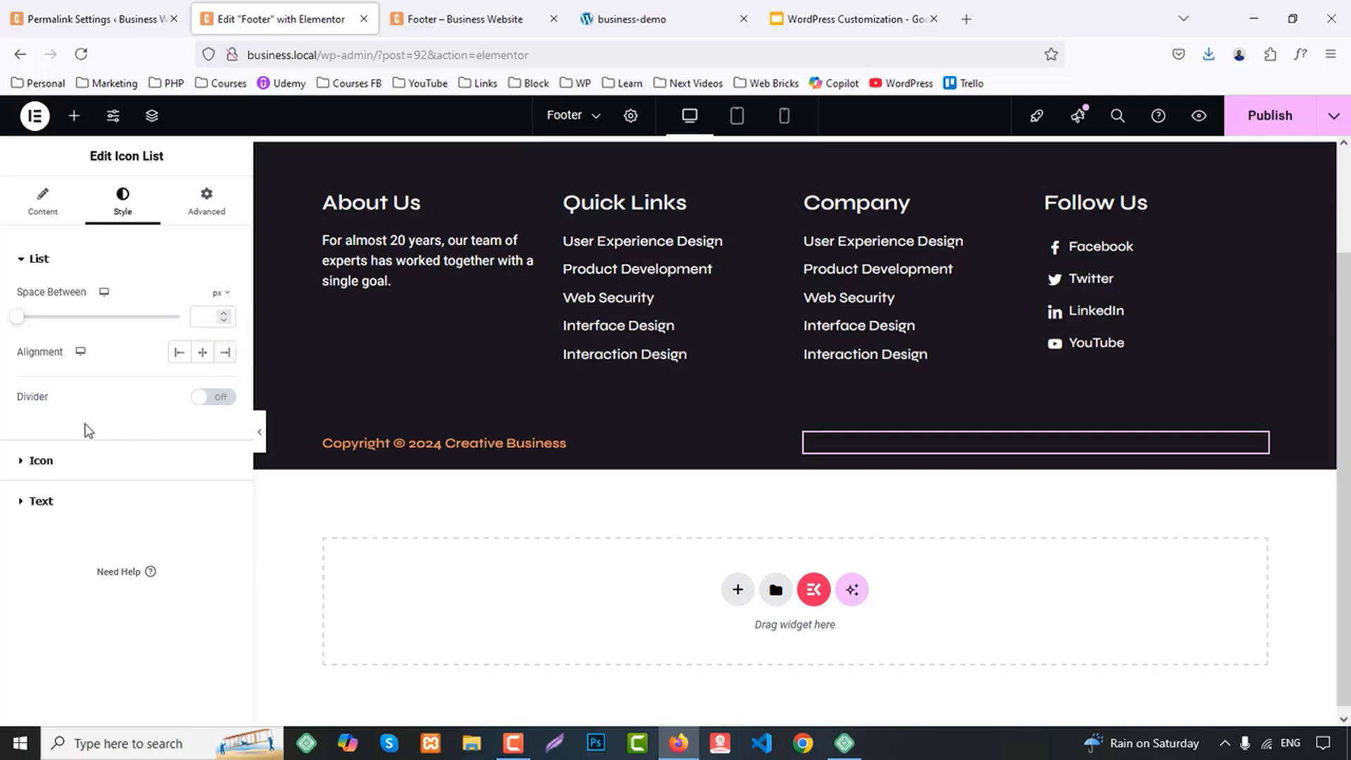
{"action": "left_click", "coordinate": [51, 504]}
{"action": "left_click", "coordinate": [202, 379]}
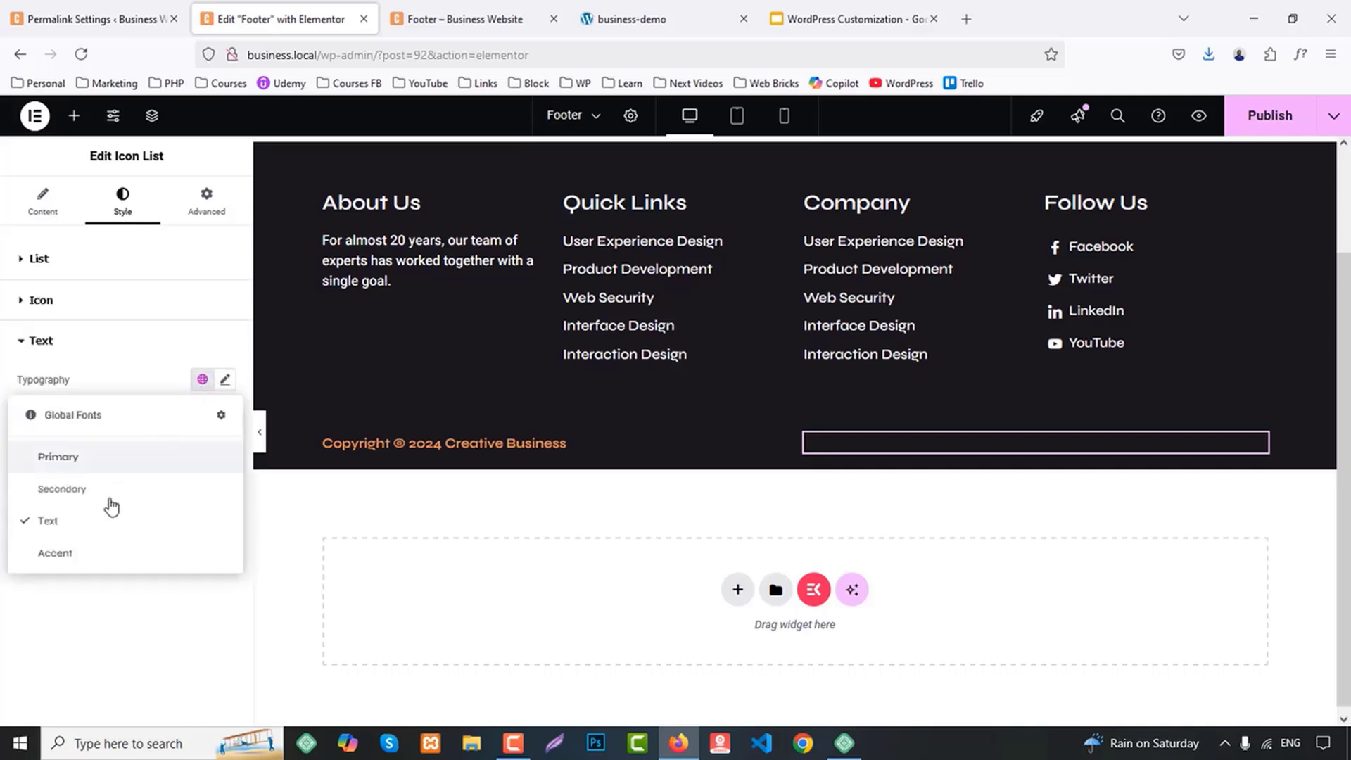
{"action": "left_click", "coordinate": [55, 553]}
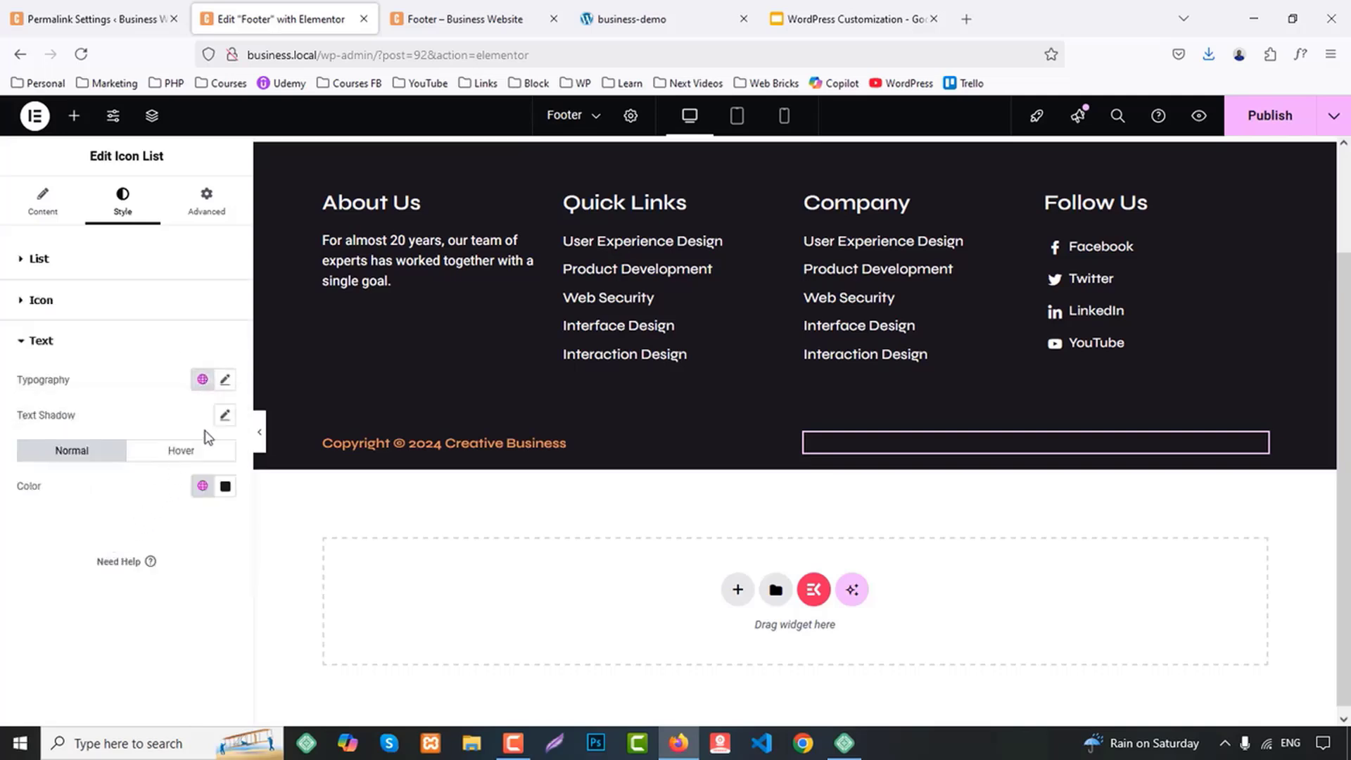
{"action": "left_click", "coordinate": [202, 485]}
{"action": "left_click", "coordinate": [73, 383]}
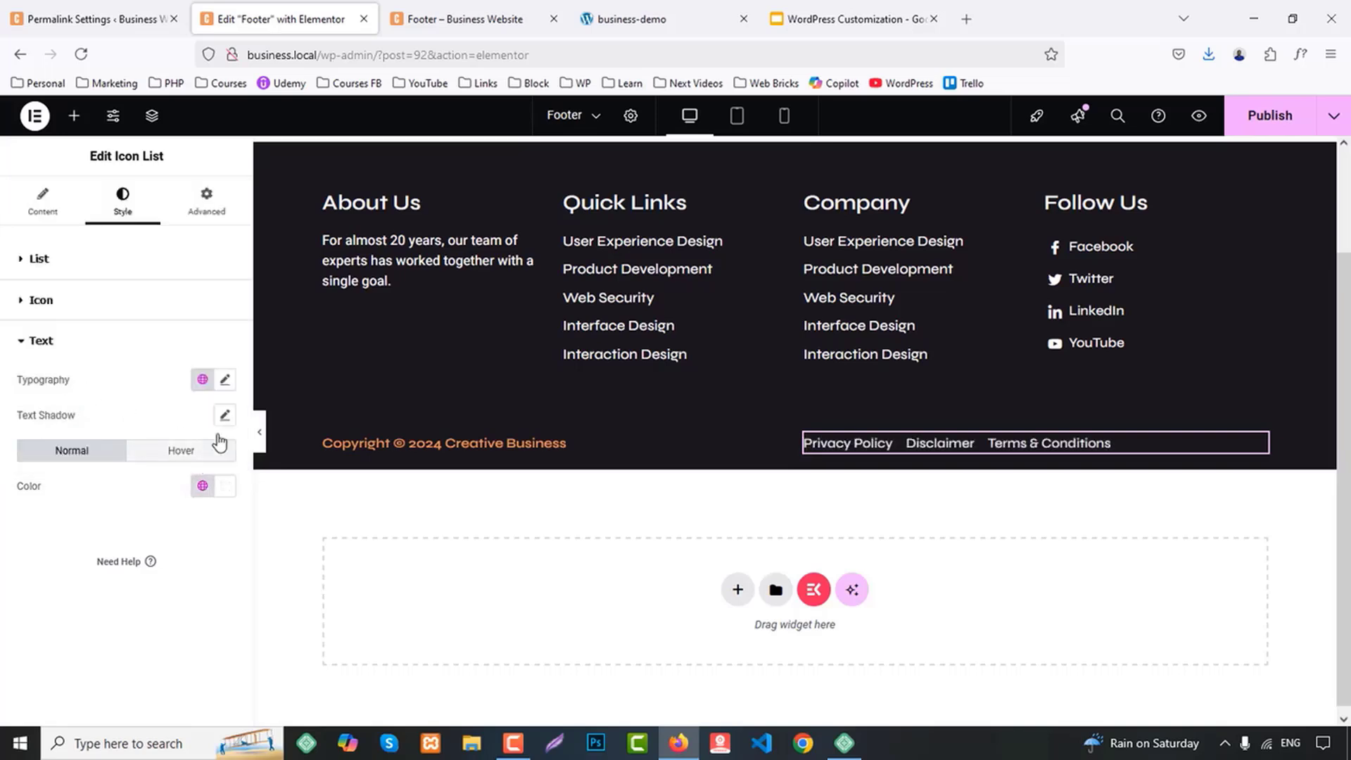
Align the inline policy links to the right end of their column
{"action": "left_click", "coordinate": [202, 379]}
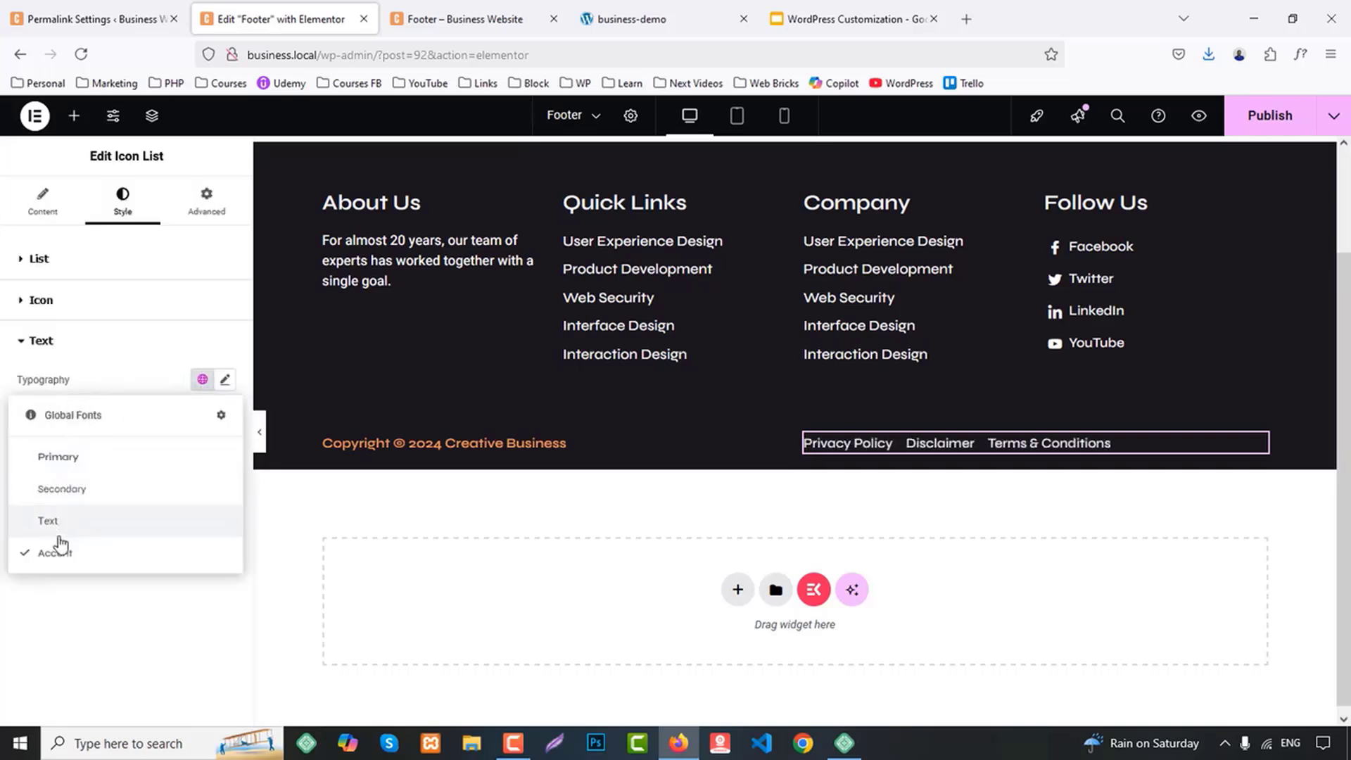
{"action": "left_click", "coordinate": [97, 619]}
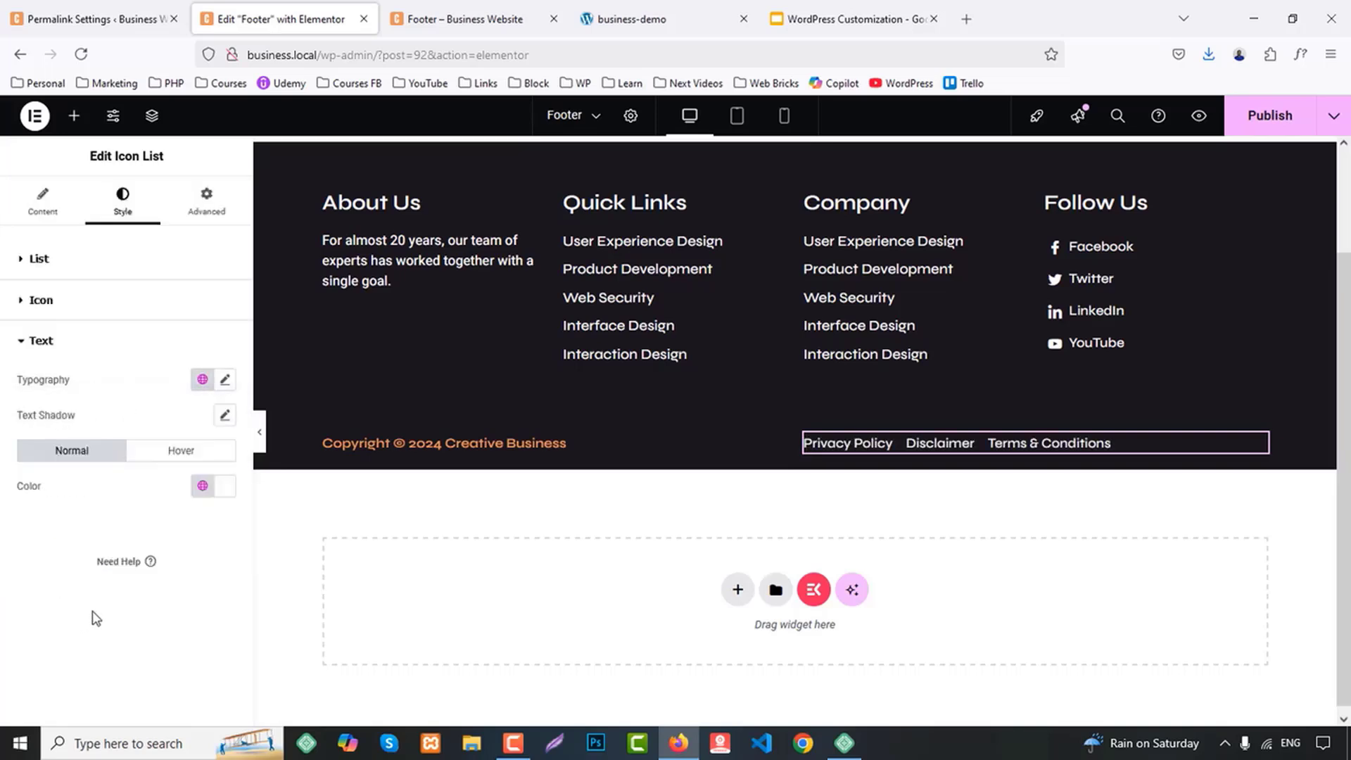
{"action": "left_click", "coordinate": [200, 489]}
{"action": "left_click", "coordinate": [231, 497]}
{"action": "left_click", "coordinate": [39, 259]}
{"action": "left_click", "coordinate": [223, 352]}
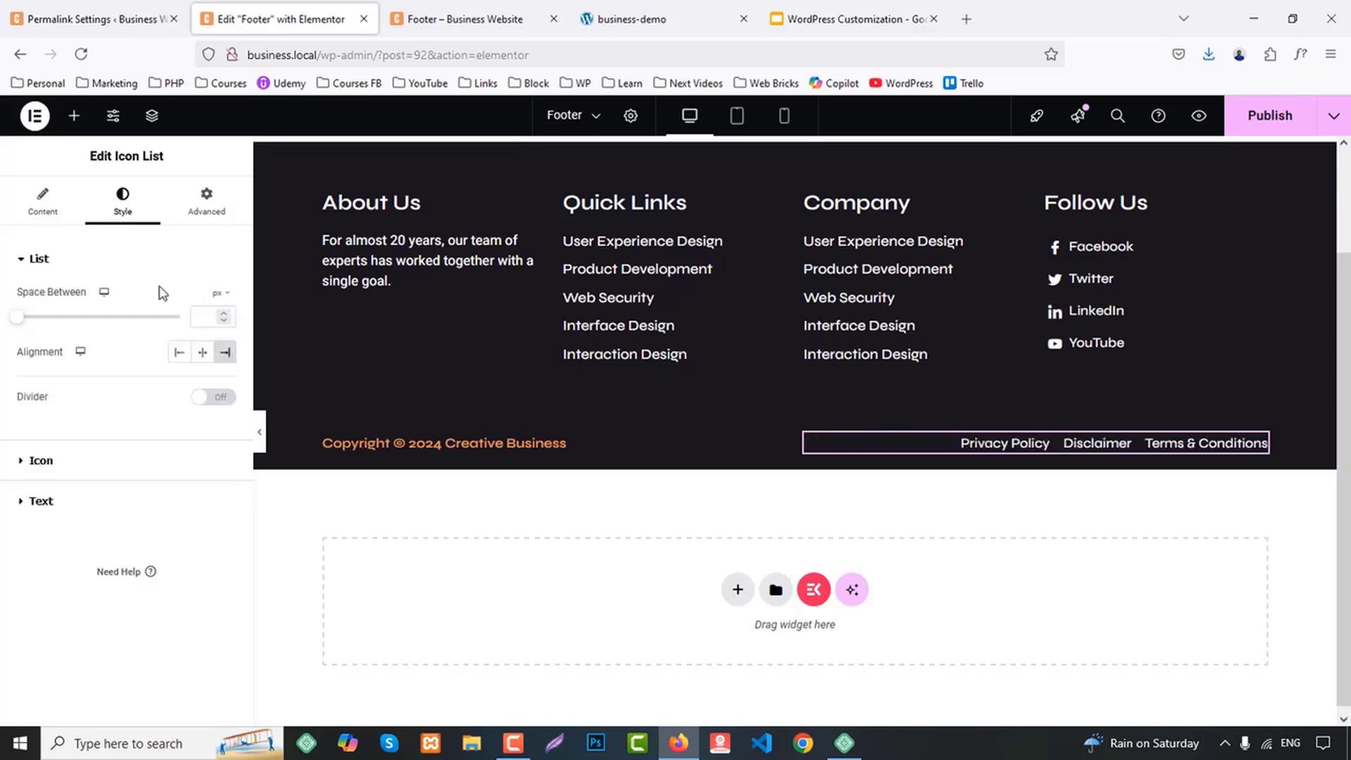
Set the policy links' hover text color to the global Primary color and publish the footer
{"action": "left_click", "coordinate": [43, 501]}
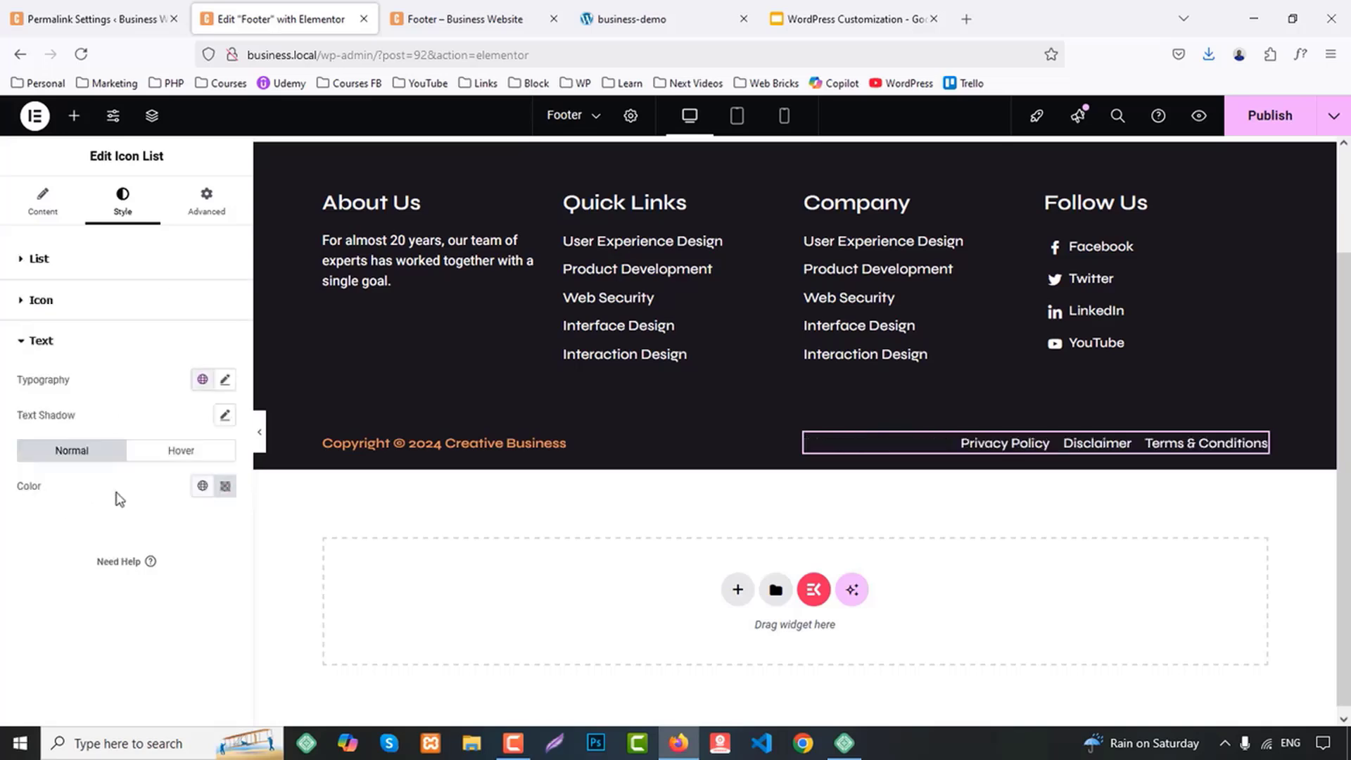
{"action": "left_click", "coordinate": [204, 379]}
{"action": "left_click", "coordinate": [207, 380]}
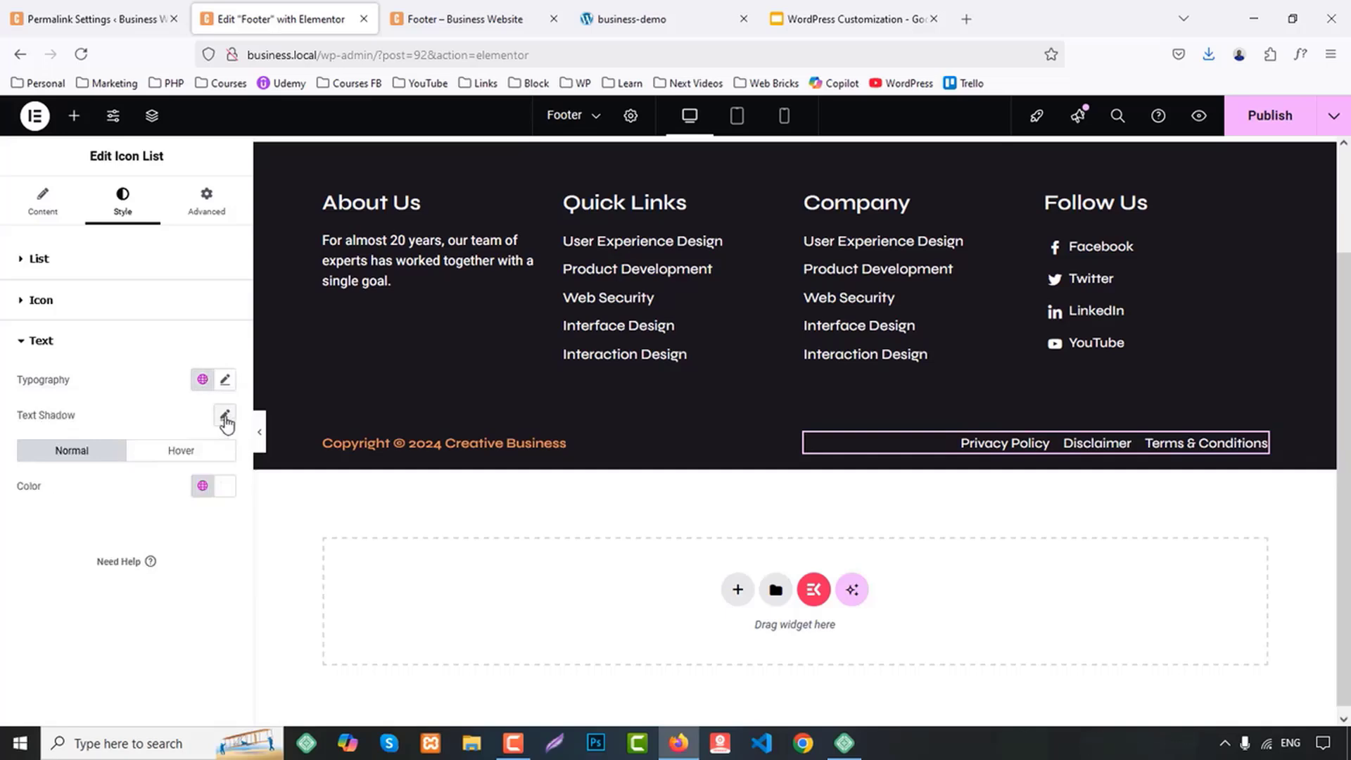
{"action": "left_click", "coordinate": [160, 458]}
{"action": "left_click", "coordinate": [202, 486]}
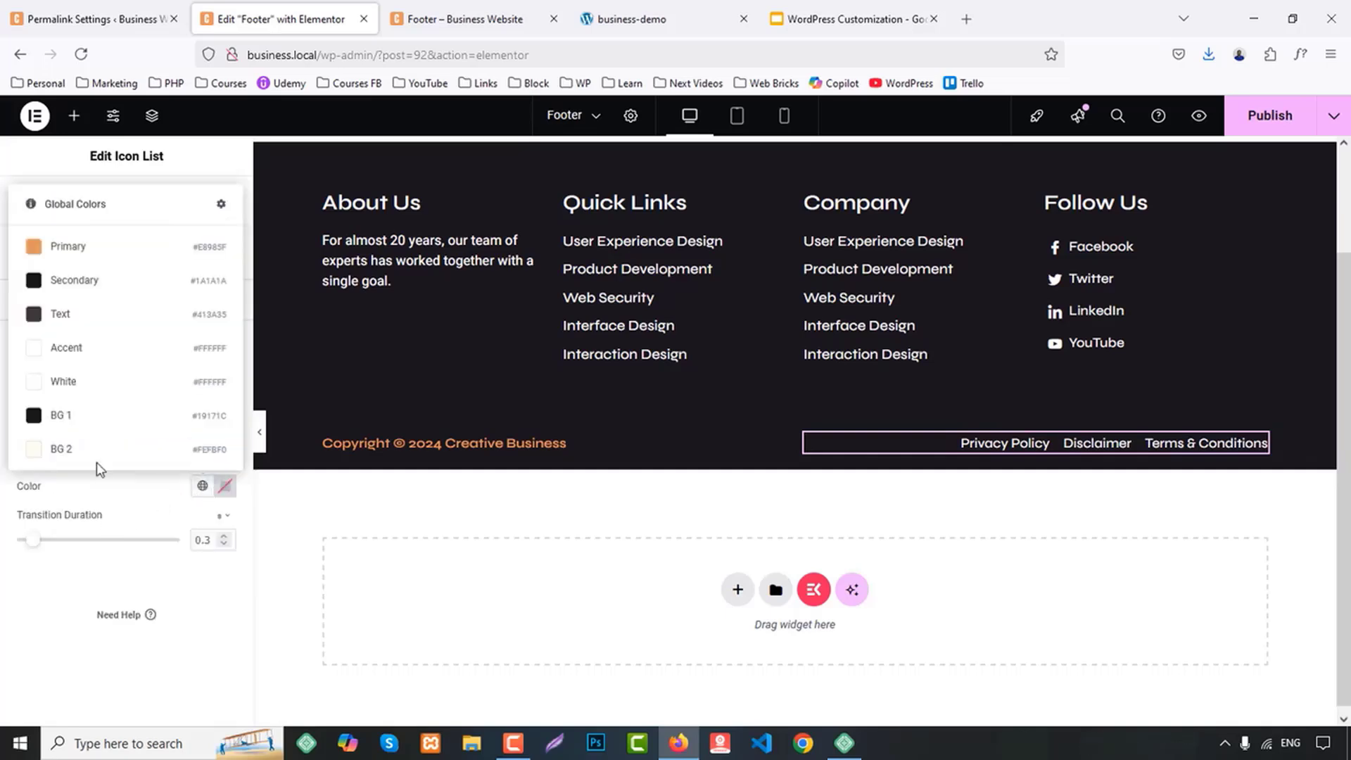
{"action": "left_click", "coordinate": [70, 250]}
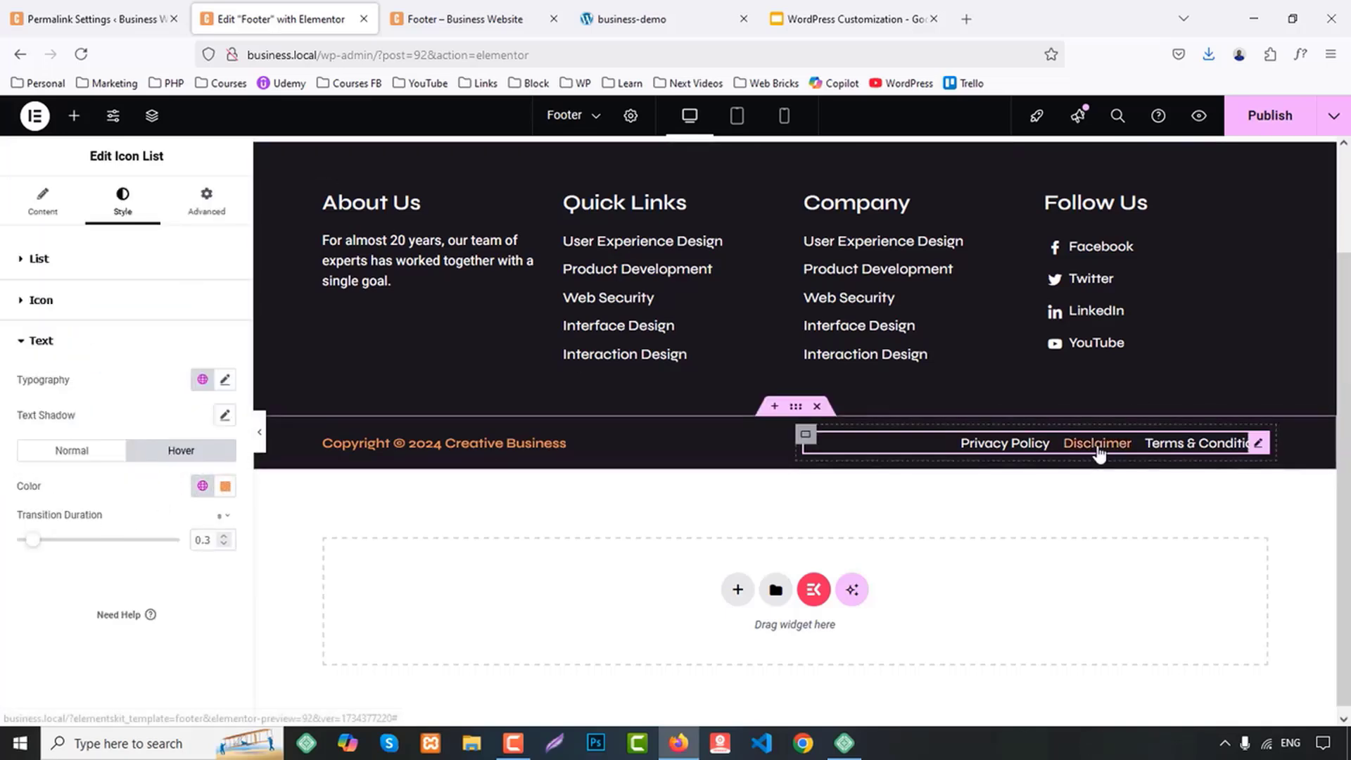
{"action": "left_click", "coordinate": [1263, 118]}
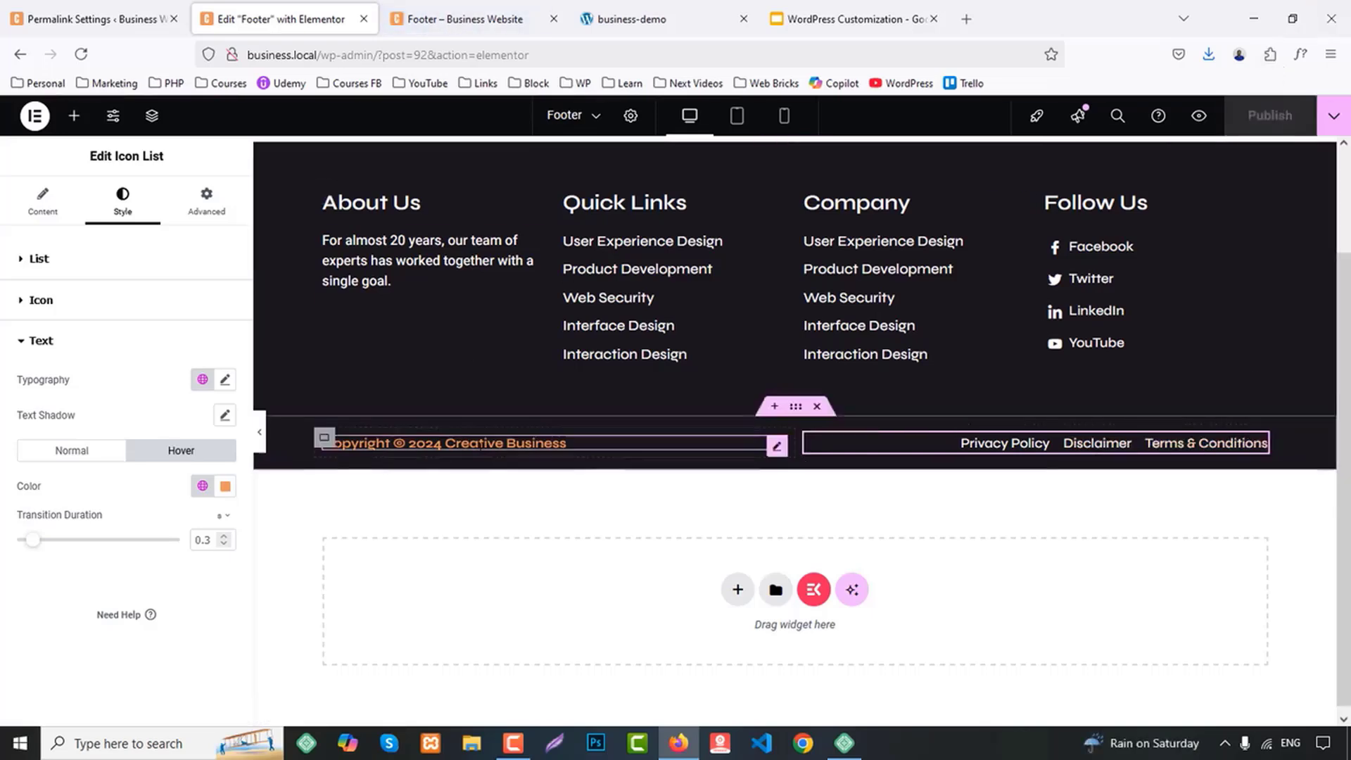
Set the copyright heading's text color to global White and its typography to the global Text font, publish, and view the footer preview
{"action": "left_click", "coordinate": [777, 445]}
{"action": "left_click", "coordinate": [123, 199]}
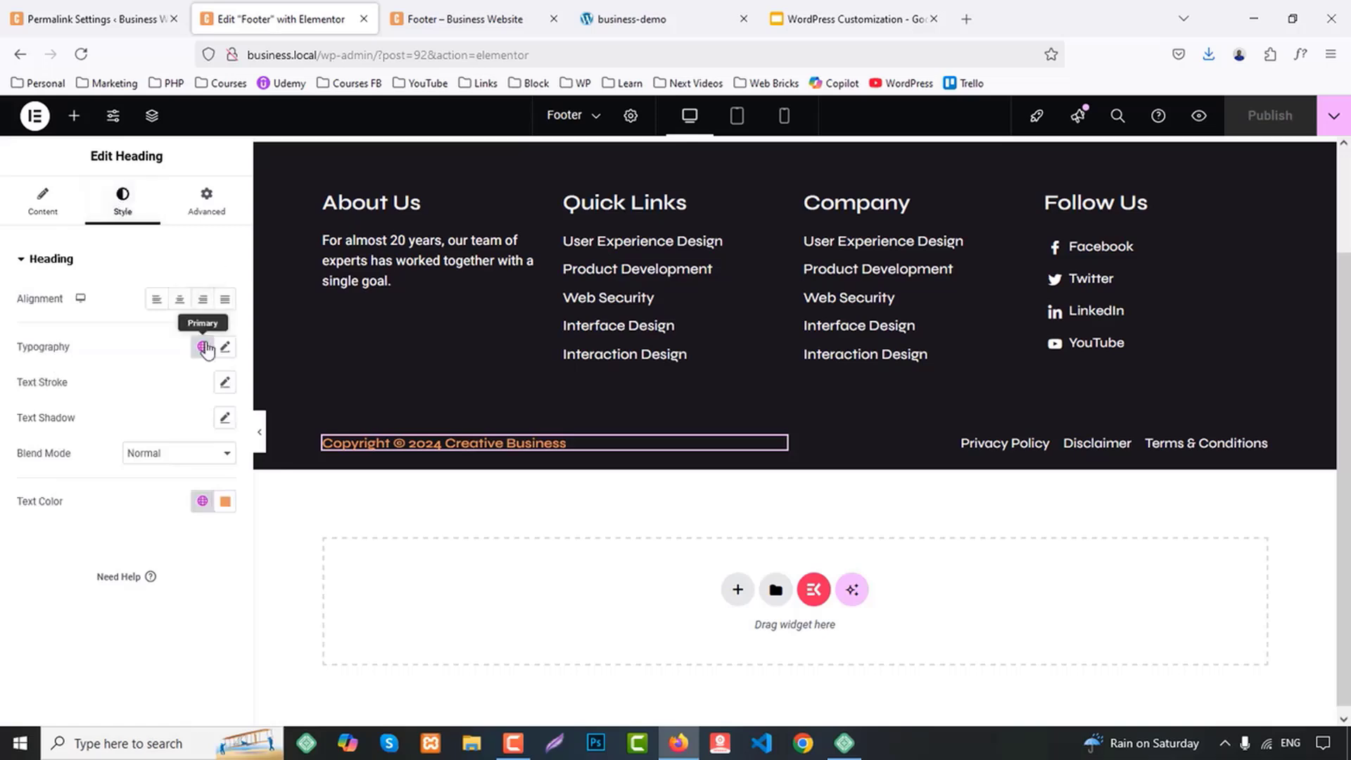
{"action": "left_click", "coordinate": [202, 501]}
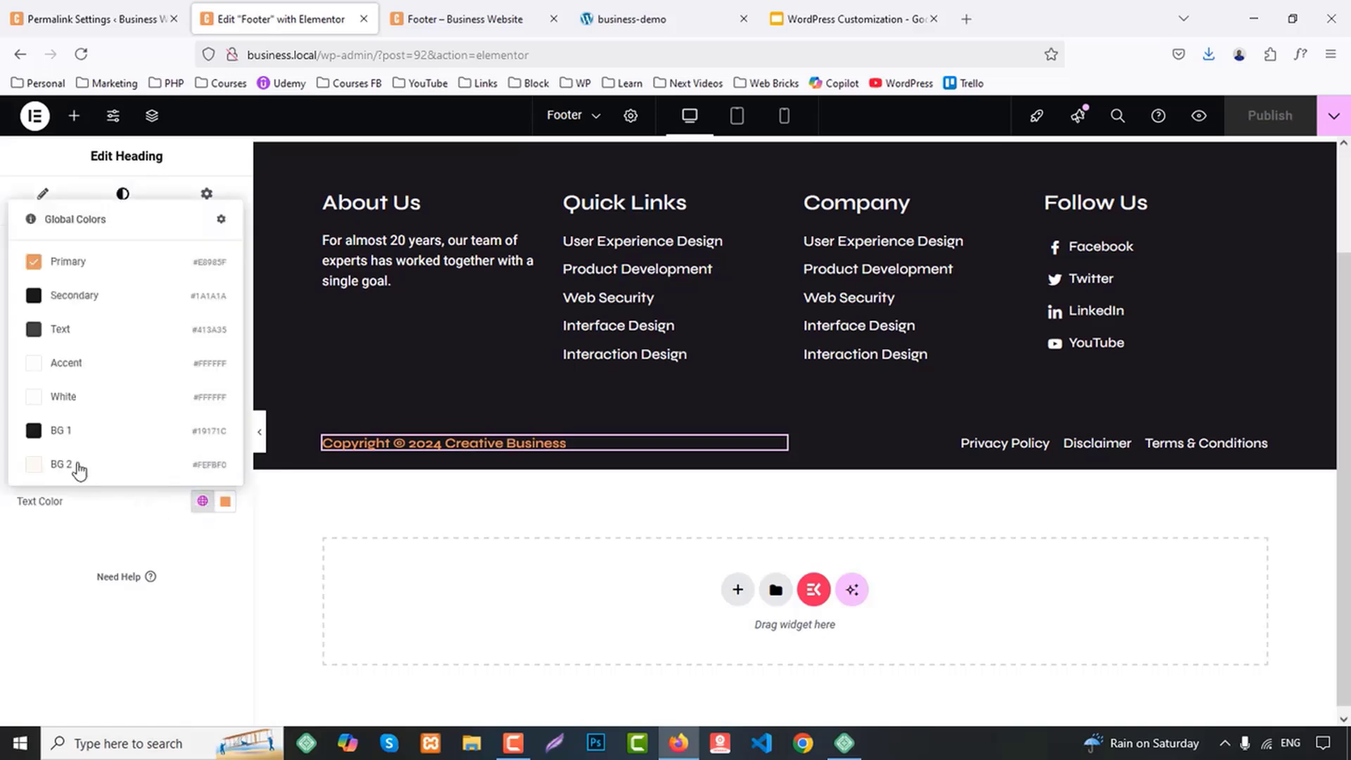
{"action": "left_click", "coordinate": [70, 396]}
{"action": "left_click", "coordinate": [202, 346]}
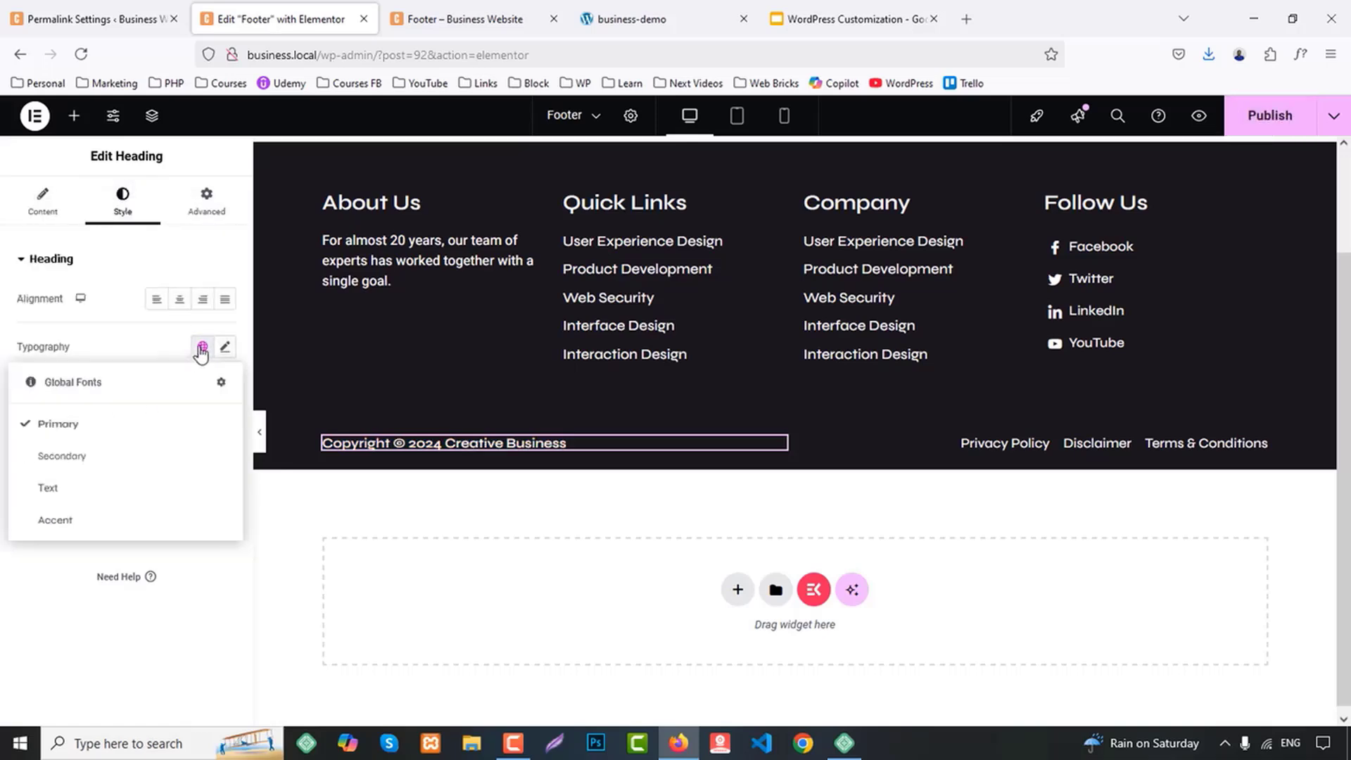
{"action": "left_click", "coordinate": [56, 485]}
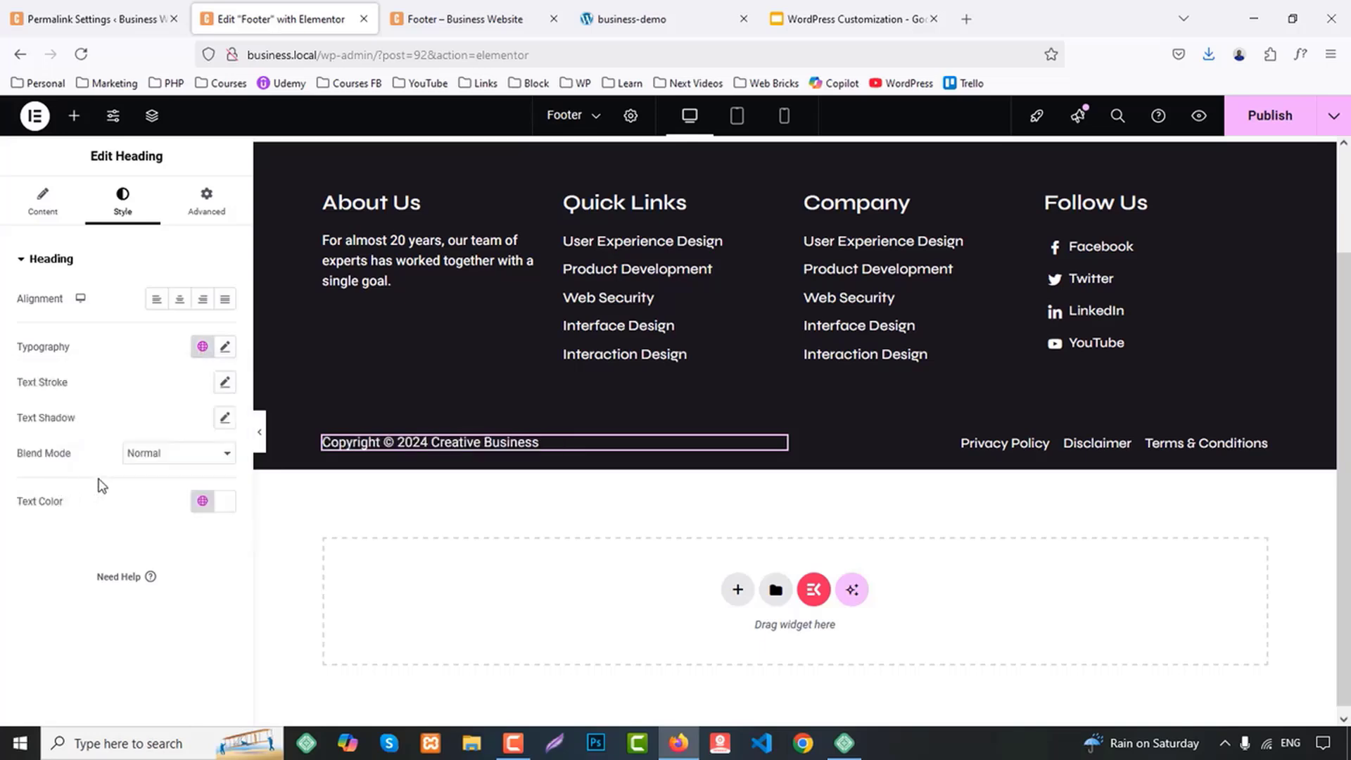
{"action": "left_click", "coordinate": [1268, 117]}
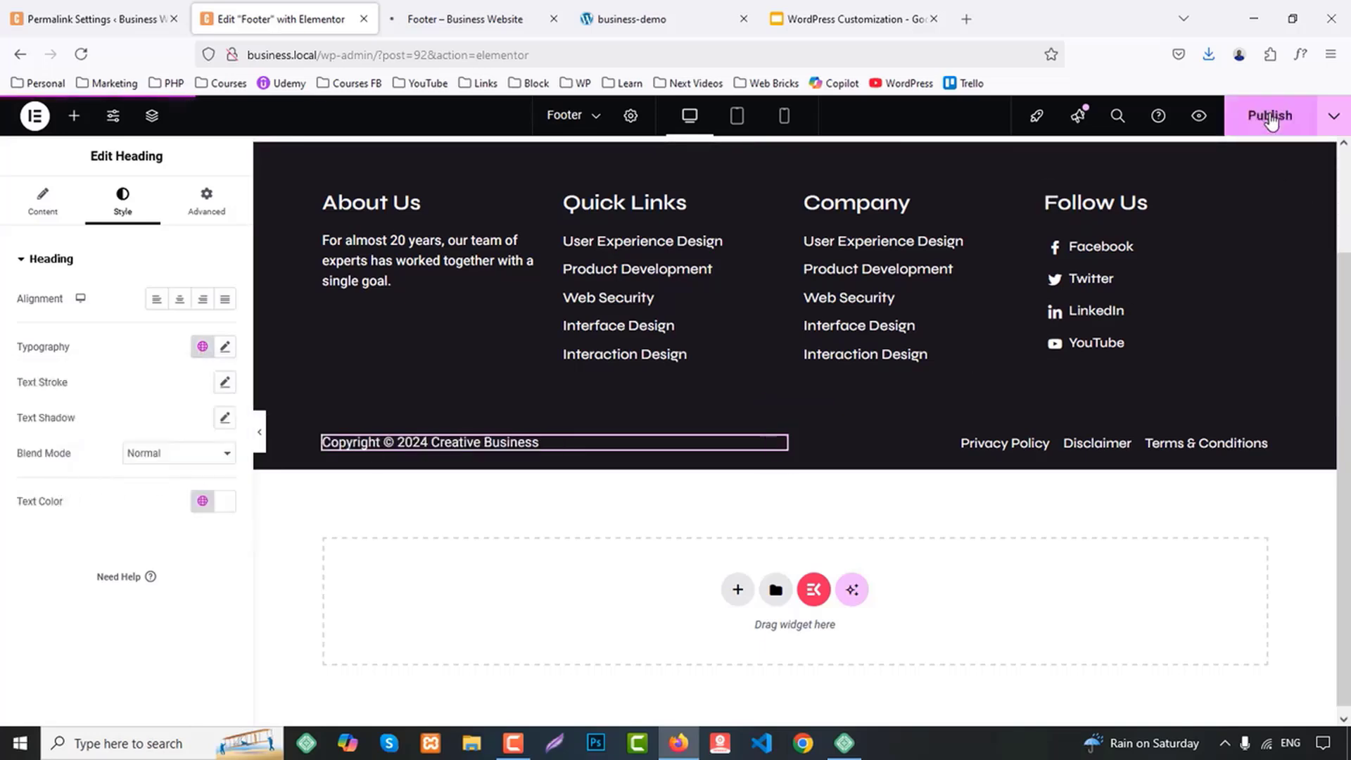
{"action": "left_click", "coordinate": [457, 19]}
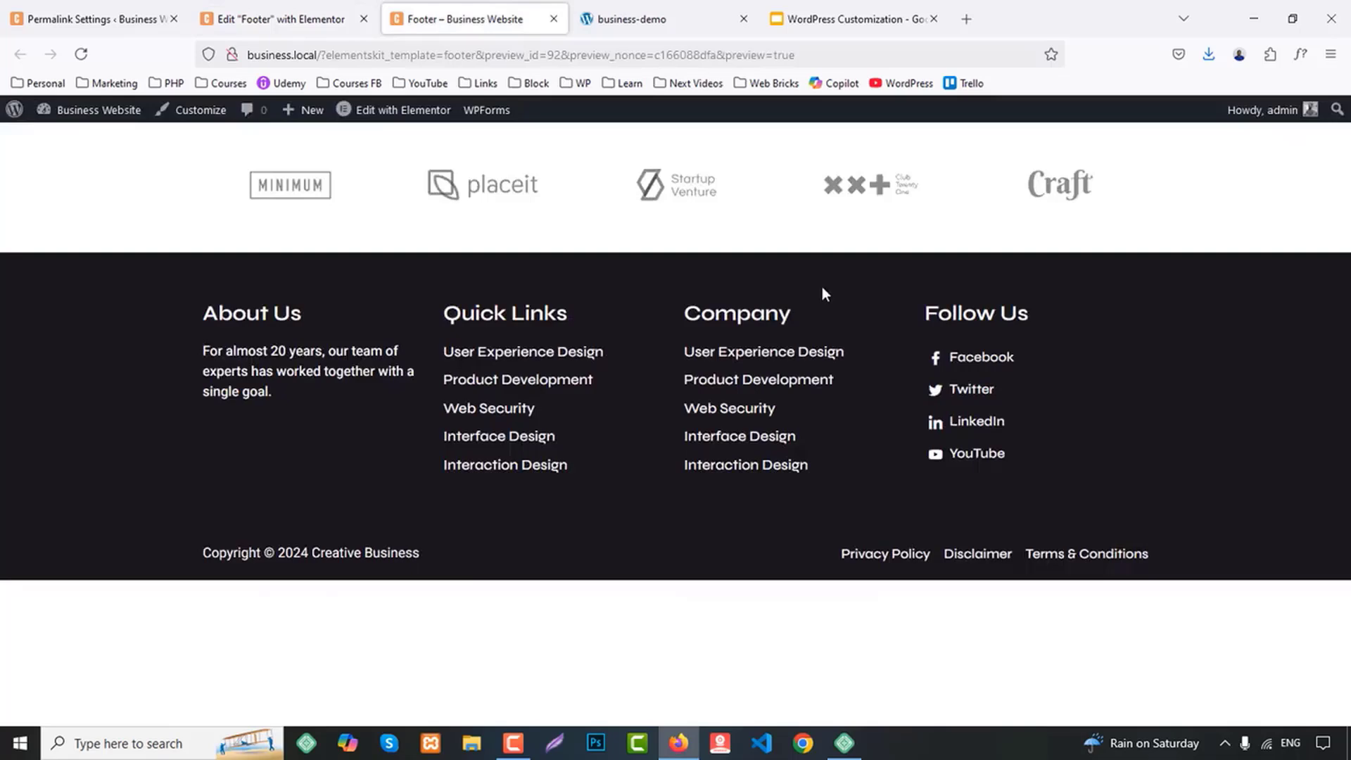
Give the footer's bottom-row container unlinked padding of 10 px top and bottom and 0 right and left, and publish the footer
{"action": "left_click", "coordinate": [292, 18]}
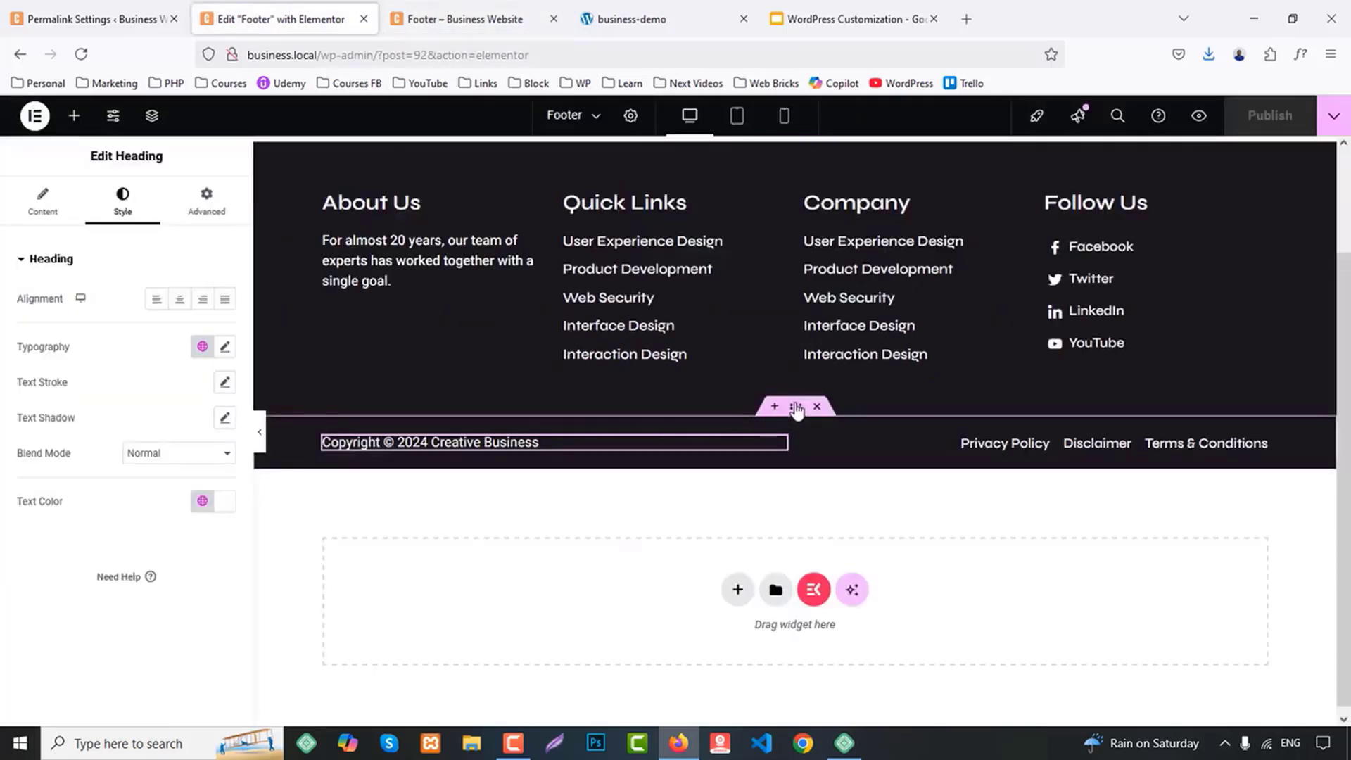
{"action": "left_click", "coordinate": [796, 407]}
{"action": "left_click", "coordinate": [206, 200]}
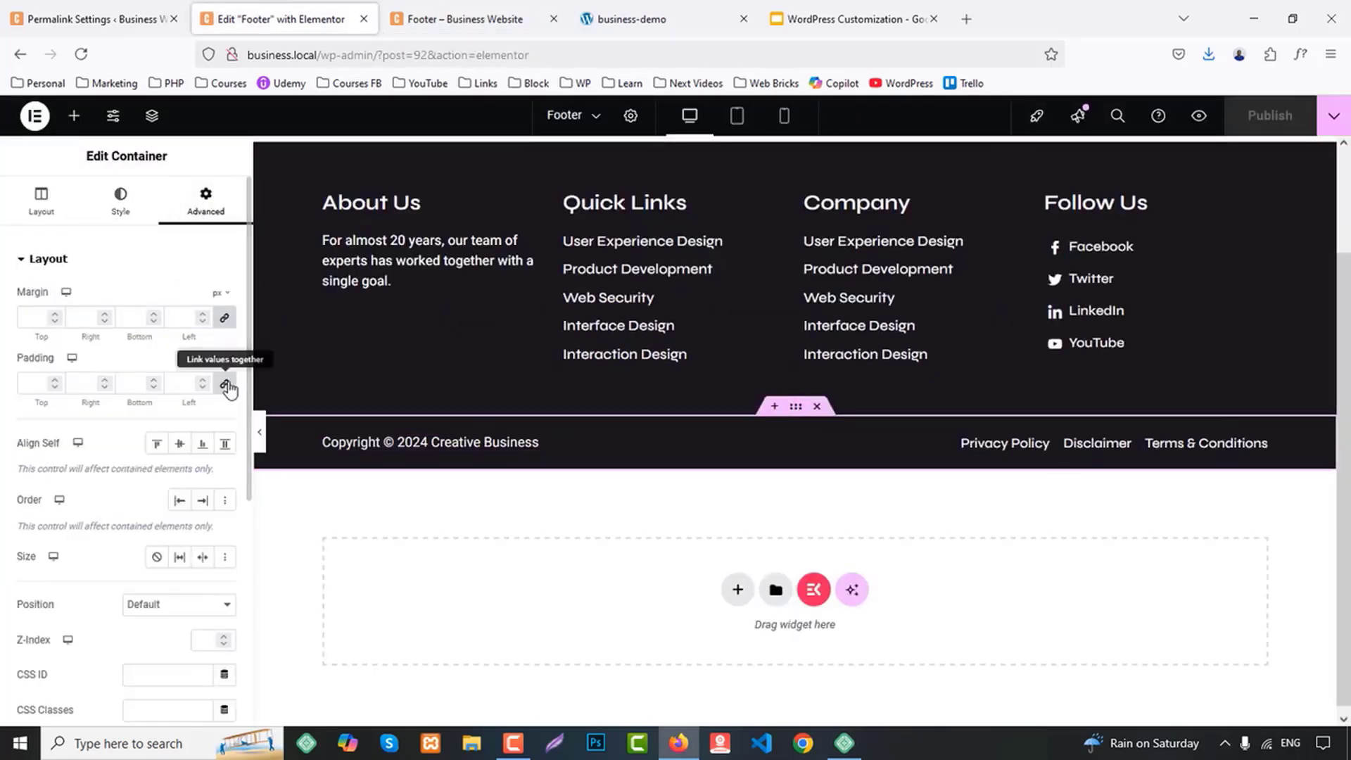
{"action": "left_click", "coordinate": [226, 385]}
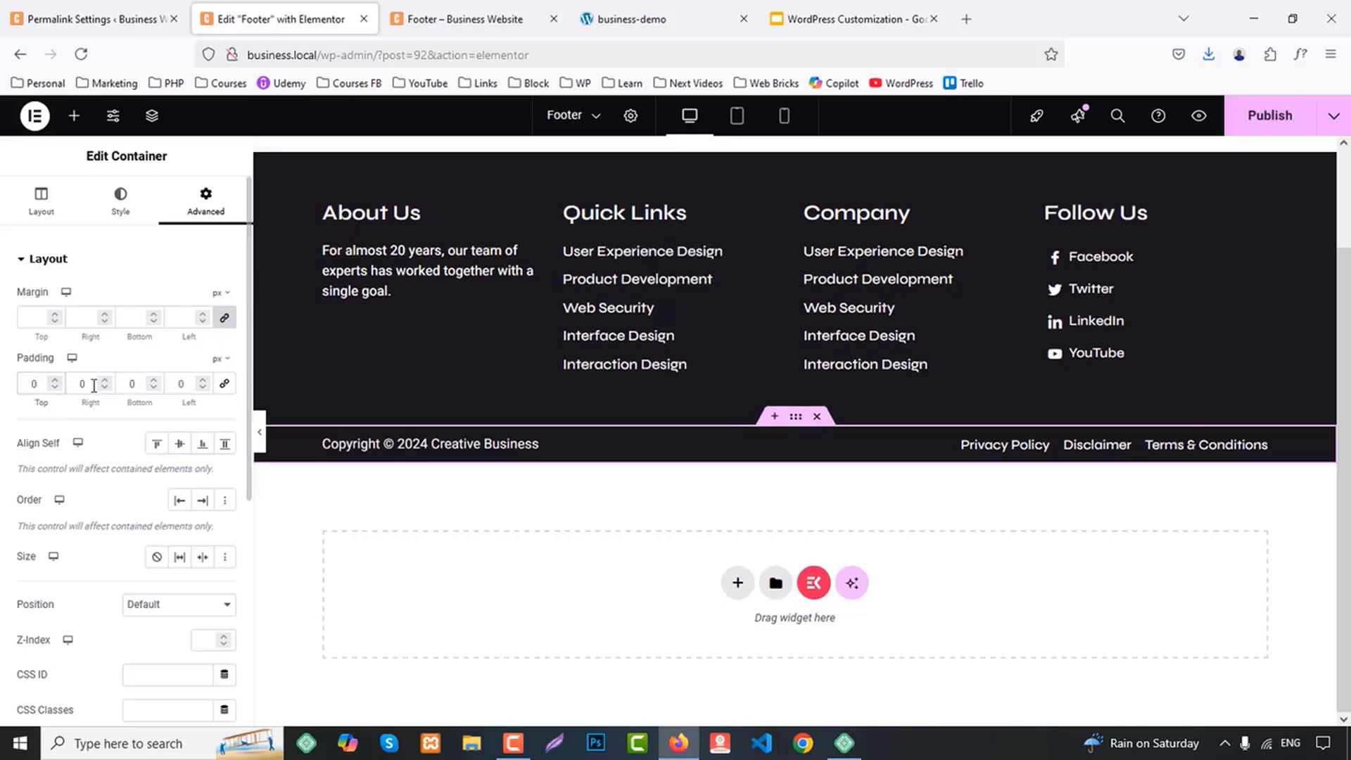
{"action": "left_click", "coordinate": [29, 383]}
{"action": "type", "text": "1"}
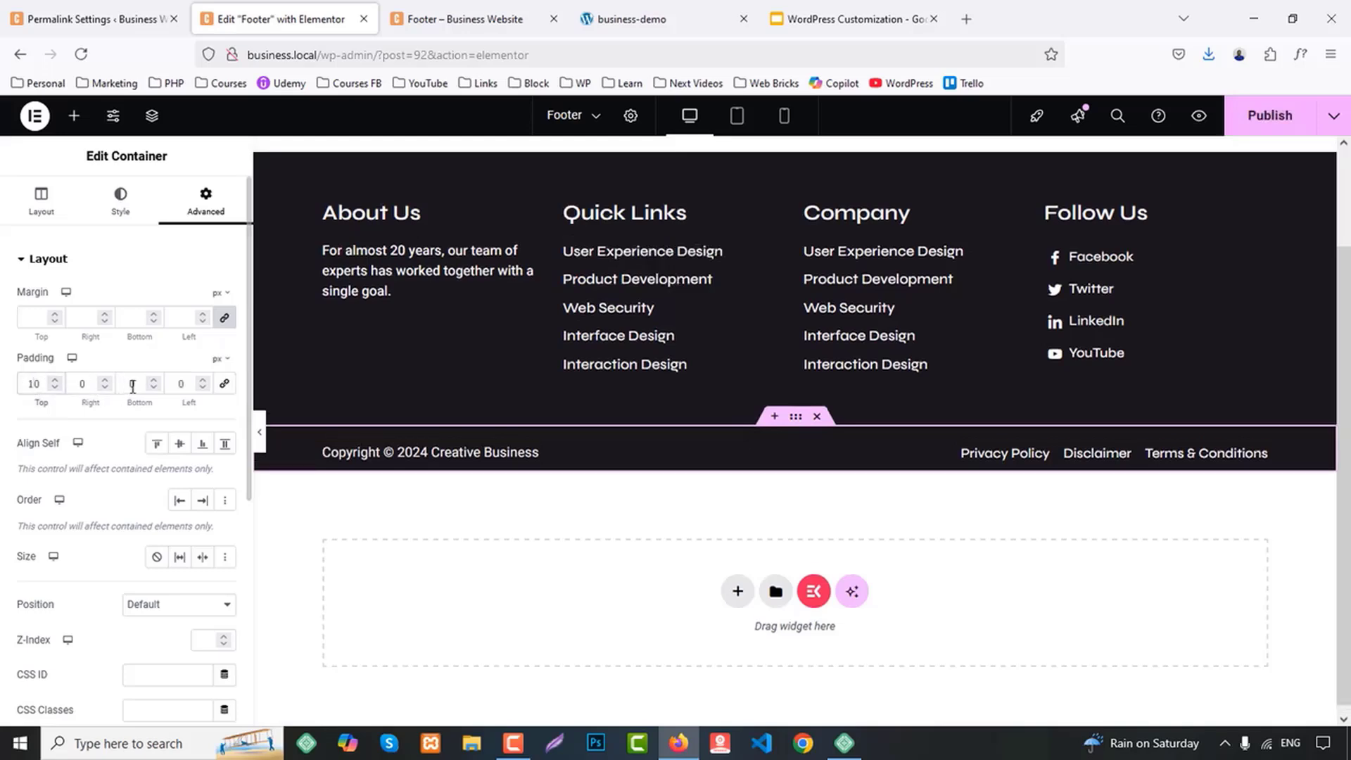
{"action": "type", "text": "10"}
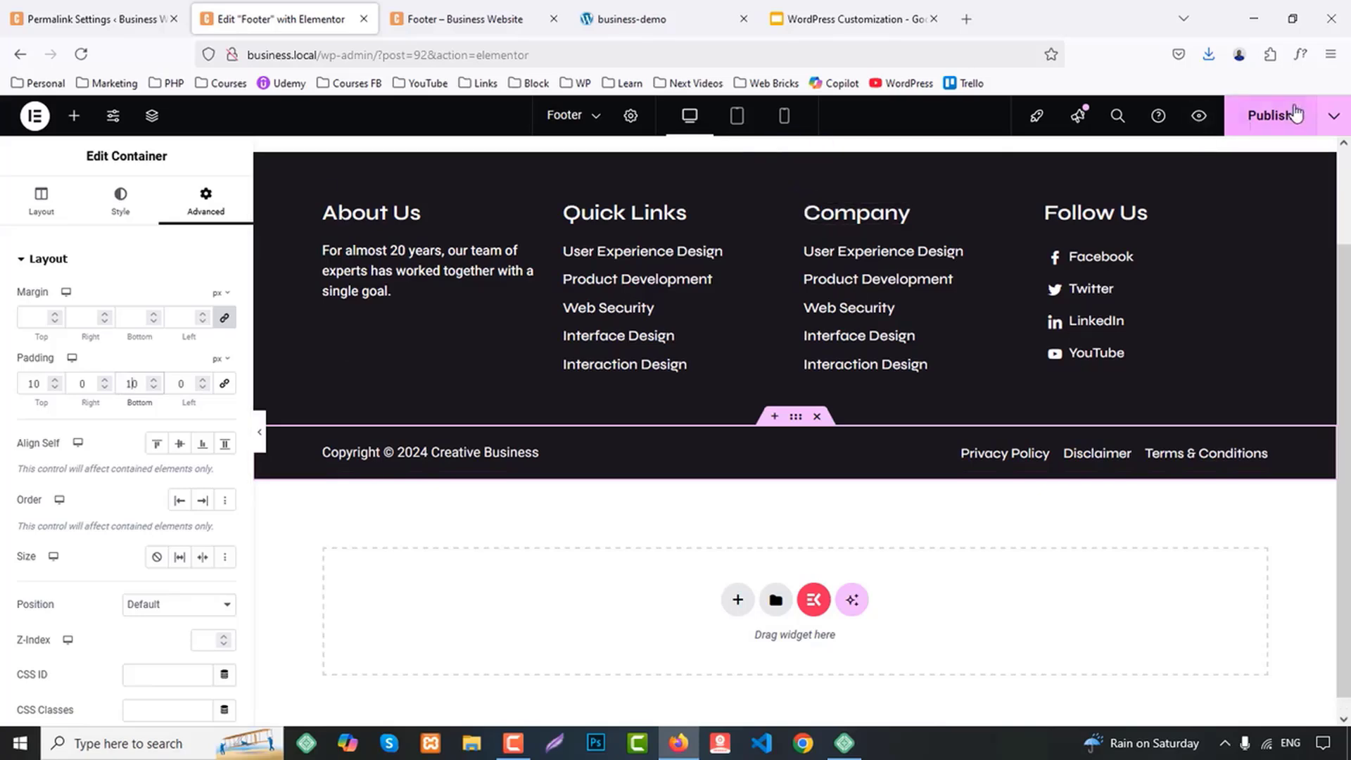
{"action": "left_click", "coordinate": [1269, 116]}
Close the footer preview and footer editor, and open the list of all pages in the WordPress admin
{"action": "middle_click", "coordinate": [491, 5]}
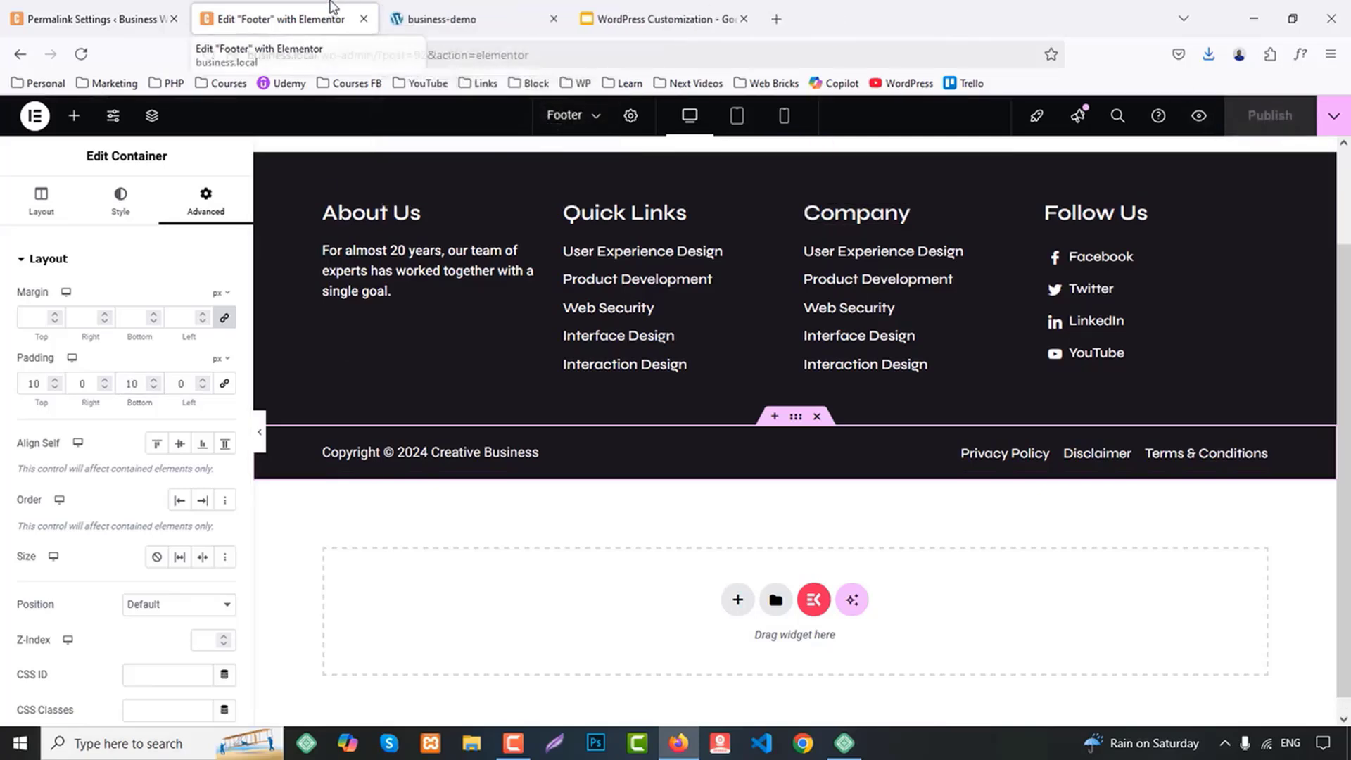
{"action": "middle_click", "coordinate": [331, 6]}
{"action": "left_click", "coordinate": [121, 7]}
{"action": "left_click", "coordinate": [51, 248]}
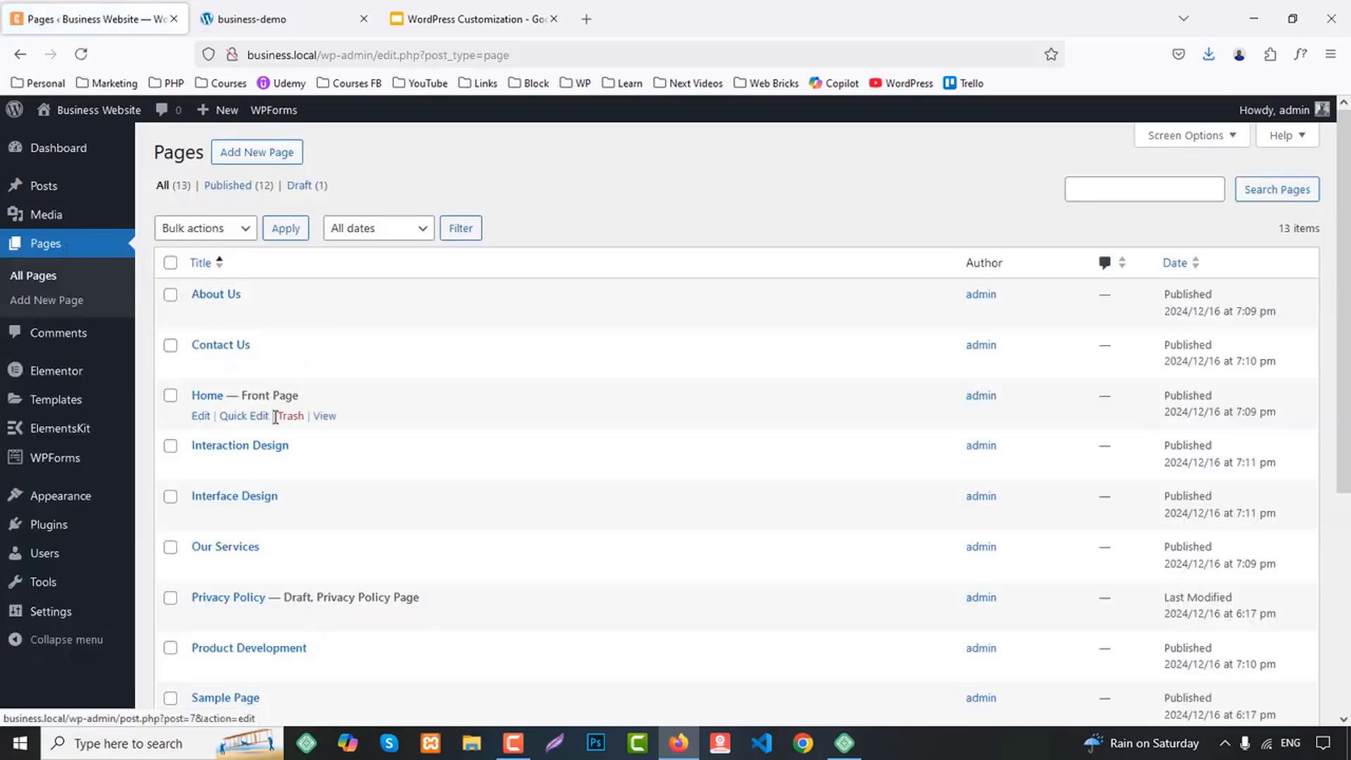
View the Home front page in a new tab and examine how its header and footer render on the live site
{"action": "middle_click", "coordinate": [325, 415]}
{"action": "left_click", "coordinate": [271, 18]}
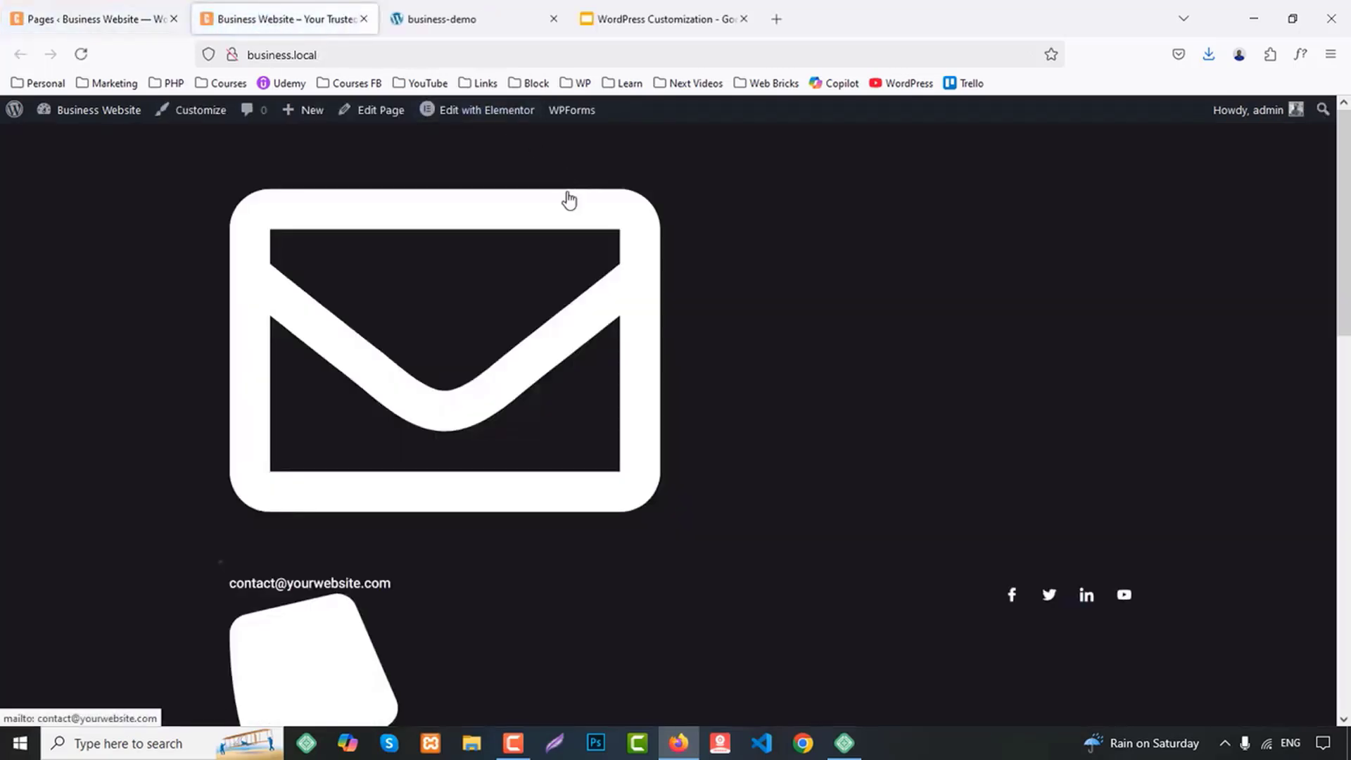
{"action": "scroll", "coordinate": [830, 324], "scroll_direction": "down", "scroll_amount": 8}
{"action": "scroll", "coordinate": [866, 359], "scroll_direction": "down", "scroll_amount": 5}
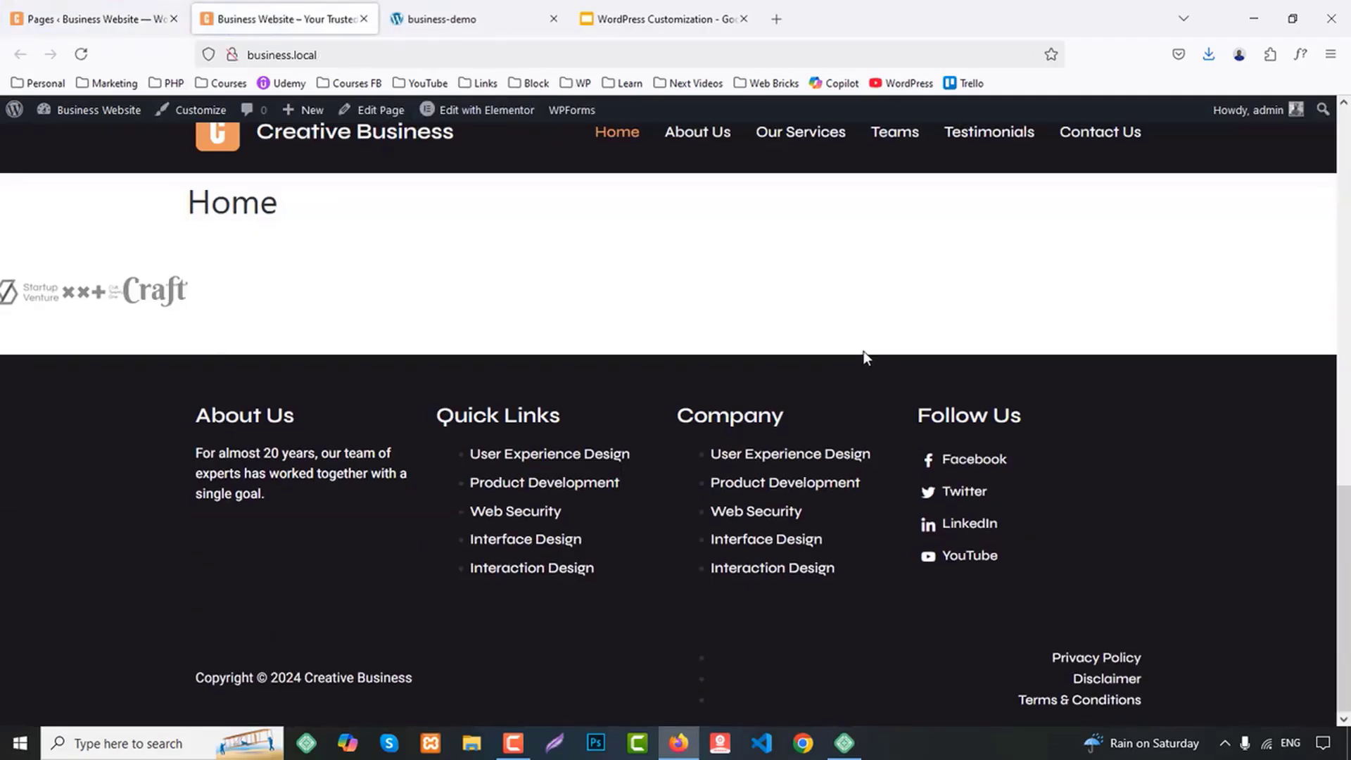
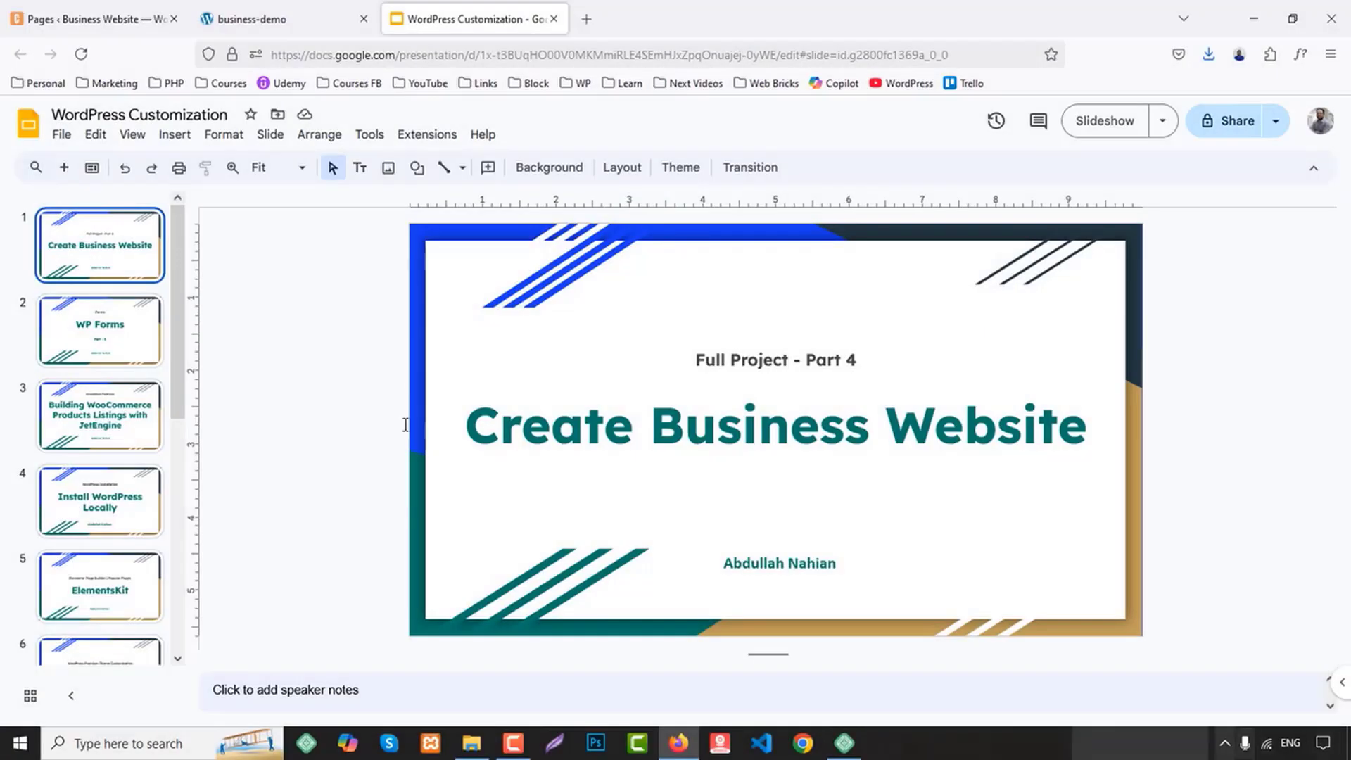
Return to the WordPress Pages list and sort the pages by date, newest first
{"action": "left_click", "coordinate": [125, 7]}
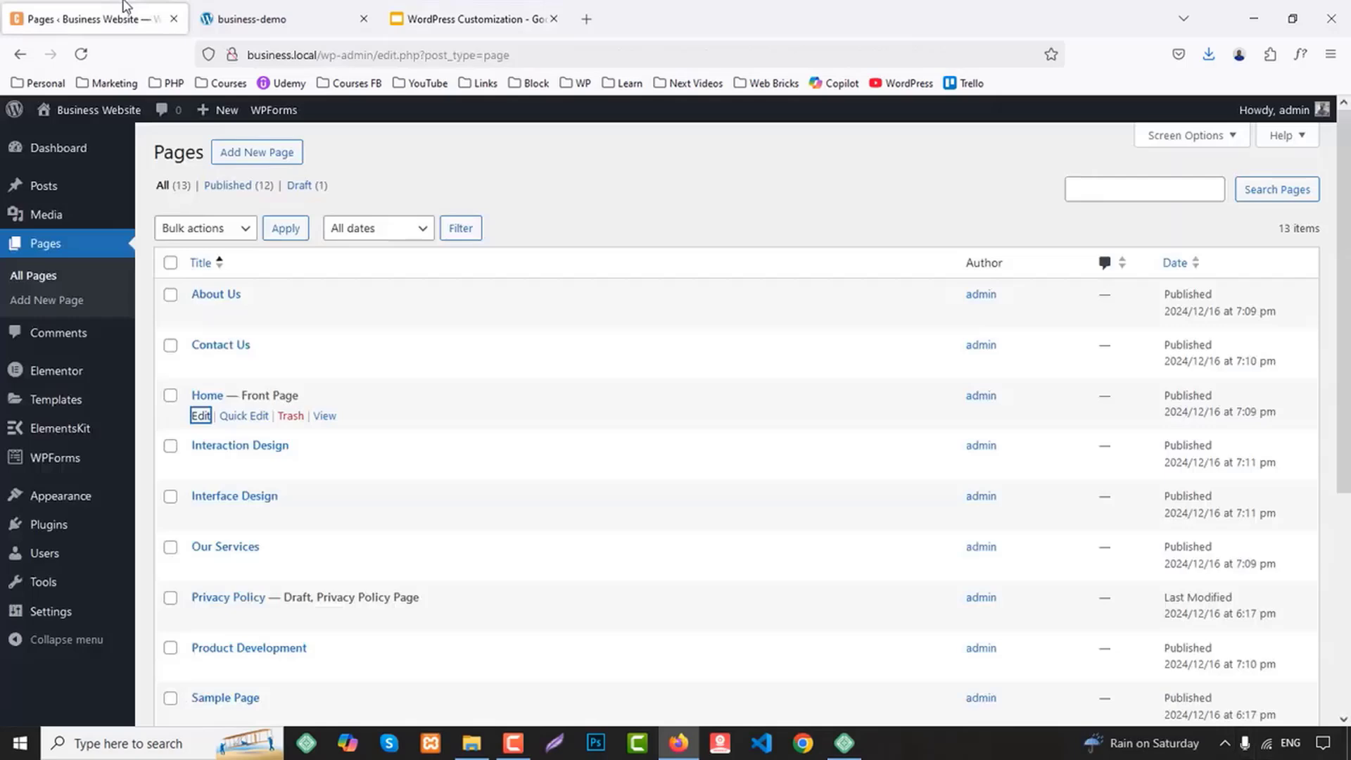
{"action": "left_click", "coordinate": [404, 278]}
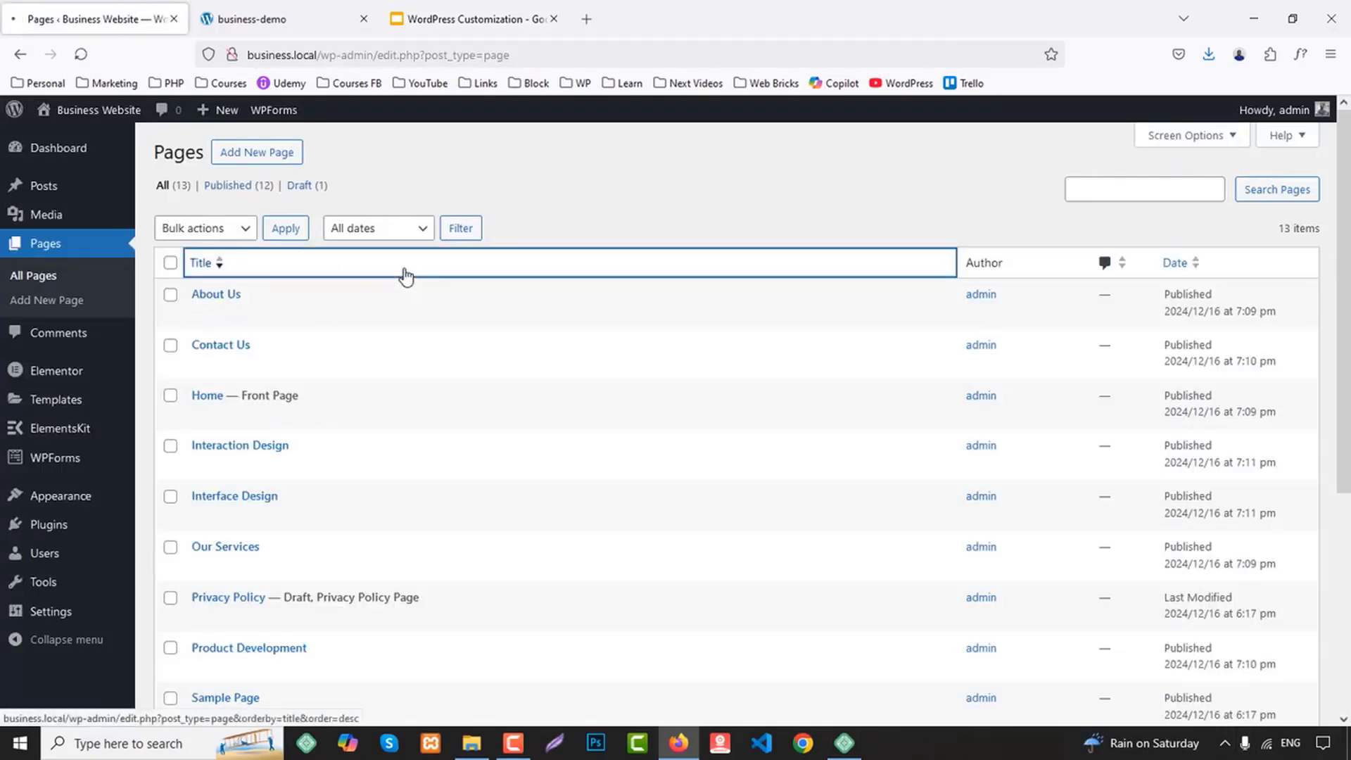
{"action": "left_click", "coordinate": [1165, 267]}
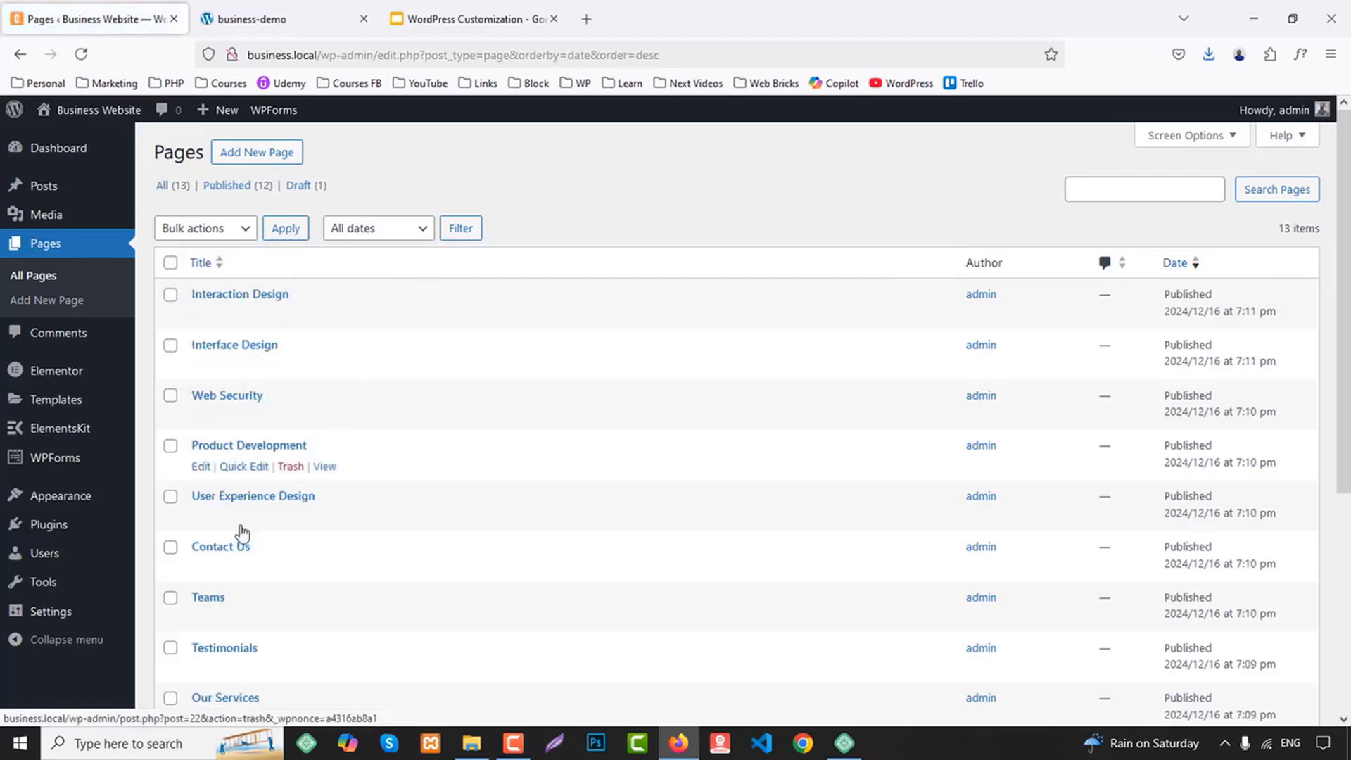
{"action": "scroll", "coordinate": [238, 541], "scroll_direction": "down", "scroll_amount": 5}
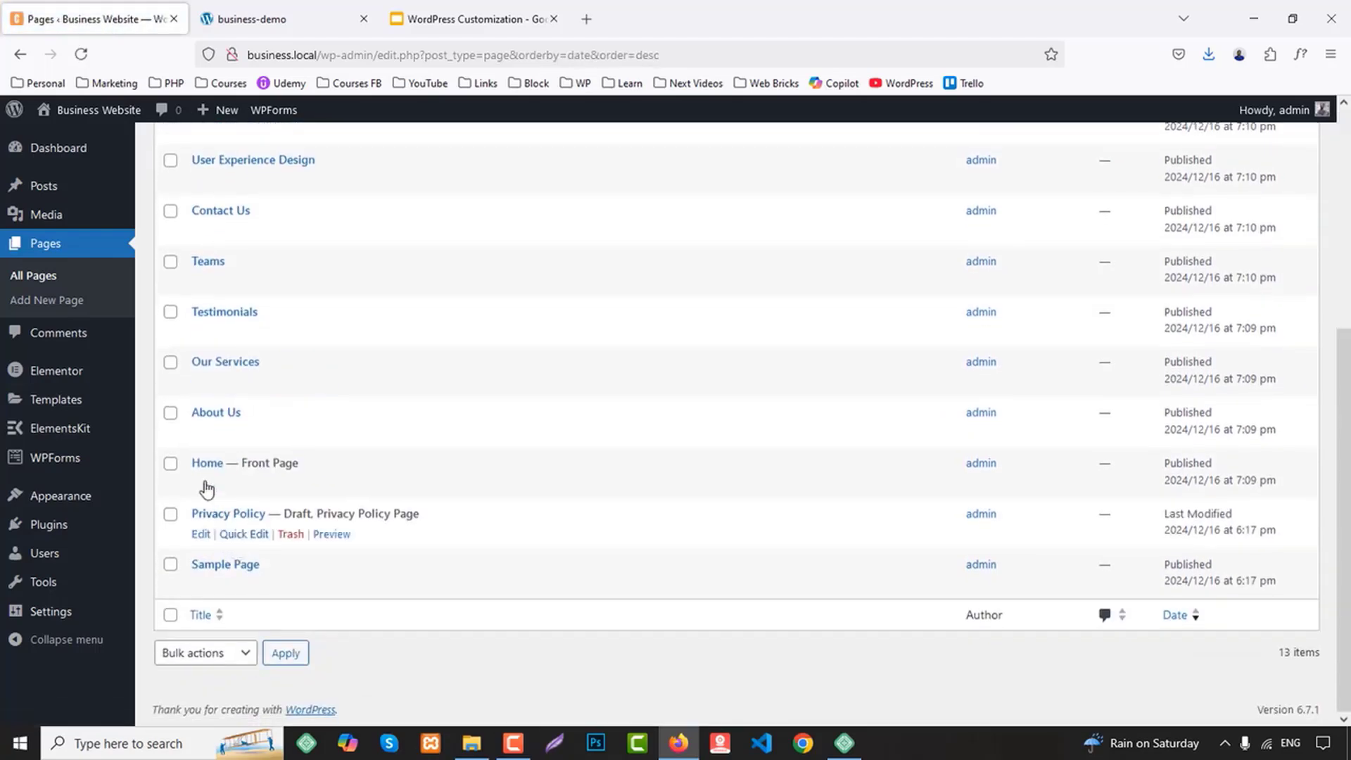
Open the Home front page for editing in a new tab and launch it in Elementor
{"action": "middle_click", "coordinate": [201, 484]}
{"action": "left_click", "coordinate": [310, 18]}
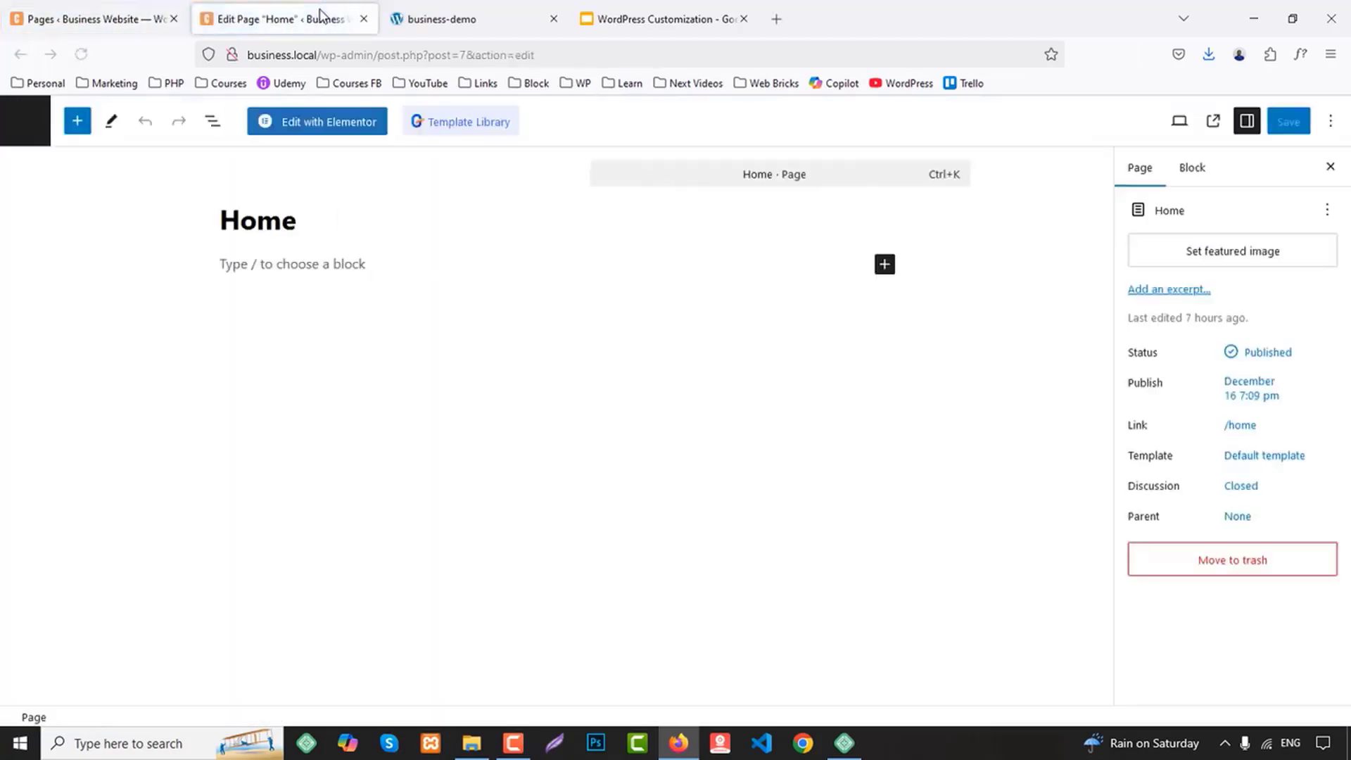
{"action": "left_click", "coordinate": [328, 126]}
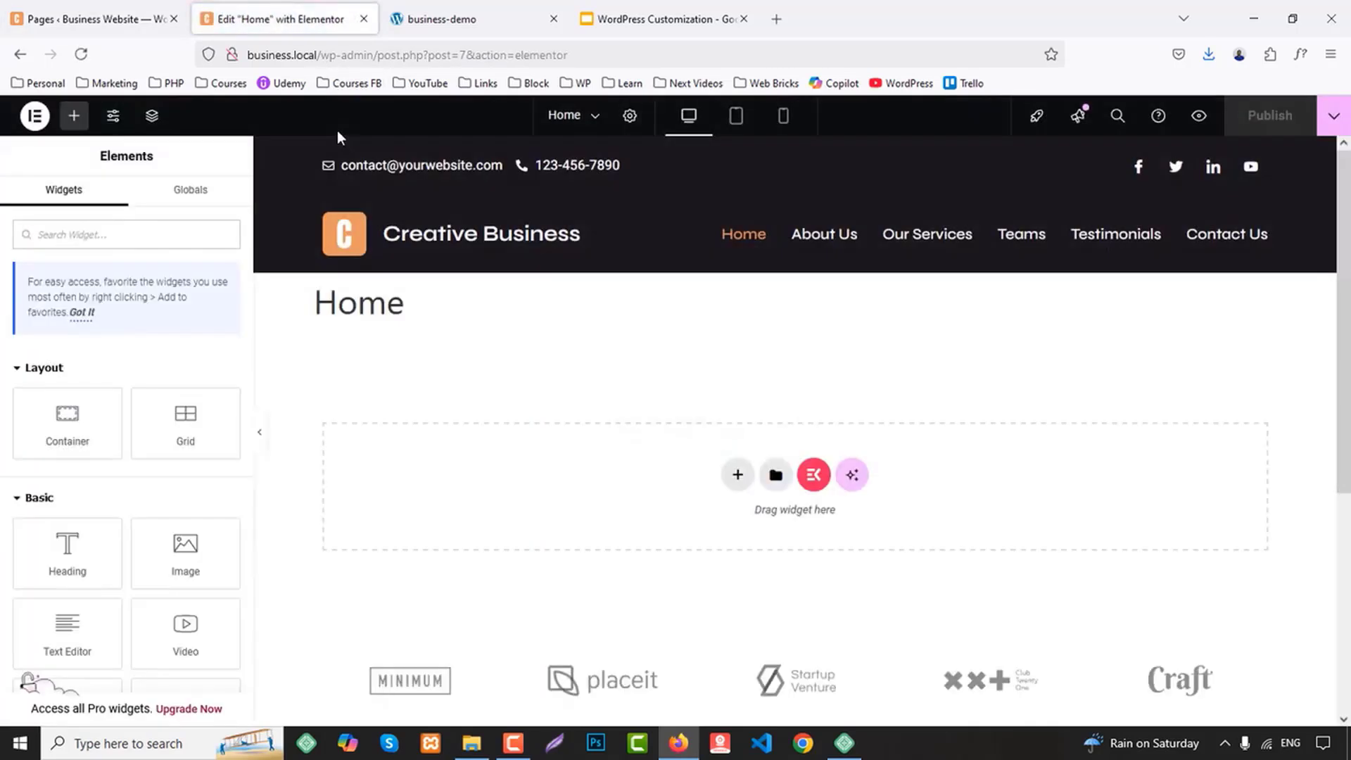
{"action": "scroll", "coordinate": [928, 248], "scroll_direction": "down", "scroll_amount": 2}
{"action": "scroll", "coordinate": [928, 248], "scroll_direction": "up", "scroll_amount": 2}
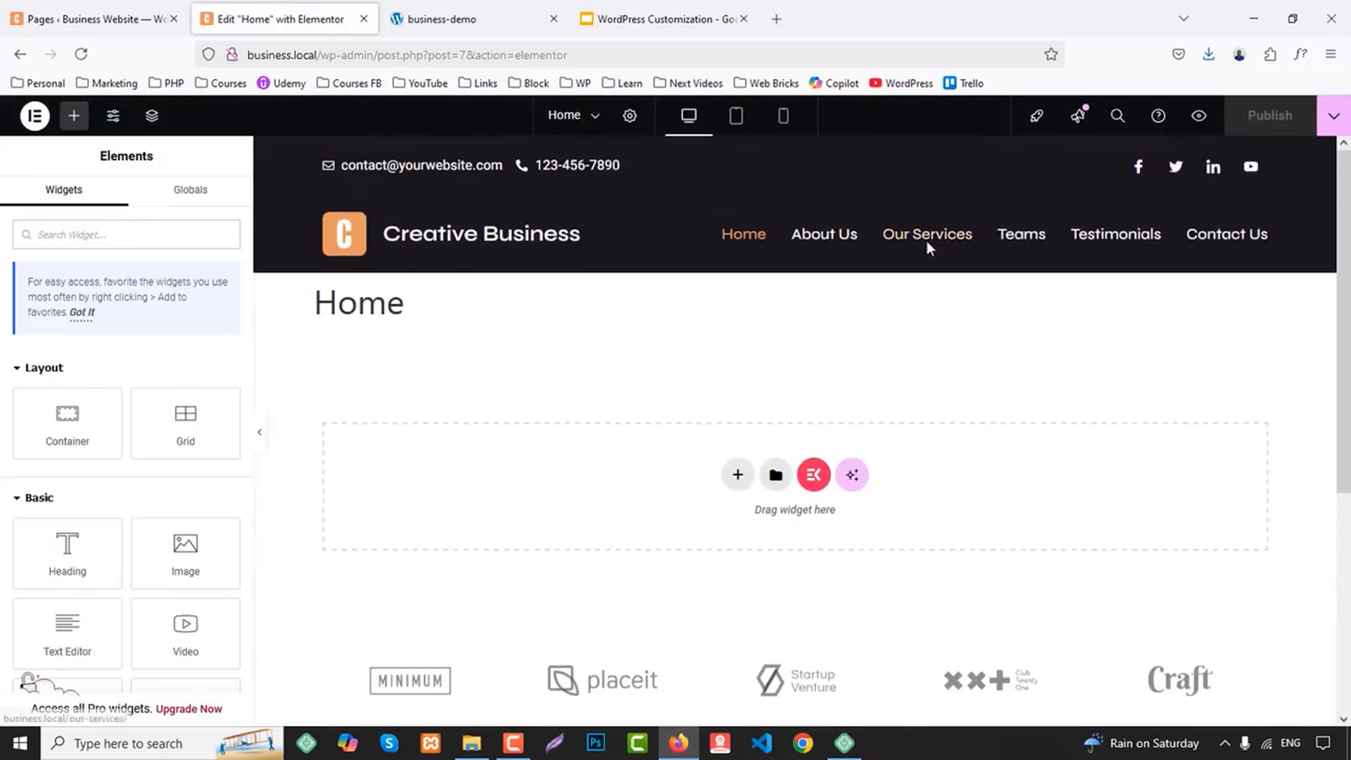
Set the Home page's layout to Elementor Full Width in the page settings
{"action": "left_click", "coordinate": [629, 116]}
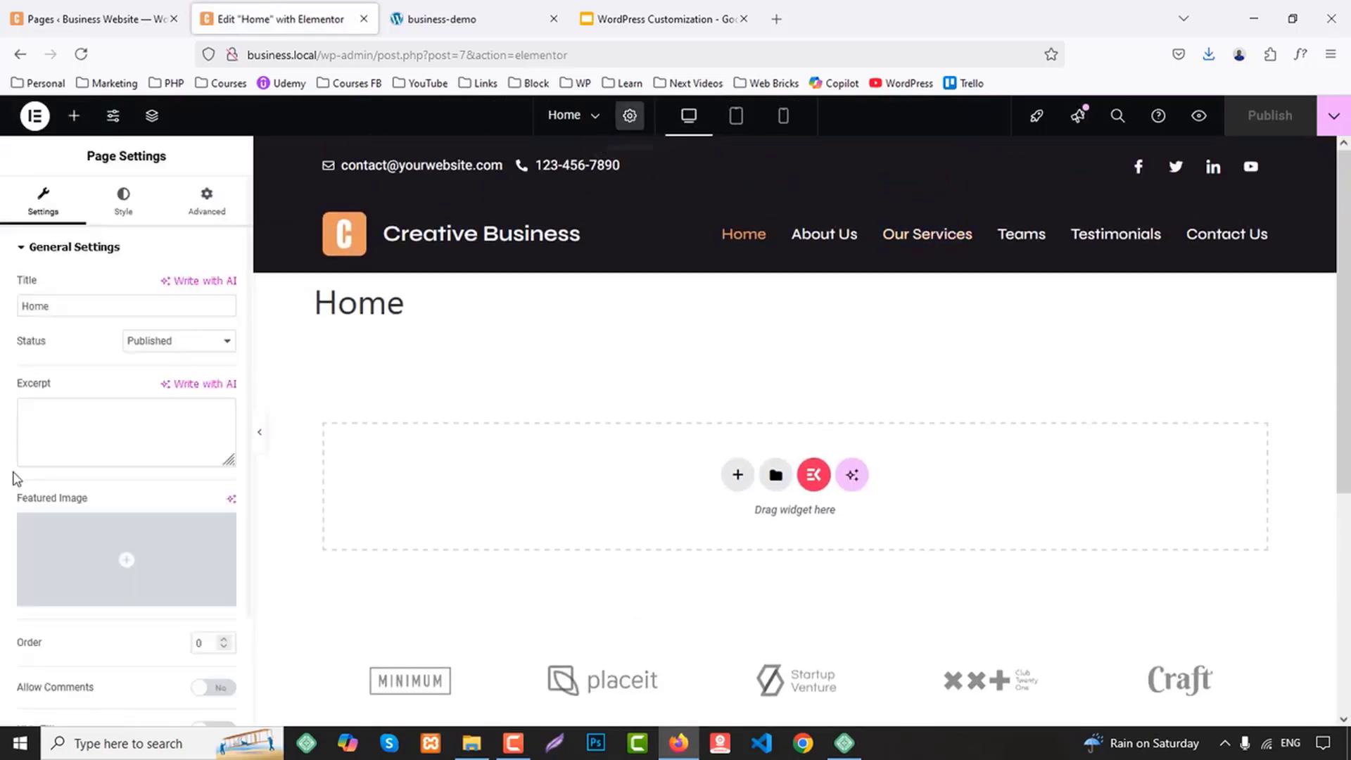
{"action": "scroll", "coordinate": [91, 531], "scroll_direction": "down", "scroll_amount": 2}
{"action": "left_click", "coordinate": [172, 665]}
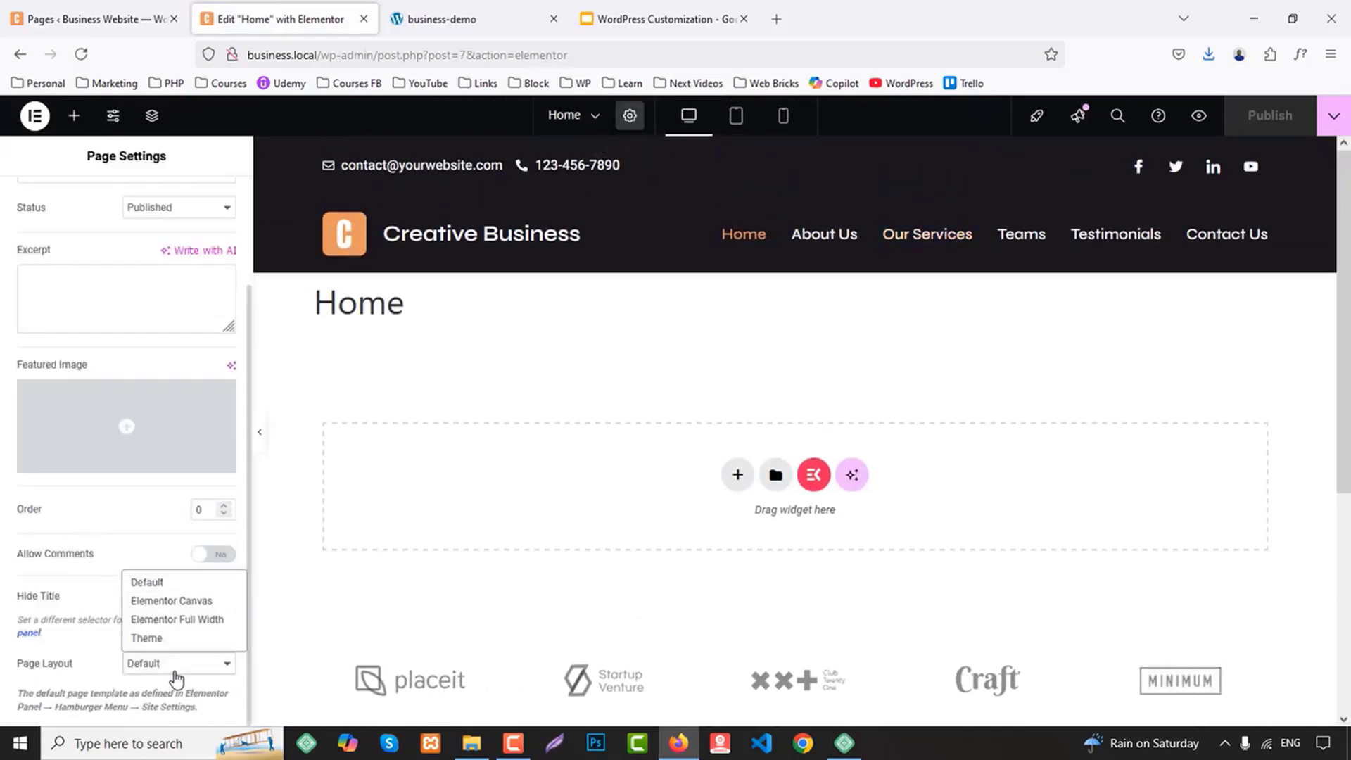
{"action": "left_click", "coordinate": [182, 625]}
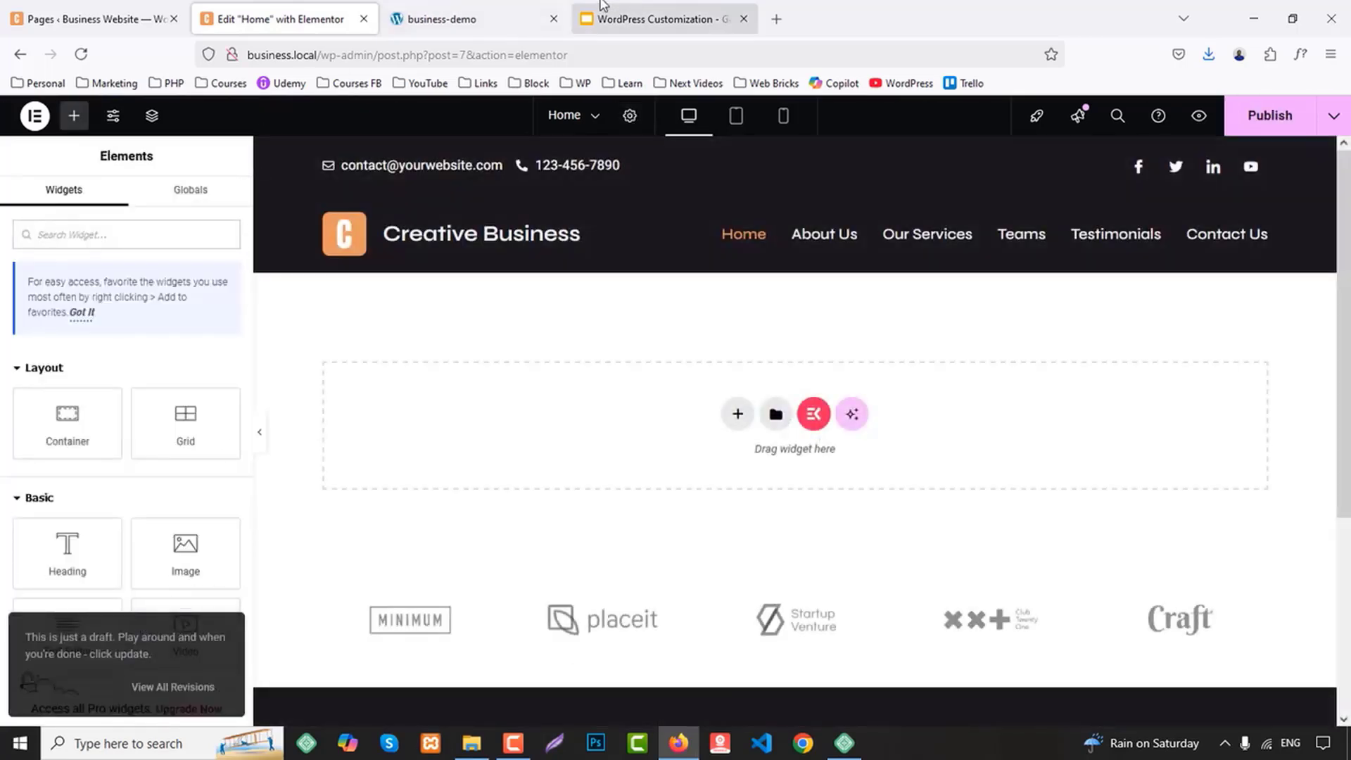
Review the demo site's hero section and add a Flexbox container with two equal columns to the Home page in Elementor
{"action": "left_click", "coordinate": [524, 16]}
{"action": "scroll", "coordinate": [878, 393], "scroll_direction": "up", "scroll_amount": 2}
{"action": "middle_click", "coordinate": [905, 376]}
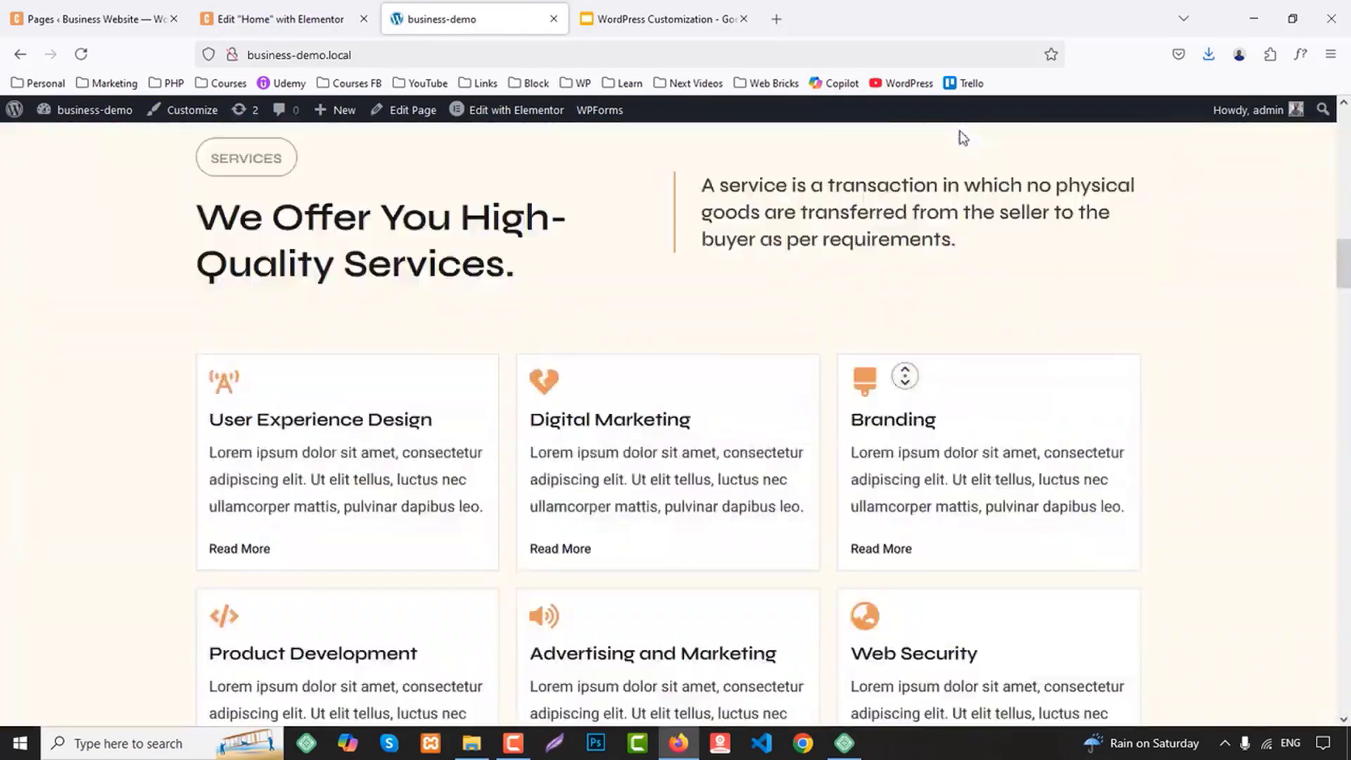
{"action": "middle_click", "coordinate": [956, 148]}
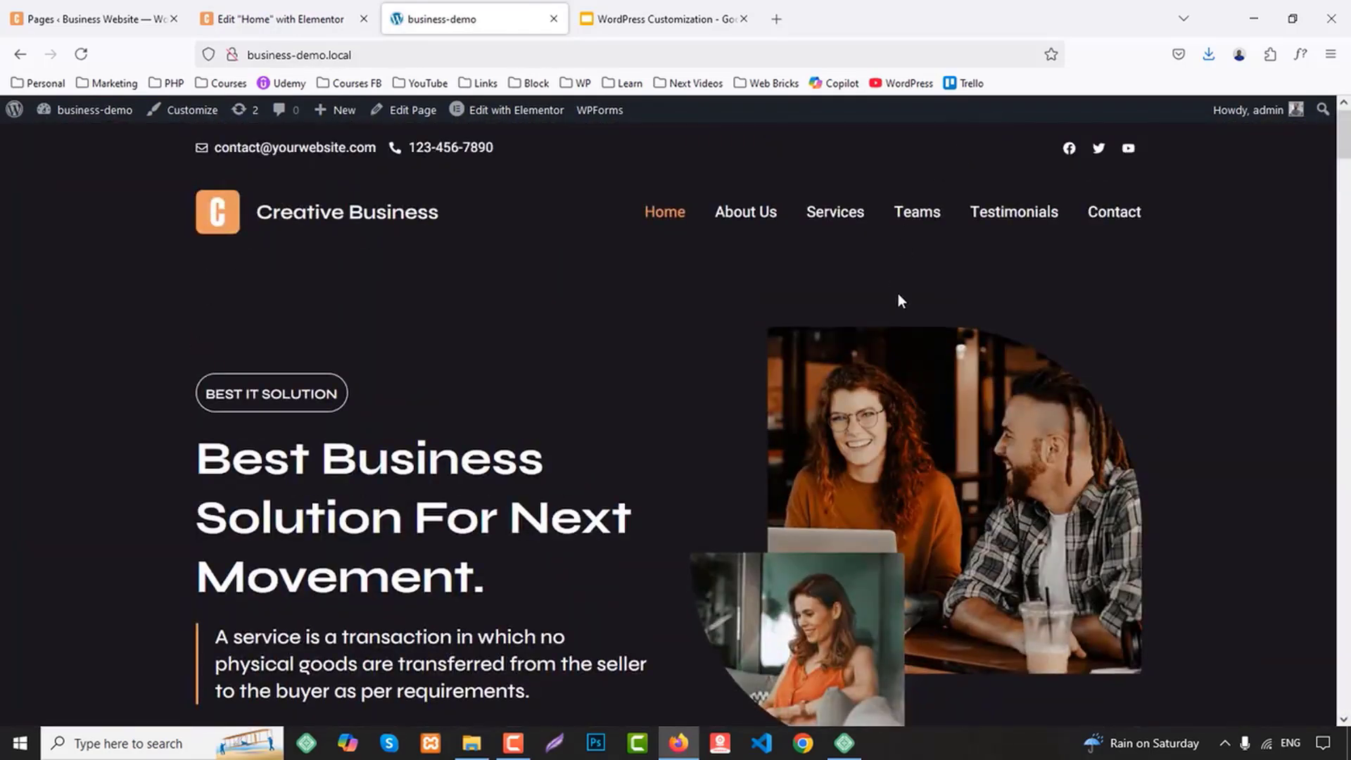
{"action": "scroll", "coordinate": [903, 298], "scroll_direction": "down", "scroll_amount": 1}
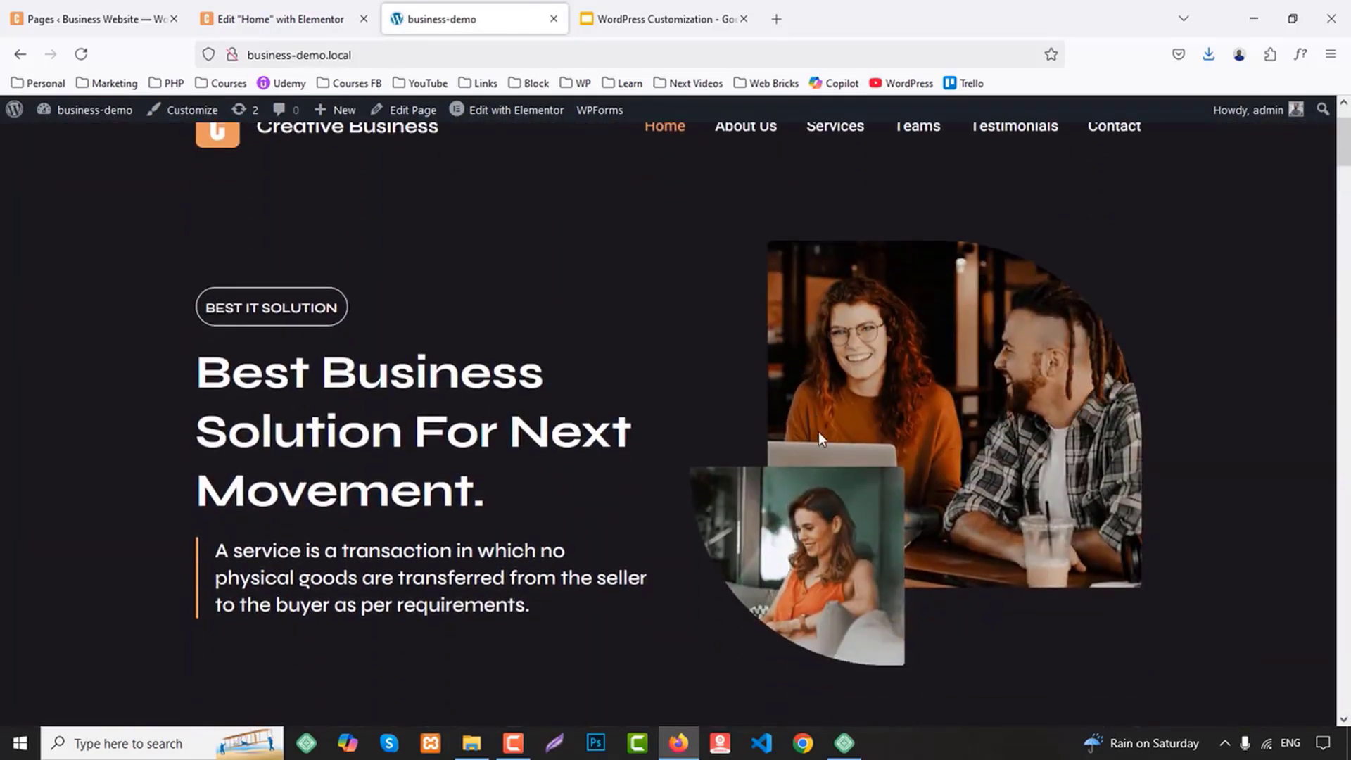
{"action": "left_click", "coordinate": [281, 19]}
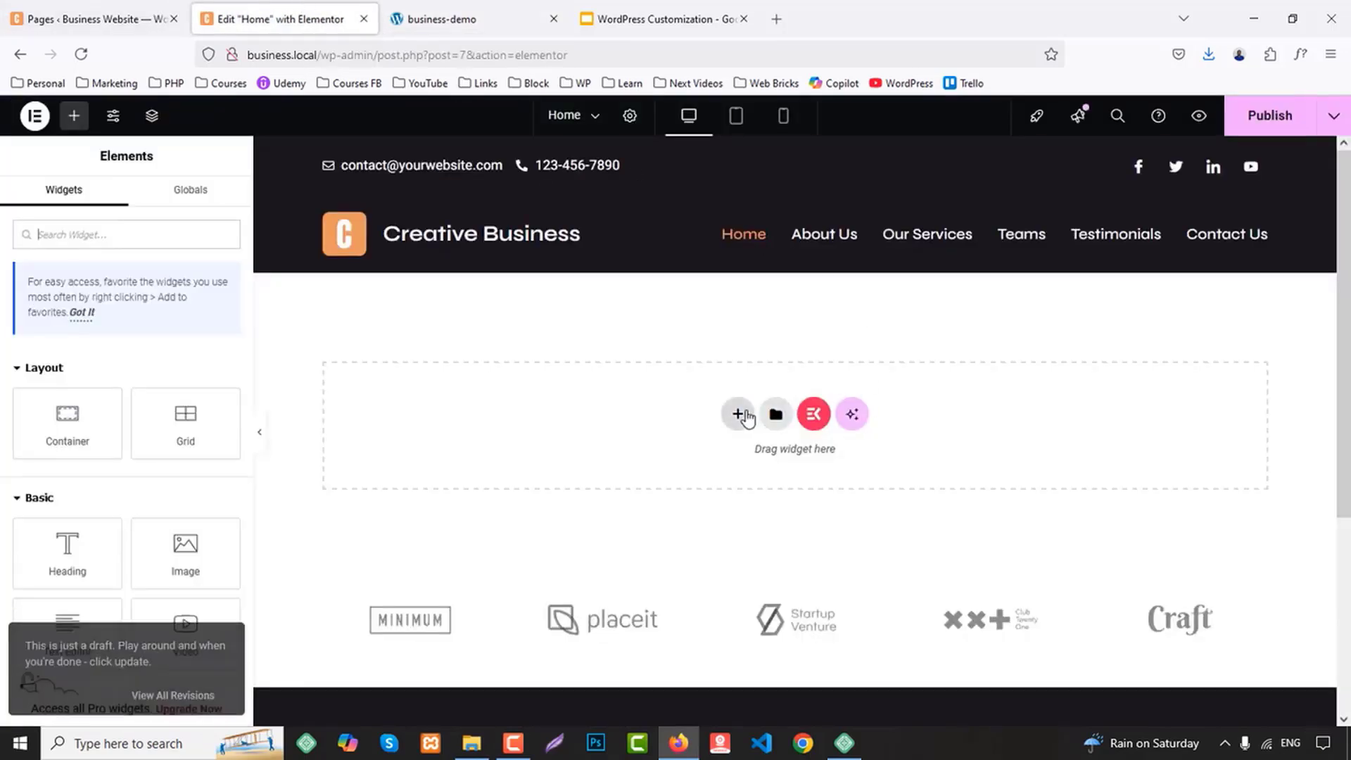
{"action": "left_click", "coordinate": [738, 413]}
{"action": "left_click", "coordinate": [735, 463]}
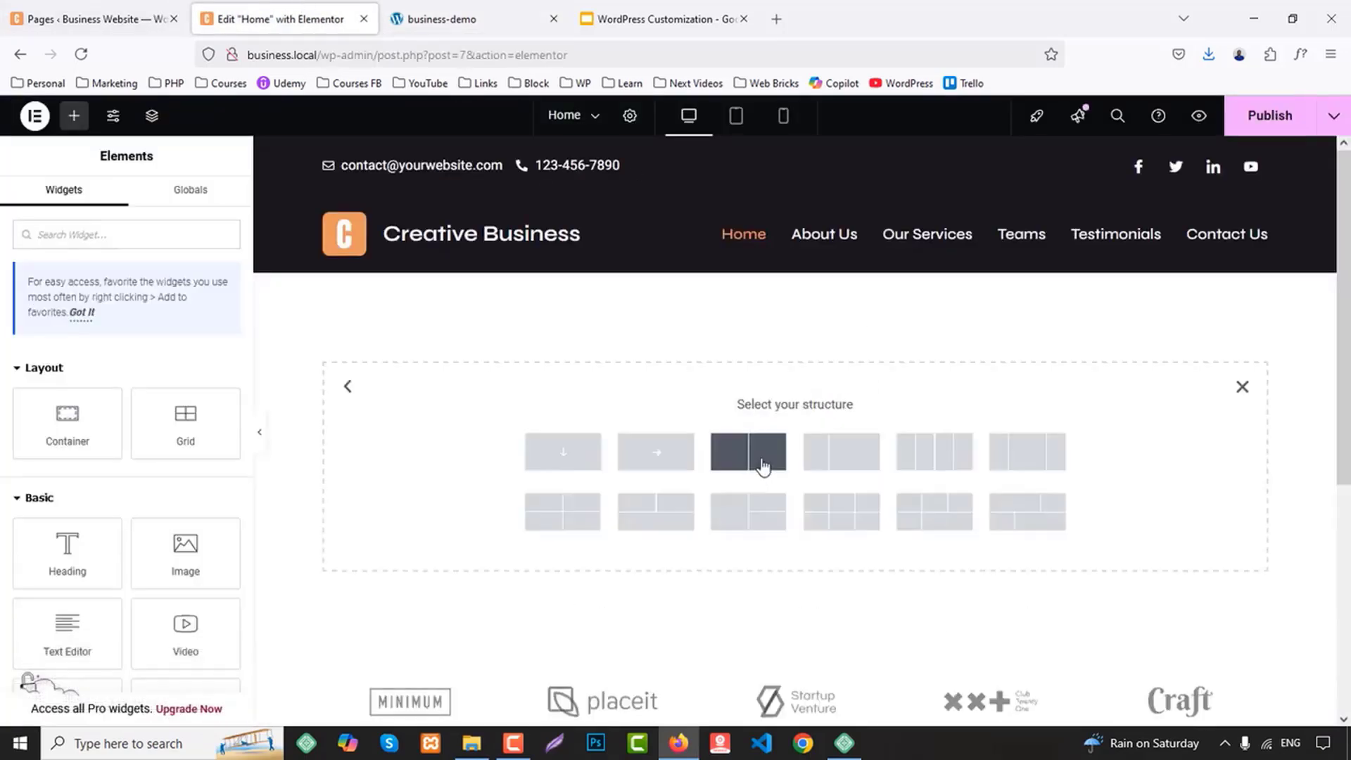
{"action": "left_click", "coordinate": [763, 464]}
Give the new two-column container a classic background in the global color BG 1
{"action": "left_click", "coordinate": [120, 202]}
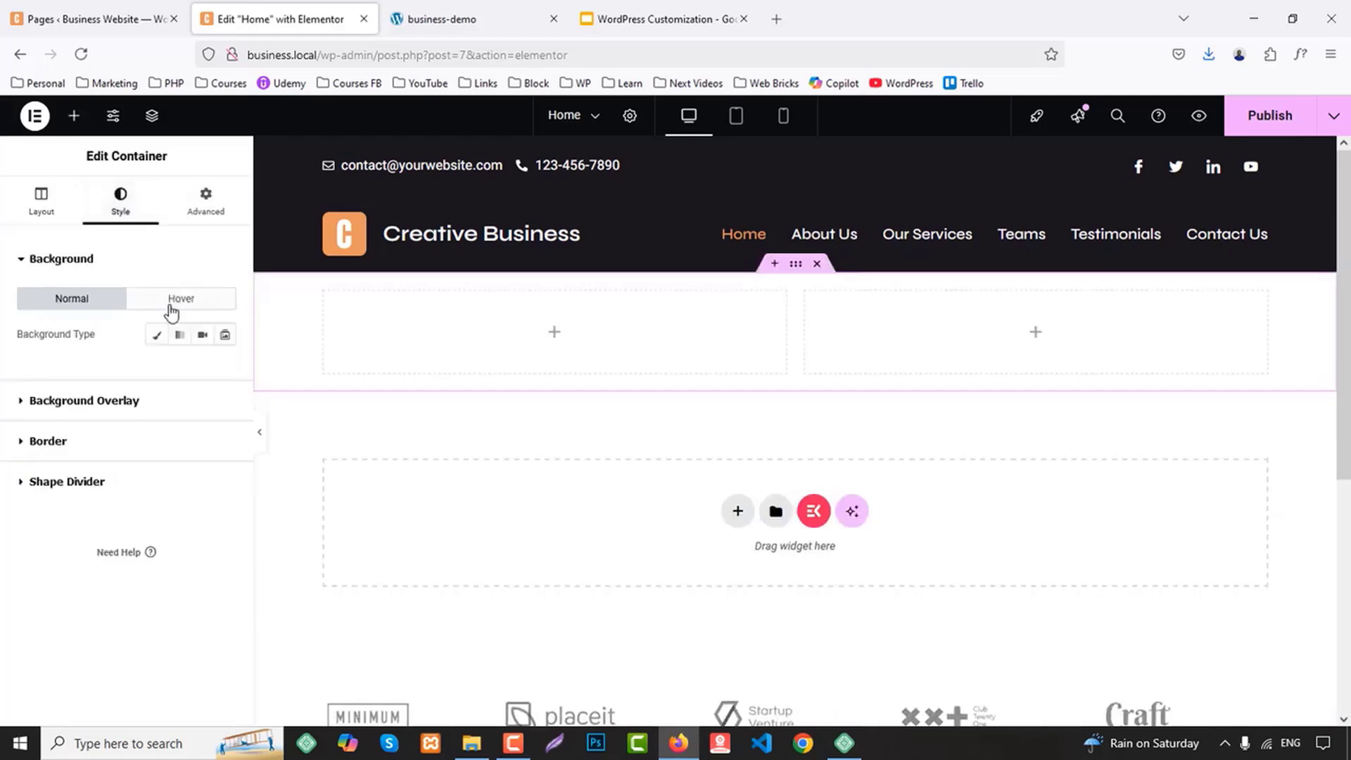
{"action": "left_click", "coordinate": [156, 334]}
{"action": "left_click", "coordinate": [202, 369]}
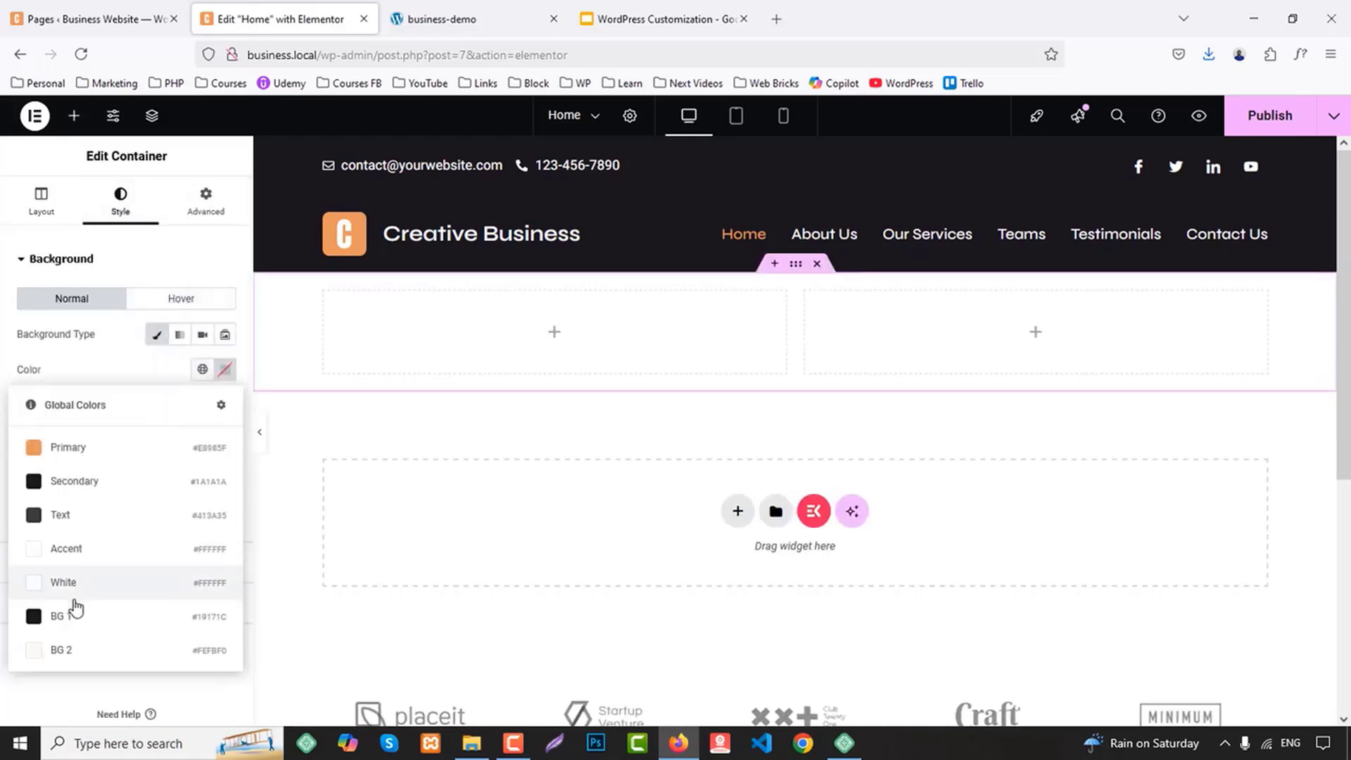
{"action": "left_click", "coordinate": [69, 614]}
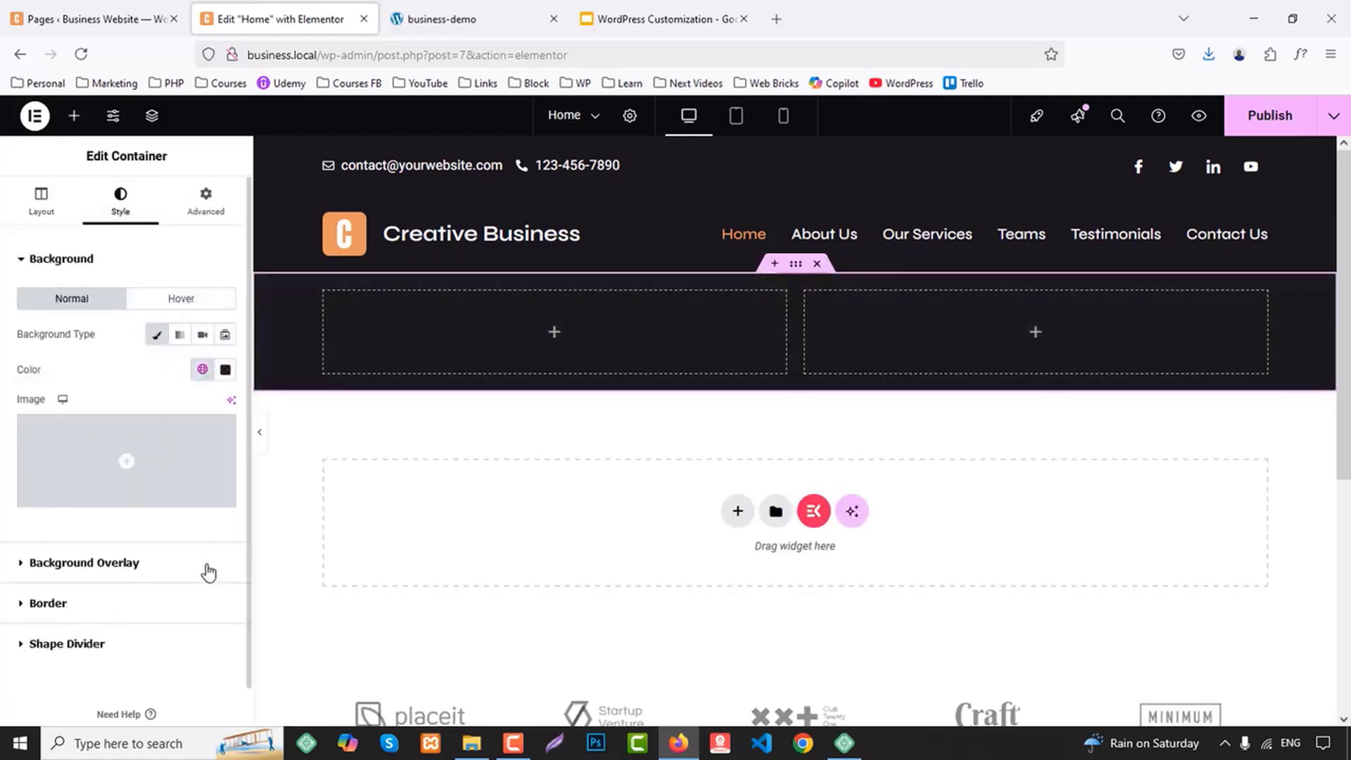
Center the alignment of the items in the two-column hero container
{"action": "left_click", "coordinate": [74, 115]}
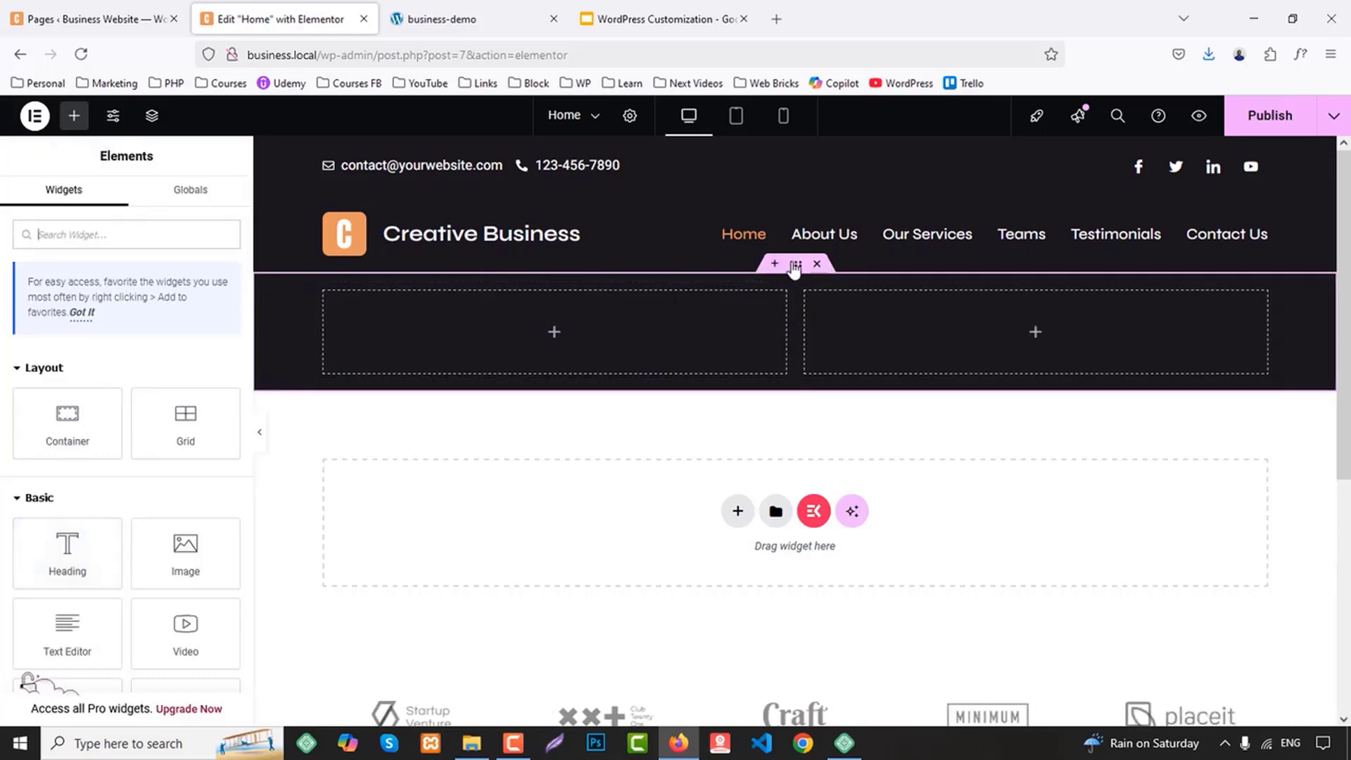
{"action": "left_click", "coordinate": [408, 384]}
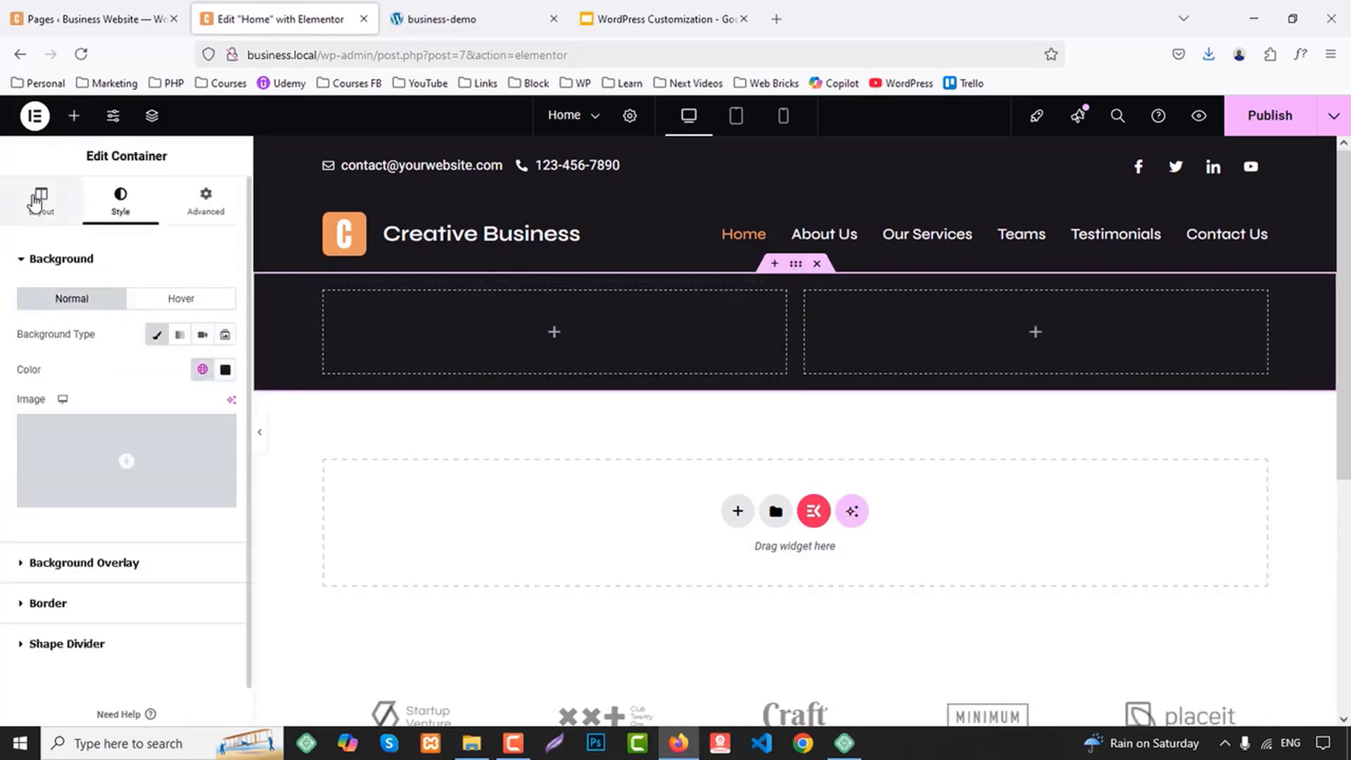
{"action": "left_click", "coordinate": [40, 198]}
{"action": "scroll", "coordinate": [204, 534], "scroll_direction": "down", "scroll_amount": 3}
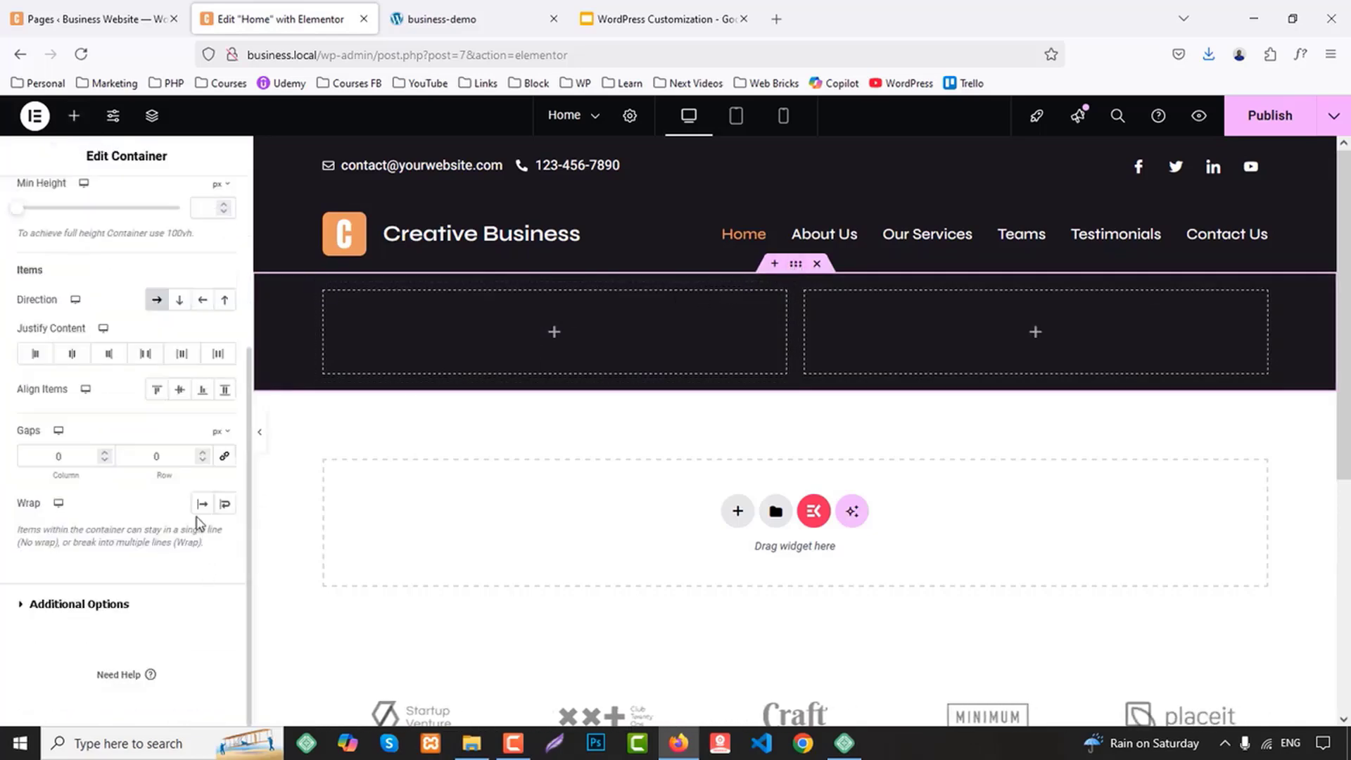
{"action": "left_click", "coordinate": [180, 391]}
{"action": "scroll", "coordinate": [186, 352], "scroll_direction": "up", "scroll_amount": 3}
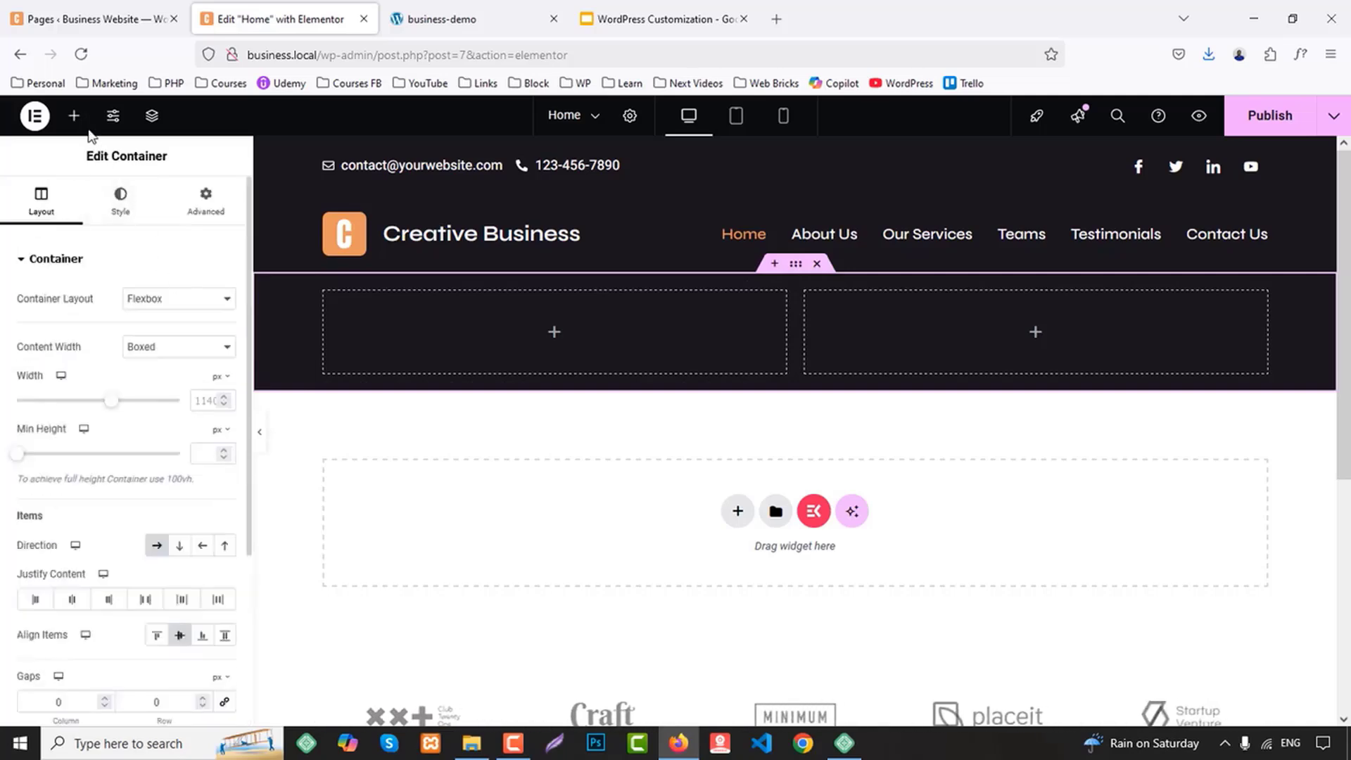
Add an Image widget to the hero's second column using the combined team photo collage from the media library
{"action": "left_click", "coordinate": [73, 116]}
{"action": "scroll", "coordinate": [116, 588], "scroll_direction": "down", "scroll_amount": 2}
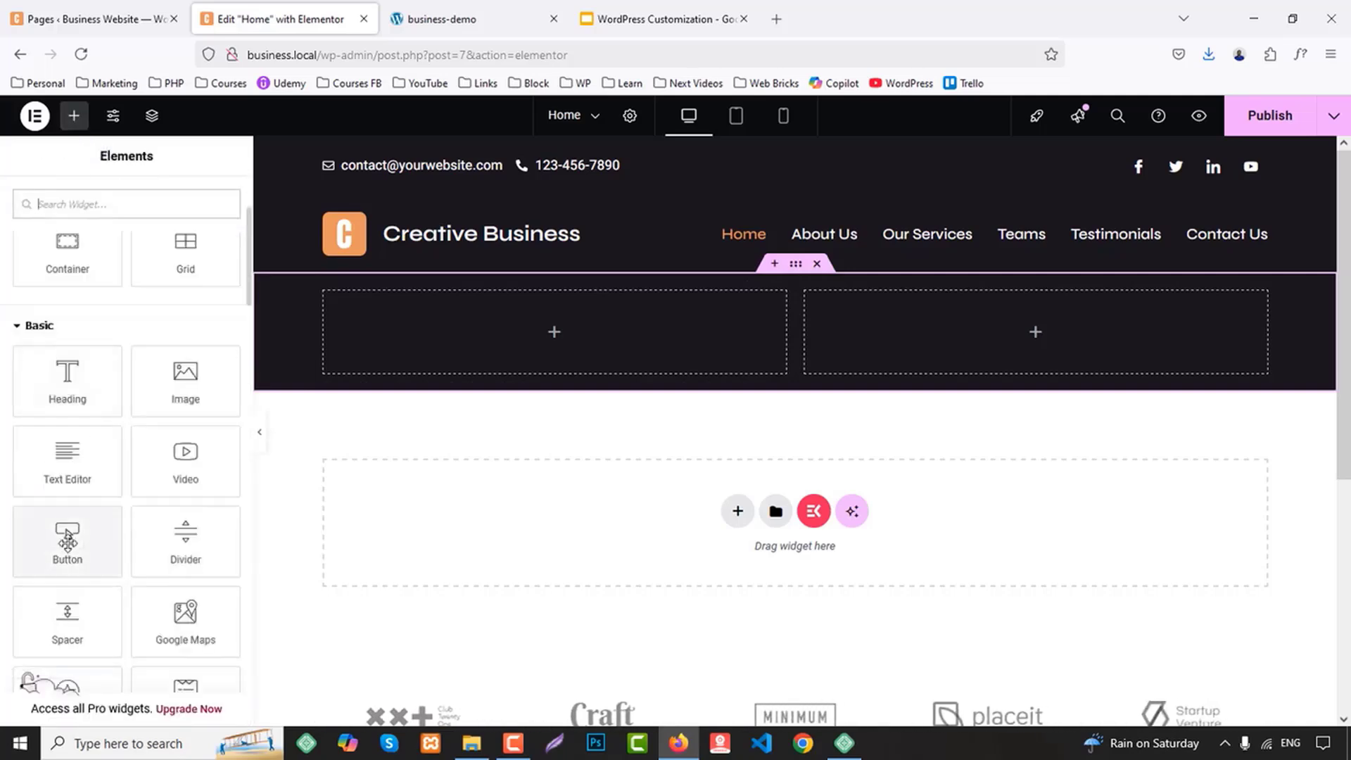
{"action": "left_click_drag", "start_coordinate": [185, 384], "coordinate": [1100, 354]}
{"action": "left_click", "coordinate": [148, 346]}
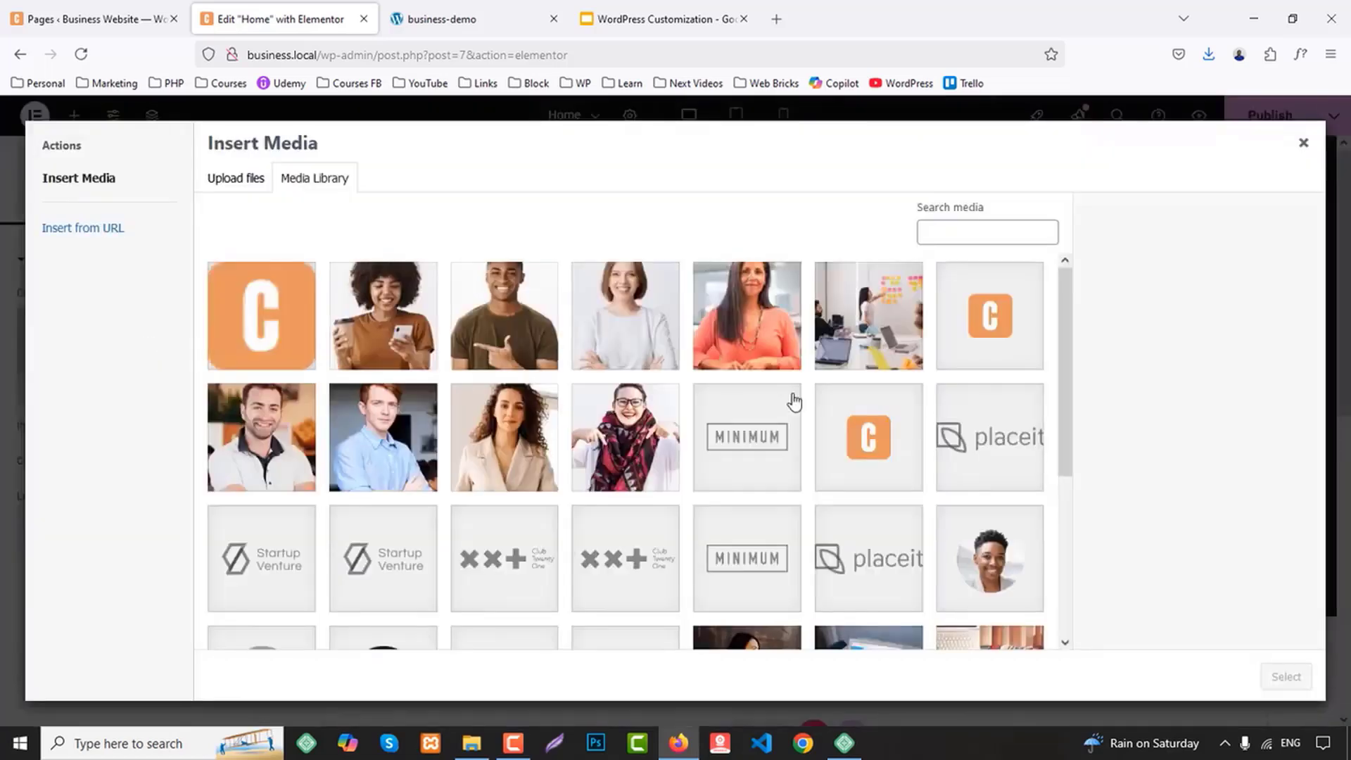
{"action": "scroll", "coordinate": [865, 412], "scroll_direction": "down", "scroll_amount": 4}
{"action": "left_click", "coordinate": [997, 543]}
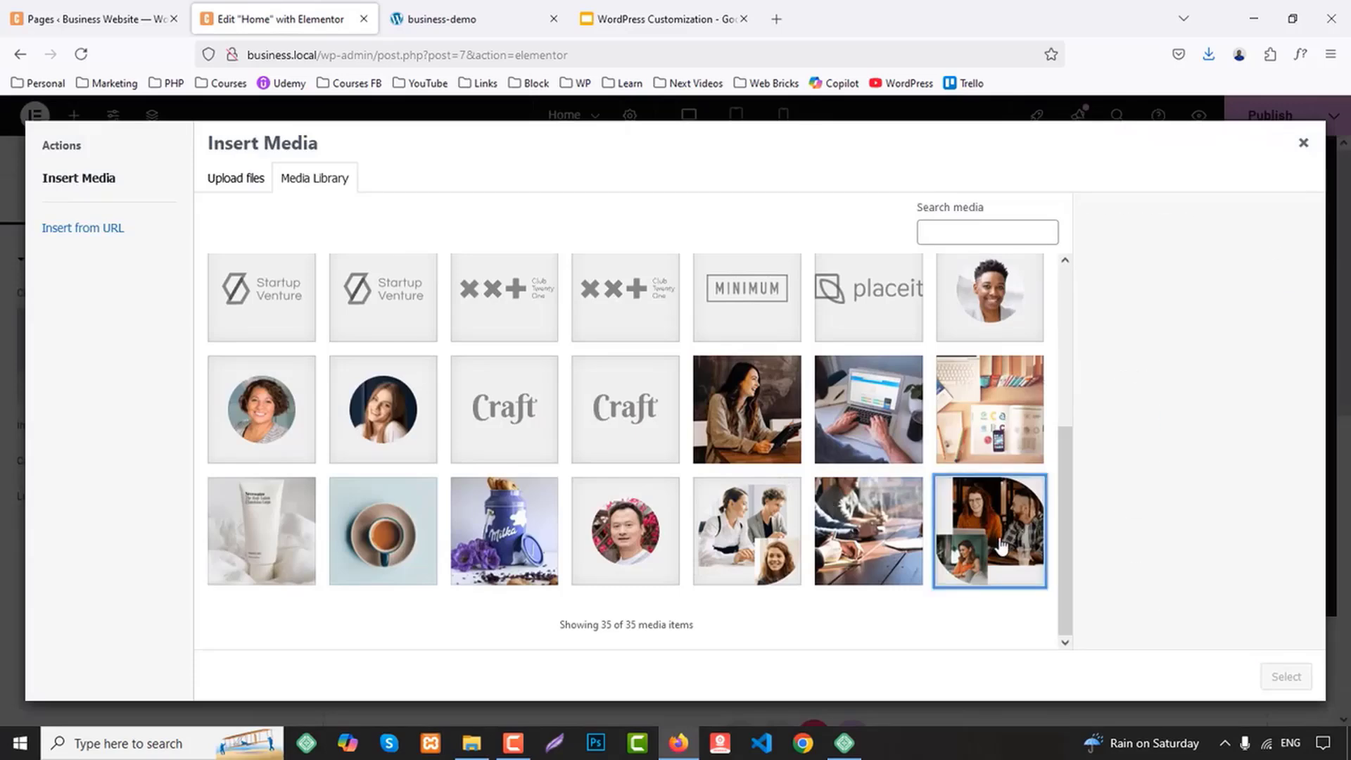
{"action": "left_click", "coordinate": [1275, 665]}
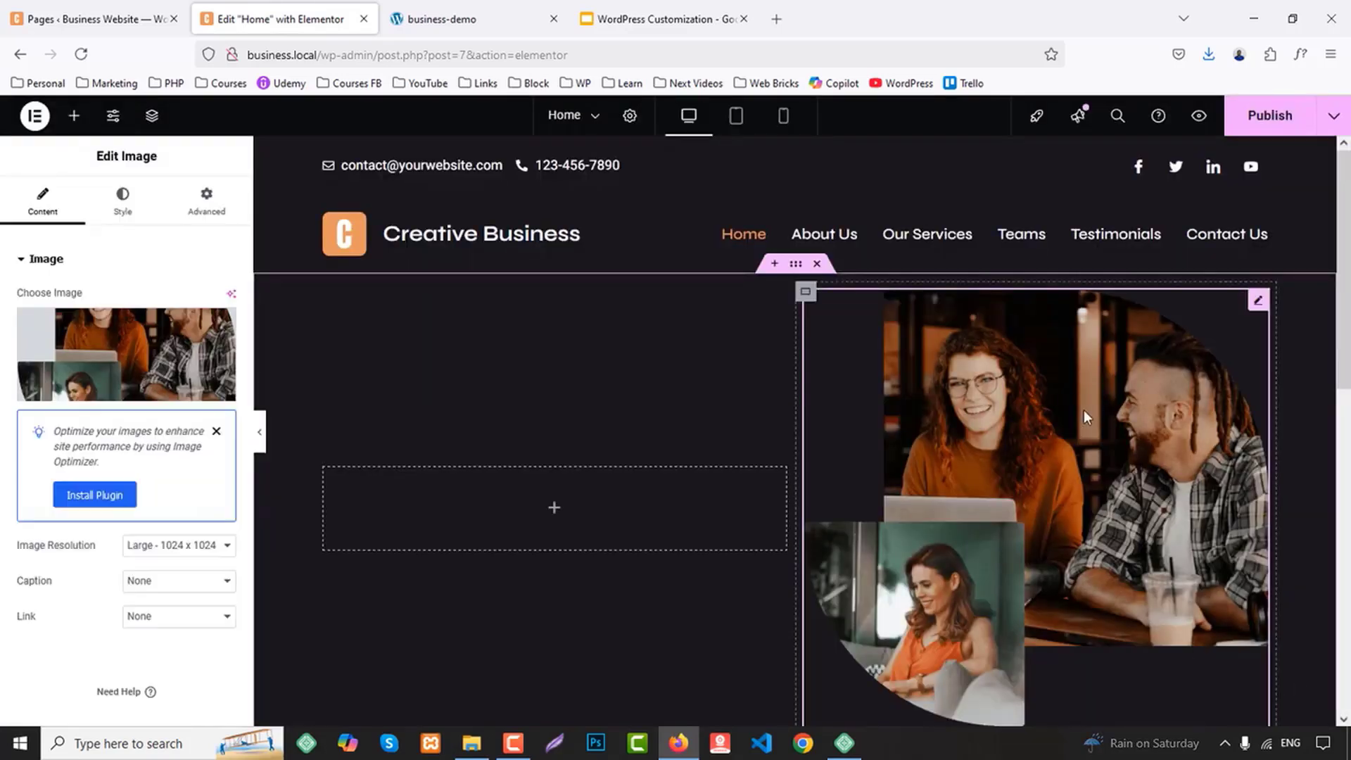
Set the hero image's width to 100%
{"action": "scroll", "coordinate": [1083, 409], "scroll_direction": "down", "scroll_amount": 2}
{"action": "left_click", "coordinate": [122, 200]}
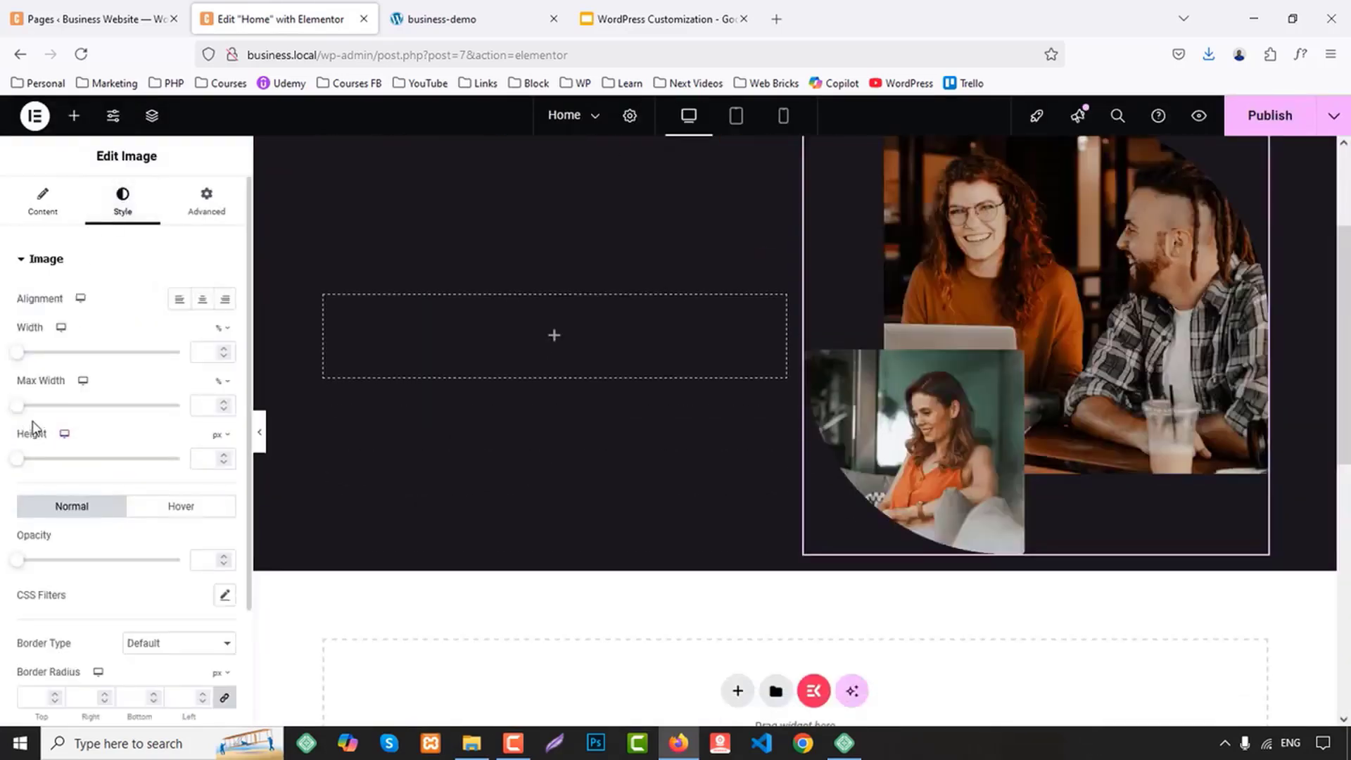
{"action": "left_click_drag", "start_coordinate": [19, 350], "coordinate": [220, 358]}
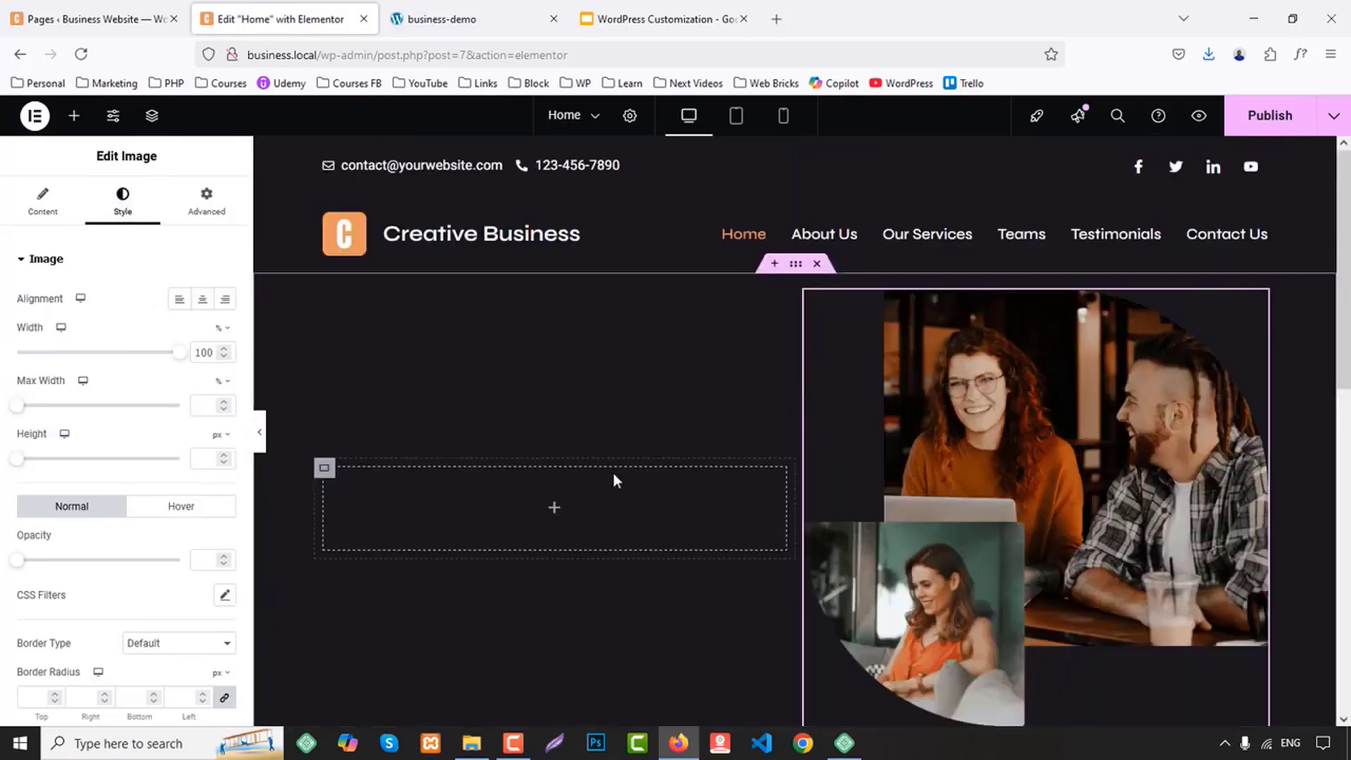
Copy the "BEST IT SOLUTION" label from the demo site and add a Heading widget to the hero's empty first column in Elementor
{"action": "left_click", "coordinate": [491, 8]}
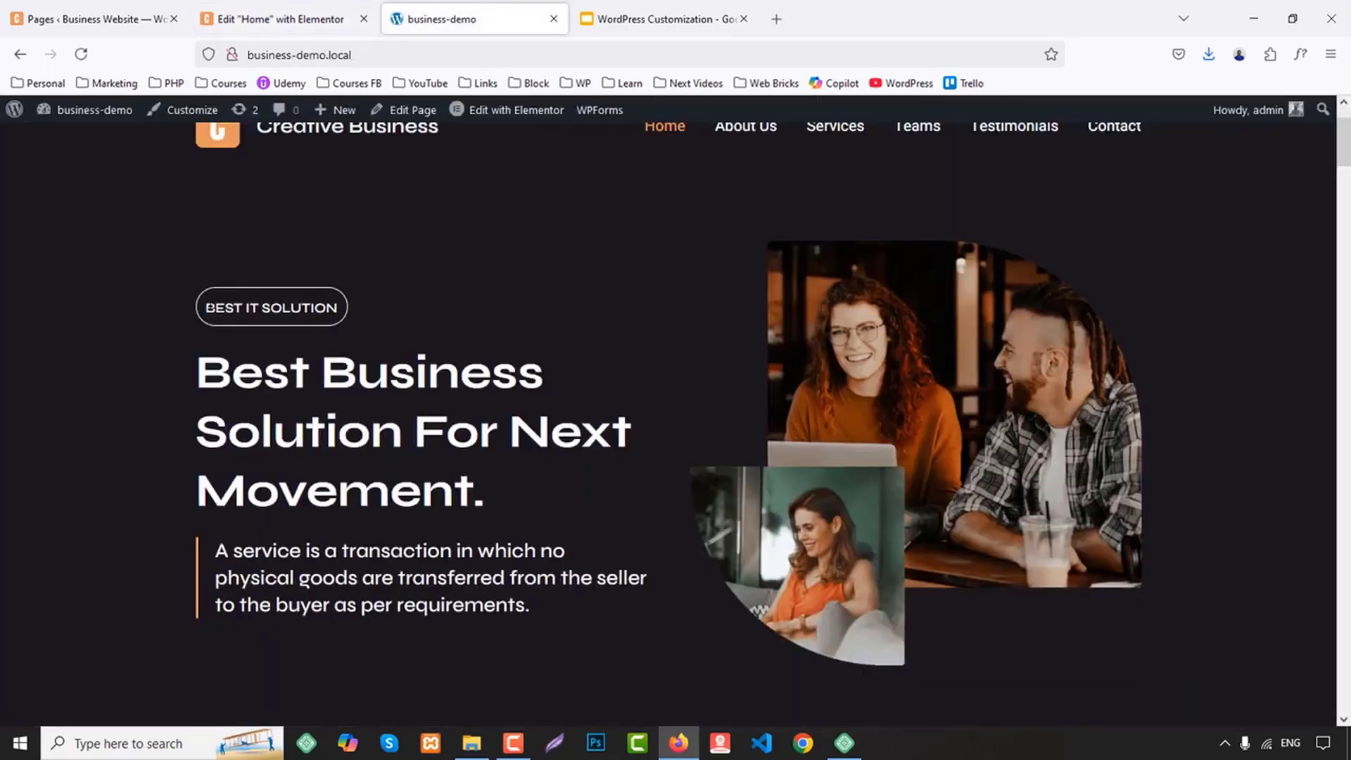
{"action": "left_click_drag", "start_coordinate": [205, 308], "coordinate": [270, 308]}
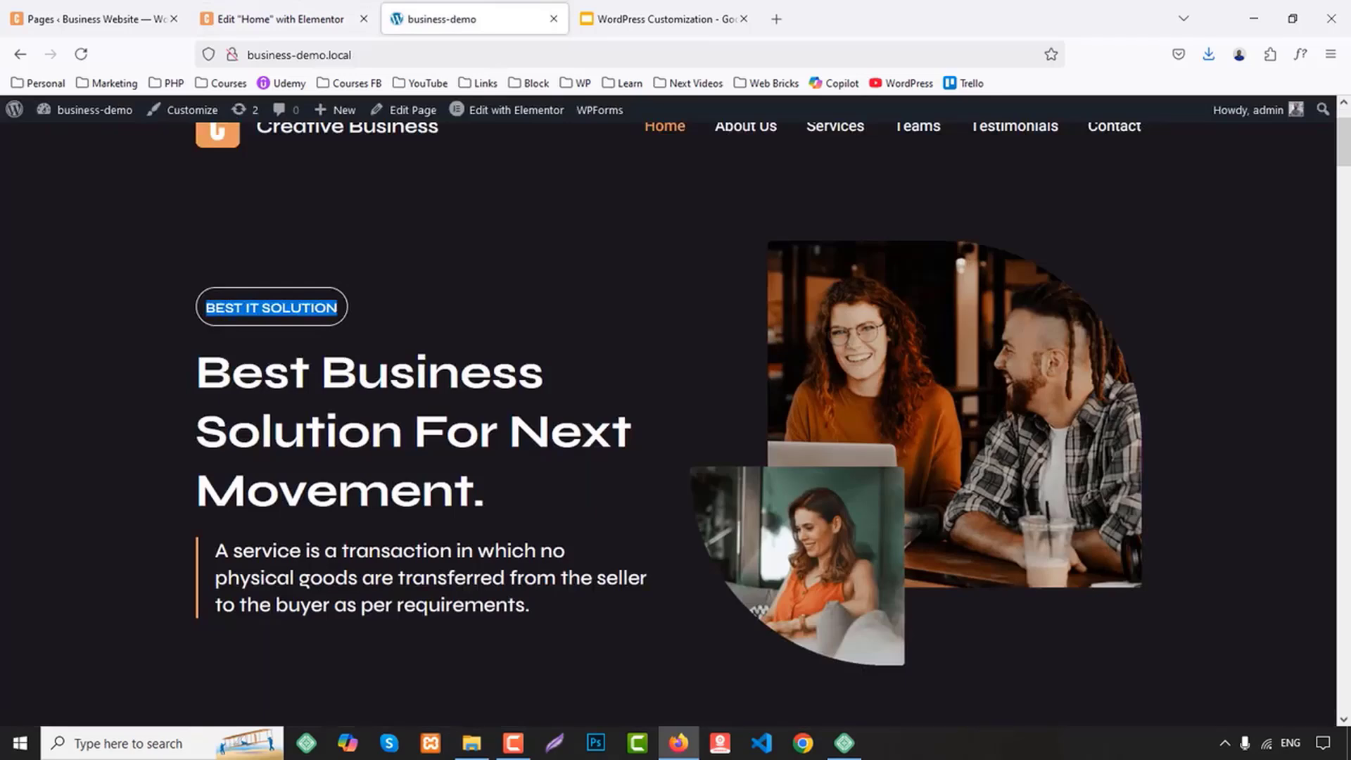
{"action": "left_click", "coordinate": [221, 19]}
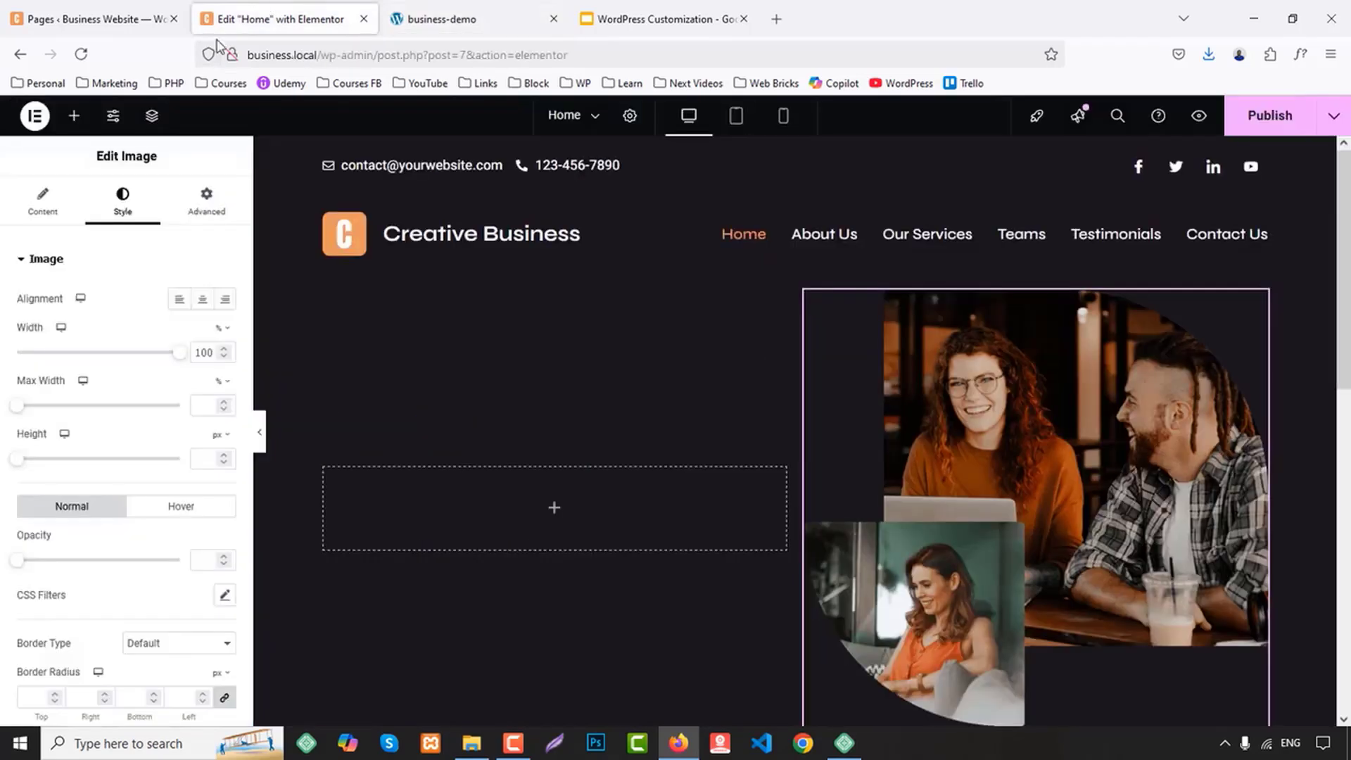
{"action": "left_click", "coordinate": [74, 116]}
{"action": "left_click_drag", "start_coordinate": [65, 560], "coordinate": [465, 520]}
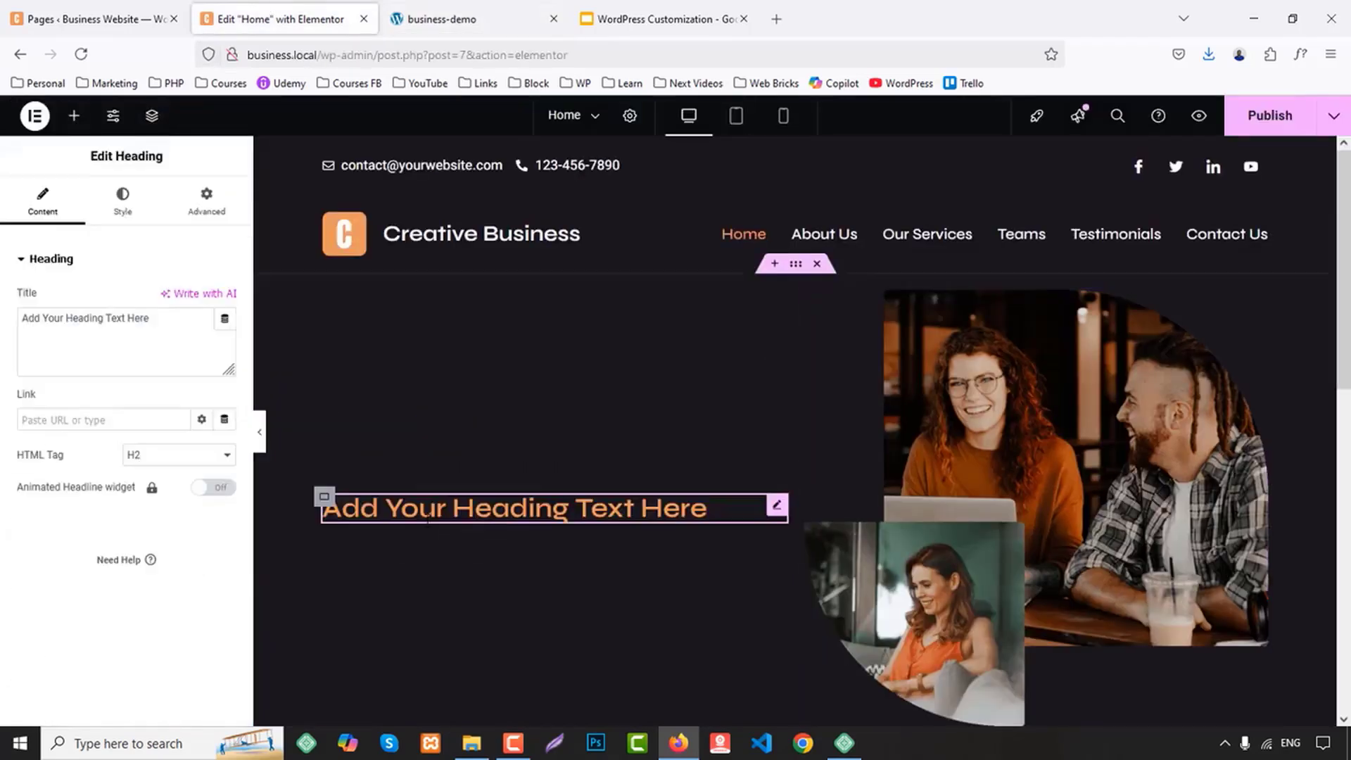
Set the new heading's HTML tag to span and its title to the copied "BEST IT SOLUTION", and return to the demo site
{"action": "left_click", "coordinate": [156, 470]}
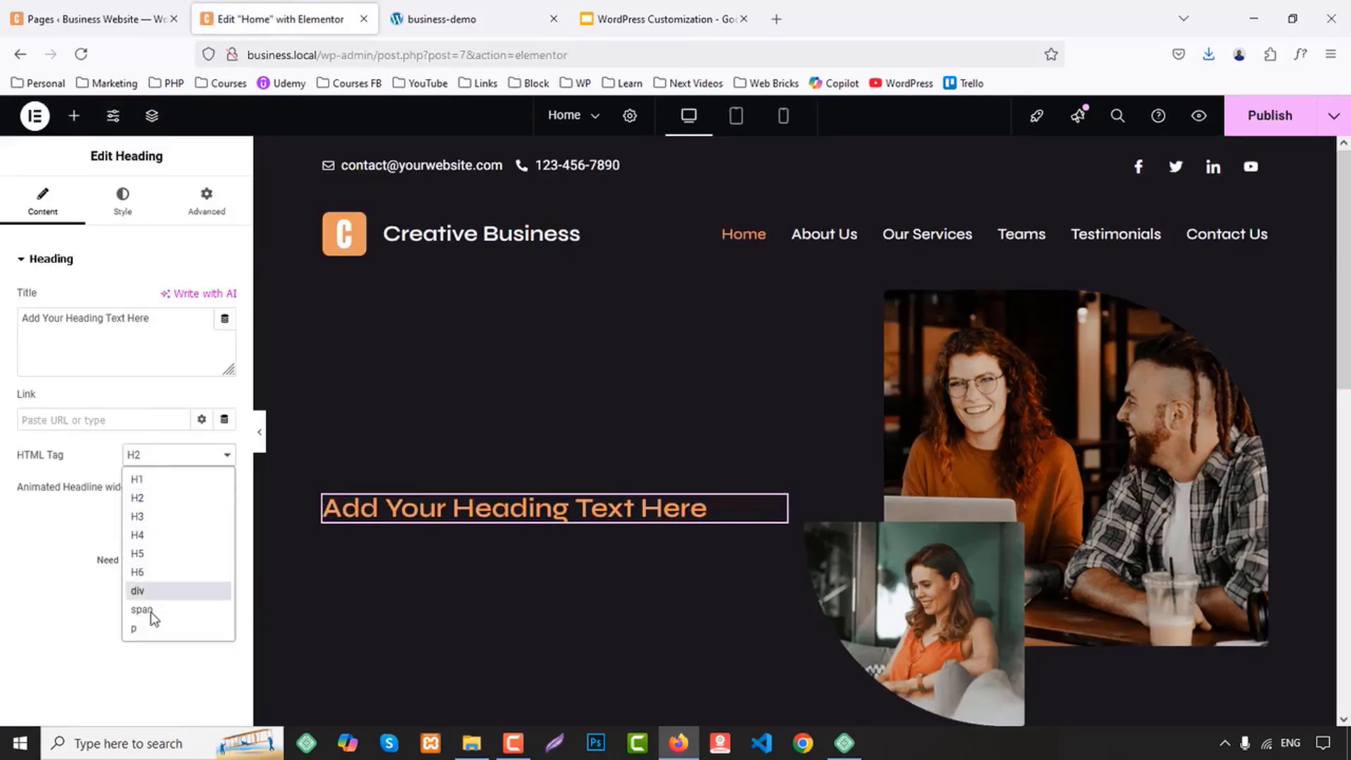
{"action": "left_click", "coordinate": [147, 593]}
{"action": "left_click", "coordinate": [93, 350]}
{"action": "key", "text": "ctrl+a"}
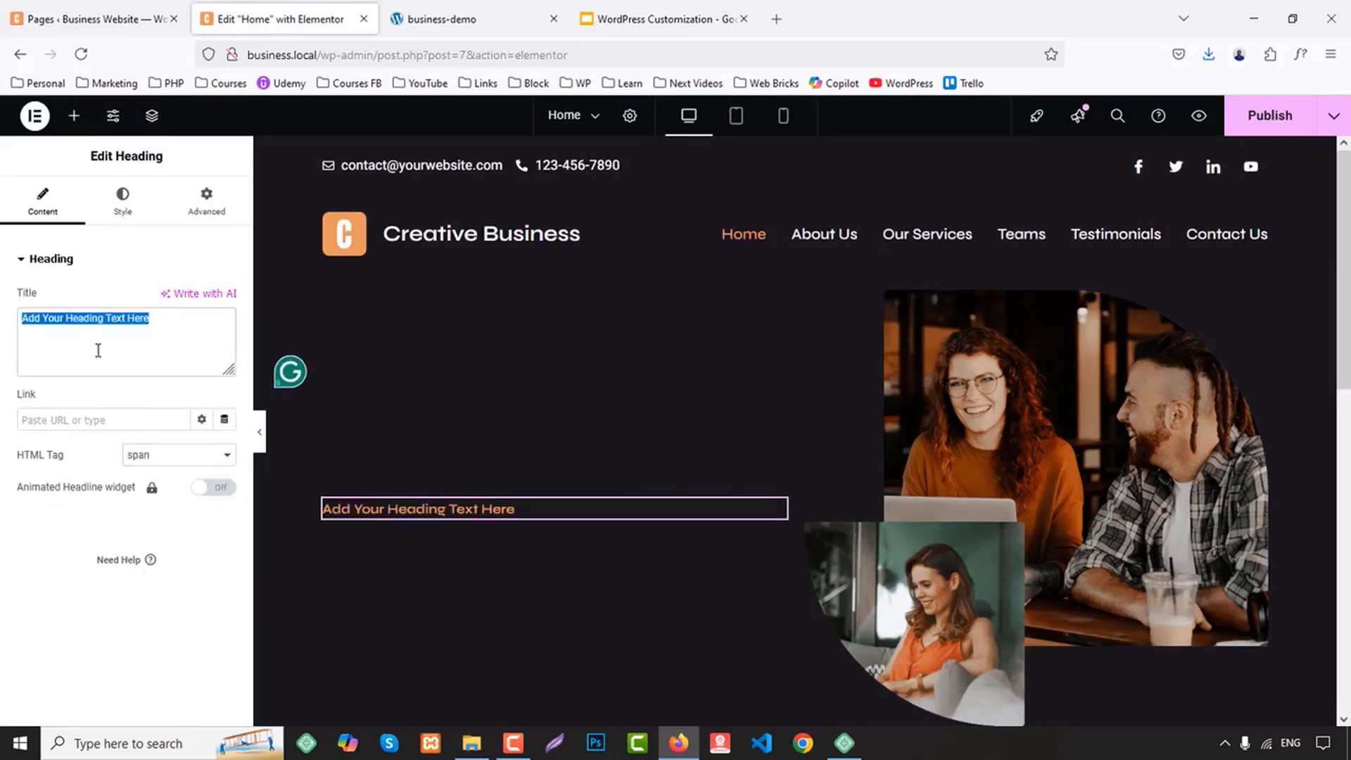
{"action": "type", "text": "BEST IT SOLUTION"}
{"action": "left_click", "coordinate": [478, 19]}
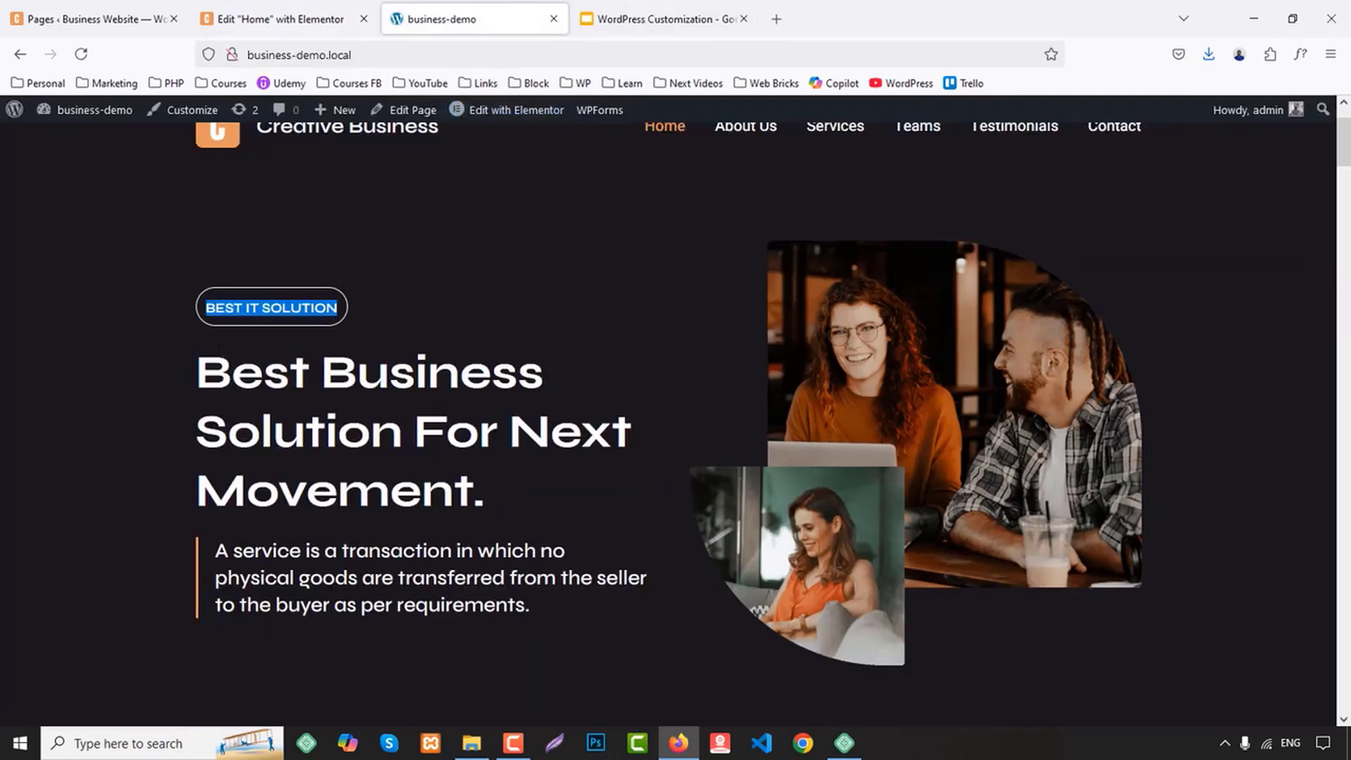
Copy the demo's main hero headline and add a Heading widget below the "BEST IT SOLUTION" label on the Elementor page
{"action": "left_click_drag", "start_coordinate": [201, 370], "coordinate": [521, 499]}
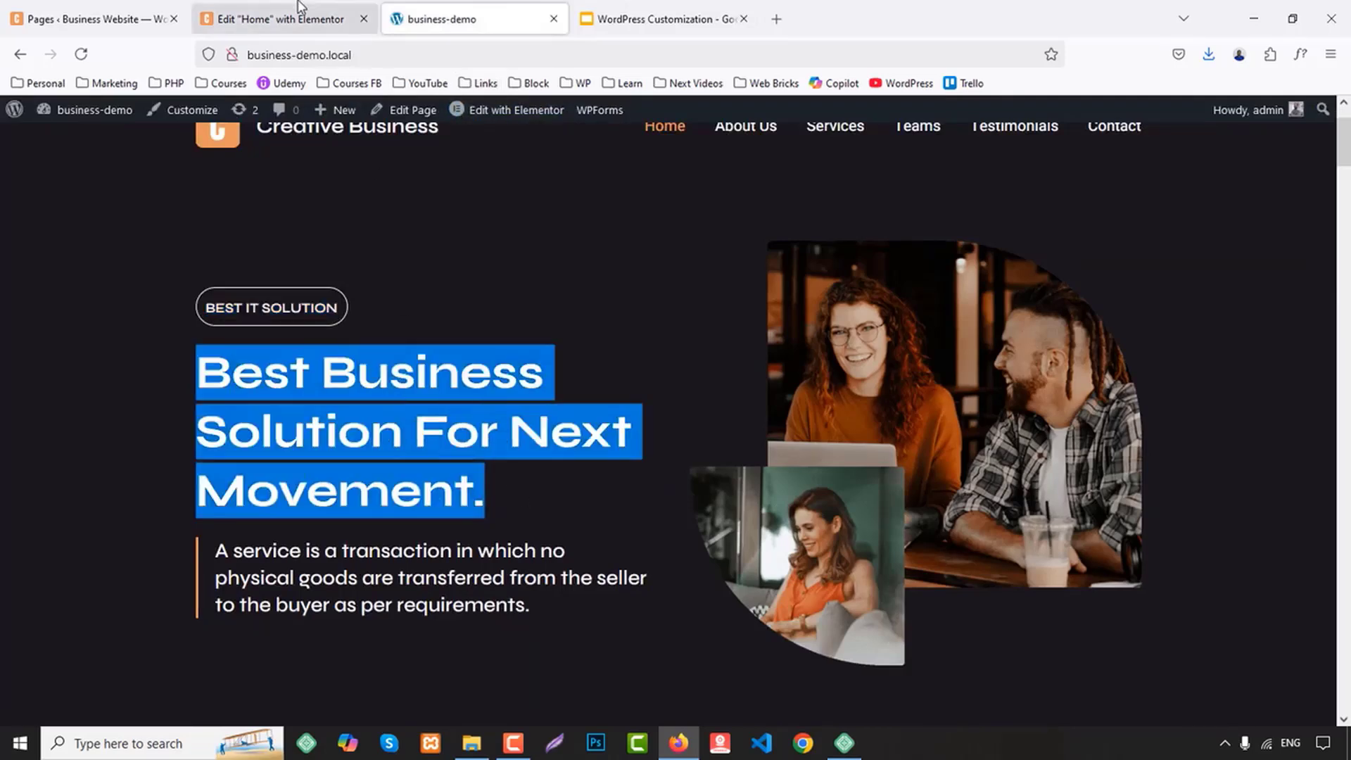
{"action": "left_click", "coordinate": [281, 19]}
{"action": "left_click", "coordinate": [74, 116]}
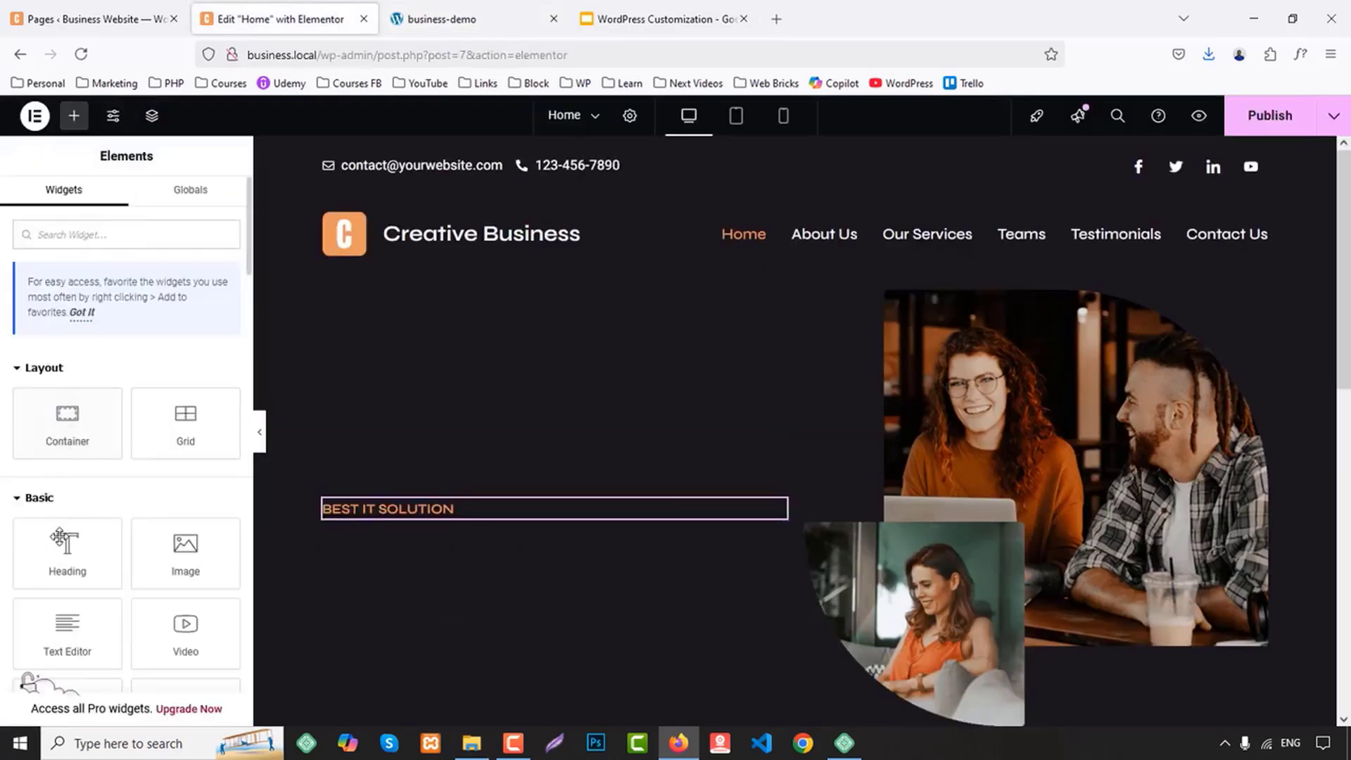
{"action": "left_click_drag", "start_coordinate": [67, 552], "coordinate": [422, 524]}
Set the new heading's HTML tag to H1 and its title to the copied "Best Business Solution for next movement."
{"action": "left_click", "coordinate": [169, 456]}
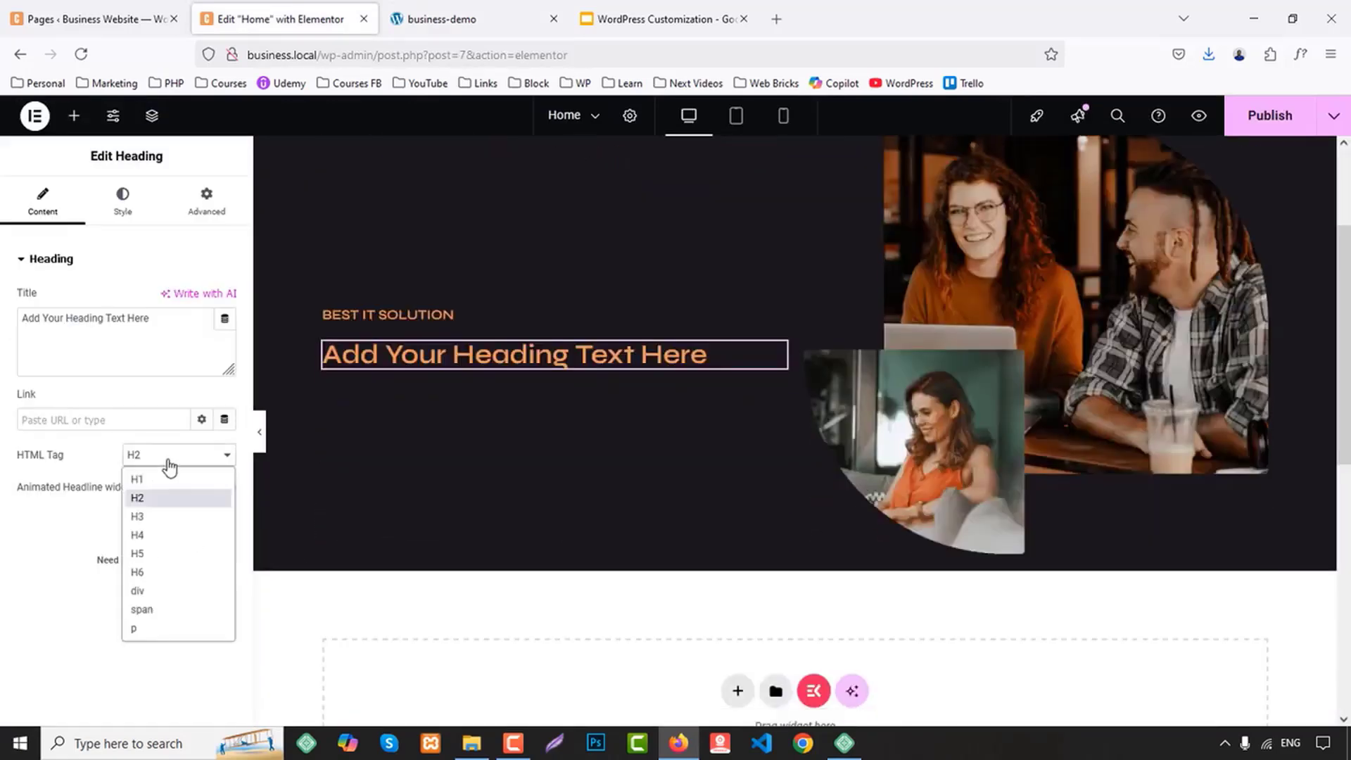
{"action": "left_click", "coordinate": [158, 476]}
{"action": "triple_click", "coordinate": [120, 372]}
{"action": "type", "text": "Best Business Solution for next movement."}
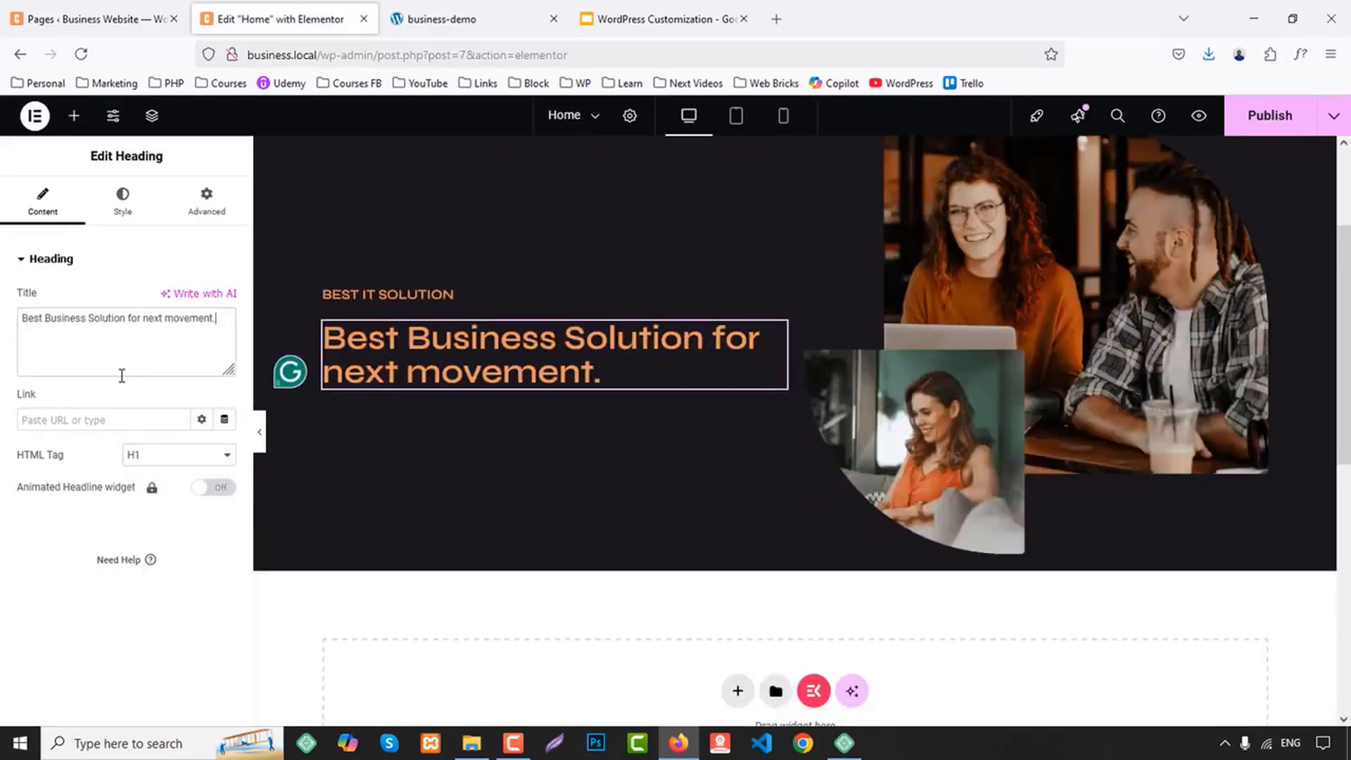
Copy the hero description from the demo site and add a Heading widget below the main headline in Elementor
{"action": "left_click", "coordinate": [91, 19]}
{"action": "left_click", "coordinate": [465, 19]}
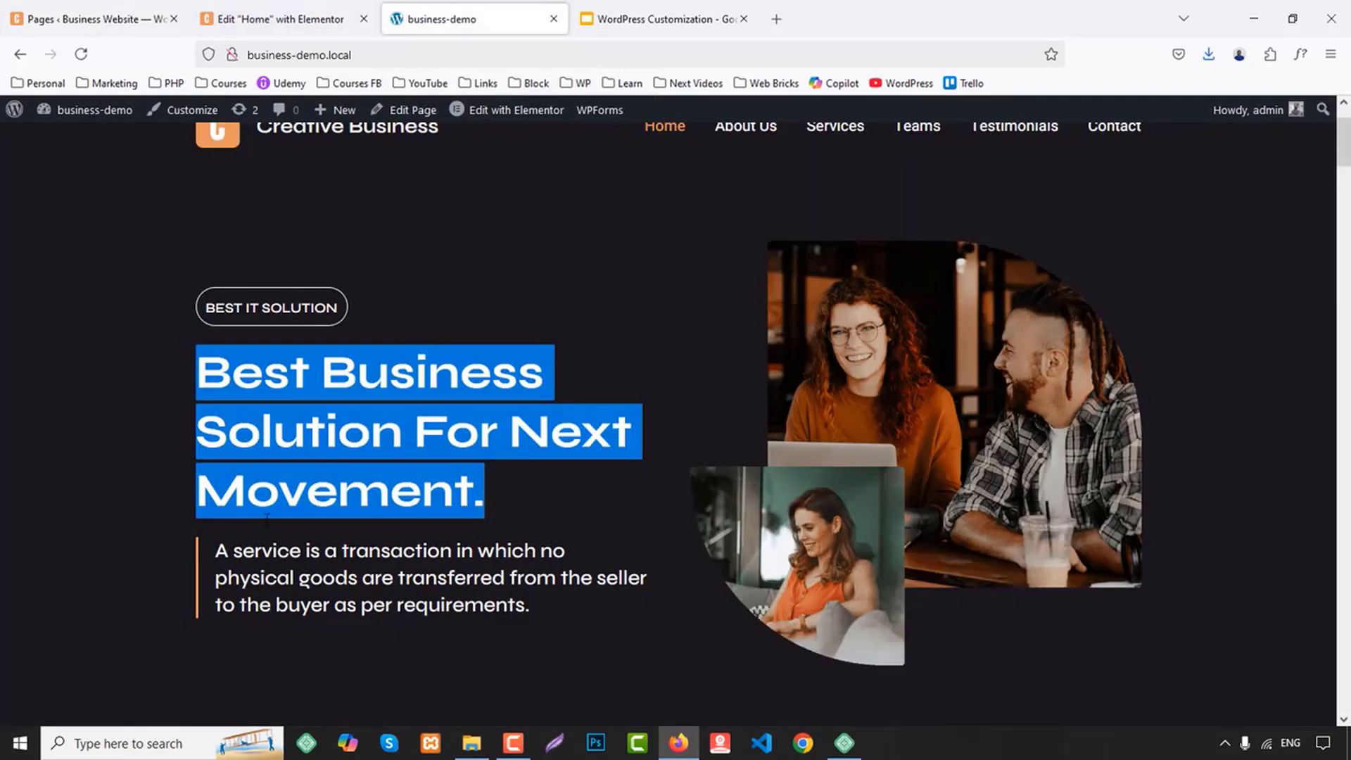
{"action": "left_click_drag", "start_coordinate": [216, 550], "coordinate": [607, 615]}
{"action": "key", "text": "ctrl+c"}
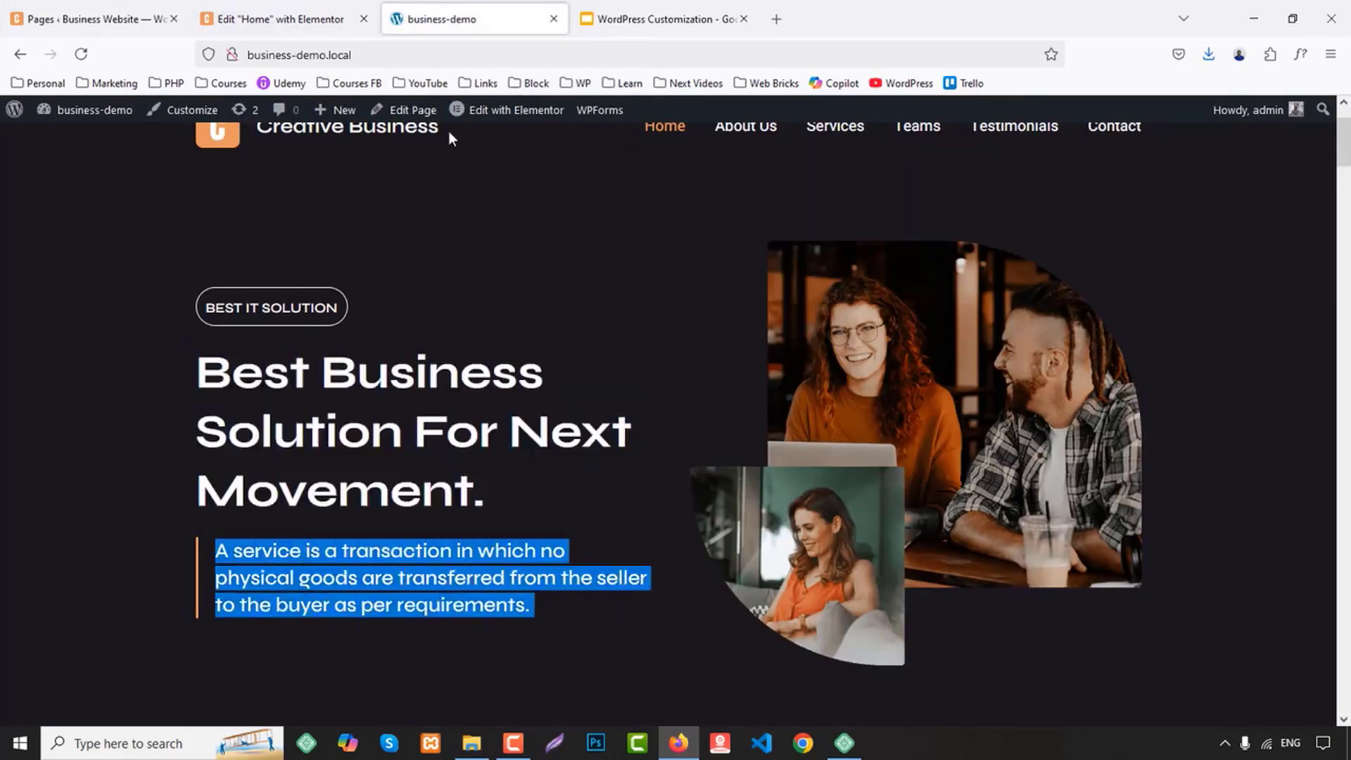
{"action": "left_click", "coordinate": [285, 19]}
{"action": "left_click", "coordinate": [74, 116]}
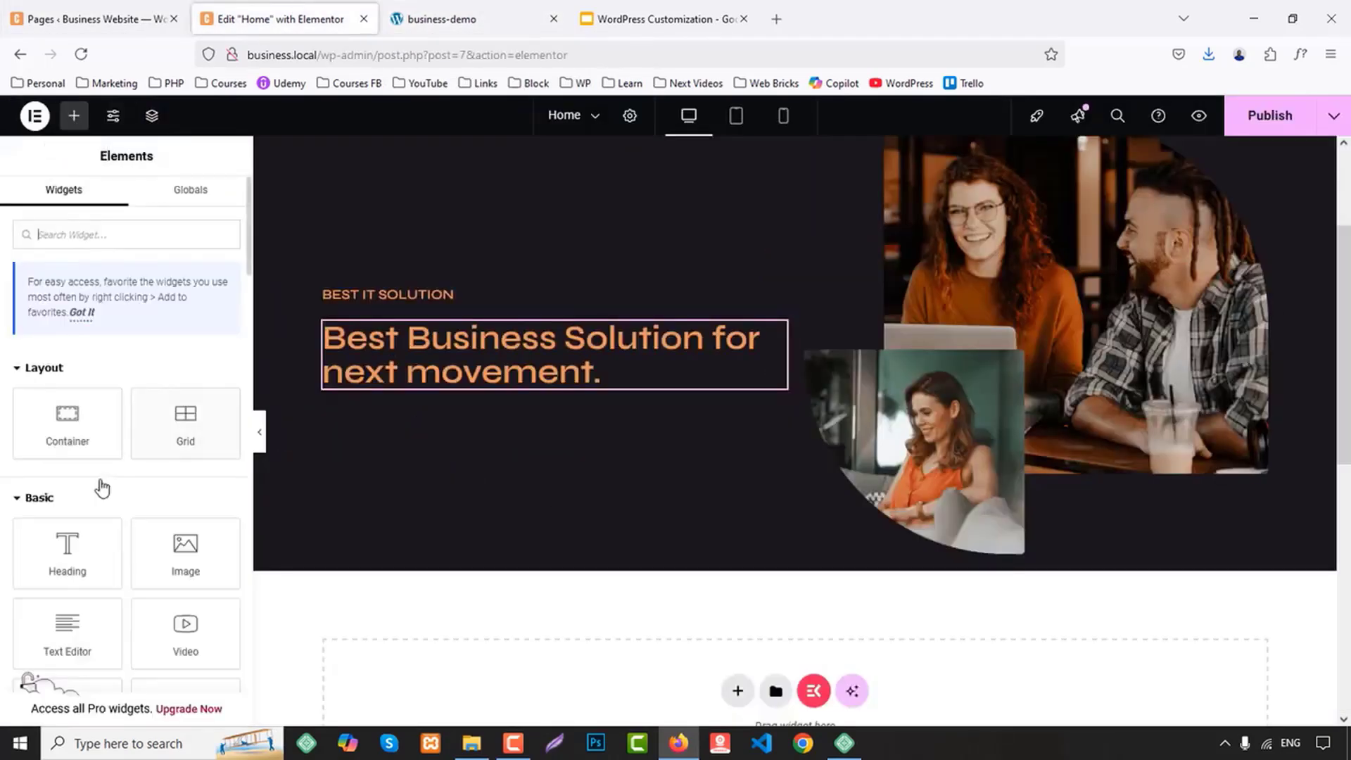
{"action": "left_click_drag", "start_coordinate": [69, 549], "coordinate": [543, 404]}
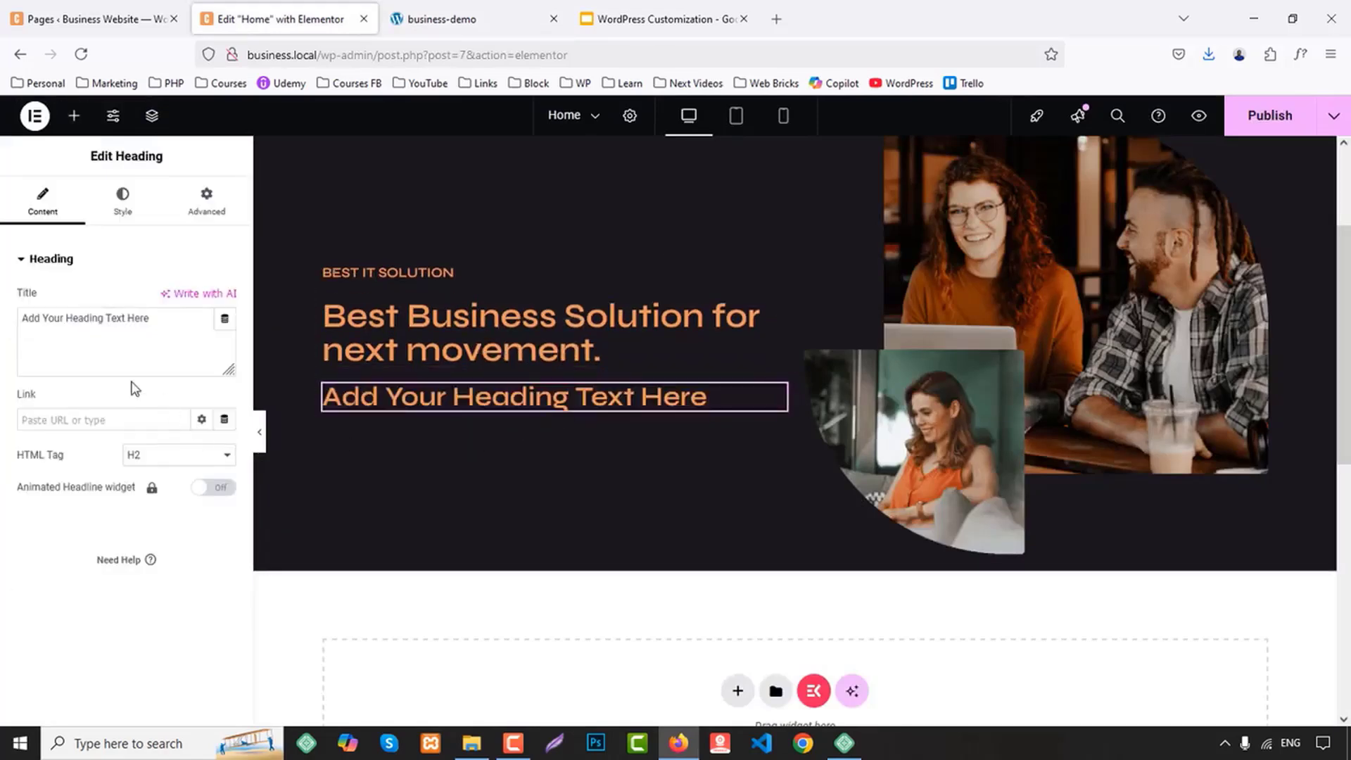
Fill the new heading with the copied "A service is a transaction…" text and set its HTML tag to H5
{"action": "triple_click", "coordinate": [120, 325]}
{"action": "key", "text": "ctrl+v"}
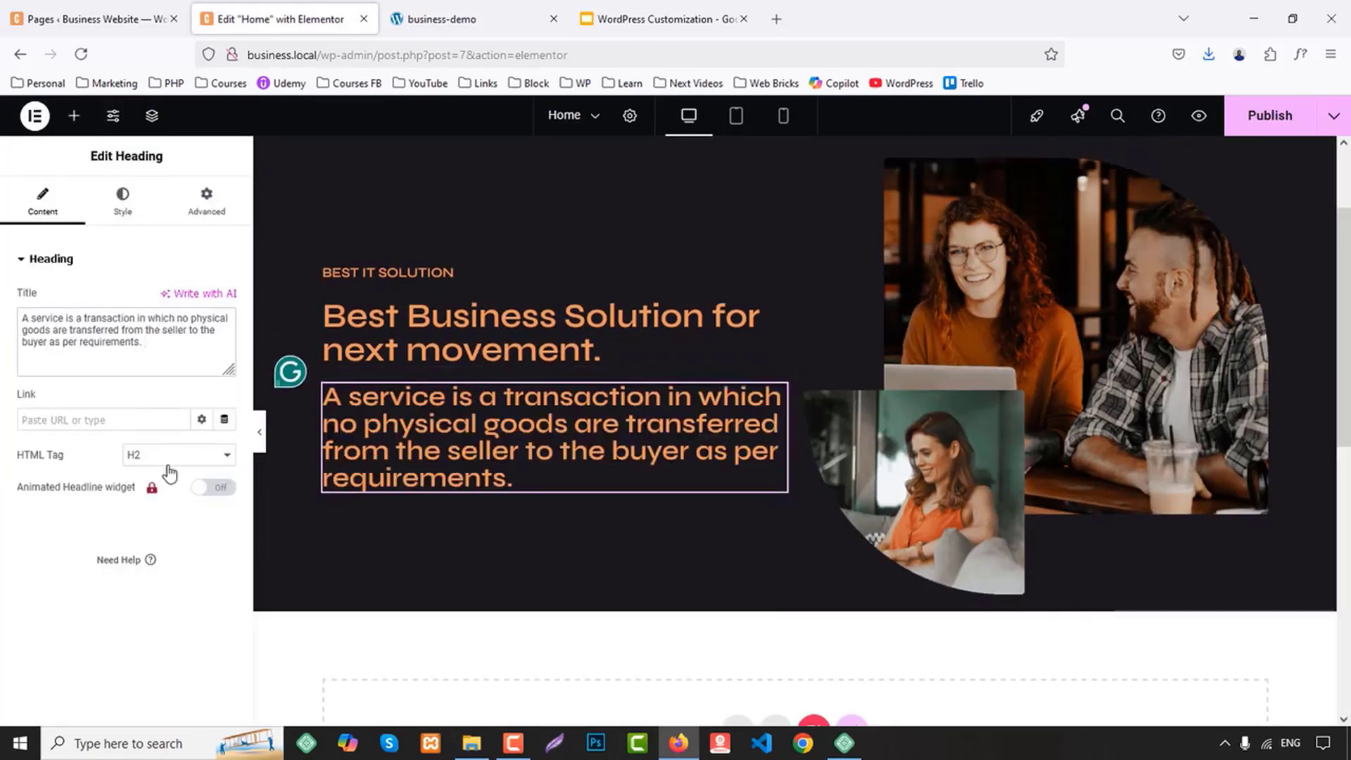
{"action": "left_click", "coordinate": [168, 461]}
{"action": "left_click", "coordinate": [152, 554]}
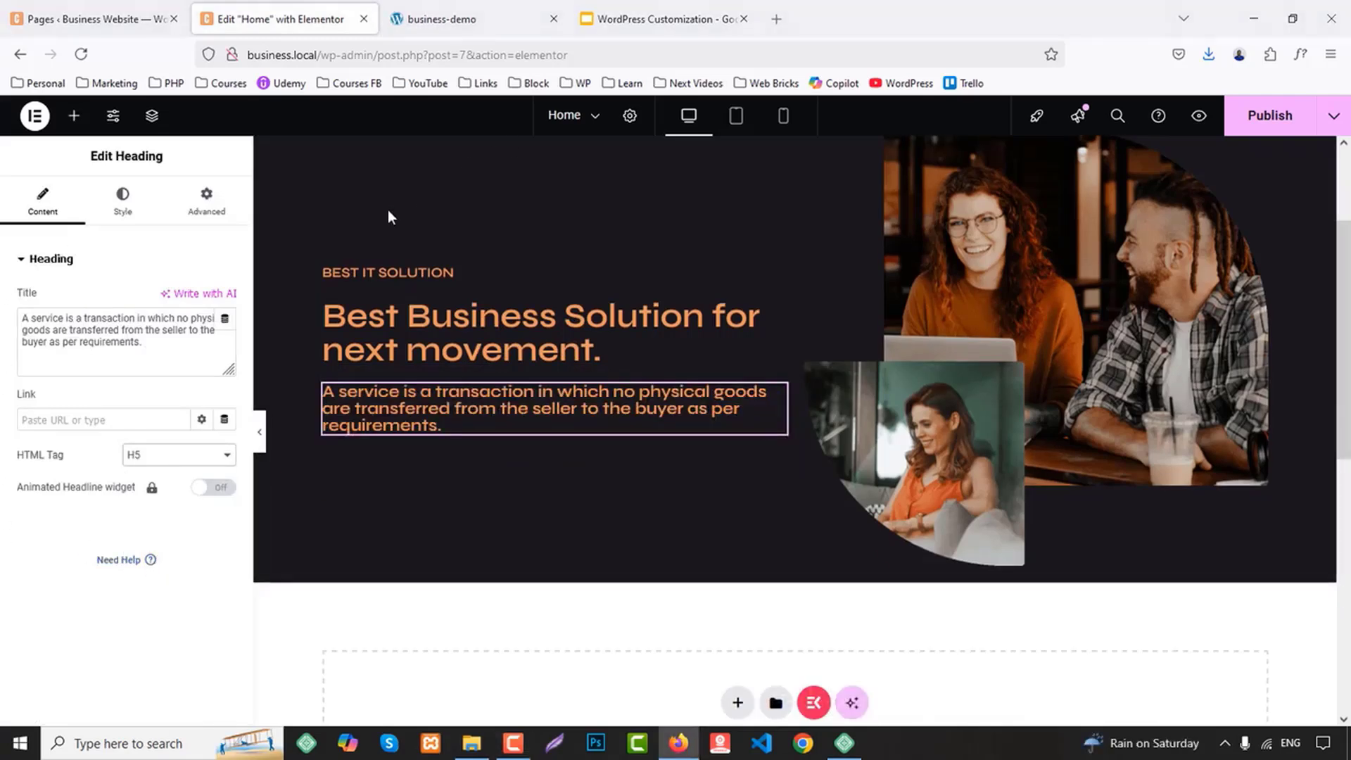
Set the "BEST IT SOLUTION" heading's text color to the global White
{"action": "left_click", "coordinate": [389, 272]}
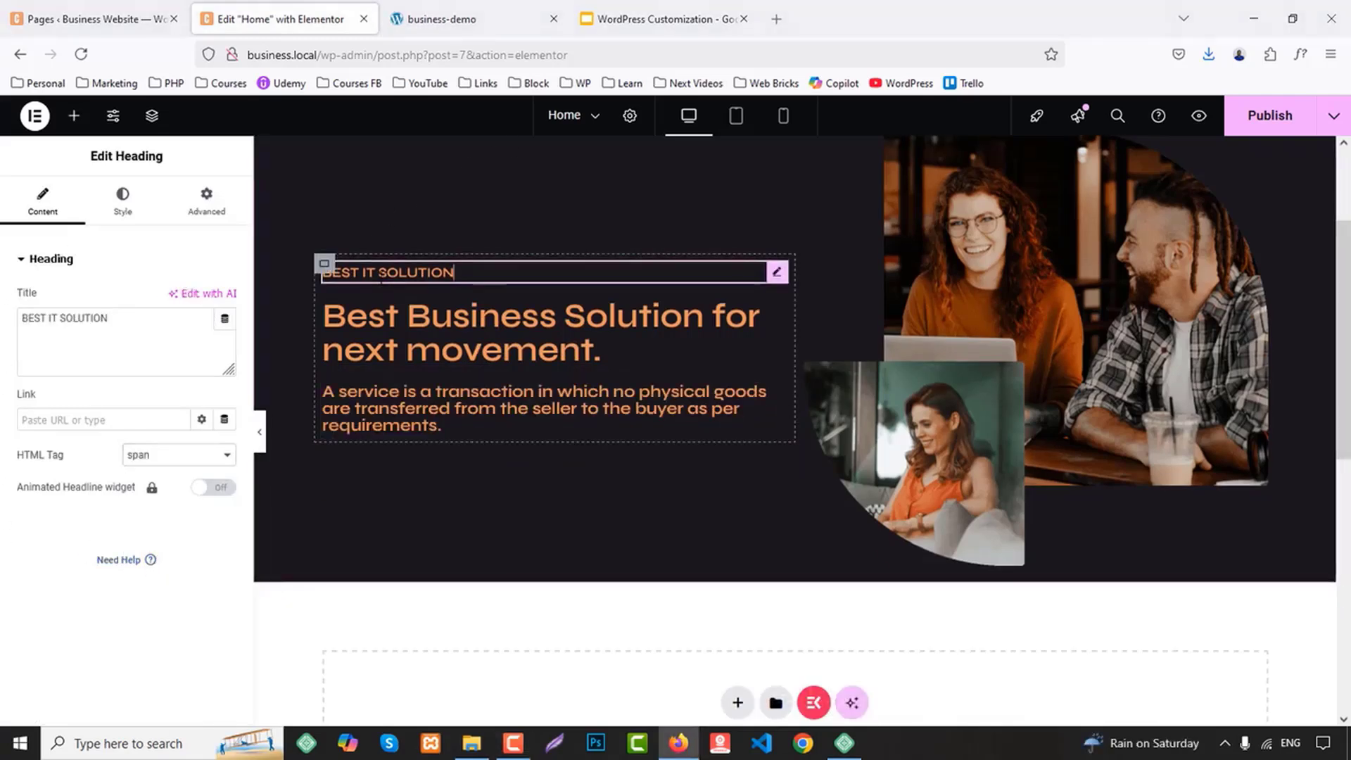
{"action": "left_click", "coordinate": [131, 210]}
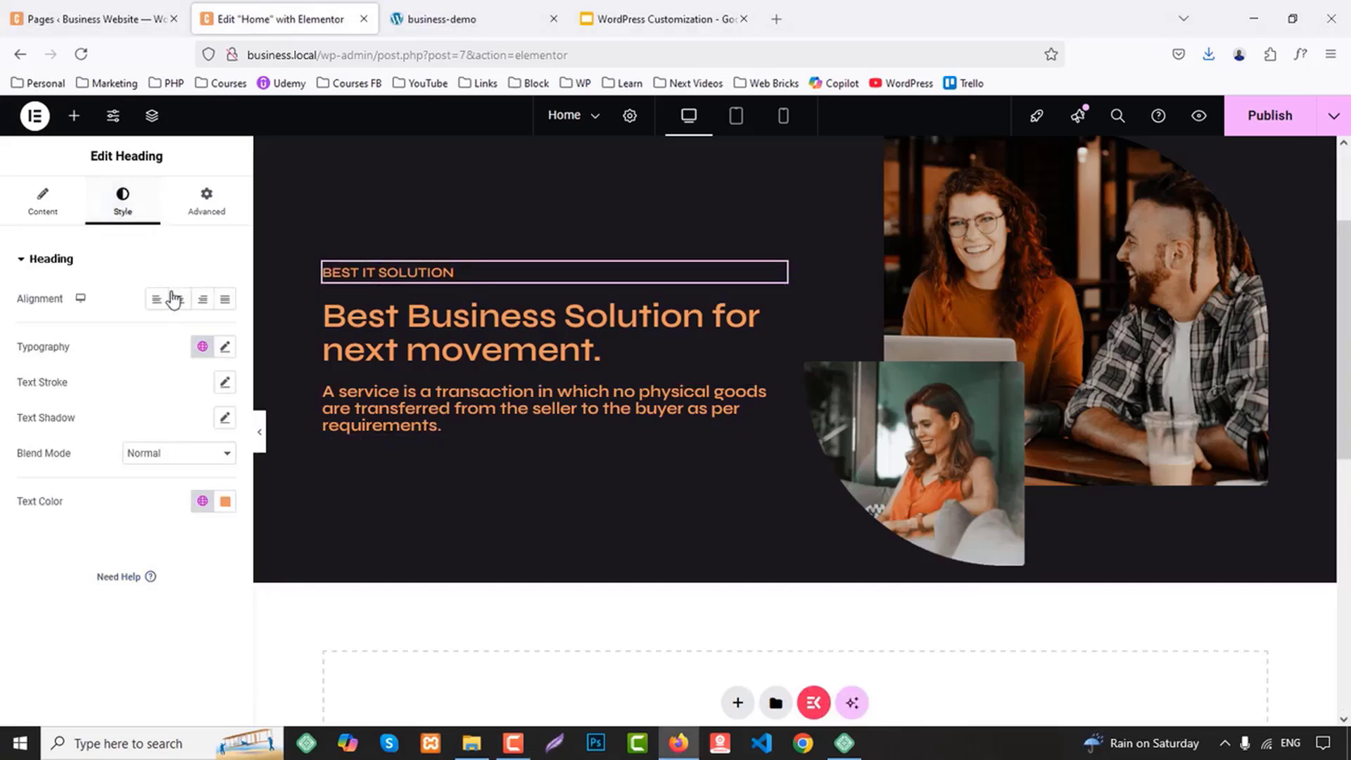
{"action": "left_click", "coordinate": [202, 500]}
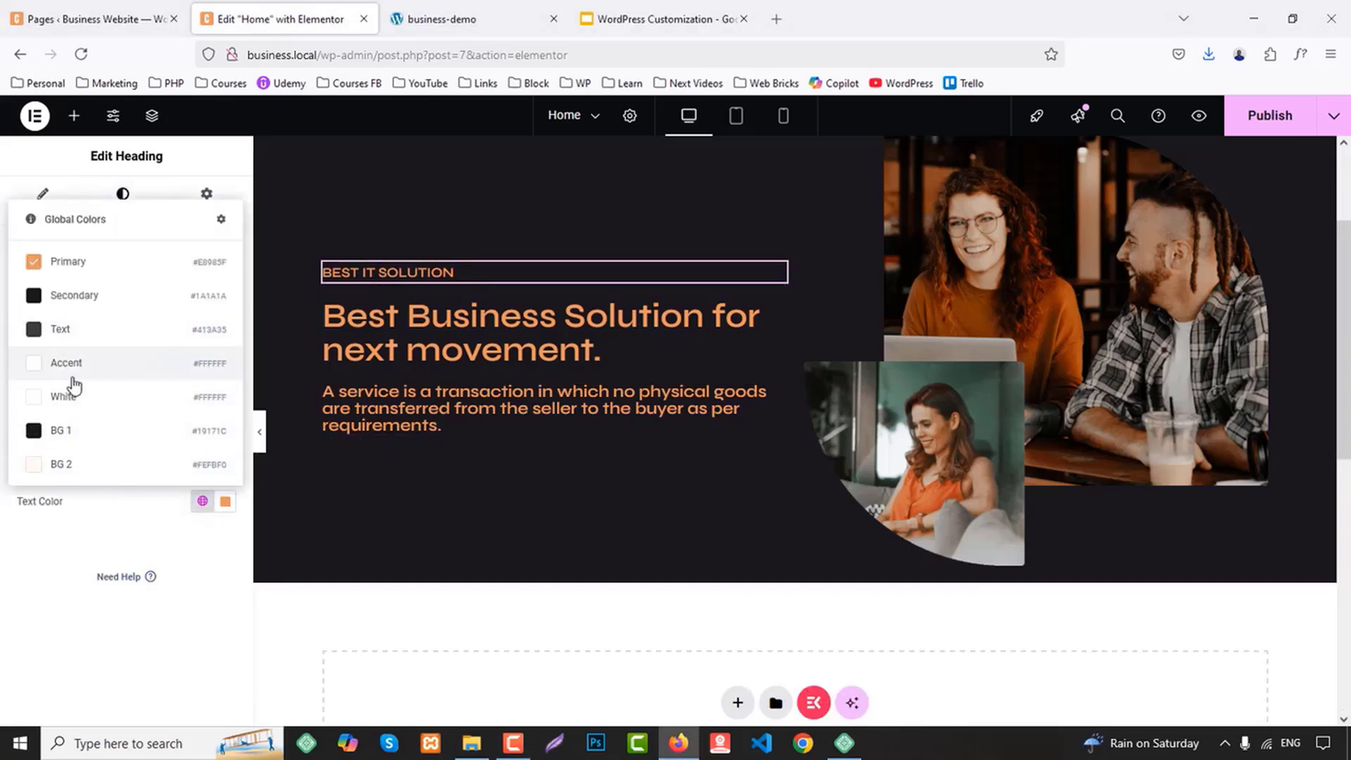
{"action": "left_click", "coordinate": [63, 398]}
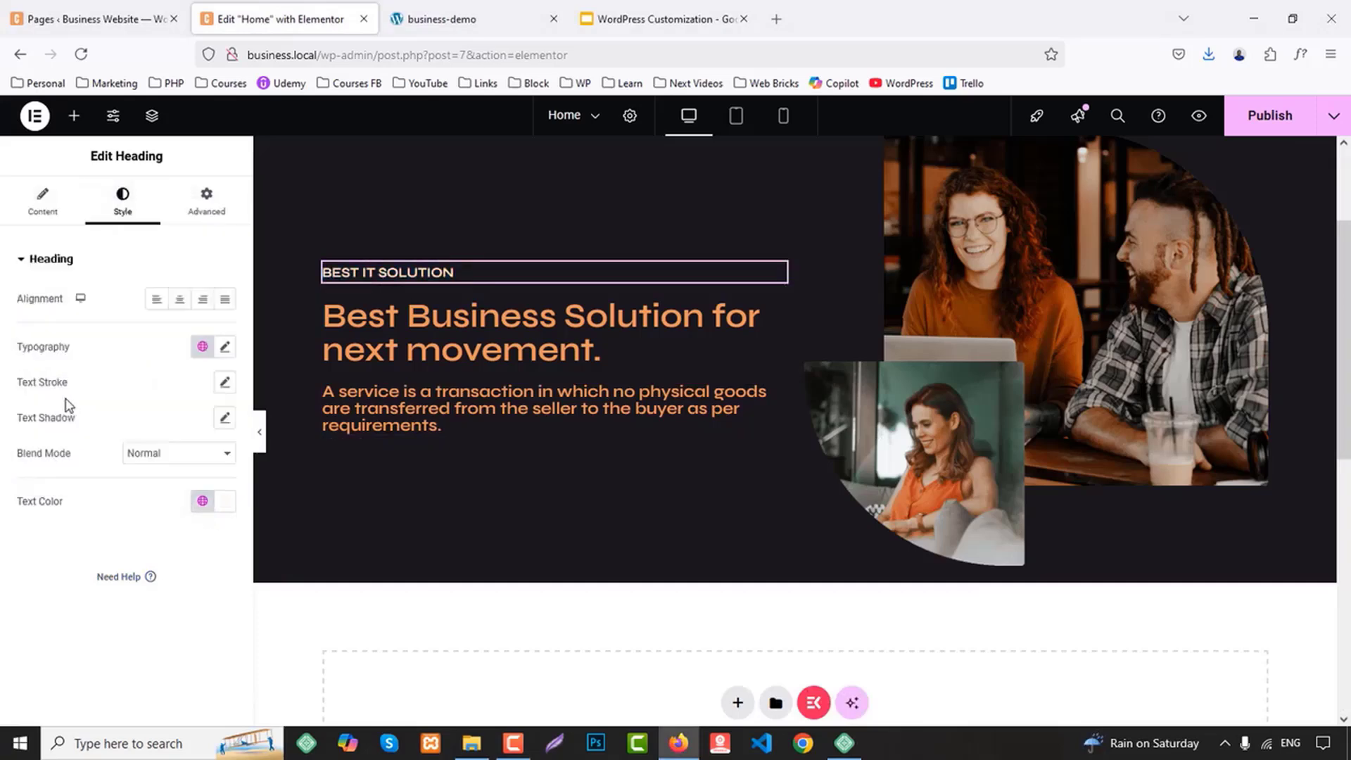
Give the "BEST IT SOLUTION" heading a custom width of 180 px
{"action": "left_click", "coordinate": [202, 201]}
{"action": "left_click", "coordinate": [166, 430]}
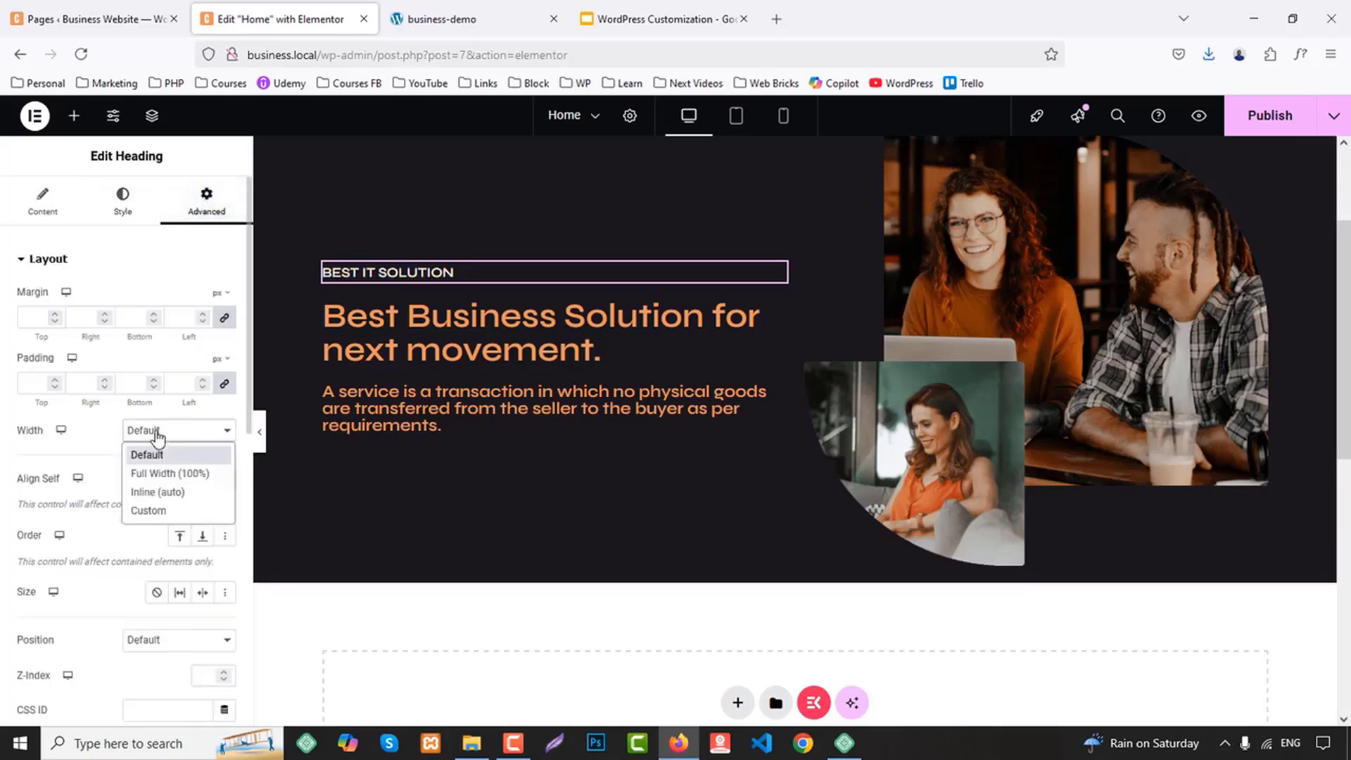
{"action": "left_click", "coordinate": [162, 492]}
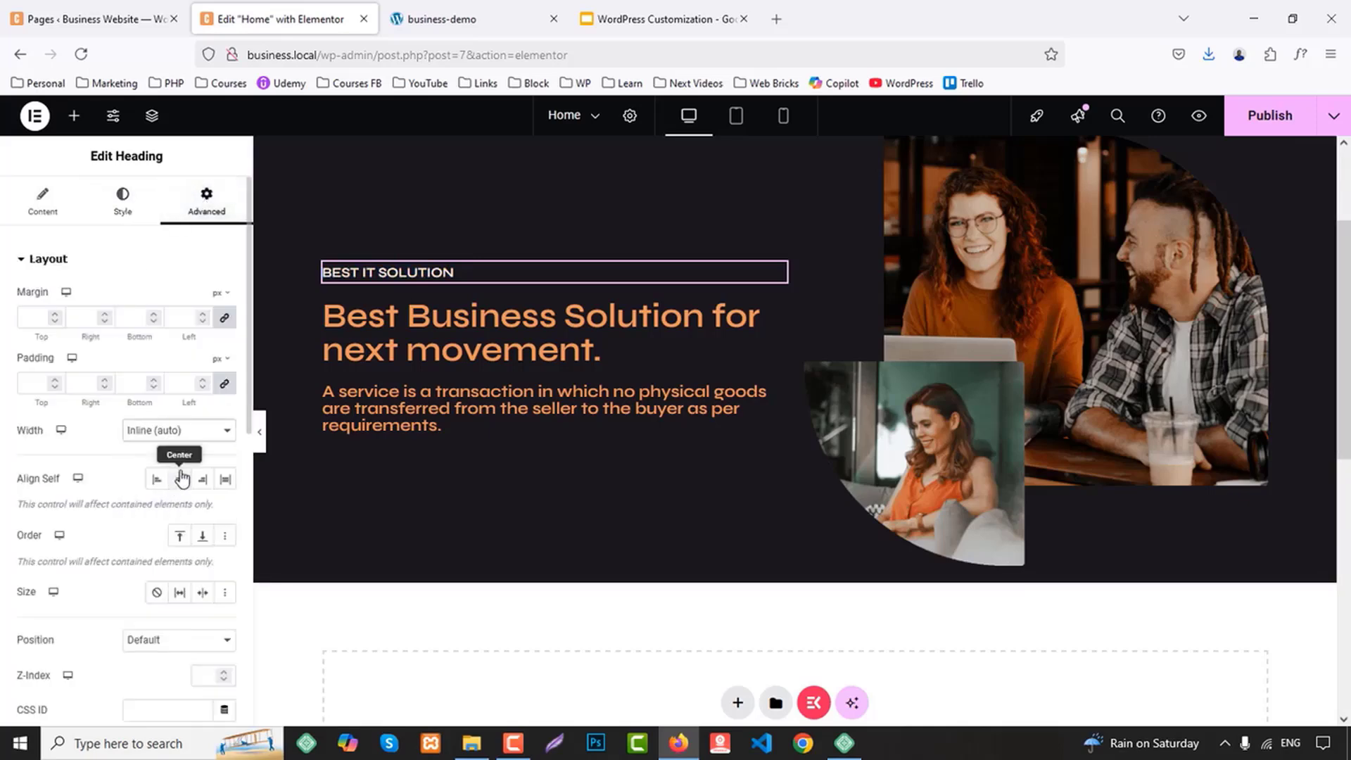
{"action": "left_click", "coordinate": [176, 436]}
{"action": "left_click", "coordinate": [159, 510]}
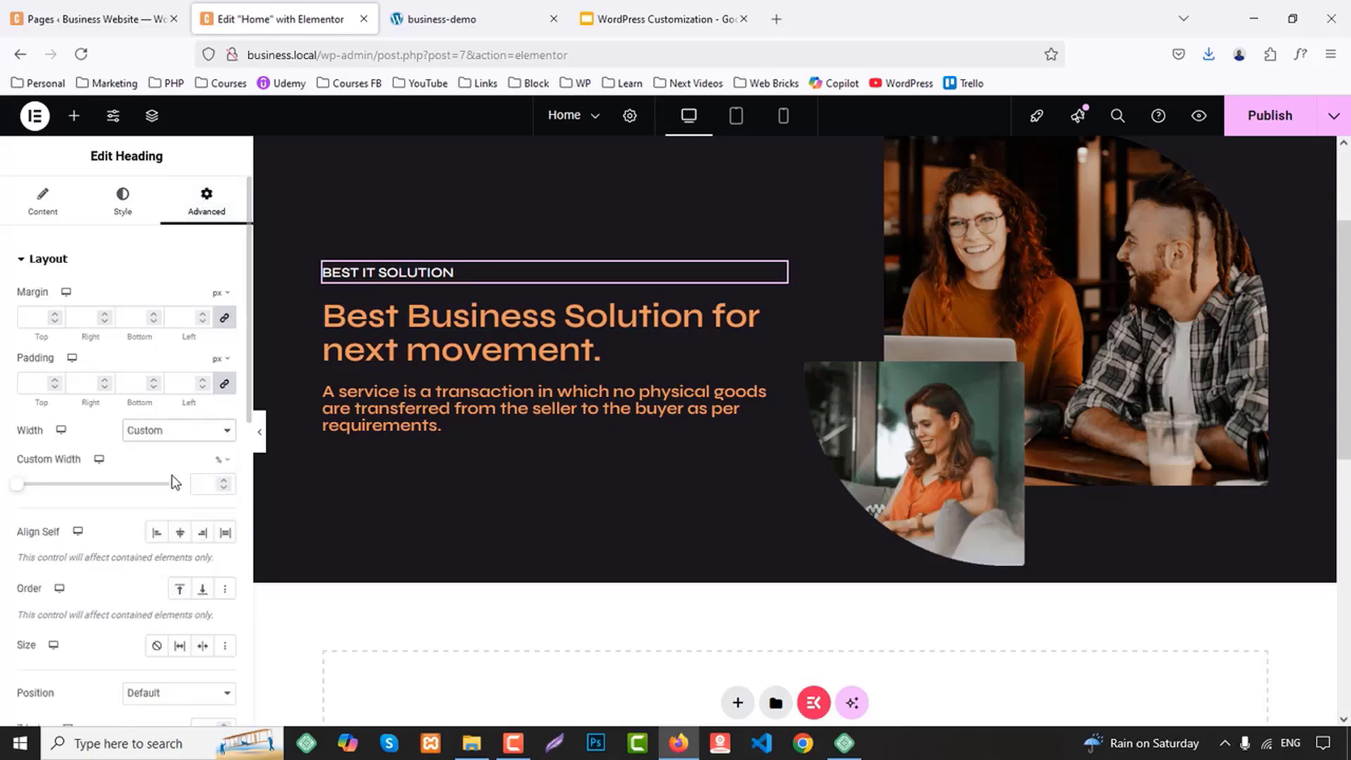
{"action": "type", "text": "120"}
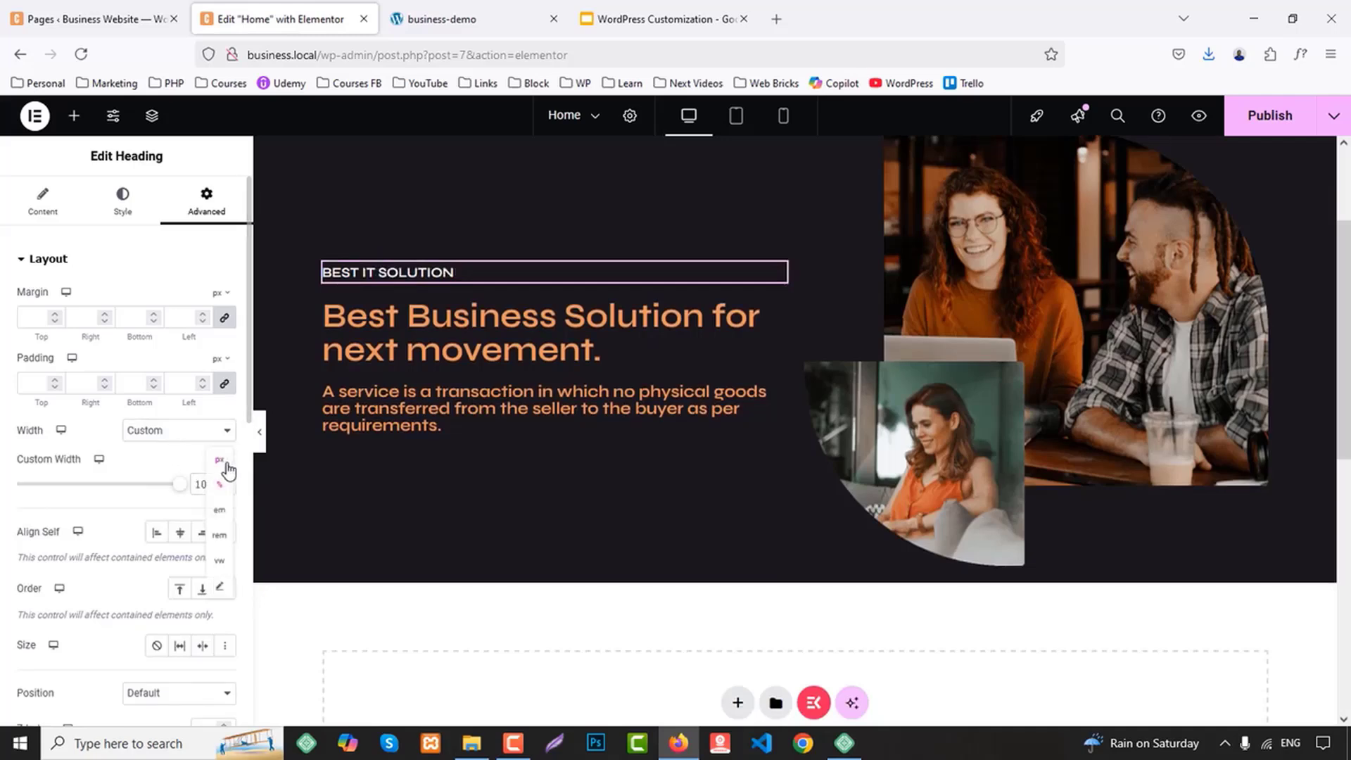
{"action": "left_click", "coordinate": [224, 461]}
{"action": "type", "text": "120"}
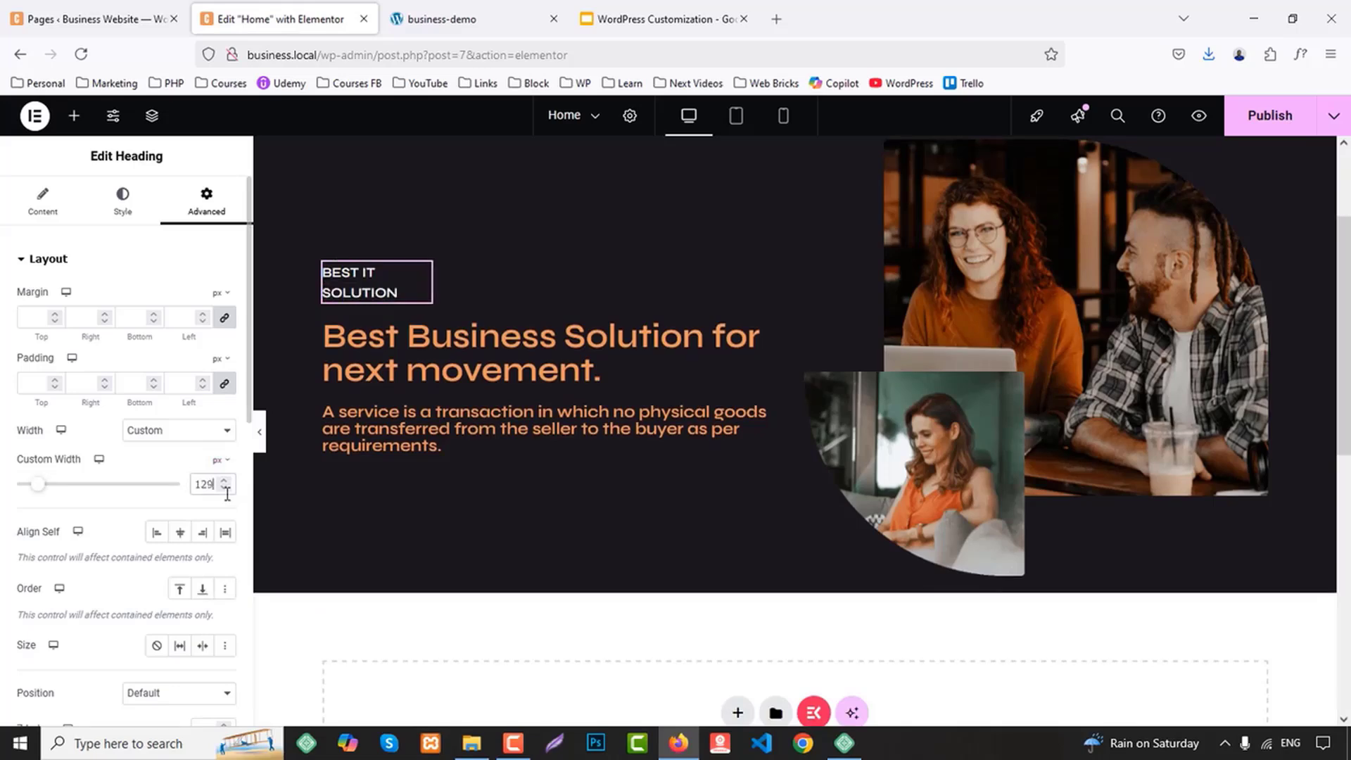
{"action": "key", "text": "Up"}
{"action": "key", "text": "Up"}
{"action": "key", "text": "Up"}
{"action": "key", "text": "Up"}
{"action": "key", "text": "Up"}
{"action": "key", "text": "Up"}
{"action": "key", "text": "Up"}
{"action": "key", "text": "Up"}
{"action": "key", "text": "Up"}
{"action": "key", "text": "Up"}
{"action": "key", "text": "Up"}
{"action": "key", "text": "Up"}
{"action": "key", "text": "Up"}
{"action": "key", "text": "Up"}
{"action": "key", "text": "Up"}
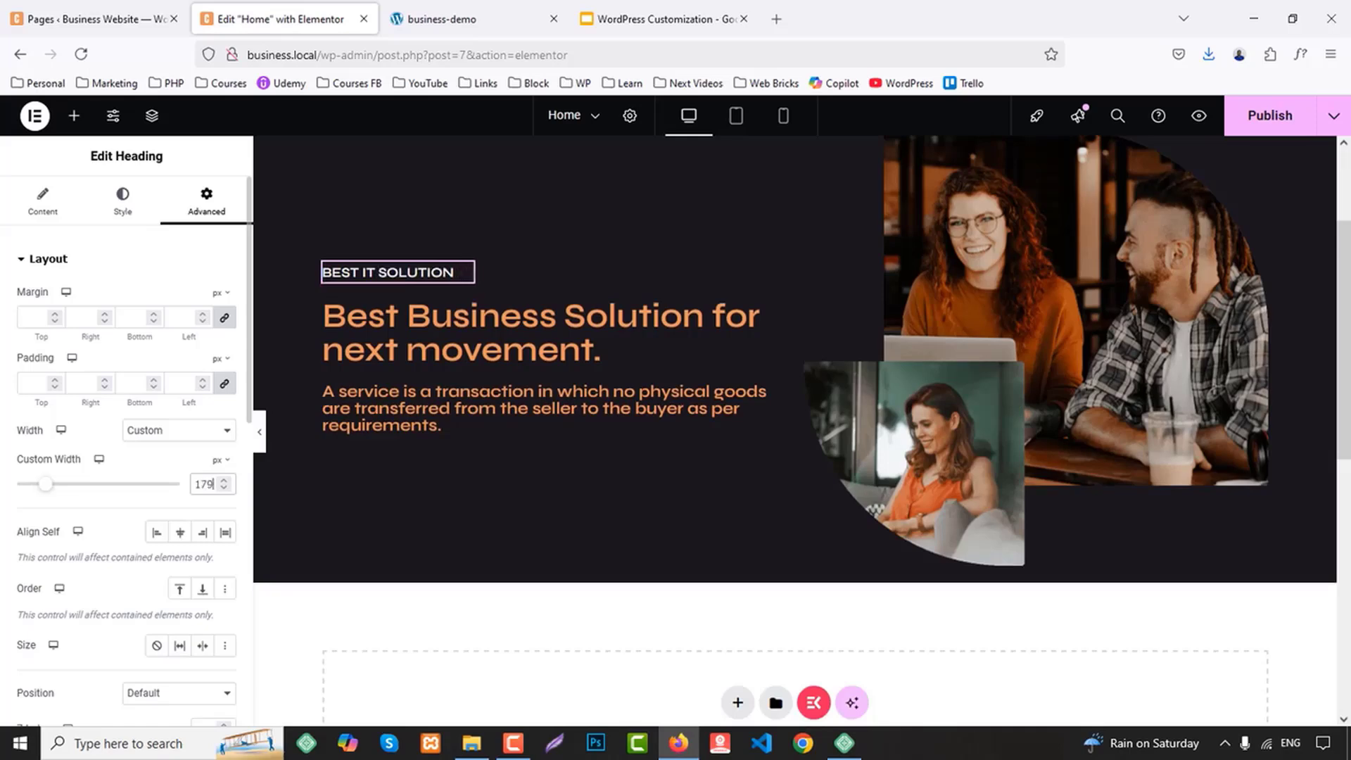
{"action": "key", "text": "Up"}
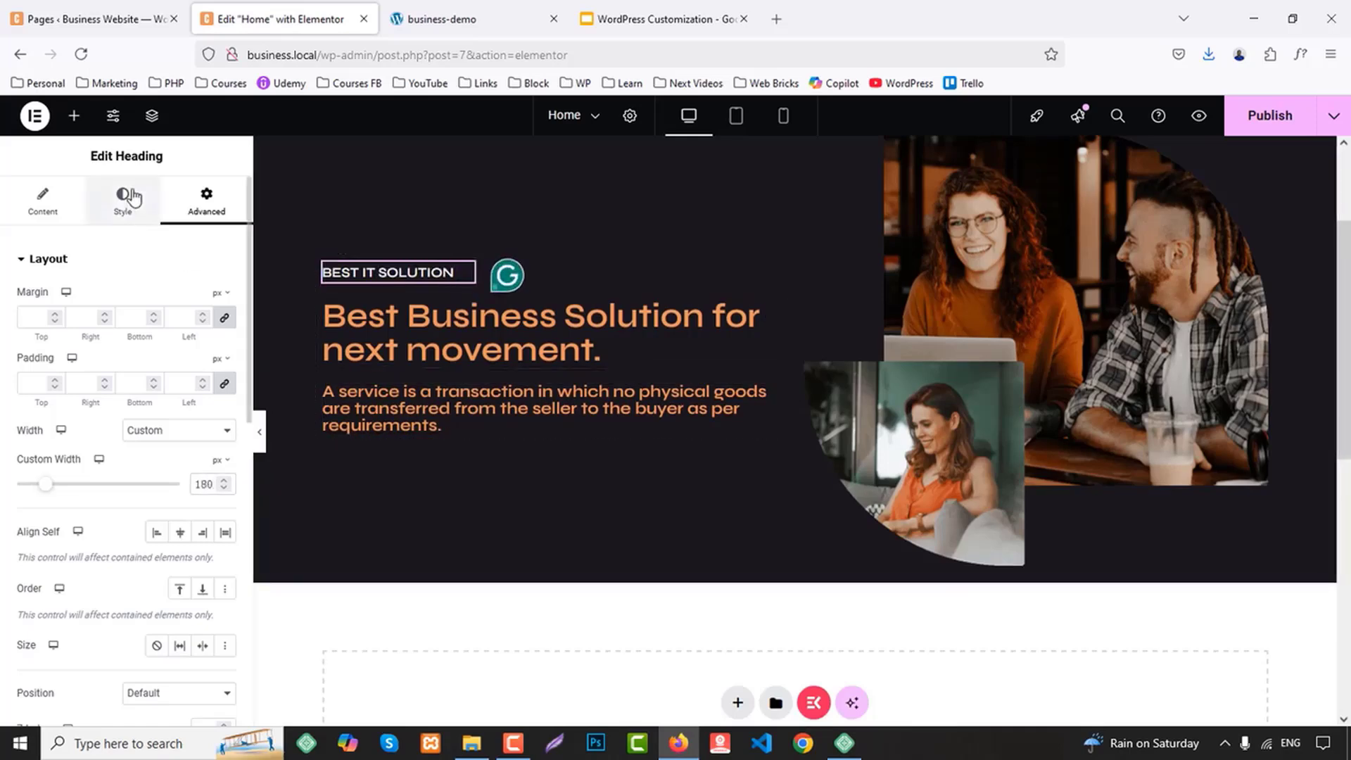
Center the "BEST IT SOLUTION" heading's text and apply a solid border to the widget
{"action": "left_click", "coordinate": [124, 199]}
{"action": "left_click", "coordinate": [187, 302]}
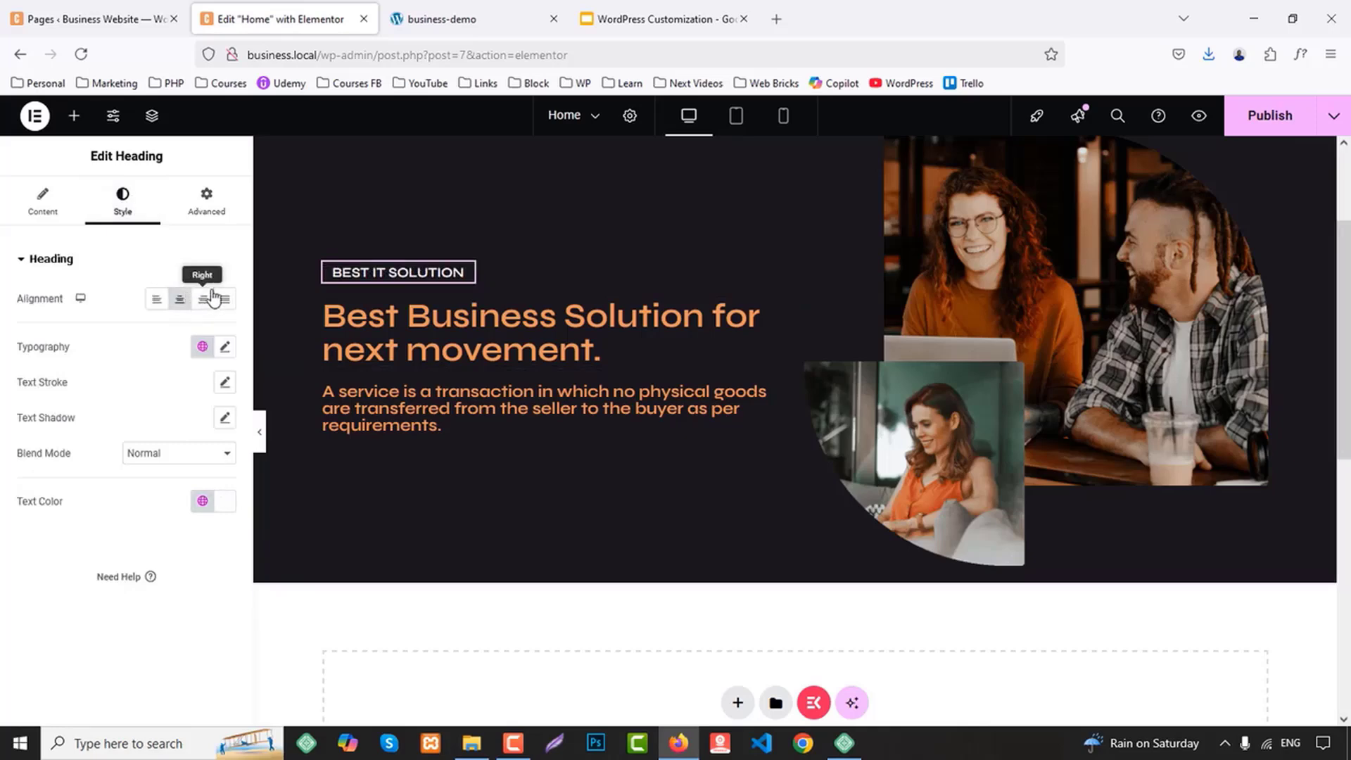
{"action": "left_click", "coordinate": [207, 201]}
{"action": "scroll", "coordinate": [60, 540], "scroll_direction": "down", "scroll_amount": 5}
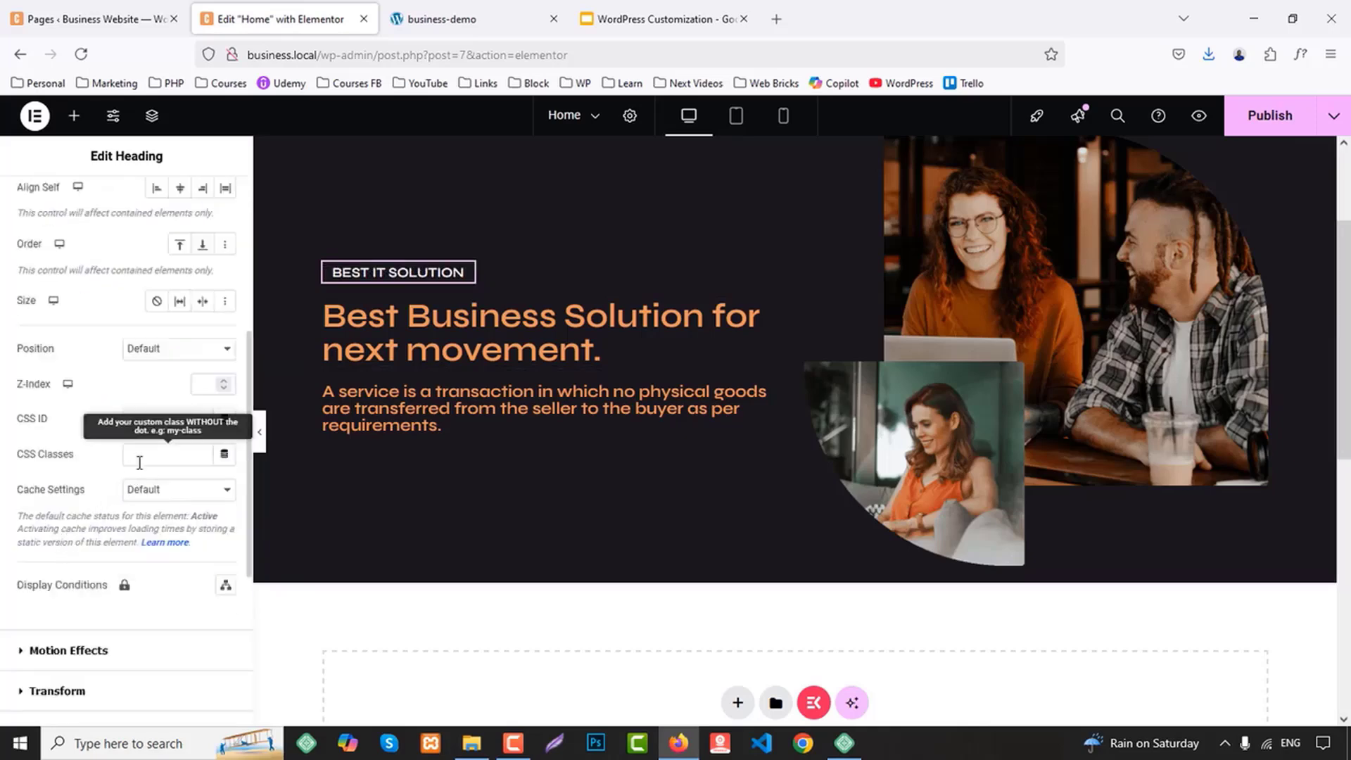
{"action": "scroll", "coordinate": [127, 497], "scroll_direction": "down", "scroll_amount": 3}
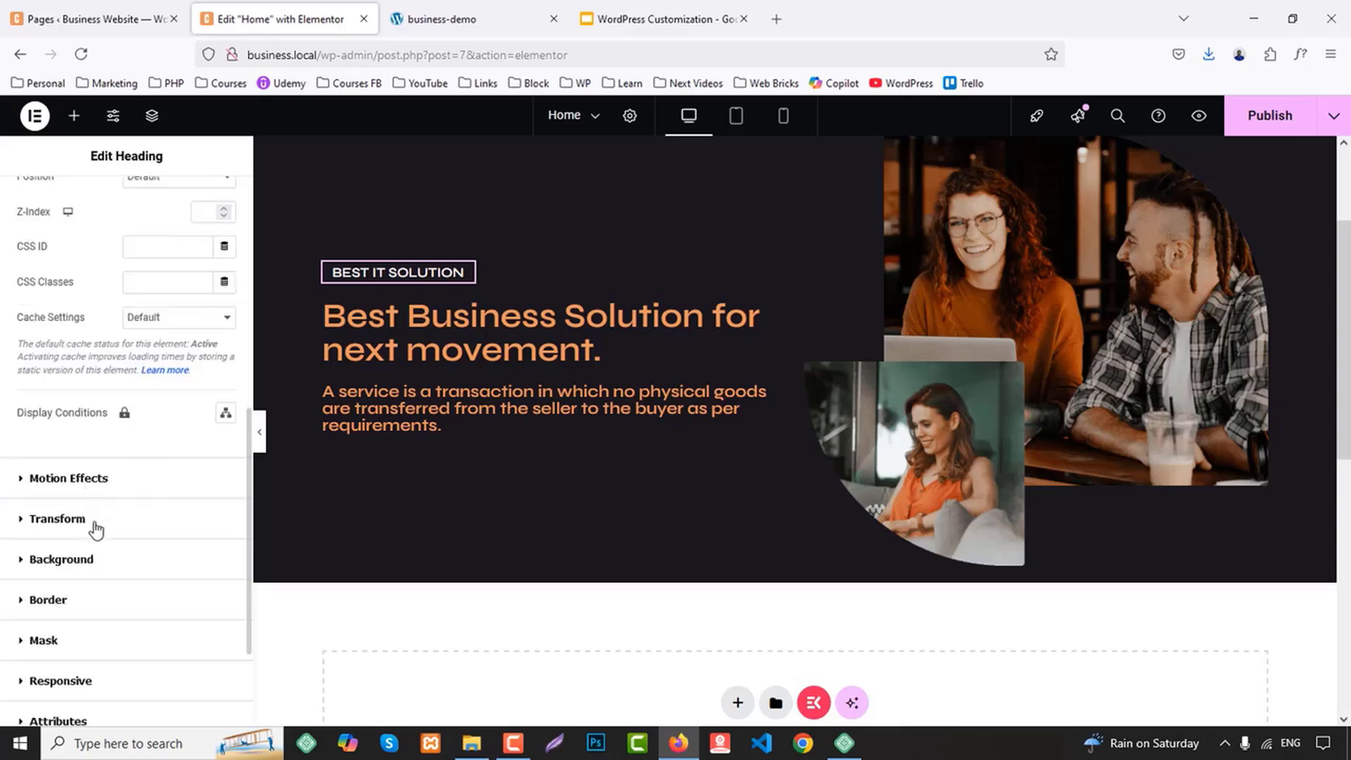
{"action": "left_click", "coordinate": [47, 619]}
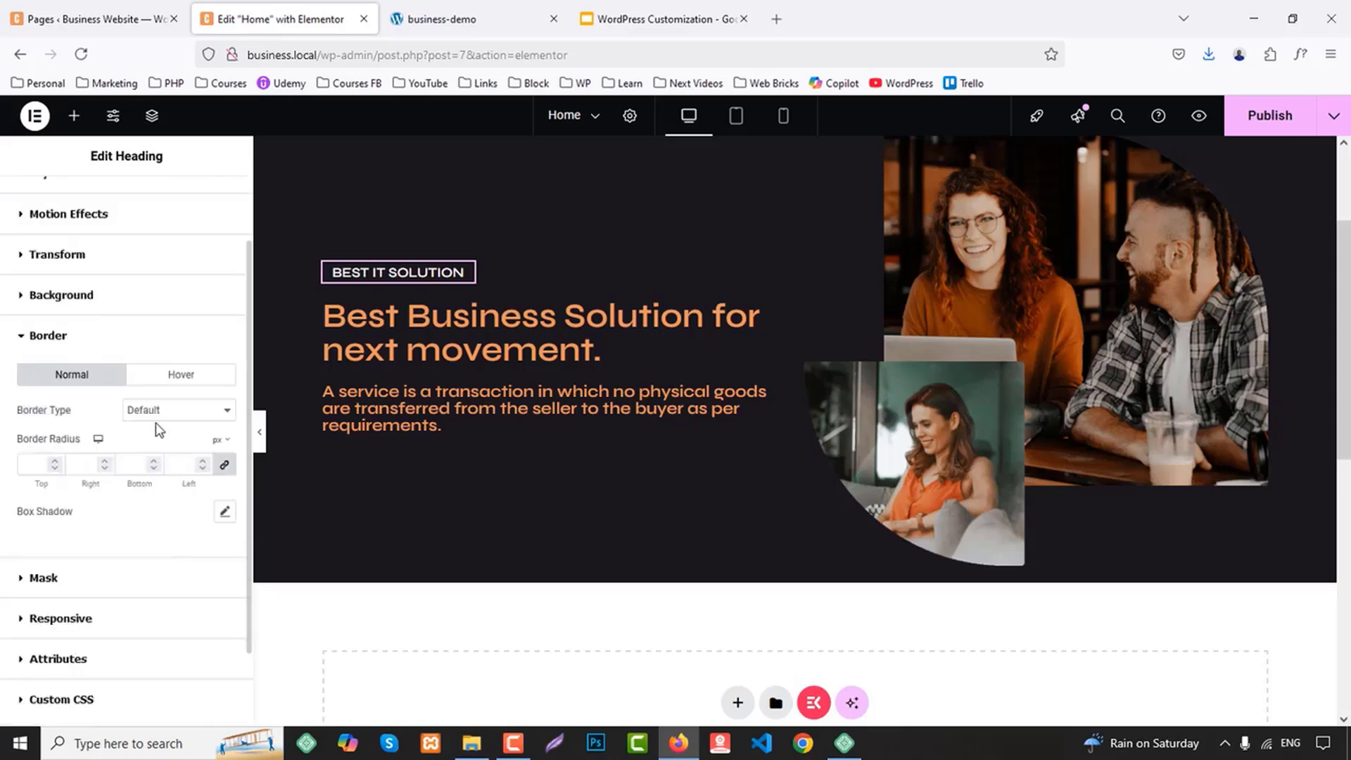
{"action": "left_click", "coordinate": [158, 410]}
{"action": "left_click", "coordinate": [159, 471]}
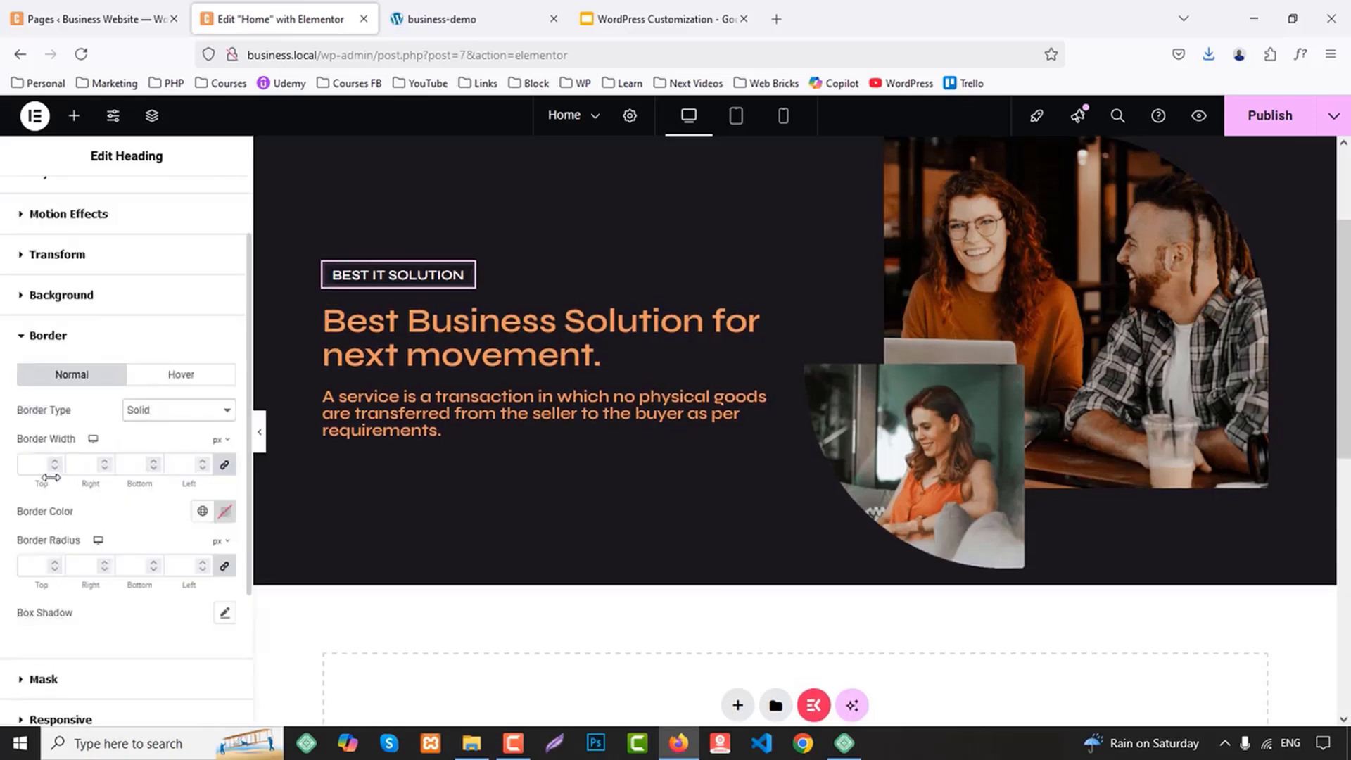
Set the label's border width to 1 px on all sides with a white global color, and preview the page at full width
{"action": "type", "text": "1"}
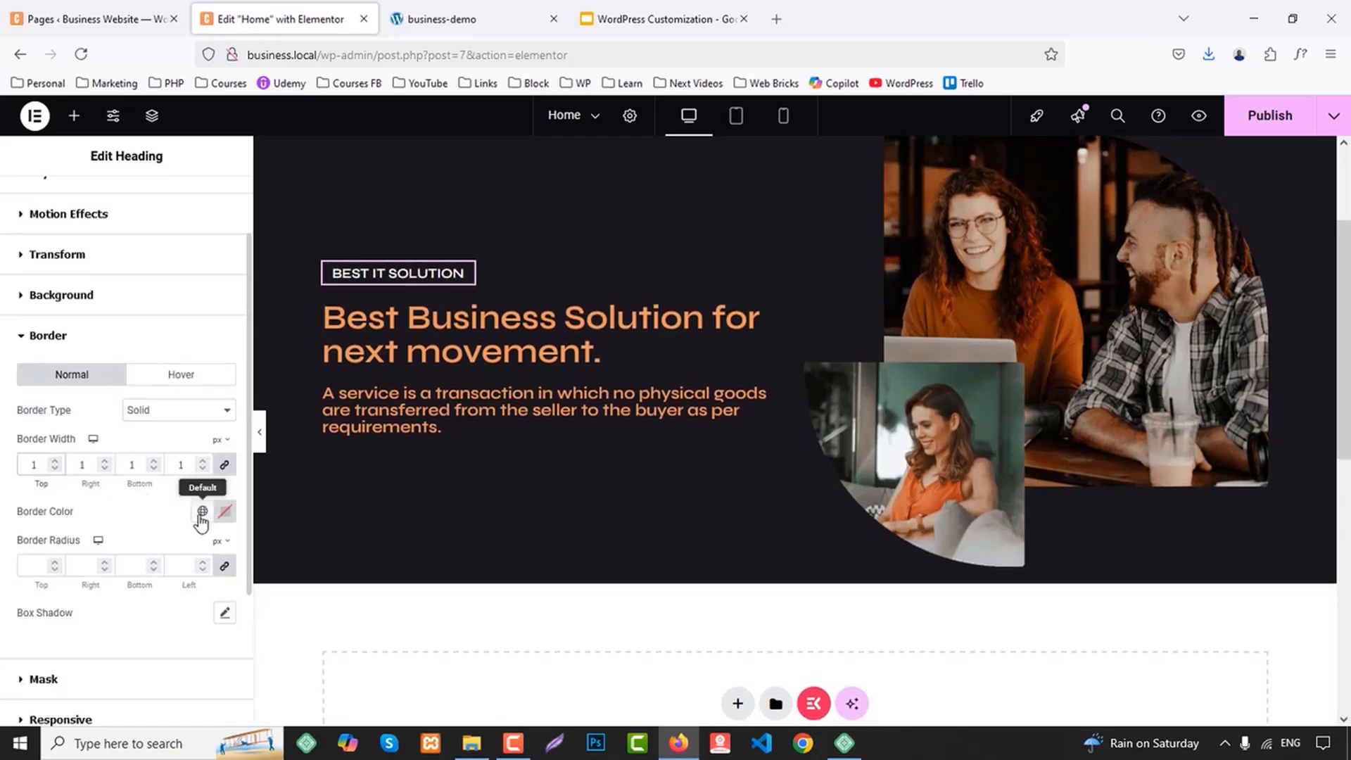
{"action": "left_click", "coordinate": [202, 510]}
{"action": "left_click", "coordinate": [70, 475]}
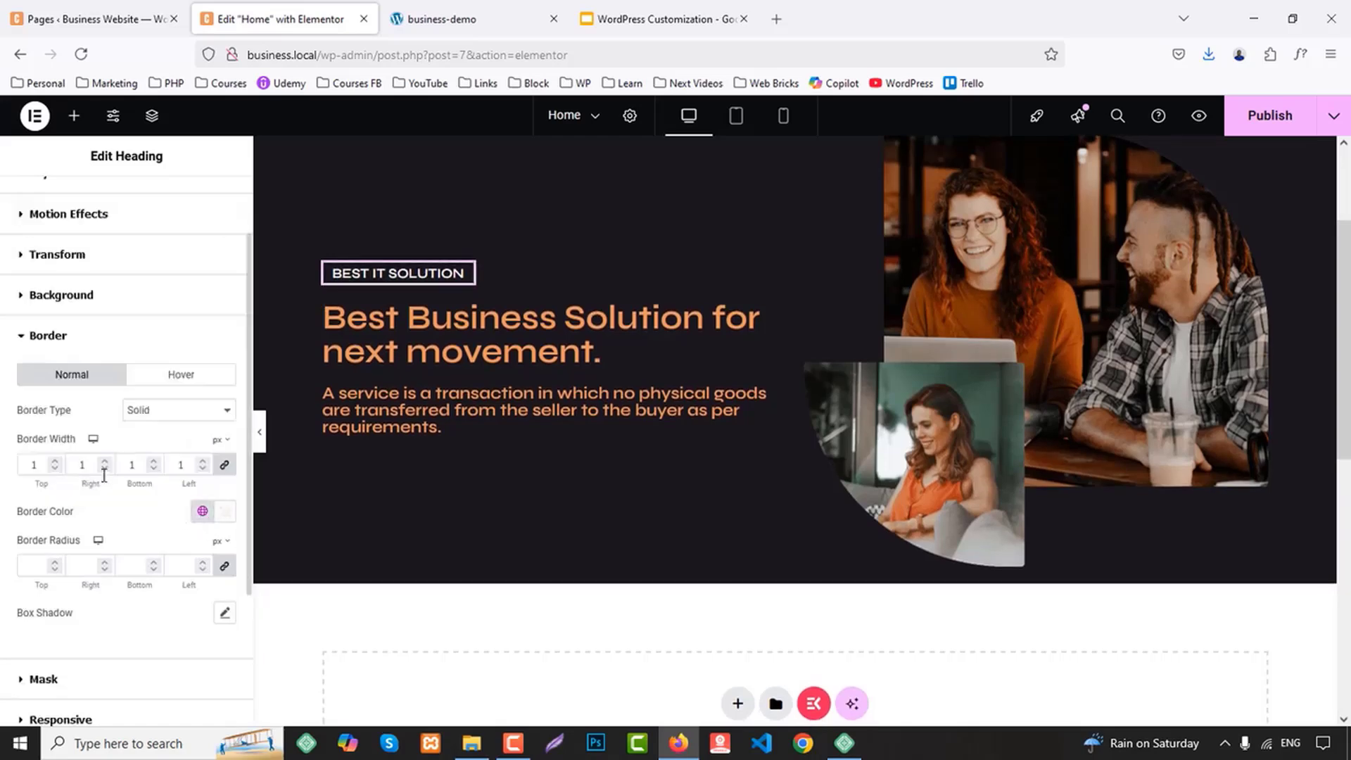
{"action": "left_click", "coordinate": [260, 434]}
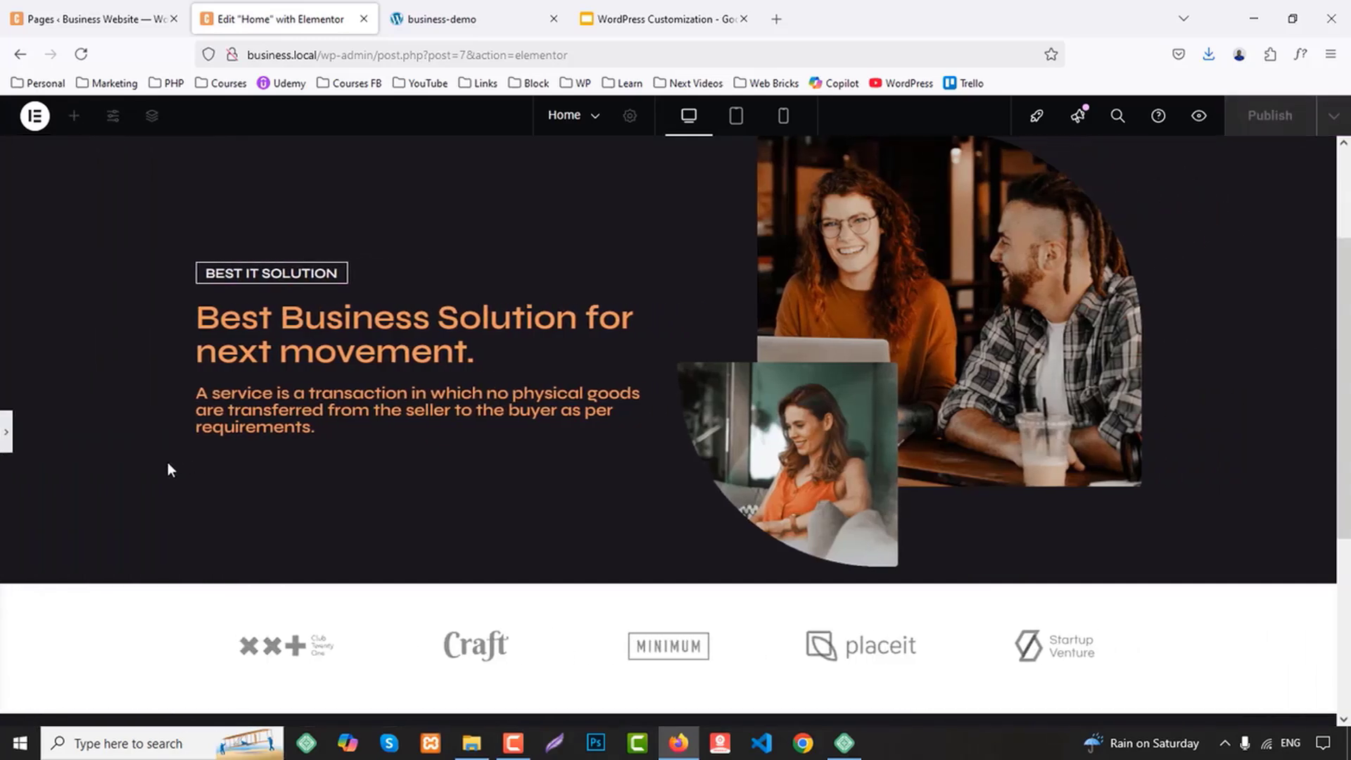
{"action": "left_click", "coordinate": [6, 432]}
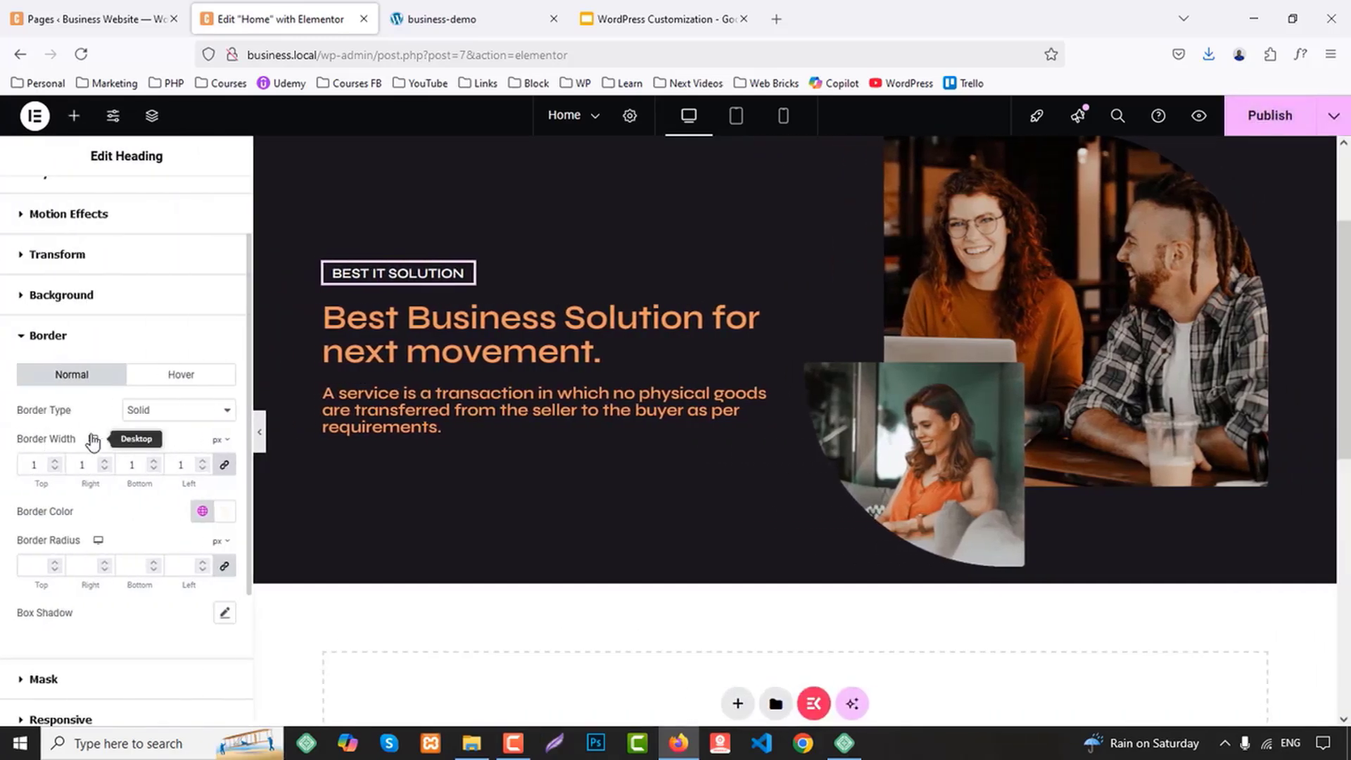
Give the "BEST IT SOLUTION" heading 10 px of top and bottom padding, with 0 px on the right and left sides
{"action": "scroll", "coordinate": [128, 566], "scroll_direction": "down", "scroll_amount": 2}
{"action": "scroll", "coordinate": [127, 566], "scroll_direction": "down", "scroll_amount": 2}
{"action": "scroll", "coordinate": [80, 524], "scroll_direction": "up", "scroll_amount": 4}
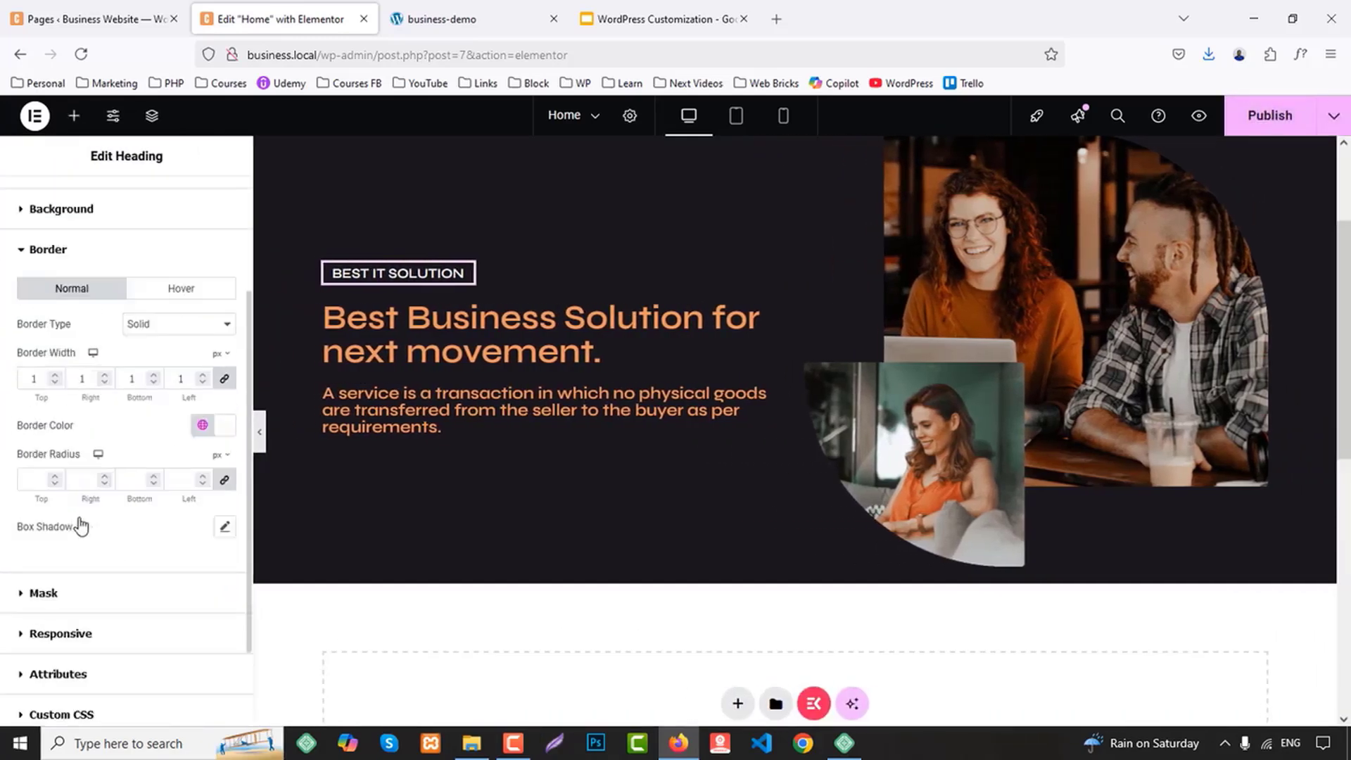
{"action": "left_click", "coordinate": [121, 202]}
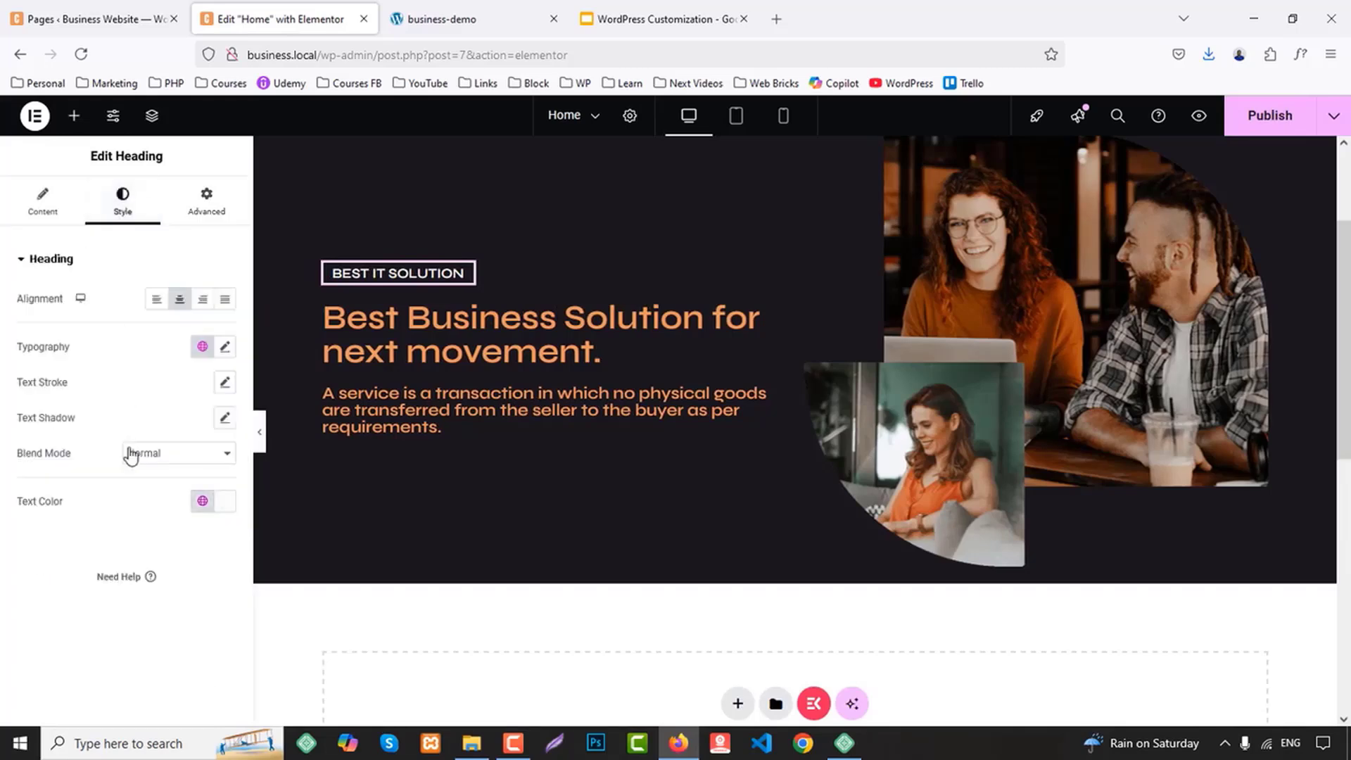
{"action": "left_click", "coordinate": [42, 204]}
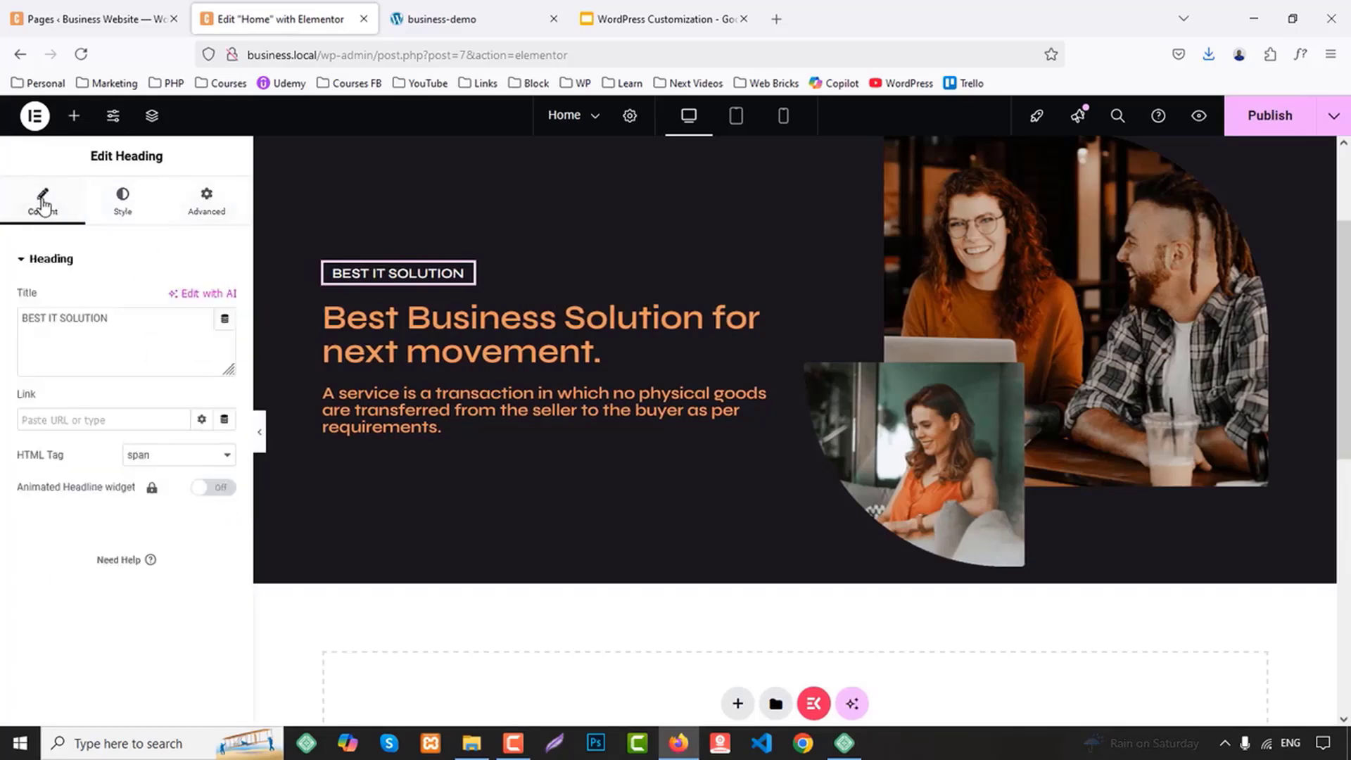
{"action": "left_click", "coordinate": [111, 210]}
{"action": "left_click", "coordinate": [206, 211]}
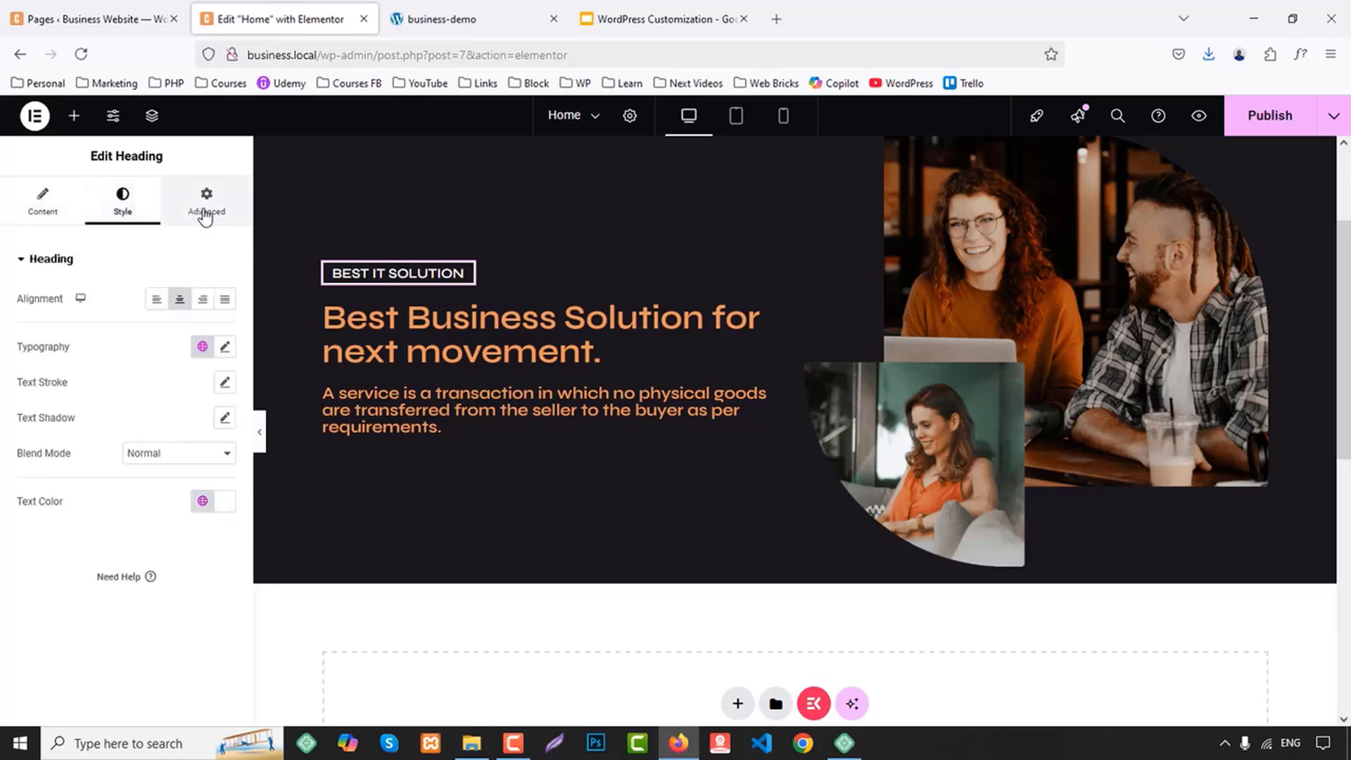
{"action": "left_click", "coordinate": [224, 384]}
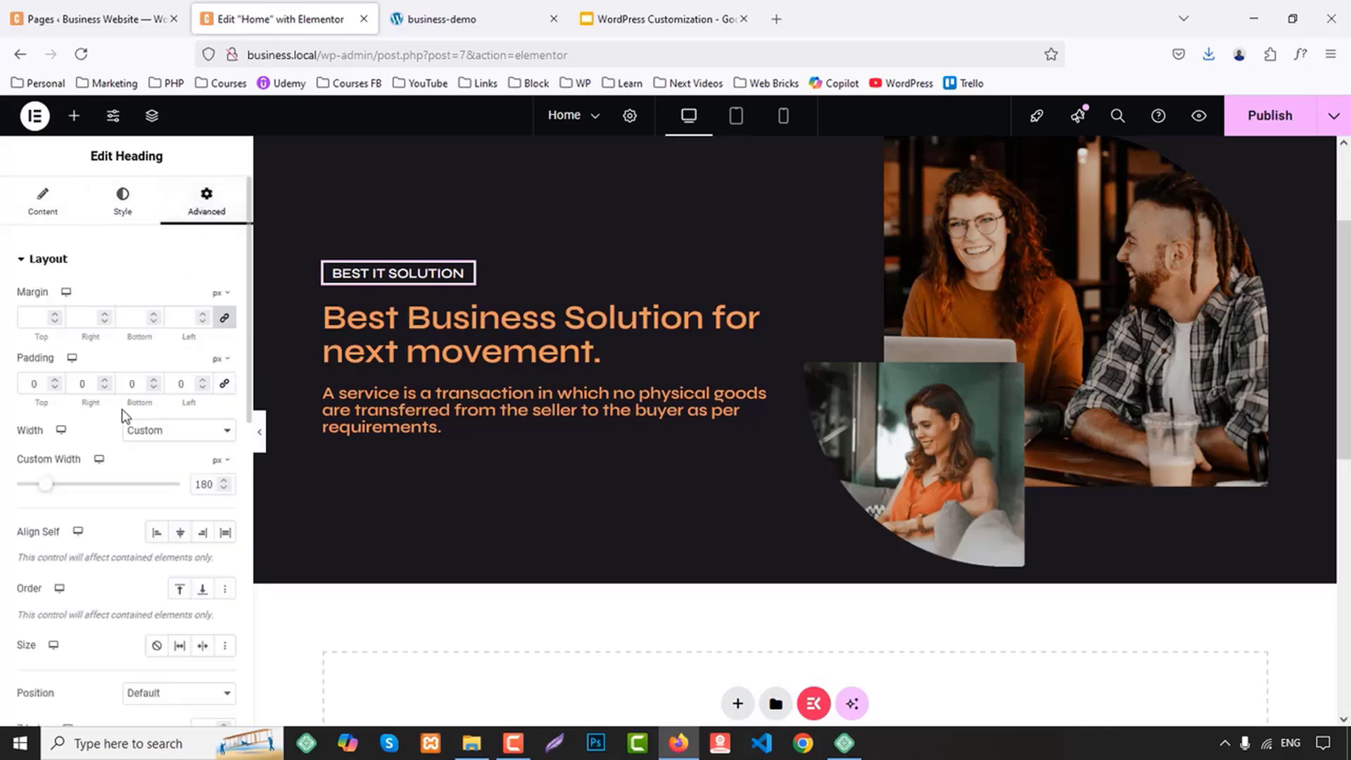
{"action": "type", "text": "20"}
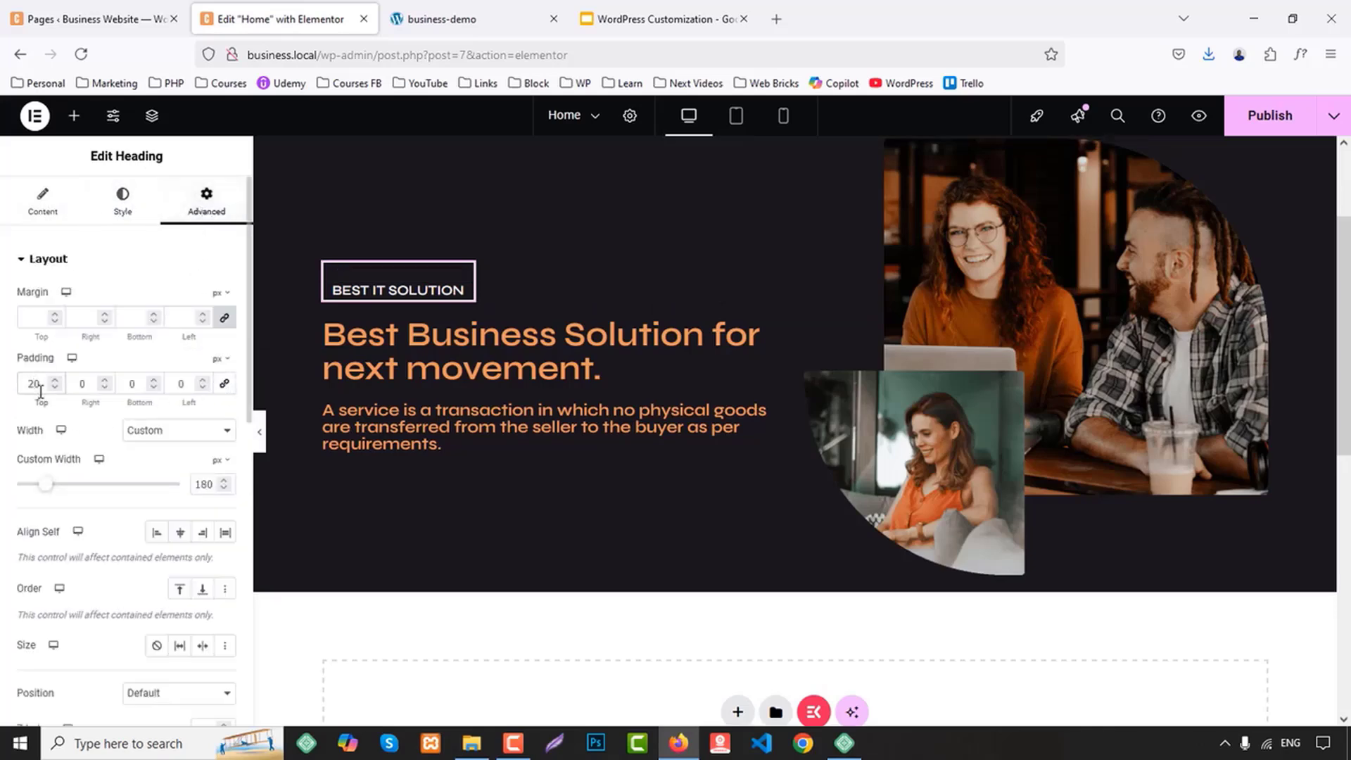
{"action": "type", "text": "10"}
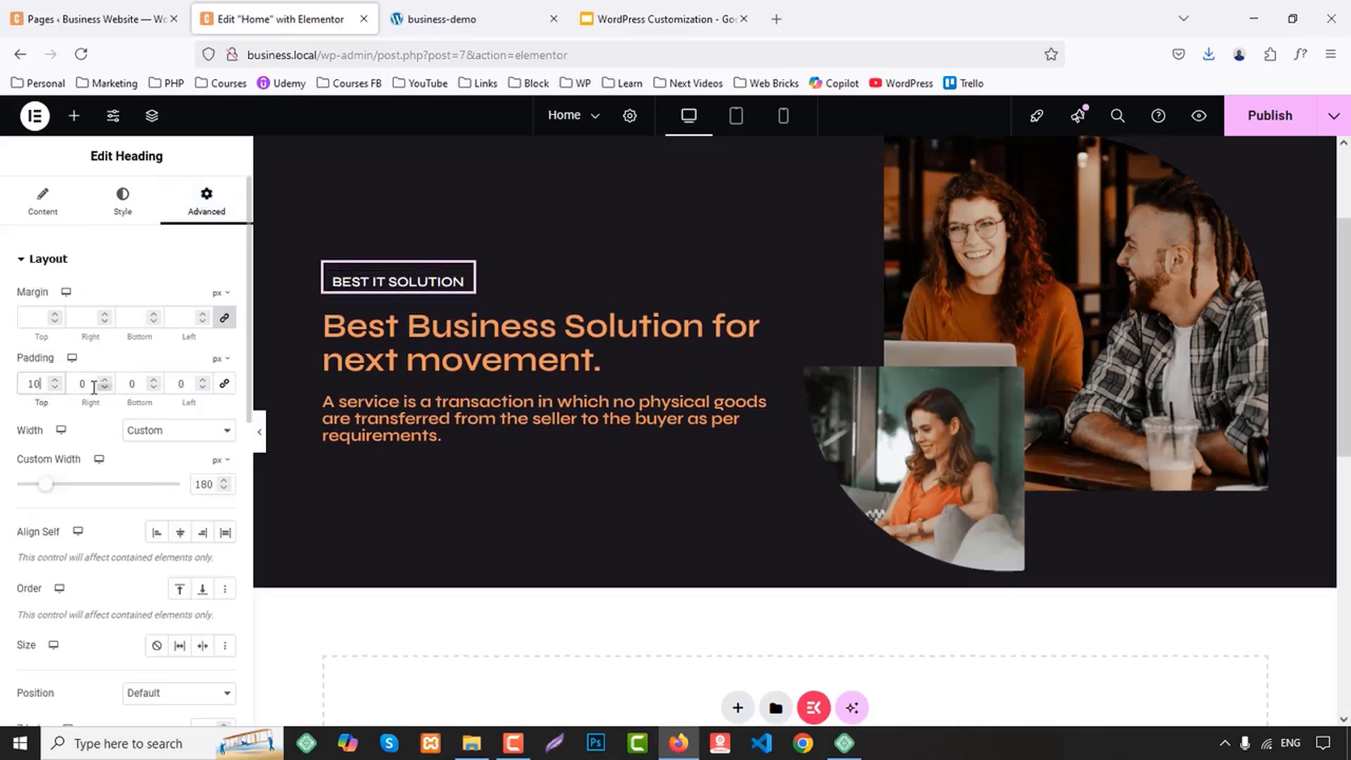
{"action": "left_click", "coordinate": [125, 389]}
{"action": "type", "text": "1"}
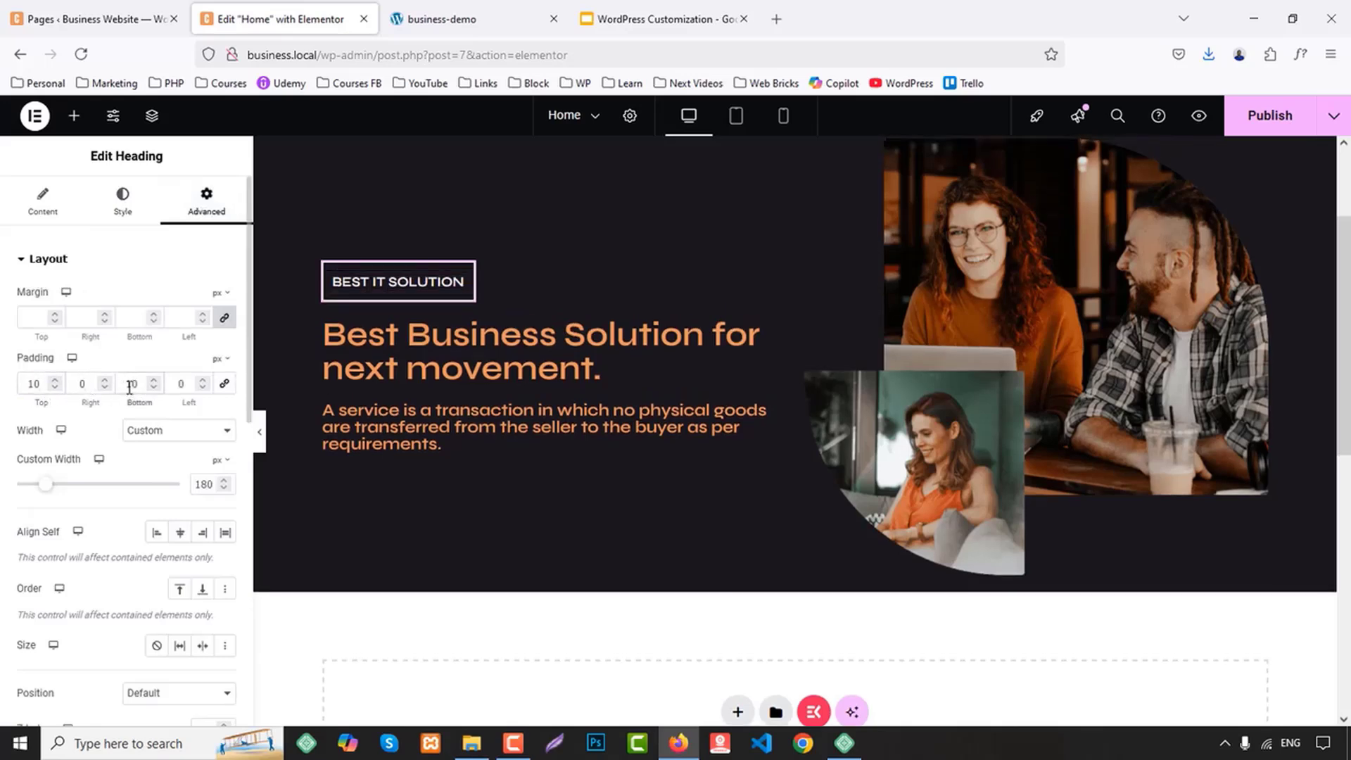
Set the "BEST IT SOLUTION" label's border radius to 40 px on all corners and preview the page at full width
{"action": "scroll", "coordinate": [96, 583], "scroll_direction": "down", "scroll_amount": 8}
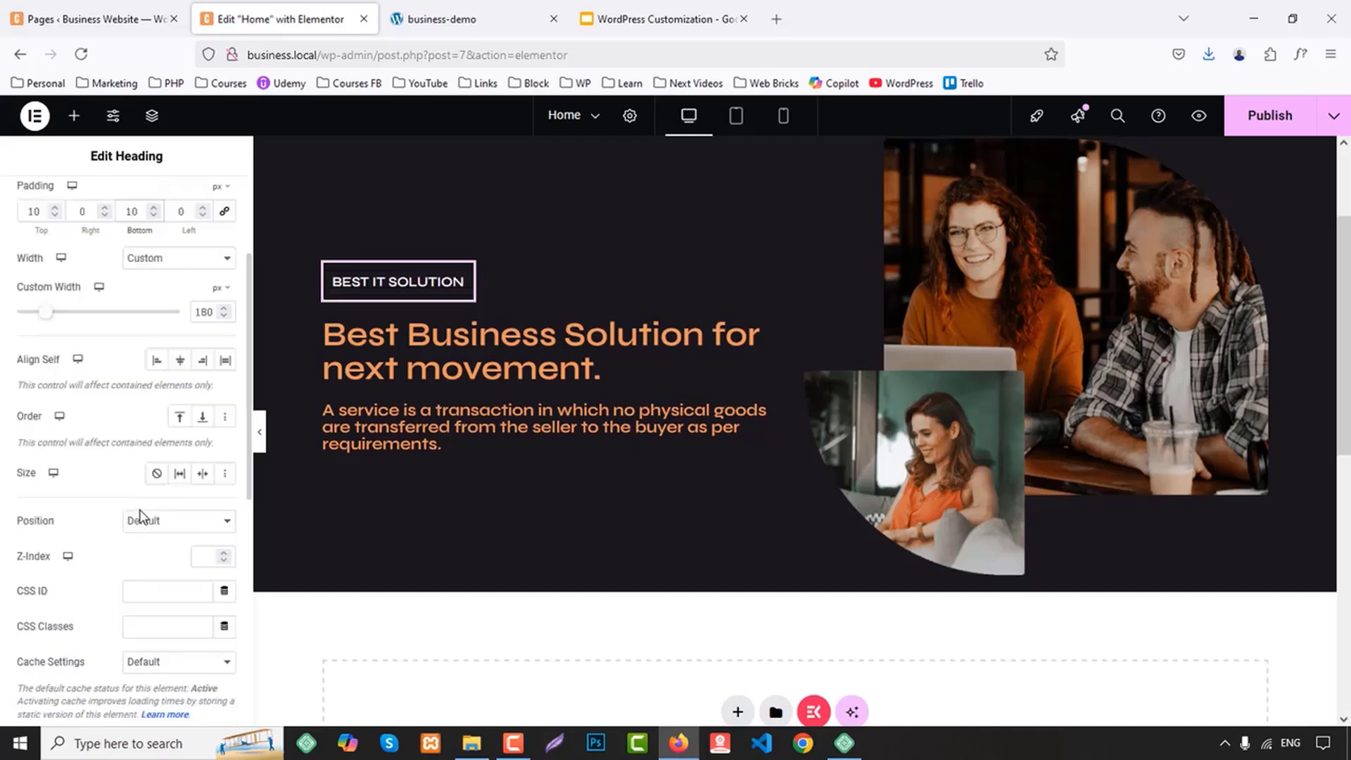
{"action": "left_click", "coordinate": [50, 514]}
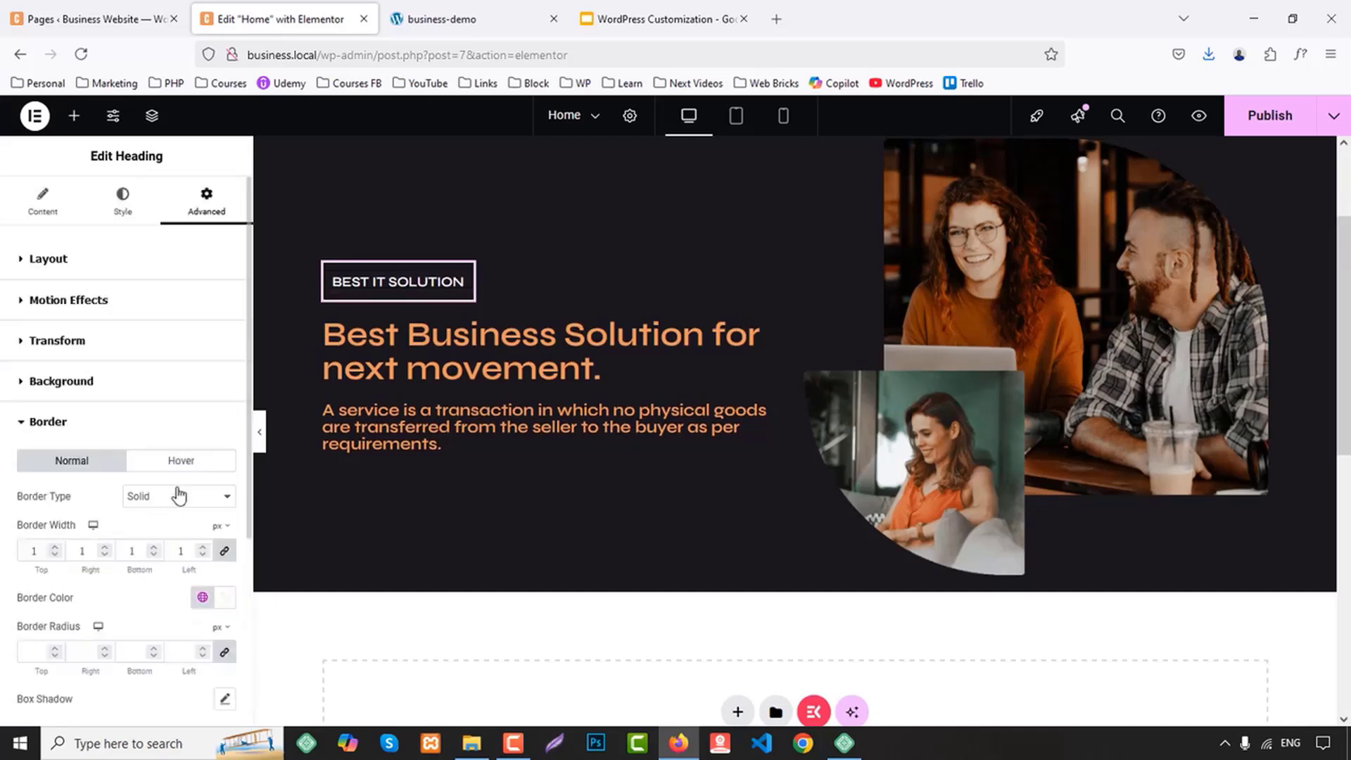
{"action": "scroll", "coordinate": [169, 475], "scroll_direction": "down", "scroll_amount": 3}
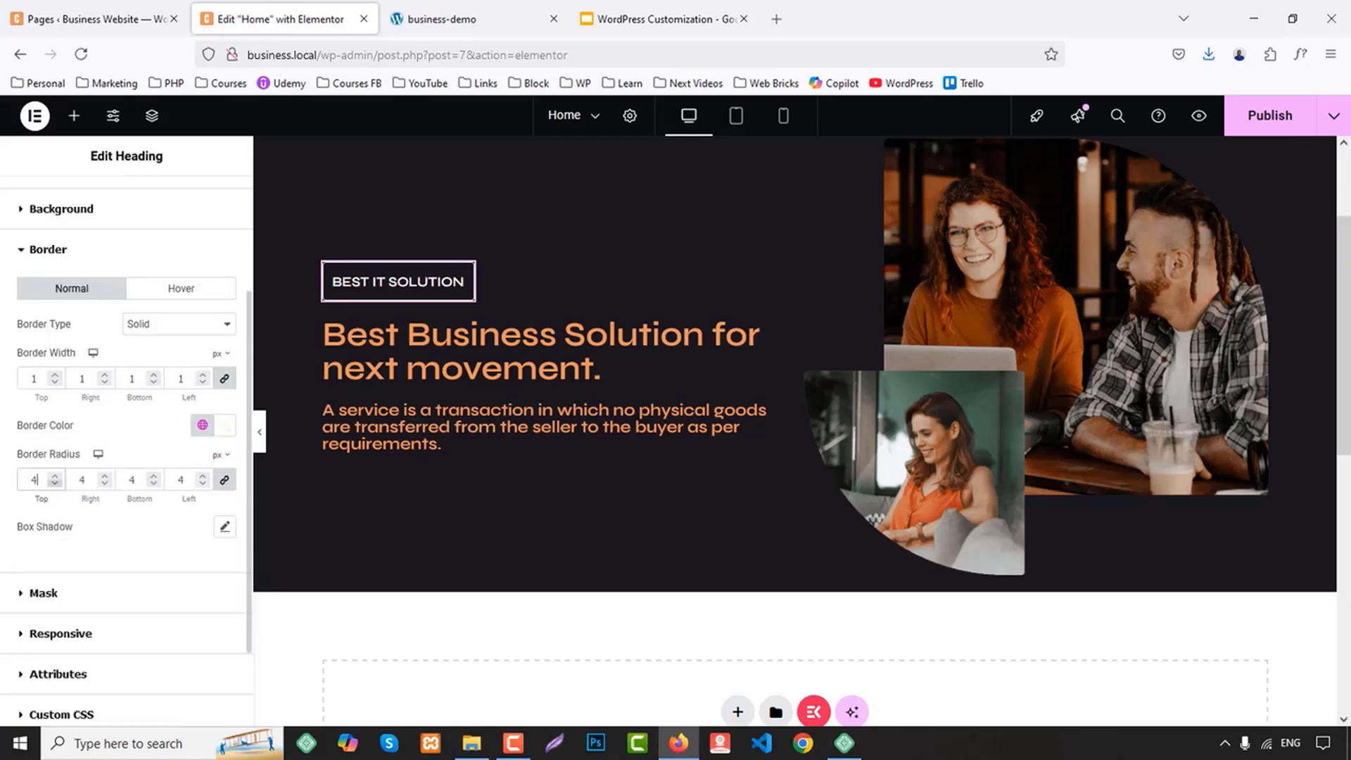
{"action": "type", "text": "0"}
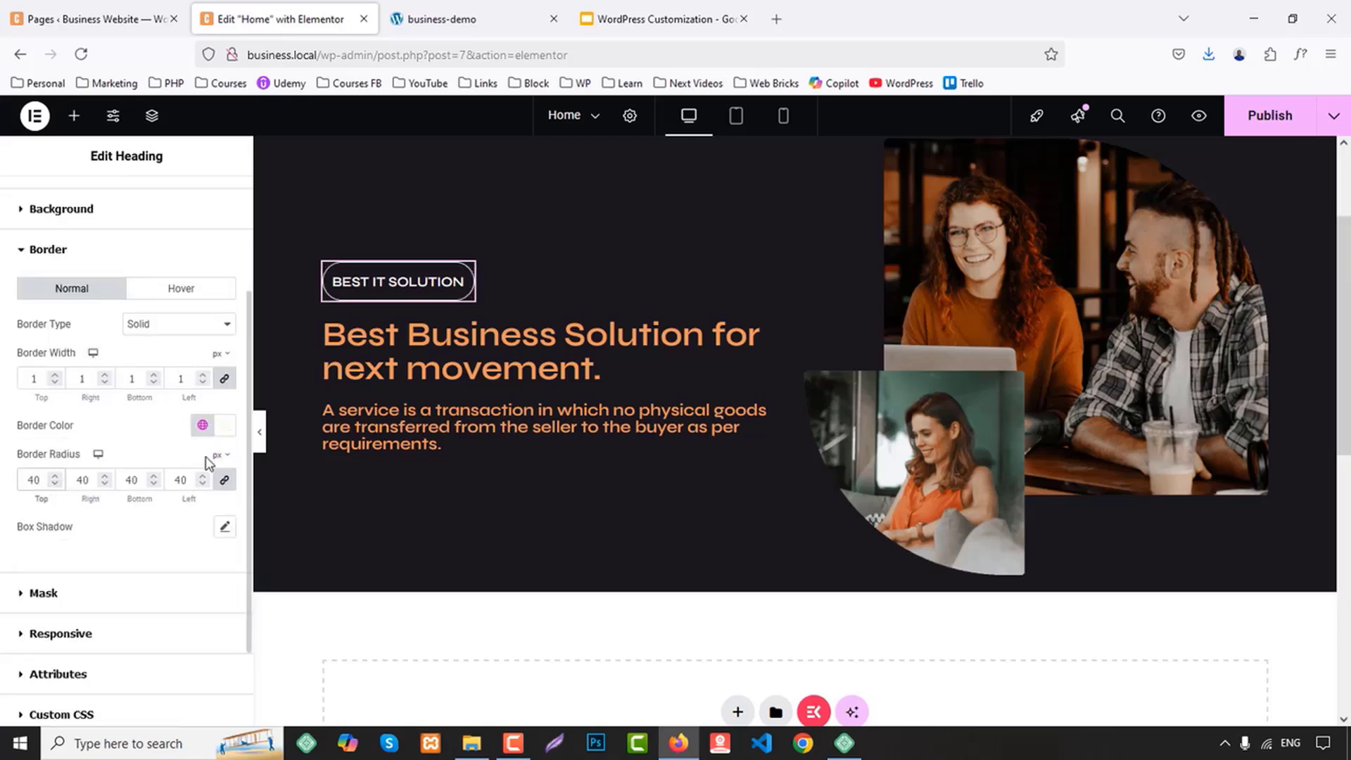
{"action": "left_click", "coordinate": [261, 437]}
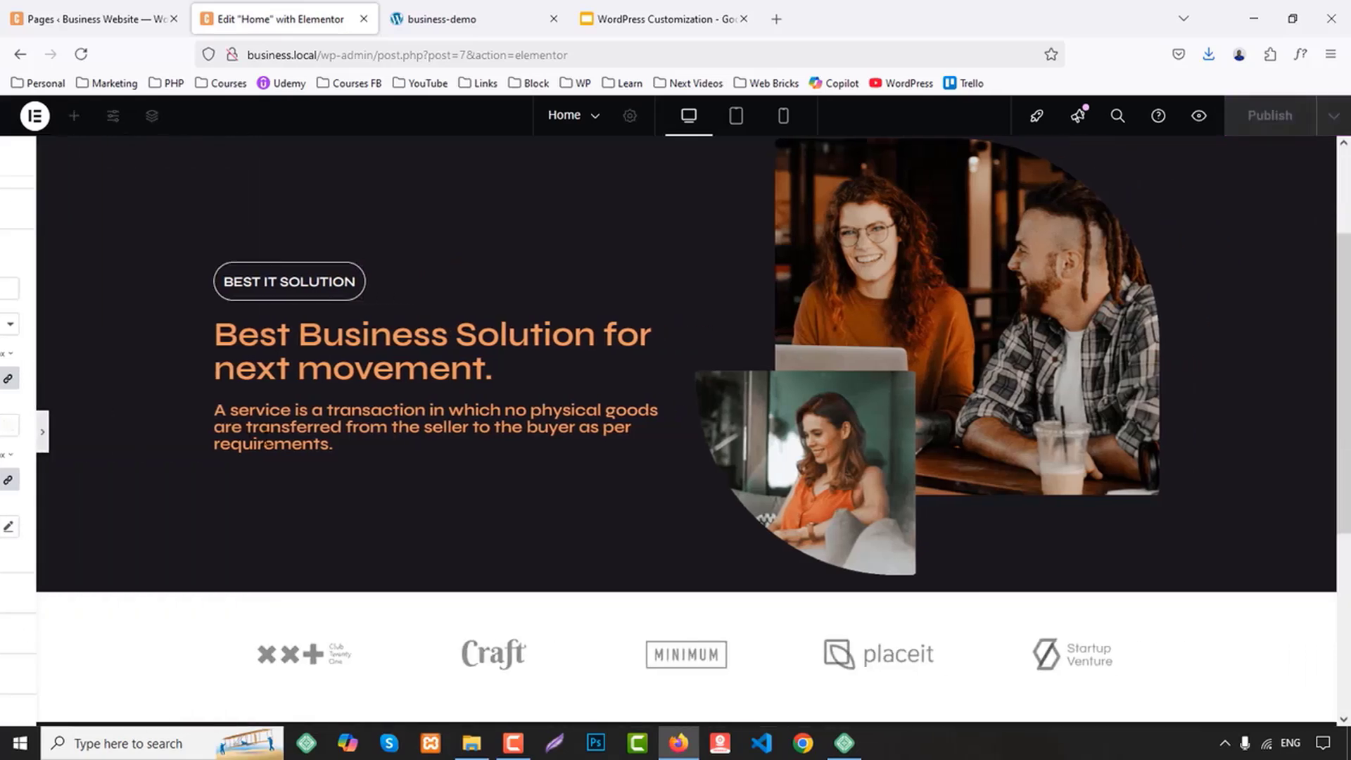
{"action": "left_click", "coordinate": [10, 439]}
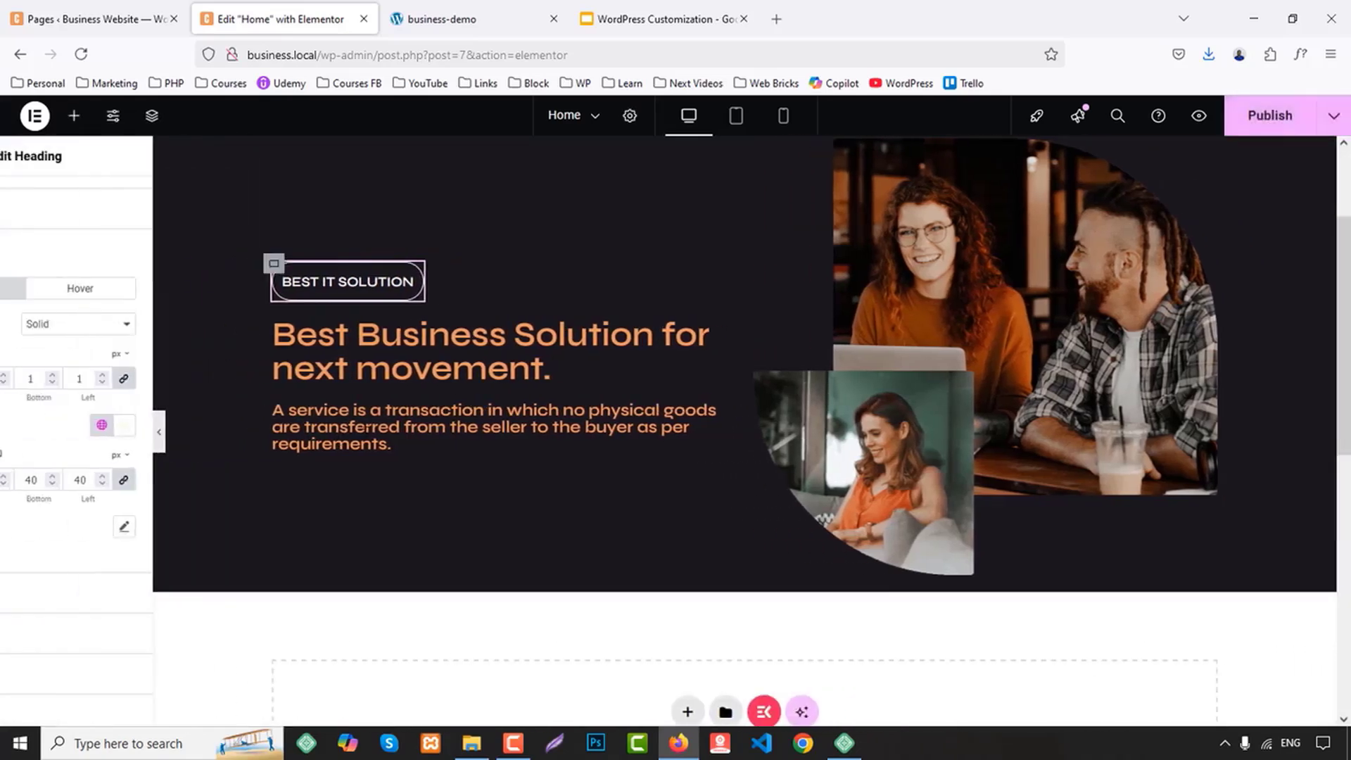
Set the "Best Business Solution for next movement." heading's font weight to 700 (Bold)
{"action": "left_click", "coordinate": [549, 352]}
{"action": "left_click", "coordinate": [123, 201]}
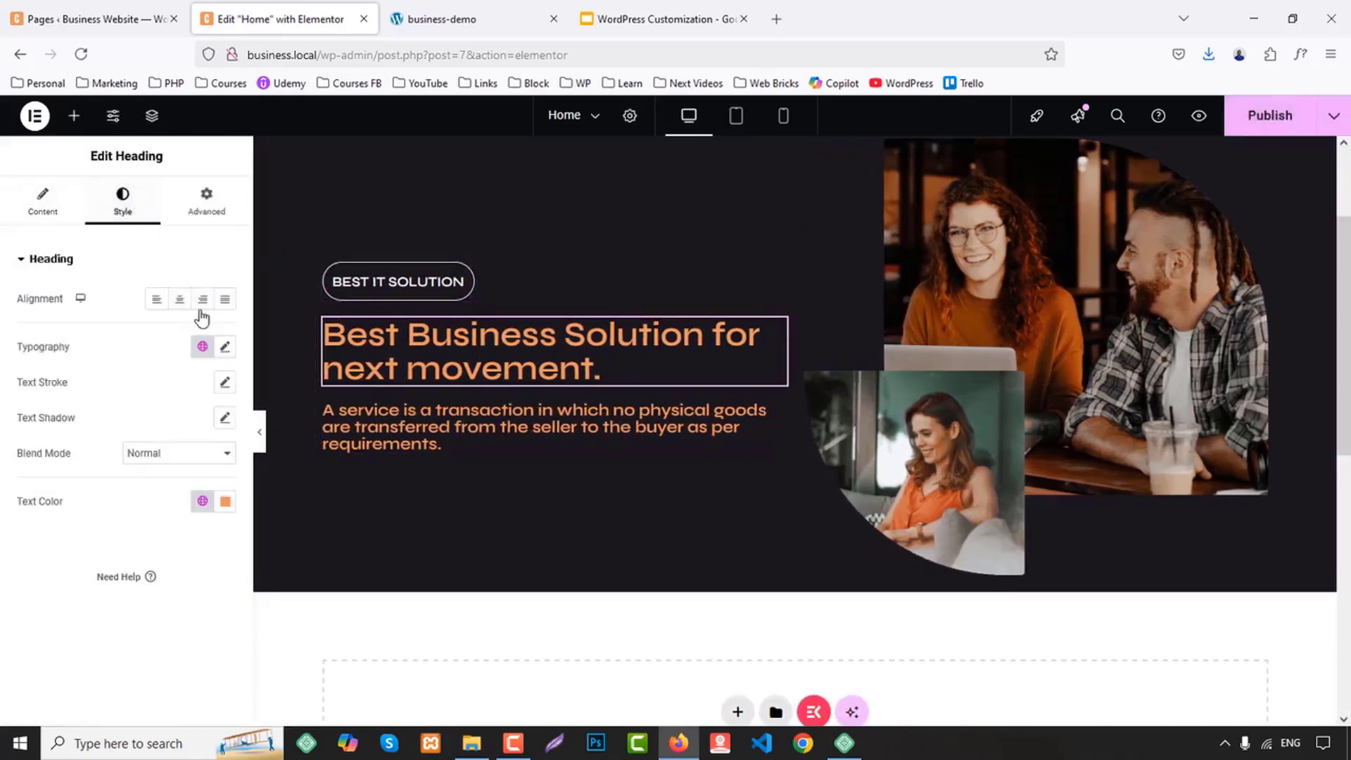
{"action": "left_click", "coordinate": [204, 350]}
{"action": "left_click", "coordinate": [224, 348]}
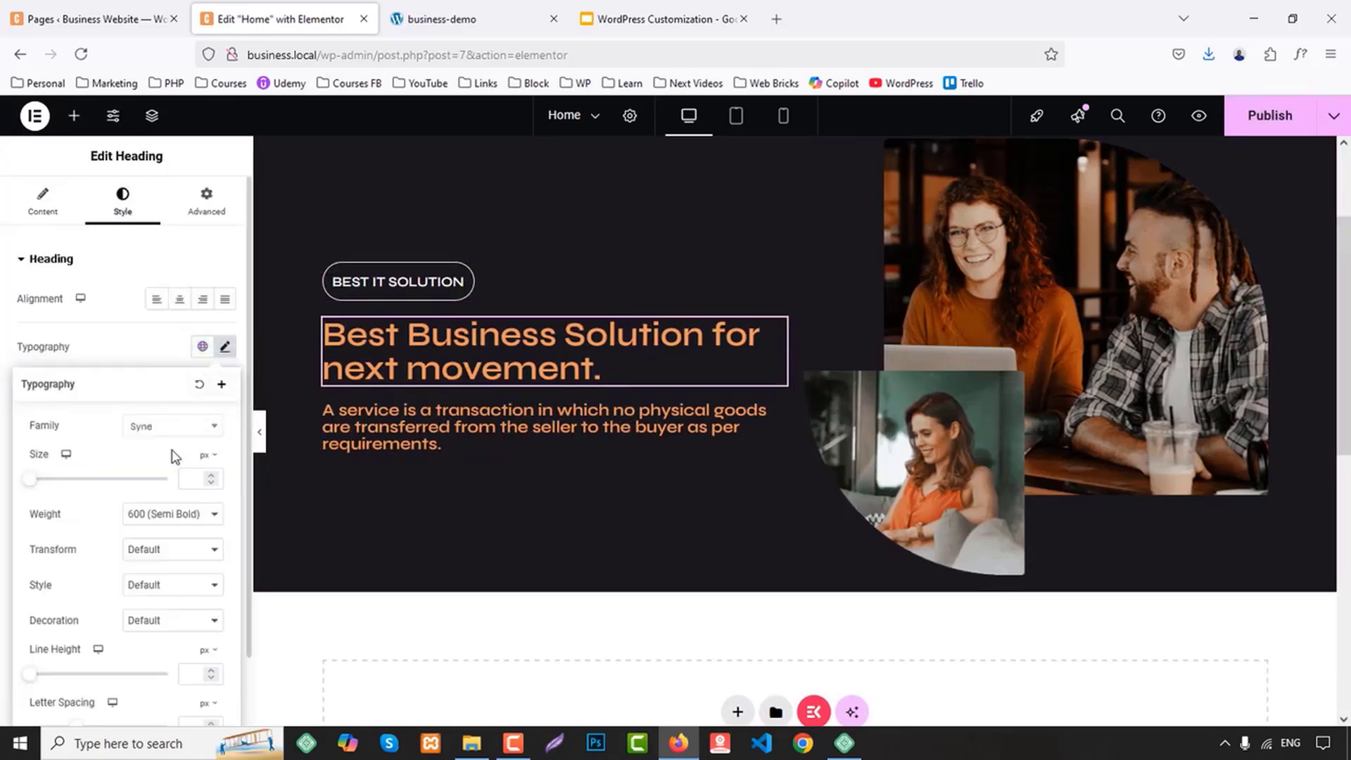
{"action": "left_click", "coordinate": [145, 524]}
{"action": "left_click", "coordinate": [158, 398]}
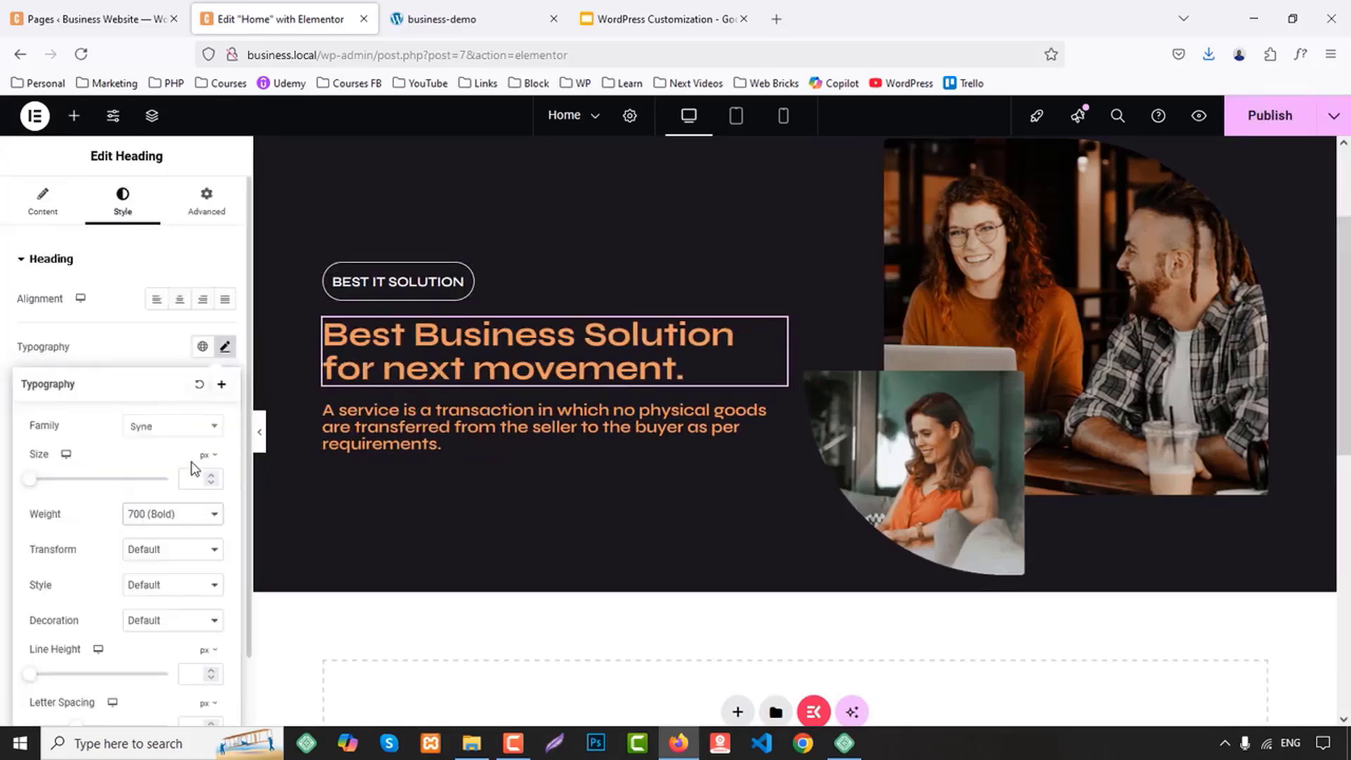
Set the main hero heading's font size to 60 px
{"action": "left_click", "coordinate": [196, 477]}
{"action": "type", "text": "1"}
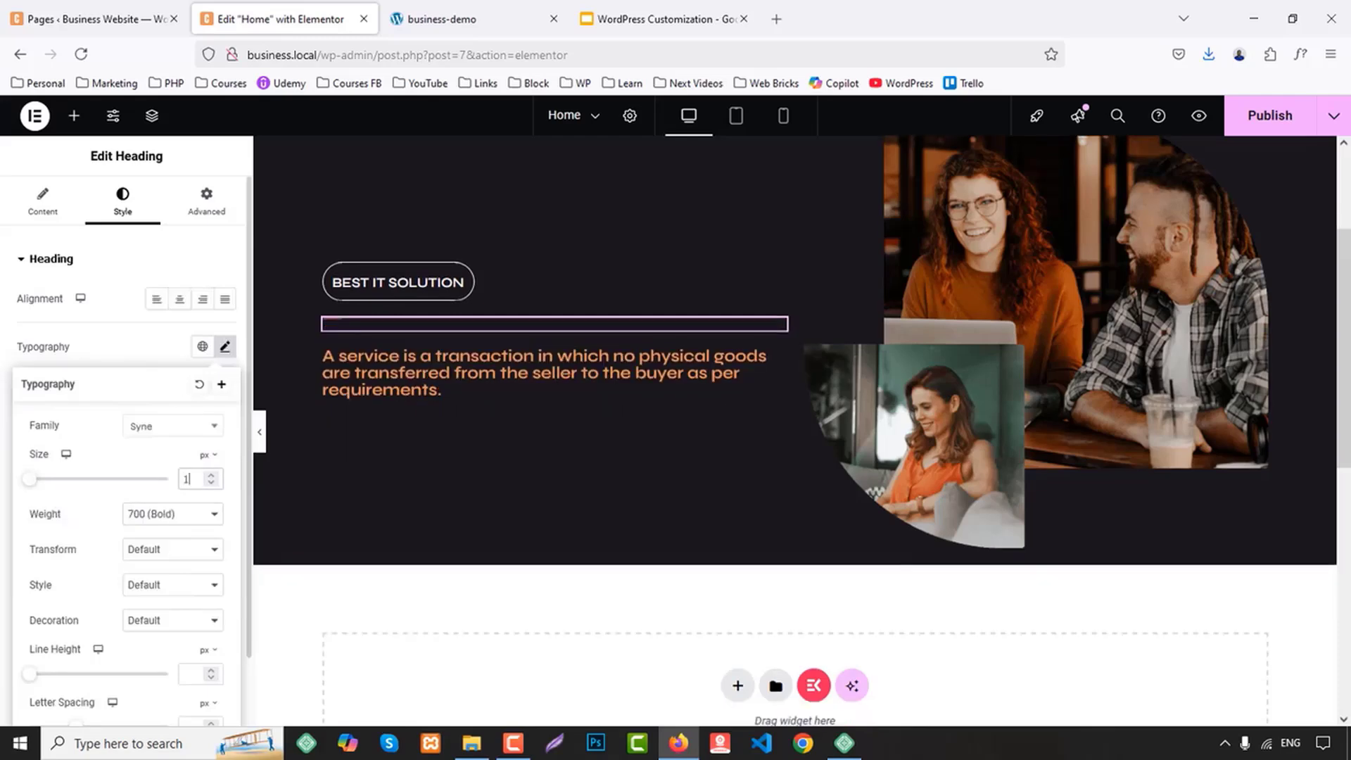
{"action": "key", "text": "Up"}
{"action": "key", "text": "Up"}
{"action": "key", "text": "Up"}
{"action": "key", "text": "Up"}
{"action": "key", "text": "Up"}
{"action": "key", "text": "Up"}
{"action": "key", "text": "Up"}
{"action": "key", "text": "Up"}
{"action": "key", "text": "Up"}
{"action": "key", "text": "Up"}
{"action": "key", "text": "Up"}
{"action": "key", "text": "Up"}
{"action": "key", "text": "Up"}
{"action": "key", "text": "Up"}
{"action": "key", "text": "Up"}
{"action": "key", "text": "Up"}
{"action": "key", "text": "Up"}
{"action": "key", "text": "Up"}
{"action": "key", "text": "Up"}
{"action": "key", "text": "Up"}
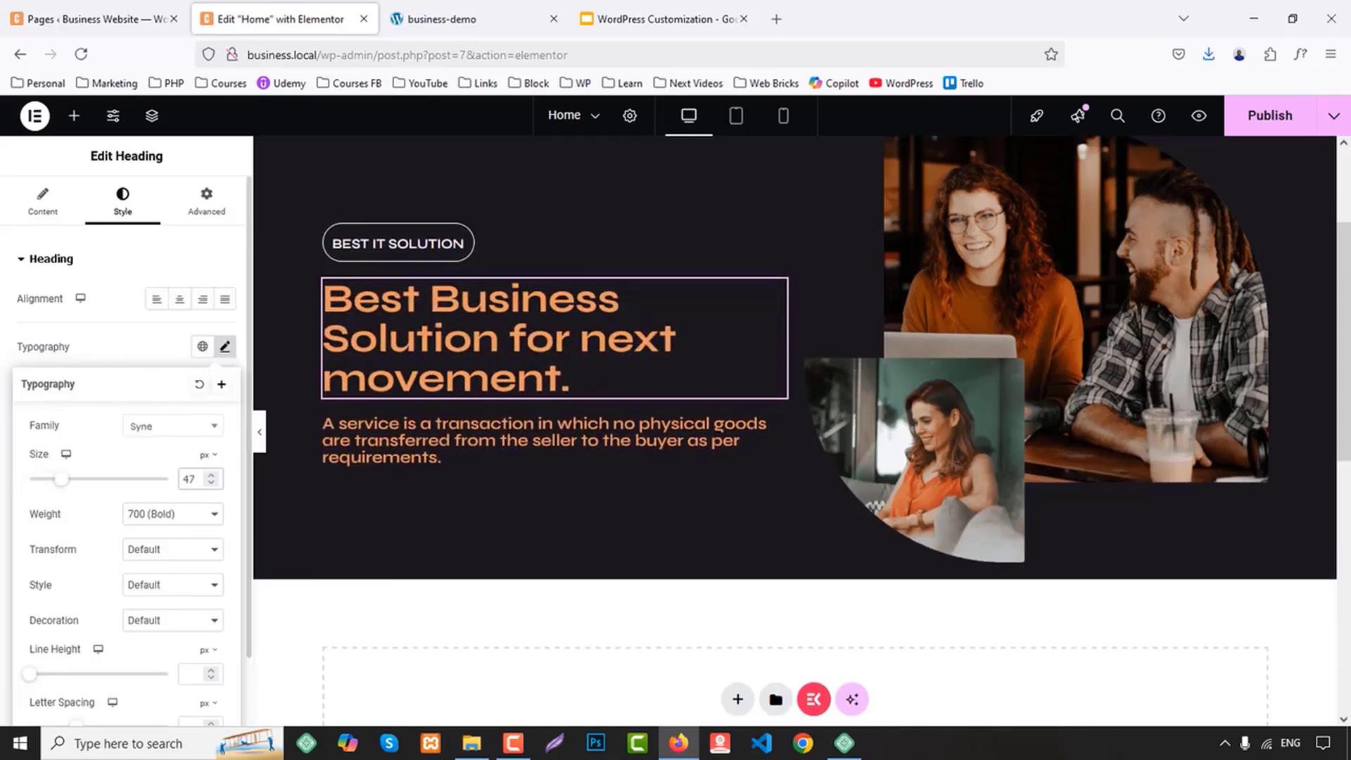
{"action": "key", "text": "Up"}
{"action": "key", "text": "Up"}
{"action": "key", "text": "Up"}
{"action": "key", "text": "Up"}
{"action": "key", "text": "Up"}
{"action": "key", "text": "Up"}
{"action": "key", "text": "Up"}
{"action": "key", "text": "Up"}
{"action": "key", "text": "Up"}
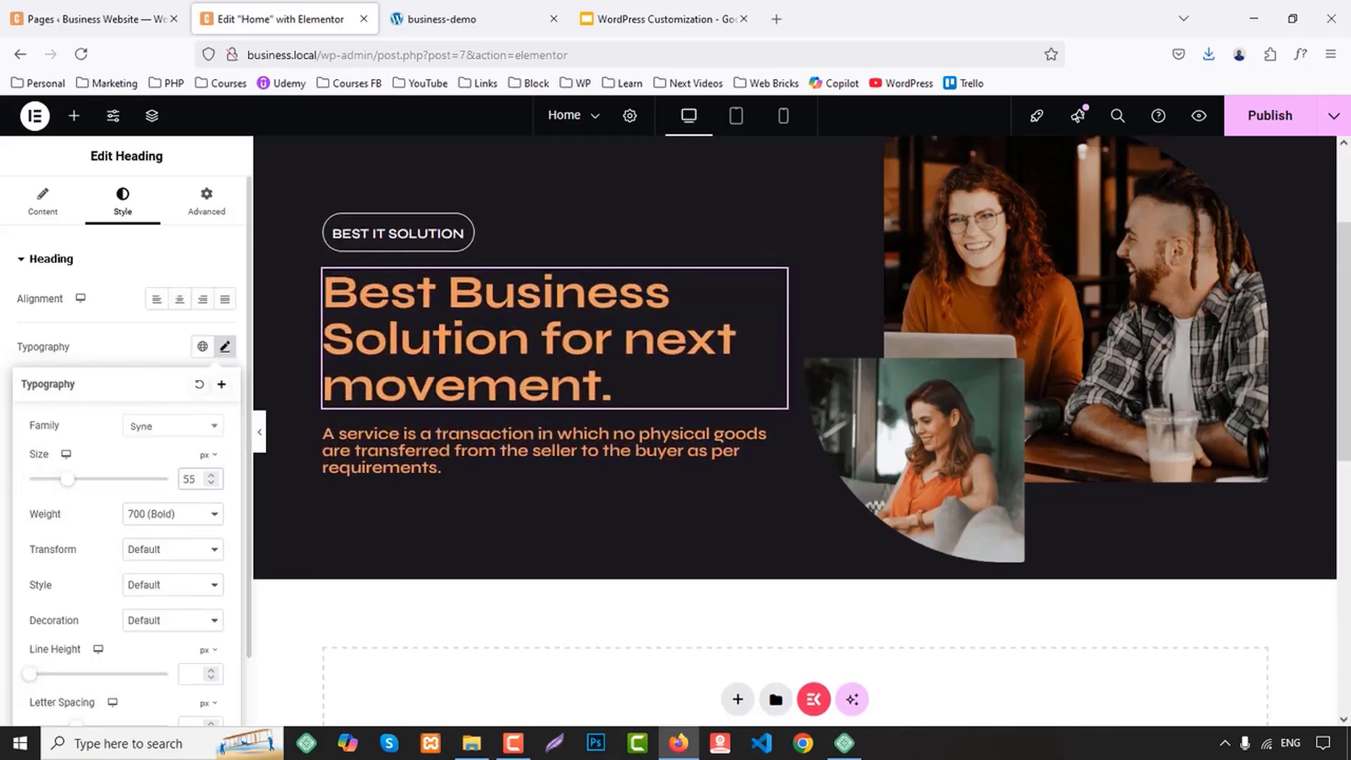
{"action": "key", "text": "Up"}
{"action": "key", "text": "Up"}
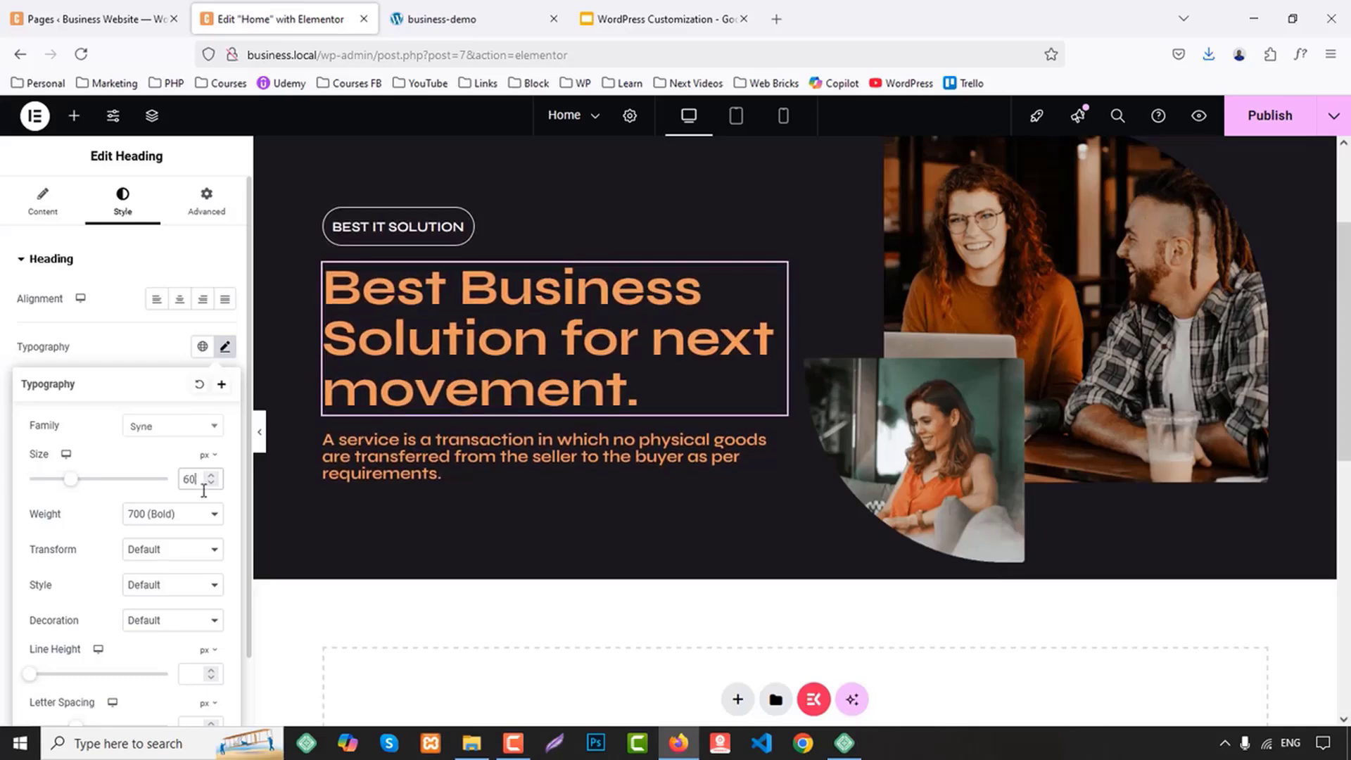
Apply the Capitalize text transform to the main hero heading and set its text color to the global White
{"action": "scroll", "coordinate": [197, 546], "scroll_direction": "down", "scroll_amount": 2}
{"action": "left_click", "coordinate": [156, 472]}
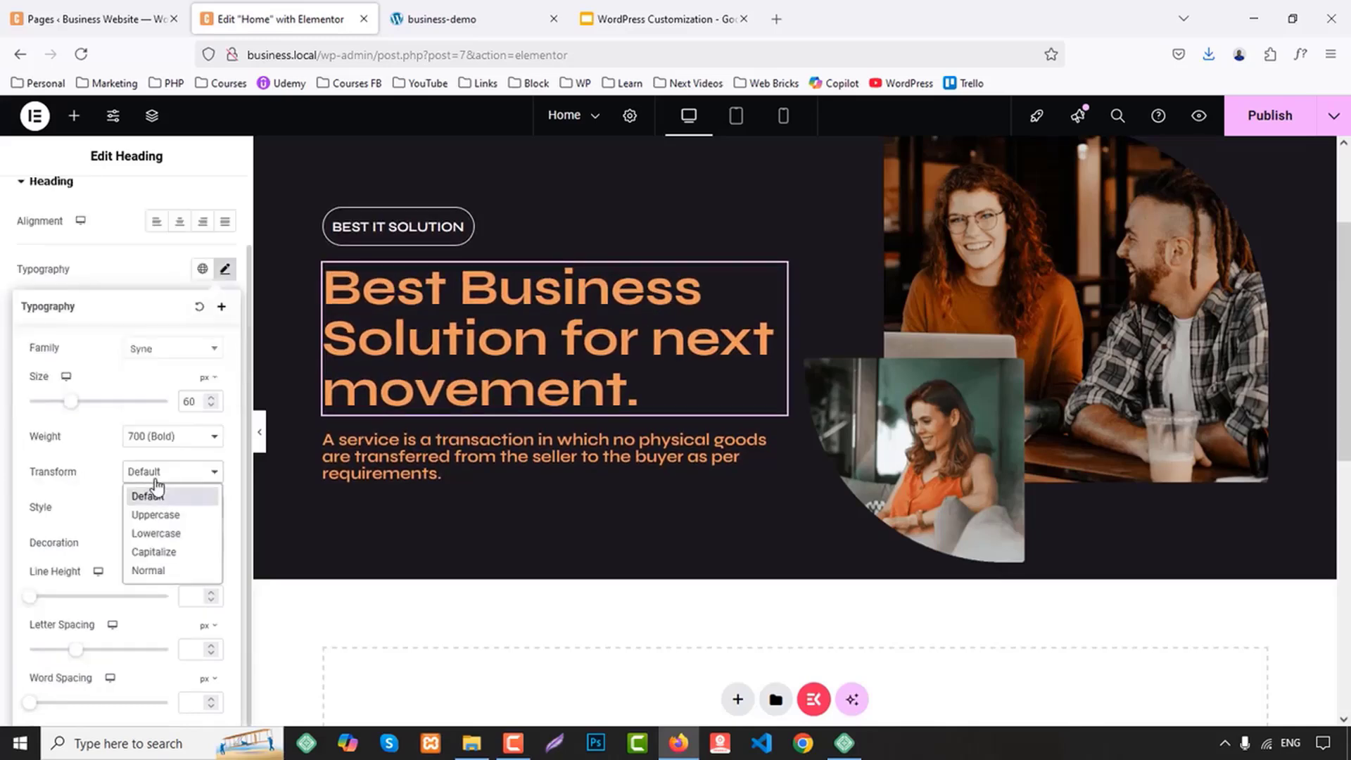
{"action": "left_click", "coordinate": [158, 552]}
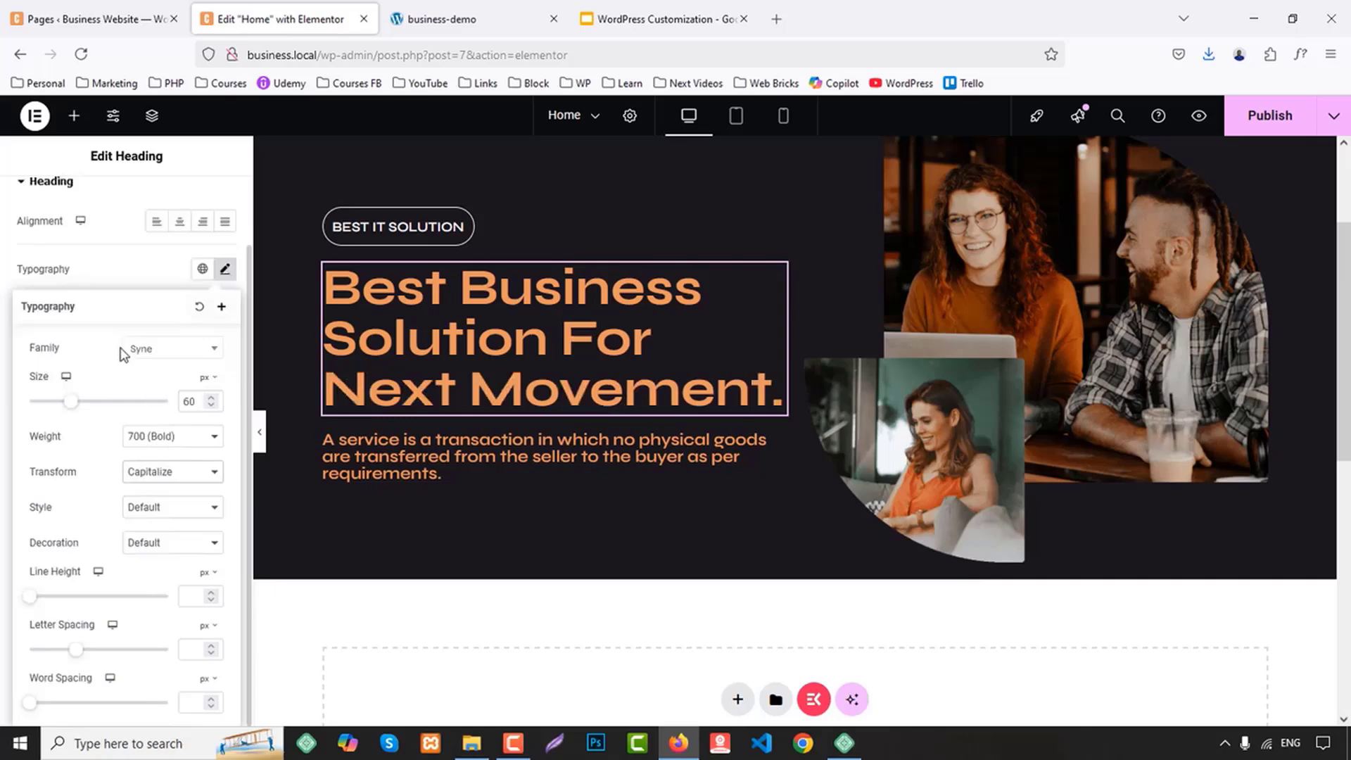
{"action": "left_click", "coordinate": [131, 270]}
{"action": "left_click", "coordinate": [201, 422]}
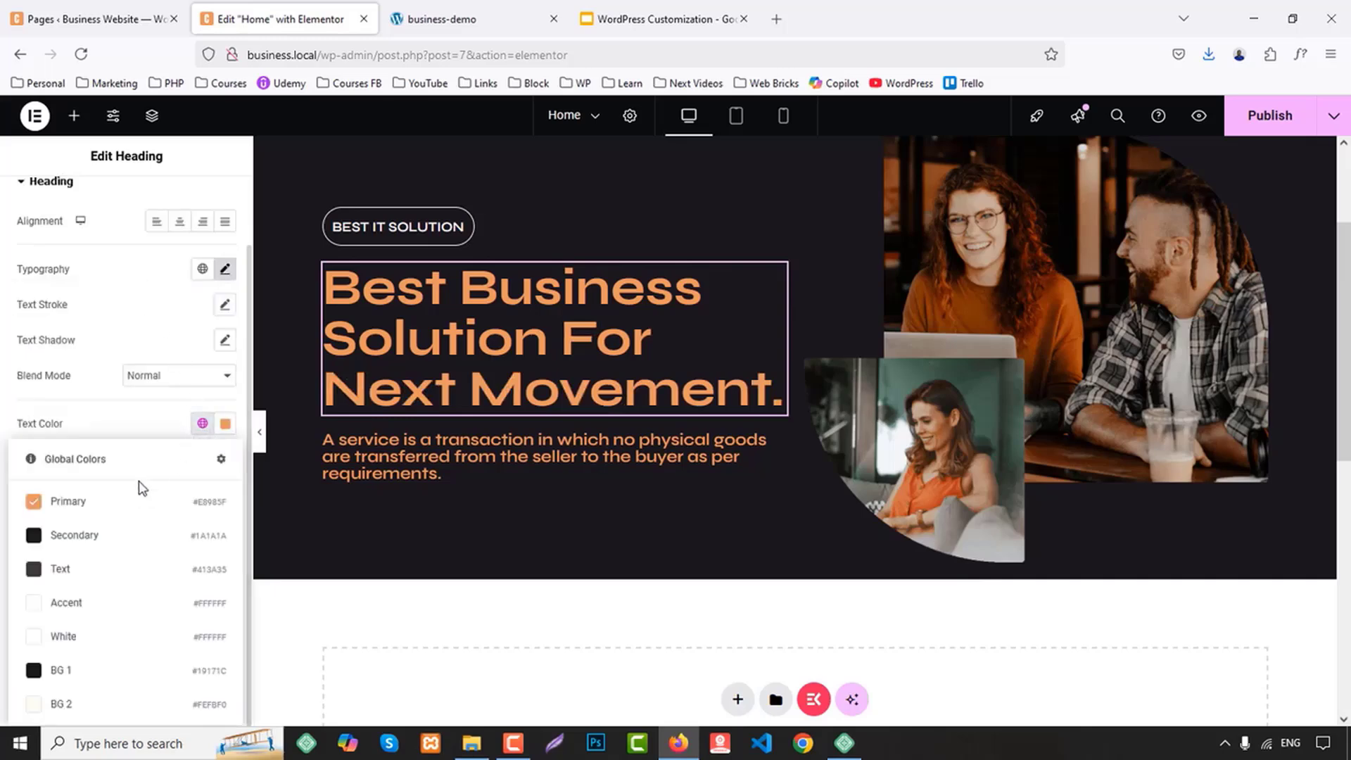
{"action": "left_click", "coordinate": [64, 636]}
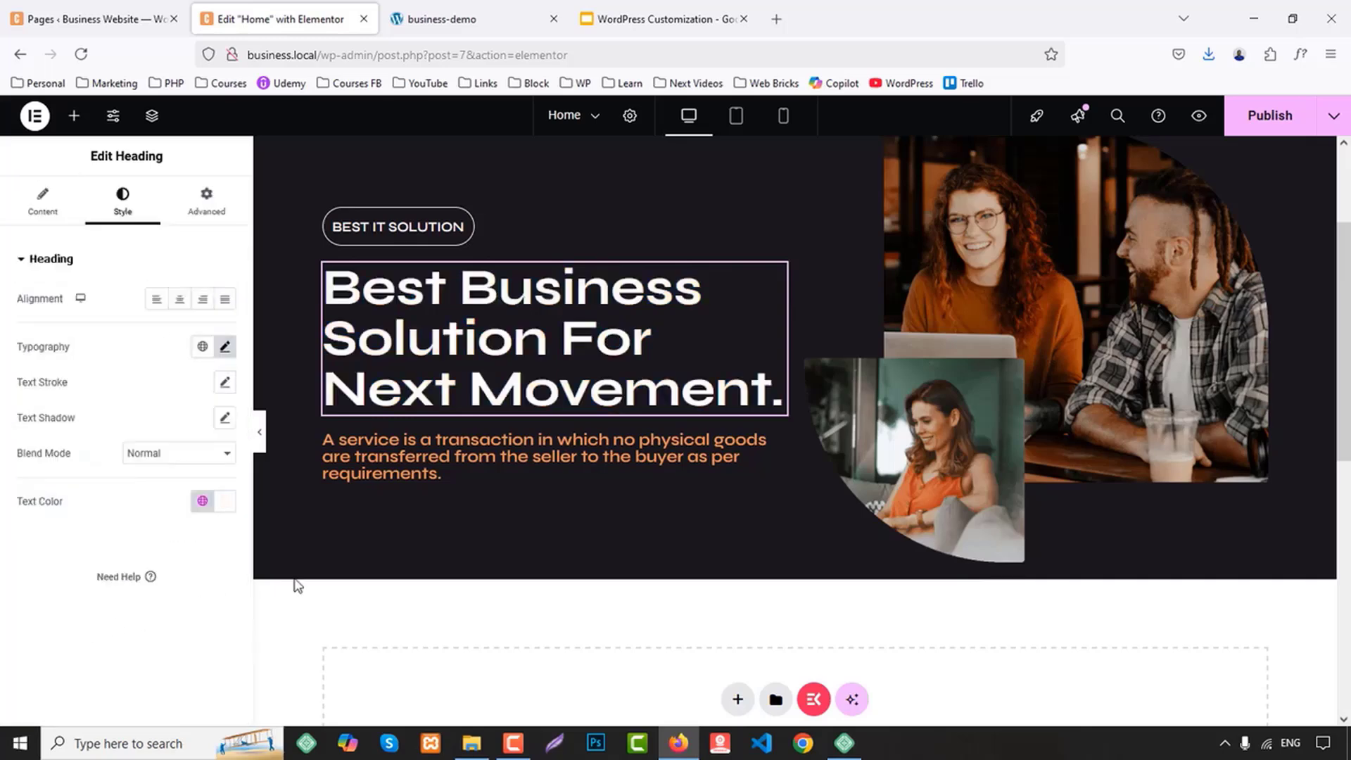
Apply a solid border in the global Primary color to the "A service is a transaction" description heading
{"action": "left_click", "coordinate": [452, 472]}
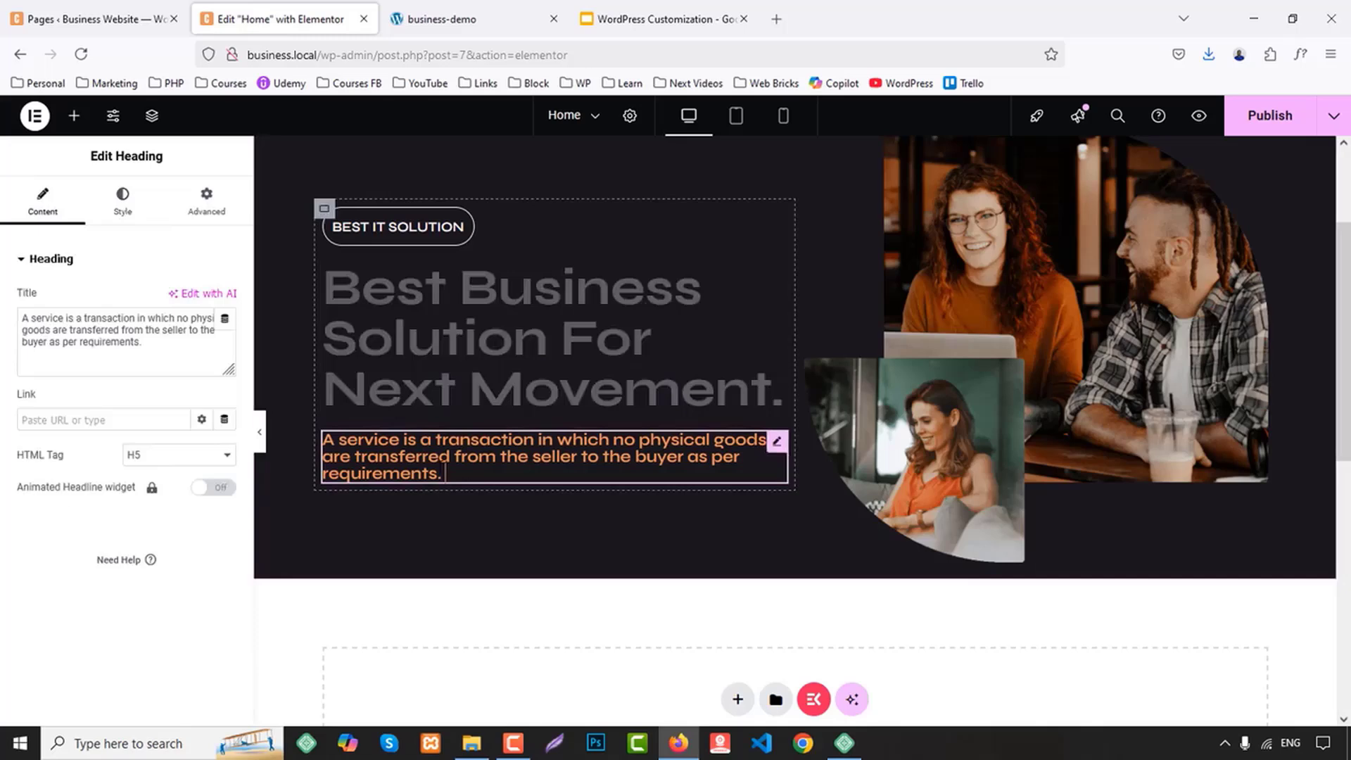
{"action": "left_click", "coordinate": [211, 202]}
{"action": "scroll", "coordinate": [136, 507], "scroll_direction": "down", "scroll_amount": 5}
{"action": "scroll", "coordinate": [137, 507], "scroll_direction": "down", "scroll_amount": 3}
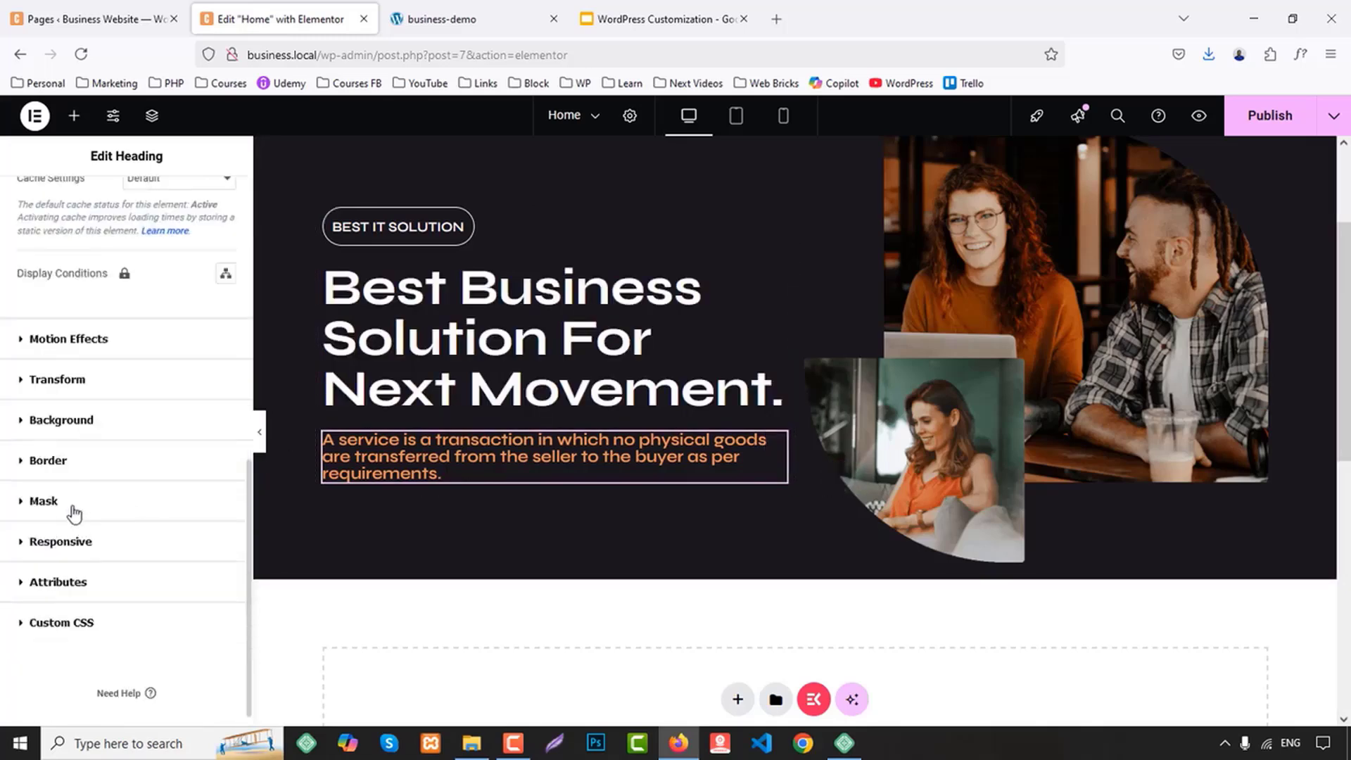
{"action": "left_click", "coordinate": [55, 462]}
{"action": "left_click", "coordinate": [169, 498]}
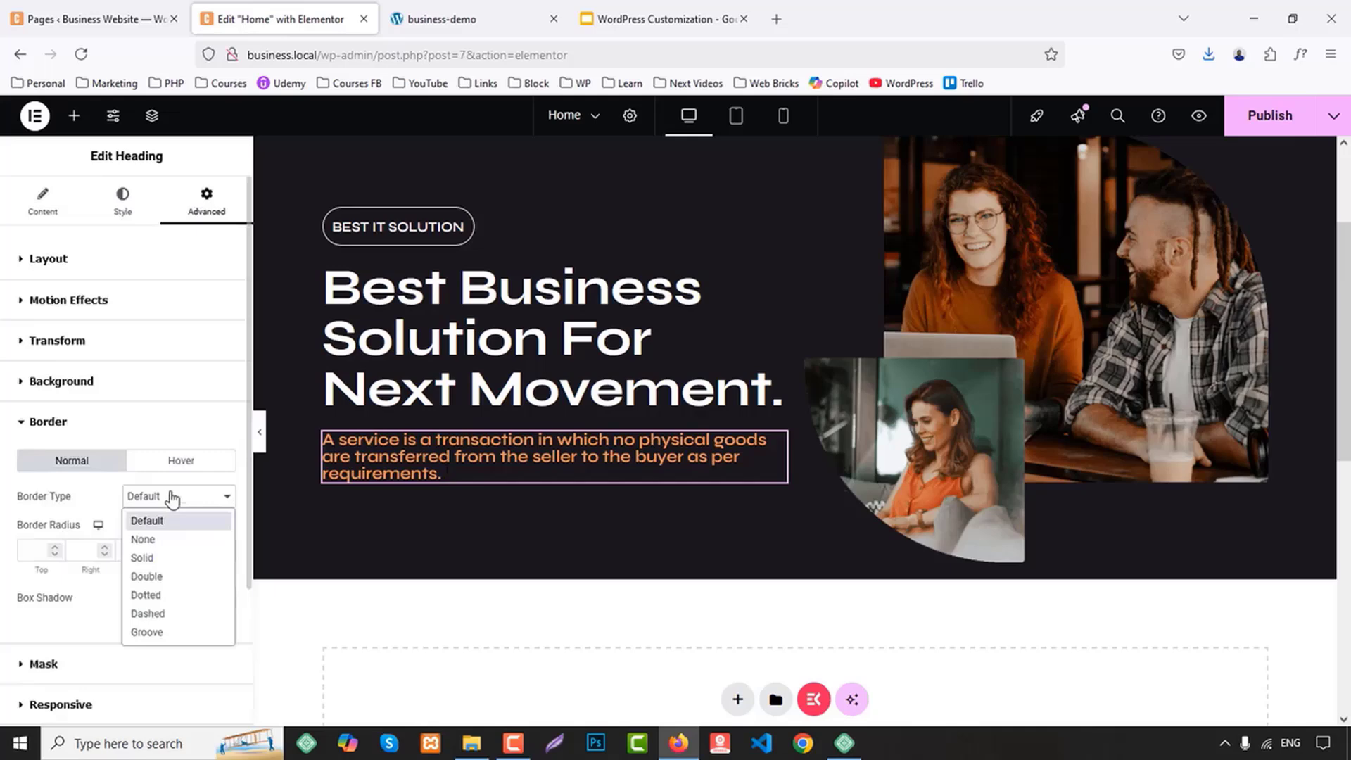
{"action": "left_click", "coordinate": [151, 556]}
{"action": "scroll", "coordinate": [204, 577], "scroll_direction": "down", "scroll_amount": 3}
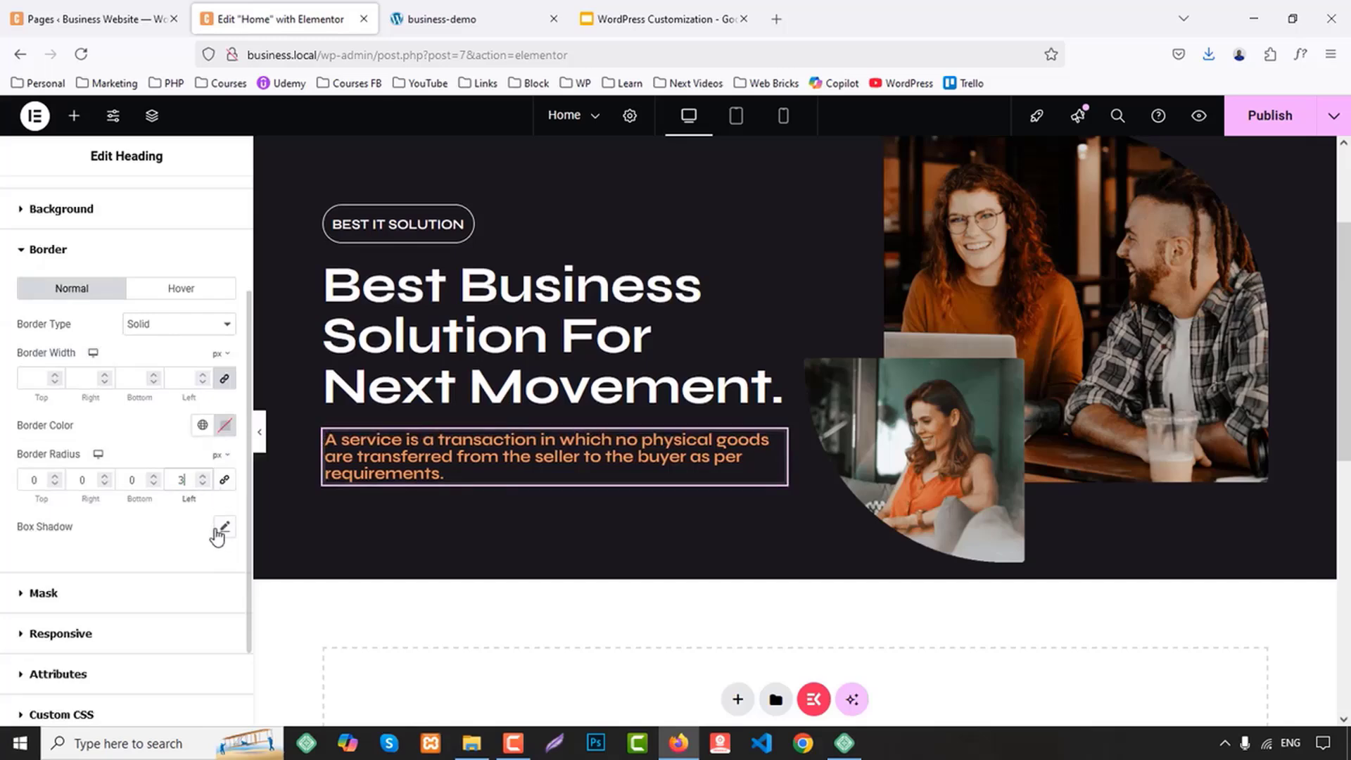
{"action": "left_click", "coordinate": [203, 426]}
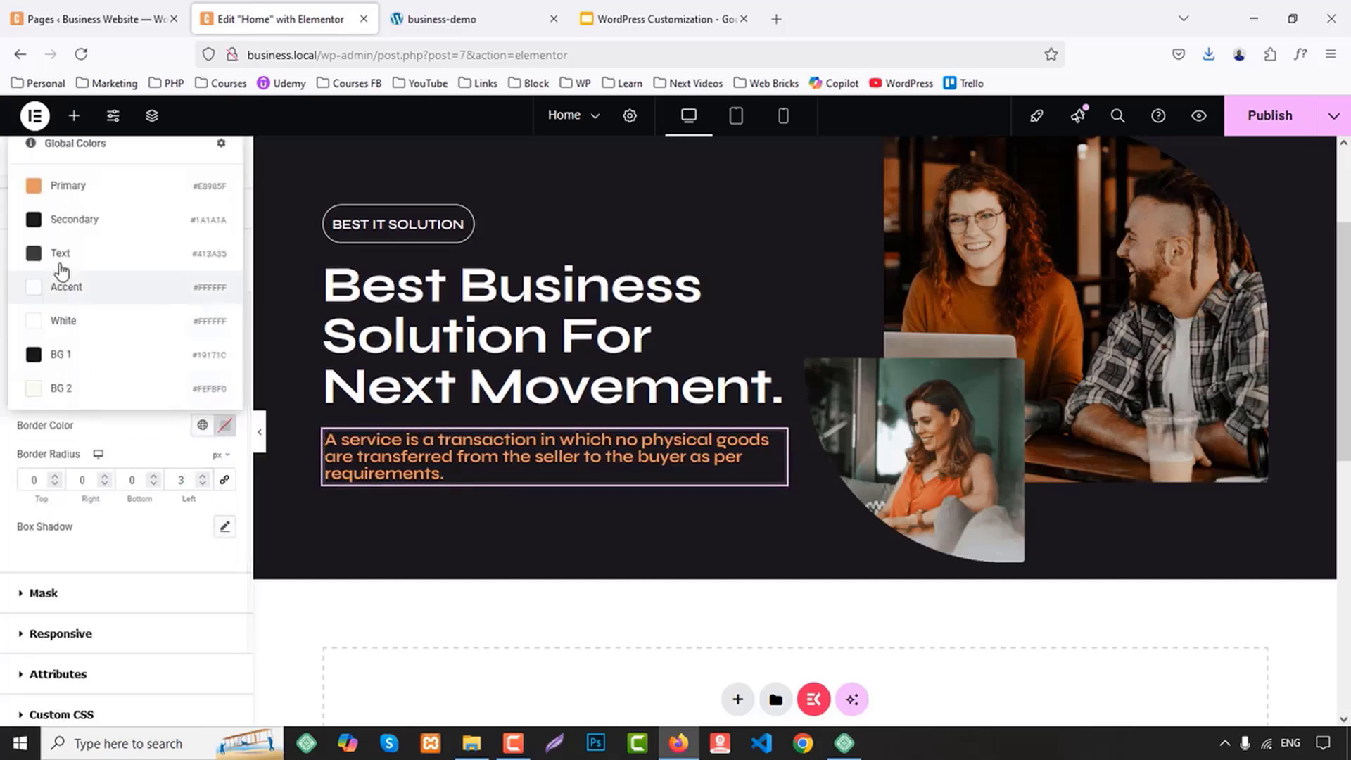
{"action": "left_click", "coordinate": [63, 196]}
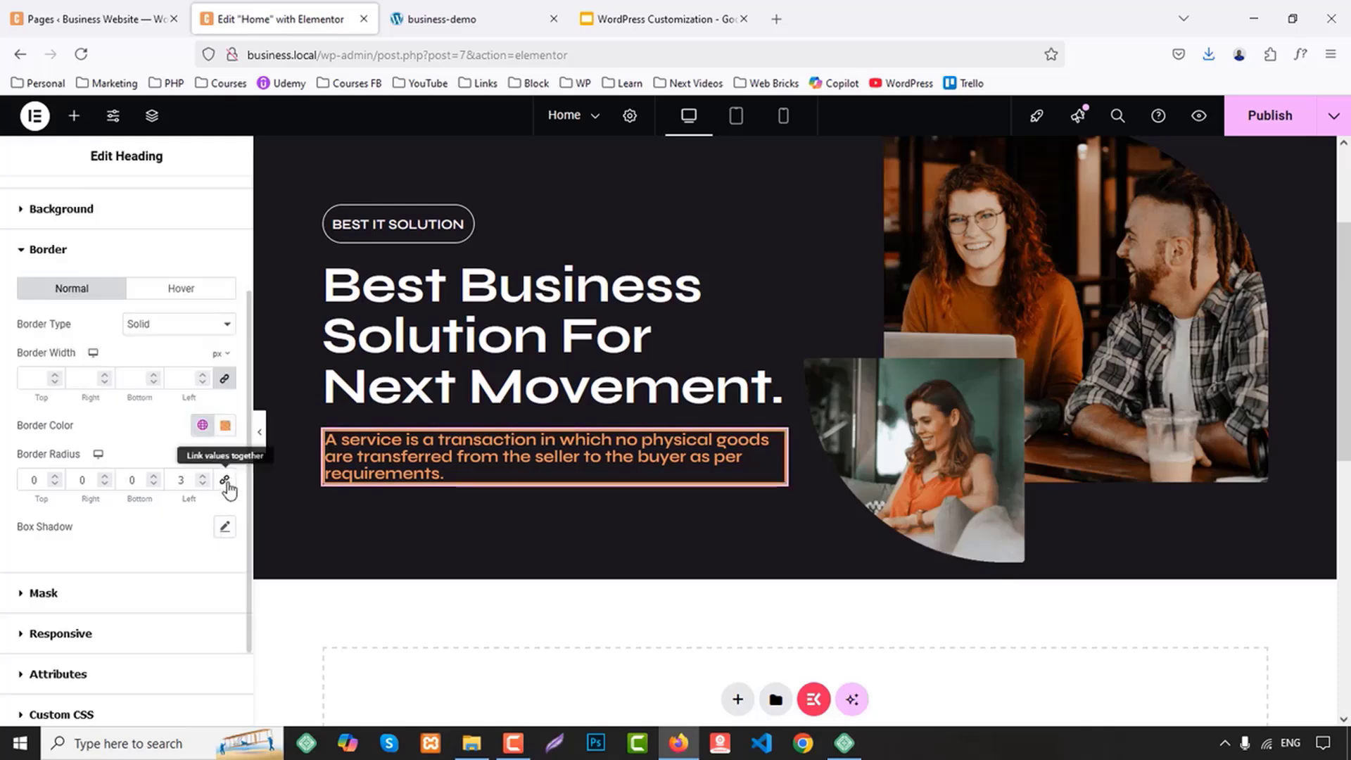
Limit the description heading's border to its left side, 2 px wide, with 0 px on the other sides
{"action": "left_click", "coordinate": [225, 379]}
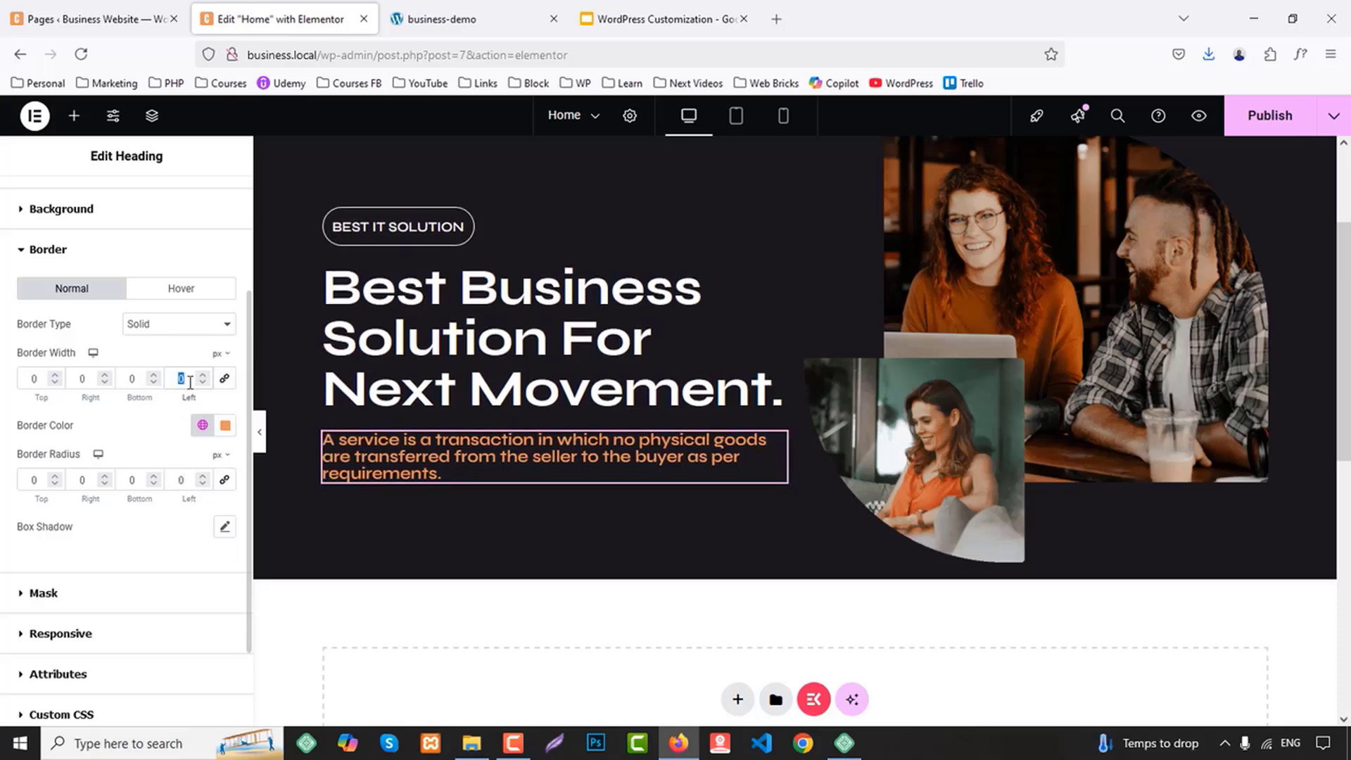
{"action": "type", "text": "3"}
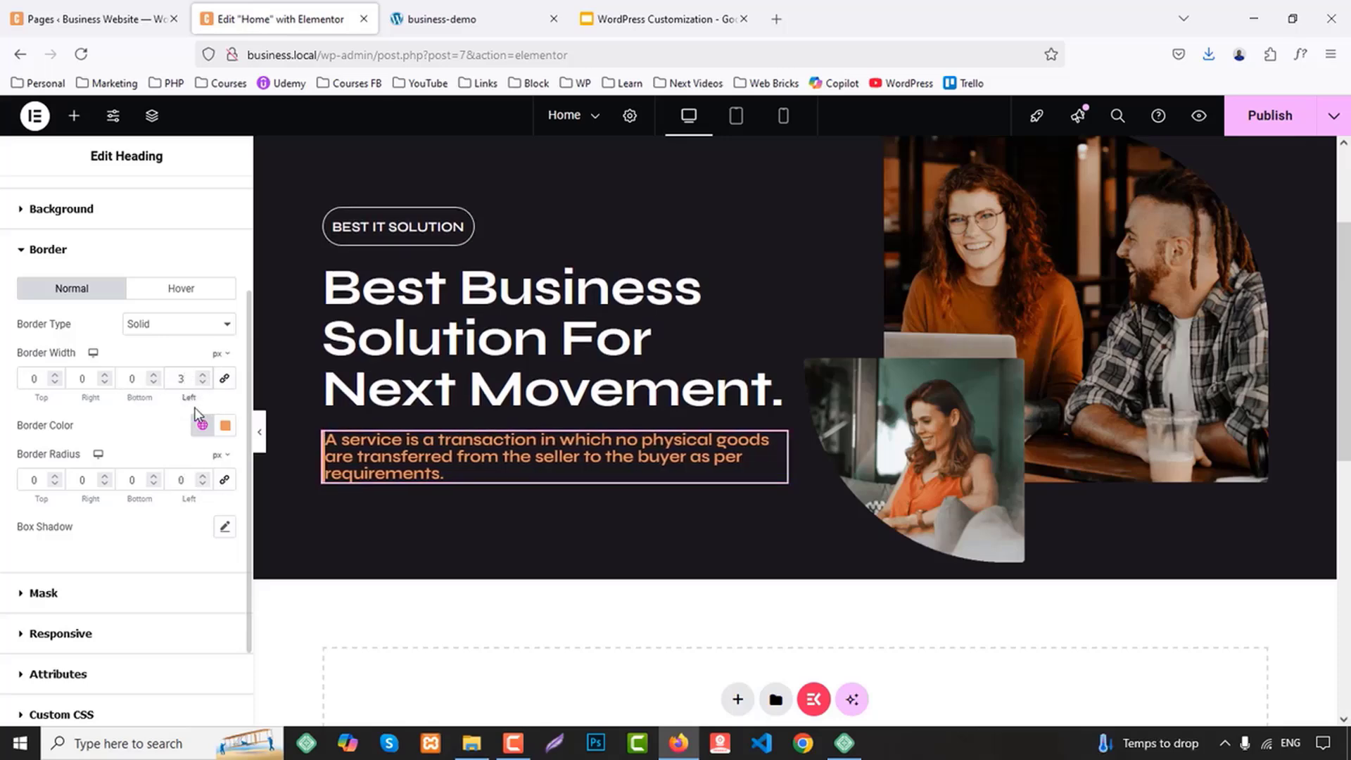
{"action": "key", "text": "Down"}
Set the description heading's padding to 10 px on the left side and 0 px on the other sides
{"action": "scroll", "coordinate": [173, 418], "scroll_direction": "up", "scroll_amount": 3}
{"action": "left_click", "coordinate": [87, 242]}
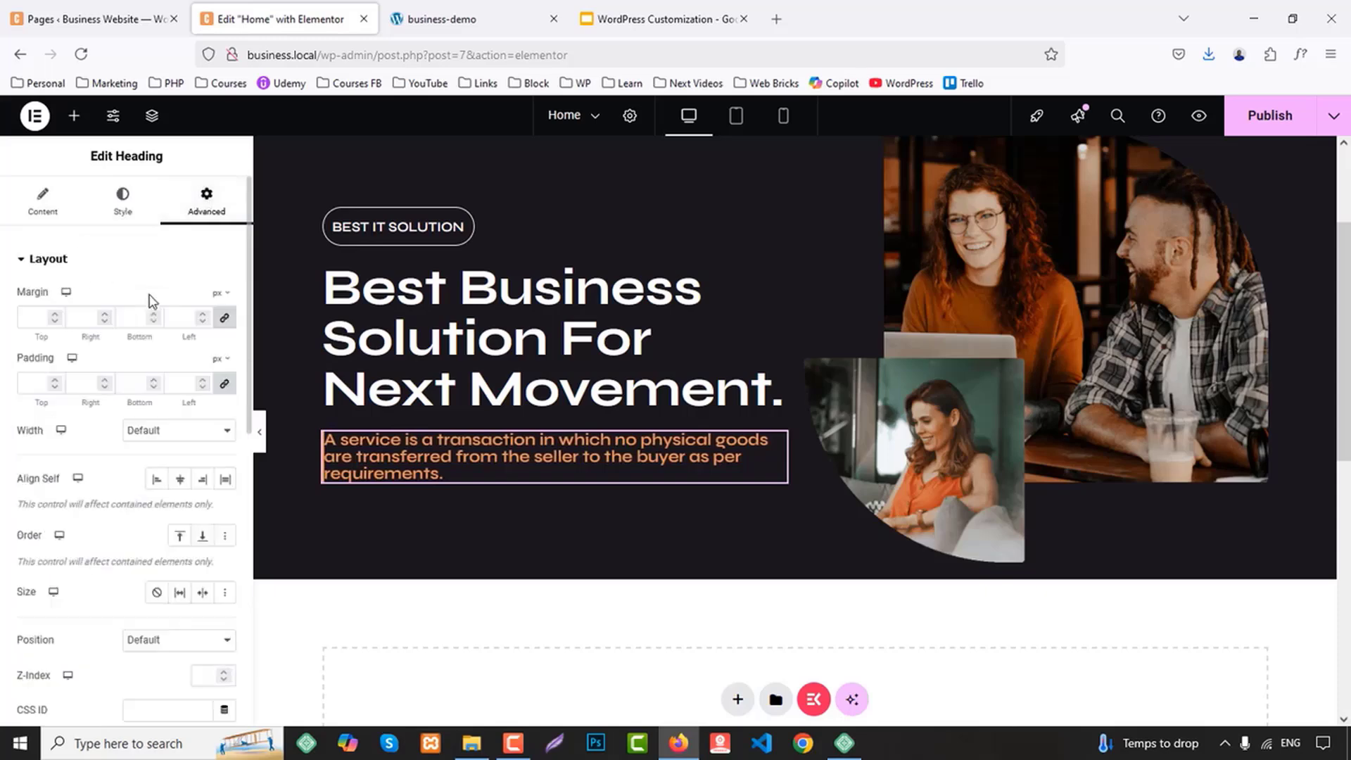
{"action": "left_click", "coordinate": [225, 386]}
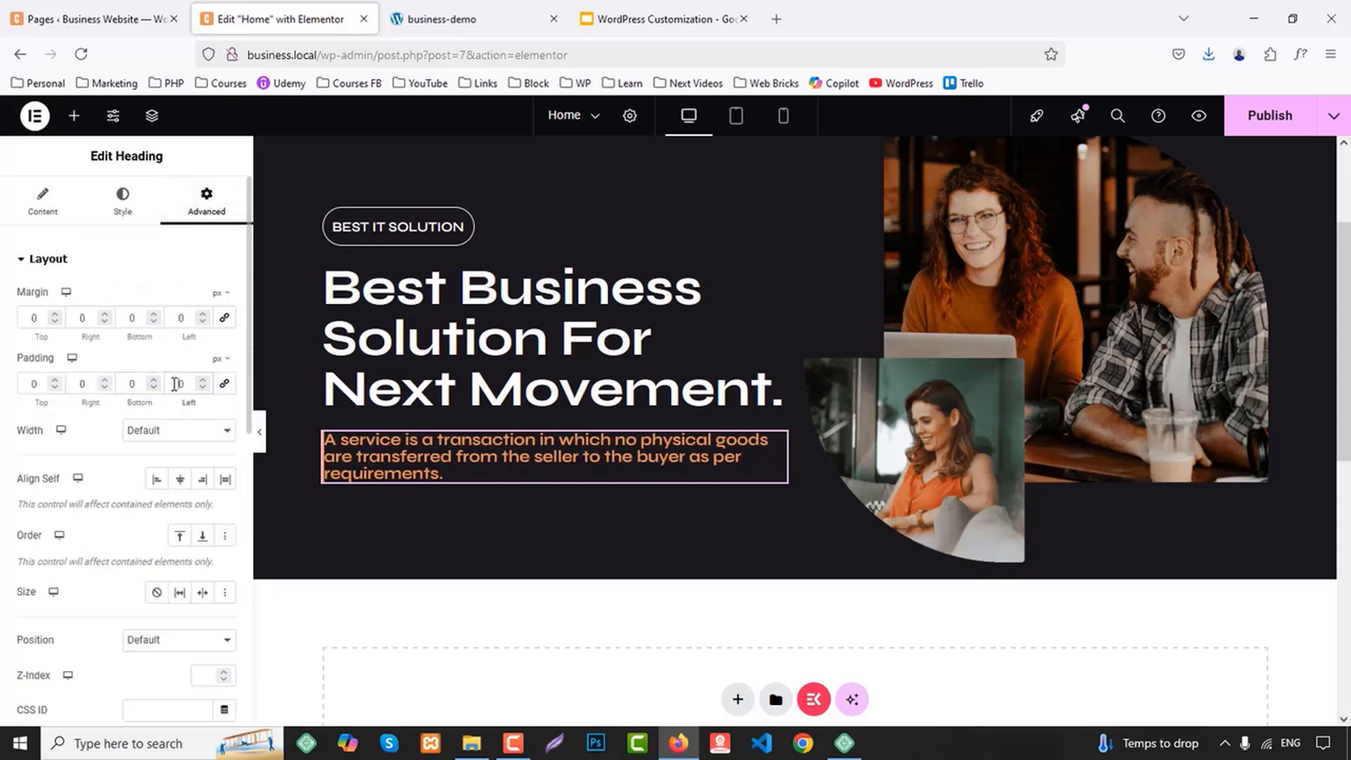
{"action": "key", "text": "Up"}
{"action": "key", "text": "Up"}
{"action": "key", "text": "Up"}
{"action": "key", "text": "Up"}
{"action": "key", "text": "Up"}
{"action": "key", "text": "Up"}
{"action": "key", "text": "Up"}
{"action": "key", "text": "Up"}
{"action": "key", "text": "Up"}
{"action": "key", "text": "Up"}
{"action": "key", "text": "Up"}
{"action": "key", "text": "Up"}
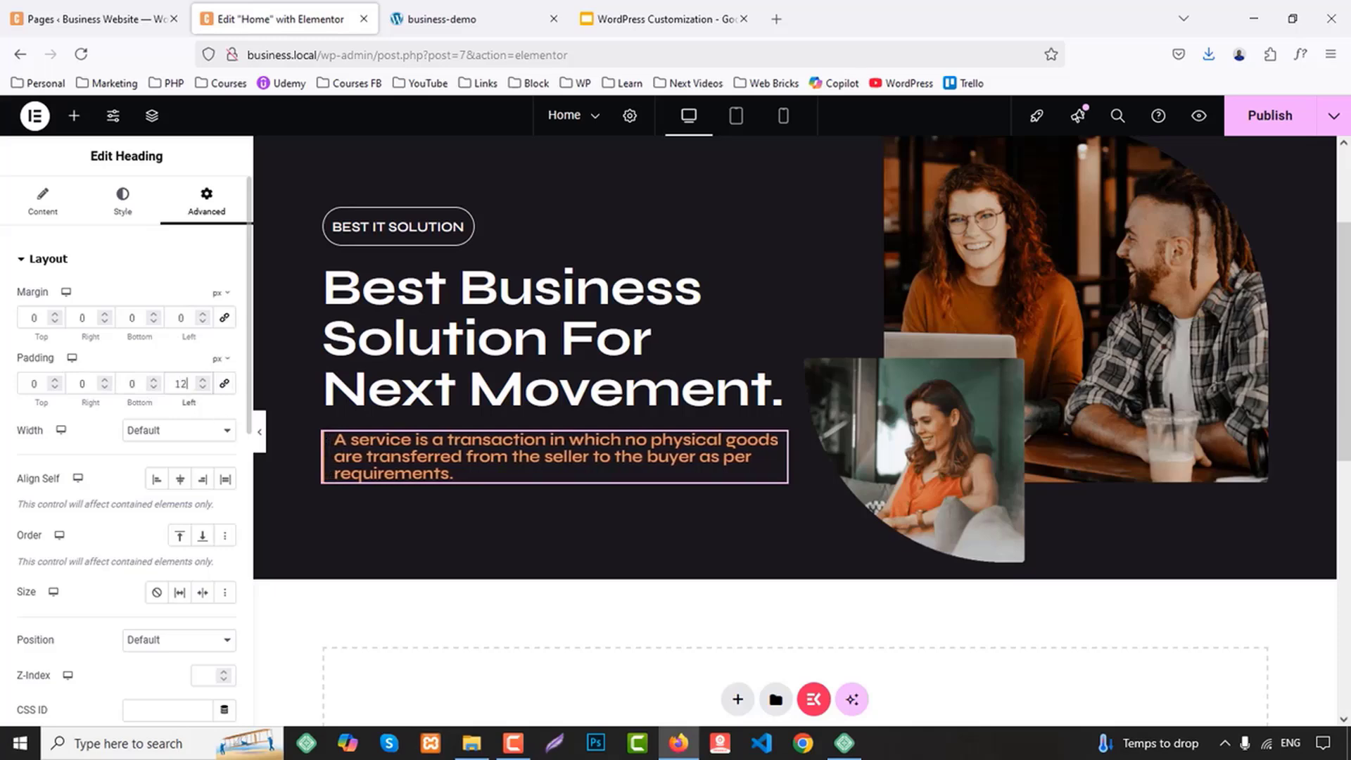
{"action": "key", "text": "Down"}
{"action": "key", "text": "Down"}
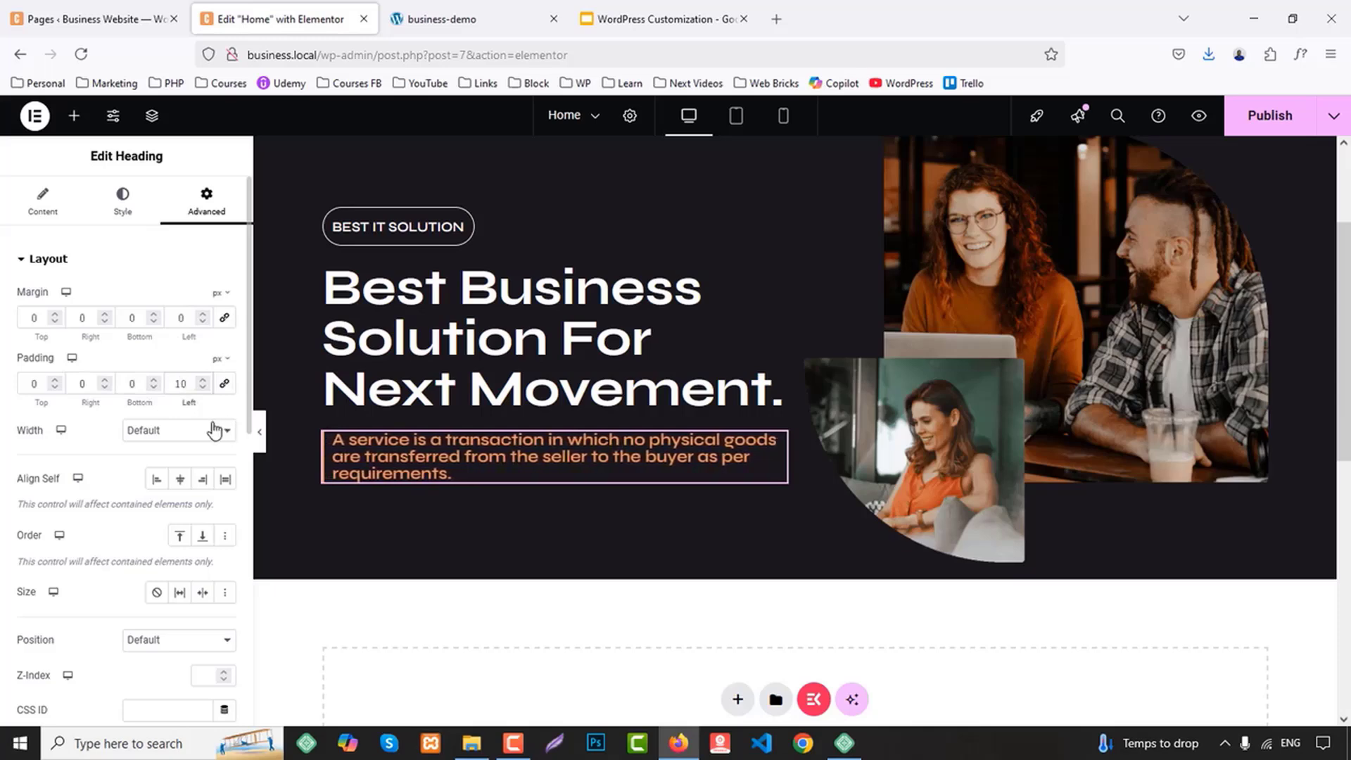
Set the description heading's font size to 22 px and its weight to 500 (Medium)
{"action": "left_click", "coordinate": [124, 204]}
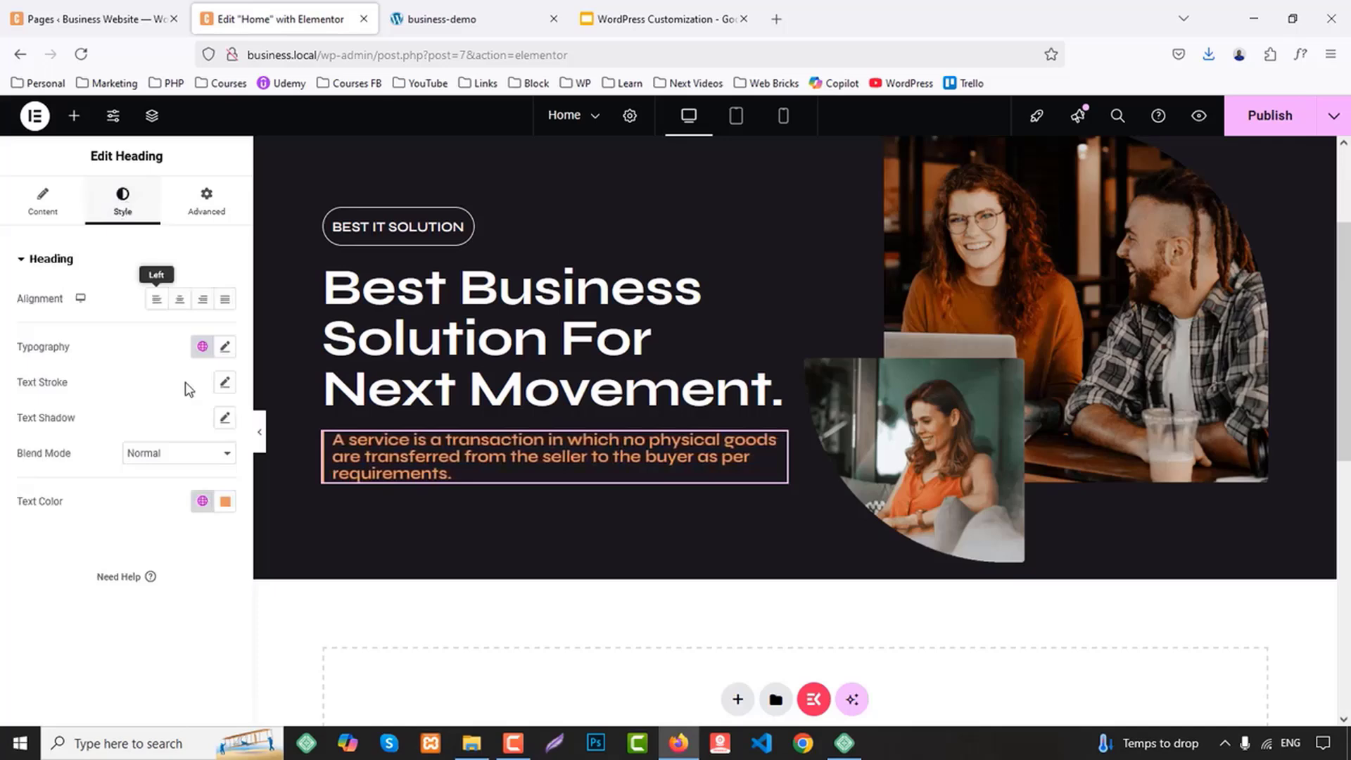
{"action": "left_click", "coordinate": [225, 346]}
{"action": "key", "text": "Up"}
{"action": "key", "text": "Up"}
{"action": "key", "text": "Up"}
{"action": "key", "text": "Up"}
{"action": "key", "text": "Up"}
{"action": "key", "text": "Up"}
{"action": "key", "text": "Up"}
{"action": "key", "text": "Up"}
{"action": "key", "text": "Up"}
{"action": "key", "text": "Up"}
{"action": "key", "text": "Up"}
{"action": "key", "text": "Up"}
{"action": "key", "text": "Up"}
{"action": "key", "text": "Up"}
{"action": "key", "text": "Up"}
{"action": "key", "text": "Up"}
{"action": "key", "text": "Up"}
{"action": "key", "text": "Up"}
{"action": "key", "text": "Up"}
{"action": "key", "text": "Up"}
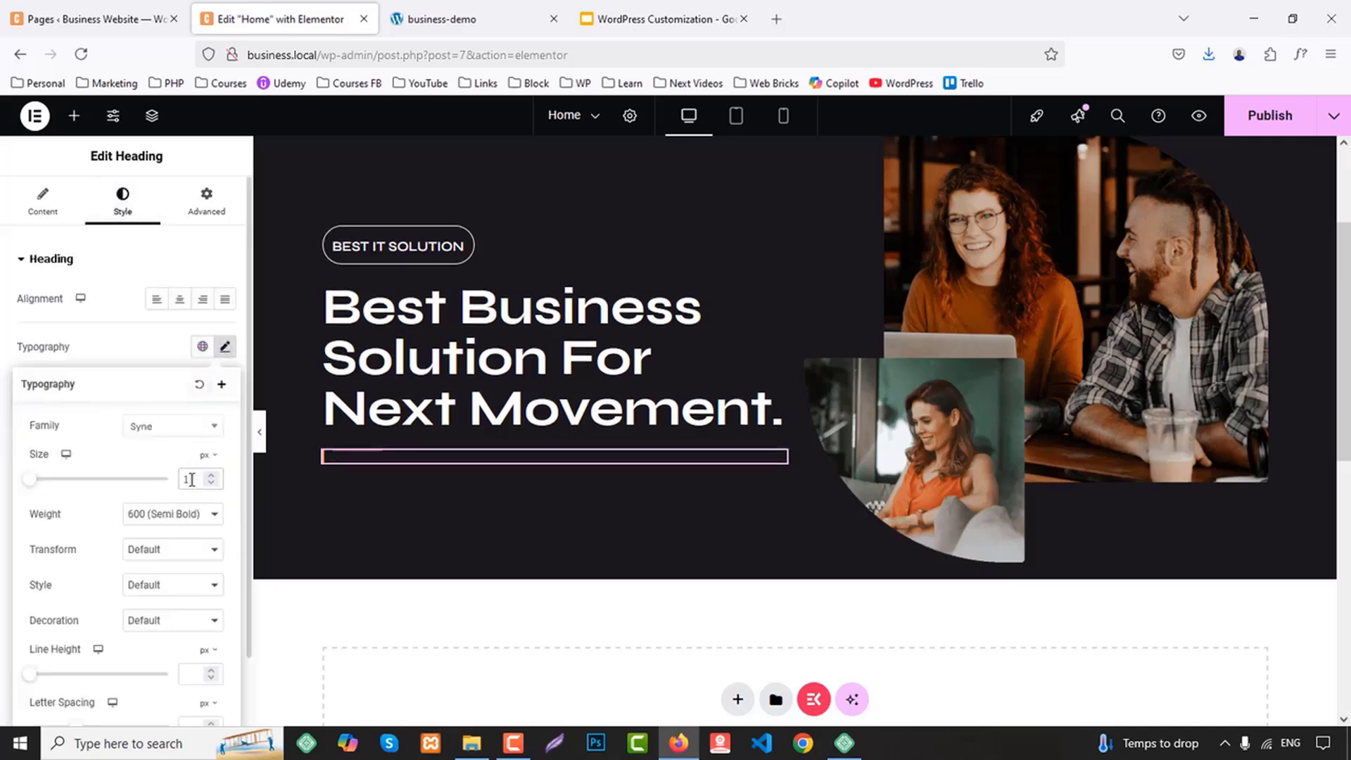
{"action": "key", "text": "Down"}
{"action": "key", "text": "Down"}
{"action": "key", "text": "Down"}
{"action": "key", "text": "Down"}
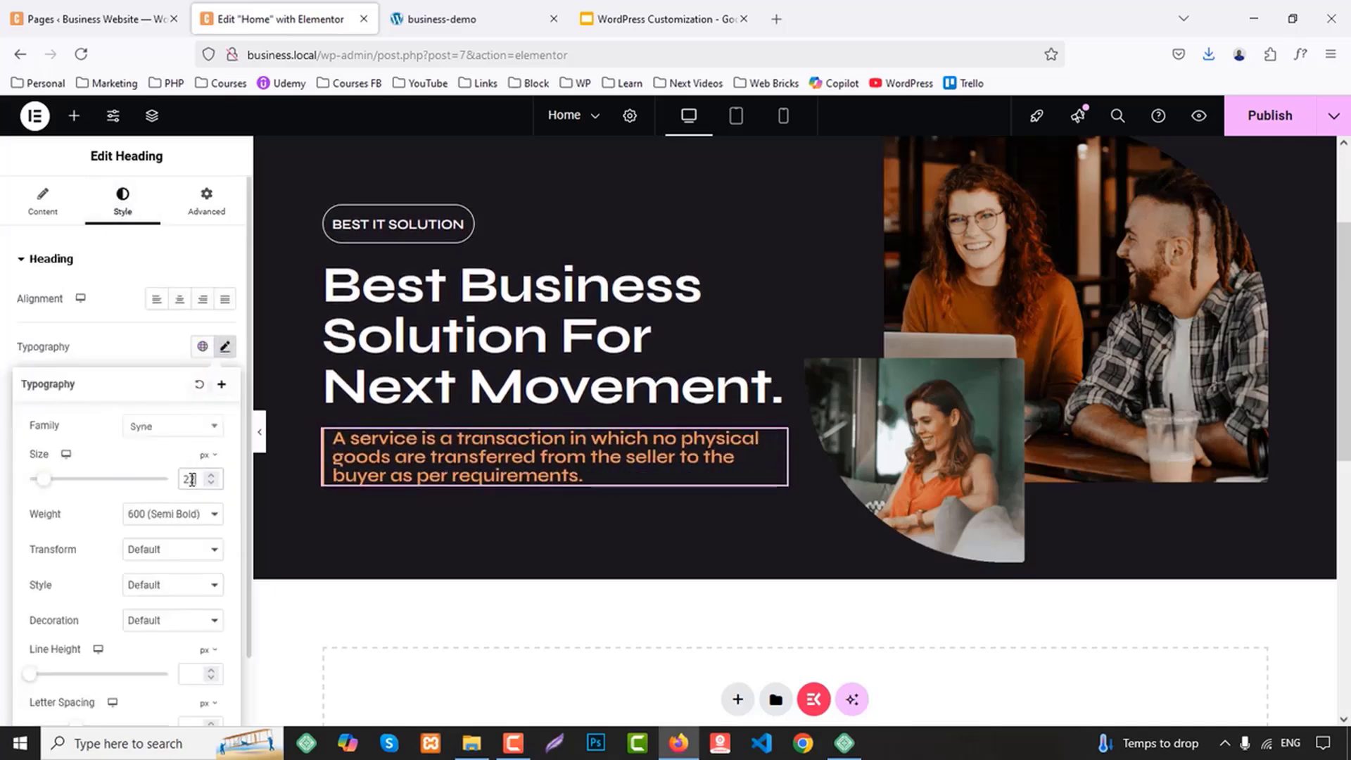
{"action": "key", "text": "Up"}
{"action": "key", "text": "Up"}
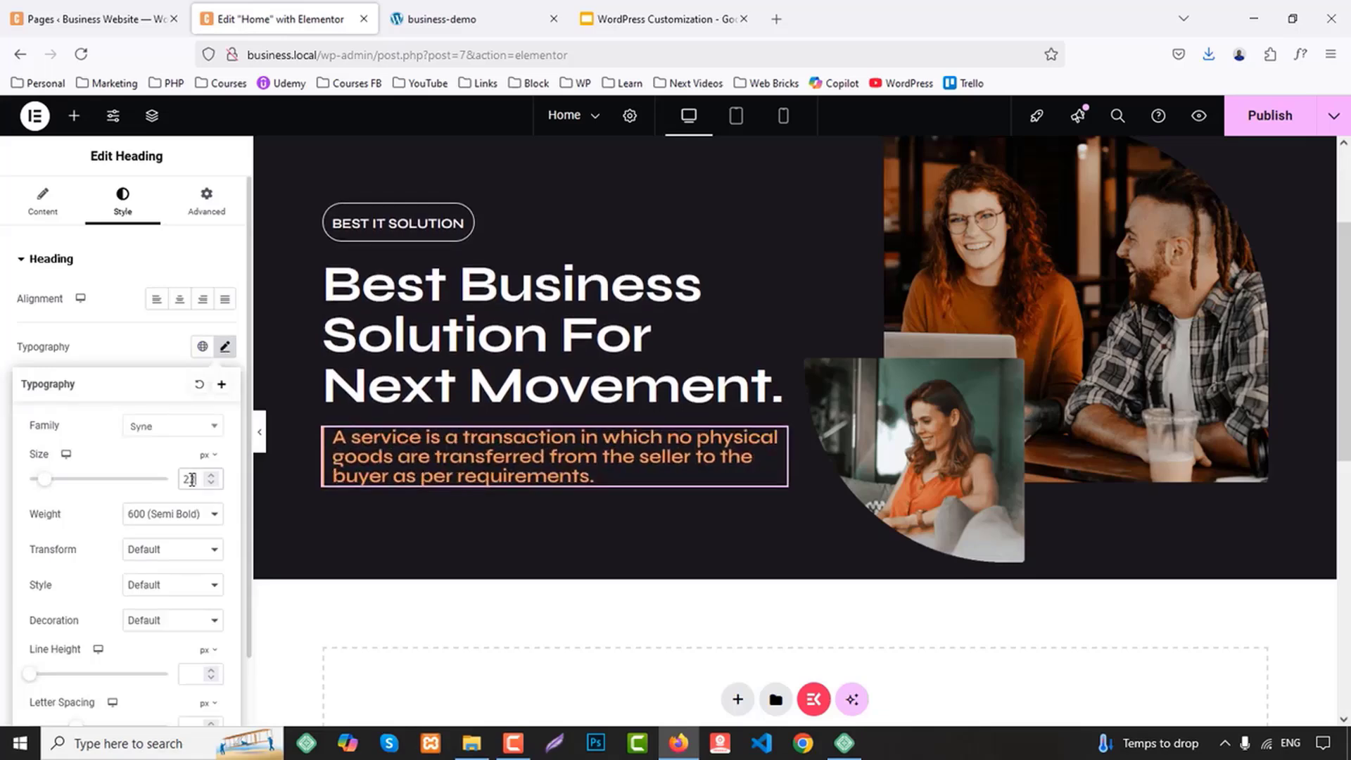
{"action": "left_click", "coordinate": [166, 513]}
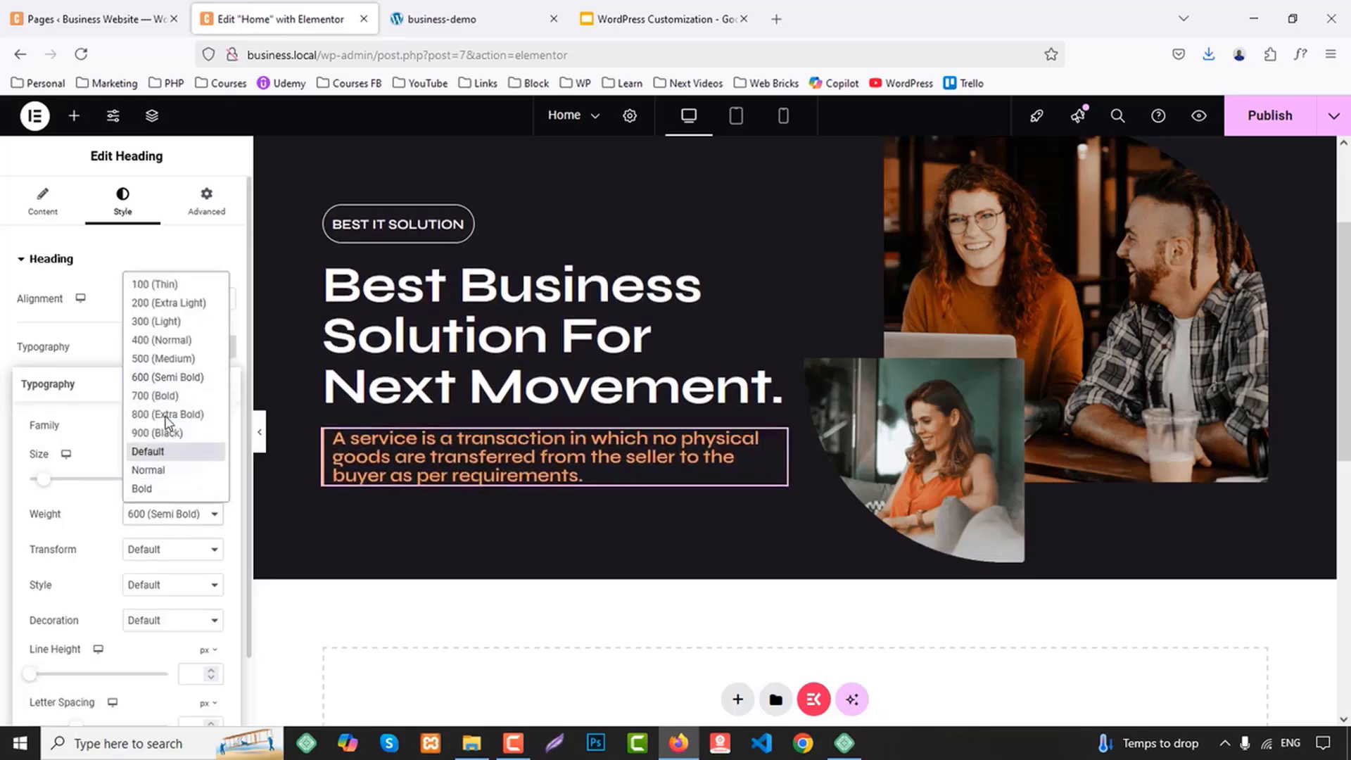
{"action": "left_click", "coordinate": [159, 367]}
Set the description heading's line height to 27 px and its text color to the global White
{"action": "scroll", "coordinate": [200, 526], "scroll_direction": "down", "scroll_amount": 1}
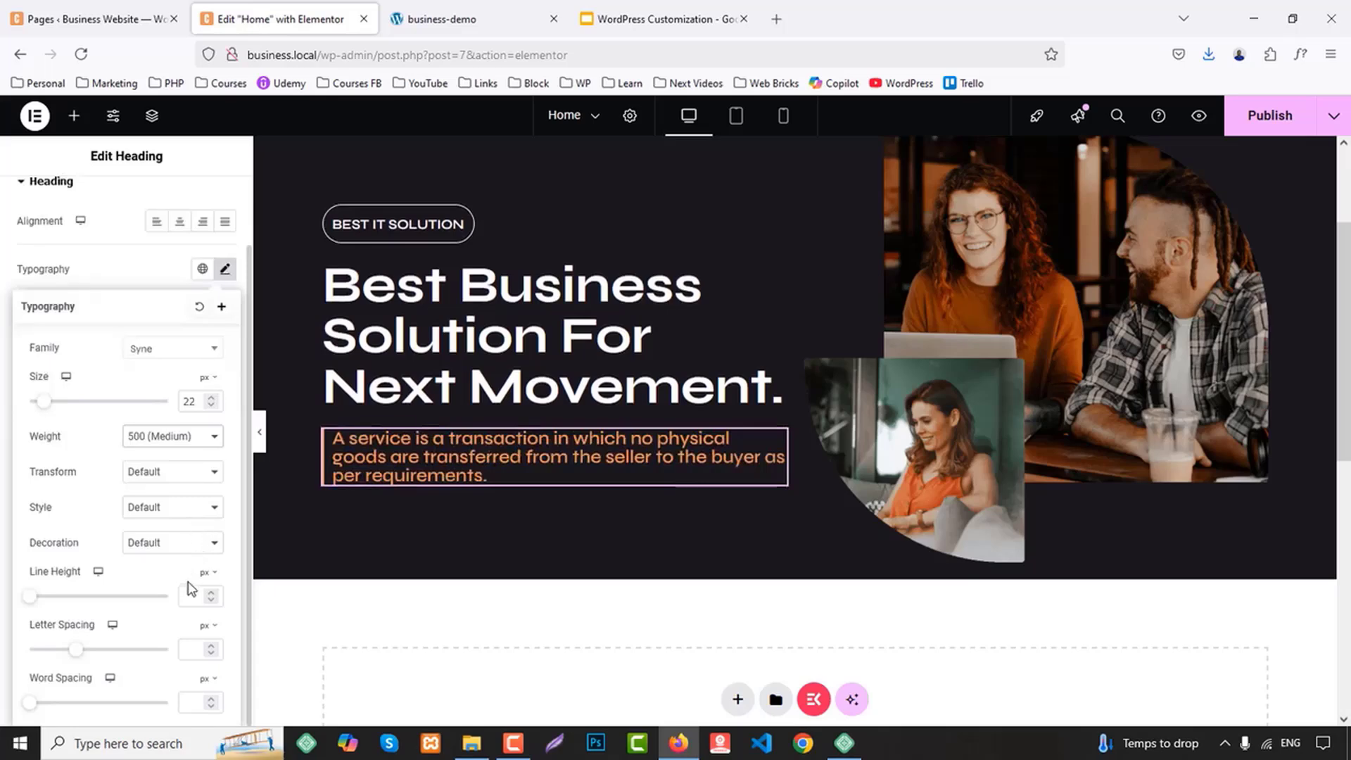
{"action": "type", "text": "32"}
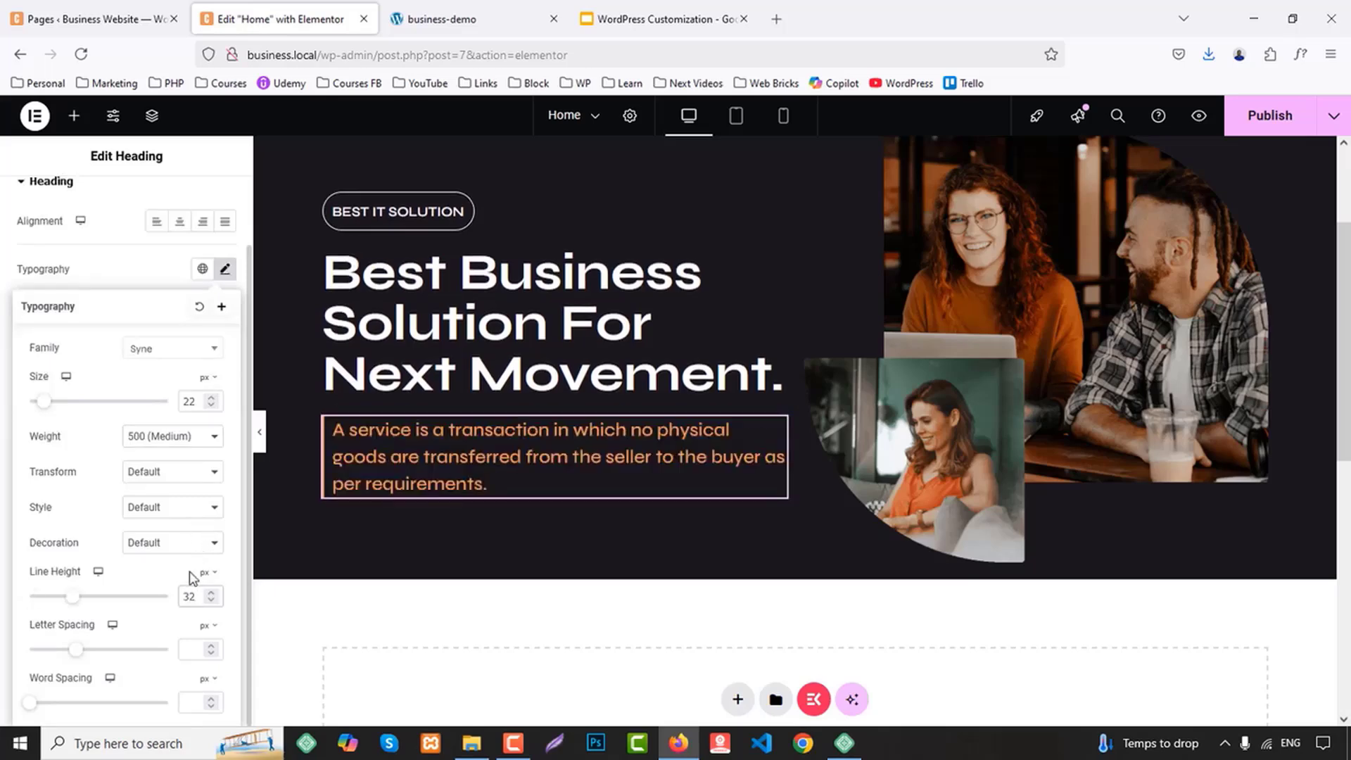
{"action": "key", "text": "Down"}
{"action": "key", "text": "Down"}
{"action": "key", "text": "Down"}
{"action": "key", "text": "Down"}
{"action": "key", "text": "Down"}
{"action": "key", "text": "Down"}
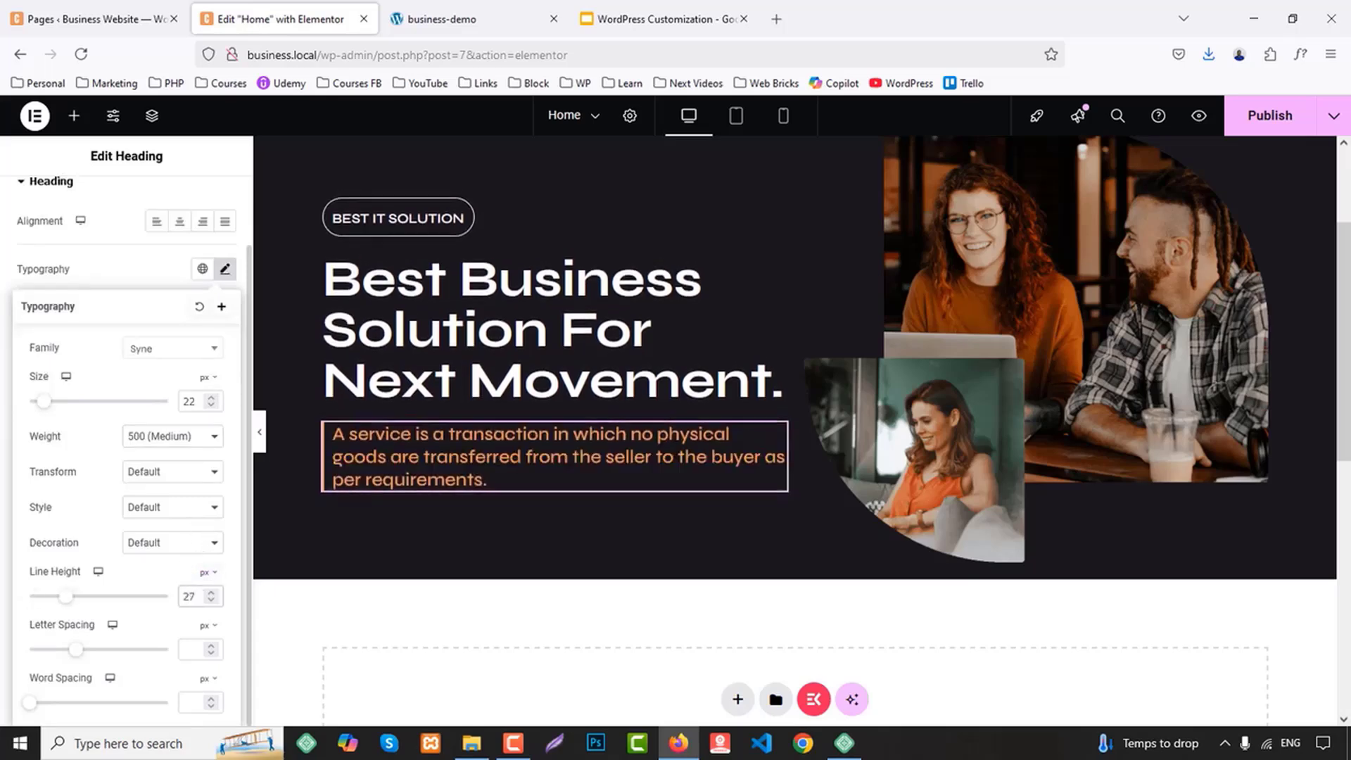
{"action": "key", "text": "Up"}
{"action": "left_click", "coordinate": [129, 269]}
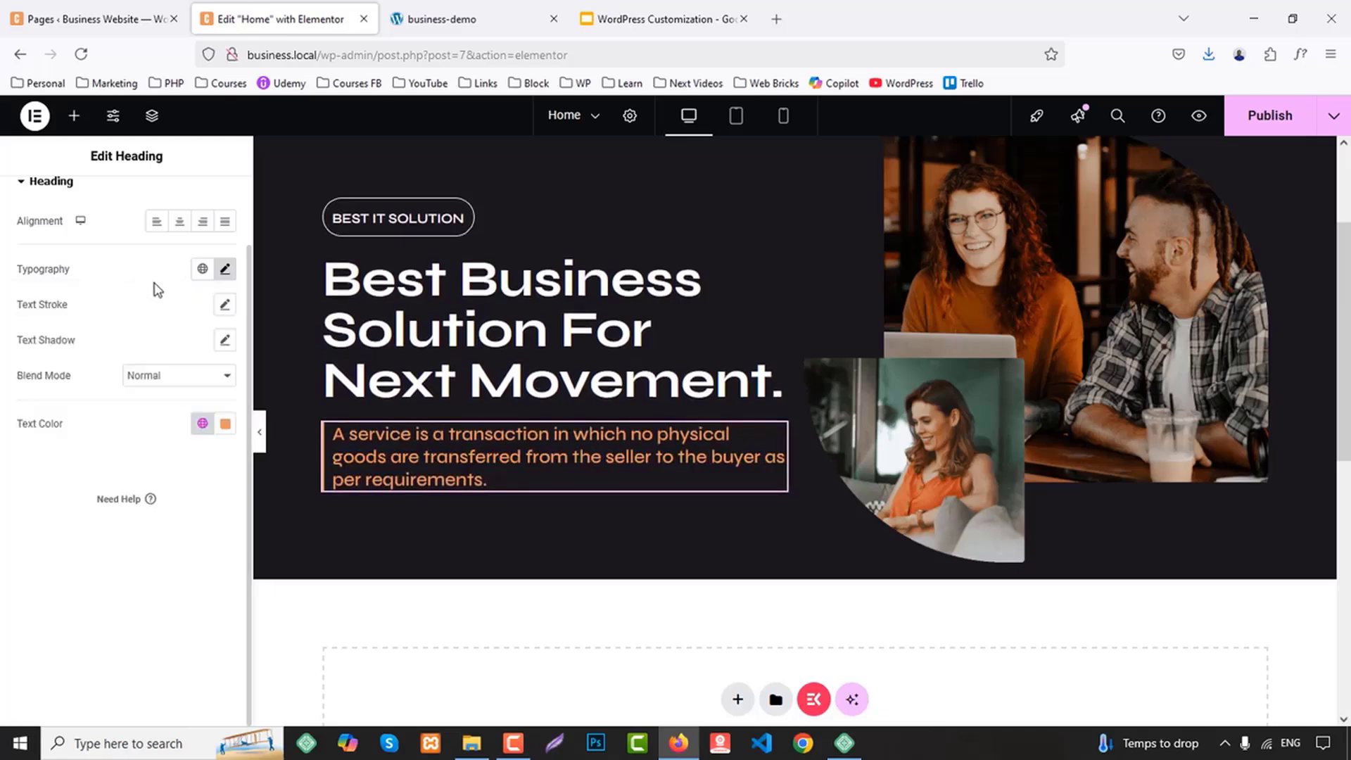
{"action": "left_click", "coordinate": [202, 423]}
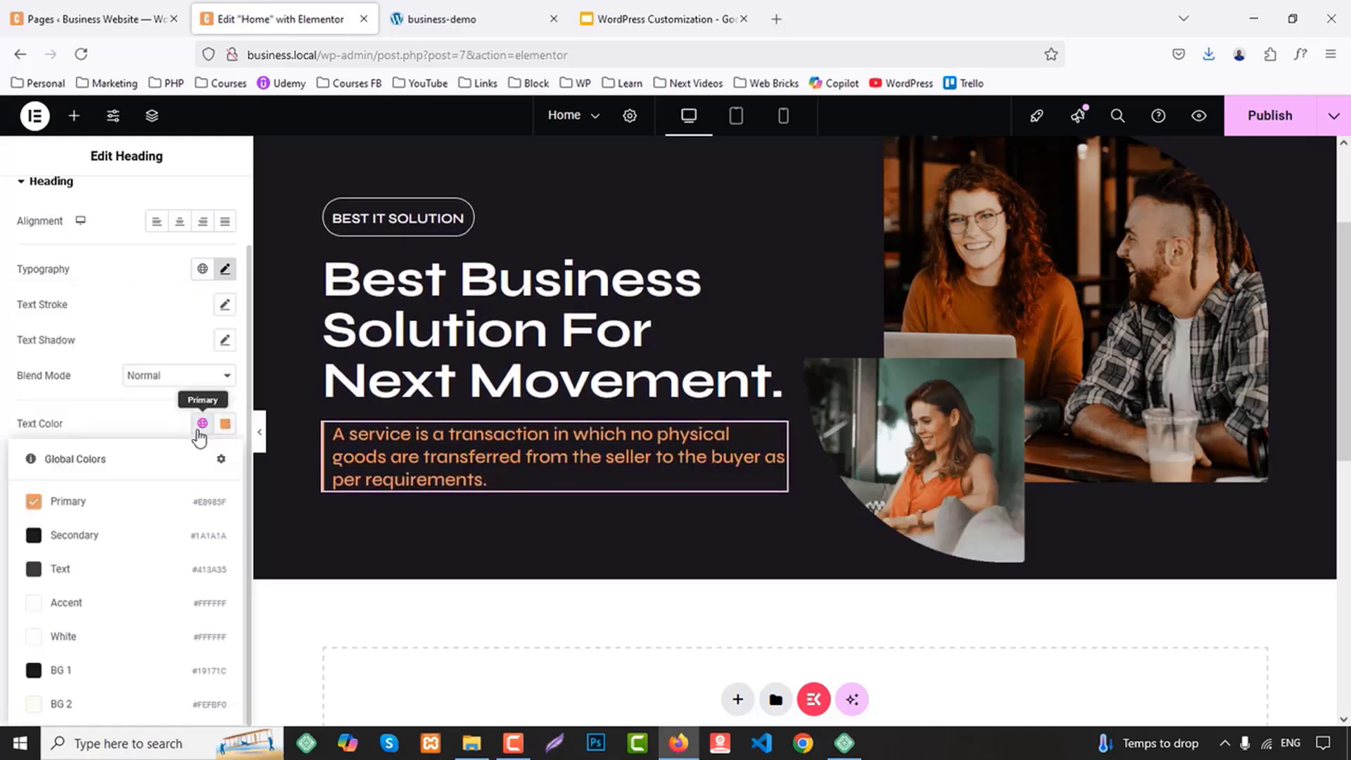
{"action": "left_click", "coordinate": [69, 636]}
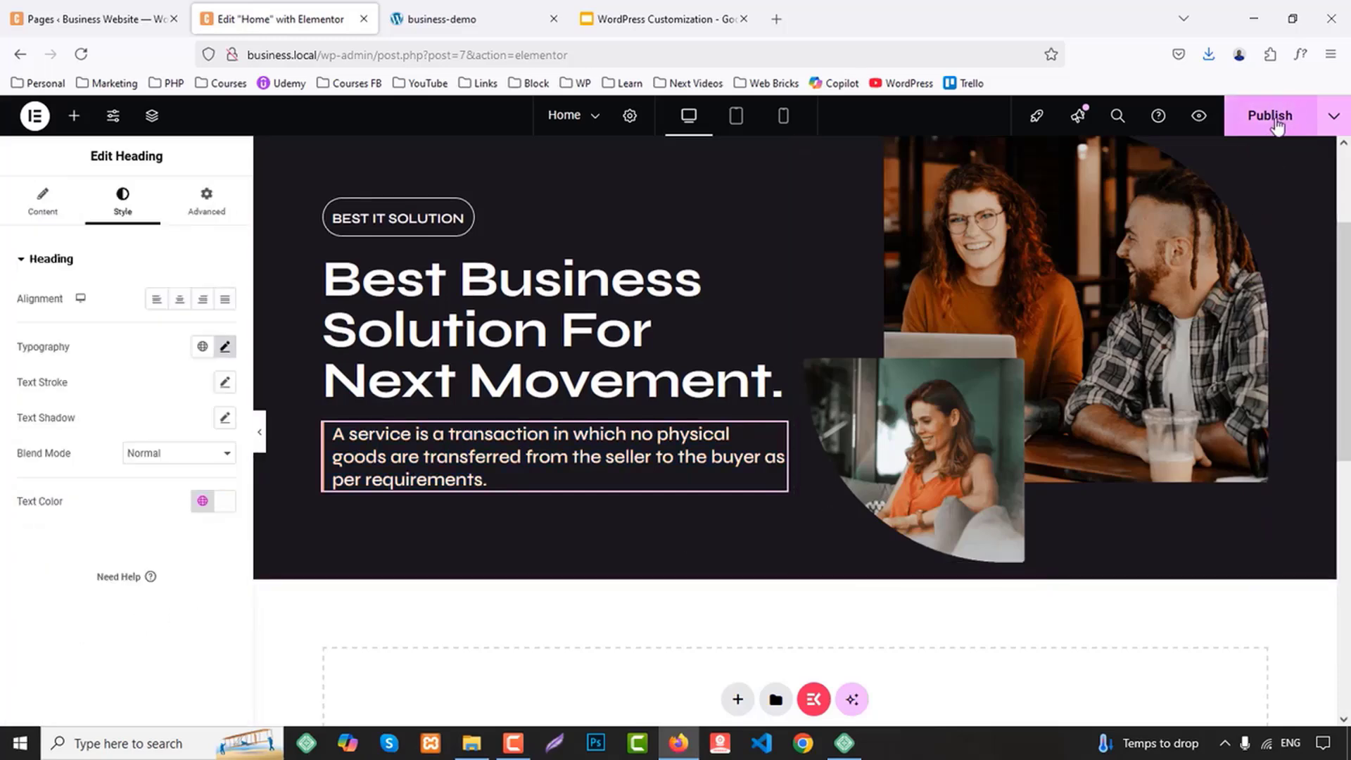
Publish the Home page and review the hero section in the page preview
{"action": "left_click", "coordinate": [1199, 118]}
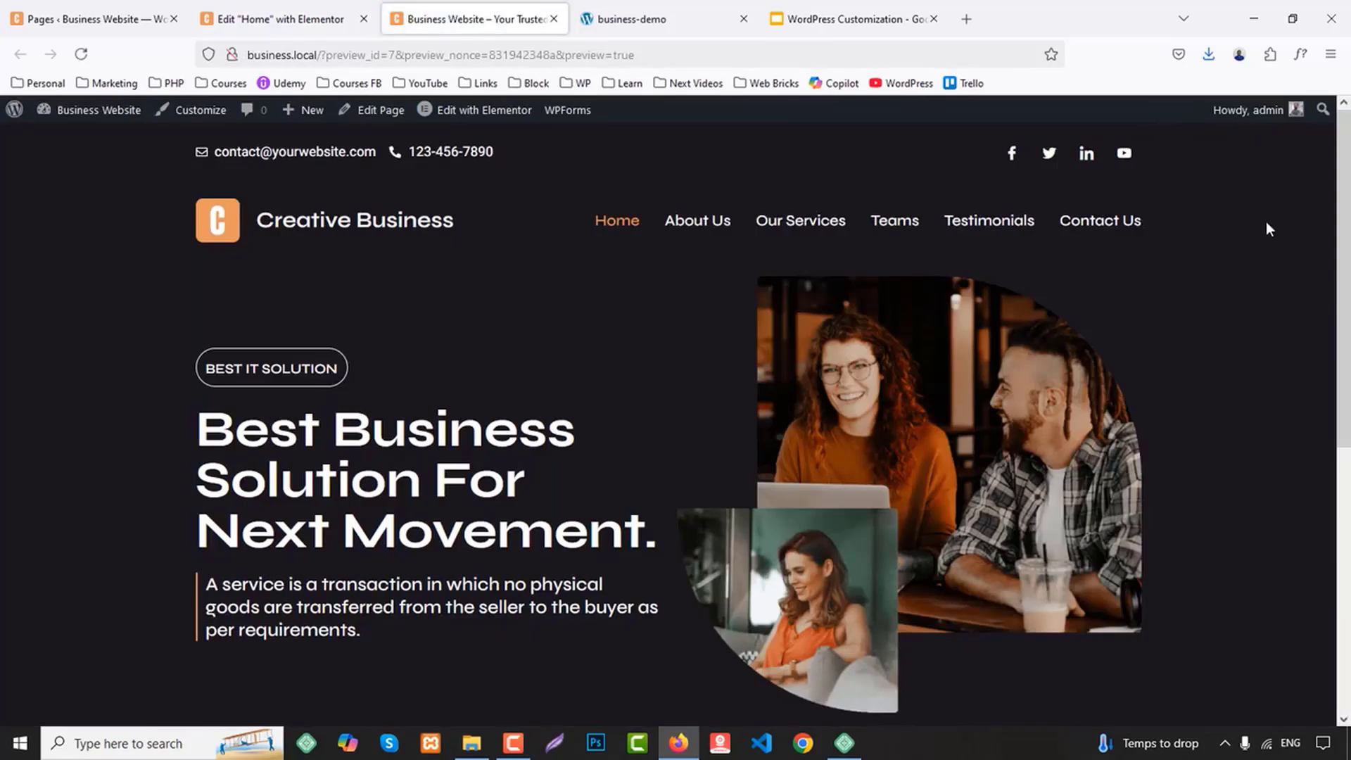
{"action": "scroll", "coordinate": [1268, 233], "scroll_direction": "down", "scroll_amount": 3}
{"action": "scroll", "coordinate": [1245, 238], "scroll_direction": "up", "scroll_amount": 3}
{"action": "left_click", "coordinate": [330, 14]}
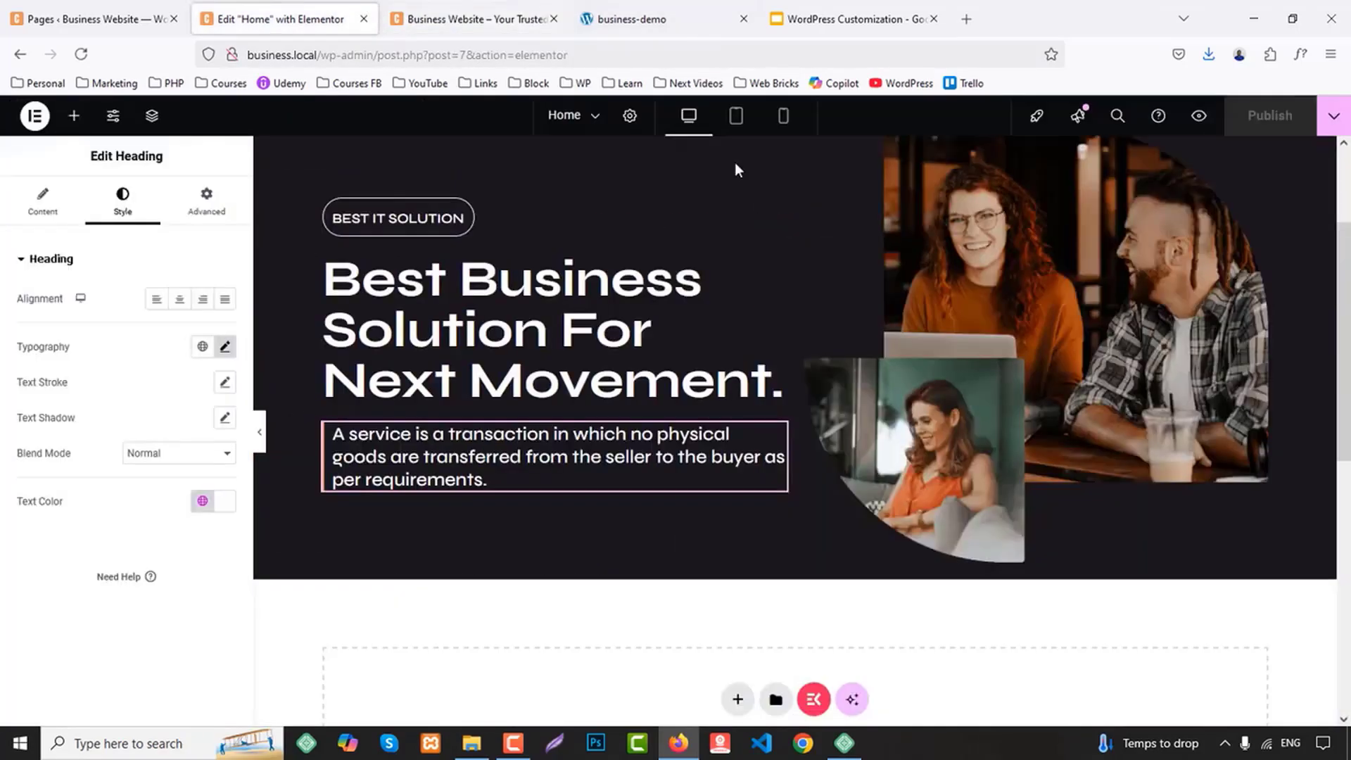
Set the hero container's padding to 80 px at the top and bottom and 0 px on the sides
{"action": "scroll", "coordinate": [830, 251], "scroll_direction": "up", "scroll_amount": 3}
{"action": "left_click", "coordinate": [796, 265]}
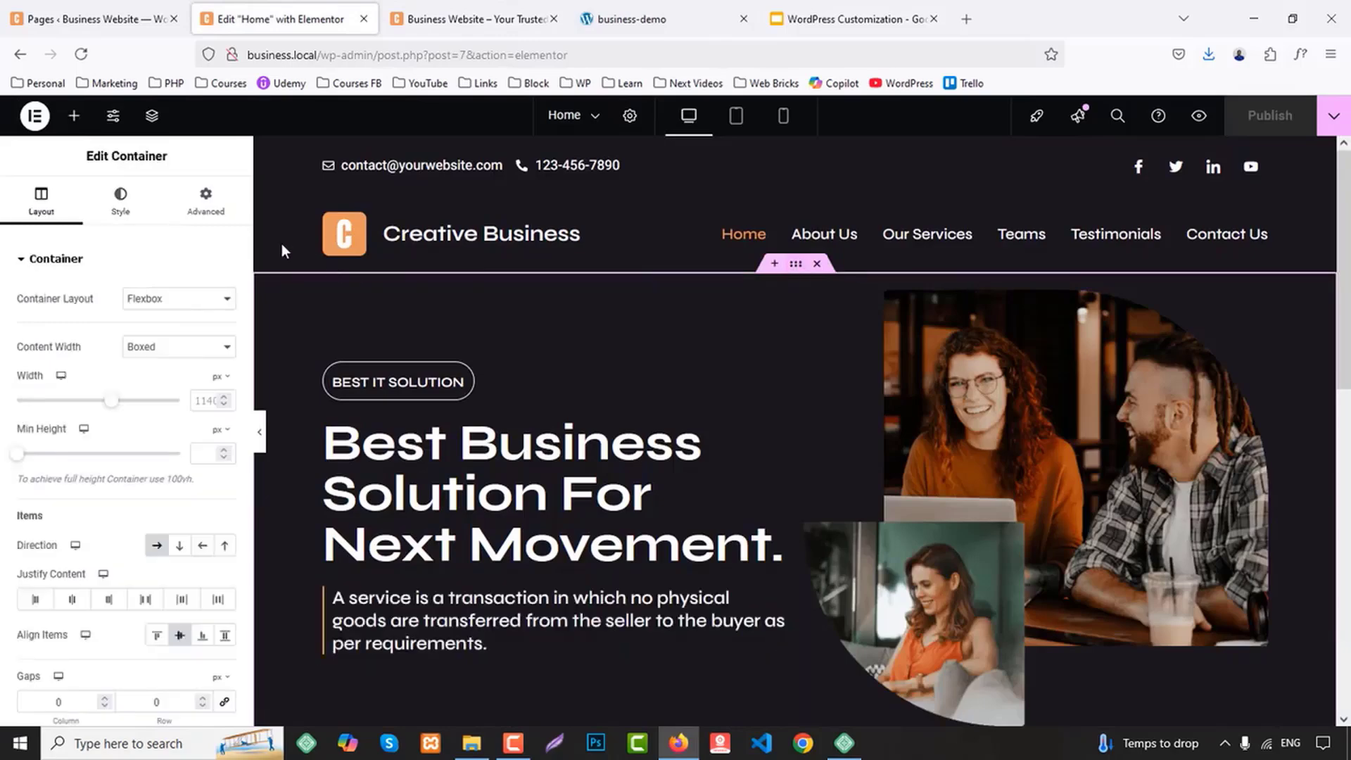
{"action": "left_click", "coordinate": [211, 211]}
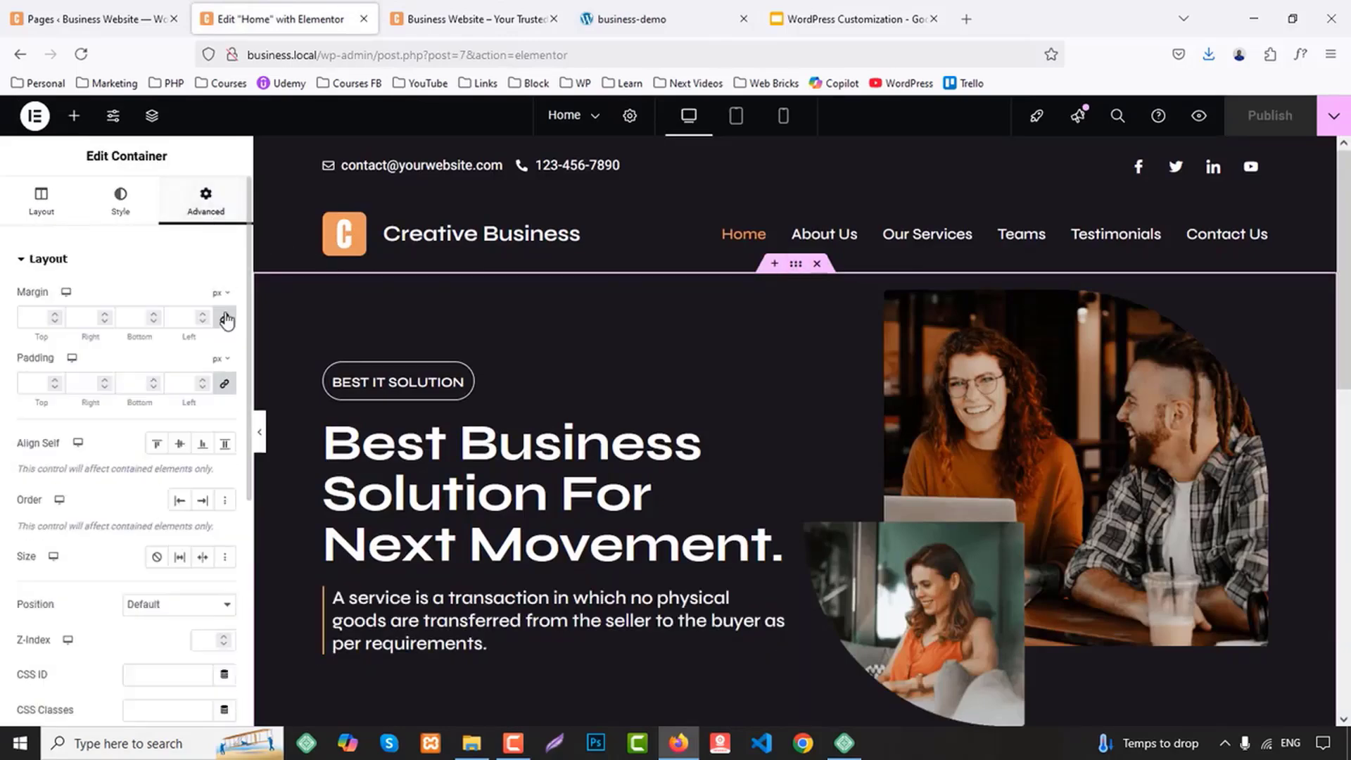
{"action": "left_click", "coordinate": [228, 385]}
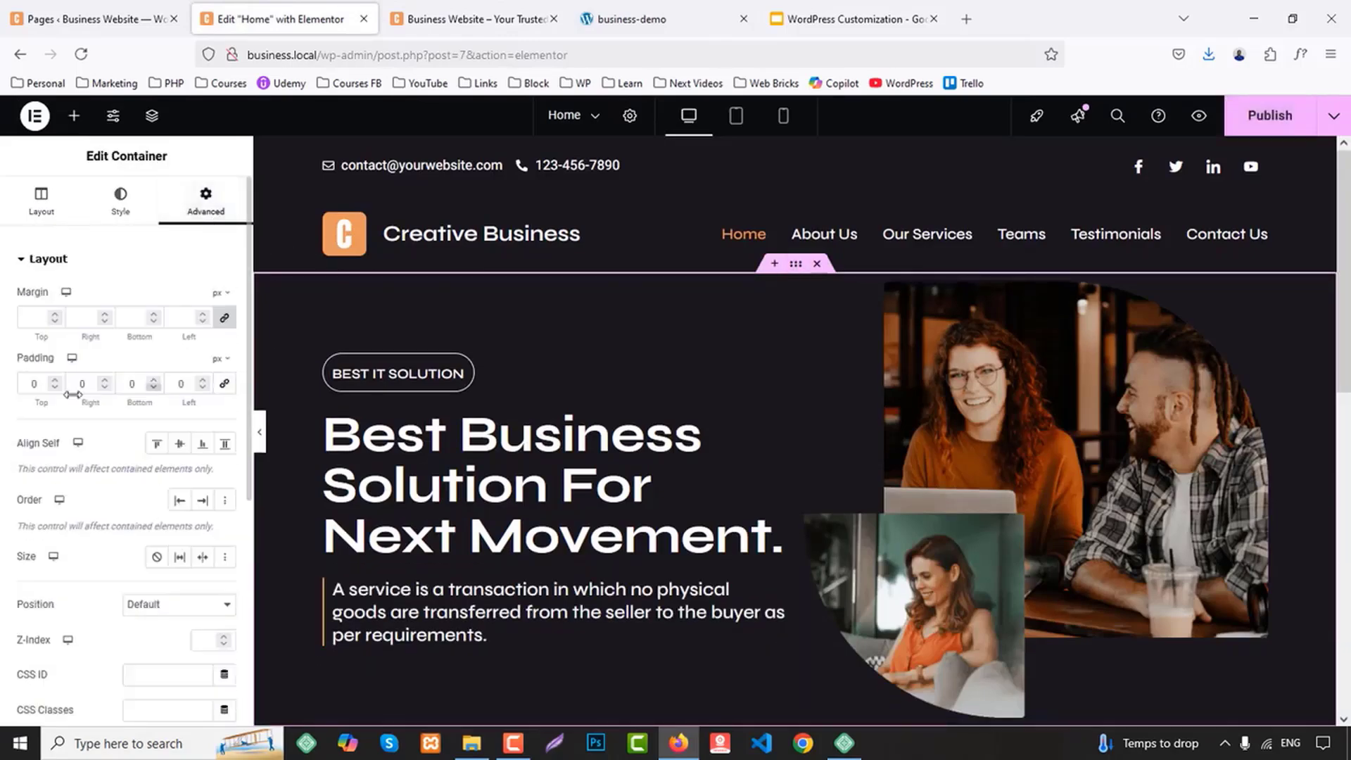
{"action": "type", "text": "80"}
{"action": "left_click", "coordinate": [129, 384]}
{"action": "type", "text": "80"}
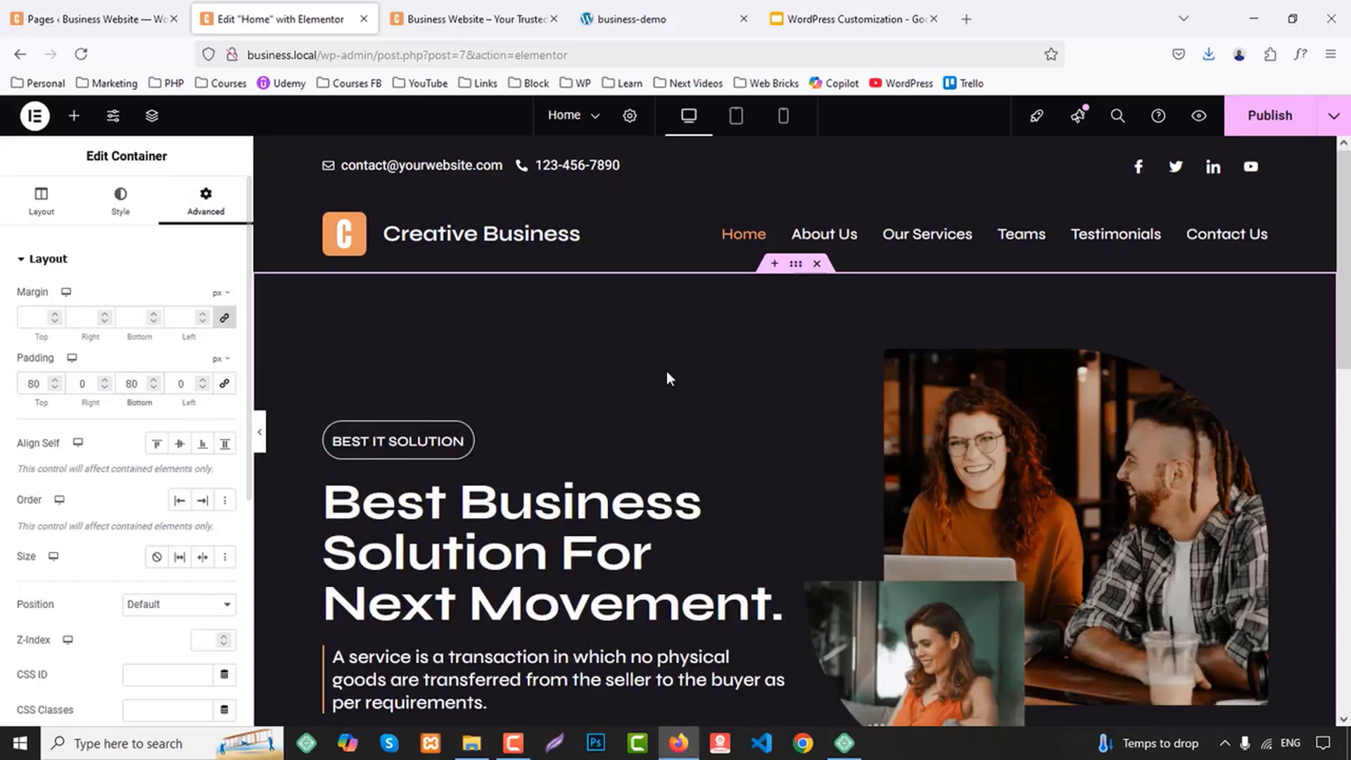
Publish the hero padding change and compare the page preview with the demo site
{"action": "scroll", "coordinate": [702, 378], "scroll_direction": "down", "scroll_amount": 4}
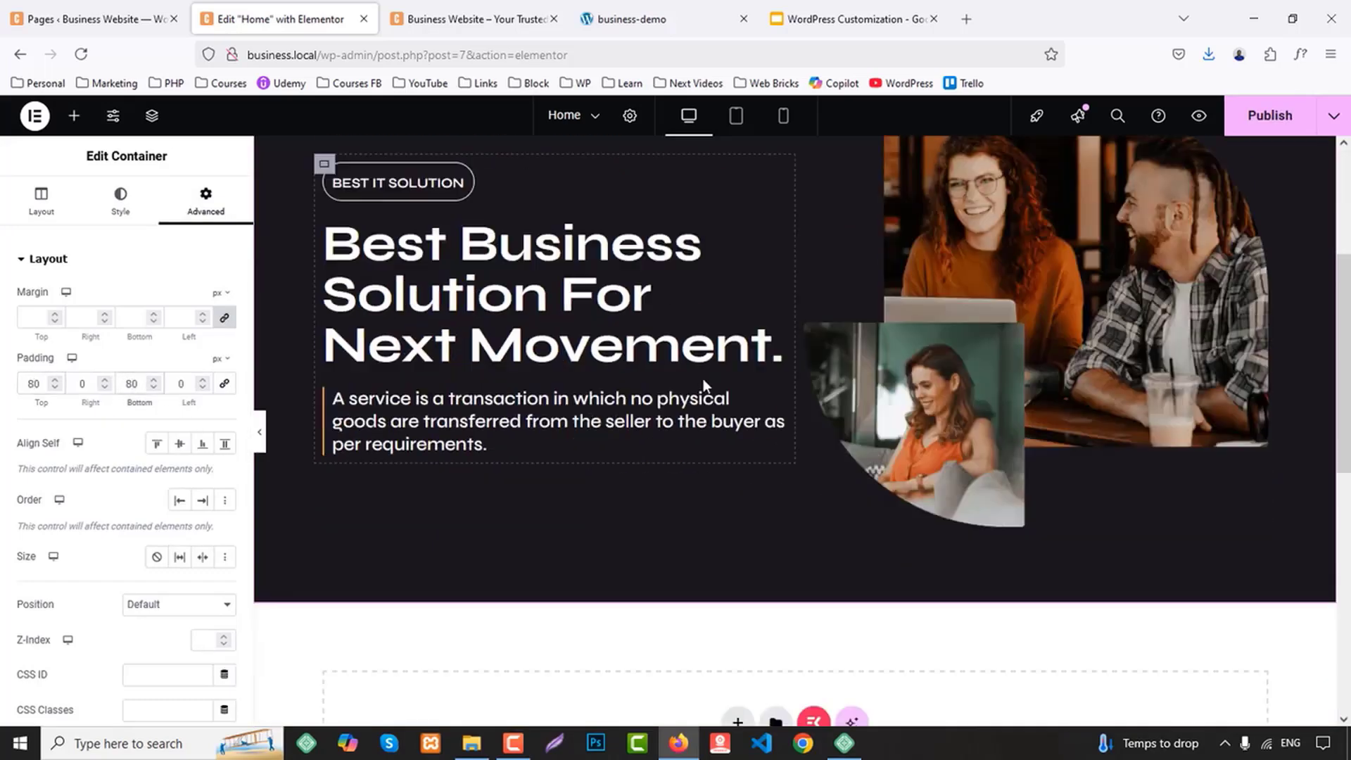
{"action": "left_click", "coordinate": [1266, 116]}
{"action": "left_click", "coordinate": [546, 15]}
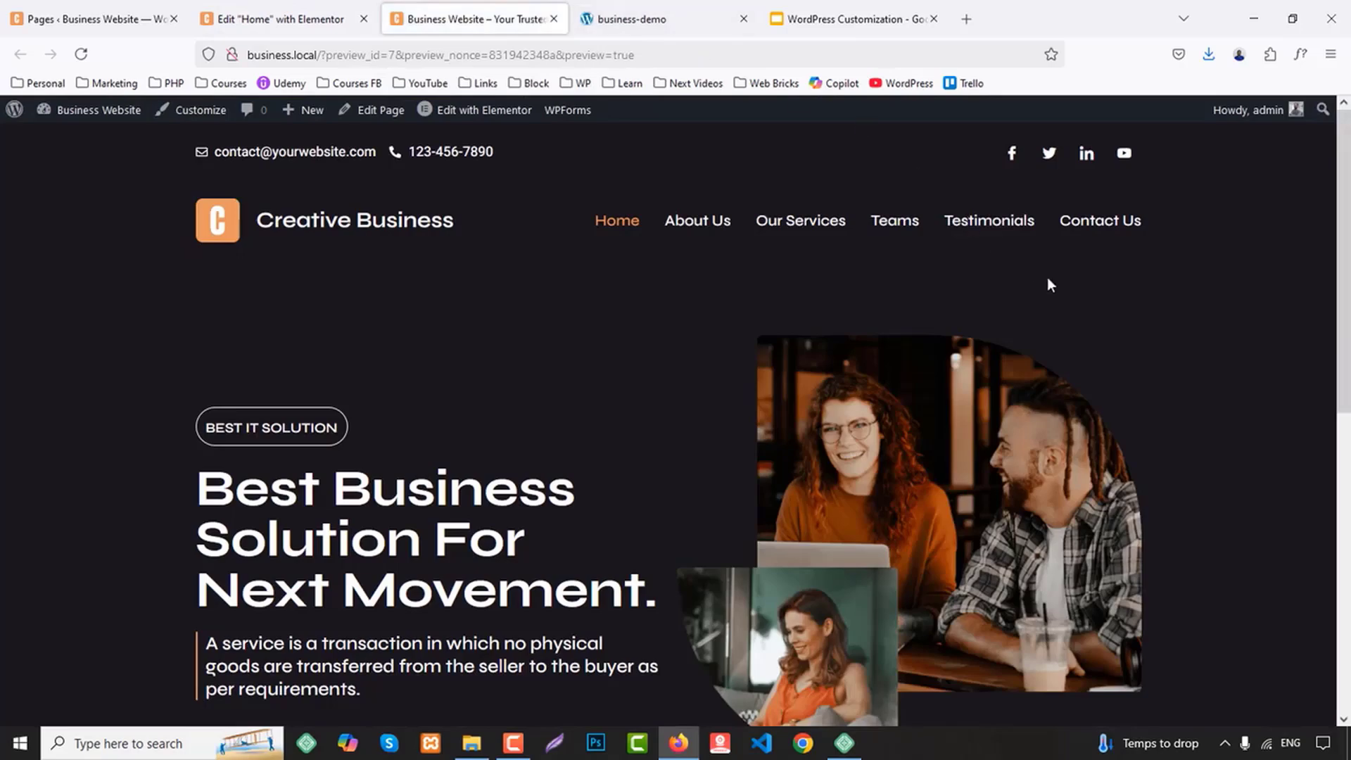
{"action": "scroll", "coordinate": [1048, 281], "scroll_direction": "down", "scroll_amount": 2}
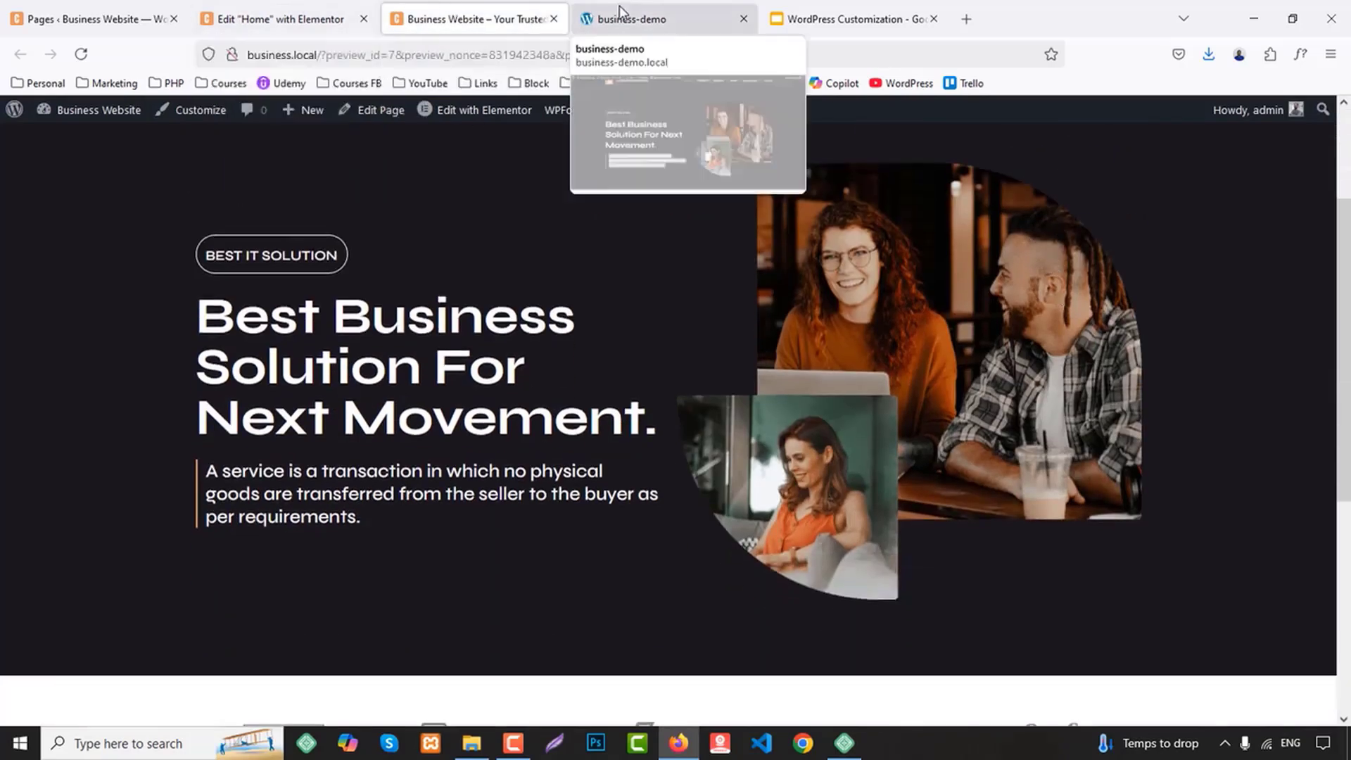
{"action": "left_click", "coordinate": [599, 19]}
Give the main hero heading a 20 px top and bottom margin with 0 px on the sides, and publish the page
{"action": "left_click", "coordinate": [267, 13]}
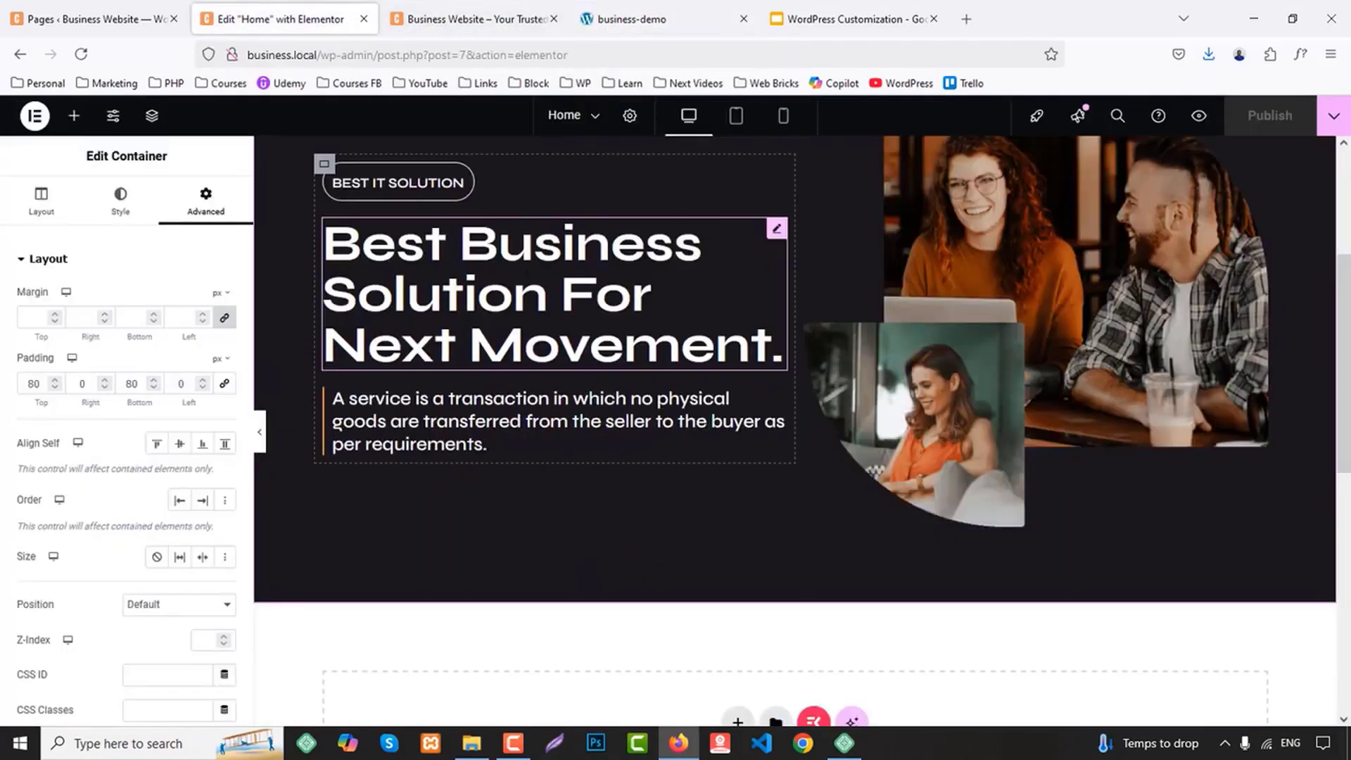
{"action": "left_click", "coordinate": [777, 228]}
{"action": "left_click", "coordinate": [205, 199]}
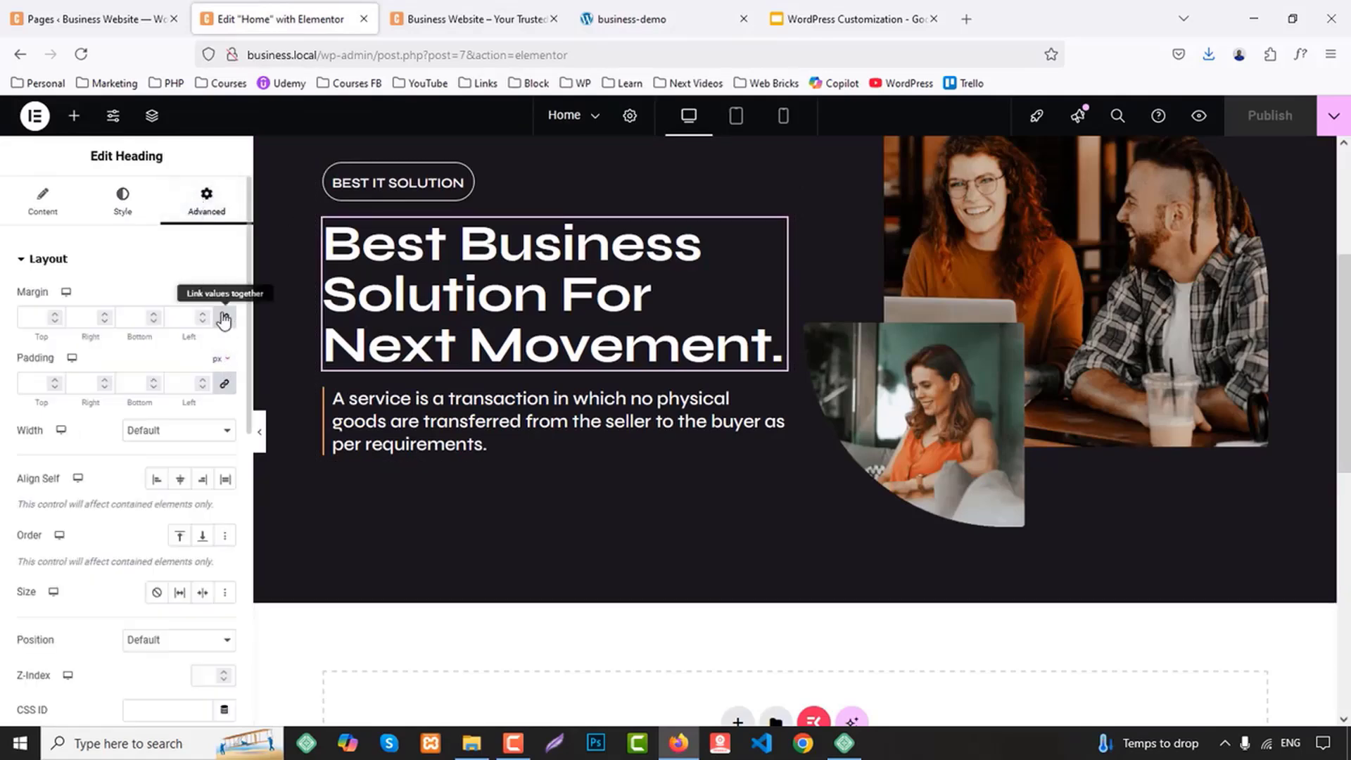
{"action": "left_click", "coordinate": [224, 317]}
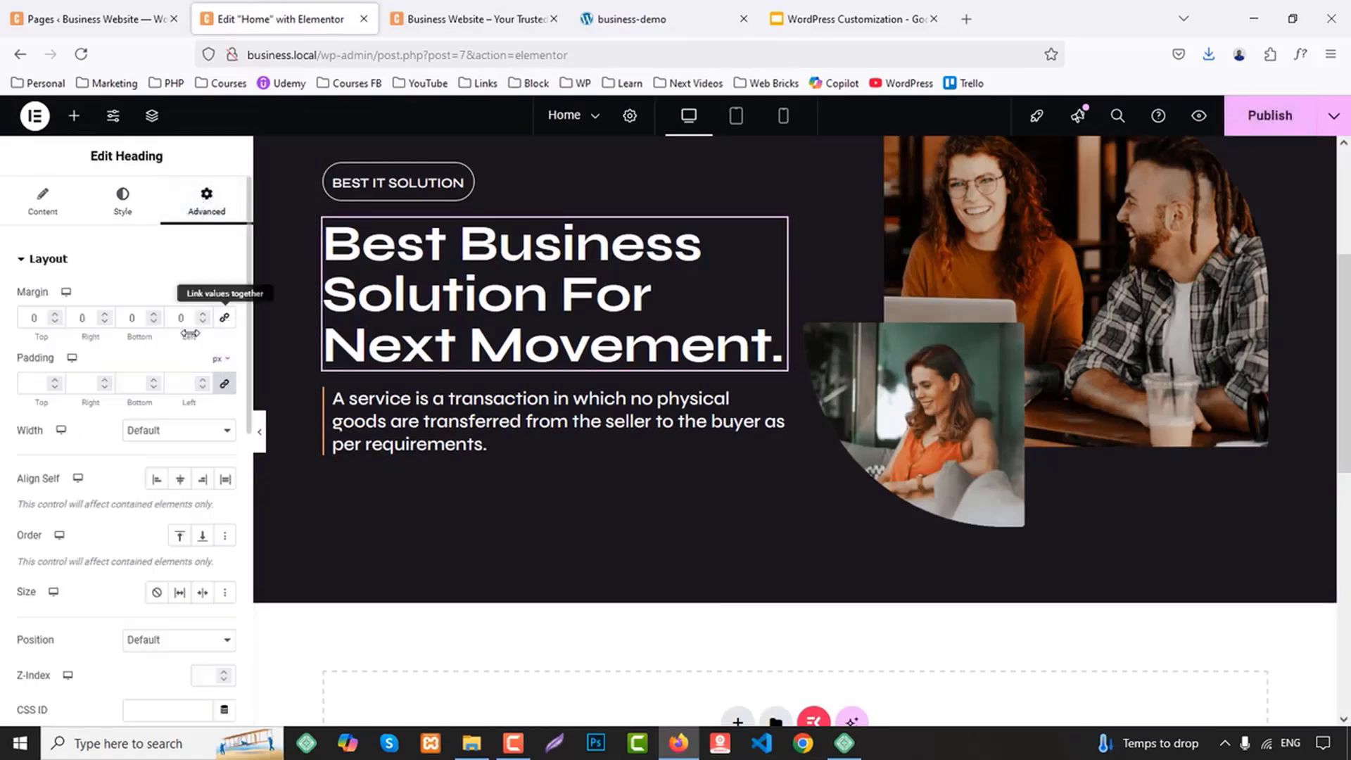
{"action": "left_click", "coordinate": [43, 321]}
{"action": "type", "text": "20"}
{"action": "left_click", "coordinate": [127, 319]}
{"action": "type", "text": "20"}
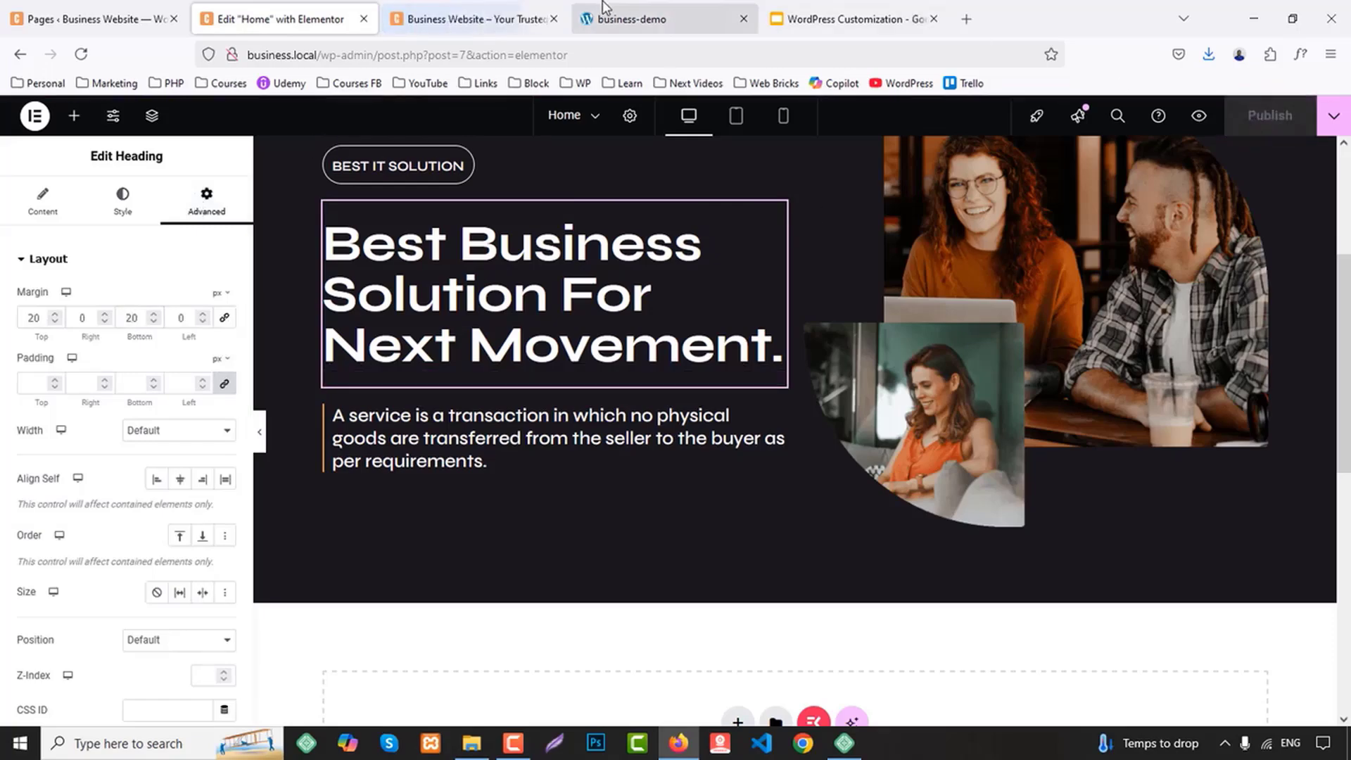
Compare the updated hero section in the page preview with the demo site's hero
{"action": "left_click", "coordinate": [552, 5]}
{"action": "scroll", "coordinate": [731, 298], "scroll_direction": "down", "scroll_amount": 3}
{"action": "scroll", "coordinate": [732, 298], "scroll_direction": "up", "scroll_amount": 3}
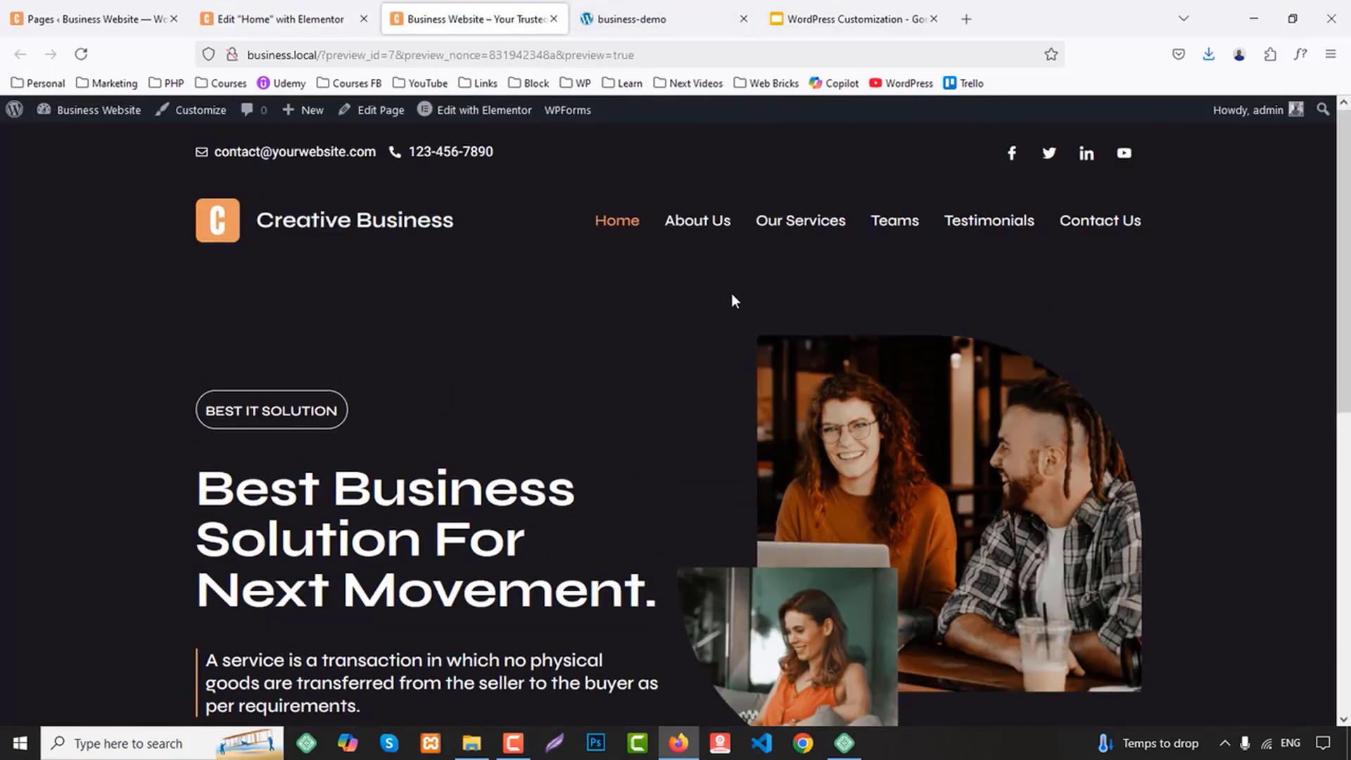
{"action": "left_click", "coordinate": [681, 20]}
{"action": "scroll", "coordinate": [872, 295], "scroll_direction": "up", "scroll_amount": 1}
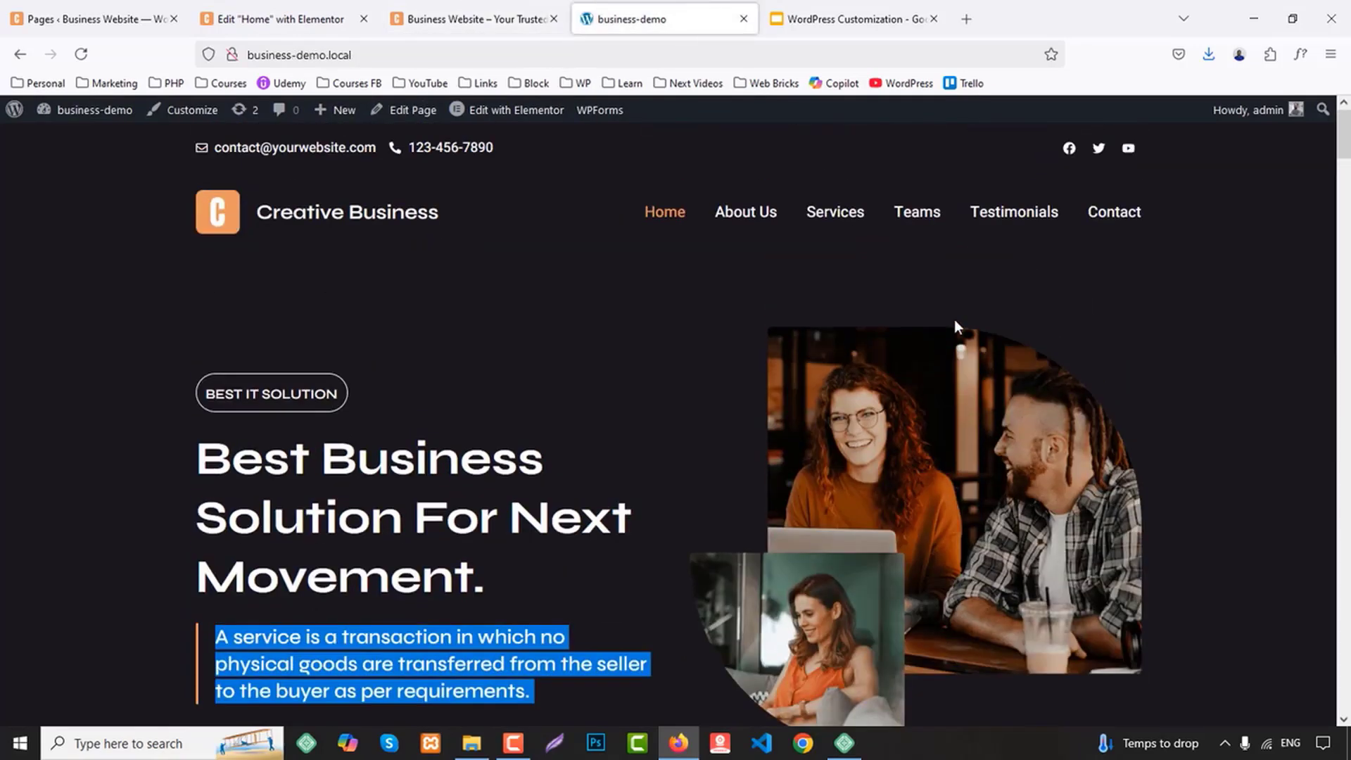
Examine the layout of the About Us section on the demo site
{"action": "scroll", "coordinate": [954, 319], "scroll_direction": "down", "scroll_amount": 7}
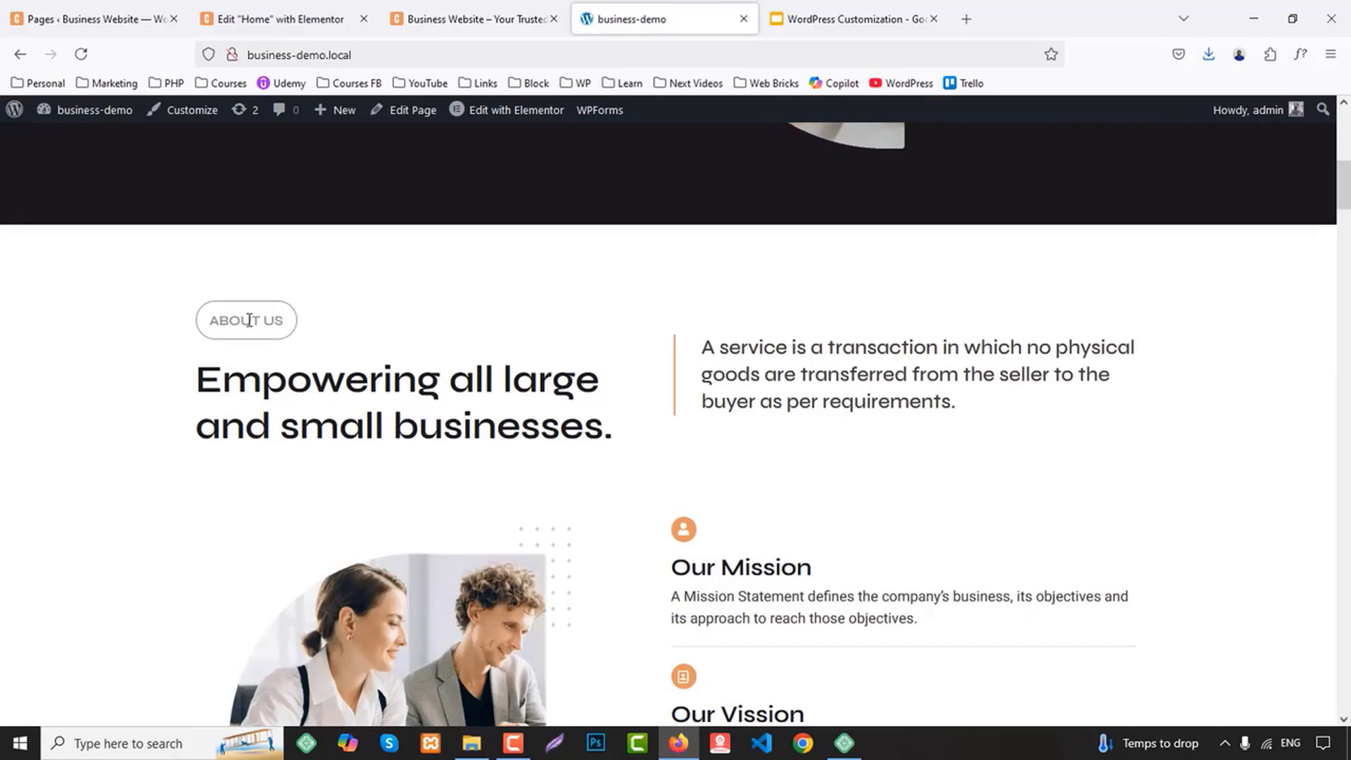
{"action": "scroll", "coordinate": [838, 365], "scroll_direction": "down", "scroll_amount": 5}
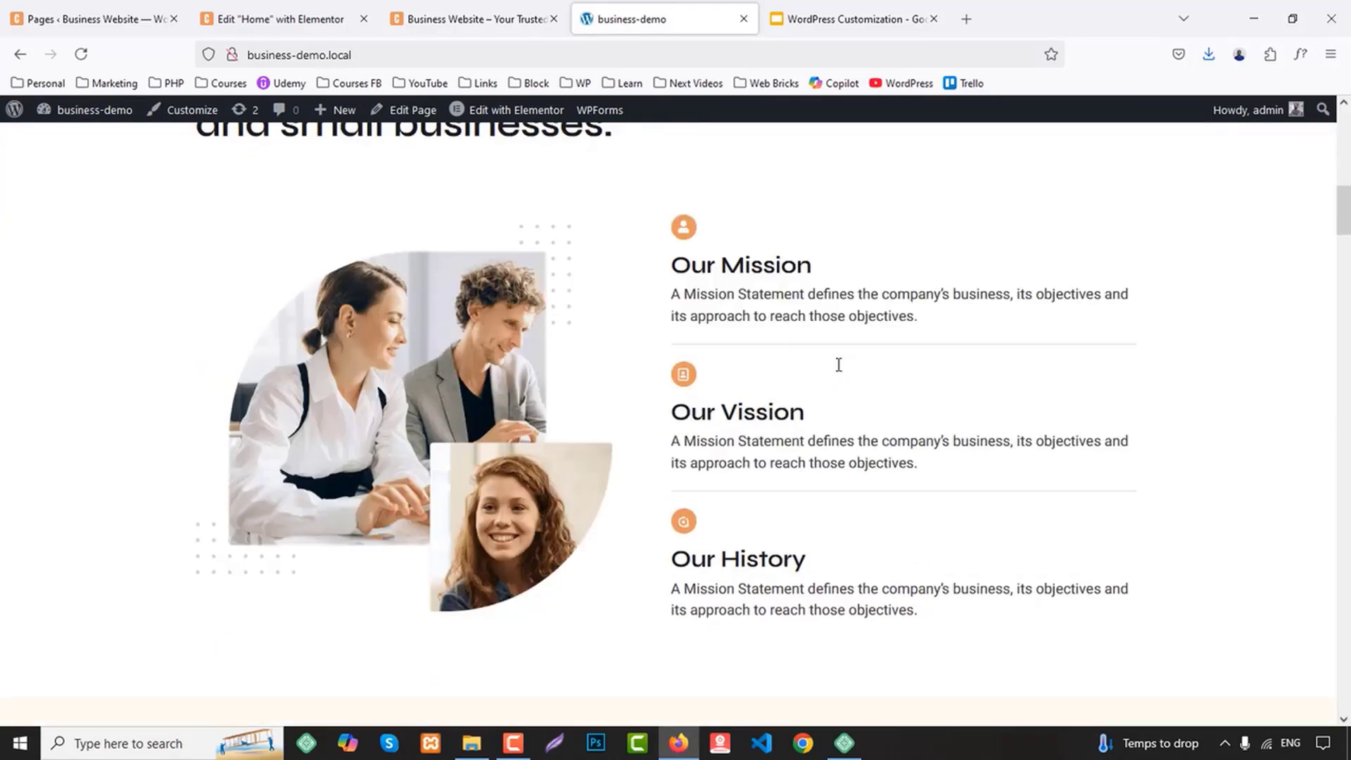
{"action": "scroll", "coordinate": [838, 370], "scroll_direction": "up", "scroll_amount": 4}
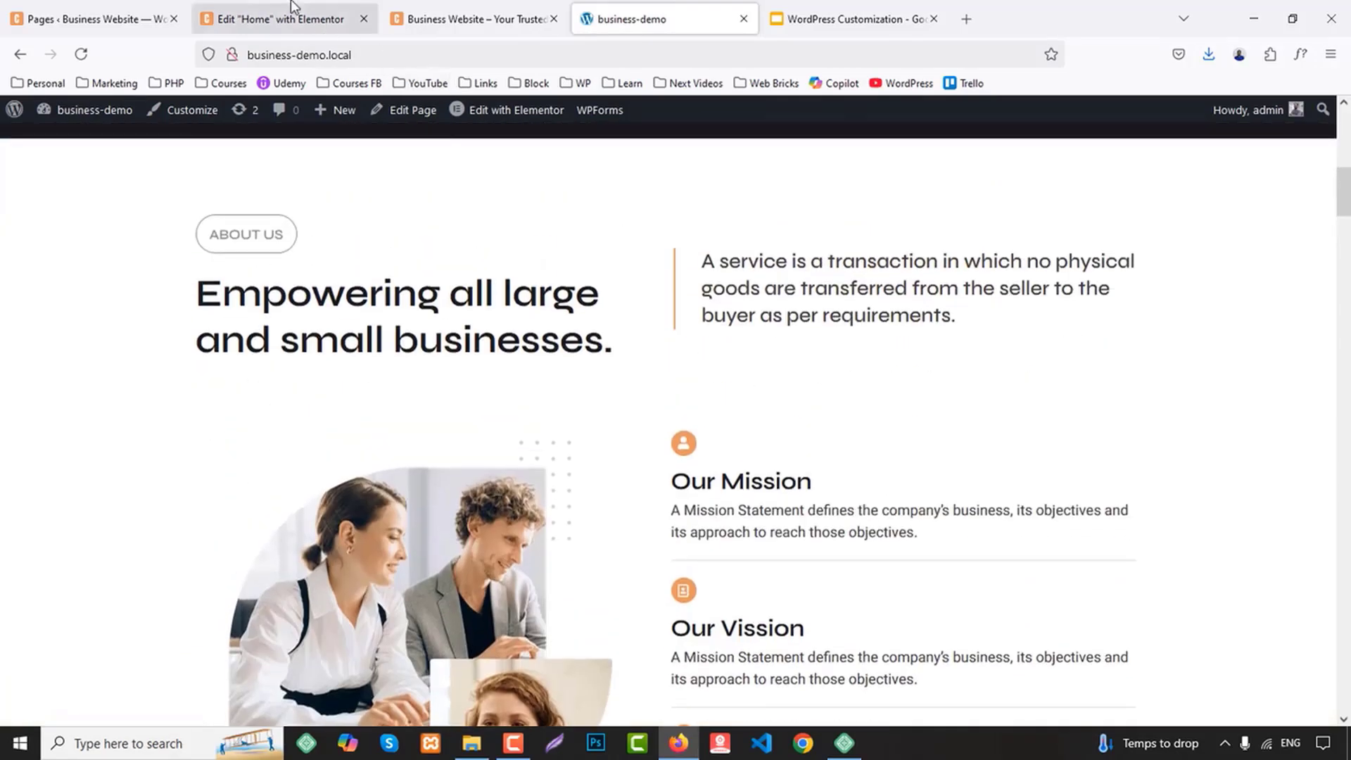
Add a flexbox container with a two-by-two structure below the hero section, following the demo site's About Us layout
{"action": "left_click", "coordinate": [274, 19]}
{"action": "scroll", "coordinate": [977, 386], "scroll_direction": "down", "scroll_amount": 10}
{"action": "left_click", "coordinate": [736, 294]}
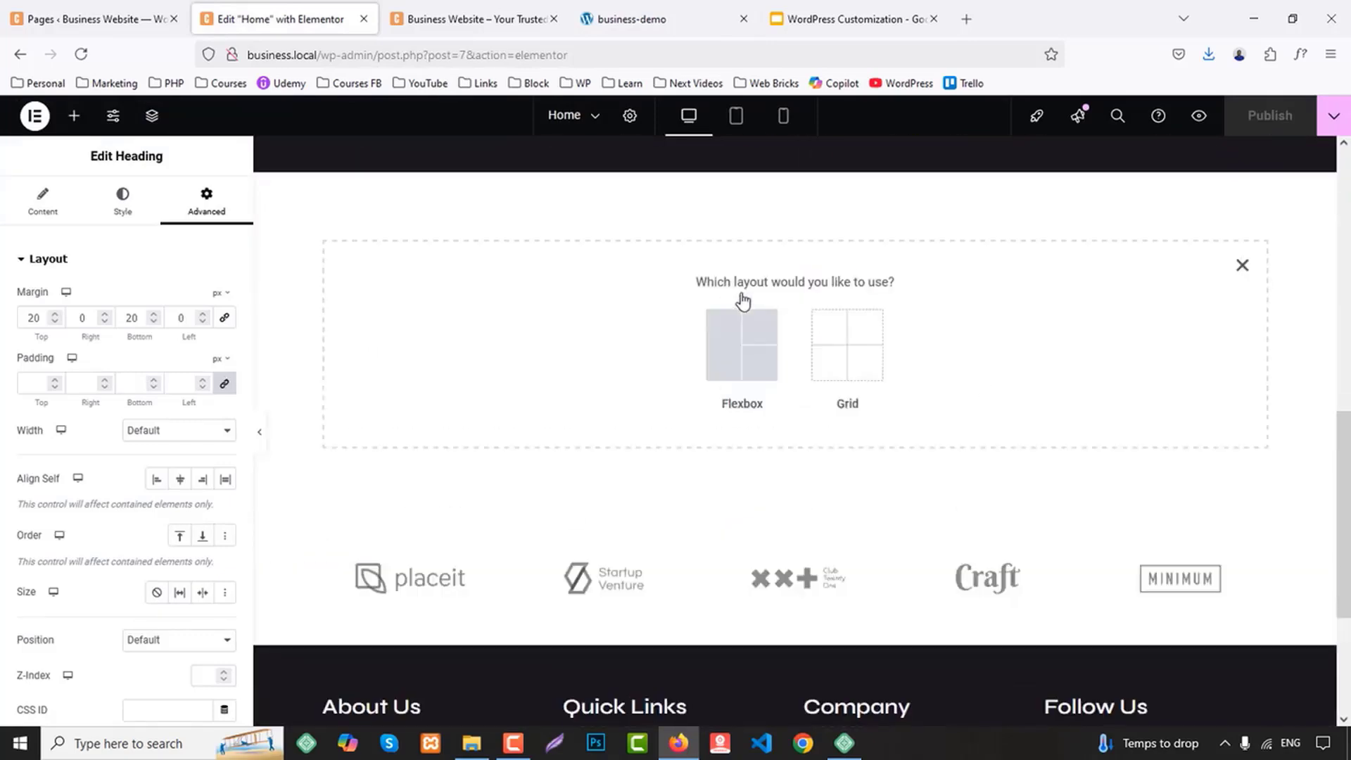
{"action": "left_click", "coordinate": [750, 336]}
{"action": "left_click", "coordinate": [490, 14]}
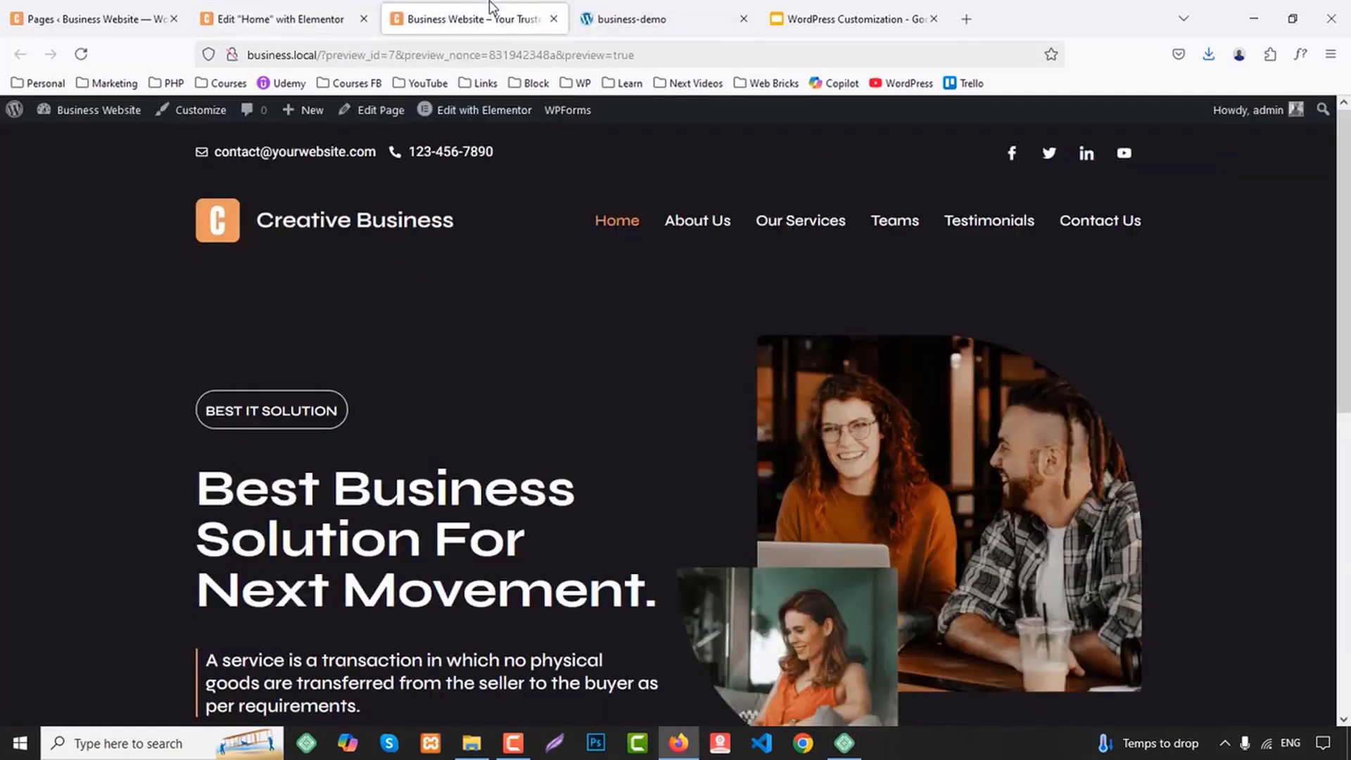
{"action": "left_click", "coordinate": [672, 20]}
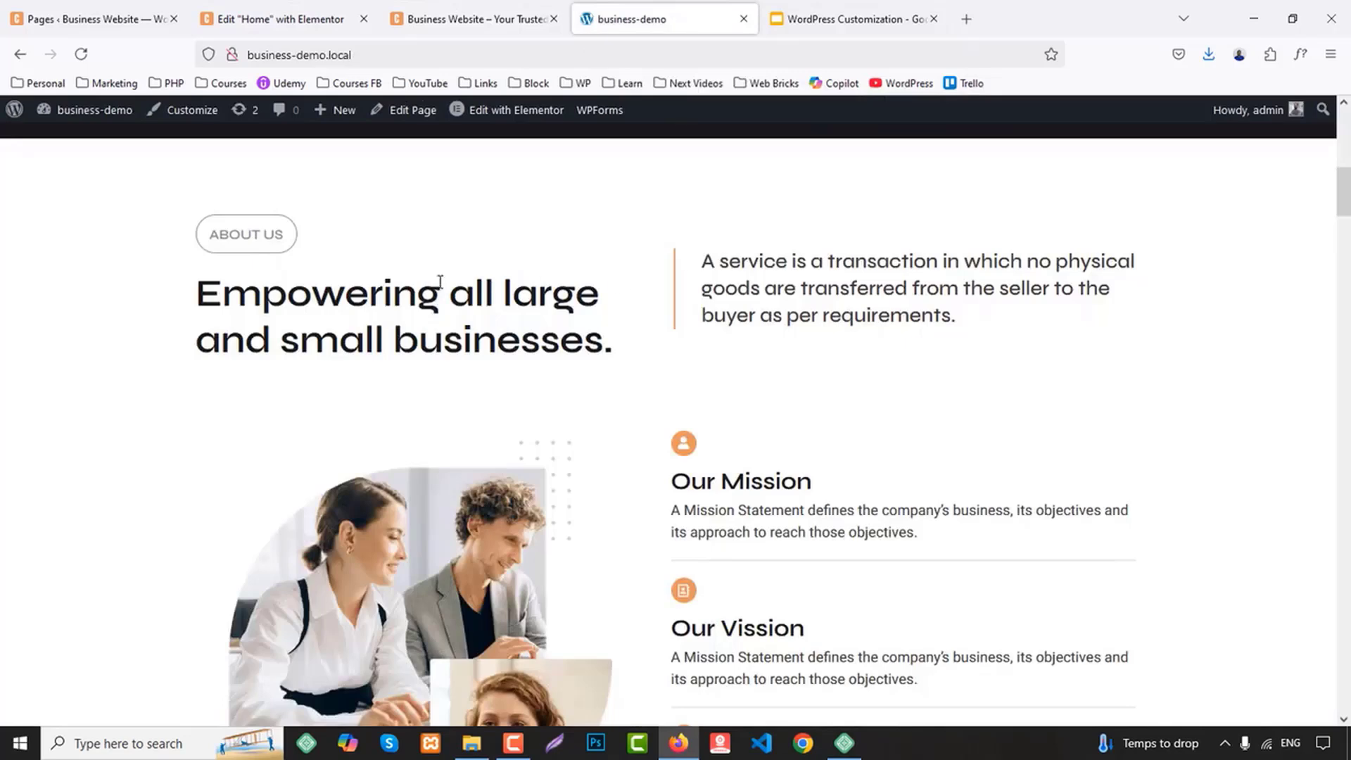
{"action": "scroll", "coordinate": [881, 251], "scroll_direction": "down", "scroll_amount": 3}
{"action": "left_click", "coordinate": [352, 19]}
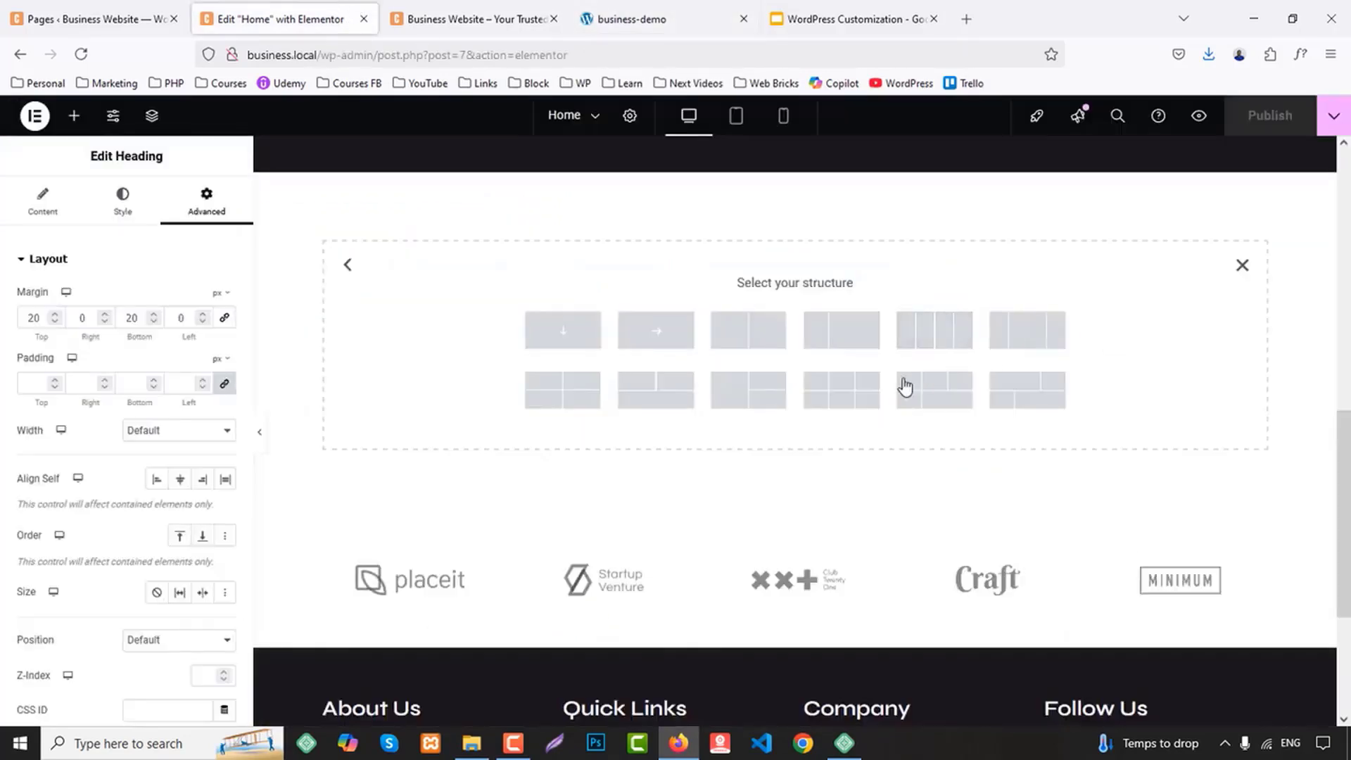
{"action": "left_click", "coordinate": [588, 395]}
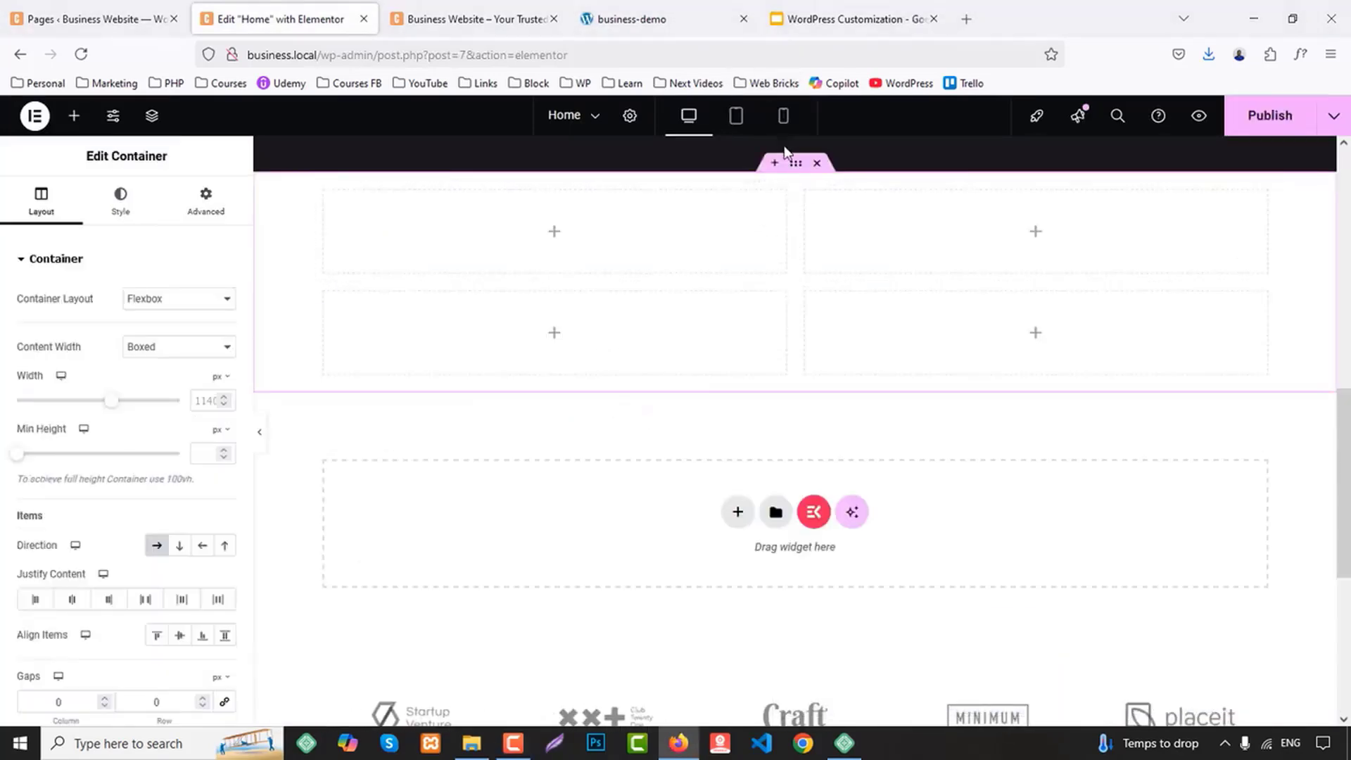
Give the new About Us parent container 80 px top and bottom padding with 0 px on the sides
{"action": "scroll", "coordinate": [806, 302], "scroll_direction": "up", "scroll_amount": 3}
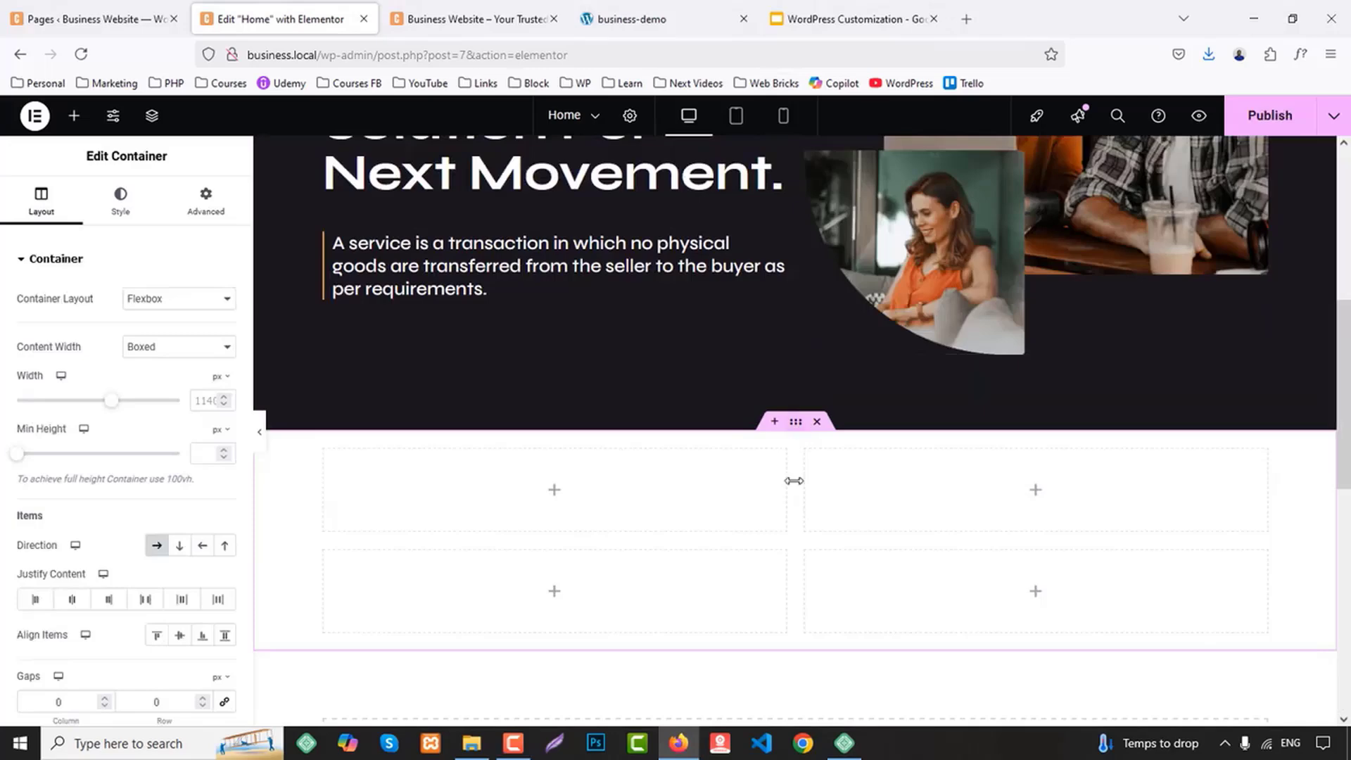
{"action": "scroll", "coordinate": [324, 448], "scroll_direction": "down", "scroll_amount": 1}
{"action": "left_click", "coordinate": [206, 201]}
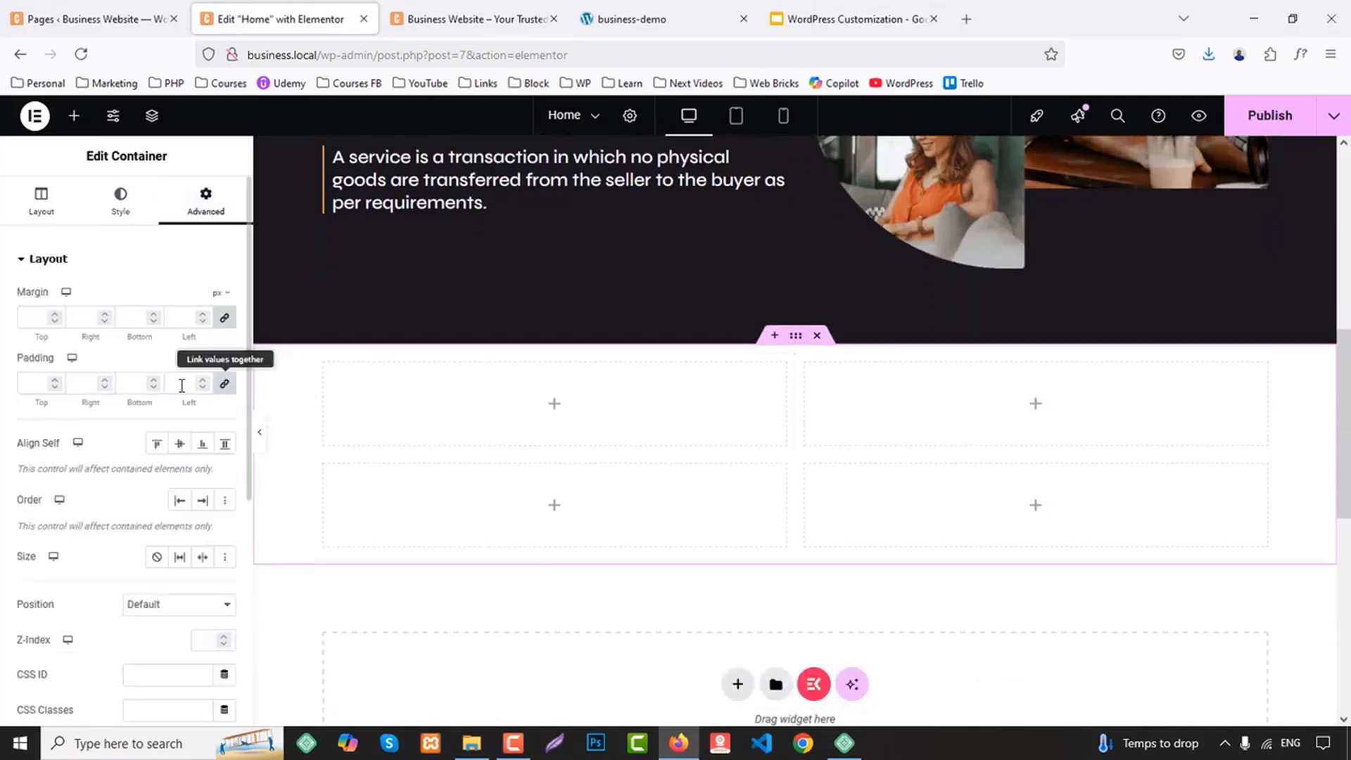
{"action": "left_click", "coordinate": [26, 388]}
{"action": "type", "text": "80"}
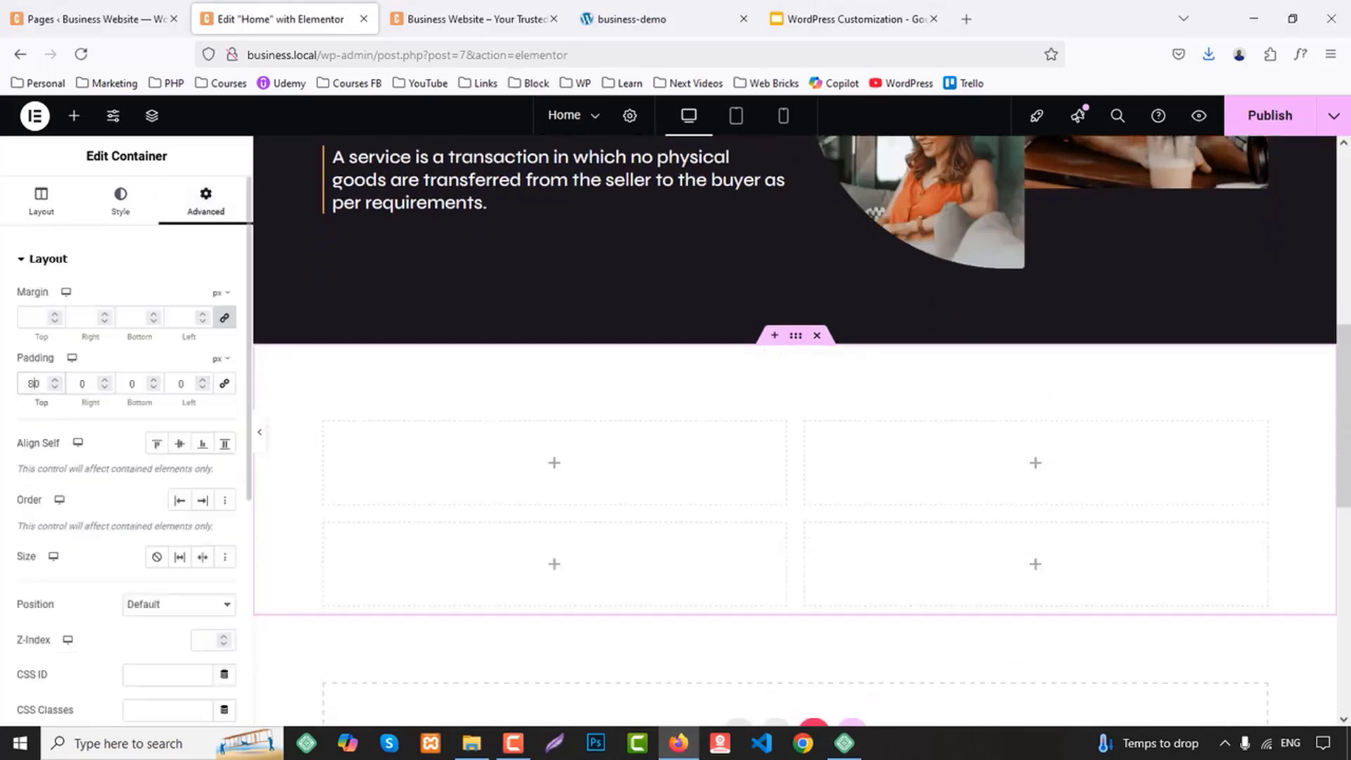
{"action": "left_click", "coordinate": [131, 386]}
{"action": "type", "text": "80"}
Set the first inner container's width to 100% and its direction to a horizontal row
{"action": "scroll", "coordinate": [809, 367], "scroll_direction": "down", "scroll_amount": 1}
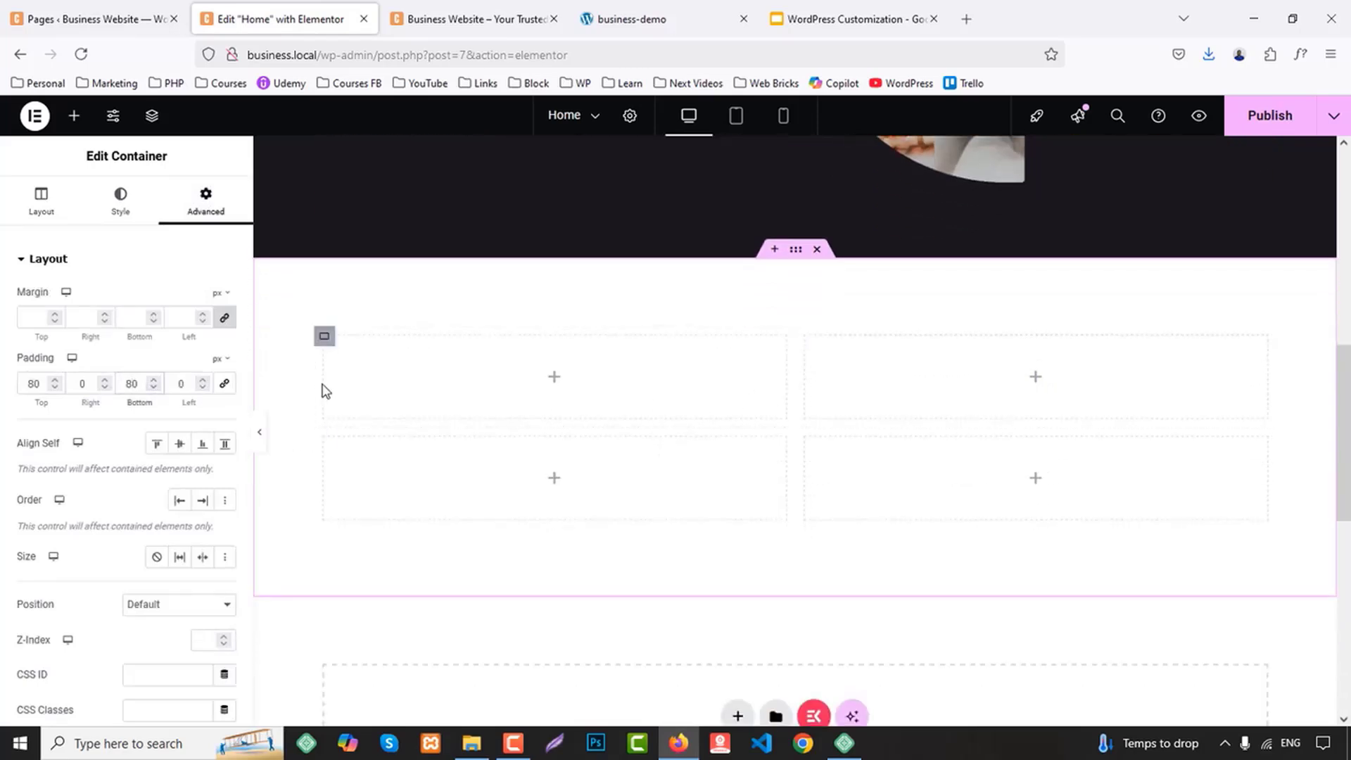
{"action": "left_click", "coordinate": [325, 339]}
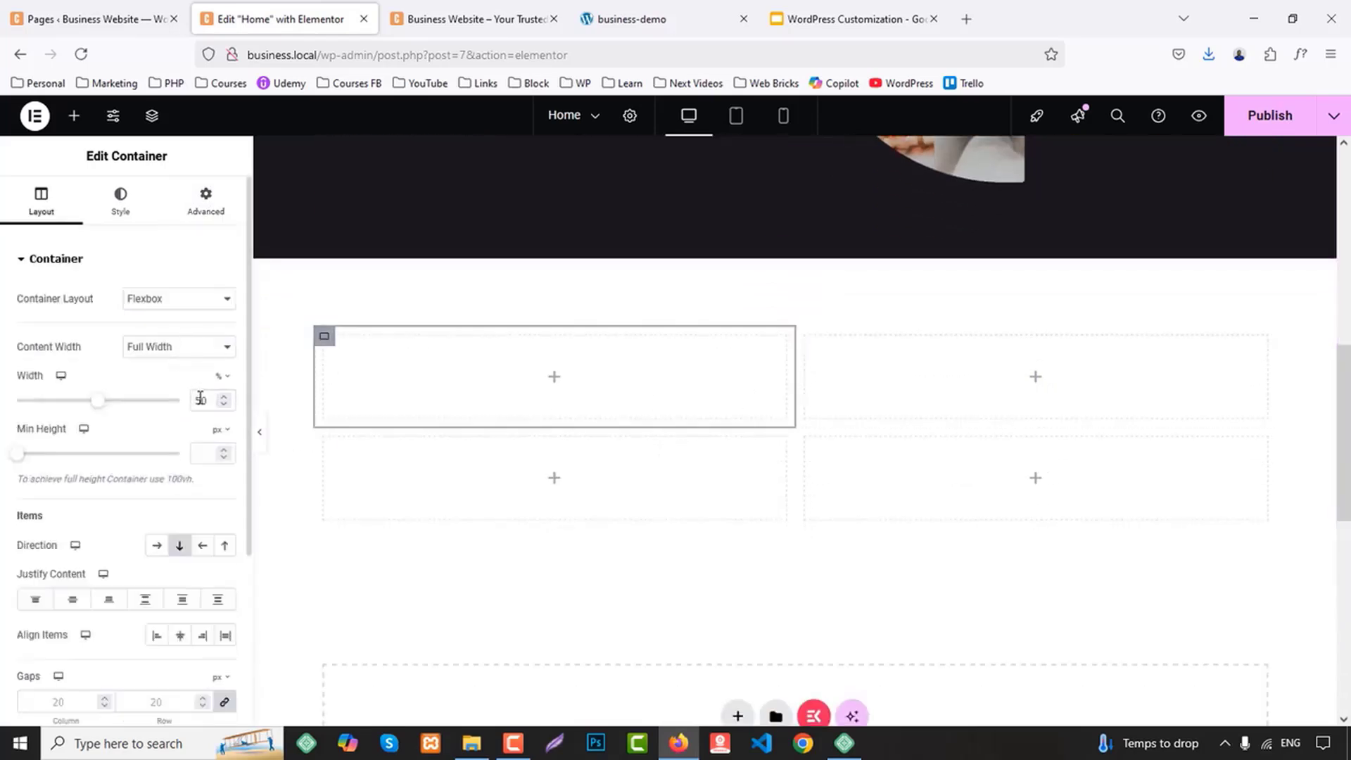
{"action": "type", "text": "100"}
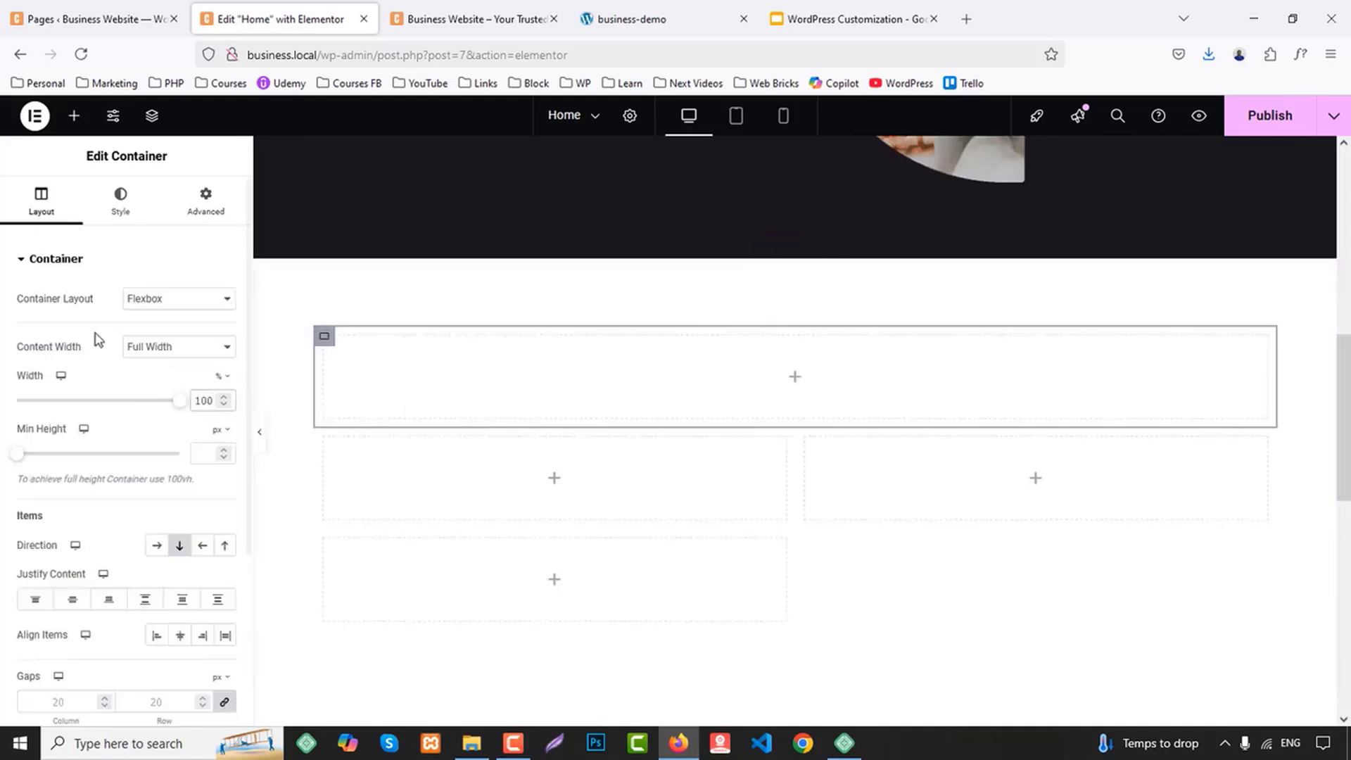
{"action": "left_click", "coordinate": [157, 546]}
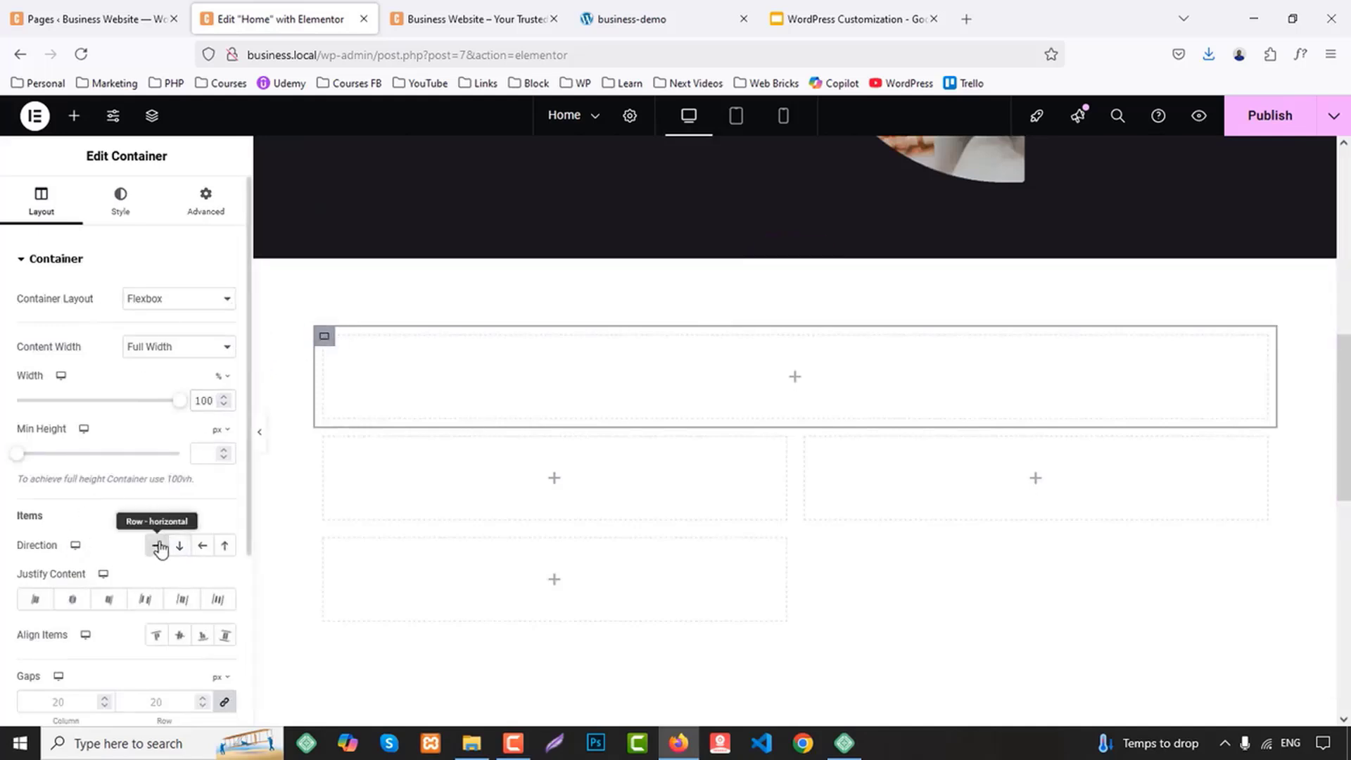
Nest two side-by-side containers inside the full-width row and delete one surplus container below, leaving two in the second row
{"action": "left_click", "coordinate": [74, 116]}
{"action": "left_click_drag", "start_coordinate": [70, 419], "coordinate": [689, 364]}
{"action": "right_click", "coordinate": [335, 349]}
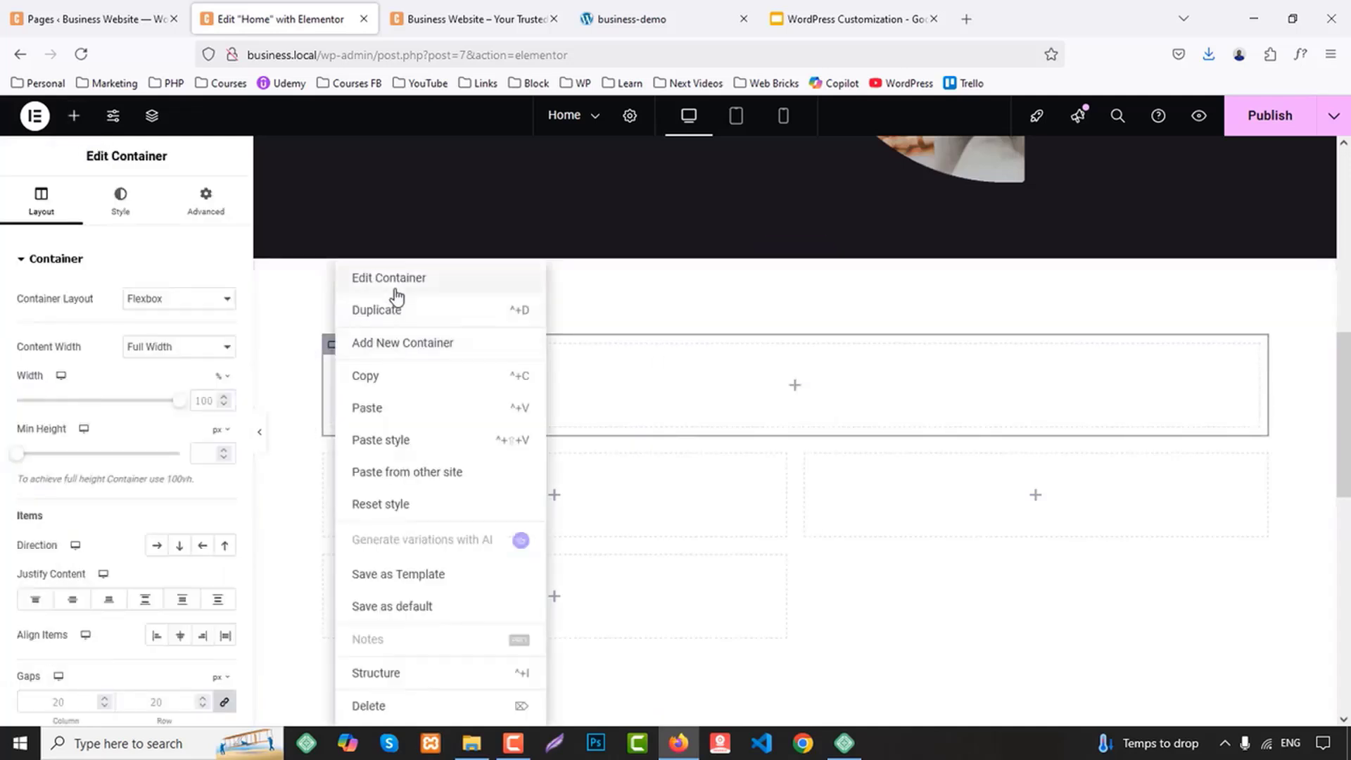
{"action": "left_click", "coordinate": [427, 320]}
{"action": "scroll", "coordinate": [681, 377], "scroll_direction": "down", "scroll_amount": 2}
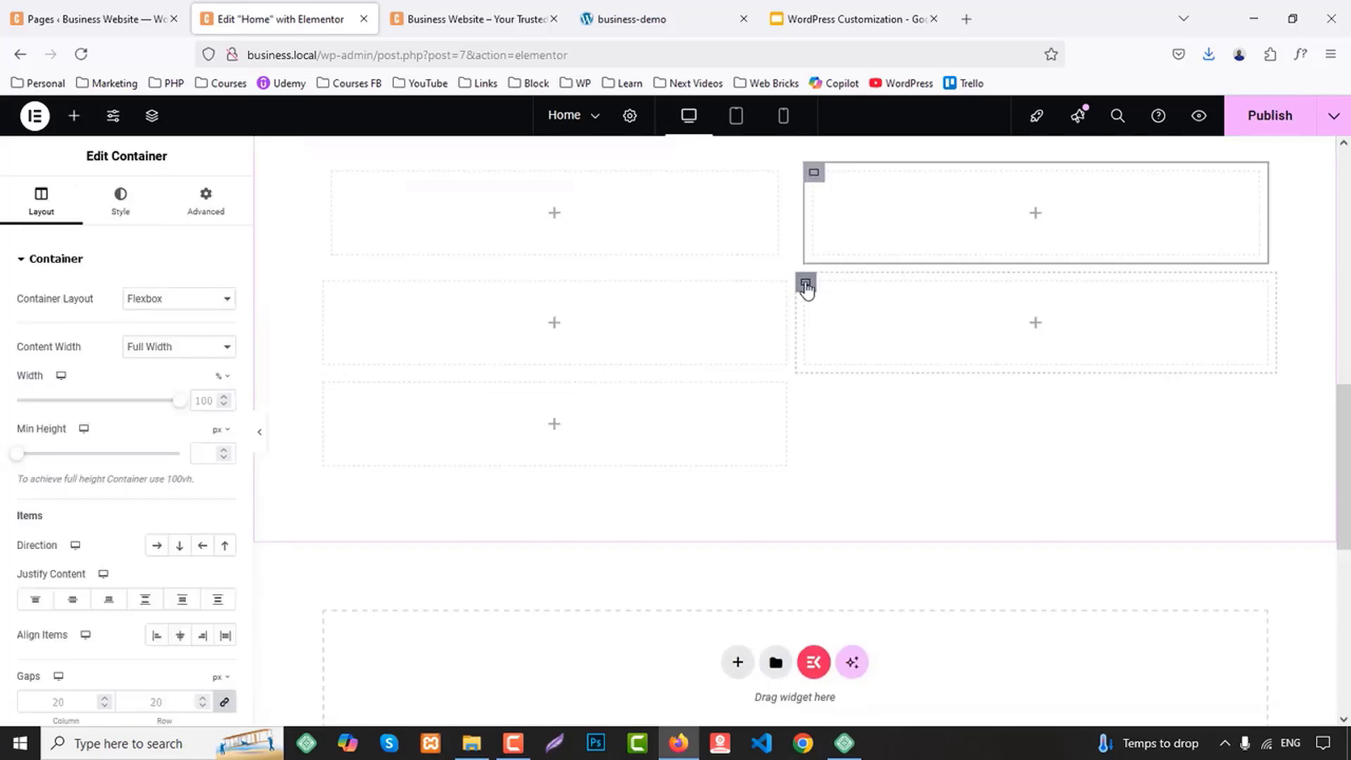
{"action": "right_click", "coordinate": [806, 285]}
{"action": "left_click", "coordinate": [841, 704]}
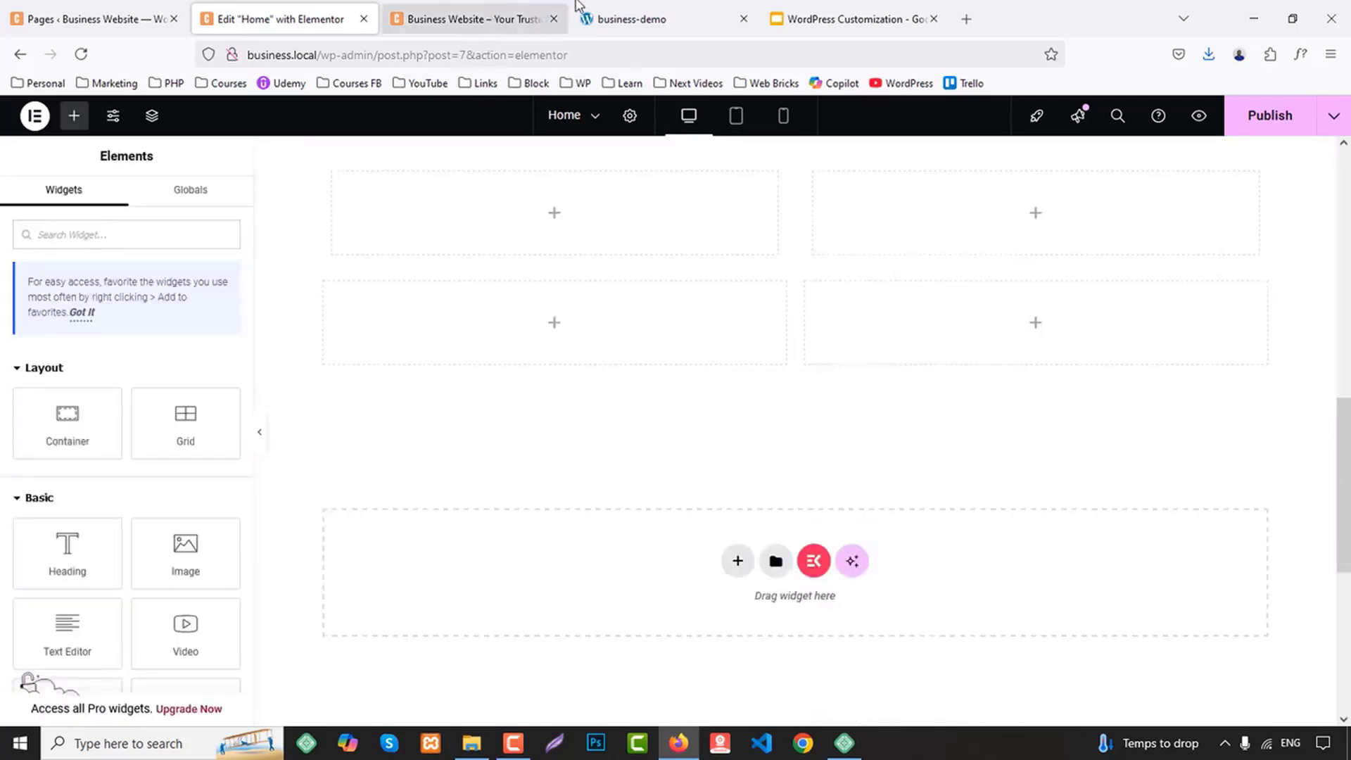
Add a heading to the first nested container, as in the demo's About Us section, and set its HTML tag to span
{"action": "left_click", "coordinate": [625, 19]}
{"action": "scroll", "coordinate": [647, 347], "scroll_direction": "up", "scroll_amount": 3}
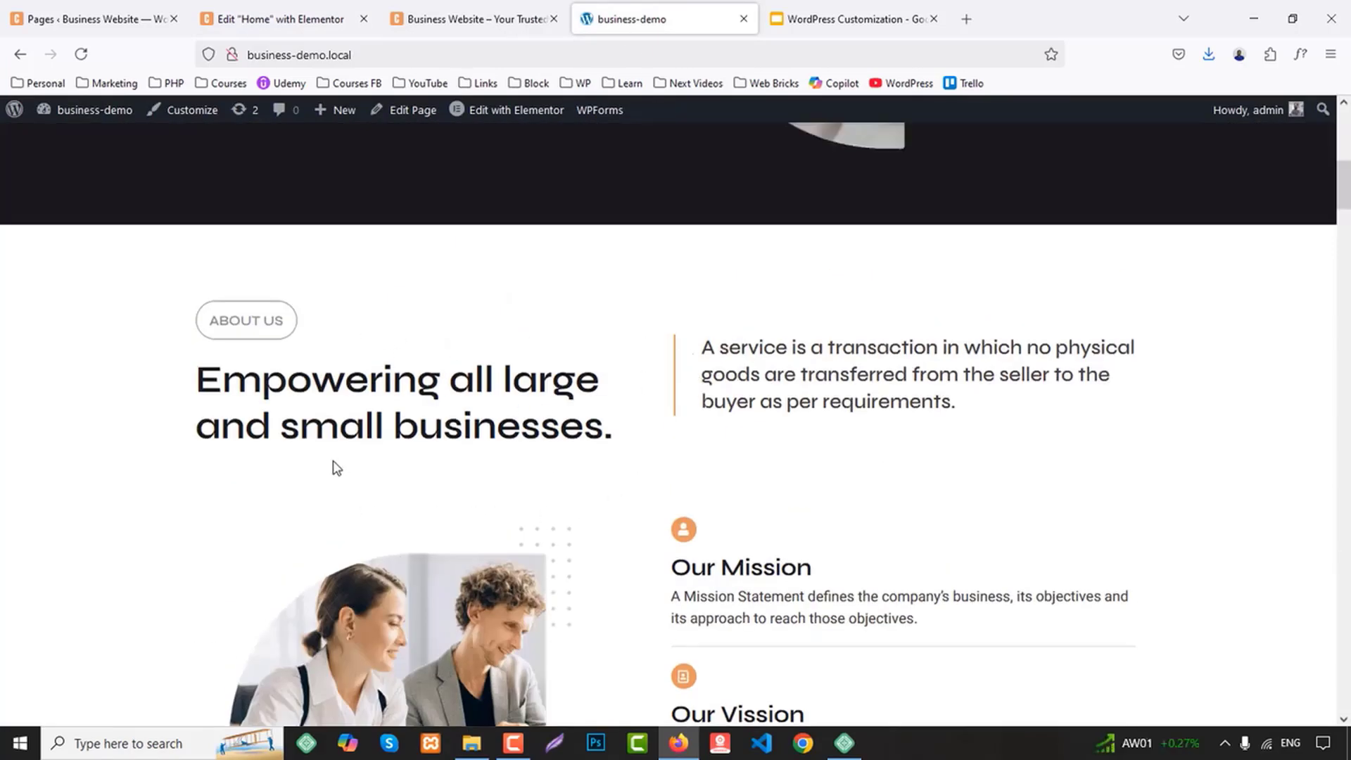
{"action": "left_click", "coordinate": [268, 9]}
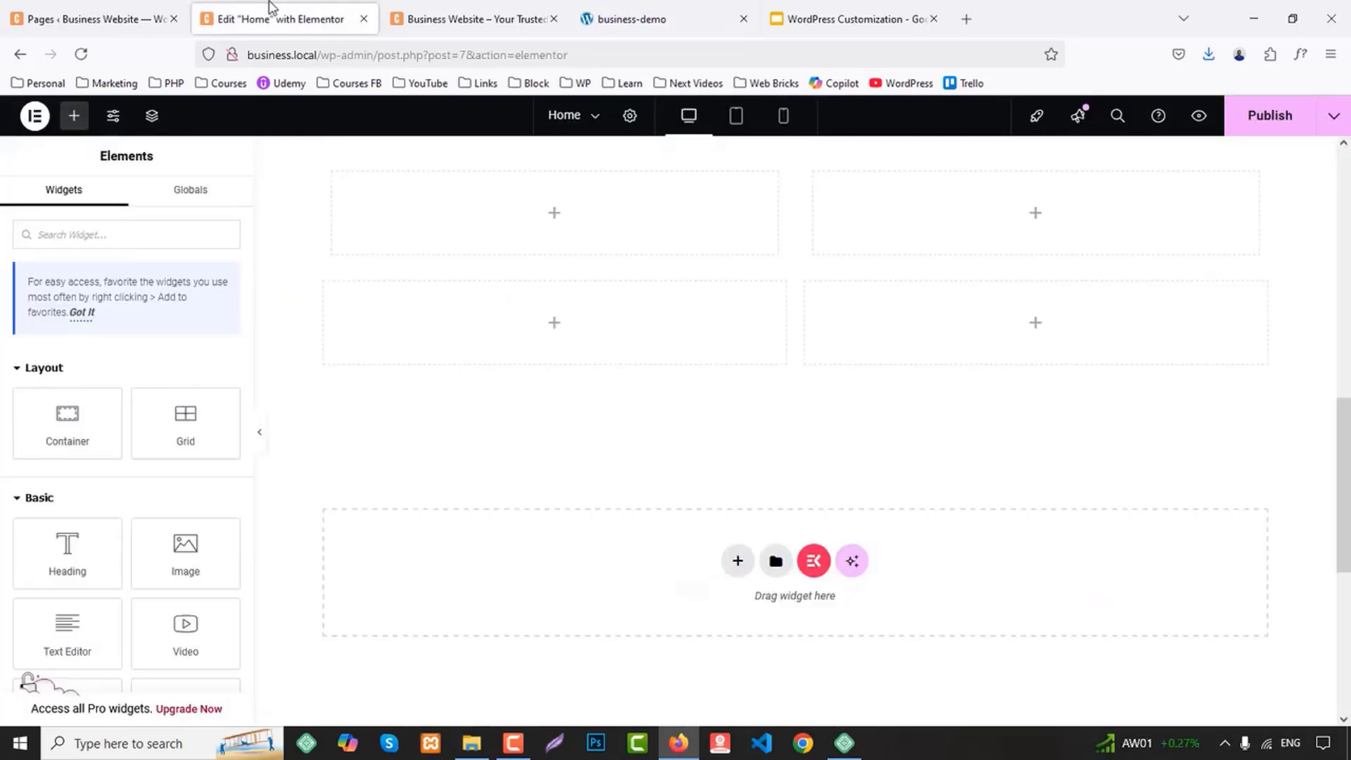
{"action": "scroll", "coordinate": [1096, 403], "scroll_direction": "up", "scroll_amount": 3}
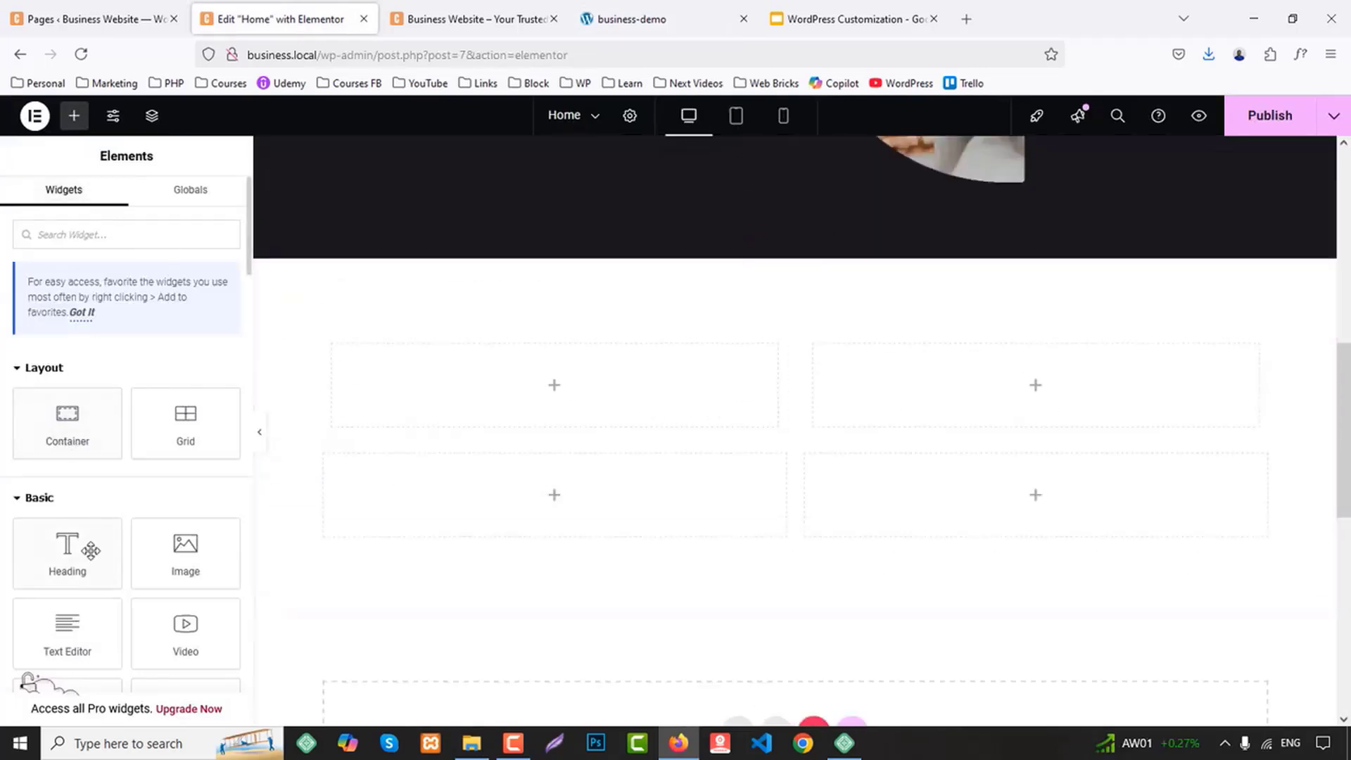
{"action": "left_click_drag", "start_coordinate": [90, 550], "coordinate": [510, 368]}
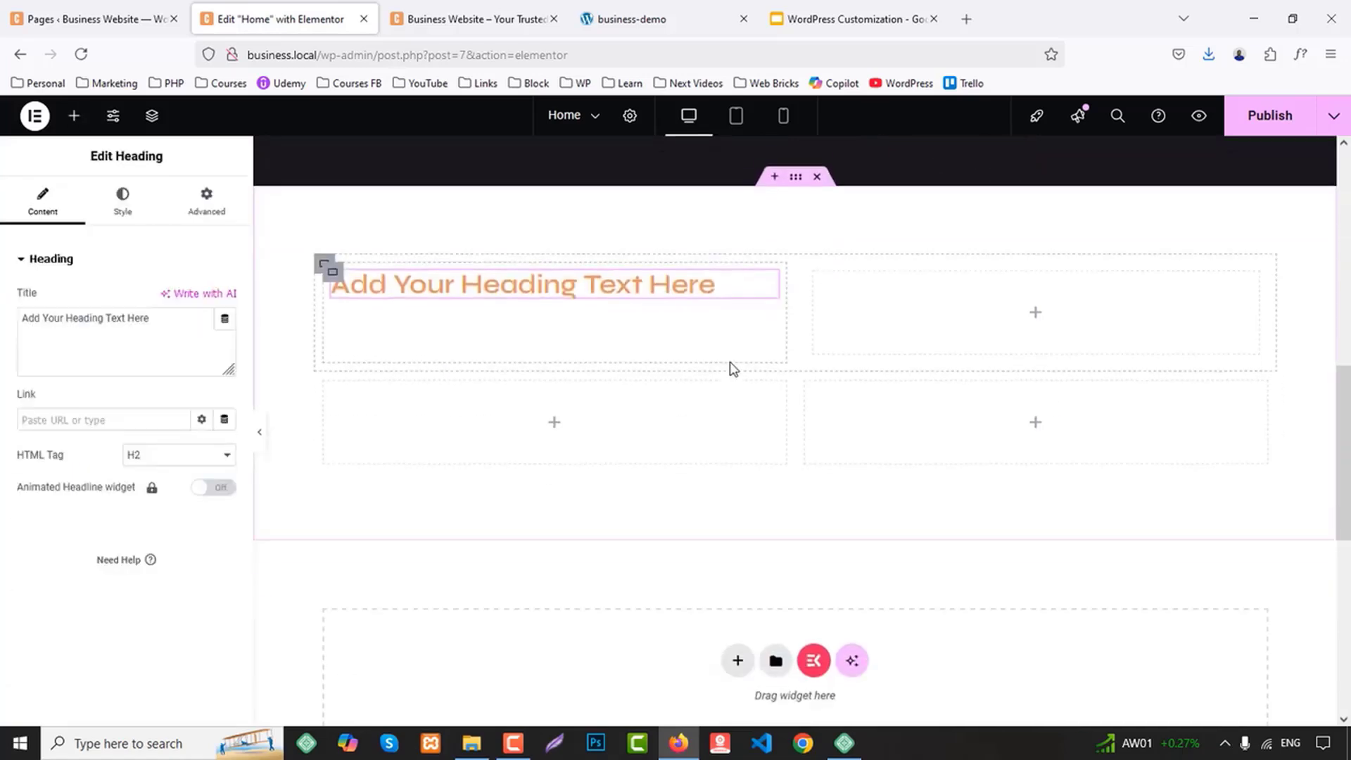
{"action": "left_click", "coordinate": [160, 456]}
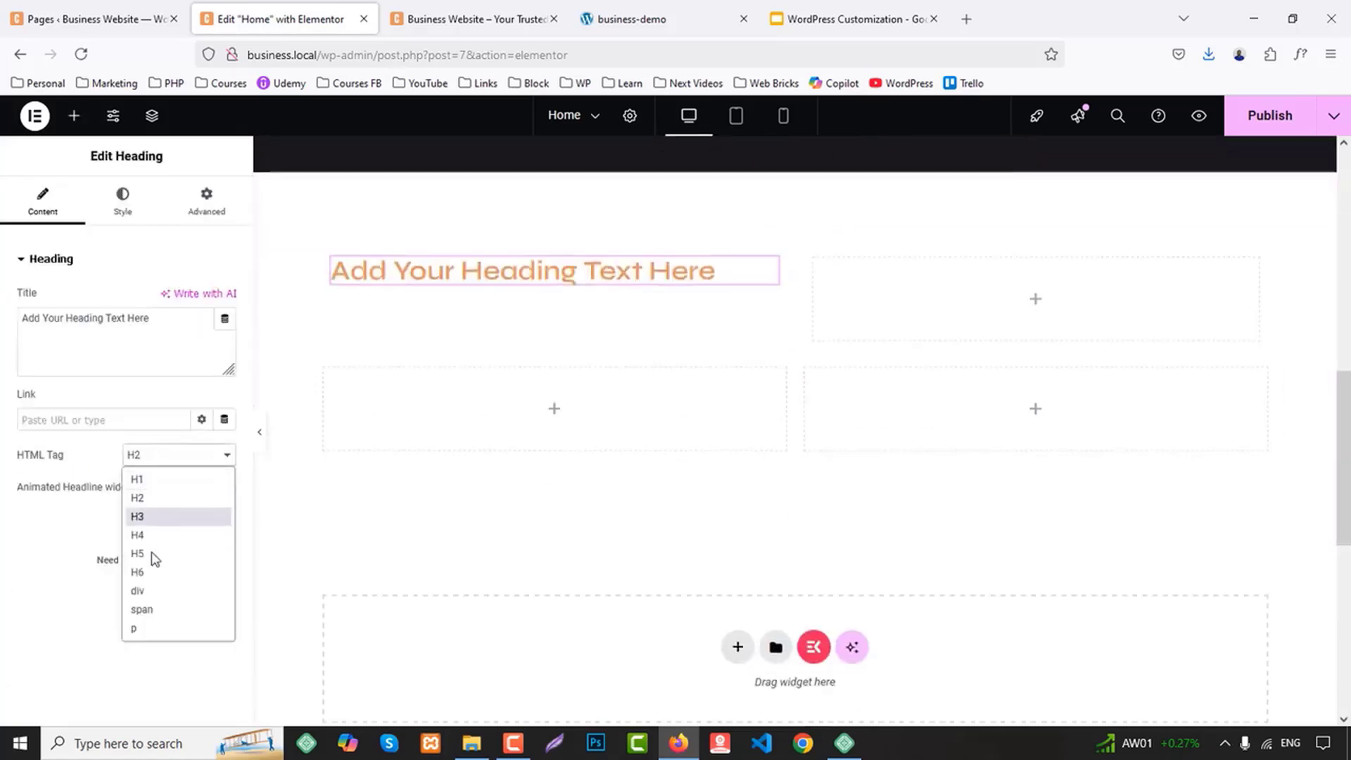
{"action": "left_click", "coordinate": [159, 606]}
Copy the heading text "Empowering all large and small businesses." from the demo site's About Us section
{"action": "left_click", "coordinate": [460, 19]}
{"action": "left_click", "coordinate": [642, 5]}
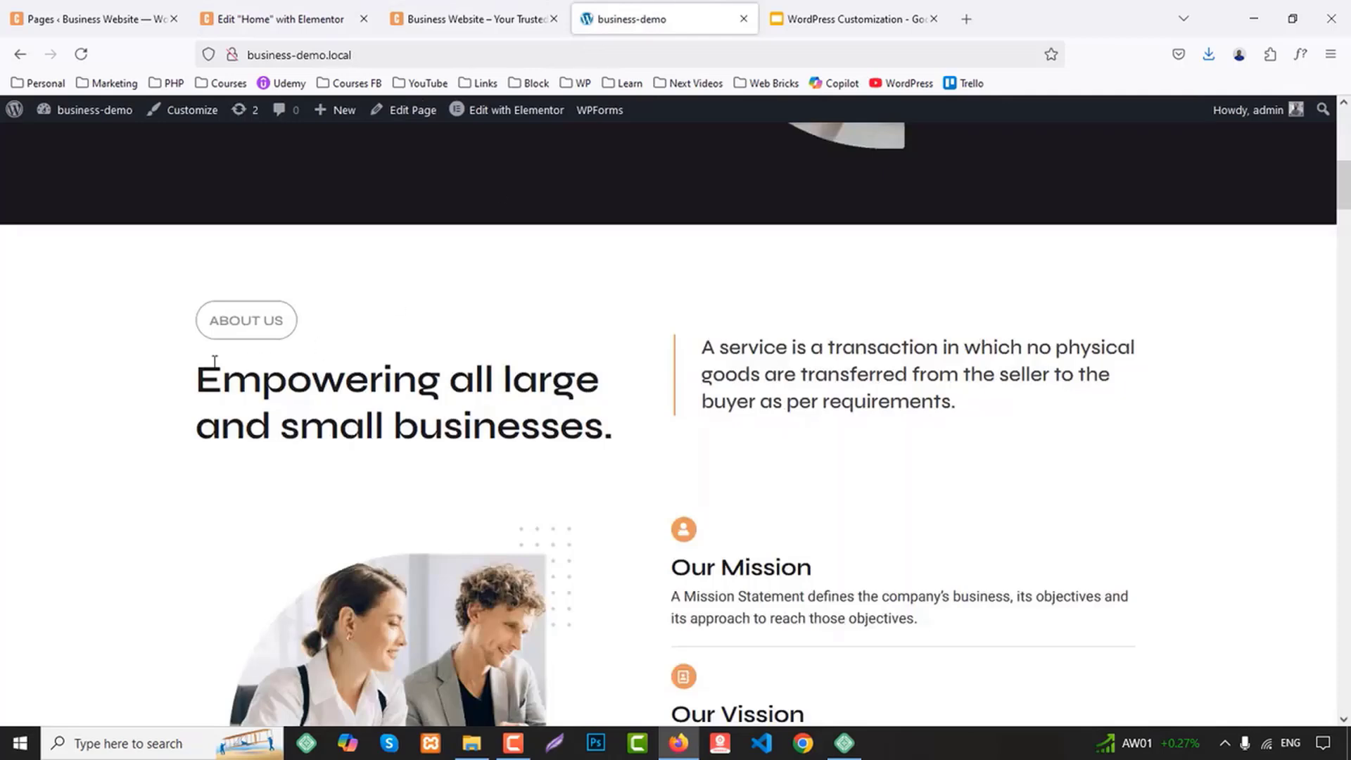
{"action": "left_click_drag", "start_coordinate": [222, 376], "coordinate": [654, 432]}
{"action": "left_click", "coordinate": [281, 427]}
{"action": "left_click_drag", "start_coordinate": [211, 386], "coordinate": [621, 424]}
{"action": "key", "text": "ctrl+c"}
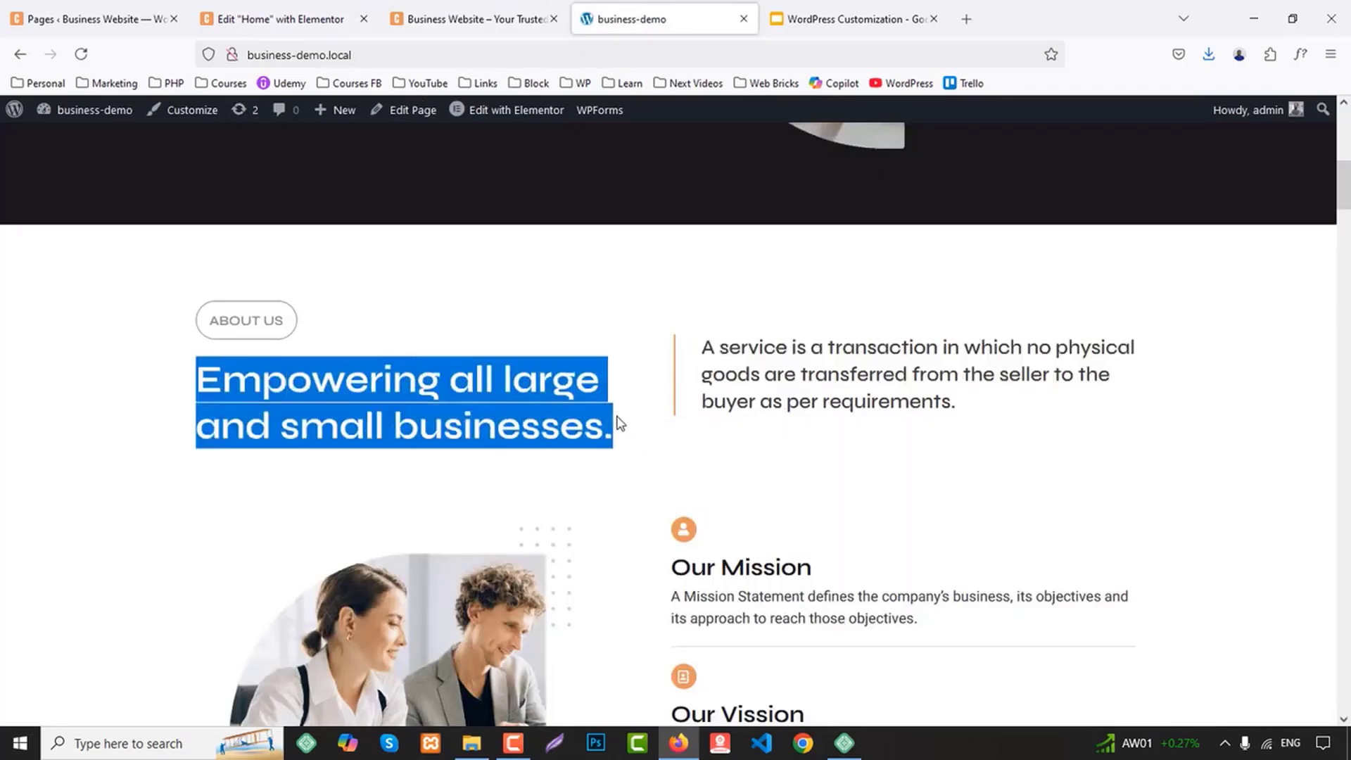
Duplicate the span heading, replace the copy's title with "Empowering all large and small businesses." and set its HTML tag to H4
{"action": "left_click", "coordinate": [281, 19]}
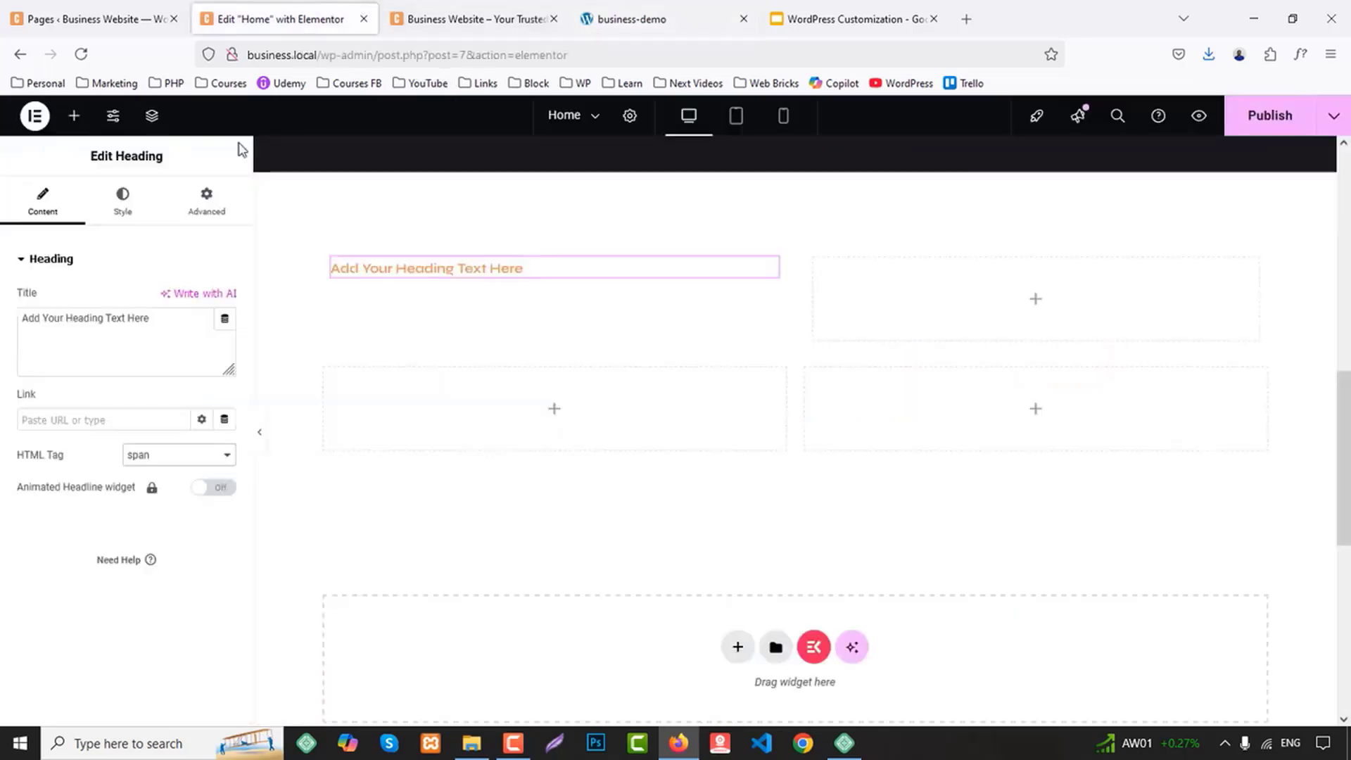
{"action": "right_click", "coordinate": [388, 272]}
{"action": "left_click", "coordinate": [427, 321]}
{"action": "left_click", "coordinate": [66, 371]}
{"action": "key", "text": "ctrl+a"}
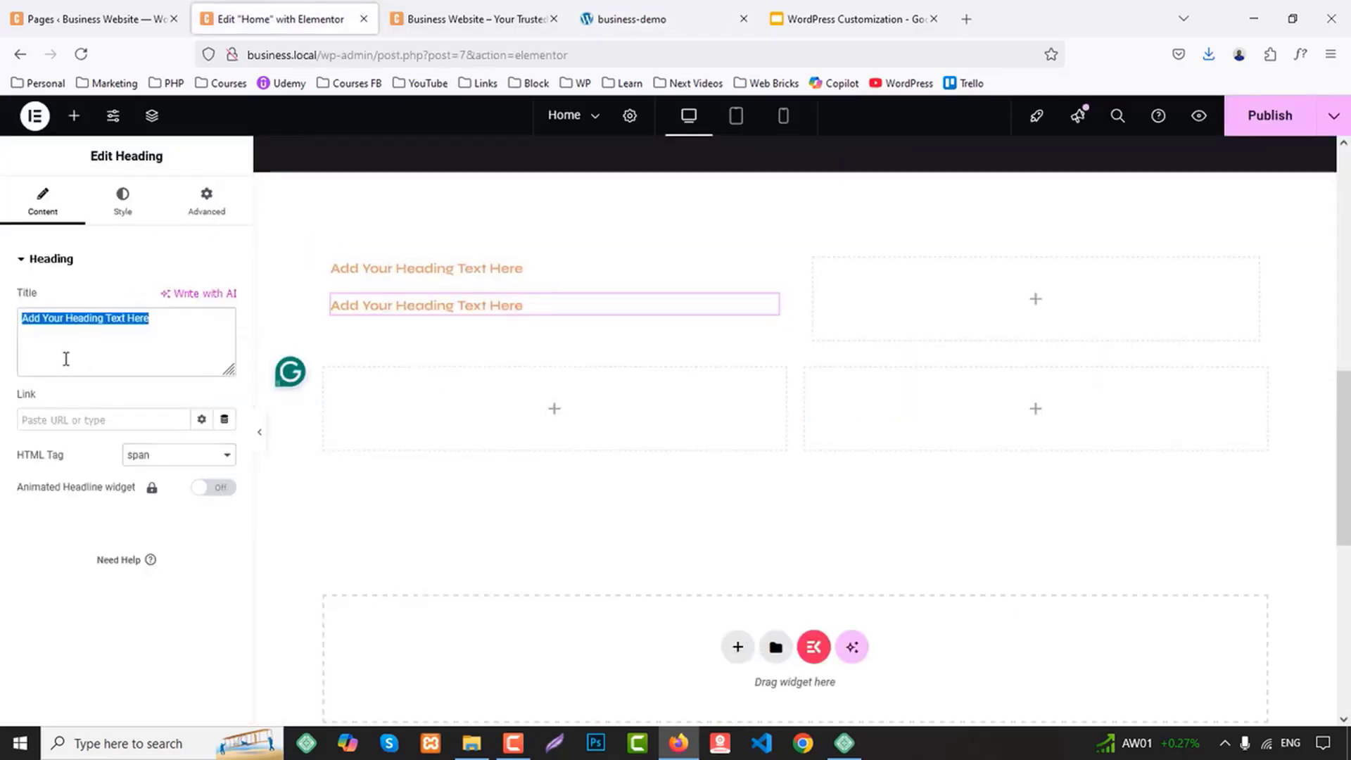
{"action": "key", "text": "ctrl+v"}
{"action": "left_click", "coordinate": [161, 459]}
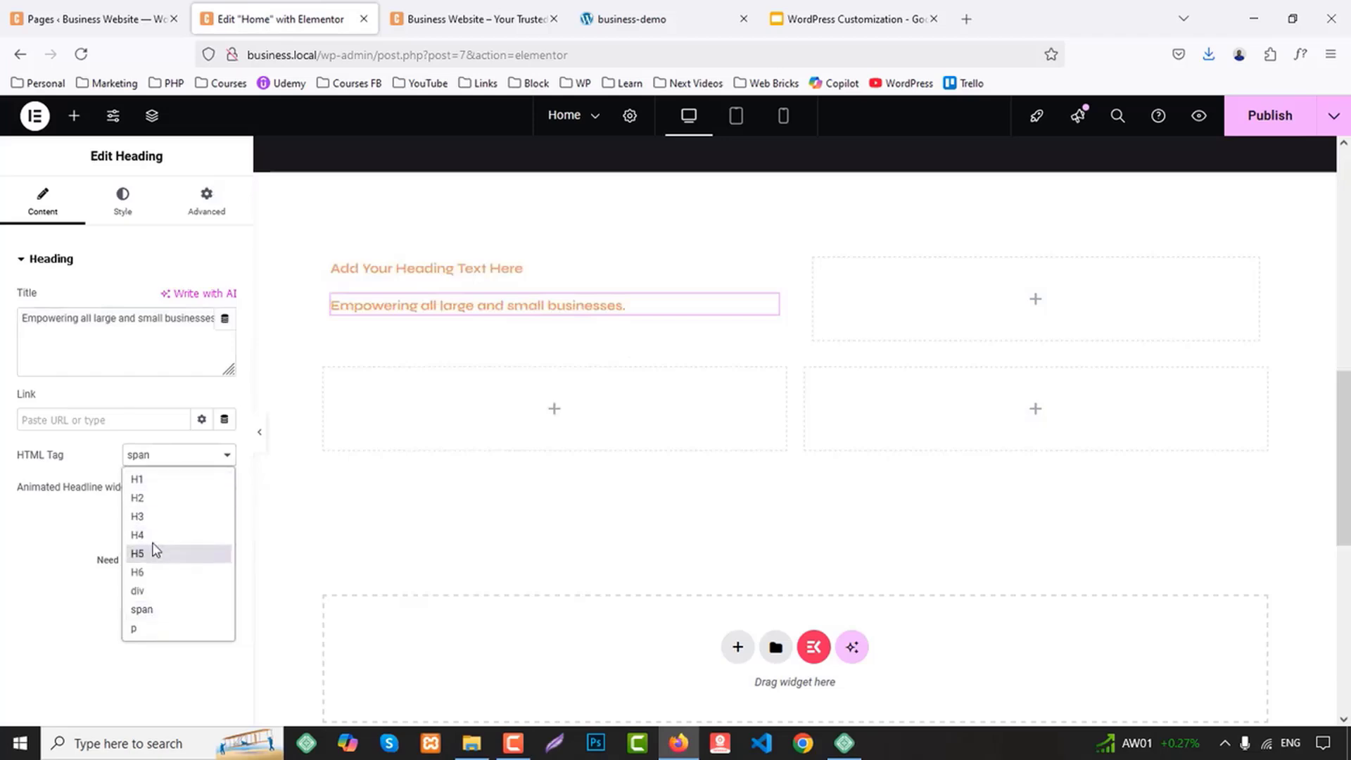
{"action": "left_click", "coordinate": [176, 550]}
Add a heading with the p tag to the second nested container, using the service description text copied from the demo's About Us section
{"action": "left_click", "coordinate": [623, 21]}
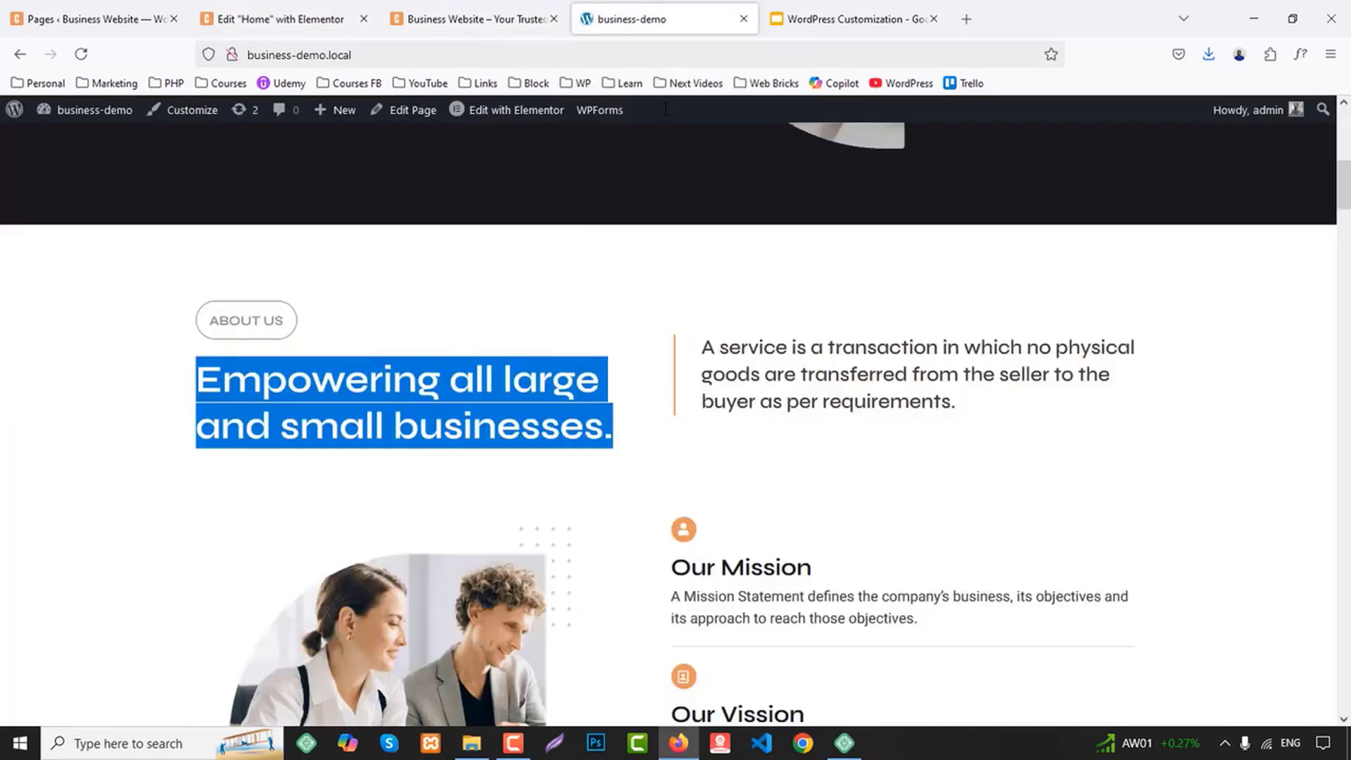
{"action": "left_click_drag", "start_coordinate": [702, 354], "coordinate": [1000, 412]}
{"action": "key", "text": "ctrl+c"}
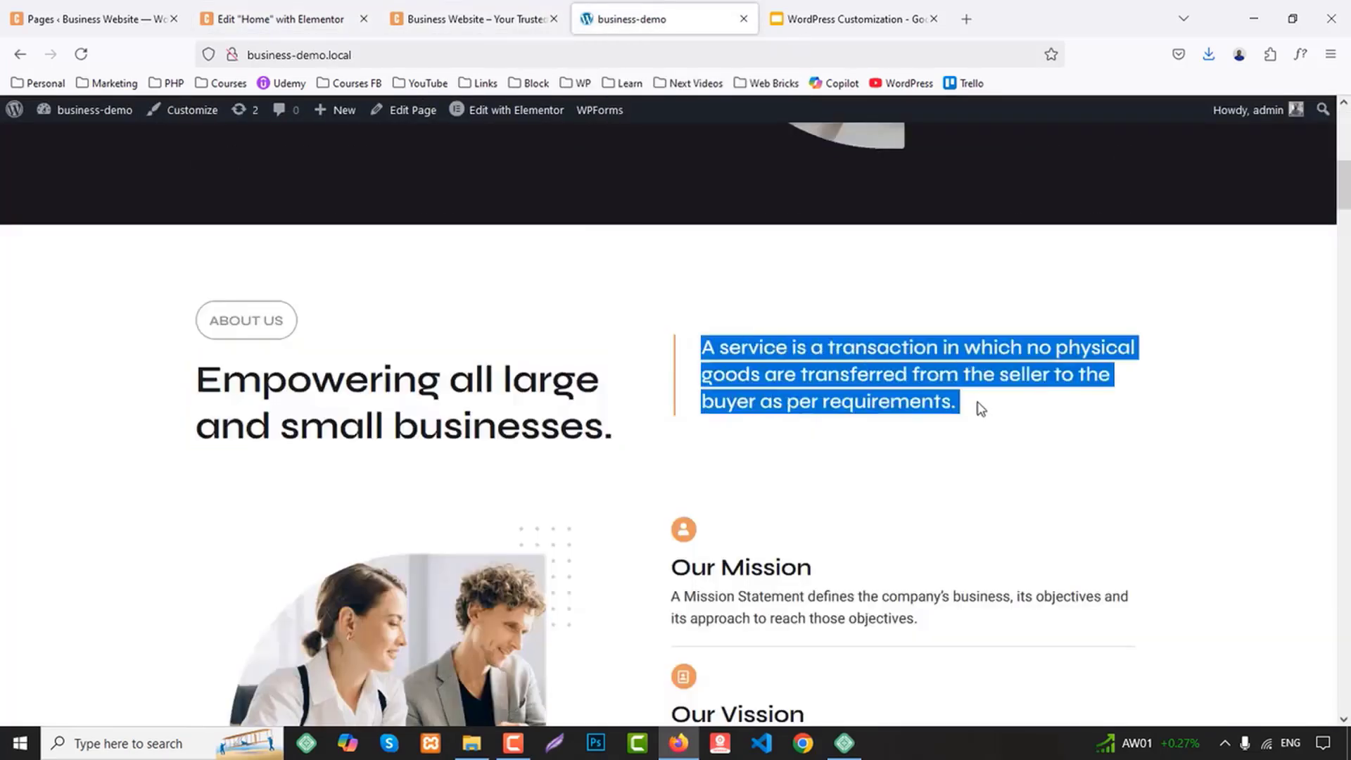
{"action": "left_click", "coordinate": [378, 10]}
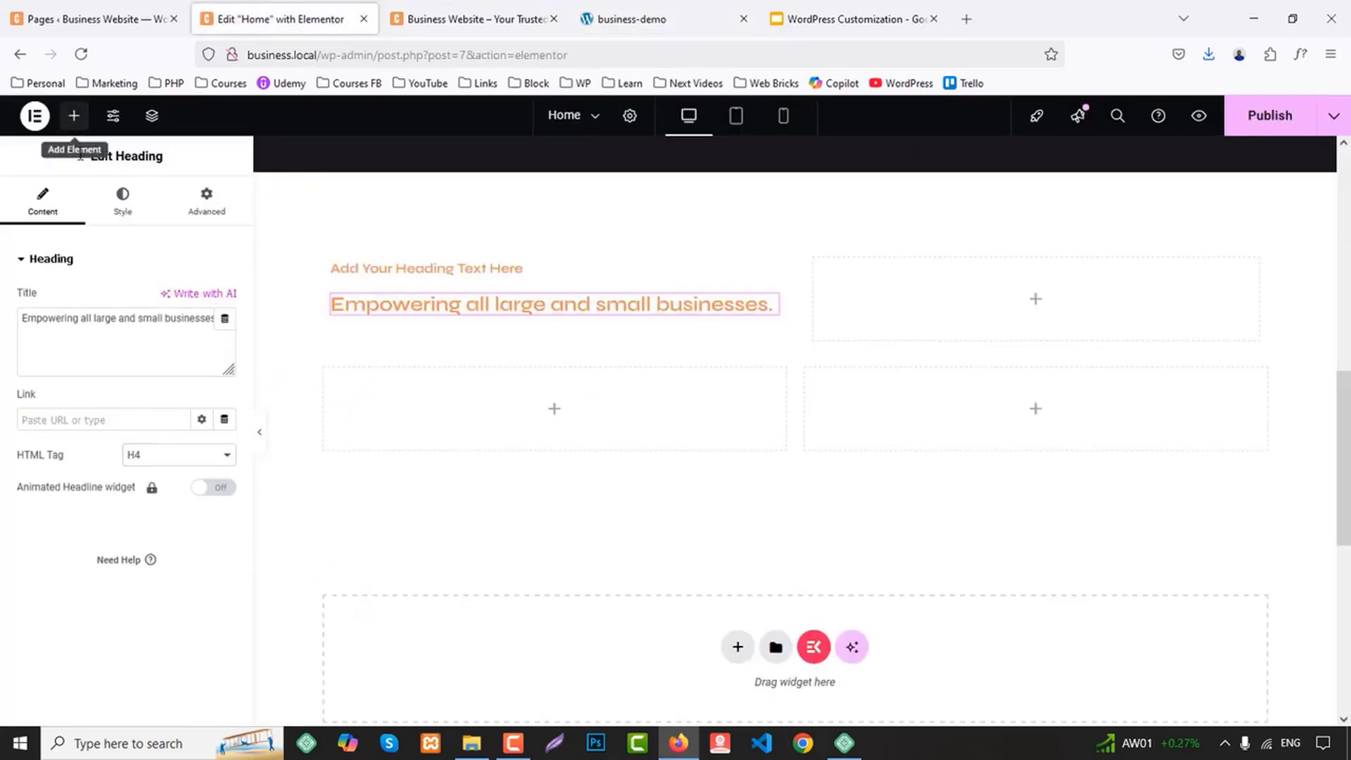
{"action": "left_click", "coordinate": [74, 116]}
{"action": "left_click_drag", "start_coordinate": [67, 552], "coordinate": [964, 331]}
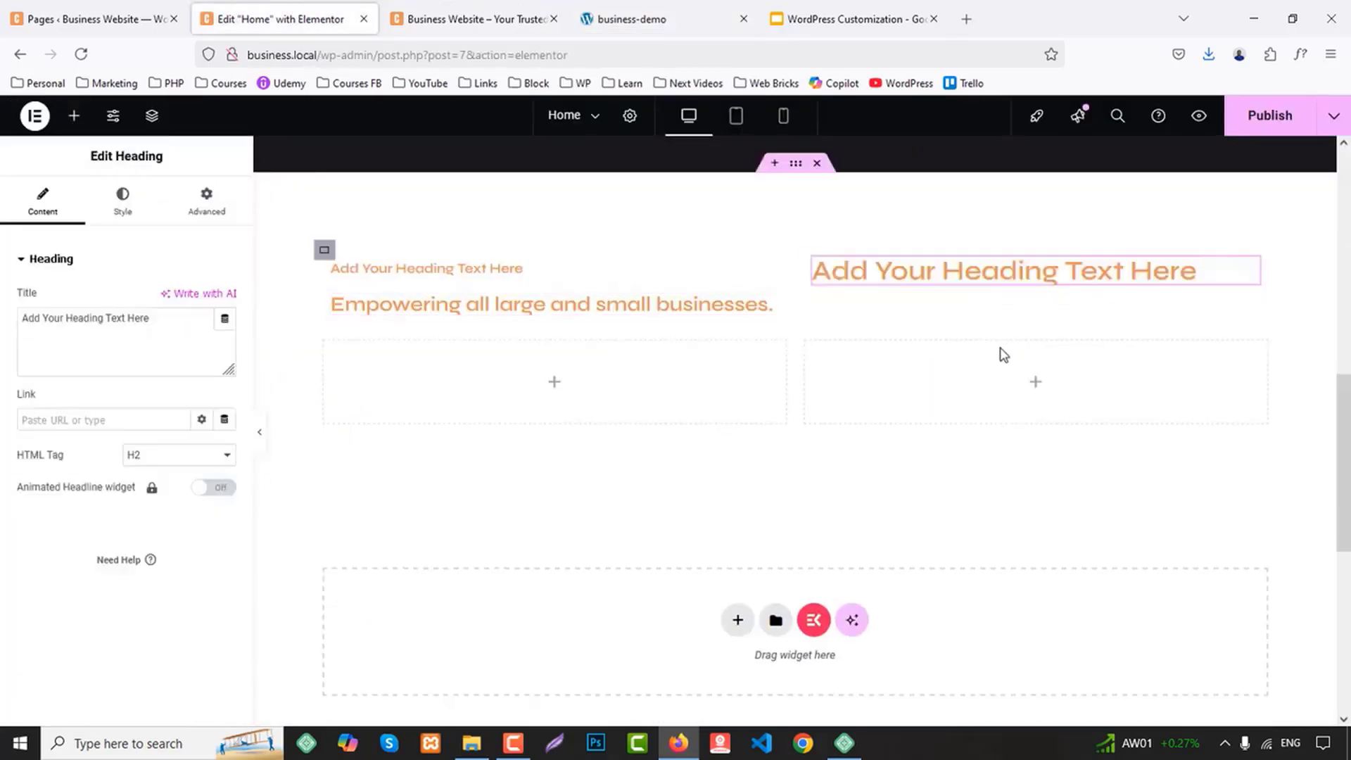
{"action": "left_click", "coordinate": [151, 457]}
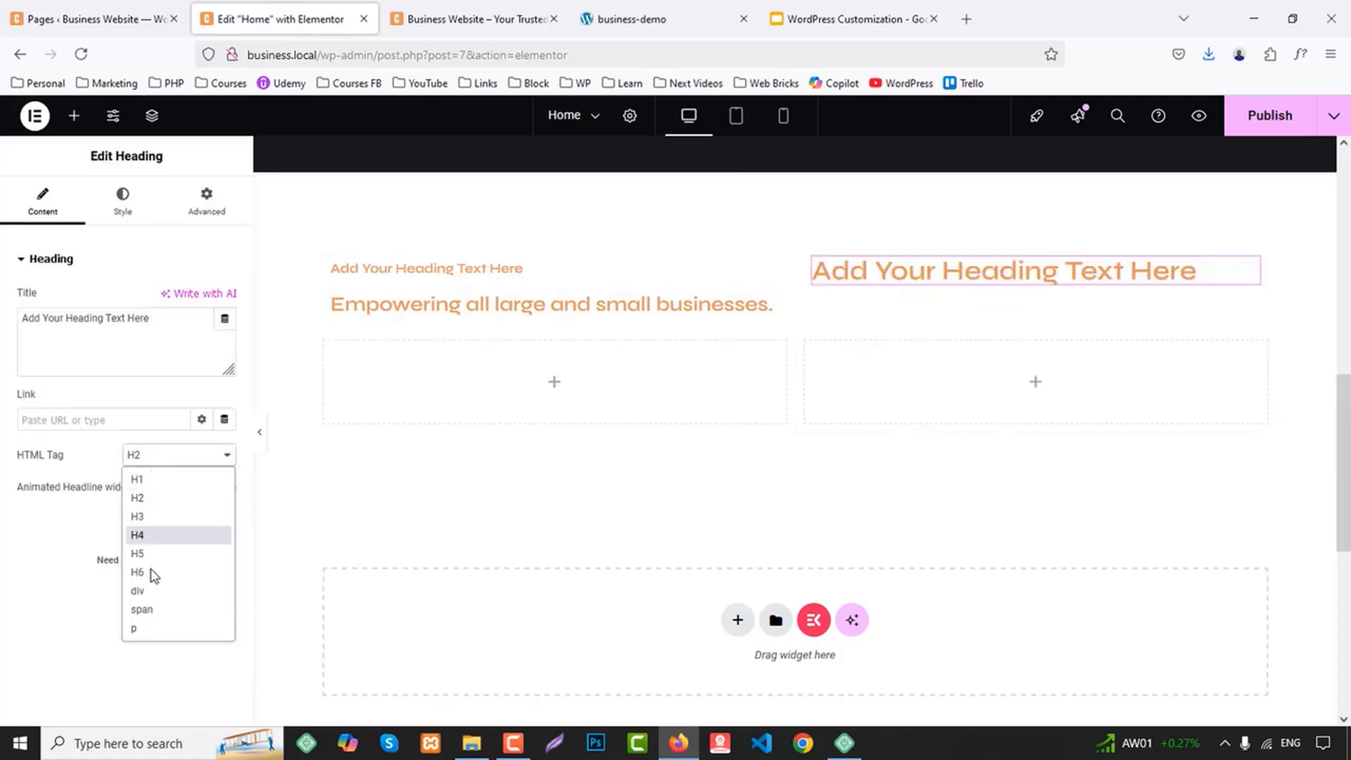
{"action": "left_click", "coordinate": [145, 628]}
{"action": "key", "text": "ctrl+a"}
{"action": "key", "text": "ctrl+v"}
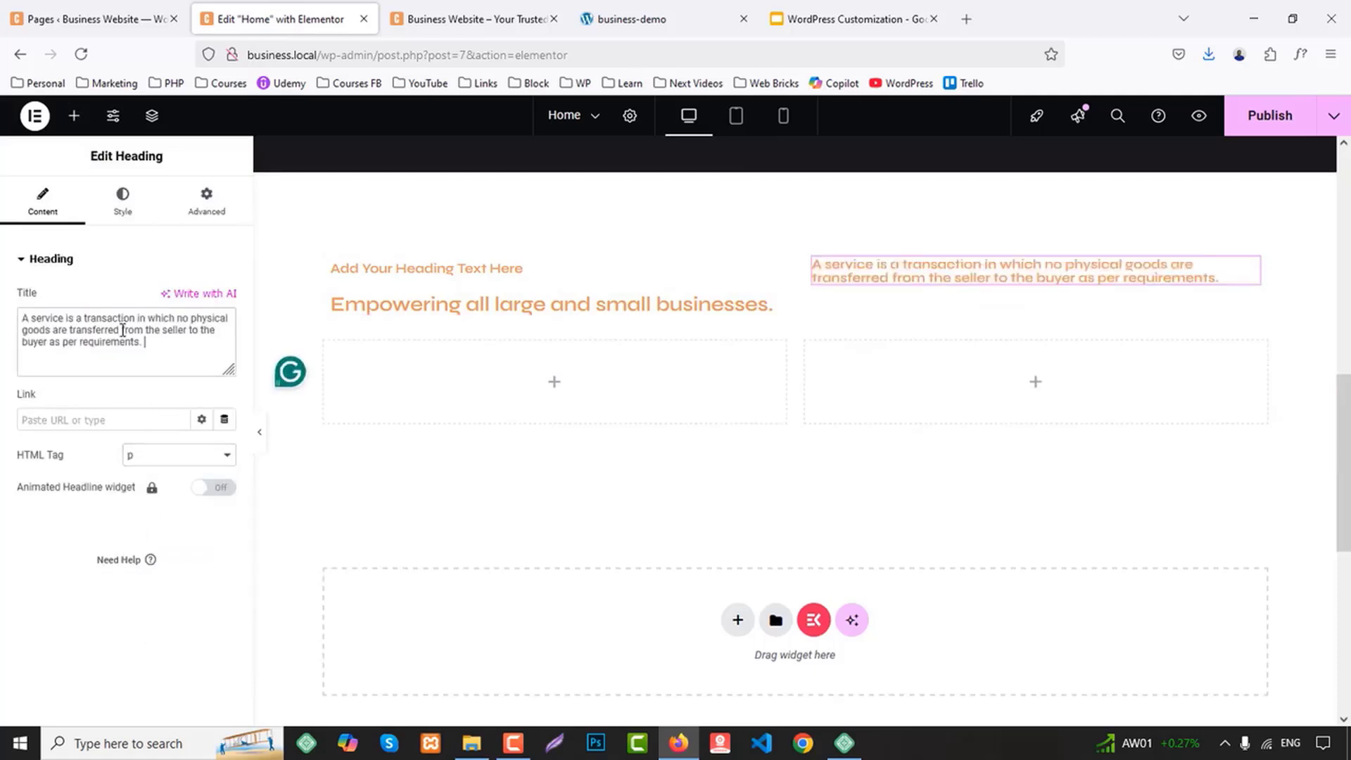
Set the full-width row container's item alignment to Center
{"action": "left_click", "coordinate": [325, 252]}
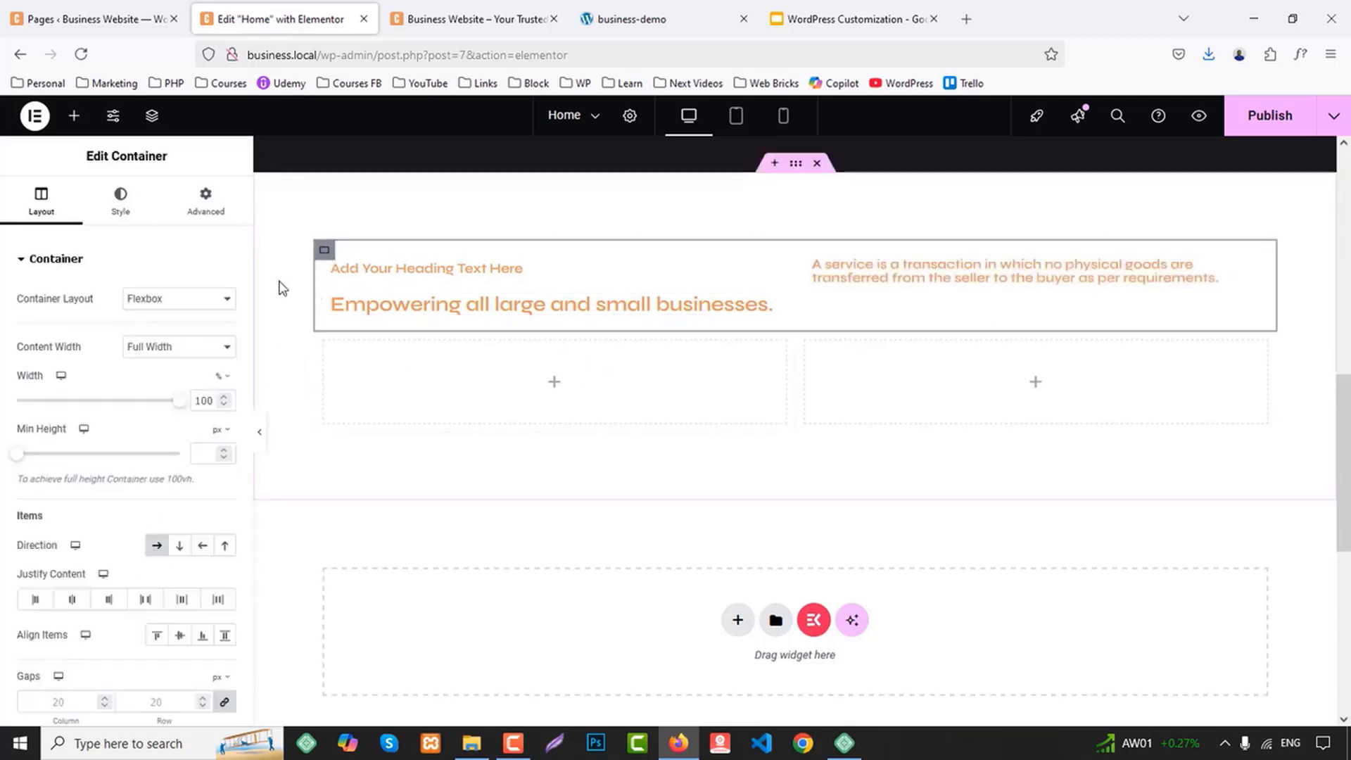
{"action": "left_click", "coordinate": [184, 635]}
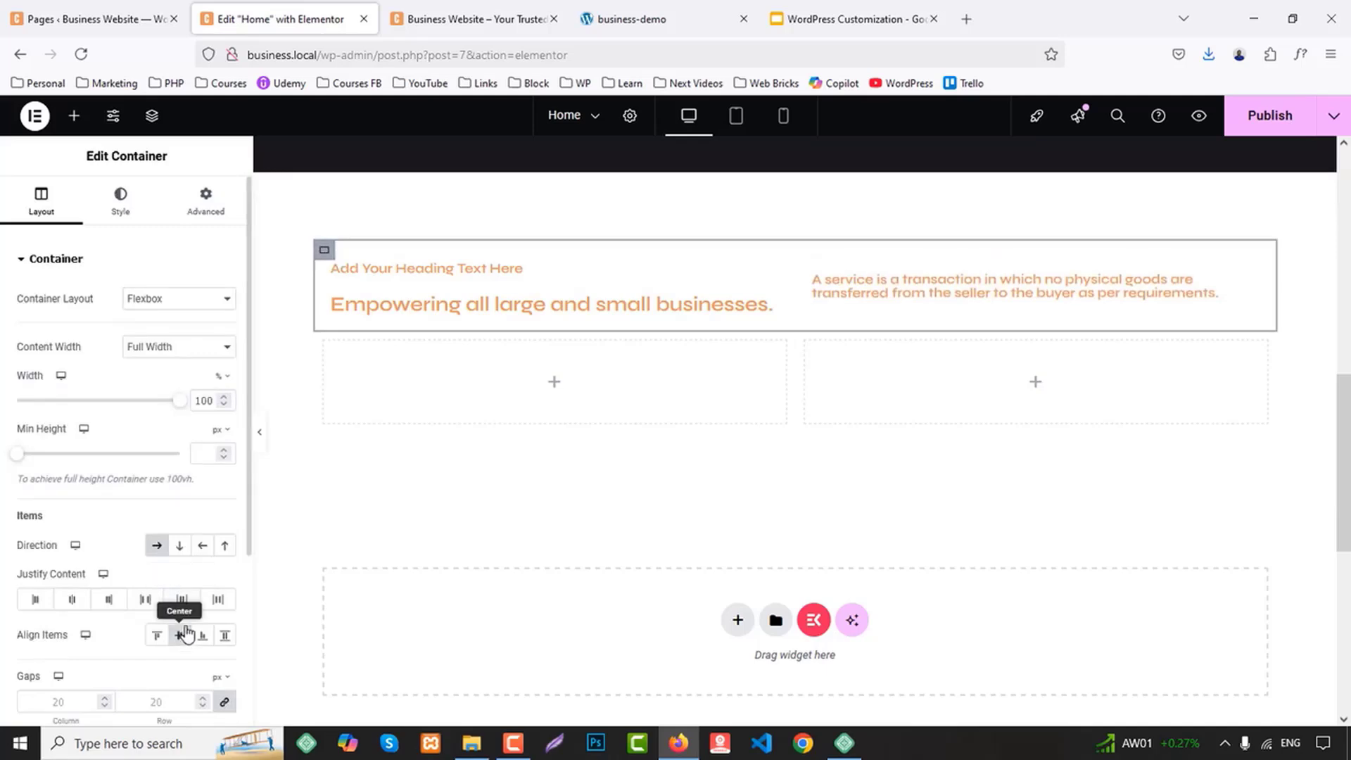
Replace the placeholder heading's title with "ABOUT US", copied from the demo site's About Us label
{"action": "left_click", "coordinate": [624, 9]}
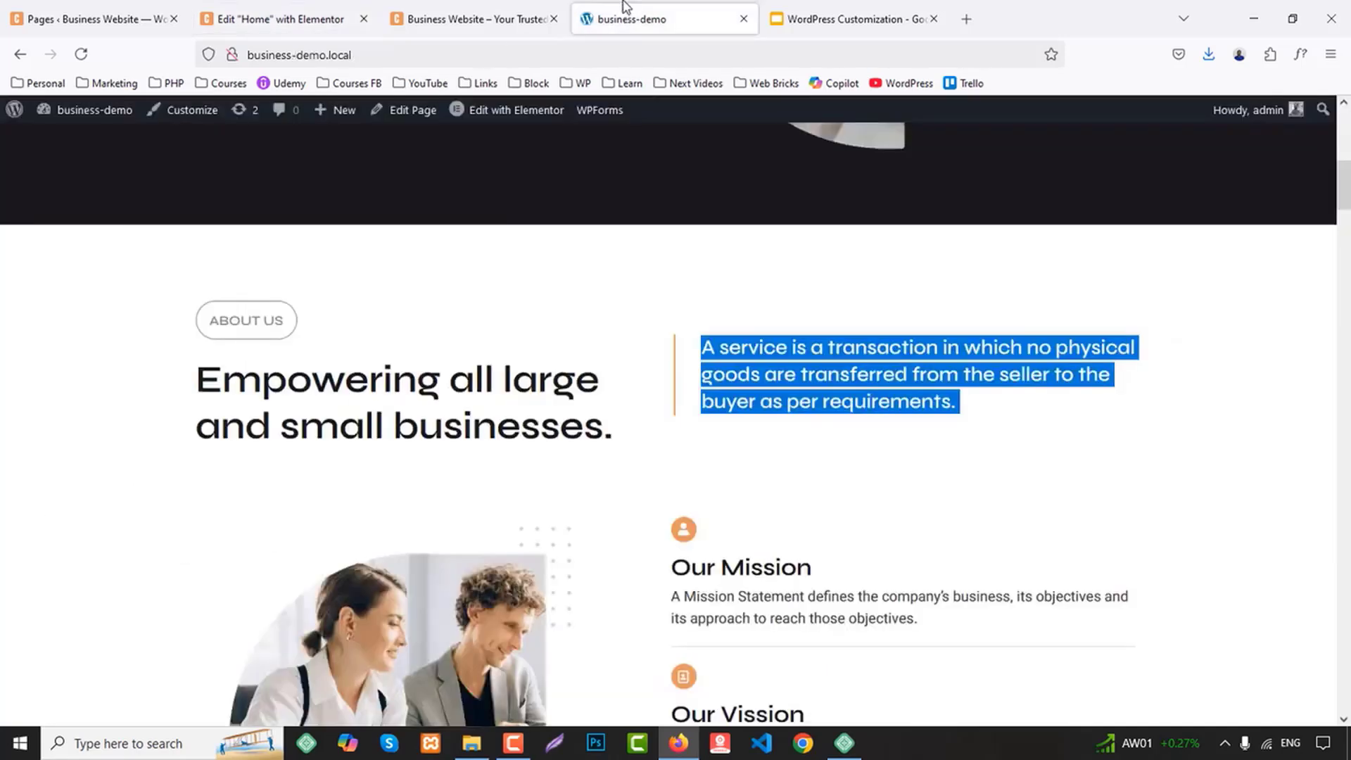
{"action": "left_click_drag", "start_coordinate": [210, 321], "coordinate": [285, 323]}
{"action": "key", "text": "ctrl+c"}
{"action": "left_click", "coordinate": [280, 19]}
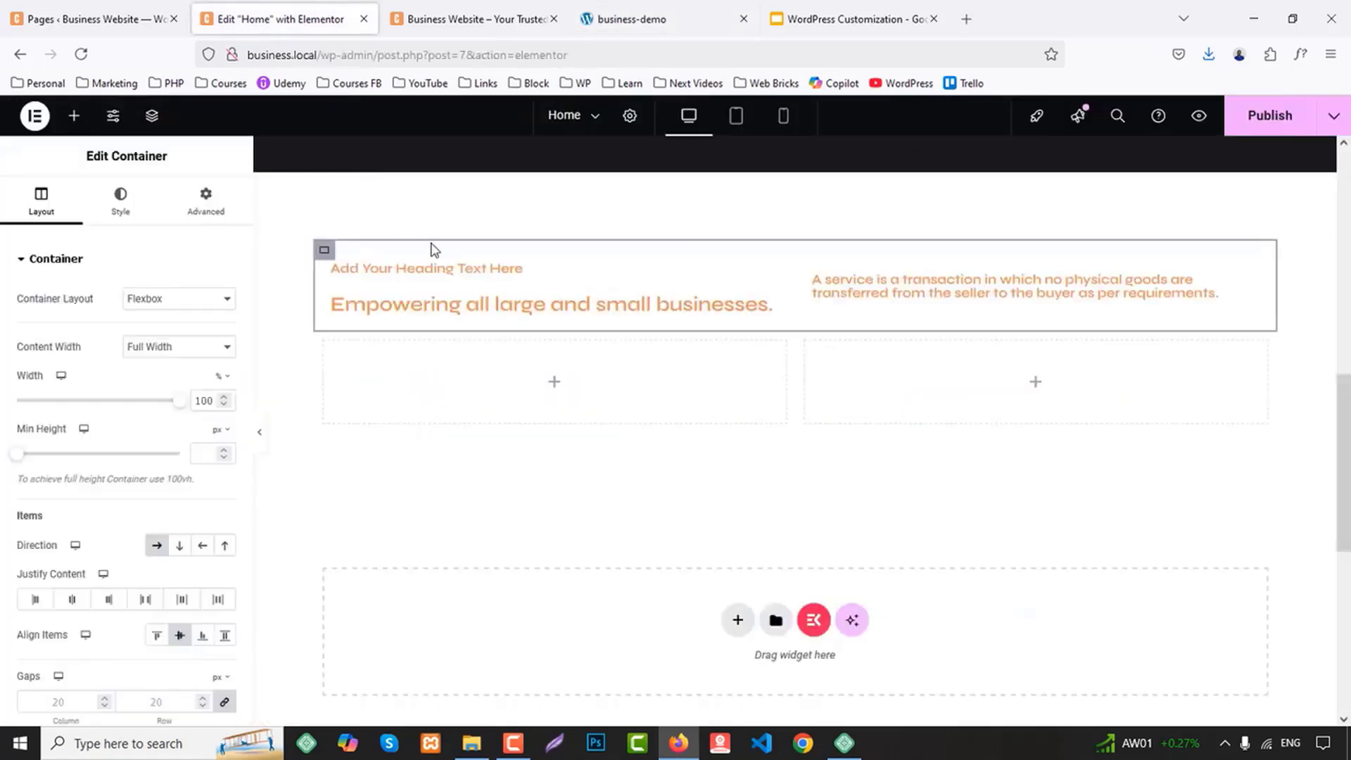
{"action": "left_click", "coordinate": [429, 268]}
{"action": "left_click", "coordinate": [151, 336]}
{"action": "key", "text": "ctrl+a"}
{"action": "key", "text": "ctrl+v"}
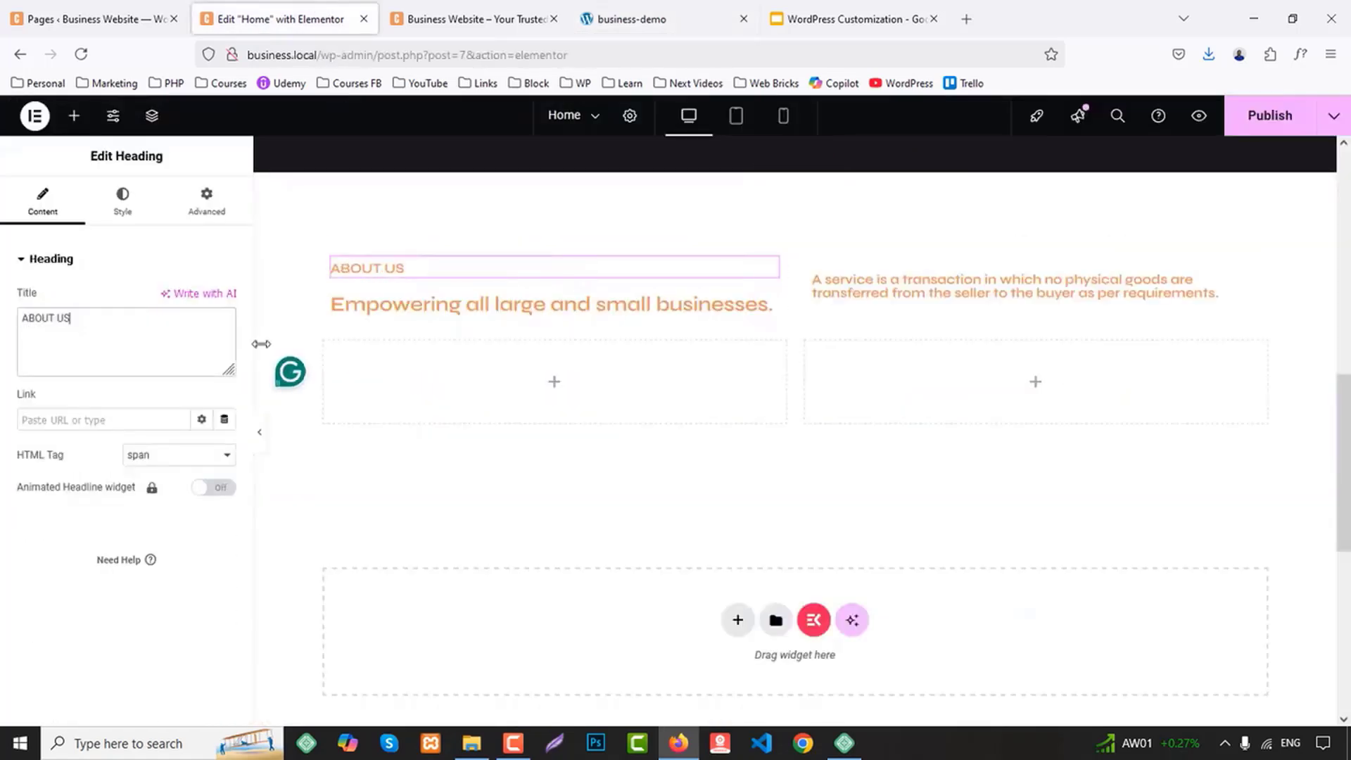
Copy the hero section's "BEST IT SOLUTION" heading and paste its style onto the ABOUT US heading
{"action": "scroll", "coordinate": [581, 383], "scroll_direction": "up", "scroll_amount": 5}
{"action": "scroll", "coordinate": [477, 264], "scroll_direction": "up", "scroll_amount": 2}
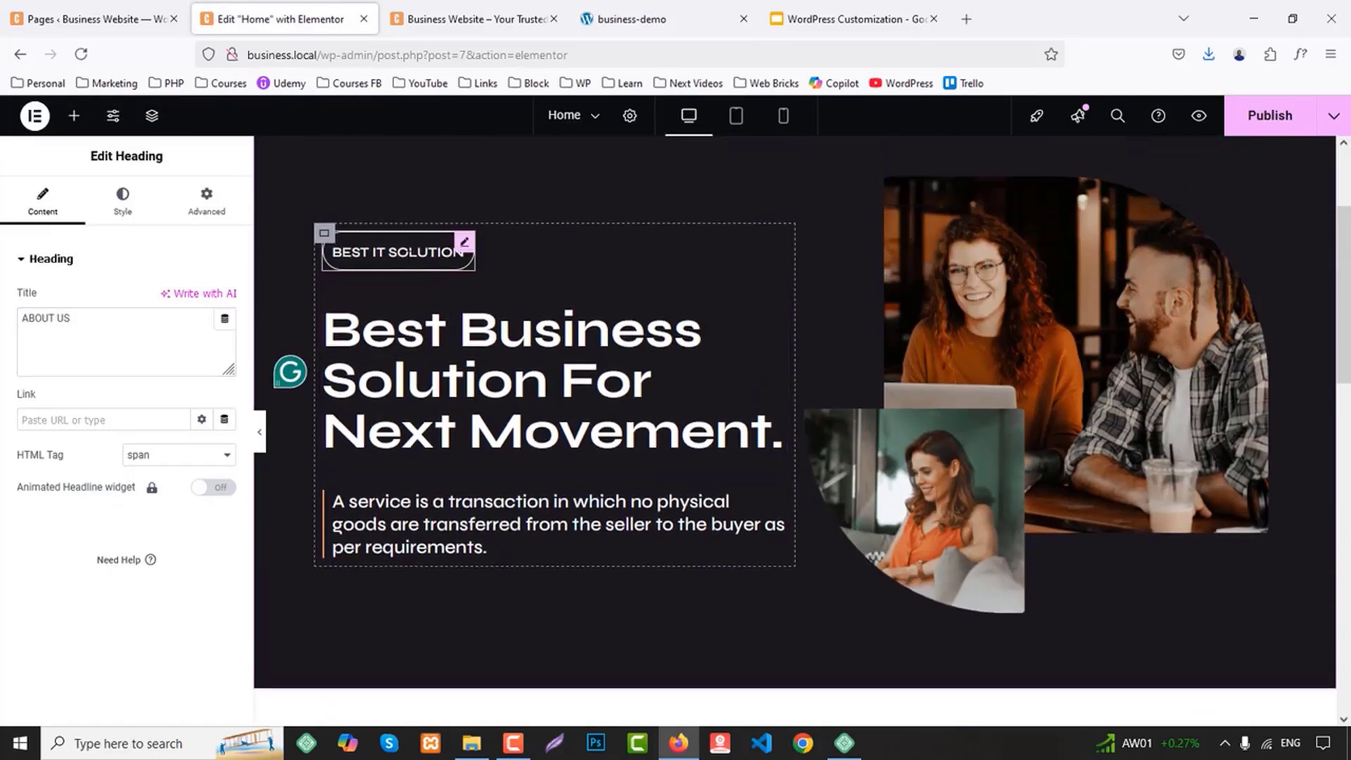
{"action": "right_click", "coordinate": [408, 257]}
{"action": "left_click", "coordinate": [461, 346]}
{"action": "scroll", "coordinate": [582, 364], "scroll_direction": "down", "scroll_amount": 5}
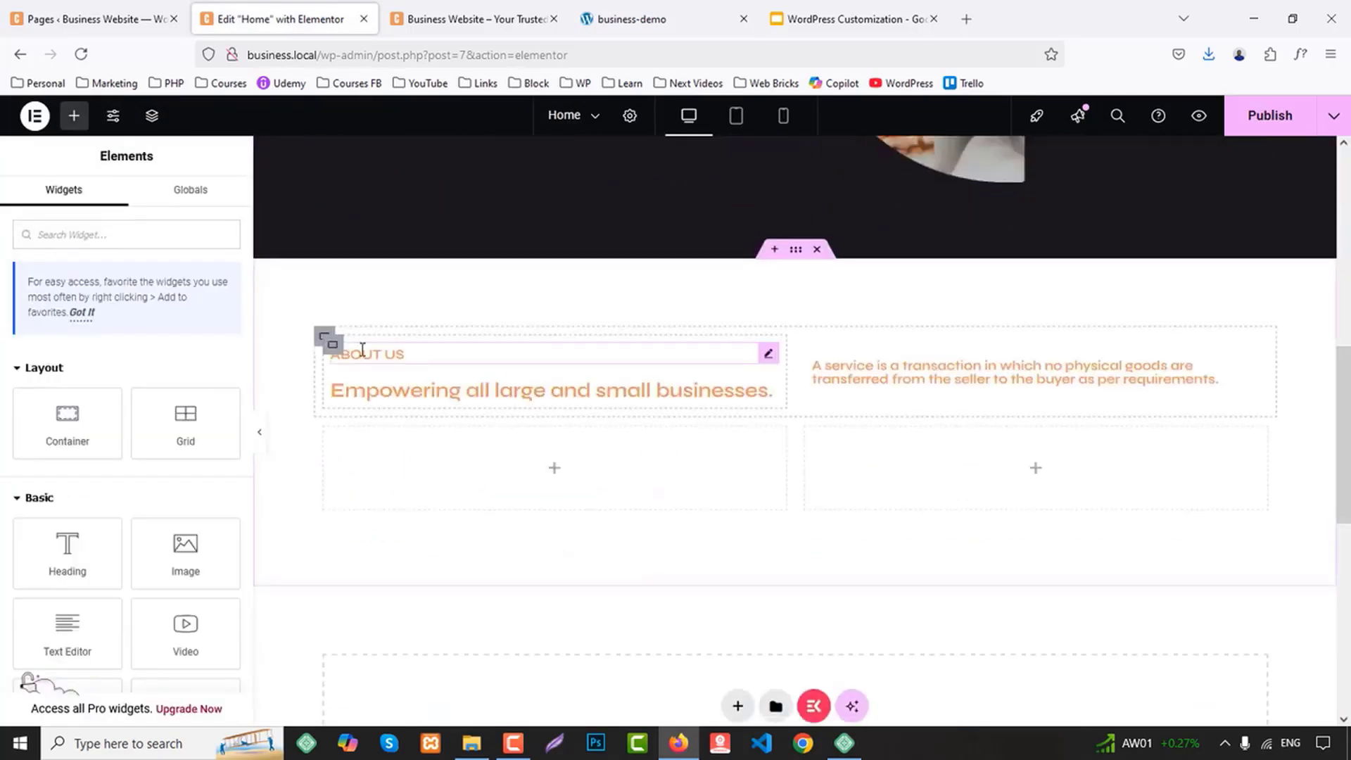
{"action": "right_click", "coordinate": [362, 350]}
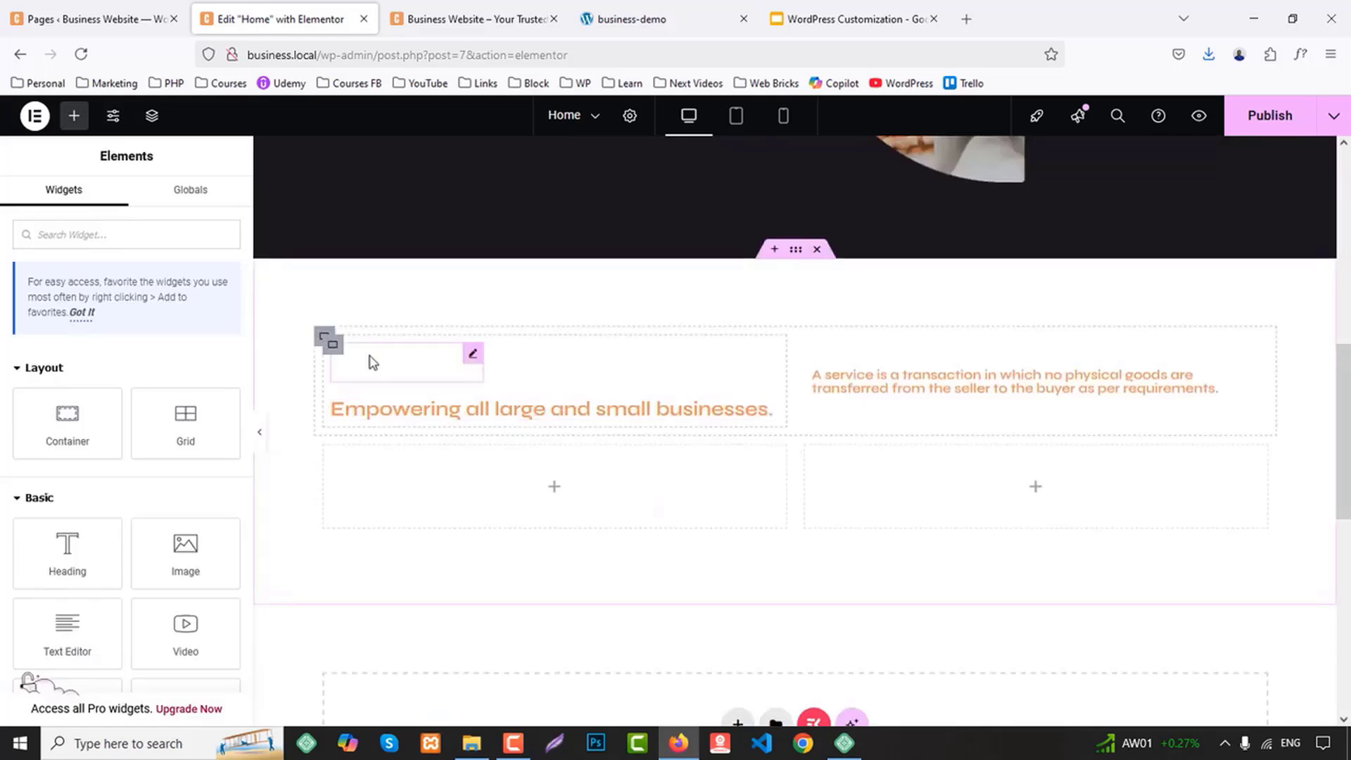
Set the ABOUT US heading's text color to the global Secondary color and review its layout settings
{"action": "left_click", "coordinate": [122, 200]}
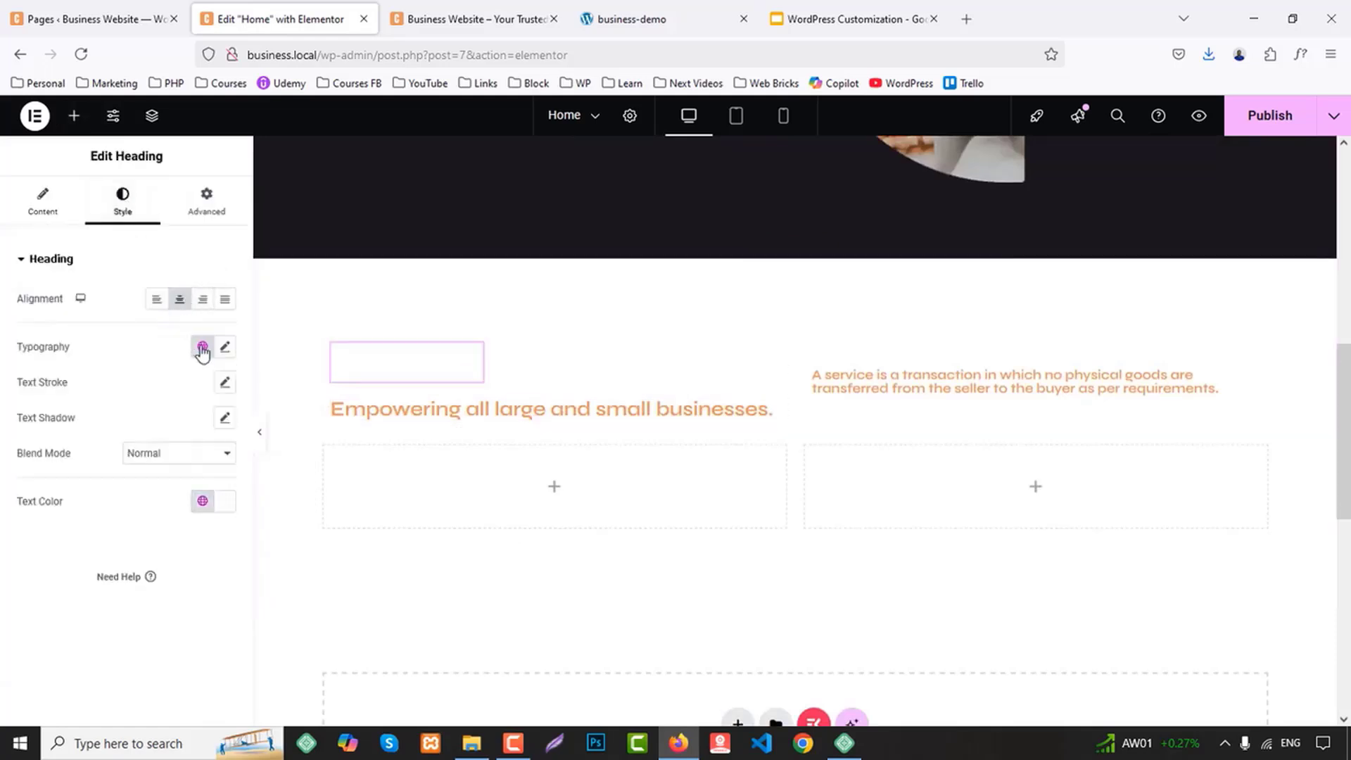
{"action": "left_click", "coordinate": [202, 501]}
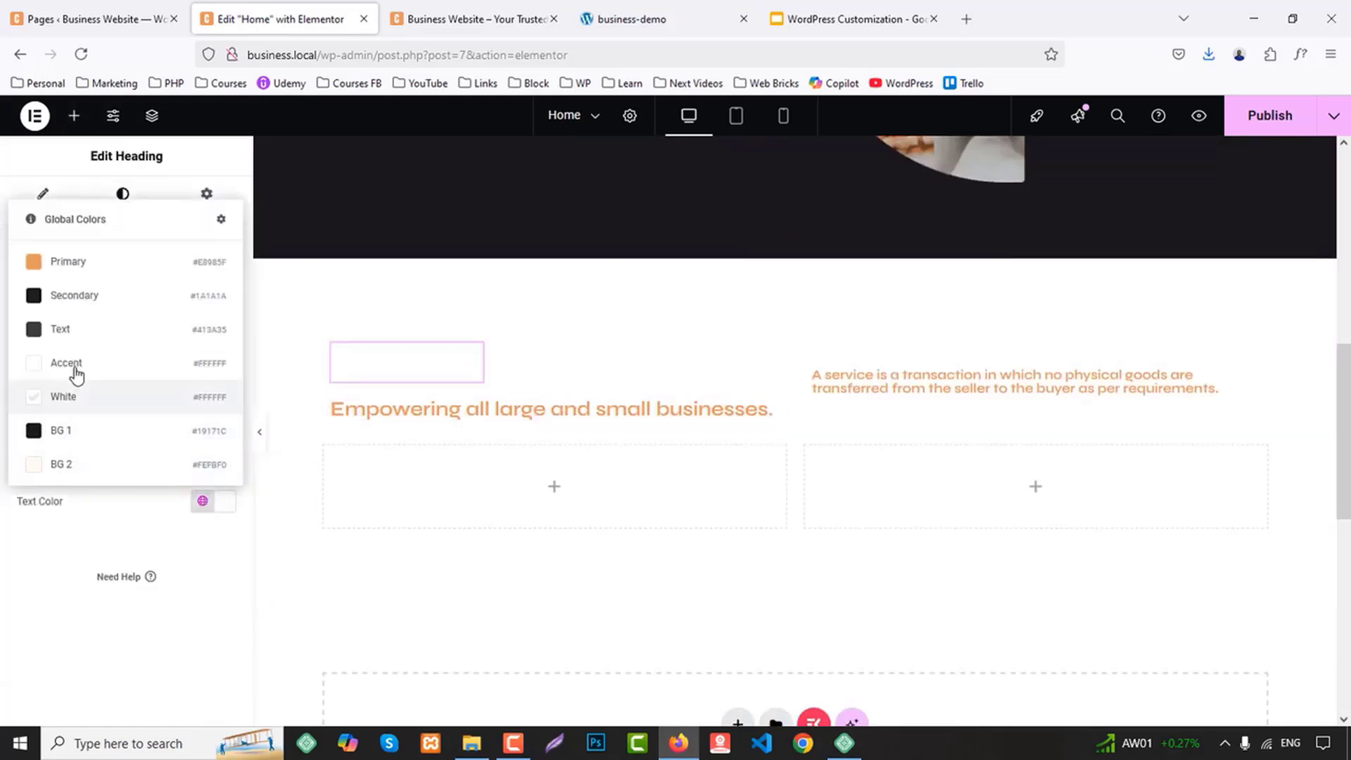
{"action": "left_click", "coordinate": [75, 297]}
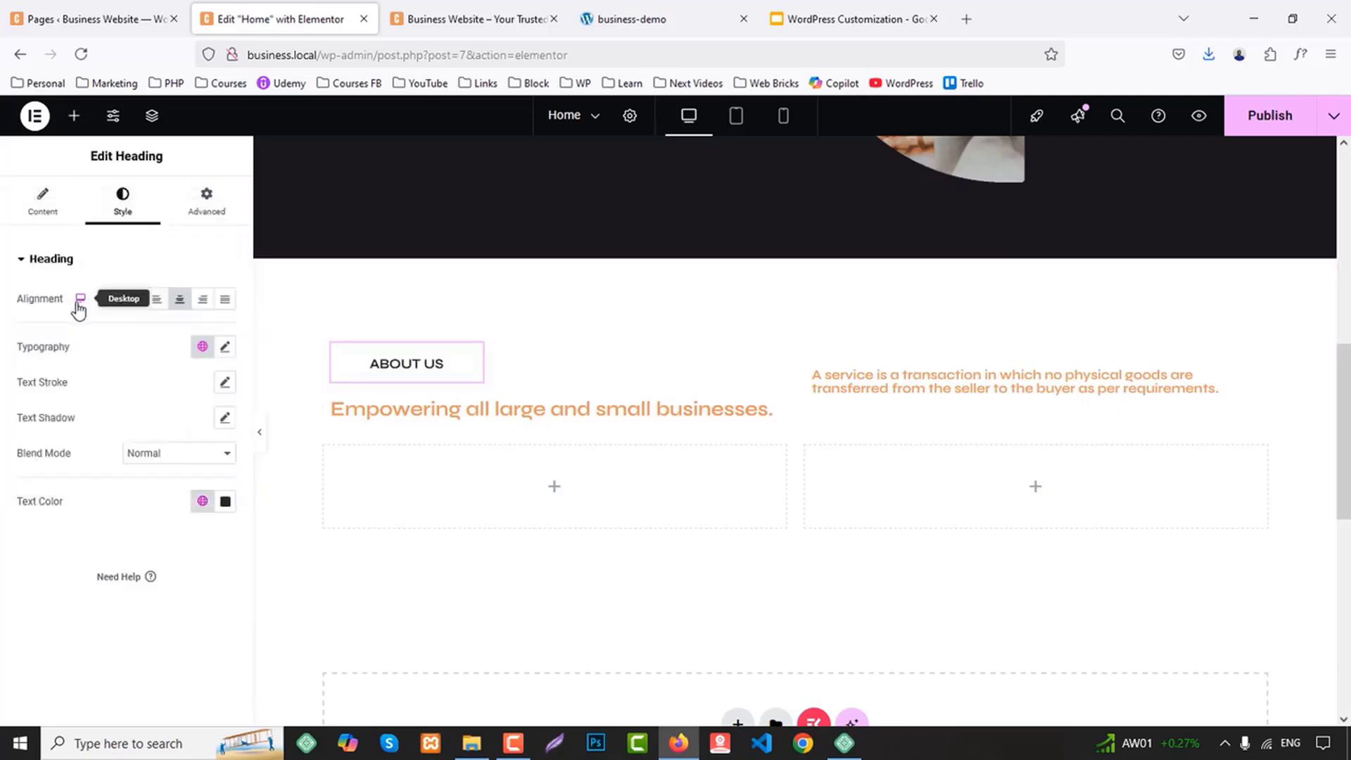
{"action": "left_click", "coordinate": [204, 203]}
{"action": "scroll", "coordinate": [169, 506], "scroll_direction": "down", "scroll_amount": 2}
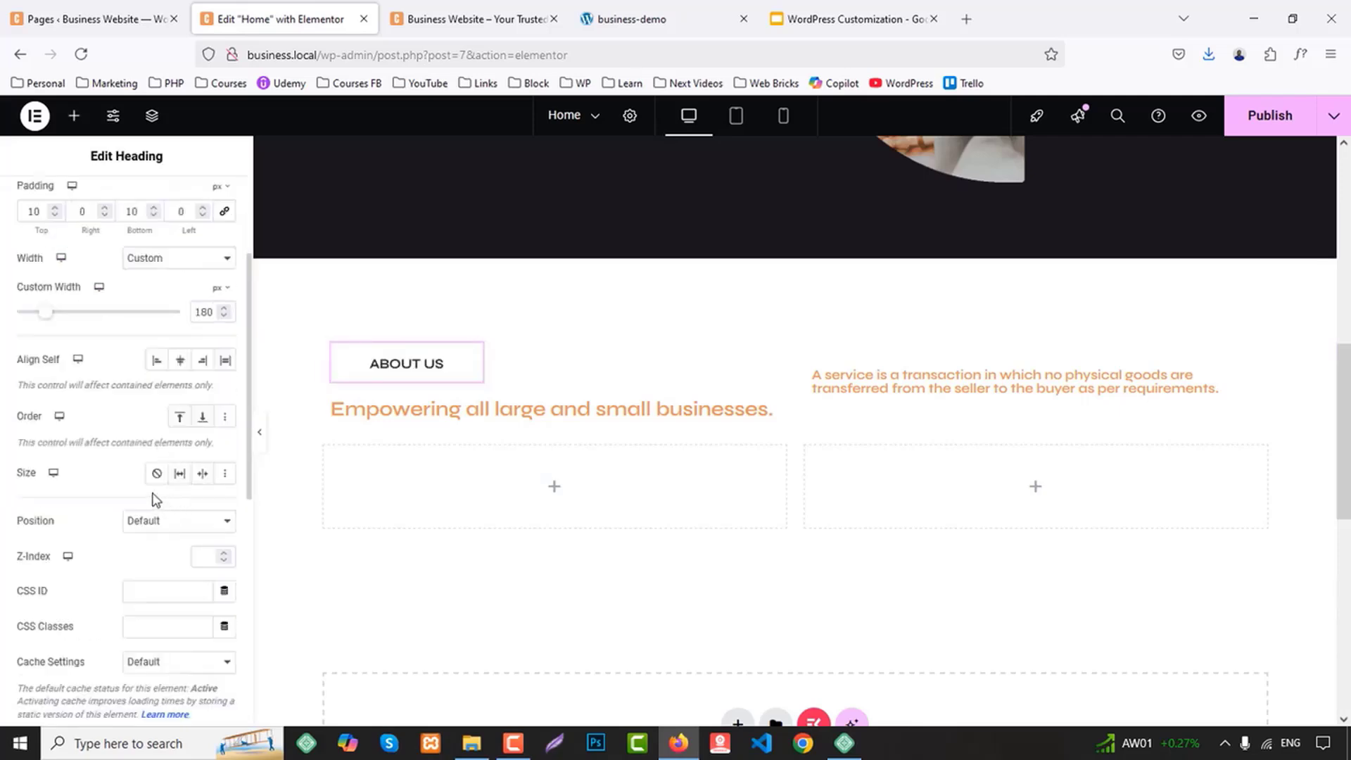
{"action": "scroll", "coordinate": [156, 499], "scroll_direction": "up", "scroll_amount": 3}
Set the ABOUT US heading's text color to the global Text color
{"action": "left_click", "coordinate": [123, 203]}
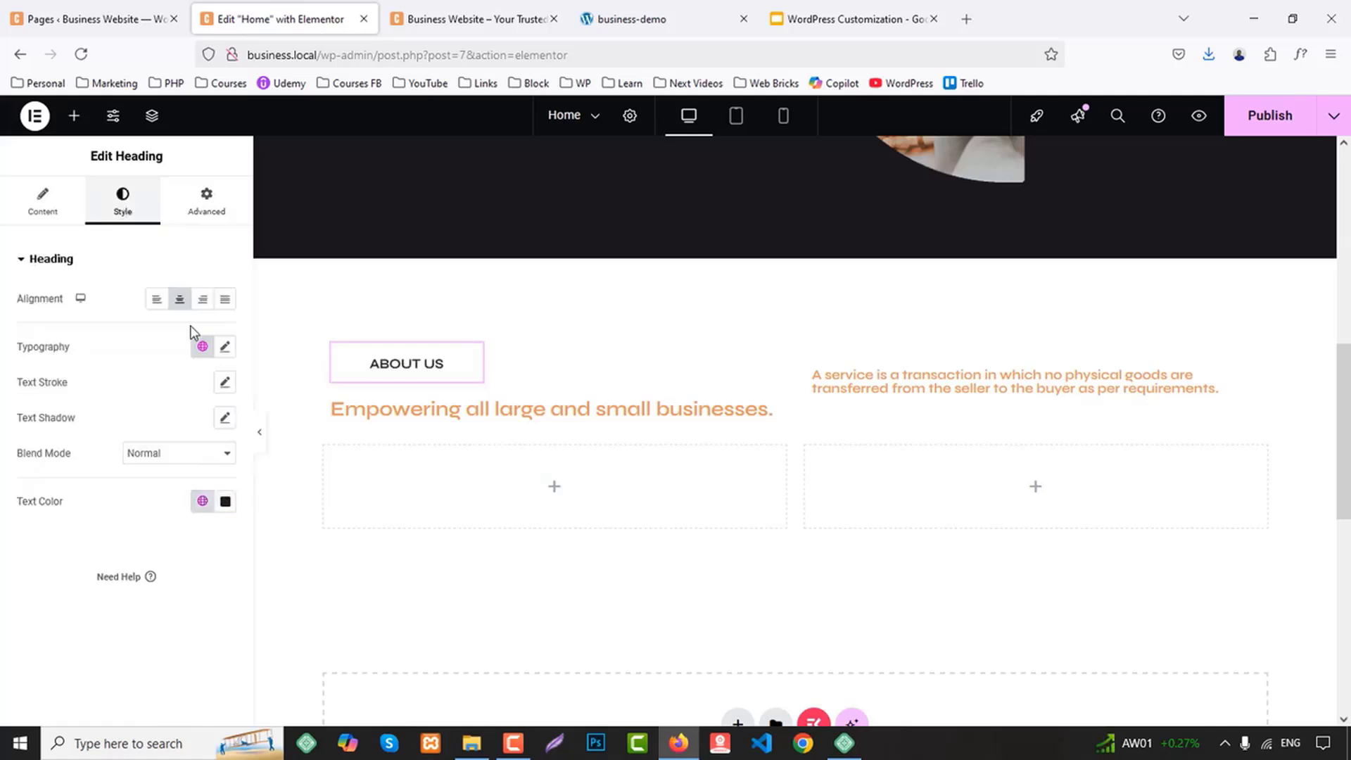
{"action": "left_click", "coordinate": [204, 511]}
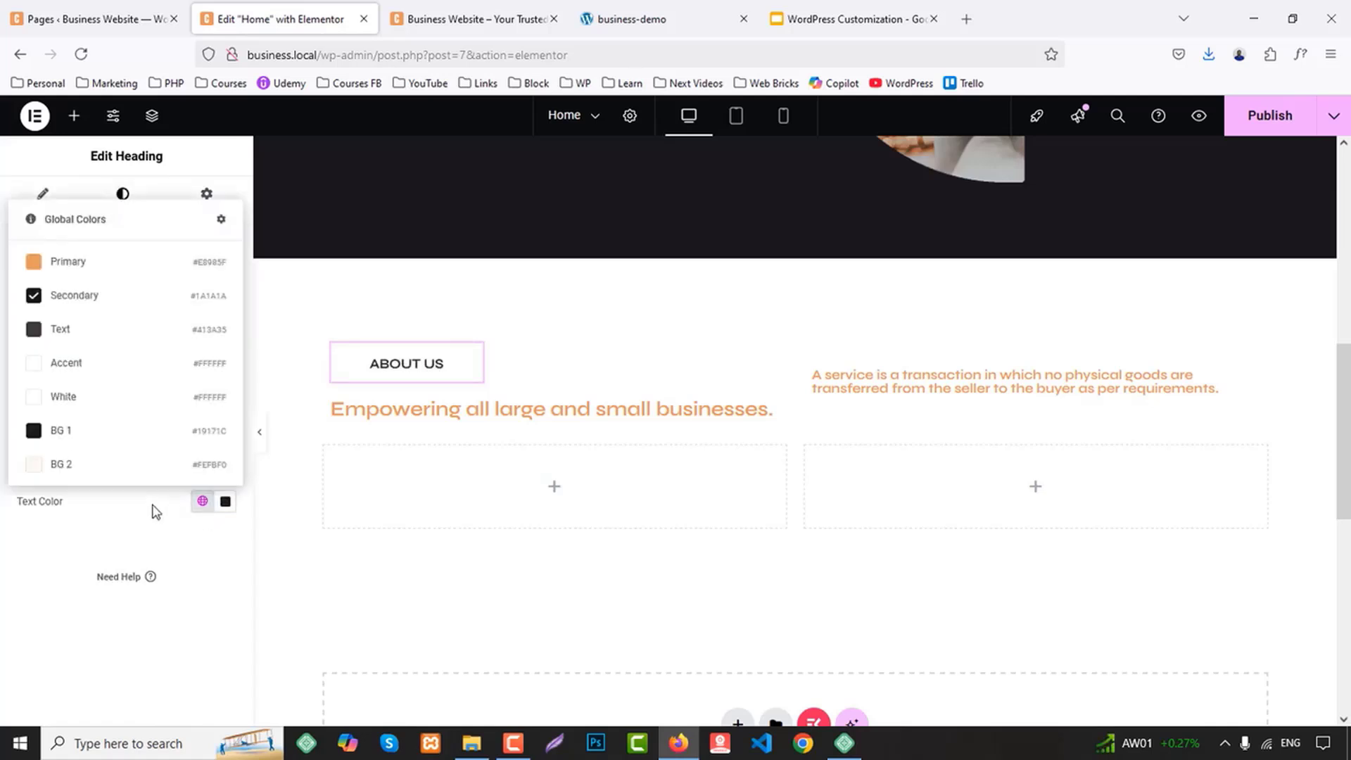
{"action": "left_click", "coordinate": [79, 336]}
Set the ABOUT US heading's border color to the global Text color
{"action": "left_click", "coordinate": [203, 227]}
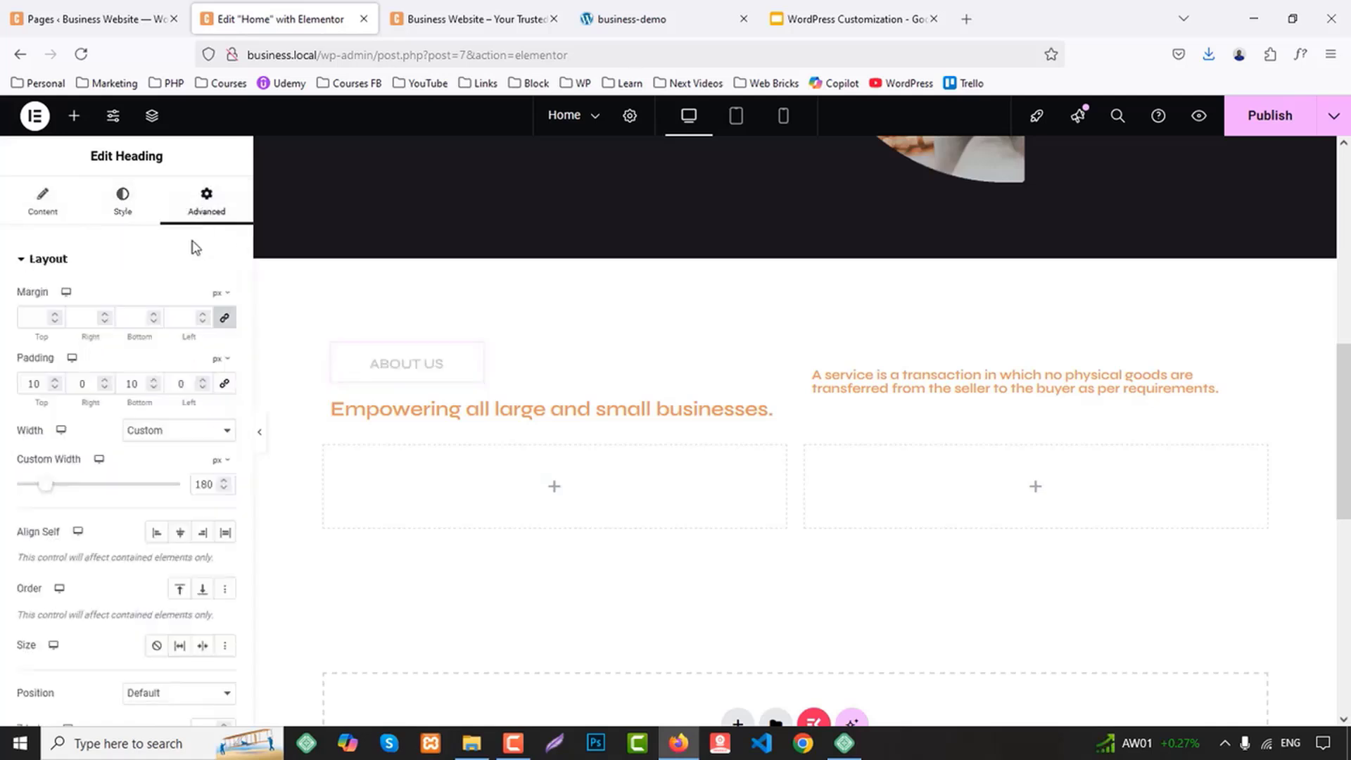
{"action": "scroll", "coordinate": [166, 492], "scroll_direction": "down", "scroll_amount": 10}
{"action": "left_click", "coordinate": [62, 600]}
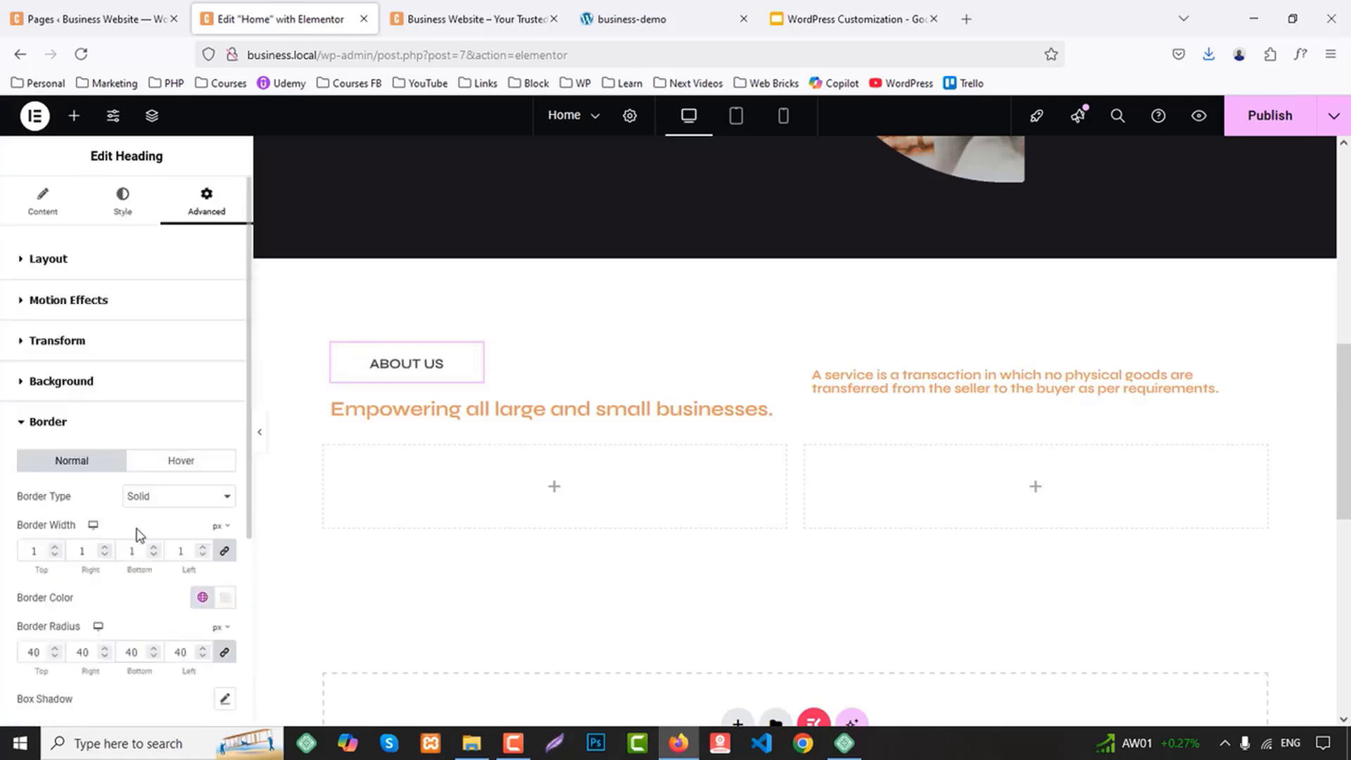
{"action": "scroll", "coordinate": [136, 527], "scroll_direction": "down", "scroll_amount": 3}
{"action": "left_click", "coordinate": [202, 425]}
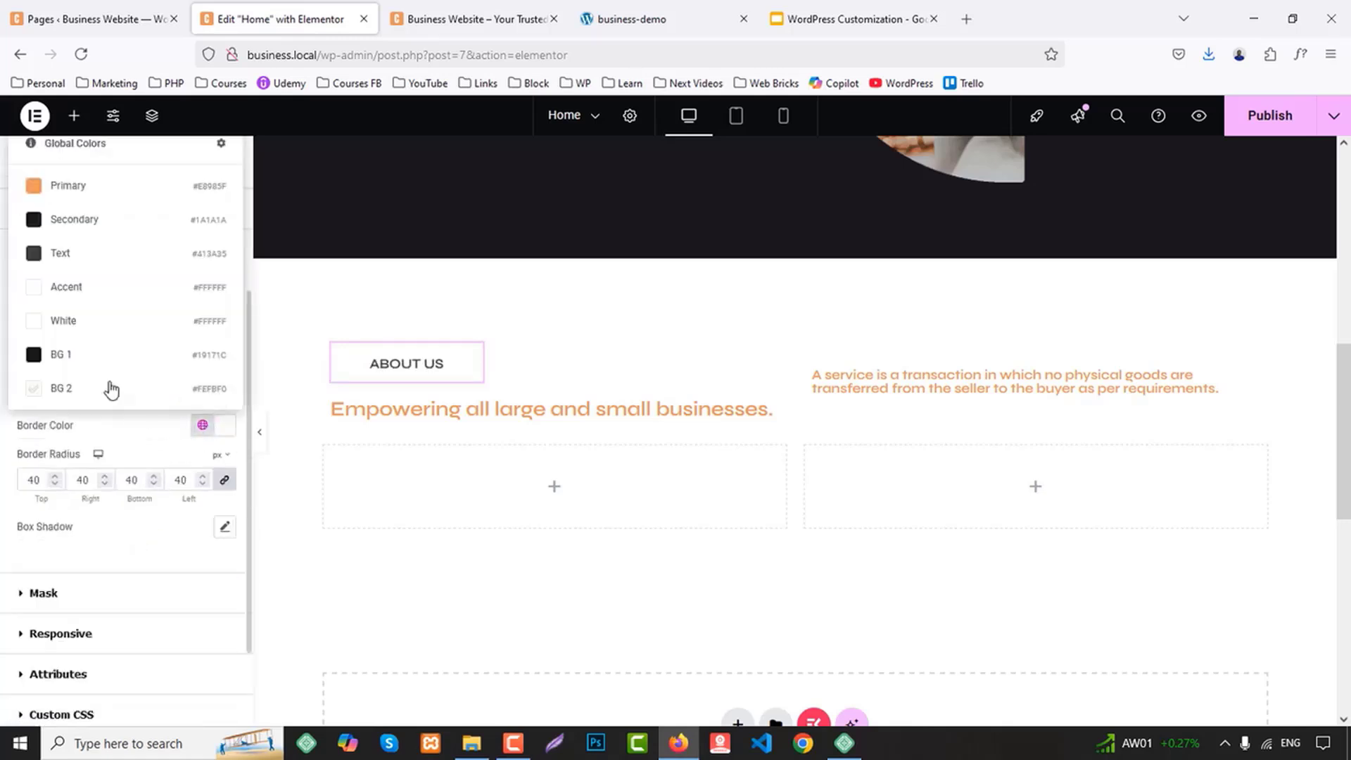
{"action": "left_click", "coordinate": [70, 252]}
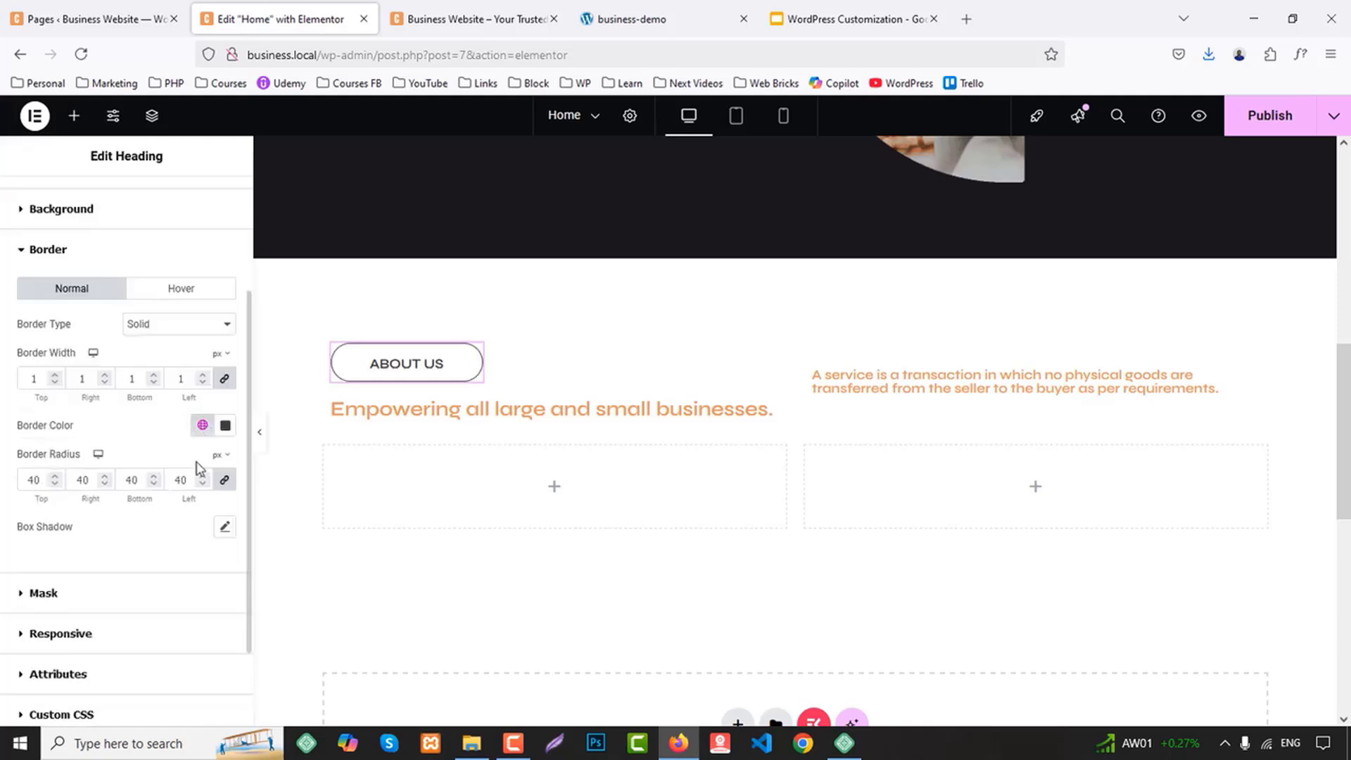
Set the ABOUT US heading's custom width to 130 px
{"action": "scroll", "coordinate": [174, 395], "scroll_direction": "up", "scroll_amount": 3}
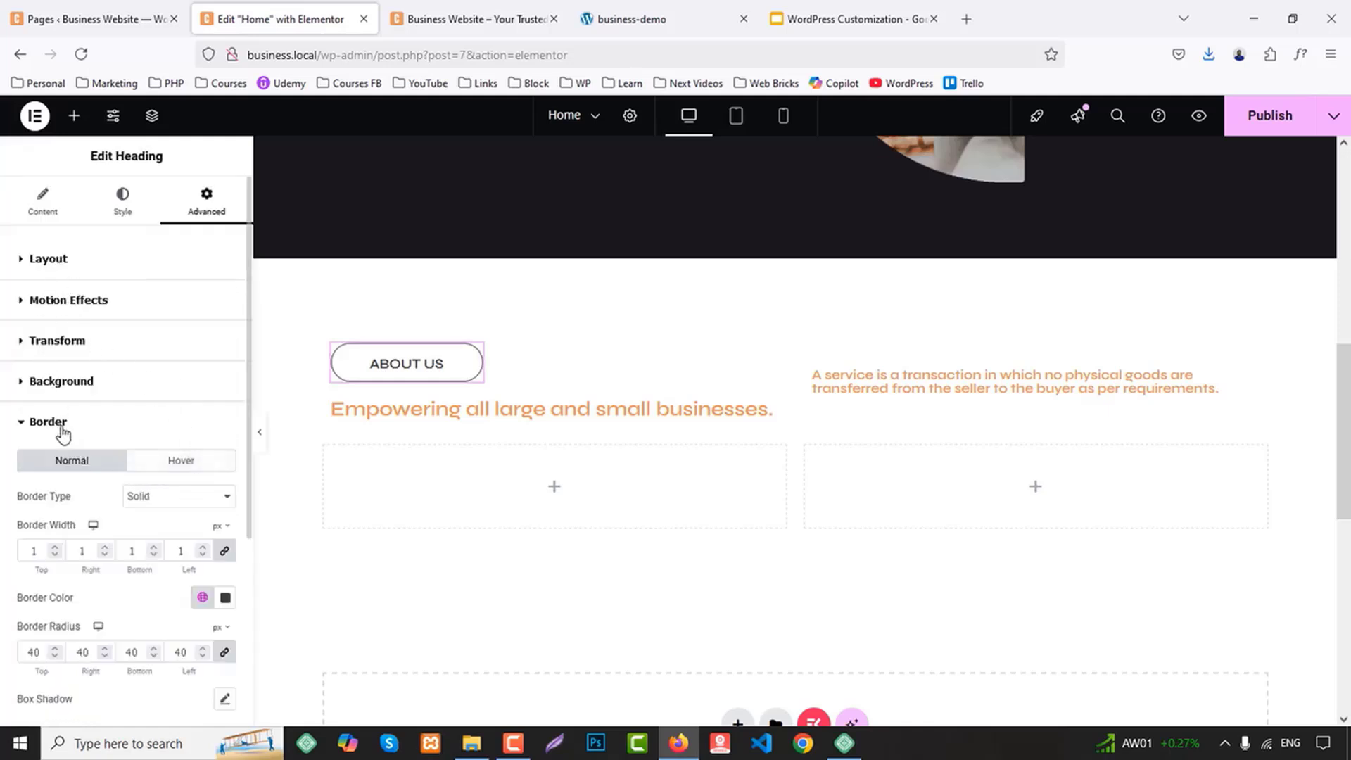
{"action": "left_click", "coordinate": [51, 262]}
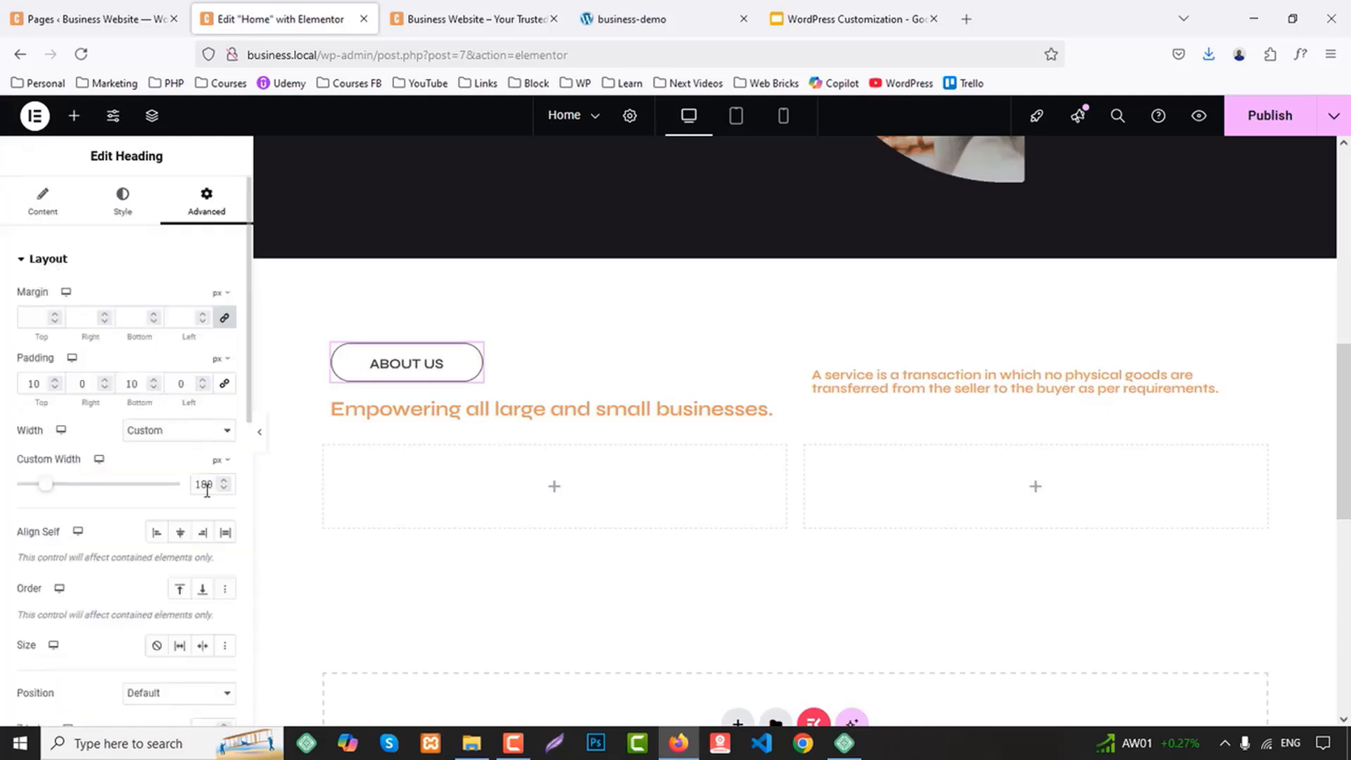
{"action": "type", "text": "21"}
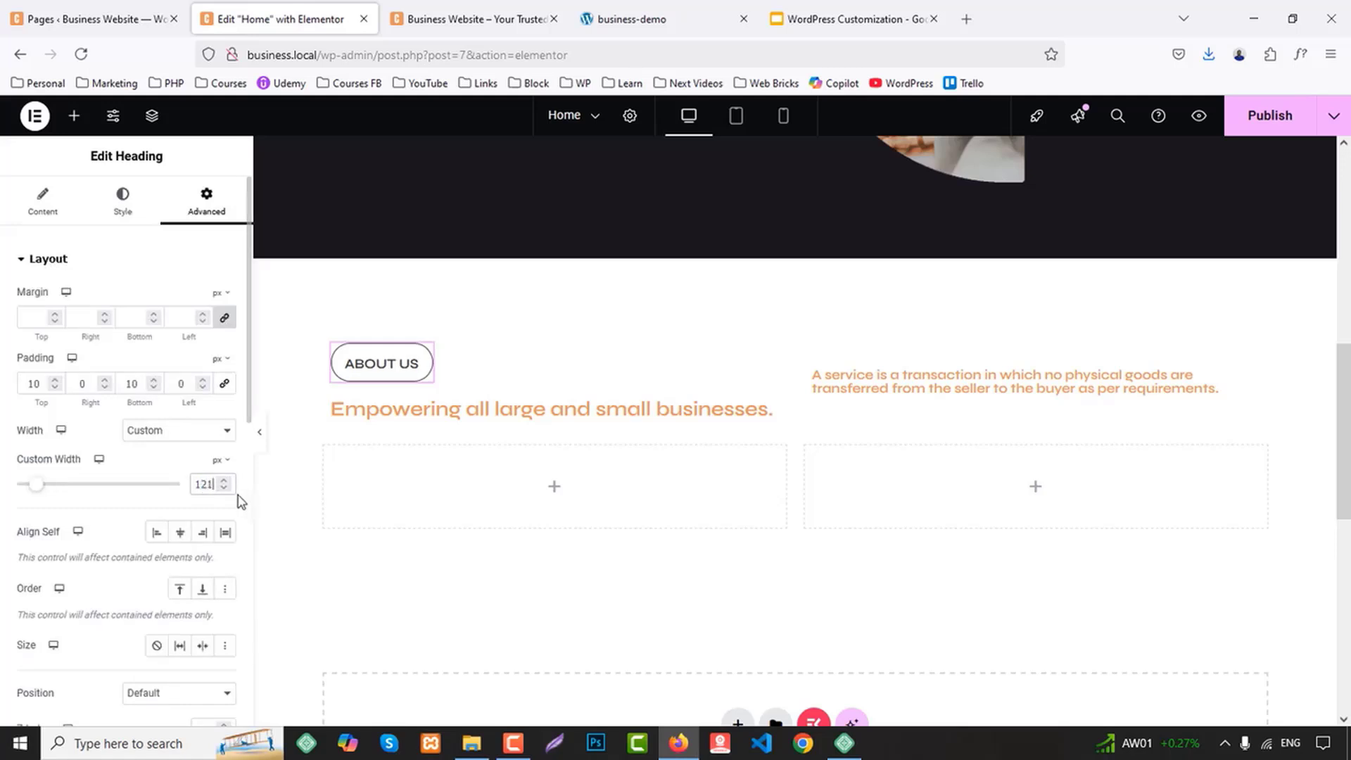
{"action": "key", "text": "Delete"}
{"action": "type", "text": "8"}
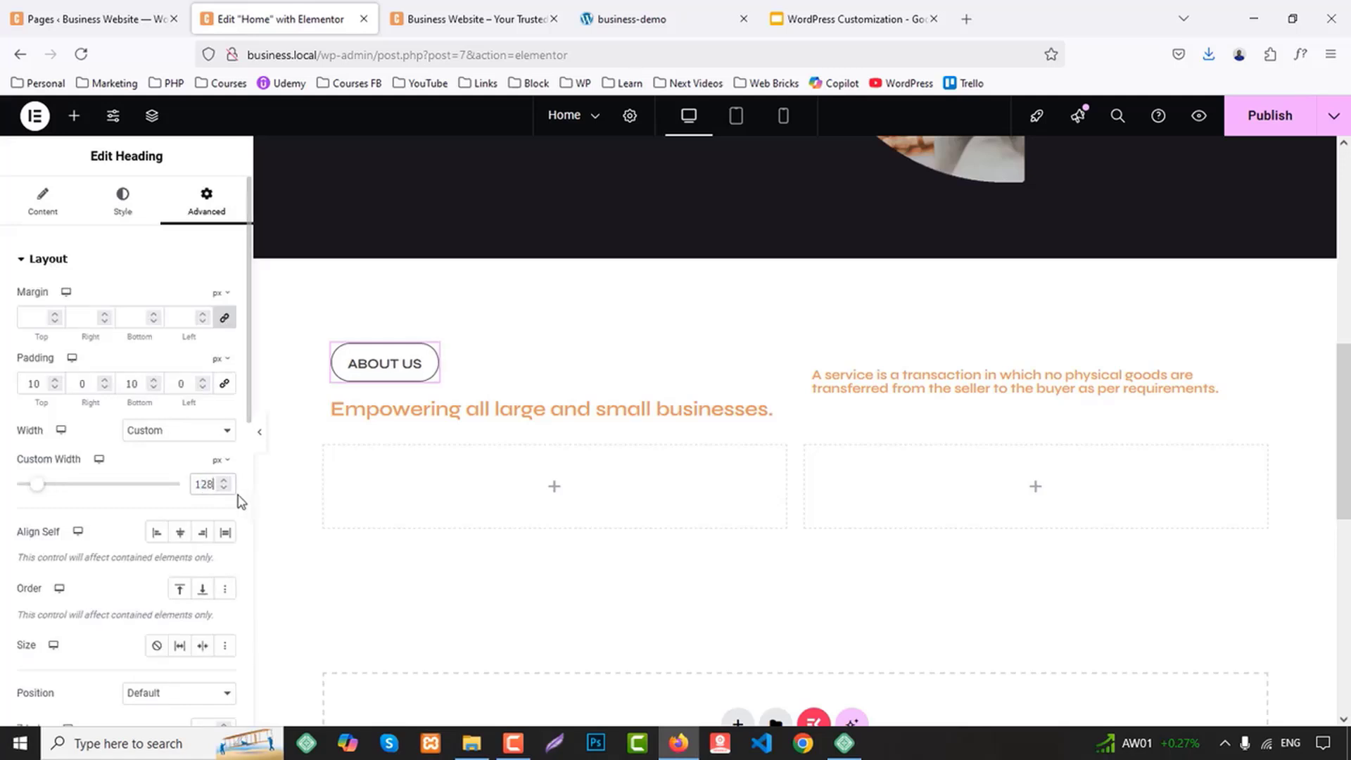
{"action": "key", "text": "Up"}
{"action": "key", "text": "Up"}
Set the font weight of the "Empowering all large and small businesses." heading to 700 (Bold)
{"action": "left_click", "coordinate": [339, 408]}
{"action": "left_click", "coordinate": [124, 207]}
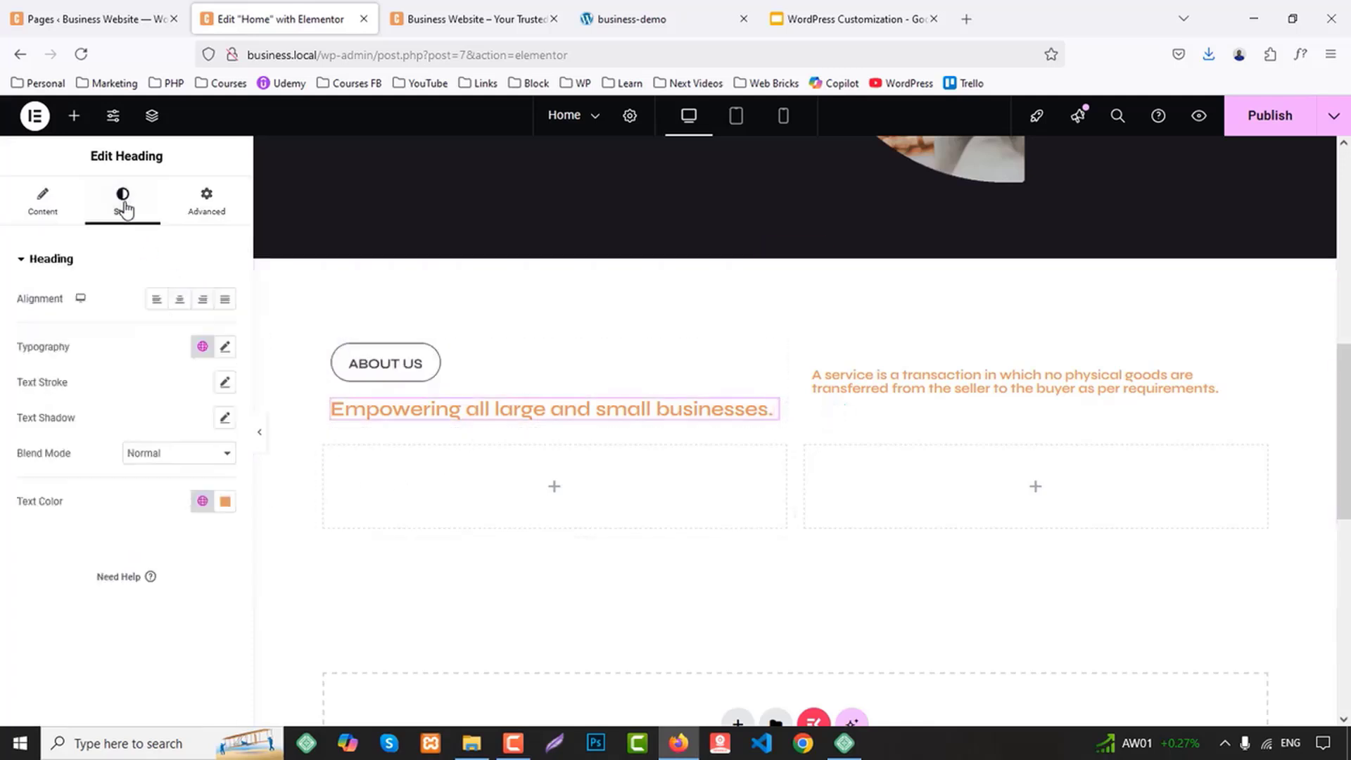
{"action": "left_click", "coordinate": [202, 346]}
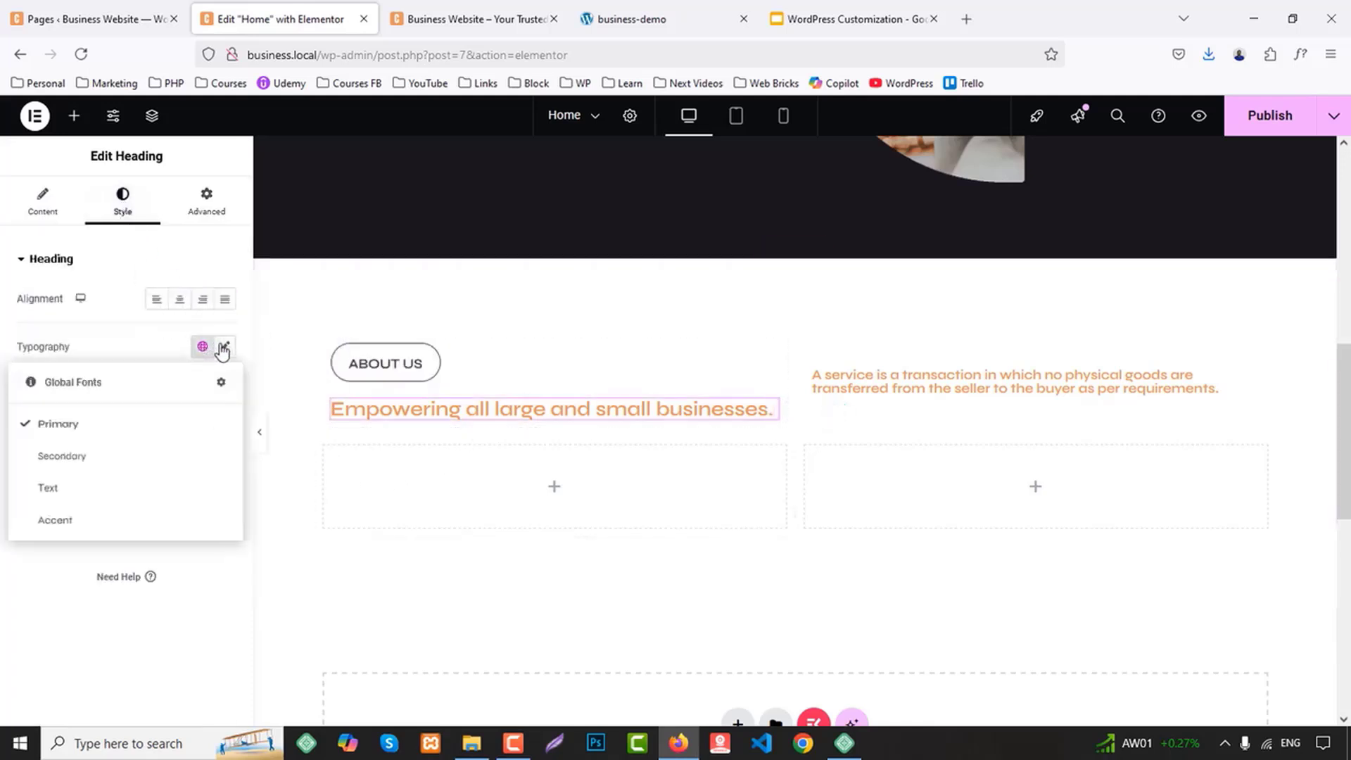
{"action": "left_click", "coordinate": [224, 347]}
{"action": "left_click", "coordinate": [166, 521]}
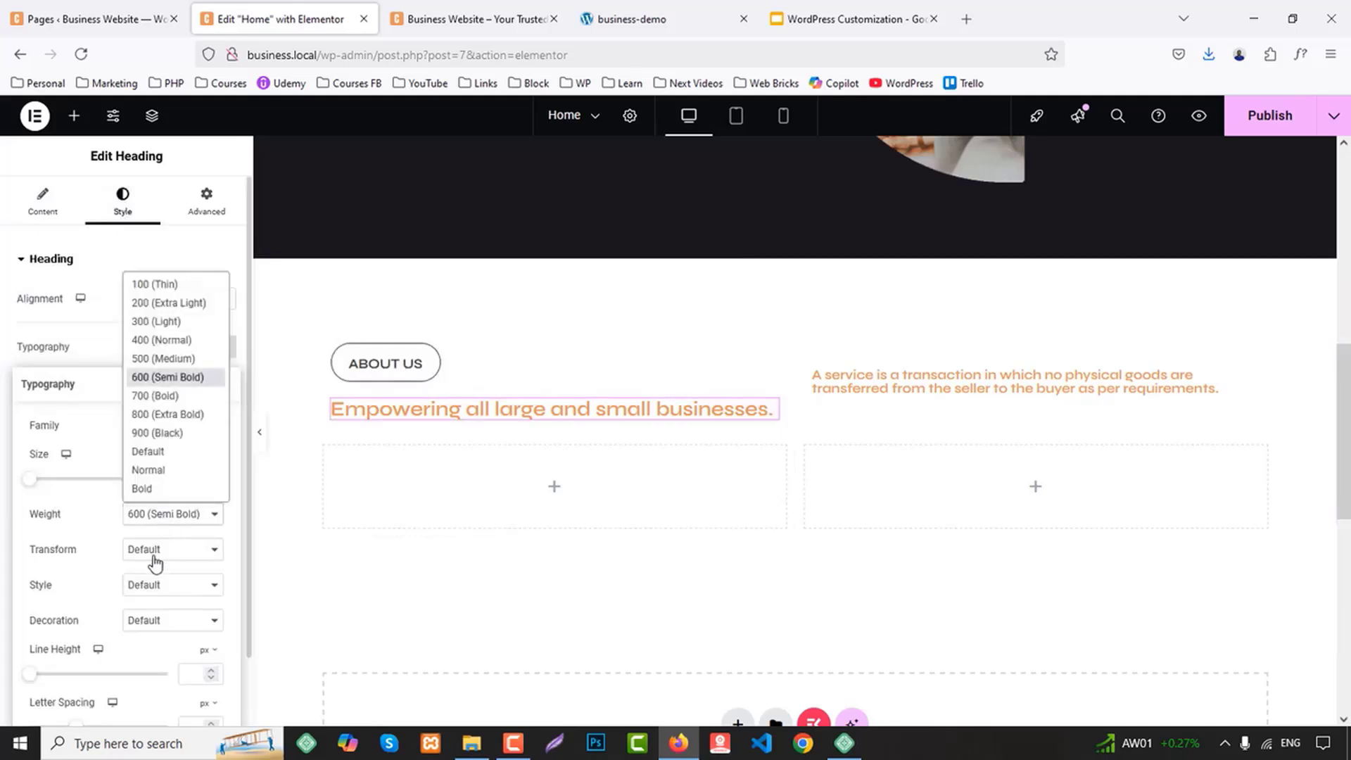
{"action": "left_click", "coordinate": [161, 402]}
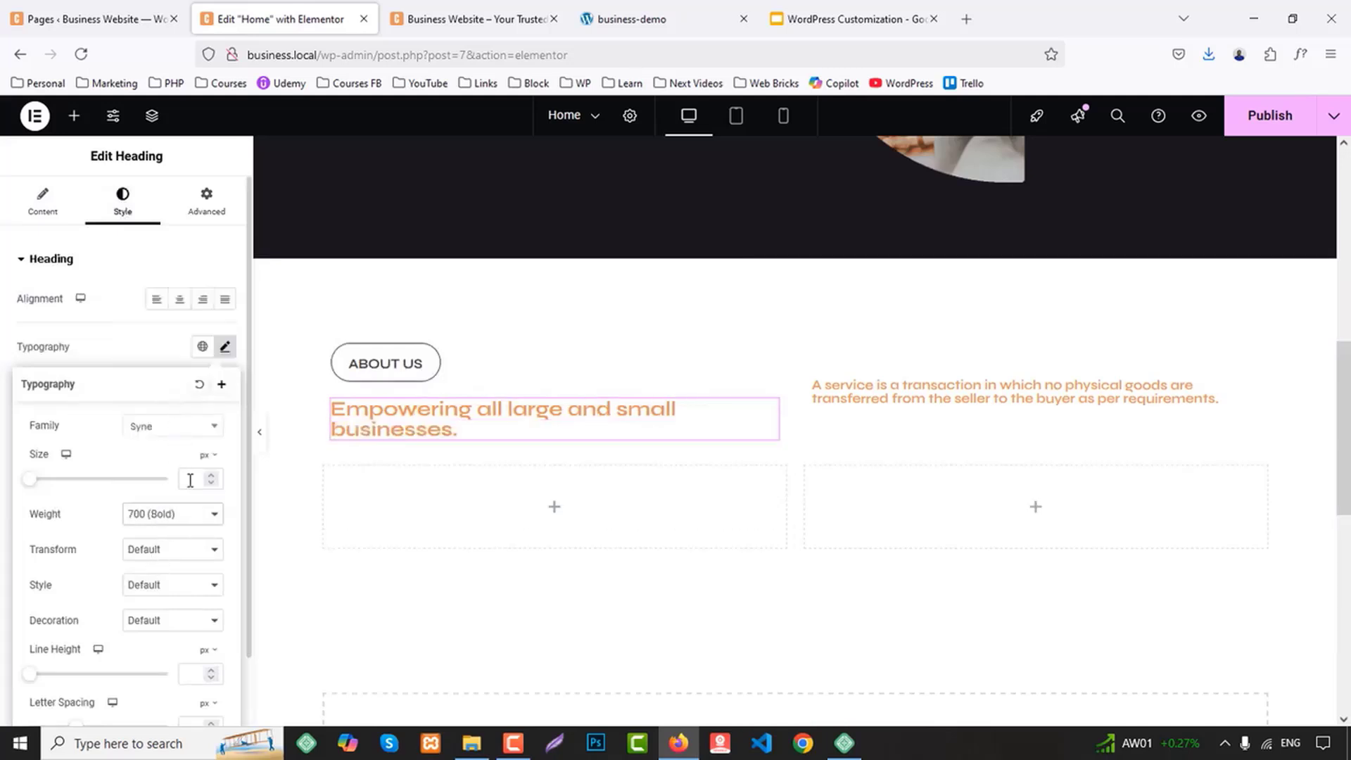
{"action": "left_click", "coordinate": [140, 355]}
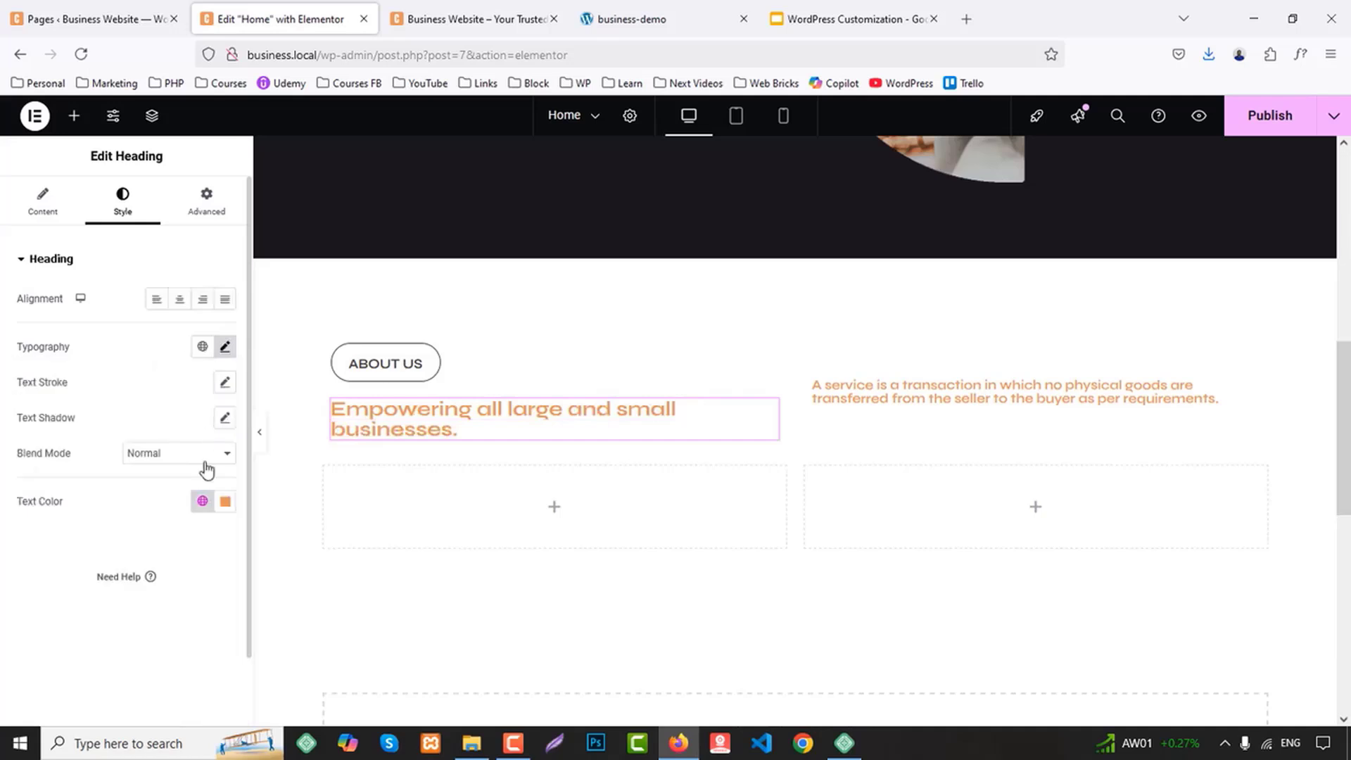
Set the "Empowering all large and small businesses." heading's text color to the global Secondary color
{"action": "left_click", "coordinate": [202, 501]}
{"action": "left_click", "coordinate": [65, 396]}
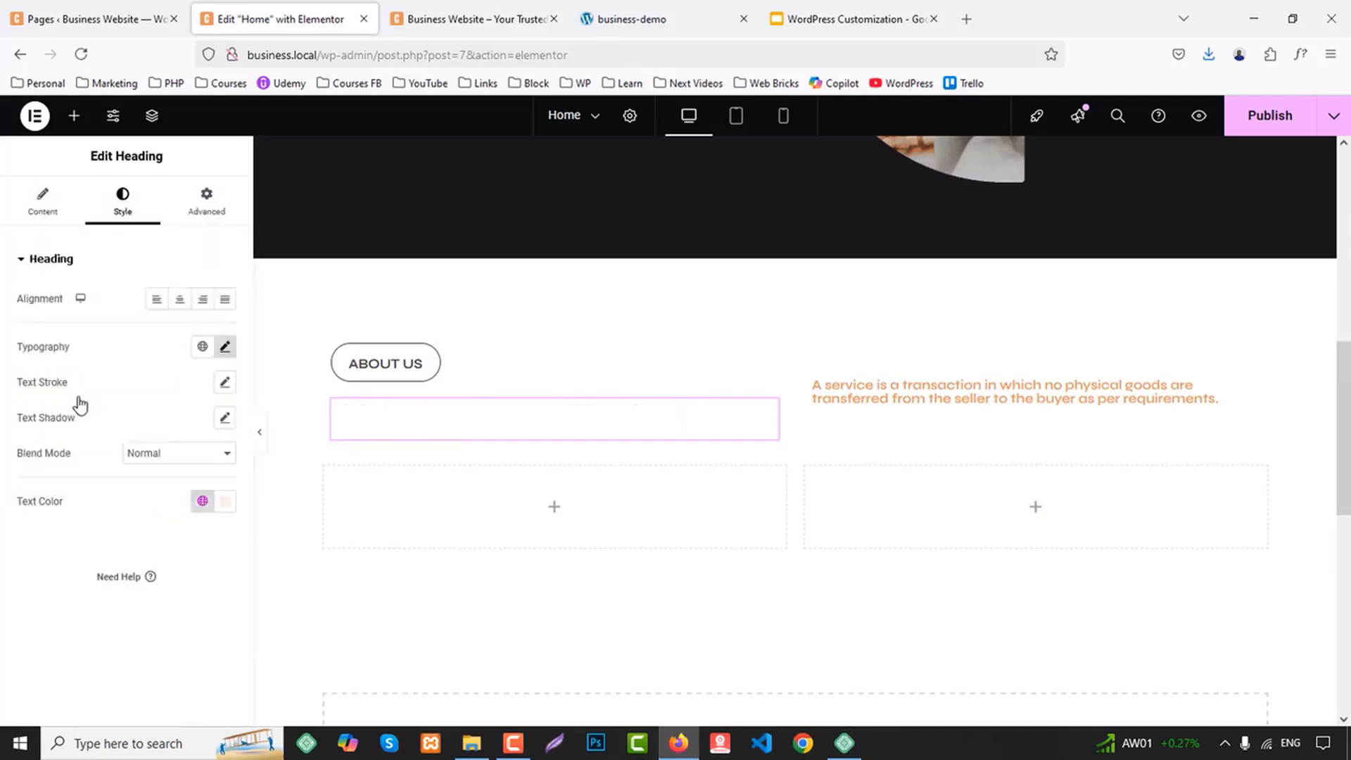
{"action": "left_click", "coordinate": [210, 346]}
{"action": "left_click", "coordinate": [205, 346]}
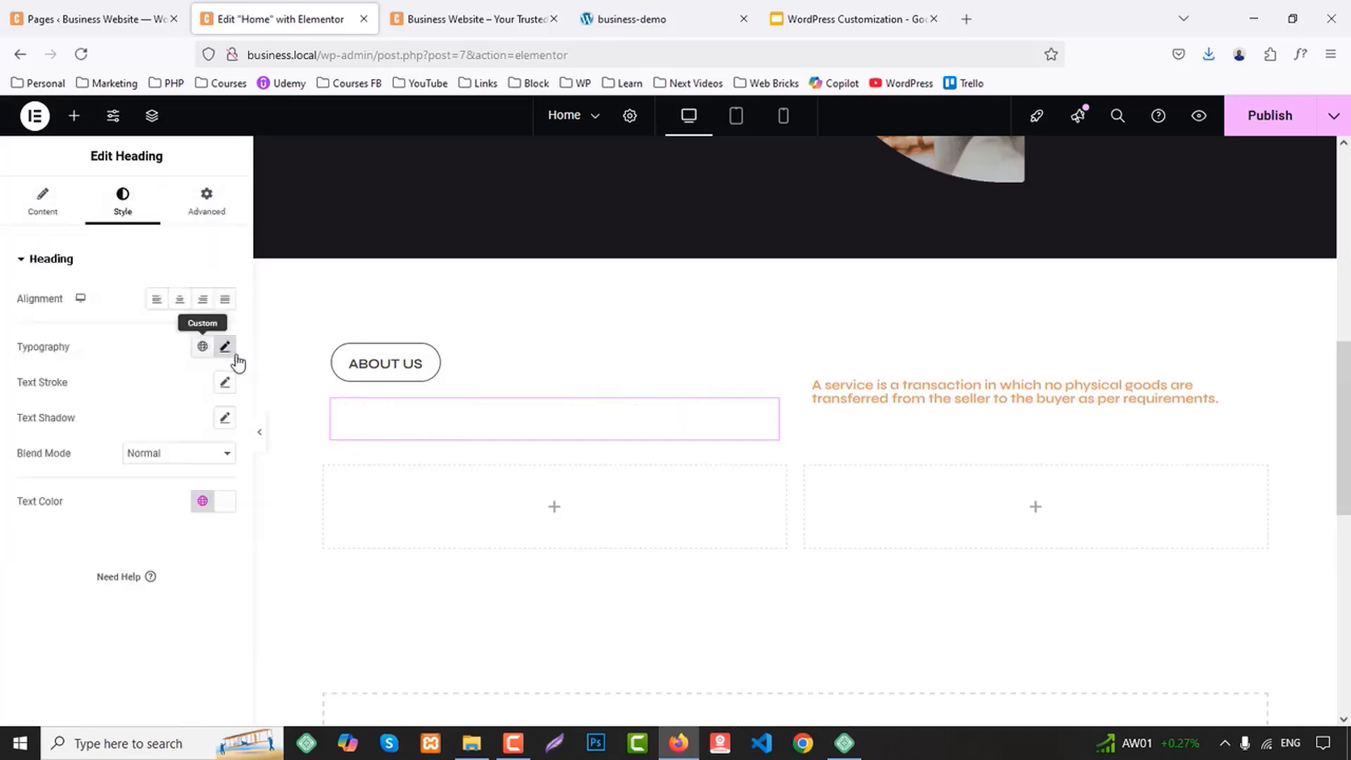
{"action": "left_click", "coordinate": [203, 501]}
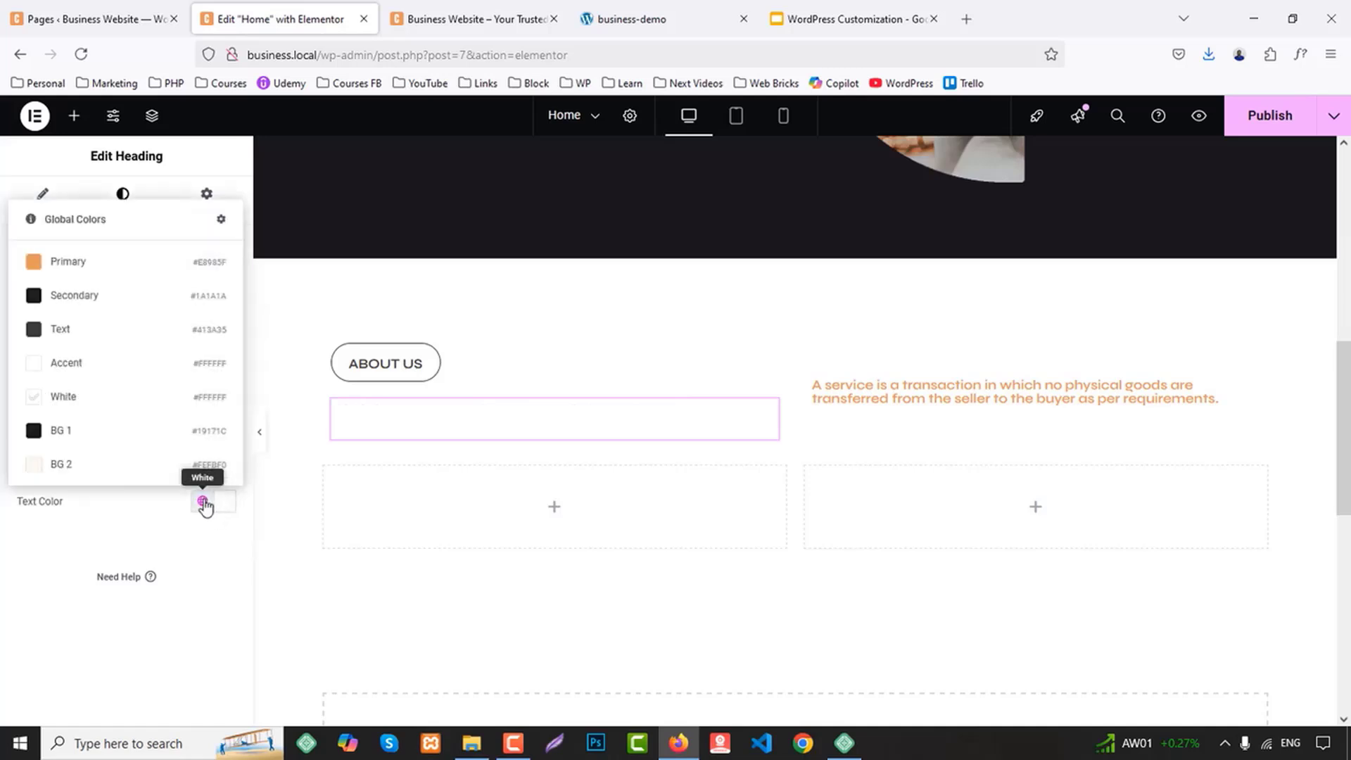
{"action": "left_click", "coordinate": [74, 294]}
Set the "Empowering all large and small businesses." heading's text transform to Capitalize
{"action": "left_click", "coordinate": [226, 349]}
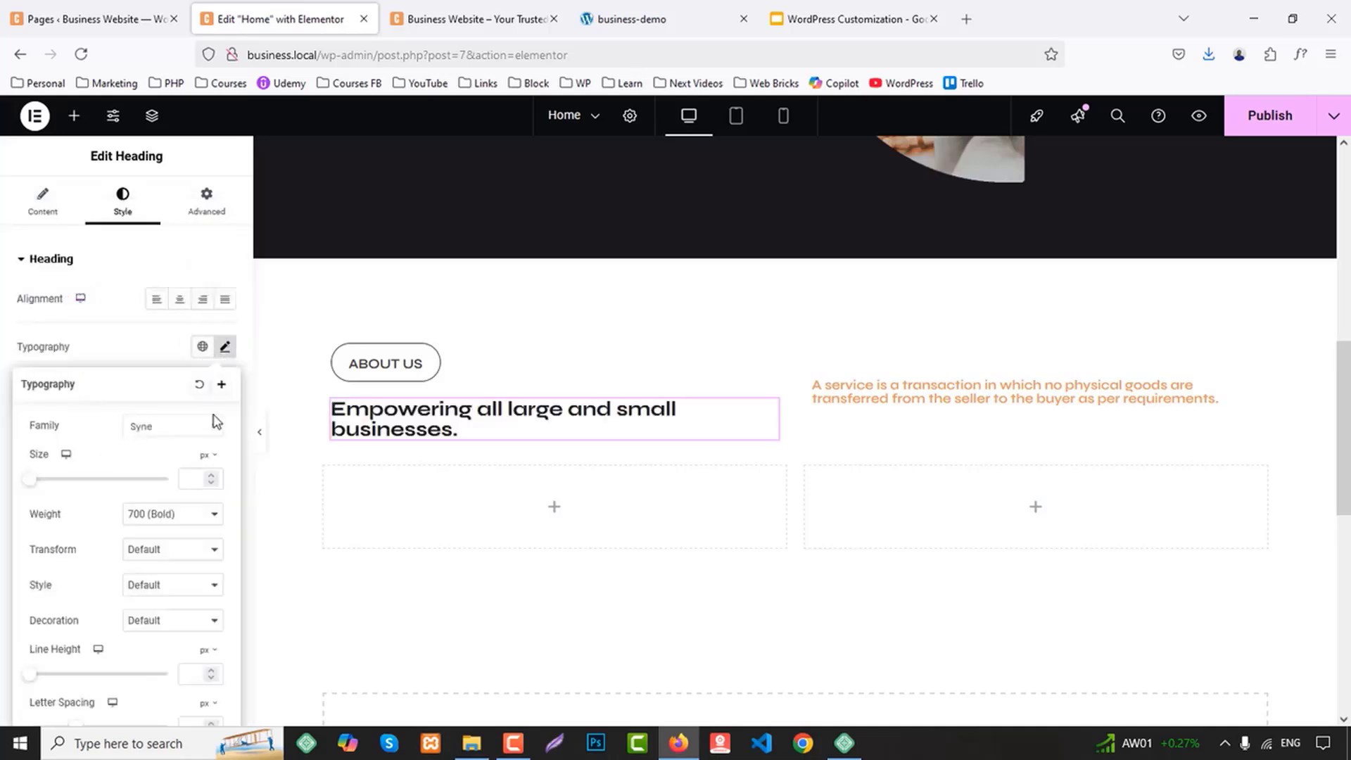
{"action": "left_click", "coordinate": [169, 549]}
{"action": "left_click", "coordinate": [160, 628]}
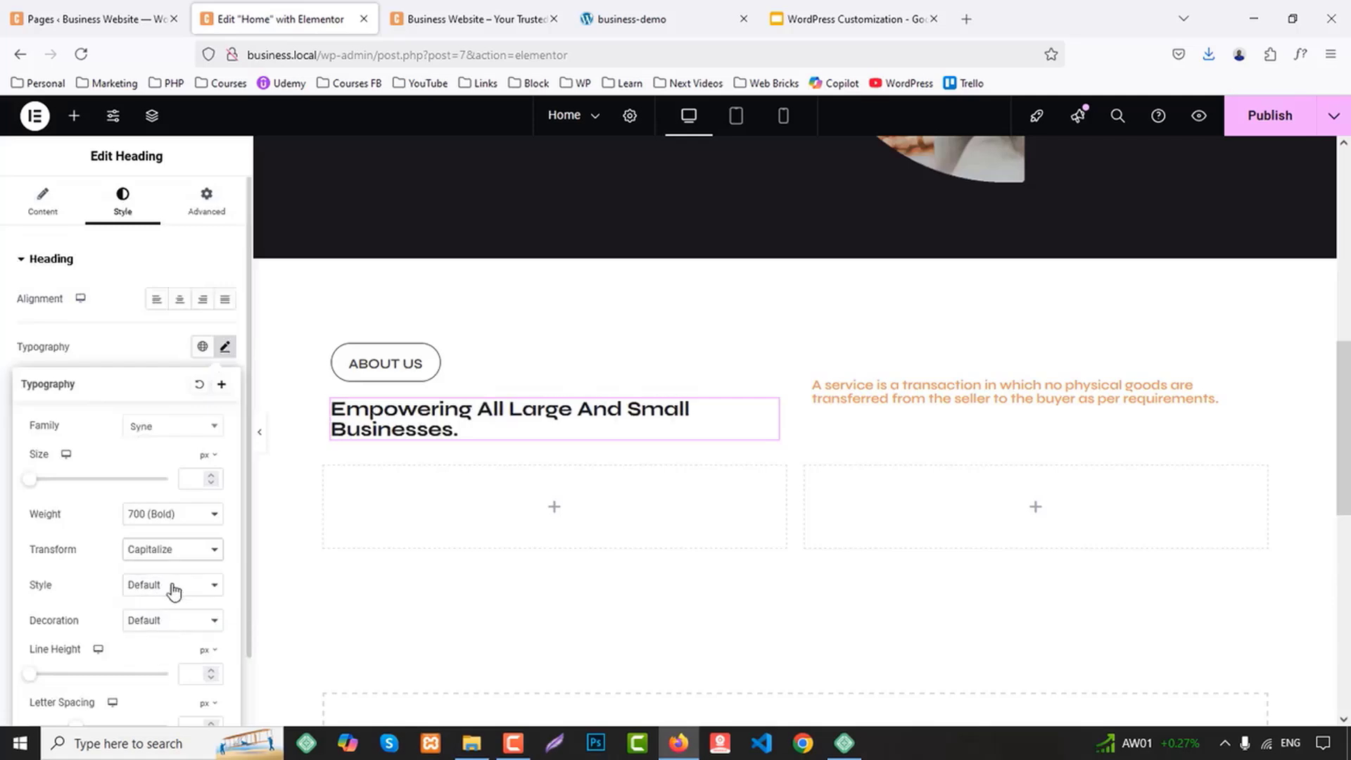
Set the "Empowering All Large And Small Businesses." heading's font size to 40 px and line height to 50 px
{"action": "left_click", "coordinate": [194, 478]}
{"action": "type", "text": "29"}
{"action": "key", "text": "Up"}
{"action": "key", "text": "Up"}
{"action": "key", "text": "Up"}
{"action": "key", "text": "Up"}
{"action": "key", "text": "Up"}
{"action": "key", "text": "Up"}
{"action": "key", "text": "Up"}
{"action": "key", "text": "Up"}
{"action": "key", "text": "Up"}
{"action": "key", "text": "Up"}
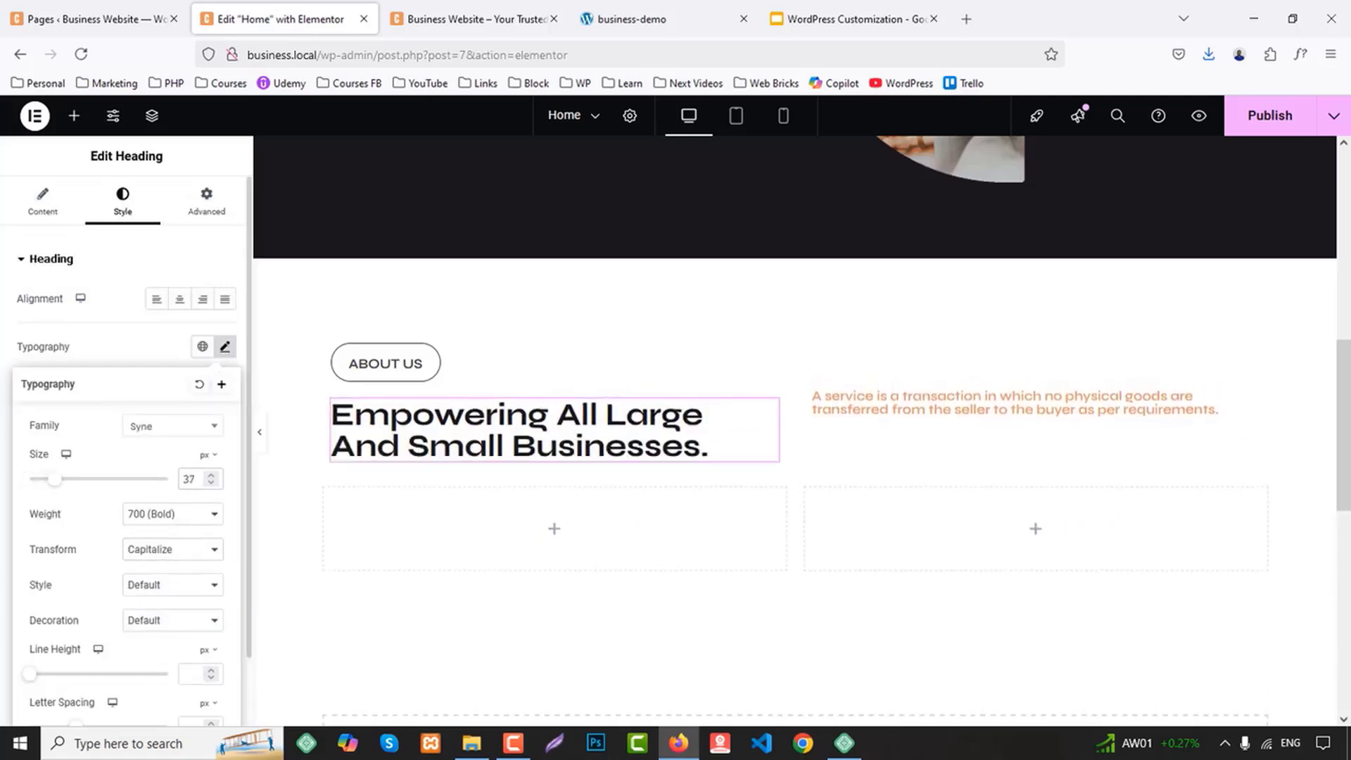
{"action": "key", "text": "Up"}
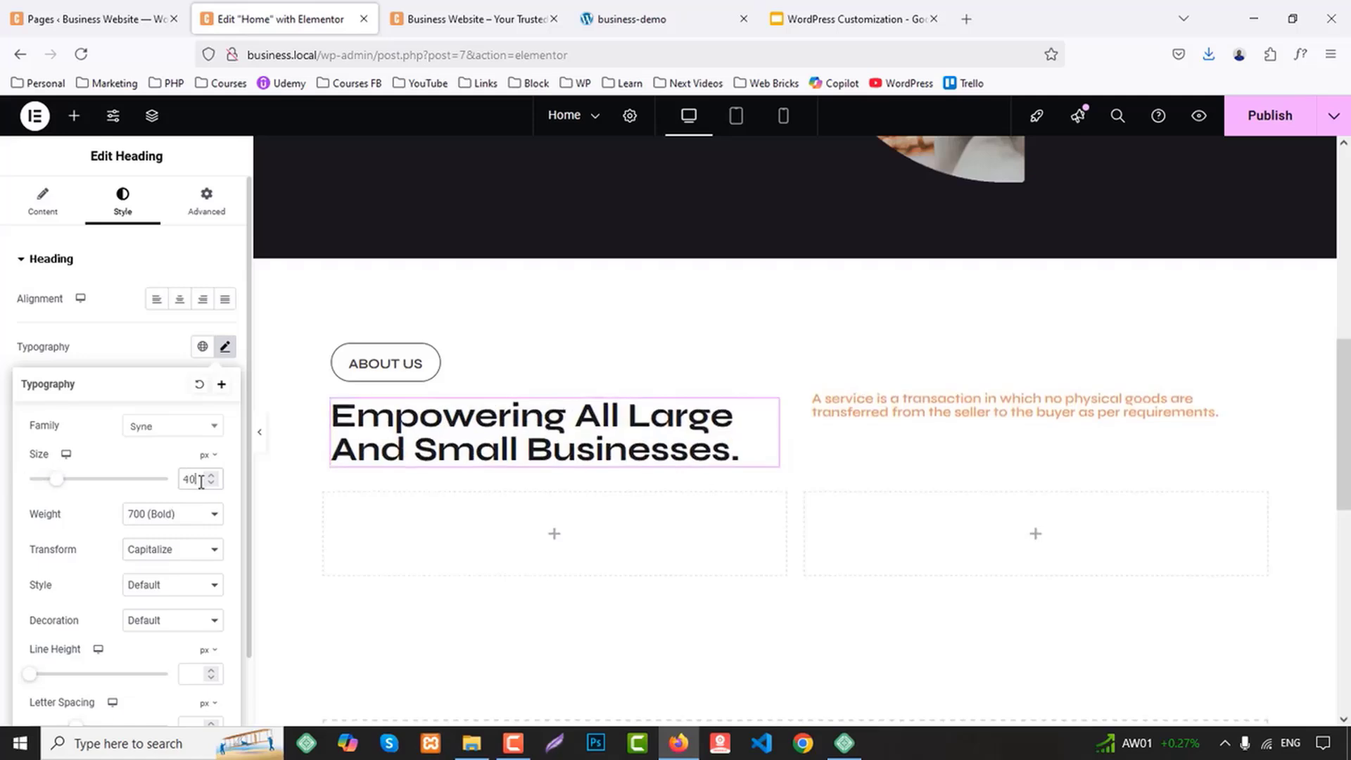
{"action": "left_click", "coordinate": [197, 676]}
{"action": "type", "text": "50"}
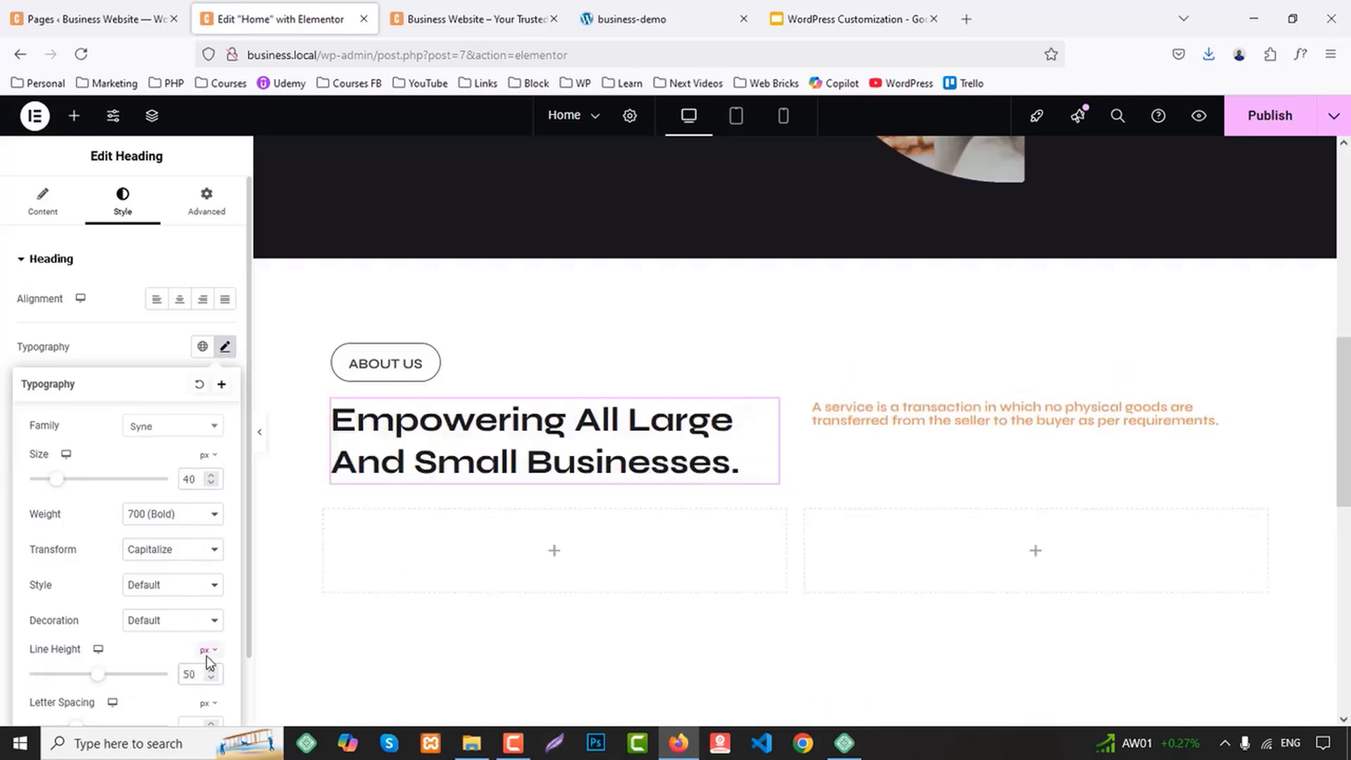
Give the container around the "A service is a transaction" text a solid border, 2 px wide on the left side and 0 elsewhere
{"action": "left_click", "coordinate": [935, 421]}
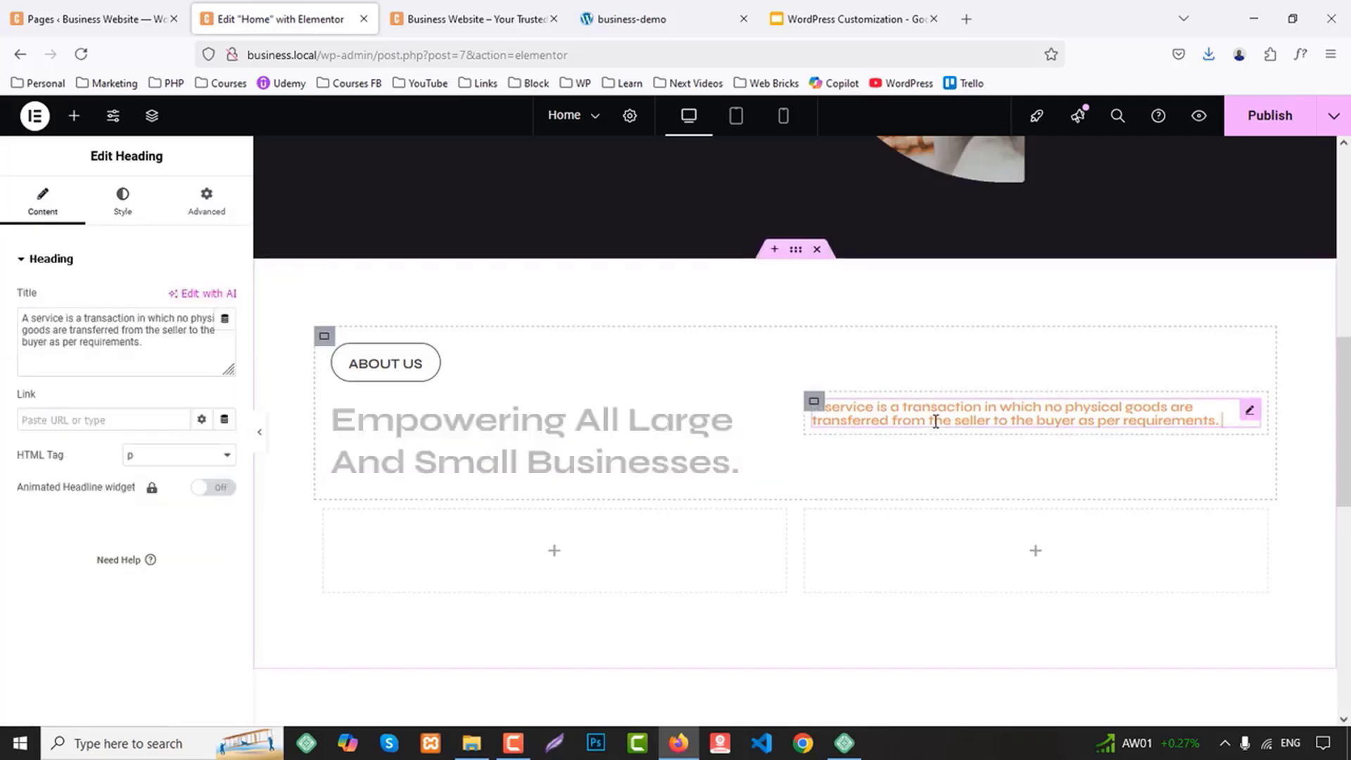
{"action": "left_click", "coordinate": [814, 403]}
{"action": "left_click", "coordinate": [224, 203]}
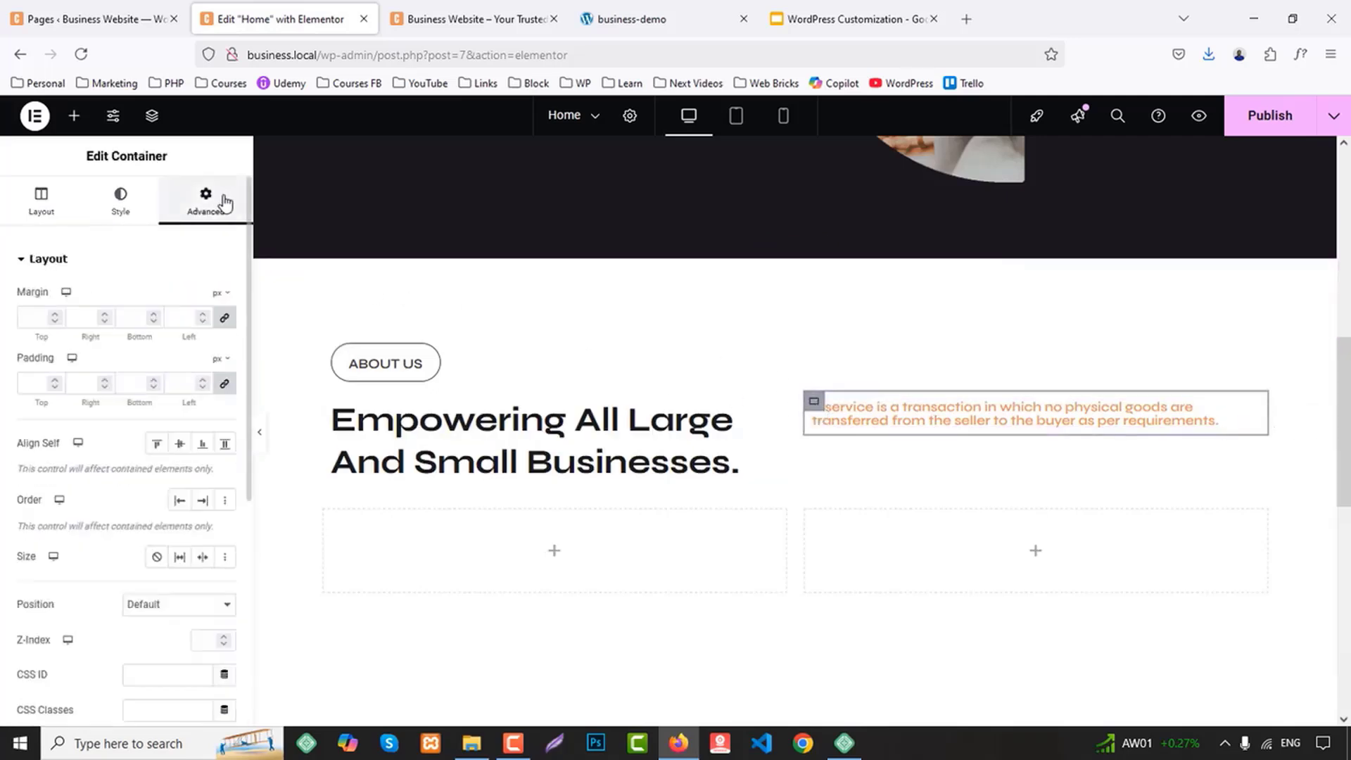
{"action": "scroll", "coordinate": [49, 476], "scroll_direction": "down", "scroll_amount": 5}
{"action": "scroll", "coordinate": [78, 474], "scroll_direction": "up", "scroll_amount": 5}
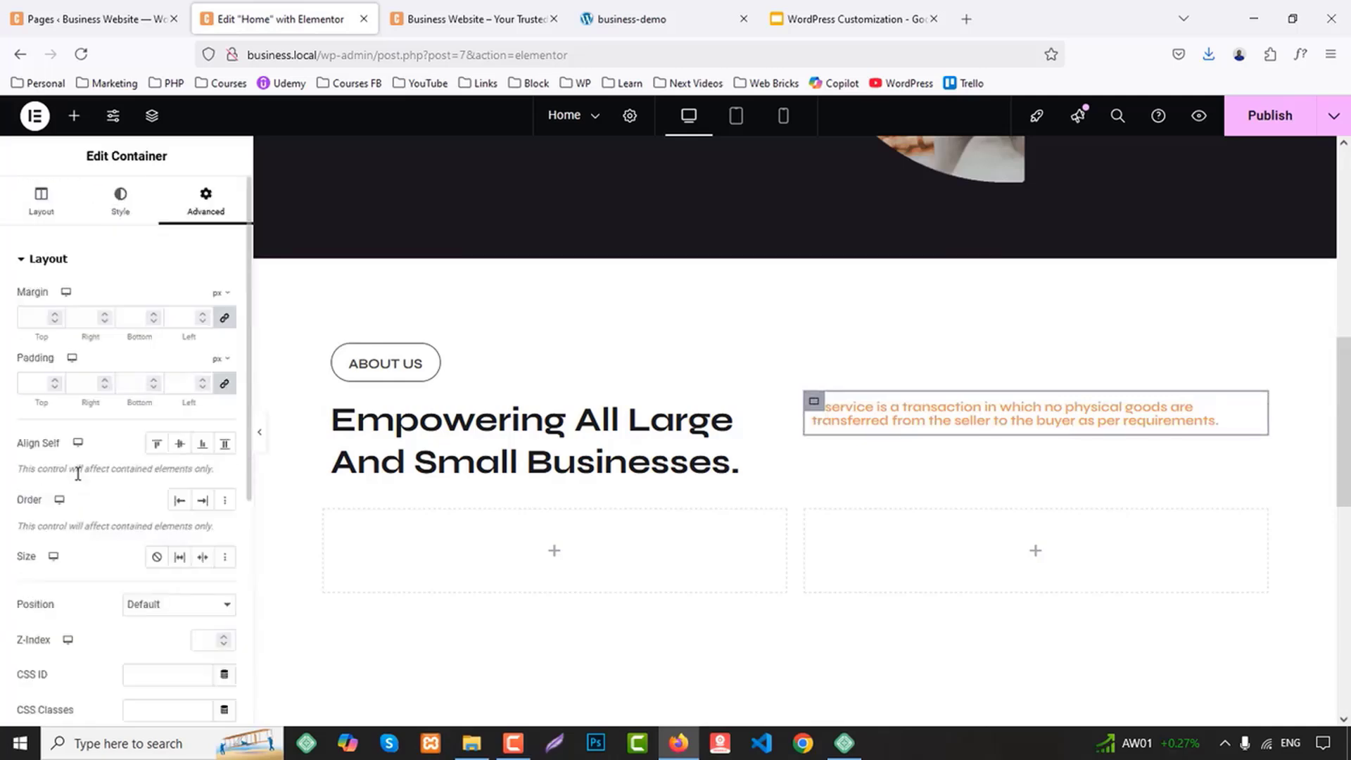
{"action": "left_click", "coordinate": [120, 200]}
{"action": "left_click", "coordinate": [56, 445]}
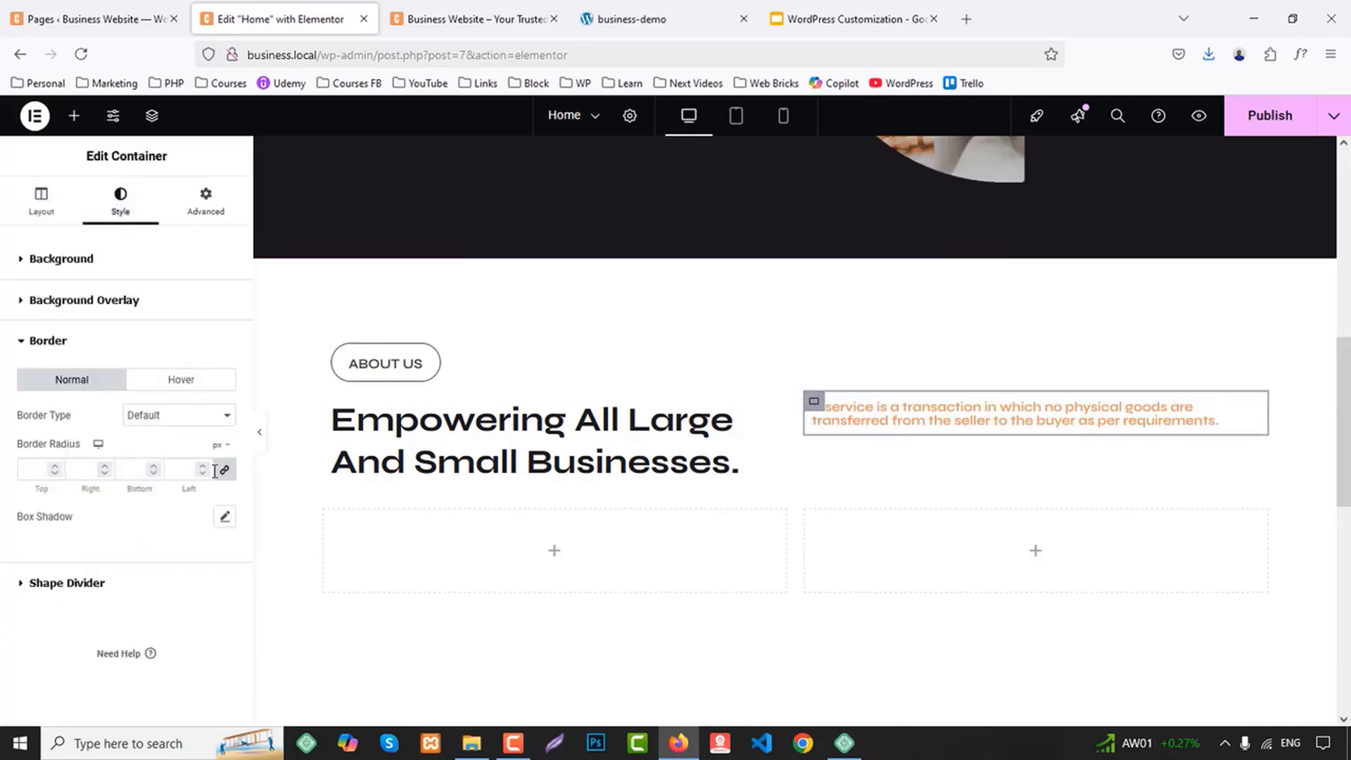
{"action": "left_click", "coordinate": [190, 422]}
{"action": "left_click", "coordinate": [175, 473]}
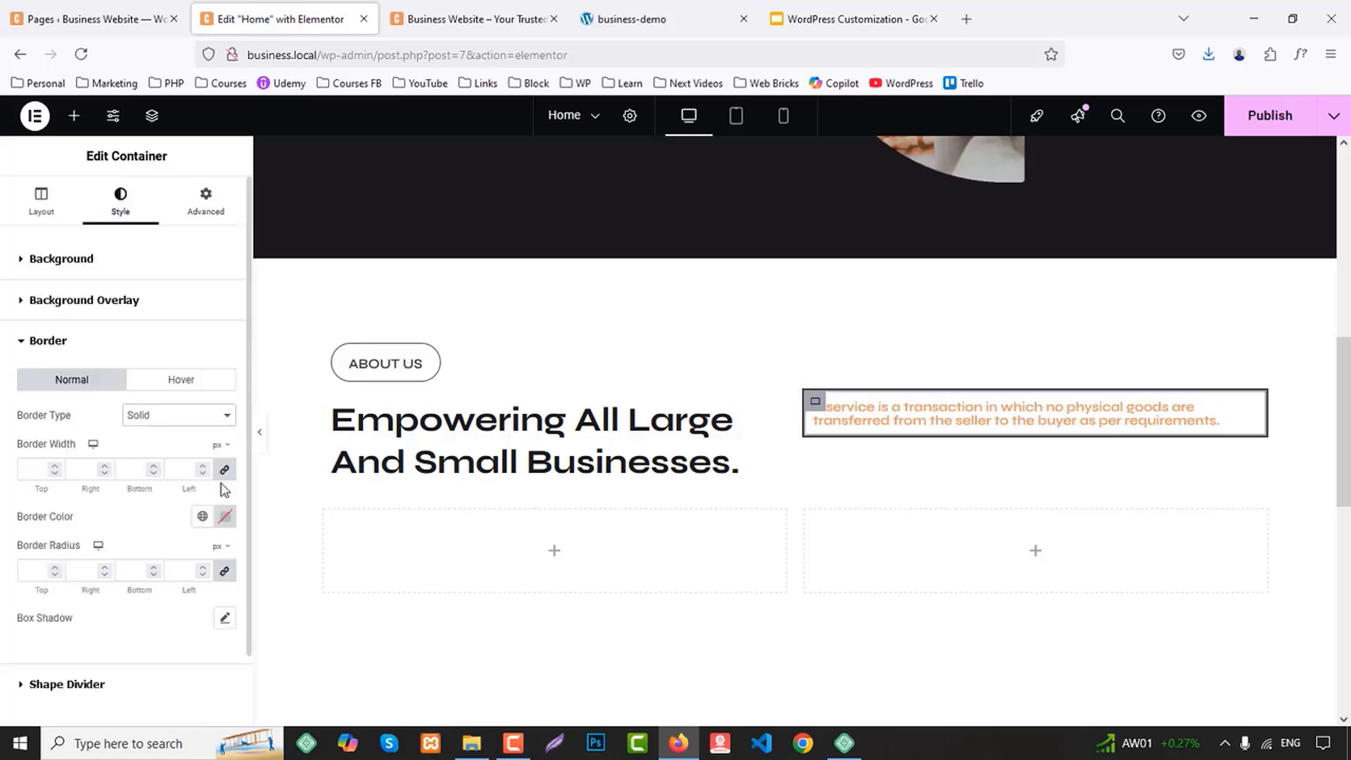
{"action": "double_click", "coordinate": [180, 470]}
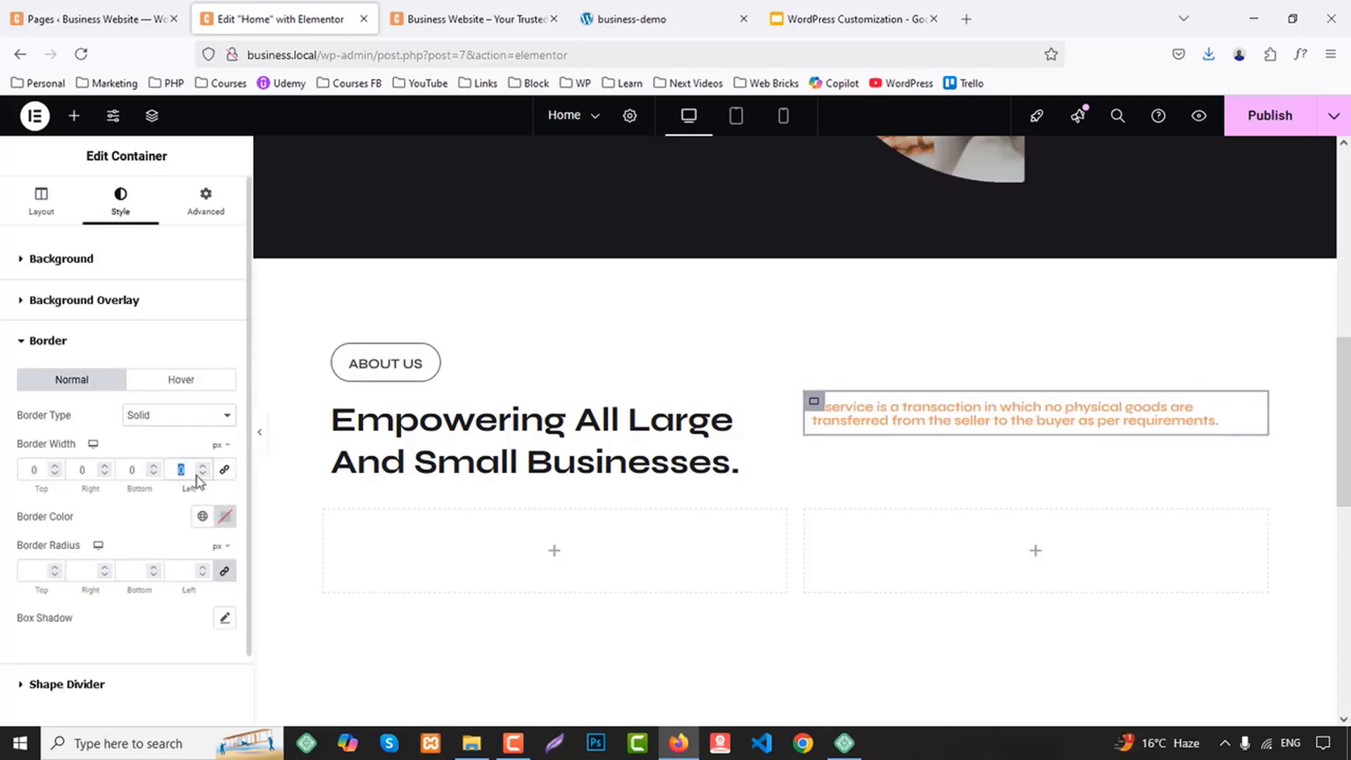
{"action": "type", "text": "2"}
Set the text container's border color to the global Secondary color and its padding to 20 px on the left, 0 elsewhere
{"action": "left_click", "coordinate": [224, 516]}
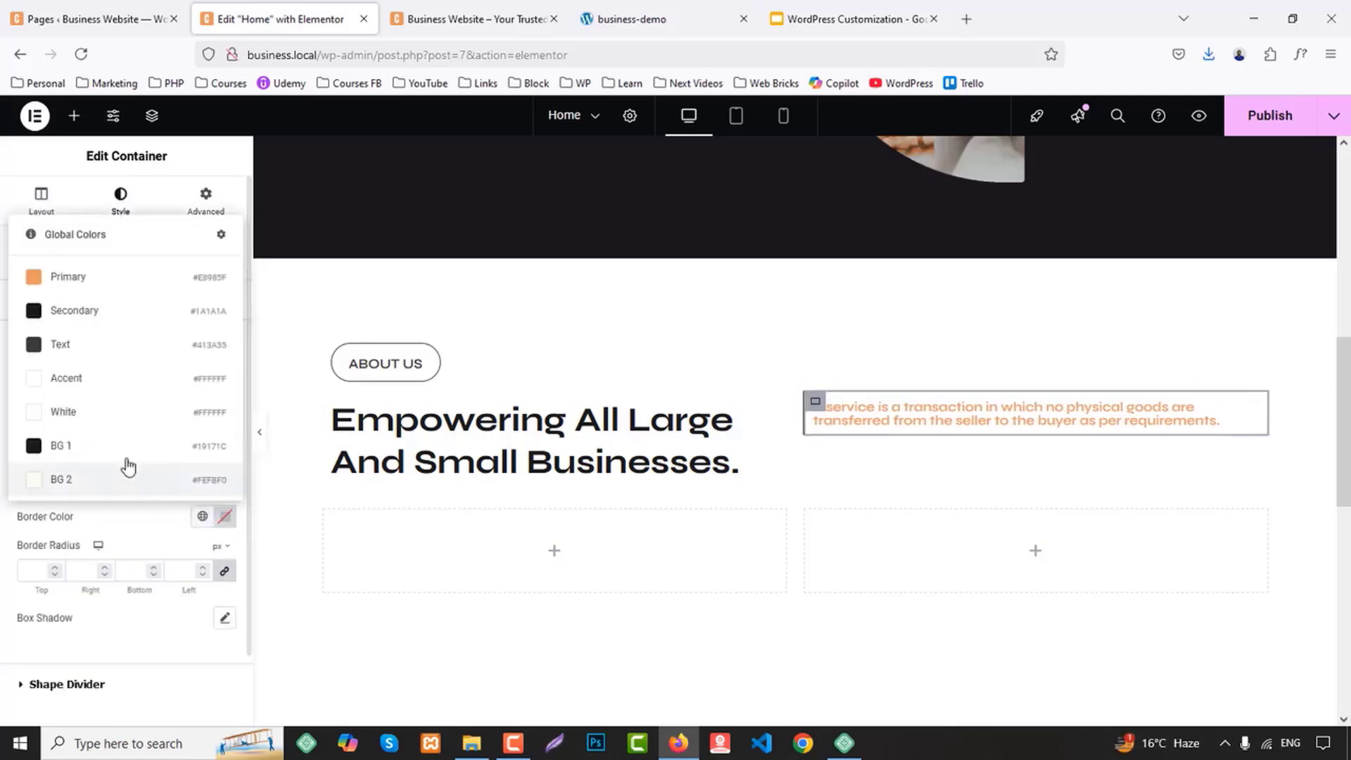
{"action": "left_click", "coordinate": [85, 307]}
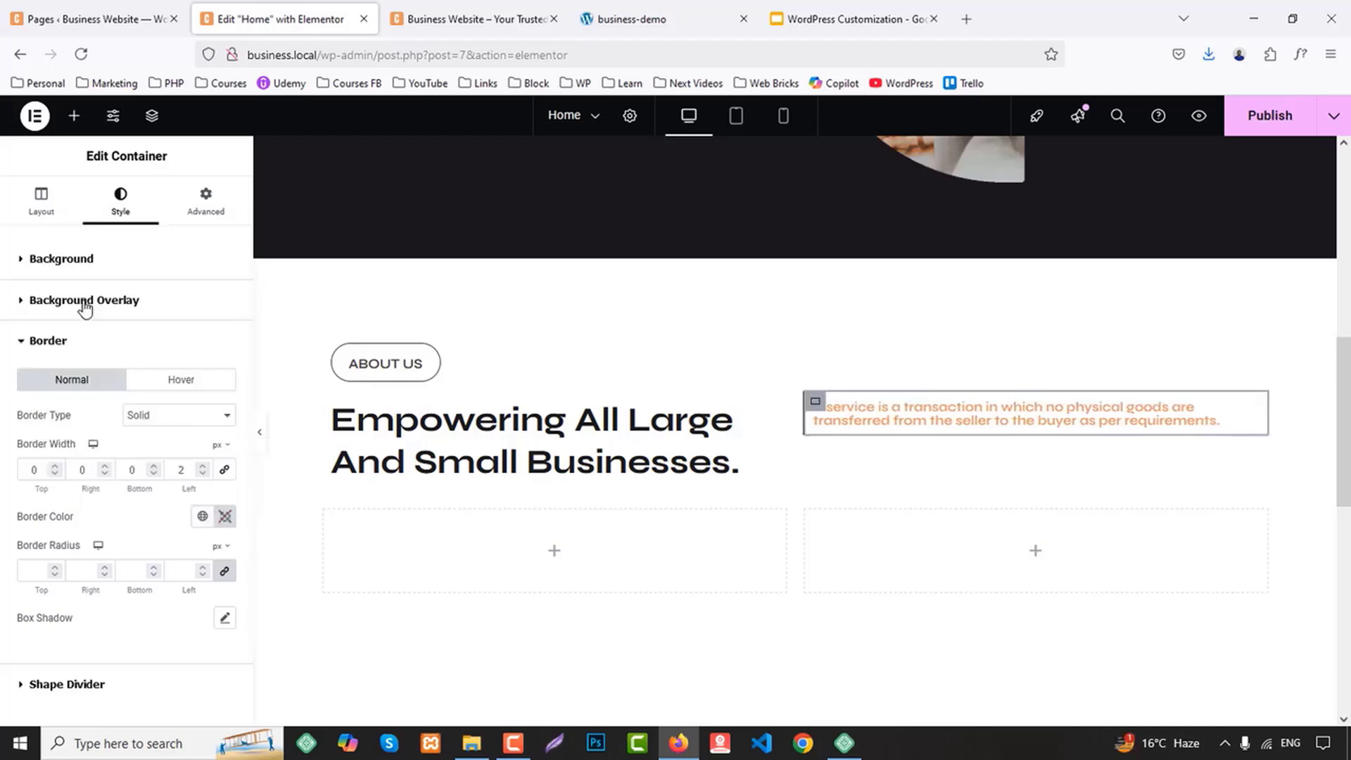
{"action": "left_click", "coordinate": [205, 201]}
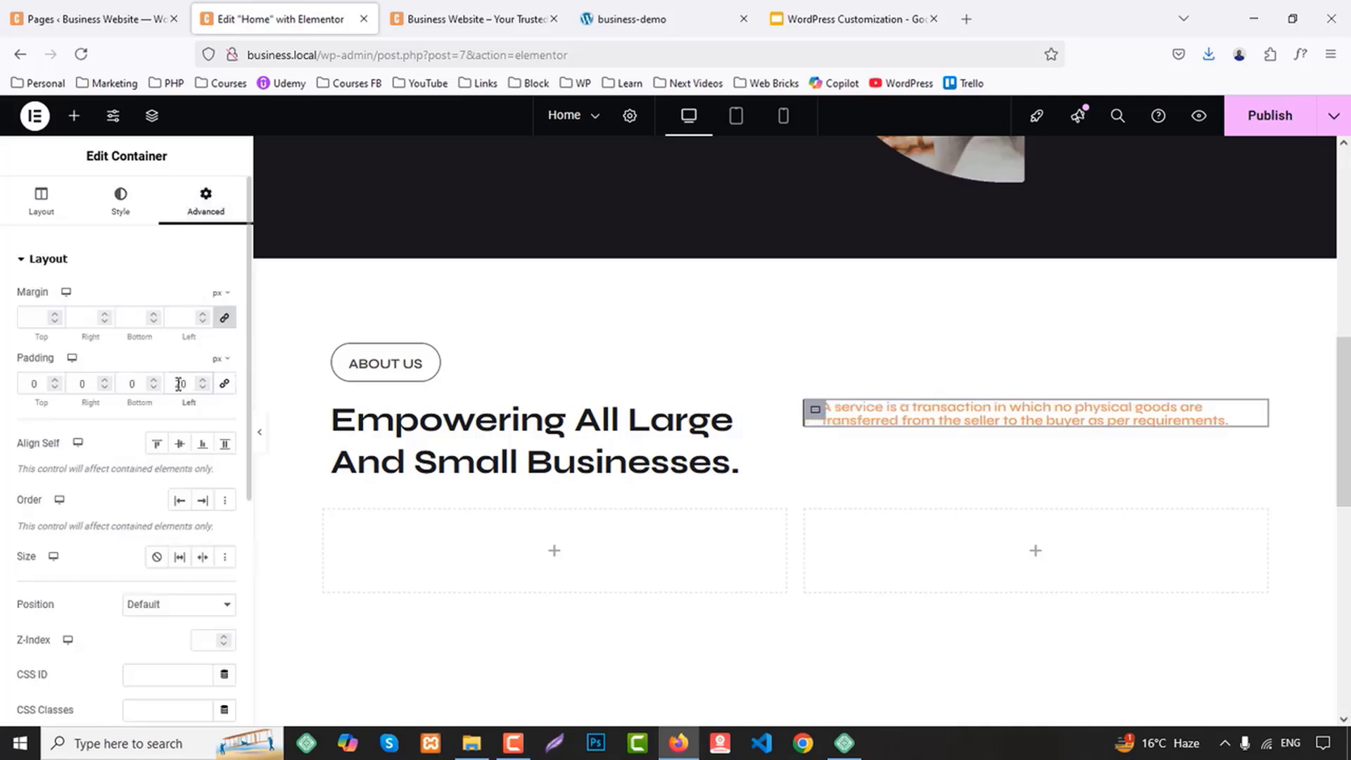
Detach the "A service is a transaction" heading from the global font and set its text color to the global Text color
{"action": "left_click", "coordinate": [952, 413]}
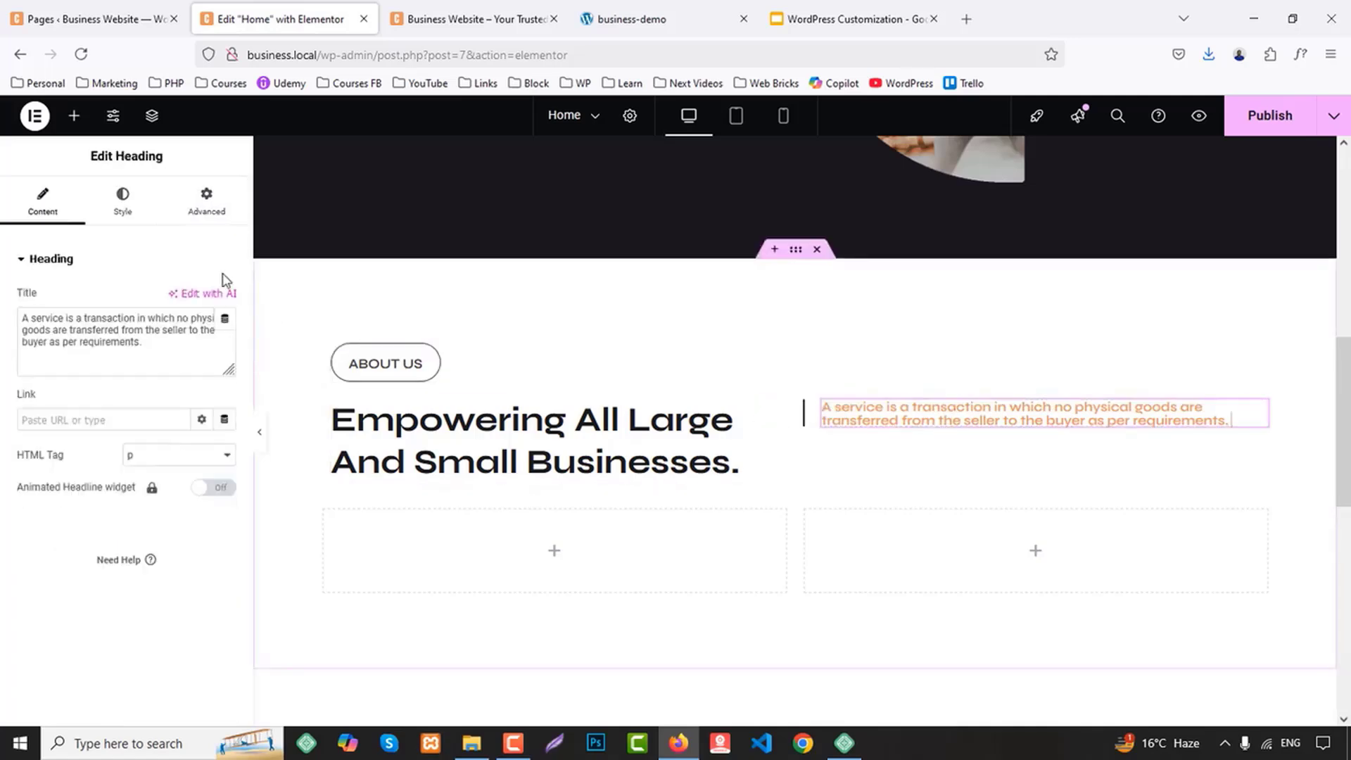
{"action": "left_click", "coordinate": [123, 200]}
{"action": "left_click", "coordinate": [202, 346]}
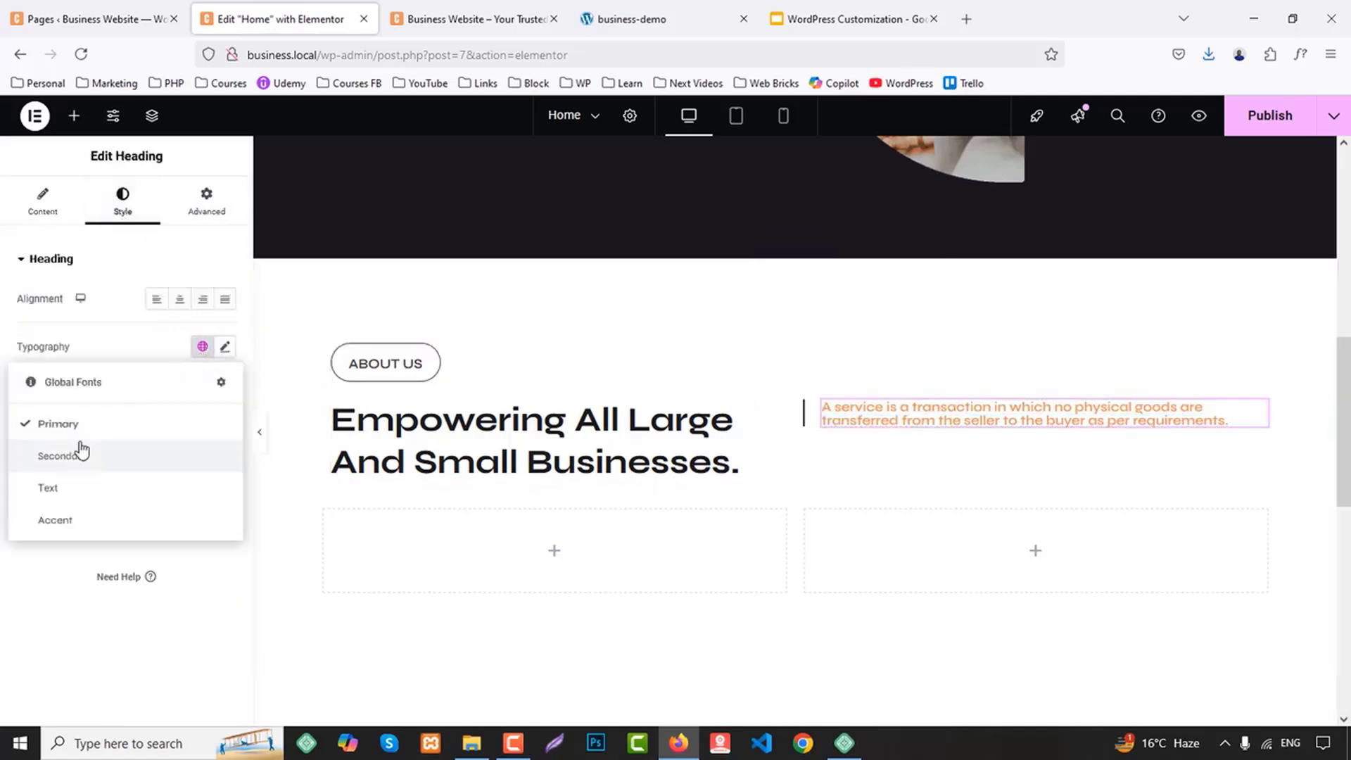
{"action": "left_click", "coordinate": [225, 346]}
{"action": "left_click", "coordinate": [226, 346]}
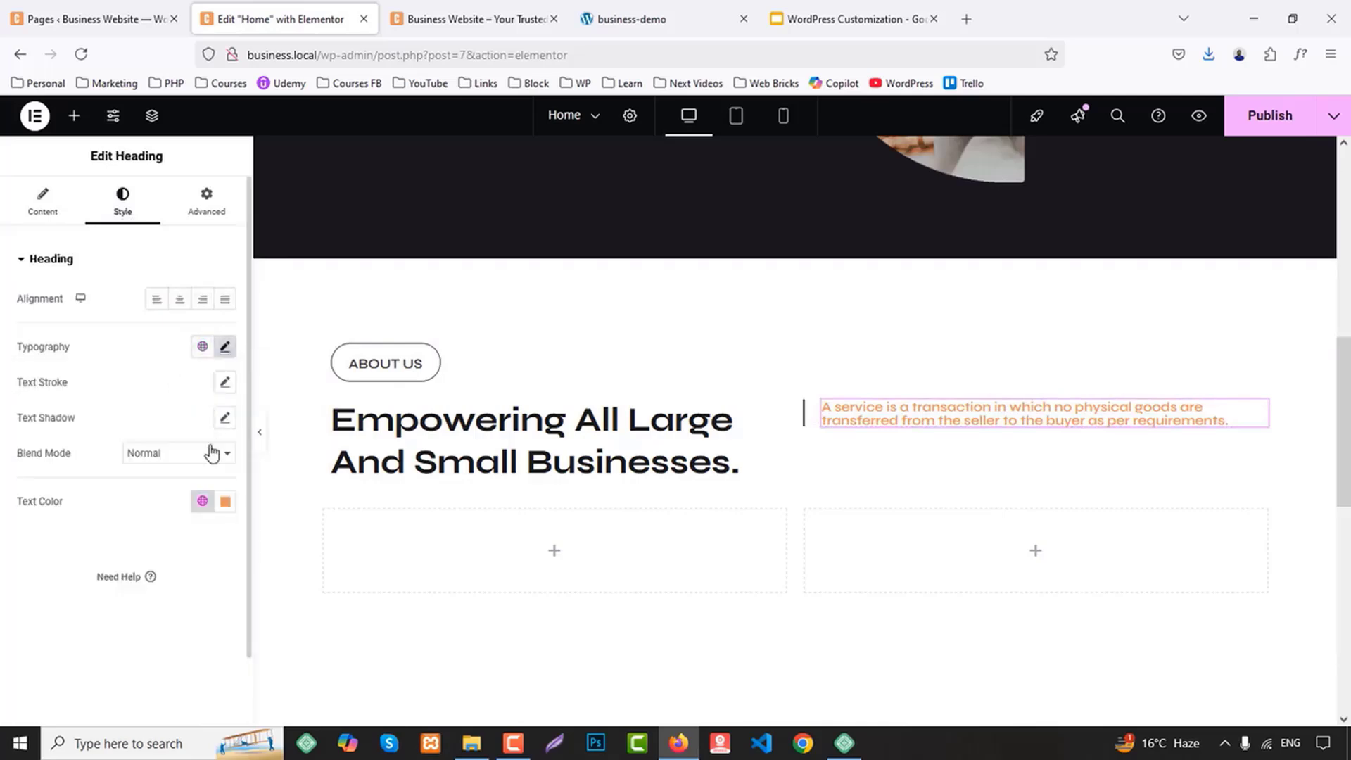
{"action": "left_click", "coordinate": [202, 501]}
{"action": "left_click", "coordinate": [70, 330]}
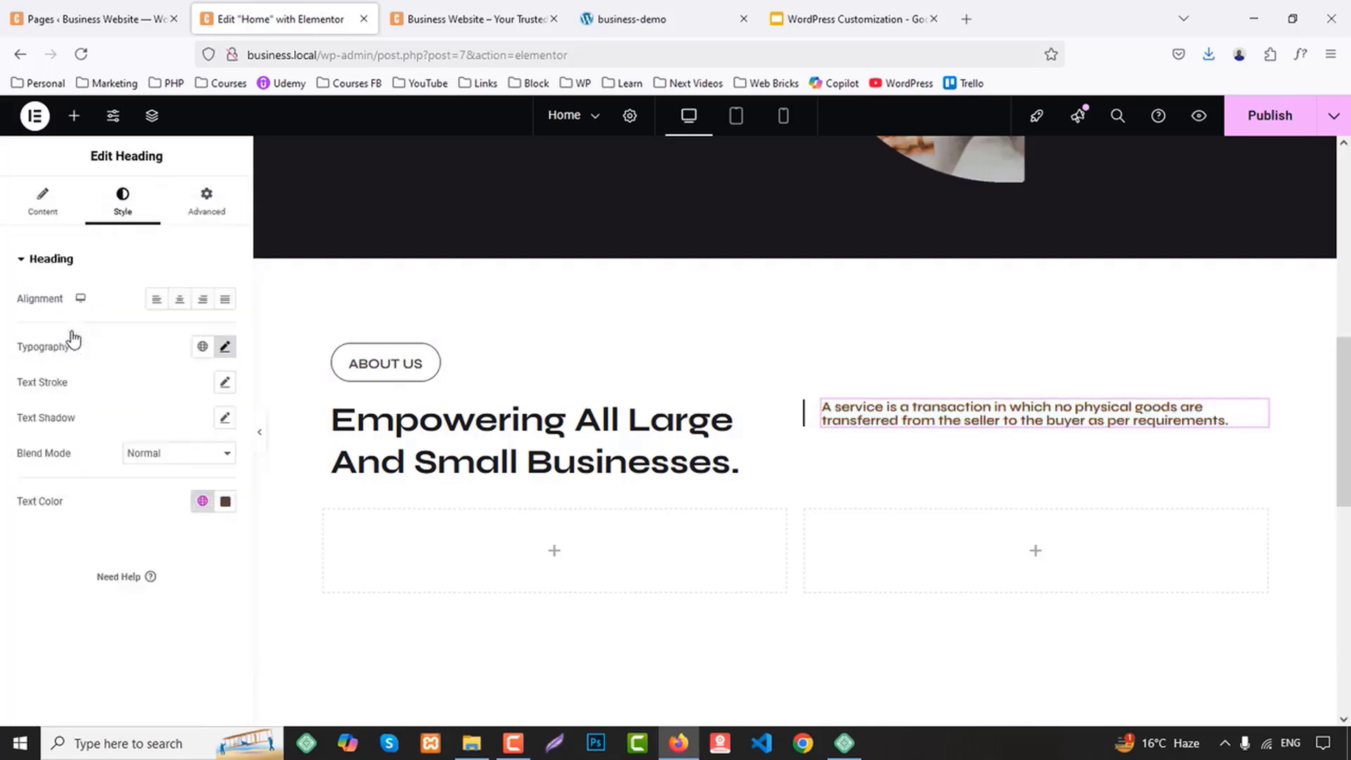
Set the "A service is a transaction" heading's font size to 22 px
{"action": "left_click", "coordinate": [225, 346]}
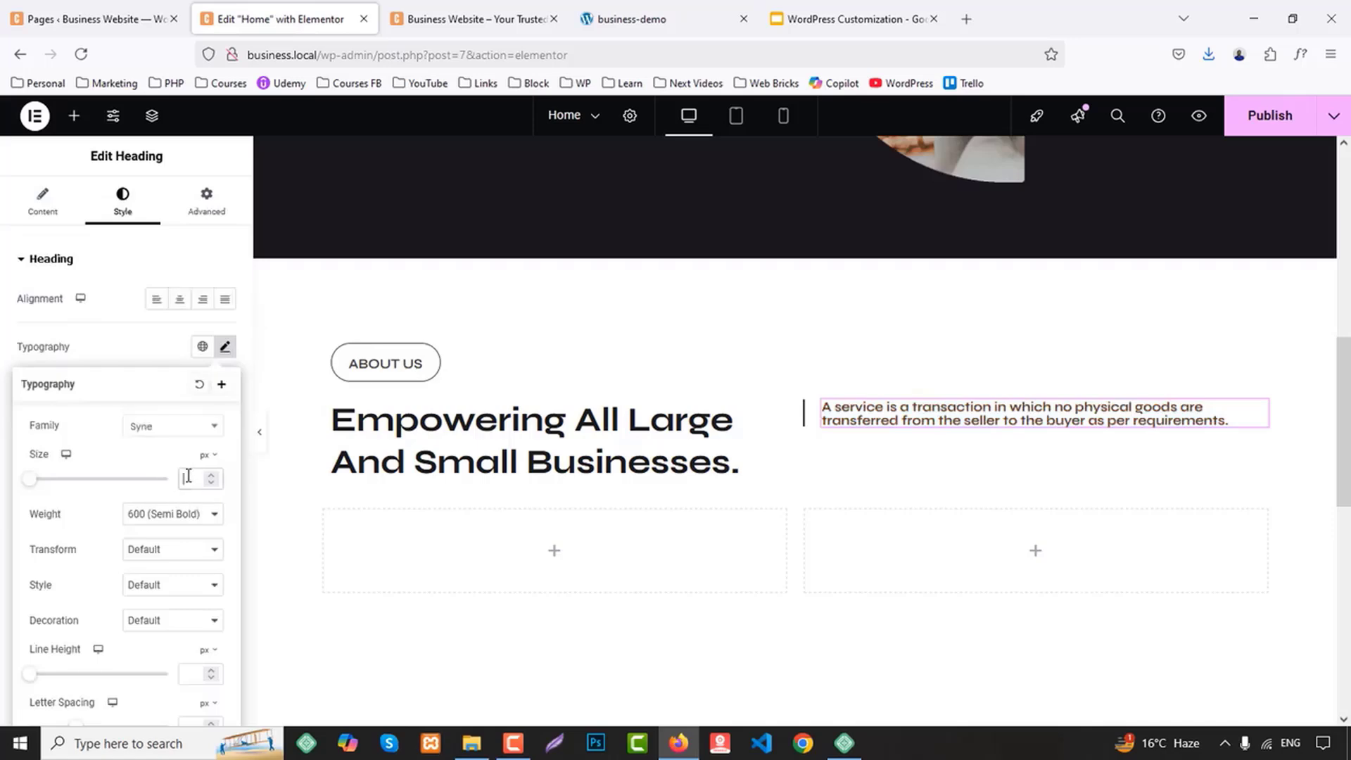
{"action": "type", "text": "19"}
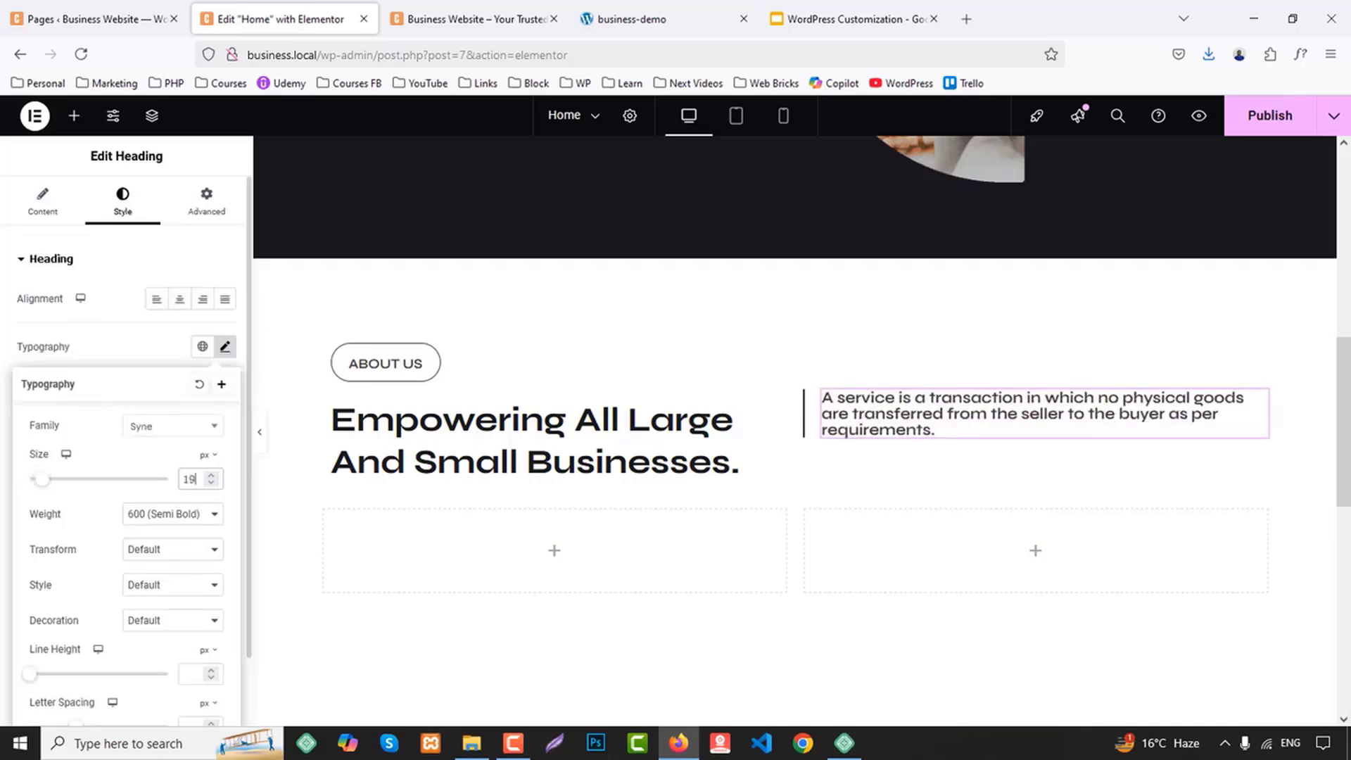
{"action": "key", "text": "Up"}
{"action": "key", "text": "Up"}
{"action": "key", "text": "Up"}
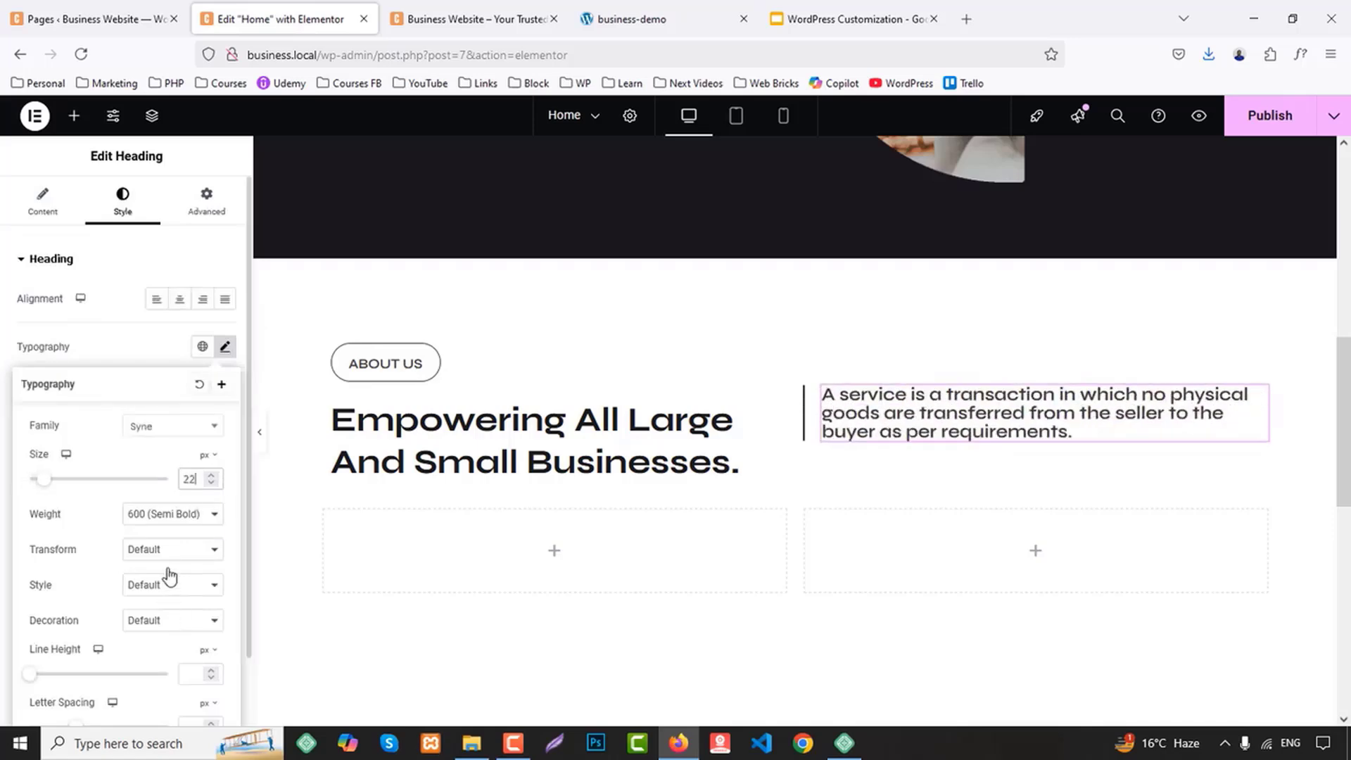
Set the "A service is a transaction" heading's font weight to 500 (Medium) and its line height to 32 px
{"action": "left_click", "coordinate": [172, 515]}
{"action": "left_click", "coordinate": [160, 359]}
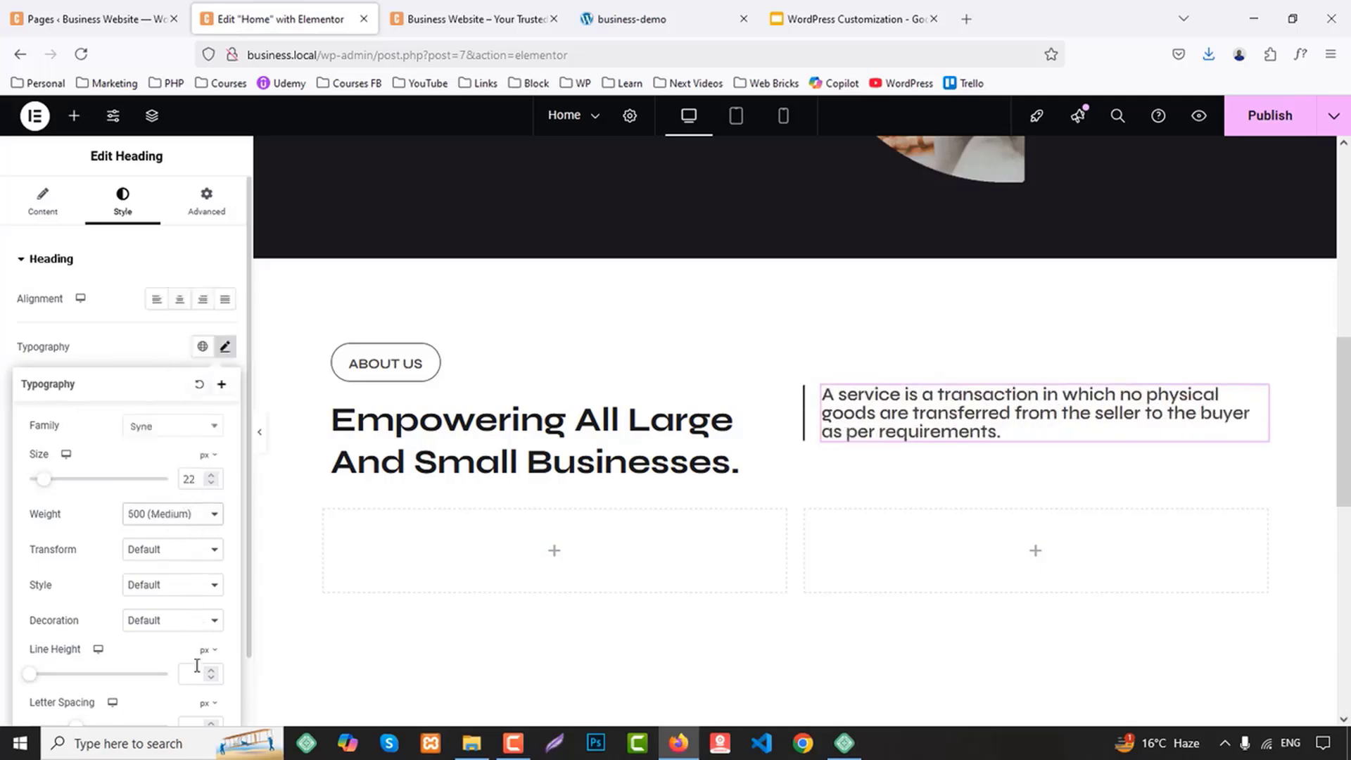
{"action": "type", "text": "32"}
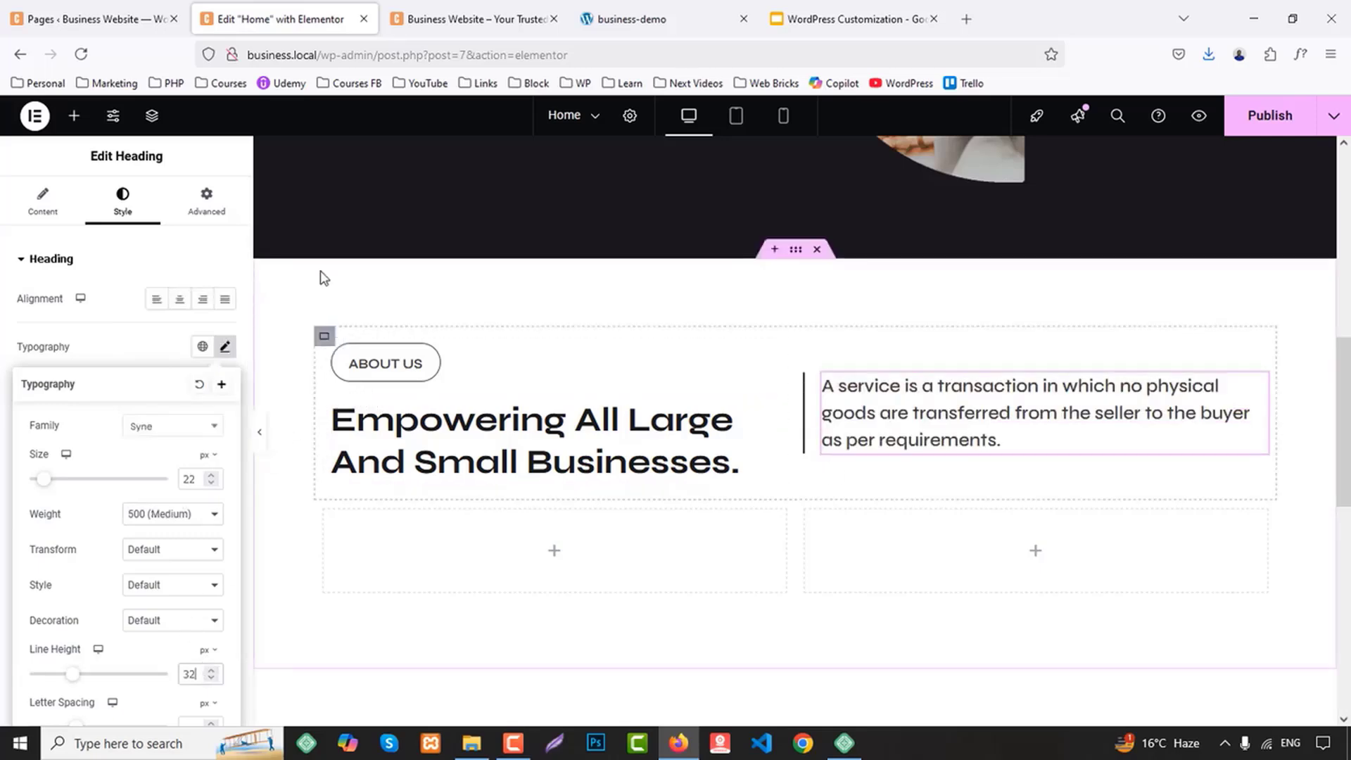
{"action": "left_click", "coordinate": [206, 199]}
{"action": "scroll", "coordinate": [160, 525], "scroll_direction": "down", "scroll_amount": 5}
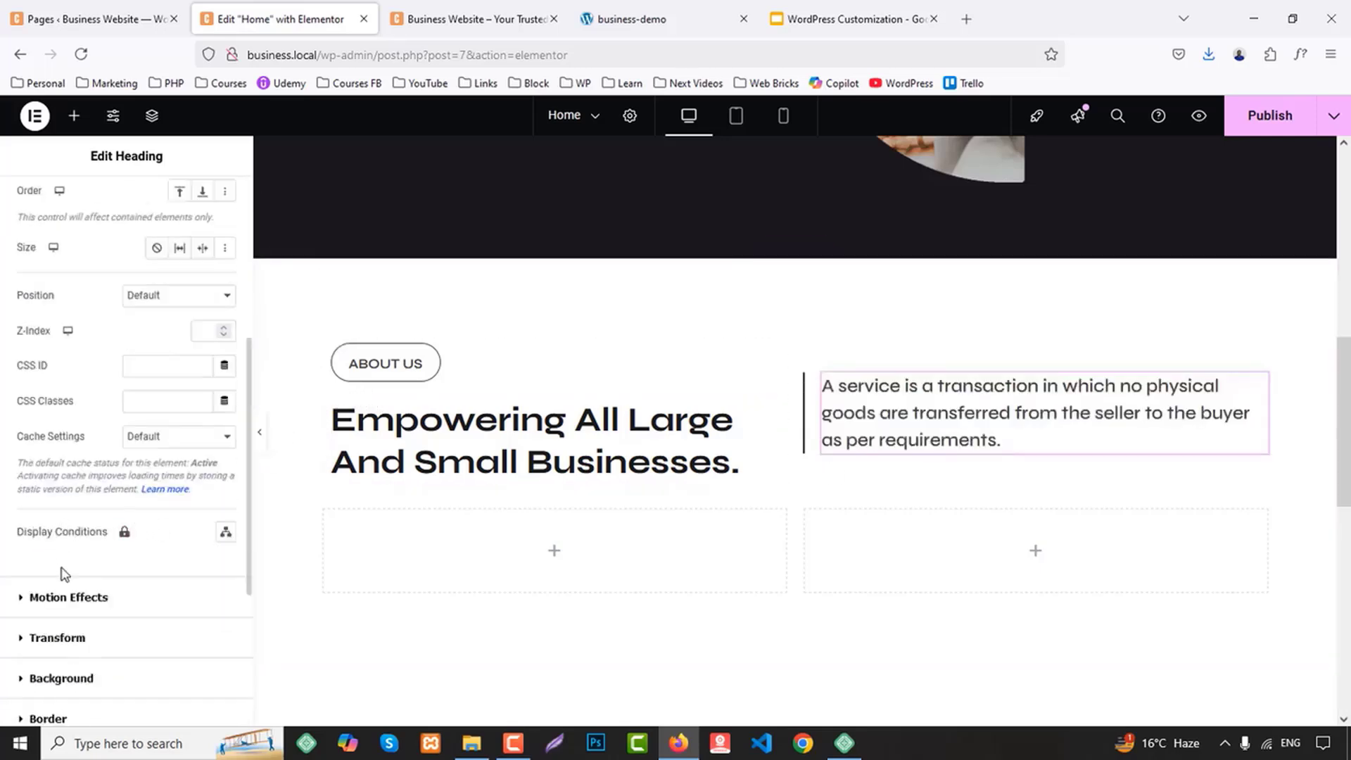
{"action": "scroll", "coordinate": [105, 276], "scroll_direction": "up", "scroll_amount": 5}
{"action": "left_click", "coordinate": [121, 206]}
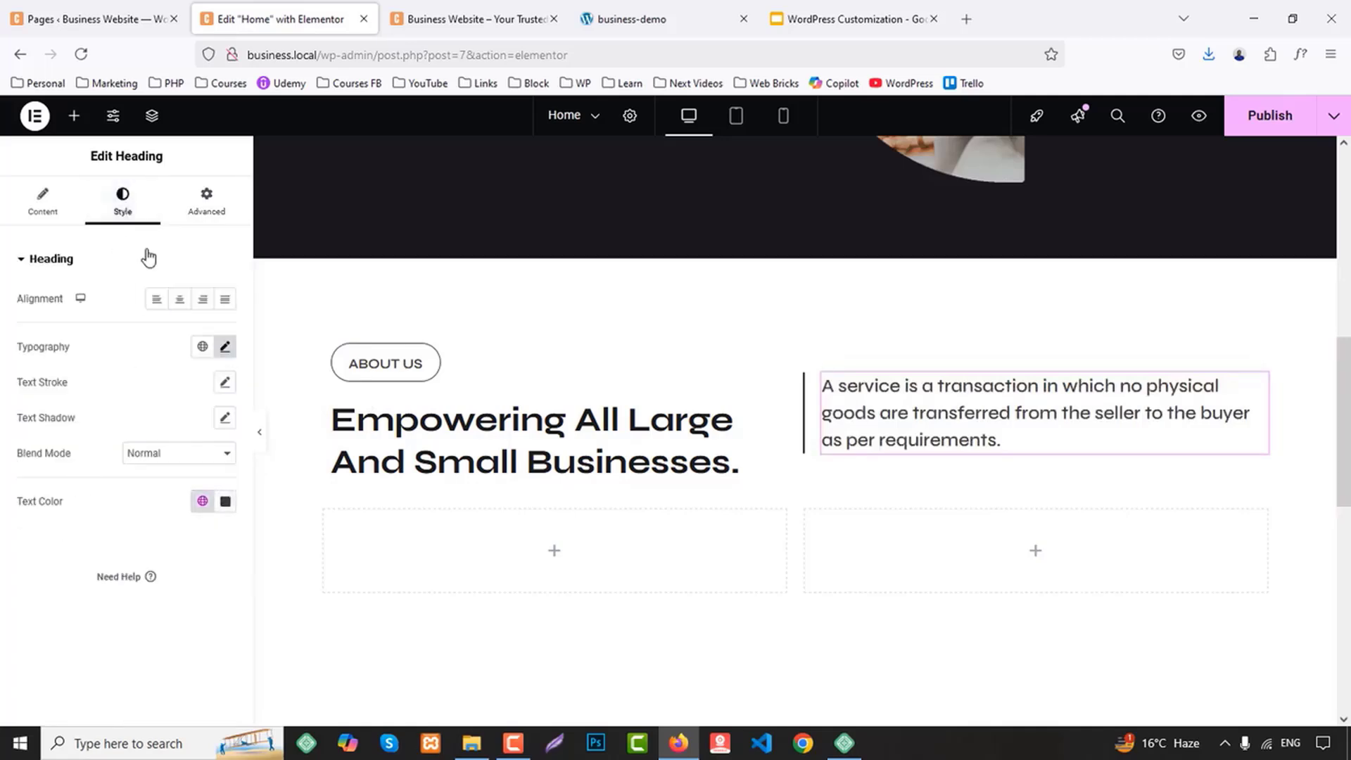
Change the border color of the container around the "A service is a transaction" text to the global Primary color and publish the page
{"action": "left_click", "coordinate": [812, 383]}
{"action": "left_click", "coordinate": [121, 200]}
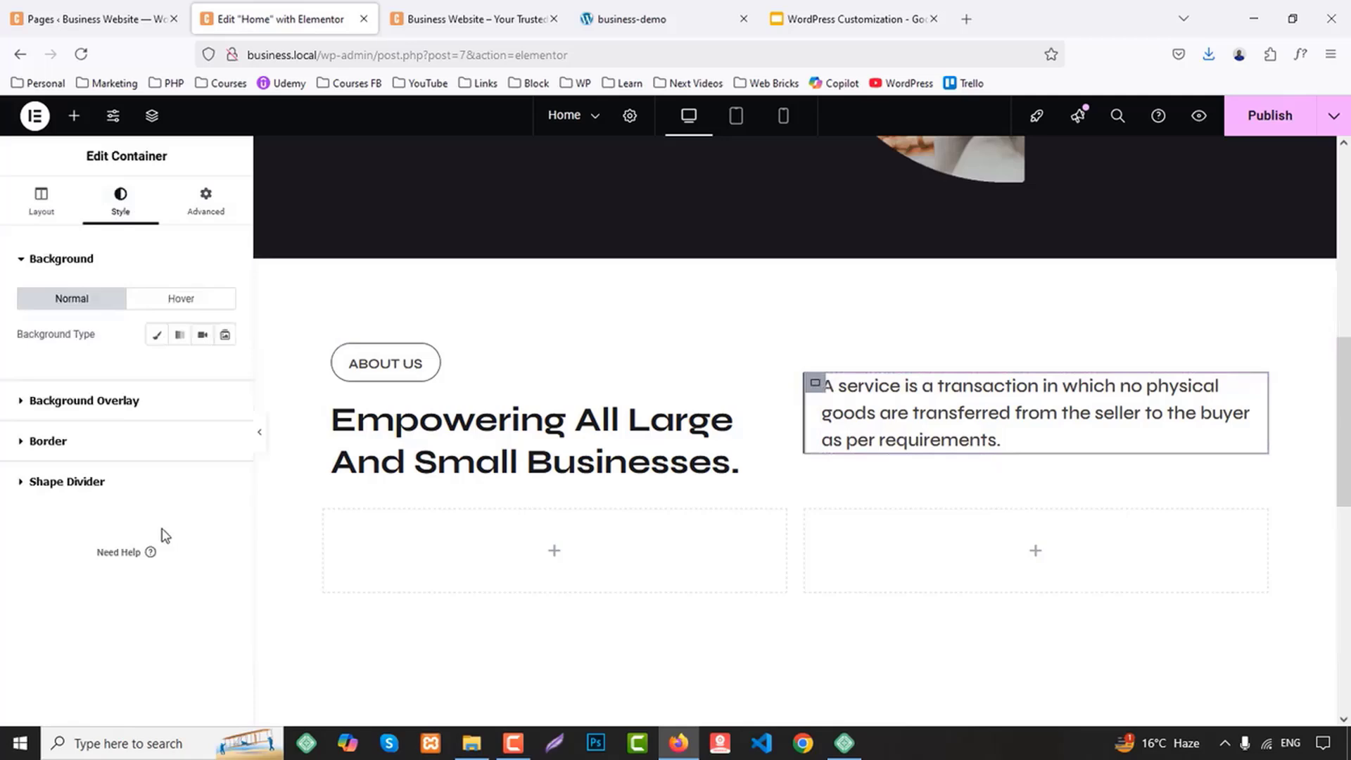
{"action": "left_click", "coordinate": [31, 441]}
{"action": "left_click", "coordinate": [201, 436]}
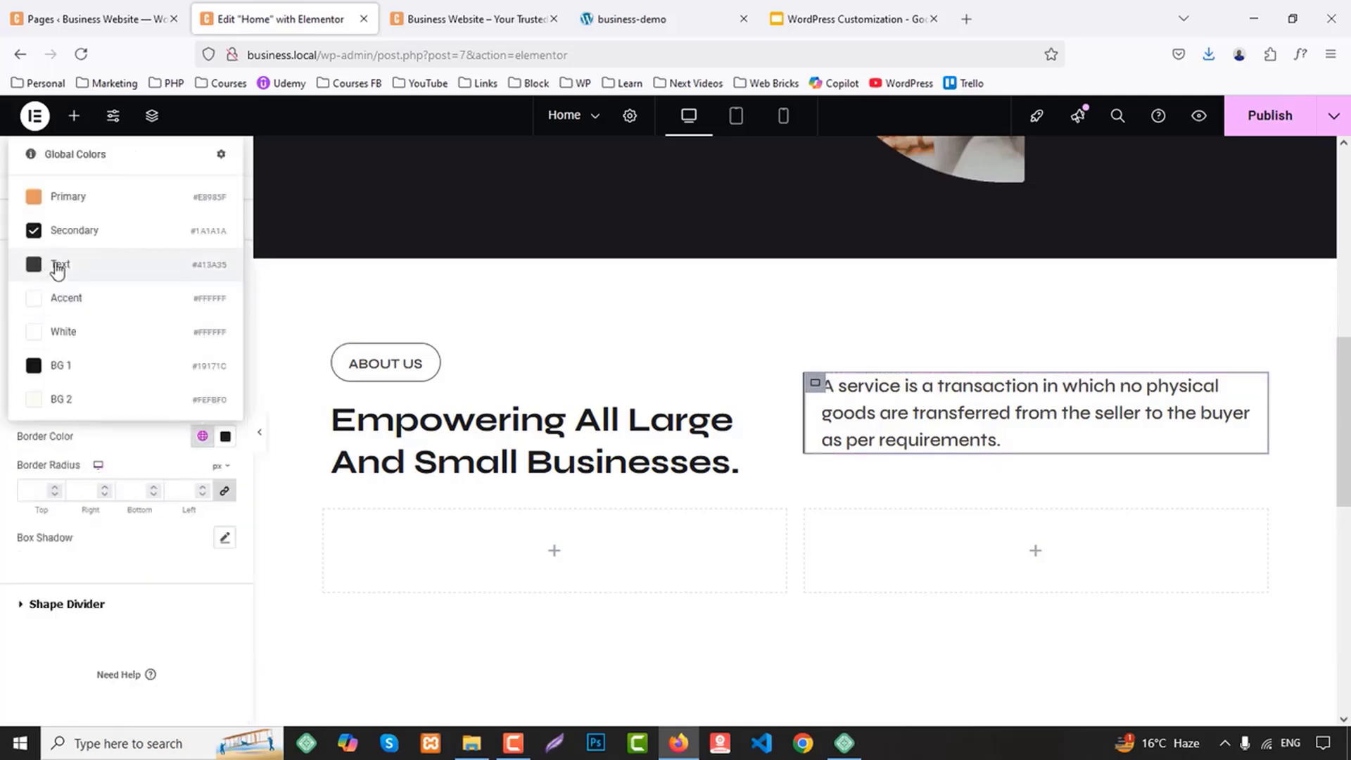
{"action": "left_click", "coordinate": [70, 198]}
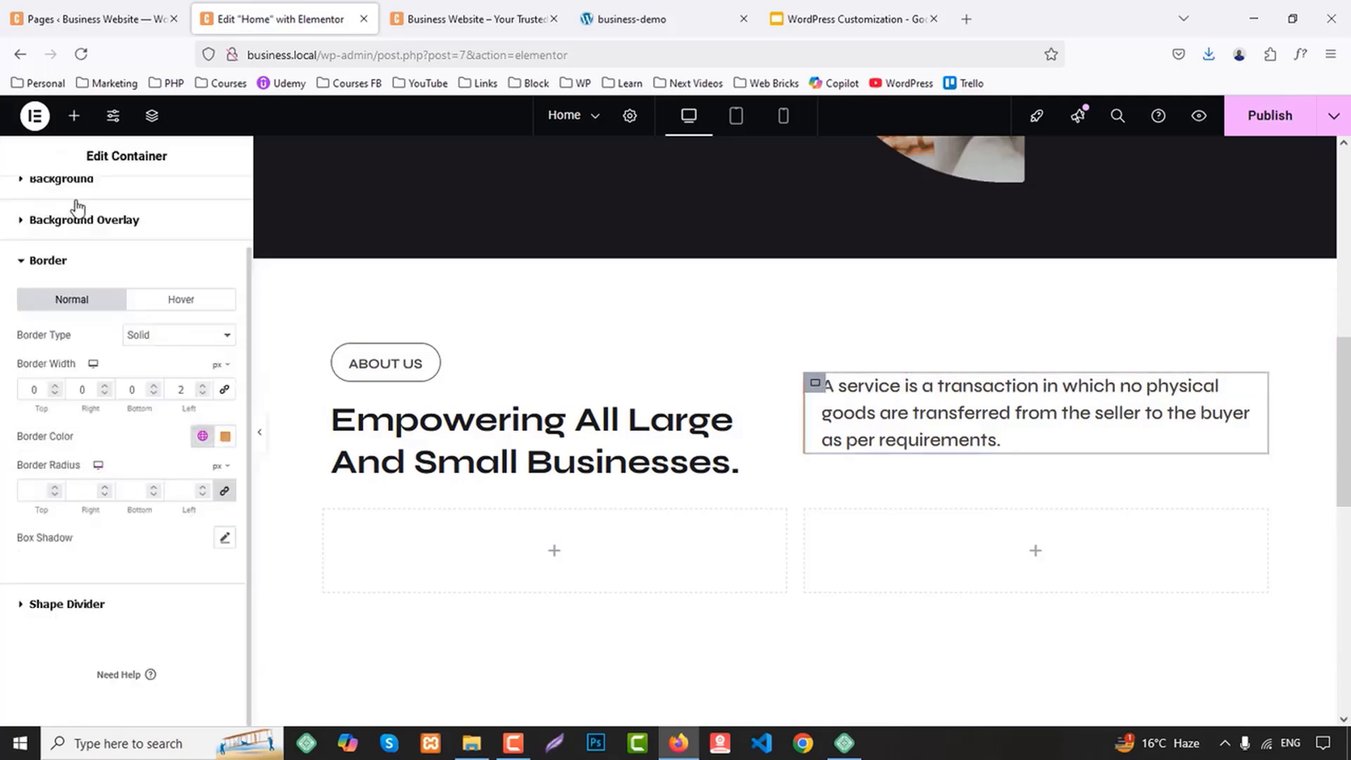
{"action": "left_click", "coordinate": [1273, 116]}
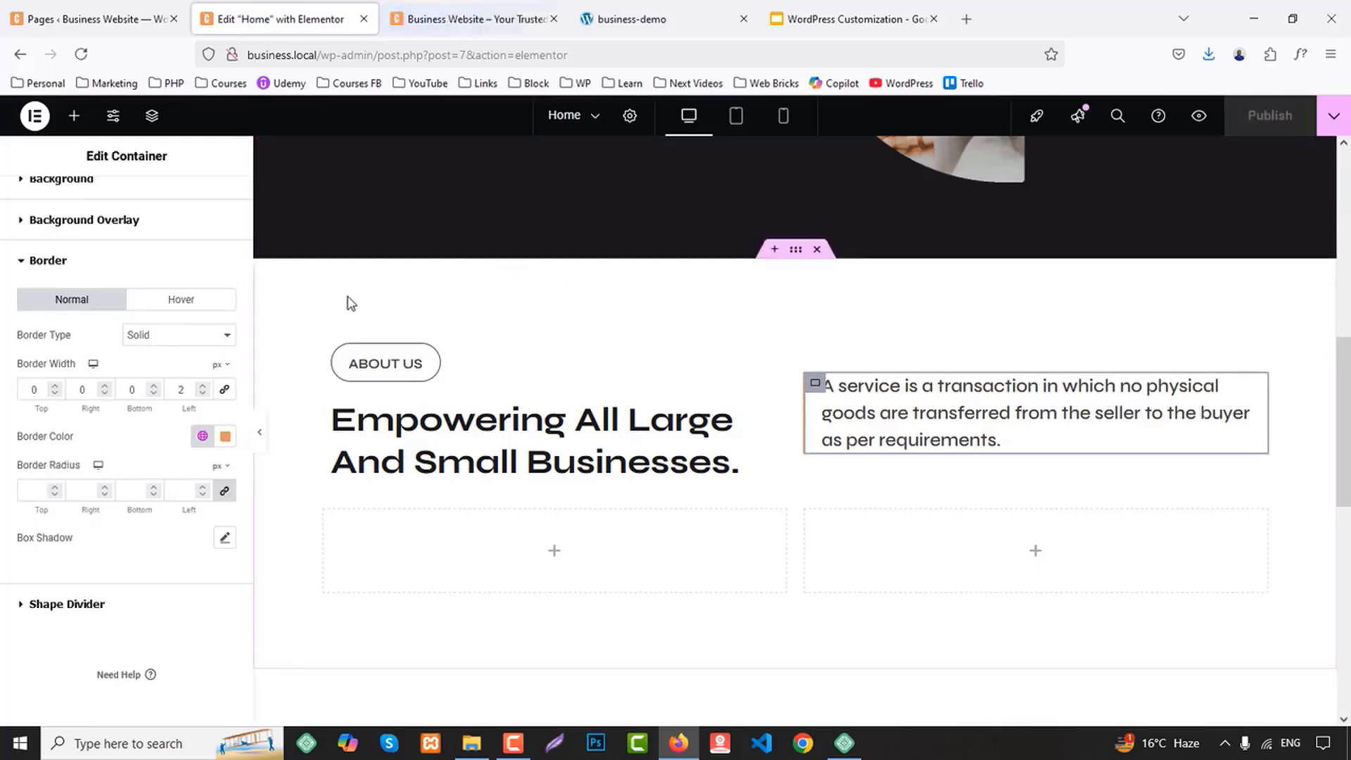
Set the bottom margin of the container holding the About Us heading row to 60 px, other sides 0, and publish the page
{"action": "left_click", "coordinate": [323, 338]}
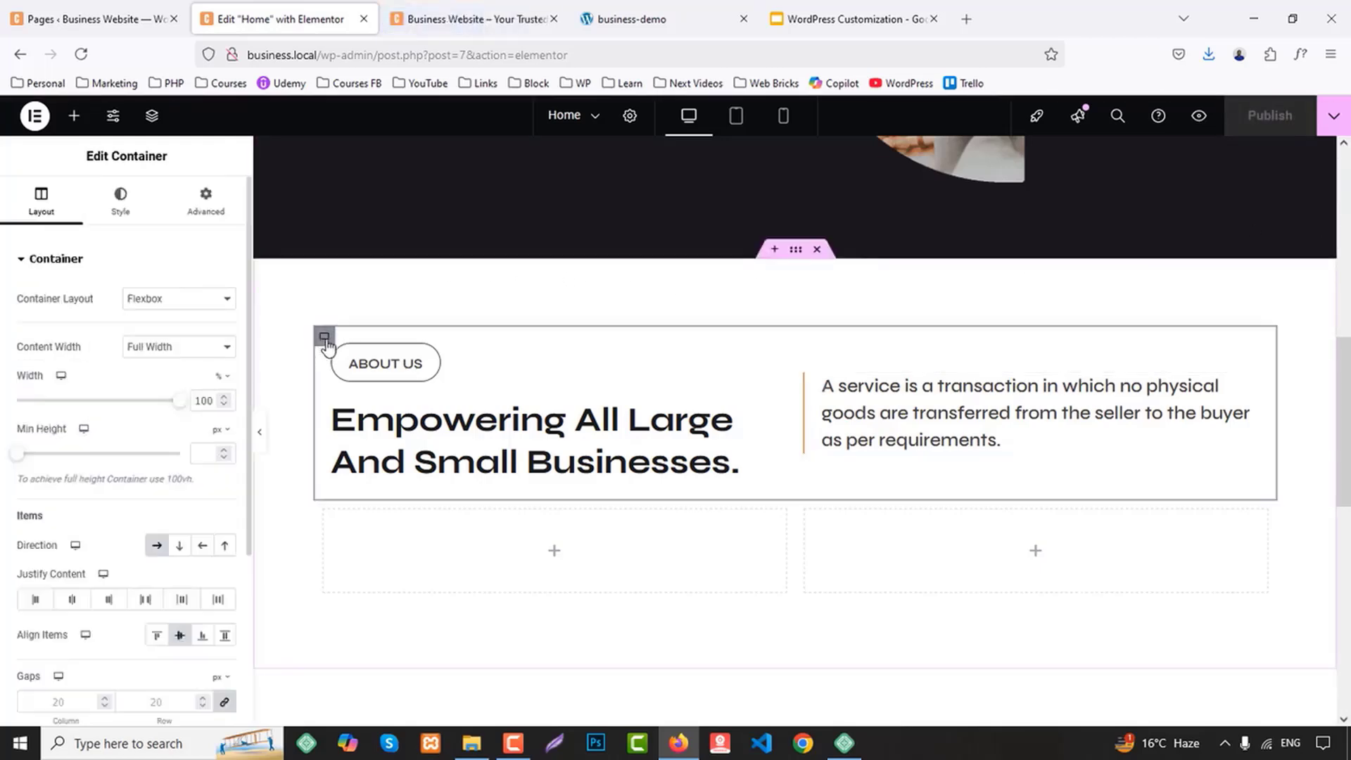
{"action": "left_click", "coordinate": [204, 200]}
{"action": "left_click", "coordinate": [223, 317]}
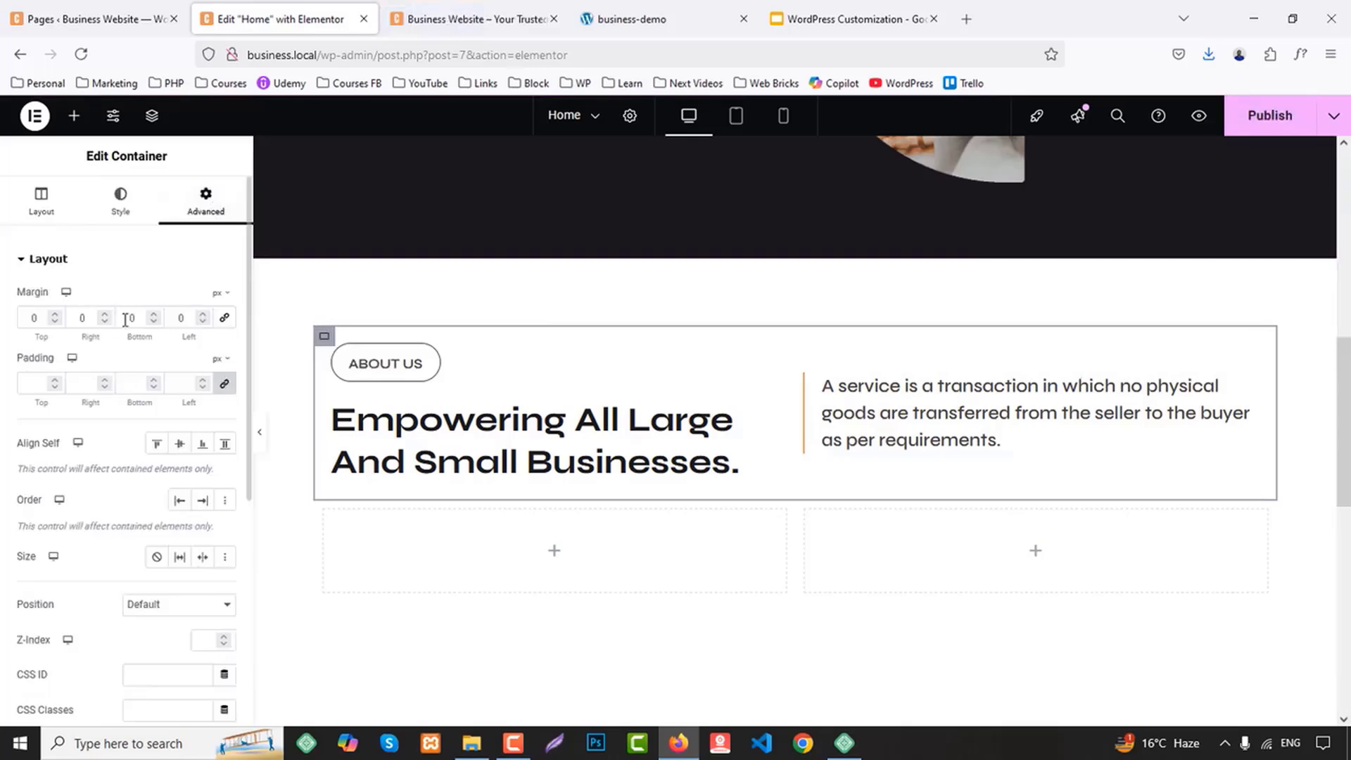
{"action": "type", "text": "60"}
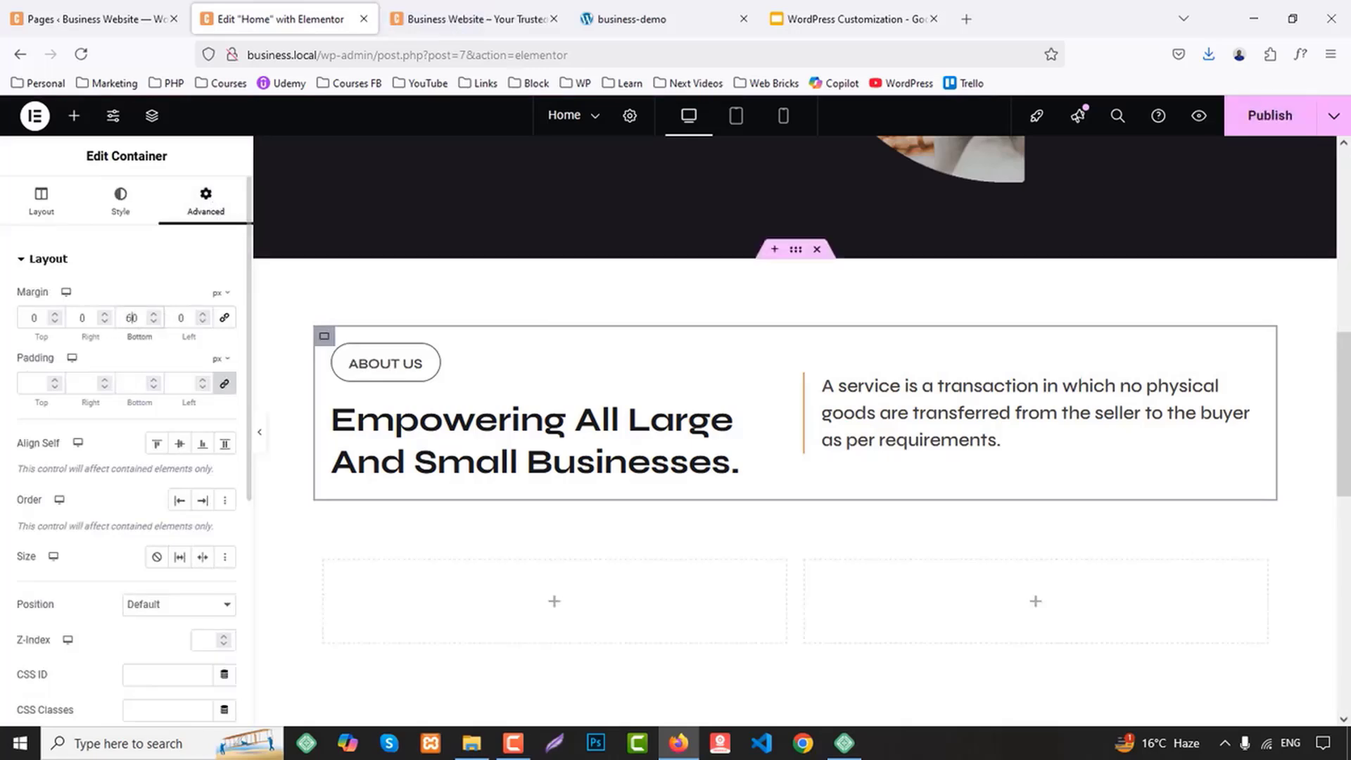
{"action": "left_click", "coordinate": [1269, 121]}
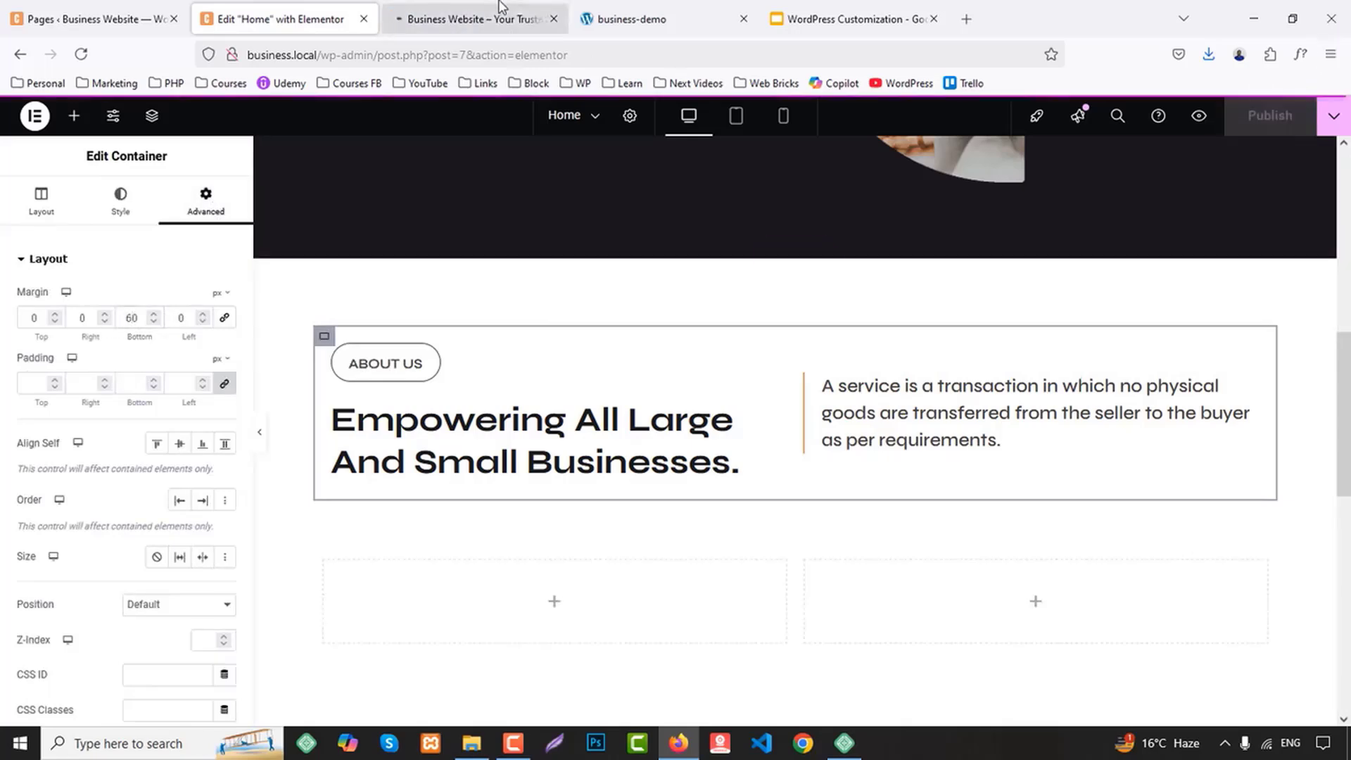
Check the About Us section in the page preview and compare it with the business-demo site
{"action": "left_click", "coordinate": [486, 19]}
{"action": "scroll", "coordinate": [1097, 401], "scroll_direction": "down", "scroll_amount": 5}
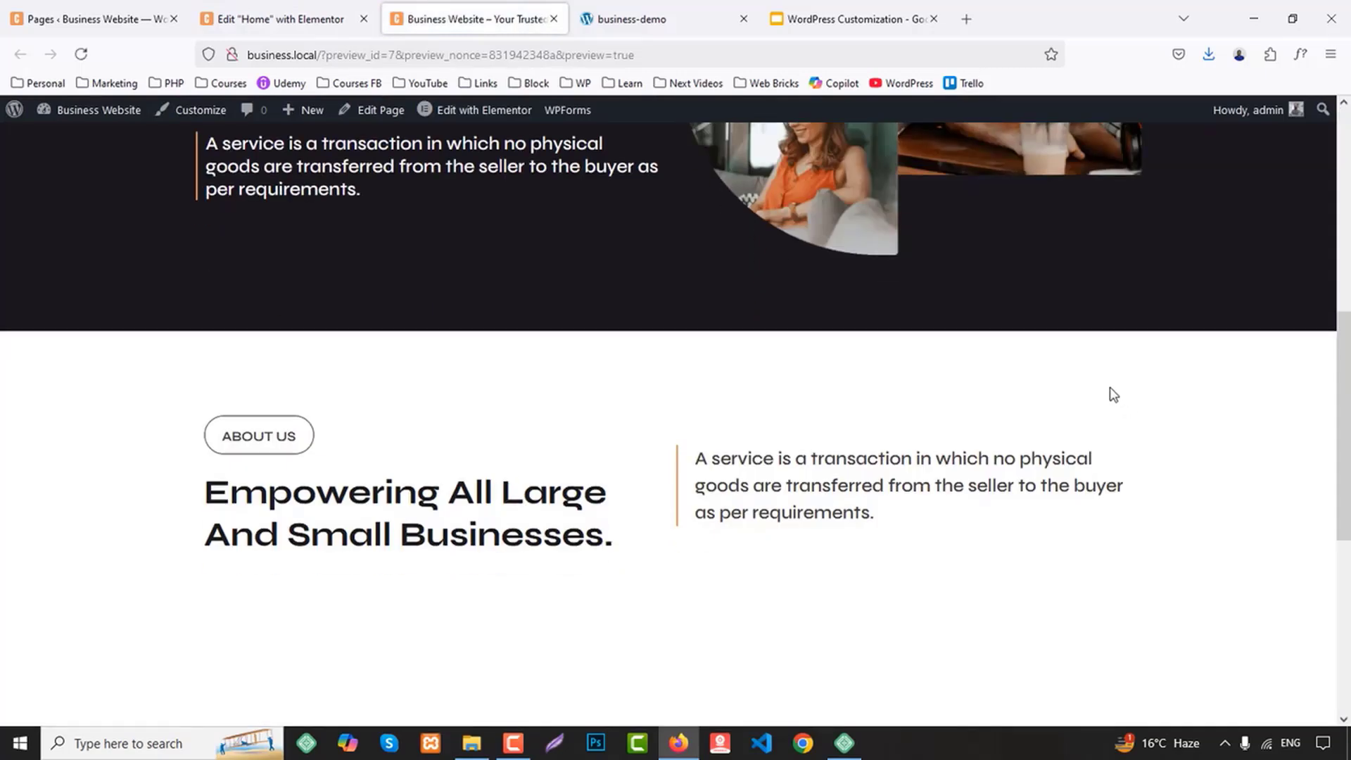
{"action": "left_click", "coordinate": [731, 19]}
{"action": "scroll", "coordinate": [988, 287], "scroll_direction": "down", "scroll_amount": 3}
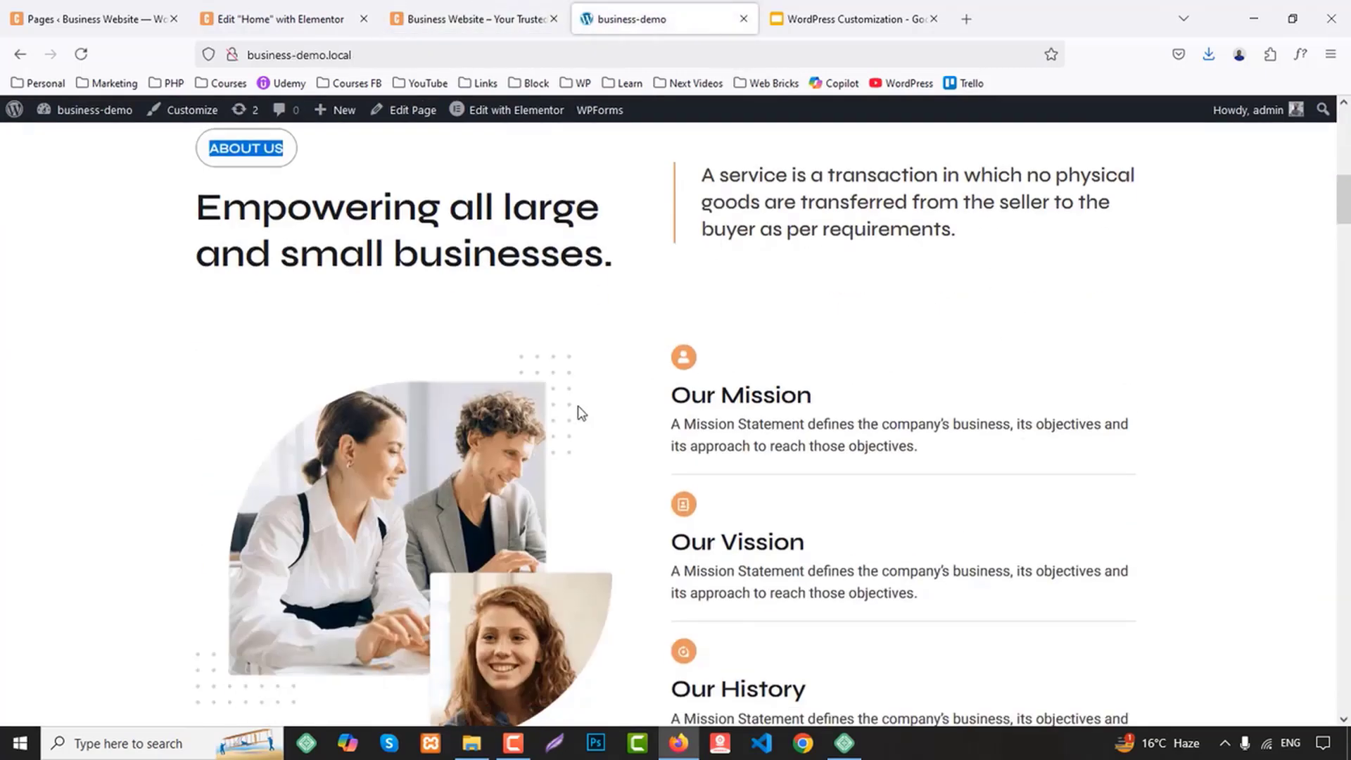
Return to the Elementor editor and add an Image widget to the left empty container below the About Us heading row
{"action": "left_click", "coordinate": [317, 19]}
{"action": "scroll", "coordinate": [907, 427], "scroll_direction": "down", "scroll_amount": 4}
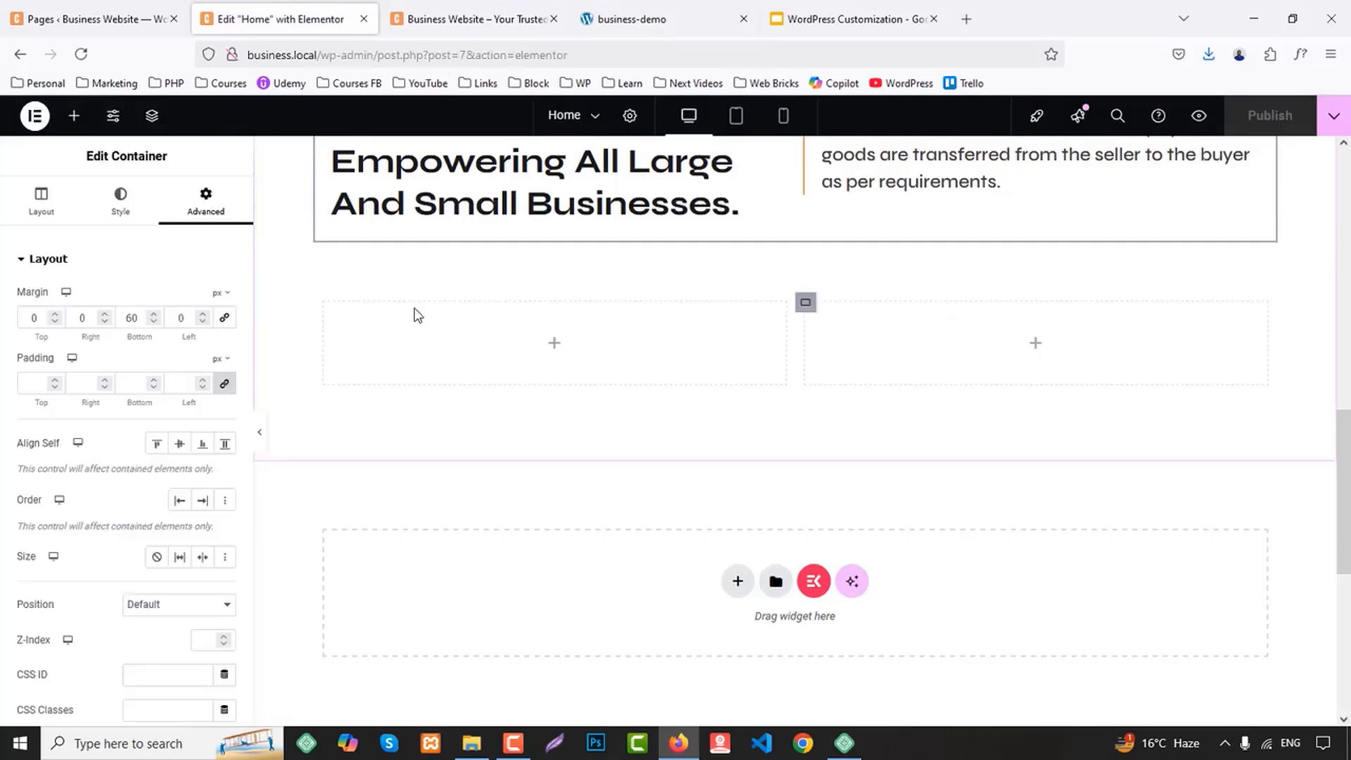
{"action": "left_click", "coordinate": [74, 116]}
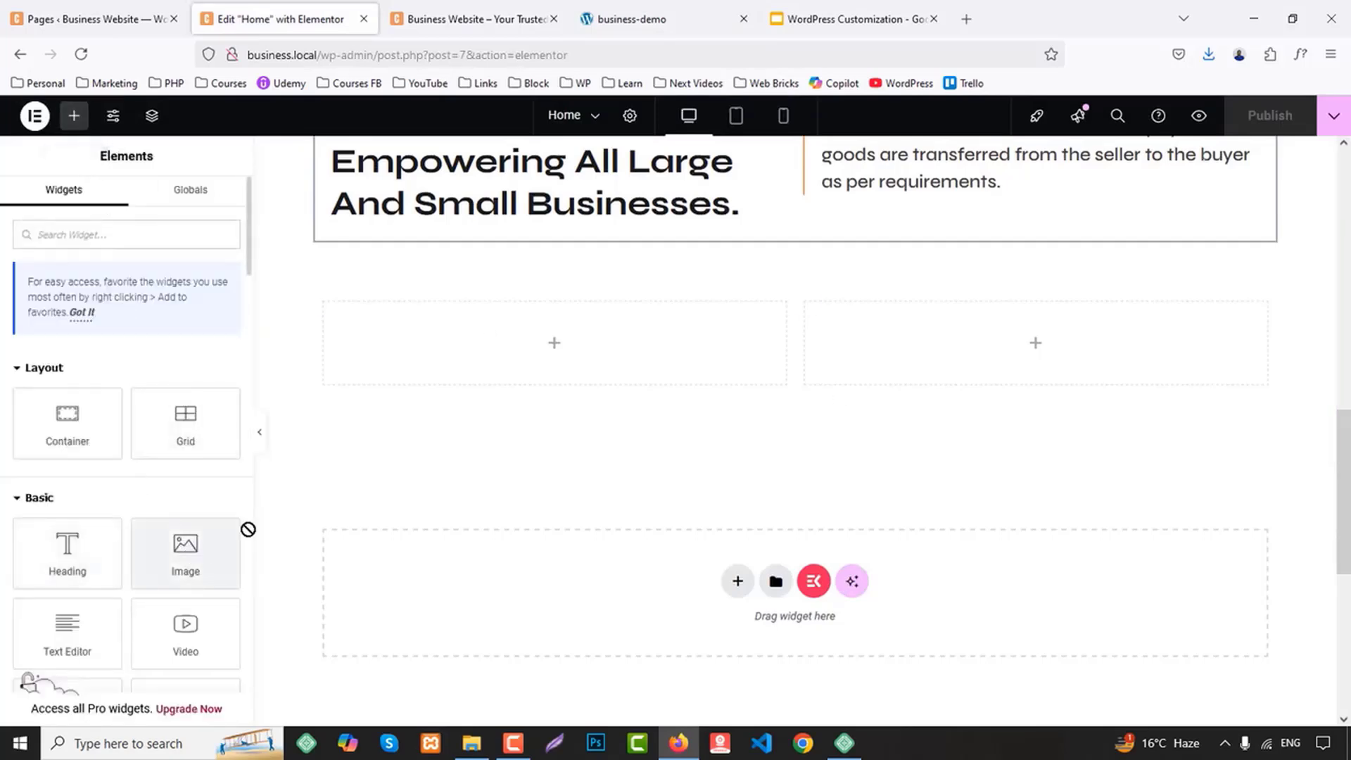
{"action": "left_click_drag", "start_coordinate": [248, 529], "coordinate": [585, 342]}
Pick the blog-1-1.jpg picture from the media library for the new Image widget
{"action": "left_click", "coordinate": [139, 356]}
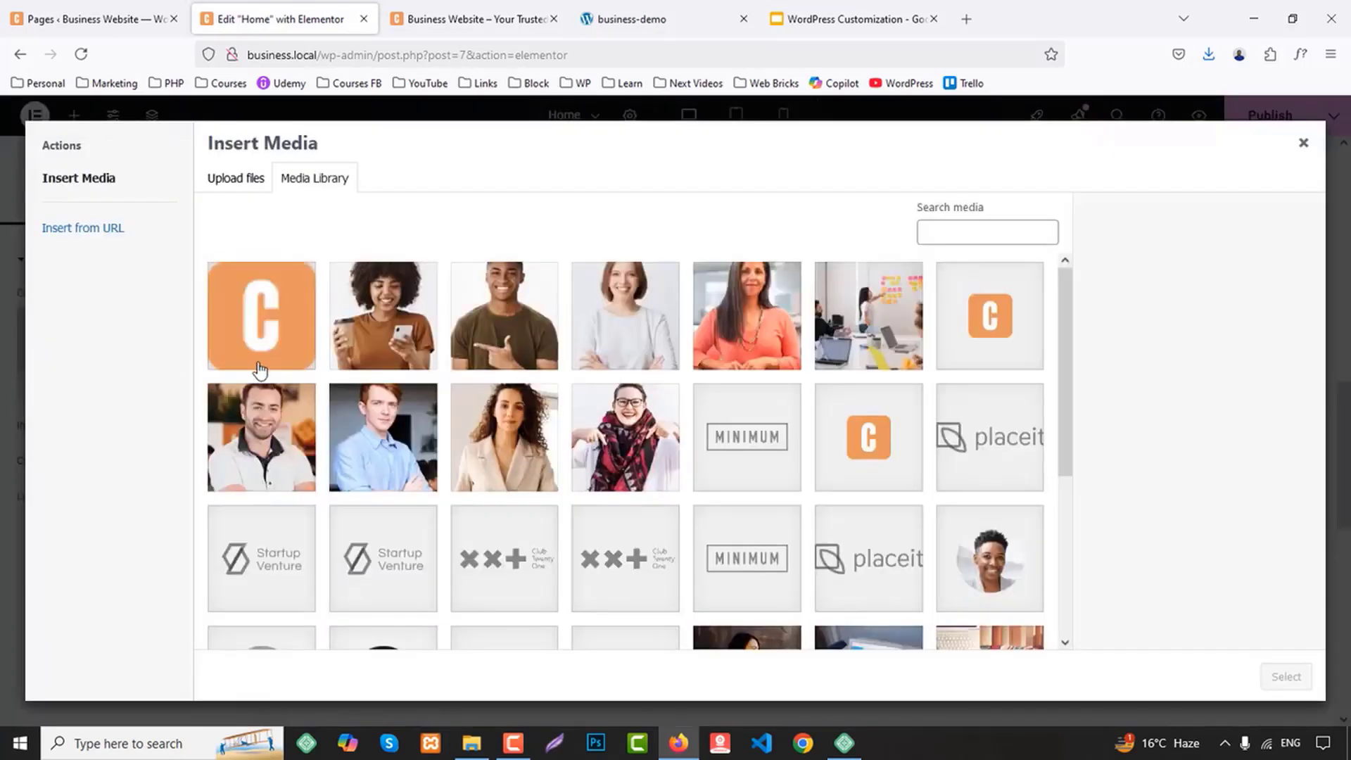
{"action": "scroll", "coordinate": [893, 386], "scroll_direction": "down", "scroll_amount": 4}
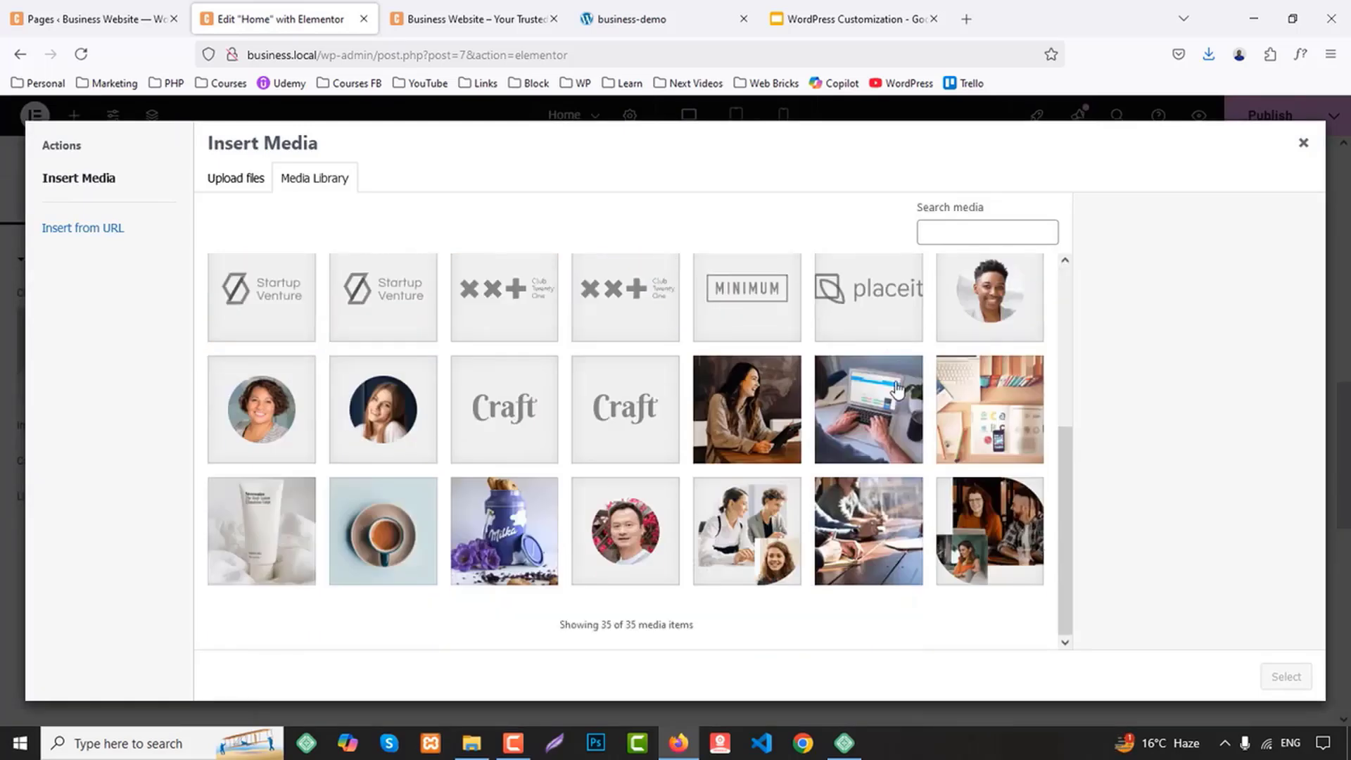
{"action": "left_click", "coordinate": [870, 551]}
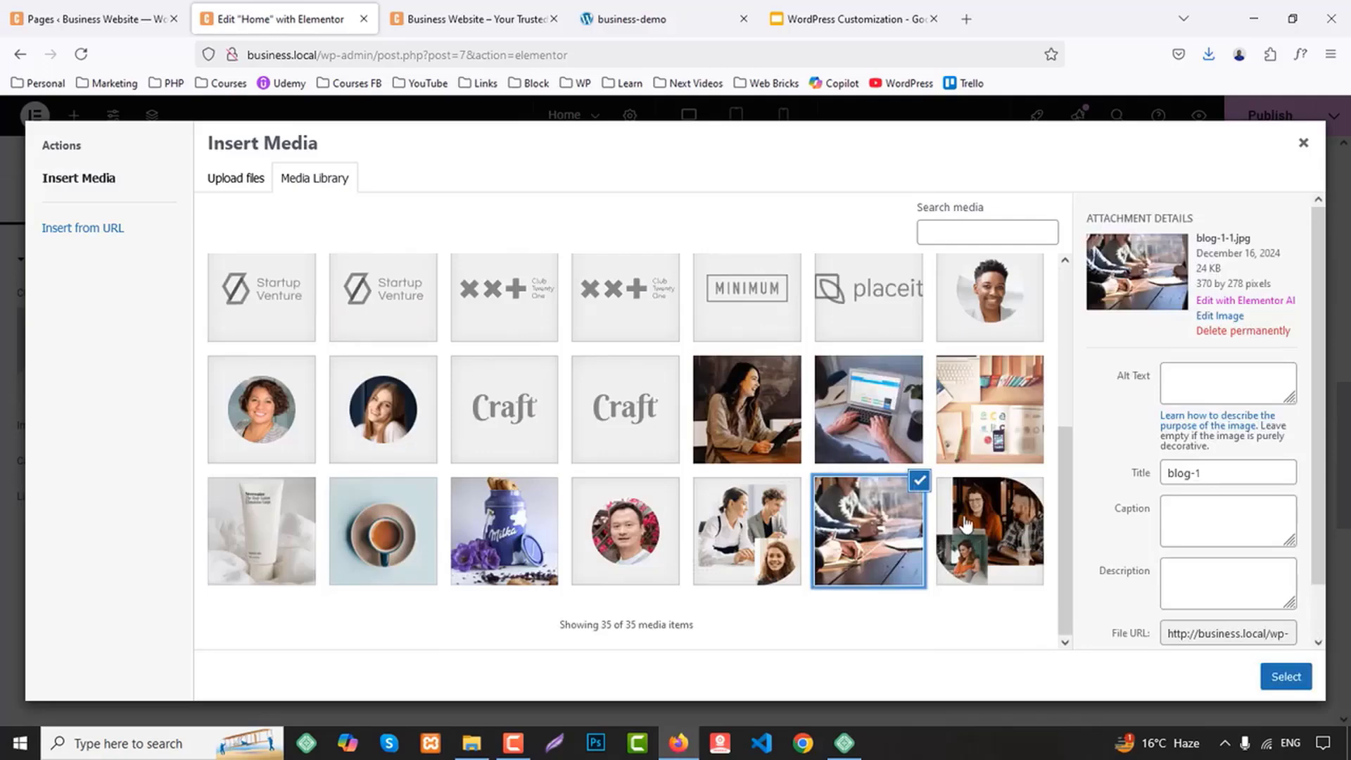
Insert the media library picture of two colleagues with the smiling woman inset into the image widget
{"action": "left_click", "coordinate": [626, 19]}
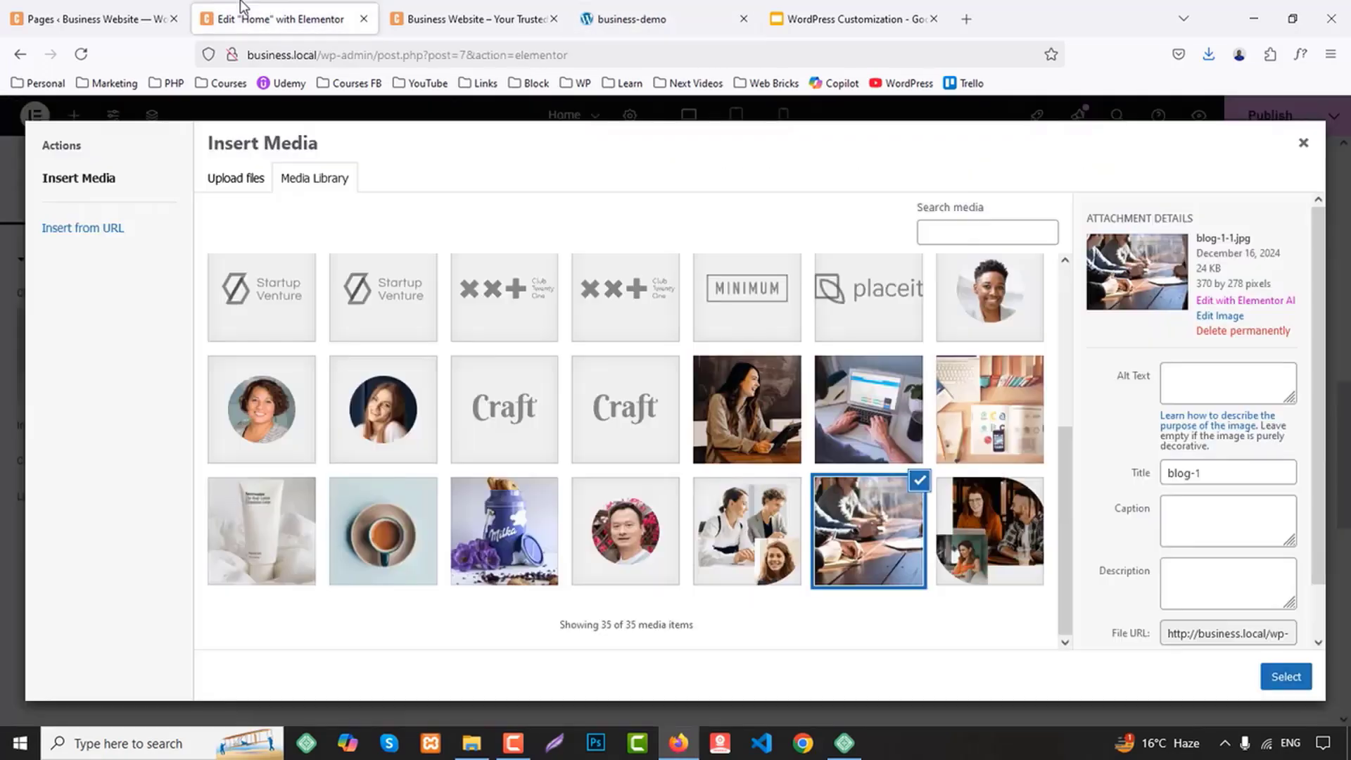
{"action": "left_click", "coordinate": [253, 16]}
{"action": "scroll", "coordinate": [1014, 537], "scroll_direction": "up", "scroll_amount": 3}
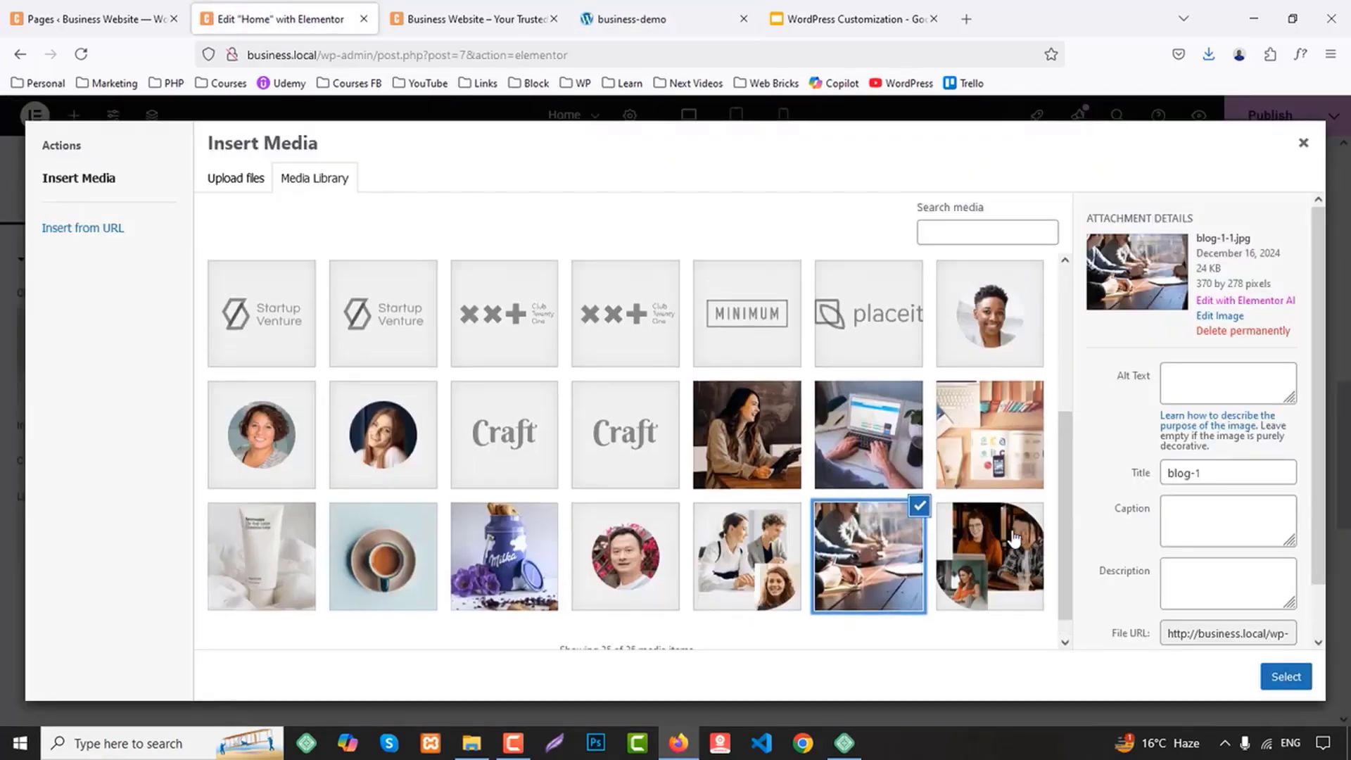
{"action": "scroll", "coordinate": [1014, 536], "scroll_direction": "up", "scroll_amount": 2}
{"action": "scroll", "coordinate": [1009, 503], "scroll_direction": "down", "scroll_amount": 3}
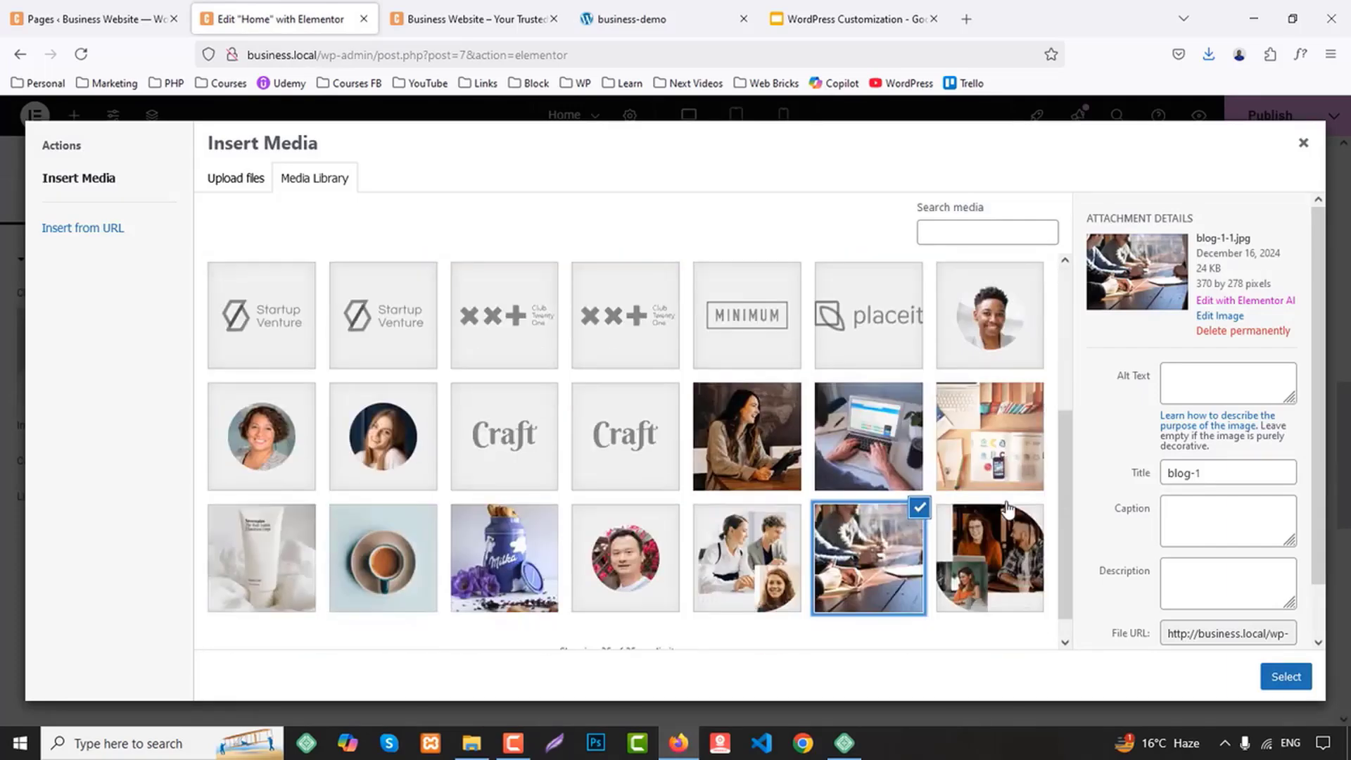
{"action": "left_click", "coordinate": [787, 548]}
{"action": "left_click", "coordinate": [1286, 676]}
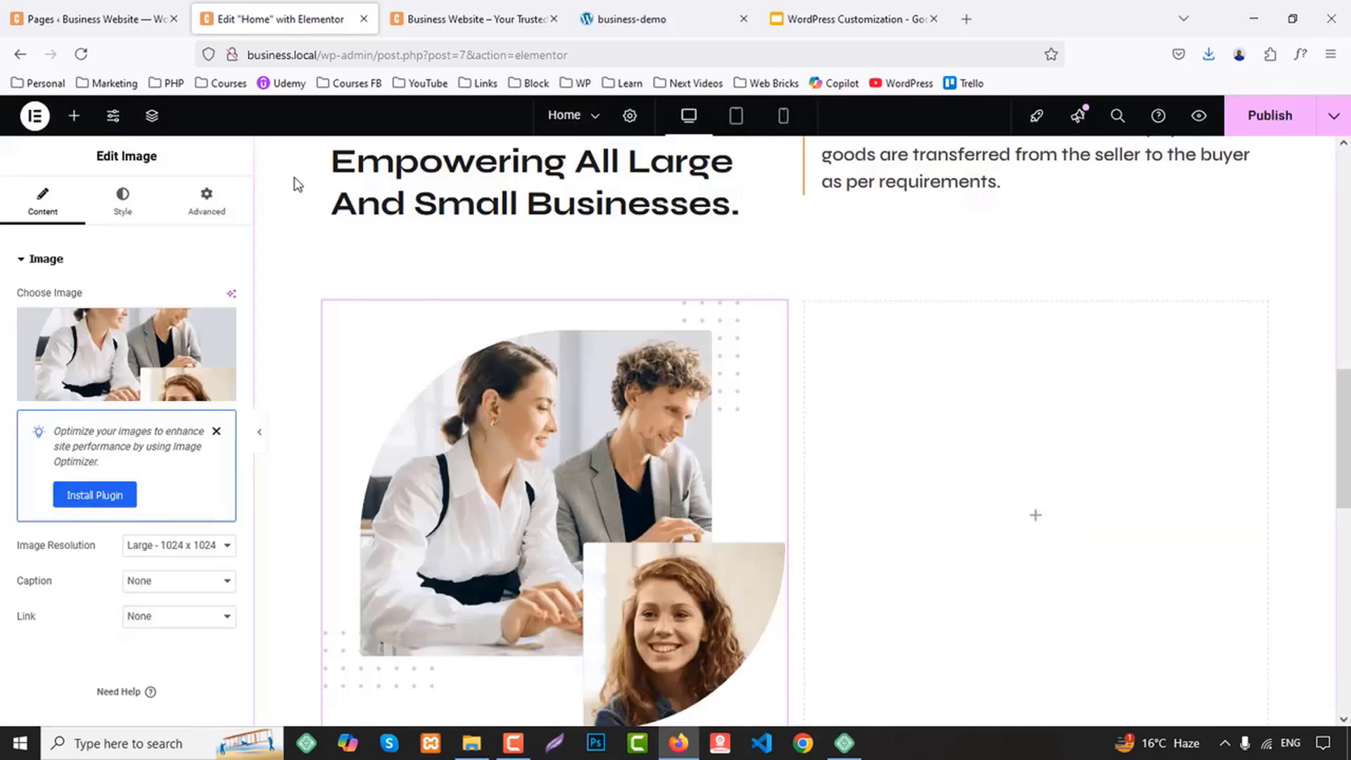
Add an Icon Box widget to the empty container beside the image and set its view to Stacked
{"action": "left_click", "coordinate": [478, 19]}
{"action": "left_click", "coordinate": [661, 19]}
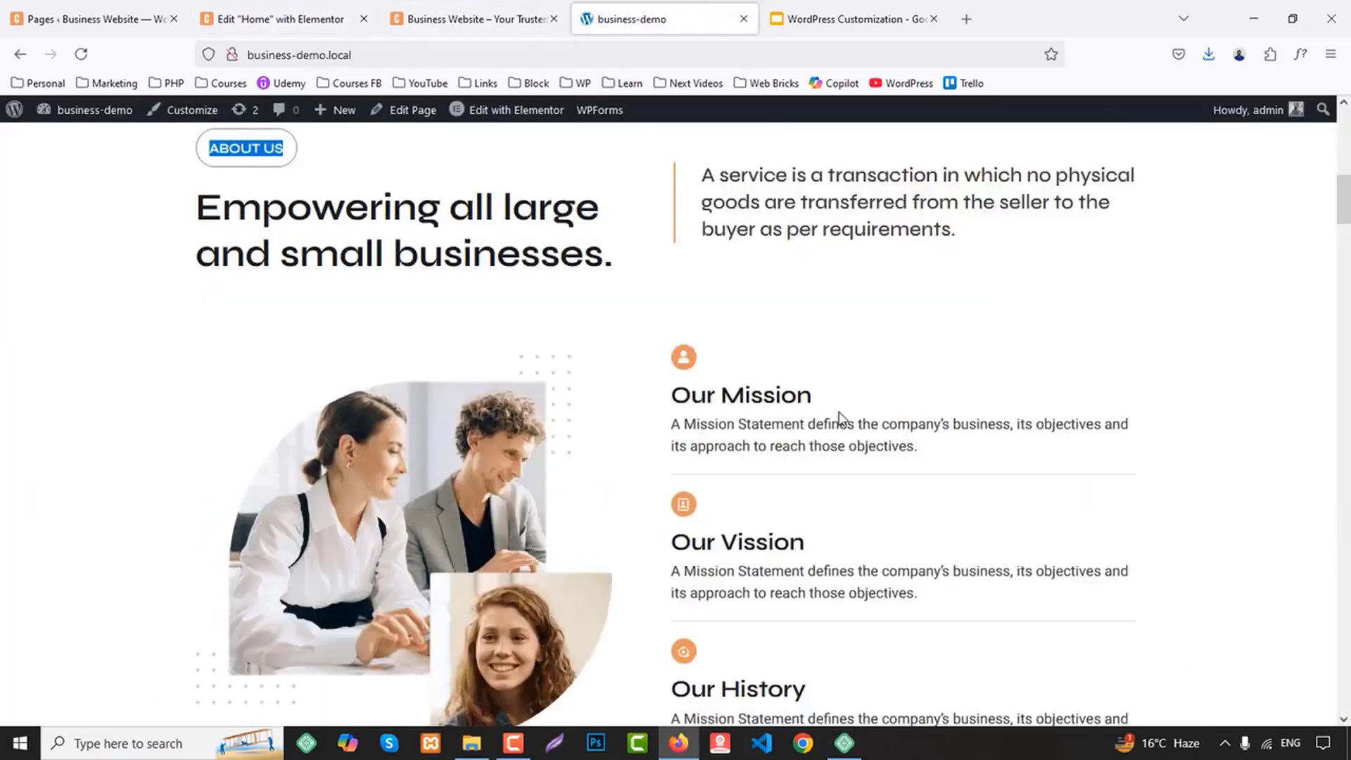
{"action": "left_click", "coordinate": [274, 19]}
{"action": "left_click", "coordinate": [73, 115]}
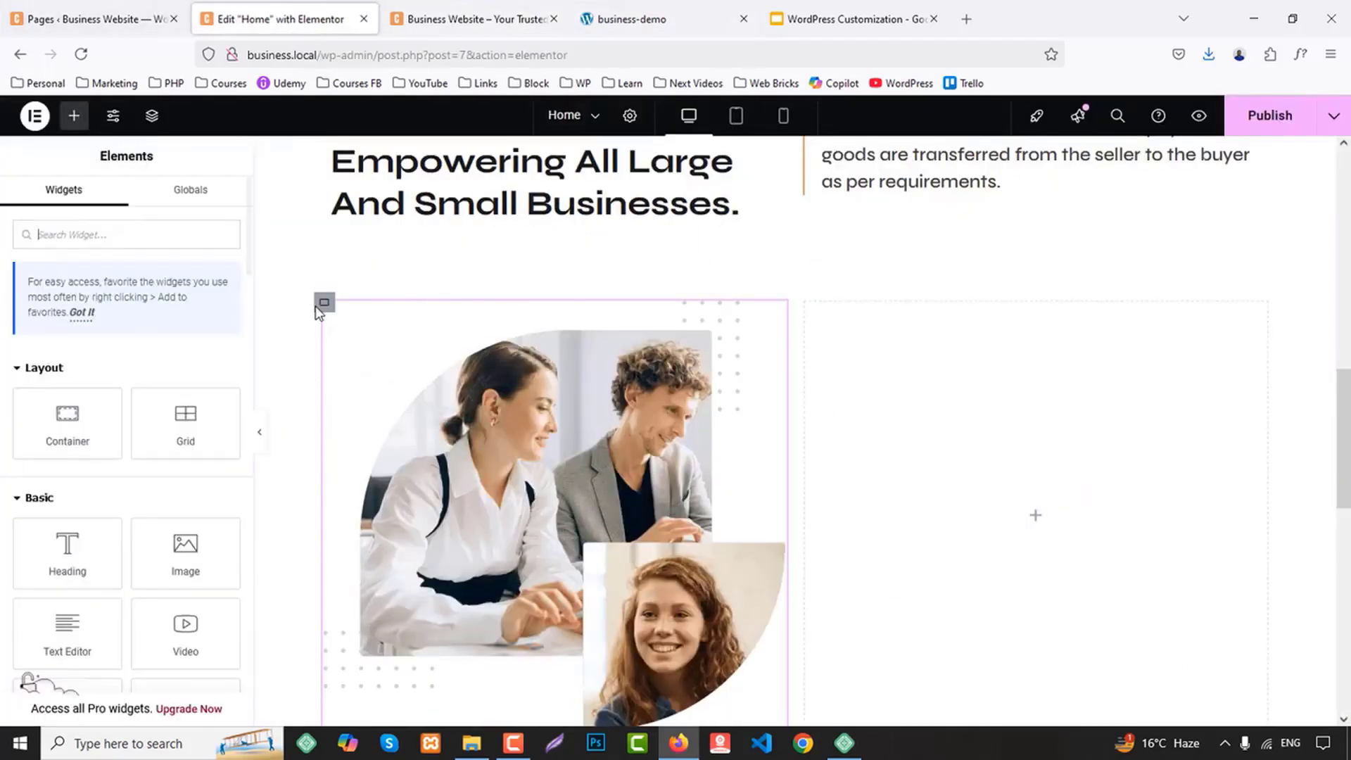
{"action": "type", "text": "icon"}
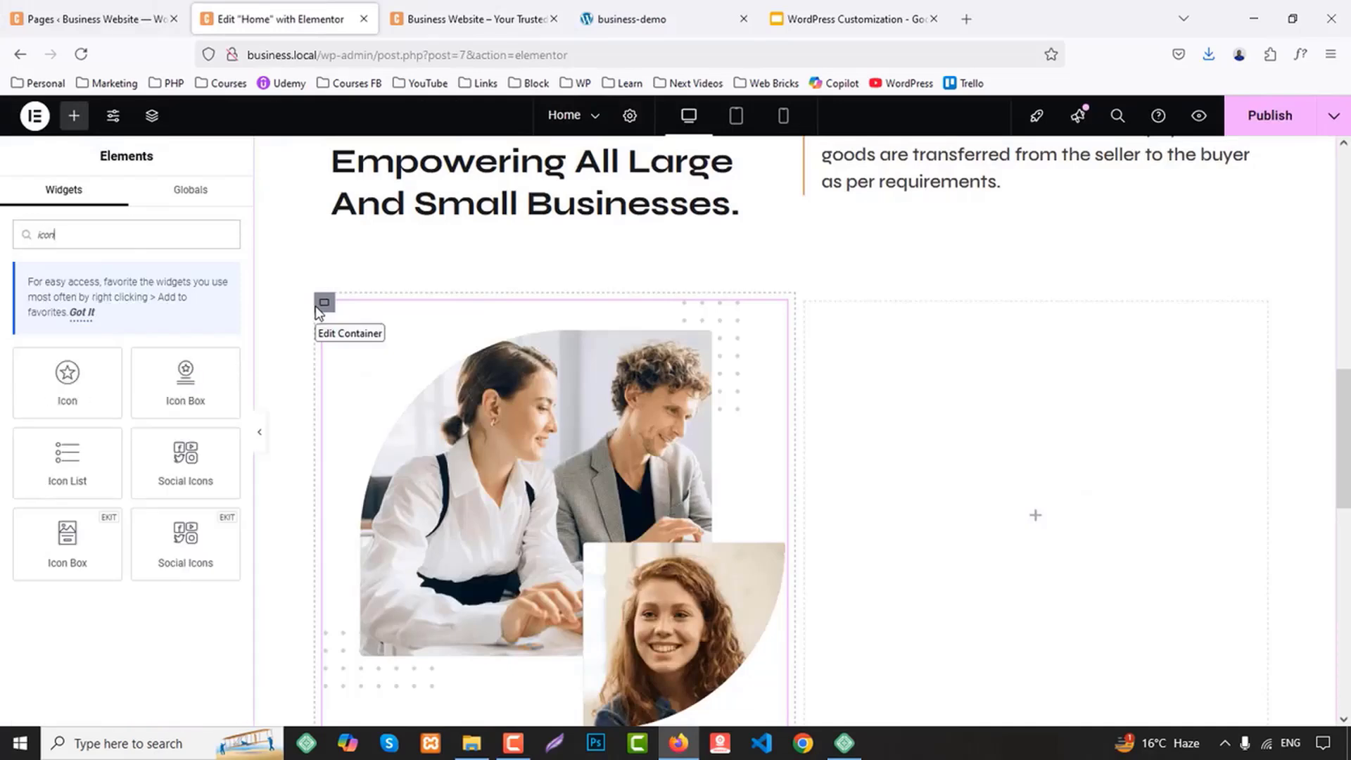
{"action": "left_click_drag", "start_coordinate": [204, 394], "coordinate": [999, 436]}
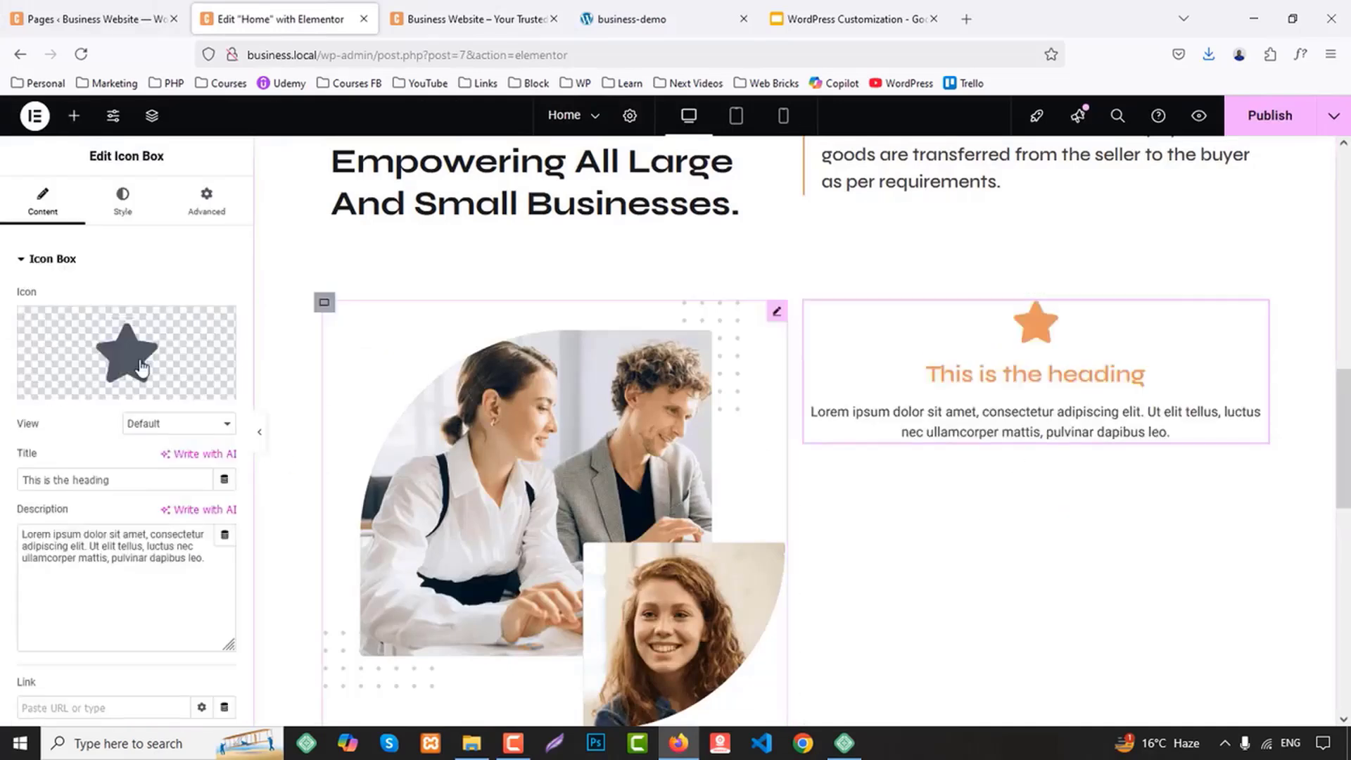
{"action": "left_click", "coordinate": [155, 424]}
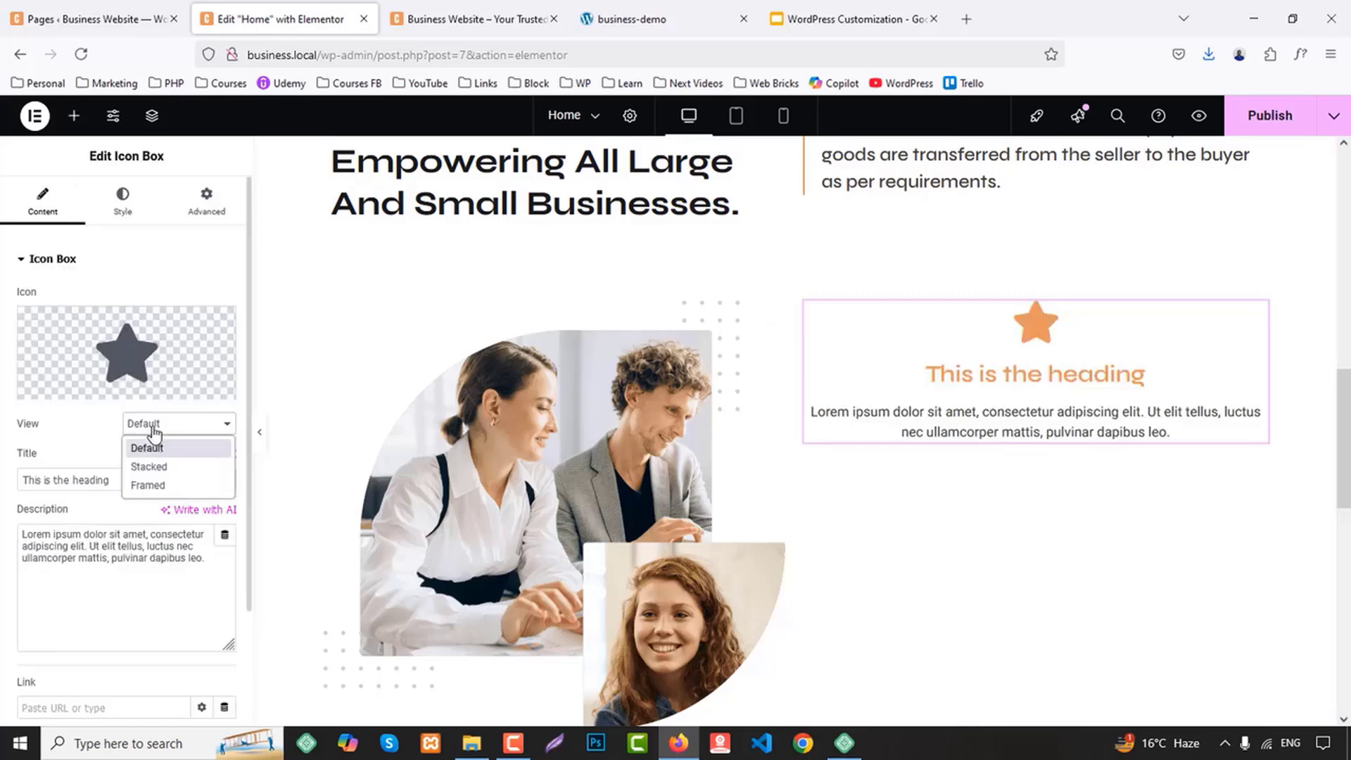
{"action": "left_click", "coordinate": [162, 467]}
Set the icon box's icon position to Left with Middle vertical alignment
{"action": "left_click", "coordinate": [123, 198]}
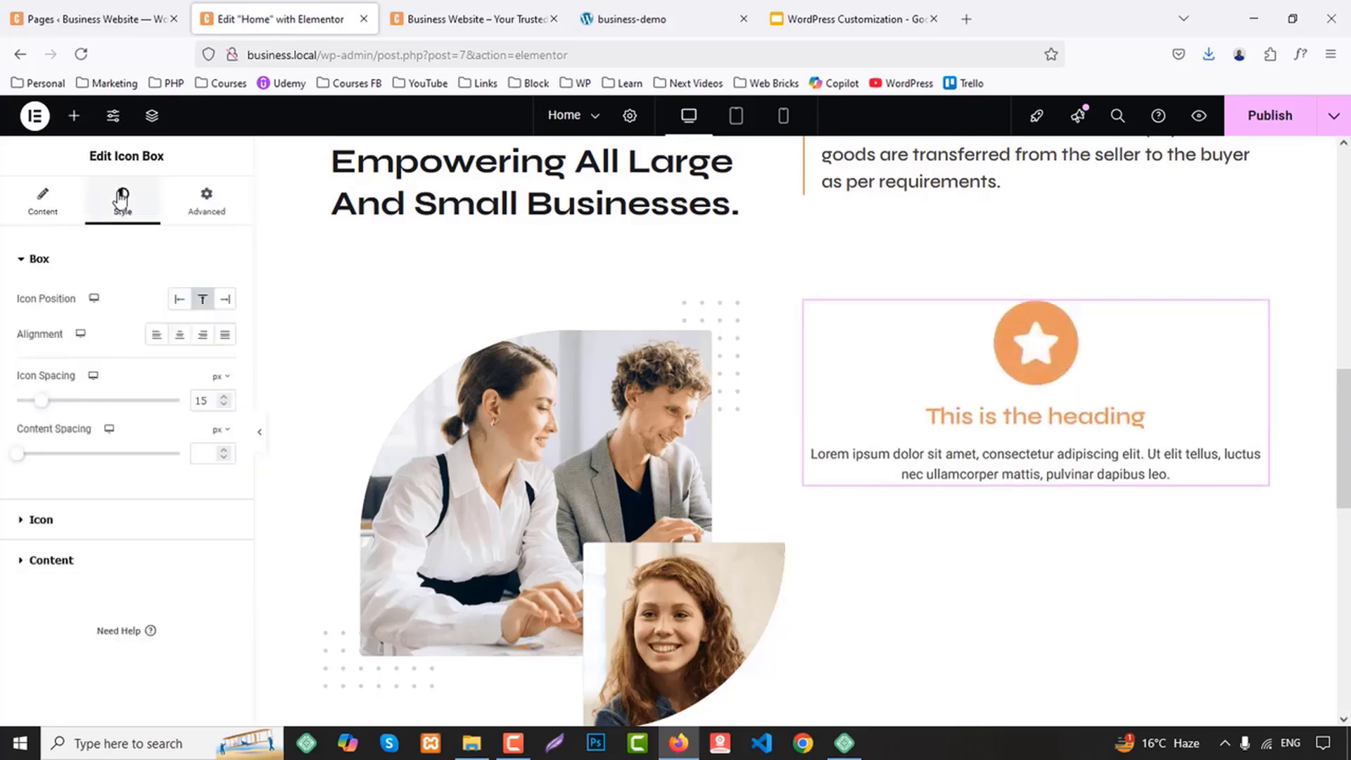
{"action": "left_click", "coordinate": [181, 301]}
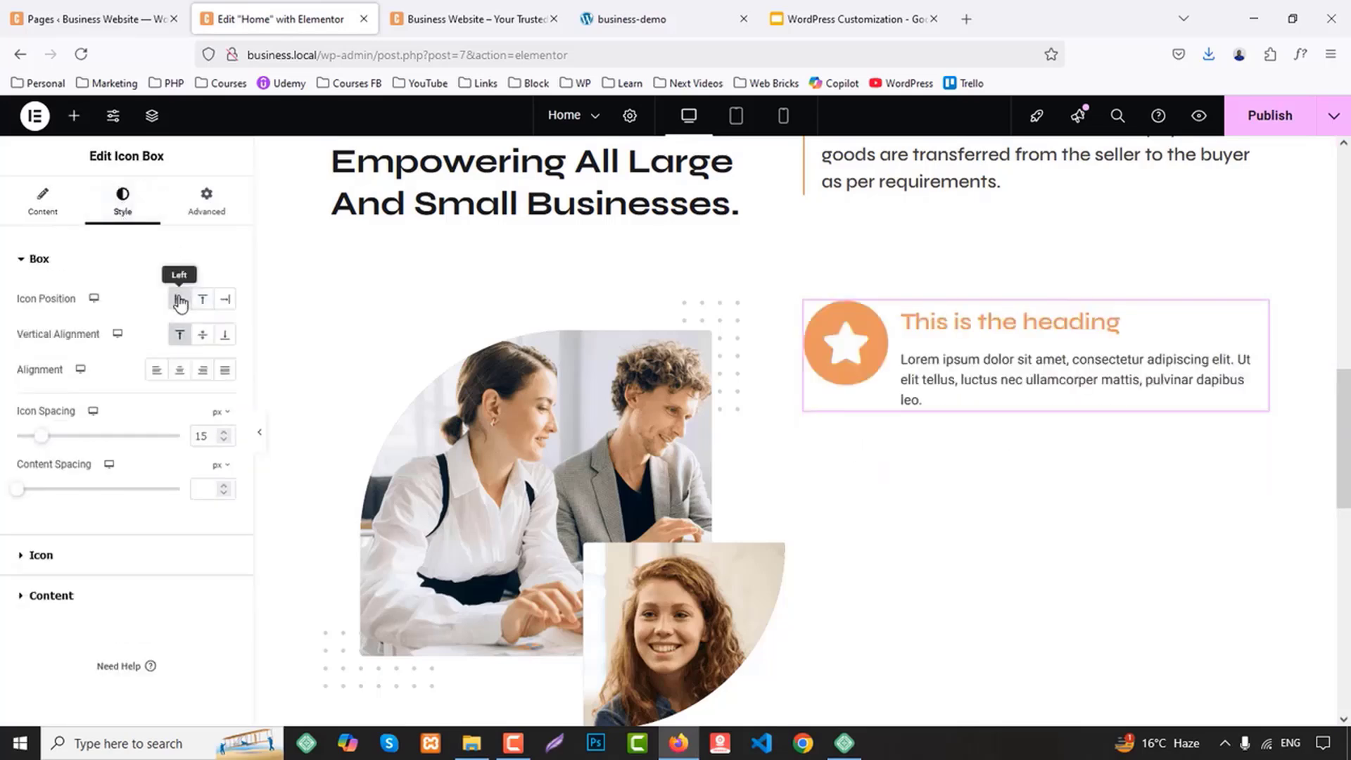
{"action": "left_click", "coordinate": [201, 335]}
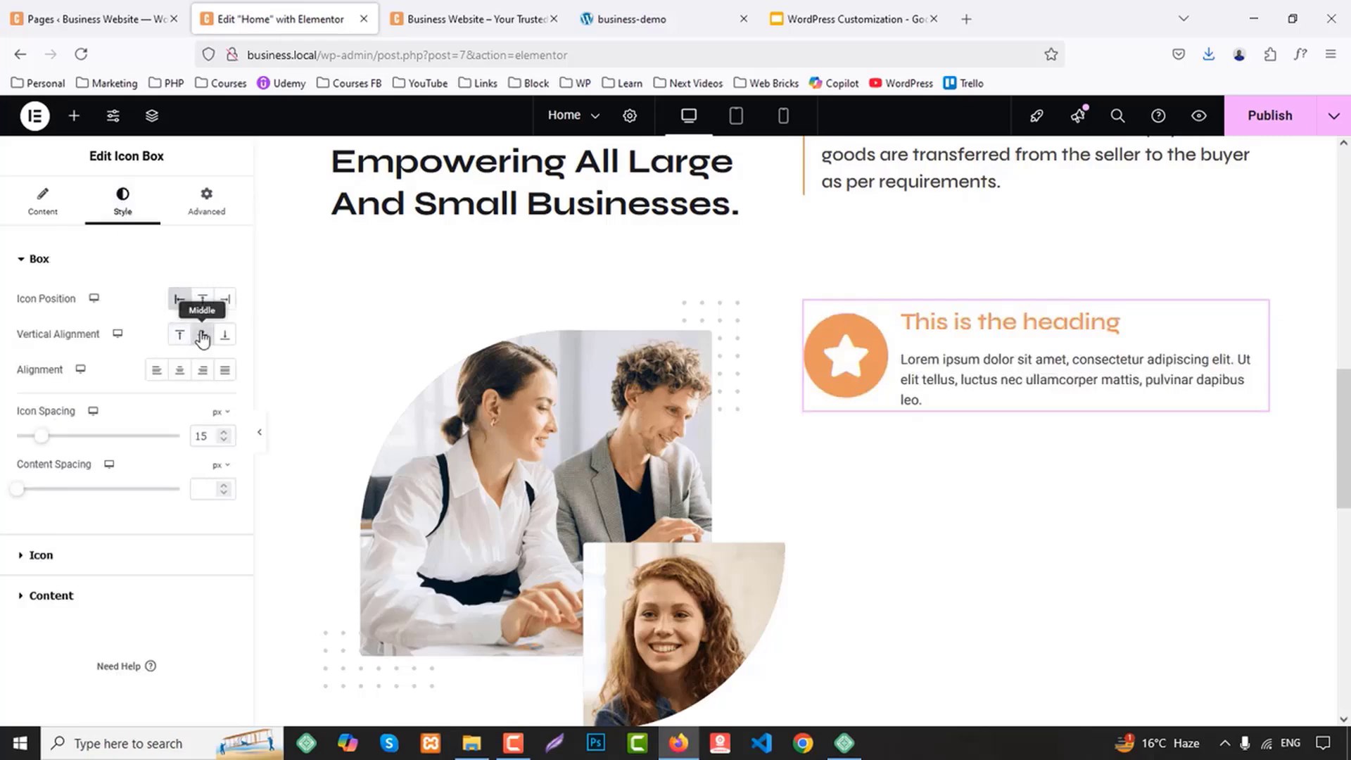
Set the icon size to 11 px, using the business-demo page as reference
{"action": "left_click", "coordinate": [41, 555]}
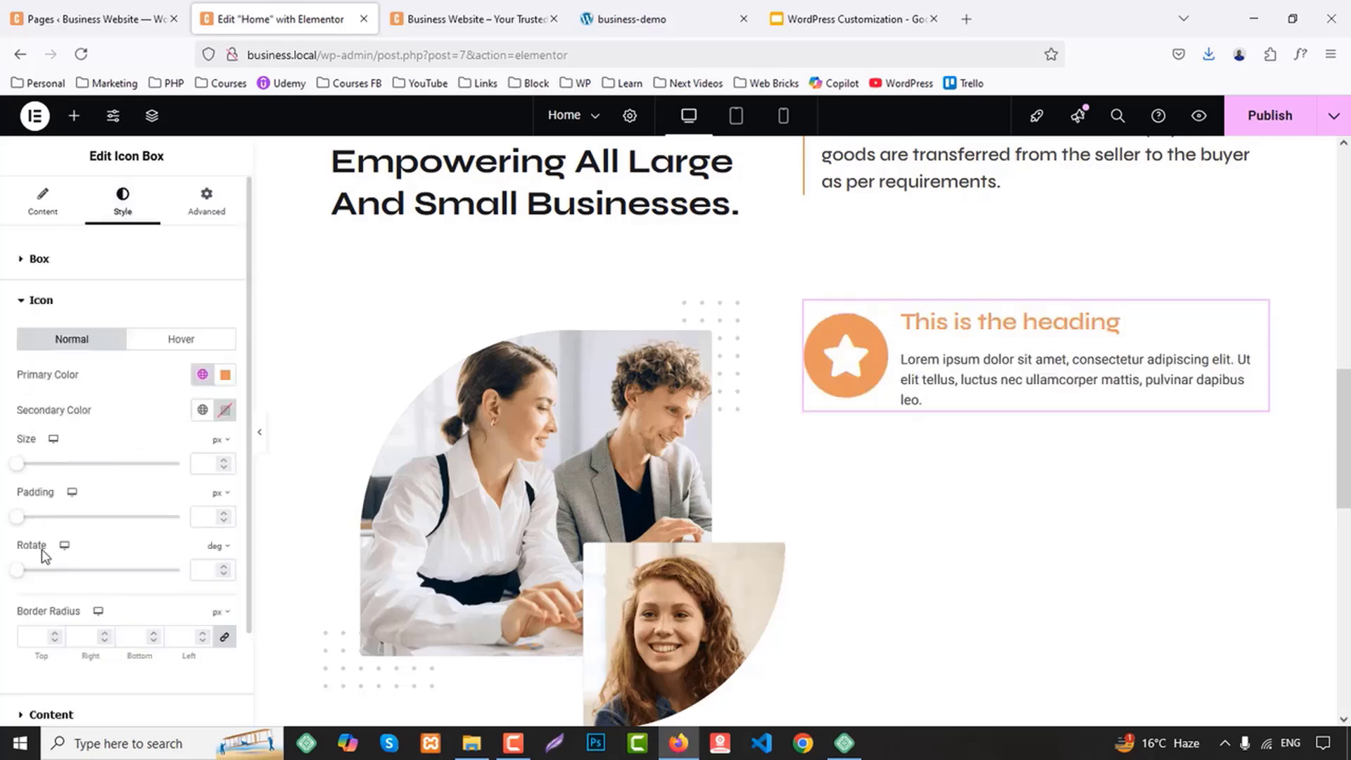
{"action": "left_click", "coordinate": [203, 462]}
{"action": "type", "text": "14"}
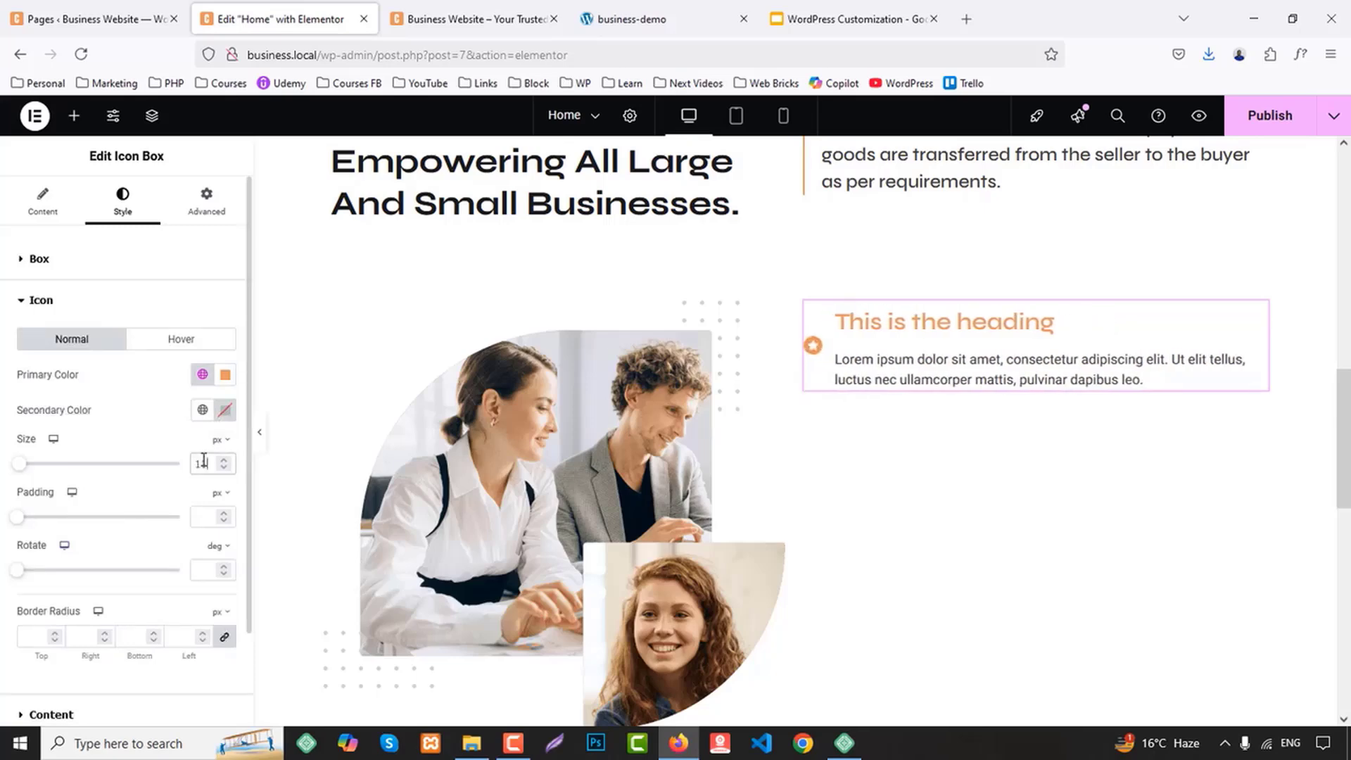
{"action": "left_click", "coordinate": [684, 10]}
{"action": "left_click", "coordinate": [304, 23]}
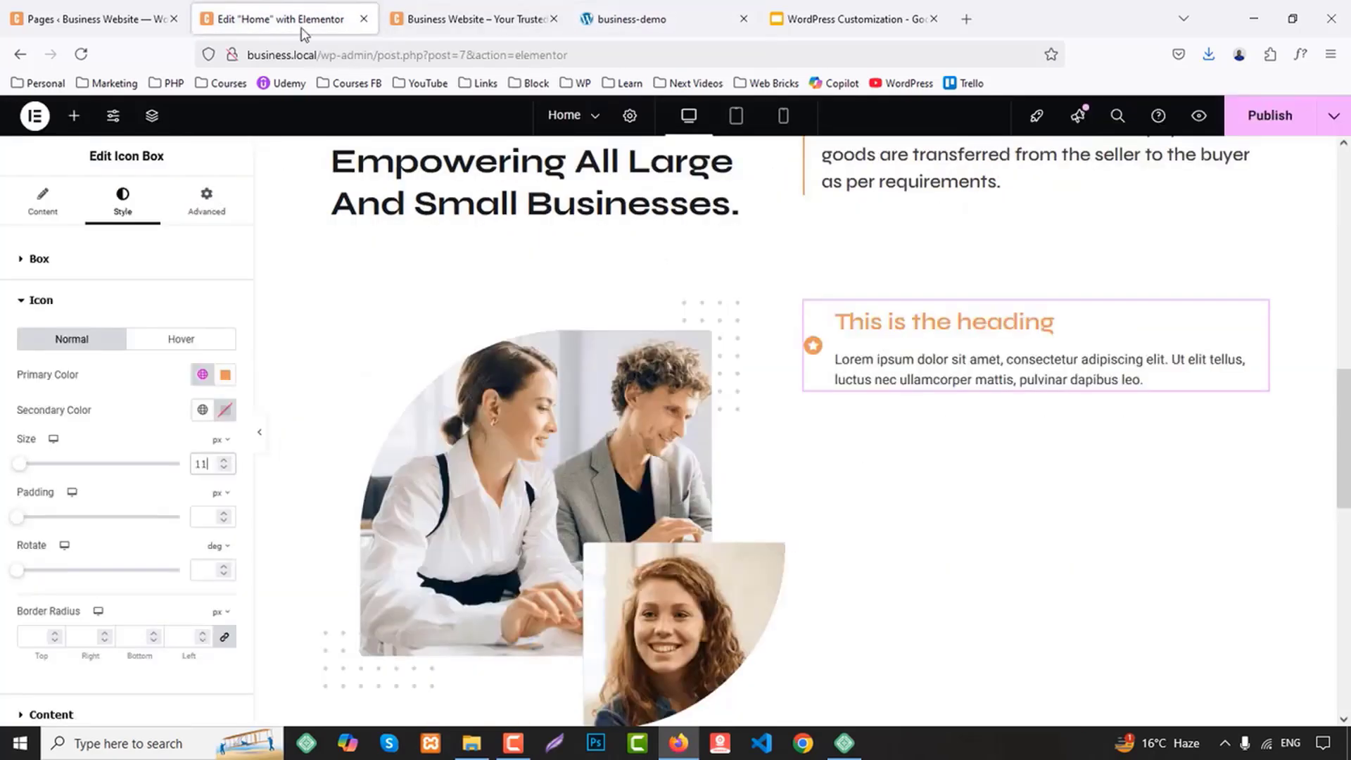
Place the icon above the heading and align the icon box content to the left
{"action": "left_click", "coordinate": [46, 198]}
{"action": "left_click", "coordinate": [141, 206]}
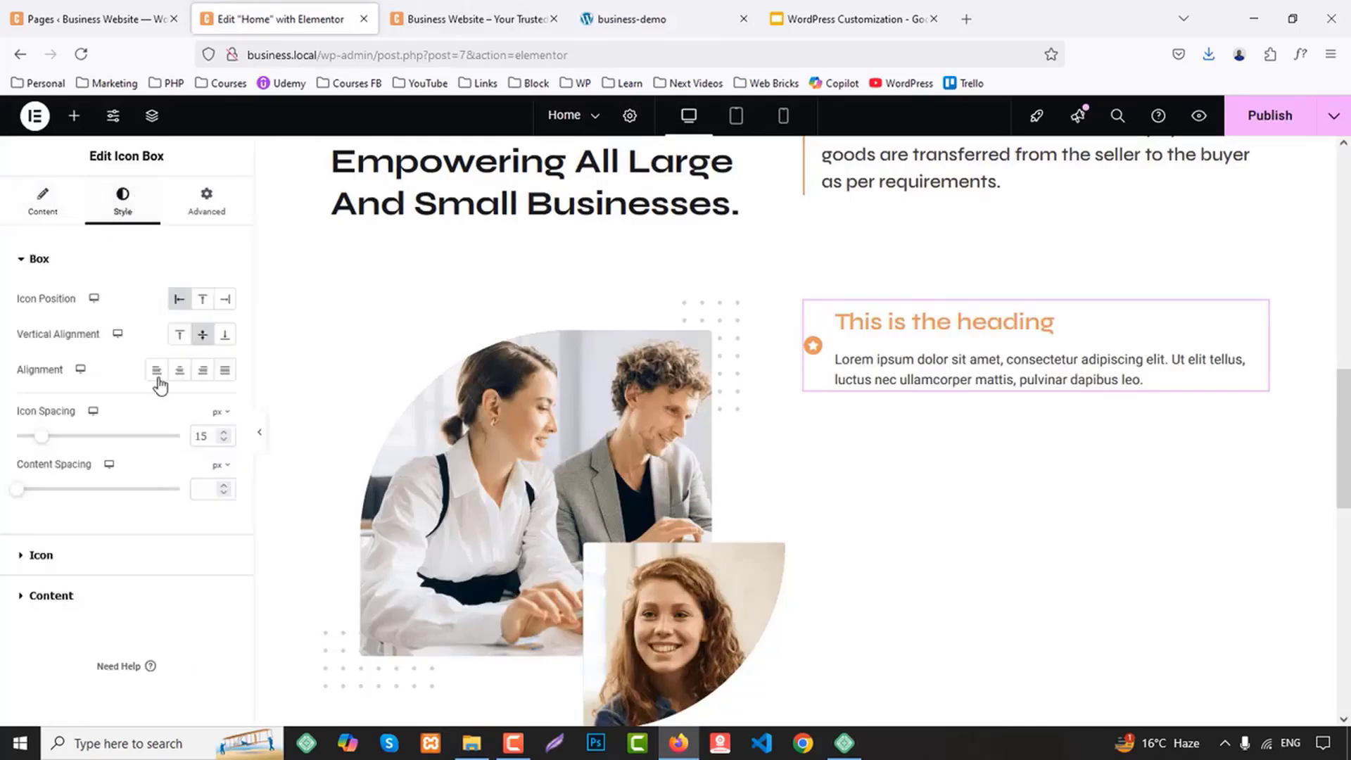
{"action": "left_click", "coordinate": [202, 301]}
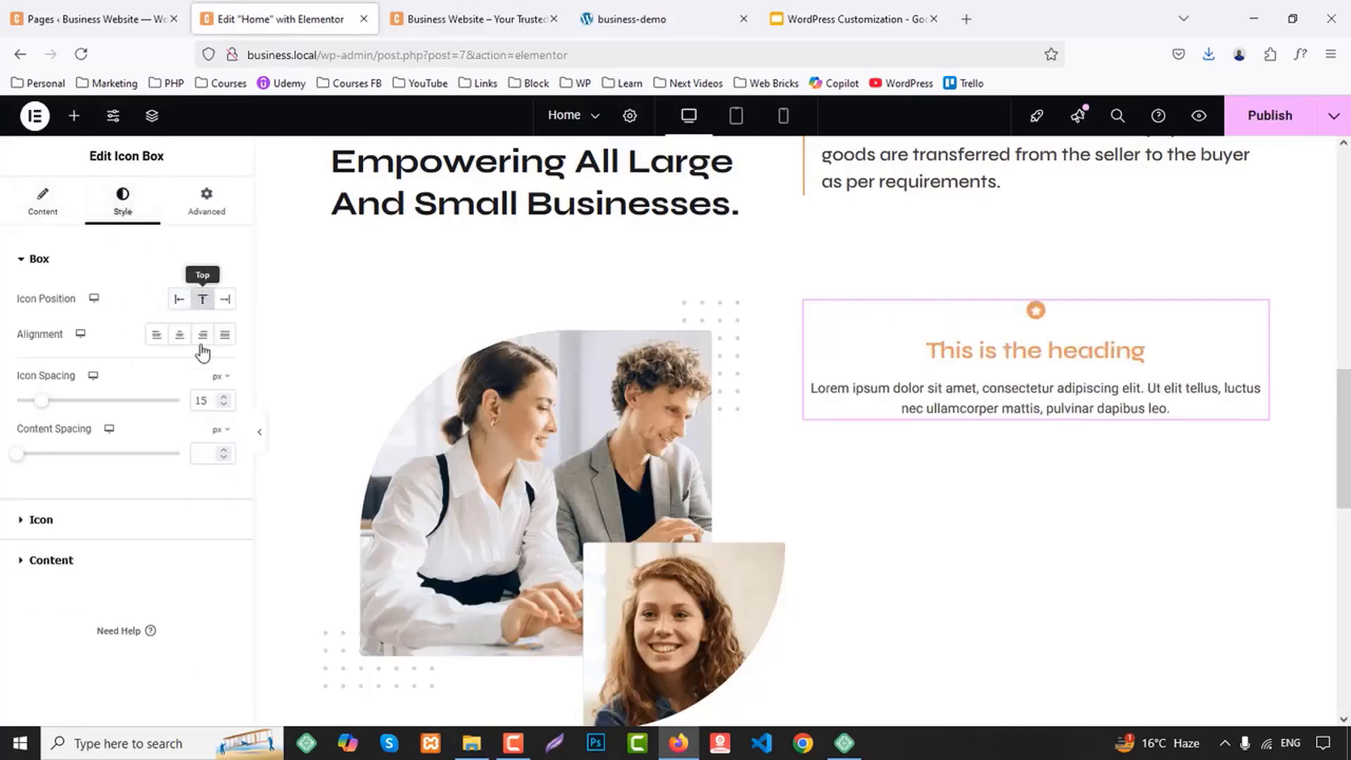
{"action": "left_click", "coordinate": [156, 335]}
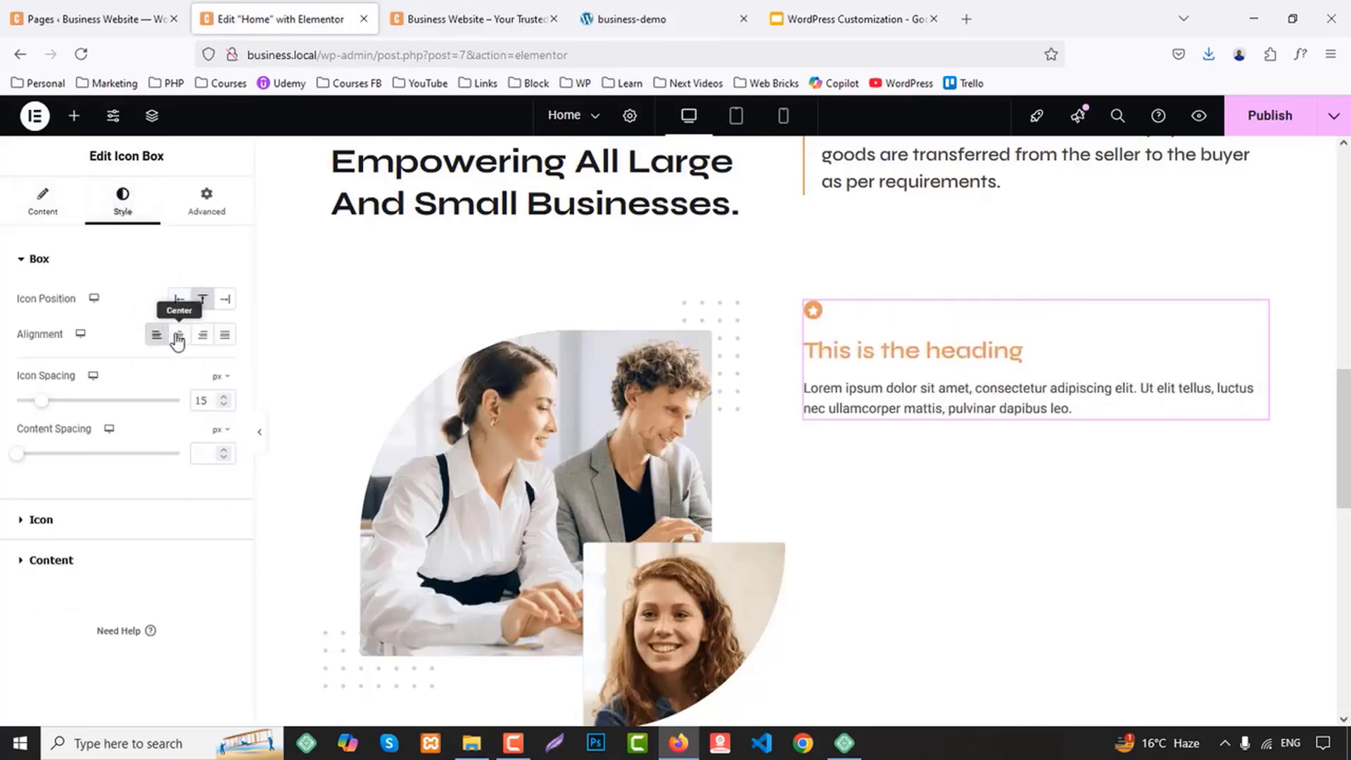
Increase the icon size of the icon box to 15 px
{"action": "left_click", "coordinate": [79, 529]}
{"action": "left_click", "coordinate": [205, 463]}
{"action": "key", "text": "Up"}
{"action": "key", "text": "Up"}
{"action": "key", "text": "Up"}
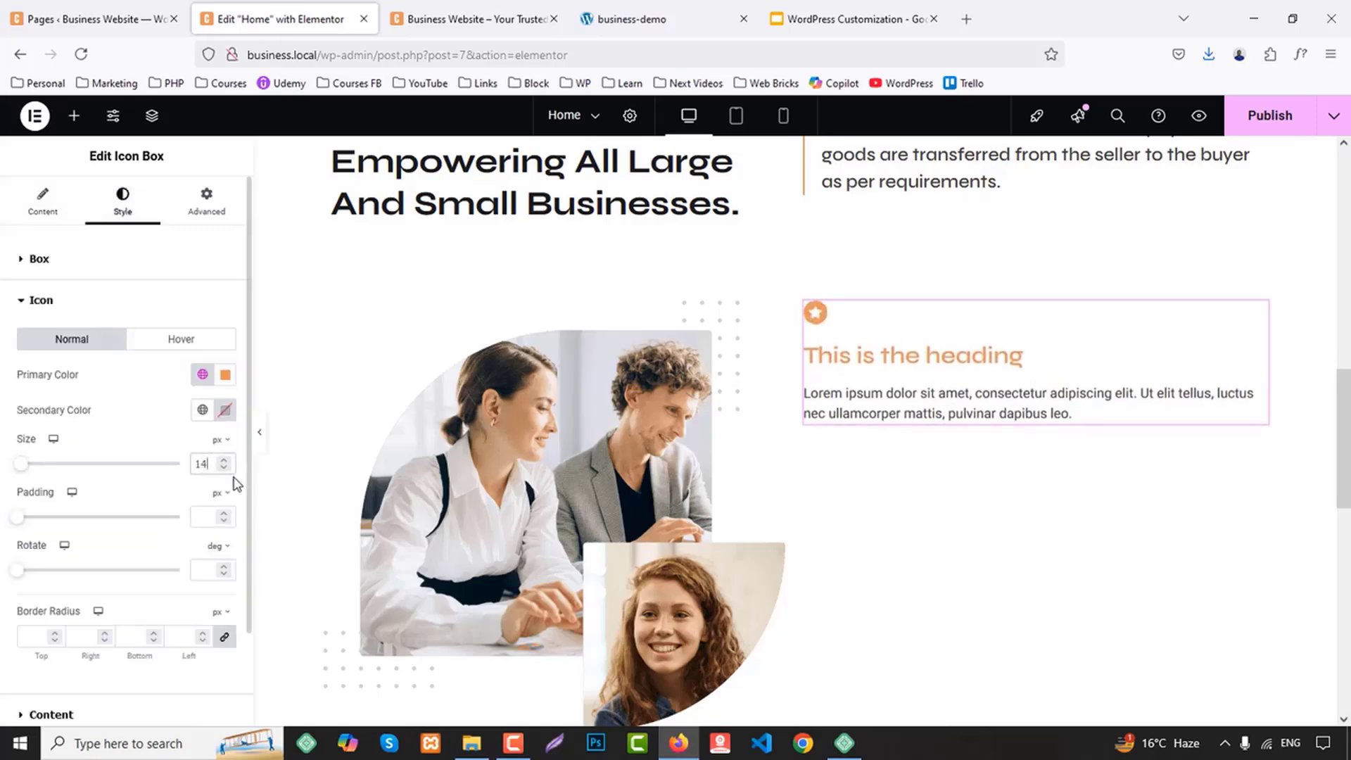
{"action": "key", "text": "Up"}
Set both the icon spacing and the content spacing of the icon box to 5 px
{"action": "left_click", "coordinate": [57, 262]}
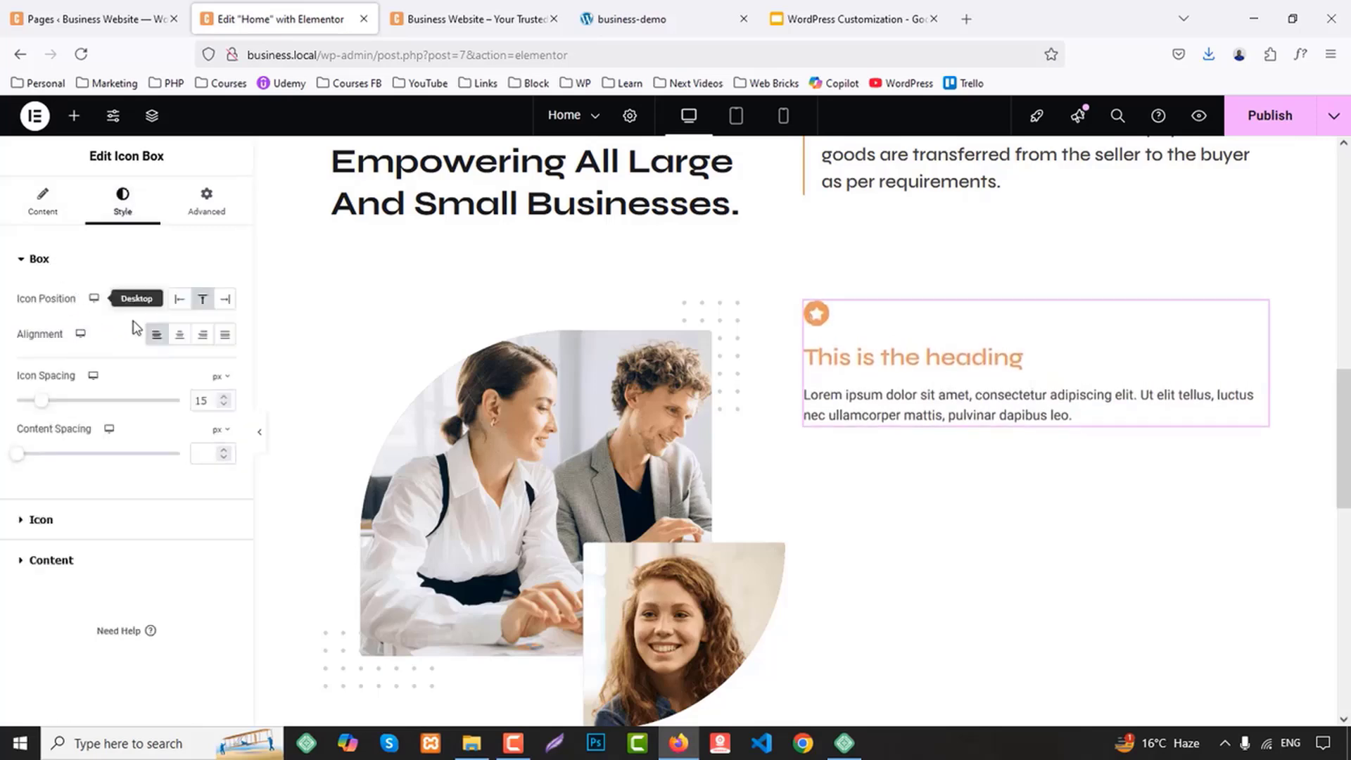
{"action": "key", "text": "Down"}
{"action": "key", "text": "Down"}
{"action": "key", "text": "Down"}
{"action": "key", "text": "Down"}
{"action": "key", "text": "Down"}
{"action": "key", "text": "Down"}
{"action": "key", "text": "Down"}
{"action": "key", "text": "Down"}
{"action": "key", "text": "Down"}
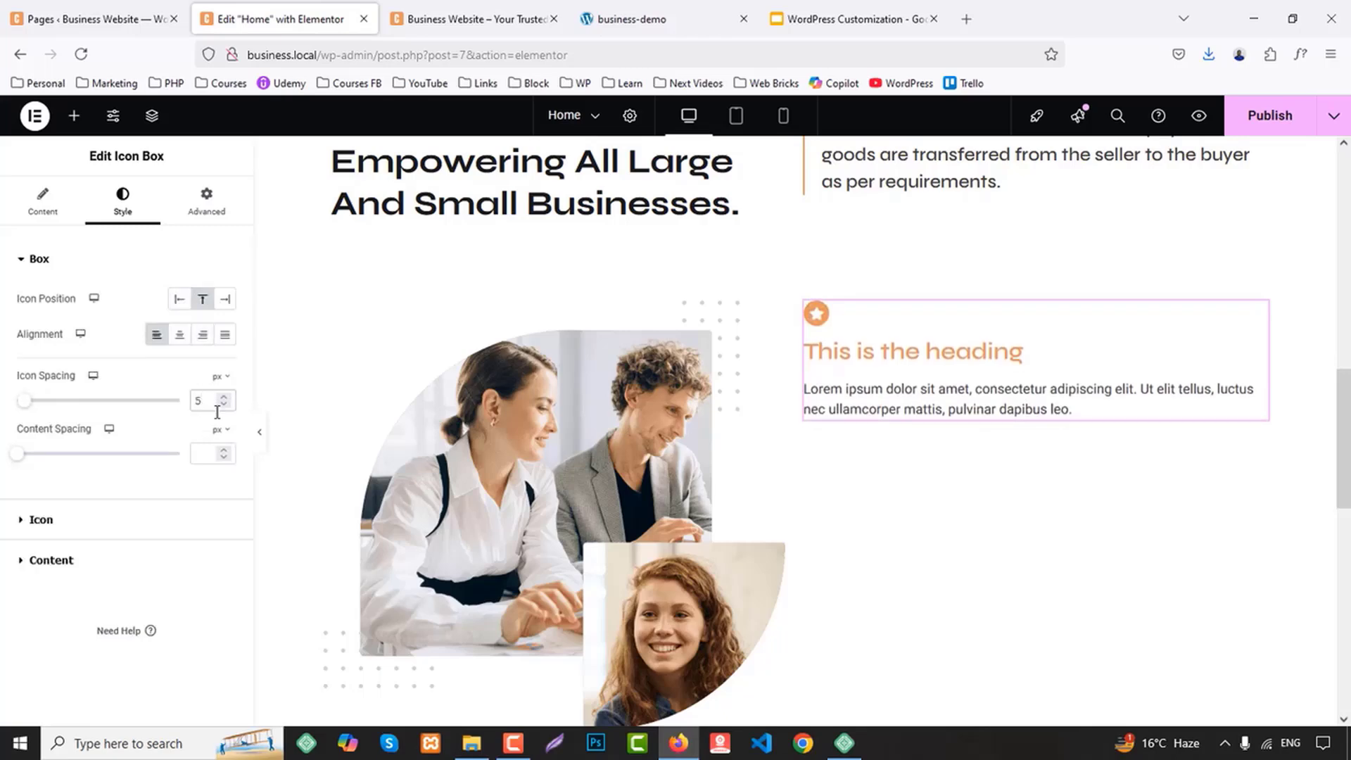
{"action": "type", "text": "10"}
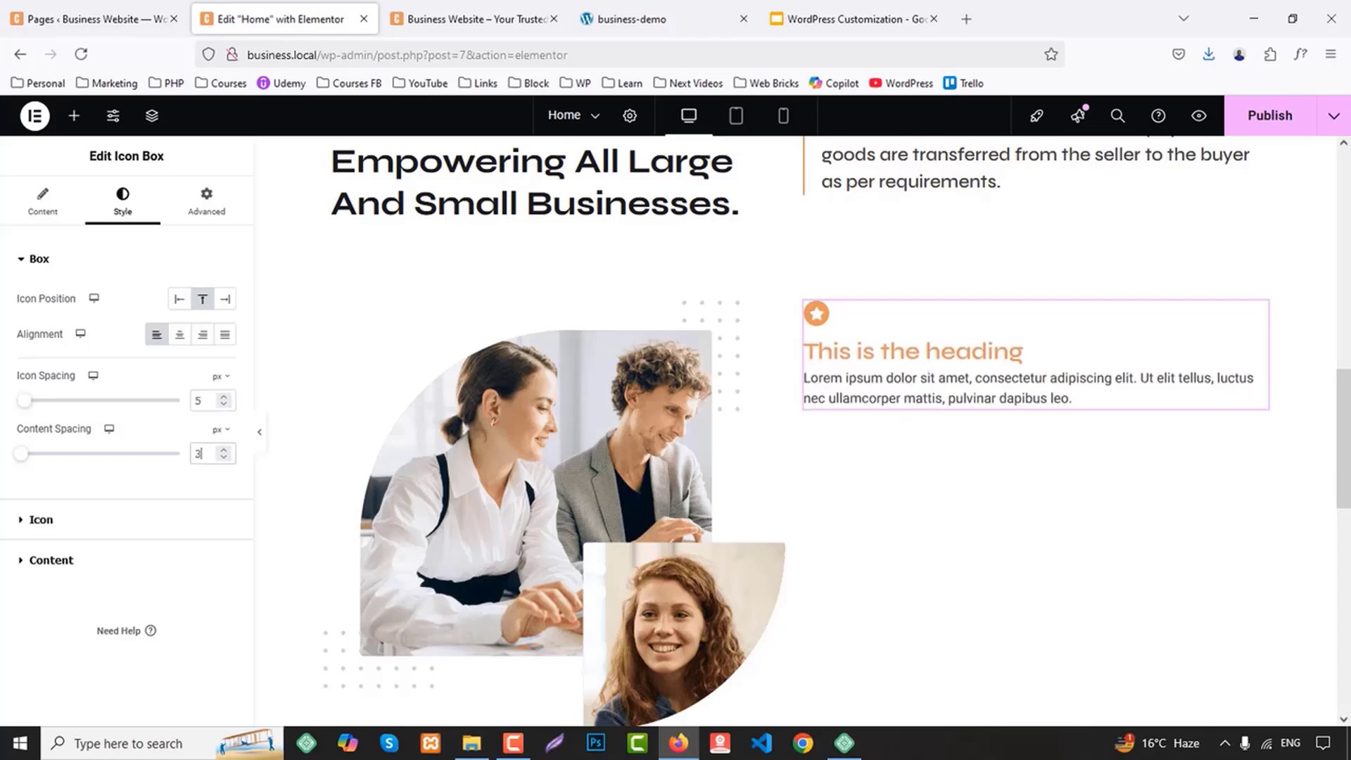
{"action": "key", "text": "Down"}
{"action": "key", "text": "Down"}
{"action": "key", "text": "Down"}
{"action": "key", "text": "Down"}
{"action": "key", "text": "Down"}
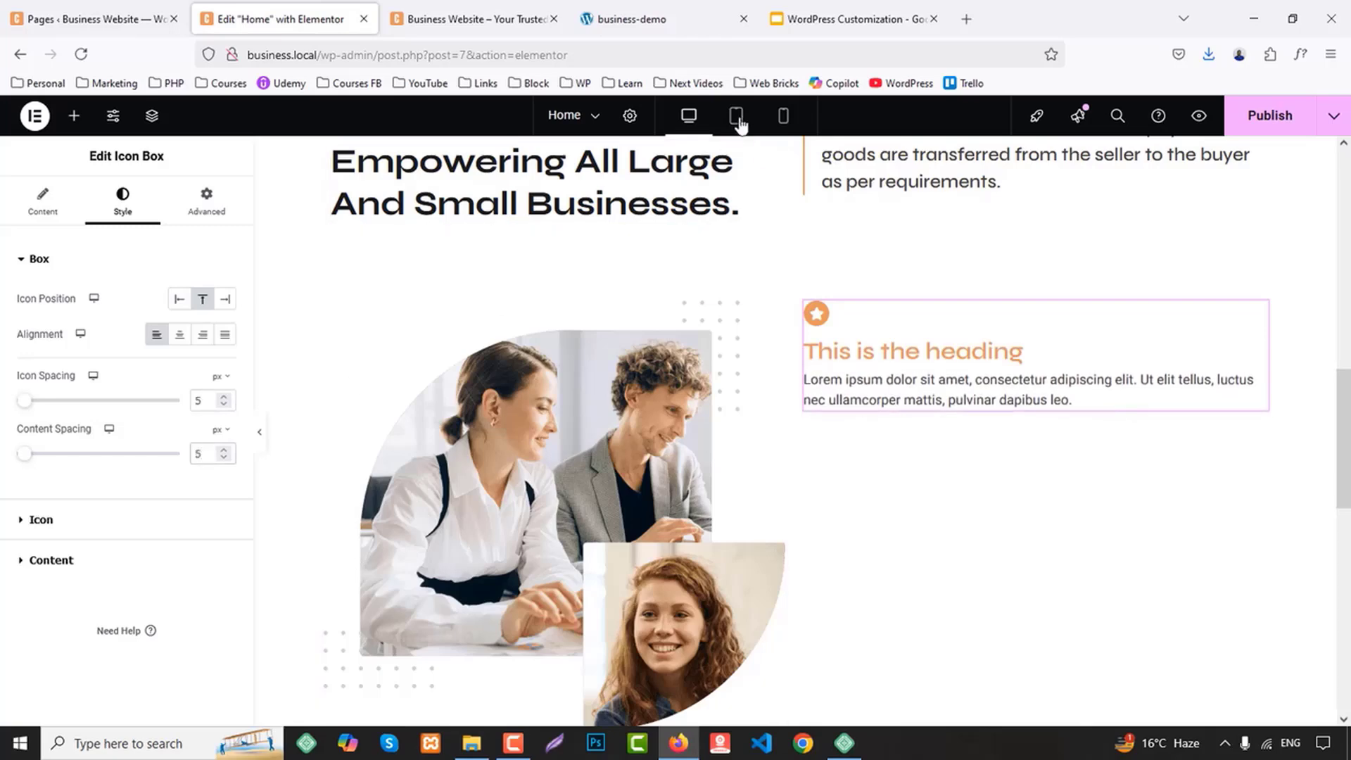
Copy the "Our Mission" heading from the business-demo page into the icon box title
{"action": "left_click", "coordinate": [696, 8]}
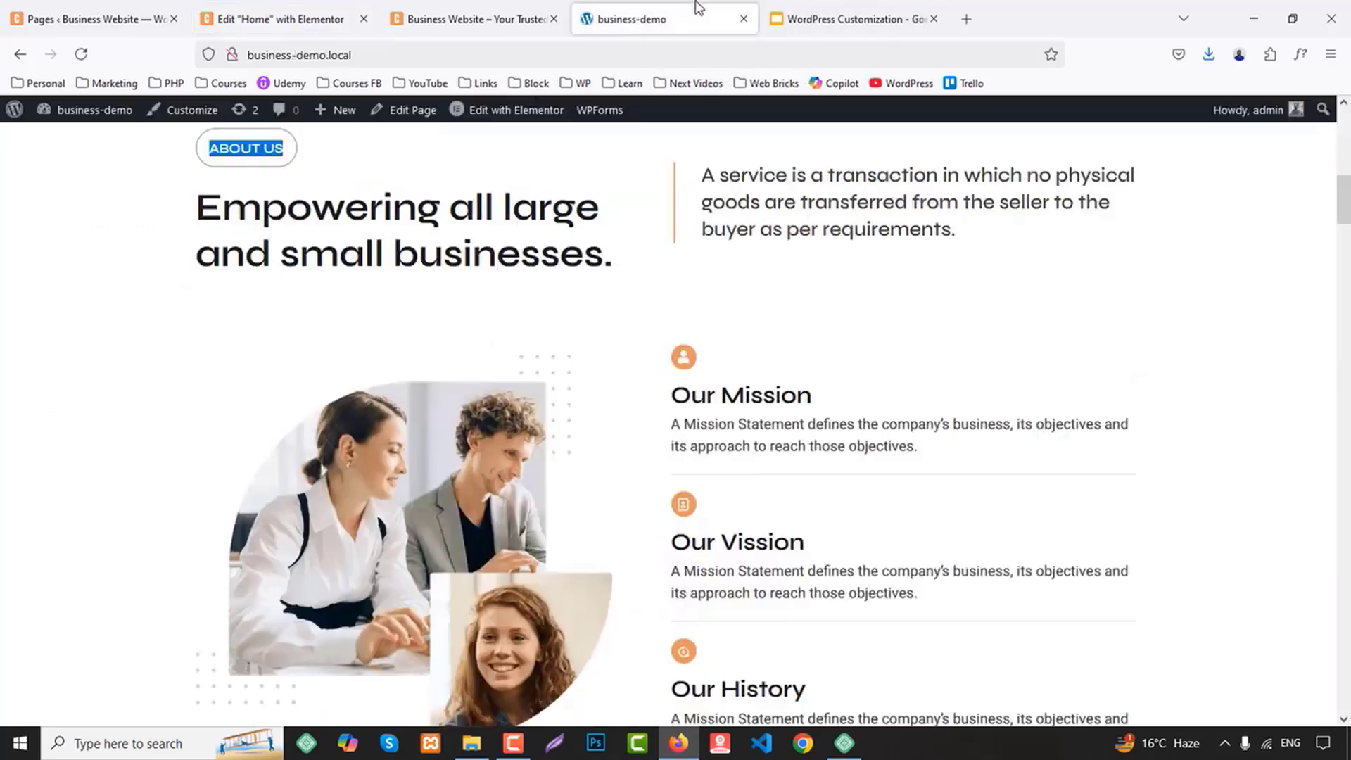
{"action": "left_click", "coordinate": [522, 9]}
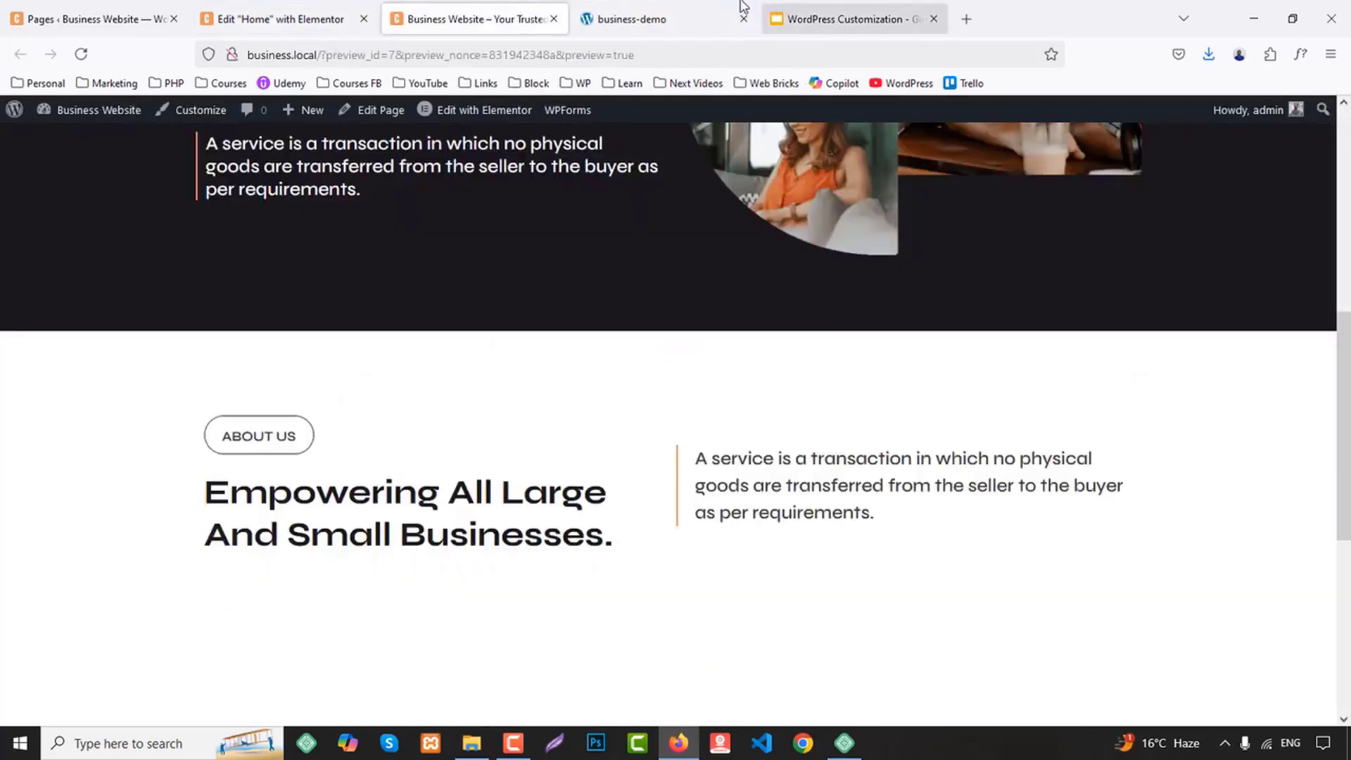
{"action": "left_click", "coordinate": [717, 10]}
{"action": "triple_click", "coordinate": [740, 390]}
{"action": "key", "text": "ctrl+c"}
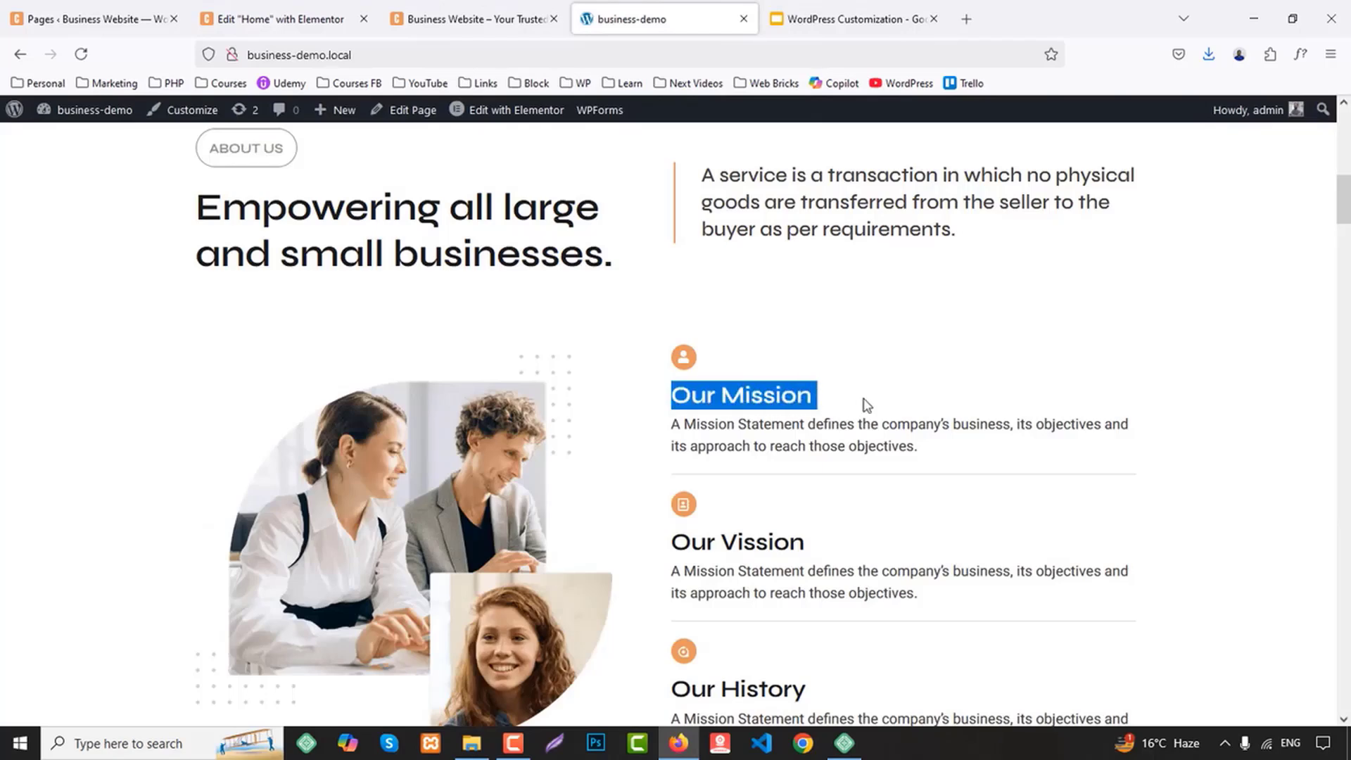
{"action": "left_click", "coordinate": [281, 19]}
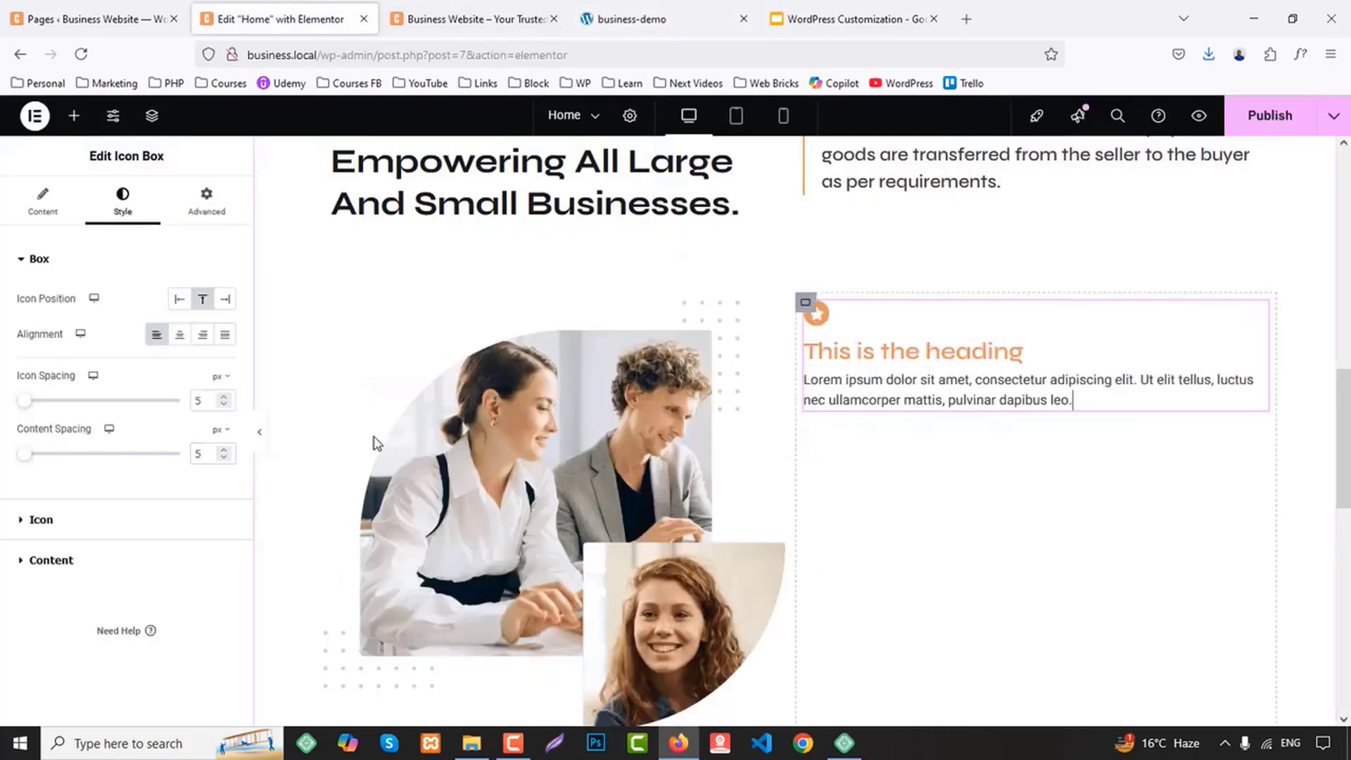
{"action": "left_click", "coordinate": [38, 204]}
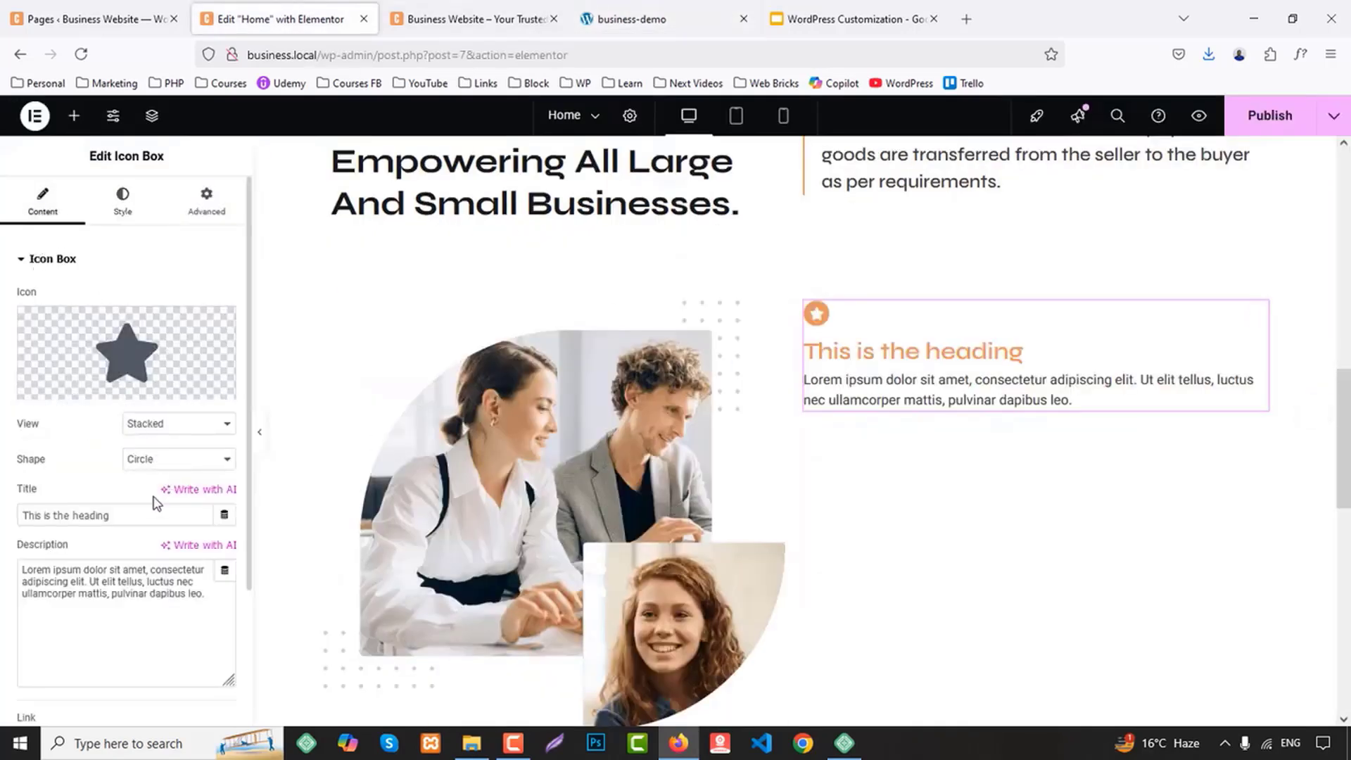
{"action": "triple_click", "coordinate": [114, 521]}
{"action": "key", "text": "ctrl+v"}
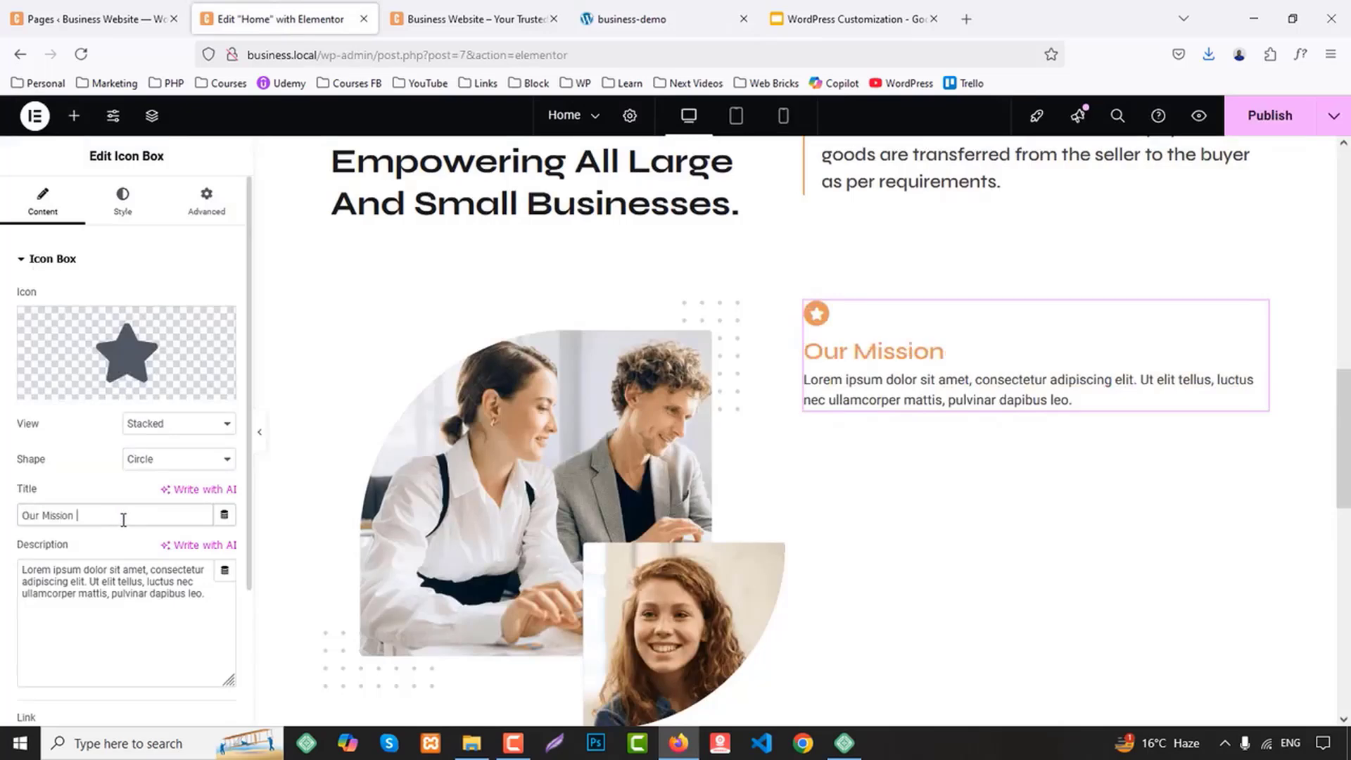
Replace the icon box description with the mission statement text copied from below "Our Mission" on the business-demo page
{"action": "left_click", "coordinate": [854, 19]}
{"action": "left_click", "coordinate": [714, 9]}
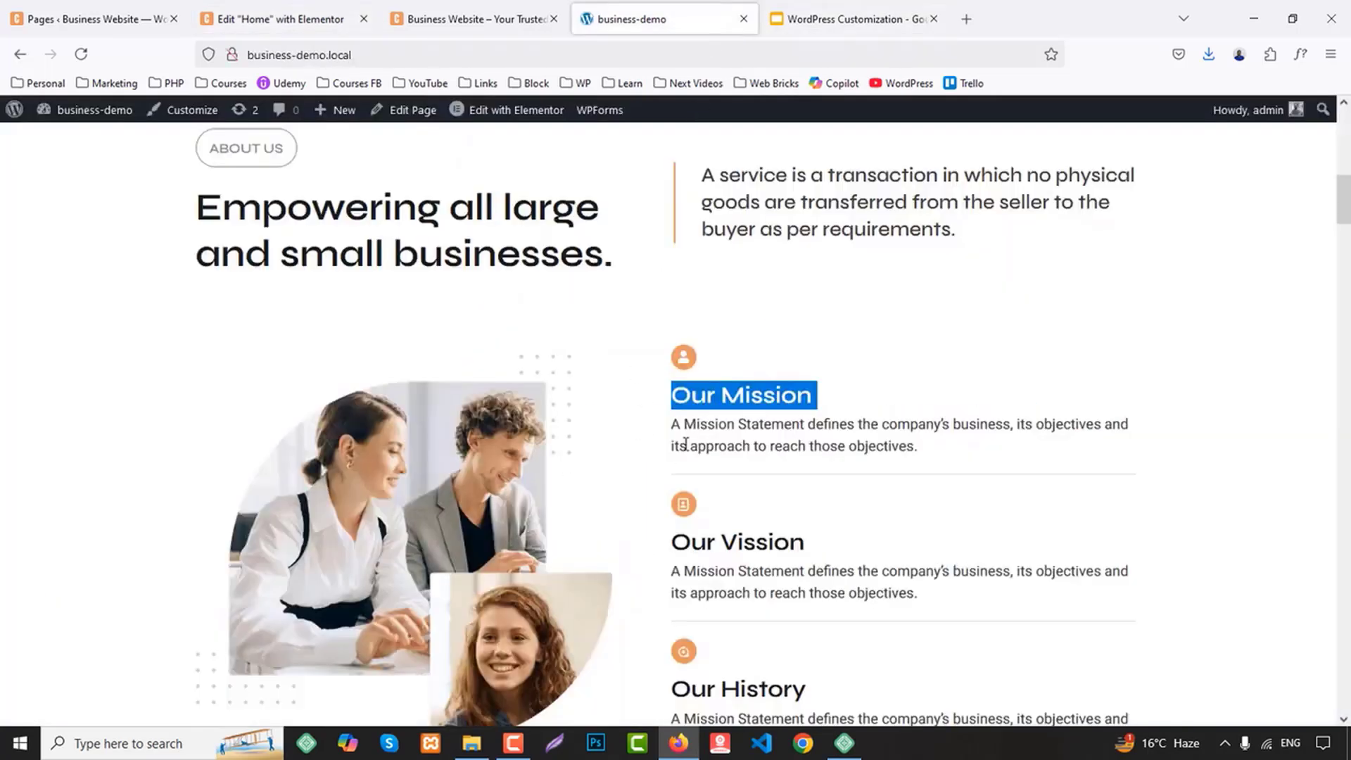
{"action": "left_click_drag", "start_coordinate": [672, 424], "coordinate": [985, 462]}
{"action": "key", "text": "ctrl+c"}
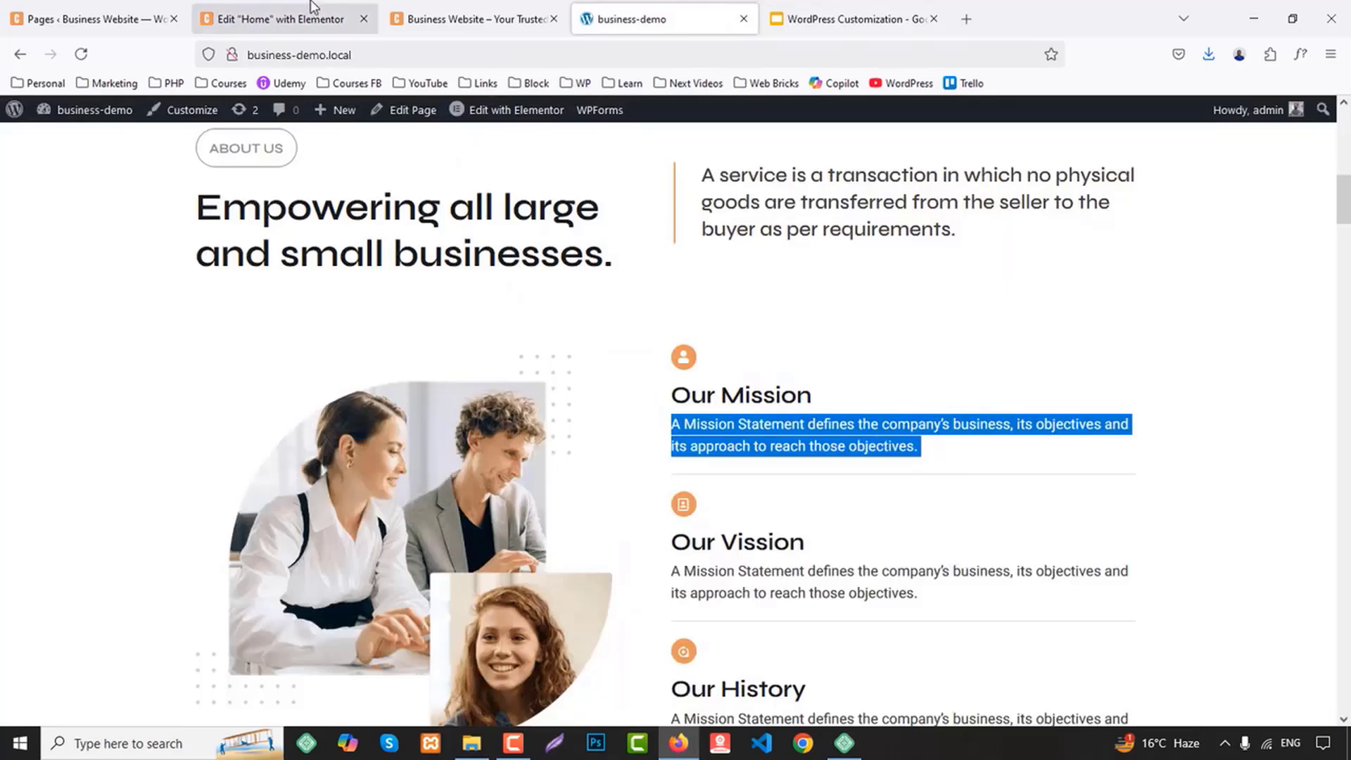
{"action": "left_click", "coordinate": [281, 19]}
{"action": "triple_click", "coordinate": [121, 581]}
{"action": "key", "text": "ctrl+v"}
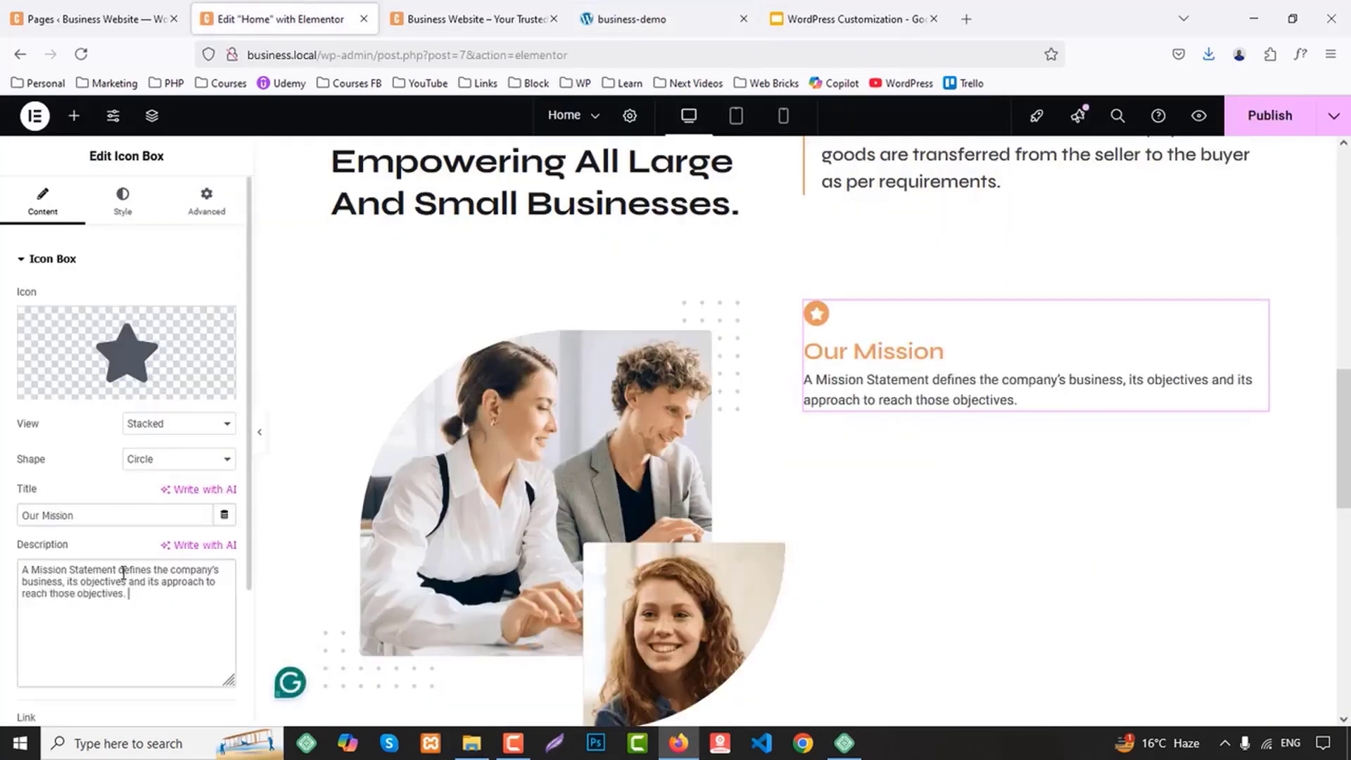
Change the icon box title color to the near-black global color
{"action": "left_click", "coordinate": [123, 204]}
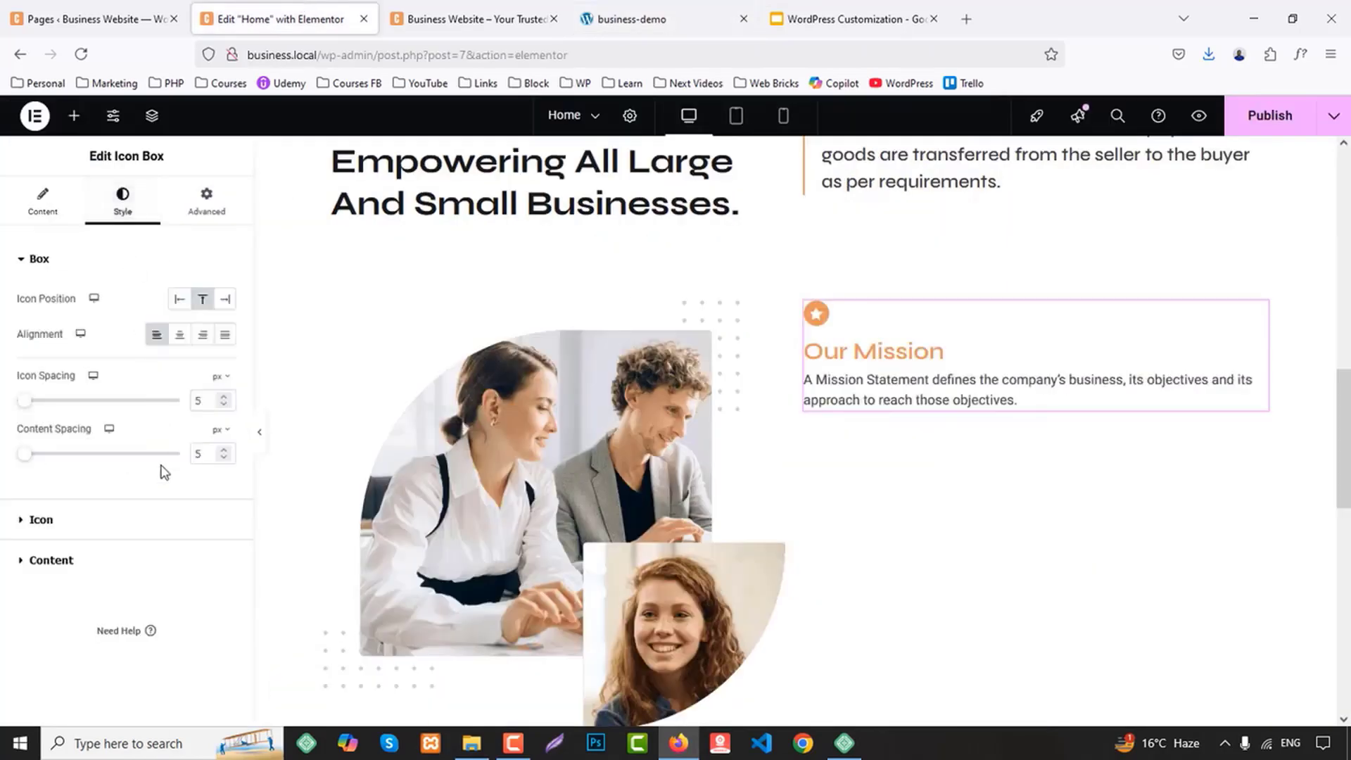
{"action": "left_click", "coordinate": [75, 562]}
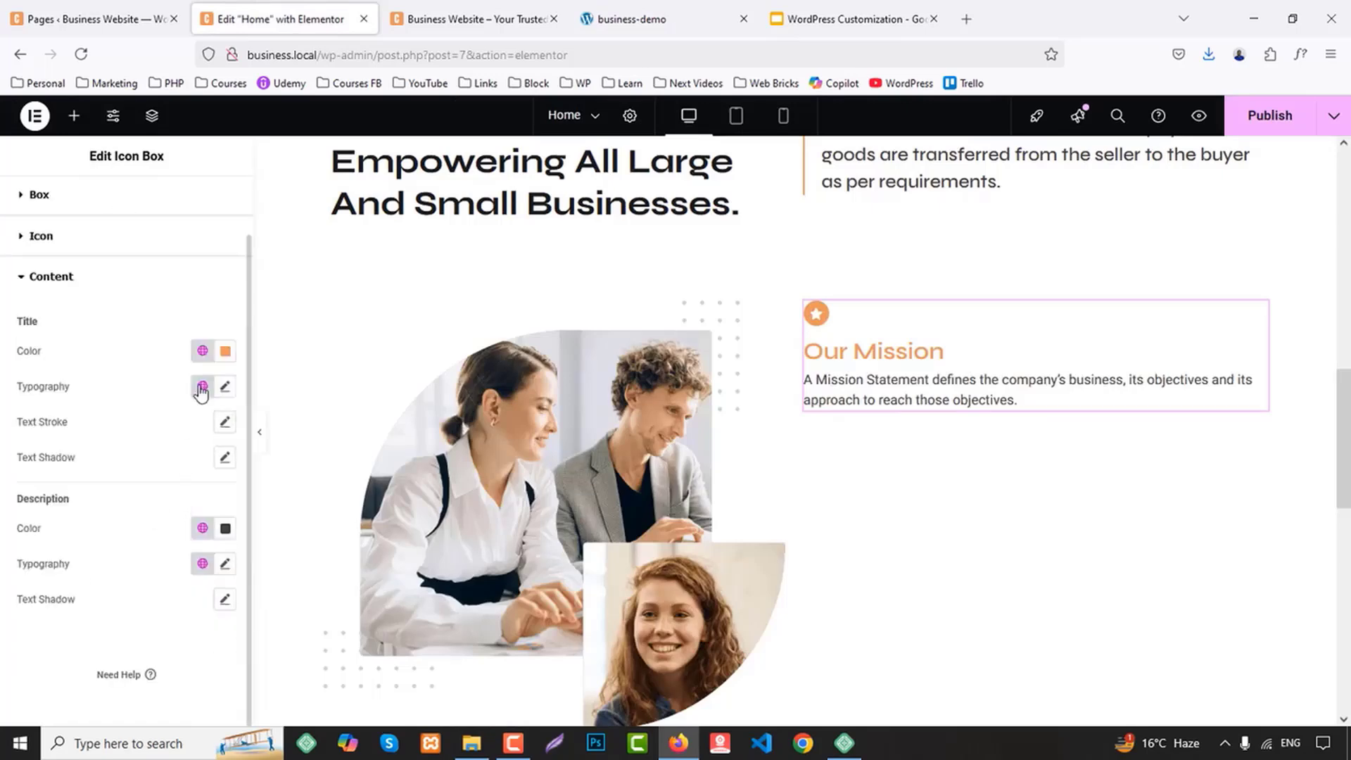
{"action": "left_click", "coordinate": [202, 351]}
{"action": "left_click", "coordinate": [78, 464]}
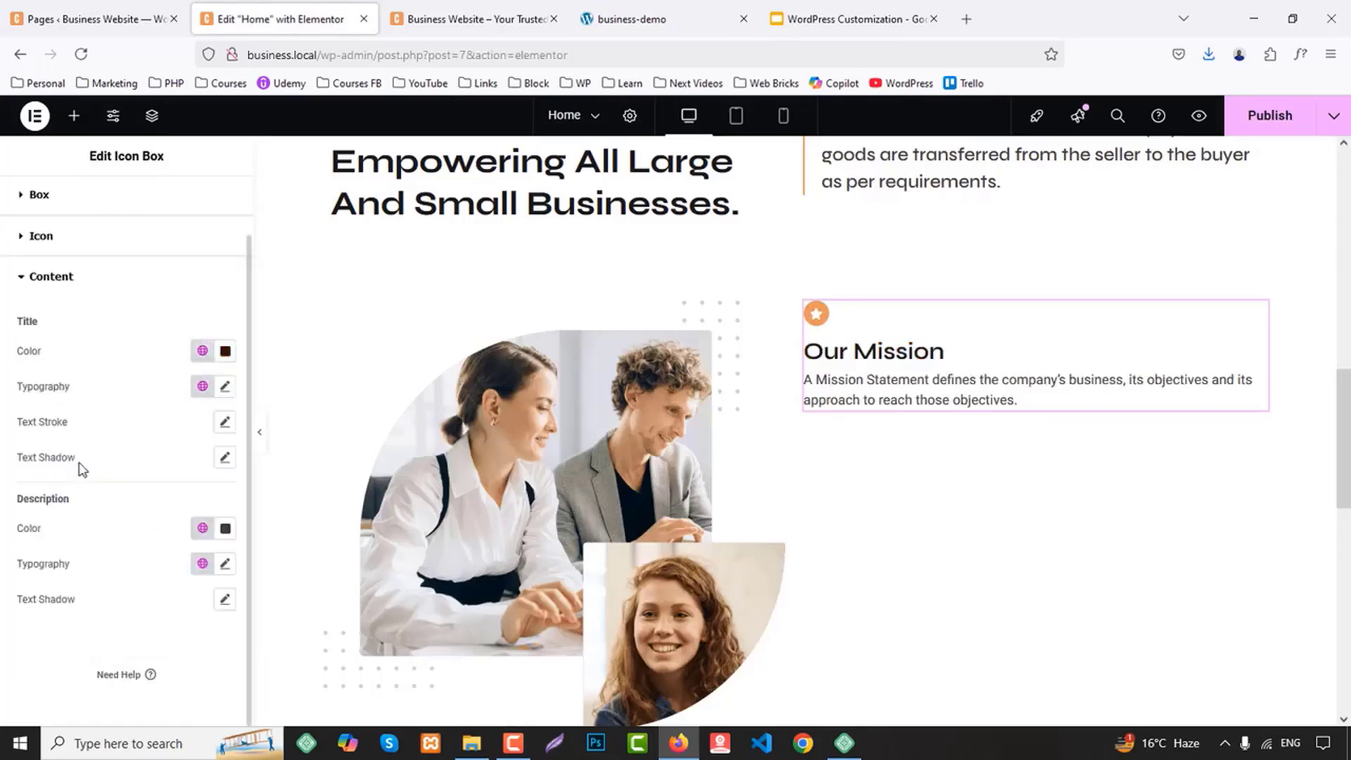
Set the font size of the icon box title to 22 px
{"action": "left_click", "coordinate": [225, 387]}
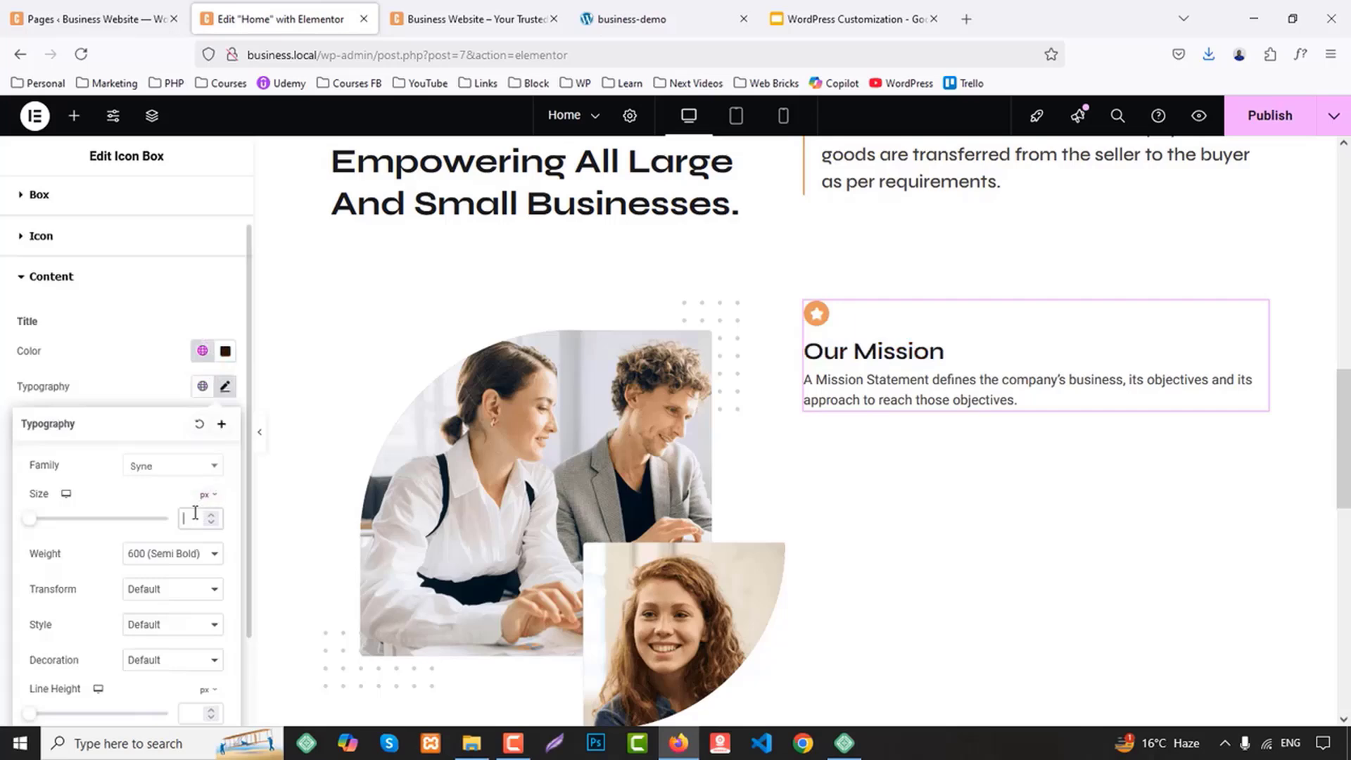
{"action": "type", "text": "1811"}
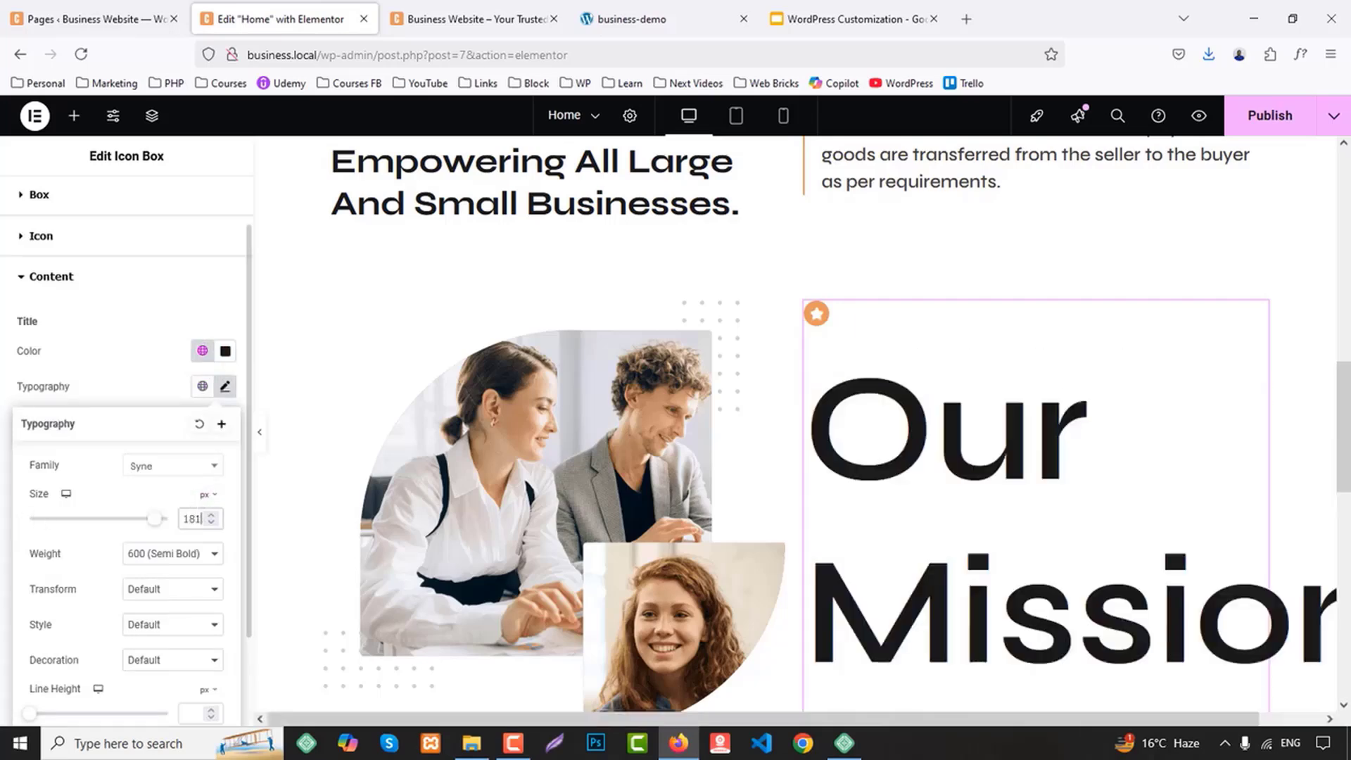
{"action": "key", "text": "BackSpace"}
{"action": "key", "text": "BackSpace"}
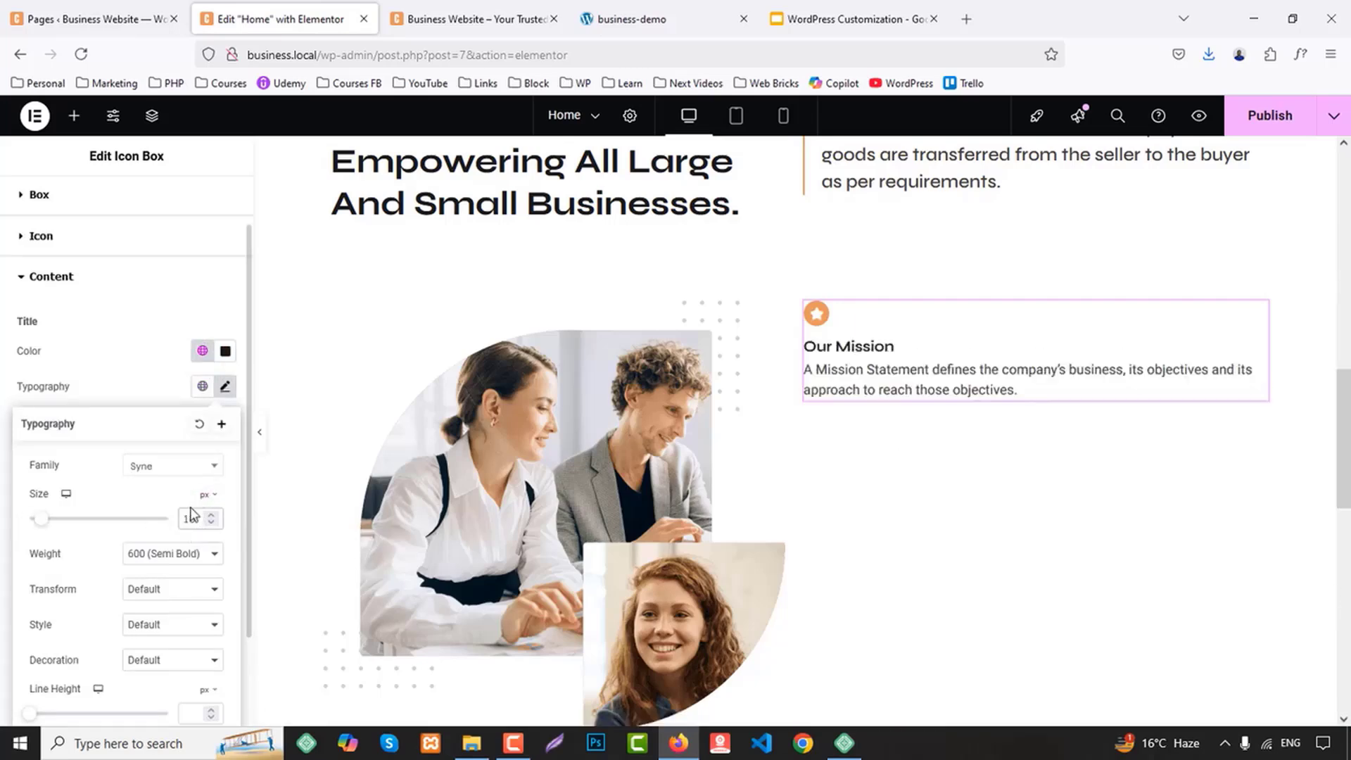
{"action": "key", "text": "BackSpace"}
{"action": "type", "text": "9"}
{"action": "key", "text": "Up"}
{"action": "key", "text": "Up"}
{"action": "key", "text": "Up"}
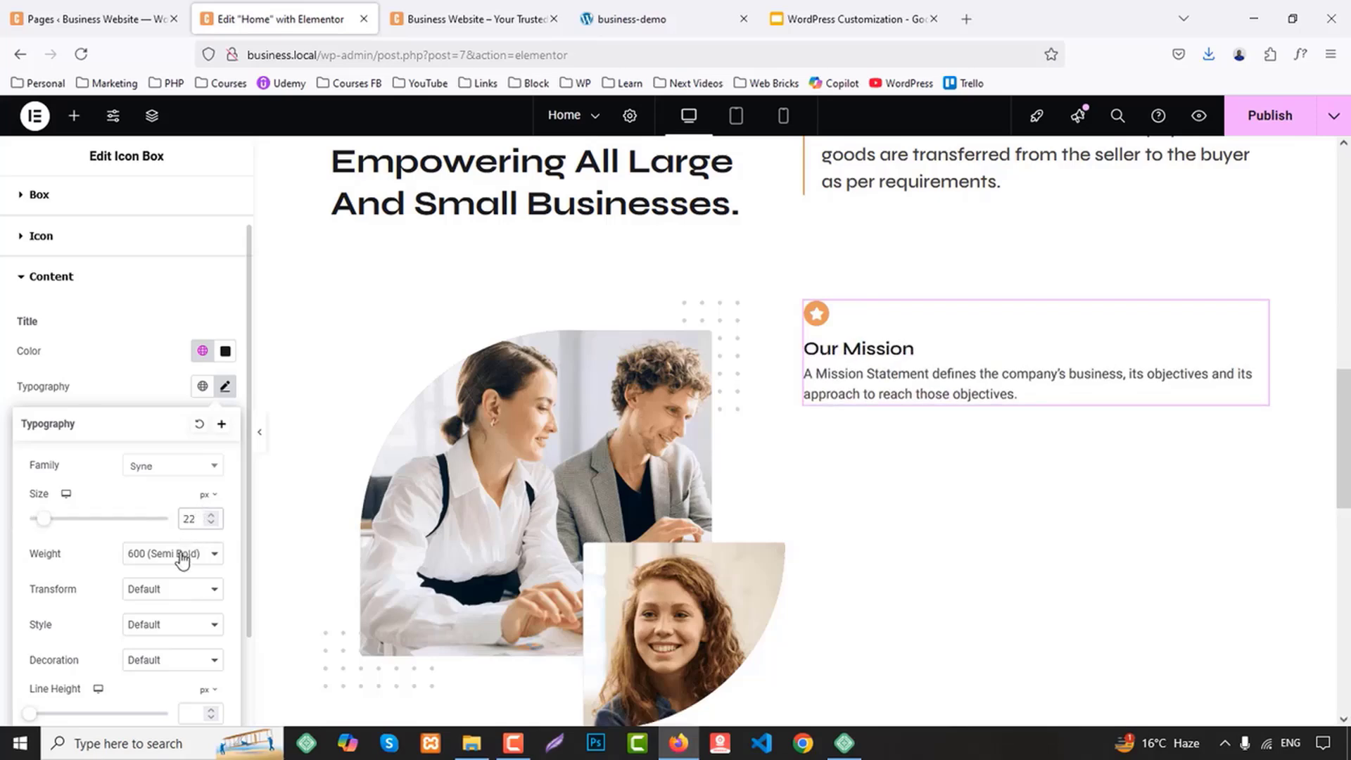
Increase the icon box's content spacing to 10 px
{"action": "left_click", "coordinate": [44, 200]}
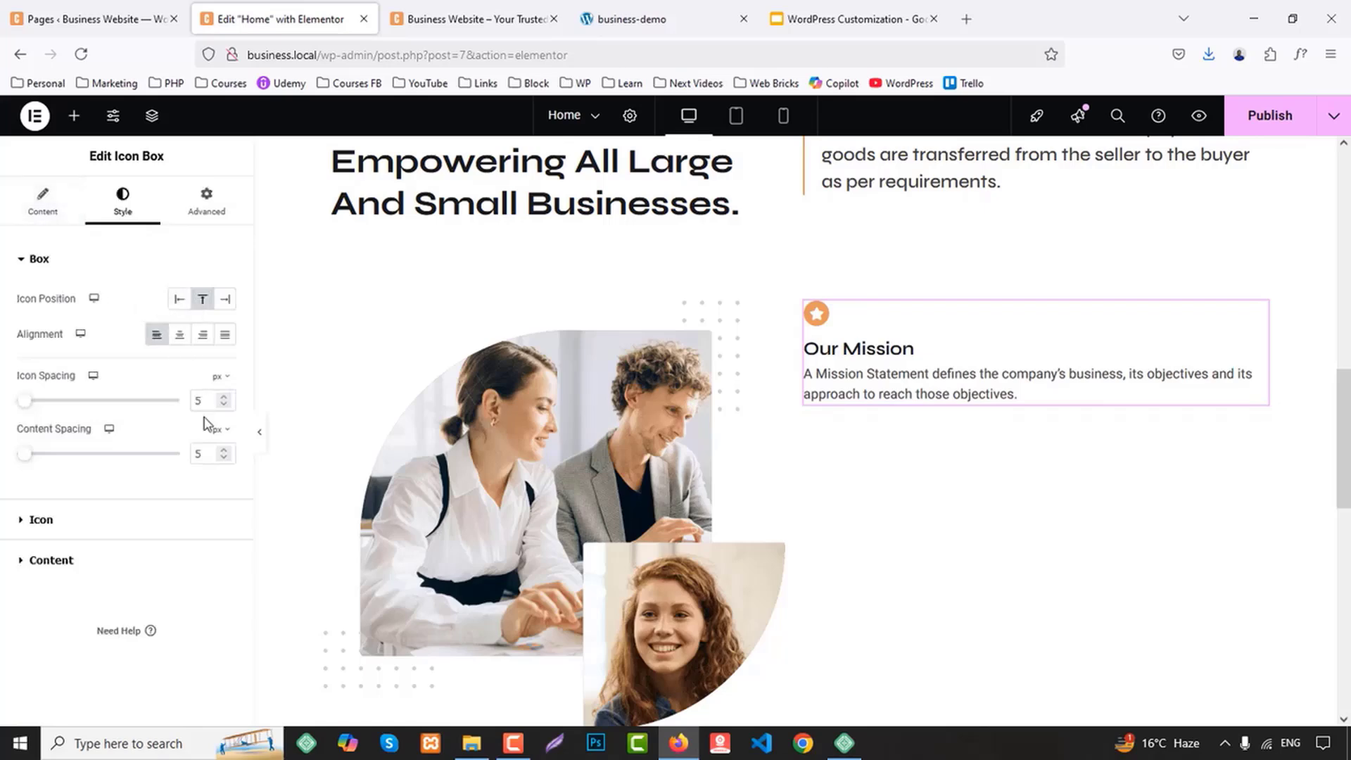
{"action": "key", "text": "Up"}
{"action": "key", "text": "Up"}
{"action": "key", "text": "Up"}
{"action": "key", "text": "Up"}
{"action": "key", "text": "Up"}
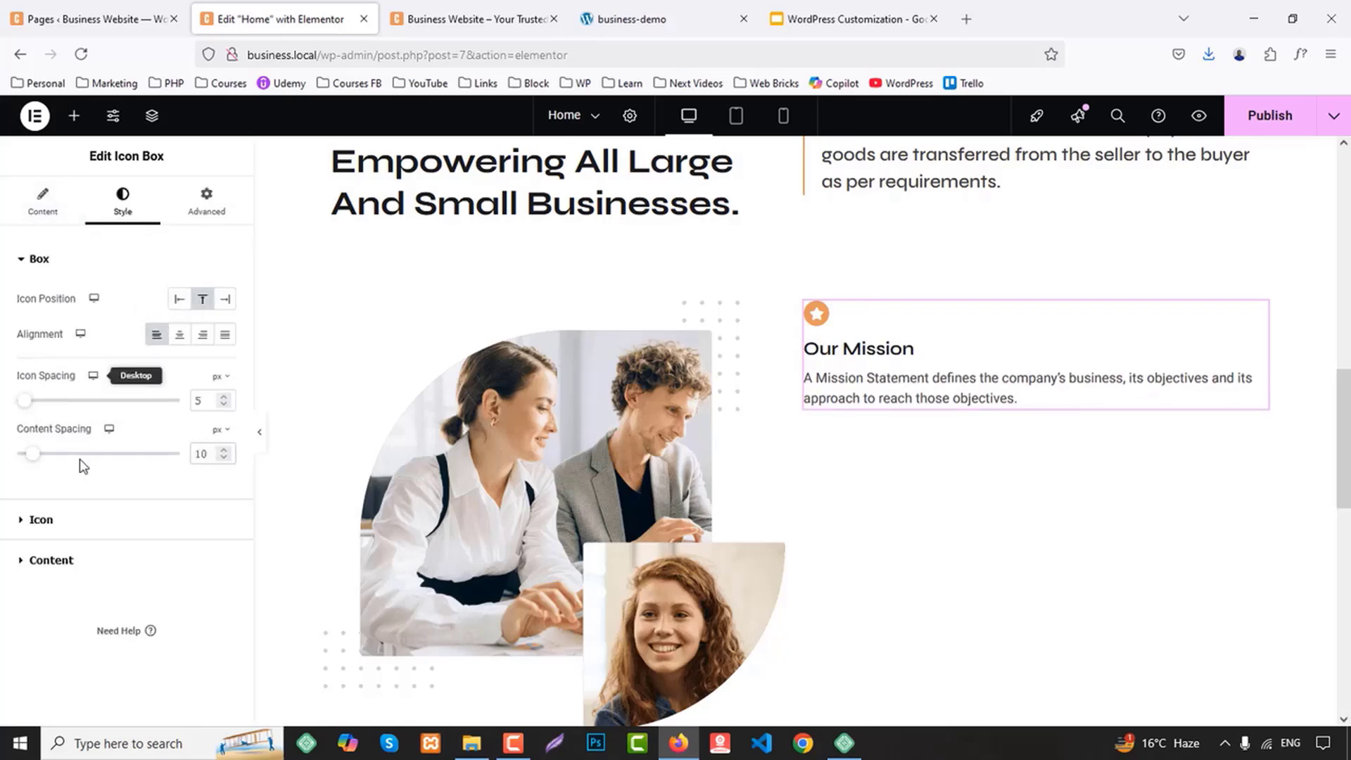
Set the font weight of the icon box description to 500 (Medium)
{"action": "left_click", "coordinate": [61, 561]}
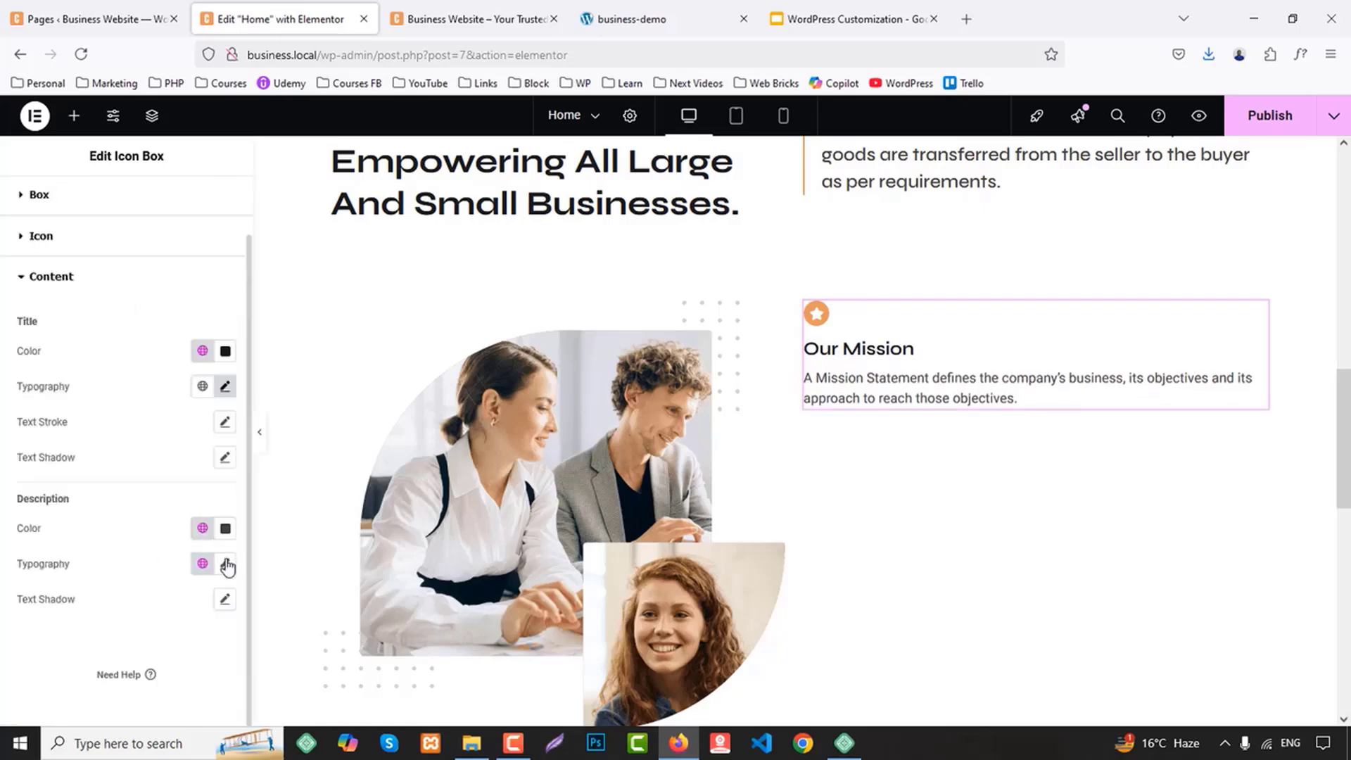
{"action": "left_click", "coordinate": [227, 567]}
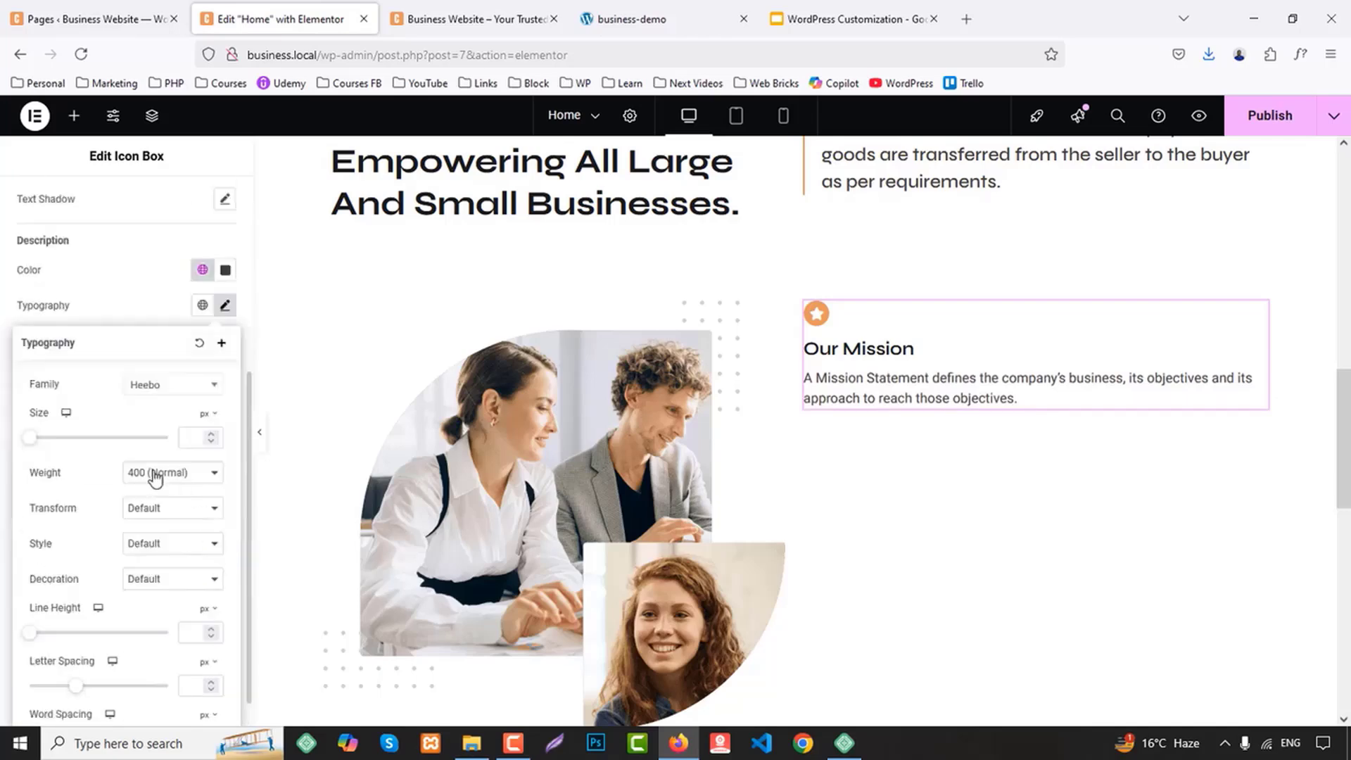
{"action": "left_click", "coordinate": [155, 477]}
{"action": "left_click", "coordinate": [163, 550]}
{"action": "left_click", "coordinate": [156, 478]}
{"action": "left_click", "coordinate": [163, 570]}
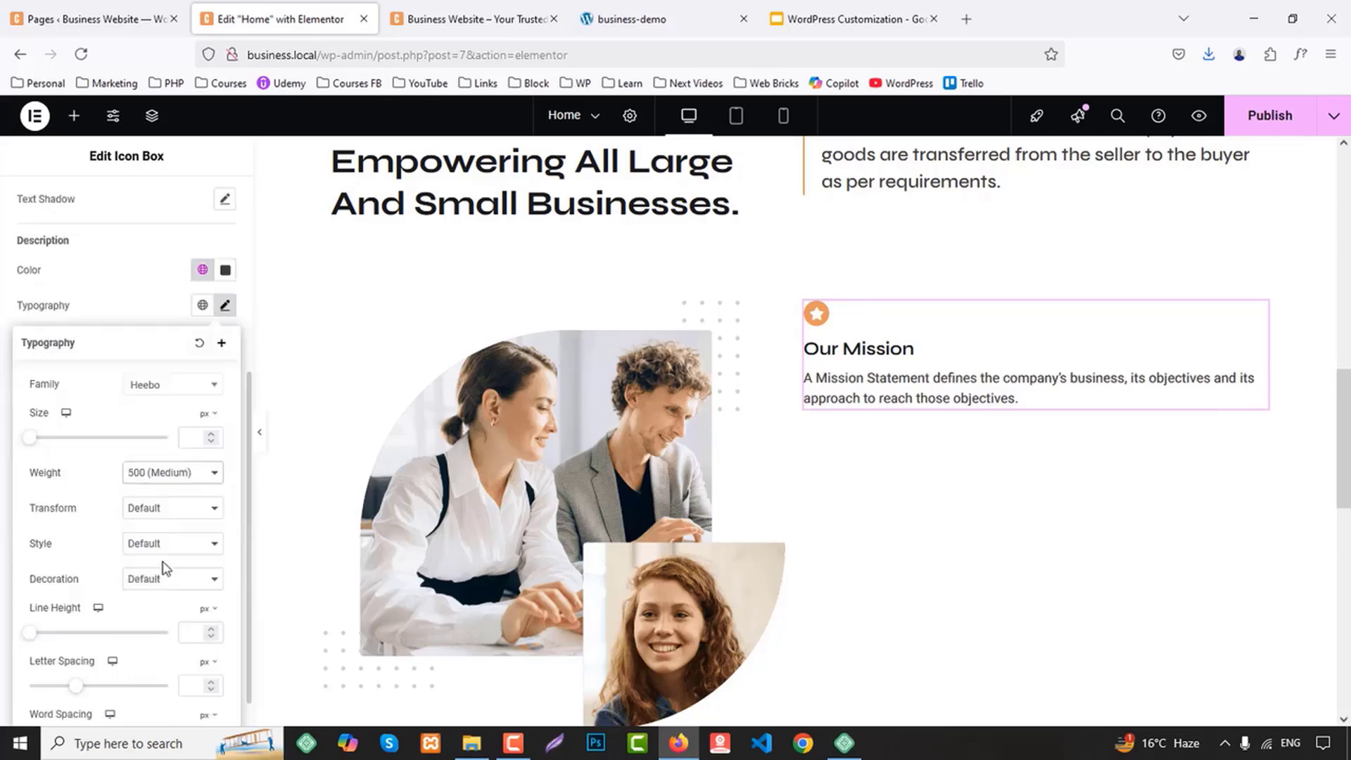
Compare the icon box with the business-demo page and set its title font size to 26 px
{"action": "left_click", "coordinate": [665, 7]}
{"action": "scroll", "coordinate": [911, 416], "scroll_direction": "down", "scroll_amount": 2}
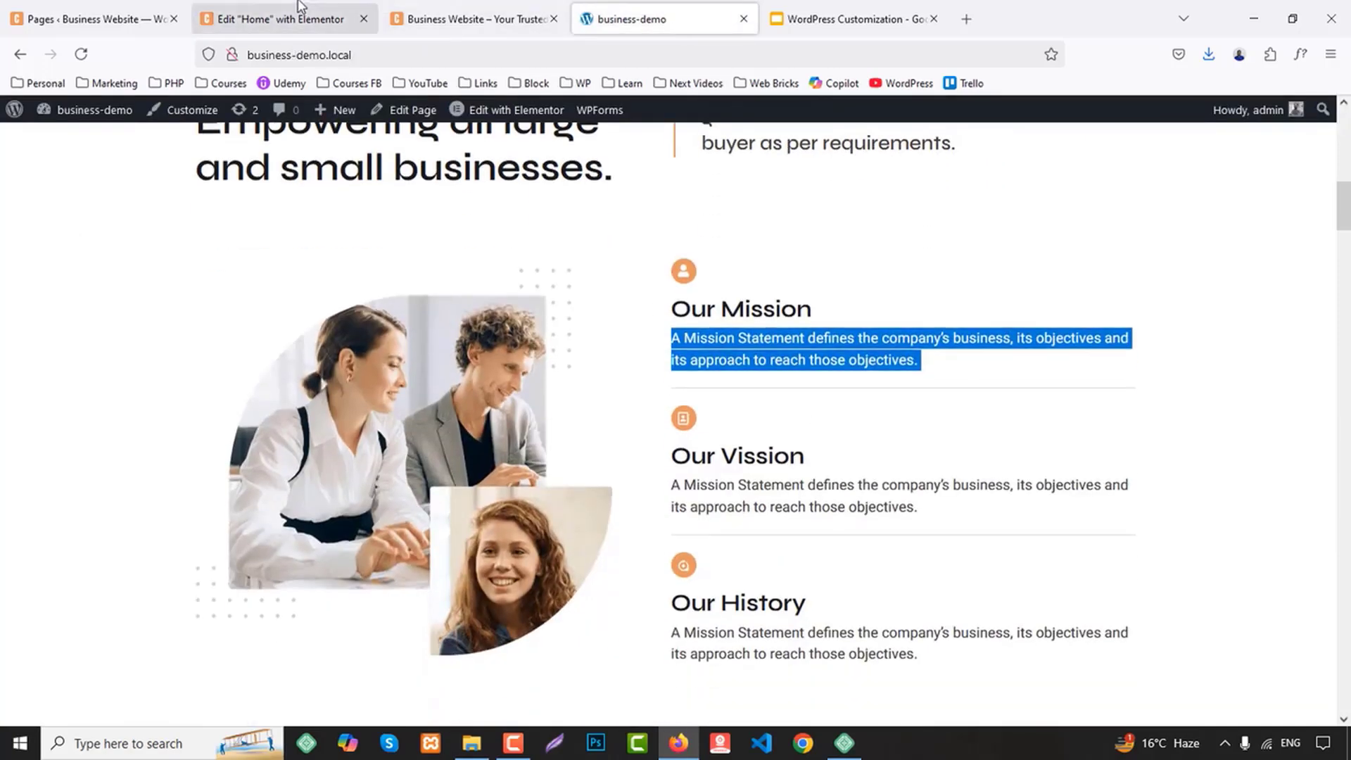
{"action": "left_click", "coordinate": [294, 13]}
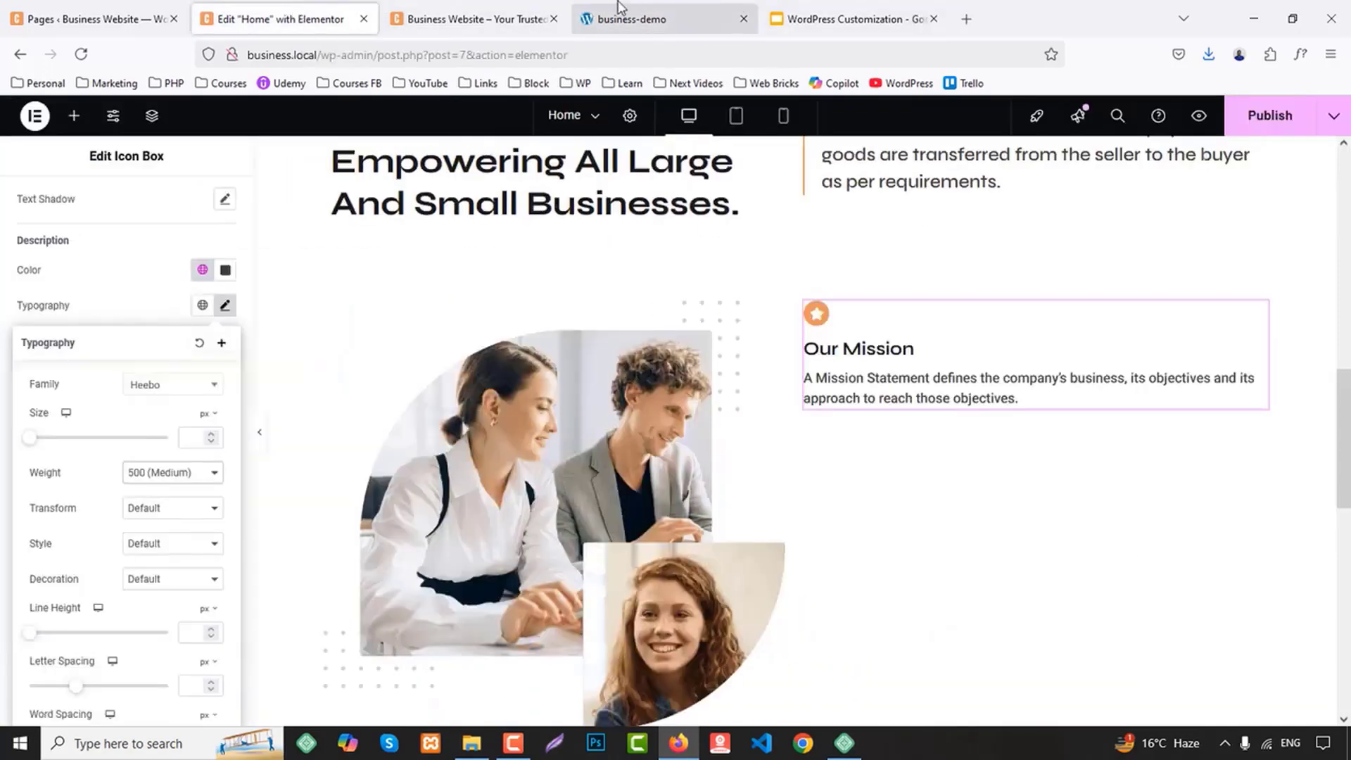
{"action": "left_click", "coordinate": [667, 10]}
{"action": "left_click", "coordinate": [288, 16]}
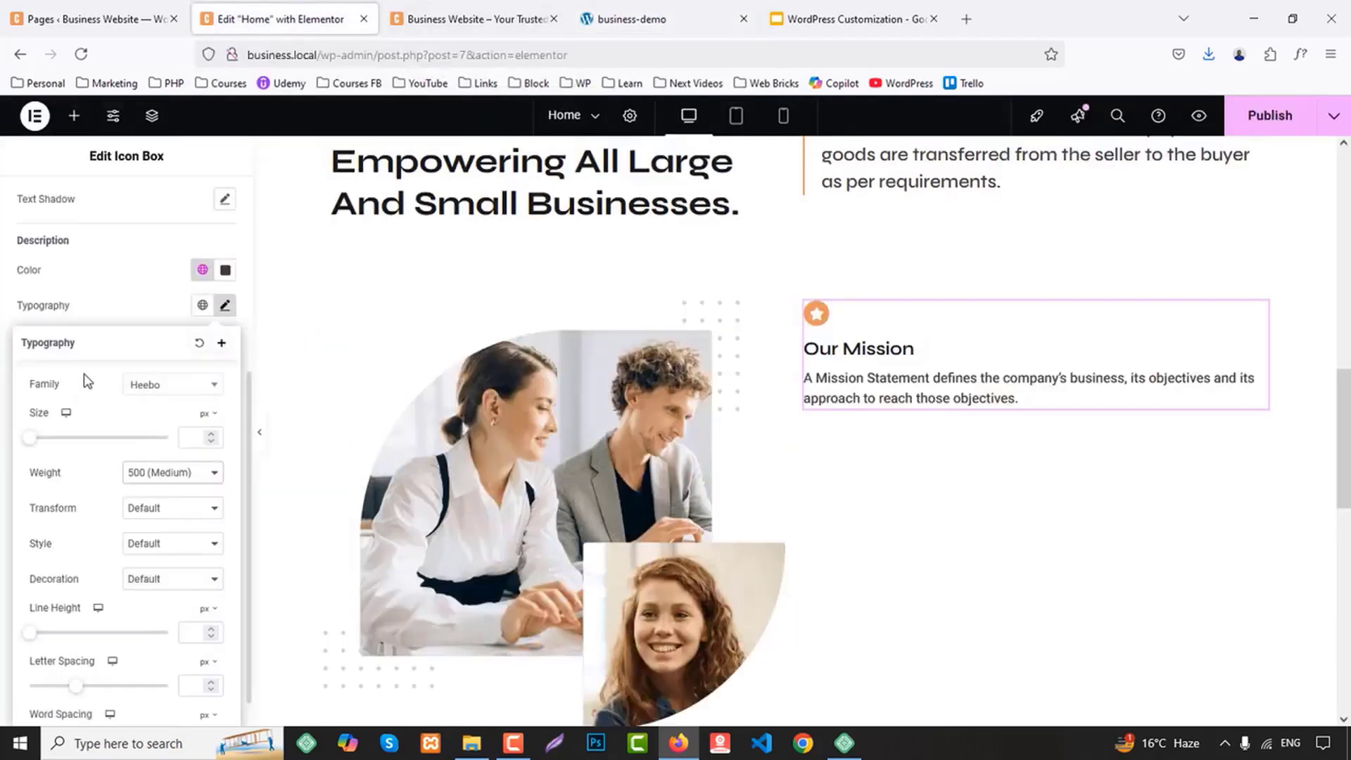
{"action": "left_click", "coordinate": [146, 316]}
{"action": "scroll", "coordinate": [194, 406], "scroll_direction": "up", "scroll_amount": 4}
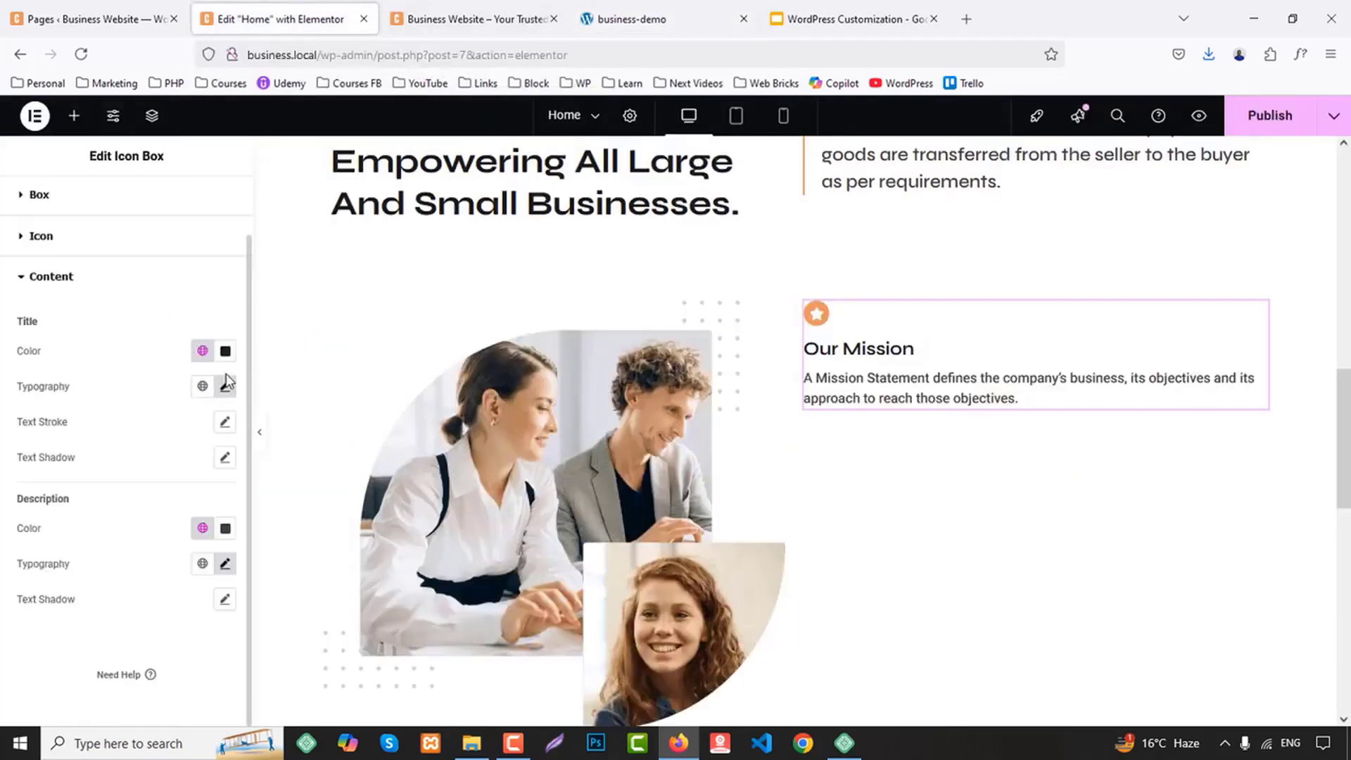
{"action": "left_click", "coordinate": [222, 388]}
{"action": "left_click", "coordinate": [186, 521]}
{"action": "key", "text": "Up"}
{"action": "key", "text": "Up"}
{"action": "key", "text": "Up"}
{"action": "key", "text": "Up"}
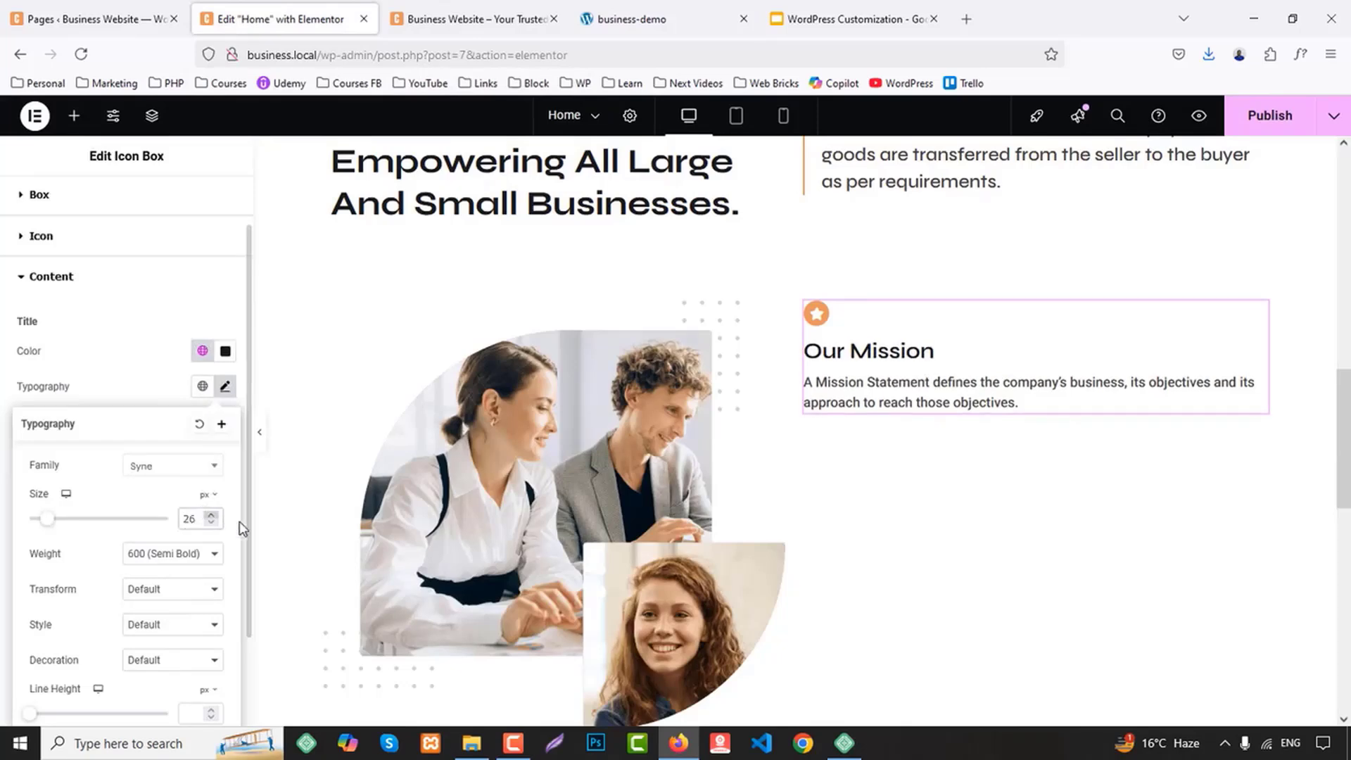
Give the icon box a solid border with unlinked widths, 1 px at the bottom and 0 on the other sides
{"action": "scroll", "coordinate": [204, 367], "scroll_direction": "up", "scroll_amount": 1}
{"action": "left_click", "coordinate": [206, 204]}
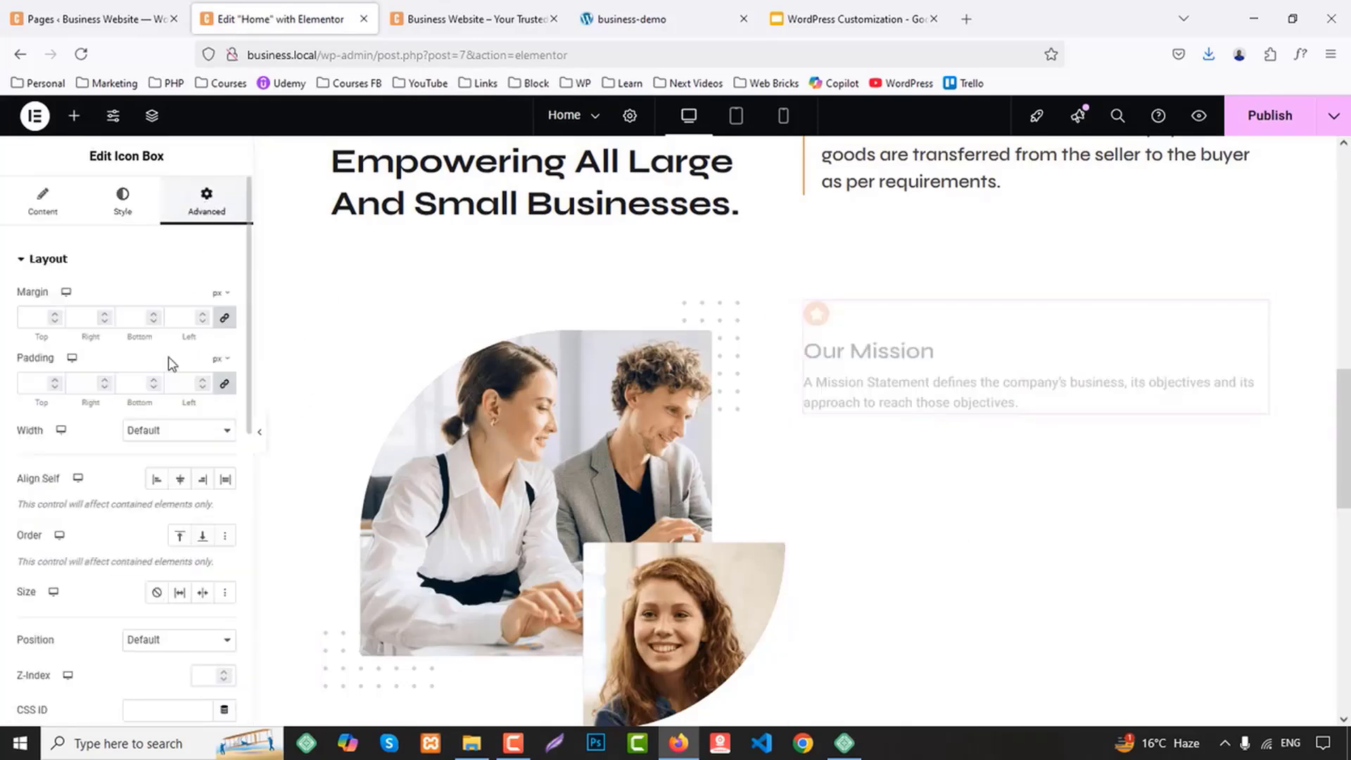
{"action": "scroll", "coordinate": [155, 436], "scroll_direction": "down", "scroll_amount": 5}
{"action": "scroll", "coordinate": [64, 606], "scroll_direction": "down", "scroll_amount": 4}
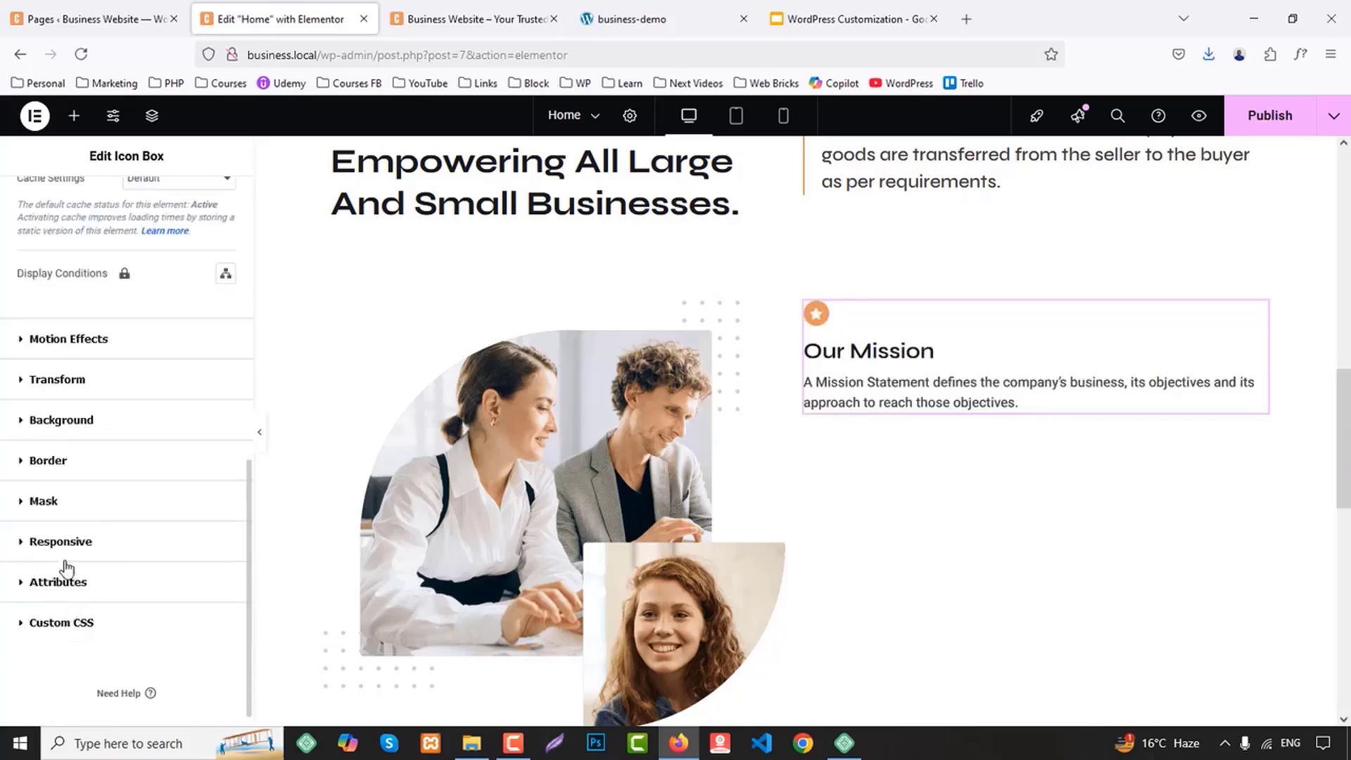
{"action": "left_click", "coordinate": [47, 472]}
{"action": "left_click", "coordinate": [182, 504]}
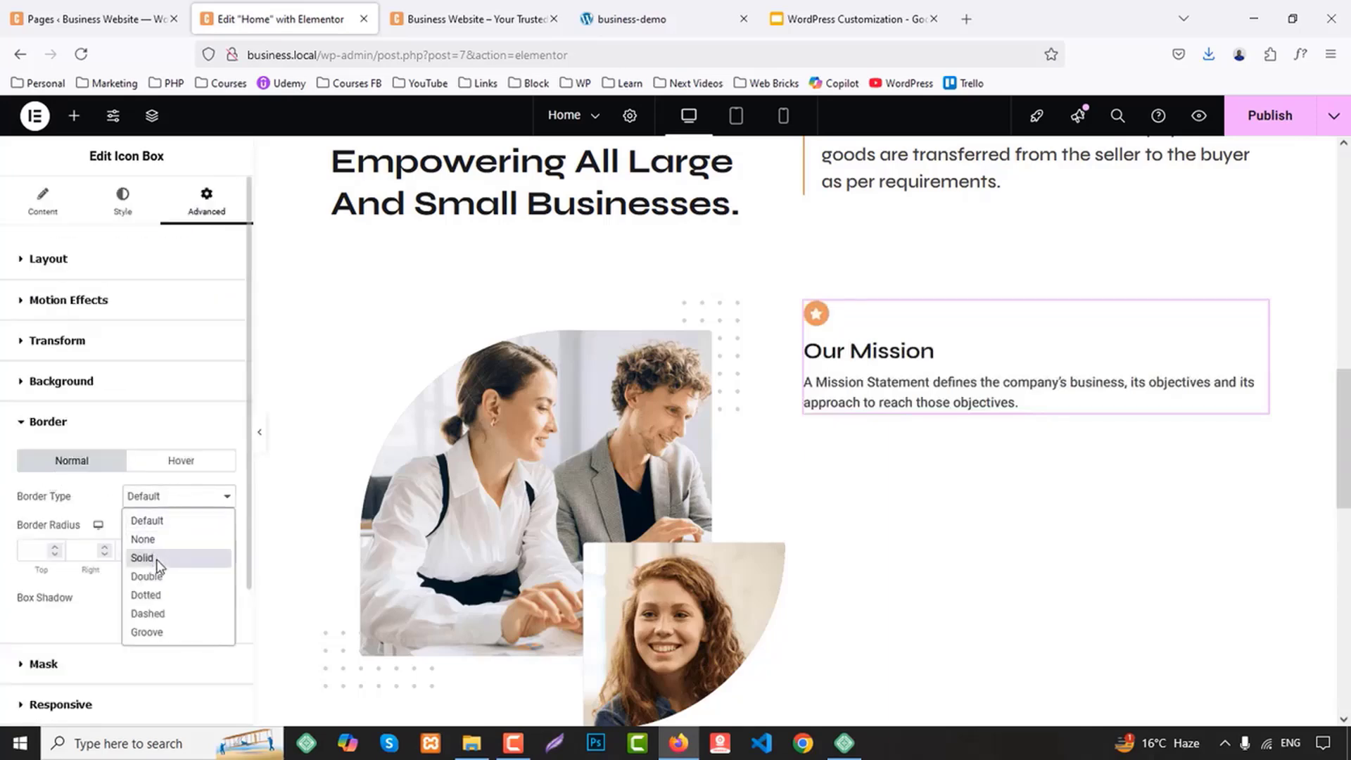
{"action": "left_click", "coordinate": [151, 555]}
{"action": "left_click", "coordinate": [226, 553]}
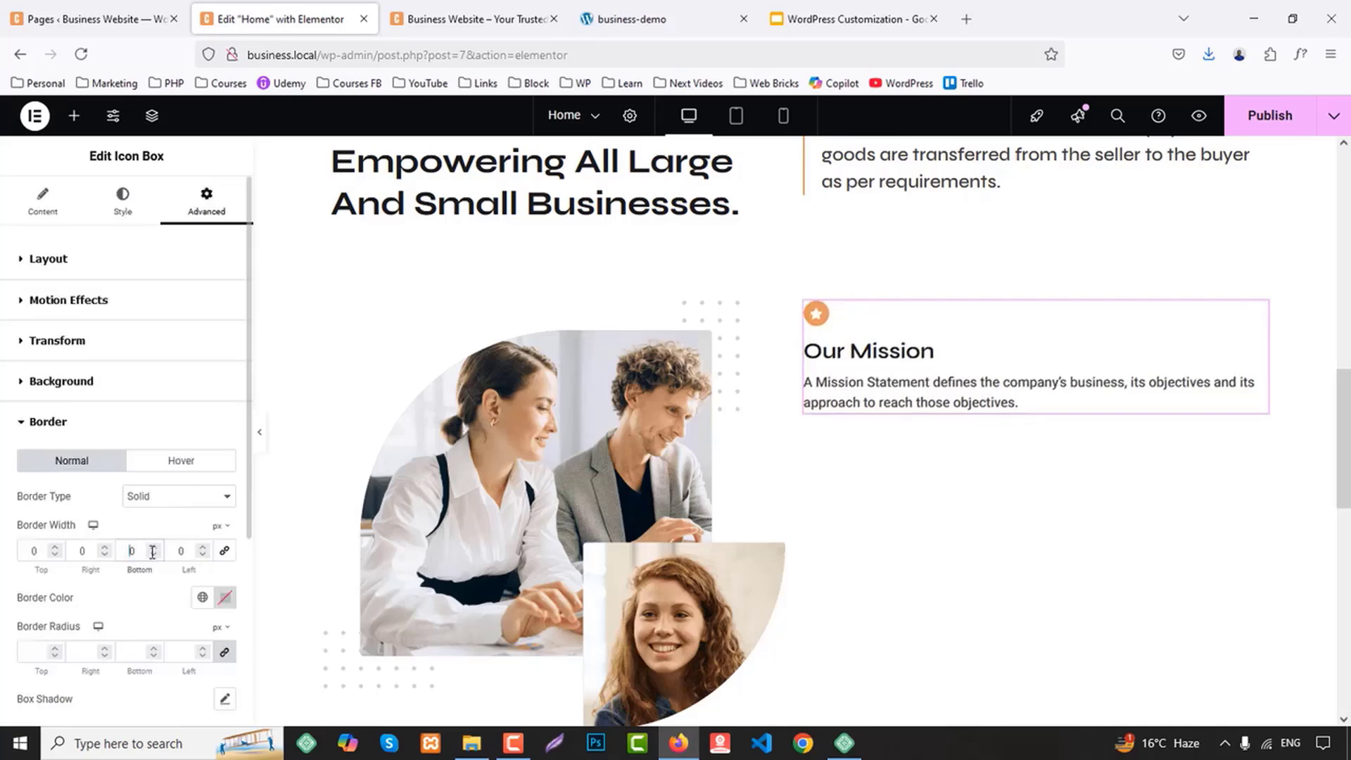
{"action": "left_click", "coordinate": [155, 549]}
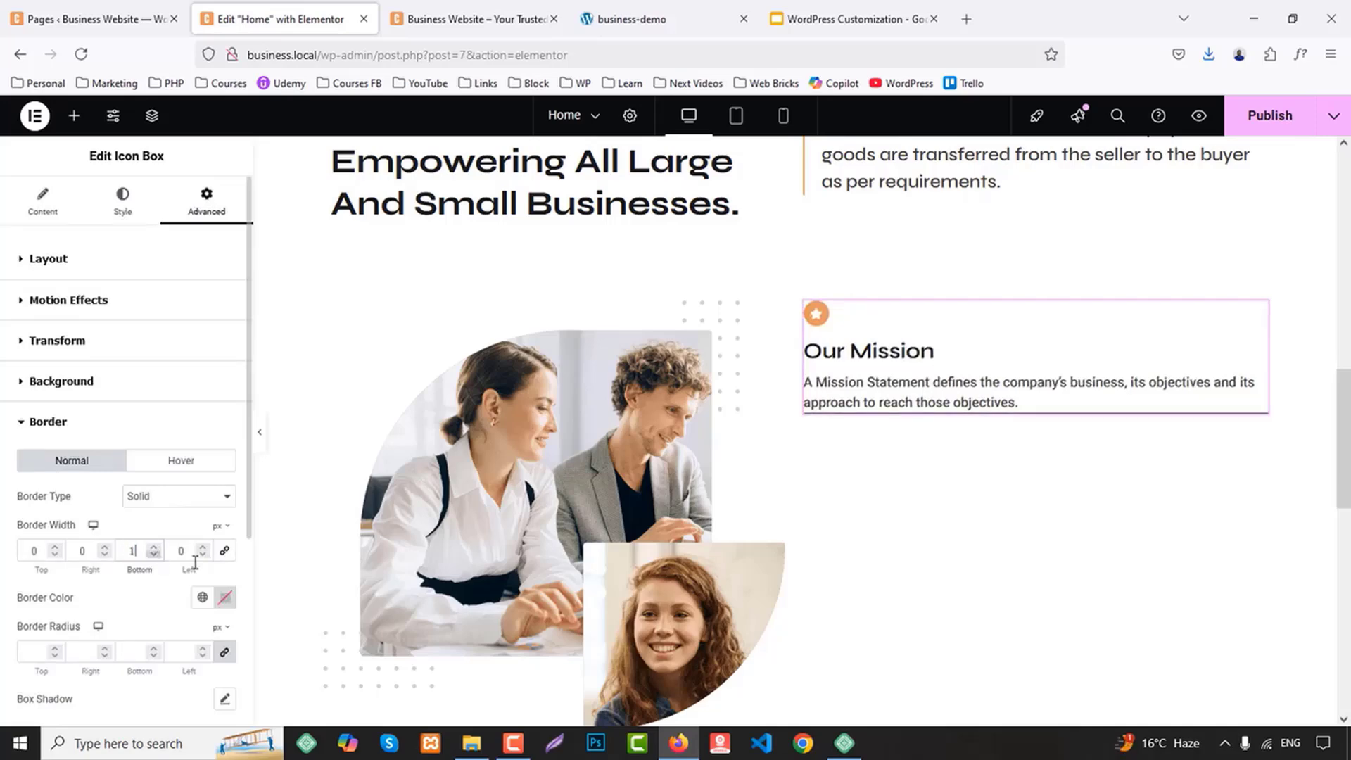
Set the icon box's border color to #DDDDDD and preview the page without the editing panel
{"action": "left_click", "coordinate": [226, 597]}
{"action": "double_click", "coordinate": [192, 558]}
{"action": "type", "text": "dddddd"}
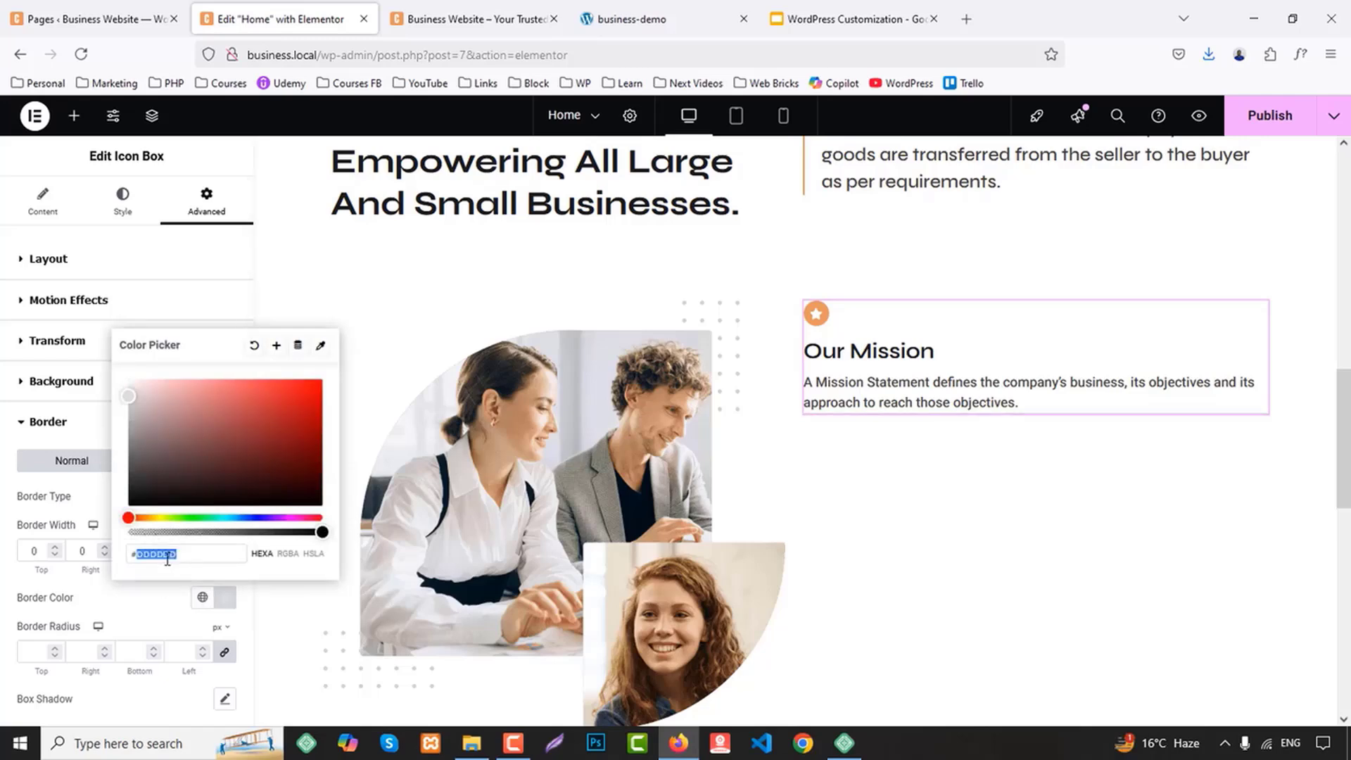
{"action": "left_click", "coordinate": [152, 619]}
{"action": "left_click", "coordinate": [257, 446]}
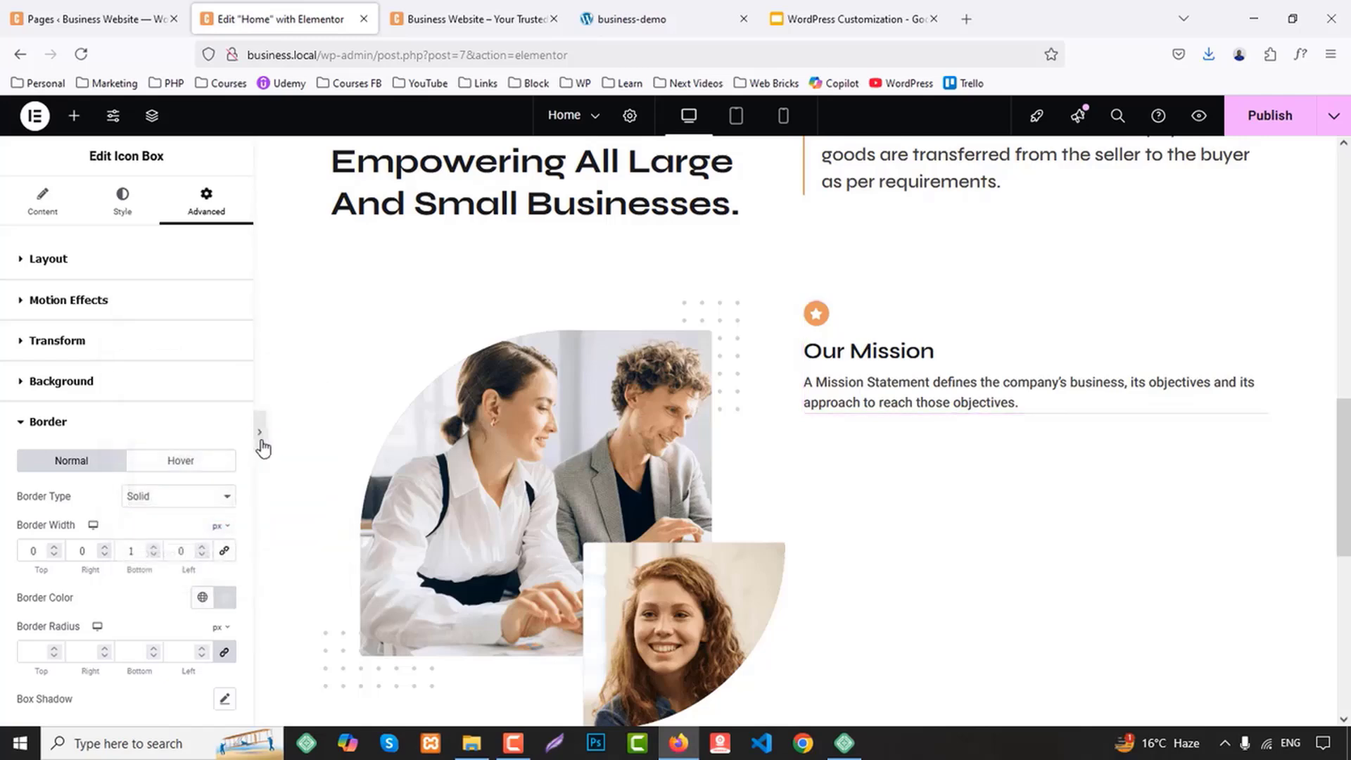
{"action": "left_click", "coordinate": [10, 438]}
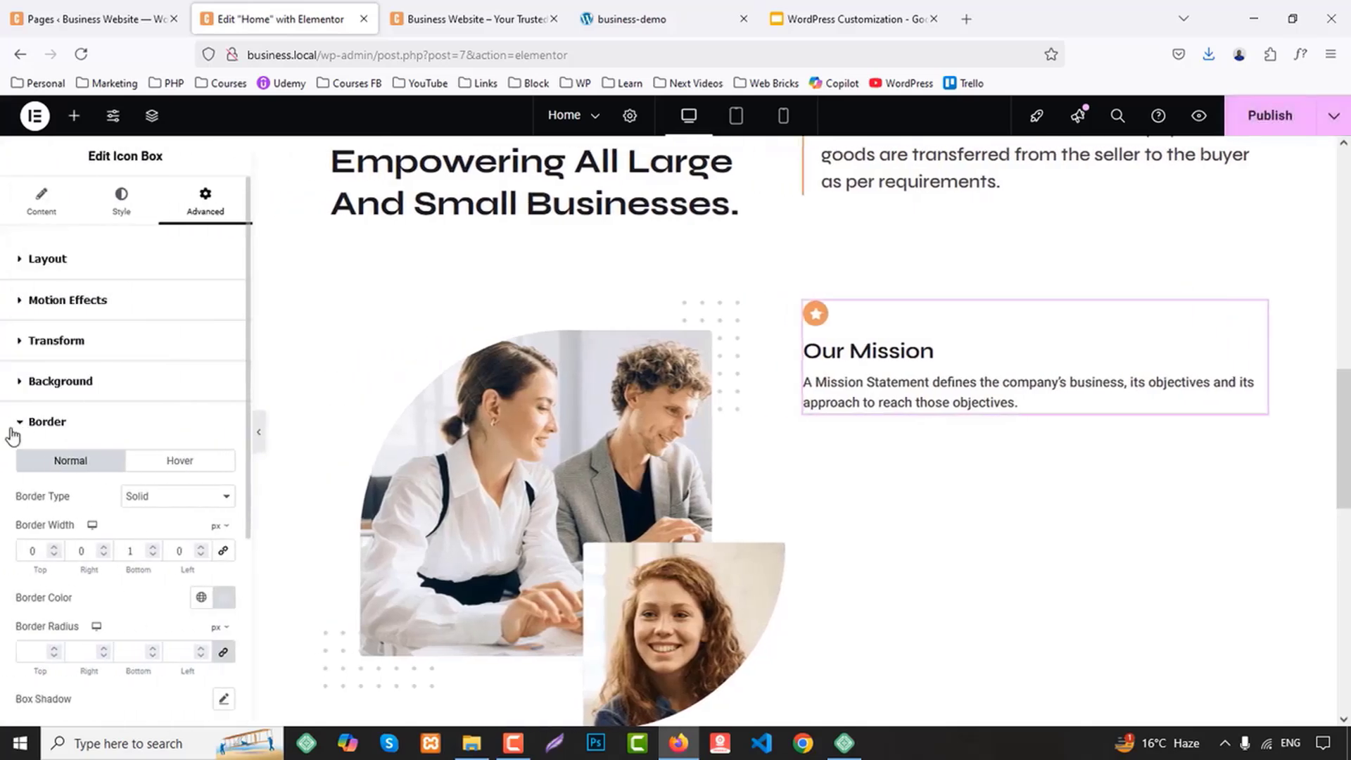
Unlink the icon box's padding values and set the bottom padding to 30 px
{"action": "left_click", "coordinate": [77, 259]}
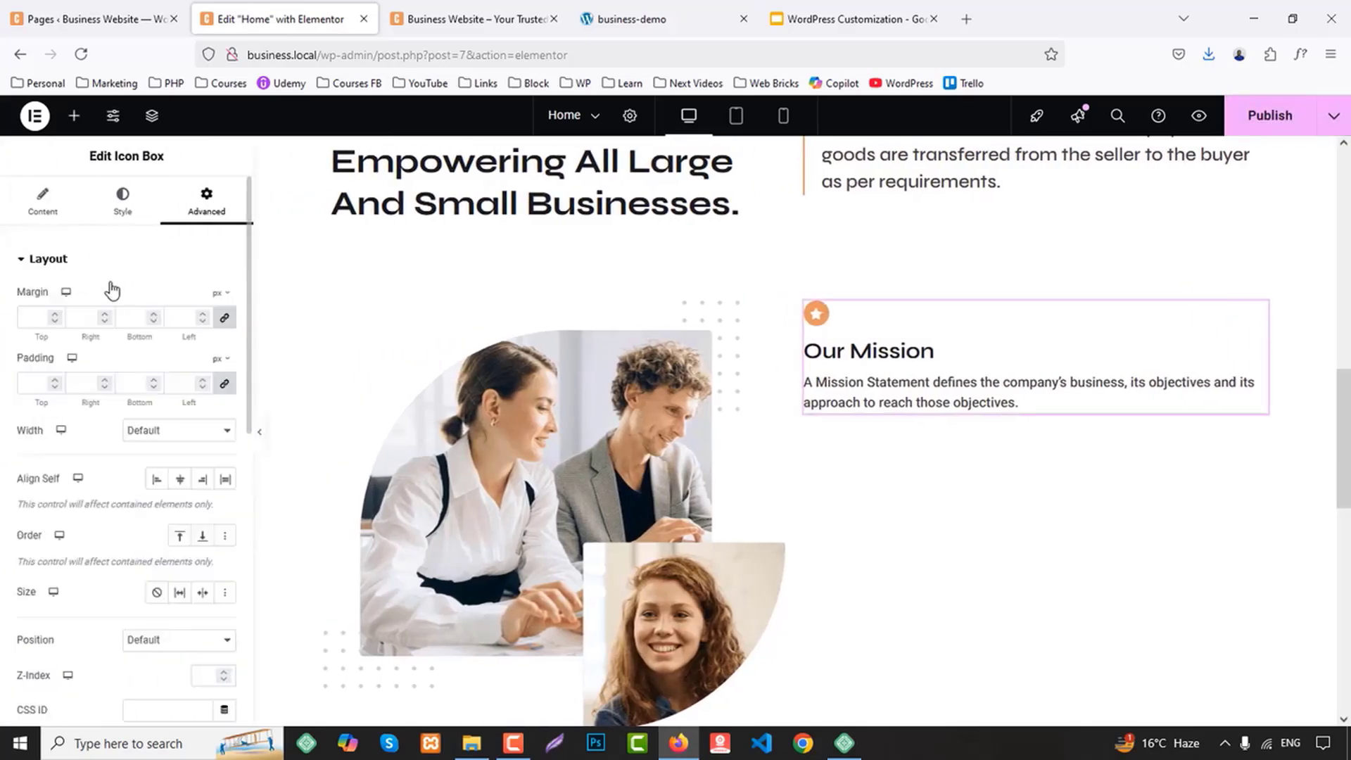
{"action": "left_click", "coordinate": [223, 383]}
{"action": "left_click", "coordinate": [132, 383]}
{"action": "type", "text": "30"}
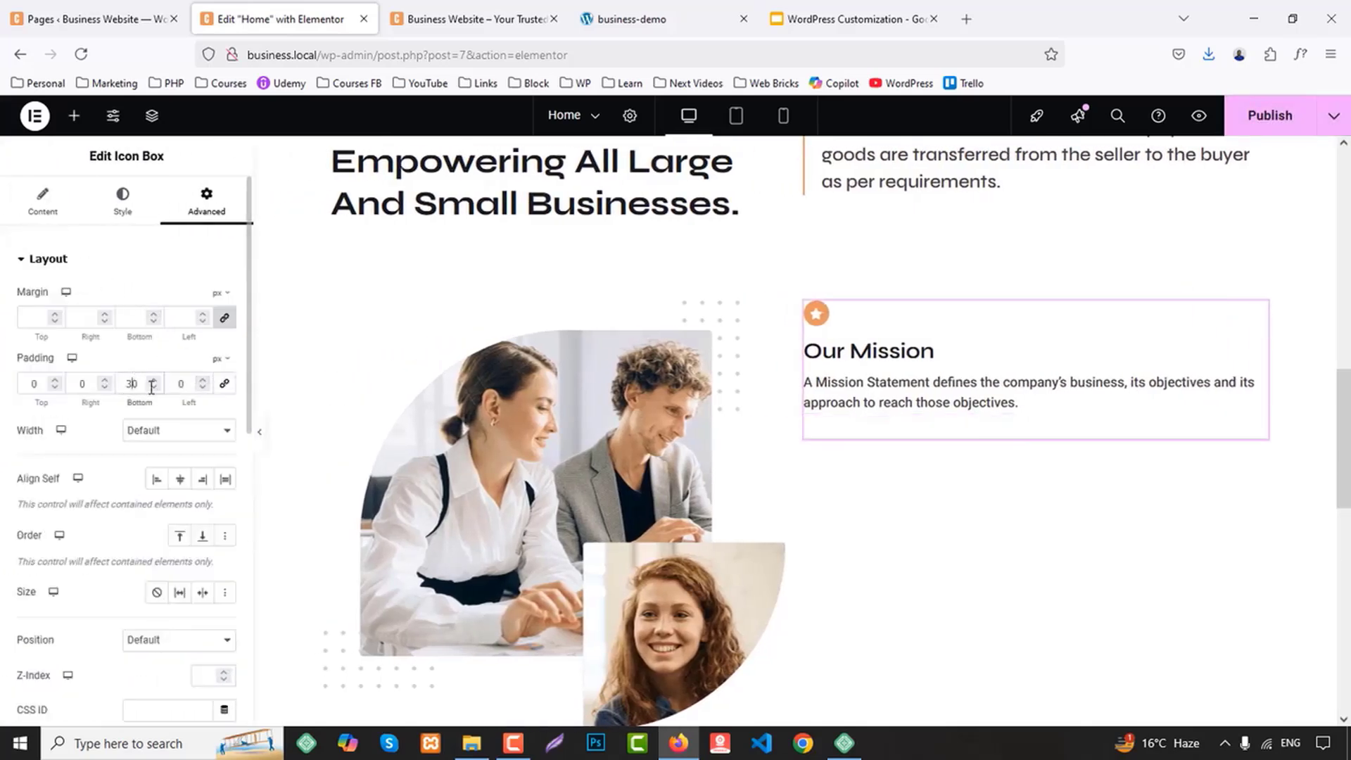
Unlink the icon box's margin values and set the bottom margin to 30 px
{"action": "left_click", "coordinate": [224, 317]}
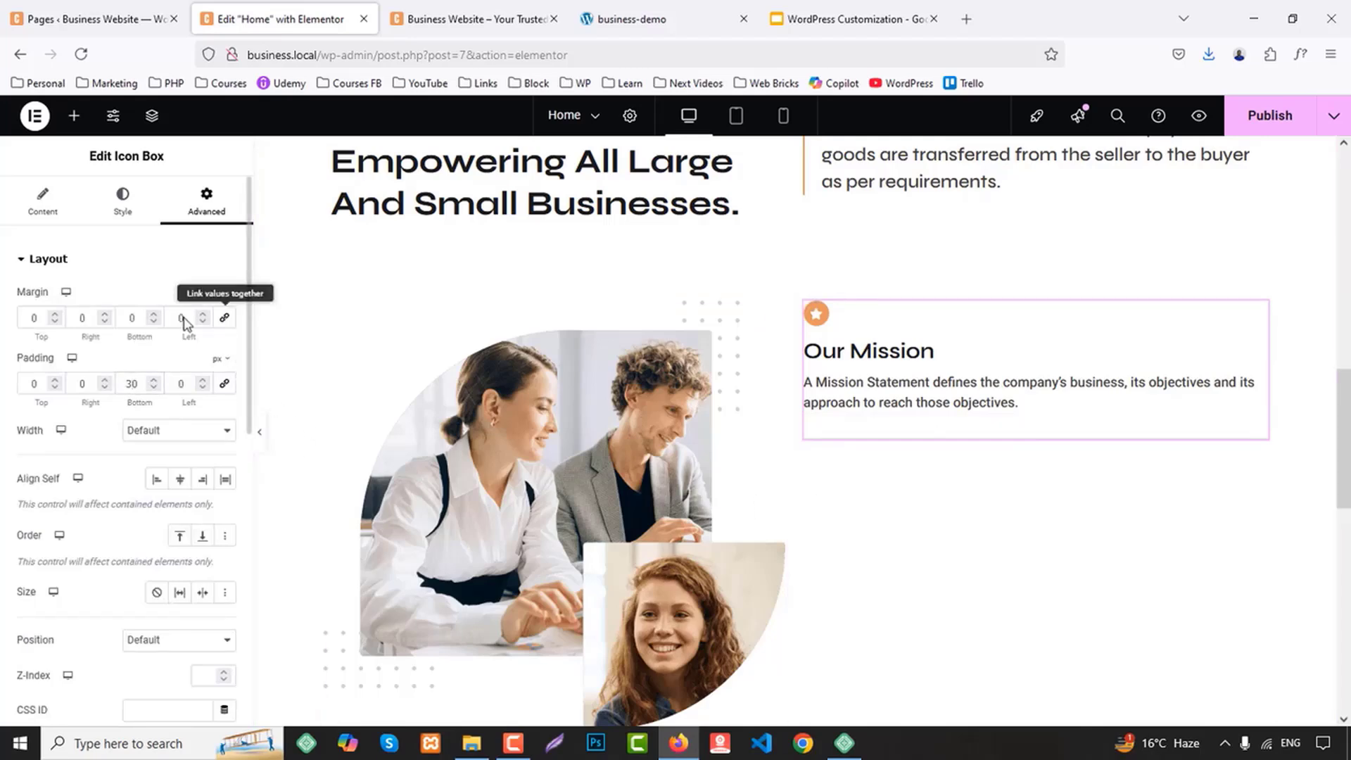
{"action": "left_click", "coordinate": [132, 317]}
{"action": "type", "text": "30"}
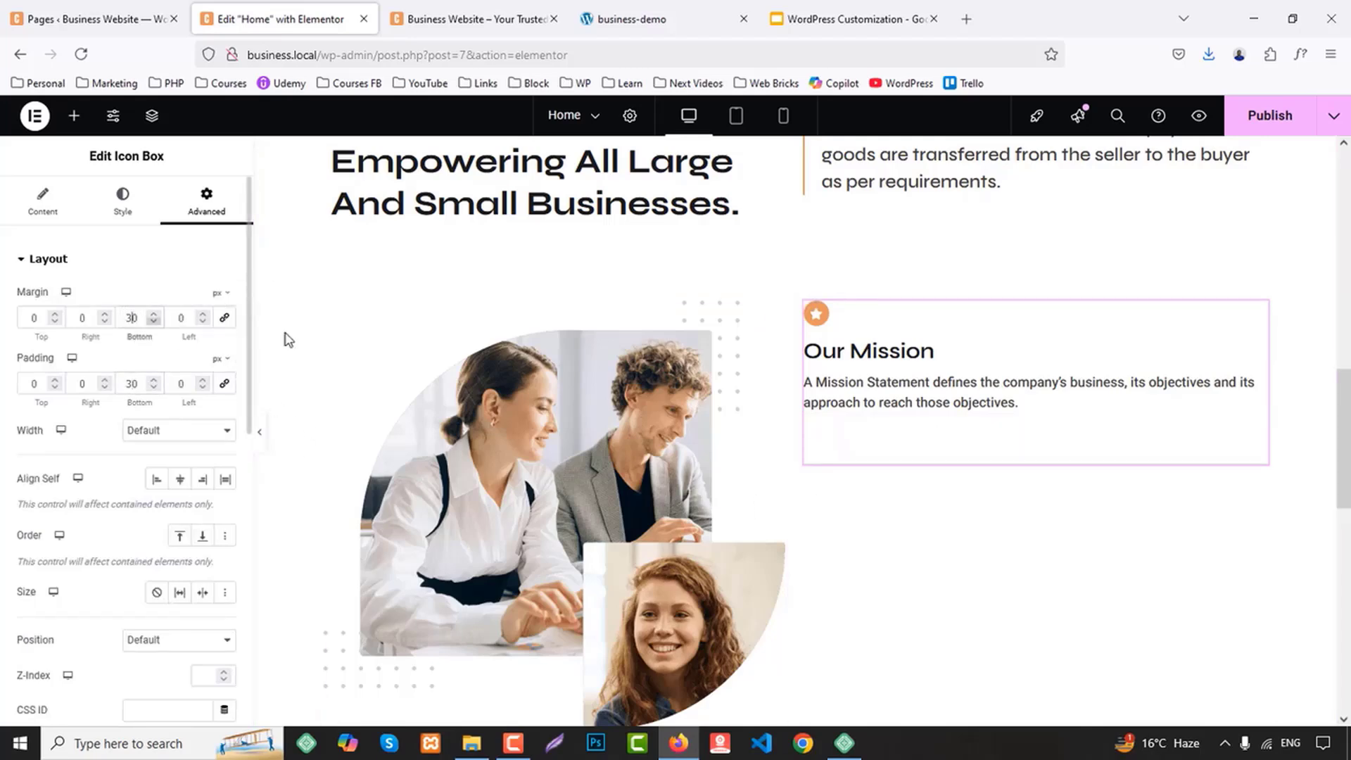
Duplicate the "Our Mission" icon box and delete the copy
{"action": "right_click", "coordinate": [847, 333]}
{"action": "left_click", "coordinate": [898, 407]}
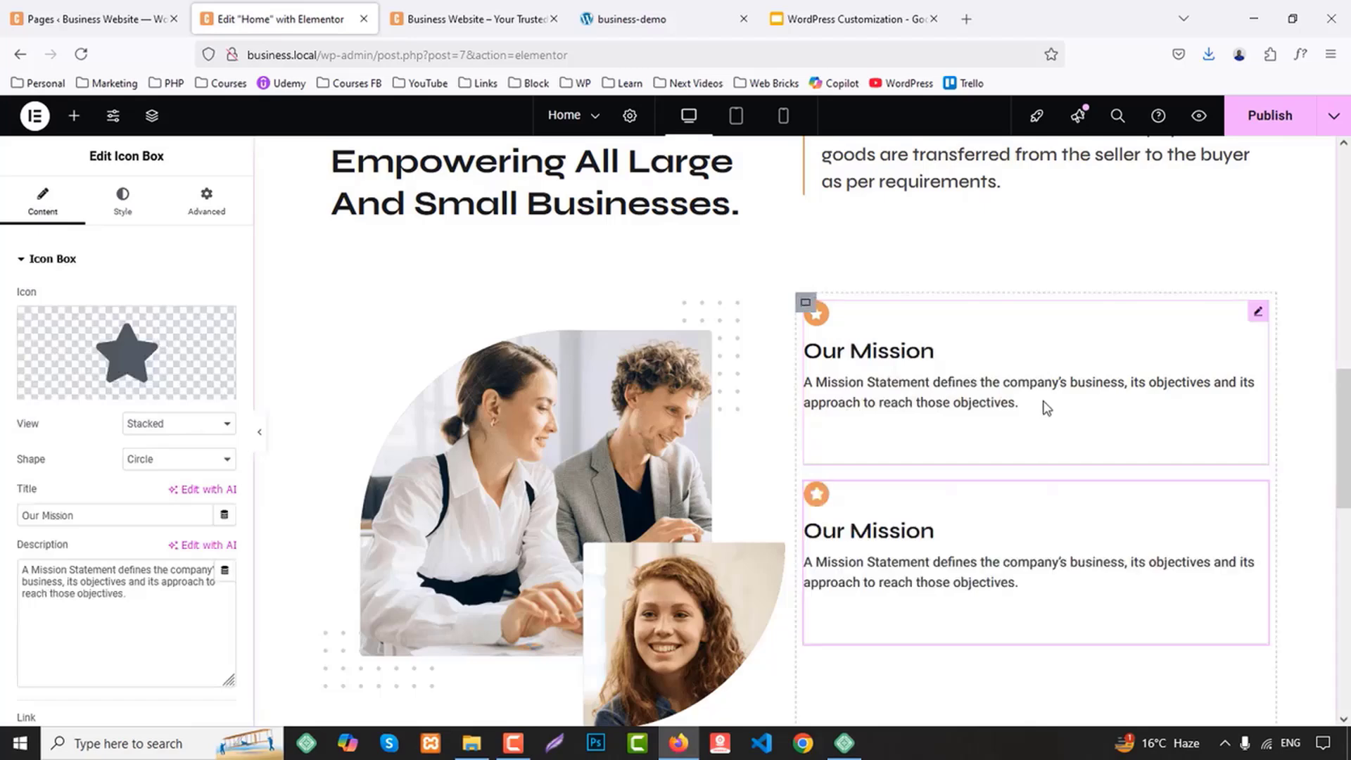
{"action": "key", "text": "Delete"}
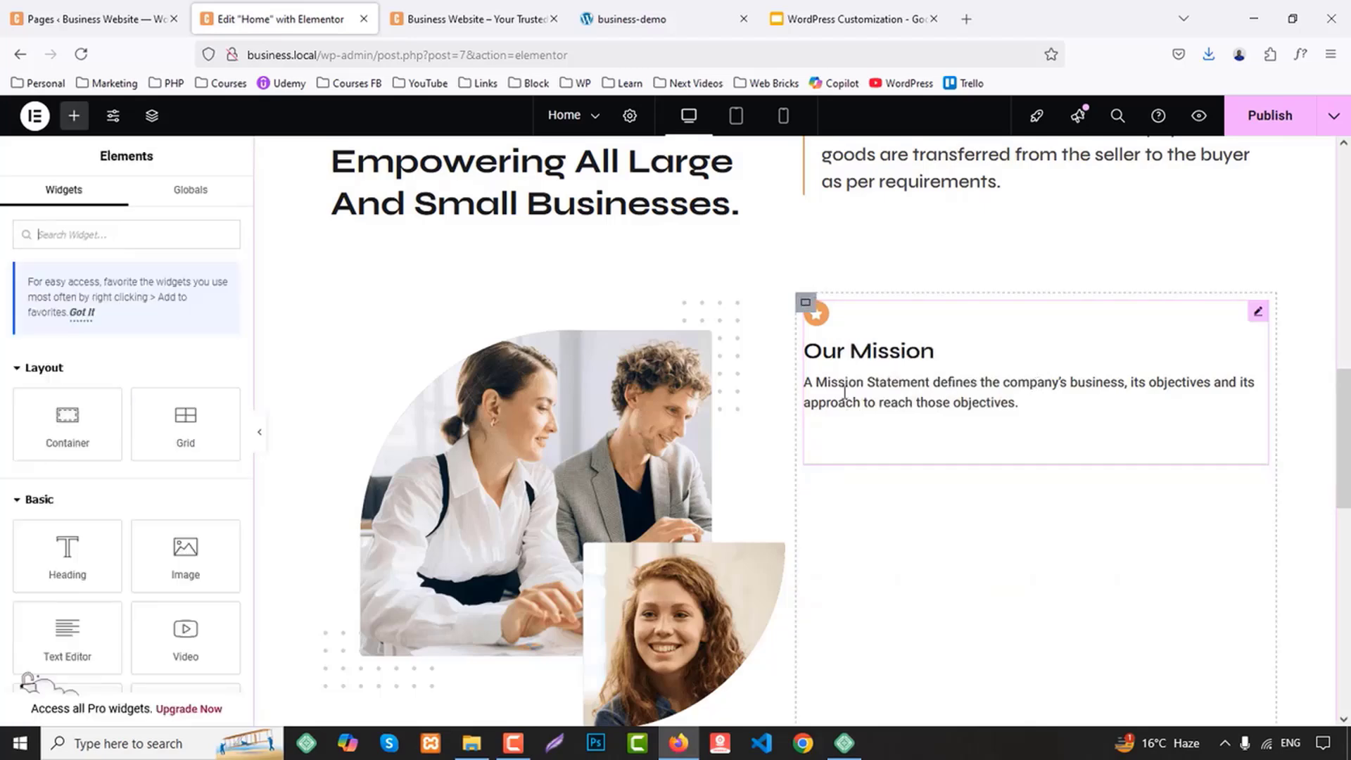
Reset the bottom margin of the "Our Mission" icon box to 0
{"action": "left_click", "coordinate": [868, 382]}
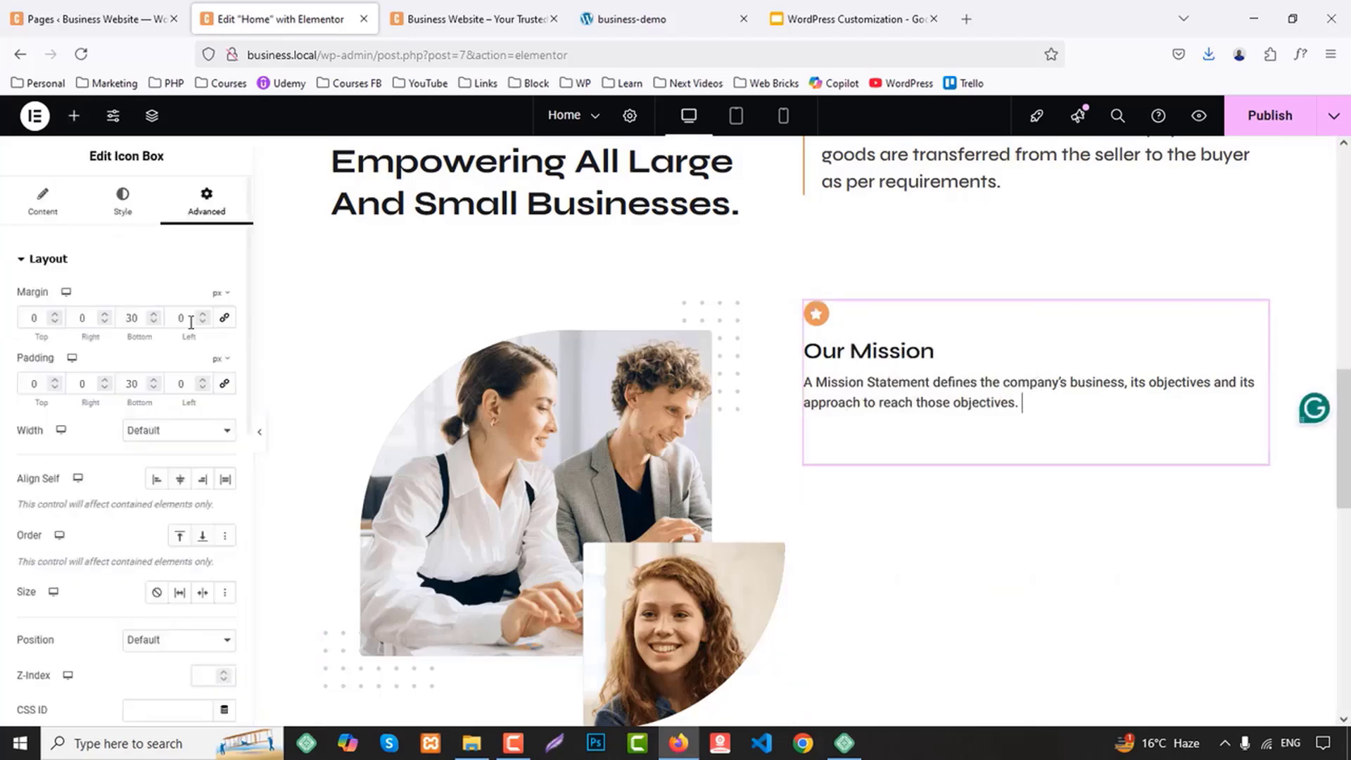
{"action": "double_click", "coordinate": [134, 318]}
{"action": "type", "text": "0"}
{"action": "right_click", "coordinate": [922, 415]}
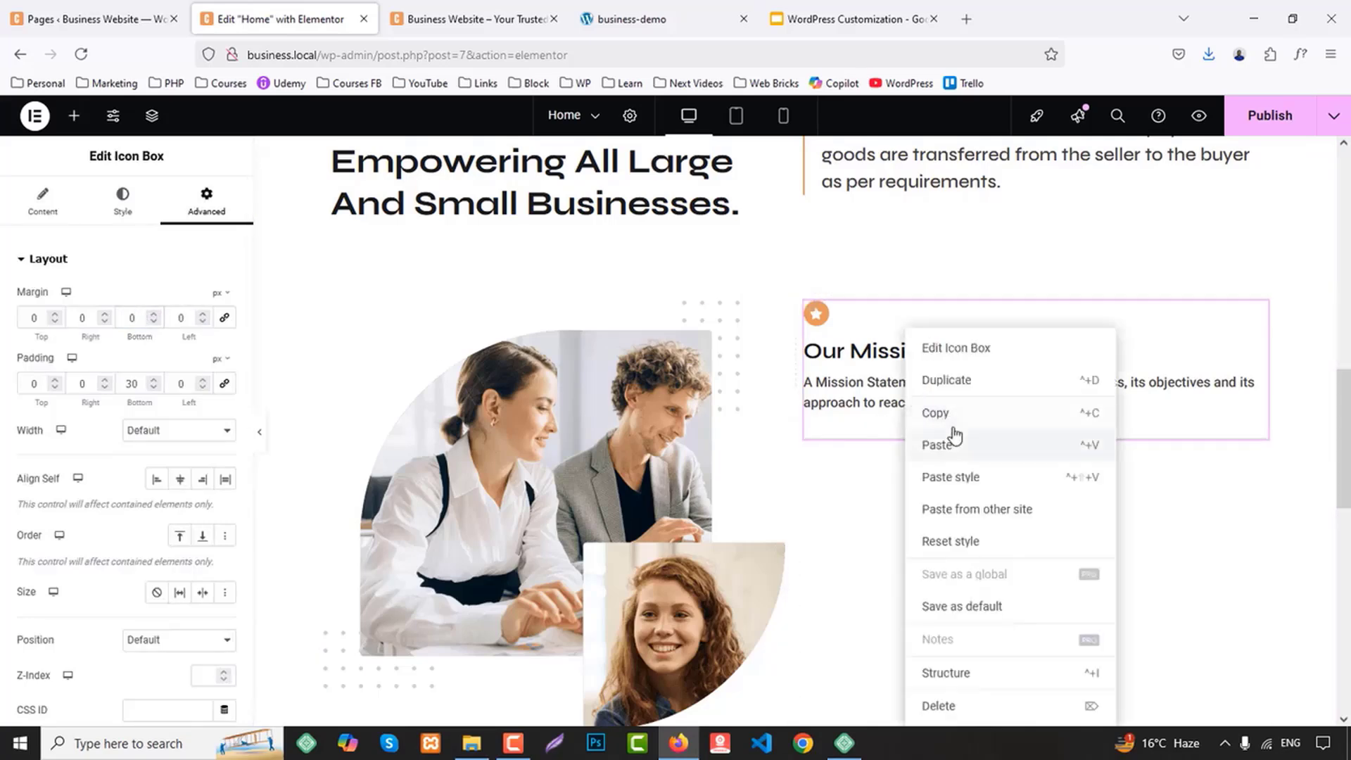
{"action": "left_click", "coordinate": [954, 443]}
{"action": "key", "text": "super"}
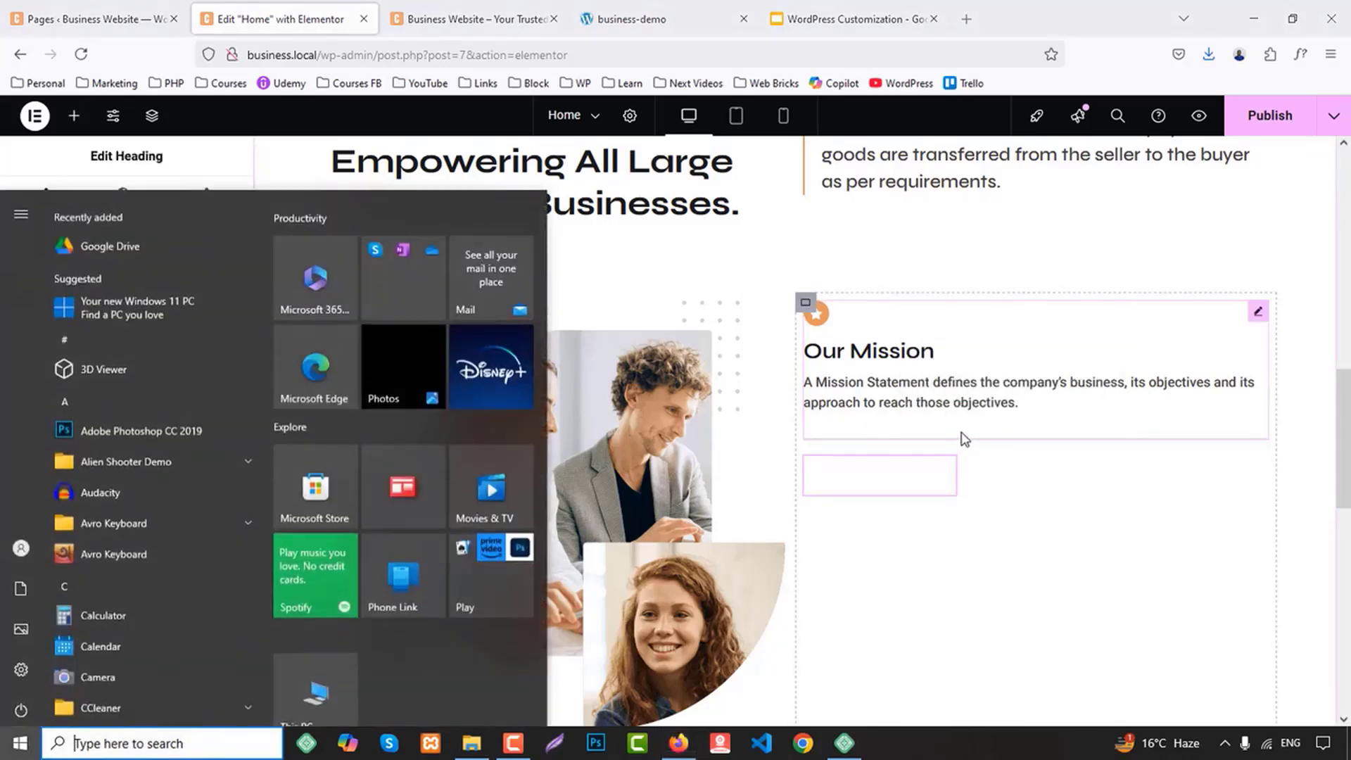
{"action": "type", "text": "system"}
{"action": "left_click", "coordinate": [917, 396]}
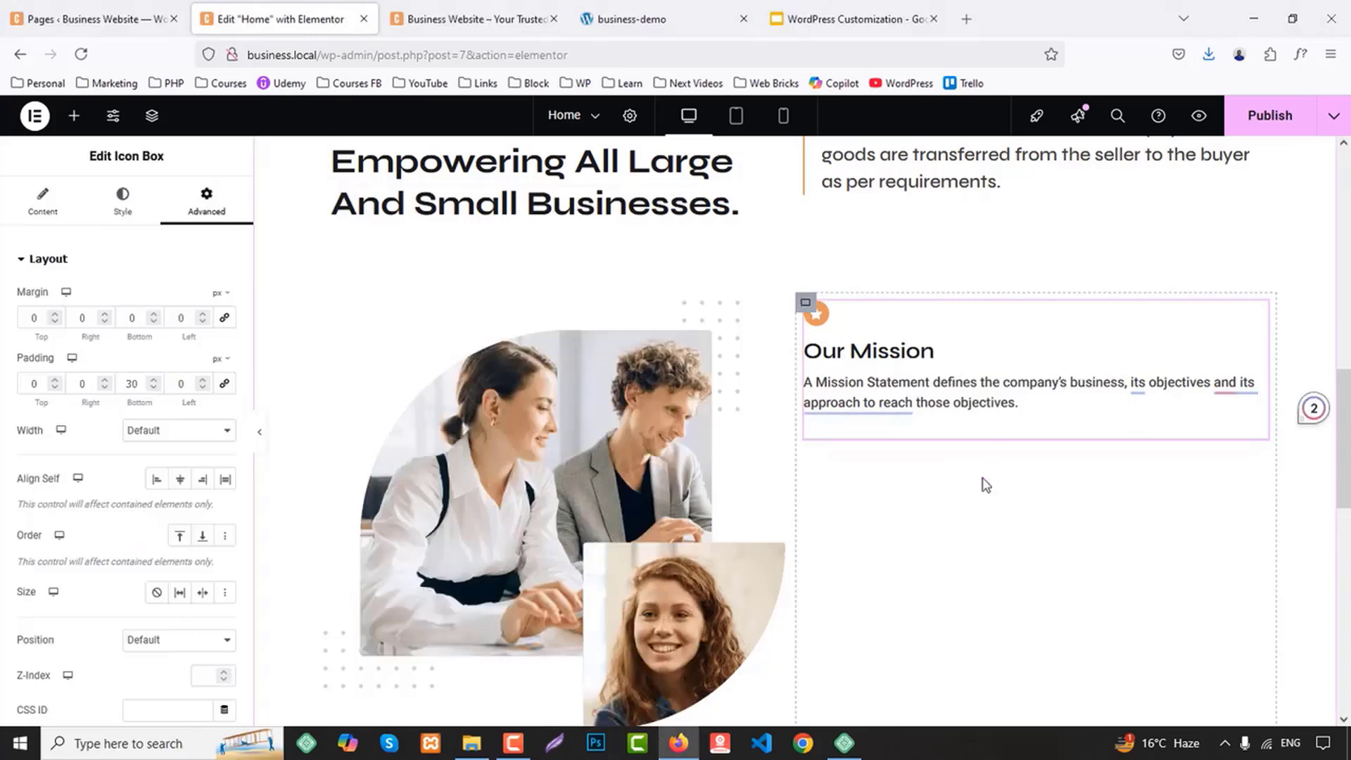
Duplicate the "Our Mission" icon box twice to get three stacked icon boxes beside the image
{"action": "right_click", "coordinate": [943, 336]}
{"action": "left_click", "coordinate": [968, 389]}
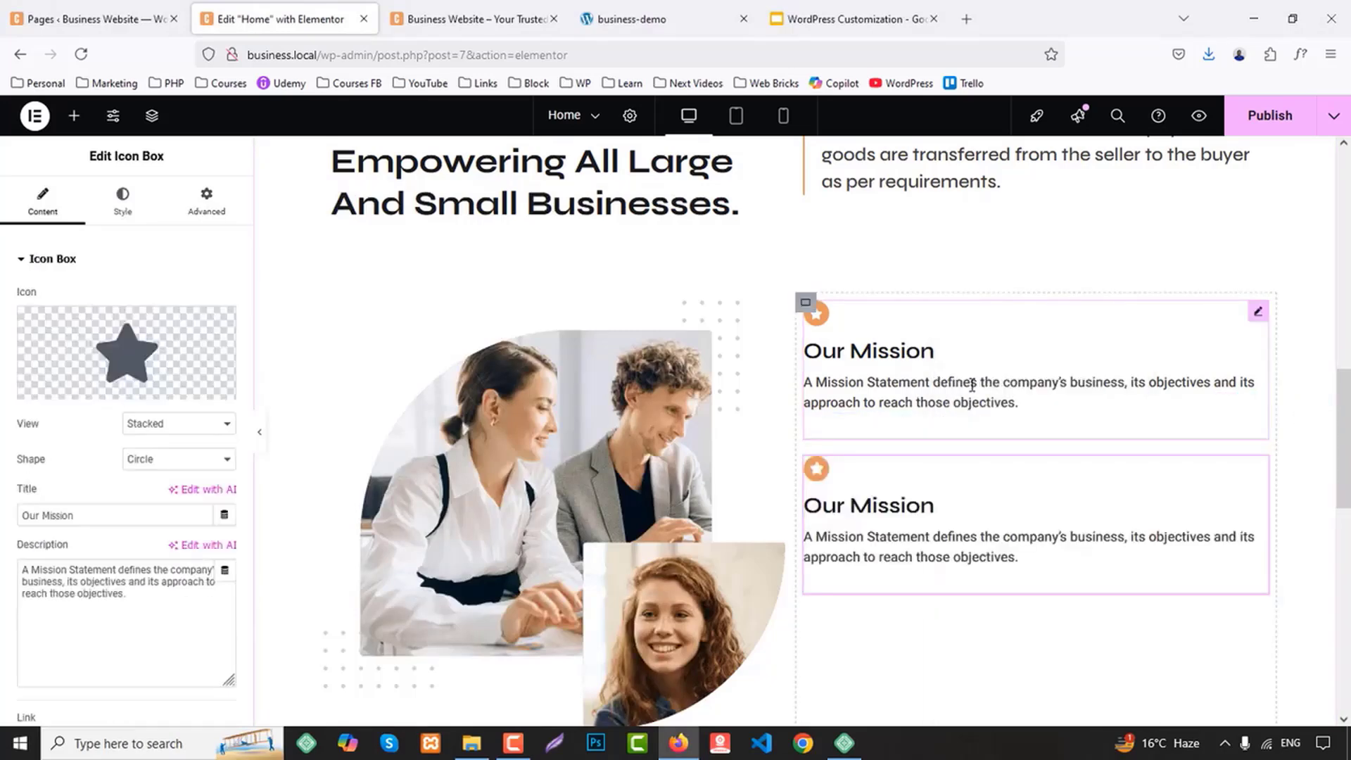
{"action": "right_click", "coordinate": [949, 502]}
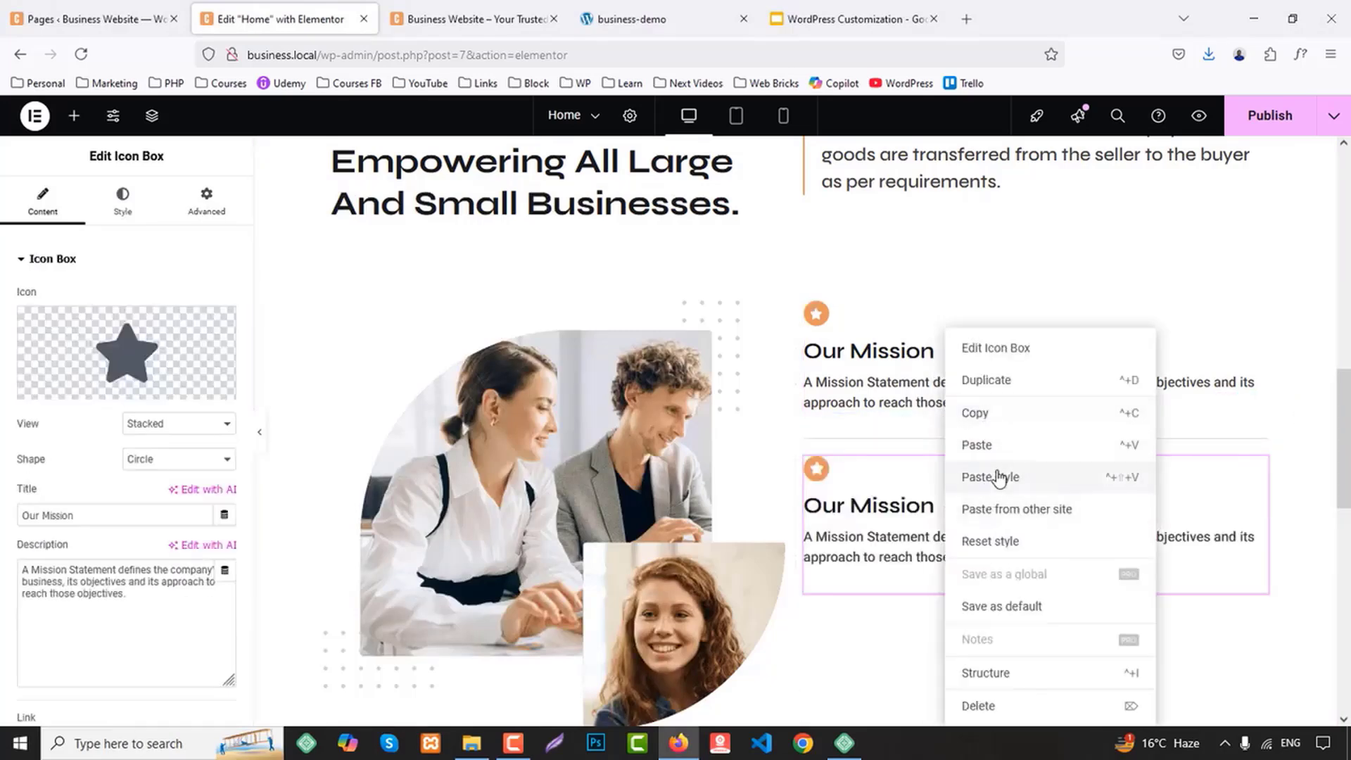
{"action": "left_click", "coordinate": [985, 378]}
{"action": "scroll", "coordinate": [1205, 371], "scroll_direction": "down", "scroll_amount": 3}
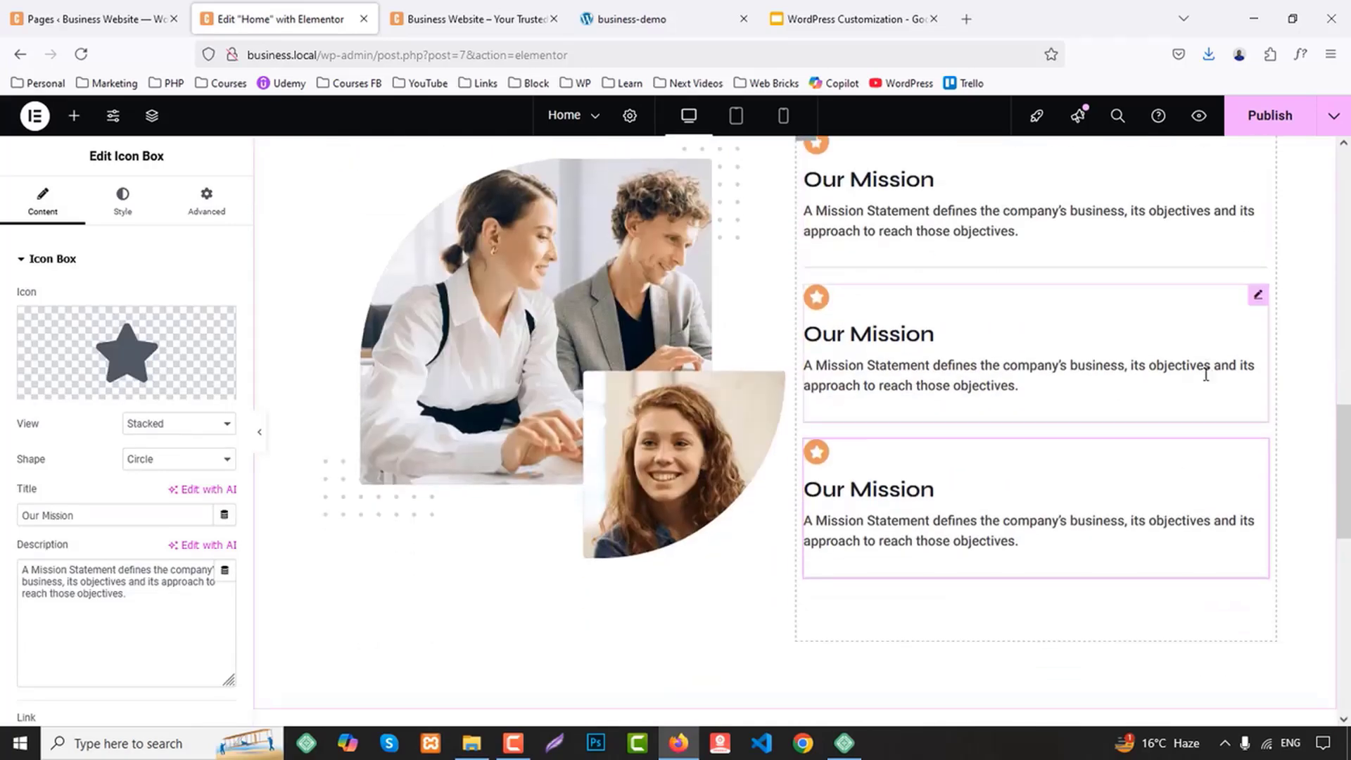
Replace the first "Our Mission" icon box's star with the user circle icon, following the business-demo page
{"action": "scroll", "coordinate": [1206, 373], "scroll_direction": "up", "scroll_amount": 6}
{"action": "left_click", "coordinate": [748, 9]}
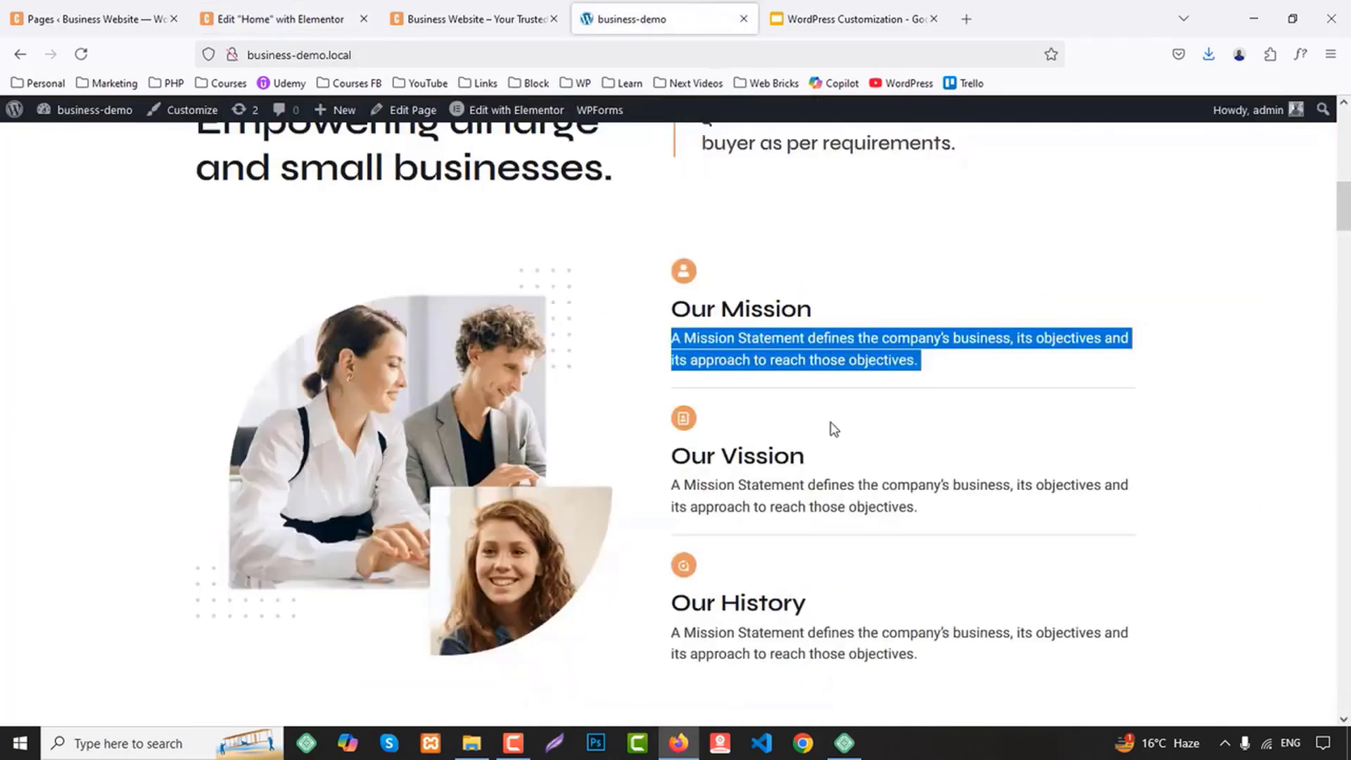
{"action": "left_click", "coordinate": [281, 19]}
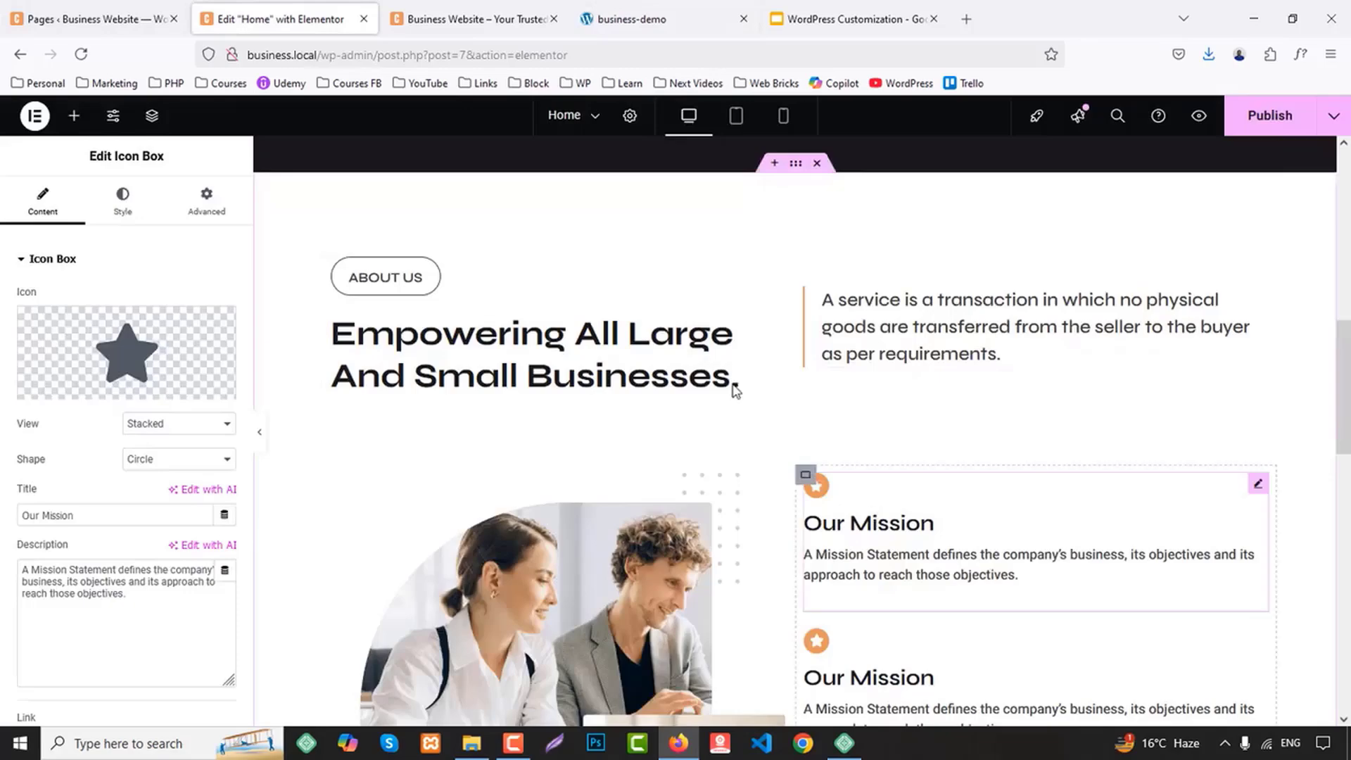
{"action": "left_click", "coordinate": [206, 200]}
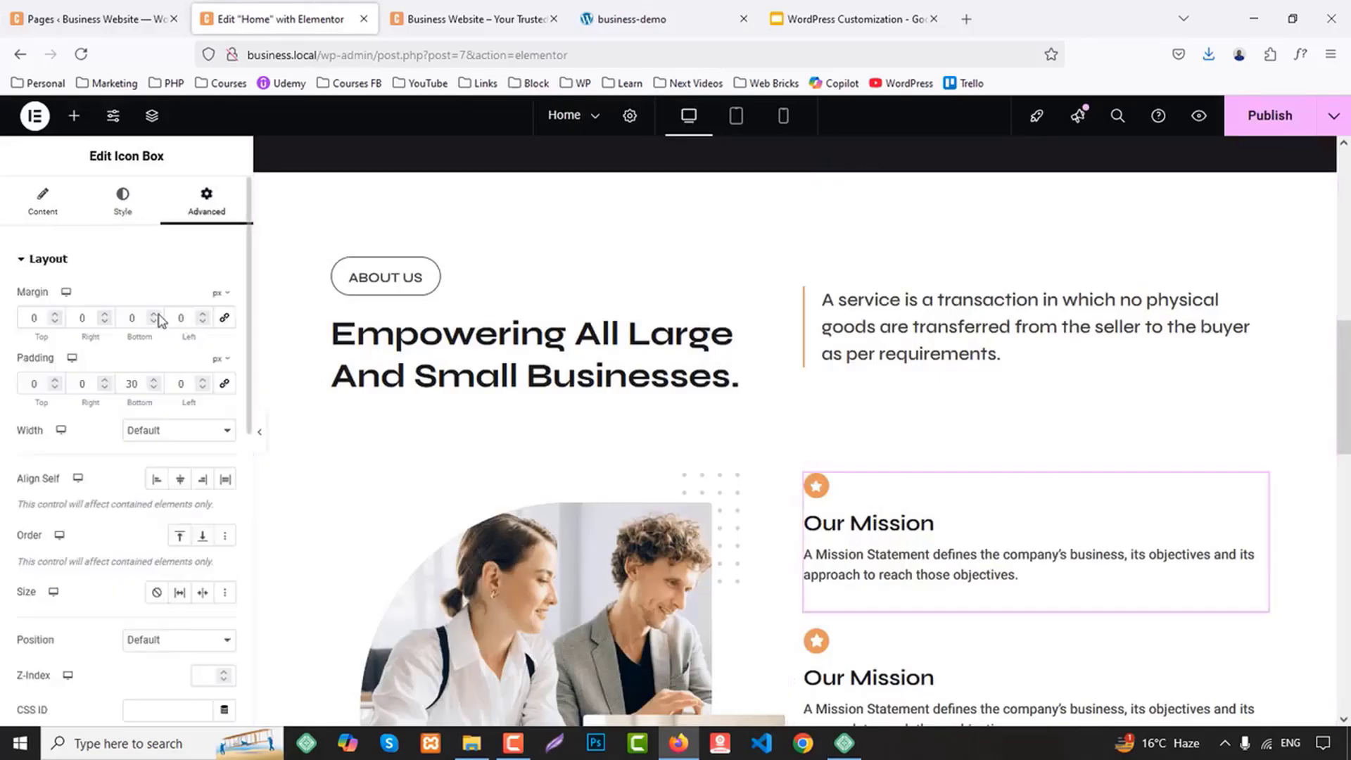
{"action": "left_click", "coordinate": [55, 199]}
{"action": "left_click", "coordinate": [127, 365]}
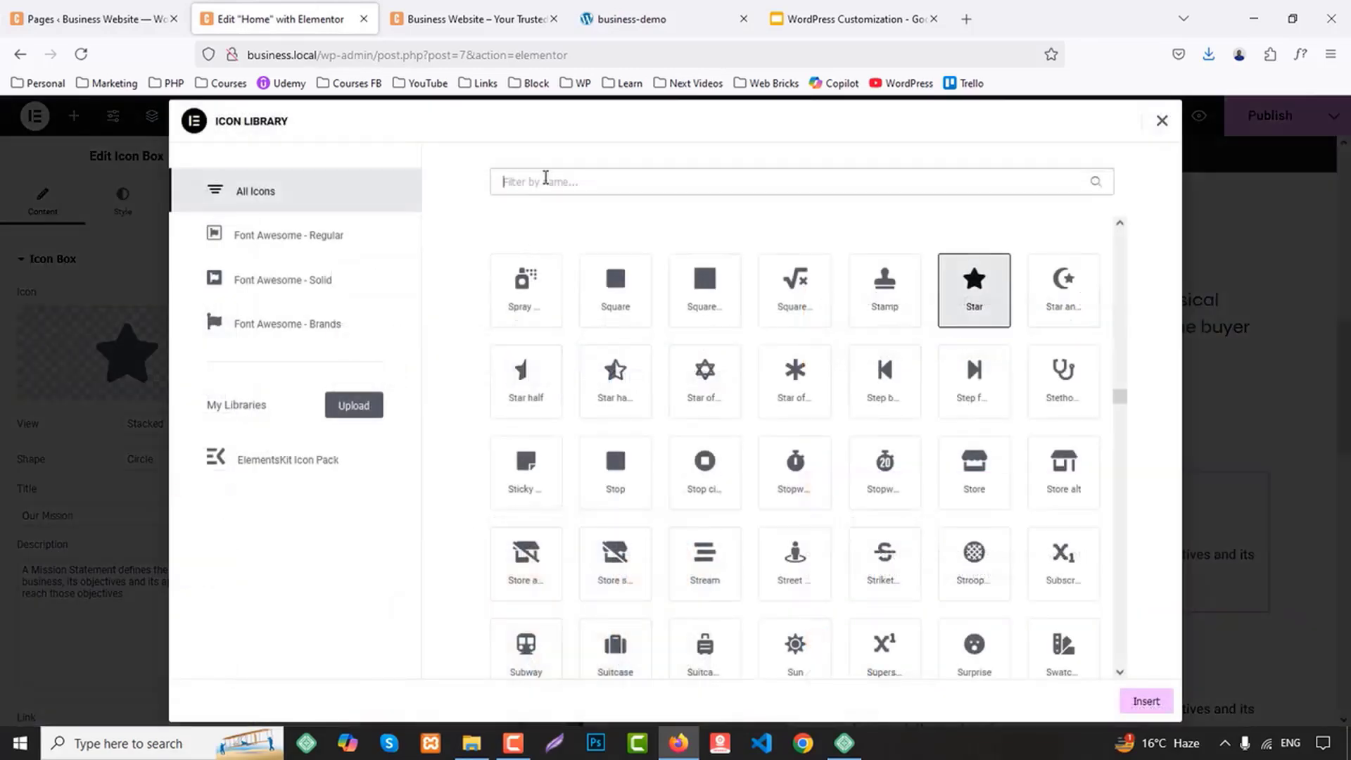
{"action": "type", "text": "user"}
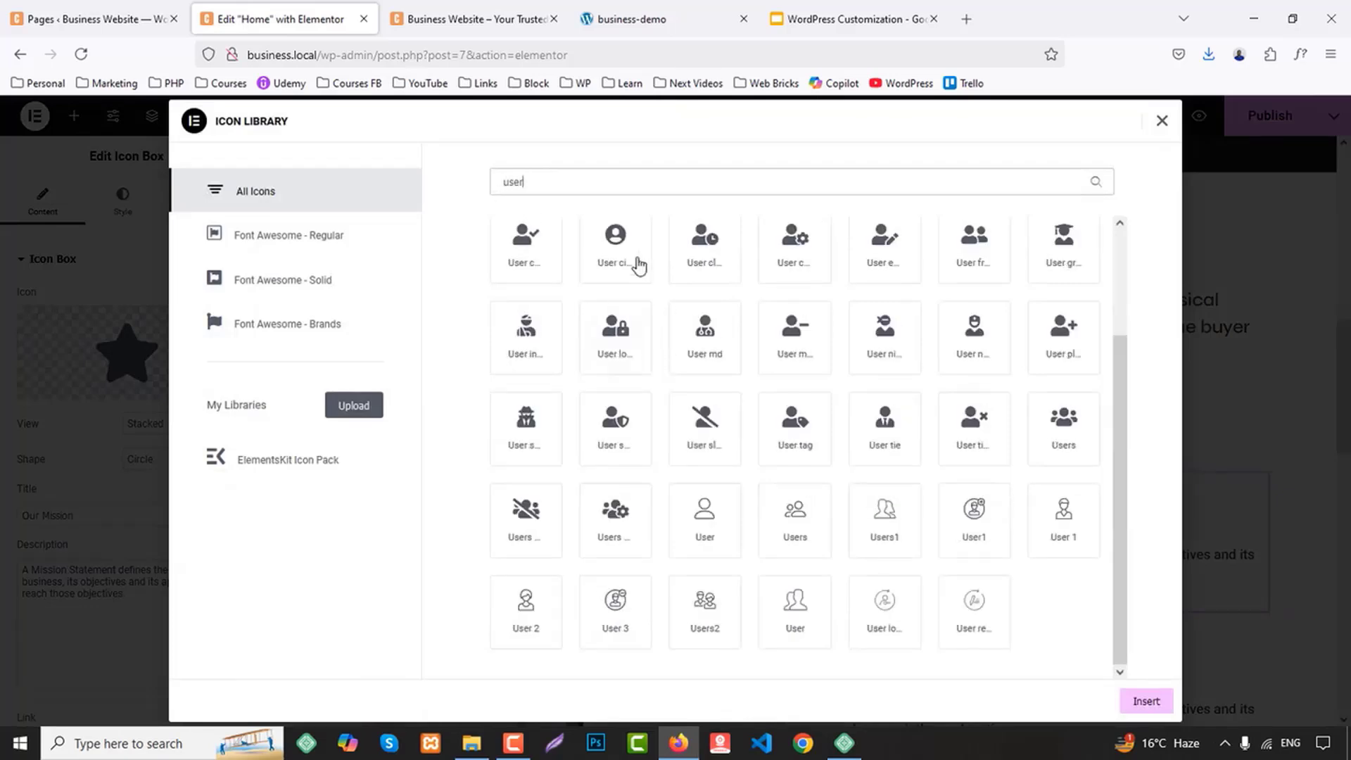
{"action": "left_click", "coordinate": [636, 264]}
{"action": "left_click", "coordinate": [1144, 701]}
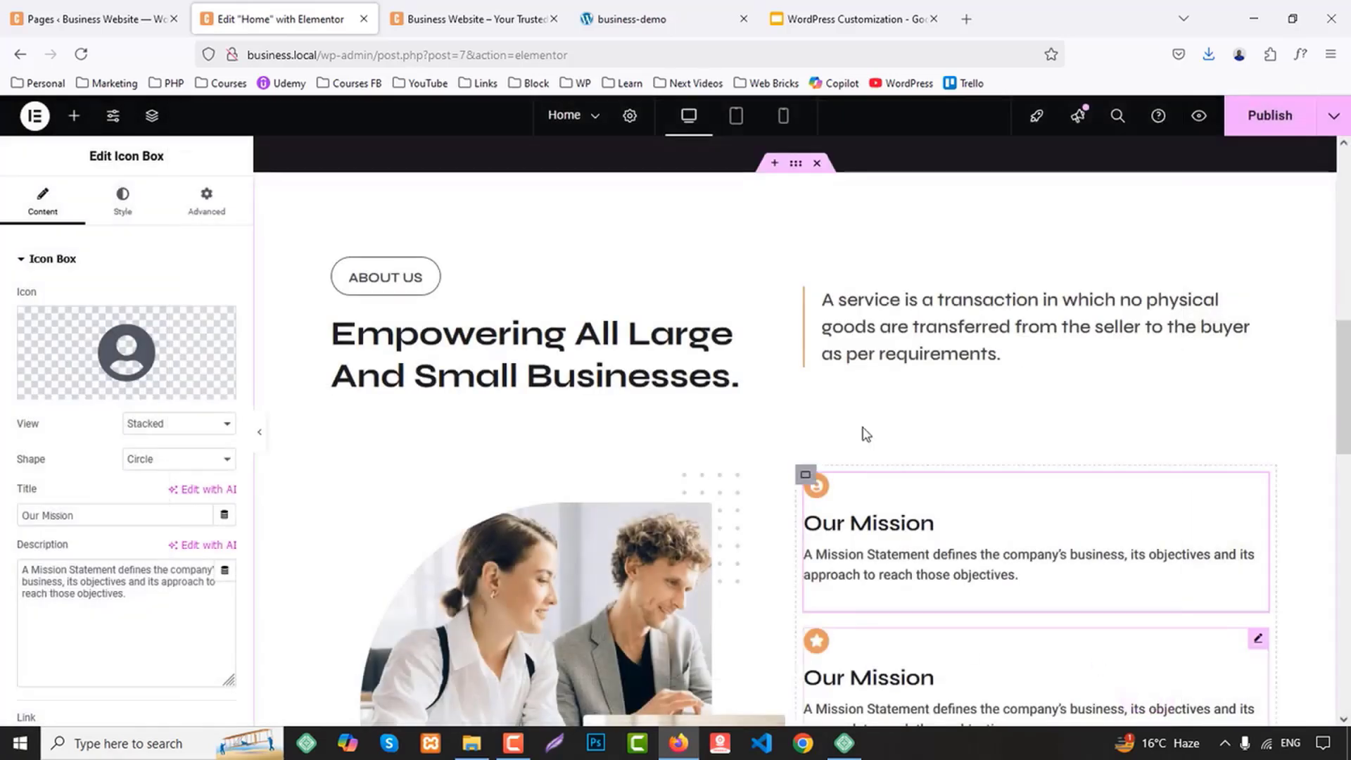
Give the second icon box the "File pdf" icon and the title "Our Vission" copied from the business-demo page
{"action": "left_click", "coordinate": [633, 17]}
{"action": "scroll", "coordinate": [876, 334], "scroll_direction": "down", "scroll_amount": 1}
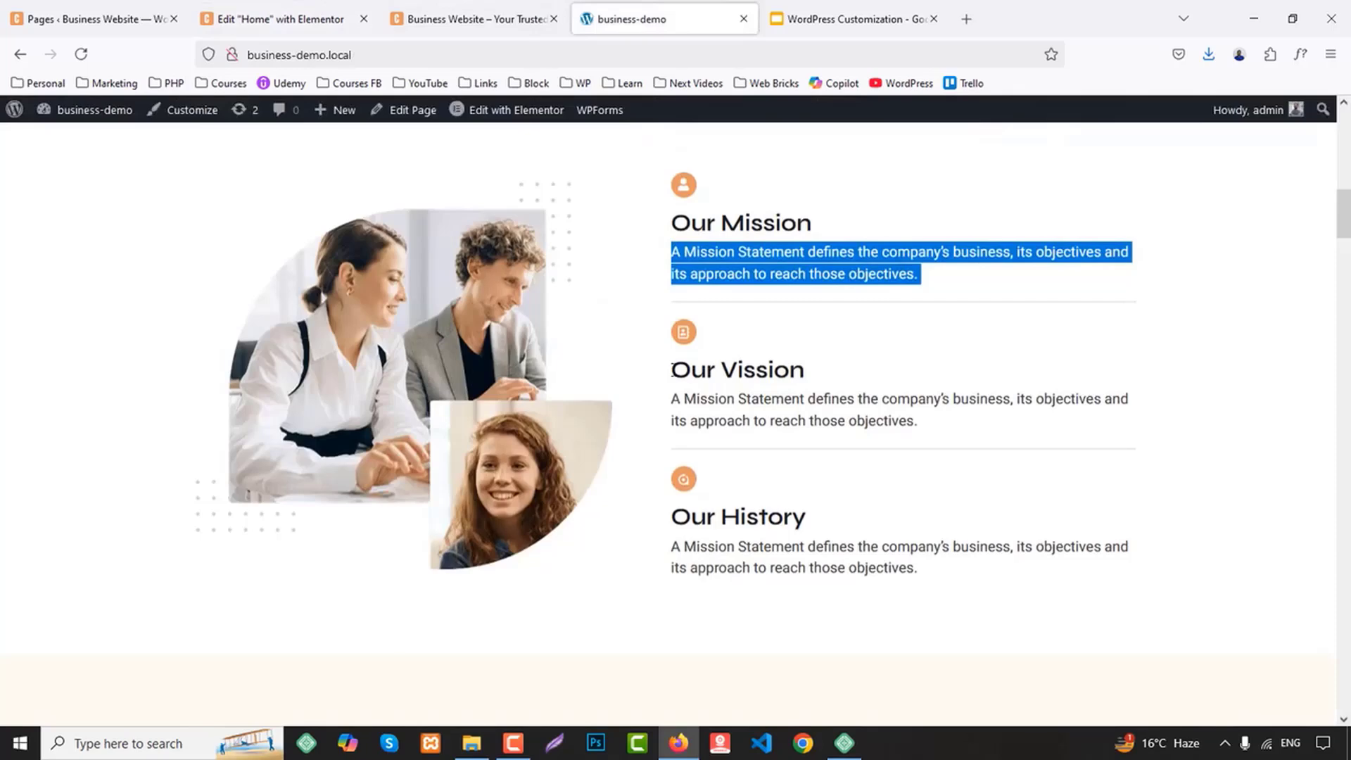
{"action": "left_click_drag", "start_coordinate": [672, 370], "coordinate": [867, 378]}
{"action": "left_click", "coordinate": [281, 19]}
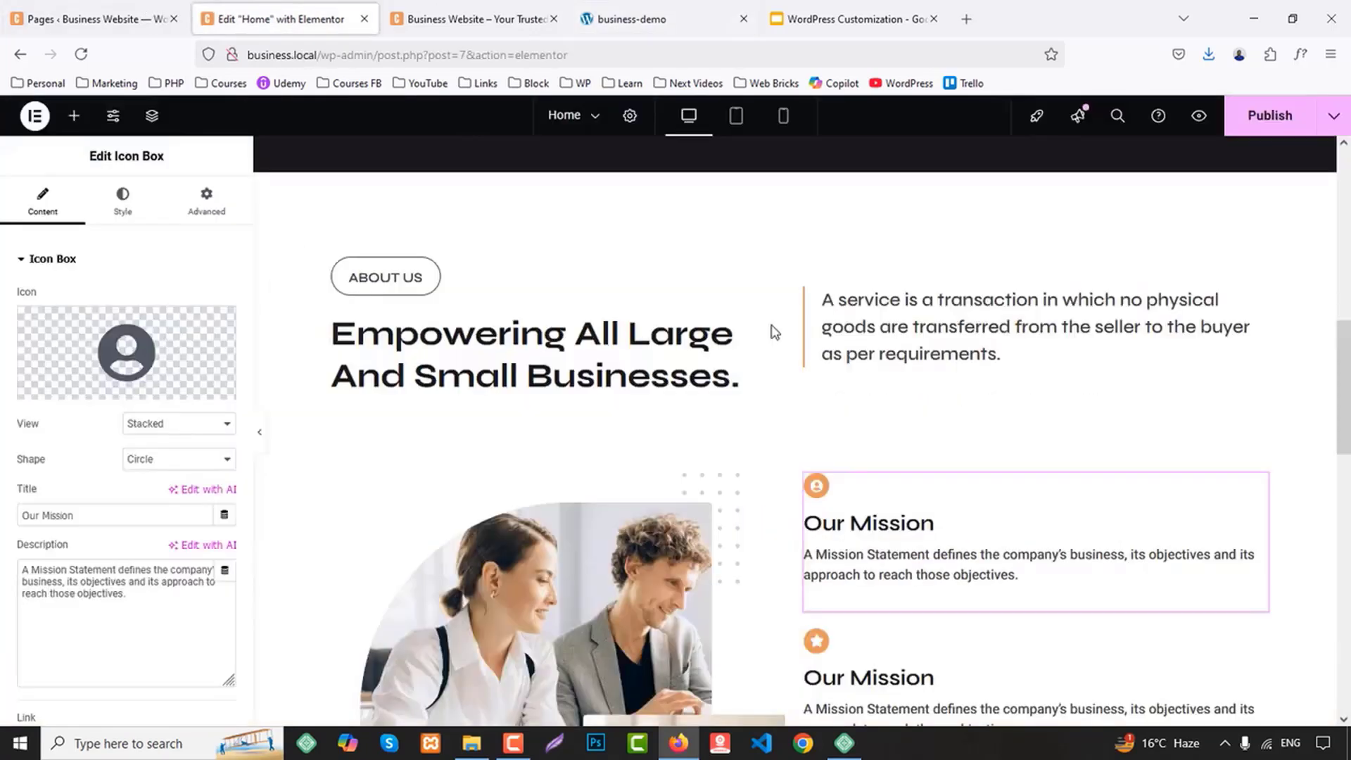
{"action": "scroll", "coordinate": [908, 586], "scroll_direction": "down", "scroll_amount": 2}
{"action": "left_click", "coordinate": [935, 420]}
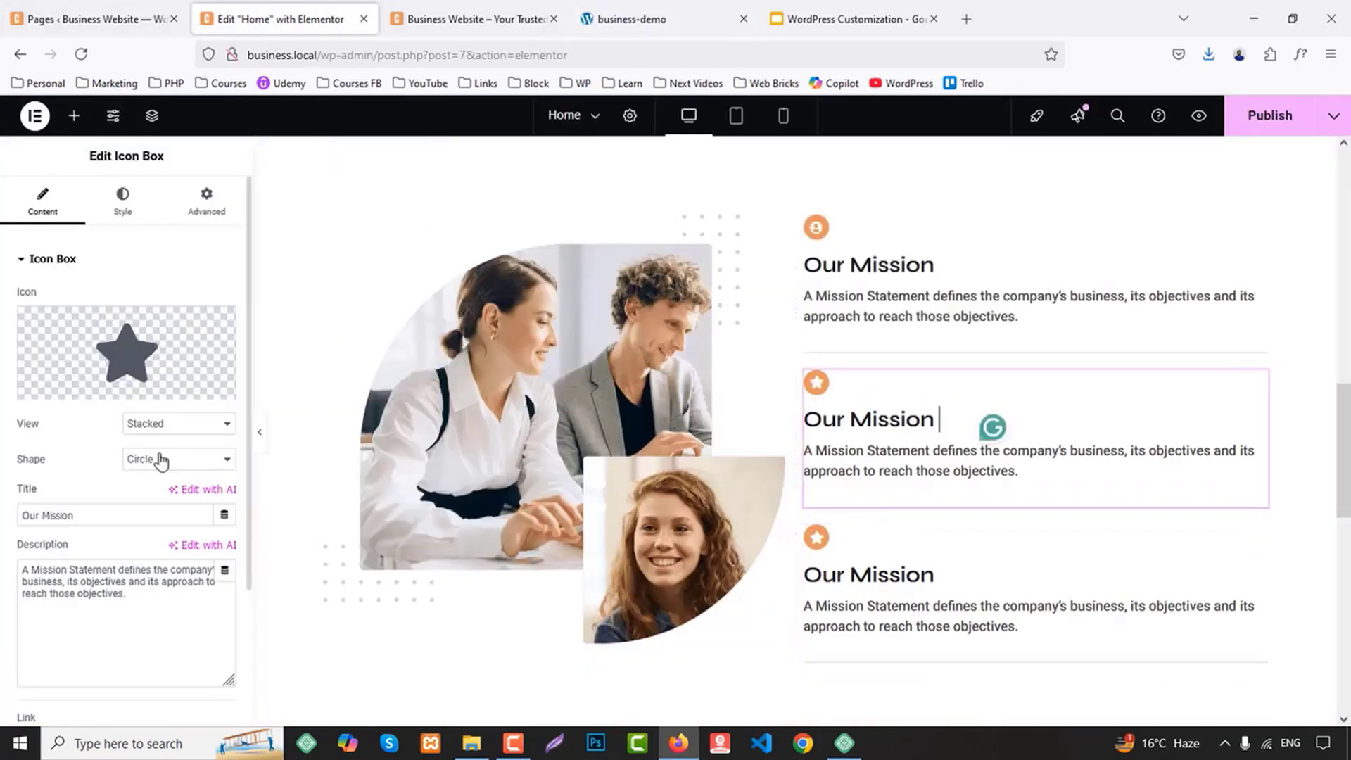
{"action": "left_click", "coordinate": [74, 387]}
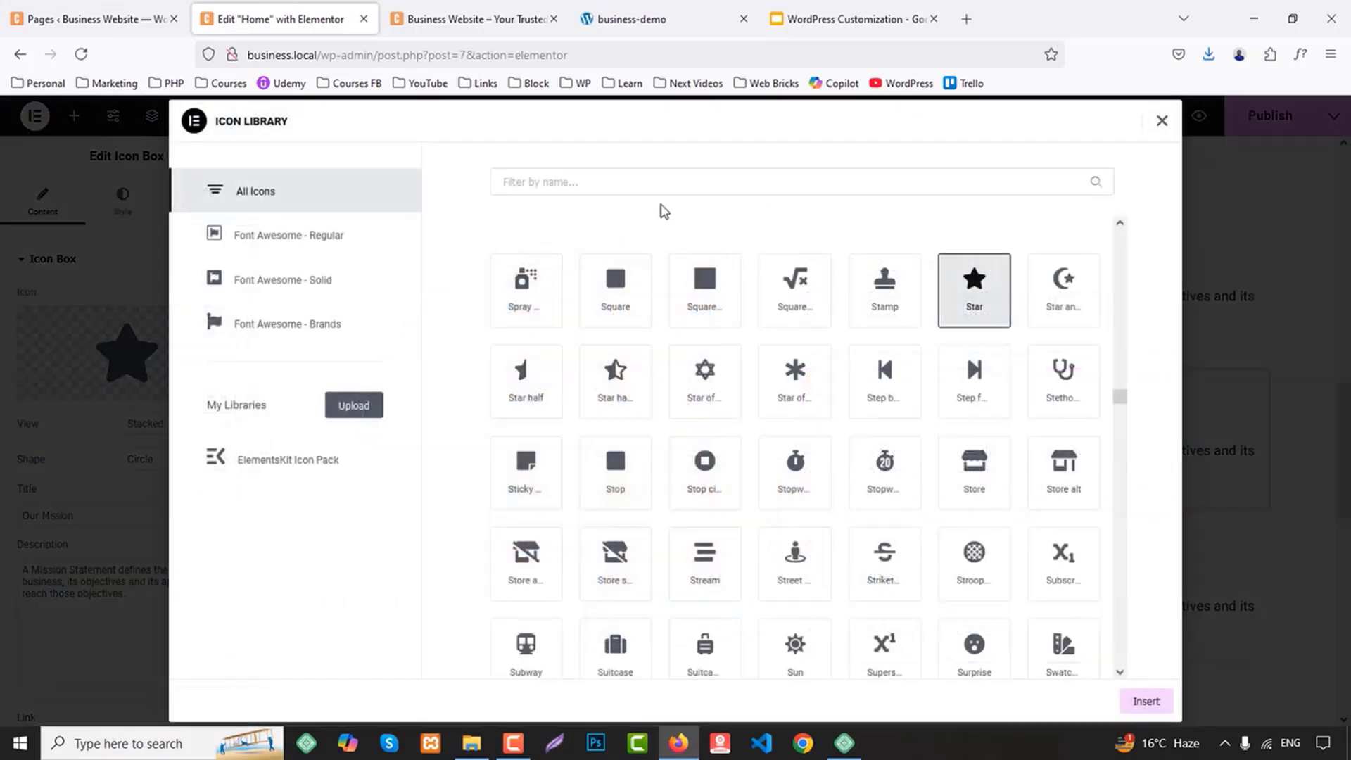
{"action": "left_click", "coordinate": [617, 181]}
{"action": "type", "text": "file"}
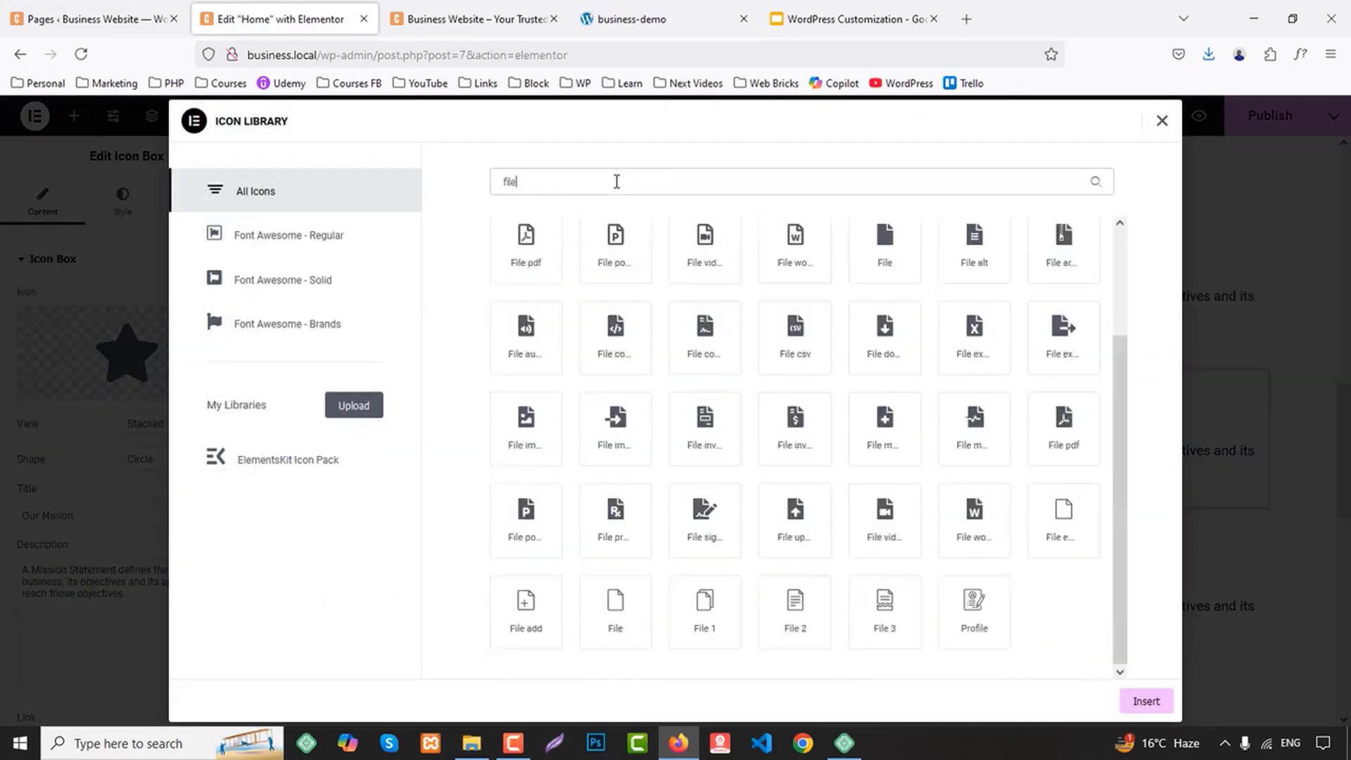
{"action": "left_click", "coordinate": [525, 246]}
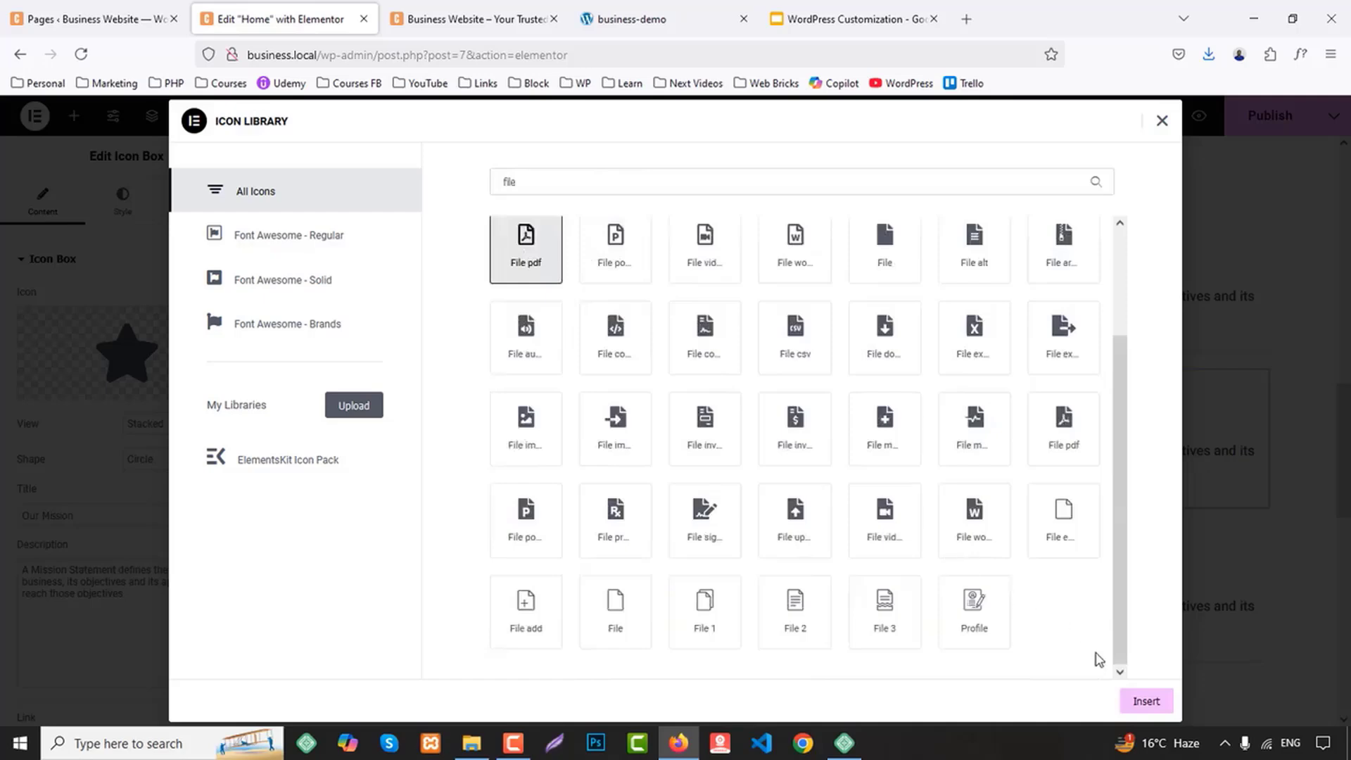
{"action": "left_click", "coordinate": [1117, 702]}
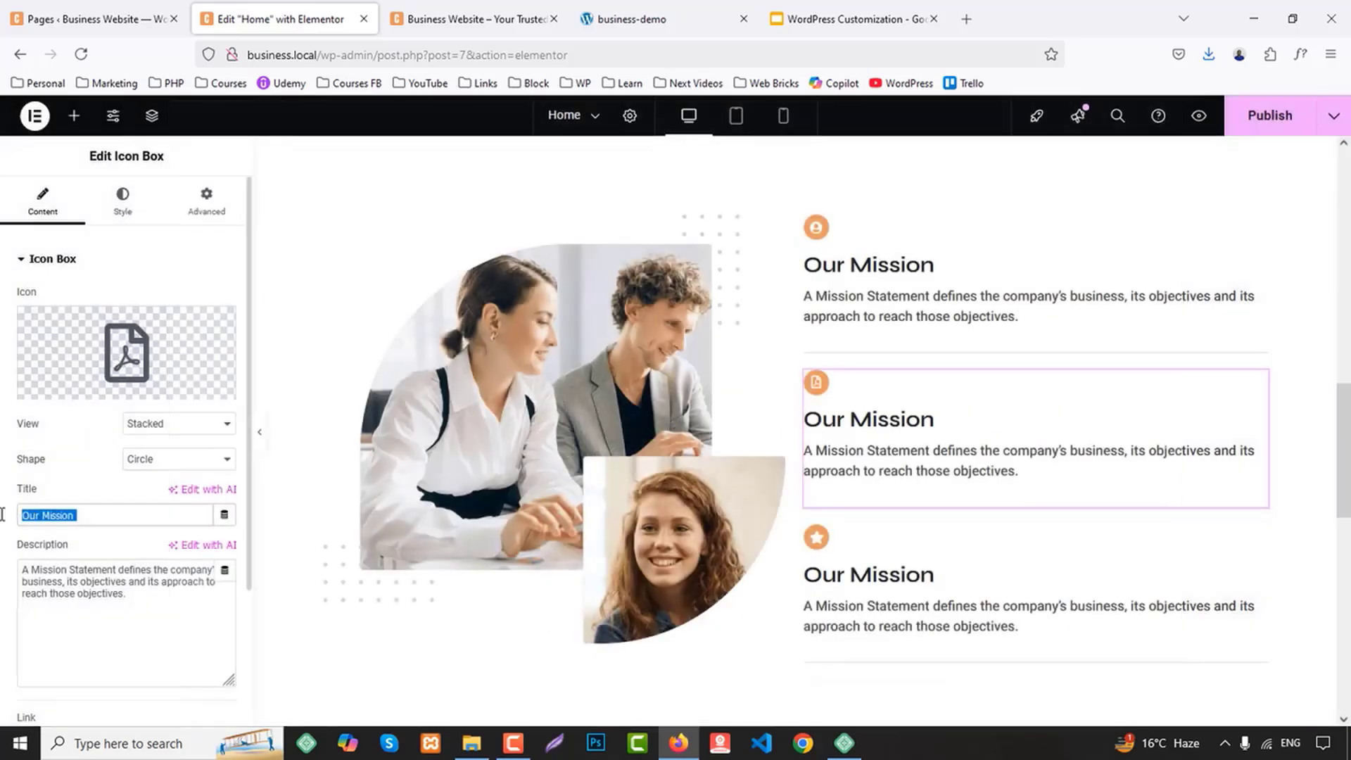
{"action": "type", "text": "Our Vission"}
Give the third icon box the "Refresh" icon and the title "Our History" from the business-demo page
{"action": "left_click", "coordinate": [844, 19]}
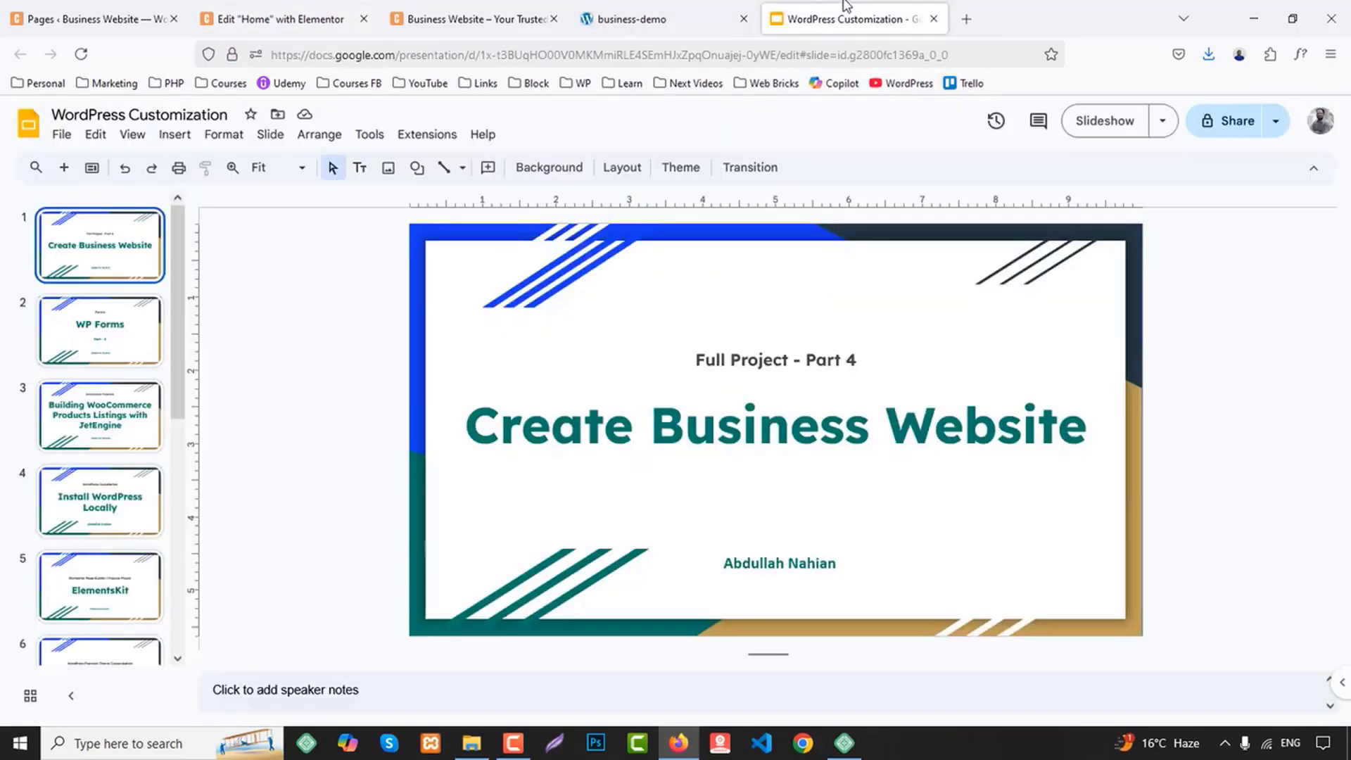
{"action": "left_click", "coordinate": [654, 19]}
{"action": "left_click_drag", "start_coordinate": [672, 516], "coordinate": [856, 519]}
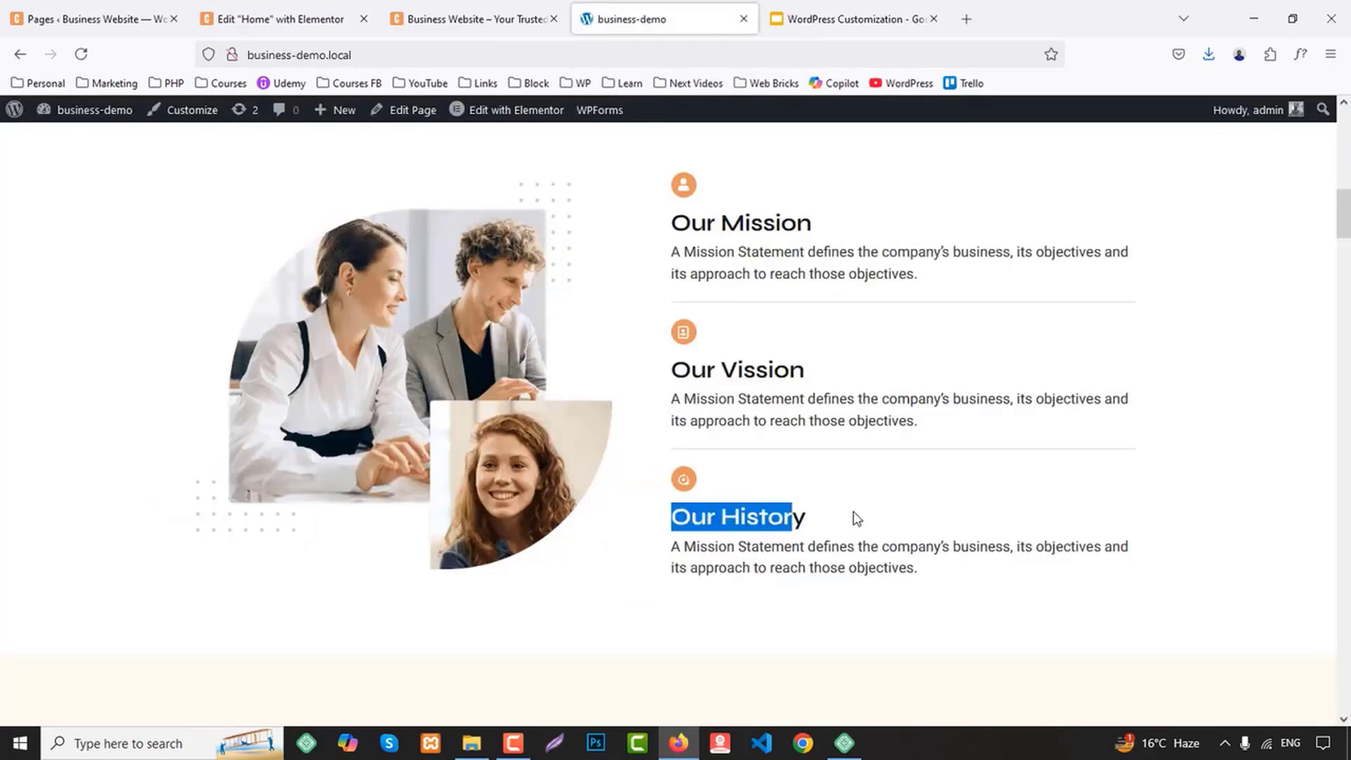
{"action": "left_click", "coordinate": [282, 19]}
{"action": "scroll", "coordinate": [938, 542], "scroll_direction": "down", "scroll_amount": 2}
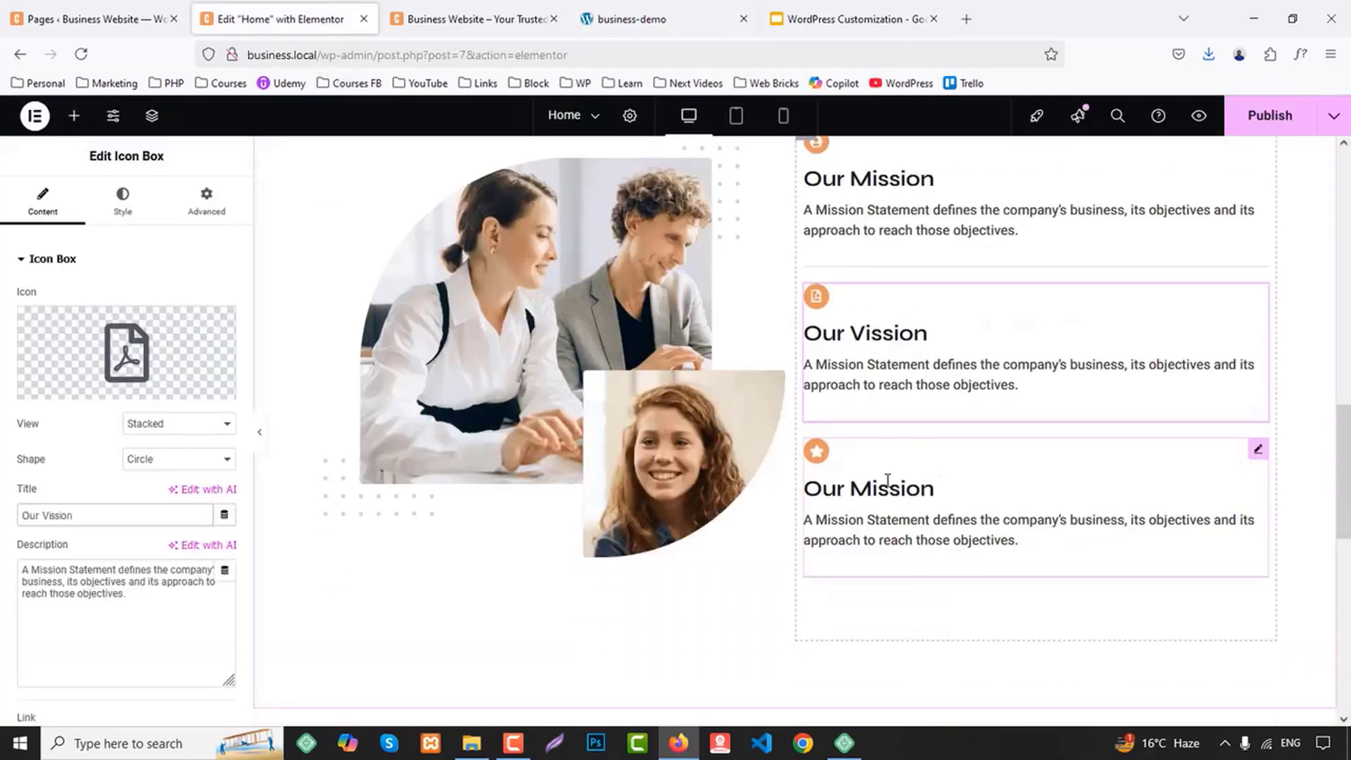
{"action": "left_click", "coordinate": [69, 385]}
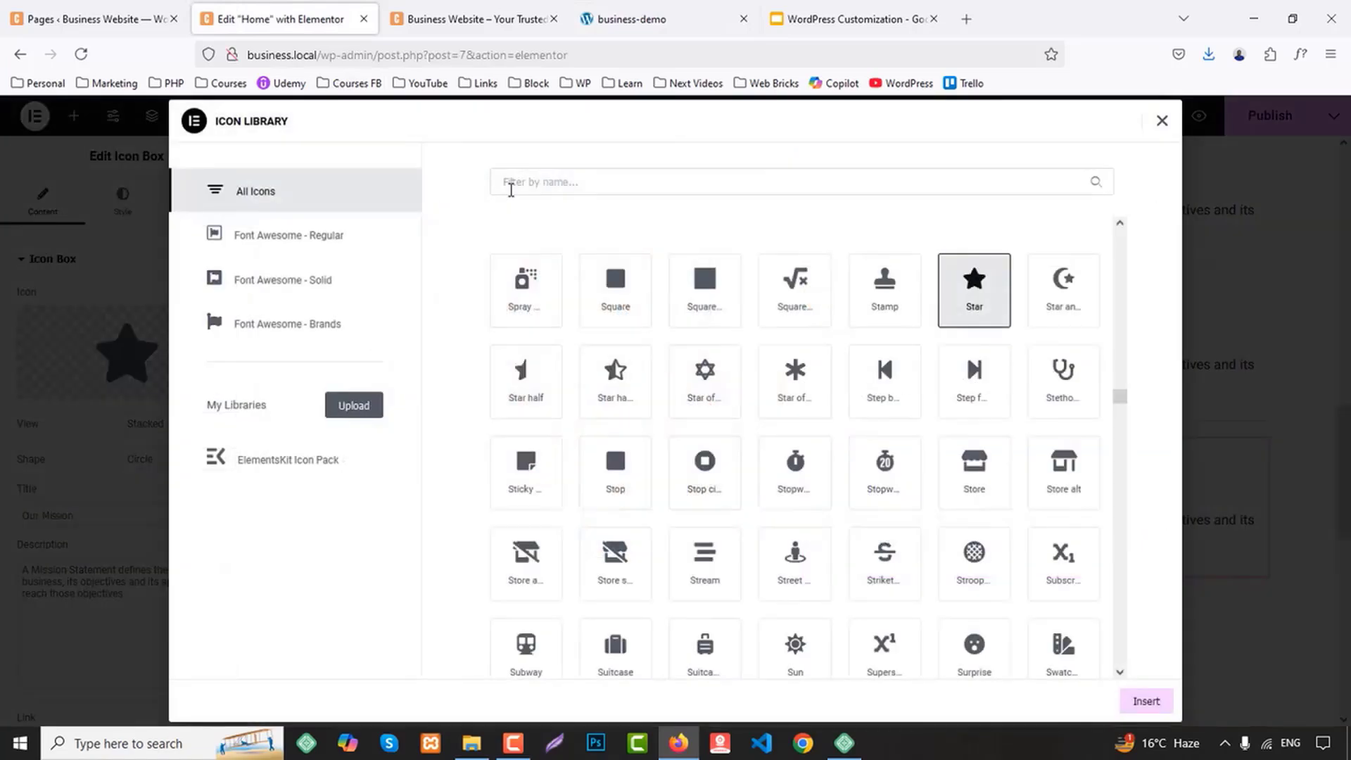
{"action": "type", "text": "re"}
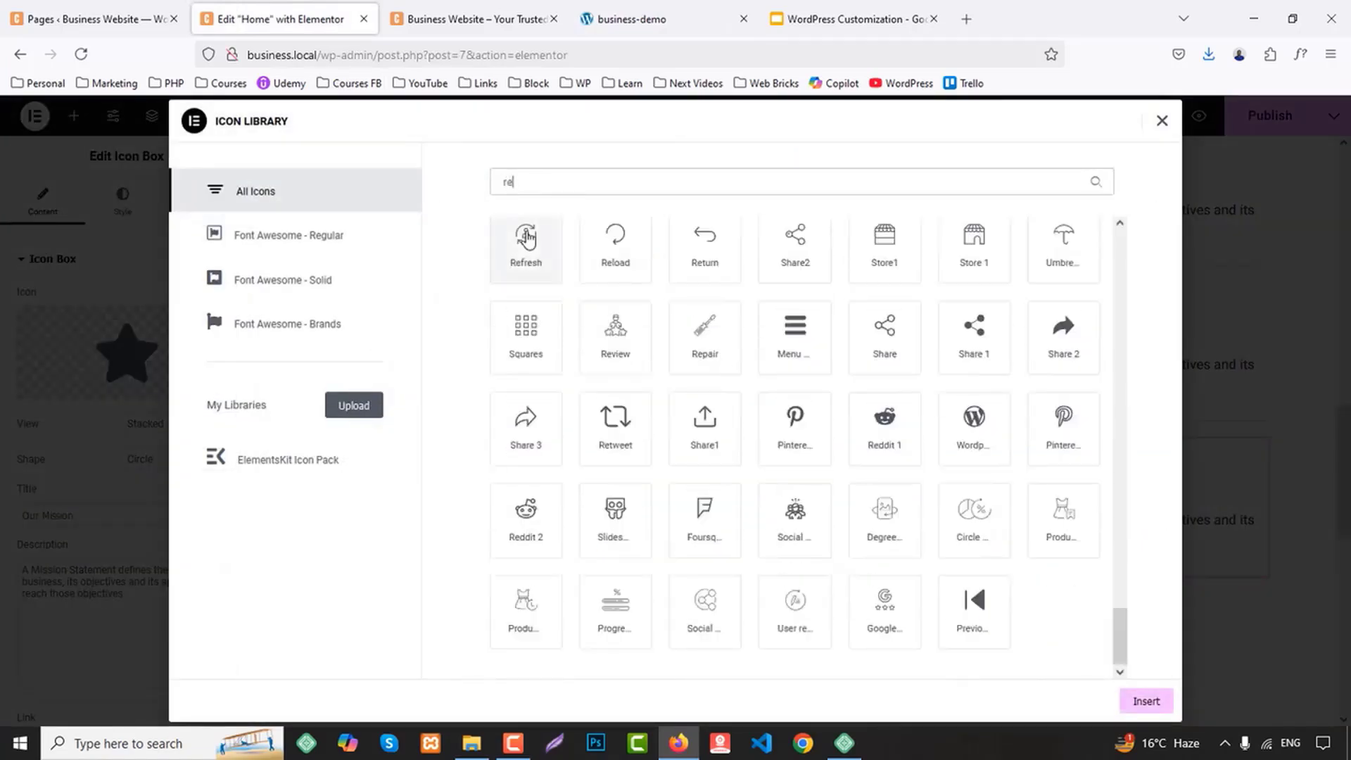
{"action": "left_click", "coordinate": [520, 235]}
{"action": "left_click", "coordinate": [1142, 701]}
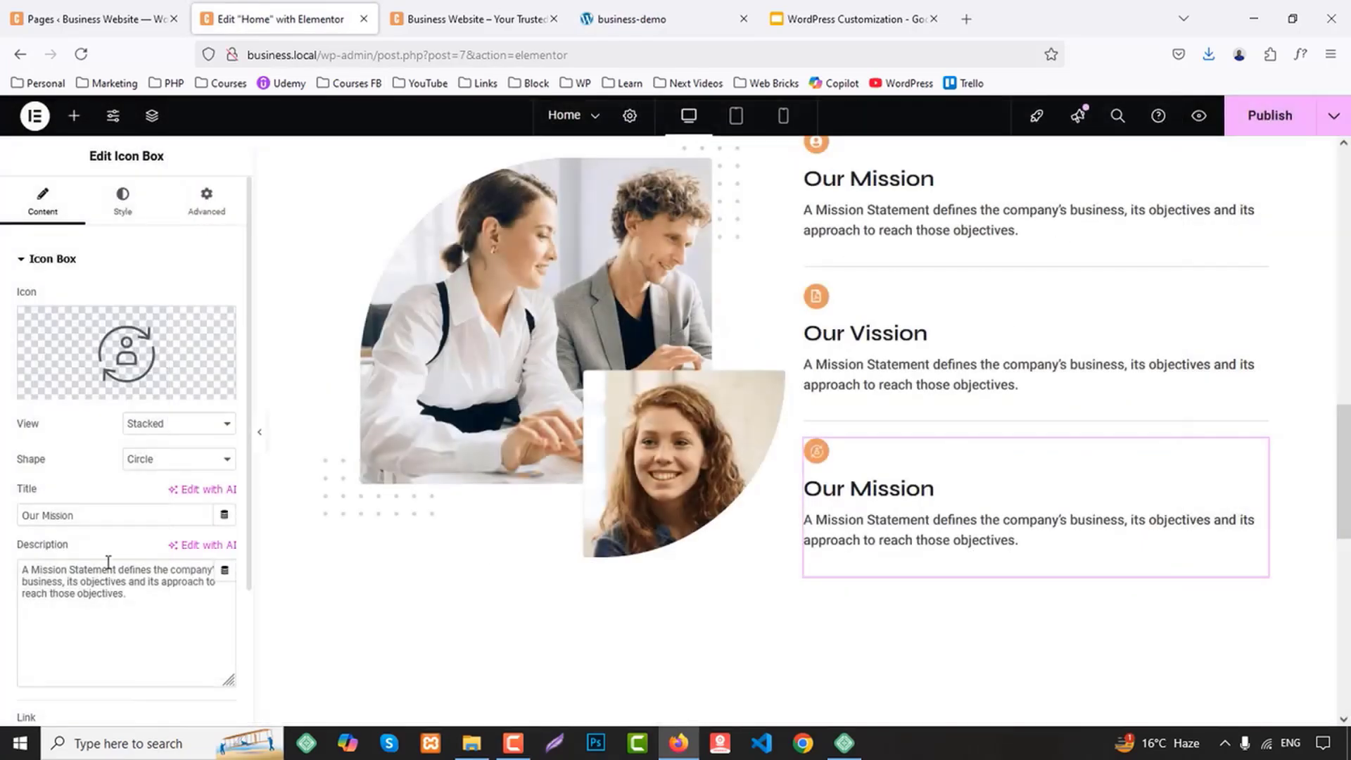
{"action": "left_click_drag", "start_coordinate": [109, 513], "coordinate": [3, 511]}
{"action": "type", "text": "Our History"}
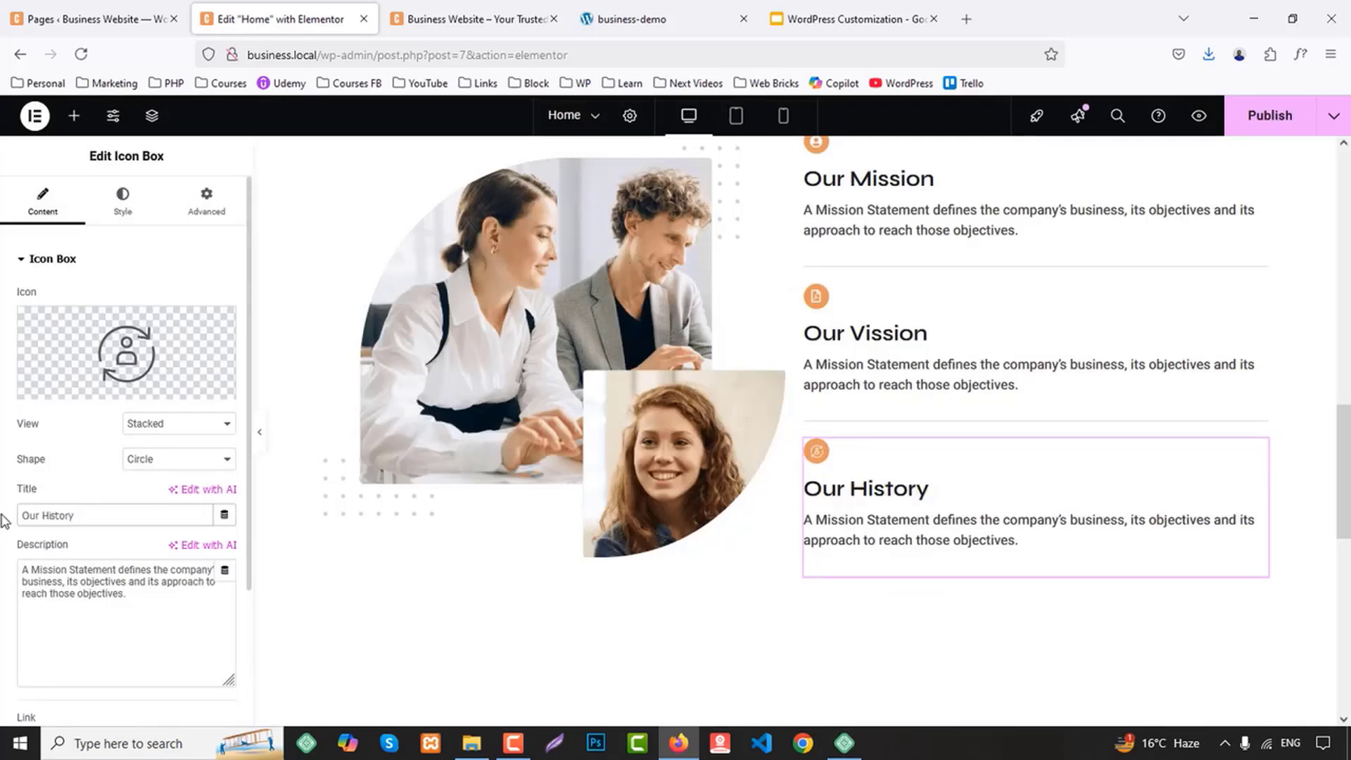
Publish the Home page and check the three icon boxes in the page preview
{"action": "left_click", "coordinate": [1269, 123]}
{"action": "left_click", "coordinate": [1199, 116]}
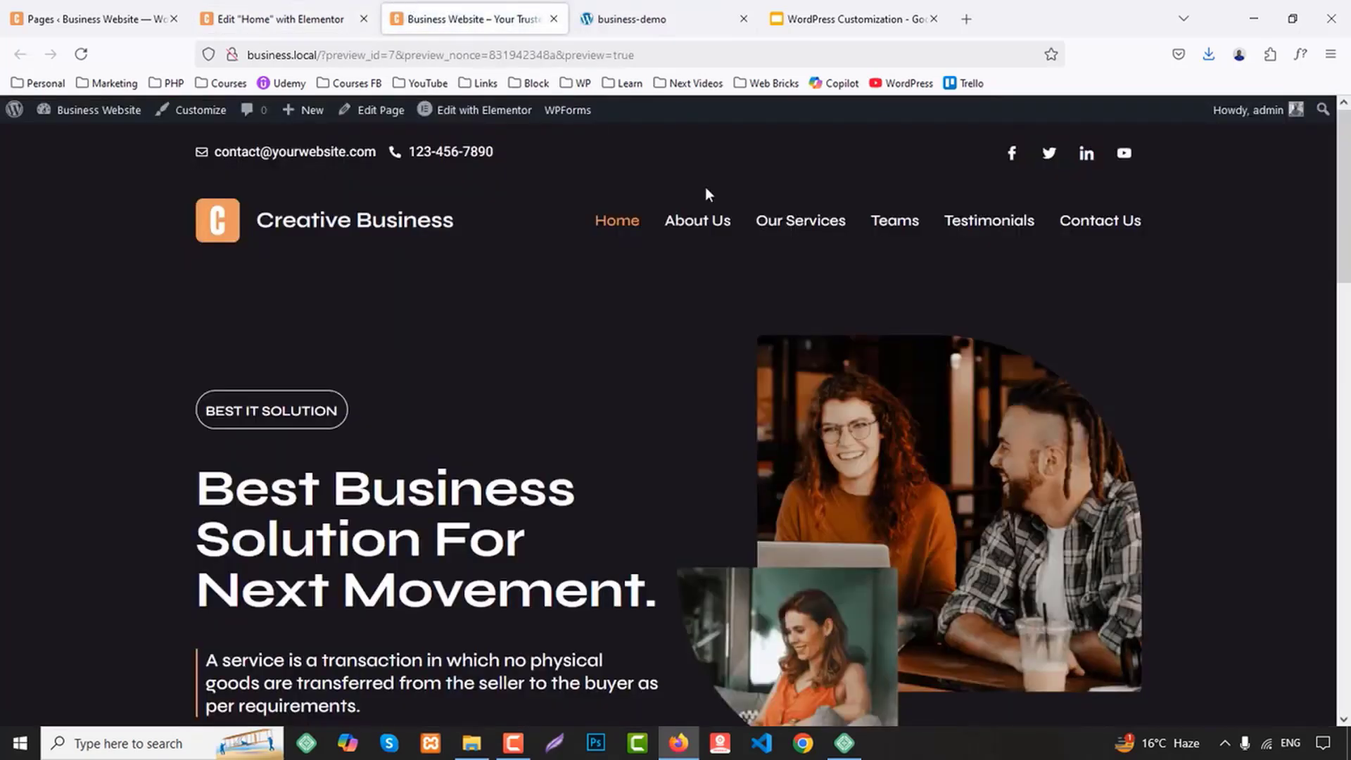
{"action": "scroll", "coordinate": [1090, 443], "scroll_direction": "down", "scroll_amount": 8}
{"action": "scroll", "coordinate": [1091, 443], "scroll_direction": "down", "scroll_amount": 4}
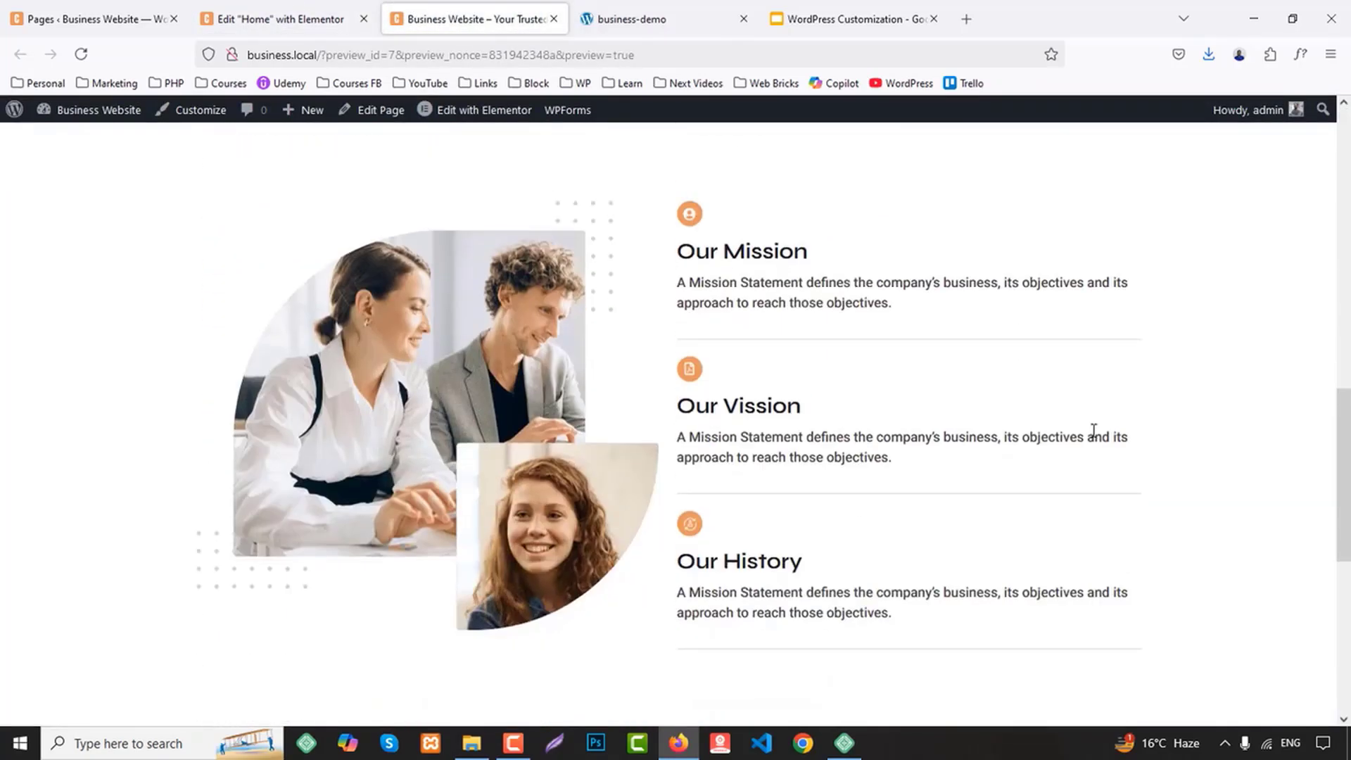
Check the Services section on the business-demo page and duplicate the About Us container in the Home page editor
{"action": "left_click", "coordinate": [703, 20]}
{"action": "scroll", "coordinate": [1031, 356], "scroll_direction": "down", "scroll_amount": 7}
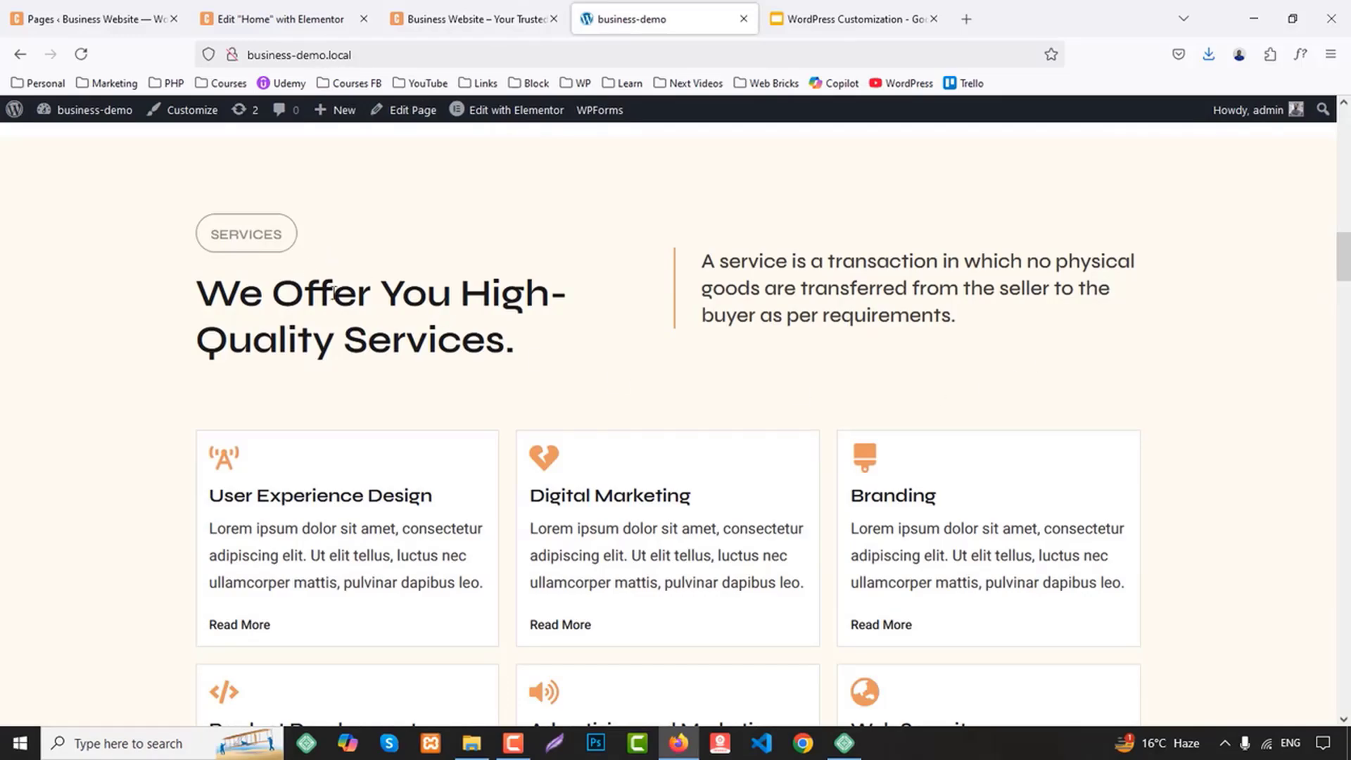
{"action": "scroll", "coordinate": [465, 380], "scroll_direction": "up", "scroll_amount": 5}
{"action": "left_click", "coordinate": [275, 19]}
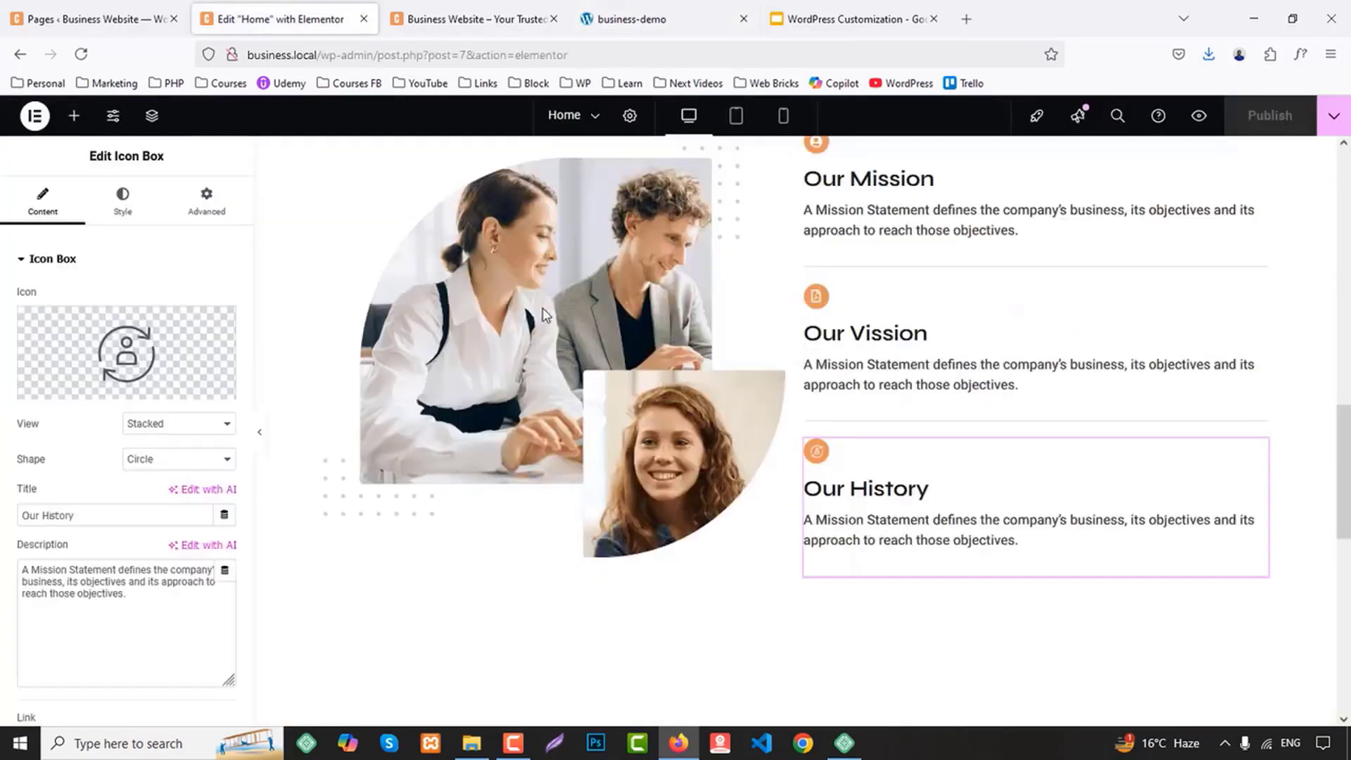
{"action": "scroll", "coordinate": [837, 460], "scroll_direction": "up", "scroll_amount": 5}
{"action": "scroll", "coordinate": [838, 461], "scroll_direction": "up", "scroll_amount": 3}
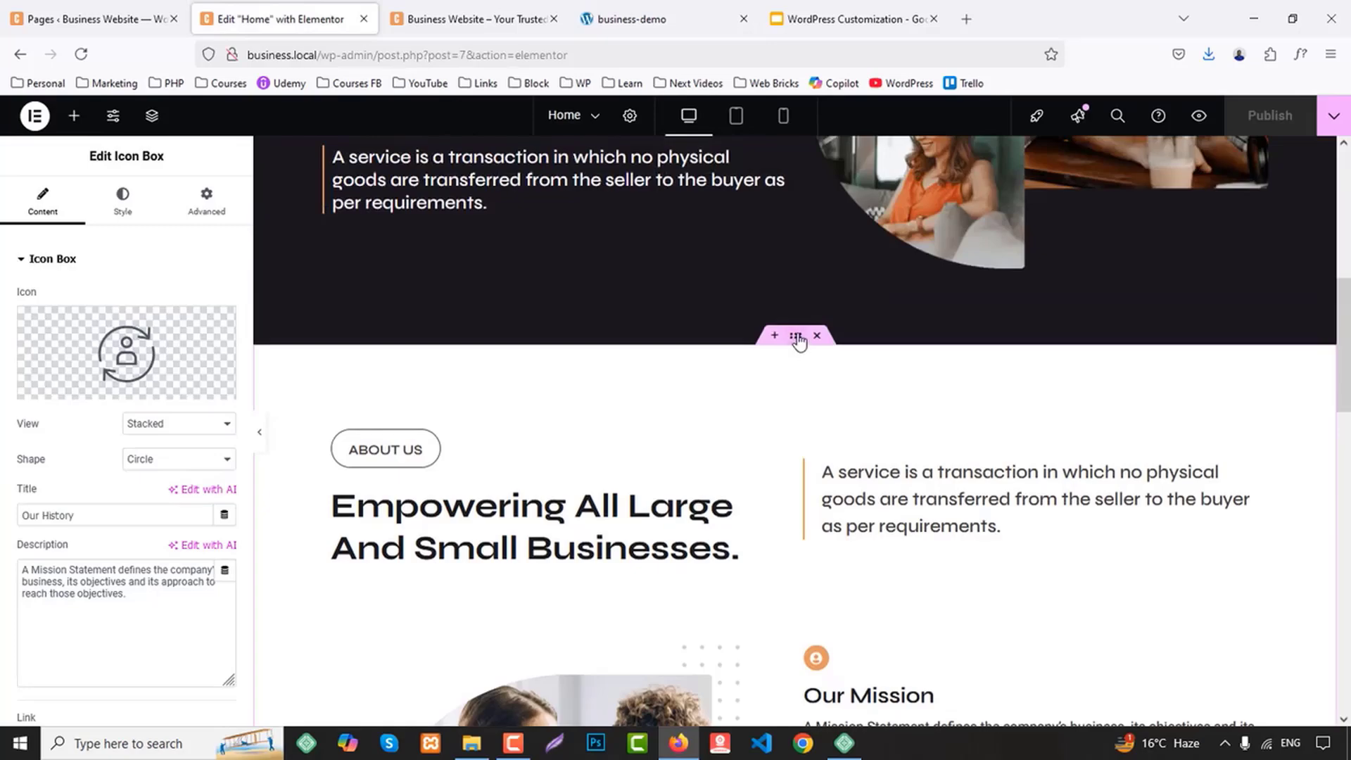
{"action": "right_click", "coordinate": [798, 340]}
{"action": "left_click", "coordinate": [860, 313]}
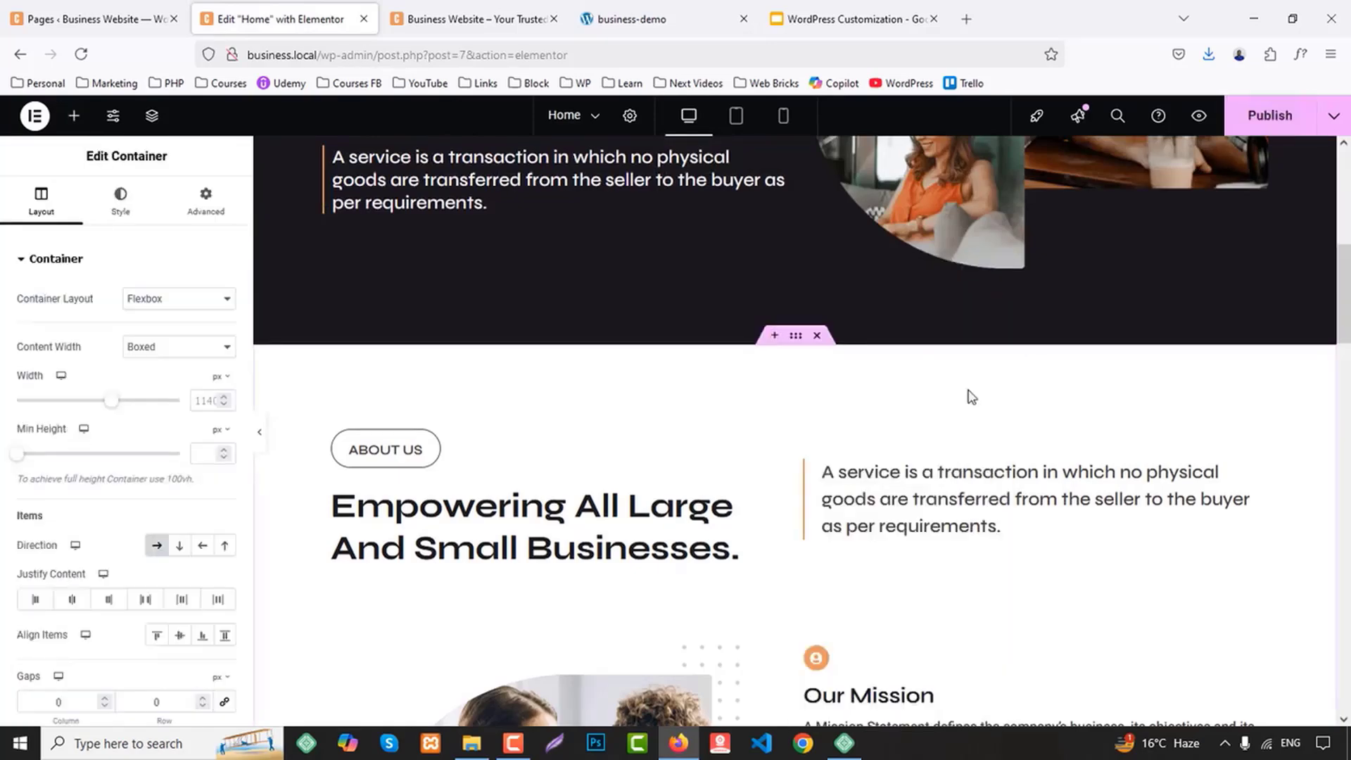
Give the duplicated container a classic background in the global color BG 2
{"action": "scroll", "coordinate": [974, 405], "scroll_direction": "down", "scroll_amount": 11}
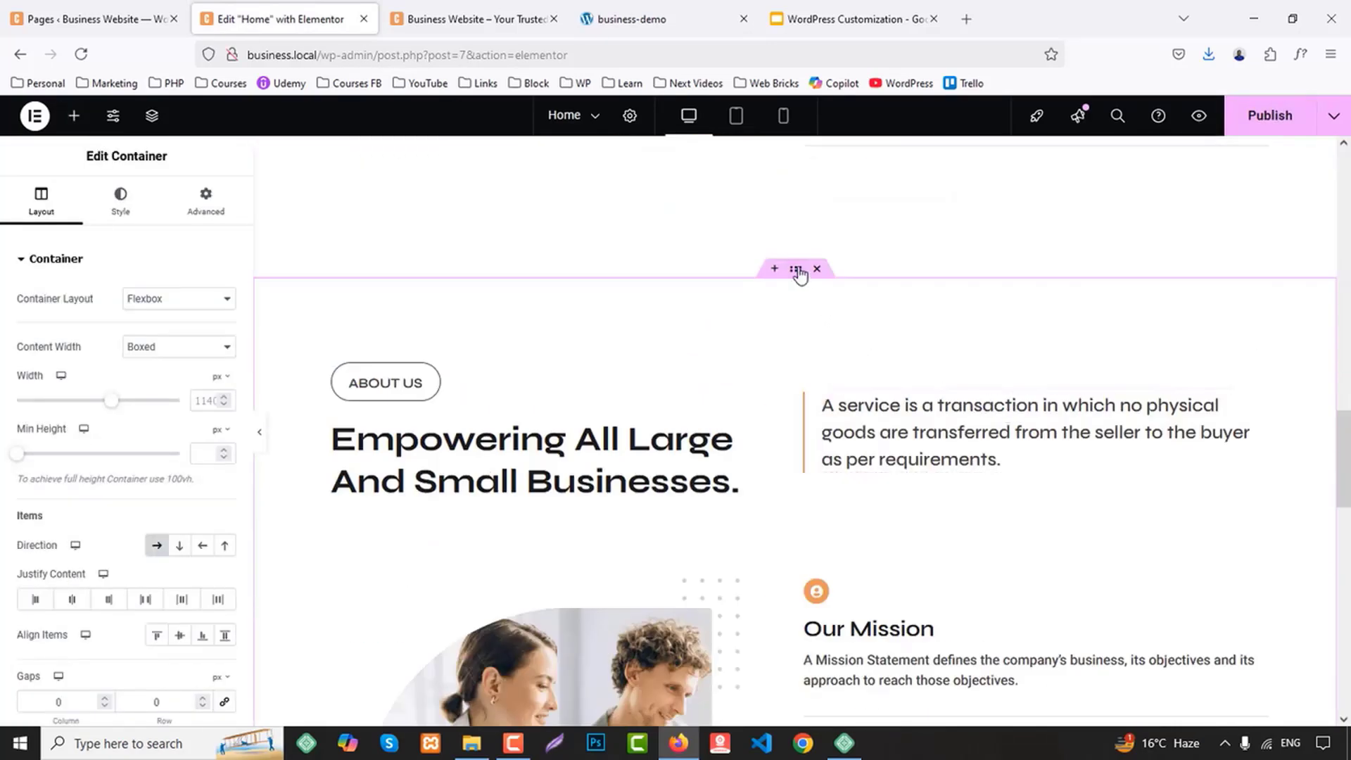
{"action": "left_click", "coordinate": [121, 201]}
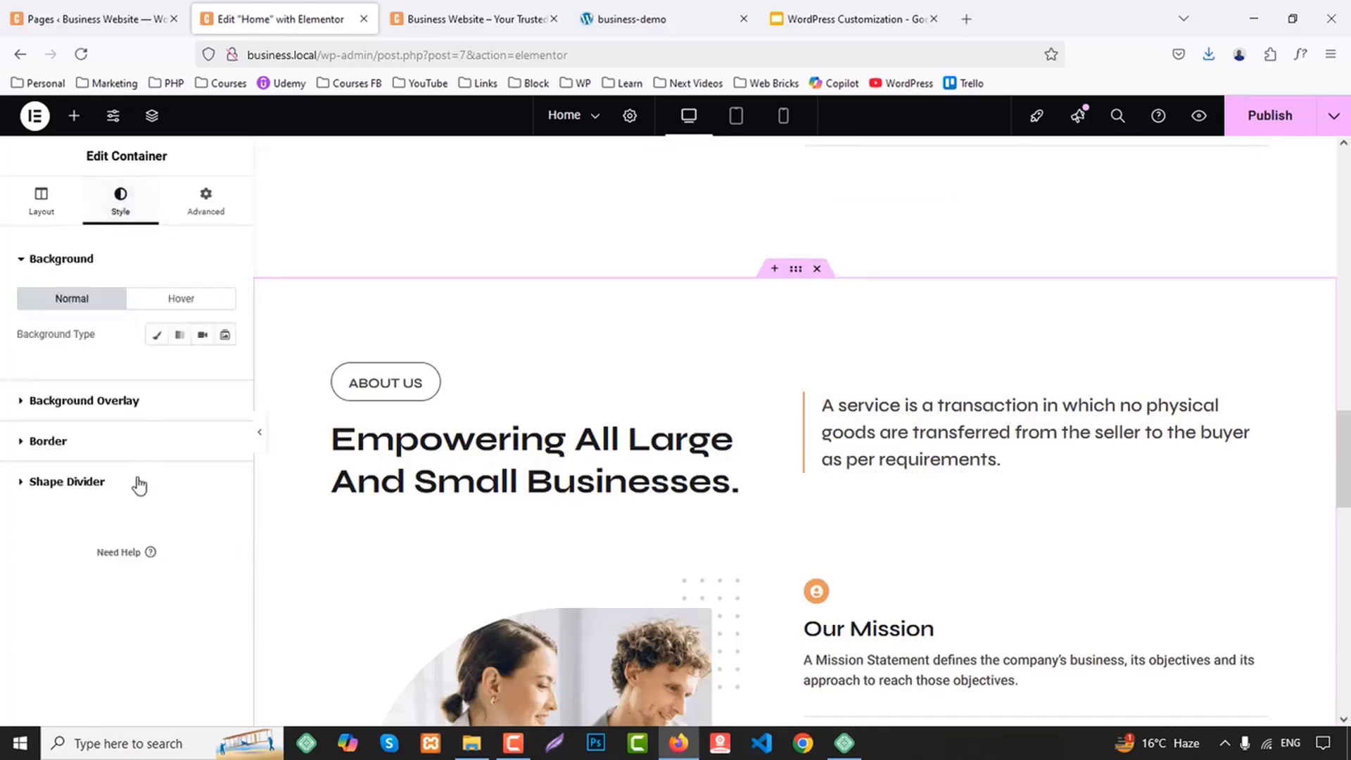
{"action": "left_click", "coordinate": [157, 335]}
{"action": "left_click", "coordinate": [200, 370]}
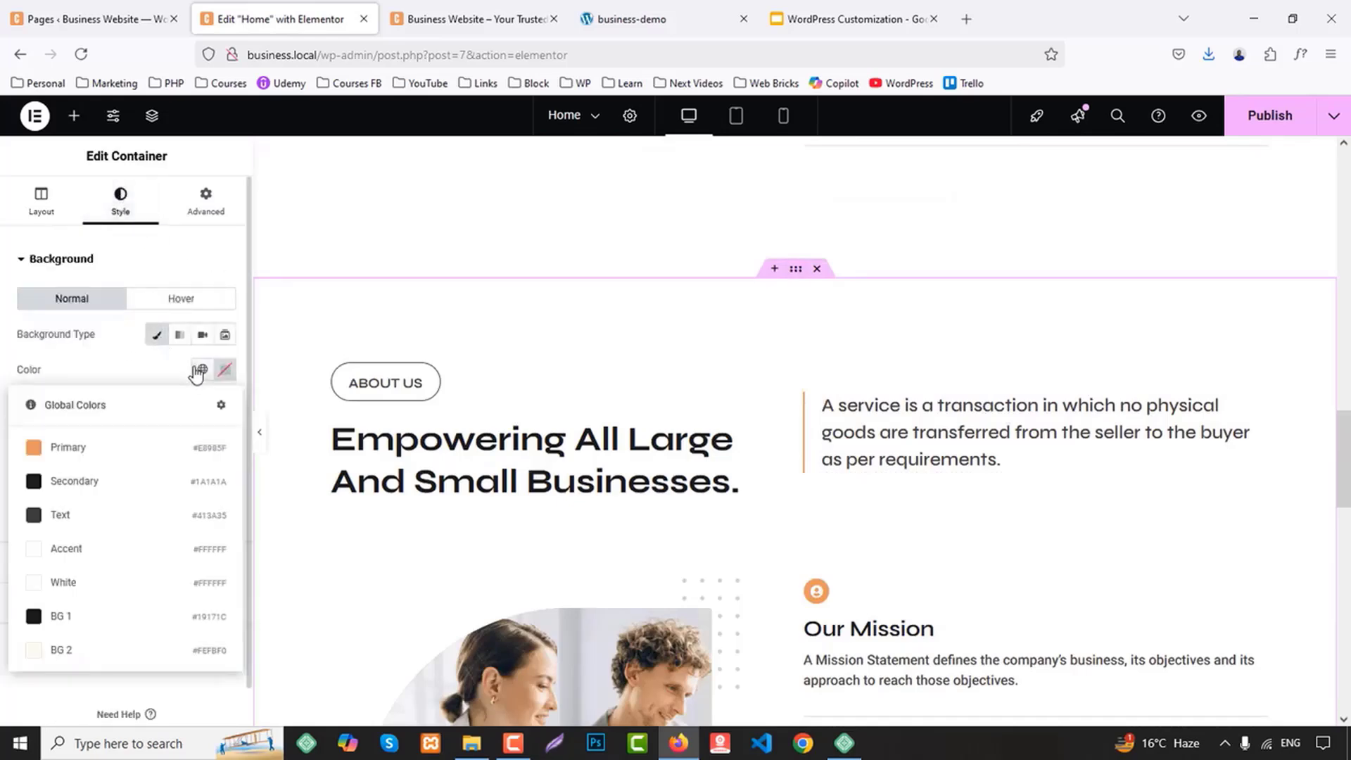
{"action": "left_click", "coordinate": [66, 649]}
Change the duplicated section's "ABOUT US" label to "SERVICES", copied from the business-demo page
{"action": "left_click", "coordinate": [660, 10]}
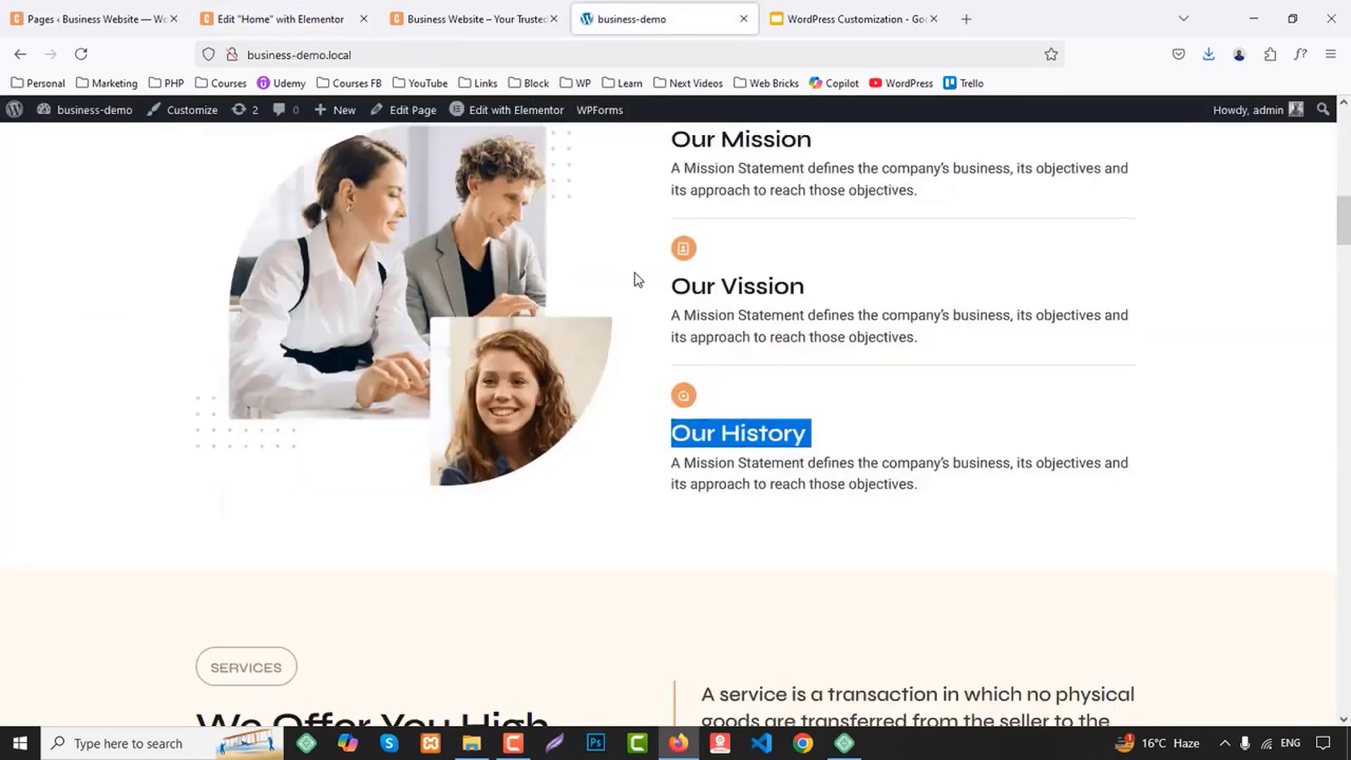
{"action": "scroll", "coordinate": [634, 278], "scroll_direction": "down", "scroll_amount": 5}
{"action": "double_click", "coordinate": [249, 232]}
{"action": "key", "text": "ctrl+c"}
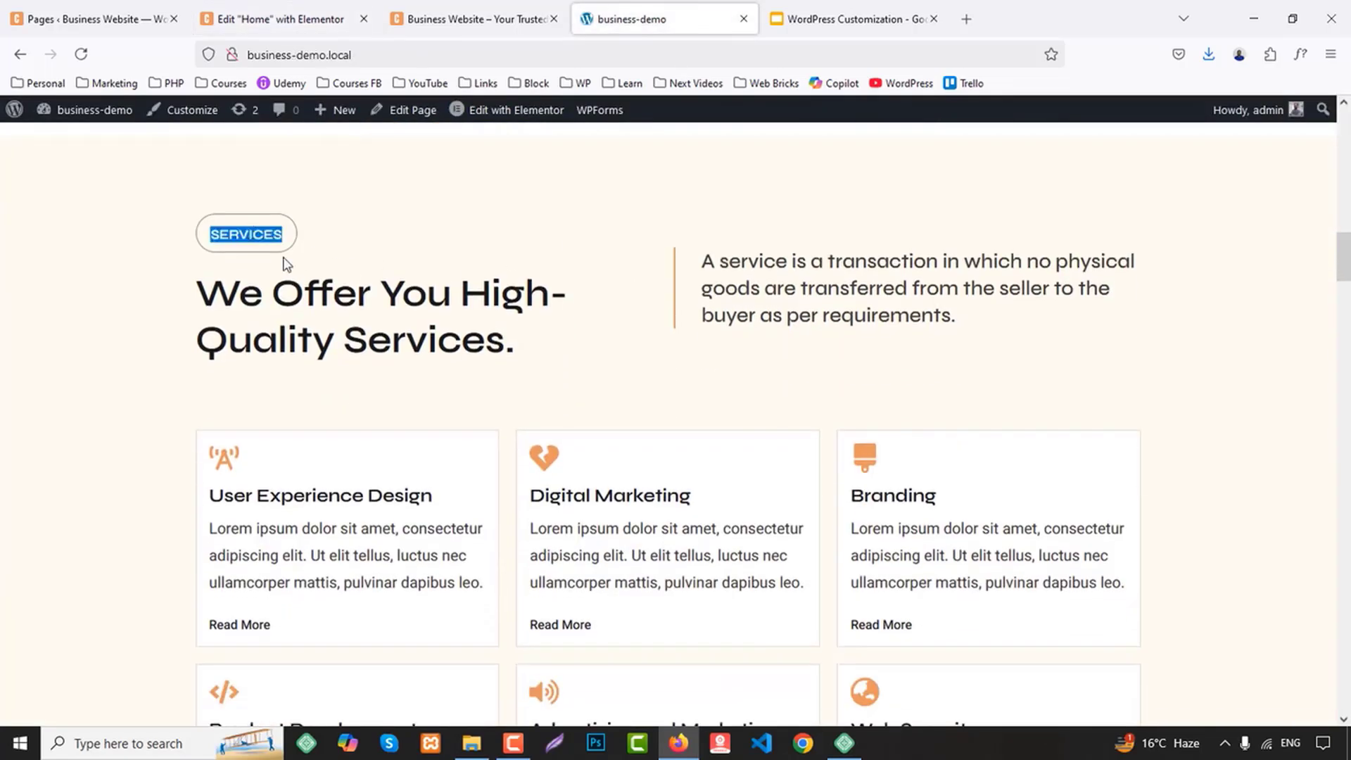
{"action": "left_click", "coordinate": [303, 19]}
{"action": "left_click", "coordinate": [388, 382]}
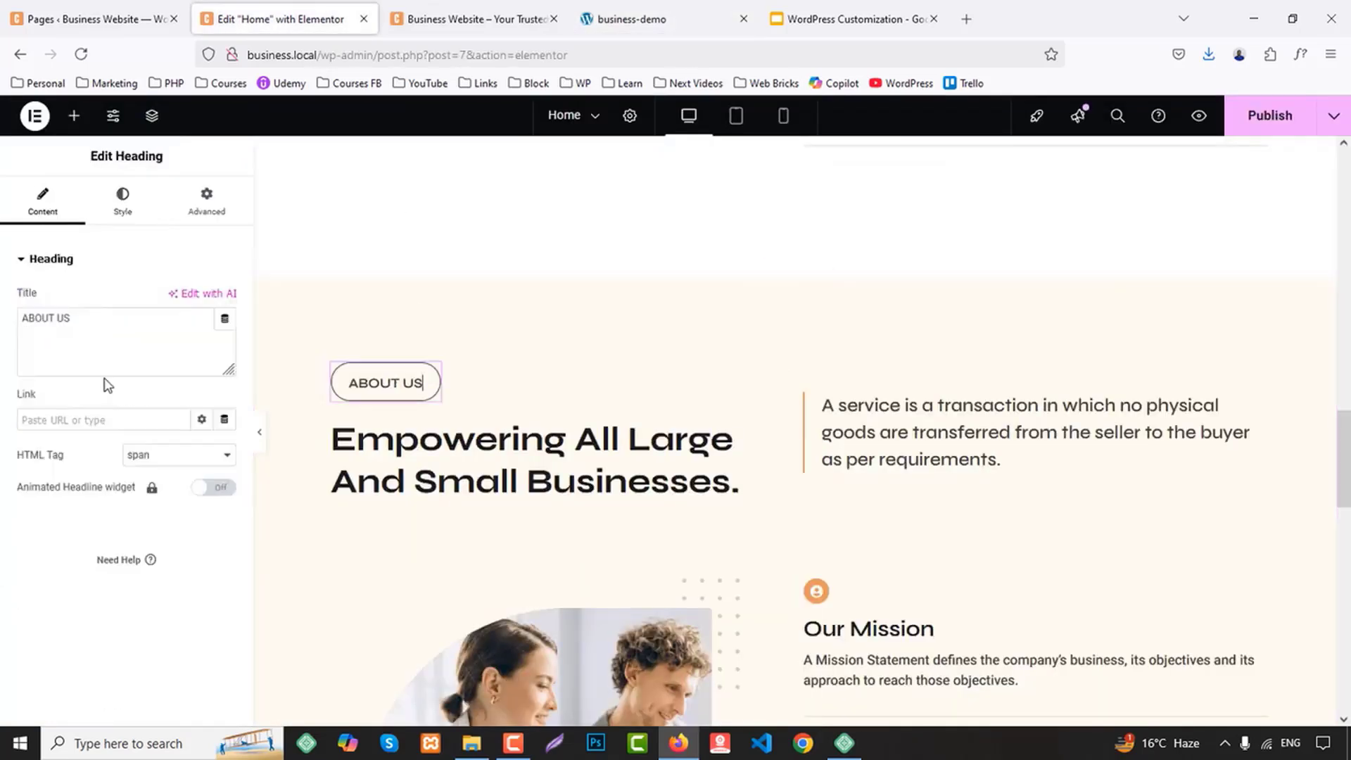
{"action": "key", "text": "ctrl+a"}
{"action": "key", "text": "ctrl+v"}
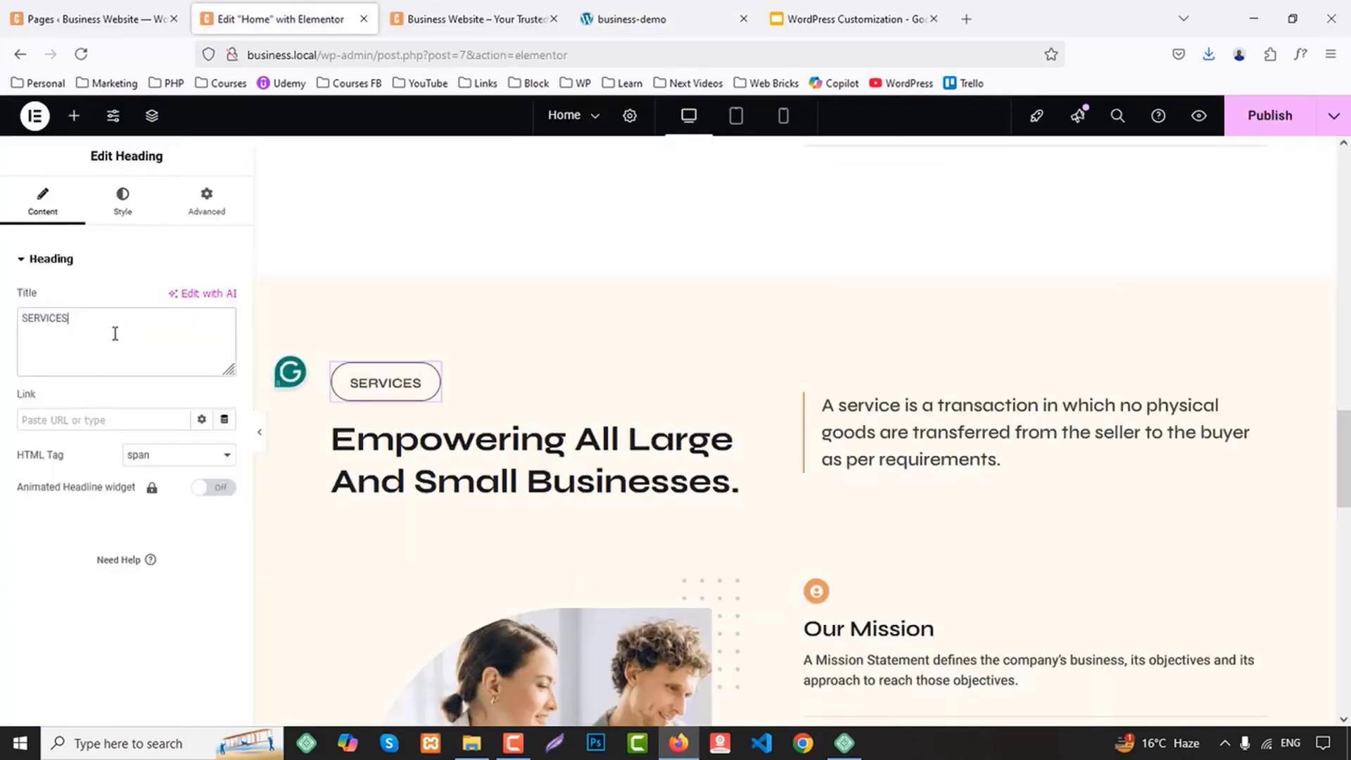
Replace the duplicated section's main heading with "We Offer You High-Quality Services.", copied from the business-demo page
{"action": "left_click", "coordinate": [736, 10]}
{"action": "left_click_drag", "start_coordinate": [199, 288], "coordinate": [563, 342]}
{"action": "key", "text": "ctrl+c"}
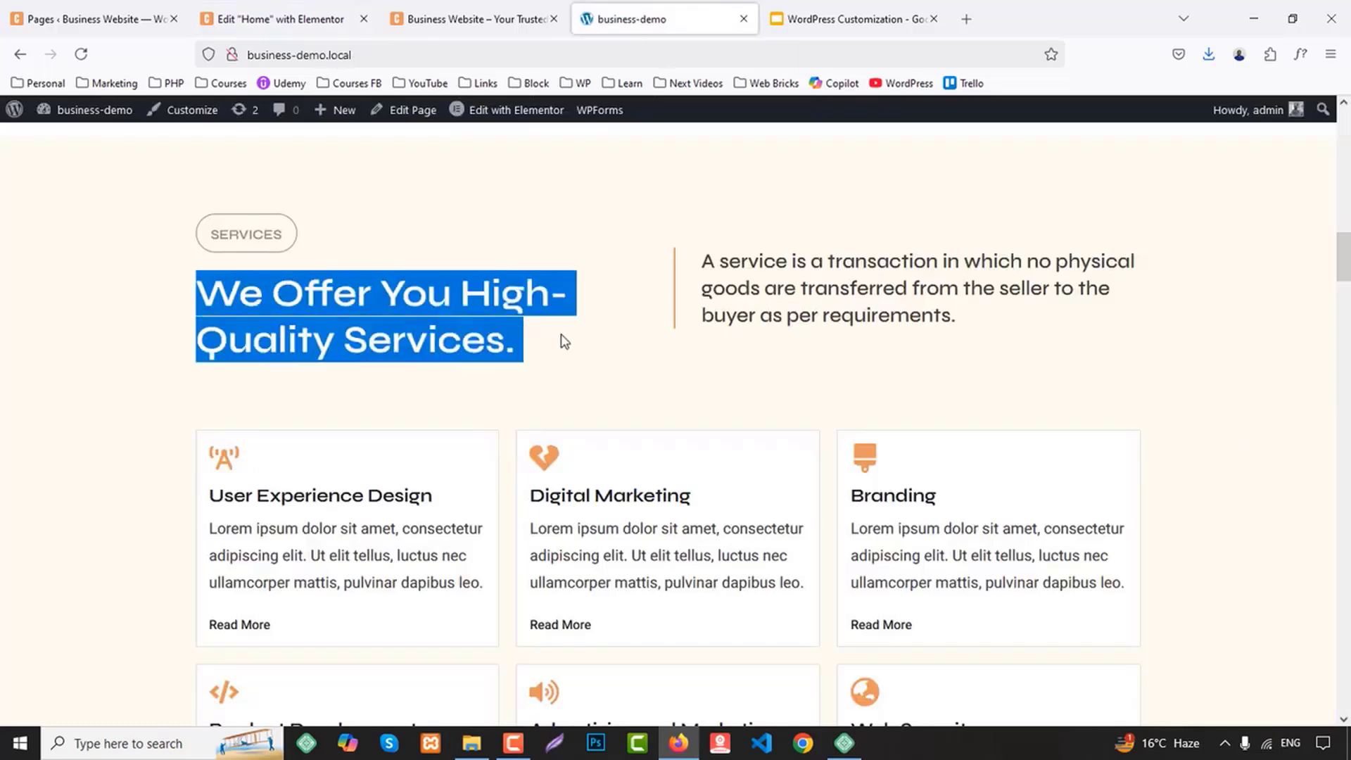
{"action": "left_click", "coordinate": [352, 11]}
{"action": "left_click", "coordinate": [394, 451]}
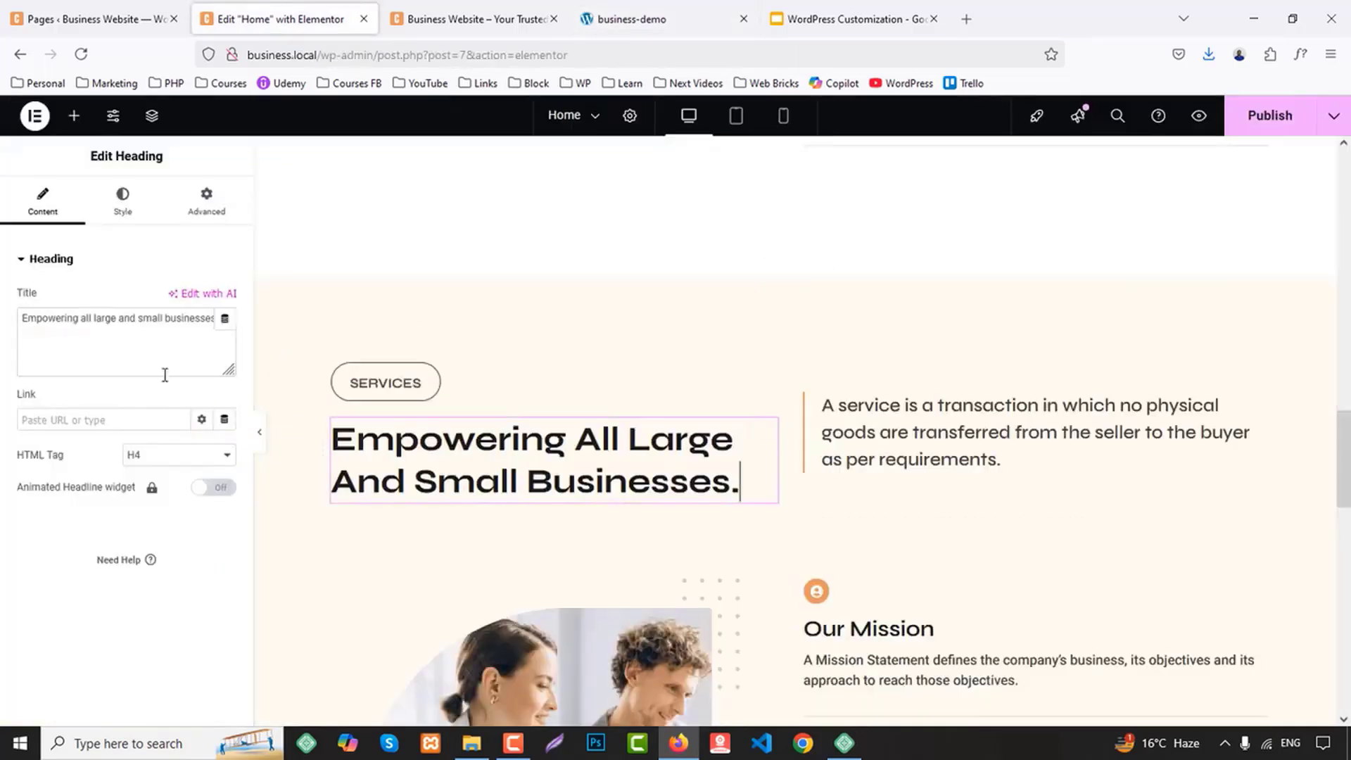
{"action": "key", "text": "ctrl+a"}
{"action": "key", "text": "ctrl+v"}
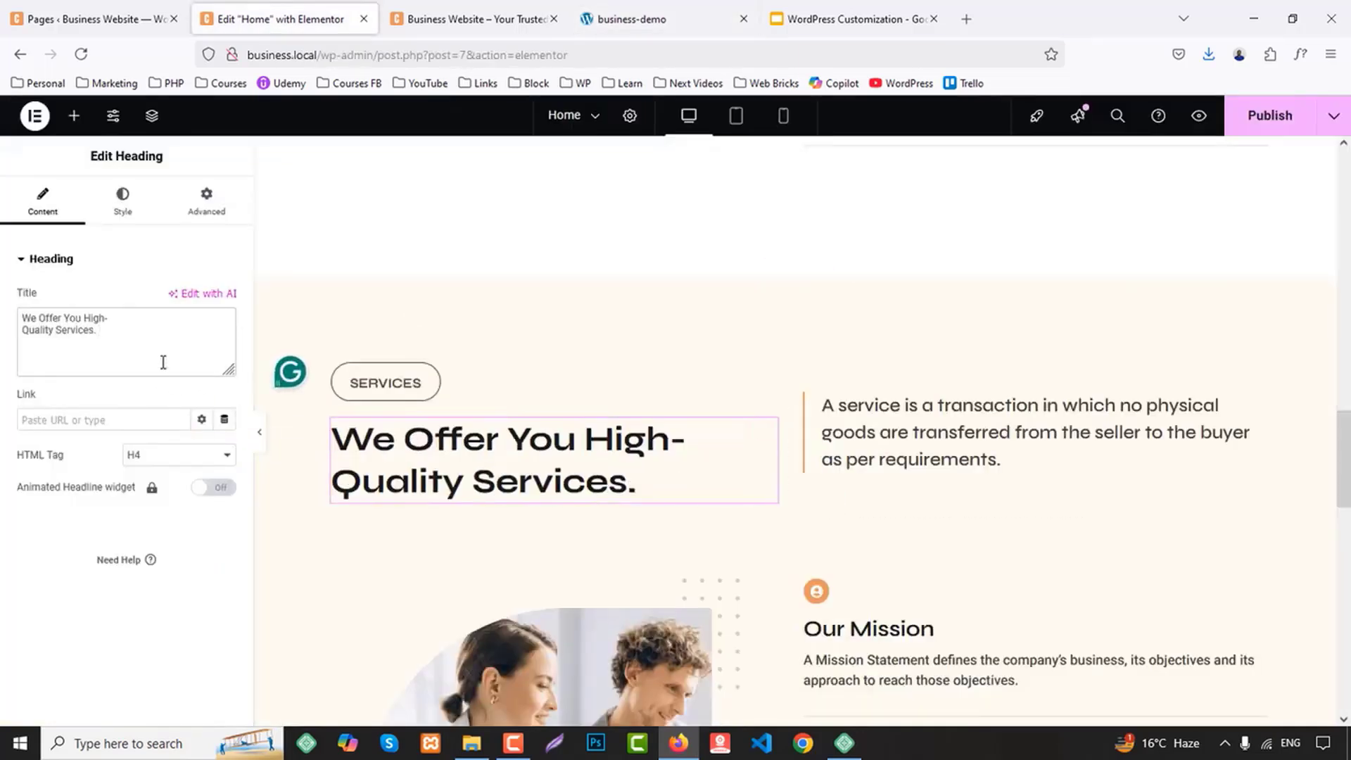
{"action": "left_click", "coordinate": [675, 9]}
{"action": "left_click", "coordinate": [360, 8]}
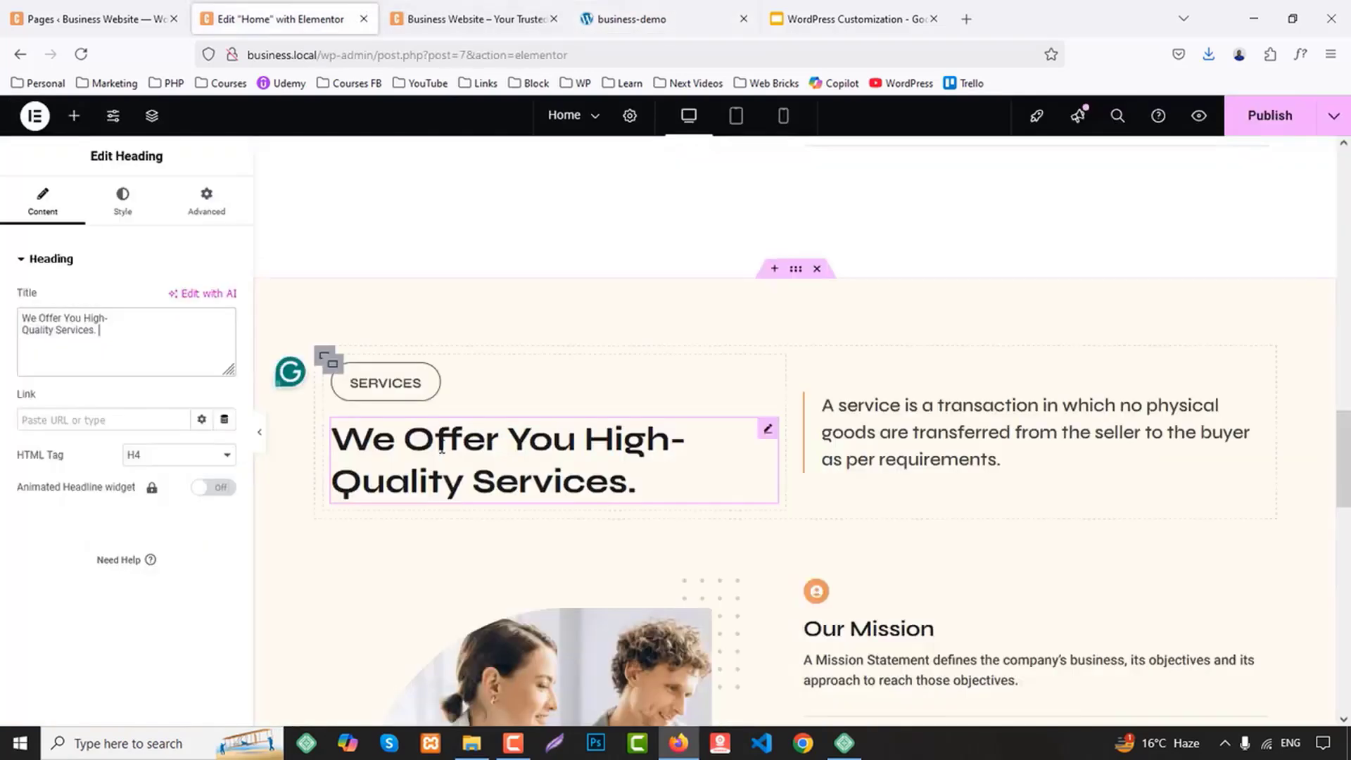
Set the Services heading's typography to size 45 px and line height 55 px
{"action": "left_click", "coordinate": [122, 201]}
{"action": "left_click", "coordinate": [225, 346]}
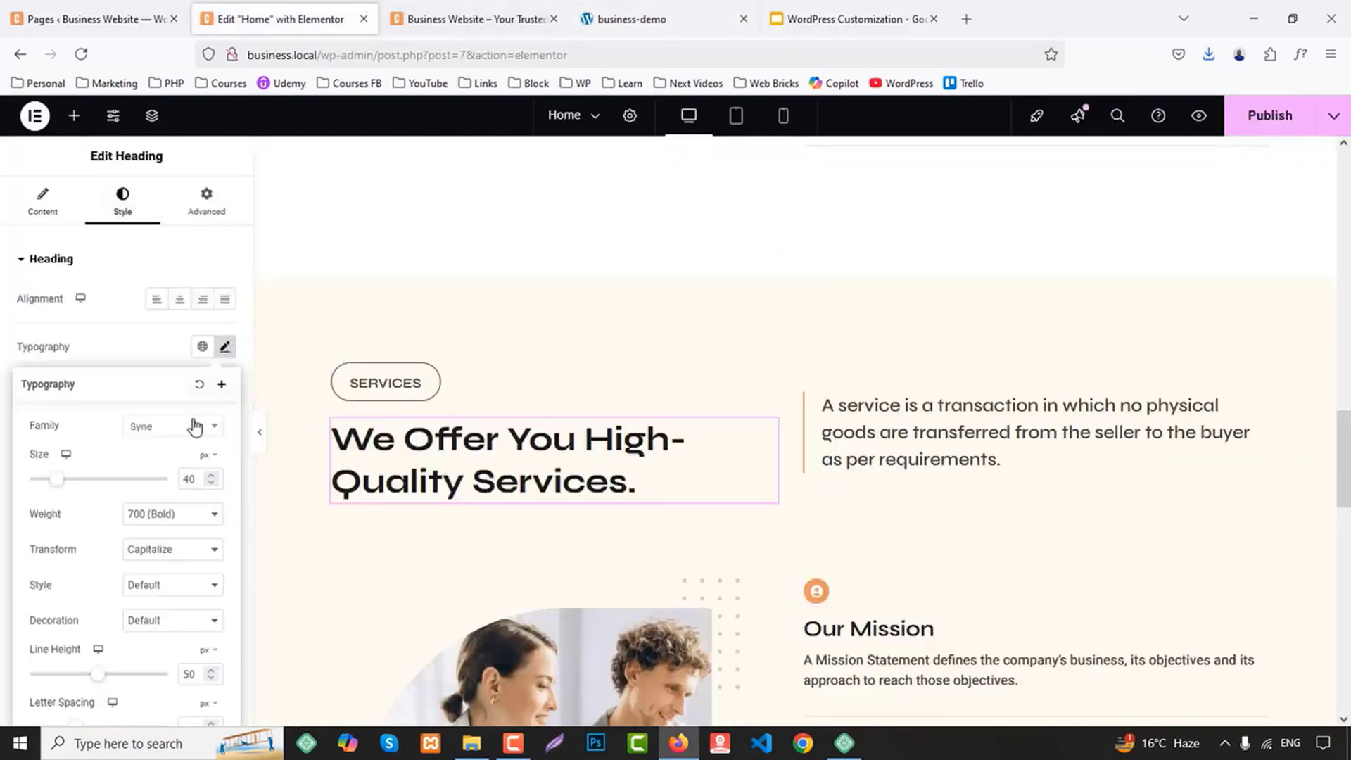
{"action": "left_click", "coordinate": [177, 517]}
{"action": "left_click", "coordinate": [173, 520]}
{"action": "left_click", "coordinate": [190, 479]}
{"action": "key", "text": "Up"}
{"action": "key", "text": "Up"}
{"action": "key", "text": "Up"}
{"action": "key", "text": "Up"}
{"action": "key", "text": "Up"}
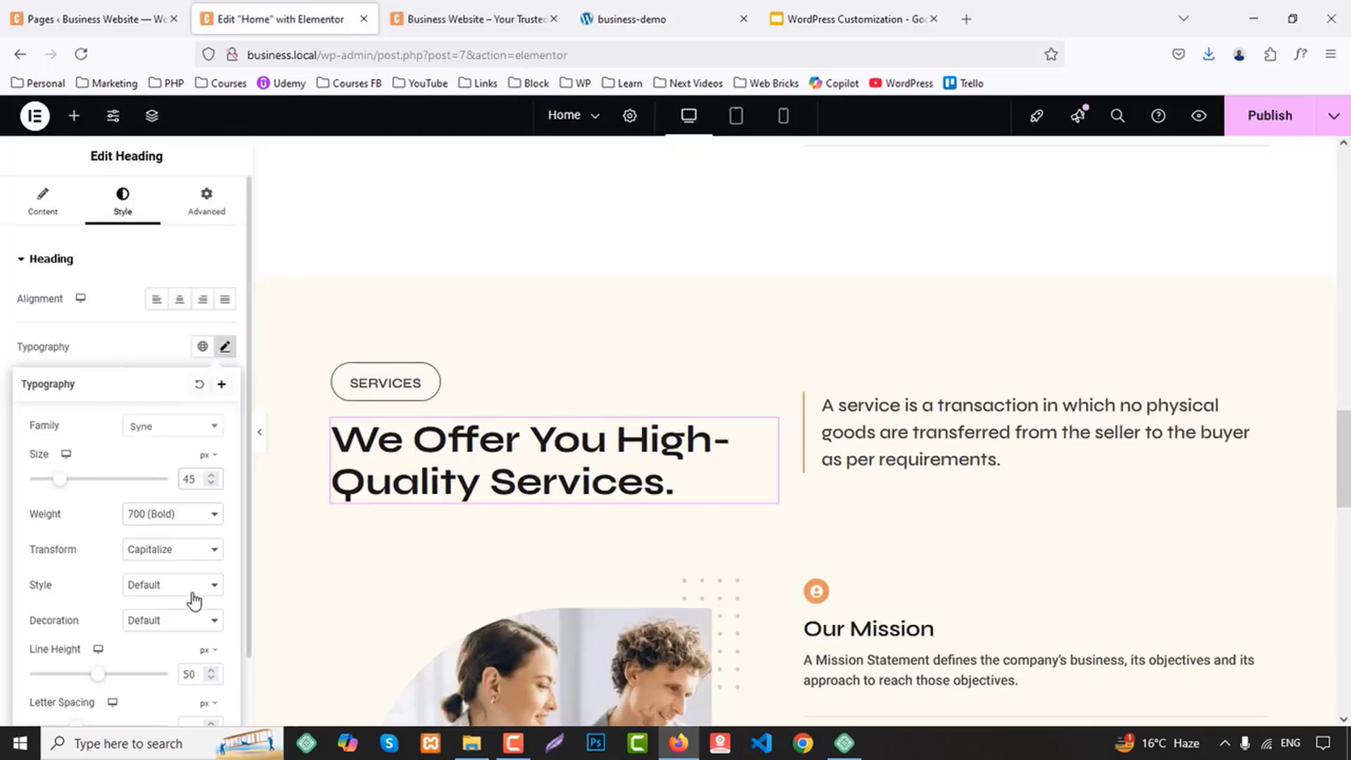
{"action": "key", "text": "Up"}
{"action": "key", "text": "Up"}
{"action": "key", "text": "Up"}
{"action": "key", "text": "Up"}
{"action": "key", "text": "Up"}
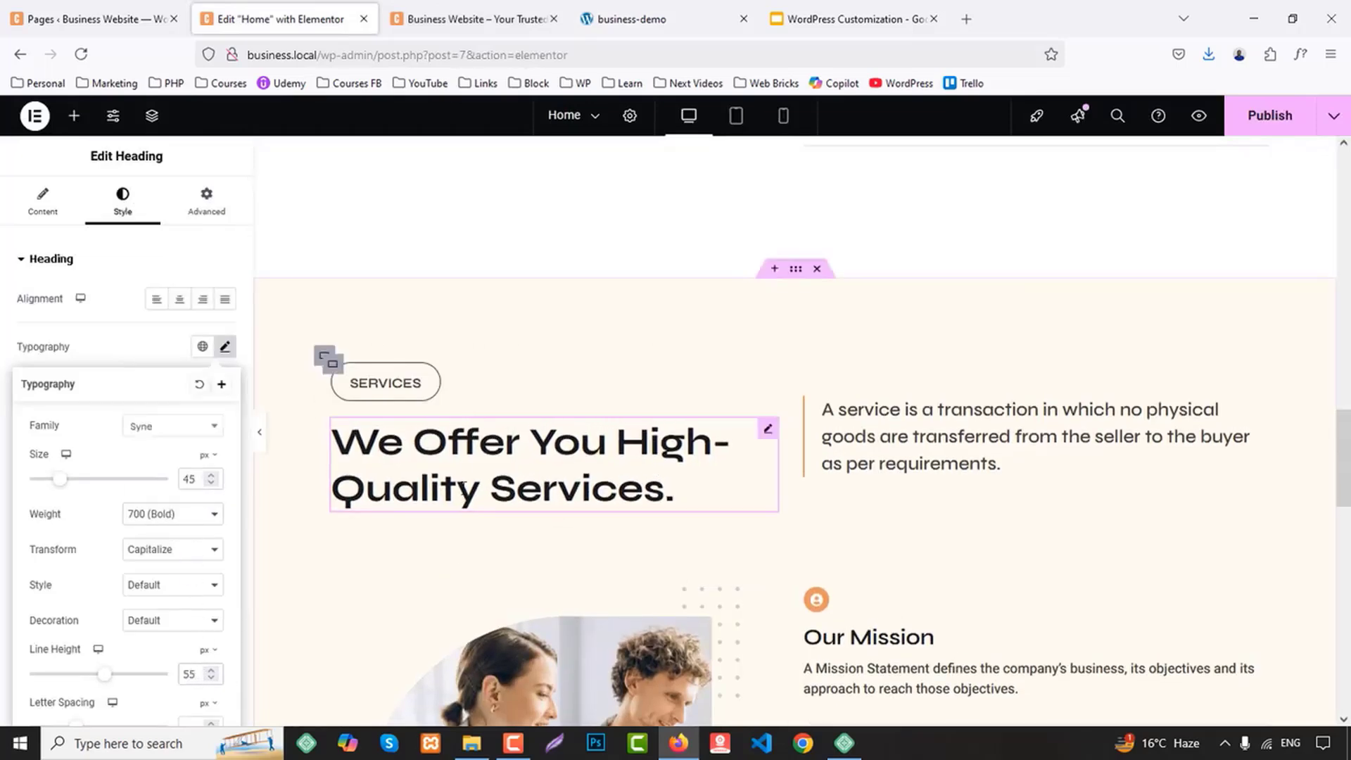
Copy the Services heading's style onto the "Empowering all large and small businesses." heading in the About Us section
{"action": "right_click", "coordinate": [486, 454]}
{"action": "left_click", "coordinate": [492, 417]}
{"action": "scroll", "coordinate": [486, 434], "scroll_direction": "down", "scroll_amount": 15}
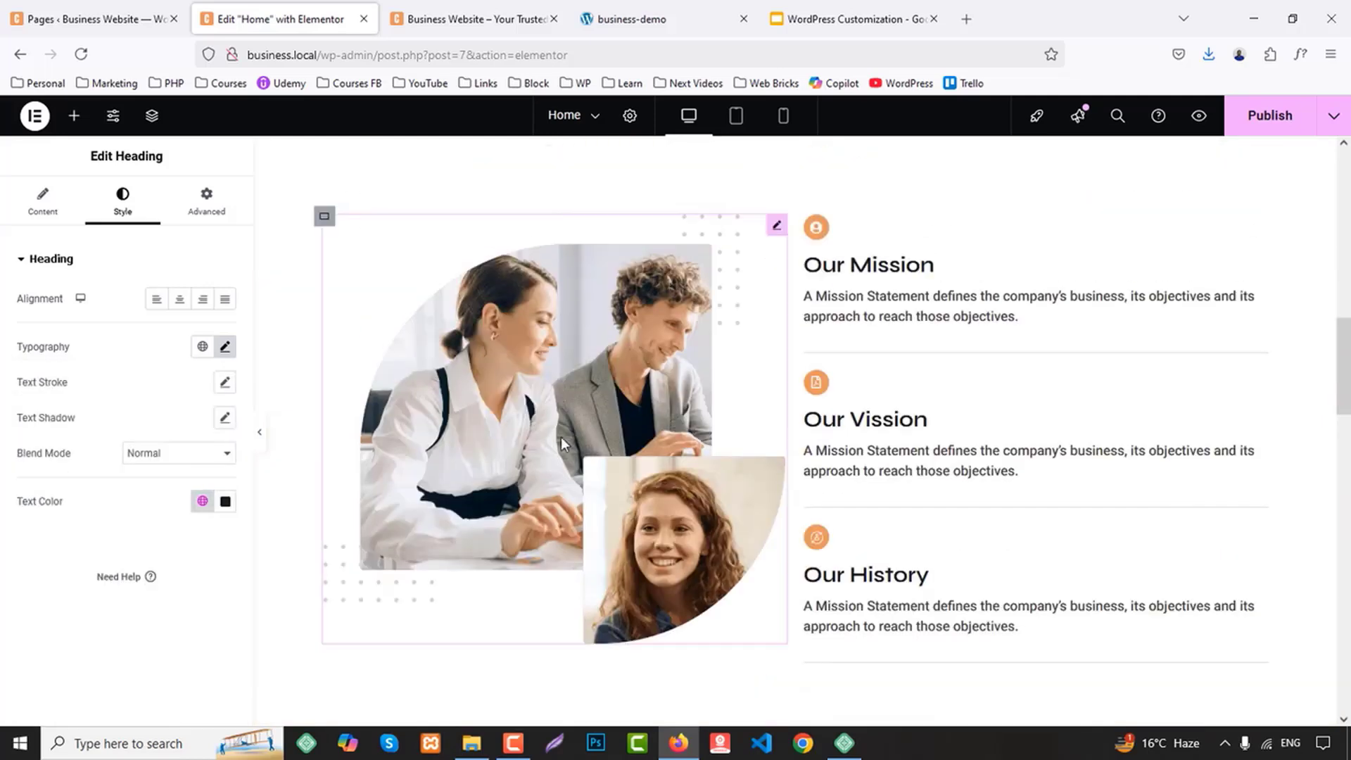
{"action": "right_click", "coordinate": [484, 434]}
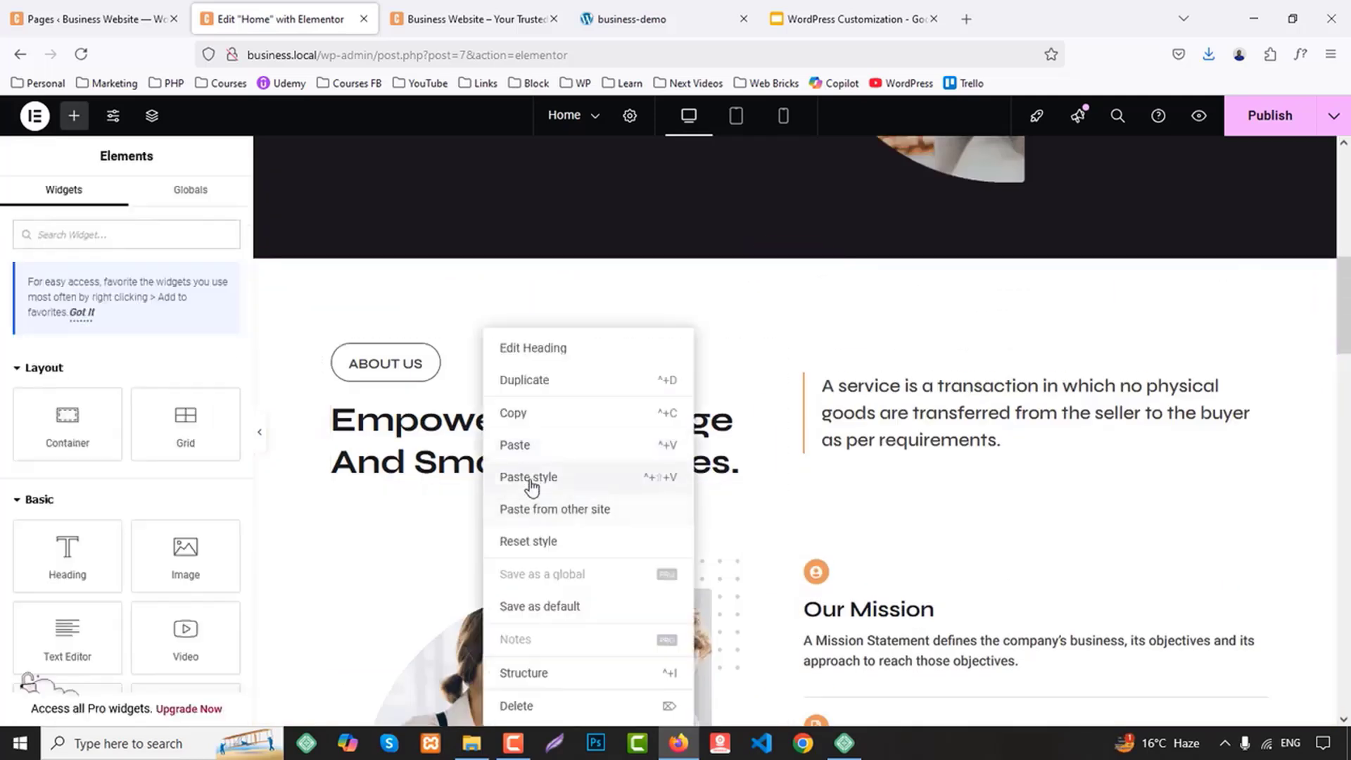
{"action": "left_click", "coordinate": [532, 479]}
{"action": "left_click", "coordinate": [531, 472]}
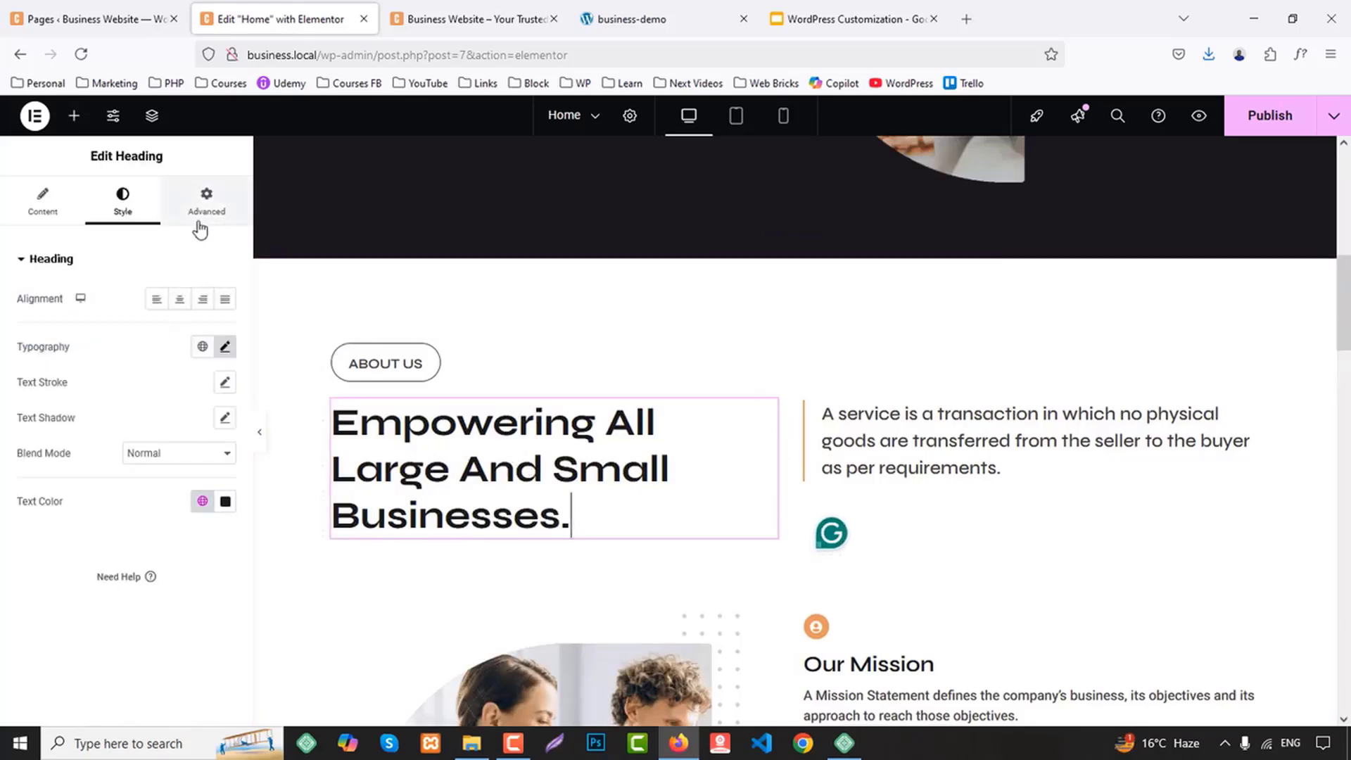
Set the About Us heading's font size to 40 px
{"action": "left_click", "coordinate": [224, 345]}
{"action": "key", "text": "Down"}
{"action": "key", "text": "Down"}
{"action": "key", "text": "Down"}
{"action": "key", "text": "Down"}
{"action": "key", "text": "Down"}
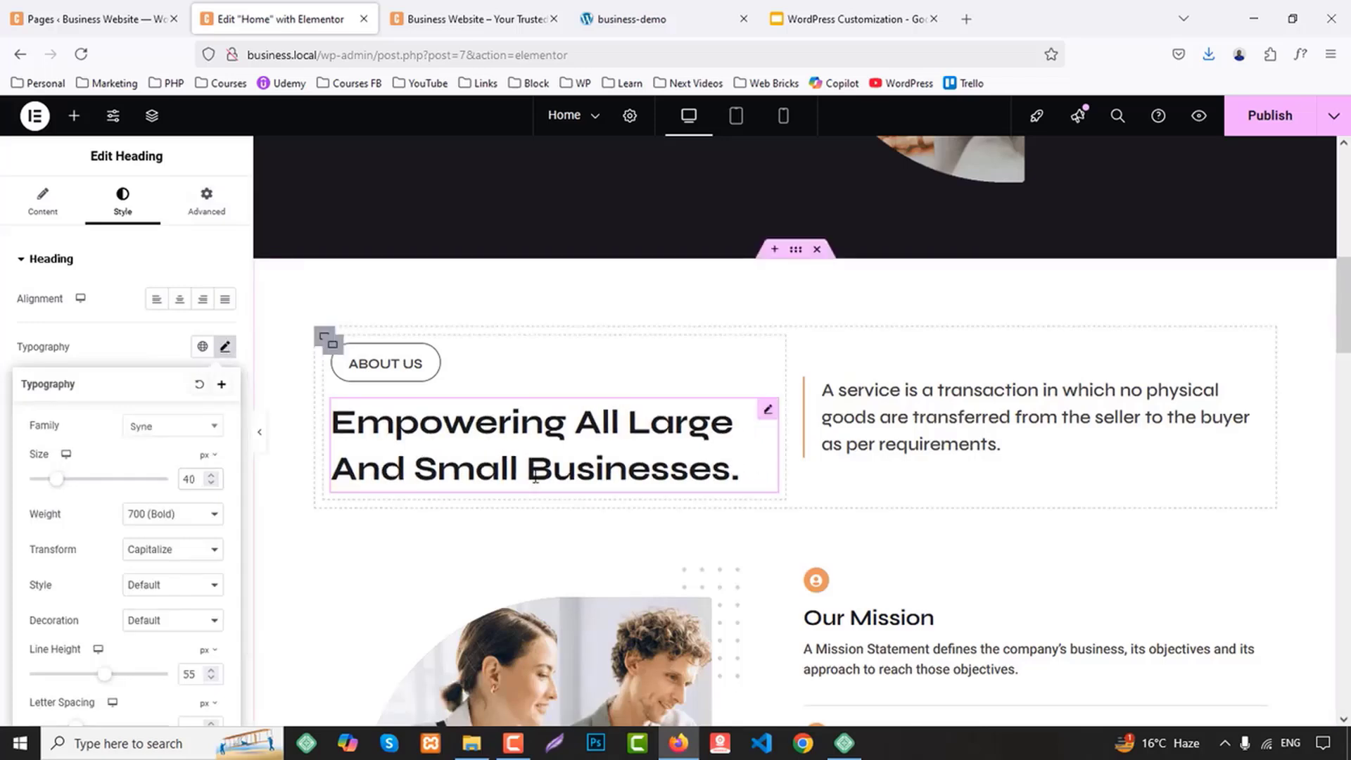
Try the 800 (Extra Bold) weight on the About Us heading and return it to 700 (Bold)
{"action": "right_click", "coordinate": [537, 443]}
{"action": "left_click", "coordinate": [182, 519]}
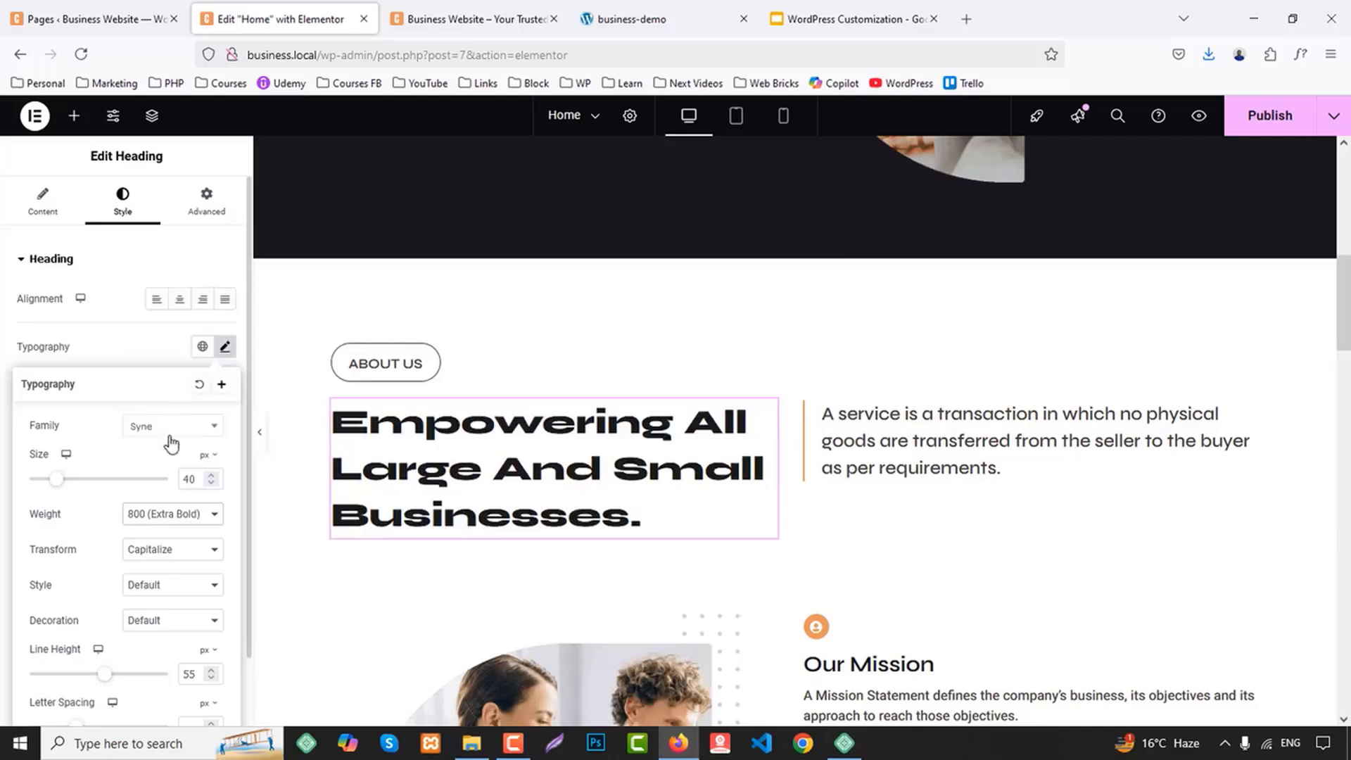
{"action": "left_click", "coordinate": [171, 512]}
{"action": "left_click", "coordinate": [172, 395]}
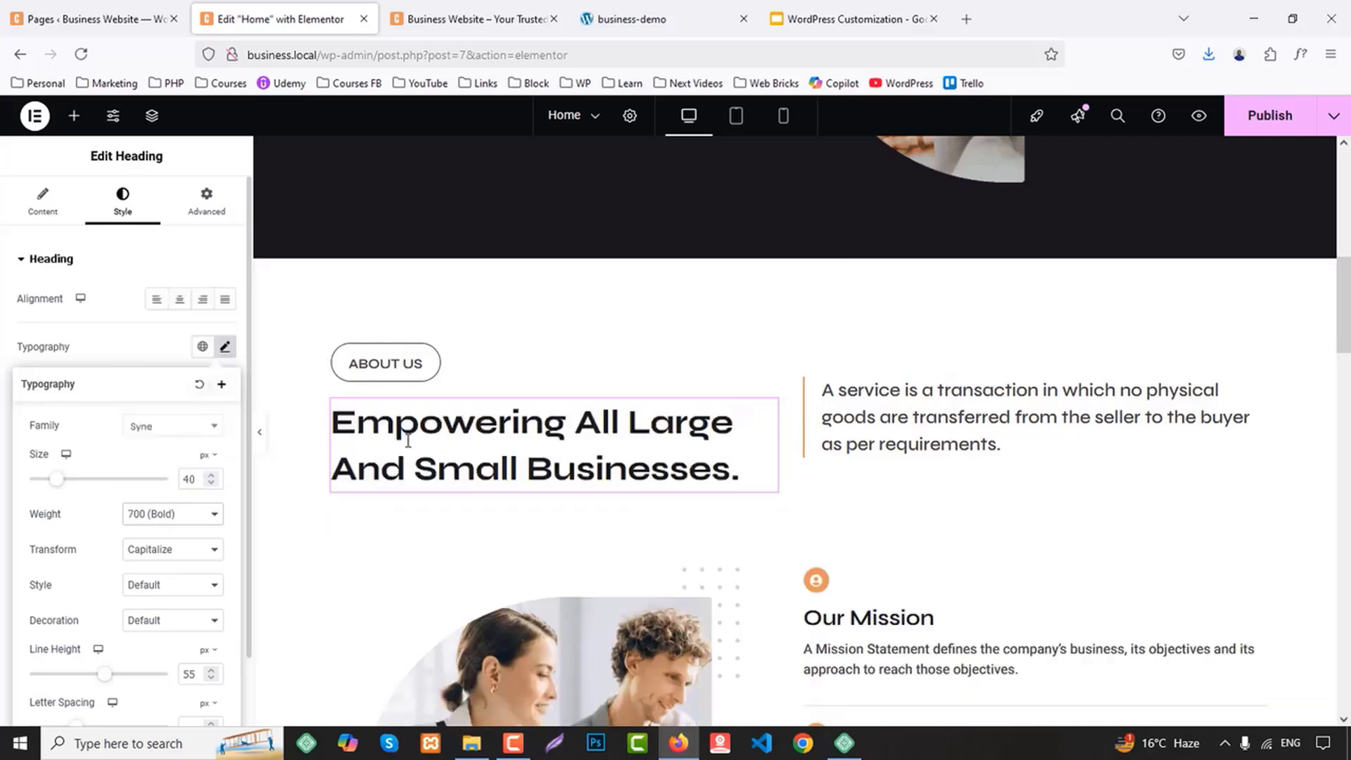
Copy the About Us heading's style onto the "We Offer You High-Quality Services." heading
{"action": "right_click", "coordinate": [477, 468]}
{"action": "left_click", "coordinate": [467, 414]}
{"action": "scroll", "coordinate": [639, 503], "scroll_direction": "down", "scroll_amount": 10}
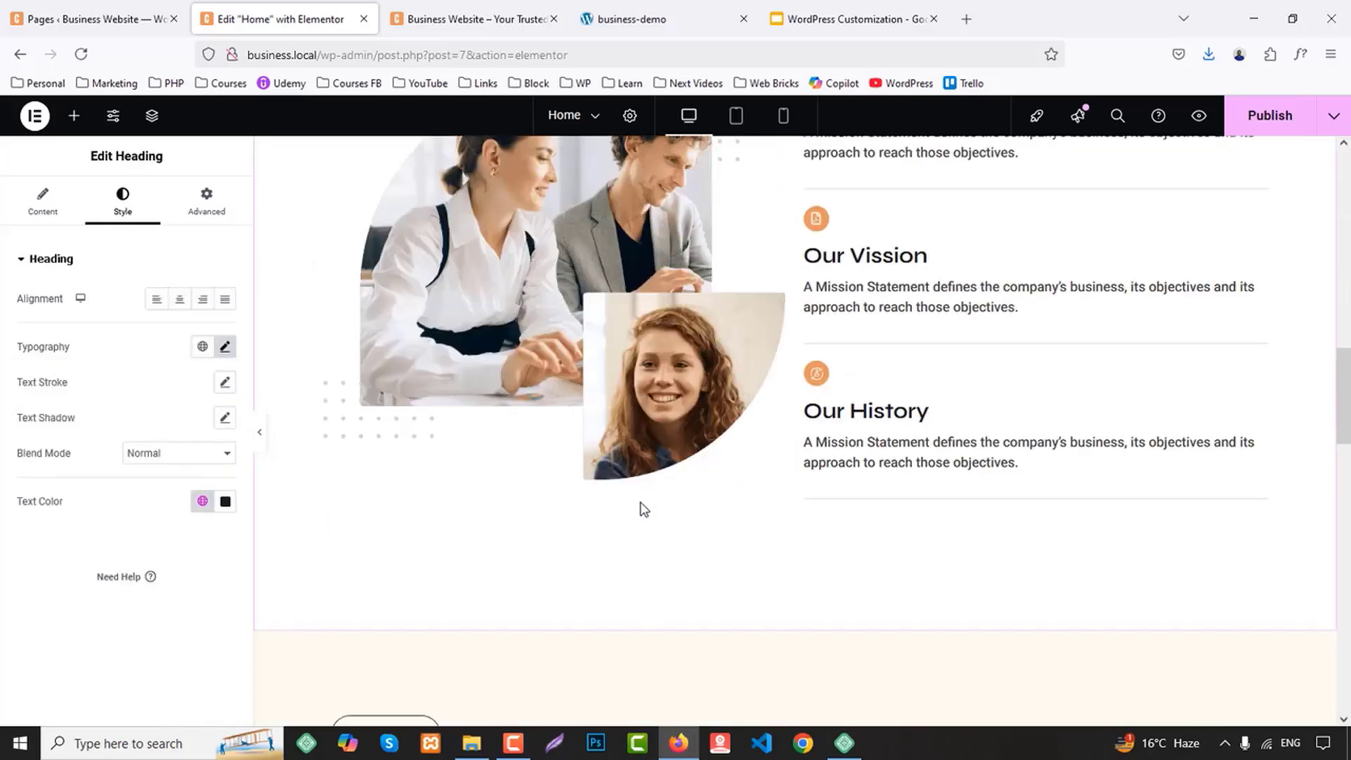
{"action": "right_click", "coordinate": [517, 473]}
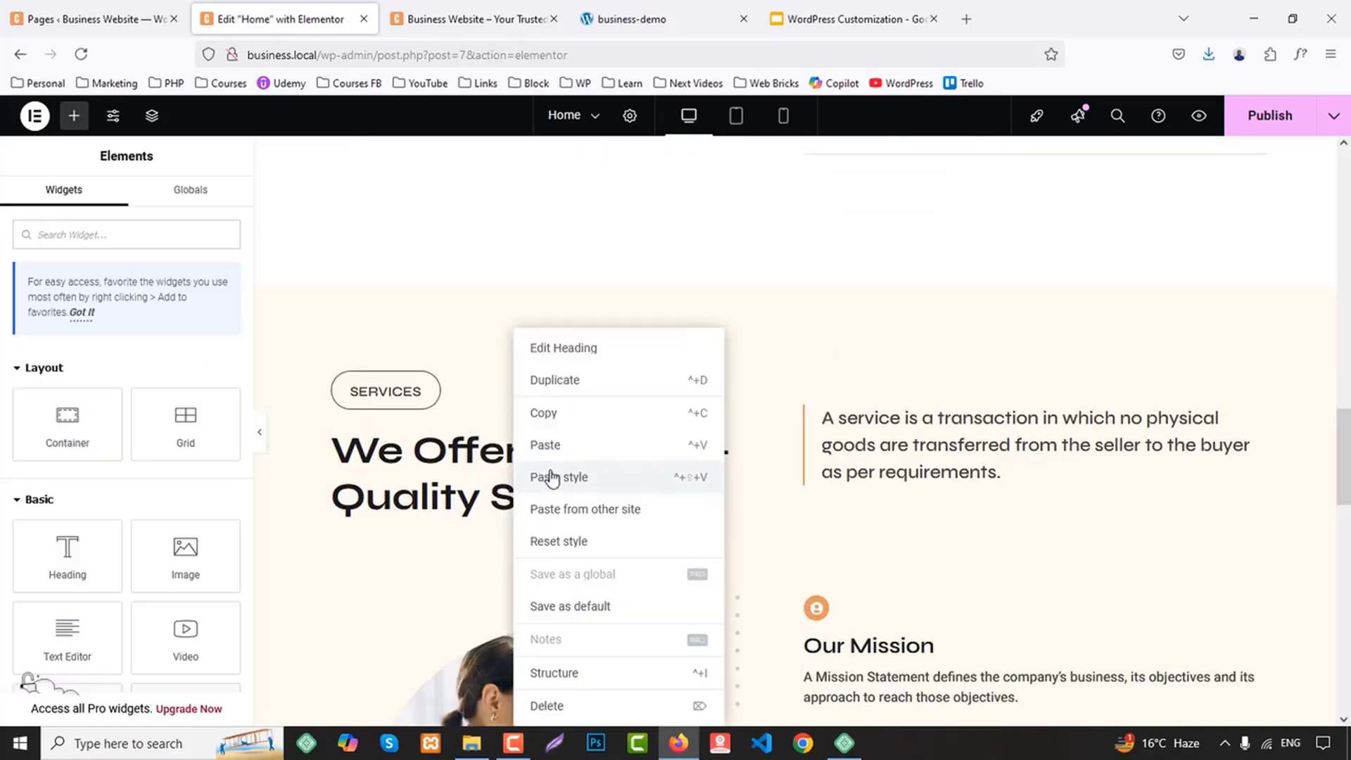
{"action": "left_click", "coordinate": [553, 477]}
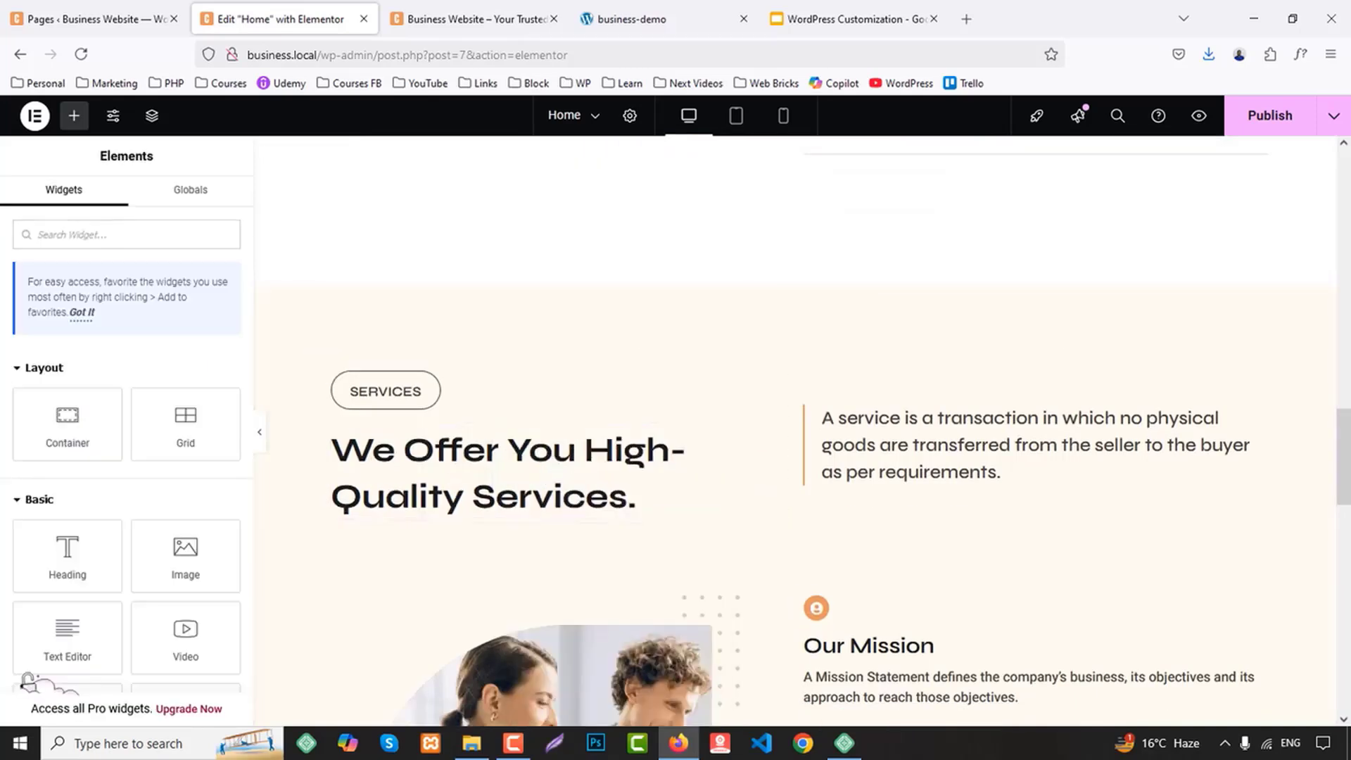
Delete the three icon boxes and the team image from the Services section, leaving its inner containers in place
{"action": "left_click", "coordinate": [697, 10]}
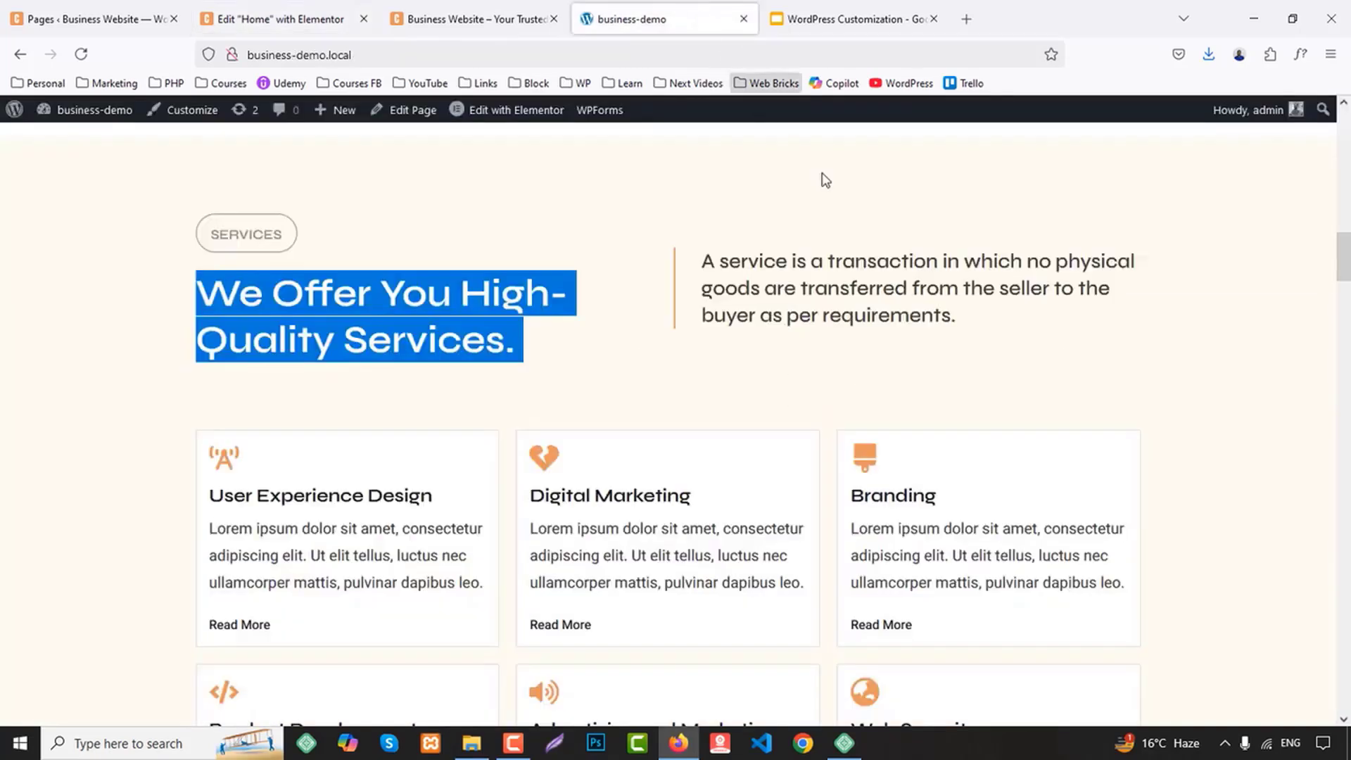
{"action": "left_click", "coordinate": [312, 7]}
{"action": "scroll", "coordinate": [712, 325], "scroll_direction": "down", "scroll_amount": 2}
{"action": "right_click", "coordinate": [846, 301]}
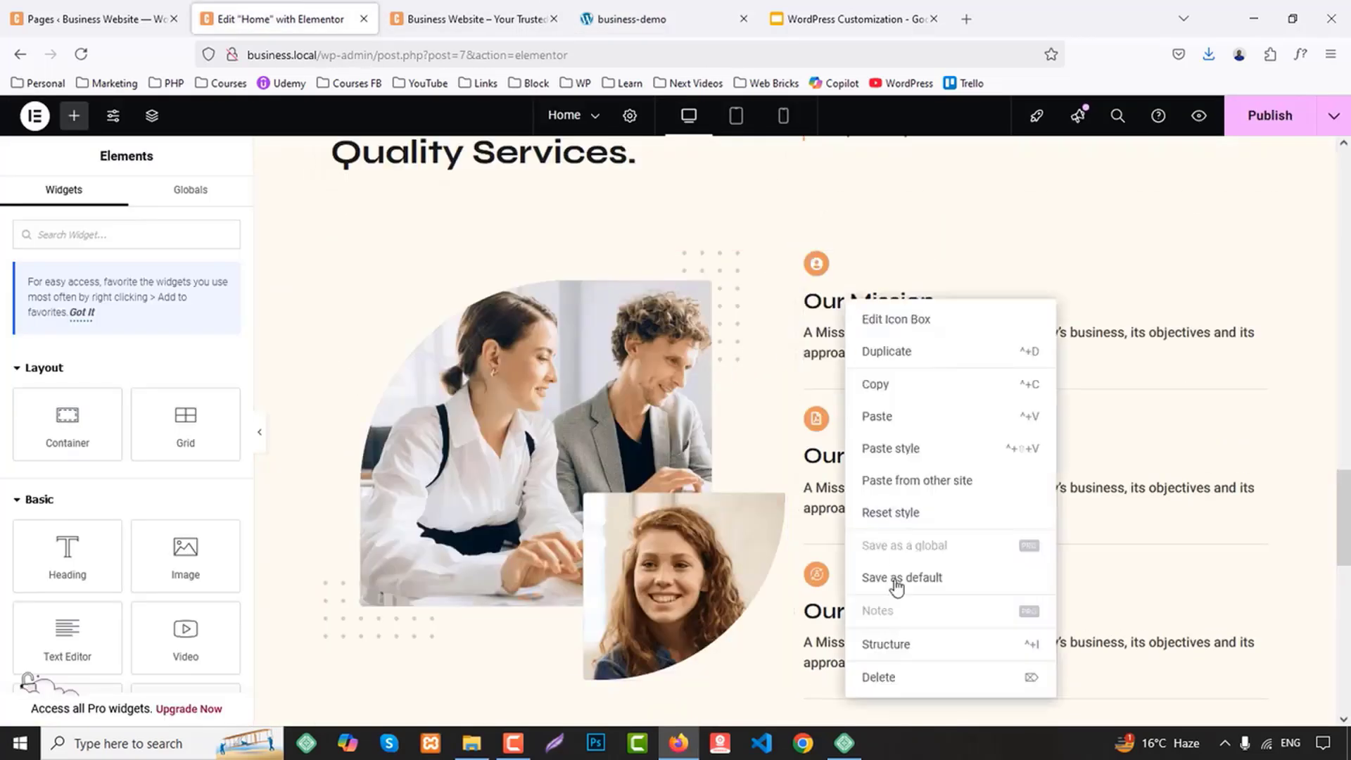
{"action": "left_click", "coordinate": [896, 681]}
{"action": "right_click", "coordinate": [871, 328]}
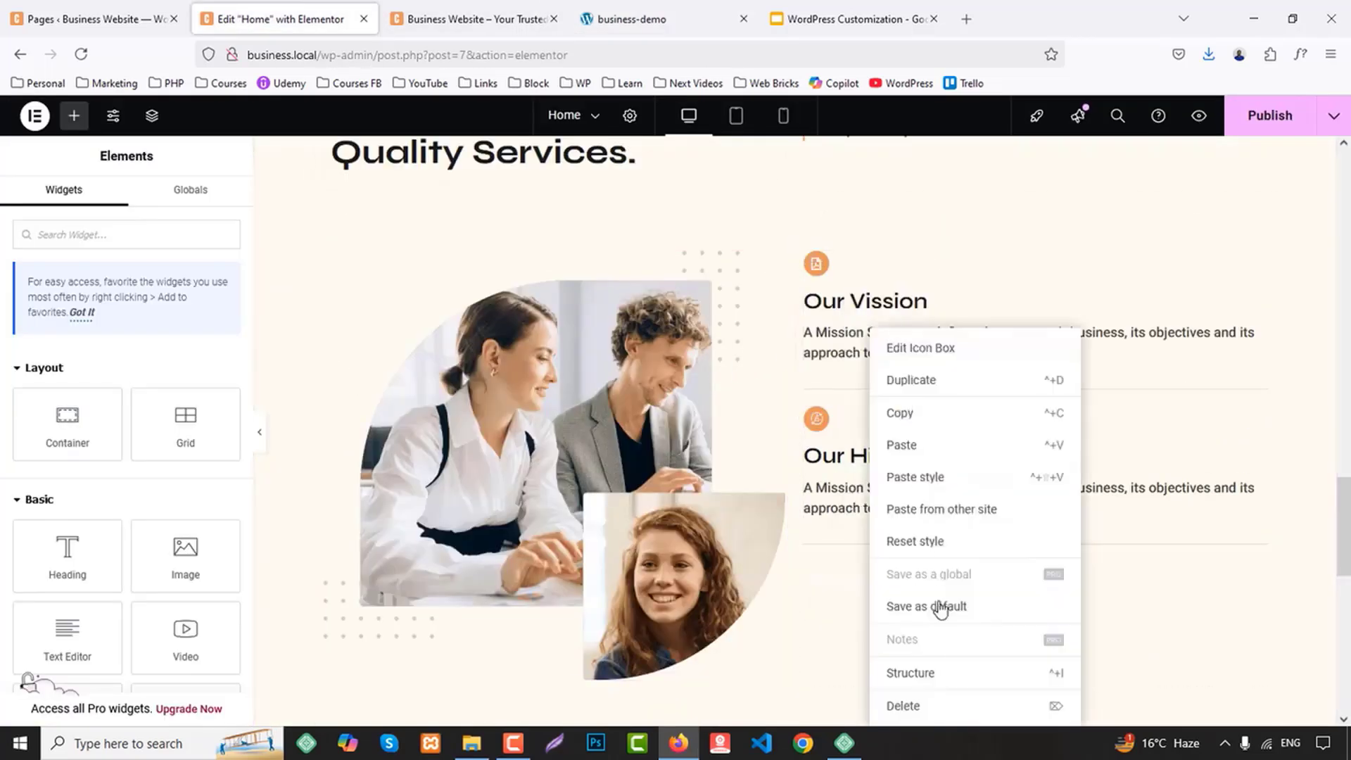
{"action": "left_click", "coordinate": [938, 709]}
{"action": "right_click", "coordinate": [899, 356]}
{"action": "left_click", "coordinate": [915, 706]}
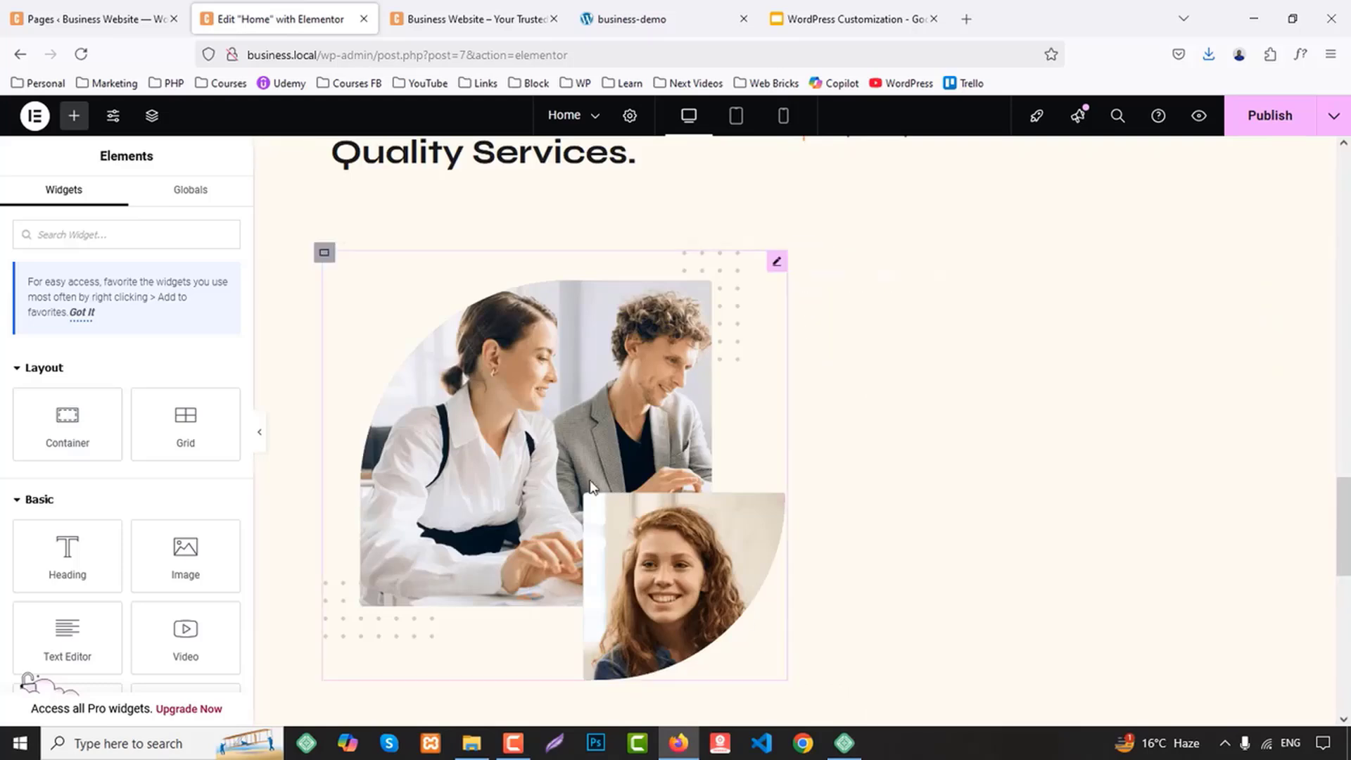
{"action": "right_click", "coordinate": [591, 487]}
{"action": "left_click", "coordinate": [632, 711]}
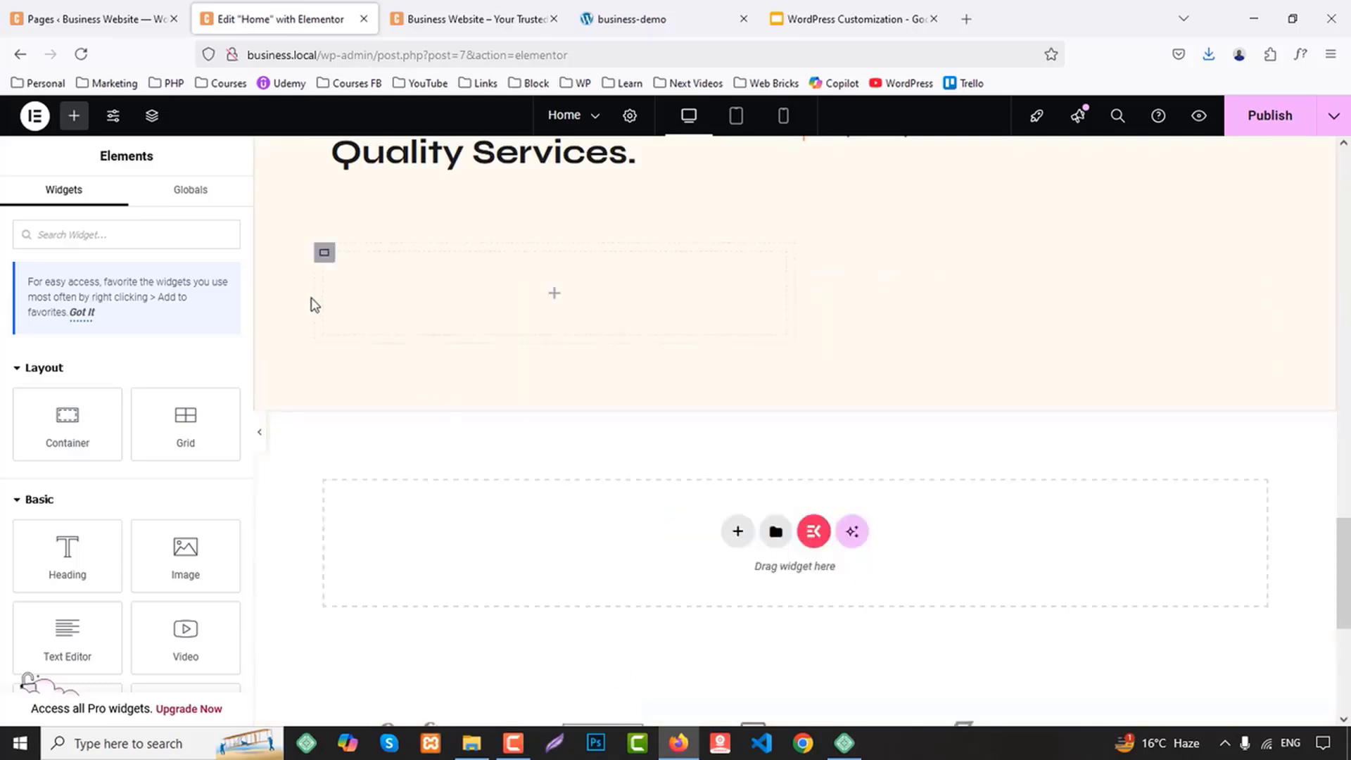
Set the width of both inner containers below the Services heading to 33.33%
{"action": "left_click", "coordinate": [325, 253]}
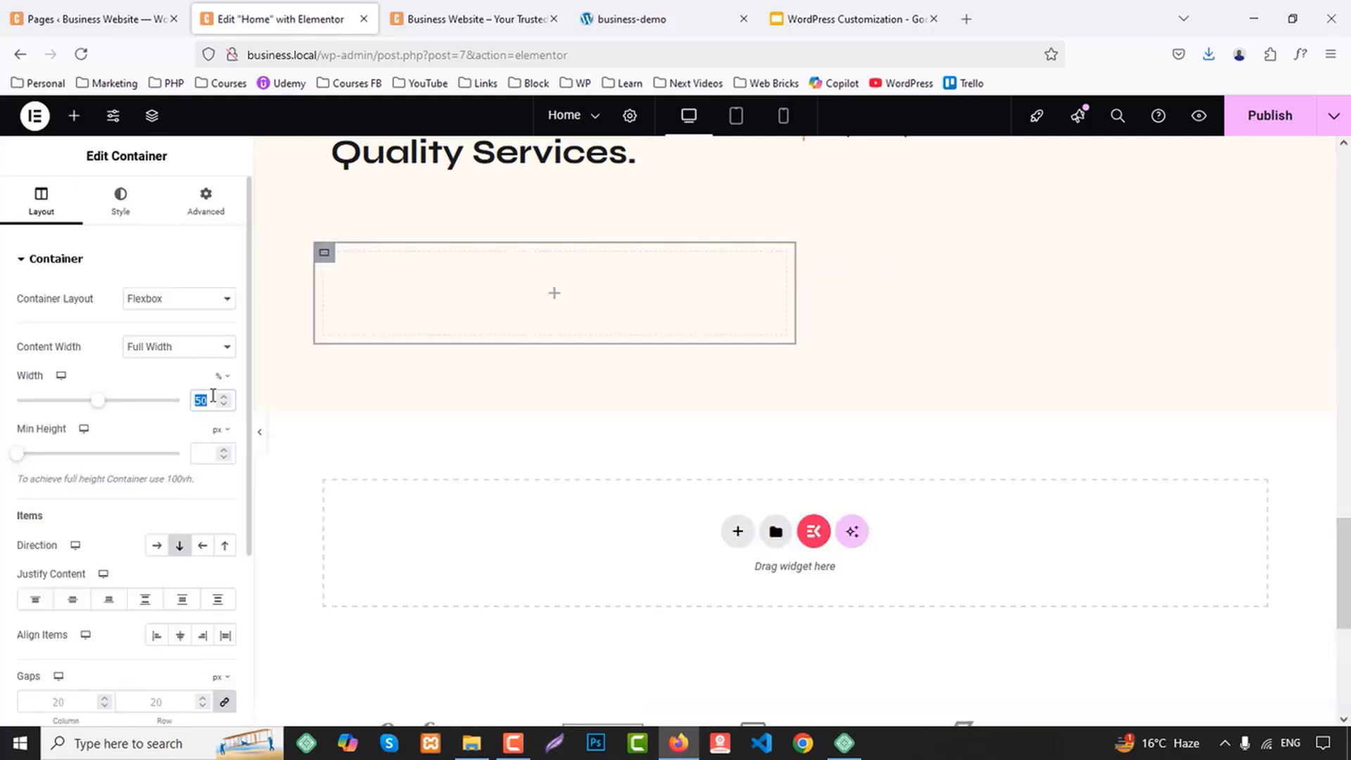
{"action": "type", "text": "33.33"}
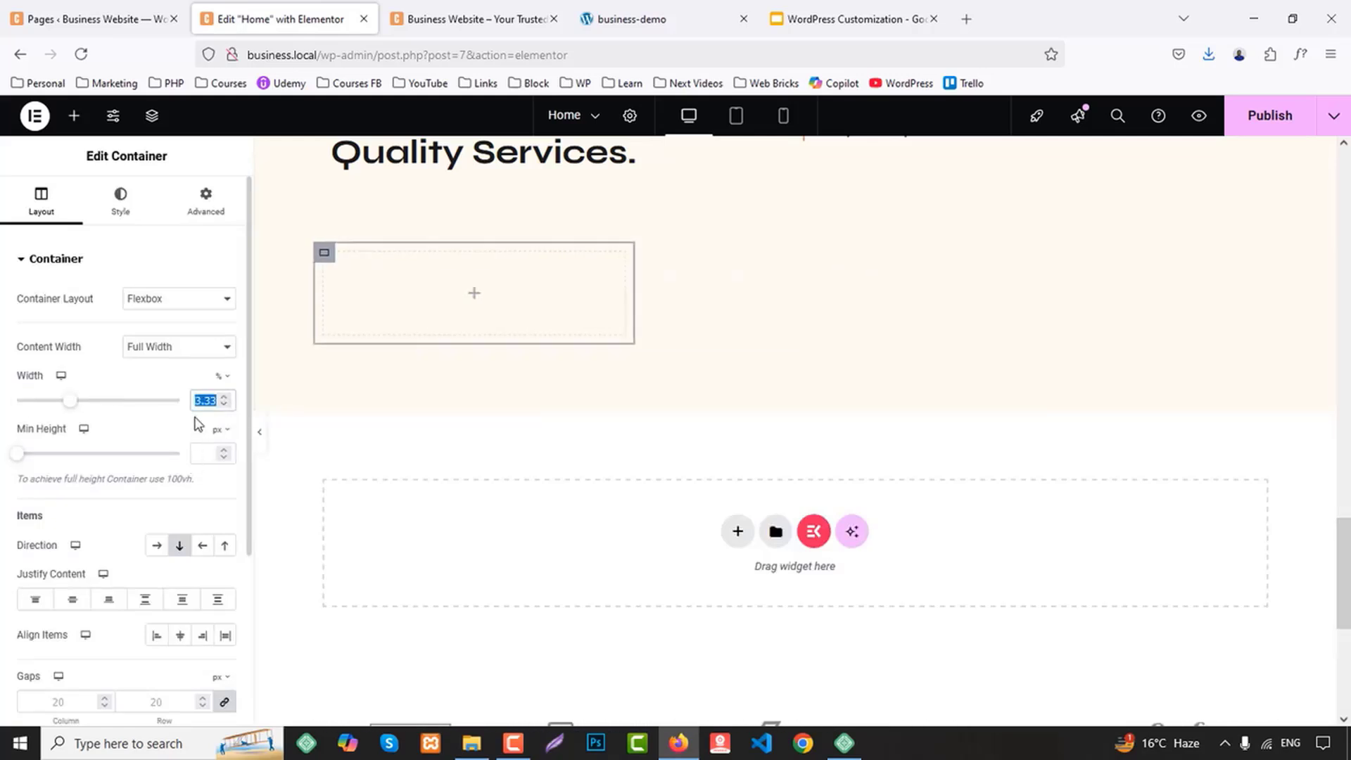
{"action": "key", "text": "BackSpace"}
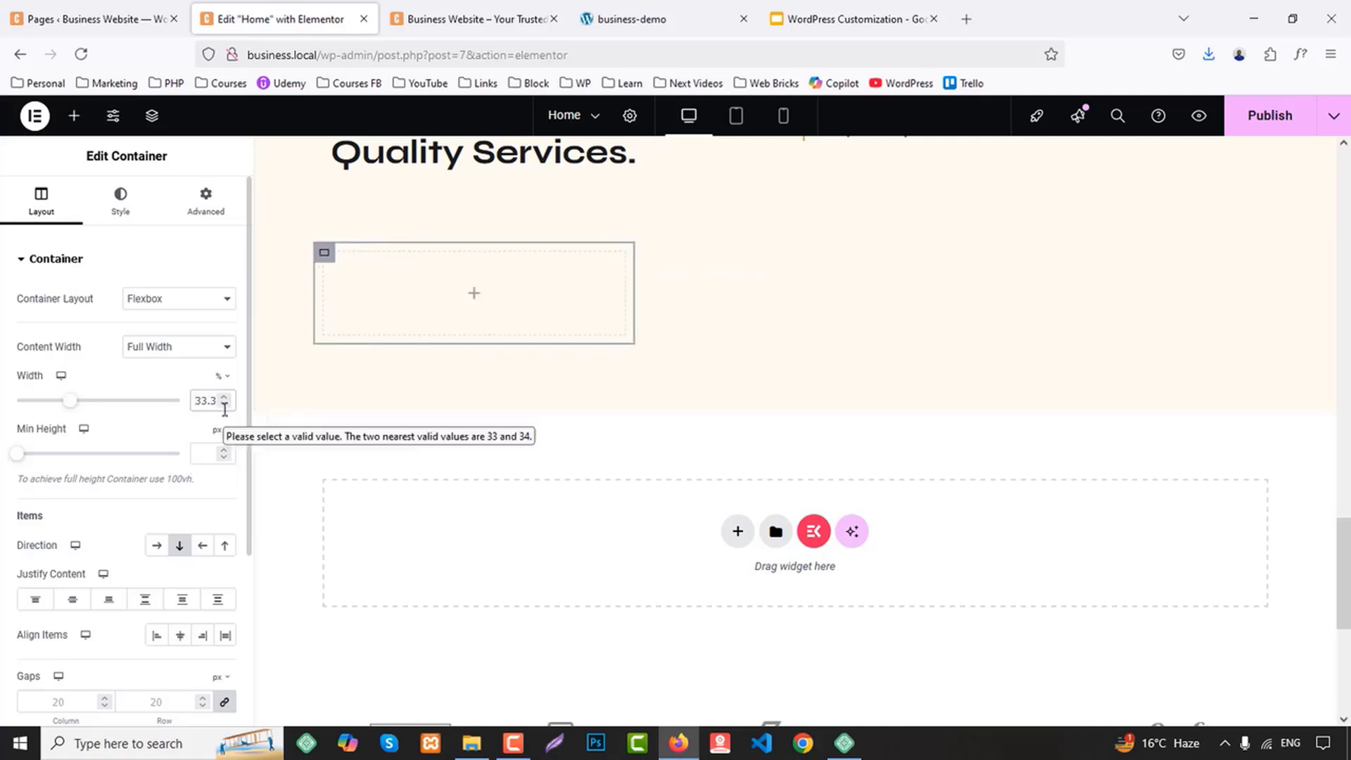
{"action": "key", "text": "ctrl+a"}
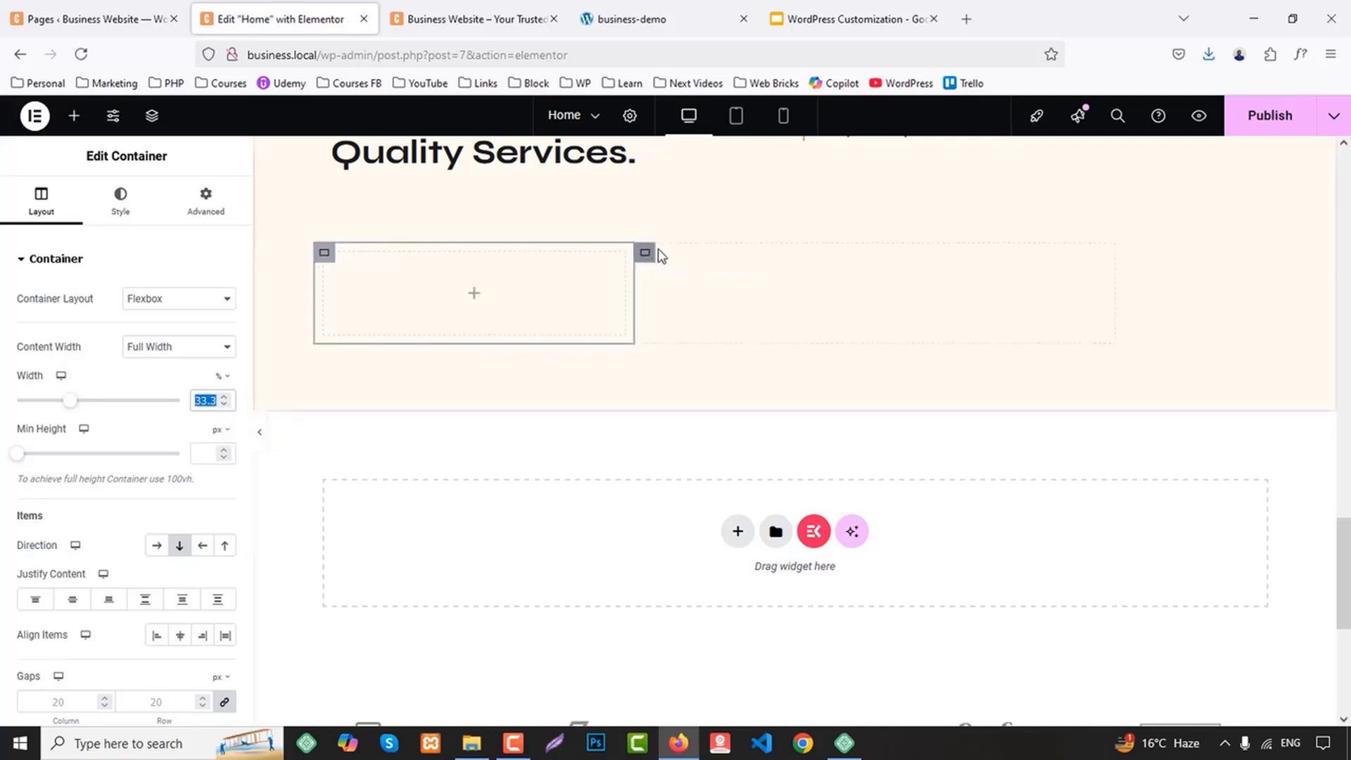
{"action": "left_click", "coordinate": [645, 255]}
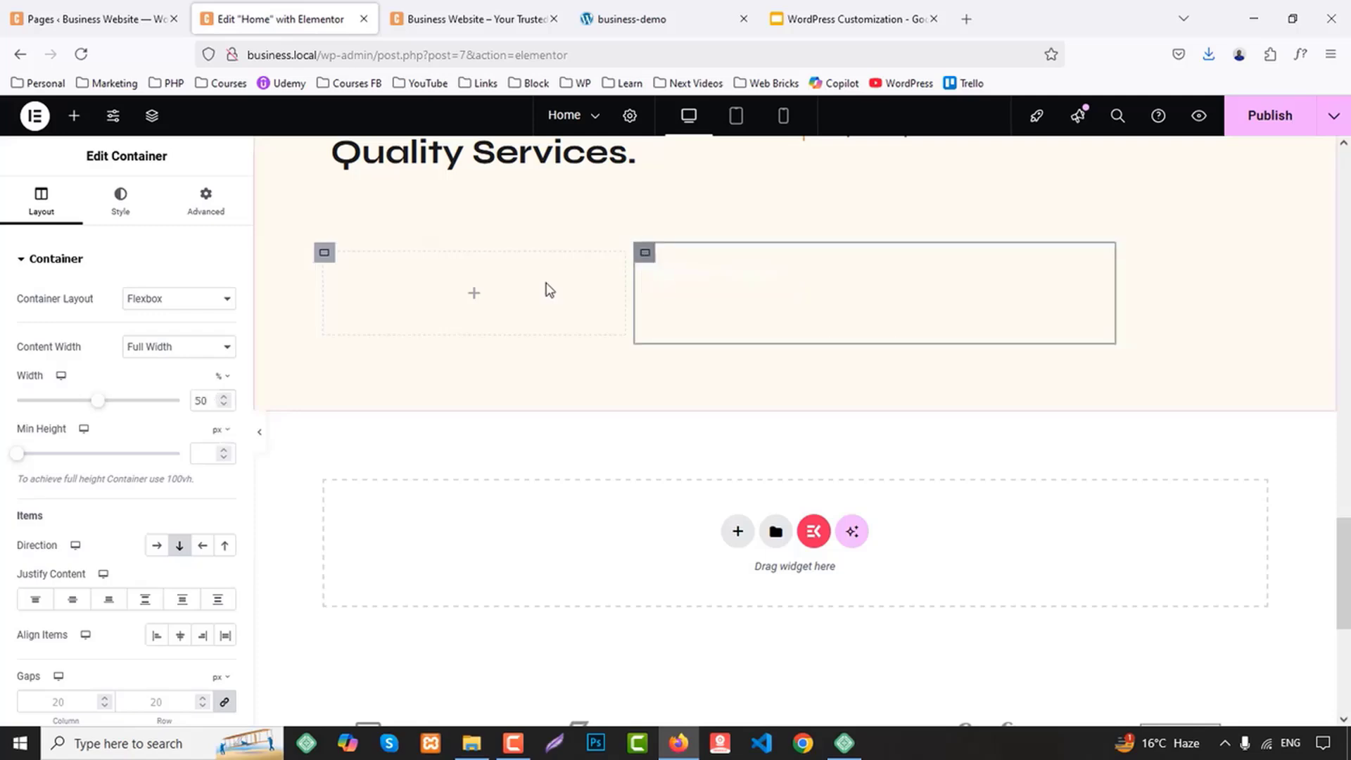
{"action": "left_click", "coordinate": [209, 401]}
{"action": "key", "text": "ctrl+a"}
{"action": "key", "text": "ctrl+v"}
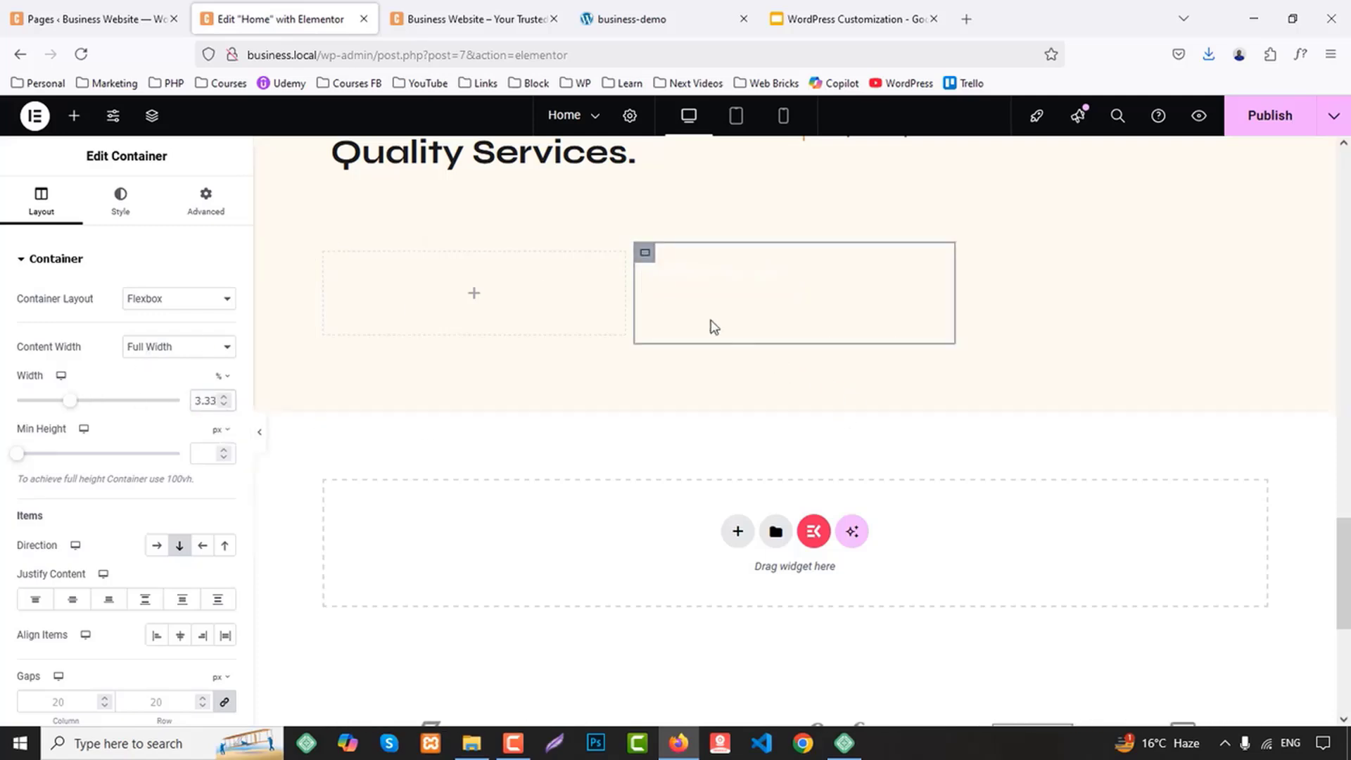
Duplicate the second inner container four times to form two rows of three containers
{"action": "right_click", "coordinate": [647, 251]}
{"action": "left_click", "coordinate": [690, 301]}
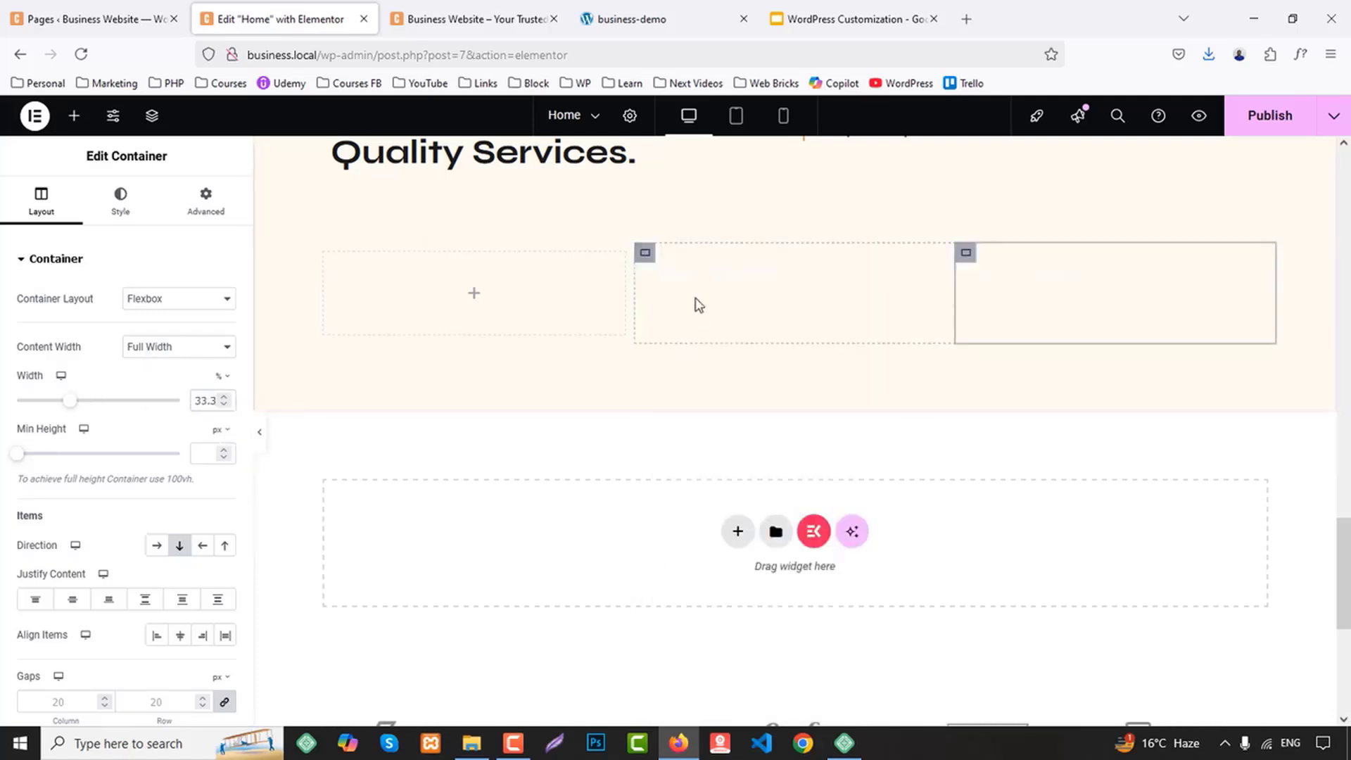
{"action": "right_click", "coordinate": [974, 263]}
{"action": "left_click", "coordinate": [1016, 310]}
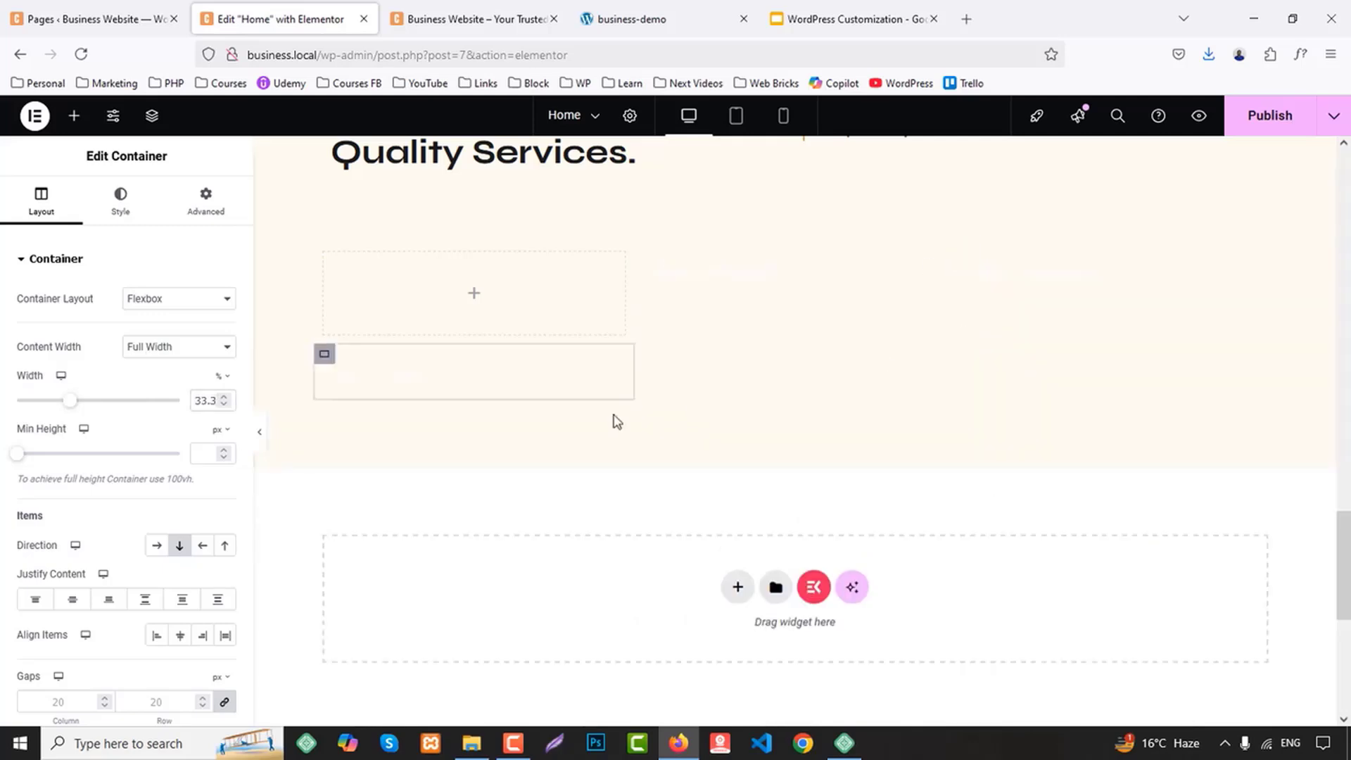
{"action": "right_click", "coordinate": [324, 359]}
{"action": "left_click", "coordinate": [356, 311]}
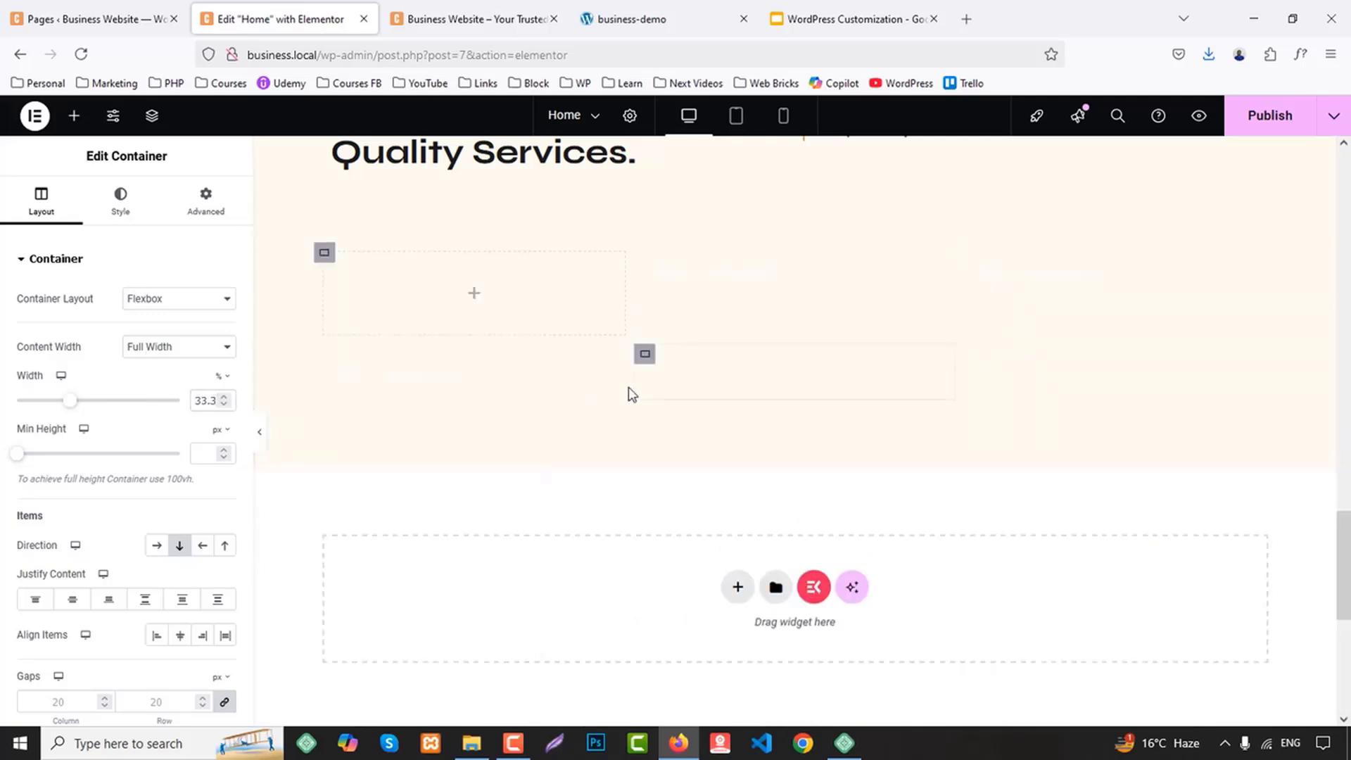
{"action": "right_click", "coordinate": [642, 354]}
{"action": "left_click", "coordinate": [696, 310]}
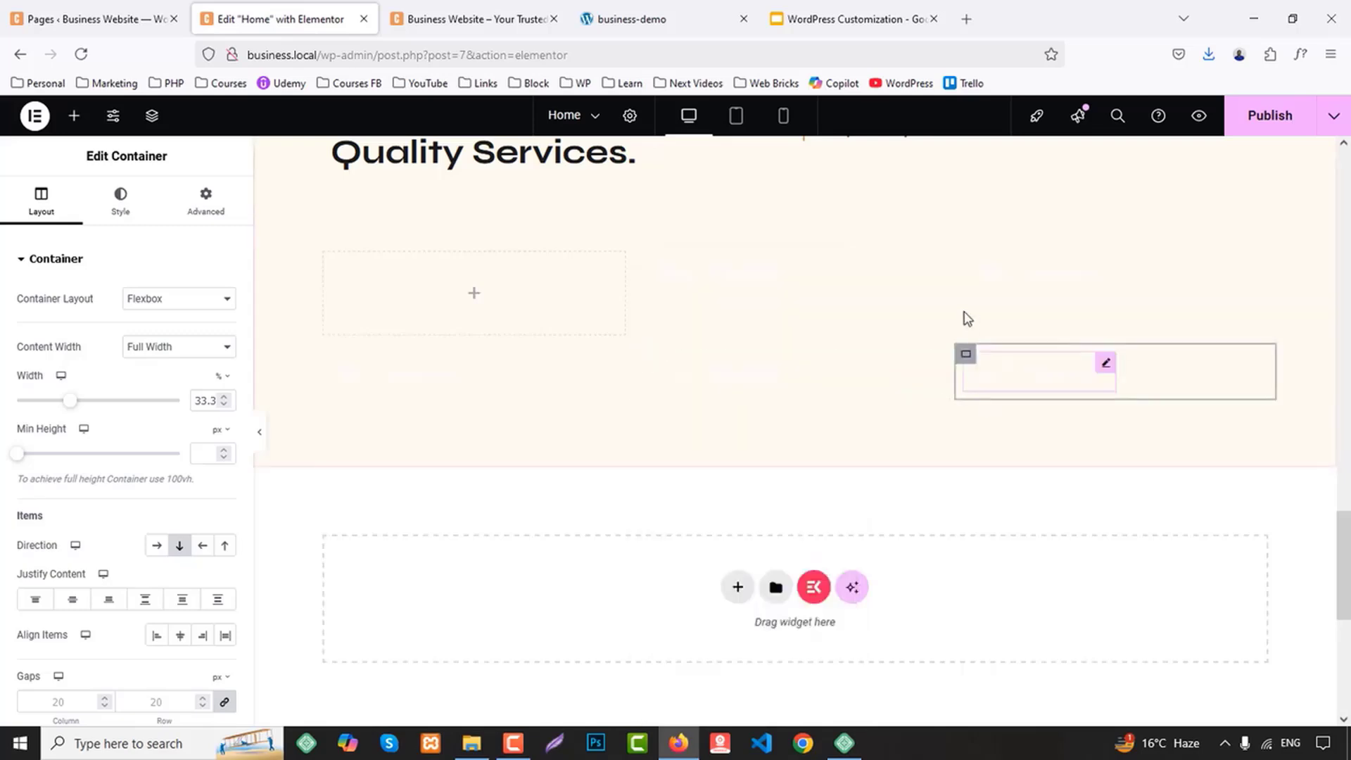
Delete the leftover heading widgets from the five duplicated containers so all six service containers are empty
{"action": "right_click", "coordinate": [1012, 277]}
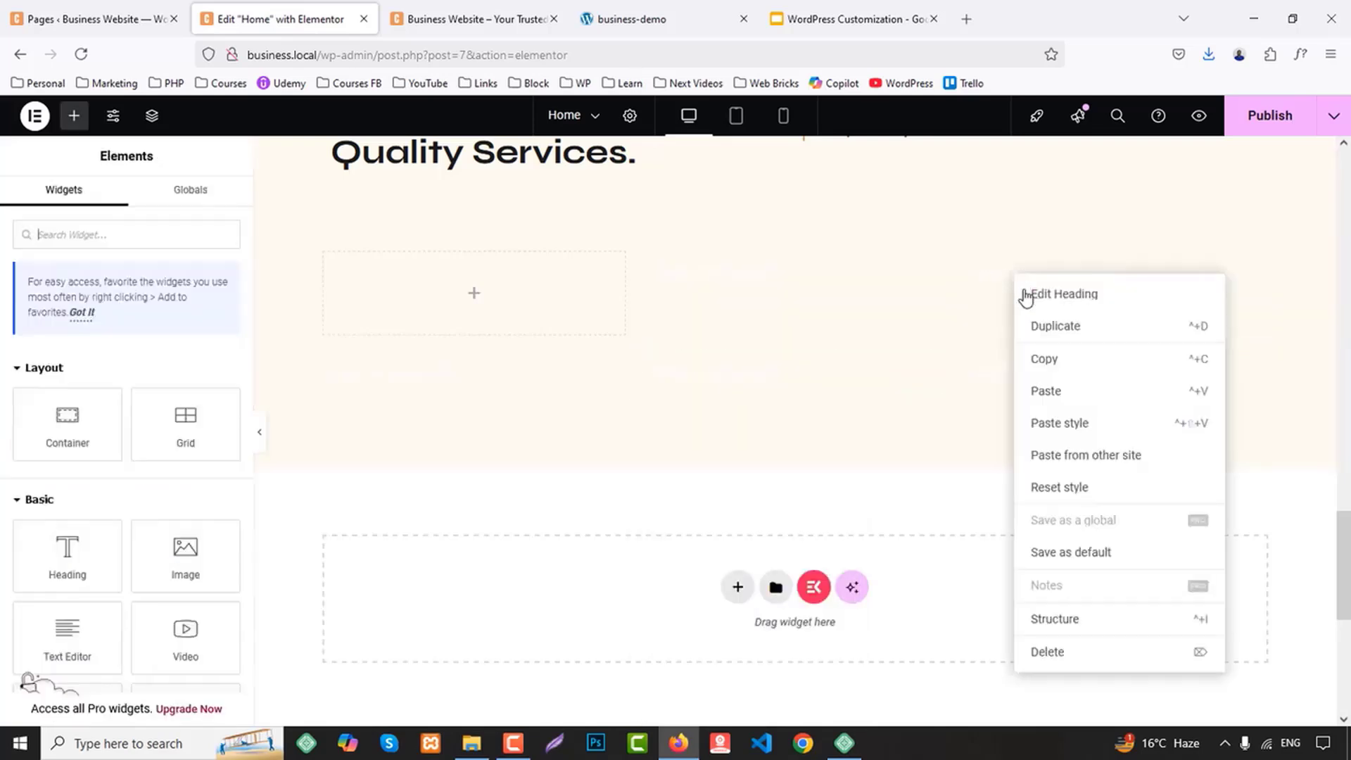
{"action": "left_click", "coordinate": [1071, 652]}
{"action": "right_click", "coordinate": [800, 290]}
{"action": "right_click", "coordinate": [696, 273]}
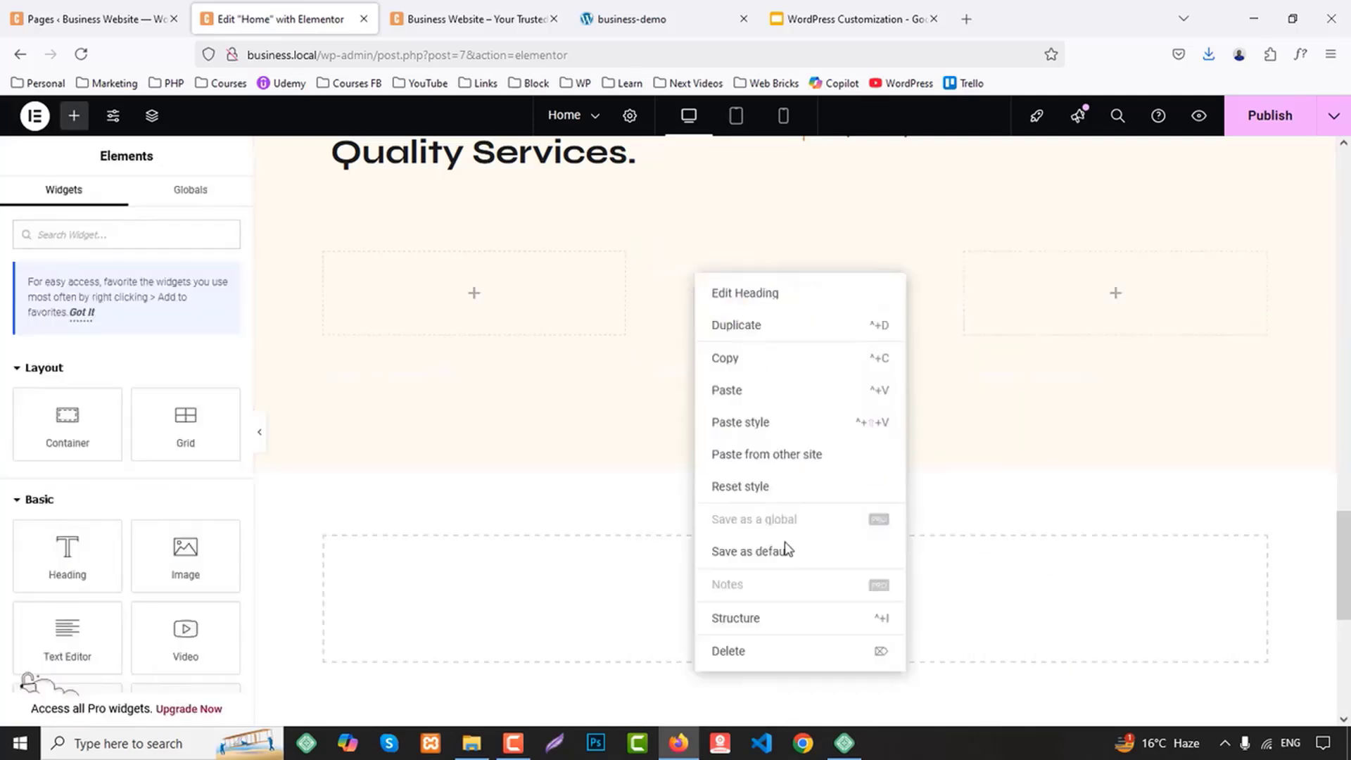
{"action": "left_click", "coordinate": [757, 649]}
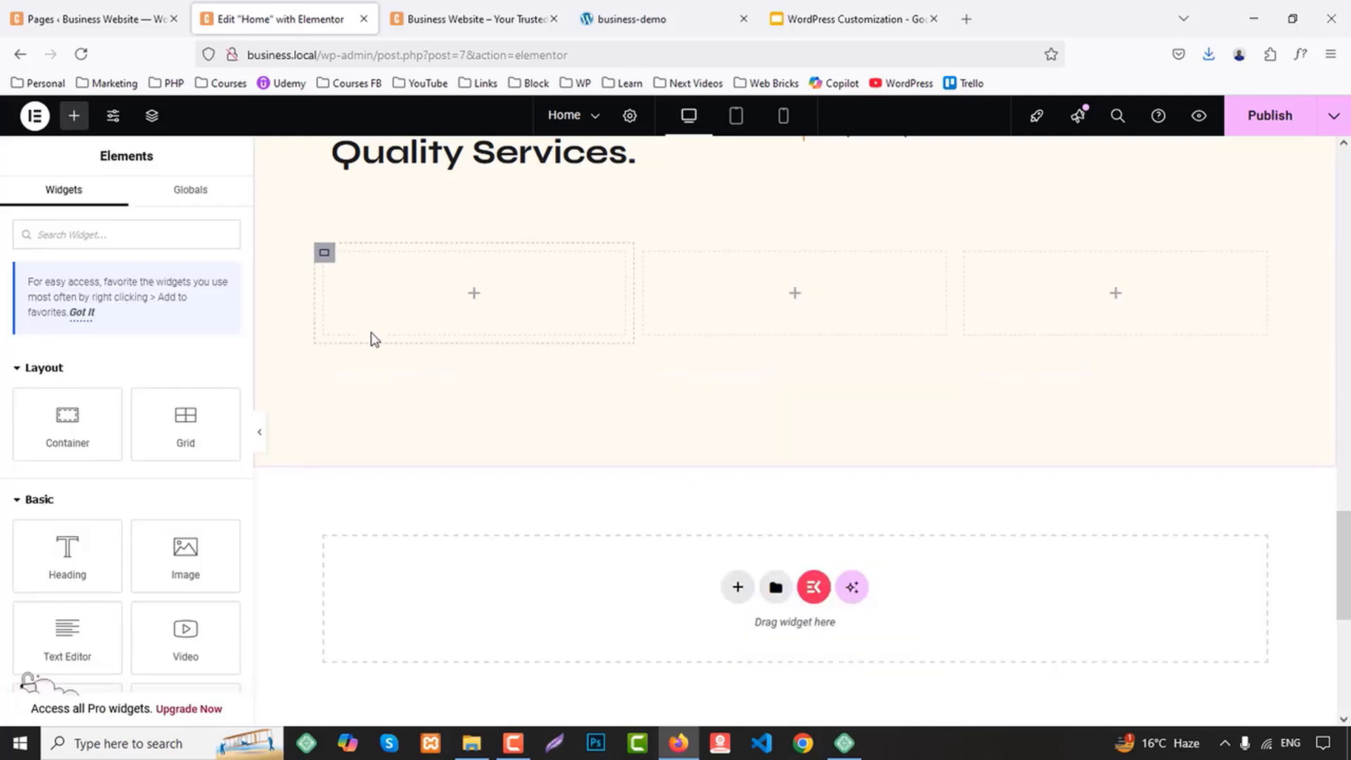
{"action": "right_click", "coordinate": [384, 373]}
{"action": "left_click", "coordinate": [454, 707]}
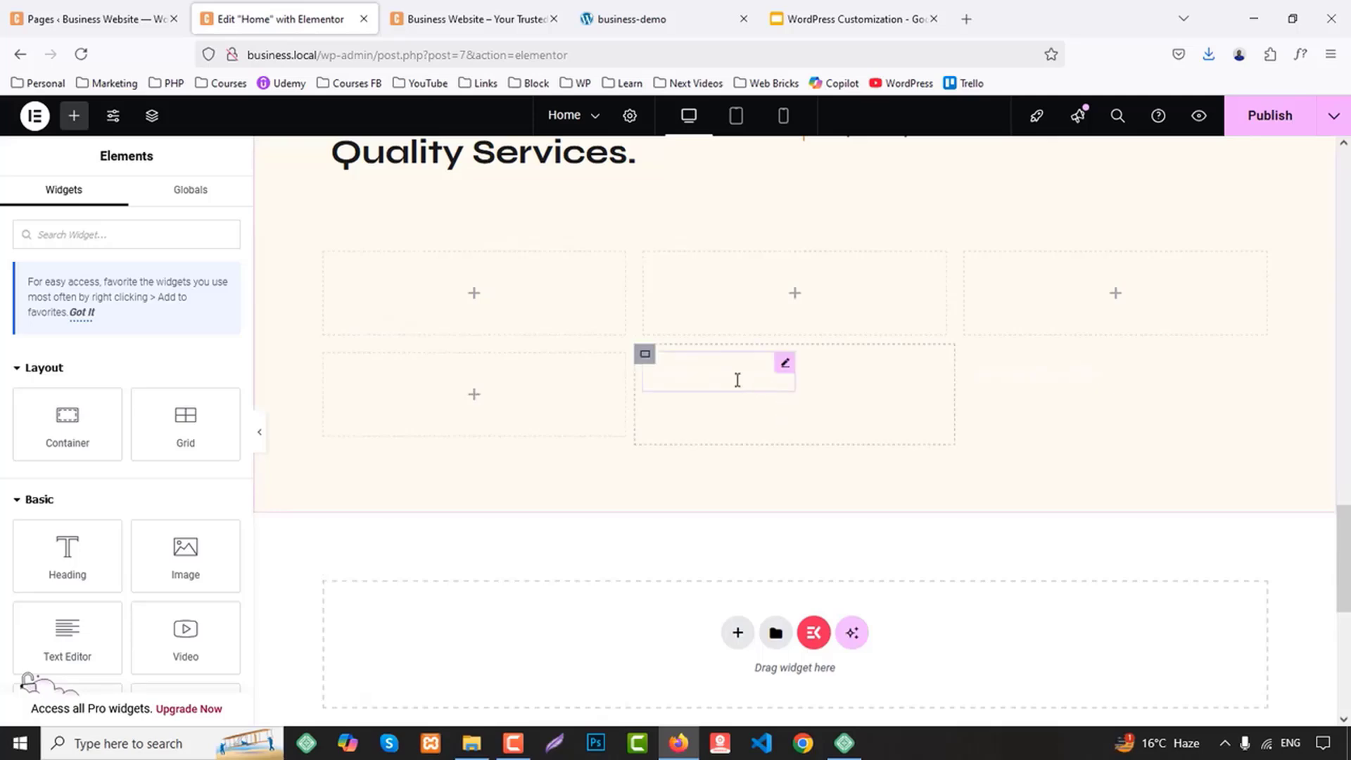
{"action": "right_click", "coordinate": [737, 380]}
{"action": "left_click", "coordinate": [793, 702]}
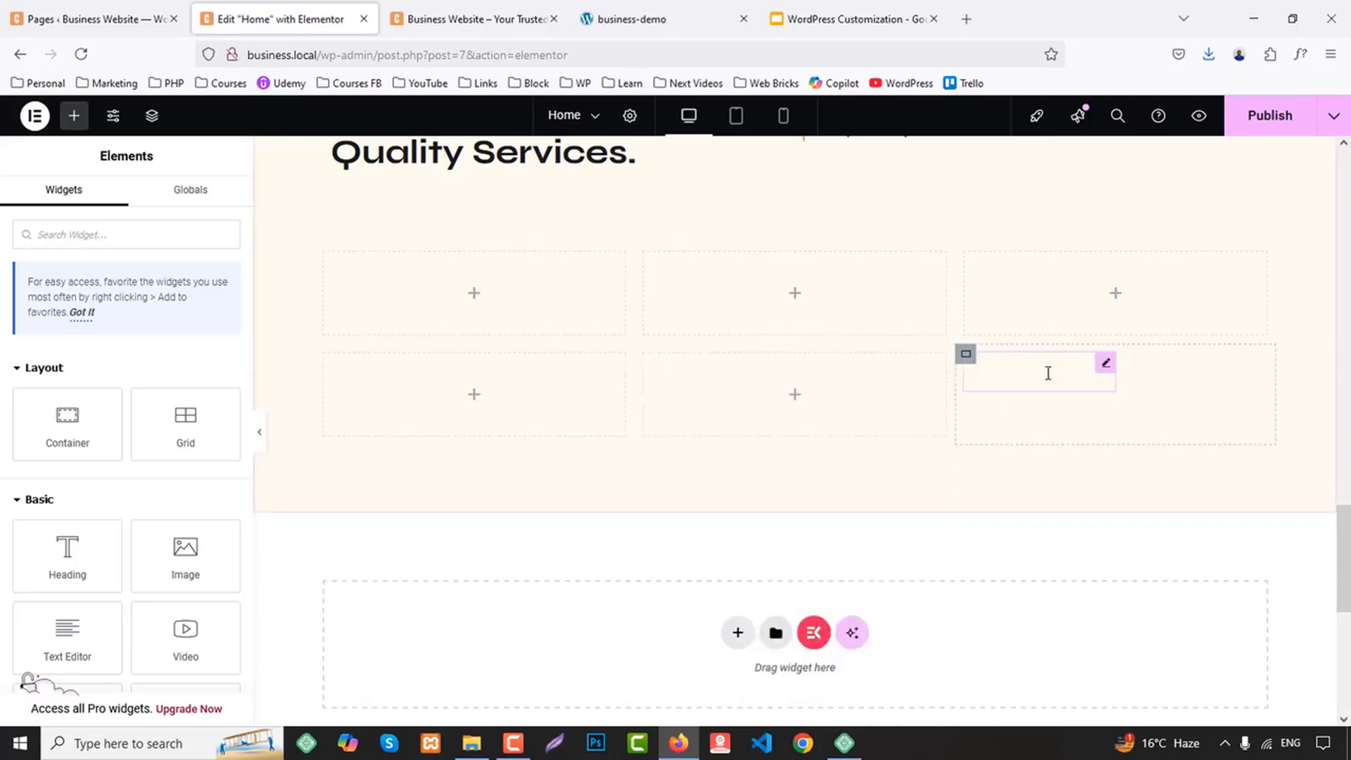
{"action": "right_click", "coordinate": [1048, 373]}
{"action": "left_click", "coordinate": [1096, 706]}
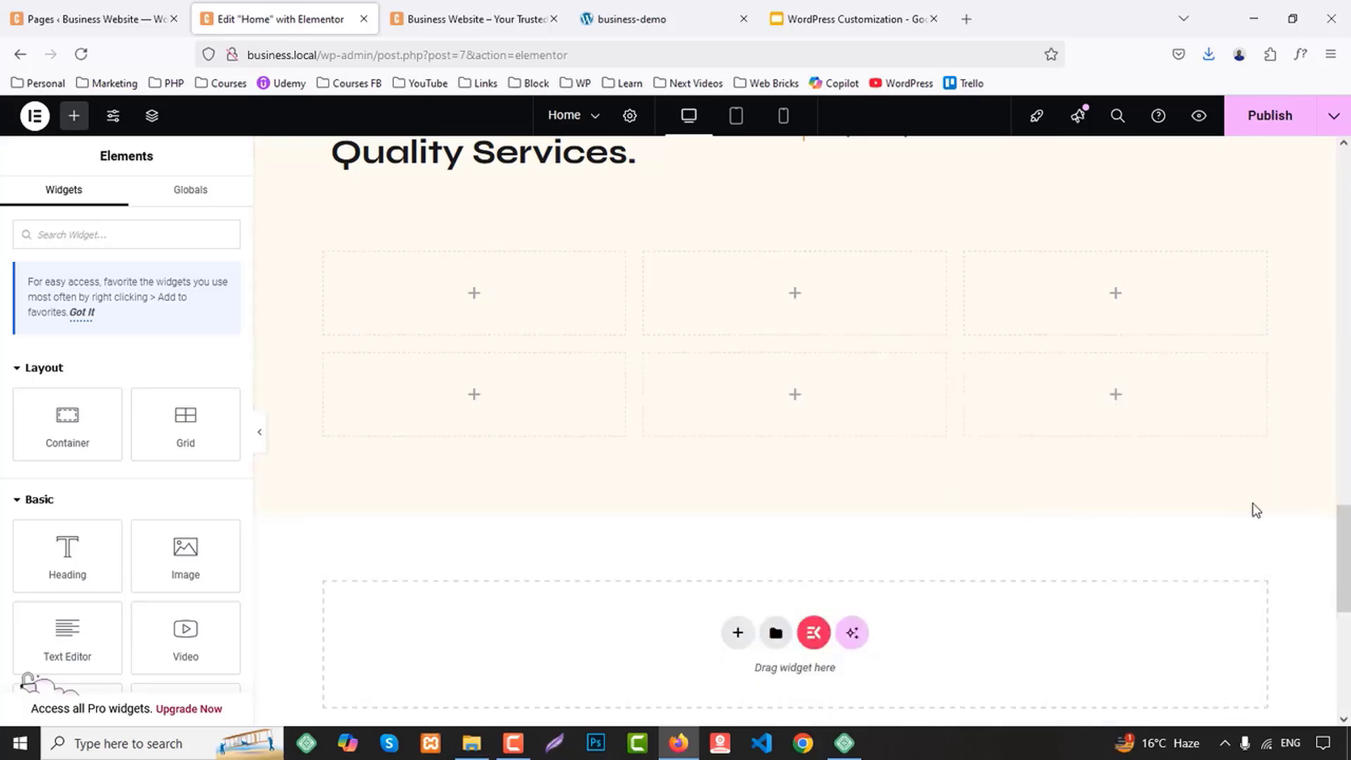
Check the service cards on the business-demo site and add a nested container inside the first service container
{"action": "left_click", "coordinate": [673, 19]}
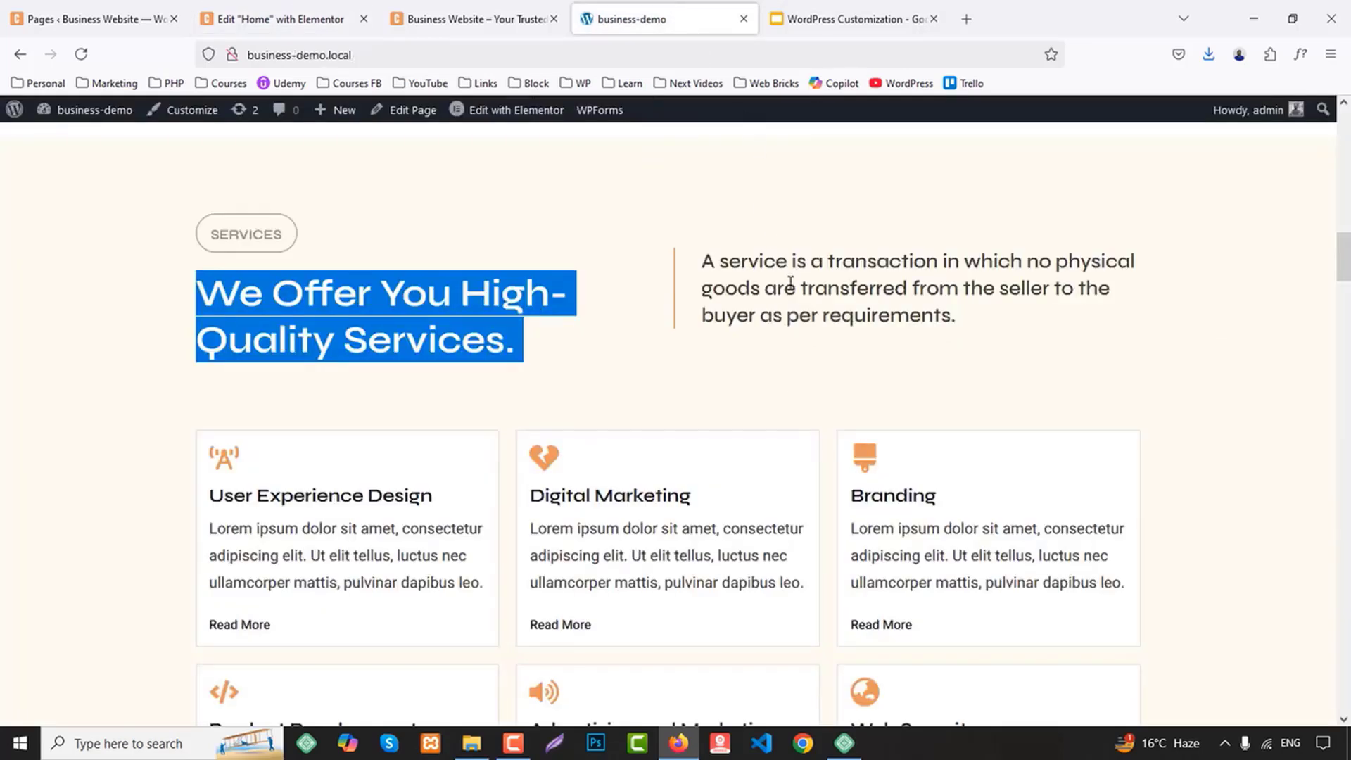
{"action": "scroll", "coordinate": [819, 345], "scroll_direction": "down", "scroll_amount": 2}
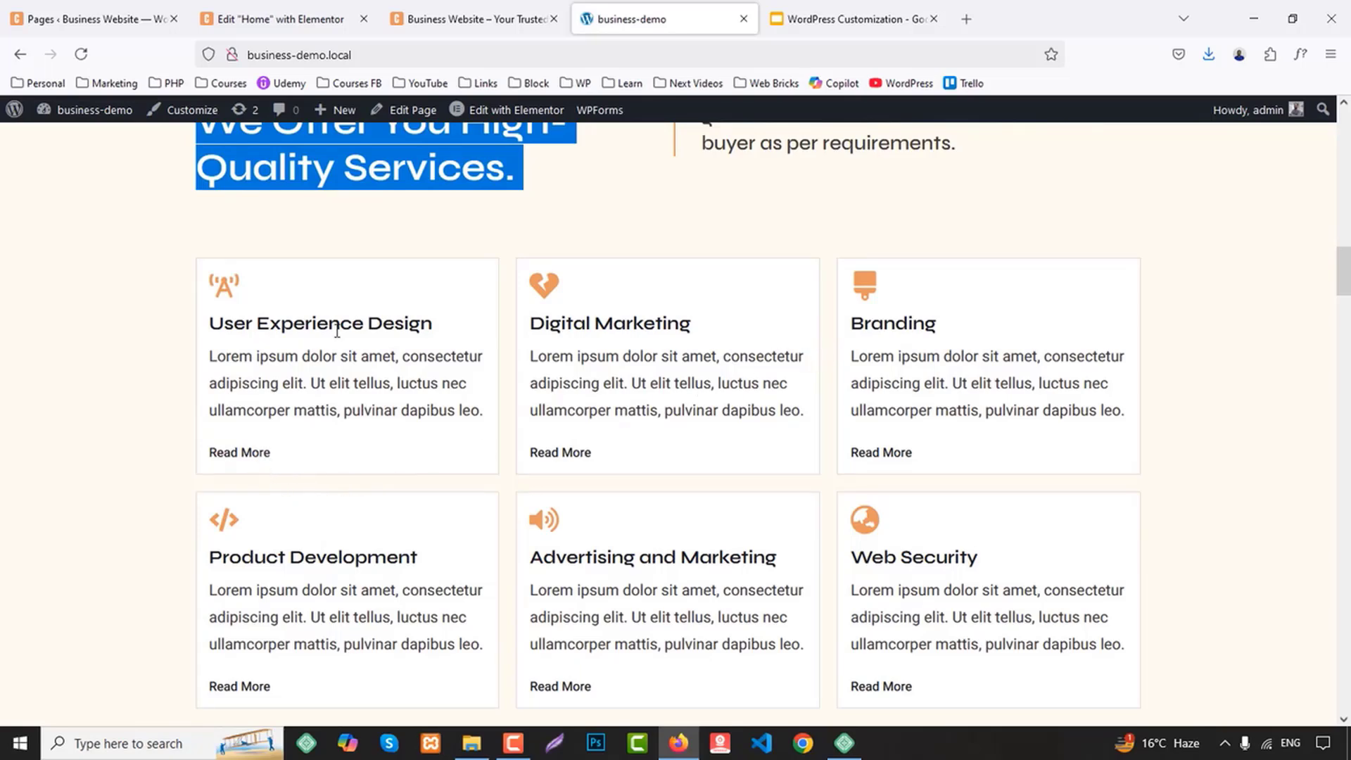
{"action": "left_click", "coordinate": [273, 7]}
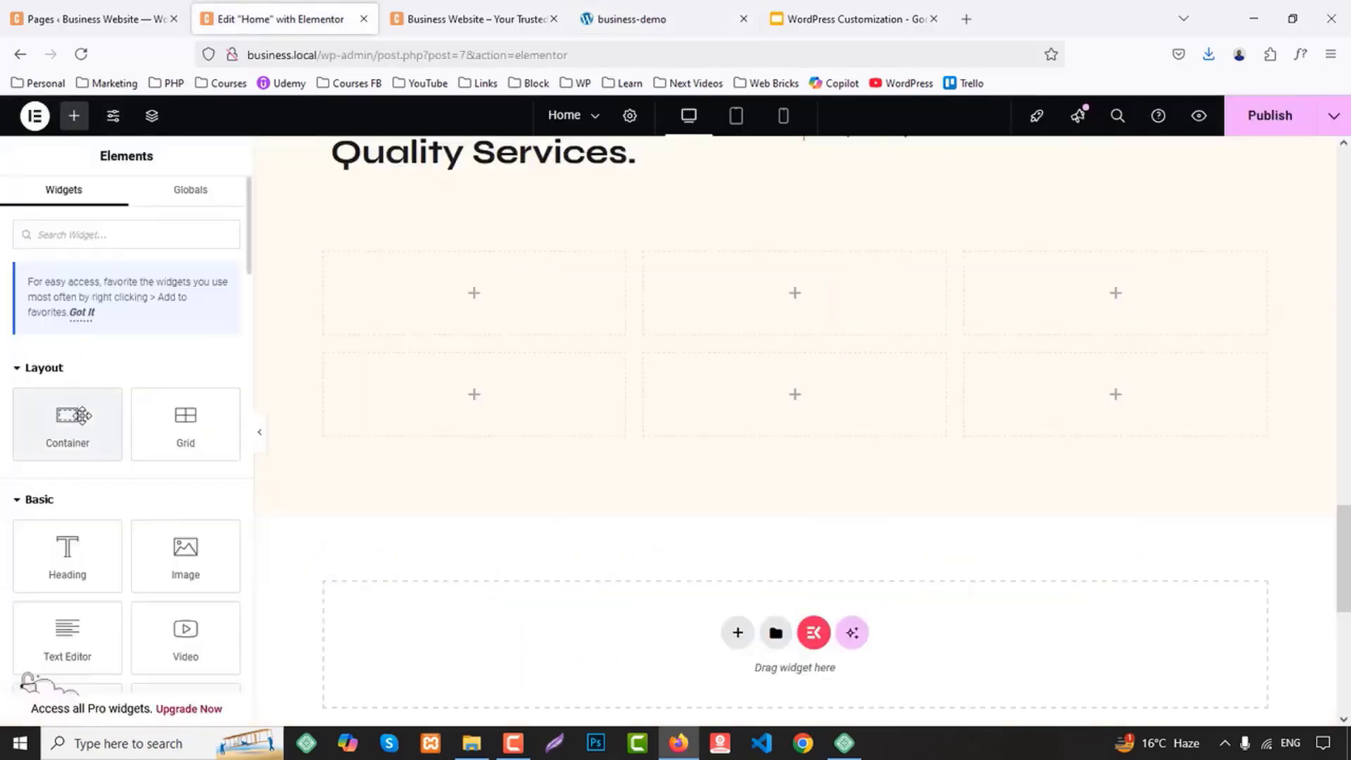
{"action": "left_click_drag", "start_coordinate": [68, 422], "coordinate": [542, 313]}
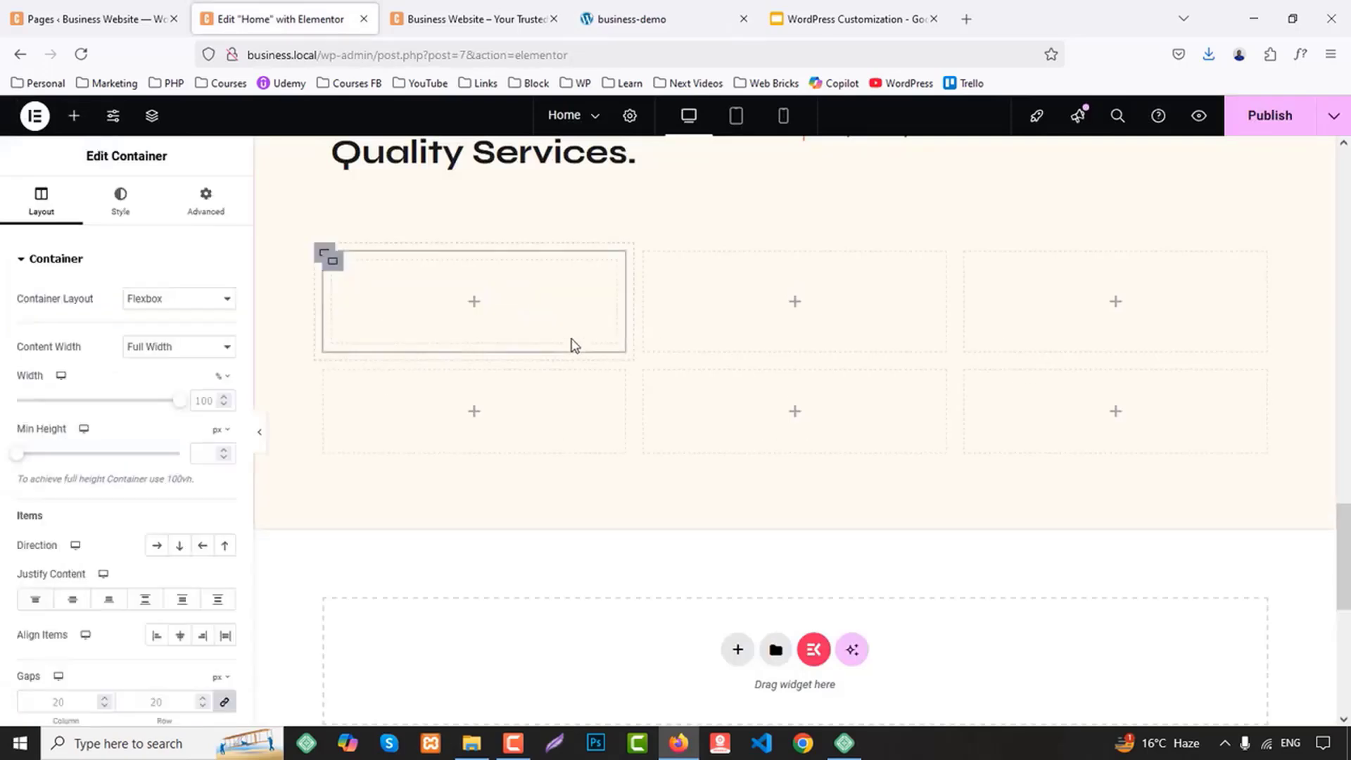
Add an Elementor Icon Box widget to the first card's nested container, with a Button widget below it
{"action": "left_click", "coordinate": [640, 20]}
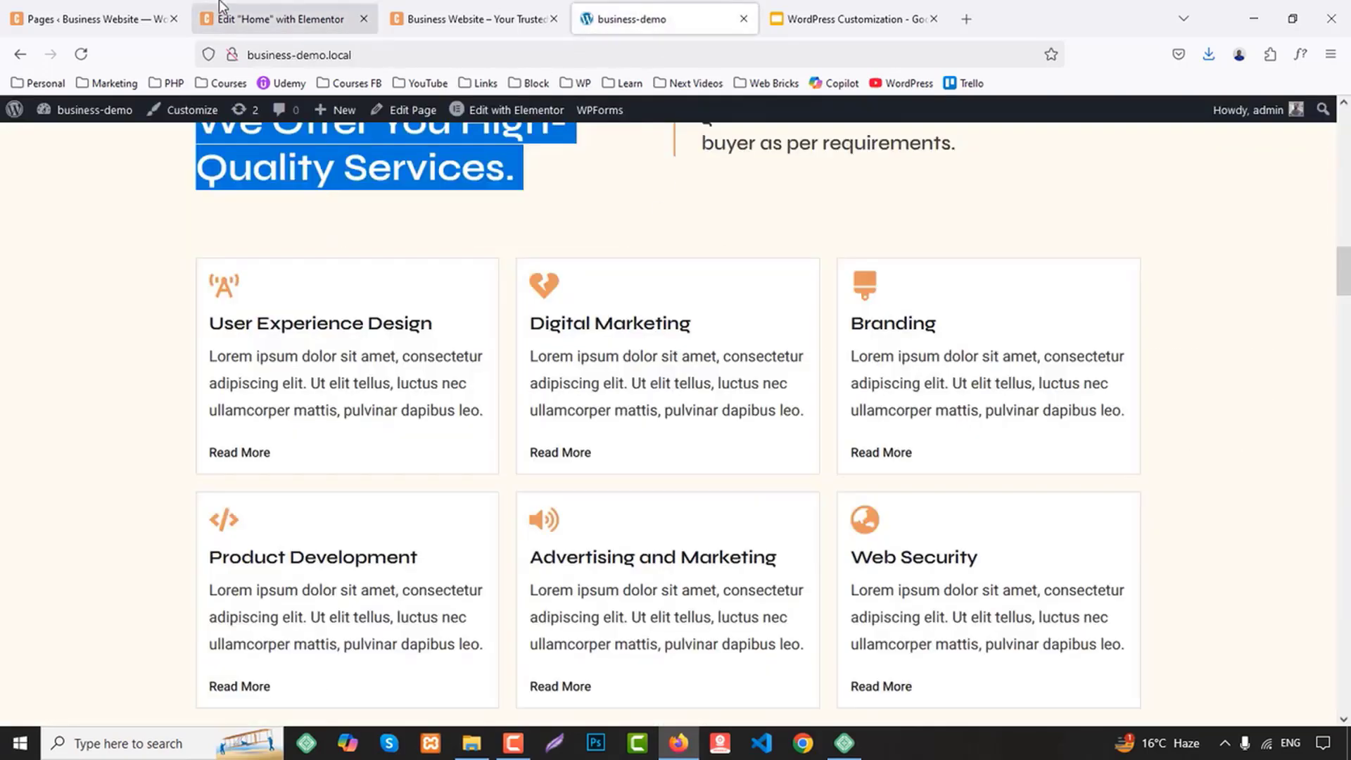
{"action": "left_click", "coordinate": [282, 19]}
{"action": "left_click", "coordinate": [75, 115]}
{"action": "type", "text": "icon"}
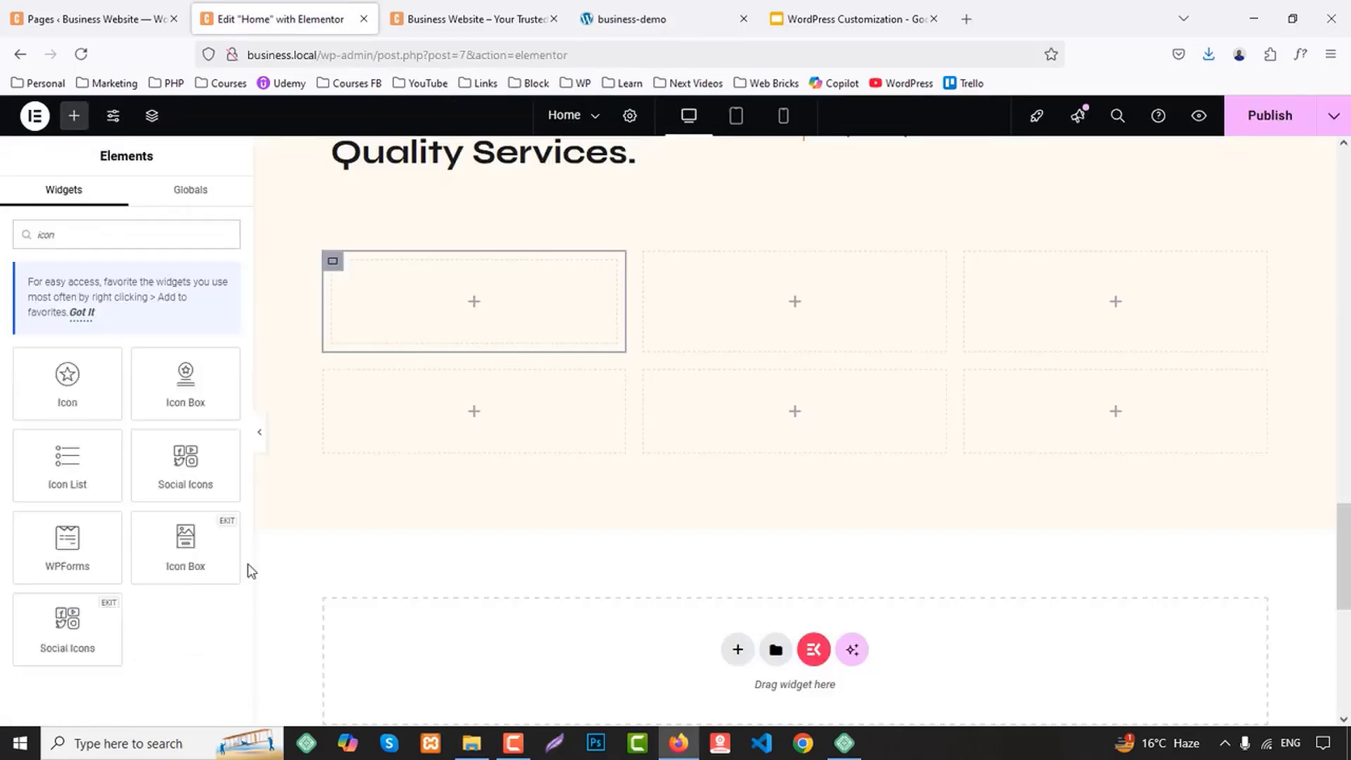
{"action": "left_click_drag", "start_coordinate": [201, 378], "coordinate": [606, 271]}
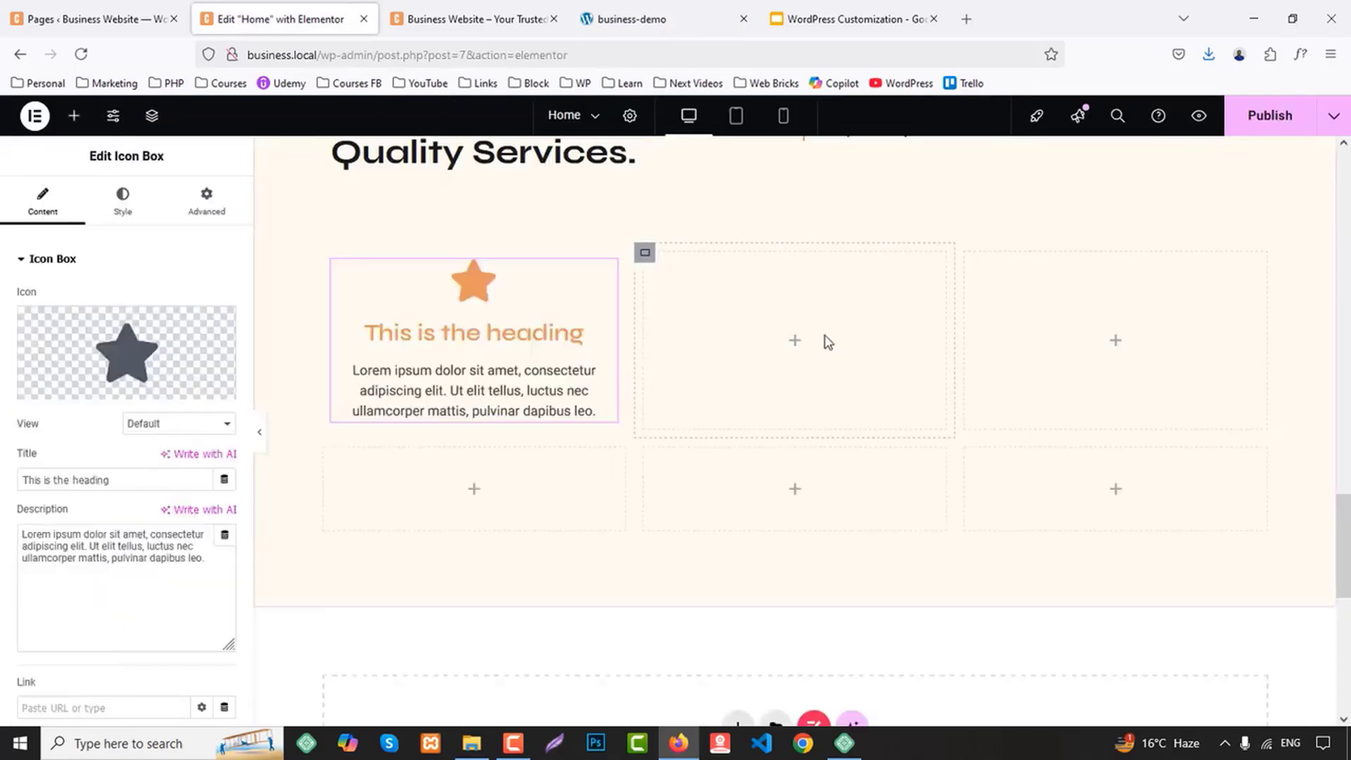
{"action": "left_click", "coordinate": [74, 115]}
{"action": "scroll", "coordinate": [155, 495], "scroll_direction": "down", "scroll_amount": 2}
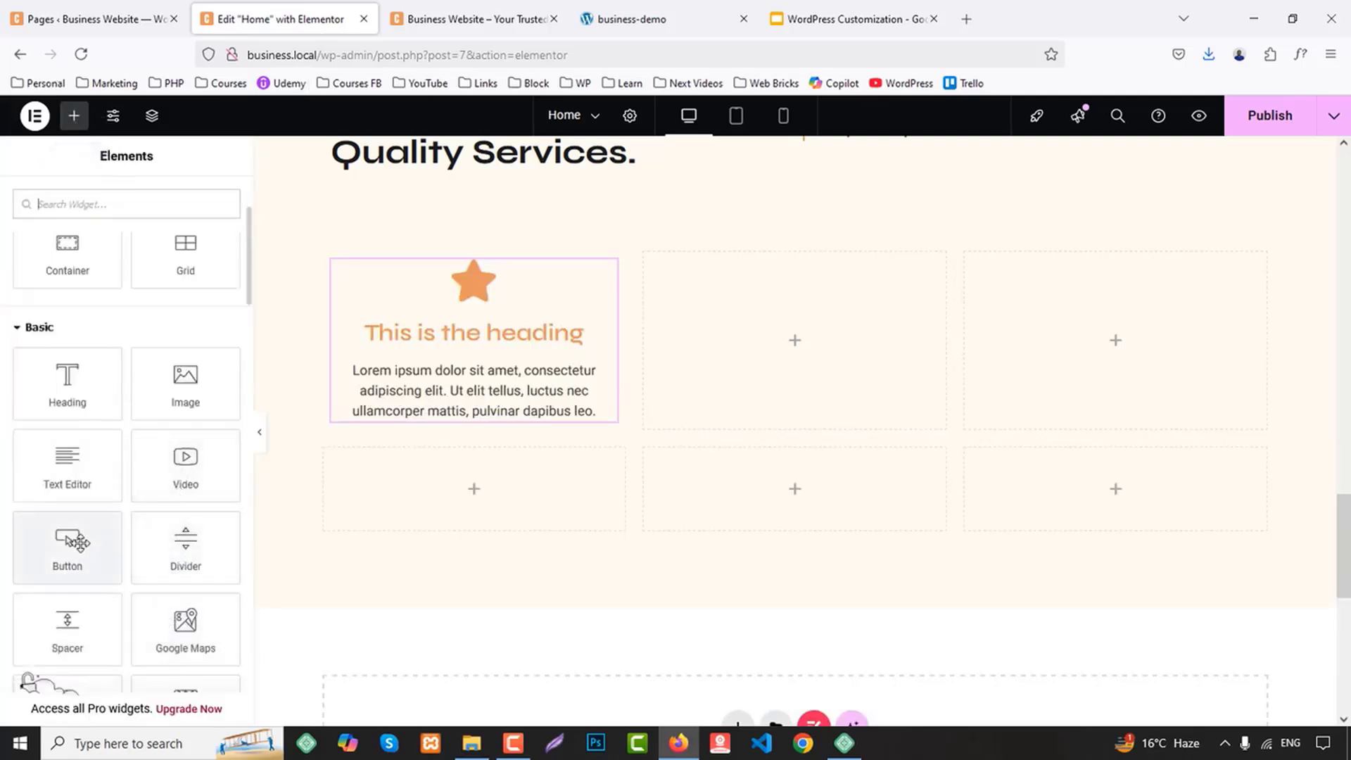
{"action": "left_click_drag", "start_coordinate": [74, 542], "coordinate": [504, 385]}
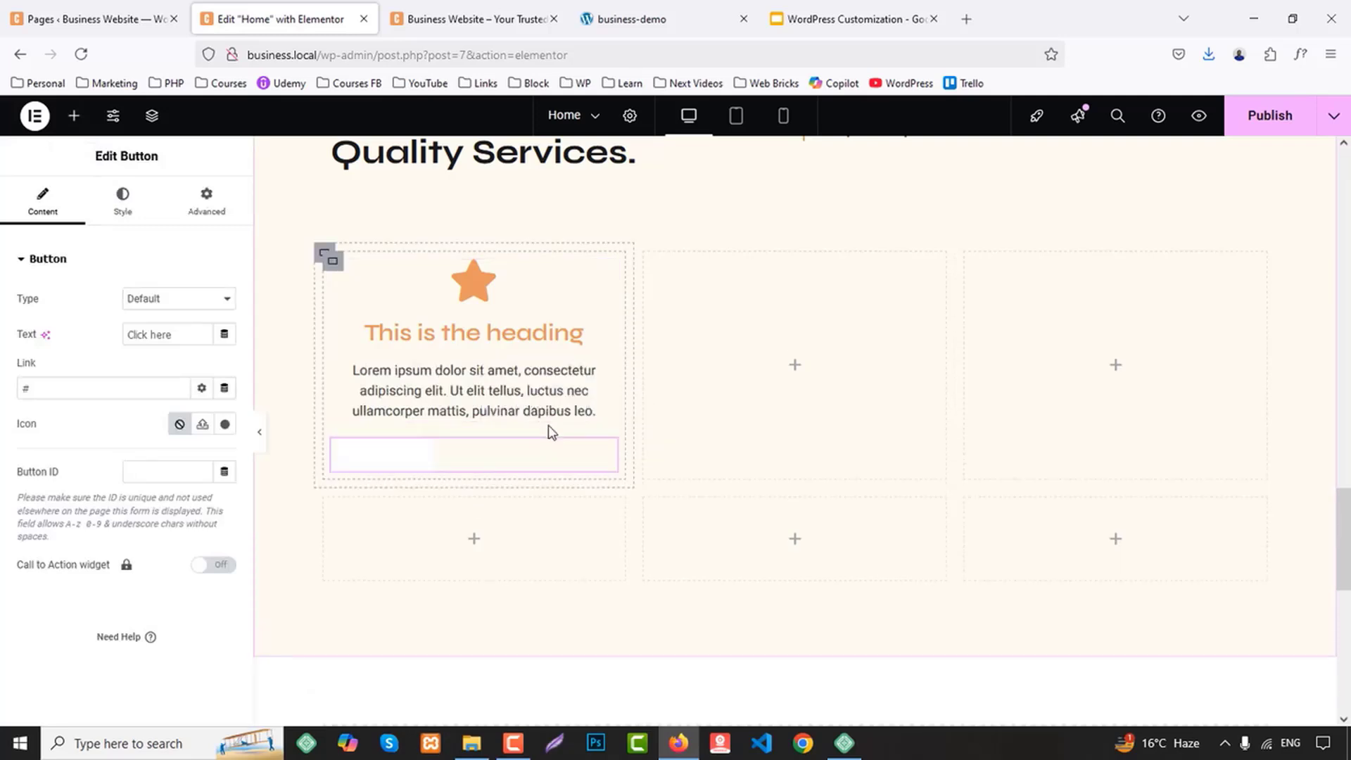
Give the first card's nested container a white global background colour and 25 px padding on all sides
{"action": "left_click", "coordinate": [331, 262]}
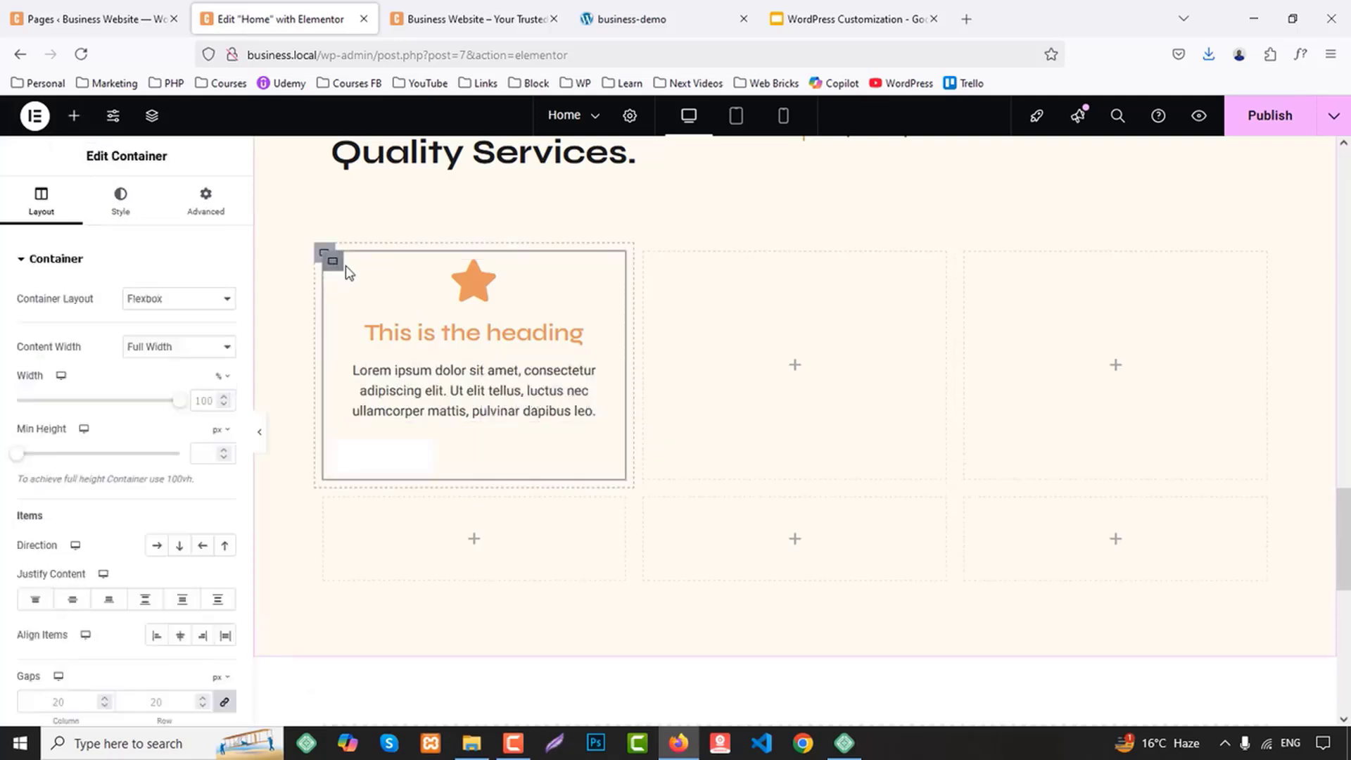
{"action": "left_click", "coordinate": [123, 209]}
{"action": "left_click", "coordinate": [156, 335]}
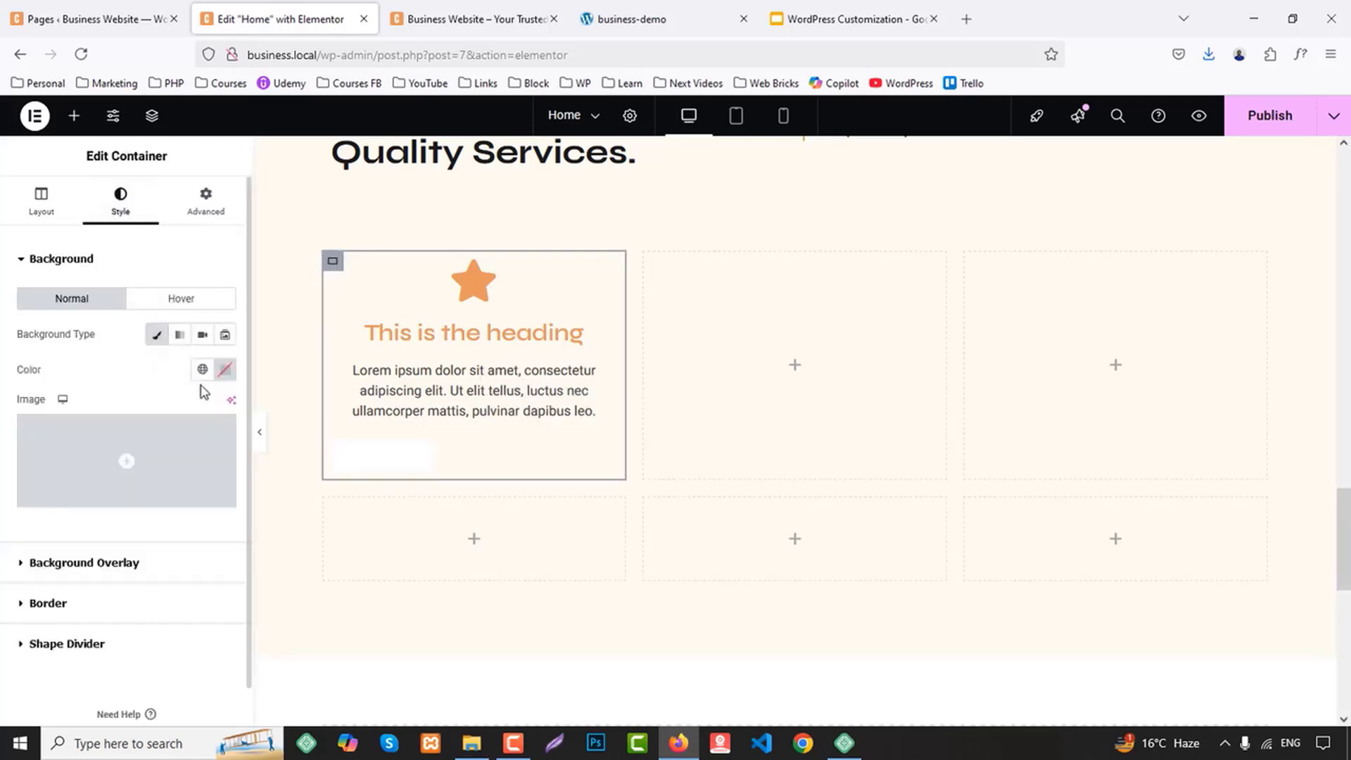
{"action": "left_click", "coordinate": [202, 368]}
{"action": "left_click", "coordinate": [106, 583]}
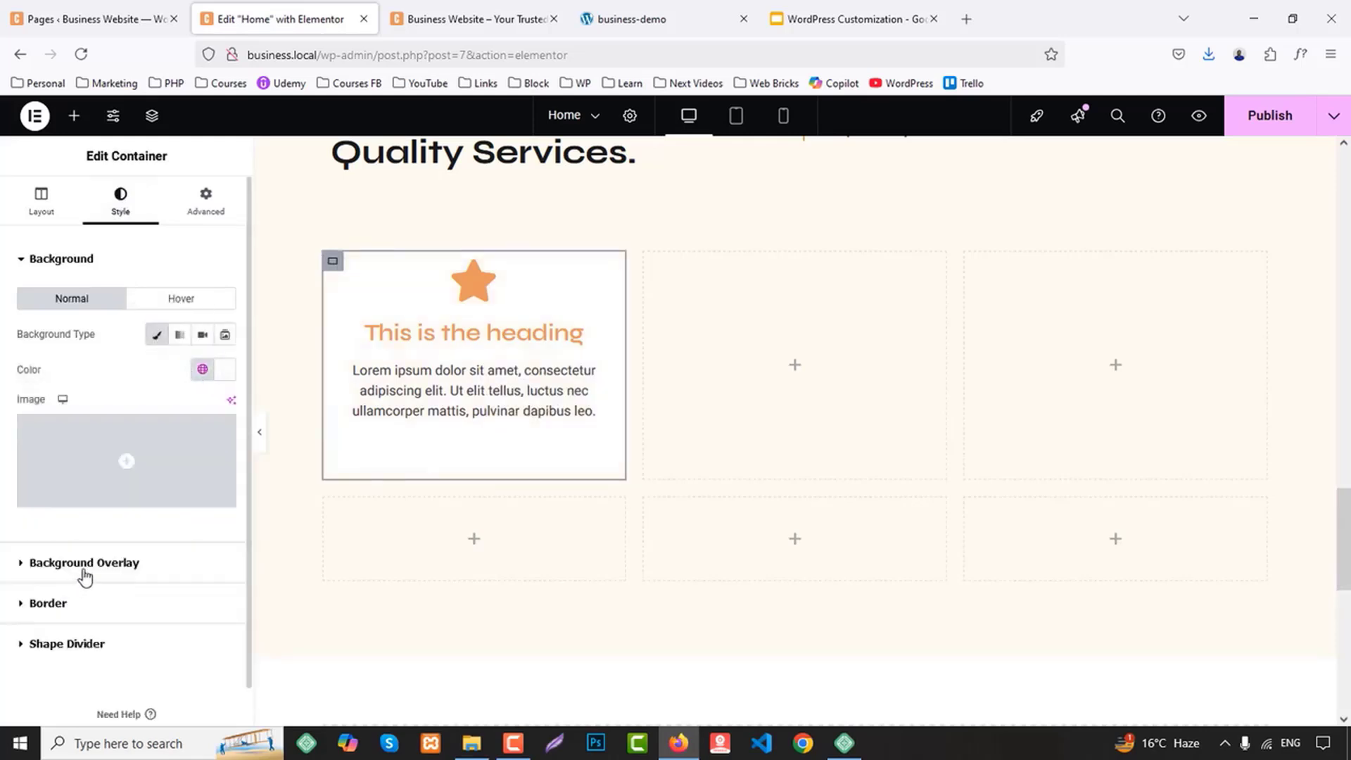
{"action": "left_click", "coordinate": [205, 204]}
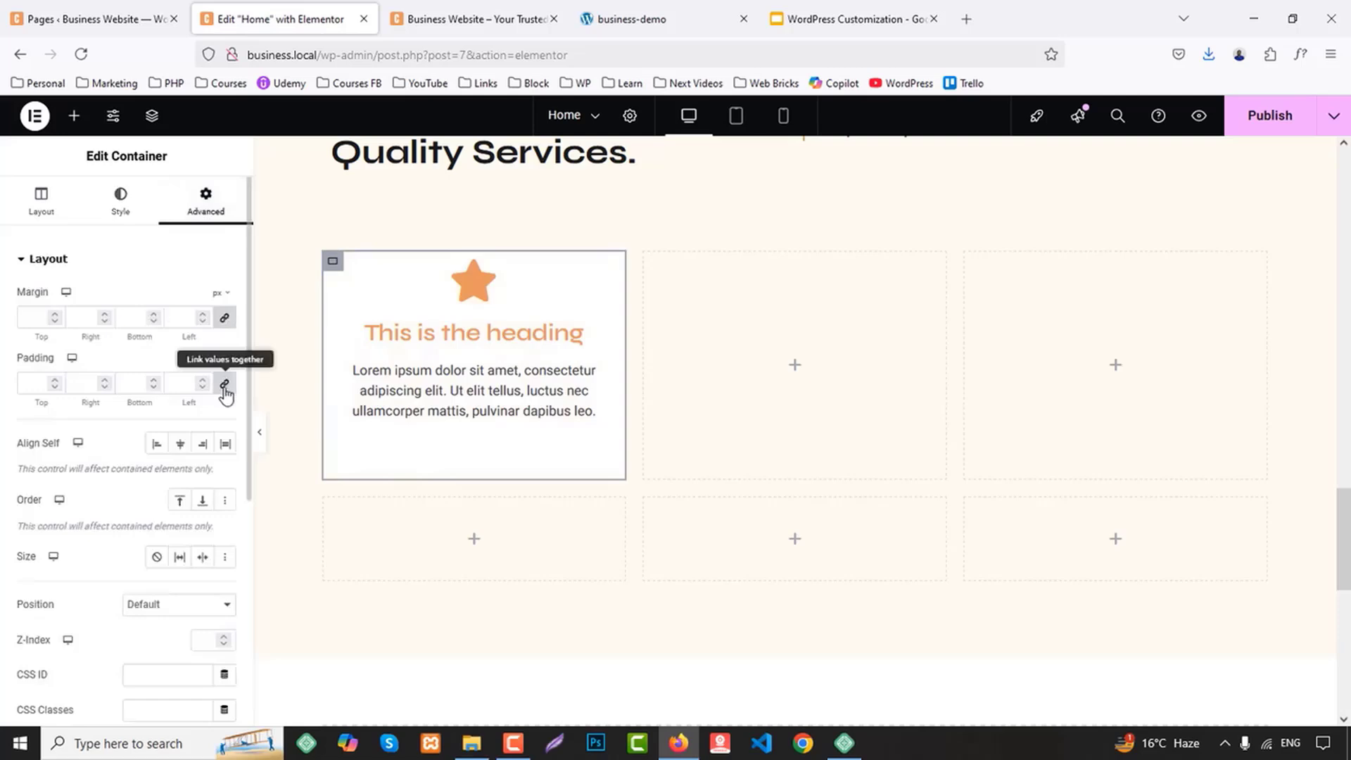
{"action": "left_click", "coordinate": [33, 382]}
{"action": "type", "text": "25"}
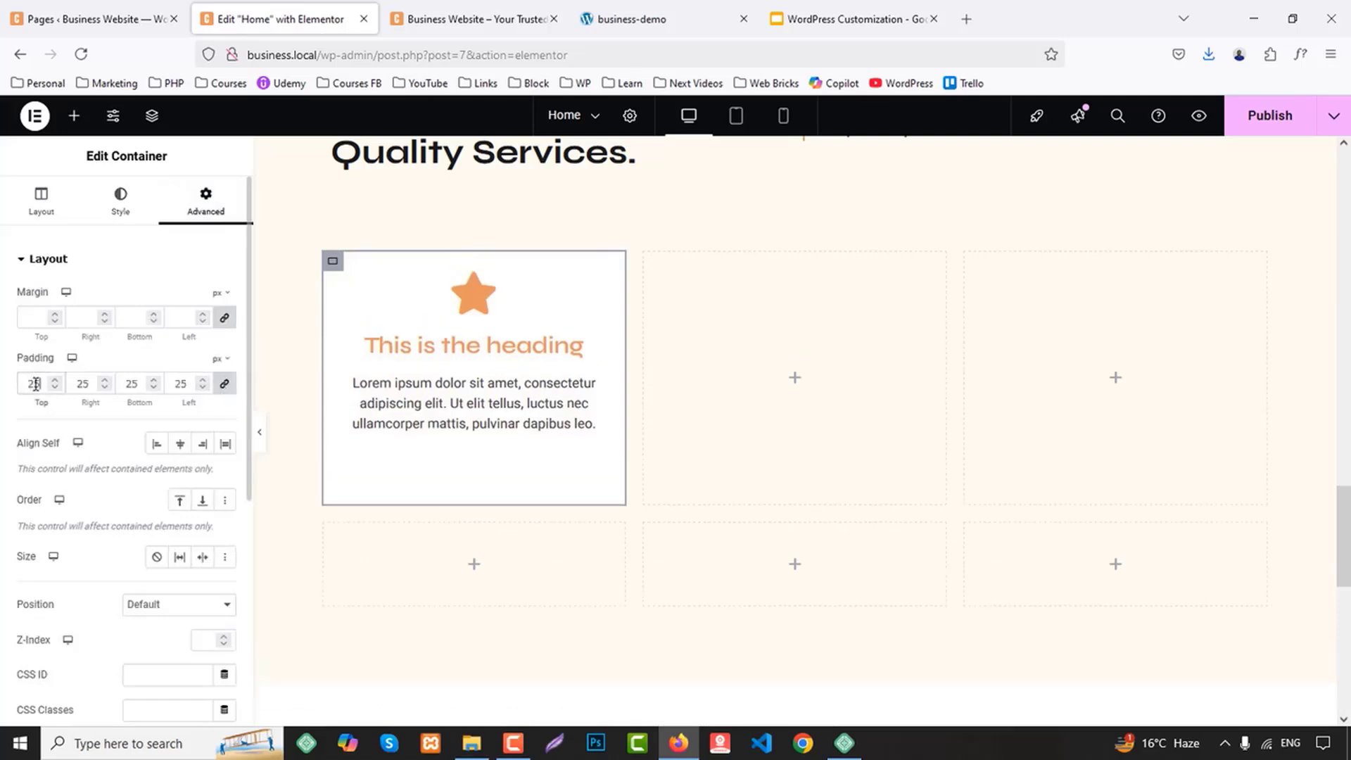
Set the icon box title to "User Experience Design", copied from the demo site, and left-align the box content
{"action": "left_click", "coordinate": [497, 384]}
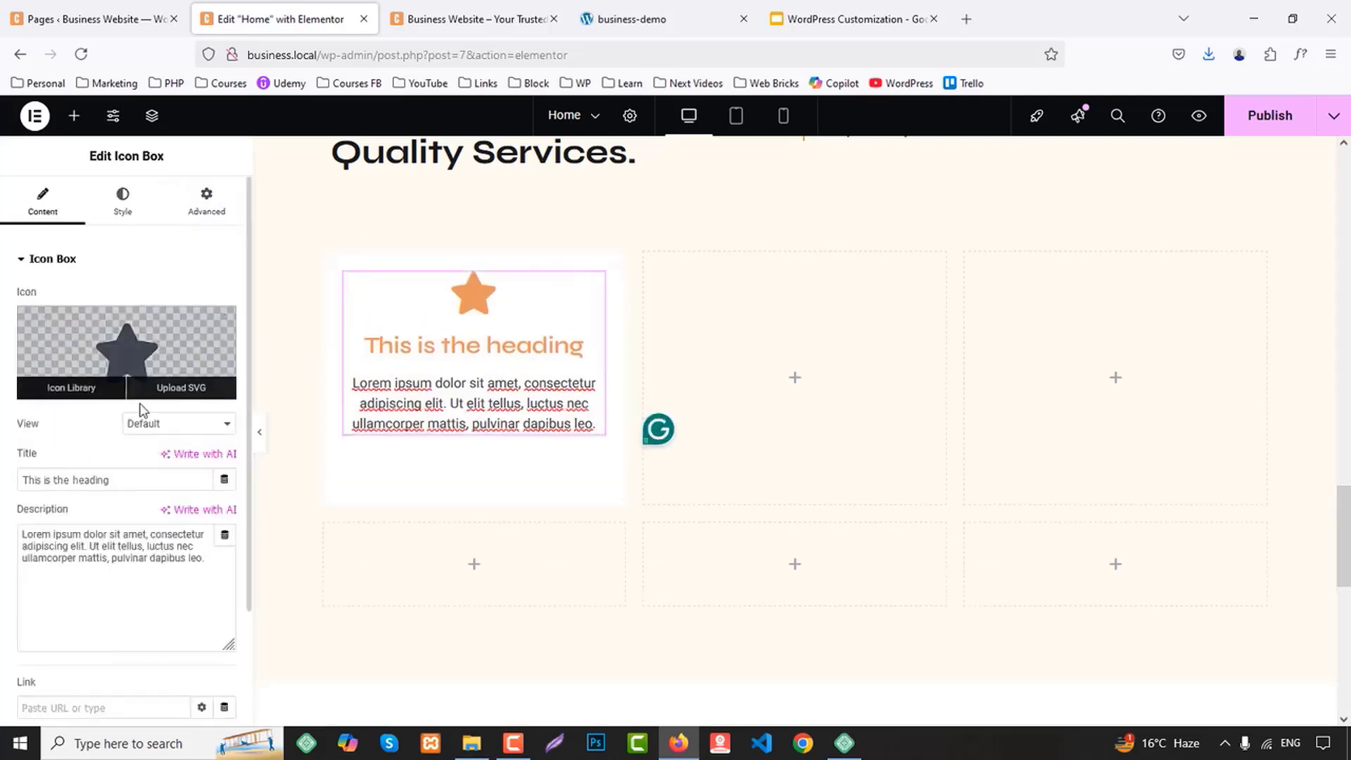
{"action": "left_click", "coordinate": [412, 8]}
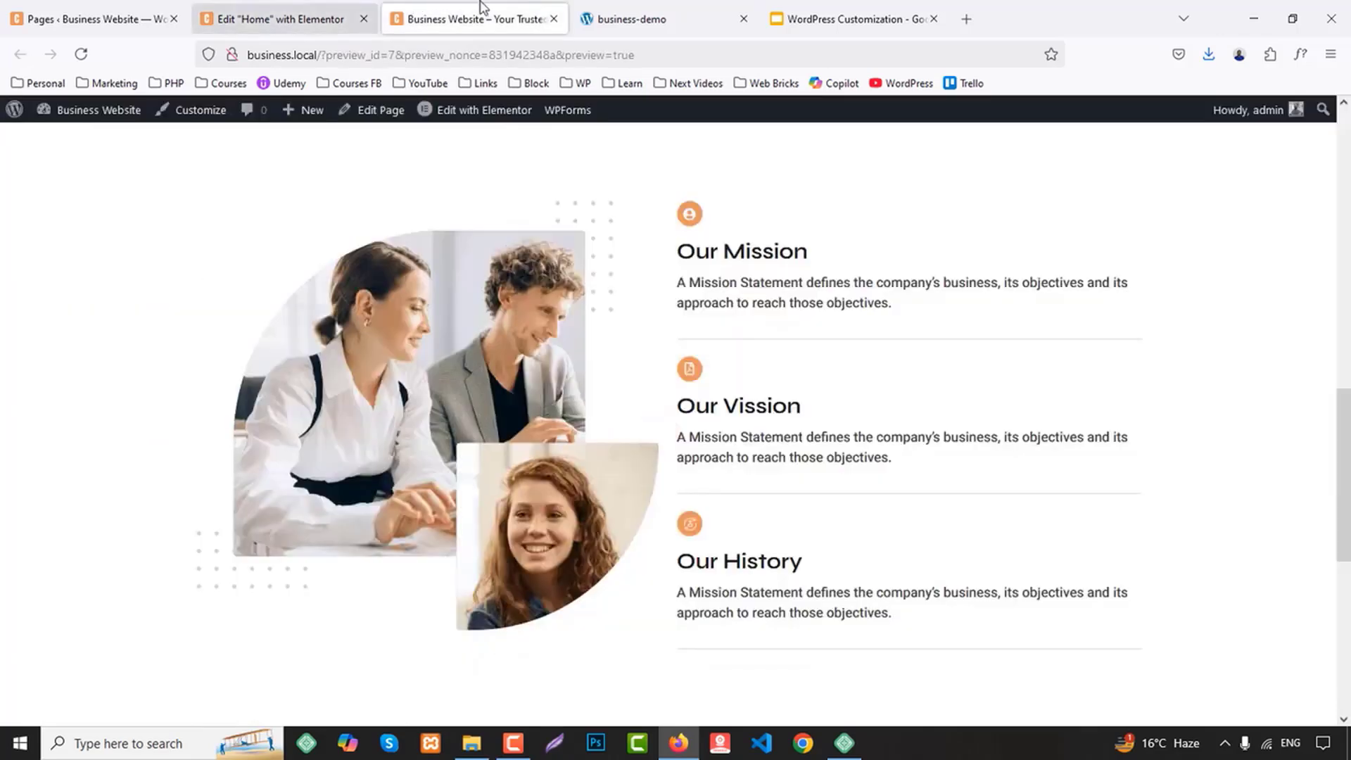
{"action": "left_click", "coordinate": [598, 14]}
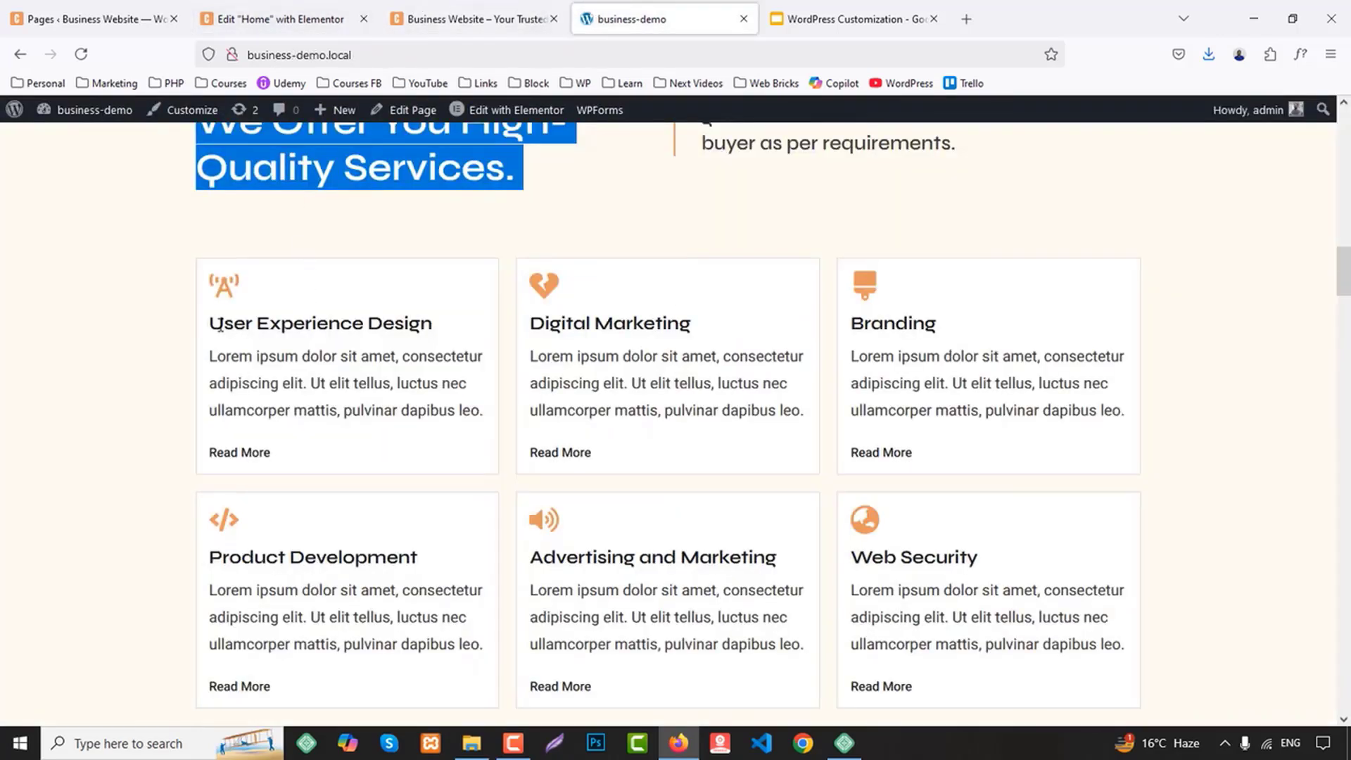
{"action": "left_click_drag", "start_coordinate": [218, 326], "coordinate": [427, 330]}
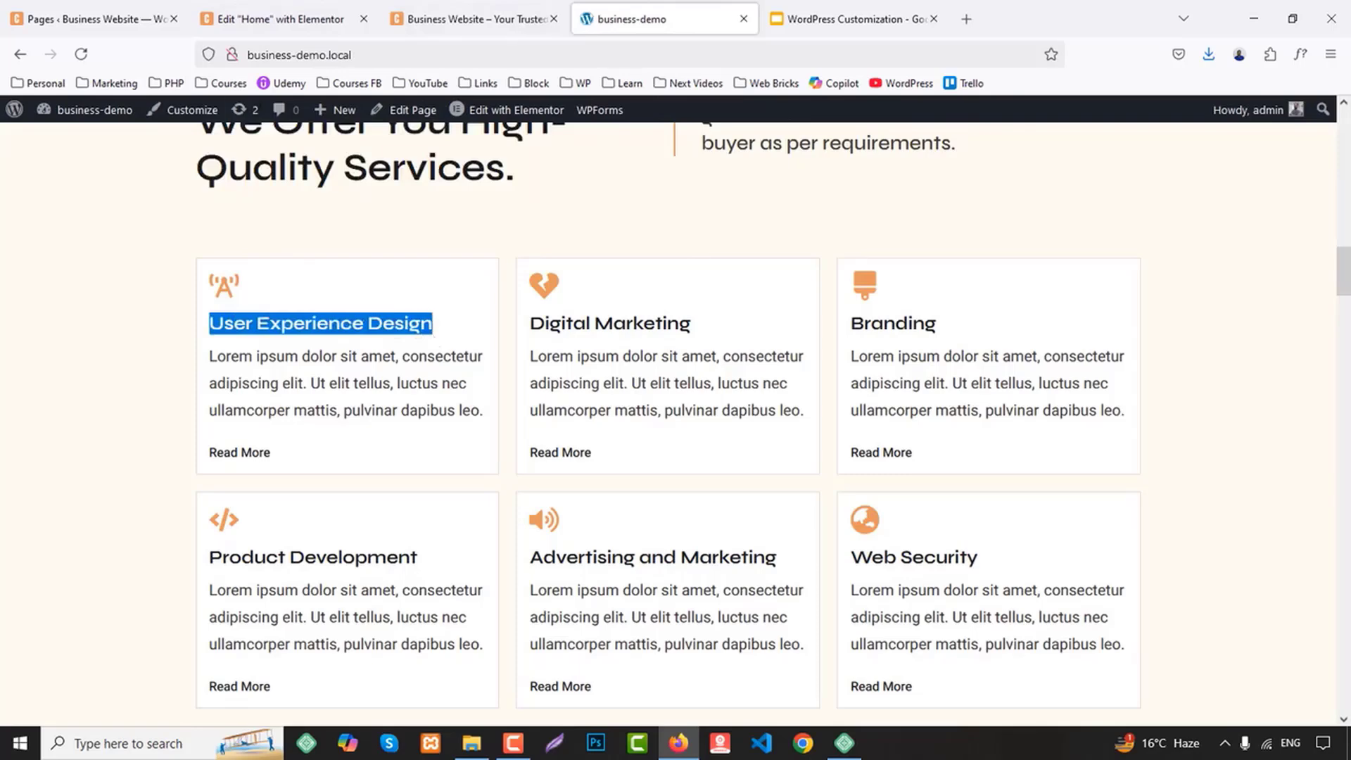
{"action": "left_click", "coordinate": [274, 19]}
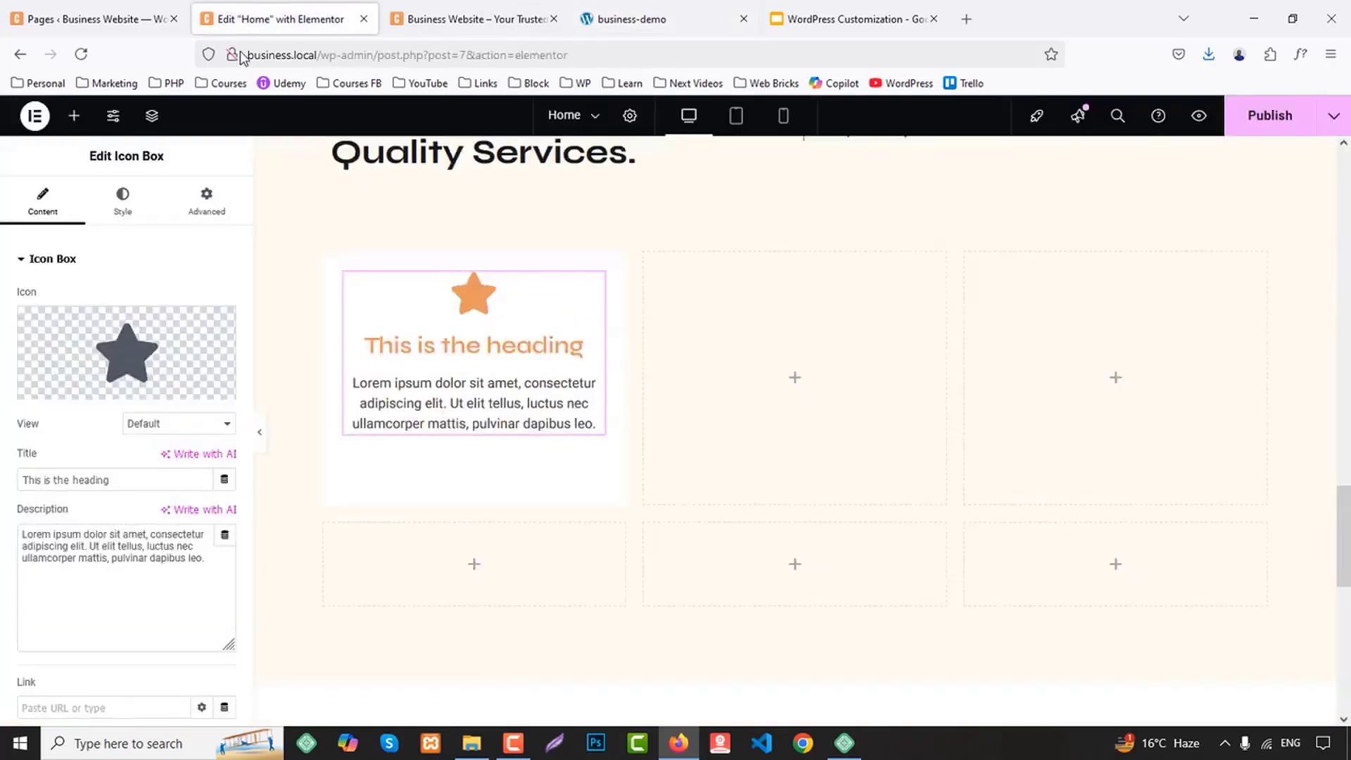
{"action": "triple_click", "coordinate": [112, 480]}
{"action": "key", "text": "ctrl+v"}
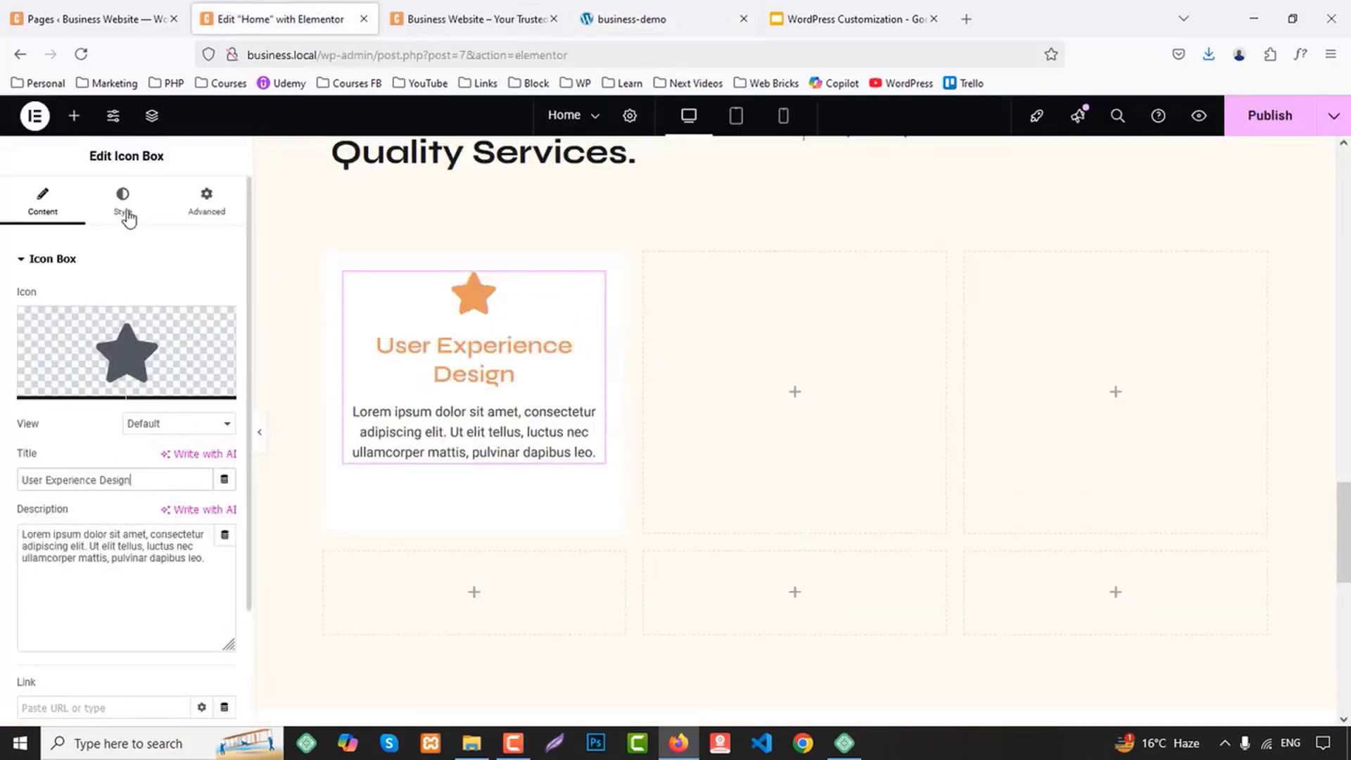
{"action": "left_click", "coordinate": [123, 204]}
{"action": "left_click", "coordinate": [157, 336]}
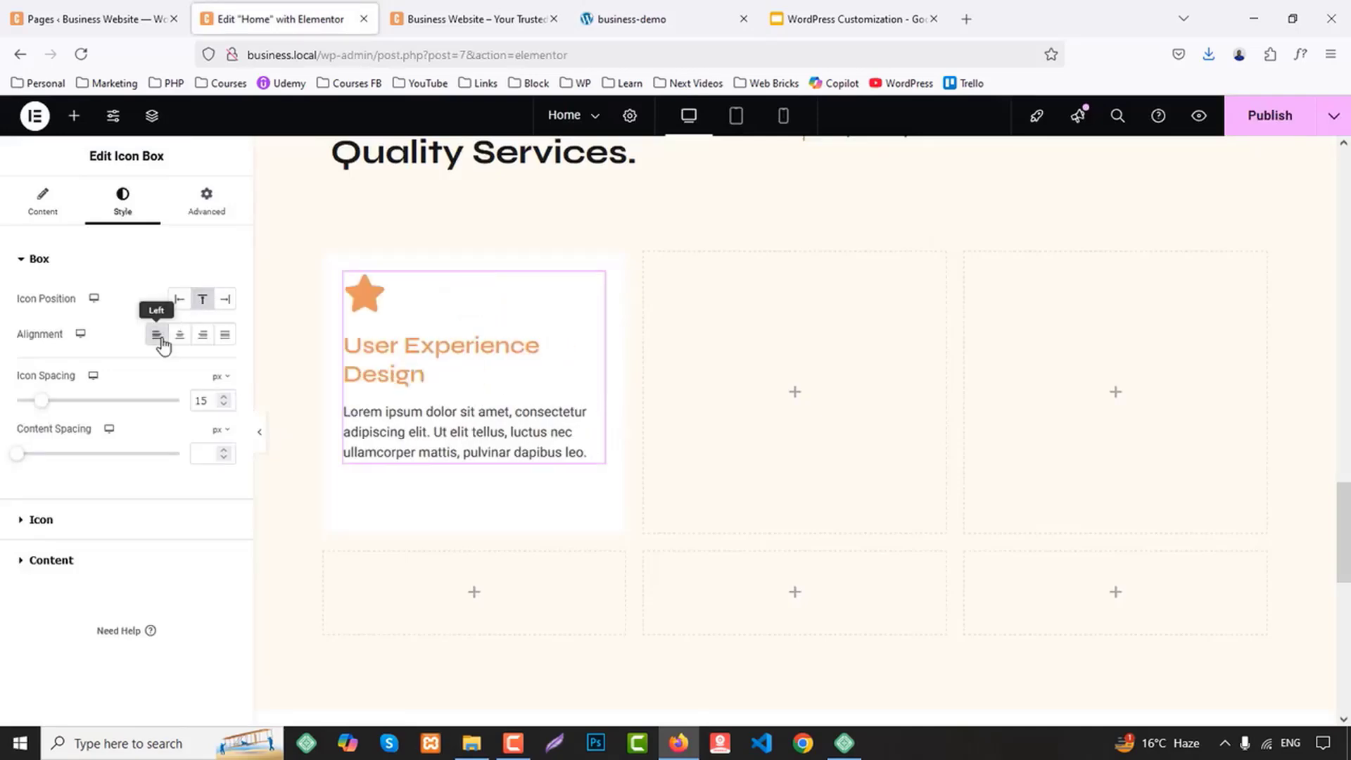
Copy the User Experience Design card's description from the demo site into the icon box description
{"action": "left_click", "coordinate": [622, 17]}
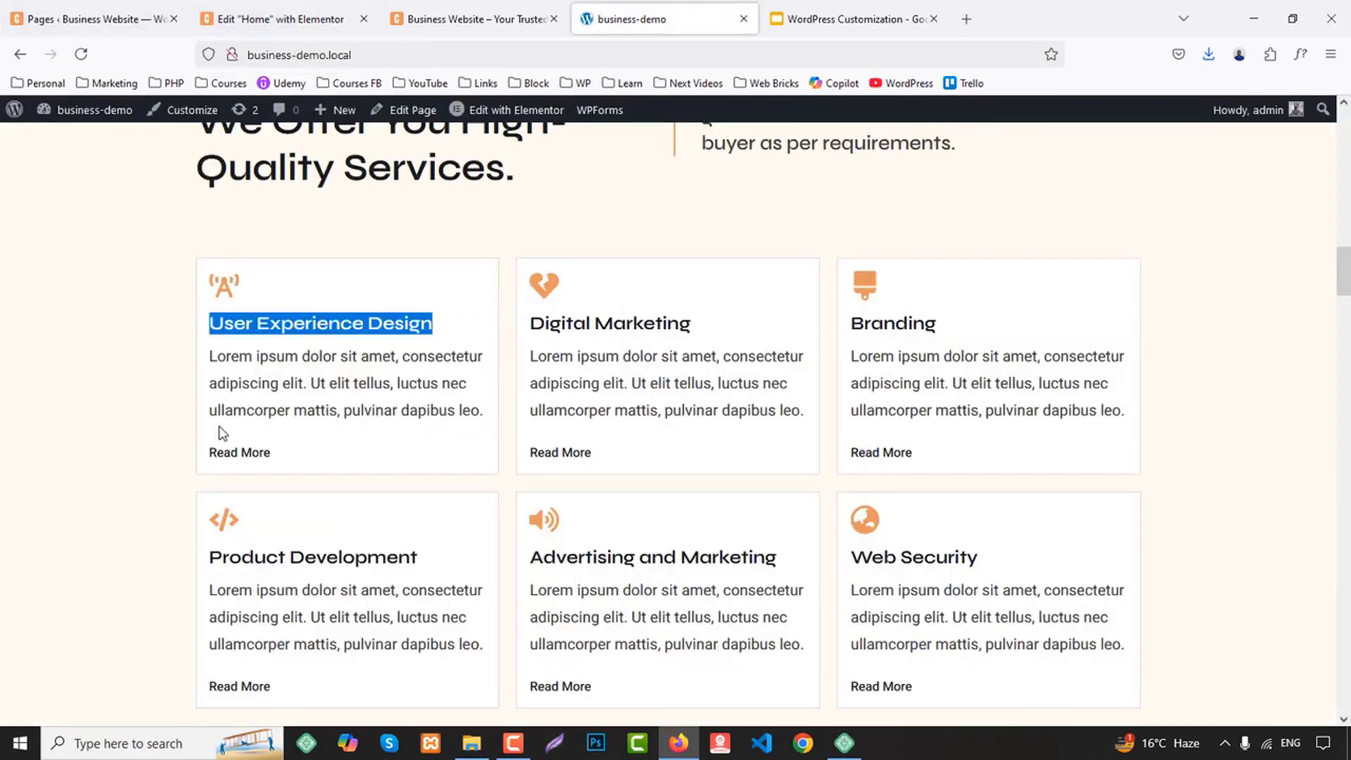
{"action": "left_click_drag", "start_coordinate": [213, 357], "coordinate": [491, 417]}
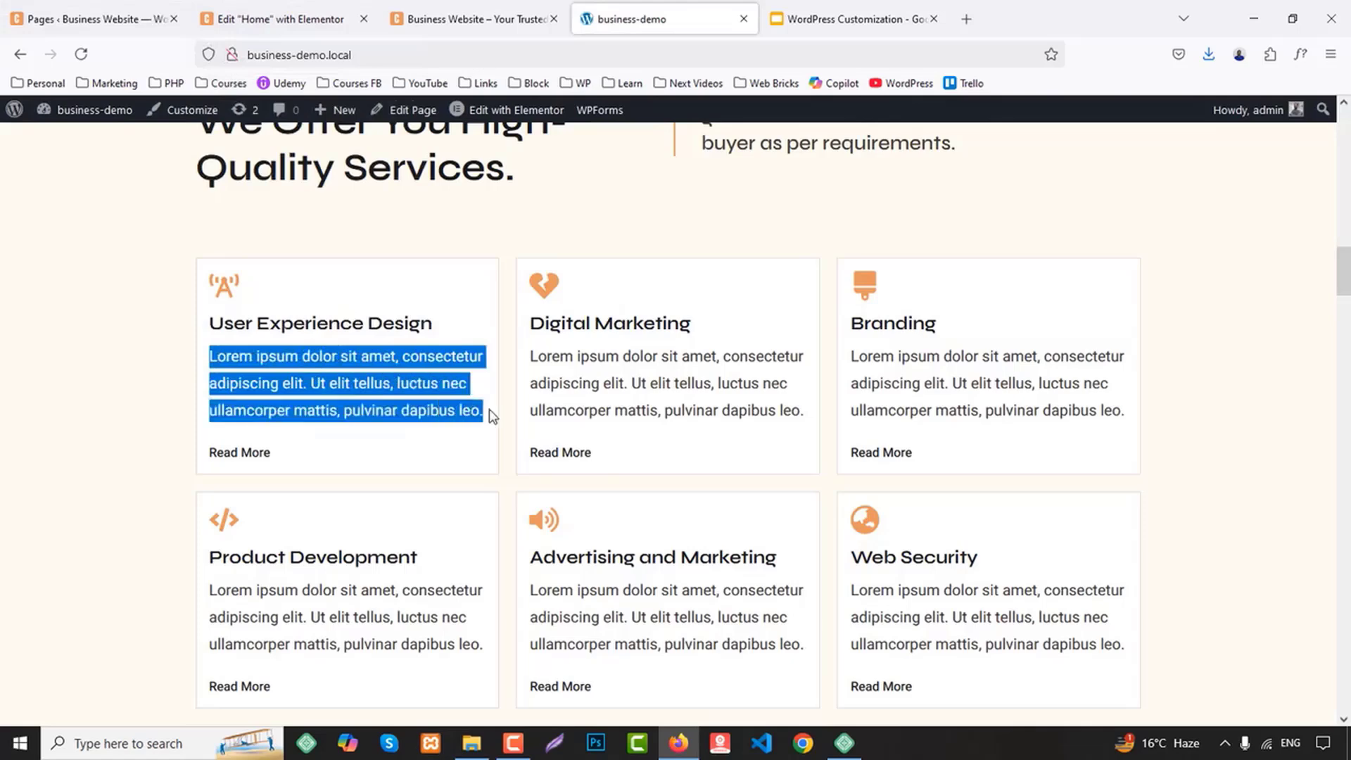
{"action": "left_click", "coordinate": [282, 19]}
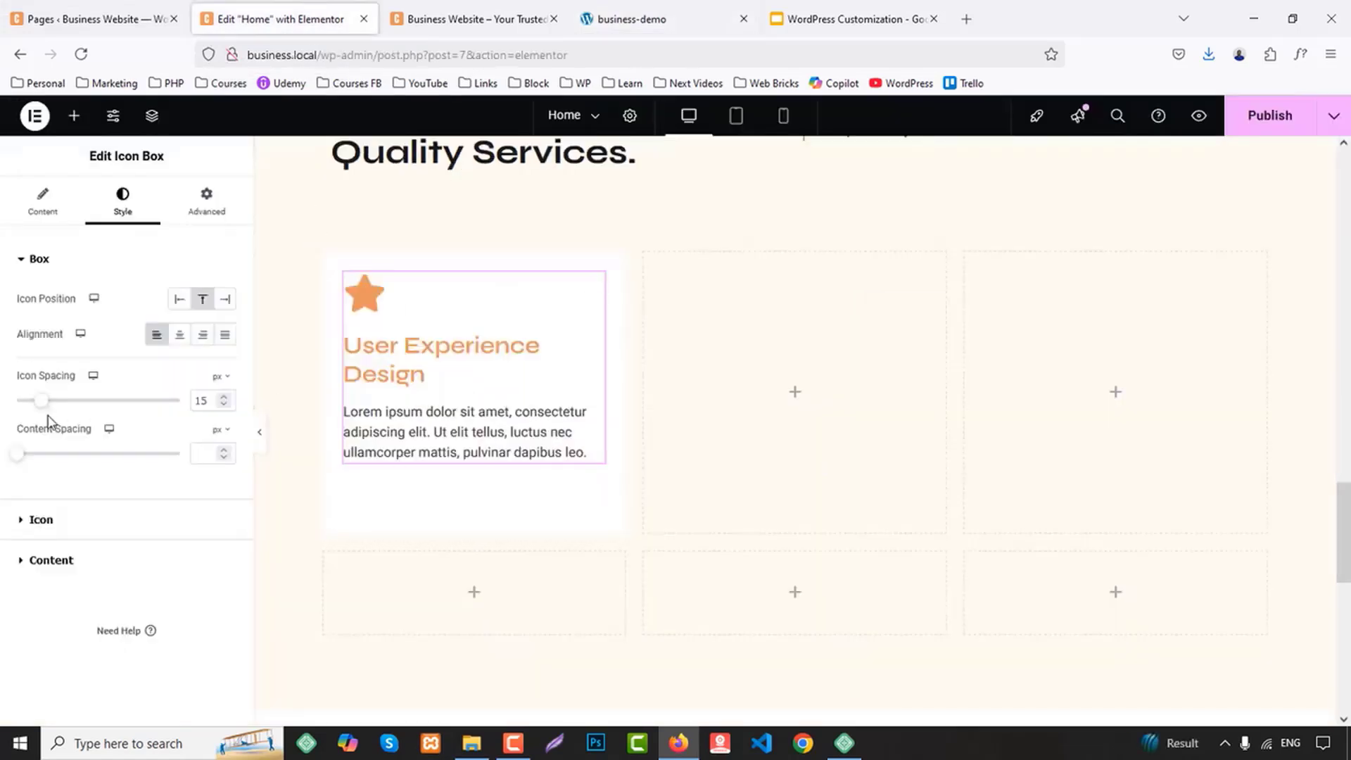
{"action": "left_click", "coordinate": [50, 561]}
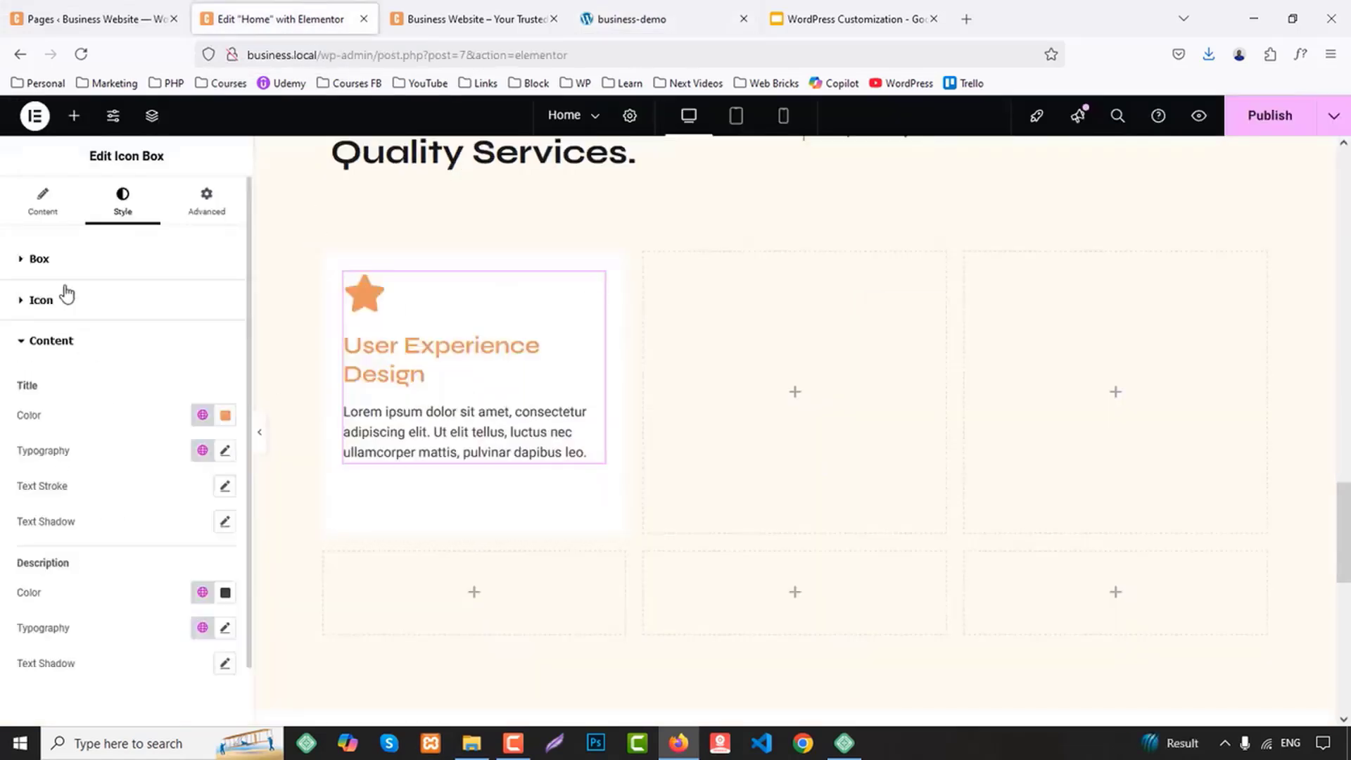
{"action": "left_click", "coordinate": [44, 199]}
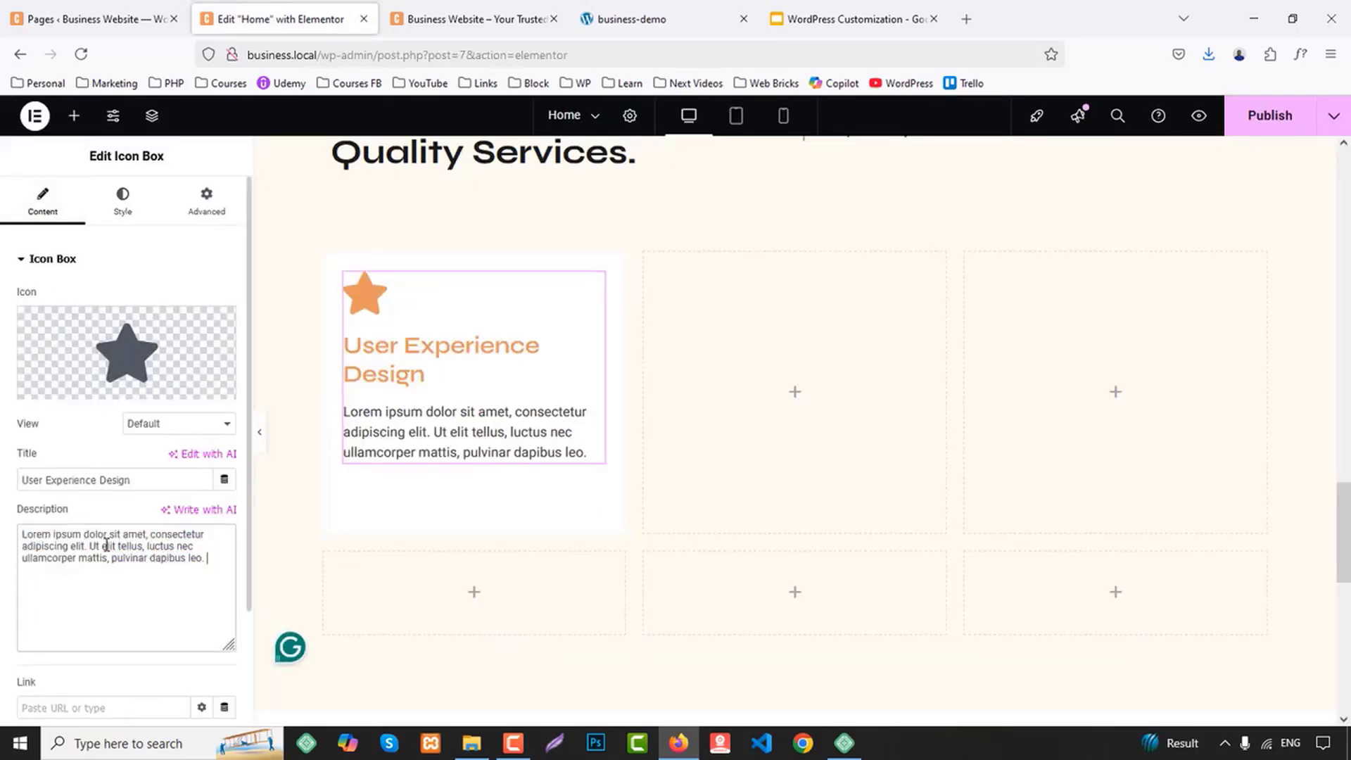
Replace the User Experience Design icon box's star with the broadcast tower icon from the icon library
{"action": "left_click", "coordinate": [70, 385]}
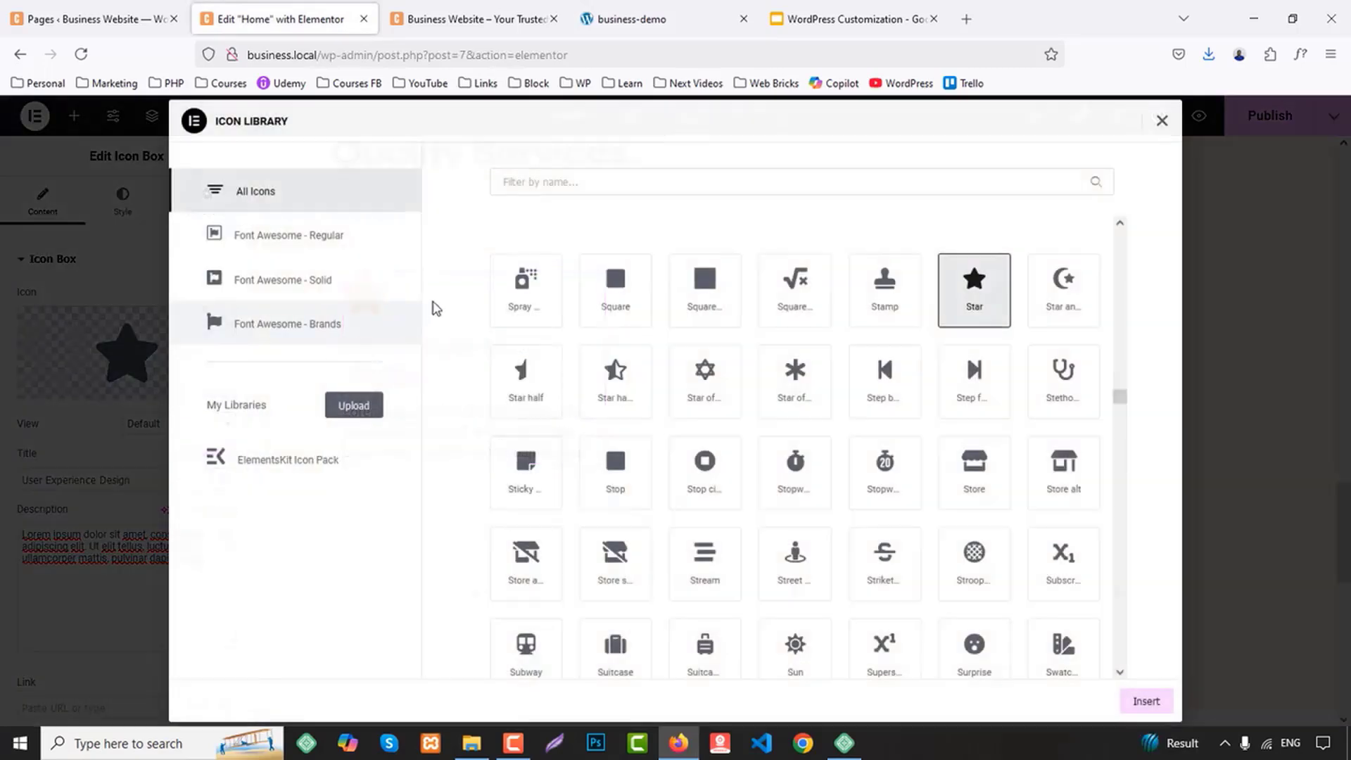
{"action": "left_click", "coordinate": [561, 184]}
{"action": "type", "text": "towe"}
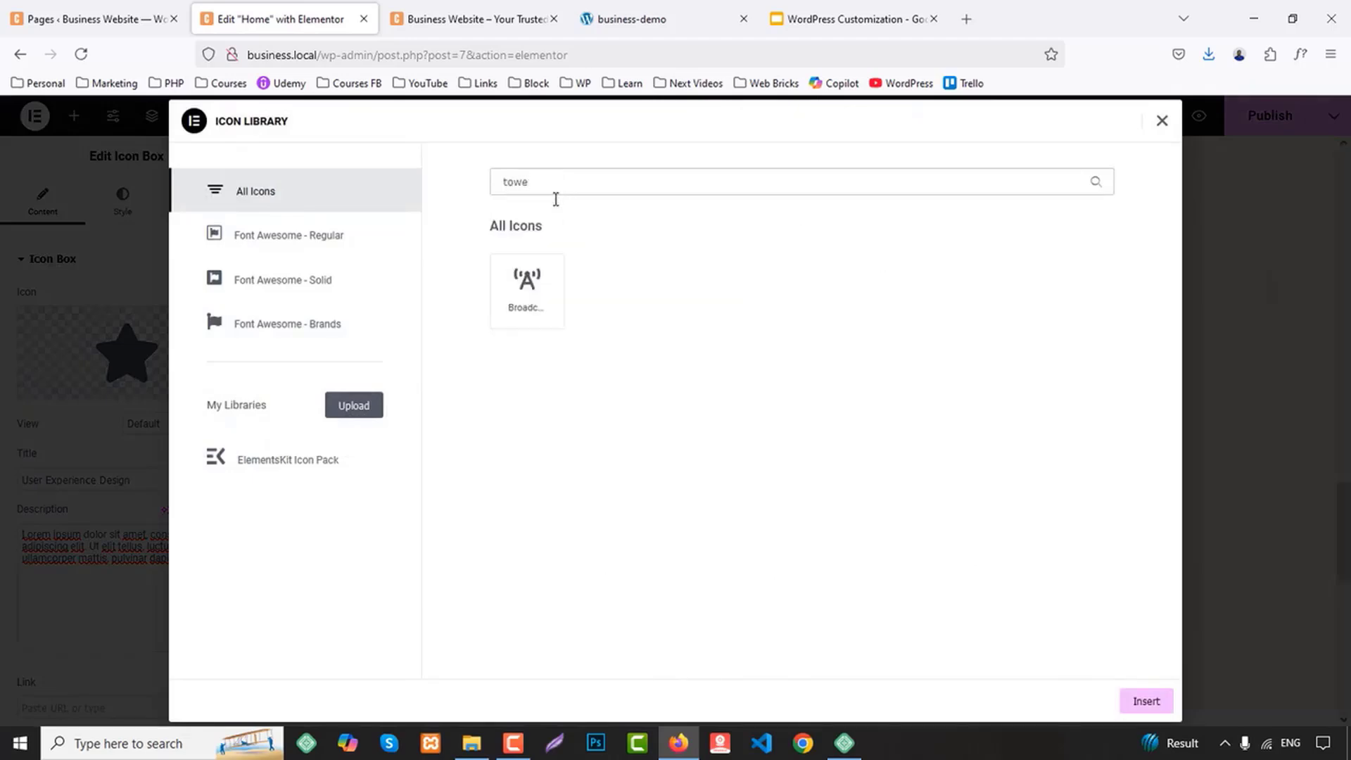
{"action": "left_click", "coordinate": [543, 298]}
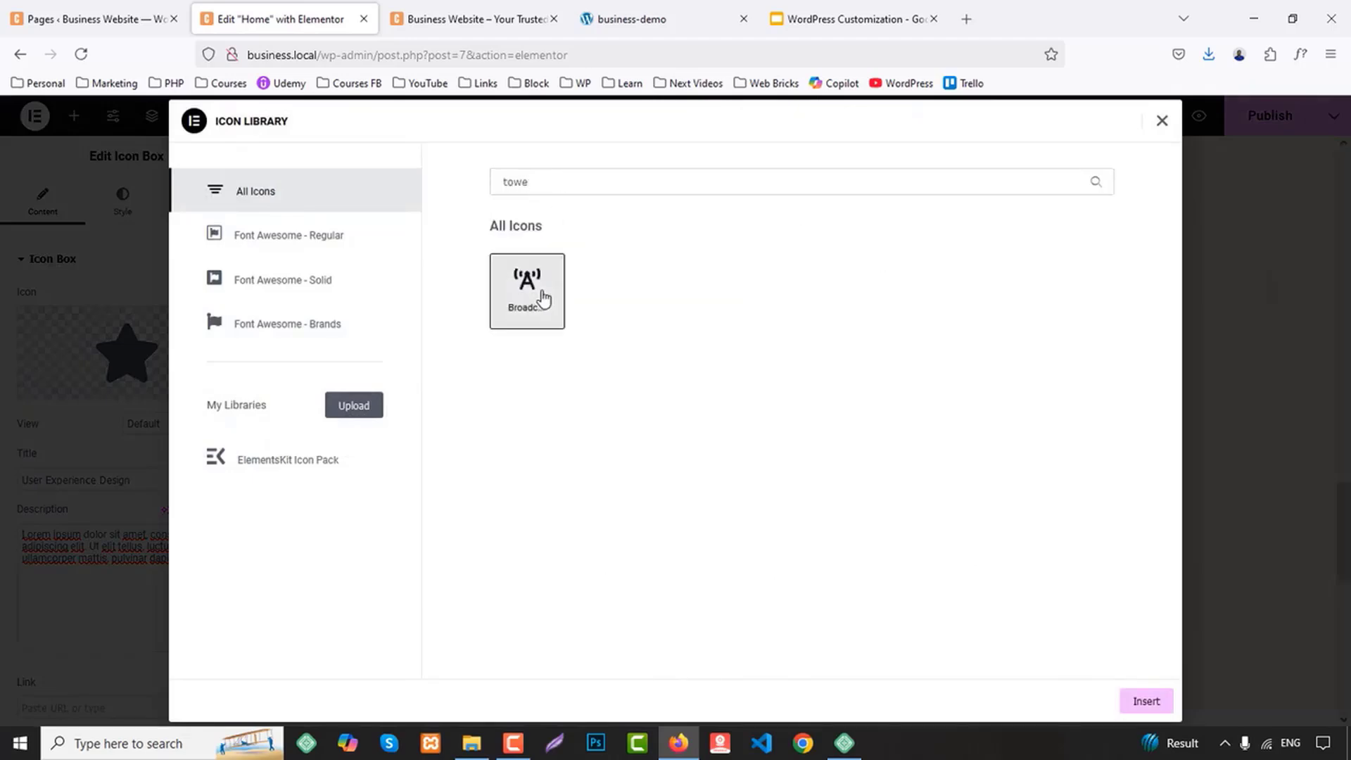
{"action": "left_click", "coordinate": [1146, 701]}
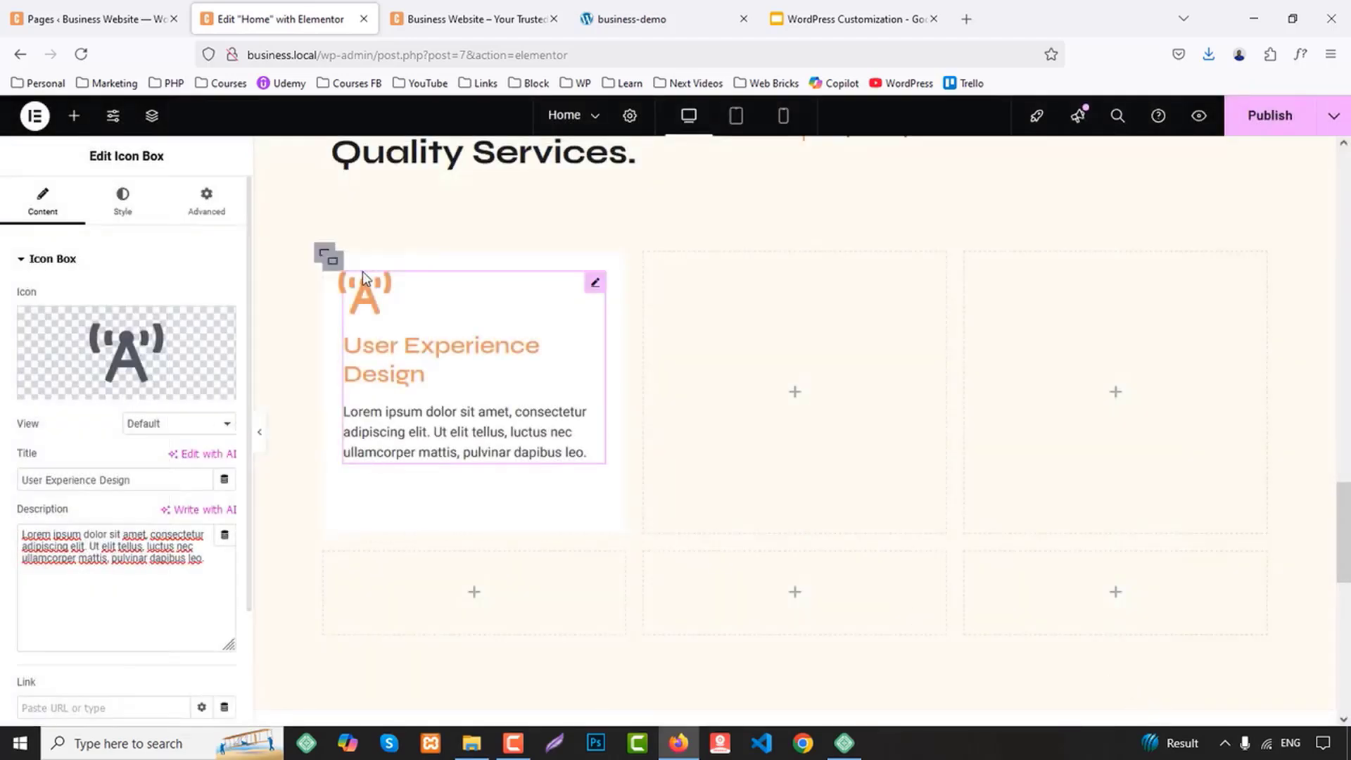
Change the text of the button below the first card's icon box to "Read More"
{"action": "left_click", "coordinate": [379, 485]}
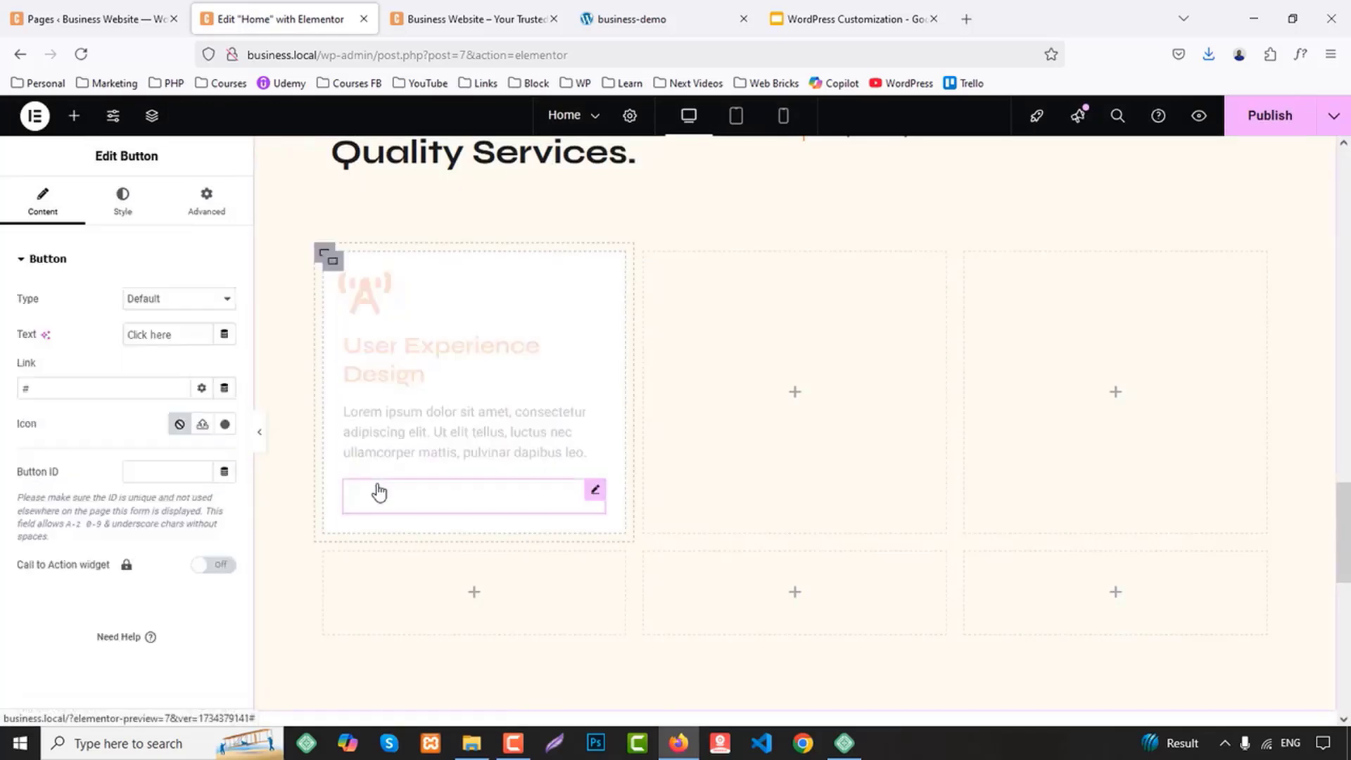
{"action": "left_click_drag", "start_coordinate": [185, 332], "coordinate": [49, 326]}
{"action": "type", "text": "Read More"}
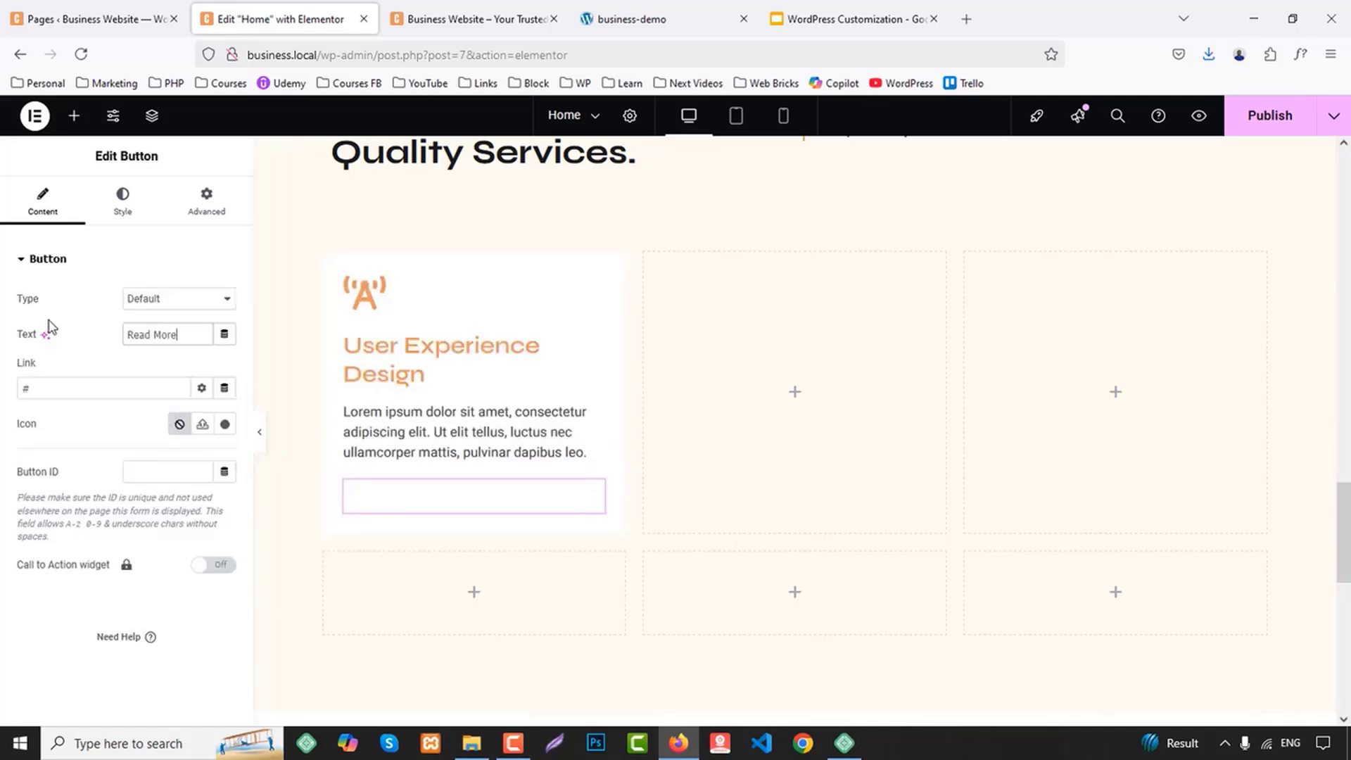
Give the Read More button the Secondary global text colour and 0 px padding on all sides
{"action": "left_click", "coordinate": [124, 203]}
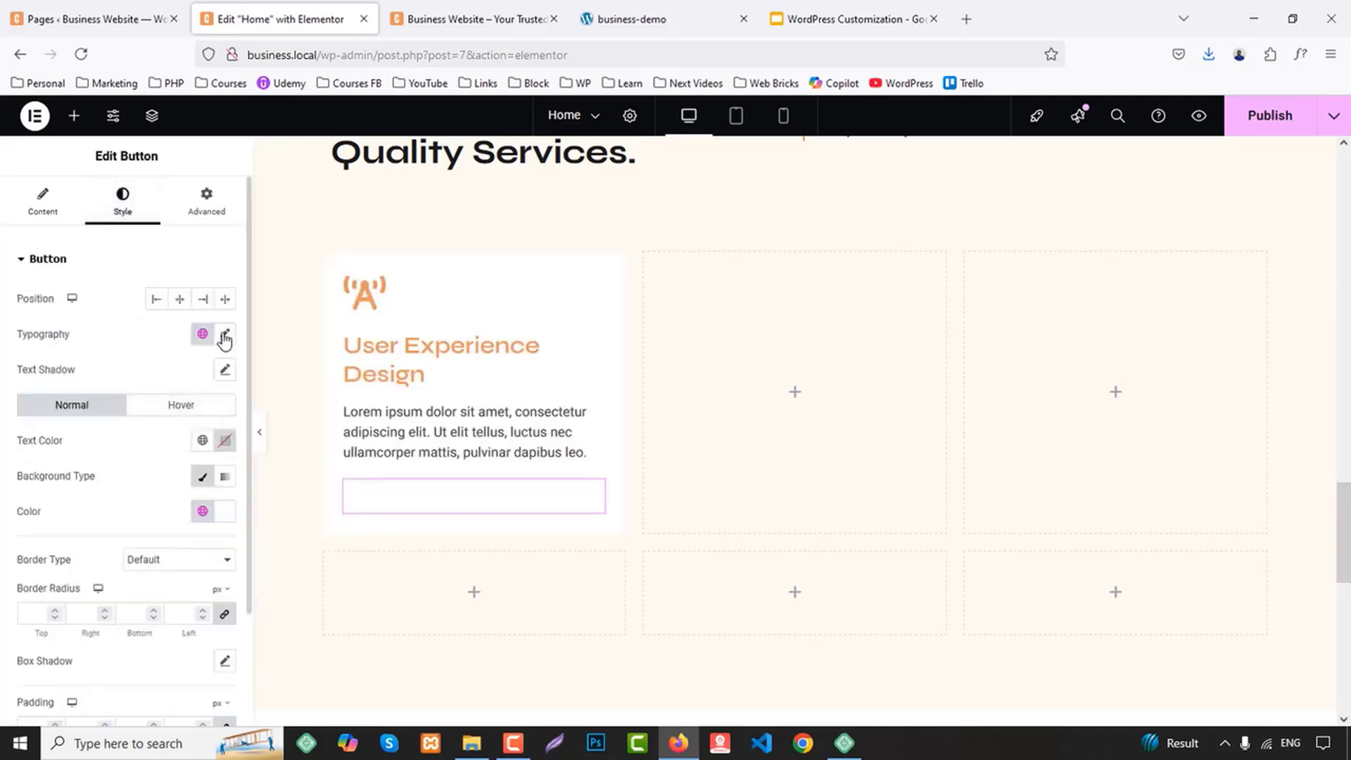
{"action": "scroll", "coordinate": [211, 359], "scroll_direction": "down", "scroll_amount": 2}
{"action": "scroll", "coordinate": [211, 449], "scroll_direction": "up", "scroll_amount": 1}
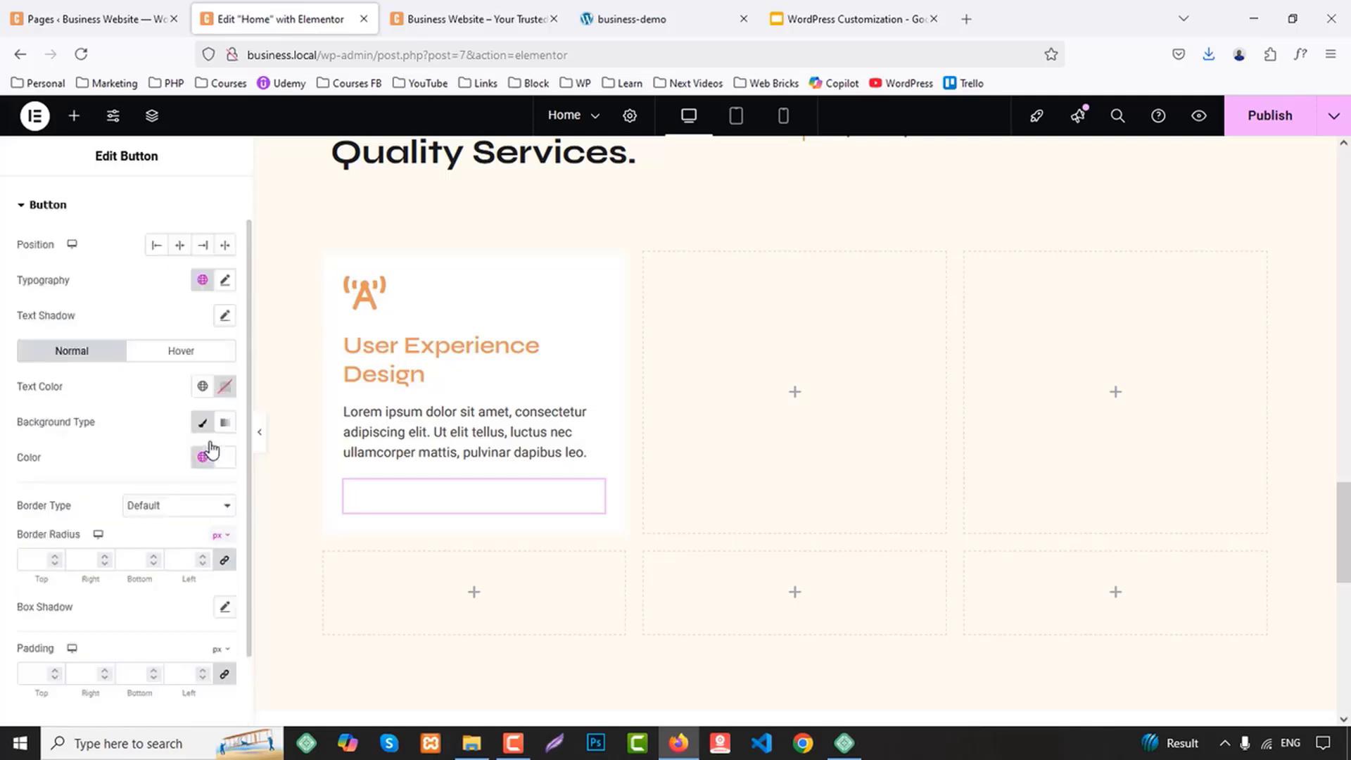
{"action": "scroll", "coordinate": [212, 440], "scroll_direction": "down", "scroll_amount": 1}
{"action": "left_click", "coordinate": [202, 300]}
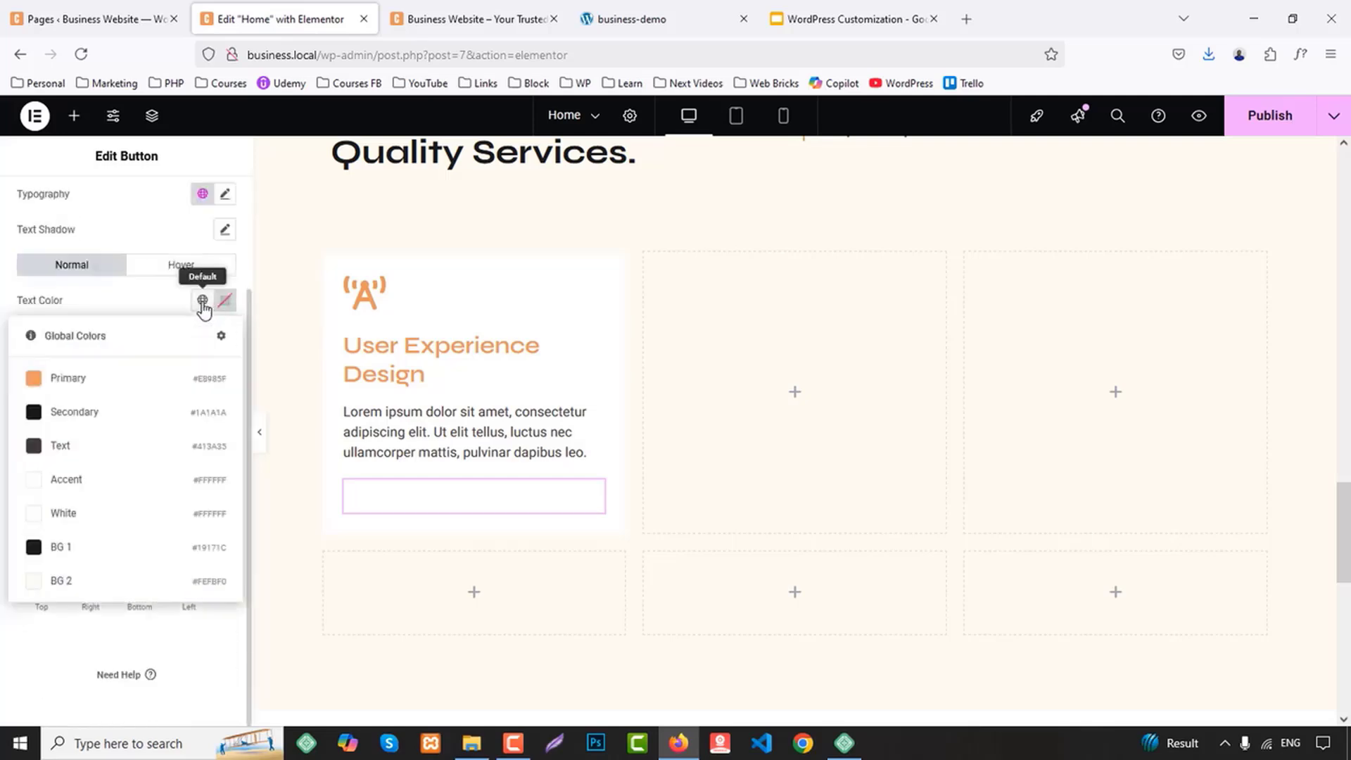
{"action": "left_click", "coordinate": [83, 421]}
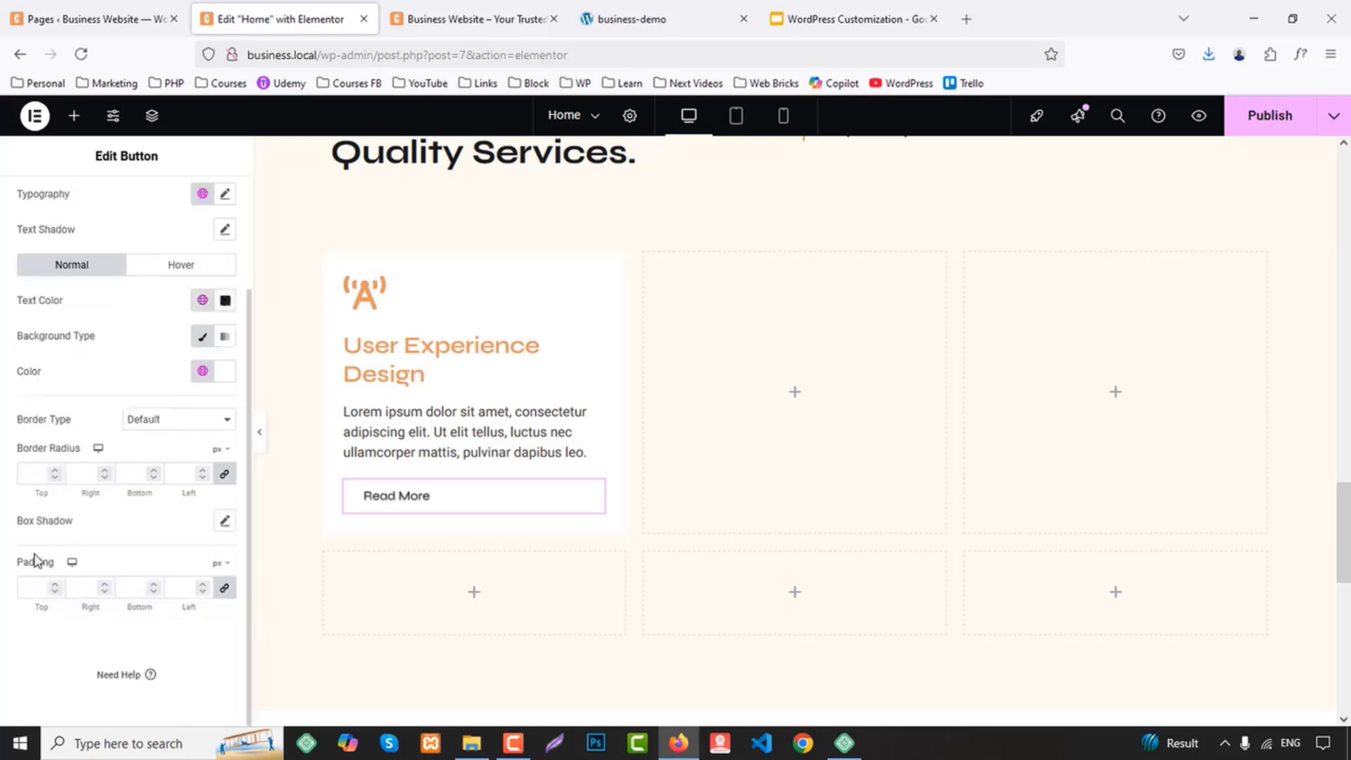
{"action": "left_click", "coordinate": [55, 592]}
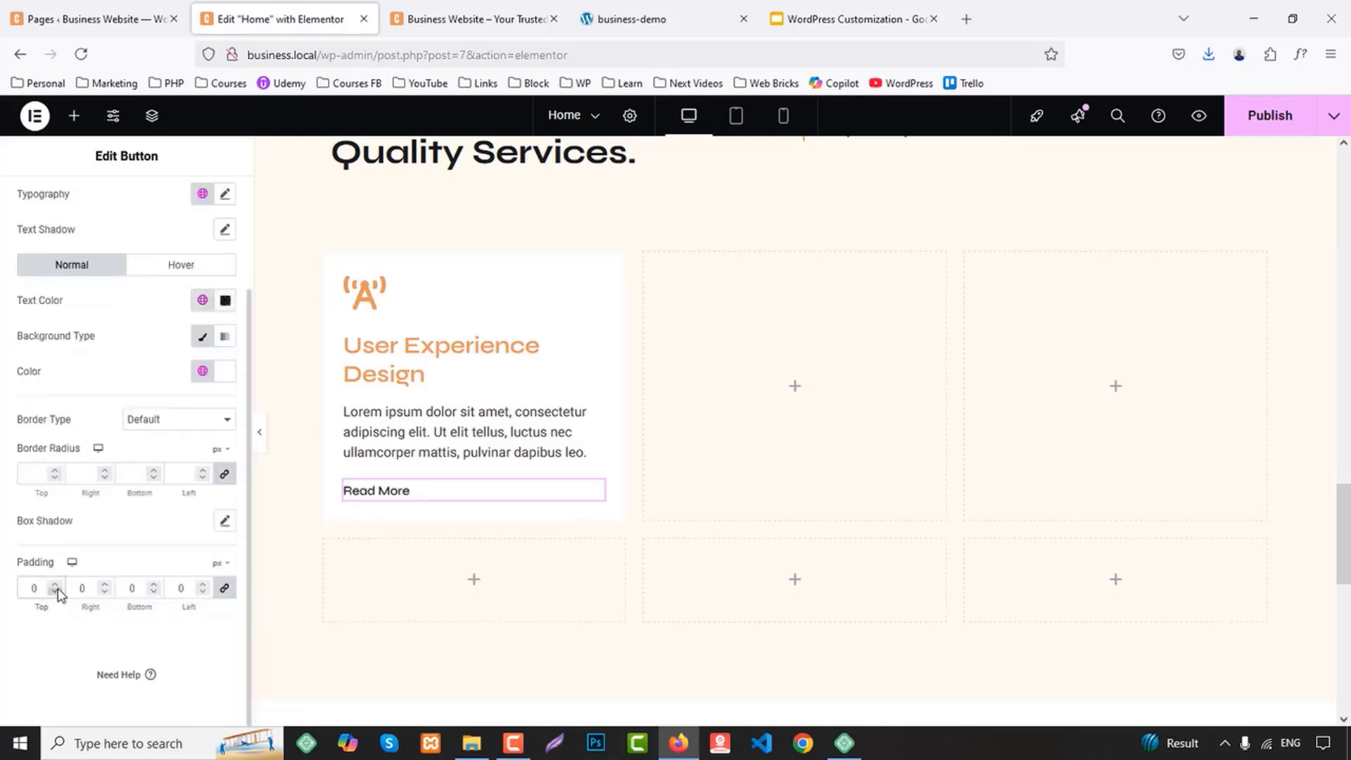
Set the Read More button's hover text colour to the Primary global colour
{"action": "left_click", "coordinate": [181, 265]}
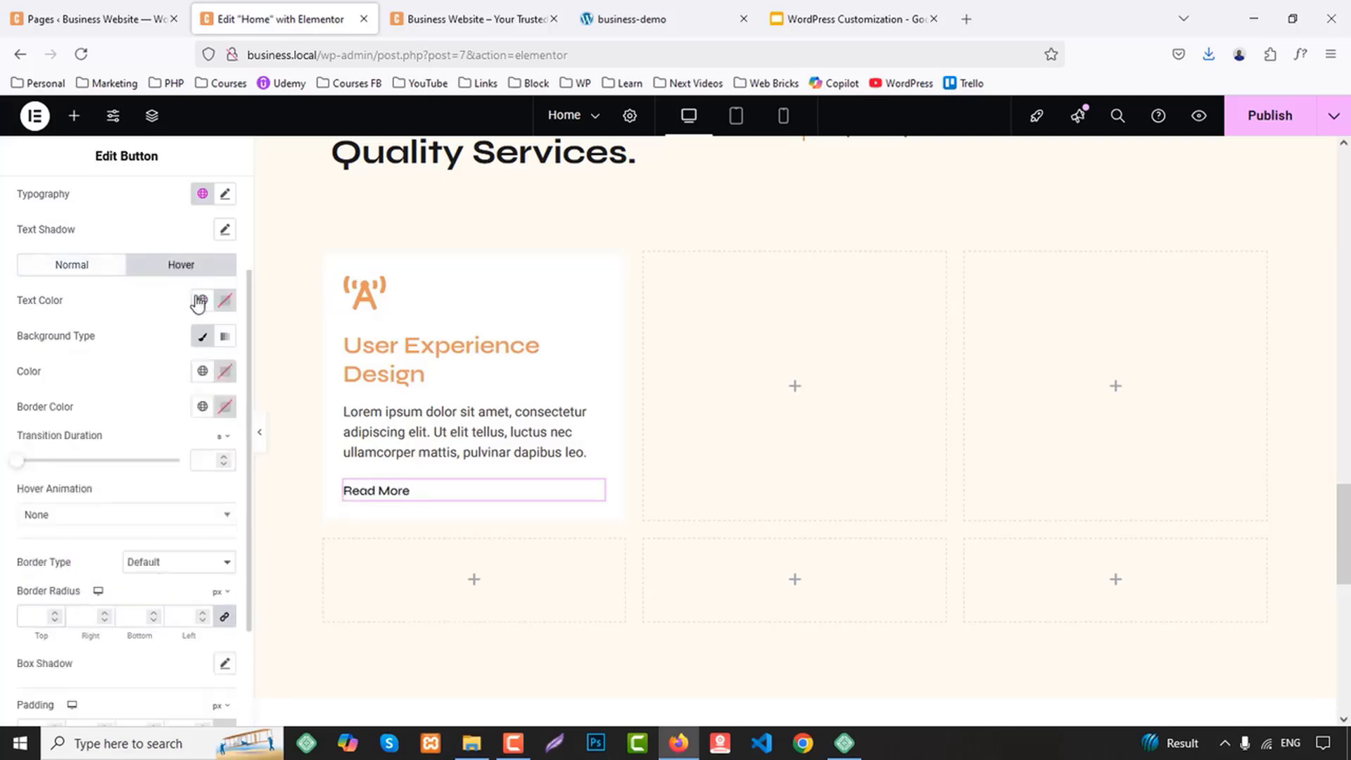
{"action": "left_click", "coordinate": [202, 300]}
{"action": "left_click", "coordinate": [78, 379]}
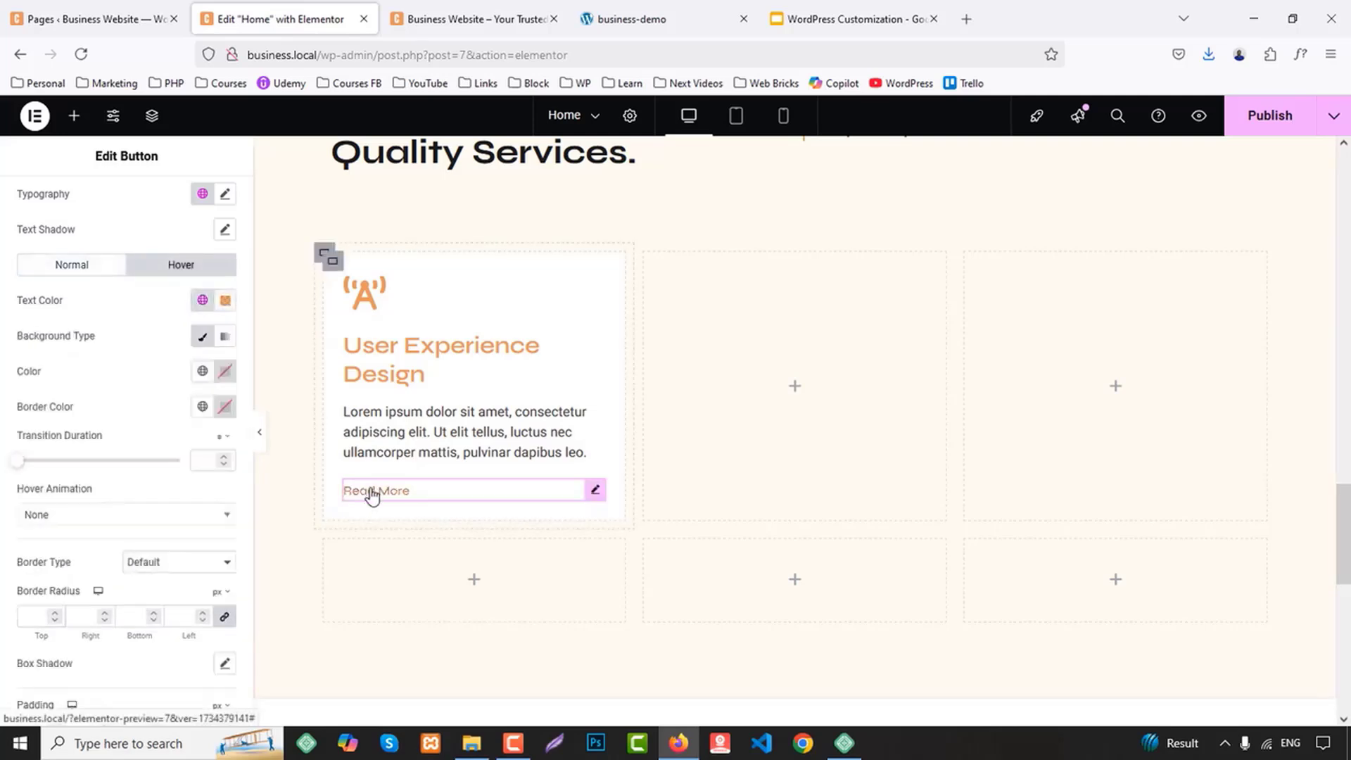
Set both the icon spacing and the content spacing of the User Experience Design icon box to 5 px
{"action": "left_click", "coordinate": [381, 291]}
{"action": "left_click", "coordinate": [148, 203]}
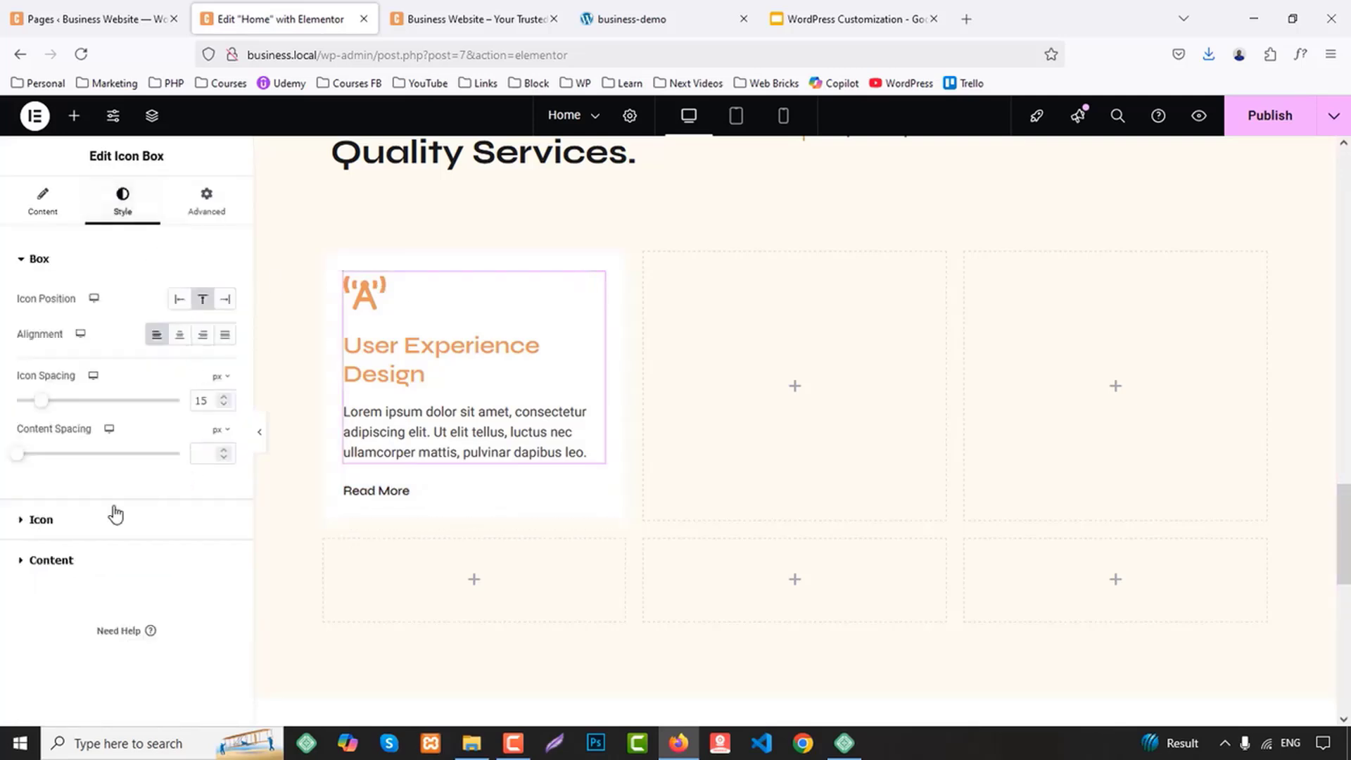
{"action": "key", "text": "Down"}
{"action": "key", "text": "Down"}
{"action": "key", "text": "Down"}
{"action": "key", "text": "Down"}
{"action": "key", "text": "Down"}
{"action": "key", "text": "Down"}
{"action": "key", "text": "Down"}
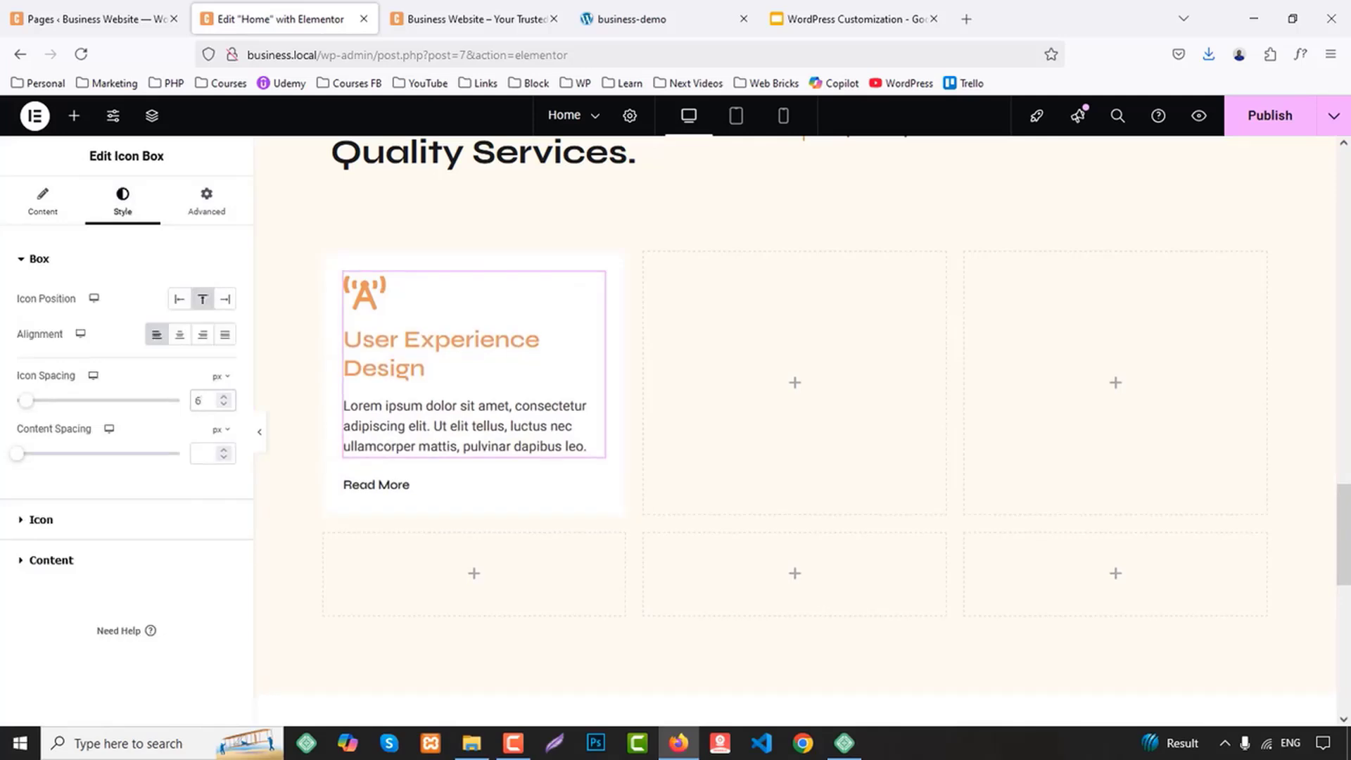
{"action": "key", "text": "Up"}
{"action": "key", "text": "Up"}
{"action": "key", "text": "Up"}
{"action": "key", "text": "Up"}
{"action": "key", "text": "Up"}
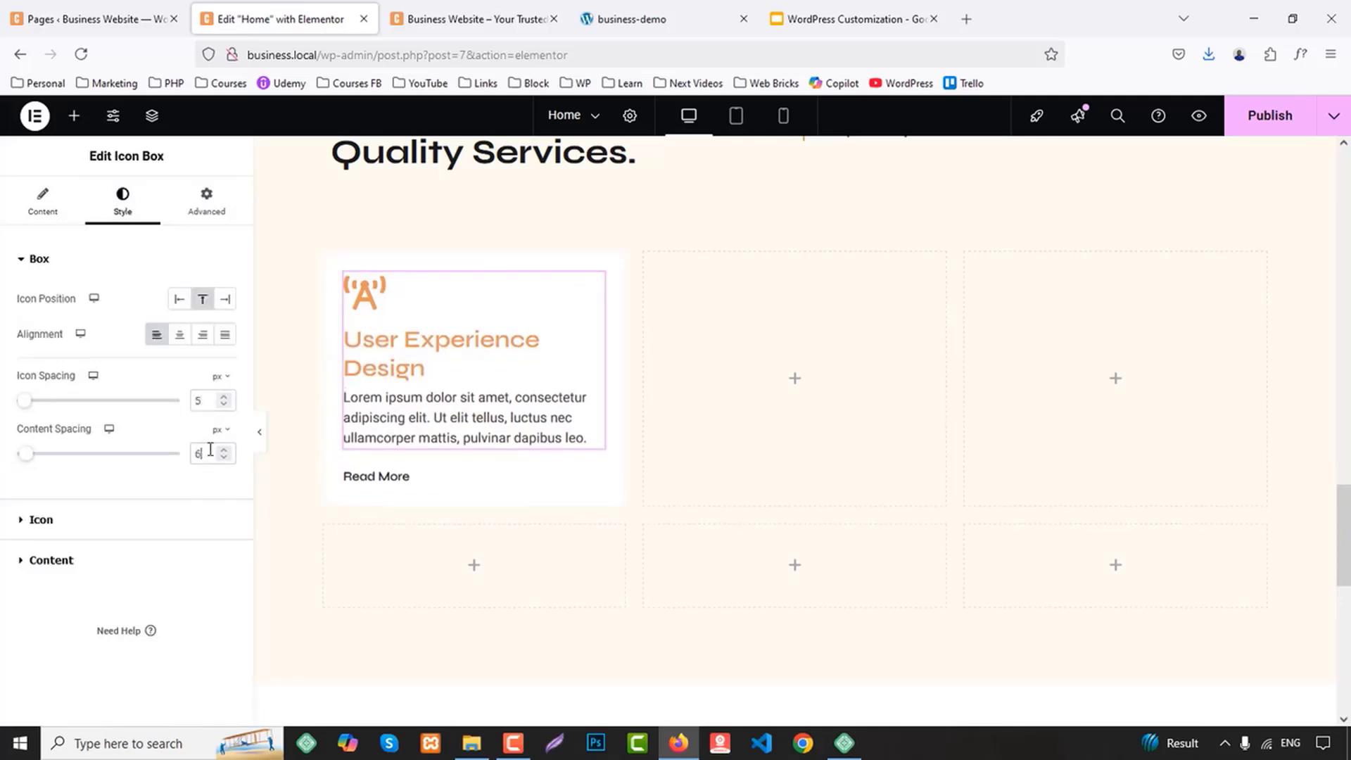
Set the icon size of the User Experience Design icon box to 30 px
{"action": "left_click", "coordinate": [42, 519]}
{"action": "type", "text": "6"}
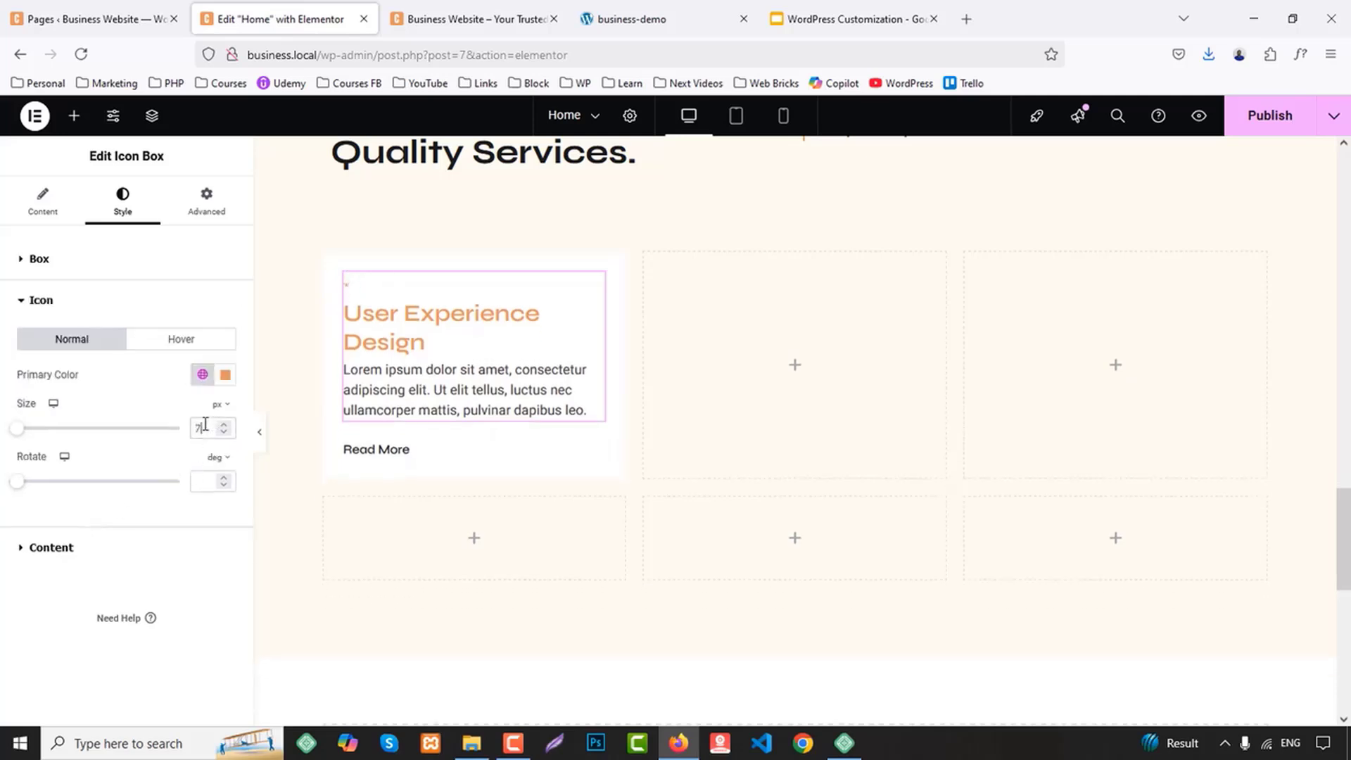
{"action": "key", "text": "Up"}
{"action": "key", "text": "Up"}
{"action": "key", "text": "Up"}
{"action": "key", "text": "Up"}
{"action": "key", "text": "Up"}
{"action": "key", "text": "Up"}
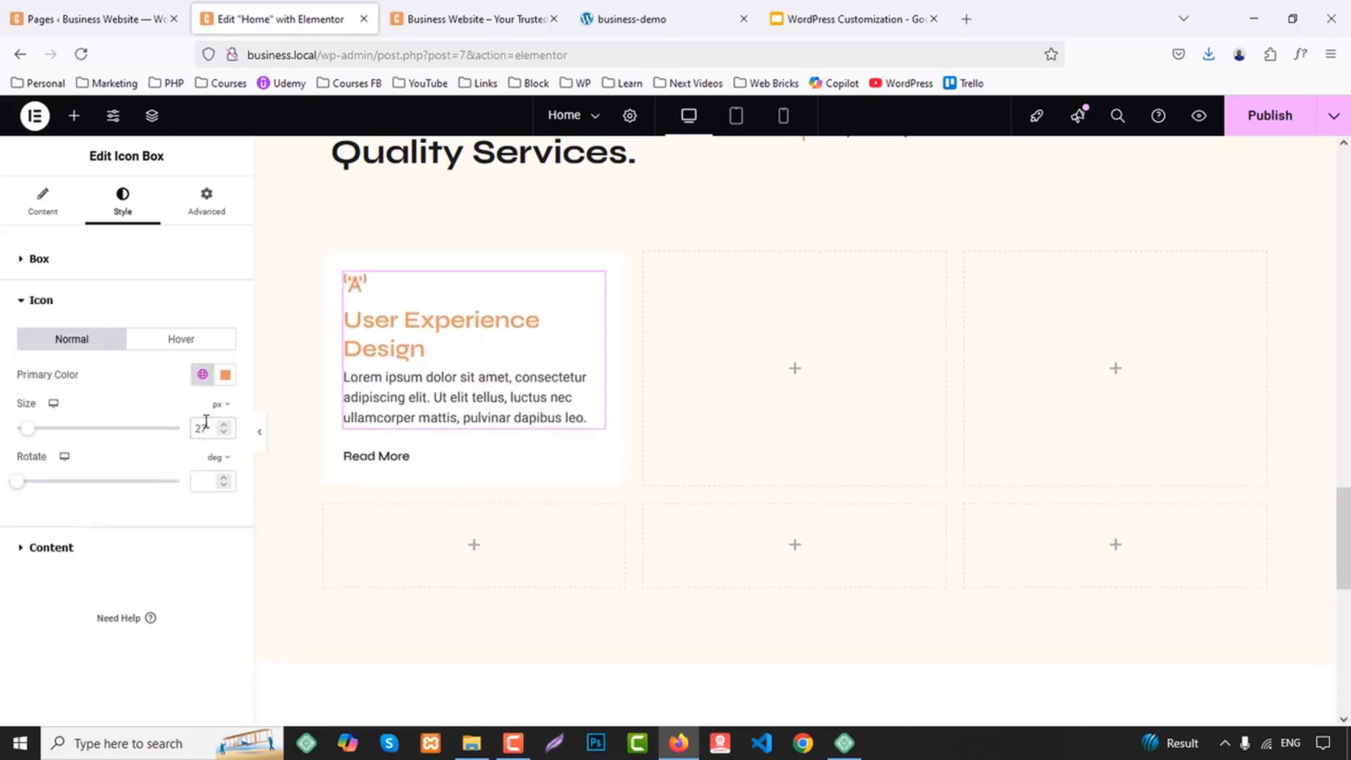
{"action": "key", "text": "Up"}
{"action": "key", "text": "Up"}
{"action": "key", "text": "Up"}
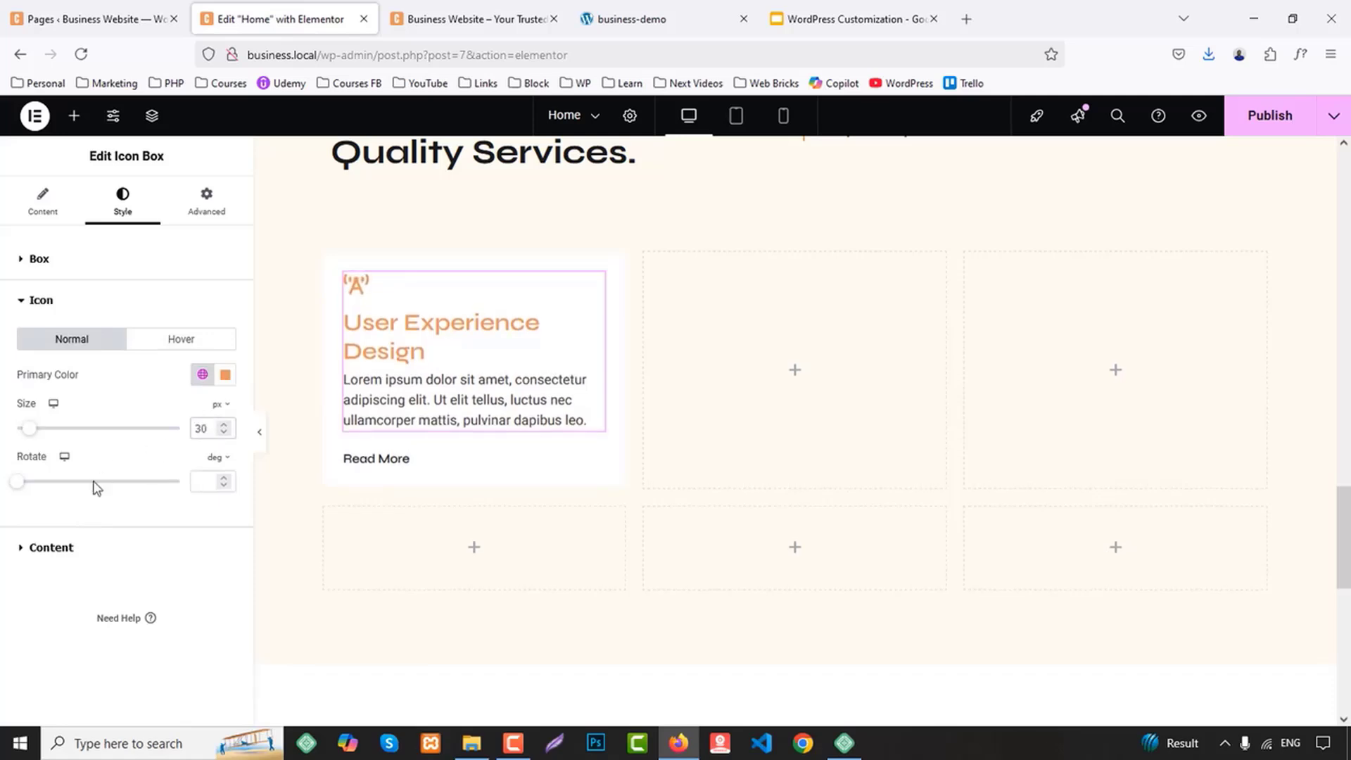
Give the icon box title the Secondary global colour and a font weight of 700 (Bold)
{"action": "left_click", "coordinate": [50, 548]}
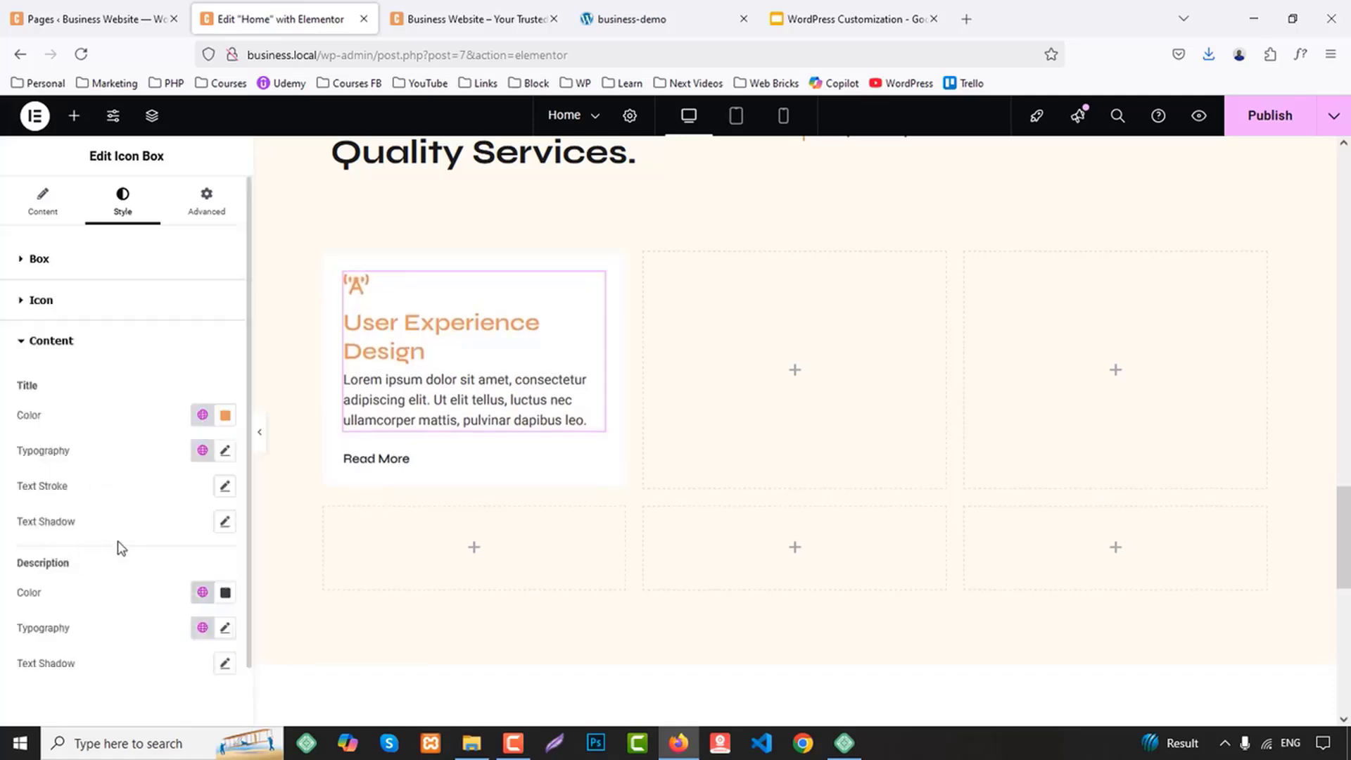
{"action": "left_click", "coordinate": [203, 415]}
{"action": "left_click", "coordinate": [75, 527]}
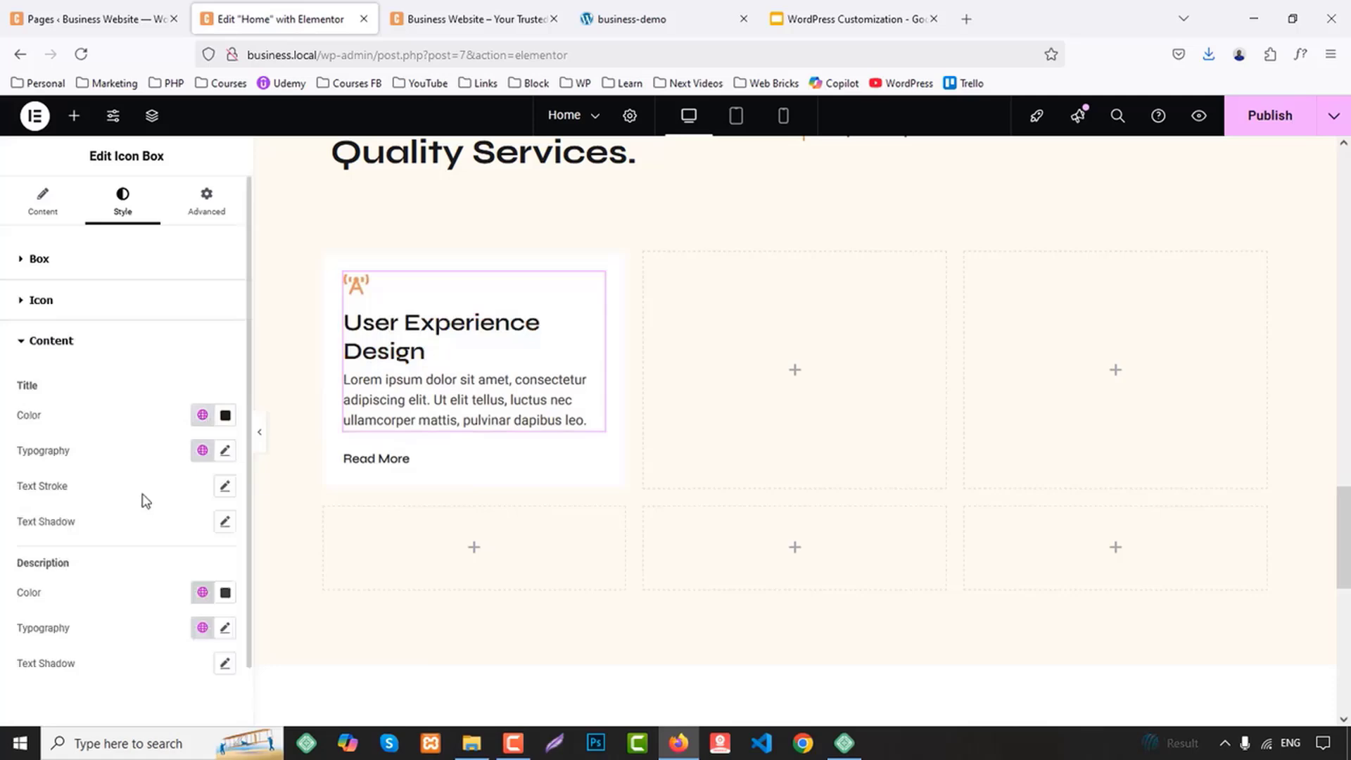
{"action": "left_click", "coordinate": [225, 451]}
{"action": "left_click", "coordinate": [185, 617]}
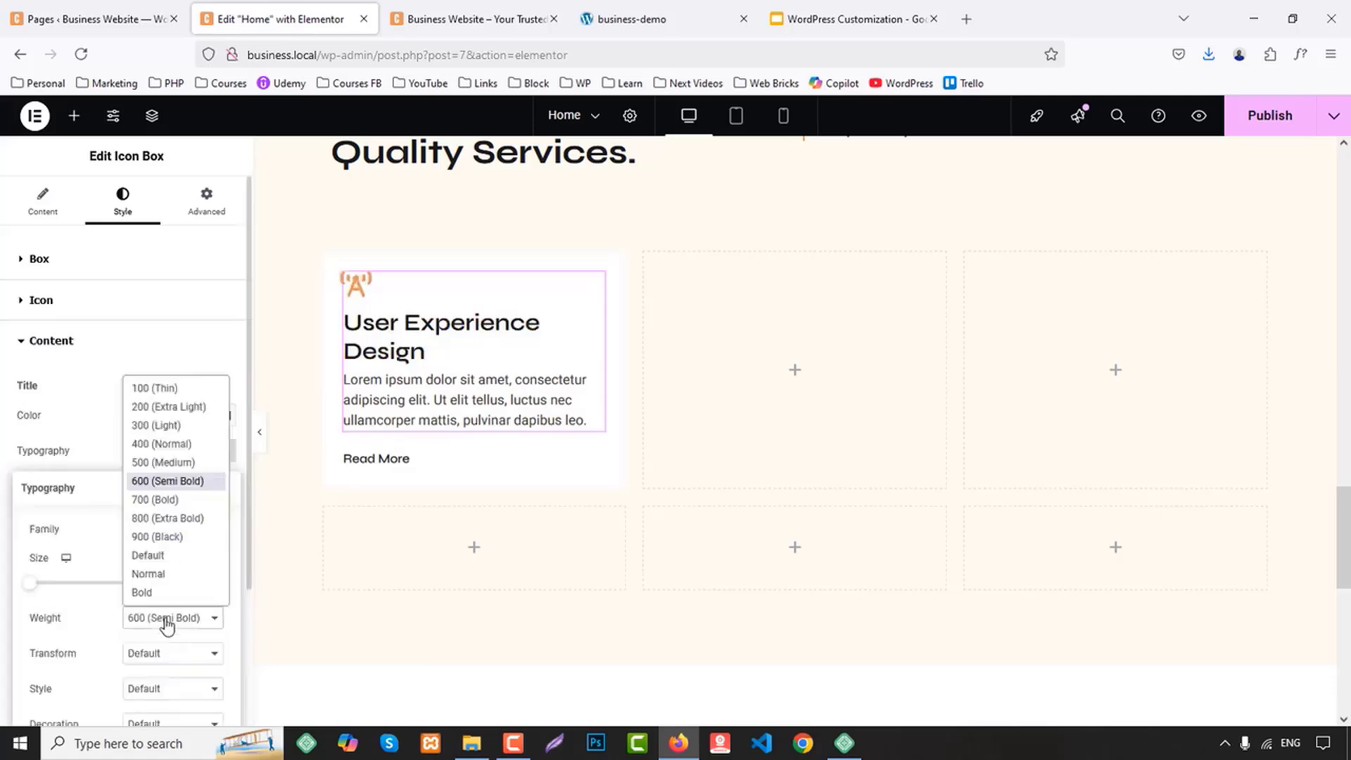
{"action": "left_click", "coordinate": [169, 497]}
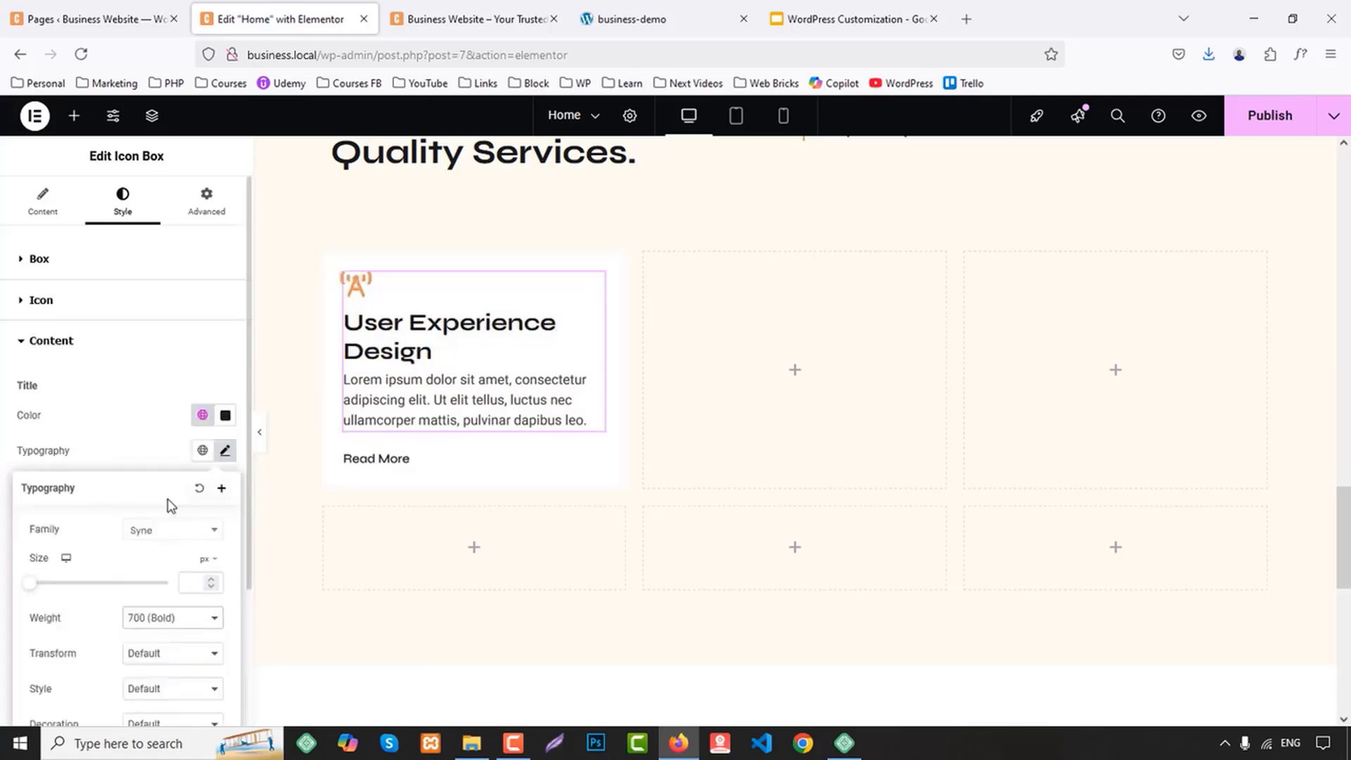
Set the icon box title's font size to 22 px and its line height to 30 px
{"action": "left_click", "coordinate": [193, 582]}
{"action": "type", "text": "17"}
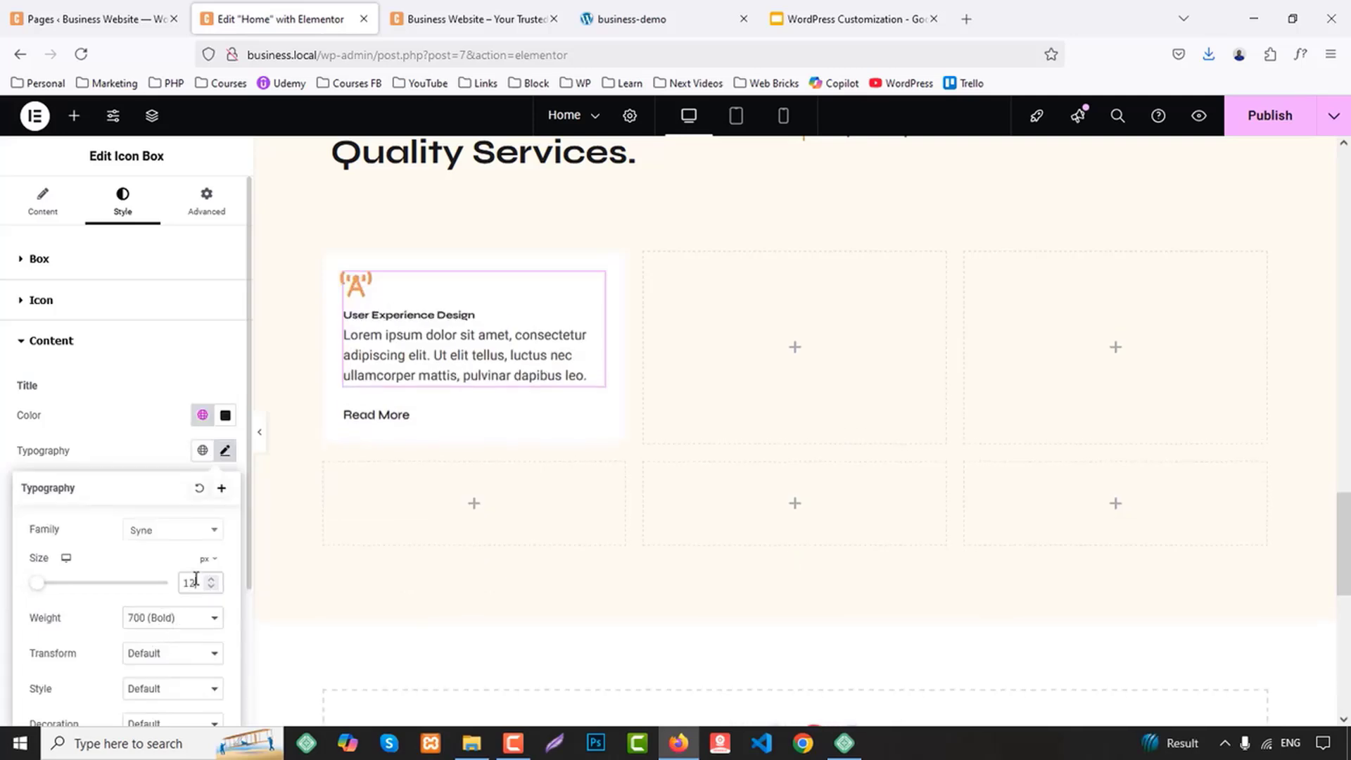
{"action": "key", "text": "Up"}
{"action": "key", "text": "Up"}
{"action": "key", "text": "Up"}
{"action": "key", "text": "Up"}
{"action": "key", "text": "Up"}
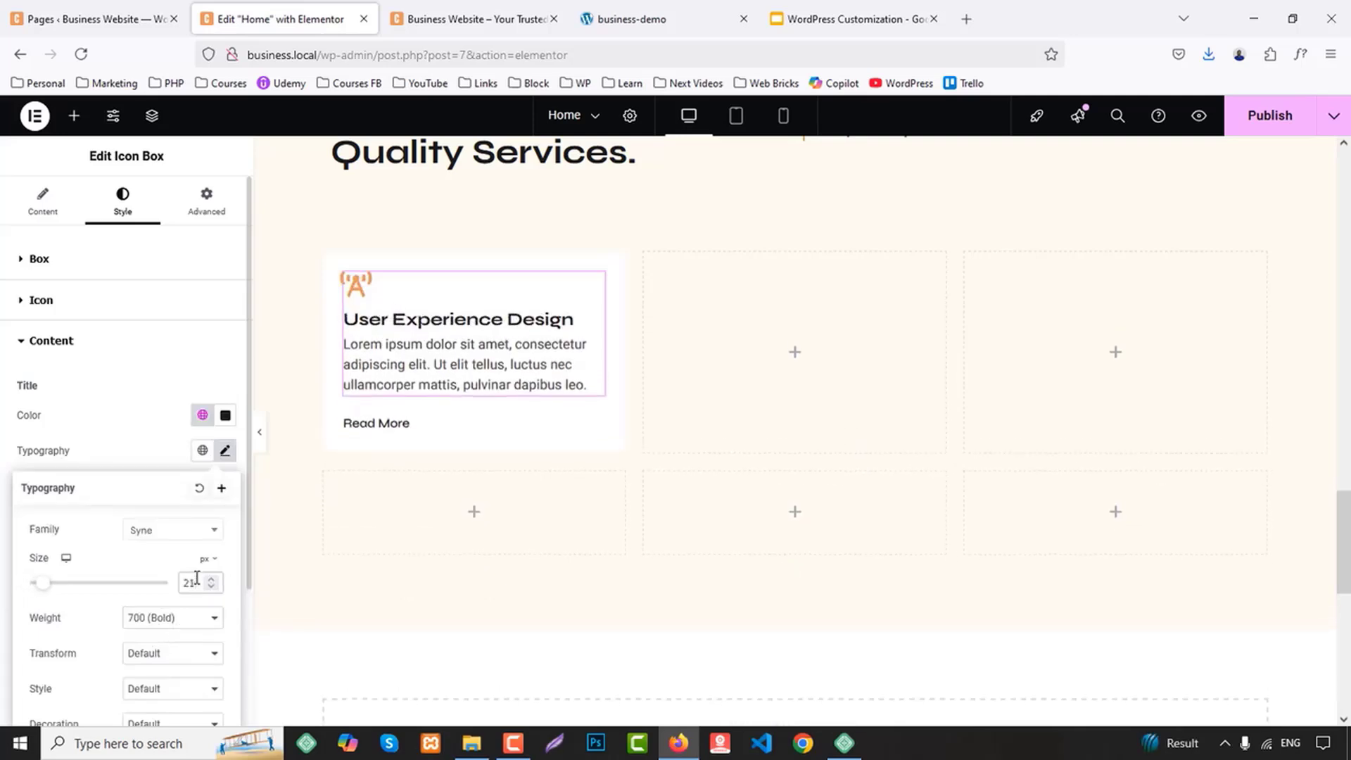
{"action": "scroll", "coordinate": [200, 635], "scroll_direction": "down", "scroll_amount": 3}
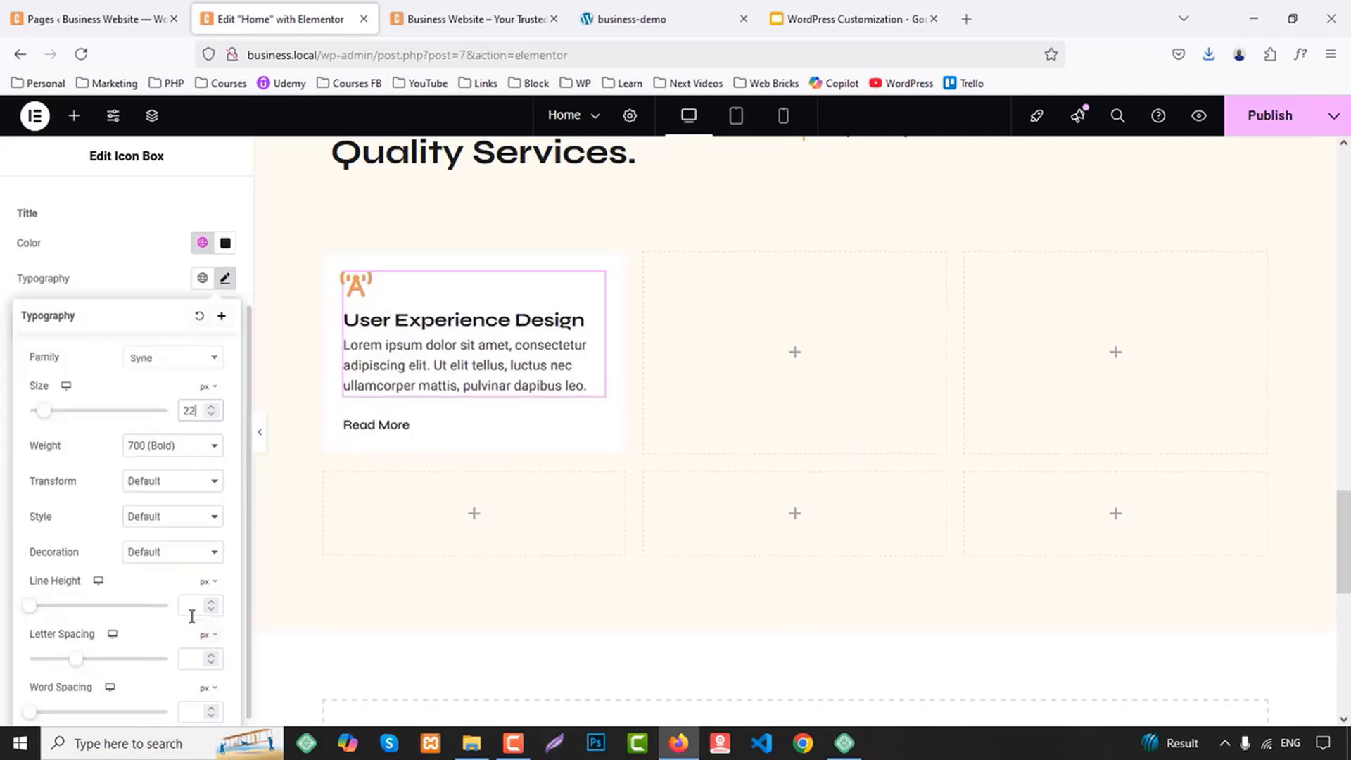
{"action": "left_click", "coordinate": [200, 607]}
{"action": "type", "text": "30"}
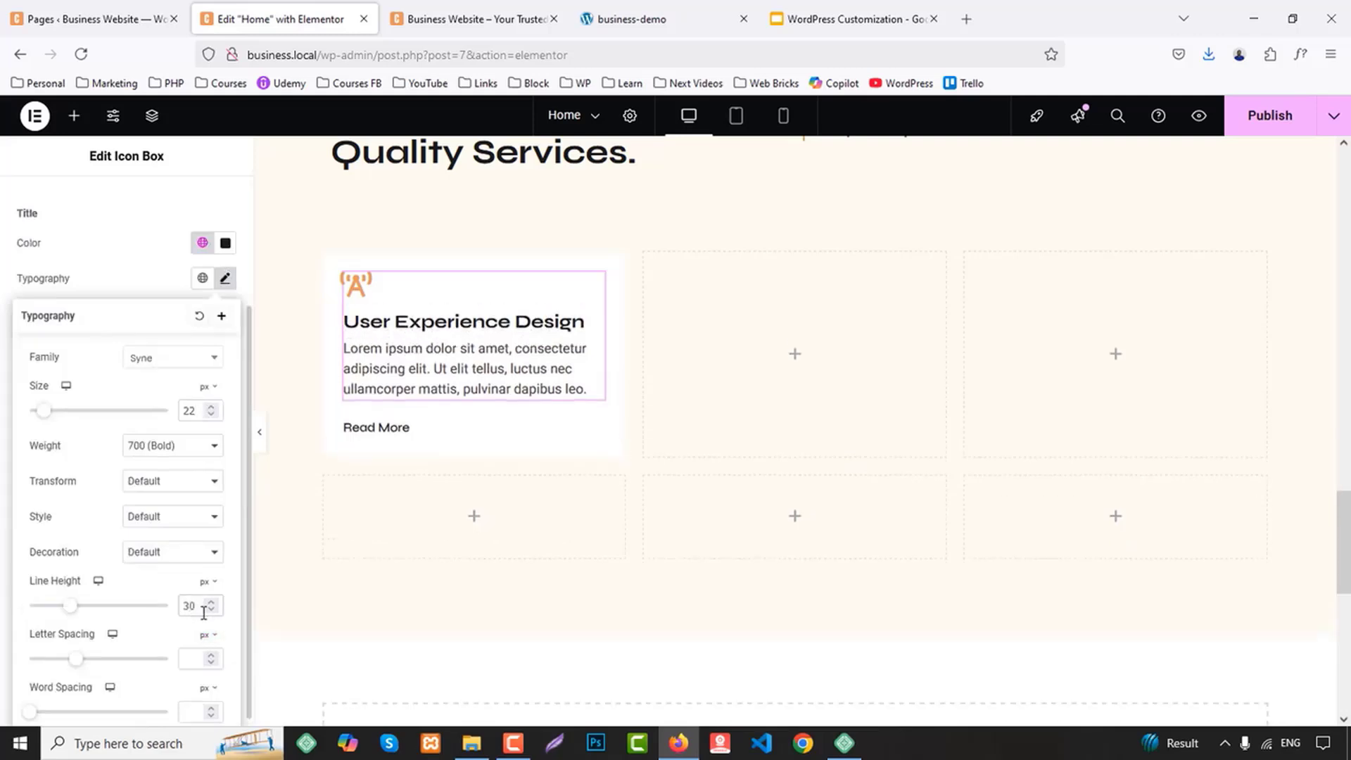
{"action": "left_click", "coordinate": [134, 286]}
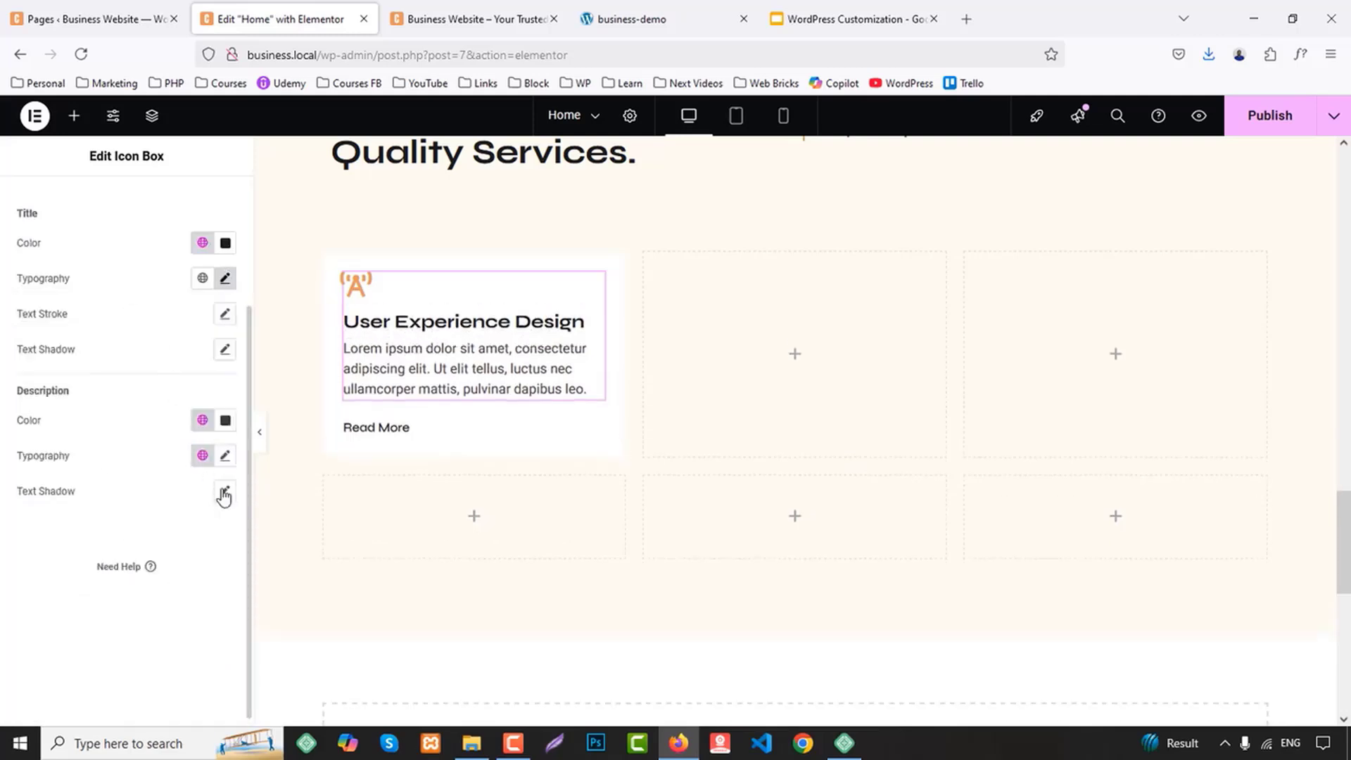
Set the icon box description's font size to 17 px and line height to 27 px, and compare the card with the demo site
{"action": "left_click", "coordinate": [203, 420]}
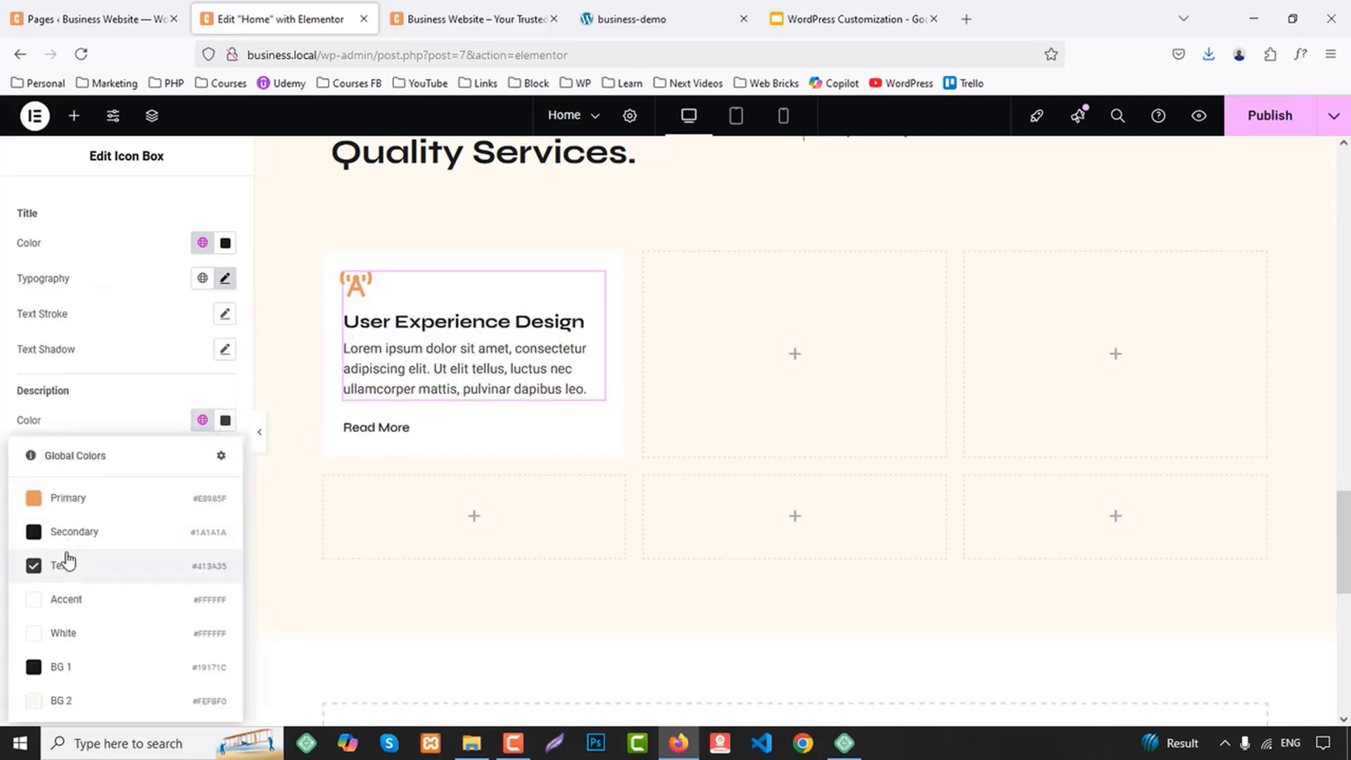
{"action": "left_click", "coordinate": [145, 391]}
{"action": "left_click", "coordinate": [226, 457]}
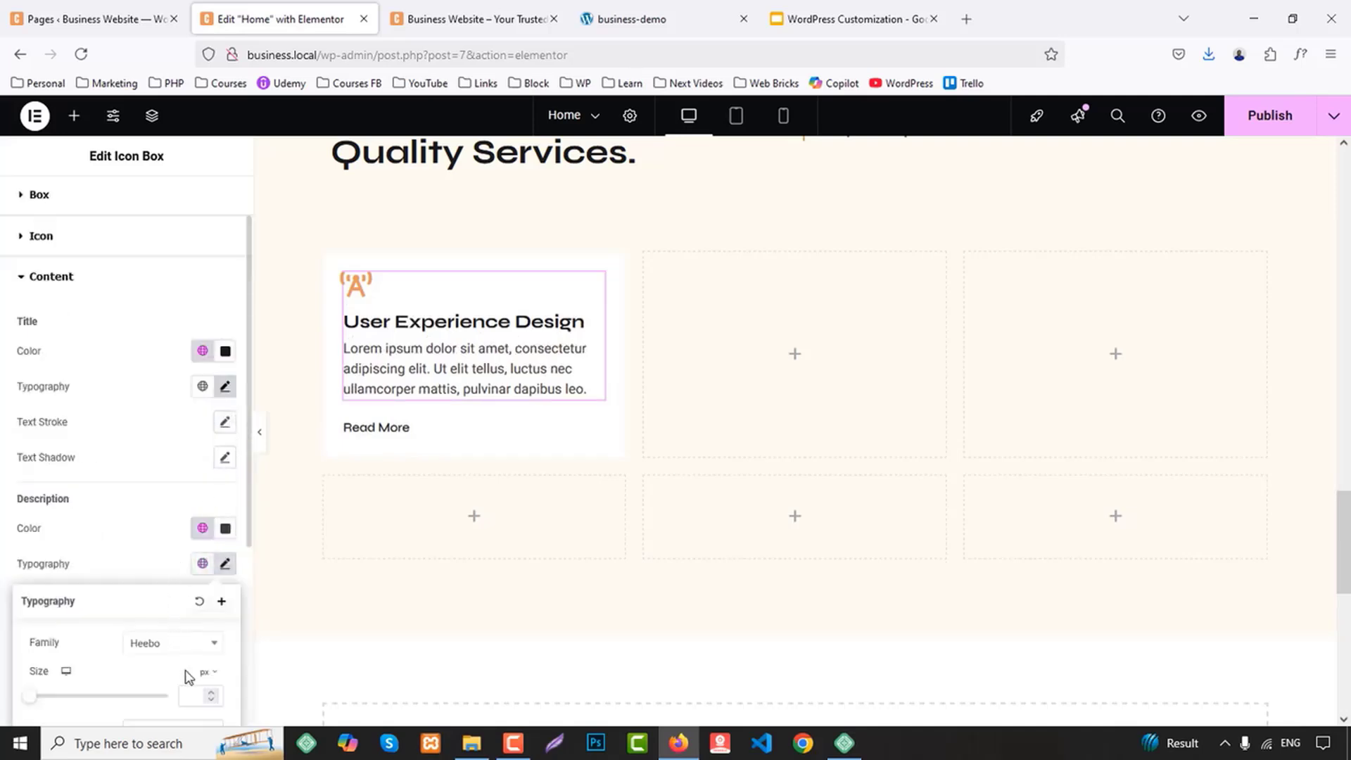
{"action": "type", "text": "17"}
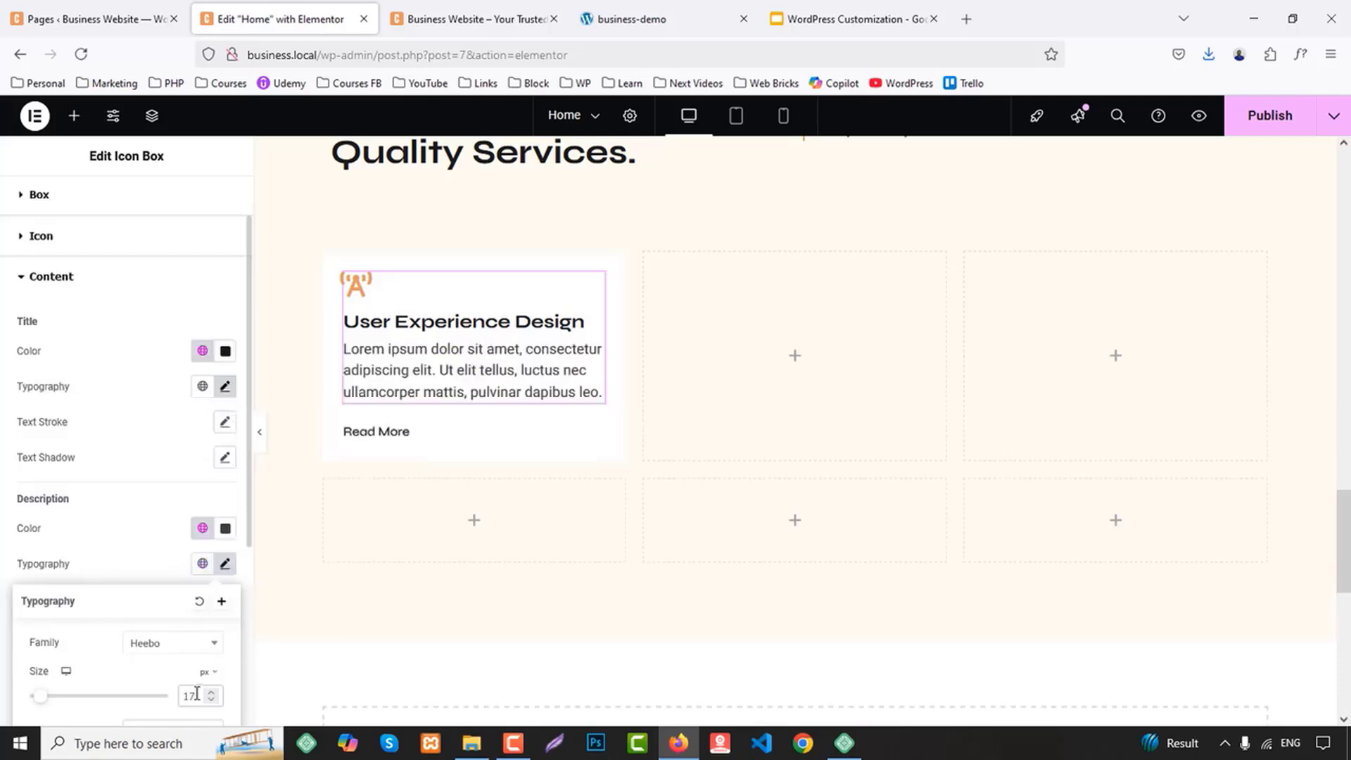
{"action": "scroll", "coordinate": [160, 672], "scroll_direction": "down", "scroll_amount": 3}
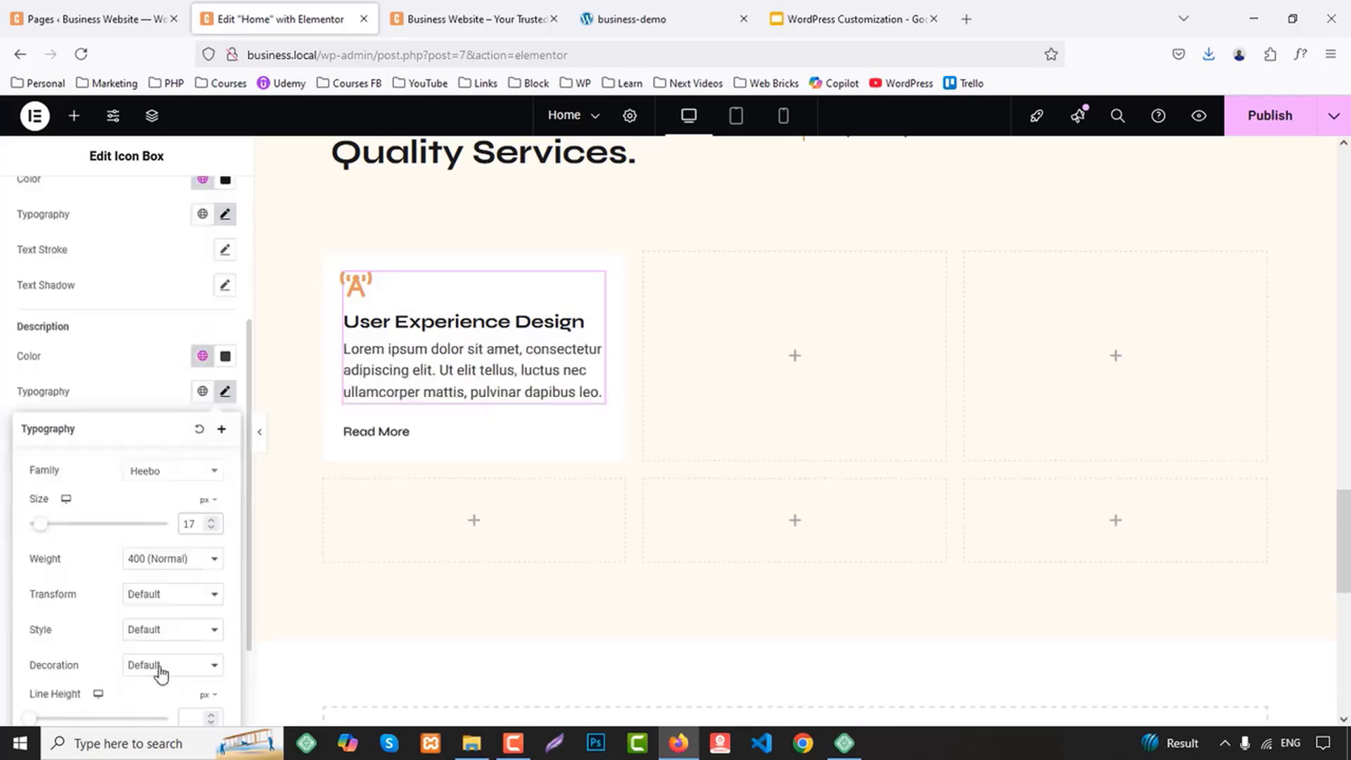
{"action": "left_click", "coordinate": [202, 714]}
{"action": "type", "text": "27"}
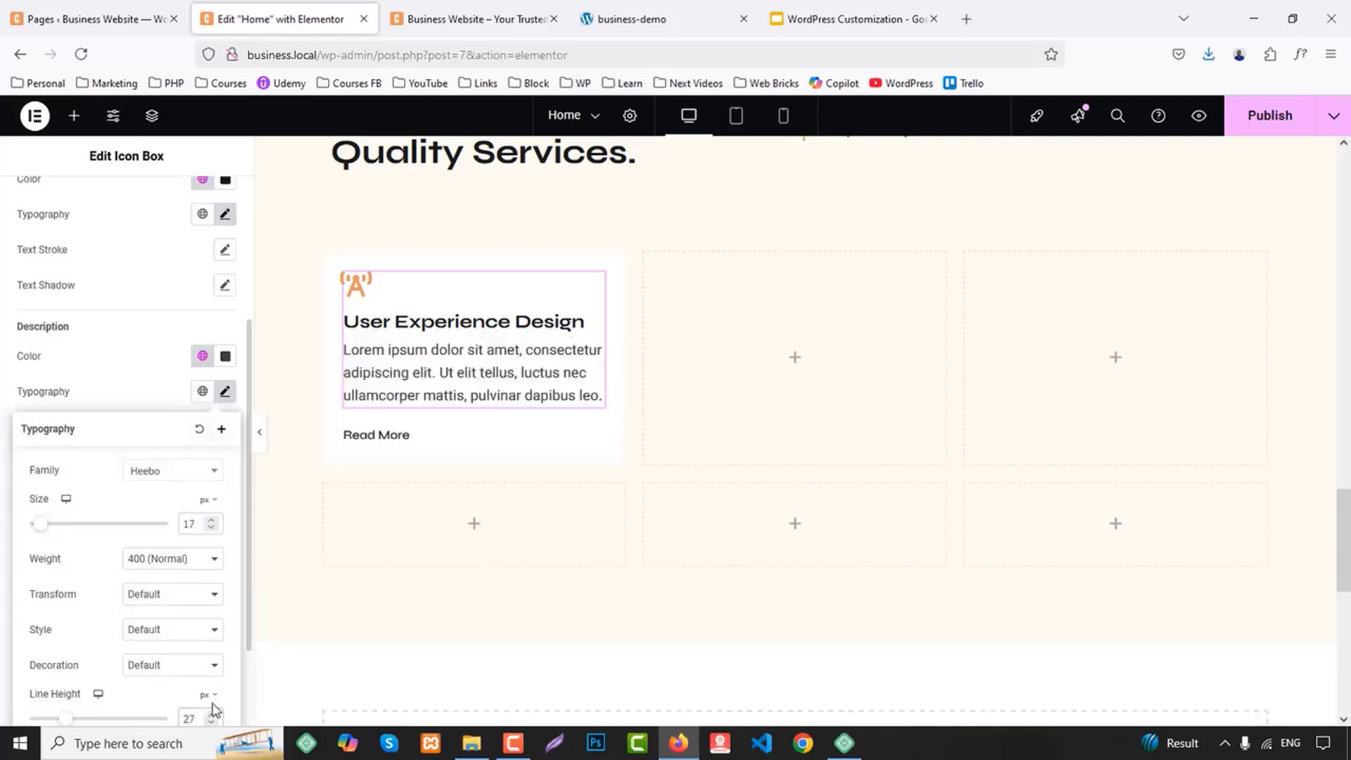
{"action": "left_click", "coordinate": [620, 19]}
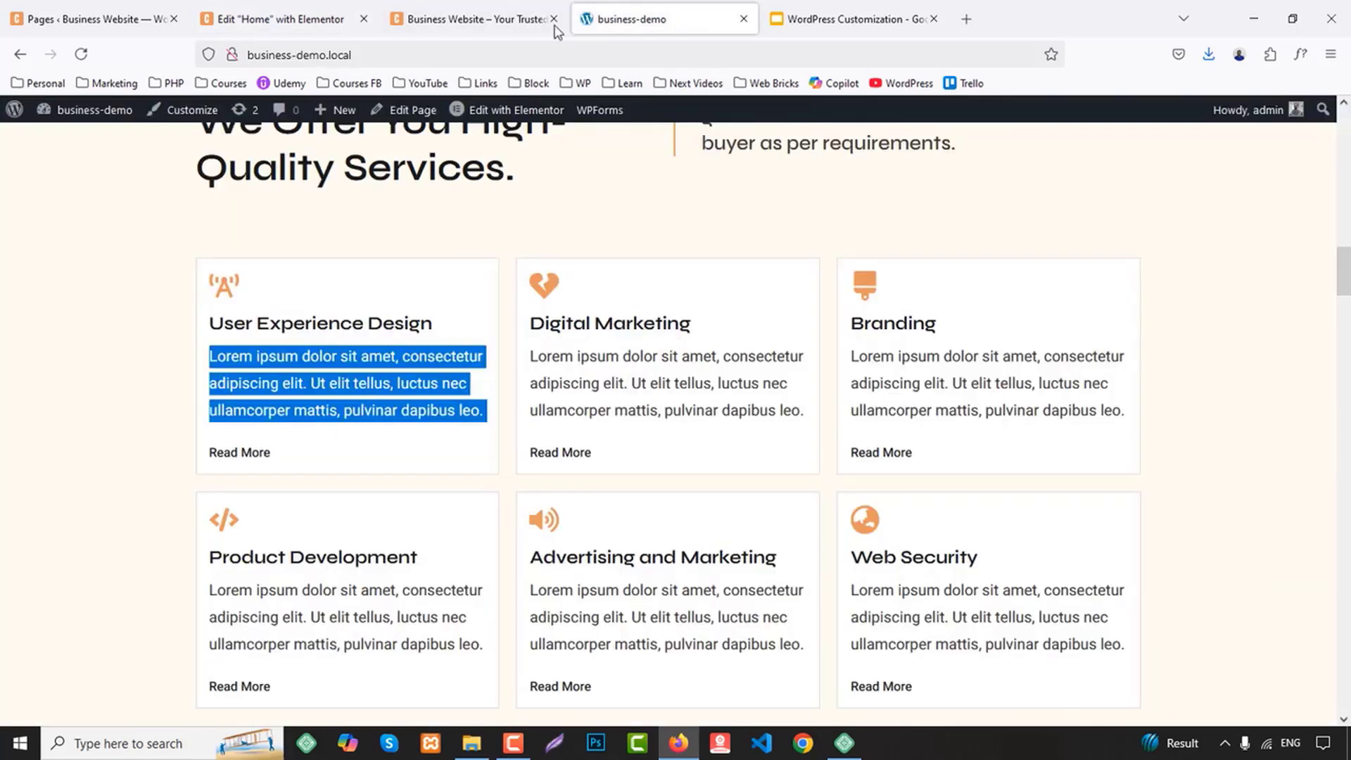
{"action": "left_click", "coordinate": [333, 15]}
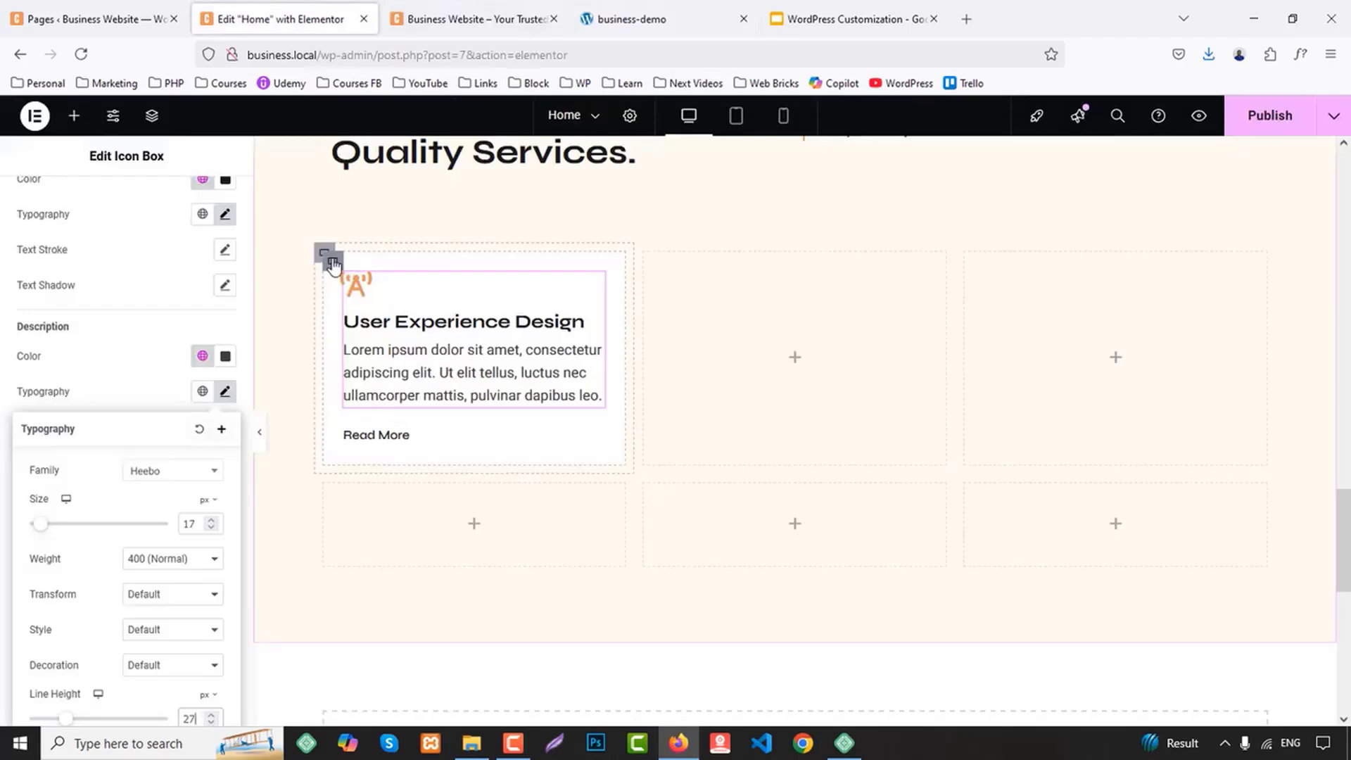
Give the inner container of the User Experience Design card a solid border 1 px wide on all sides
{"action": "left_click", "coordinate": [334, 264]}
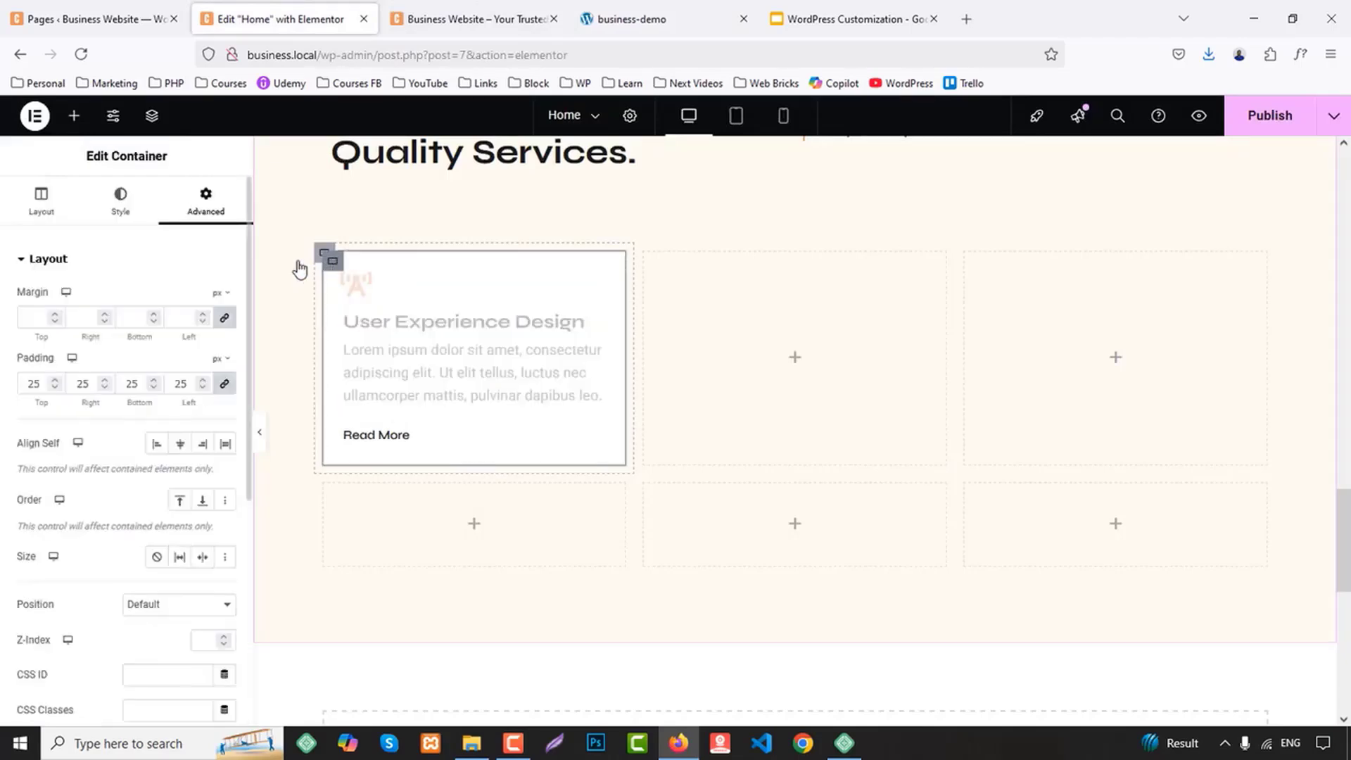
{"action": "scroll", "coordinate": [40, 598], "scroll_direction": "down", "scroll_amount": 5}
{"action": "scroll", "coordinate": [138, 352], "scroll_direction": "up", "scroll_amount": 5}
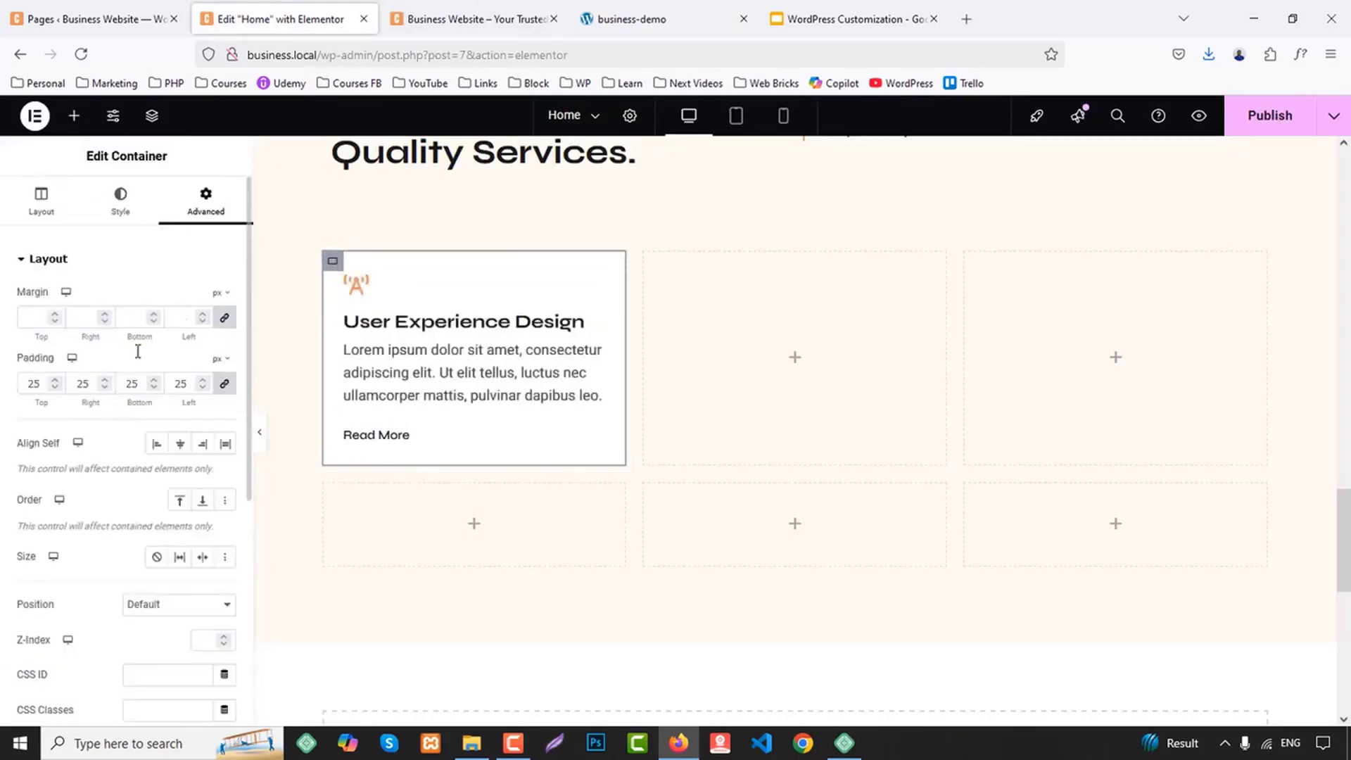
{"action": "left_click", "coordinate": [121, 201]}
{"action": "scroll", "coordinate": [89, 569], "scroll_direction": "down", "scroll_amount": 1}
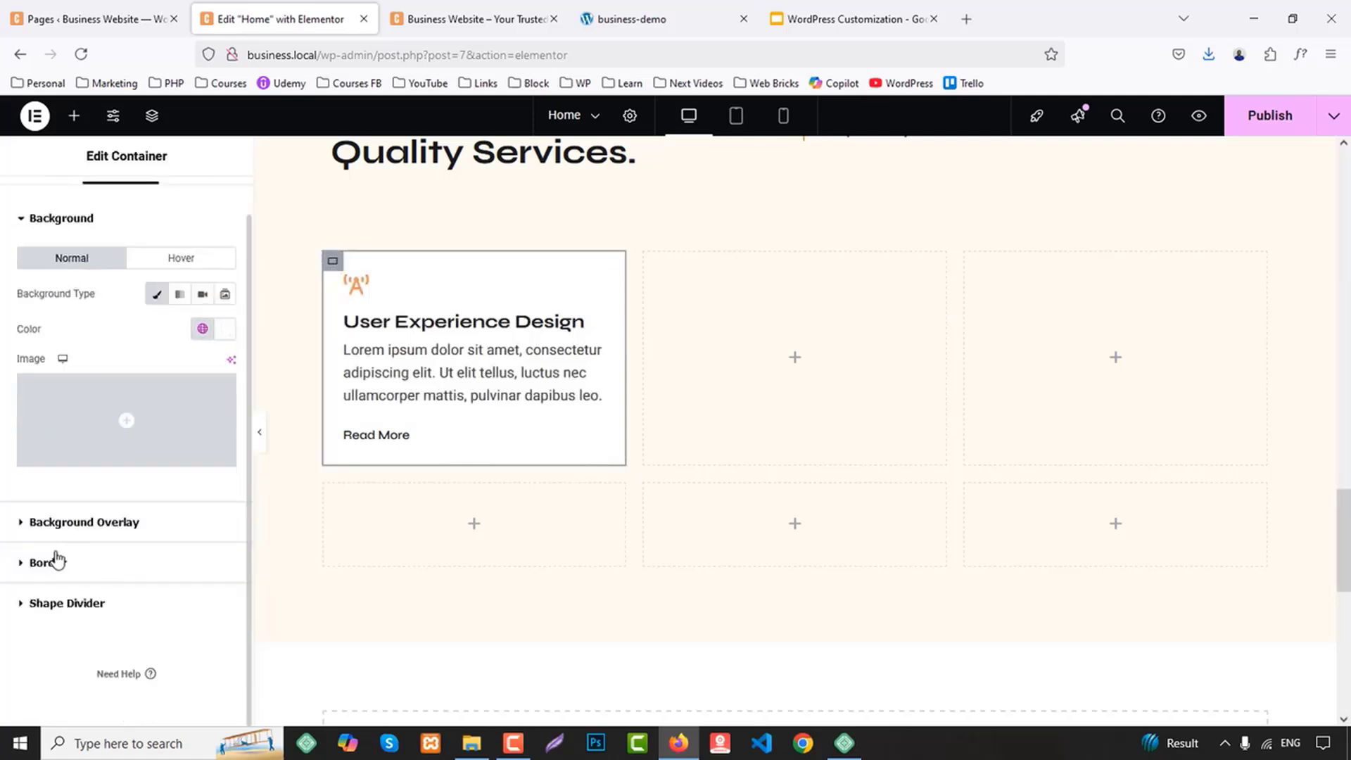
{"action": "left_click", "coordinate": [58, 561]}
{"action": "left_click", "coordinate": [166, 408]}
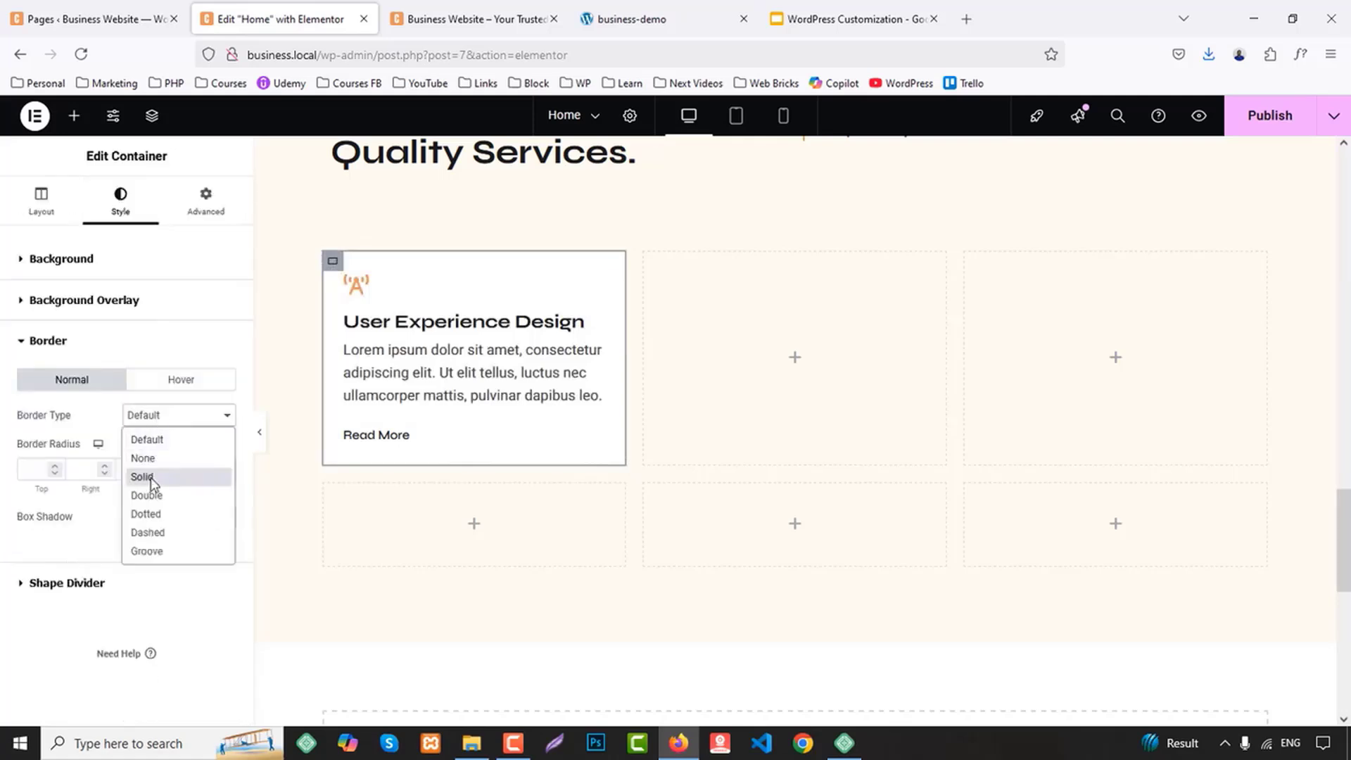
{"action": "left_click", "coordinate": [139, 473]}
Set the card container's border colour to #ddd and preview the card without the editing controls
{"action": "left_click", "coordinate": [225, 515]}
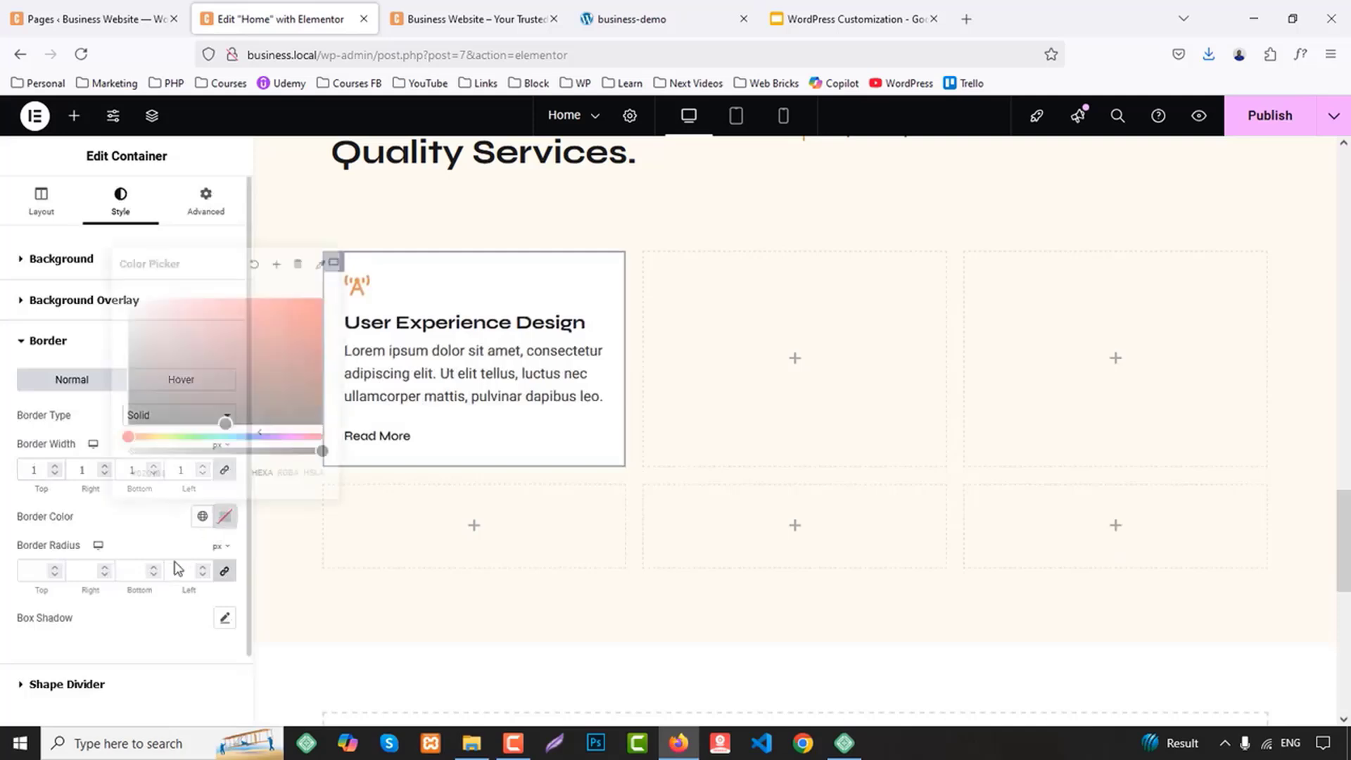
{"action": "left_click", "coordinate": [192, 473]}
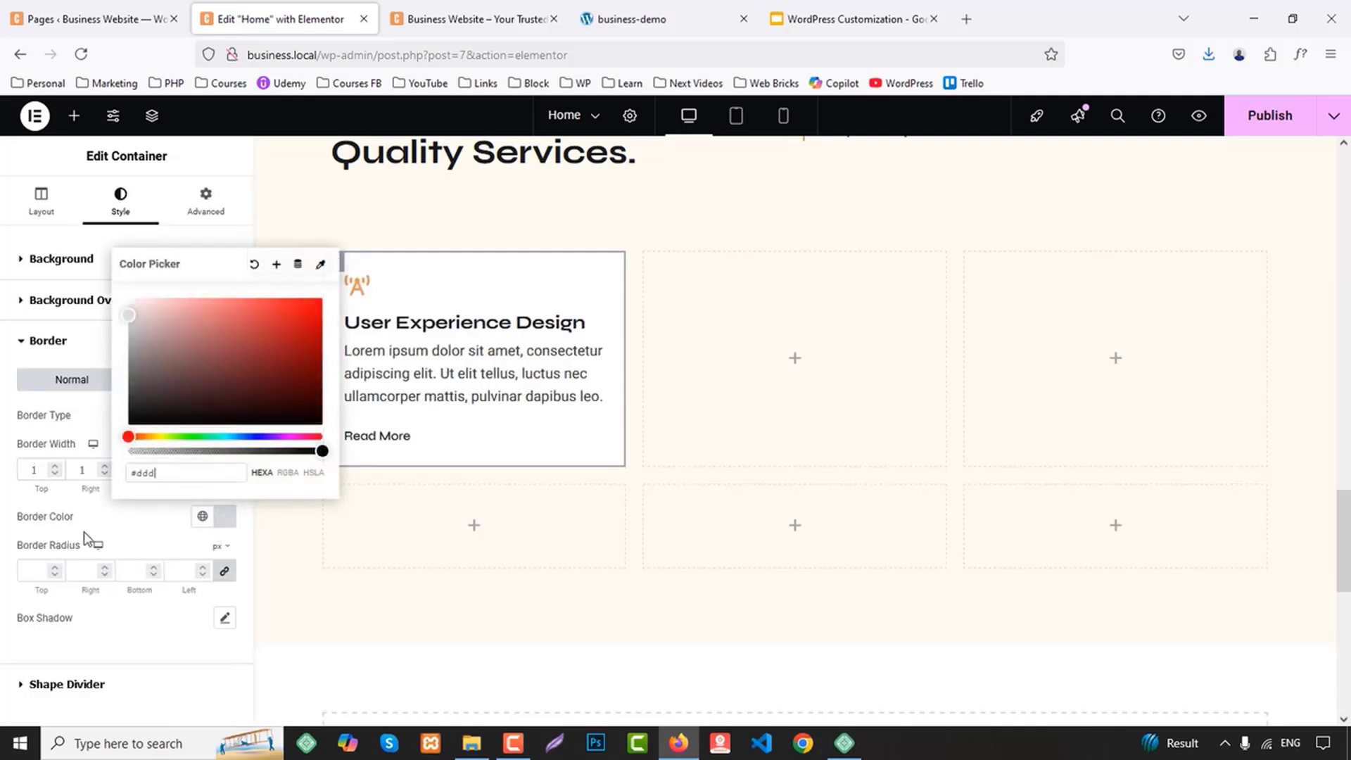
{"action": "left_click", "coordinate": [3, 610]}
{"action": "left_click", "coordinate": [259, 438]}
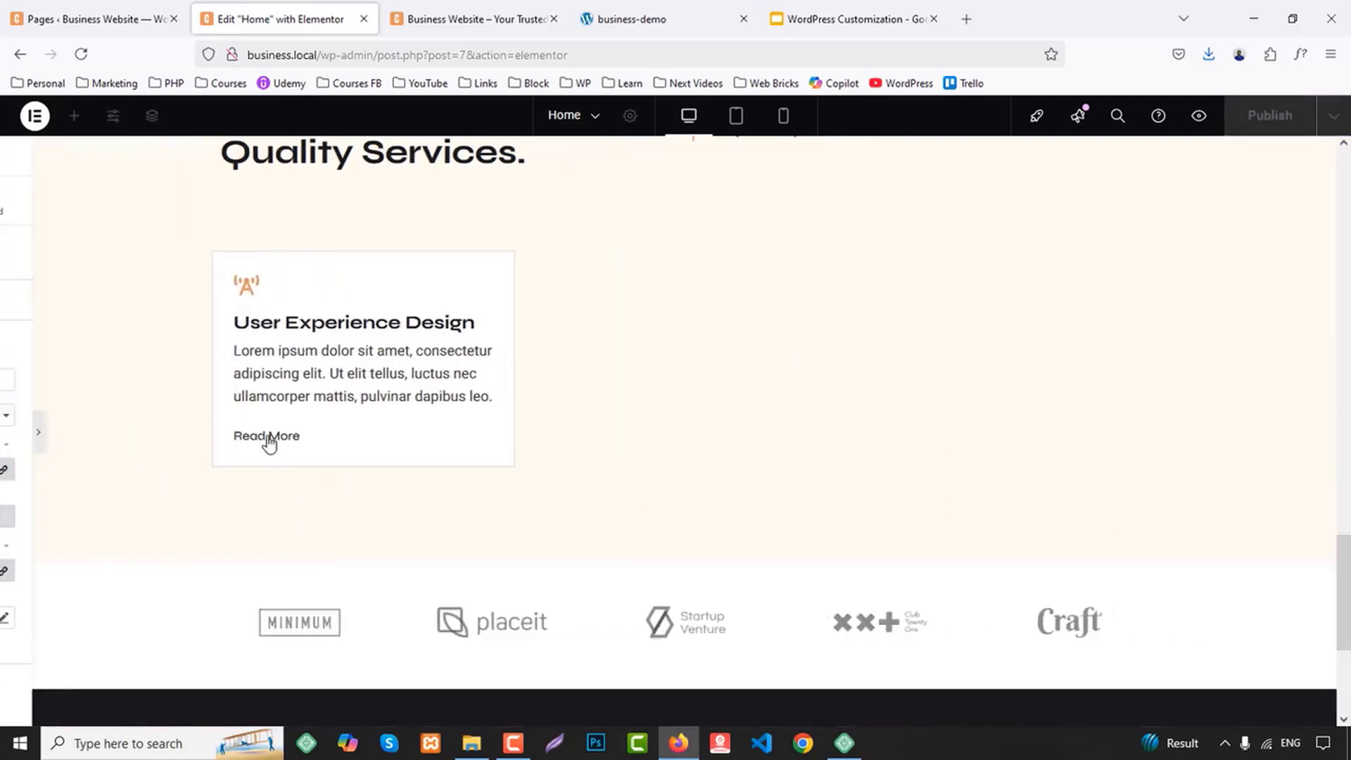
{"action": "left_click", "coordinate": [7, 437]}
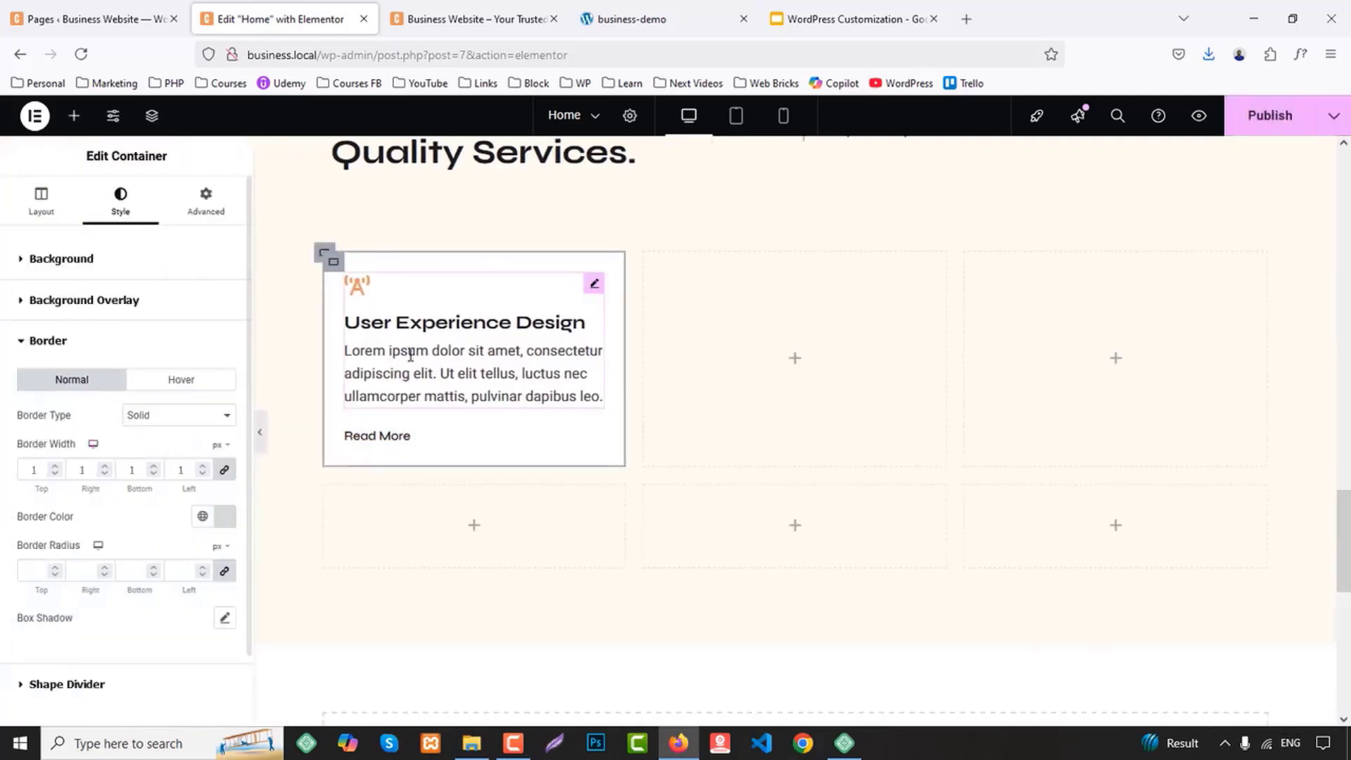
Copy the finished User Experience Design card and paste it into the two empty cells of the upper grid row
{"action": "right_click", "coordinate": [333, 261]}
{"action": "left_click", "coordinate": [373, 379]}
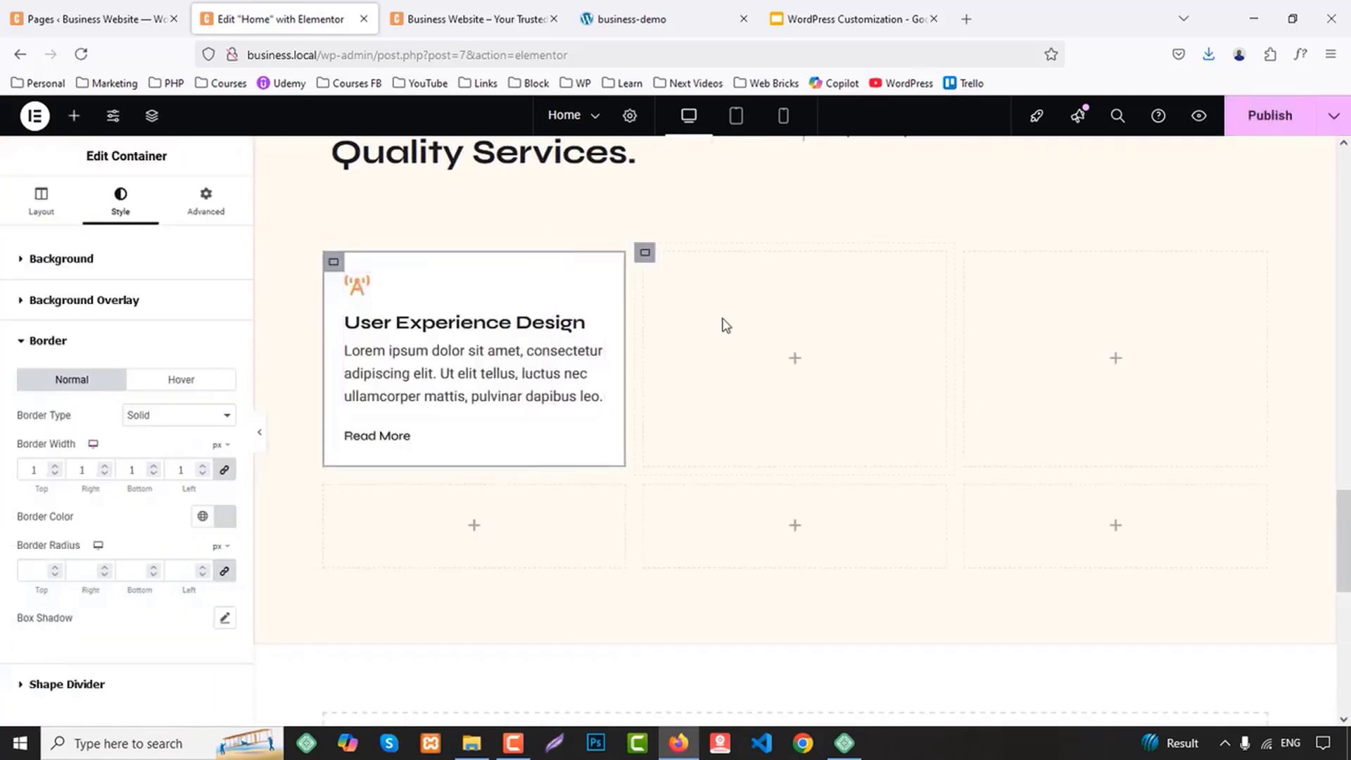
{"action": "right_click", "coordinate": [724, 320]}
{"action": "left_click", "coordinate": [754, 407]}
{"action": "right_click", "coordinate": [1023, 307]}
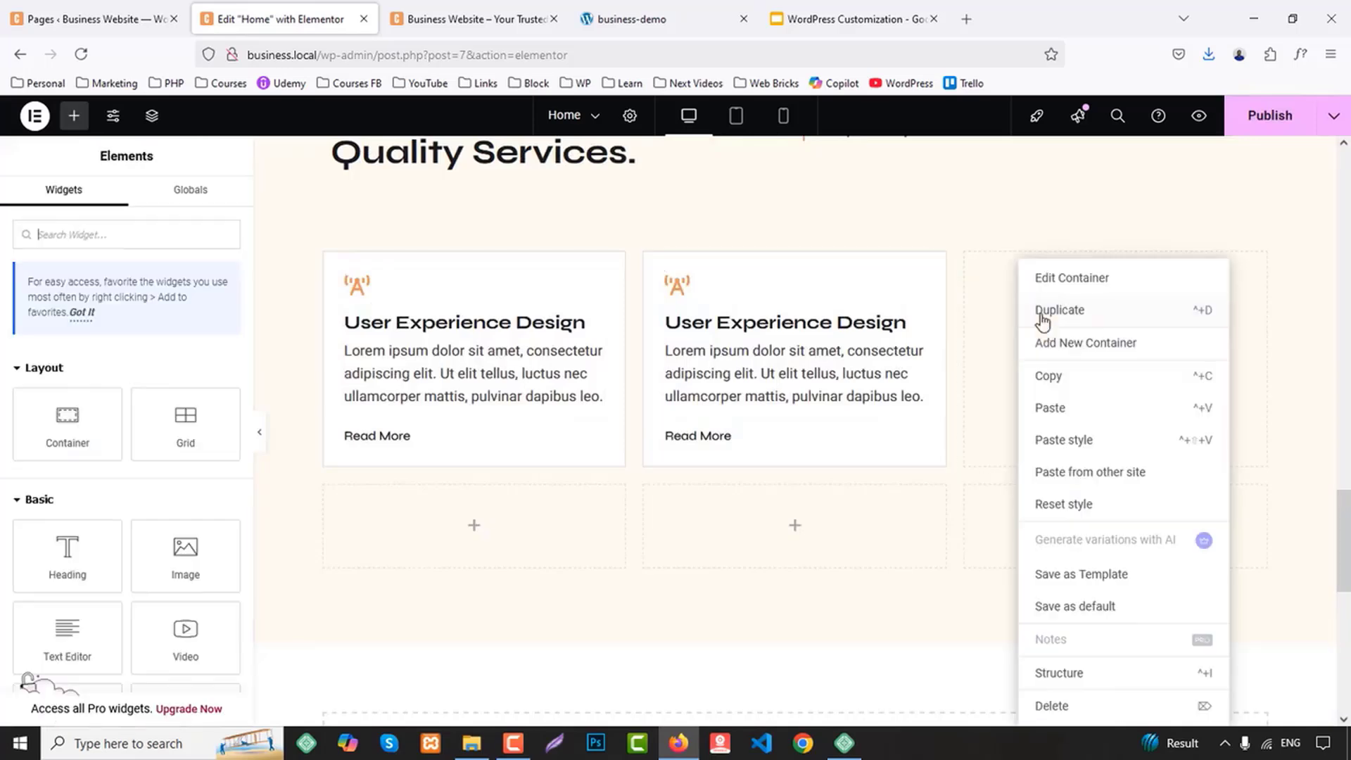
{"action": "left_click", "coordinate": [1055, 418]}
Paste the copied service card into all three empty cells of the lower grid row
{"action": "scroll", "coordinate": [633, 317], "scroll_direction": "down", "scroll_amount": 5}
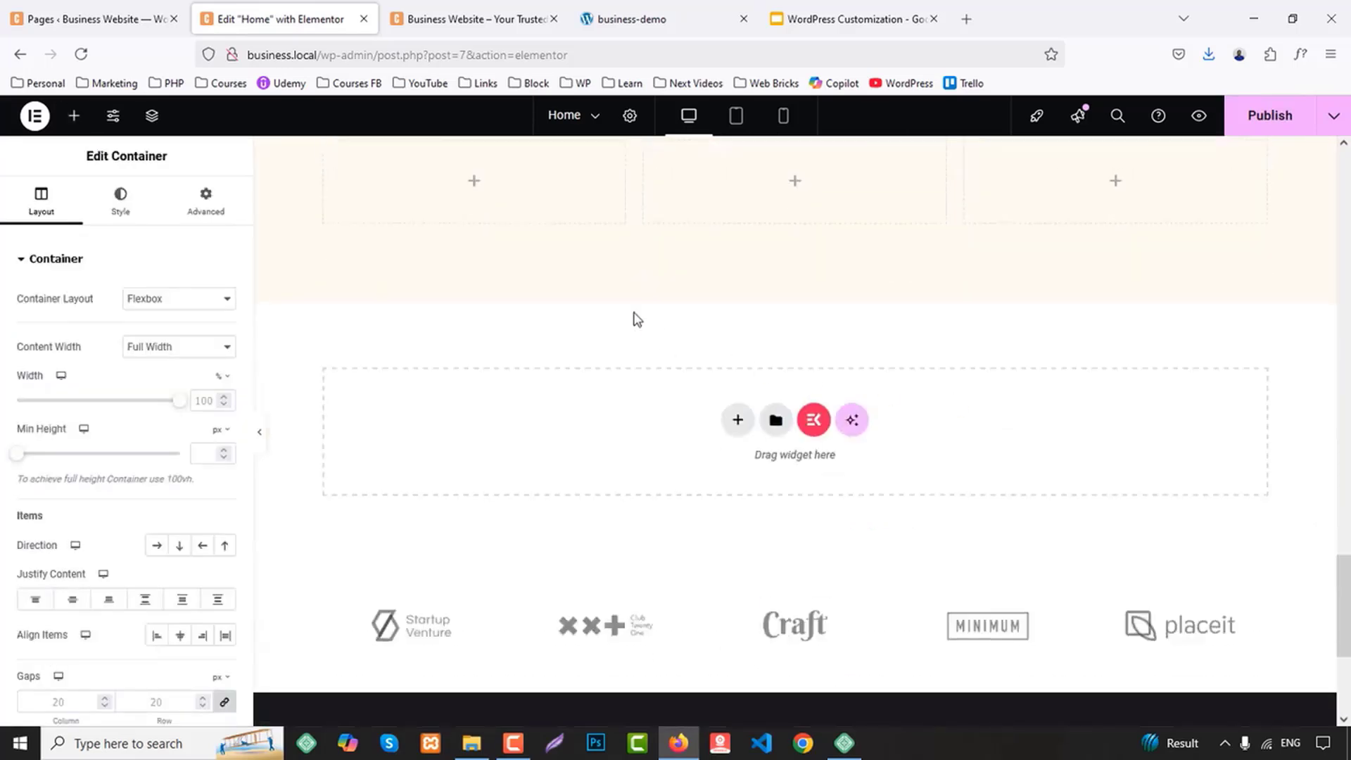
{"action": "scroll", "coordinate": [470, 298], "scroll_direction": "up", "scroll_amount": 2}
{"action": "right_click", "coordinate": [391, 253]}
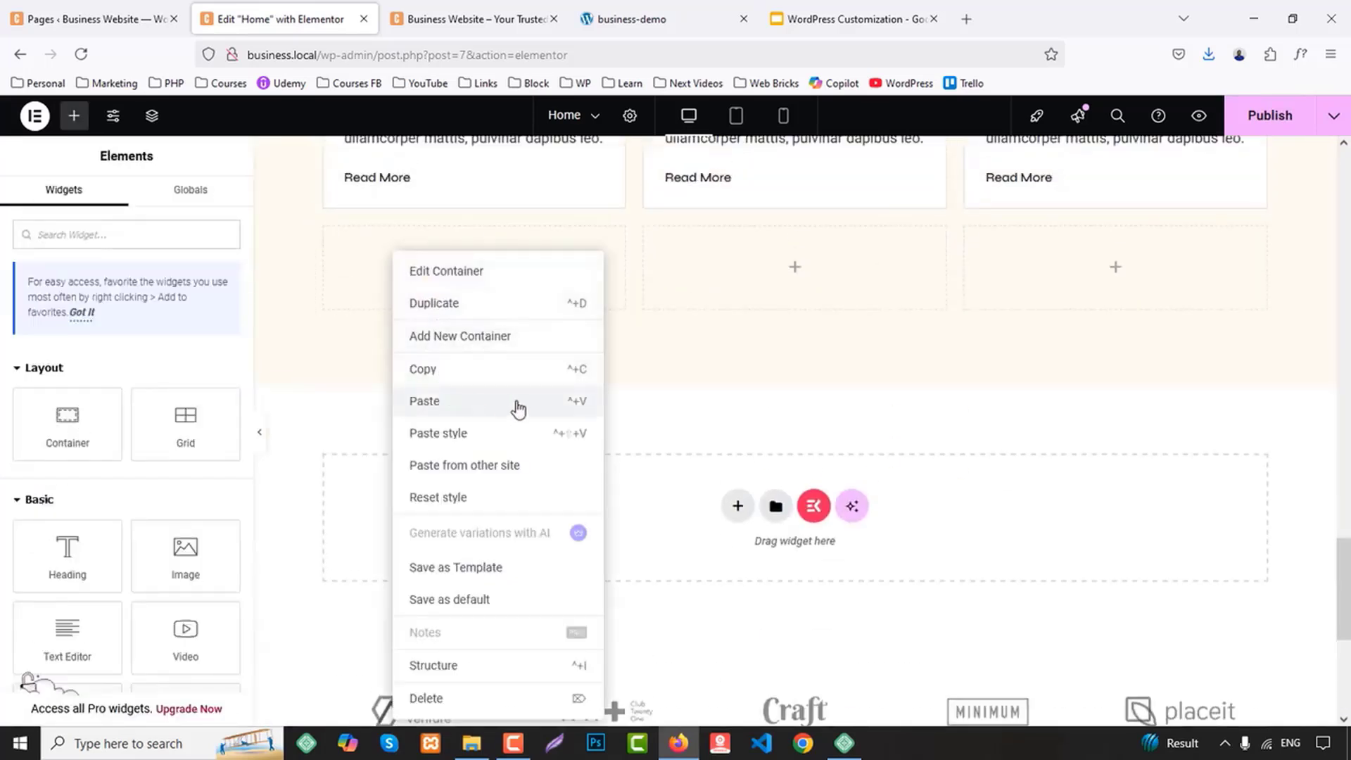
{"action": "left_click", "coordinate": [518, 408]}
{"action": "right_click", "coordinate": [715, 260]}
{"action": "left_click", "coordinate": [817, 410]}
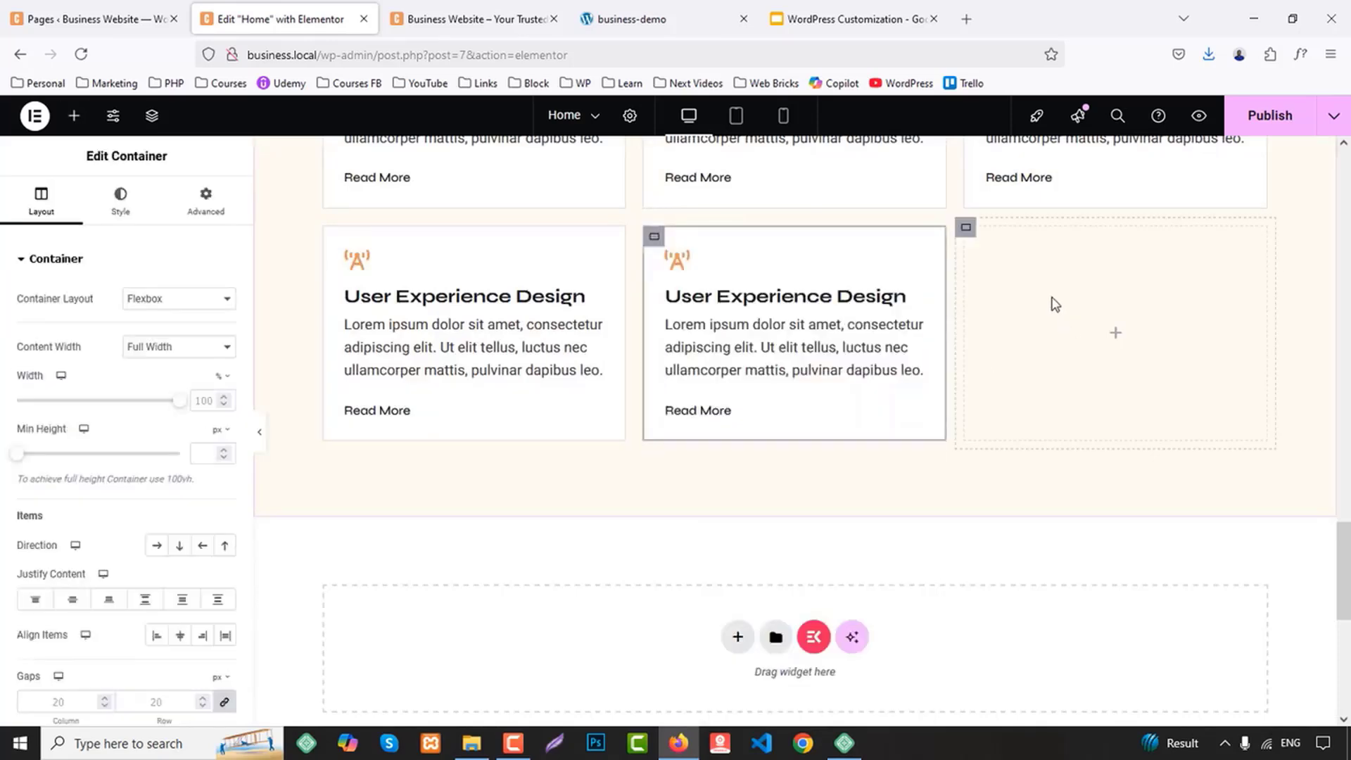
{"action": "right_click", "coordinate": [1053, 263]}
{"action": "left_click", "coordinate": [1092, 413]}
{"action": "scroll", "coordinate": [1093, 412], "scroll_direction": "up", "scroll_amount": 4}
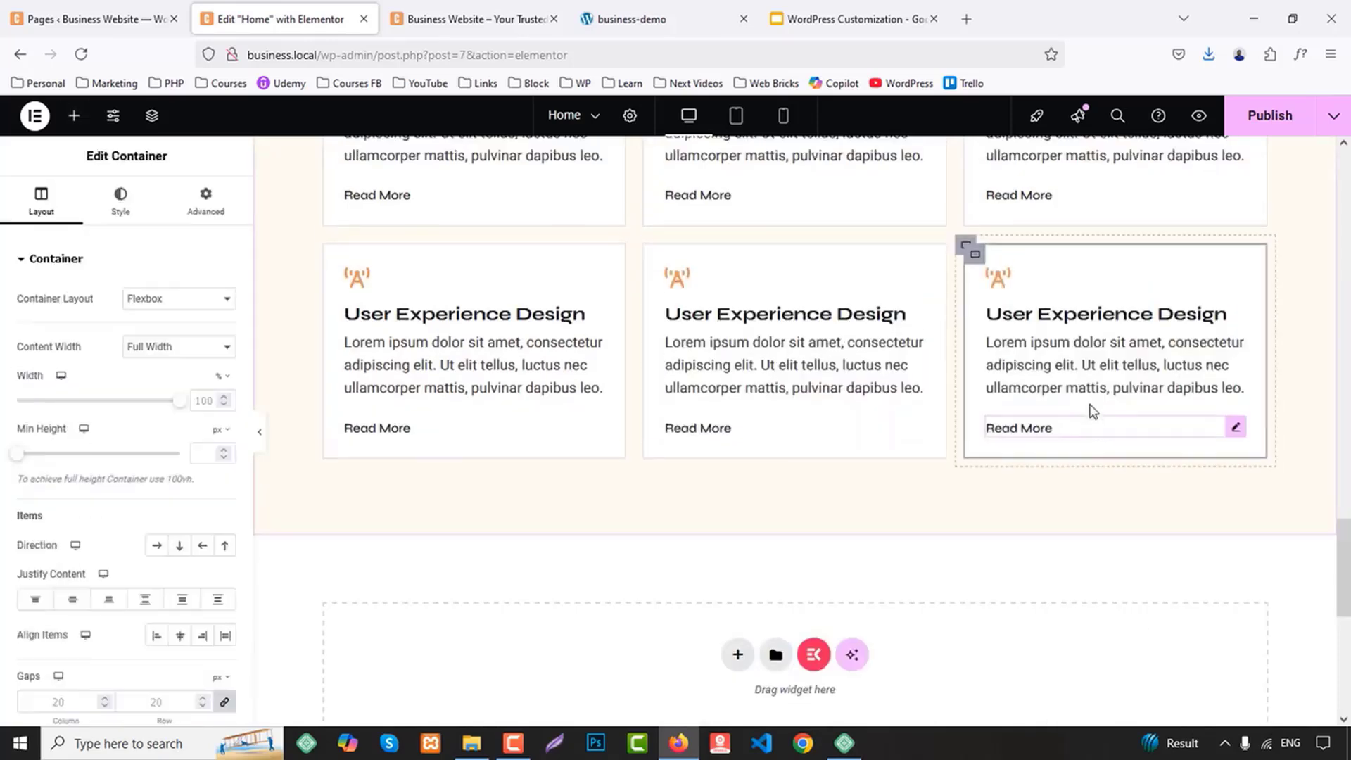
Copy the title "Digital Marketing" from the business-demo site and use it as the second service card's title
{"action": "left_click", "coordinate": [634, 19]}
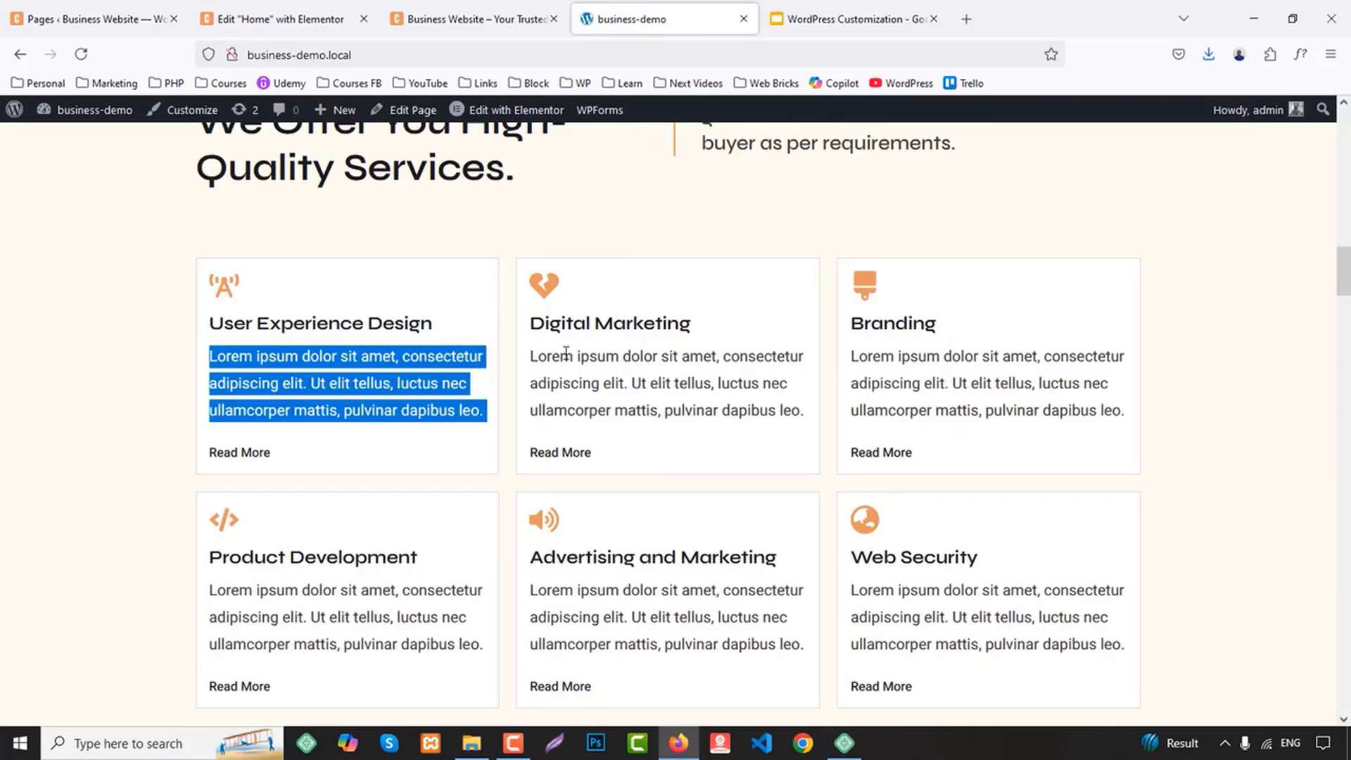
{"action": "left_click_drag", "start_coordinate": [534, 327], "coordinate": [743, 331]}
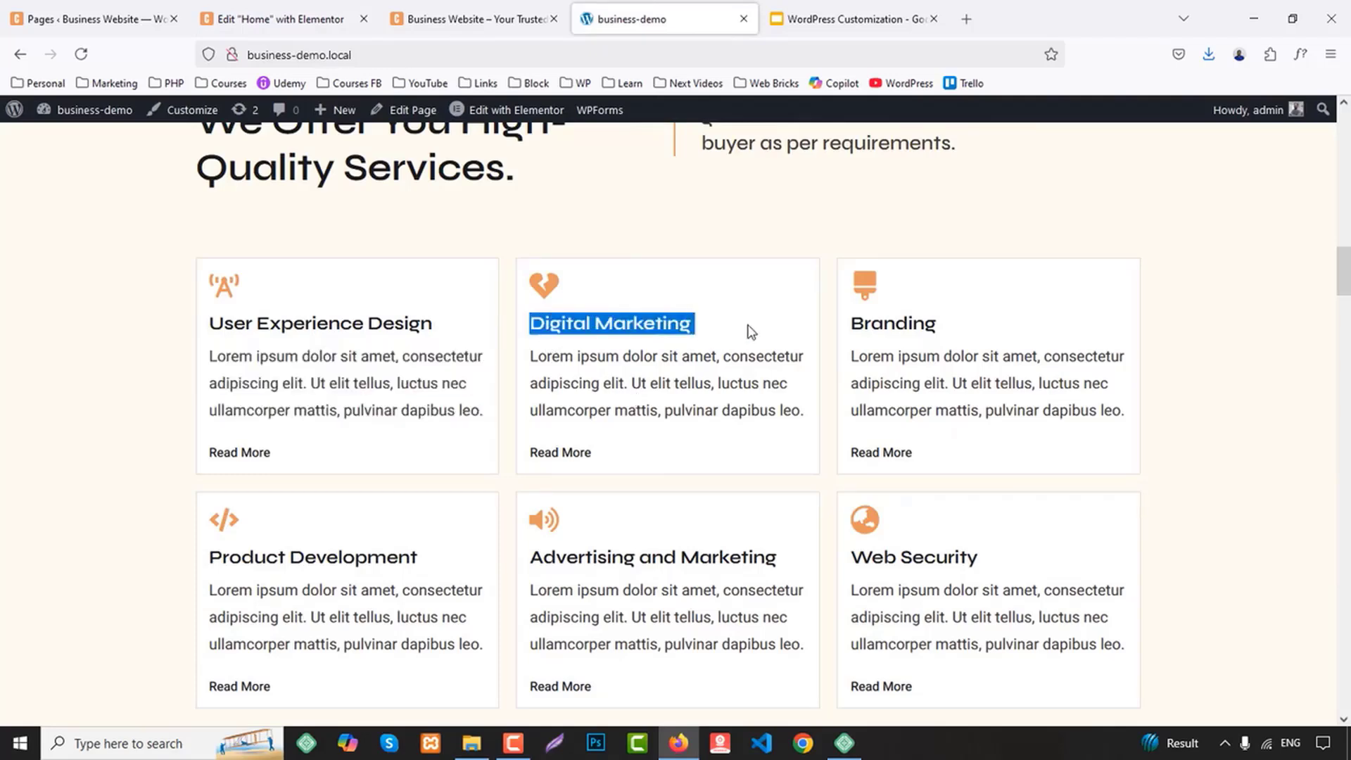
{"action": "left_click", "coordinate": [282, 19]}
{"action": "left_click", "coordinate": [750, 352]}
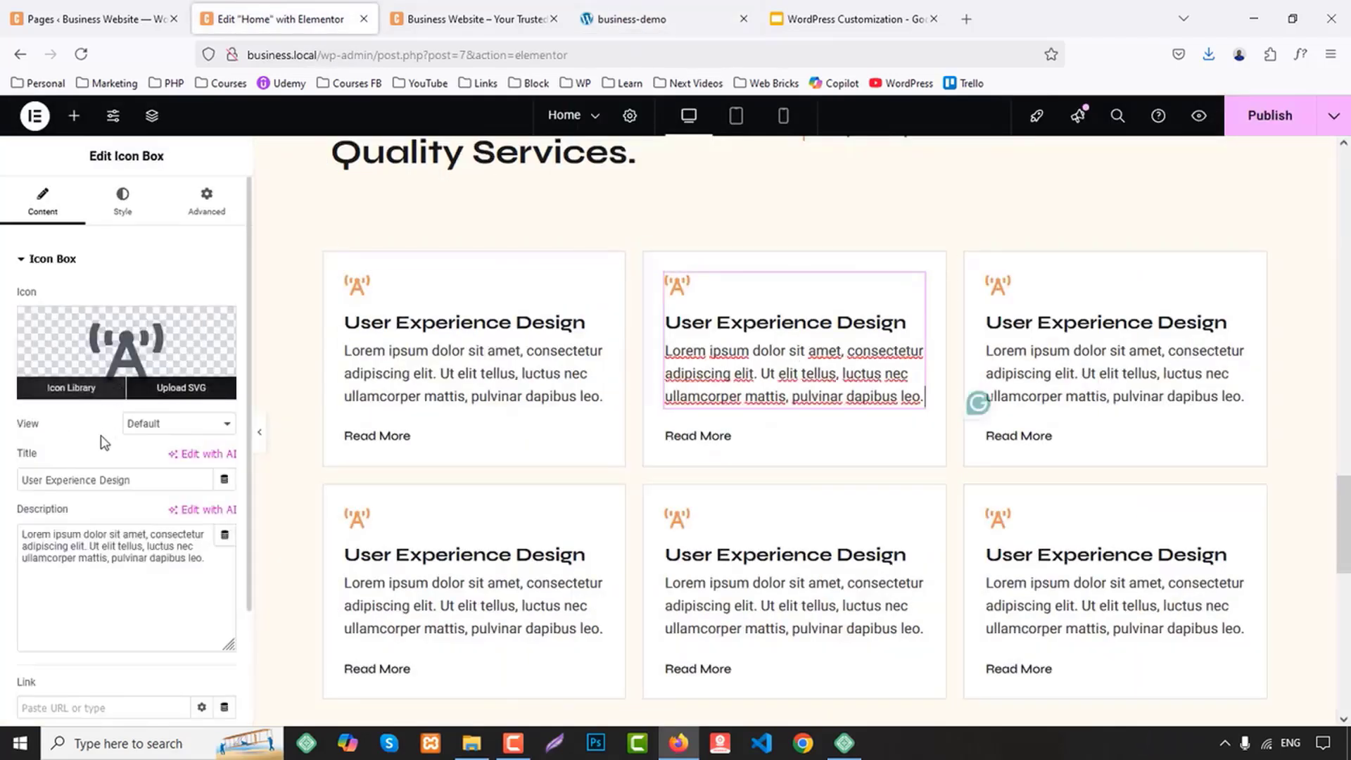
{"action": "left_click_drag", "start_coordinate": [135, 479], "coordinate": [2, 475]}
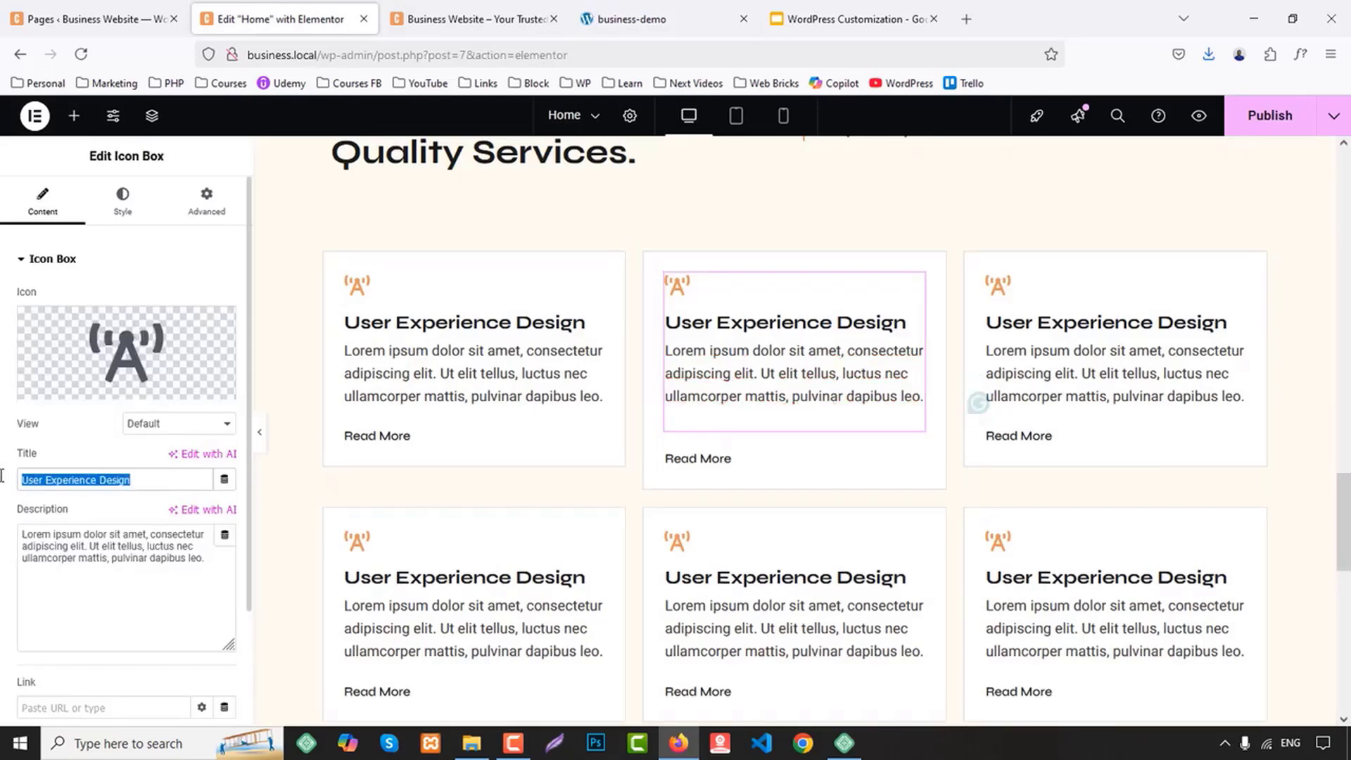
Search the icon library for "heart" and insert the broken heart icon in the Digital Marketing card
{"action": "left_click", "coordinate": [136, 354]}
{"action": "left_click", "coordinate": [569, 189]}
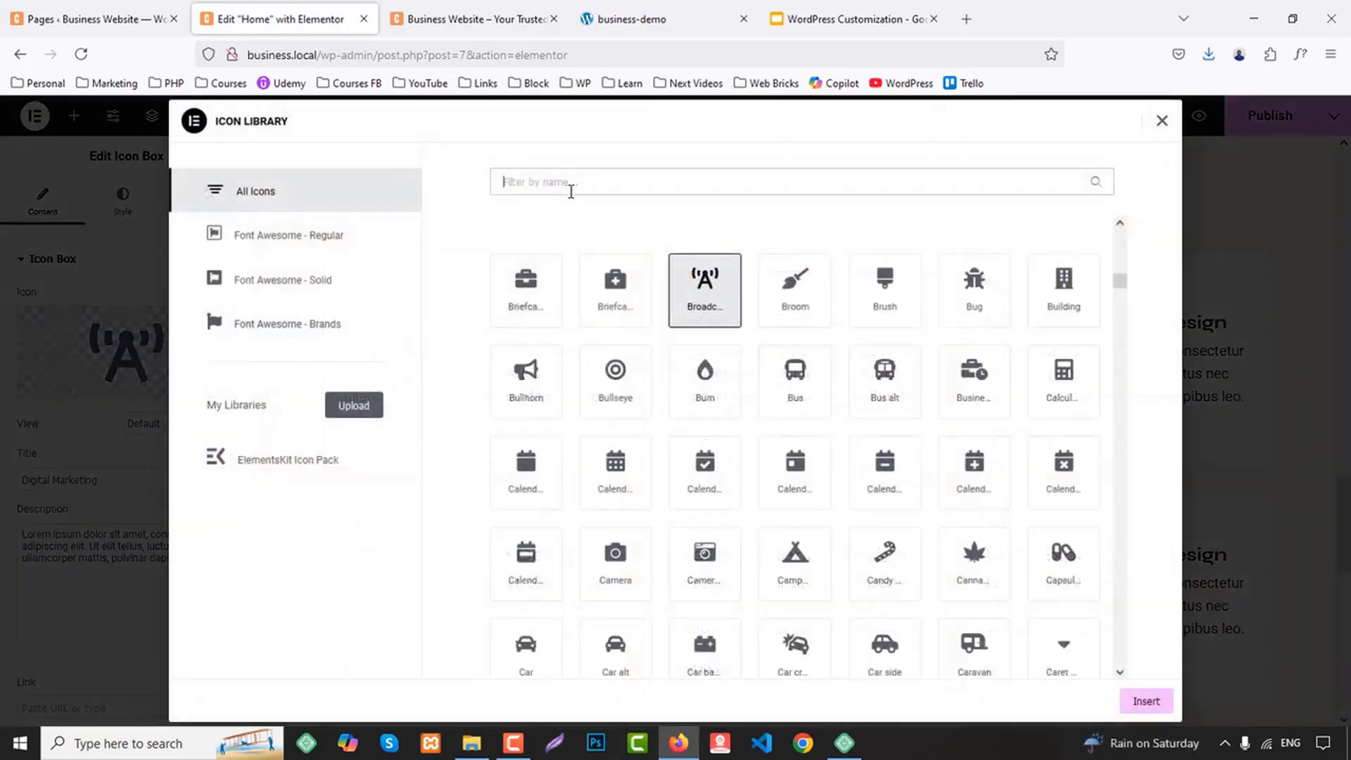
{"action": "type", "text": "hearty"}
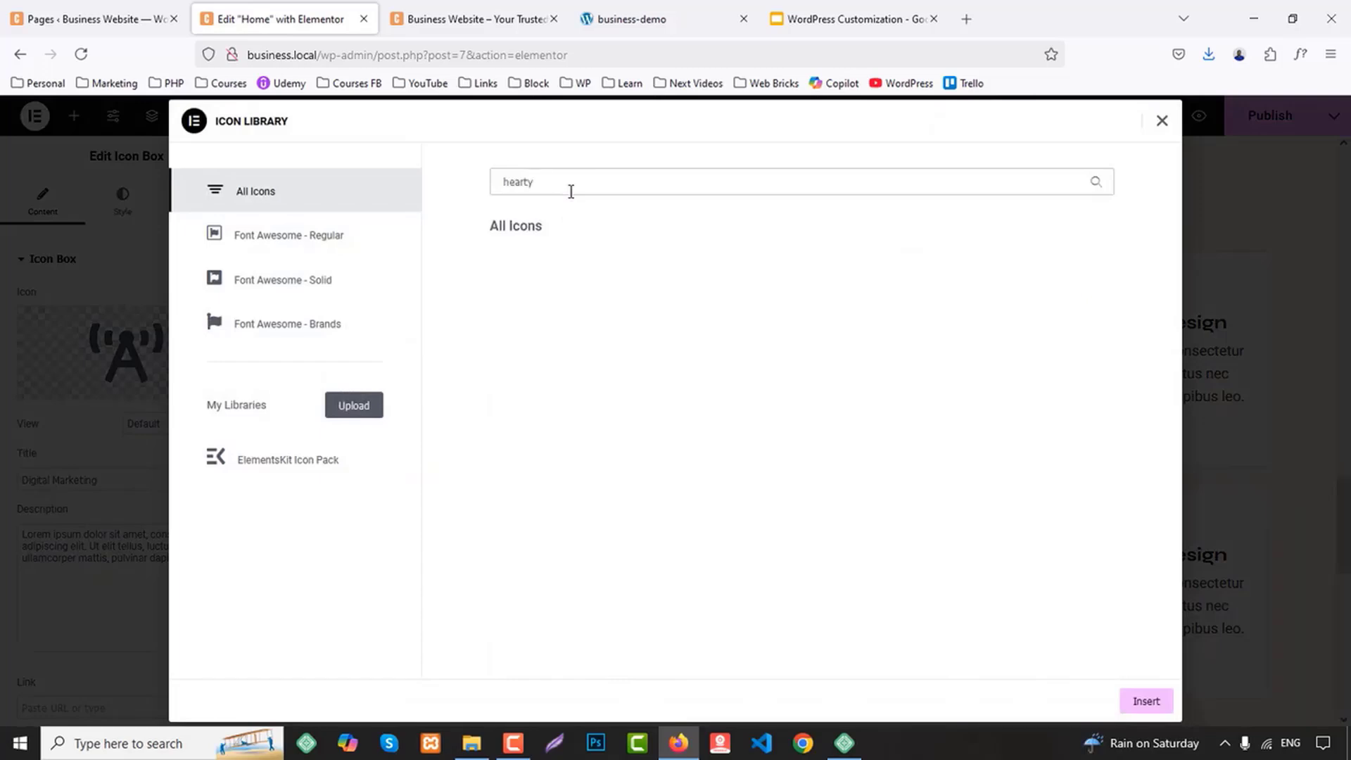
{"action": "key", "text": "BackSpace"}
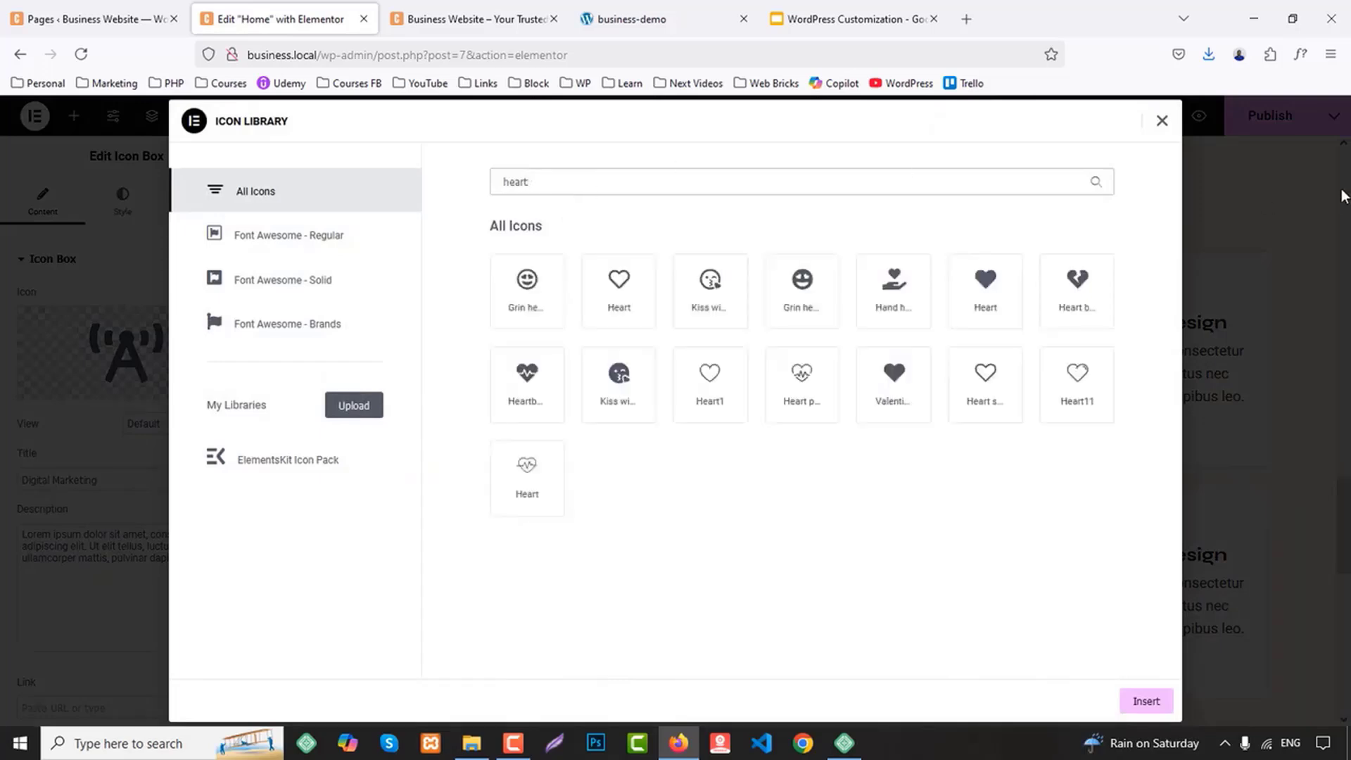
{"action": "left_click", "coordinate": [1081, 289]}
{"action": "left_click", "coordinate": [1143, 702]}
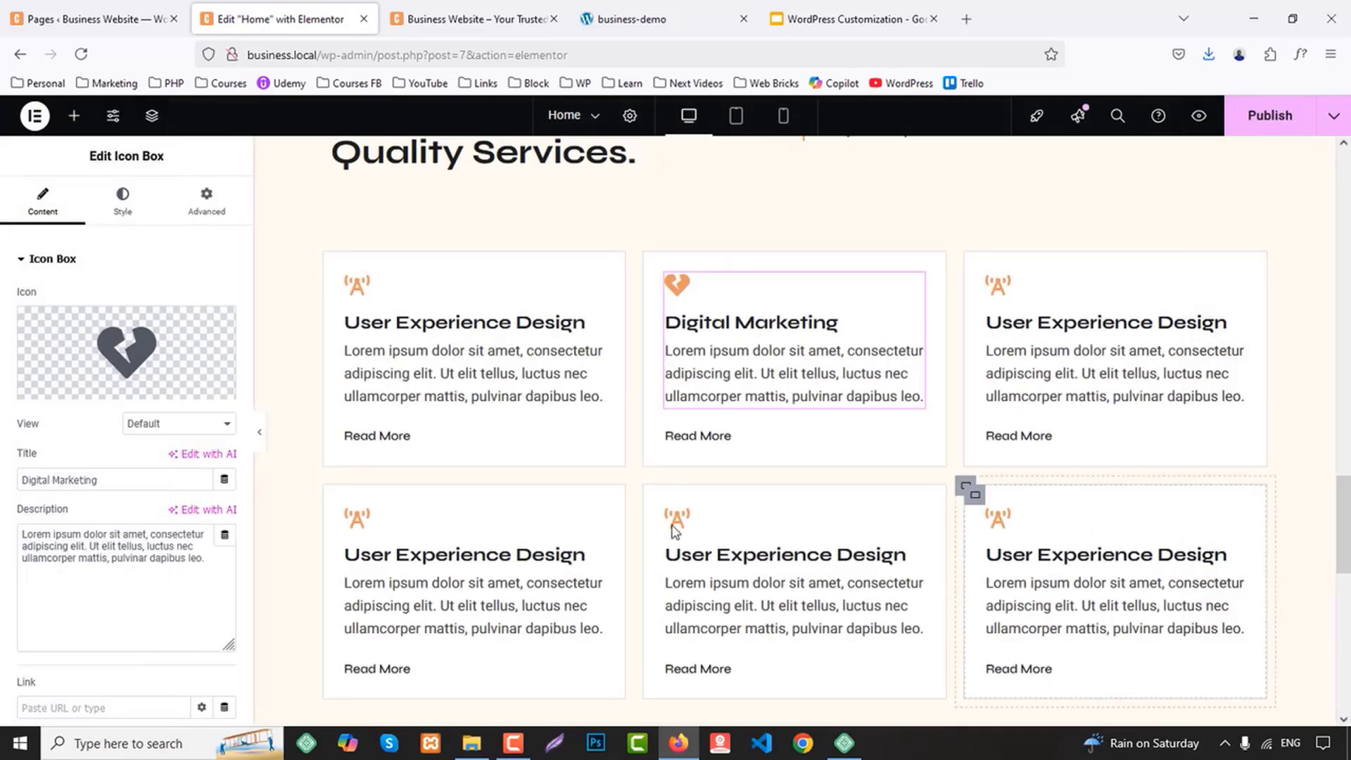
Copy the title "Branding" from the business-demo site and use it as the third service card's title
{"action": "left_click", "coordinate": [475, 19]}
{"action": "left_click", "coordinate": [673, 9]}
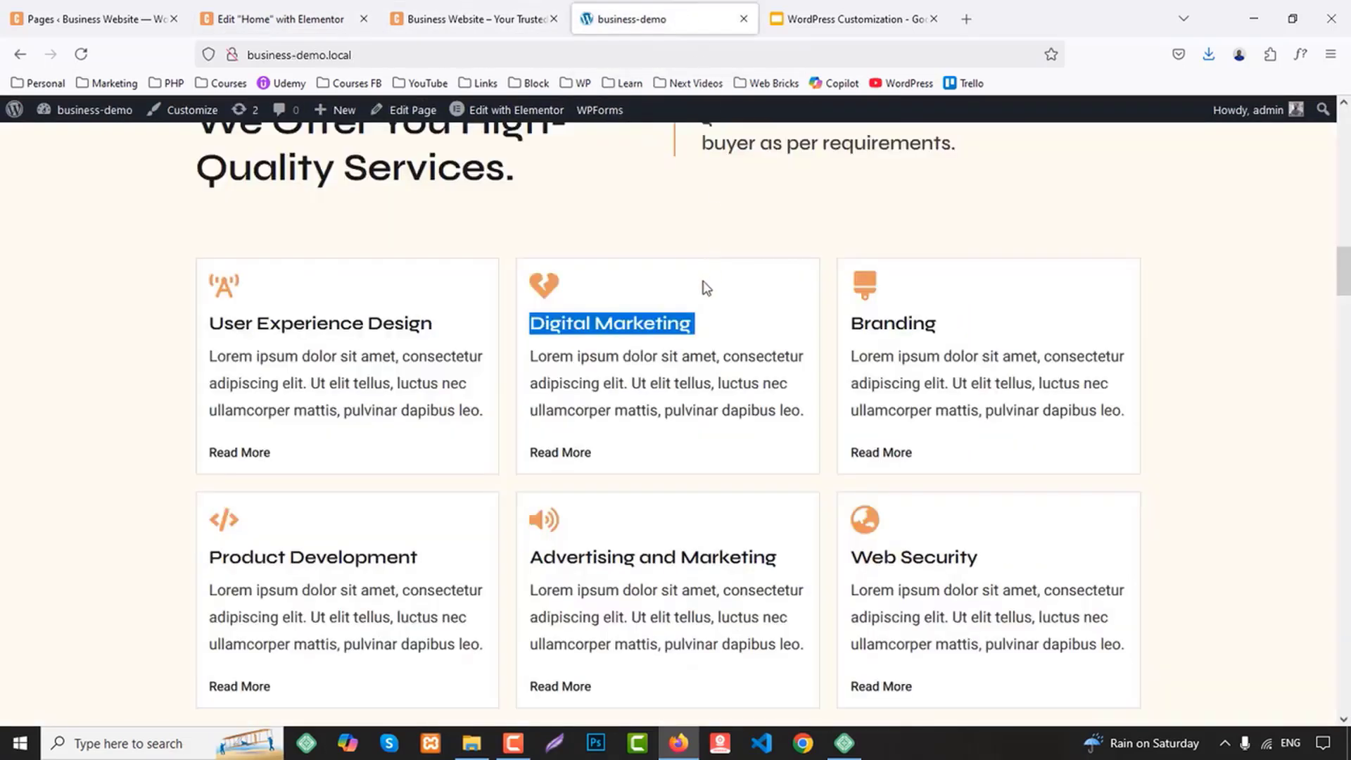
{"action": "double_click", "coordinate": [890, 325]}
{"action": "key", "text": "ctrl+c"}
{"action": "left_click", "coordinate": [281, 19]}
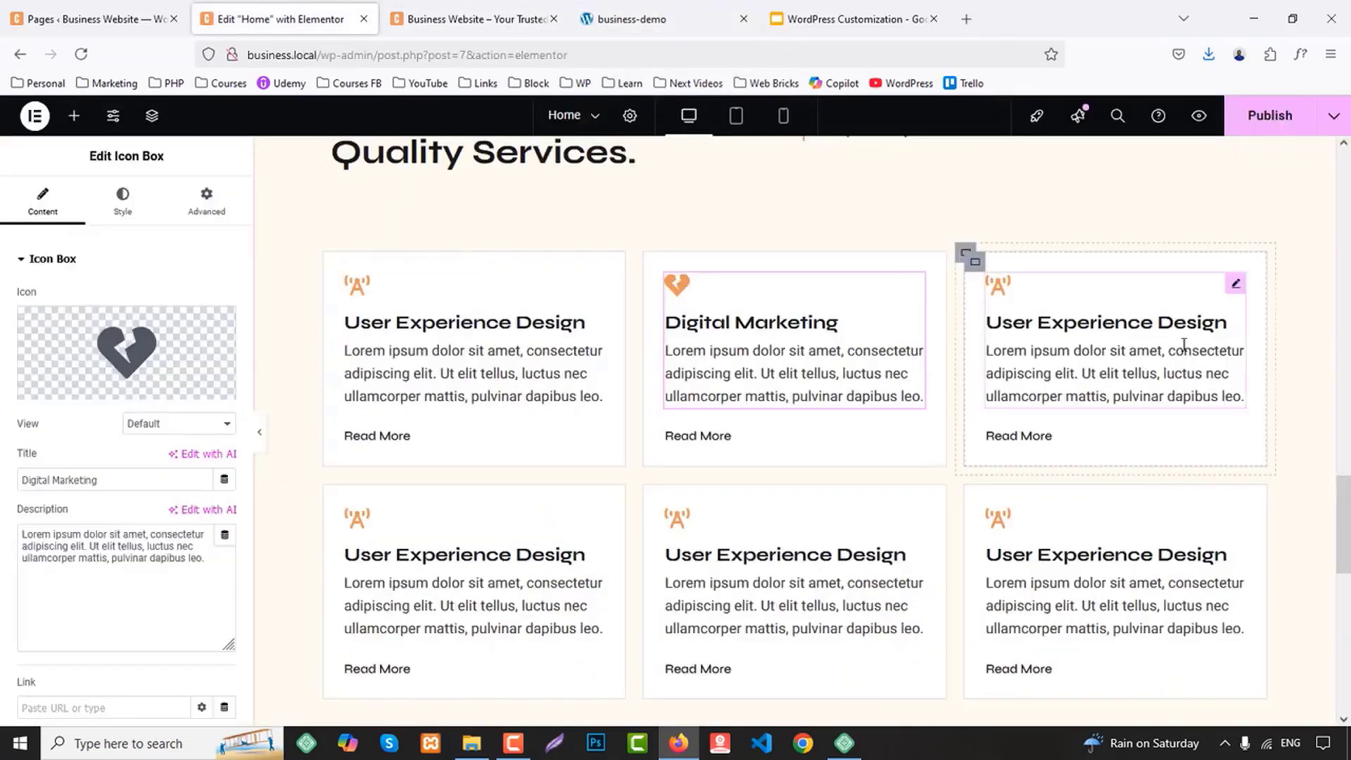
{"action": "left_click", "coordinate": [971, 257]}
{"action": "triple_click", "coordinate": [141, 479]}
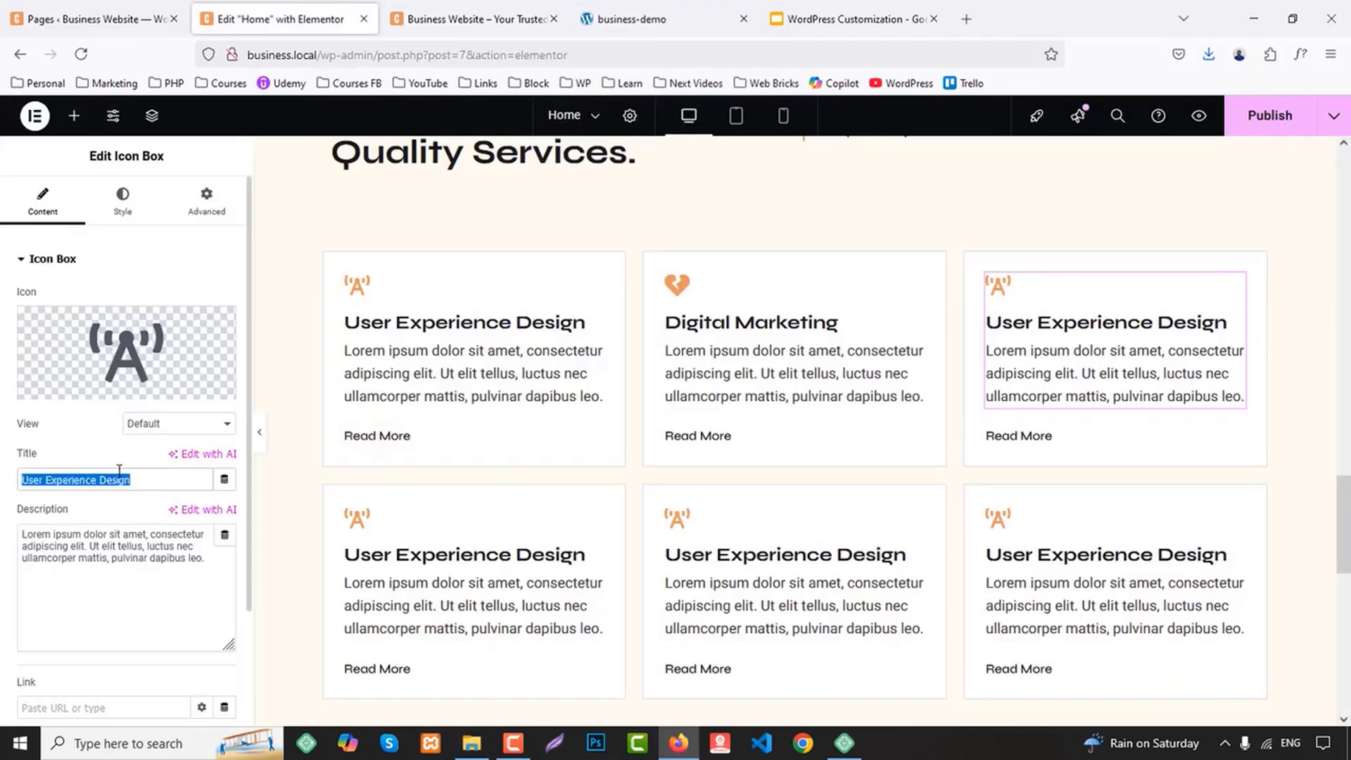
{"action": "key", "text": "ctrl+v"}
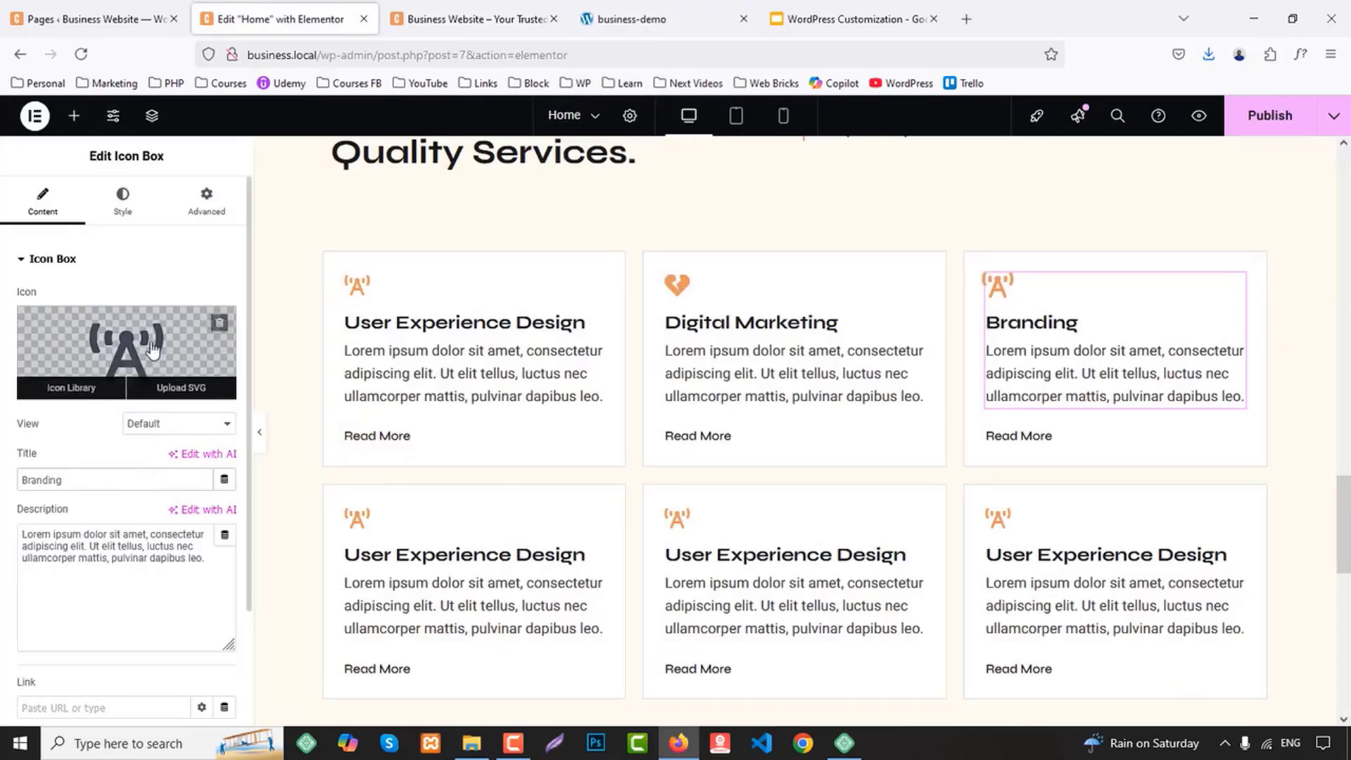
Check the Branding icon on the demo site, search the icon library for "brus" and insert the solid Brush icon
{"action": "left_click", "coordinate": [695, 10]}
{"action": "left_click", "coordinate": [654, 287]}
{"action": "left_click", "coordinate": [281, 19]}
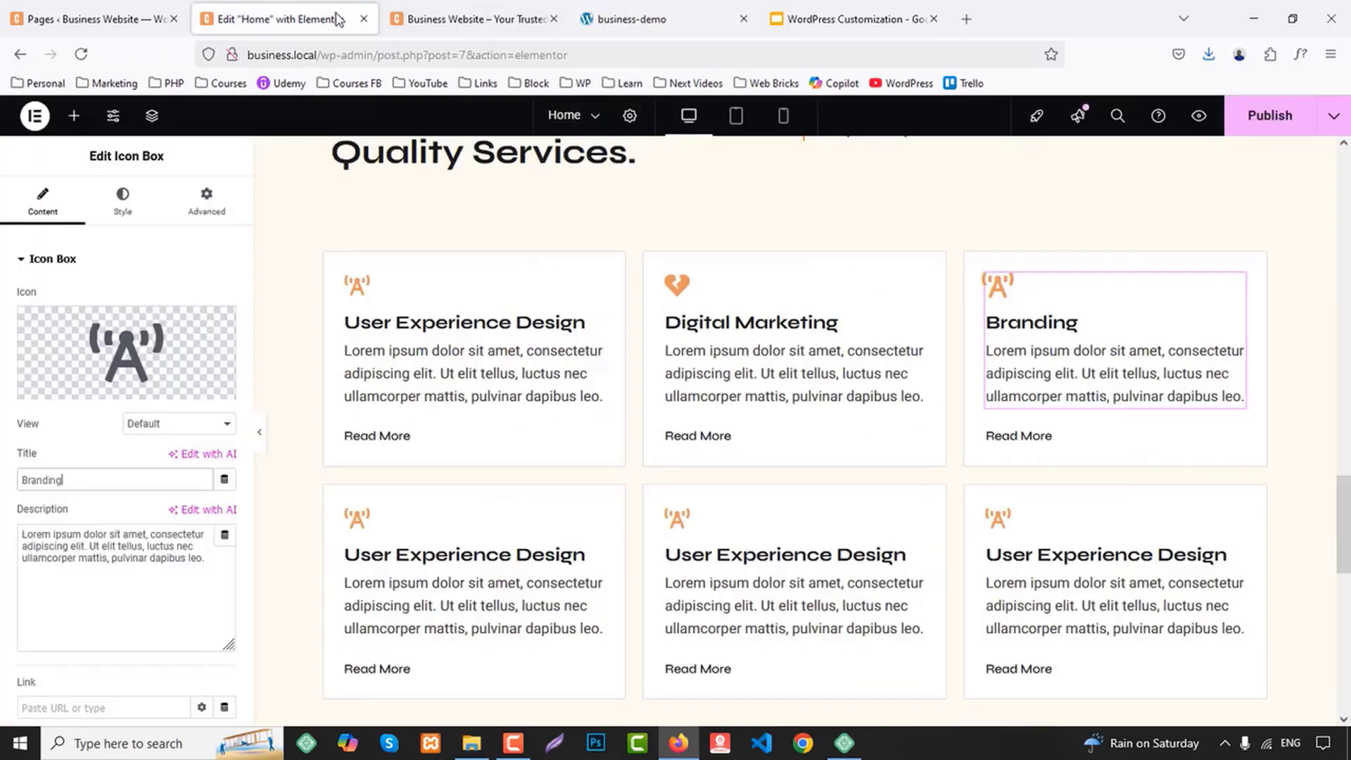
{"action": "left_click", "coordinate": [151, 373]}
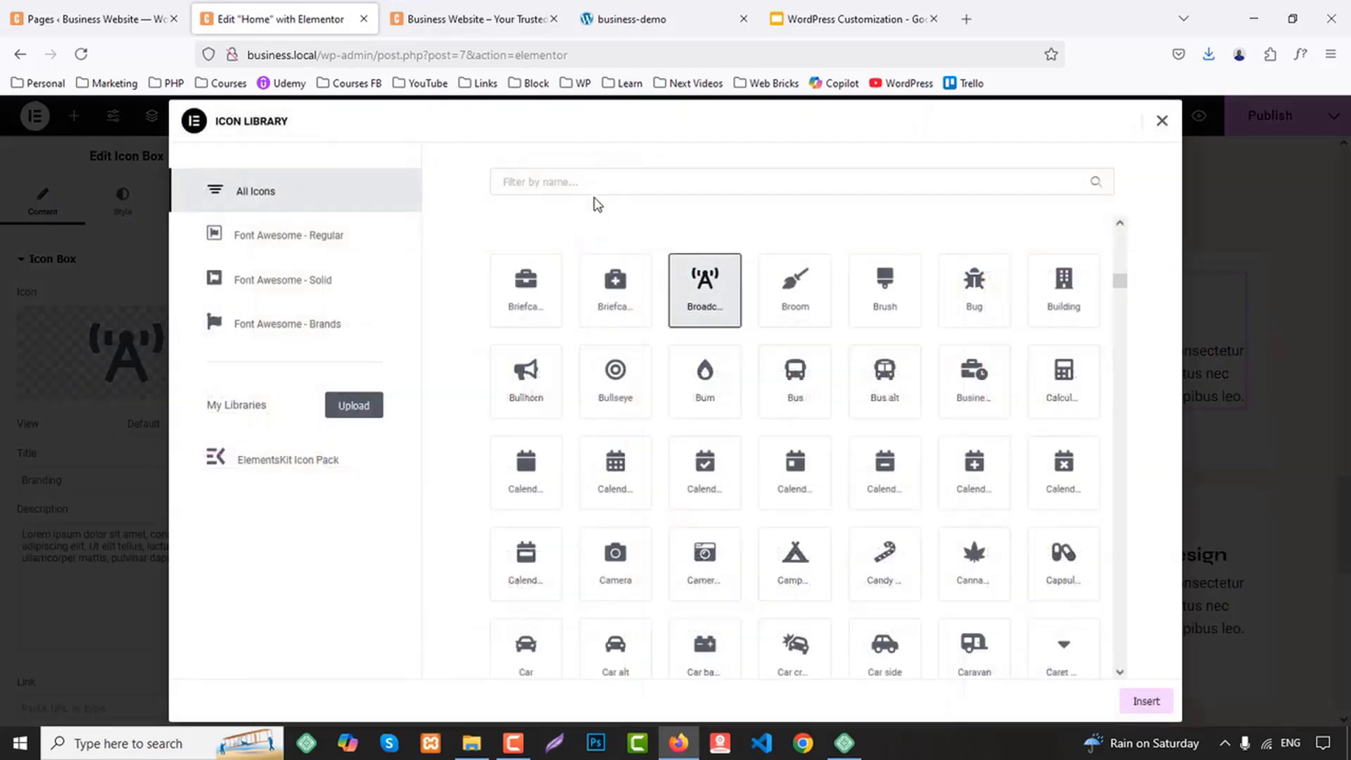
{"action": "left_click", "coordinate": [591, 185]}
{"action": "type", "text": "brus"}
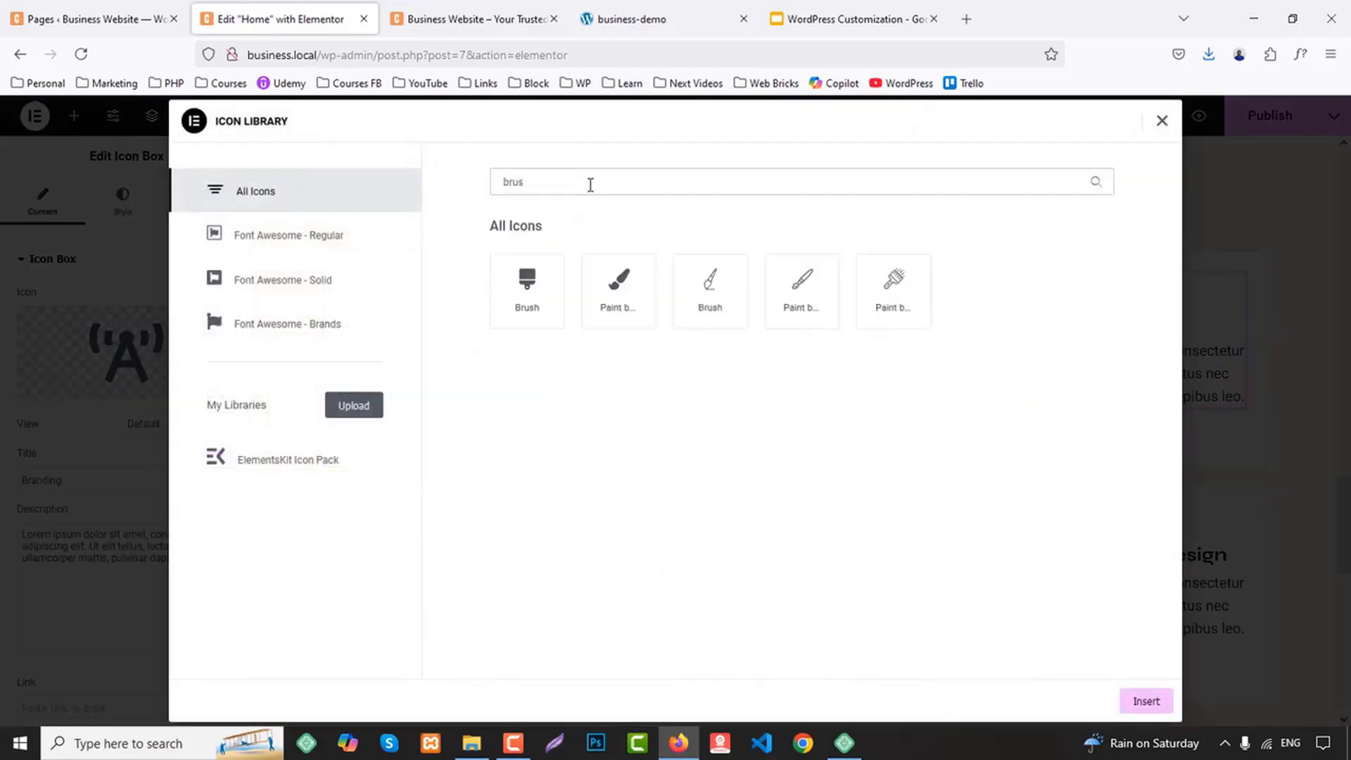
{"action": "left_click", "coordinate": [533, 291]}
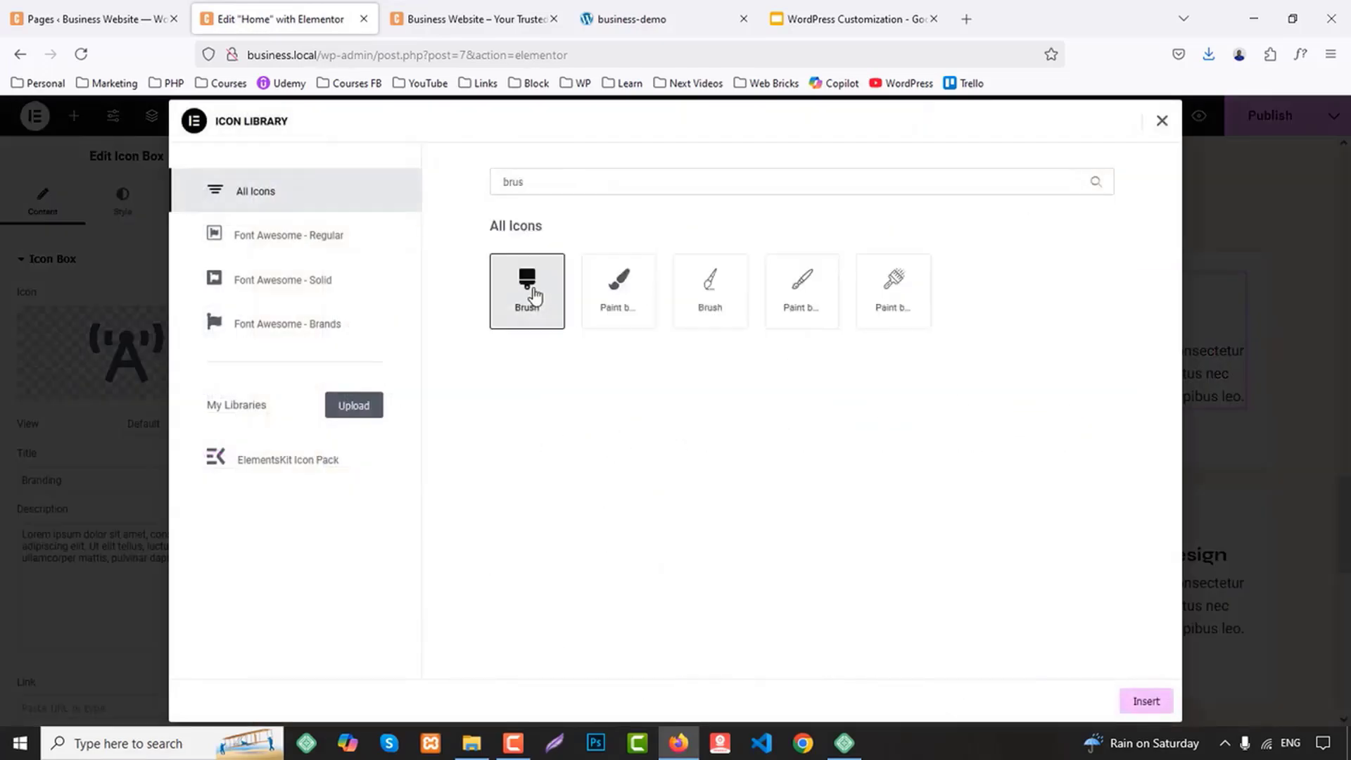
{"action": "left_click", "coordinate": [1139, 701]}
Copy the title "Product Development" from the business-demo site and use it as the title of the lower row's first card
{"action": "left_click", "coordinate": [440, 19]}
{"action": "left_click", "coordinate": [609, 17]}
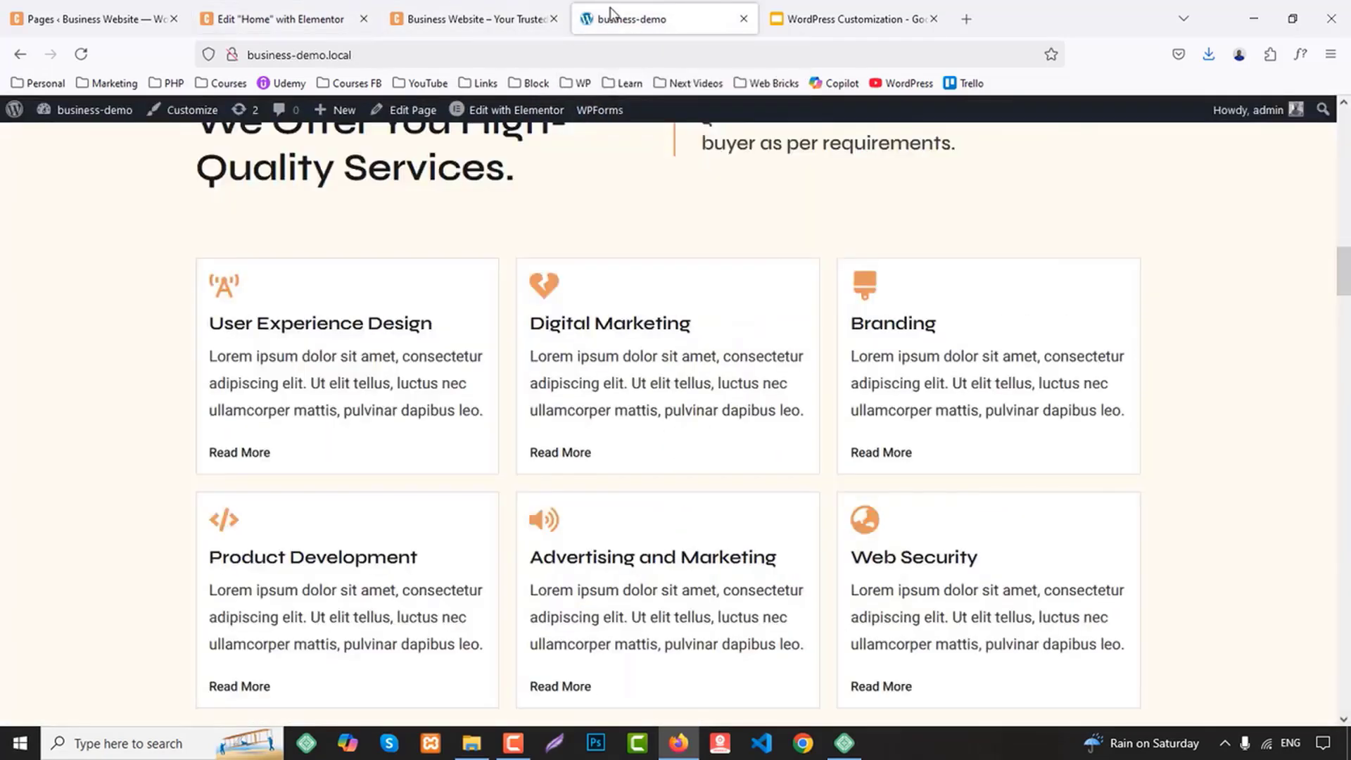
{"action": "scroll", "coordinate": [703, 313], "scroll_direction": "down", "scroll_amount": 2}
{"action": "left_click_drag", "start_coordinate": [211, 383], "coordinate": [451, 396]}
{"action": "key", "text": "ctrl+c"}
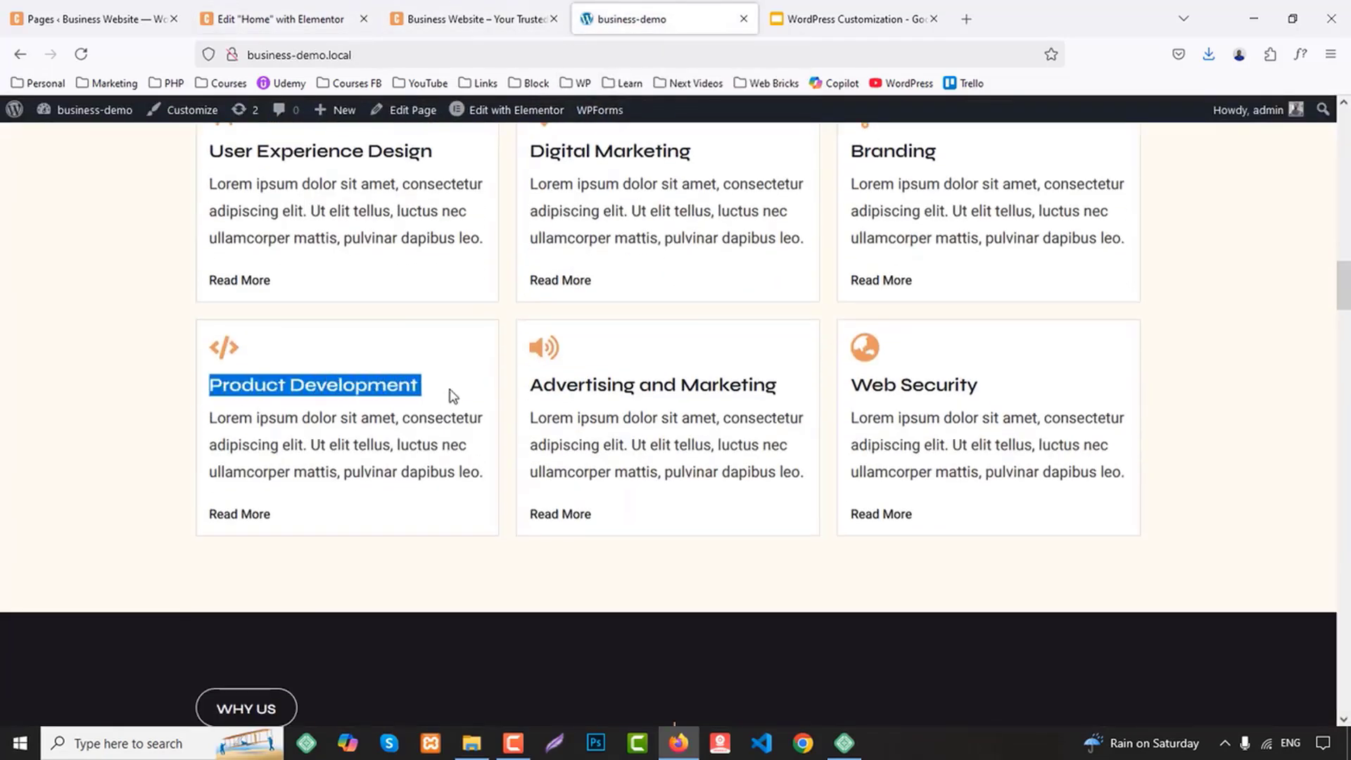
{"action": "left_click", "coordinate": [252, 10]}
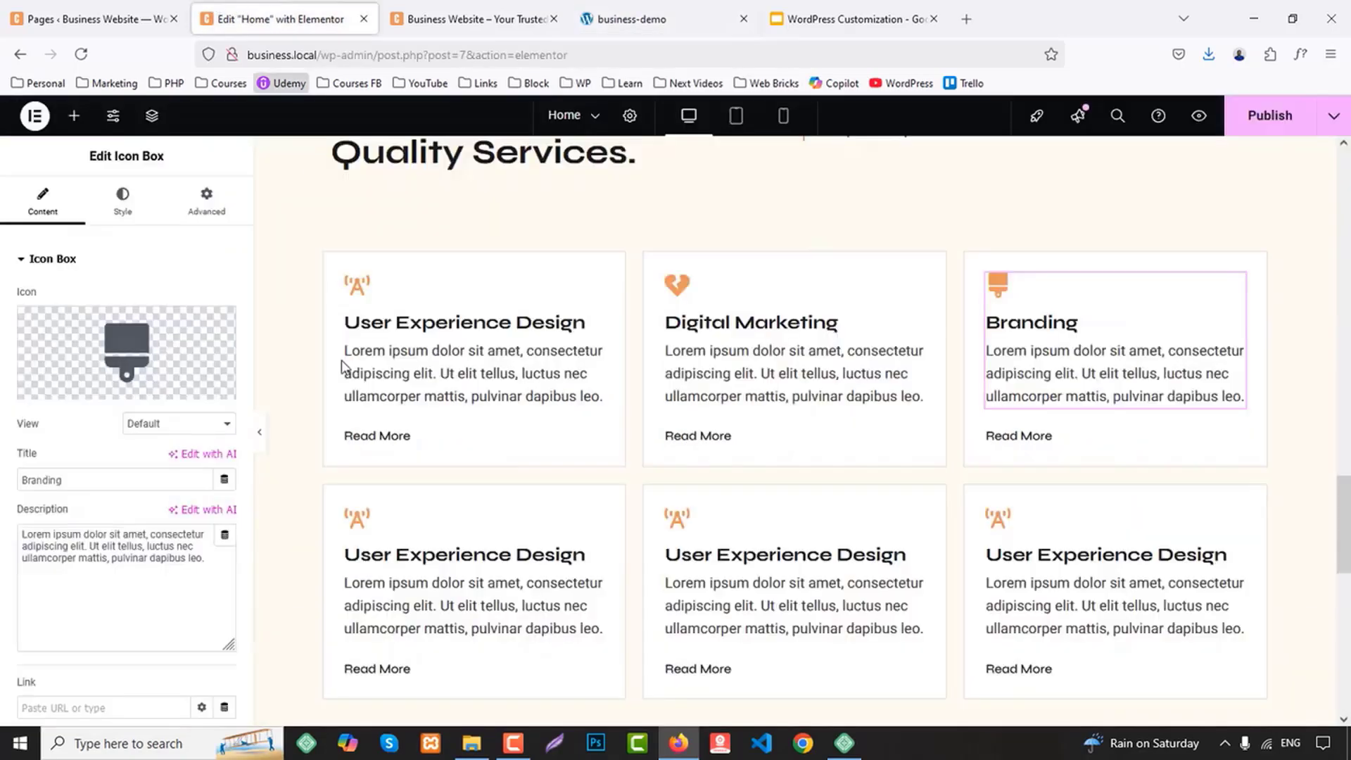
{"action": "left_click", "coordinate": [401, 561]}
{"action": "key", "text": "ctrl+a"}
{"action": "key", "text": "ctrl+v"}
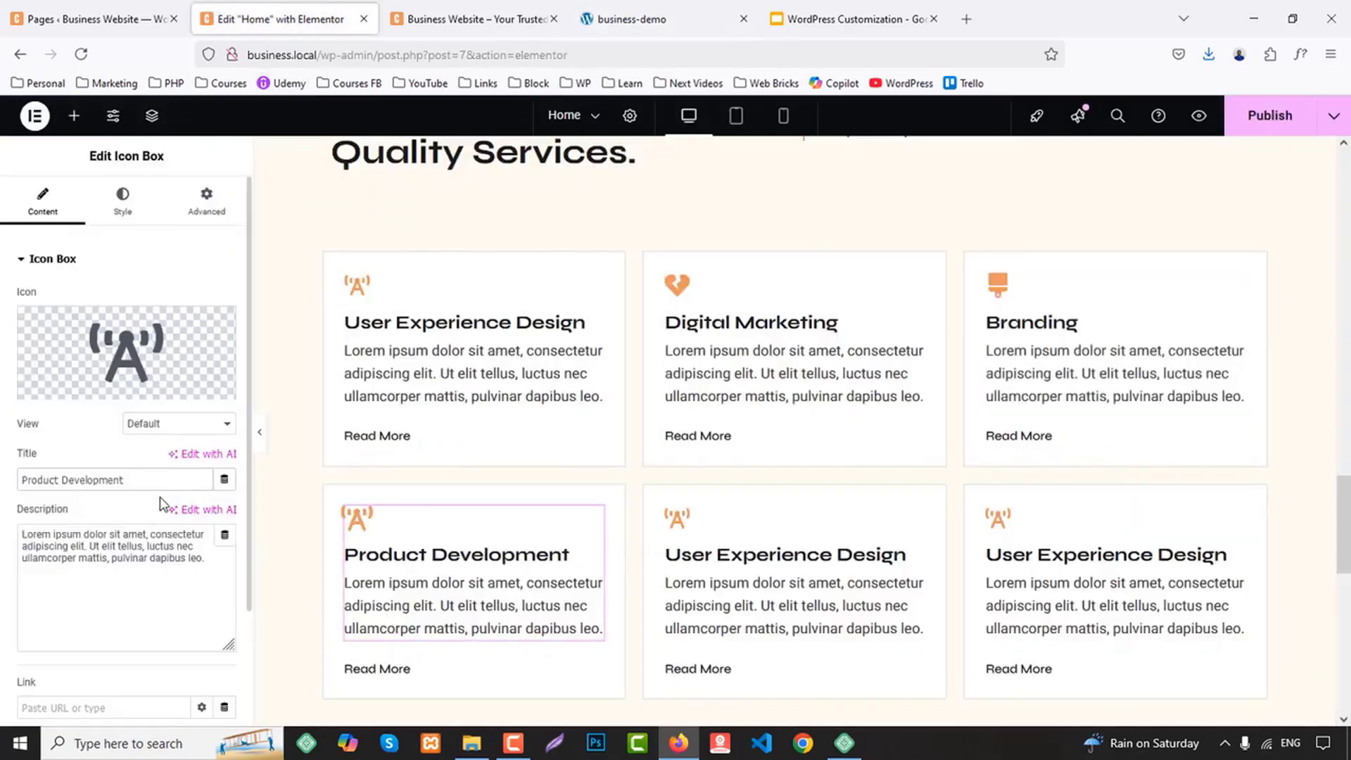
Search the icon library for "code" and insert the solid Code icon in the Product Development card
{"action": "left_click", "coordinate": [67, 388]}
{"action": "left_click", "coordinate": [555, 183]}
{"action": "type", "text": "d"}
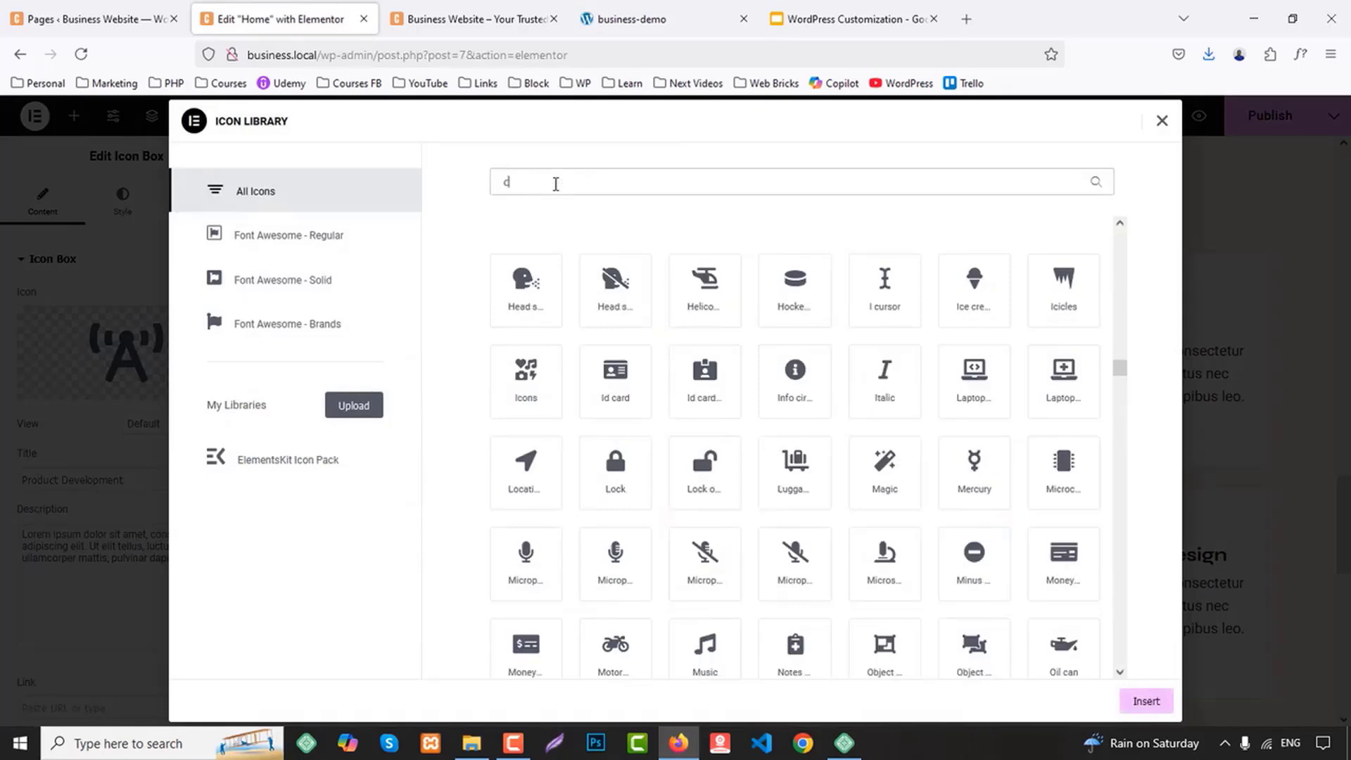
{"action": "type", "text": "ode"}
{"action": "left_click", "coordinate": [689, 280]}
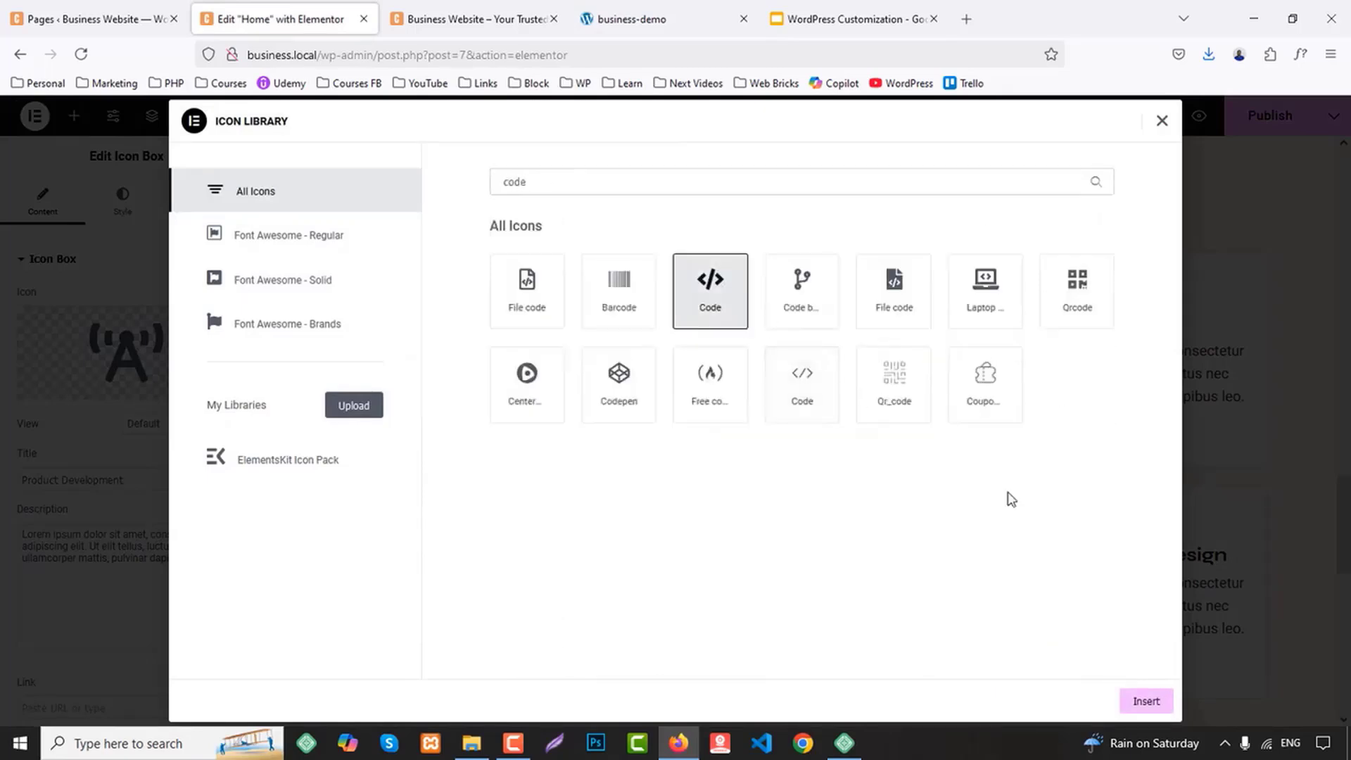
{"action": "left_click", "coordinate": [1141, 700]}
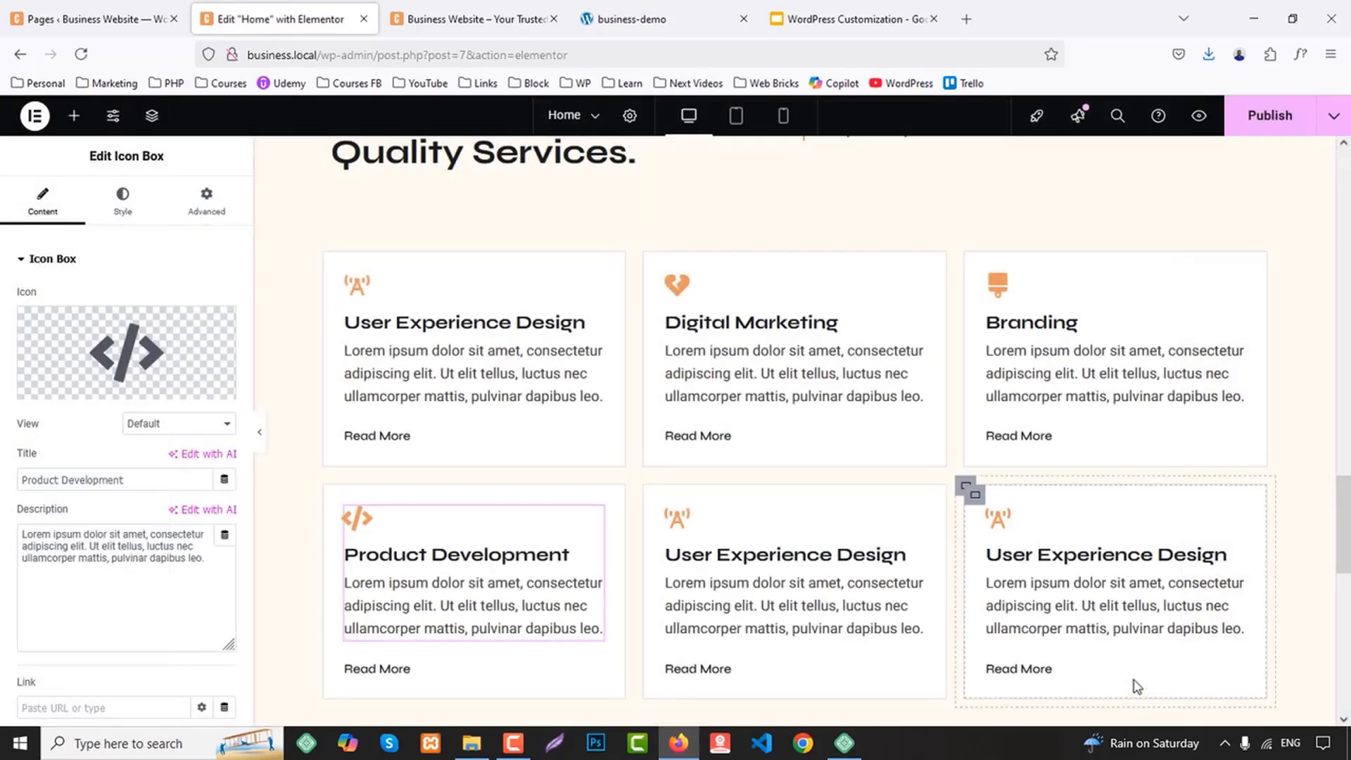
Copy the title "Advertising and Marketing" from the business-demo site and use it as the title of the lower row's middle card
{"action": "left_click", "coordinate": [635, 11]}
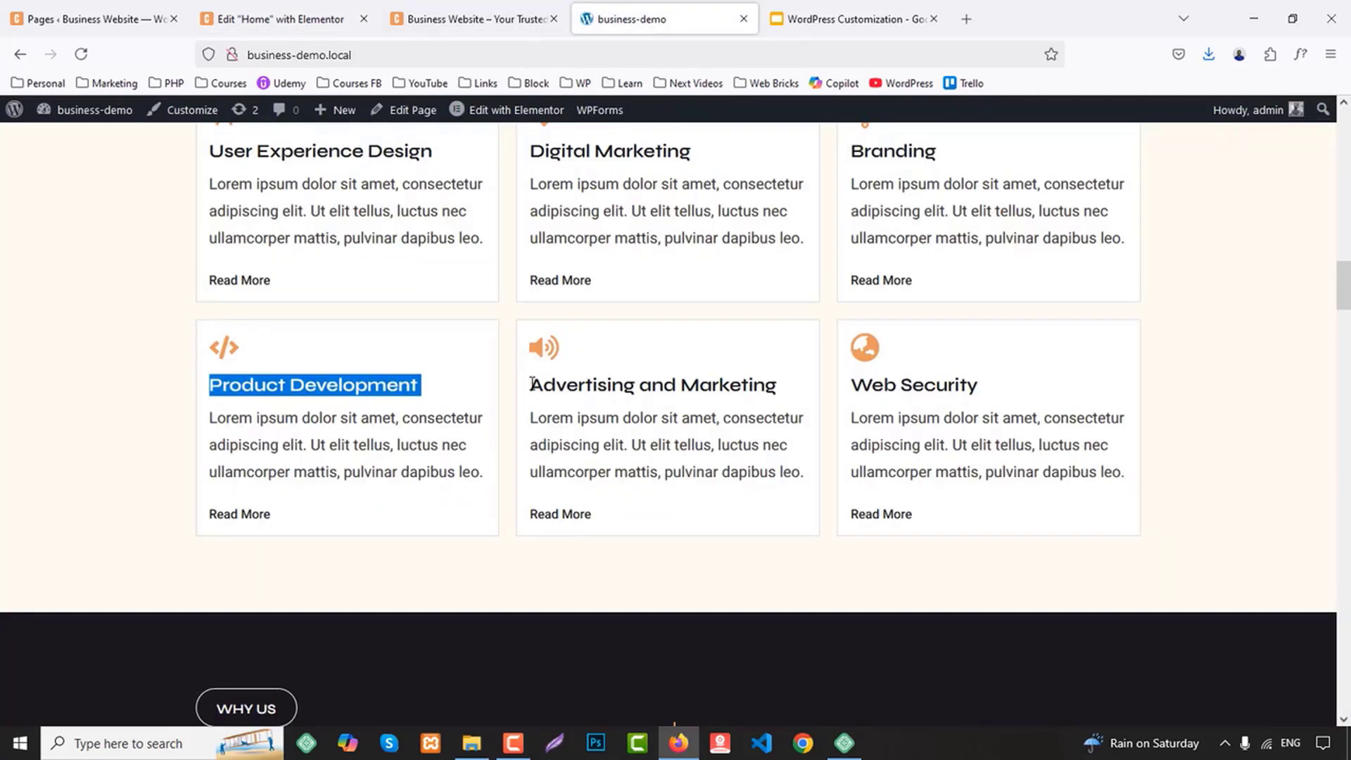
{"action": "left_click_drag", "start_coordinate": [532, 384], "coordinate": [724, 380]}
{"action": "left_click", "coordinate": [230, 21]}
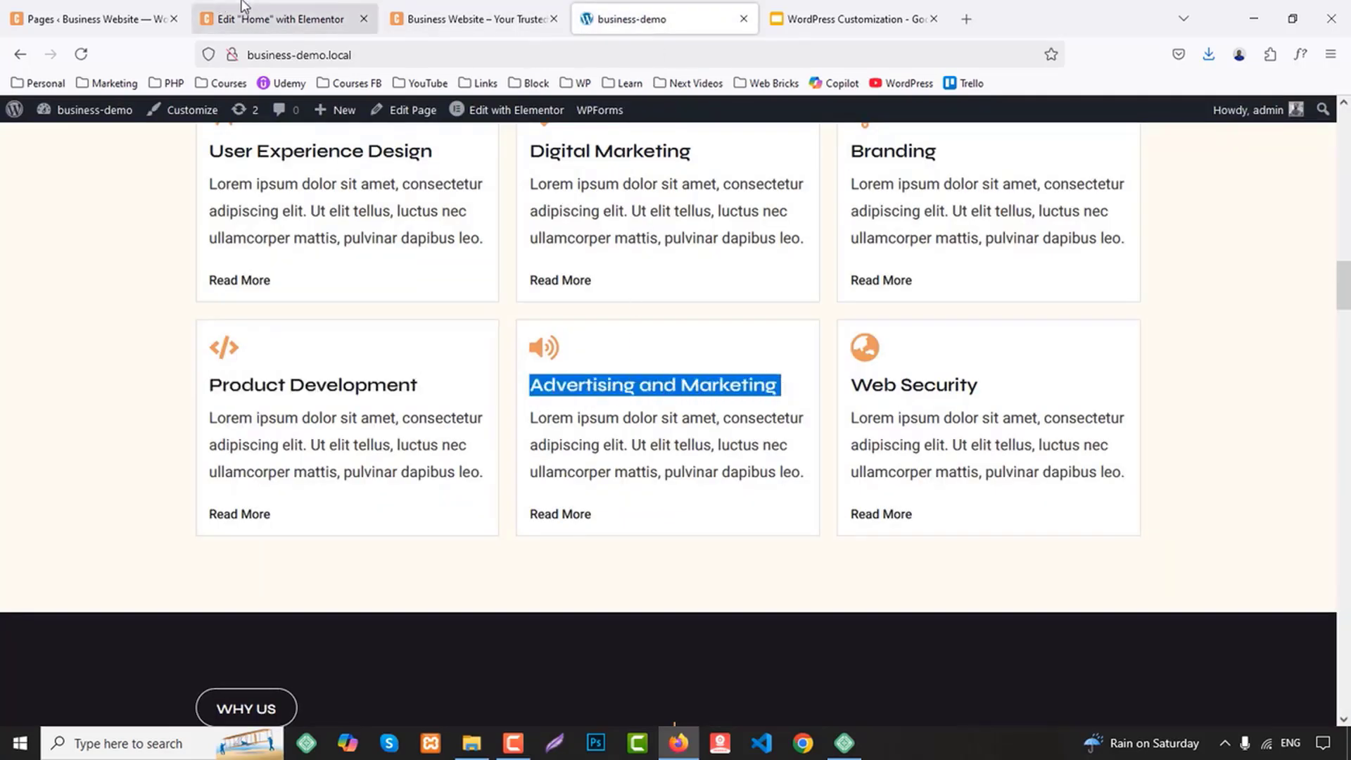
{"action": "left_click", "coordinate": [787, 576]}
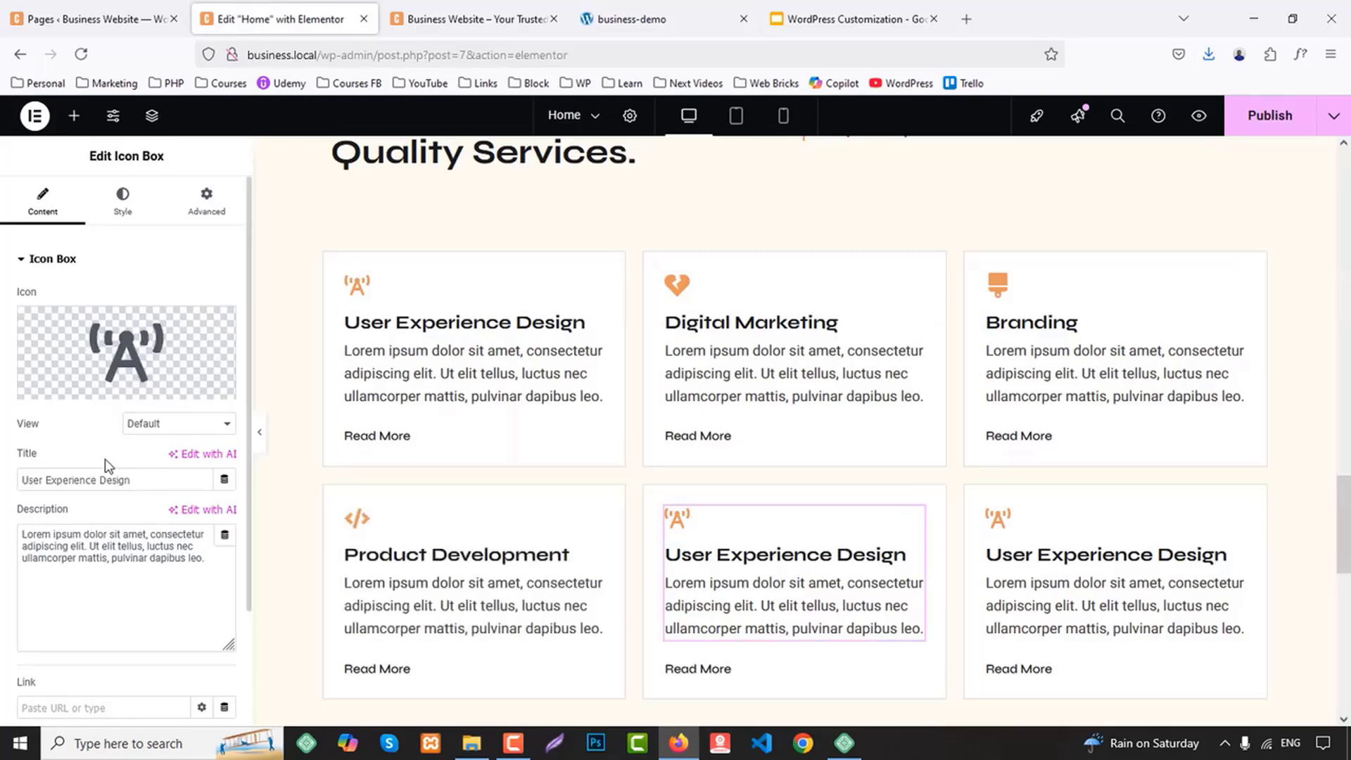
{"action": "triple_click", "coordinate": [141, 478]}
{"action": "type", "text": "Advertising and Marketing"}
Search the icon library for "volu" and insert the solid full-volume speaker icon in the Advertising and Marketing card
{"action": "left_click", "coordinate": [71, 385]}
{"action": "left_click", "coordinate": [596, 181]}
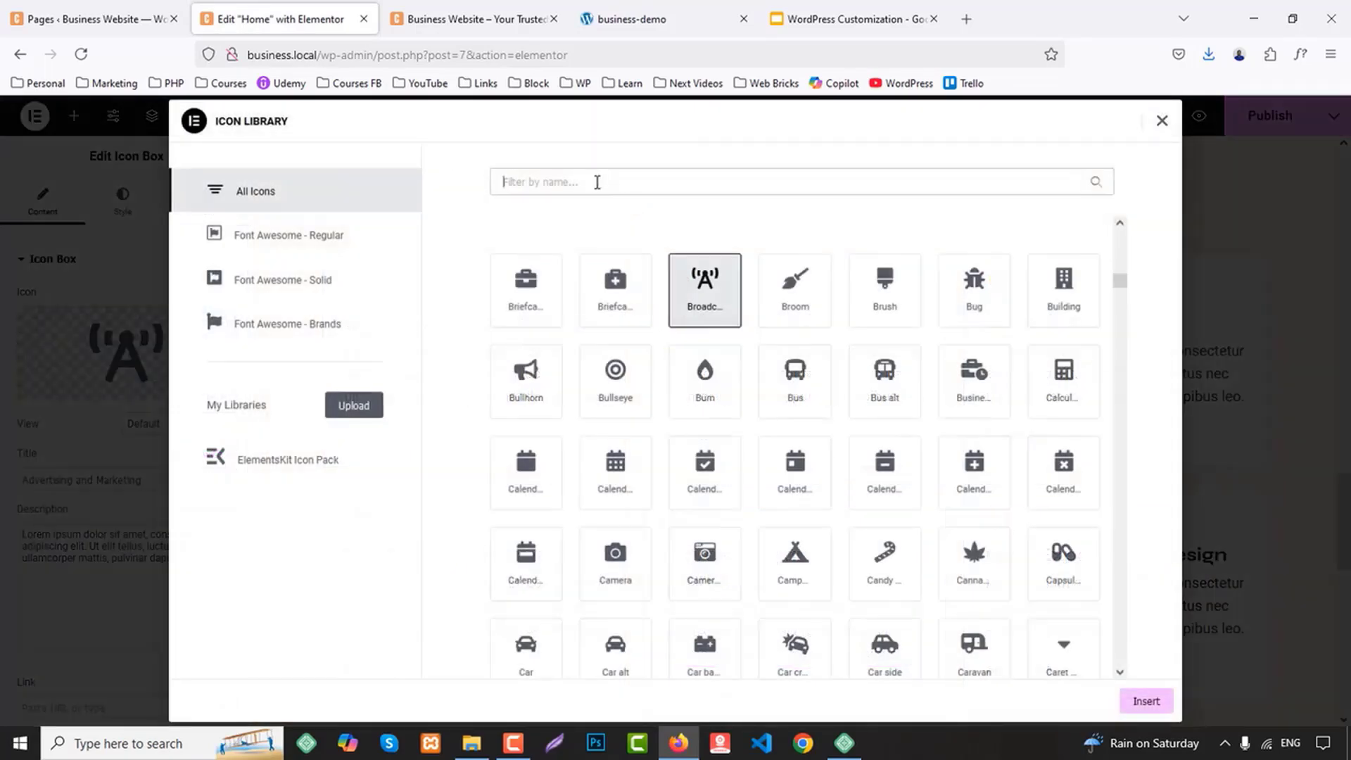
{"action": "type", "text": "volu"}
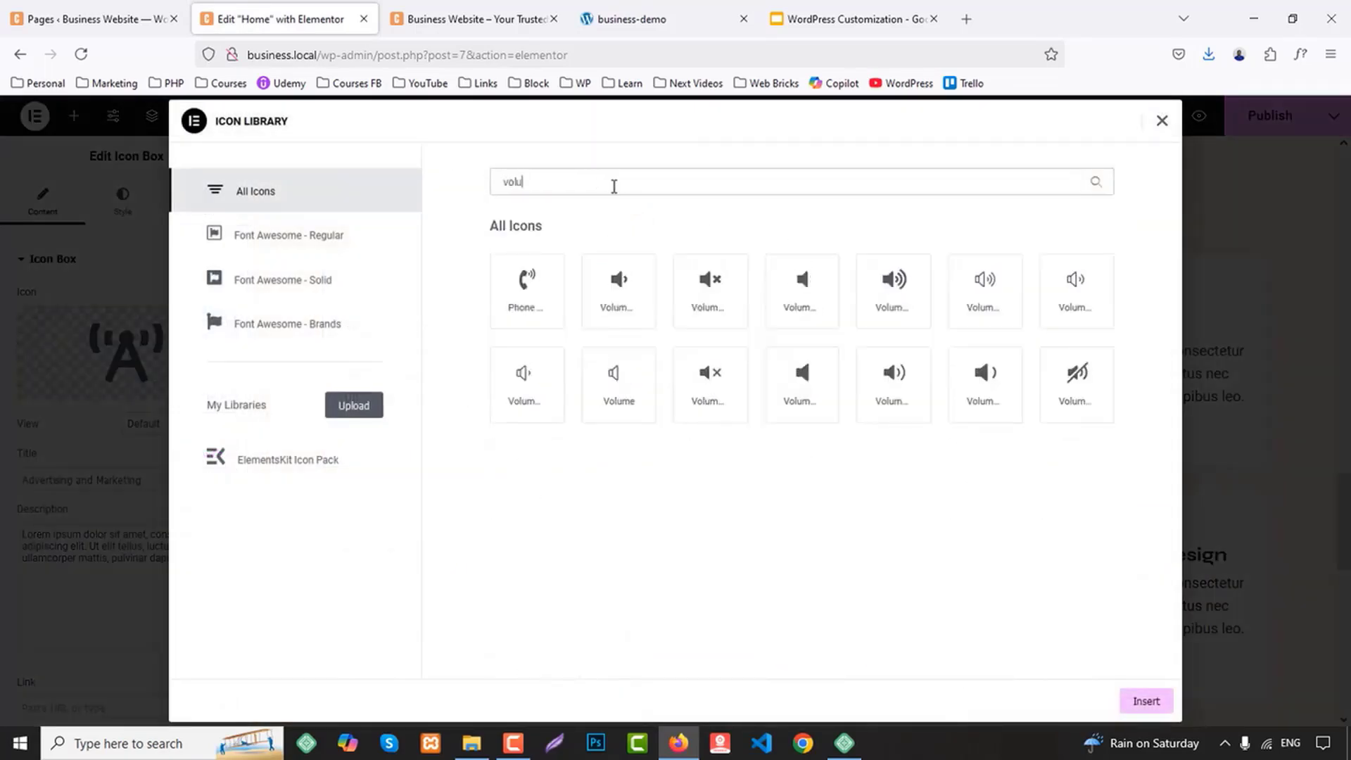
{"action": "left_click", "coordinate": [894, 288]}
{"action": "left_click", "coordinate": [1135, 707]}
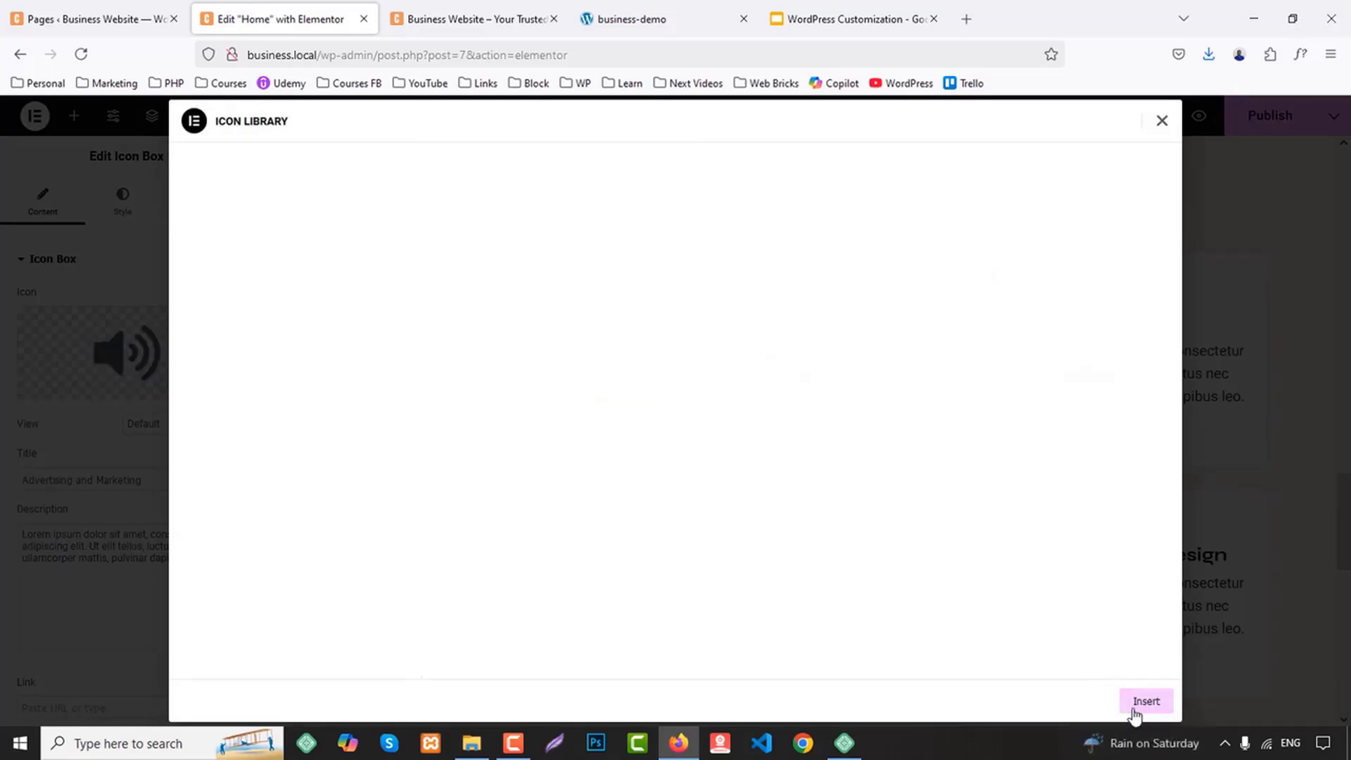
Copy the title "Web Security" from the business-demo site and use it as the title of the lower row's last card
{"action": "left_click", "coordinate": [670, 10]}
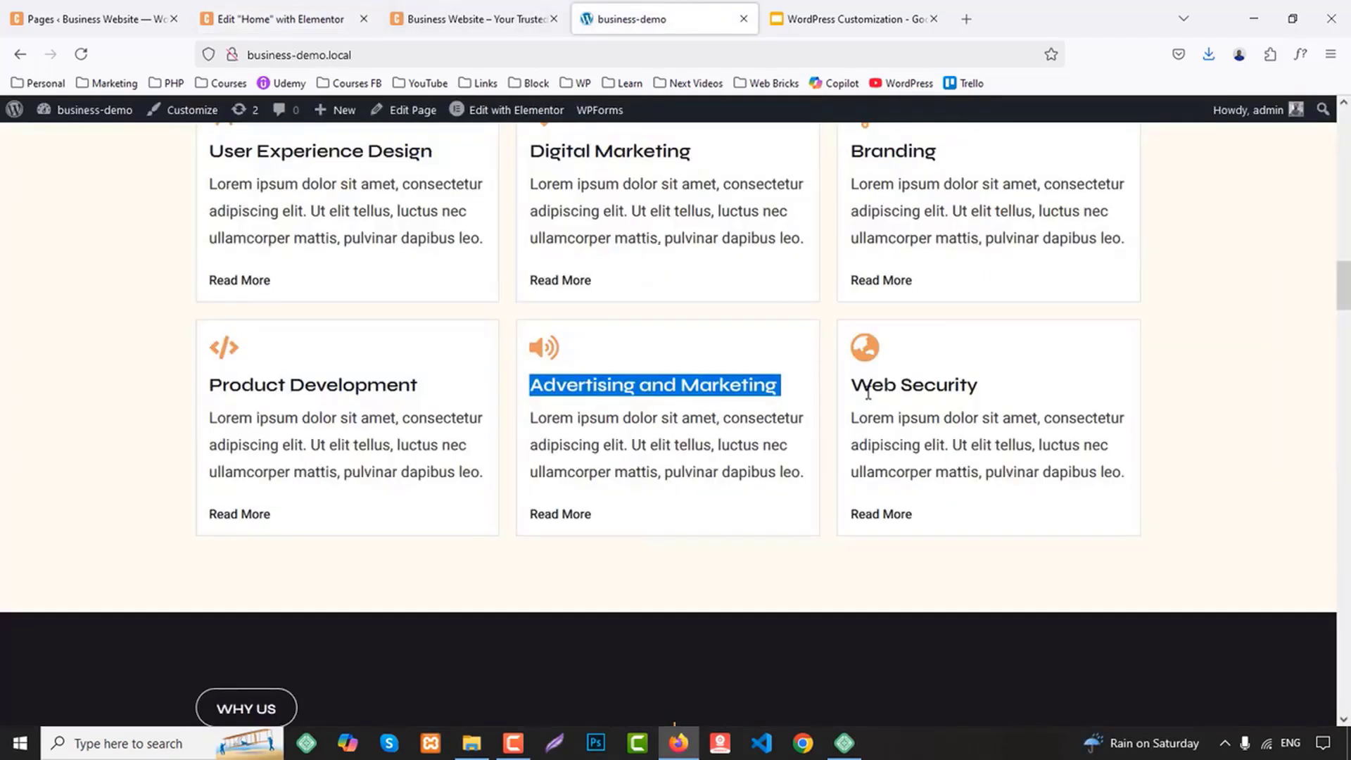
{"action": "left_click_drag", "start_coordinate": [853, 384], "coordinate": [1000, 386]}
{"action": "key", "text": "ctrl+c"}
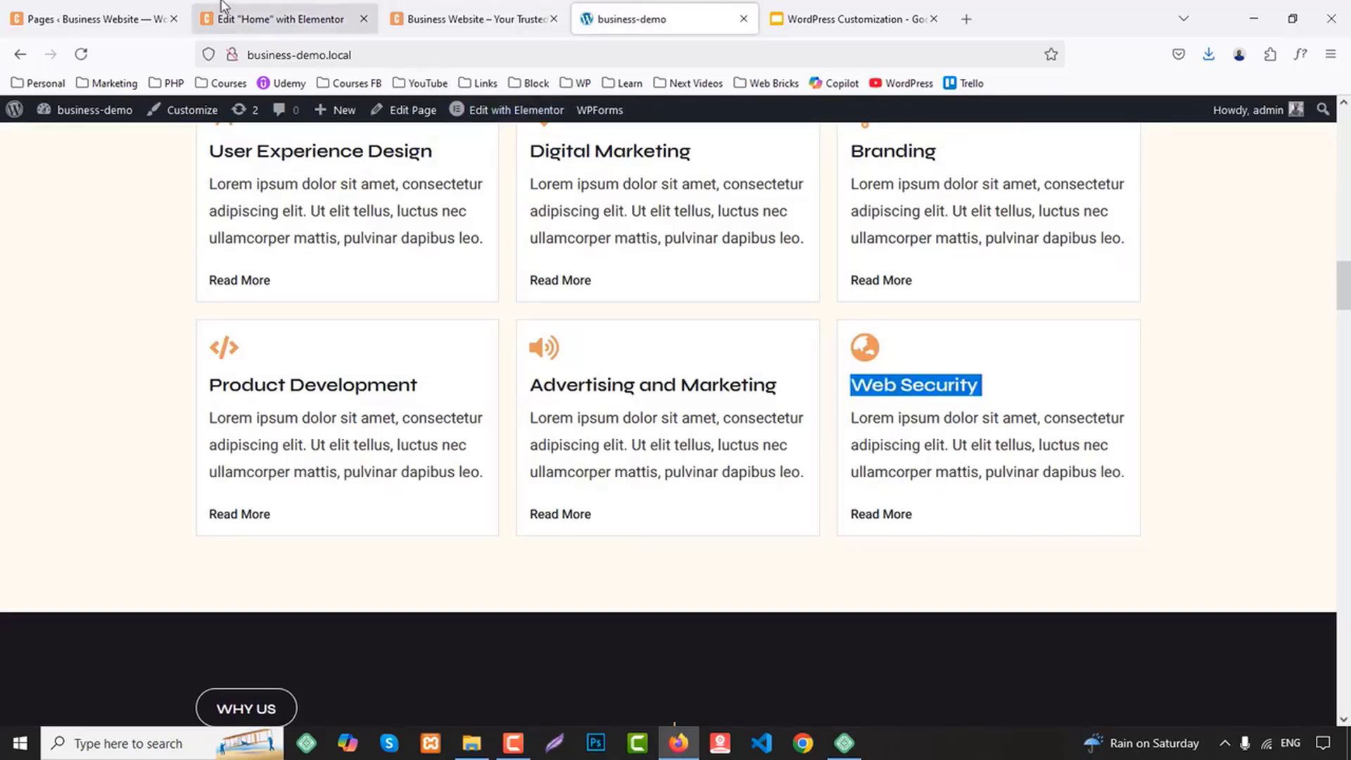
{"action": "left_click", "coordinate": [244, 2]}
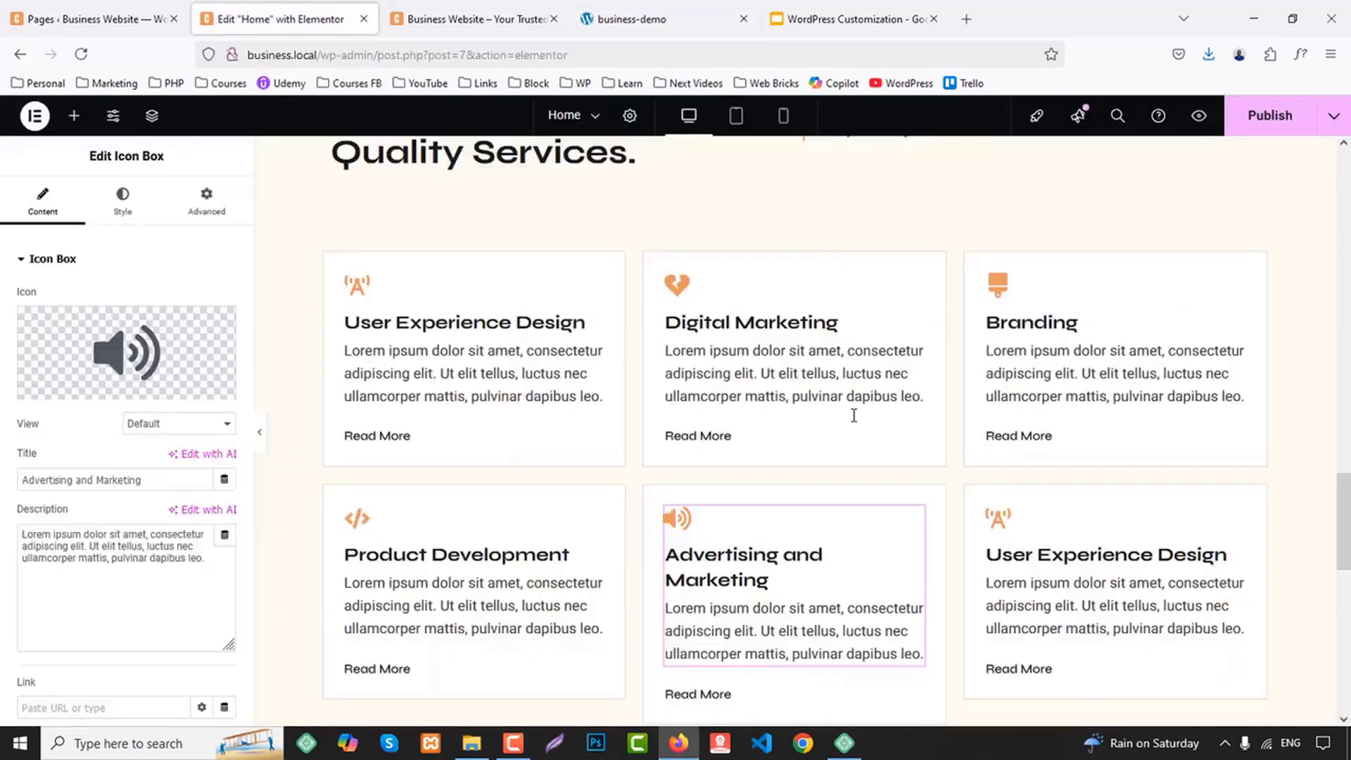
{"action": "left_click", "coordinate": [1064, 566]}
{"action": "triple_click", "coordinate": [113, 480]}
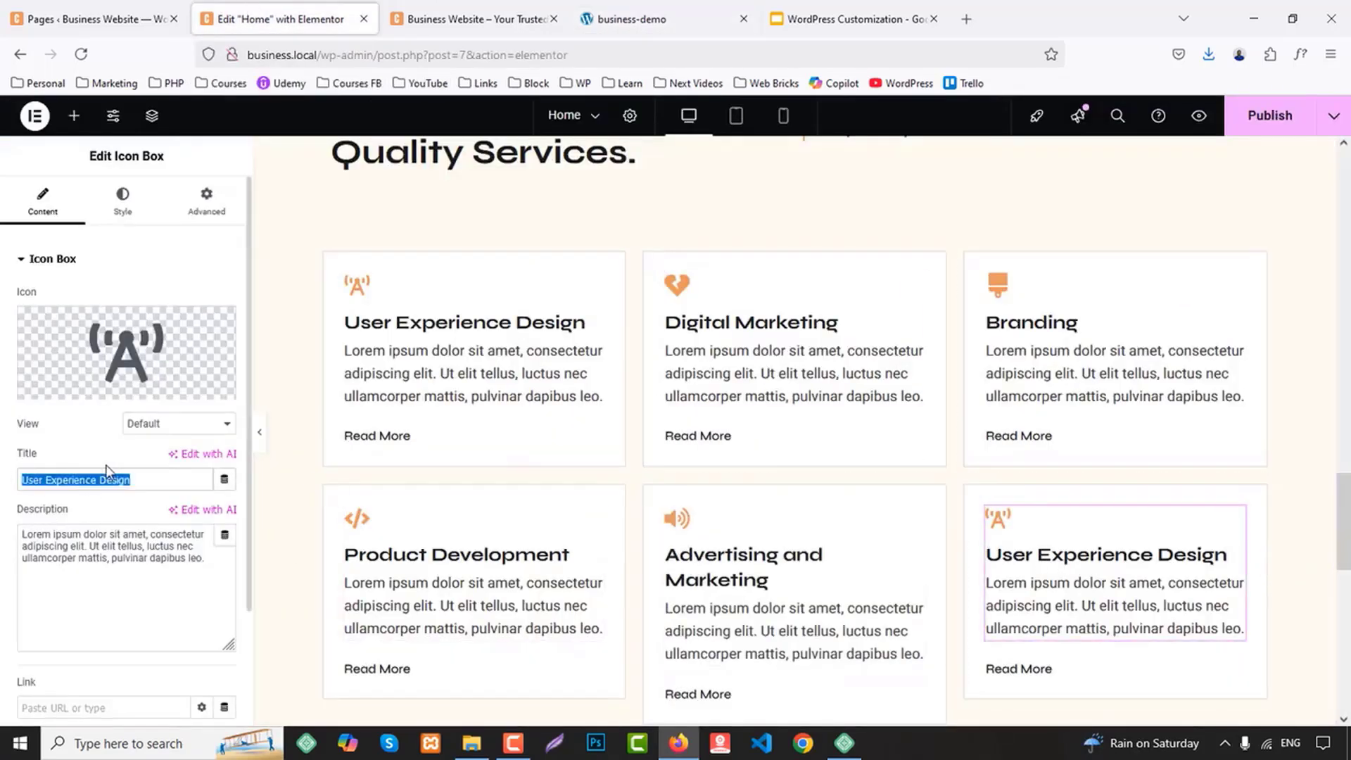
{"action": "key", "text": "ctrl+v"}
Search the icon library for "cloc" and insert the outlined Clock icon in the Web Security card
{"action": "left_click", "coordinate": [155, 357]}
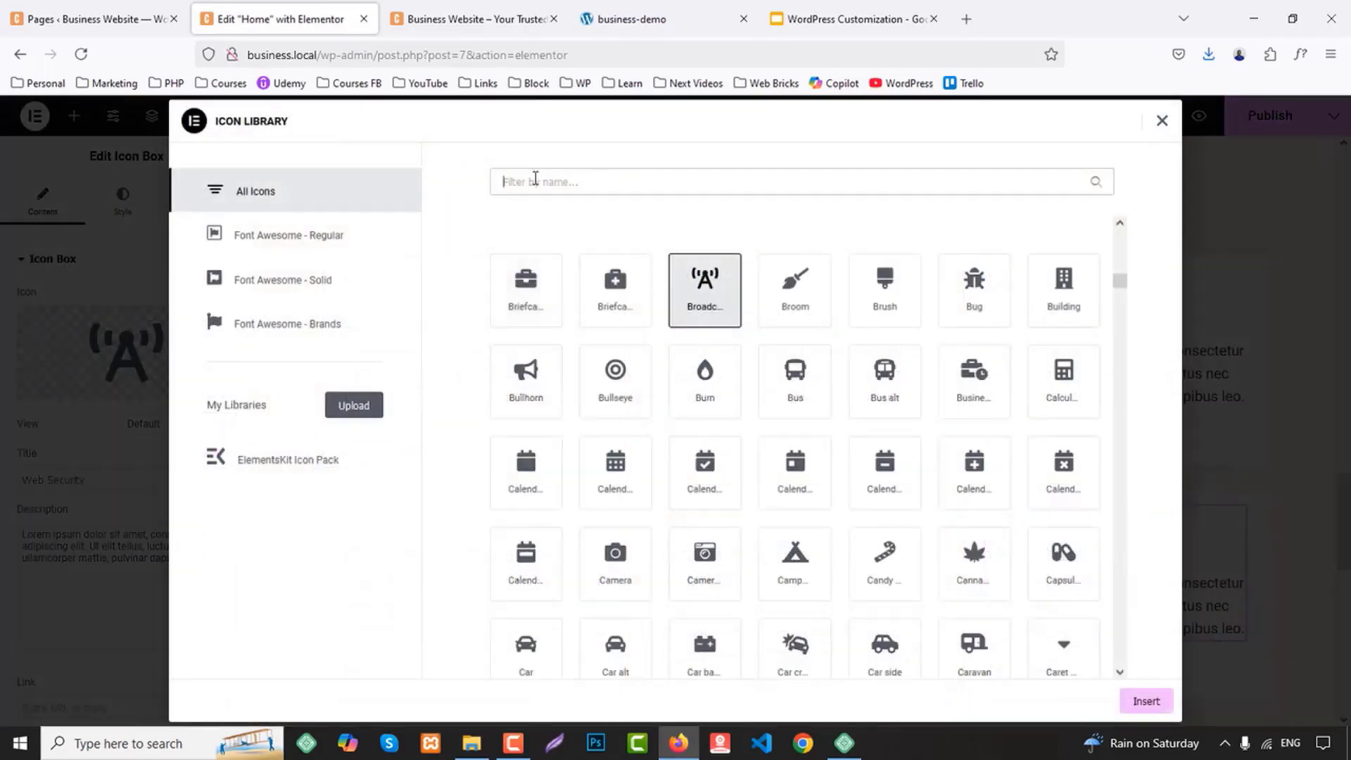
{"action": "type", "text": "cloc"}
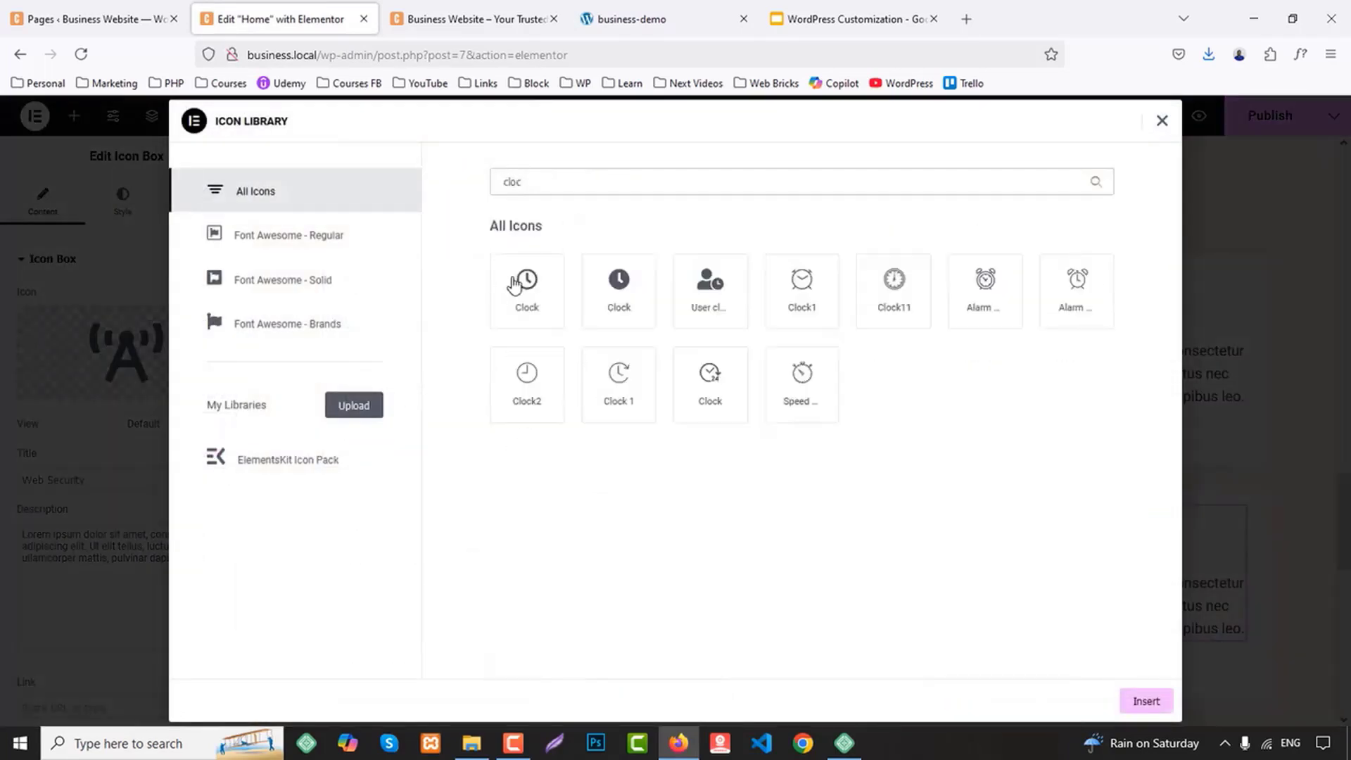
{"action": "left_click", "coordinate": [516, 284]}
{"action": "left_click", "coordinate": [1147, 701]}
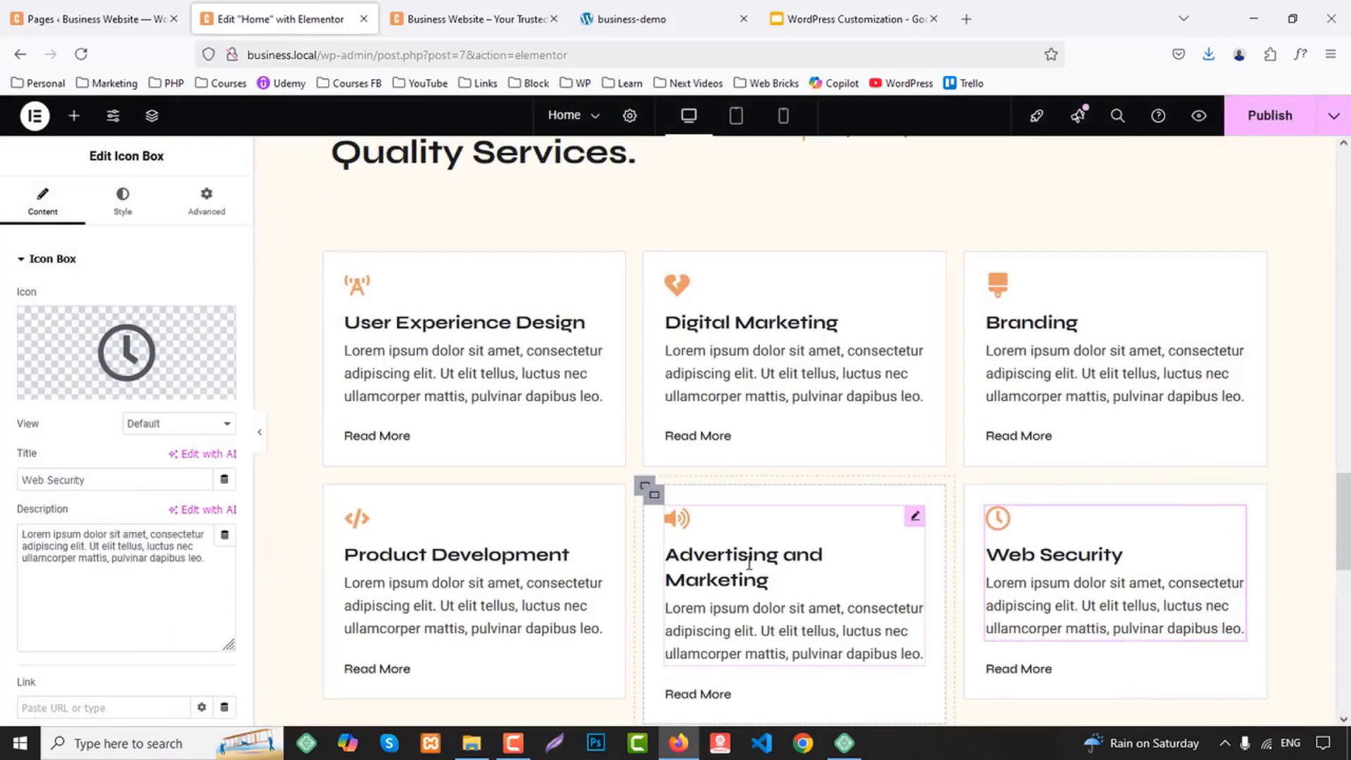
Set the title typography size of the Advertising and Marketing card to 21 px
{"action": "left_click", "coordinate": [675, 535]}
{"action": "left_click", "coordinate": [121, 200]}
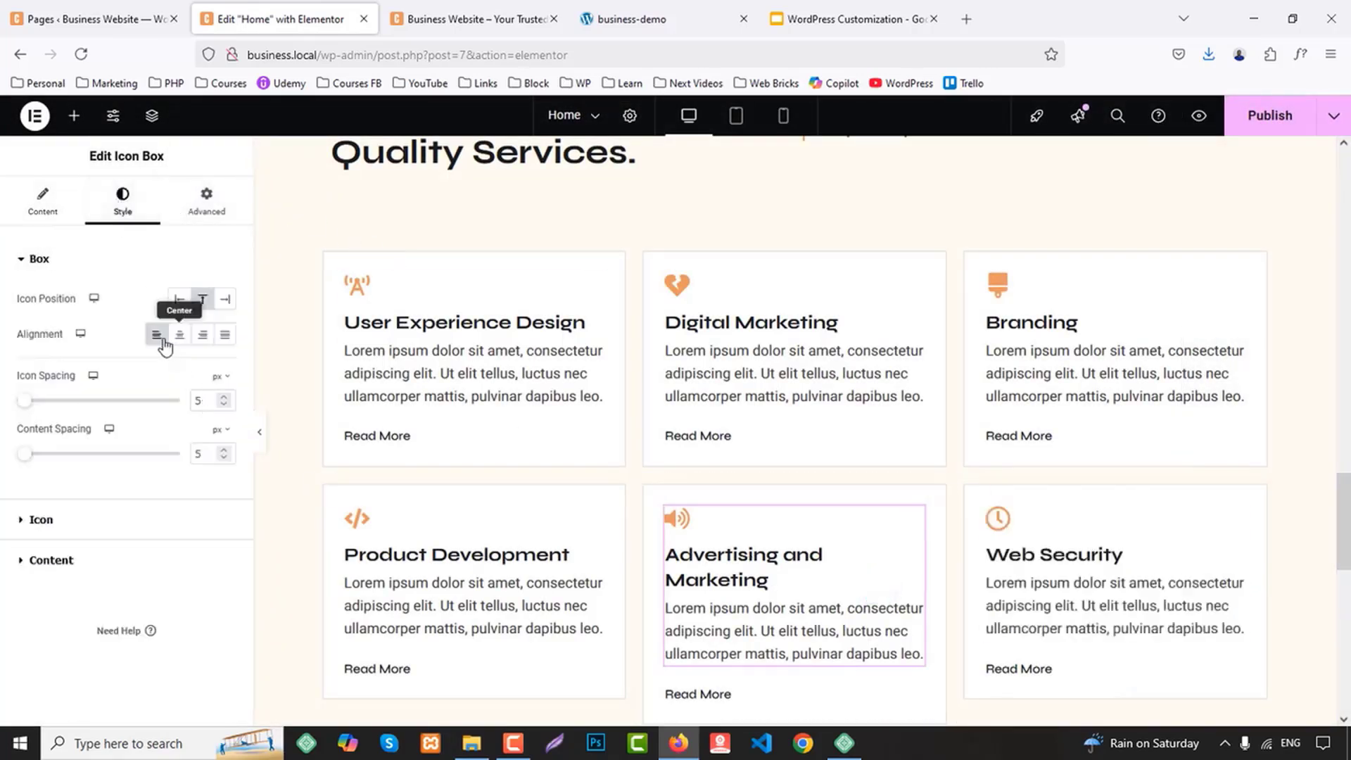
{"action": "left_click", "coordinate": [118, 561]}
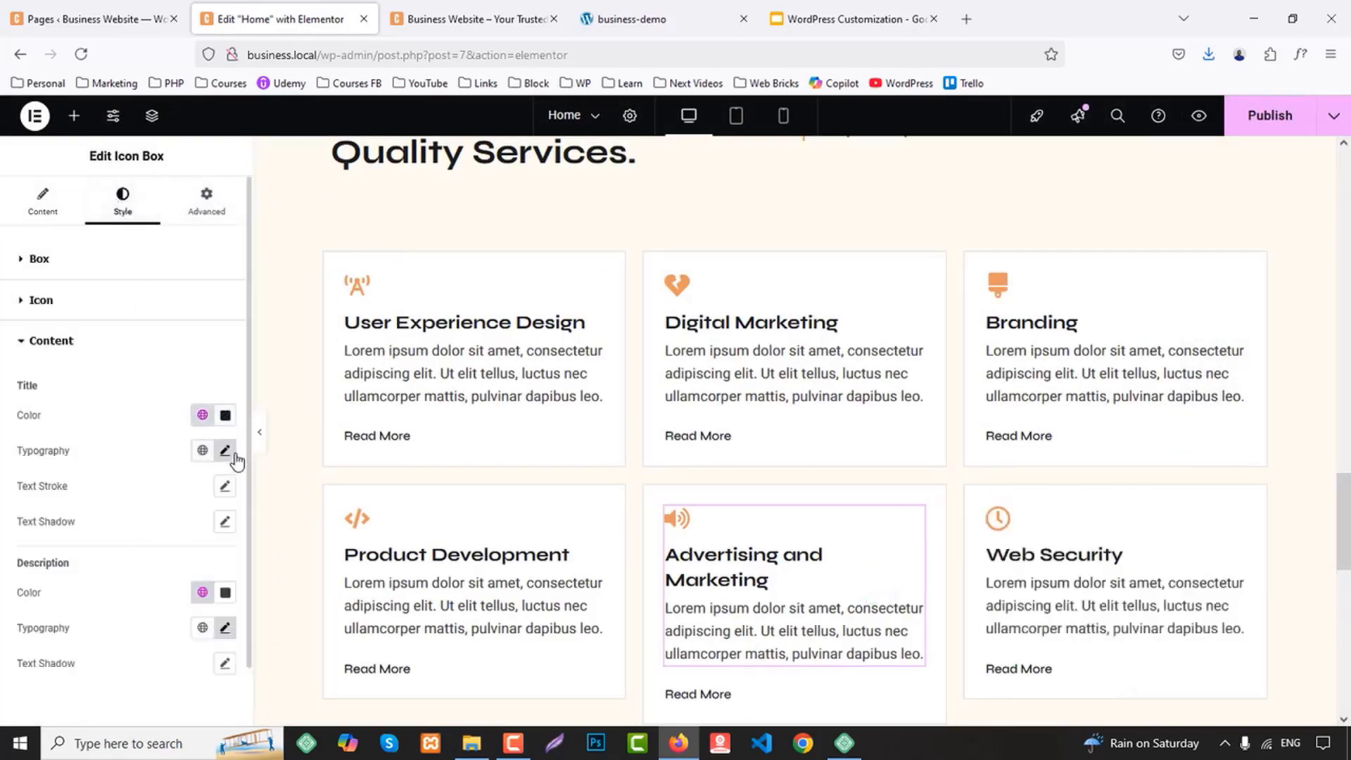
{"action": "left_click", "coordinate": [225, 451]}
{"action": "type", "text": "1"}
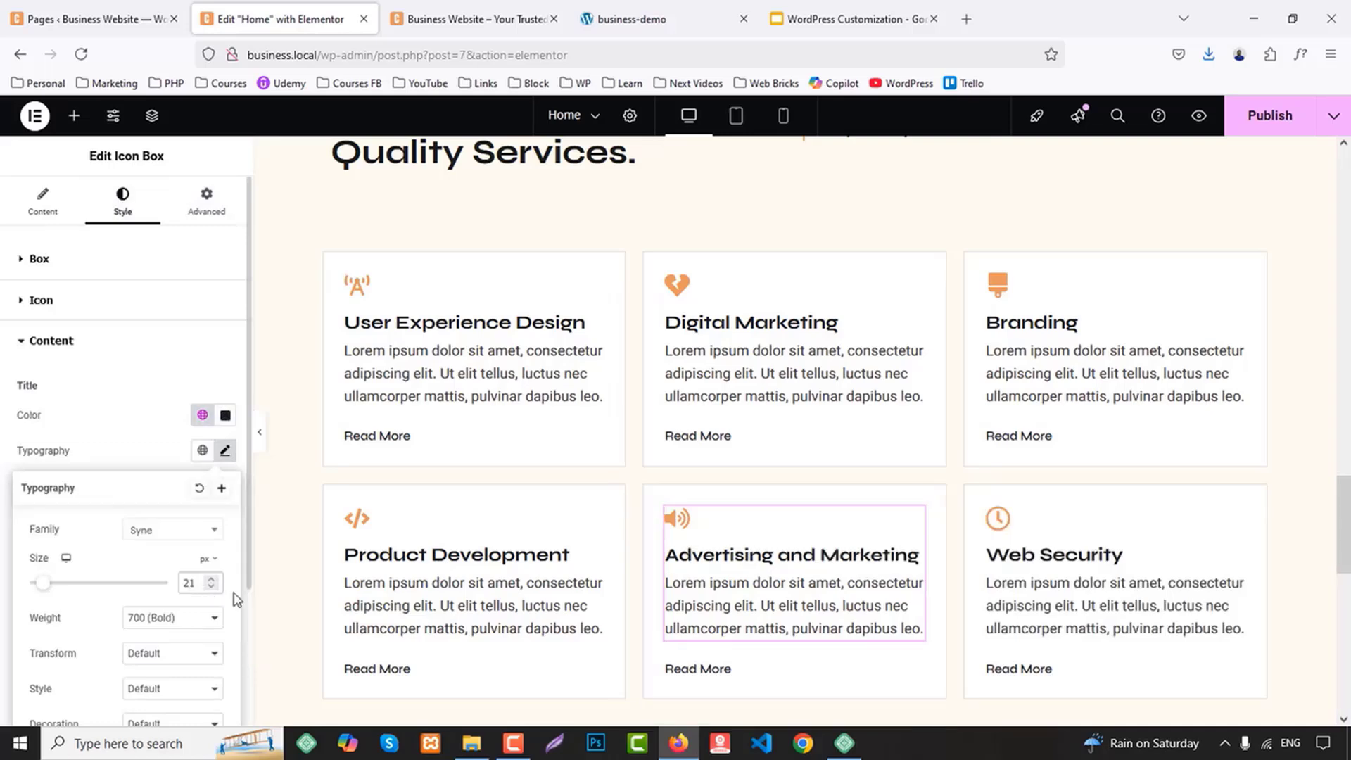
Publish the Home page and check the six service cards in the business.local page preview
{"action": "left_click", "coordinate": [1307, 126]}
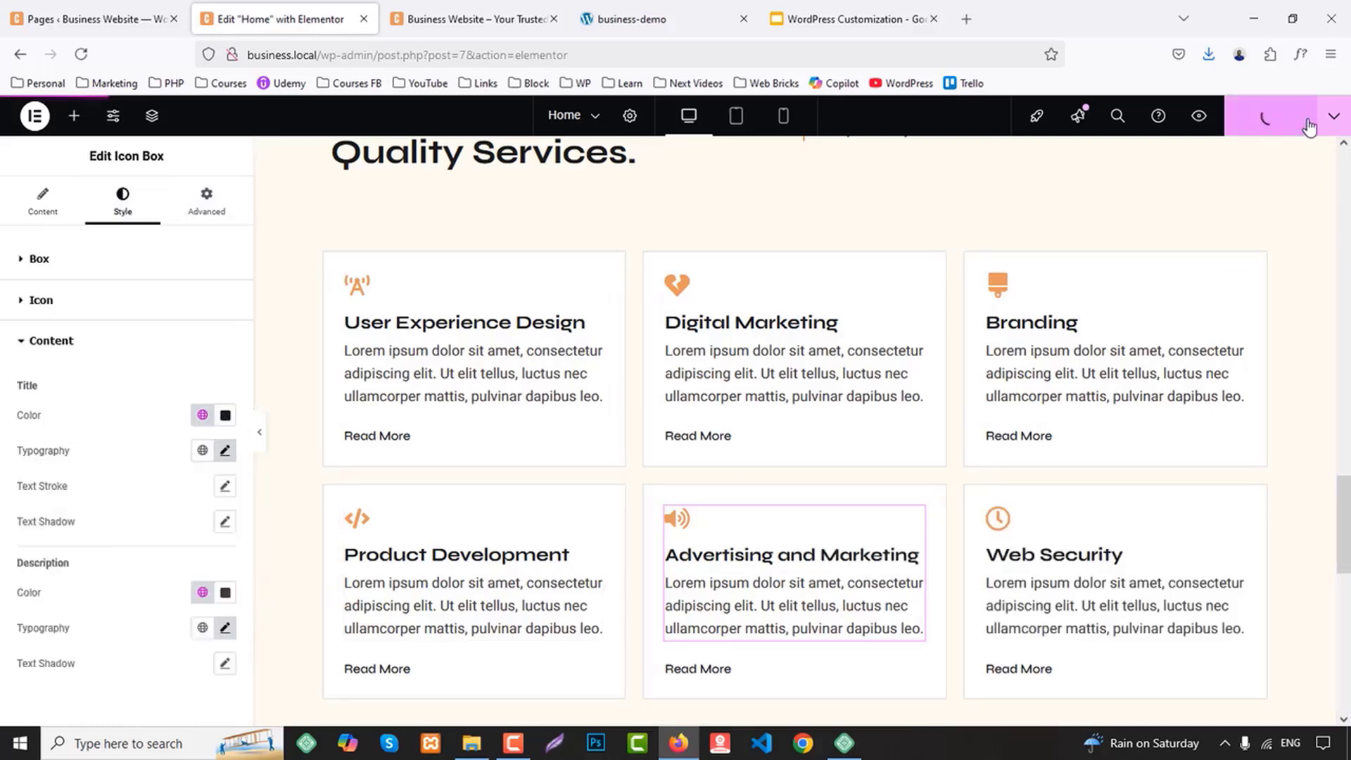
{"action": "left_click", "coordinate": [605, 17]}
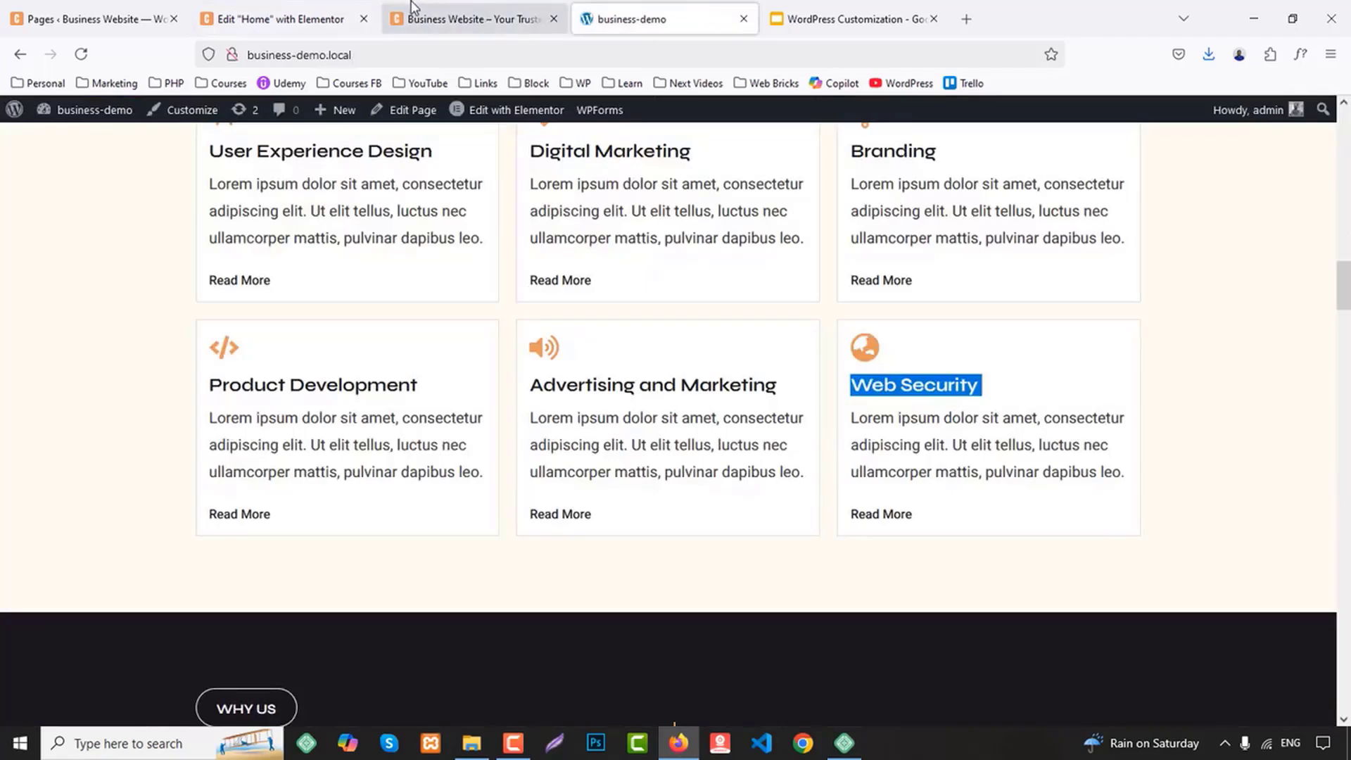
{"action": "left_click", "coordinate": [463, 14]}
{"action": "scroll", "coordinate": [1081, 392], "scroll_direction": "down", "scroll_amount": 5}
{"action": "scroll", "coordinate": [1078, 391], "scroll_direction": "down", "scroll_amount": 10}
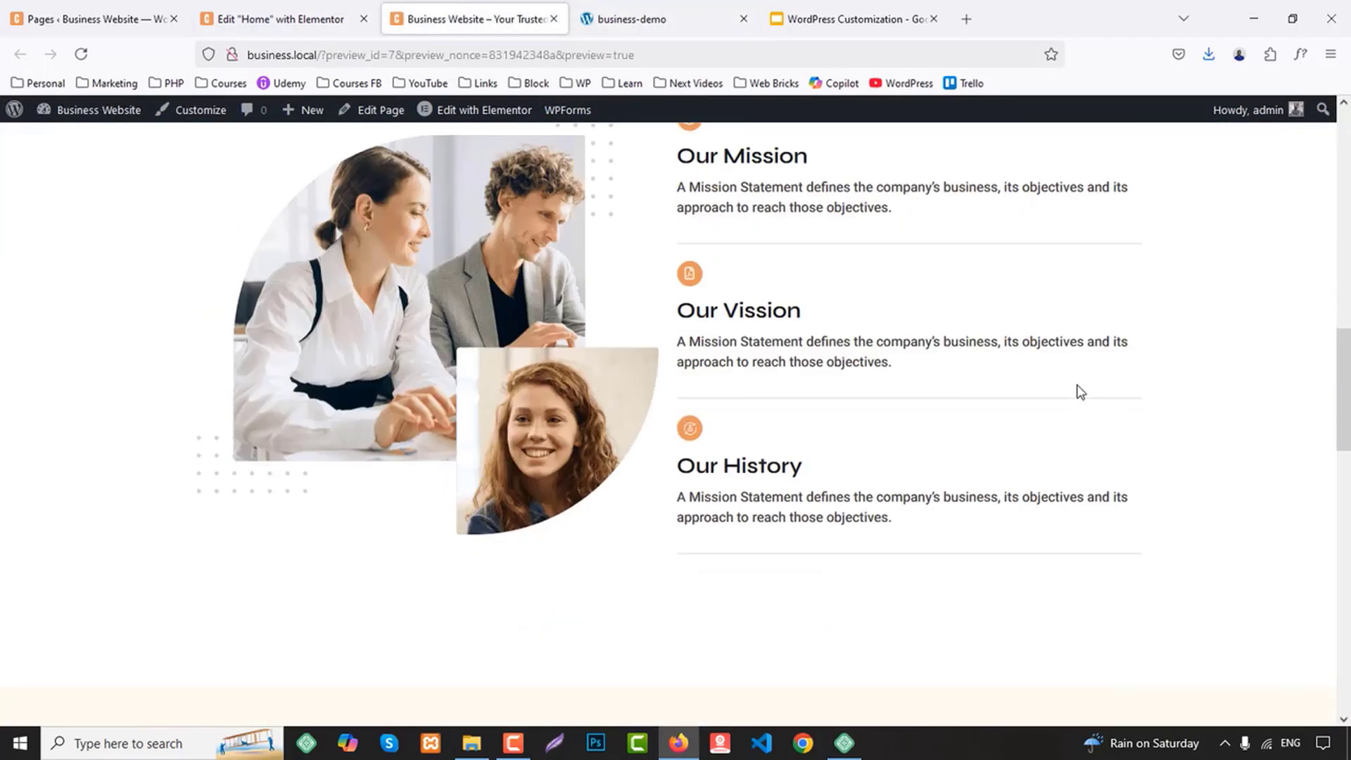
{"action": "scroll", "coordinate": [1078, 389], "scroll_direction": "down", "scroll_amount": 2}
Check the Why Us section on the business-demo site, copy the Home page's About Us section and paste it below the services section
{"action": "scroll", "coordinate": [1085, 411], "scroll_direction": "down", "scroll_amount": 6}
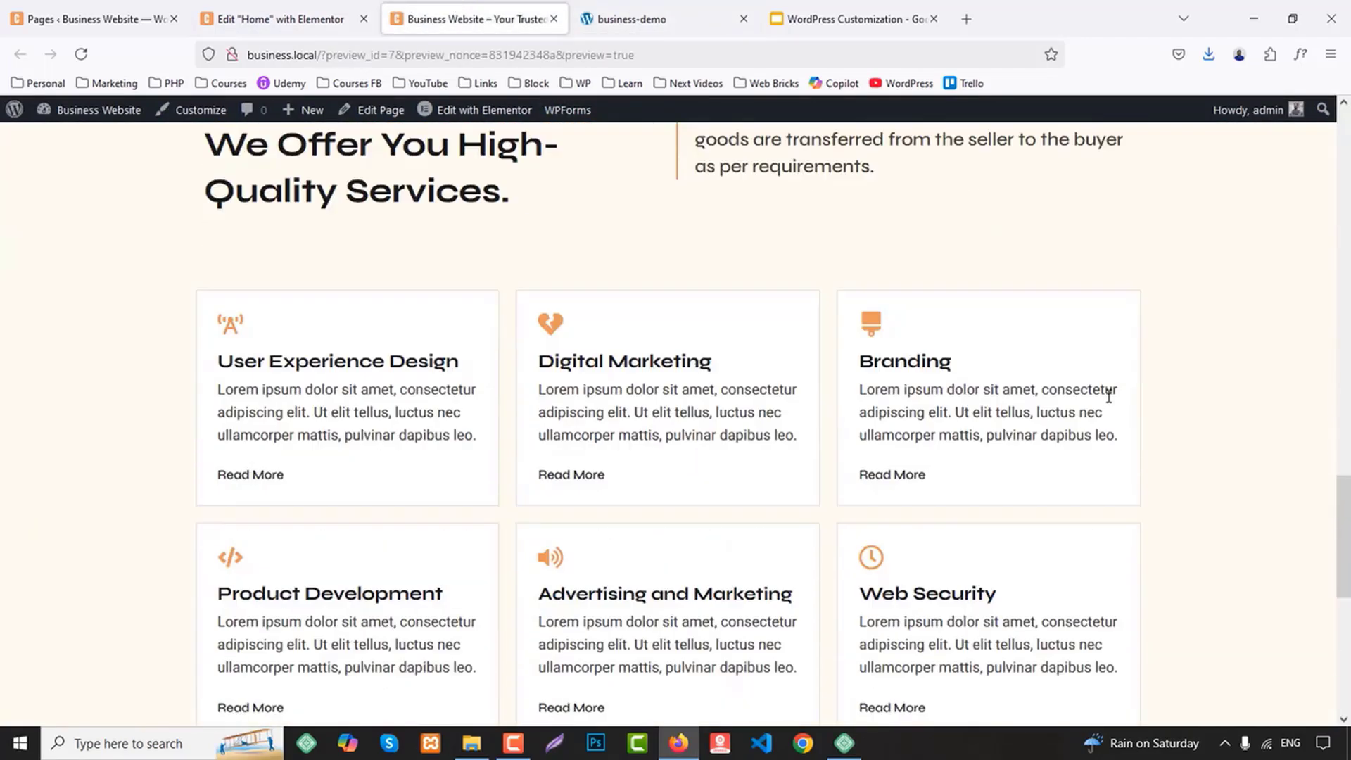
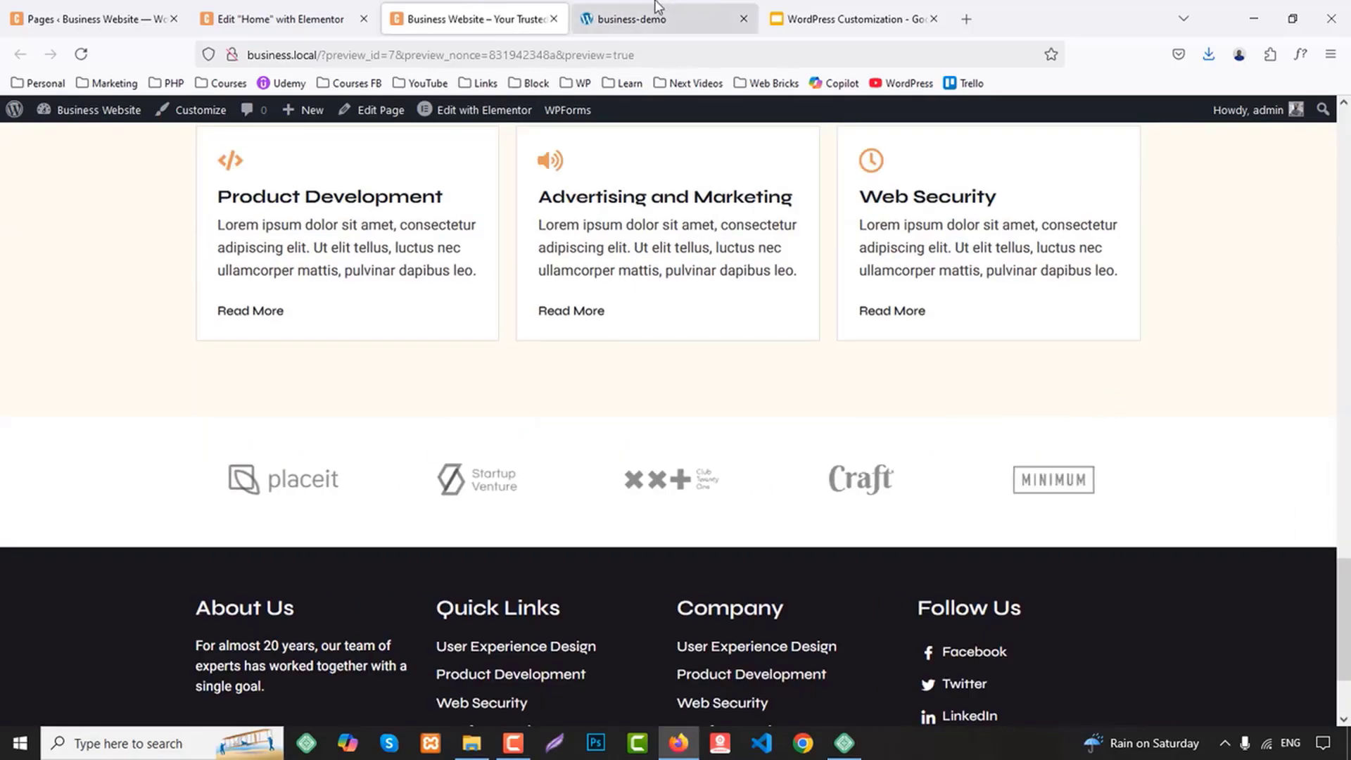
Check the Why Us section on the business-demo site, copy the Home page's About Us section and paste it below the services section
{"action": "left_click", "coordinate": [634, 19]}
{"action": "scroll", "coordinate": [1273, 341], "scroll_direction": "down", "scroll_amount": 5}
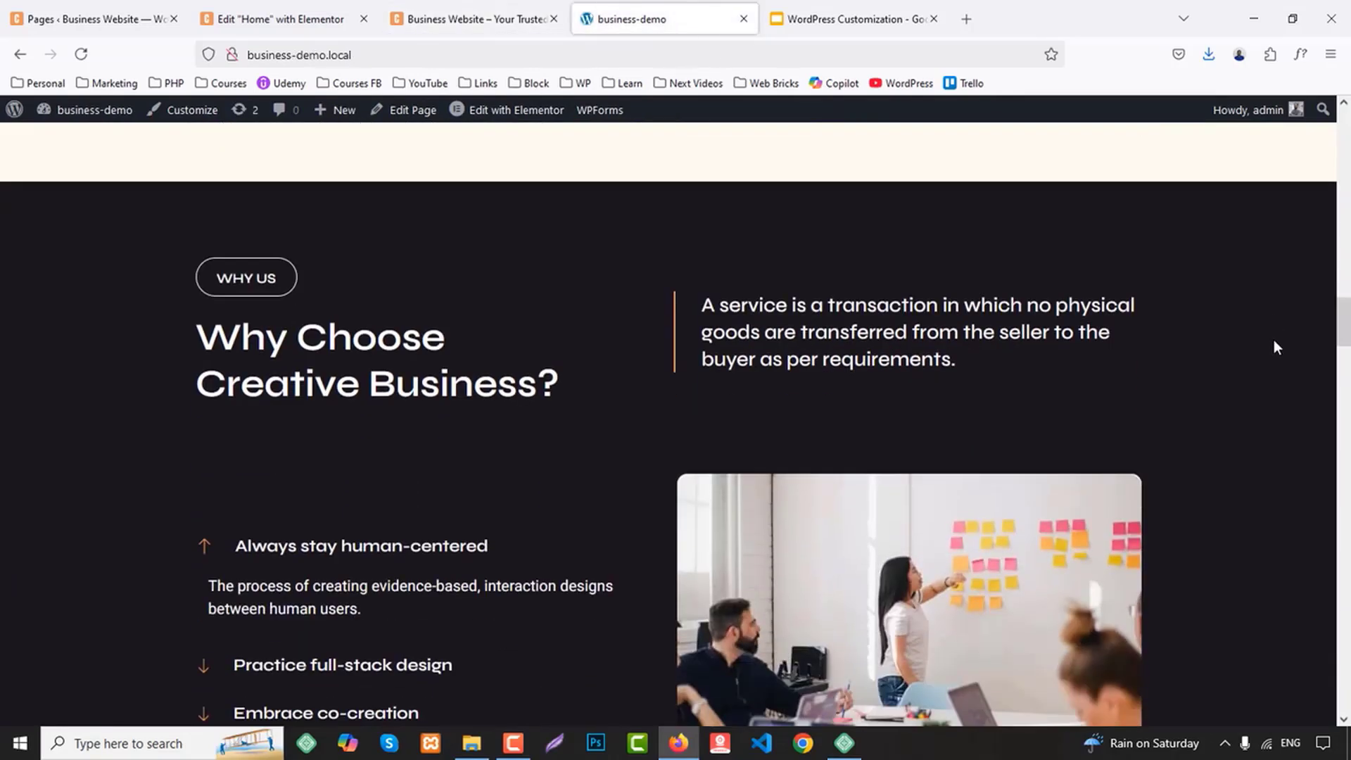
{"action": "scroll", "coordinate": [1201, 358], "scroll_direction": "down", "scroll_amount": 5}
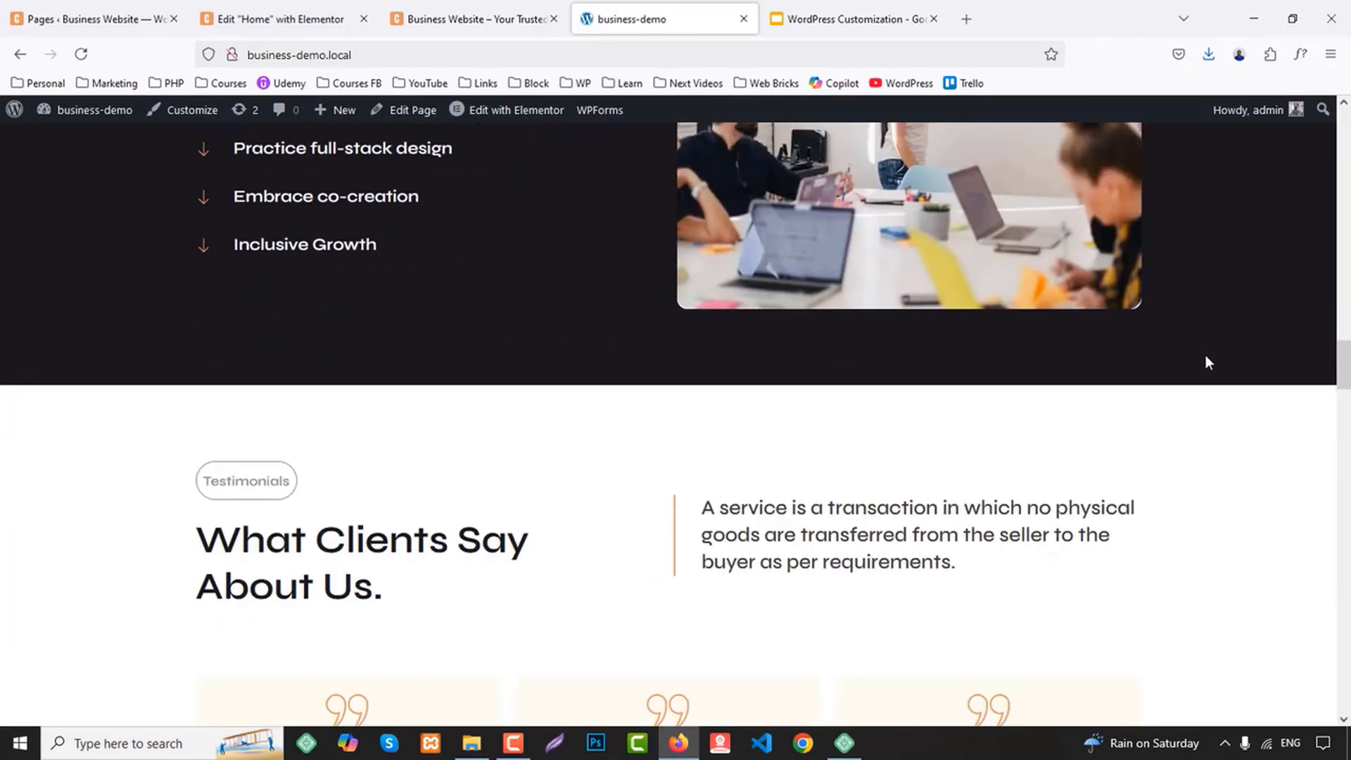
{"action": "scroll", "coordinate": [1208, 363], "scroll_direction": "up", "scroll_amount": 5}
{"action": "left_click", "coordinate": [341, 14]}
{"action": "scroll", "coordinate": [924, 436], "scroll_direction": "up", "scroll_amount": 10}
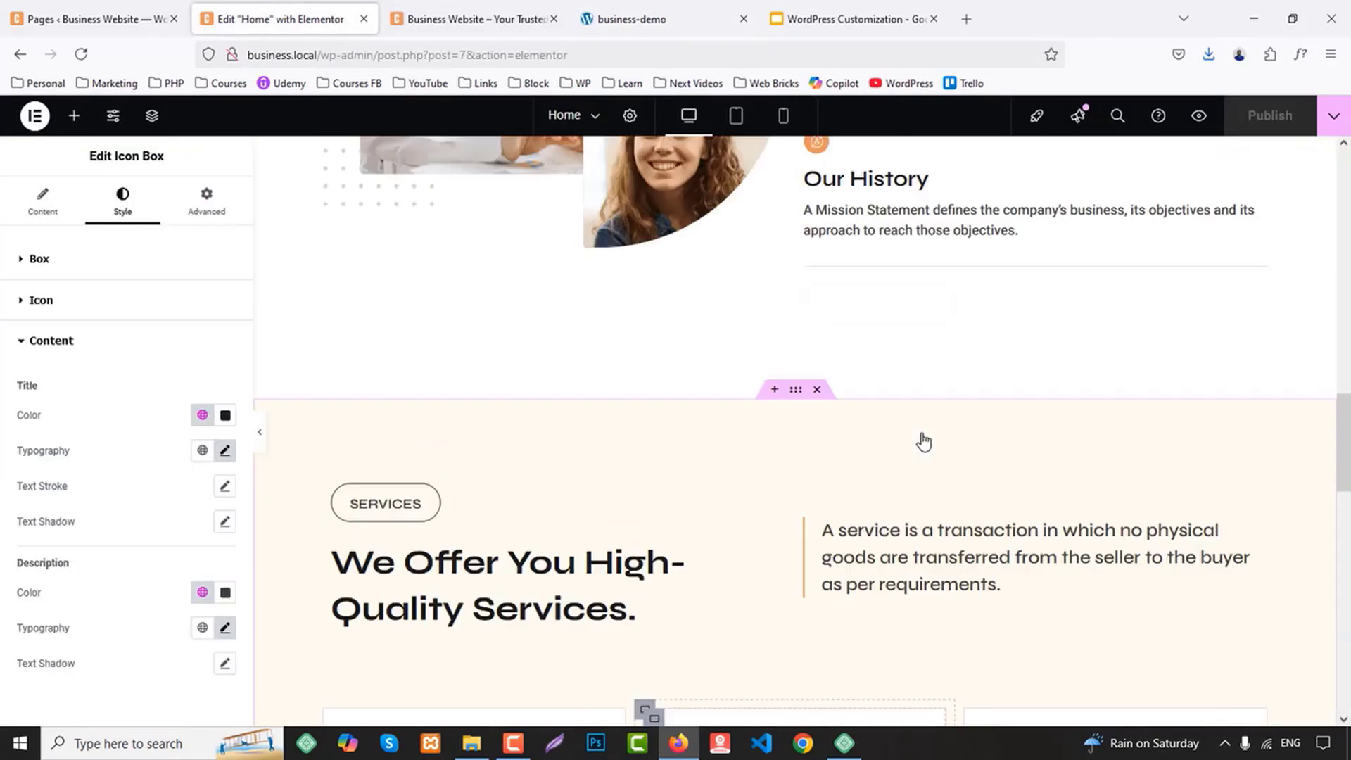
{"action": "scroll", "coordinate": [853, 380], "scroll_direction": "up", "scroll_amount": 4}
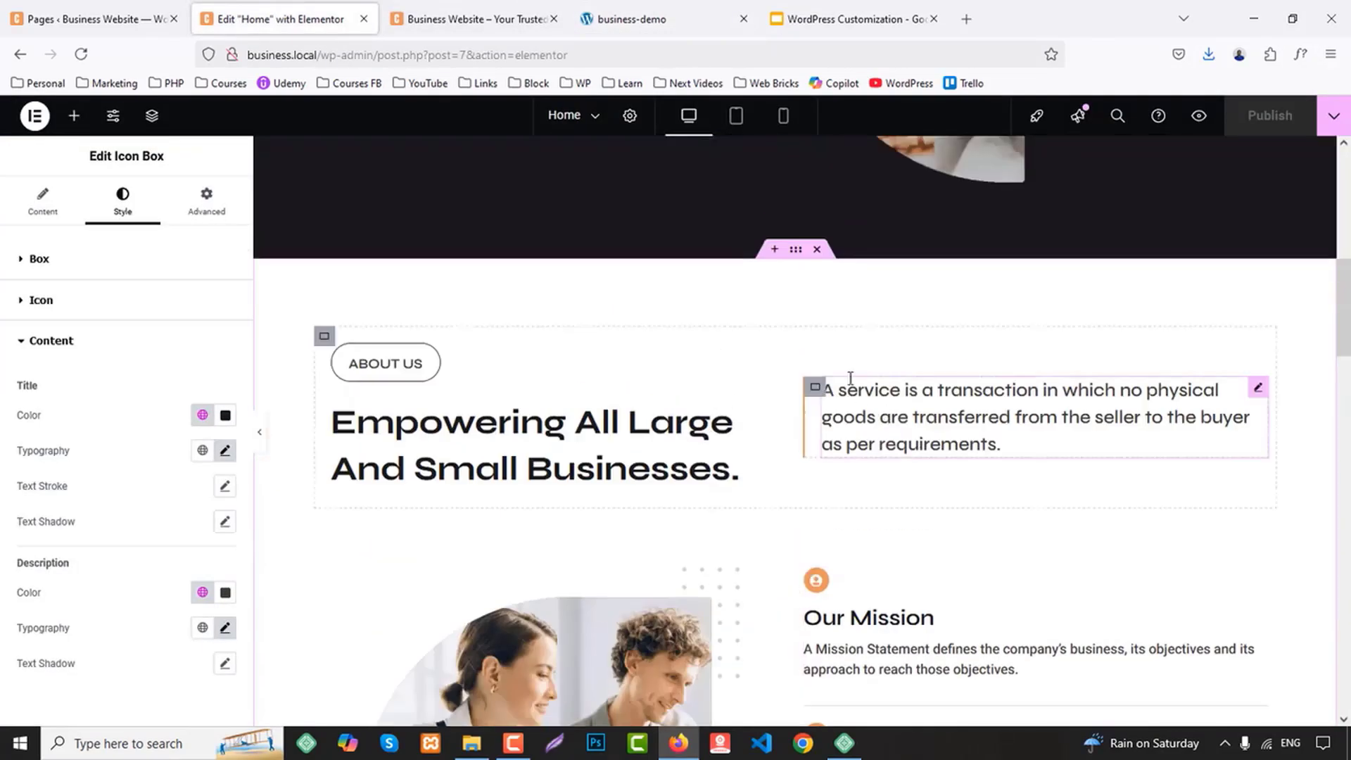
{"action": "right_click", "coordinate": [797, 250]}
{"action": "left_click", "coordinate": [835, 364]}
{"action": "scroll", "coordinate": [901, 426], "scroll_direction": "down", "scroll_amount": 10}
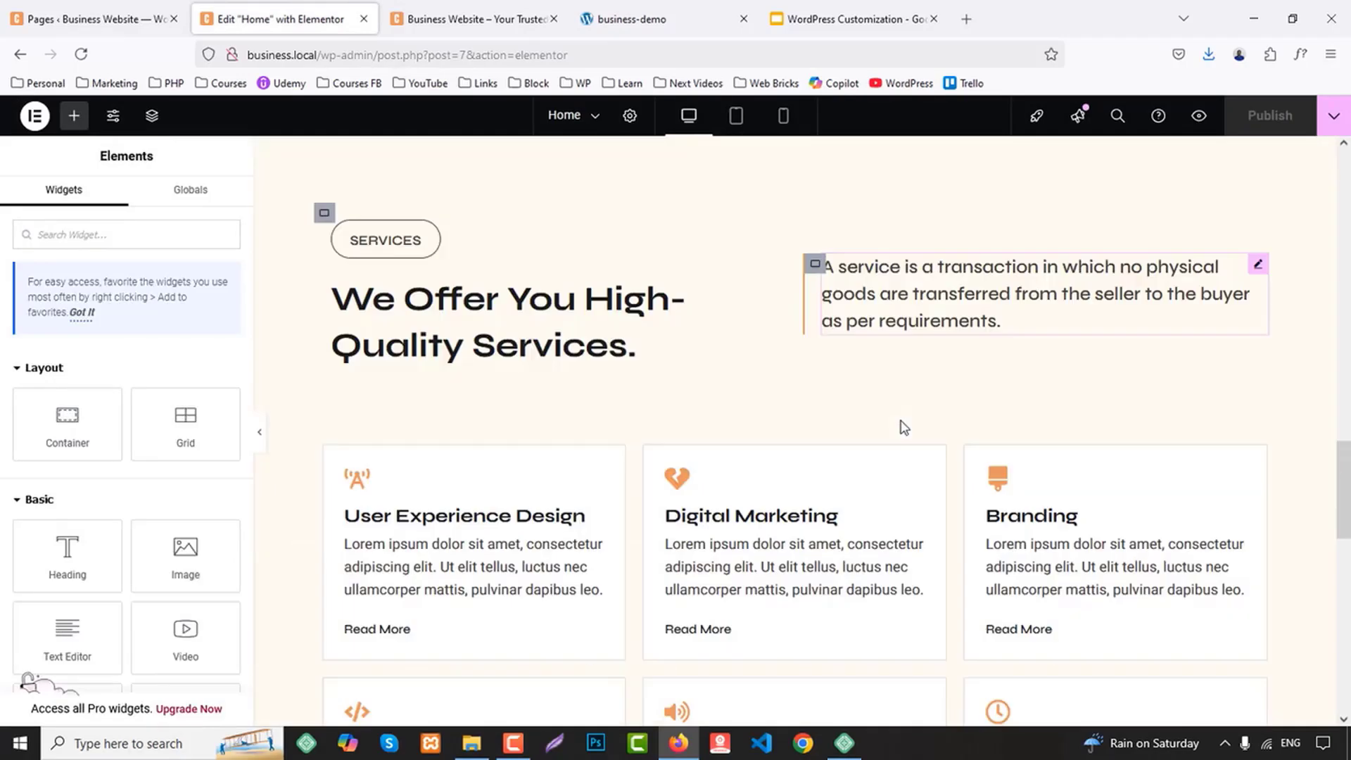
{"action": "scroll", "coordinate": [904, 427], "scroll_direction": "down", "scroll_amount": 3}
{"action": "right_click", "coordinate": [588, 301]}
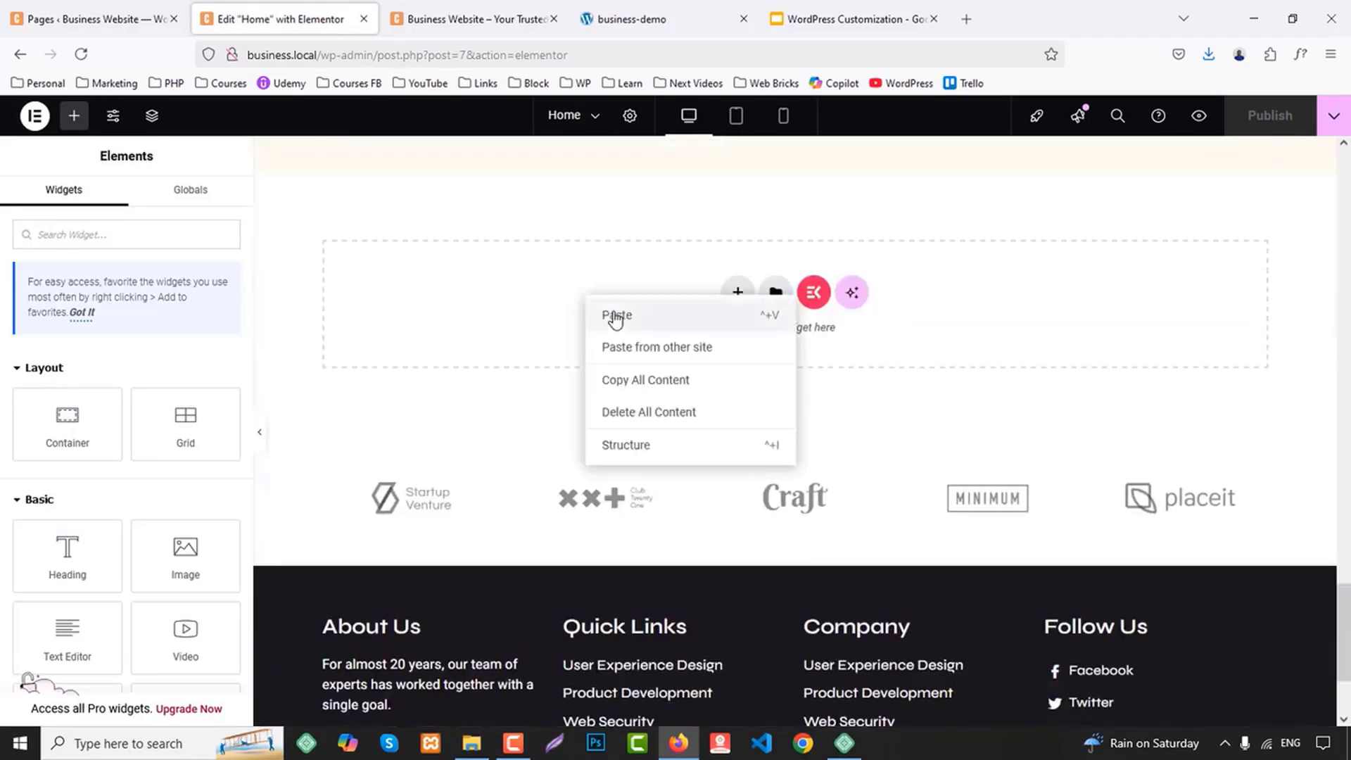
{"action": "left_click", "coordinate": [616, 316]}
Copy the label "WHY US" from the business-demo site and use it as the pasted section's small label
{"action": "left_click", "coordinate": [642, 18]}
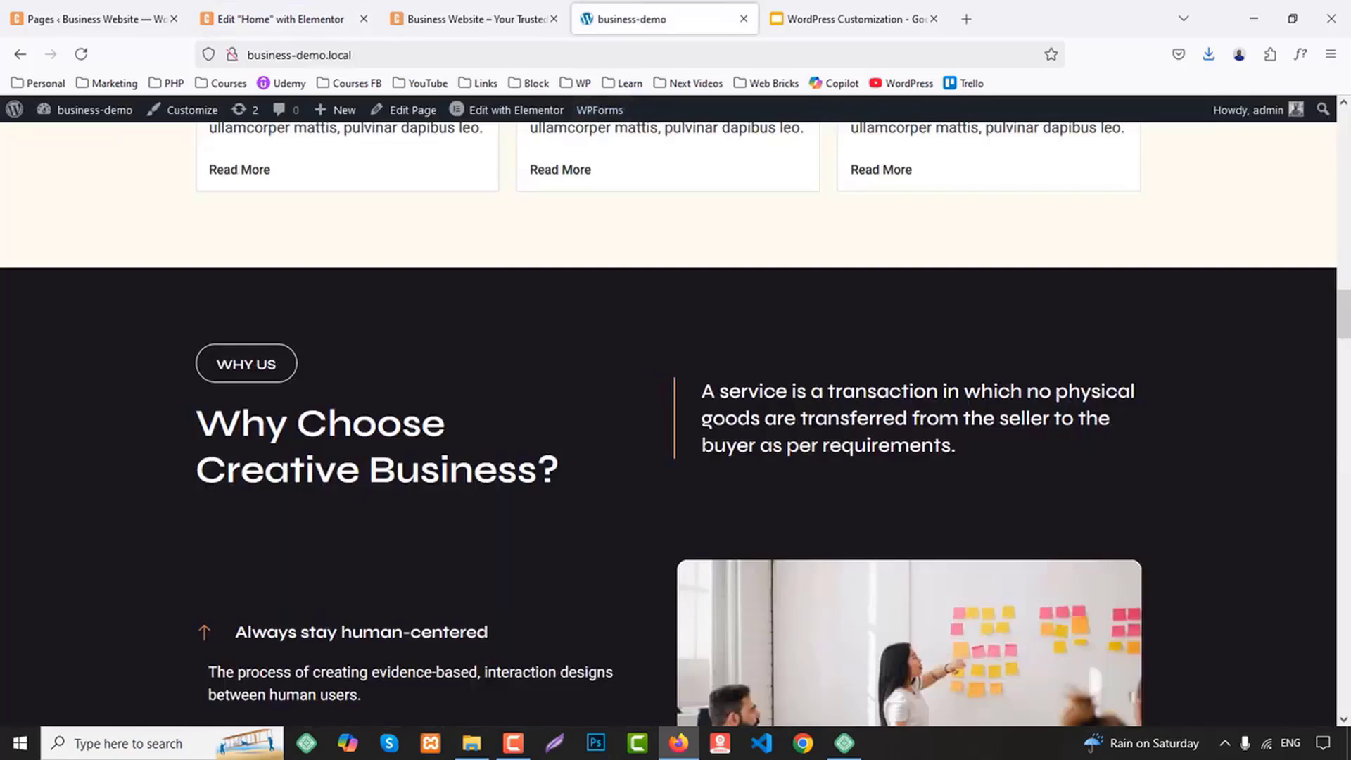
{"action": "left_click_drag", "start_coordinate": [216, 364], "coordinate": [311, 363]}
{"action": "left_click", "coordinate": [311, 363]}
{"action": "left_click", "coordinate": [281, 19]}
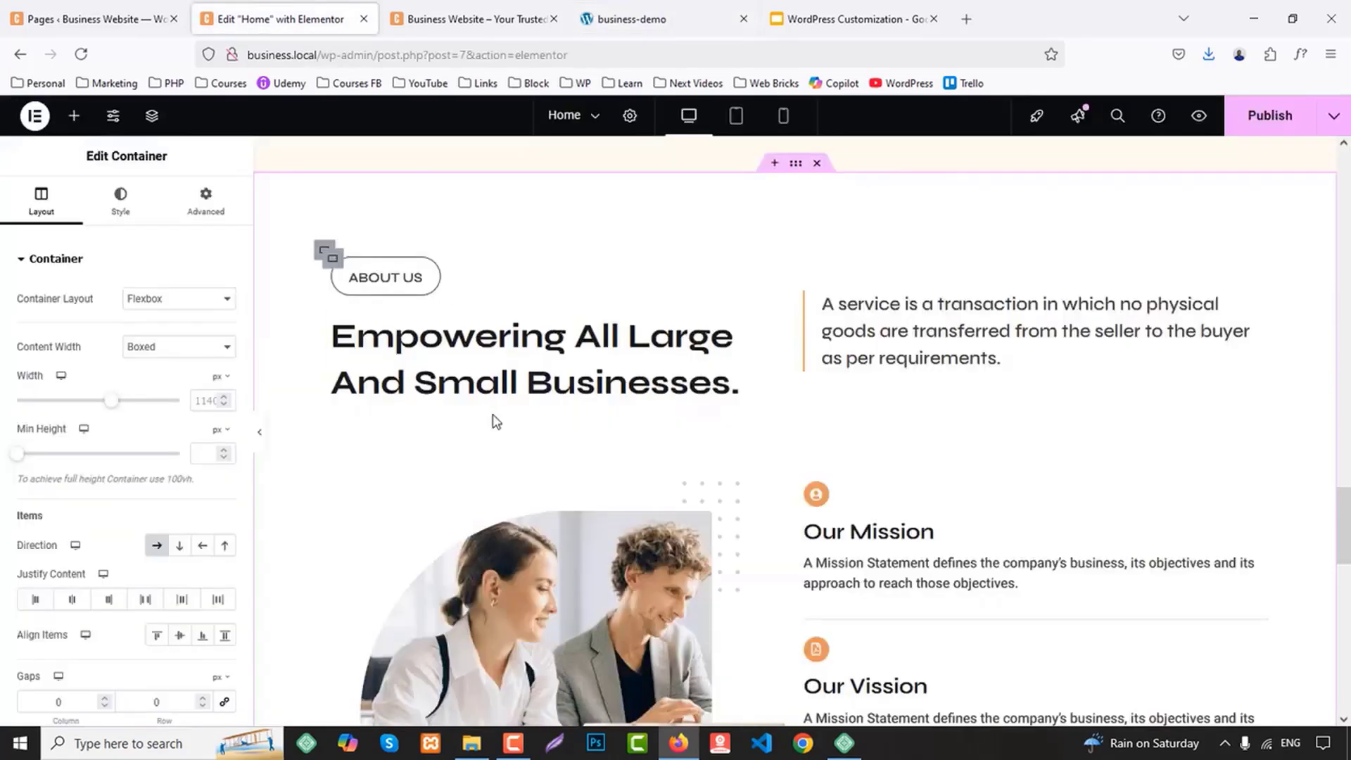
{"action": "left_click", "coordinate": [397, 277]}
{"action": "key", "text": "ctrl+v"}
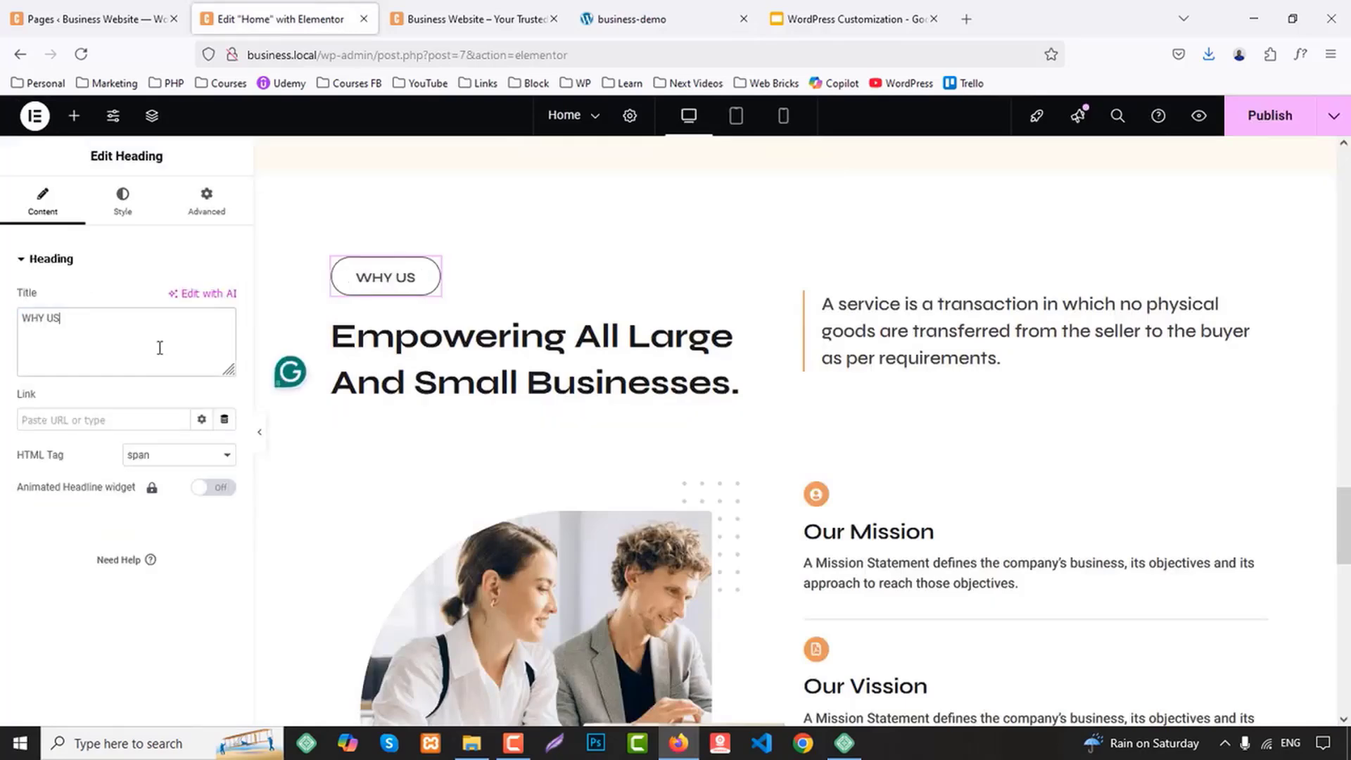
Replace the pasted section's main heading with the demo's "Why Choose Creative Business?", adding a <br/> after "Why Choose"
{"action": "left_click", "coordinate": [672, 18]}
{"action": "left_click_drag", "start_coordinate": [206, 428], "coordinate": [517, 479]}
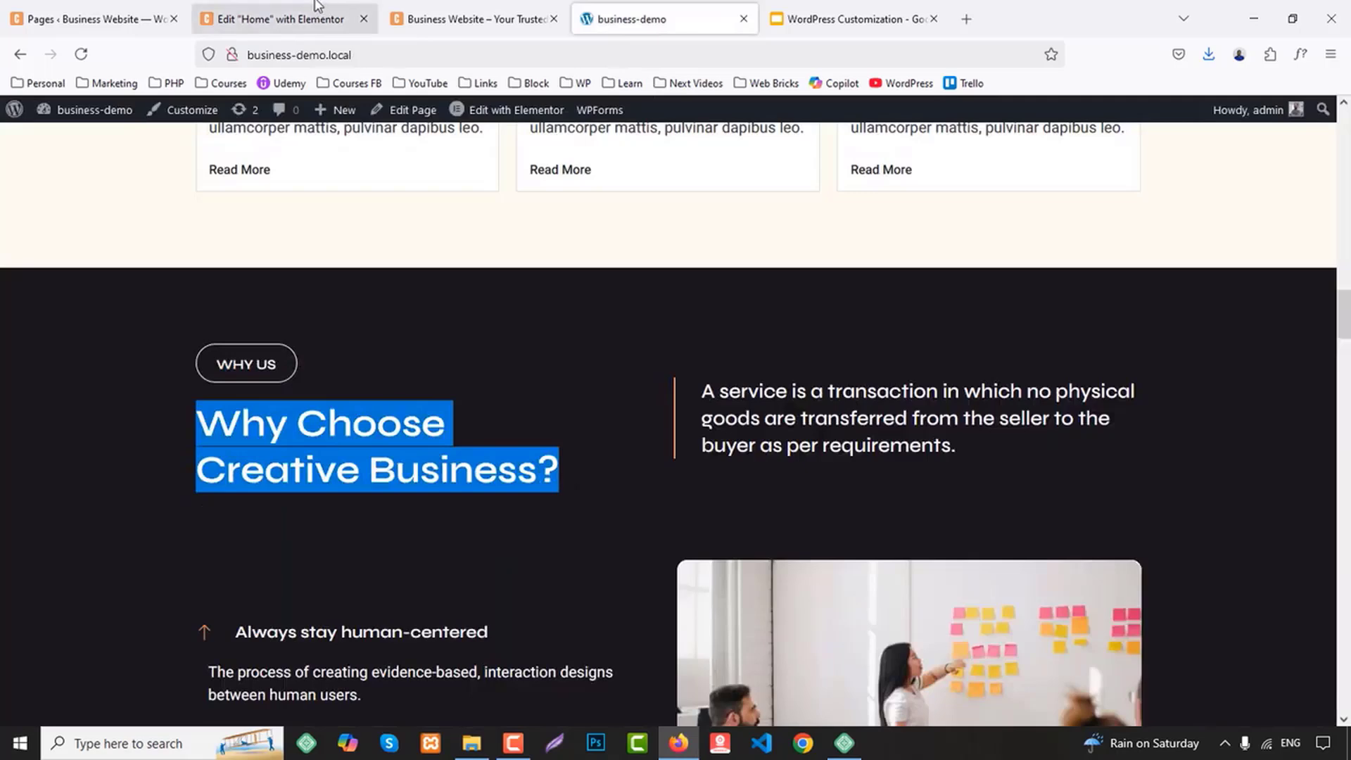
{"action": "left_click", "coordinate": [281, 18]}
{"action": "left_click", "coordinate": [492, 384]}
{"action": "left_click", "coordinate": [136, 353]}
{"action": "key", "text": "ctrl+a"}
{"action": "key", "text": "ctrl+v"}
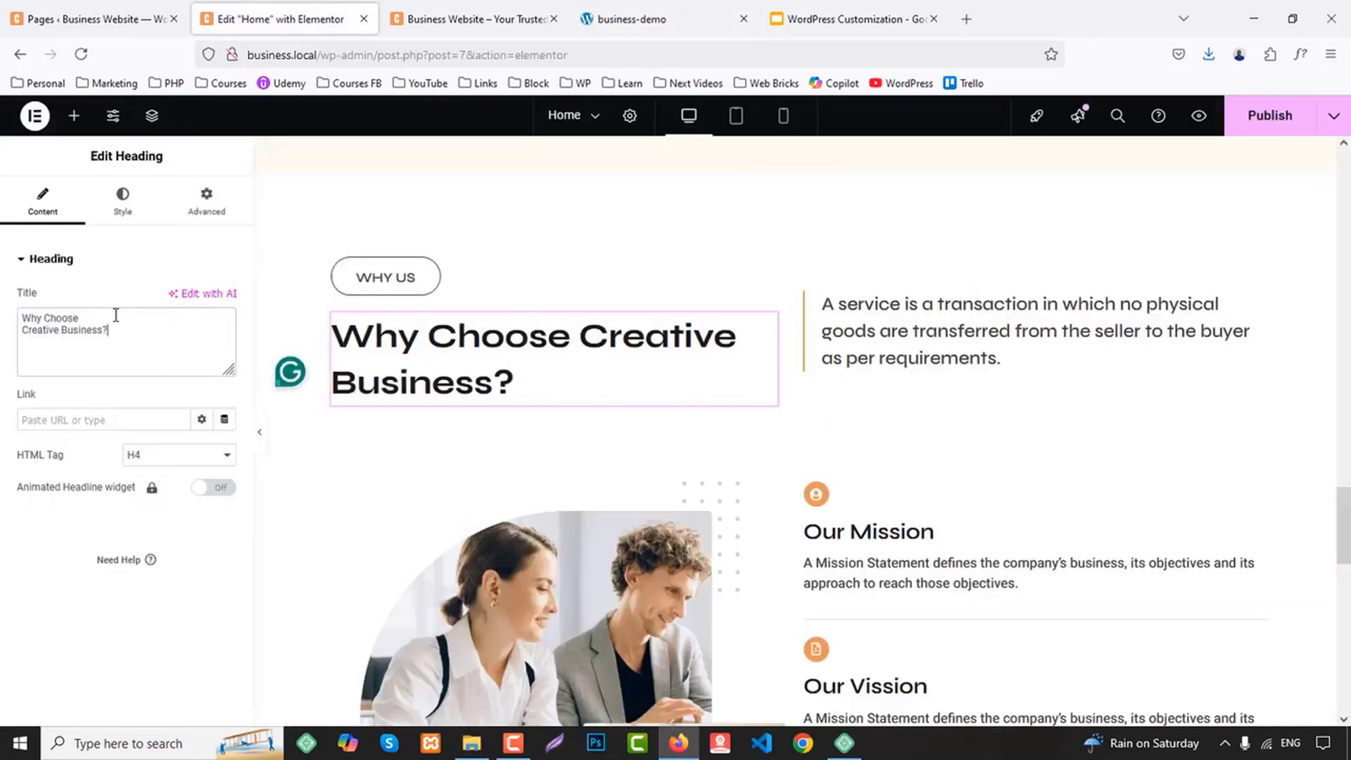
{"action": "type", "text": "<br/>"}
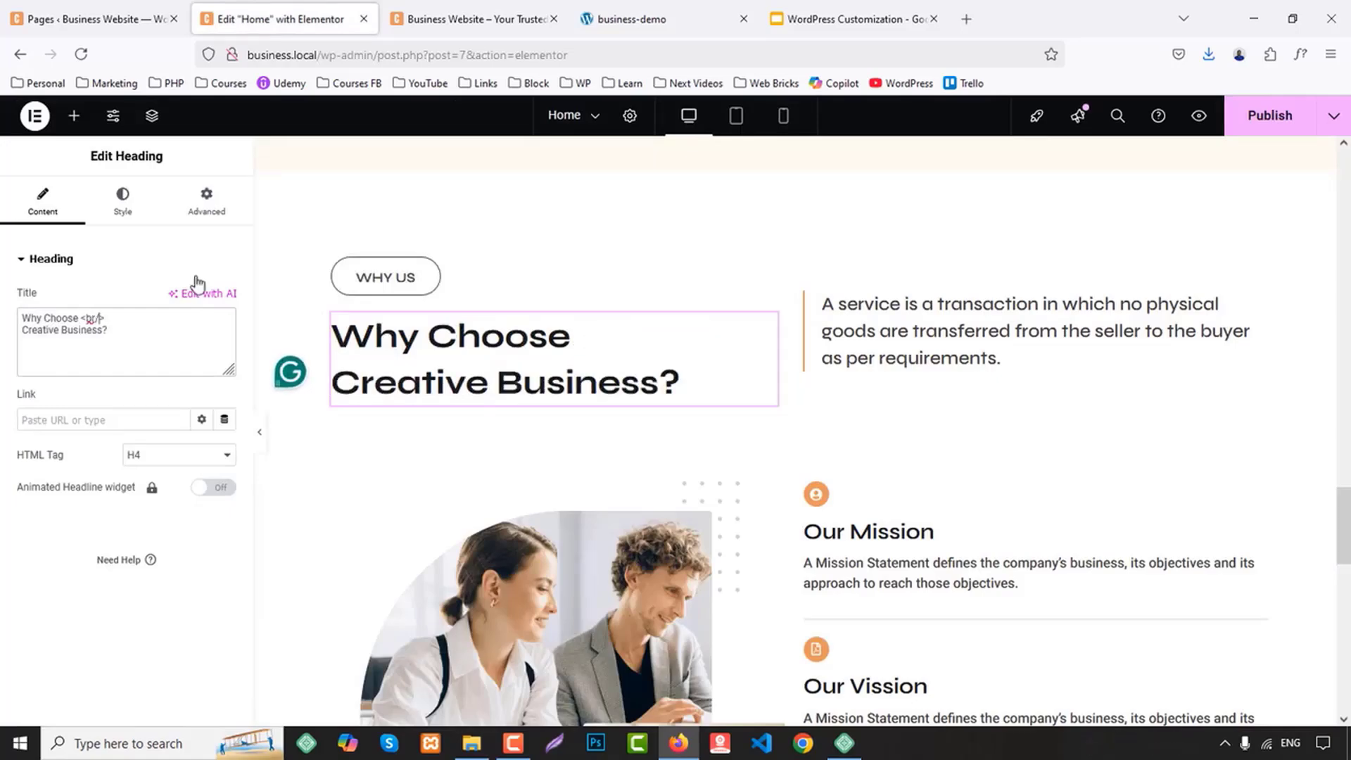
Check the demo layout, then delete the Our Mission, Our Vission and Our History icon boxes and the team image from the Why Us section
{"action": "left_click", "coordinate": [453, 14]}
{"action": "left_click", "coordinate": [700, 9]}
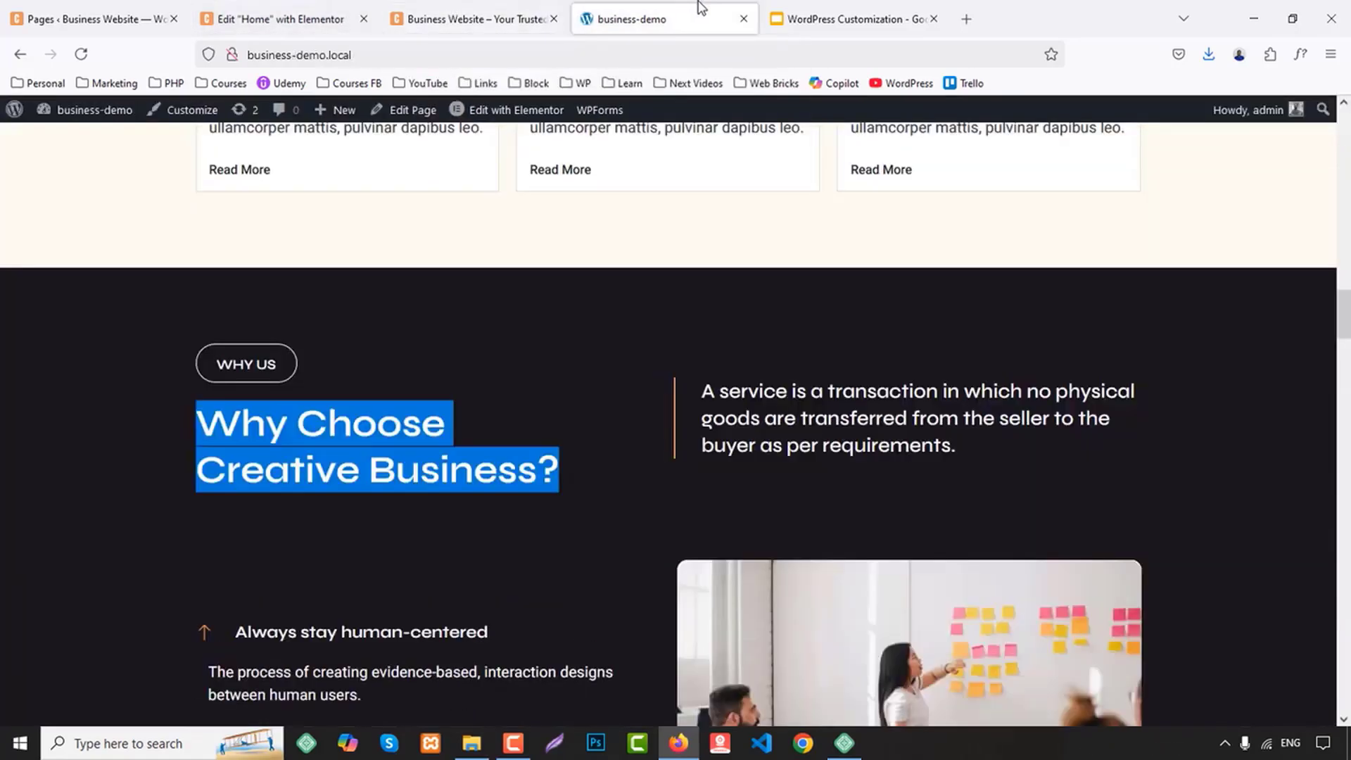
{"action": "scroll", "coordinate": [657, 294], "scroll_direction": "down", "scroll_amount": 2}
{"action": "left_click", "coordinate": [289, 19]}
{"action": "scroll", "coordinate": [858, 403], "scroll_direction": "down", "scroll_amount": 3}
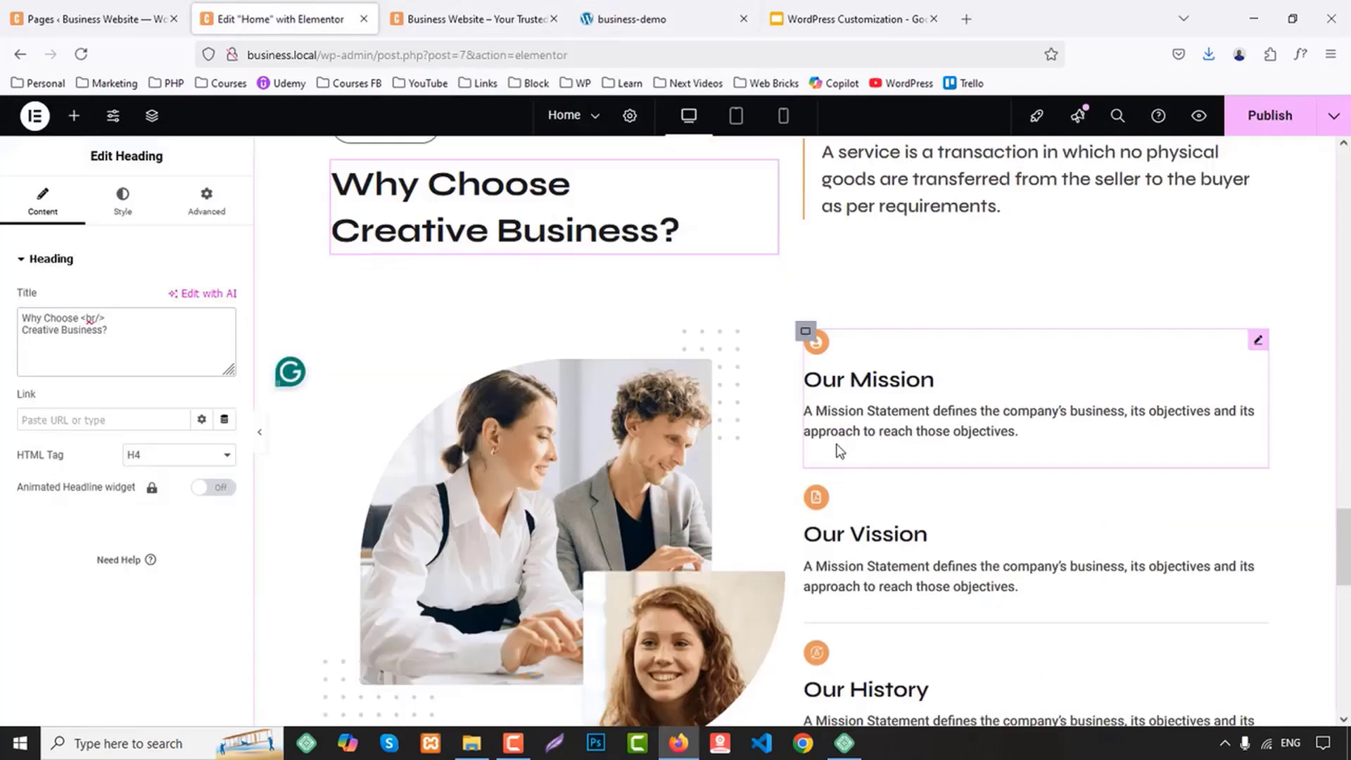
{"action": "right_click", "coordinate": [858, 403]}
{"action": "left_click", "coordinate": [933, 704]}
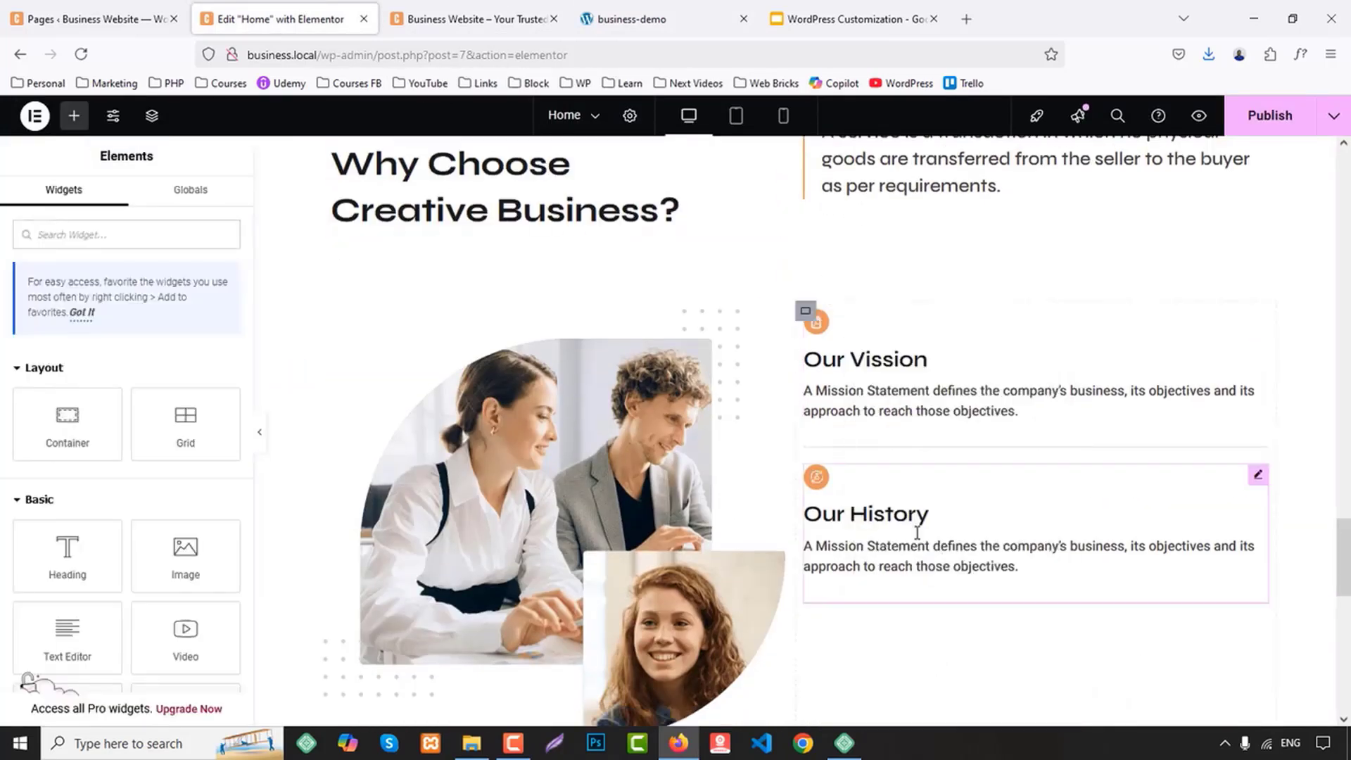
{"action": "right_click", "coordinate": [859, 401]}
{"action": "left_click", "coordinate": [911, 707]}
{"action": "right_click", "coordinate": [855, 394]}
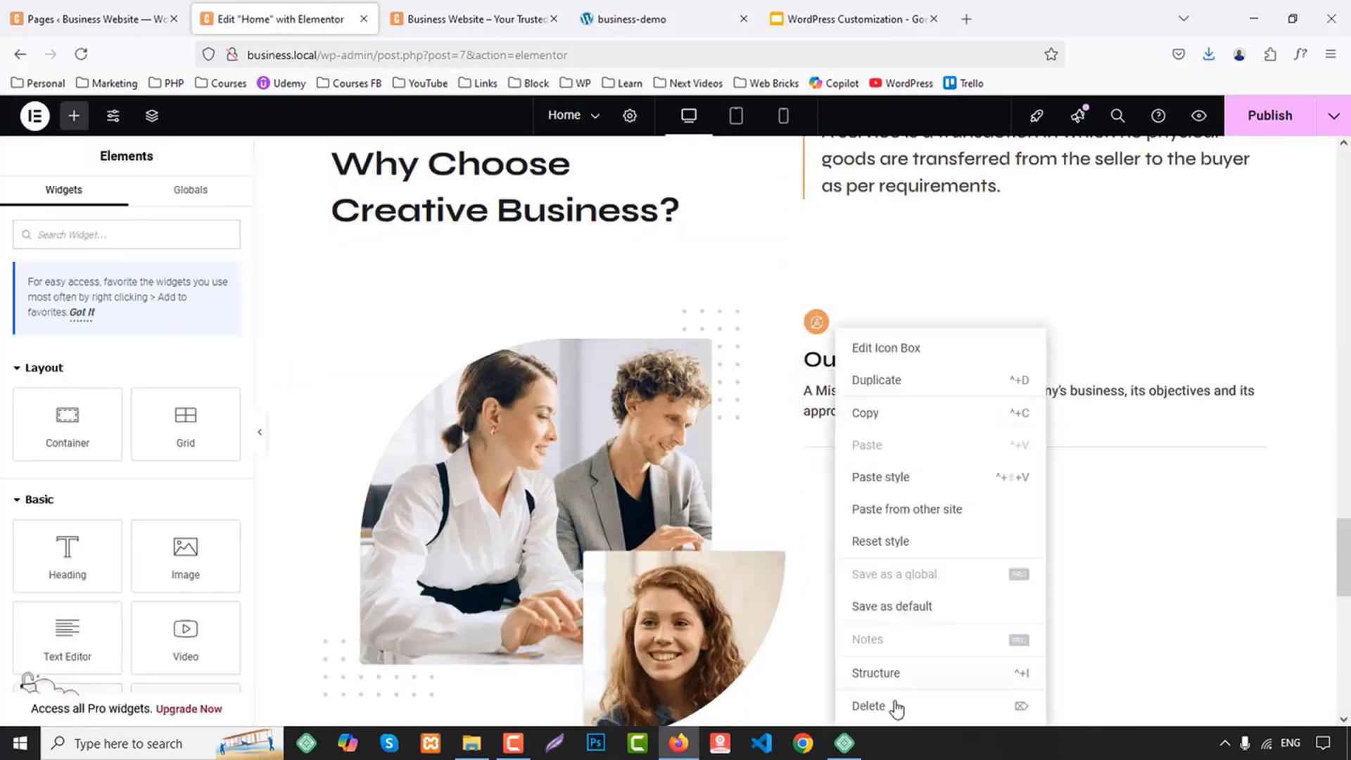
{"action": "left_click", "coordinate": [895, 706]}
{"action": "right_click", "coordinate": [489, 422]}
{"action": "left_click", "coordinate": [520, 705]}
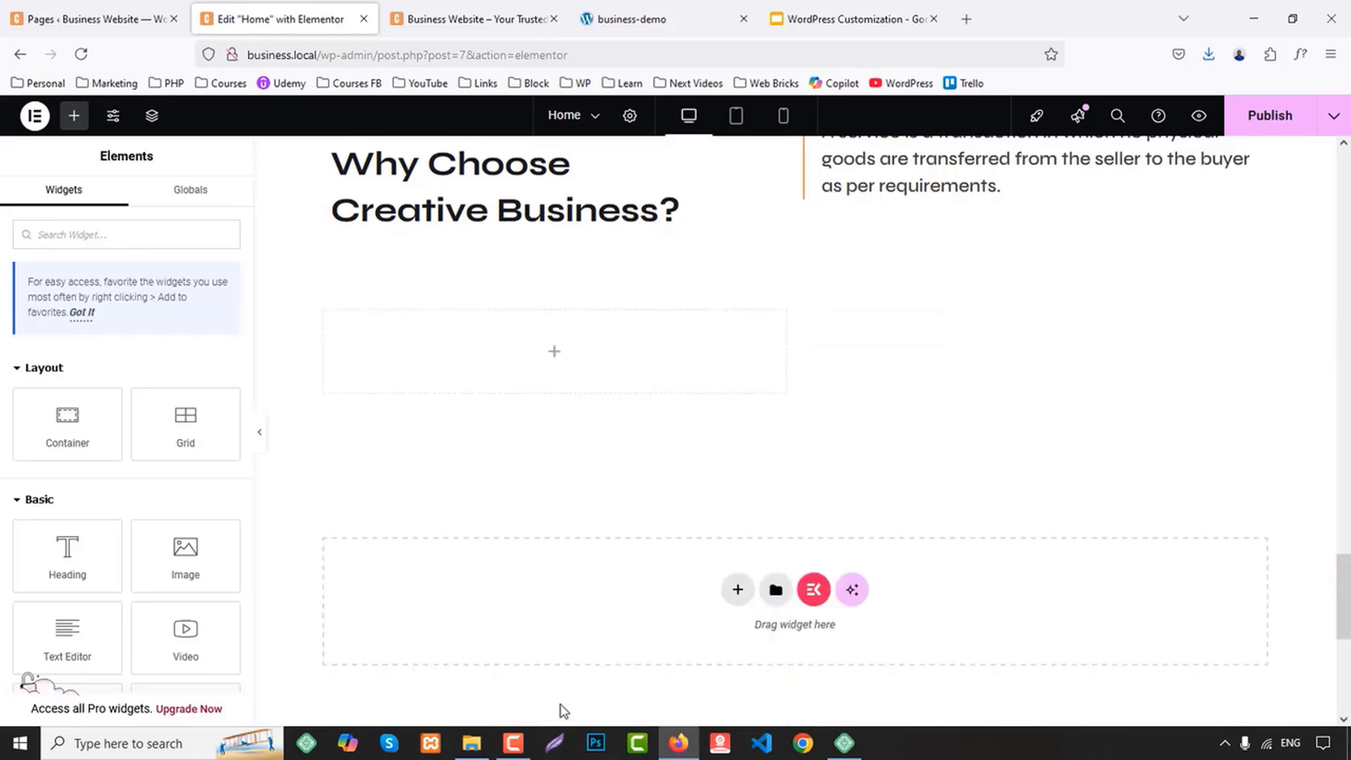
Give the Why Us section's container a classic background in the global colour BG 1
{"action": "scroll", "coordinate": [767, 450], "scroll_direction": "up", "scroll_amount": 3}
{"action": "left_click", "coordinate": [796, 251]}
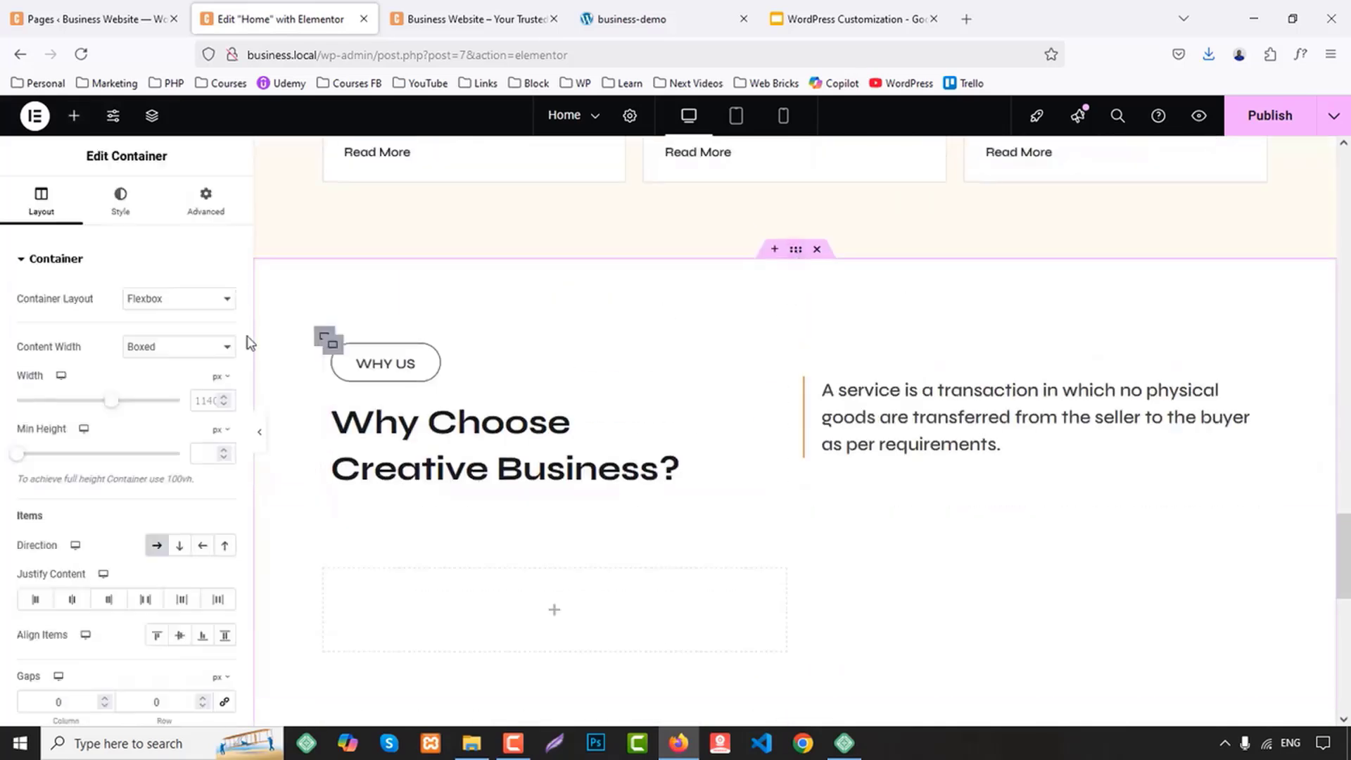
{"action": "left_click", "coordinate": [120, 200]}
{"action": "left_click", "coordinate": [163, 335]}
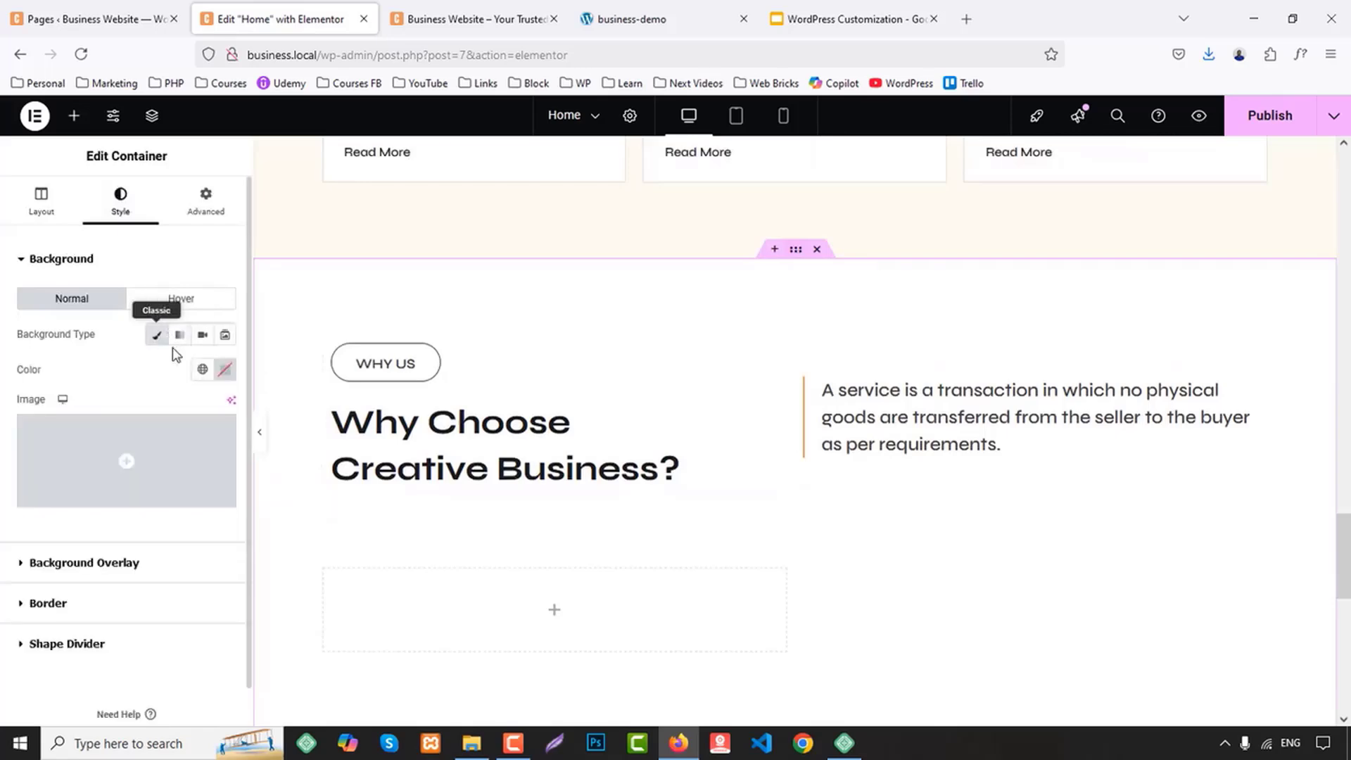
{"action": "left_click", "coordinate": [203, 371]}
{"action": "left_click", "coordinate": [62, 620]}
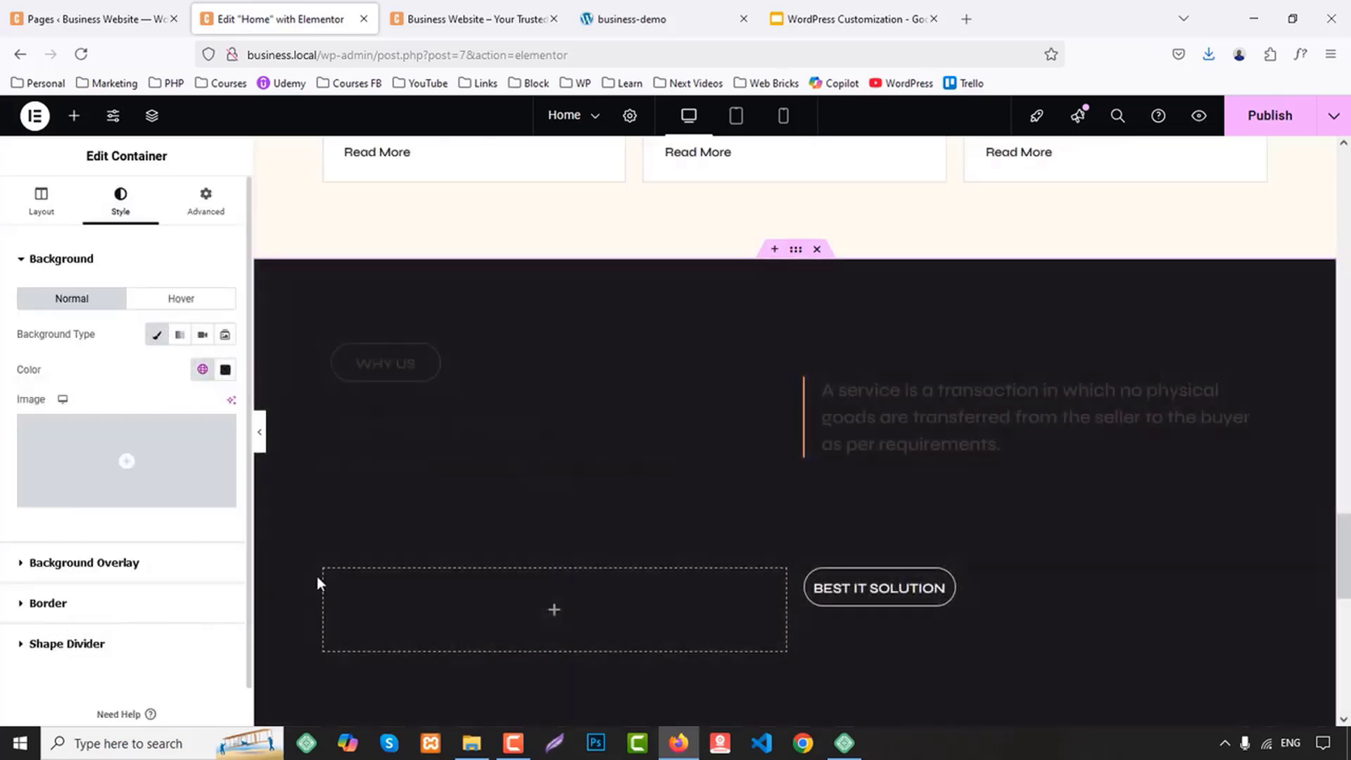
Set the WHY US label's text colour to the global White
{"action": "left_click", "coordinate": [386, 363]}
{"action": "left_click", "coordinate": [122, 200]}
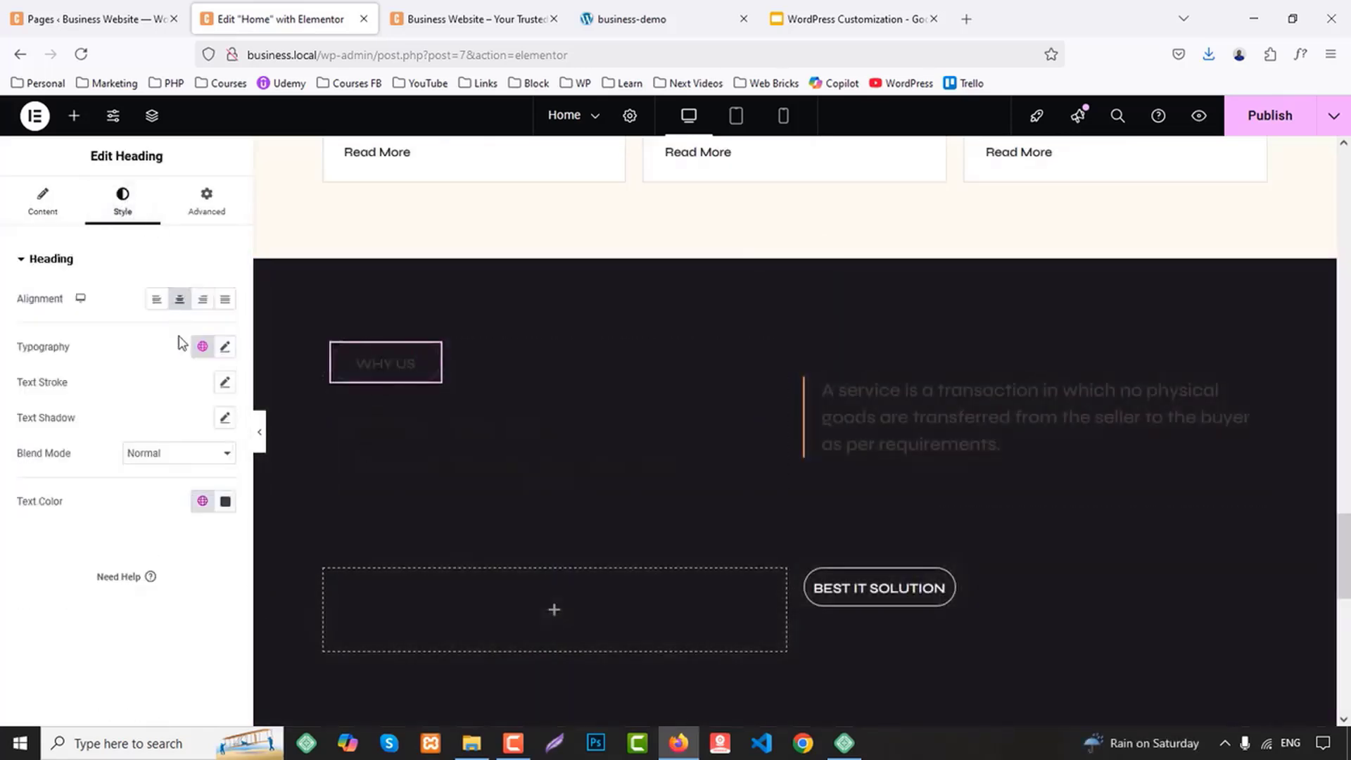
{"action": "left_click", "coordinate": [202, 347]}
{"action": "left_click", "coordinate": [201, 423]}
{"action": "left_click", "coordinate": [201, 501]}
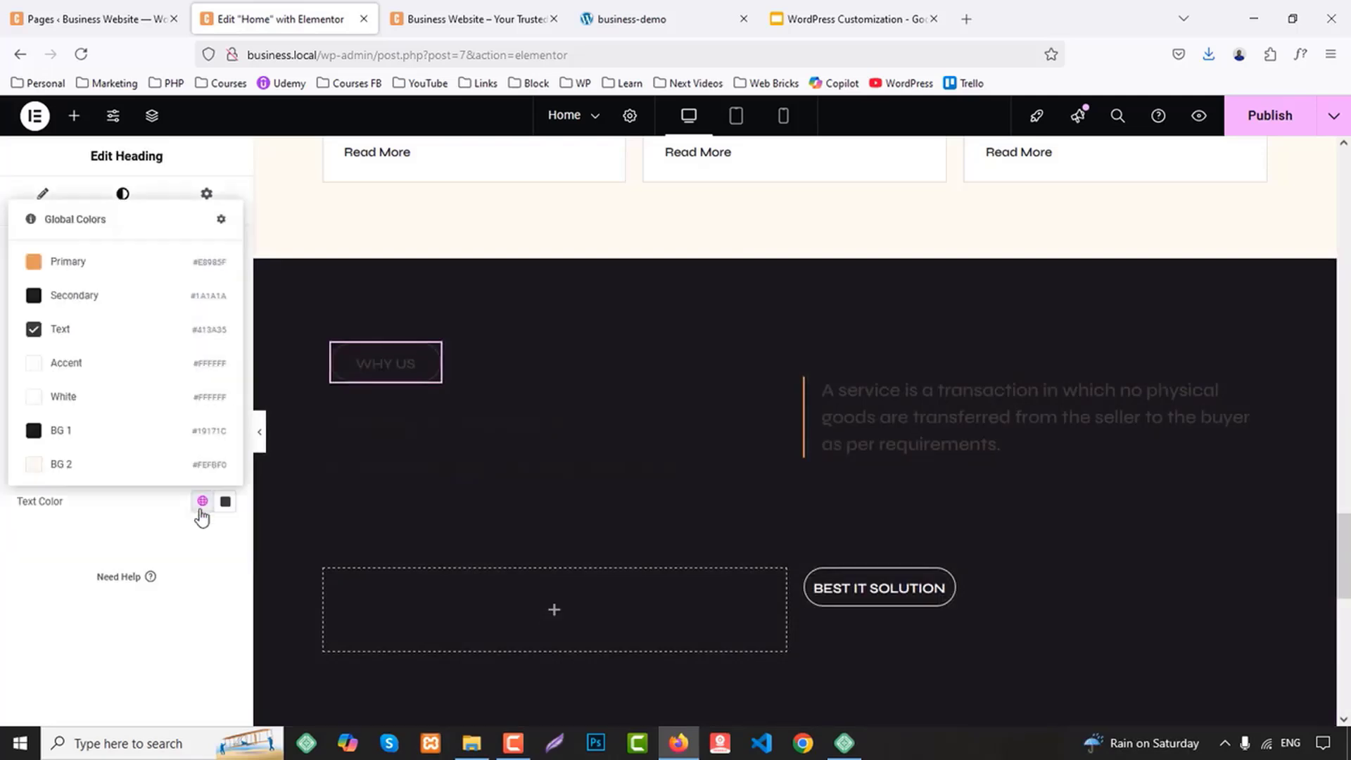
{"action": "left_click", "coordinate": [76, 405]}
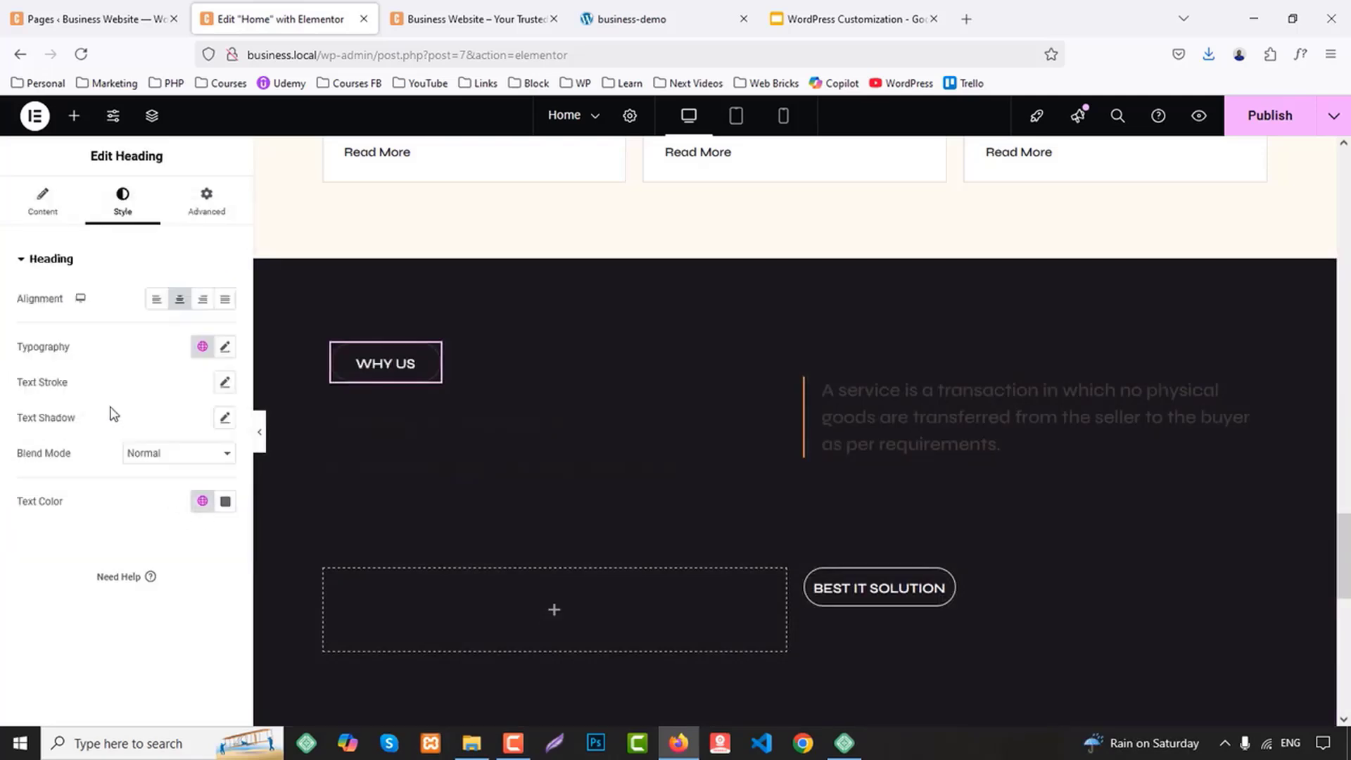
Set the border colour of the WHY US label to the global White
{"action": "left_click", "coordinate": [202, 201]}
{"action": "scroll", "coordinate": [124, 589], "scroll_direction": "down", "scroll_amount": 6}
{"action": "scroll", "coordinate": [89, 576], "scroll_direction": "down", "scroll_amount": 2}
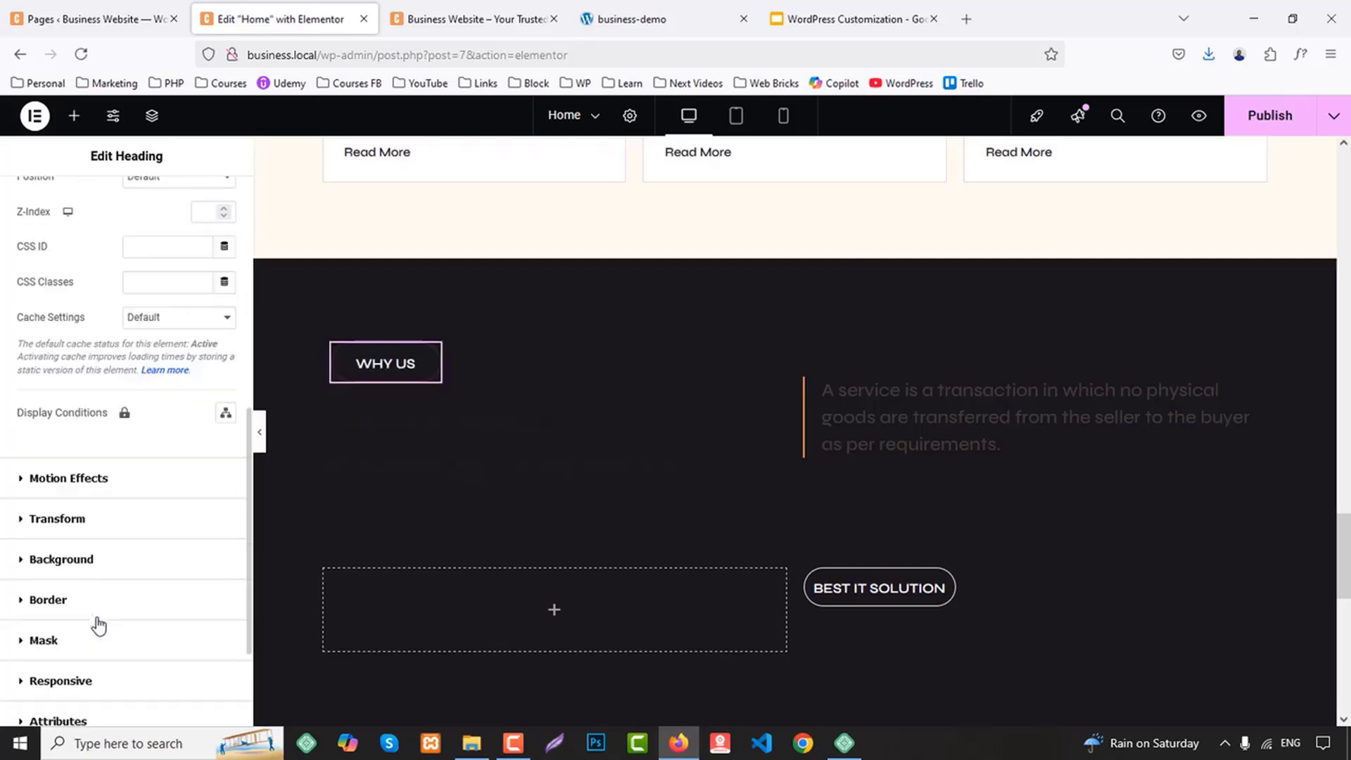
{"action": "scroll", "coordinate": [96, 625], "scroll_direction": "up", "scroll_amount": 6}
{"action": "scroll", "coordinate": [109, 524], "scroll_direction": "down", "scroll_amount": 8}
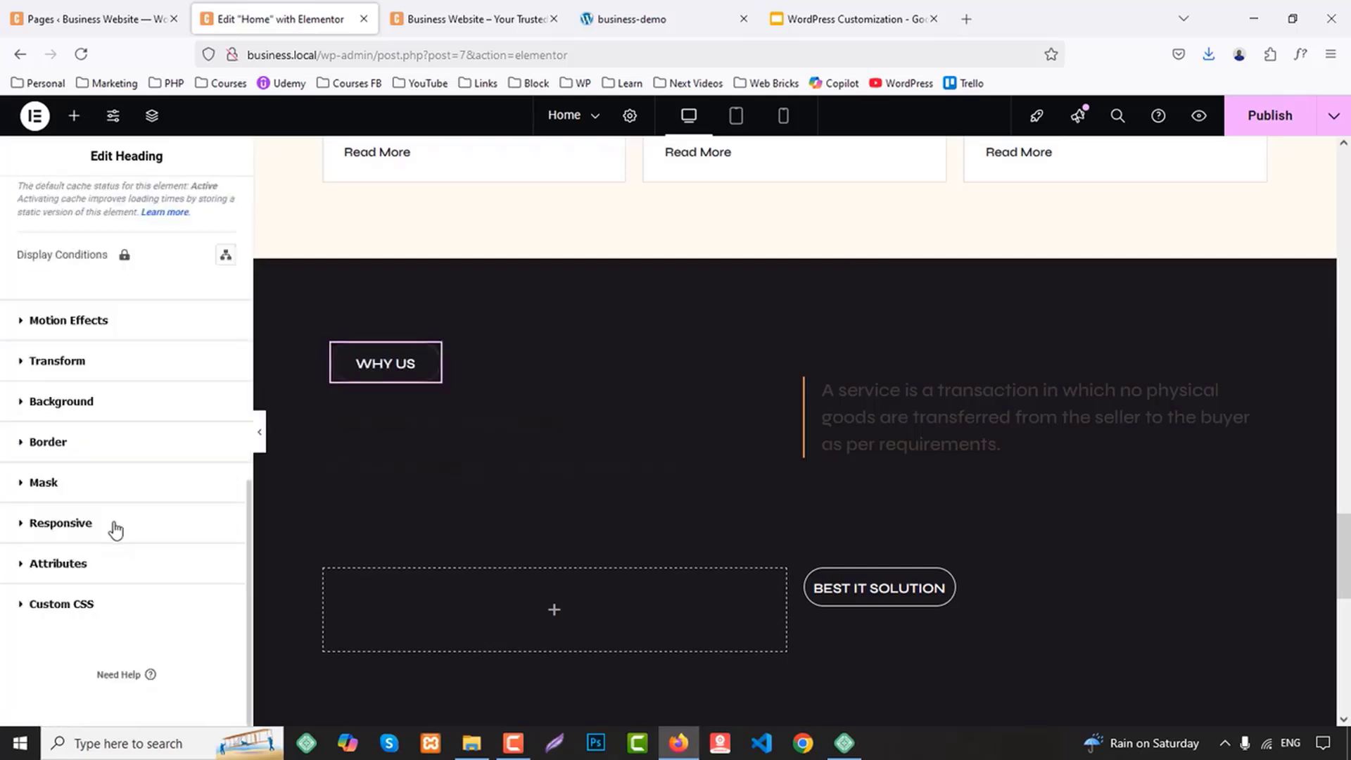
{"action": "scroll", "coordinate": [118, 536], "scroll_direction": "up", "scroll_amount": 4}
{"action": "scroll", "coordinate": [113, 545], "scroll_direction": "down", "scroll_amount": 2}
{"action": "left_click", "coordinate": [49, 609]}
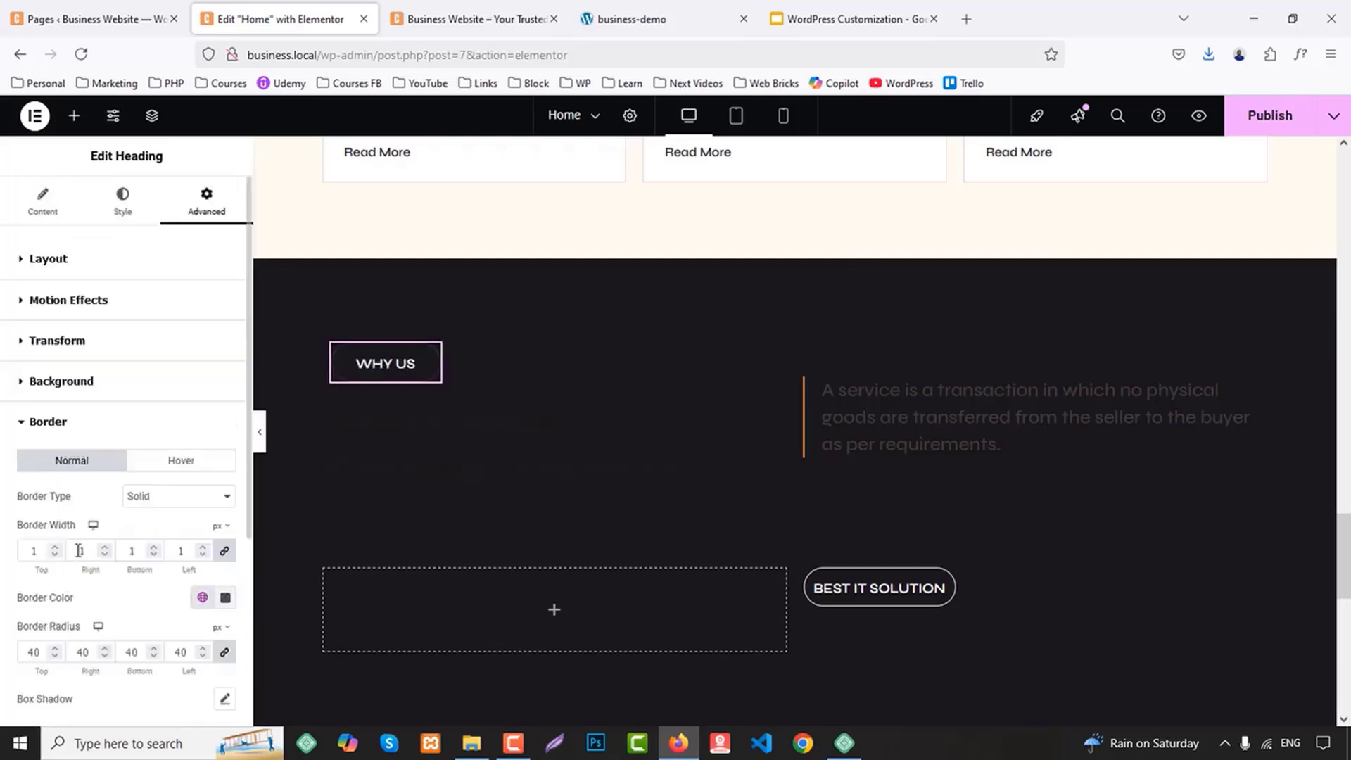
{"action": "scroll", "coordinate": [156, 478], "scroll_direction": "down", "scroll_amount": 2}
{"action": "left_click", "coordinate": [201, 426]}
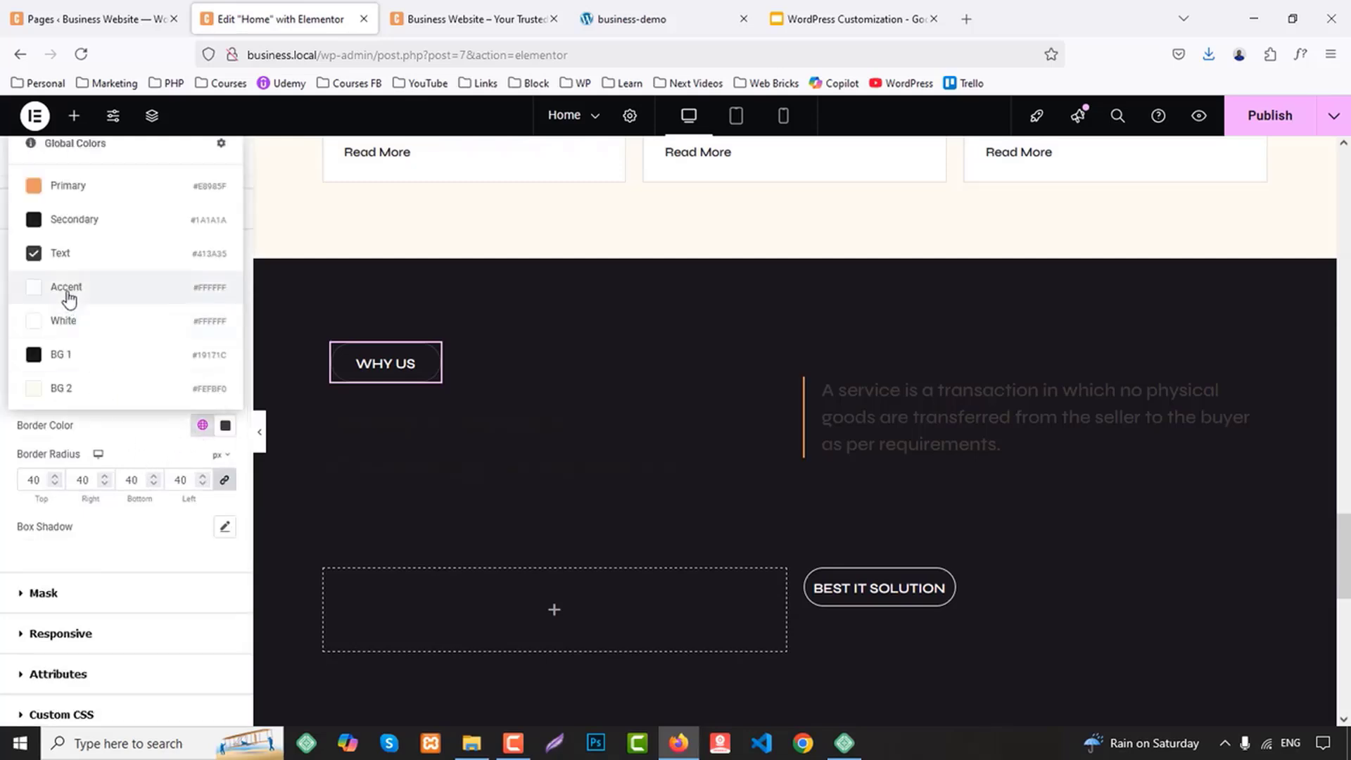
{"action": "left_click", "coordinate": [67, 322]}
Set the text colour of the "Why Choose Creative Business?" heading to the global White
{"action": "left_click", "coordinate": [418, 456]}
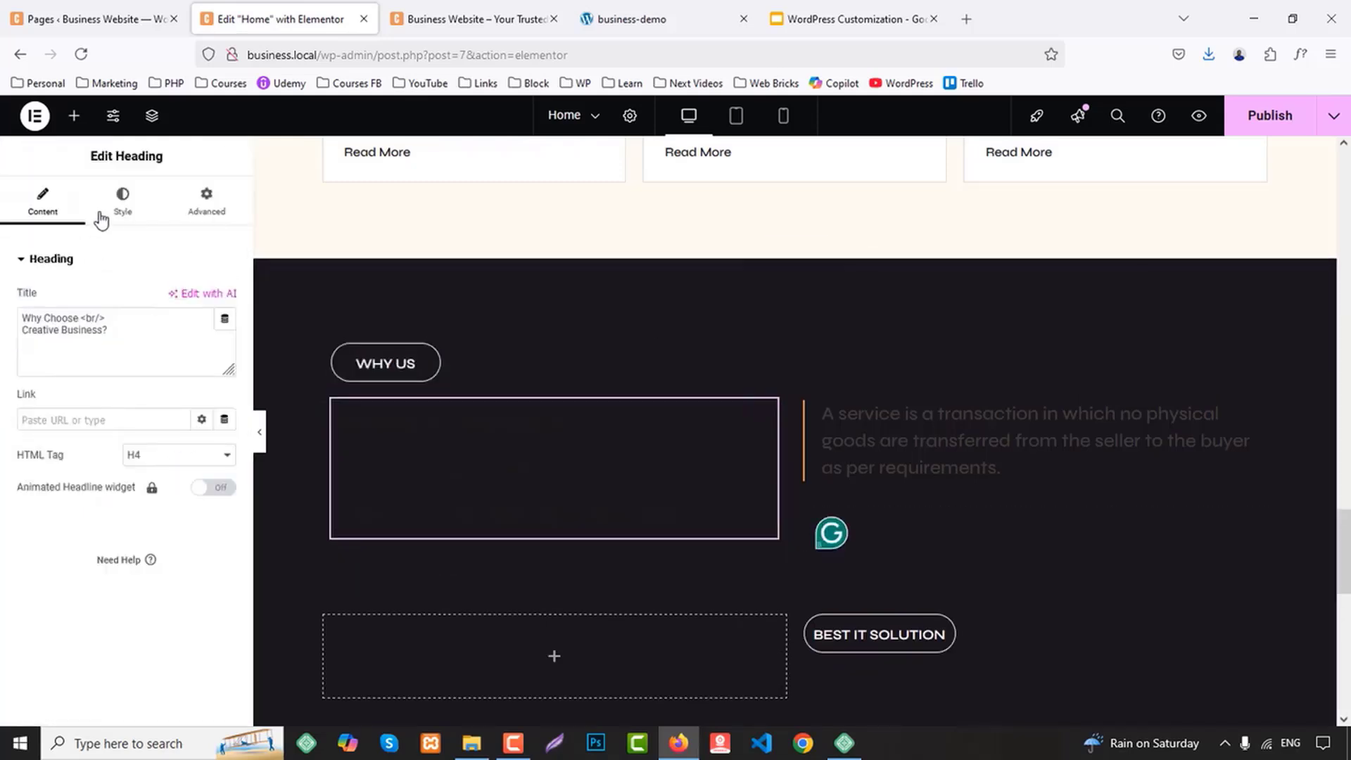
{"action": "left_click", "coordinate": [122, 201]}
{"action": "left_click", "coordinate": [202, 501]}
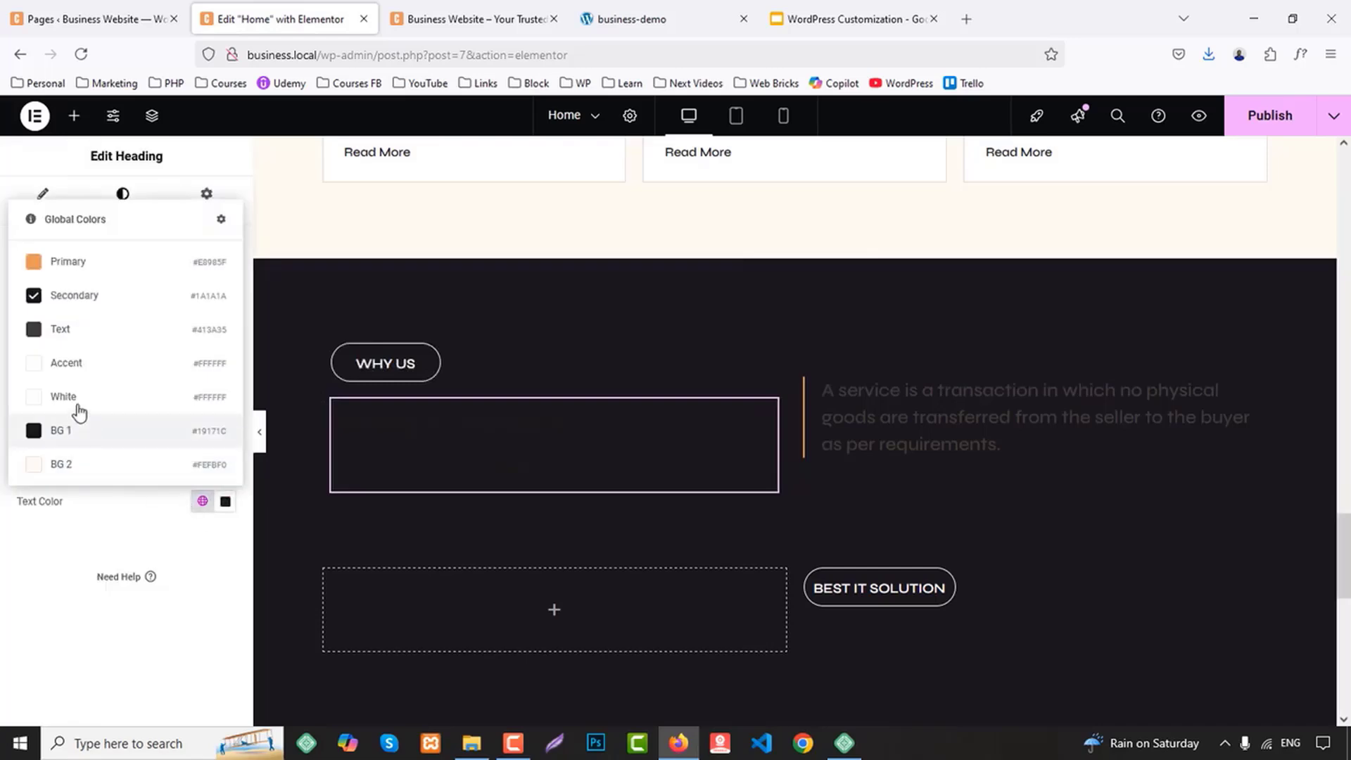
{"action": "left_click", "coordinate": [73, 409]}
Set the text colour of the Why Us section's "A service is a transaction" paragraph to the global White
{"action": "left_click", "coordinate": [999, 442]}
{"action": "left_click", "coordinate": [122, 200]}
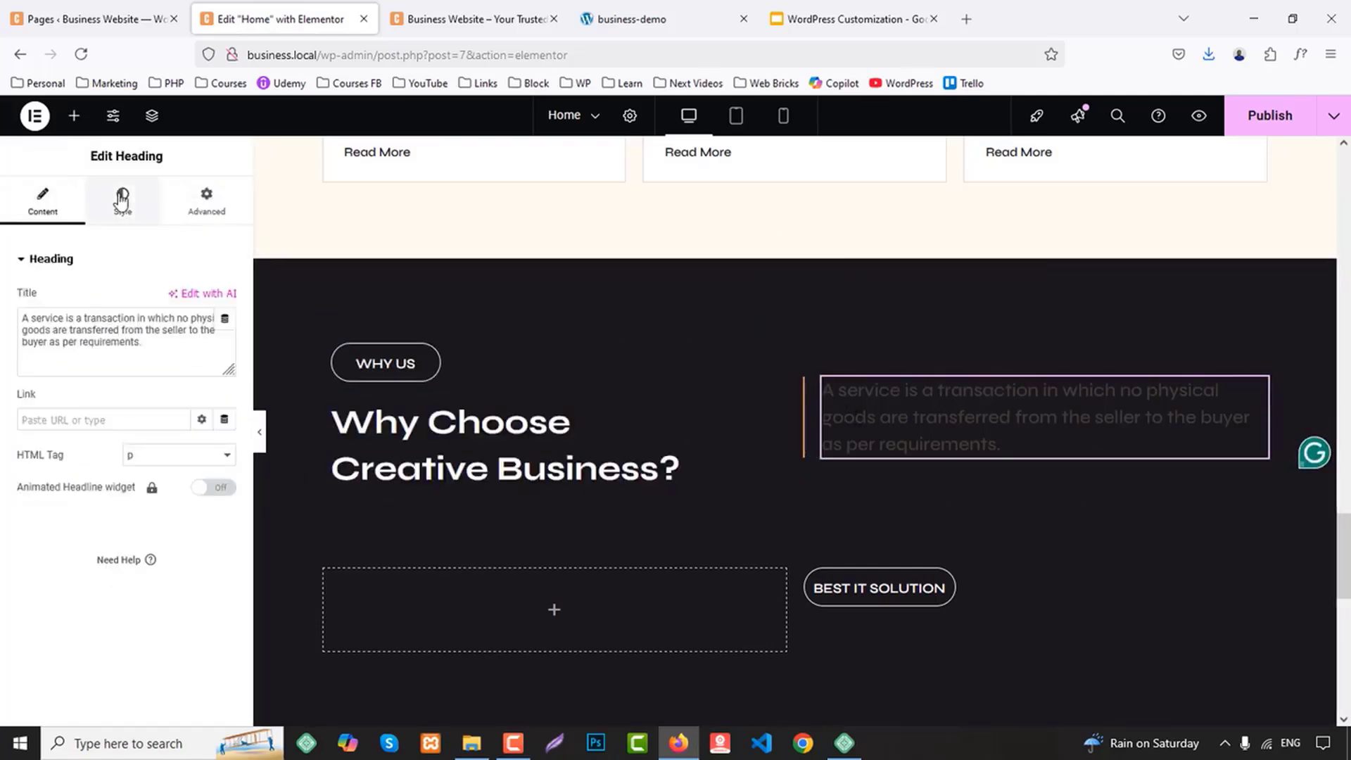
{"action": "left_click", "coordinate": [202, 501]}
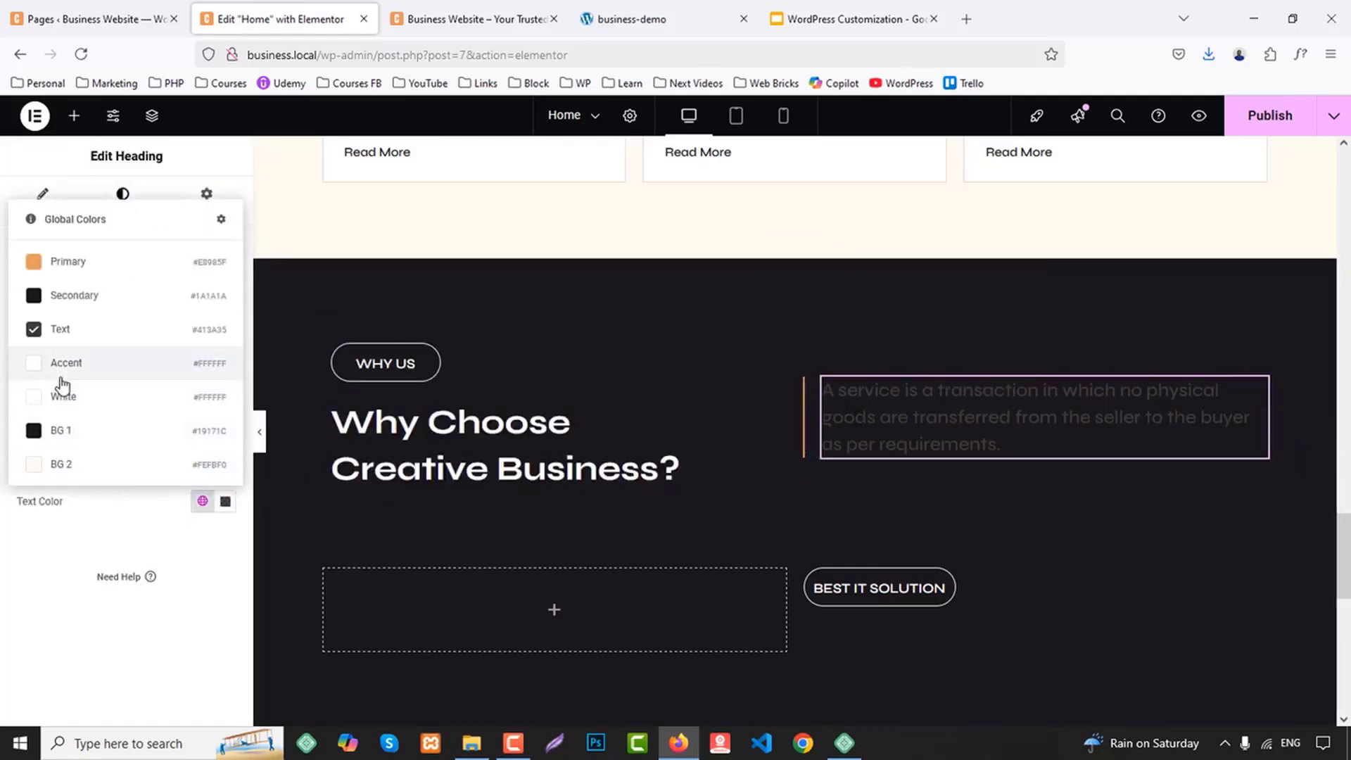
{"action": "left_click", "coordinate": [69, 401]}
Delete the BEST IT SOLUTION label from the Why Us section's second column and add the standard Accordion widget to the first column
{"action": "scroll", "coordinate": [897, 440], "scroll_direction": "down", "scroll_amount": 2}
{"action": "right_click", "coordinate": [875, 431]}
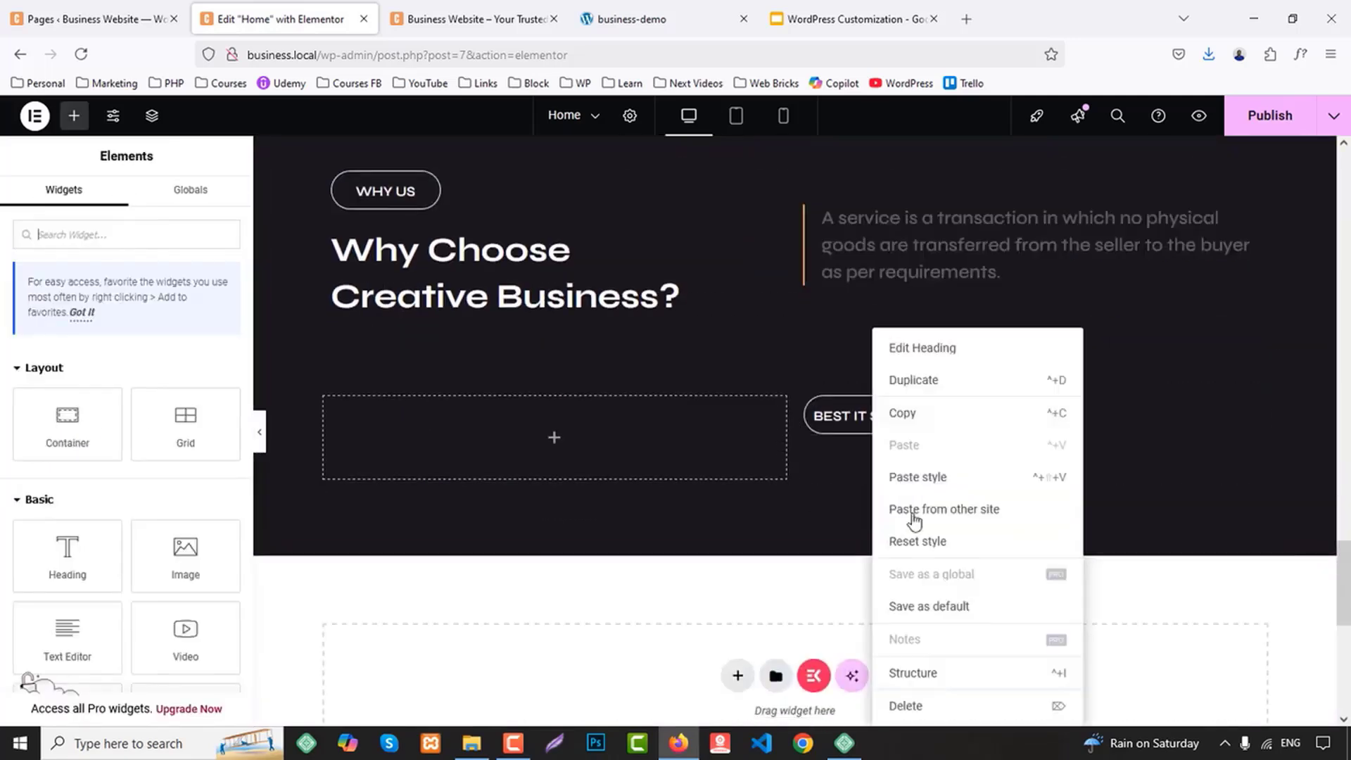
{"action": "left_click", "coordinate": [963, 703]}
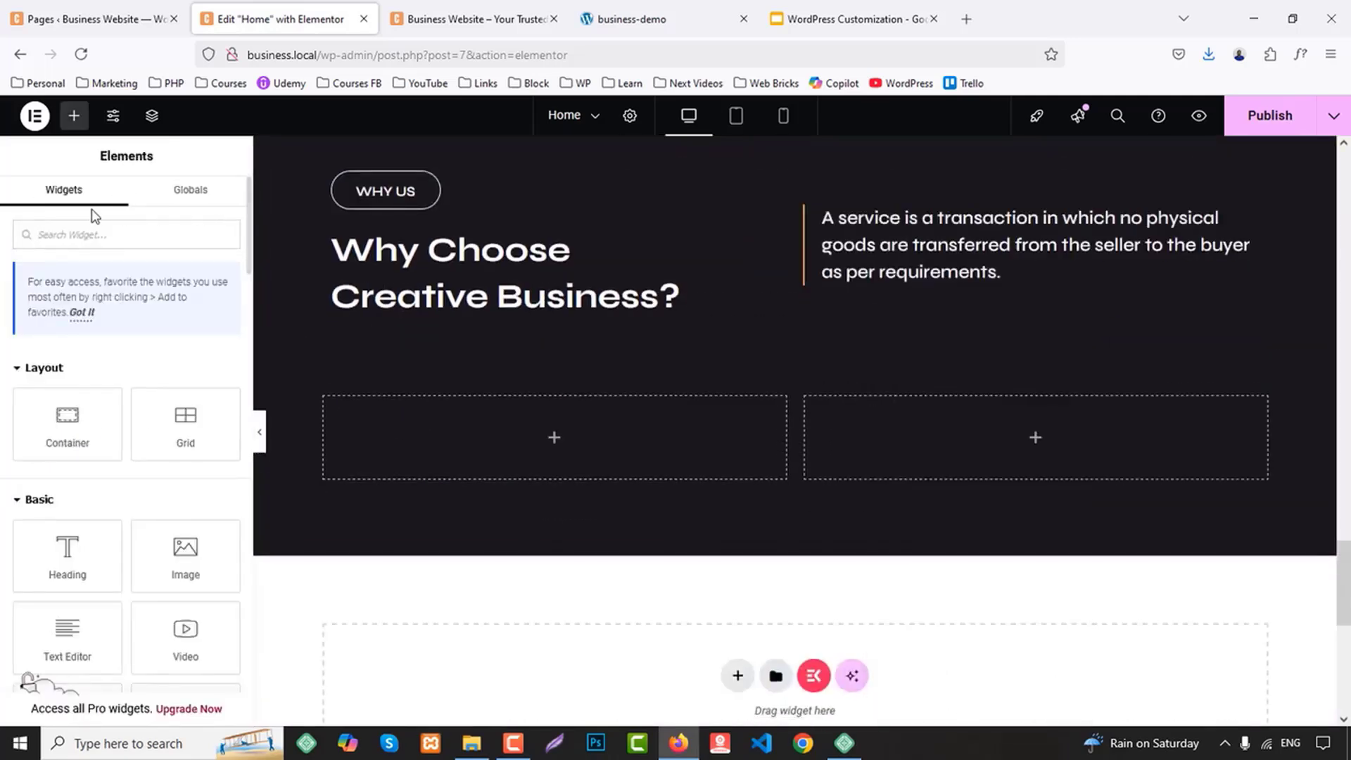
{"action": "type", "text": "acc"}
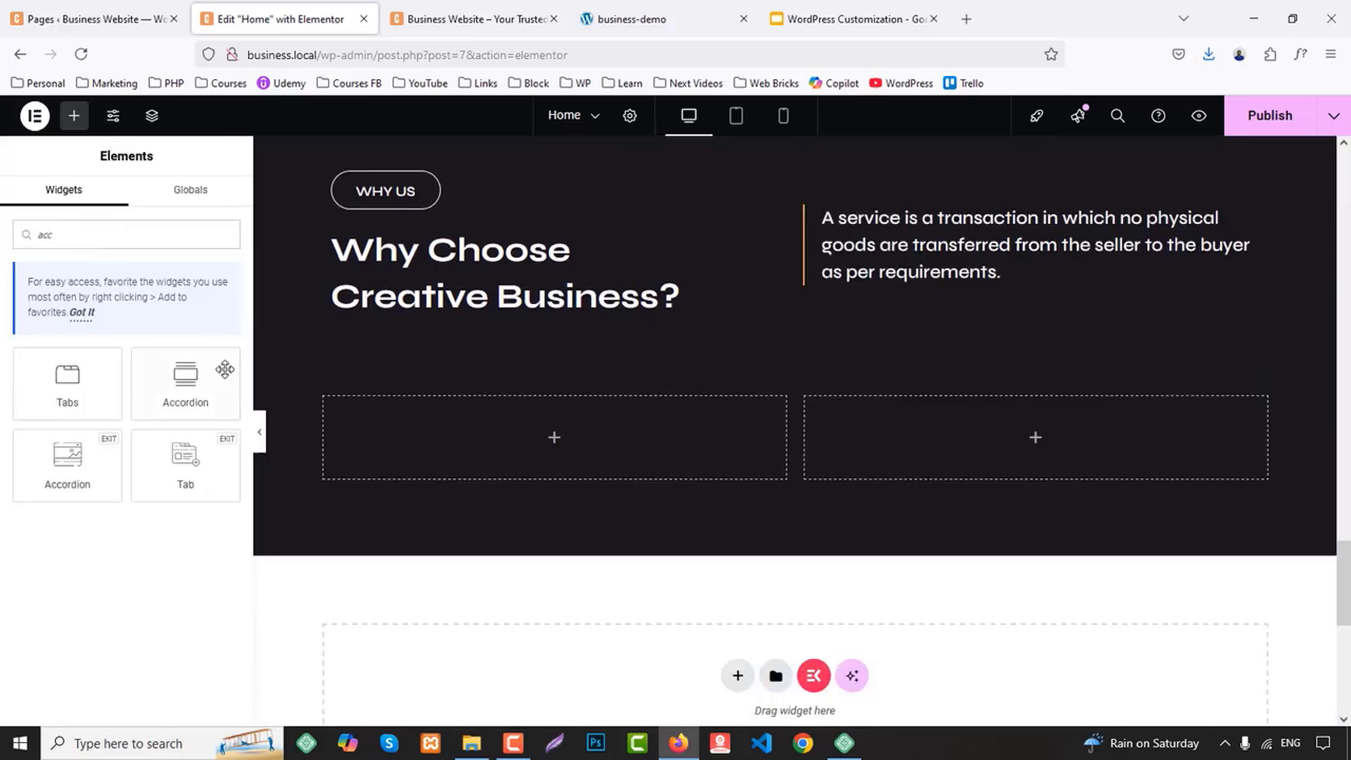
{"action": "left_click_drag", "start_coordinate": [225, 369], "coordinate": [545, 443]}
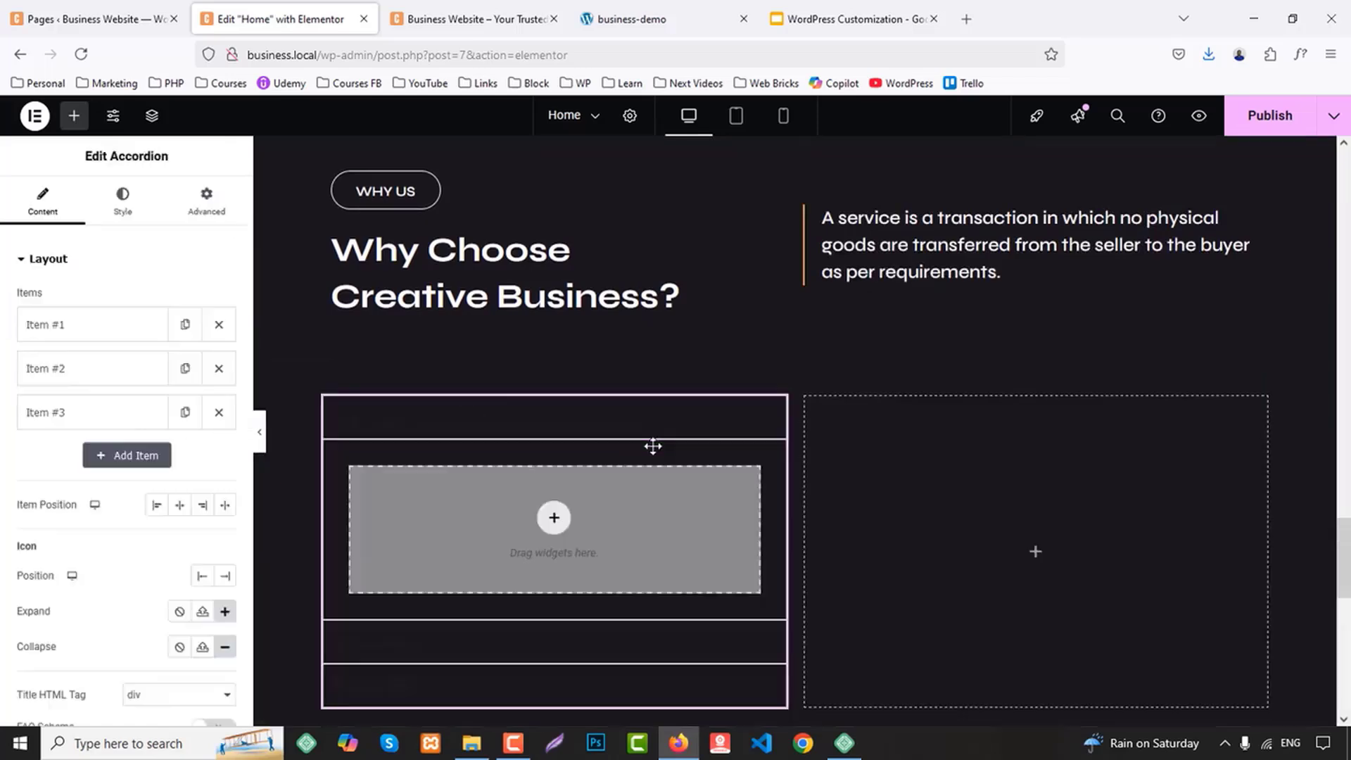
Replace the standard Accordion in the Why Us section's first column with the ElementsKit (EKIT) Accordion widget
{"action": "right_click", "coordinate": [483, 459]}
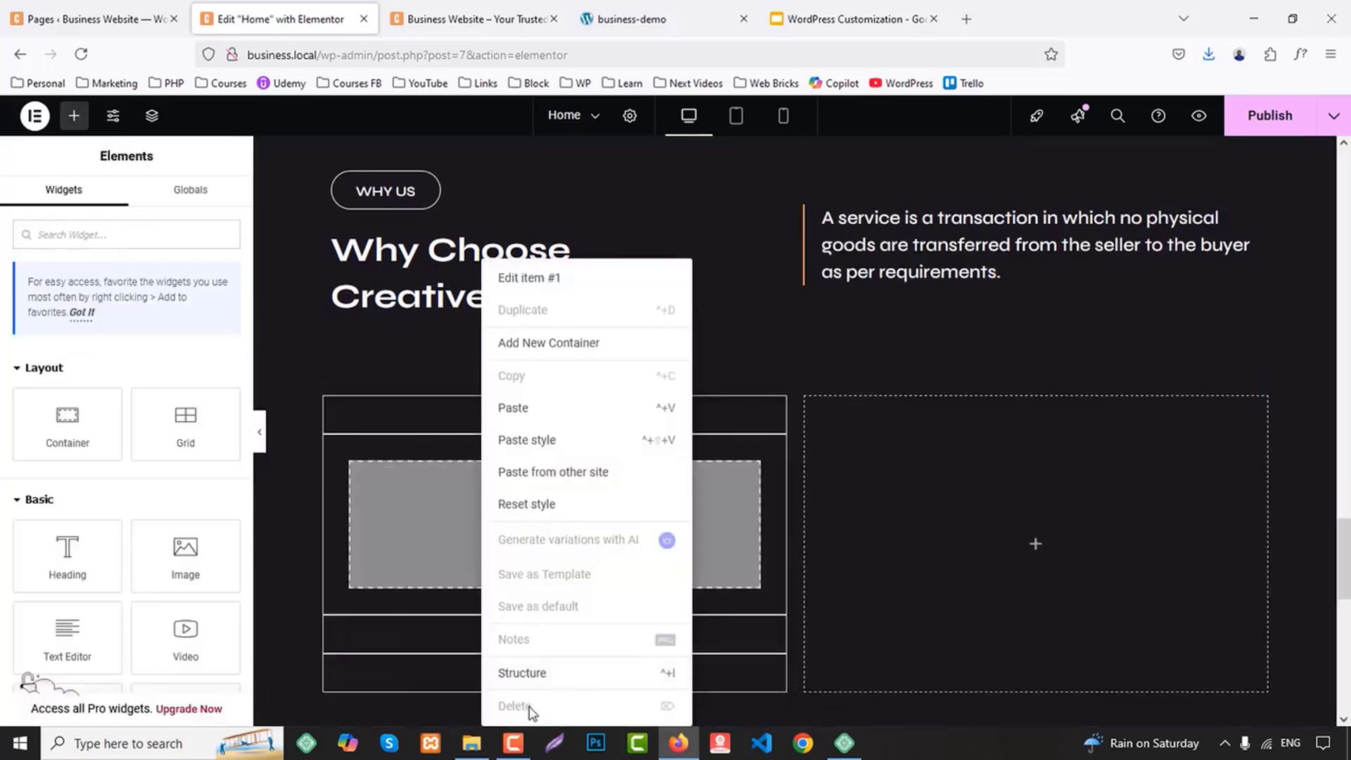
{"action": "left_click", "coordinate": [817, 450]}
{"action": "right_click", "coordinate": [510, 422]}
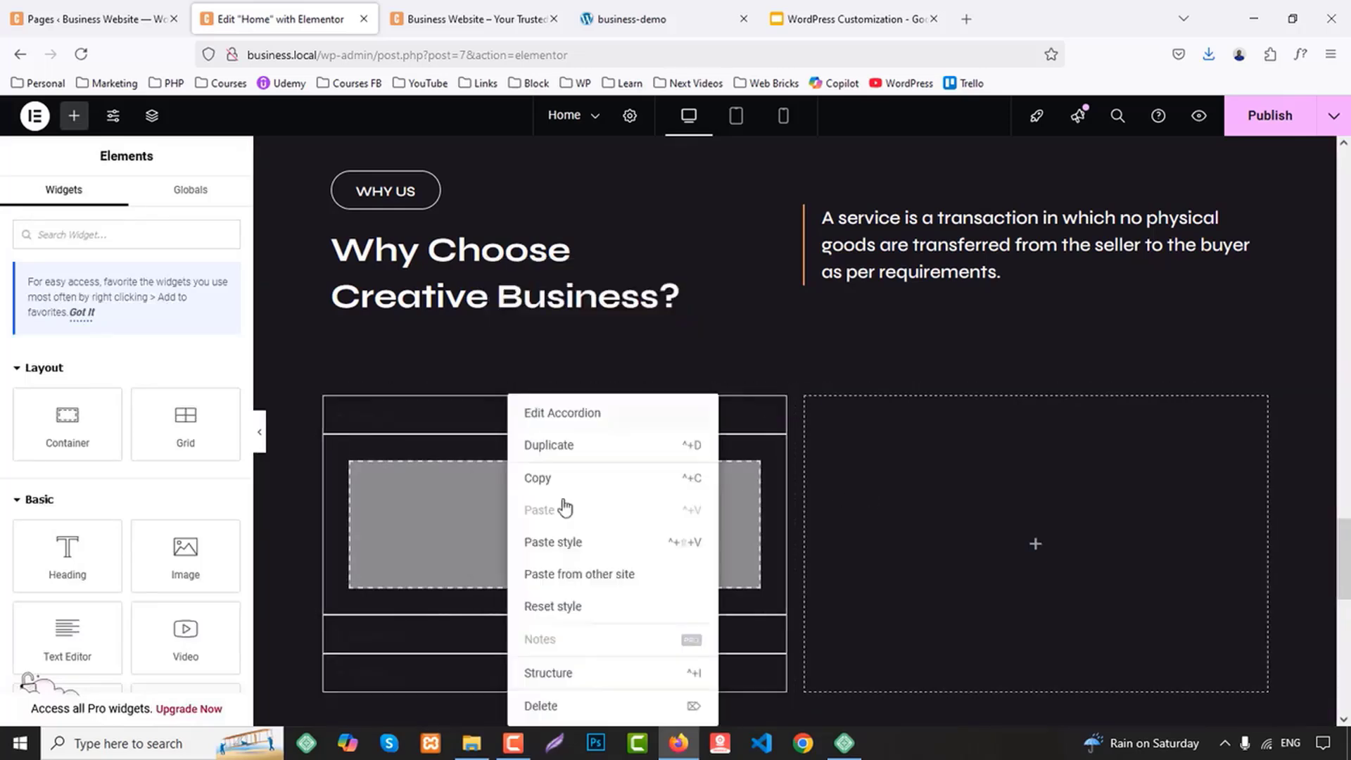
{"action": "left_click", "coordinate": [563, 705]}
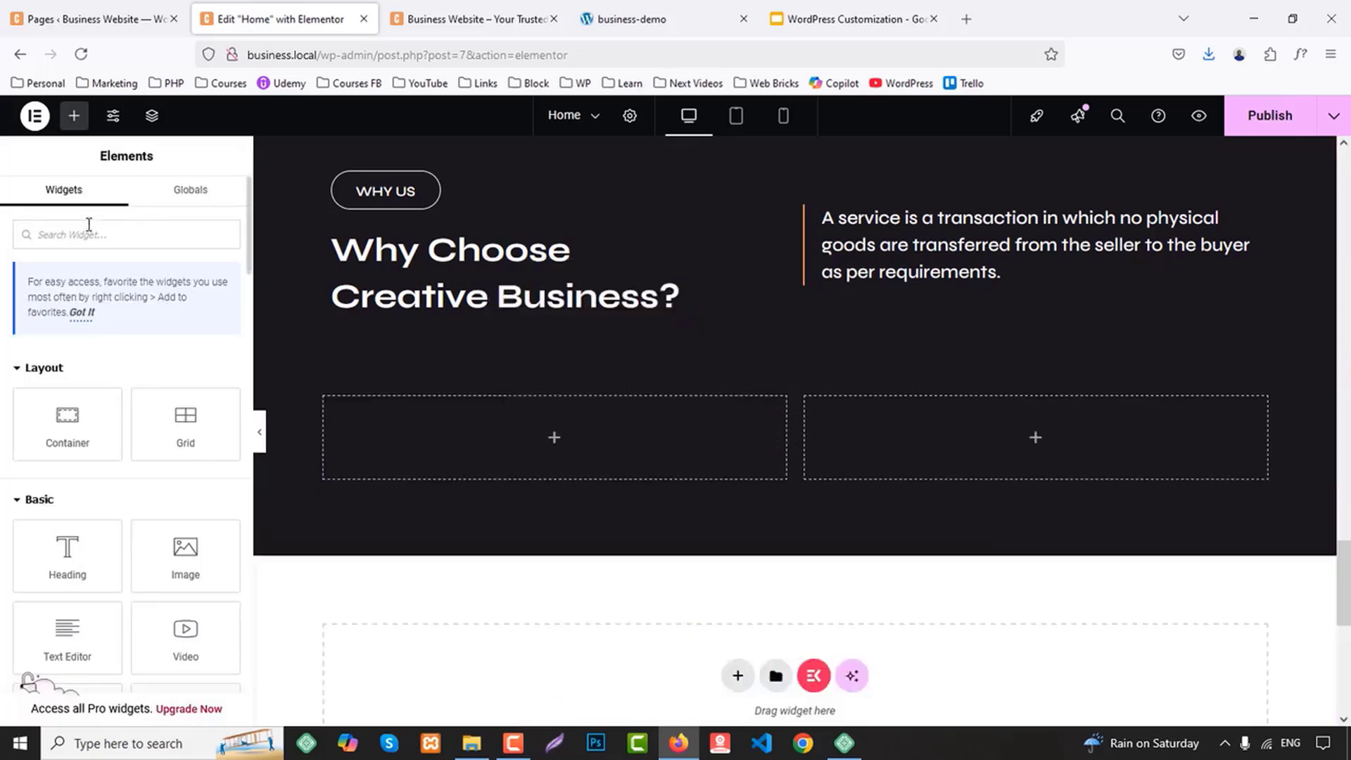
{"action": "type", "text": "acc"}
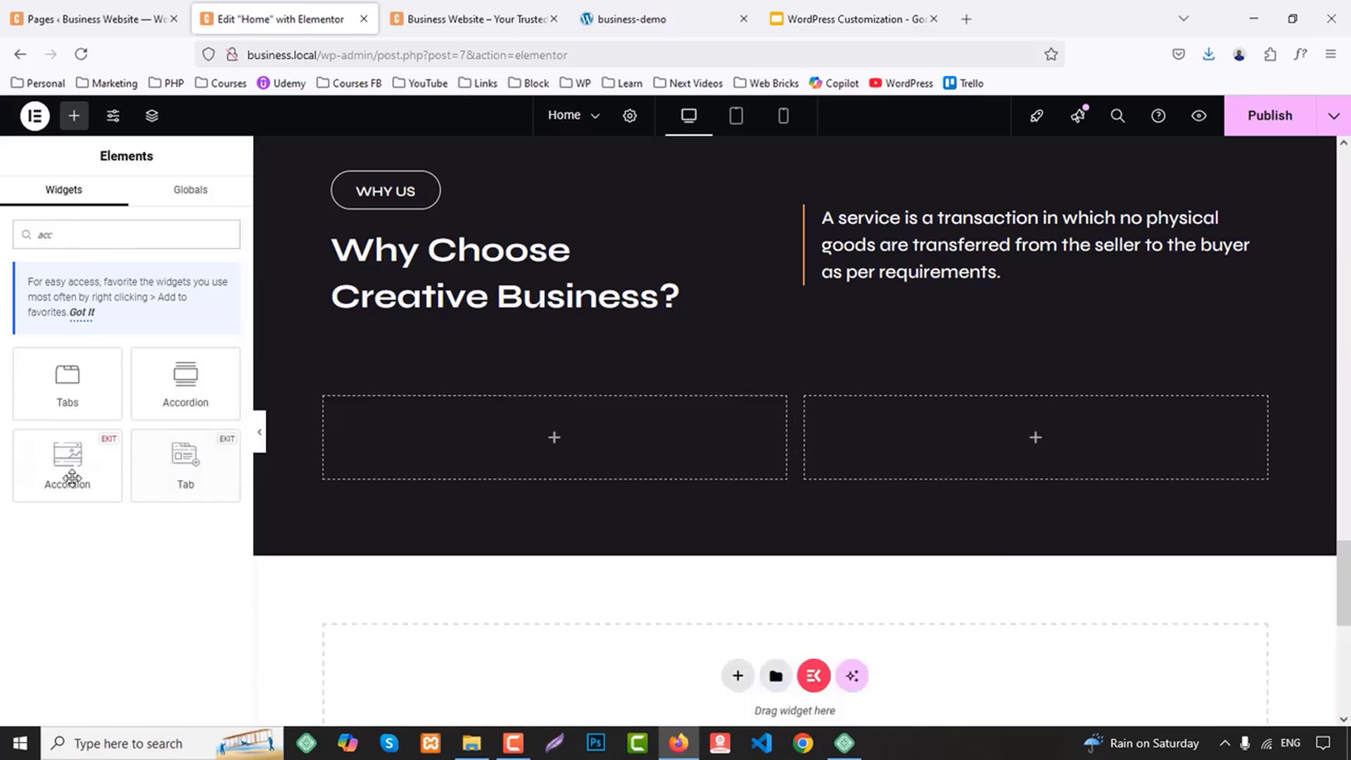
{"action": "left_click_drag", "start_coordinate": [72, 479], "coordinate": [569, 463]}
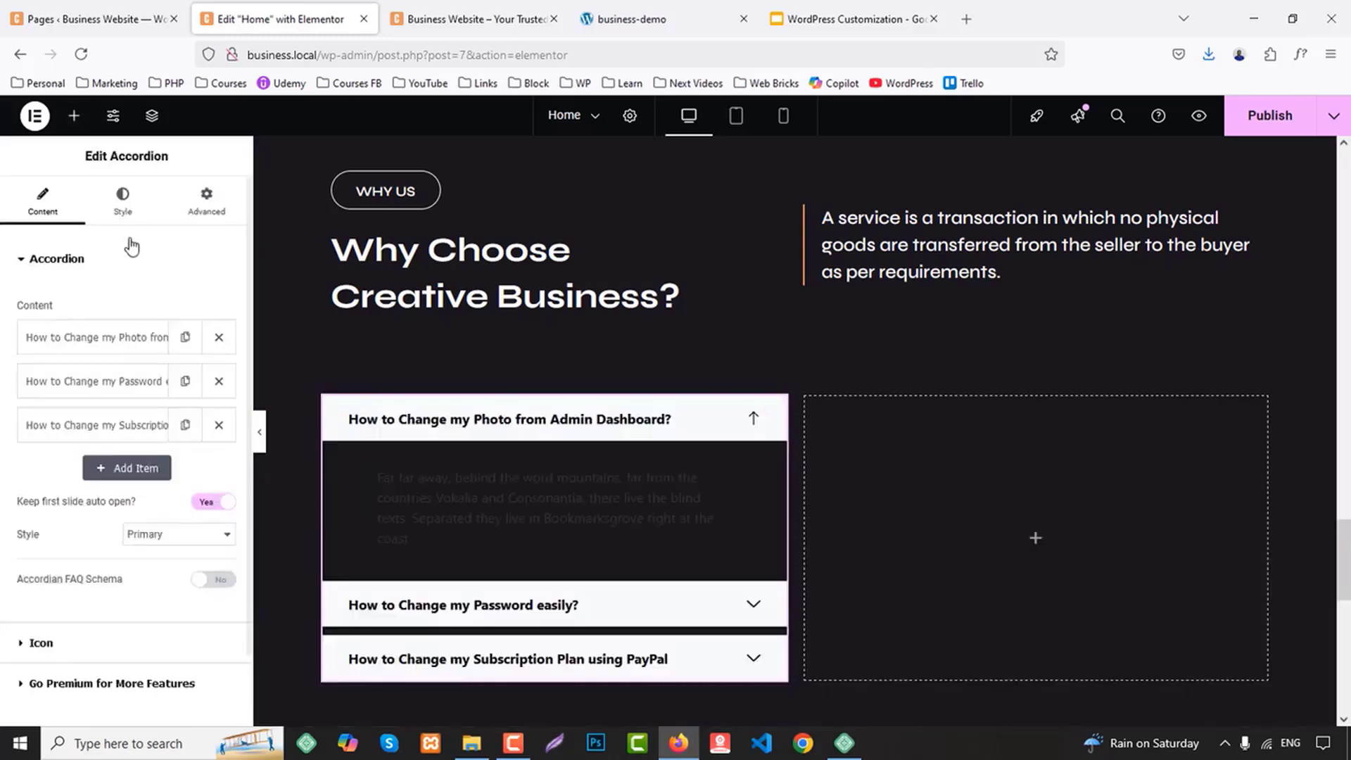
Add an Image widget to the Why Us section's second column with the sticky-note meeting photo from the media library
{"action": "left_click", "coordinate": [74, 115]}
{"action": "left_click_drag", "start_coordinate": [211, 556], "coordinate": [922, 492]}
{"action": "left_click", "coordinate": [181, 356]}
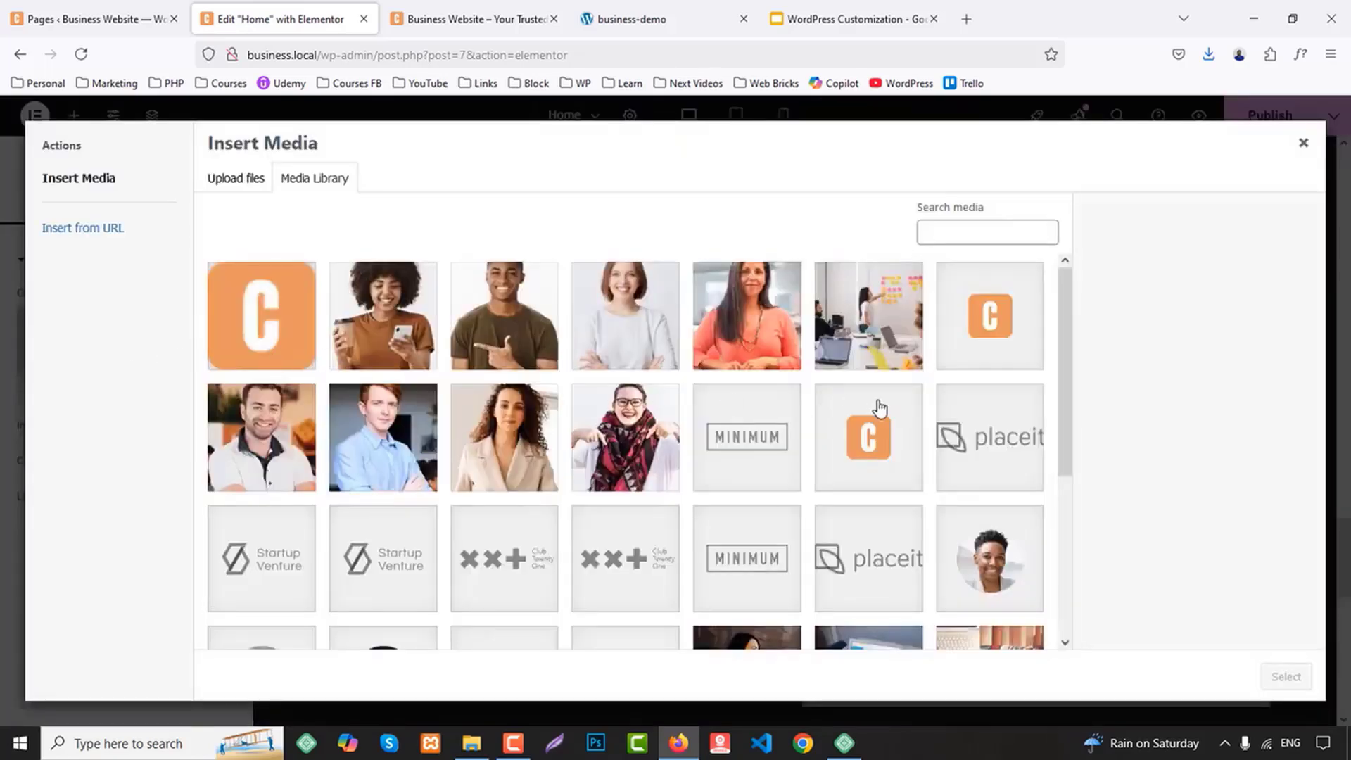
{"action": "left_click", "coordinate": [874, 314]}
{"action": "left_click", "coordinate": [1286, 676]}
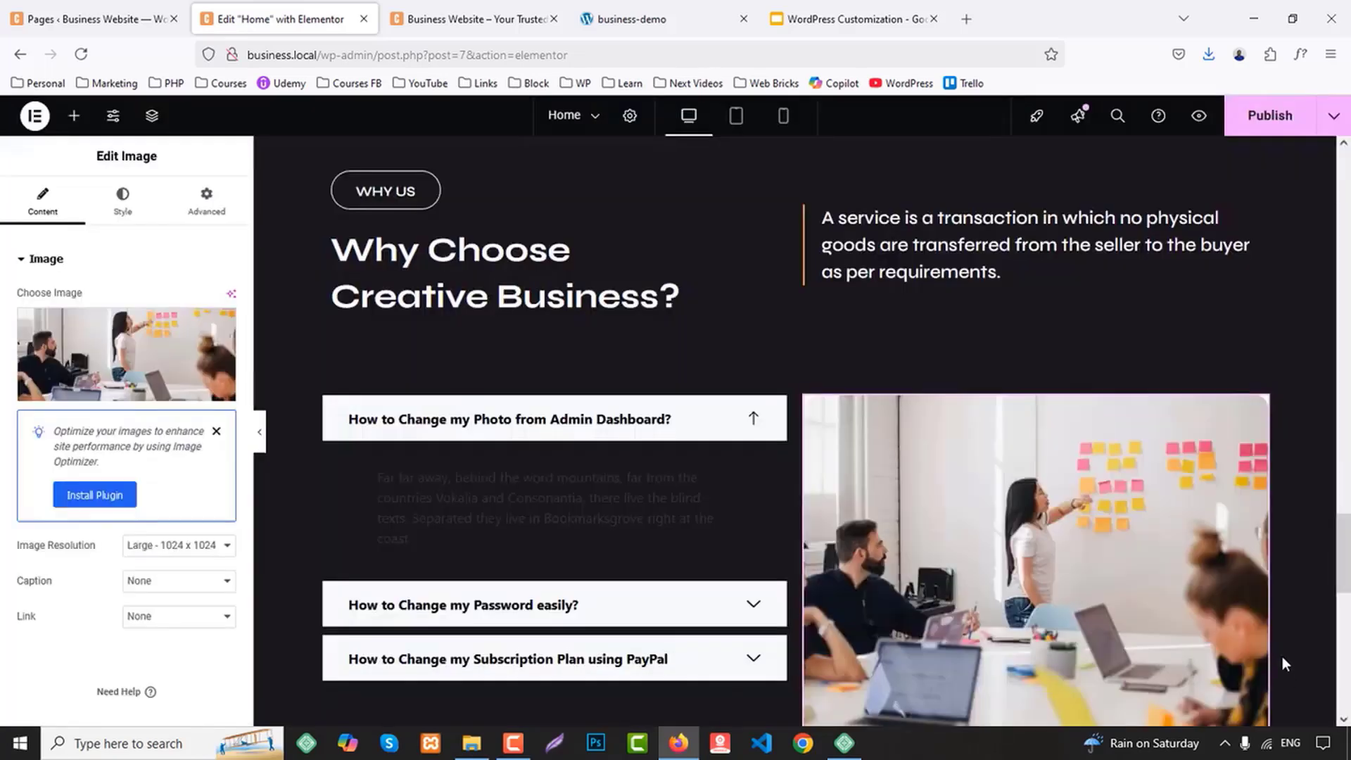
Set the Align Self of the accordion's column container to center
{"action": "scroll", "coordinate": [463, 419], "scroll_direction": "down", "scroll_amount": 2}
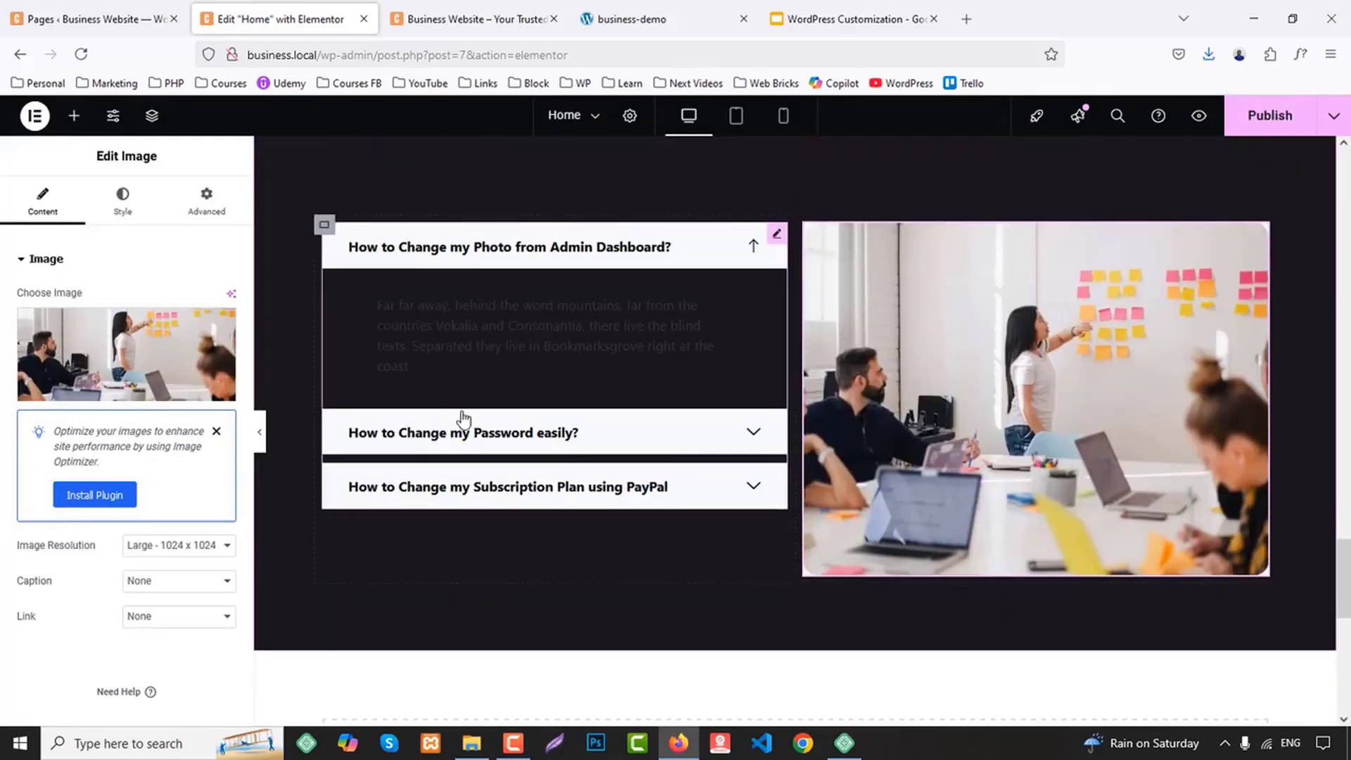
{"action": "left_click", "coordinate": [324, 225]}
{"action": "left_click", "coordinate": [206, 201]}
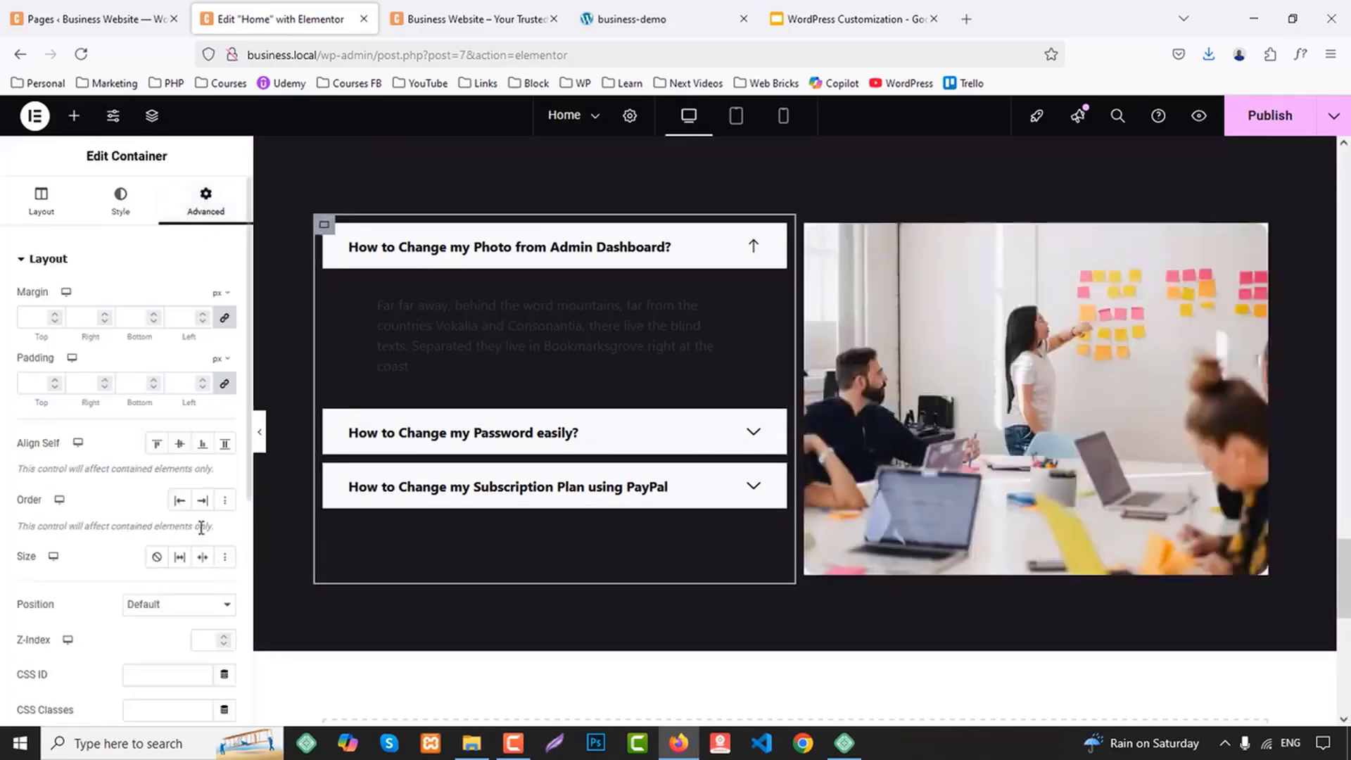
{"action": "left_click", "coordinate": [179, 444]}
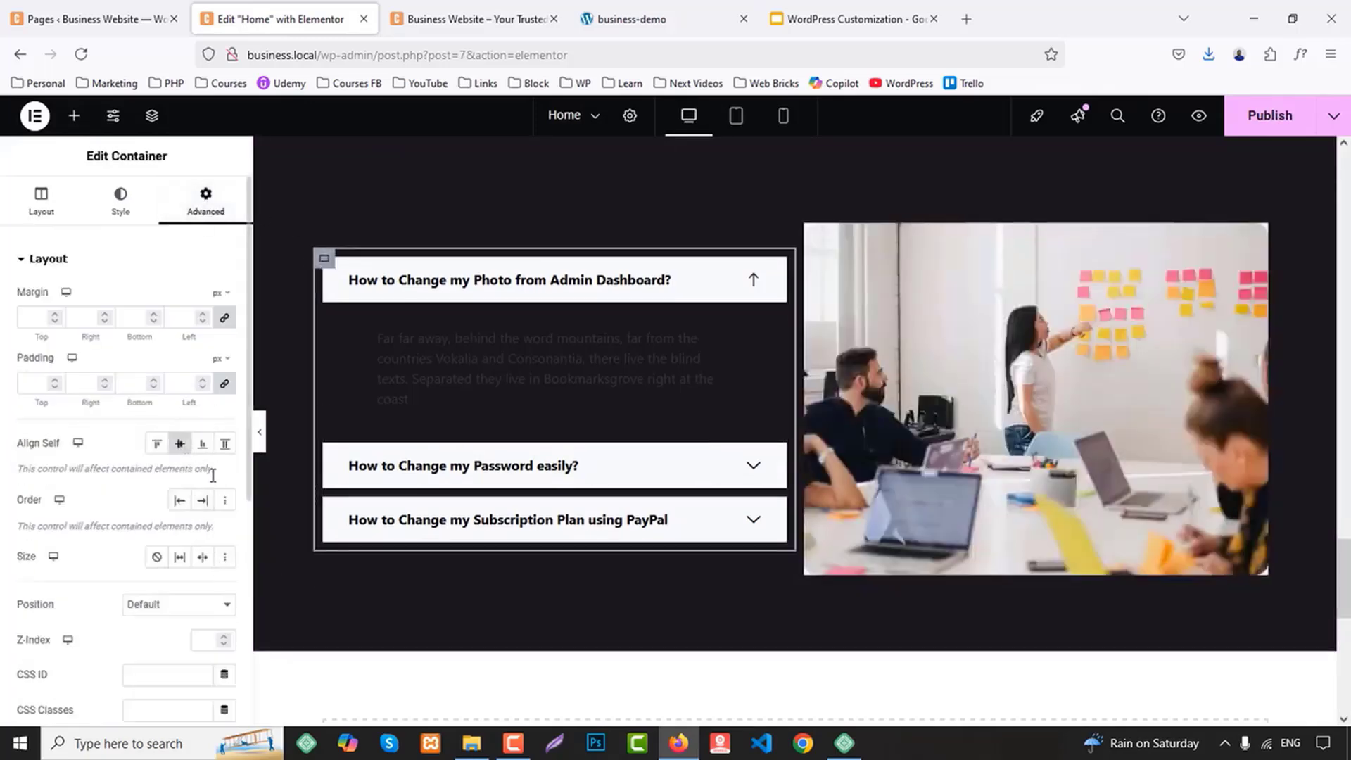
Copy the first accordion title from the business-demo site and set the first item's title to "Always stay human-centered"
{"action": "left_click", "coordinate": [668, 8]}
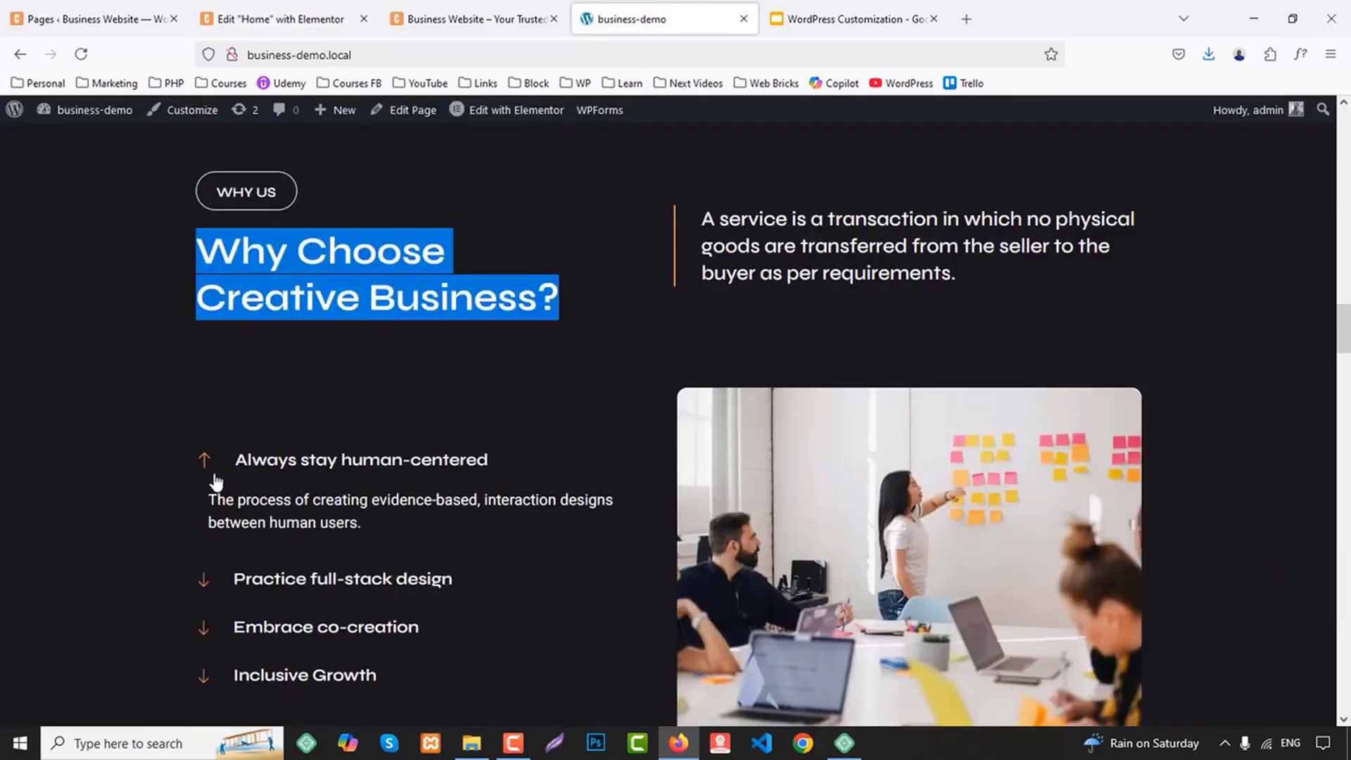
{"action": "left_click_drag", "start_coordinate": [236, 458], "coordinate": [495, 461]}
{"action": "left_click_drag", "start_coordinate": [177, 459], "coordinate": [496, 477]}
{"action": "key", "text": "ctrl+c"}
{"action": "left_click", "coordinate": [281, 19]}
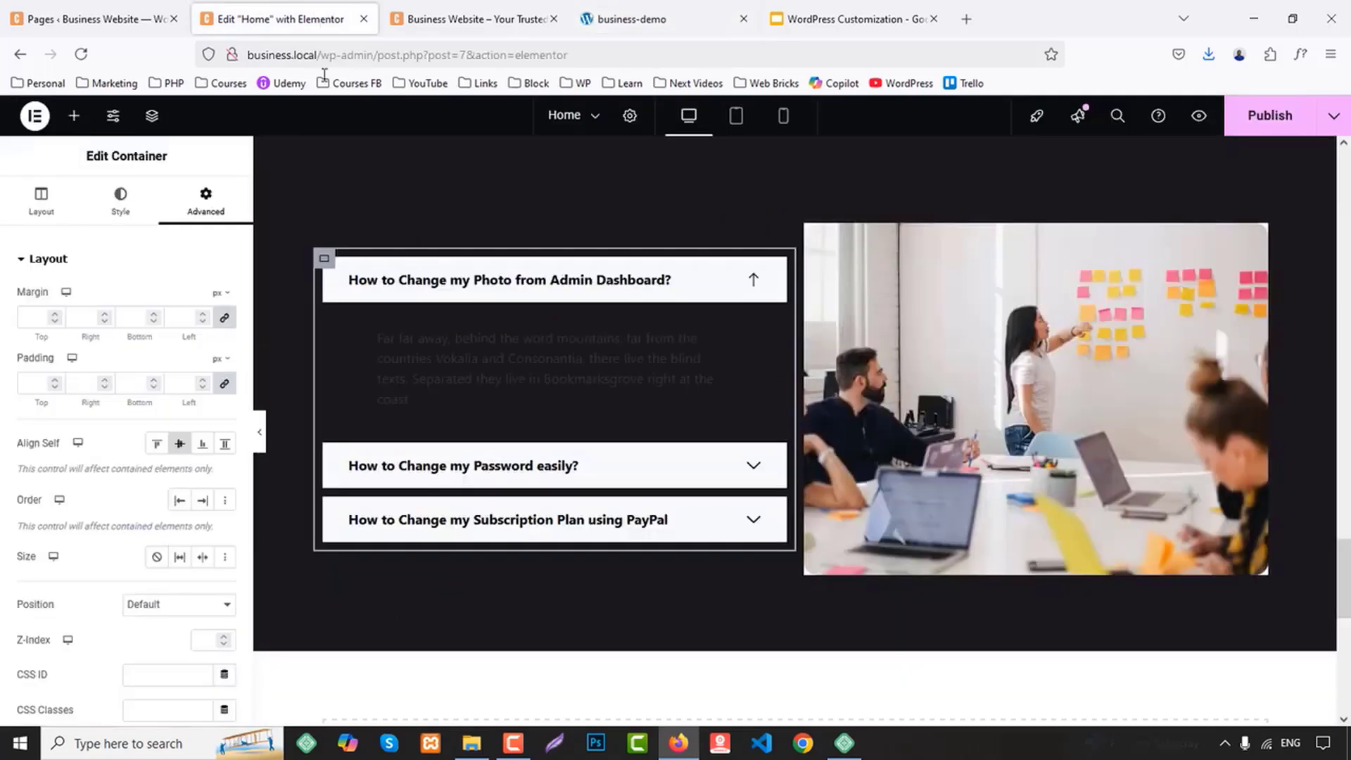
{"action": "left_click", "coordinate": [331, 422]}
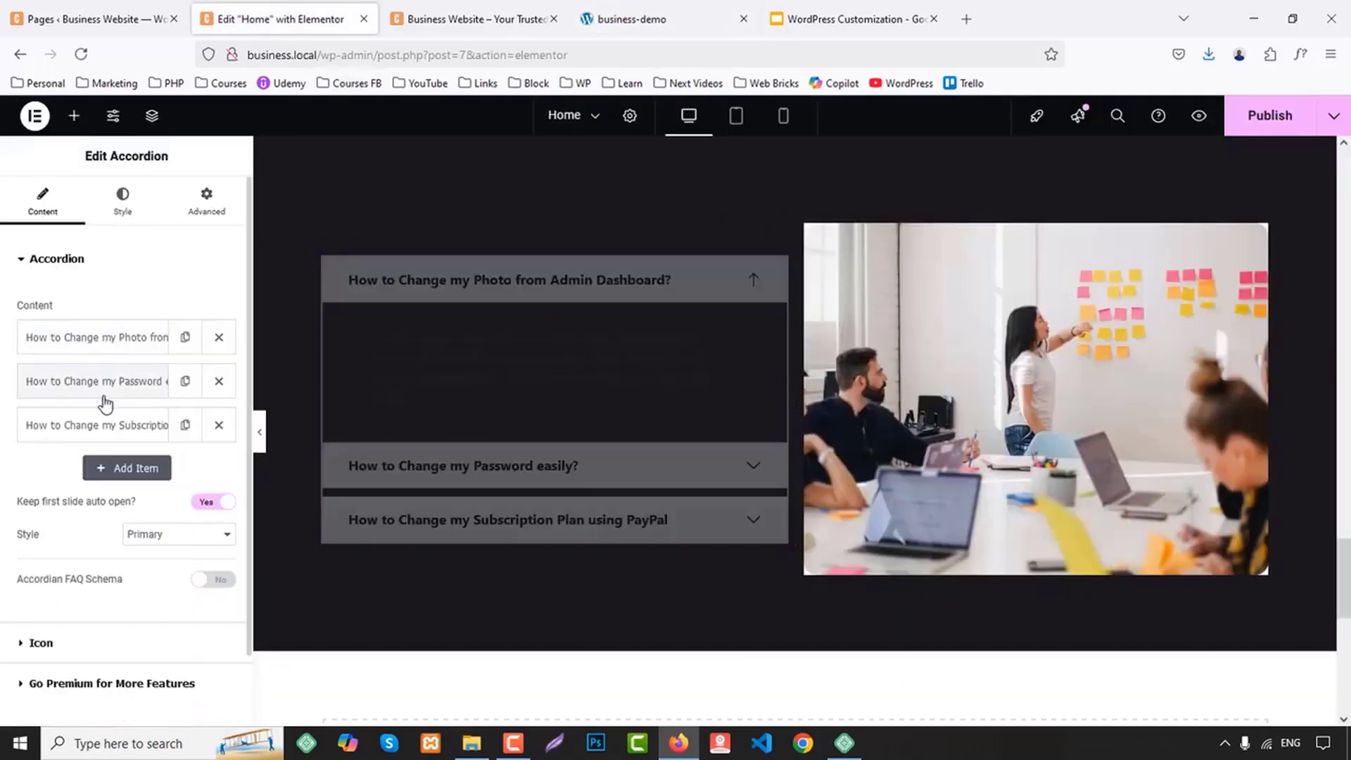
{"action": "left_click", "coordinate": [106, 337]}
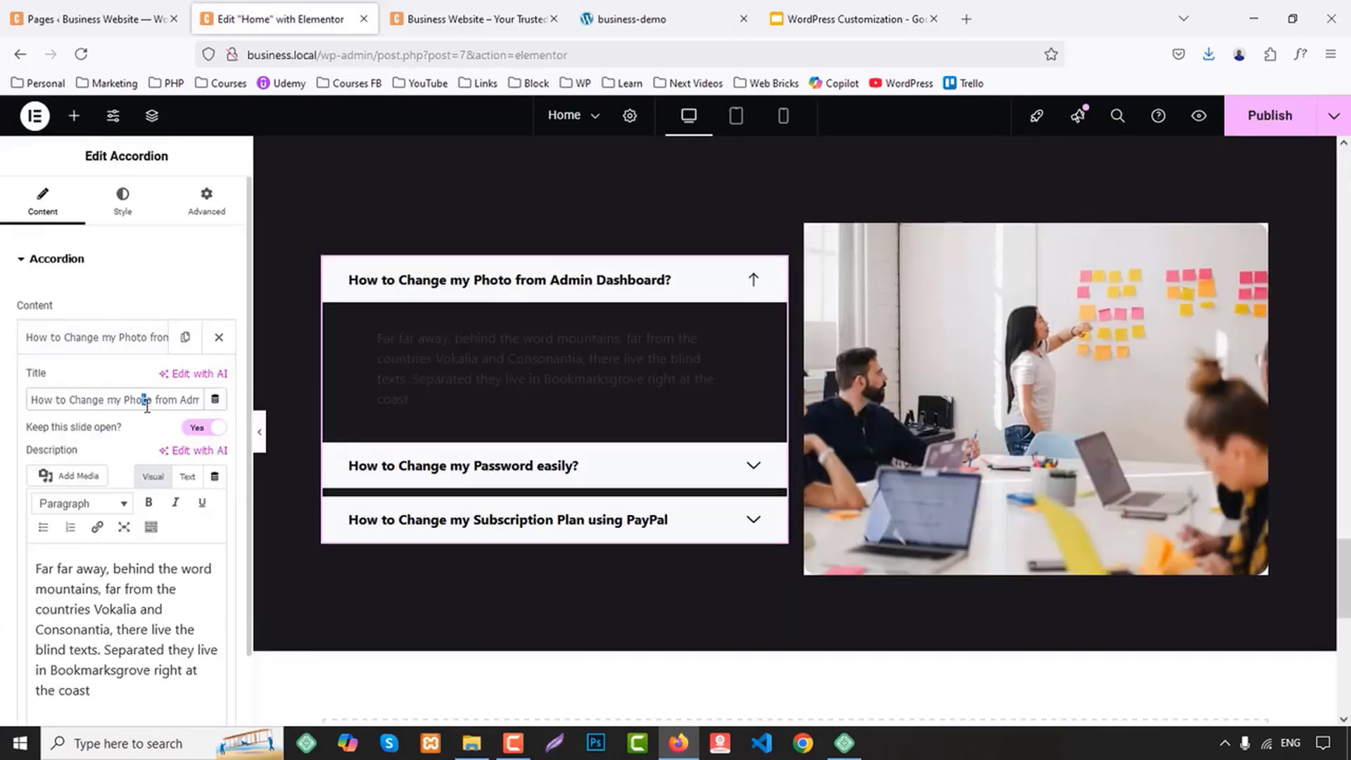
{"action": "key", "text": "ctrl+a"}
{"action": "key", "text": "ctrl+v"}
Copy the second accordion title from the business-demo site and set the second item's title to "Practice full-stack design"
{"action": "left_click", "coordinate": [634, 19]}
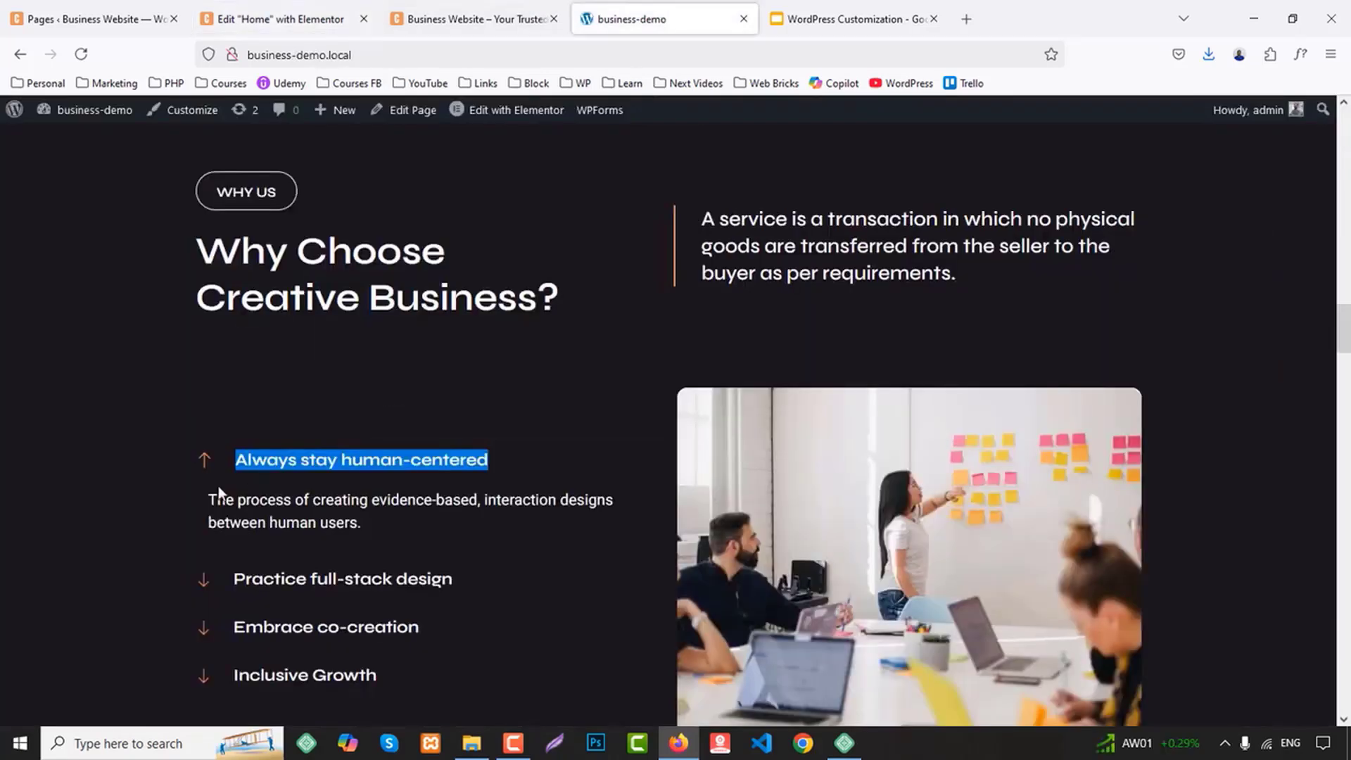
{"action": "scroll", "coordinate": [87, 507], "scroll_direction": "down", "scroll_amount": 2}
{"action": "left_click_drag", "start_coordinate": [231, 406], "coordinate": [478, 416]}
{"action": "key", "text": "ctrl+c"}
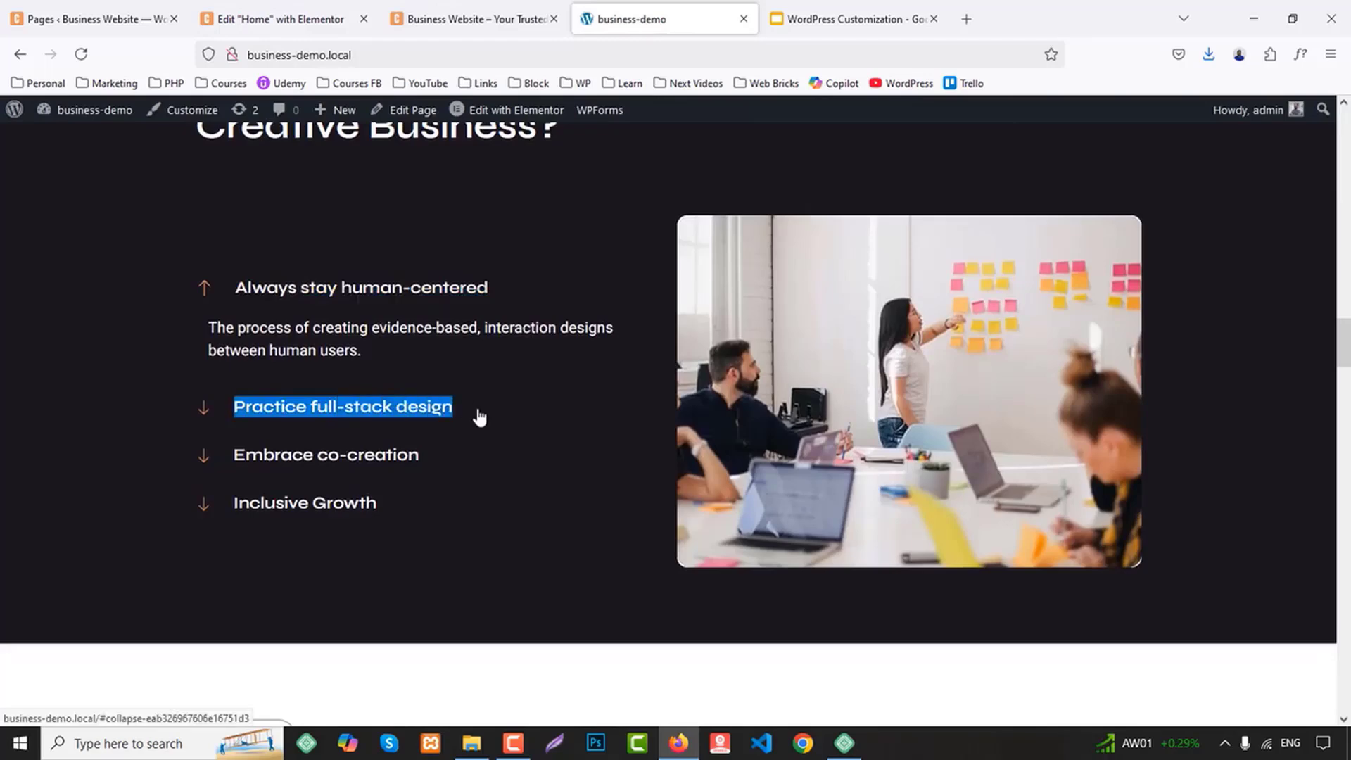
{"action": "left_click", "coordinate": [281, 19]}
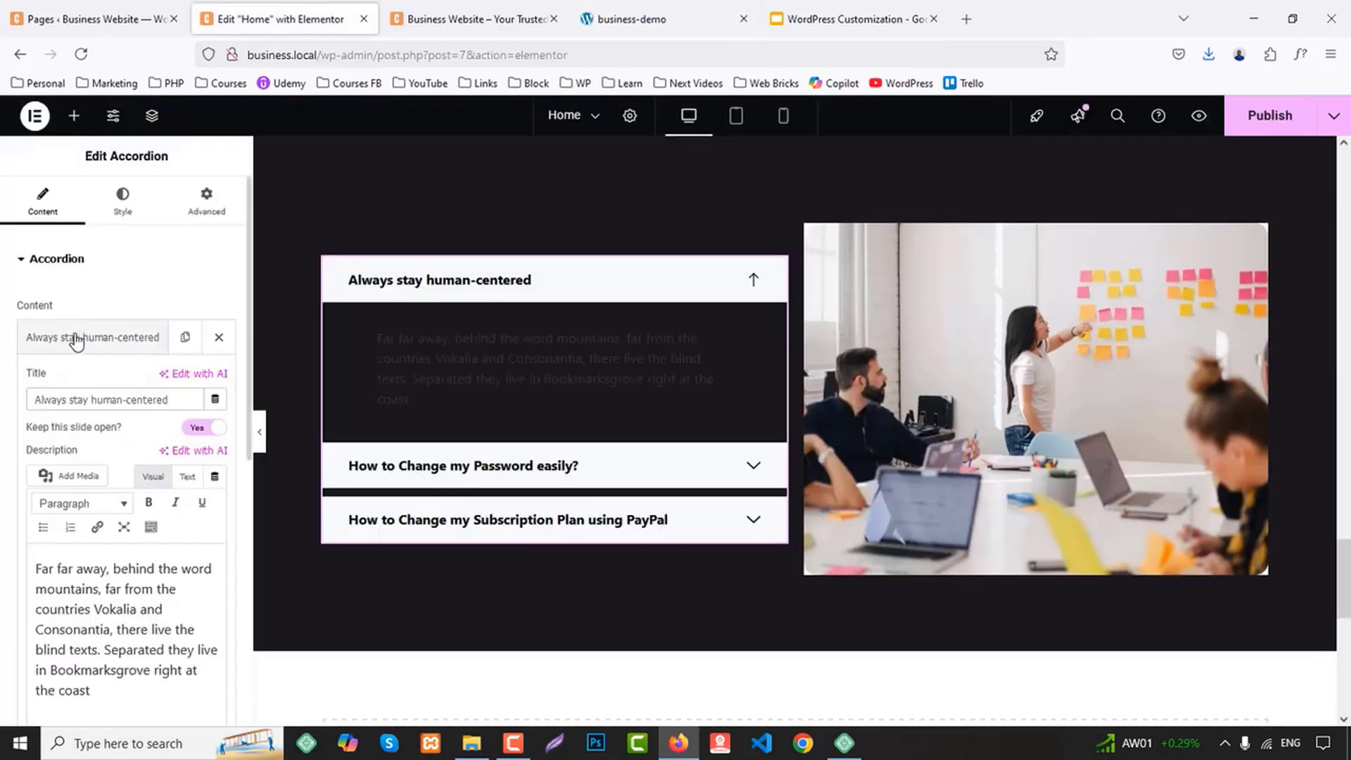
{"action": "left_click", "coordinate": [75, 338]}
{"action": "left_click", "coordinate": [83, 383]}
{"action": "triple_click", "coordinate": [87, 443]}
{"action": "key", "text": "ctrl+v"}
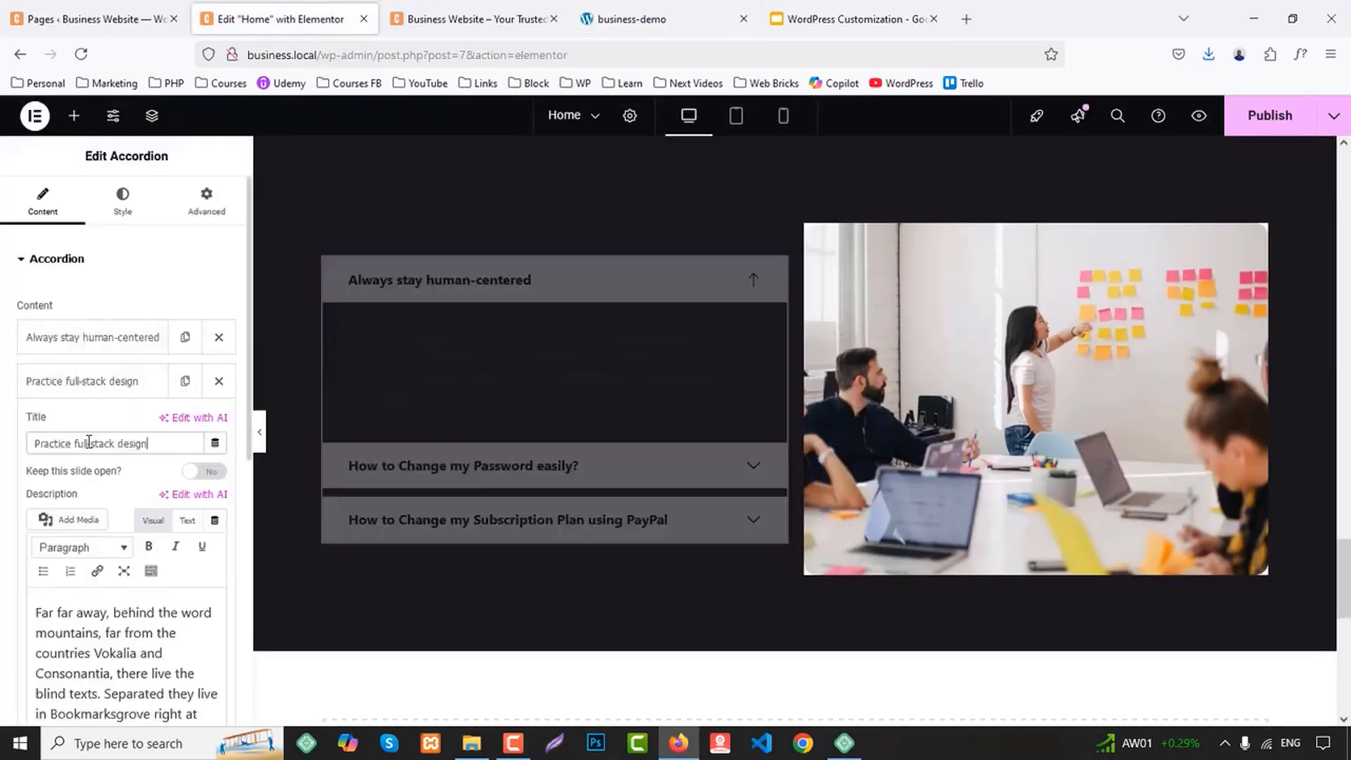
Copy the third accordion title from the business-demo site and set the third item's title to "Embrace co-creation"
{"action": "left_click", "coordinate": [623, 19]}
{"action": "left_click_drag", "start_coordinate": [232, 456], "coordinate": [430, 464]}
{"action": "key", "text": "ctrl+c"}
{"action": "left_click", "coordinate": [282, 19]}
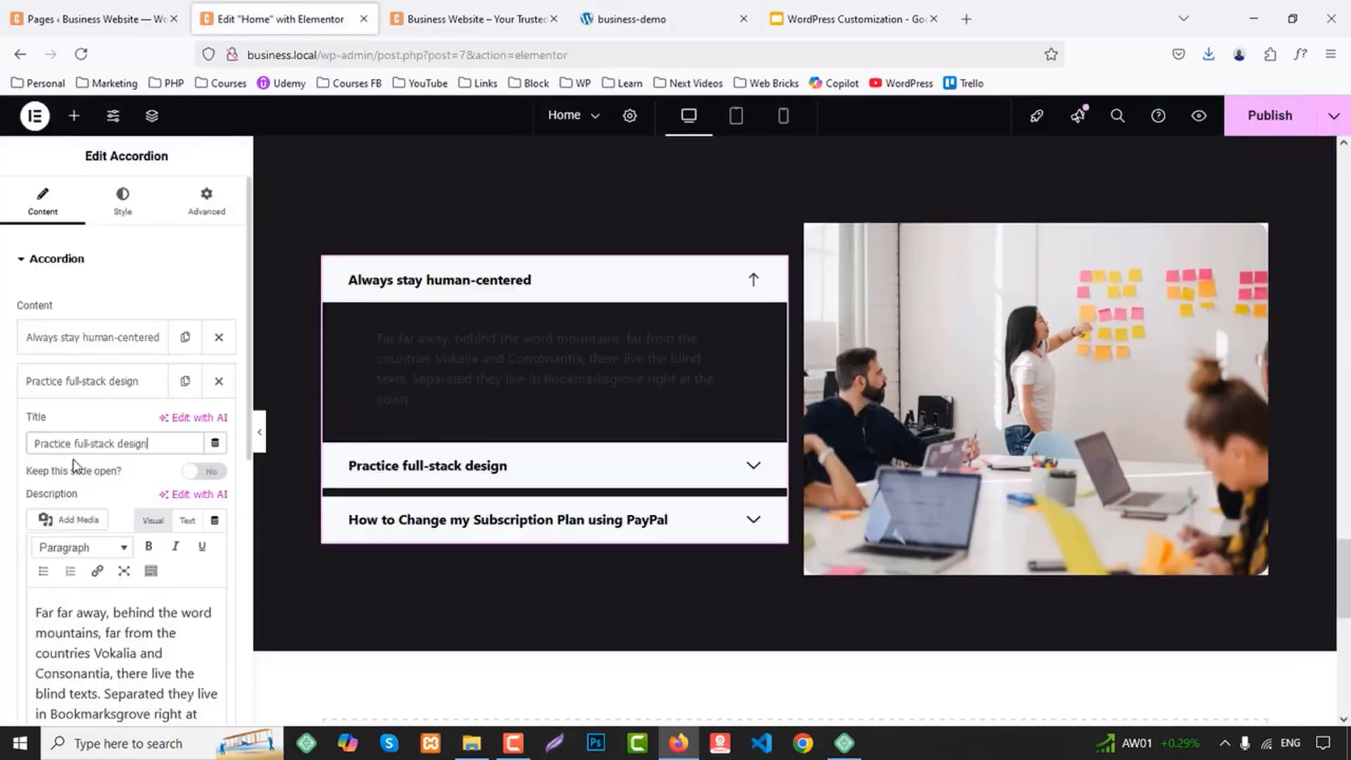
{"action": "left_click", "coordinate": [66, 382]}
{"action": "left_click", "coordinate": [63, 426]}
{"action": "triple_click", "coordinate": [90, 487]}
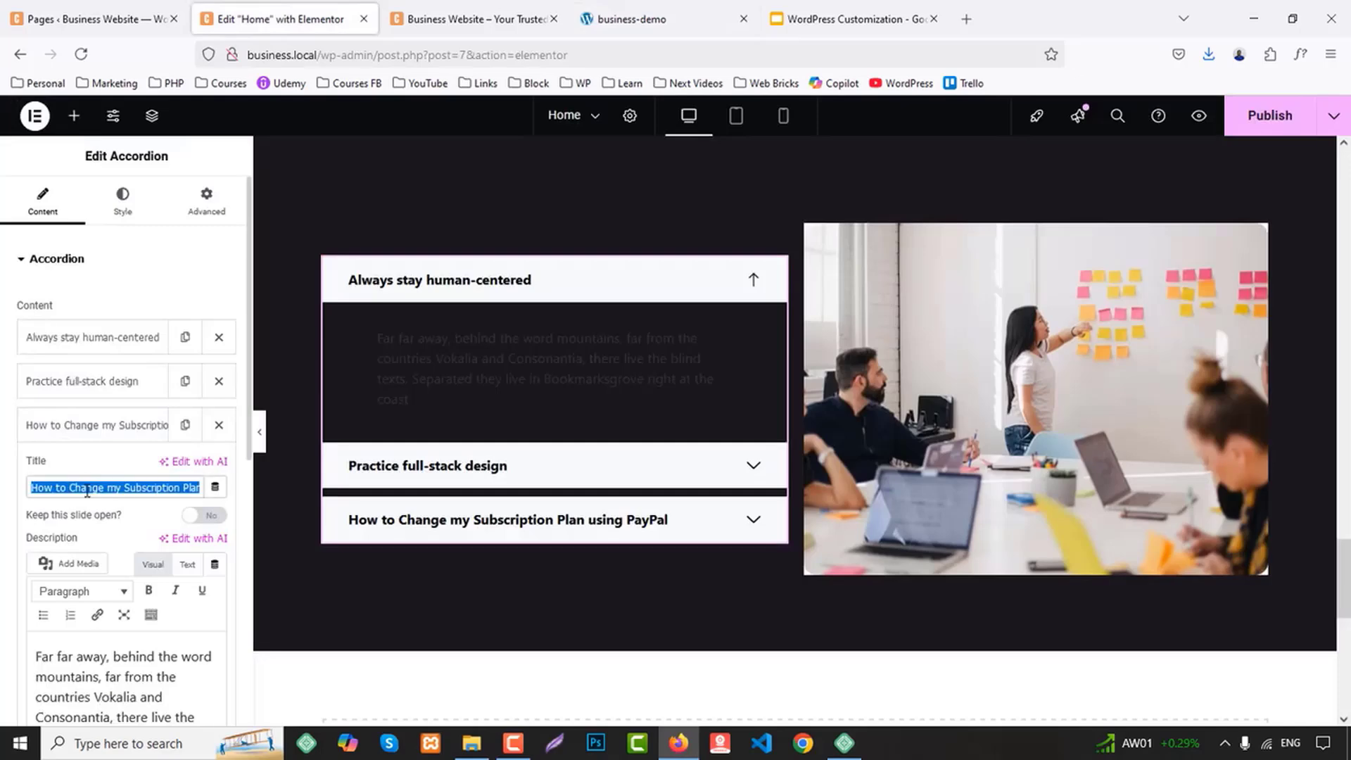
{"action": "key", "text": "ctrl+v"}
{"action": "left_click", "coordinate": [141, 427]}
Duplicate the "Embrace co-creation" accordion item and retitle the copy "Inclusive Growth", copied from the business-demo site
{"action": "left_click", "coordinate": [185, 425]}
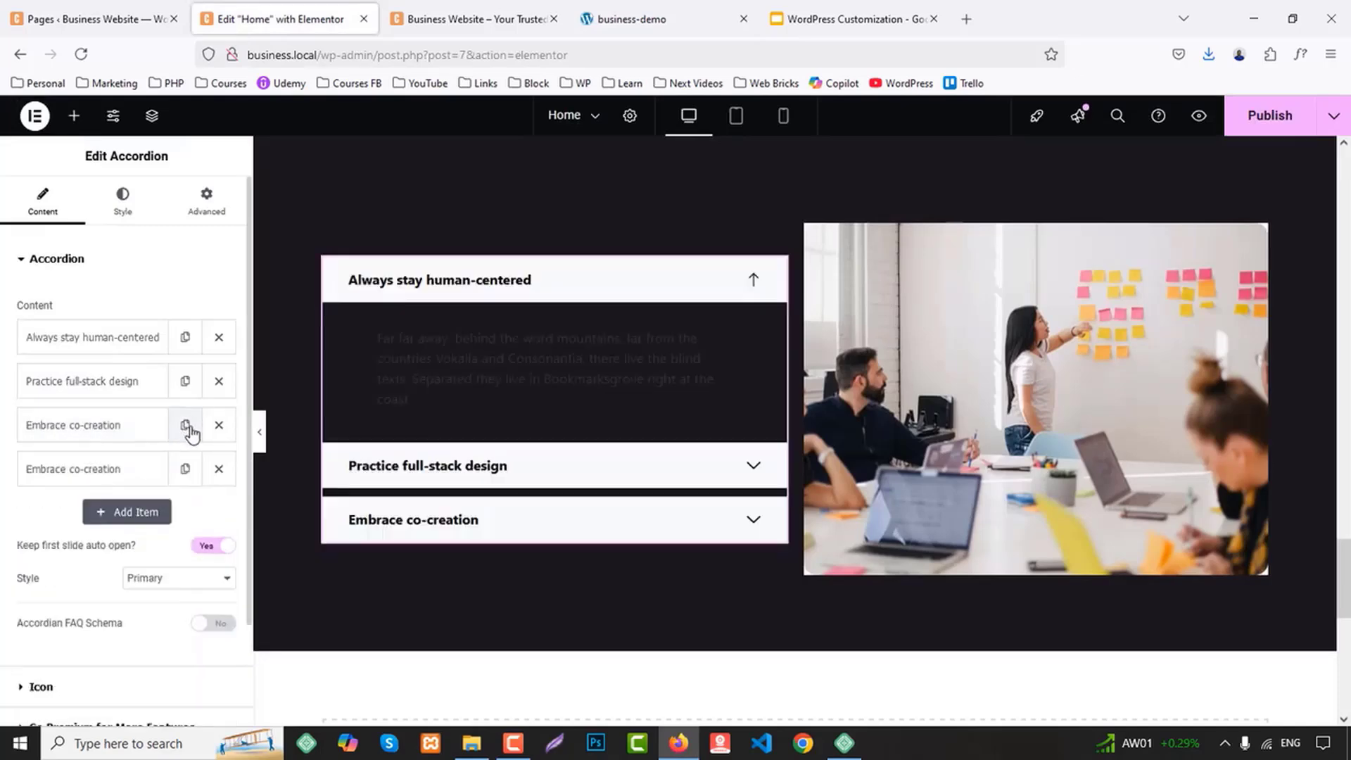
{"action": "left_click", "coordinate": [626, 19]}
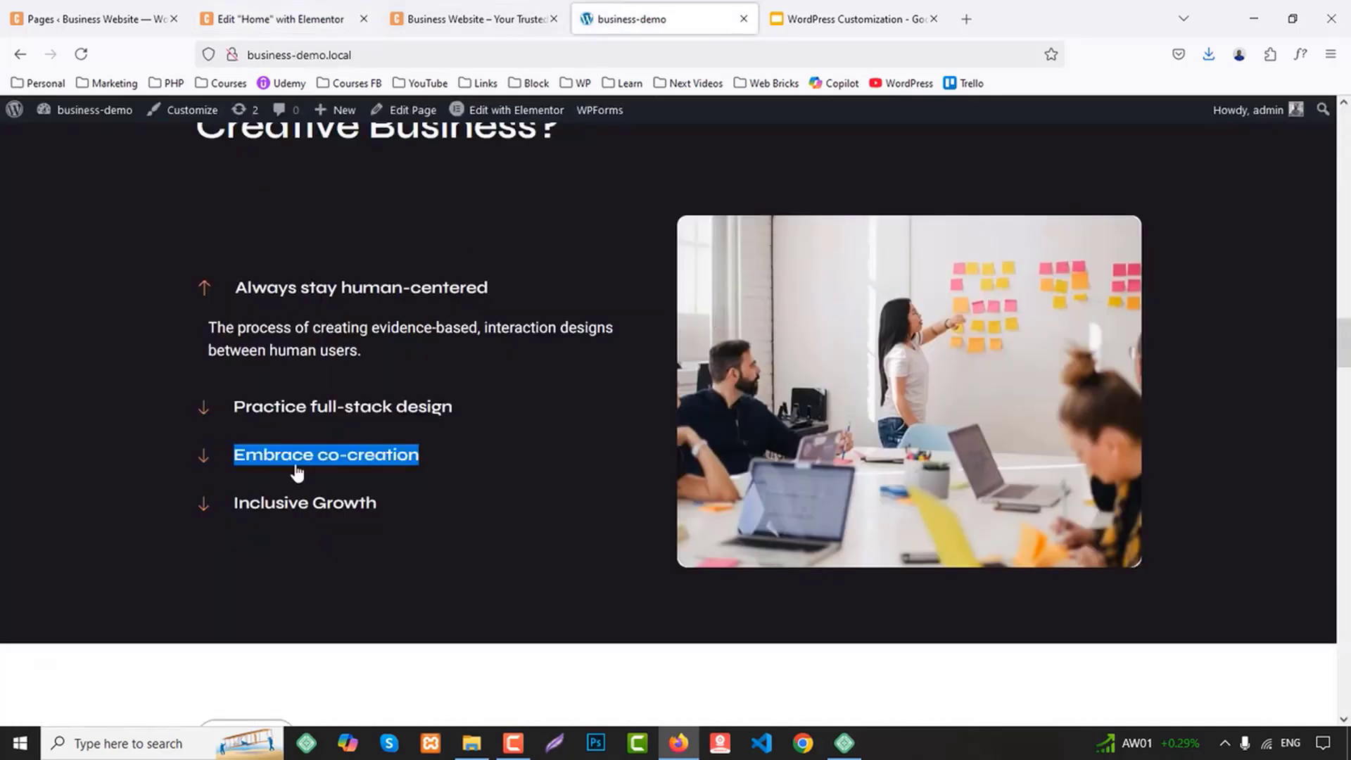
{"action": "left_click_drag", "start_coordinate": [156, 510], "coordinate": [410, 504]}
{"action": "key", "text": "ctrl+c"}
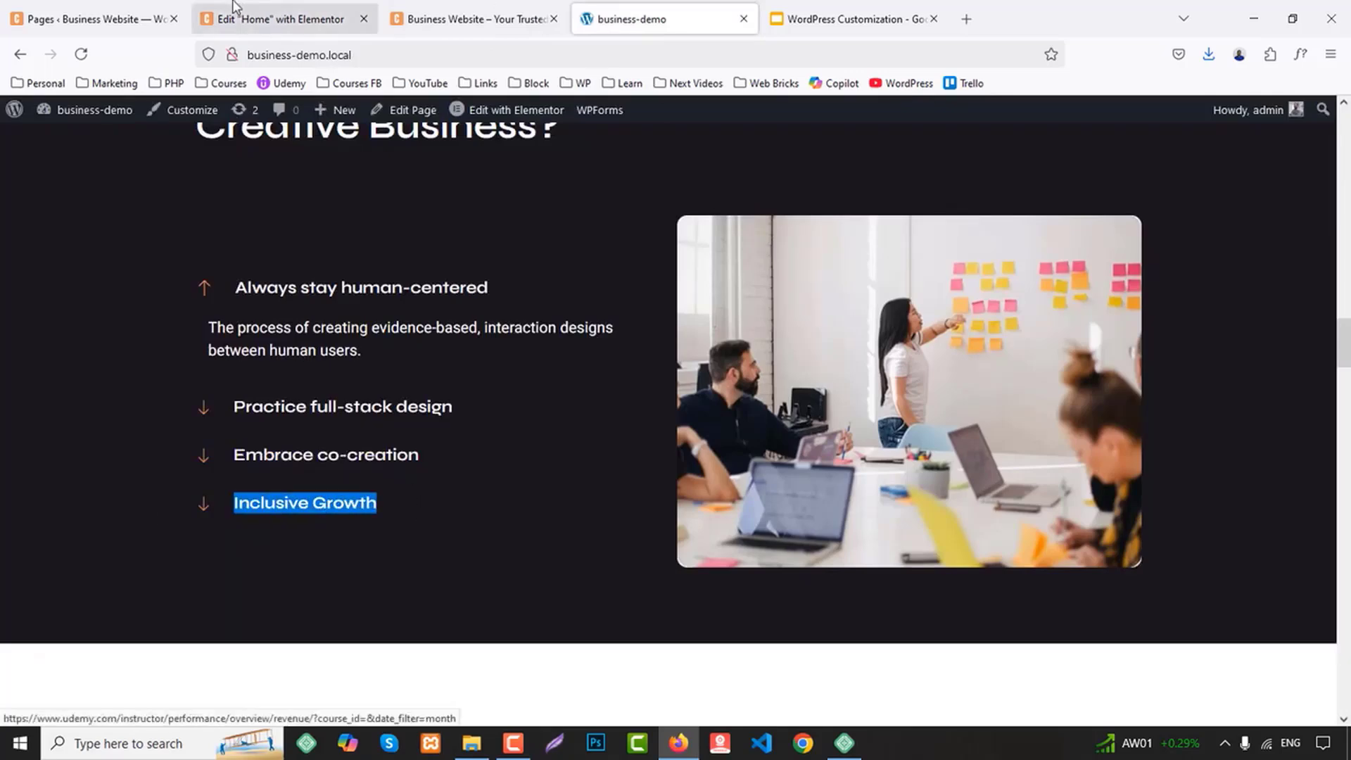
{"action": "left_click", "coordinate": [211, 16]}
{"action": "left_click", "coordinate": [75, 472]}
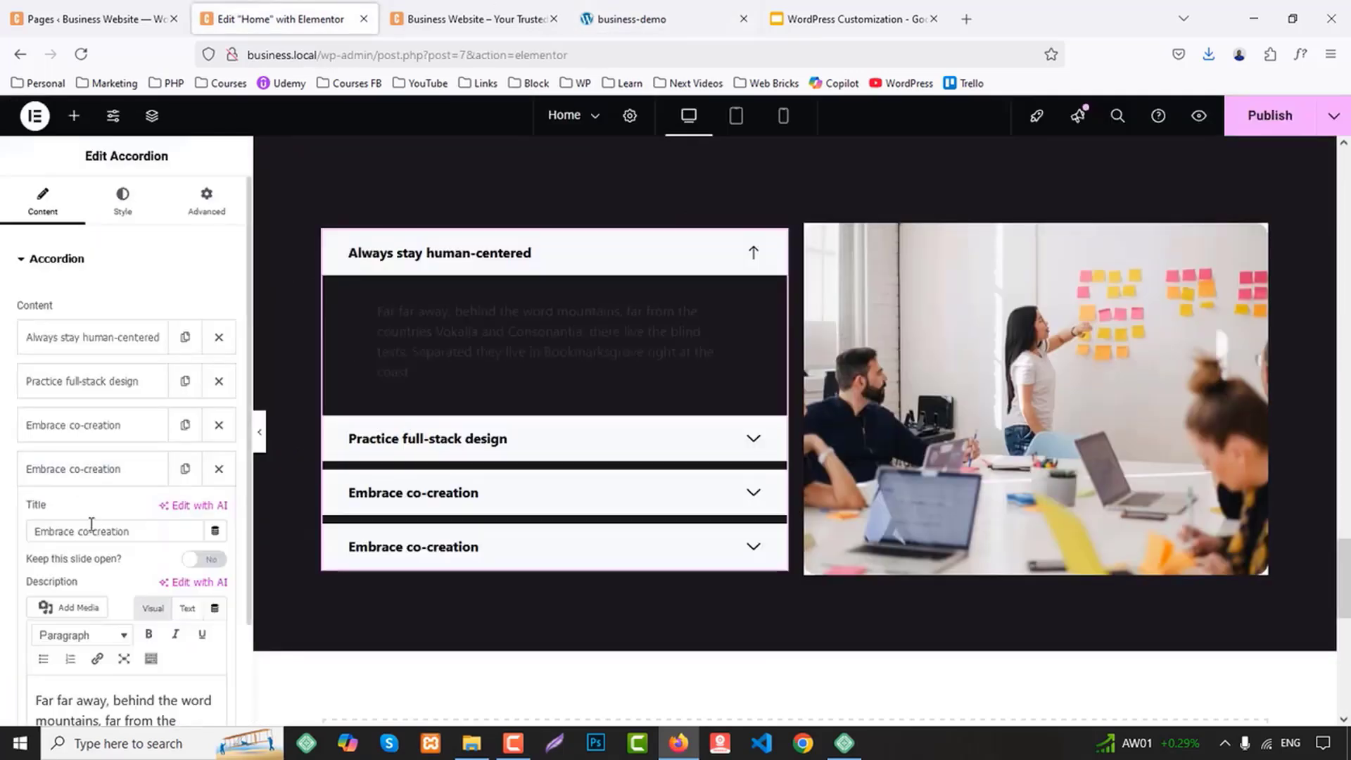
{"action": "triple_click", "coordinate": [92, 525]}
{"action": "key", "text": "ctrl+v"}
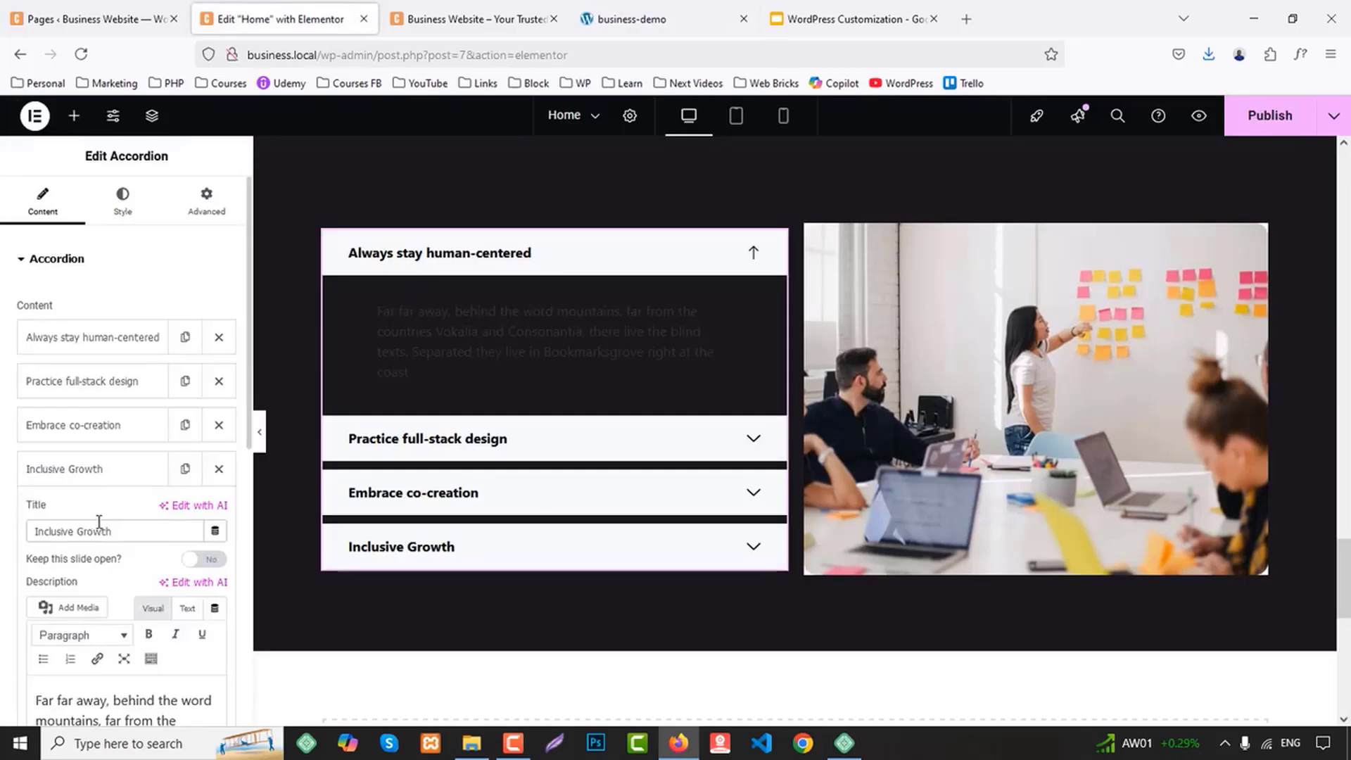
Apply the Primary global font to the accordion titles and set their weight to 700 (Bold)
{"action": "scroll", "coordinate": [98, 521], "scroll_direction": "down", "scroll_amount": 3}
{"action": "scroll", "coordinate": [202, 258], "scroll_direction": "up", "scroll_amount": 3}
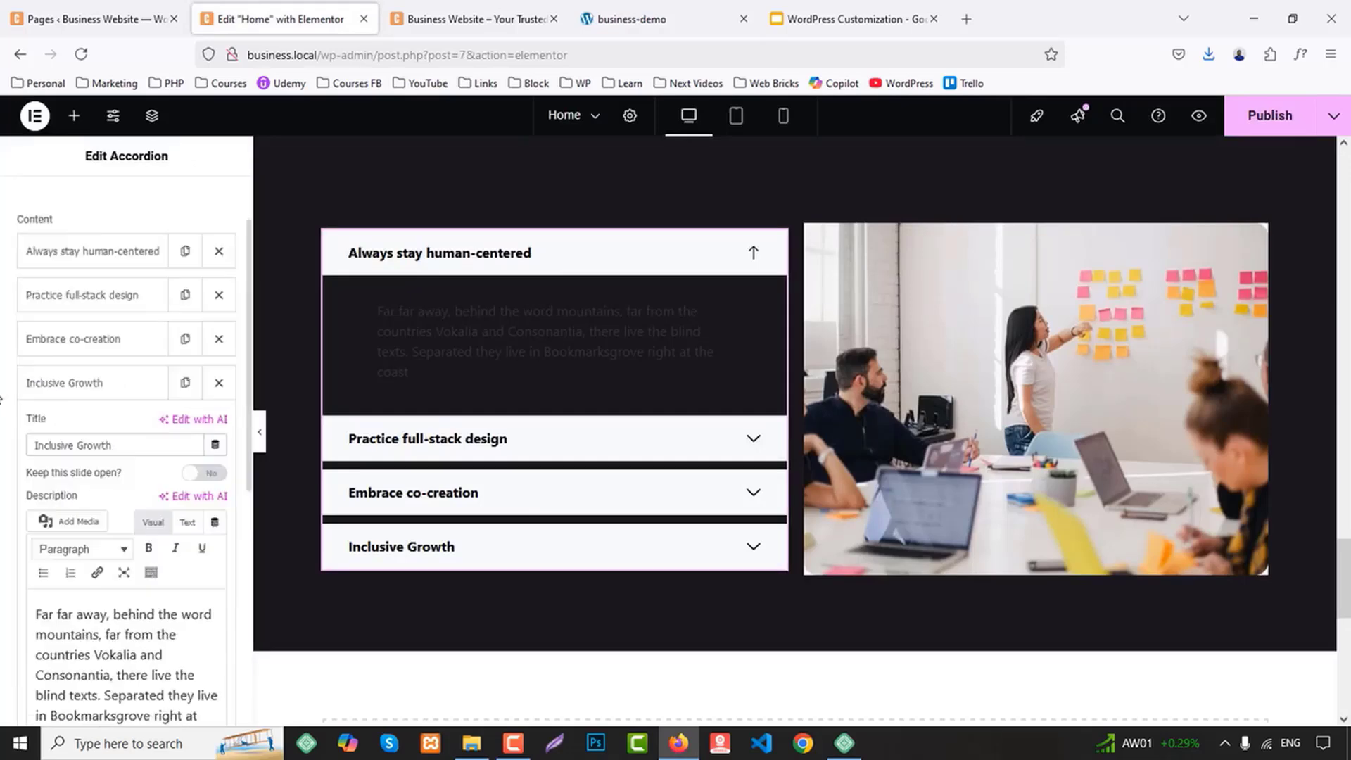
{"action": "left_click", "coordinate": [125, 212]}
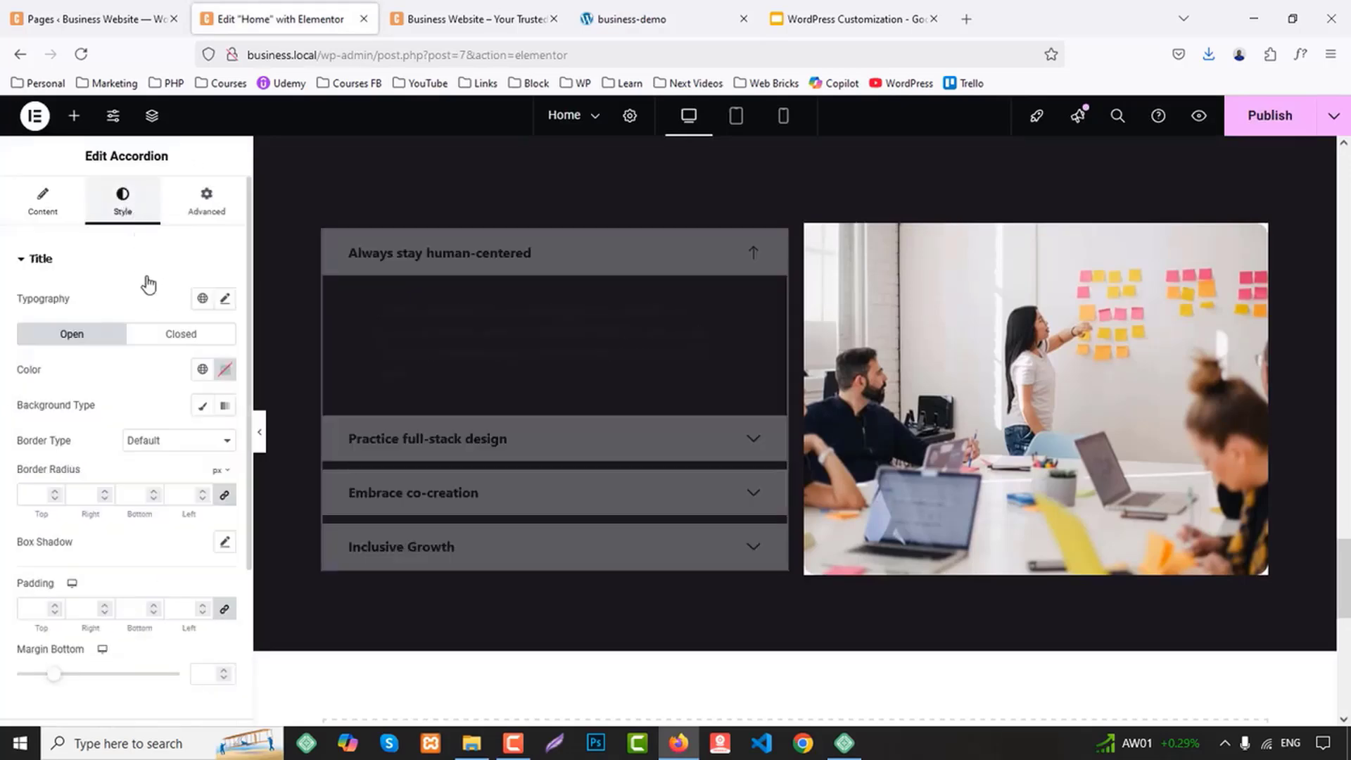
{"action": "left_click", "coordinate": [202, 298]}
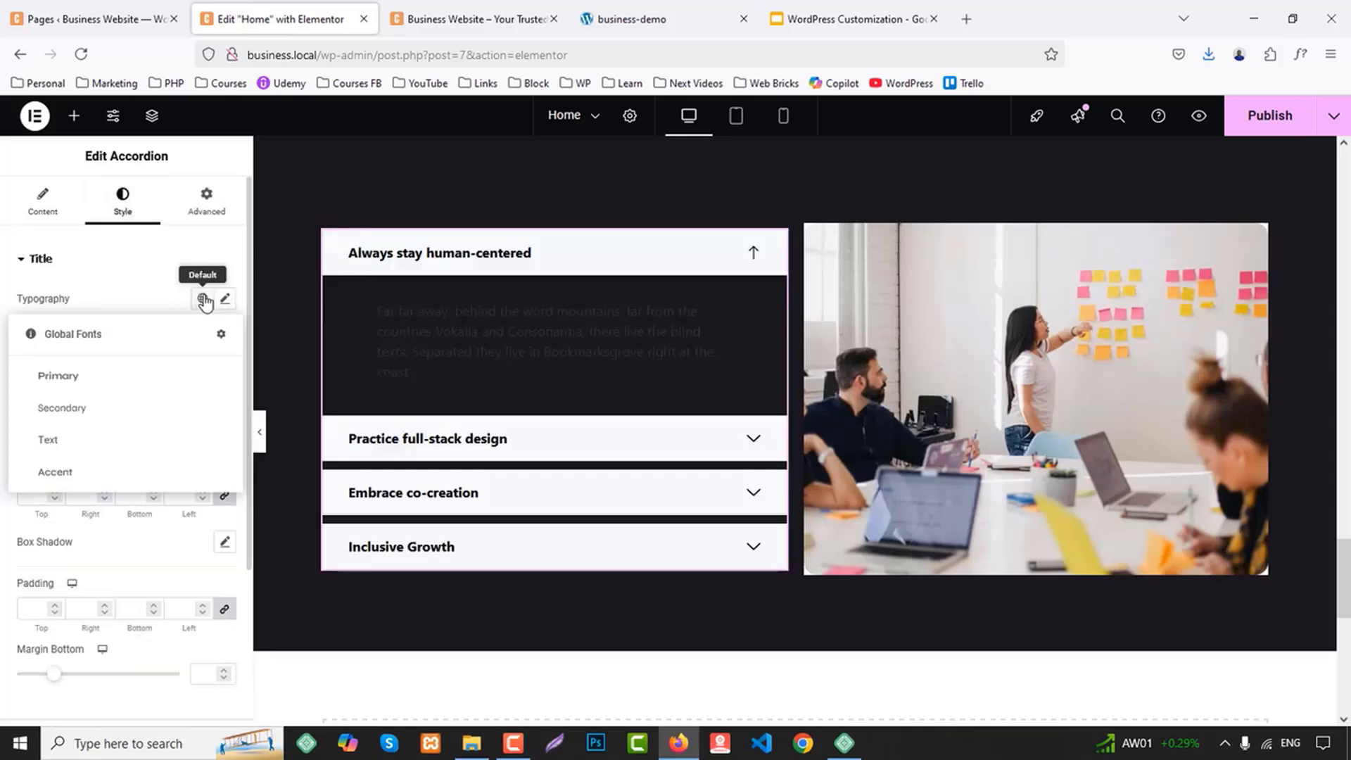
{"action": "left_click", "coordinate": [74, 380]}
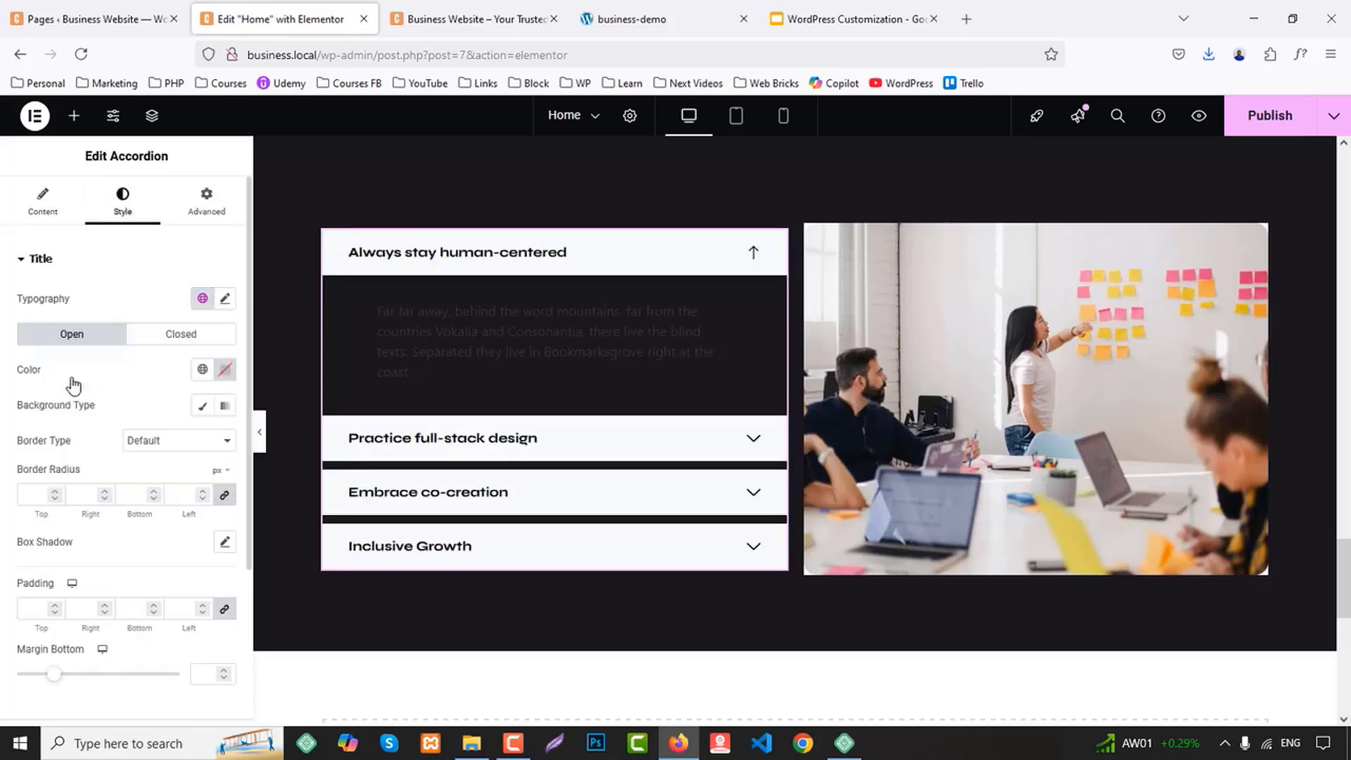
{"action": "left_click", "coordinate": [224, 299]}
{"action": "left_click", "coordinate": [173, 466]}
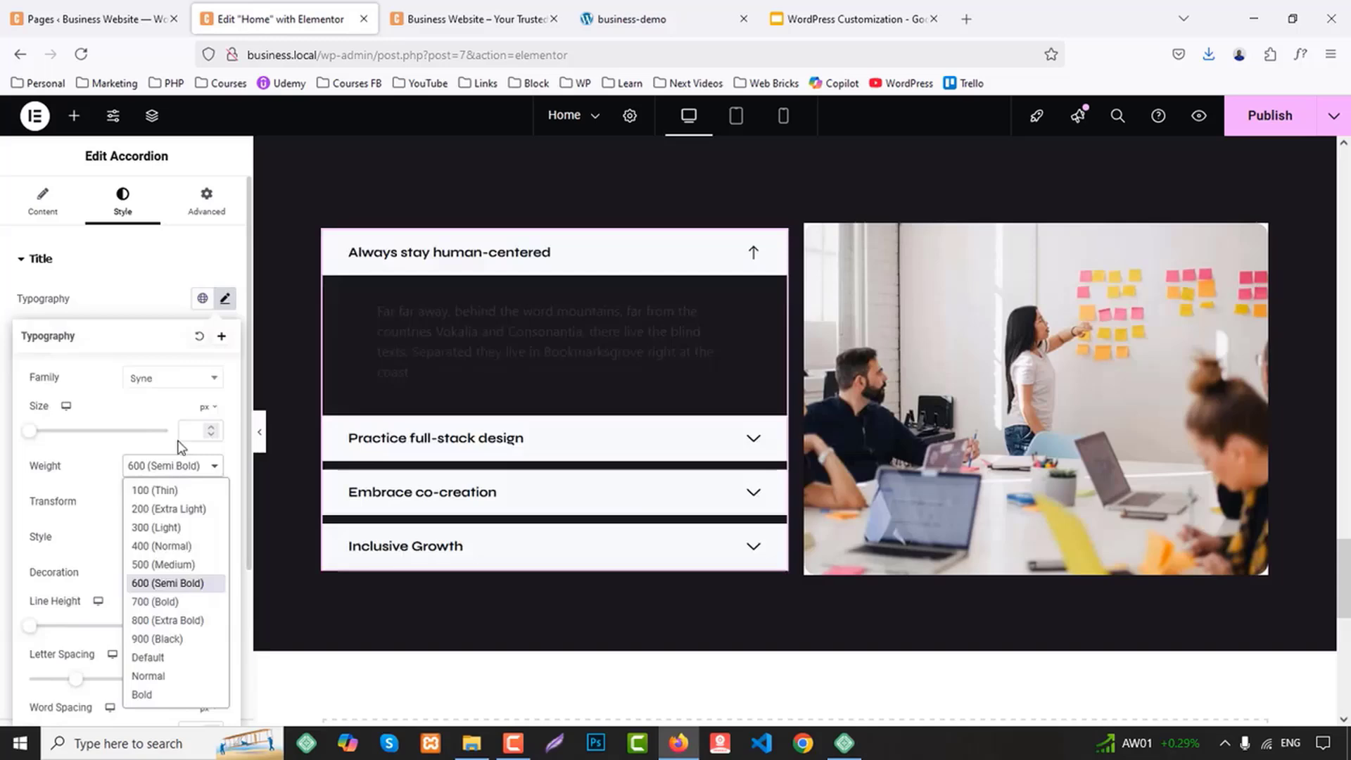
{"action": "left_click", "coordinate": [175, 600]}
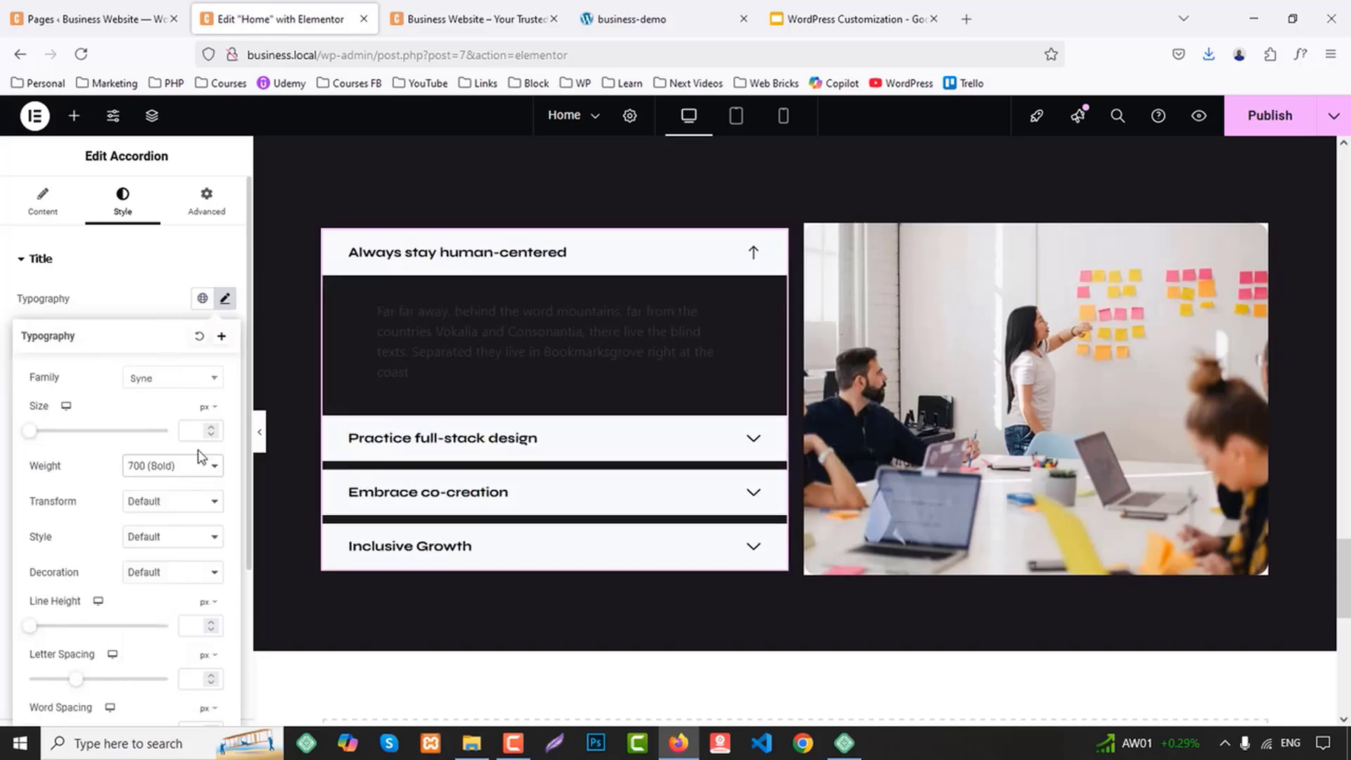
Set the font size of the accordion titles to 18 px
{"action": "type", "text": "22"}
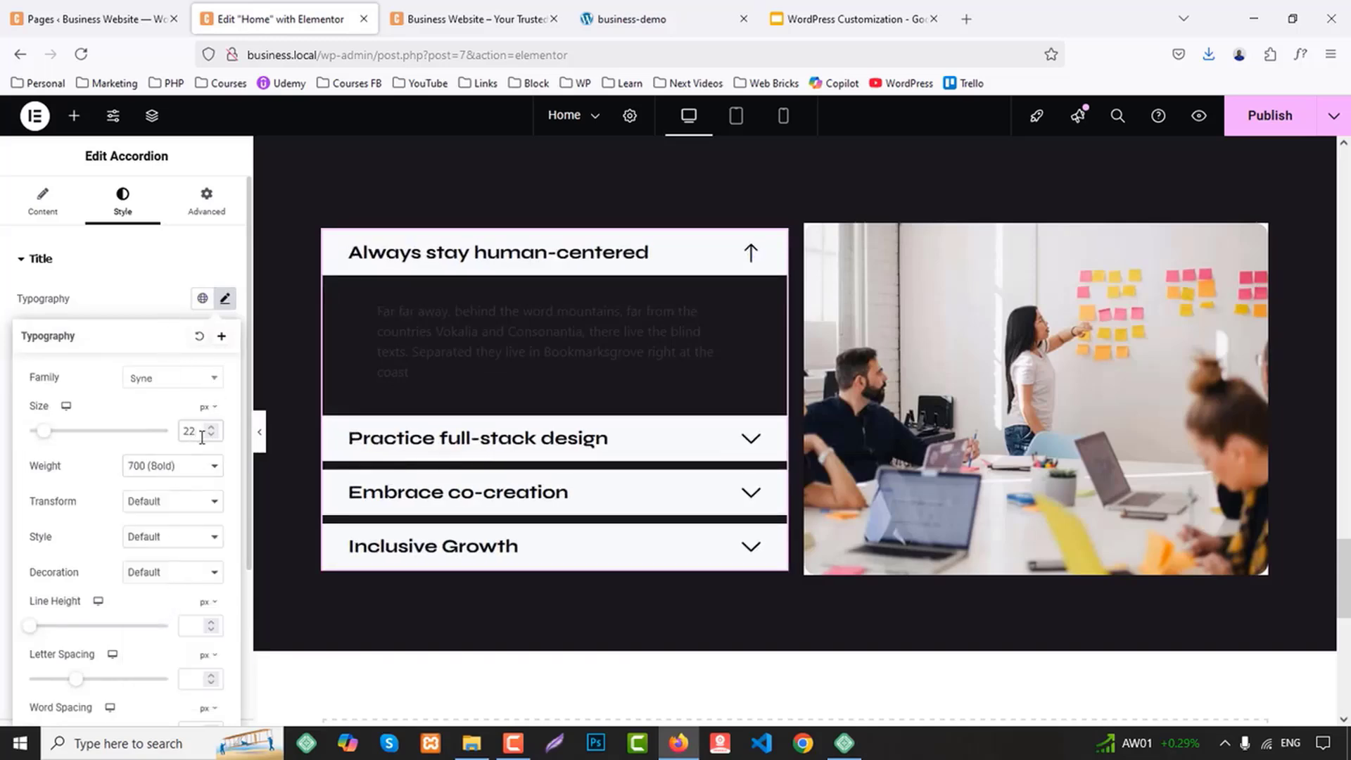
{"action": "key", "text": "Down"}
{"action": "key", "text": "Down"}
{"action": "key", "text": "Down"}
{"action": "key", "text": "Up"}
{"action": "key", "text": "Down"}
{"action": "key", "text": "Down"}
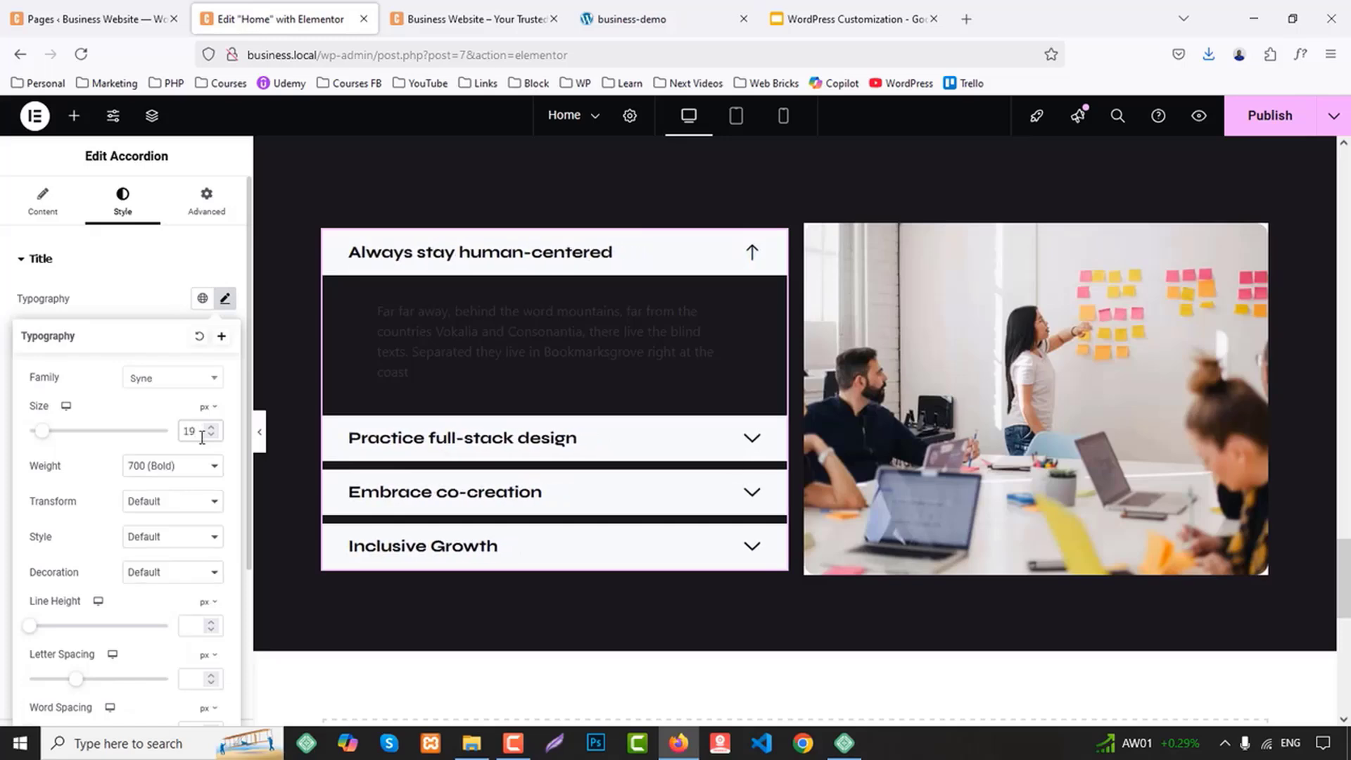
{"action": "key", "text": "Up"}
{"action": "key", "text": "Up"}
{"action": "key", "text": "Down"}
{"action": "key", "text": "Down"}
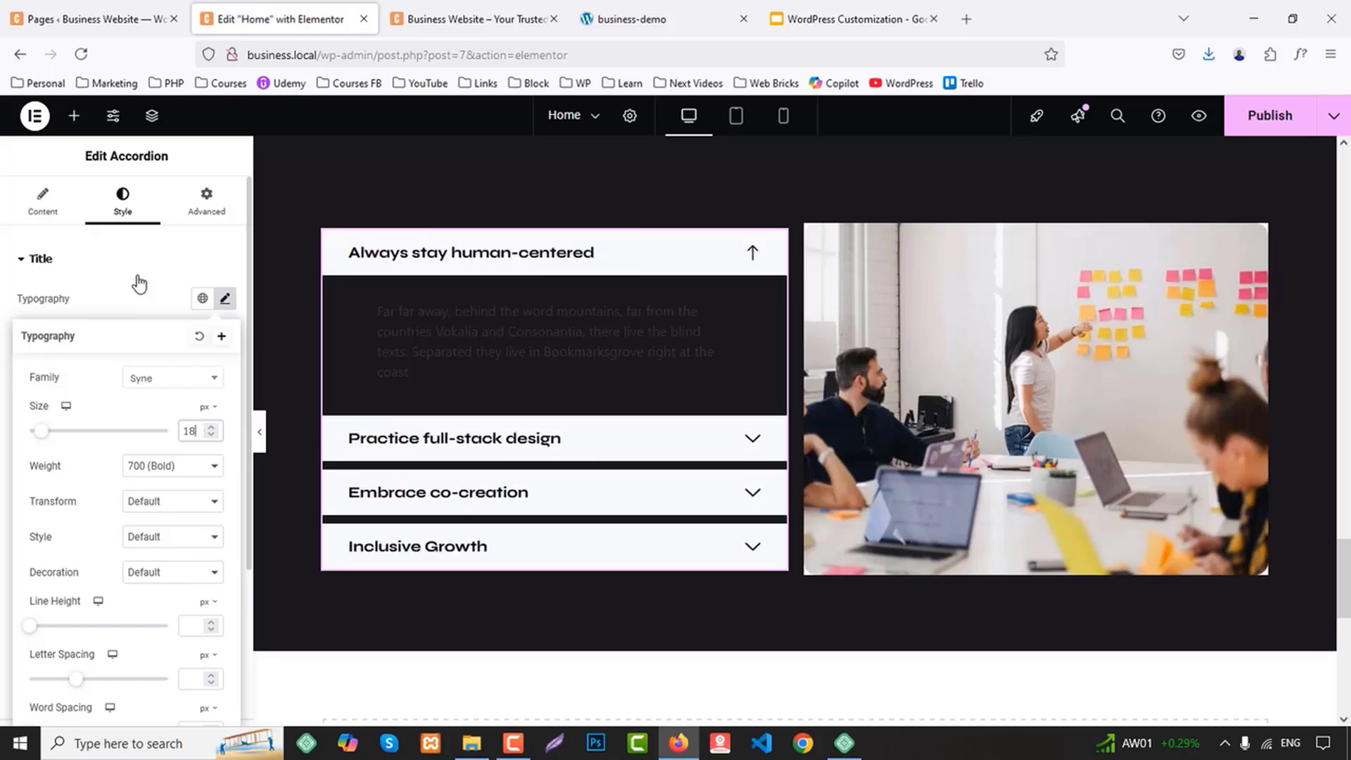
{"action": "left_click", "coordinate": [139, 276]}
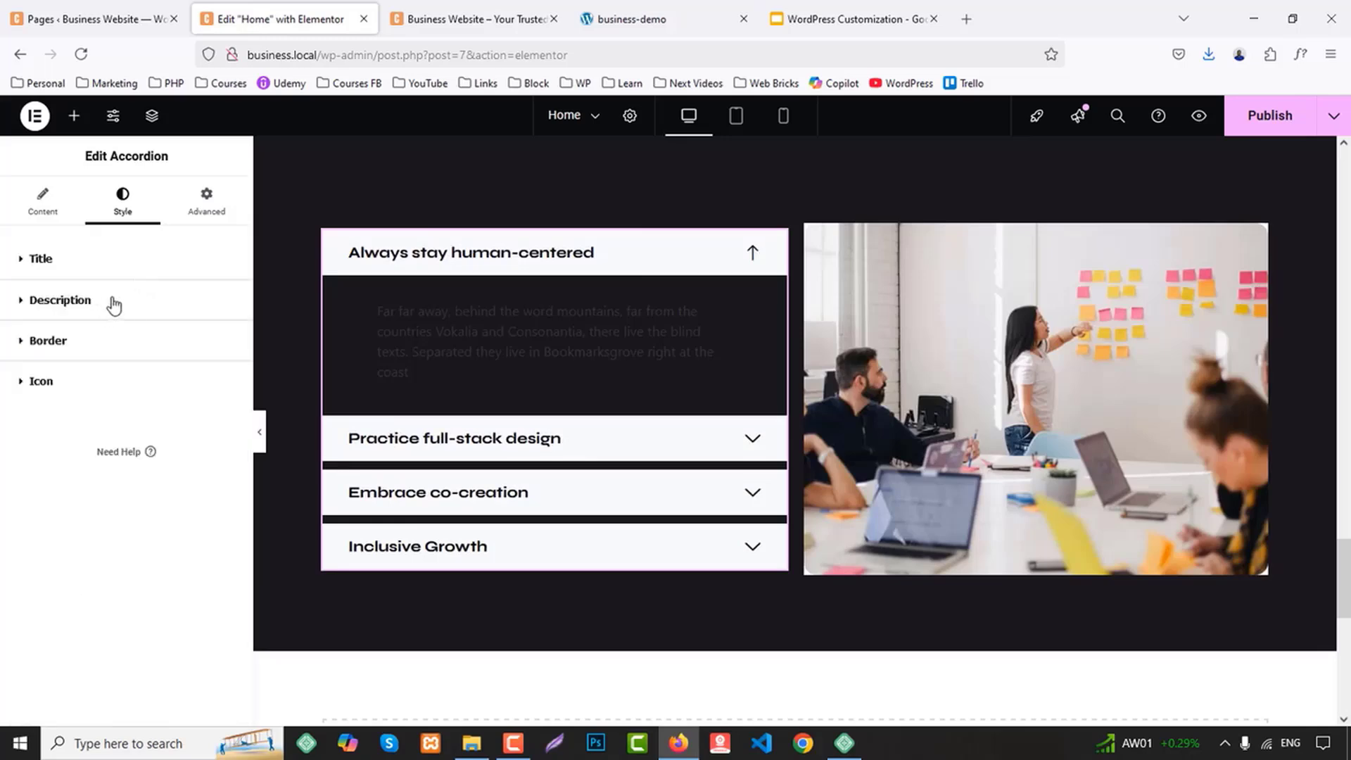
Set the accordion description's color to the White global color and apply the global text font to it
{"action": "left_click", "coordinate": [113, 305]}
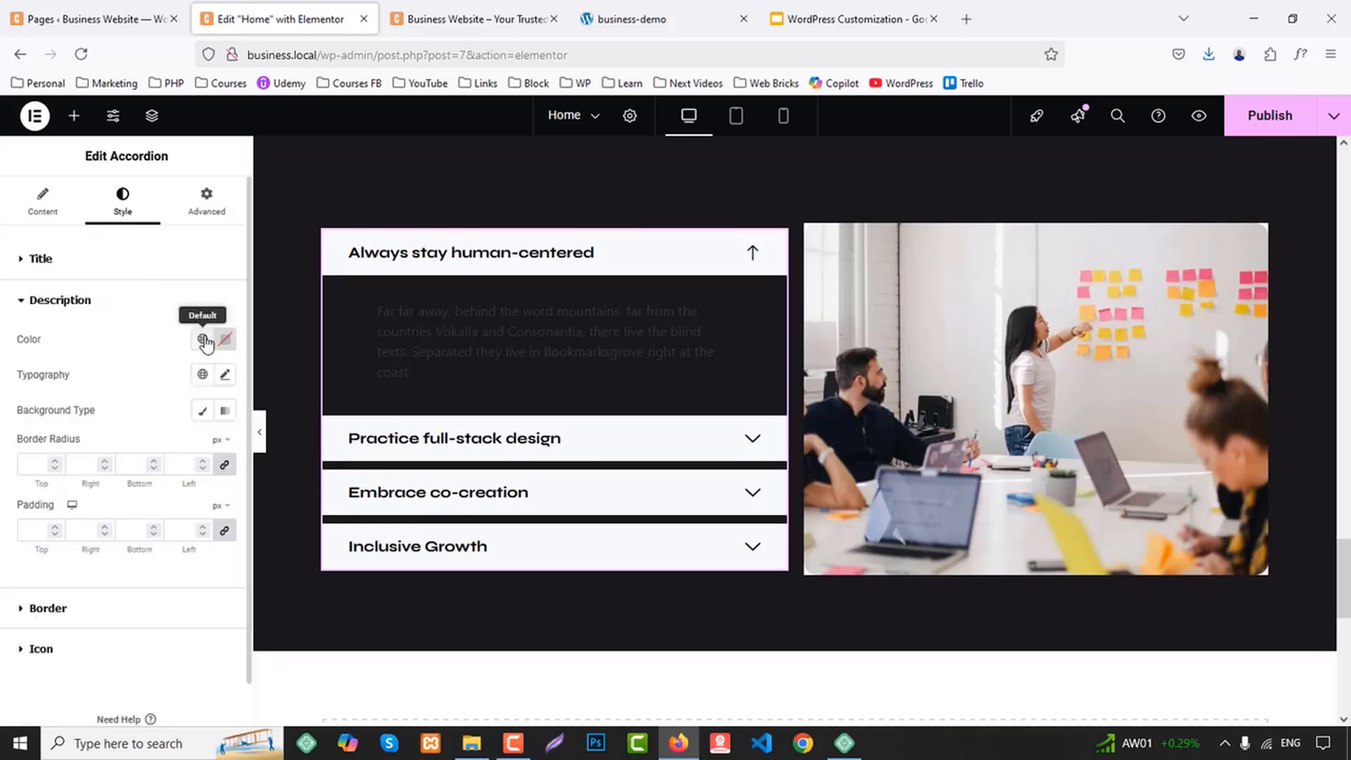
{"action": "left_click", "coordinate": [204, 341]}
{"action": "left_click", "coordinate": [70, 554]}
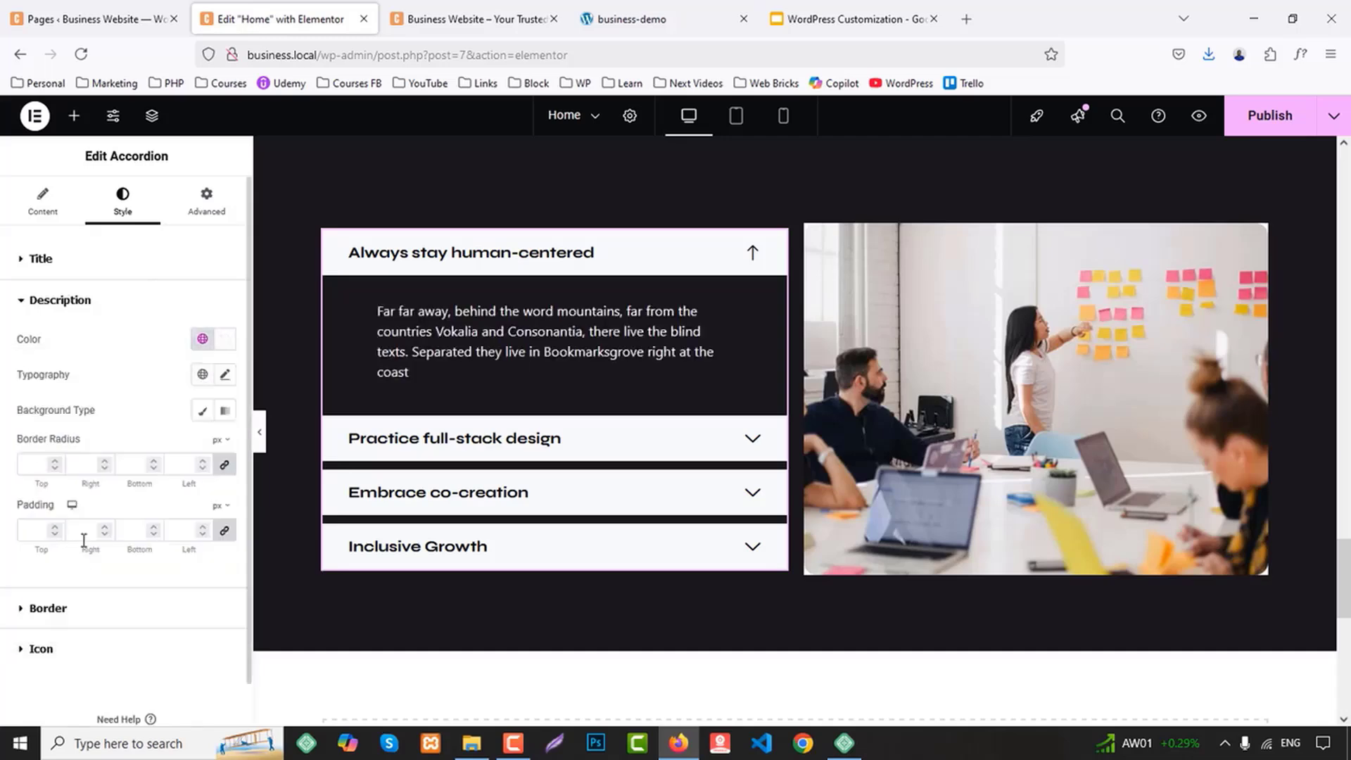
{"action": "left_click", "coordinate": [202, 374]}
{"action": "left_click", "coordinate": [54, 519]}
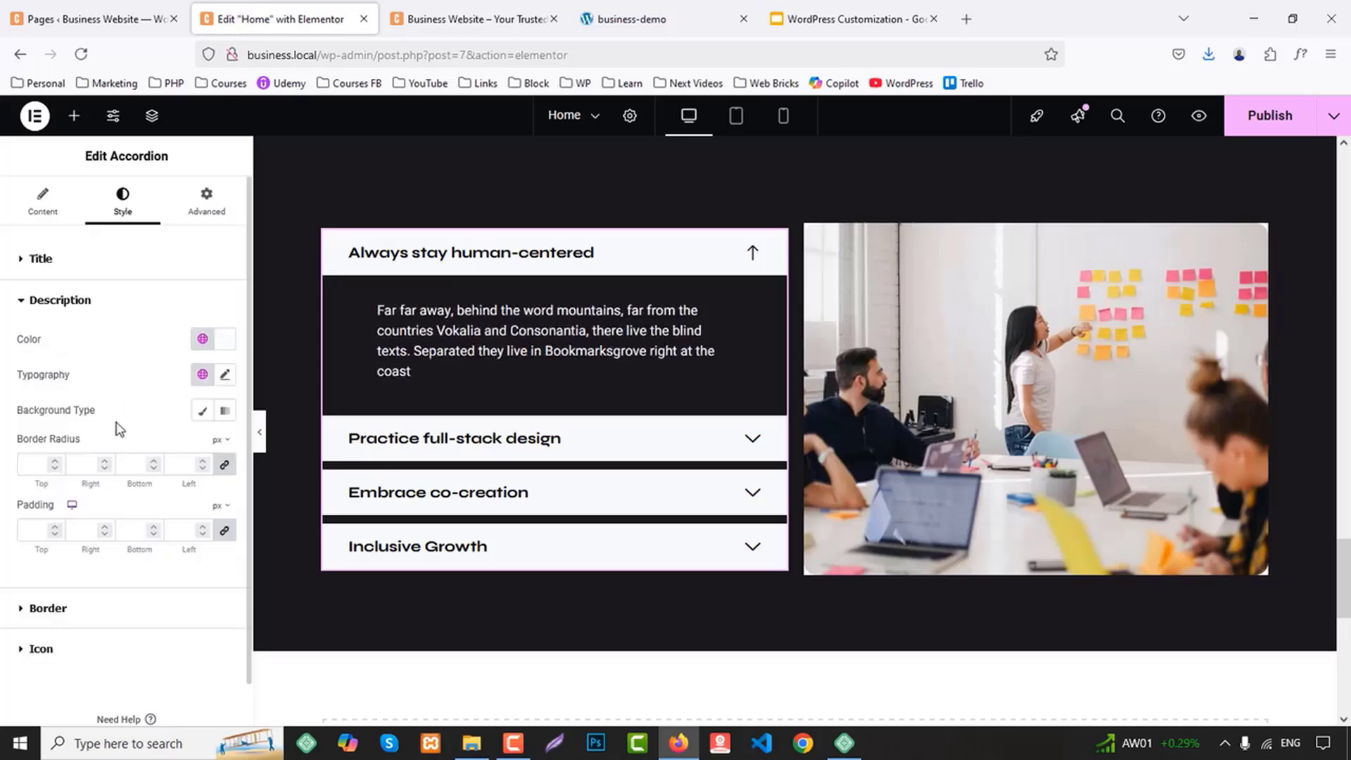
Set the accordion description's padding to 15 px on all four sides
{"action": "type", "text": "0"}
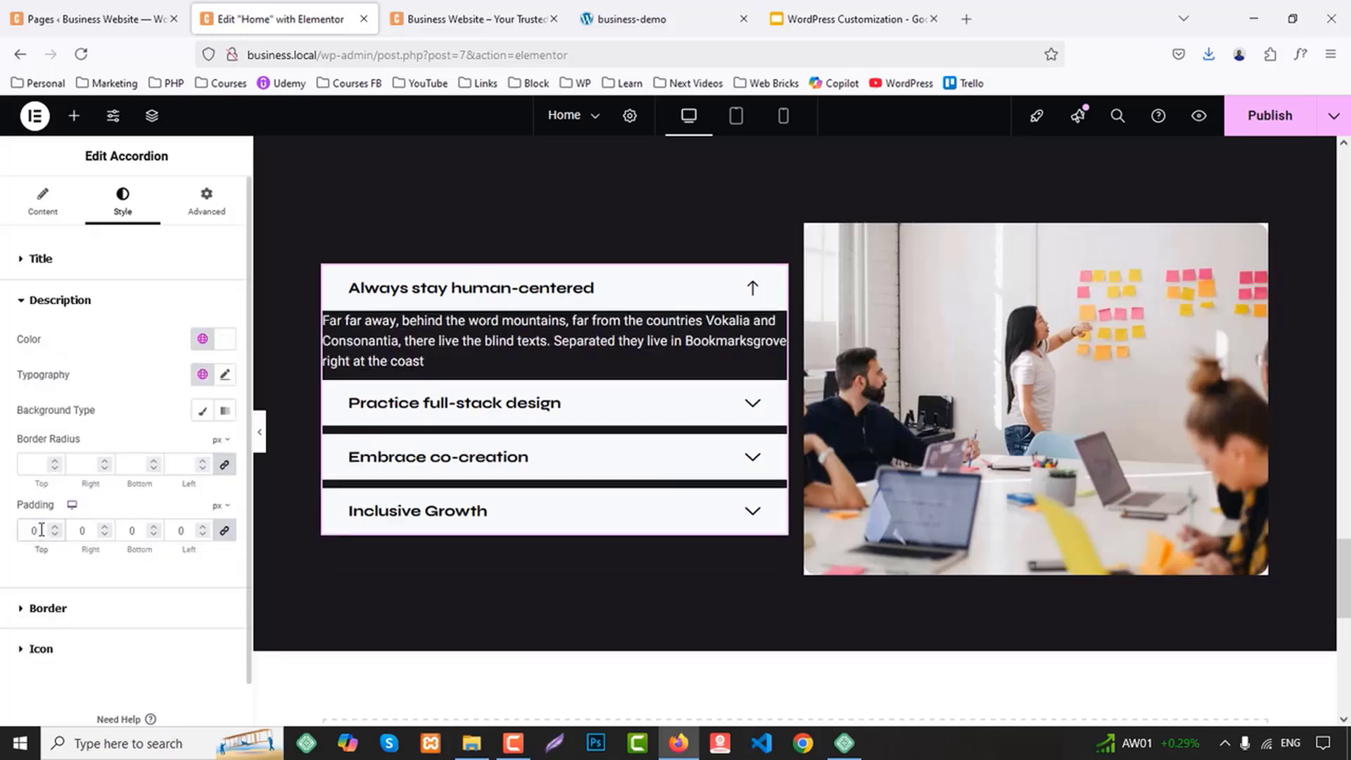
{"action": "key", "text": "BackSpace"}
{"action": "type", "text": "15"}
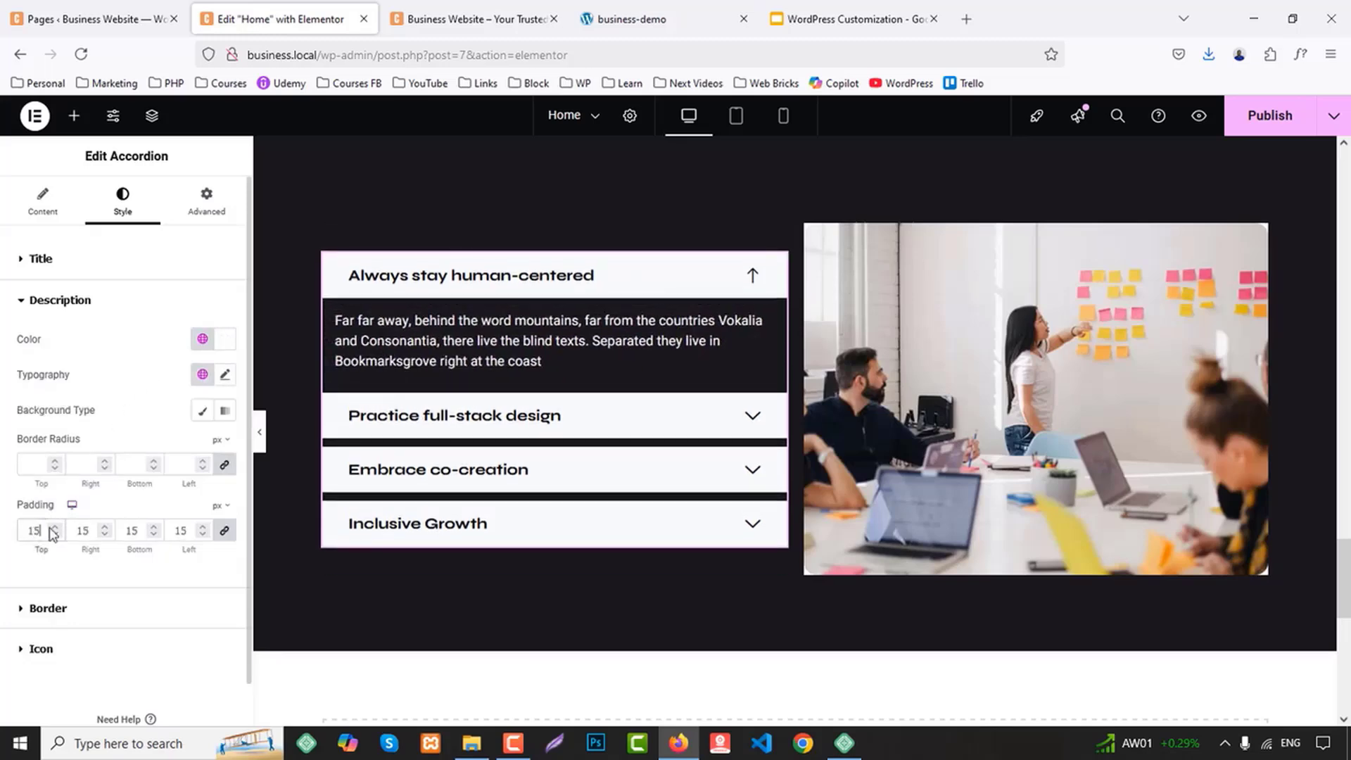
{"action": "left_click", "coordinate": [55, 527]}
{"action": "left_click", "coordinate": [54, 527]}
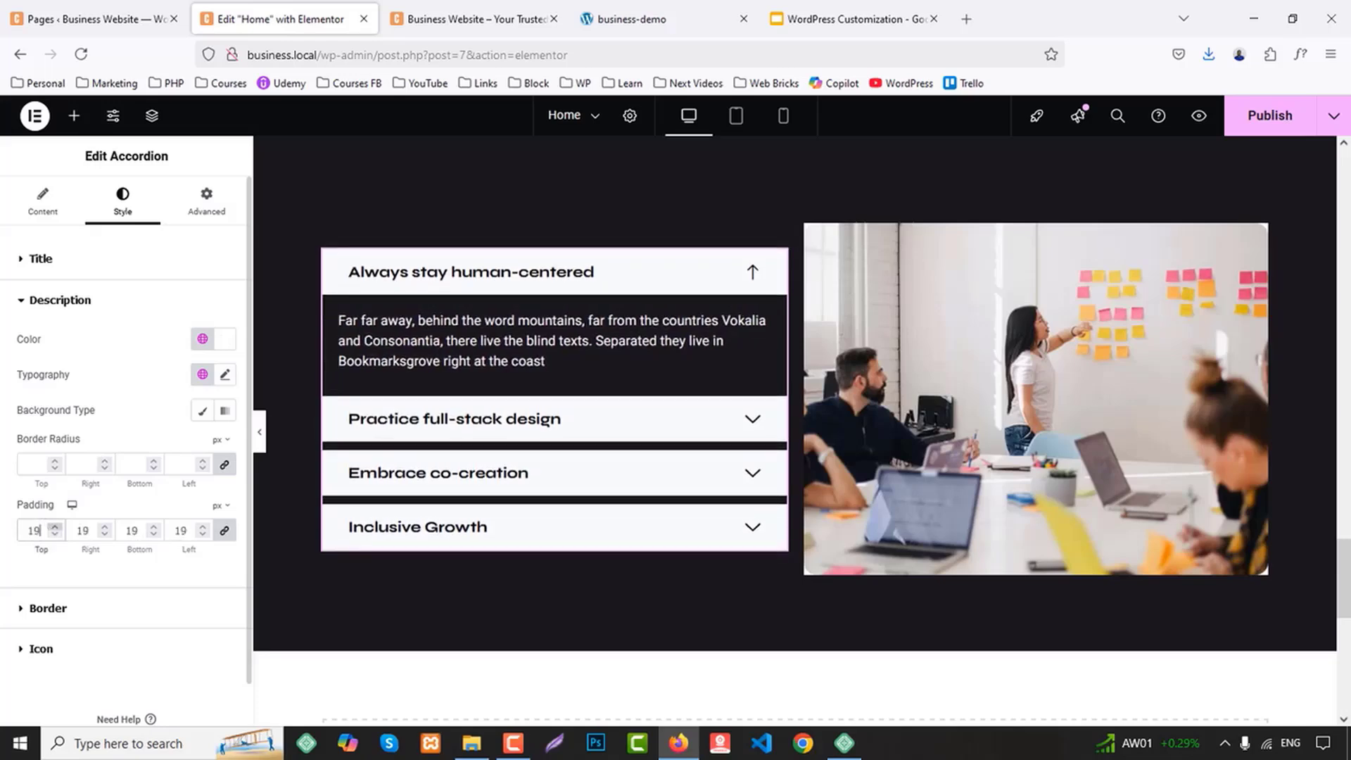
{"action": "key", "text": "BackSpace"}
{"action": "type", "text": "5"}
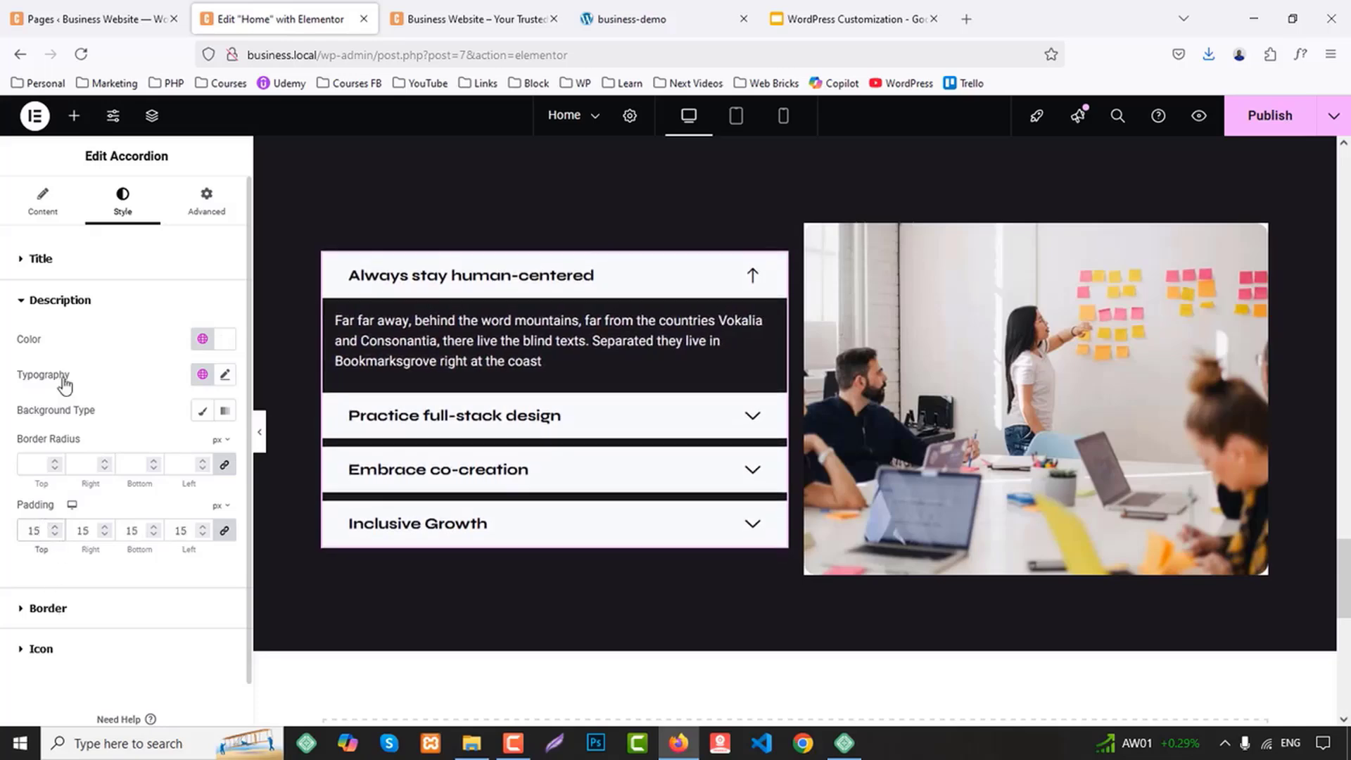
Set the accordion titles' padding to 15 px on all four sides
{"action": "left_click", "coordinate": [41, 259]}
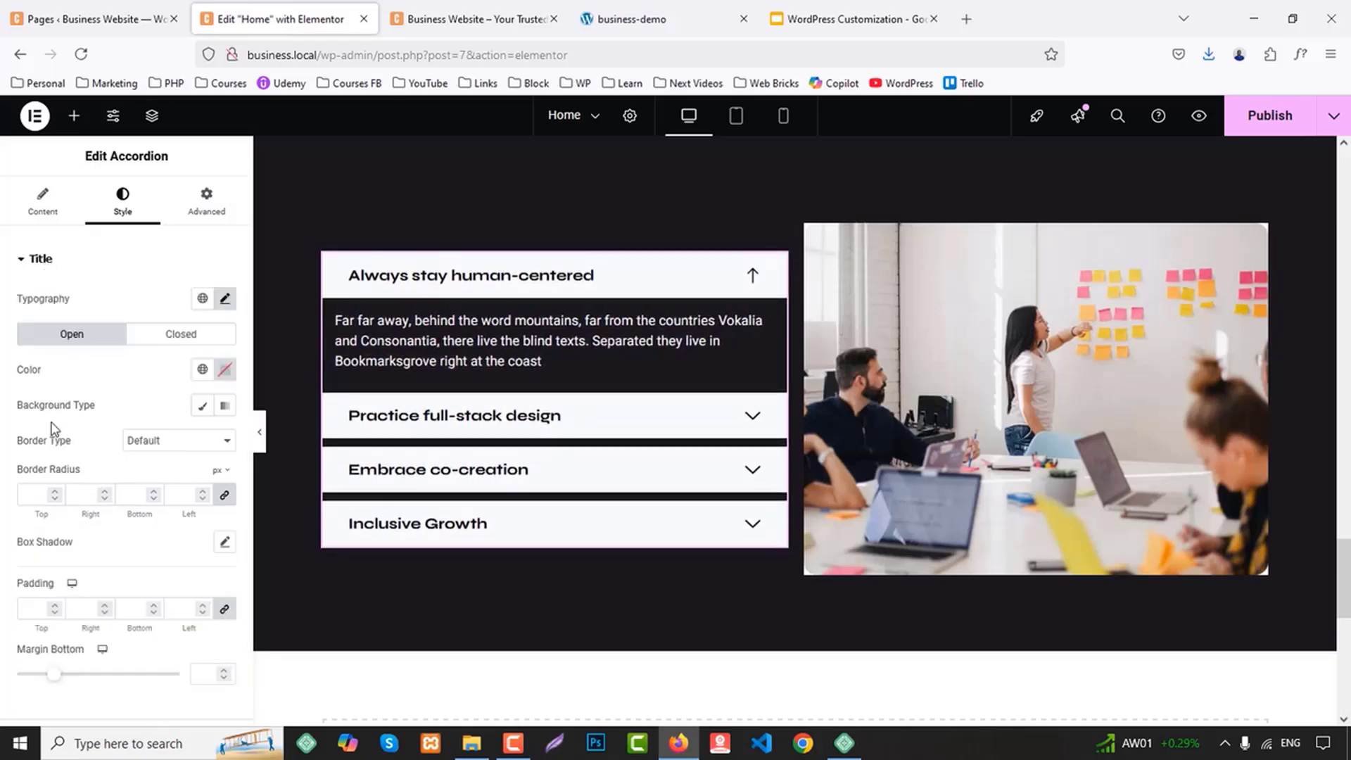
{"action": "left_click", "coordinate": [25, 602]}
{"action": "type", "text": "15"}
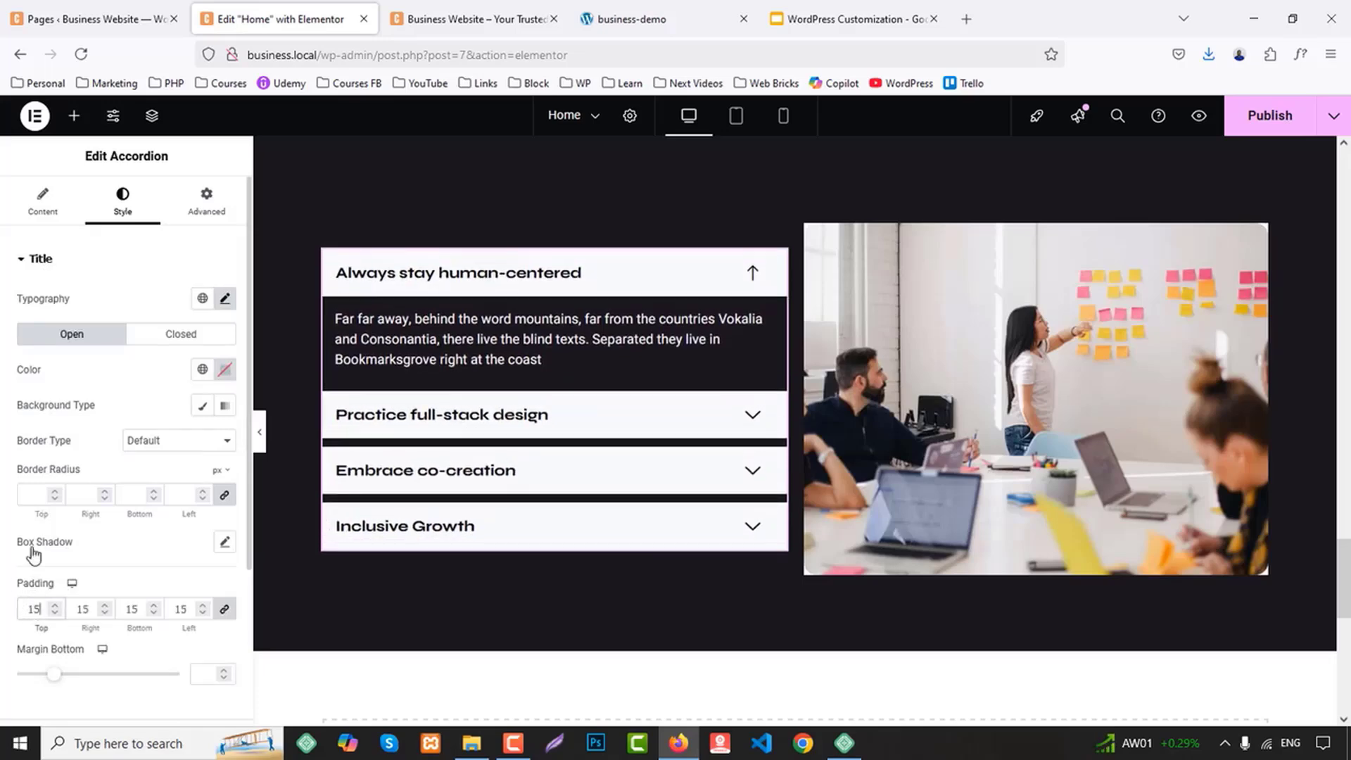
{"action": "scroll", "coordinate": [95, 660], "scroll_direction": "down", "scroll_amount": 3}
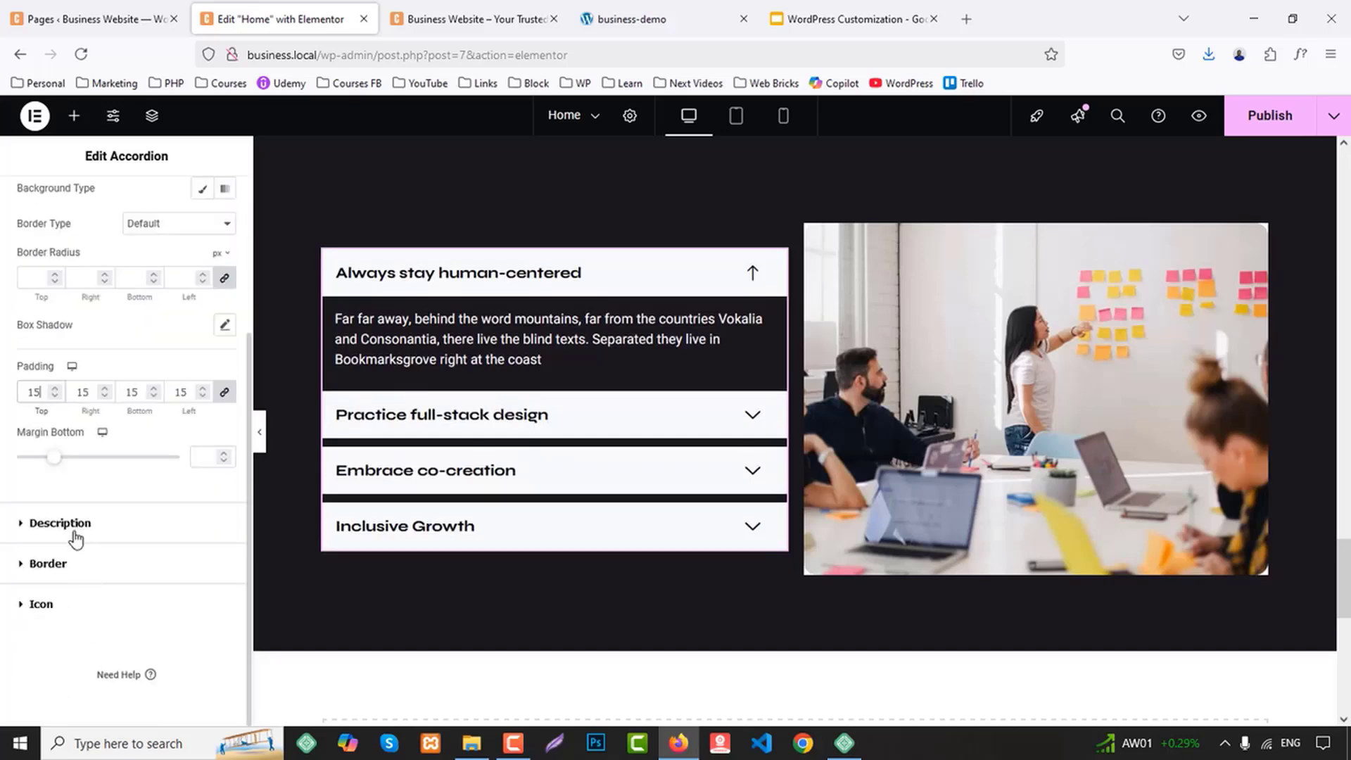
{"action": "left_click", "coordinate": [41, 605]}
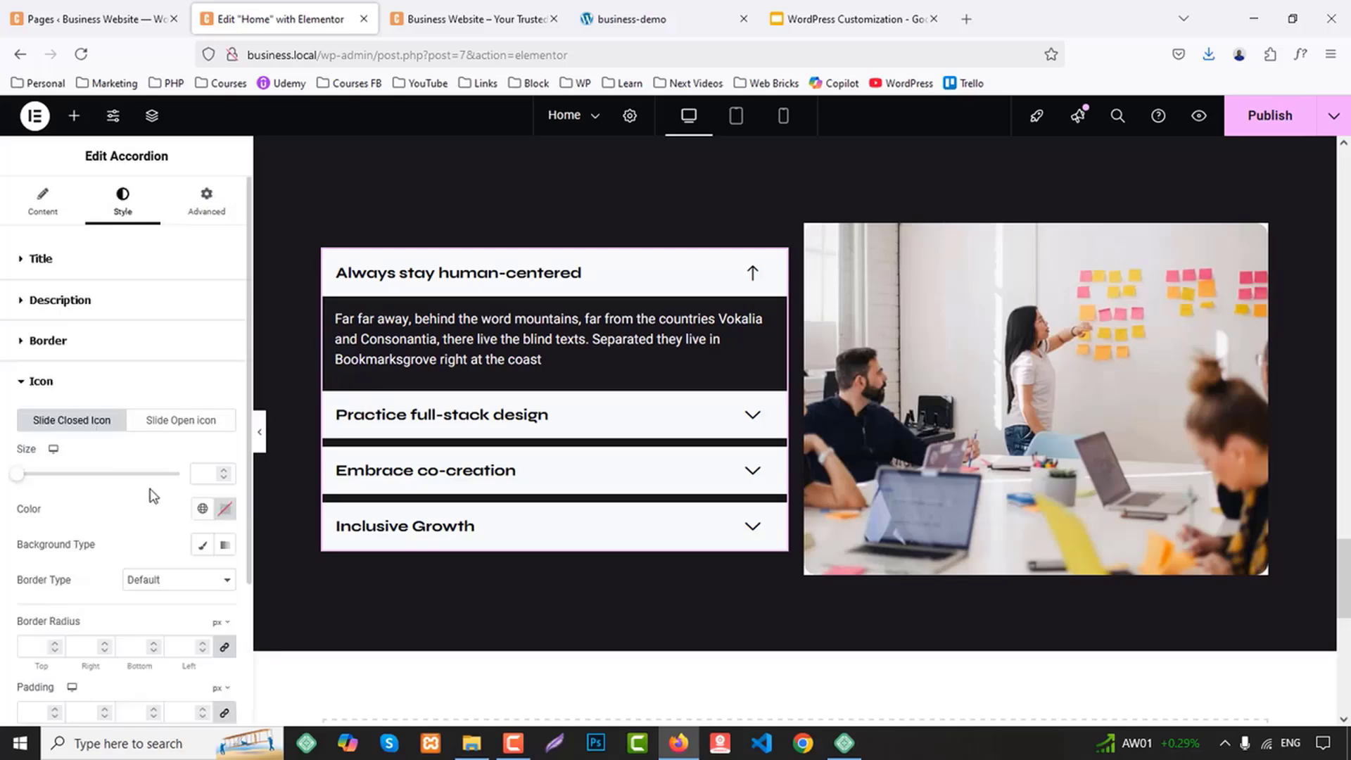
Give the open accordion title the White global text color and a Classic background in the BG 1 global color
{"action": "left_click", "coordinate": [51, 258]}
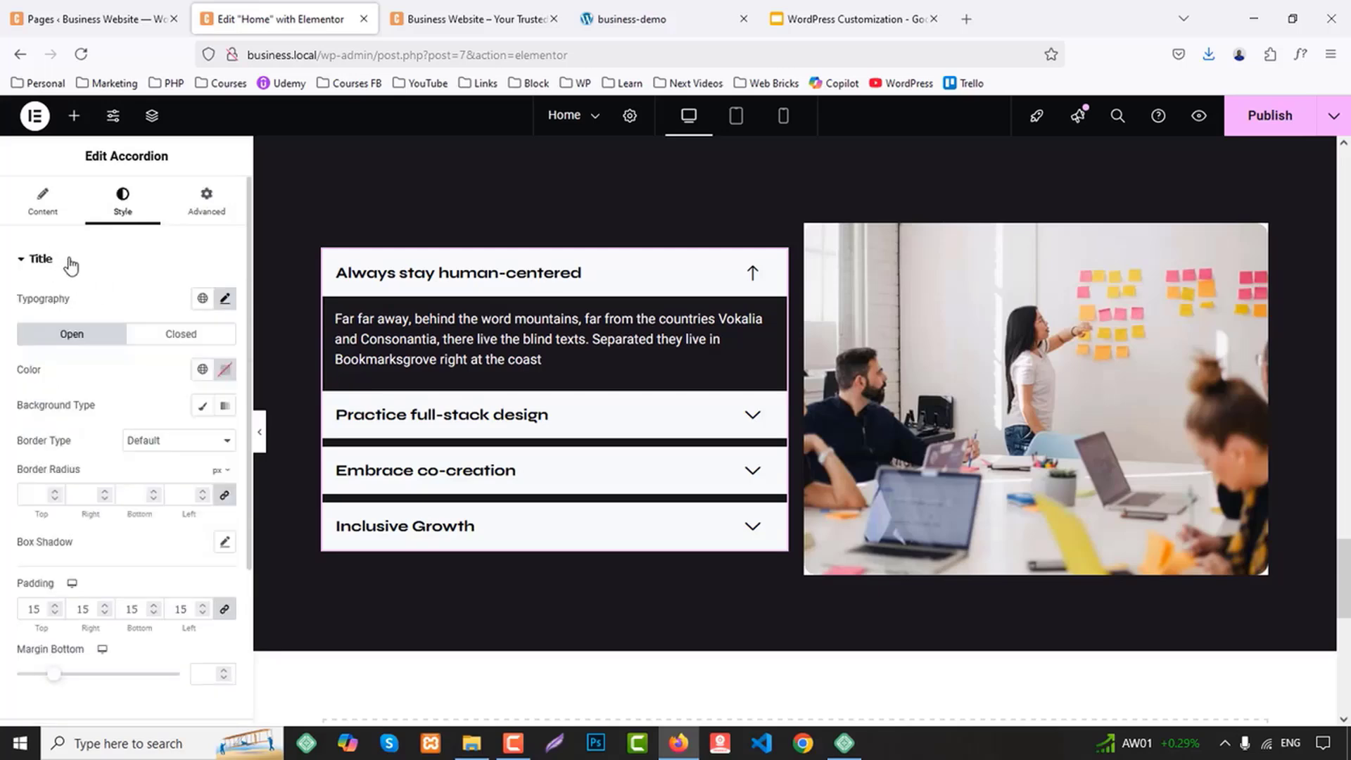
{"action": "left_click", "coordinate": [203, 372]}
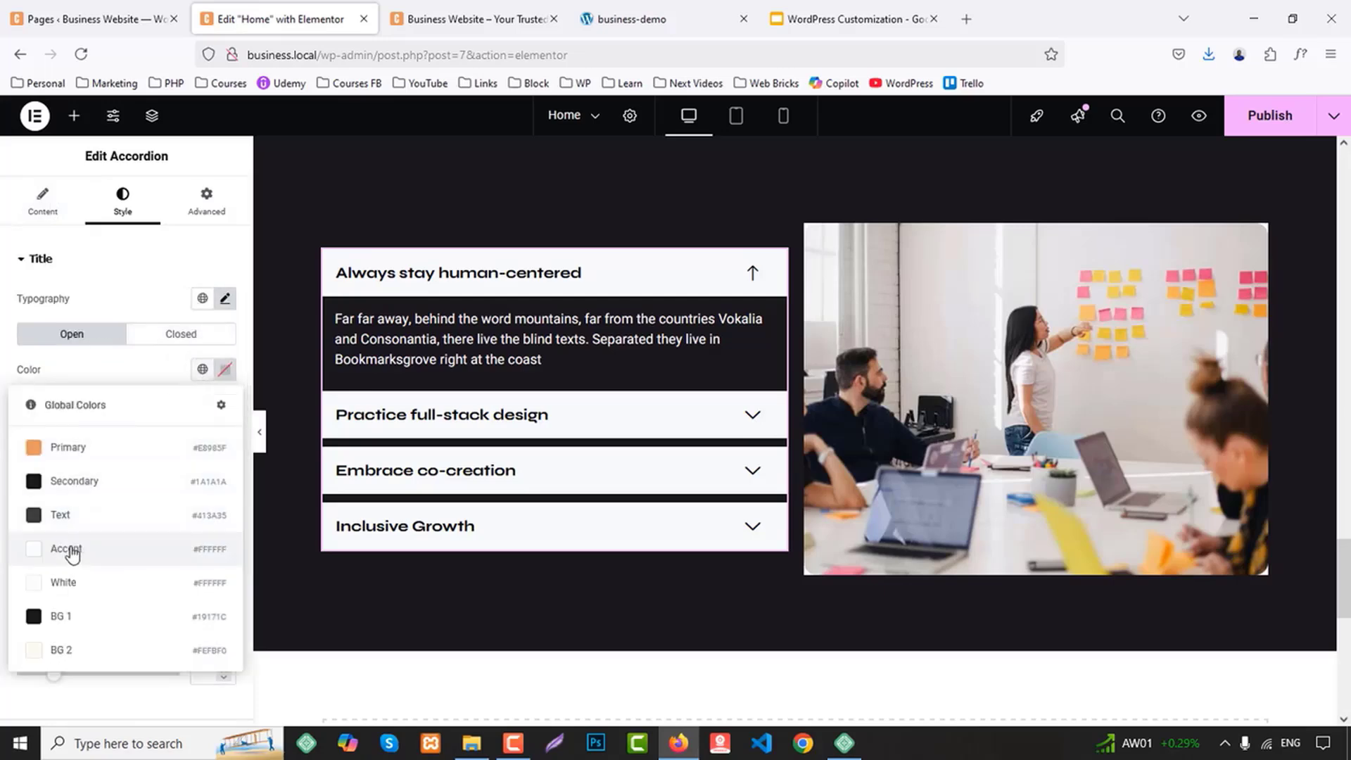
{"action": "left_click", "coordinate": [70, 577]}
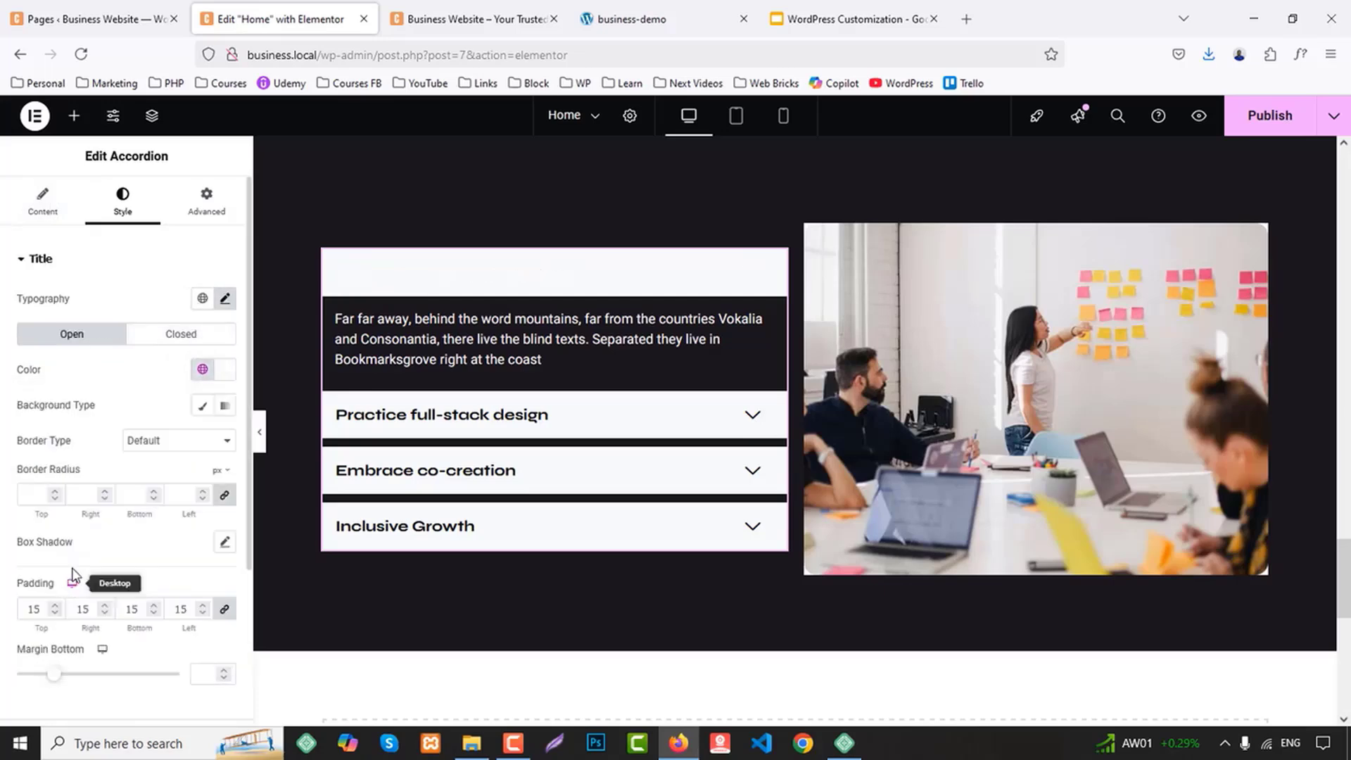
{"action": "left_click", "coordinate": [202, 405]}
{"action": "left_click", "coordinate": [202, 440]}
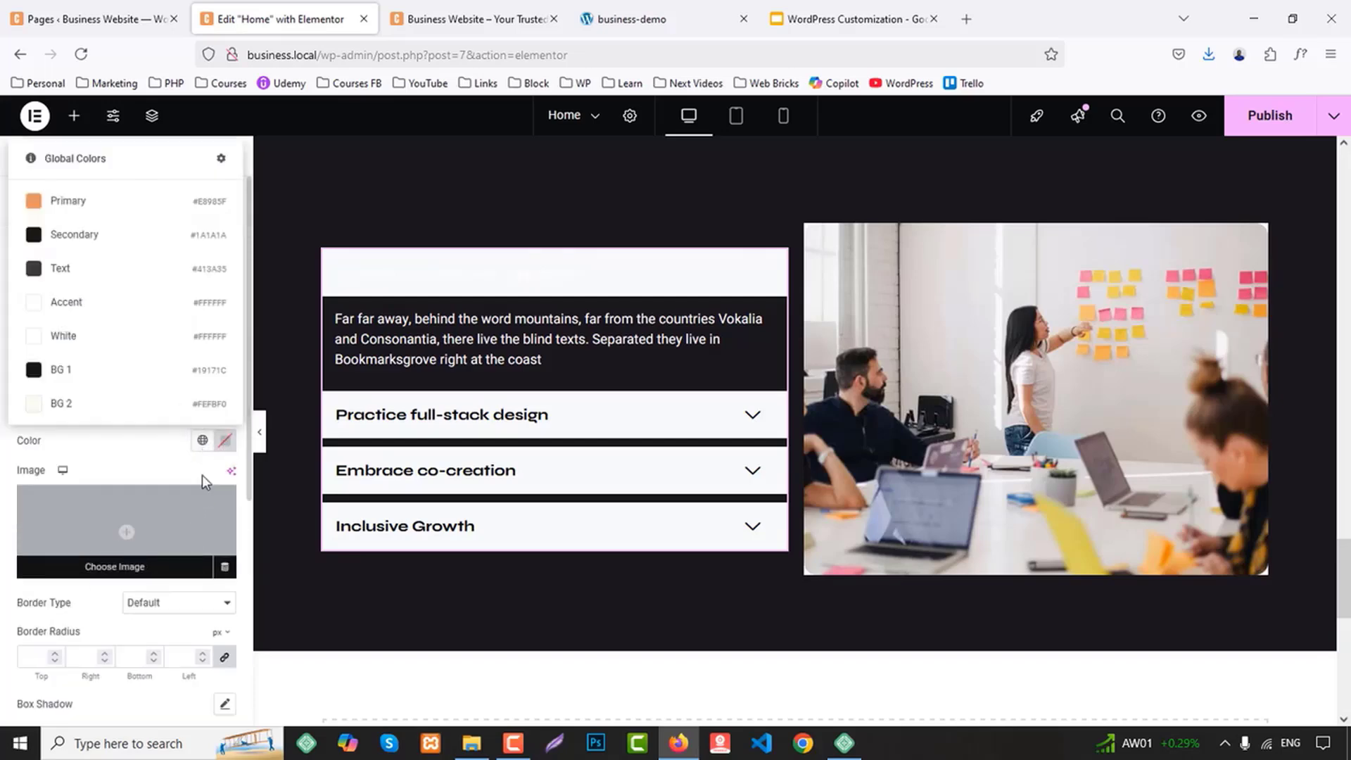
{"action": "left_click", "coordinate": [191, 442]}
{"action": "left_click", "coordinate": [202, 441]}
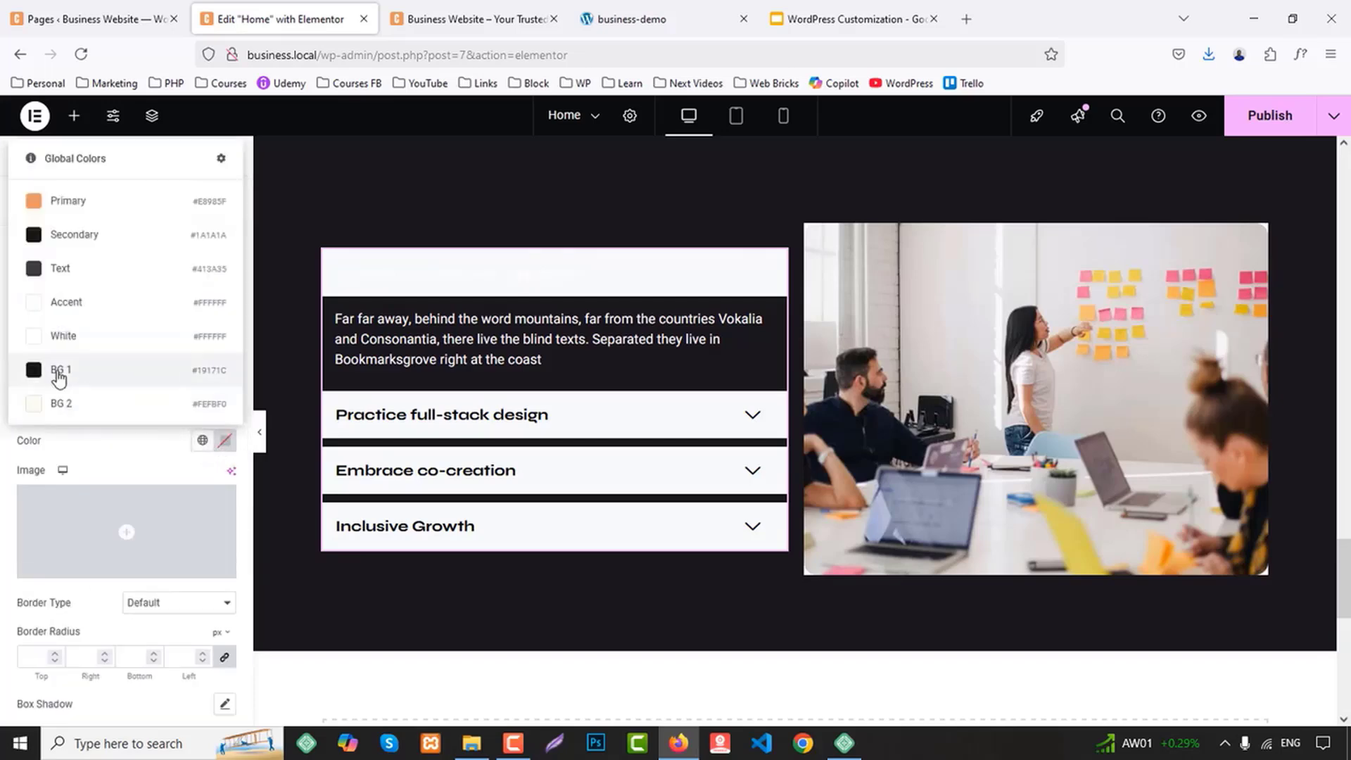
{"action": "left_click", "coordinate": [54, 376]}
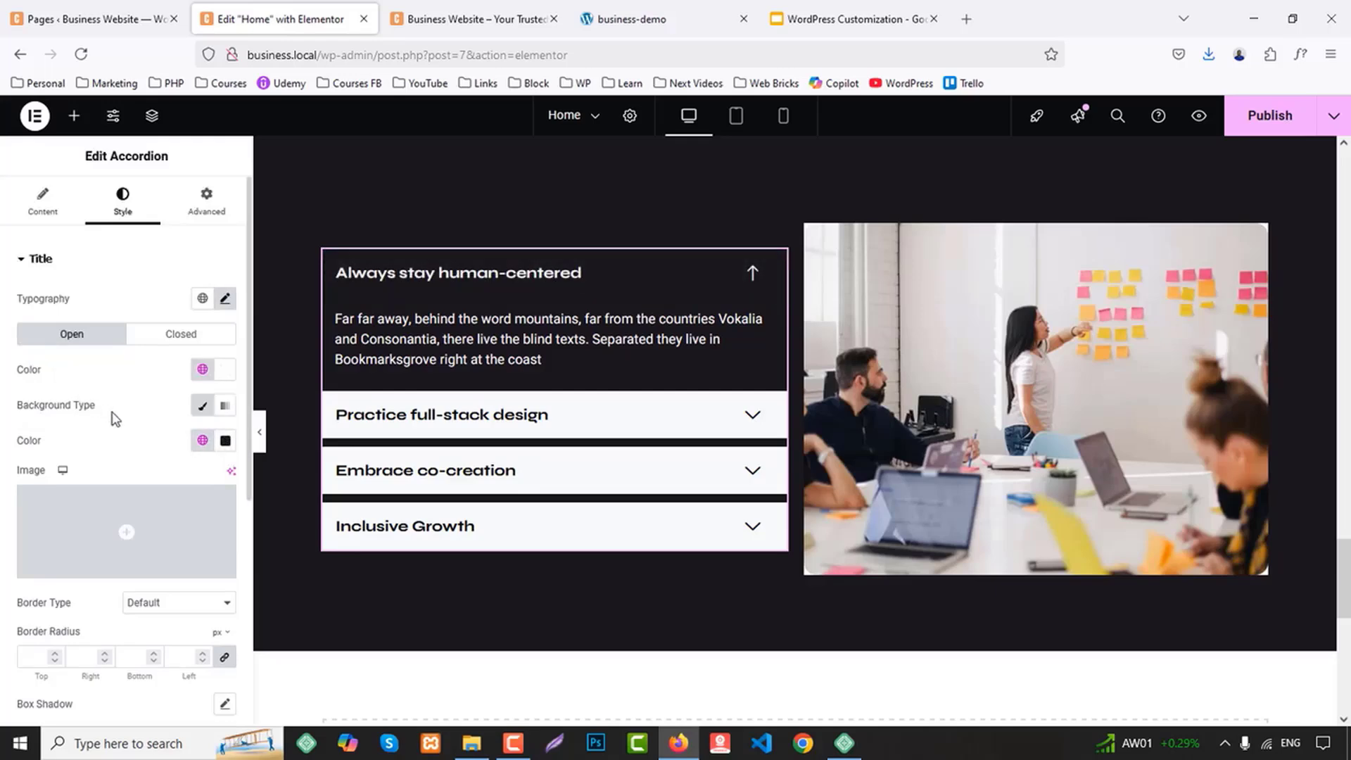
Give the closed accordion titles the Accent global text color and a Classic background in the BG 1 global color
{"action": "left_click", "coordinate": [186, 337]}
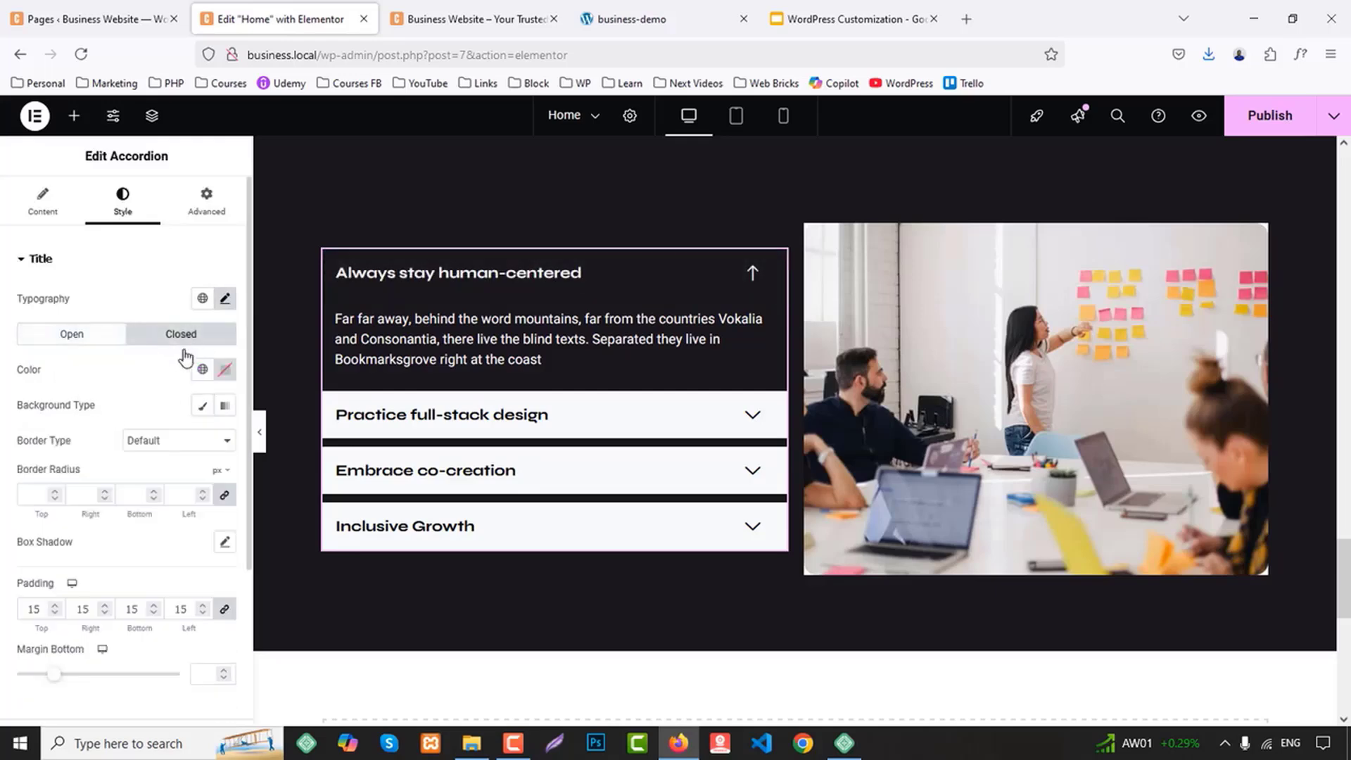
{"action": "left_click", "coordinate": [202, 369]}
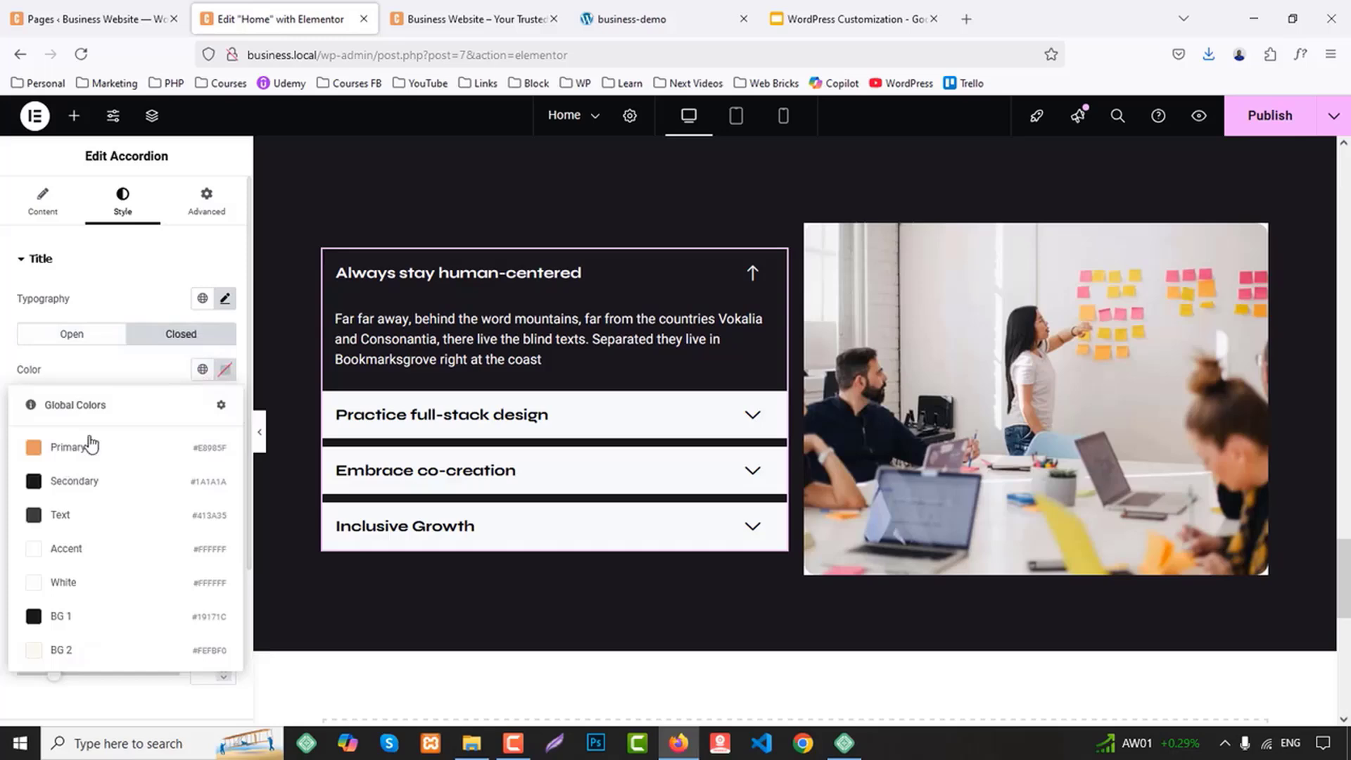
{"action": "left_click", "coordinate": [60, 552]}
{"action": "left_click", "coordinate": [202, 405]}
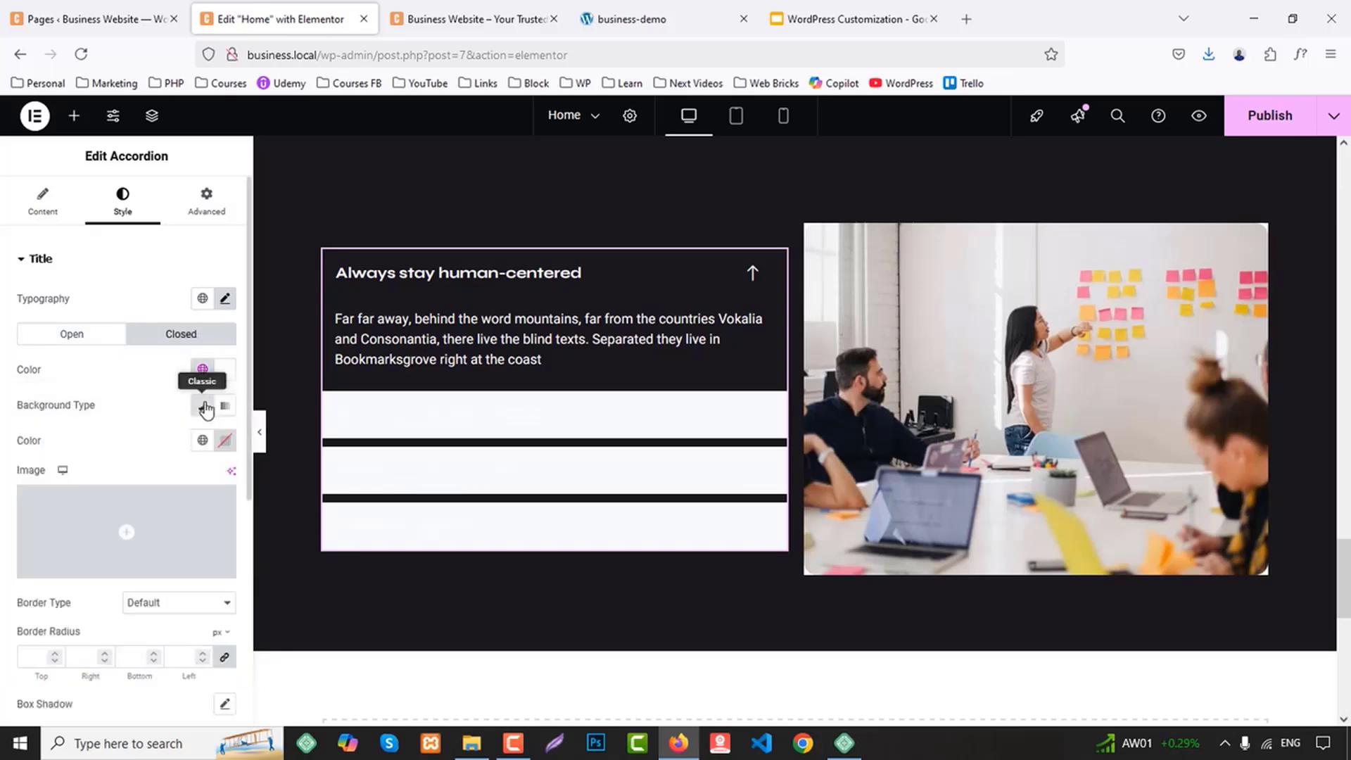
{"action": "left_click", "coordinate": [203, 441]}
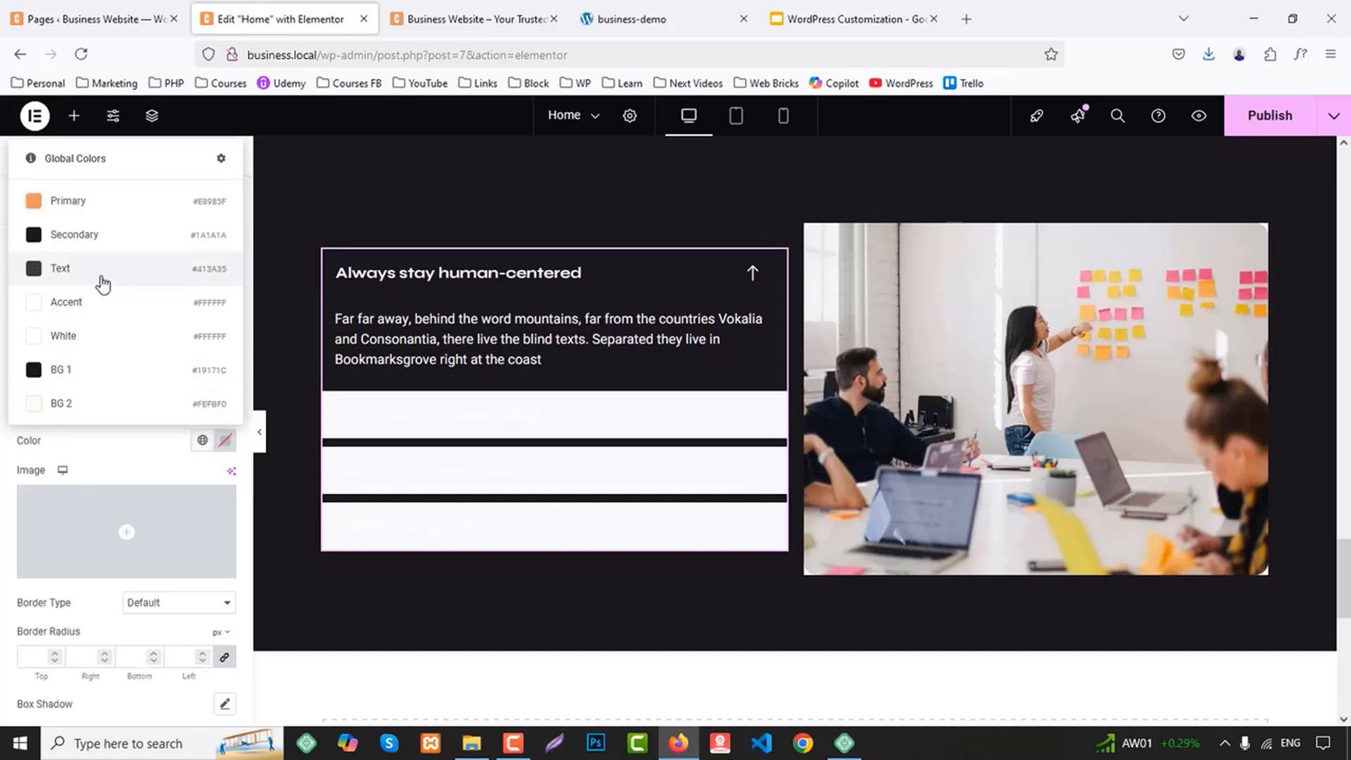
{"action": "left_click", "coordinate": [76, 370]}
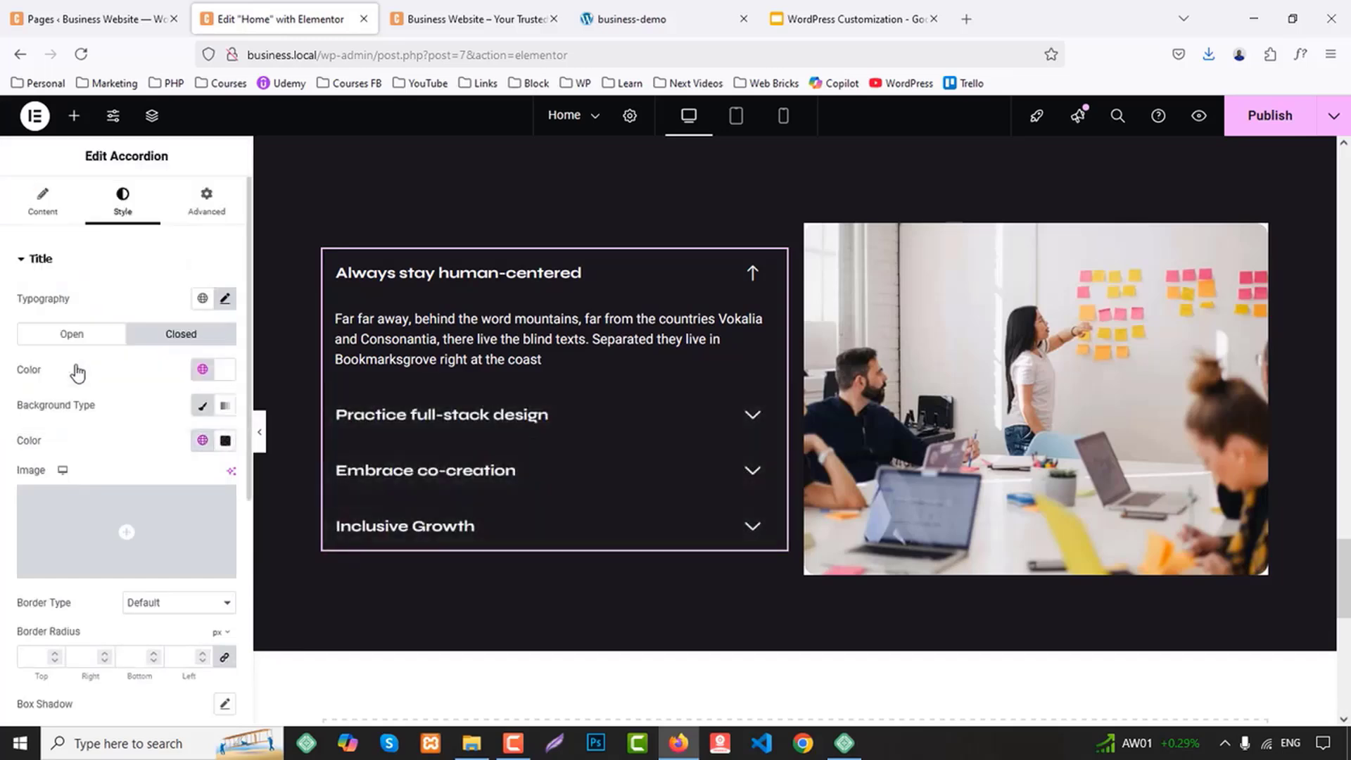
Set the accordion's icon position to Left
{"action": "scroll", "coordinate": [97, 408], "scroll_direction": "down", "scroll_amount": 5}
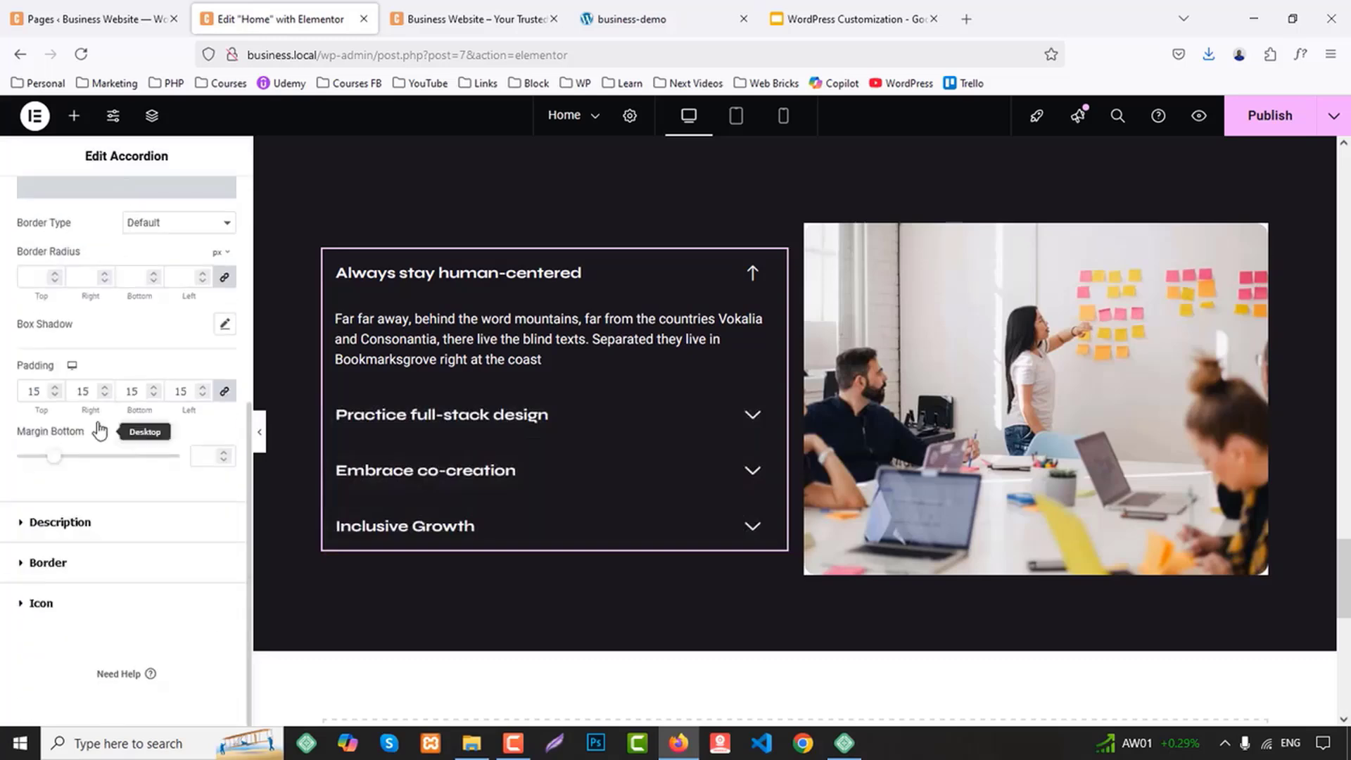
{"action": "left_click", "coordinate": [81, 603]}
{"action": "scroll", "coordinate": [121, 545], "scroll_direction": "down", "scroll_amount": 2}
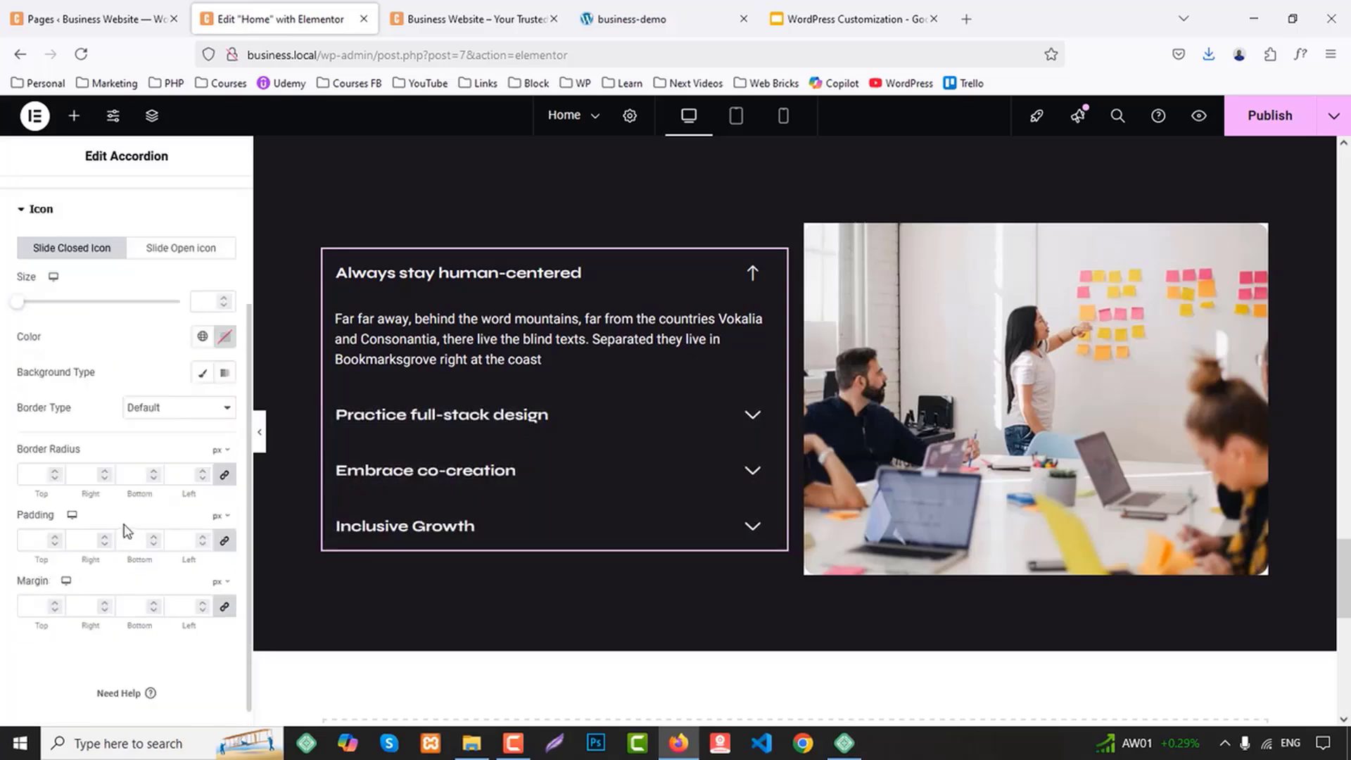
{"action": "scroll", "coordinate": [160, 462], "scroll_direction": "up", "scroll_amount": 2}
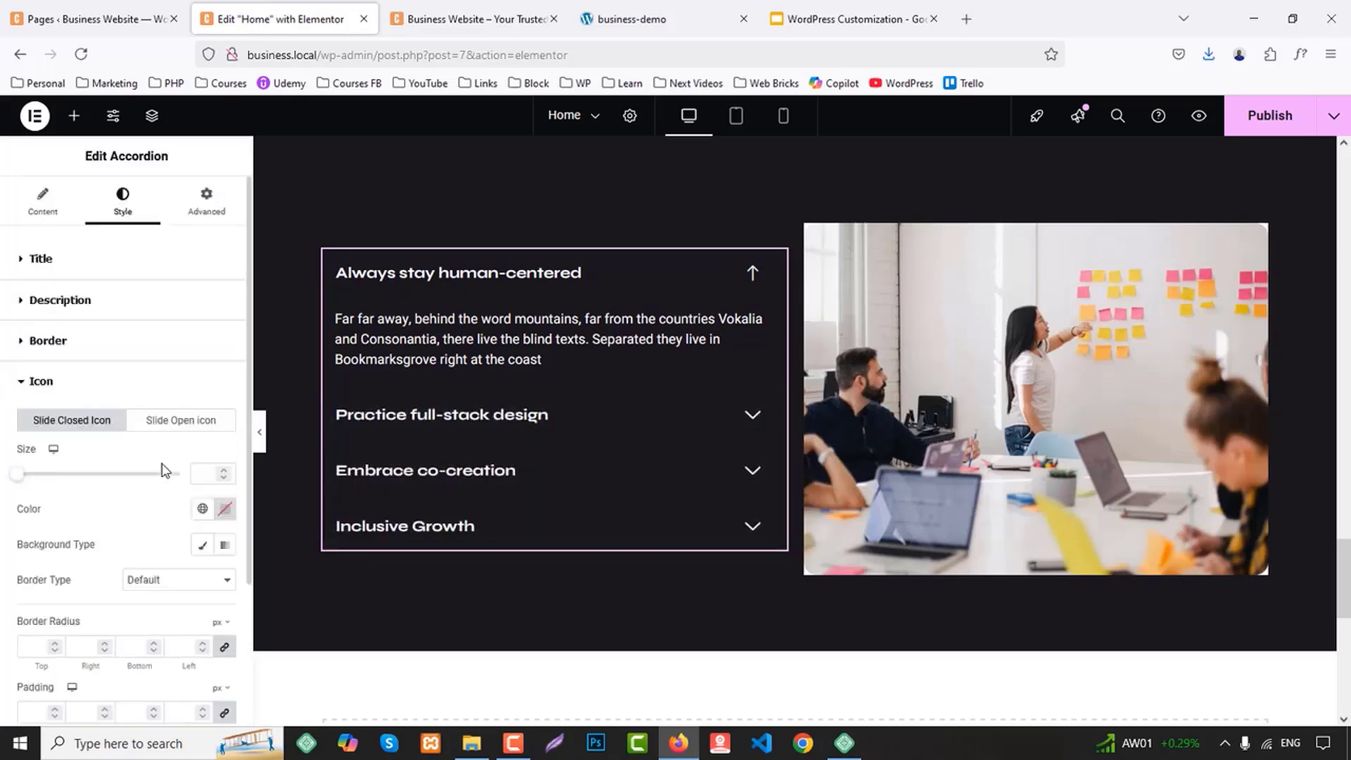
{"action": "left_click", "coordinate": [50, 216]}
{"action": "scroll", "coordinate": [141, 549], "scroll_direction": "down", "scroll_amount": 2}
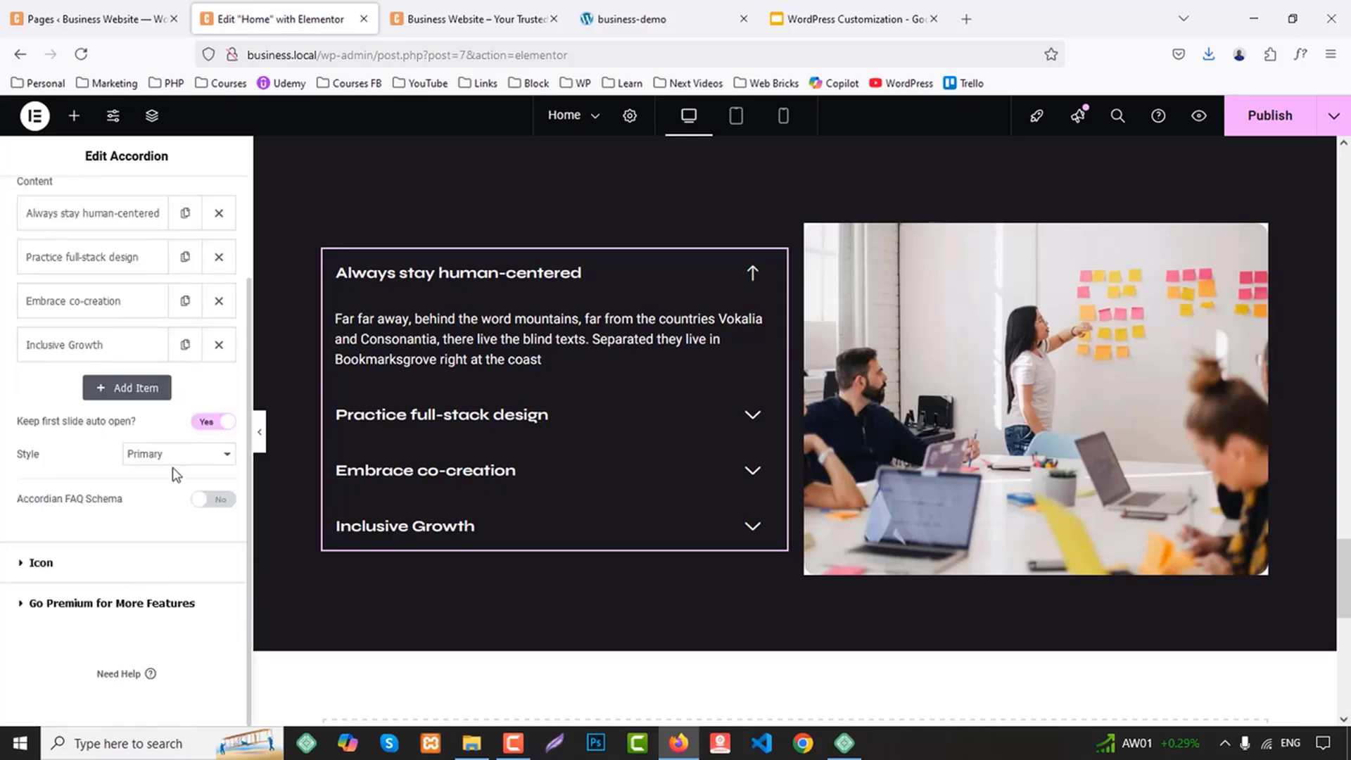
{"action": "left_click", "coordinate": [93, 574]}
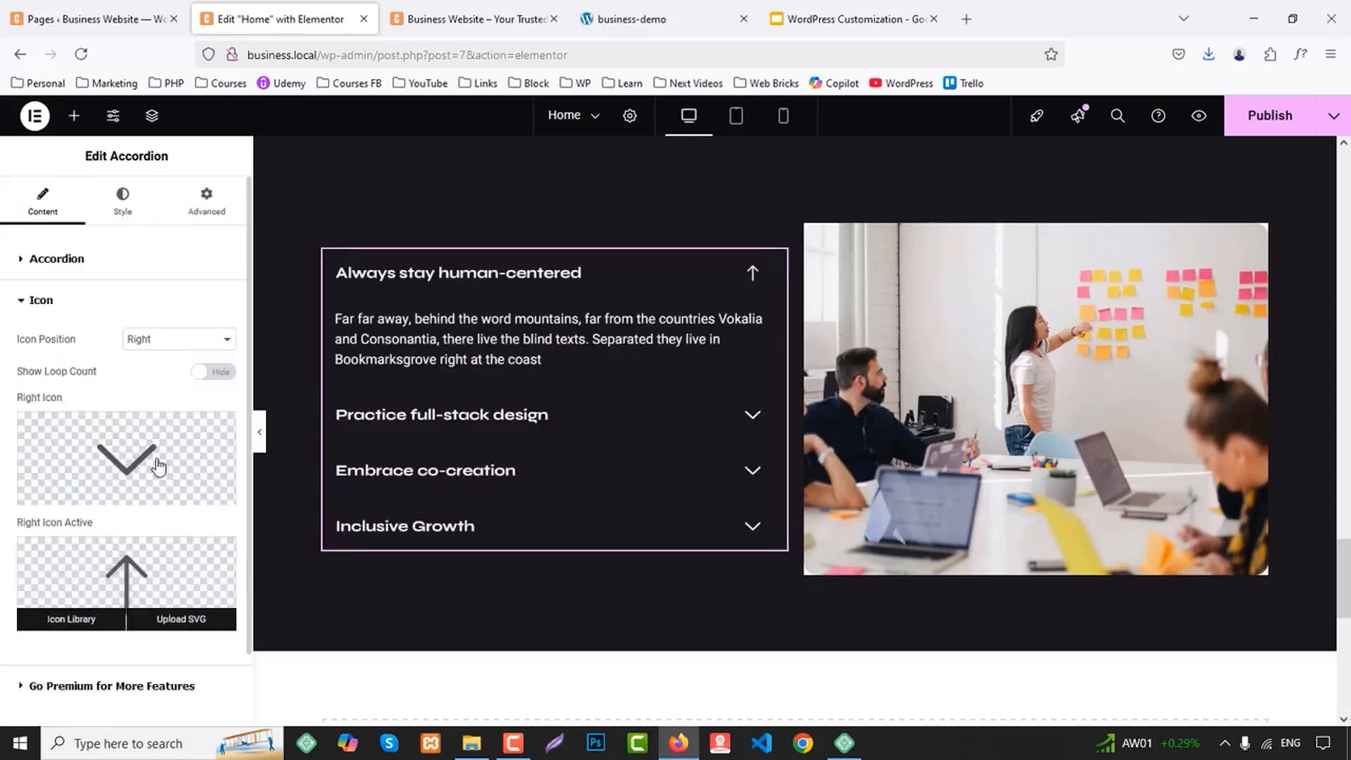
{"action": "left_click", "coordinate": [160, 340]}
{"action": "left_click", "coordinate": [153, 384]}
Replace the accordion's left icon with the thin down arrow from the Icon Library
{"action": "left_click", "coordinate": [137, 425]}
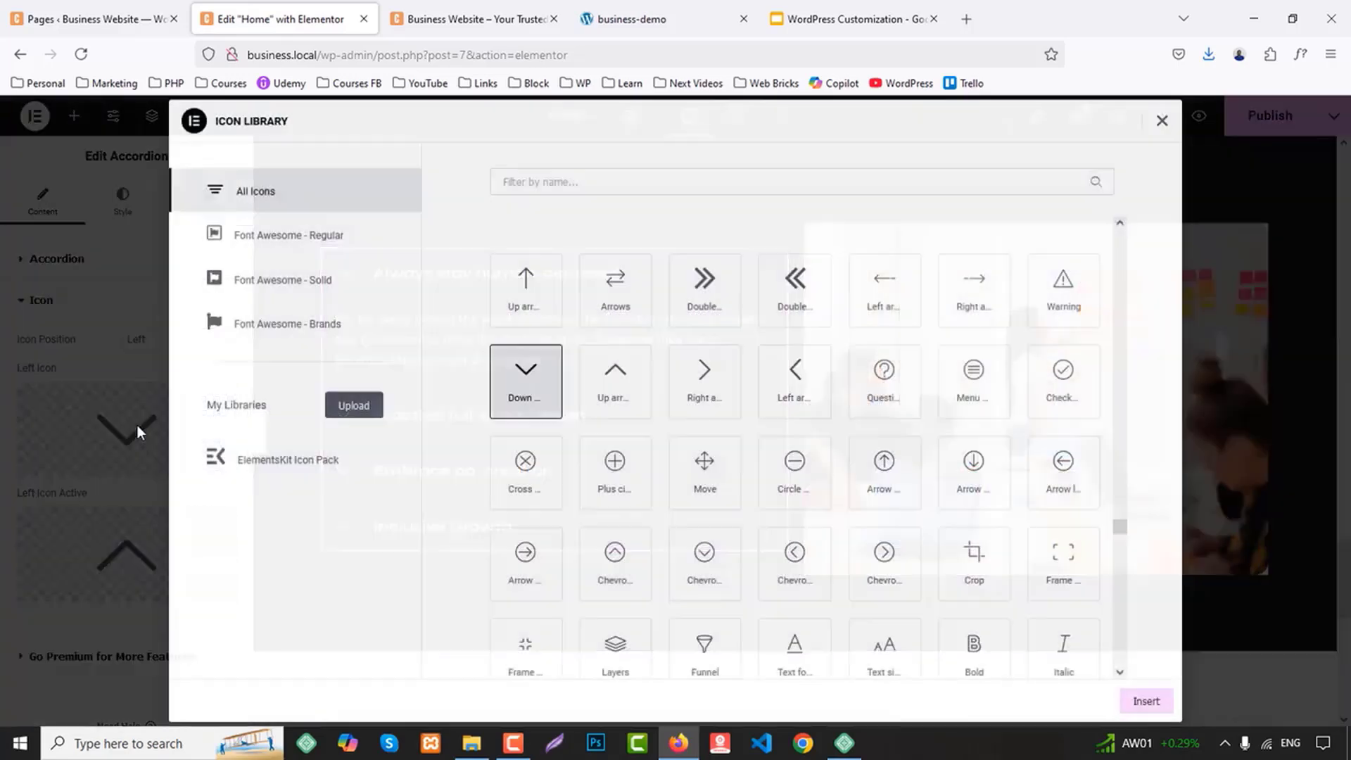
{"action": "scroll", "coordinate": [699, 440], "scroll_direction": "up", "scroll_amount": 2}
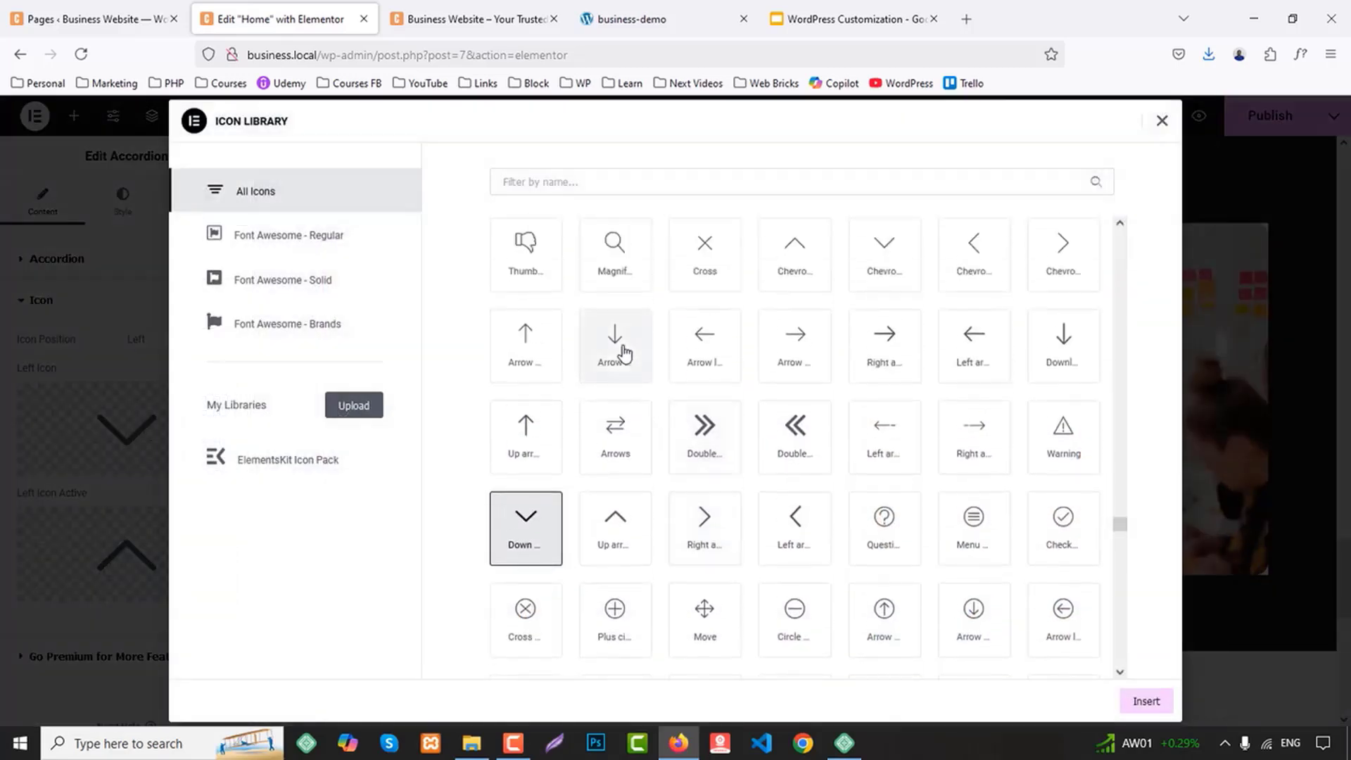
{"action": "left_click", "coordinate": [617, 348]}
{"action": "left_click", "coordinate": [1157, 703]}
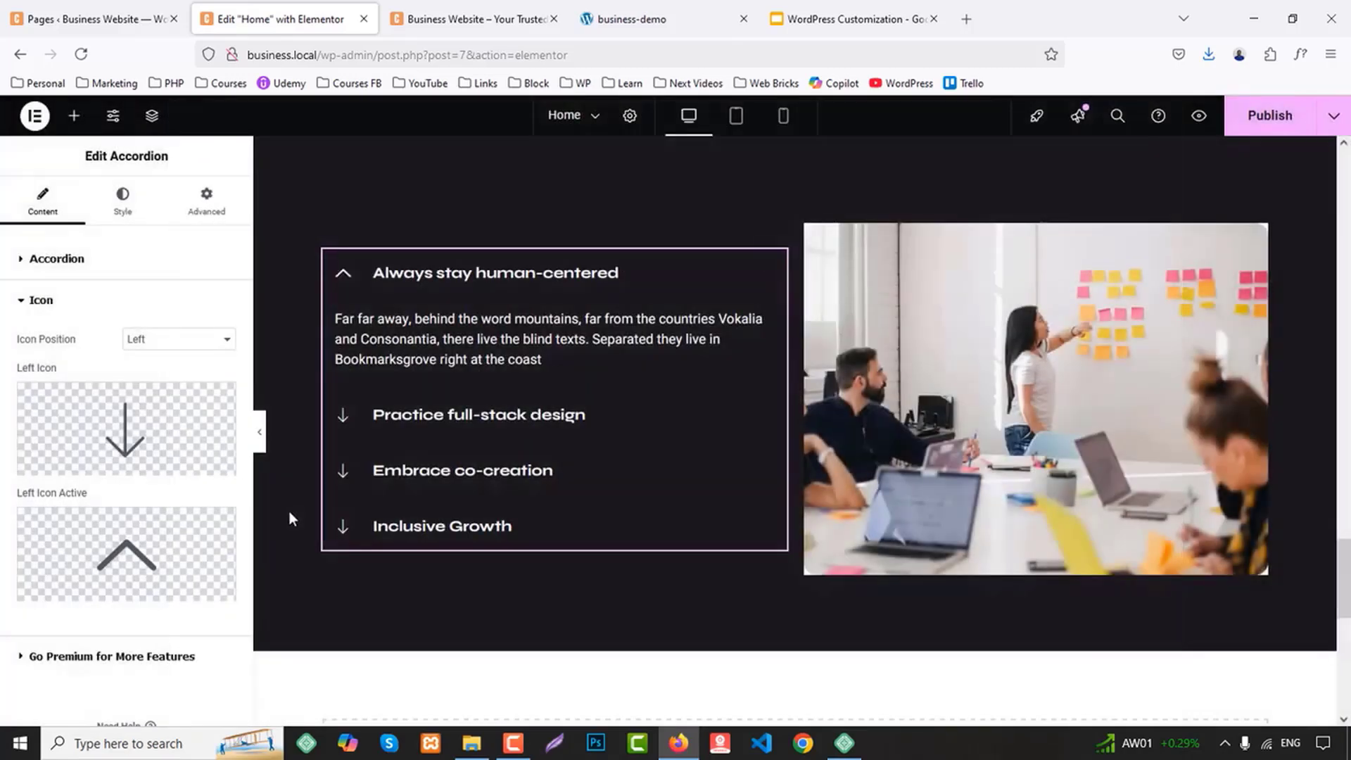
Replace the accordion's active left icon with the thin up arrow from the Icon Library
{"action": "left_click", "coordinate": [126, 556]}
{"action": "scroll", "coordinate": [602, 443], "scroll_direction": "up", "scroll_amount": 3}
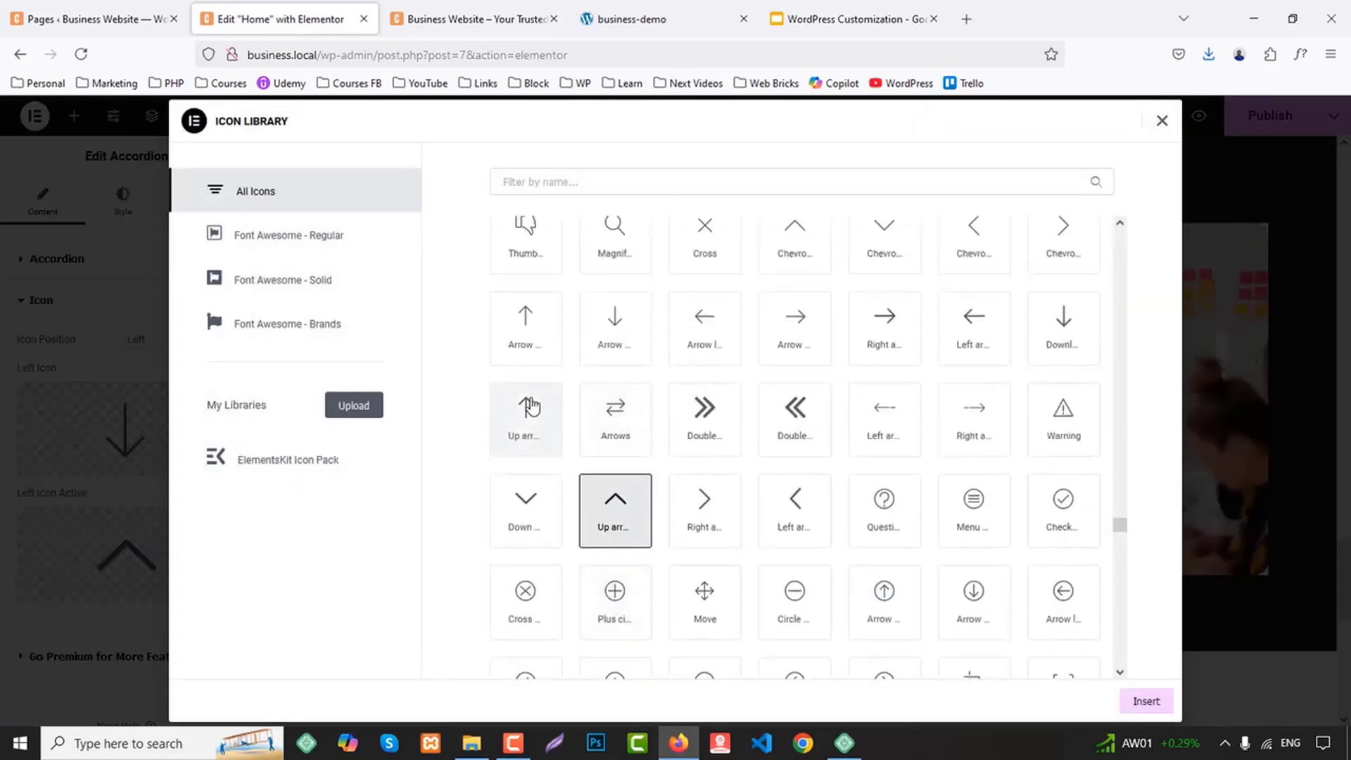
{"action": "left_click", "coordinate": [525, 413]}
{"action": "left_click", "coordinate": [530, 338]}
{"action": "left_click", "coordinate": [1145, 701]}
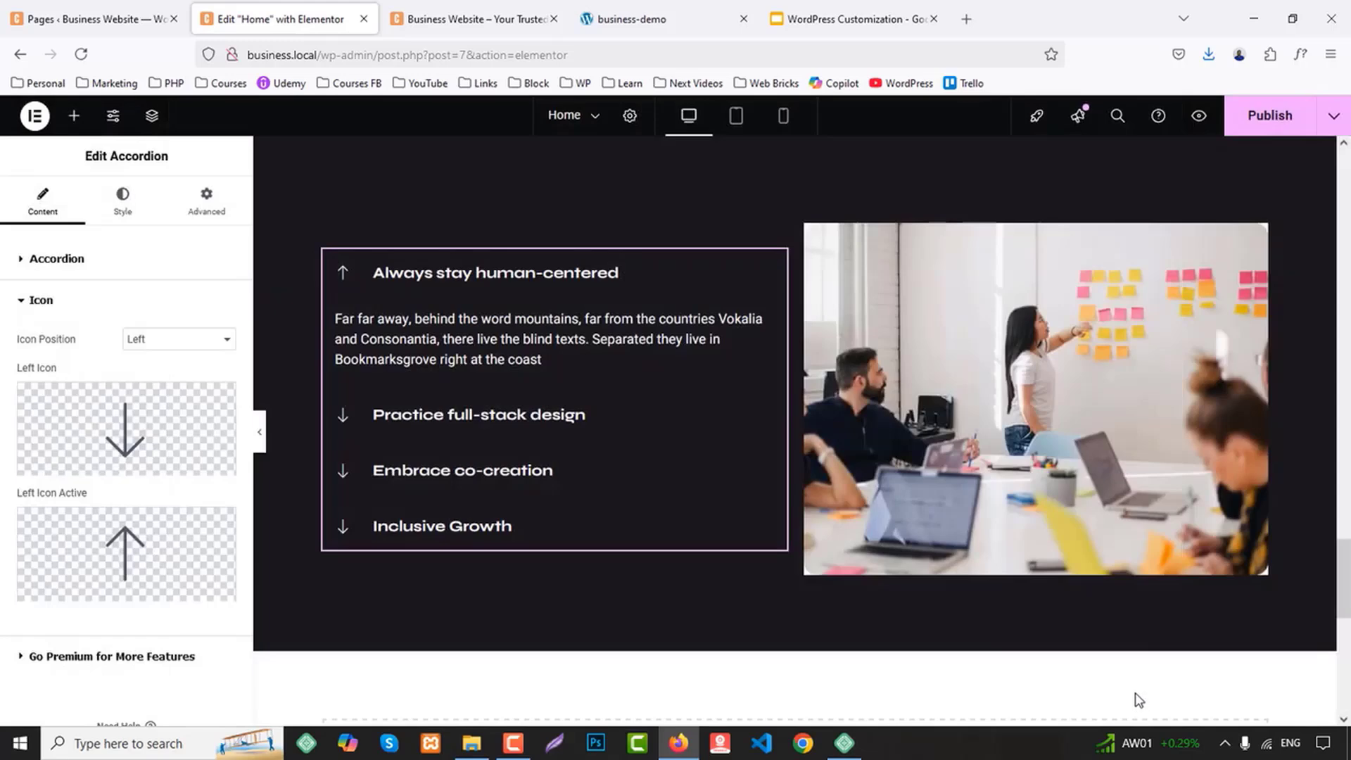
Check the demo's accordion icons, then give the accordion's closed icons the Primary global color
{"action": "left_click", "coordinate": [670, 9]}
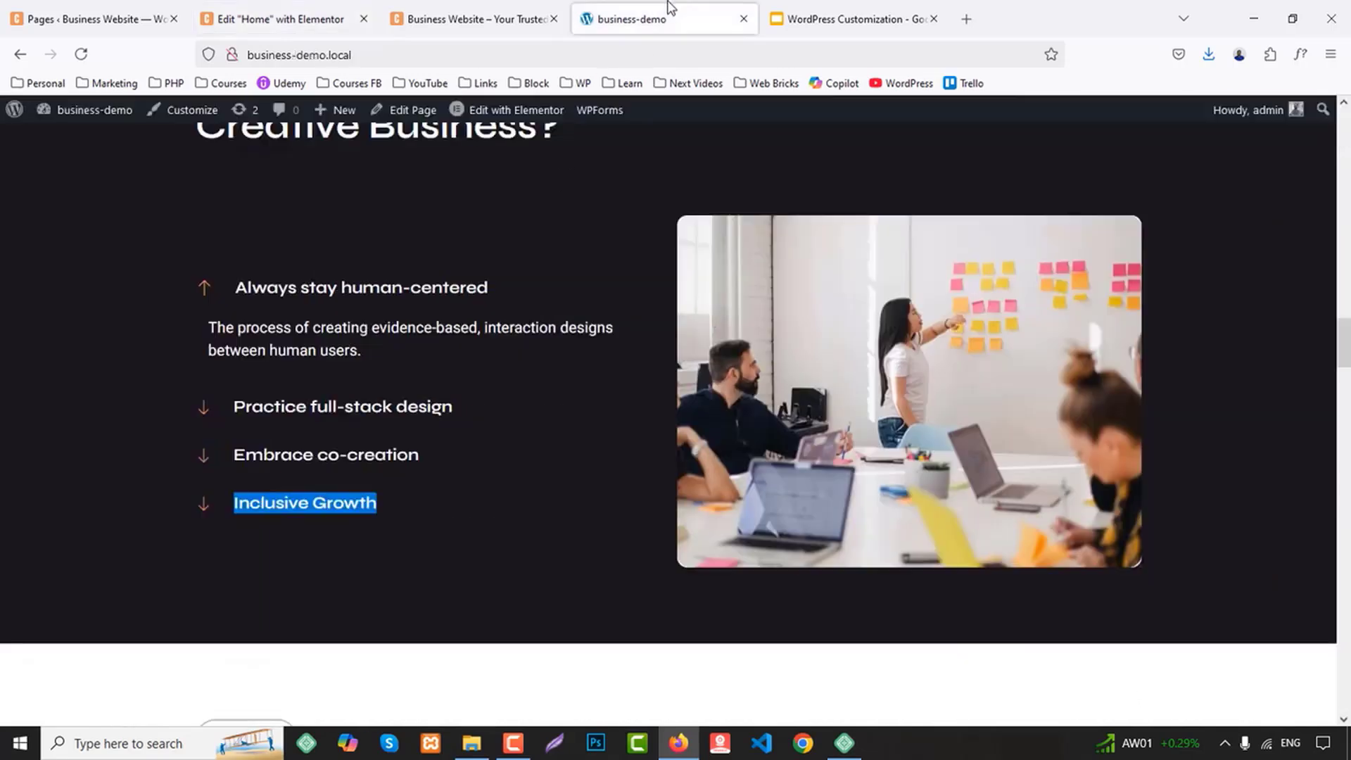
{"action": "left_click", "coordinate": [350, 15]}
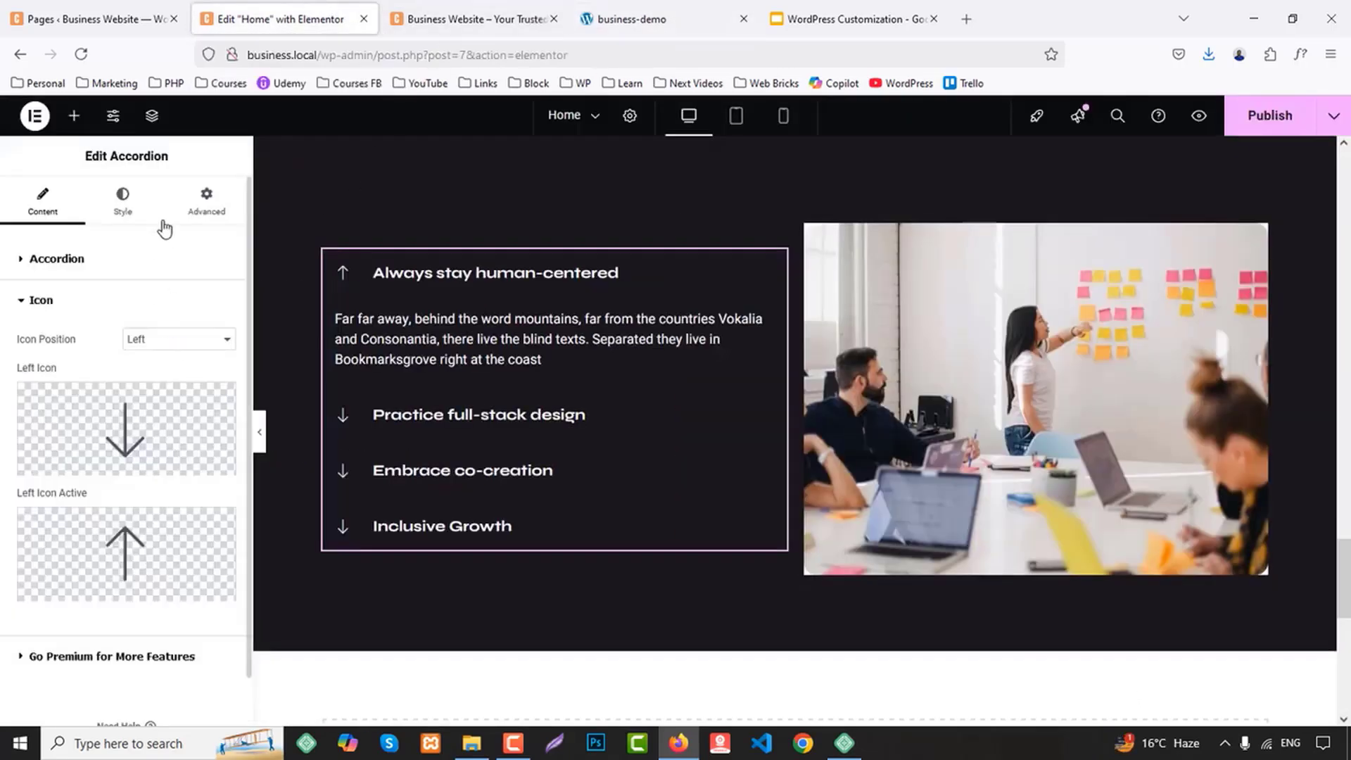
{"action": "left_click", "coordinate": [123, 204]}
{"action": "scroll", "coordinate": [144, 535], "scroll_direction": "down", "scroll_amount": 5}
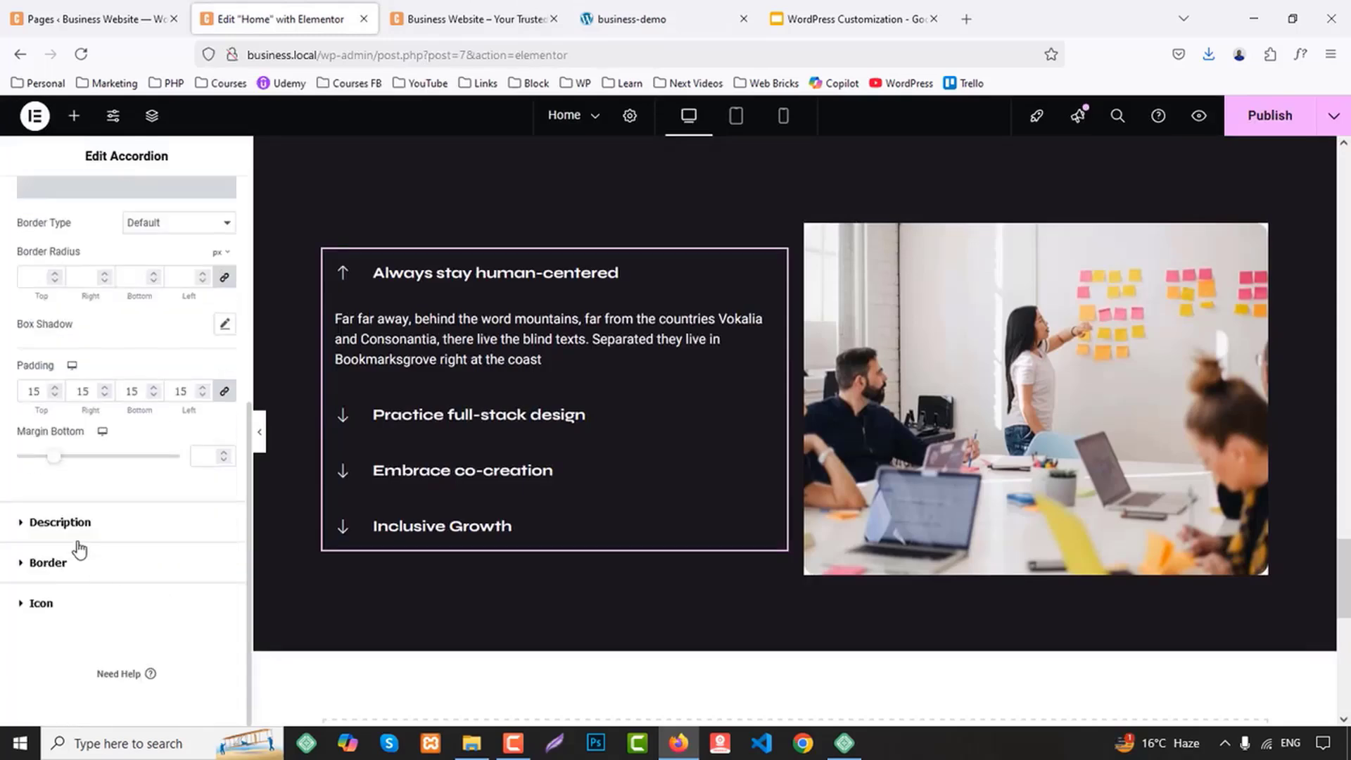
{"action": "left_click", "coordinate": [98, 598]}
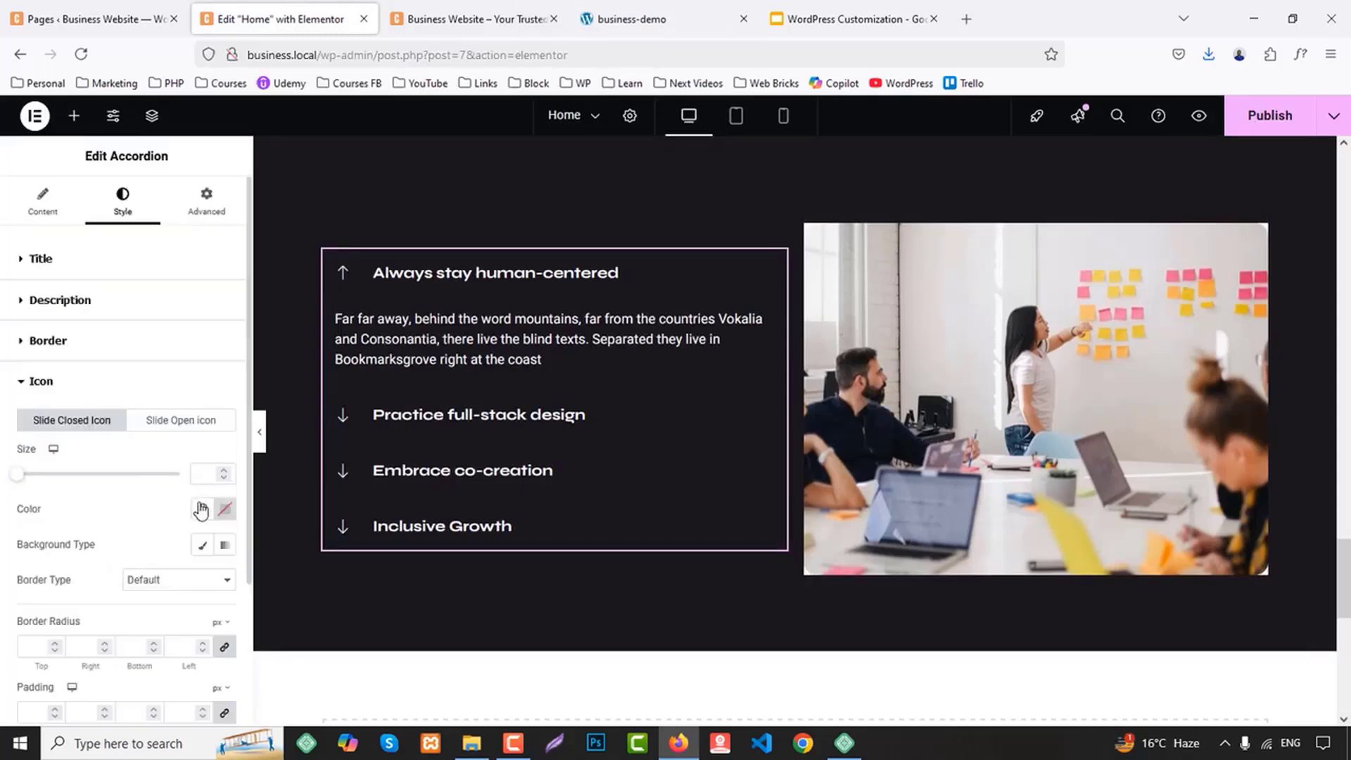
{"action": "left_click", "coordinate": [203, 509]}
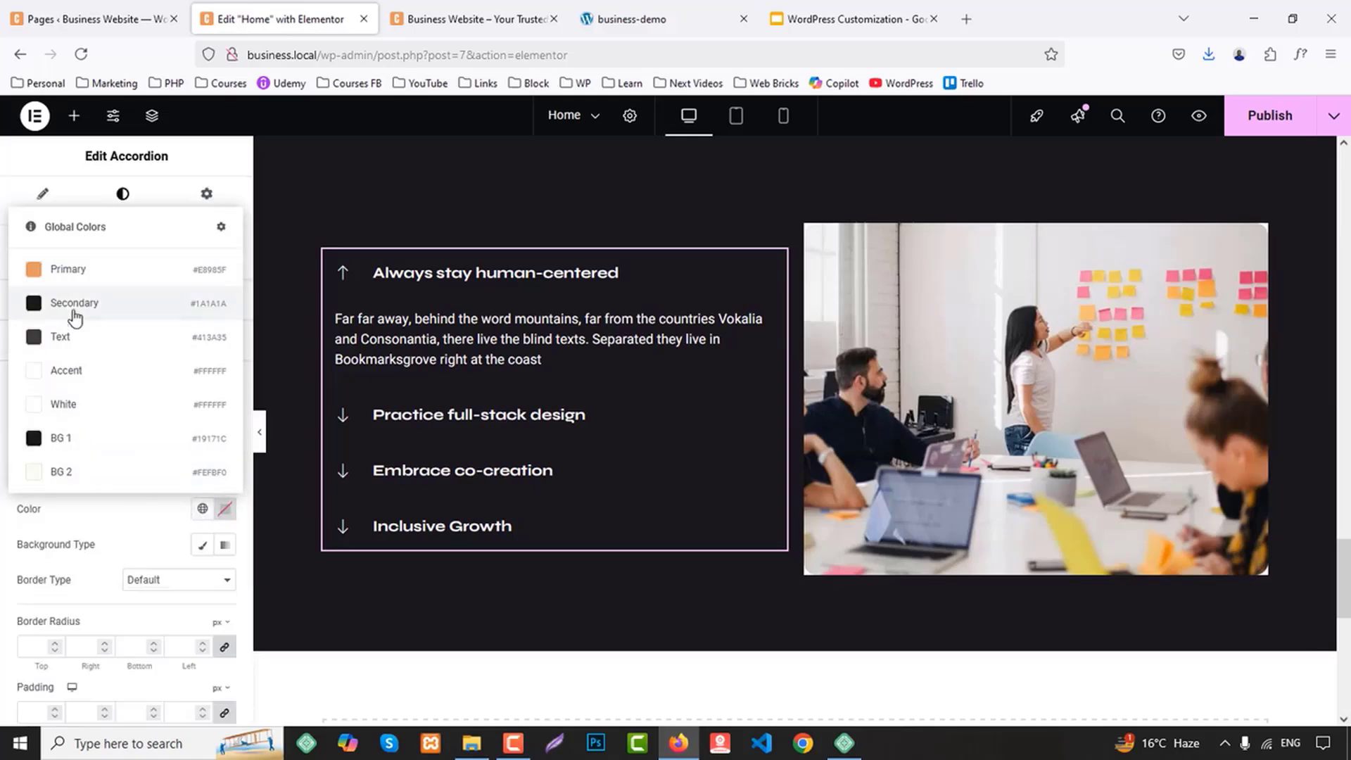
{"action": "left_click", "coordinate": [67, 270]}
Give the accordion's open slide icon the Primary global color
{"action": "left_click", "coordinate": [197, 429]}
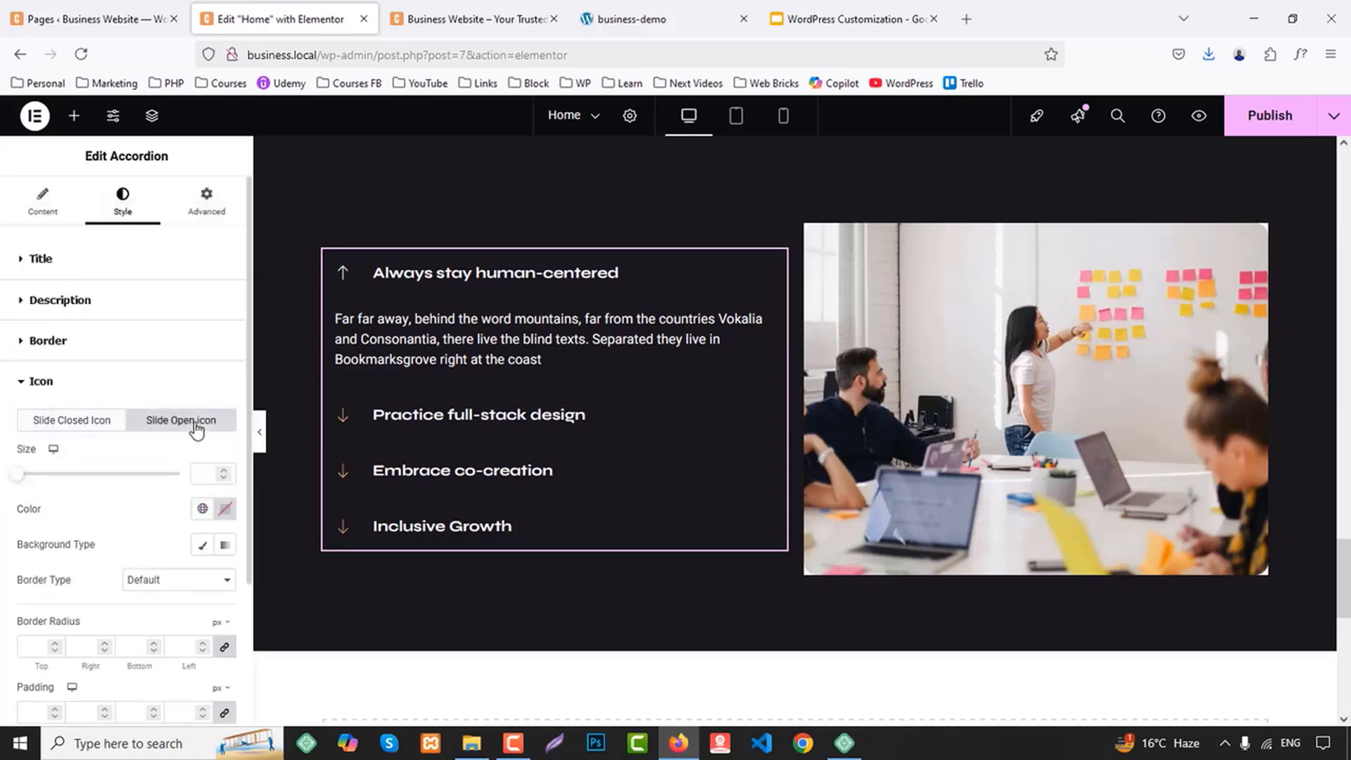
{"action": "left_click", "coordinate": [202, 509]}
{"action": "left_click", "coordinate": [95, 273]}
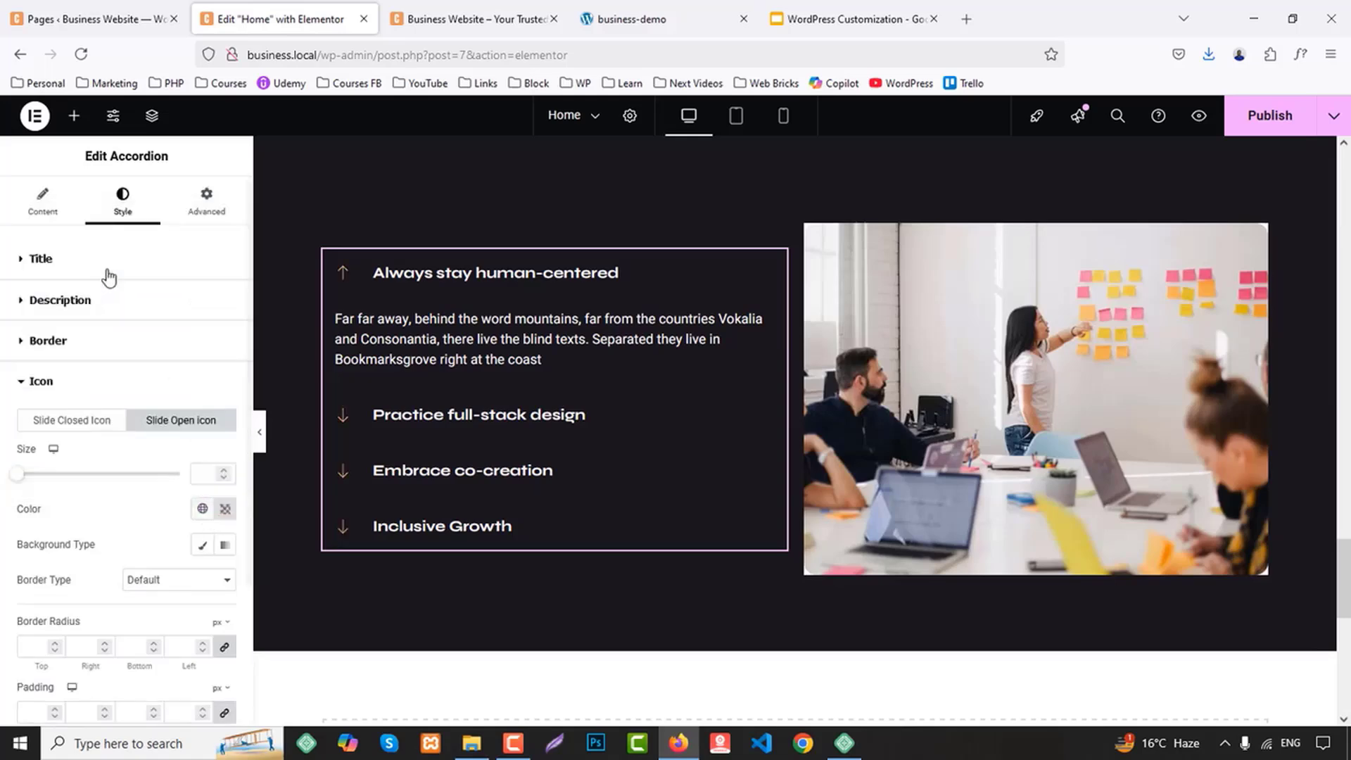
Set the border radius of the image beside the accordion to 12 px on all corners and publish the page
{"action": "left_click", "coordinate": [1075, 344]}
{"action": "left_click", "coordinate": [125, 209]}
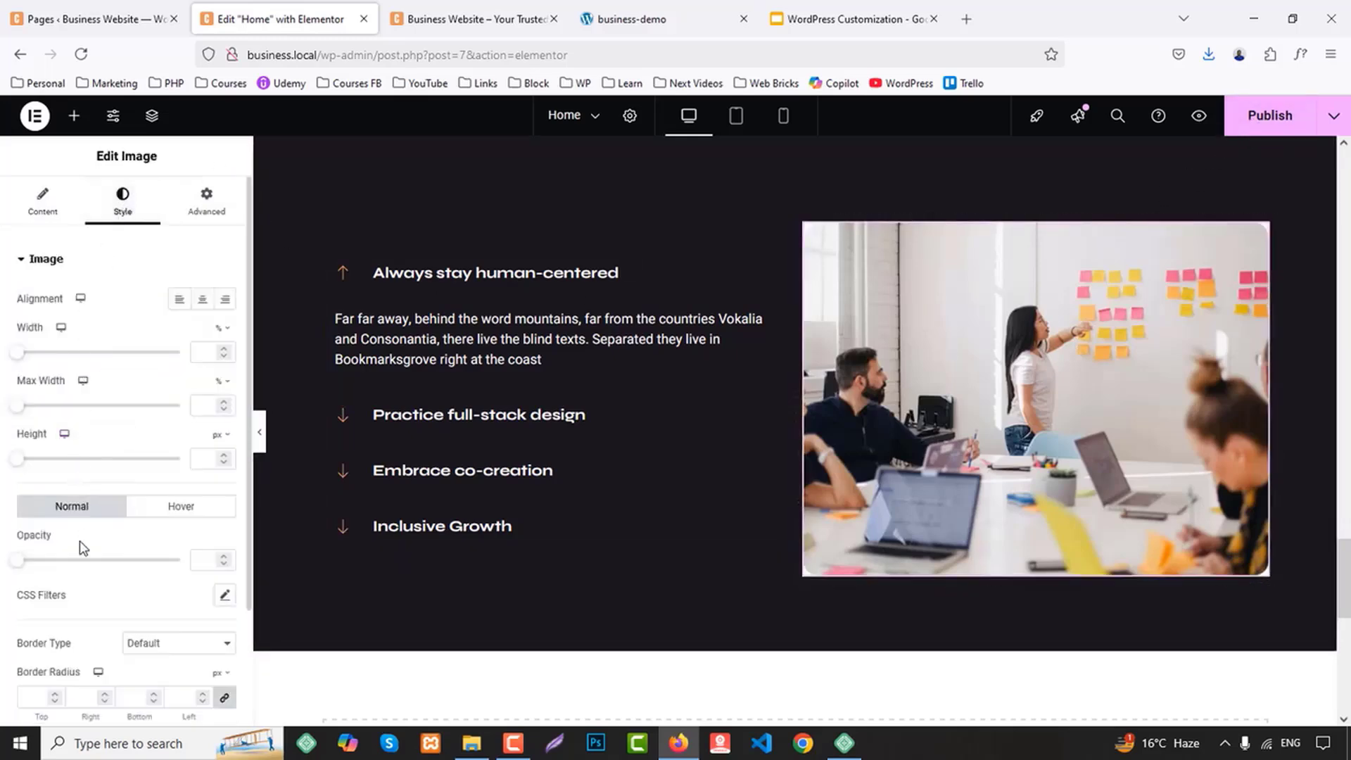
{"action": "scroll", "coordinate": [140, 626], "scroll_direction": "down", "scroll_amount": 2}
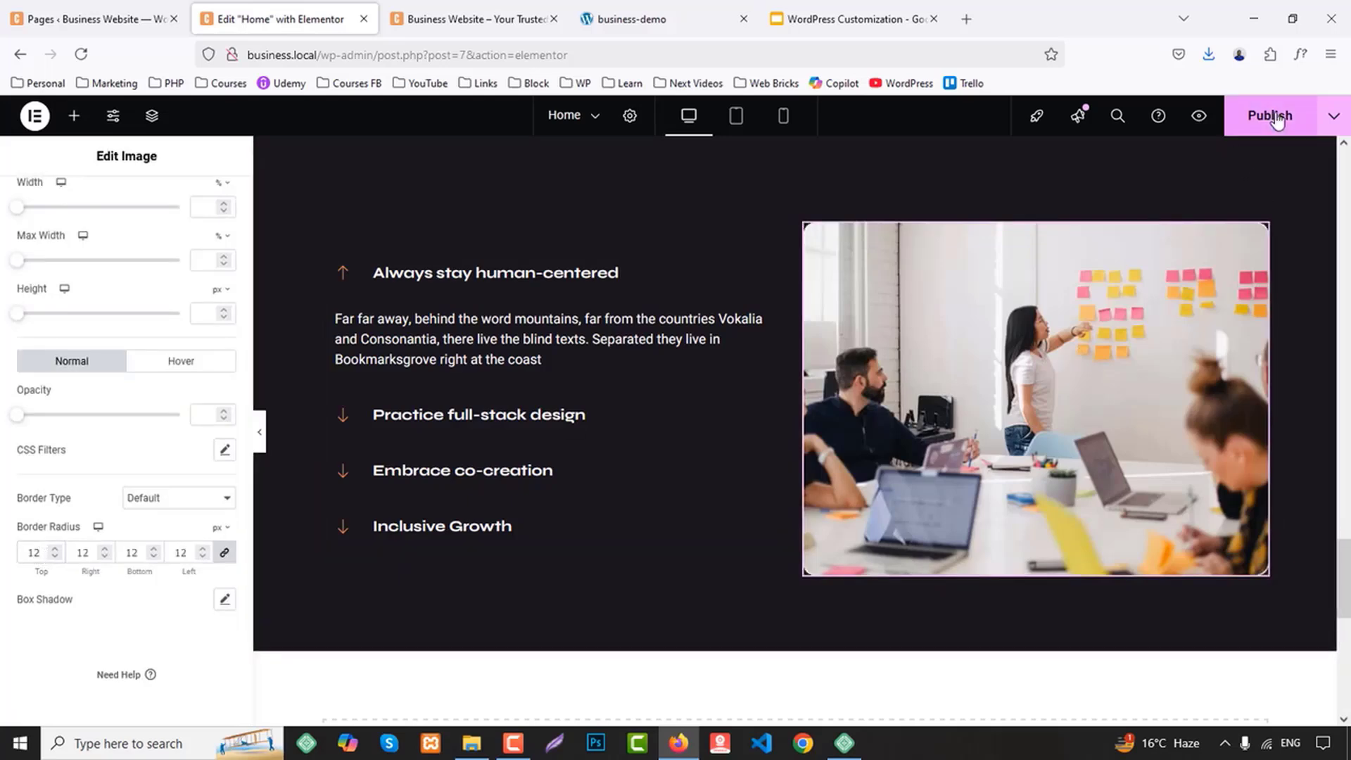
Review the accordion section in the page preview and examine the sections that follow it on the business-demo site
{"action": "left_click", "coordinate": [517, 10]}
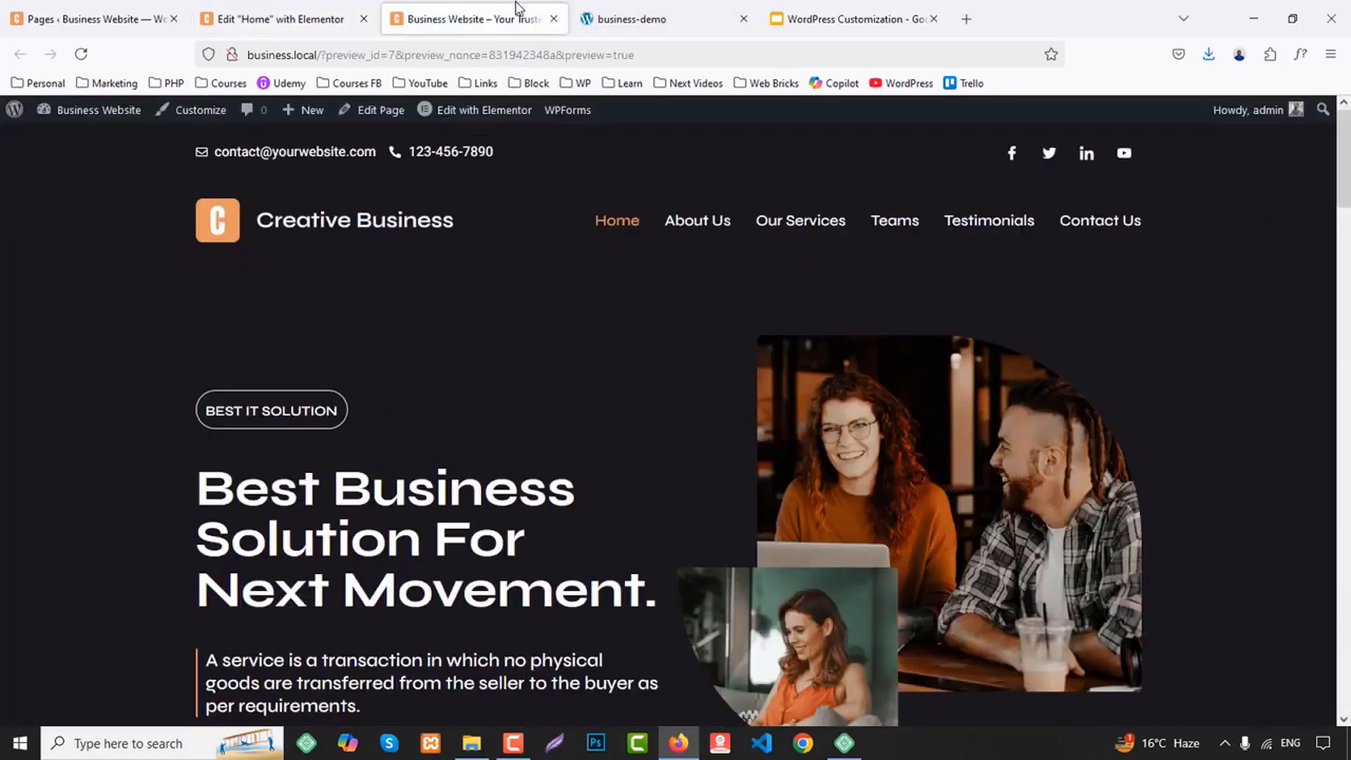
{"action": "scroll", "coordinate": [1256, 466], "scroll_direction": "down", "scroll_amount": 20}
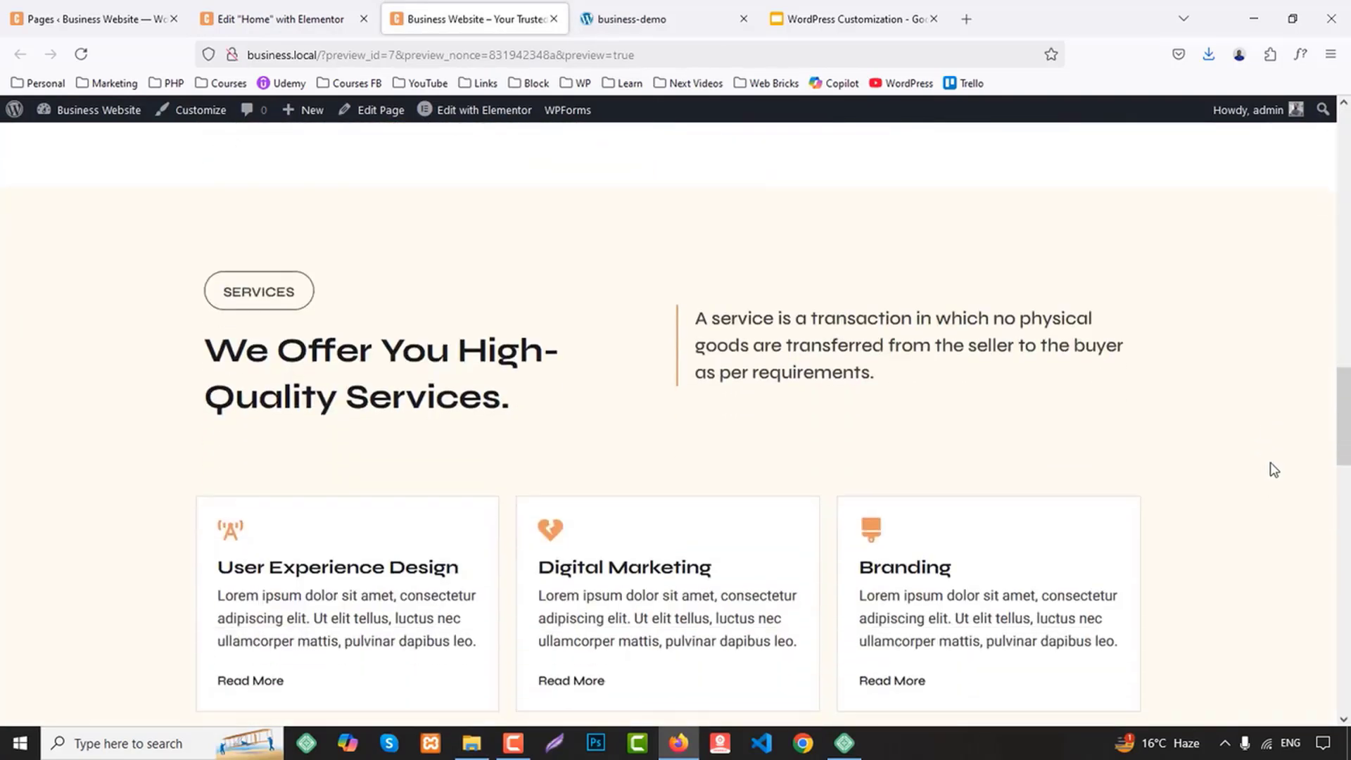
{"action": "scroll", "coordinate": [1278, 460], "scroll_direction": "down", "scroll_amount": 10}
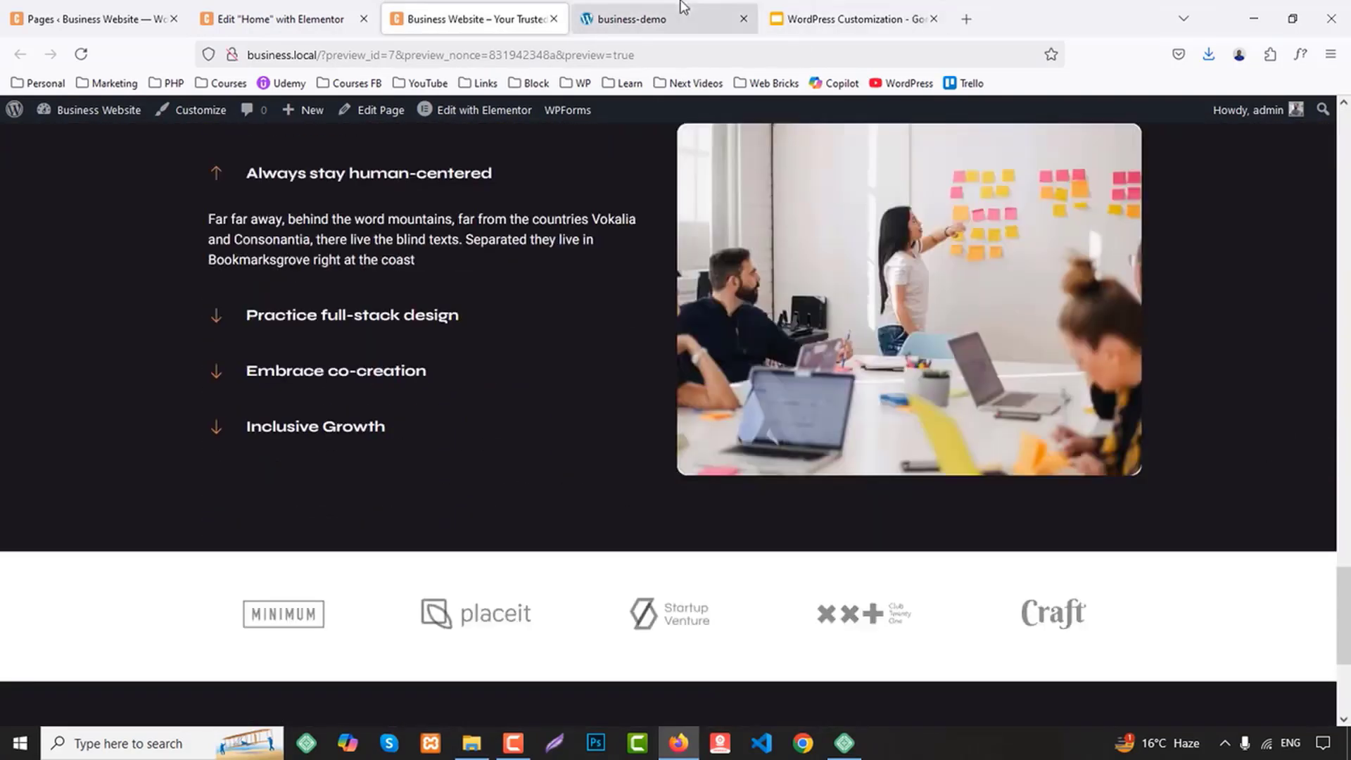
{"action": "left_click", "coordinate": [631, 19]}
{"action": "scroll", "coordinate": [1041, 359], "scroll_direction": "down", "scroll_amount": 8}
{"action": "scroll", "coordinate": [1054, 382], "scroll_direction": "down", "scroll_amount": 15}
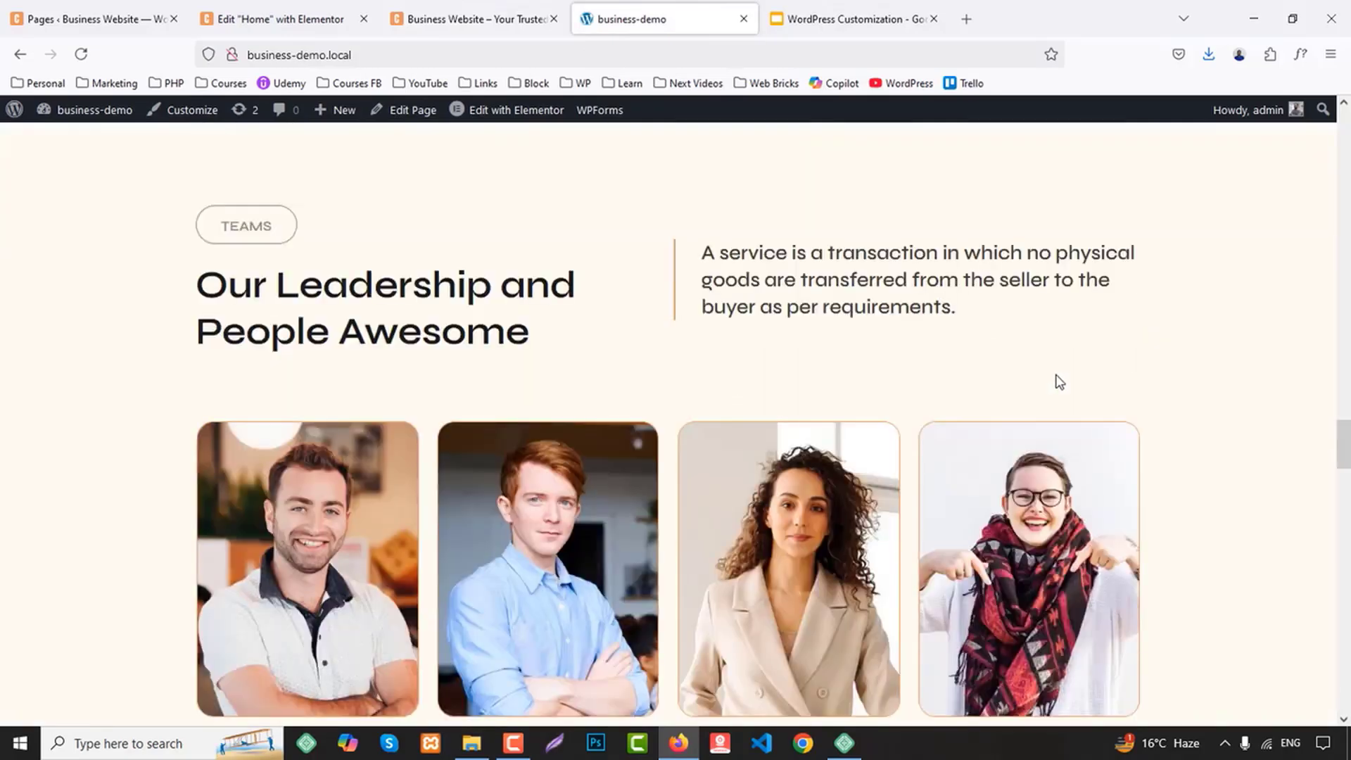
{"action": "scroll", "coordinate": [1058, 378], "scroll_direction": "down", "scroll_amount": 15}
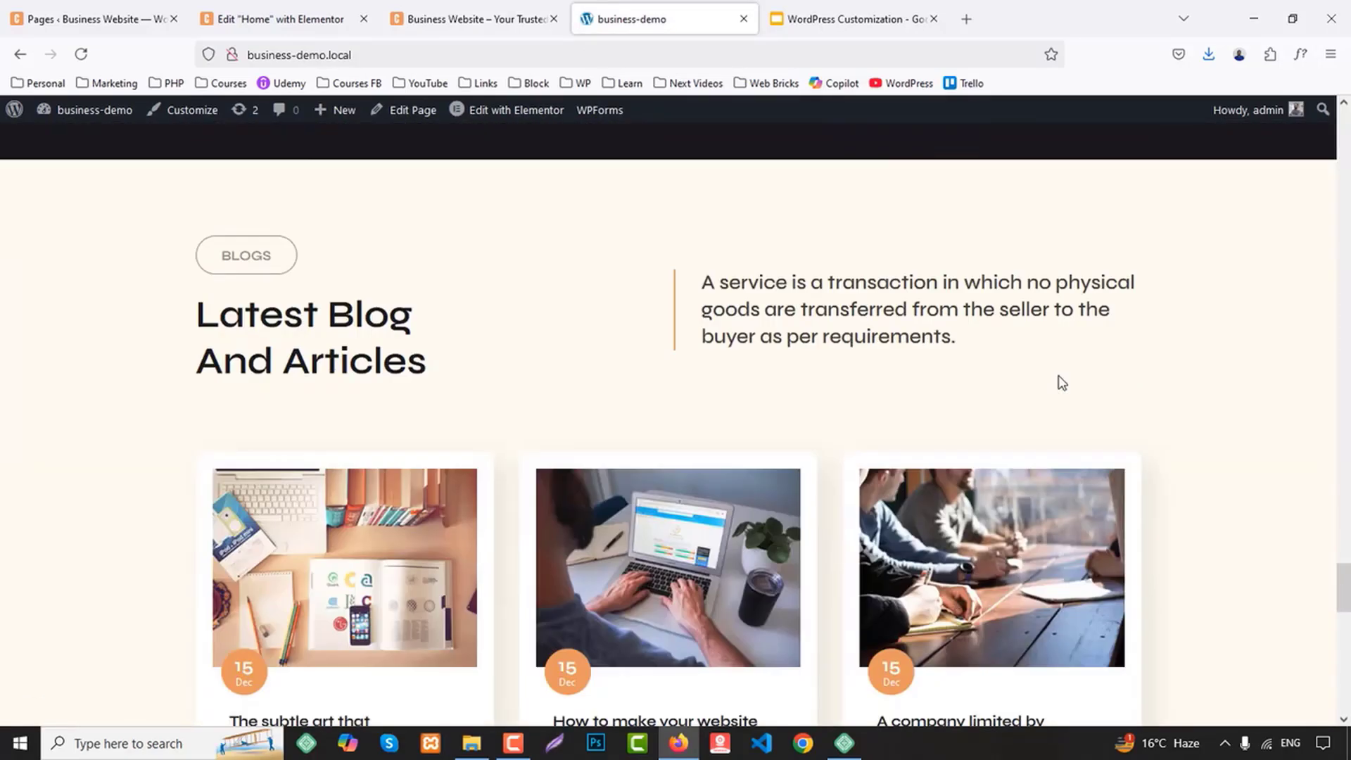
{"action": "scroll", "coordinate": [1064, 376], "scroll_direction": "up", "scroll_amount": 14}
{"action": "scroll", "coordinate": [1067, 382], "scroll_direction": "up", "scroll_amount": 15}
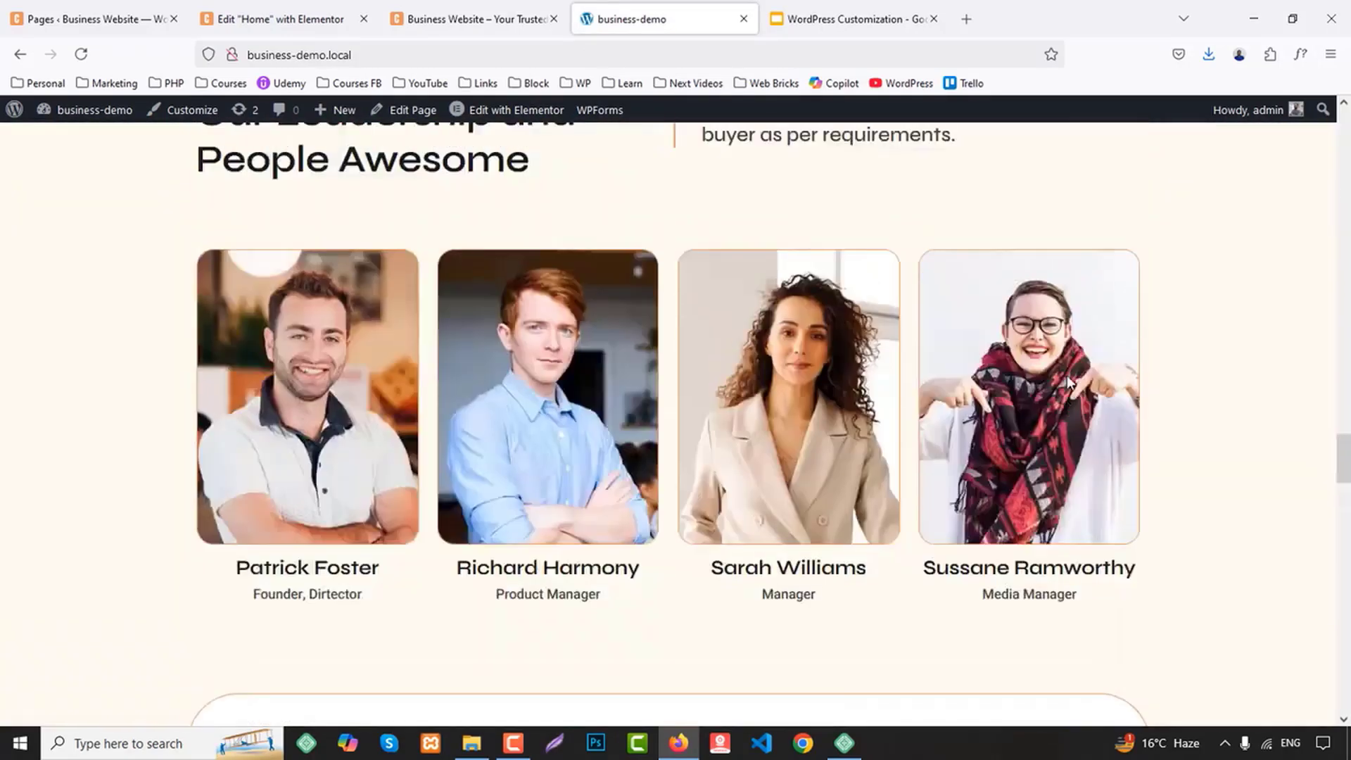
{"action": "scroll", "coordinate": [1067, 383], "scroll_direction": "down", "scroll_amount": 8}
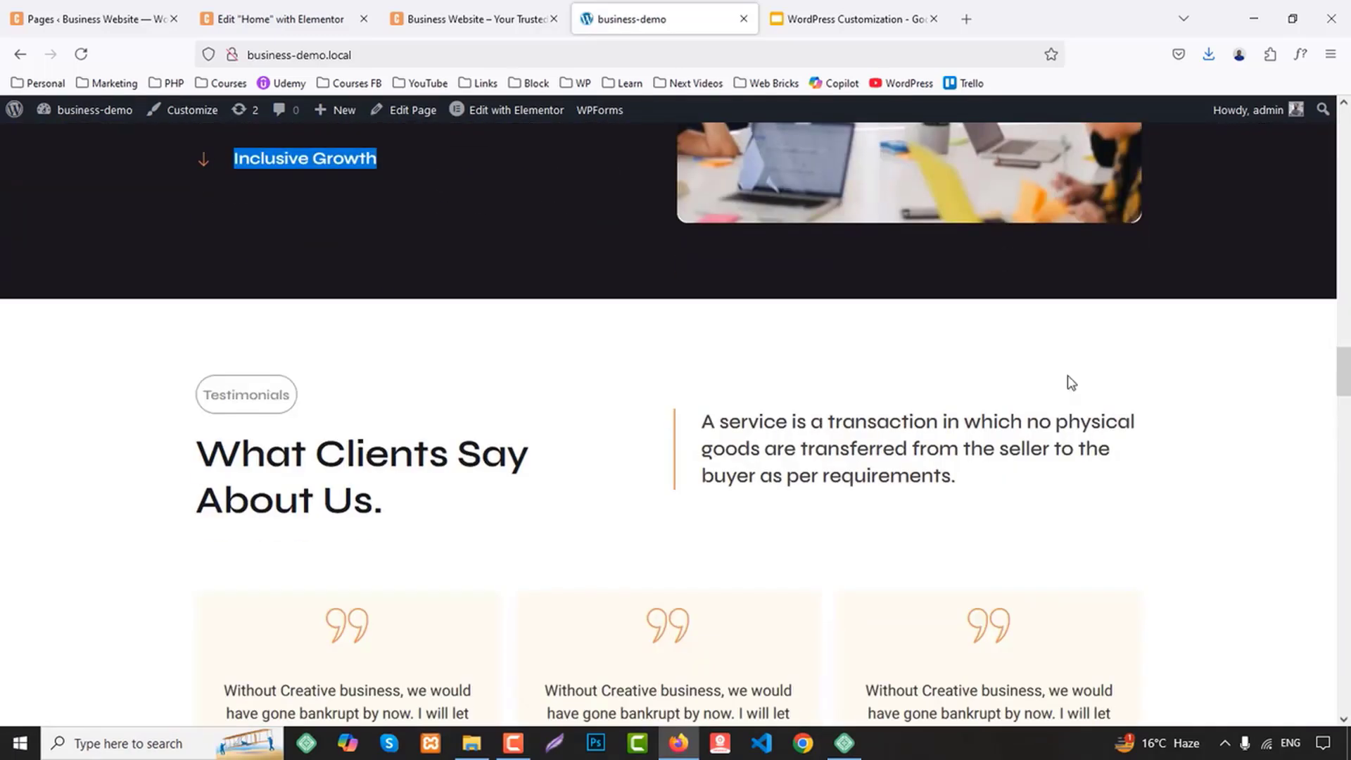
{"action": "scroll", "coordinate": [1067, 382], "scroll_direction": "up", "scroll_amount": 7}
{"action": "scroll", "coordinate": [1067, 383], "scroll_direction": "down", "scroll_amount": 7}
Copy the About Us section container in the Elementor editor and paste it directly below the Why Us section
{"action": "key", "text": "ctrl+shift+Tab"}
{"action": "key", "text": "ctrl+shift+Tab"}
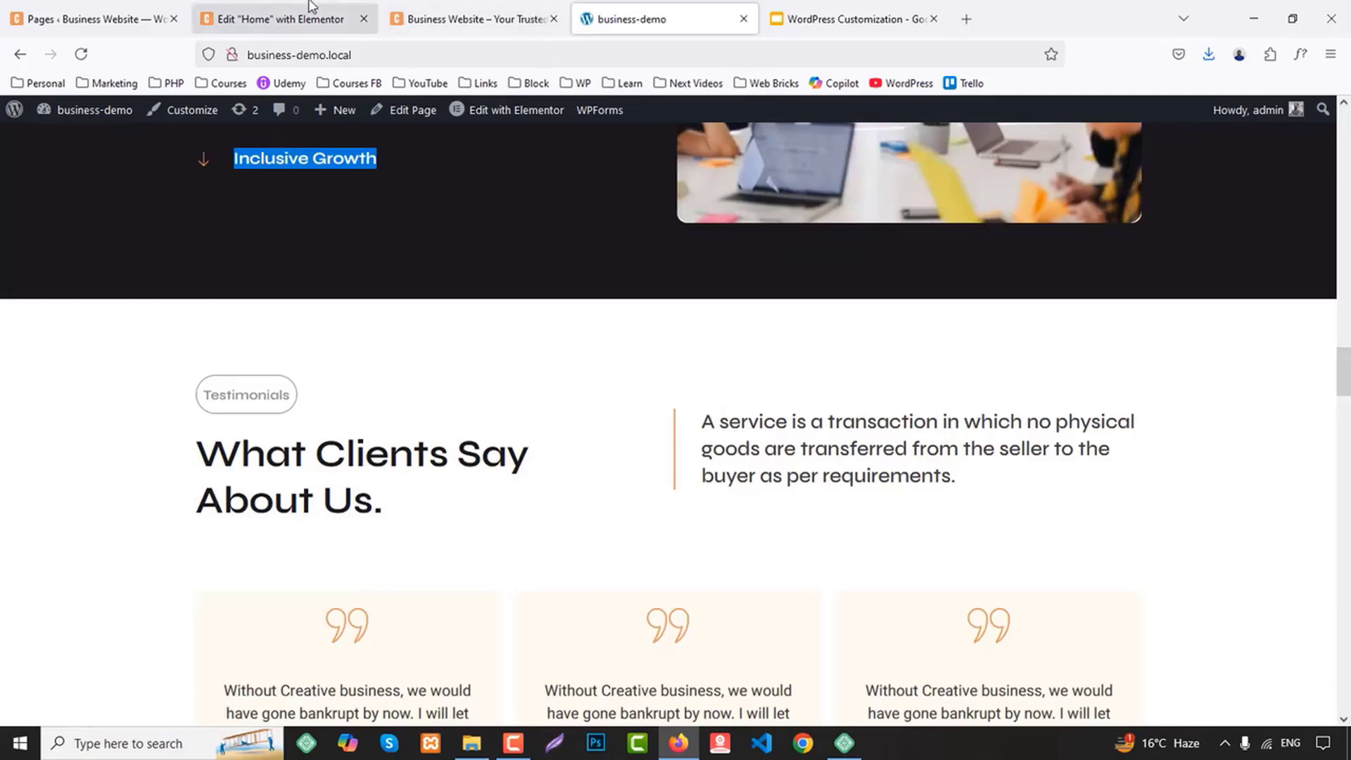
{"action": "scroll", "coordinate": [798, 464], "scroll_direction": "up", "scroll_amount": 5}
{"action": "scroll", "coordinate": [799, 465], "scroll_direction": "up", "scroll_amount": 8}
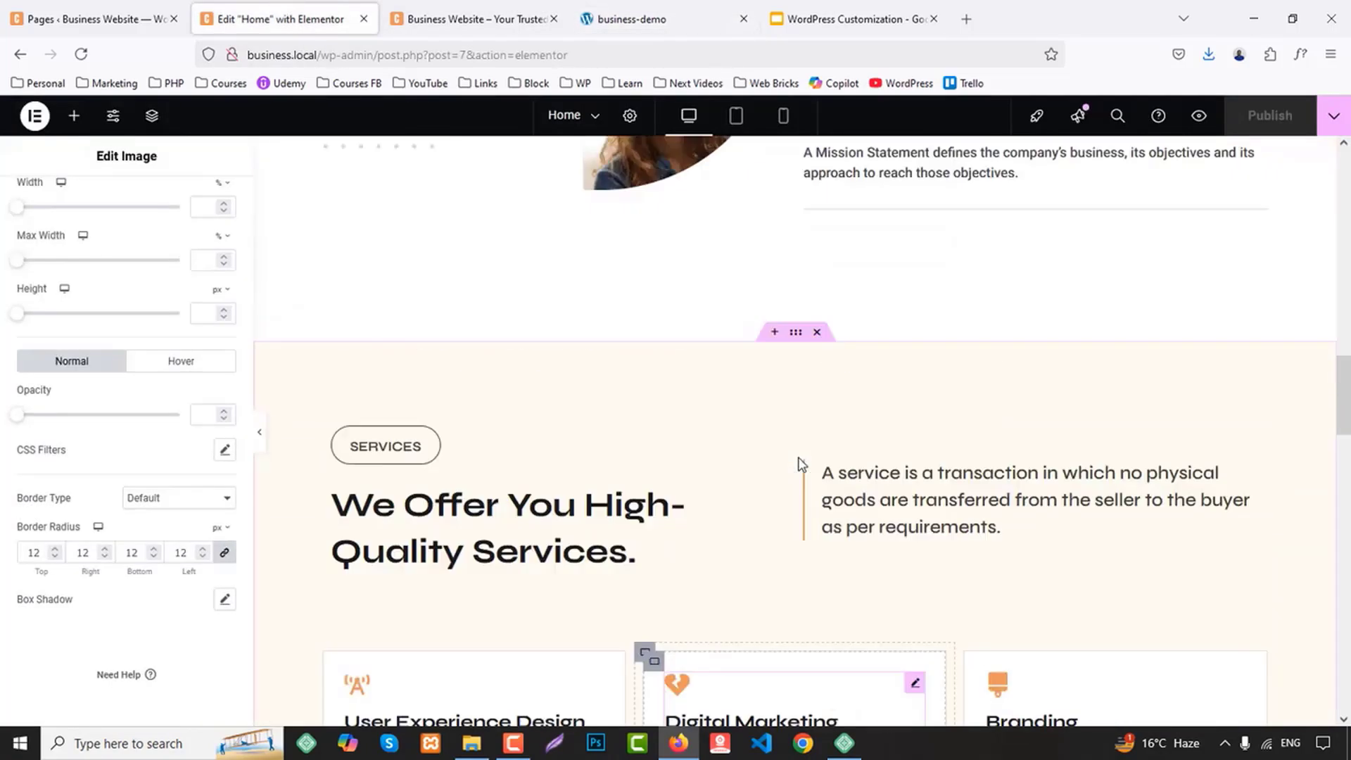
{"action": "right_click", "coordinate": [798, 172]}
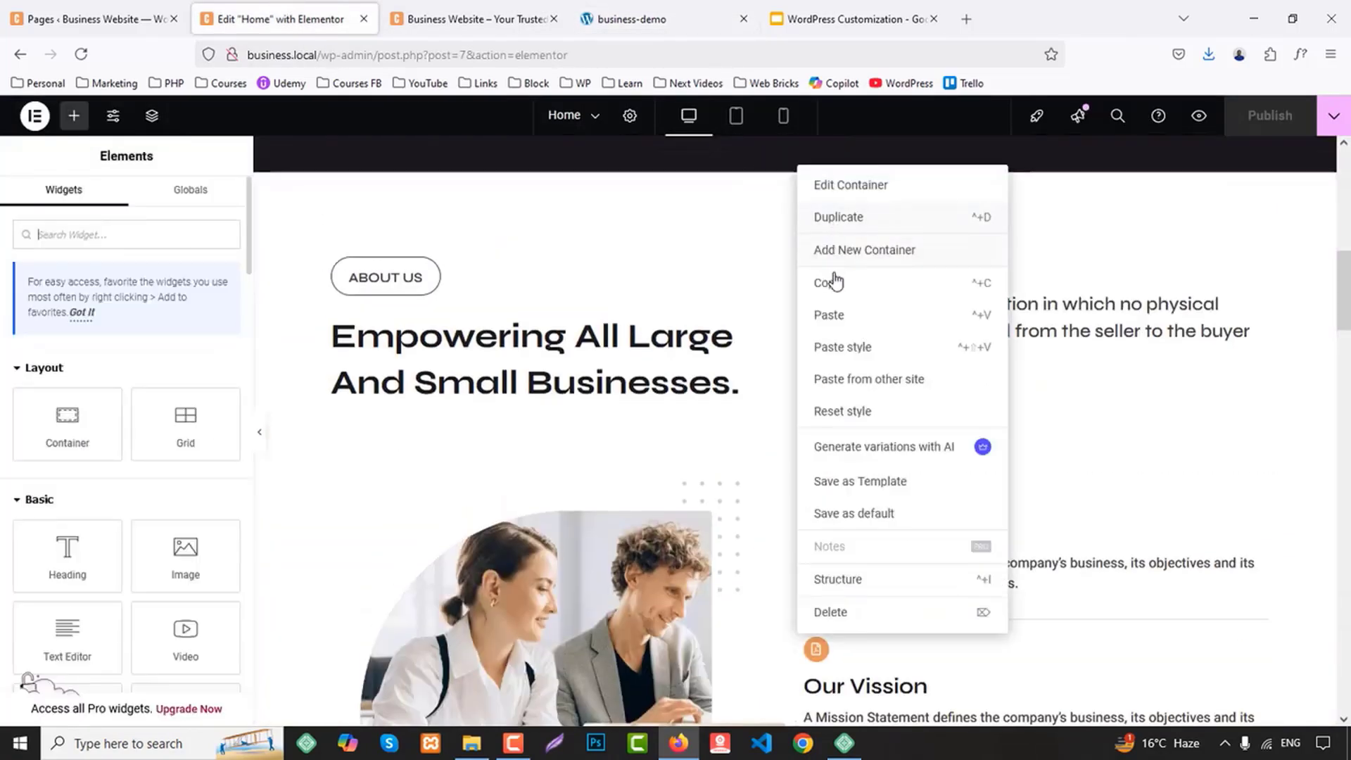
{"action": "left_click", "coordinate": [828, 277]}
{"action": "scroll", "coordinate": [847, 337], "scroll_direction": "down", "scroll_amount": 10}
{"action": "scroll", "coordinate": [851, 337], "scroll_direction": "down", "scroll_amount": 10}
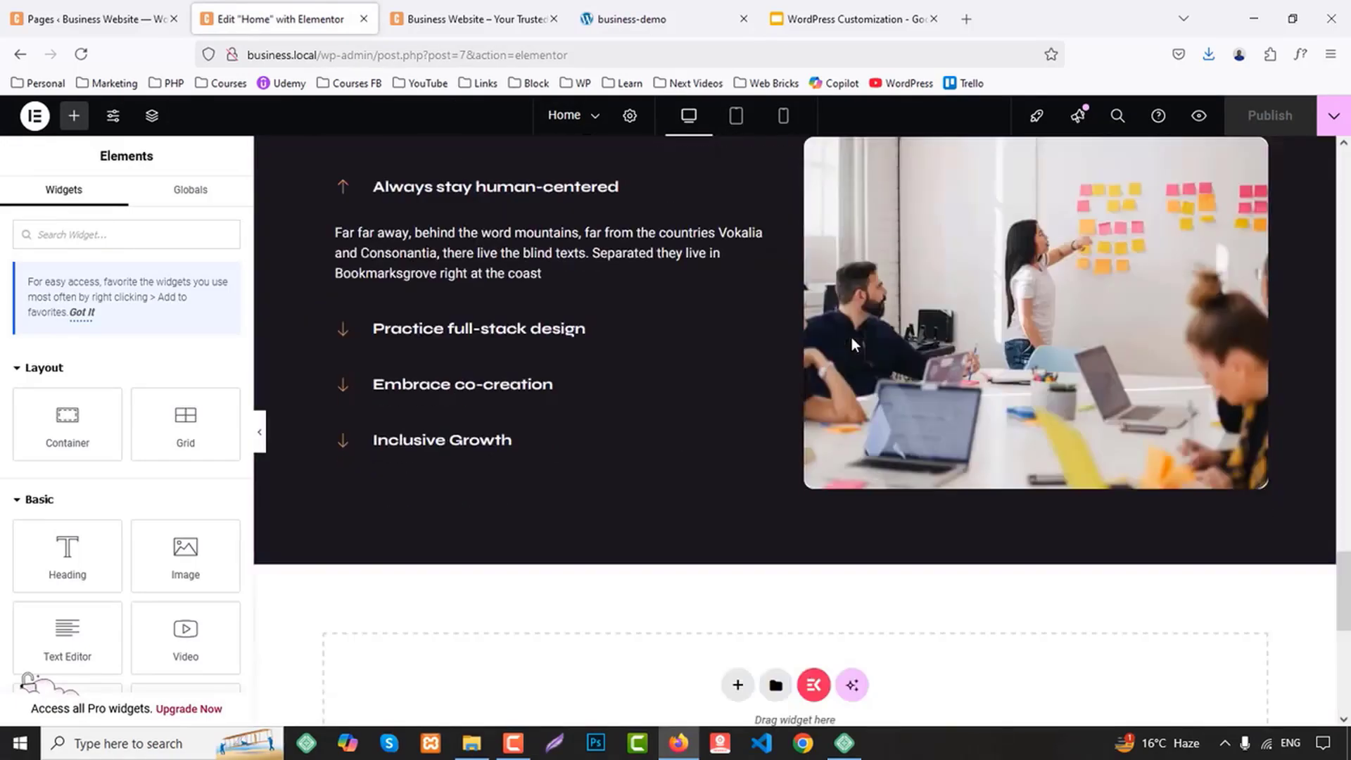
{"action": "right_click", "coordinate": [513, 337]}
{"action": "left_click", "coordinate": [538, 352]}
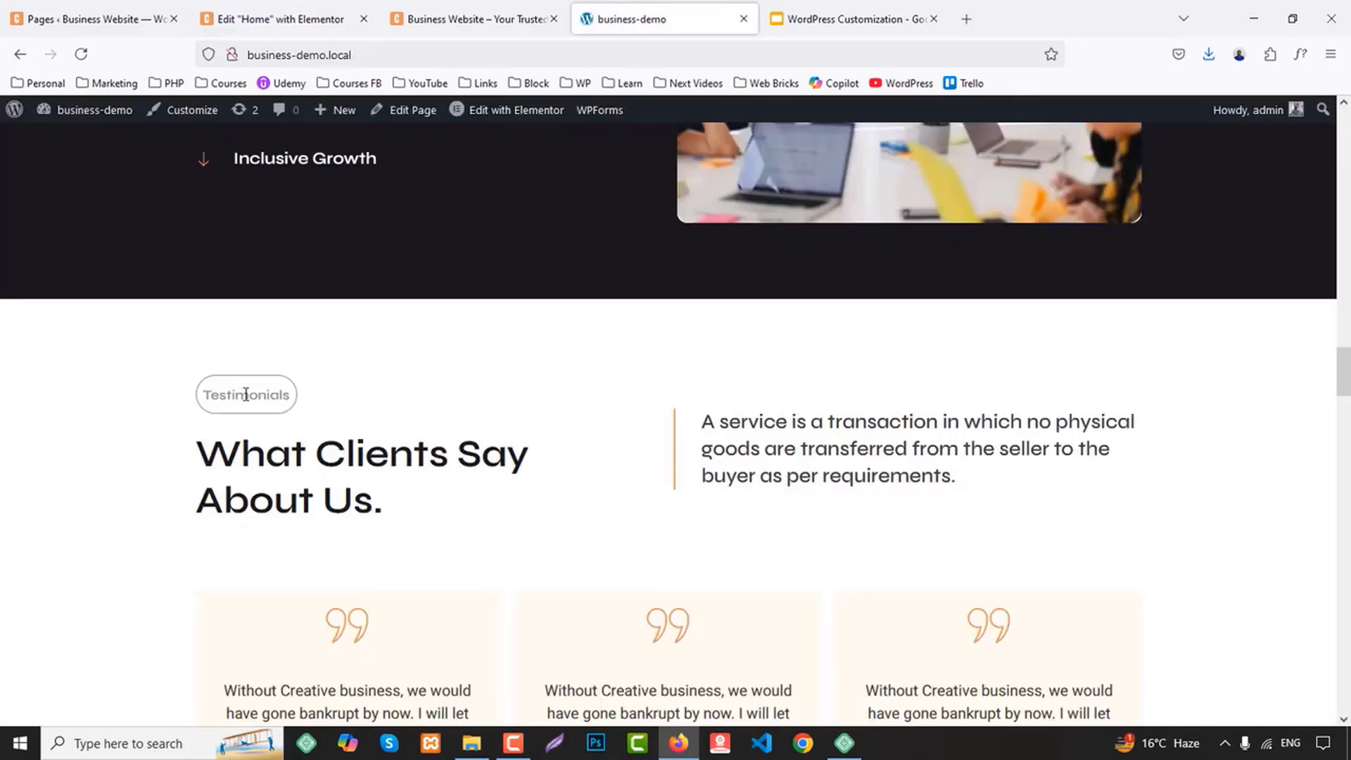
Replace the pasted section's "ABOUT US" label with "Testimonials" copied from the demo site
{"action": "double_click", "coordinate": [247, 395]}
{"action": "left_click", "coordinate": [282, 19]}
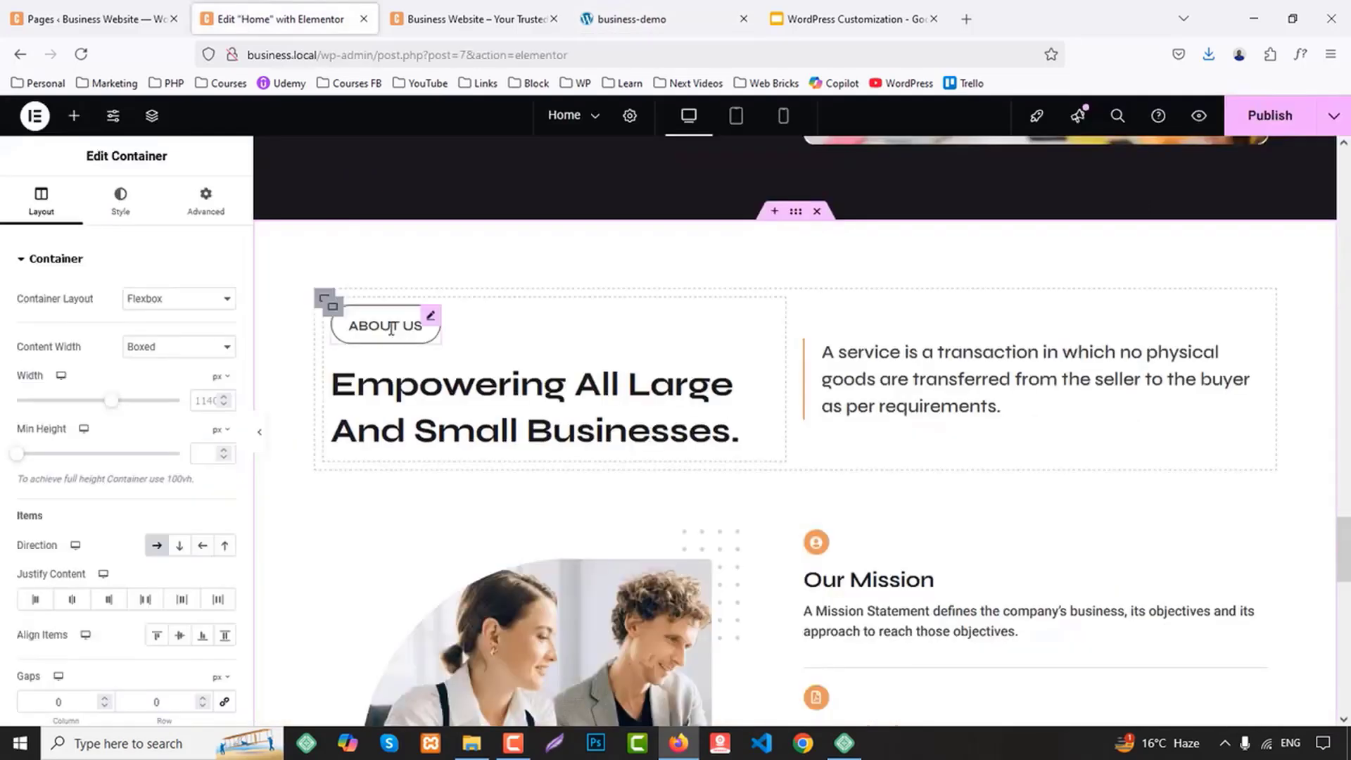
{"action": "left_click", "coordinate": [403, 329]}
{"action": "left_click", "coordinate": [145, 343]}
{"action": "key", "text": "ctrl+a"}
{"action": "key", "text": "ctrl+v"}
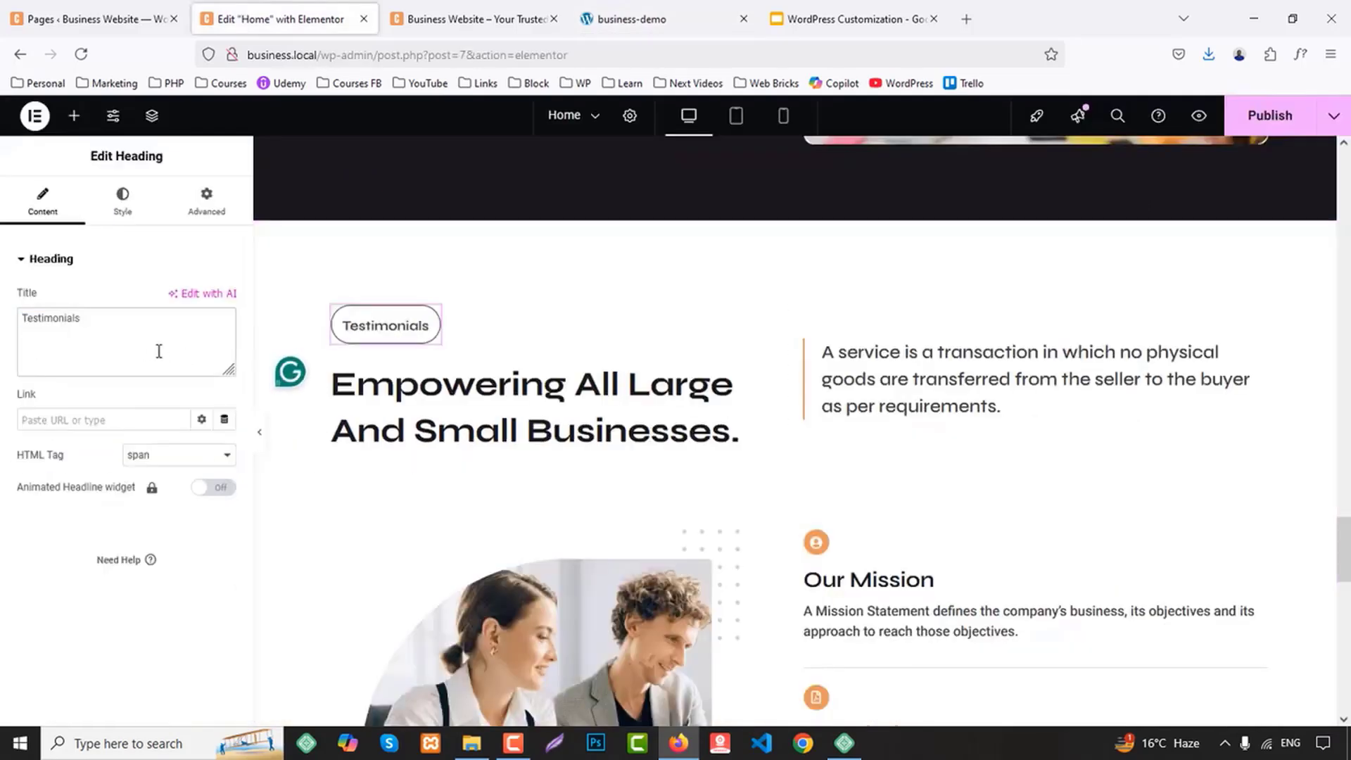
Set the Testimonials label's typography transform to Uppercase
{"action": "left_click", "coordinate": [122, 197]}
{"action": "left_click", "coordinate": [225, 382]}
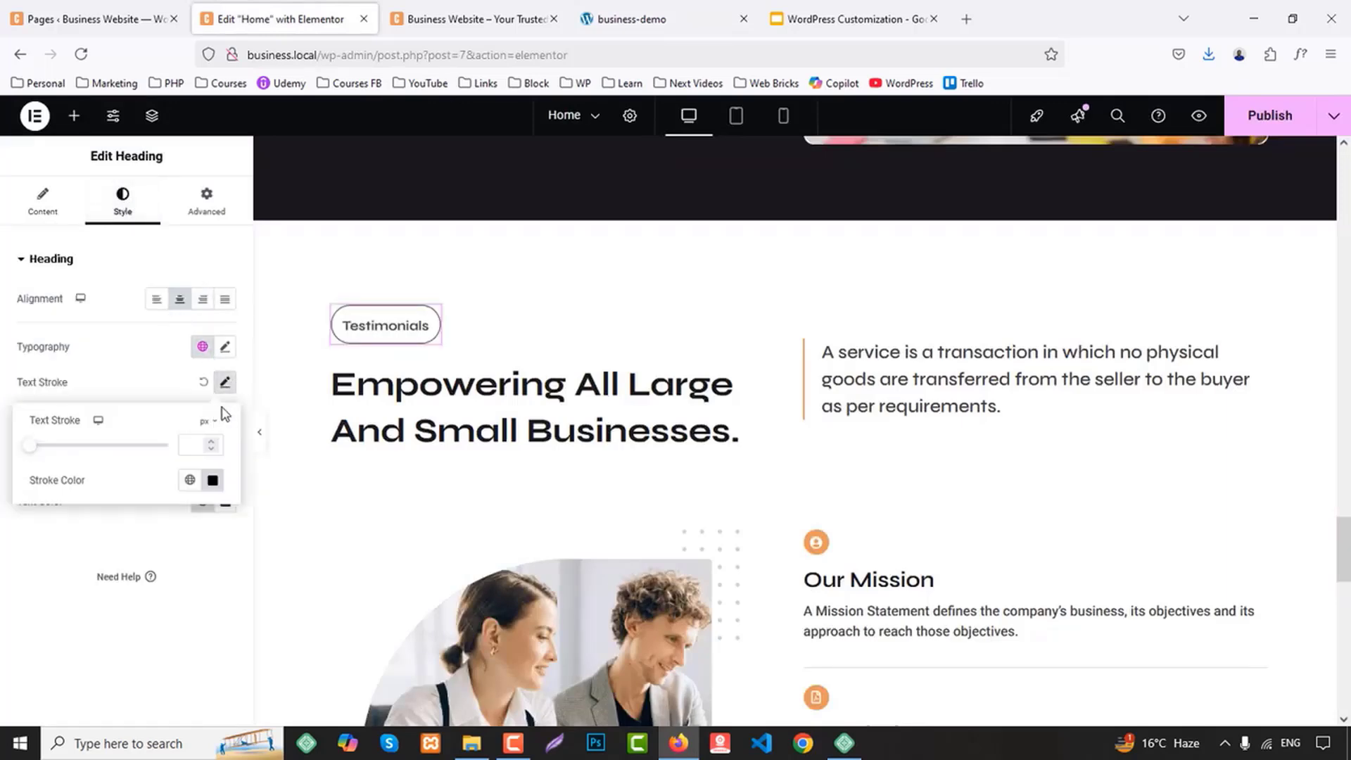
{"action": "left_click", "coordinate": [224, 348]}
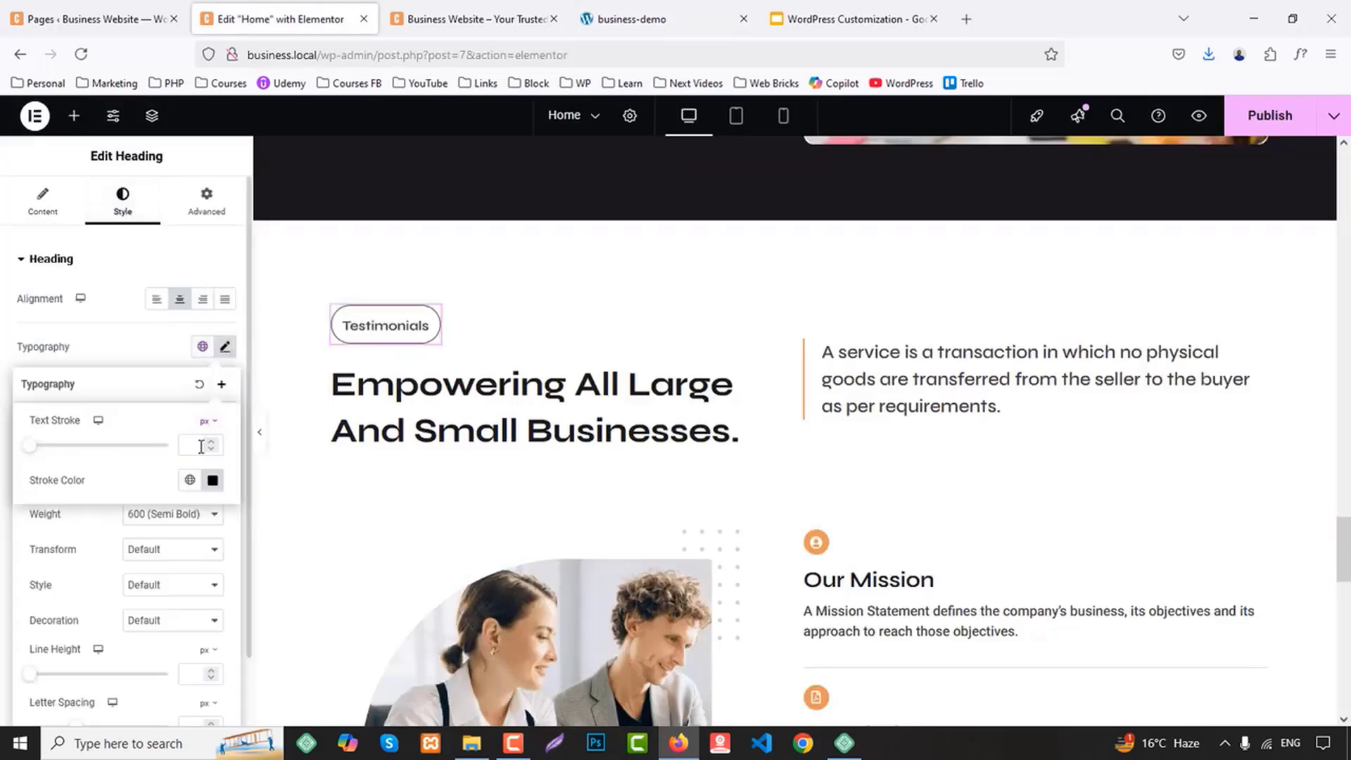
{"action": "left_click", "coordinate": [175, 551]}
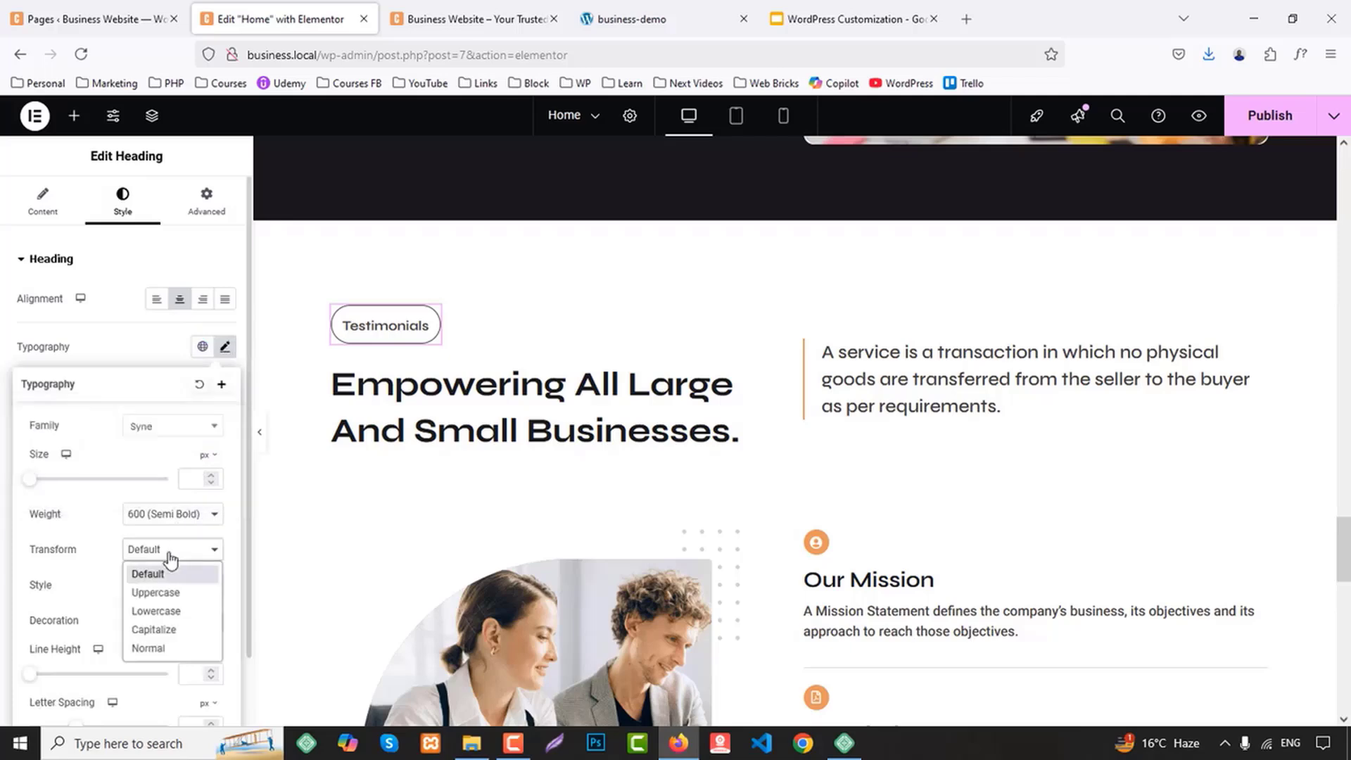
{"action": "left_click", "coordinate": [172, 594]}
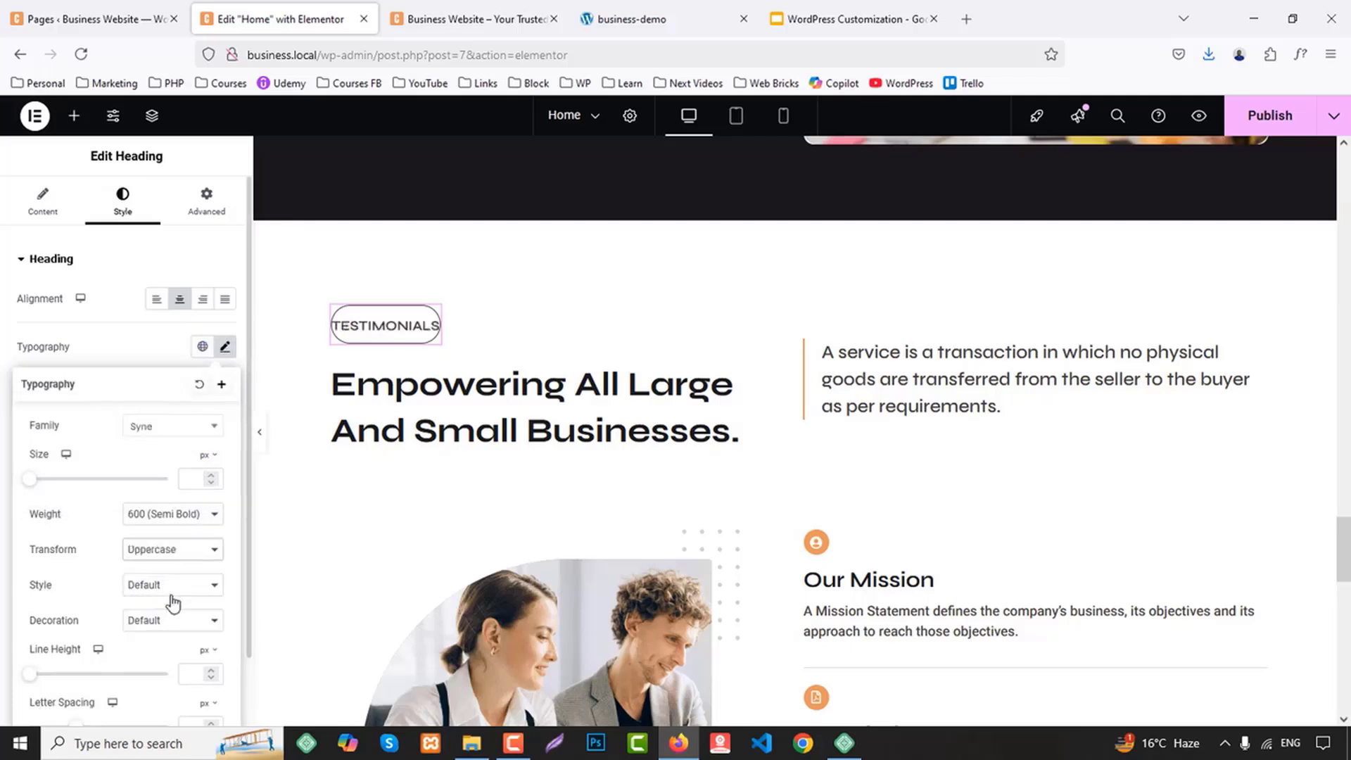
Set the Testimonials label's custom width to 160 px
{"action": "left_click", "coordinate": [211, 200]}
{"action": "scroll", "coordinate": [176, 535], "scroll_direction": "down", "scroll_amount": 6}
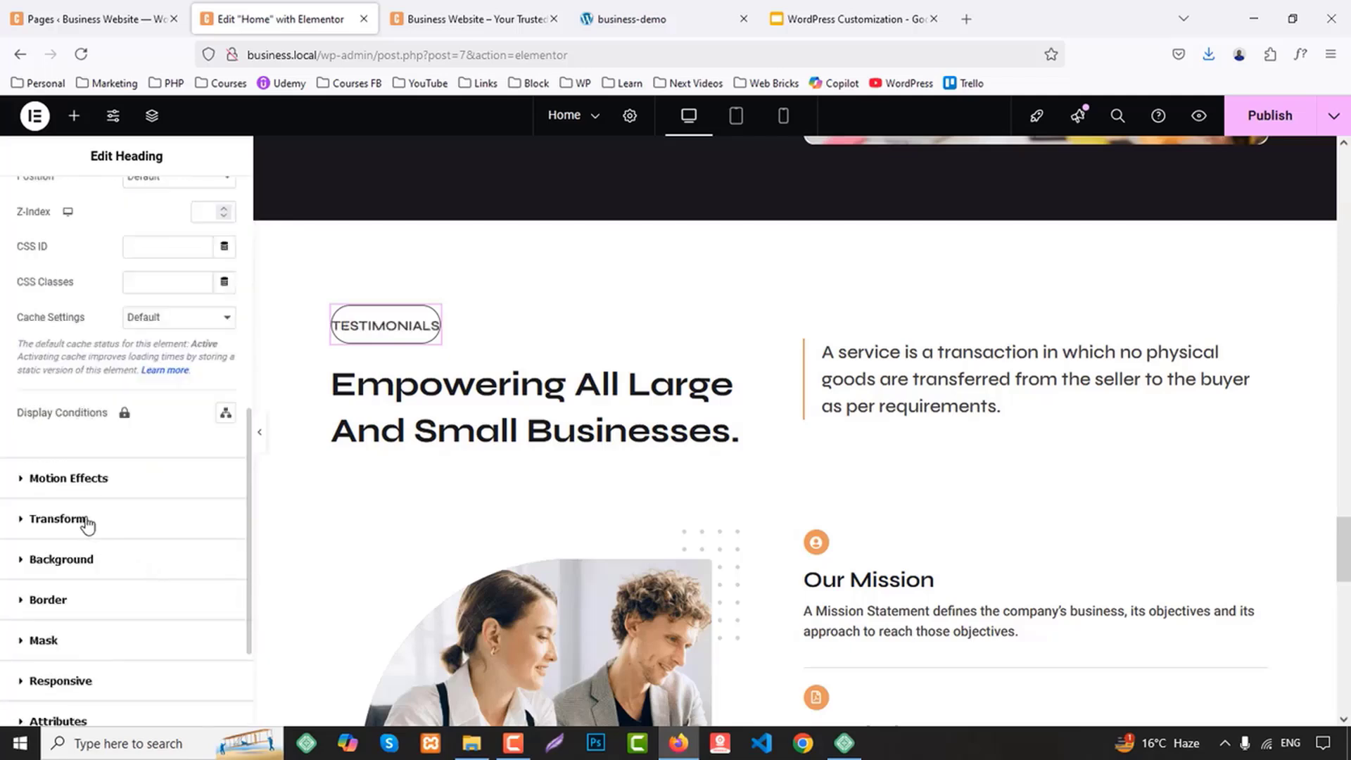
{"action": "scroll", "coordinate": [113, 524], "scroll_direction": "up", "scroll_amount": 5}
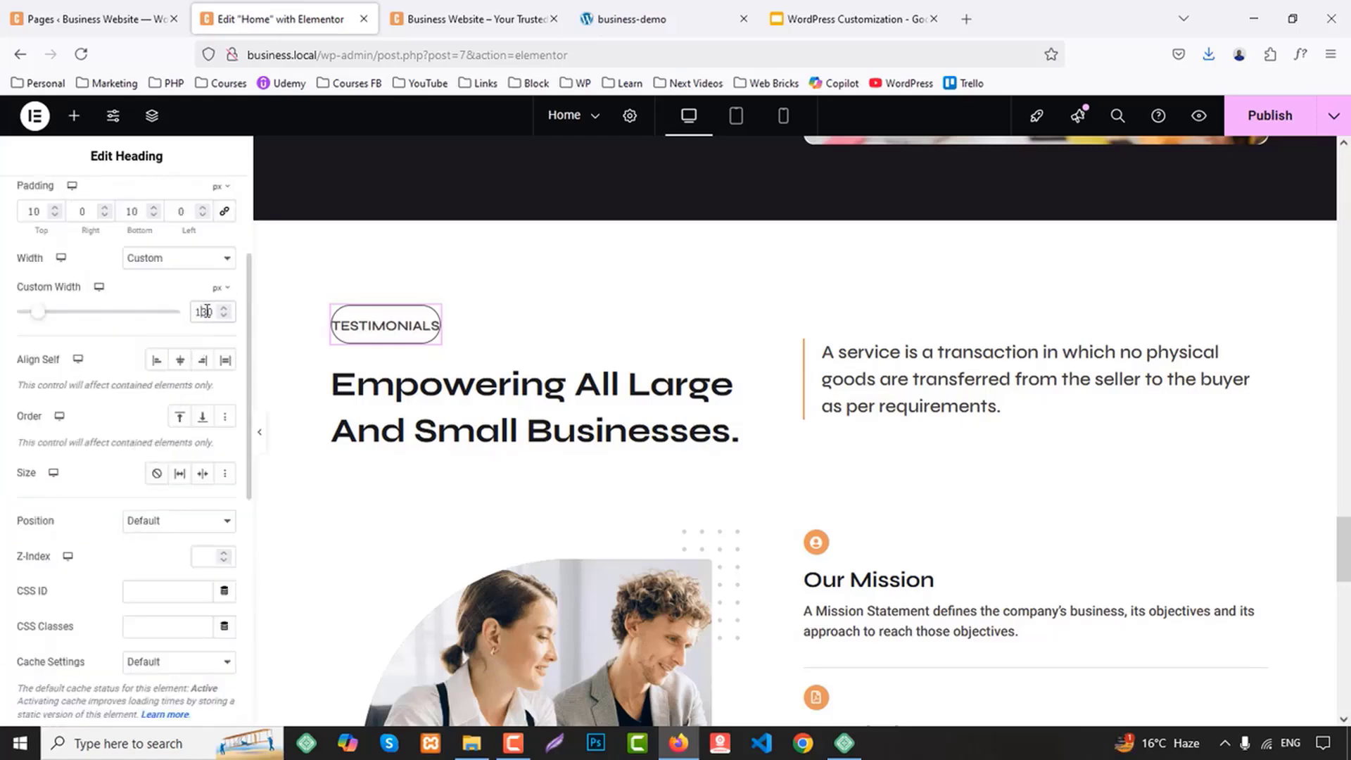
{"action": "type", "text": "5"}
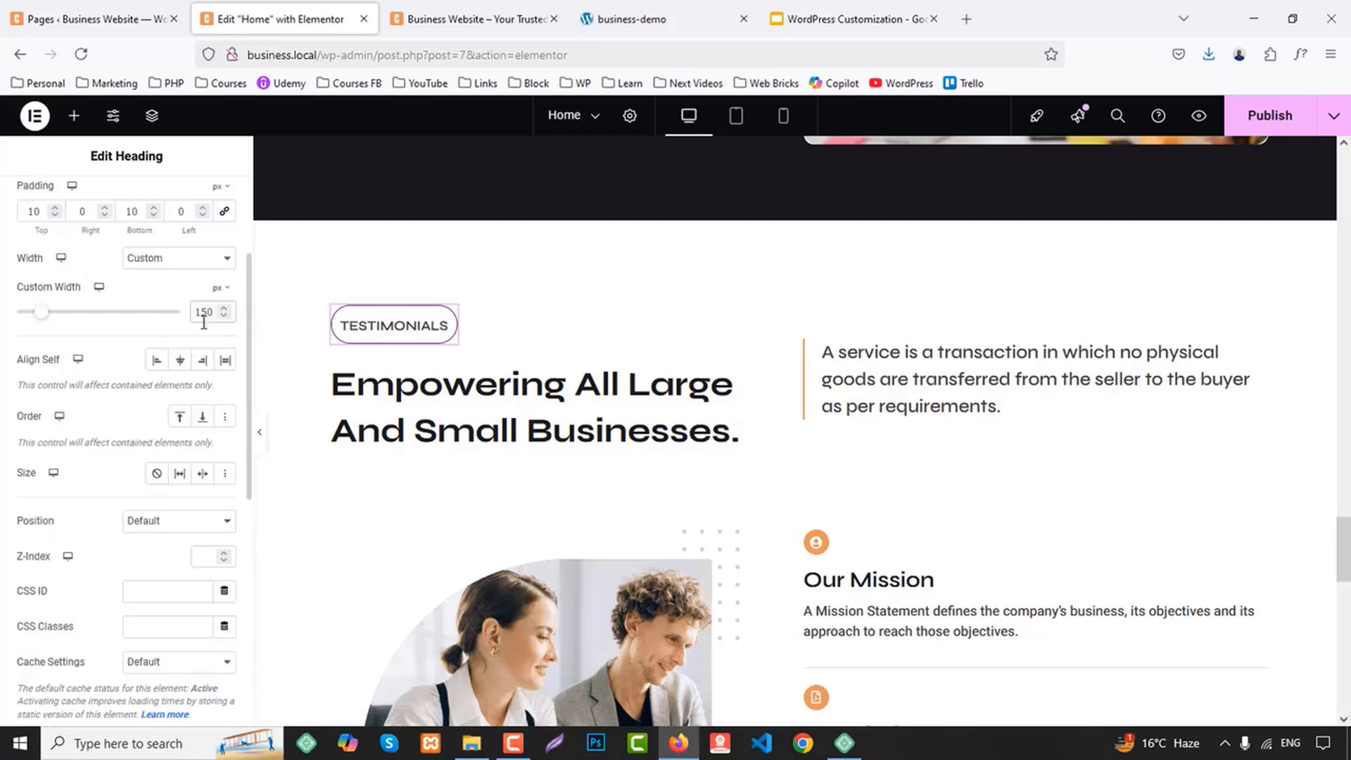
{"action": "key", "text": "Up"}
{"action": "key", "text": "Up"}
{"action": "key", "text": "Up"}
{"action": "key", "text": "Up"}
{"action": "key", "text": "Up"}
{"action": "key", "text": "Up"}
{"action": "key", "text": "Up"}
{"action": "key", "text": "Up"}
{"action": "key", "text": "Up"}
{"action": "key", "text": "Up"}
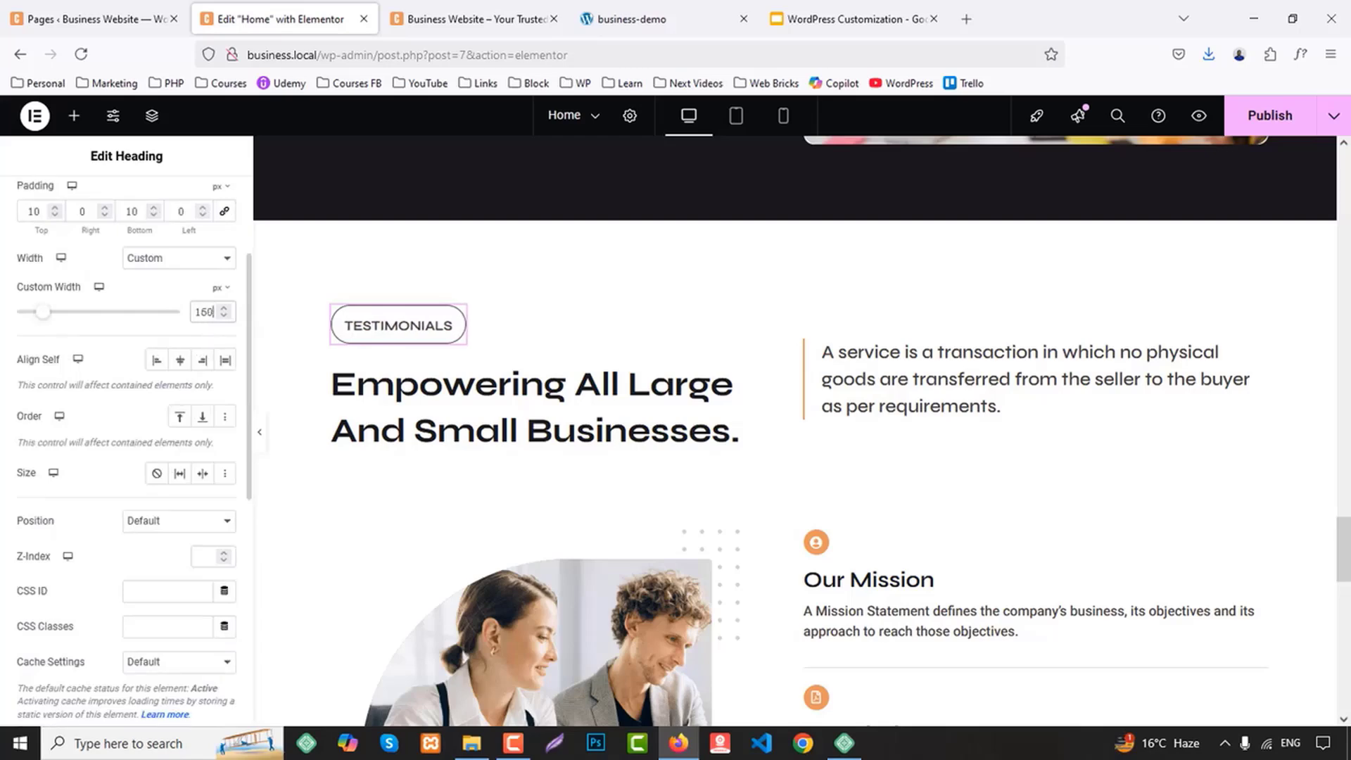
Replace the Testimonials section's heading with "What Clients Say <br/> About Us.", copying the text from the demo site and adding the line break
{"action": "left_click", "coordinate": [676, 9]}
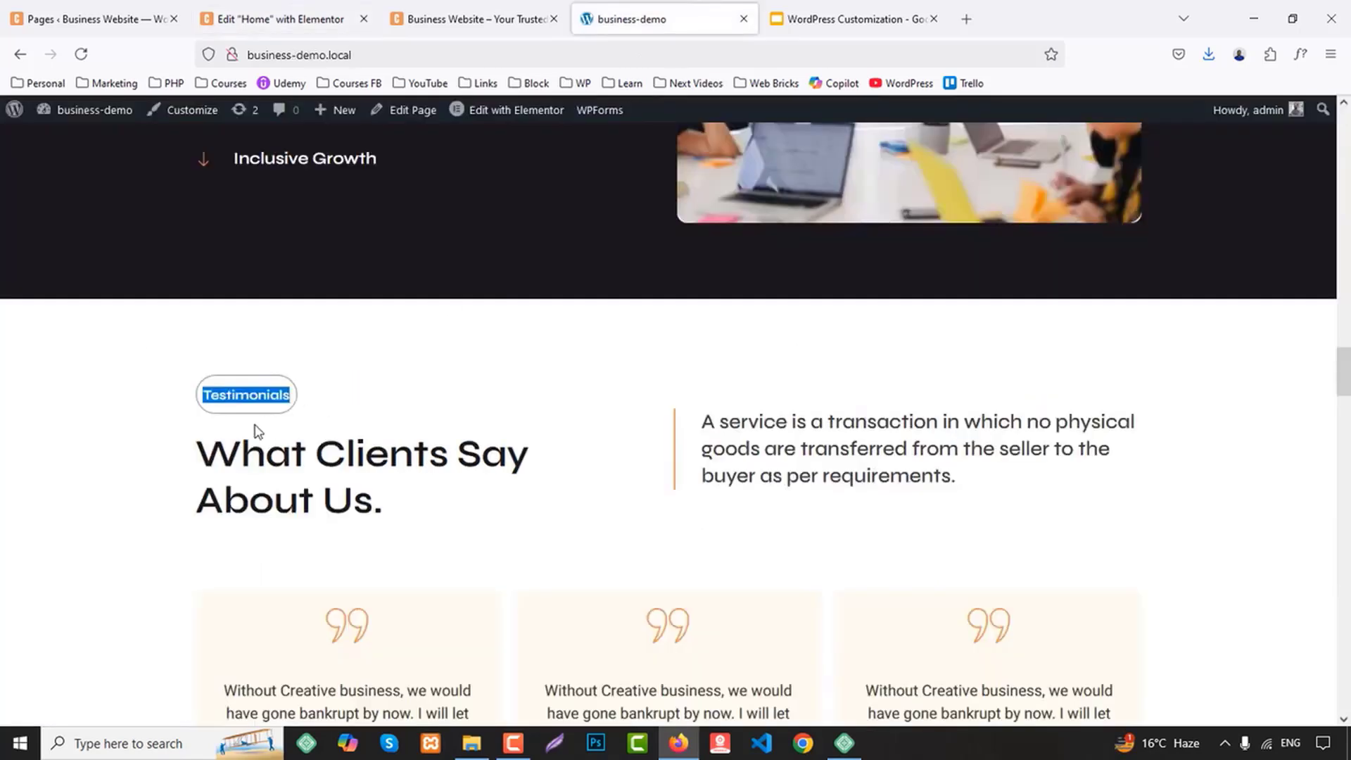
{"action": "left_click_drag", "start_coordinate": [199, 444], "coordinate": [412, 498]}
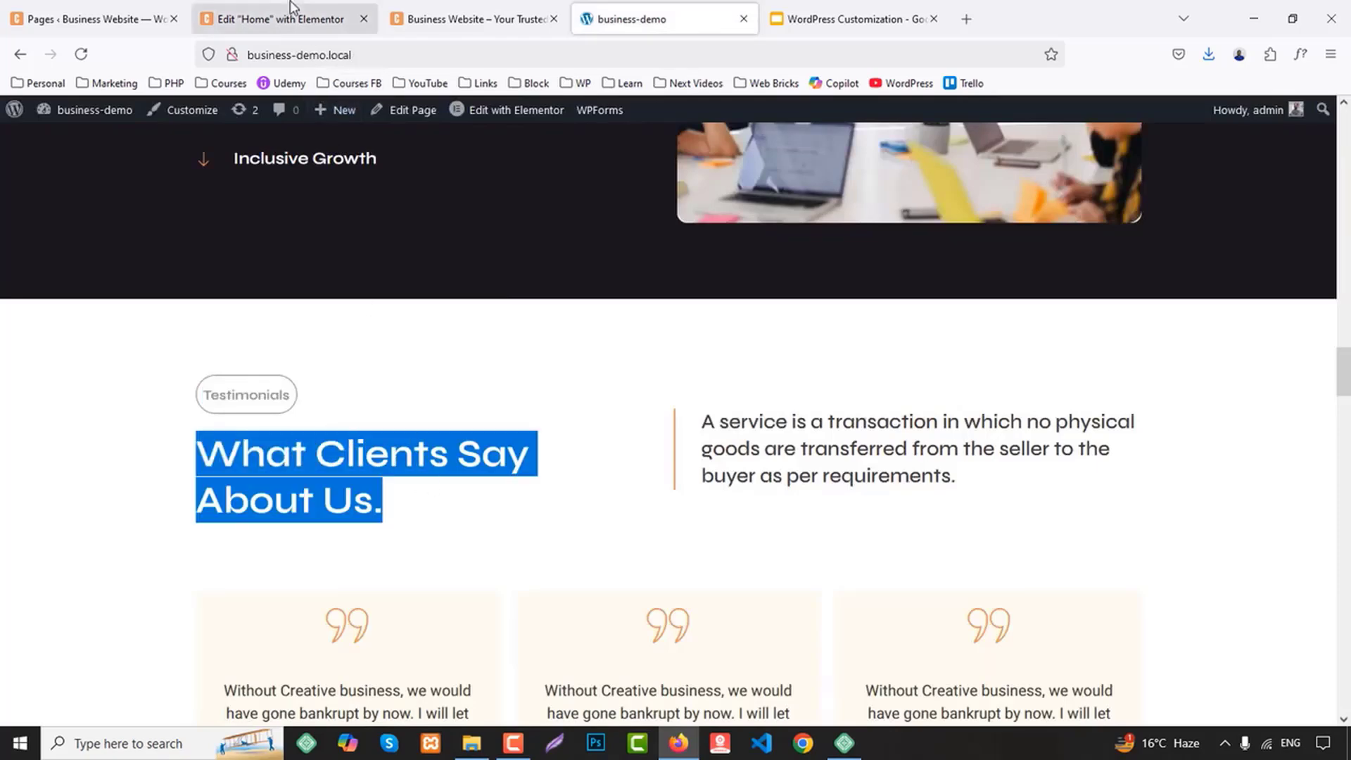
{"action": "left_click", "coordinate": [282, 19]}
{"action": "left_click", "coordinate": [422, 387]}
{"action": "left_click", "coordinate": [118, 317]}
{"action": "key", "text": "ctrl+a"}
{"action": "key", "text": "ctrl+v"}
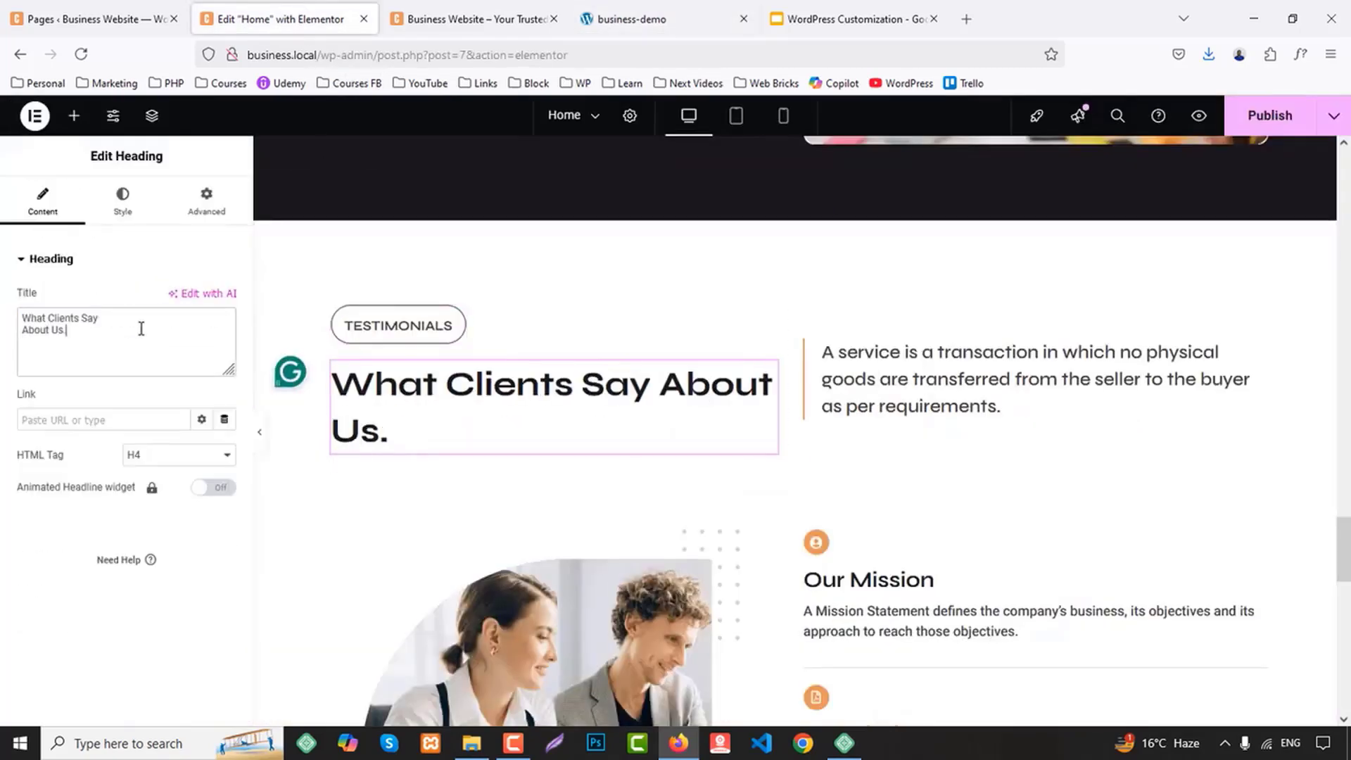
{"action": "type", "text": "<"}
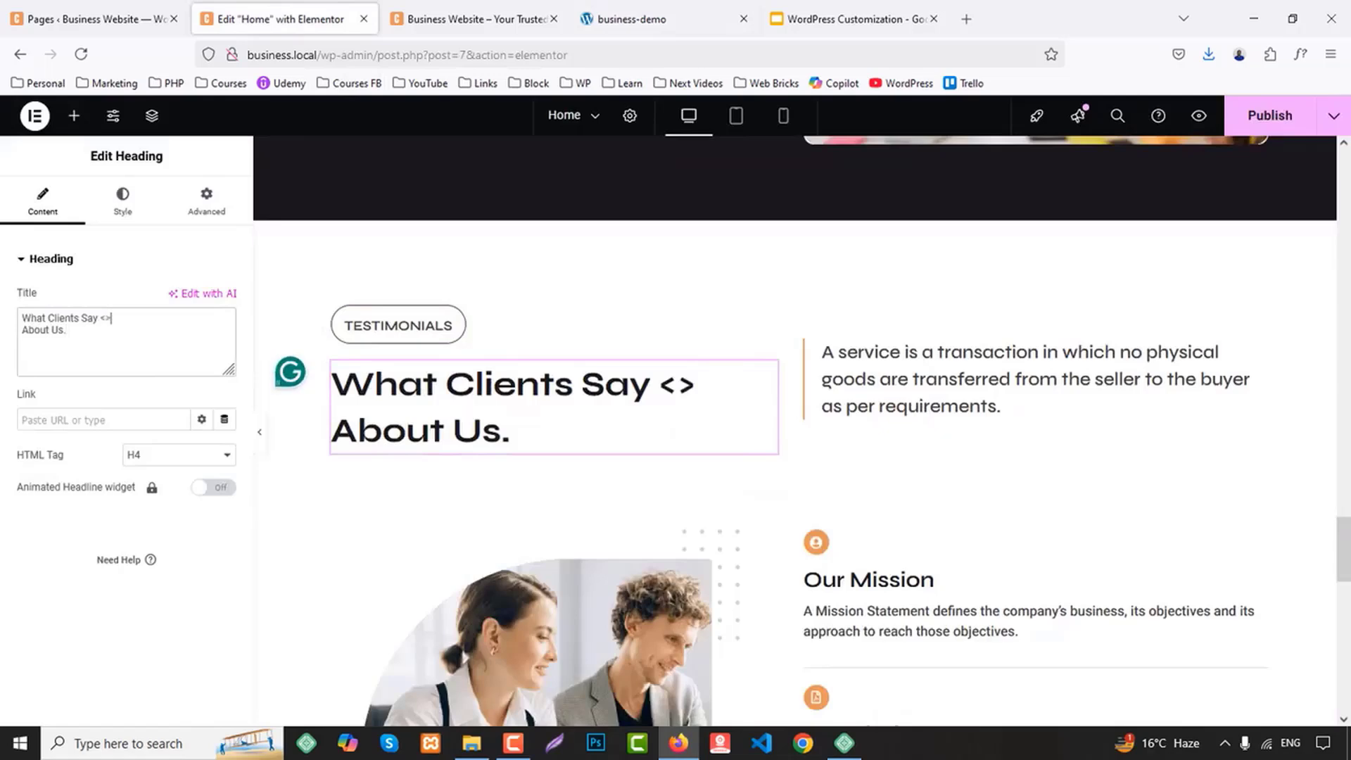
{"action": "type", "text": "br/"}
Check the demo's testimonial layout, then delete the mission list container and the team image from the Testimonials section
{"action": "left_click", "coordinate": [718, 21]}
{"action": "scroll", "coordinate": [705, 211], "scroll_direction": "down", "scroll_amount": 3}
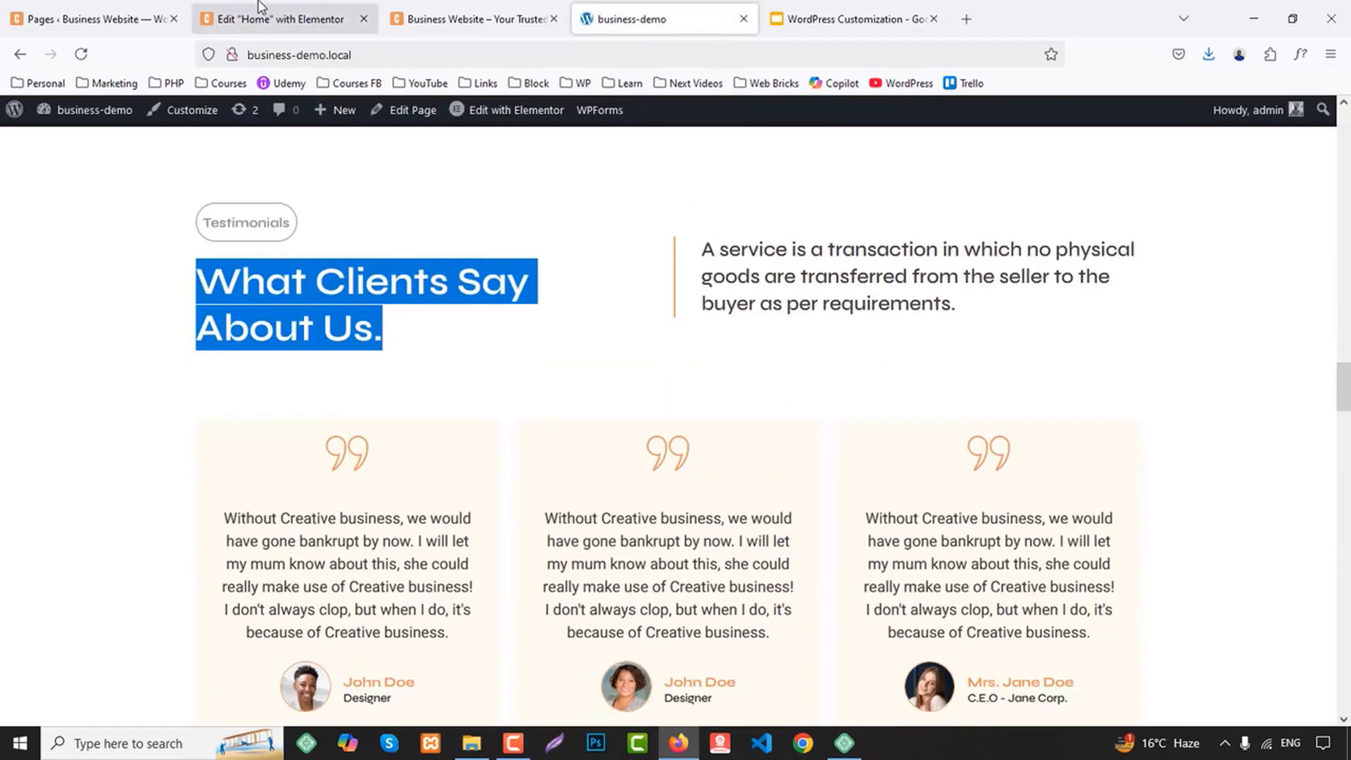
{"action": "left_click", "coordinate": [259, 7]}
{"action": "scroll", "coordinate": [788, 316], "scroll_direction": "down", "scroll_amount": 4}
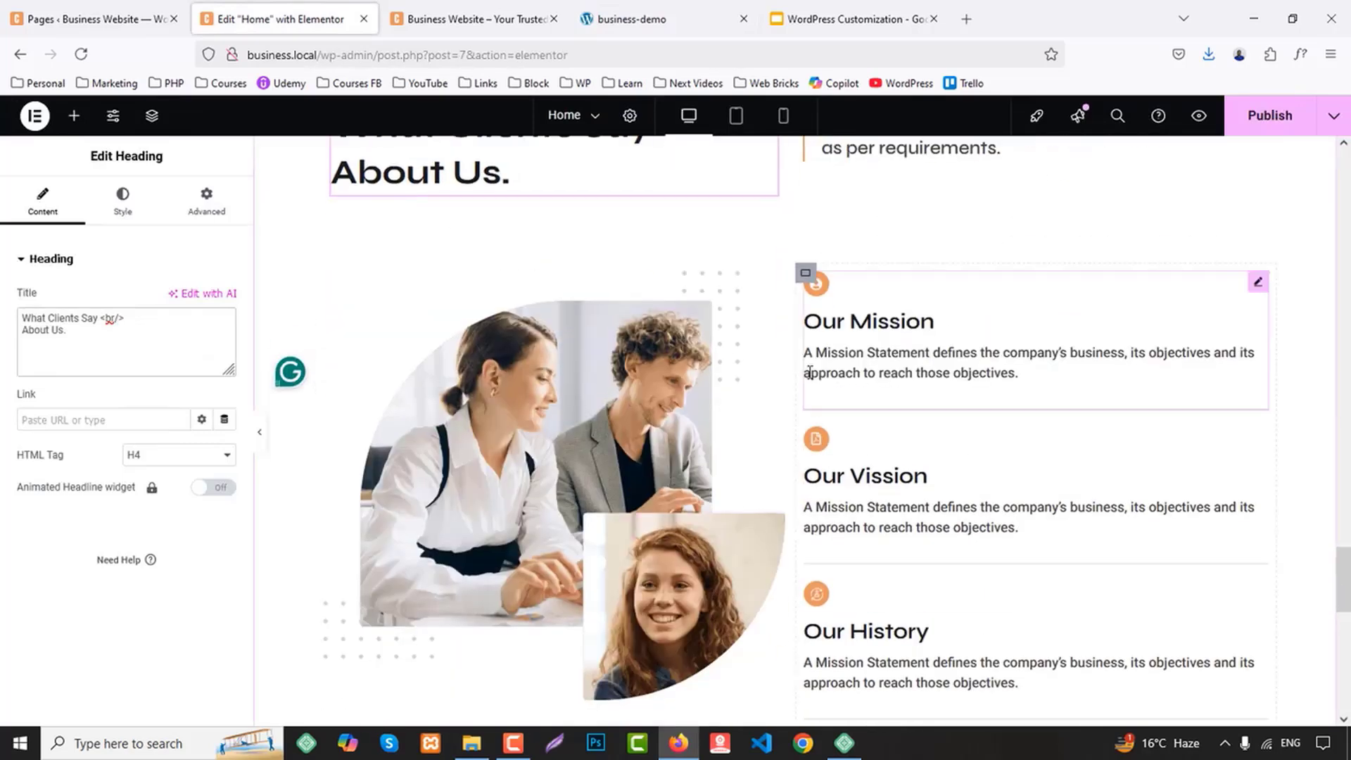
{"action": "right_click", "coordinate": [806, 280]}
{"action": "left_click", "coordinate": [876, 704]}
{"action": "right_click", "coordinate": [457, 521]}
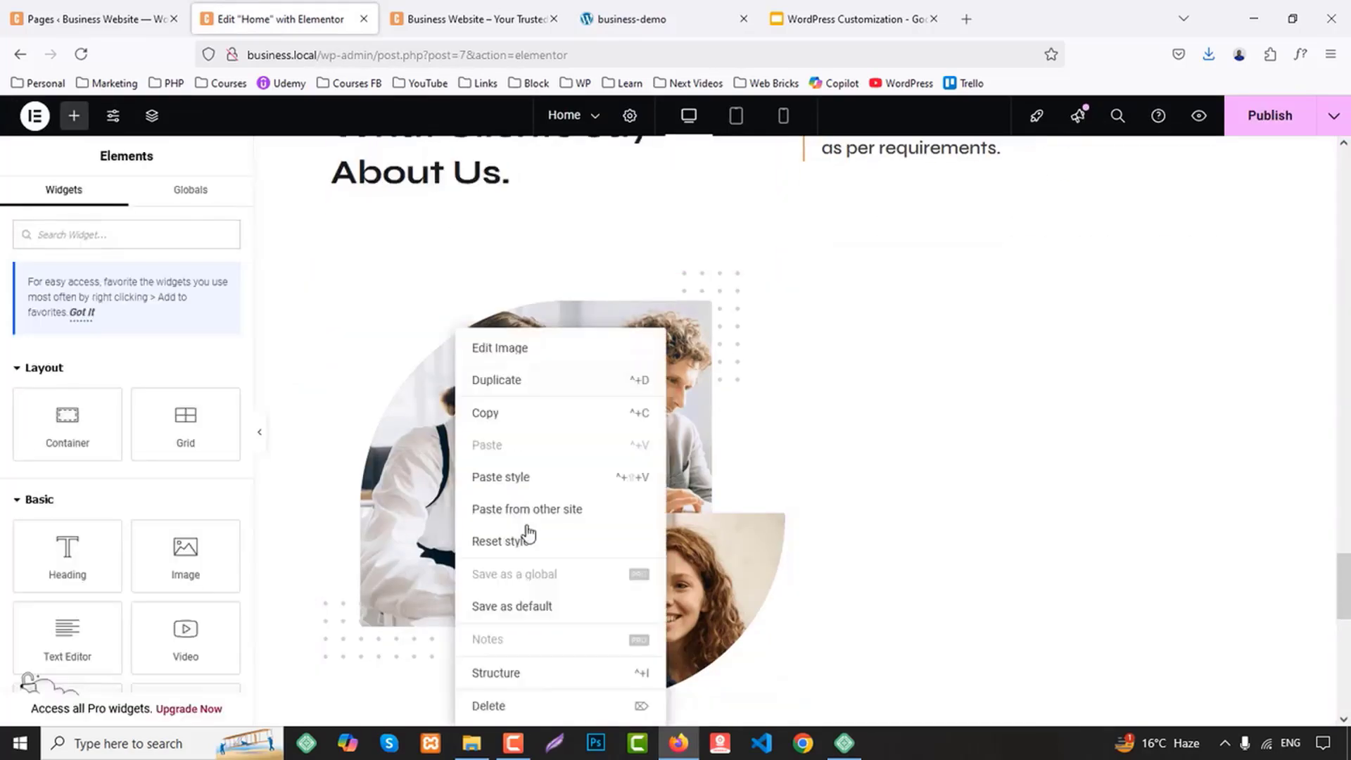
{"action": "left_click", "coordinate": [530, 707]}
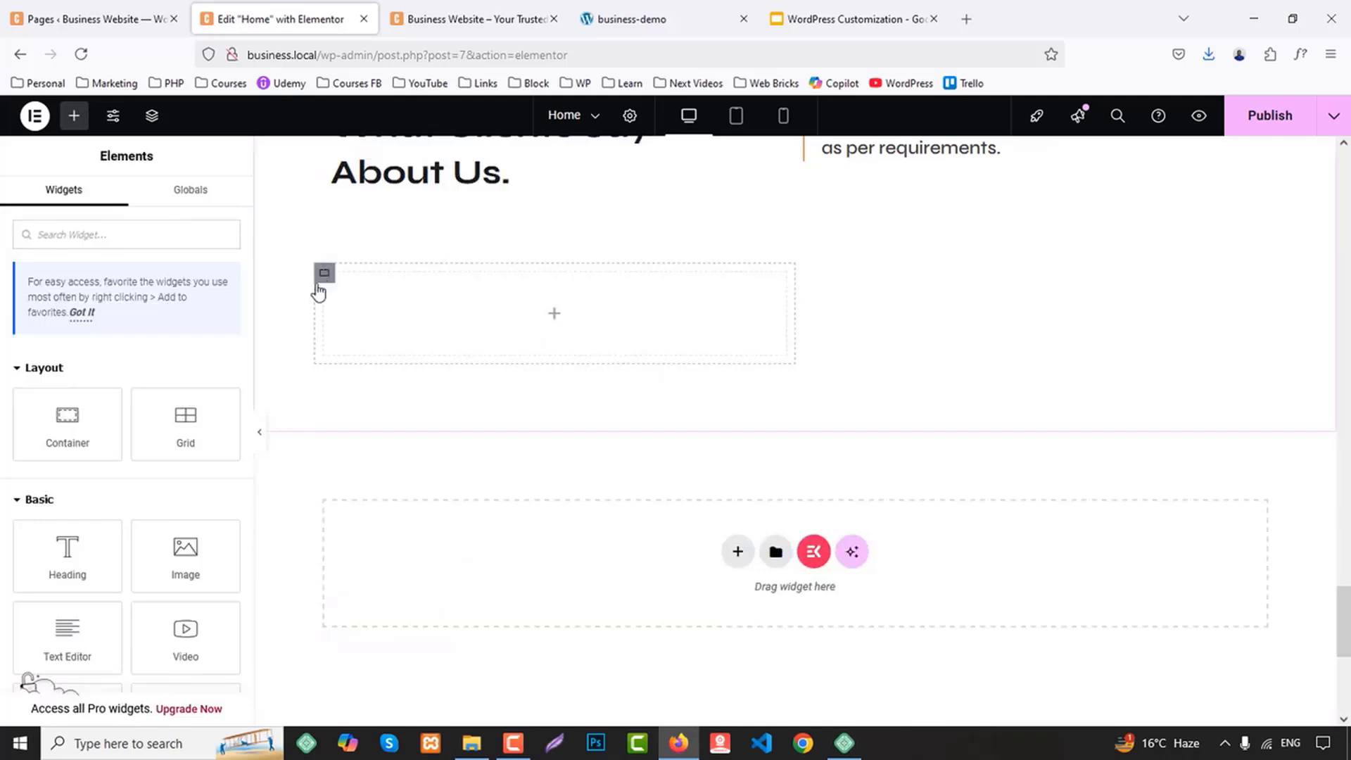
Set the remaining empty container's width to 33.33% and duplicate it twice to form three columns
{"action": "left_click", "coordinate": [324, 273]}
{"action": "type", "text": "33.33"}
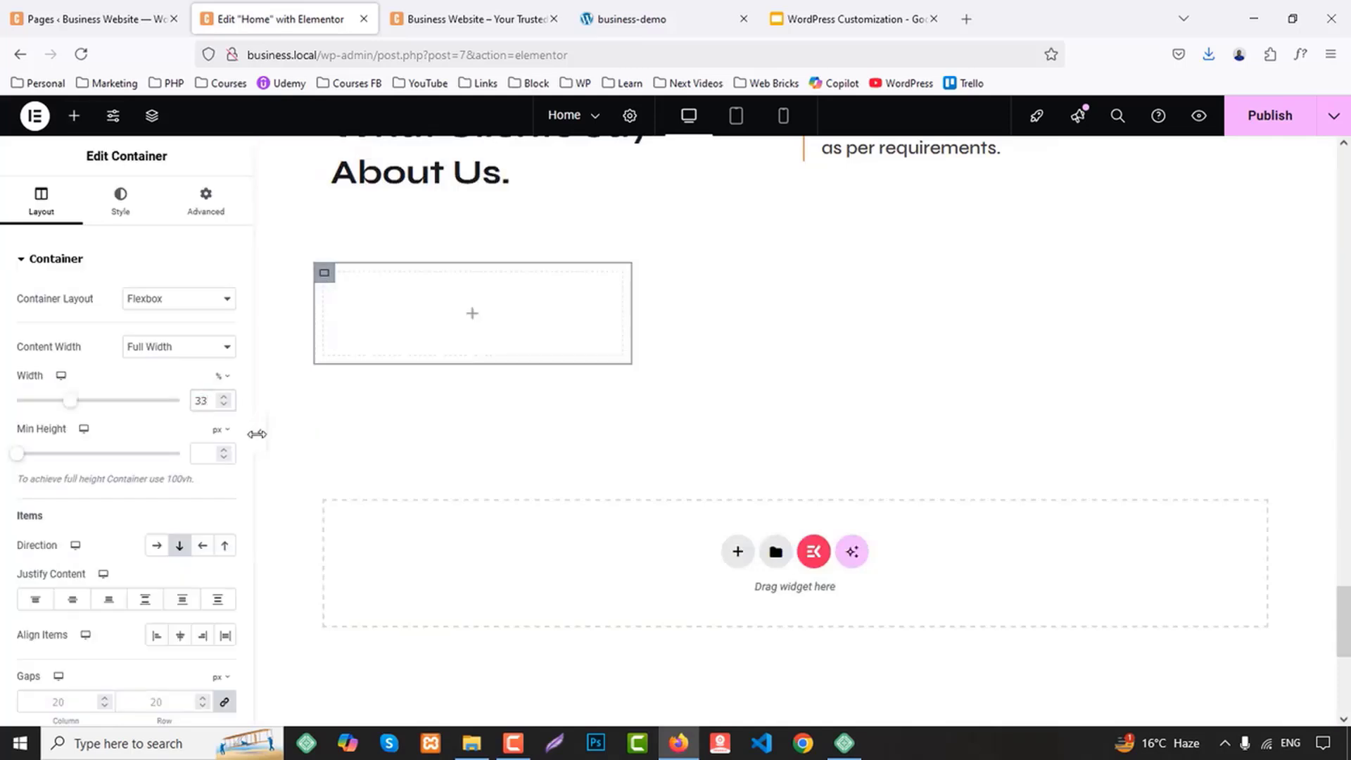
{"action": "right_click", "coordinate": [325, 279]}
{"action": "left_click", "coordinate": [353, 313]}
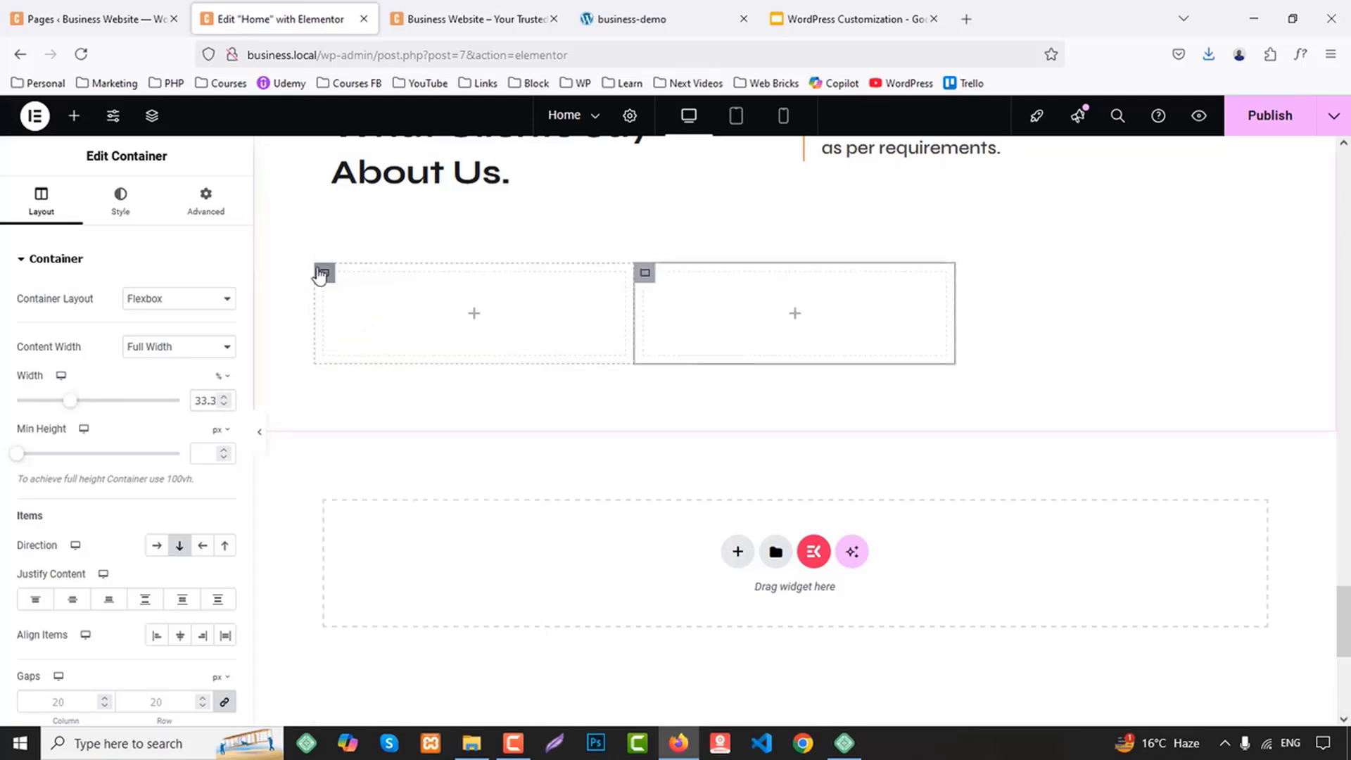
{"action": "right_click", "coordinate": [325, 270]}
{"action": "left_click", "coordinate": [359, 311]}
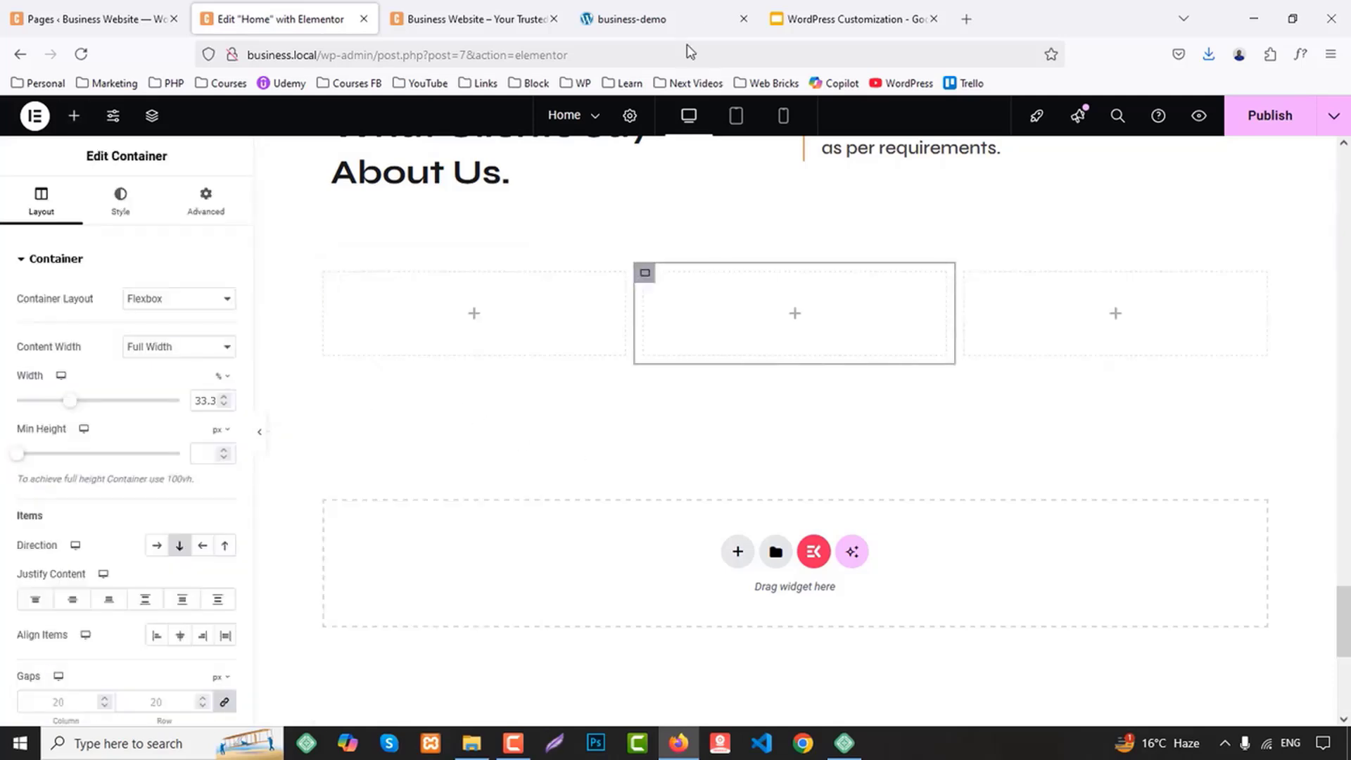
Check the demo's testimonial cards, then add a nested container inside the first of the three columns
{"action": "left_click", "coordinate": [697, 10]}
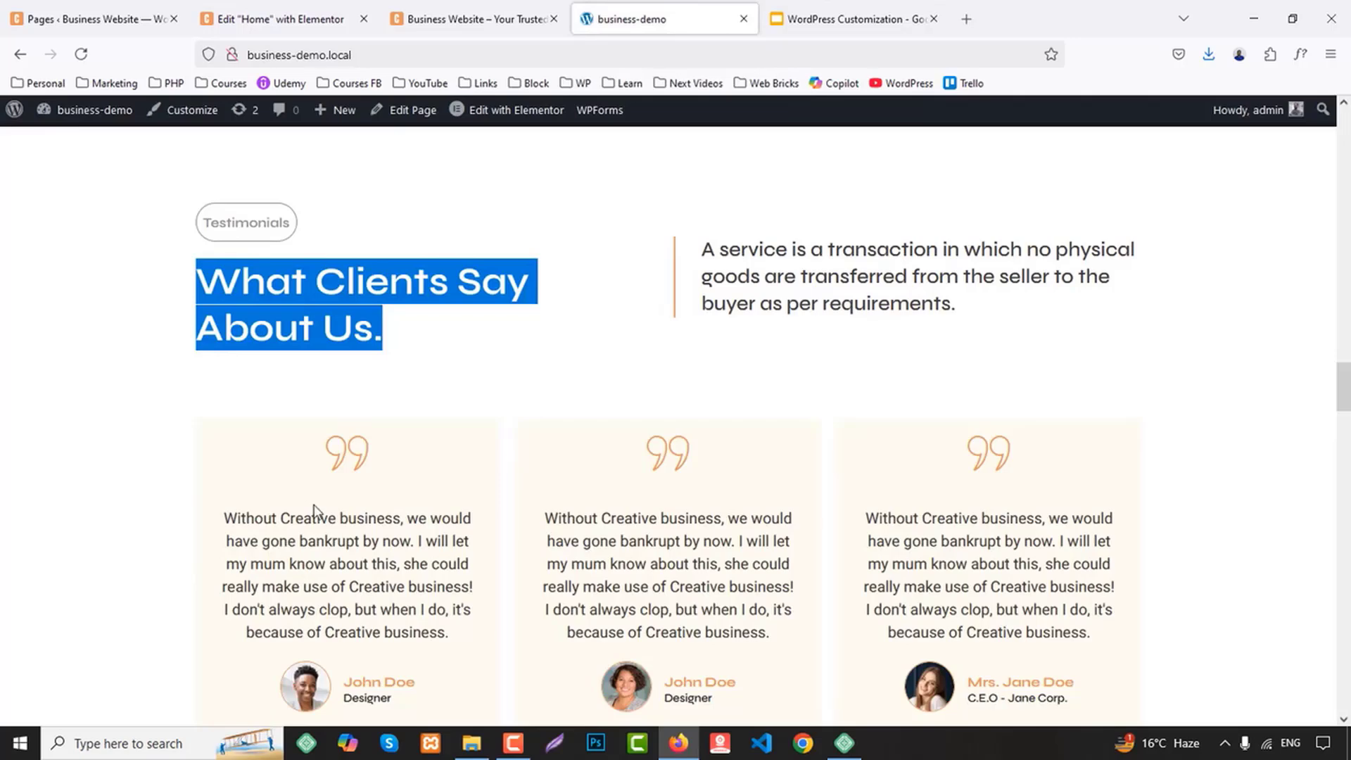
{"action": "left_click", "coordinate": [255, 9]}
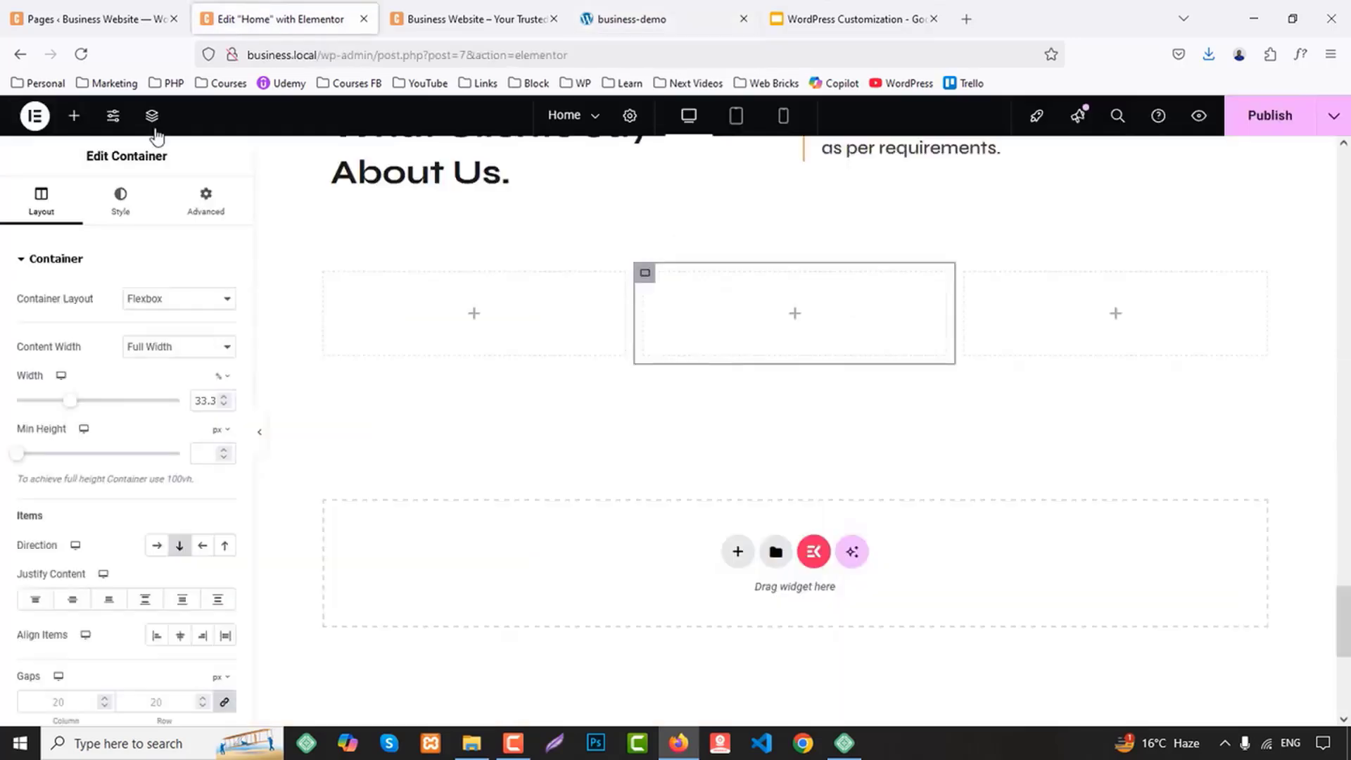
{"action": "left_click", "coordinate": [74, 115]}
{"action": "type", "text": "i"}
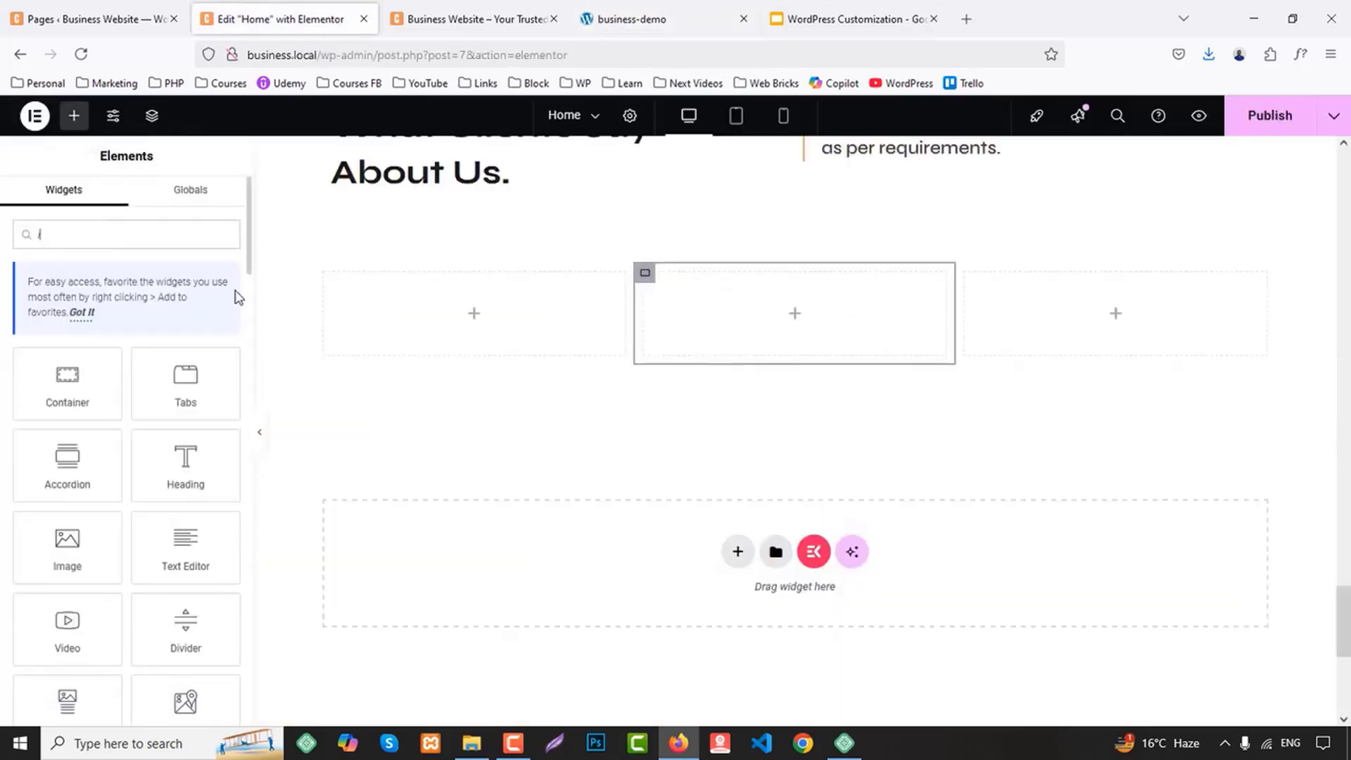
{"action": "type", "text": "nn"}
{"action": "key", "text": "BackSpace"}
{"action": "key", "text": "BackSpace"}
{"action": "key", "text": "BackSpace"}
{"action": "type", "text": "c"}
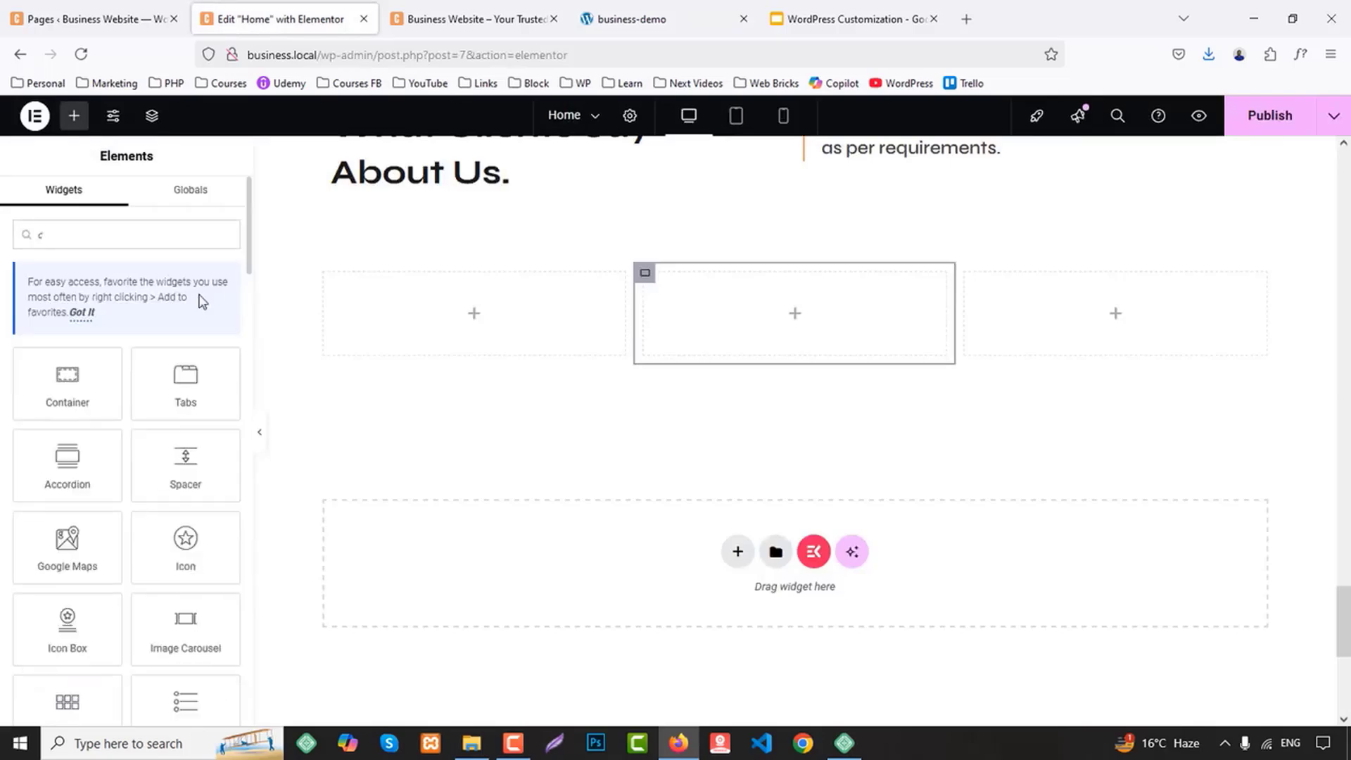
{"action": "left_click_drag", "start_coordinate": [102, 383], "coordinate": [453, 321]}
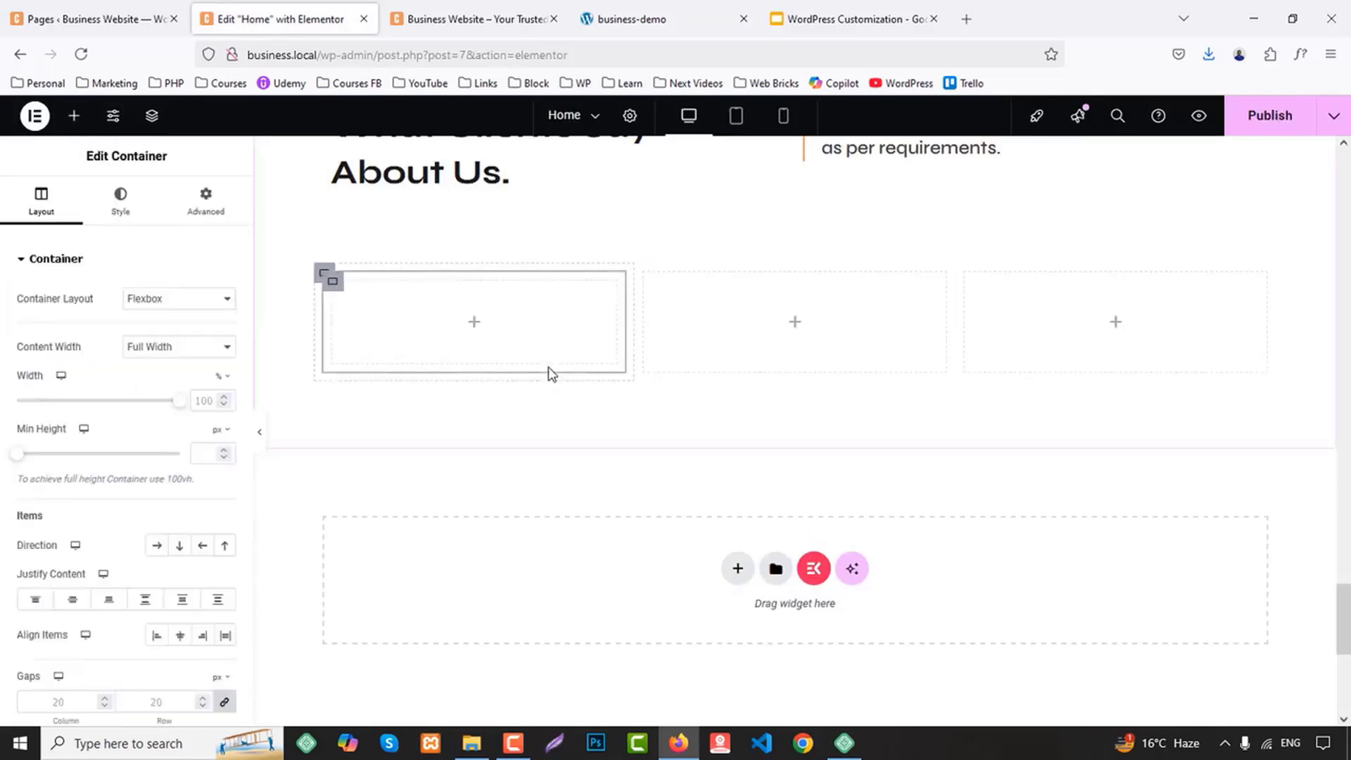
Add an Icon widget to the first column's inner container and place a Testimonial widget below it
{"action": "left_click", "coordinate": [73, 116]}
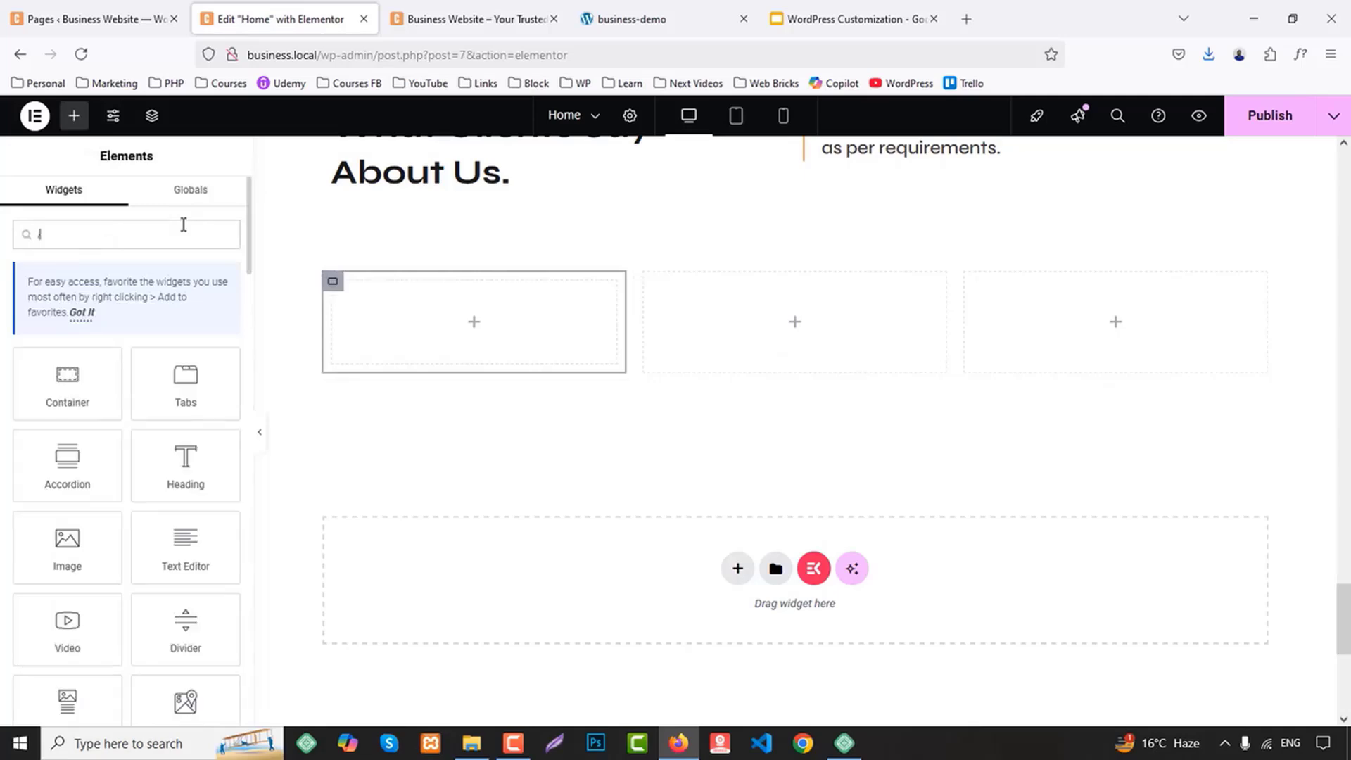
{"action": "type", "text": "icon"}
{"action": "left_click_drag", "start_coordinate": [105, 394], "coordinate": [535, 341]}
{"action": "left_click", "coordinate": [73, 116]}
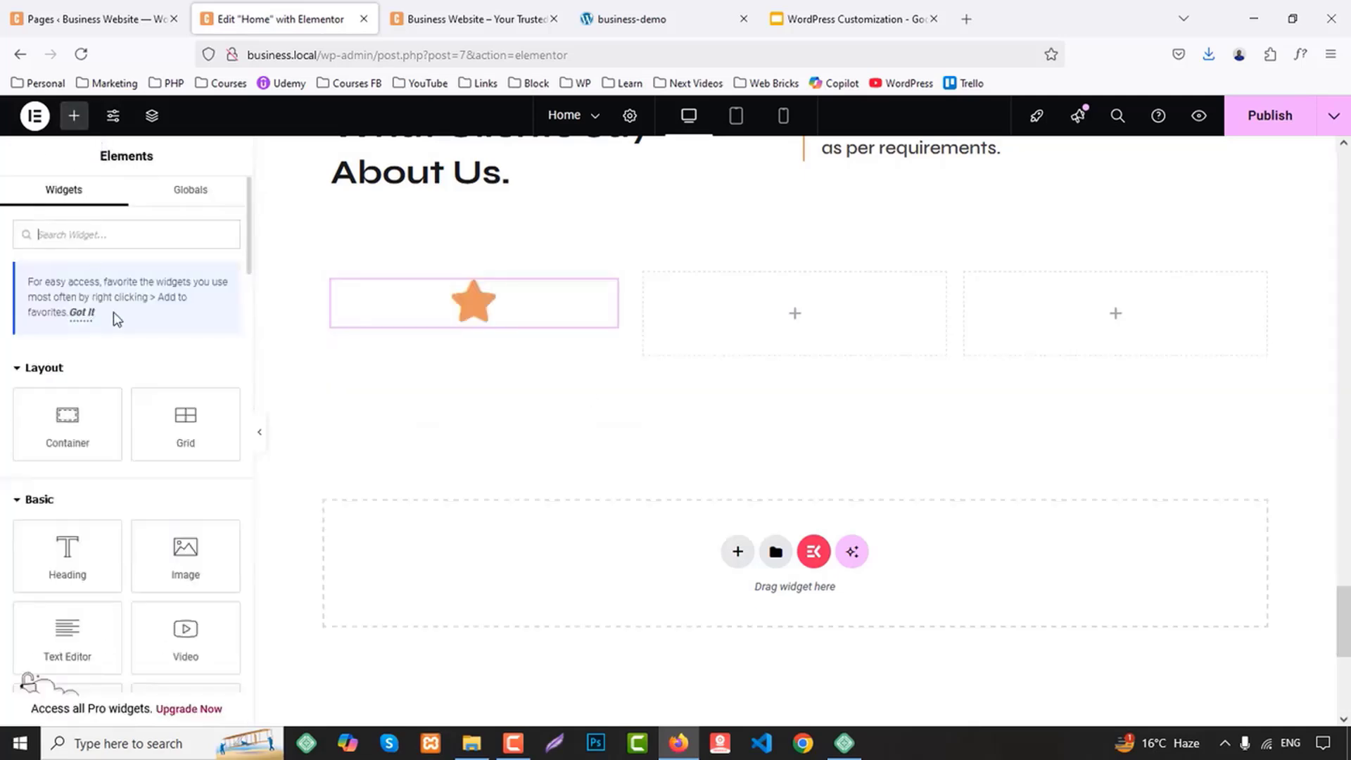
{"action": "type", "text": "tes"}
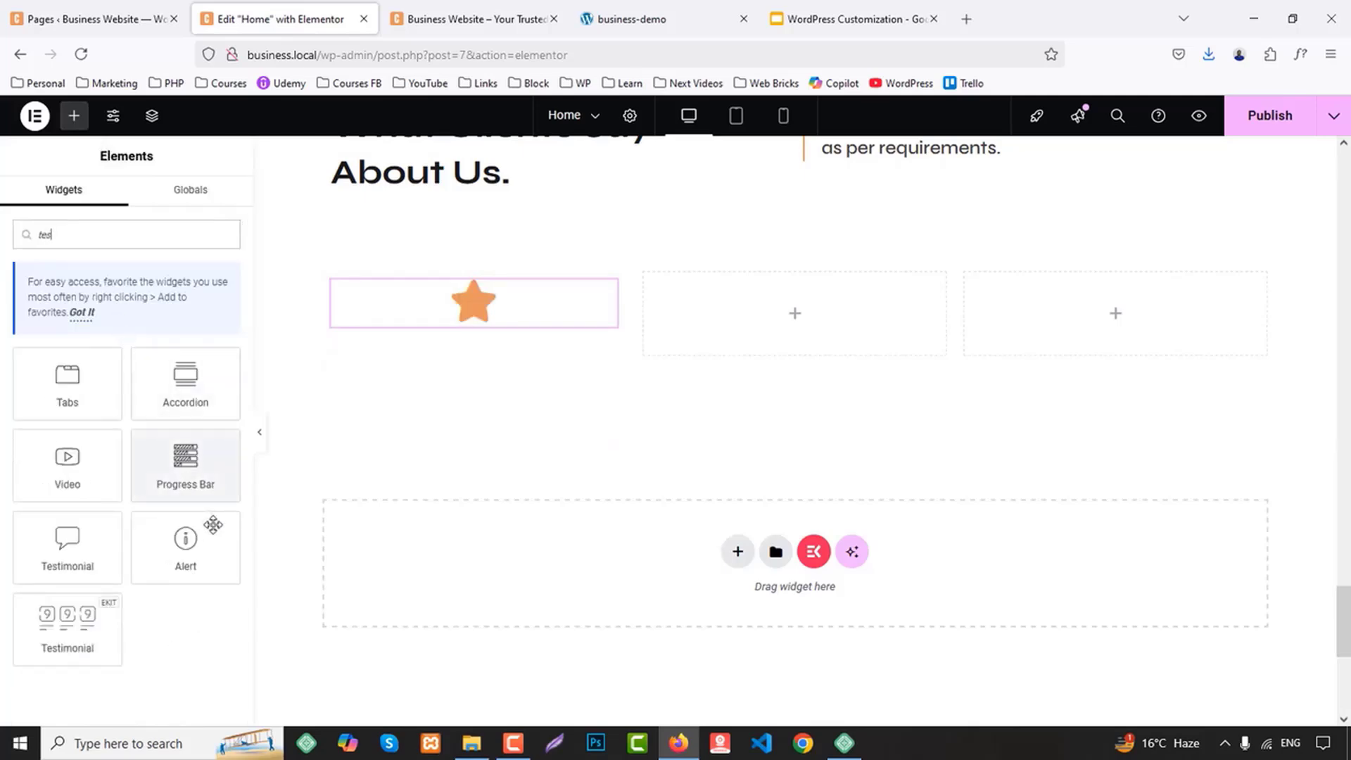
{"action": "left_click_drag", "start_coordinate": [83, 562], "coordinate": [497, 304]}
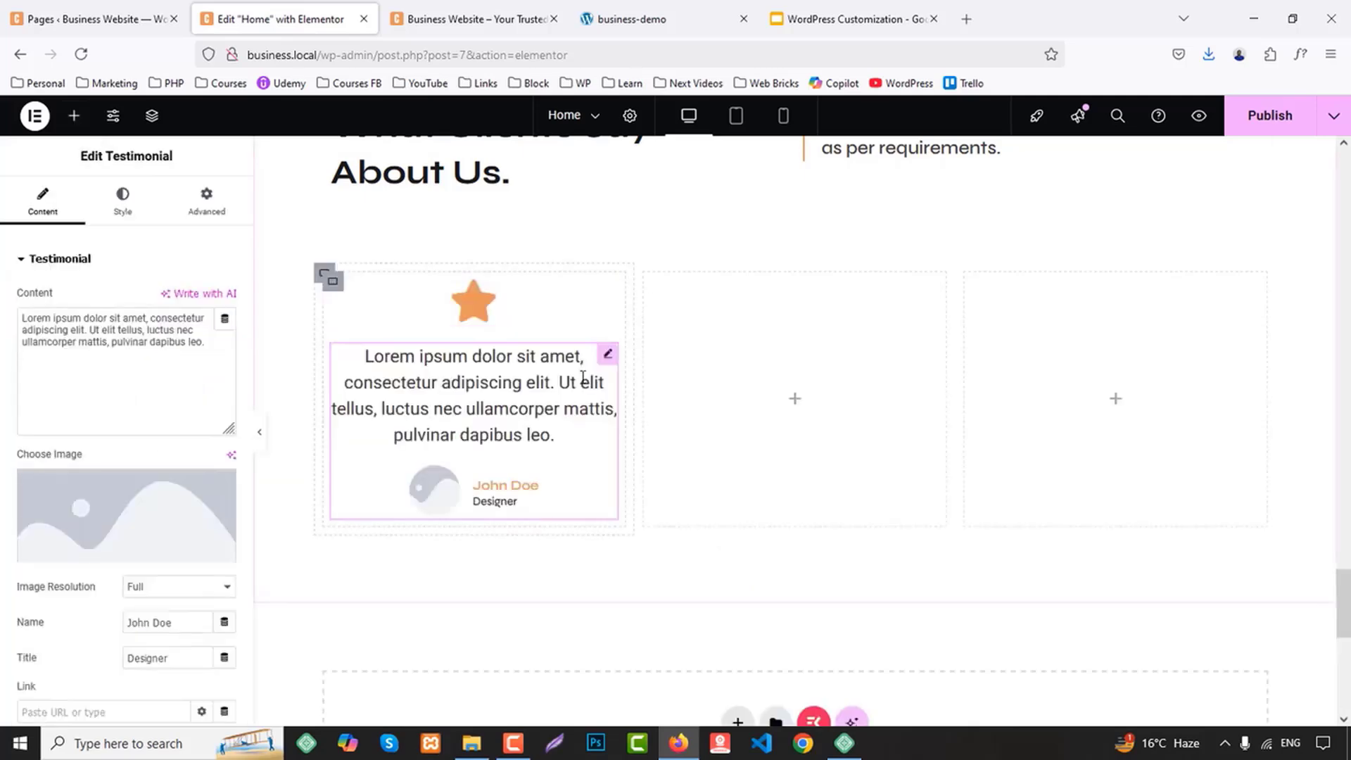
Set the testimonial card container's background to the global color BG 2
{"action": "left_click", "coordinate": [334, 282]}
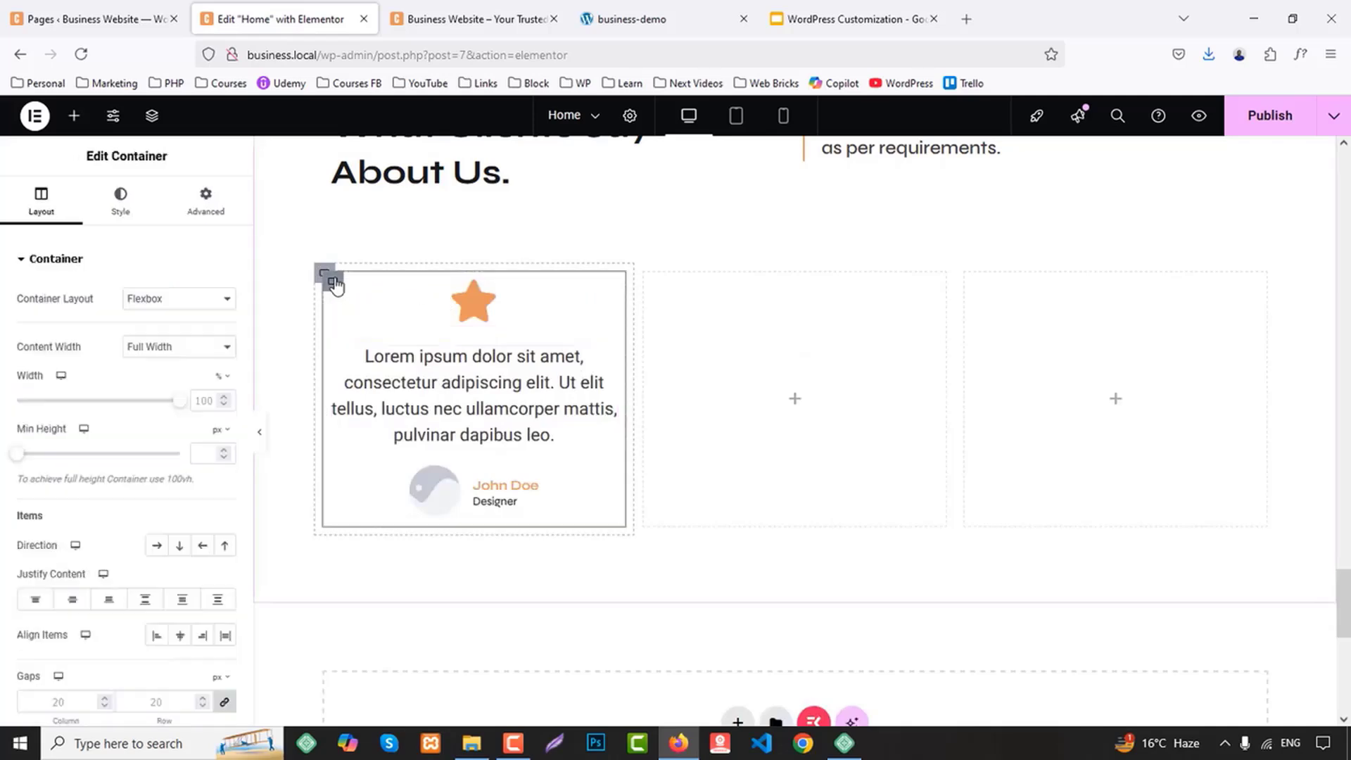
{"action": "left_click", "coordinate": [120, 199]}
{"action": "left_click", "coordinate": [161, 337]}
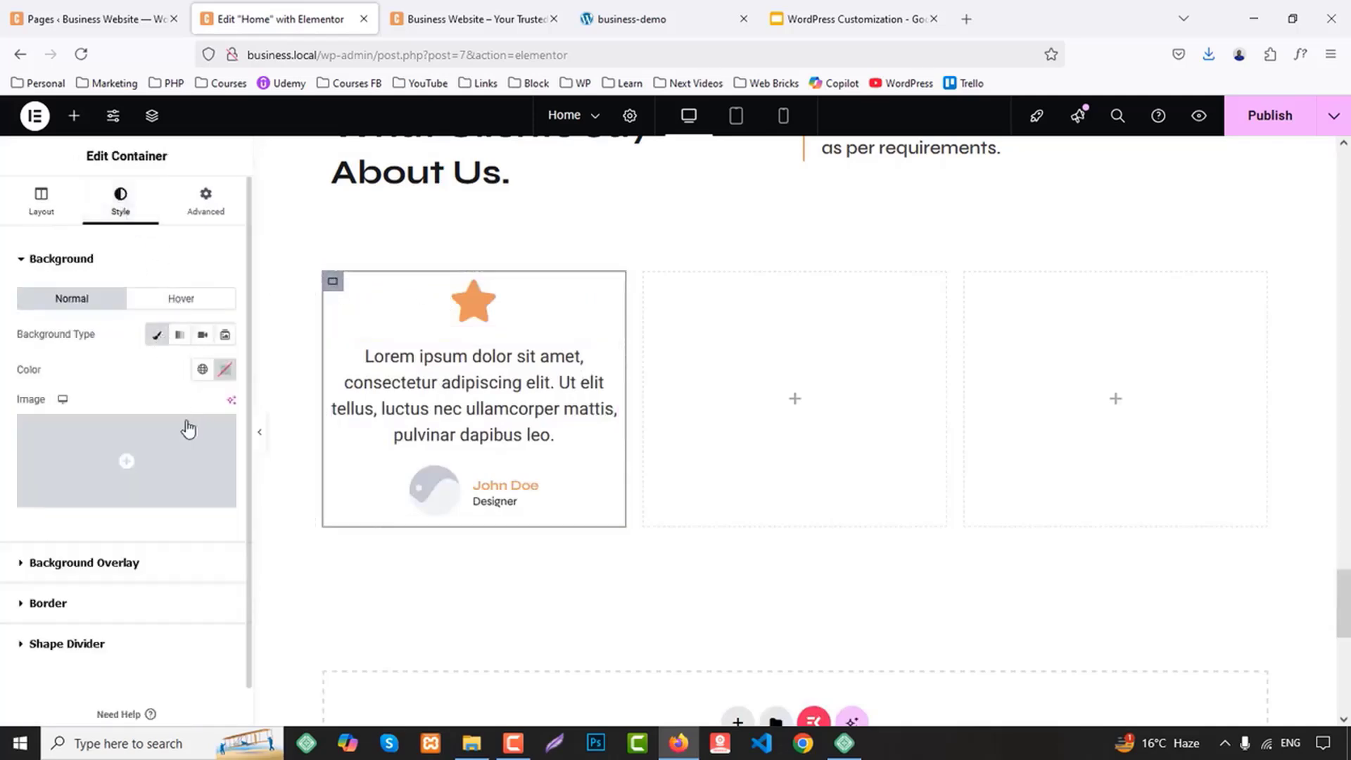
{"action": "scroll", "coordinate": [193, 394], "scroll_direction": "down", "scroll_amount": 1}
{"action": "left_click", "coordinate": [202, 329]}
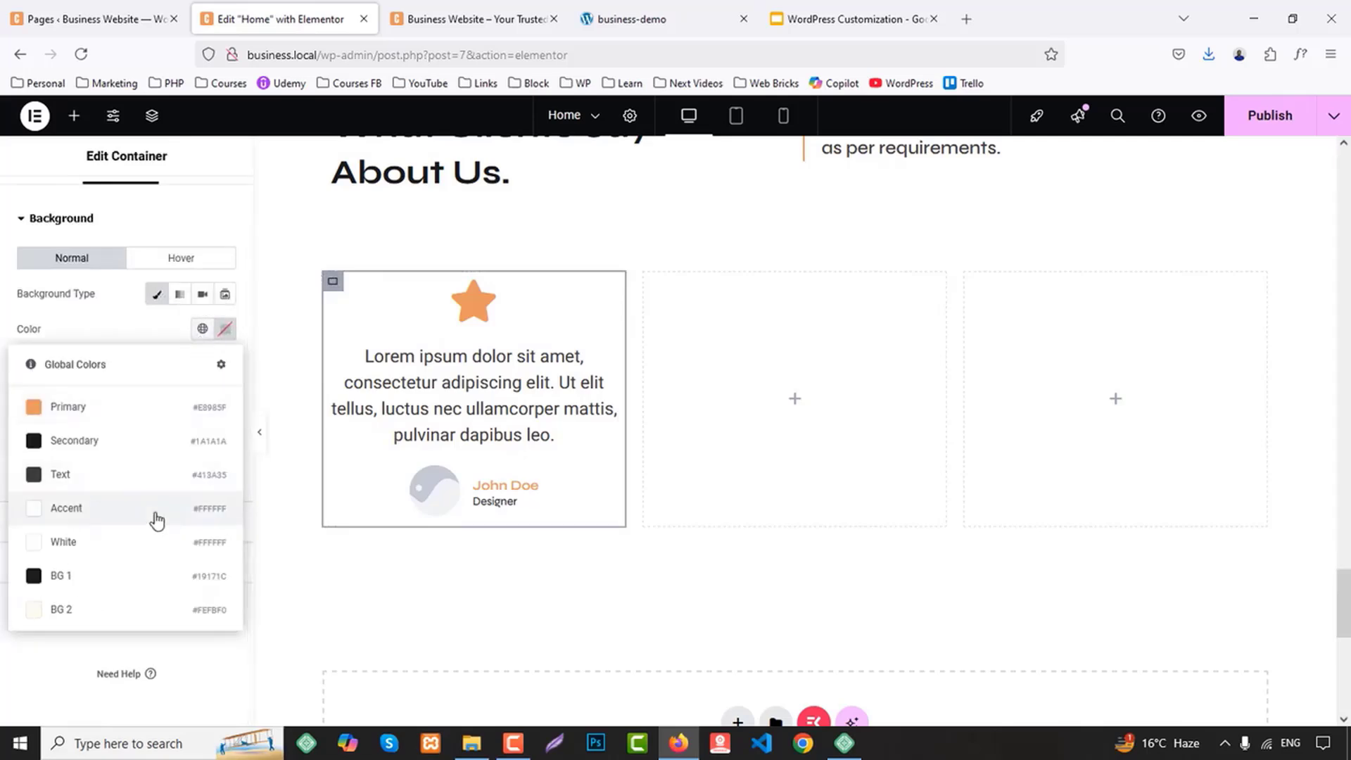
{"action": "left_click", "coordinate": [95, 611]}
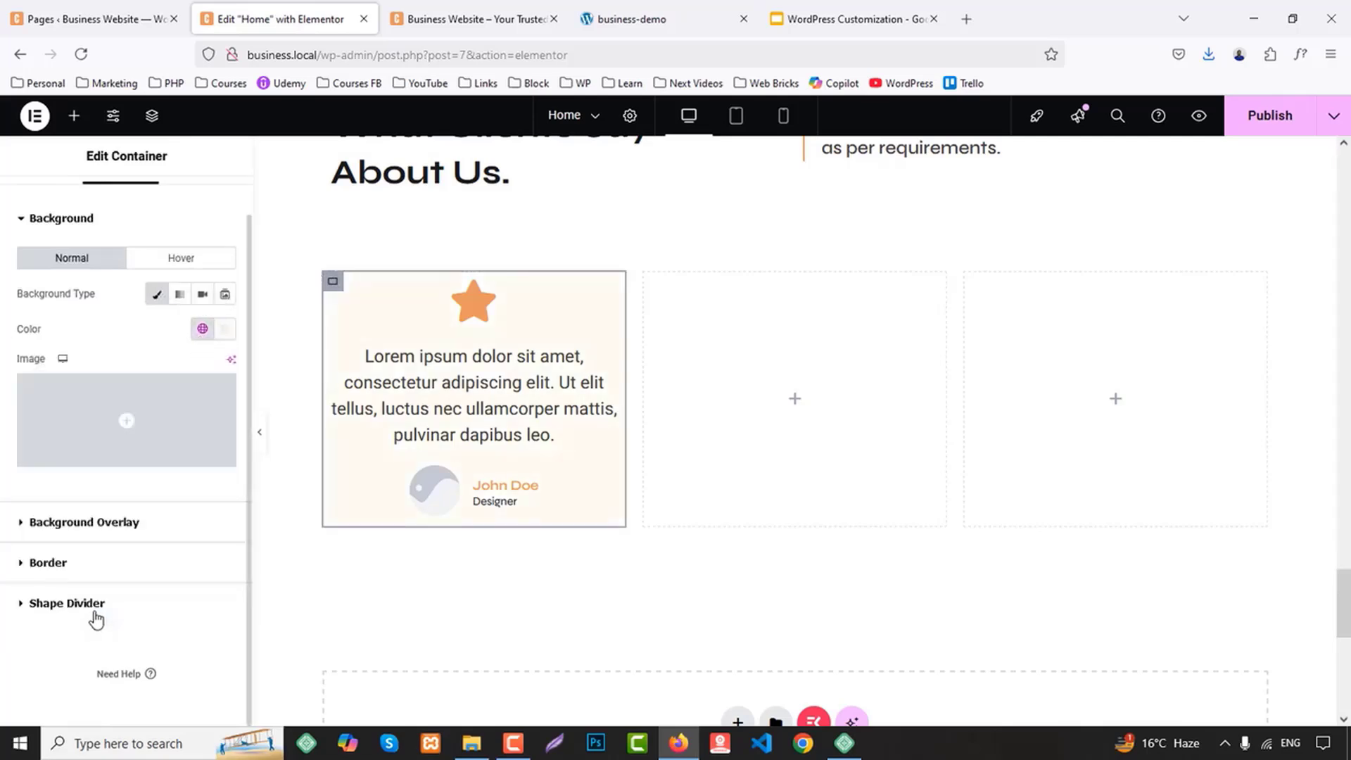
Give the testimonial card container a solid 1 px border in color #ddd and check it in the full-width preview
{"action": "left_click", "coordinate": [62, 567]}
{"action": "left_click", "coordinate": [169, 418]}
{"action": "left_click", "coordinate": [162, 474]}
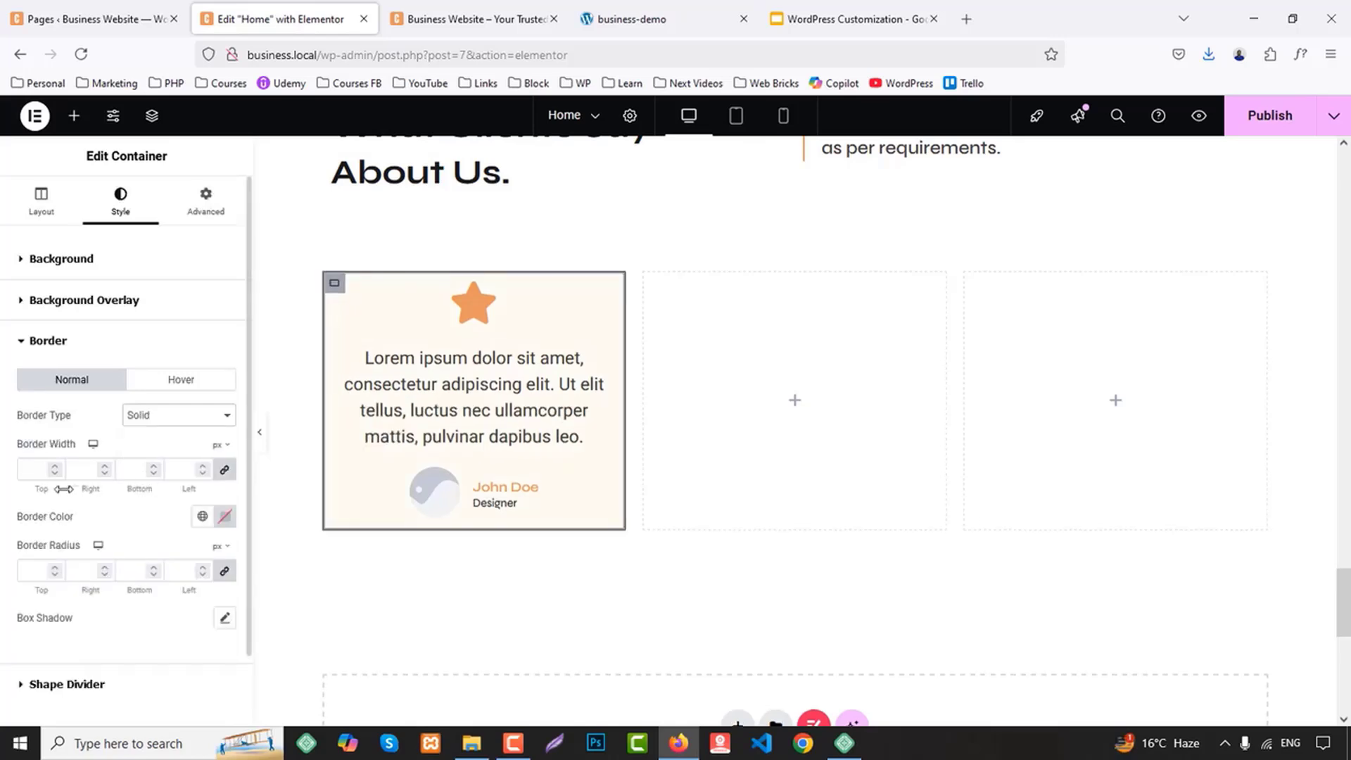
{"action": "left_click_drag", "start_coordinate": [63, 489], "coordinate": [68, 489]}
{"action": "left_click", "coordinate": [225, 516]}
{"action": "left_click", "coordinate": [190, 466]}
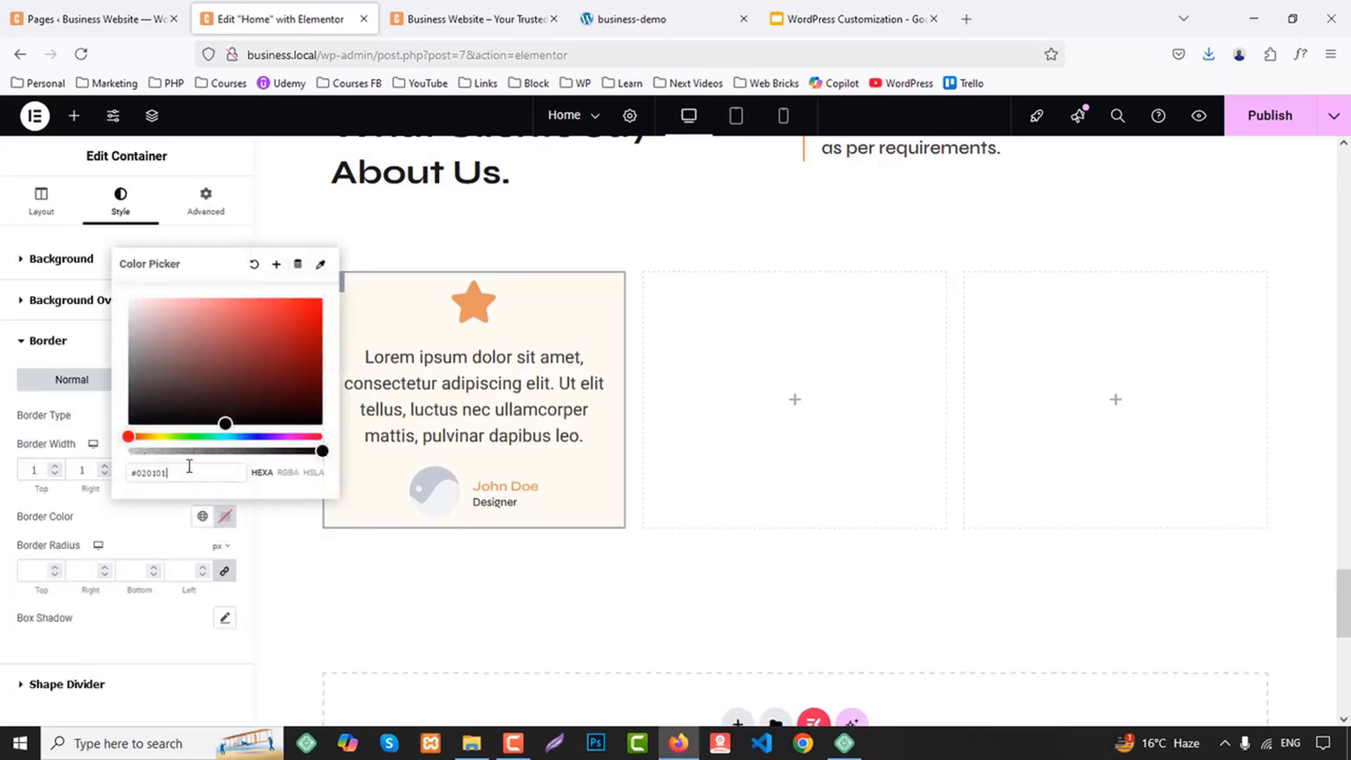
{"action": "type", "text": "#ddd"}
{"action": "left_click", "coordinate": [3, 523]}
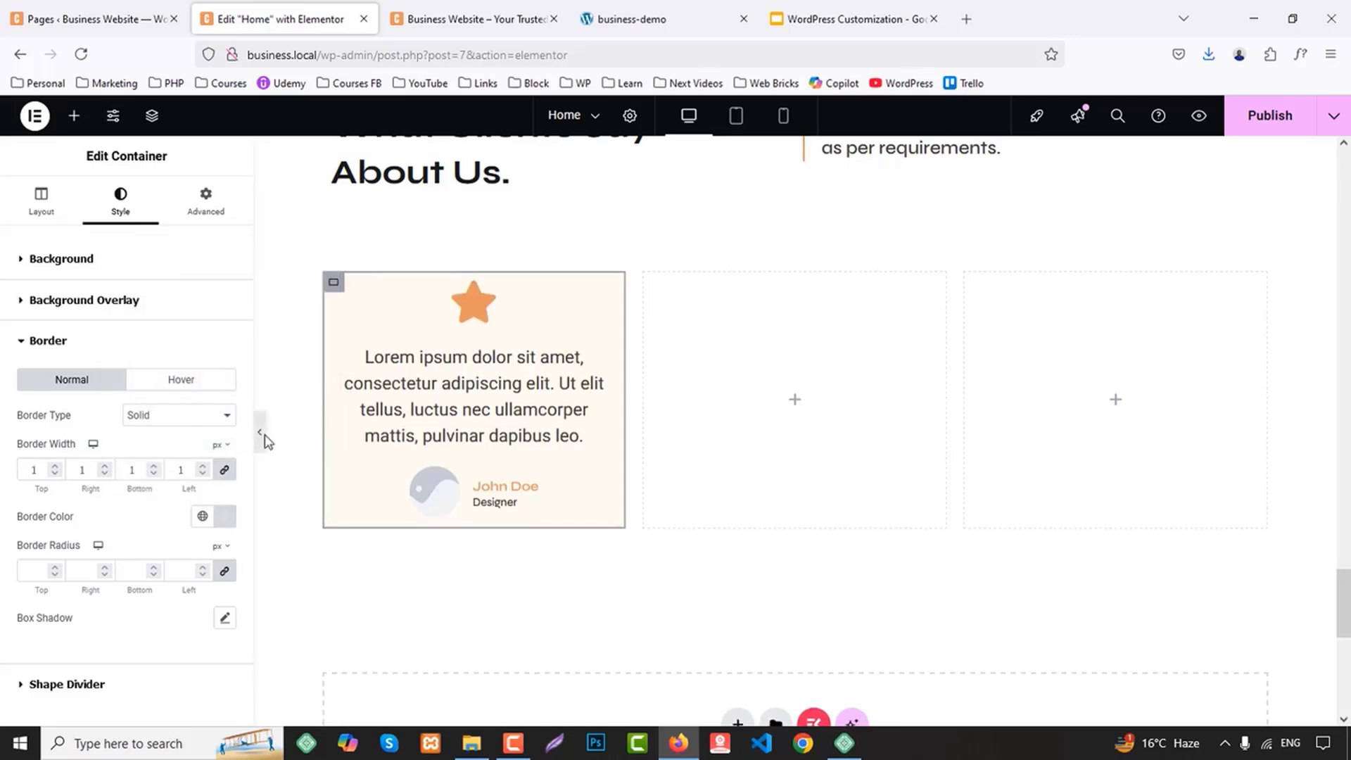
{"action": "left_click", "coordinate": [259, 434]}
{"action": "left_click", "coordinate": [7, 437]}
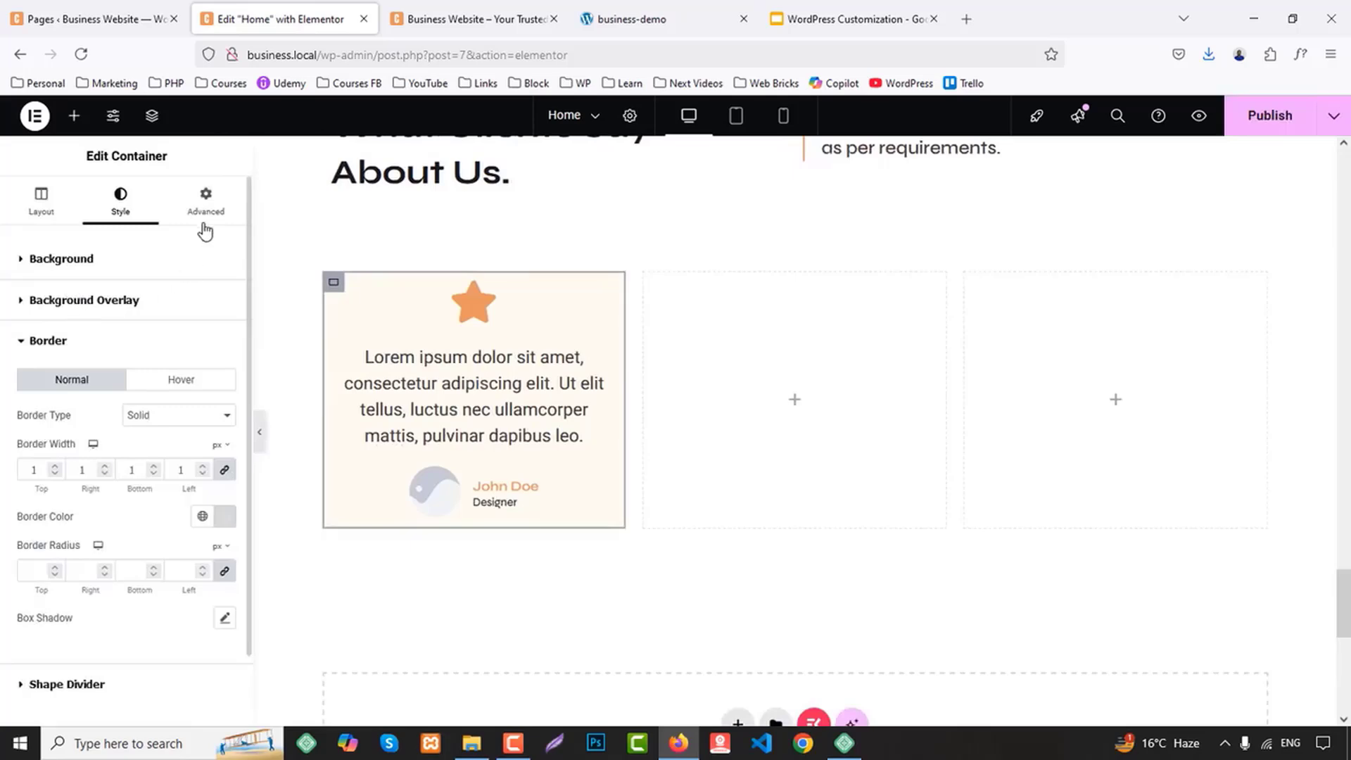
Set the testimonial card container's padding to 20 px on all sides
{"action": "left_click", "coordinate": [205, 203]}
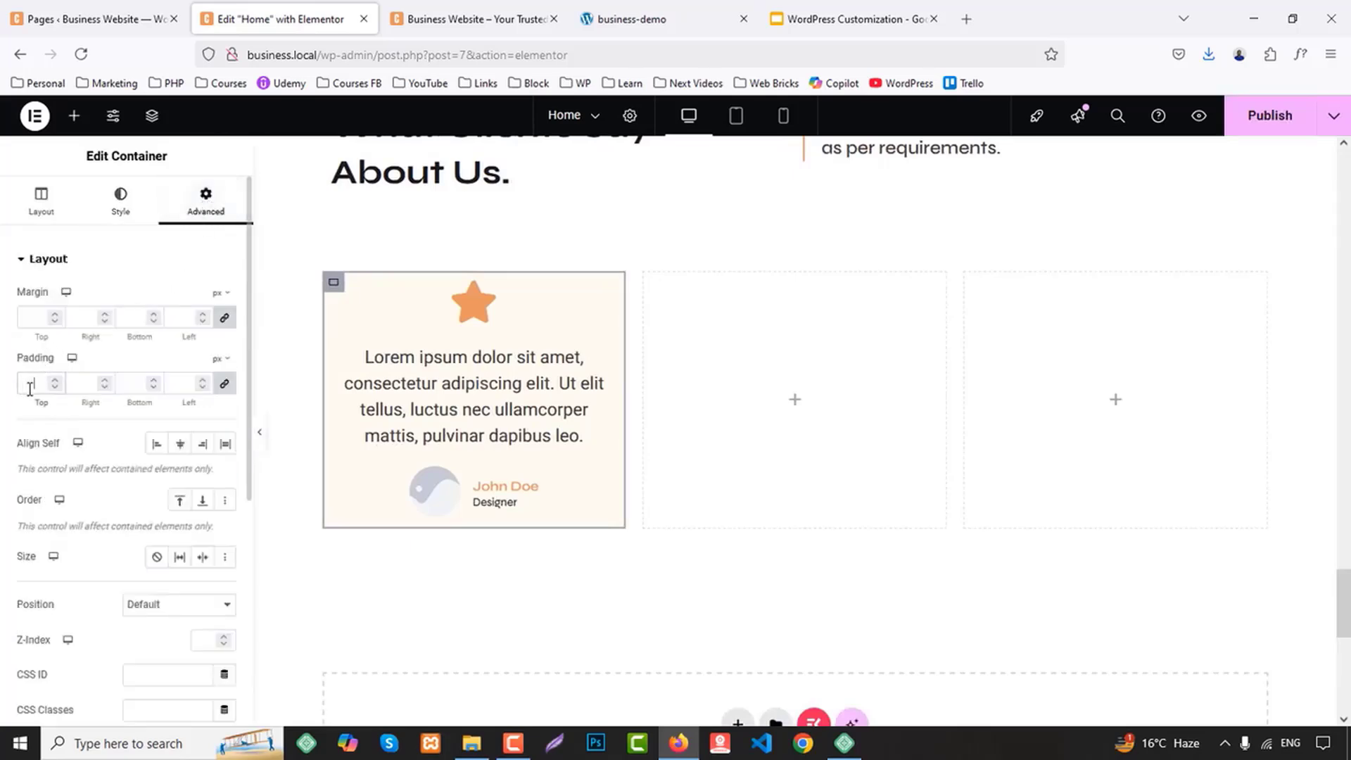
{"action": "type", "text": "25"}
{"action": "key", "text": "Down"}
{"action": "key", "text": "Down"}
{"action": "key", "text": "Down"}
{"action": "key", "text": "Down"}
{"action": "key", "text": "Down"}
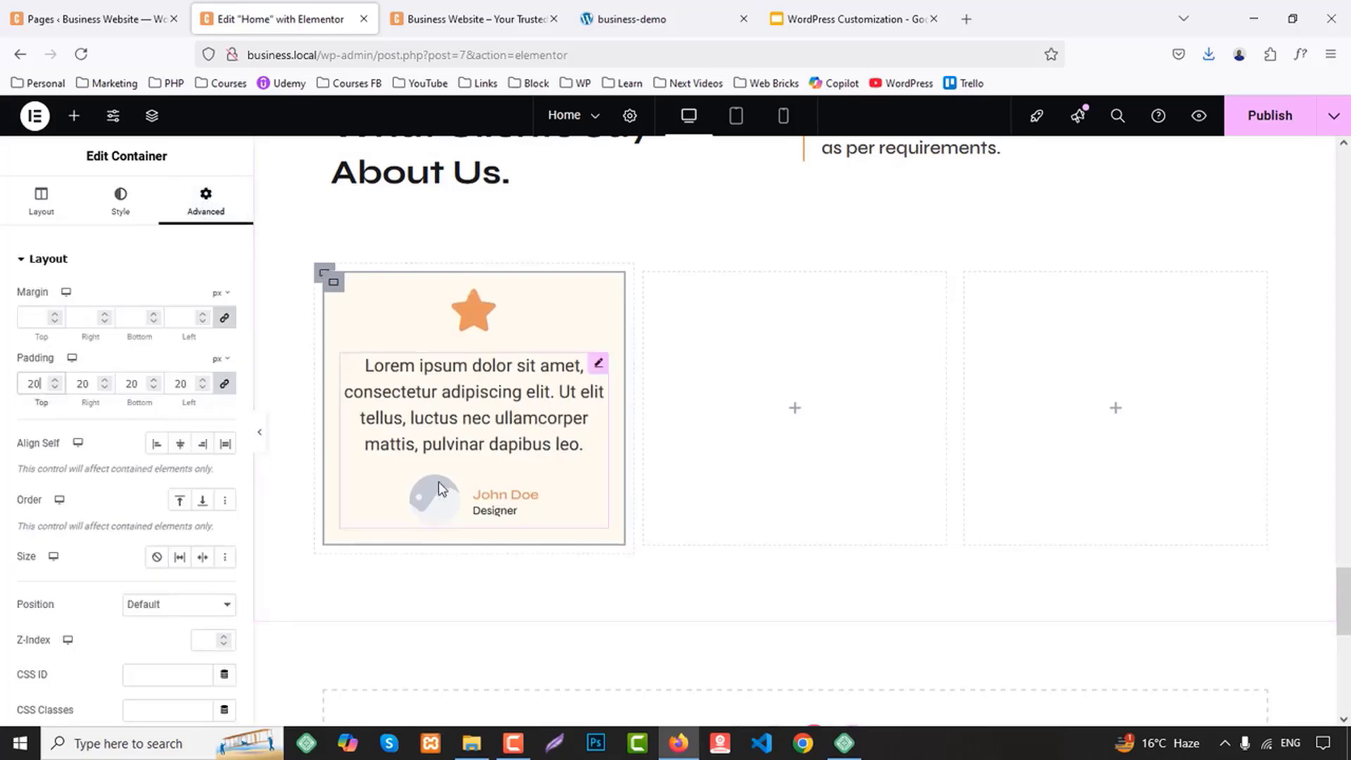
Replace the testimonial's placeholder content with the "Without Creative business, we would have gone bankrupt by now" quote copied from the demo site
{"action": "left_click", "coordinate": [681, 10]}
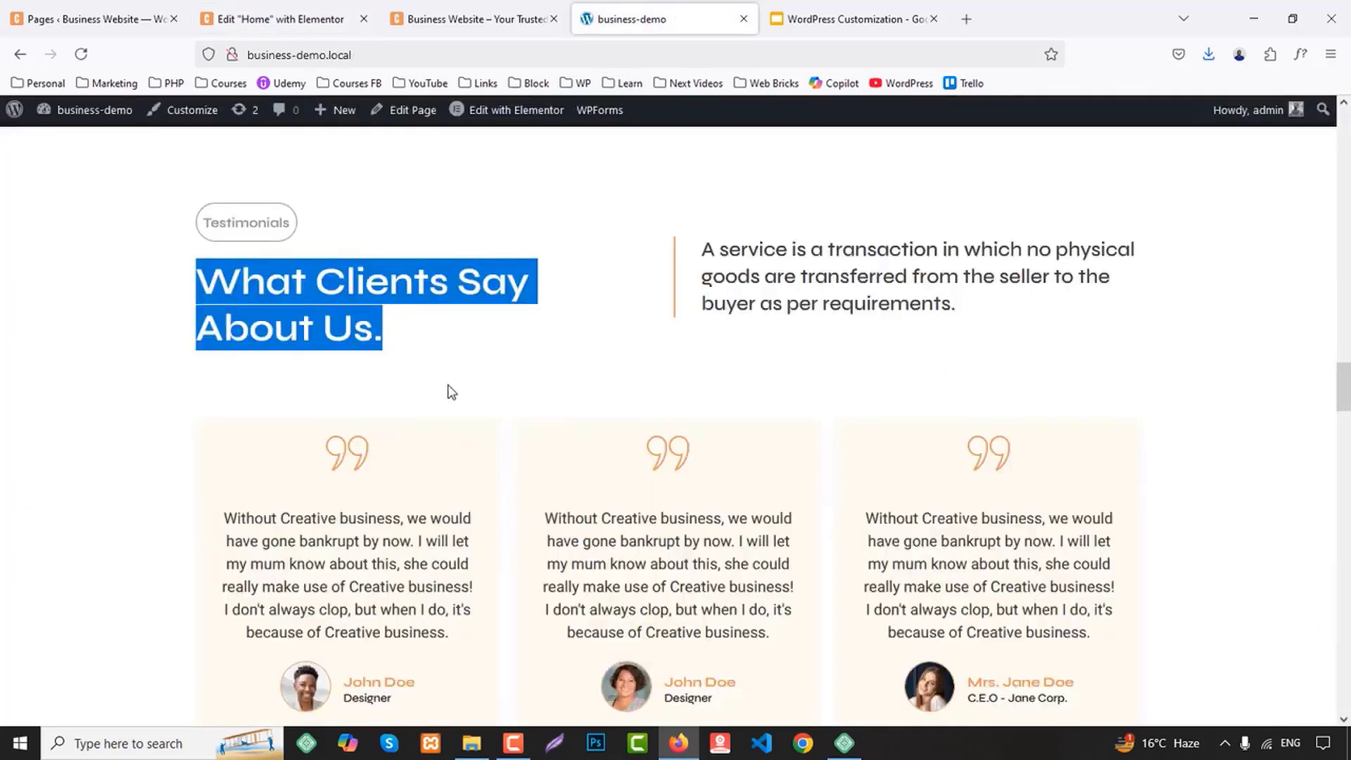
{"action": "scroll", "coordinate": [451, 391], "scroll_direction": "down", "scroll_amount": 2}
{"action": "left_click_drag", "start_coordinate": [225, 432], "coordinate": [473, 556]}
{"action": "key", "text": "ctrl+c"}
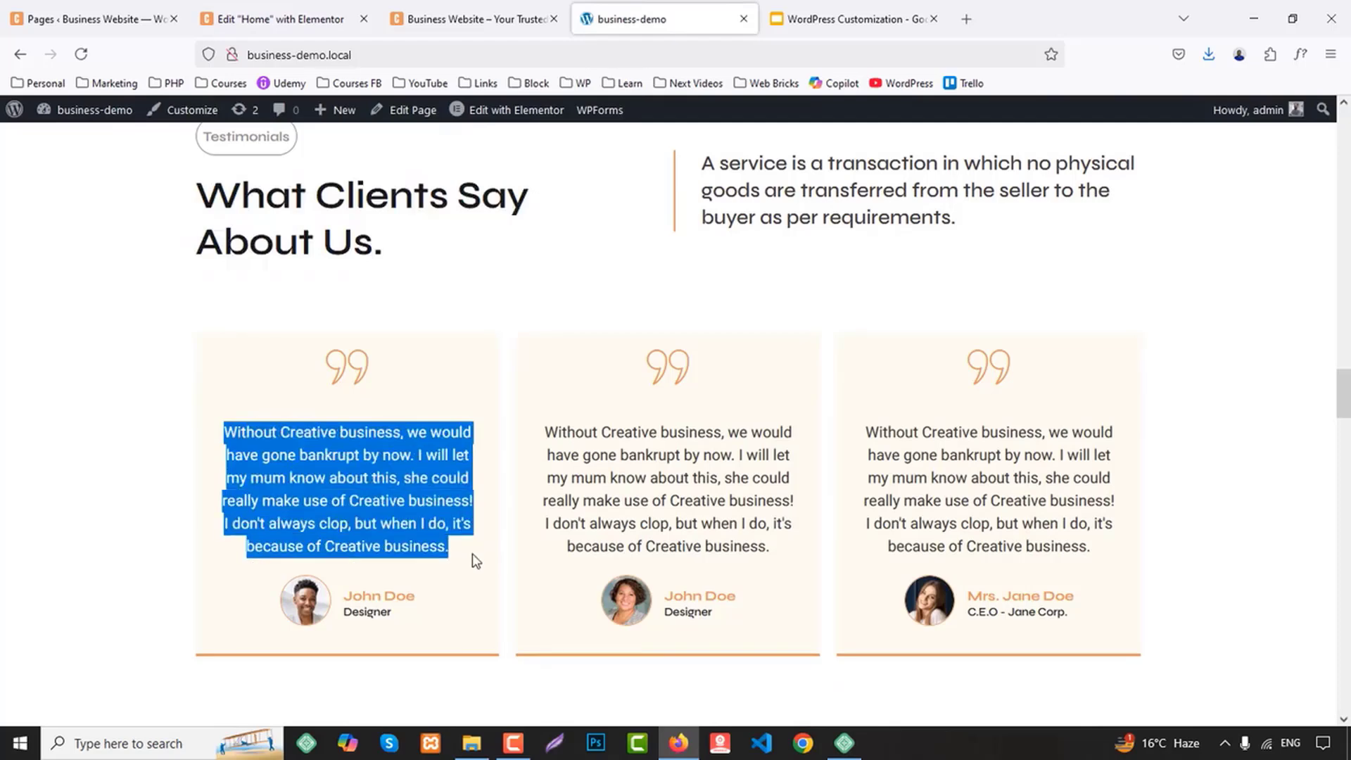
{"action": "left_click", "coordinate": [317, 14]}
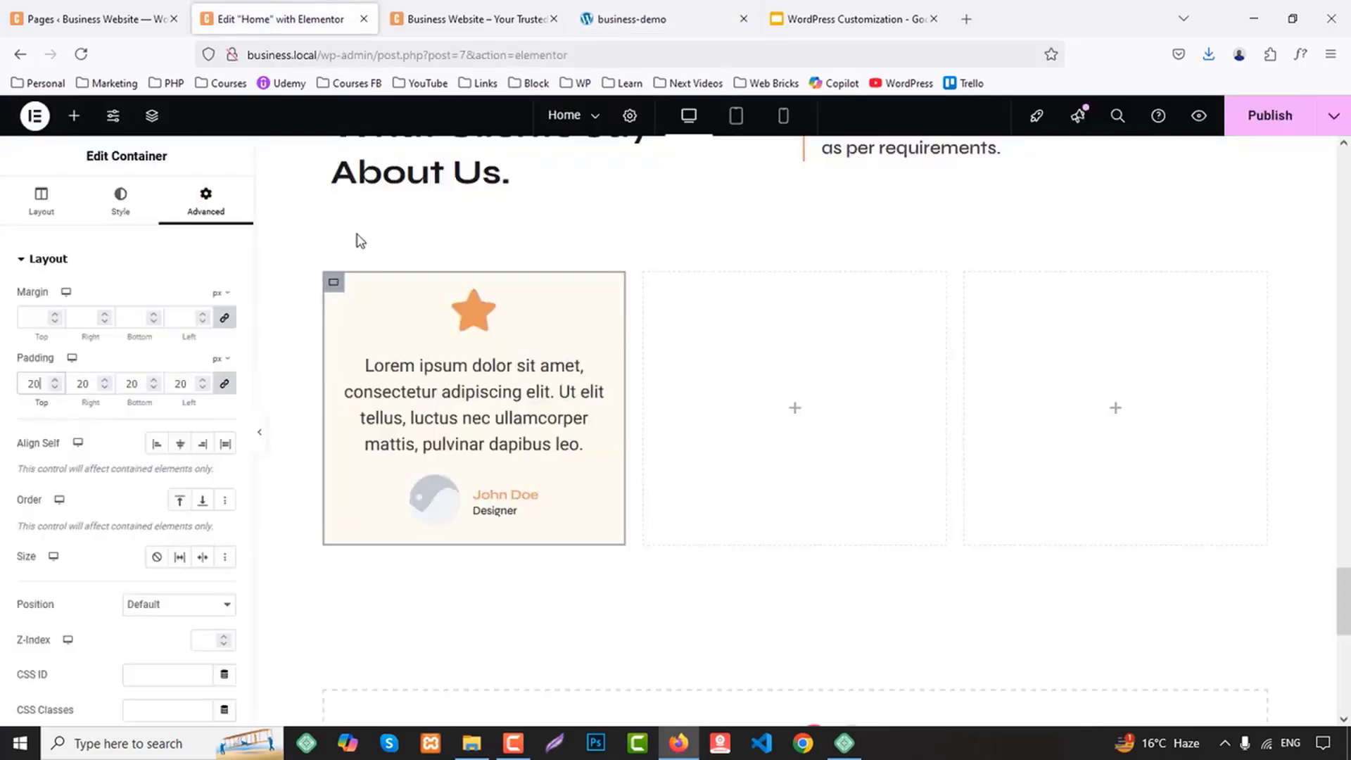
{"action": "left_click", "coordinate": [446, 395]}
{"action": "left_click", "coordinate": [107, 372]}
{"action": "key", "text": "ctrl+a"}
{"action": "key", "text": "ctrl+v"}
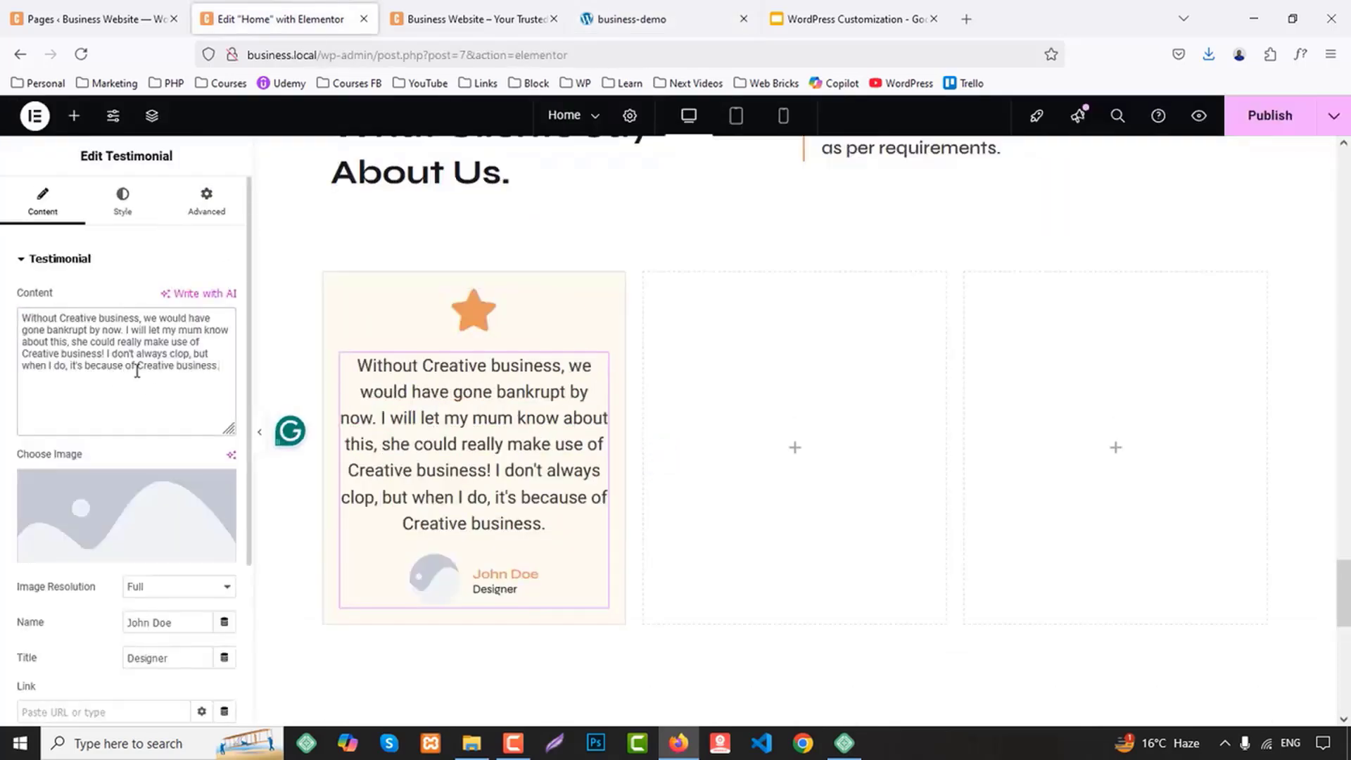
Set the first testimonial's image to client-2-1.png from the media library
{"action": "left_click", "coordinate": [141, 535]}
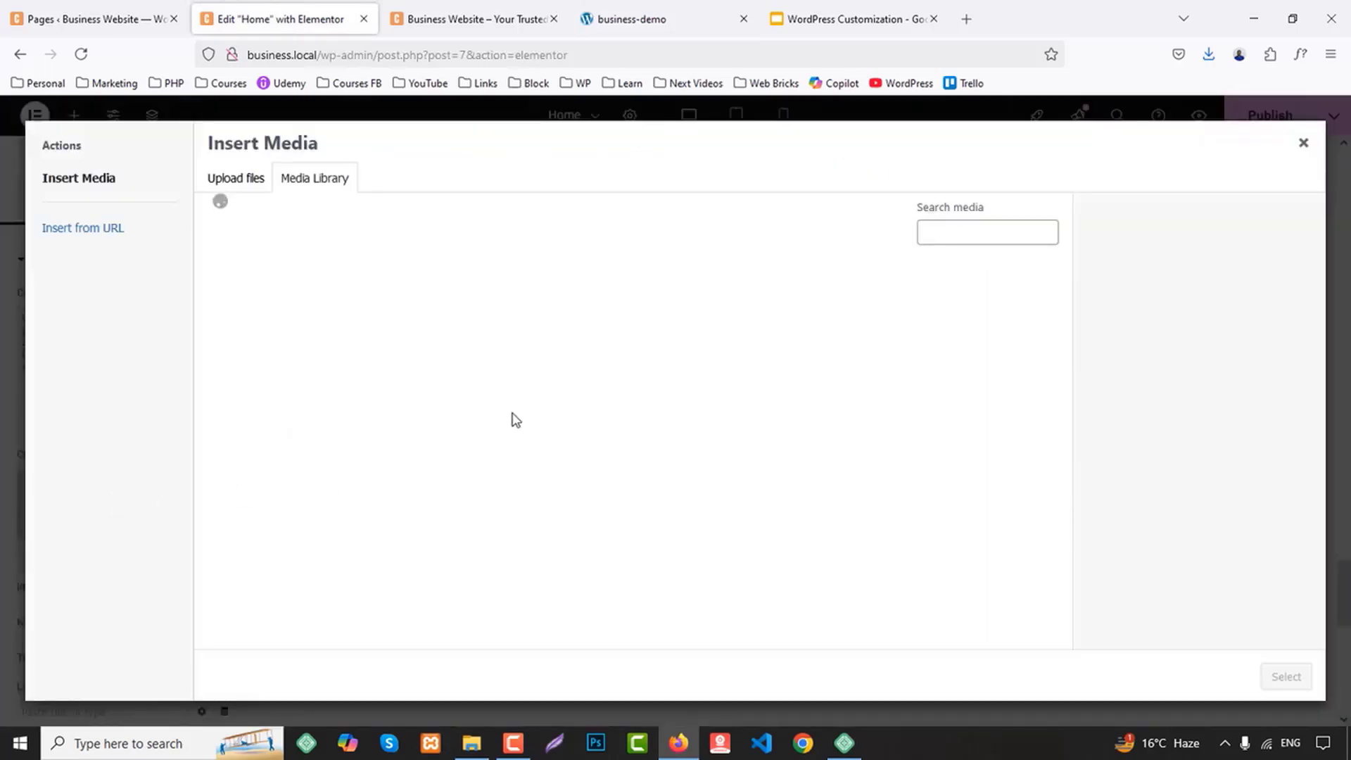
{"action": "scroll", "coordinate": [747, 408], "scroll_direction": "down", "scroll_amount": 3}
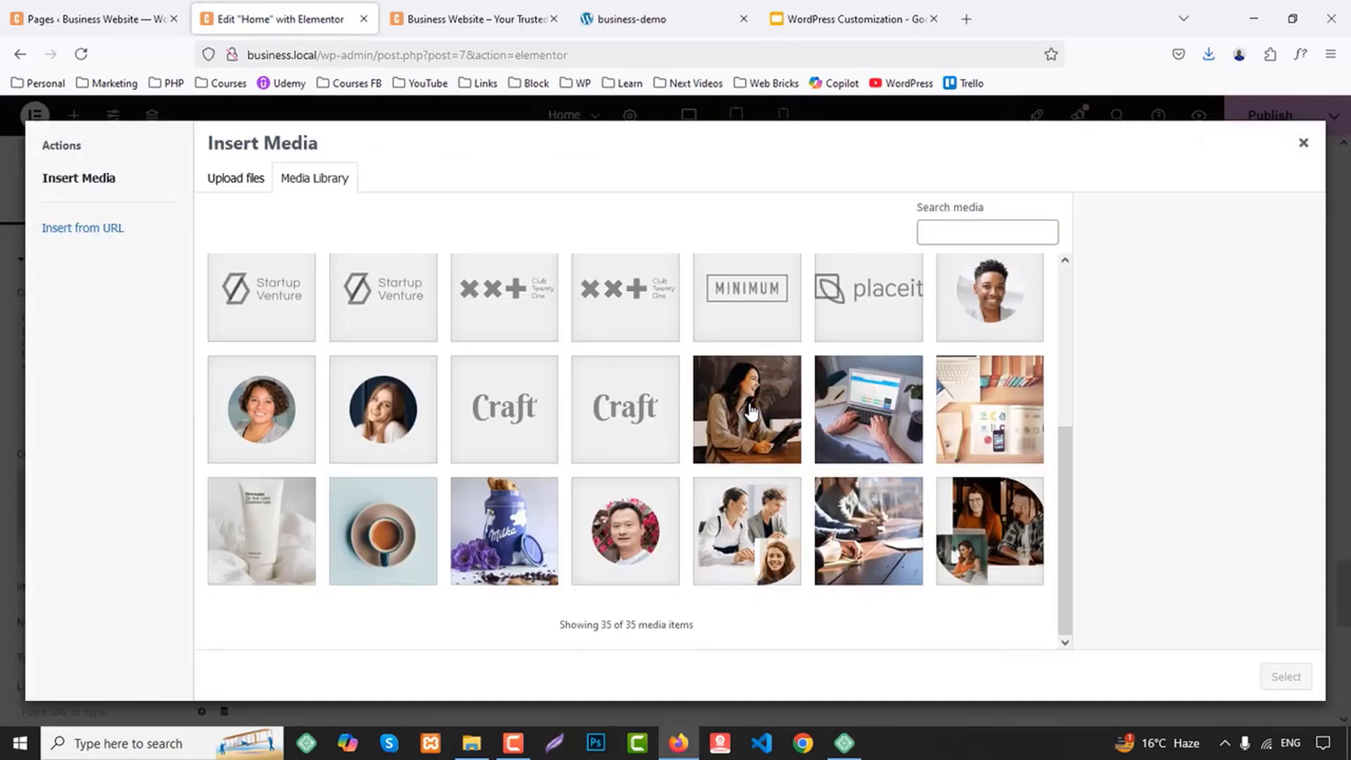
{"action": "left_click", "coordinate": [1010, 282]}
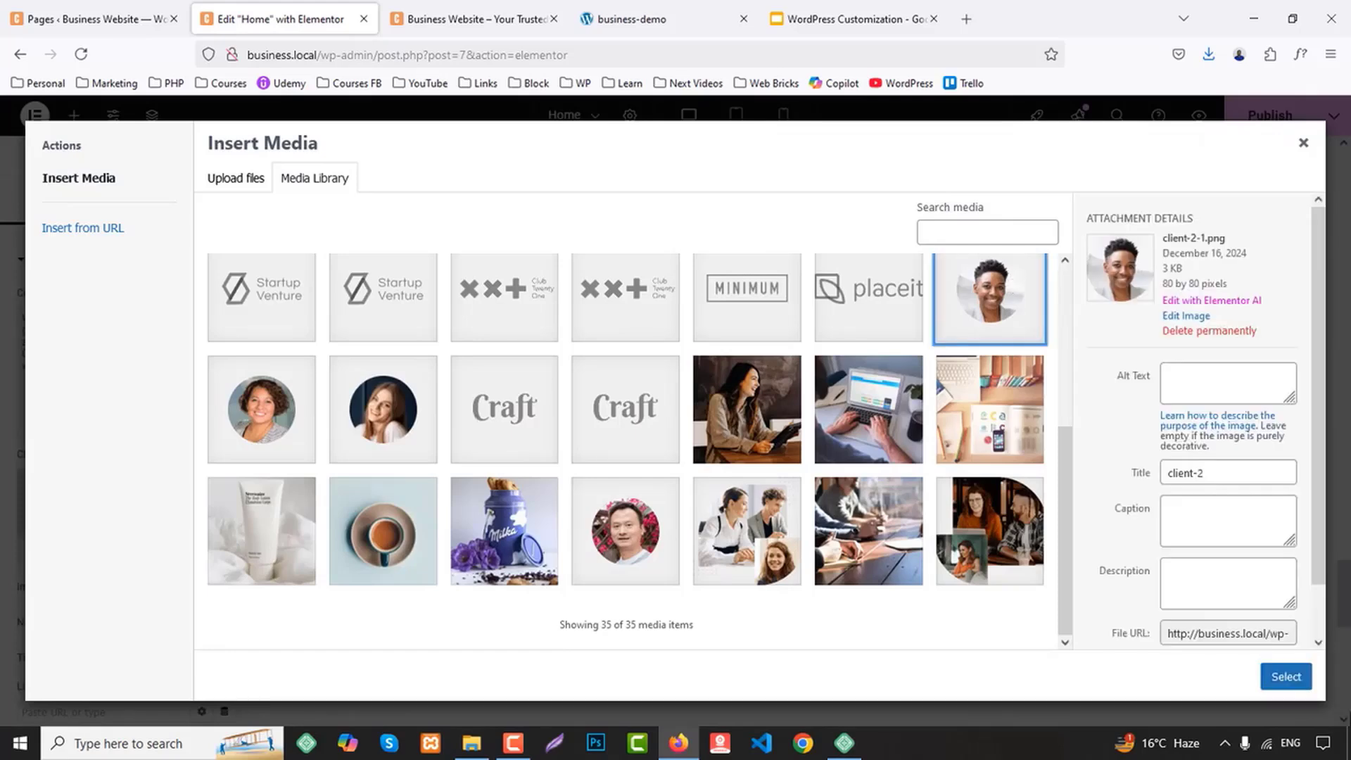
{"action": "left_click", "coordinate": [1286, 676]}
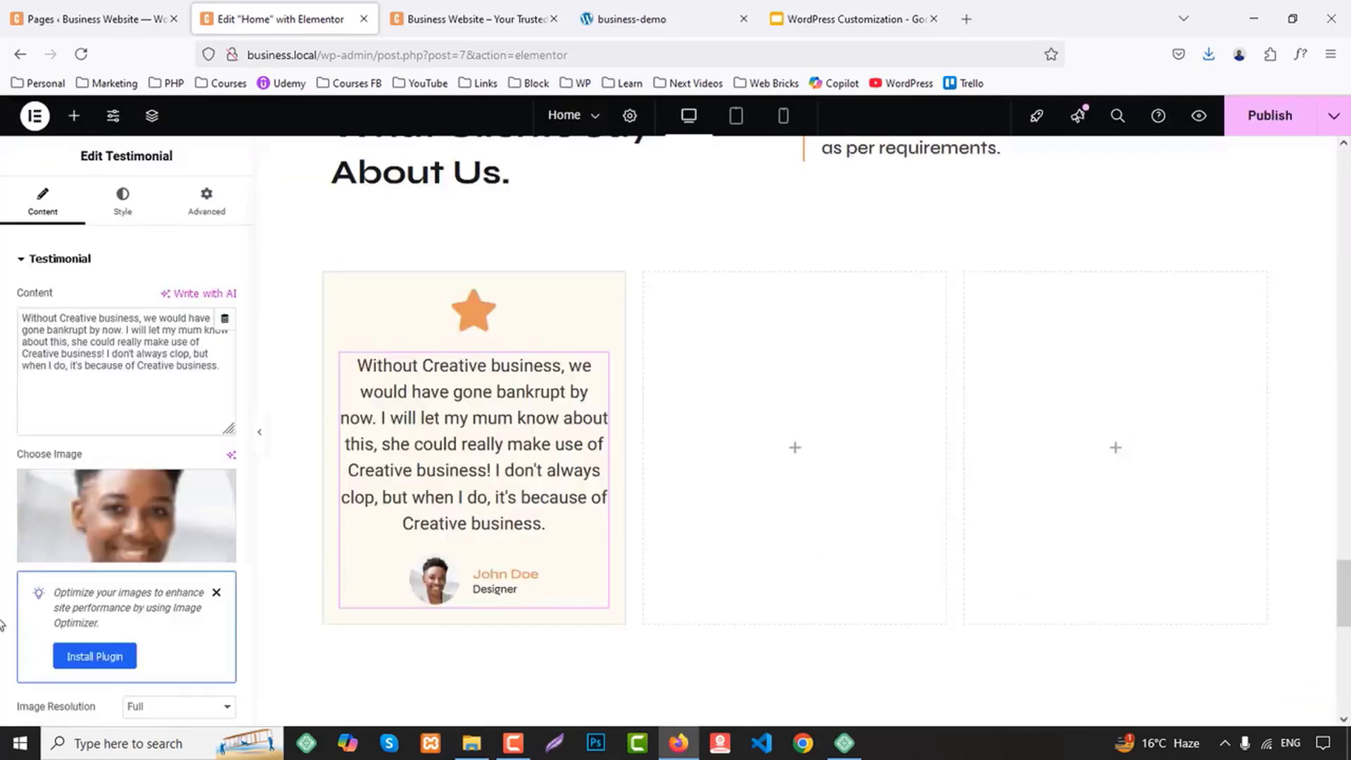
{"action": "scroll", "coordinate": [15, 624], "scroll_direction": "down", "scroll_amount": 5}
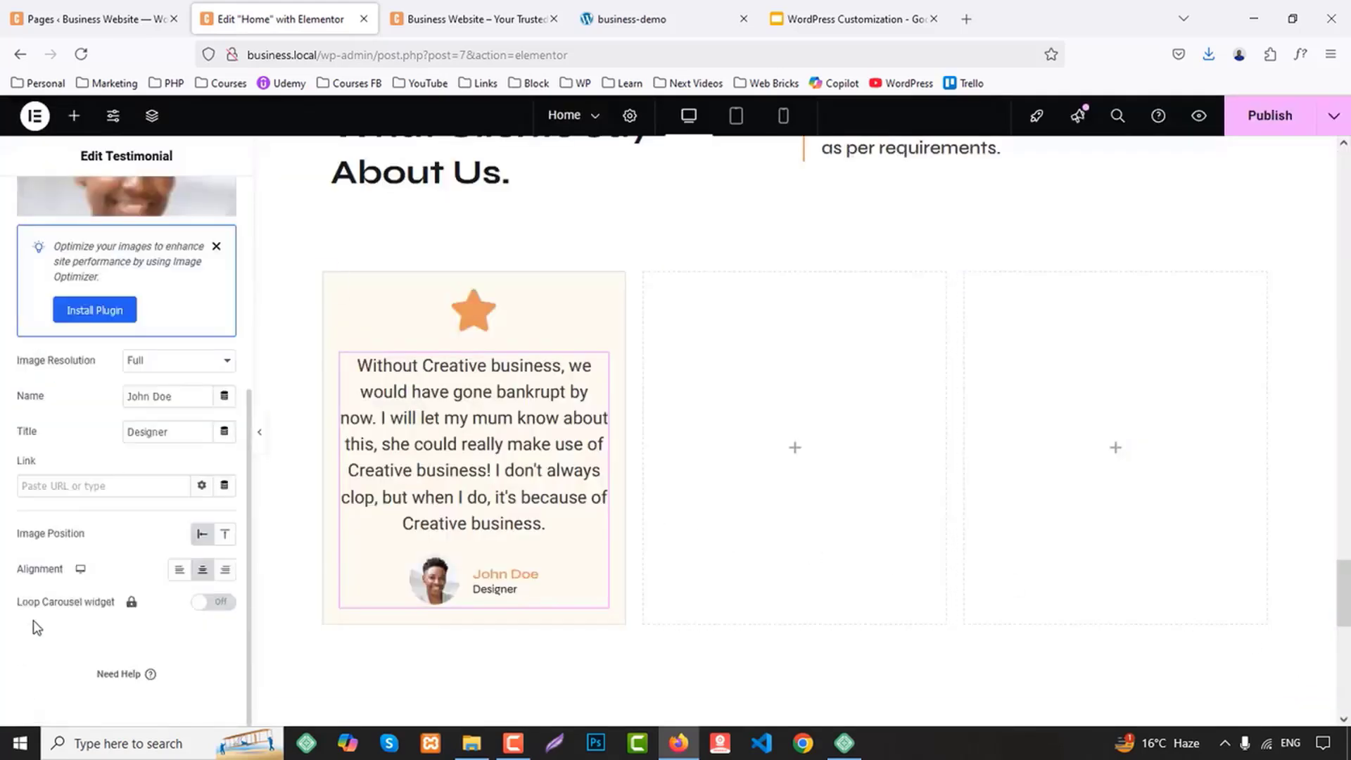
{"action": "scroll", "coordinate": [36, 627], "scroll_direction": "up", "scroll_amount": 5}
Set the first testimonial's content text size to 18 px
{"action": "left_click", "coordinate": [124, 205]}
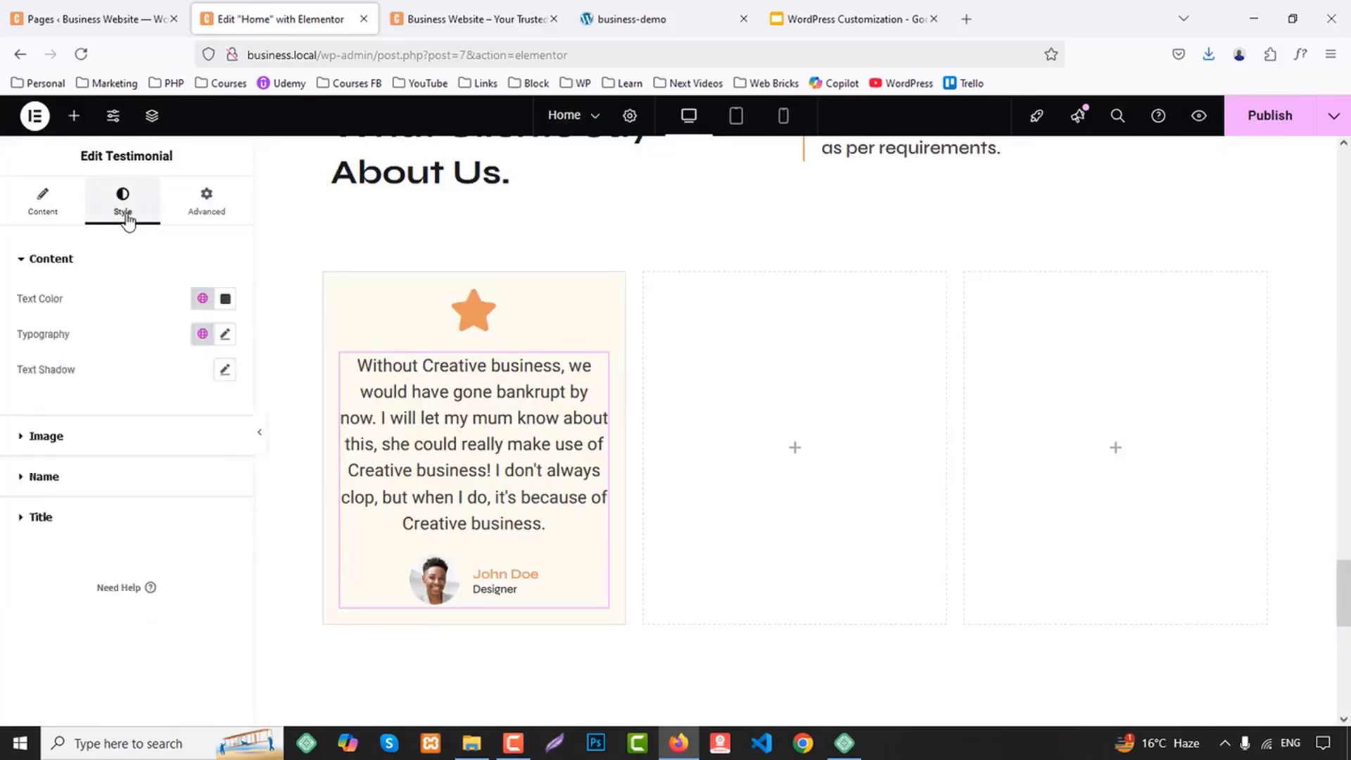
{"action": "left_click", "coordinate": [224, 334]}
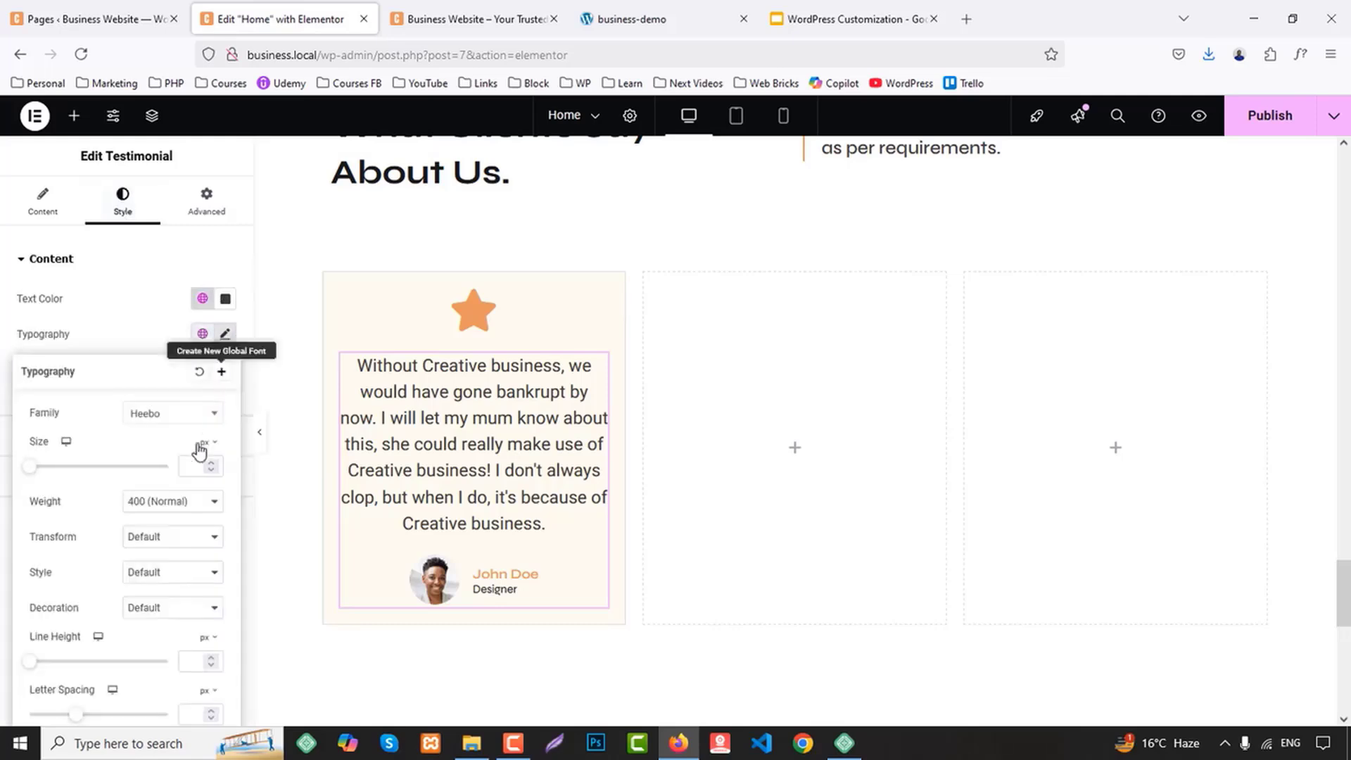
{"action": "left_click", "coordinate": [196, 468]}
{"action": "type", "text": "18"}
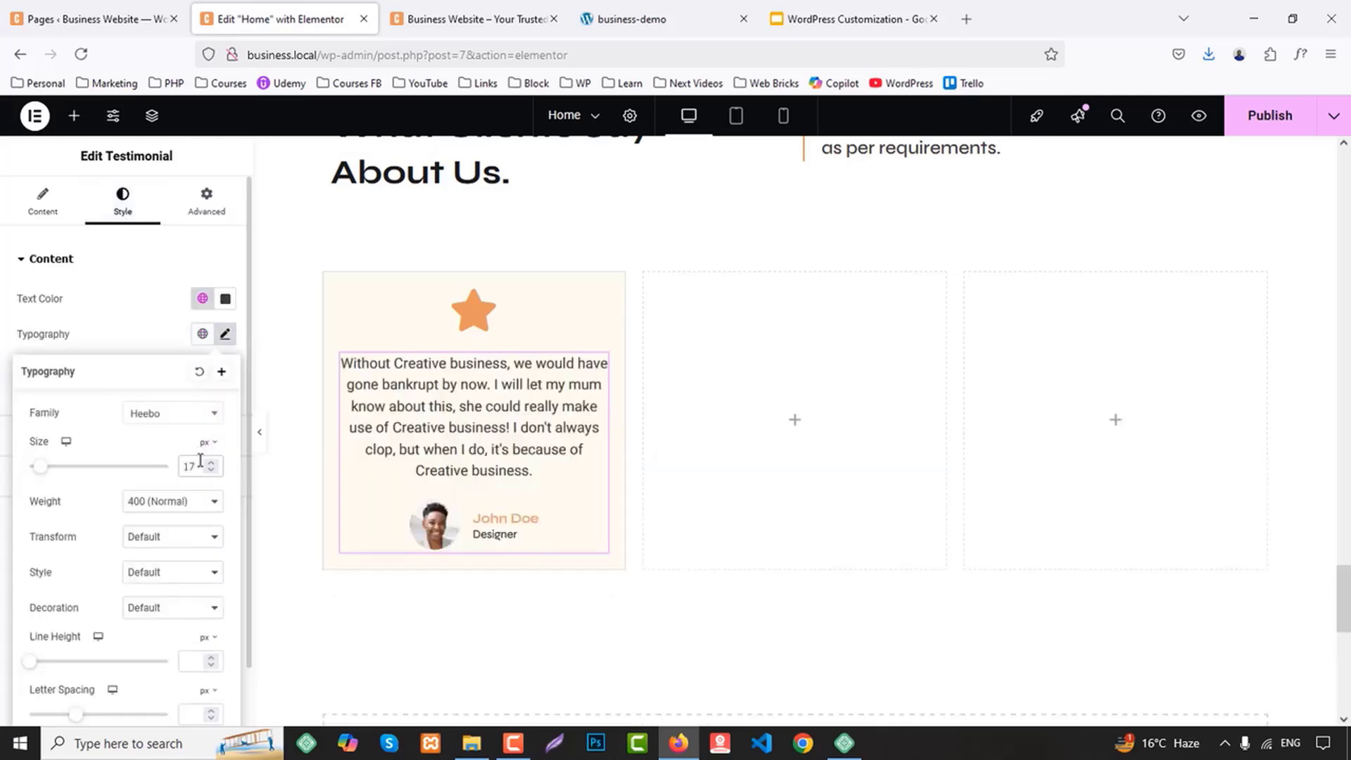
{"action": "left_click", "coordinate": [146, 344]}
Give the testimonial image a solid 1 px border in the global orange color
{"action": "left_click", "coordinate": [109, 434]}
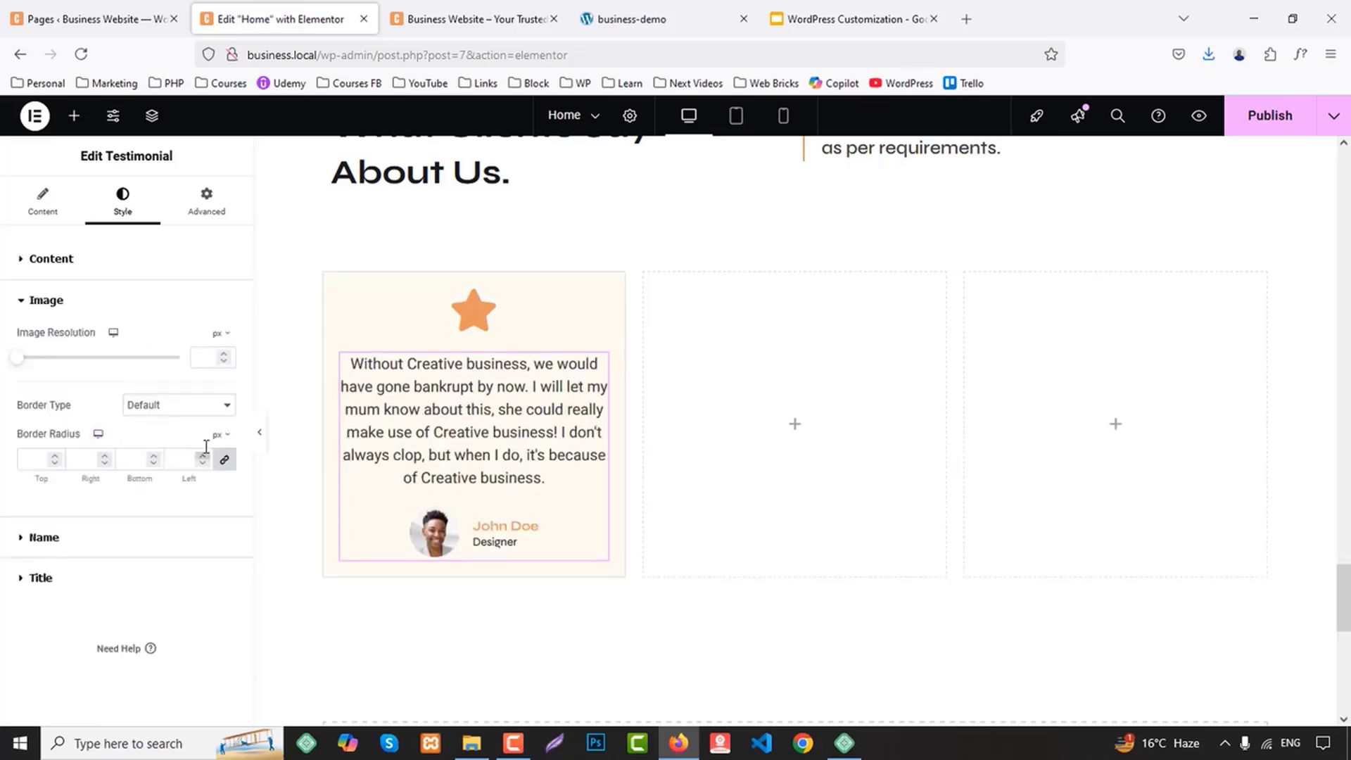
{"action": "left_click", "coordinate": [178, 404]}
{"action": "left_click", "coordinate": [143, 466]}
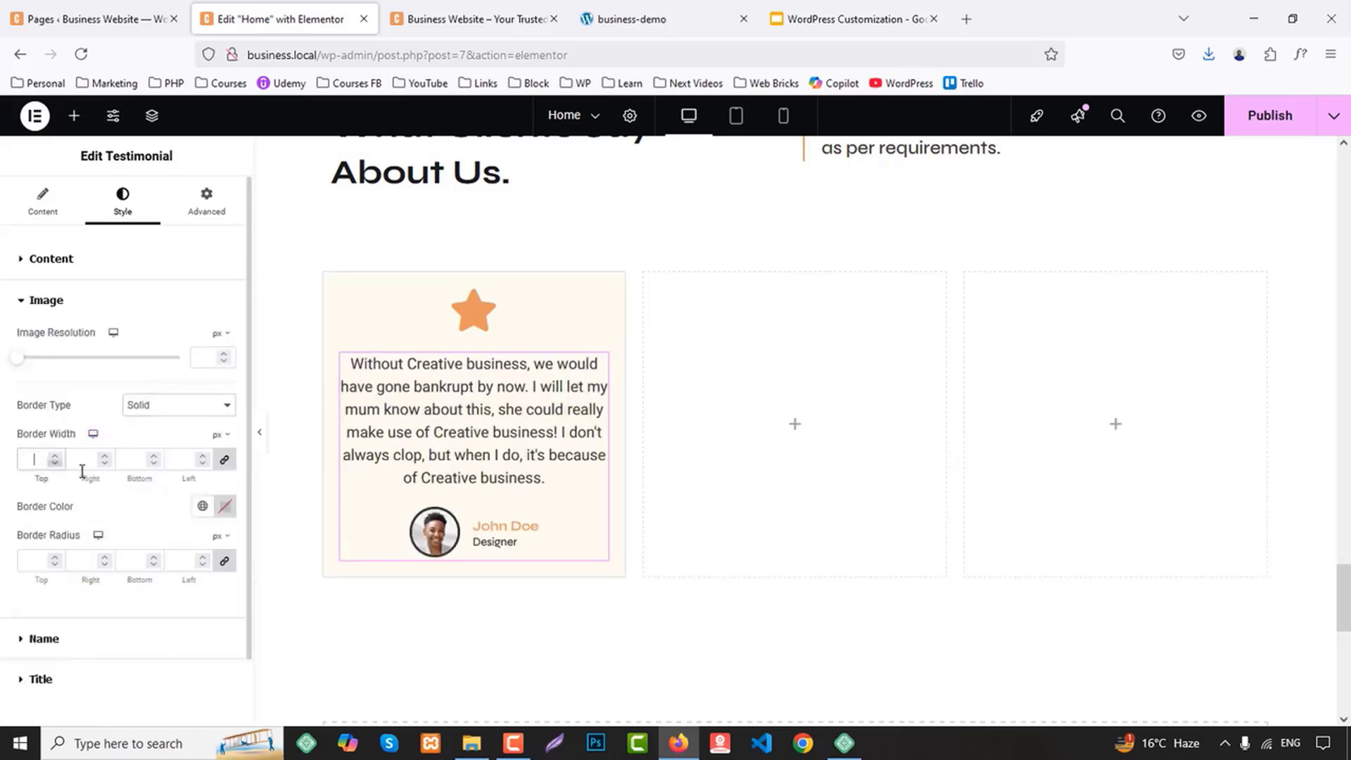
{"action": "type", "text": "1"}
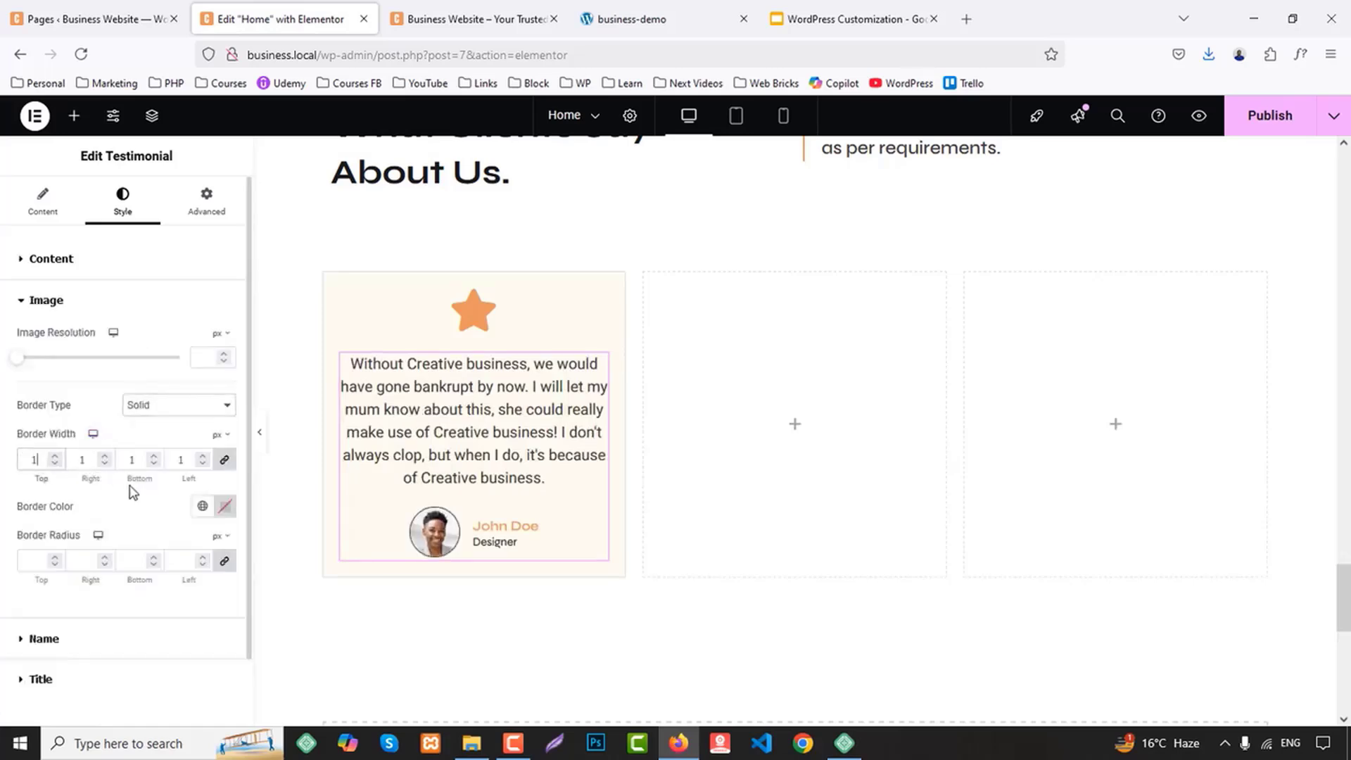
{"action": "left_click", "coordinate": [202, 506]}
{"action": "left_click", "coordinate": [79, 297]}
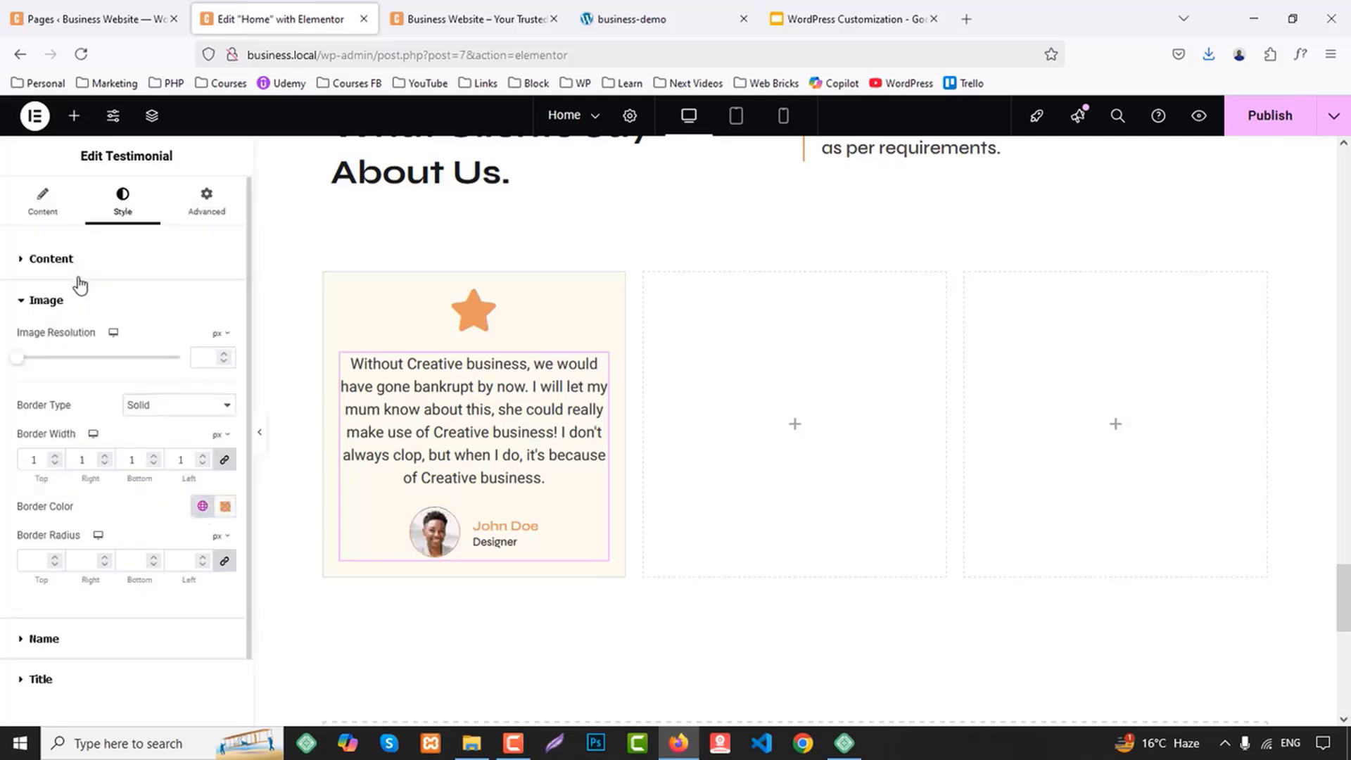
Set the font size of the testimonial's name to 17 px
{"action": "left_click", "coordinate": [32, 638]}
{"action": "left_click", "coordinate": [225, 414]}
{"action": "left_click", "coordinate": [190, 547]}
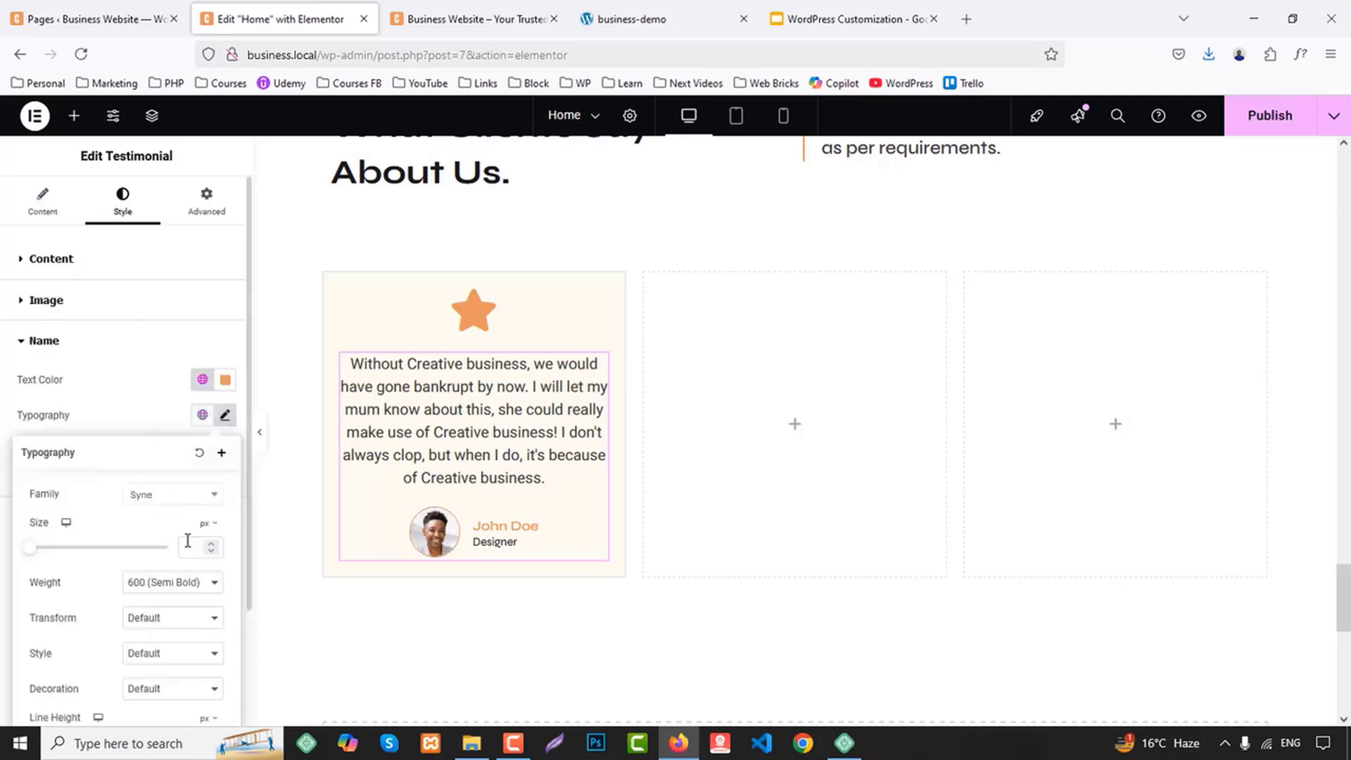
{"action": "type", "text": "17"}
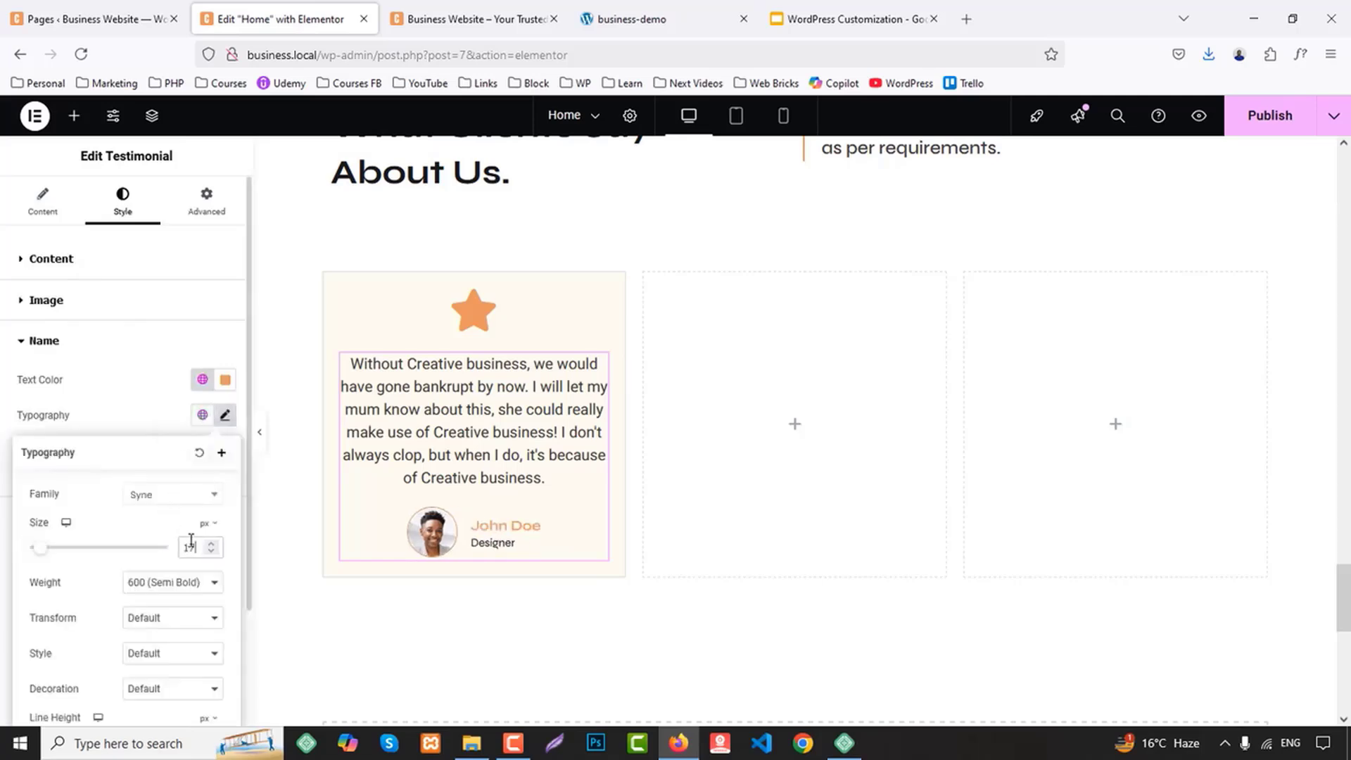
{"action": "left_click", "coordinate": [170, 399]}
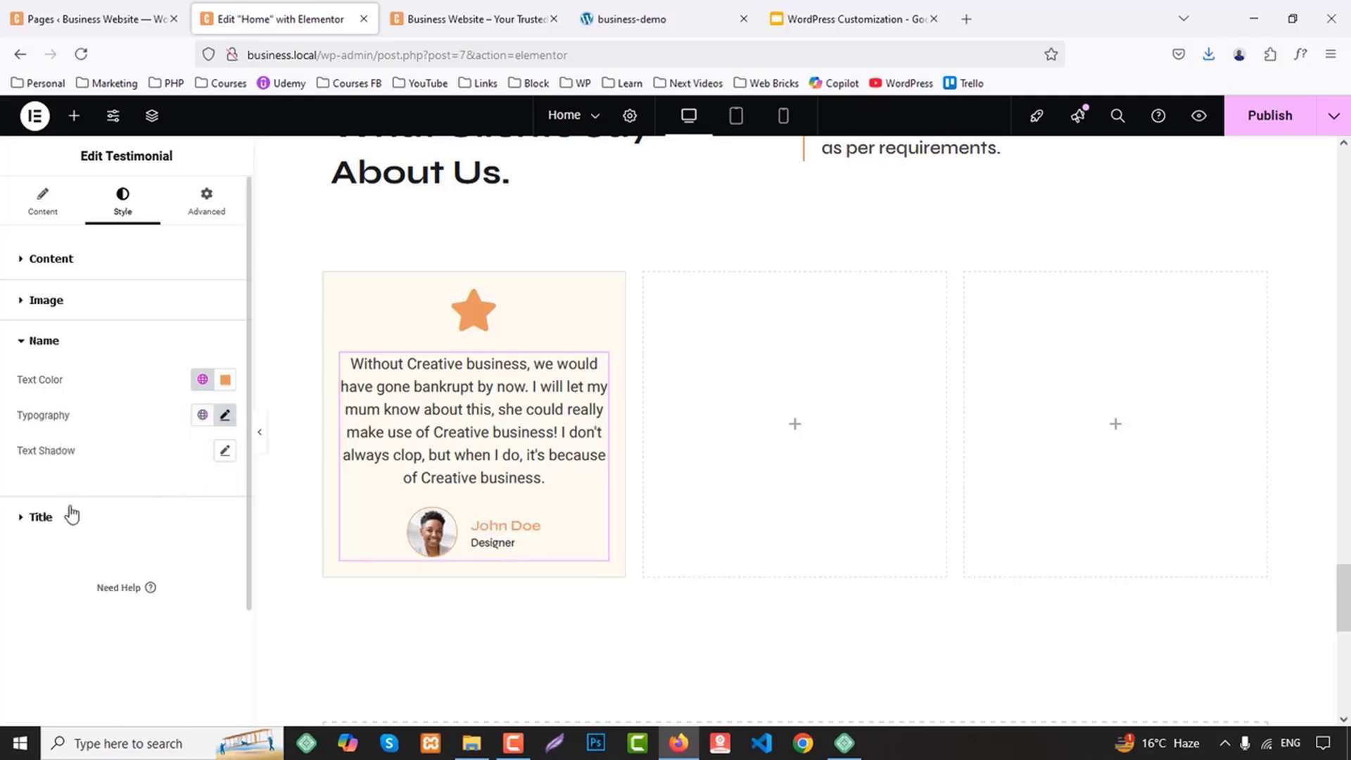
Set the font weight of the testimonial's title to 500 (Medium)
{"action": "left_click", "coordinate": [41, 517]}
{"action": "left_click", "coordinate": [223, 459]}
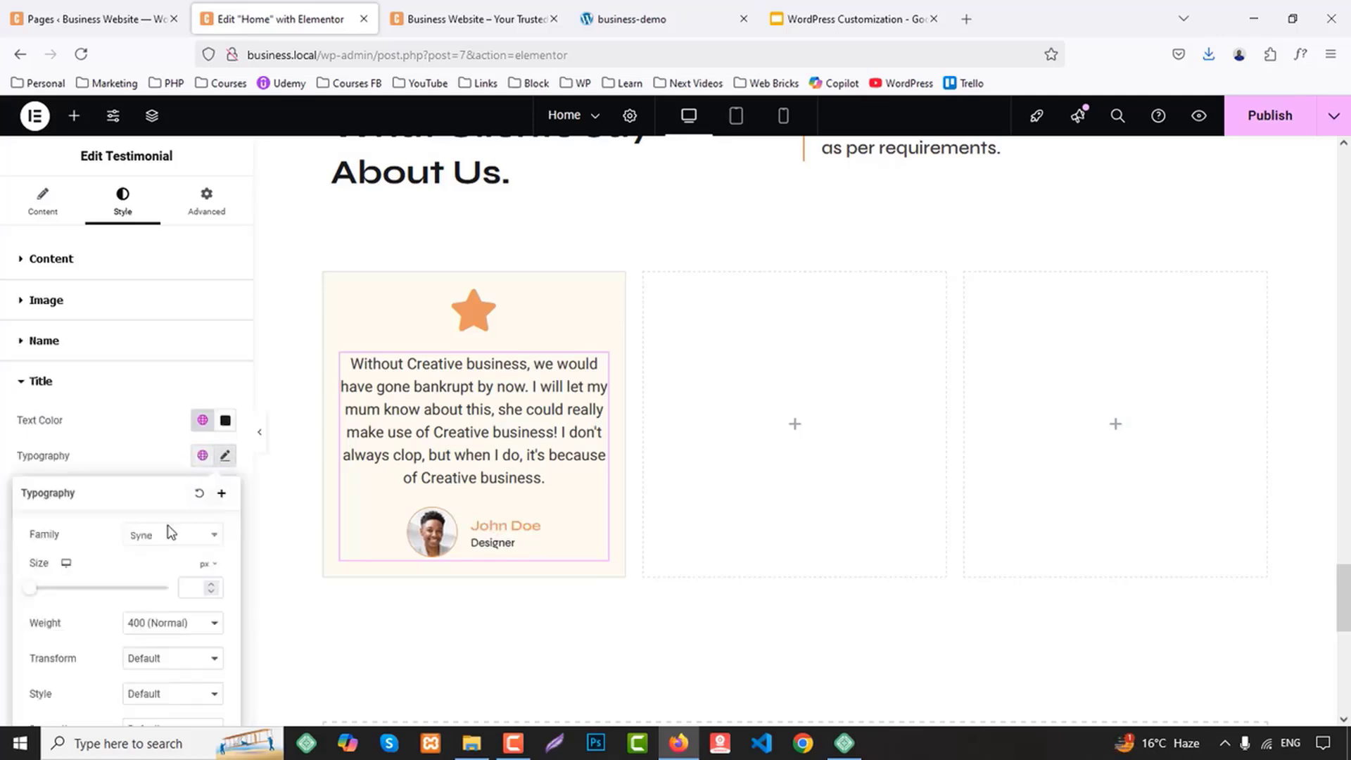
{"action": "left_click", "coordinate": [157, 624]}
{"action": "left_click", "coordinate": [149, 467]}
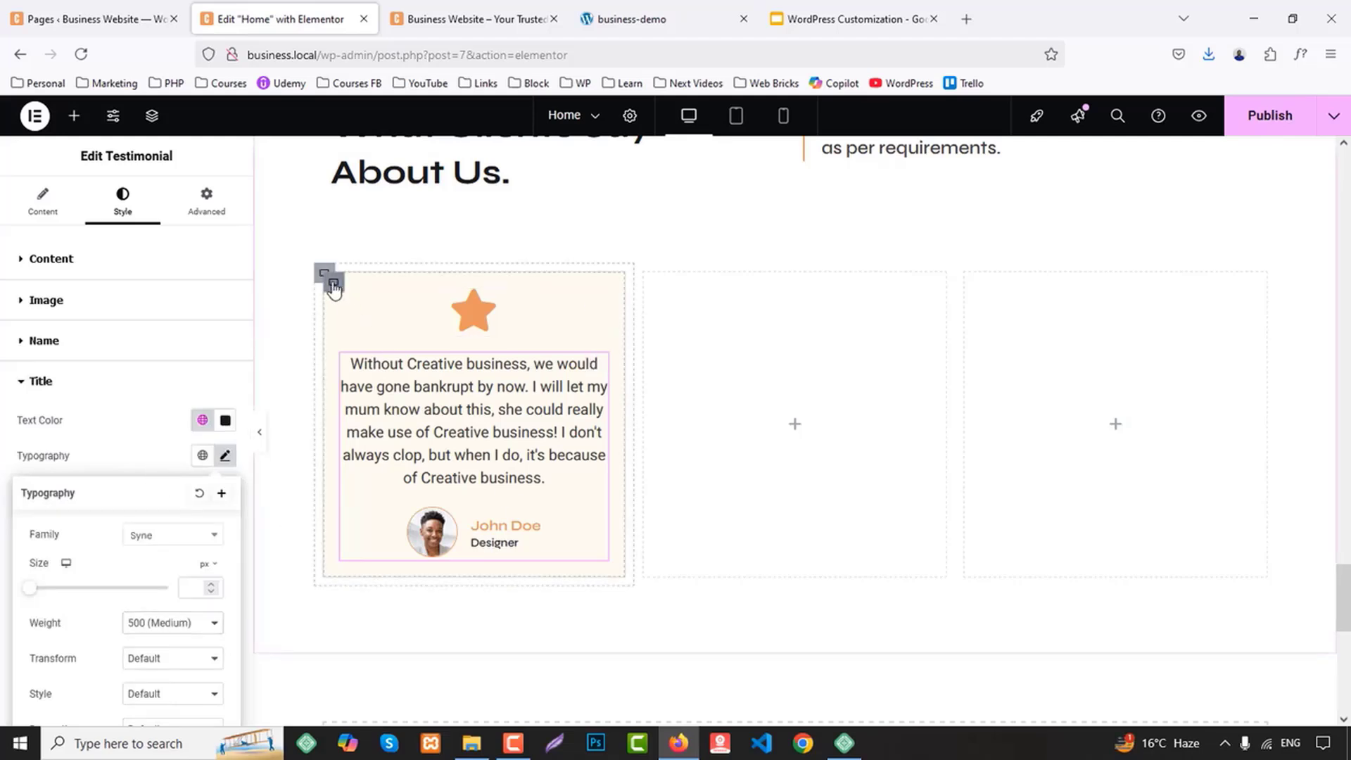
Copy the finished testimonial card container and paste it into the two empty containers beside it
{"action": "right_click", "coordinate": [330, 280]}
{"action": "right_click", "coordinate": [646, 362]}
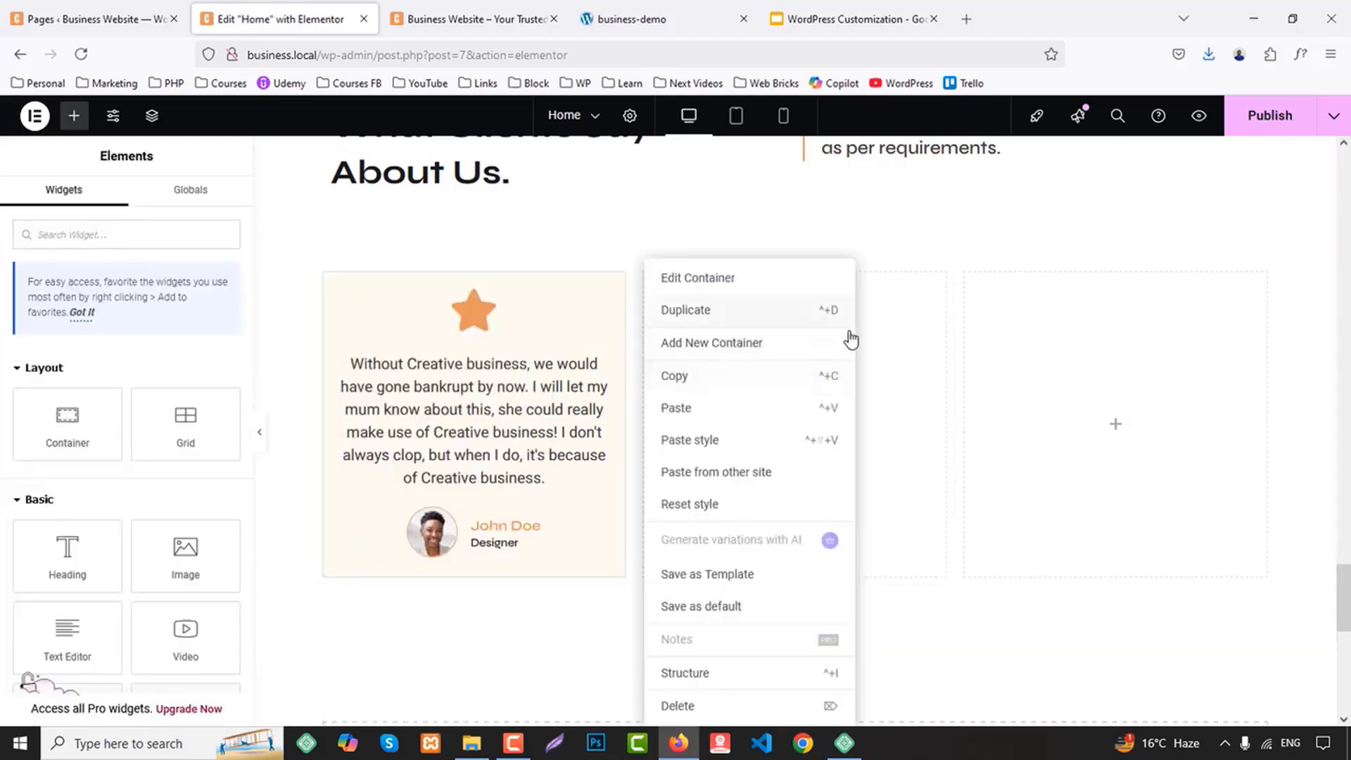
{"action": "right_click", "coordinate": [879, 355]}
{"action": "left_click", "coordinate": [915, 412]}
{"action": "right_click", "coordinate": [1129, 348]}
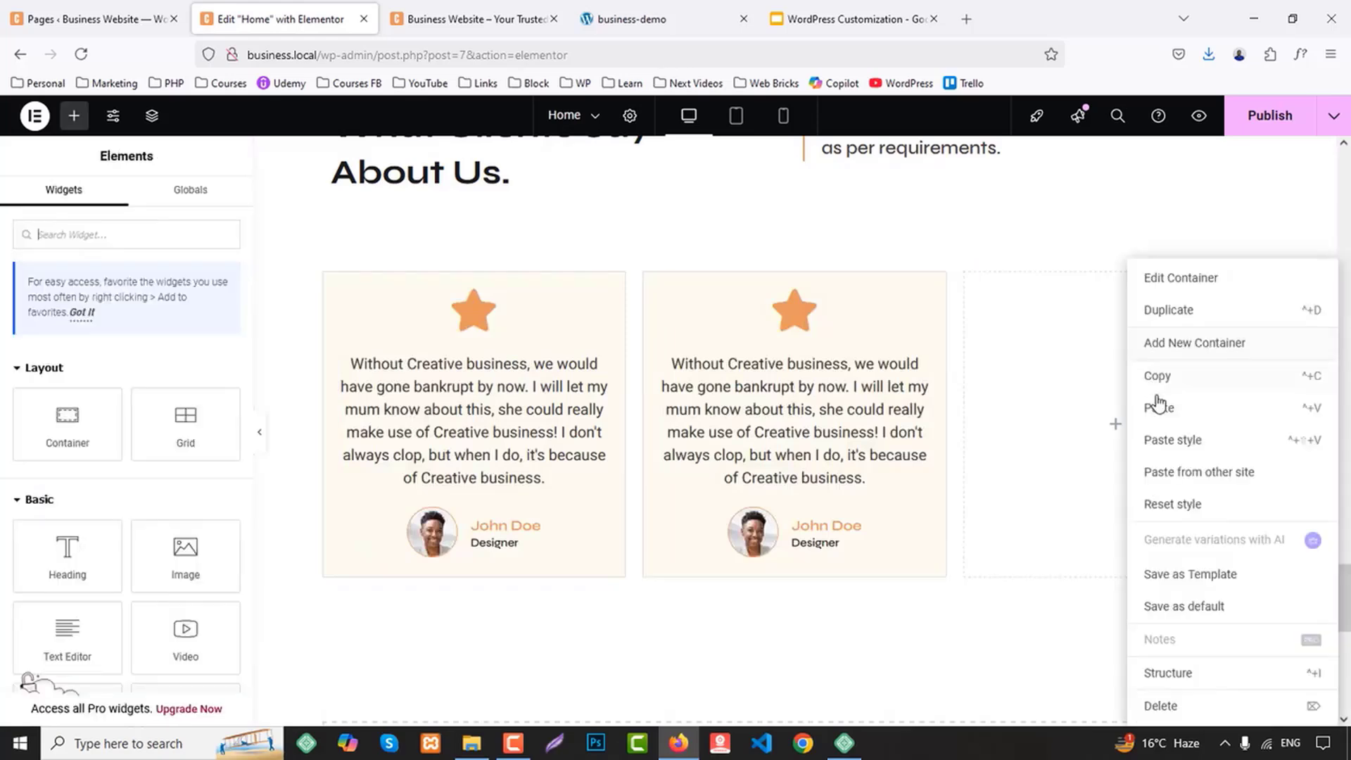
{"action": "left_click", "coordinate": [1157, 409]}
Replace the second testimonial's image with client-4-1.png from the media library
{"action": "left_click", "coordinate": [763, 526]}
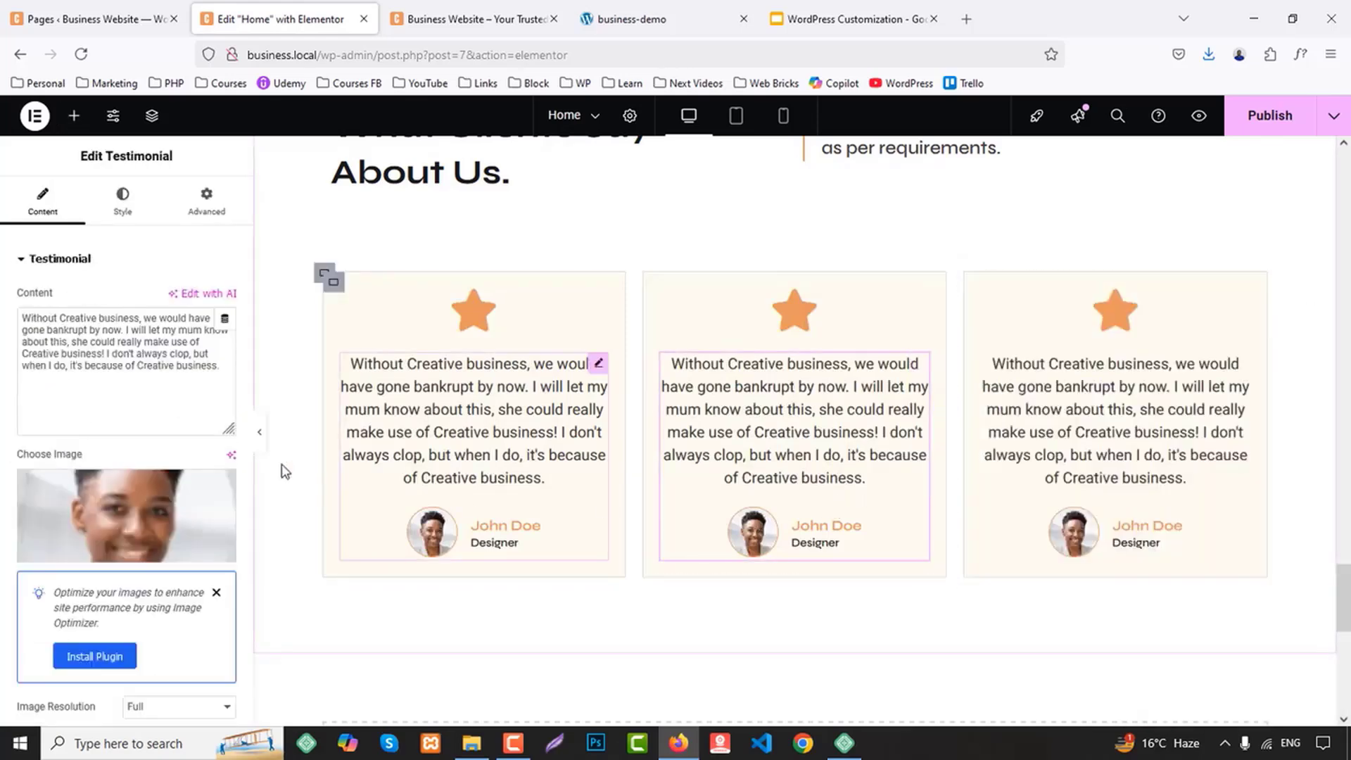
{"action": "left_click", "coordinate": [149, 506]}
{"action": "scroll", "coordinate": [703, 471], "scroll_direction": "down", "scroll_amount": 3}
{"action": "left_click", "coordinate": [422, 394]}
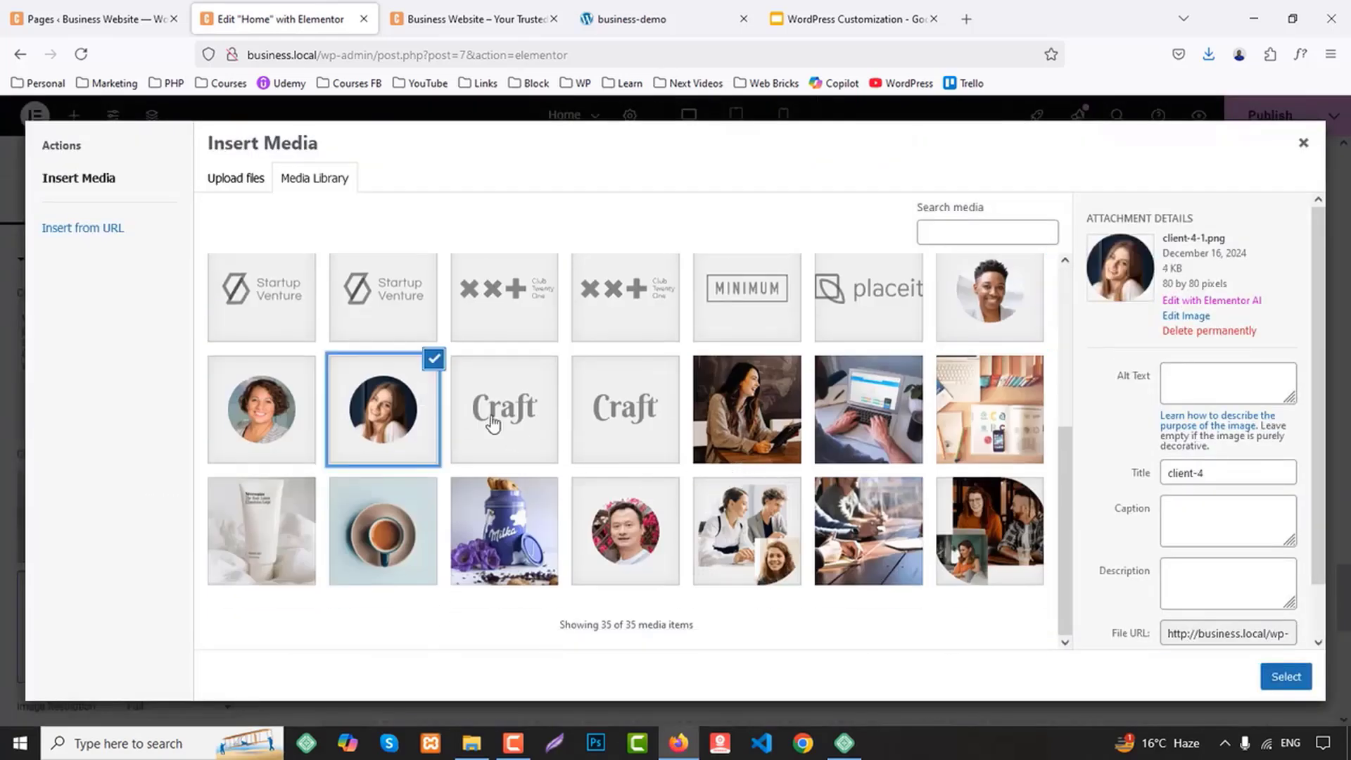
{"action": "left_click", "coordinate": [1286, 676]}
Replace the third testimonial's image with the round portrait of the curly-haired woman from the media library
{"action": "left_click", "coordinate": [1098, 422]}
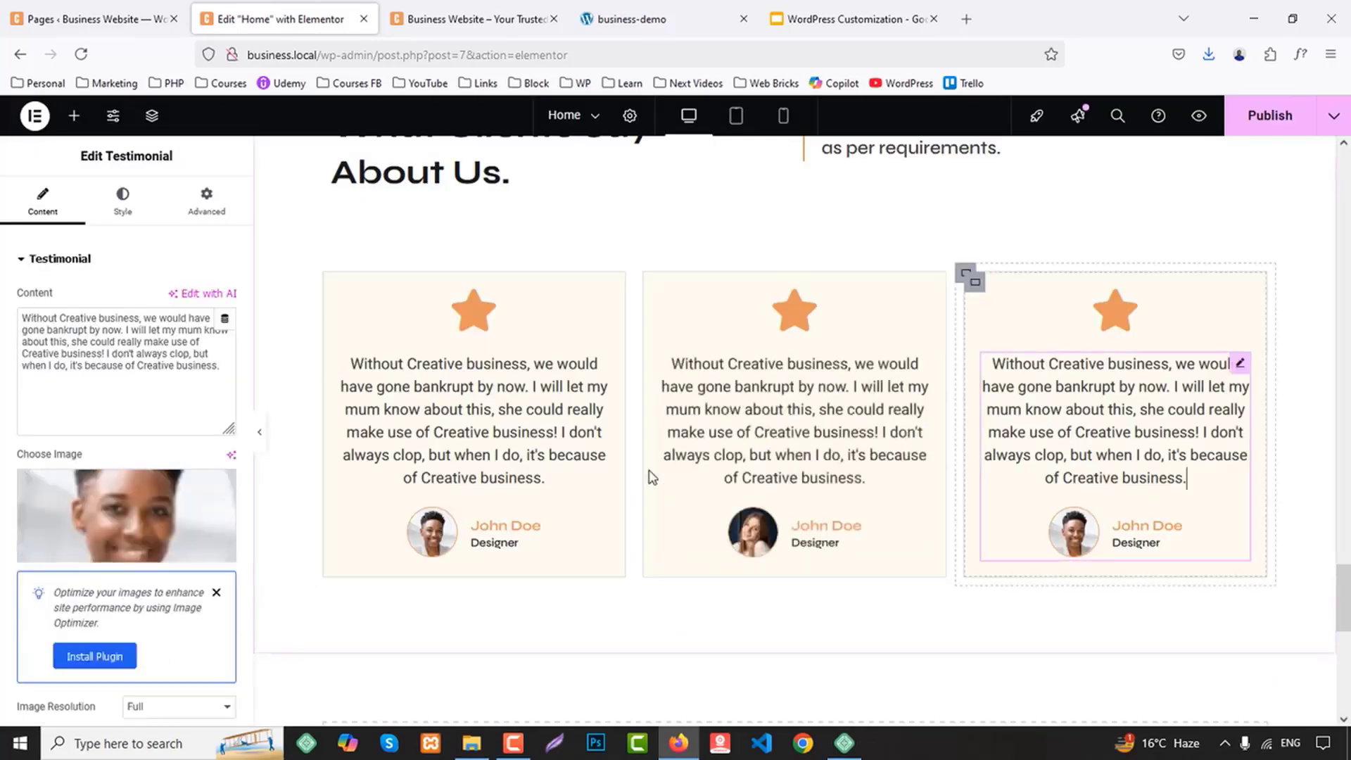
{"action": "left_click", "coordinate": [25, 523]}
{"action": "scroll", "coordinate": [323, 530], "scroll_direction": "down", "scroll_amount": 5}
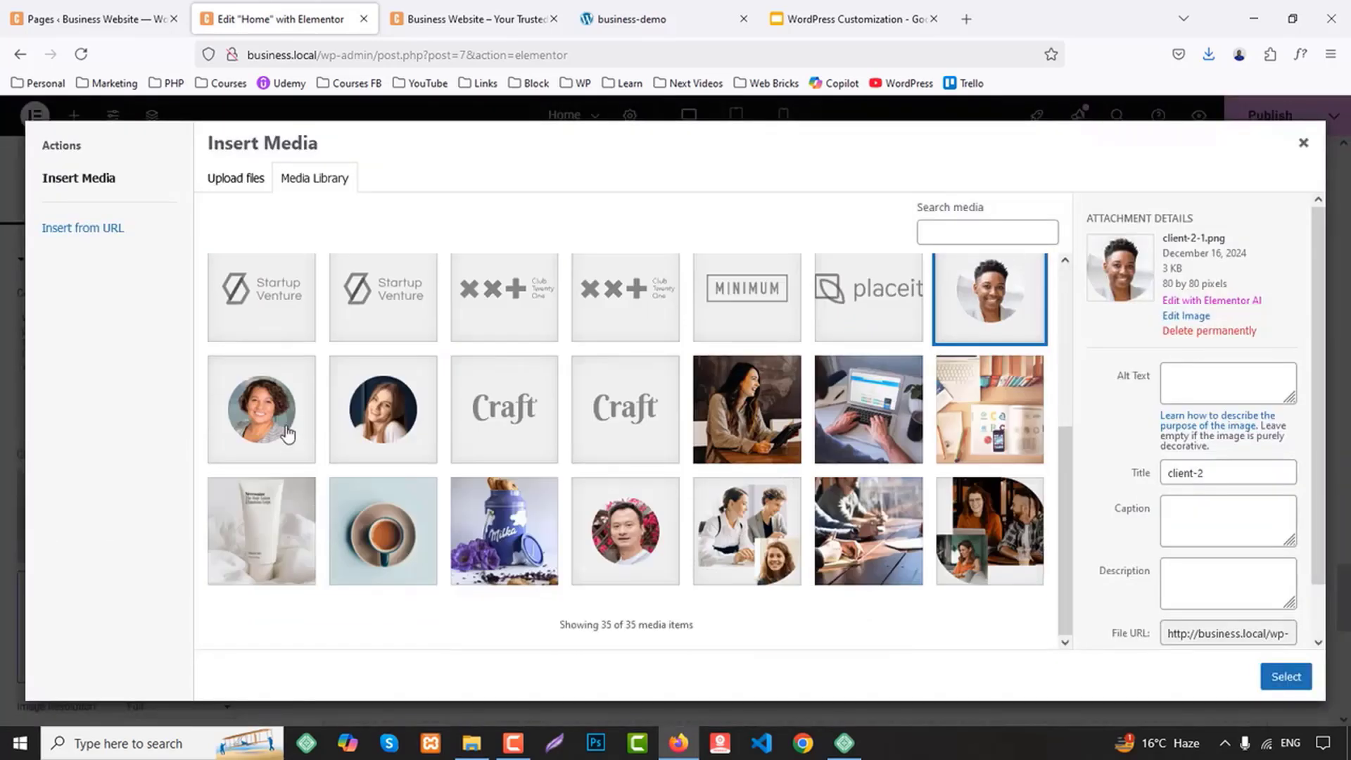
{"action": "left_click", "coordinate": [261, 408]}
{"action": "left_click", "coordinate": [1286, 676]}
Publish the Home page and check the three testimonial cards in the site preview
{"action": "scroll", "coordinate": [1316, 619], "scroll_direction": "up", "scroll_amount": 3}
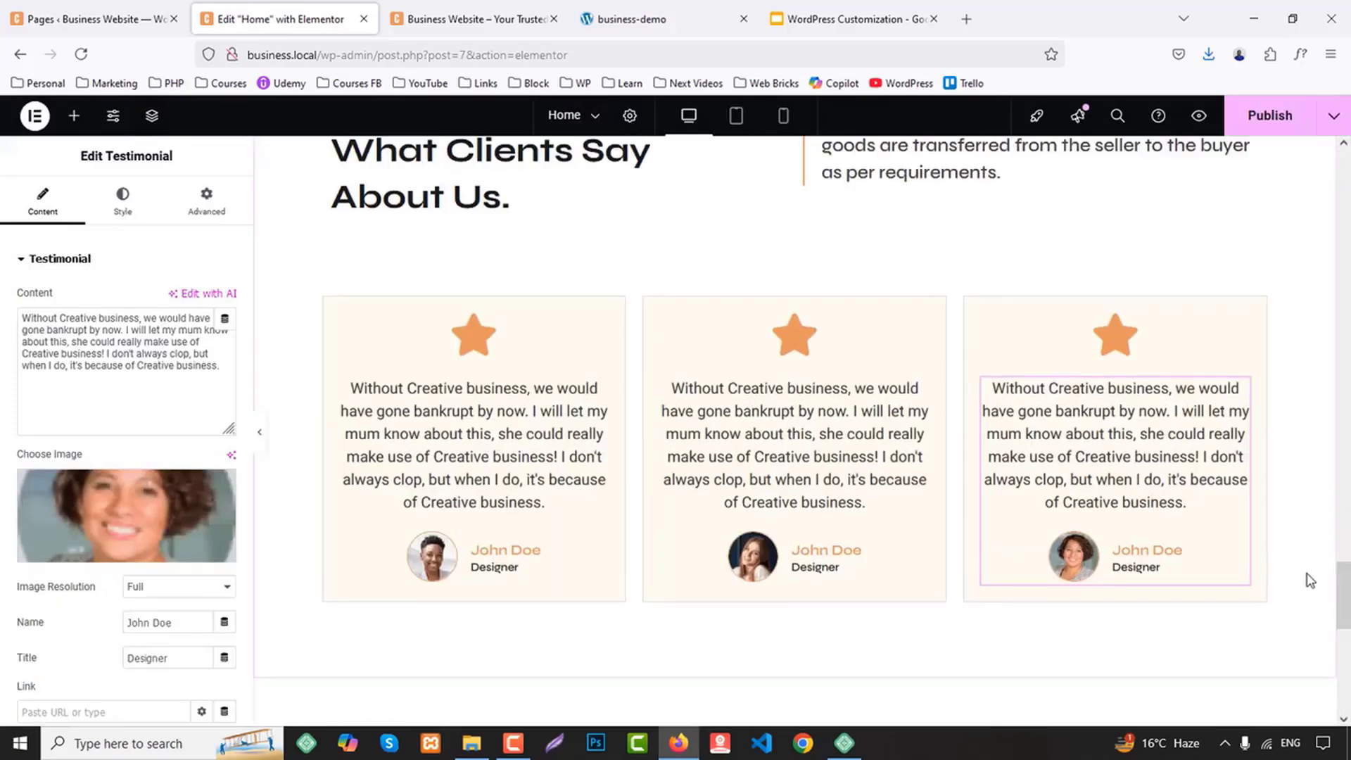
{"action": "left_click", "coordinate": [1290, 127]}
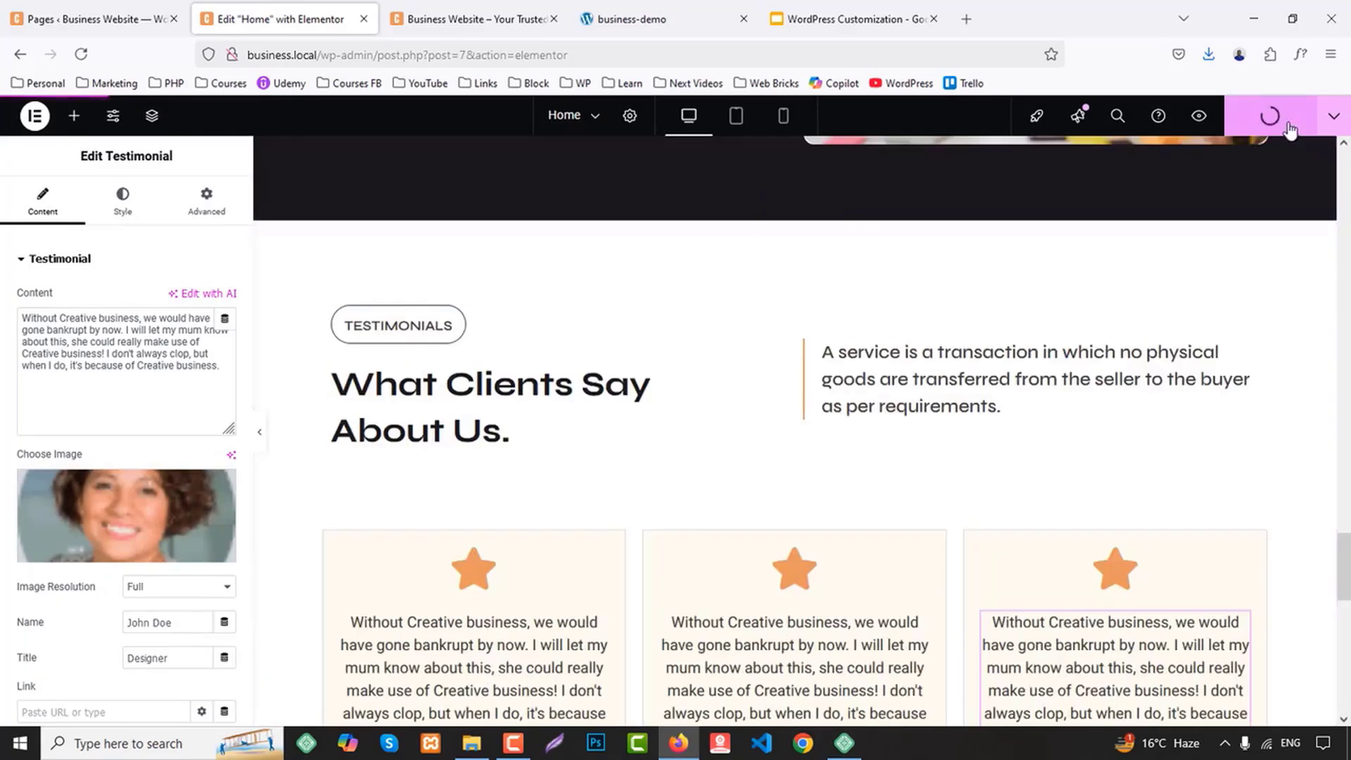
{"action": "left_click", "coordinate": [529, 21]}
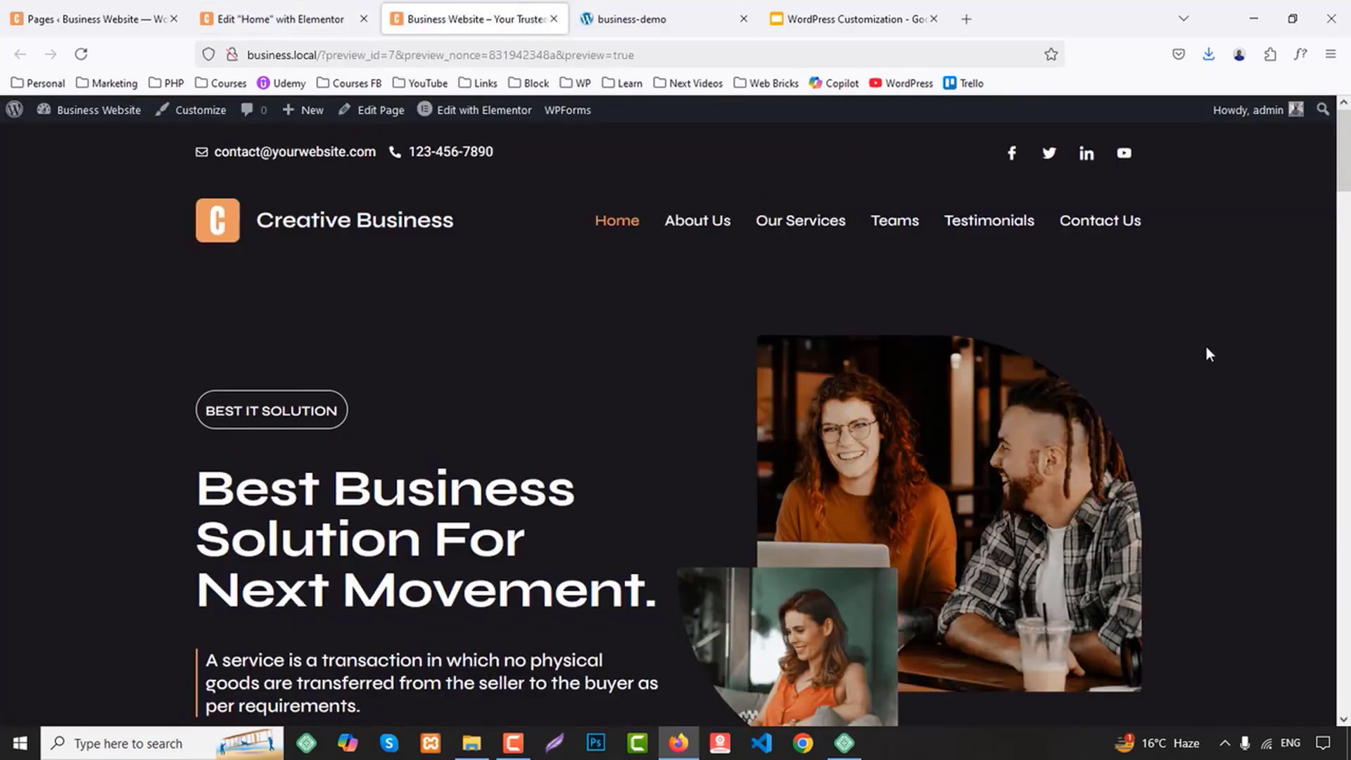
{"action": "scroll", "coordinate": [1217, 355], "scroll_direction": "down", "scroll_amount": 15}
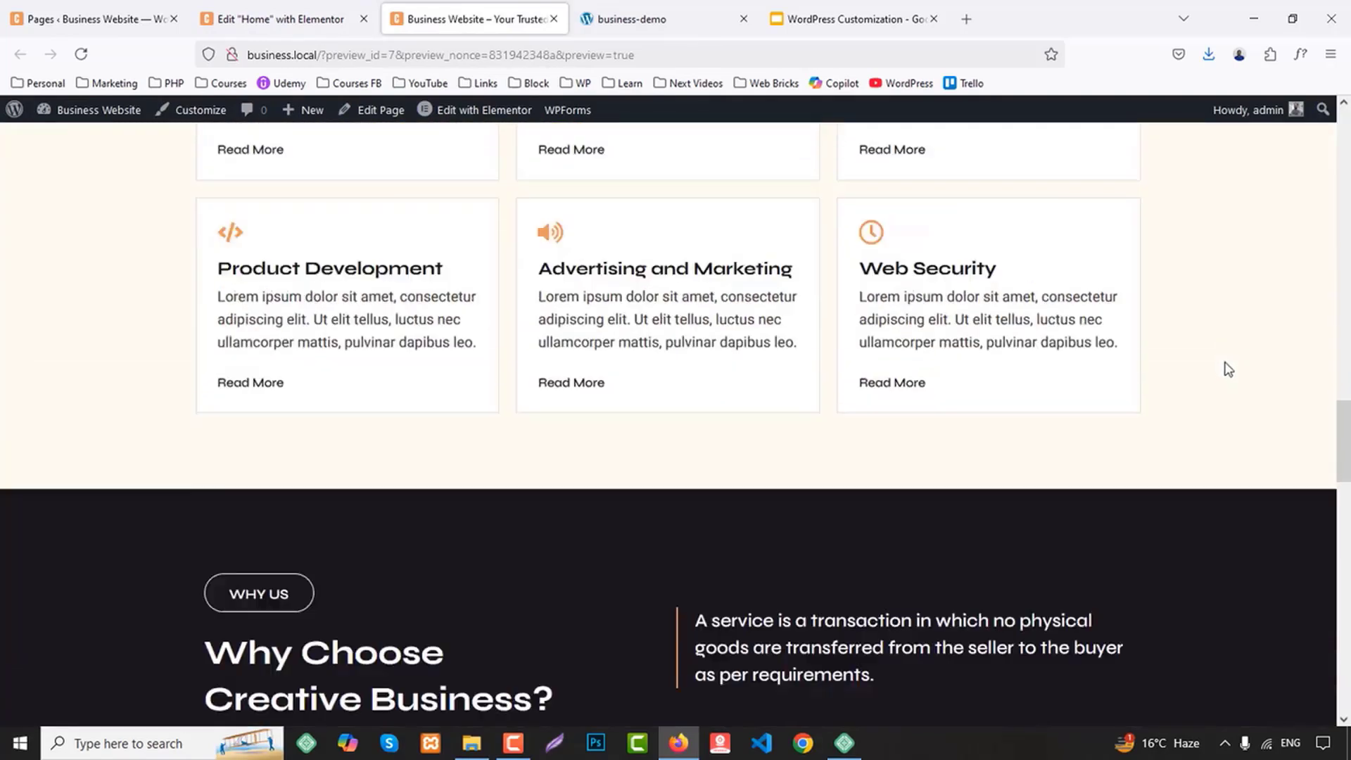
{"action": "scroll", "coordinate": [1227, 369], "scroll_direction": "down", "scroll_amount": 15}
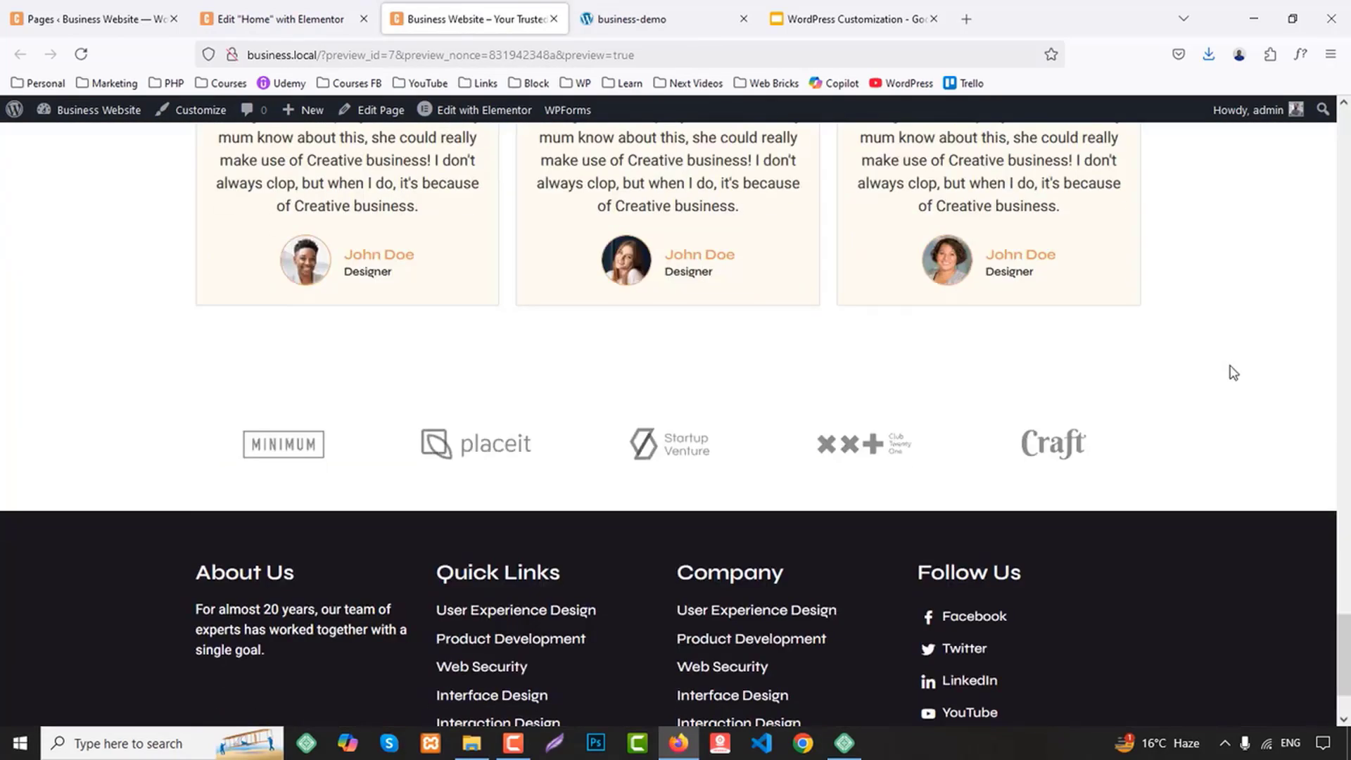
{"action": "scroll", "coordinate": [1233, 373], "scroll_direction": "up", "scroll_amount": 10}
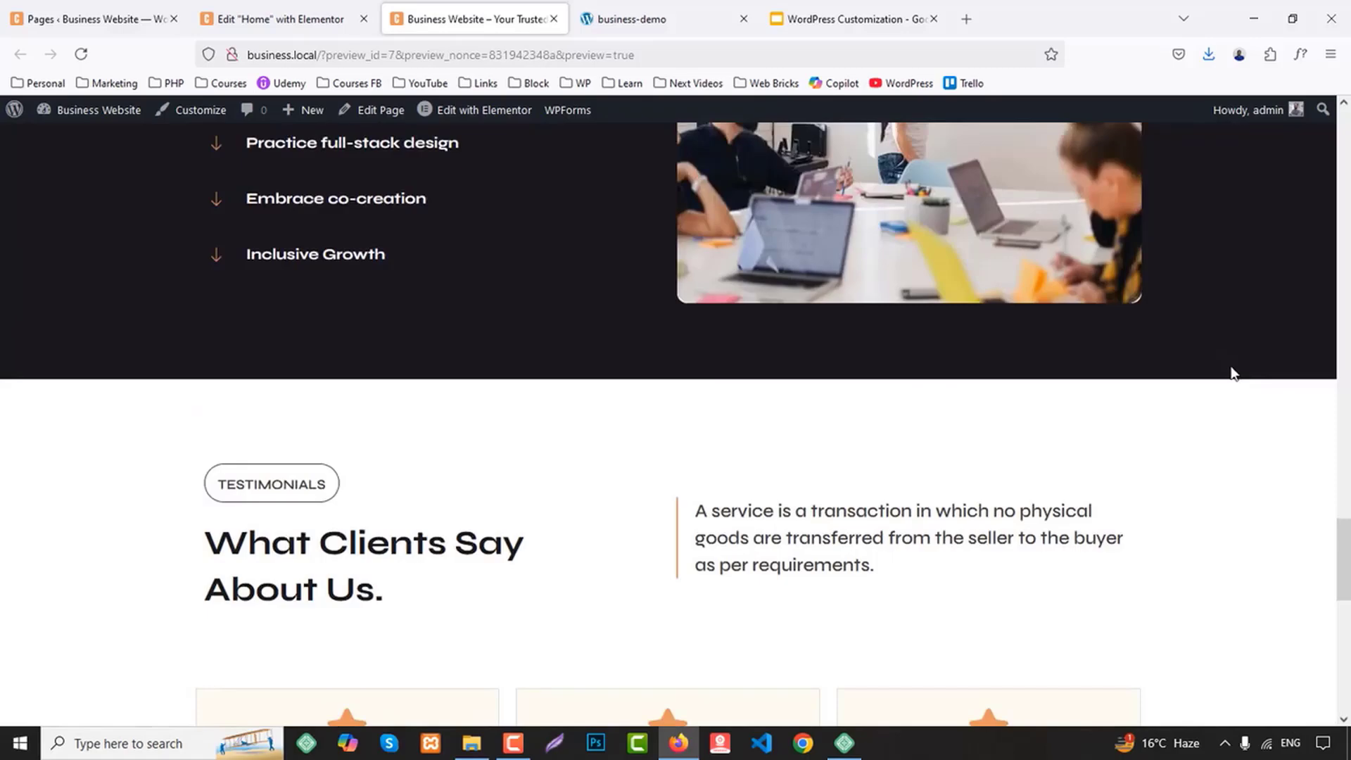
Examine the business-demo site's testimonials and the sections below them, and return to the Home page in the Elementor editor
{"action": "left_click", "coordinate": [677, 14]}
{"action": "scroll", "coordinate": [915, 415], "scroll_direction": "down", "scroll_amount": 7}
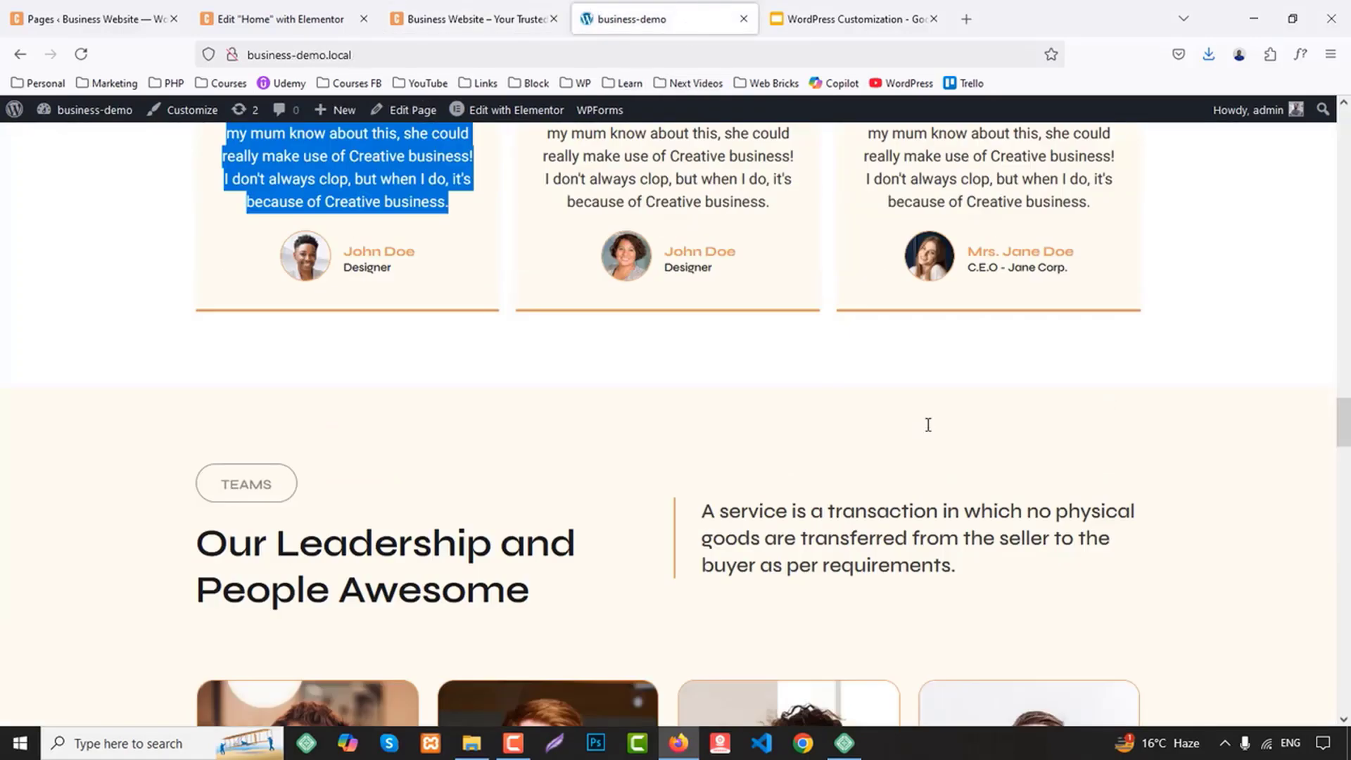
{"action": "scroll", "coordinate": [929, 429], "scroll_direction": "down", "scroll_amount": 15}
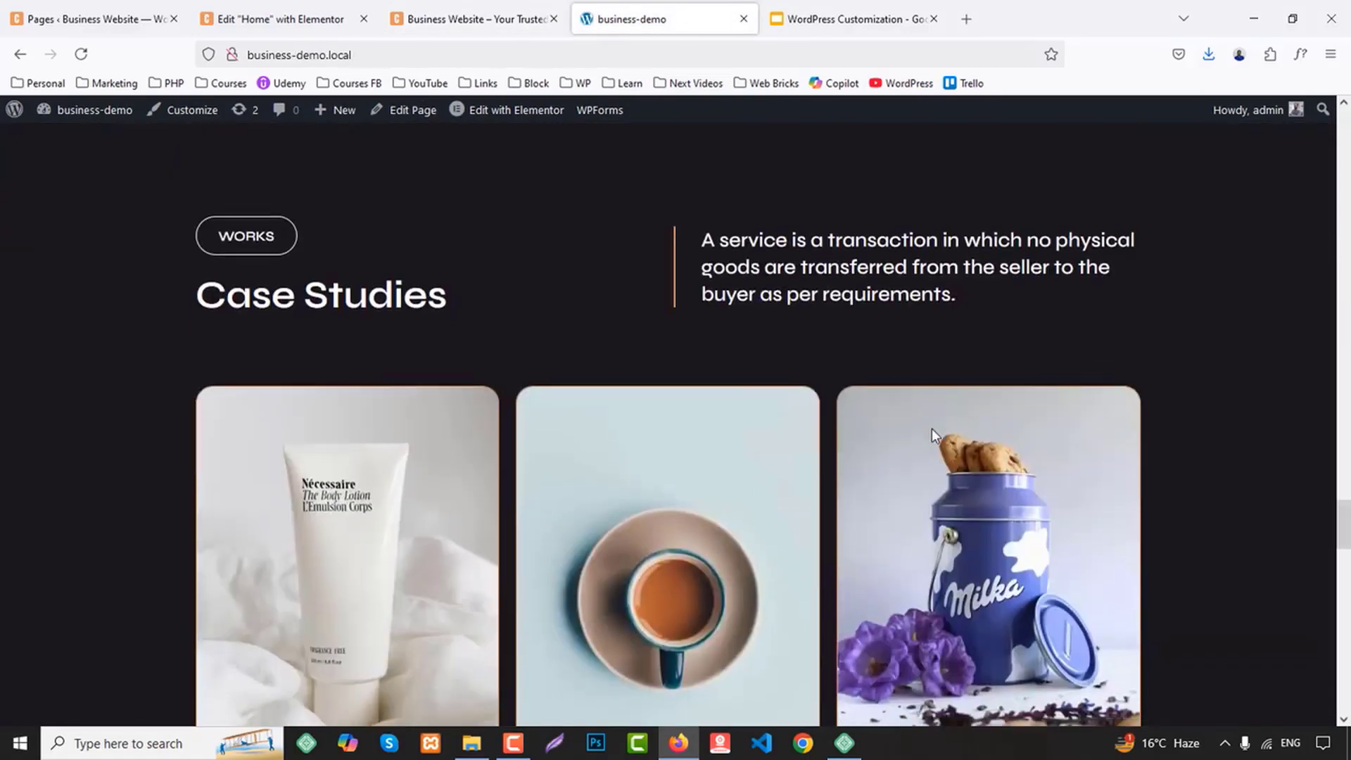
{"action": "scroll", "coordinate": [933, 431], "scroll_direction": "down", "scroll_amount": 10}
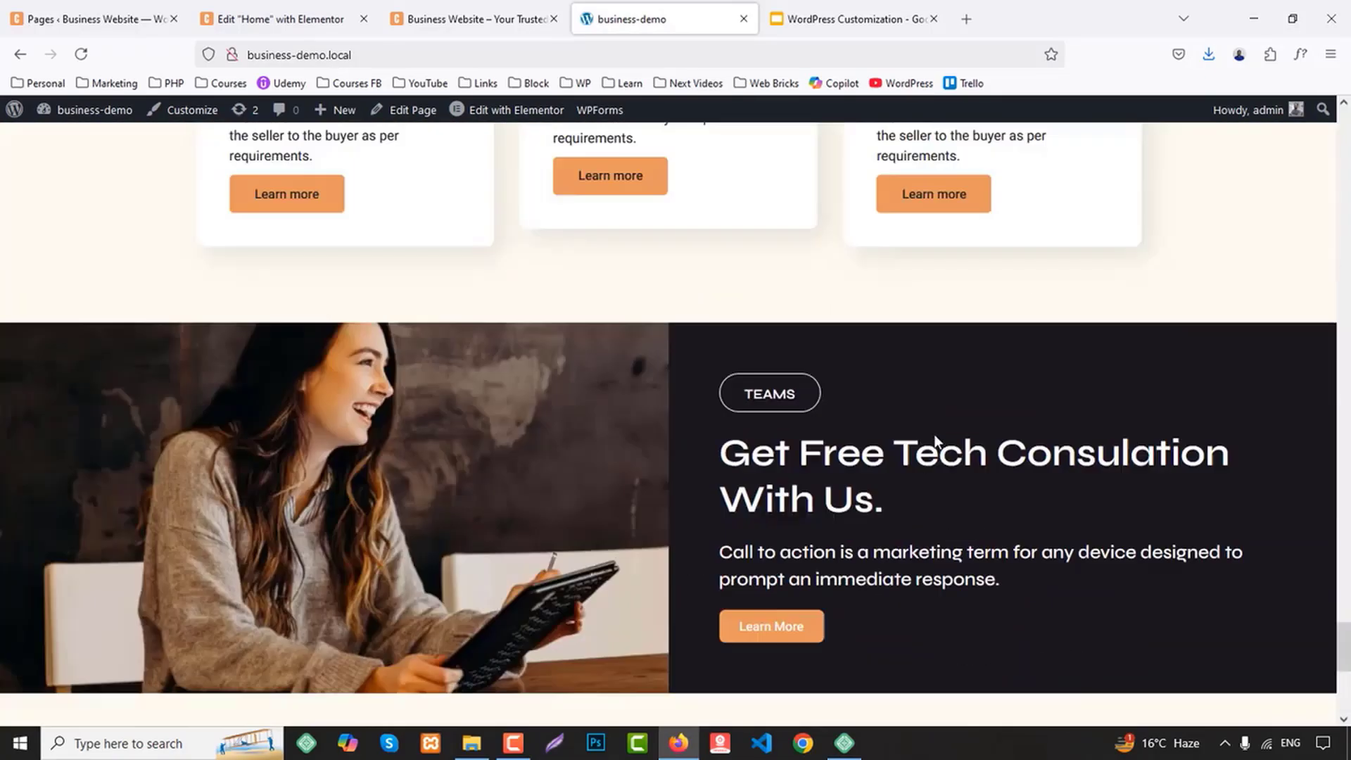
{"action": "scroll", "coordinate": [934, 434], "scroll_direction": "up", "scroll_amount": 11}
{"action": "scroll", "coordinate": [942, 438], "scroll_direction": "up", "scroll_amount": 20}
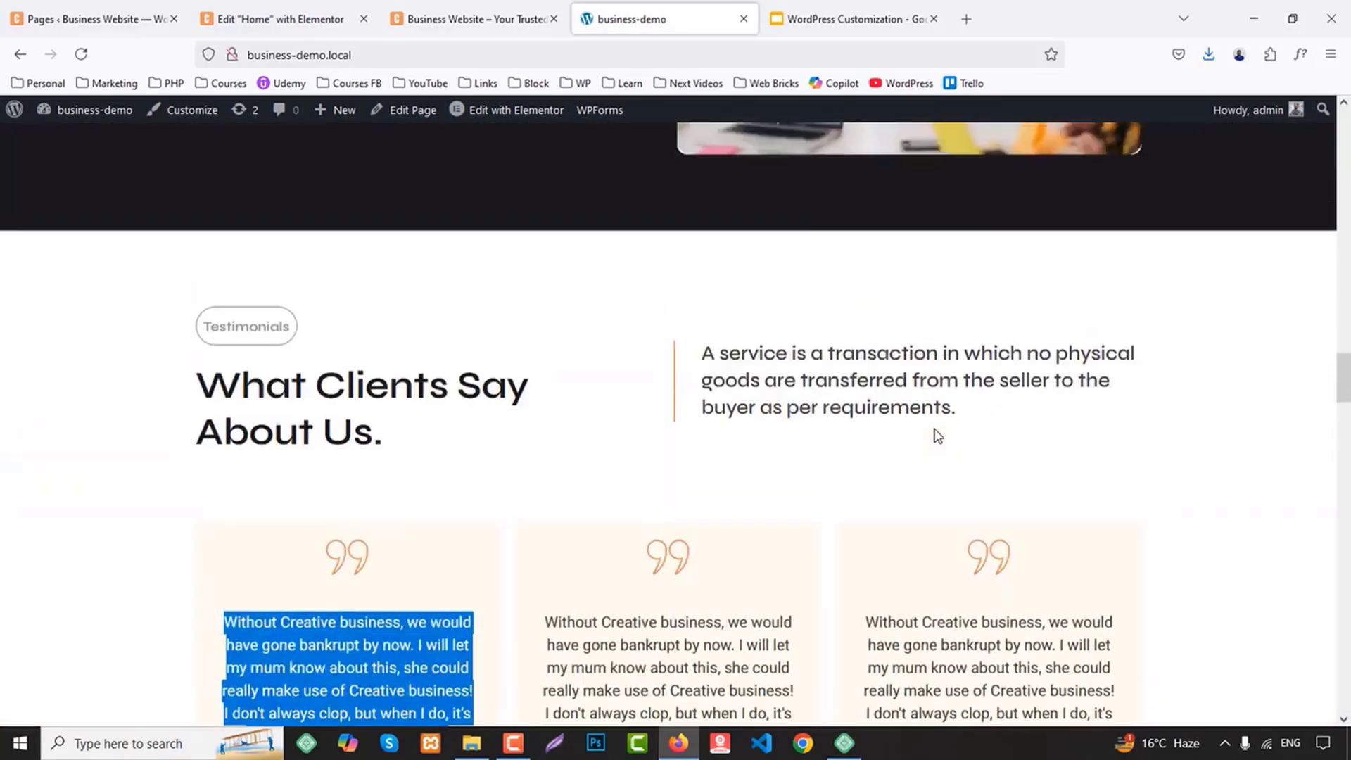
{"action": "scroll", "coordinate": [935, 429], "scroll_direction": "down", "scroll_amount": 2}
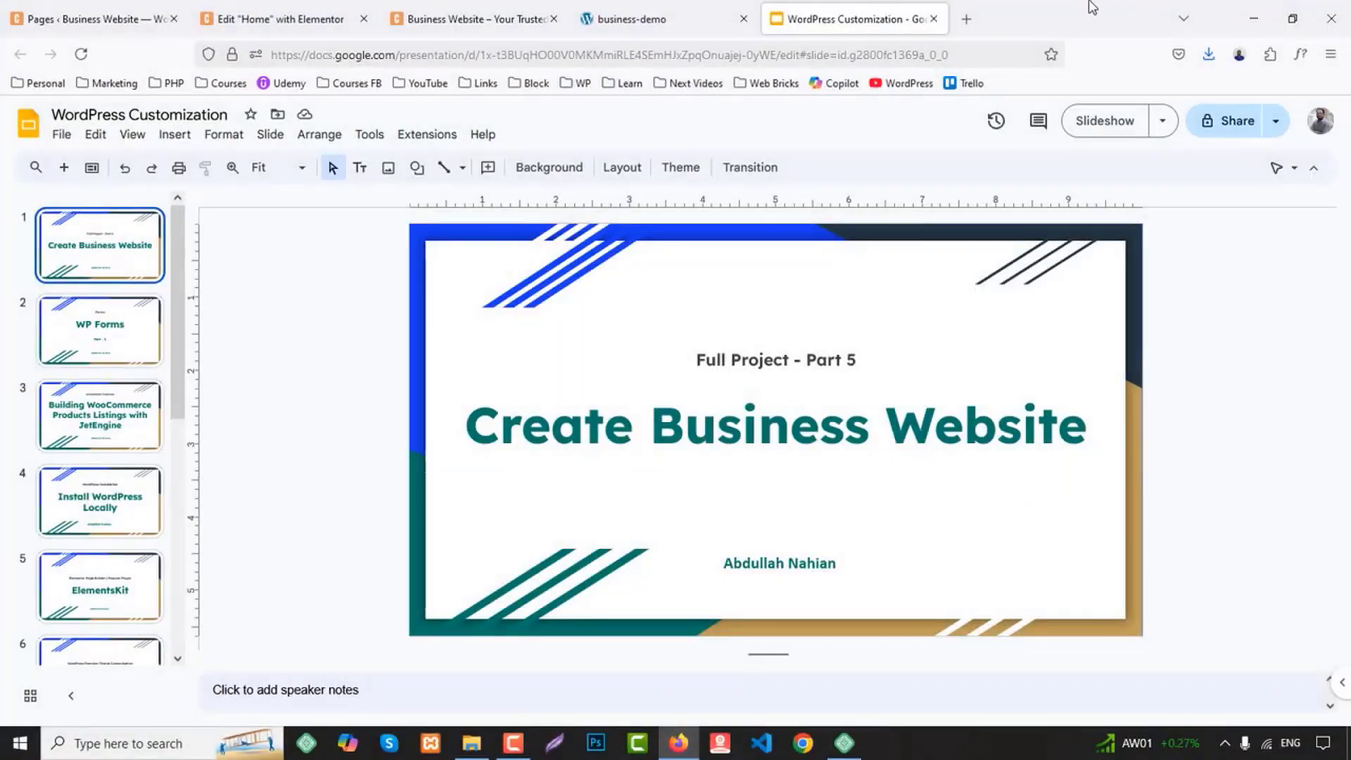
{"action": "left_click", "coordinate": [339, 16]}
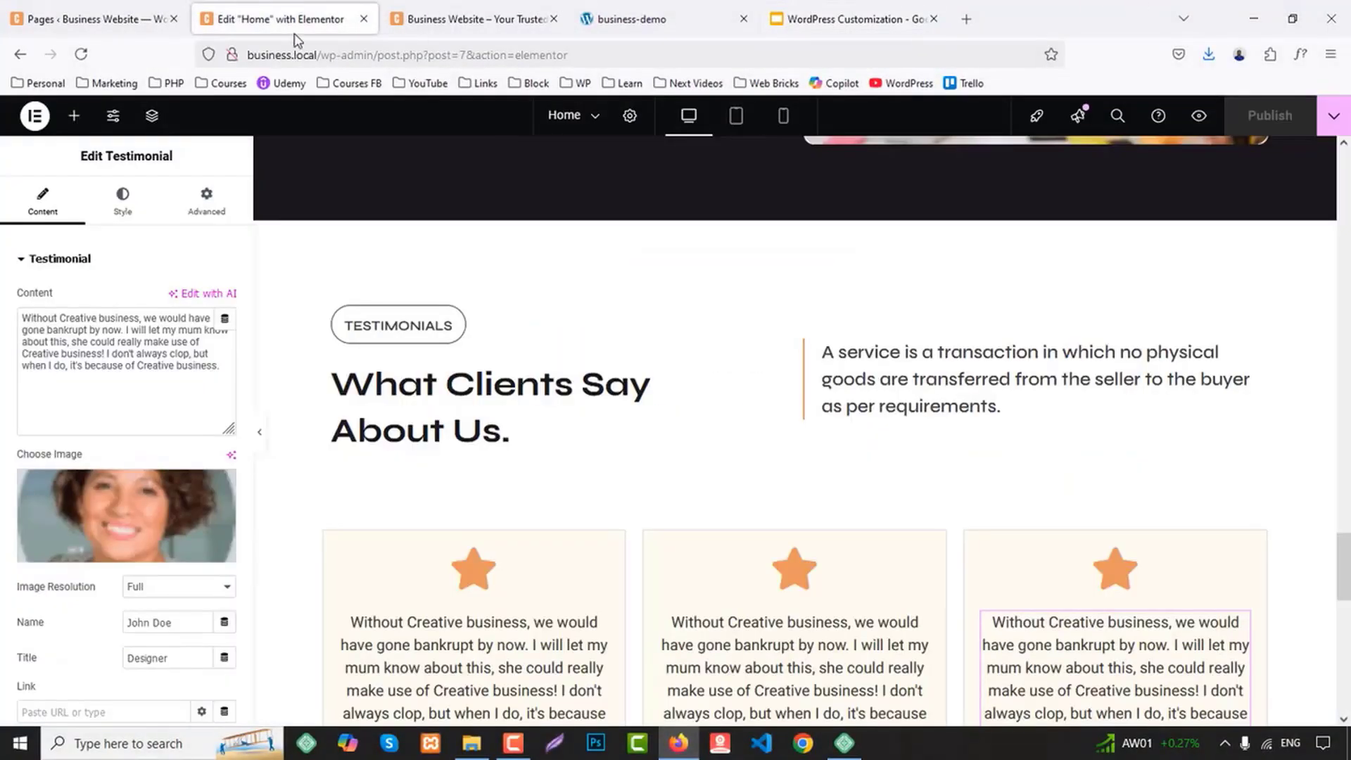
Review the Teams section on the business-demo site and duplicate the whole Testimonials section on the Home page
{"action": "scroll", "coordinate": [693, 347], "scroll_direction": "down", "scroll_amount": 3}
{"action": "scroll", "coordinate": [712, 379], "scroll_direction": "down", "scroll_amount": 2}
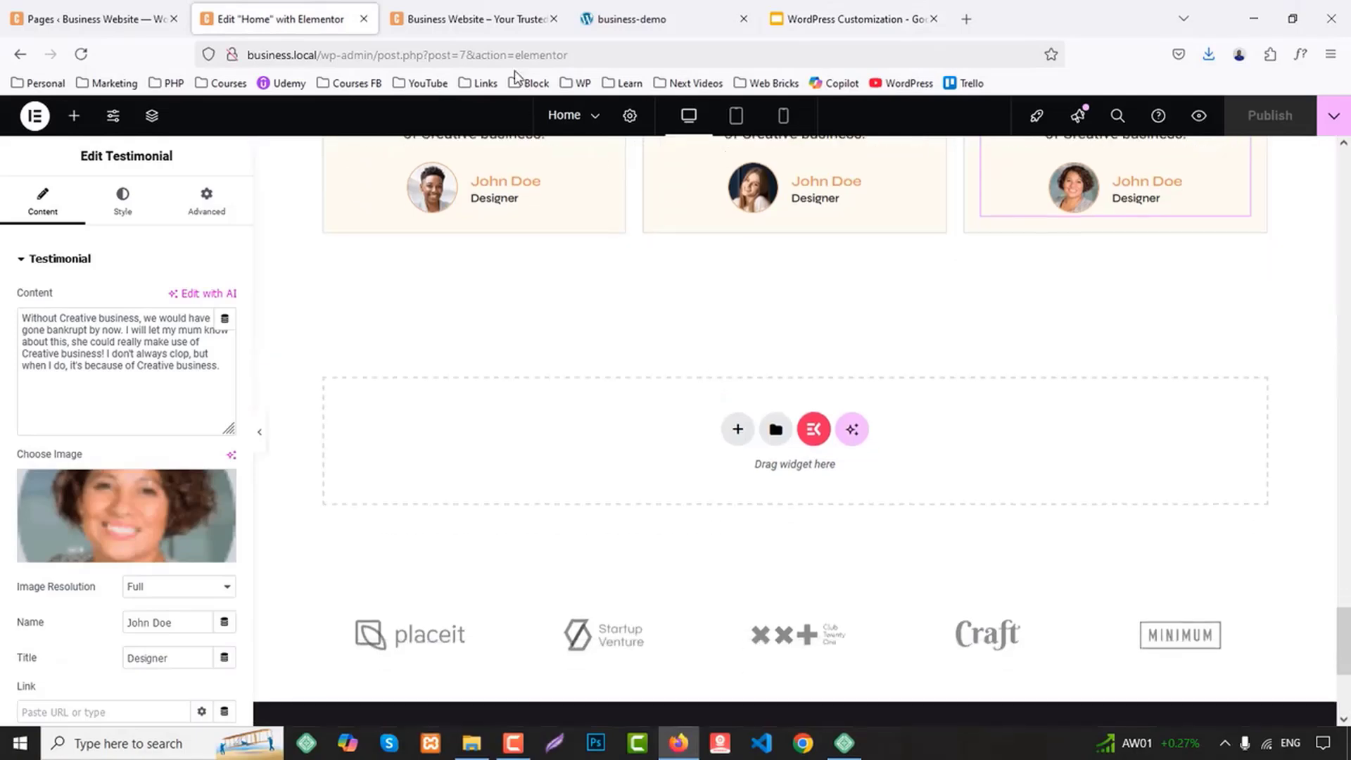
{"action": "left_click", "coordinate": [718, 10]}
{"action": "scroll", "coordinate": [1122, 341], "scroll_direction": "down", "scroll_amount": 5}
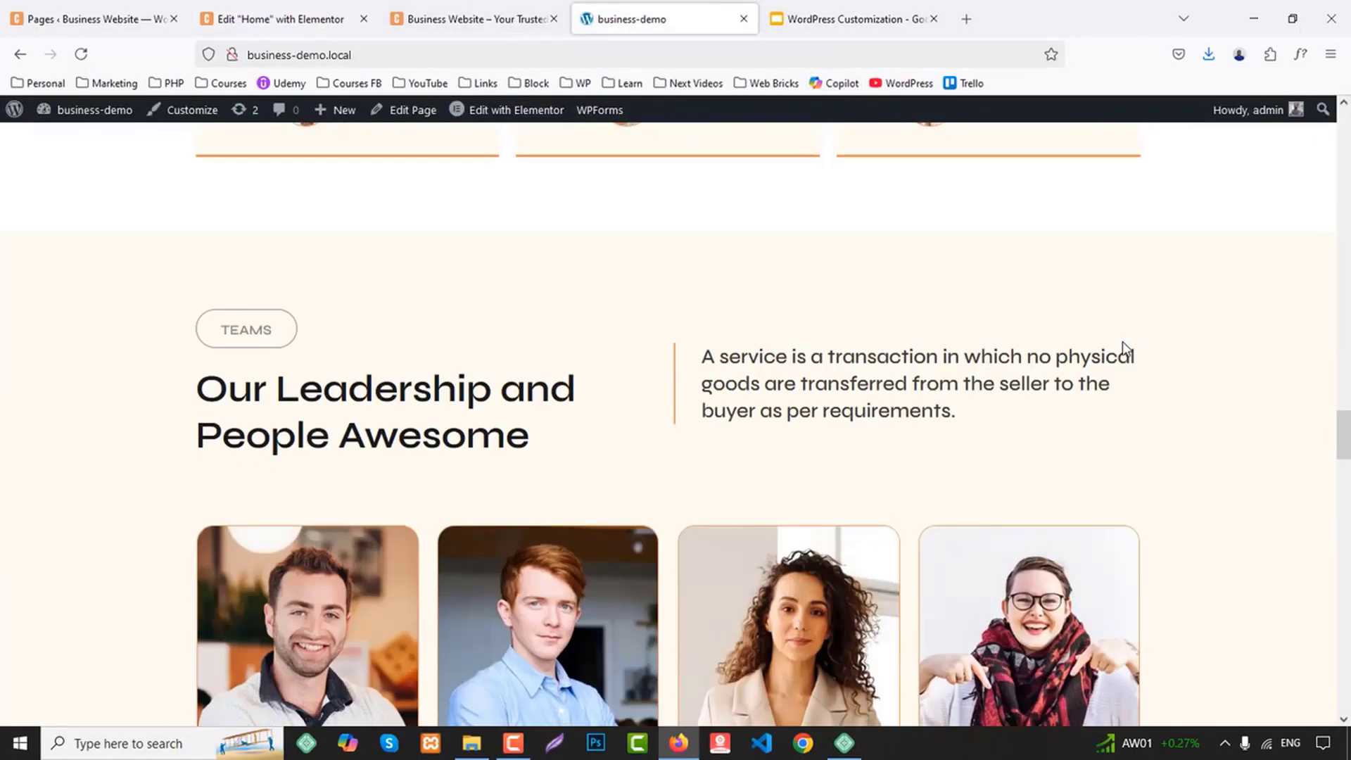
{"action": "scroll", "coordinate": [1118, 363], "scroll_direction": "down", "scroll_amount": 2}
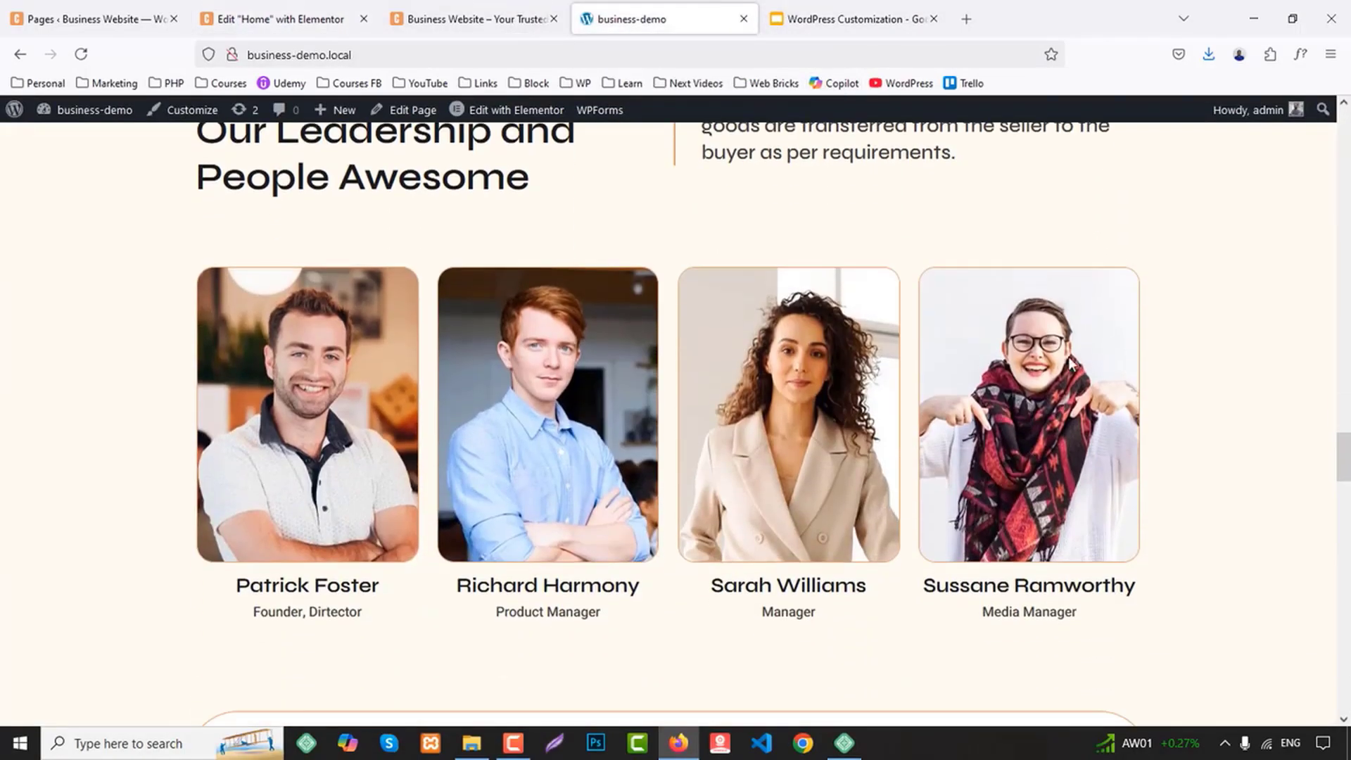
{"action": "left_click", "coordinate": [236, 21]}
{"action": "scroll", "coordinate": [889, 433], "scroll_direction": "up", "scroll_amount": 5}
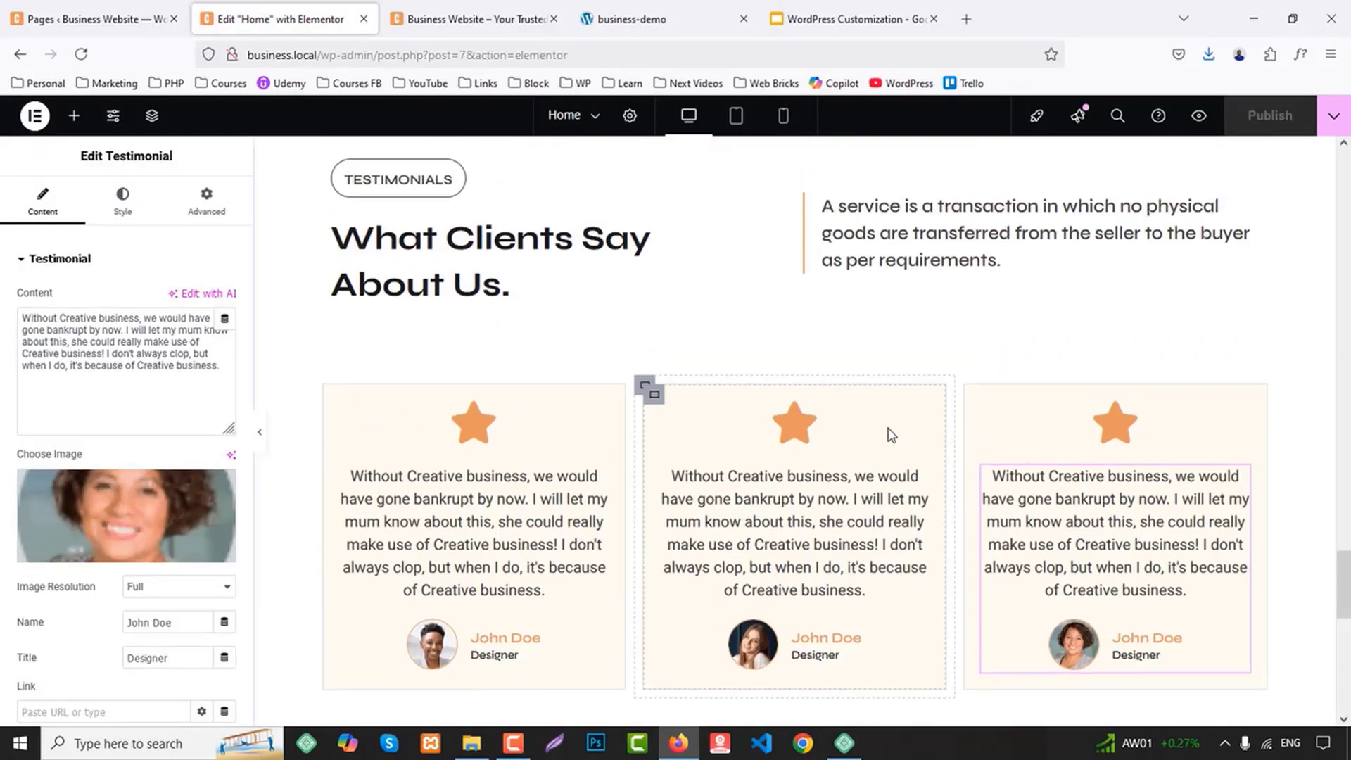
{"action": "scroll", "coordinate": [888, 428], "scroll_direction": "up", "scroll_amount": 5}
{"action": "scroll", "coordinate": [888, 428], "scroll_direction": "down", "scroll_amount": 5}
{"action": "scroll", "coordinate": [851, 408], "scroll_direction": "up", "scroll_amount": 2}
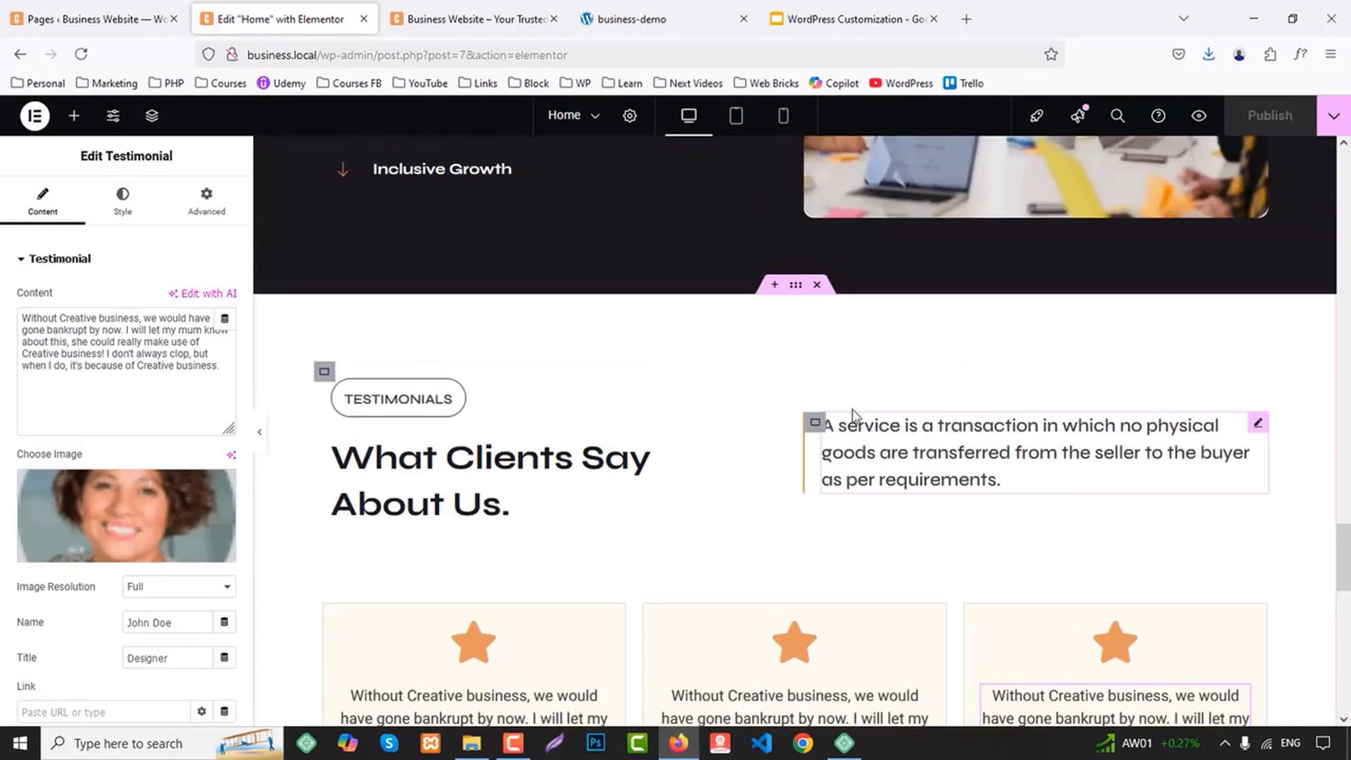
{"action": "right_click", "coordinate": [791, 303]}
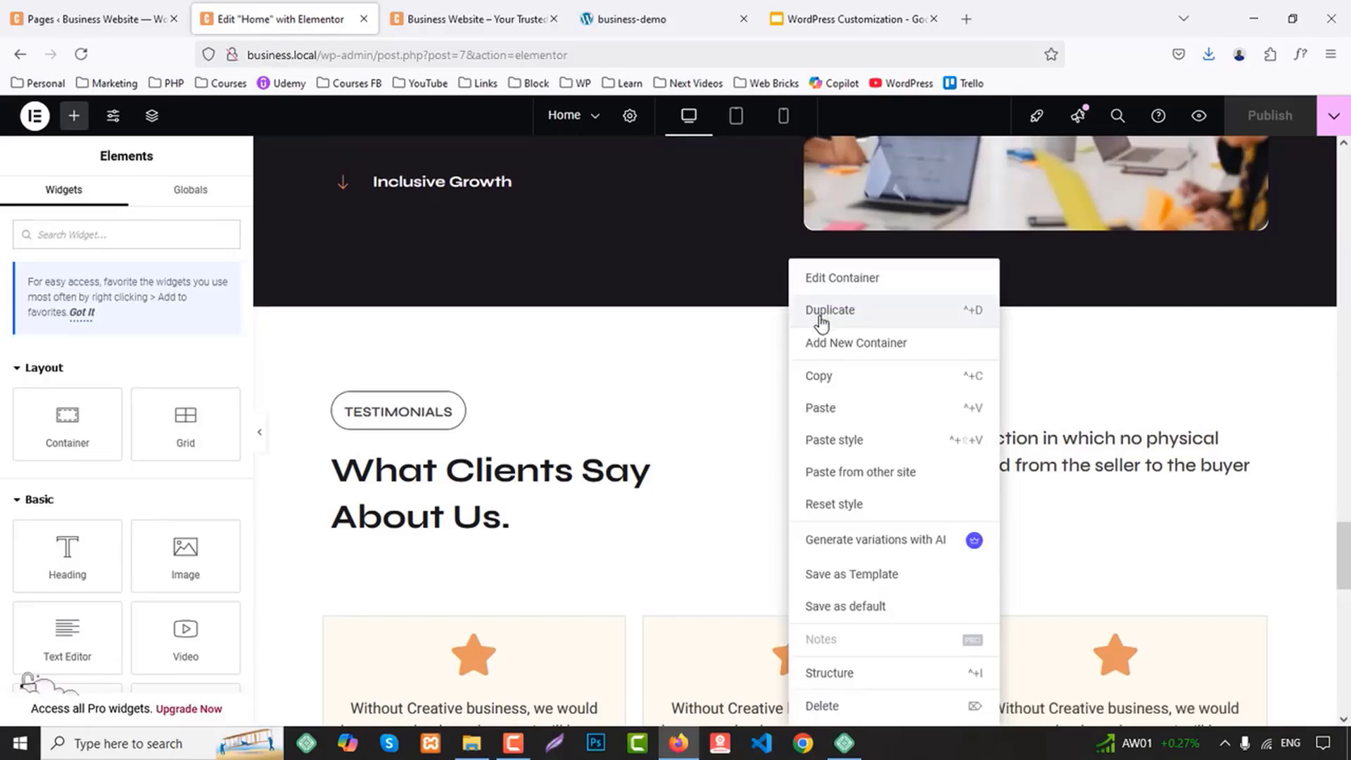
{"action": "left_click", "coordinate": [822, 313]}
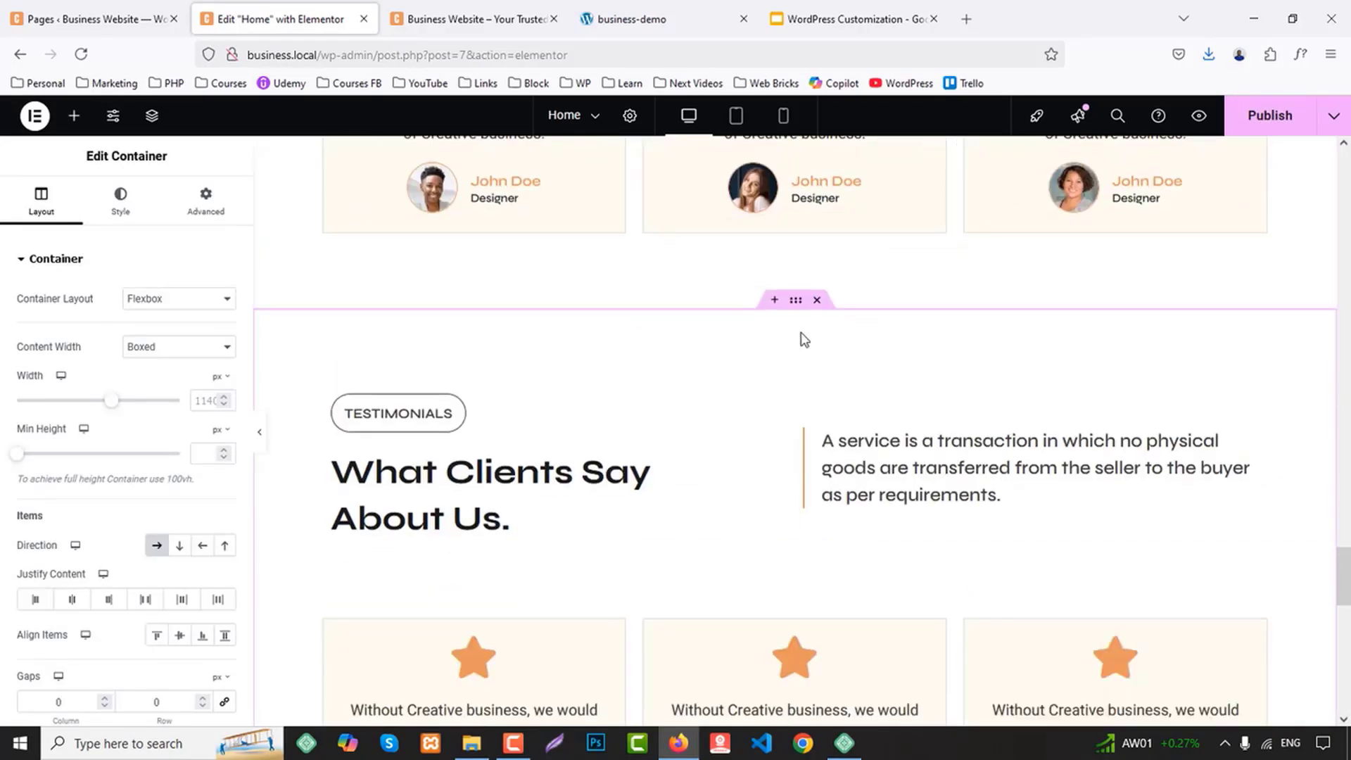
Give the duplicated section a classic background in the global color BG 2
{"action": "left_click", "coordinate": [122, 204]}
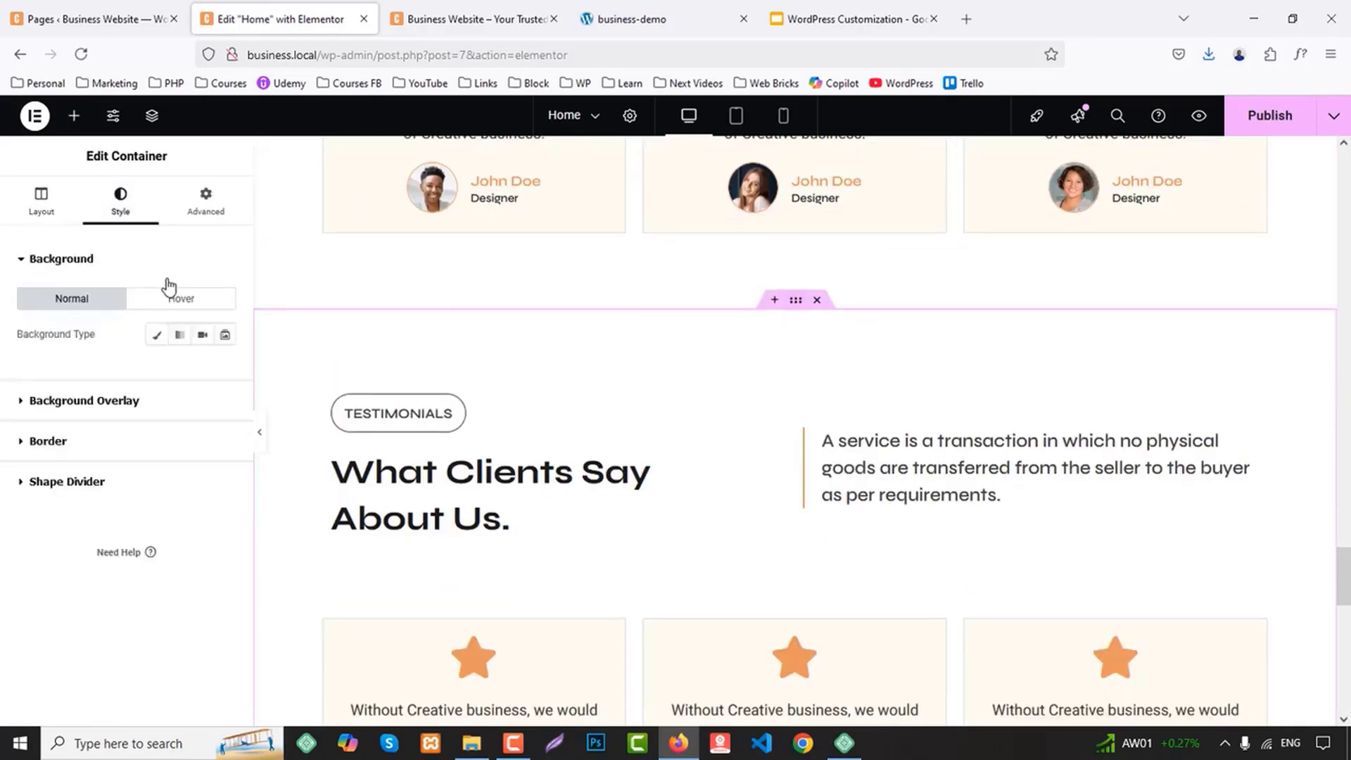
{"action": "left_click", "coordinate": [158, 335]}
{"action": "left_click", "coordinate": [203, 370]}
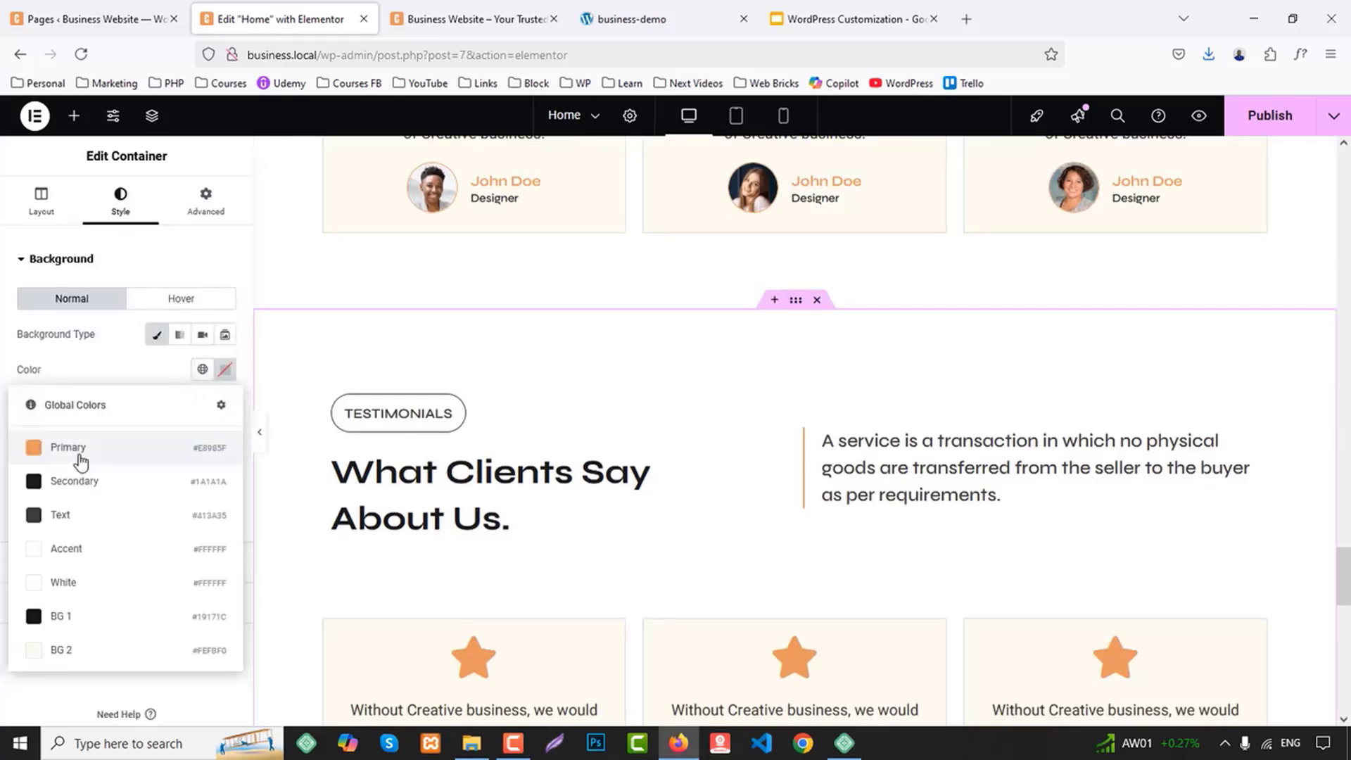
{"action": "left_click", "coordinate": [65, 648]}
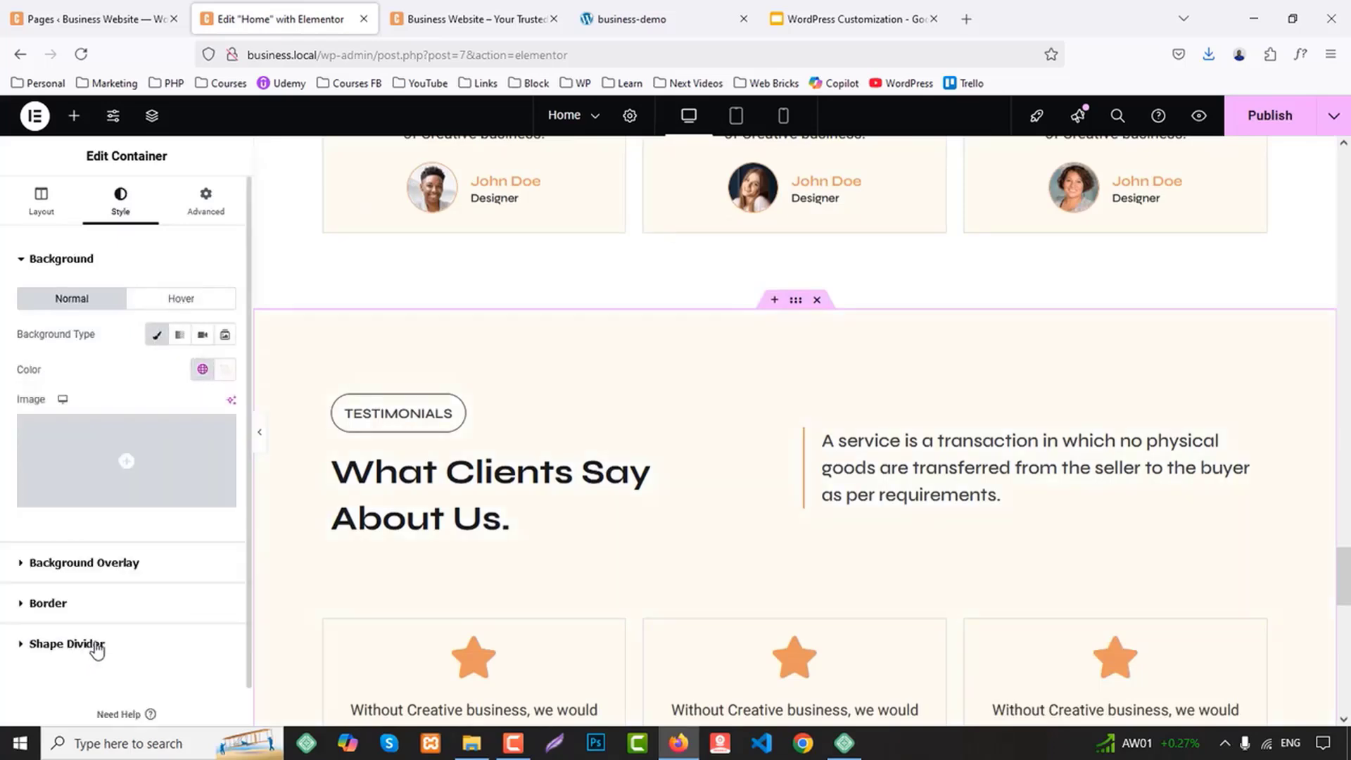
Change the duplicated section's pill label to TEAMS, as on the business-demo site, and set its custom width to 130 px
{"action": "left_click", "coordinate": [660, 16]}
{"action": "scroll", "coordinate": [248, 354], "scroll_direction": "up", "scroll_amount": 3}
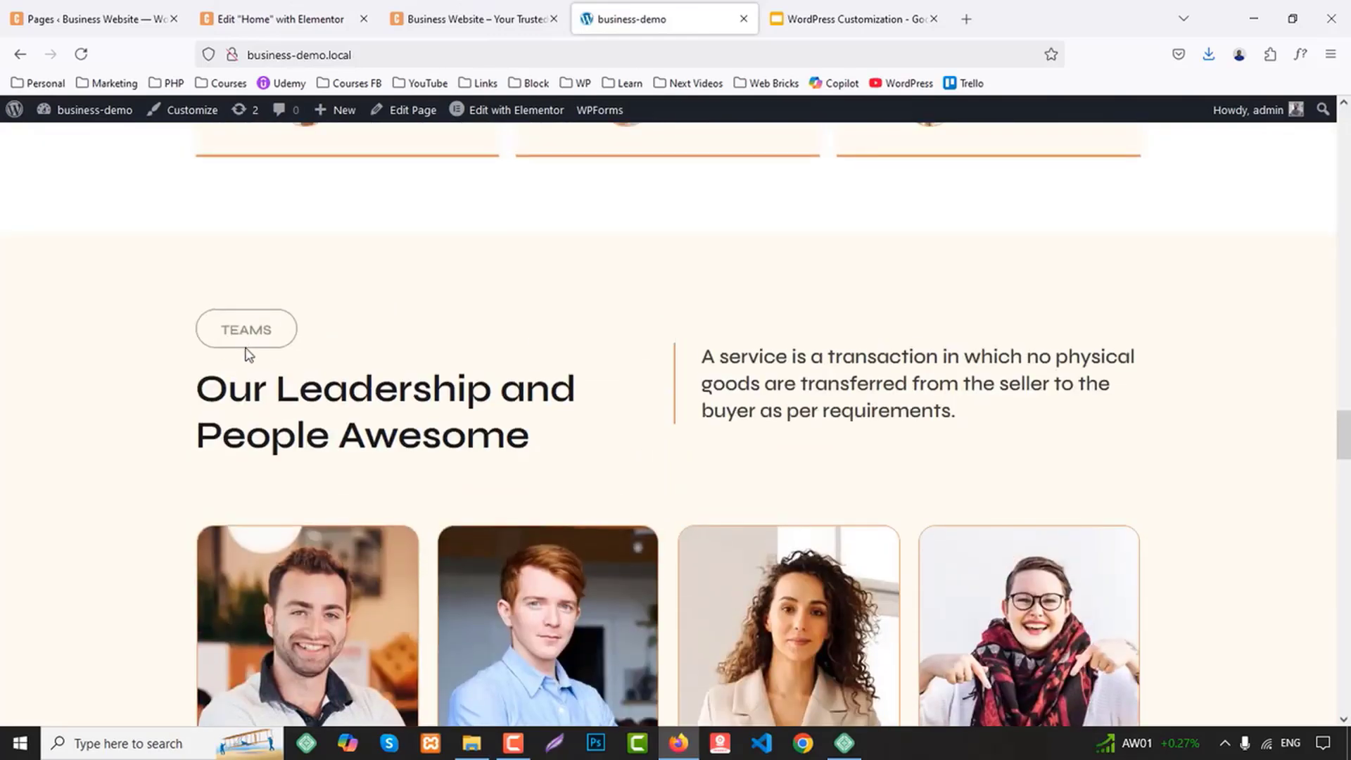
{"action": "left_click", "coordinate": [284, 19]}
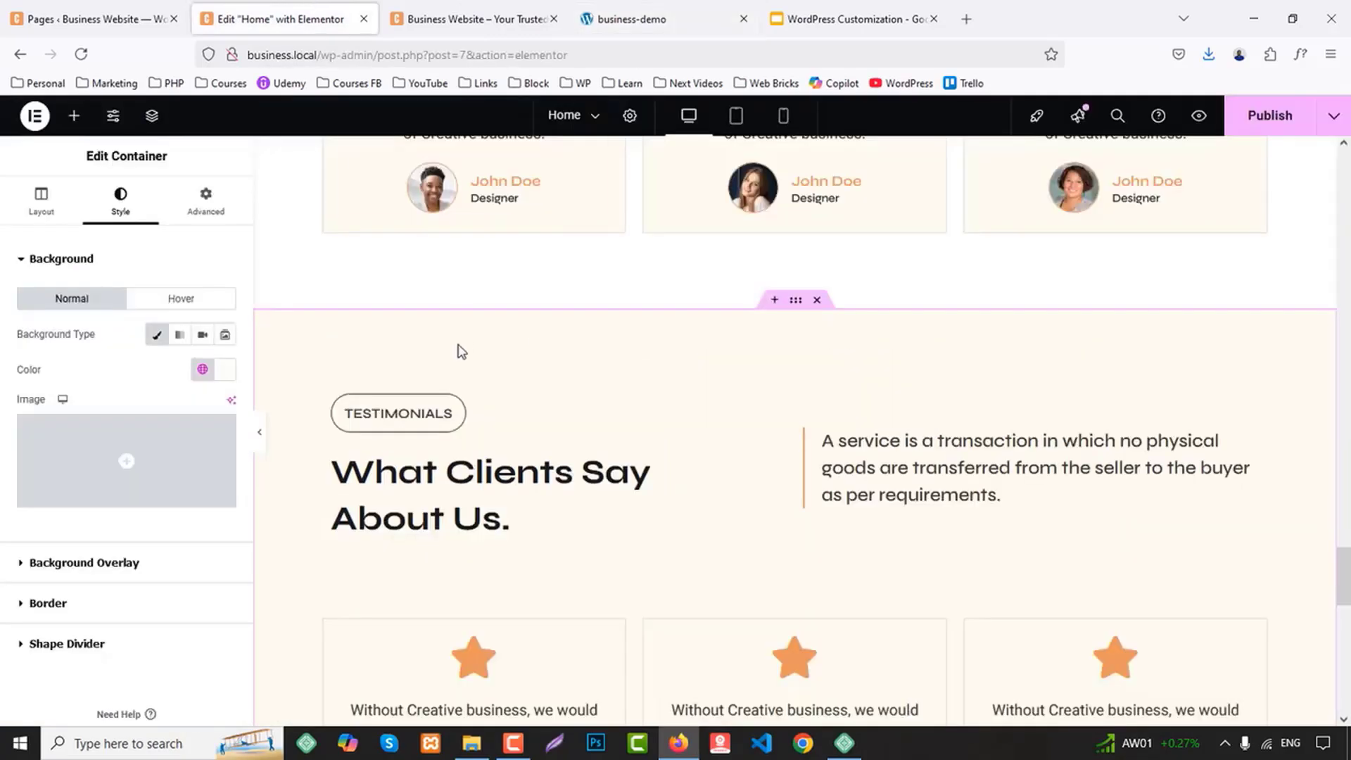
{"action": "left_click", "coordinate": [387, 413]}
{"action": "triple_click", "coordinate": [86, 342]}
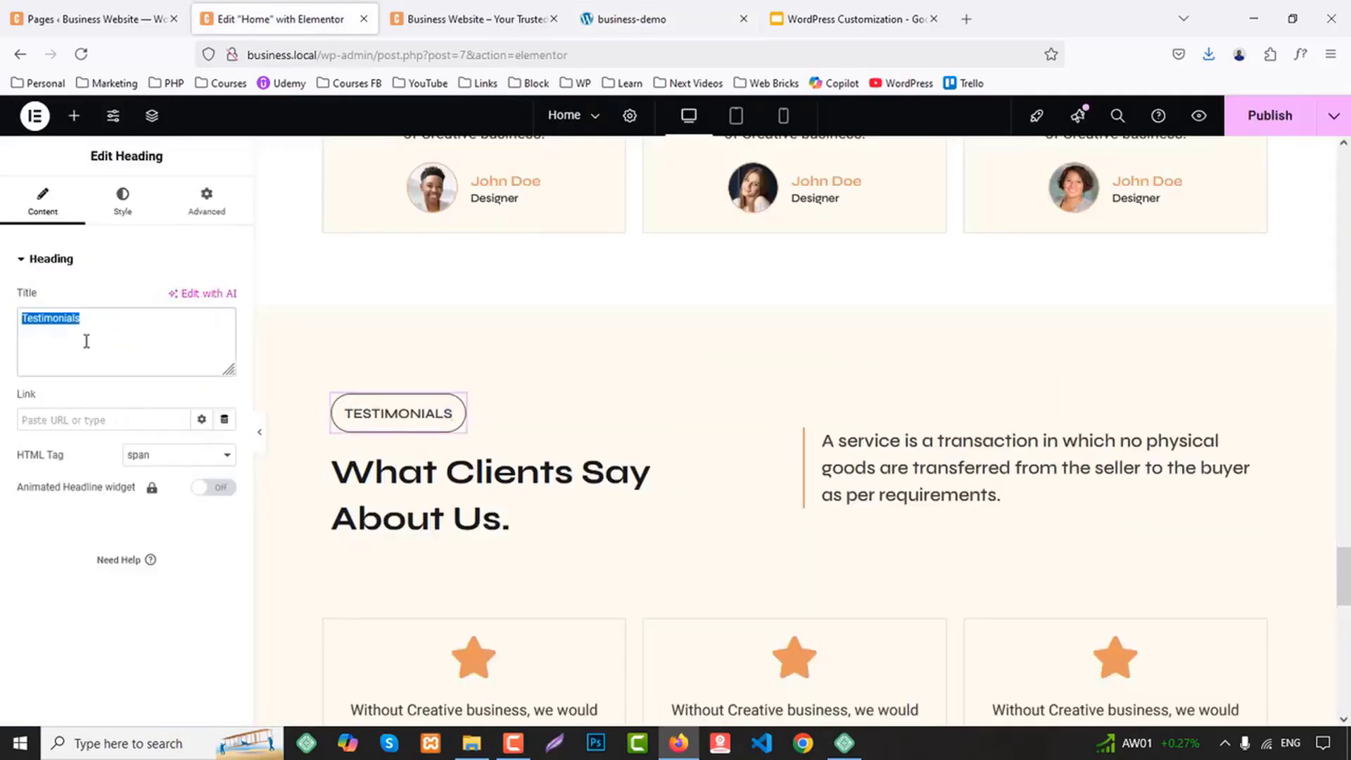
{"action": "type", "text": "TEAMS"}
{"action": "left_click", "coordinate": [205, 202]}
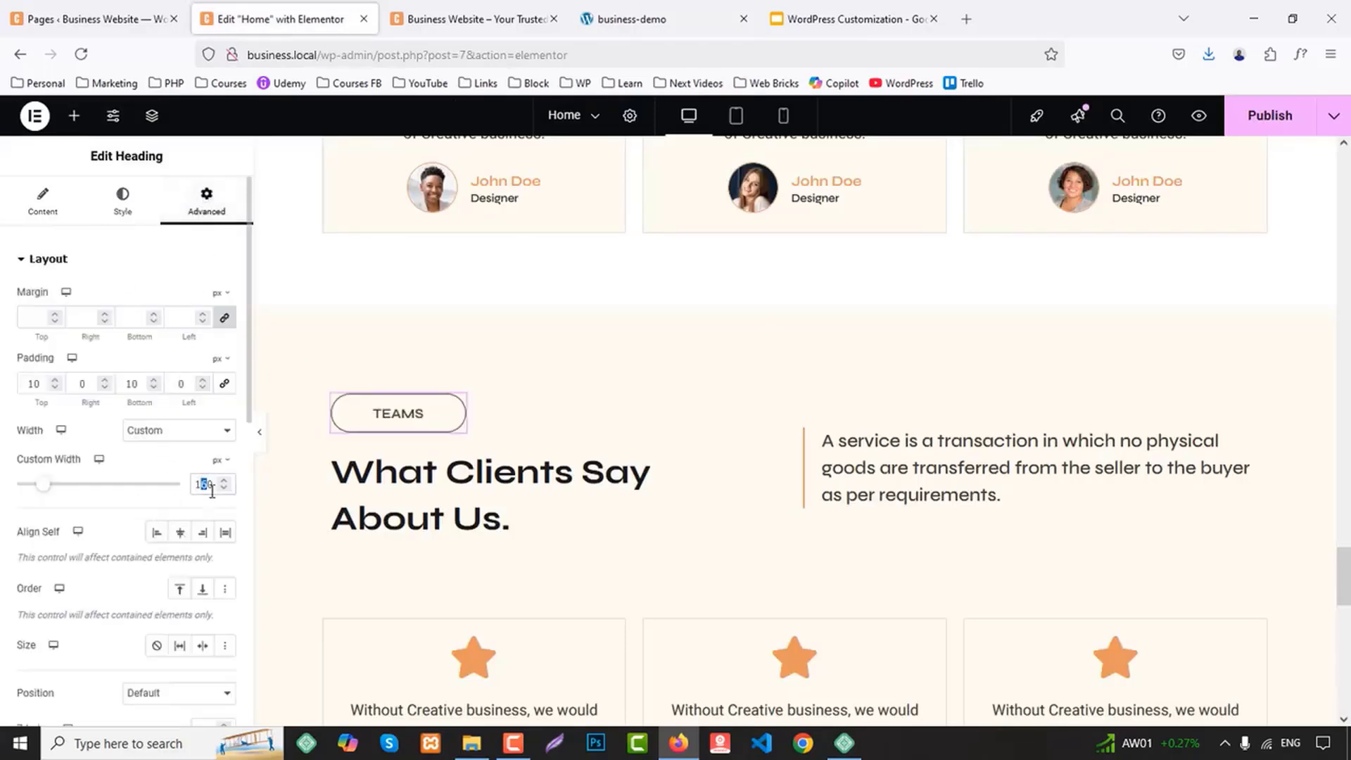
{"action": "type", "text": "3"}
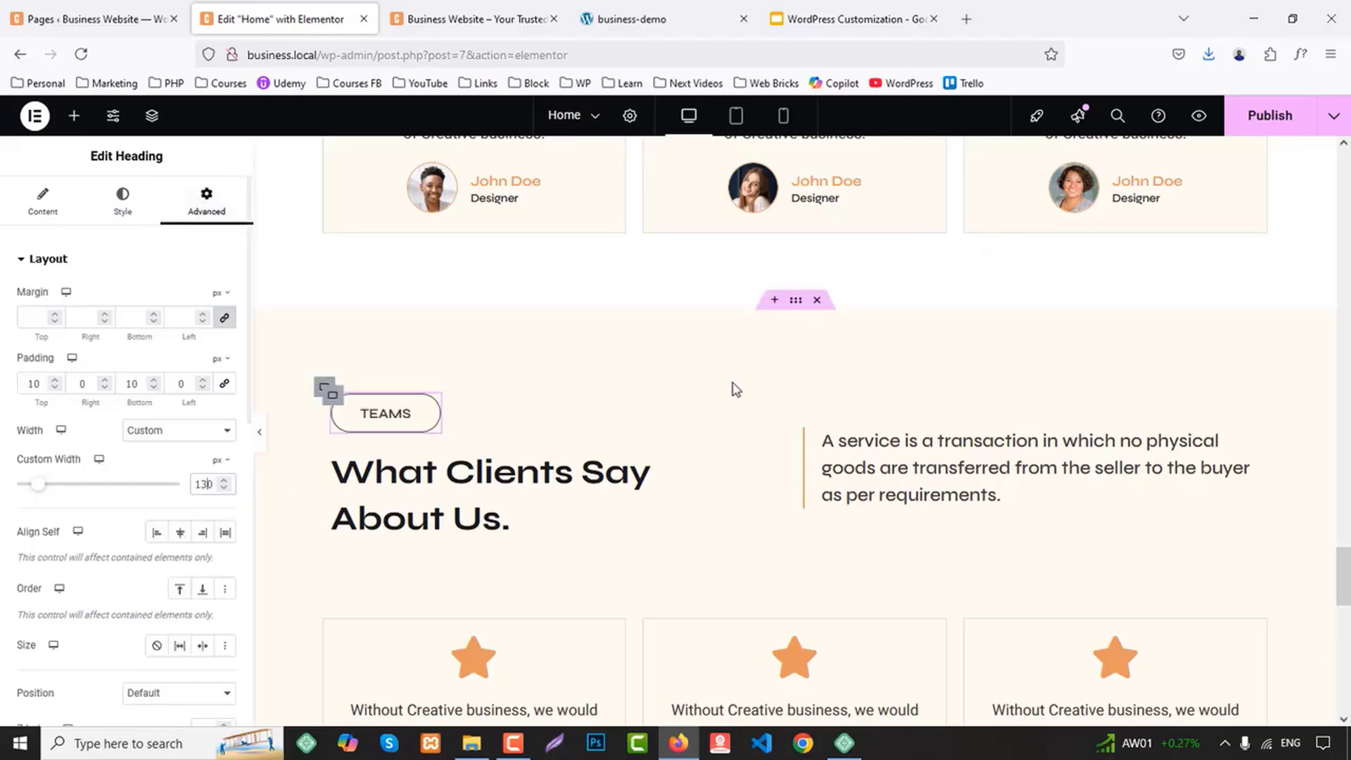
Replace the duplicated section's heading with "Our Leadership and People Awesome" copied from the business-demo site
{"action": "left_click", "coordinate": [677, 15]}
{"action": "scroll", "coordinate": [491, 265], "scroll_direction": "down", "scroll_amount": 2}
{"action": "left_click_drag", "start_coordinate": [208, 304], "coordinate": [549, 364]}
{"action": "key", "text": "ctrl+c"}
{"action": "left_click", "coordinate": [338, 10]}
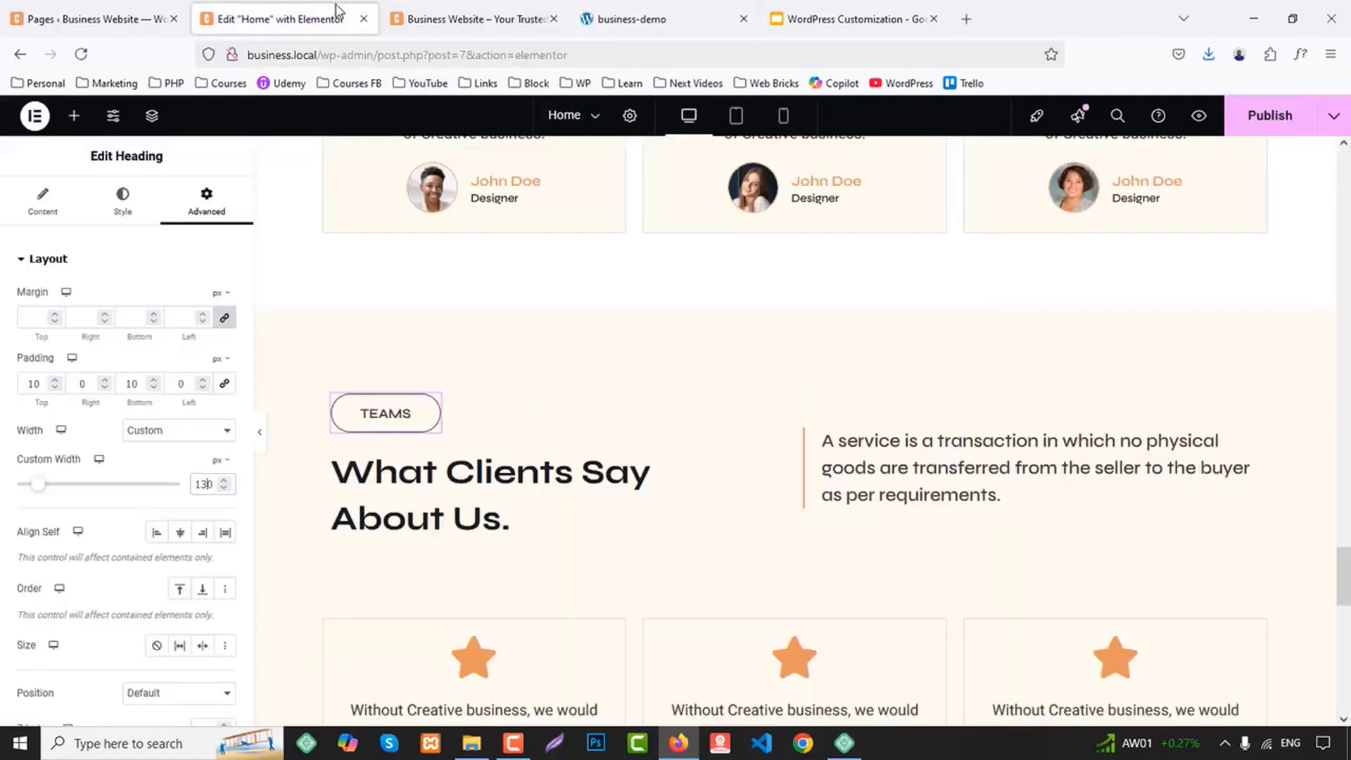
{"action": "left_click", "coordinate": [420, 479]}
{"action": "left_click", "coordinate": [113, 371]}
{"action": "key", "text": "ctrl+a"}
{"action": "key", "text": "ctrl+v"}
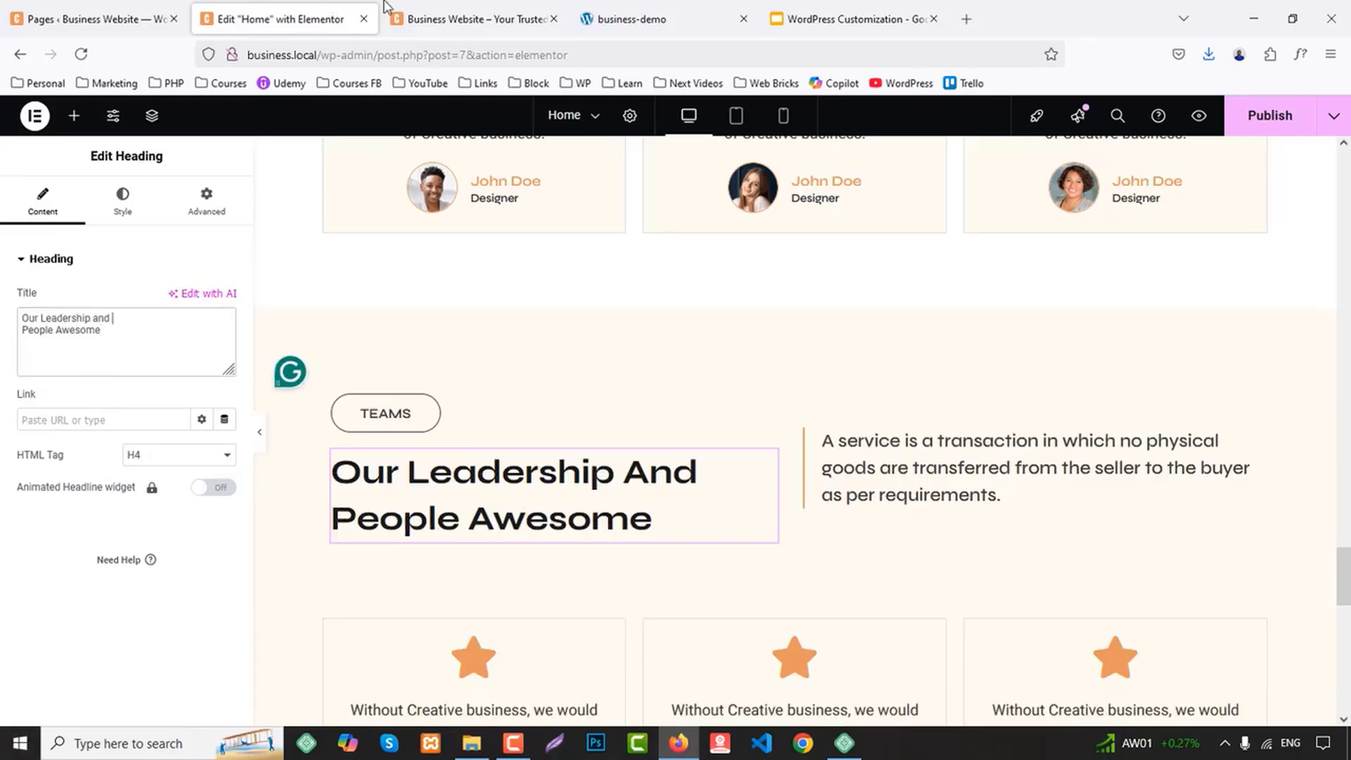
Delete the three inner testimonial card containers from the Teams section, keeping their outer columns
{"action": "scroll", "coordinate": [515, 467], "scroll_direction": "down", "scroll_amount": 5}
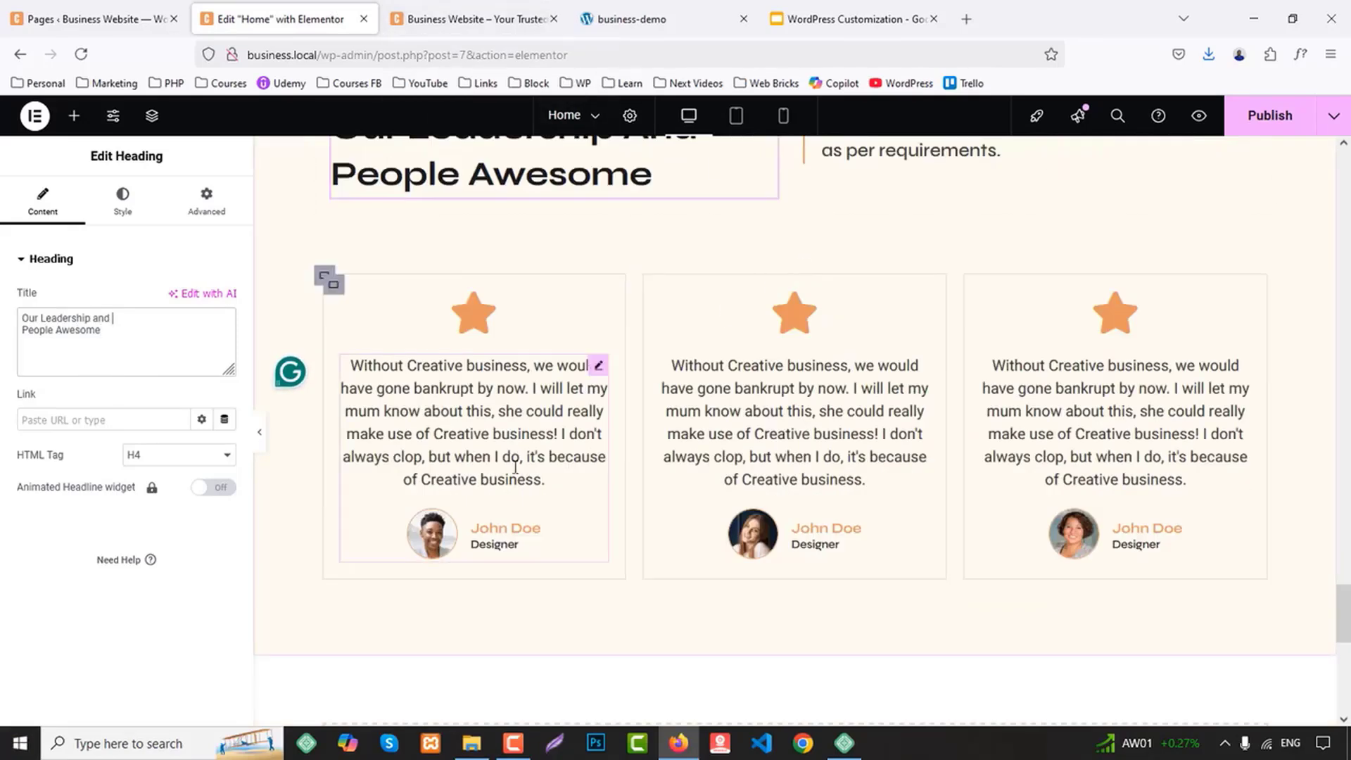
{"action": "right_click", "coordinate": [341, 294]}
{"action": "left_click", "coordinate": [392, 705]}
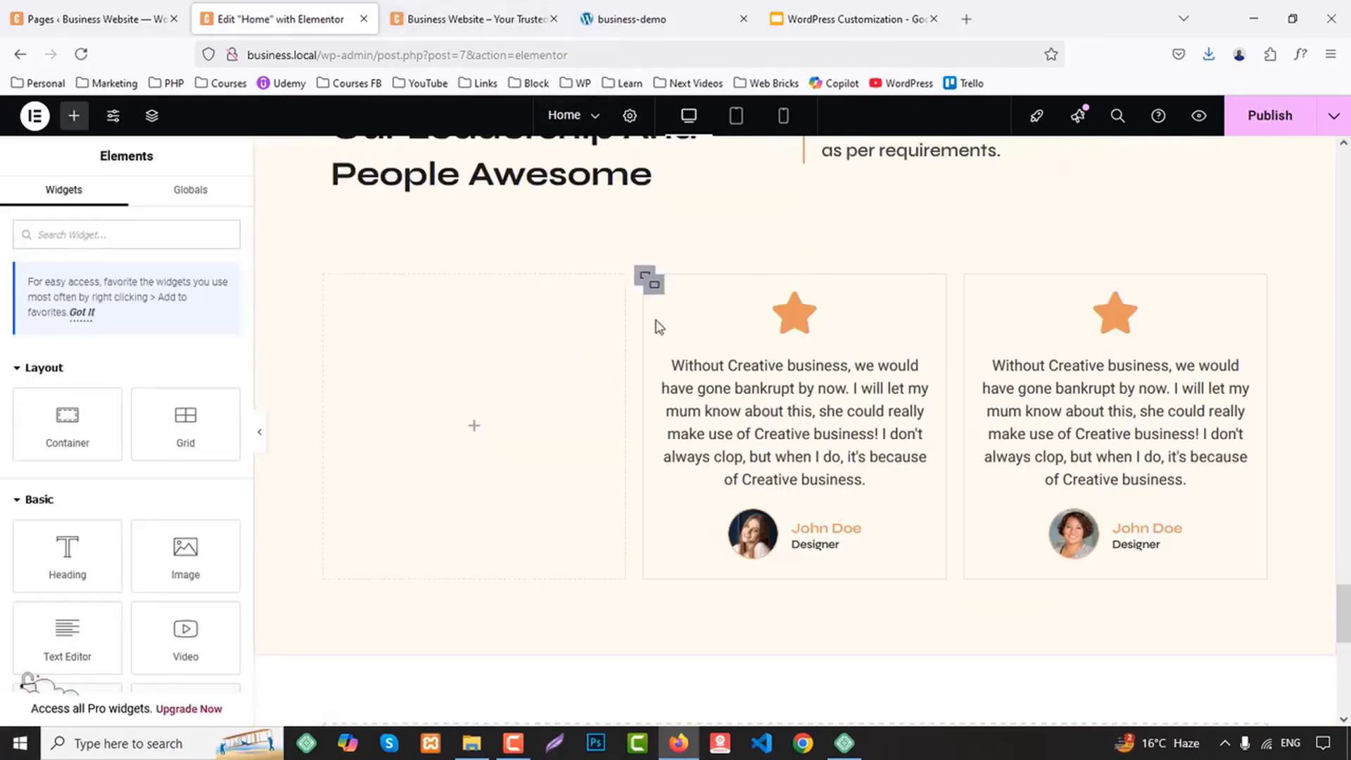
{"action": "right_click", "coordinate": [672, 316]}
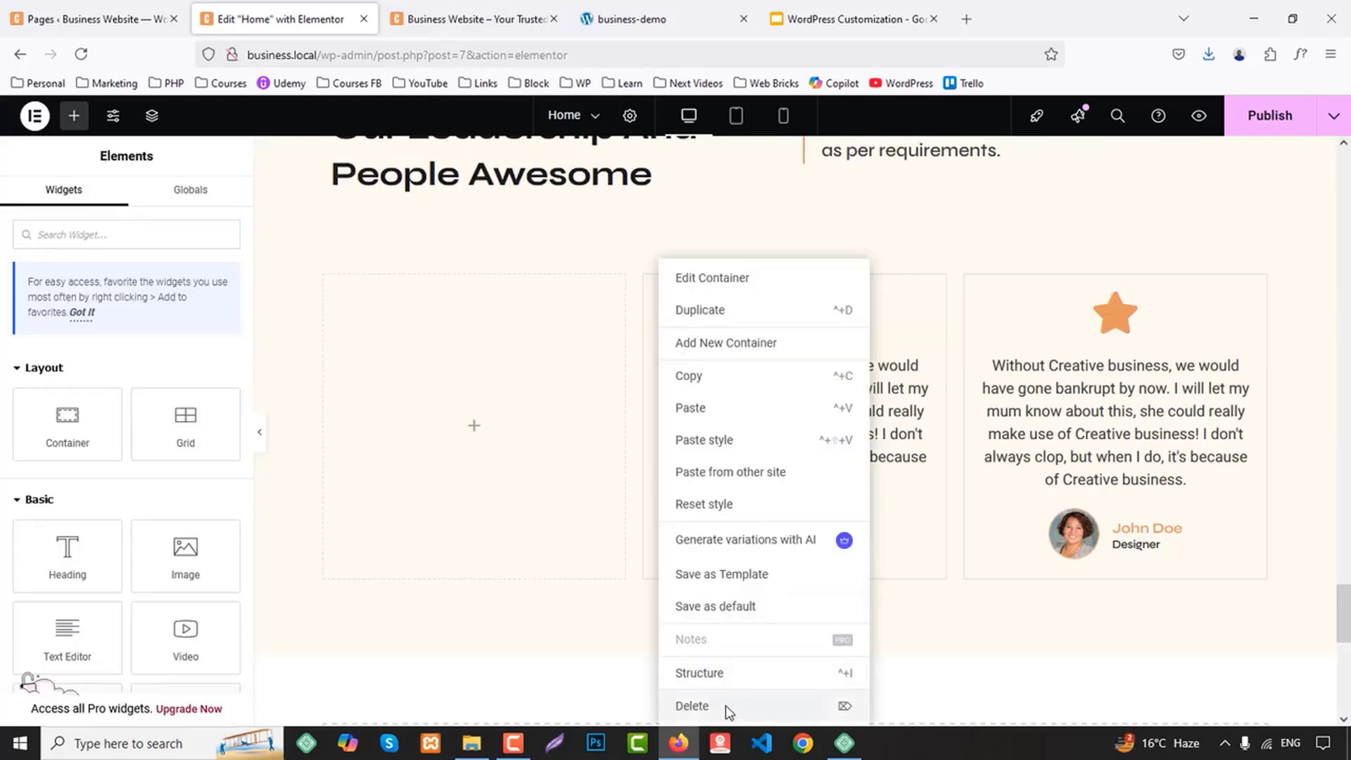
{"action": "left_click", "coordinate": [697, 703]}
{"action": "right_click", "coordinate": [973, 294]}
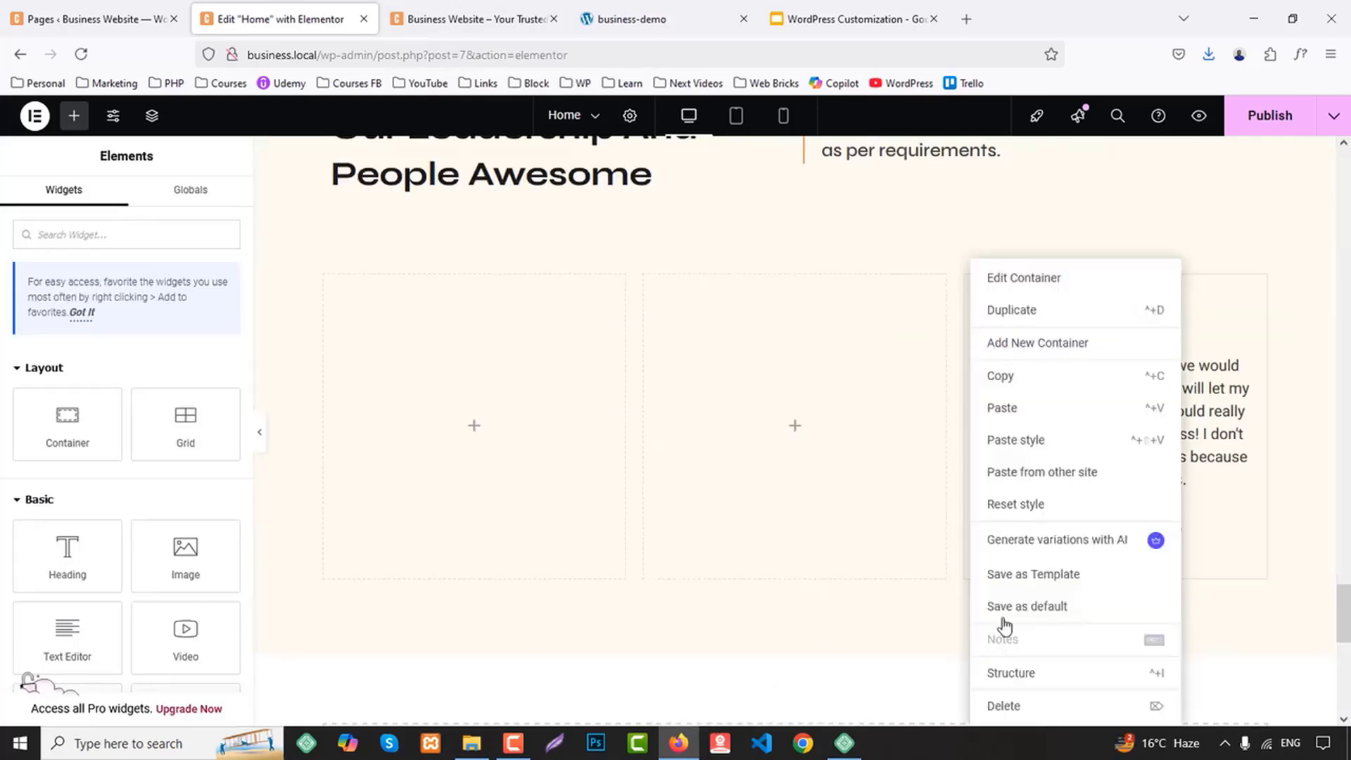
{"action": "left_click", "coordinate": [1007, 706]}
Duplicate the third empty column and set the width of each of the four columns to 25%
{"action": "right_click", "coordinate": [969, 280]}
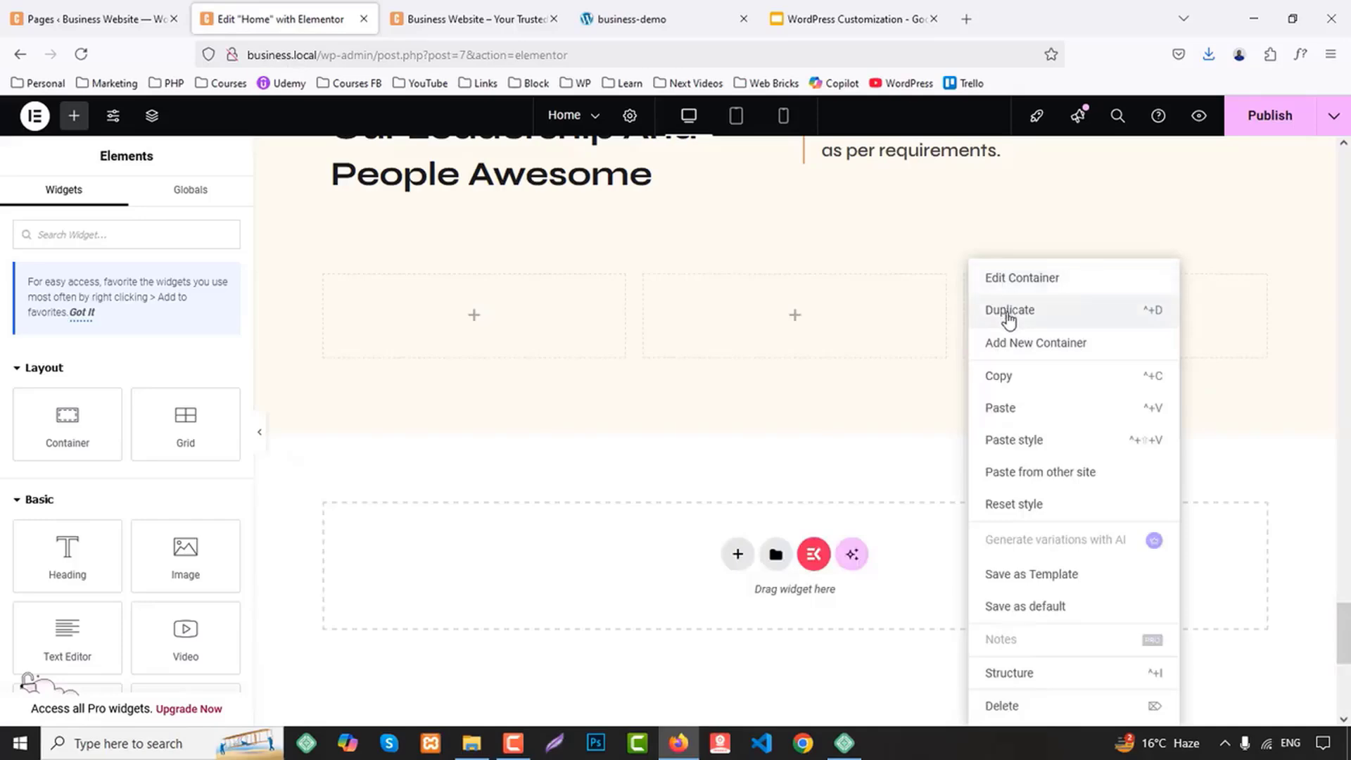
{"action": "left_click", "coordinate": [1009, 312]}
{"action": "left_click", "coordinate": [323, 276]}
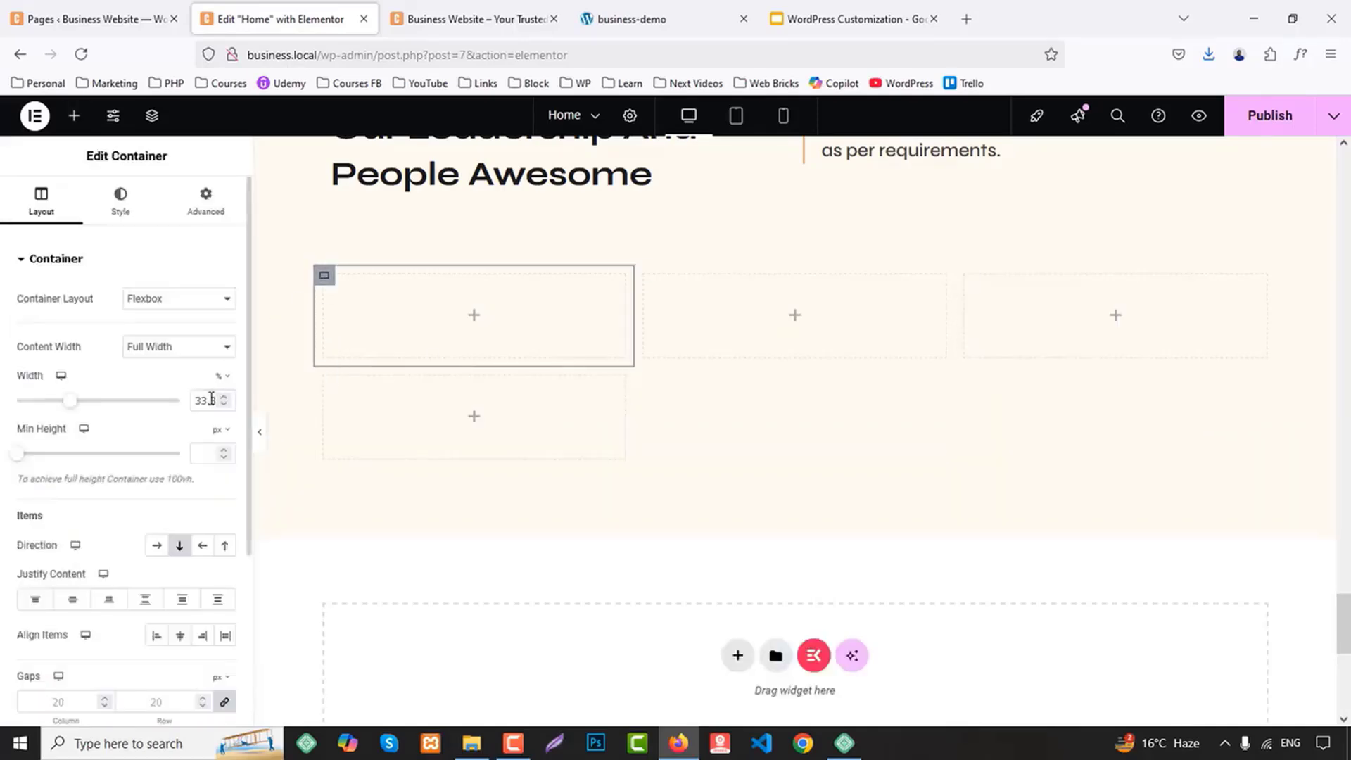
{"action": "type", "text": "25"}
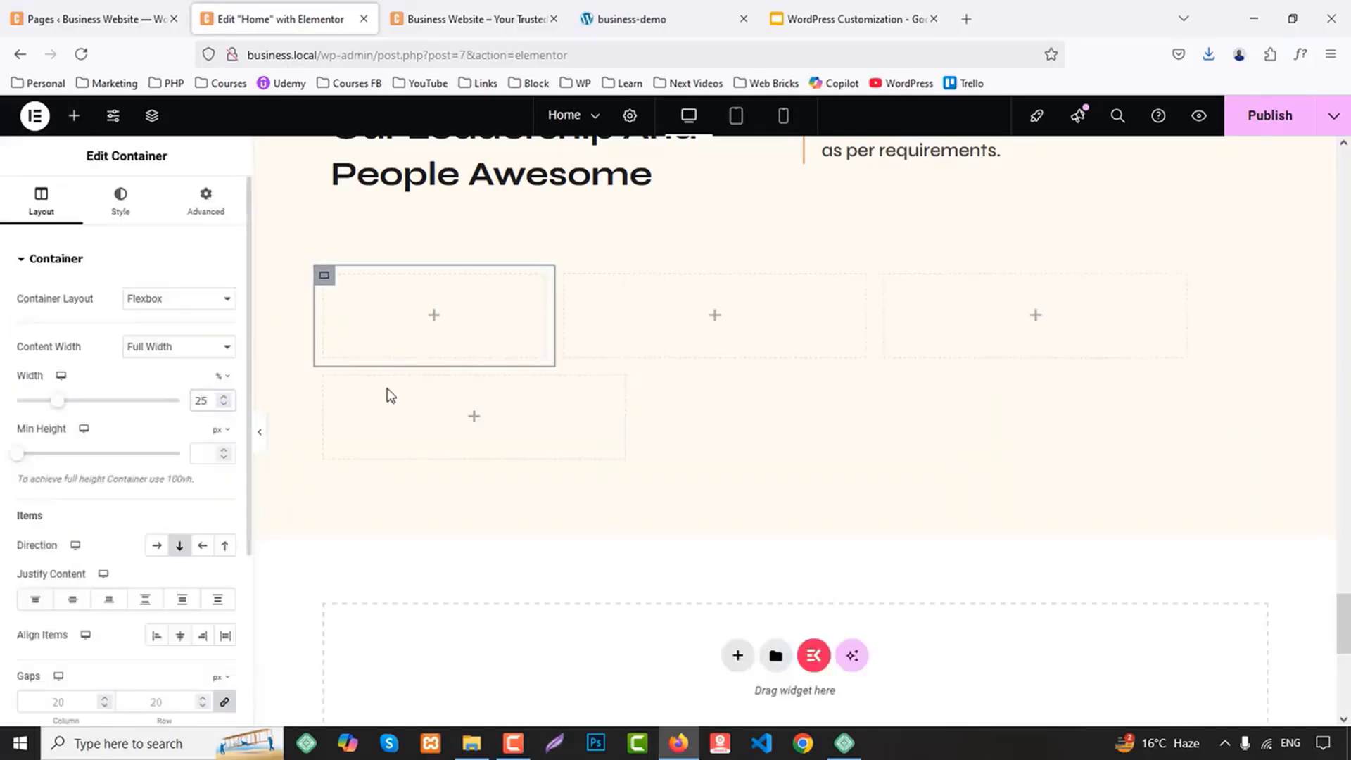
{"action": "left_click", "coordinate": [565, 275]}
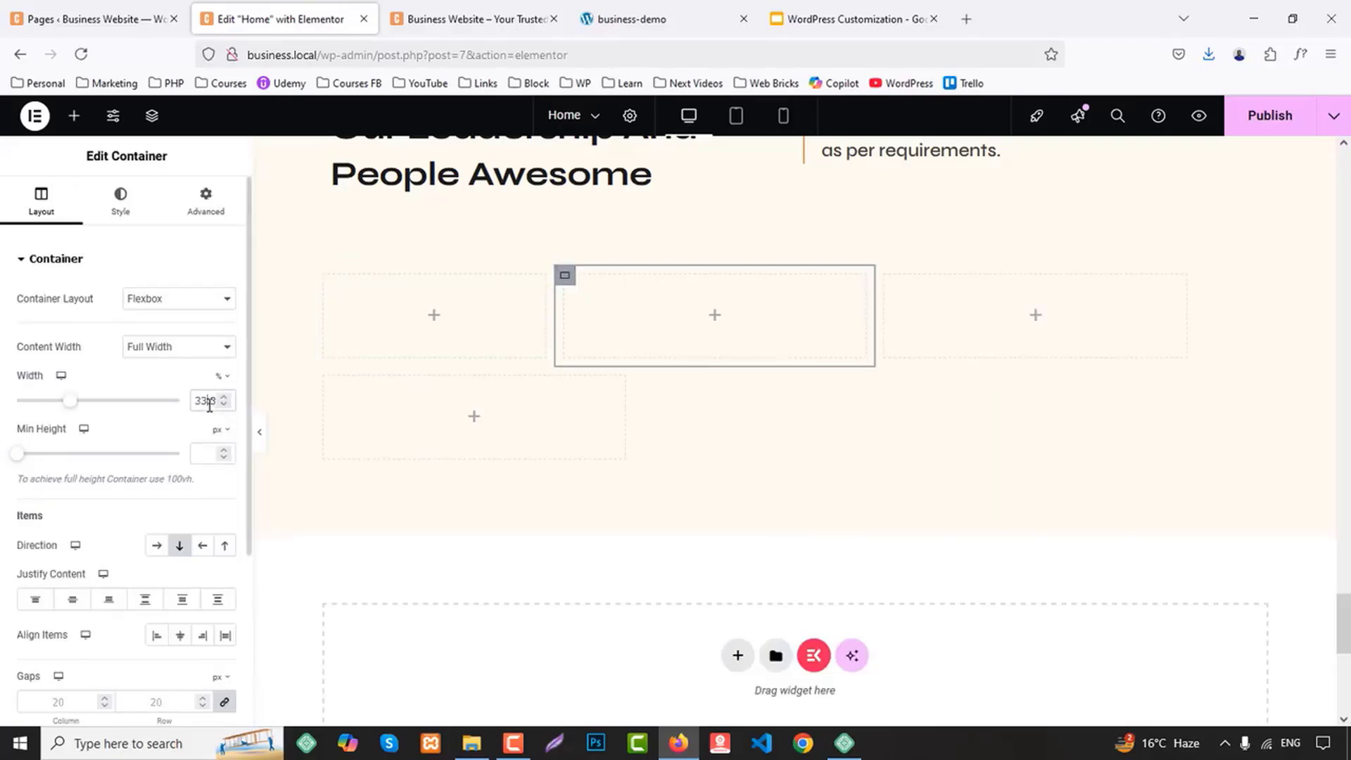
{"action": "type", "text": "25"}
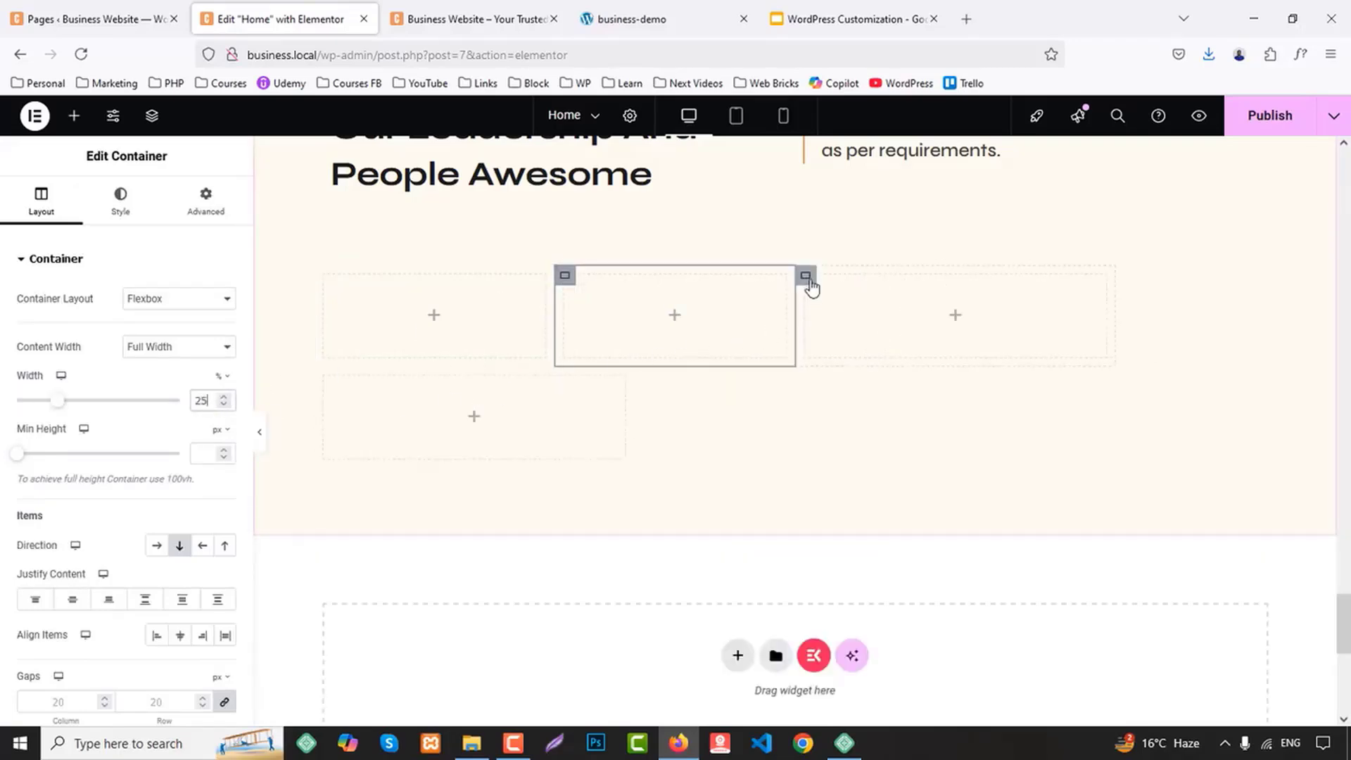
{"action": "left_click", "coordinate": [807, 277]}
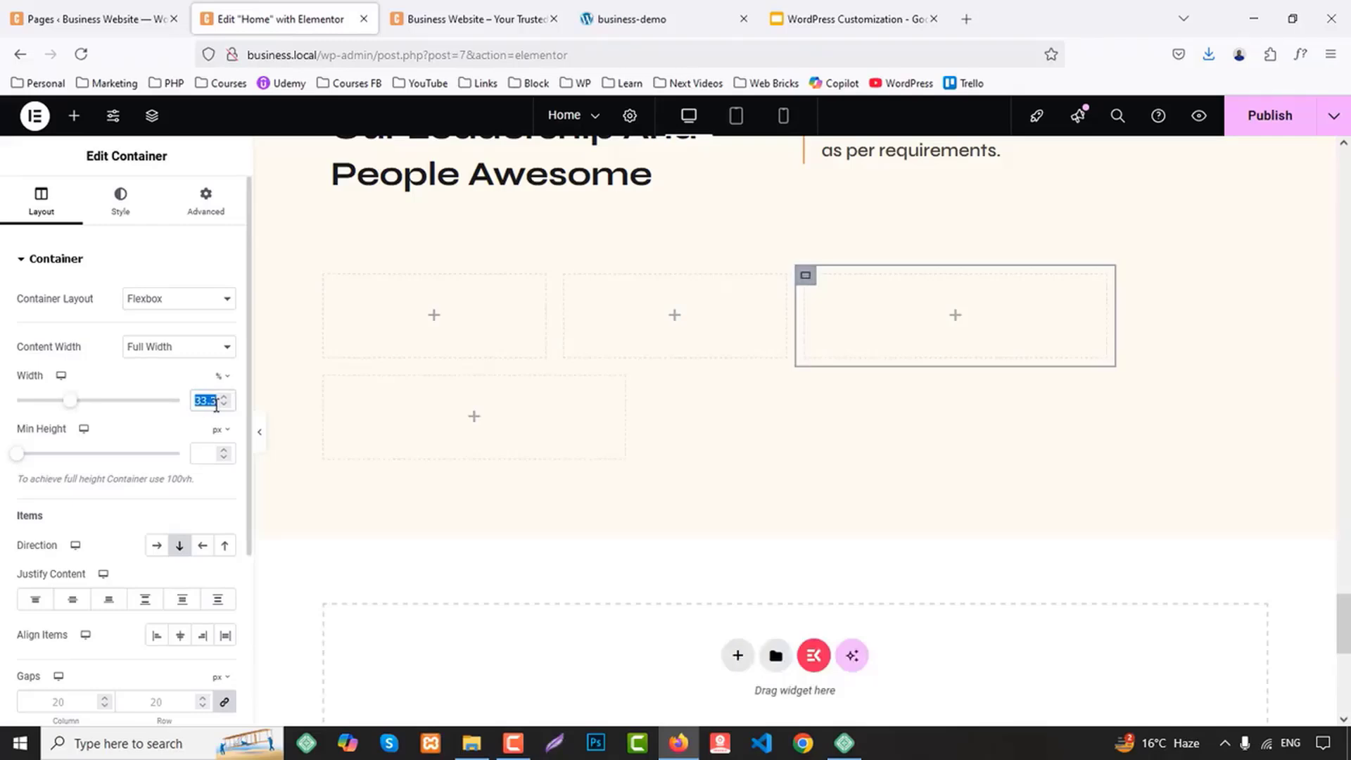
{"action": "type", "text": "25"}
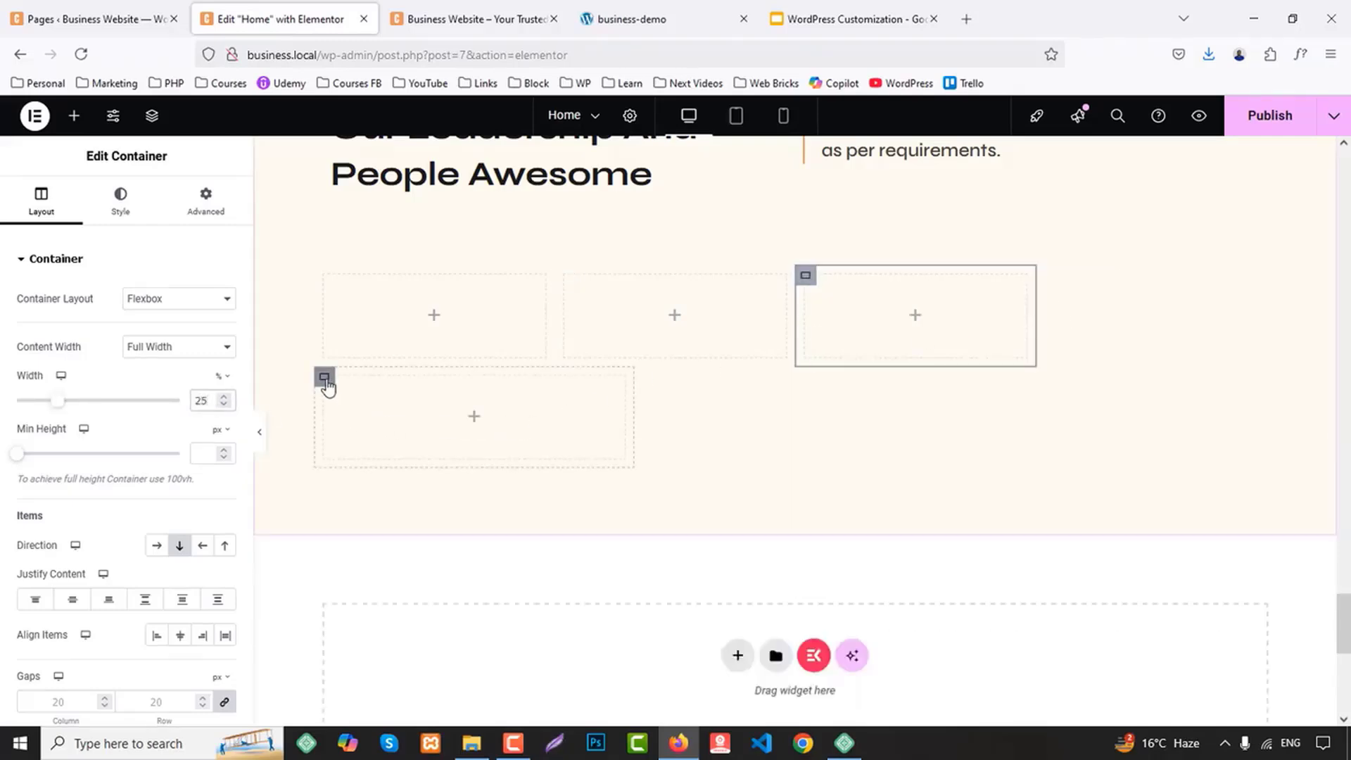
{"action": "left_click", "coordinate": [325, 378]}
{"action": "type", "text": "25"}
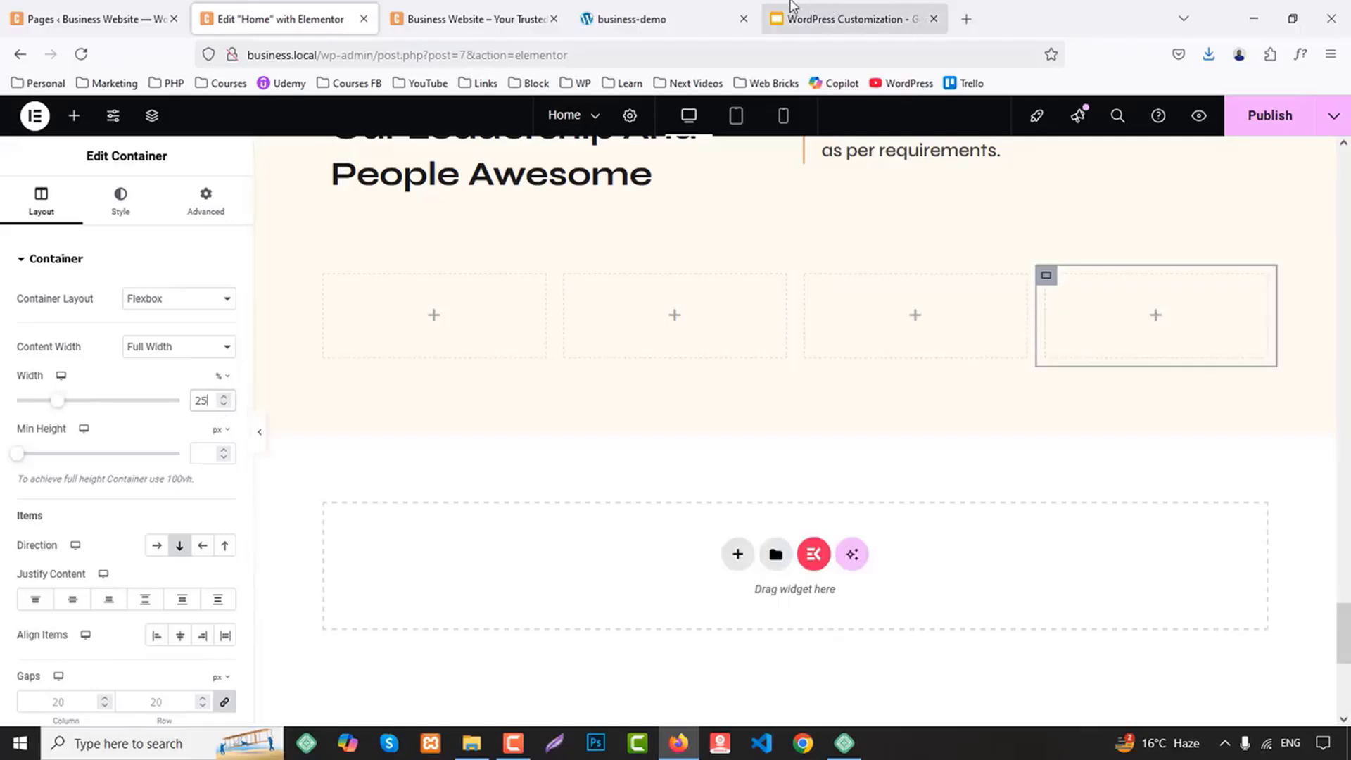
Check the team cards on the business-demo site and add an Image Box widget to the first column
{"action": "left_click", "coordinate": [695, 15]}
{"action": "scroll", "coordinate": [630, 273], "scroll_direction": "down", "scroll_amount": 4}
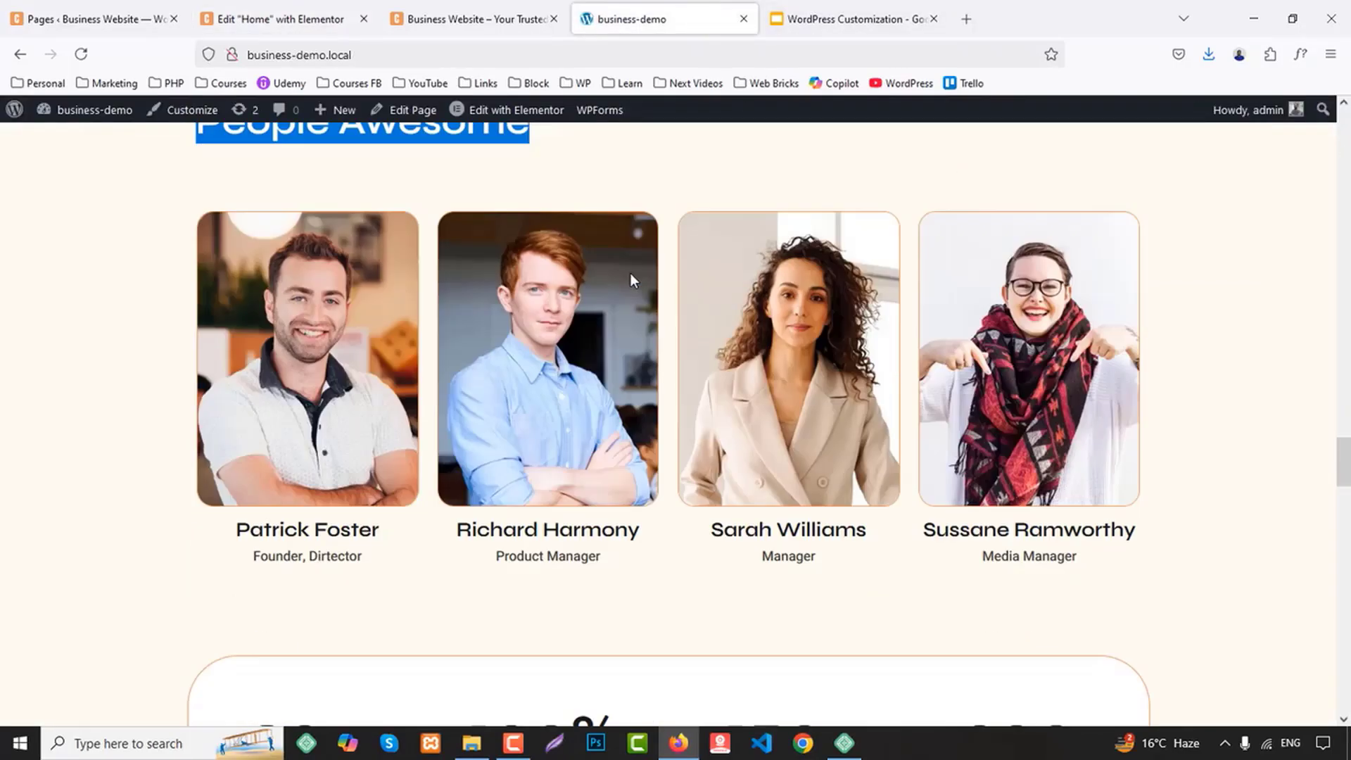
{"action": "left_click", "coordinate": [282, 19]}
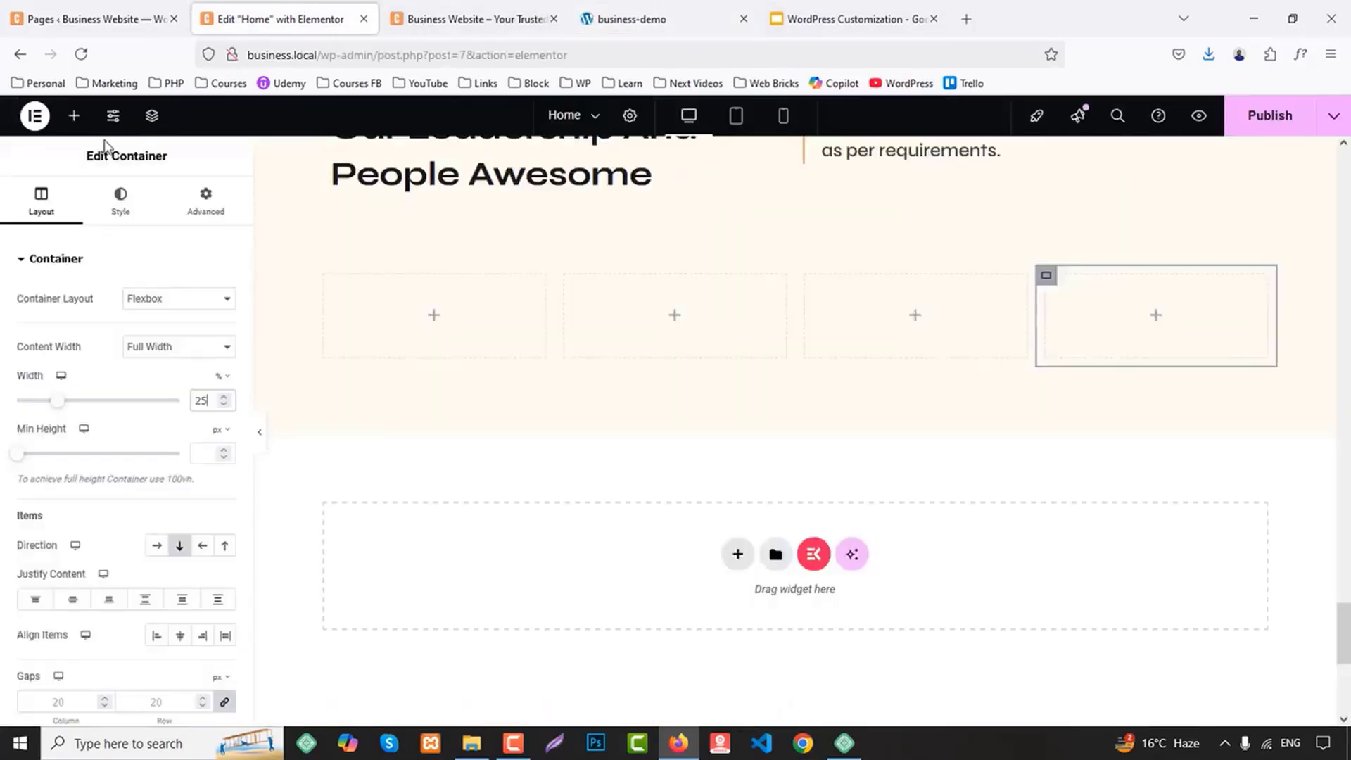
{"action": "left_click", "coordinate": [74, 117]}
{"action": "type", "text": "image"}
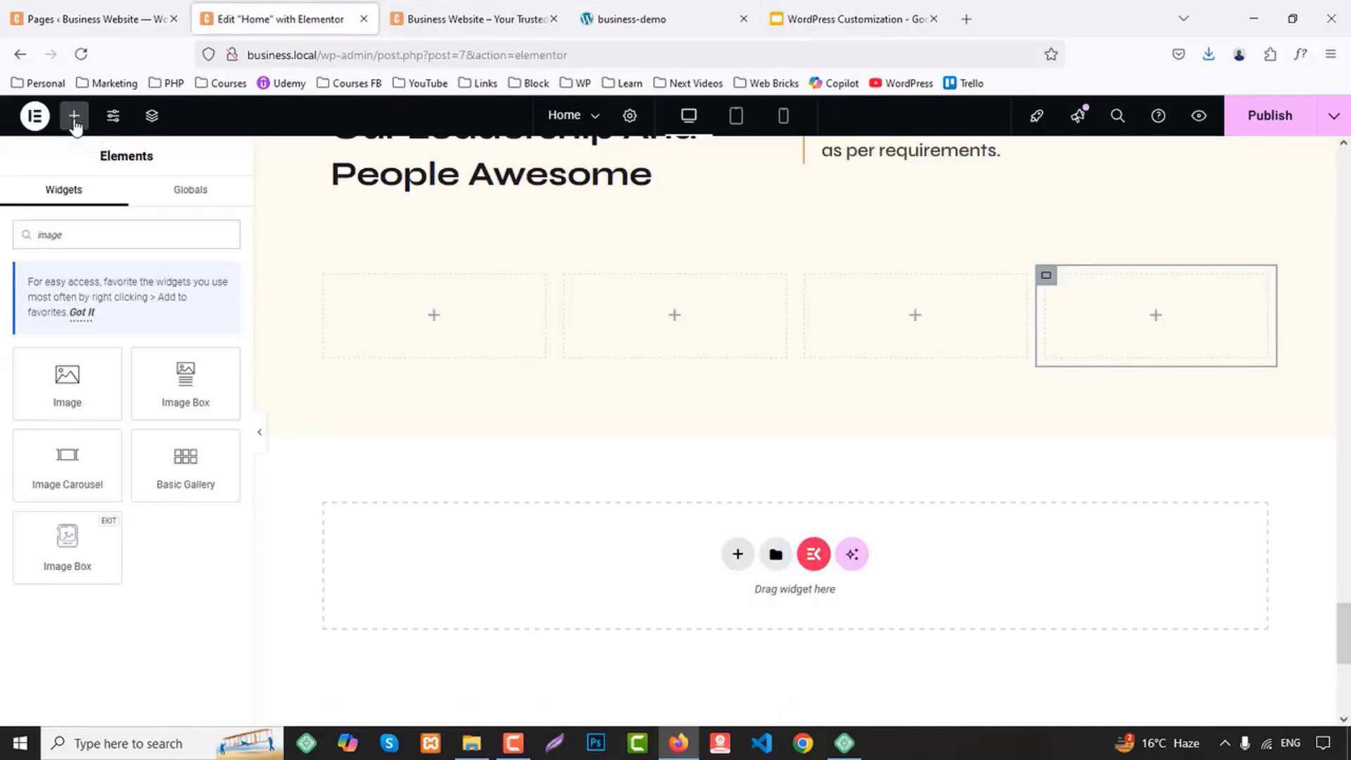
{"action": "left_click_drag", "start_coordinate": [190, 377], "coordinate": [450, 317]}
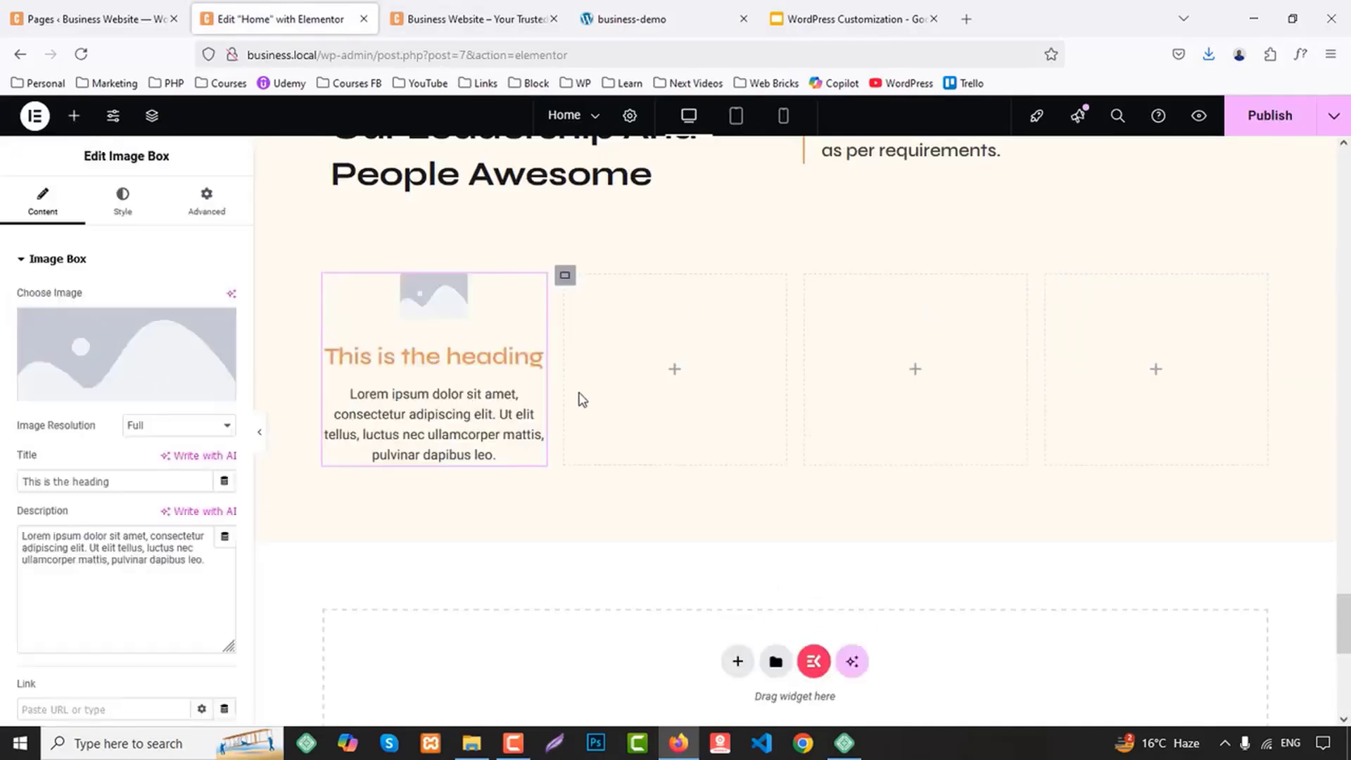
Copy the first column's Image Box widget and paste it into each of the other three Teams columns
{"action": "right_click", "coordinate": [438, 345]}
{"action": "left_click", "coordinate": [521, 415]}
{"action": "right_click", "coordinate": [709, 349]}
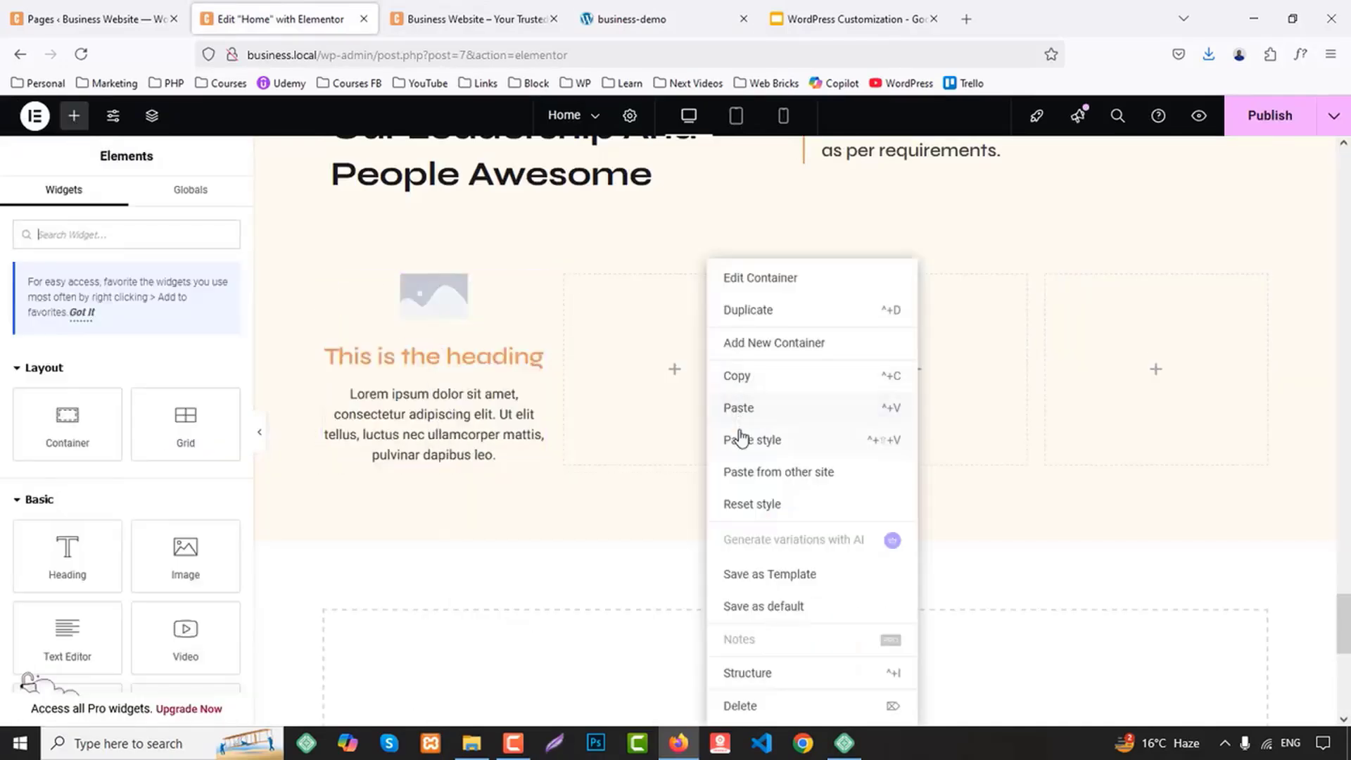
{"action": "left_click", "coordinate": [744, 410]}
{"action": "right_click", "coordinate": [861, 373]}
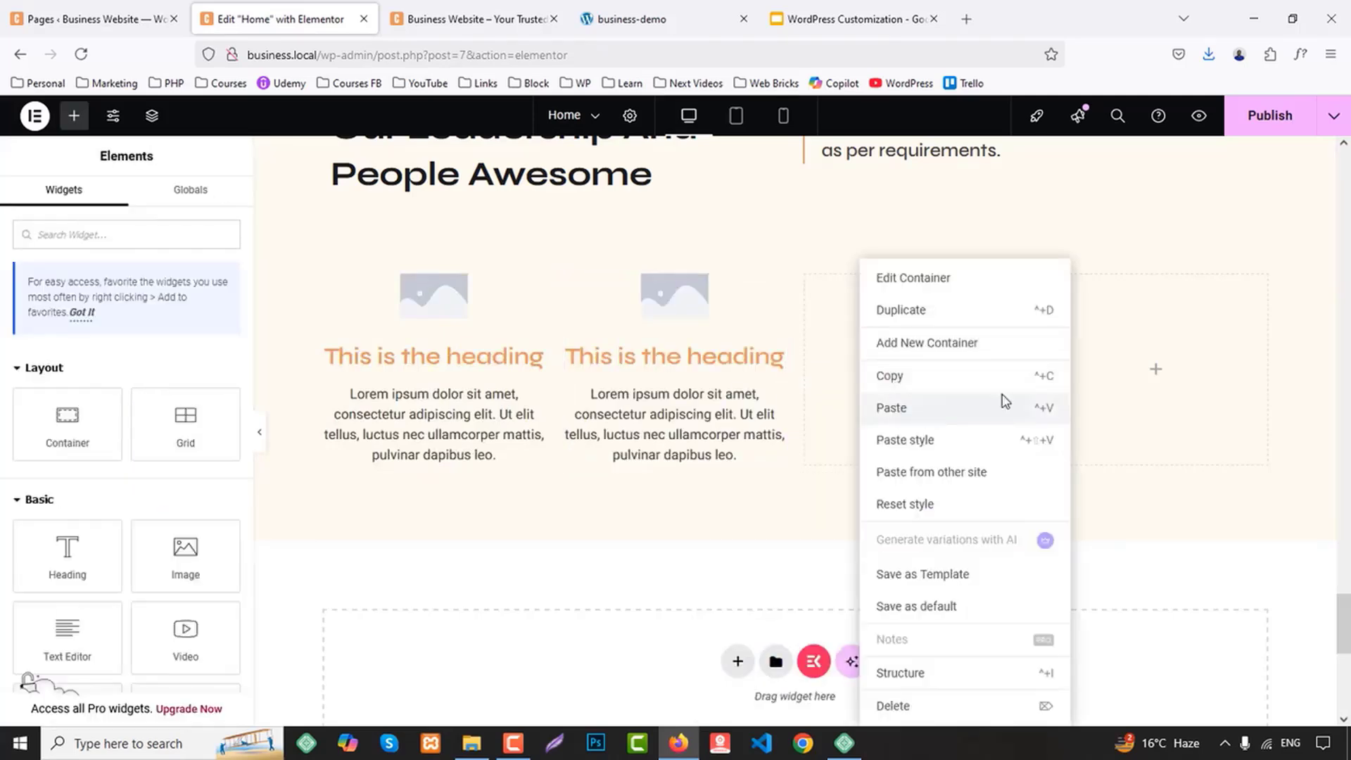
{"action": "left_click", "coordinate": [1004, 407]}
{"action": "right_click", "coordinate": [1134, 351]}
{"action": "left_click", "coordinate": [1167, 410]}
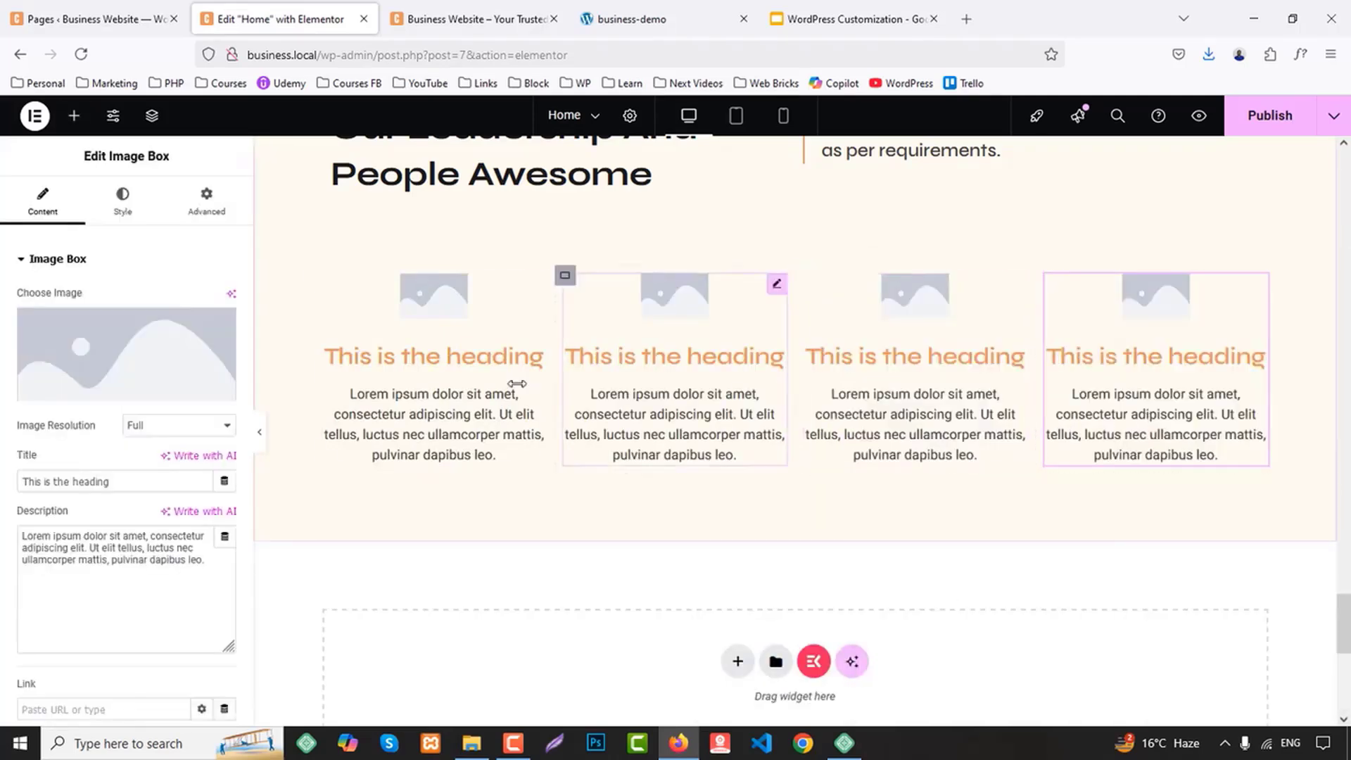
Set the first column's Image Box image to team-1-1.jpg from the media library
{"action": "left_click", "coordinate": [458, 314]}
{"action": "left_click", "coordinate": [124, 362]}
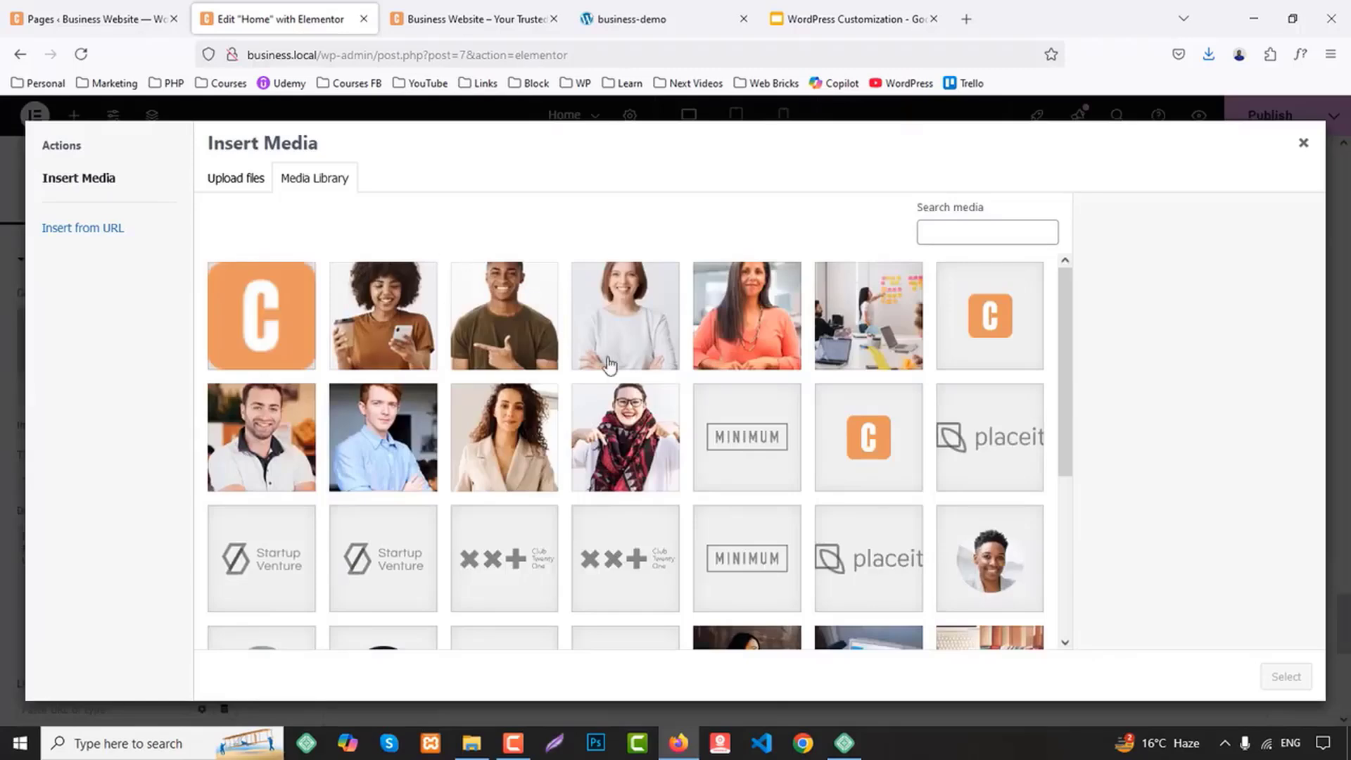
{"action": "left_click", "coordinate": [246, 461]}
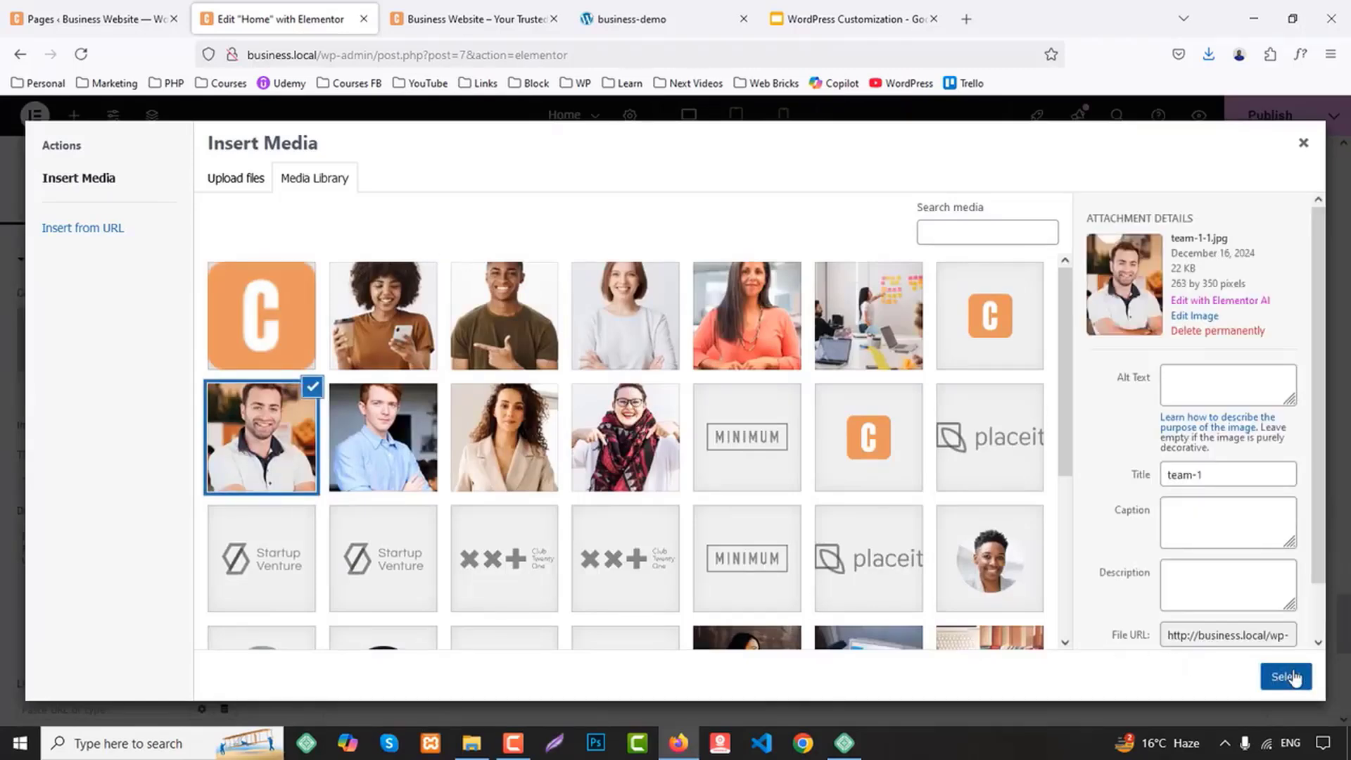
{"action": "left_click", "coordinate": [1286, 676]}
Replace the first Image Box title with the first team member's name copied from the business-demo site
{"action": "left_click", "coordinate": [637, 19]}
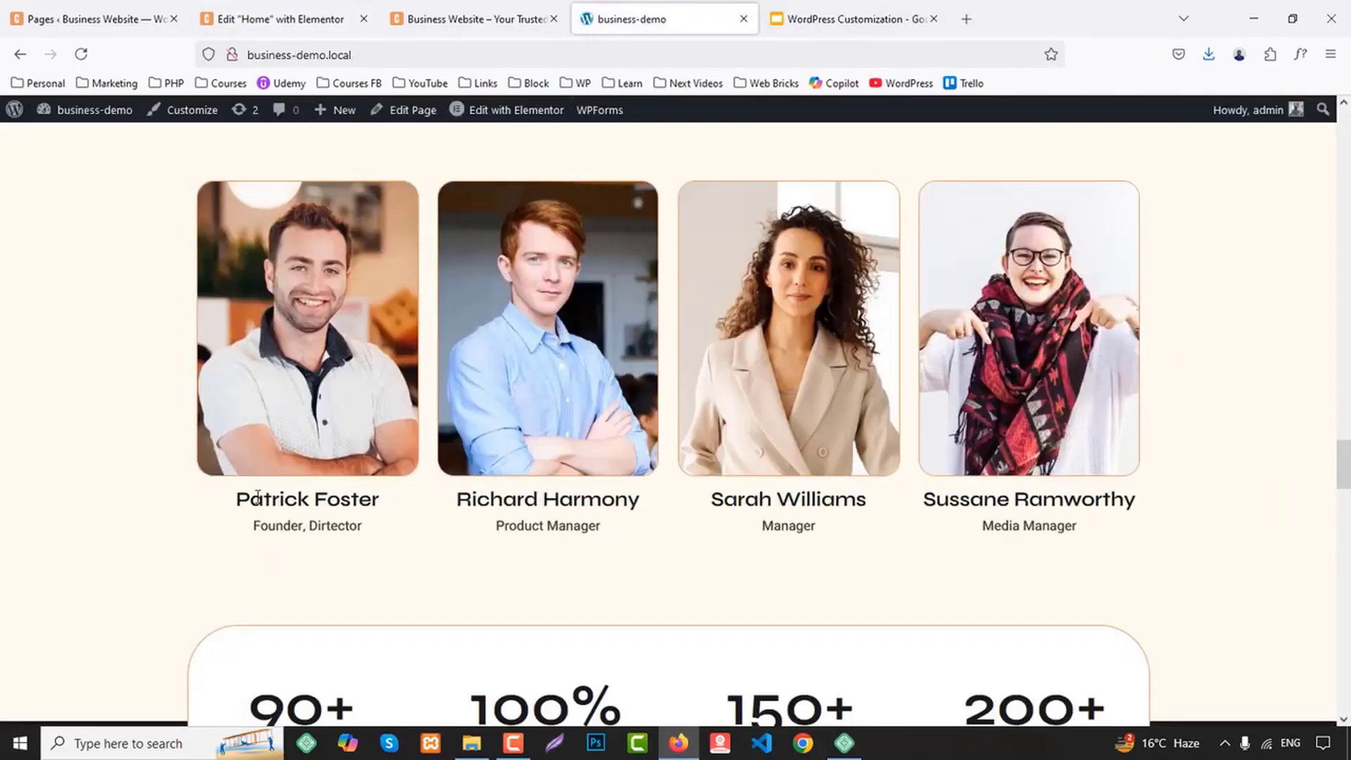
{"action": "left_click_drag", "start_coordinate": [234, 501], "coordinate": [411, 504]}
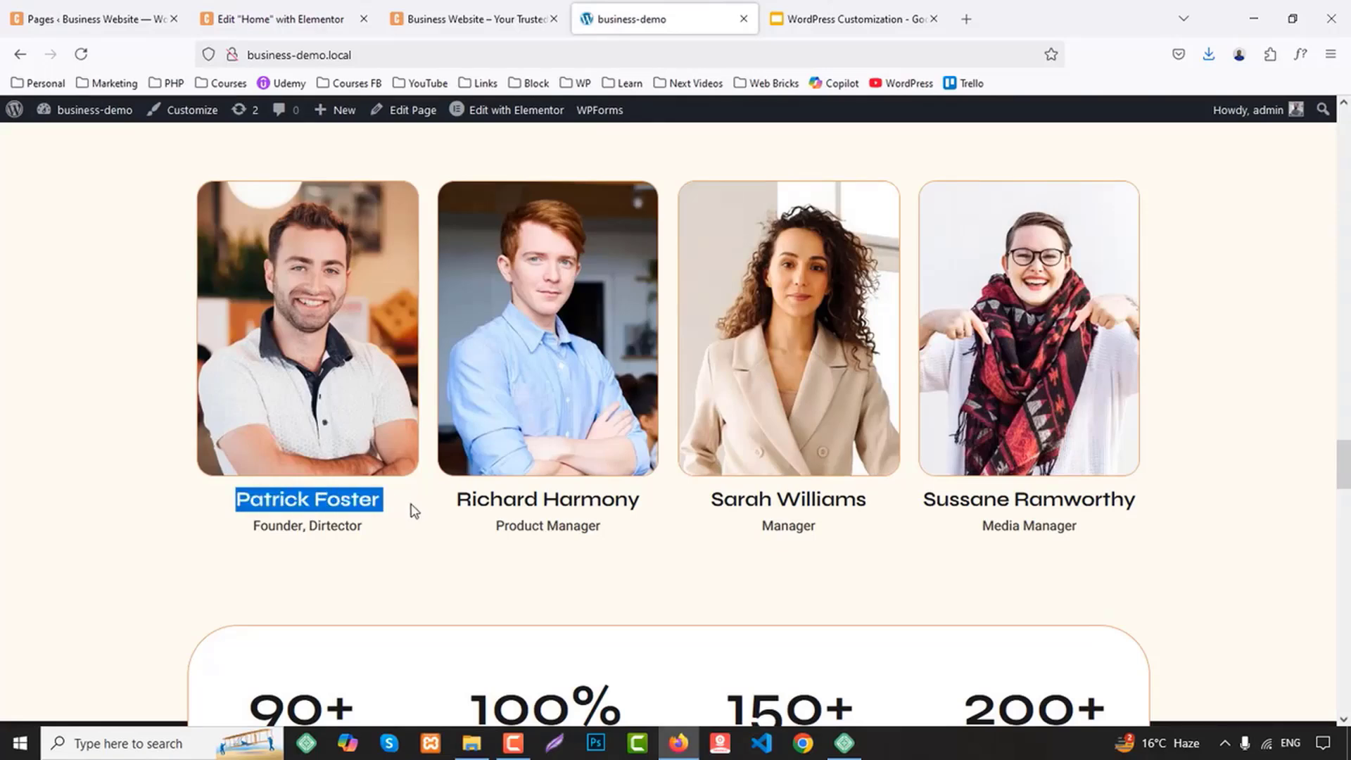
{"action": "left_click", "coordinate": [276, 17]}
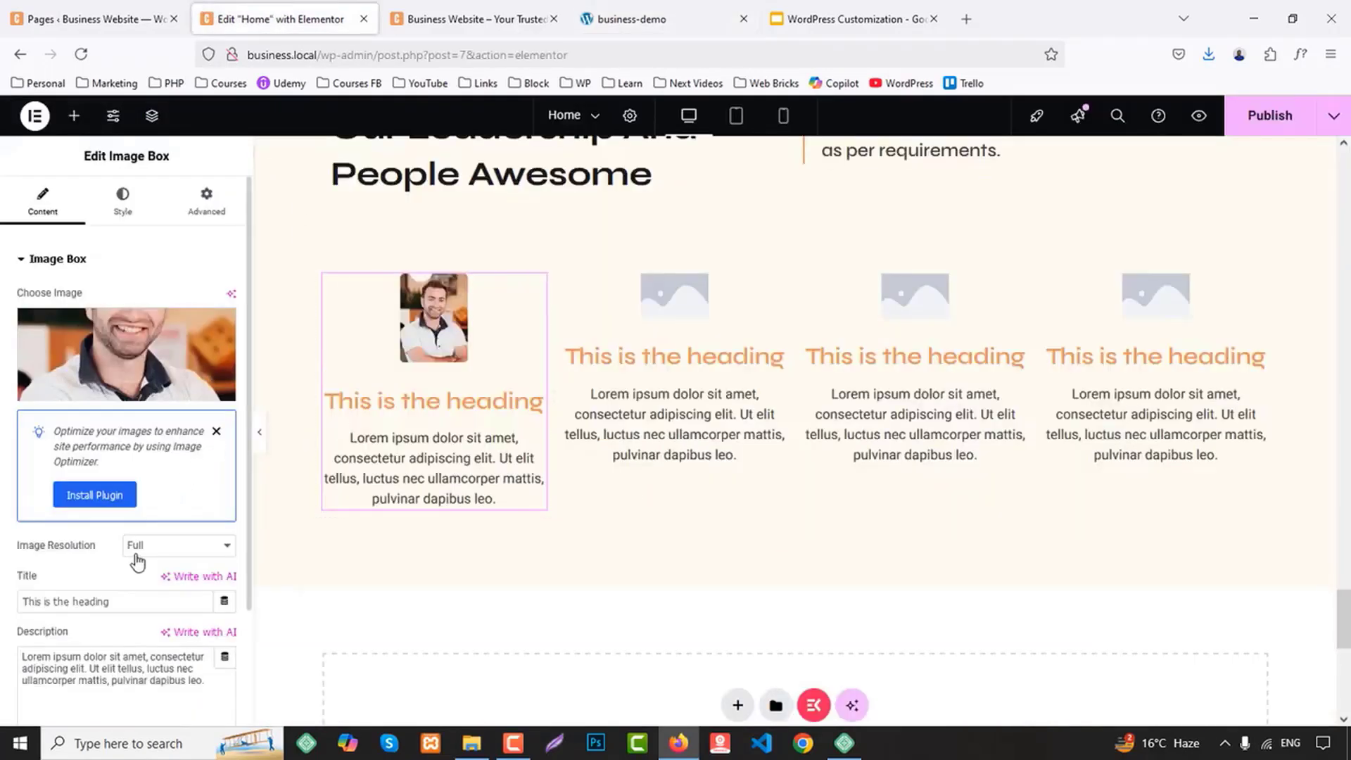
{"action": "left_click_drag", "start_coordinate": [118, 606], "coordinate": [2, 589]}
{"action": "key", "text": "ctrl+v"}
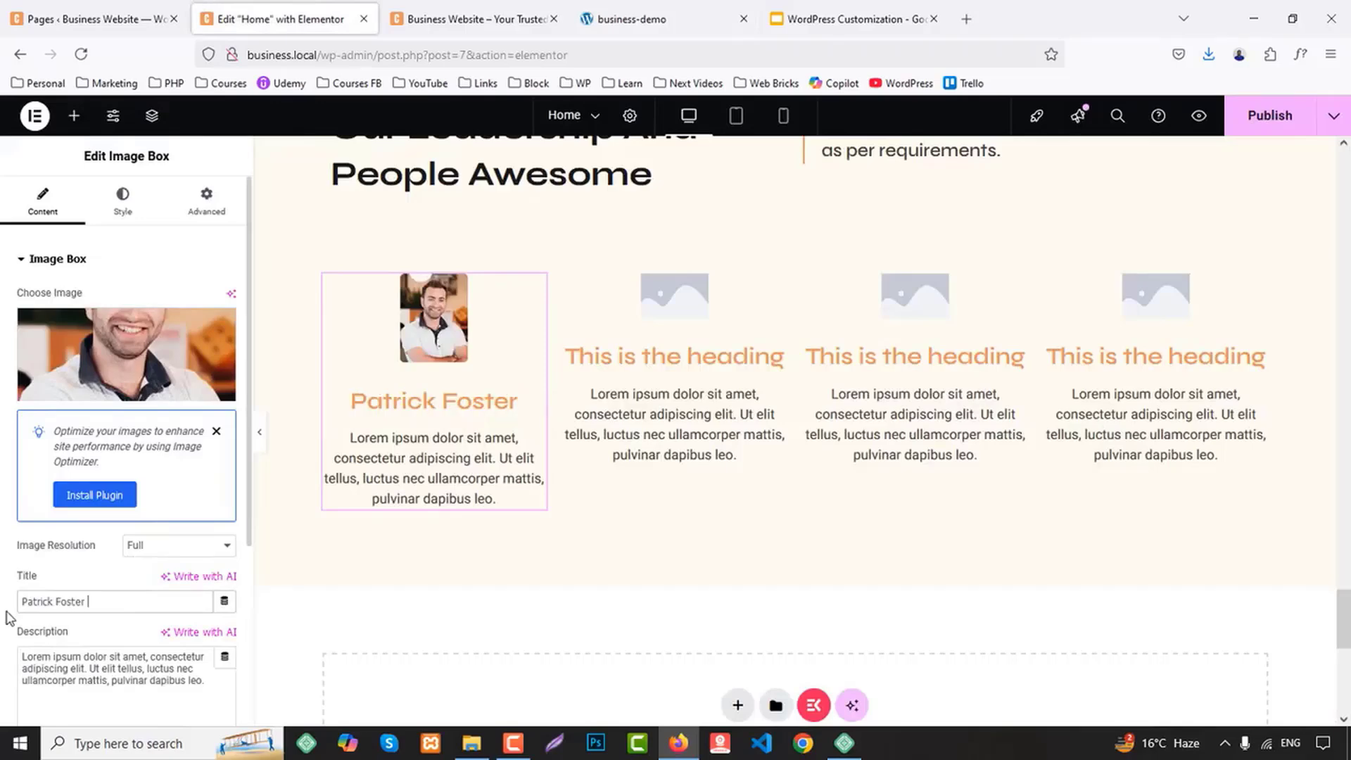
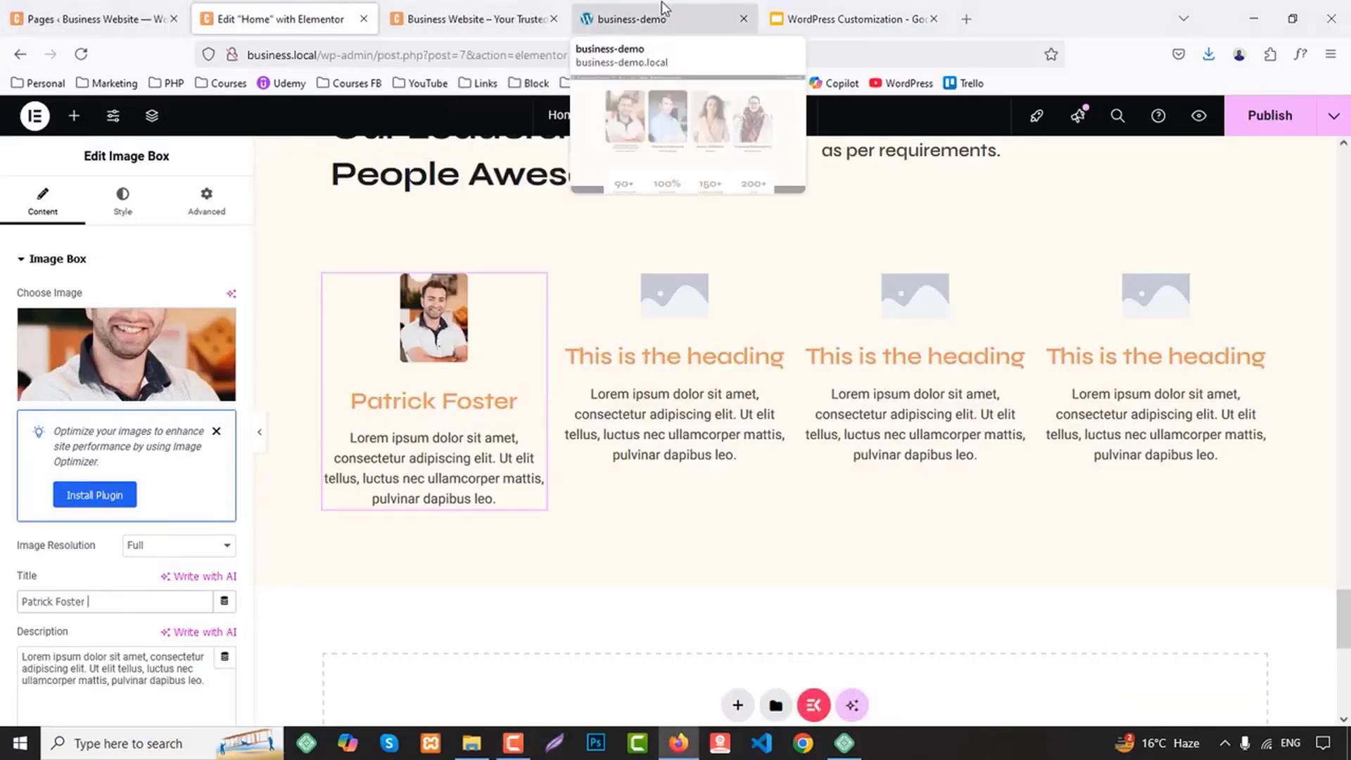
Replace the first Image Box description with "Founder, Dirtector" copied from the business-demo site
{"action": "left_click", "coordinate": [631, 19]}
{"action": "left_click_drag", "start_coordinate": [250, 534], "coordinate": [369, 529]}
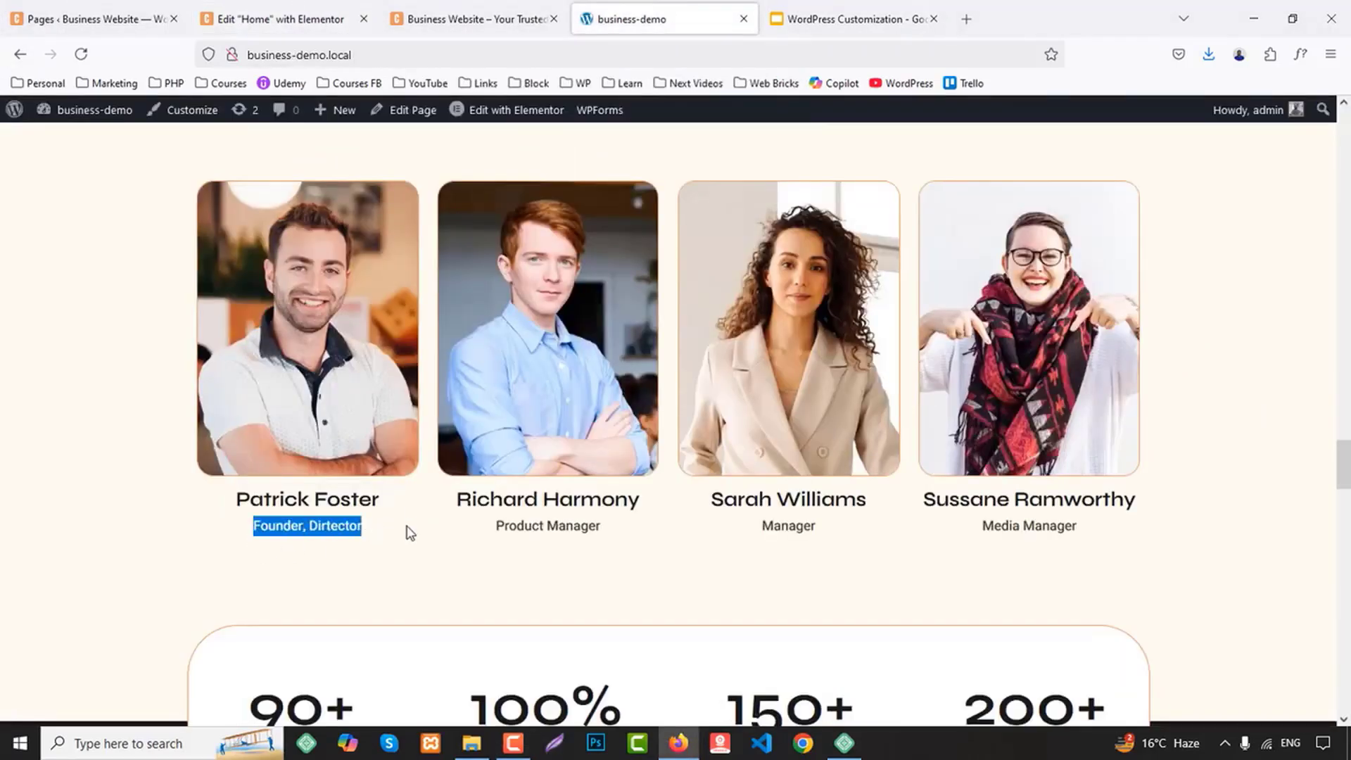
{"action": "left_click", "coordinate": [278, 19]}
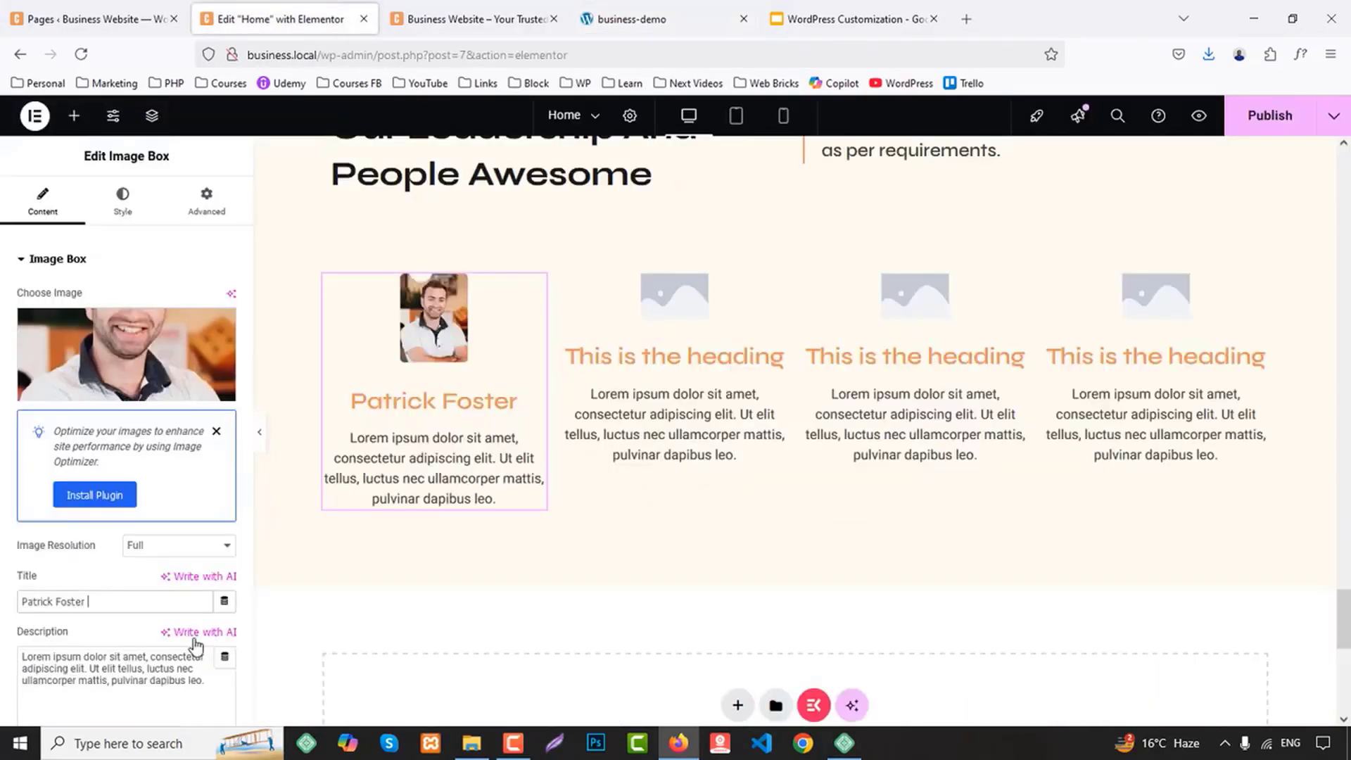
{"action": "left_click", "coordinate": [107, 686]}
{"action": "key", "text": "ctrl+a"}
{"action": "type", "text": "Founder, Dirtector"}
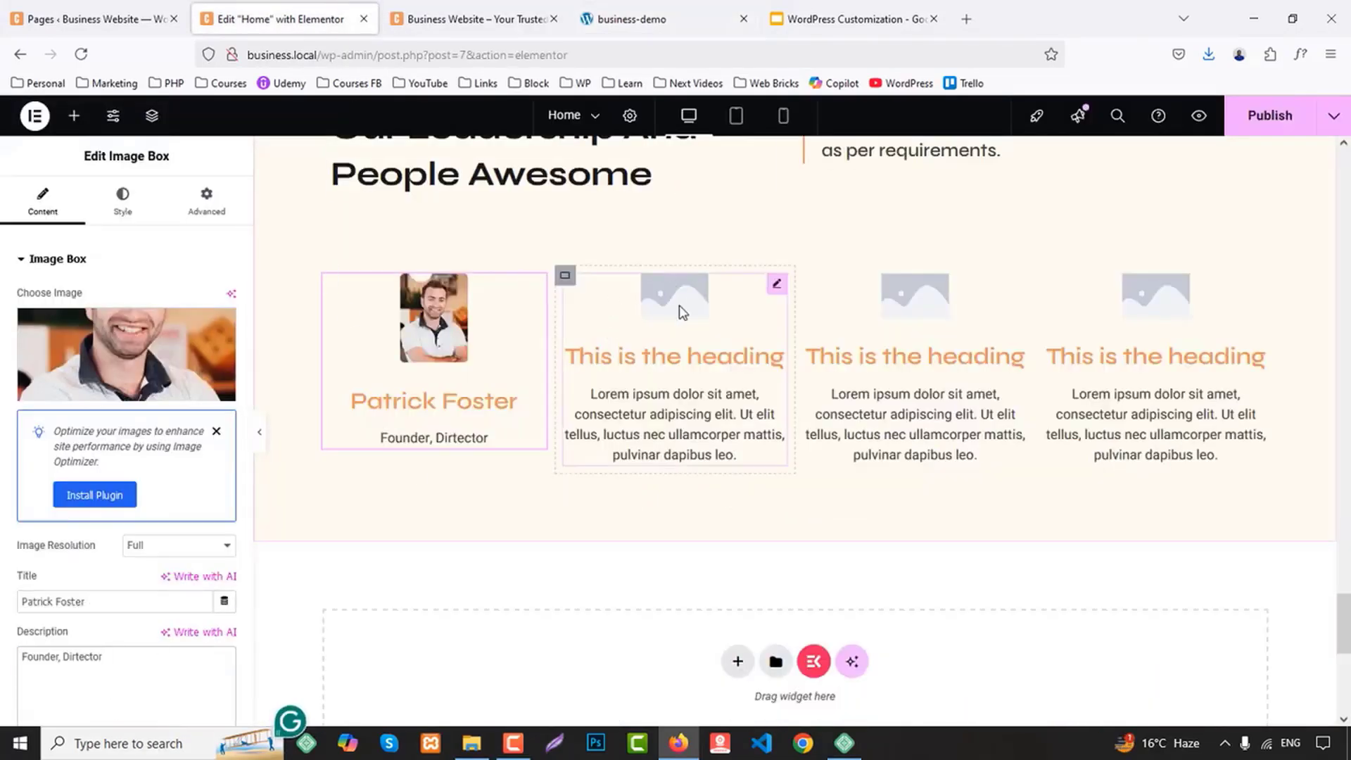
Set the second column's Image Box image to the photo of the man in the blue shirt from the media library
{"action": "left_click", "coordinate": [678, 310]}
{"action": "left_click", "coordinate": [143, 359]}
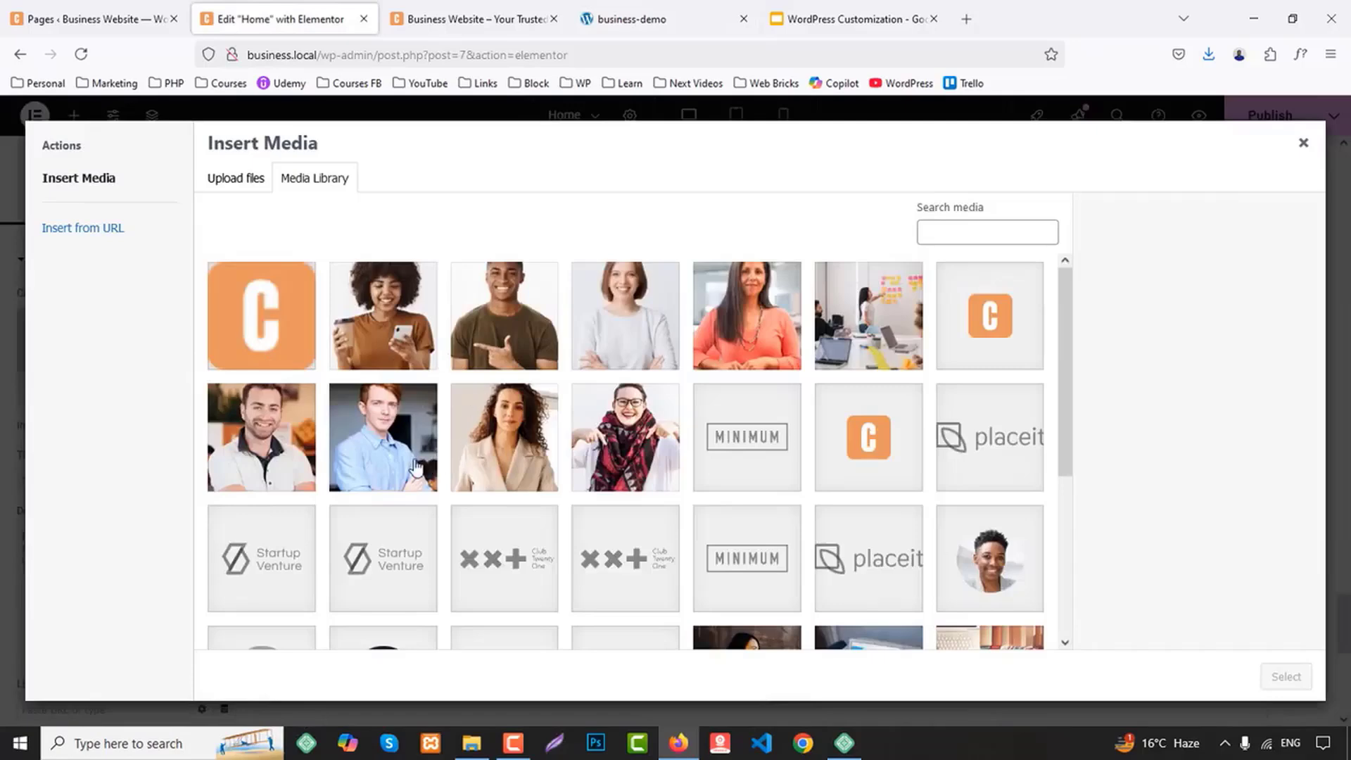
{"action": "left_click", "coordinate": [417, 468]}
{"action": "left_click", "coordinate": [1285, 676]}
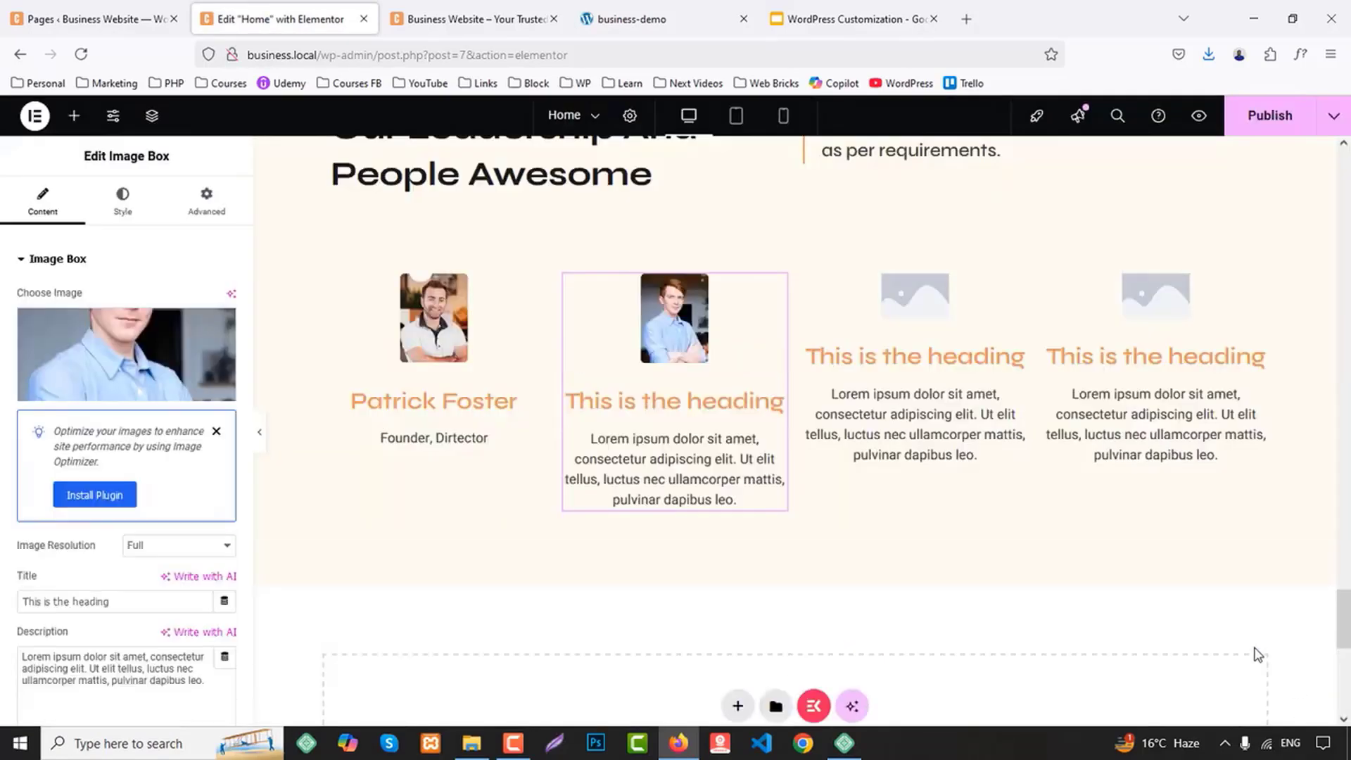
Replace the second Image Box title with the second team member's name copied from the business-demo site
{"action": "left_click", "coordinate": [674, 8]}
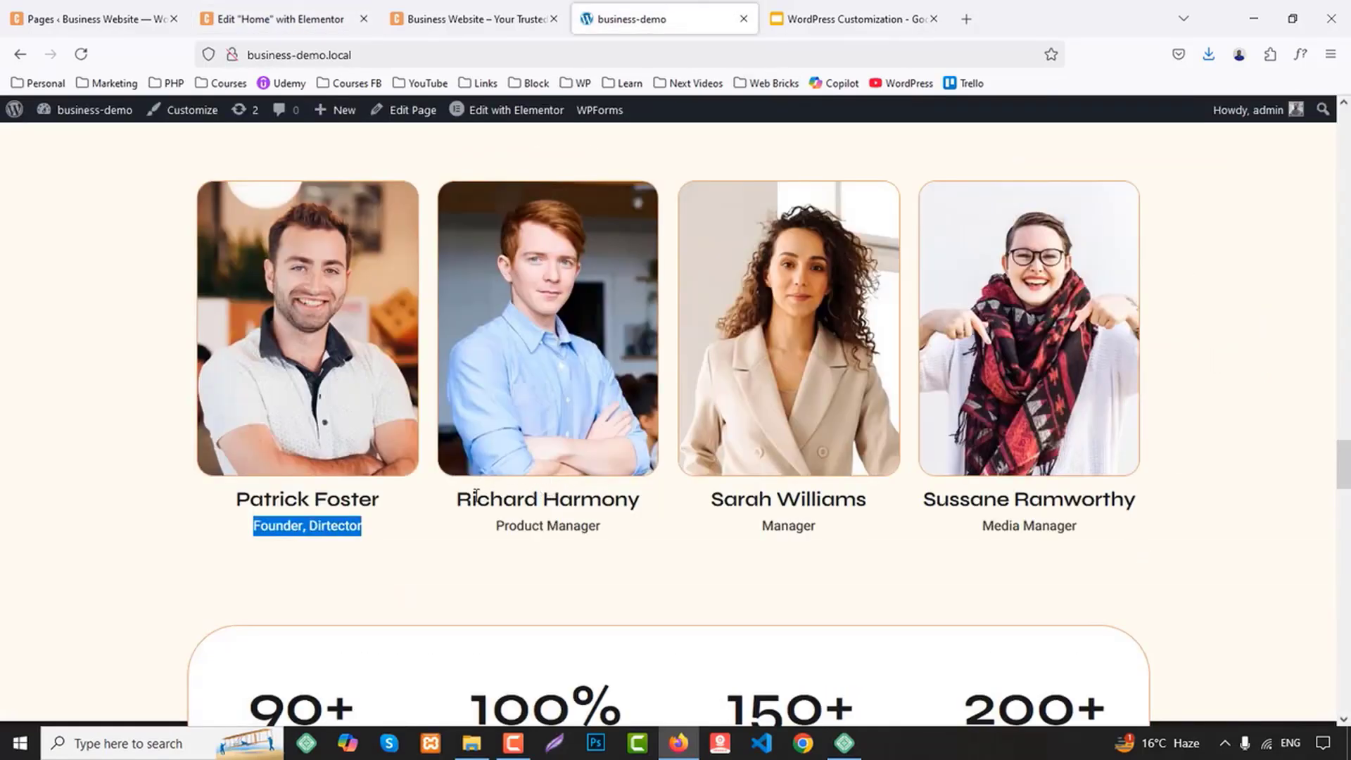
{"action": "left_click_drag", "start_coordinate": [457, 497], "coordinate": [661, 502]}
{"action": "key", "text": "ctrl+c"}
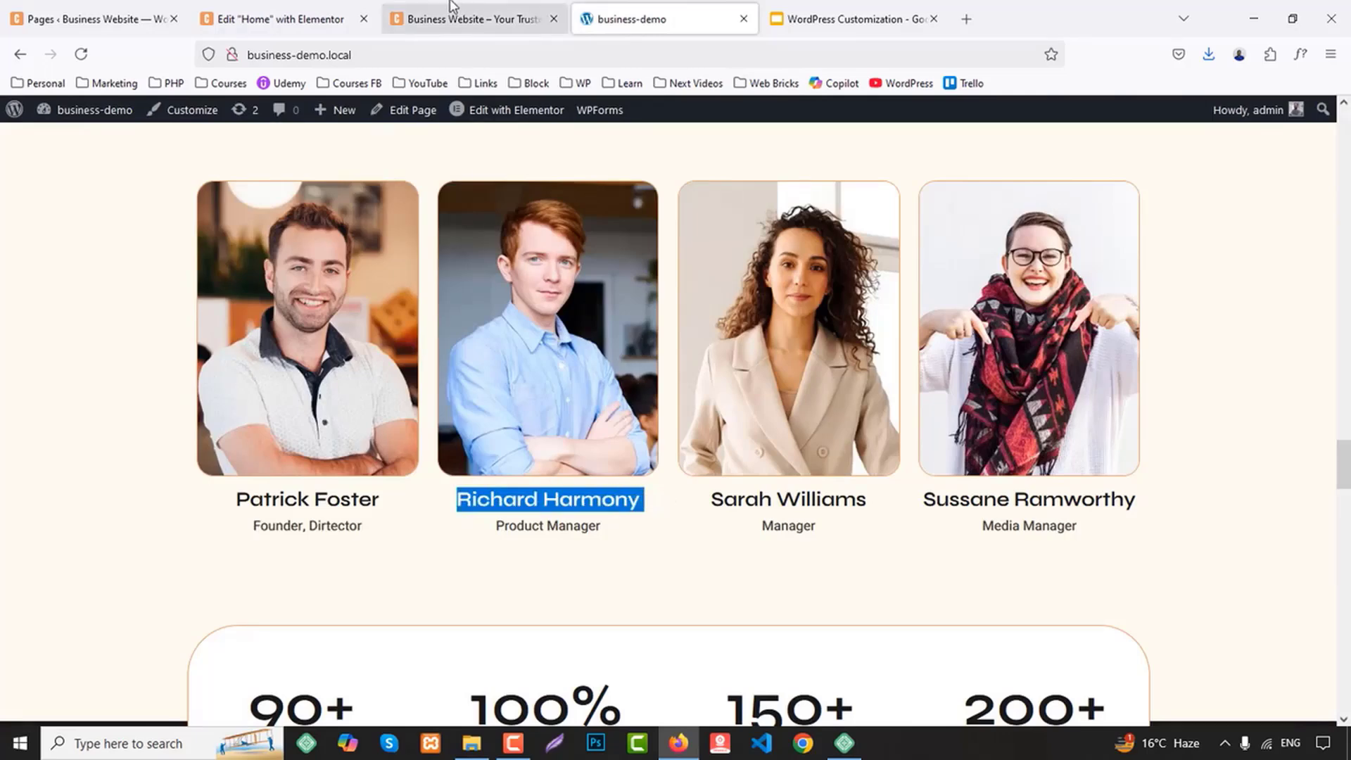
{"action": "left_click", "coordinate": [281, 19]}
{"action": "scroll", "coordinate": [128, 534], "scroll_direction": "down", "scroll_amount": 4}
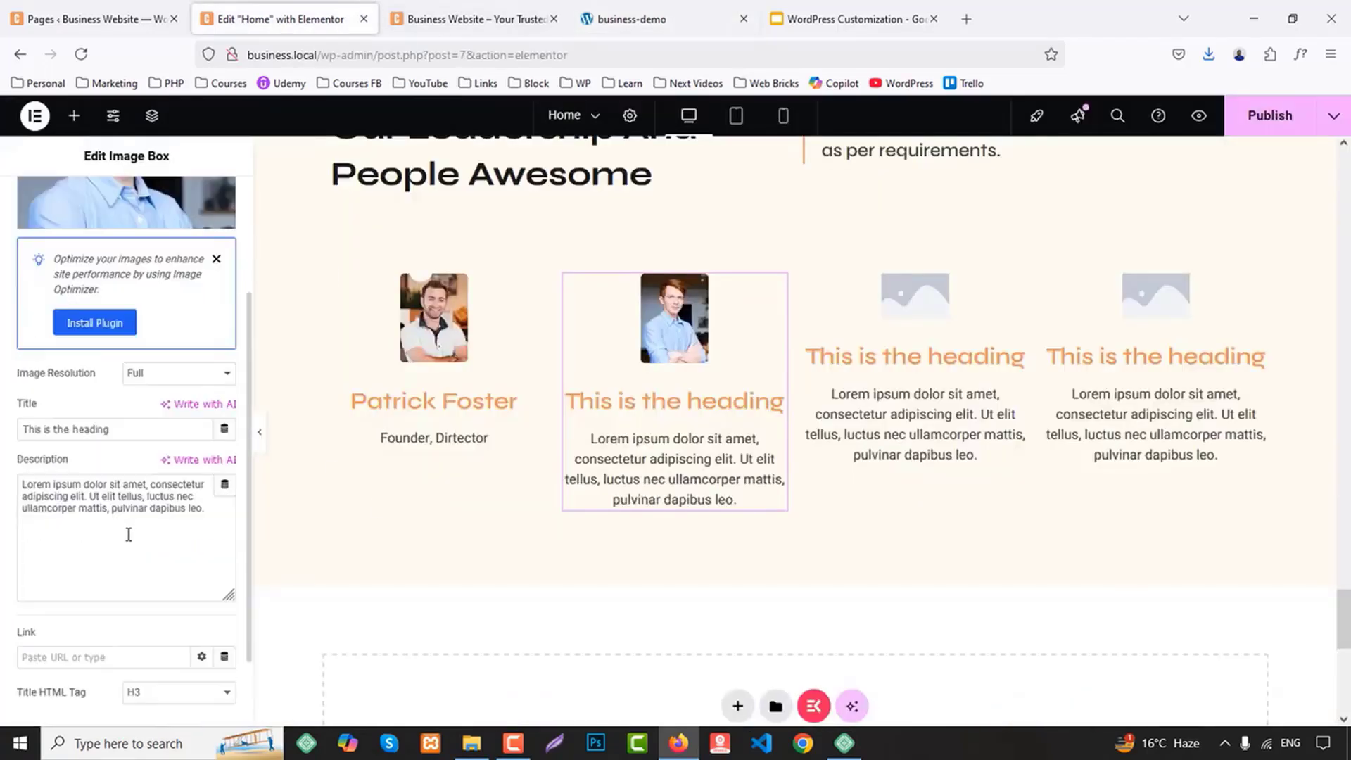
{"action": "triple_click", "coordinate": [89, 434]}
{"action": "key", "text": "ctrl+v"}
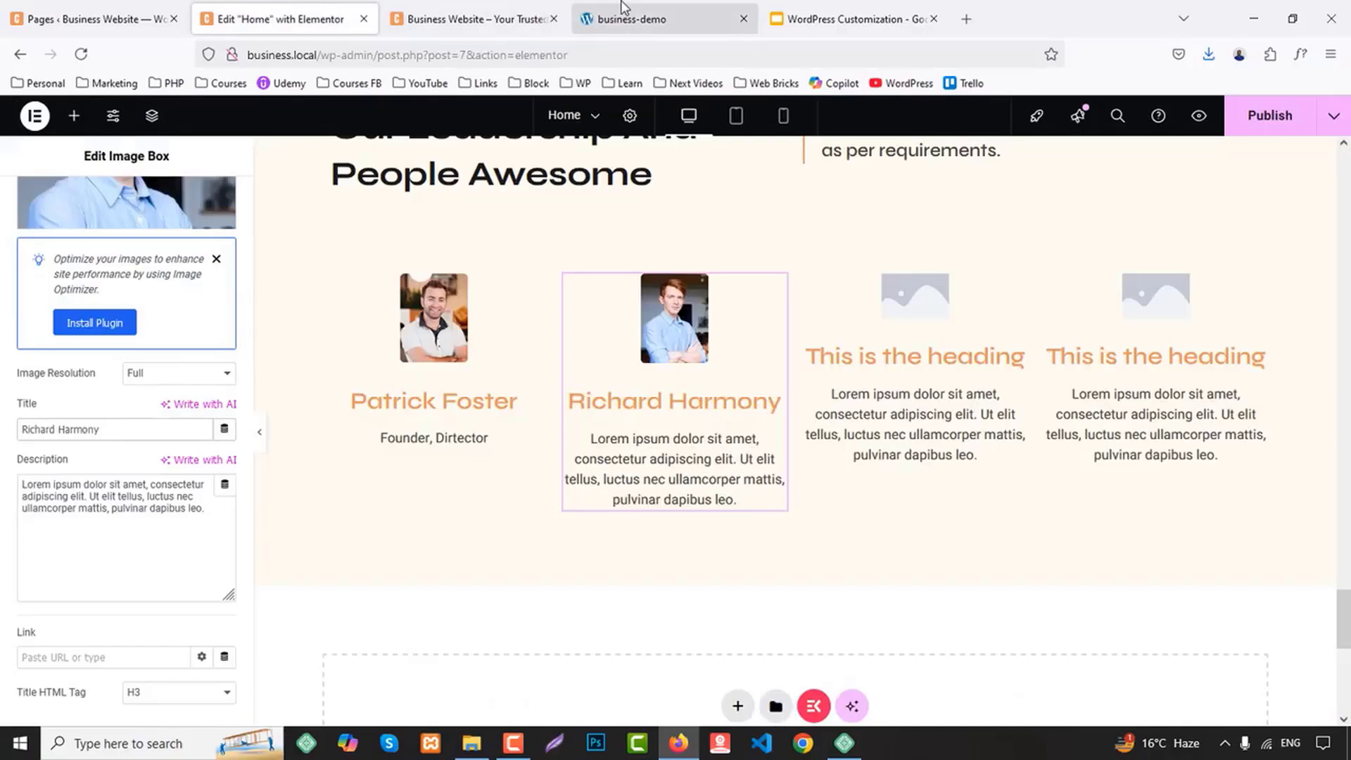
Replace the second Image Box description with "Product Manager" copied from the business-demo site
{"action": "left_click", "coordinate": [623, 19]}
{"action": "left_click_drag", "start_coordinate": [498, 529], "coordinate": [630, 531]}
{"action": "key", "text": "ctrl+c"}
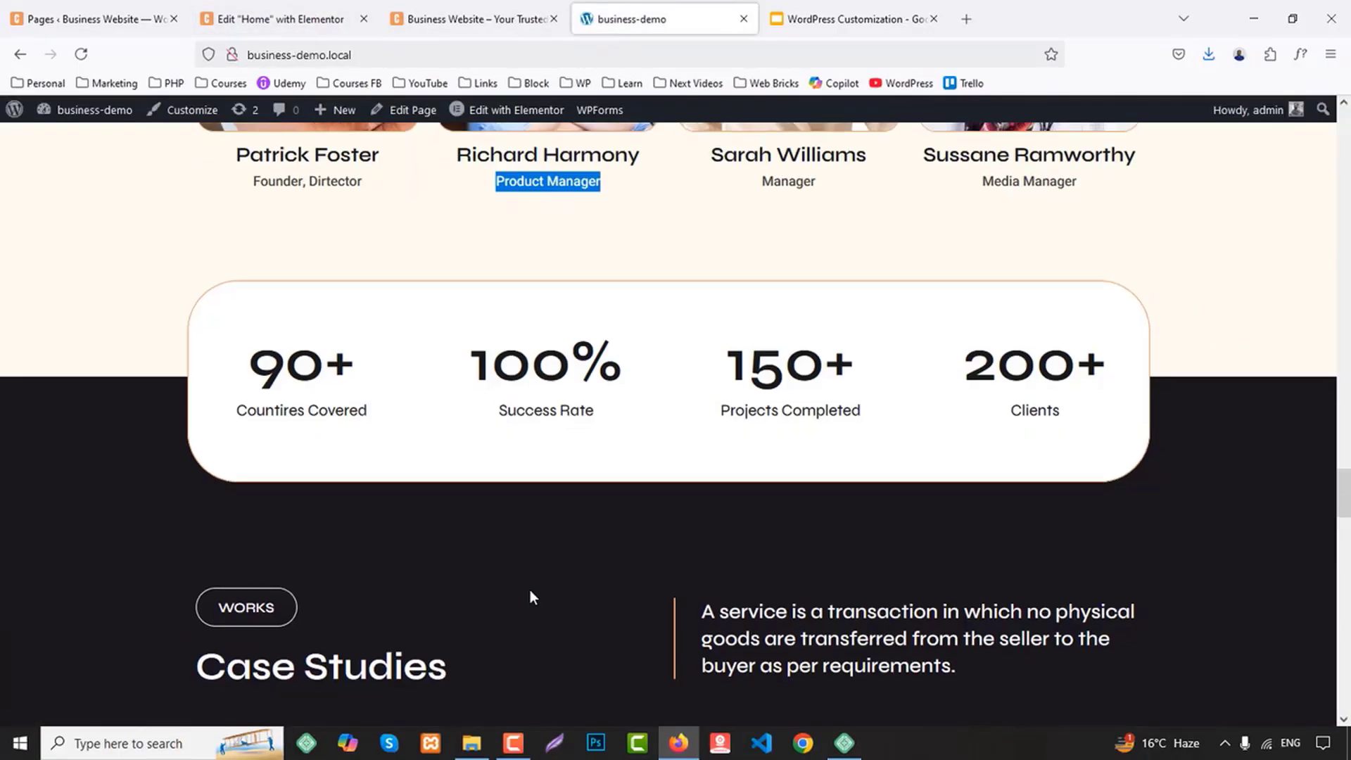
{"action": "scroll", "coordinate": [530, 589], "scroll_direction": "down", "scroll_amount": 5}
{"action": "scroll", "coordinate": [531, 590], "scroll_direction": "up", "scroll_amount": 8}
{"action": "left_click", "coordinate": [351, 14]}
{"action": "left_click", "coordinate": [124, 525]}
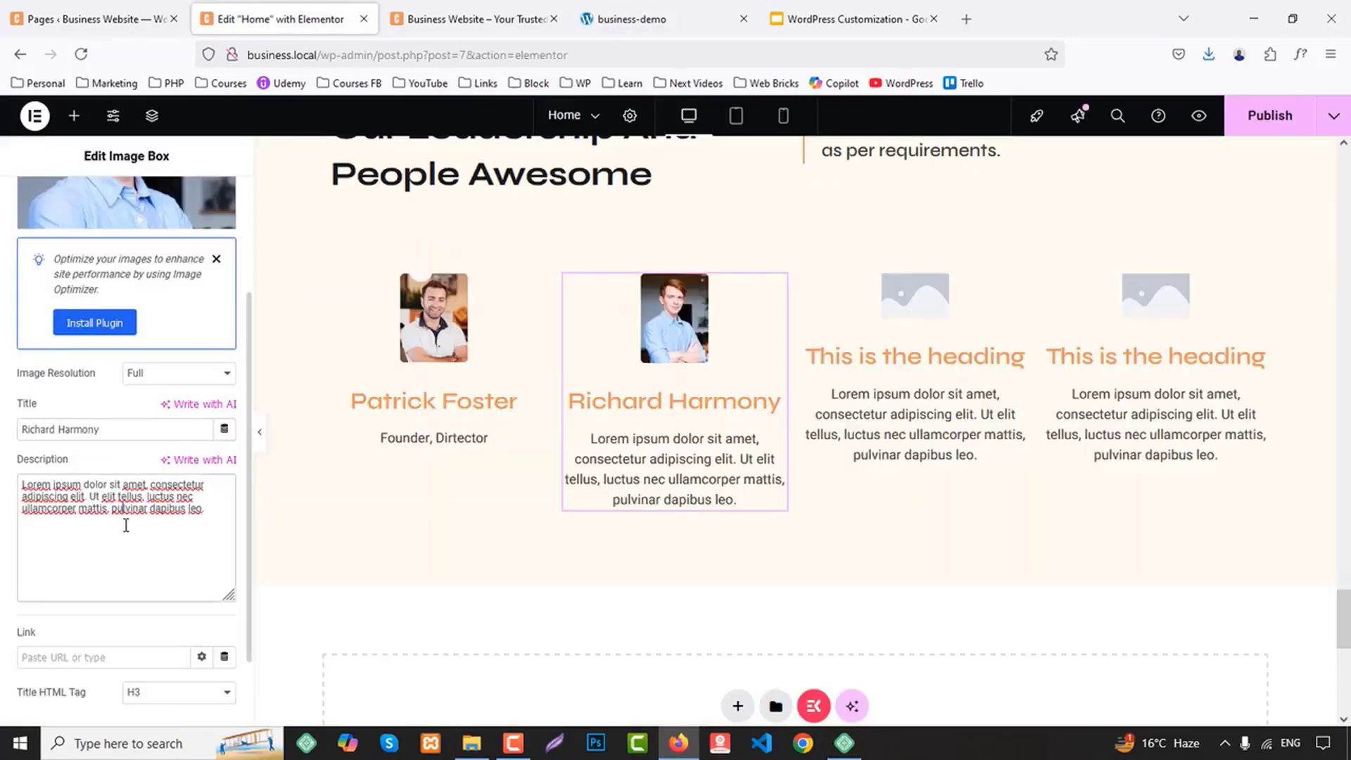
{"action": "key", "text": "ctrl+a"}
{"action": "key", "text": "ctrl+v"}
Set the third Image Box's image to team-3-1.jpg and its title to the third team member's name copied from the business-demo site
{"action": "left_click", "coordinate": [631, 19]}
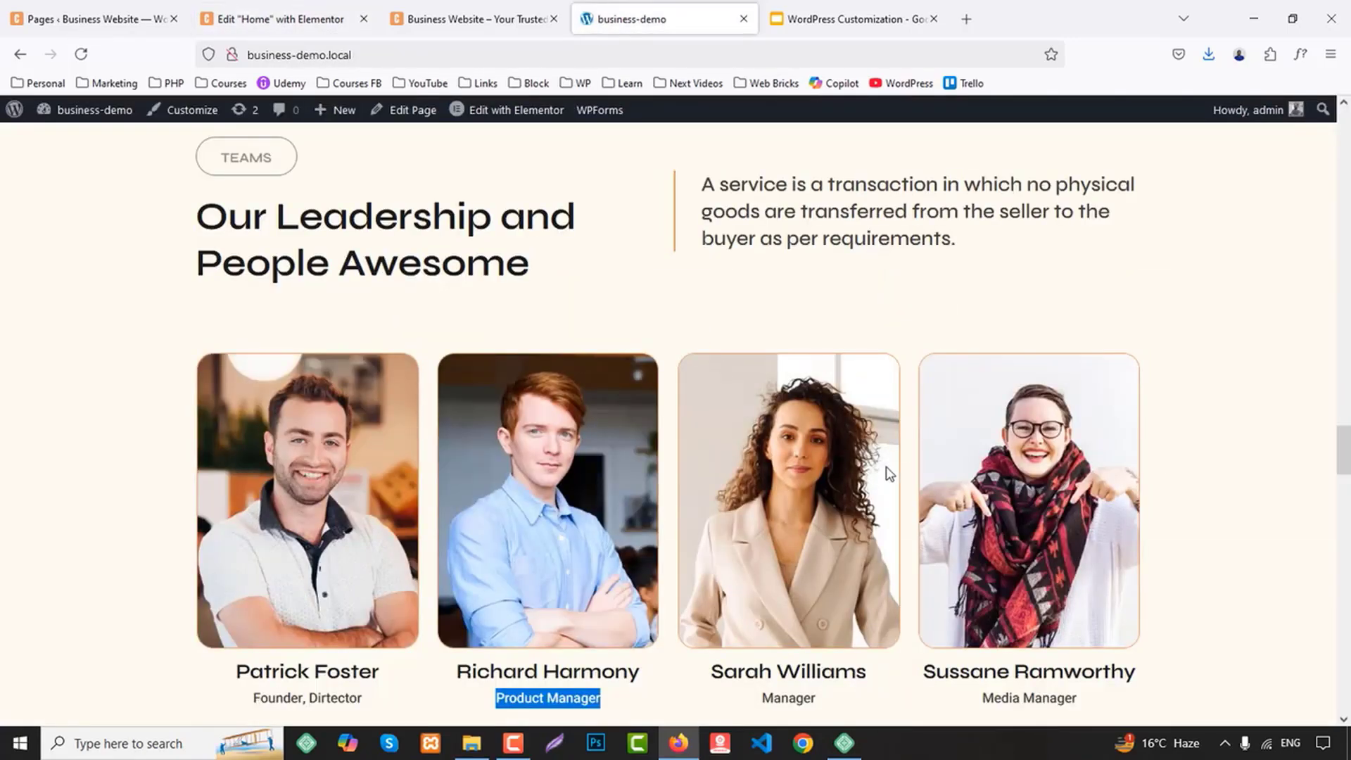
{"action": "scroll", "coordinate": [764, 460], "scroll_direction": "down", "scroll_amount": 3}
{"action": "left_click_drag", "start_coordinate": [713, 413], "coordinate": [890, 424]}
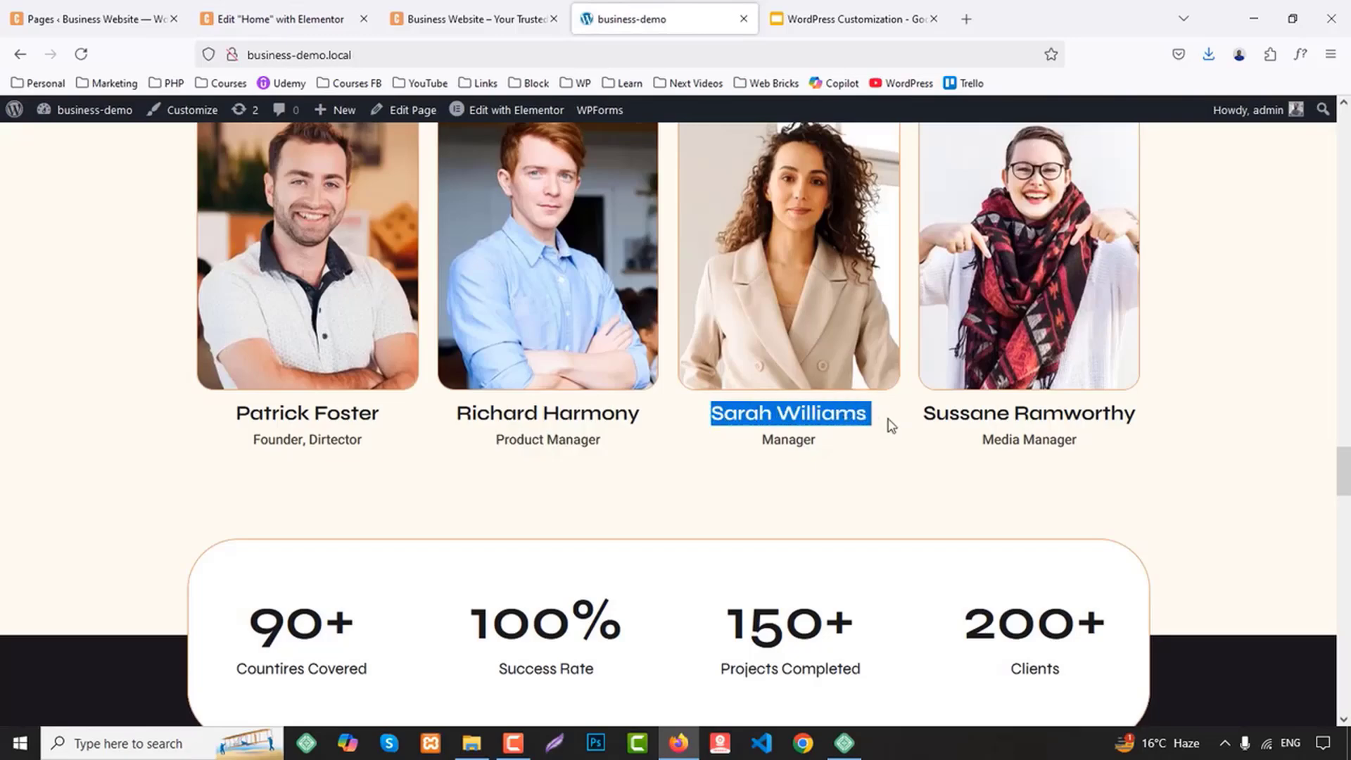
{"action": "left_click", "coordinate": [282, 19]}
{"action": "left_click", "coordinate": [880, 352]}
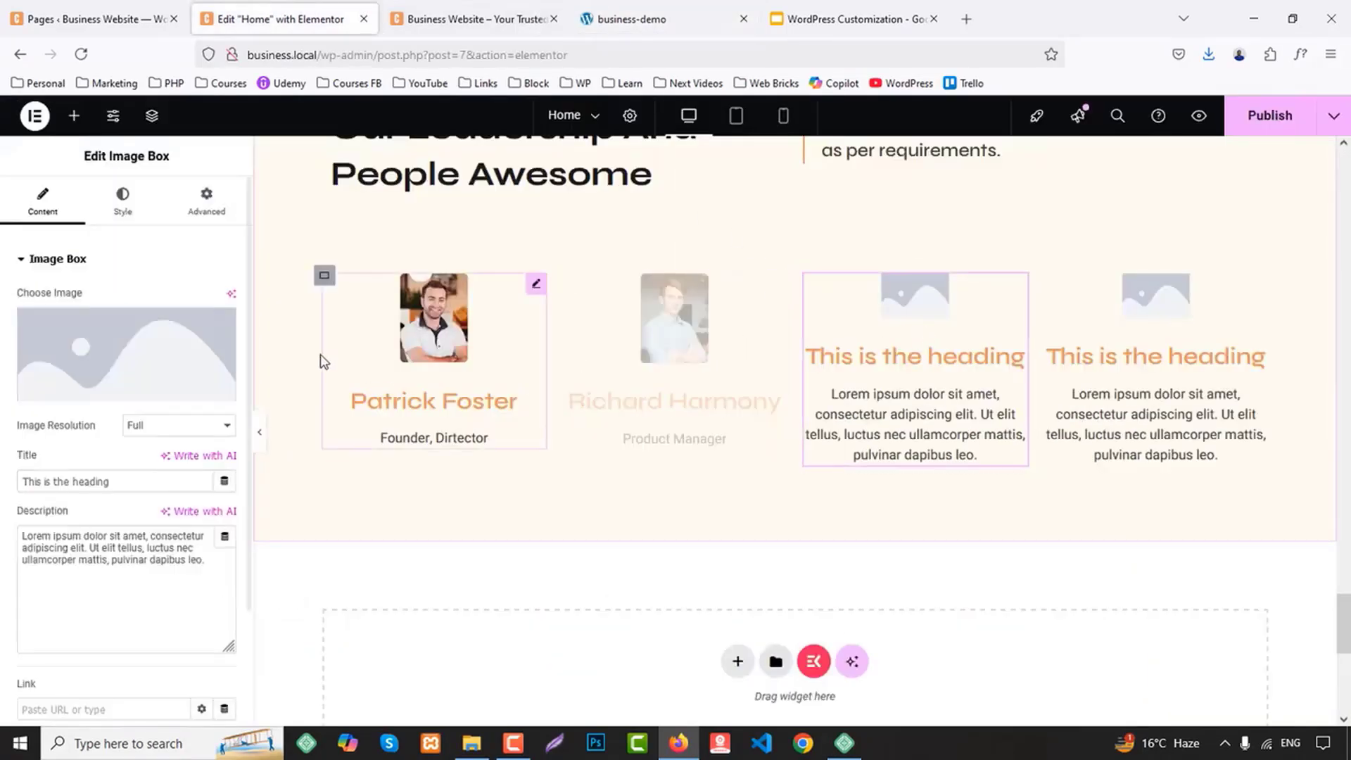
{"action": "left_click", "coordinate": [156, 386]}
{"action": "left_click", "coordinate": [510, 439]}
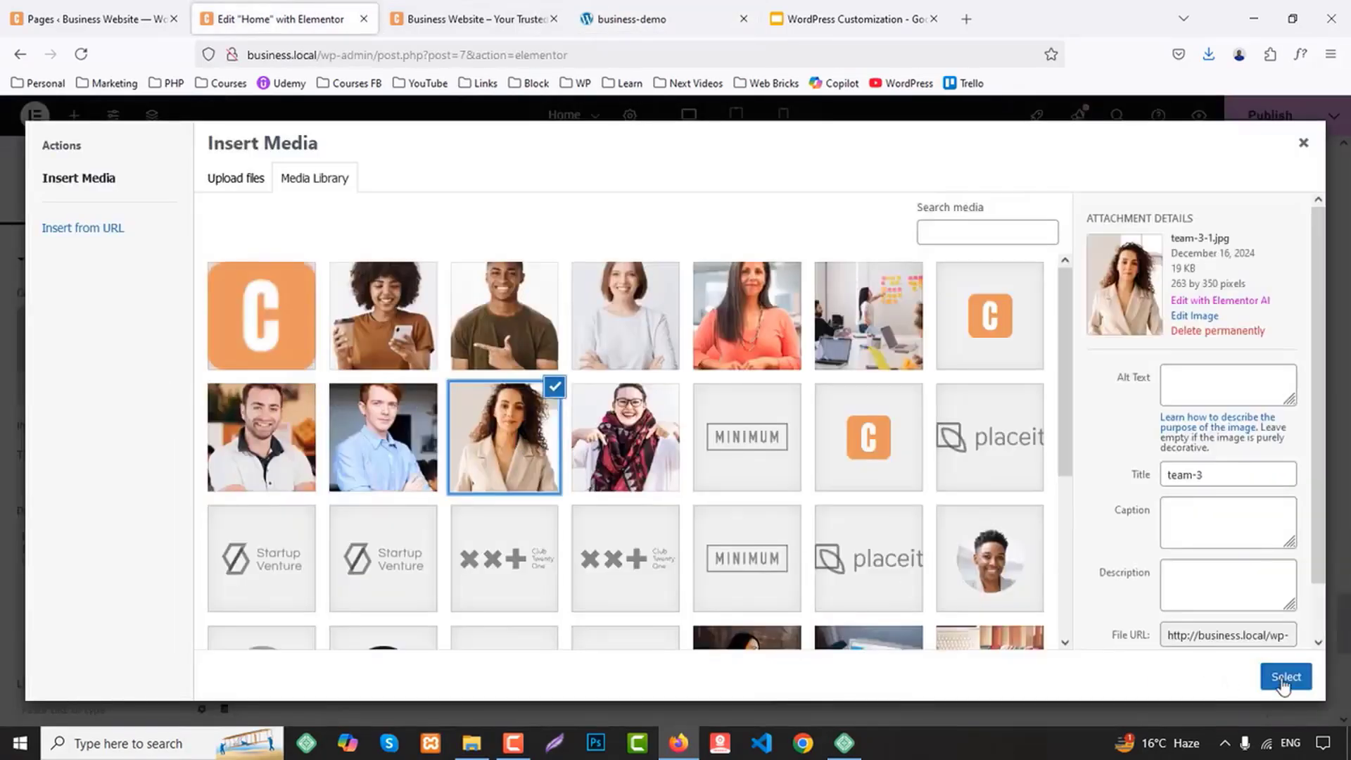
{"action": "left_click", "coordinate": [1282, 677]}
{"action": "triple_click", "coordinate": [134, 604]}
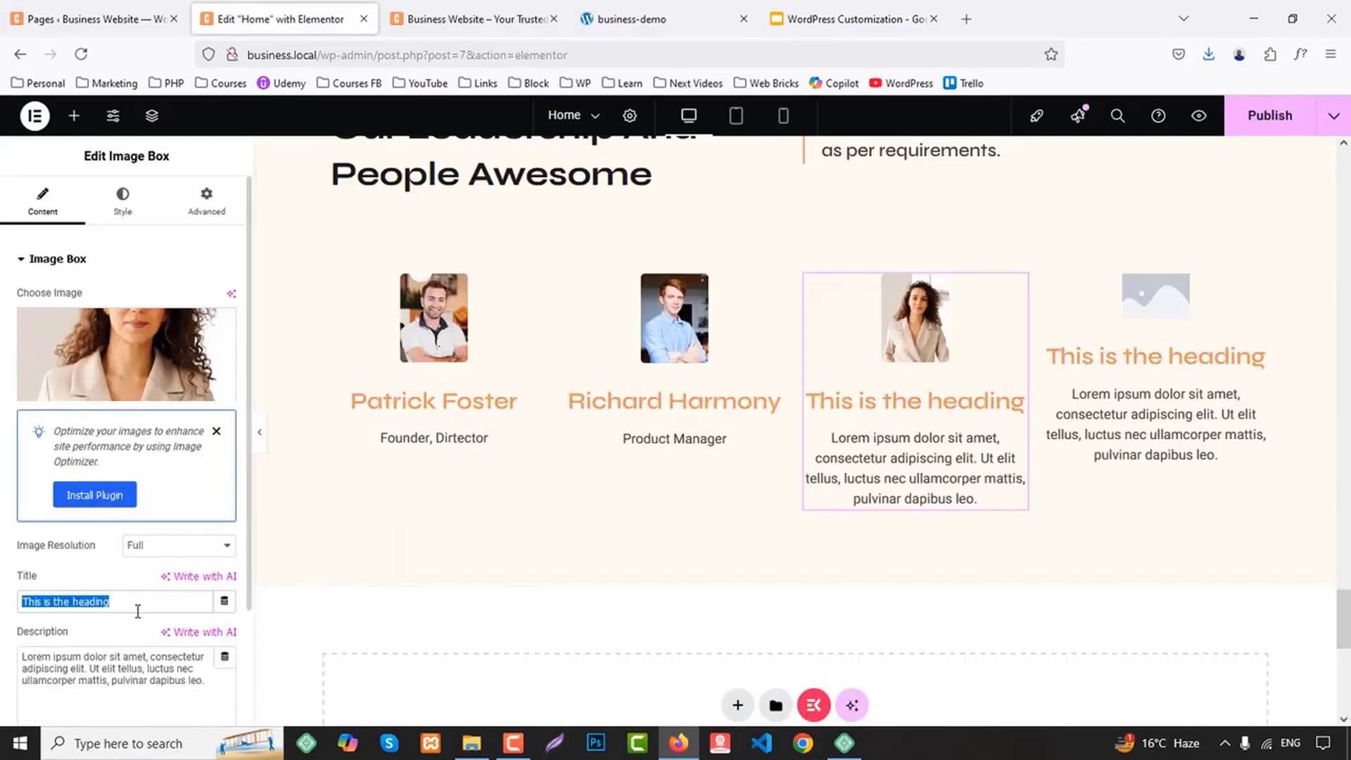
{"action": "type", "text": "Sarah Williams"}
Replace the third Image Box description with "Manager" copied from the business-demo site
{"action": "left_click", "coordinate": [704, 14]}
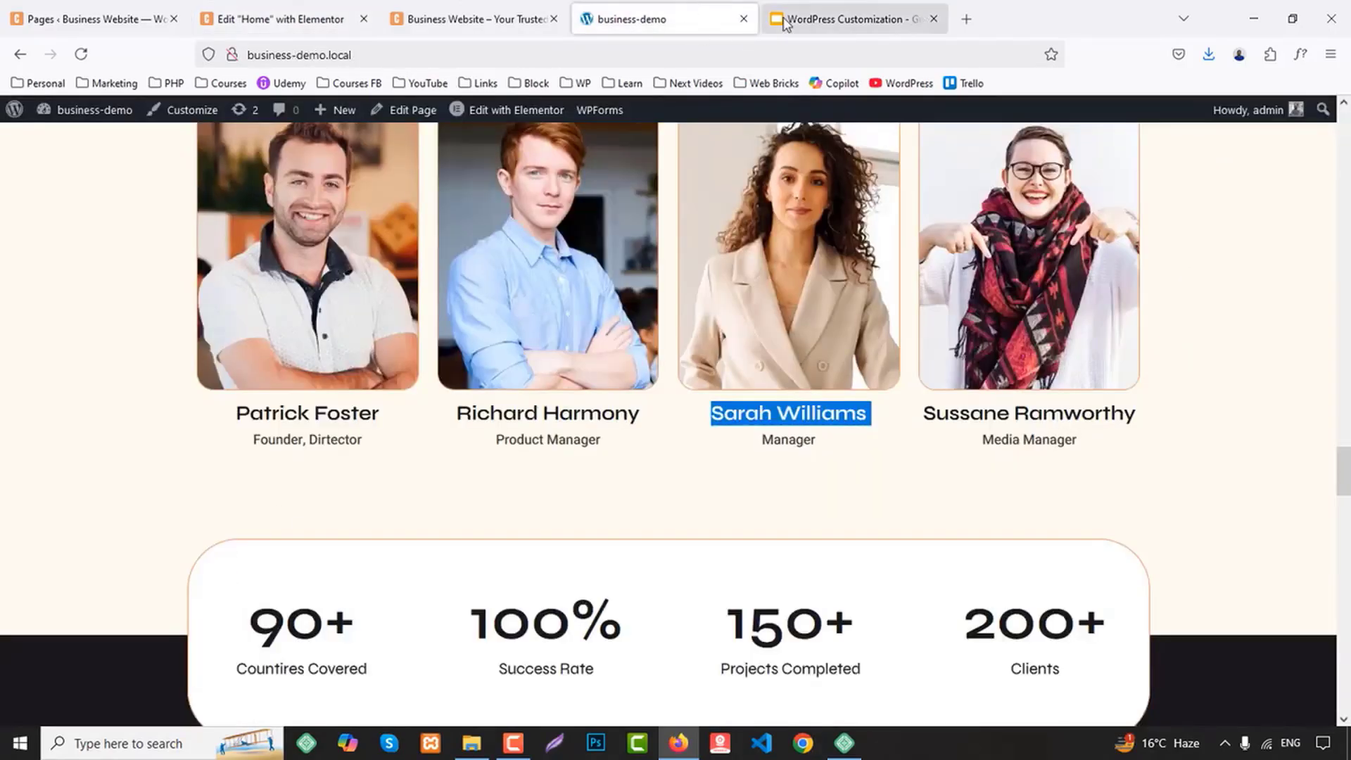
{"action": "double_click", "coordinate": [785, 439]}
{"action": "key", "text": "ctrl+c"}
{"action": "left_click", "coordinate": [282, 19]}
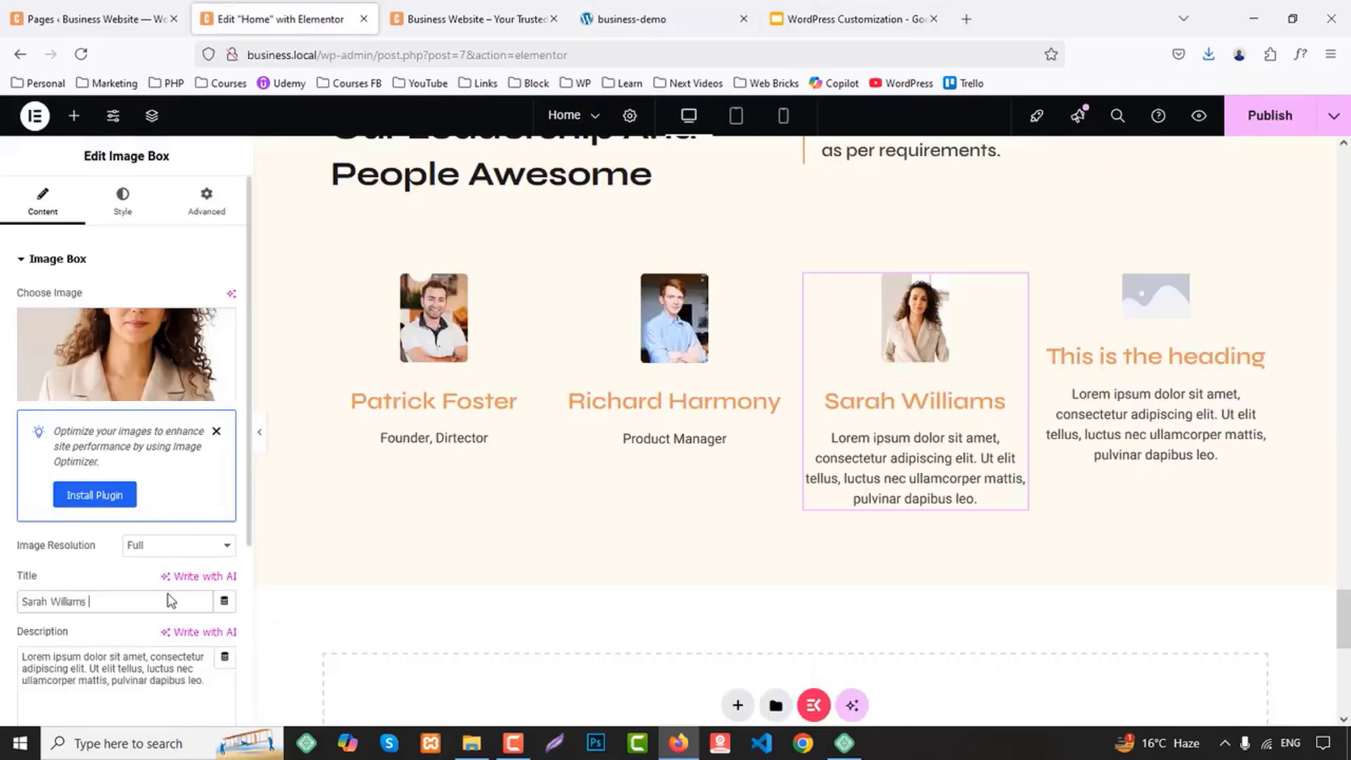
{"action": "triple_click", "coordinate": [139, 676]}
{"action": "key", "text": "ctrl+v"}
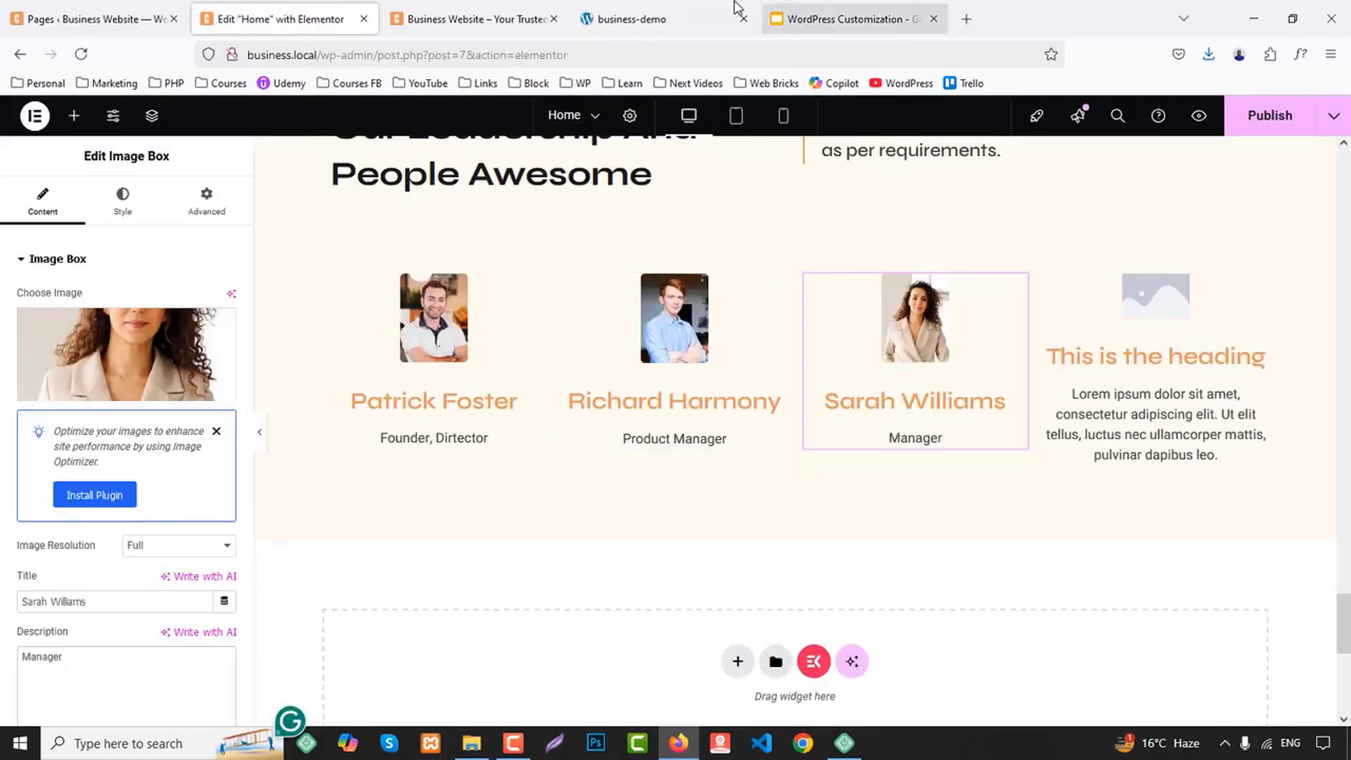
Set the fourth Image Box's image to team-4-1.jpg and its title to the fourth team member's name copied from the business-demo site
{"action": "left_click", "coordinate": [704, 19]}
{"action": "left_click_drag", "start_coordinate": [923, 413], "coordinate": [1154, 424]}
{"action": "key", "text": "ctrl+c"}
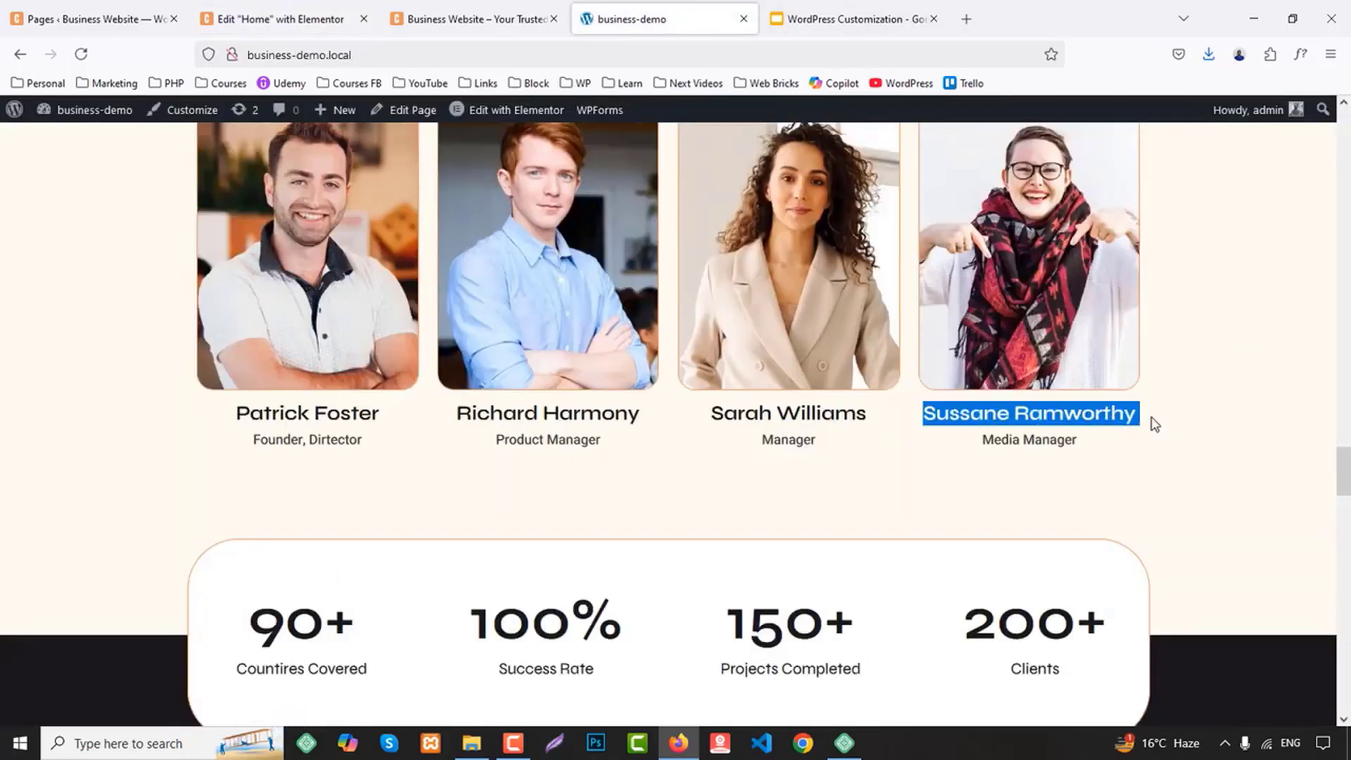
{"action": "left_click", "coordinate": [281, 19]}
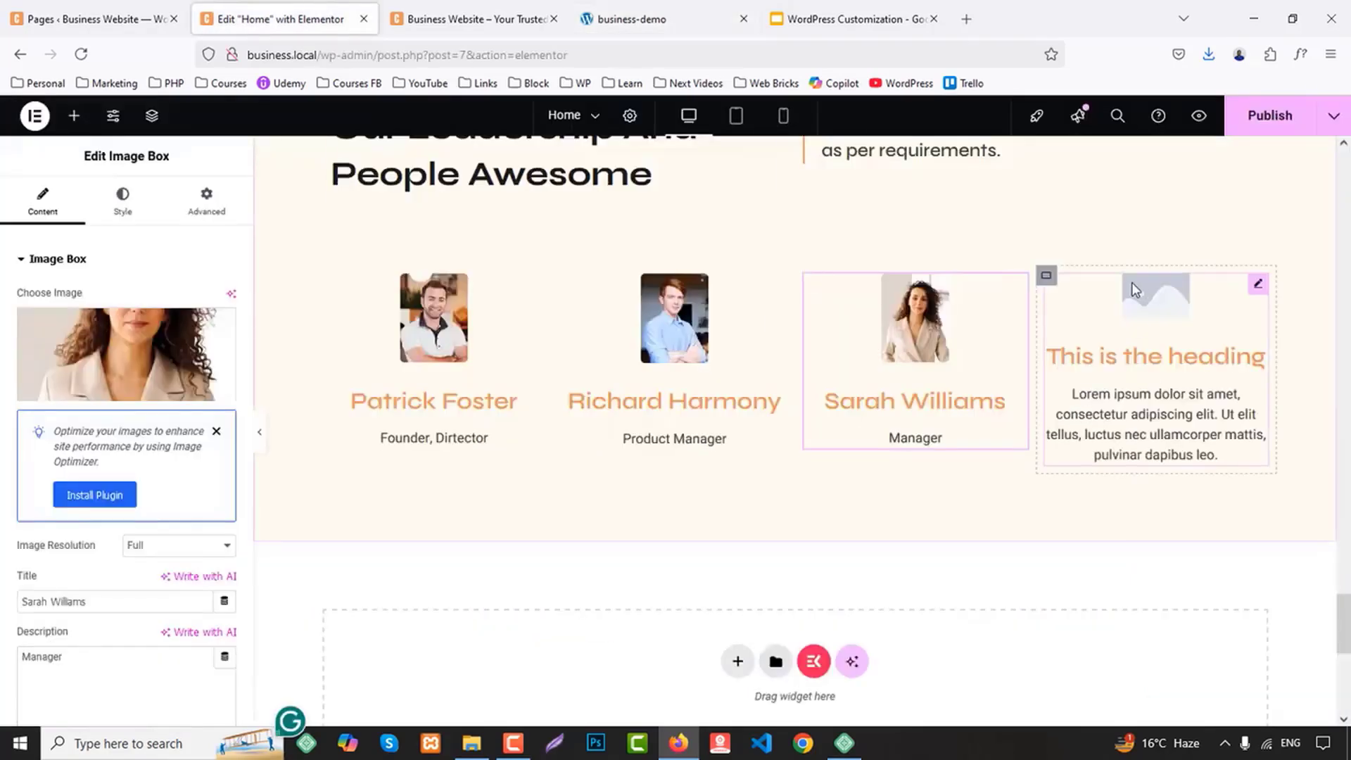
{"action": "left_click", "coordinate": [1141, 327]}
{"action": "left_click", "coordinate": [125, 348]}
{"action": "left_click", "coordinate": [664, 461]}
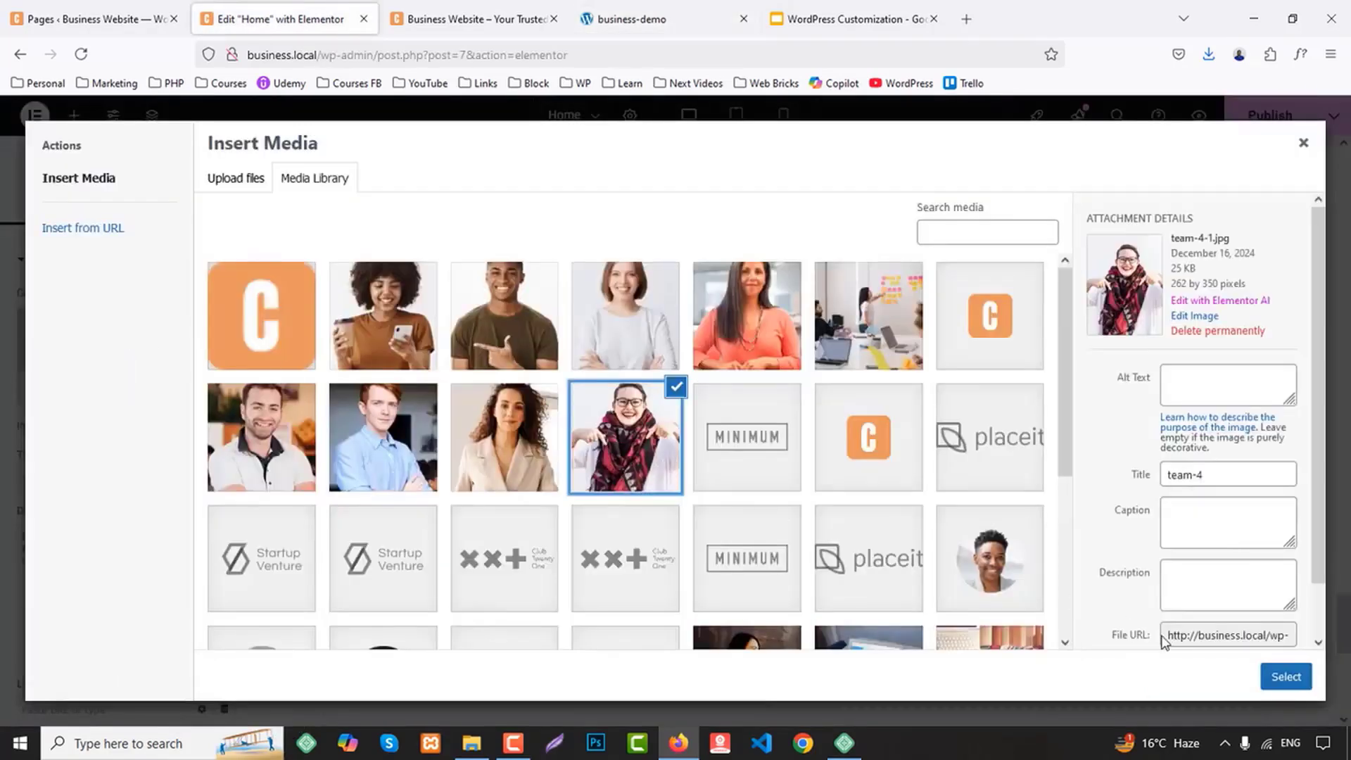
{"action": "left_click", "coordinate": [1285, 676]}
{"action": "left_click", "coordinate": [129, 597]}
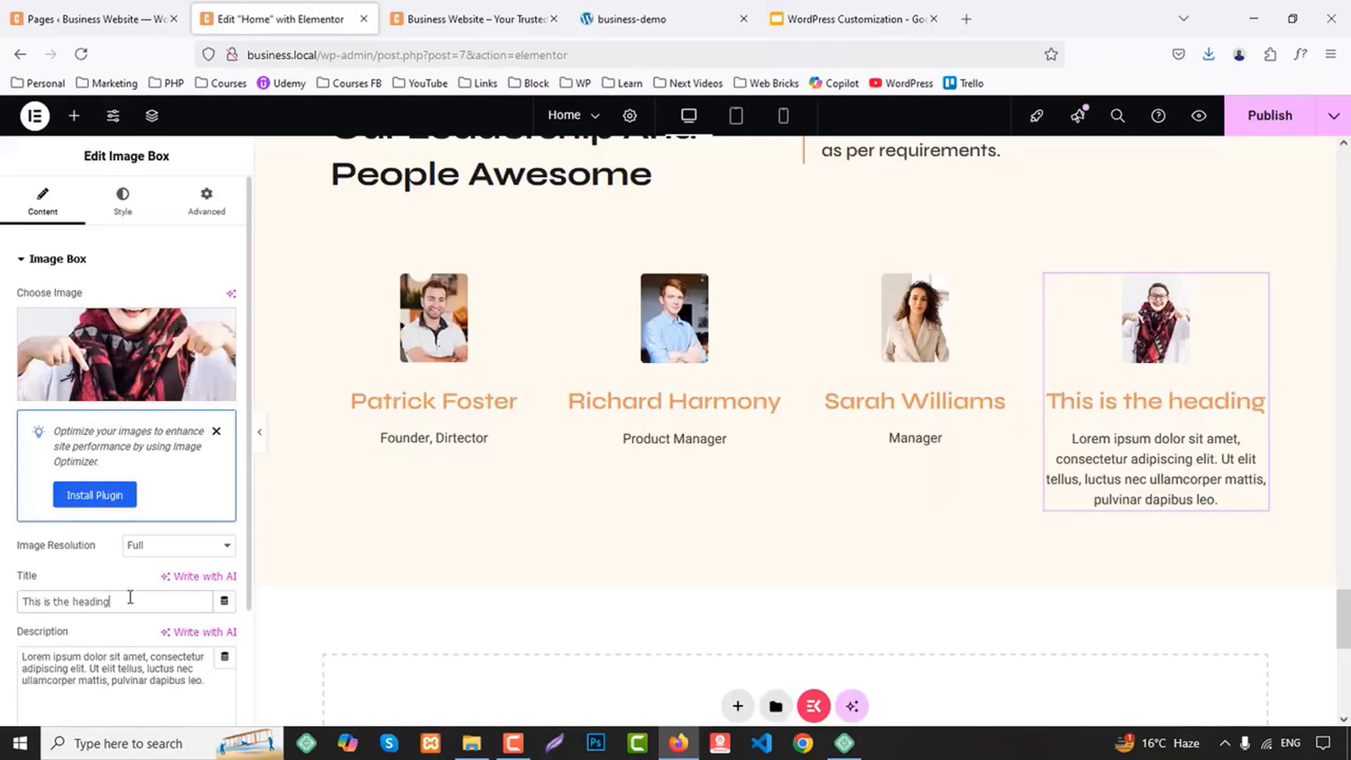
{"action": "key", "text": "ctrl+a"}
{"action": "key", "text": "ctrl+v"}
Replace the fourth Image Box description with "Media Manager" copied from the business-demo site
{"action": "left_click", "coordinate": [848, 19]}
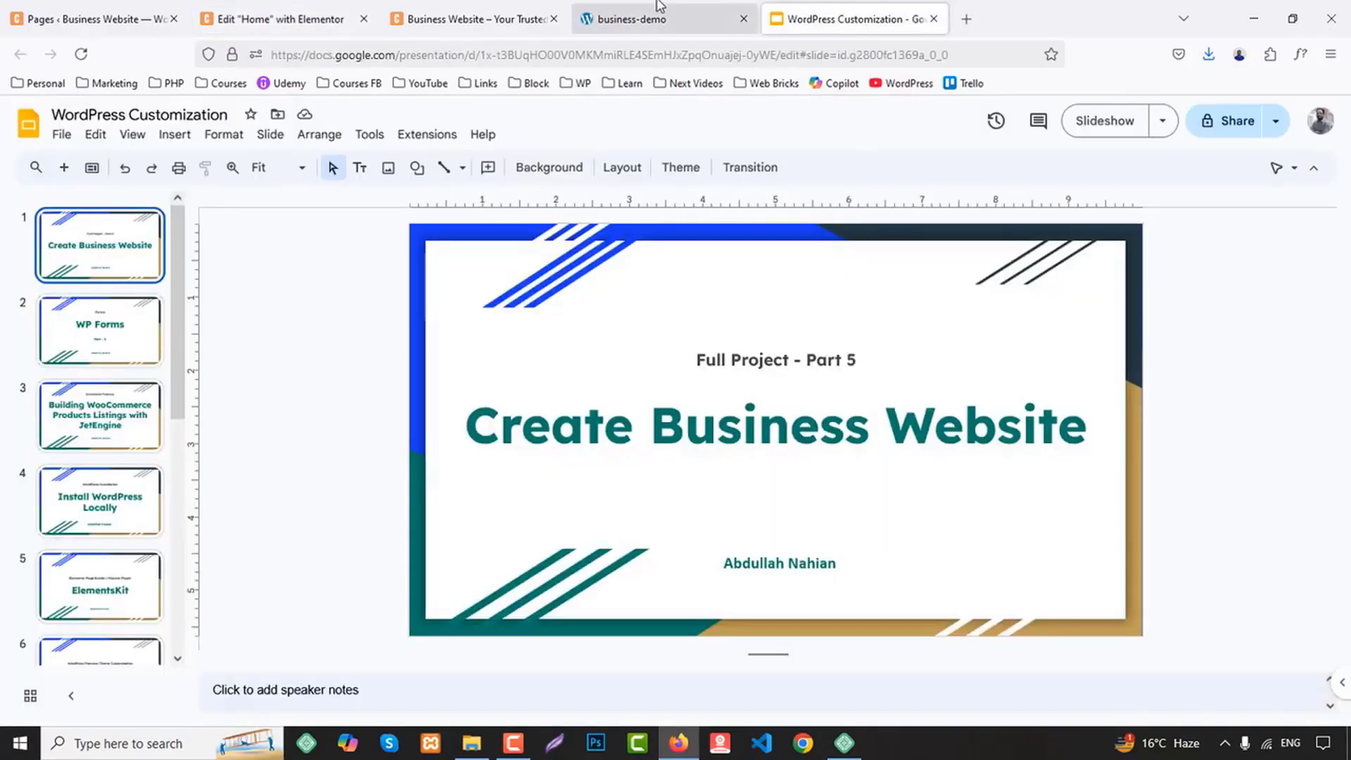
{"action": "left_click", "coordinate": [665, 21]}
{"action": "left_click_drag", "start_coordinate": [984, 442], "coordinate": [1091, 447]}
{"action": "key", "text": "ctrl+c"}
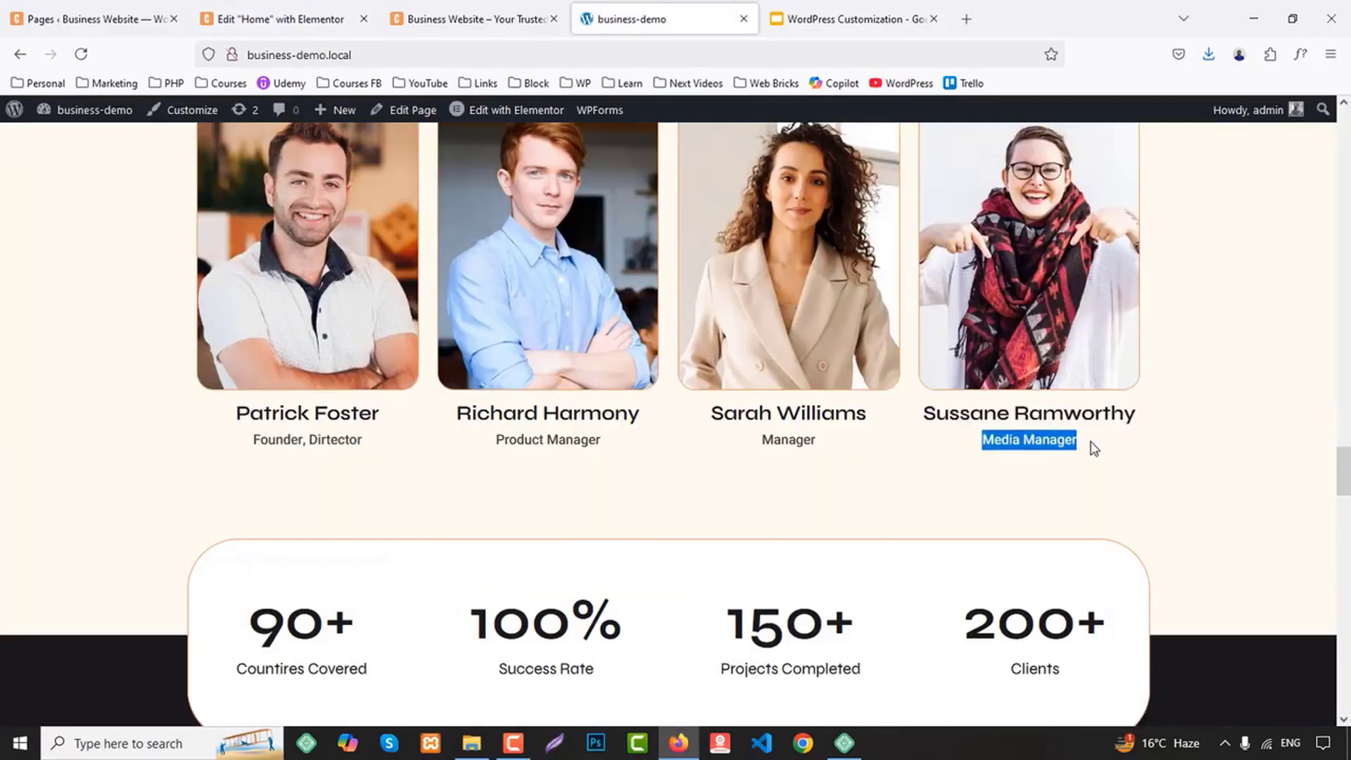
{"action": "left_click", "coordinate": [280, 19]}
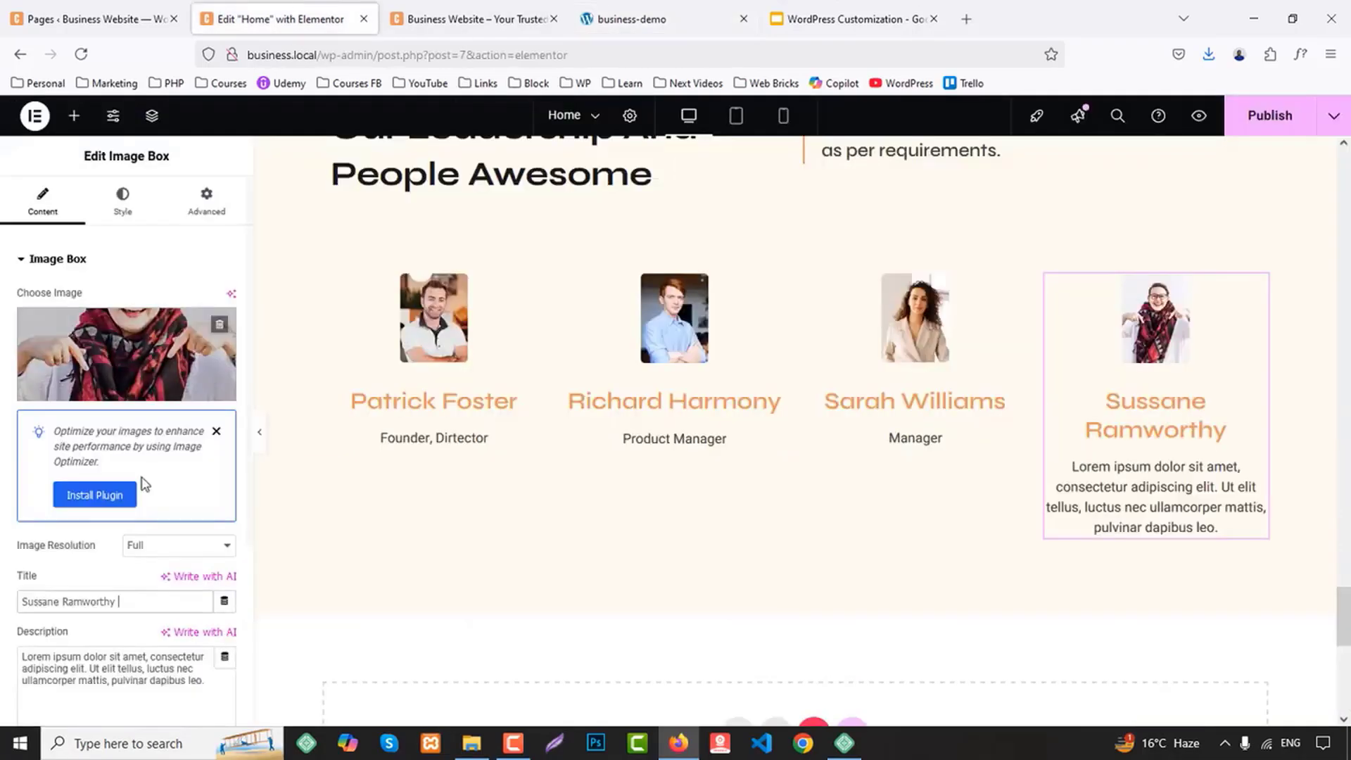
{"action": "left_click", "coordinate": [104, 660]}
{"action": "key", "text": "ctrl+a"}
{"action": "key", "text": "ctrl+v"}
{"action": "left_click", "coordinate": [610, 5]}
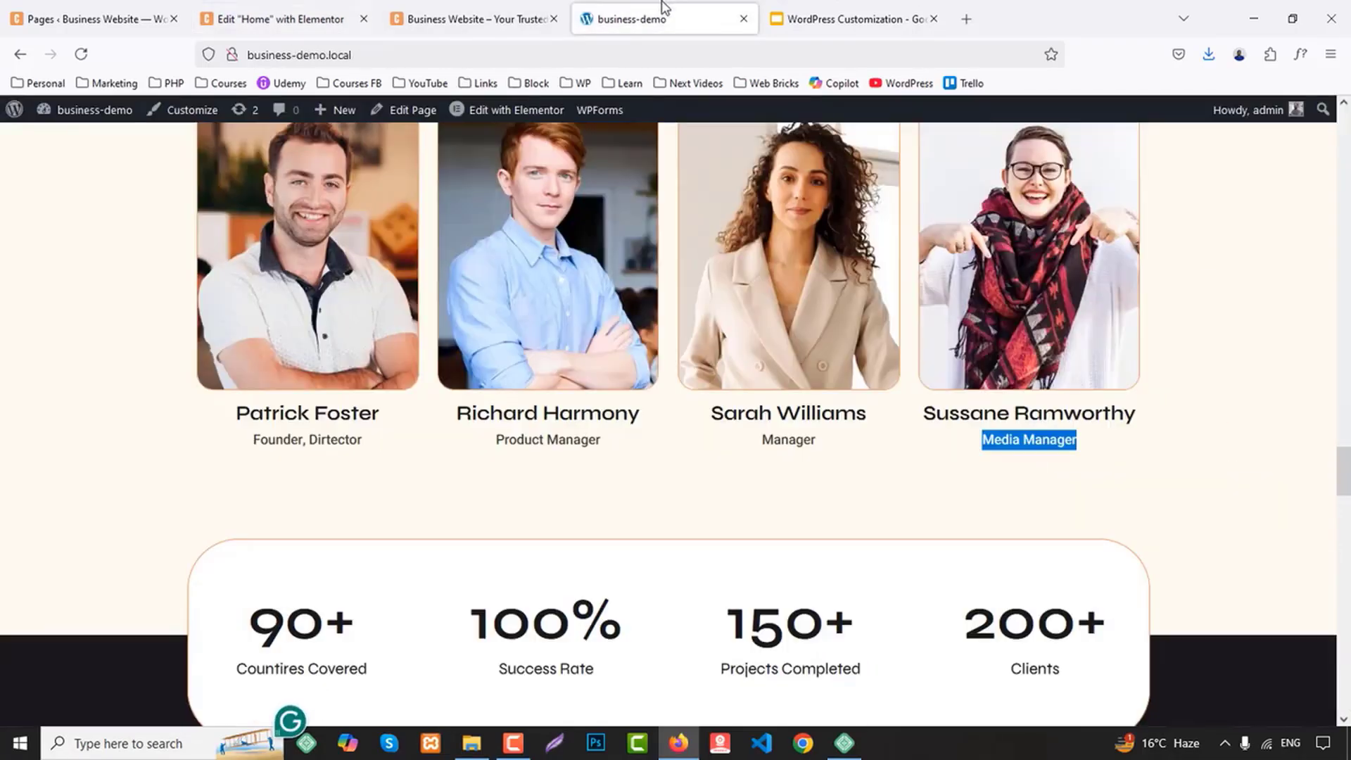
{"action": "left_click", "coordinate": [471, 19]}
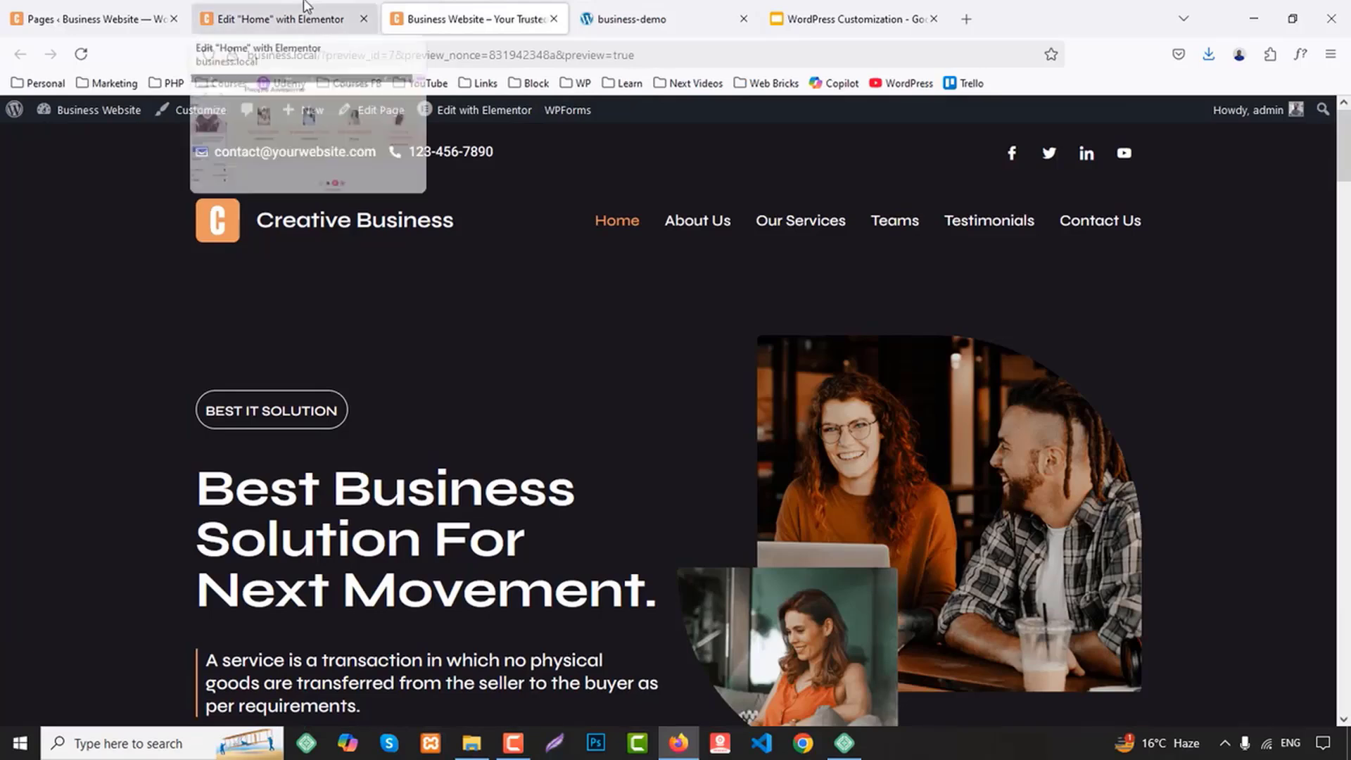
{"action": "left_click", "coordinate": [280, 19]}
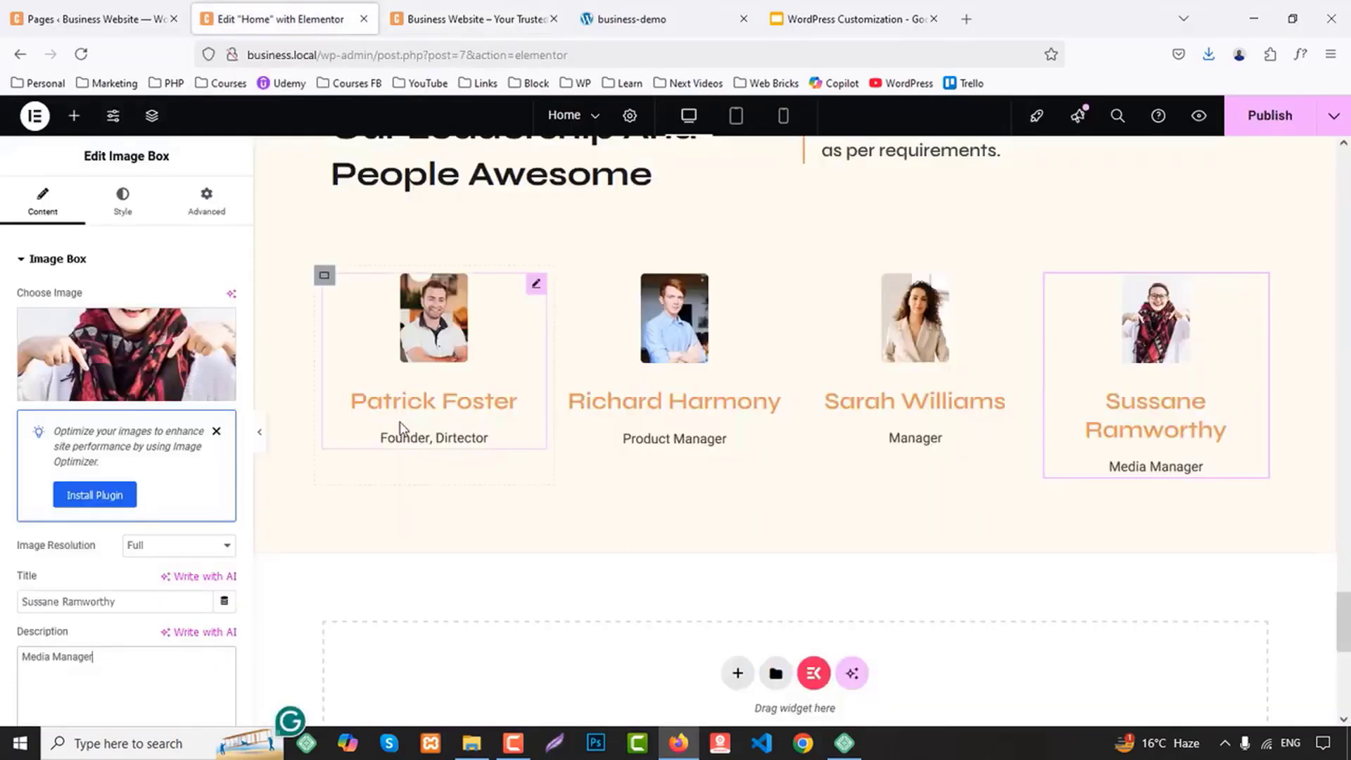
Set the first team member Image Box's background color to the global White color
{"action": "left_click", "coordinate": [536, 287]}
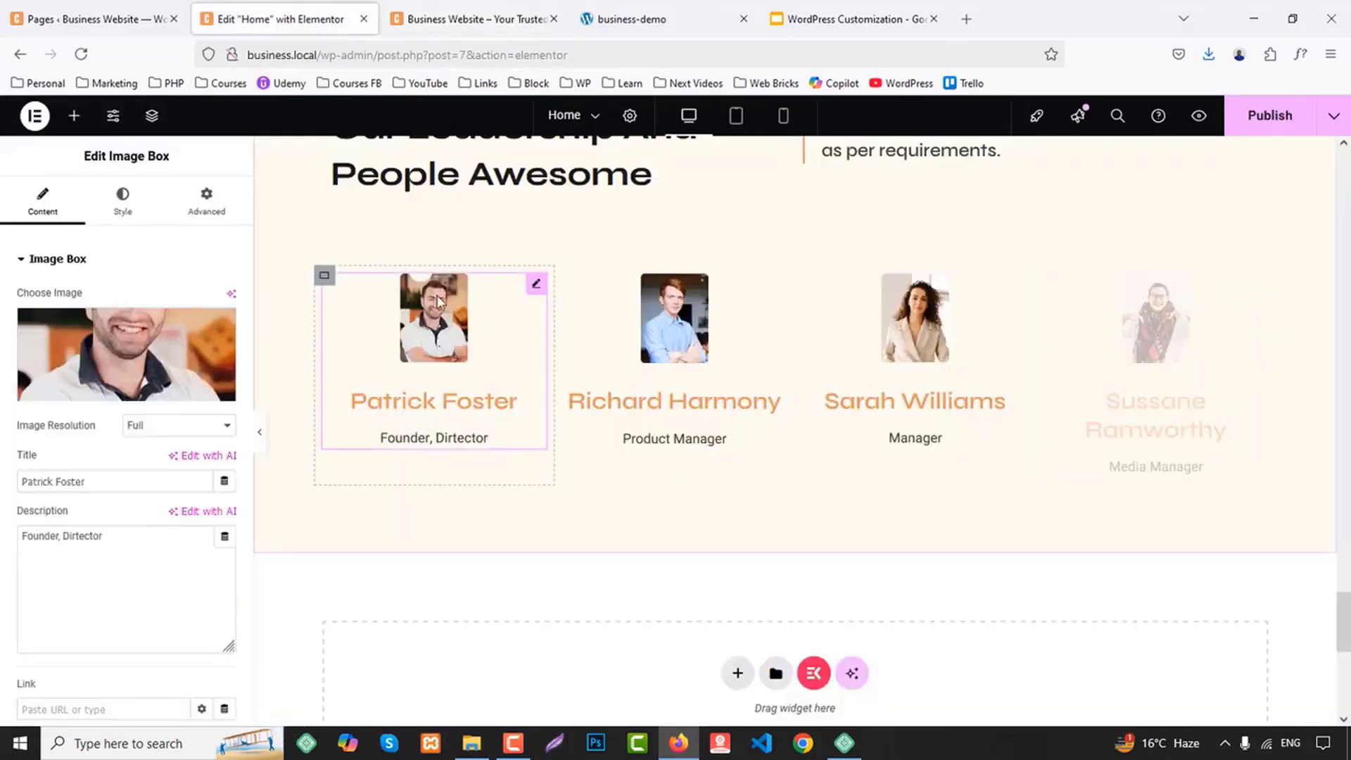
{"action": "left_click", "coordinate": [125, 204]}
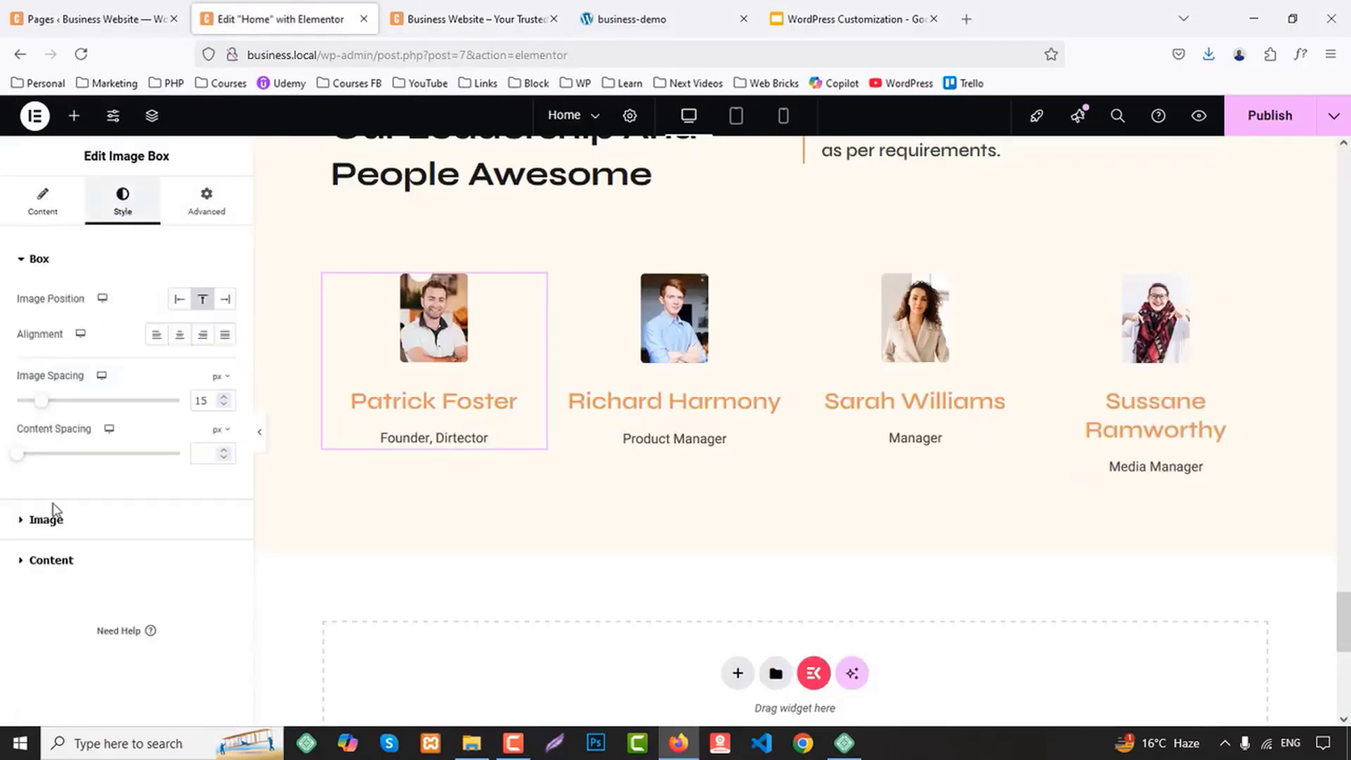
{"action": "left_click", "coordinate": [206, 202]}
{"action": "scroll", "coordinate": [152, 500], "scroll_direction": "down", "scroll_amount": 8}
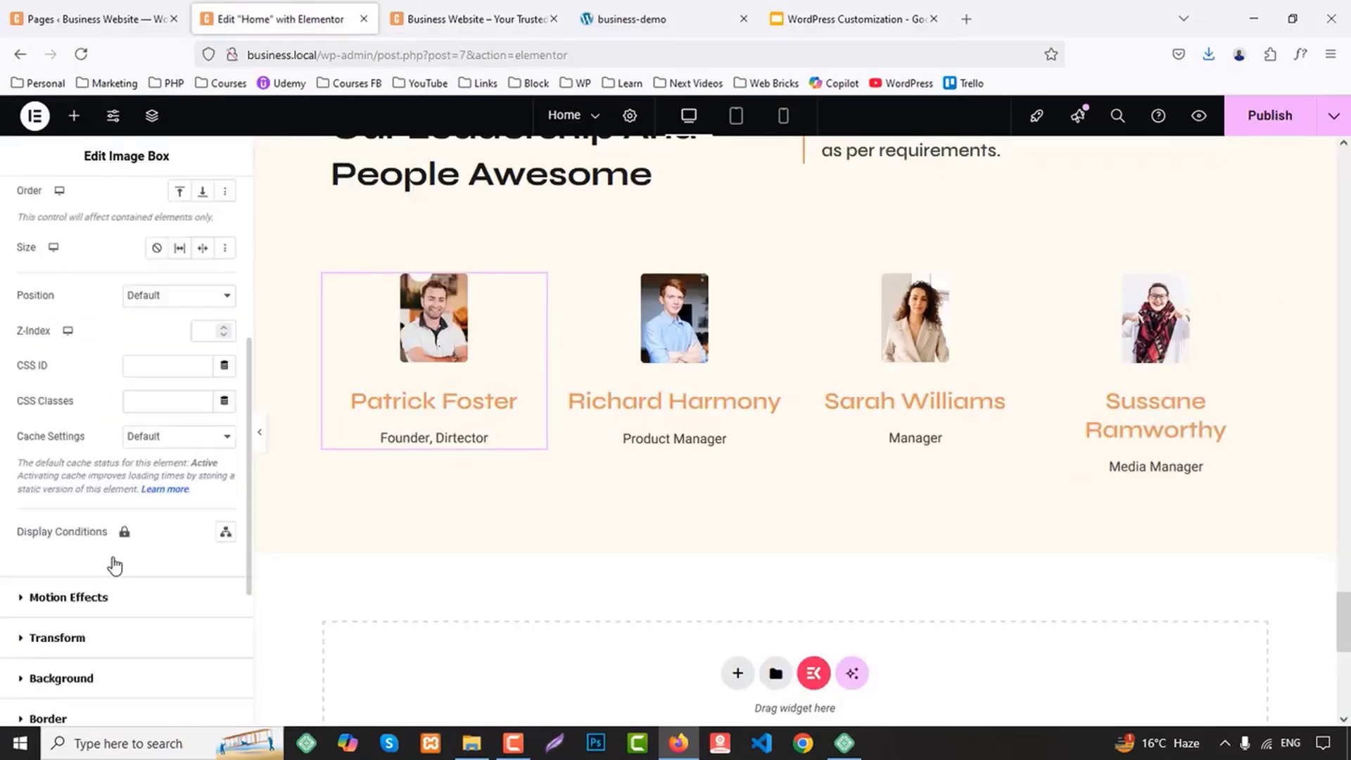
{"action": "left_click", "coordinate": [61, 420]}
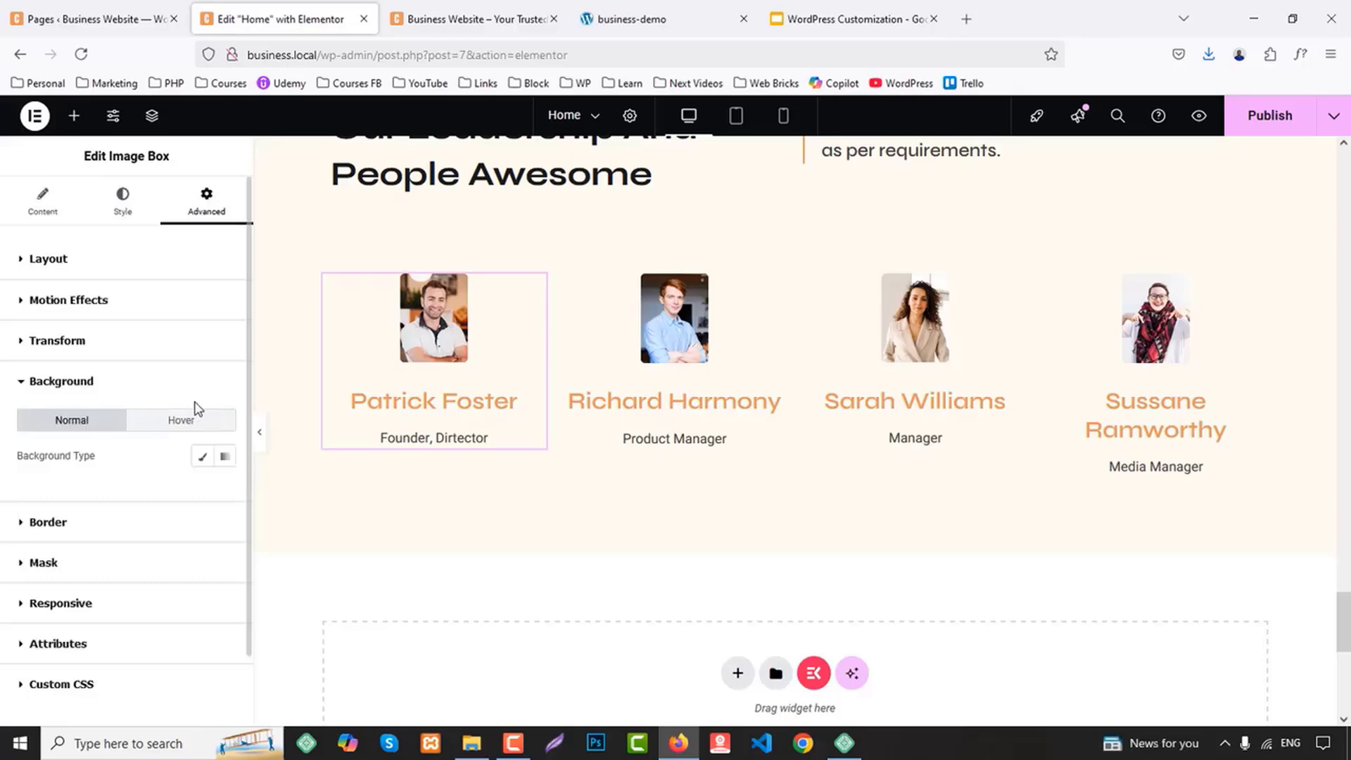
{"action": "left_click", "coordinate": [202, 455]}
{"action": "left_click", "coordinate": [202, 491]}
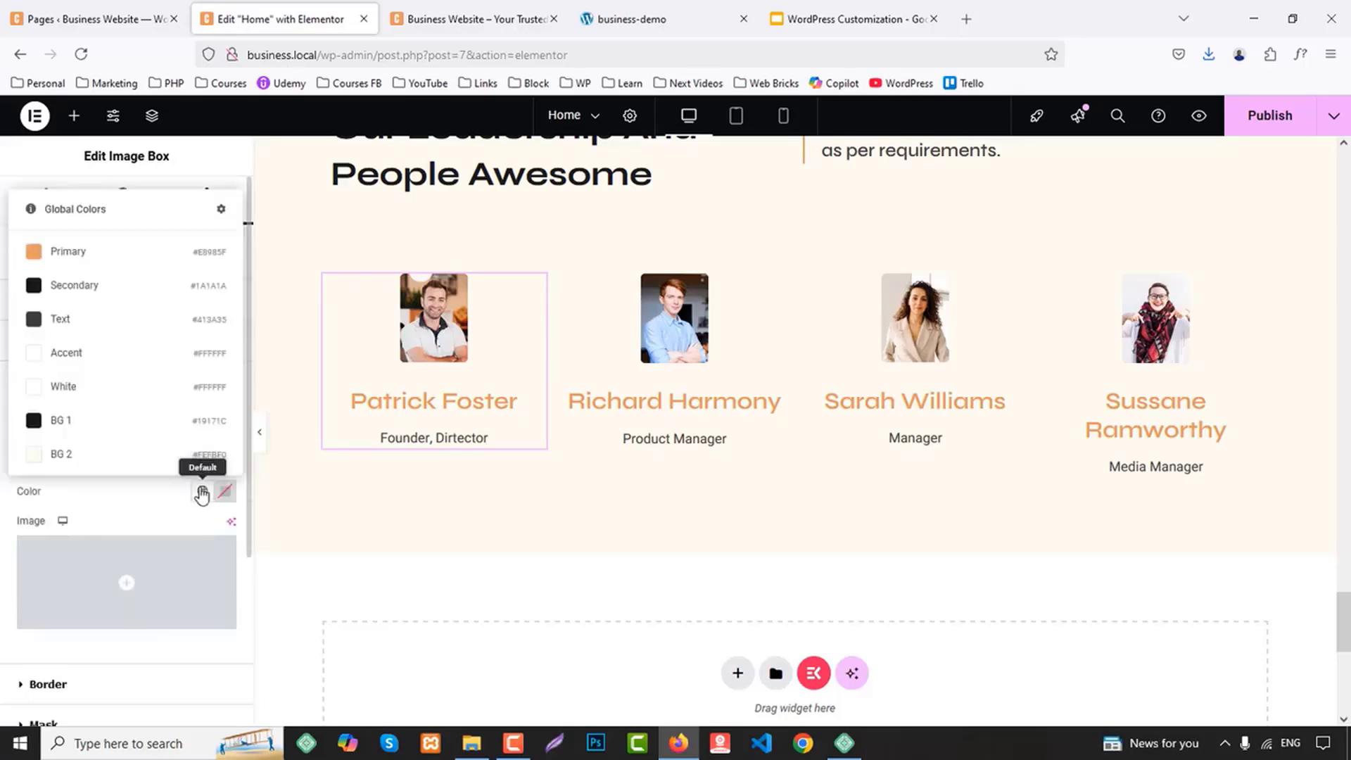
{"action": "left_click", "coordinate": [87, 385]}
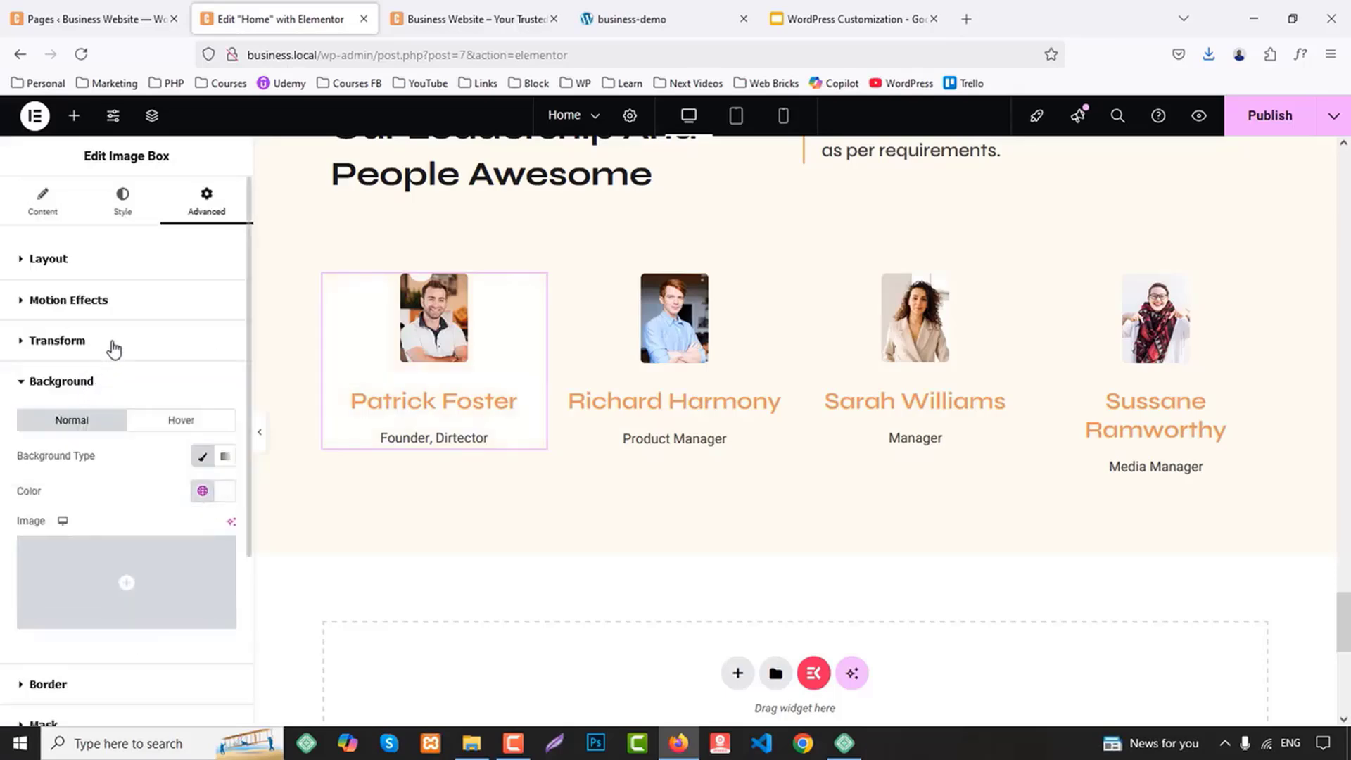
Give the first team member Image Box a solid 1 px border in the global Primary color and preview it
{"action": "scroll", "coordinate": [106, 510], "scroll_direction": "down", "scroll_amount": 3}
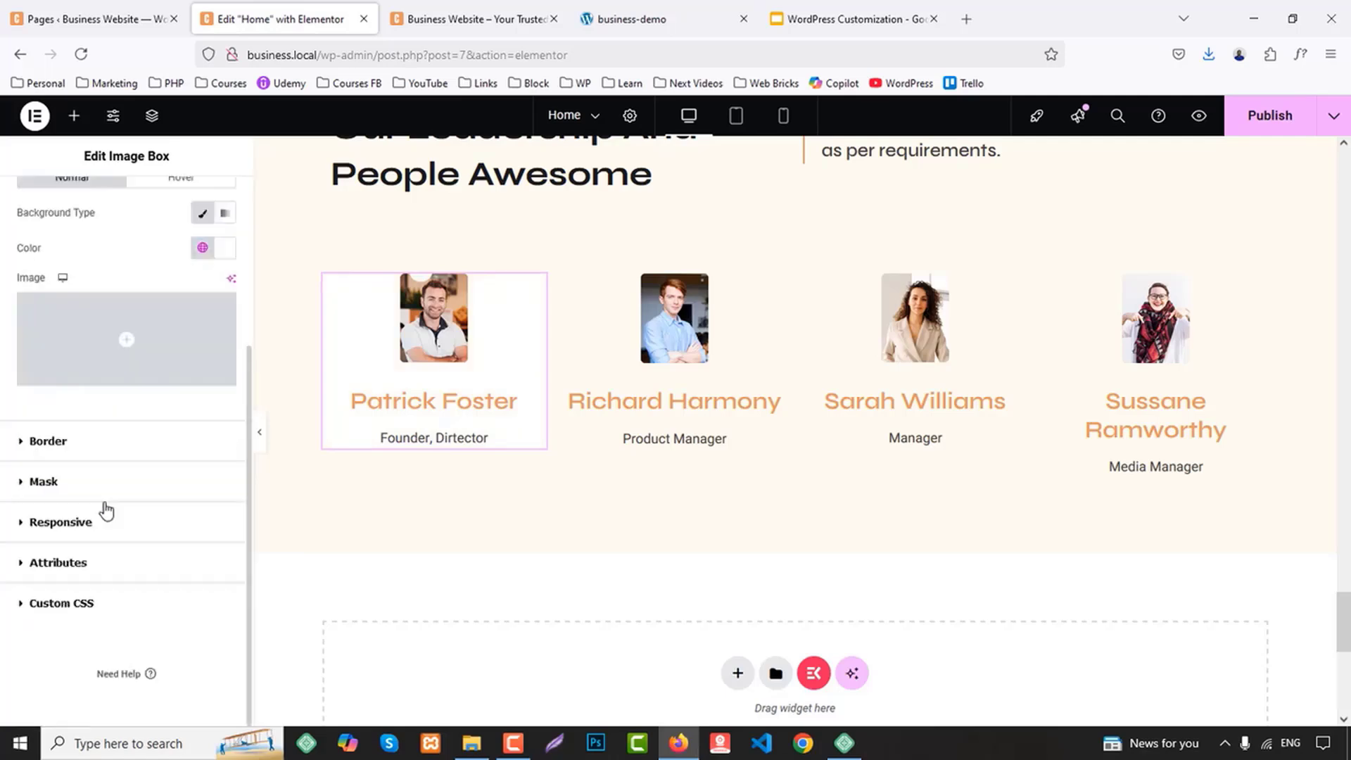
{"action": "left_click", "coordinate": [48, 441]}
{"action": "left_click", "coordinate": [153, 502]}
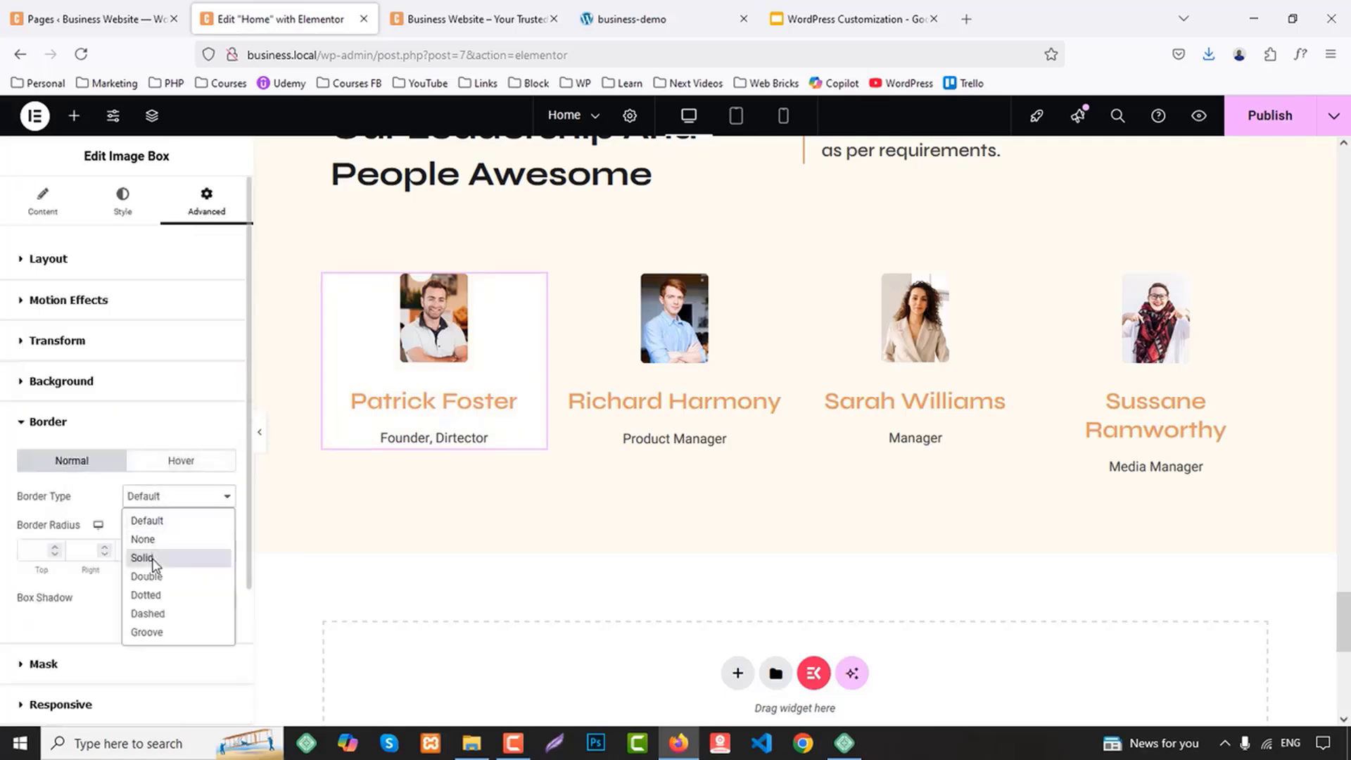
{"action": "left_click", "coordinate": [151, 556]}
{"action": "left_click", "coordinate": [39, 553]}
{"action": "type", "text": "1"}
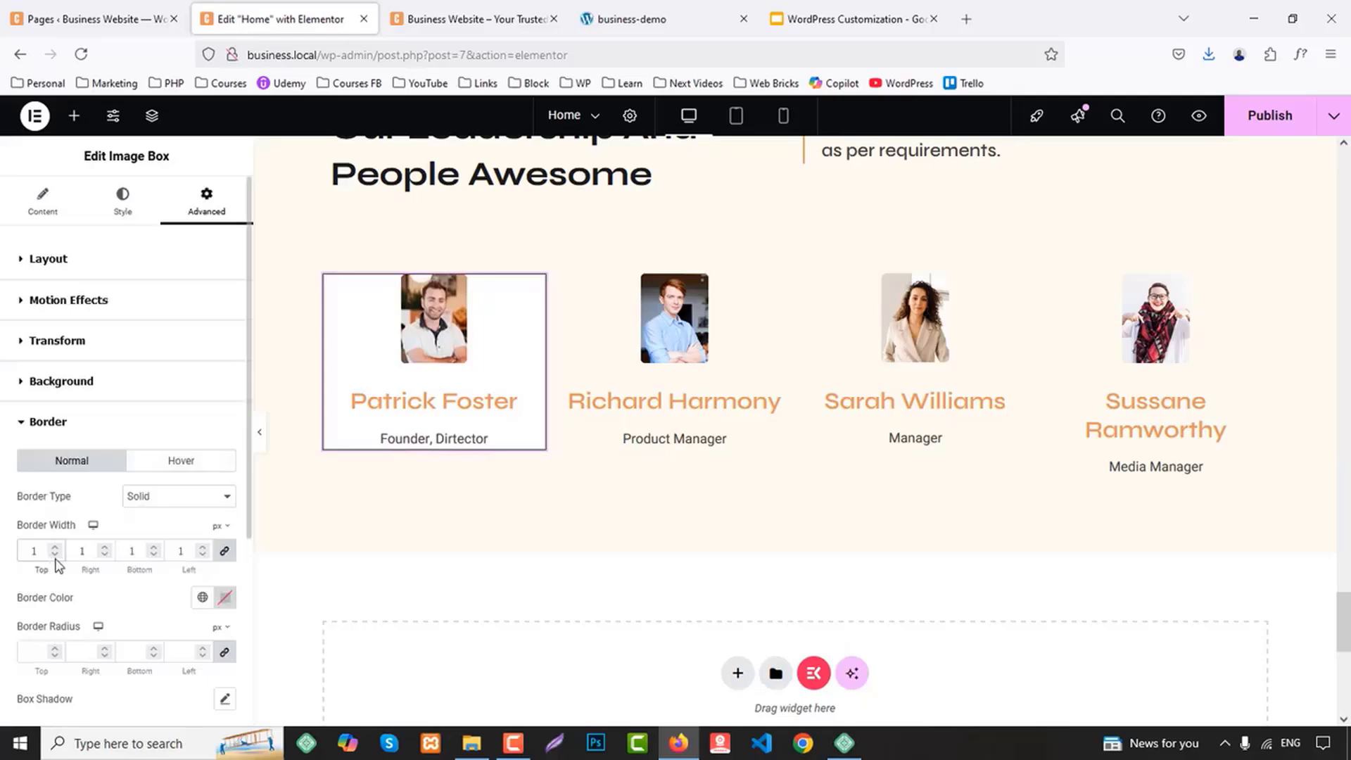
{"action": "left_click", "coordinate": [201, 599]}
{"action": "left_click", "coordinate": [100, 360]}
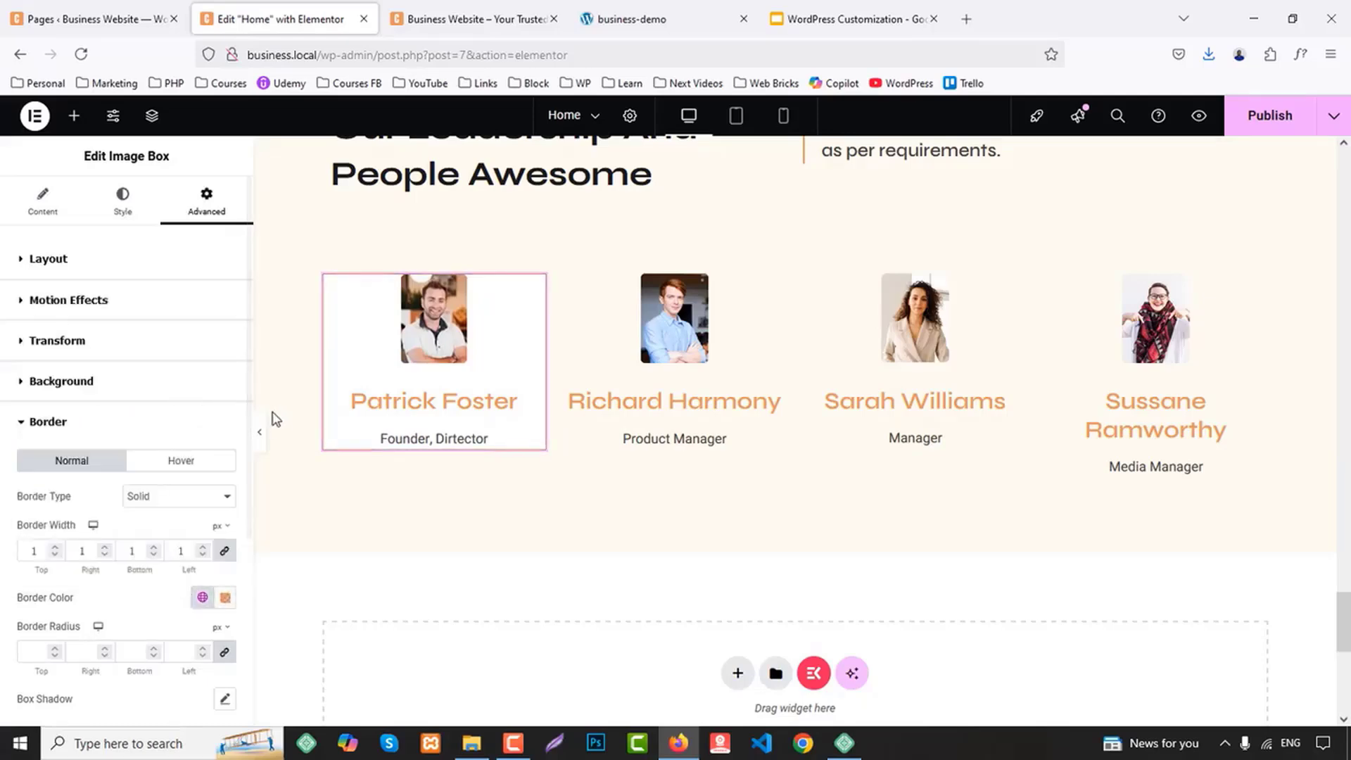
{"action": "left_click", "coordinate": [261, 438]}
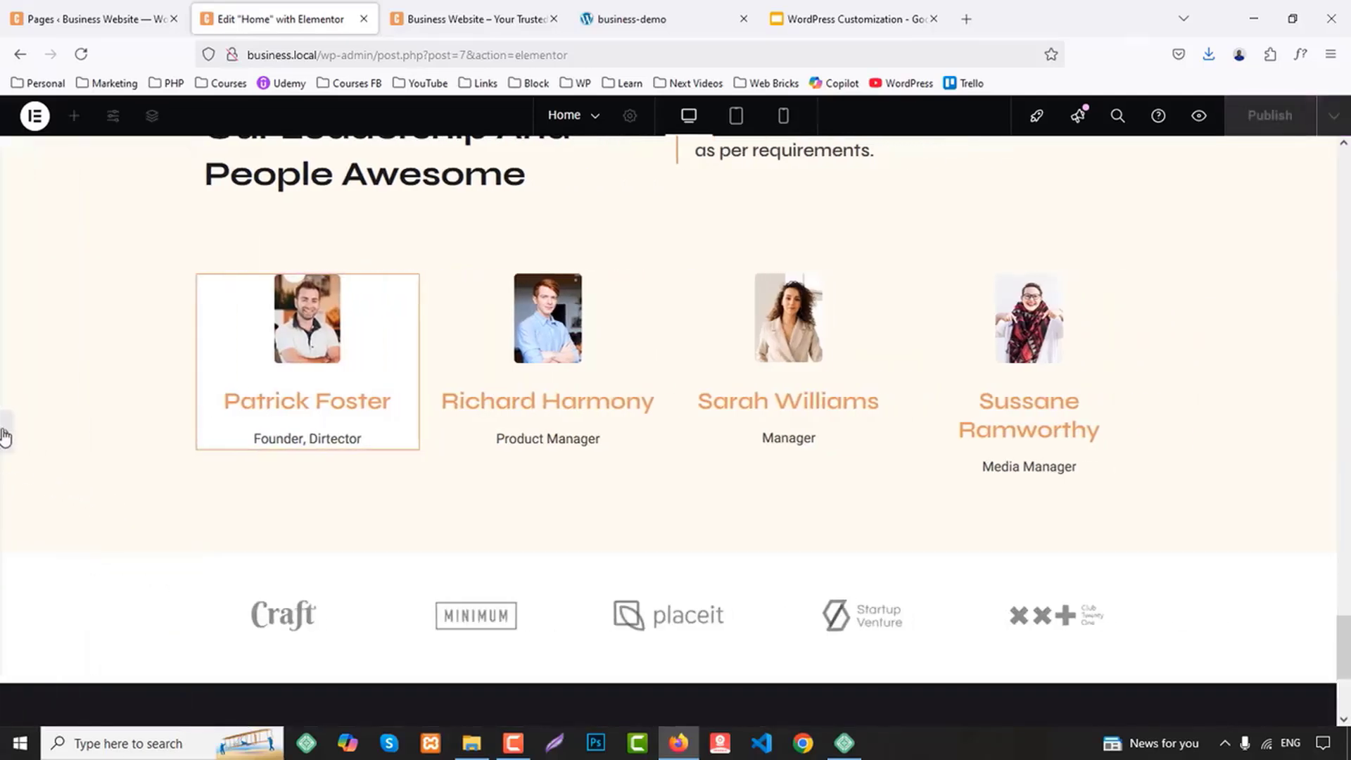
{"action": "left_click", "coordinate": [7, 437]}
Change the first Image Box's border color to the custom hex value ddd and preview the result
{"action": "scroll", "coordinate": [211, 436], "scroll_direction": "down", "scroll_amount": 3}
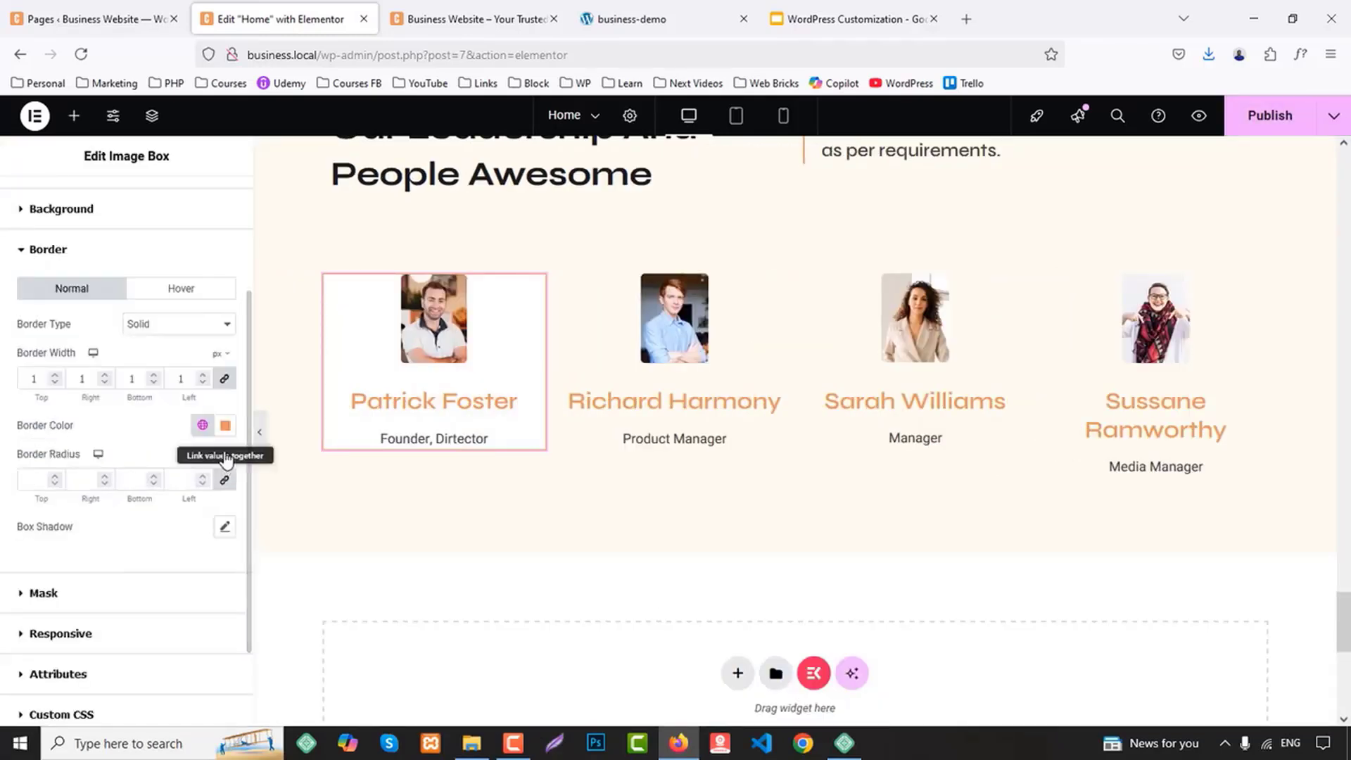
{"action": "left_click", "coordinate": [225, 425]}
{"action": "triple_click", "coordinate": [204, 668]}
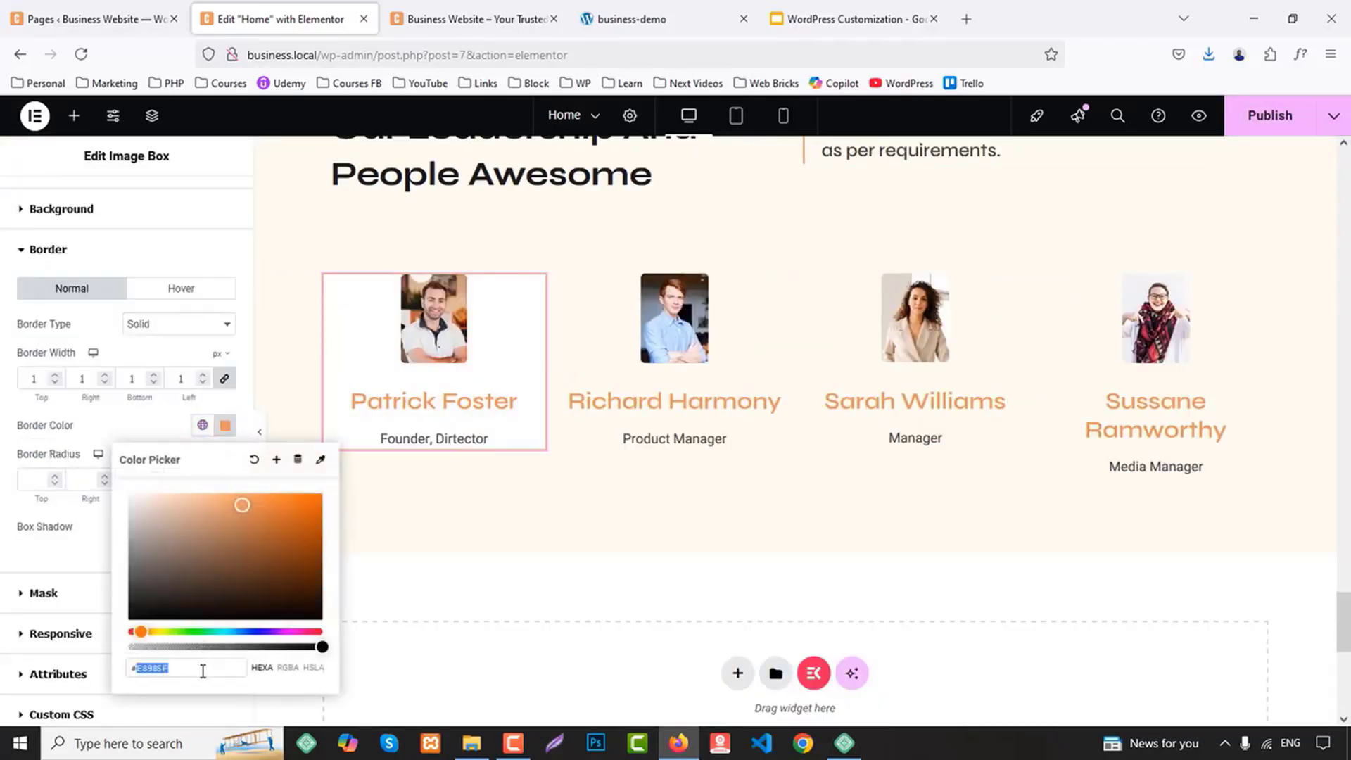
{"action": "type", "text": "ddd"}
{"action": "left_click", "coordinate": [203, 426]}
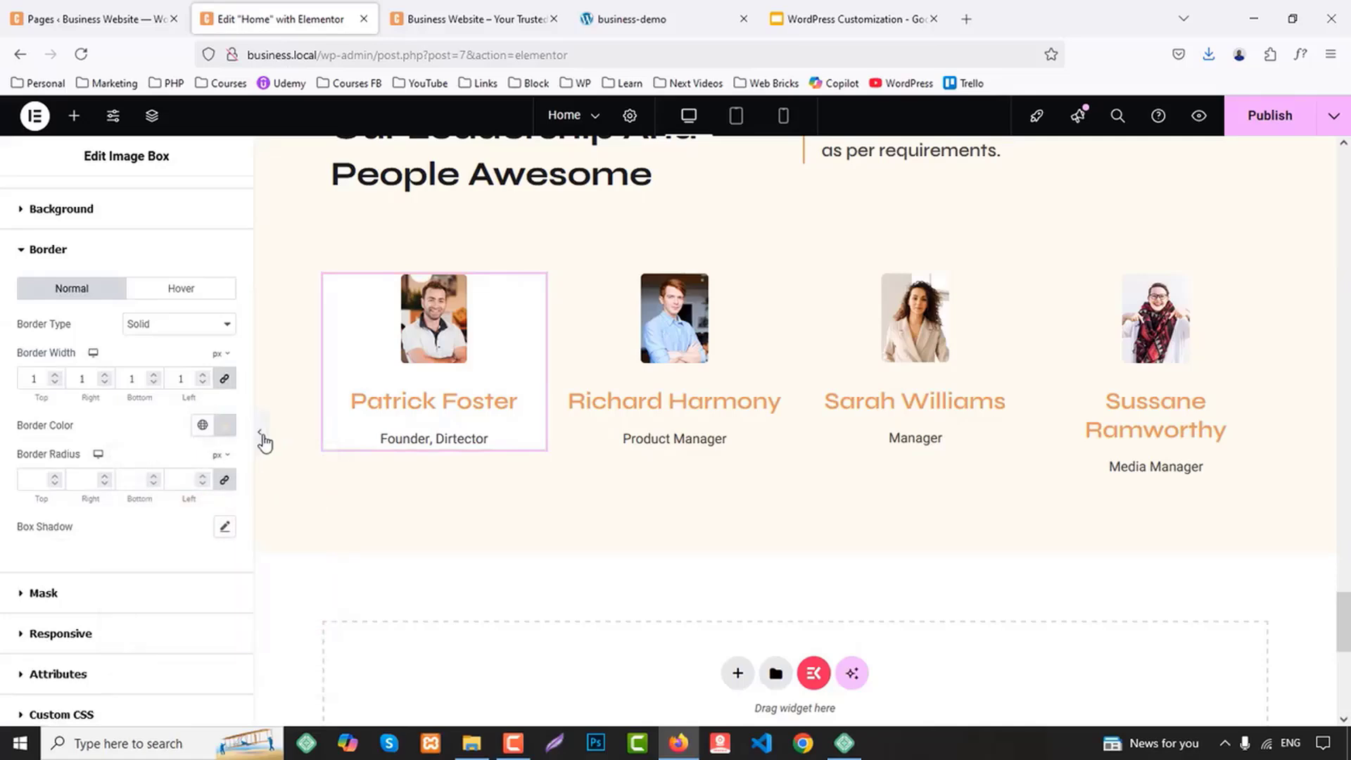
{"action": "left_click", "coordinate": [259, 431]}
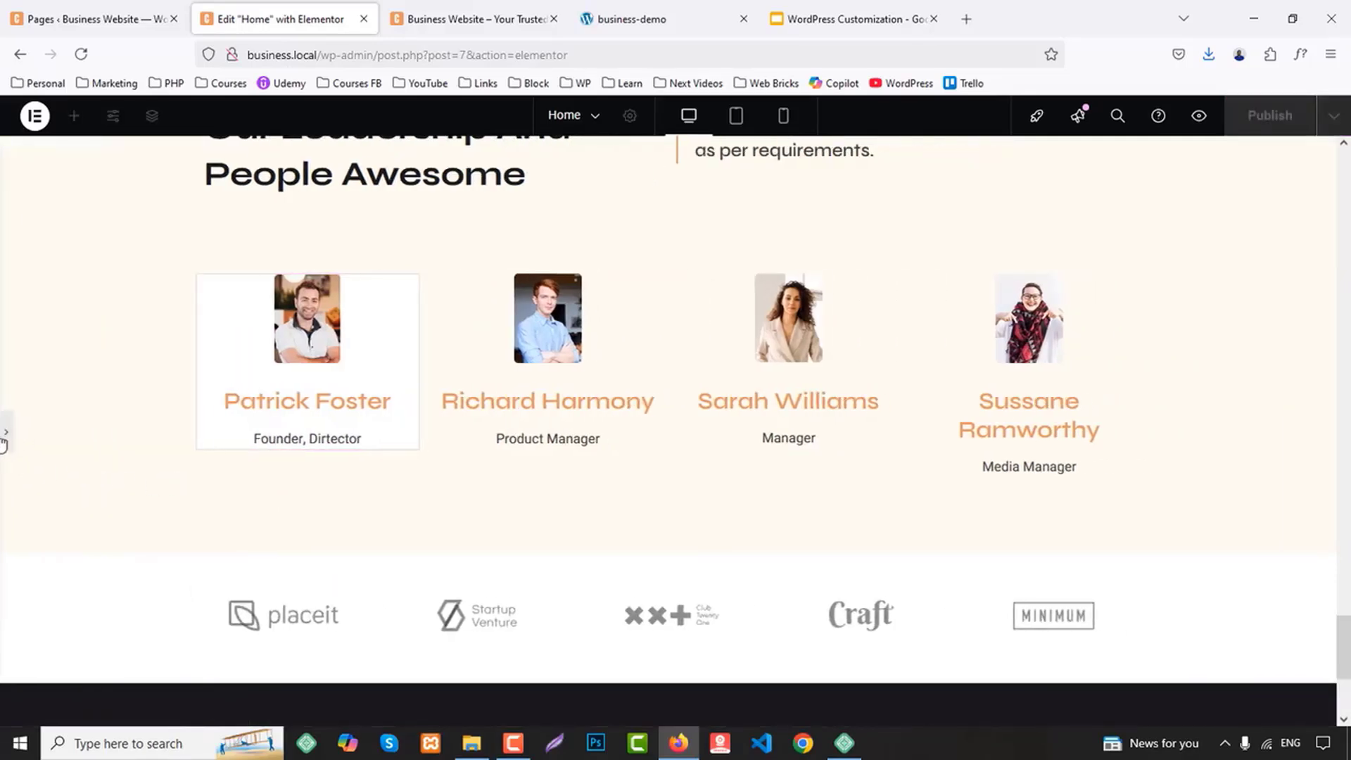
{"action": "left_click", "coordinate": [5, 440]}
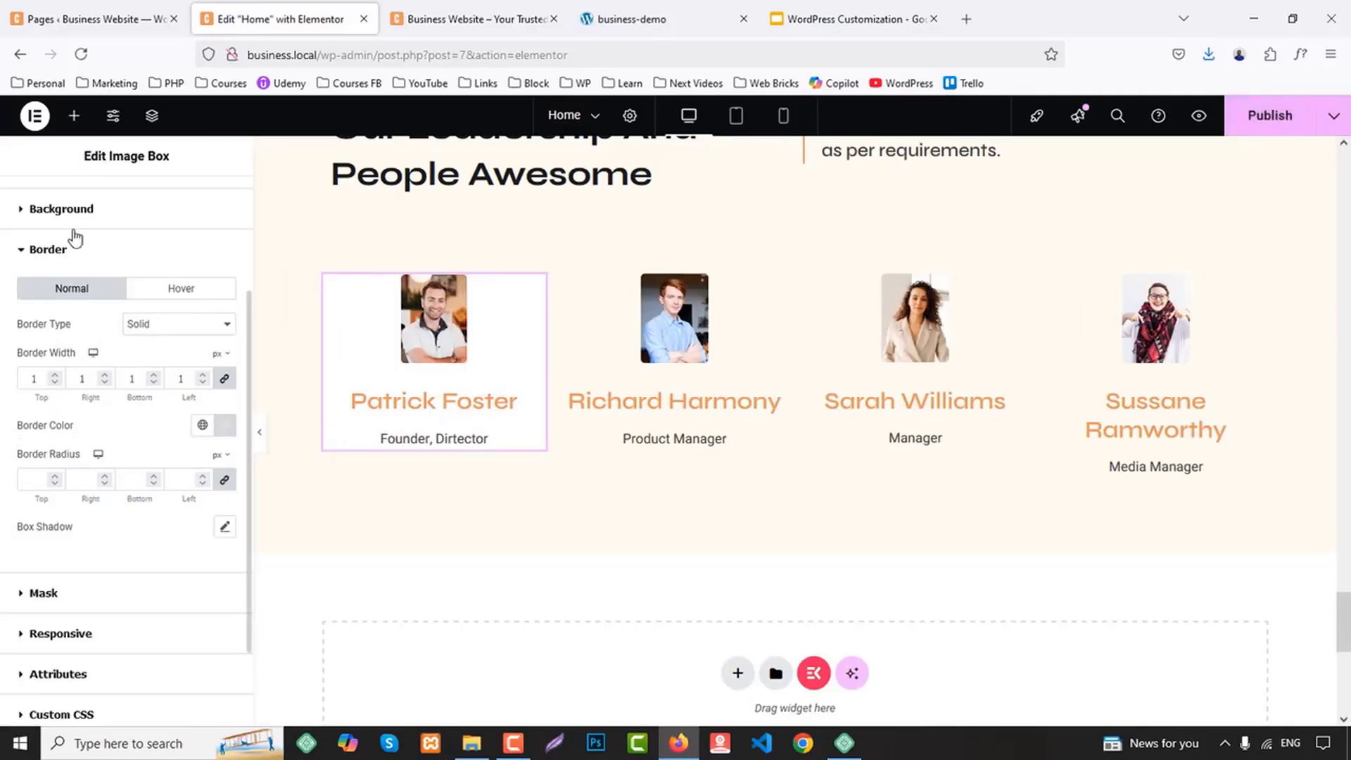
Set the first Image Box's padding to 15 px on all sides
{"action": "scroll", "coordinate": [70, 250], "scroll_direction": "up", "scroll_amount": 3}
{"action": "left_click", "coordinate": [48, 259]}
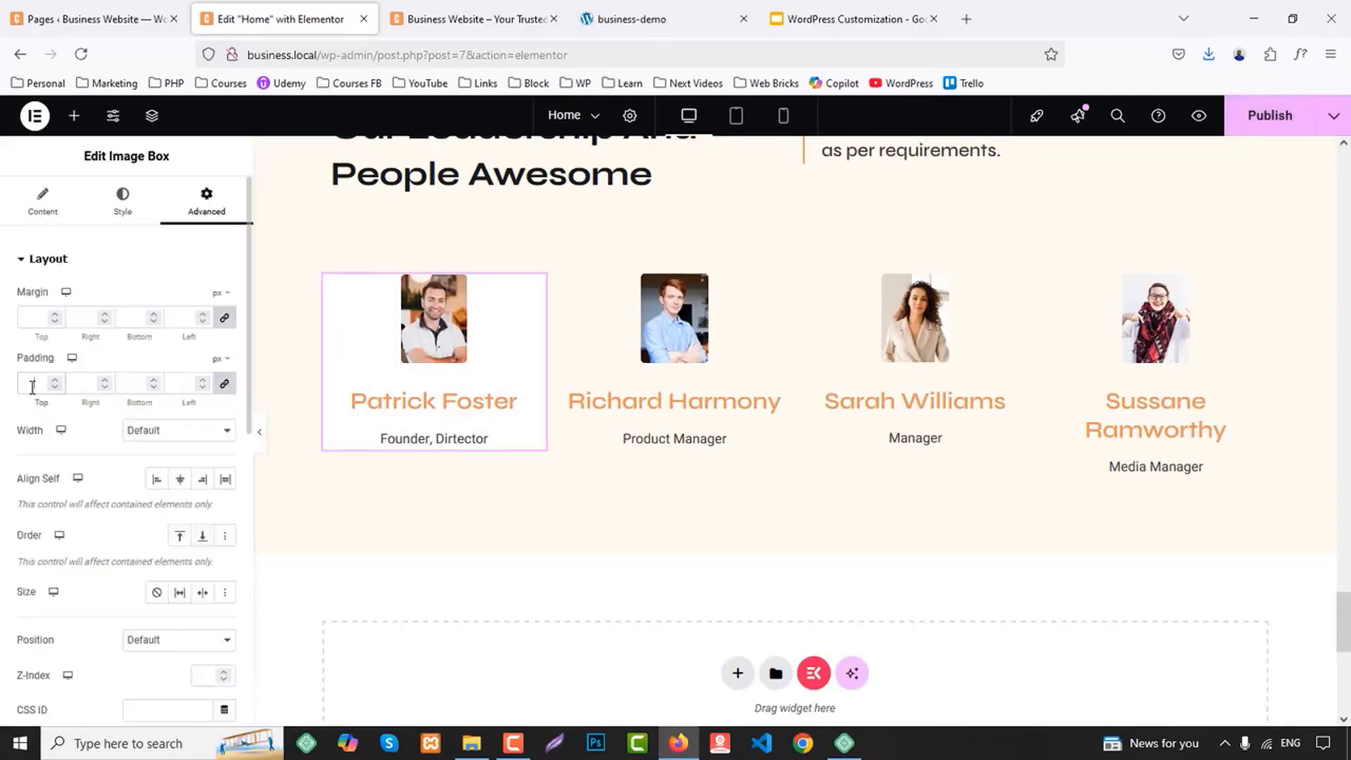
{"action": "left_click", "coordinate": [32, 384]}
{"action": "type", "text": "15"}
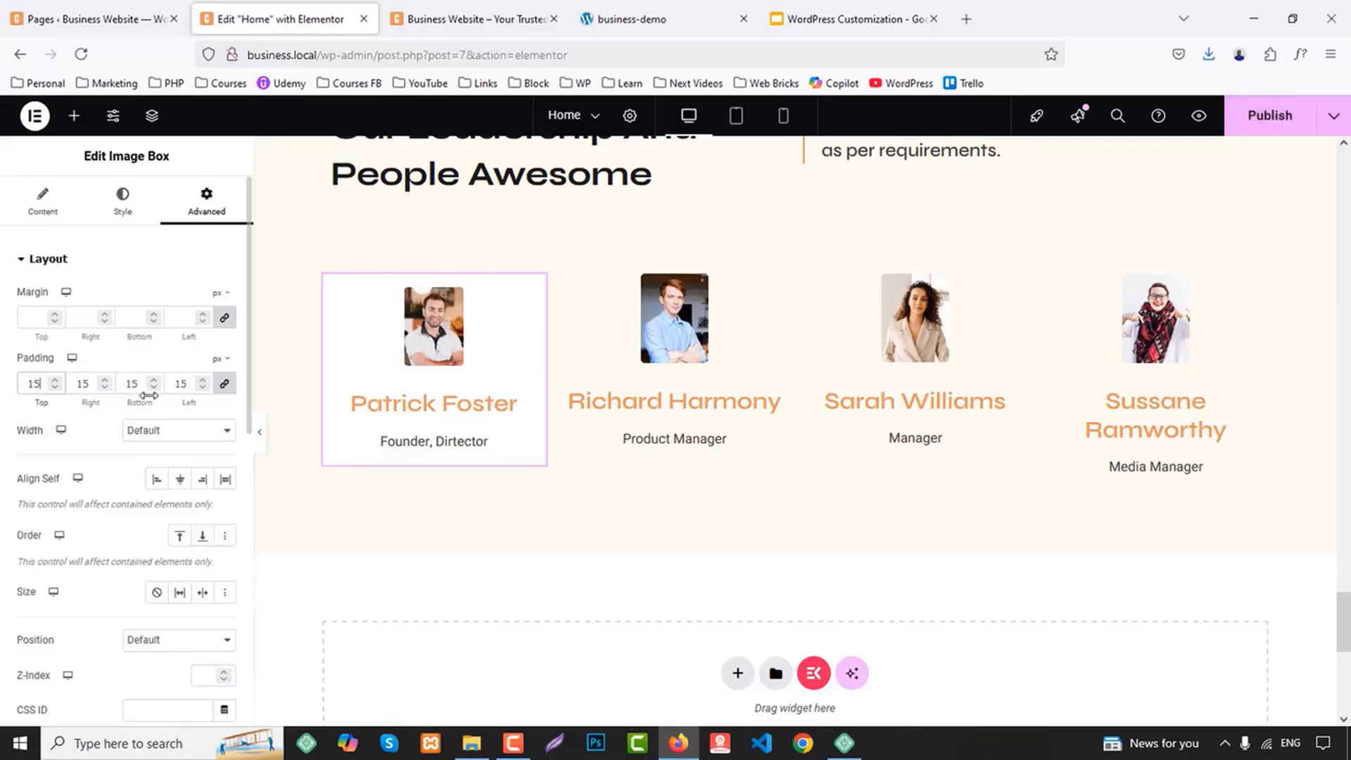
Set both the image spacing and the content spacing of the first Image Box to 5 px
{"action": "left_click", "coordinate": [123, 198]}
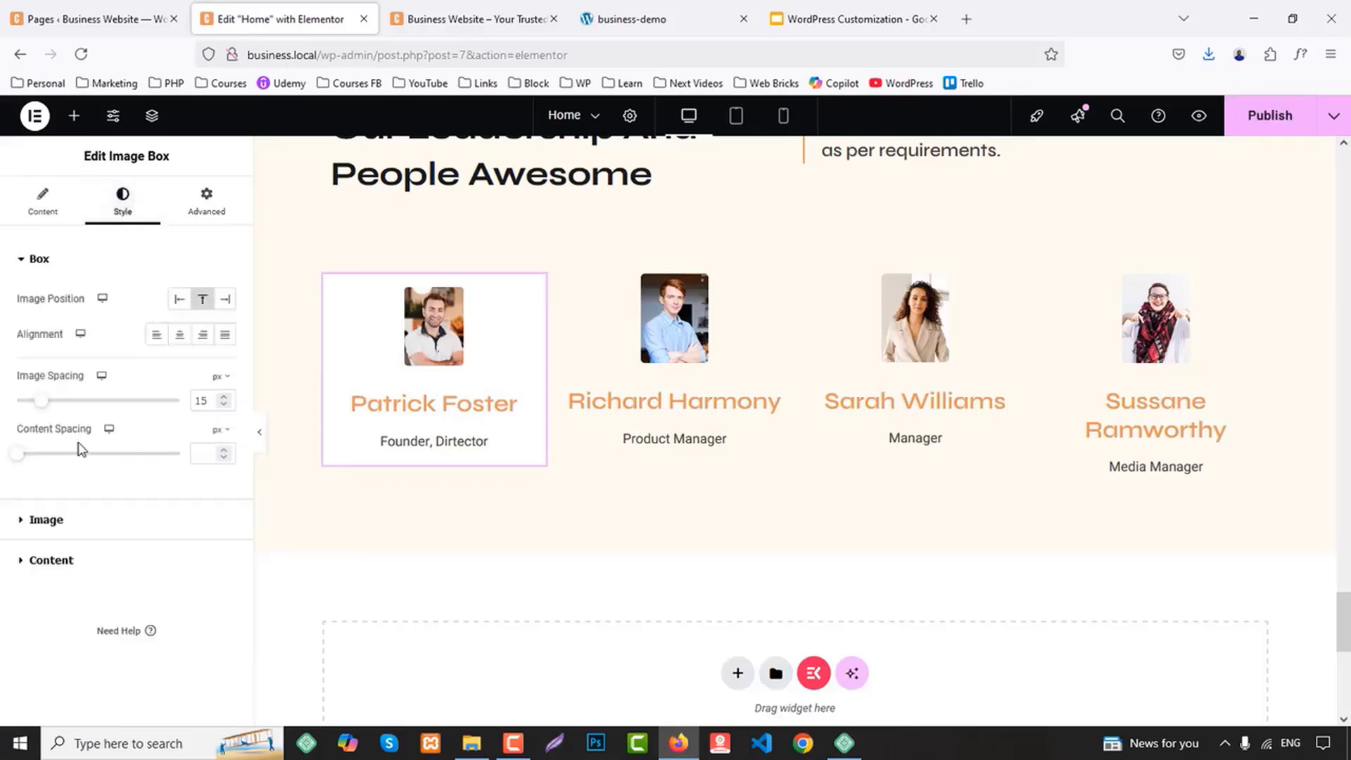
{"action": "key", "text": "Down"}
{"action": "key", "text": "Down"}
{"action": "key", "text": "Down"}
{"action": "key", "text": "Down"}
{"action": "key", "text": "Down"}
{"action": "key", "text": "Down"}
{"action": "key", "text": "Down"}
{"action": "key", "text": "Down"}
{"action": "key", "text": "Down"}
{"action": "key", "text": "Down"}
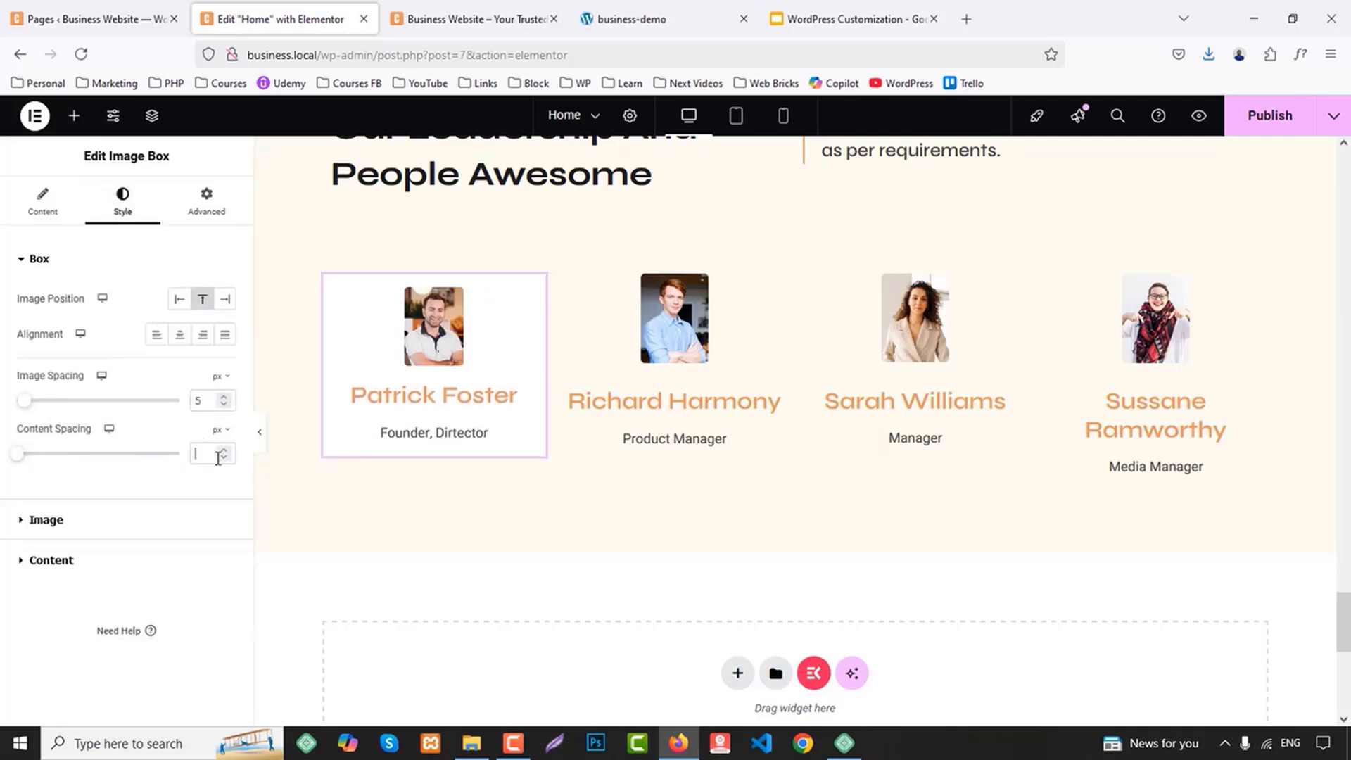
{"action": "key", "text": "Up"}
{"action": "key", "text": "Up"}
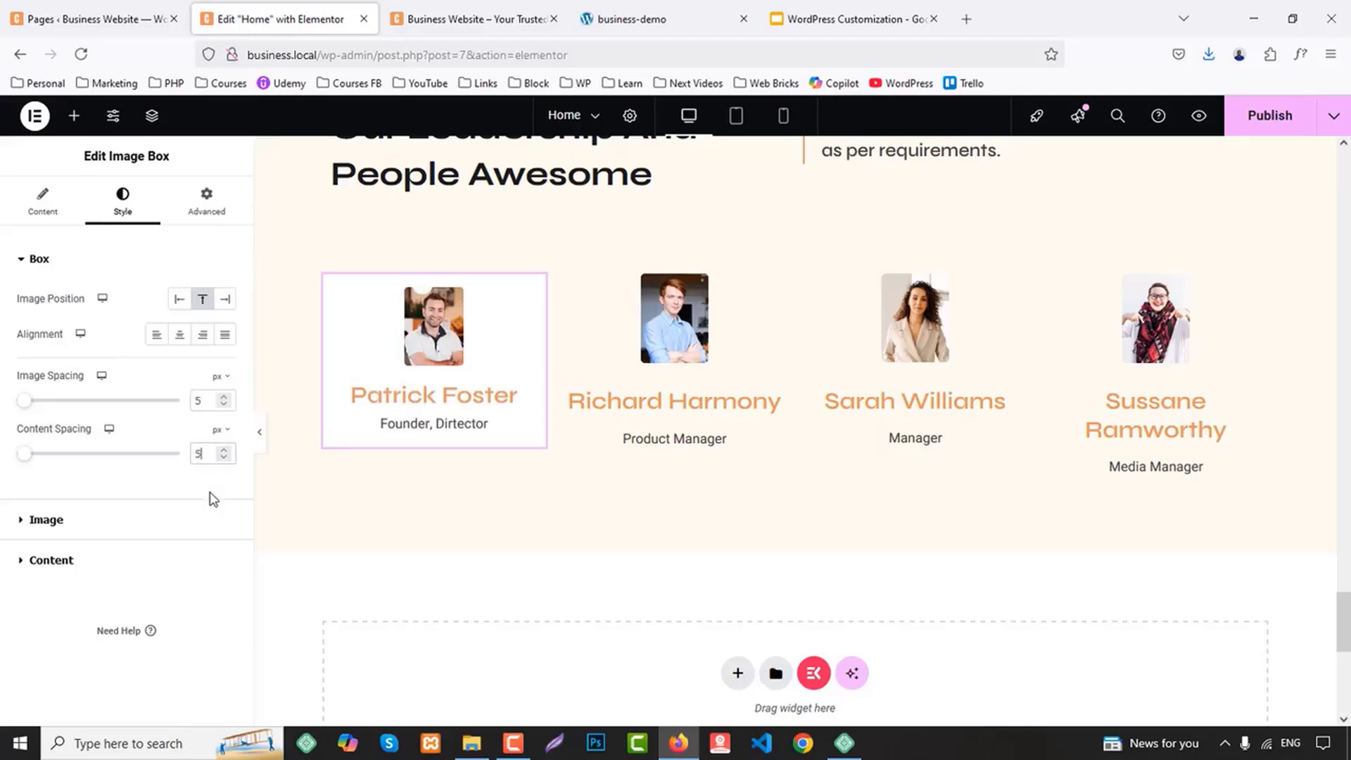
Set the image width in the first Image Box to 100%
{"action": "left_click", "coordinate": [94, 522]}
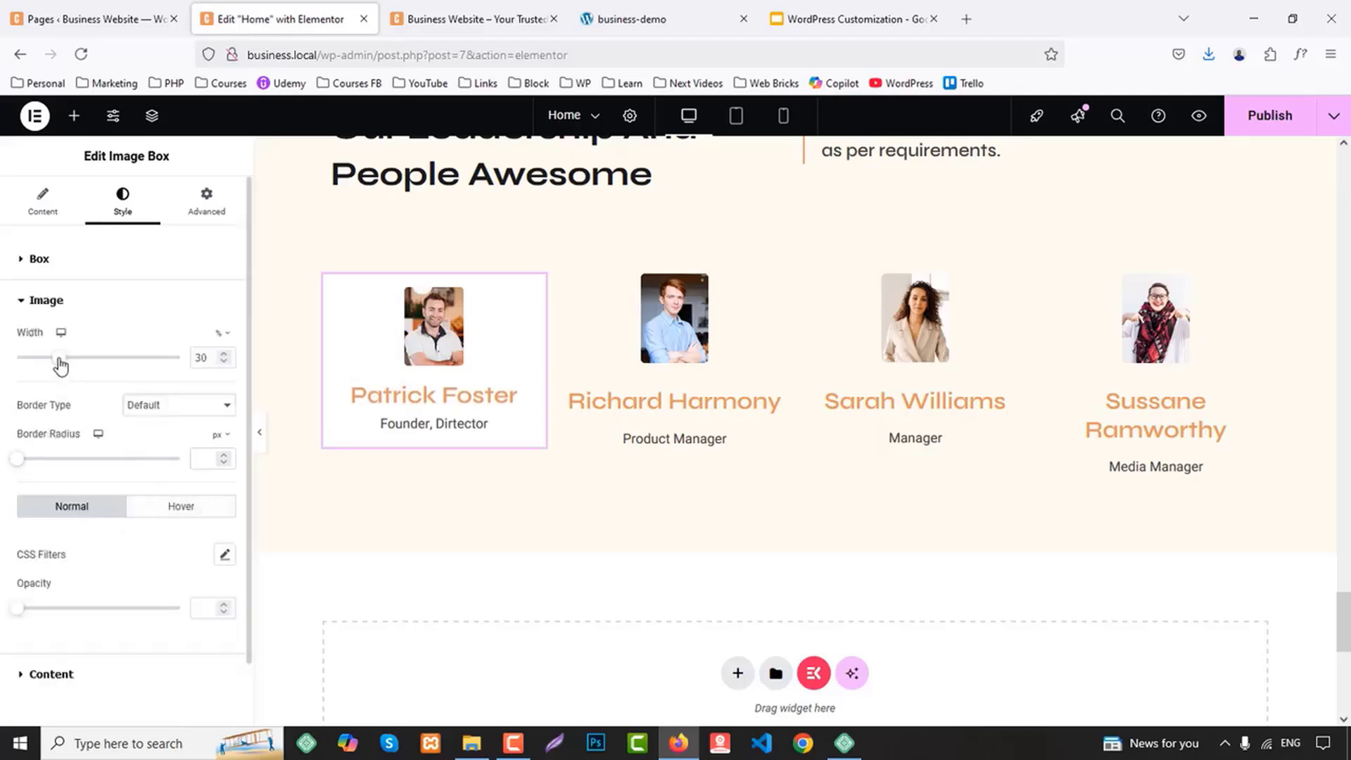
{"action": "left_click_drag", "start_coordinate": [59, 364], "coordinate": [185, 380]}
{"action": "scroll", "coordinate": [460, 417], "scroll_direction": "down", "scroll_amount": 1}
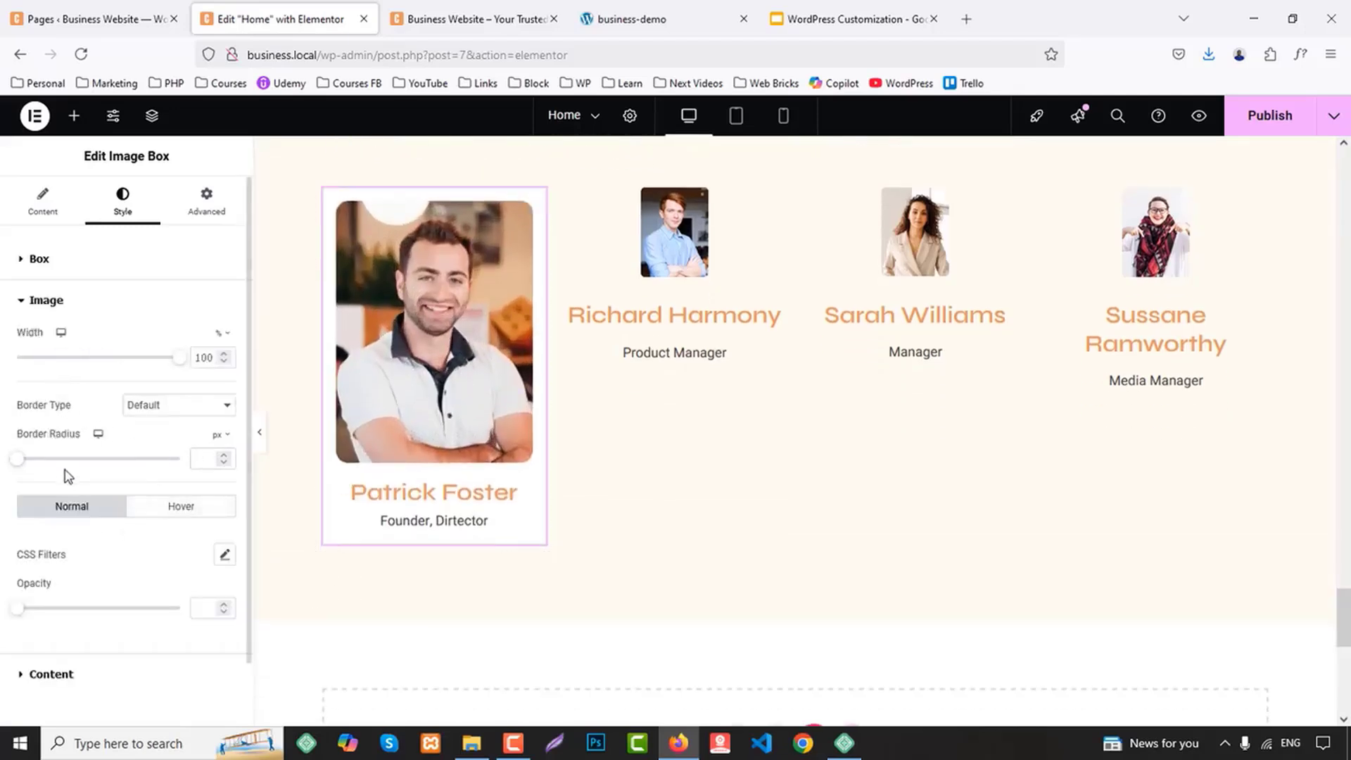
Round the first Image Box's border with a radius of 20 px on all corners
{"action": "left_click", "coordinate": [205, 201]}
{"action": "scroll", "coordinate": [146, 432], "scroll_direction": "down", "scroll_amount": 6}
{"action": "scroll", "coordinate": [88, 520], "scroll_direction": "down", "scroll_amount": 2}
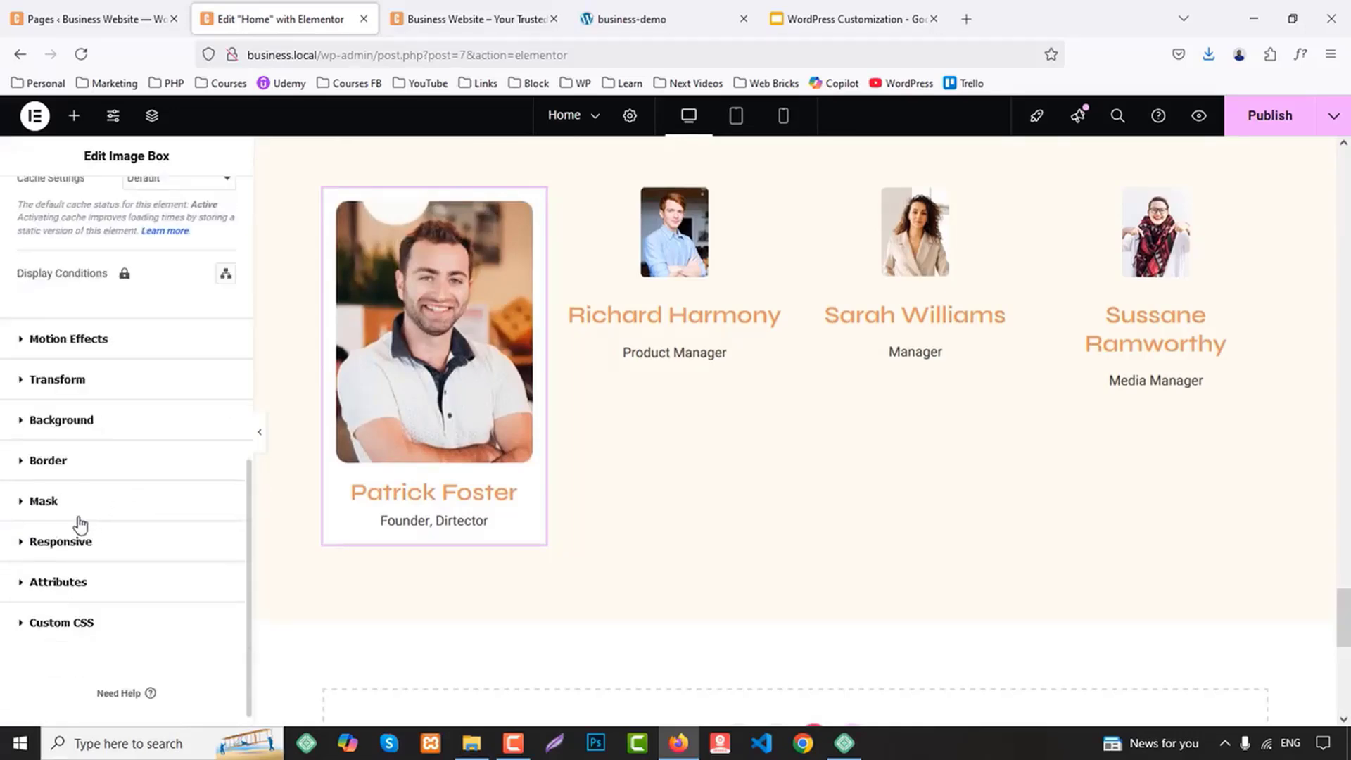
{"action": "left_click", "coordinate": [47, 460]}
{"action": "scroll", "coordinate": [106, 513], "scroll_direction": "down", "scroll_amount": 3}
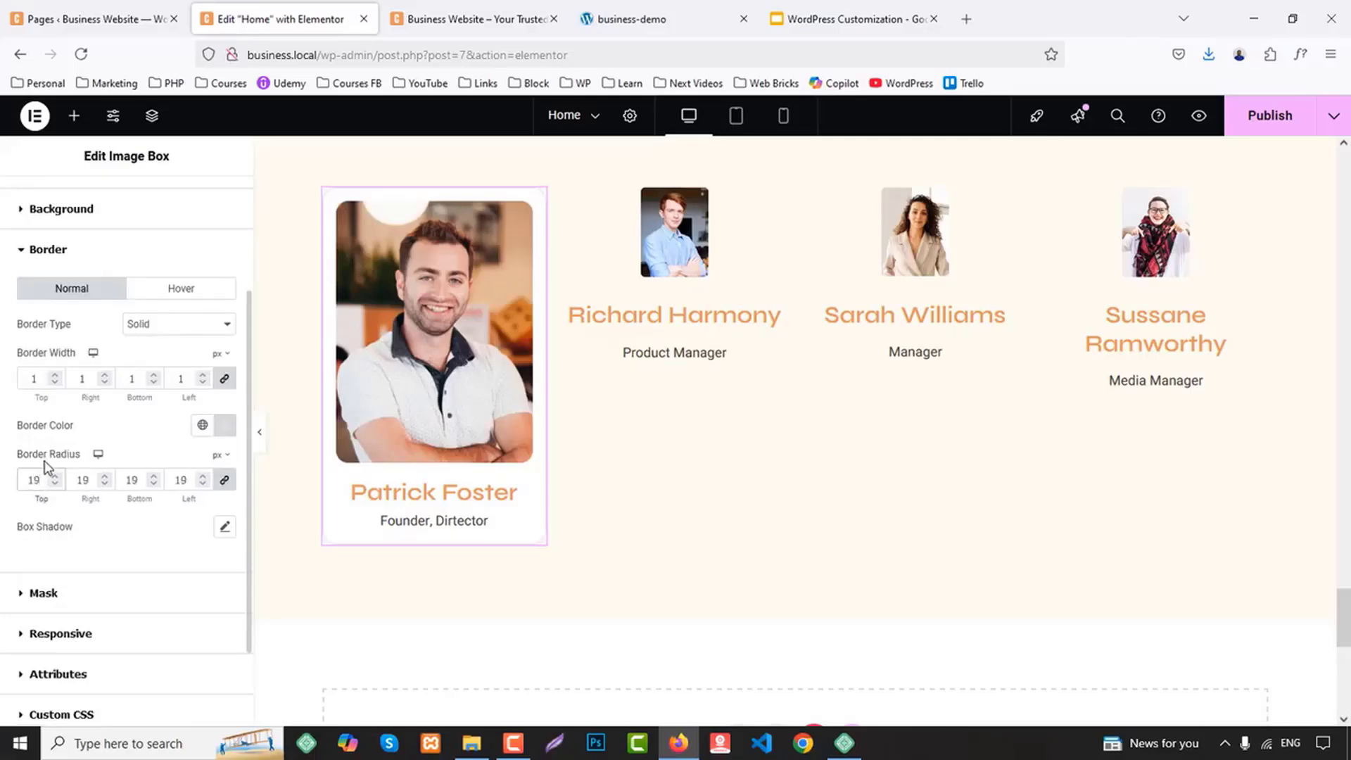
{"action": "scroll", "coordinate": [84, 352], "scroll_direction": "up", "scroll_amount": 3}
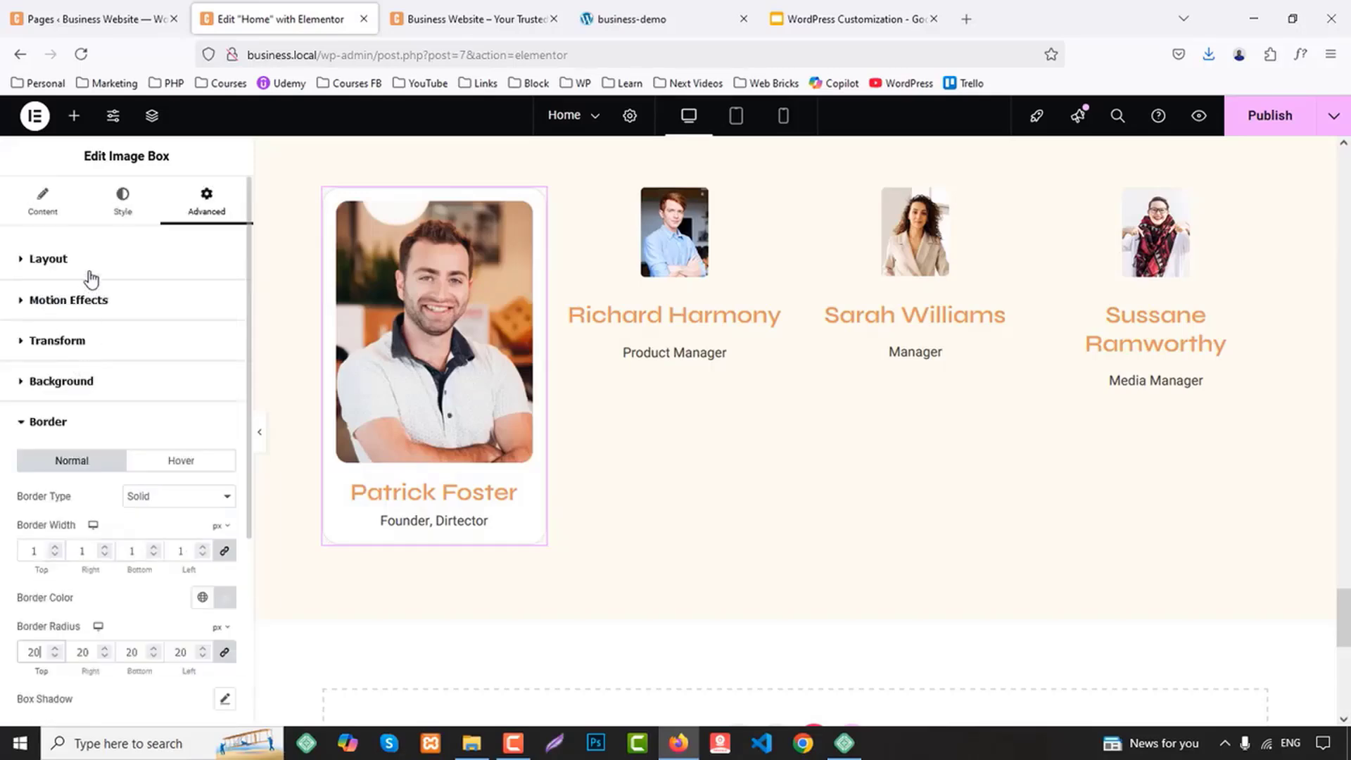
Set the title color of the first Image Box to the global Secondary color
{"action": "left_click", "coordinate": [76, 261]}
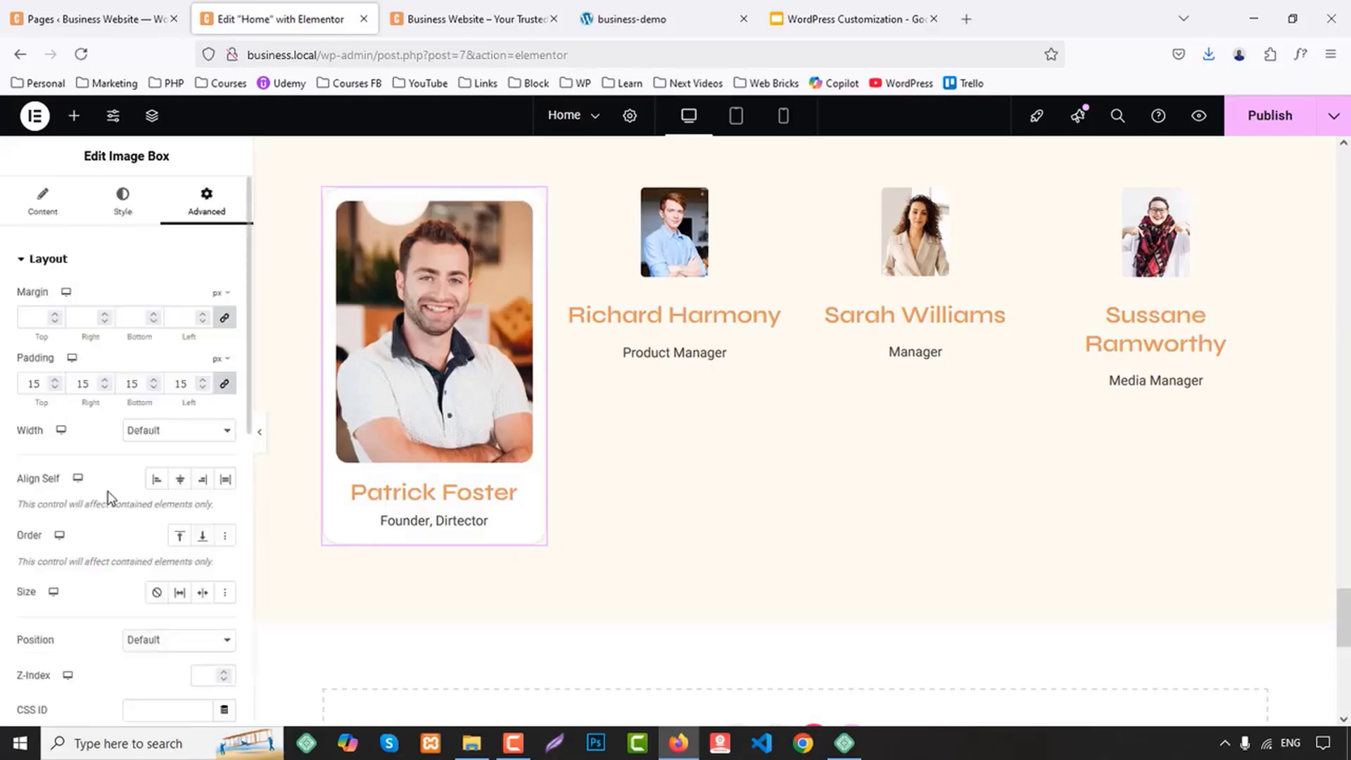
{"action": "scroll", "coordinate": [98, 521], "scroll_direction": "down", "scroll_amount": 5}
{"action": "scroll", "coordinate": [81, 549], "scroll_direction": "up", "scroll_amount": 5}
{"action": "left_click", "coordinate": [123, 197]}
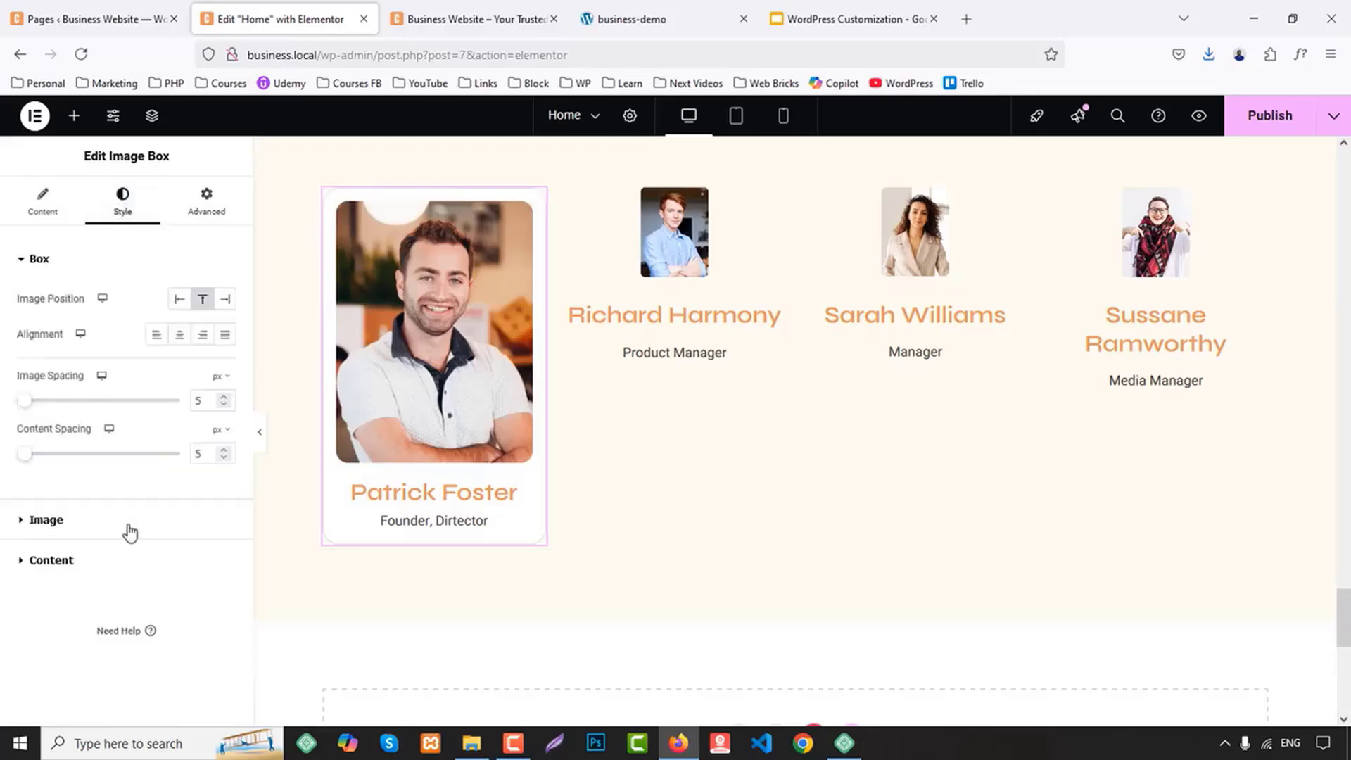
{"action": "left_click", "coordinate": [68, 560]}
{"action": "scroll", "coordinate": [141, 541], "scroll_direction": "down", "scroll_amount": 2}
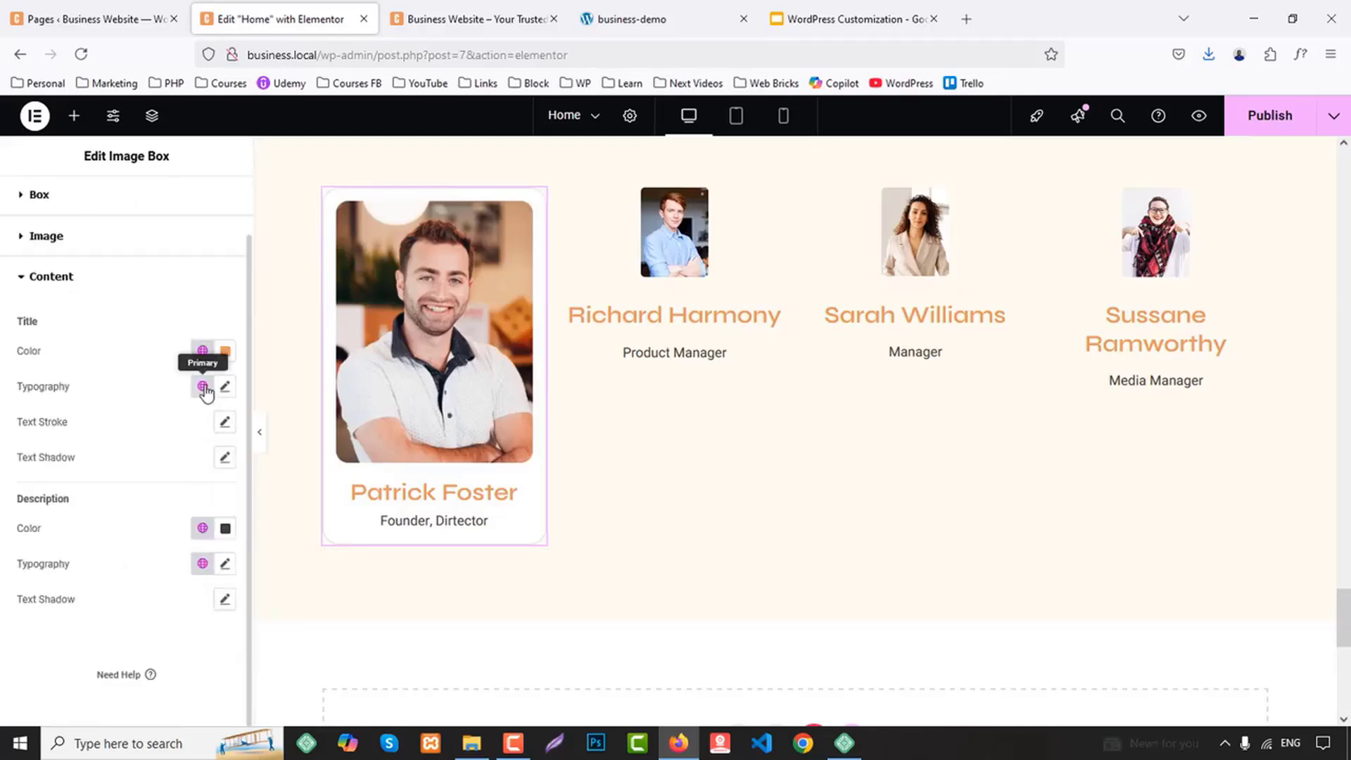
{"action": "left_click", "coordinate": [203, 353]}
{"action": "left_click", "coordinate": [83, 466]}
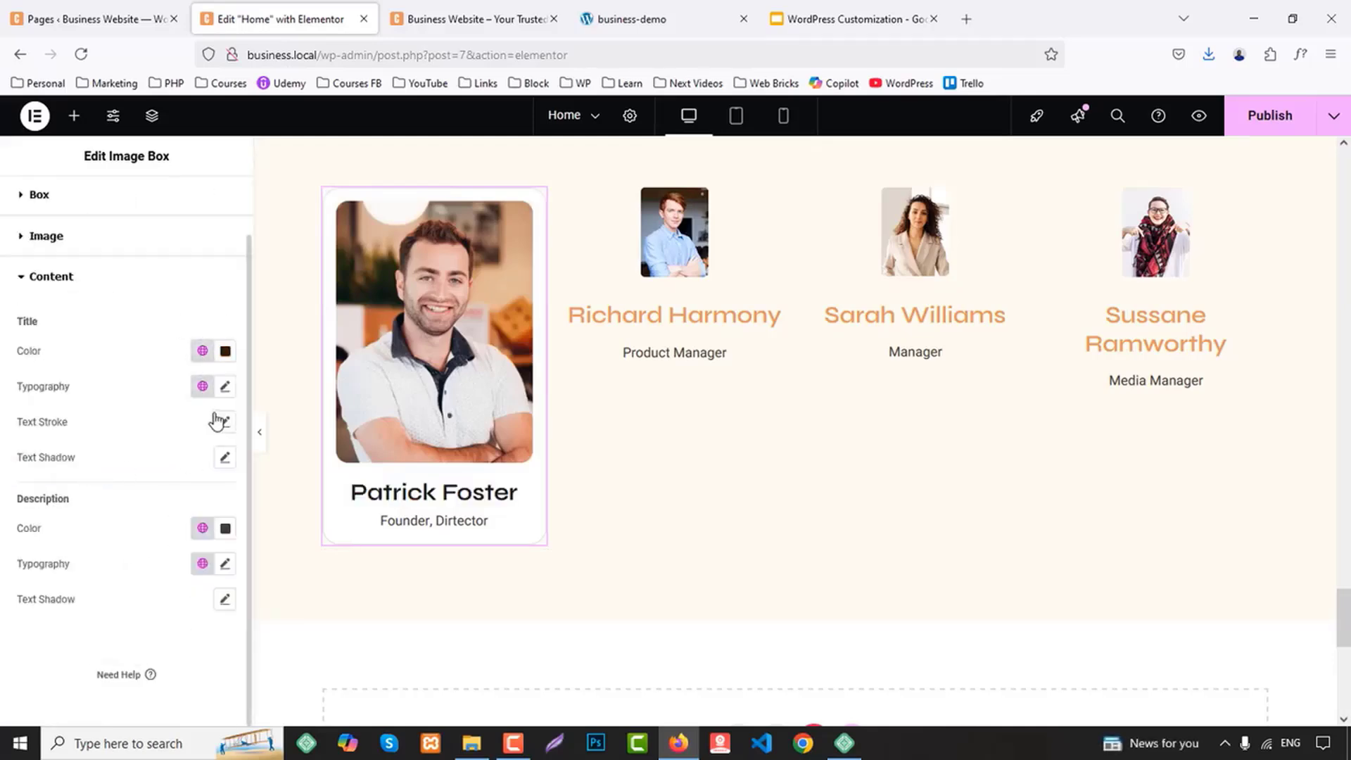
Set the title's font size in the first Image Box to 24 px
{"action": "left_click", "coordinate": [225, 387]}
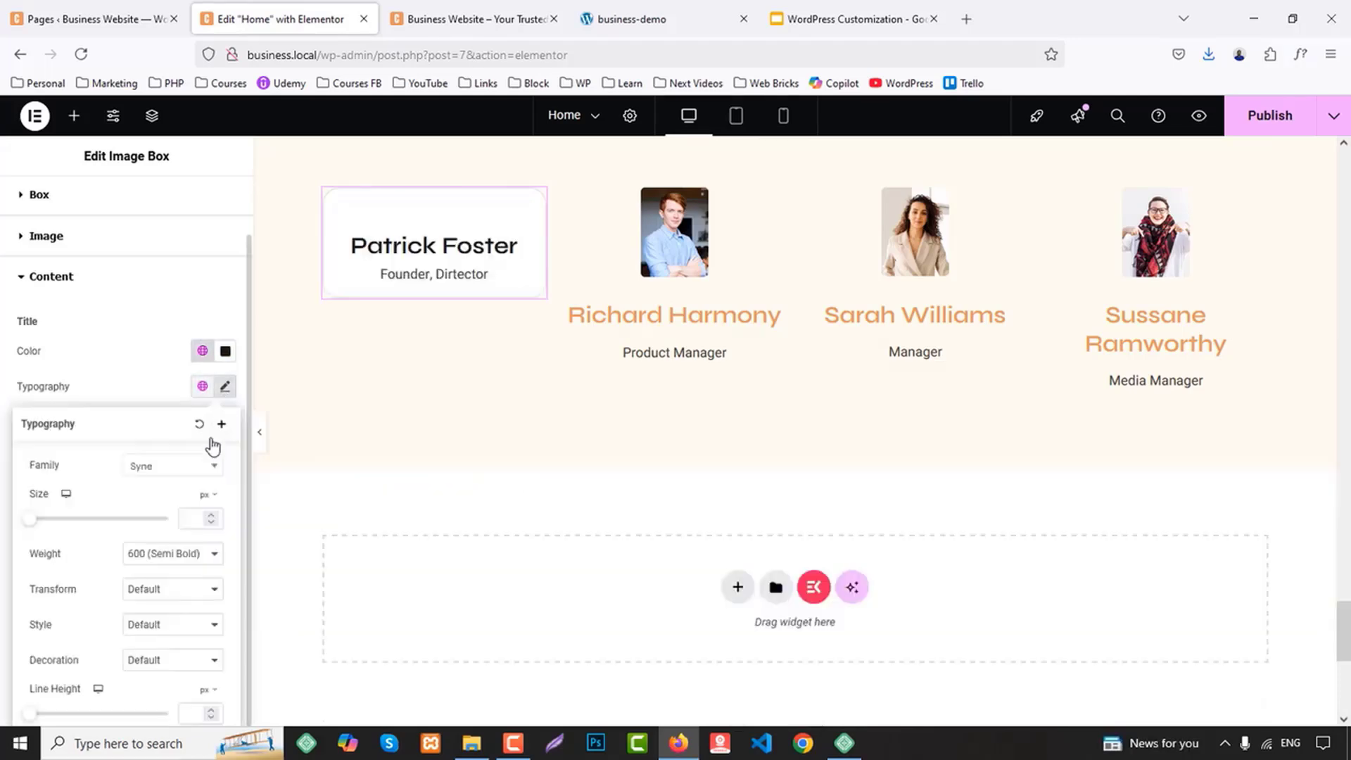
{"action": "left_click", "coordinate": [202, 519]}
{"action": "type", "text": "1"}
{"action": "key", "text": "Up"}
{"action": "key", "text": "Up"}
{"action": "key", "text": "Up"}
{"action": "key", "text": "Up"}
{"action": "key", "text": "Up"}
{"action": "key", "text": "Up"}
{"action": "key", "text": "Up"}
{"action": "key", "text": "Up"}
{"action": "key", "text": "Up"}
{"action": "key", "text": "Up"}
{"action": "key", "text": "Up"}
{"action": "key", "text": "Up"}
{"action": "key", "text": "Up"}
{"action": "key", "text": "Up"}
{"action": "key", "text": "Up"}
{"action": "key", "text": "Up"}
{"action": "key", "text": "Up"}
{"action": "key", "text": "Up"}
{"action": "key", "text": "Up"}
{"action": "key", "text": "Up"}
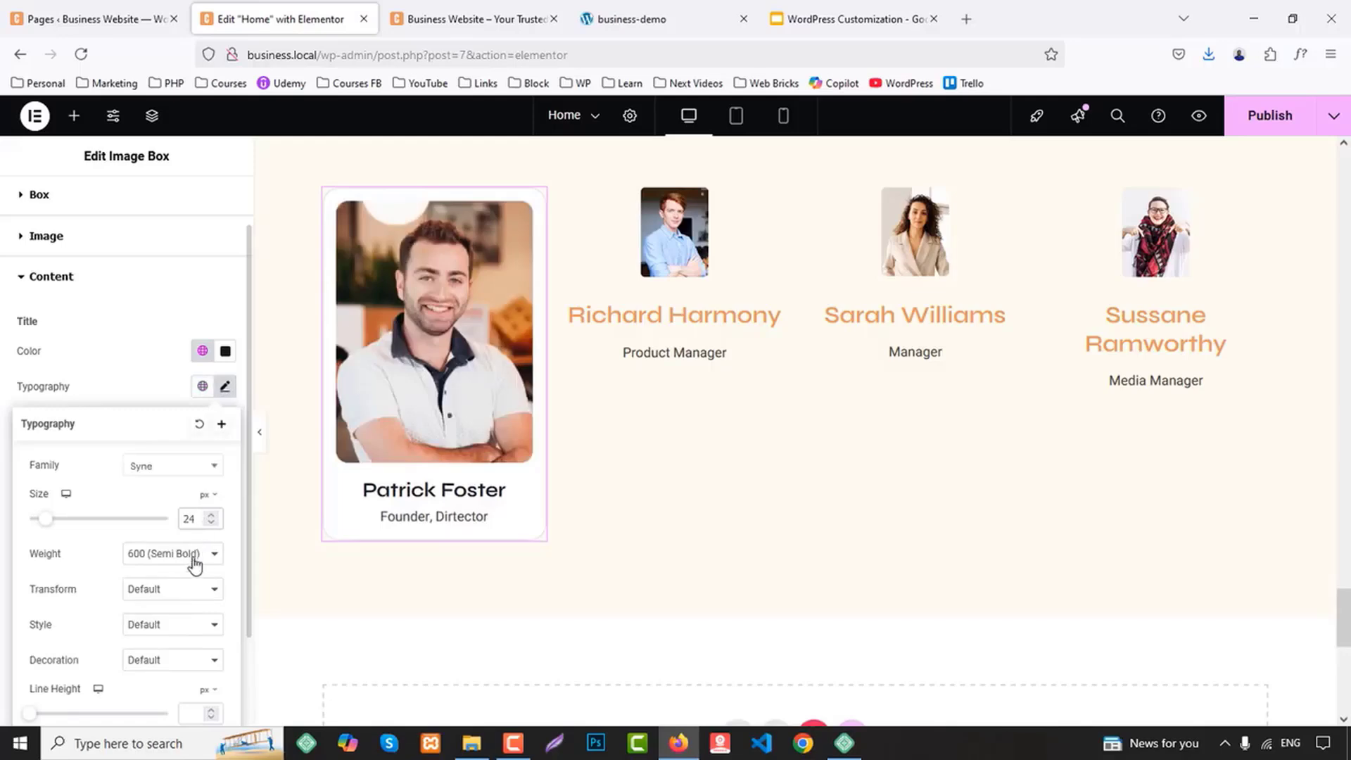
{"action": "scroll", "coordinate": [184, 560], "scroll_direction": "down", "scroll_amount": 2}
{"action": "left_click", "coordinate": [156, 271]}
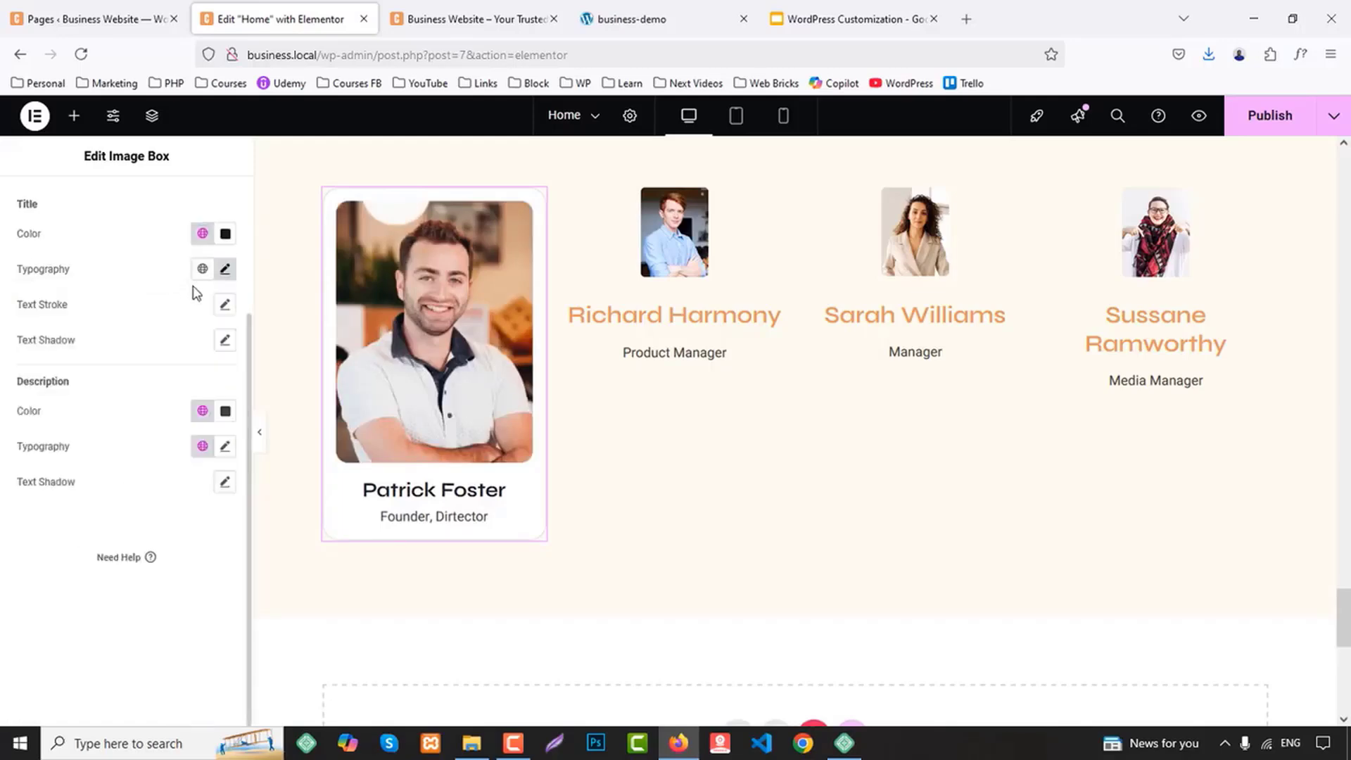
Set the description's font weight in the first Image Box to 500 (Medium)
{"action": "left_click", "coordinate": [203, 412]}
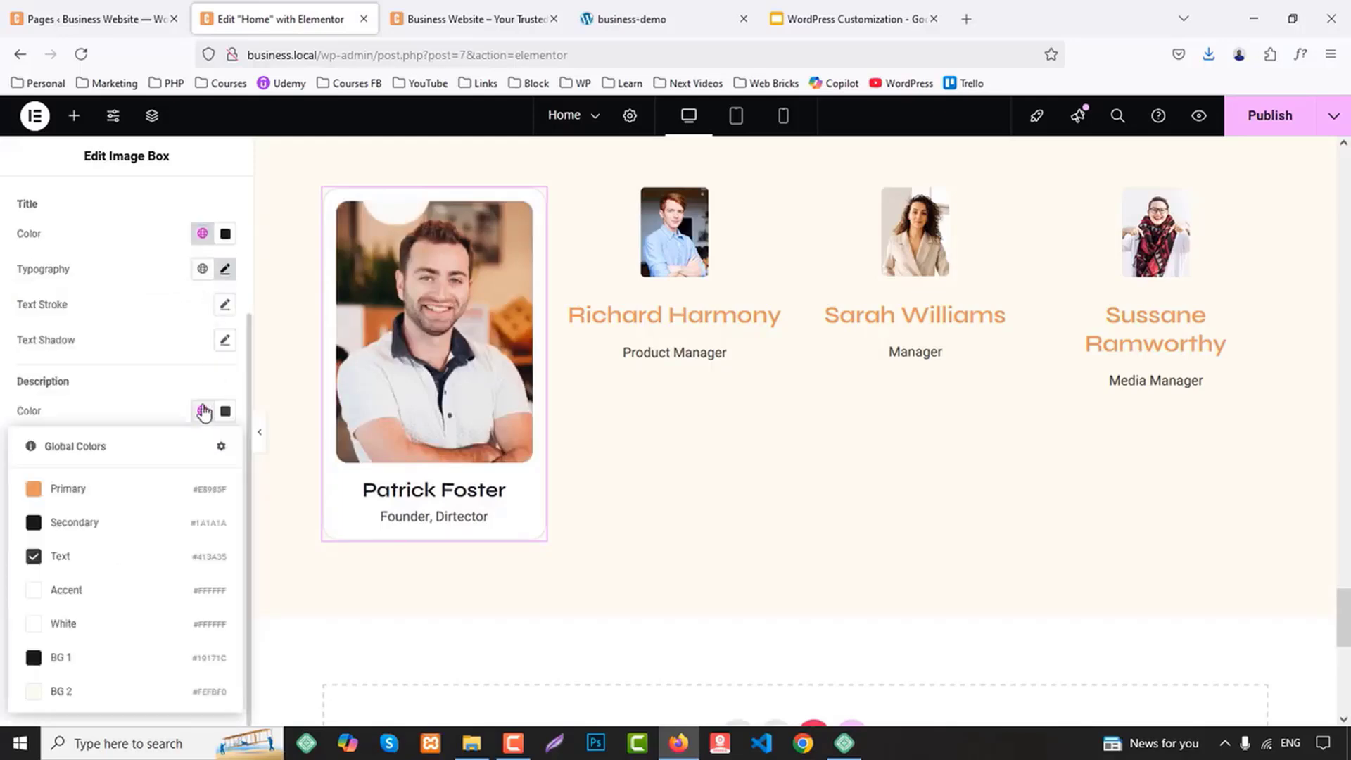
{"action": "left_click", "coordinate": [176, 374]}
{"action": "left_click", "coordinate": [224, 446]}
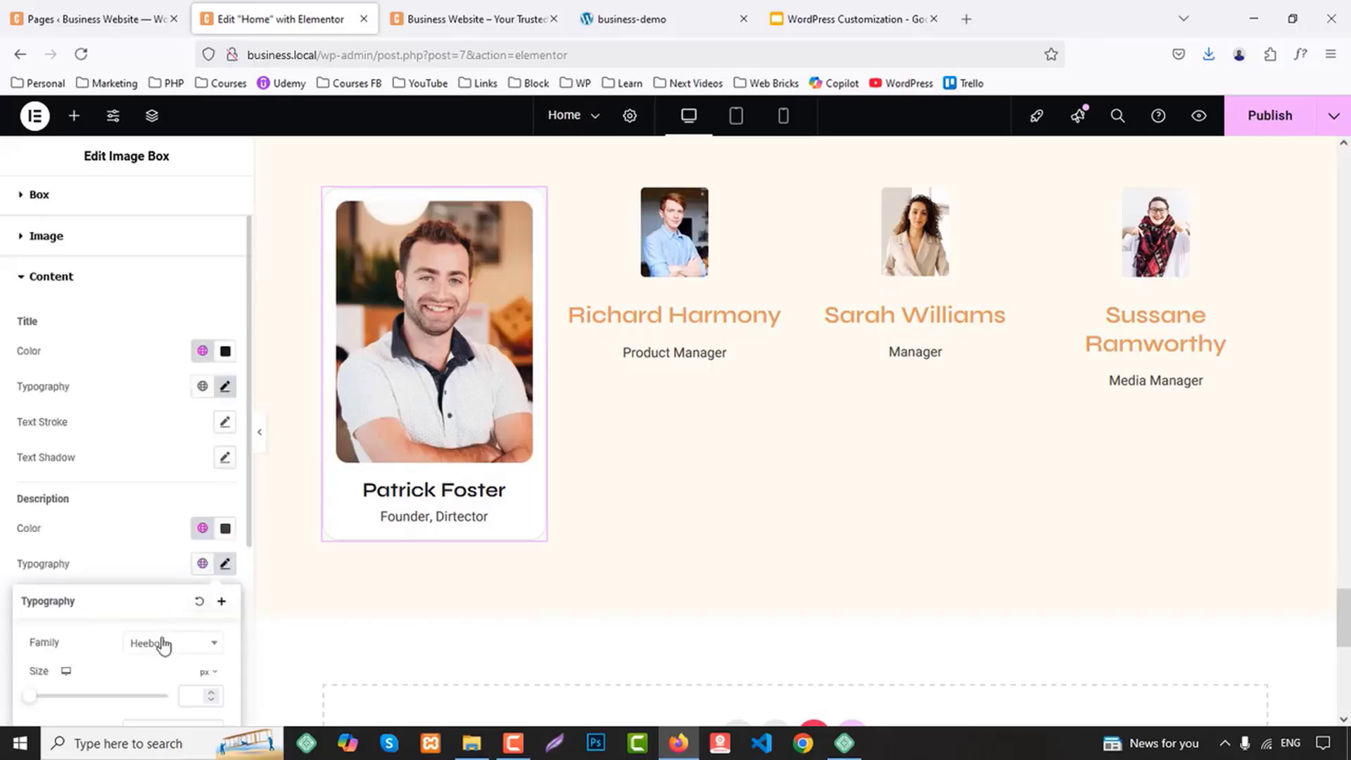
{"action": "scroll", "coordinate": [163, 644], "scroll_direction": "down", "scroll_amount": 4}
{"action": "left_click", "coordinate": [162, 437]}
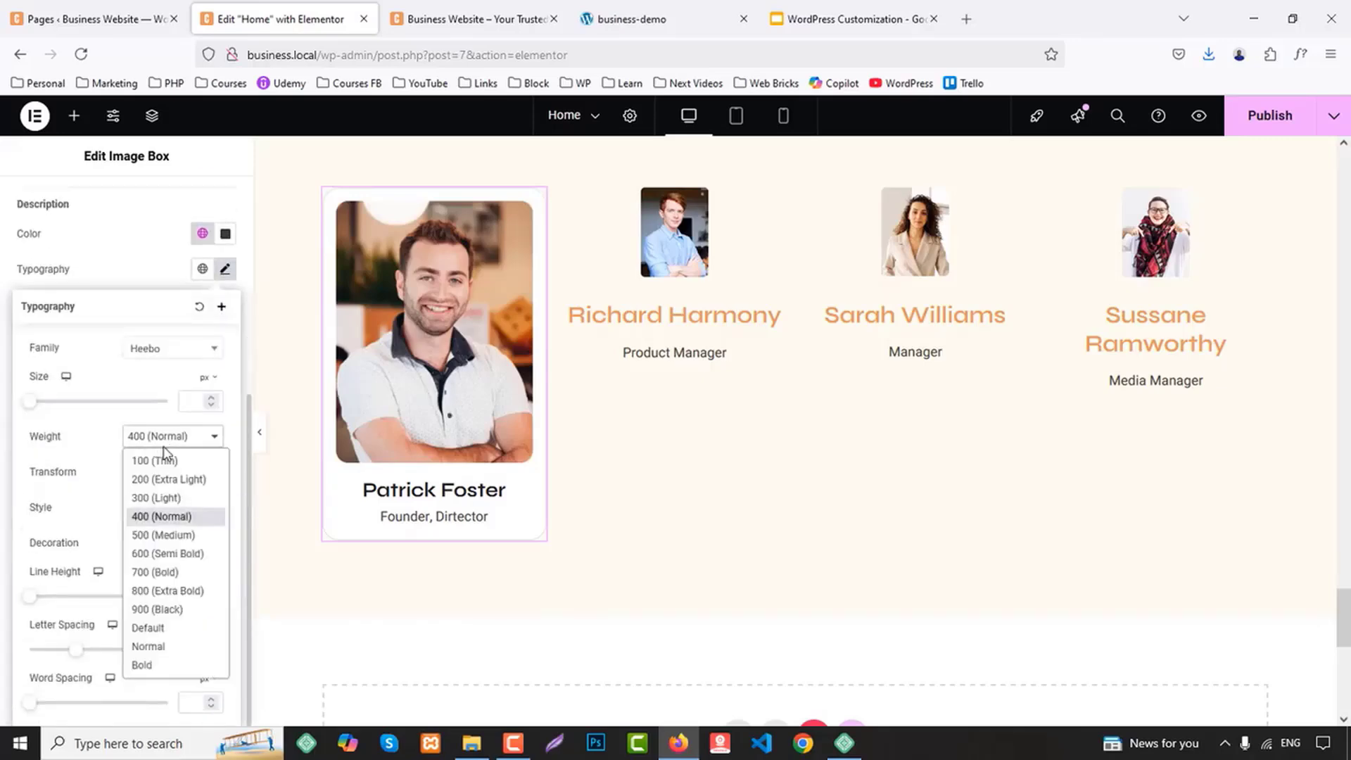
{"action": "left_click", "coordinate": [155, 536]}
Copy the first team member Image Box and paste its style onto the second, third and fourth Image Boxes
{"action": "right_click", "coordinate": [402, 392]}
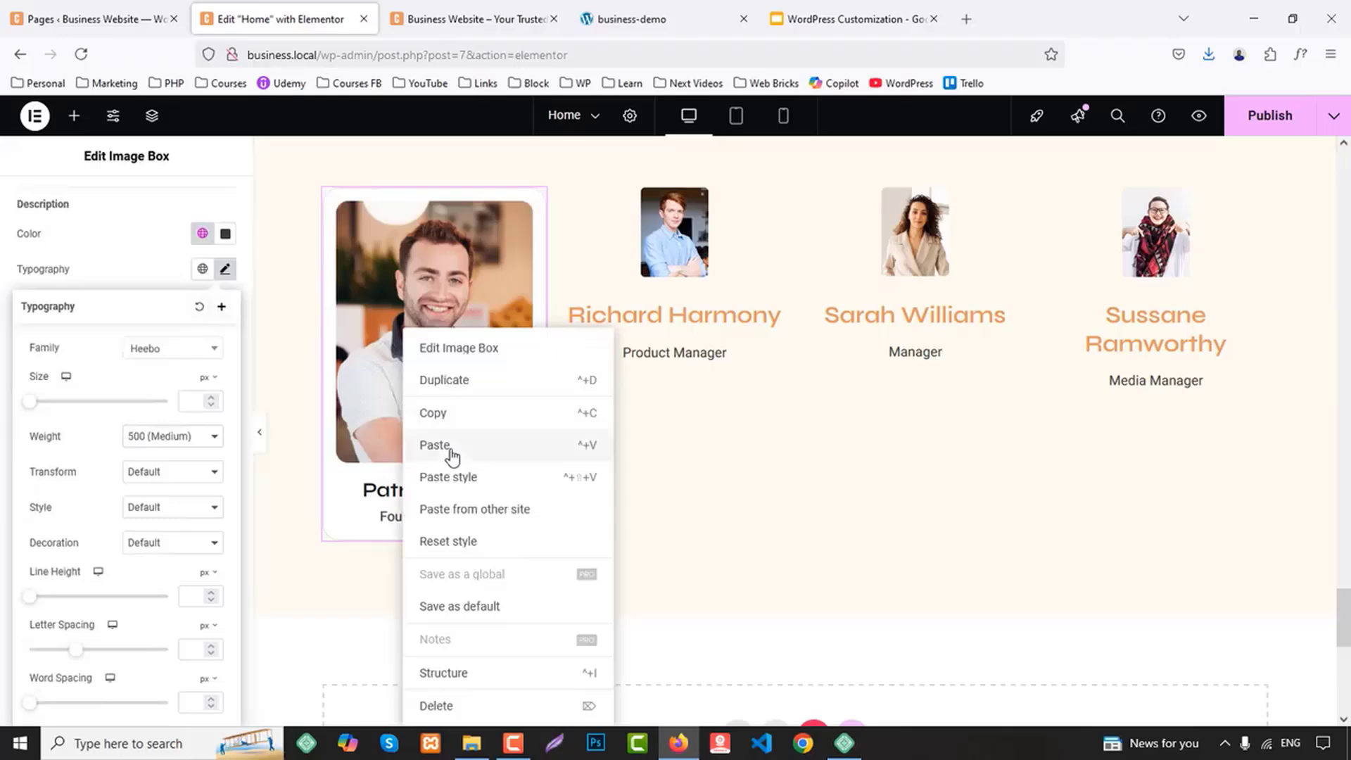
{"action": "left_click", "coordinate": [436, 416]}
{"action": "right_click", "coordinate": [683, 291]}
{"action": "left_click", "coordinate": [729, 429]}
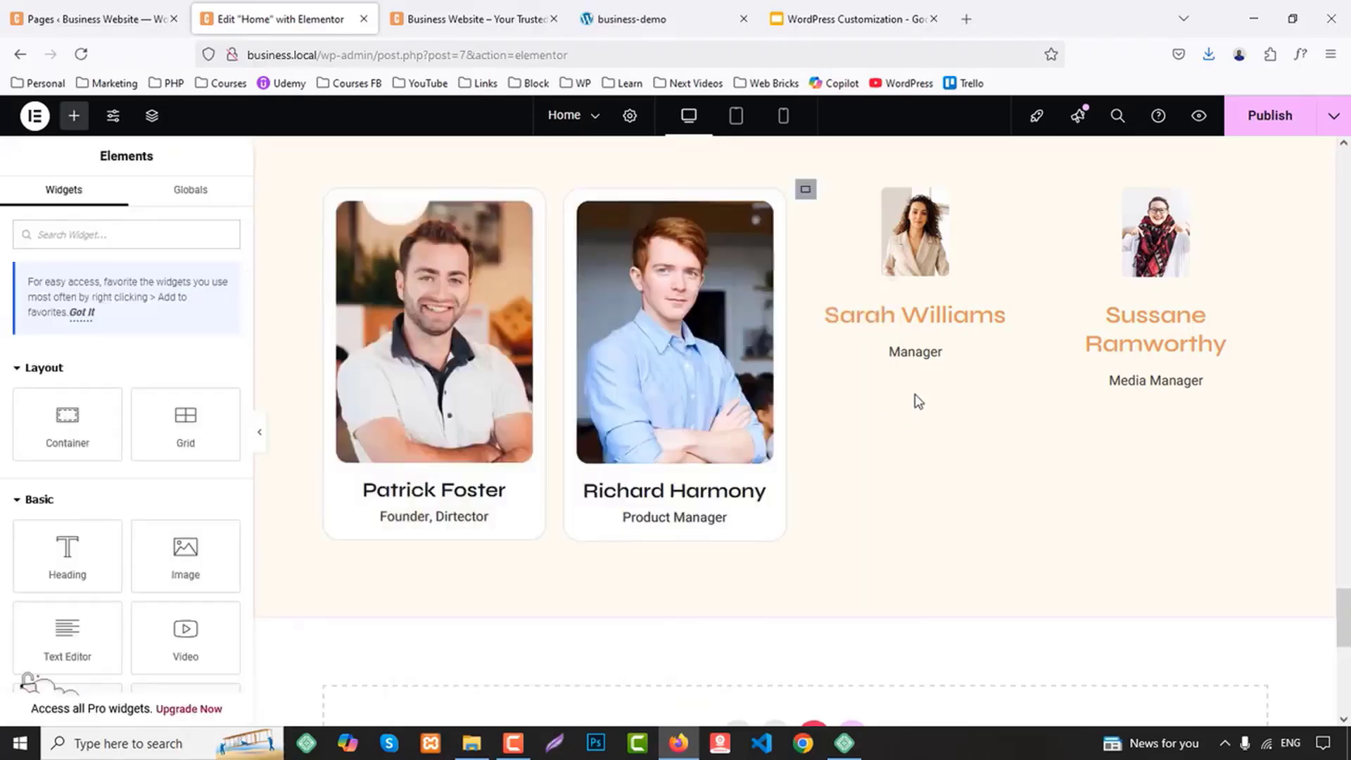
{"action": "right_click", "coordinate": [913, 301]}
{"action": "left_click", "coordinate": [960, 443]}
{"action": "right_click", "coordinate": [1156, 325]}
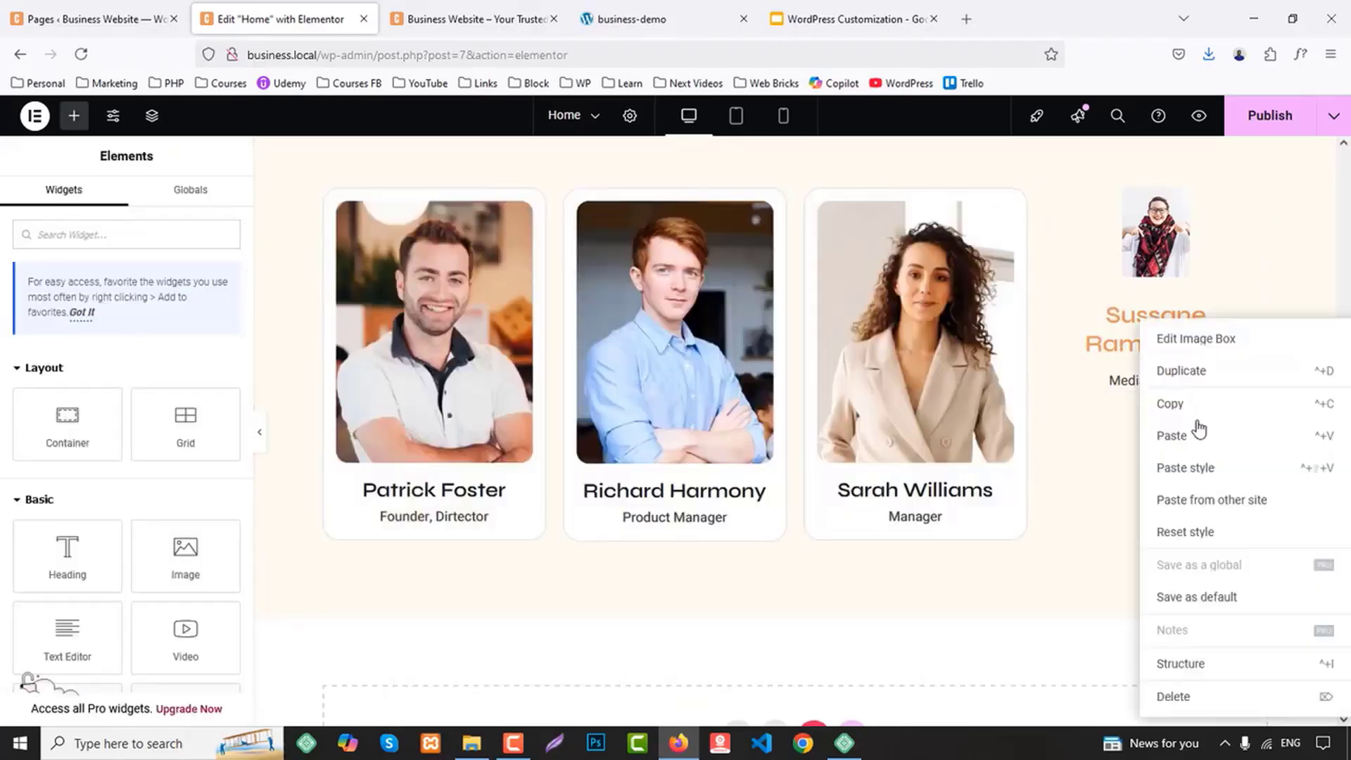
{"action": "left_click", "coordinate": [1210, 467]}
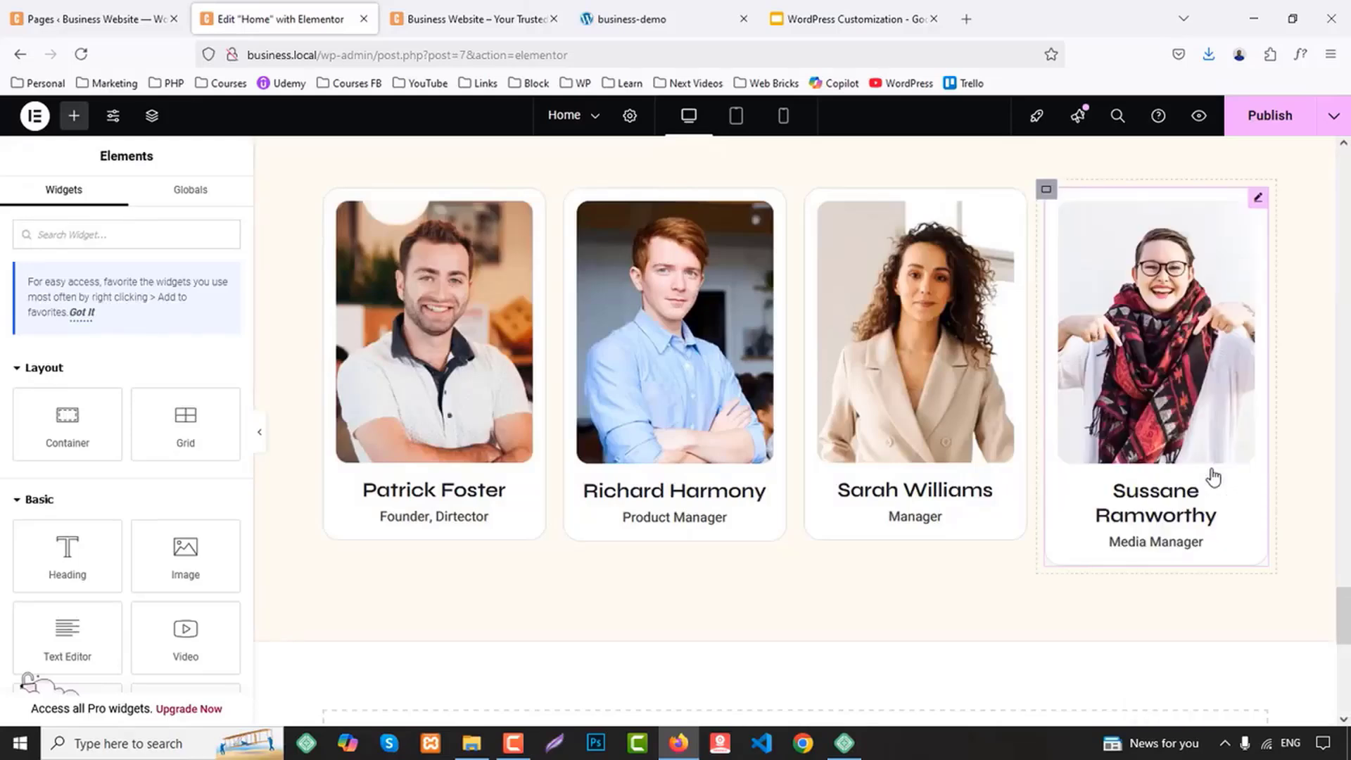
Set the title's font size in the fourth team member Image Box to 22 px
{"action": "left_click", "coordinate": [1163, 484]}
{"action": "left_click", "coordinate": [122, 208]}
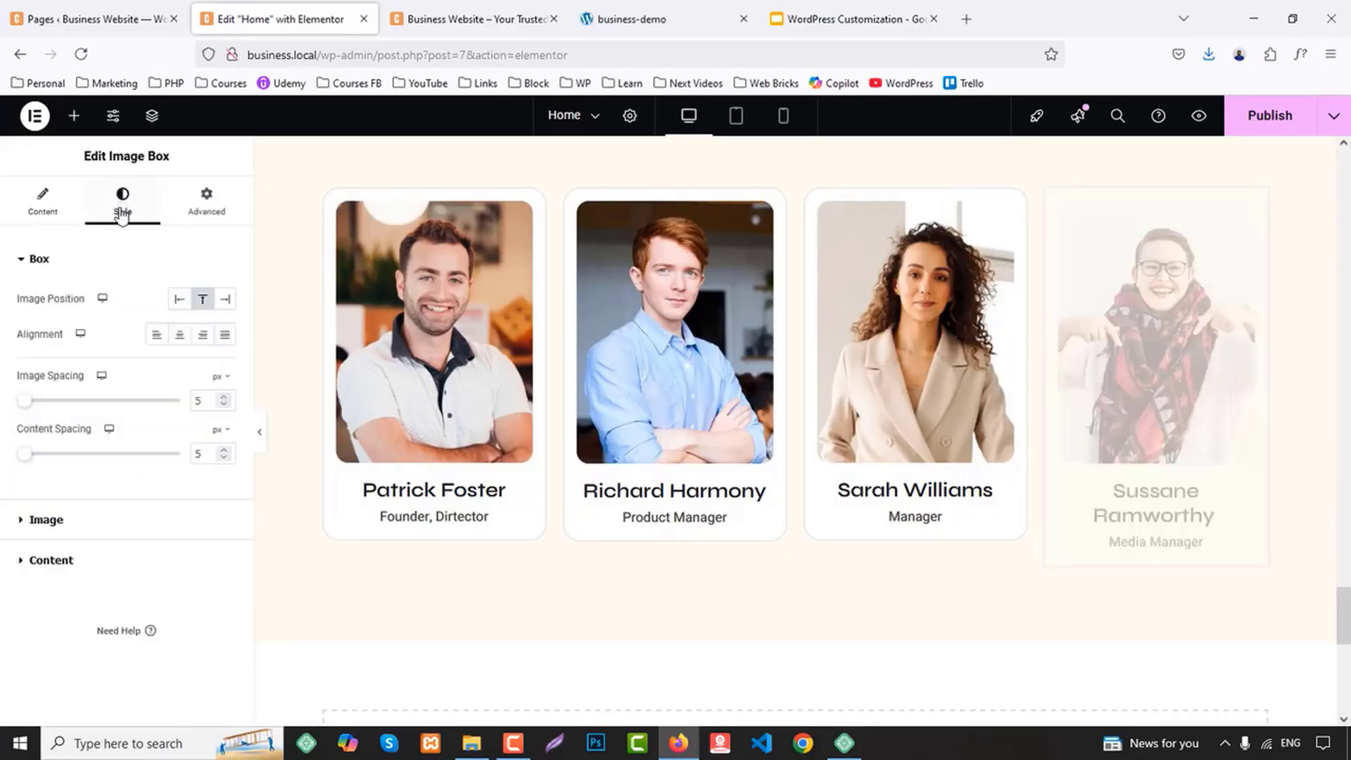
{"action": "left_click", "coordinate": [74, 567]}
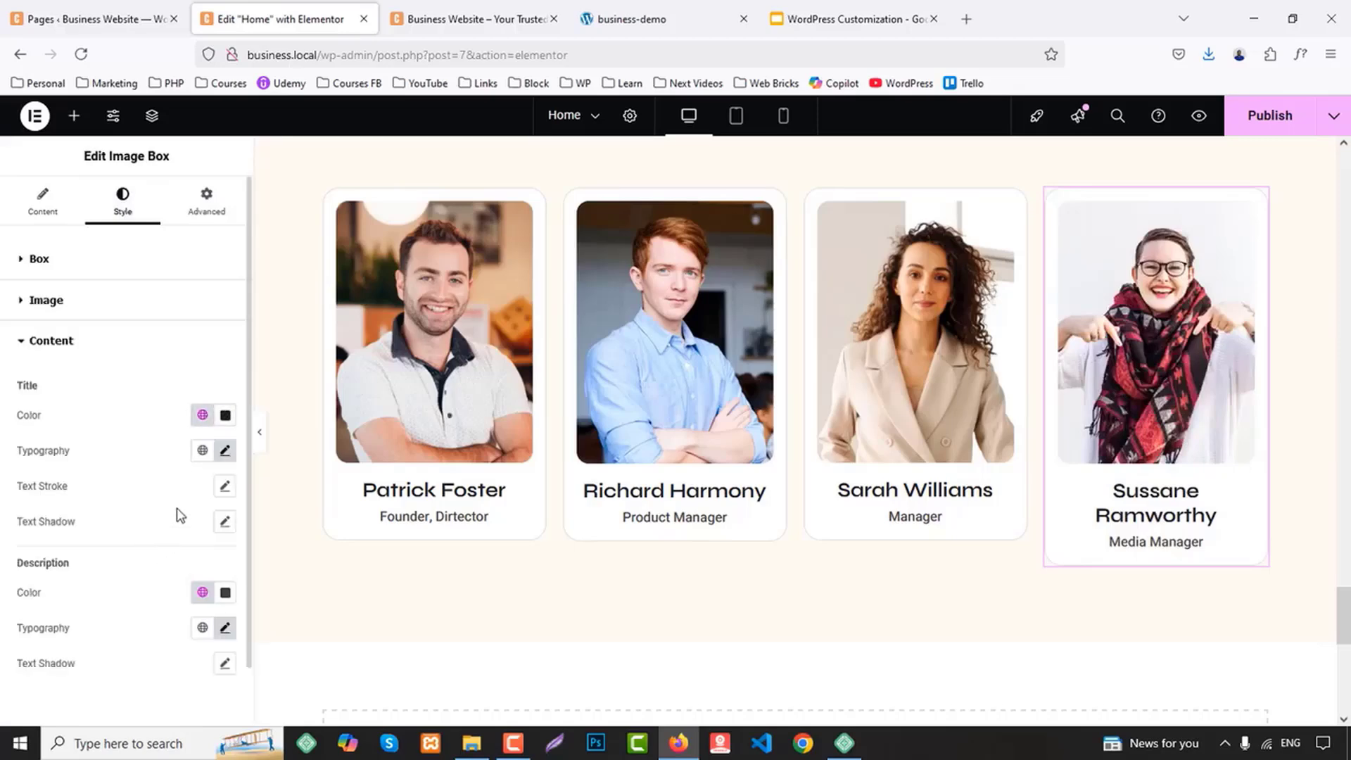
{"action": "left_click", "coordinate": [225, 388]}
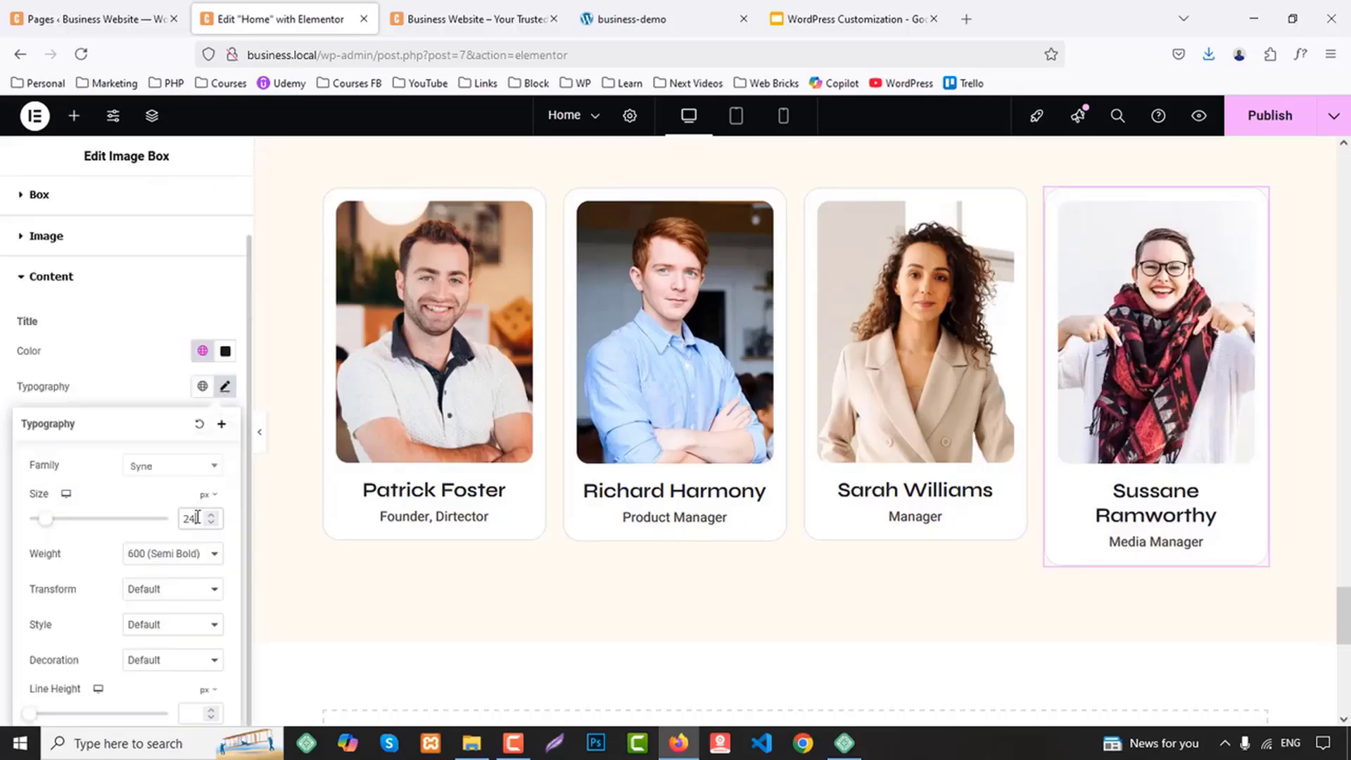
{"action": "key", "text": "Down"}
{"action": "key", "text": "Down"}
Copy the fourth team member Image Box and paste its style onto the third, second and first Image Boxes
{"action": "right_click", "coordinate": [1163, 442]}
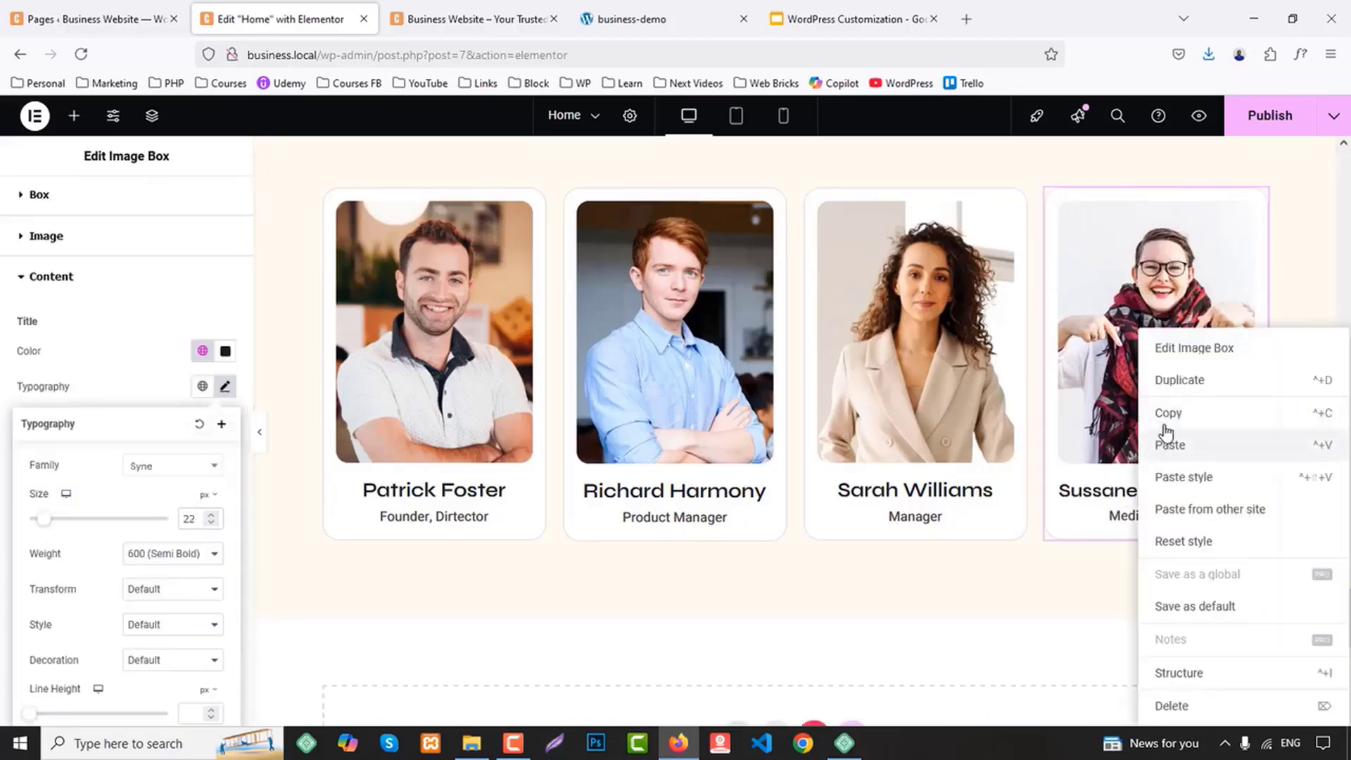
{"action": "left_click", "coordinate": [1167, 416]}
{"action": "right_click", "coordinate": [937, 386]}
{"action": "left_click", "coordinate": [992, 475]}
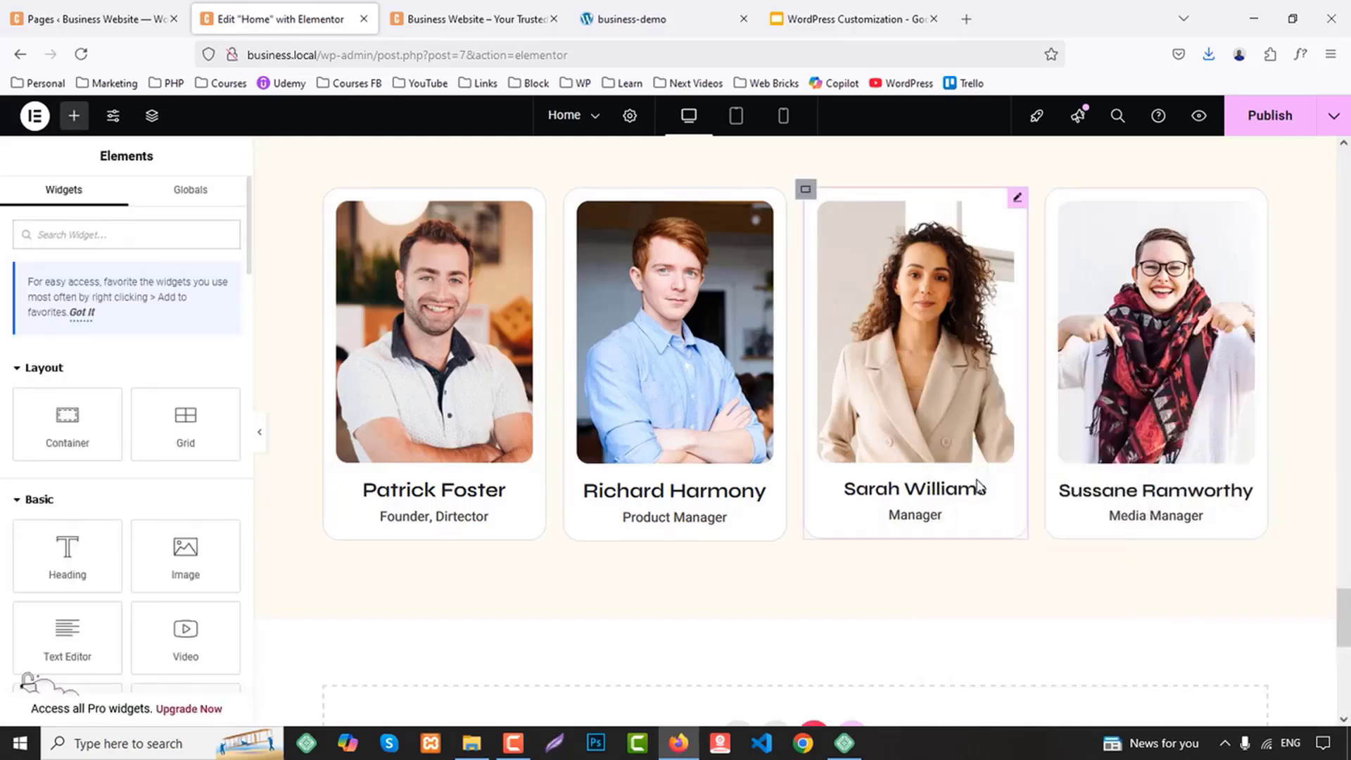
{"action": "right_click", "coordinate": [674, 410]}
{"action": "left_click", "coordinate": [689, 477]}
{"action": "right_click", "coordinate": [480, 420]}
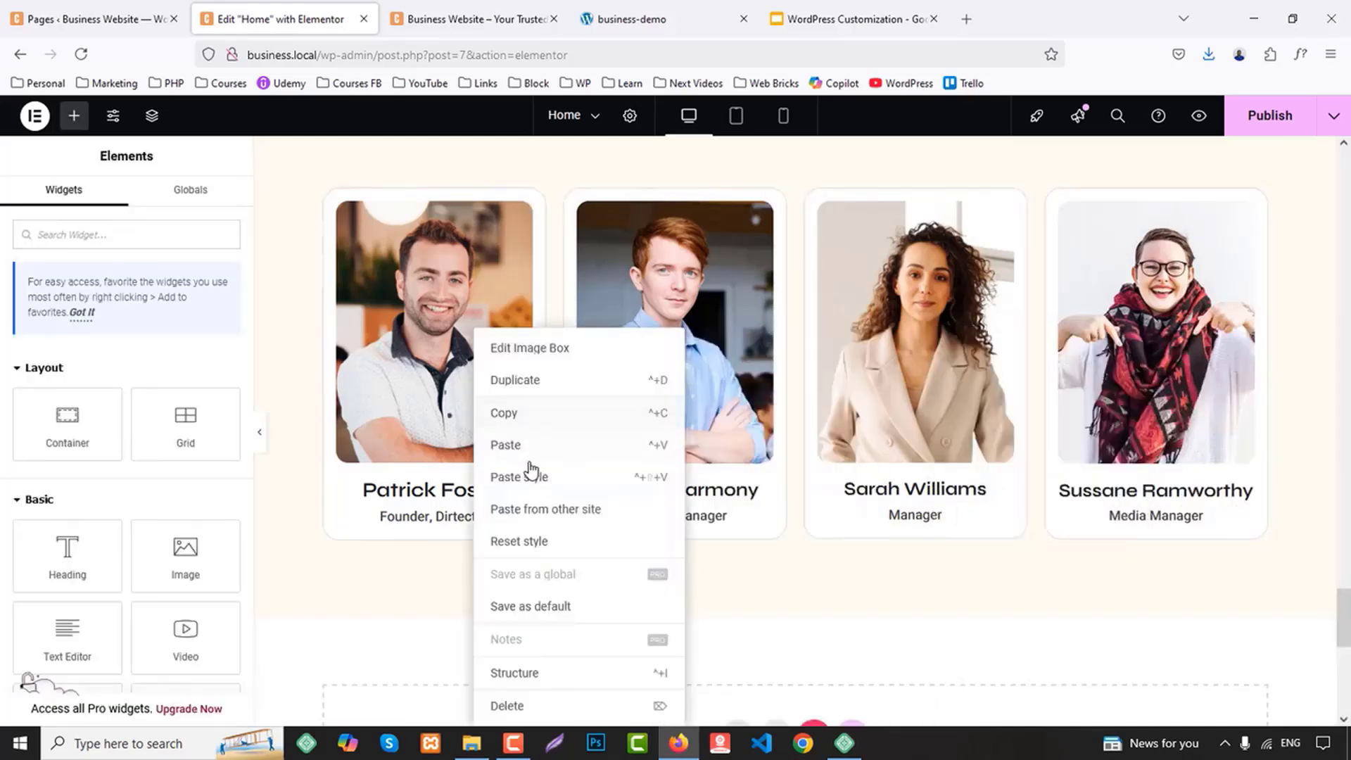
{"action": "left_click", "coordinate": [539, 490]}
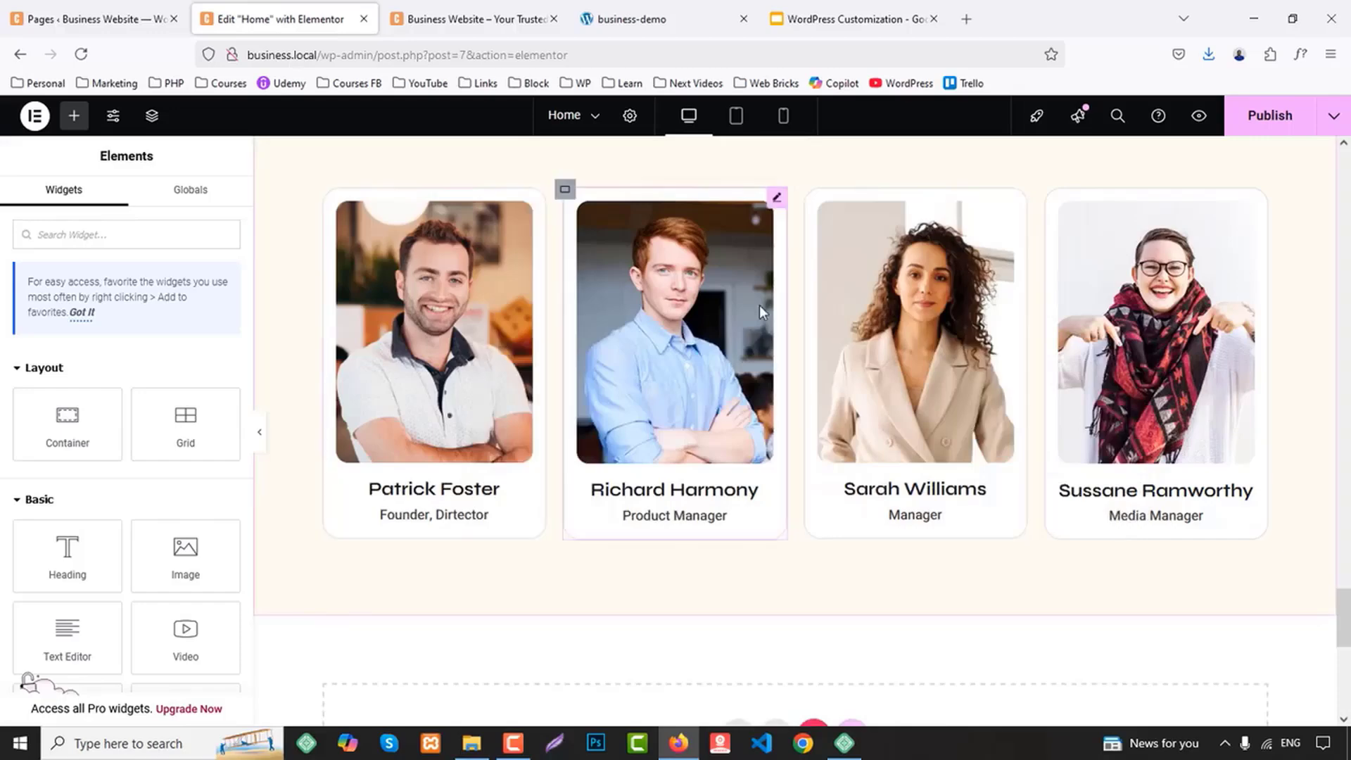
Publish the page and check the team member cards in the site preview
{"action": "left_click", "coordinate": [1256, 114]}
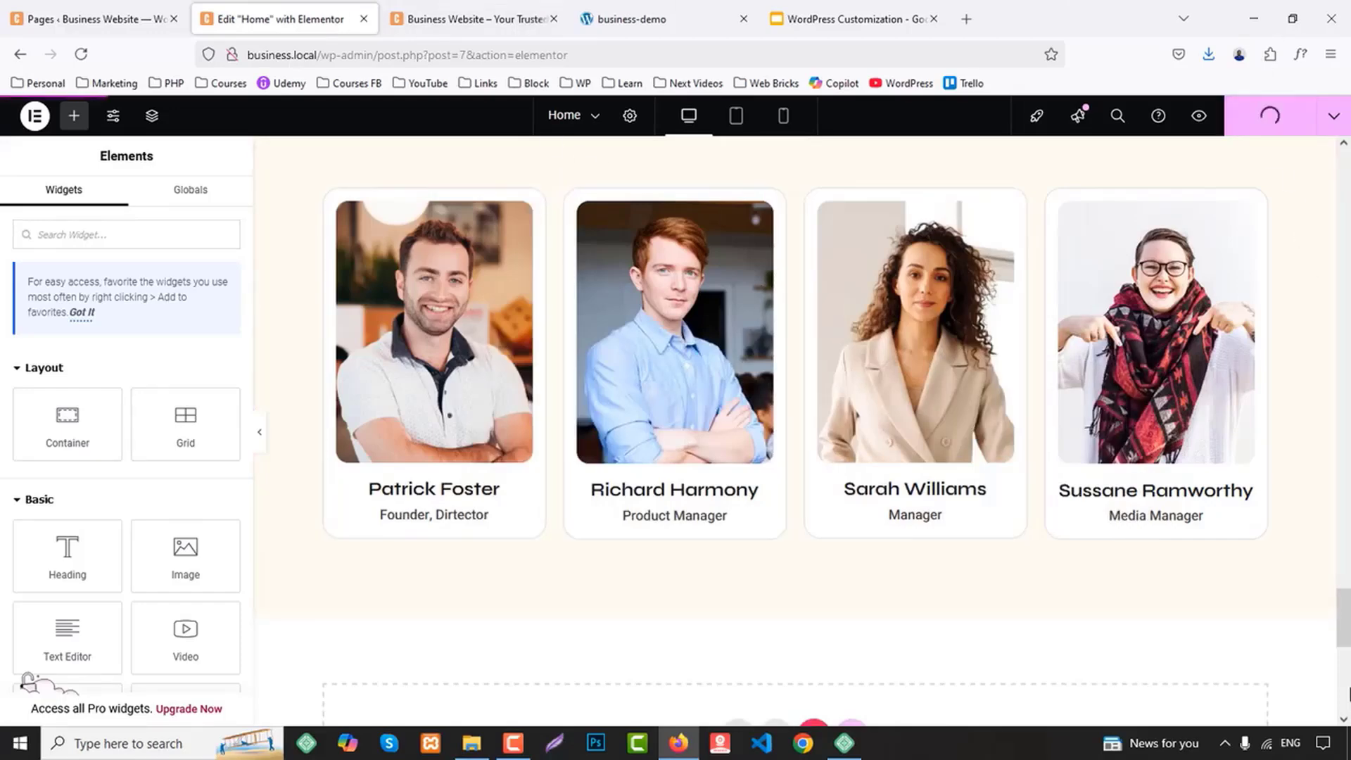
{"action": "left_click", "coordinate": [483, 10]}
{"action": "scroll", "coordinate": [974, 395], "scroll_direction": "down", "scroll_amount": 15}
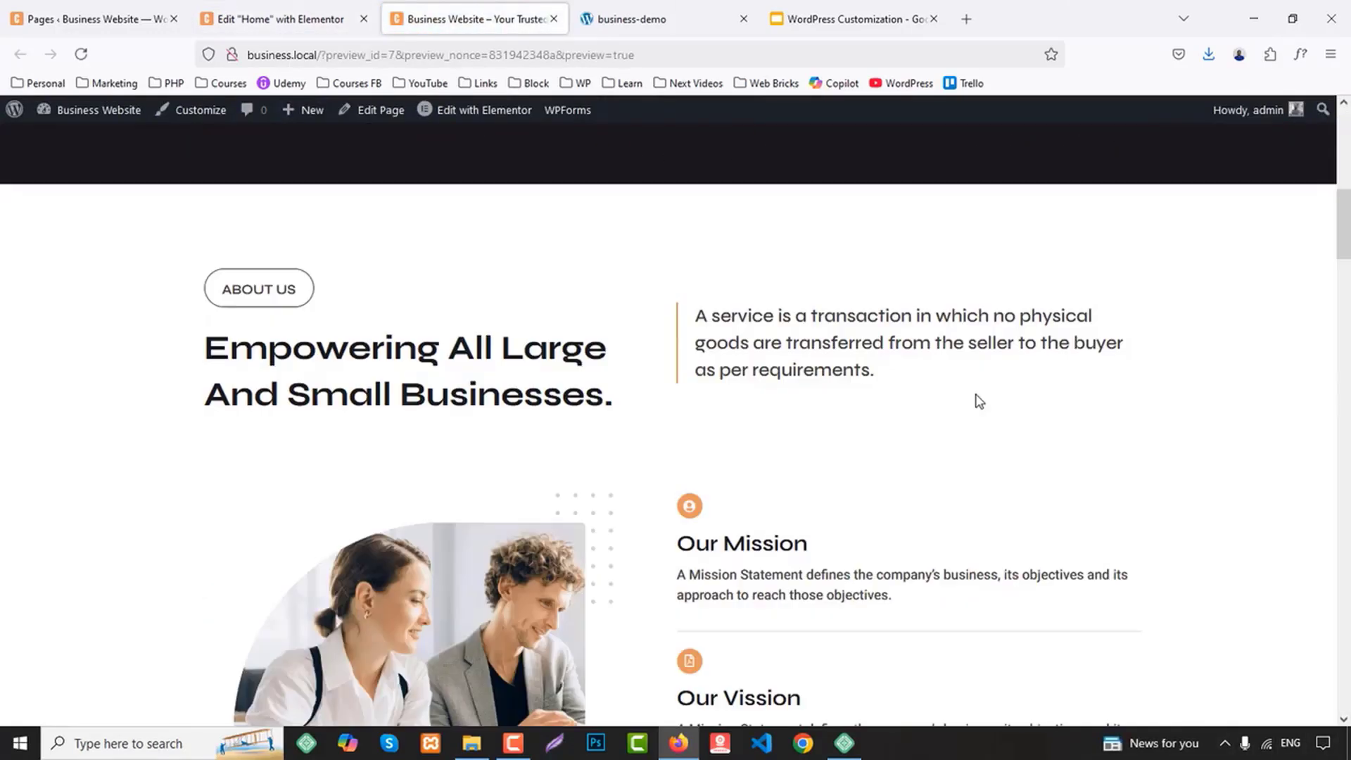
{"action": "scroll", "coordinate": [896, 409], "scroll_direction": "down", "scroll_amount": 15}
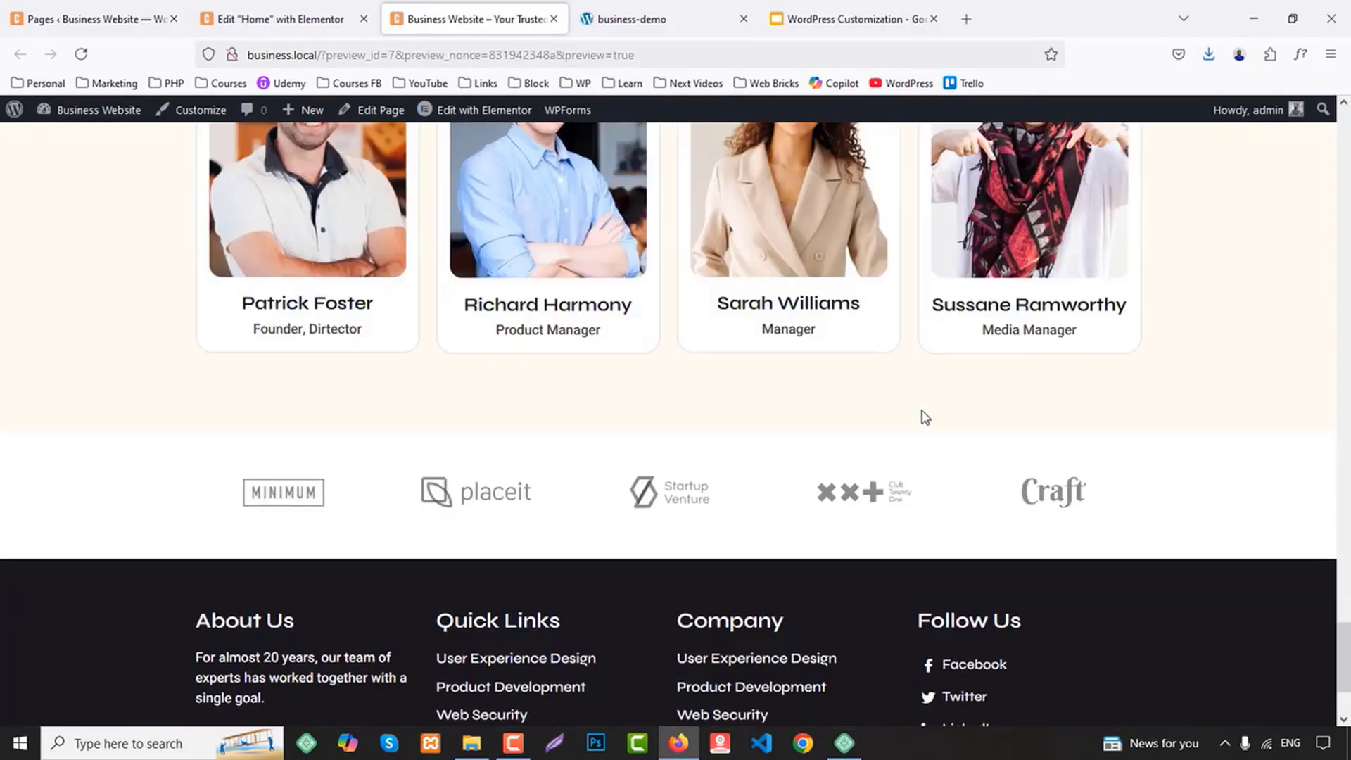
Check the statistics section on the business-demo site and add a row-direction Flexbox container below the Teams section of the Home page
{"action": "left_click", "coordinate": [668, 19]}
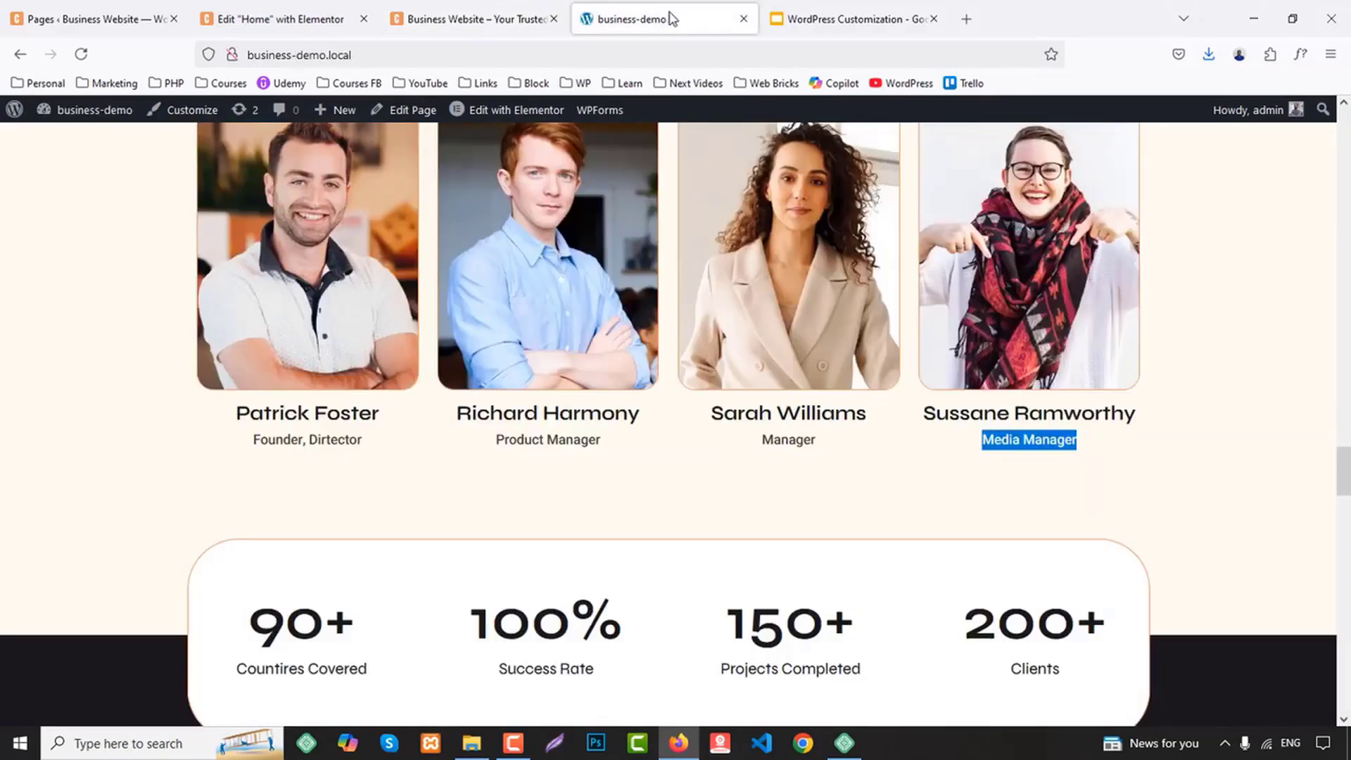
{"action": "scroll", "coordinate": [762, 206], "scroll_direction": "down", "scroll_amount": 3}
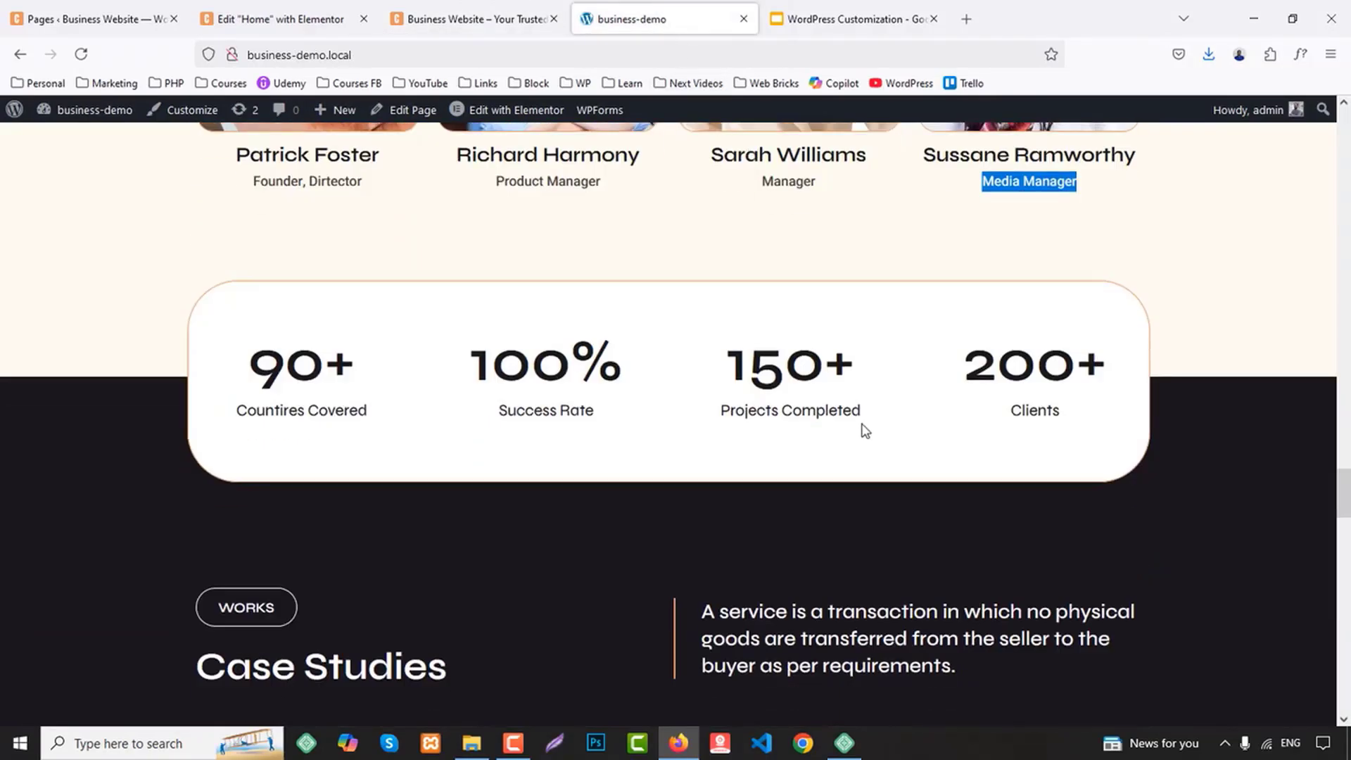
{"action": "left_click", "coordinate": [276, 10]}
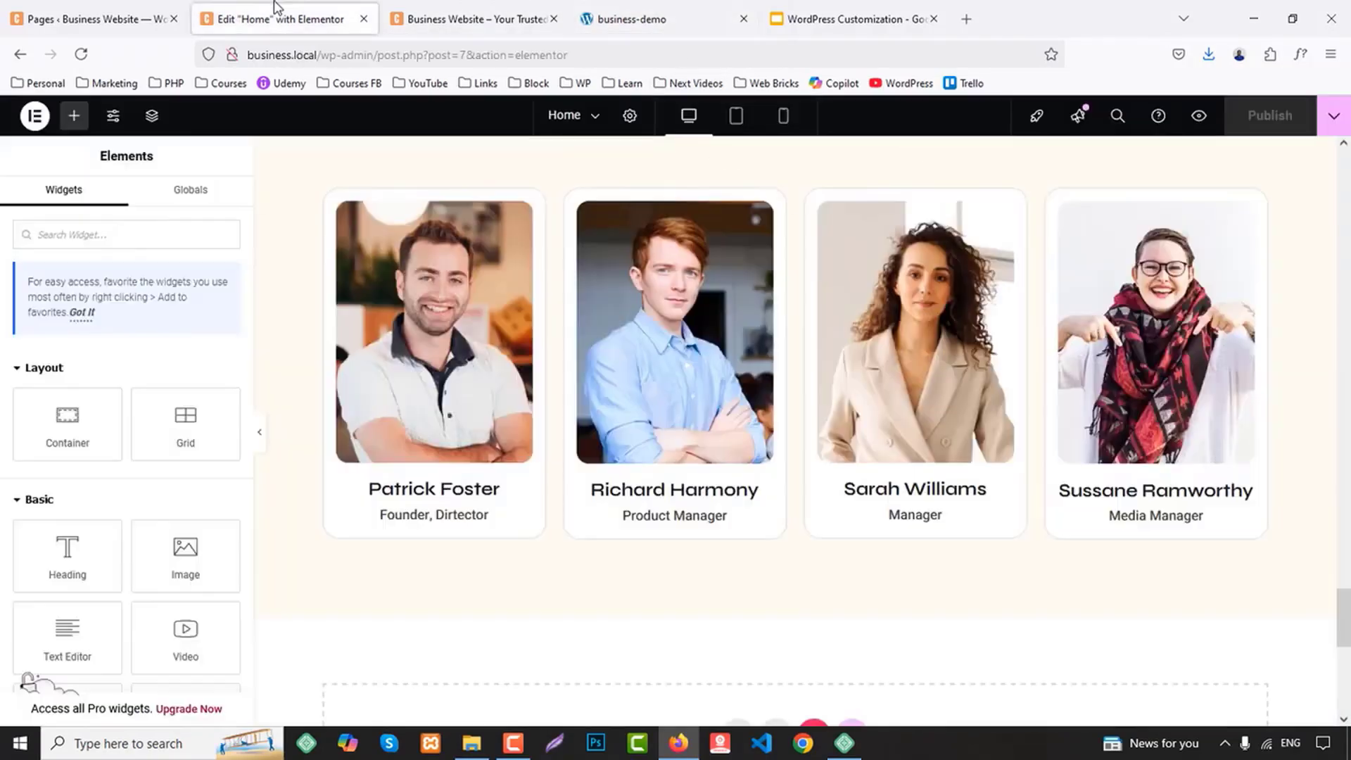
{"action": "scroll", "coordinate": [800, 355], "scroll_direction": "down", "scroll_amount": 5}
{"action": "left_click", "coordinate": [736, 313]}
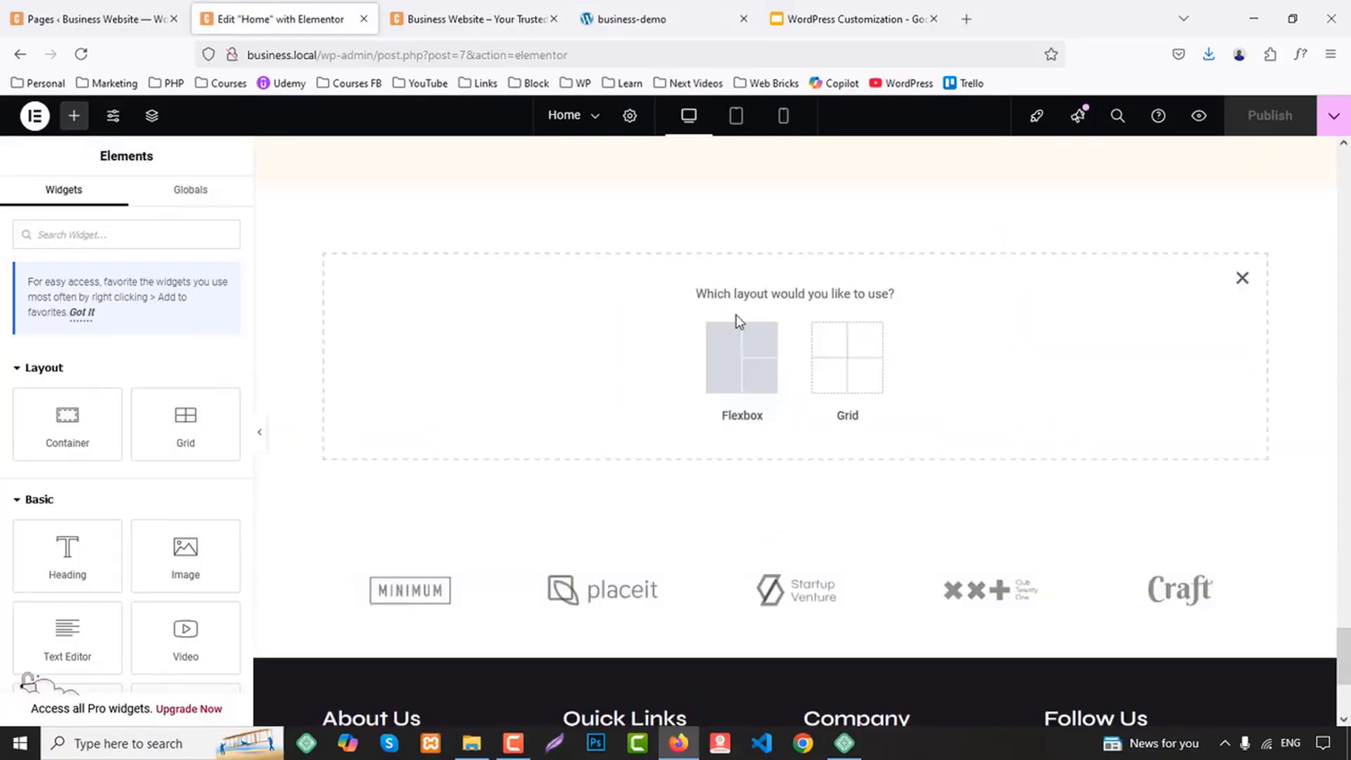
{"action": "left_click", "coordinate": [725, 361]}
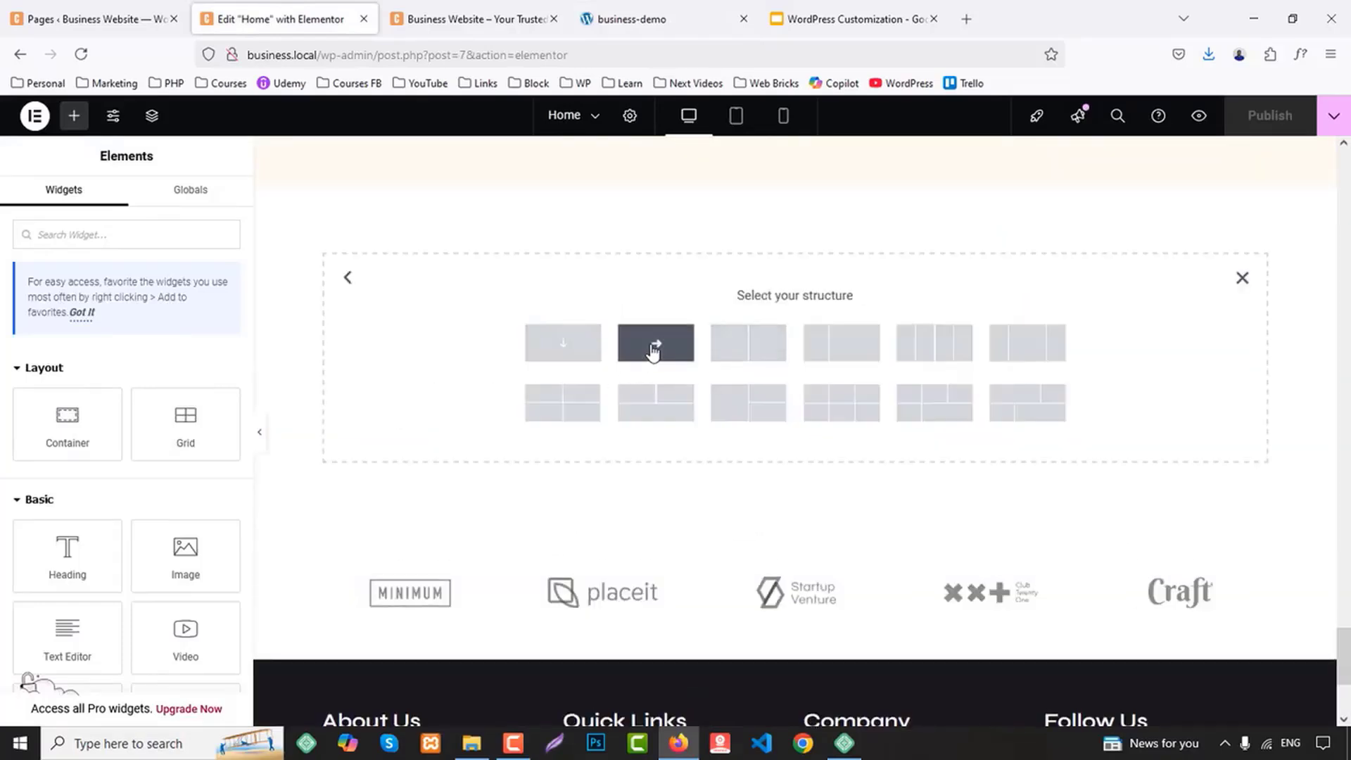
{"action": "left_click", "coordinate": [651, 352]}
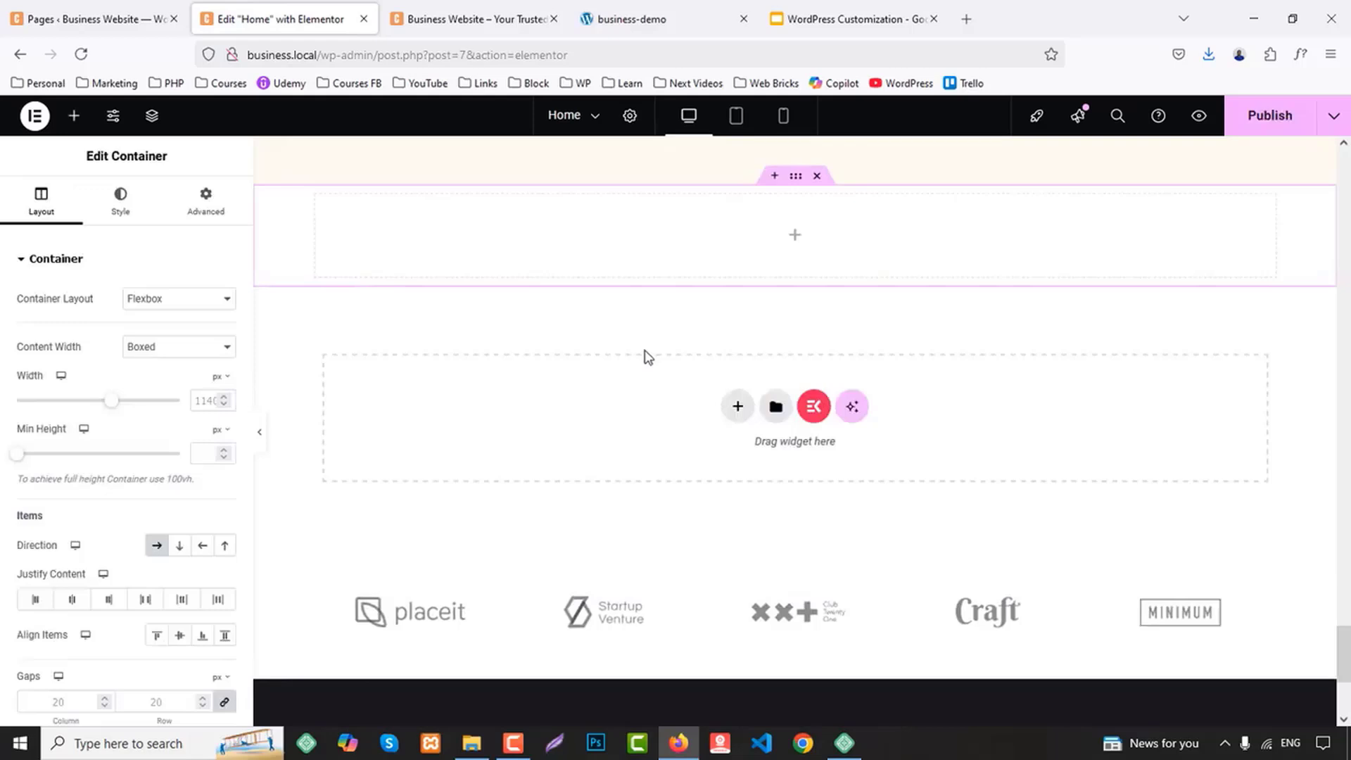
Nest a container inside the new section and place another container inside that one
{"action": "left_click", "coordinate": [74, 116]}
{"action": "left_click_drag", "start_coordinate": [67, 415], "coordinate": [626, 274]}
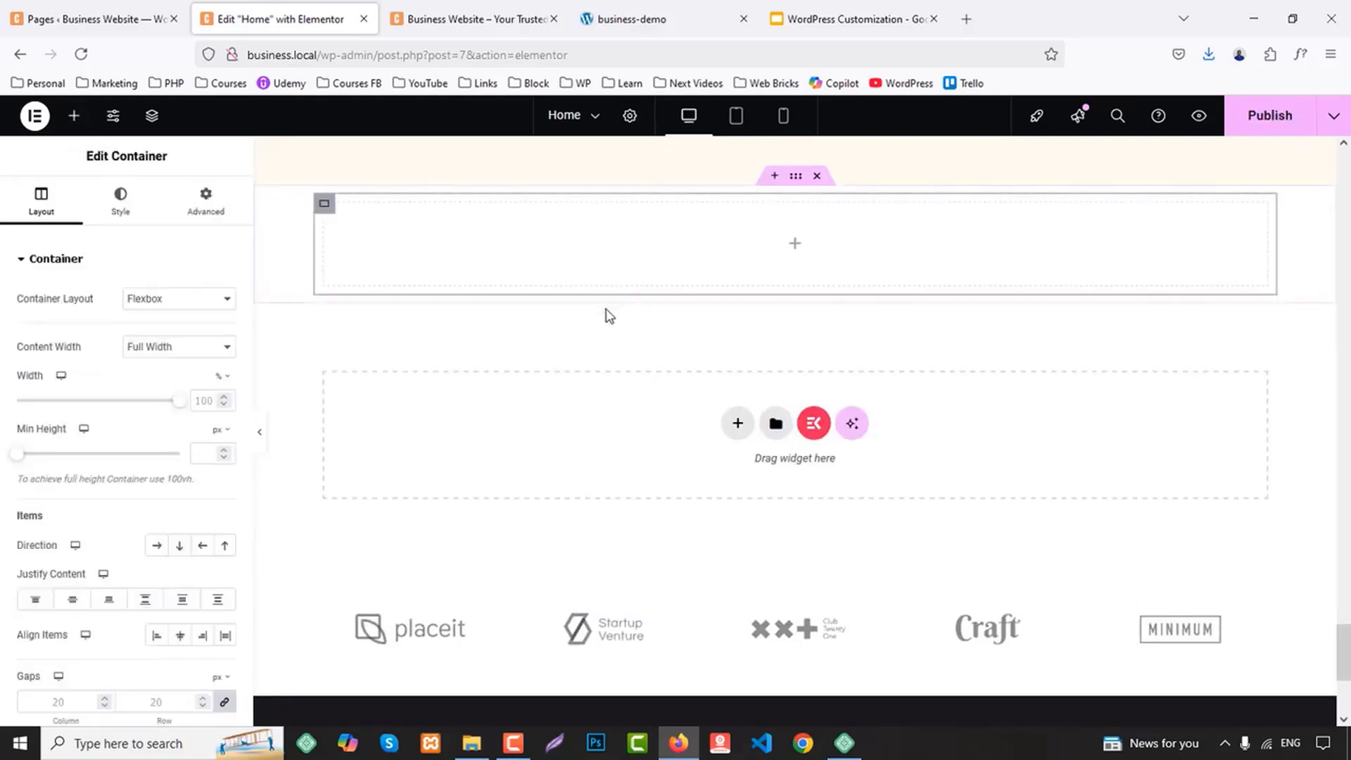
{"action": "left_click", "coordinate": [73, 116]}
{"action": "left_click_drag", "start_coordinate": [67, 422], "coordinate": [375, 255]}
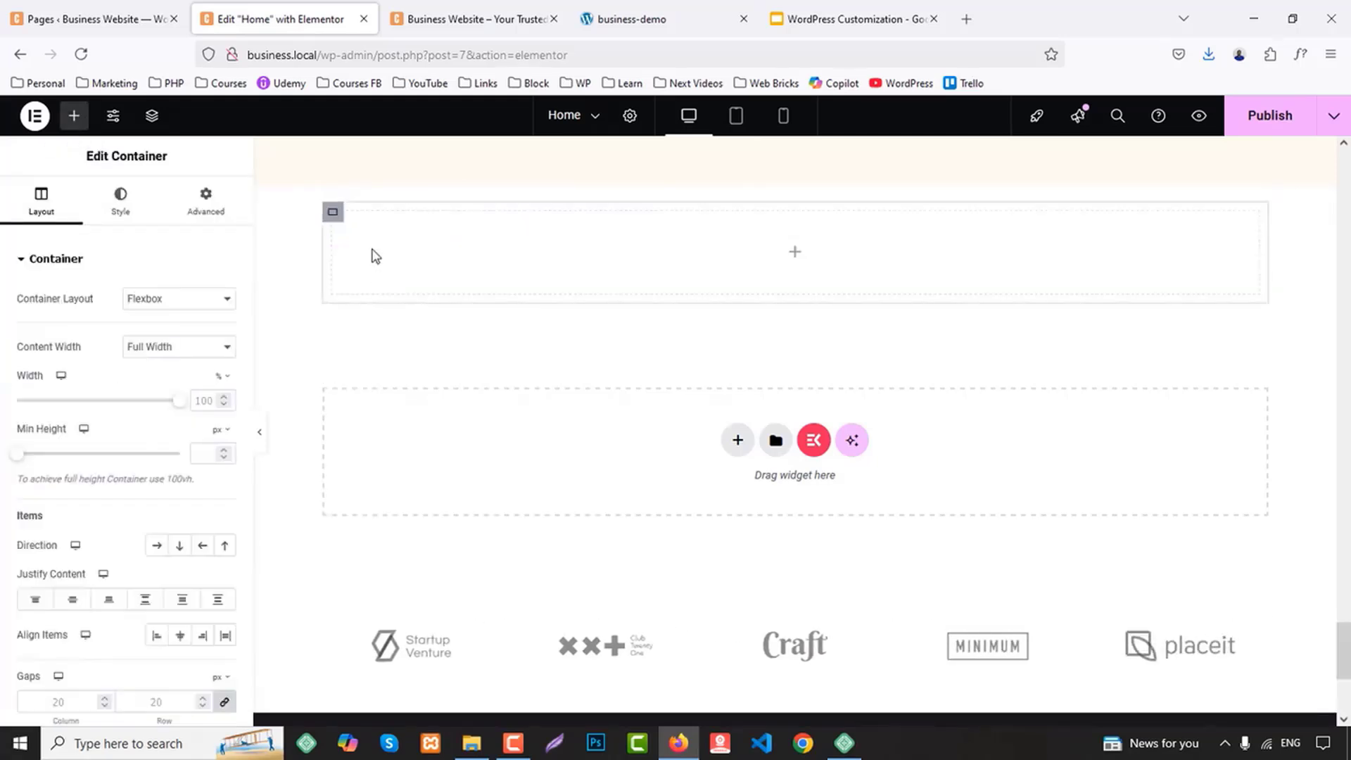
Duplicate the innermost container three times and set its parent container's direction to horizontal row, forming four columns
{"action": "right_click", "coordinate": [333, 213]}
{"action": "left_click", "coordinate": [374, 276]}
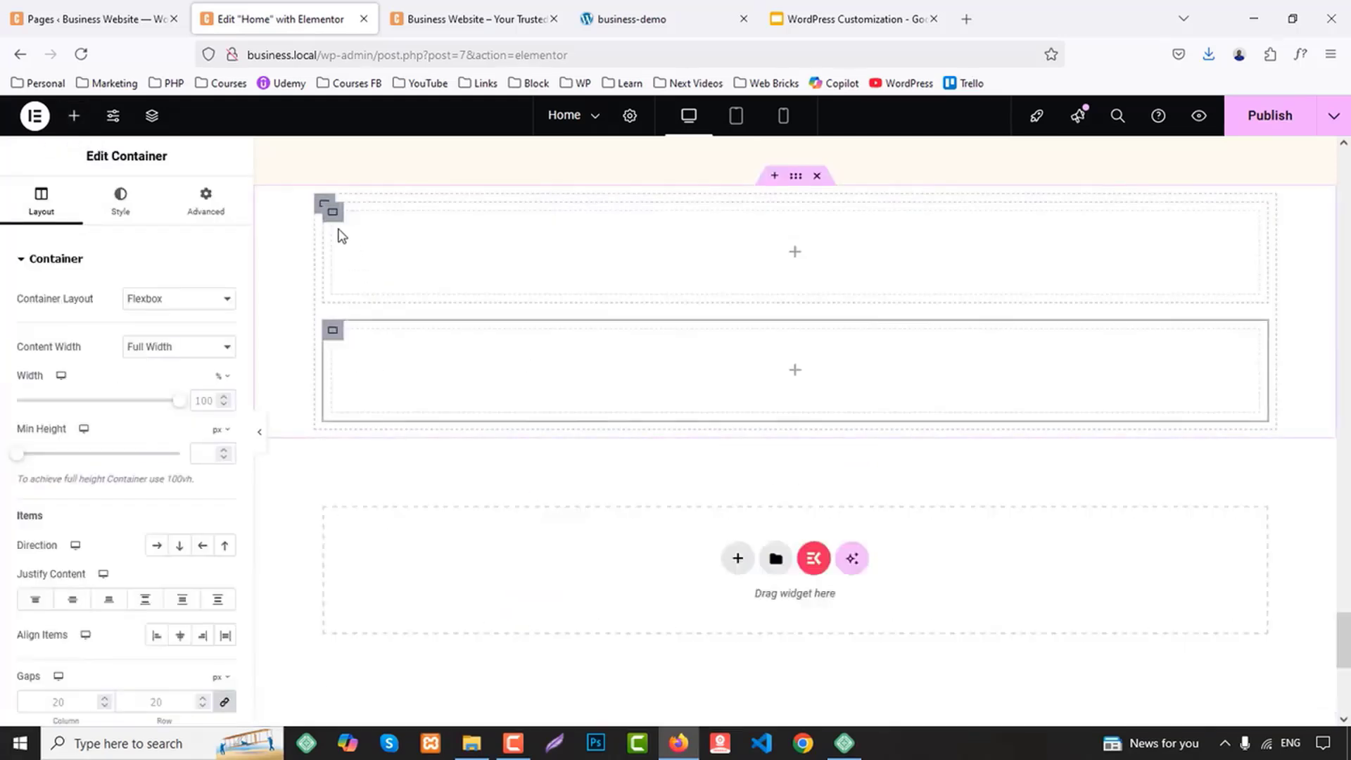
{"action": "right_click", "coordinate": [333, 211]}
{"action": "left_click", "coordinate": [373, 263]}
{"action": "right_click", "coordinate": [332, 211]}
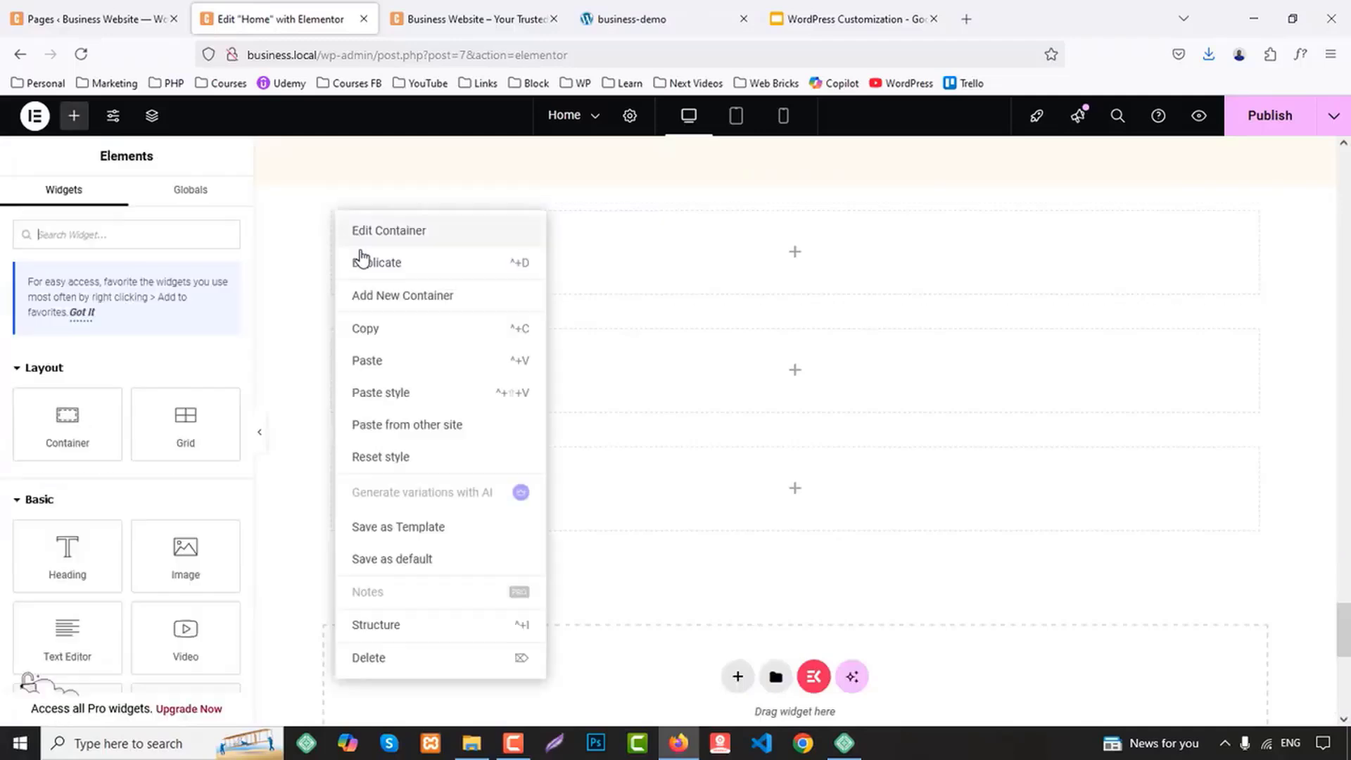
{"action": "left_click", "coordinate": [377, 264]}
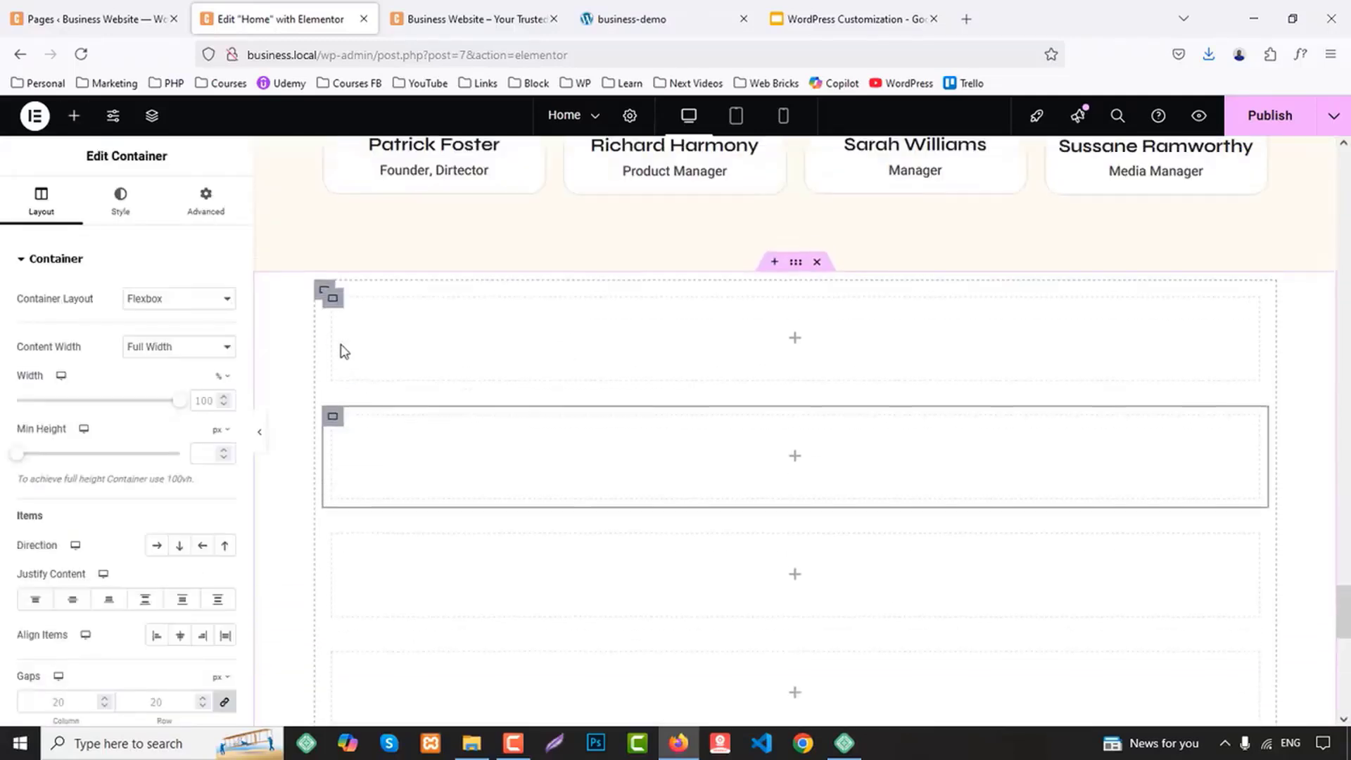
{"action": "left_click", "coordinate": [324, 291]}
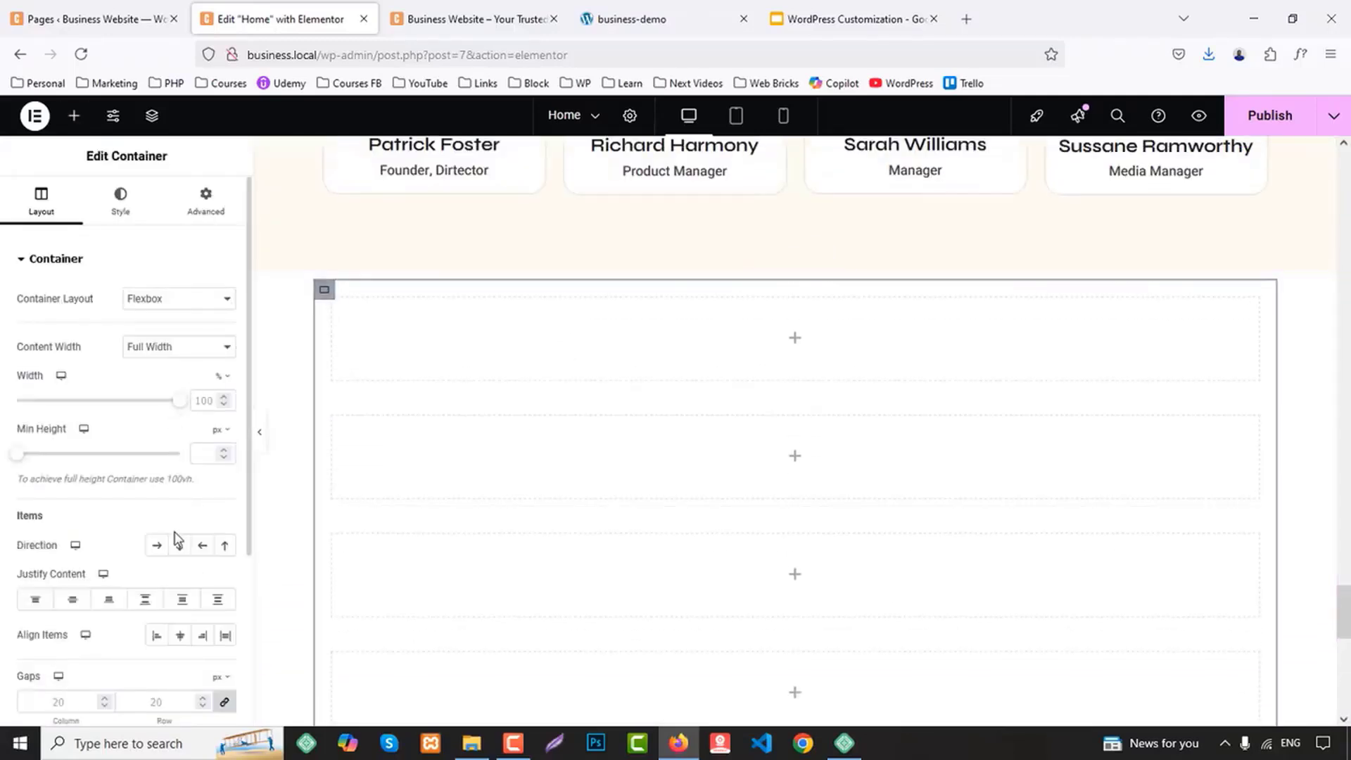
{"action": "left_click", "coordinate": [151, 547]}
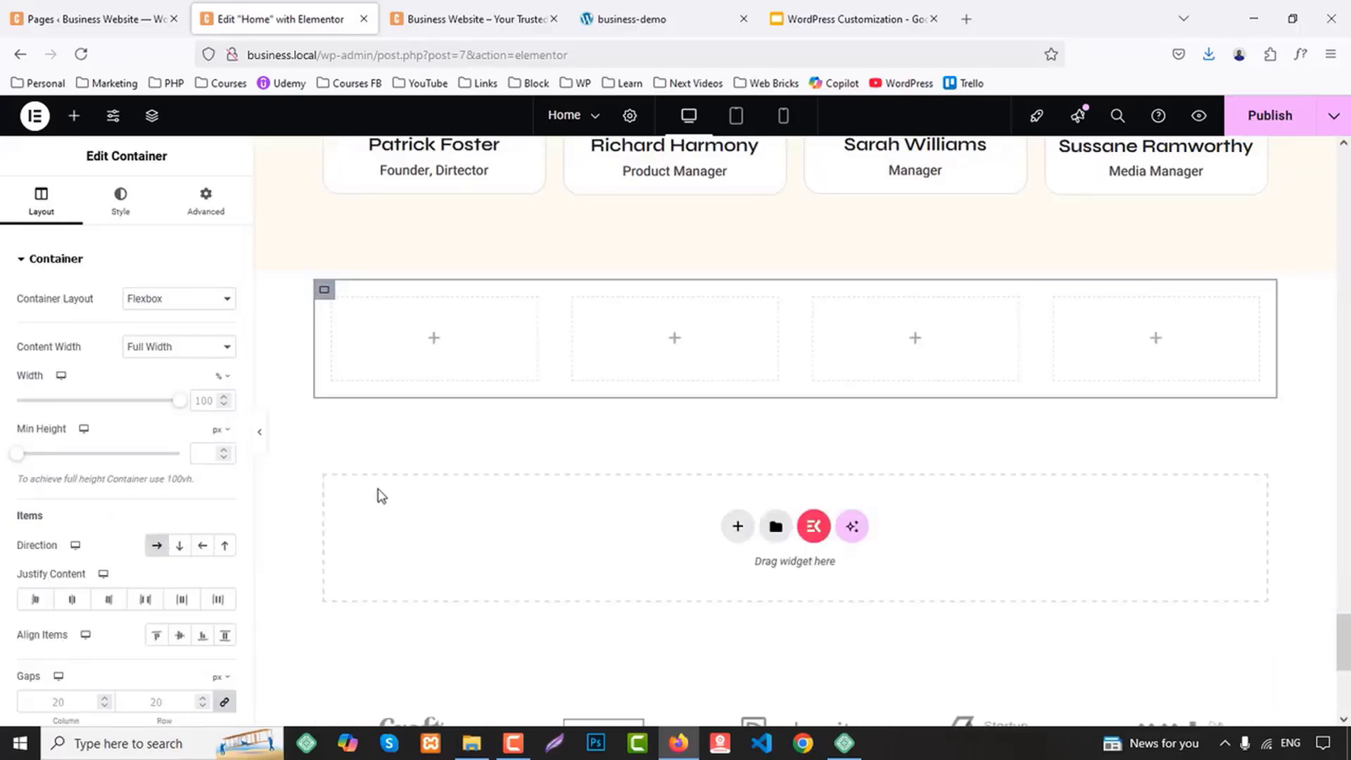
Find the Counter widget and place it in the first of the four columns
{"action": "left_click", "coordinate": [74, 116]}
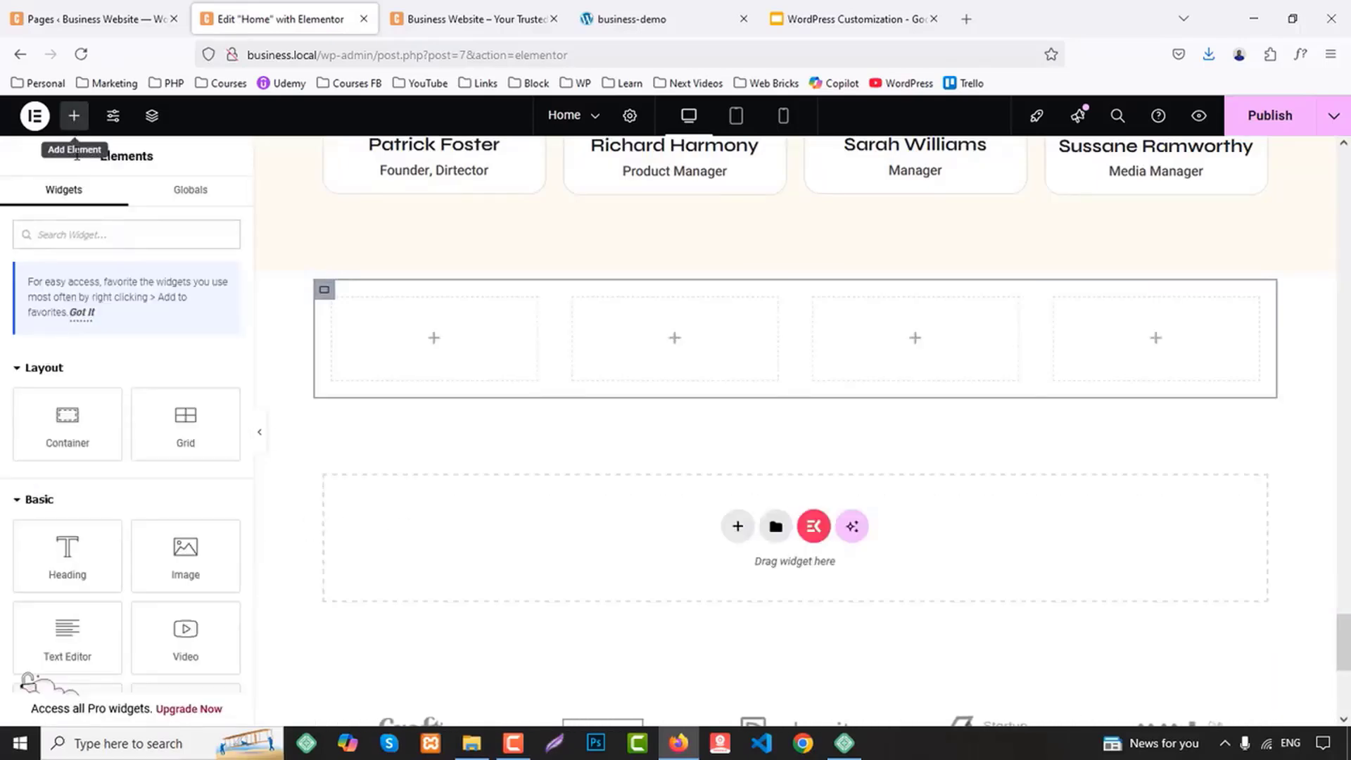
{"action": "type", "text": "counter"}
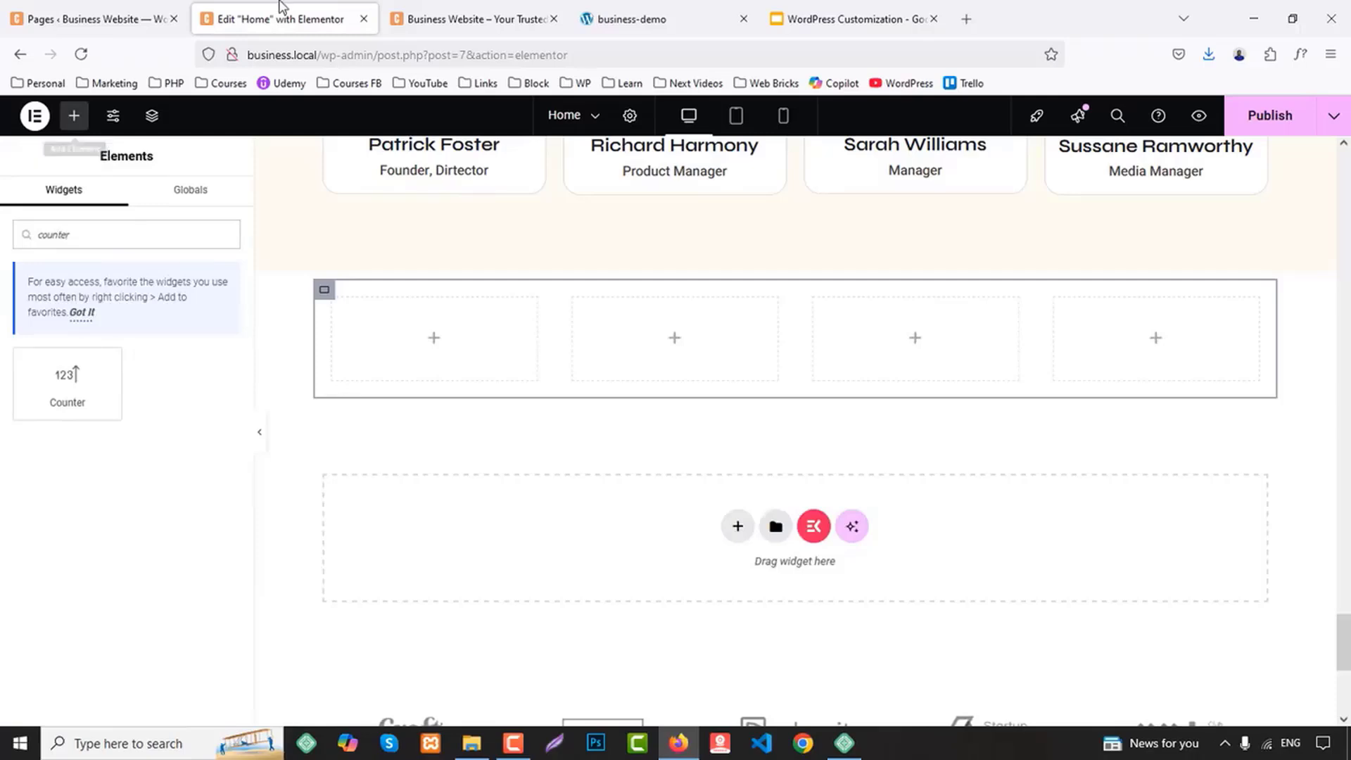
{"action": "left_click_drag", "start_coordinate": [113, 380], "coordinate": [457, 345]}
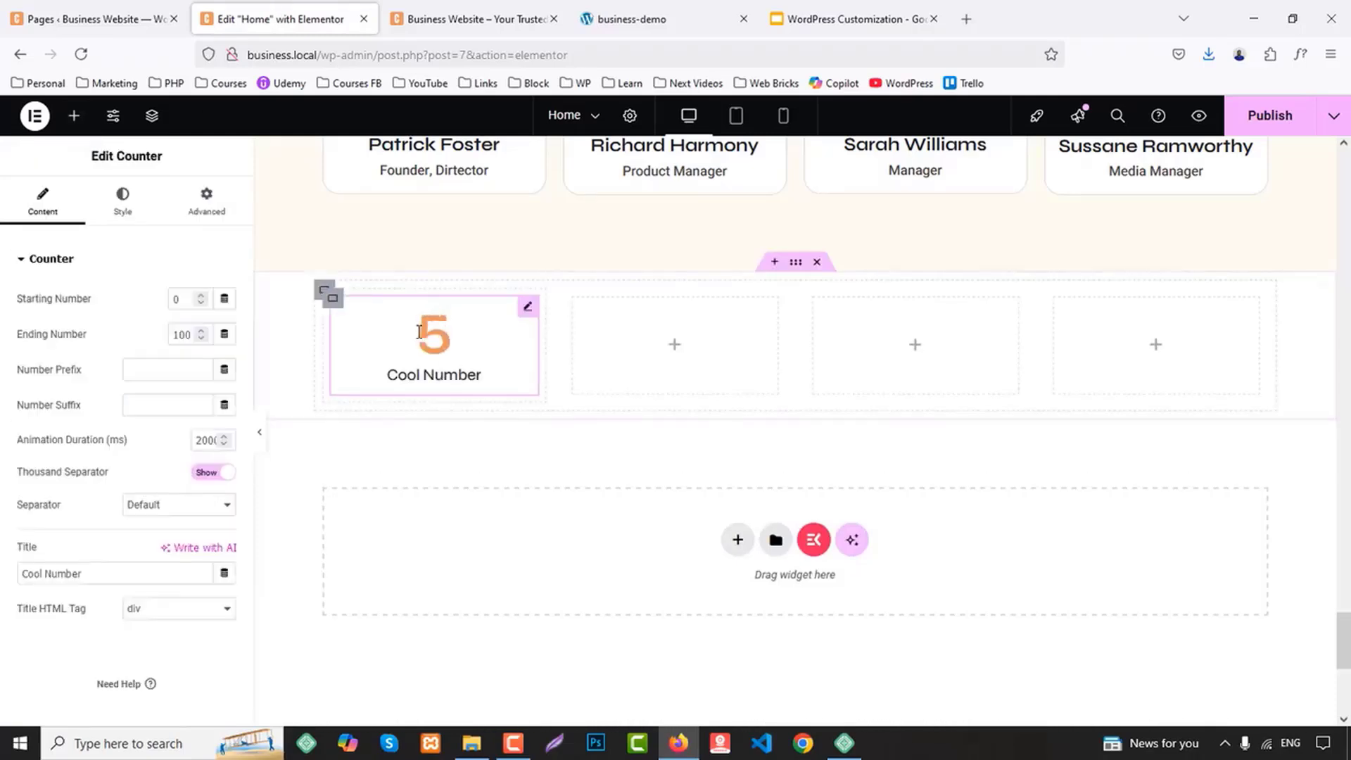
Copy the Counter from the first column and paste it into the second, third and fourth columns
{"action": "right_click", "coordinate": [415, 334]}
{"action": "left_click", "coordinate": [446, 413]}
{"action": "right_click", "coordinate": [690, 352]}
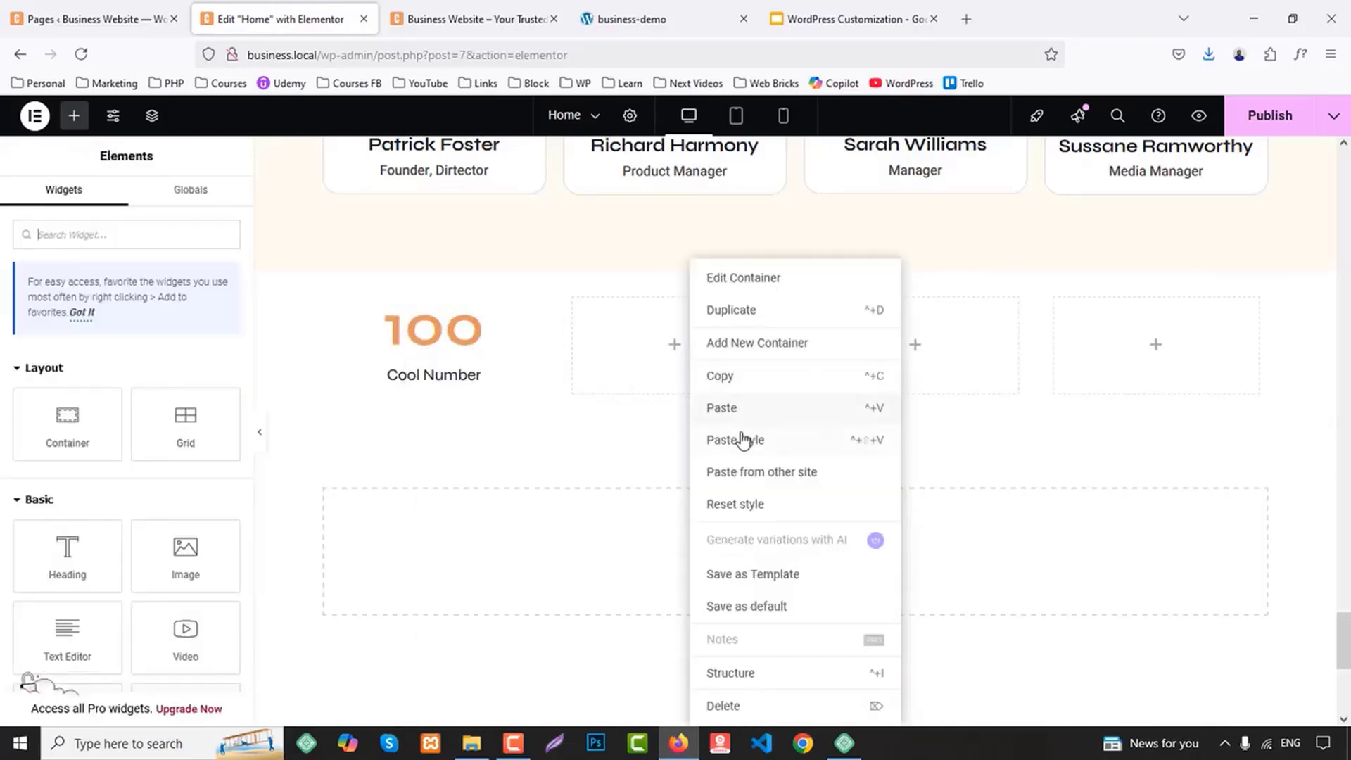
{"action": "left_click", "coordinate": [769, 413]}
{"action": "right_click", "coordinate": [853, 347]}
{"action": "left_click", "coordinate": [899, 404]}
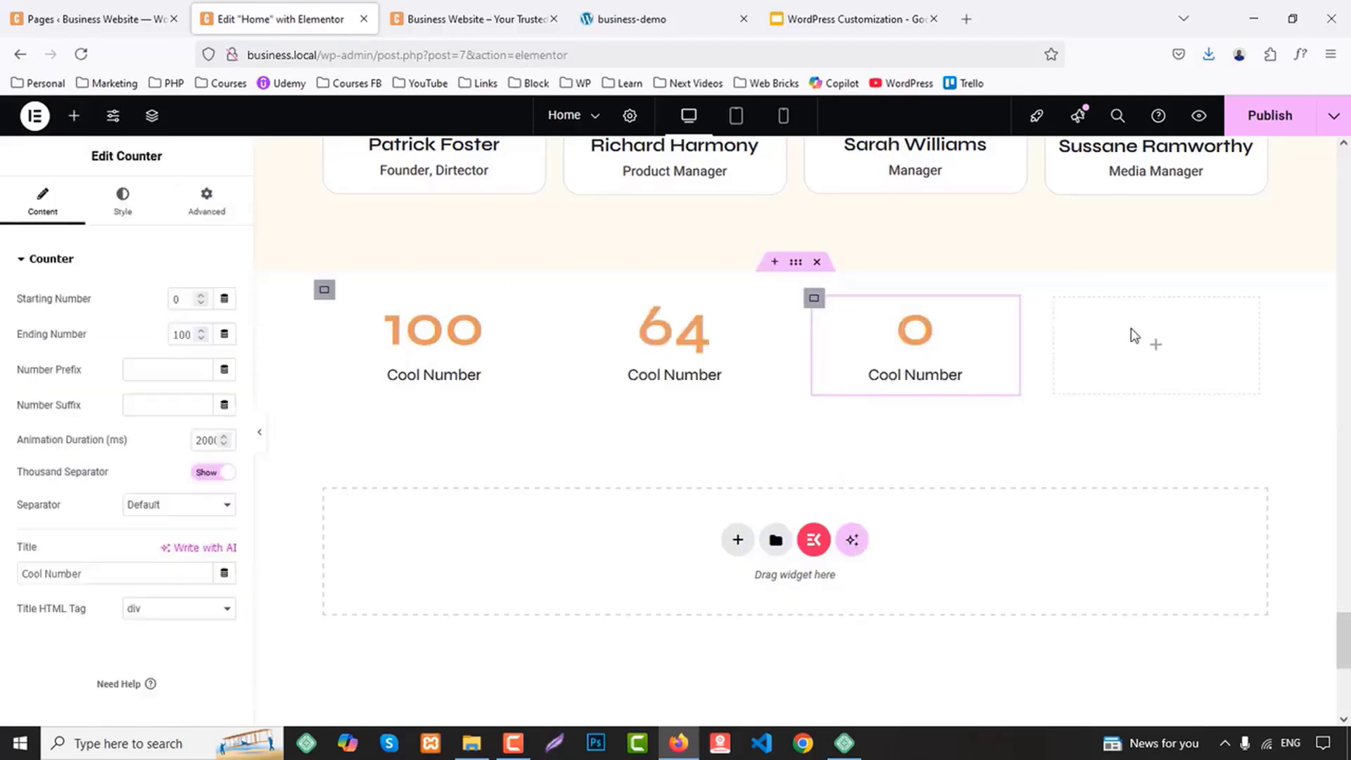
{"action": "right_click", "coordinate": [1133, 339]}
{"action": "left_click", "coordinate": [1167, 408]}
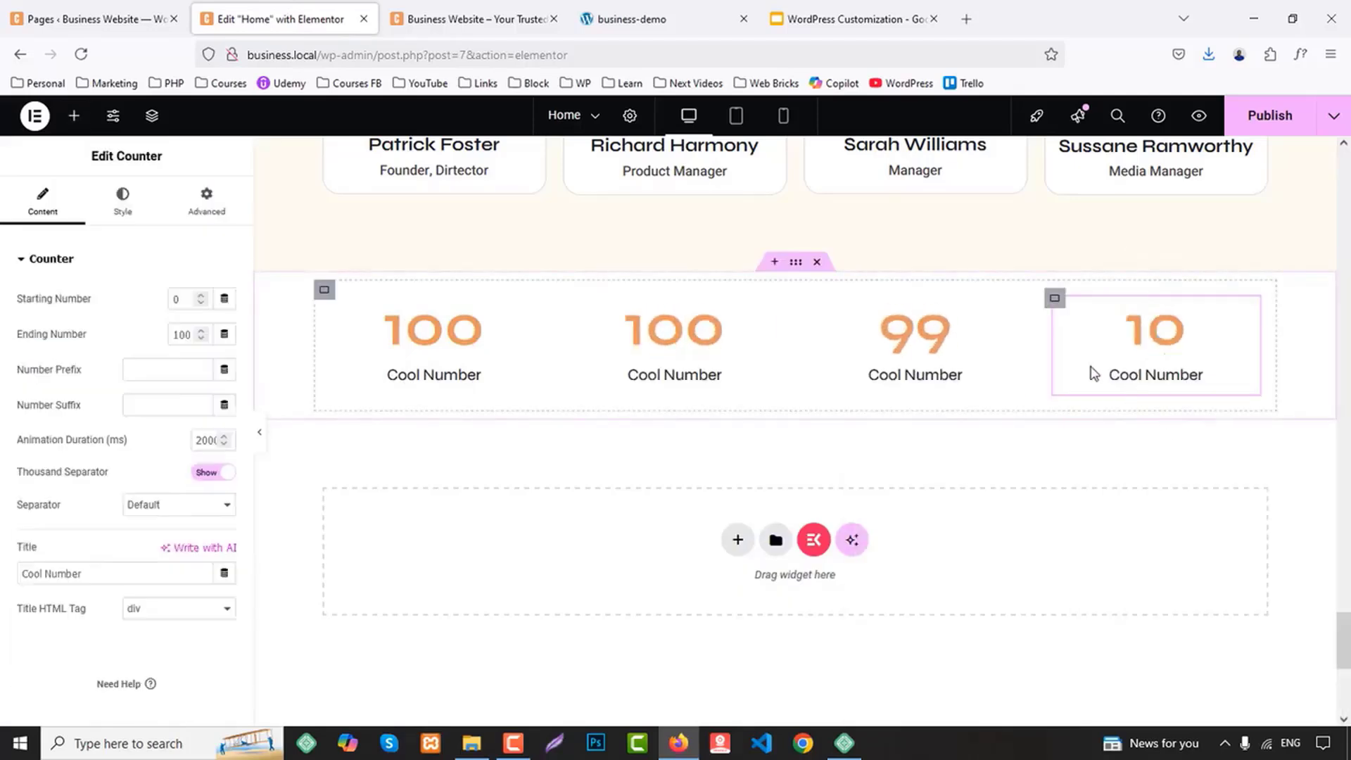
Set the first Counter's ending number to 90 and suffix to "+", and copy its title "Countires Covered" from the business-demo site
{"action": "left_click", "coordinate": [533, 7]}
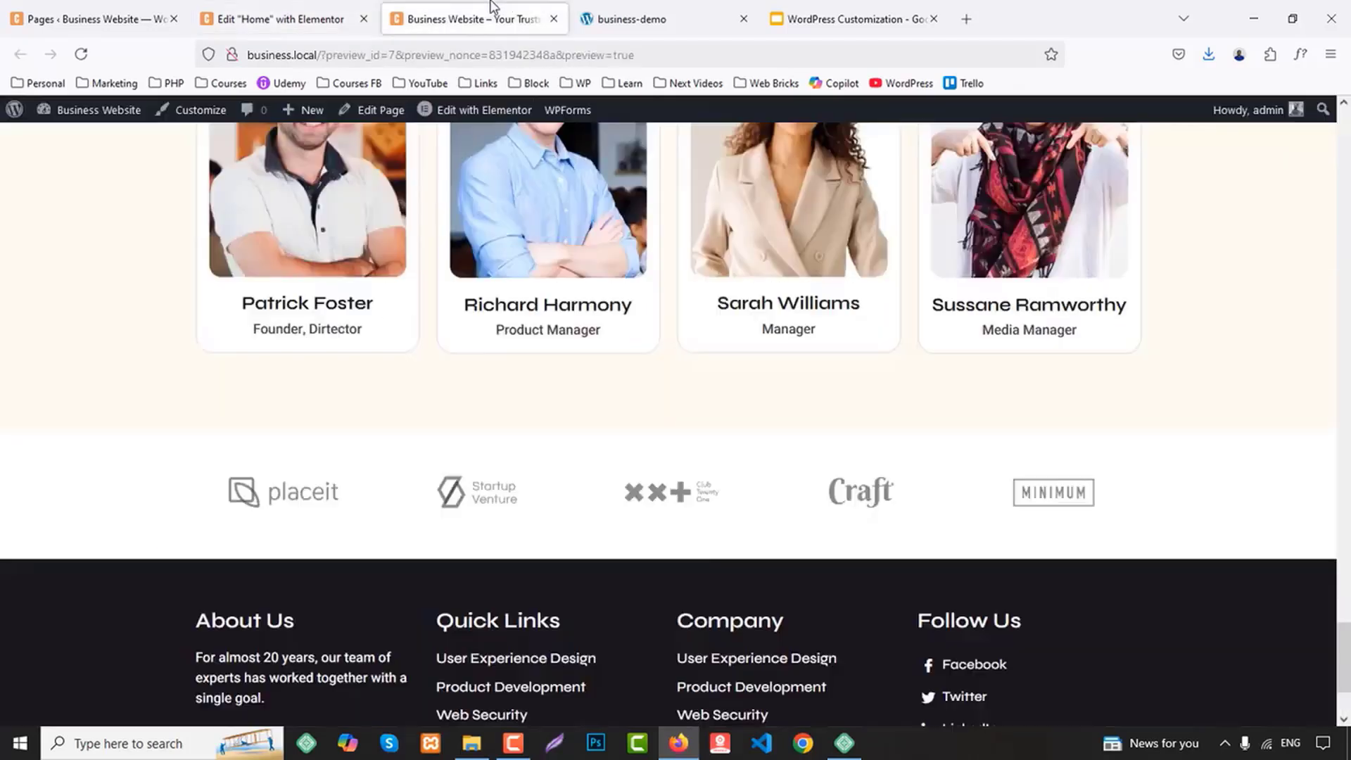
{"action": "left_click", "coordinate": [628, 6]}
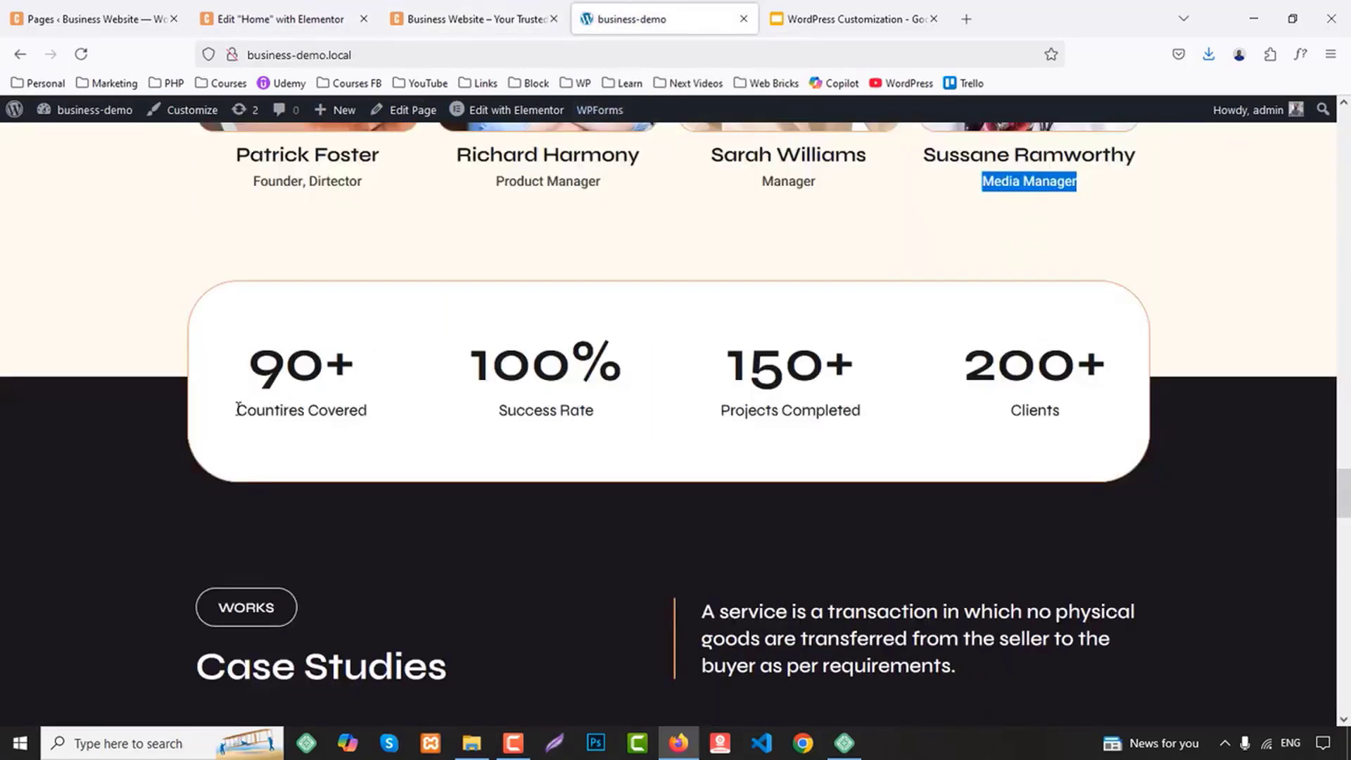
{"action": "left_click_drag", "start_coordinate": [237, 408], "coordinate": [362, 411]}
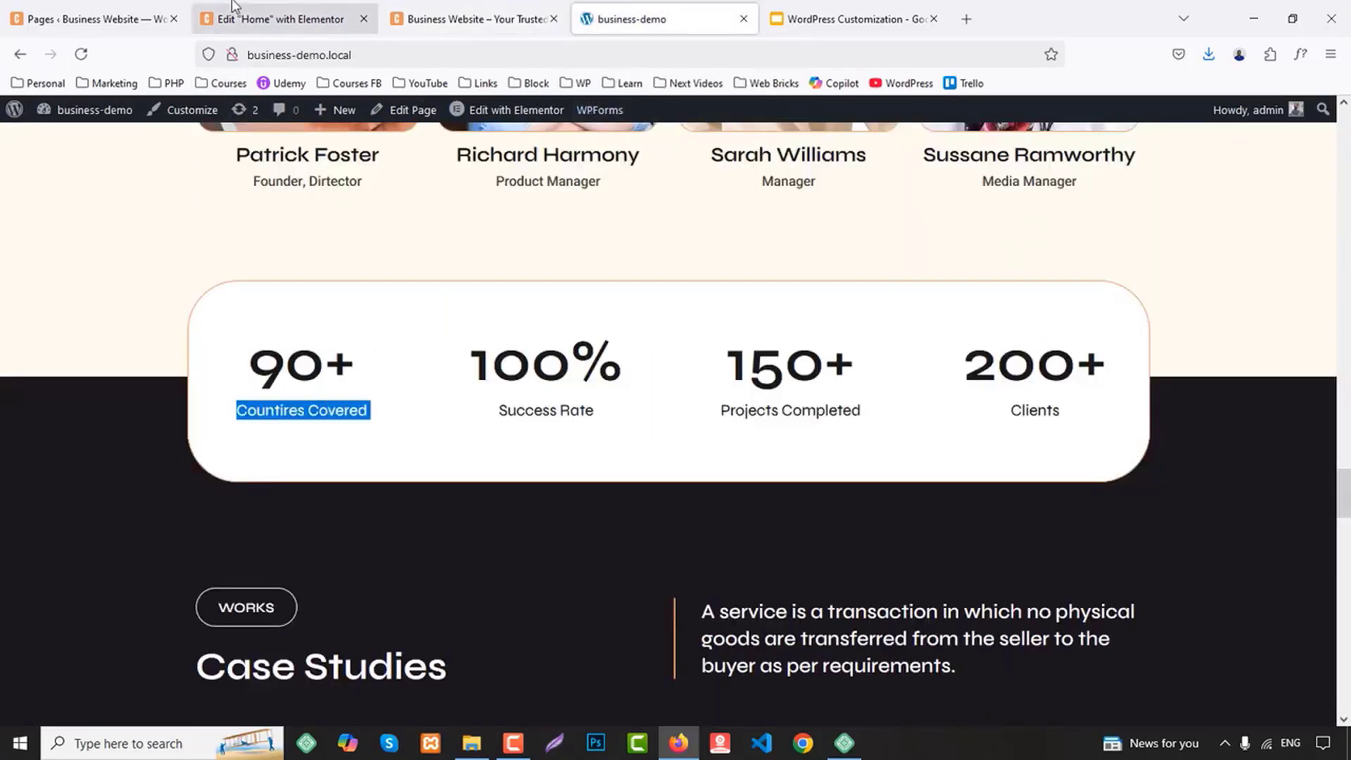
{"action": "left_click", "coordinate": [281, 19]}
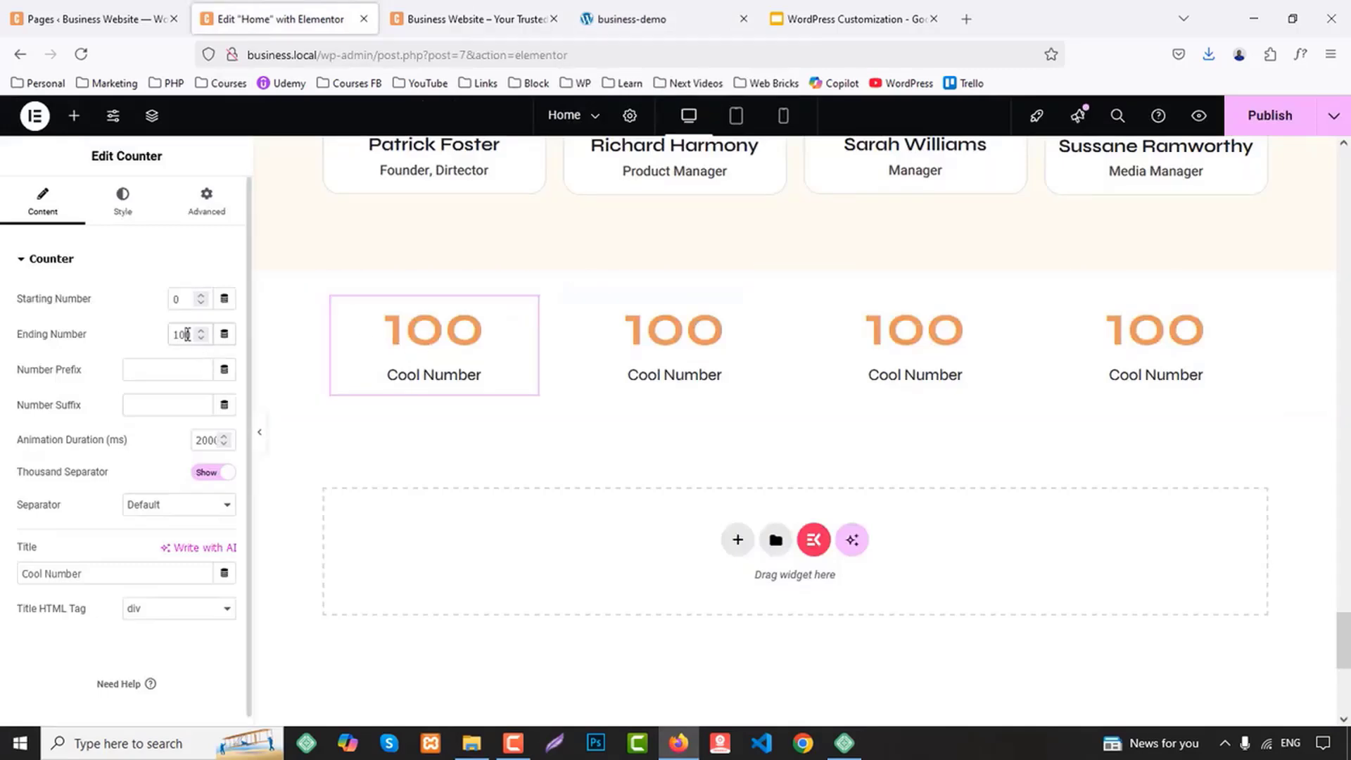
{"action": "type", "text": "90"}
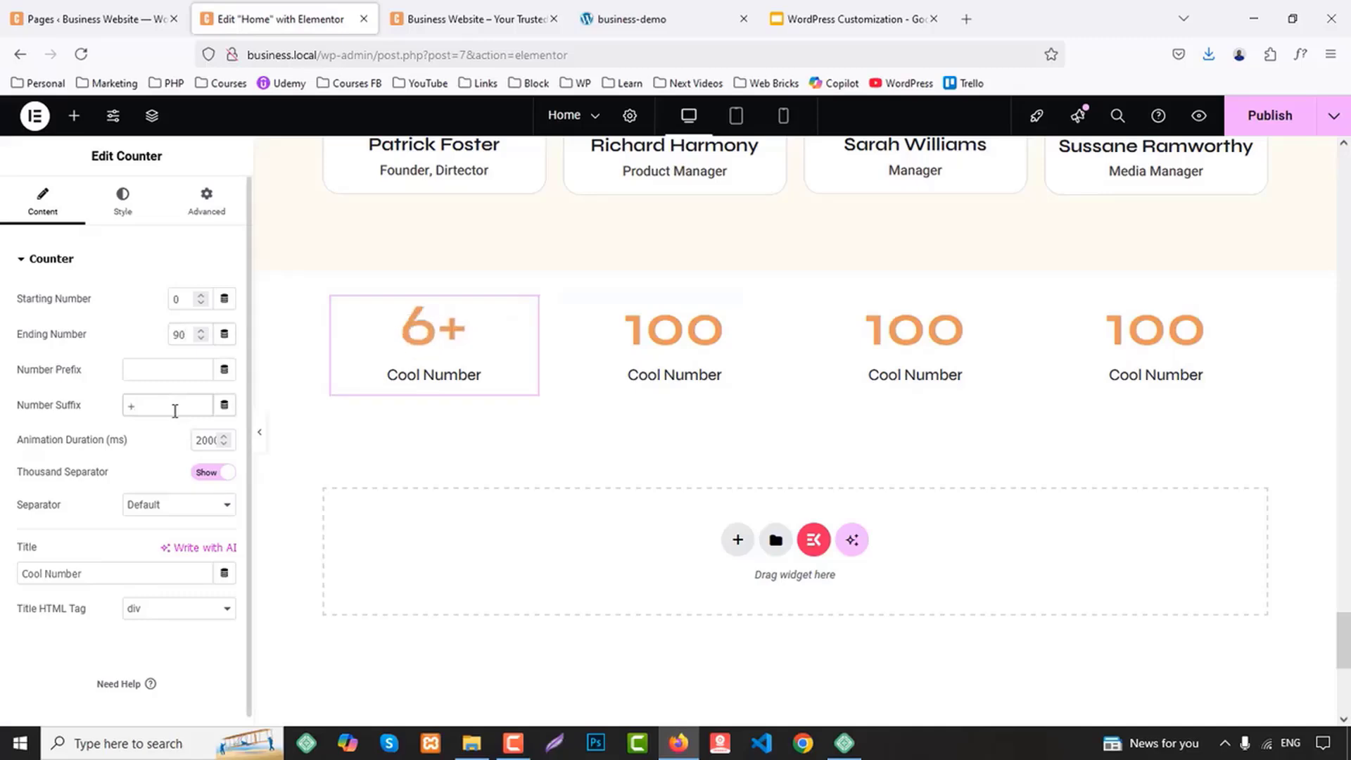
{"action": "left_click_drag", "start_coordinate": [84, 573], "coordinate": [7, 574]}
{"action": "key", "text": "ctrl+v"}
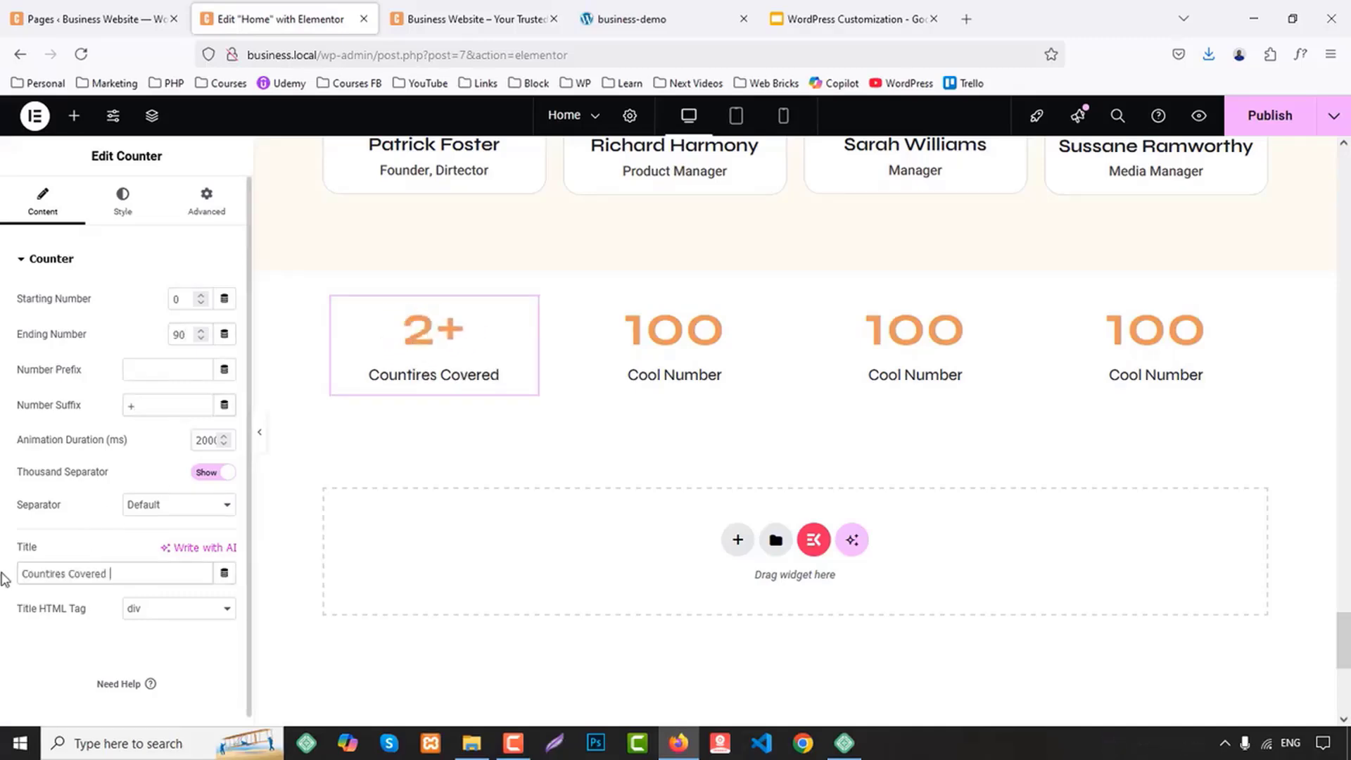
Set the second Counter's suffix to "%" and copy its title "Success Rate" from the business-demo site
{"action": "left_click", "coordinate": [644, 19]}
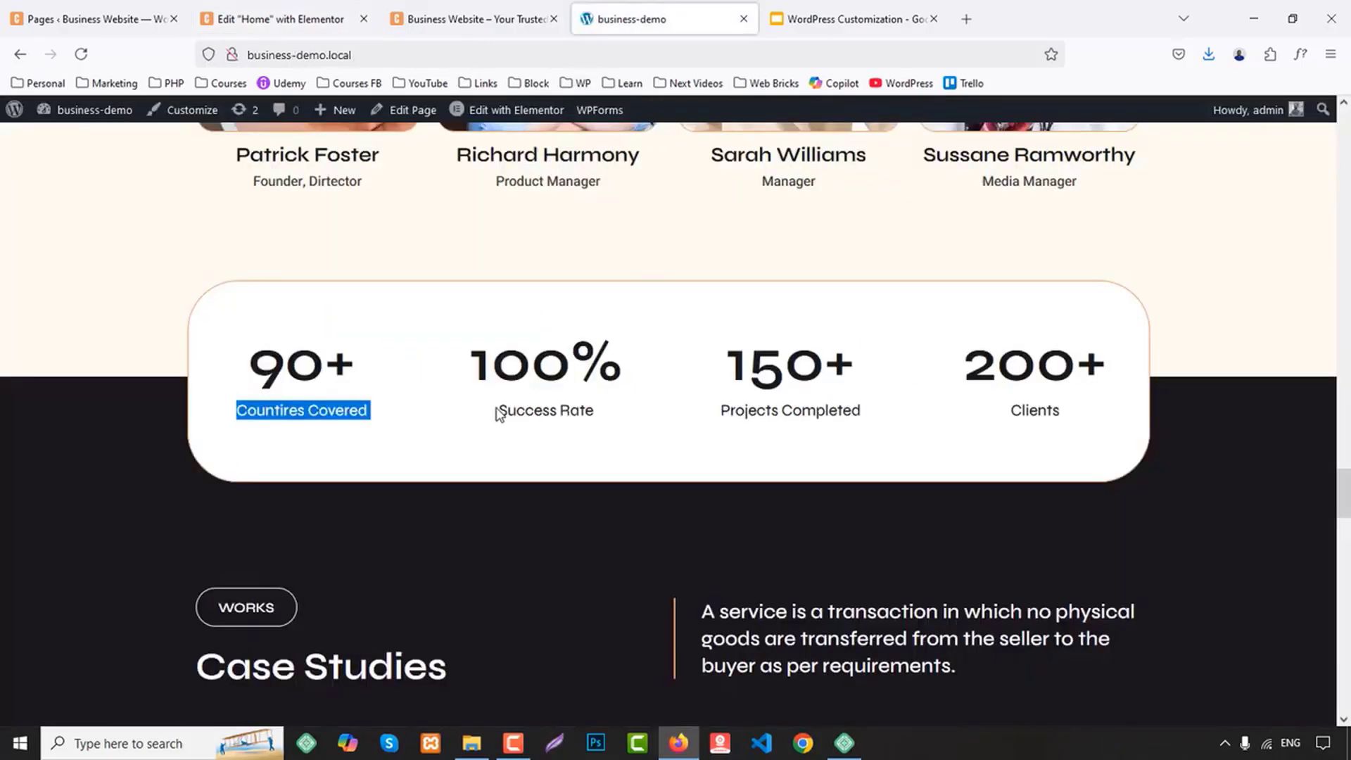
{"action": "left_click_drag", "start_coordinate": [497, 414], "coordinate": [609, 416]}
{"action": "left_click", "coordinate": [275, 19]}
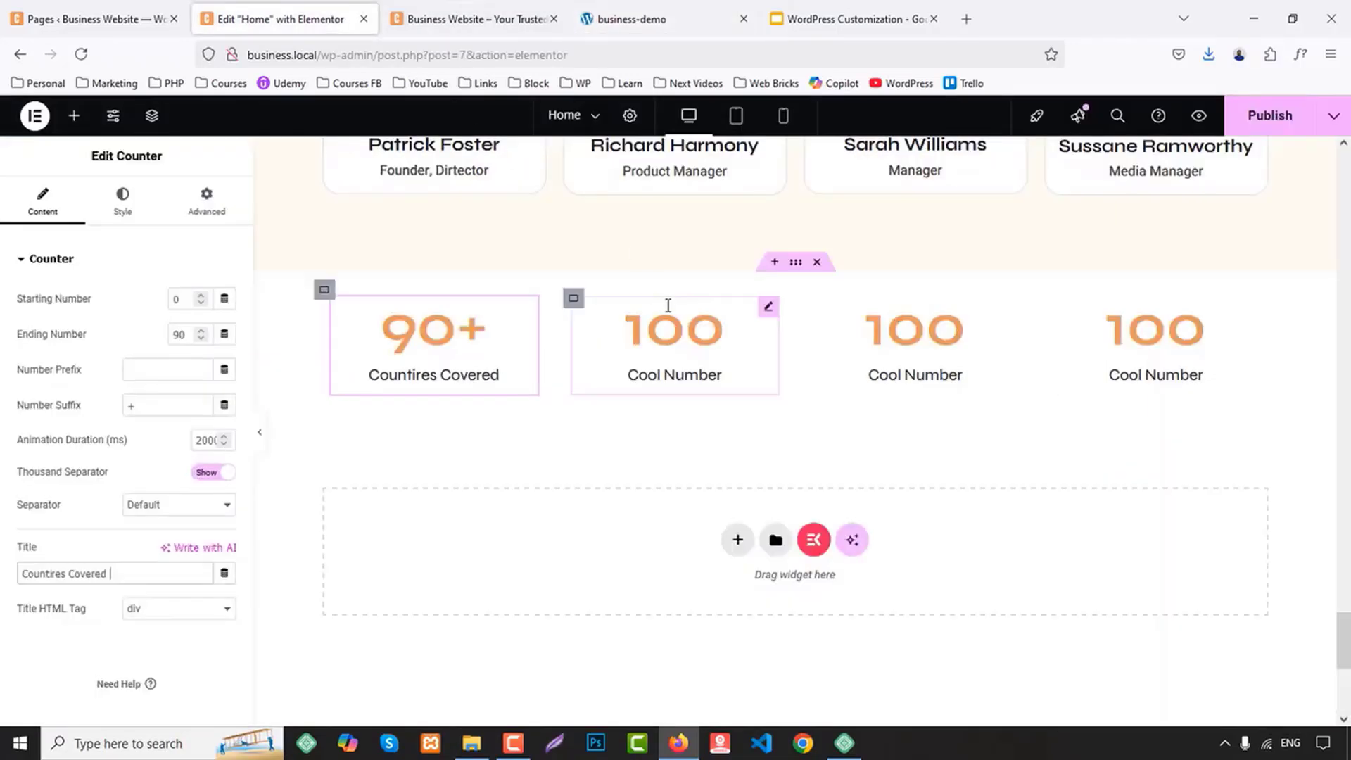
{"action": "left_click", "coordinate": [672, 331]}
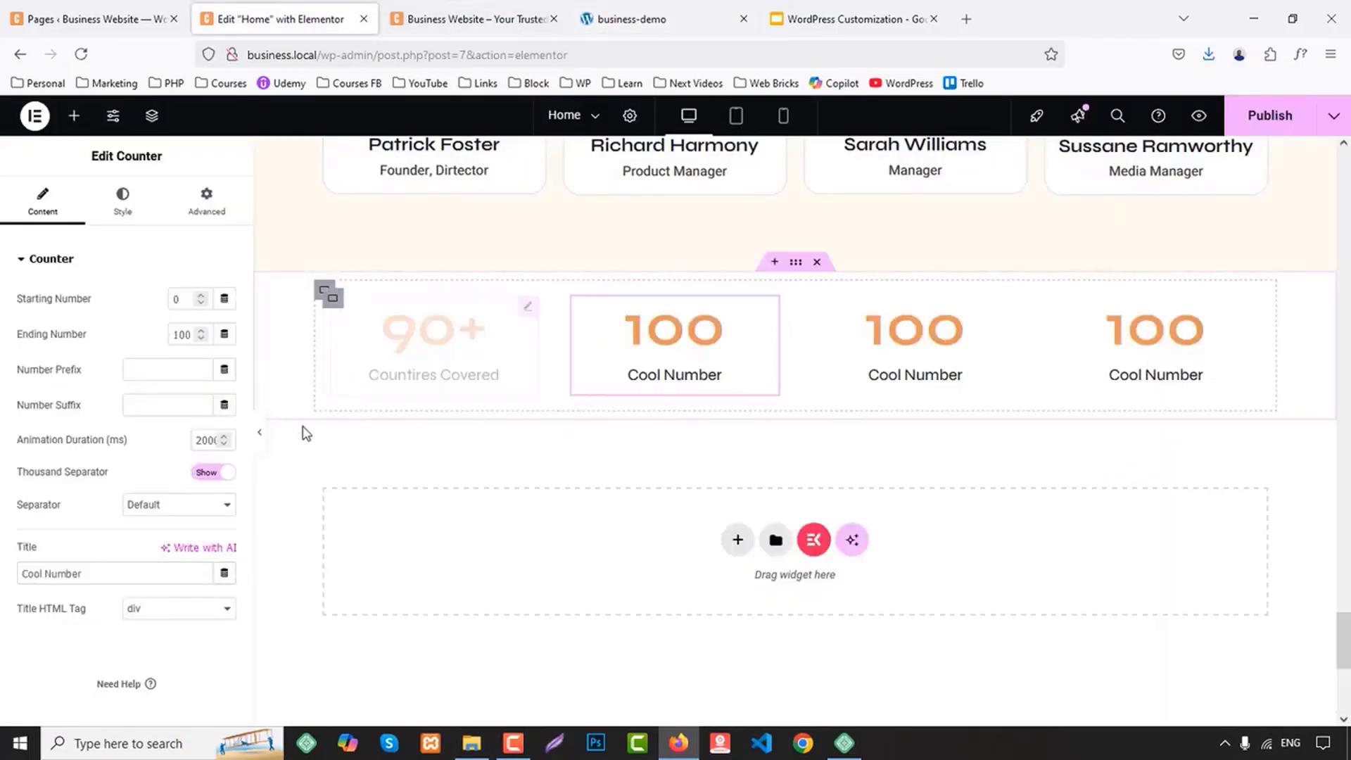
{"action": "left_click", "coordinate": [129, 402]}
{"action": "type", "text": "%"}
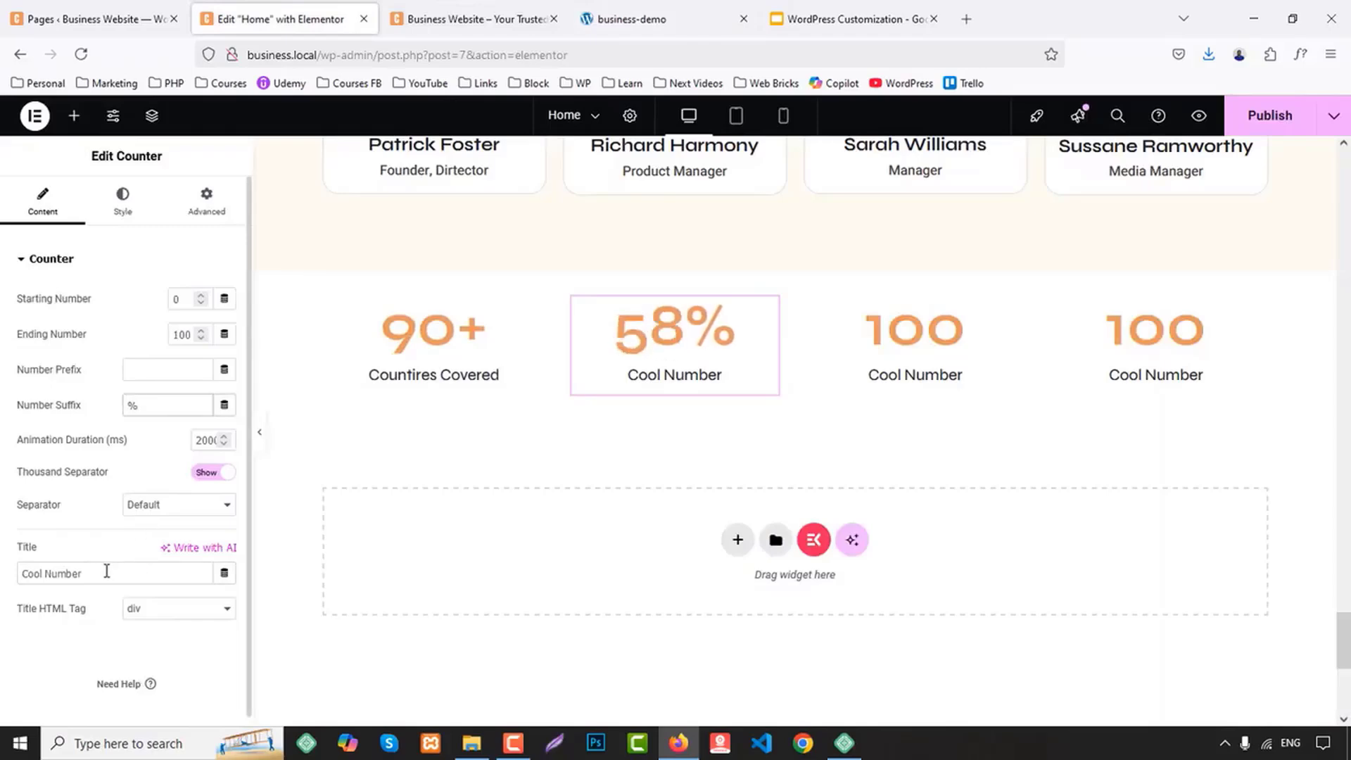
{"action": "left_click_drag", "start_coordinate": [106, 570], "coordinate": [13, 588]}
{"action": "key", "text": "ctrl+v"}
Set the third Counter's ending number to 150 and suffix to "+", and copy its title "Projects Completed" from the business-demo site
{"action": "left_click", "coordinate": [654, 19]}
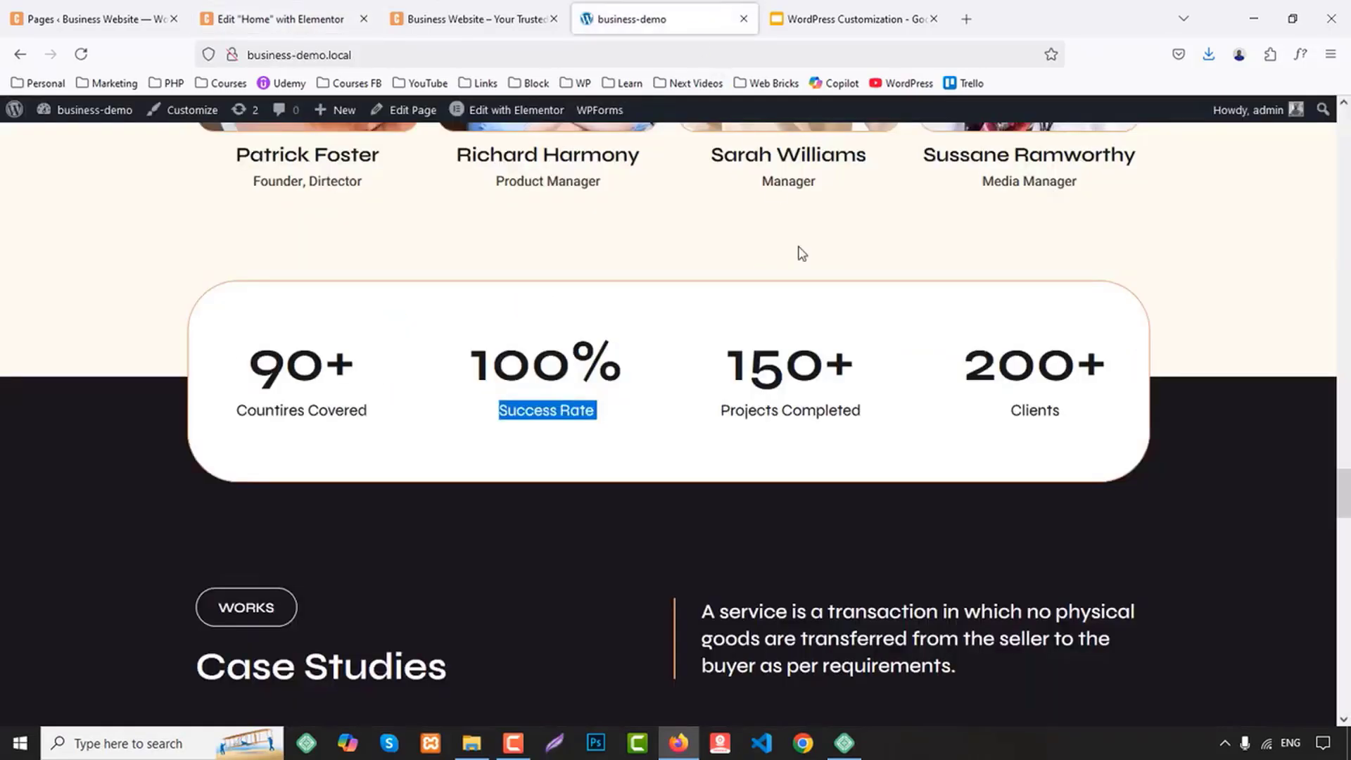
{"action": "left_click_drag", "start_coordinate": [718, 415], "coordinate": [879, 417]}
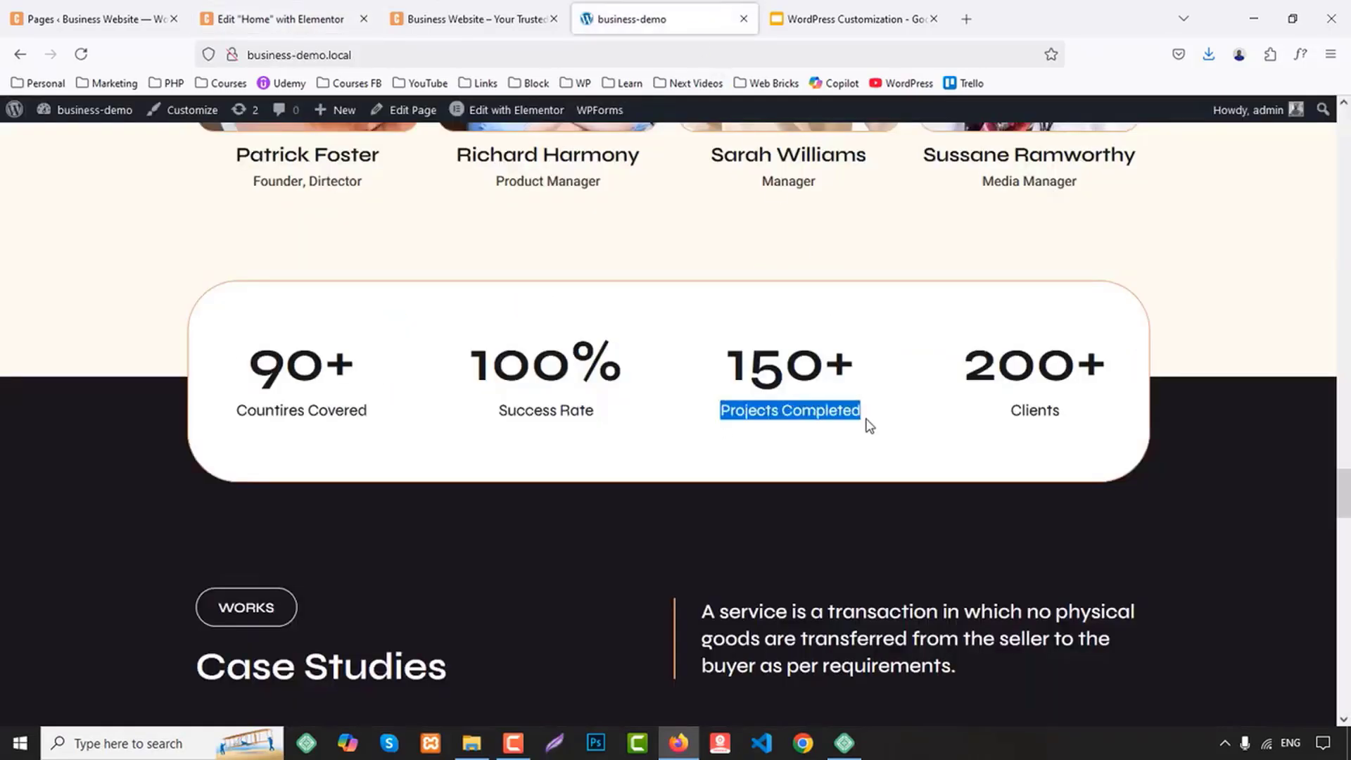
{"action": "left_click", "coordinate": [282, 19]}
{"action": "left_click", "coordinate": [915, 345]}
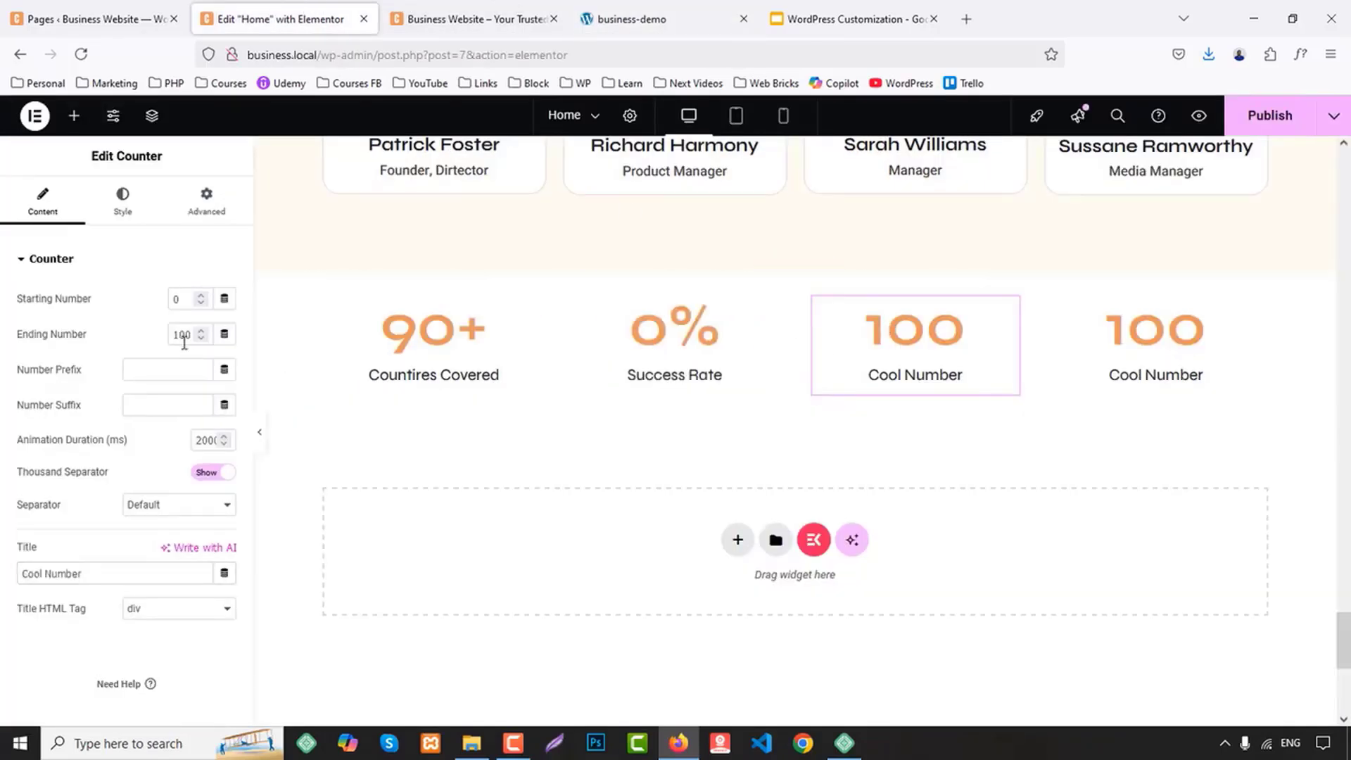
{"action": "double_click", "coordinate": [184, 342]}
{"action": "type", "text": "15"}
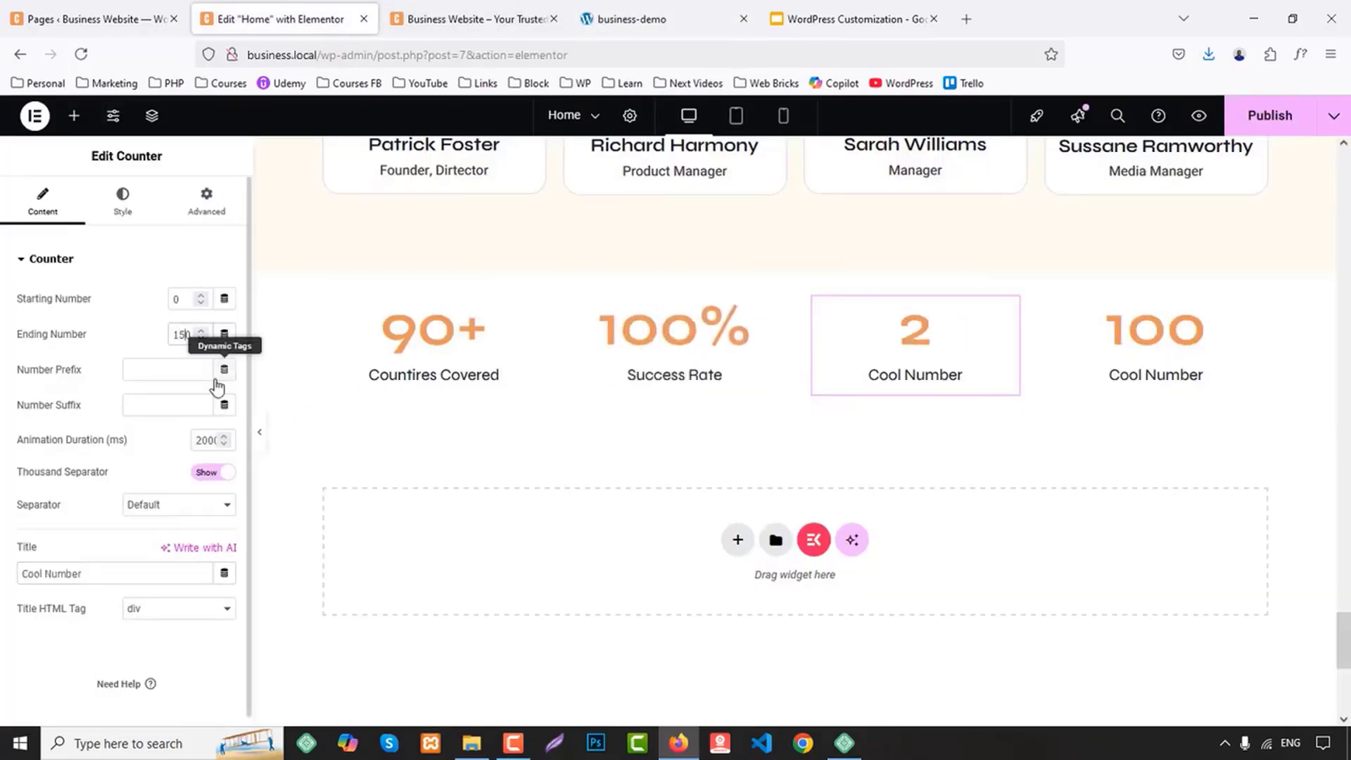
{"action": "type", "text": "0"}
{"action": "left_click", "coordinate": [137, 407]}
{"action": "type", "text": "+"}
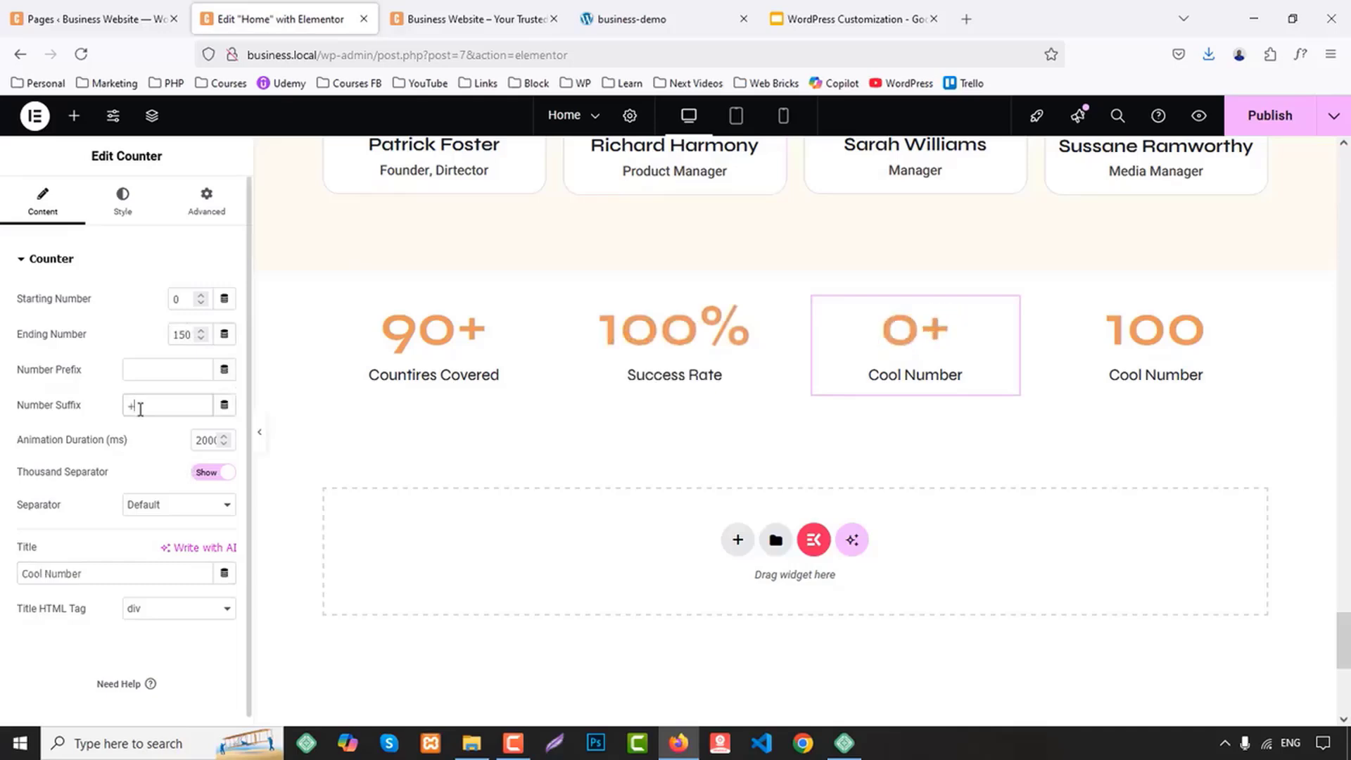
{"action": "left_click_drag", "start_coordinate": [120, 574], "coordinate": [26, 573]}
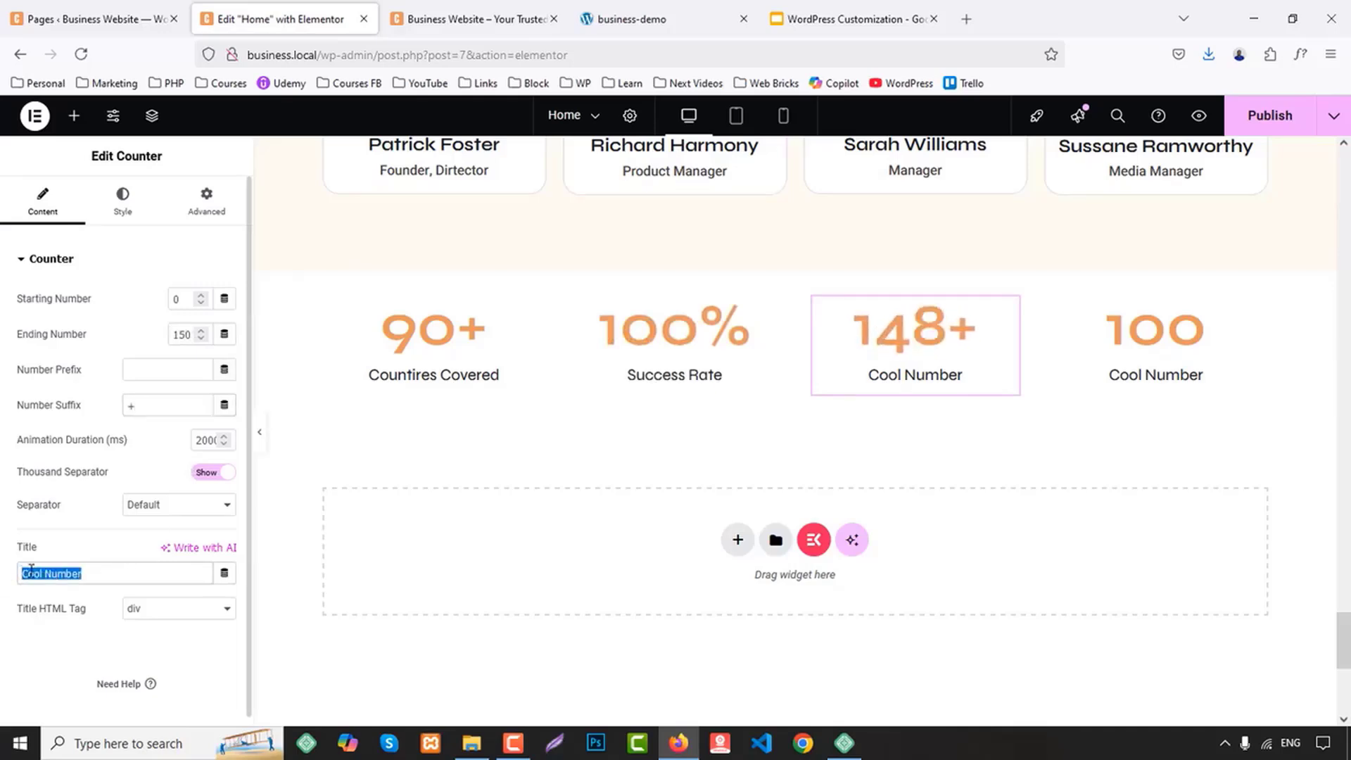
{"action": "type", "text": "Projects Completed"}
Set the fourth Counter's ending number to 200 and suffix to "+", and copy its title "Clients" from the business-demo site
{"action": "left_click", "coordinate": [676, 17]}
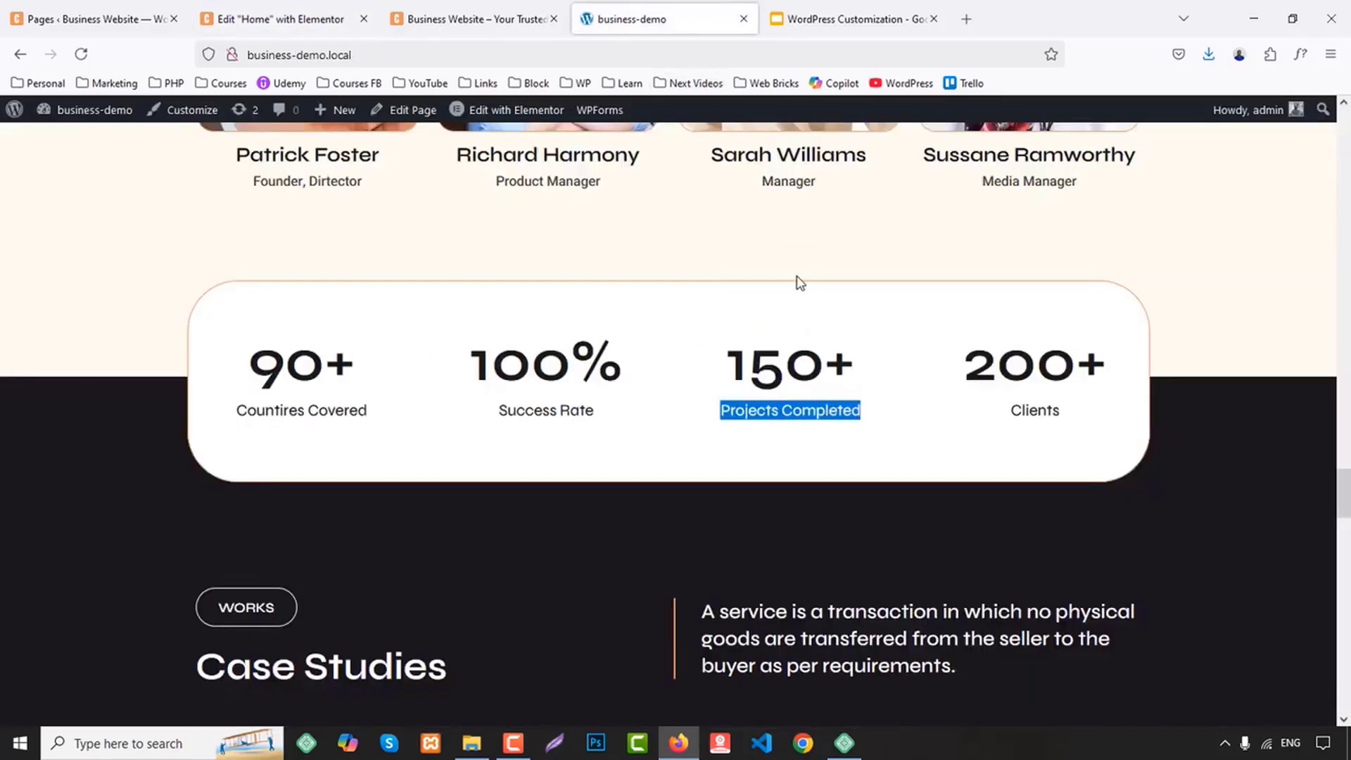
{"action": "double_click", "coordinate": [1042, 412]}
{"action": "left_click", "coordinate": [439, 17]}
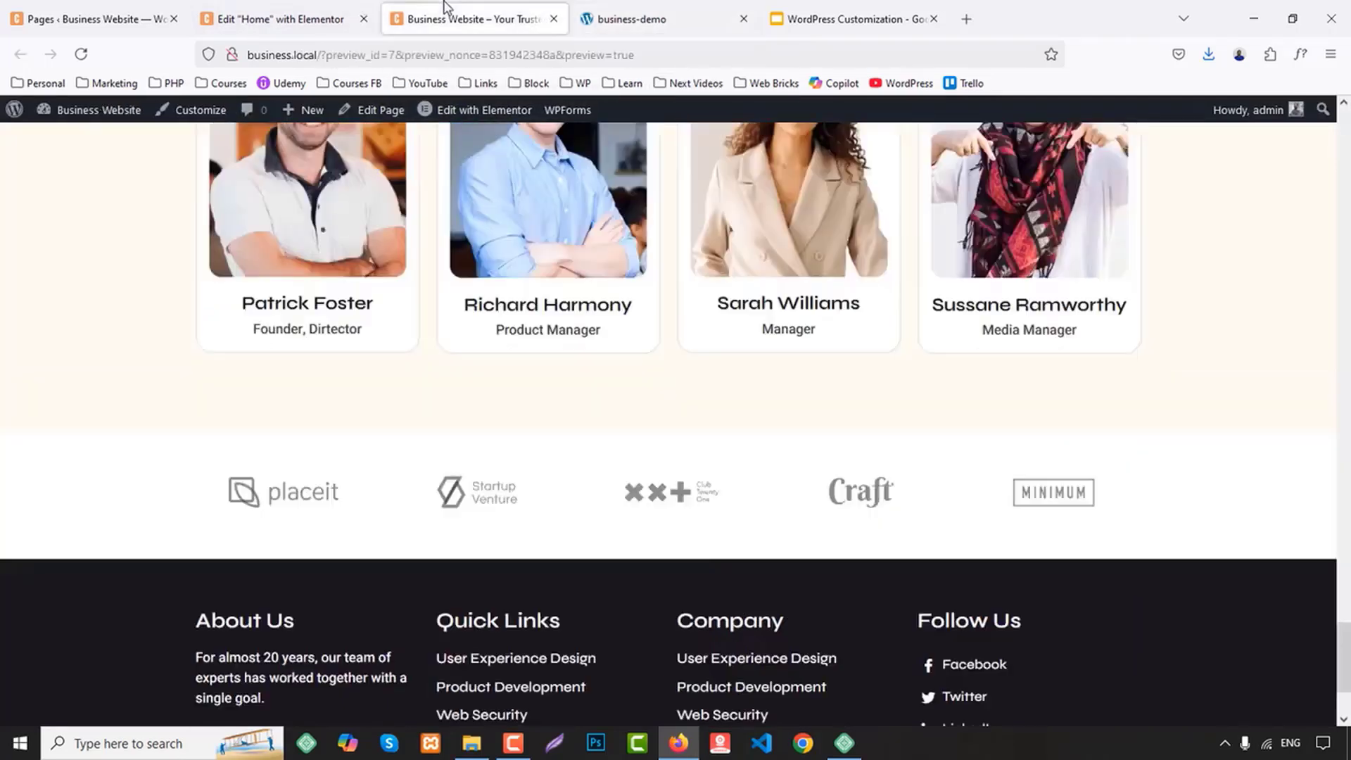
{"action": "left_click", "coordinate": [281, 18]}
{"action": "left_click", "coordinate": [1147, 354]}
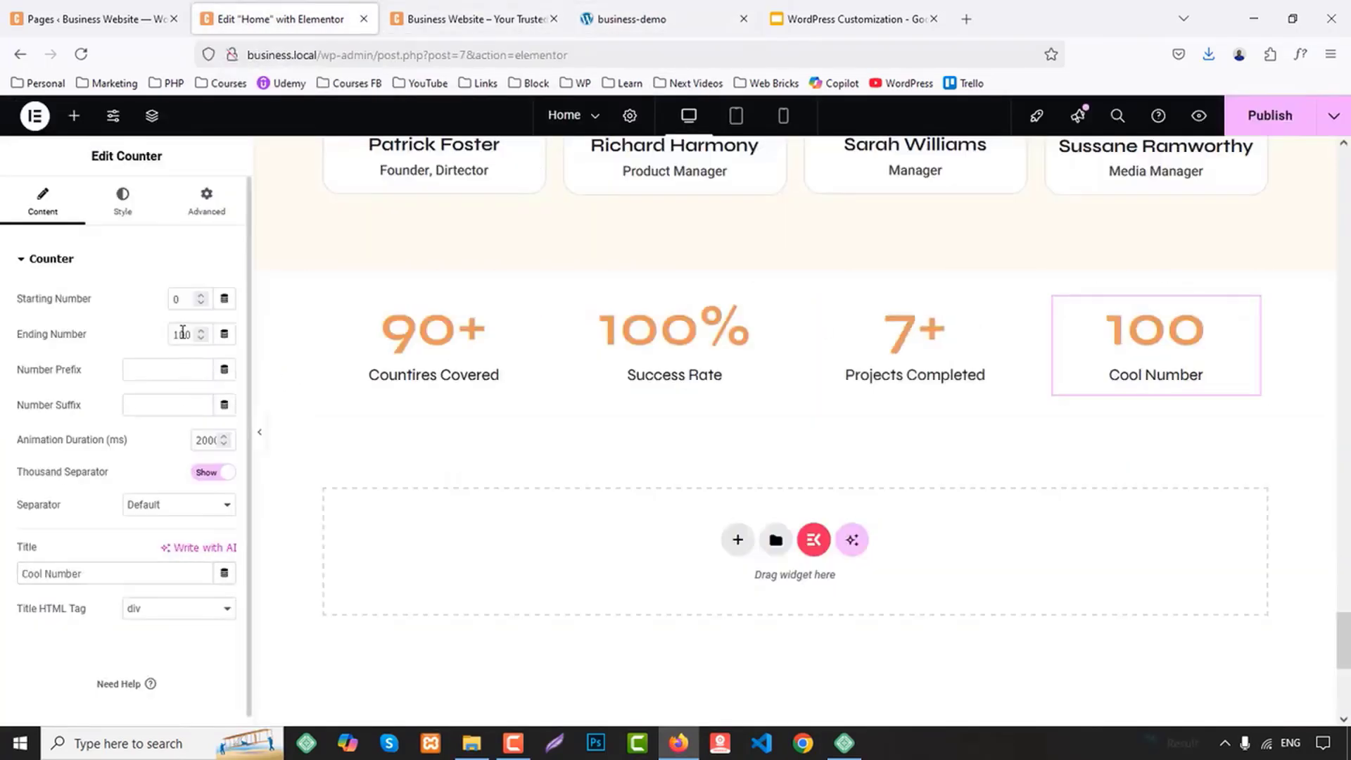
{"action": "left_click_drag", "start_coordinate": [181, 334], "coordinate": [163, 334]}
{"action": "type", "text": "2"}
{"action": "left_click", "coordinate": [178, 404]}
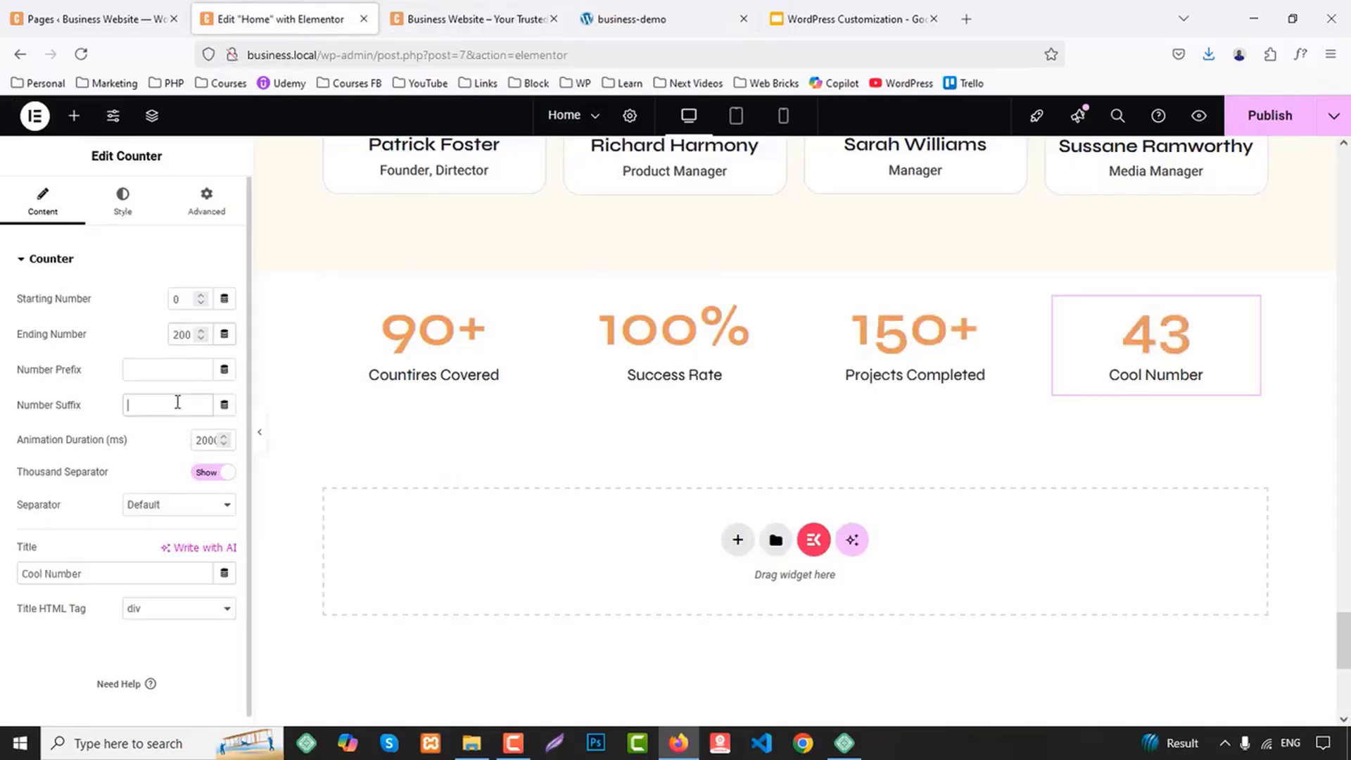
{"action": "left_click", "coordinate": [102, 577]}
{"action": "type", "text": "Clients"}
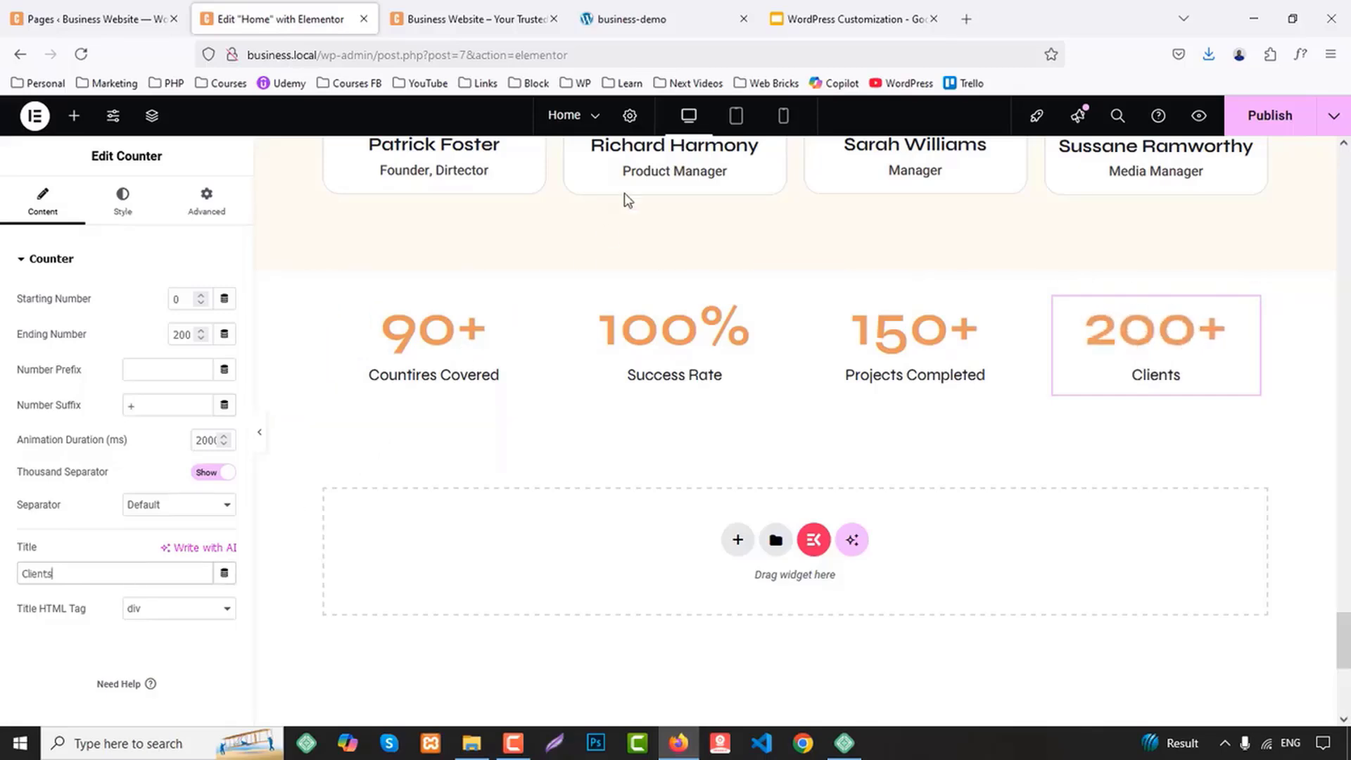
Check the counter box on the business-demo site and give the container around the four counters a solid 1 px border
{"action": "left_click", "coordinate": [681, 14]}
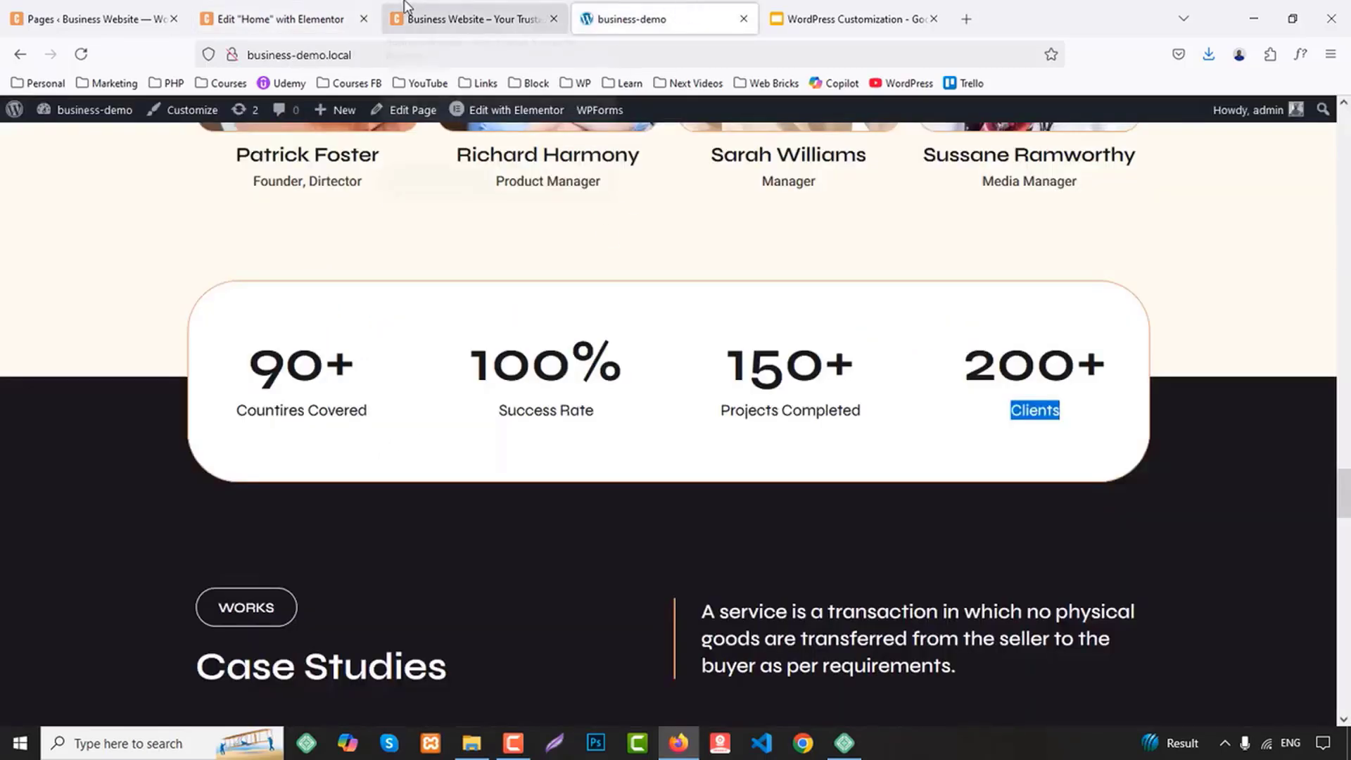
{"action": "left_click", "coordinate": [453, 15]}
{"action": "left_click", "coordinate": [289, 16]}
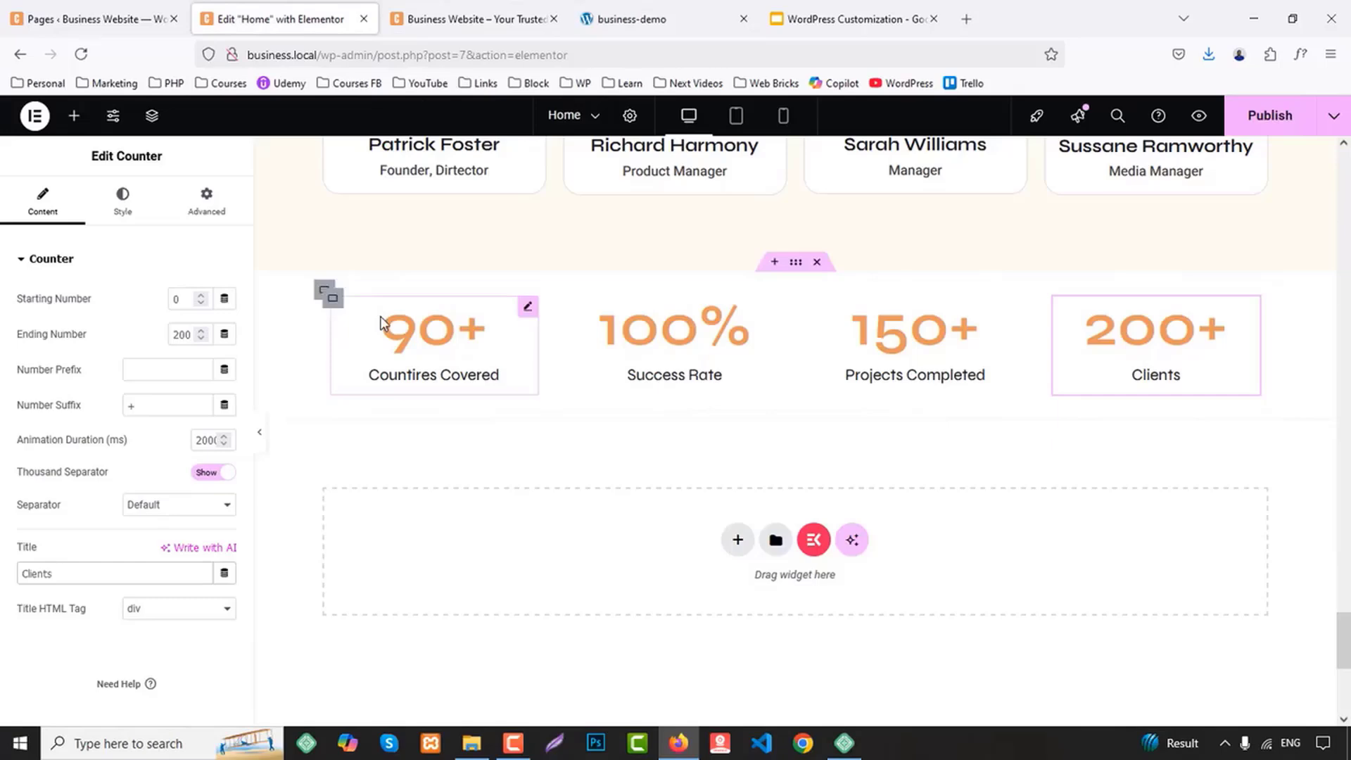
{"action": "left_click", "coordinate": [325, 291]}
{"action": "left_click", "coordinate": [194, 212]}
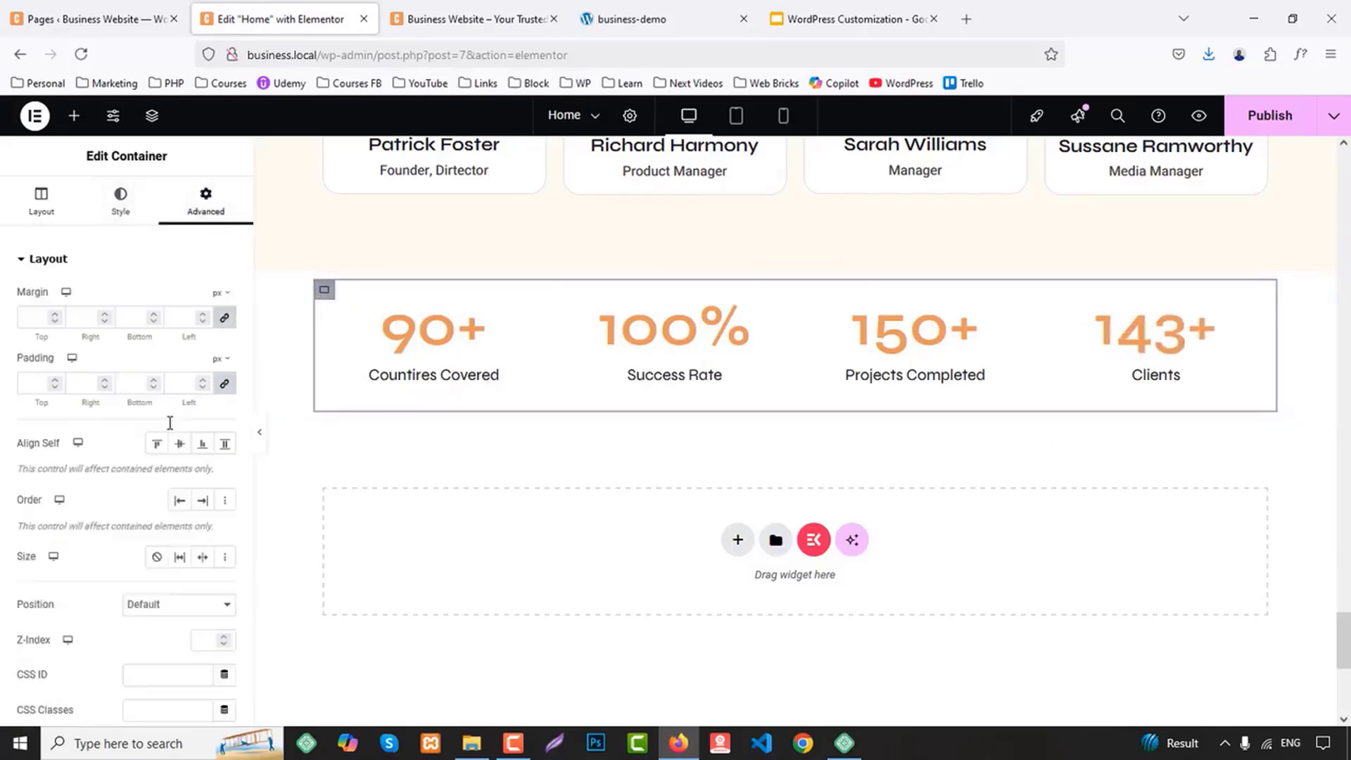
{"action": "scroll", "coordinate": [166, 549], "scroll_direction": "down", "scroll_amount": 5}
{"action": "scroll", "coordinate": [136, 363], "scroll_direction": "up", "scroll_amount": 5}
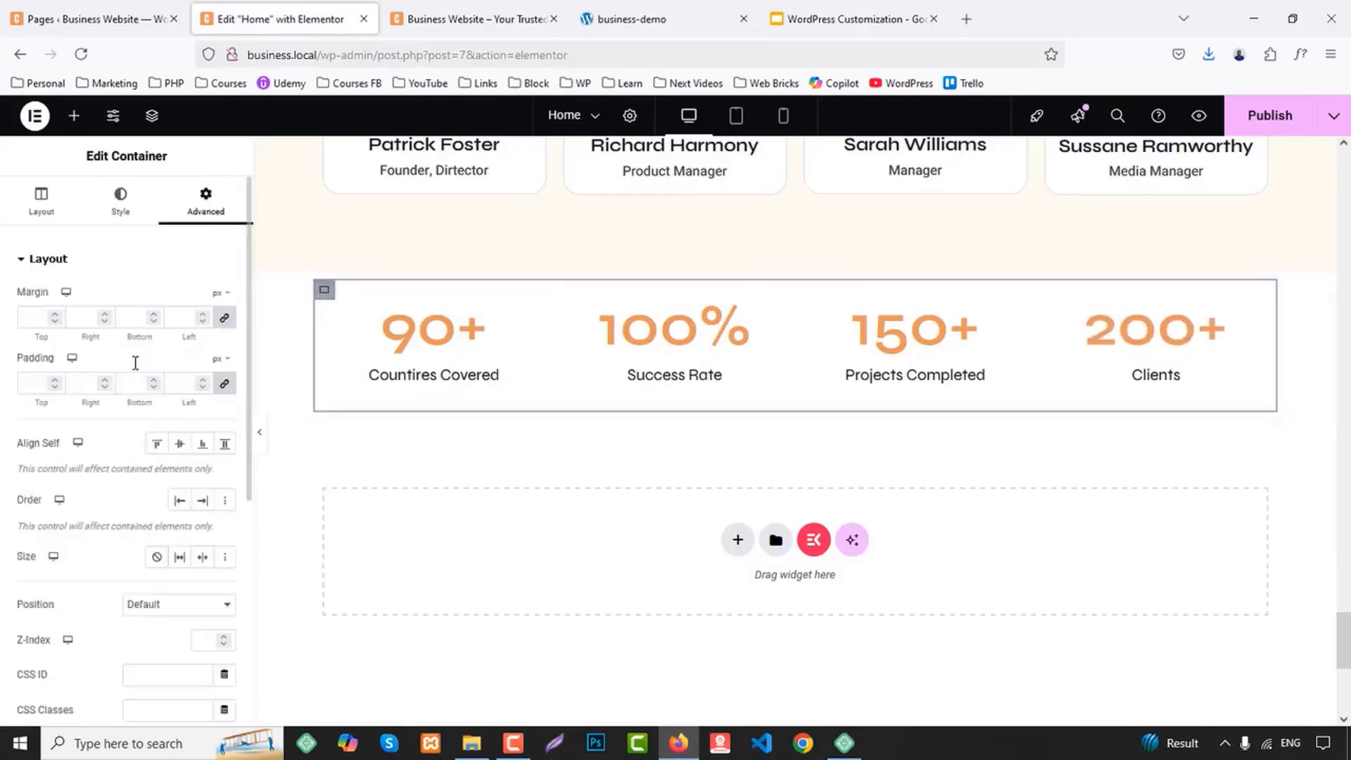
{"action": "left_click", "coordinate": [121, 200]}
{"action": "left_click", "coordinate": [48, 441]}
{"action": "left_click", "coordinate": [167, 415]}
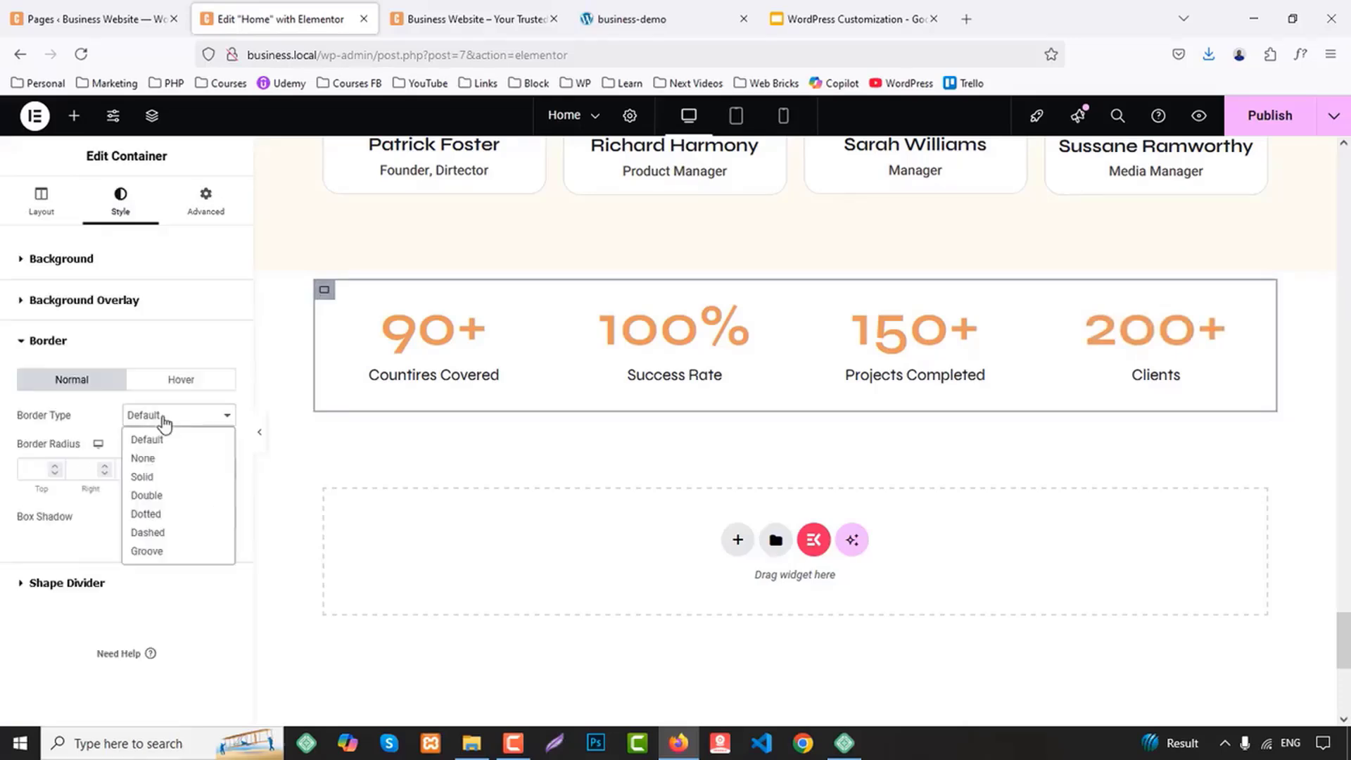
{"action": "left_click", "coordinate": [160, 474]}
{"action": "left_click", "coordinate": [37, 469]}
{"action": "type", "text": "1"}
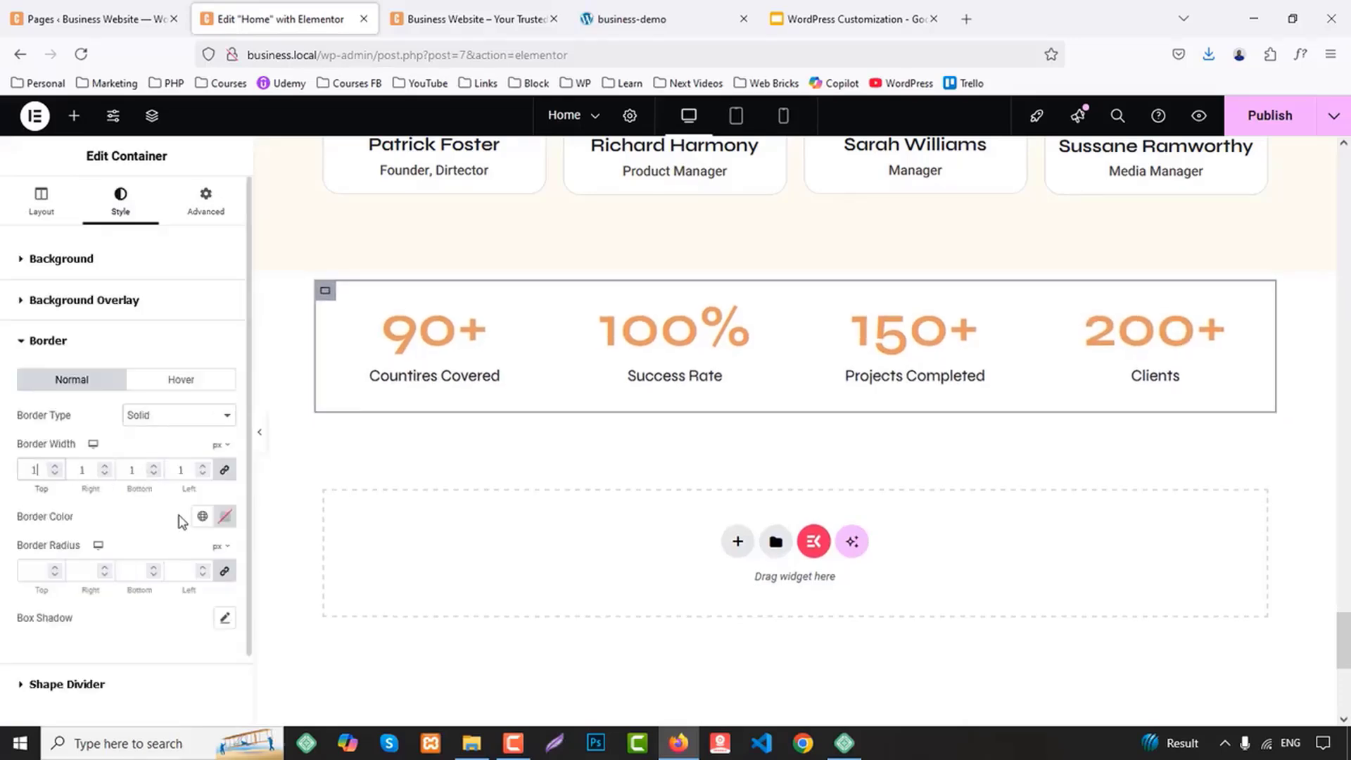
Set the counter container's border color to the global Primary color and preview the section without the editing panel
{"action": "left_click", "coordinate": [203, 518]}
{"action": "left_click", "coordinate": [32, 281]}
{"action": "left_click", "coordinate": [260, 442]}
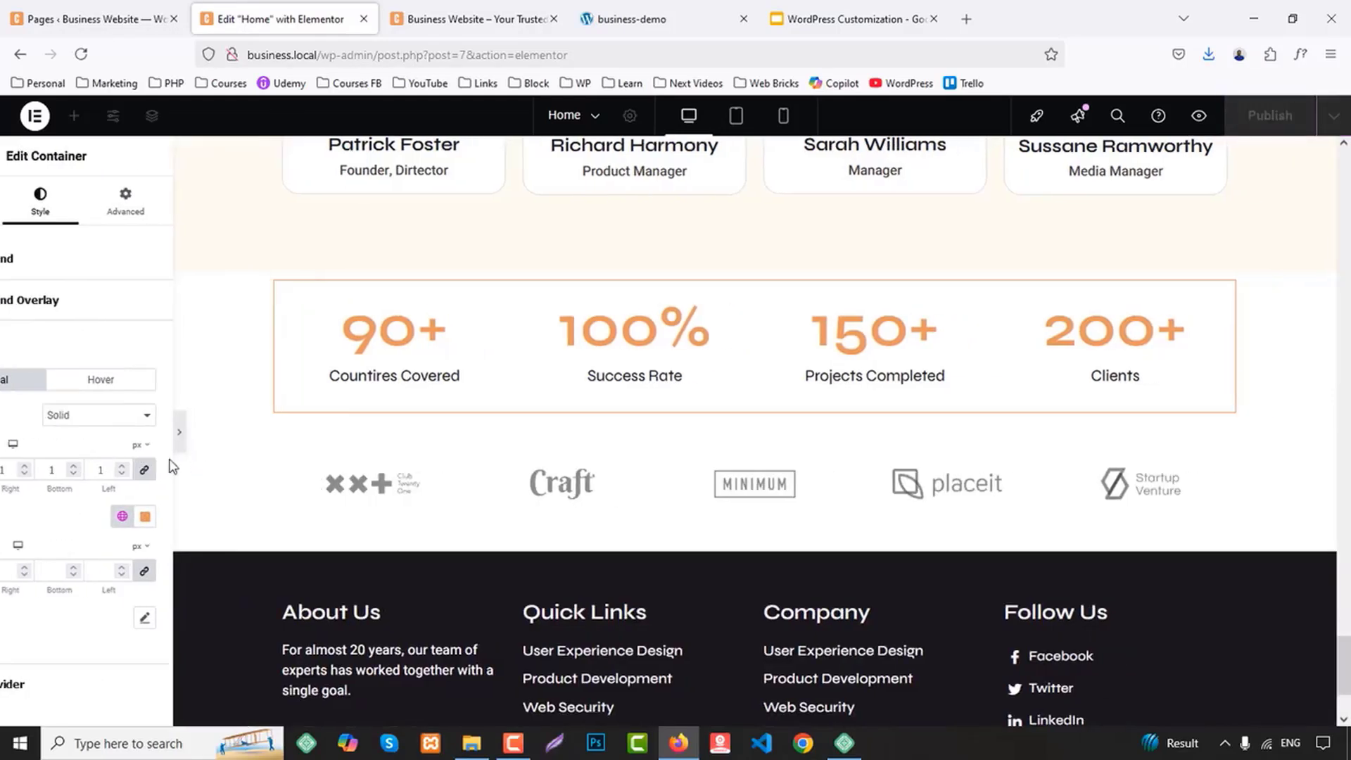
{"action": "left_click", "coordinate": [7, 429]}
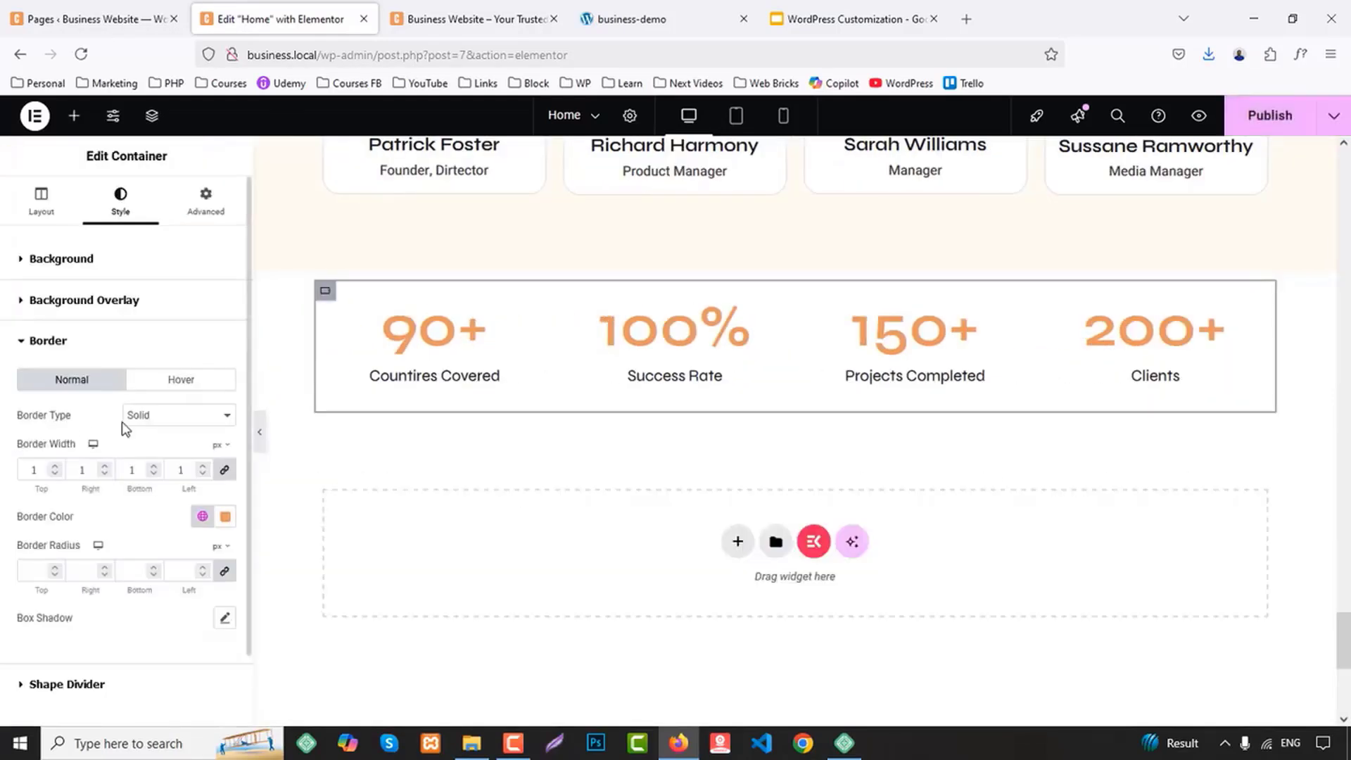
Unlink the counter container's padding values and set the top and bottom padding to 30 px
{"action": "left_click", "coordinate": [205, 211]}
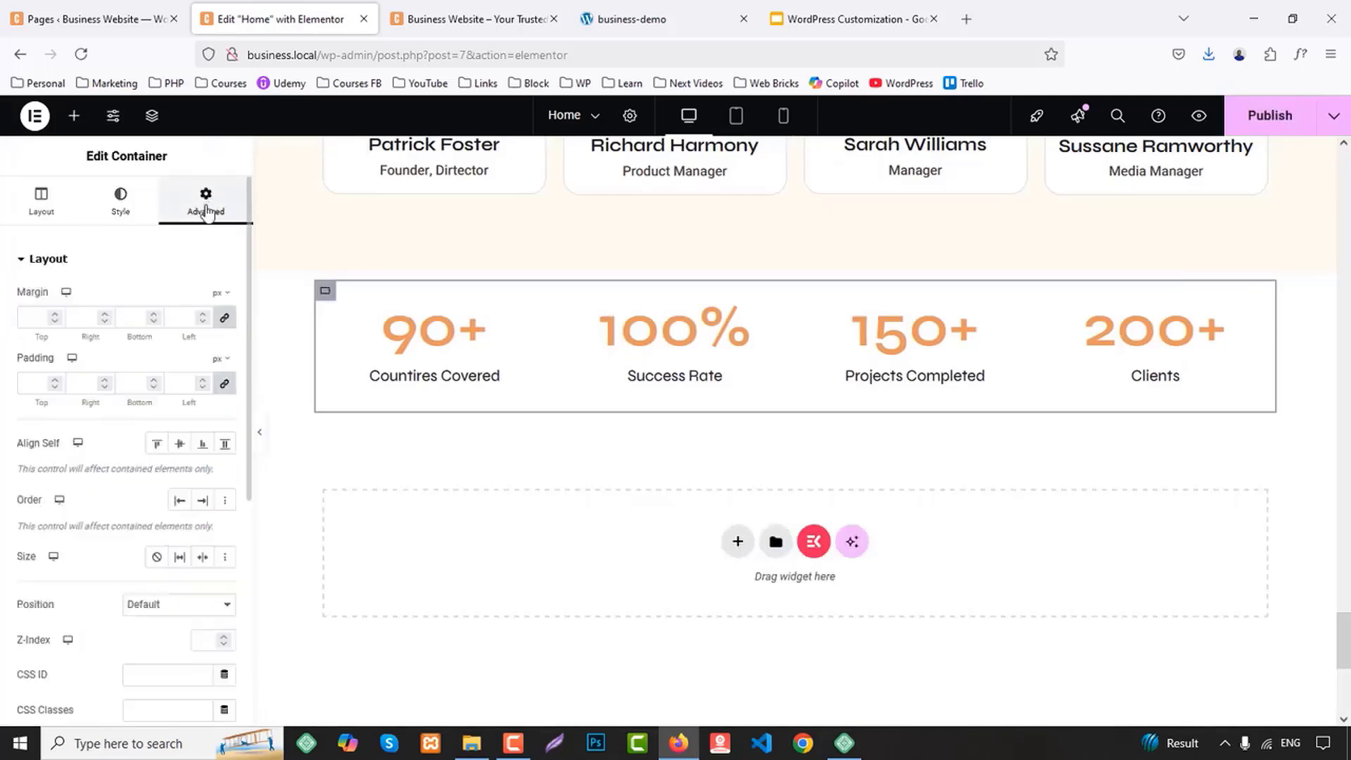
{"action": "left_click", "coordinate": [225, 384]}
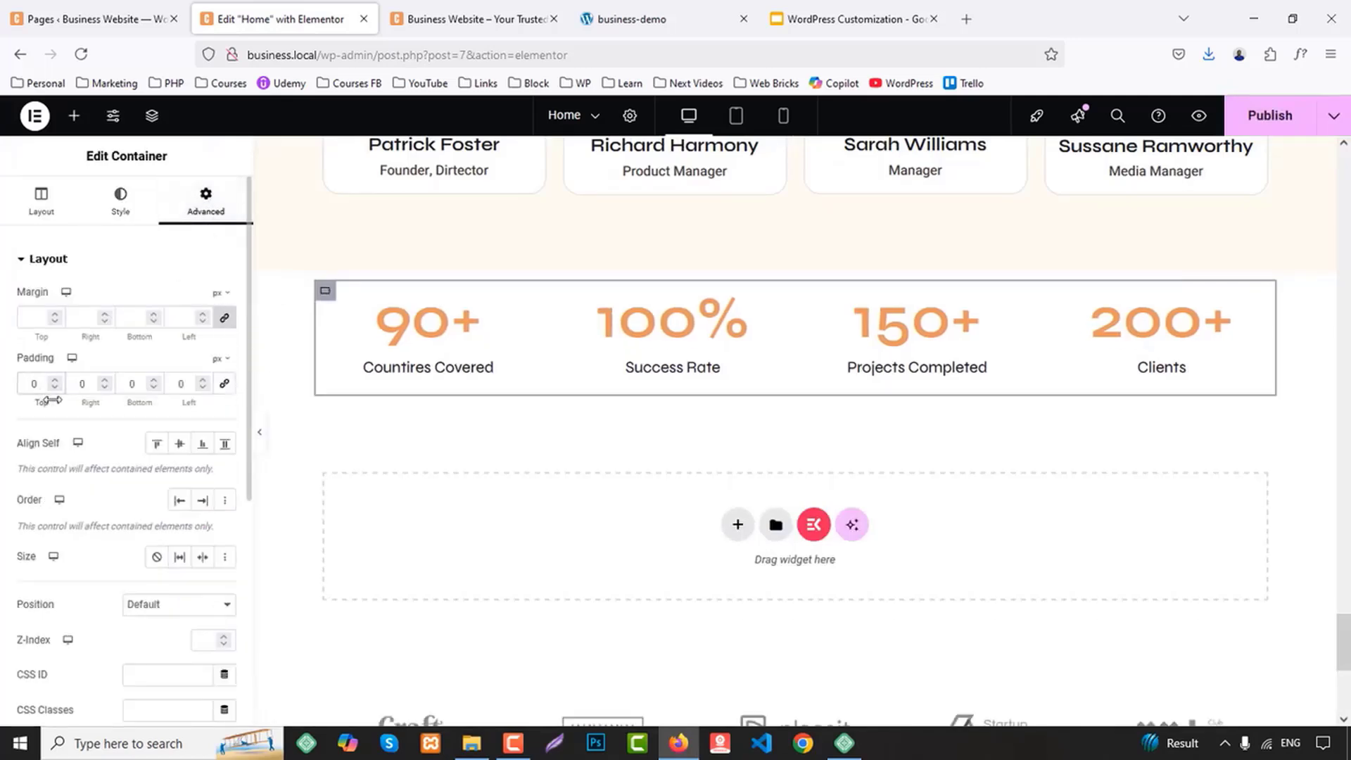
{"action": "type", "text": "8"}
{"action": "key", "text": "BackSpace"}
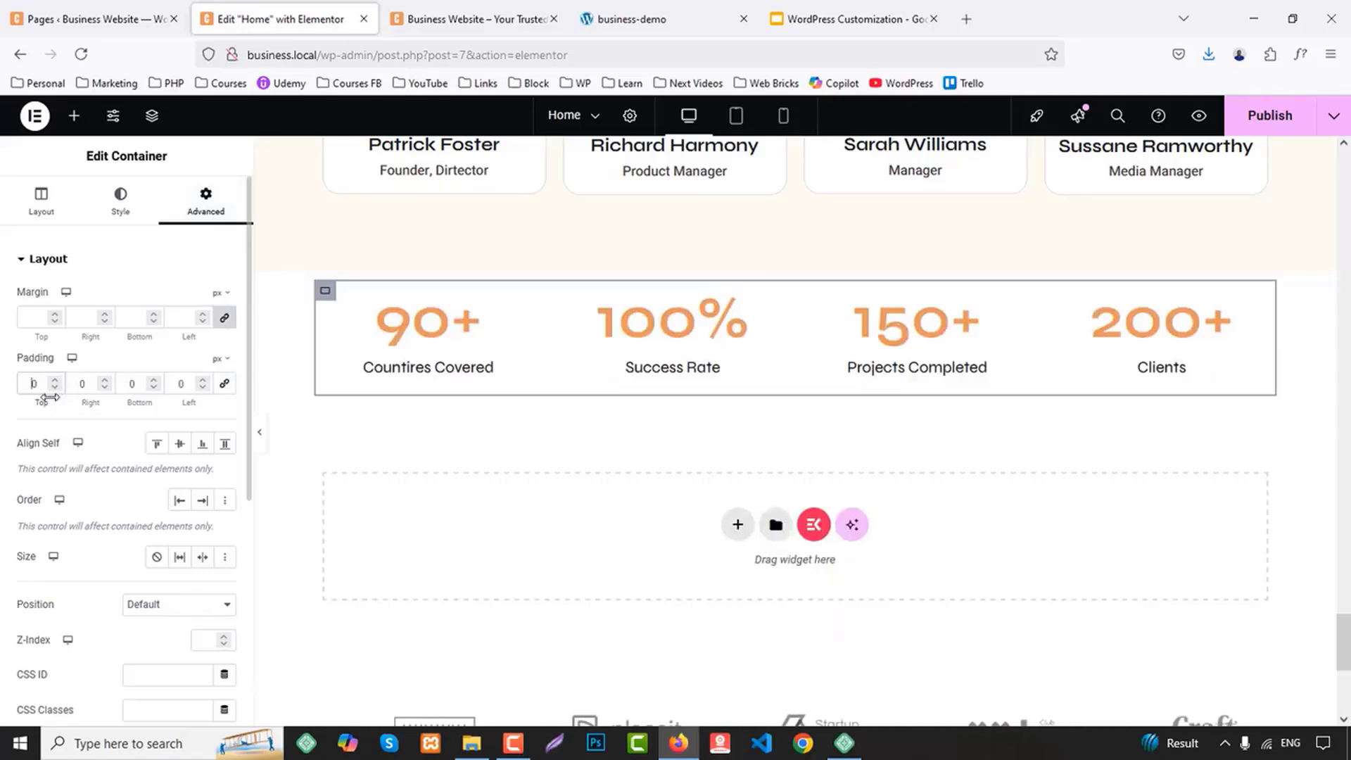
{"action": "type", "text": "5"}
{"action": "key", "text": "BackSpace"}
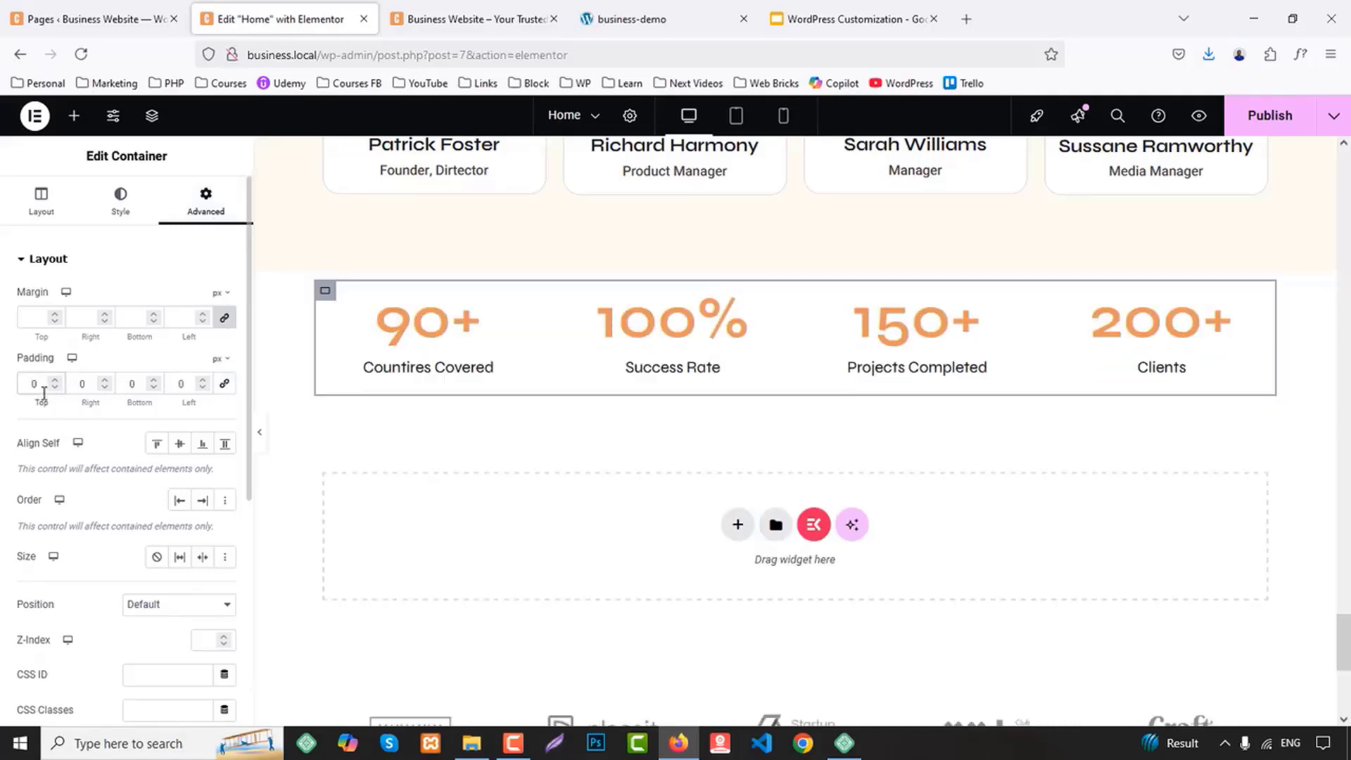
{"action": "type", "text": "3"}
{"action": "left_click", "coordinate": [131, 382]}
{"action": "type", "text": "3"}
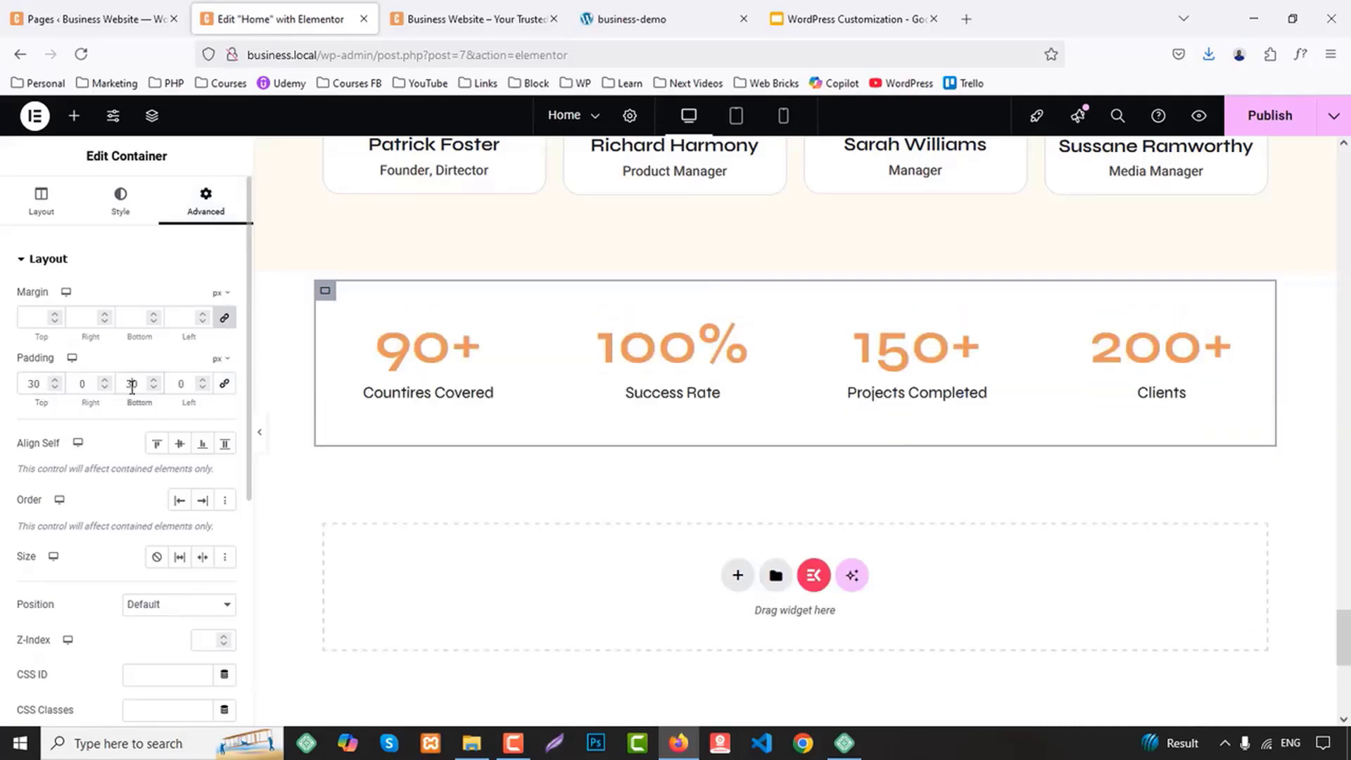
Set the counter container's border radius to 30 px and its border width to 2 px on all sides
{"action": "scroll", "coordinate": [159, 573], "scroll_direction": "down", "scroll_amount": 5}
{"action": "scroll", "coordinate": [113, 510], "scroll_direction": "up", "scroll_amount": 5}
{"action": "left_click", "coordinate": [120, 197]}
{"action": "left_click", "coordinate": [48, 441]}
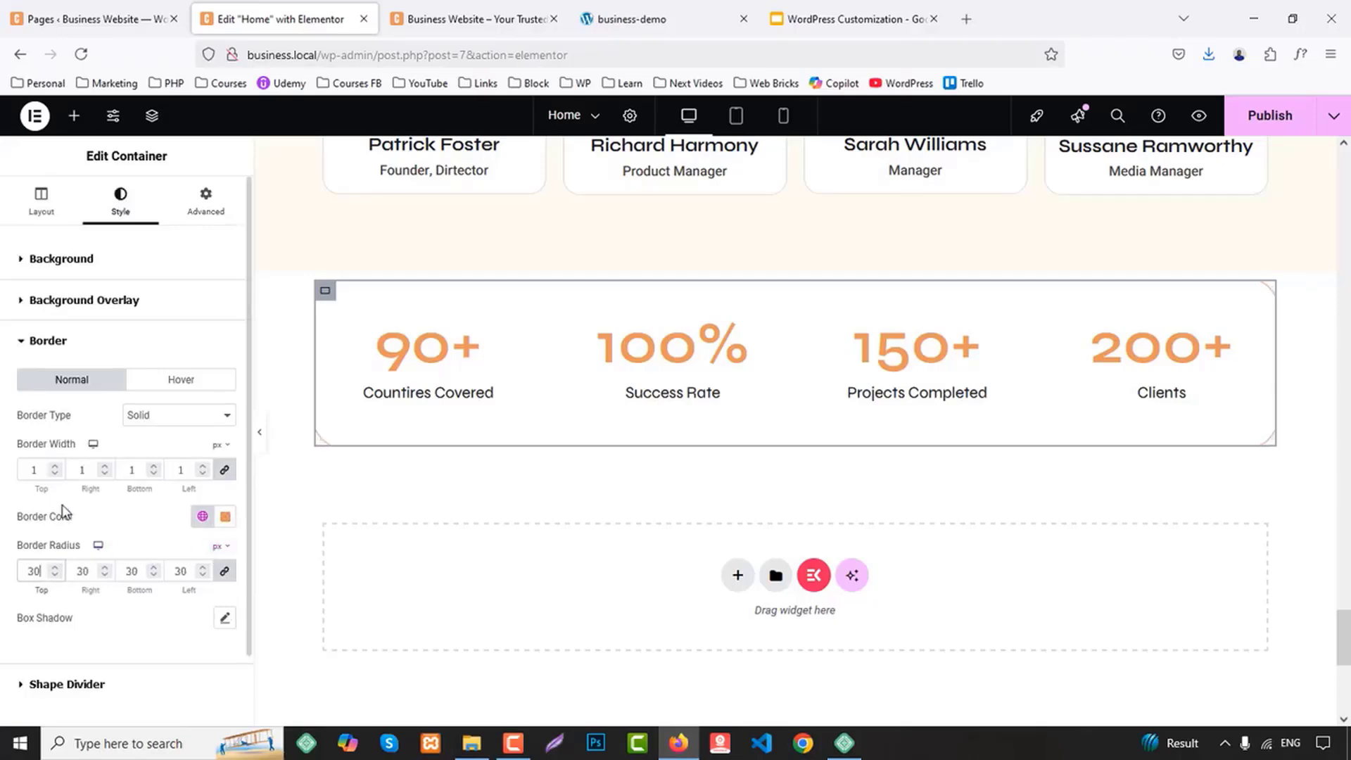
{"action": "type", "text": "2"}
{"action": "key", "text": "BackSpace"}
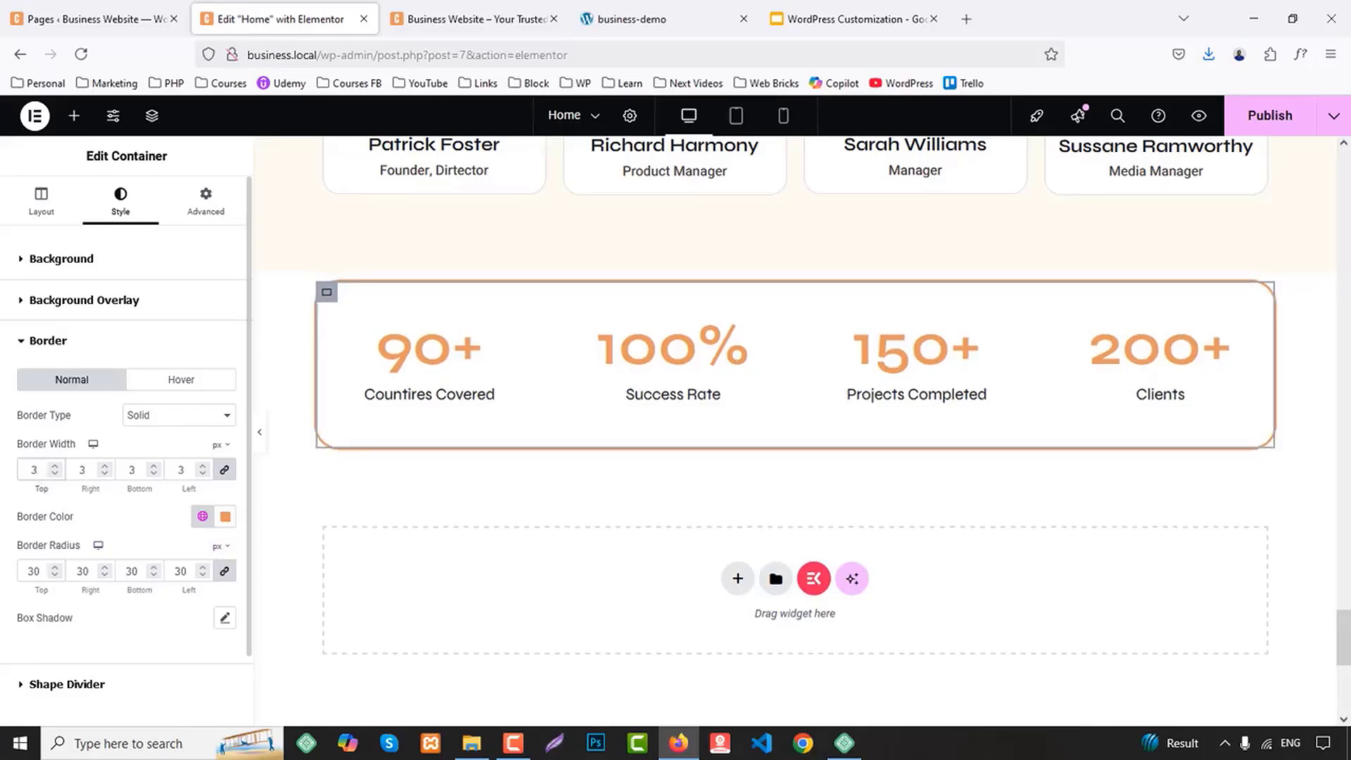
{"action": "type", "text": "2"}
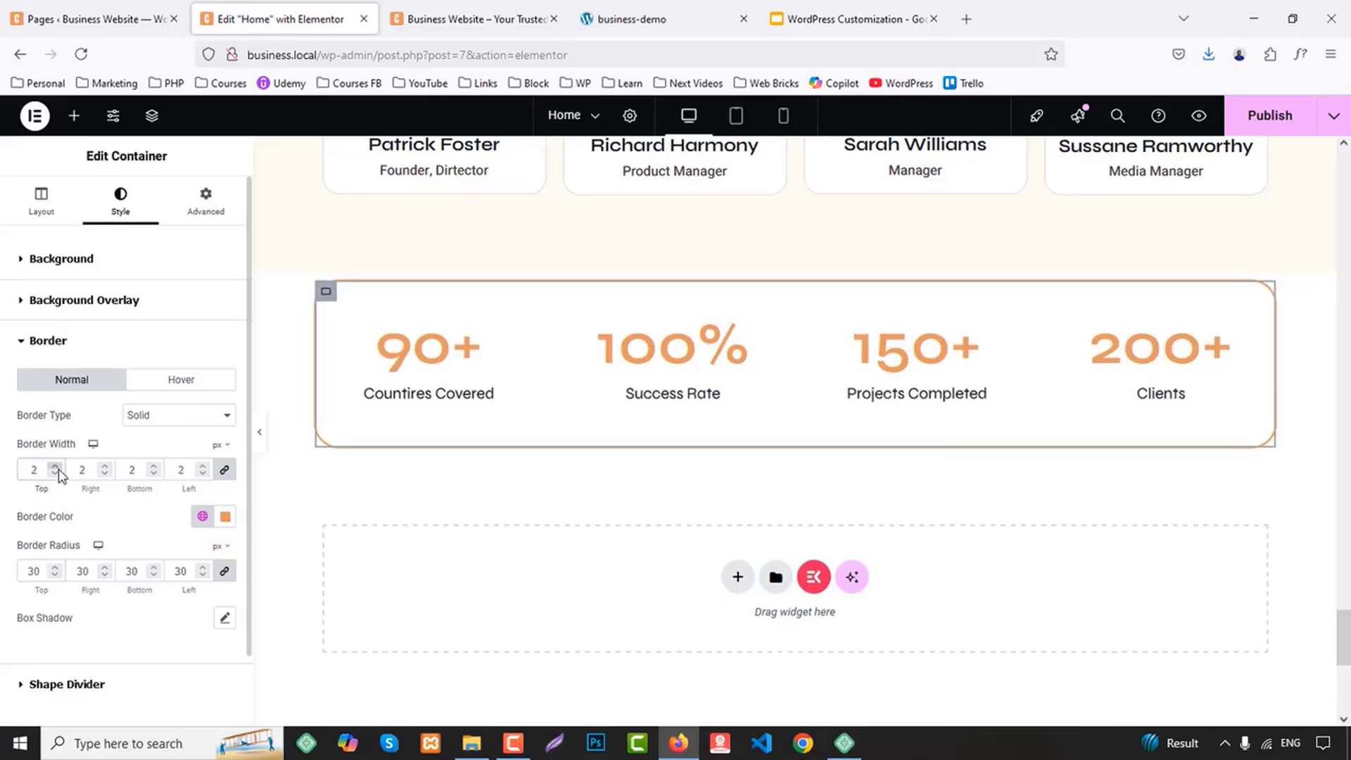
Set the number text color of the first Counter, "Countires Covered", to the global Secondary color
{"action": "left_click", "coordinate": [429, 361]}
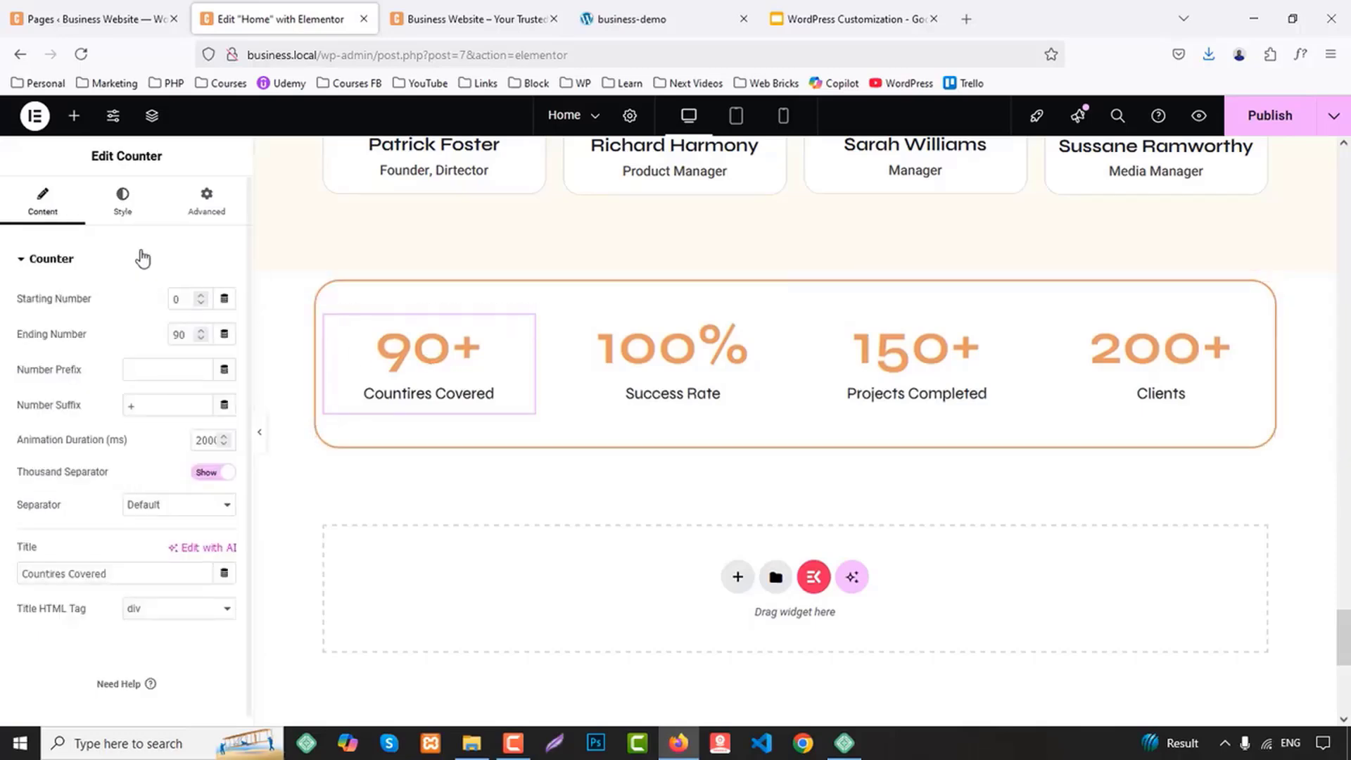
{"action": "left_click", "coordinate": [121, 200]}
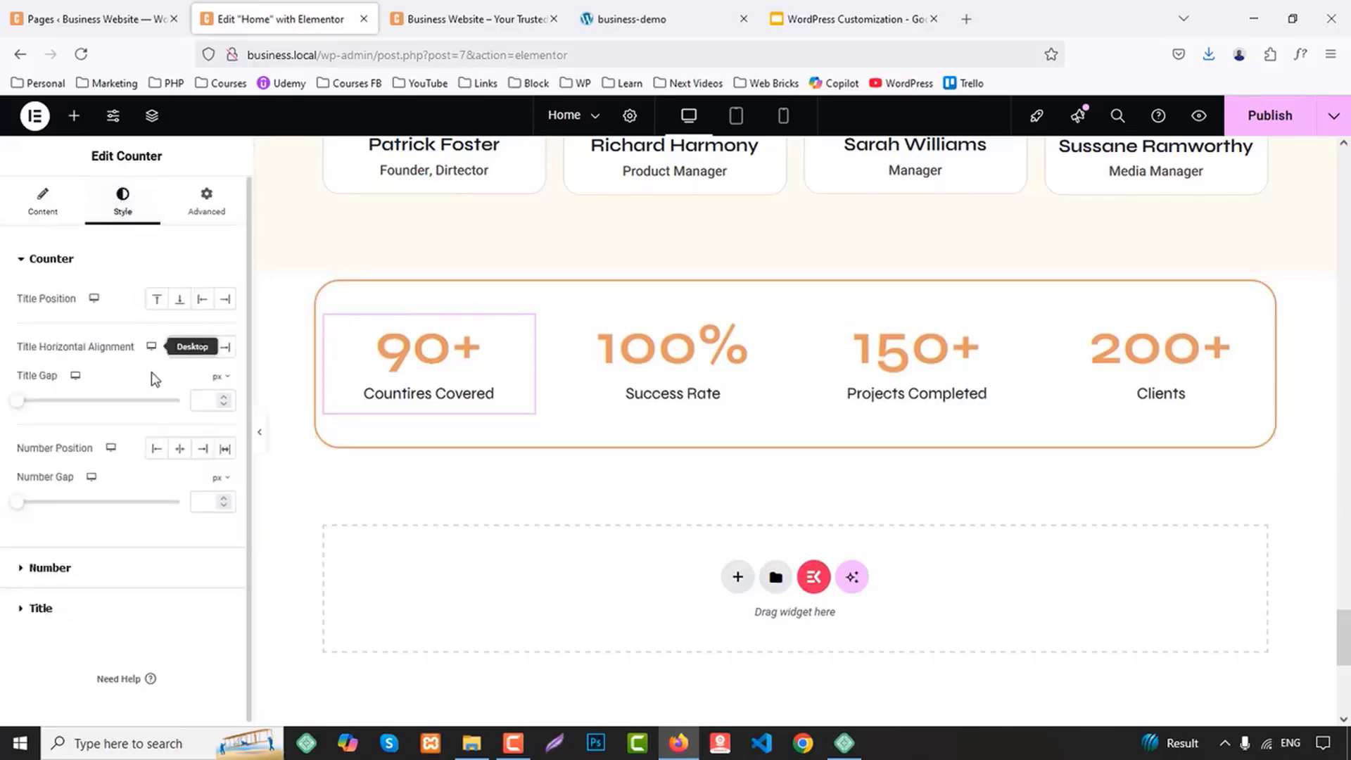
{"action": "left_click", "coordinate": [48, 569]}
{"action": "left_click", "coordinate": [203, 340]}
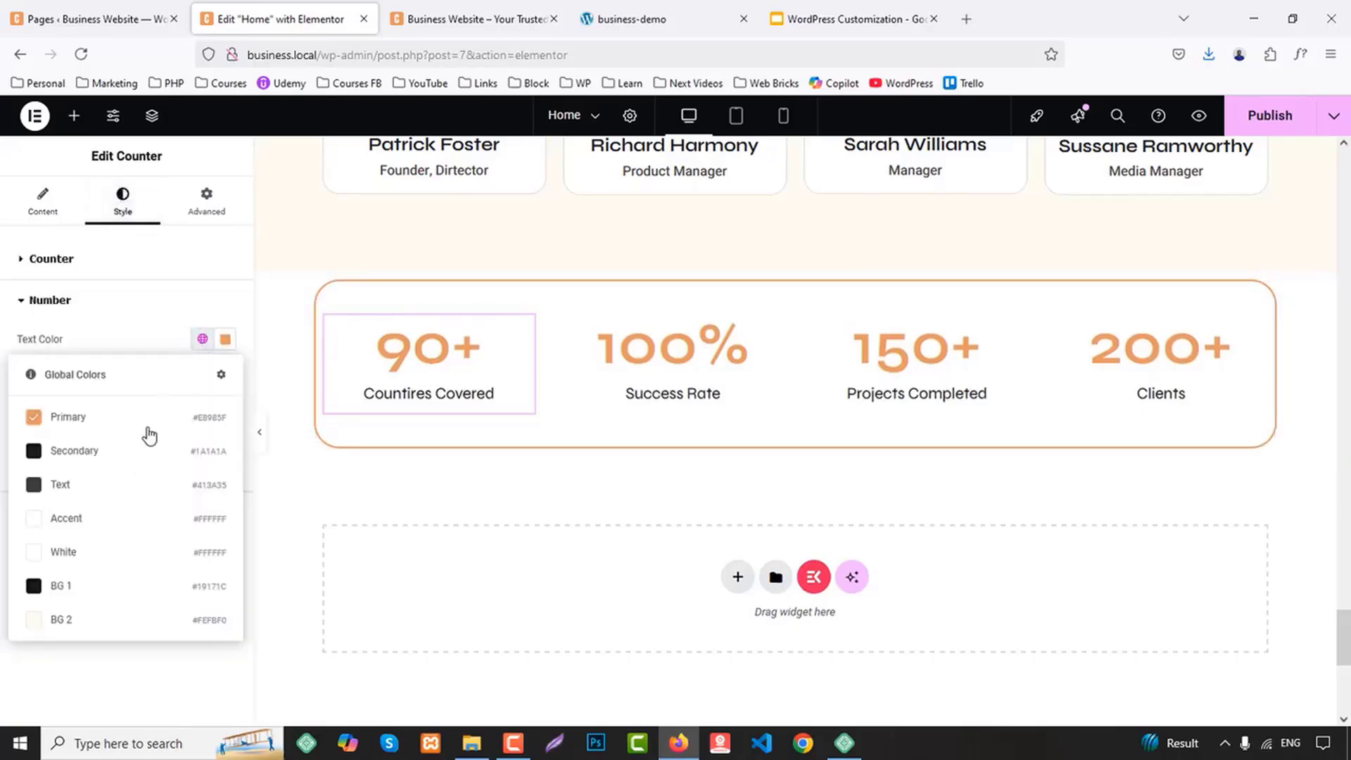
{"action": "left_click", "coordinate": [107, 452]}
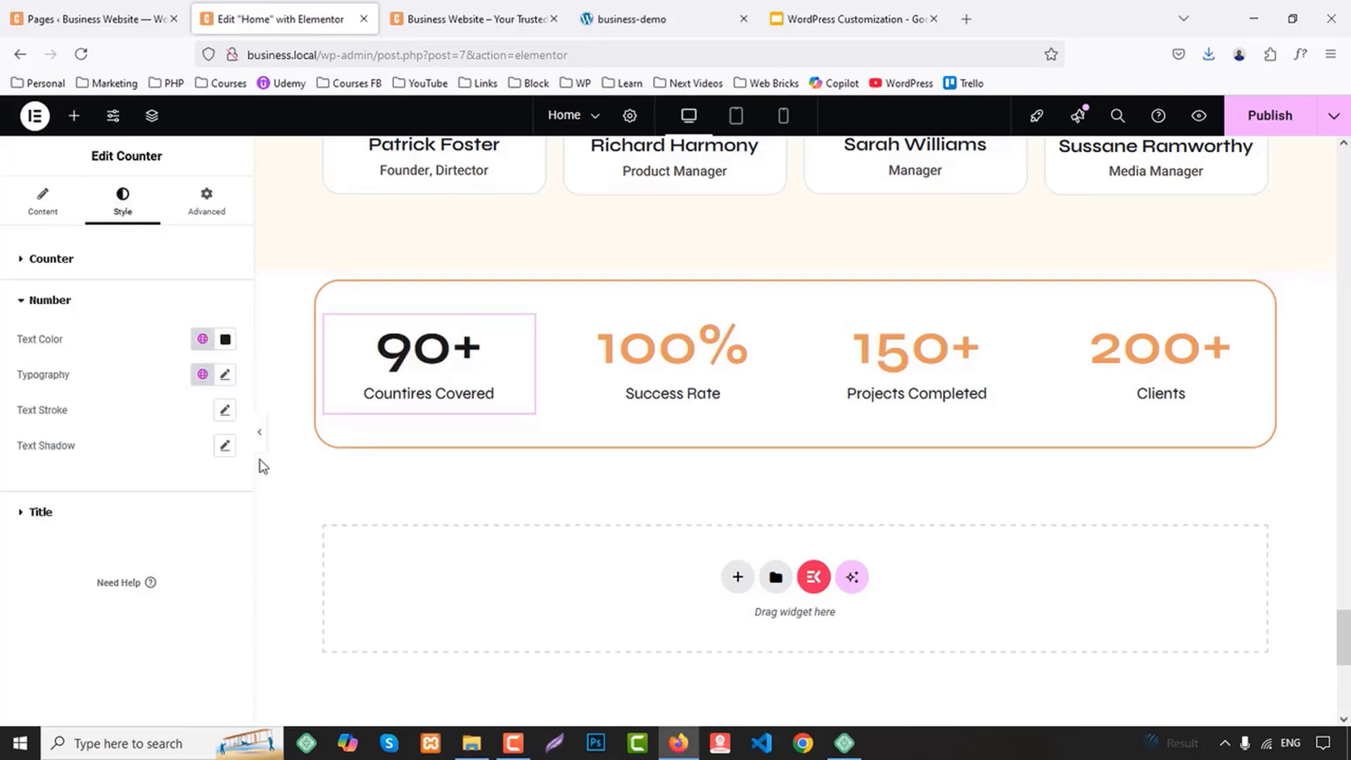
Set the number typography of the "Countires Covered" counter to weight 700 (Bold) and size 55 px
{"action": "left_click", "coordinate": [225, 375]}
{"action": "left_click", "coordinate": [173, 540]}
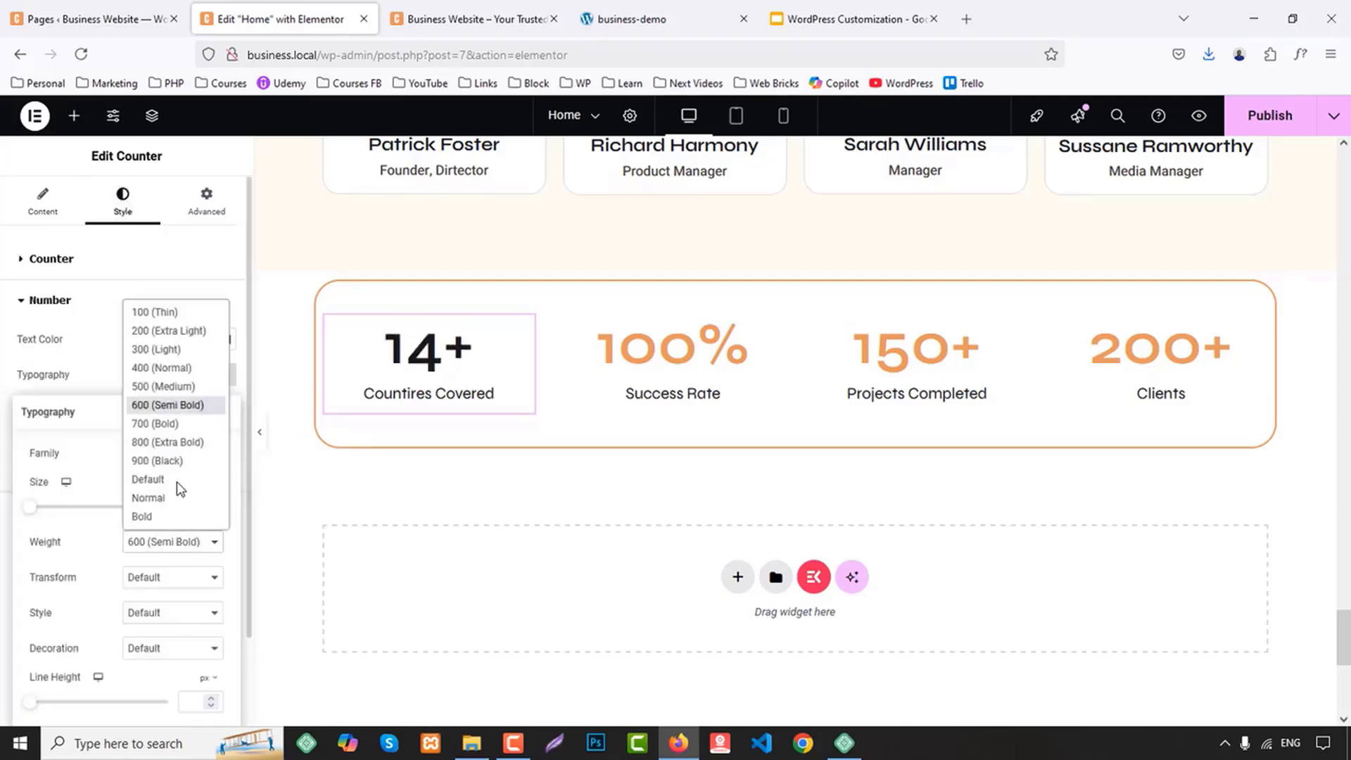
{"action": "left_click", "coordinate": [156, 423]}
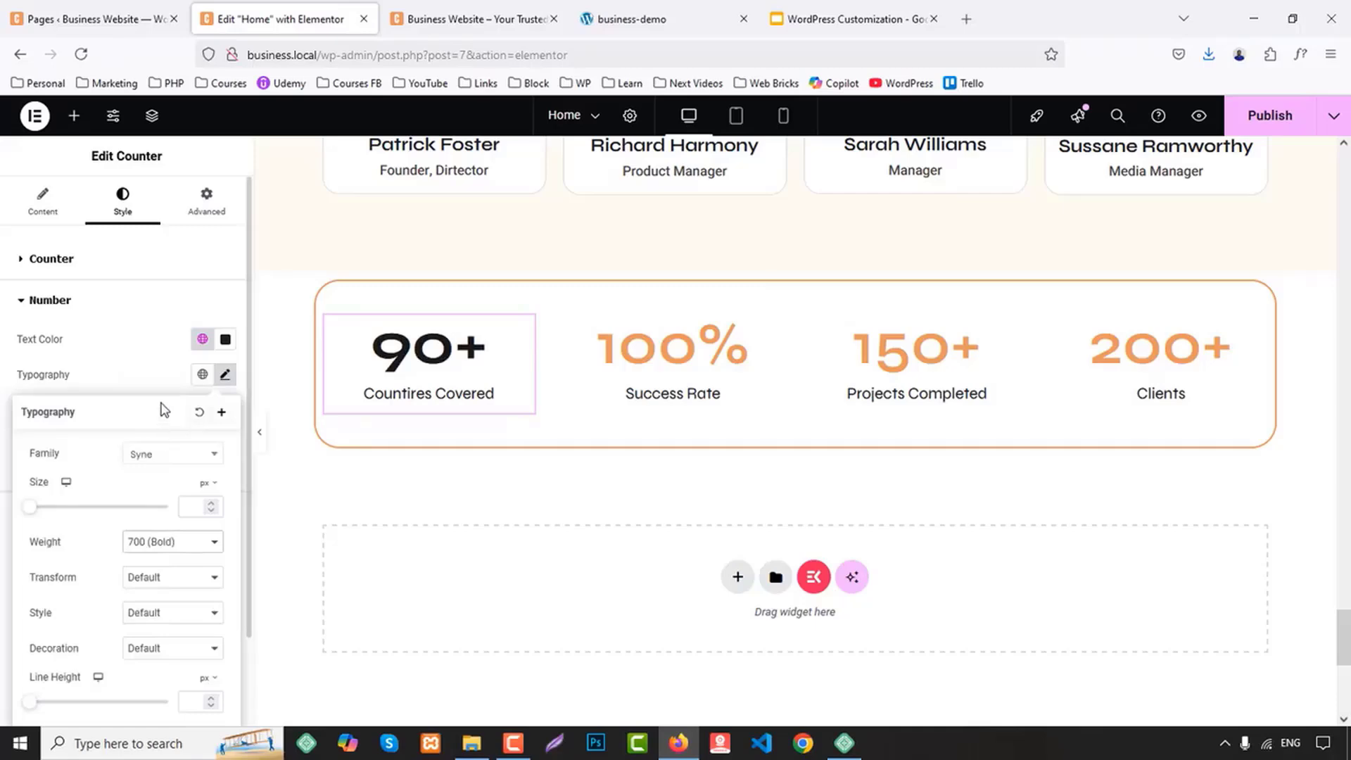
{"action": "type", "text": "24"}
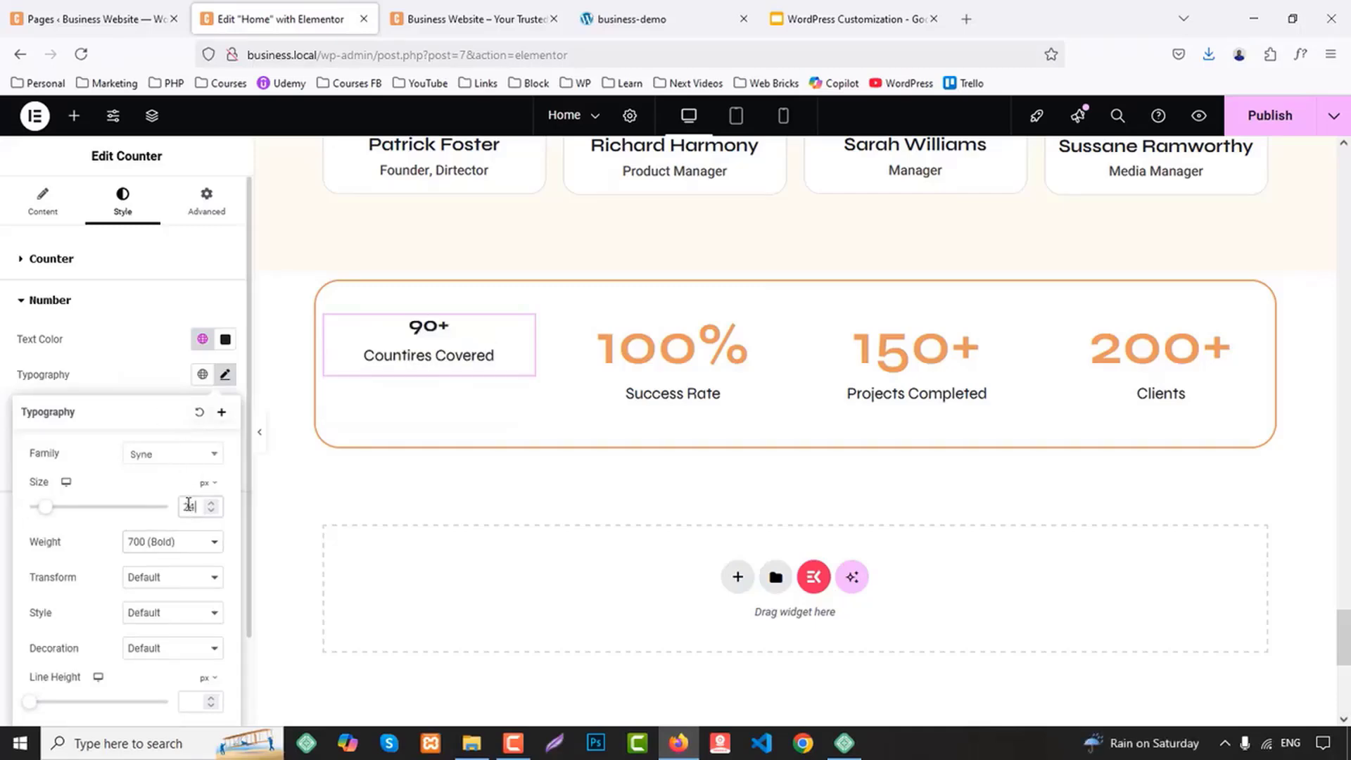
{"action": "key", "text": "Up"}
{"action": "key", "text": "Up"}
{"action": "key", "text": "Up"}
{"action": "key", "text": "Up"}
{"action": "key", "text": "Up"}
{"action": "key", "text": "Up"}
{"action": "key", "text": "Up"}
{"action": "key", "text": "Up"}
{"action": "key", "text": "Up"}
{"action": "key", "text": "Up"}
{"action": "key", "text": "Up"}
{"action": "key", "text": "Up"}
{"action": "key", "text": "Up"}
{"action": "key", "text": "Up"}
{"action": "key", "text": "Up"}
{"action": "key", "text": "Up"}
{"action": "key", "text": "Up"}
{"action": "key", "text": "Up"}
{"action": "key", "text": "Up"}
{"action": "key", "text": "Up"}
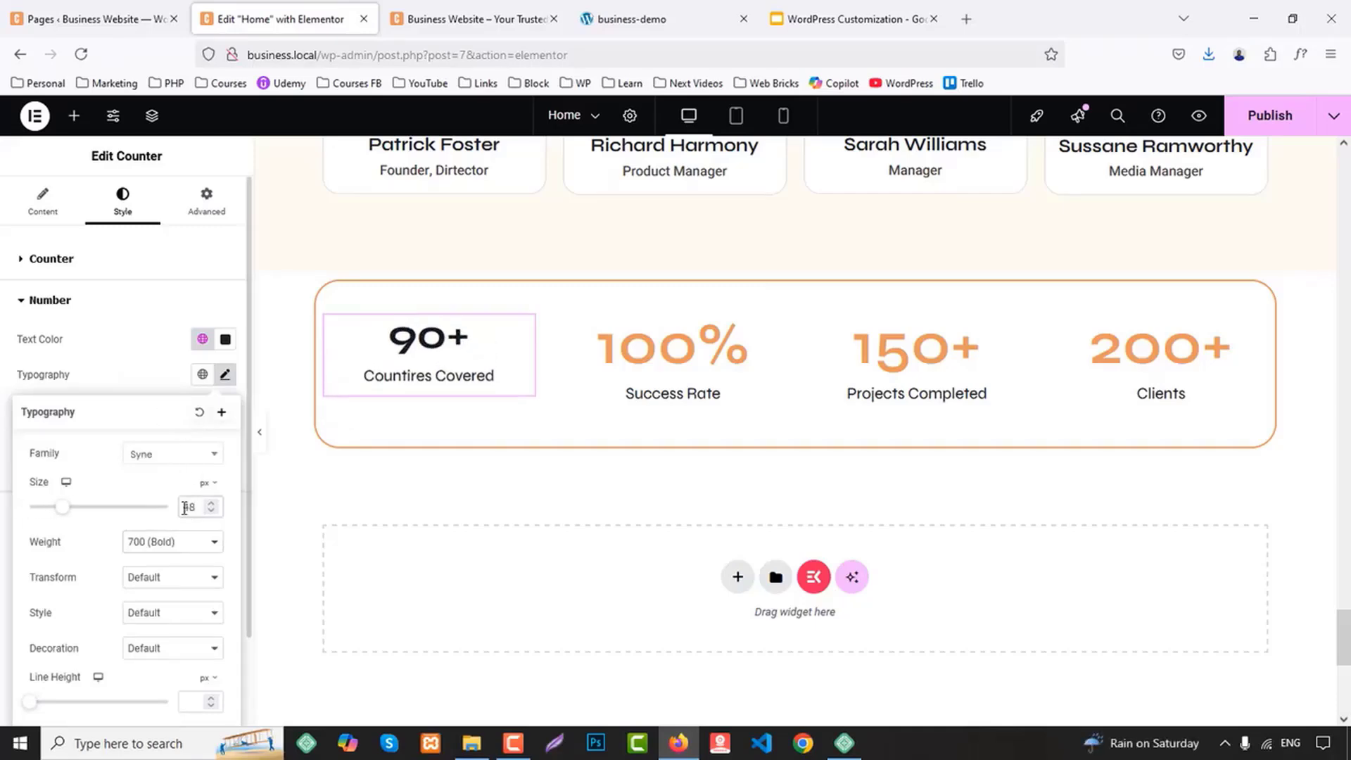
{"action": "key", "text": "Up"}
{"action": "key", "text": "Up"}
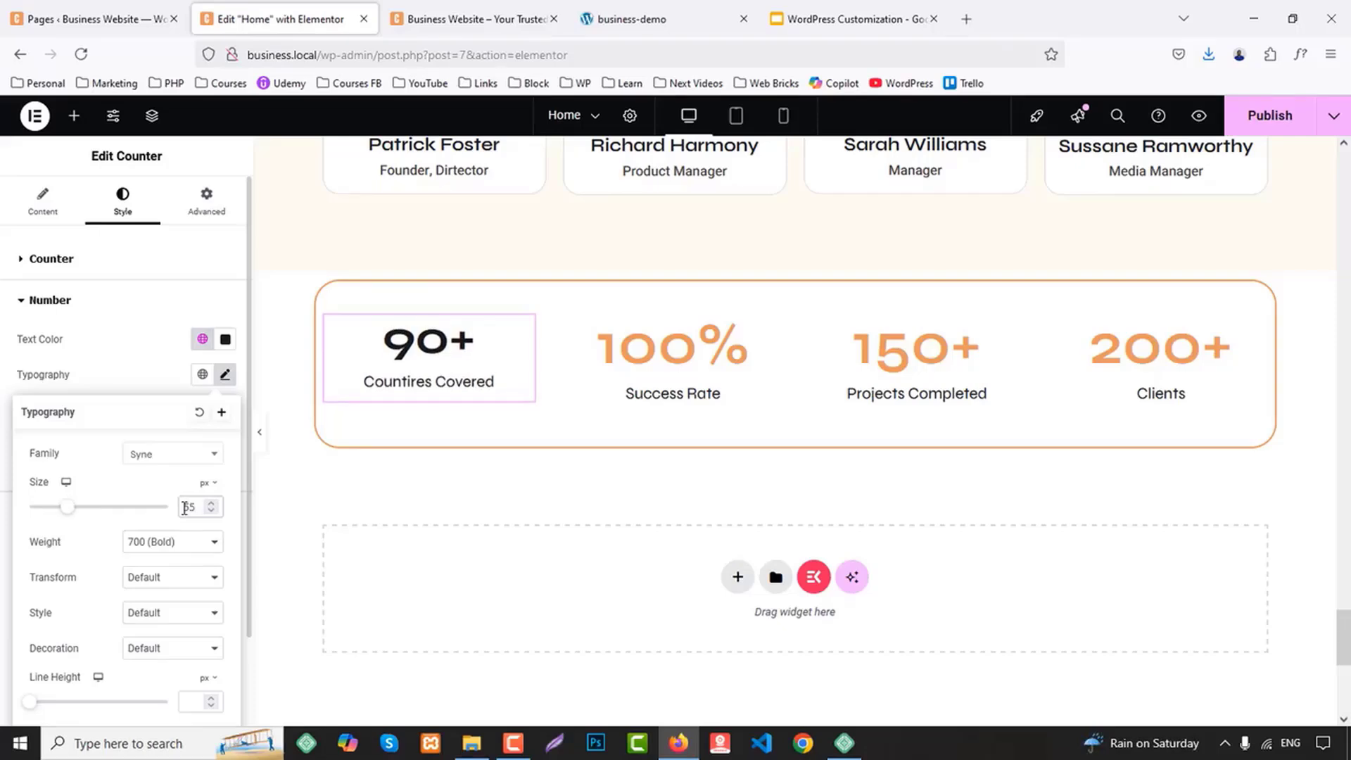
Copy the "Countires Covered" counter and paste its style onto the Success Rate, Projects Completed and Clients counters
{"action": "right_click", "coordinate": [462, 384]}
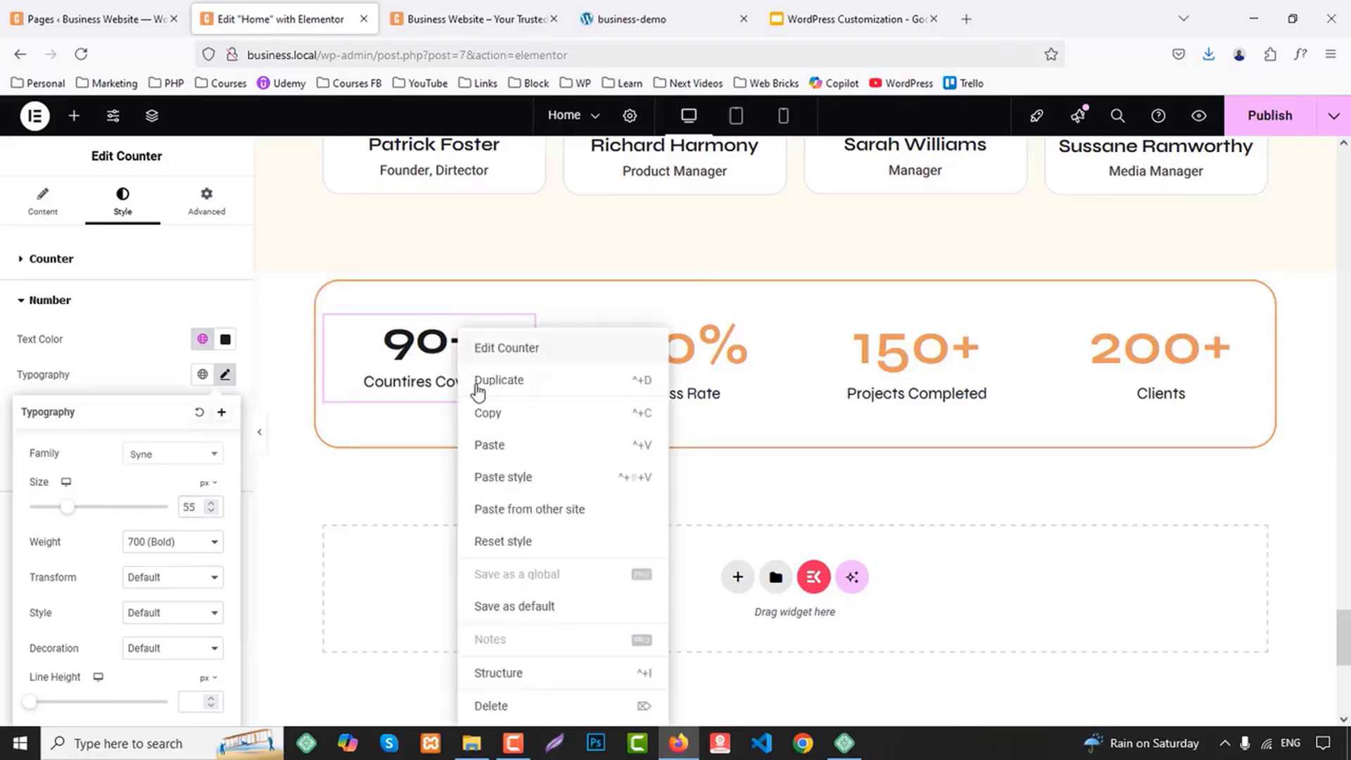
{"action": "left_click", "coordinate": [597, 406]}
{"action": "right_click", "coordinate": [703, 336]}
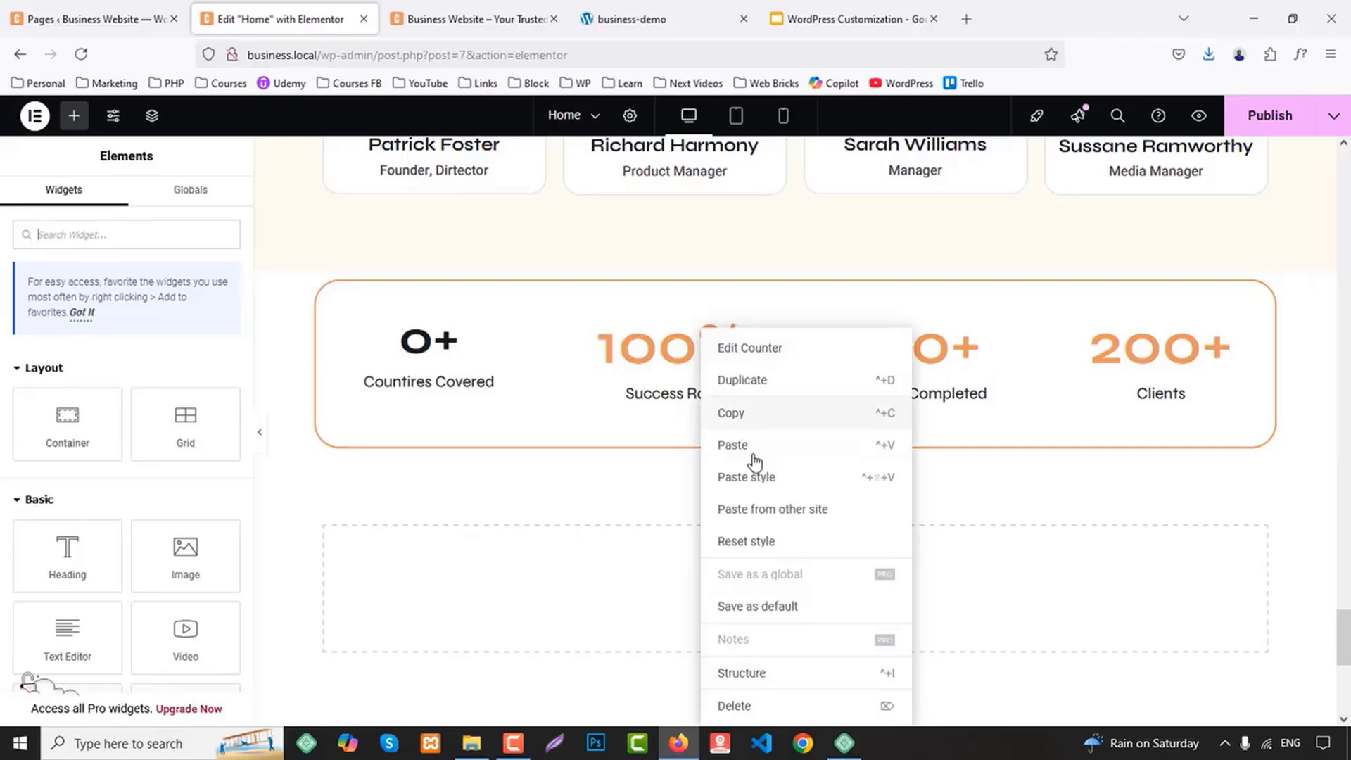
{"action": "left_click", "coordinate": [769, 476]}
{"action": "right_click", "coordinate": [918, 359]}
{"action": "left_click", "coordinate": [961, 477]}
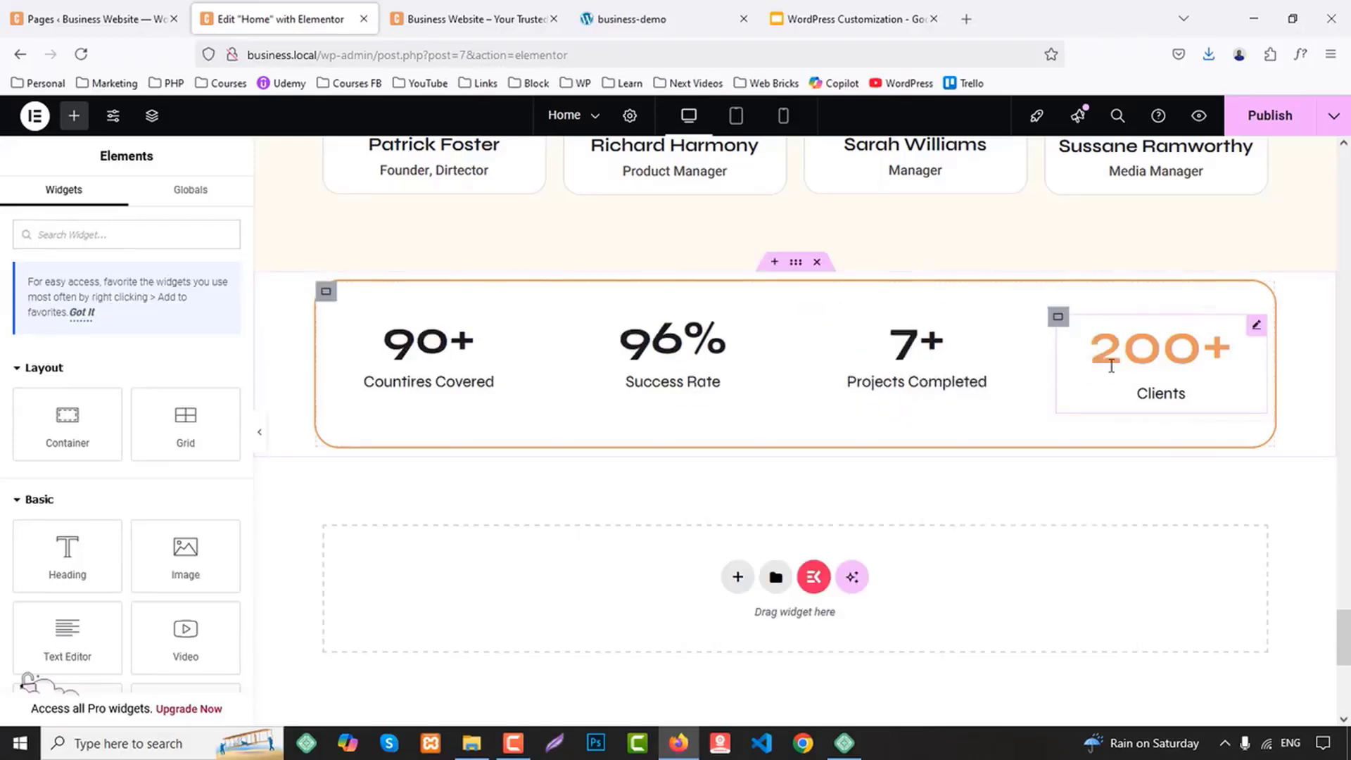
{"action": "right_click", "coordinate": [1138, 355]}
{"action": "left_click", "coordinate": [1200, 477]}
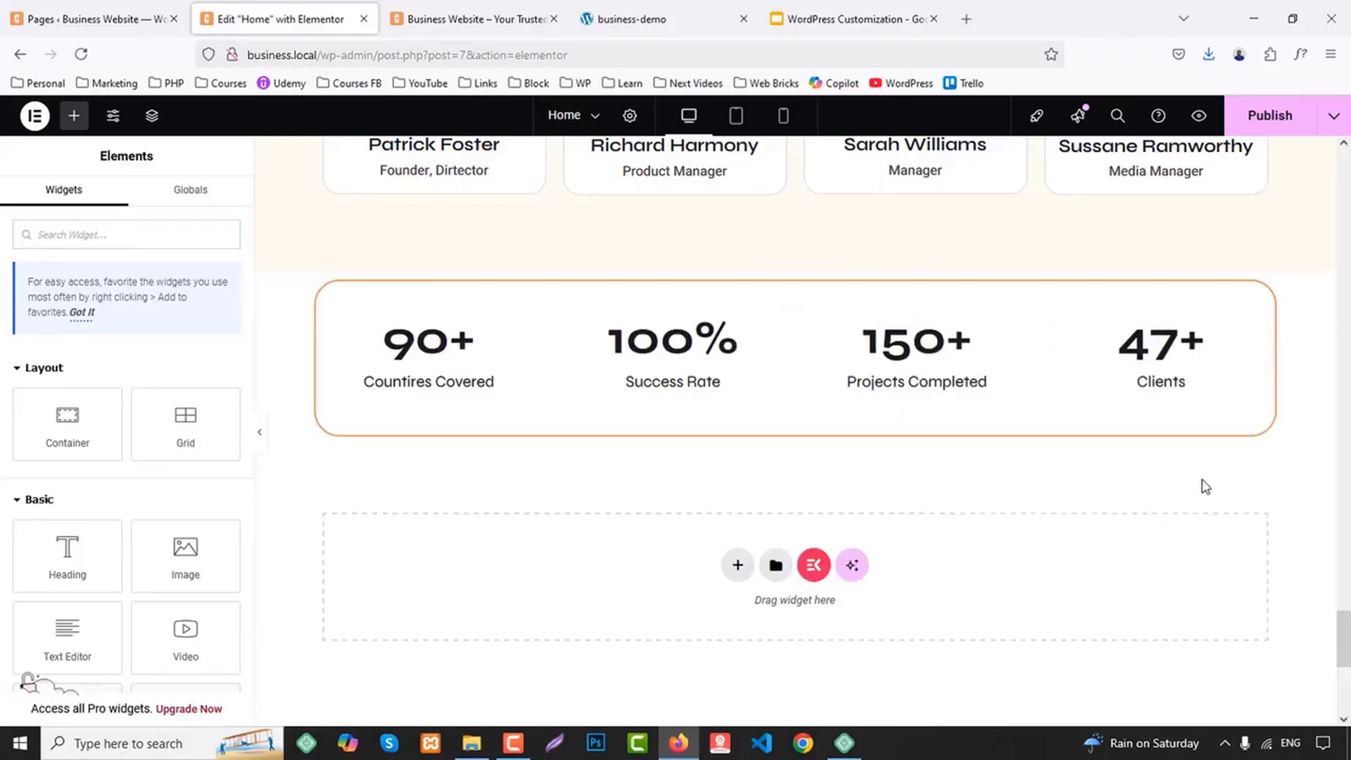
Give the bordered counter container a classic background in the global White color
{"action": "left_click", "coordinate": [326, 291]}
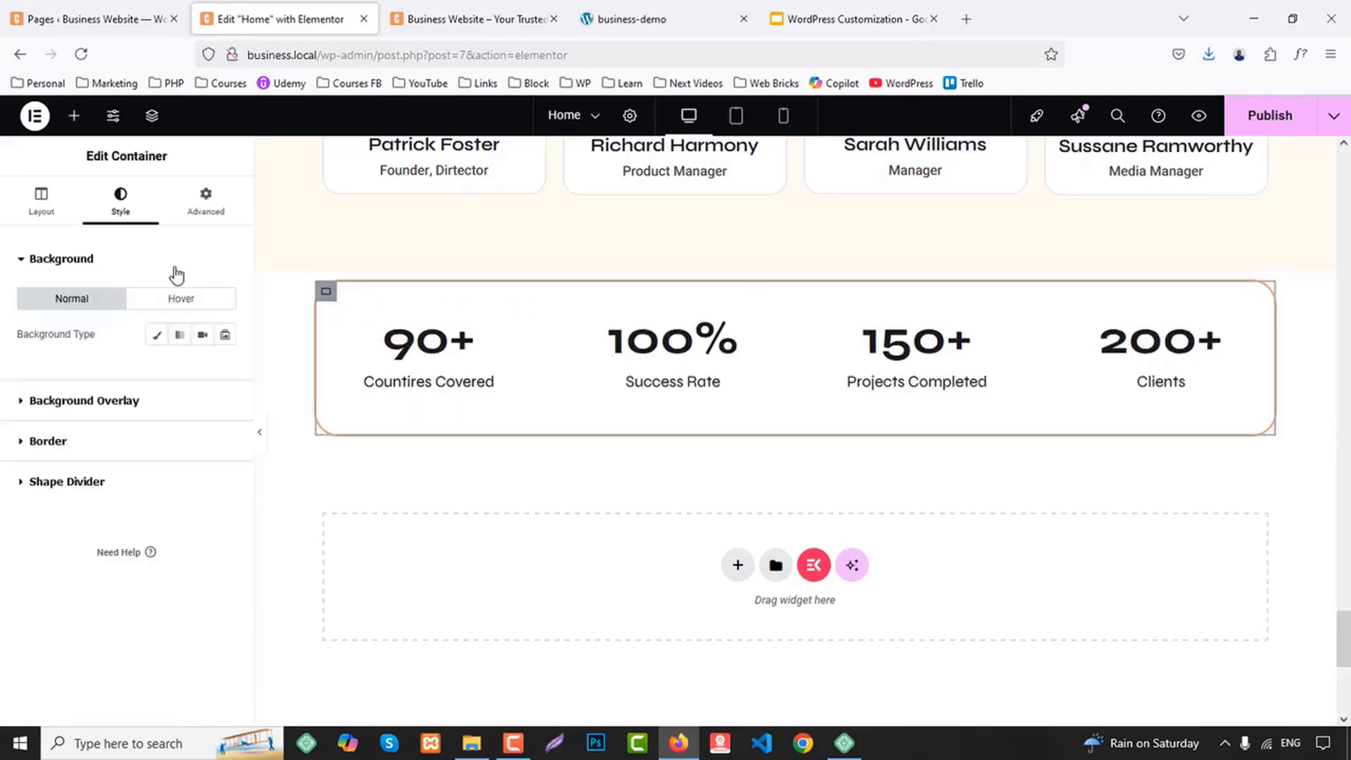
{"action": "left_click", "coordinate": [160, 336]}
{"action": "left_click", "coordinate": [202, 368]}
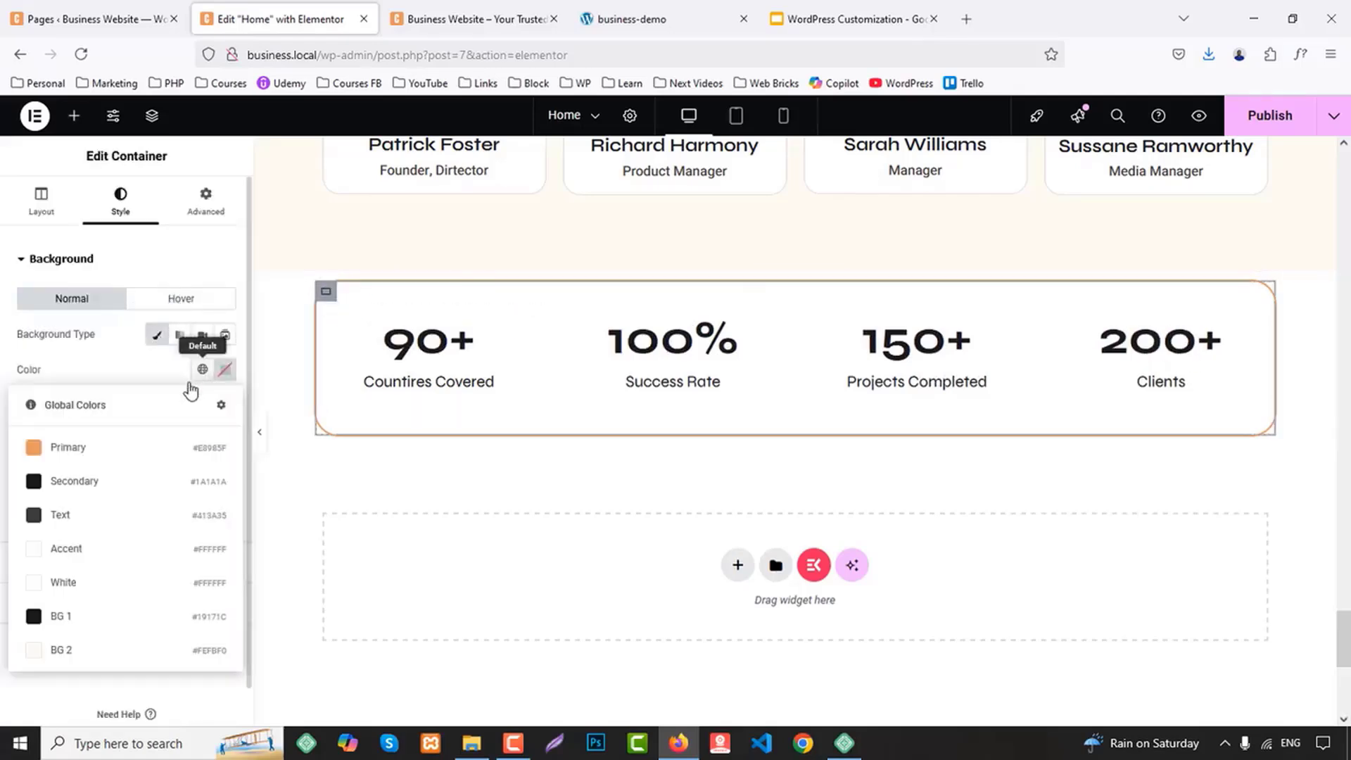
{"action": "left_click", "coordinate": [67, 584]}
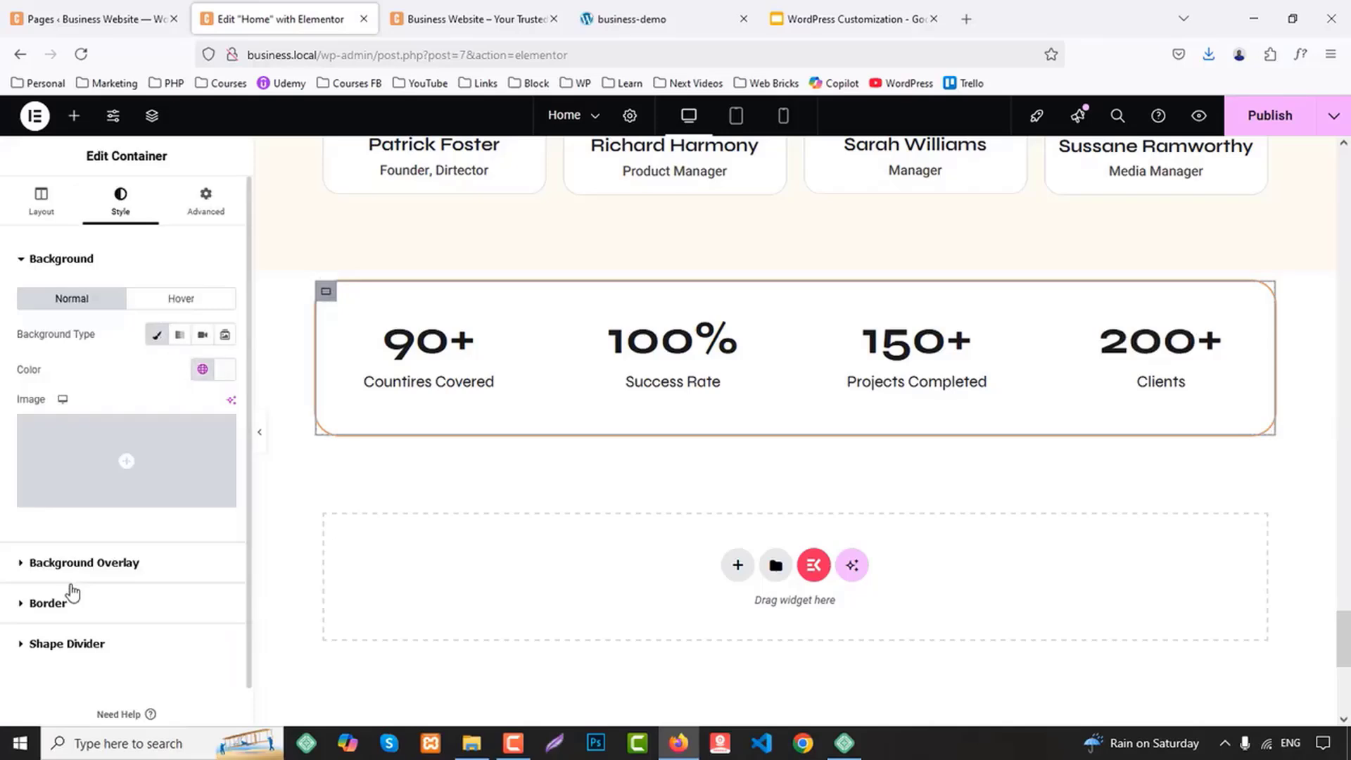
Compare the counter box with the business-demo site and set the counter container's top and bottom padding to 50 px
{"action": "left_click", "coordinate": [646, 10]}
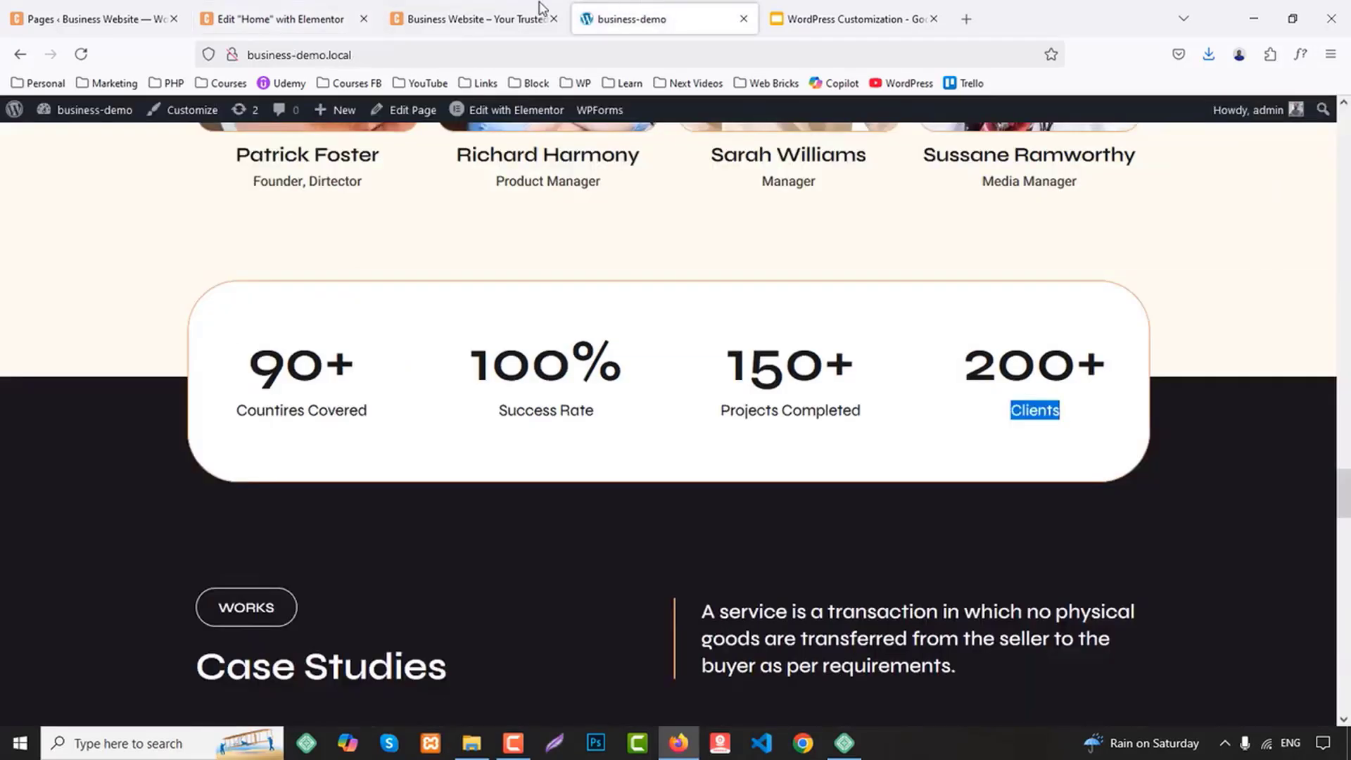
{"action": "left_click", "coordinate": [352, 10]}
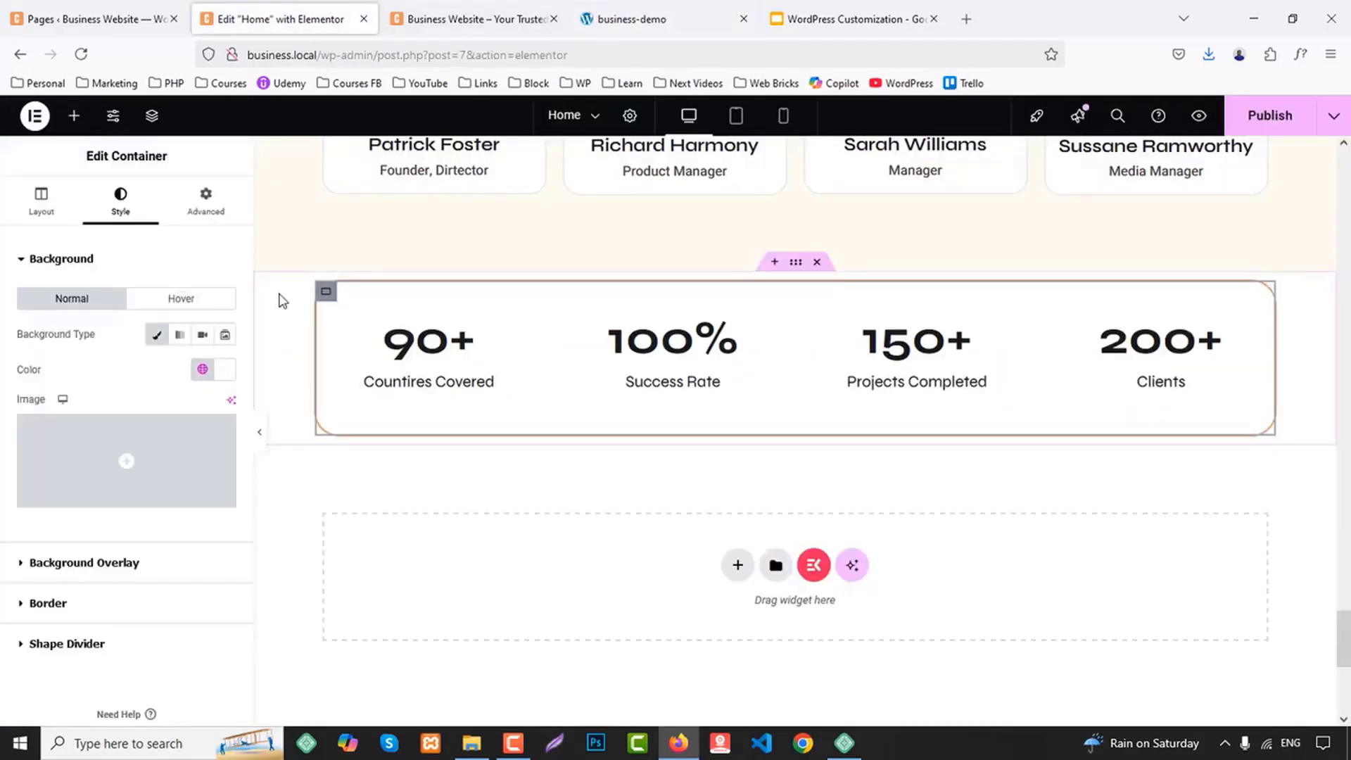
{"action": "left_click", "coordinate": [203, 209]}
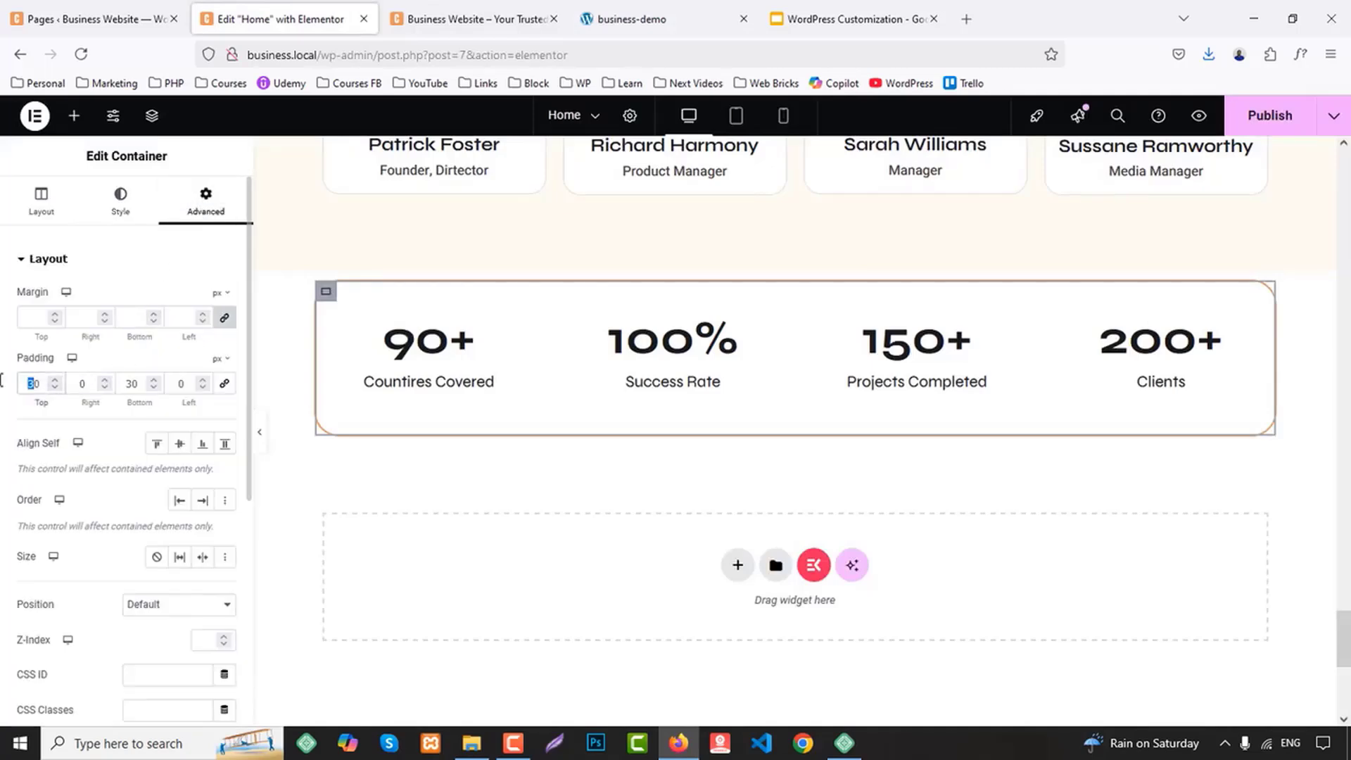
{"action": "type", "text": "5"}
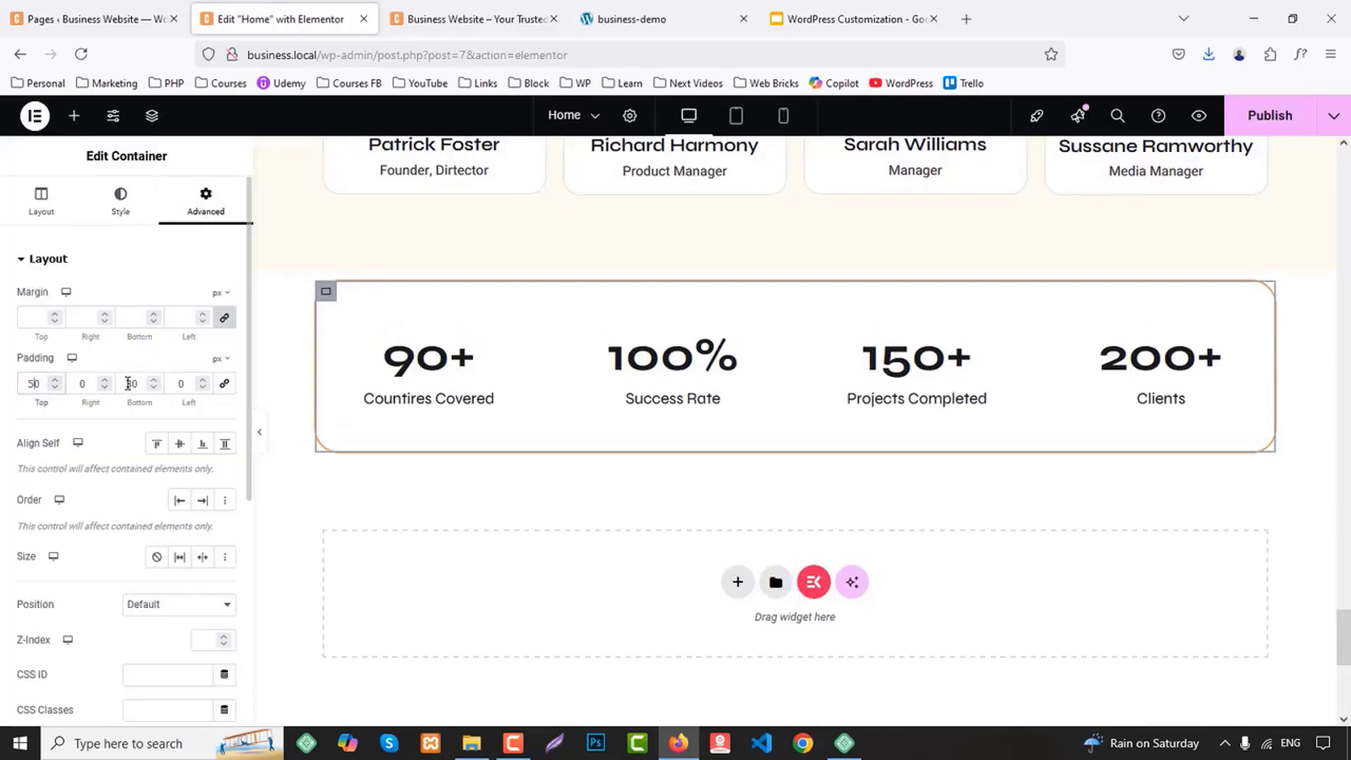
{"action": "type", "text": "5"}
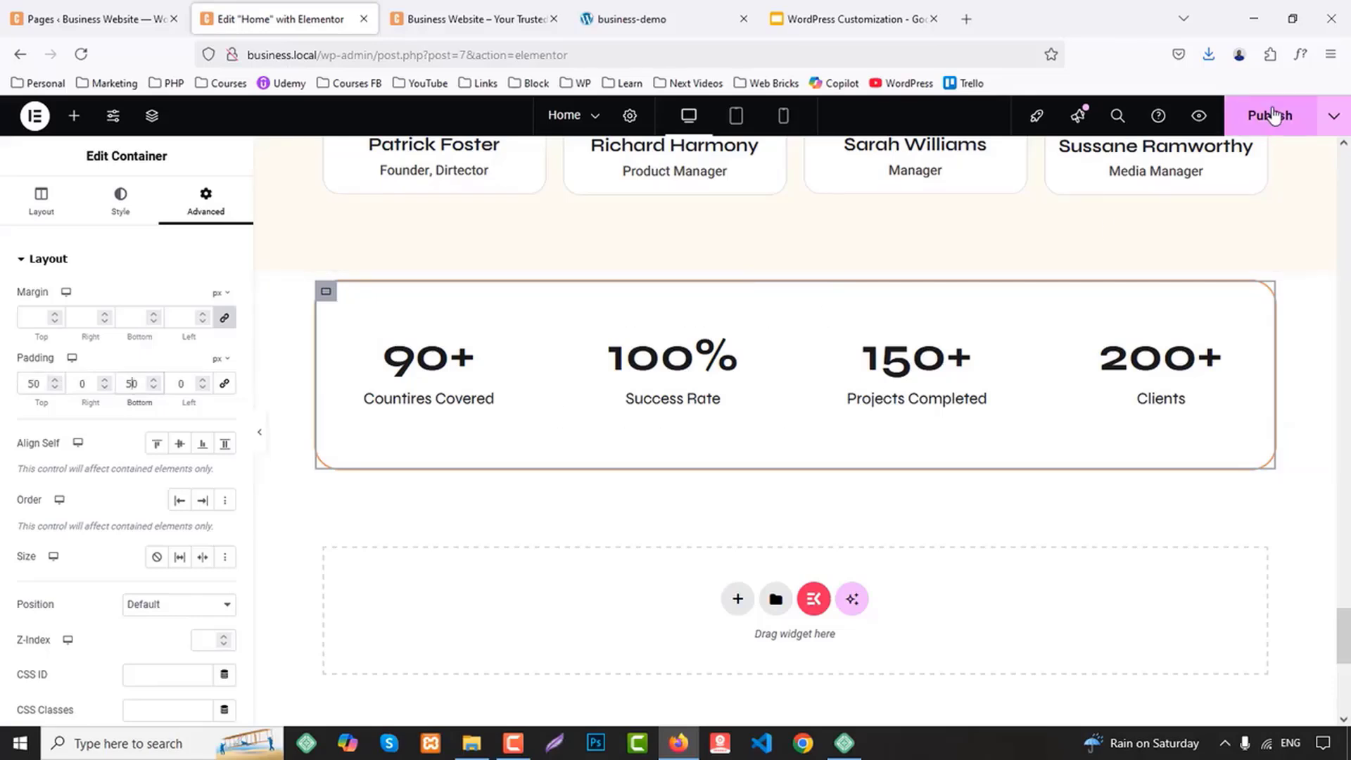
Examine the dark Case Studies section and its placement below the counters on the business-demo site
{"action": "left_click", "coordinate": [698, 10]}
{"action": "scroll", "coordinate": [633, 366], "scroll_direction": "down", "scroll_amount": 7}
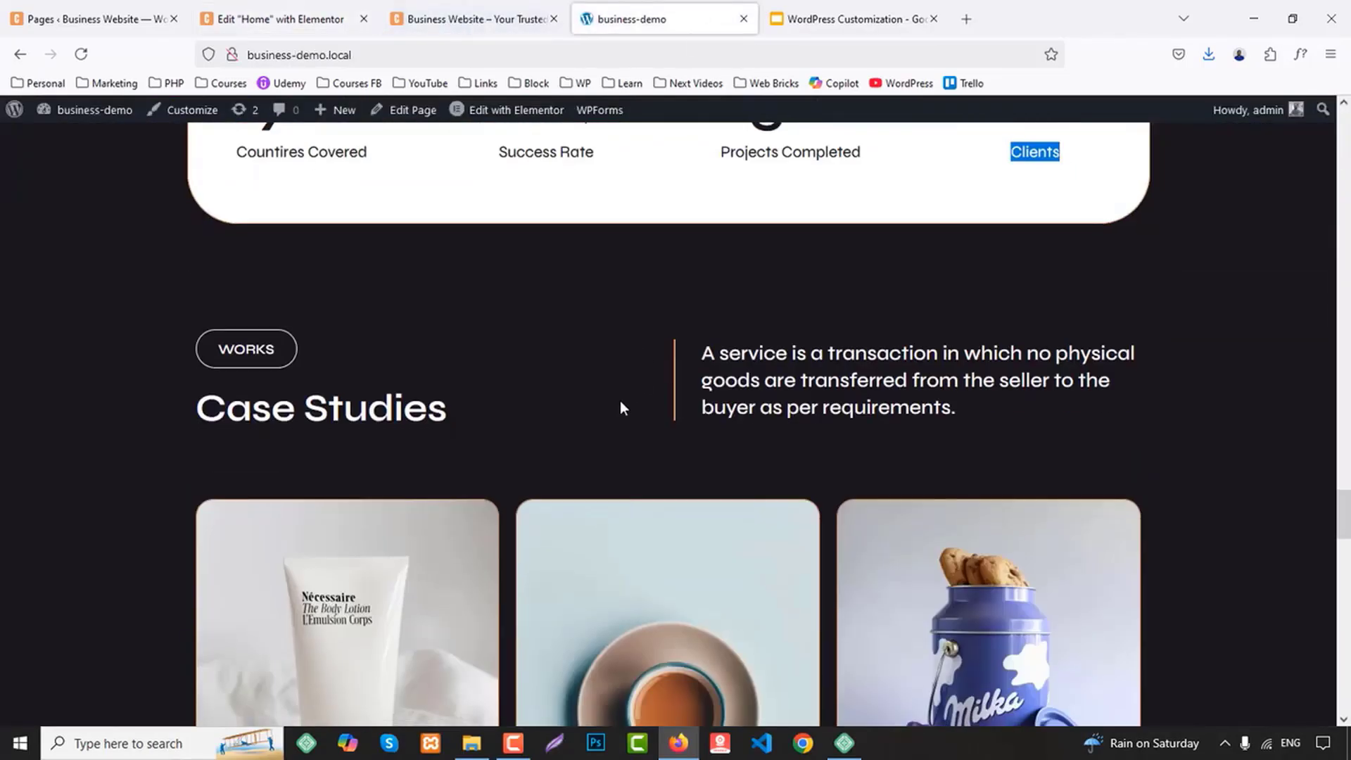
{"action": "scroll", "coordinate": [569, 410], "scroll_direction": "up", "scroll_amount": 5}
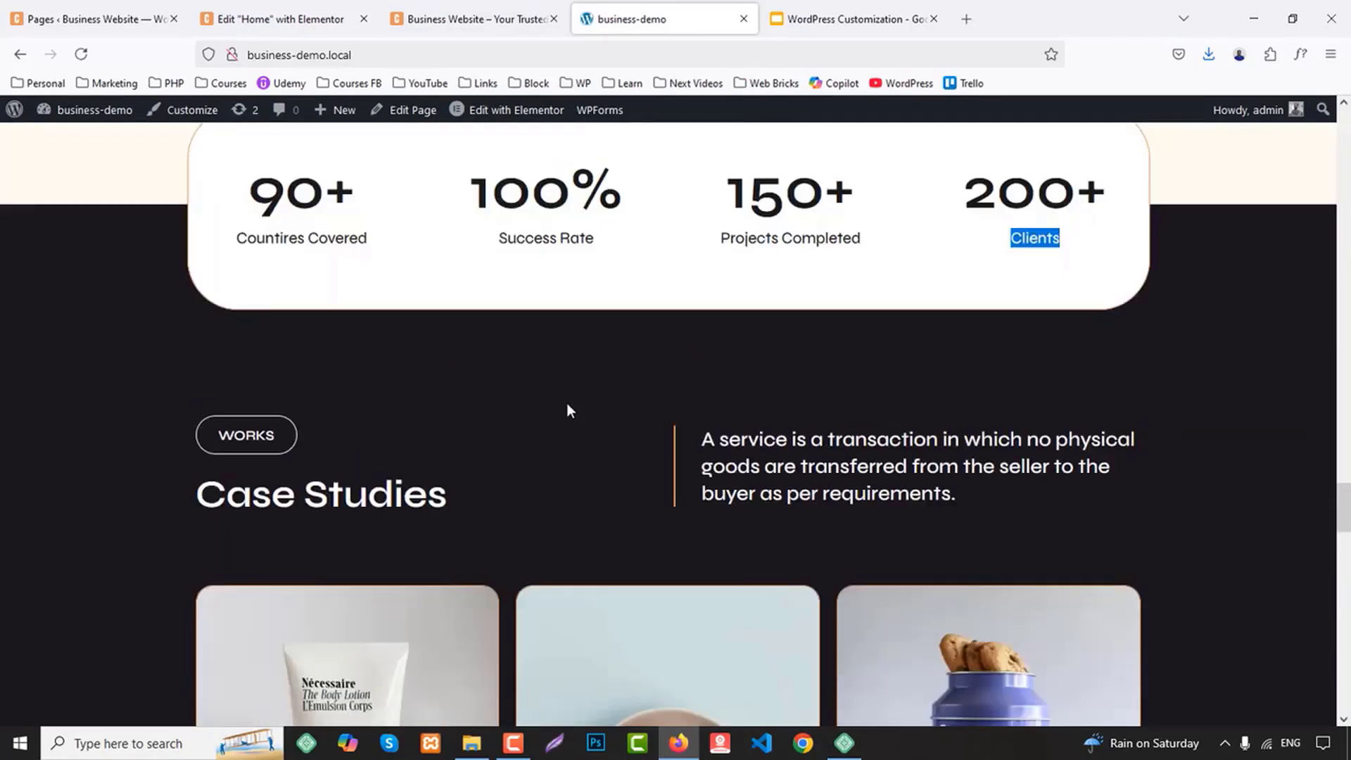
{"action": "scroll", "coordinate": [570, 410], "scroll_direction": "down", "scroll_amount": 3}
{"action": "scroll", "coordinate": [594, 411], "scroll_direction": "up", "scroll_amount": 6}
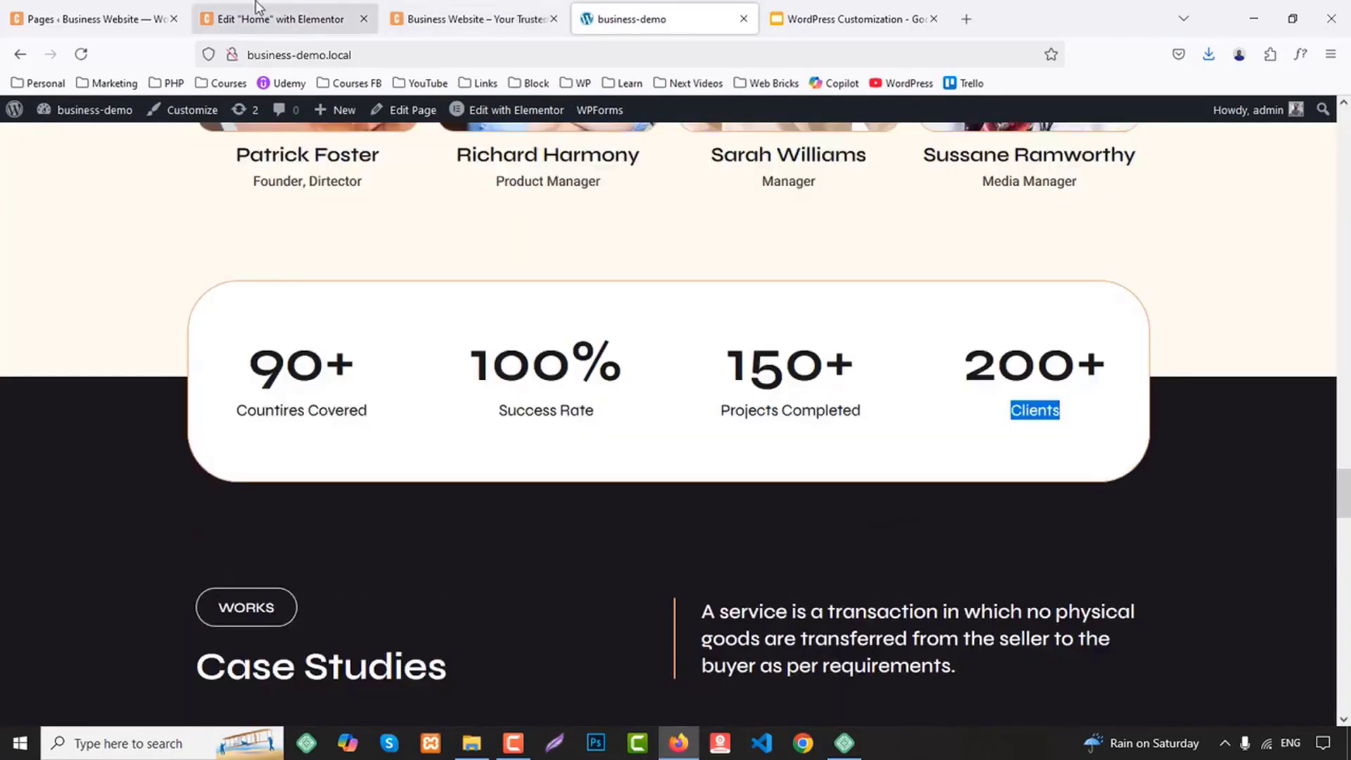
Copy the dark "Why Us" section on the Home page in Elementor and paste it below the counter section
{"action": "left_click", "coordinate": [281, 19]}
{"action": "scroll", "coordinate": [774, 450], "scroll_direction": "up", "scroll_amount": 10}
{"action": "scroll", "coordinate": [787, 461], "scroll_direction": "down", "scroll_amount": 3}
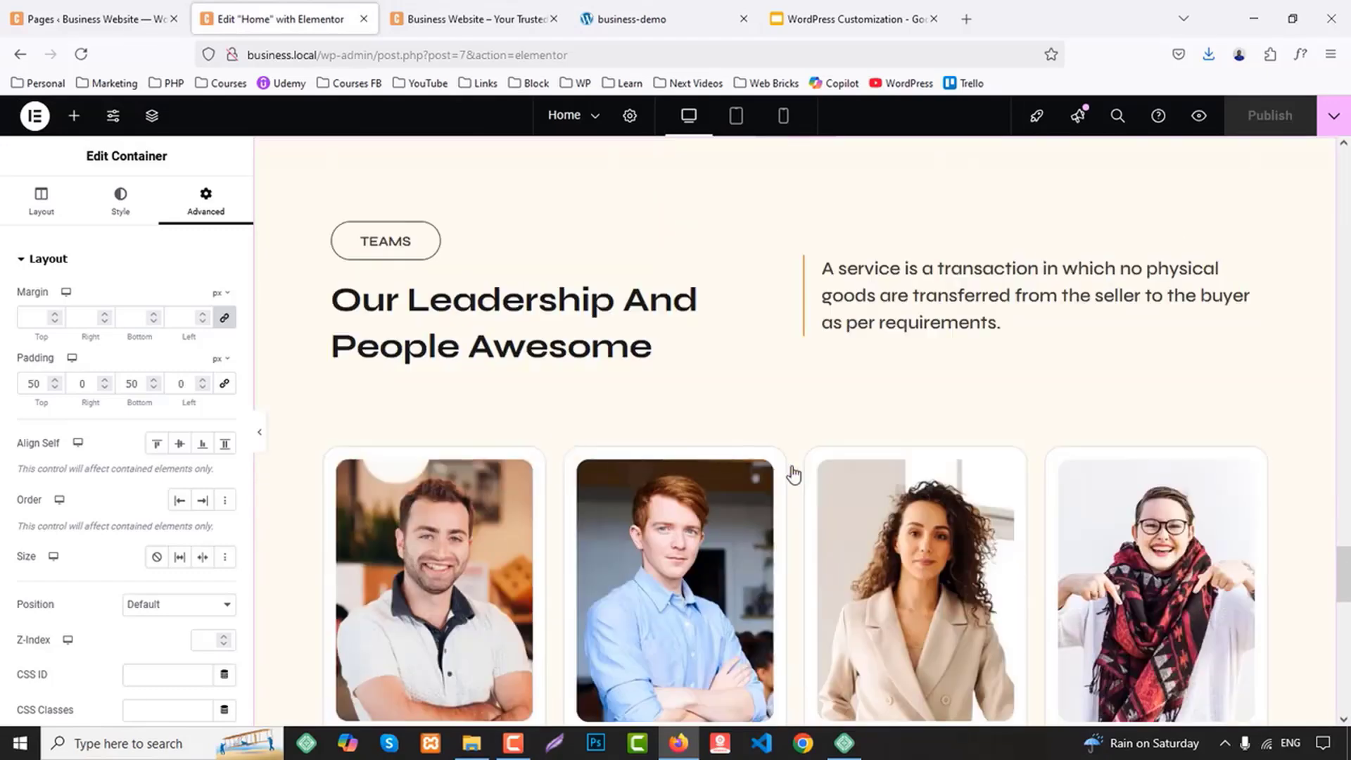
{"action": "scroll", "coordinate": [791, 463], "scroll_direction": "up", "scroll_amount": 1}
{"action": "right_click", "coordinate": [797, 218]}
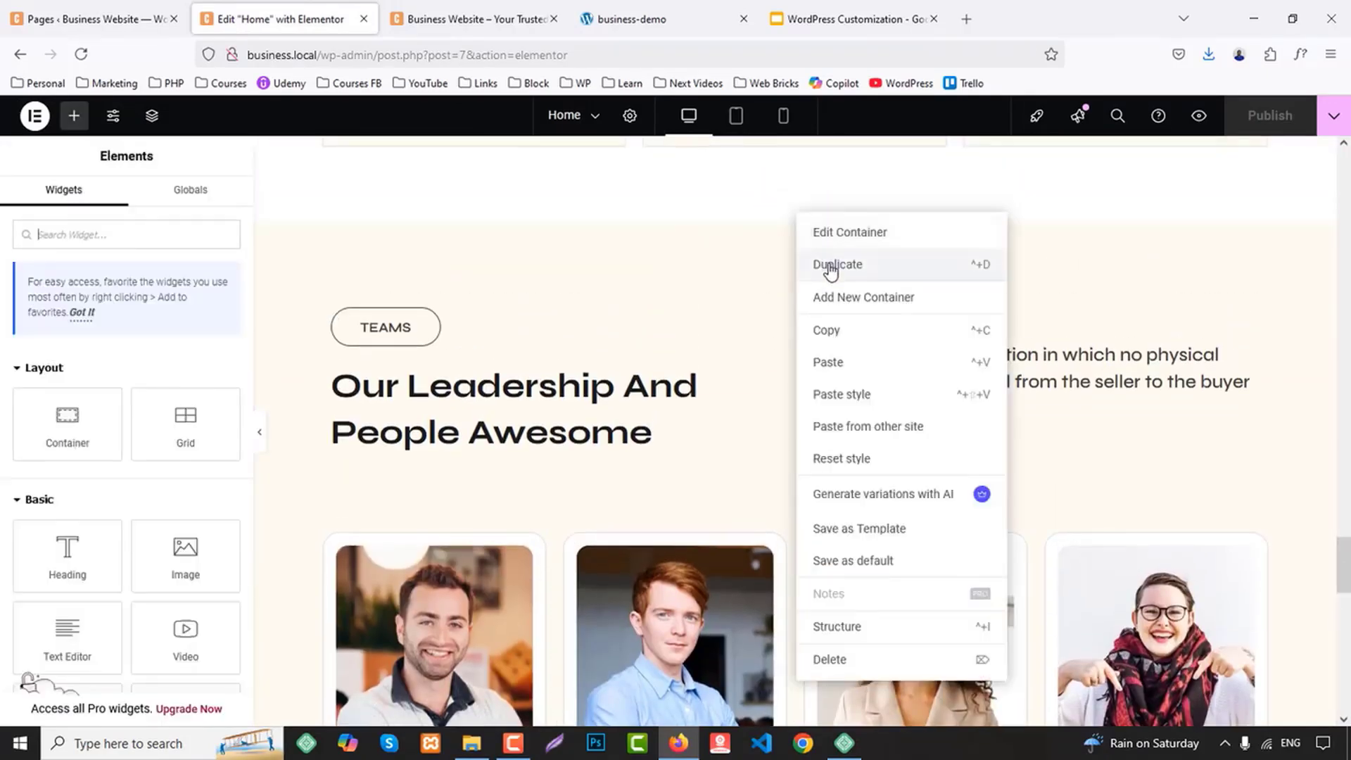
{"action": "left_click", "coordinate": [830, 268]}
{"action": "scroll", "coordinate": [736, 298], "scroll_direction": "up", "scroll_amount": 10}
{"action": "scroll", "coordinate": [746, 341], "scroll_direction": "up", "scroll_amount": 8}
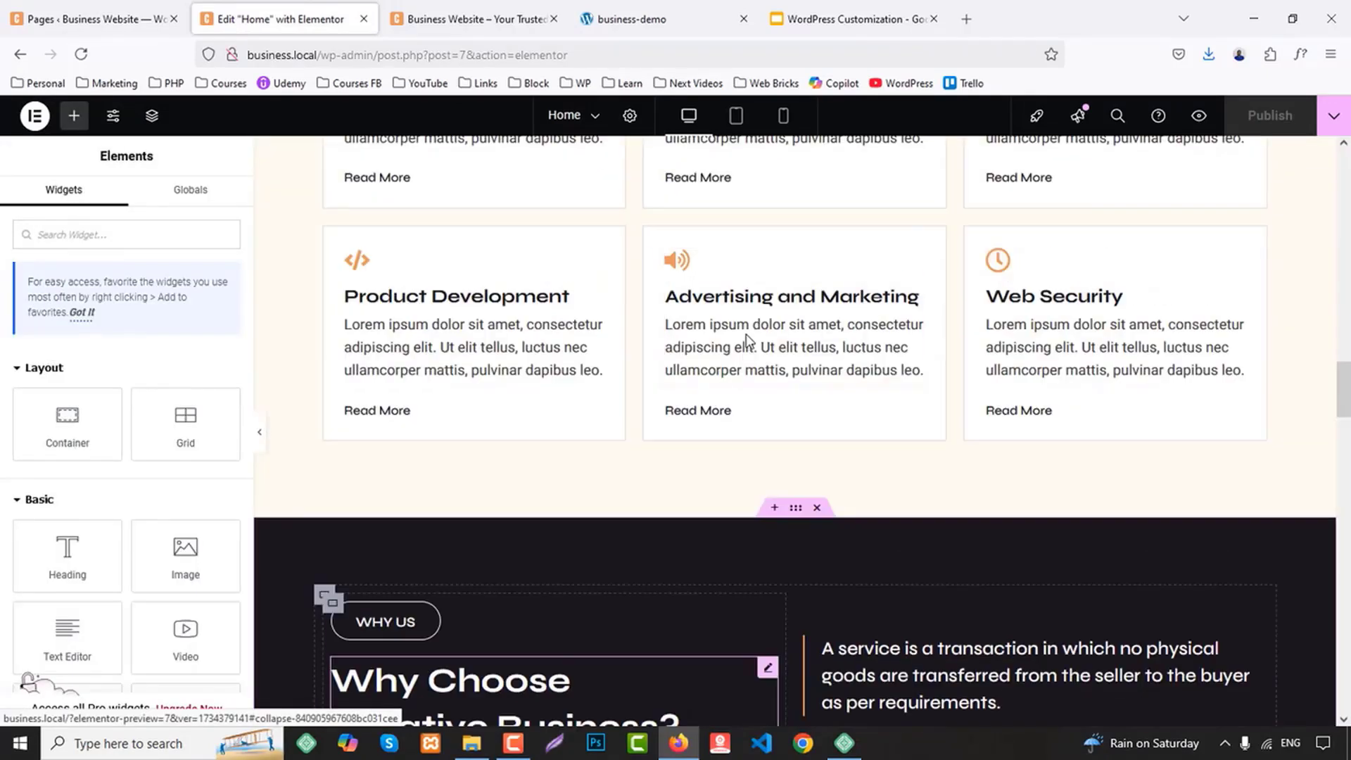
{"action": "scroll", "coordinate": [745, 342], "scroll_direction": "down", "scroll_amount": 2}
{"action": "right_click", "coordinate": [799, 340]}
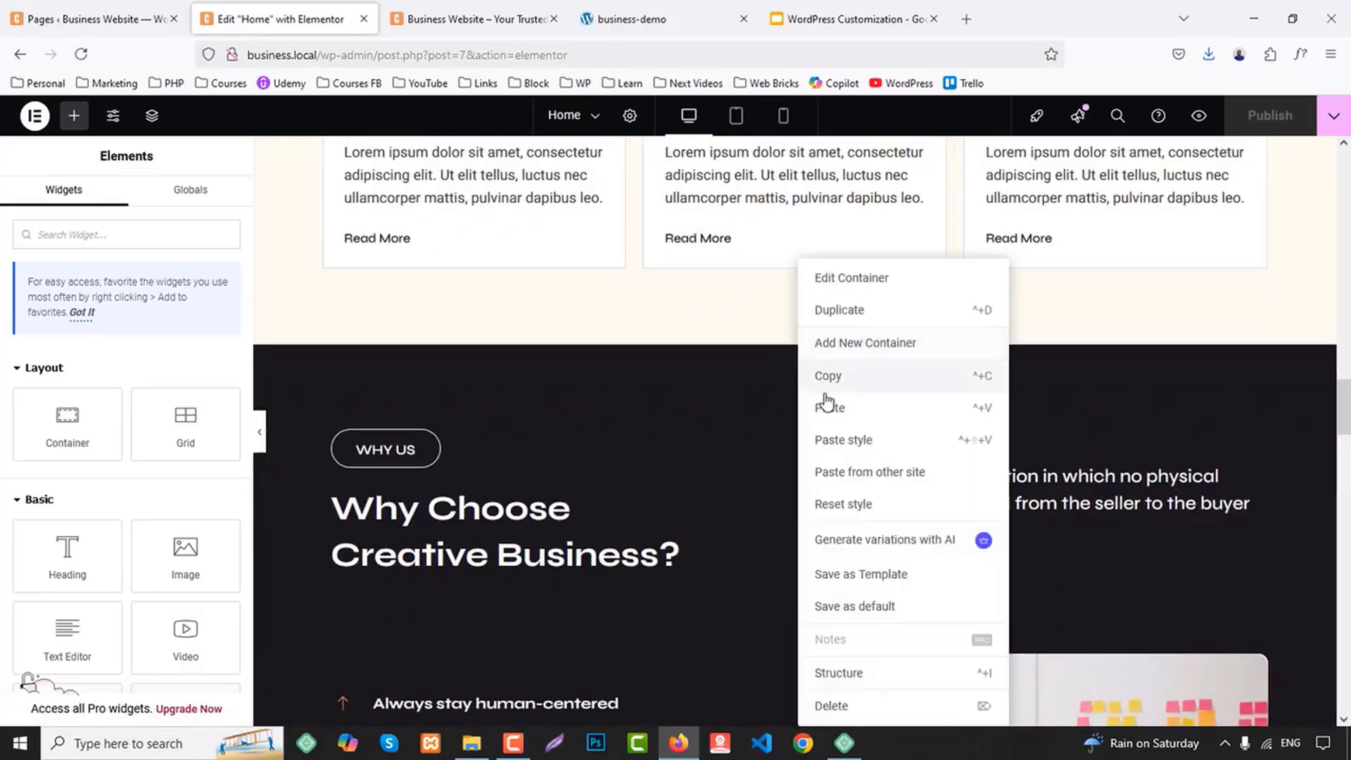
{"action": "left_click", "coordinate": [828, 377]}
{"action": "scroll", "coordinate": [830, 414], "scroll_direction": "down", "scroll_amount": 20}
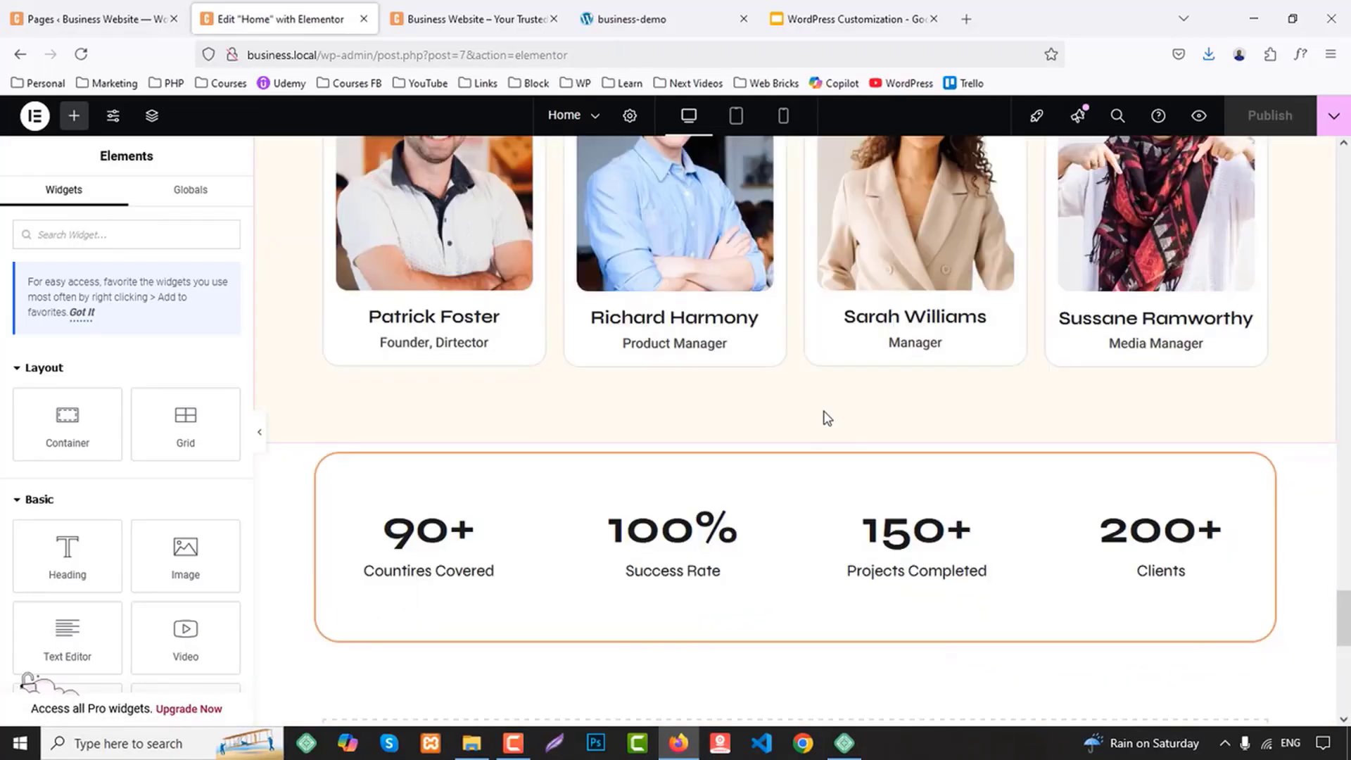
{"action": "right_click", "coordinate": [569, 498]}
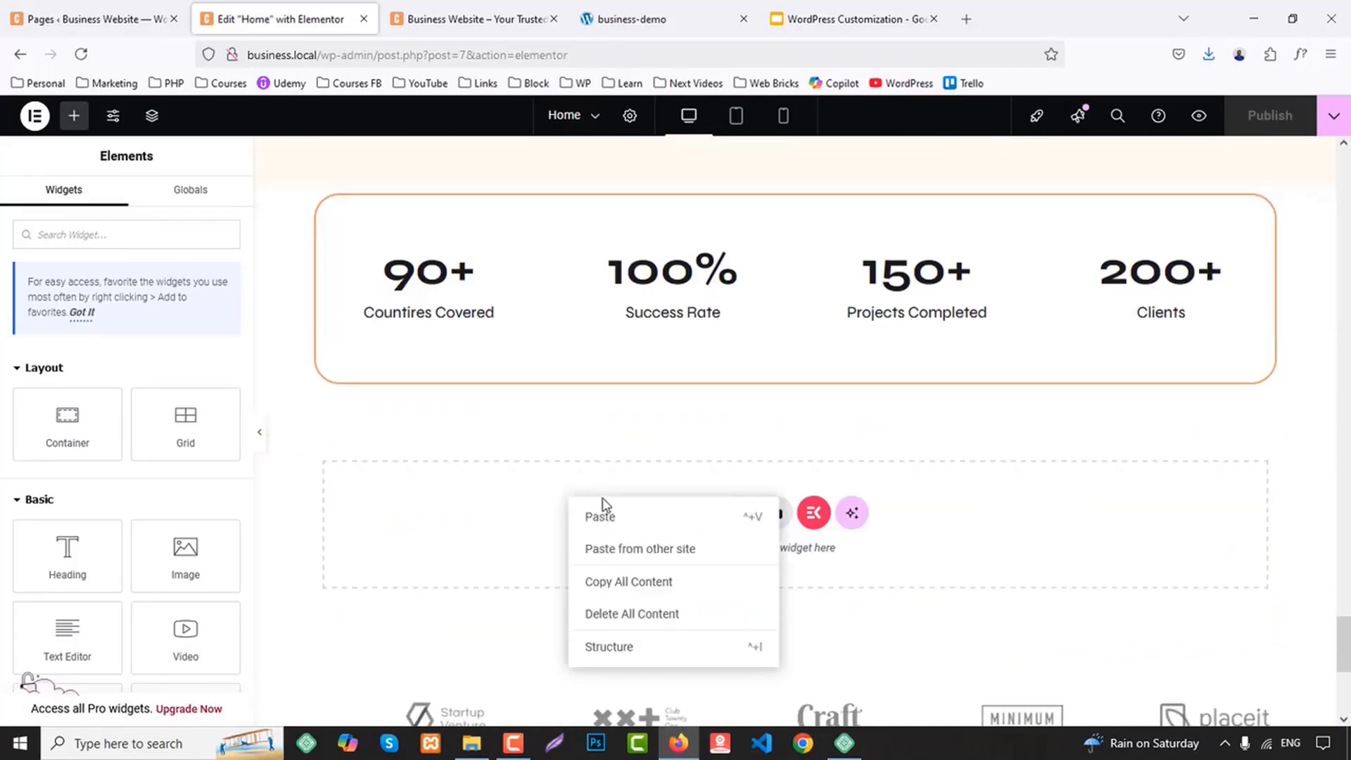
{"action": "left_click", "coordinate": [688, 501]}
Duplicate the accordion column container in the pasted "Why Us" section
{"action": "scroll", "coordinate": [690, 475], "scroll_direction": "down", "scroll_amount": 7}
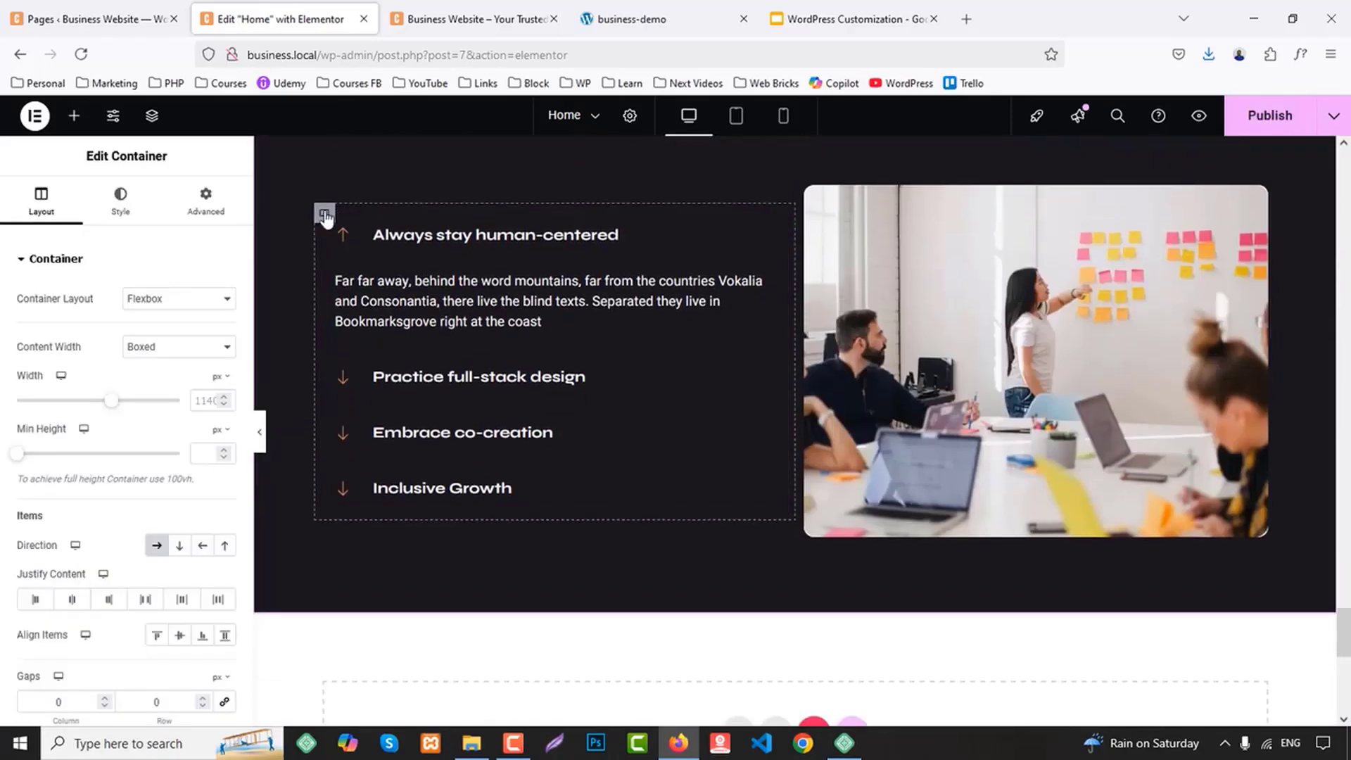
{"action": "right_click", "coordinate": [324, 215]}
{"action": "left_click", "coordinate": [373, 265]}
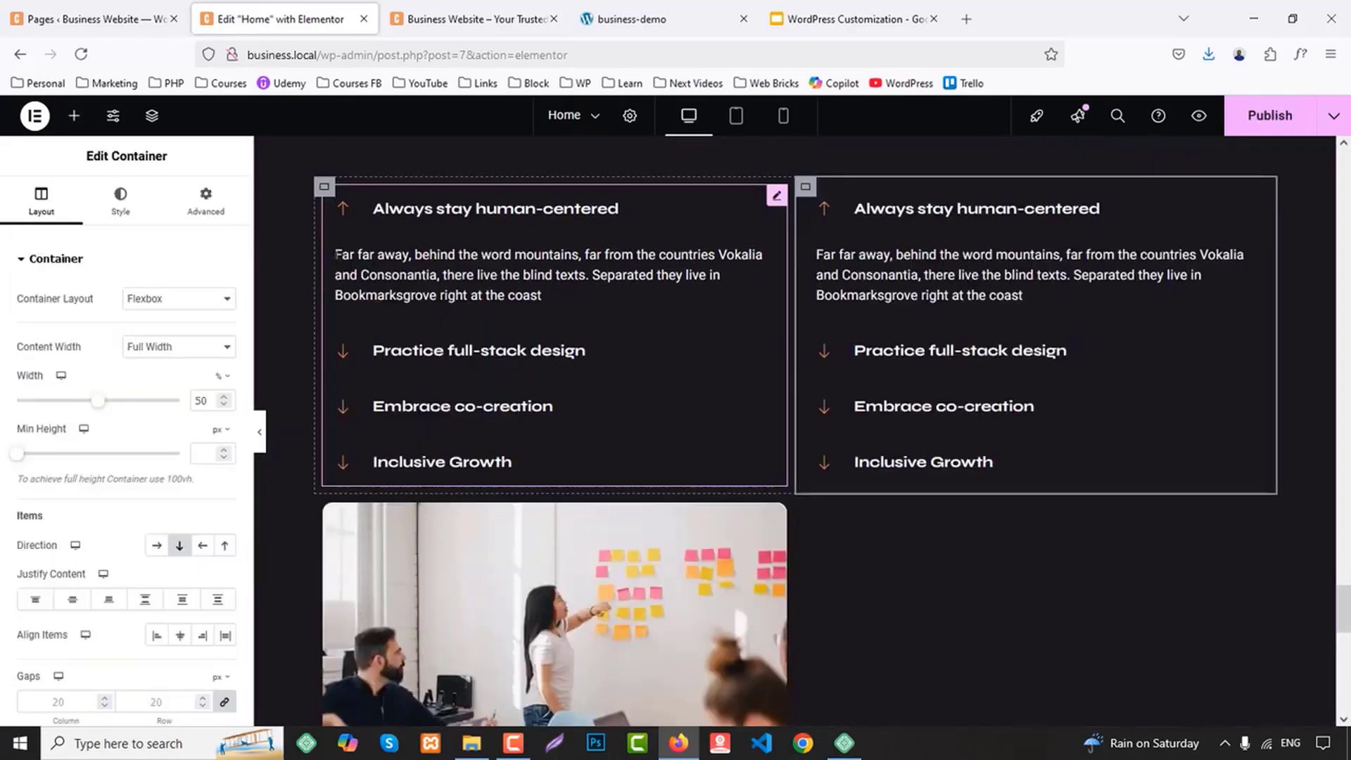
Set the width of both accordion containers and the image container to 33.33%
{"action": "left_click", "coordinate": [324, 186]}
{"action": "type", "text": "33.333"}
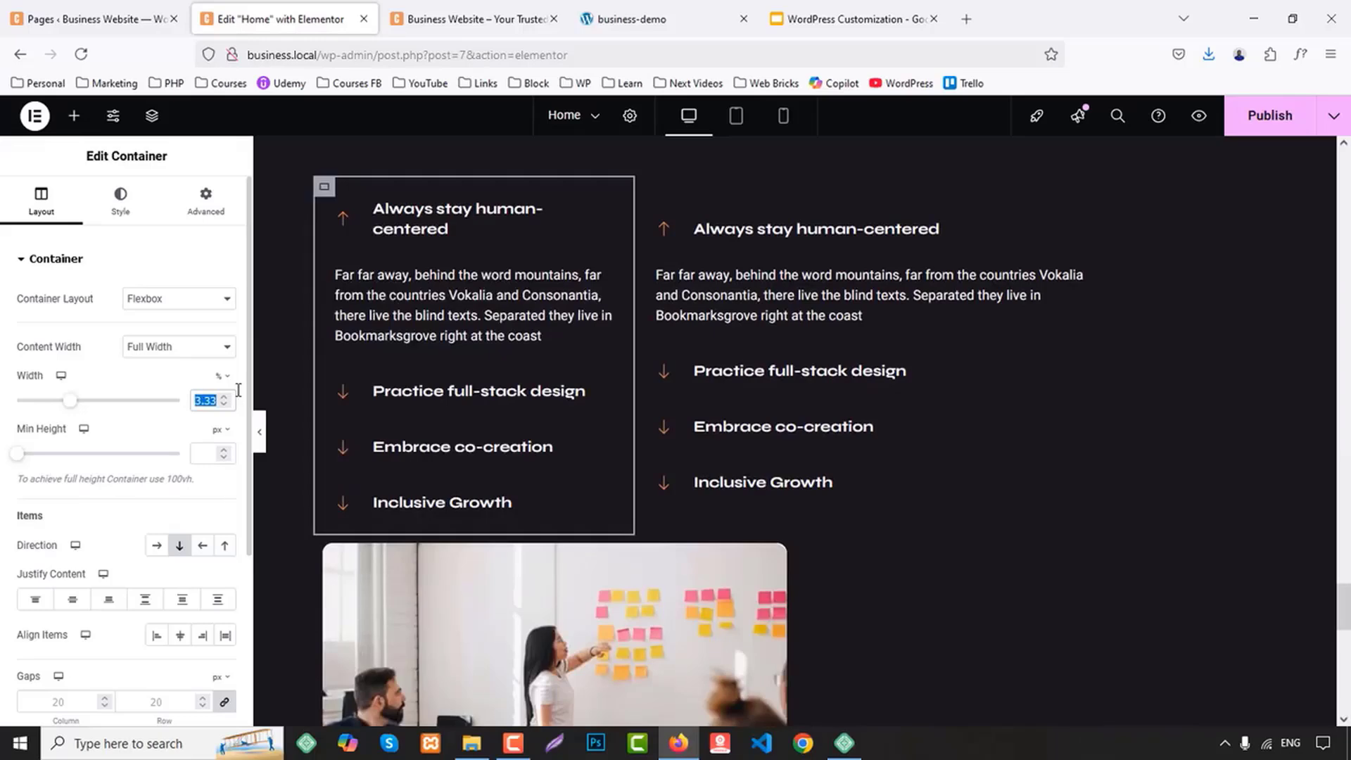
{"action": "left_click", "coordinate": [644, 206]}
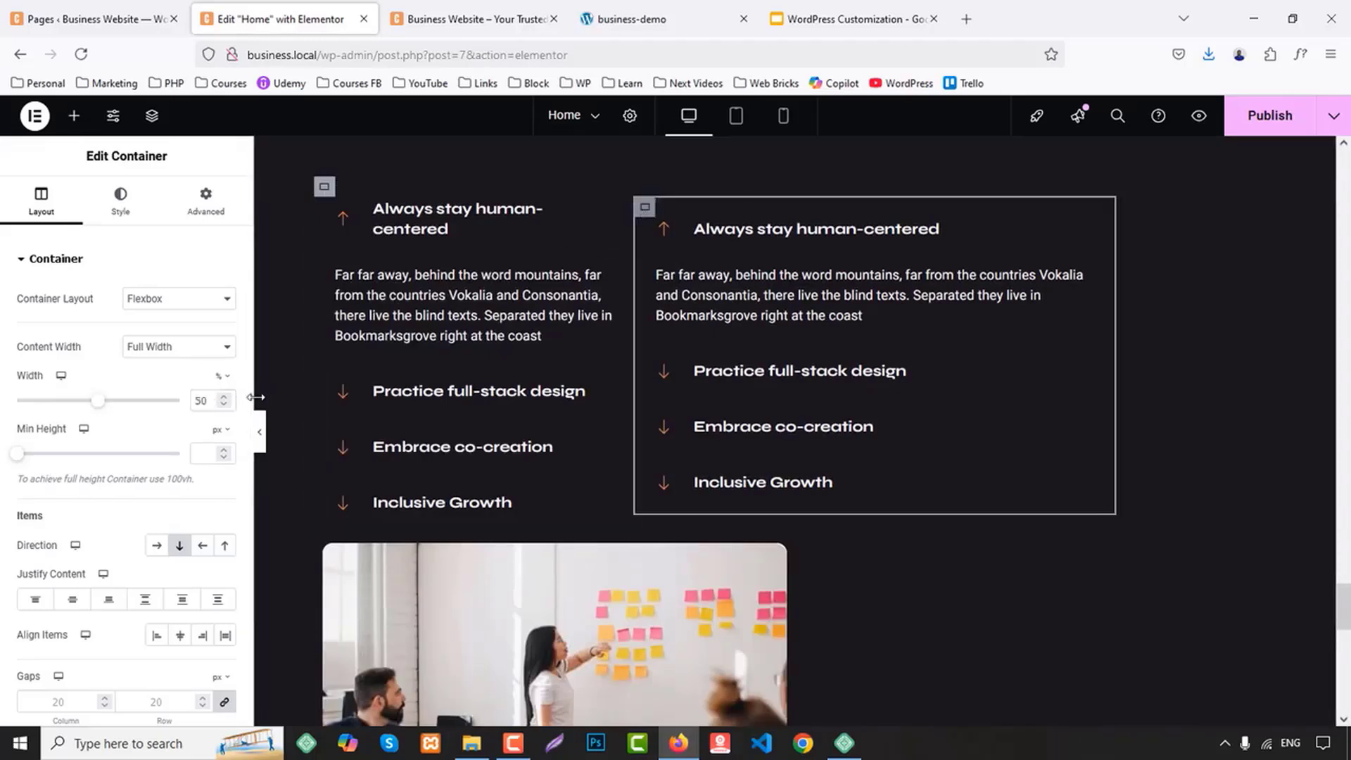
{"action": "key", "text": "ctrl+v"}
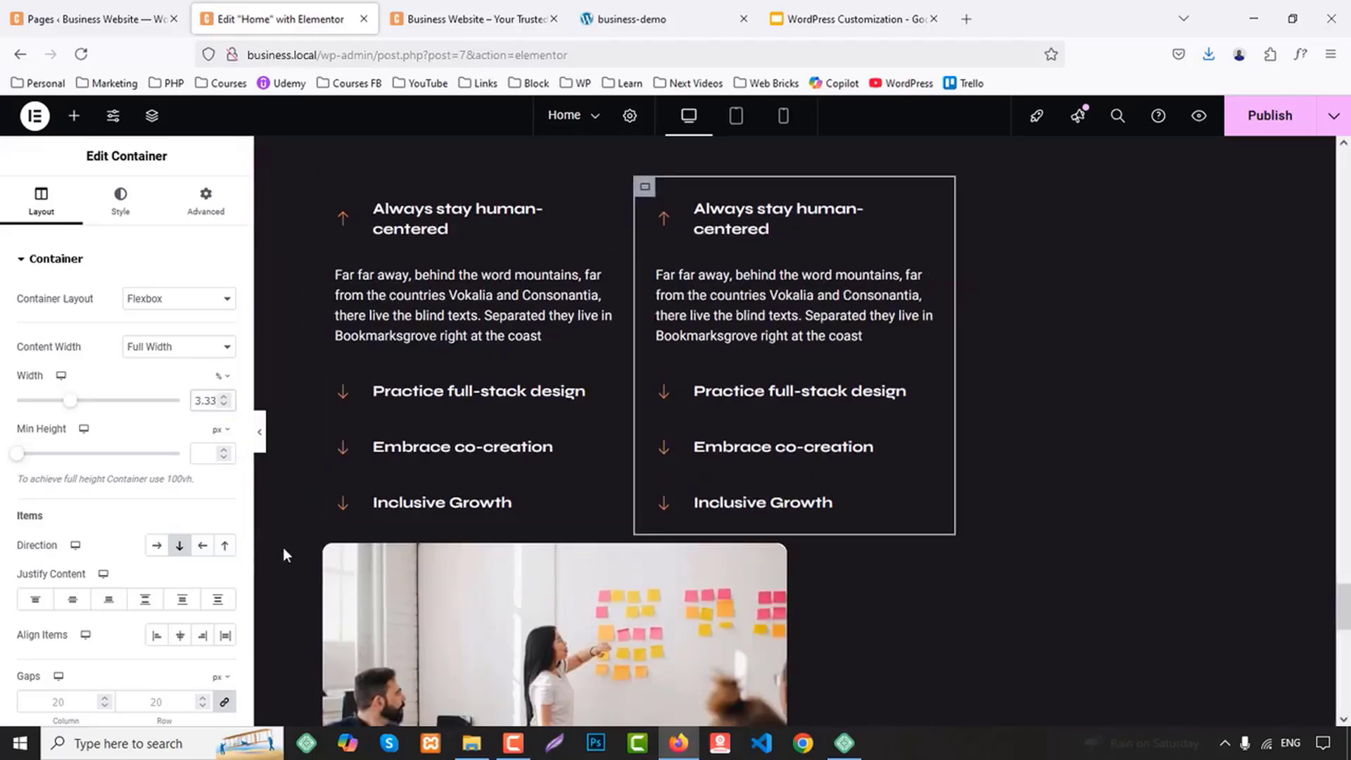
{"action": "left_click", "coordinate": [325, 546]}
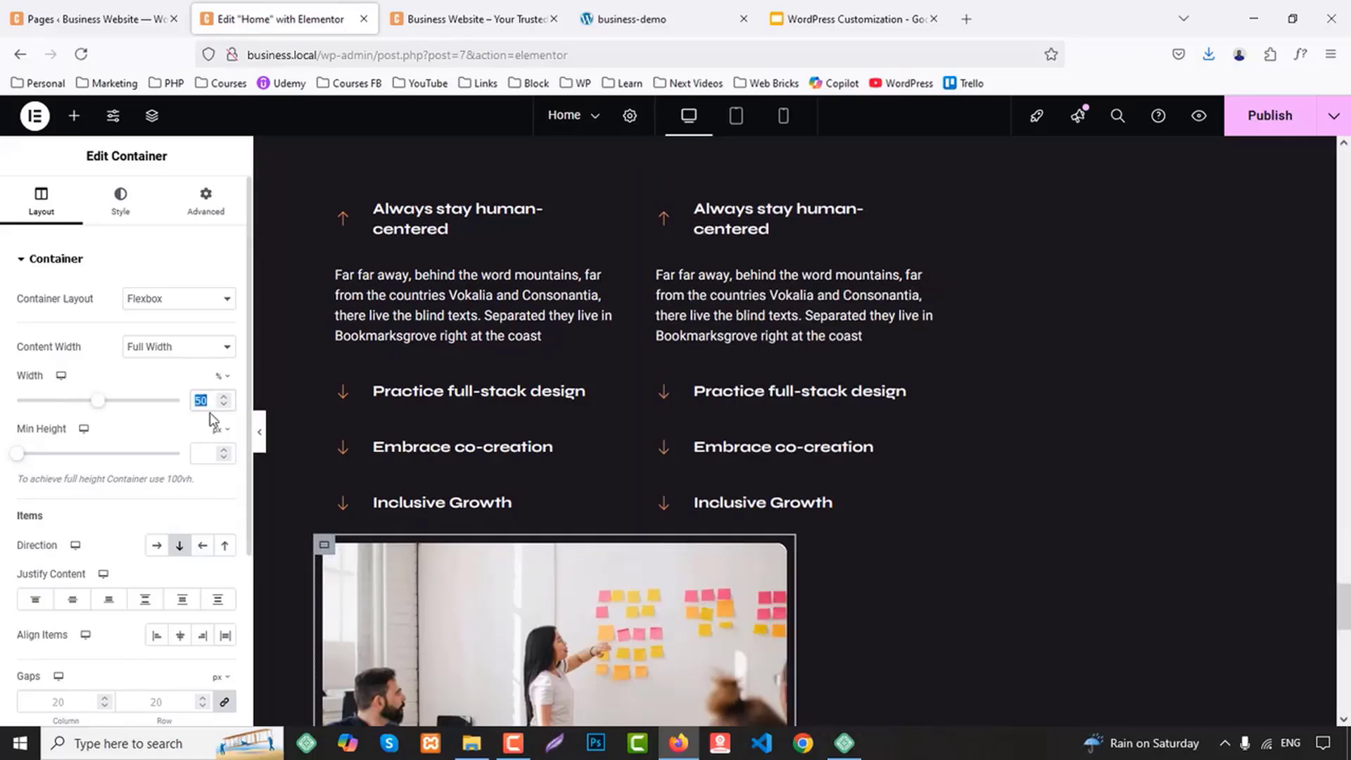
{"action": "key", "text": "ctrl+v"}
Delete both accordions and the image from the three columns of the pasted section, leaving their containers in place
{"action": "right_click", "coordinate": [454, 310]}
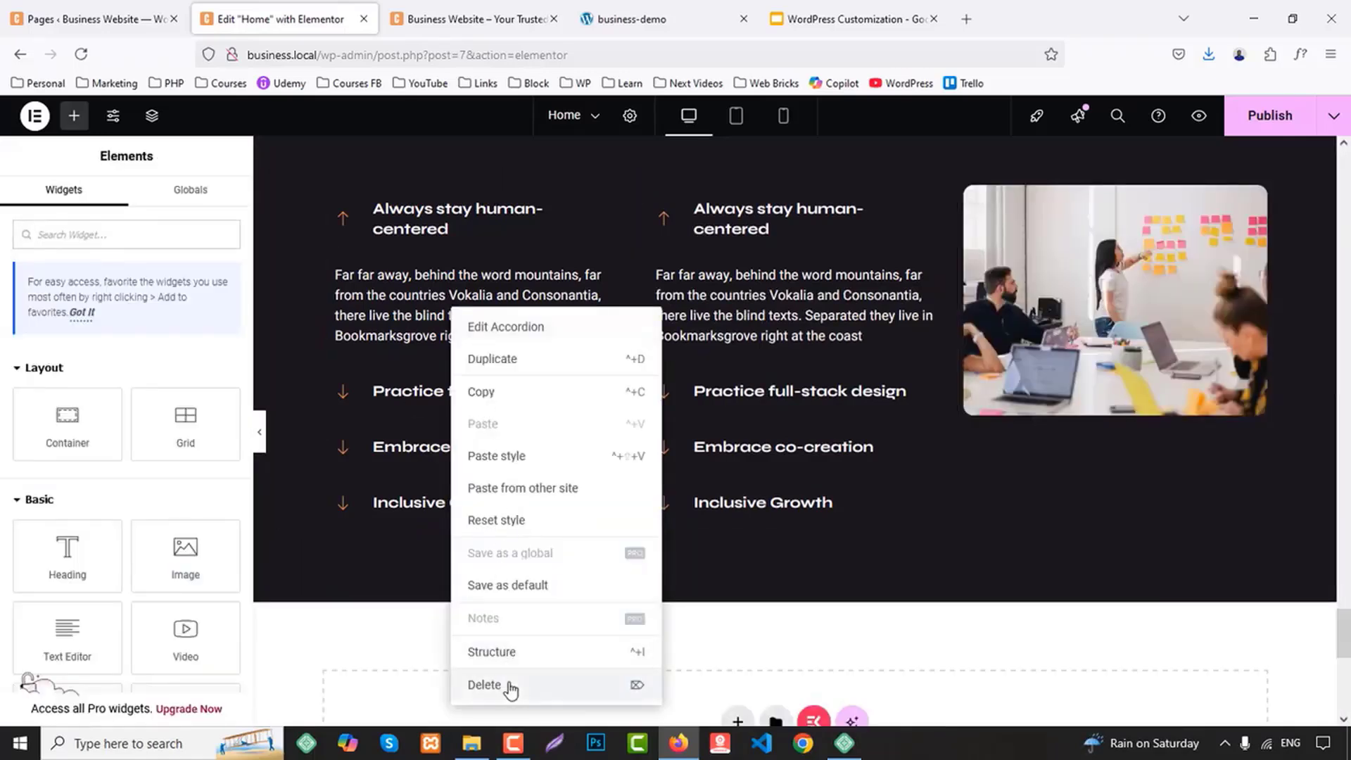
{"action": "left_click", "coordinate": [485, 684]}
{"action": "right_click", "coordinate": [769, 329]}
{"action": "left_click", "coordinate": [821, 707]}
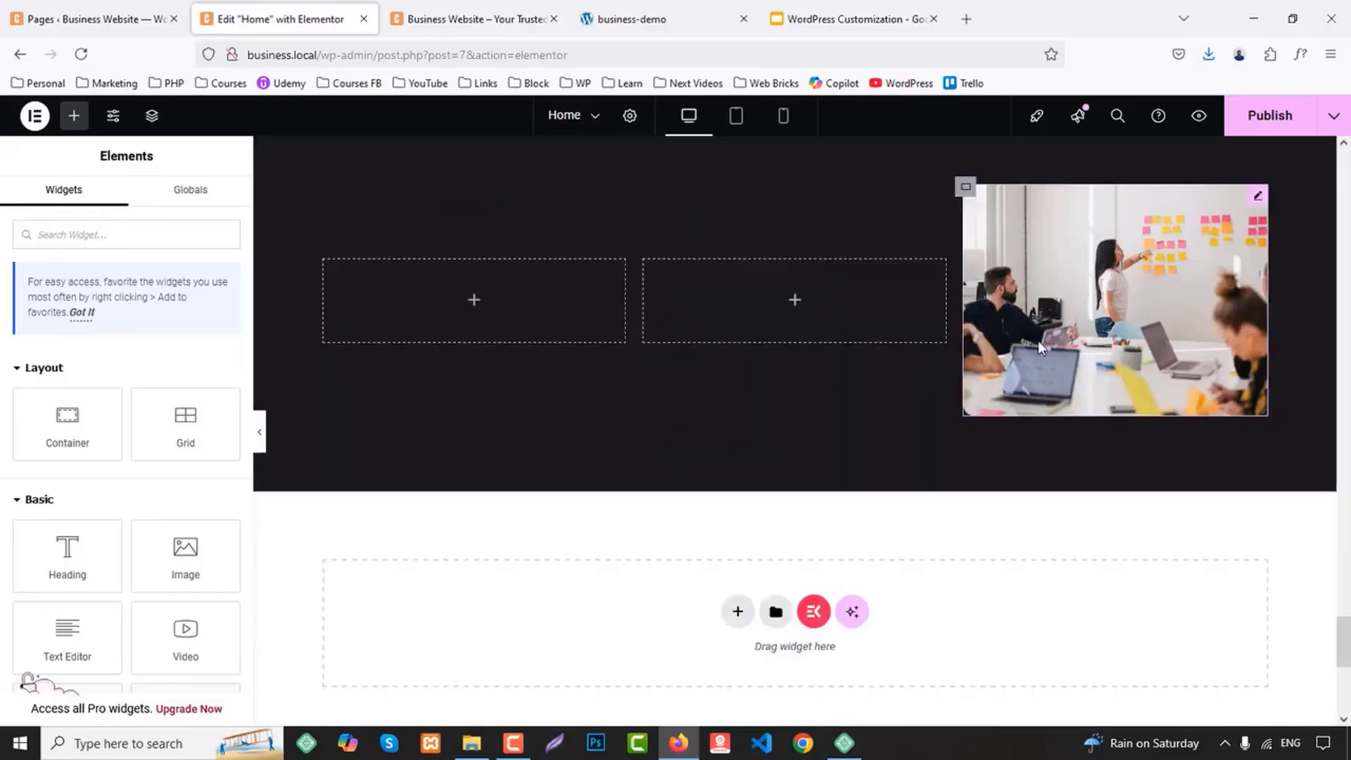
{"action": "right_click", "coordinate": [1040, 345]}
{"action": "left_click", "coordinate": [1071, 706]}
{"action": "scroll", "coordinate": [841, 383], "scroll_direction": "up", "scroll_amount": 3}
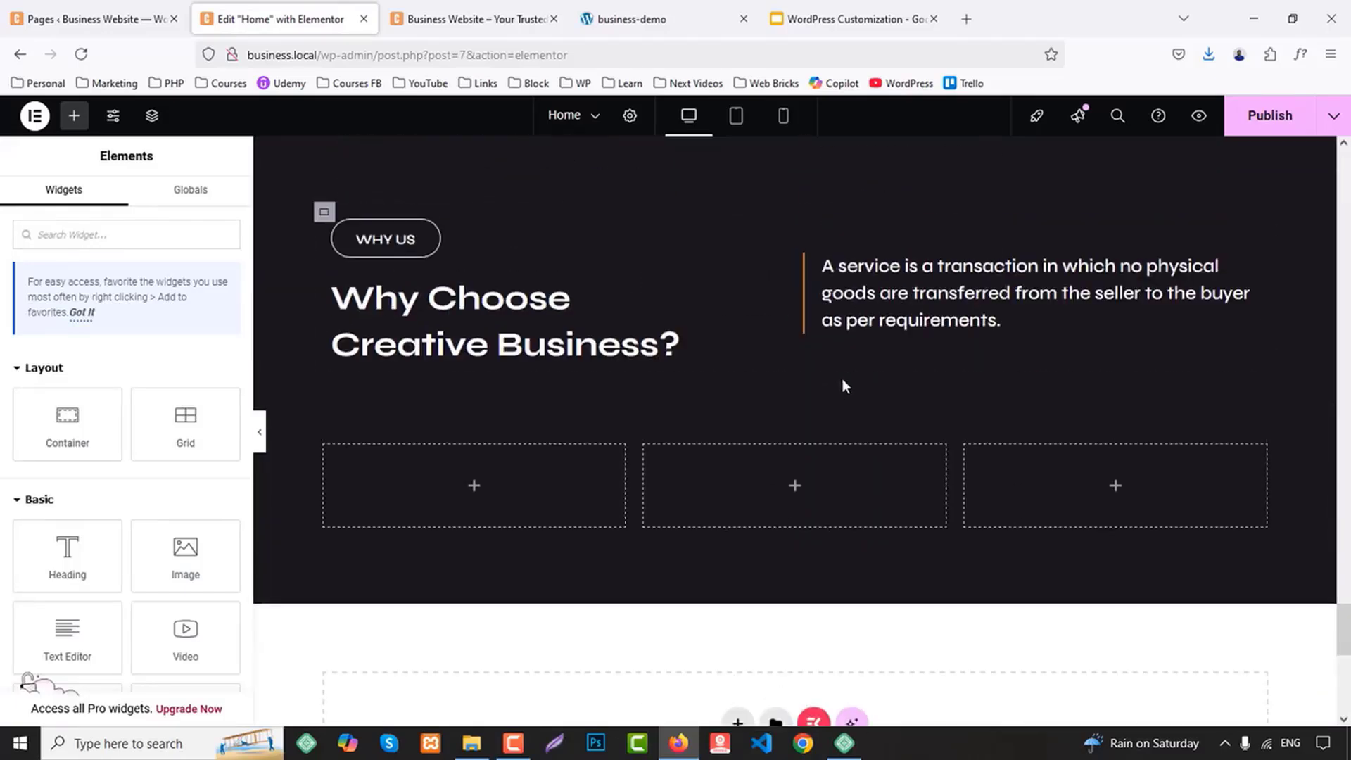
Replace the "WHY US" label of the pasted section with "WORKS", copied from the business-demo page
{"action": "left_click", "coordinate": [667, 10]}
{"action": "scroll", "coordinate": [520, 392], "scroll_direction": "down", "scroll_amount": 4}
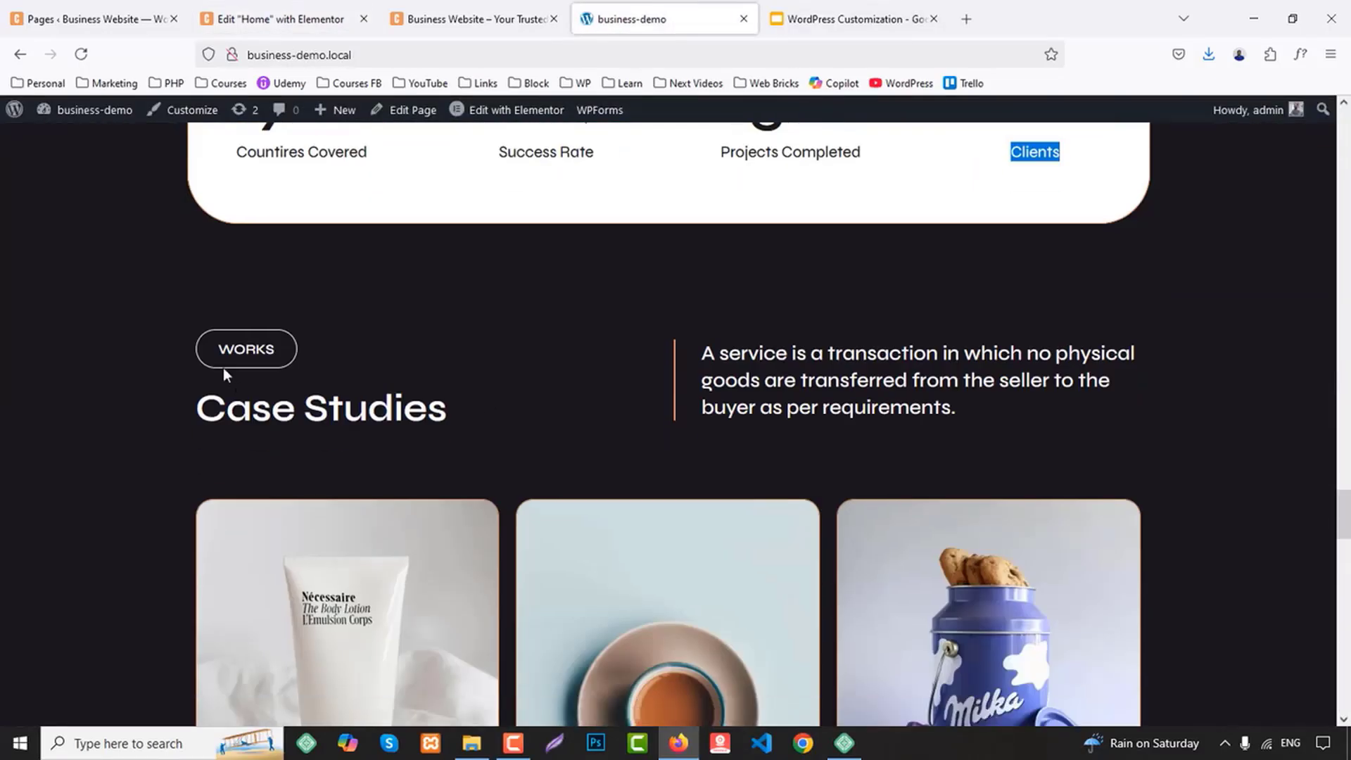
{"action": "left_click", "coordinate": [289, 16]}
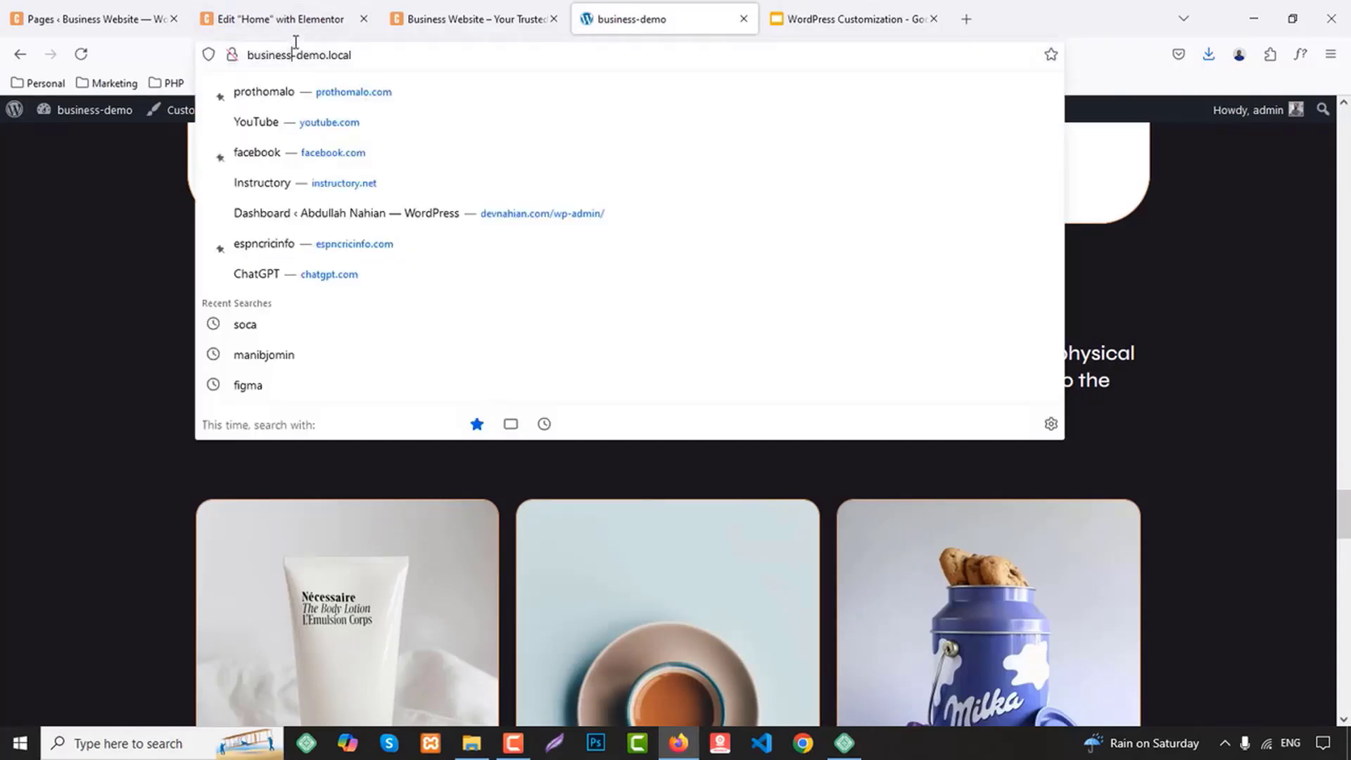
{"action": "left_click", "coordinate": [385, 239]}
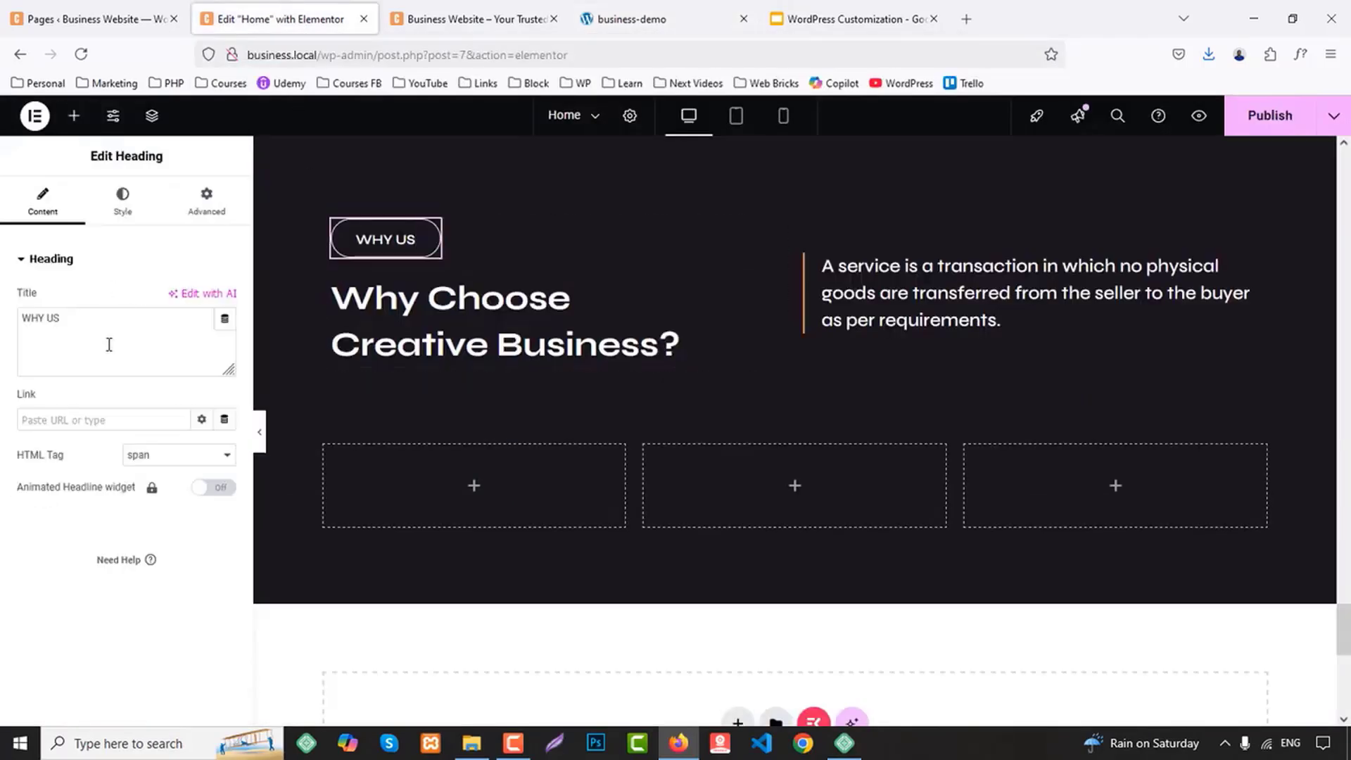
{"action": "key", "text": "ctrl+a"}
{"action": "key", "text": "ctrl+v"}
Replace the "Why Choose Creative Business?" heading with "Case Studies", copied from the business-demo page
{"action": "left_click", "coordinate": [677, 10]}
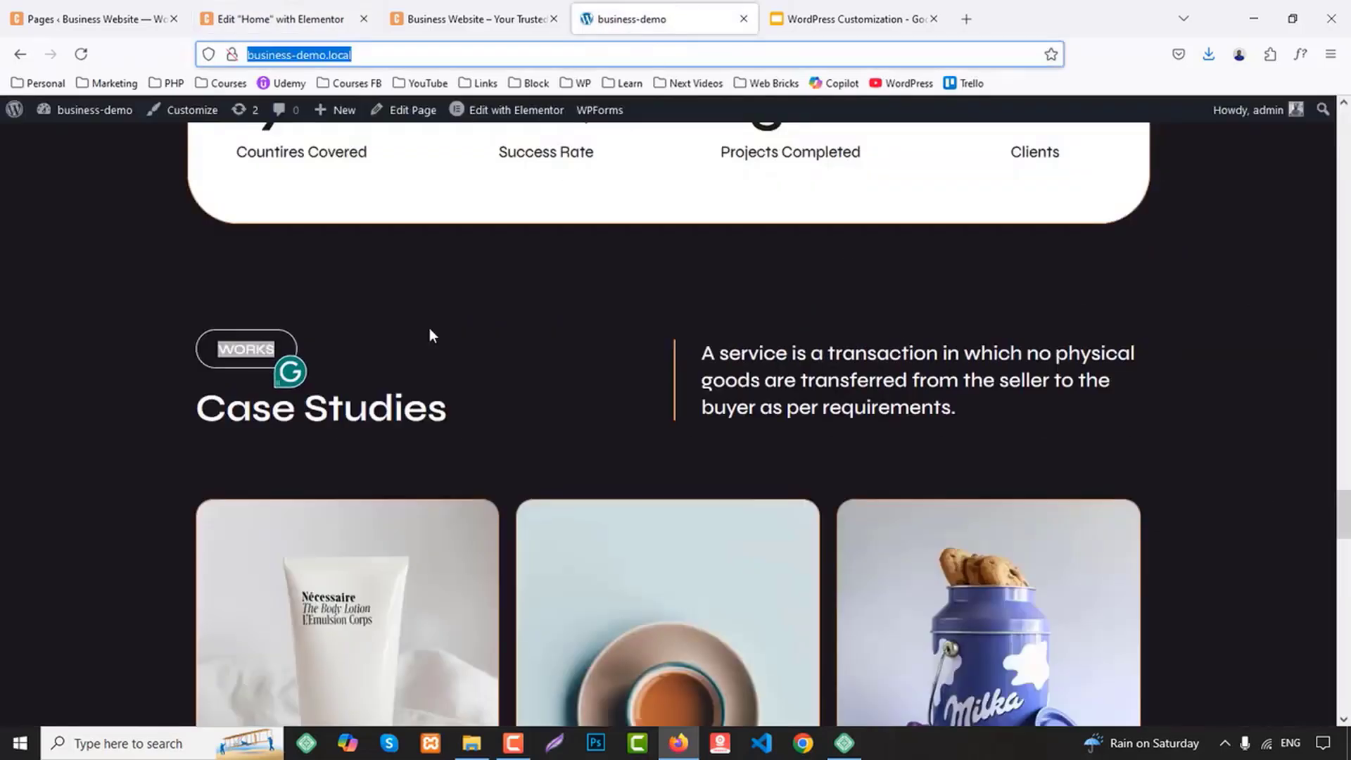
{"action": "left_click_drag", "start_coordinate": [198, 408], "coordinate": [489, 403]}
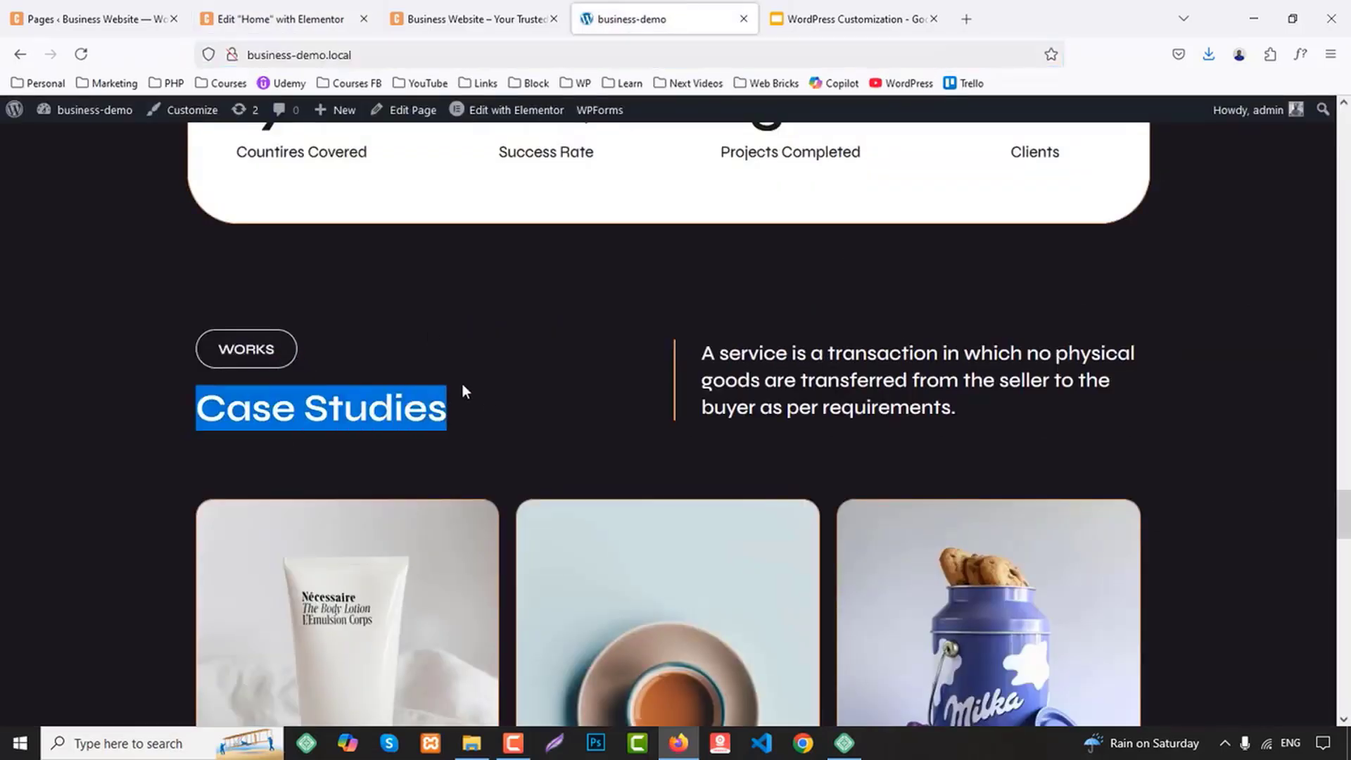
{"action": "left_click", "coordinate": [306, 8]}
{"action": "left_click", "coordinate": [492, 320]}
{"action": "left_click", "coordinate": [112, 330]}
{"action": "key", "text": "ctrl+a"}
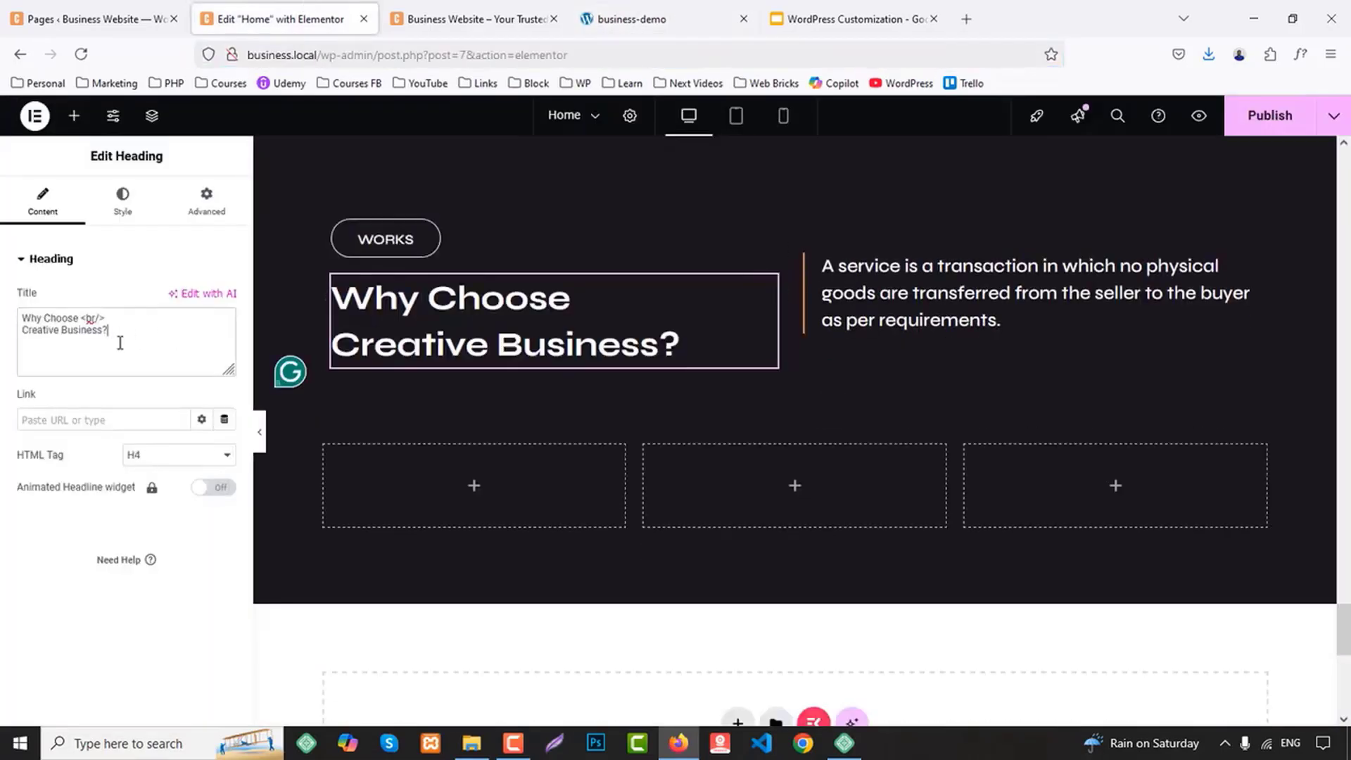
{"action": "key", "text": "ctrl+v"}
Add an Image Box widget to the first of the three empty columns under the Case Studies heading
{"action": "left_click", "coordinate": [75, 115]}
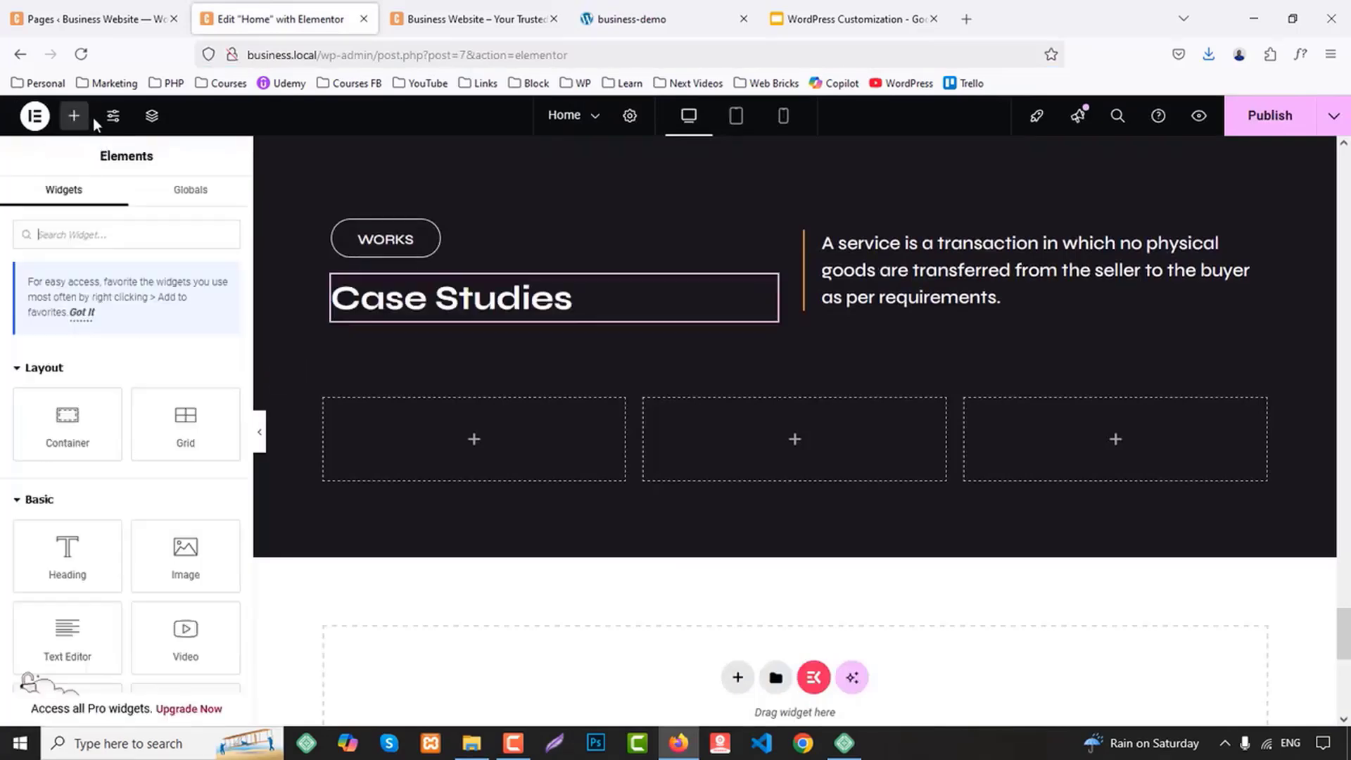
{"action": "type", "text": "im,a"}
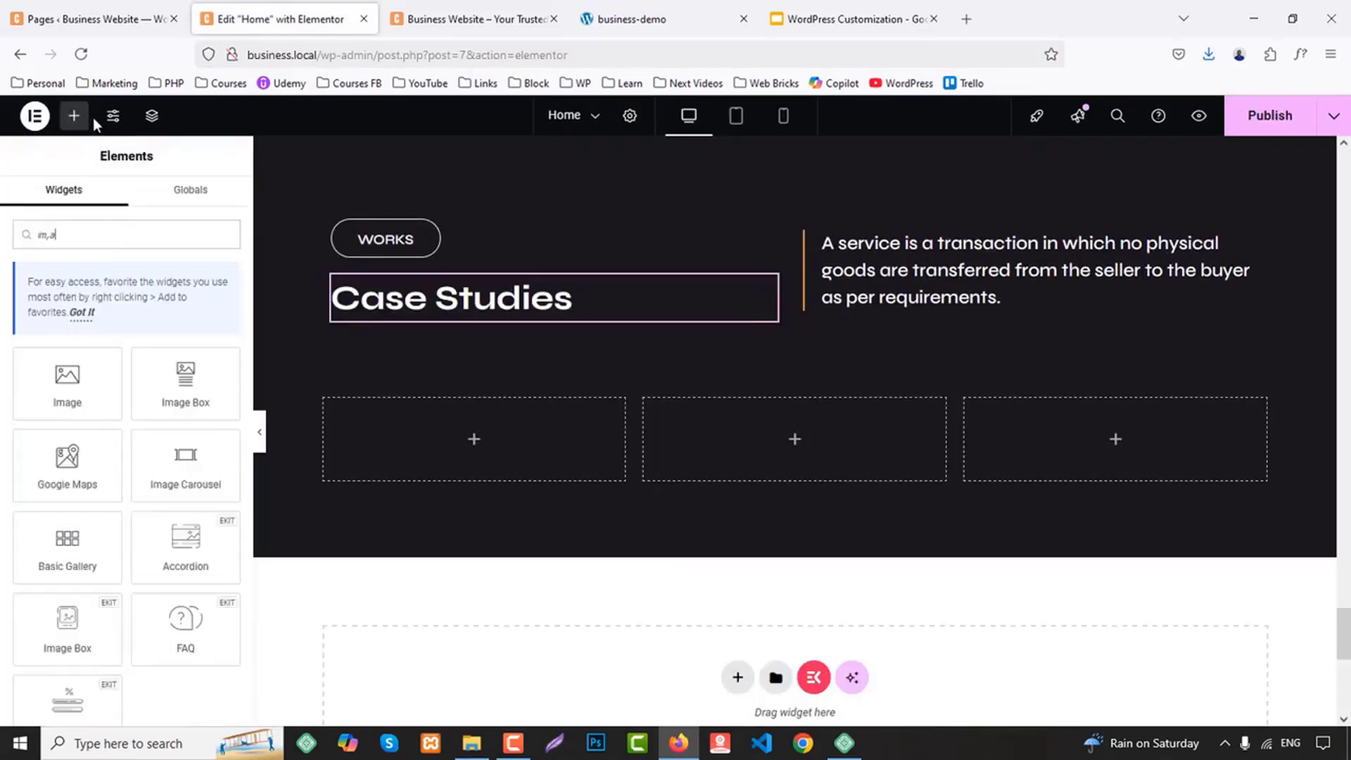
{"action": "left_click_drag", "start_coordinate": [185, 383], "coordinate": [485, 451]}
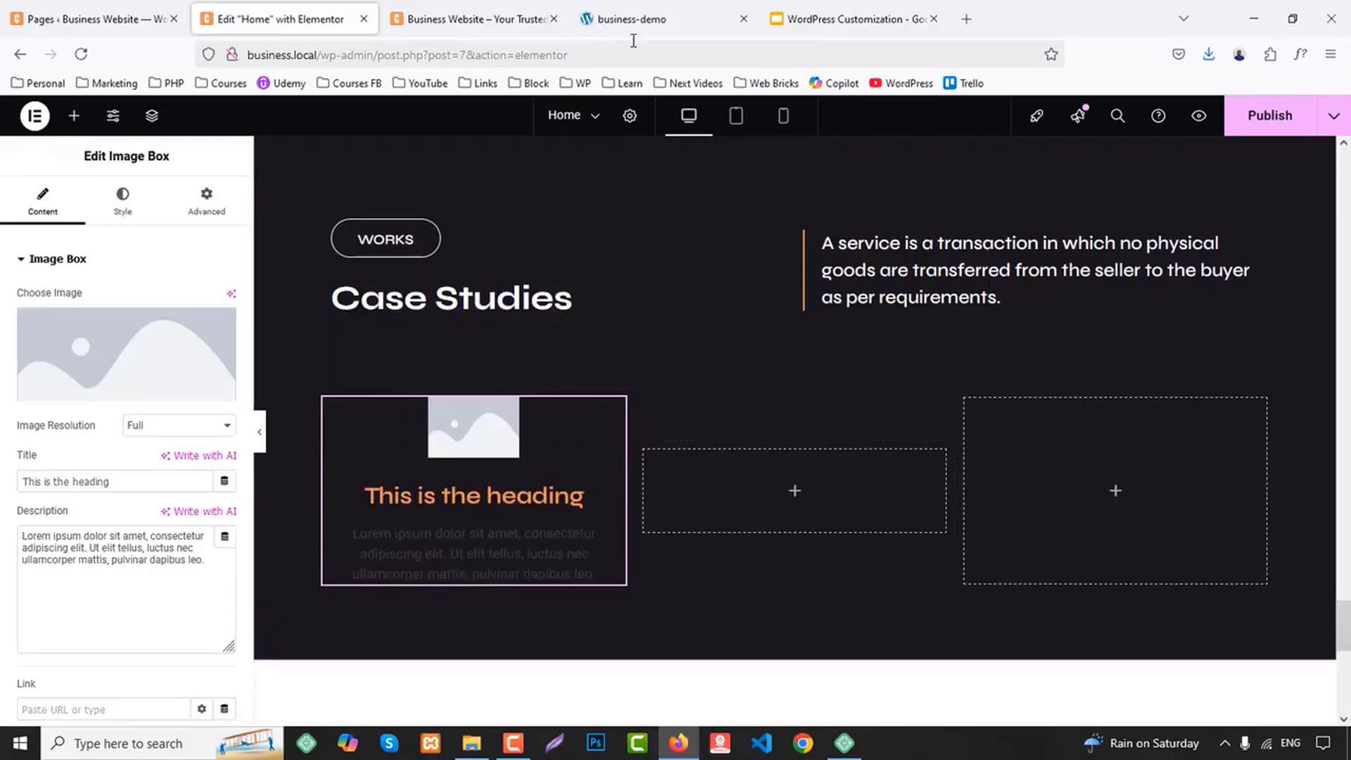
Check the demo's case study cards, and copy the first column's image box into the second and third columns
{"action": "left_click", "coordinate": [631, 19]}
{"action": "scroll", "coordinate": [481, 333], "scroll_direction": "down", "scroll_amount": 3}
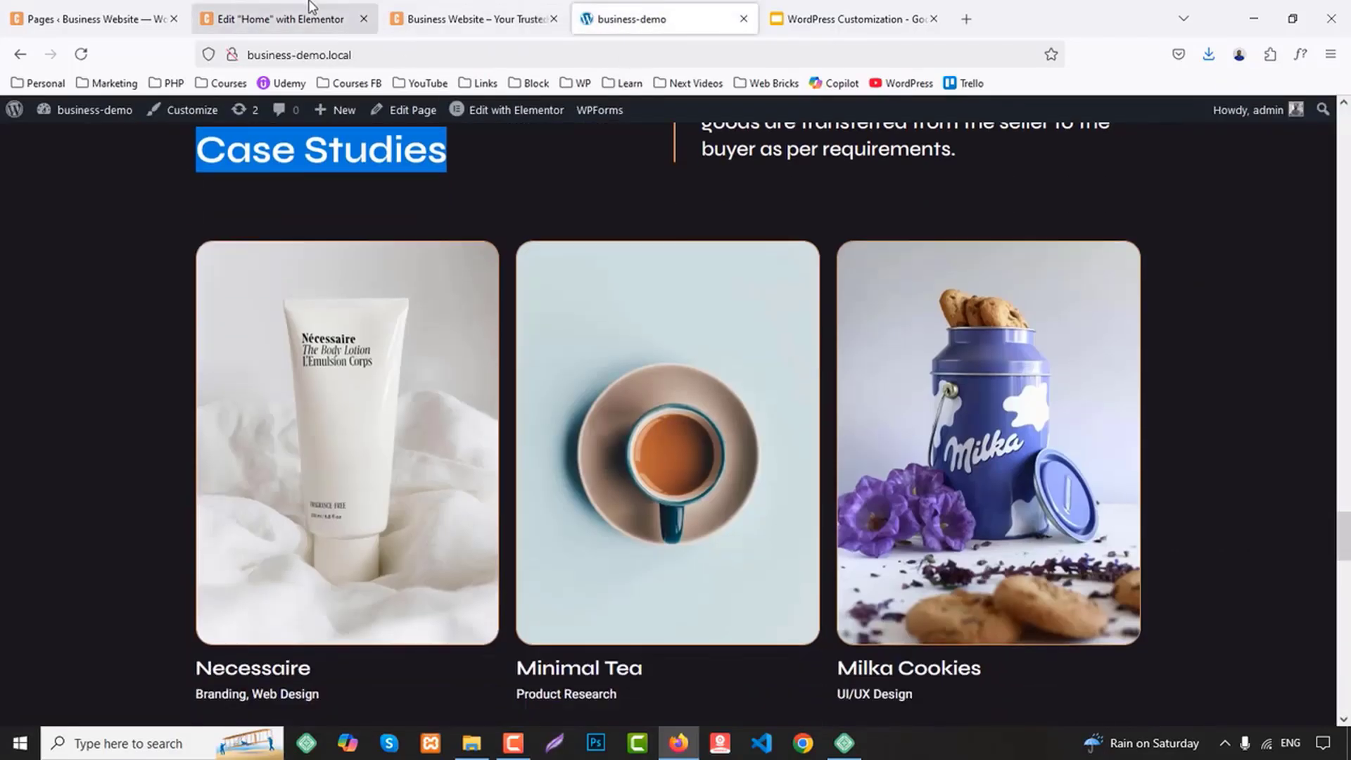
{"action": "left_click", "coordinate": [282, 19]}
{"action": "right_click", "coordinate": [488, 448]}
{"action": "left_click", "coordinate": [606, 421]}
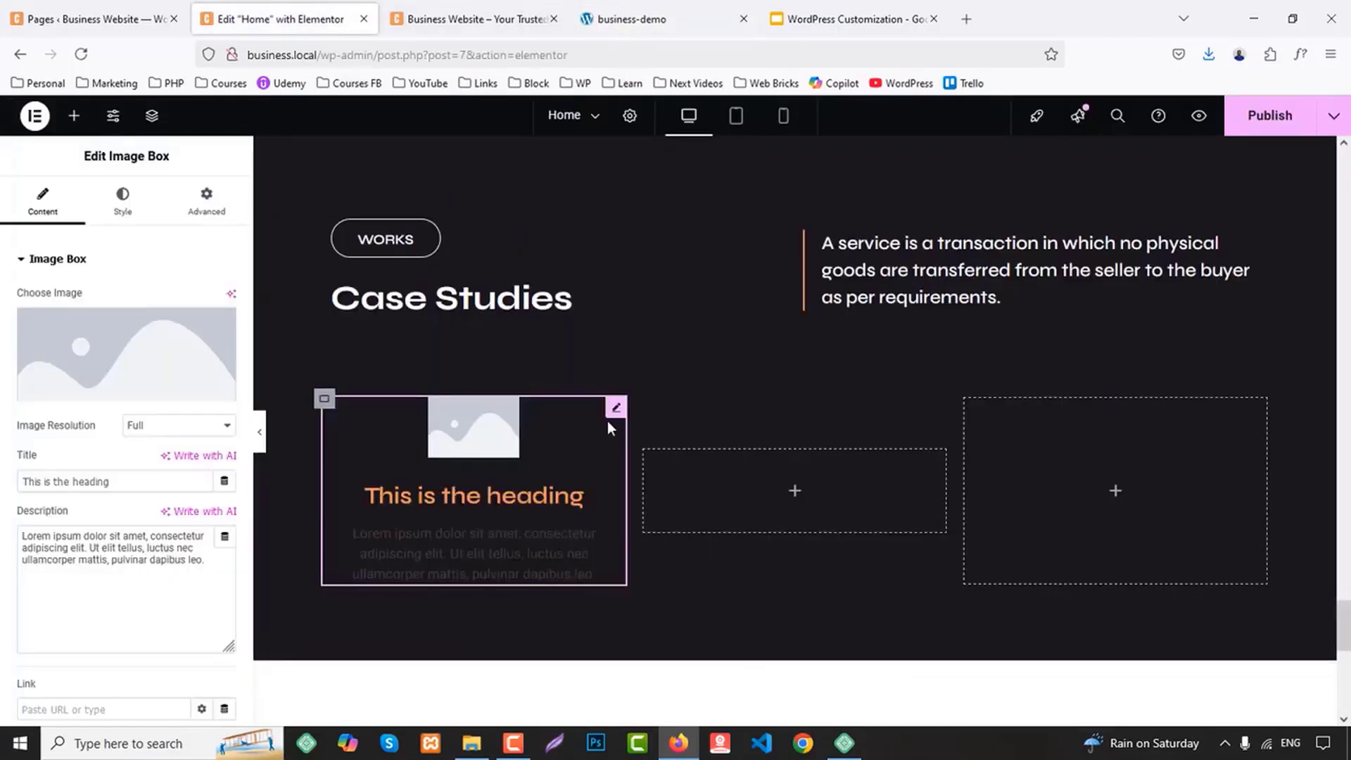
{"action": "scroll", "coordinate": [725, 359], "scroll_direction": "down", "scroll_amount": 2}
{"action": "right_click", "coordinate": [712, 352]}
{"action": "left_click", "coordinate": [749, 415]}
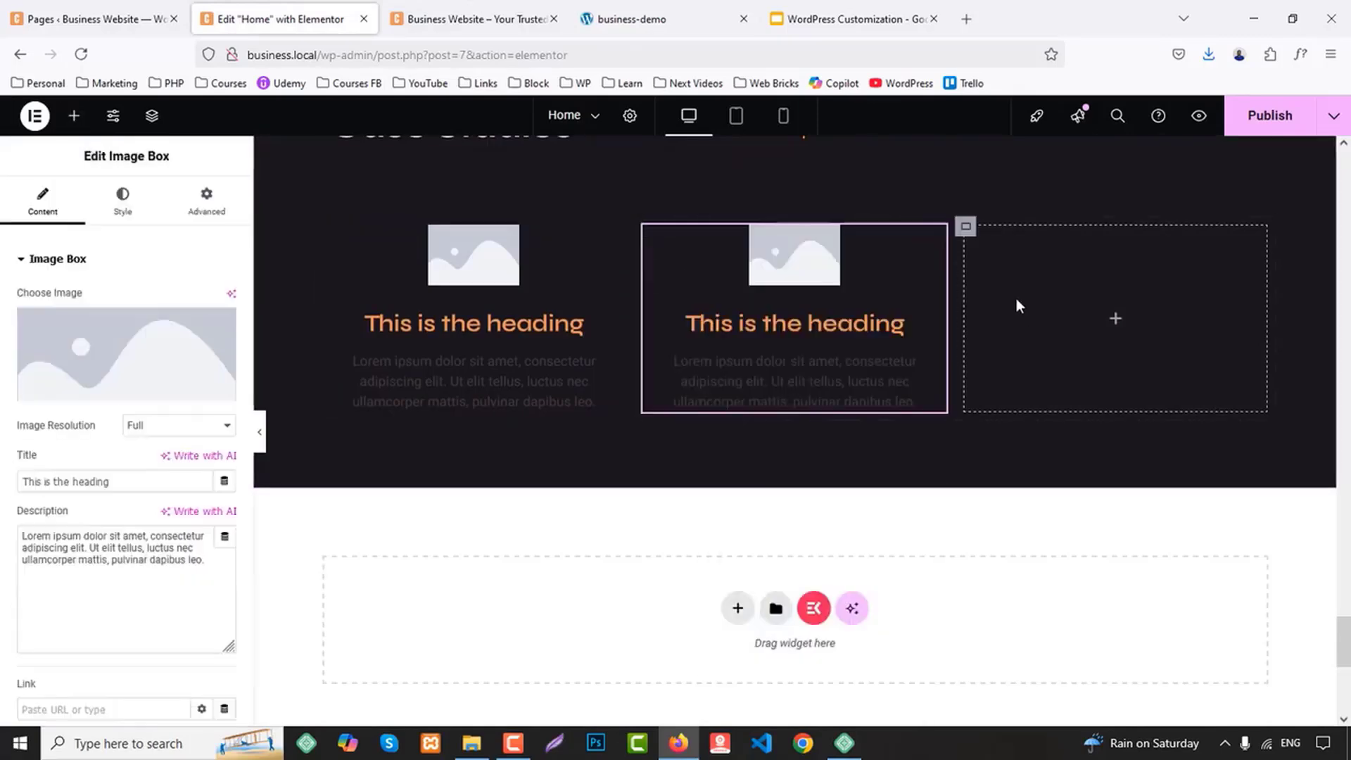
{"action": "right_click", "coordinate": [1013, 338]}
{"action": "left_click", "coordinate": [1048, 407]}
Set the first image box's picture to the white lotion tube photo from the media library
{"action": "left_click", "coordinate": [514, 294]}
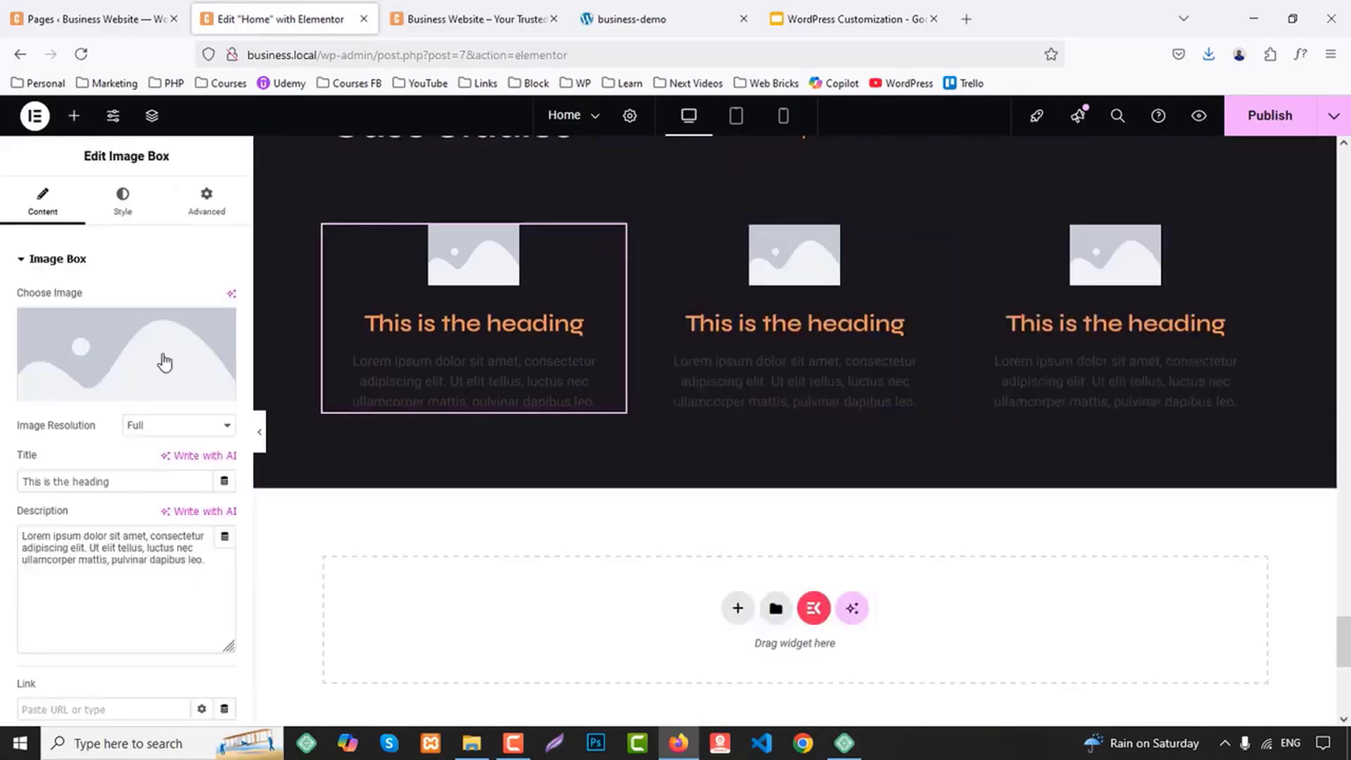
{"action": "left_click", "coordinate": [163, 361]}
{"action": "scroll", "coordinate": [665, 459], "scroll_direction": "down", "scroll_amount": 3}
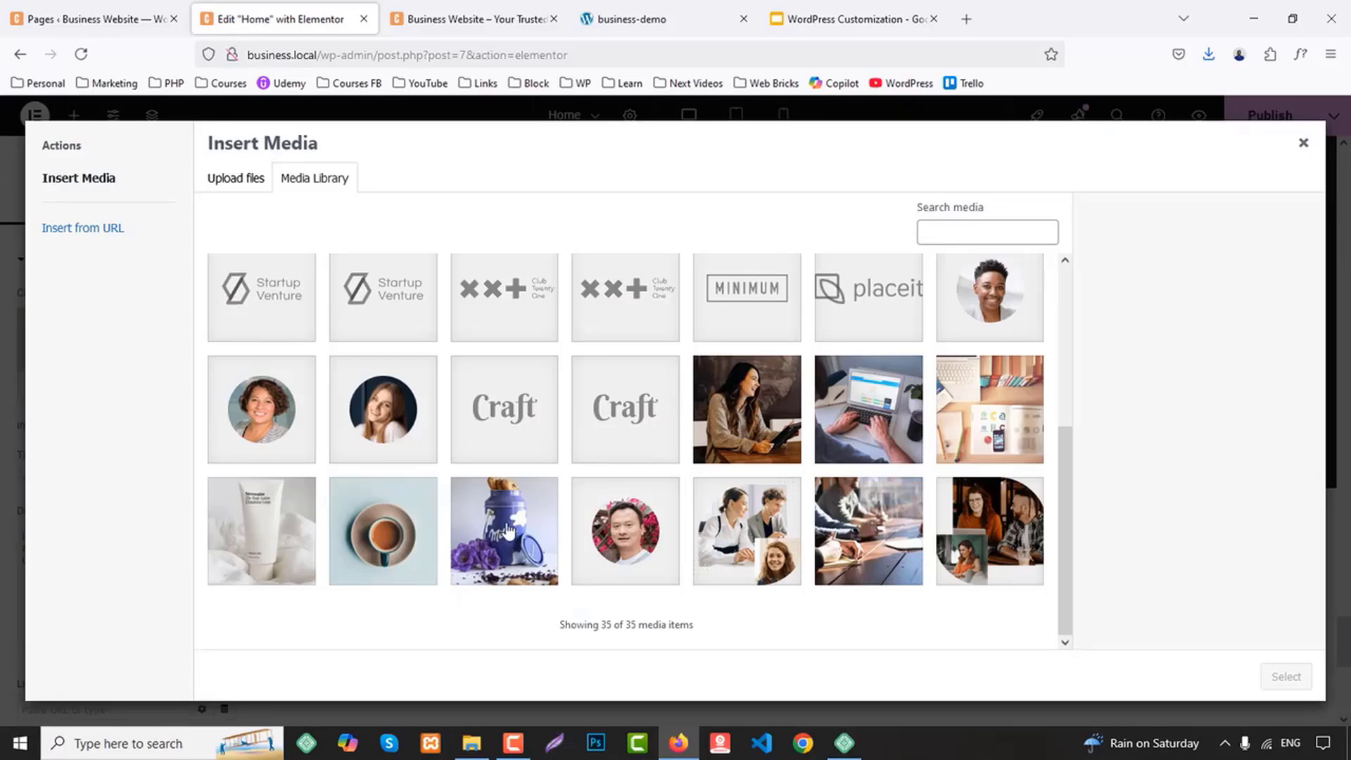
{"action": "left_click", "coordinate": [985, 425]}
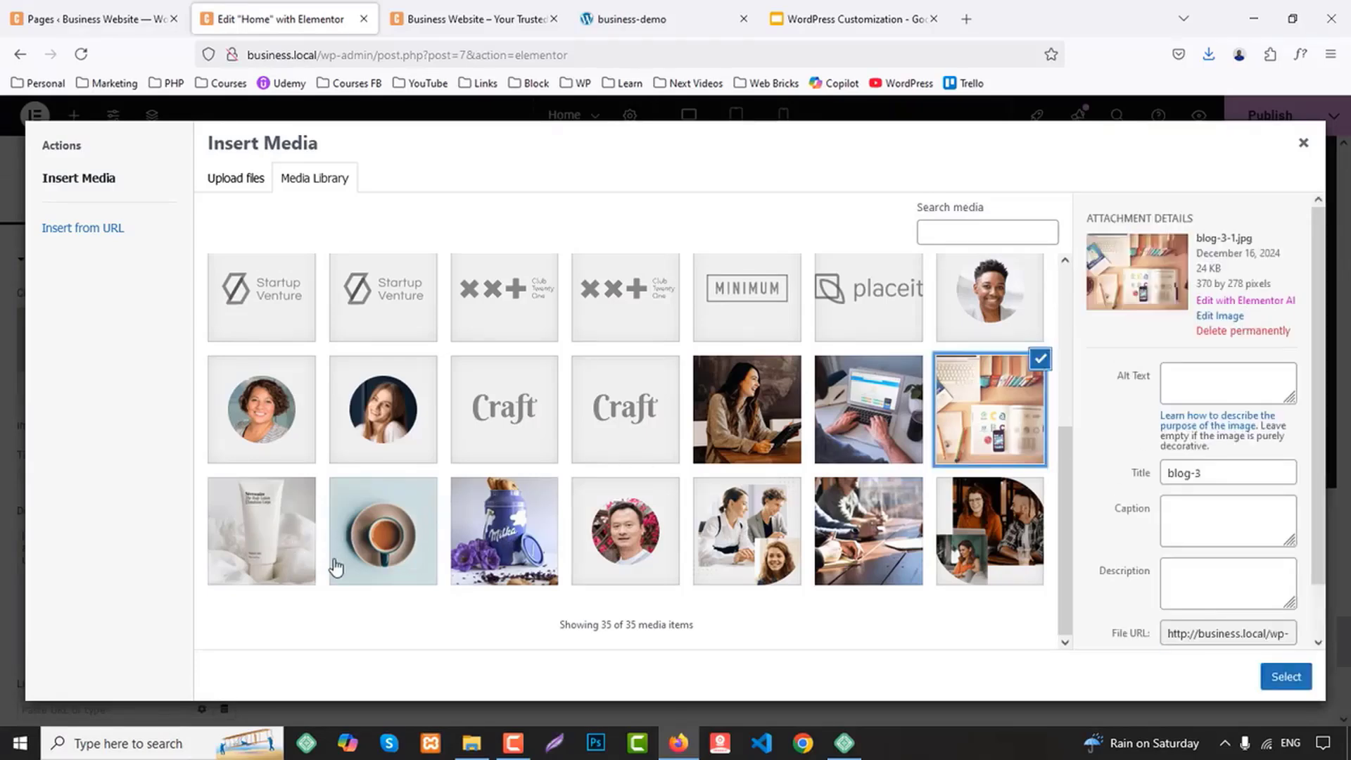
{"action": "left_click", "coordinate": [267, 517]}
{"action": "left_click", "coordinate": [385, 526]}
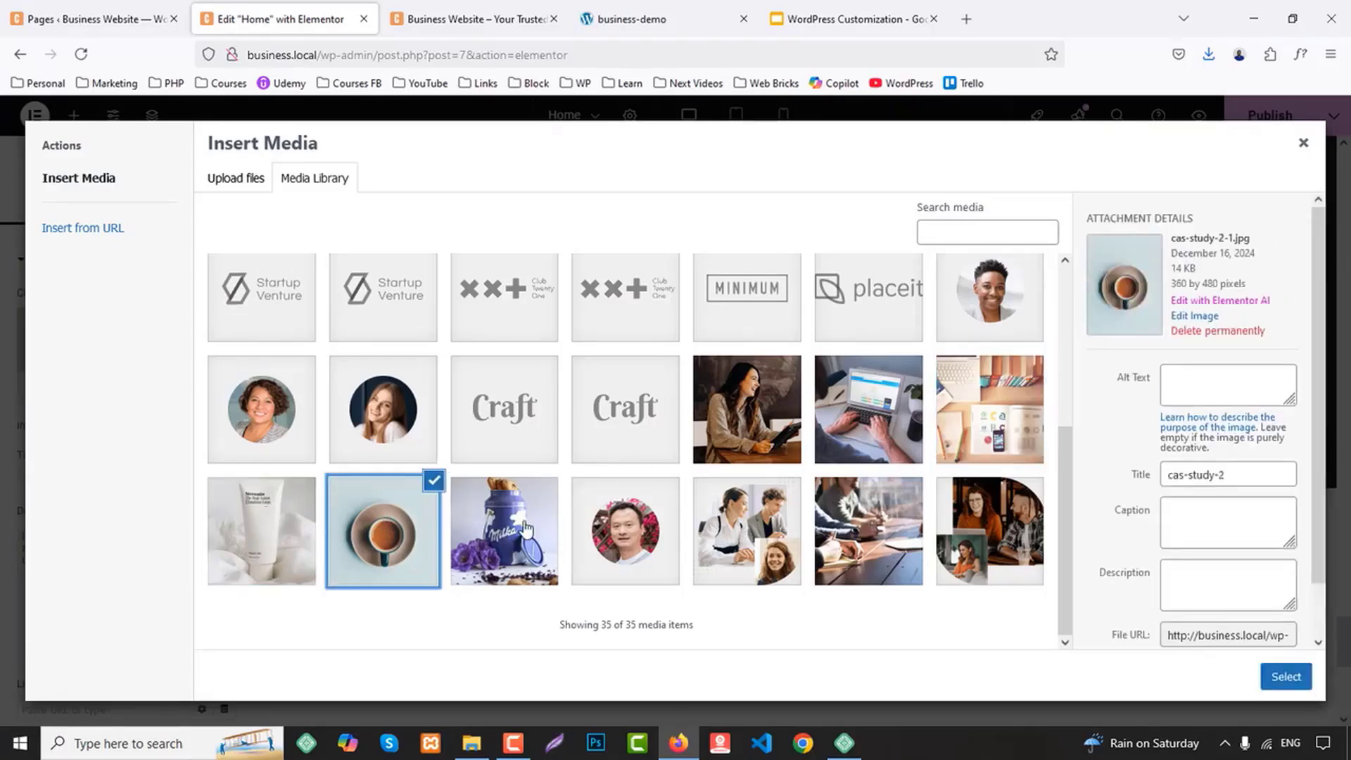
{"action": "left_click", "coordinate": [503, 531]}
{"action": "left_click", "coordinate": [257, 549]}
{"action": "left_click", "coordinate": [1277, 676]}
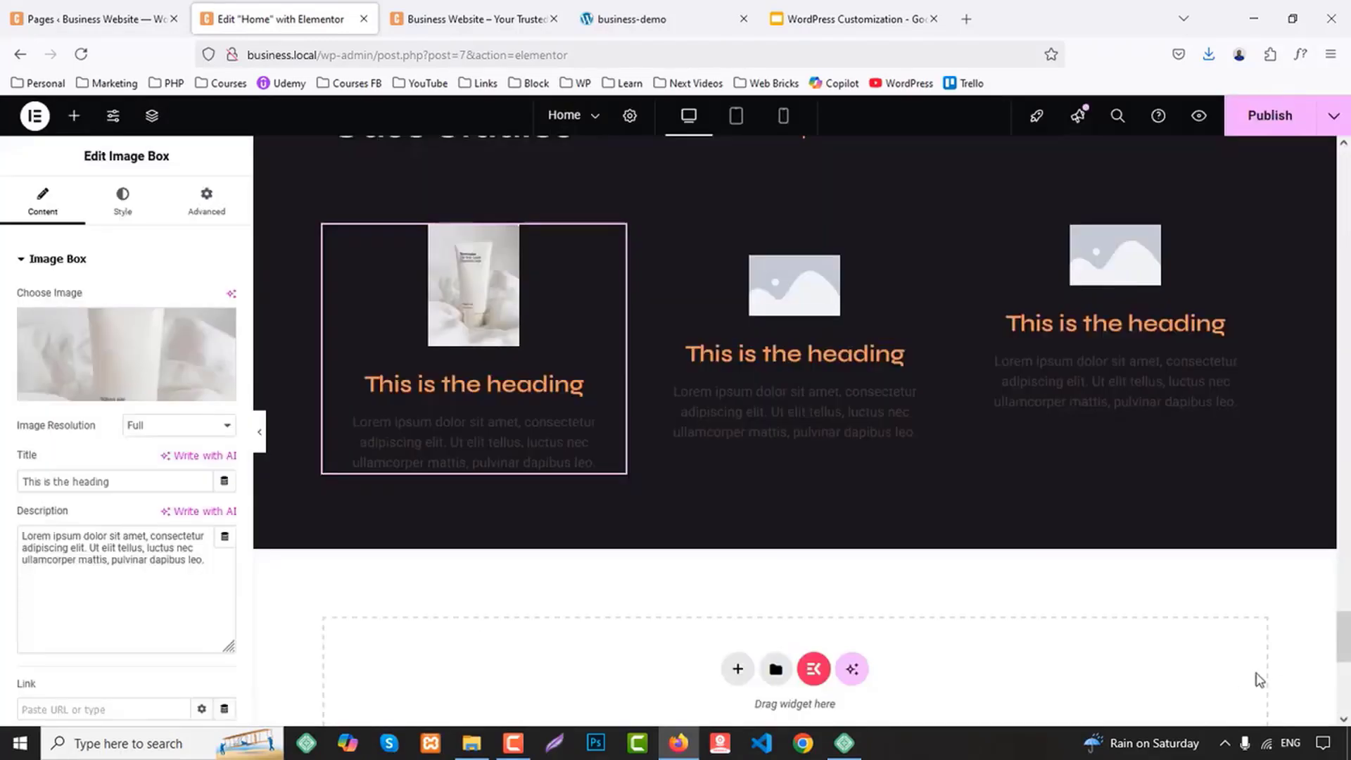
Set the middle image box's picture to the tea cup photo cas-study-2-1.jpg from the media library
{"action": "left_click", "coordinate": [718, 322]}
{"action": "left_click", "coordinate": [118, 343]}
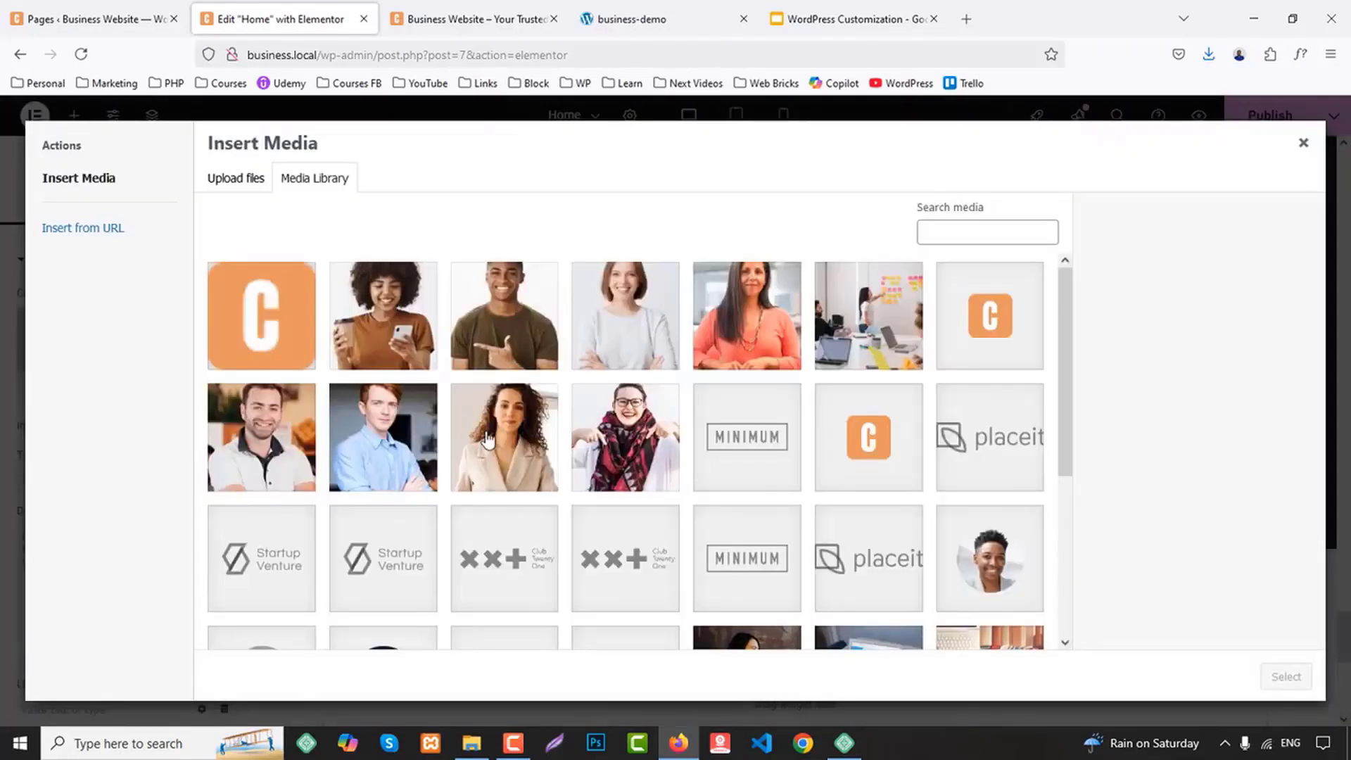
{"action": "scroll", "coordinate": [401, 531], "scroll_direction": "down", "scroll_amount": 5}
{"action": "left_click", "coordinate": [402, 535]}
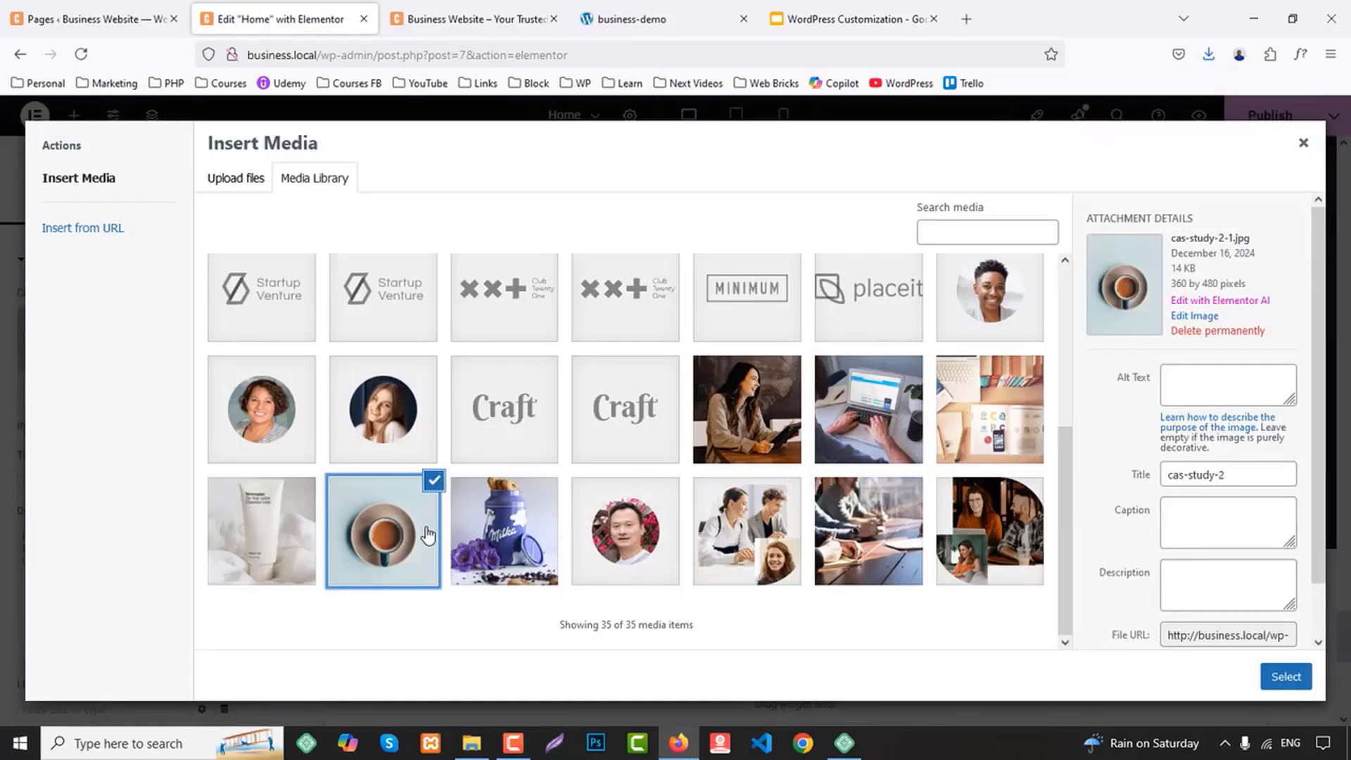
{"action": "left_click", "coordinate": [1286, 677]}
Set the third image box's picture to the purple Milka can photo from the media library
{"action": "left_click", "coordinate": [1108, 339]}
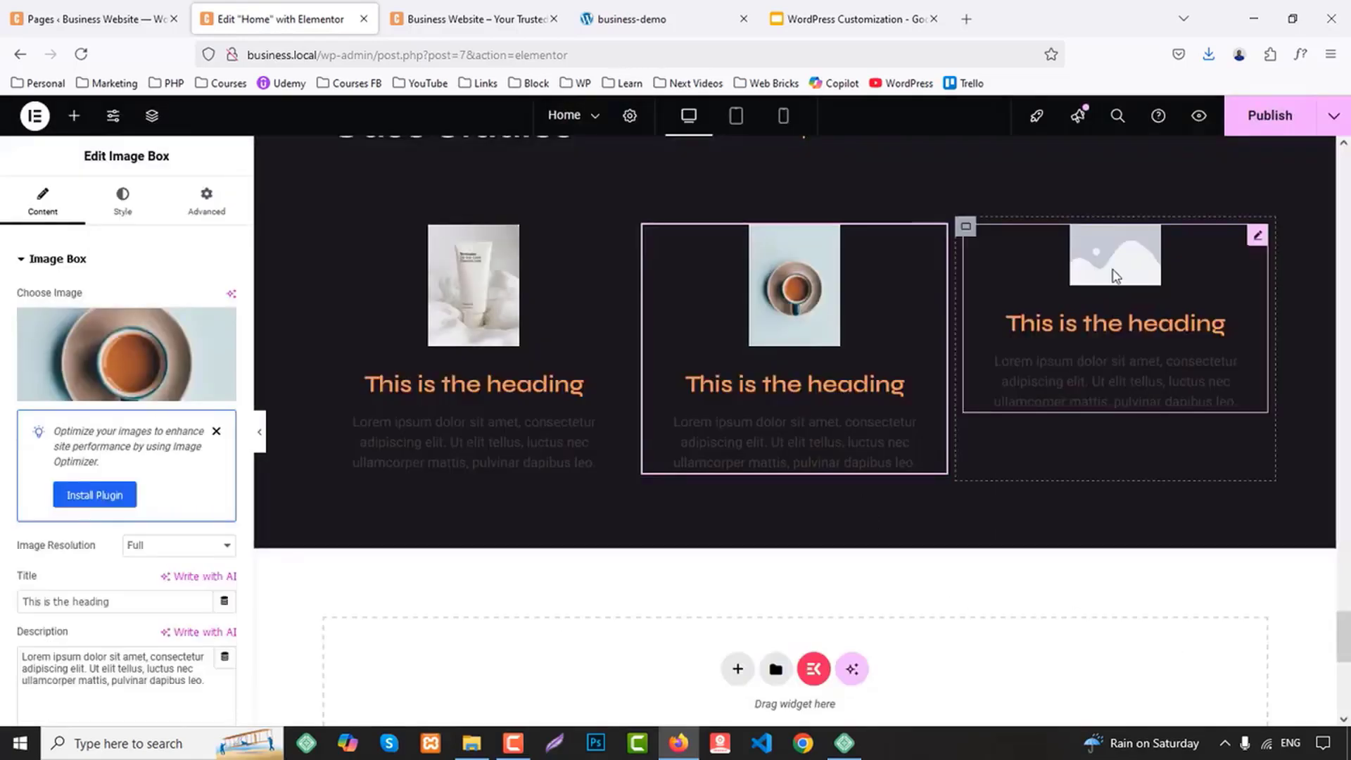
{"action": "left_click", "coordinate": [167, 345]}
{"action": "scroll", "coordinate": [399, 545], "scroll_direction": "down", "scroll_amount": 5}
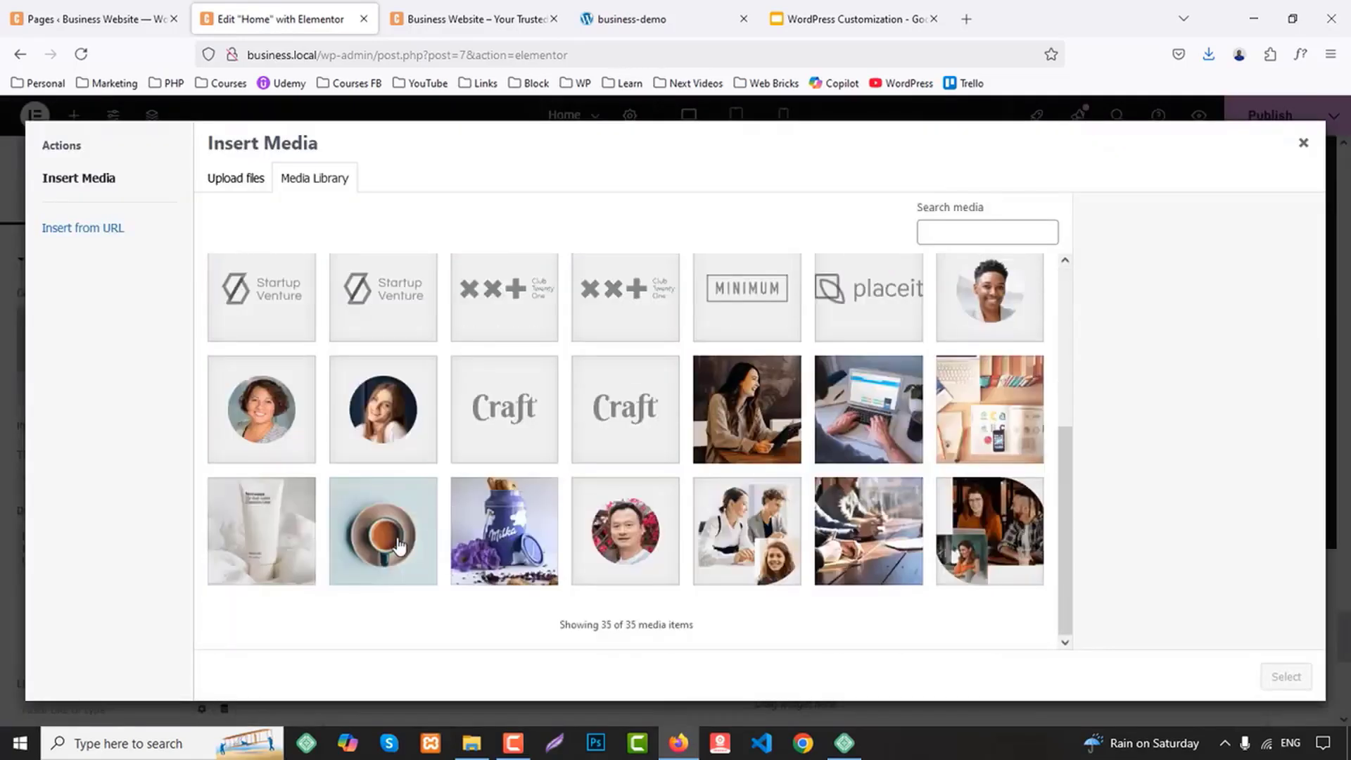
{"action": "left_click", "coordinate": [535, 524]}
{"action": "left_click", "coordinate": [1286, 676]}
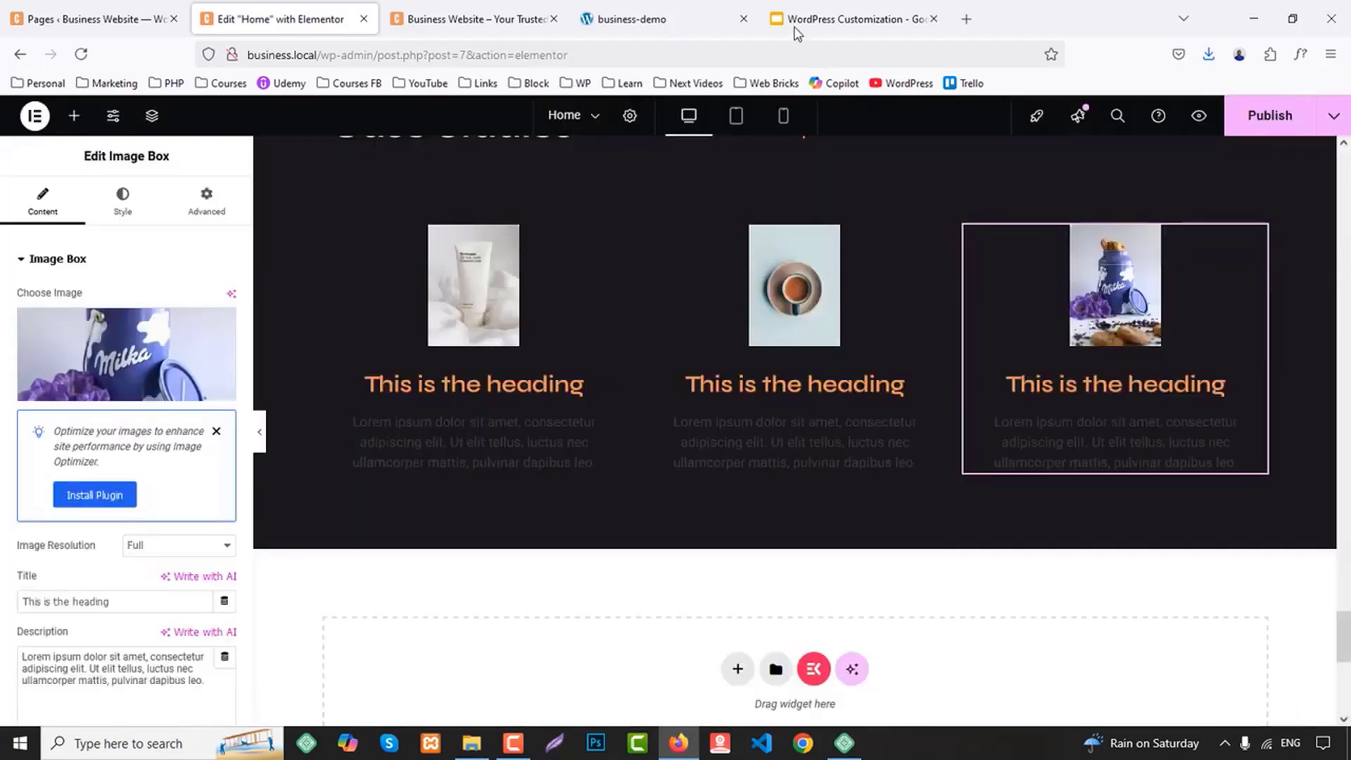
Set the first image box's title to "Necessaire", copied from the business-demo page
{"action": "left_click", "coordinate": [732, 21]}
{"action": "scroll", "coordinate": [412, 414], "scroll_direction": "down", "scroll_amount": 3}
{"action": "double_click", "coordinate": [237, 408]}
{"action": "key", "text": "ctrl+c"}
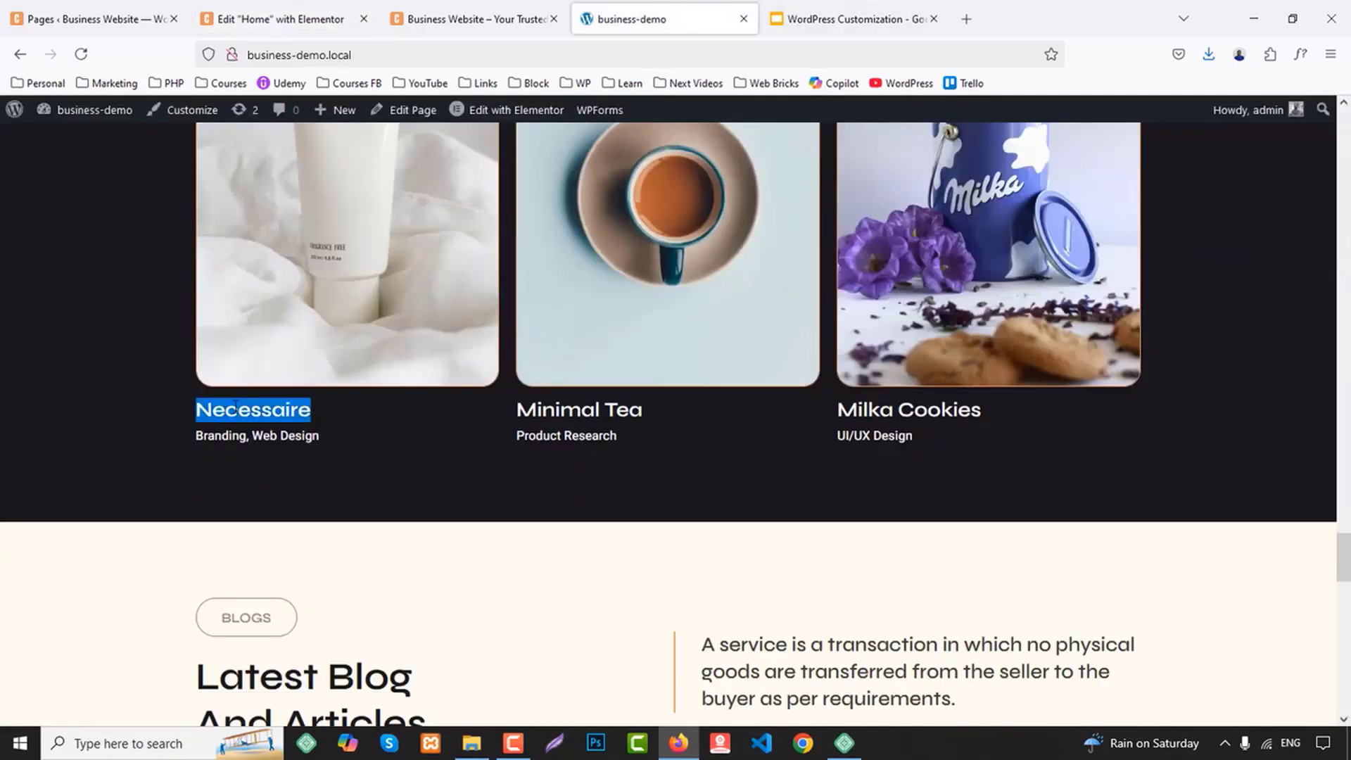
{"action": "left_click", "coordinate": [217, 15]}
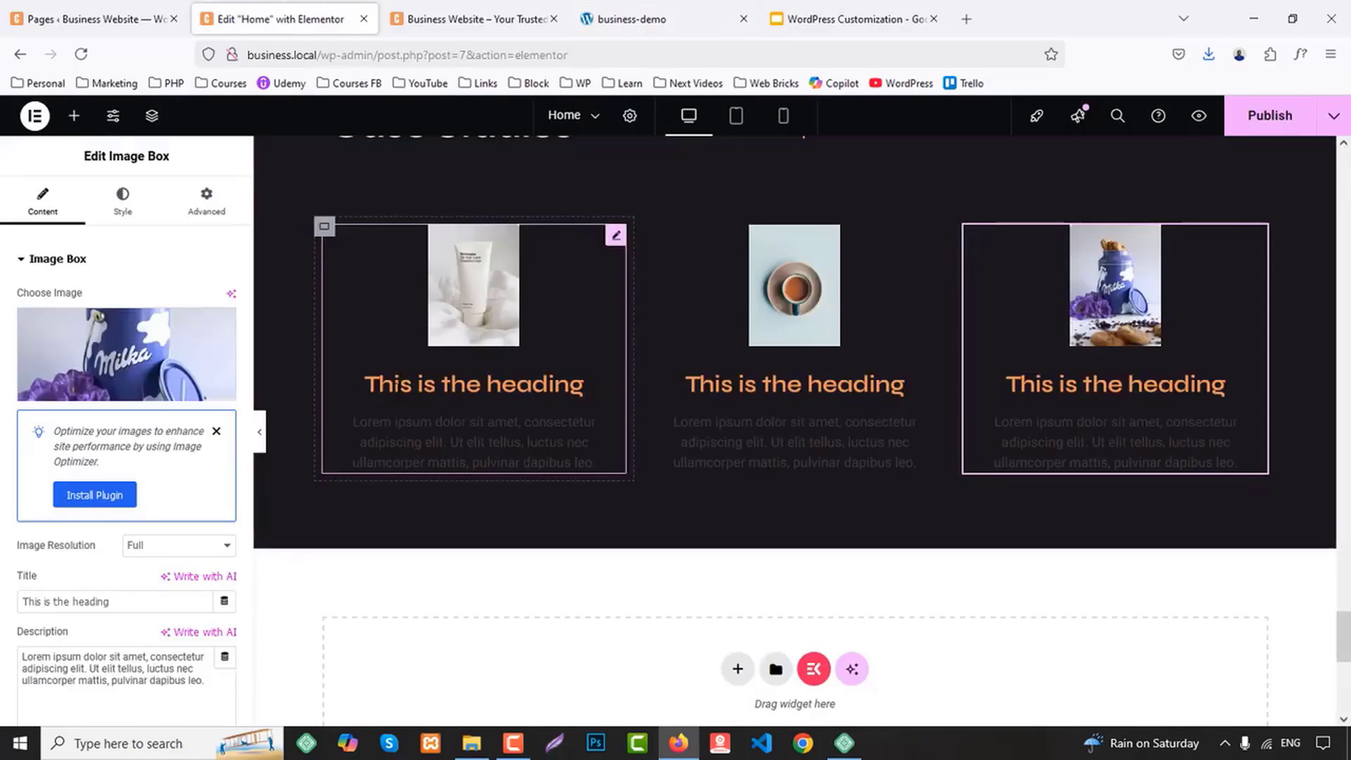
{"action": "left_click", "coordinate": [415, 384]}
{"action": "triple_click", "coordinate": [116, 601]}
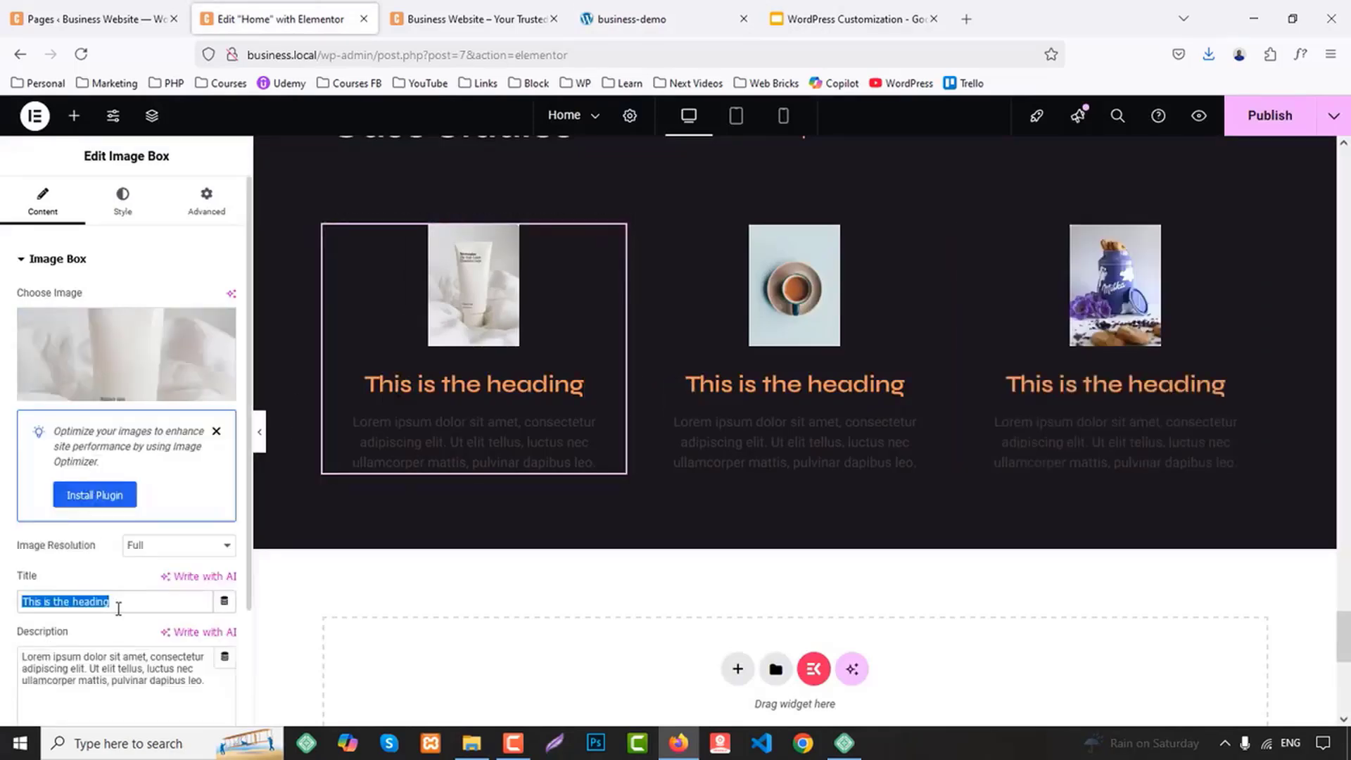
{"action": "key", "text": "ctrl+v"}
Replace the first image box's description with "Branding, Web Design", copied from the business-demo page
{"action": "left_click", "coordinate": [641, 19]}
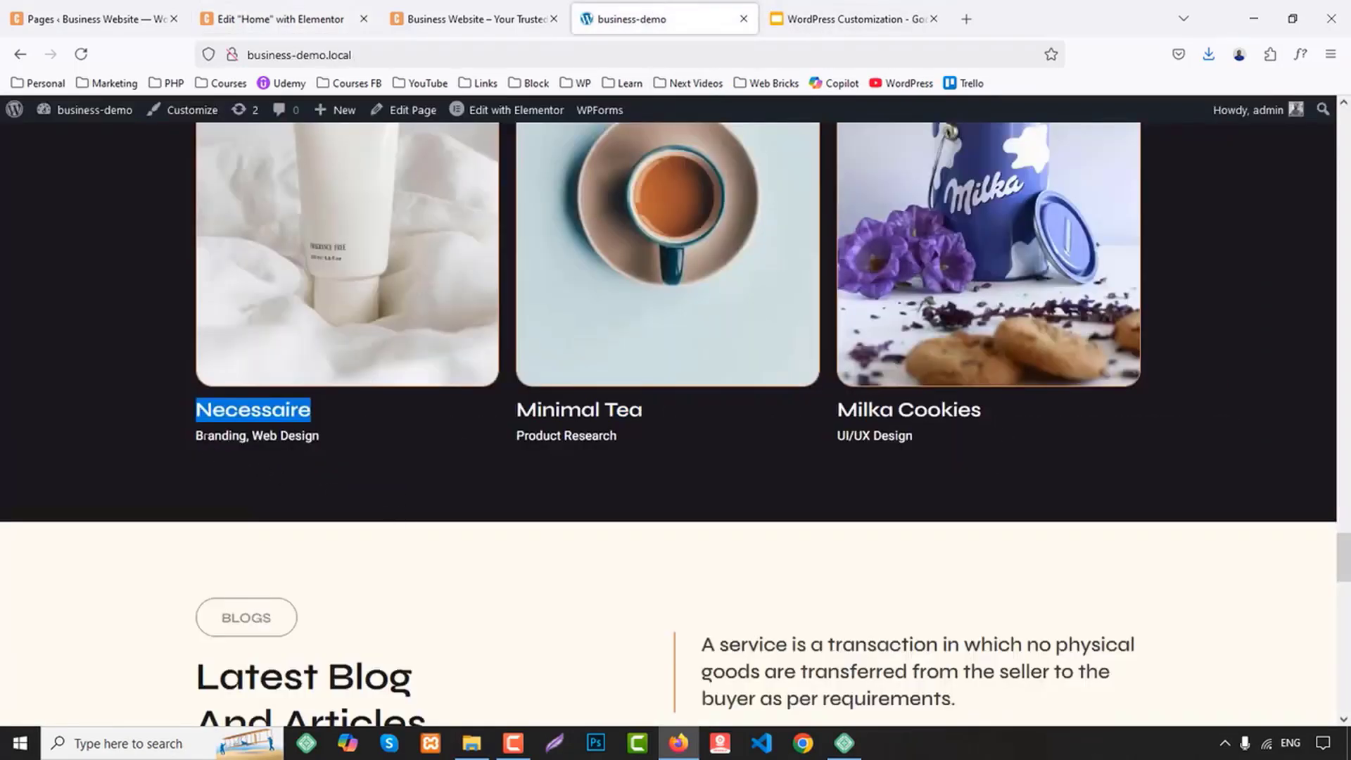
{"action": "left_click_drag", "start_coordinate": [195, 435], "coordinate": [360, 439]}
{"action": "key", "text": "ctrl+c"}
{"action": "left_click", "coordinate": [298, 21]}
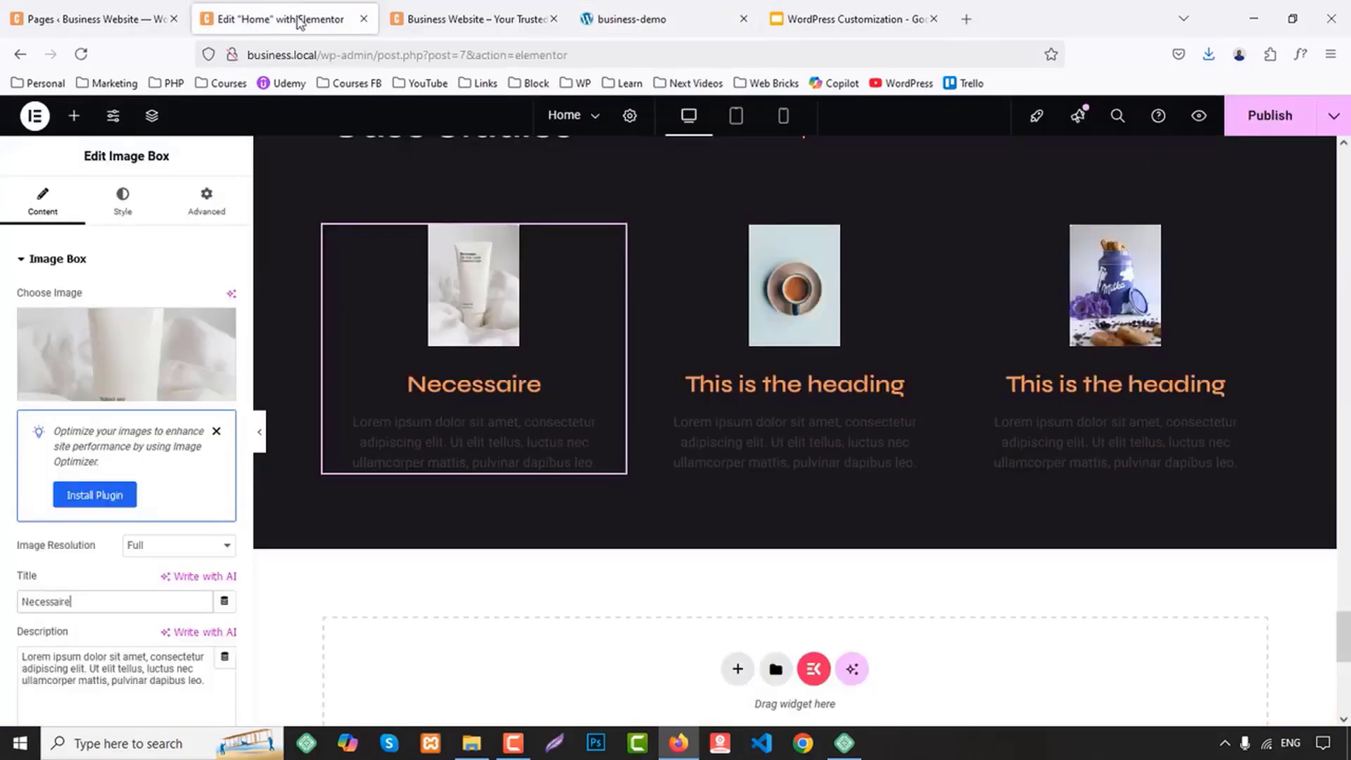
{"action": "triple_click", "coordinate": [77, 673]}
{"action": "key", "text": "ctrl+v"}
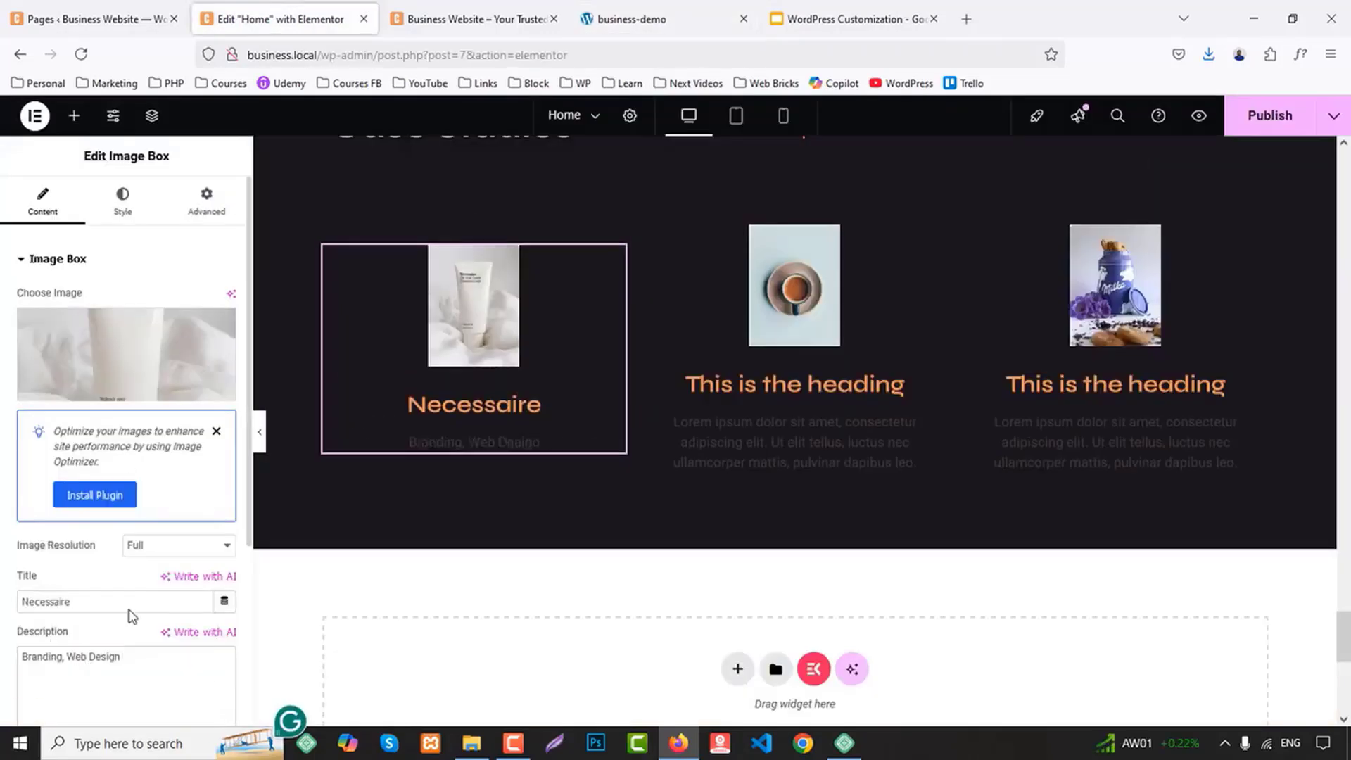
Set the middle image box's title to "Minimal Tea", copied from the business-demo page
{"action": "left_click", "coordinate": [665, 16]}
{"action": "double_click", "coordinate": [557, 410]}
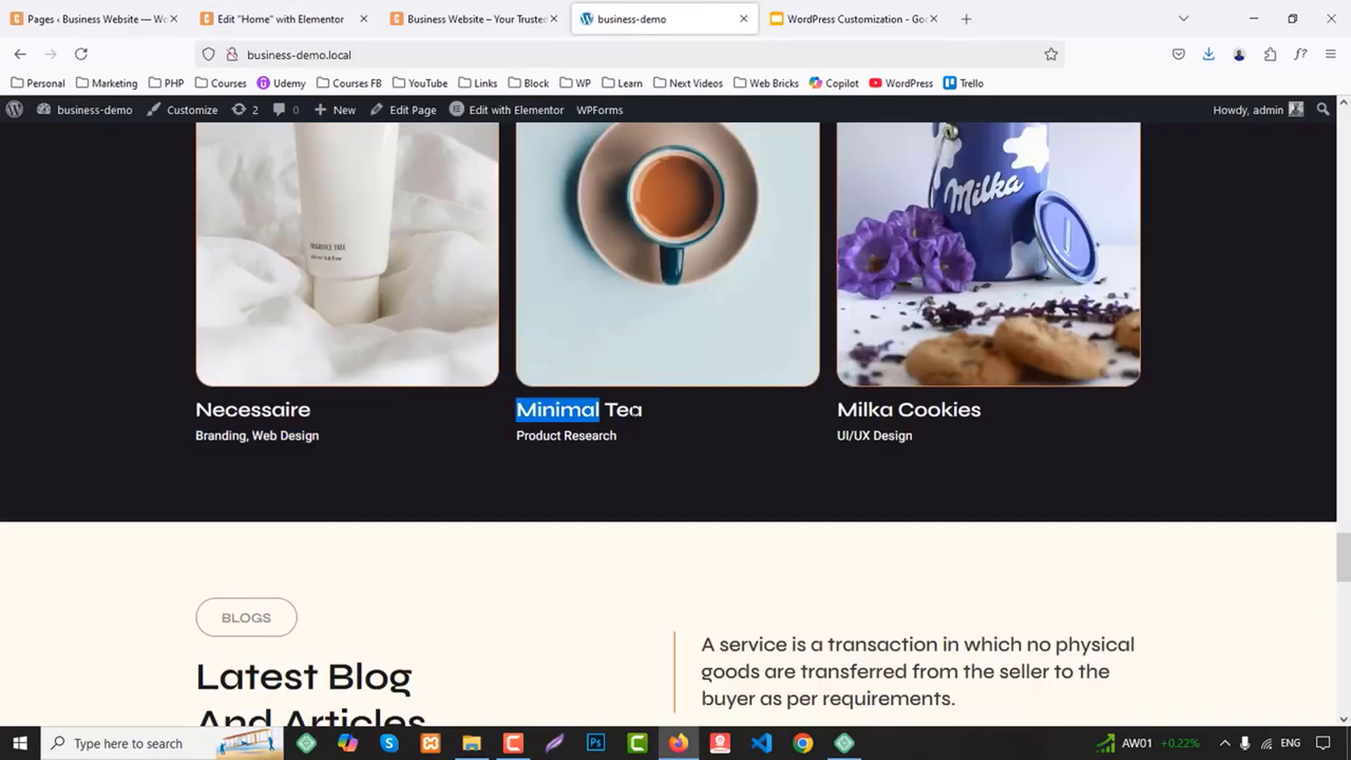
{"action": "left_click", "coordinate": [281, 19]}
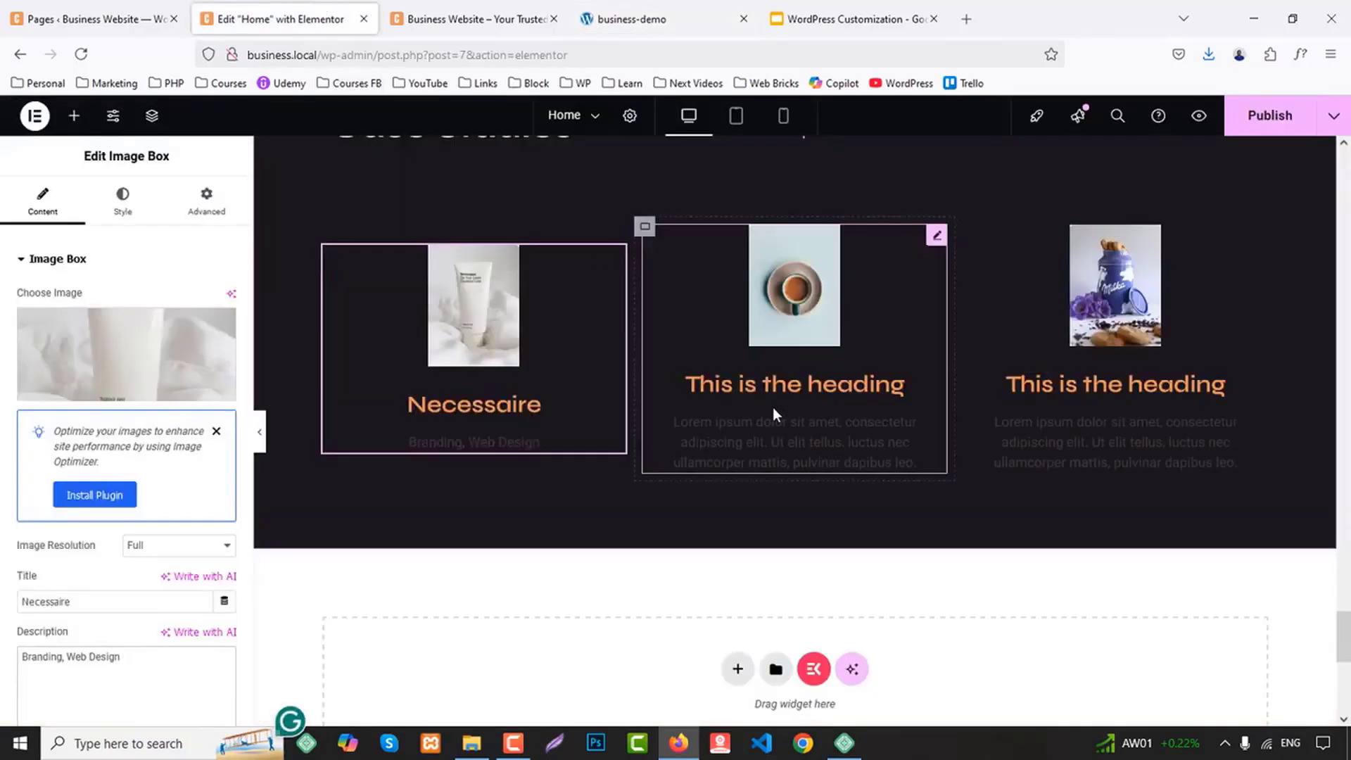
{"action": "left_click", "coordinate": [687, 331]}
{"action": "key", "text": "ctrl+a"}
{"action": "type", "text": "Minimal Tea"}
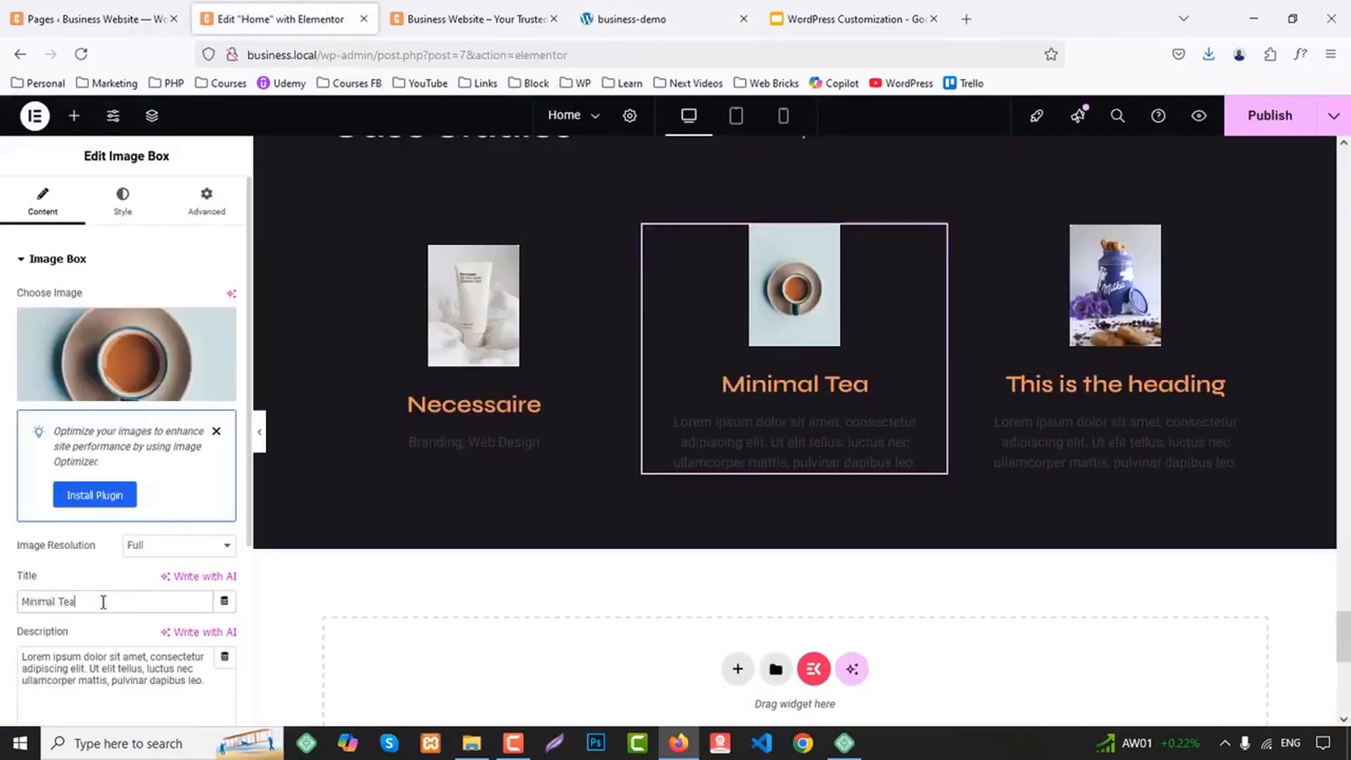
Replace the middle image box's description with "Product Research", copied from the business-demo page
{"action": "left_click", "coordinate": [633, 19]}
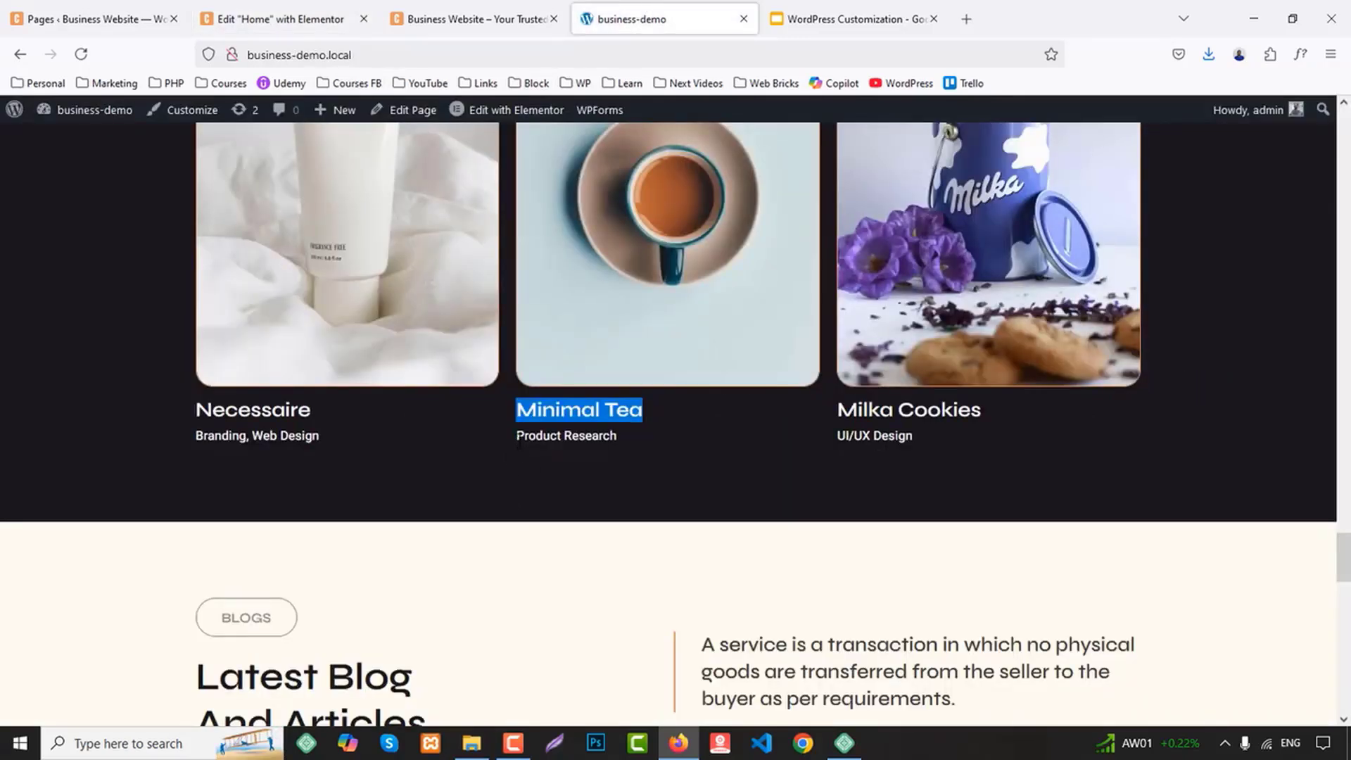
{"action": "left_click_drag", "start_coordinate": [517, 436], "coordinate": [646, 449]}
{"action": "key", "text": "ctrl+c"}
{"action": "left_click", "coordinate": [281, 19]}
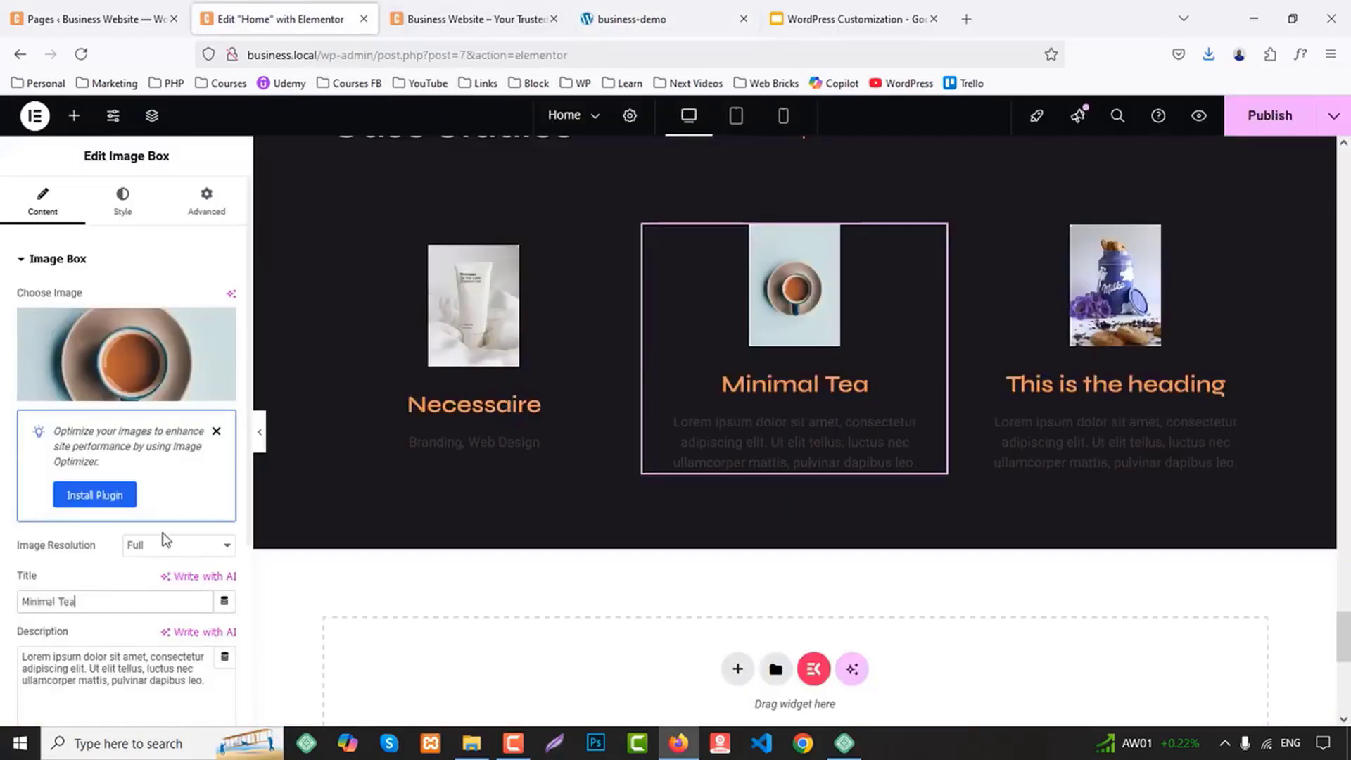
{"action": "left_click", "coordinate": [135, 661]}
{"action": "key", "text": "ctrl+a"}
{"action": "key", "text": "ctrl+v"}
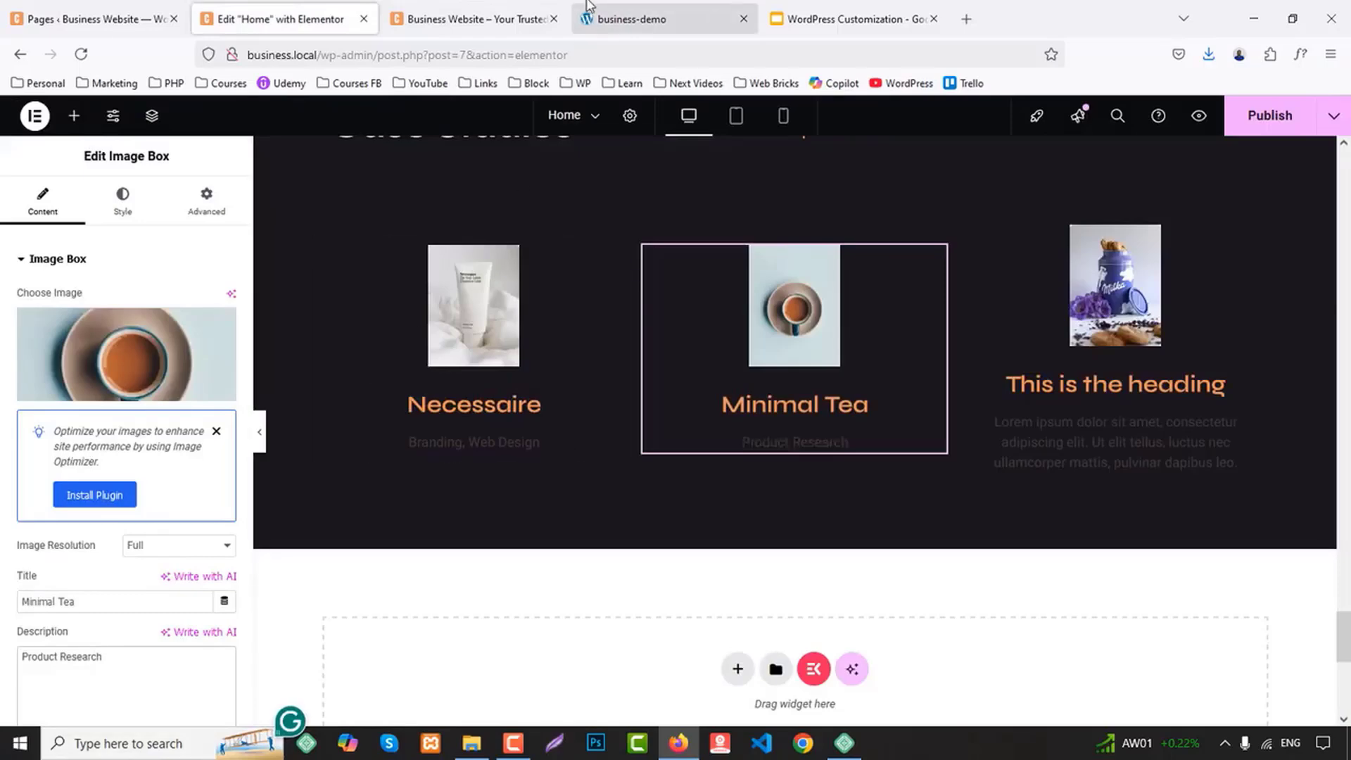
Set the third image box's title to "Milka Cookies", copied from the business-demo page
{"action": "left_click", "coordinate": [633, 19]}
{"action": "left_click_drag", "start_coordinate": [837, 409], "coordinate": [996, 421]}
{"action": "key", "text": "ctrl+c"}
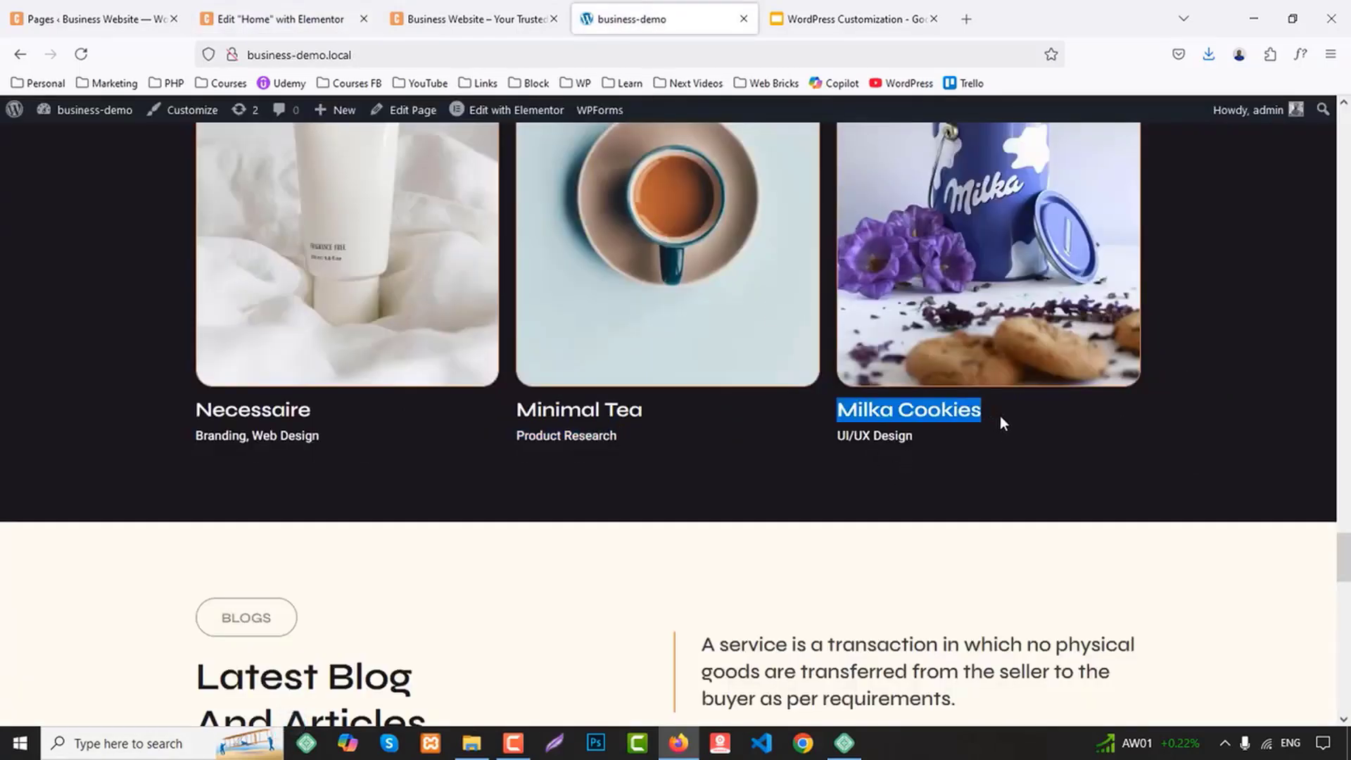
{"action": "left_click", "coordinate": [281, 19]}
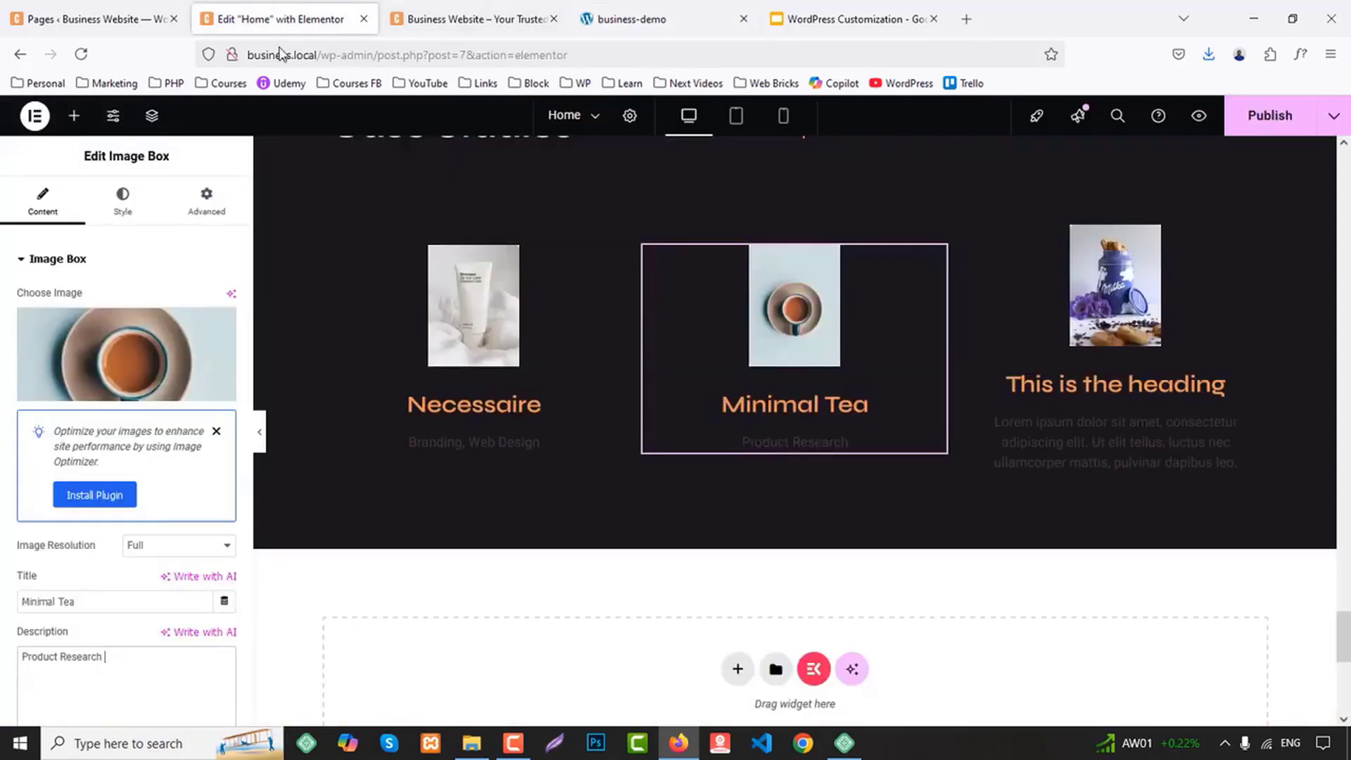
{"action": "left_click", "coordinate": [1115, 394]}
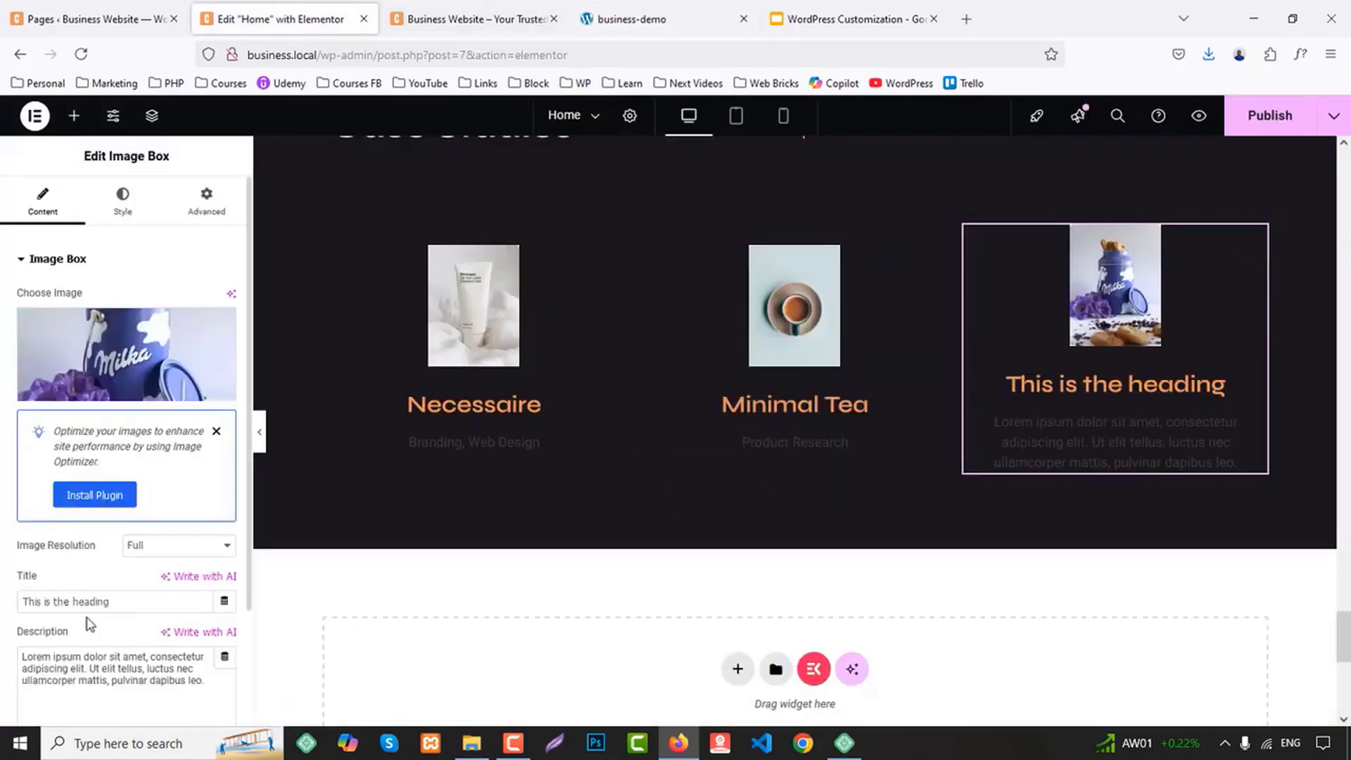
{"action": "key", "text": "ctrl+v"}
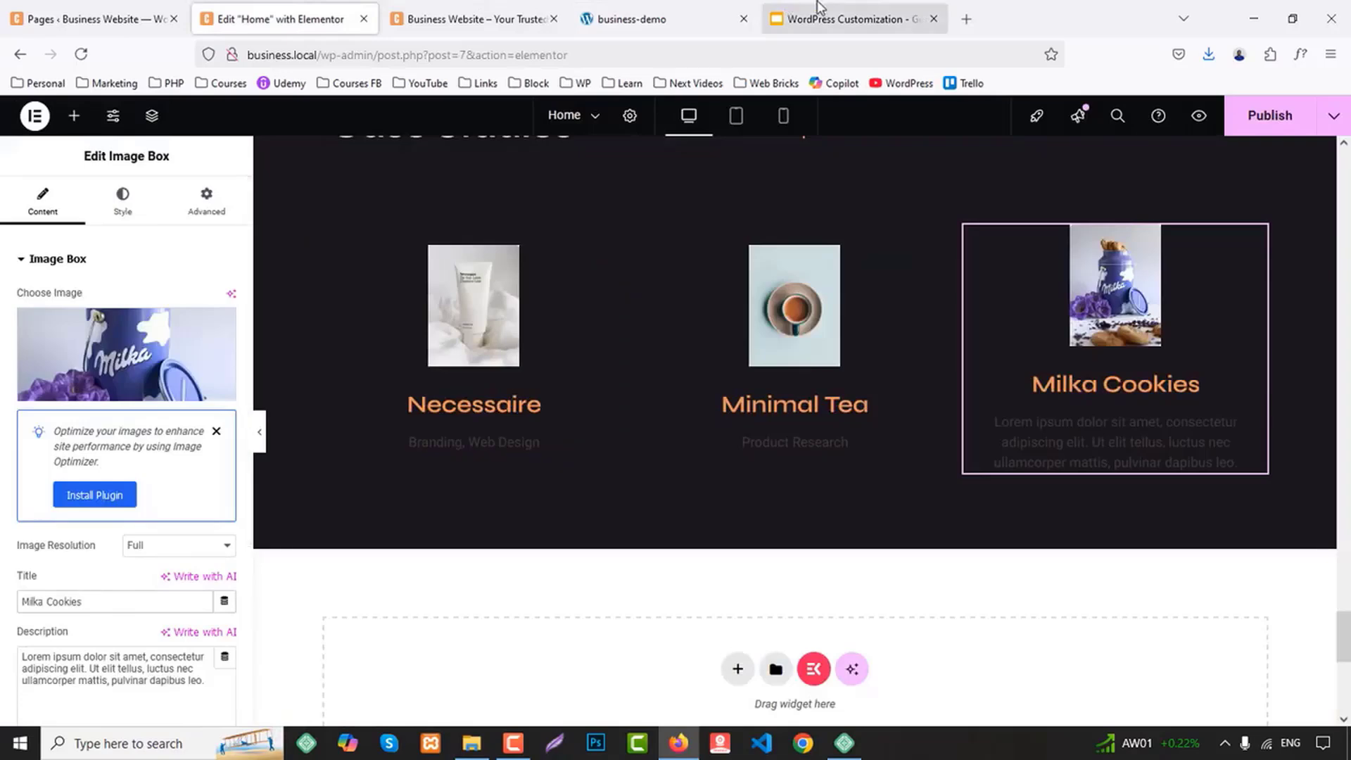
Replace the third image box's description with "UI/UX Design", copied from the business-demo page
{"action": "left_click", "coordinate": [729, 19]}
{"action": "left_click_drag", "start_coordinate": [837, 435], "coordinate": [931, 441]}
{"action": "key", "text": "ctrl+c"}
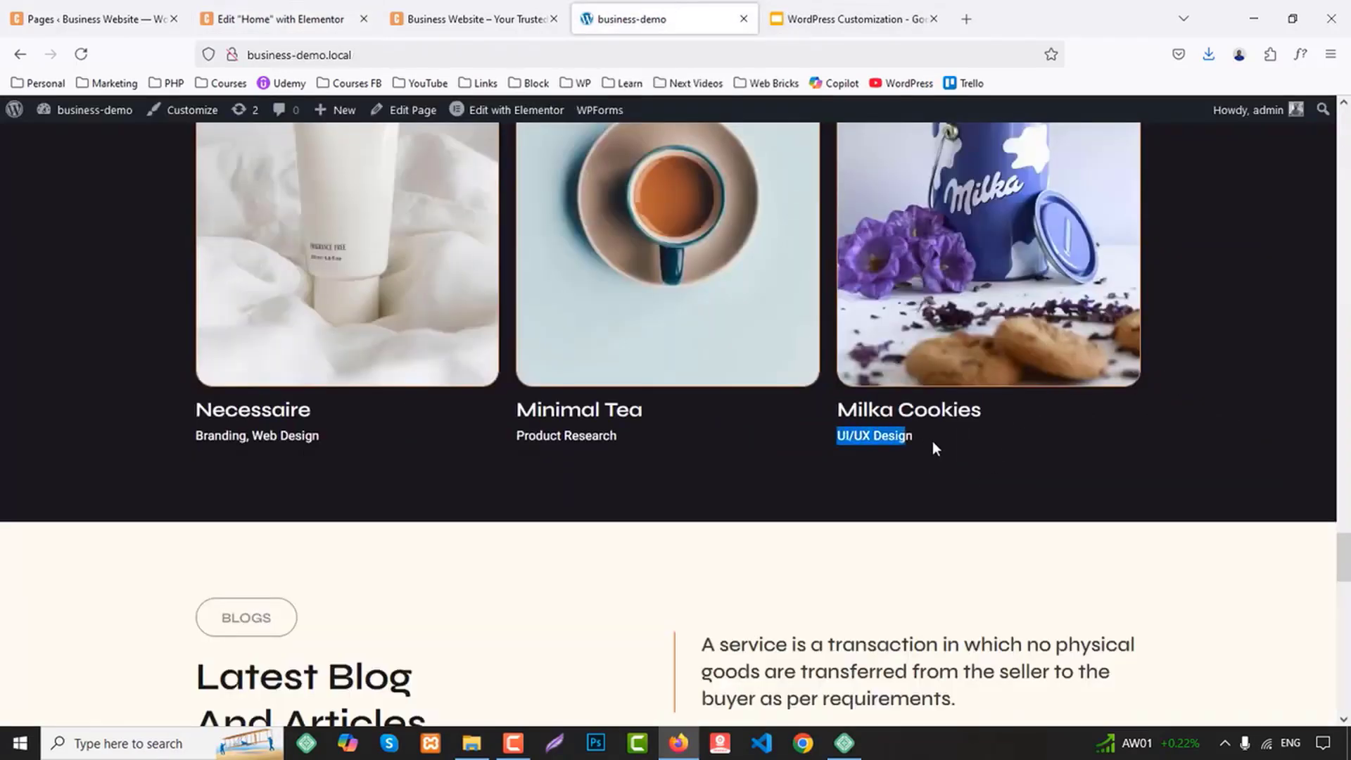
{"action": "left_click", "coordinate": [281, 19]}
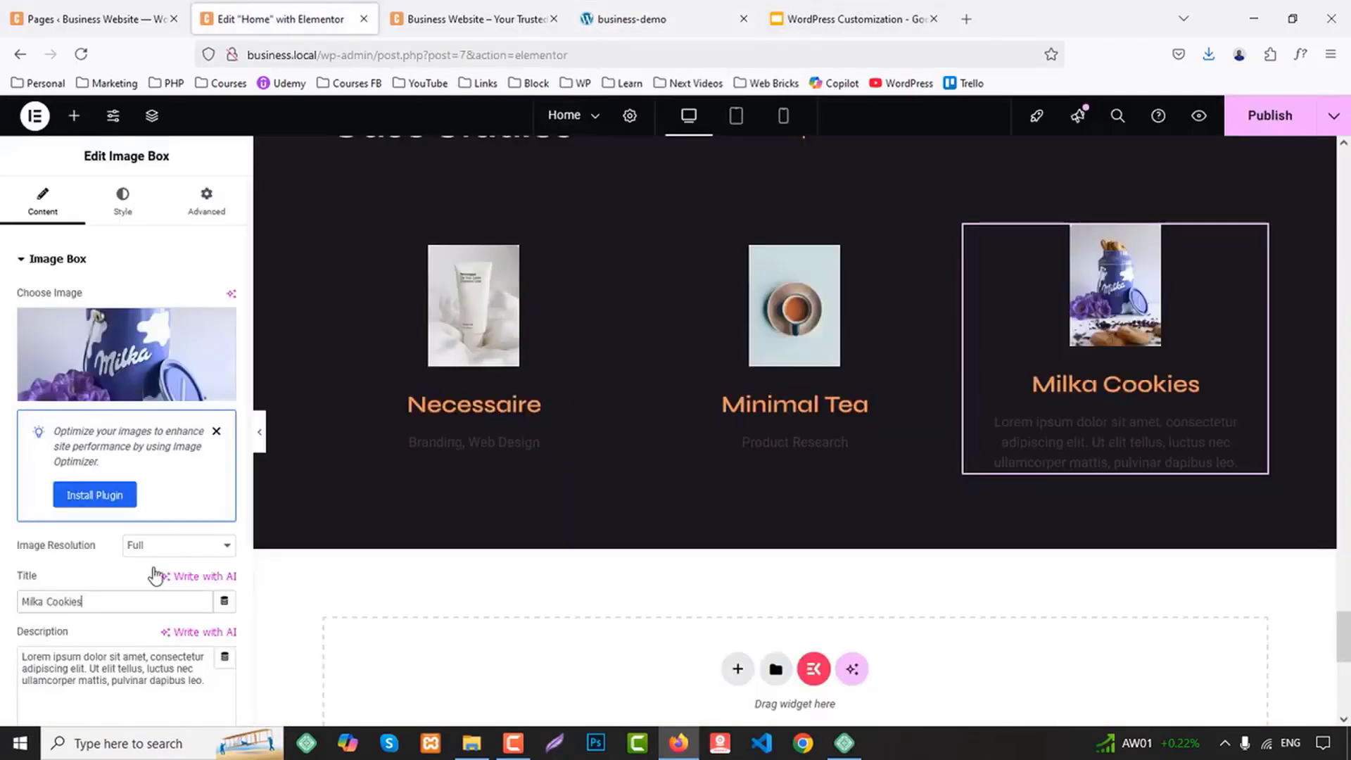
{"action": "left_click", "coordinate": [115, 689]}
{"action": "key", "text": "ctrl+a"}
{"action": "key", "text": "ctrl+v"}
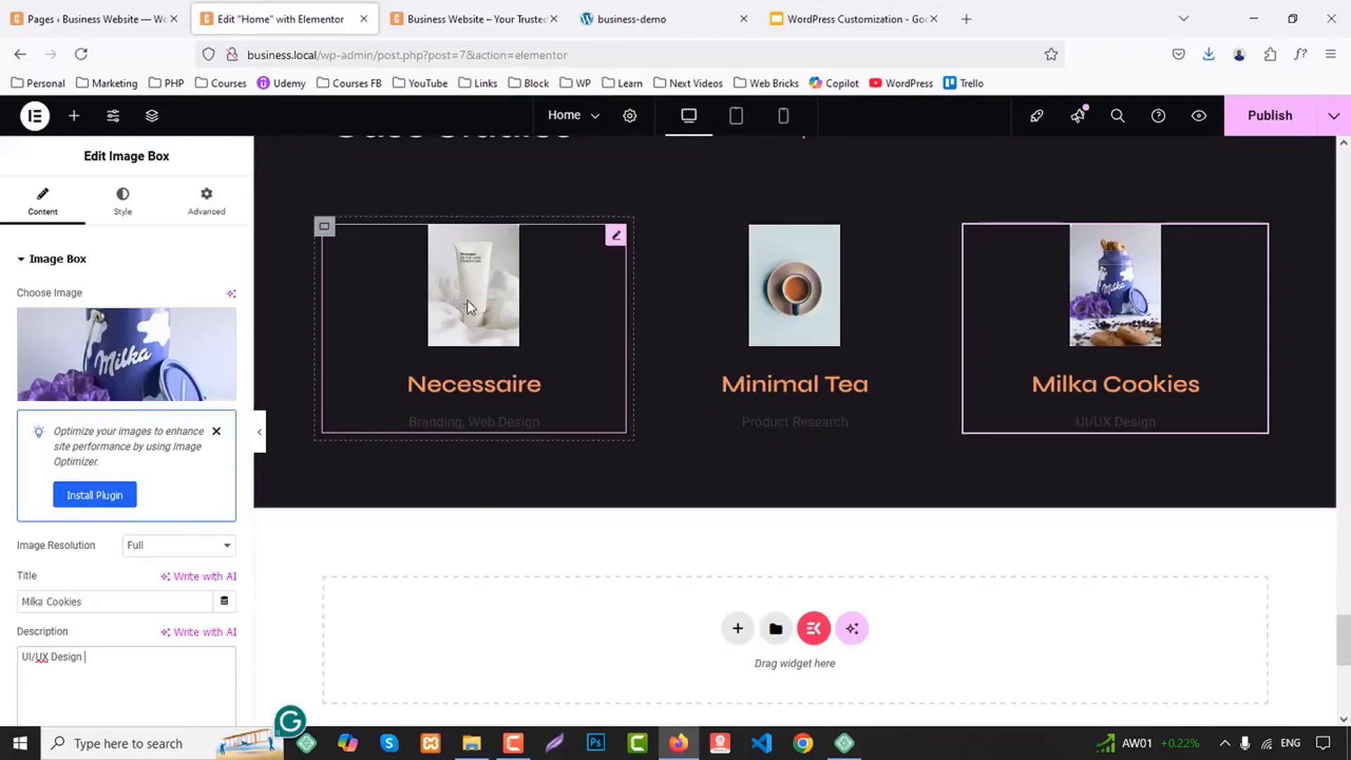
Set both the image spacing and the content spacing of the Necessaire image box to 5 px
{"action": "left_click", "coordinate": [389, 366]}
{"action": "scroll", "coordinate": [131, 448], "scroll_direction": "down", "scroll_amount": 3}
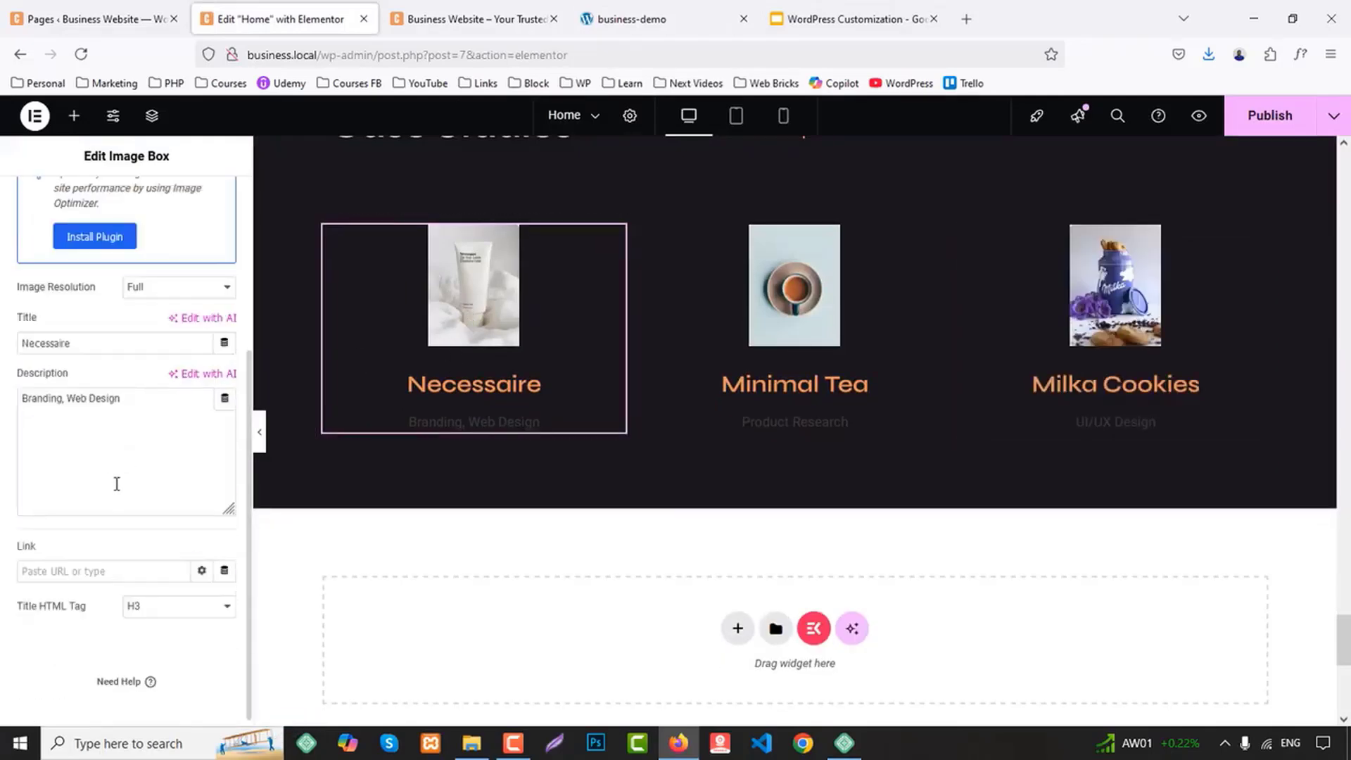
{"action": "scroll", "coordinate": [145, 520], "scroll_direction": "up", "scroll_amount": 5}
{"action": "left_click", "coordinate": [119, 195]}
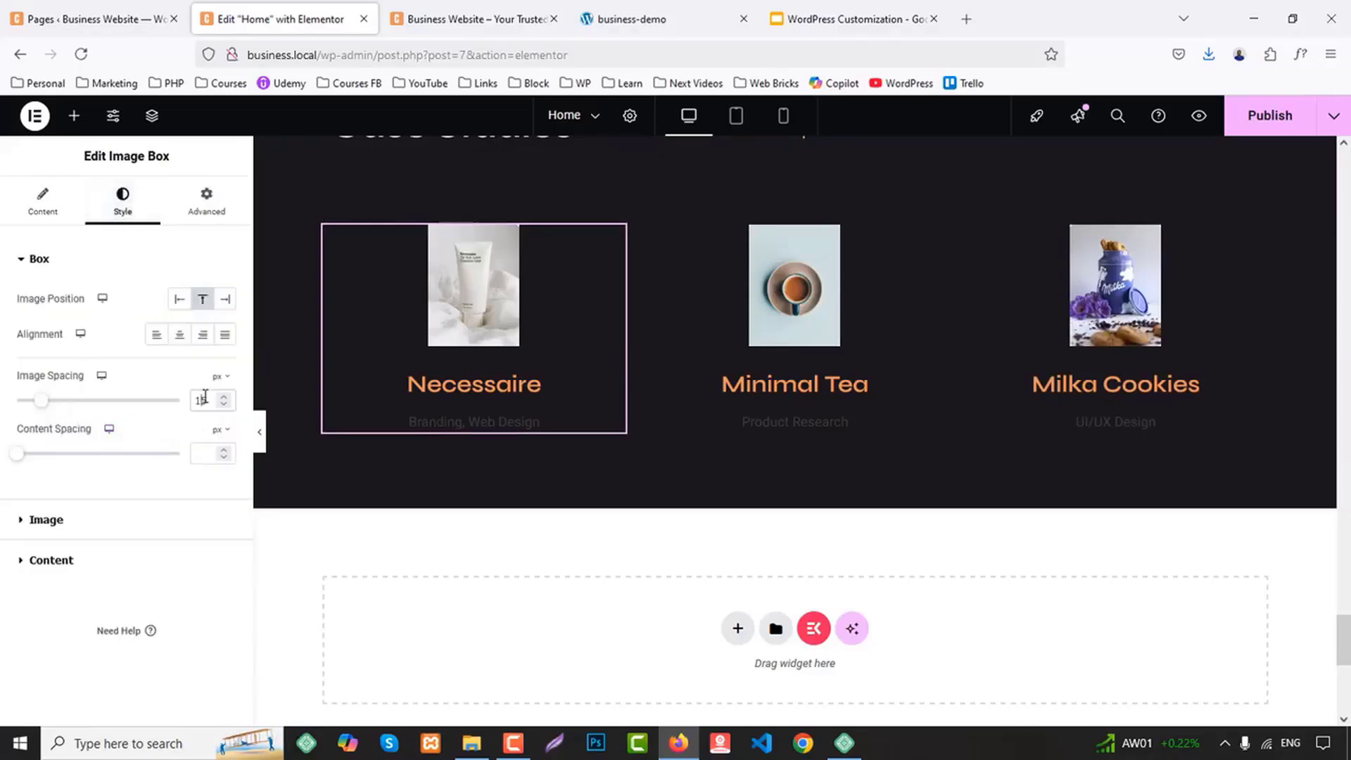
{"action": "key", "text": "Down"}
{"action": "key", "text": "Down"}
{"action": "key", "text": "Down"}
{"action": "key", "text": "Down"}
{"action": "key", "text": "Down"}
{"action": "key", "text": "Down"}
{"action": "key", "text": "Down"}
{"action": "key", "text": "Down"}
{"action": "key", "text": "Down"}
{"action": "key", "text": "Down"}
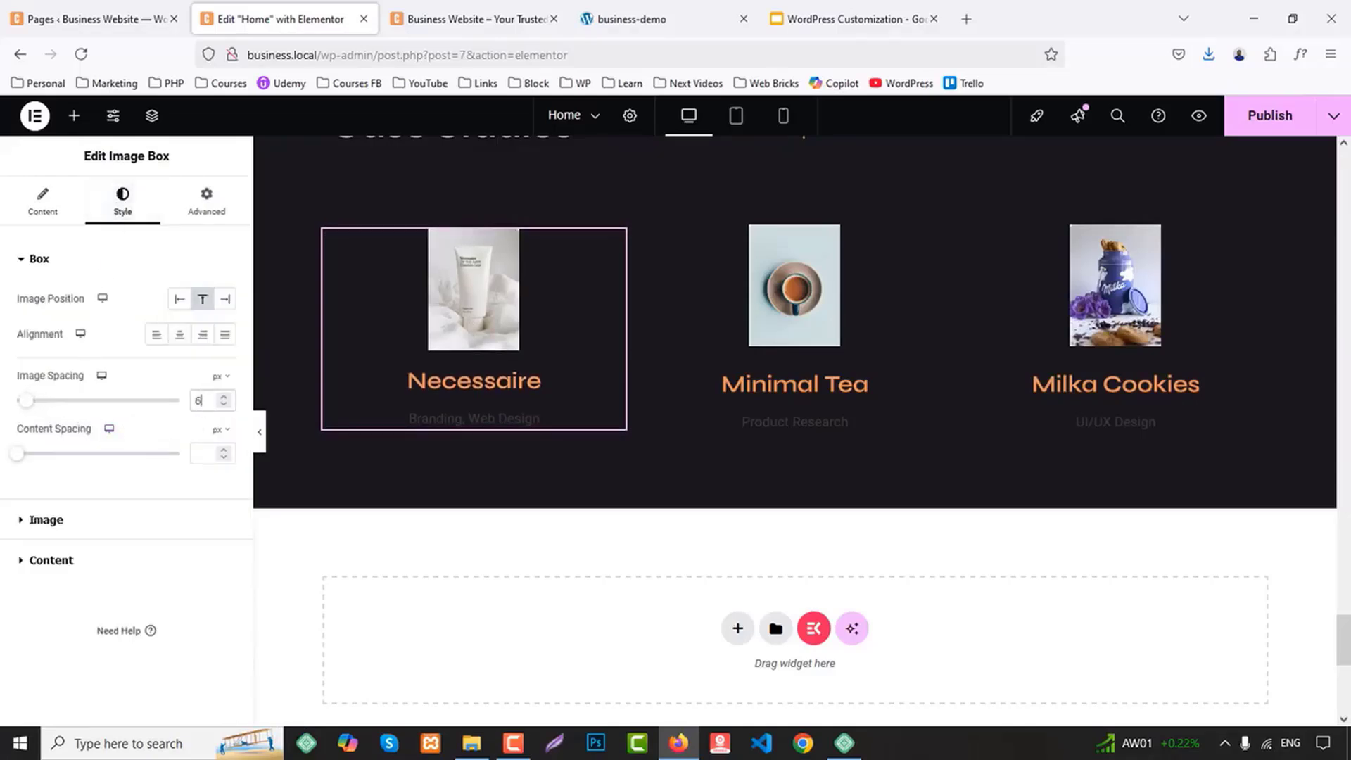
{"action": "left_click", "coordinate": [195, 453]}
{"action": "type", "text": "5"}
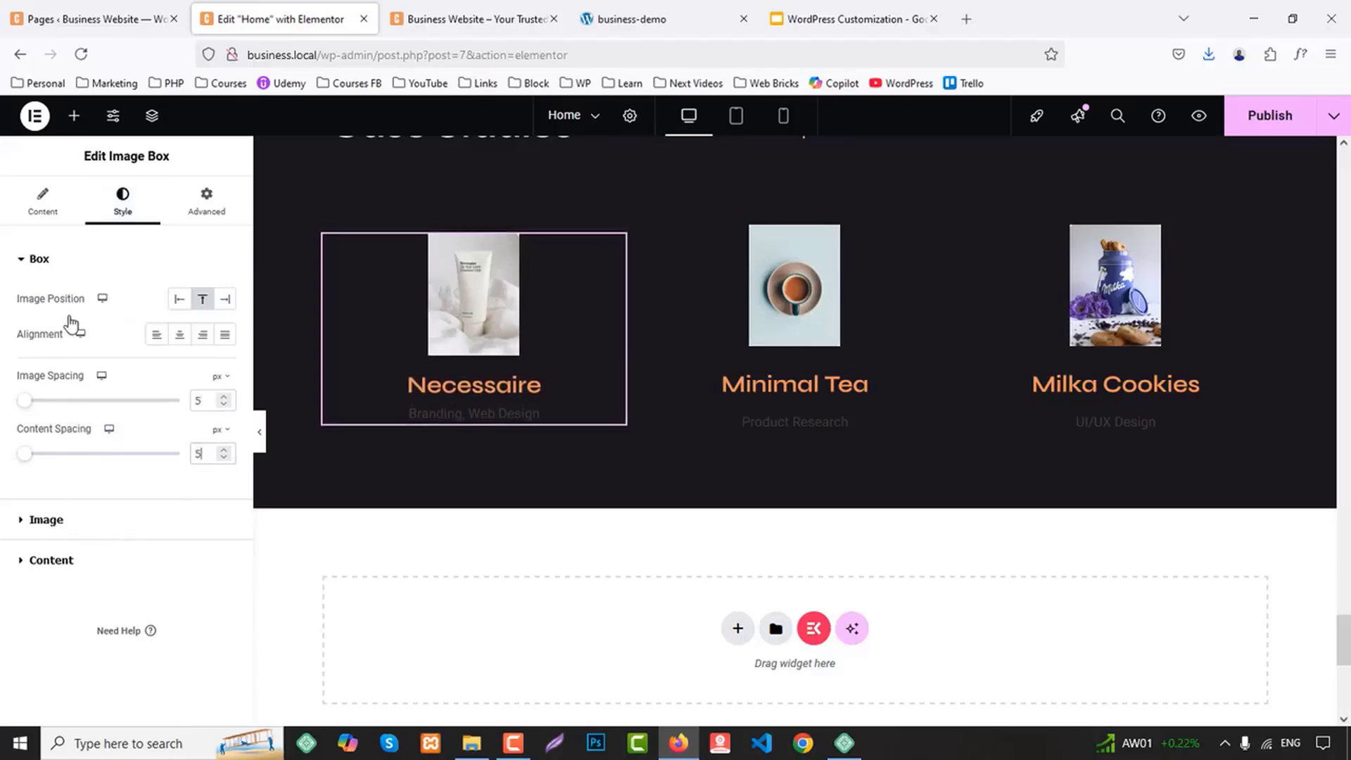
Align the Necessaire image box to the left and set its image width to 100%
{"action": "left_click", "coordinate": [158, 336]}
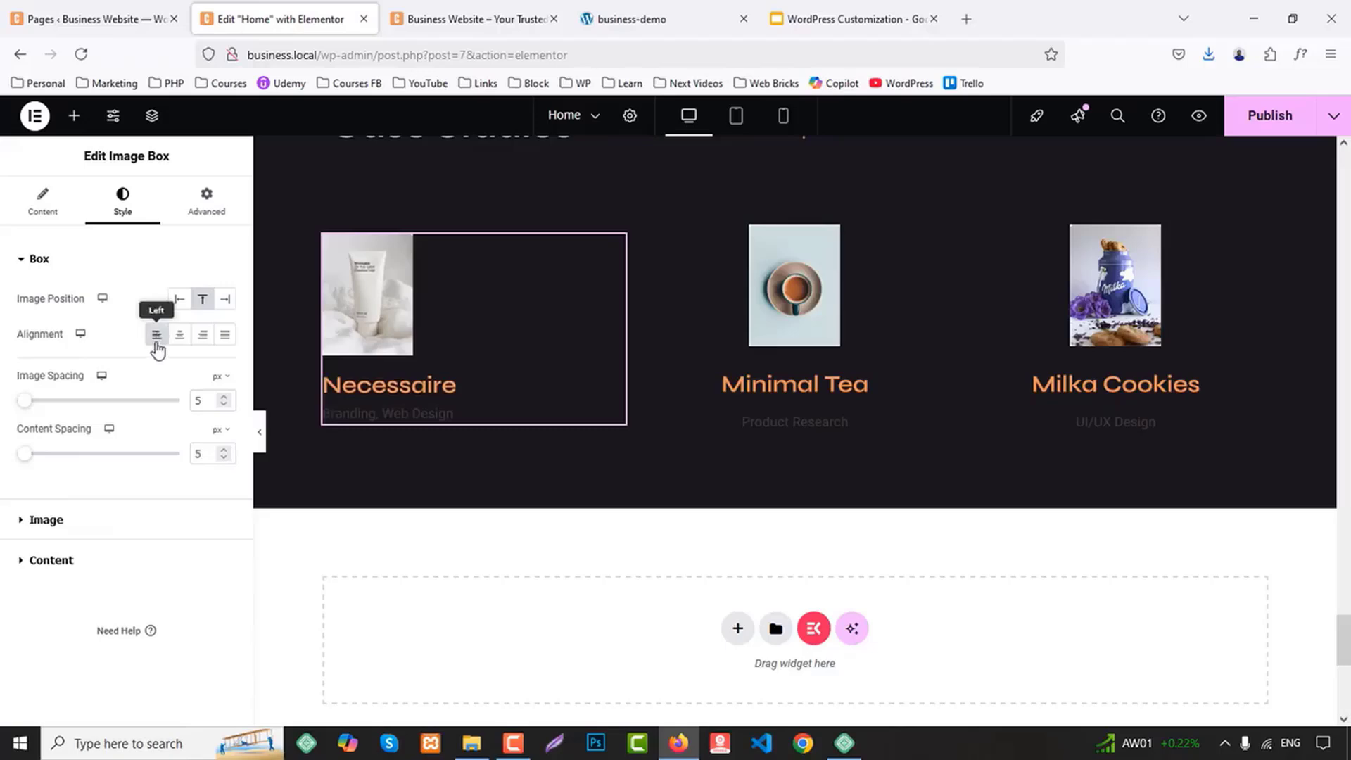
{"action": "left_click", "coordinate": [78, 522]}
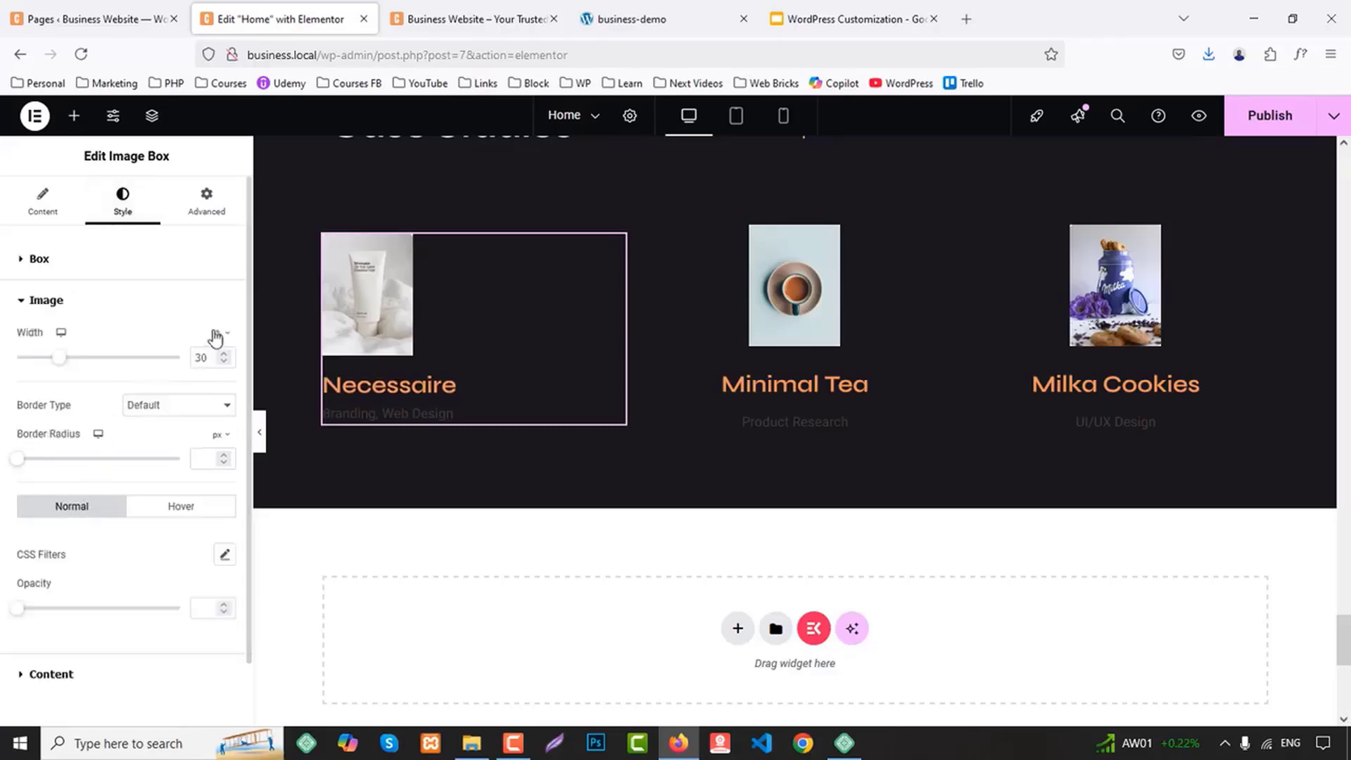
{"action": "left_click_drag", "start_coordinate": [60, 358], "coordinate": [211, 380]}
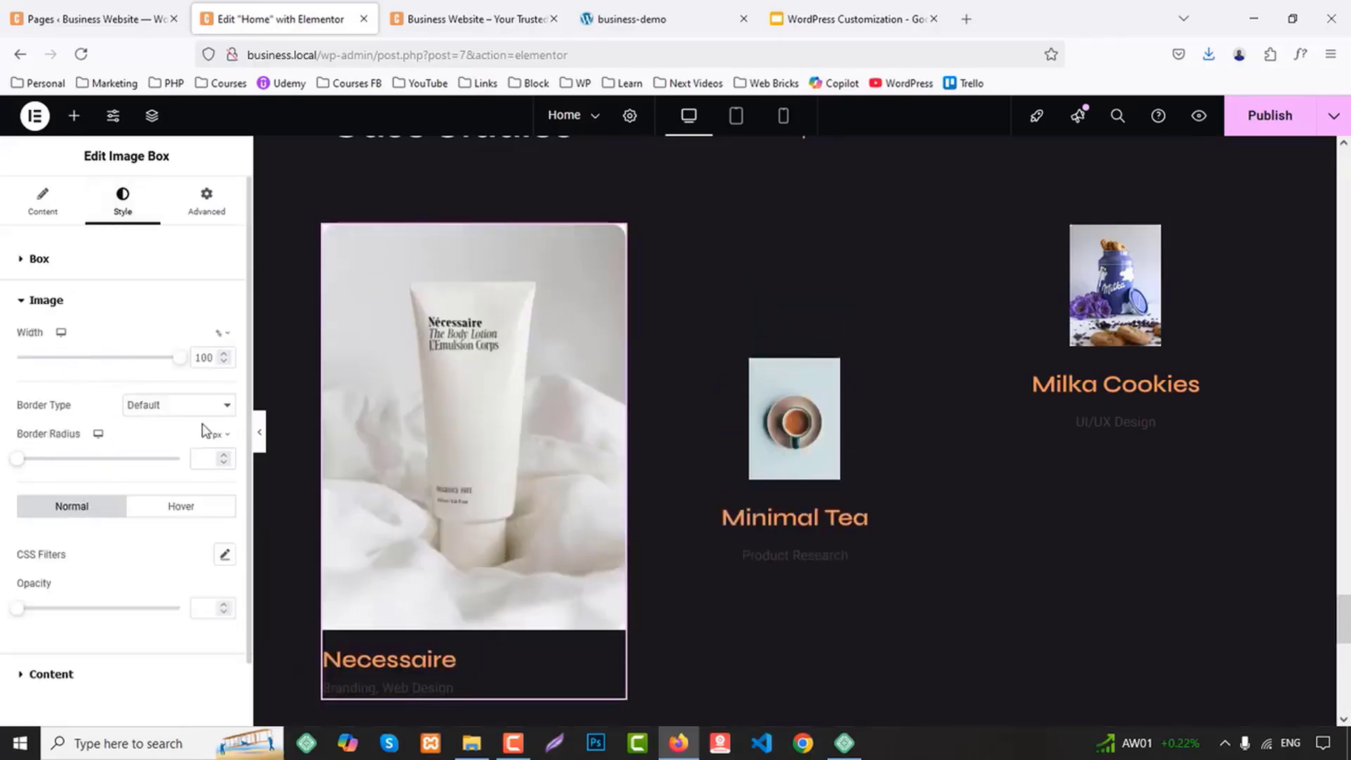
Give the Necessaire image a solid border 1 px wide on all sides in the orange global color
{"action": "left_click", "coordinate": [158, 408]}
{"action": "left_click", "coordinate": [140, 461]}
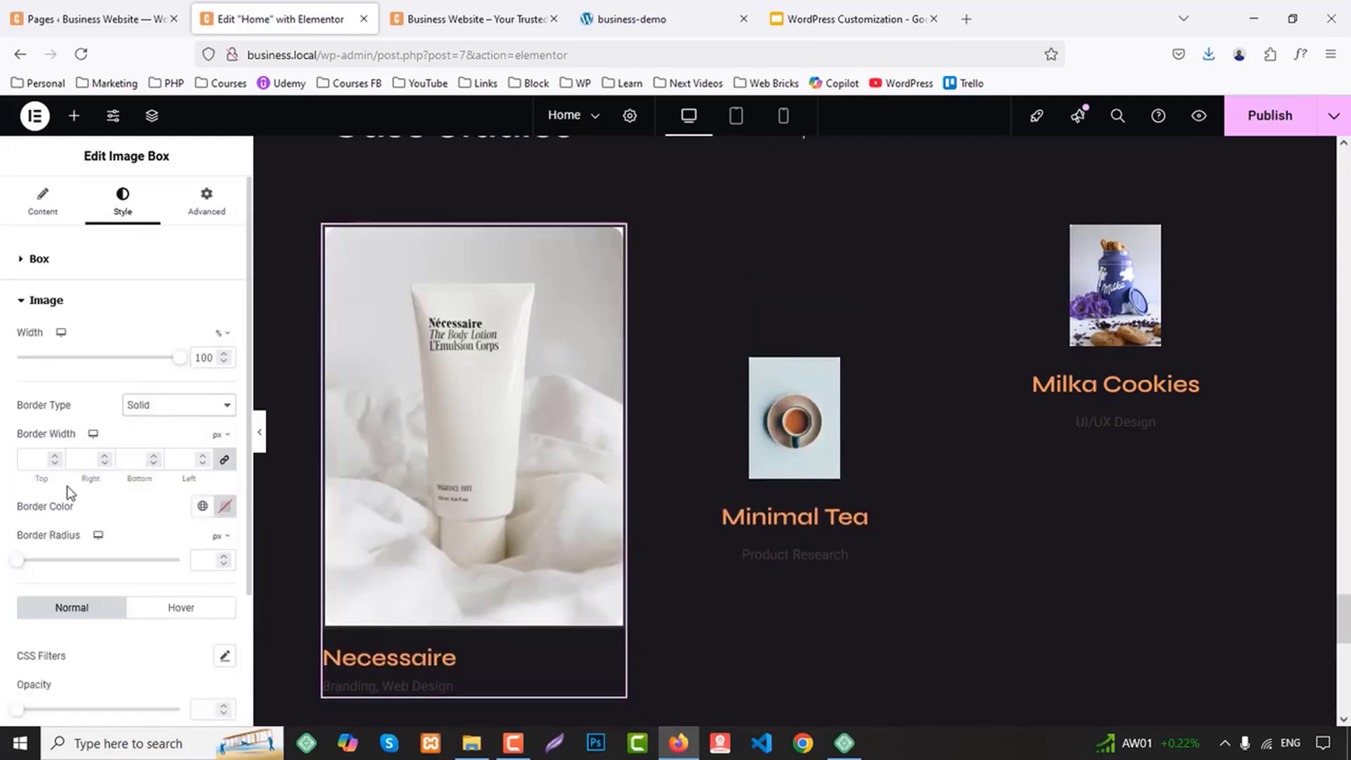
{"action": "left_click", "coordinate": [39, 460]}
{"action": "type", "text": "1"}
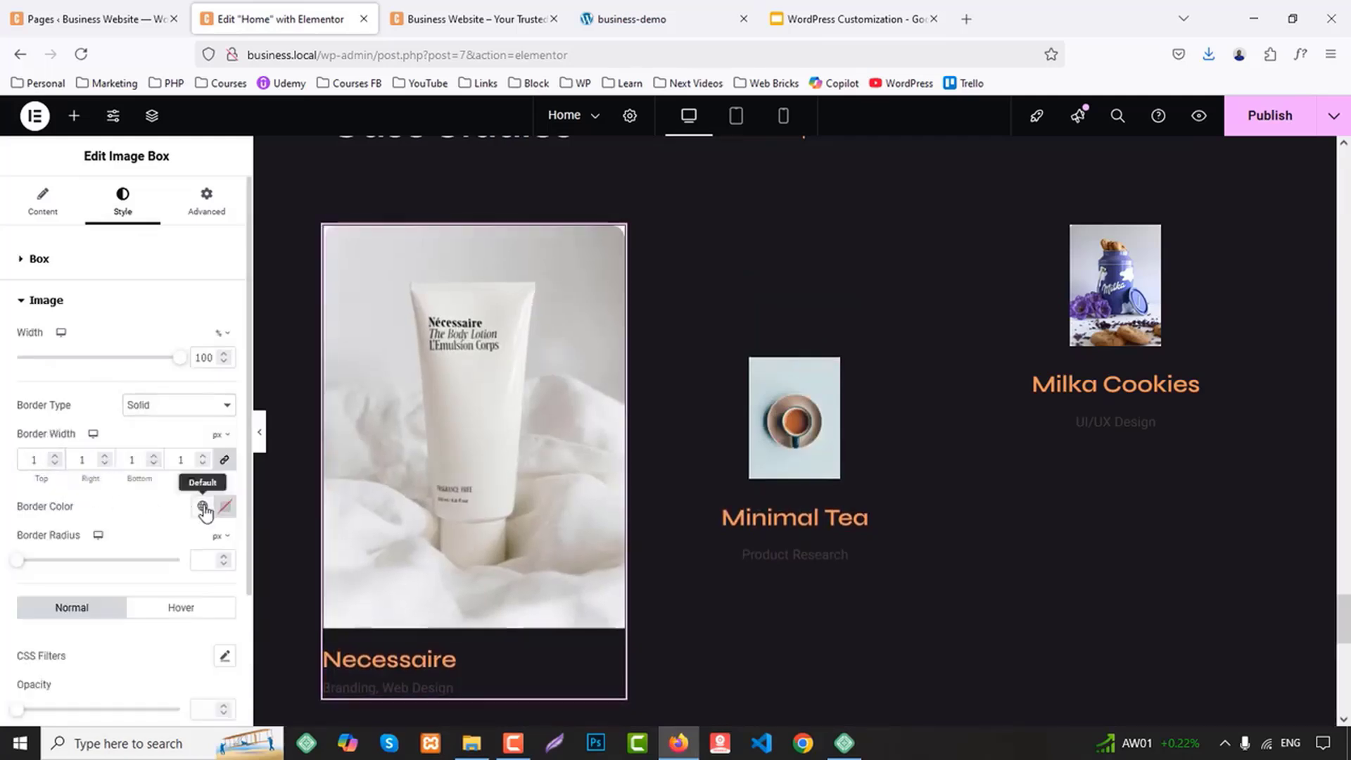
{"action": "left_click", "coordinate": [202, 506]}
{"action": "left_click", "coordinate": [69, 267]}
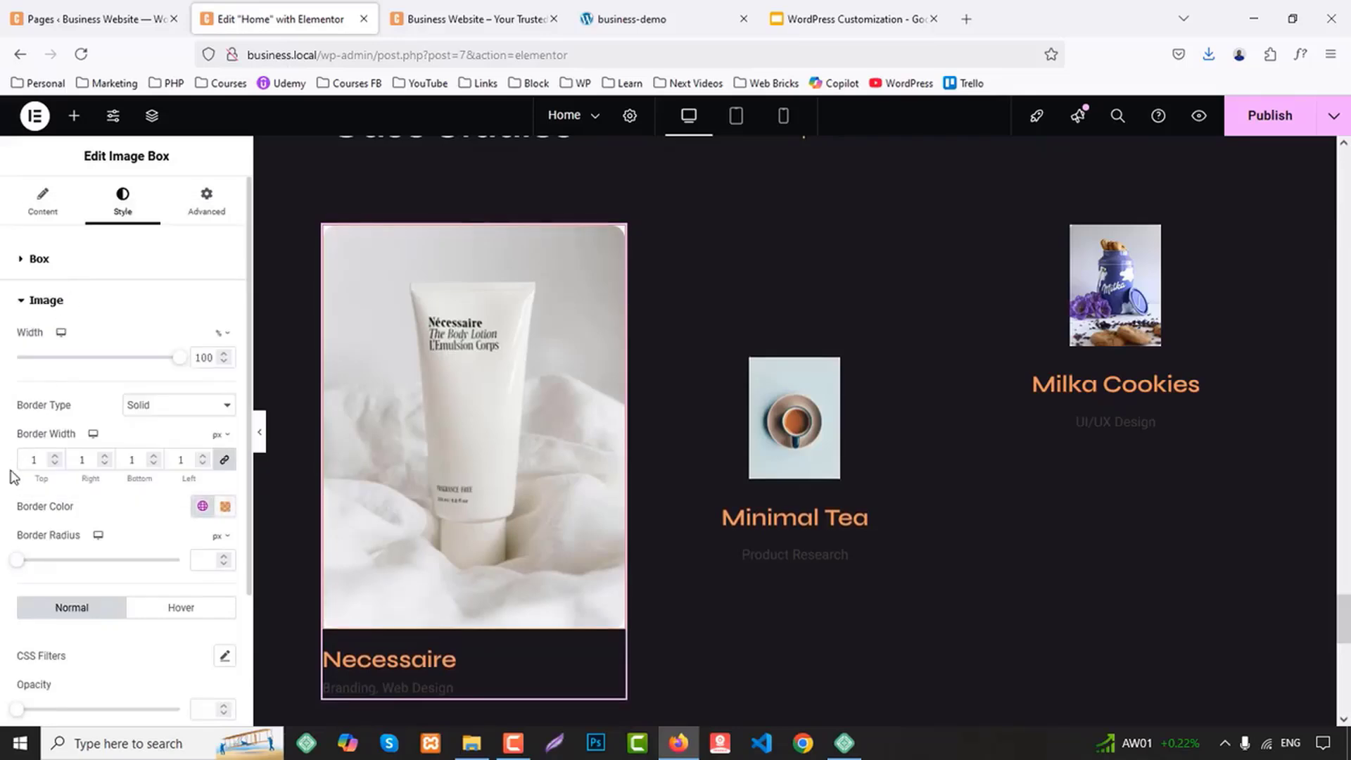
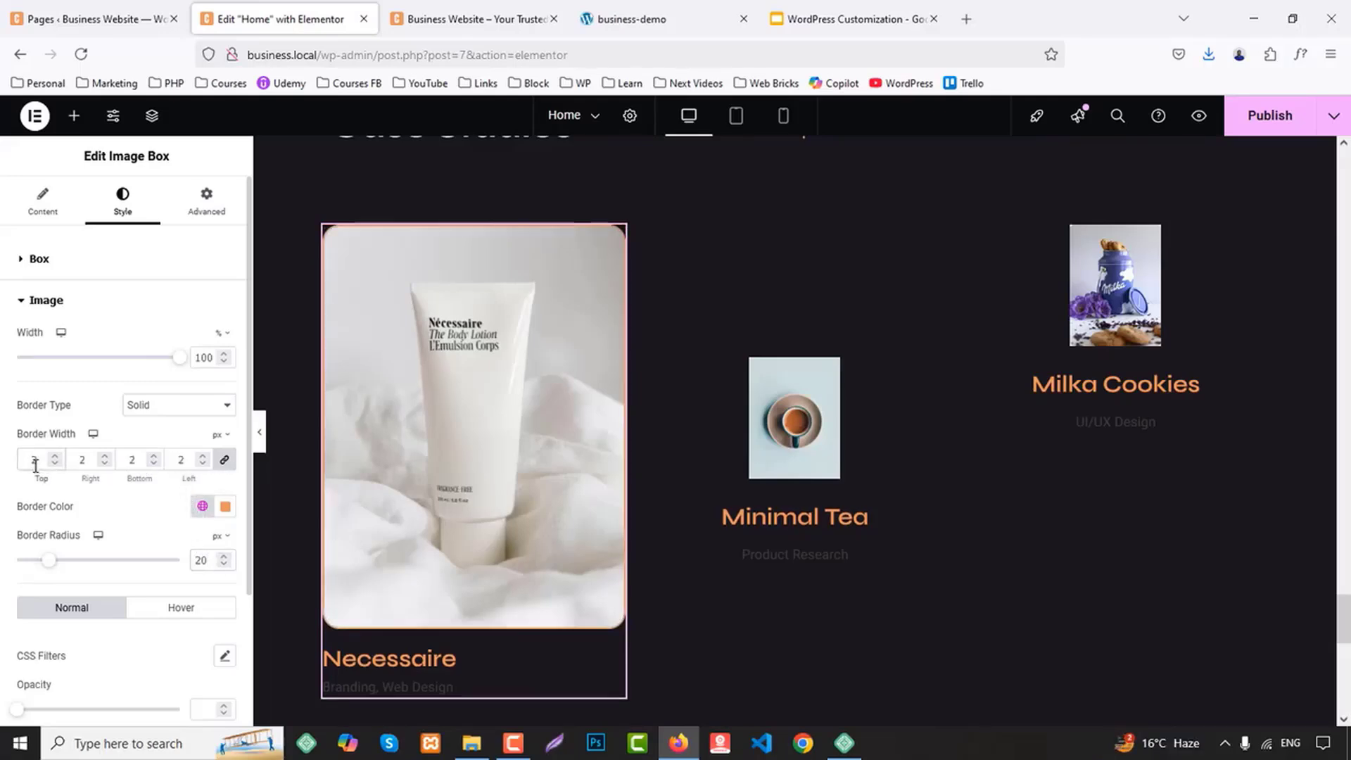
Set both the title color and the description color of the Necessaire image box to the global White
{"action": "scroll", "coordinate": [595, 598], "scroll_direction": "down", "scroll_amount": 2}
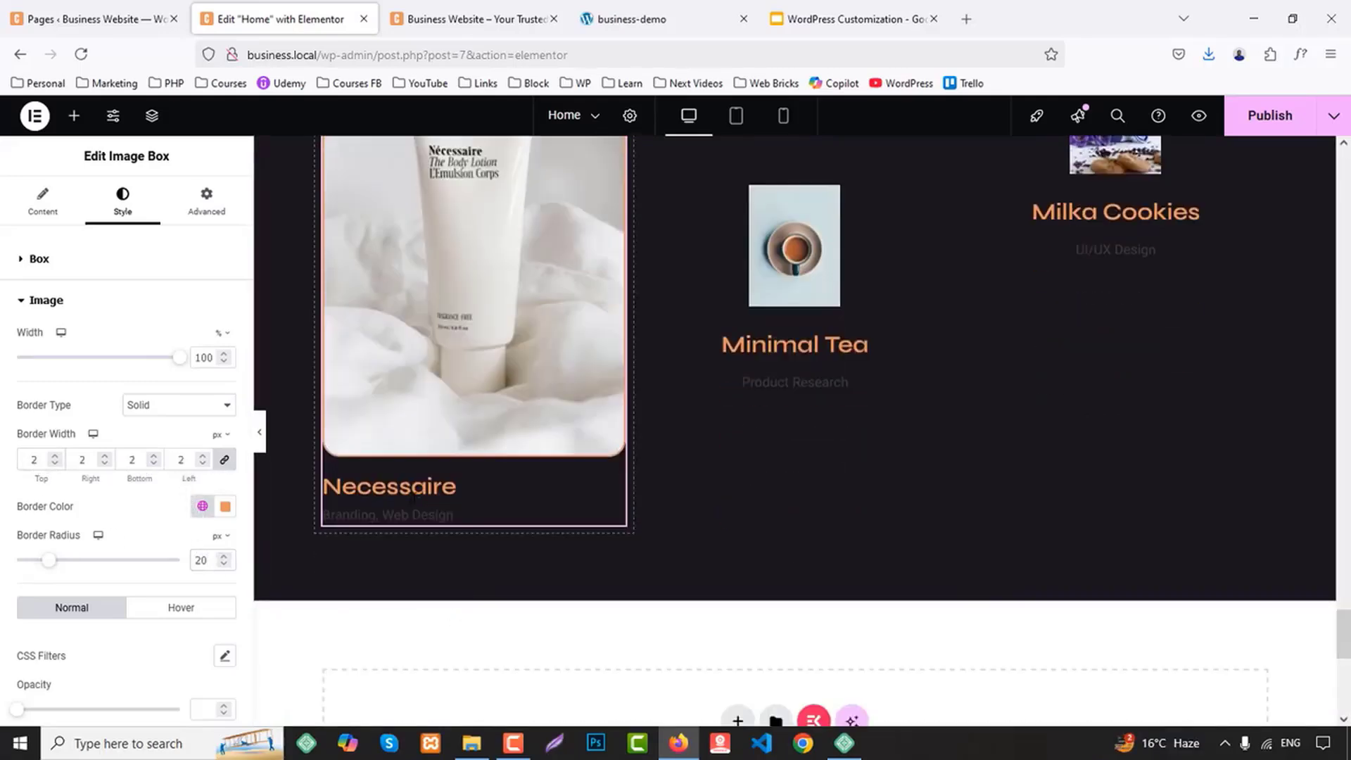
{"action": "left_click", "coordinate": [461, 488]}
{"action": "scroll", "coordinate": [25, 625], "scroll_direction": "down", "scroll_amount": 2}
{"action": "left_click", "coordinate": [46, 605]}
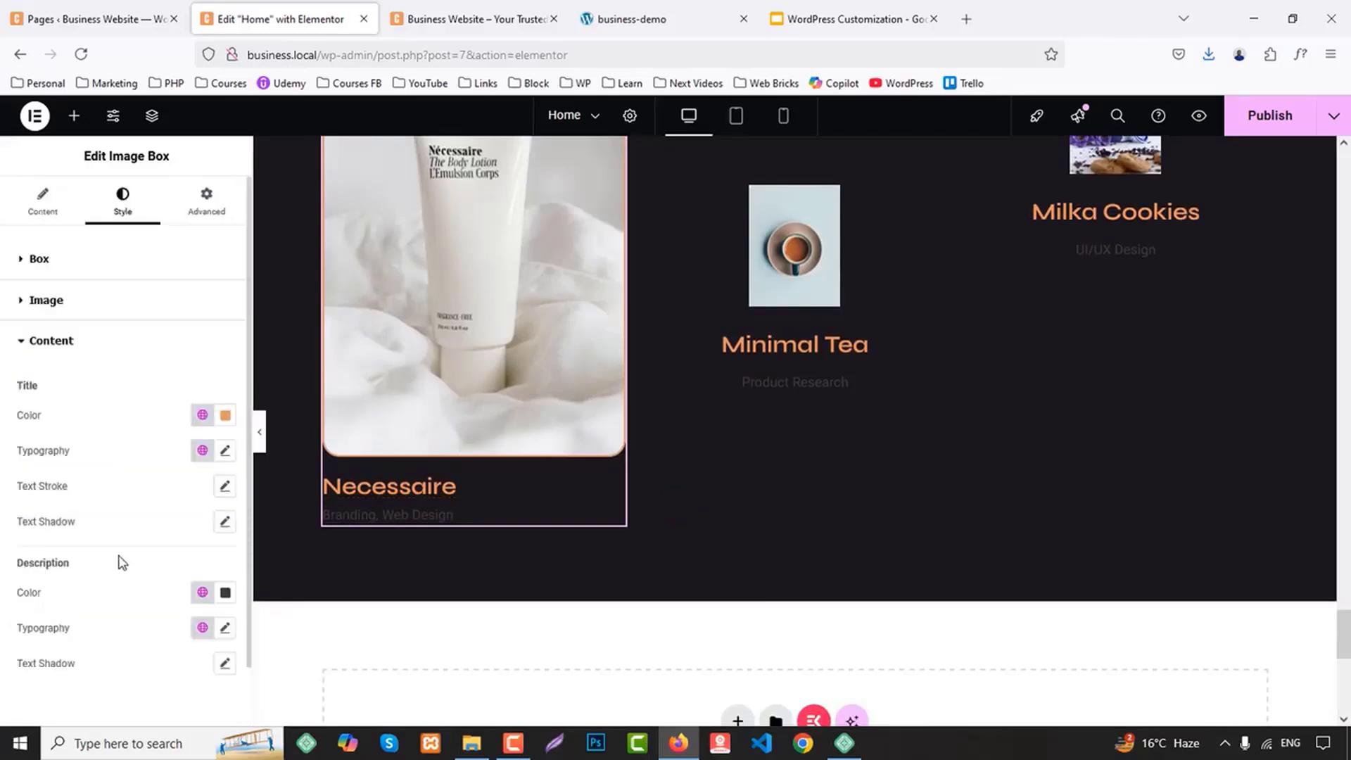
{"action": "left_click", "coordinate": [203, 415]}
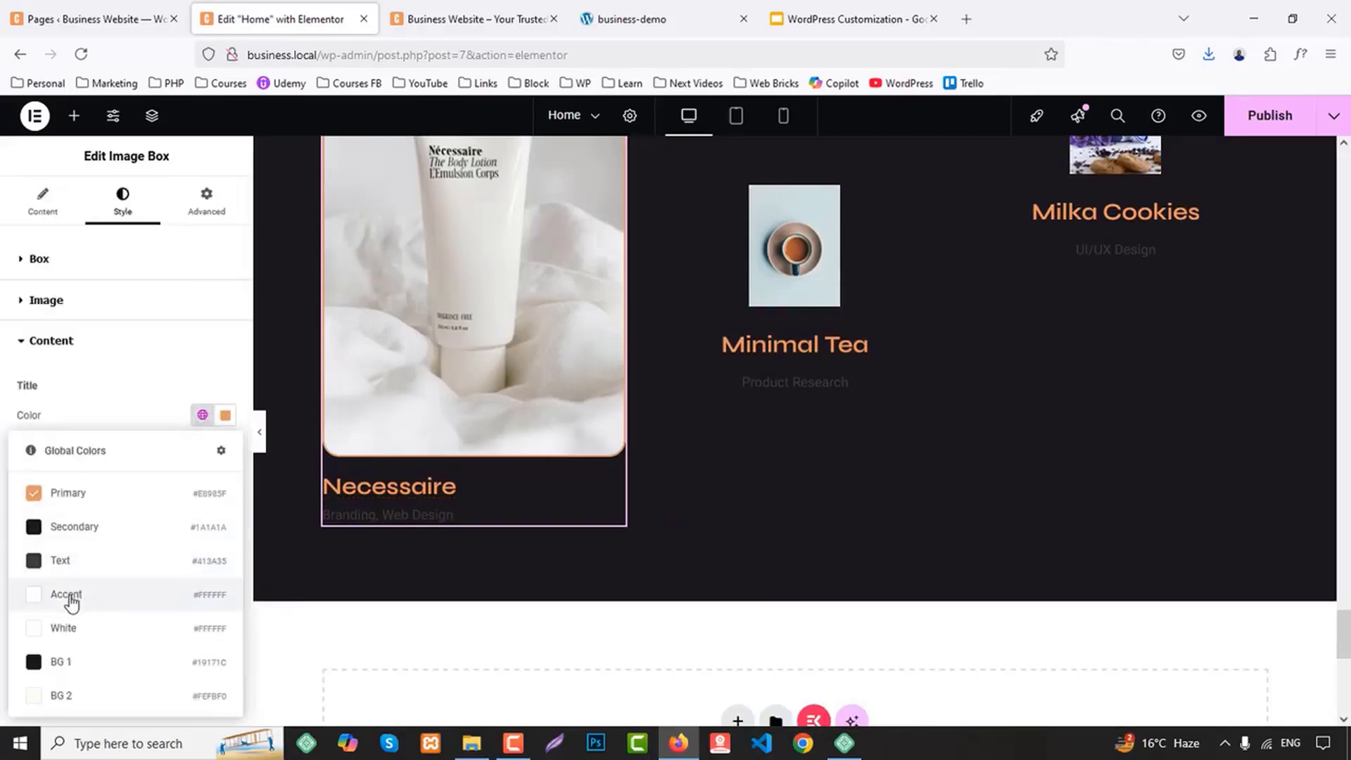
{"action": "left_click", "coordinate": [70, 628]}
{"action": "scroll", "coordinate": [145, 597], "scroll_direction": "down", "scroll_amount": 1}
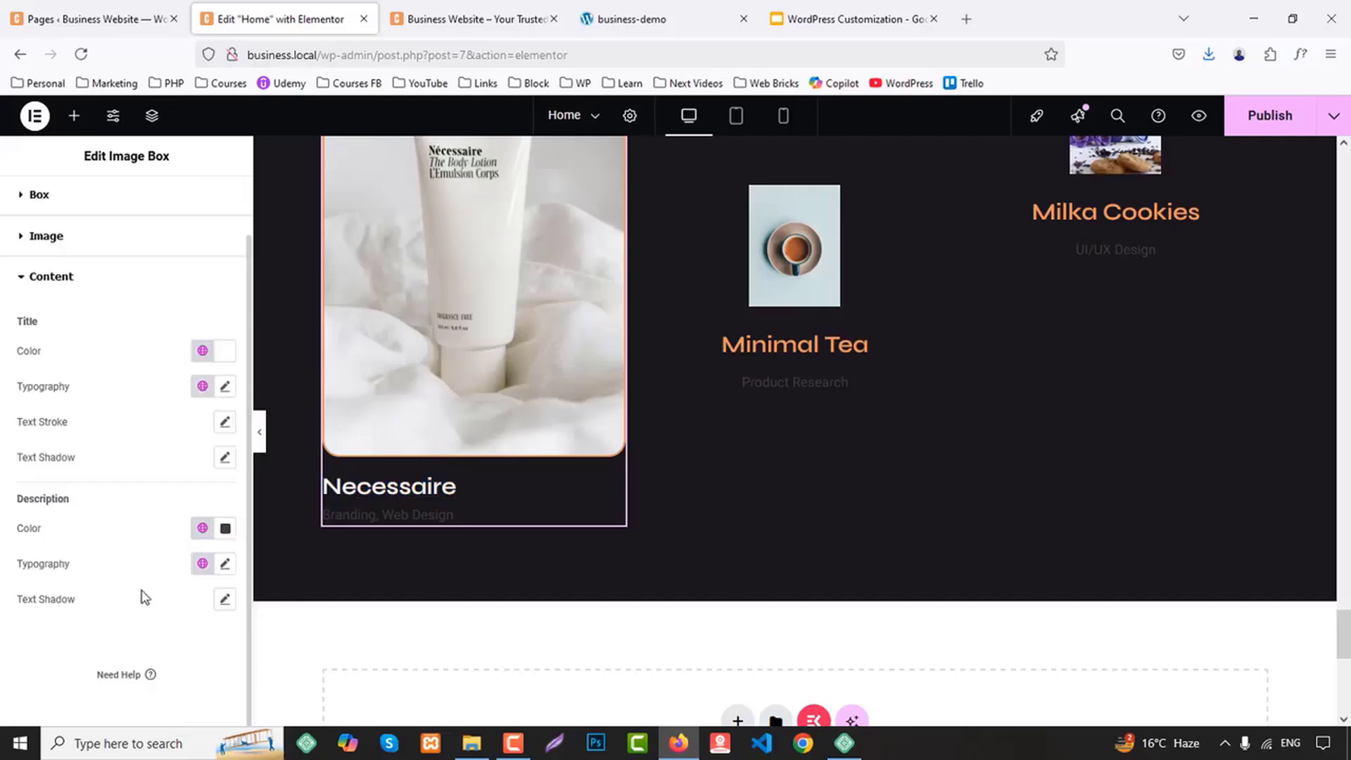
{"action": "left_click", "coordinate": [202, 527]}
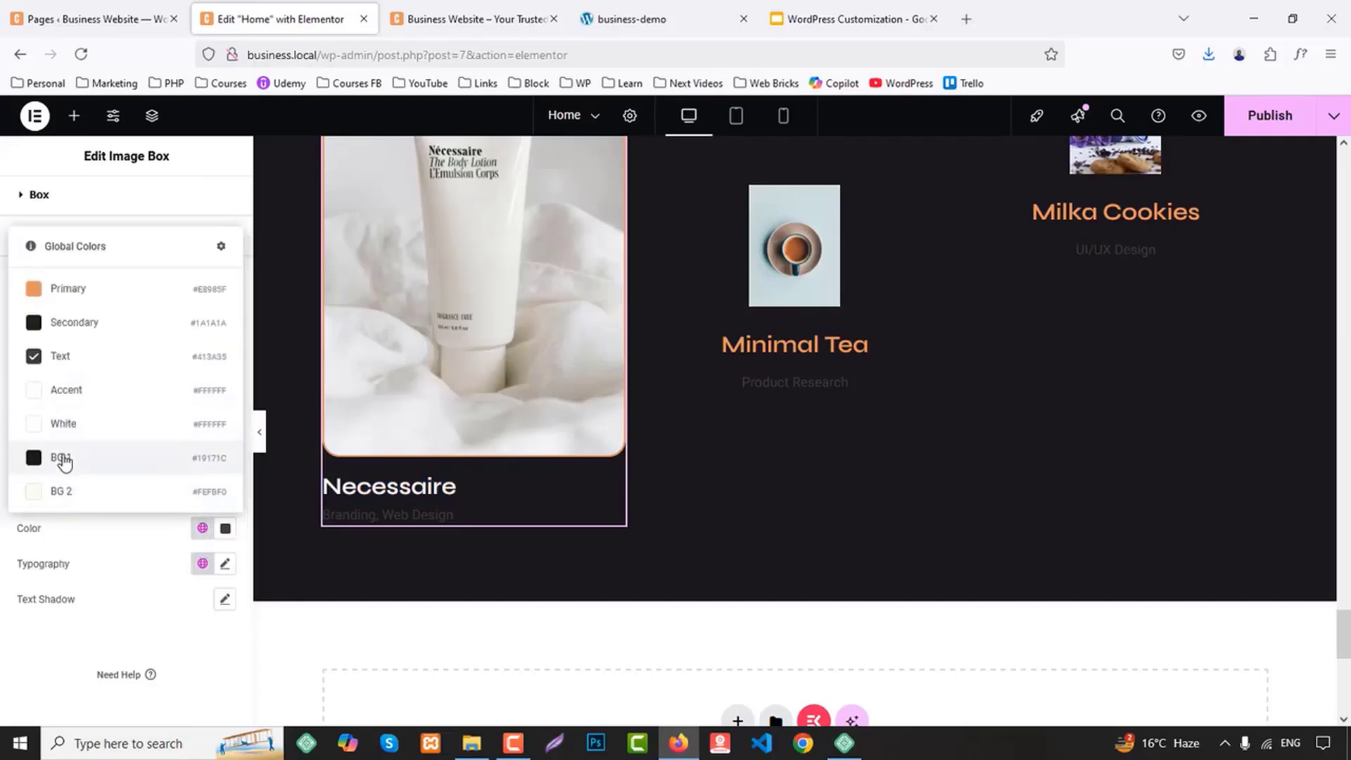
{"action": "left_click", "coordinate": [76, 424]}
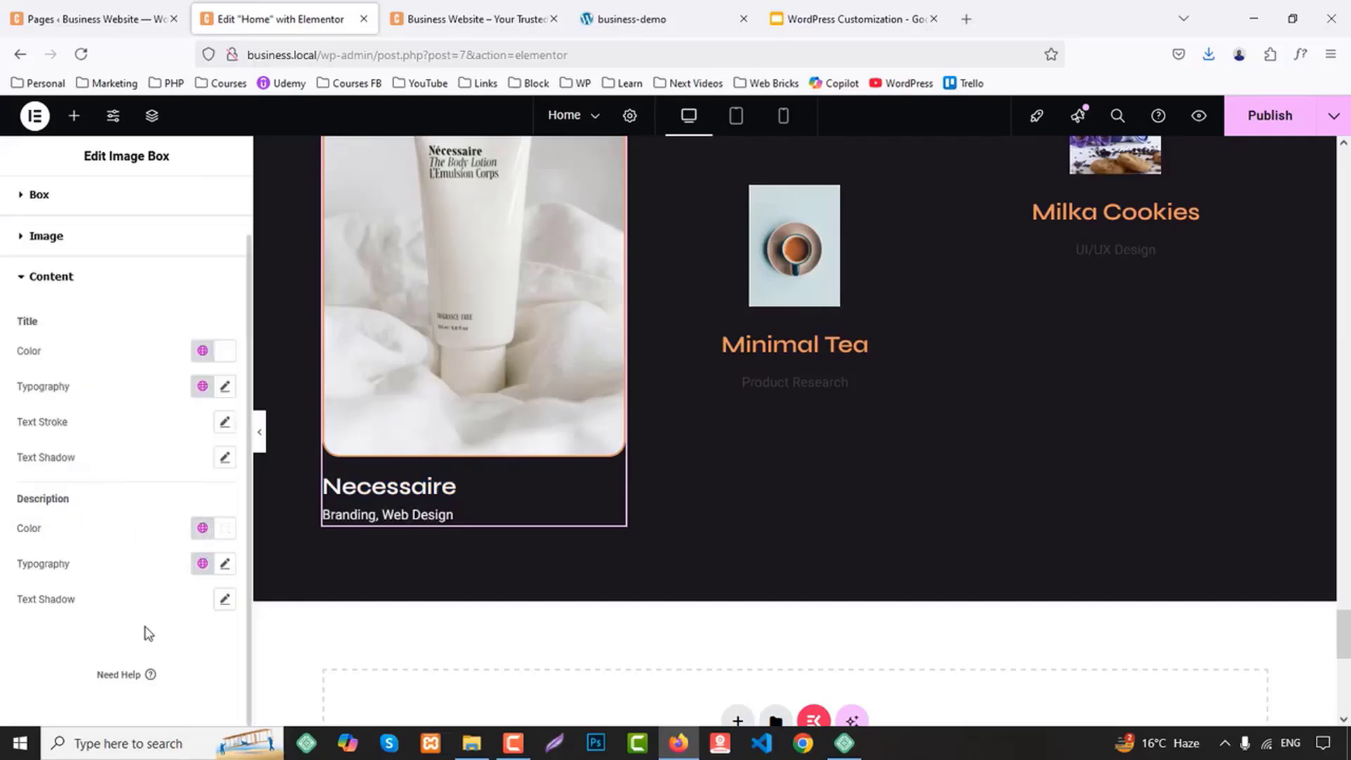
Copy the Necessaire image box's style onto the Minimal Tea and Milka Cookies image boxes, and publish the page
{"action": "right_click", "coordinate": [489, 293]}
{"action": "left_click", "coordinate": [526, 379]}
{"action": "right_click", "coordinate": [757, 324]}
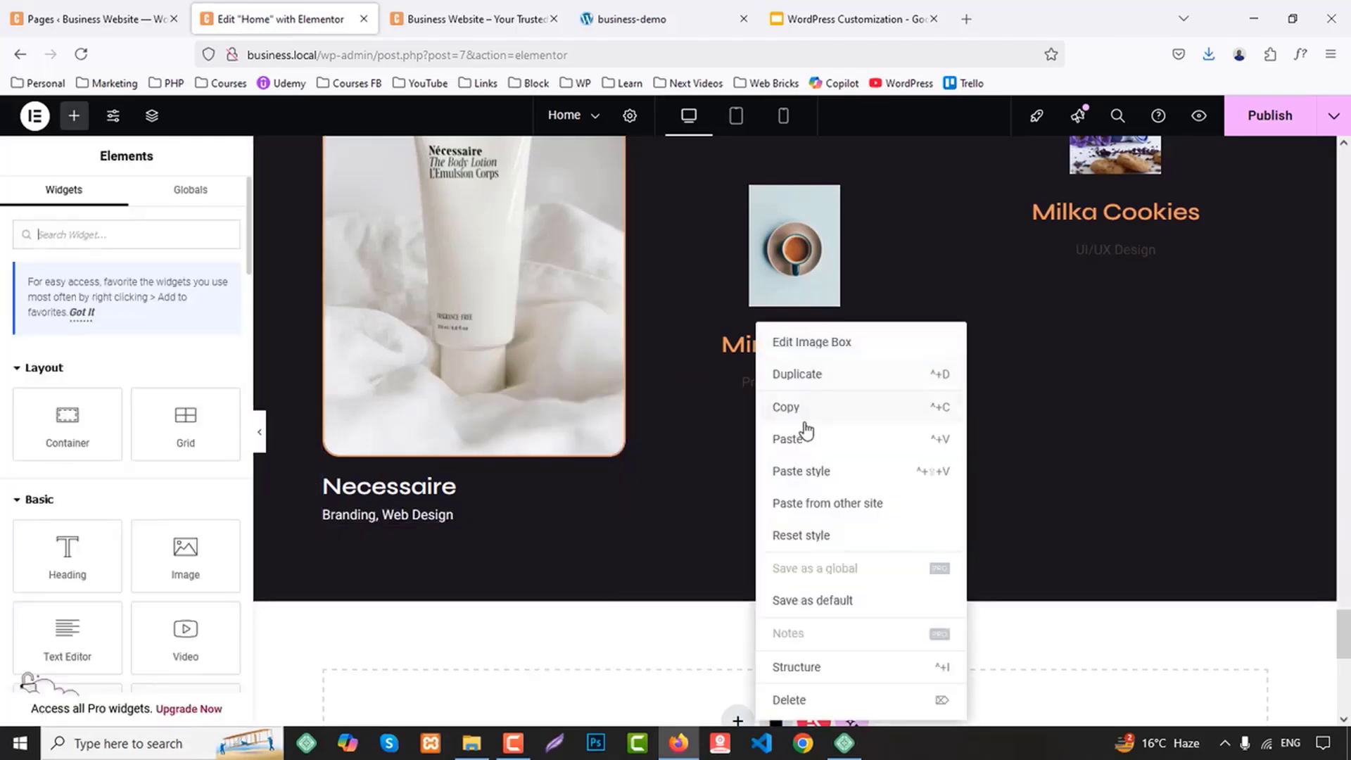
{"action": "left_click", "coordinate": [815, 473]}
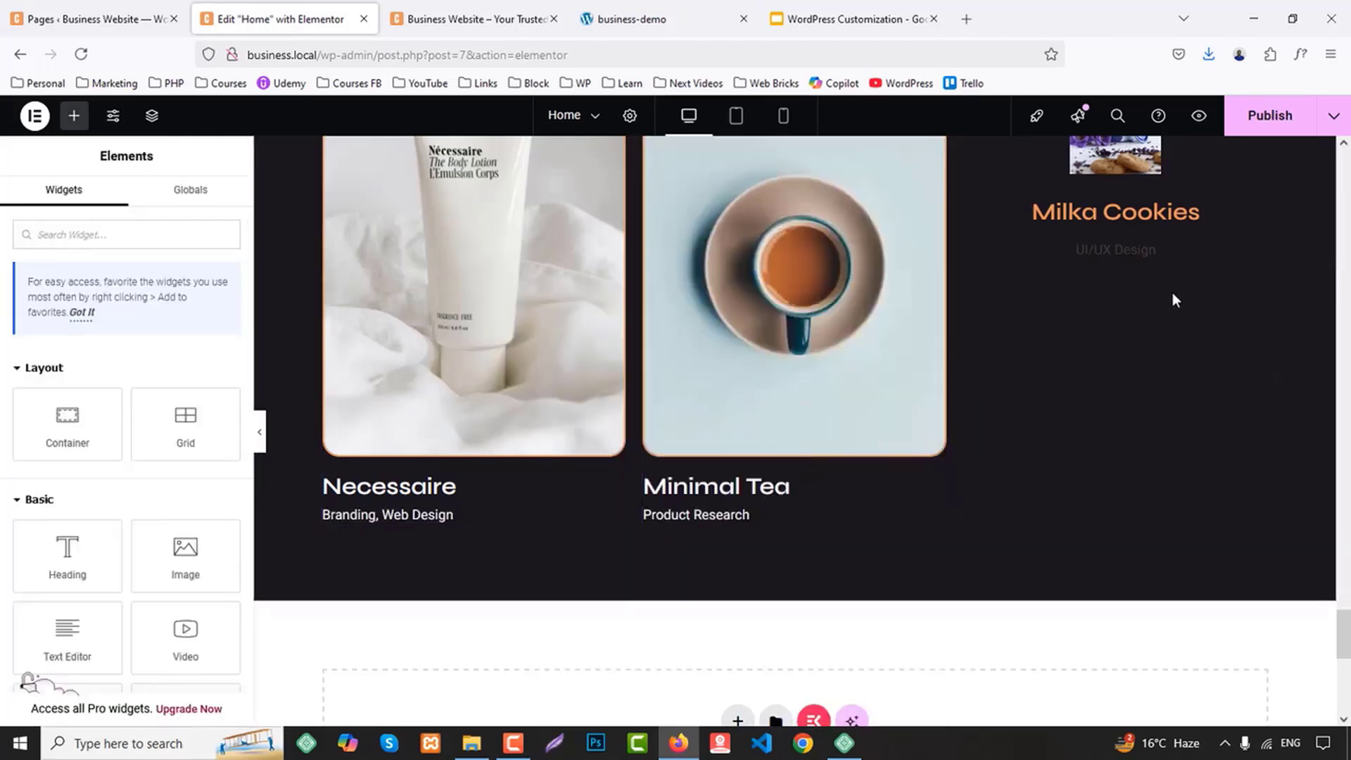
{"action": "scroll", "coordinate": [1154, 317], "scroll_direction": "up", "scroll_amount": 2}
{"action": "right_click", "coordinate": [1133, 336]}
{"action": "left_click", "coordinate": [1196, 474]}
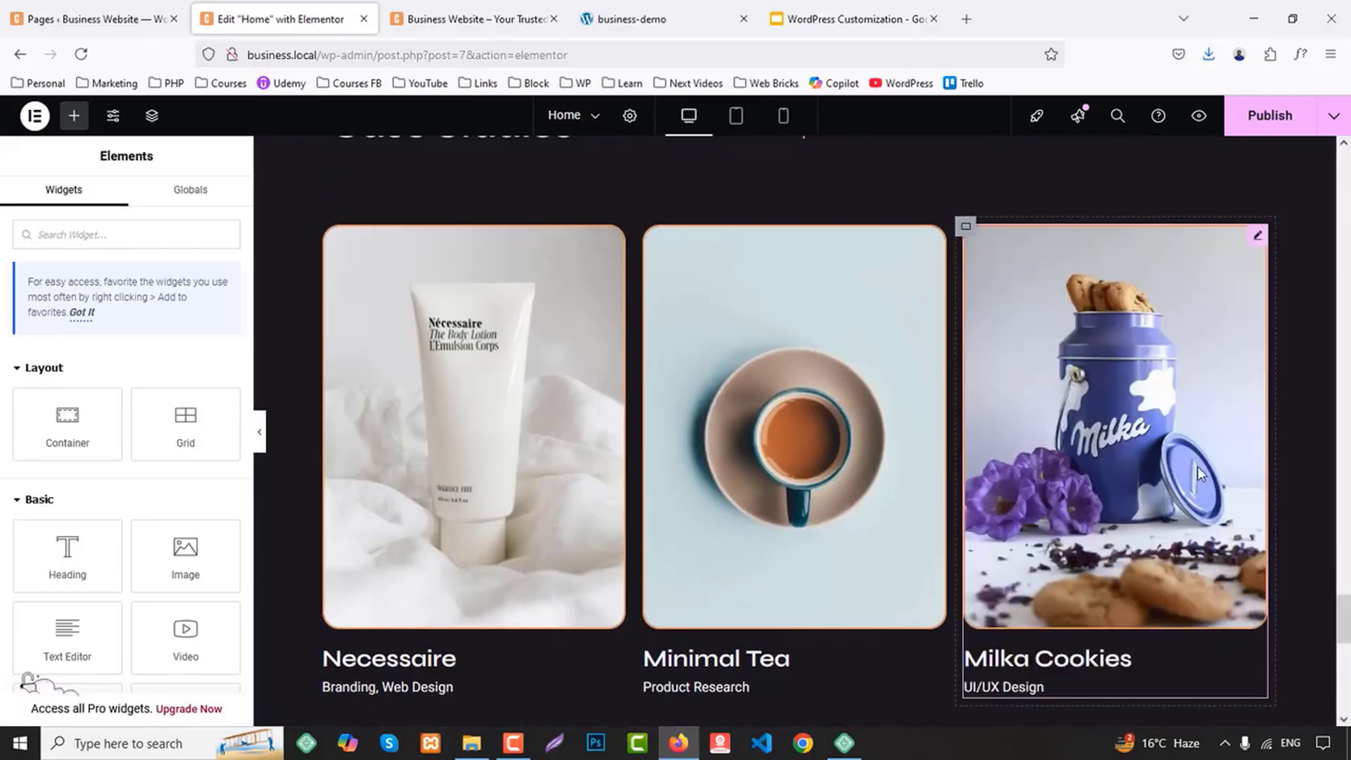
{"action": "scroll", "coordinate": [1200, 474], "scroll_direction": "up", "scroll_amount": 4}
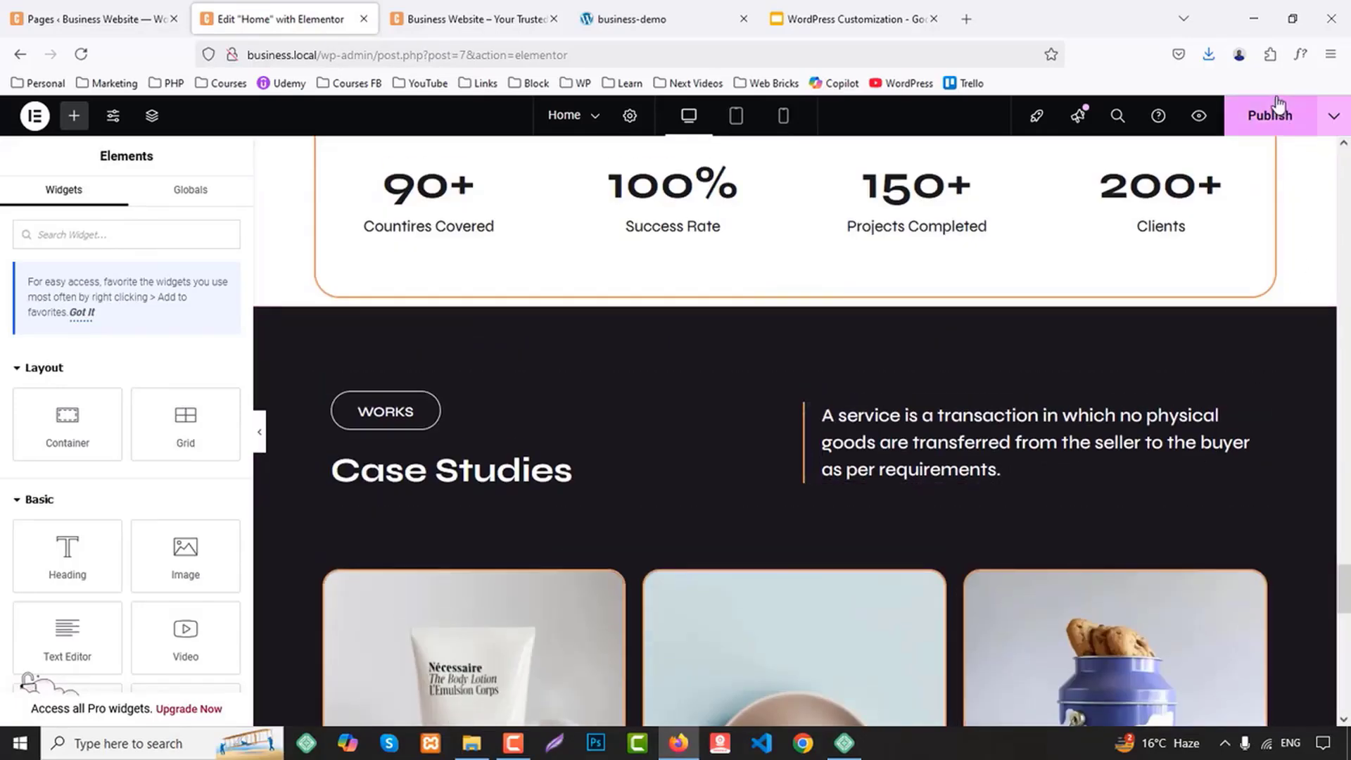
{"action": "left_click", "coordinate": [1269, 116]}
Check on the business-demo page how the statistics box is placed relative to the Case Studies section, and return to the editor
{"action": "scroll", "coordinate": [1348, 415], "scroll_direction": "up", "scroll_amount": 3}
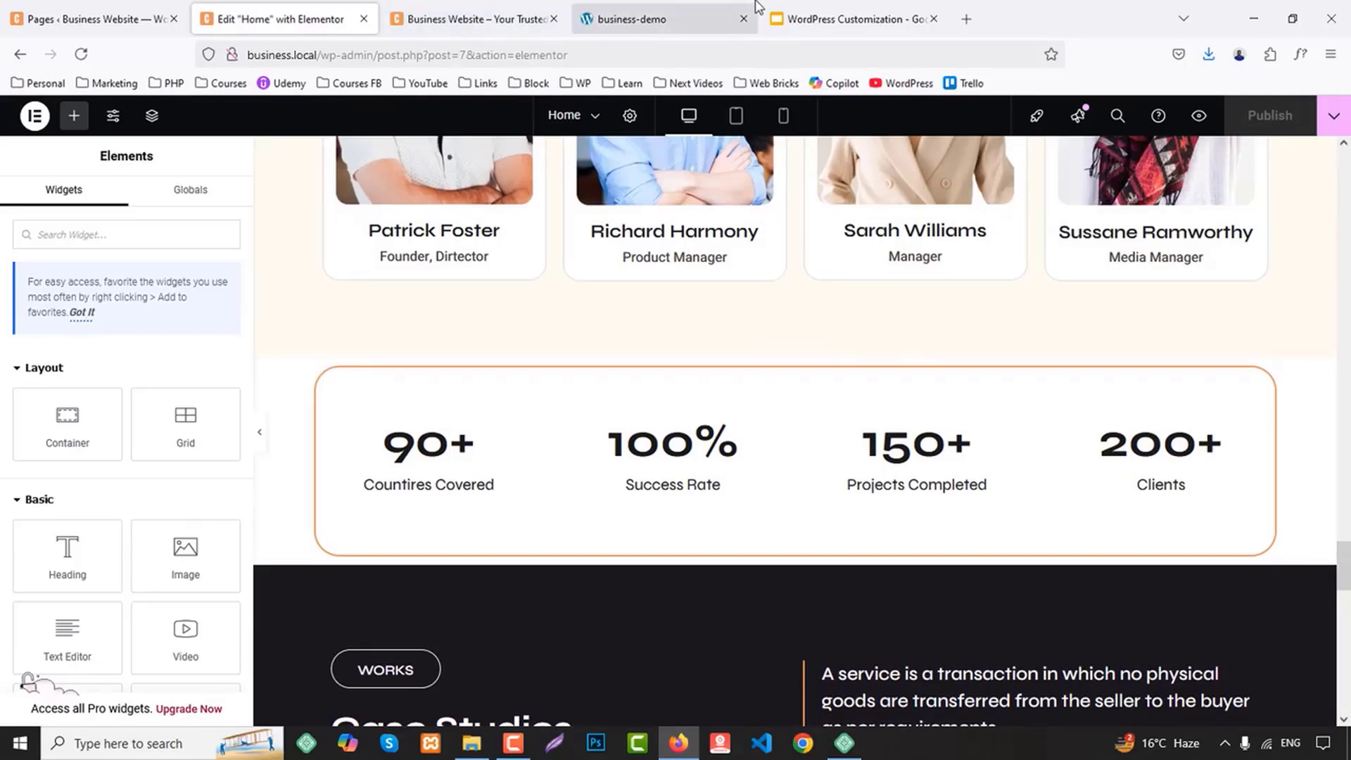
{"action": "left_click", "coordinate": [631, 19]}
{"action": "scroll", "coordinate": [556, 477], "scroll_direction": "up", "scroll_amount": 5}
{"action": "scroll", "coordinate": [555, 477], "scroll_direction": "up", "scroll_amount": 4}
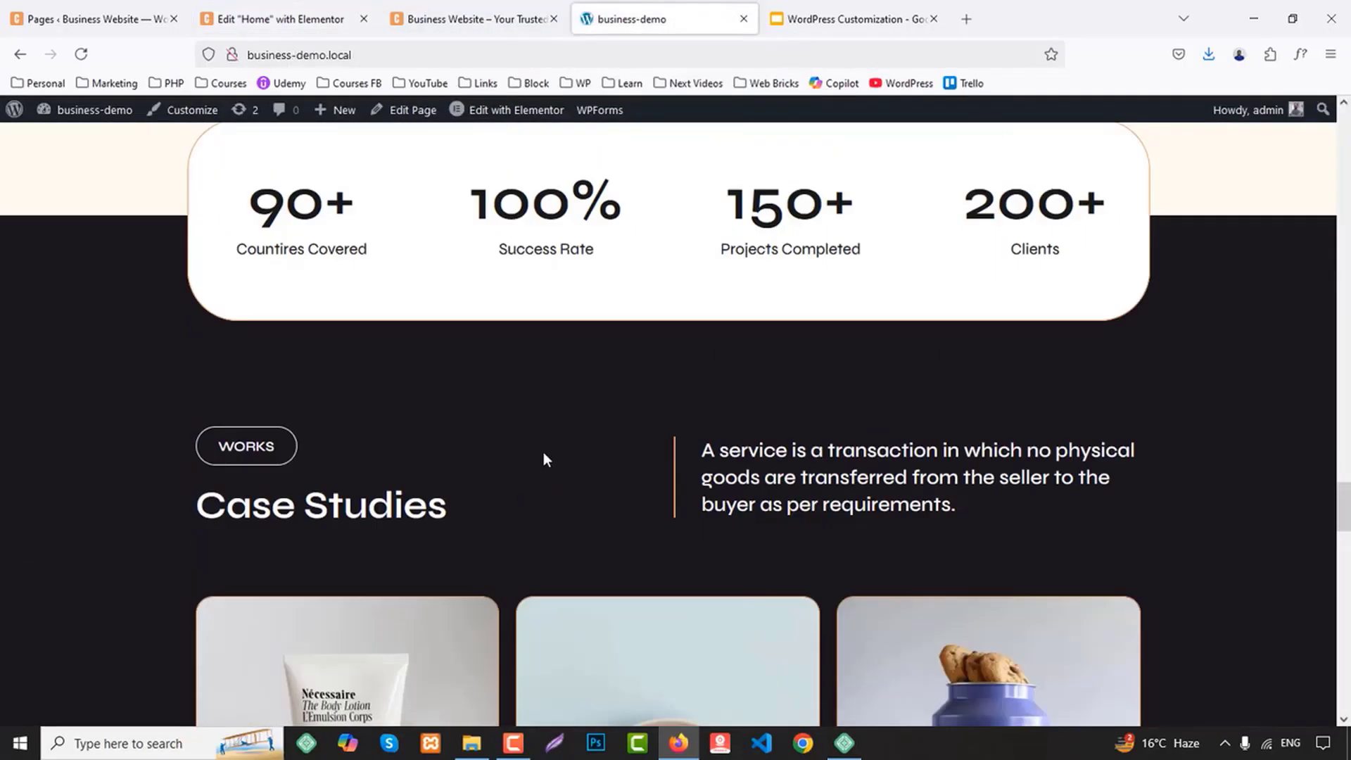
{"action": "left_click", "coordinate": [285, 19]}
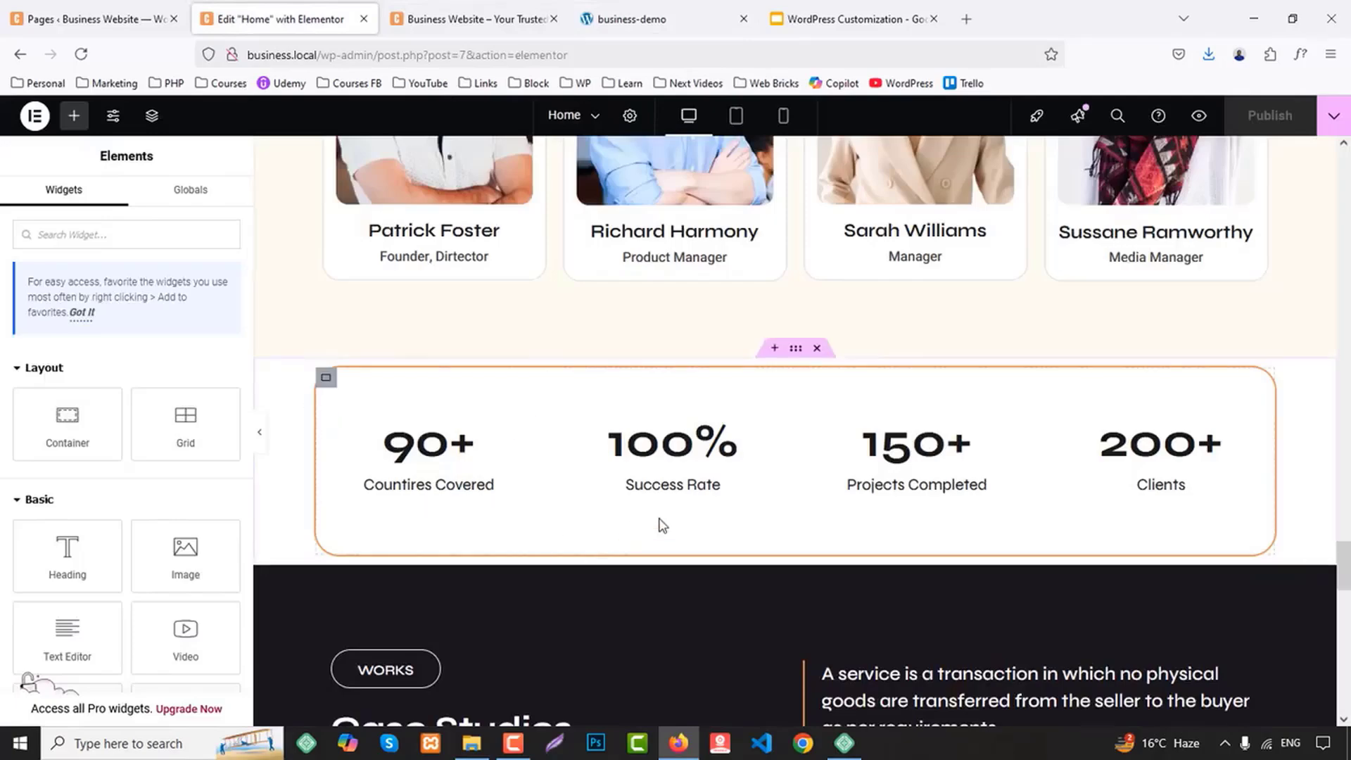
Set the bottom padding of the Teams section's container to 180 px
{"action": "scroll", "coordinate": [807, 399], "scroll_direction": "up", "scroll_amount": 5}
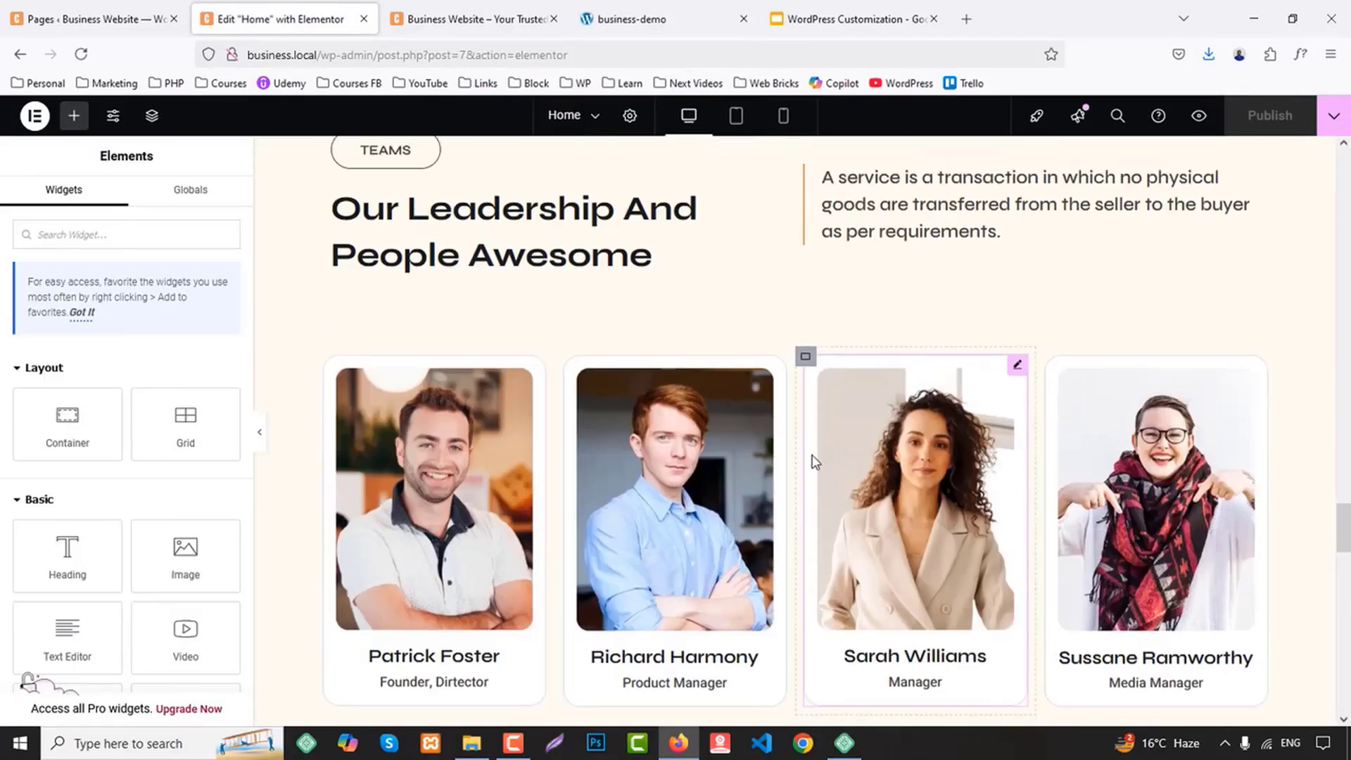
{"action": "scroll", "coordinate": [811, 458], "scroll_direction": "down", "scroll_amount": 4}
{"action": "scroll", "coordinate": [780, 450], "scroll_direction": "up", "scroll_amount": 6}
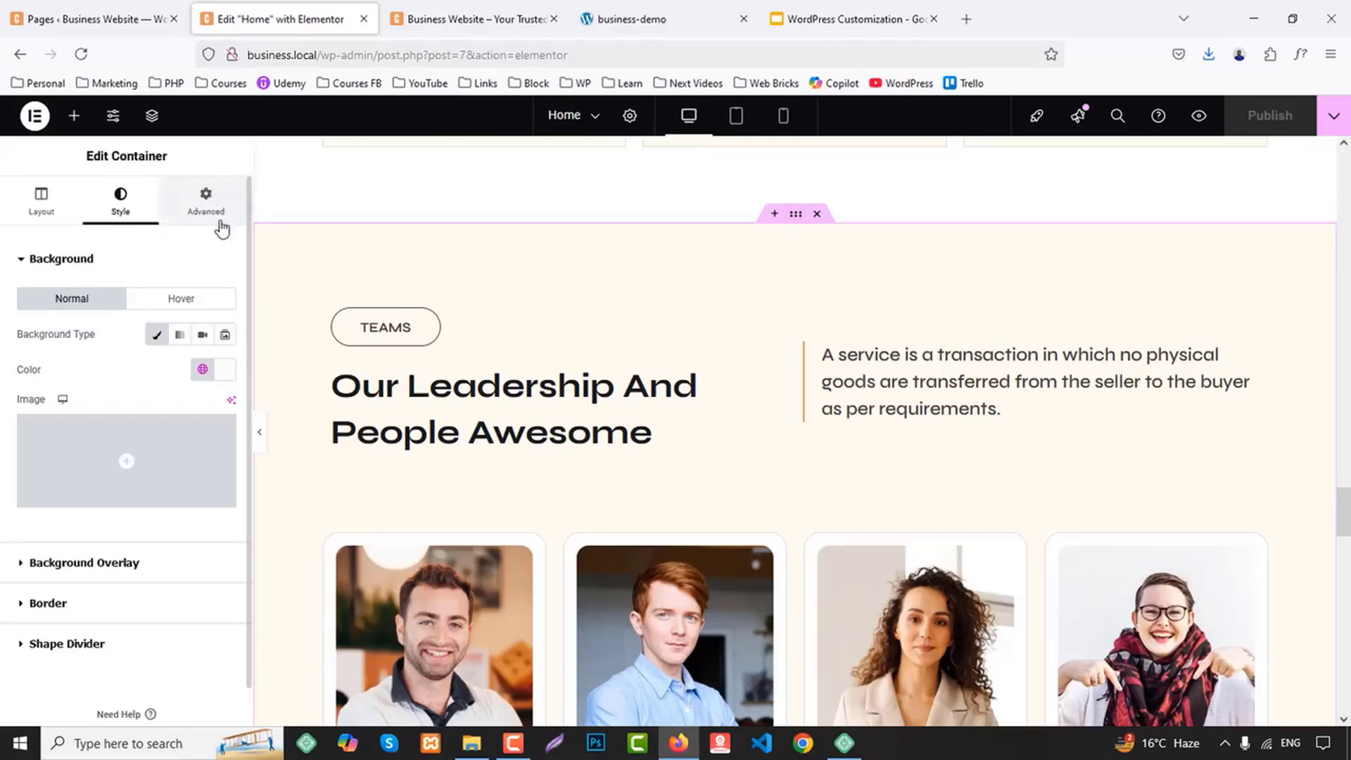
{"action": "left_click", "coordinate": [206, 204]}
{"action": "left_click", "coordinate": [124, 382]}
{"action": "type", "text": "180"}
Unlink the margins of the bordered statistics container and lower its top margin to -110 px
{"action": "scroll", "coordinate": [823, 456], "scroll_direction": "down", "scroll_amount": 8}
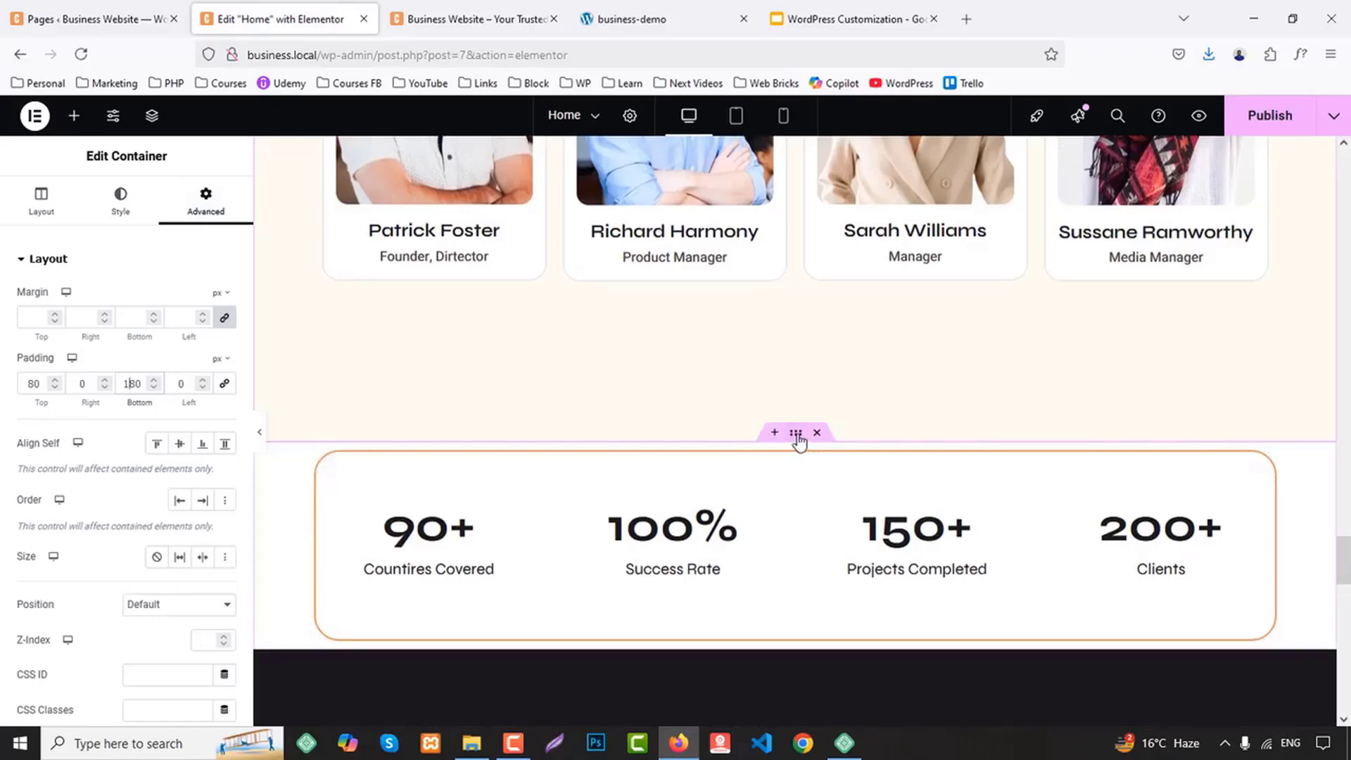
{"action": "left_click", "coordinate": [326, 463]}
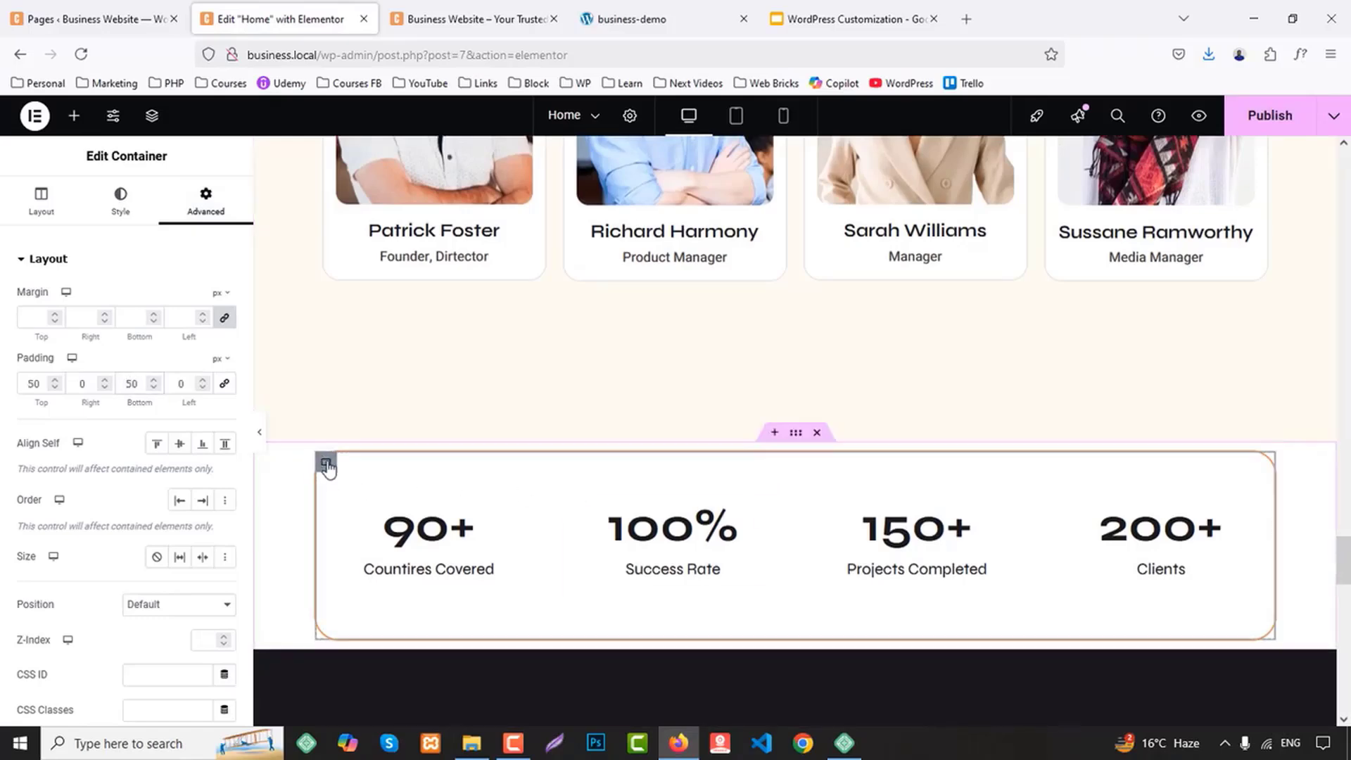
{"action": "left_click", "coordinate": [225, 321]}
{"action": "key", "text": "Down"}
{"action": "key", "text": "Down"}
{"action": "key", "text": "Down"}
{"action": "key", "text": "Down"}
{"action": "key", "text": "Down"}
{"action": "key", "text": "Down"}
{"action": "key", "text": "Down"}
{"action": "key", "text": "Down"}
{"action": "key", "text": "Down"}
{"action": "key", "text": "Down"}
{"action": "key", "text": "Down"}
{"action": "key", "text": "Down"}
{"action": "key", "text": "Down"}
{"action": "key", "text": "Down"}
{"action": "key", "text": "Down"}
{"action": "key", "text": "Down"}
{"action": "key", "text": "Down"}
{"action": "key", "text": "Down"}
{"action": "key", "text": "Down"}
{"action": "key", "text": "Down"}
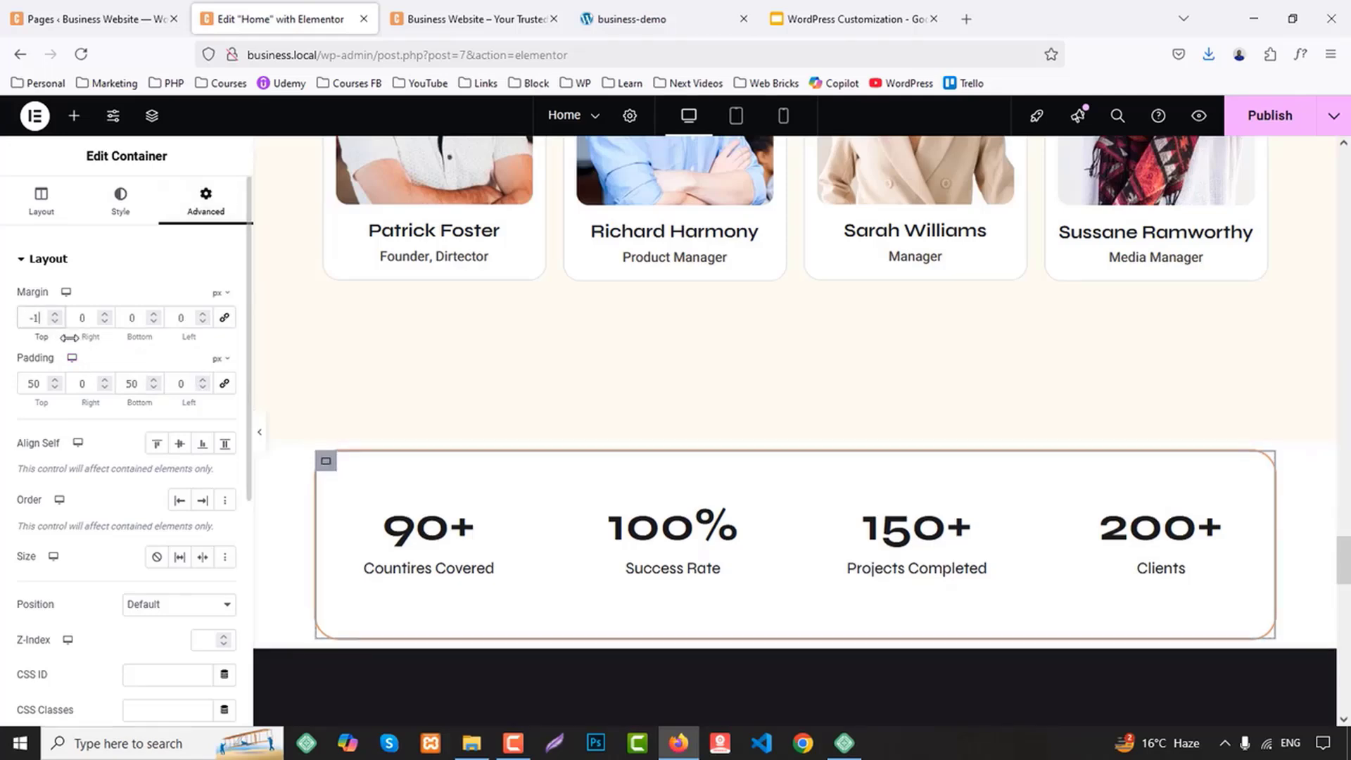
{"action": "key", "text": "Down"}
{"action": "key", "text": "Down"}
{"action": "key", "text": "Down"}
{"action": "key", "text": "Down"}
{"action": "key", "text": "Down"}
{"action": "key", "text": "Down"}
{"action": "key", "text": "Down"}
{"action": "key", "text": "Down"}
{"action": "key", "text": "Down"}
{"action": "key", "text": "Down"}
{"action": "key", "text": "Down"}
{"action": "key", "text": "Down"}
{"action": "key", "text": "Down"}
{"action": "key", "text": "Down"}
{"action": "key", "text": "Down"}
{"action": "key", "text": "Down"}
{"action": "key", "text": "Down"}
{"action": "key", "text": "Down"}
{"action": "key", "text": "Down"}
{"action": "key", "text": "Down"}
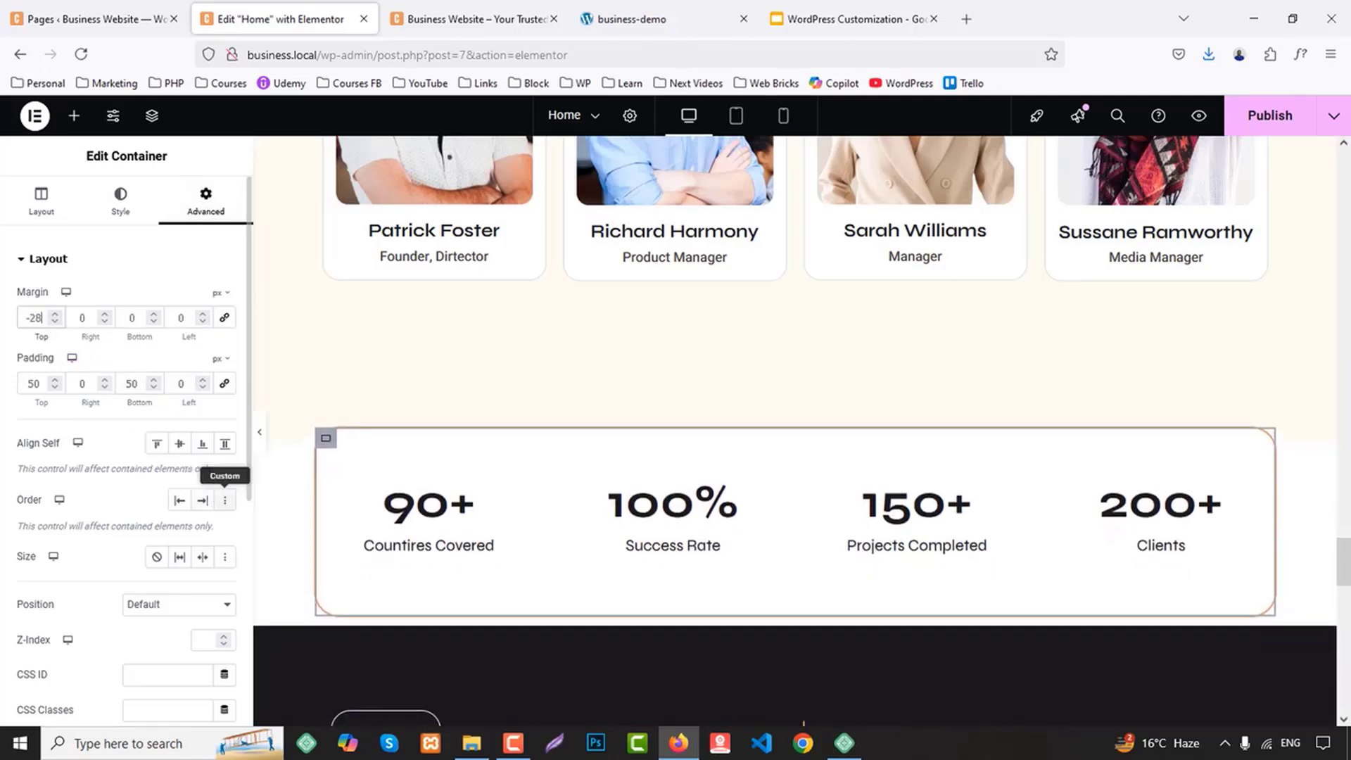
{"action": "key", "text": "Down"}
{"action": "key", "text": "Down"}
{"action": "key", "text": "Down"}
{"action": "key", "text": "Down"}
{"action": "key", "text": "Down"}
{"action": "key", "text": "Down"}
{"action": "key", "text": "Down"}
{"action": "key", "text": "Down"}
{"action": "key", "text": "Down"}
{"action": "key", "text": "Down"}
{"action": "key", "text": "Down"}
{"action": "key", "text": "Down"}
{"action": "key", "text": "Down"}
{"action": "key", "text": "Down"}
{"action": "key", "text": "Down"}
{"action": "key", "text": "Down"}
{"action": "key", "text": "Down"}
{"action": "key", "text": "Down"}
{"action": "key", "text": "Down"}
{"action": "key", "text": "Down"}
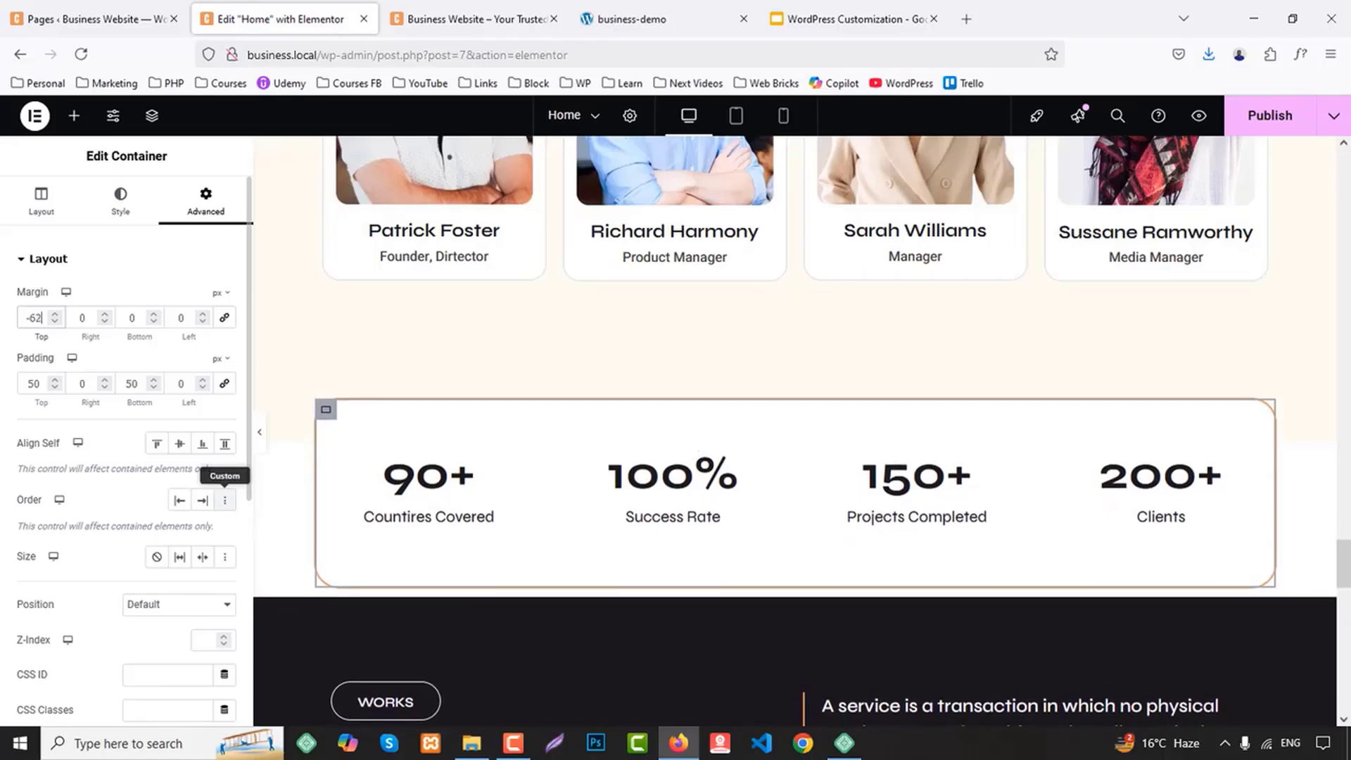
{"action": "key", "text": "Down"}
{"action": "key", "text": "Down"}
{"action": "key", "text": "Down"}
{"action": "key", "text": "Down"}
{"action": "key", "text": "Down"}
{"action": "key", "text": "Down"}
{"action": "key", "text": "Down"}
{"action": "key", "text": "Down"}
{"action": "key", "text": "Down"}
{"action": "key", "text": "Down"}
{"action": "key", "text": "Down"}
{"action": "key", "text": "Down"}
{"action": "key", "text": "Down"}
{"action": "key", "text": "Down"}
{"action": "key", "text": "Down"}
{"action": "key", "text": "Down"}
{"action": "key", "text": "Down"}
{"action": "key", "text": "Down"}
{"action": "key", "text": "Down"}
{"action": "key", "text": "Down"}
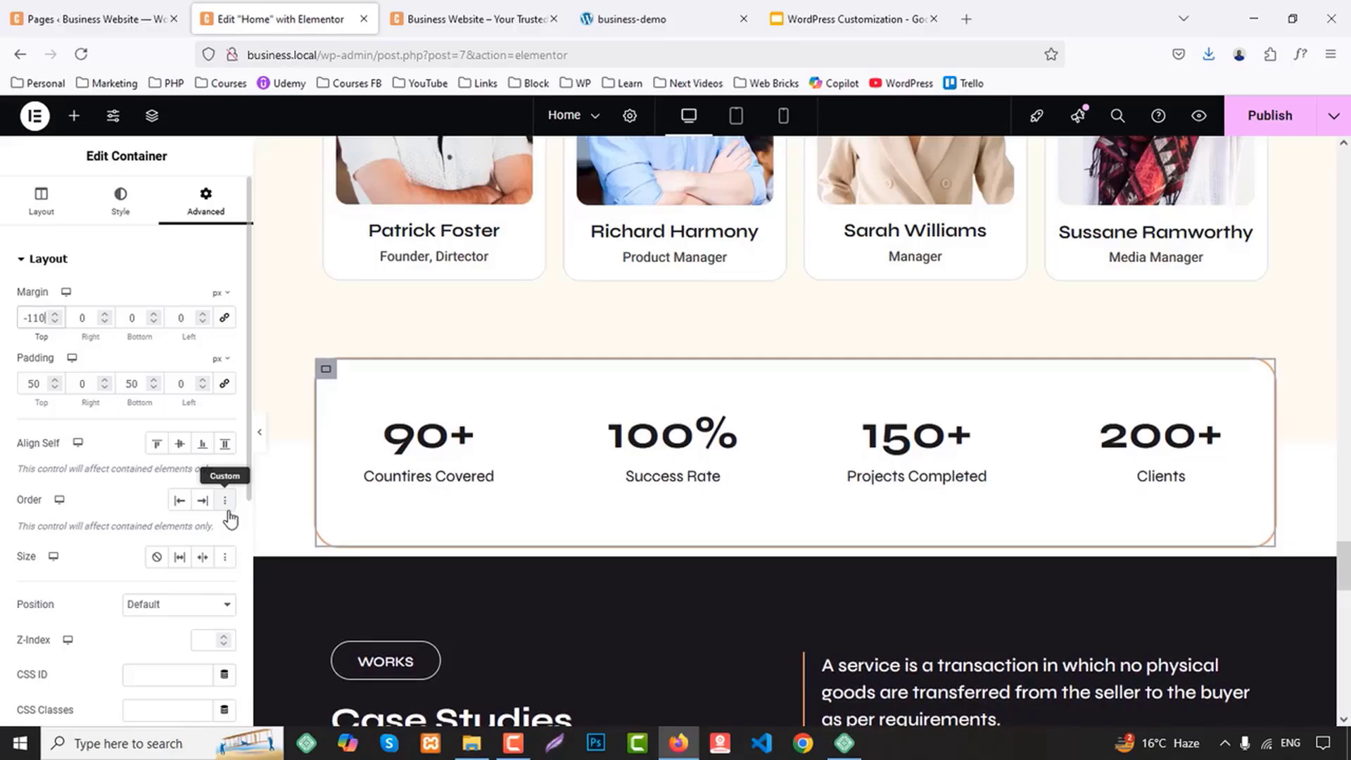
Set the top padding of the Case Studies section's container to 180 px
{"action": "scroll", "coordinate": [868, 546], "scroll_direction": "down", "scroll_amount": 4}
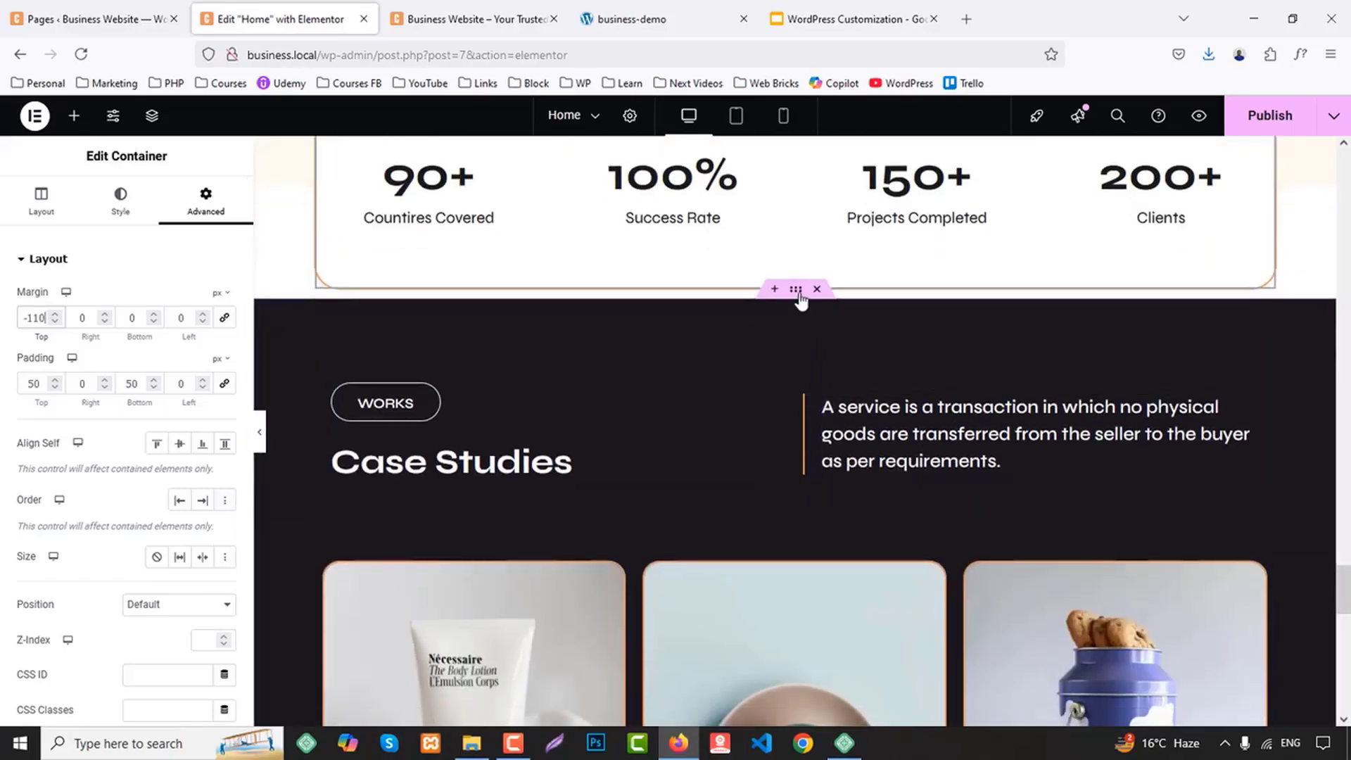
{"action": "left_click", "coordinate": [800, 297]}
{"action": "left_click", "coordinate": [207, 202]}
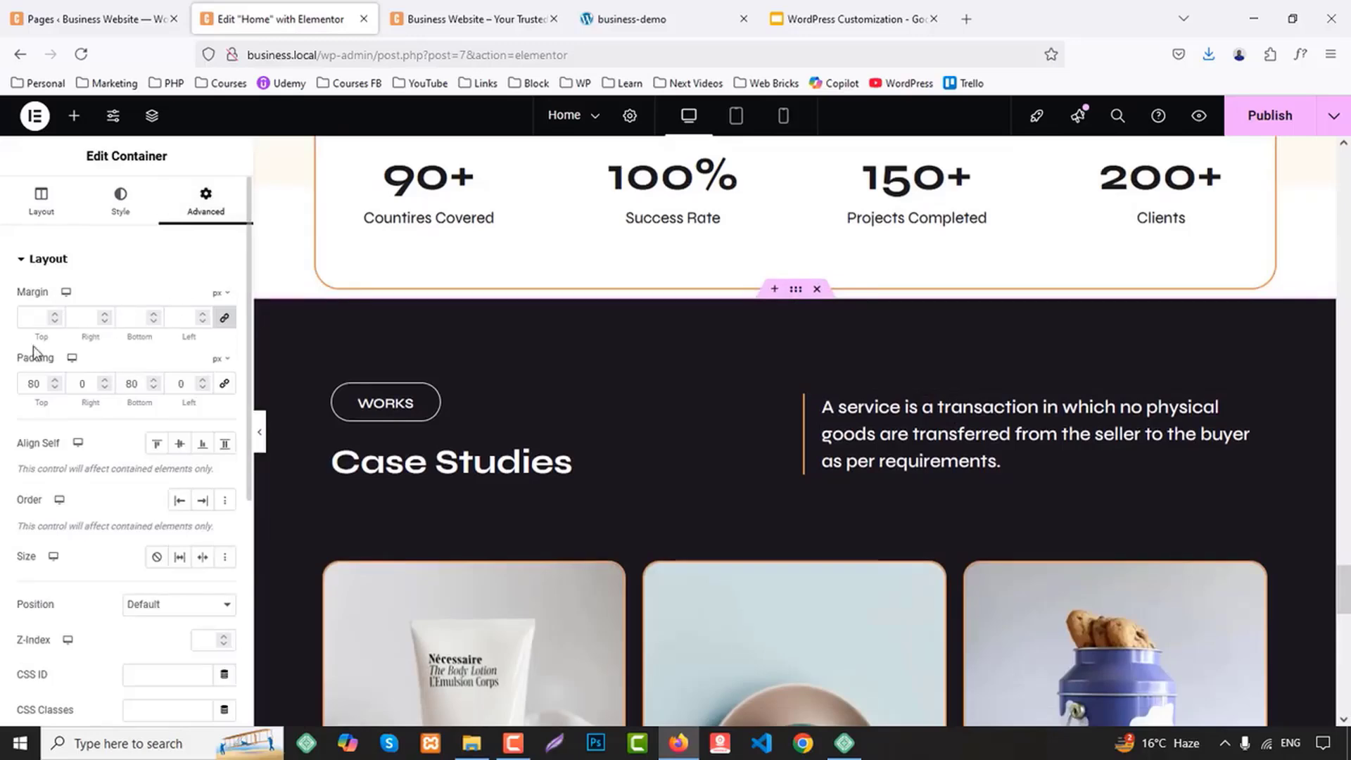
{"action": "type", "text": "1"}
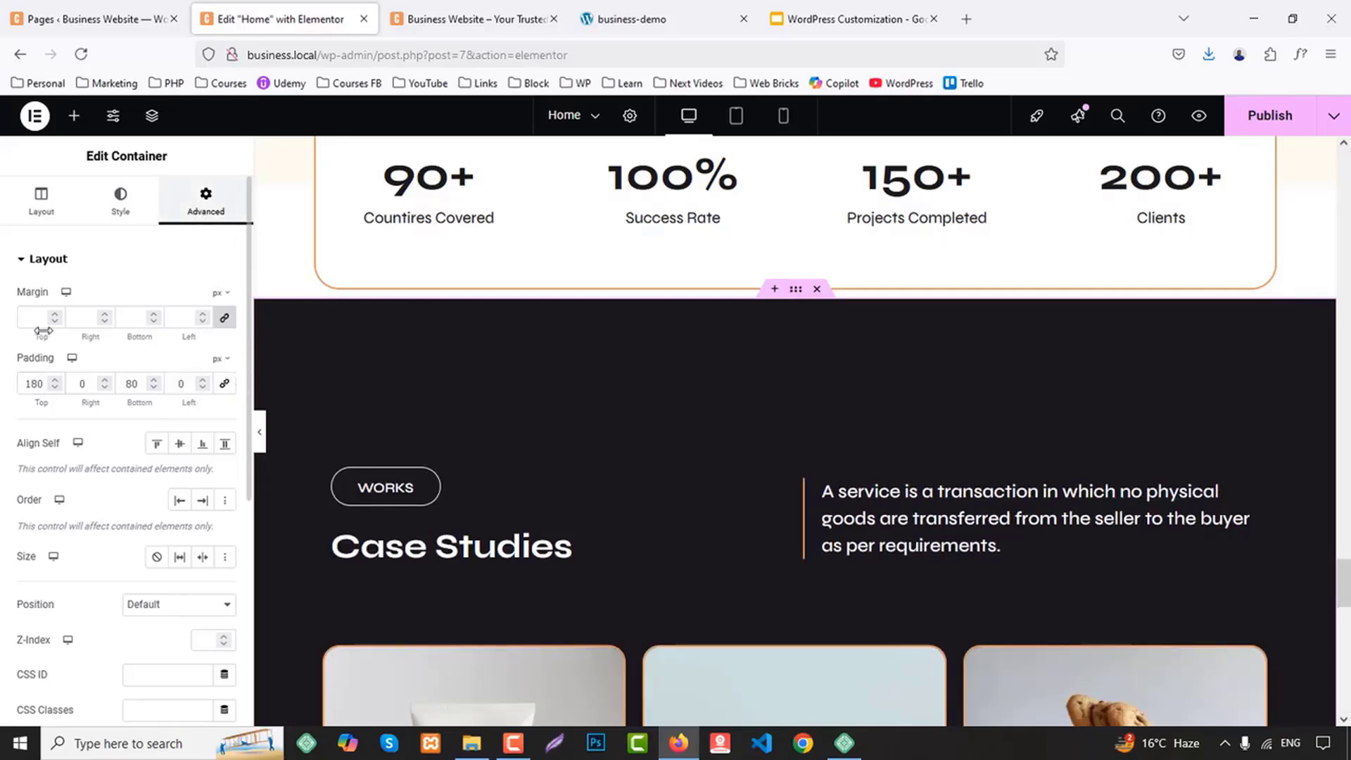
Unlink the margins of the Case Studies section's container and adjust its top margin to -120 px
{"action": "left_click", "coordinate": [225, 323]}
{"action": "double_click", "coordinate": [34, 317]}
{"action": "type", "text": "-23"}
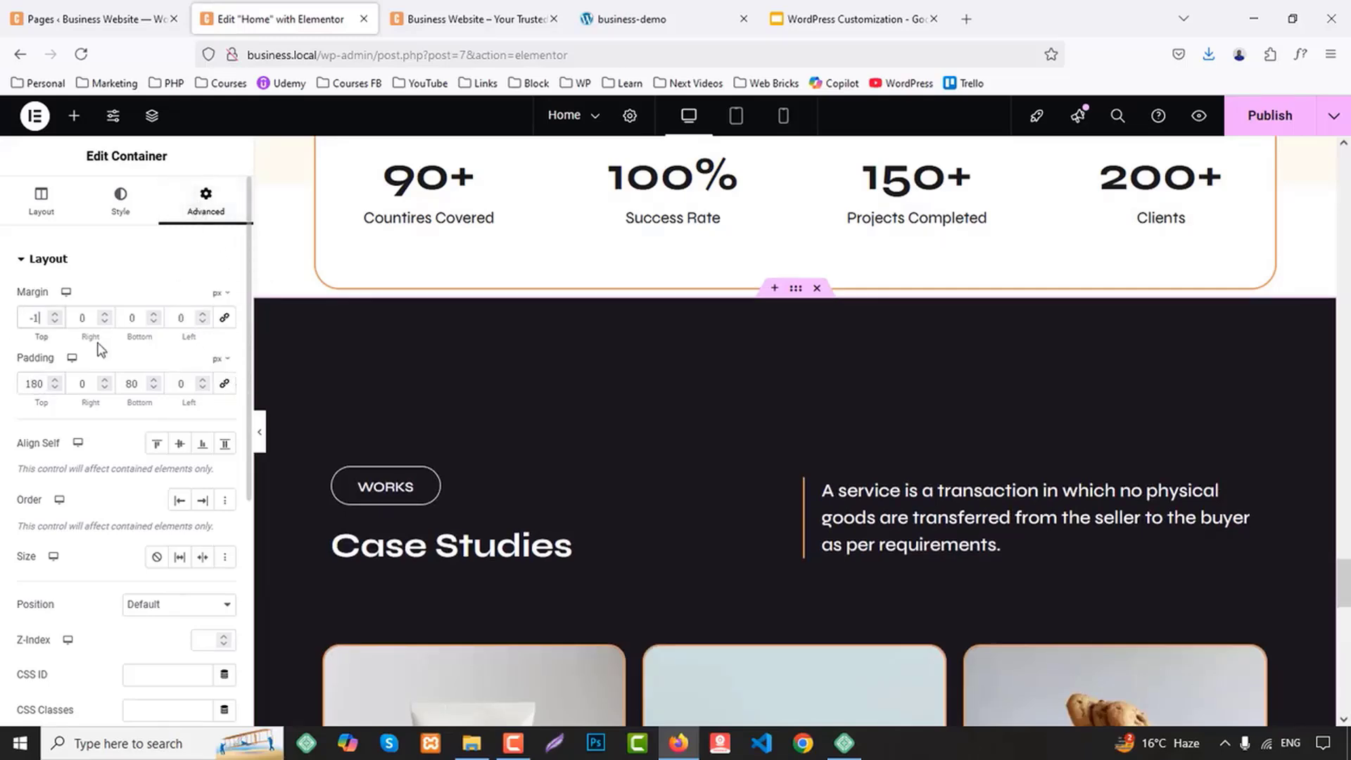
{"action": "key", "text": "Down"}
{"action": "key", "text": "Down"}
{"action": "key", "text": "Down"}
{"action": "key", "text": "Down"}
{"action": "key", "text": "Down"}
{"action": "key", "text": "Down"}
{"action": "key", "text": "Down"}
{"action": "key", "text": "Down"}
{"action": "key", "text": "Down"}
{"action": "key", "text": "Down"}
{"action": "key", "text": "Down"}
{"action": "key", "text": "Down"}
{"action": "key", "text": "Down"}
{"action": "key", "text": "Down"}
{"action": "key", "text": "Down"}
{"action": "key", "text": "Down"}
{"action": "key", "text": "Down"}
{"action": "key", "text": "Down"}
{"action": "key", "text": "Down"}
{"action": "key", "text": "Down"}
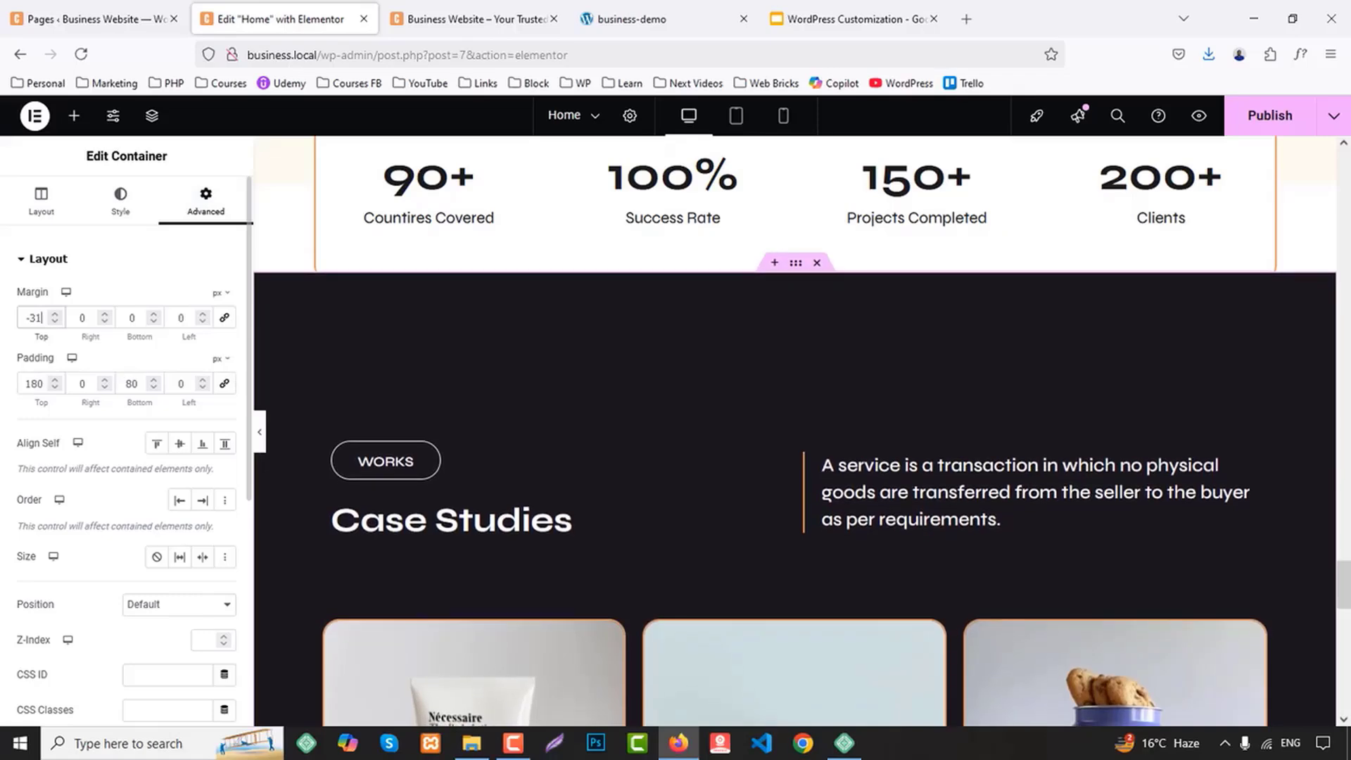
{"action": "scroll", "coordinate": [502, 374], "scroll_direction": "up", "scroll_amount": 3}
{"action": "scroll", "coordinate": [505, 387], "scroll_direction": "down", "scroll_amount": 2}
{"action": "scroll", "coordinate": [505, 387], "scroll_direction": "down", "scroll_amount": 1}
{"action": "key", "text": "Down"}
{"action": "key", "text": "Down"}
{"action": "key", "text": "Down"}
{"action": "key", "text": "Down"}
{"action": "key", "text": "Down"}
{"action": "key", "text": "Down"}
{"action": "key", "text": "Down"}
{"action": "key", "text": "Down"}
{"action": "key", "text": "Down"}
{"action": "key", "text": "Down"}
{"action": "key", "text": "Down"}
{"action": "key", "text": "Down"}
{"action": "key", "text": "Down"}
{"action": "key", "text": "Down"}
{"action": "key", "text": "Down"}
{"action": "key", "text": "Down"}
{"action": "key", "text": "Down"}
{"action": "key", "text": "Down"}
{"action": "key", "text": "Down"}
{"action": "key", "text": "Down"}
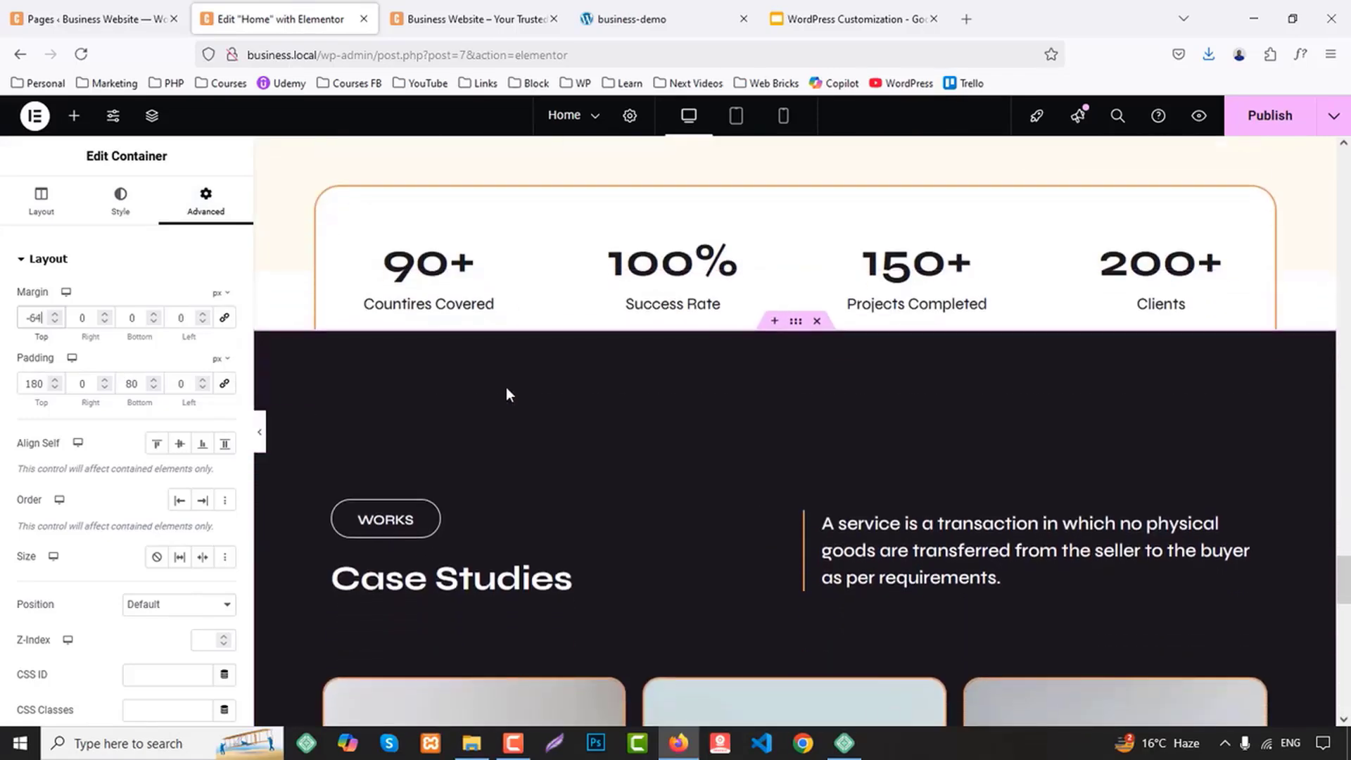
{"action": "key", "text": "Down"}
{"action": "key", "text": "Down"}
{"action": "key", "text": "Down"}
{"action": "key", "text": "Down"}
{"action": "key", "text": "Down"}
{"action": "key", "text": "Down"}
{"action": "key", "text": "Down"}
{"action": "key", "text": "Down"}
{"action": "key", "text": "Down"}
{"action": "key", "text": "Down"}
{"action": "key", "text": "Down"}
{"action": "key", "text": "Down"}
{"action": "key", "text": "Down"}
{"action": "key", "text": "Down"}
{"action": "key", "text": "Down"}
{"action": "key", "text": "Down"}
{"action": "key", "text": "Down"}
{"action": "key", "text": "Down"}
{"action": "key", "text": "Down"}
{"action": "key", "text": "Down"}
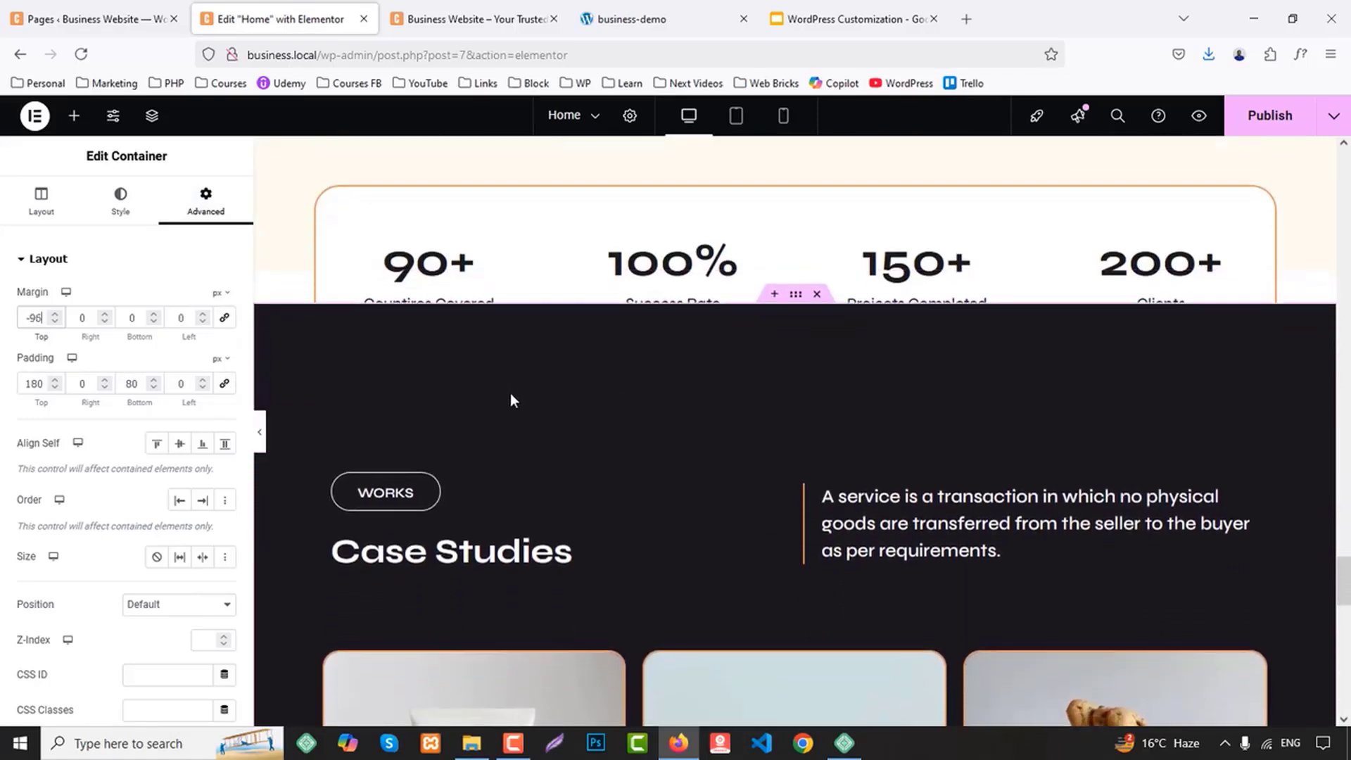
{"action": "key", "text": "Down"}
{"action": "key", "text": "Down"}
{"action": "key", "text": "Down"}
{"action": "key", "text": "Down"}
{"action": "key", "text": "Down"}
{"action": "key", "text": "Down"}
{"action": "key", "text": "Down"}
{"action": "key", "text": "Down"}
{"action": "key", "text": "Down"}
{"action": "key", "text": "Down"}
{"action": "key", "text": "Down"}
{"action": "key", "text": "Down"}
{"action": "key", "text": "Down"}
{"action": "key", "text": "Down"}
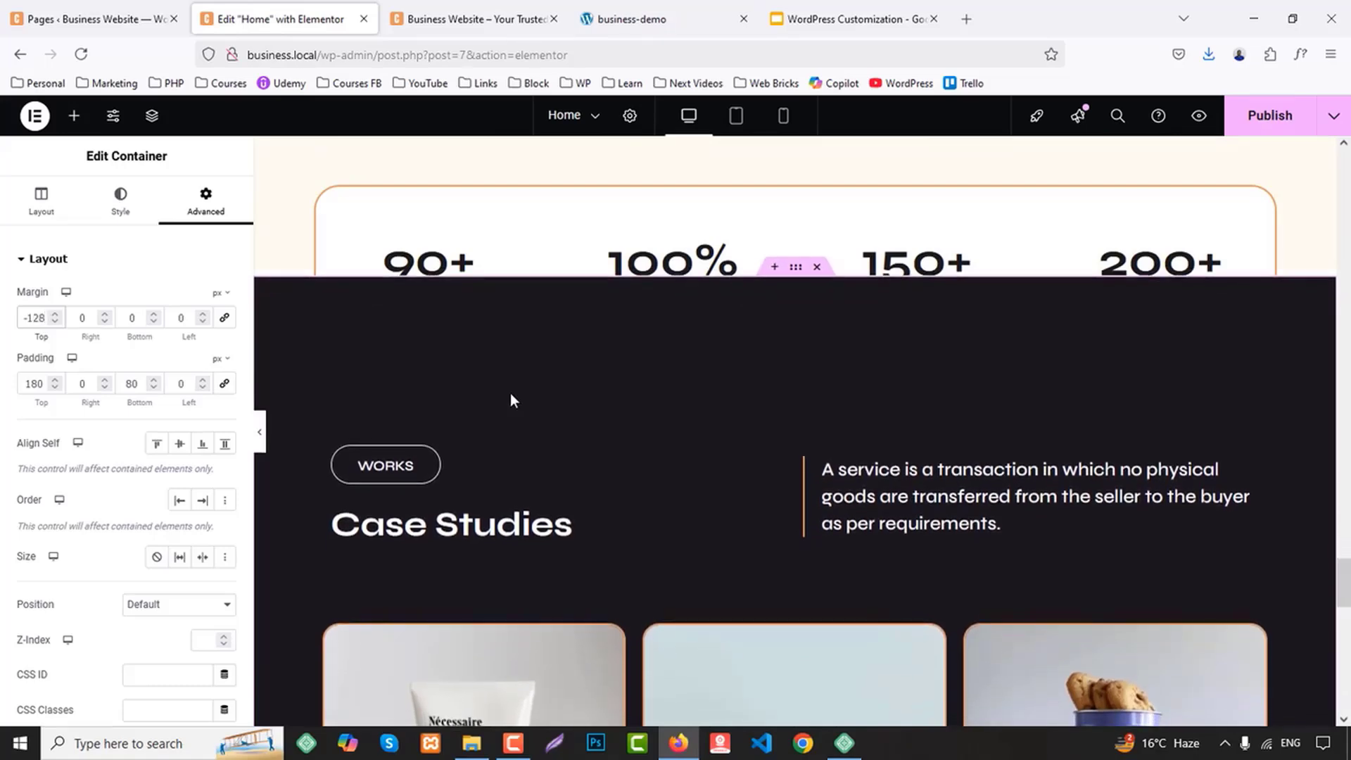
{"action": "key", "text": "Down"}
{"action": "key", "text": "Down"}
{"action": "key", "text": "Down"}
{"action": "key", "text": "Down"}
{"action": "key", "text": "Down"}
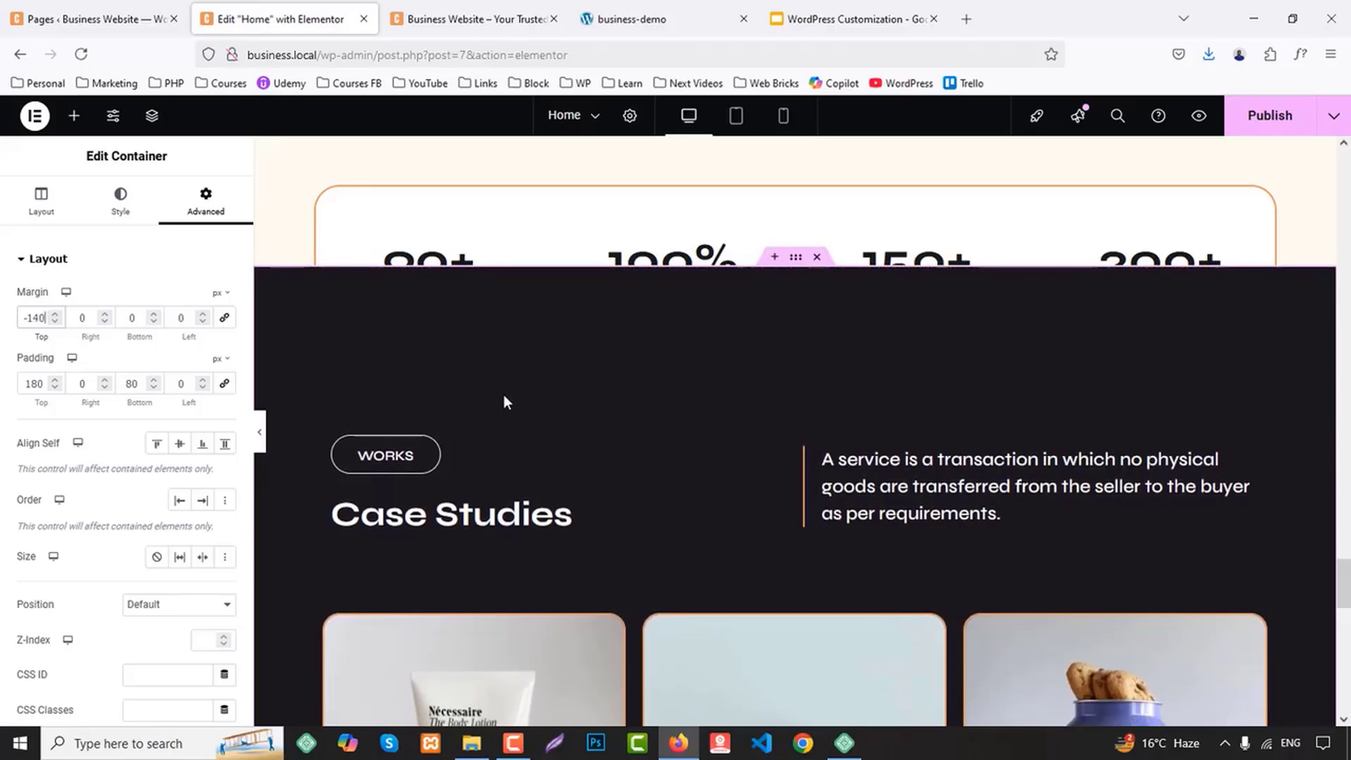
{"action": "key", "text": "Up"}
{"action": "key", "text": "Up"}
{"action": "key", "text": "Up"}
{"action": "key", "text": "Up"}
{"action": "key", "text": "Up"}
{"action": "key", "text": "Up"}
{"action": "key", "text": "Up"}
{"action": "key", "text": "Up"}
{"action": "key", "text": "Up"}
{"action": "key", "text": "Up"}
{"action": "key", "text": "Up"}
{"action": "key", "text": "Up"}
{"action": "key", "text": "Up"}
{"action": "key", "text": "Up"}
{"action": "key", "text": "Up"}
{"action": "key", "text": "Up"}
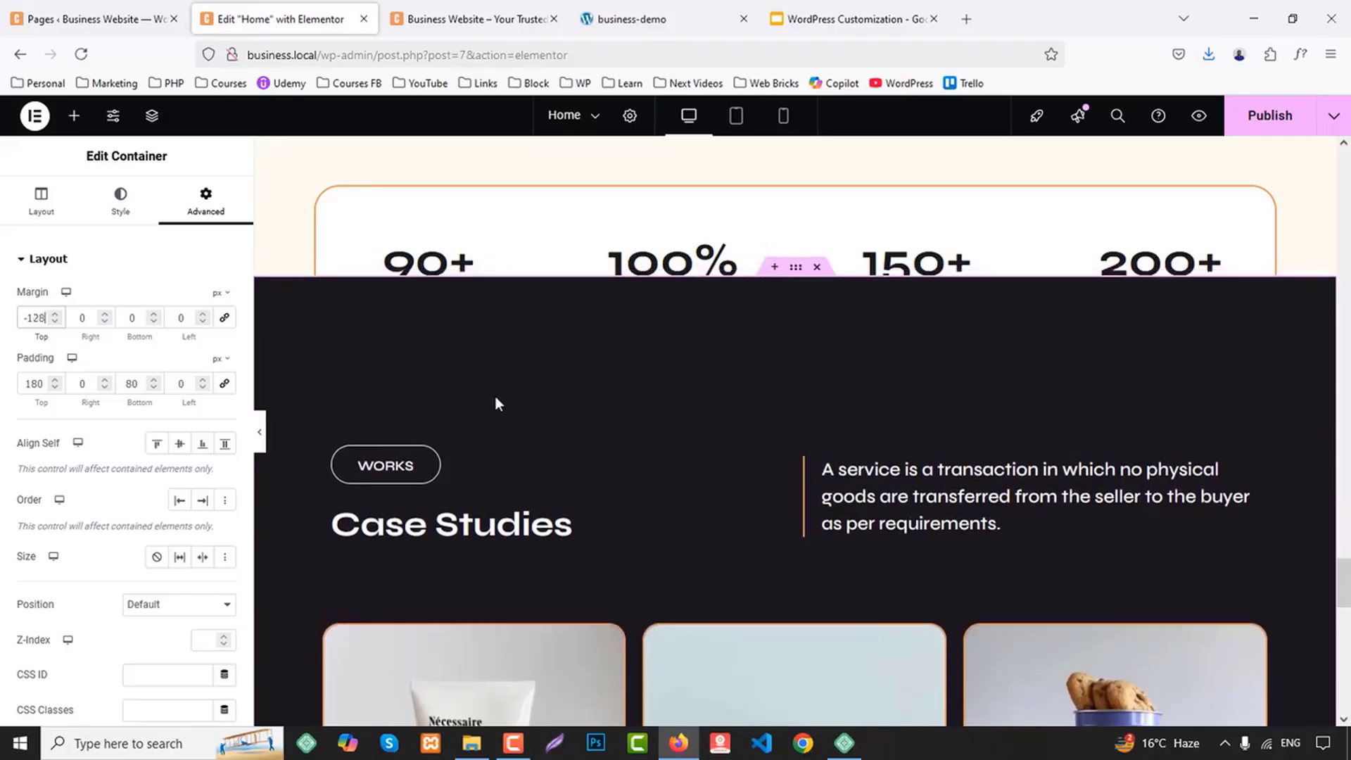
{"action": "key", "text": "Up"}
{"action": "key", "text": "Up"}
{"action": "key", "text": "Up"}
{"action": "key", "text": "Up"}
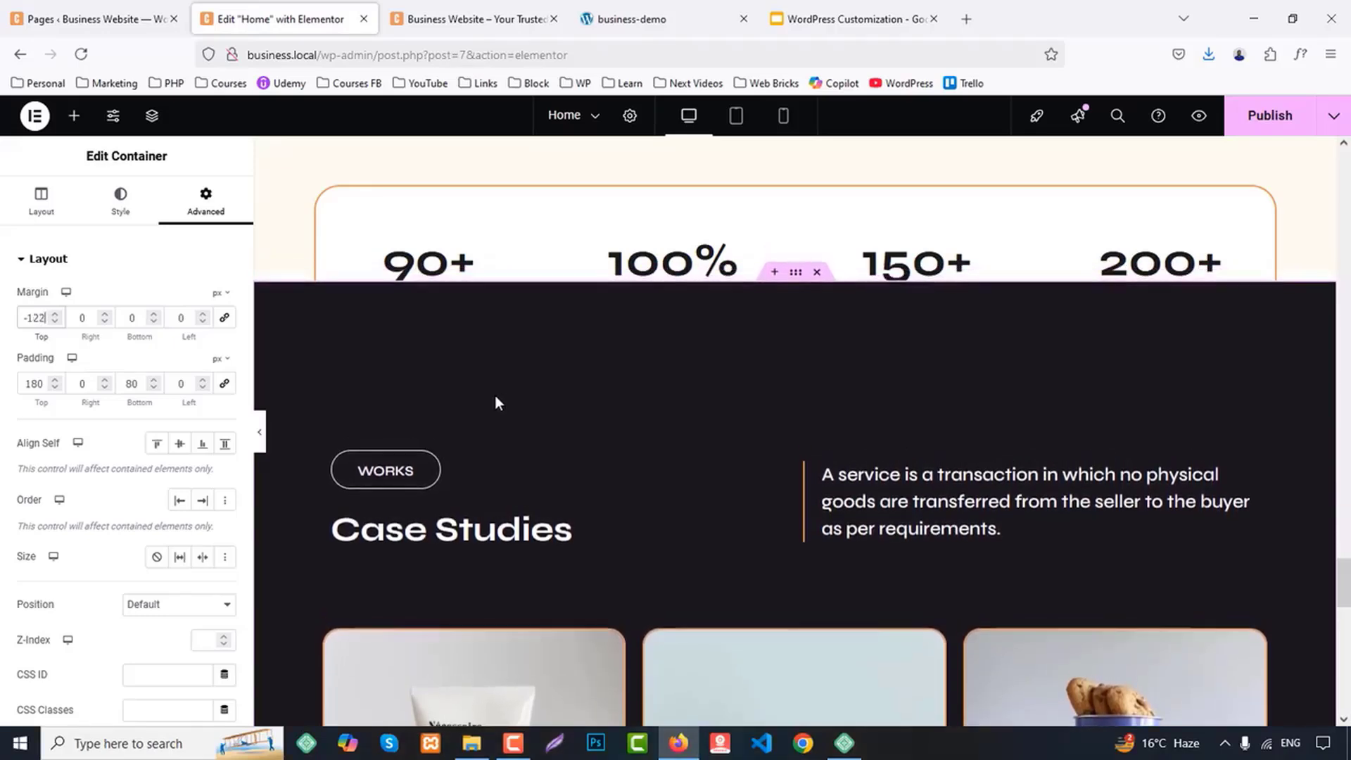
{"action": "scroll", "coordinate": [1001, 363], "scroll_direction": "down", "scroll_amount": 10}
{"action": "scroll", "coordinate": [968, 274], "scroll_direction": "up", "scroll_amount": 1}
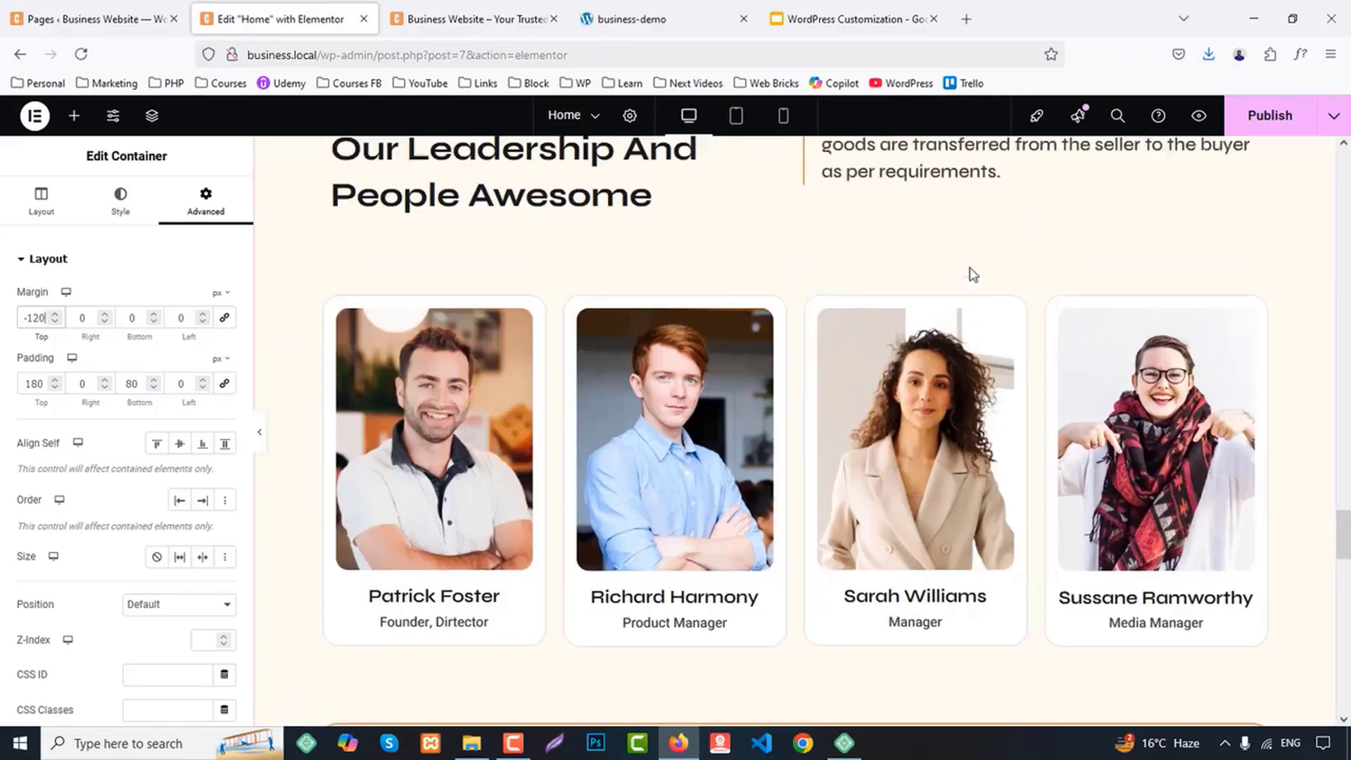
Lower the top margin of the bordered statistics container to -120 px
{"action": "scroll", "coordinate": [871, 428], "scroll_direction": "down", "scroll_amount": 5}
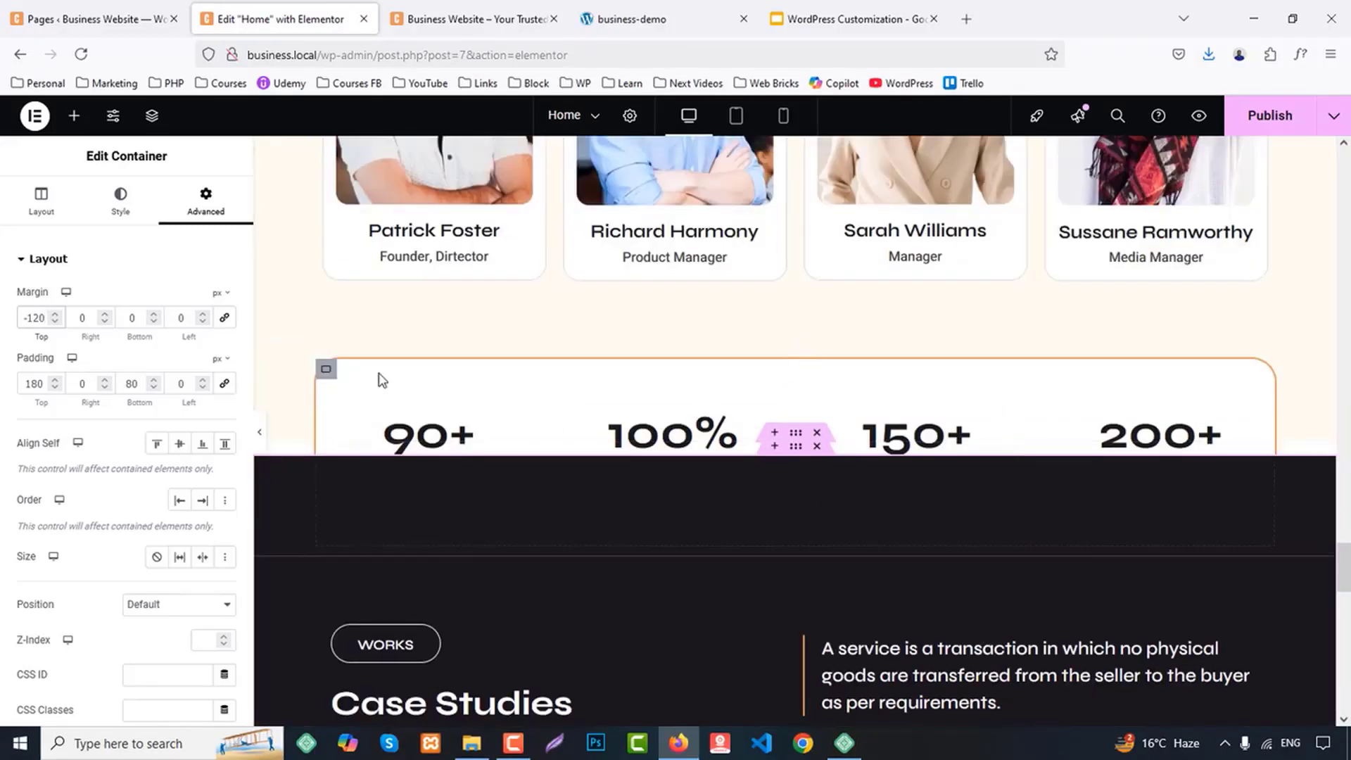
{"action": "left_click", "coordinate": [326, 368]}
{"action": "key", "text": "Down"}
{"action": "key", "text": "Down"}
{"action": "key", "text": "Down"}
{"action": "key", "text": "Down"}
{"action": "key", "text": "Down"}
{"action": "key", "text": "Down"}
{"action": "key", "text": "Down"}
{"action": "key", "text": "Down"}
{"action": "key", "text": "Down"}
{"action": "key", "text": "Down"}
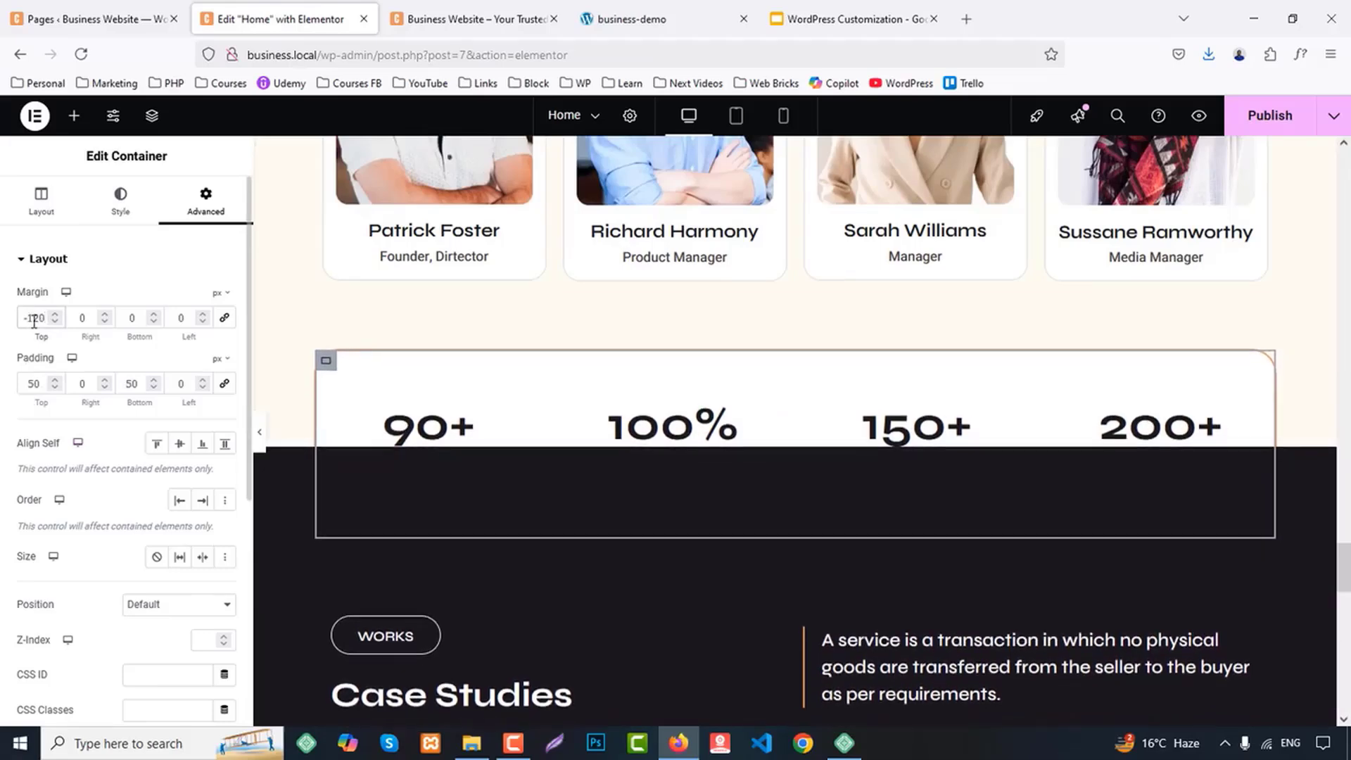
Lower the top margin of the bordered statistics container to -125 px
{"action": "key", "text": "Down"}
{"action": "key", "text": "Down"}
{"action": "key", "text": "Down"}
{"action": "key", "text": "Down"}
{"action": "key", "text": "Down"}
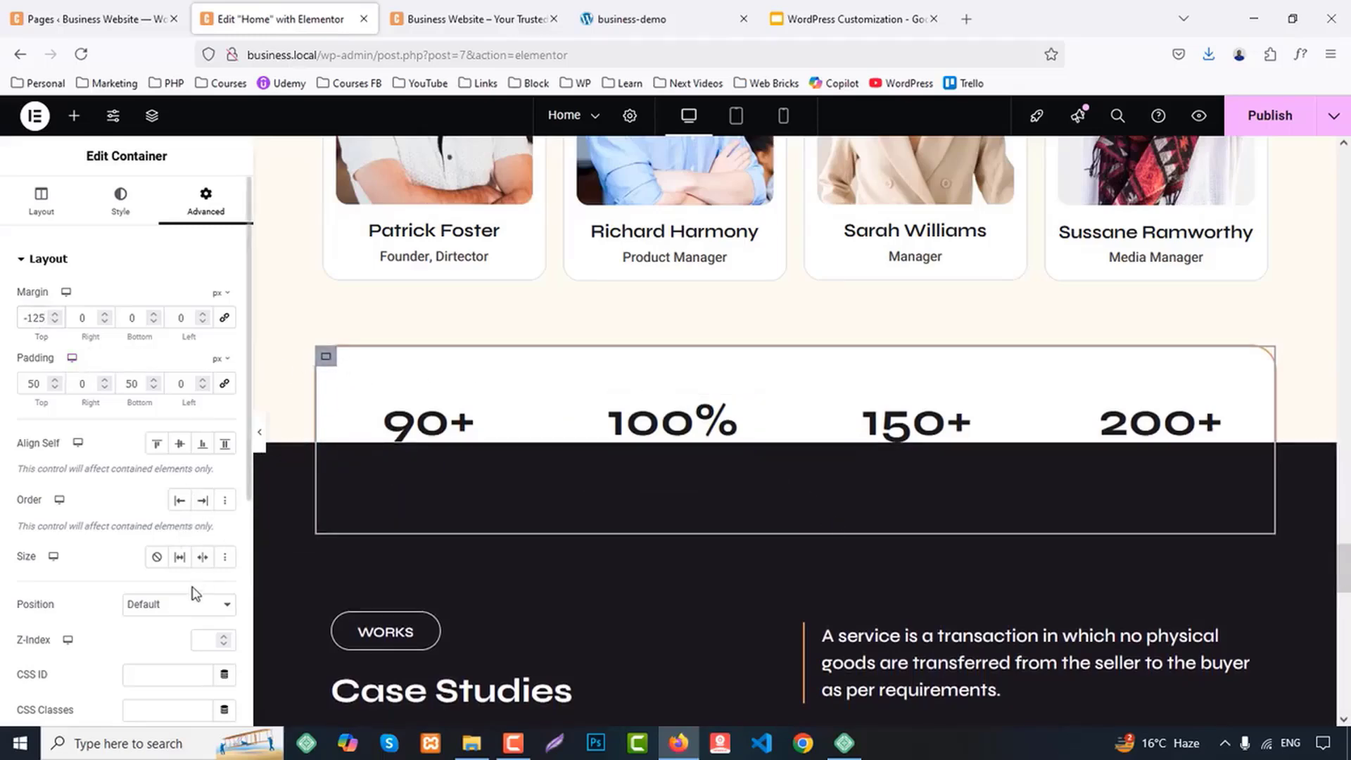
Set the statistics container's Z-Index to 1 and publish the Home page
{"action": "scroll", "coordinate": [182, 629], "scroll_direction": "down", "scroll_amount": 1}
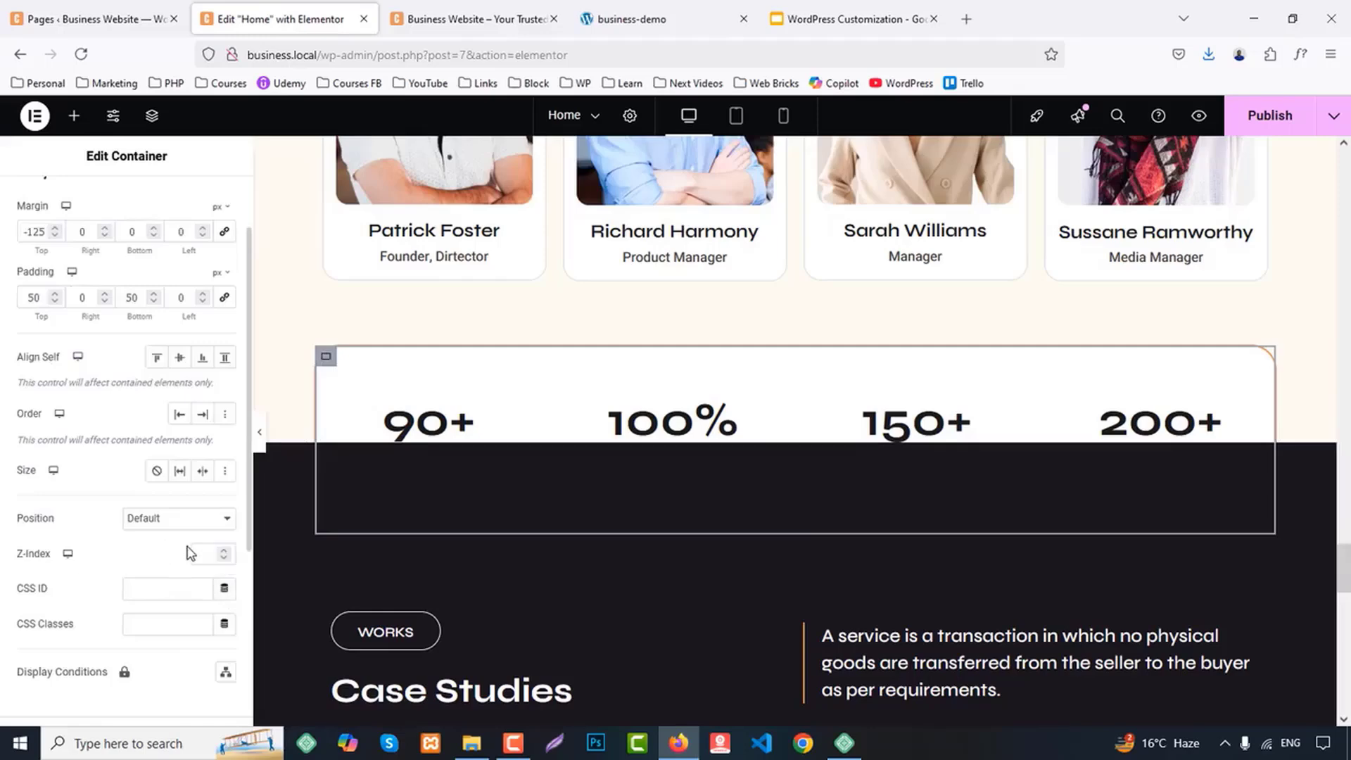
{"action": "left_click", "coordinate": [224, 553]}
{"action": "scroll", "coordinate": [1011, 401], "scroll_direction": "down", "scroll_amount": 2}
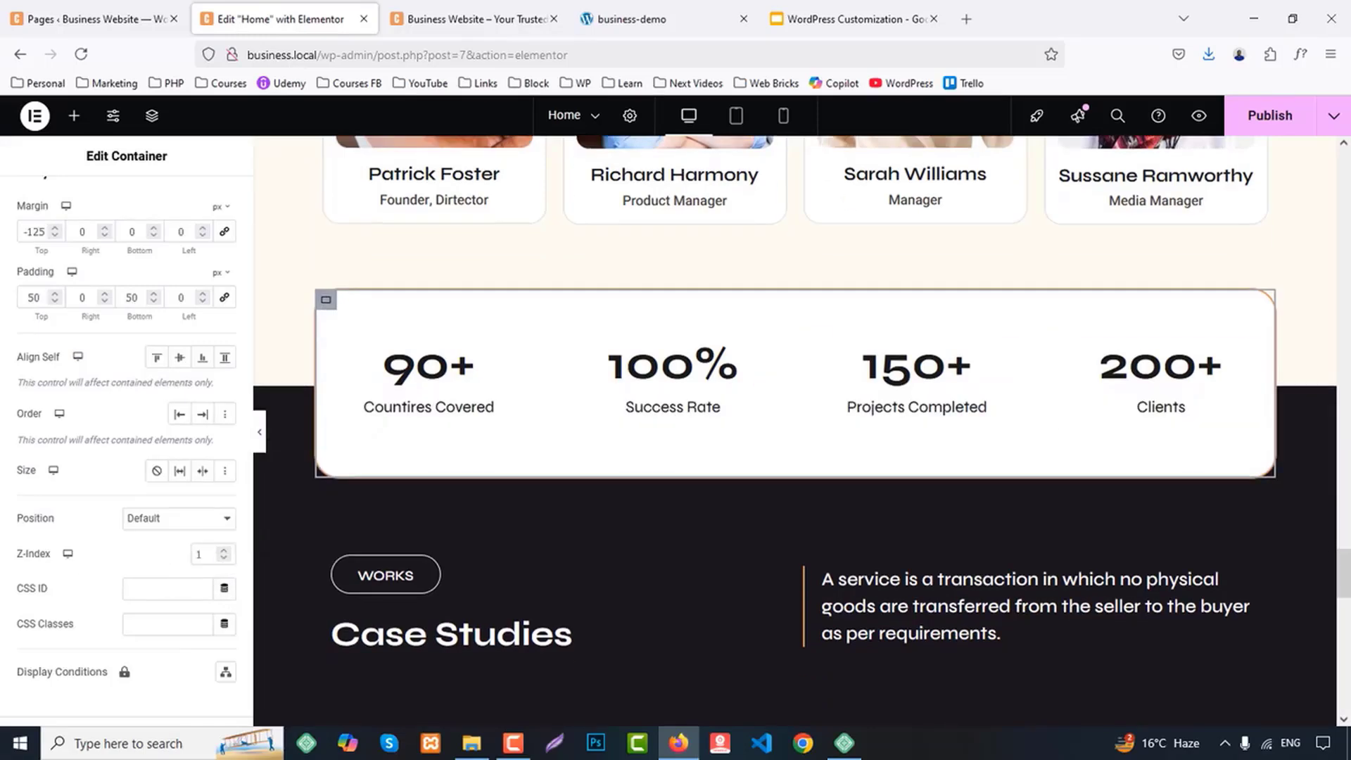
{"action": "left_click", "coordinate": [1298, 126]}
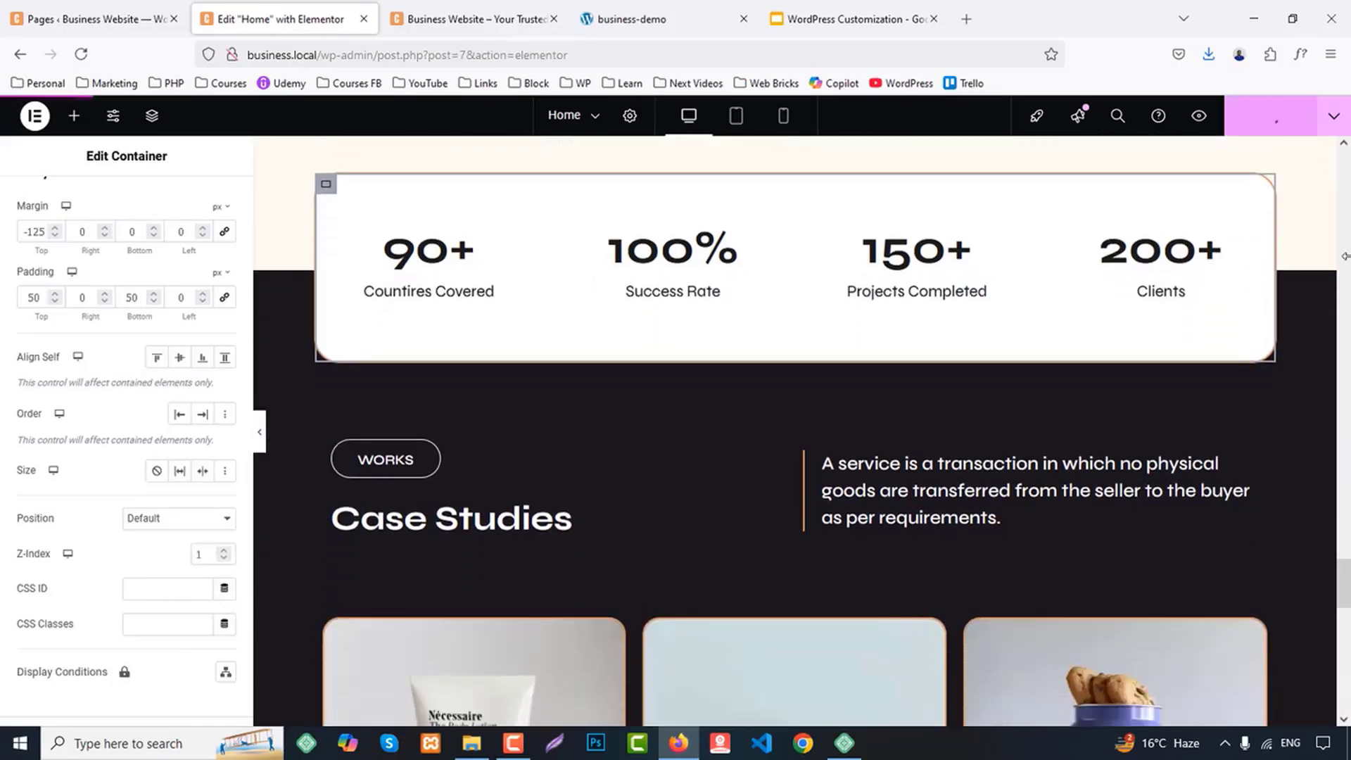
Compare the Home page preview with the business-demo site and examine the demo's sections from Case Studies down to the blog cards
{"action": "left_click", "coordinate": [445, 7]}
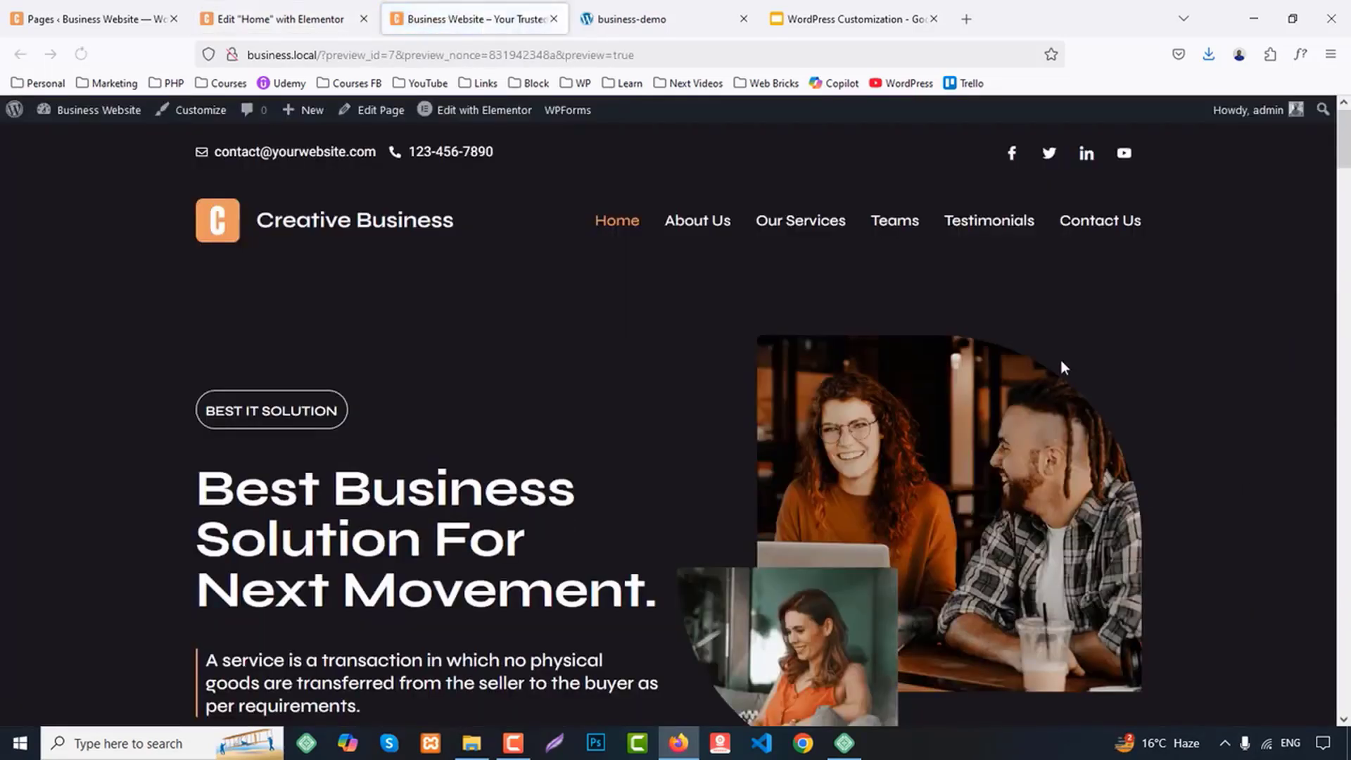
{"action": "scroll", "coordinate": [1061, 360], "scroll_direction": "down", "scroll_amount": 20}
{"action": "scroll", "coordinate": [1064, 364], "scroll_direction": "down", "scroll_amount": 15}
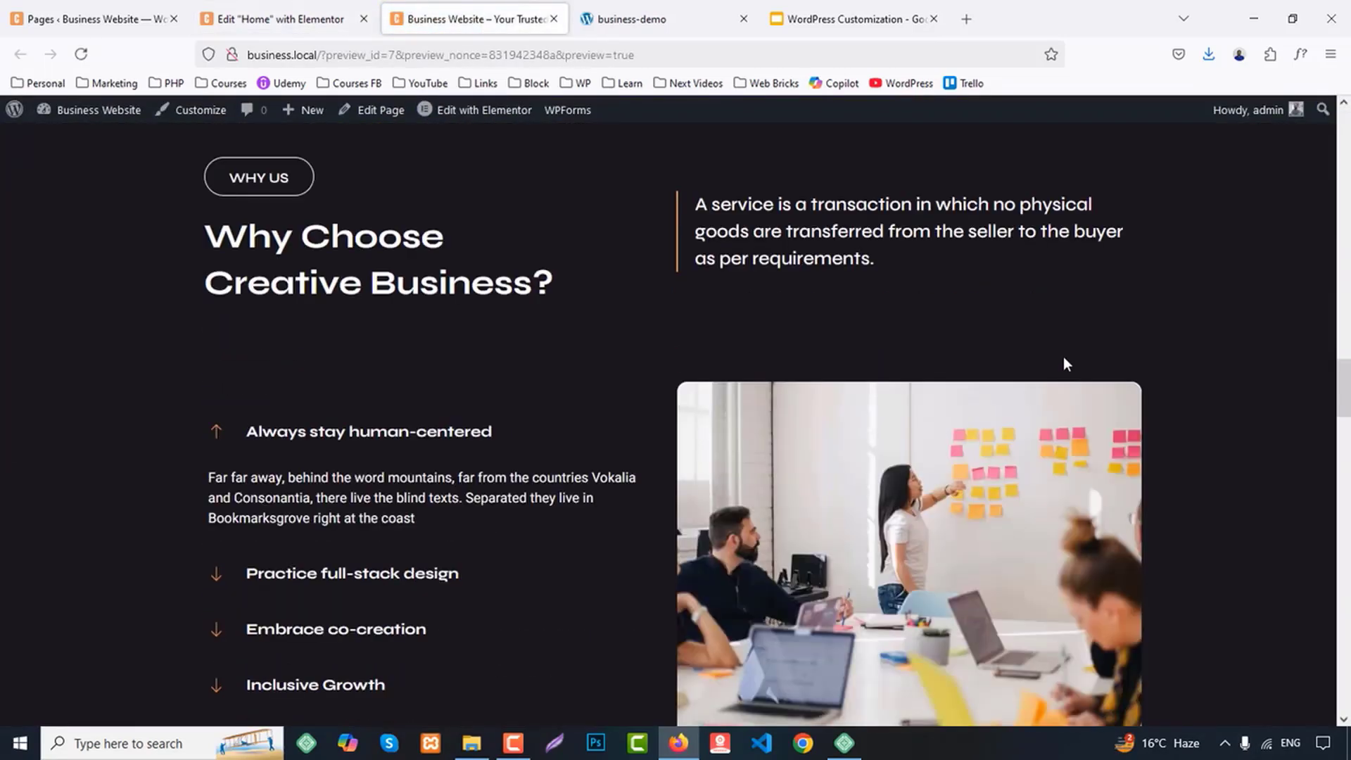
{"action": "scroll", "coordinate": [1069, 351], "scroll_direction": "down", "scroll_amount": 15}
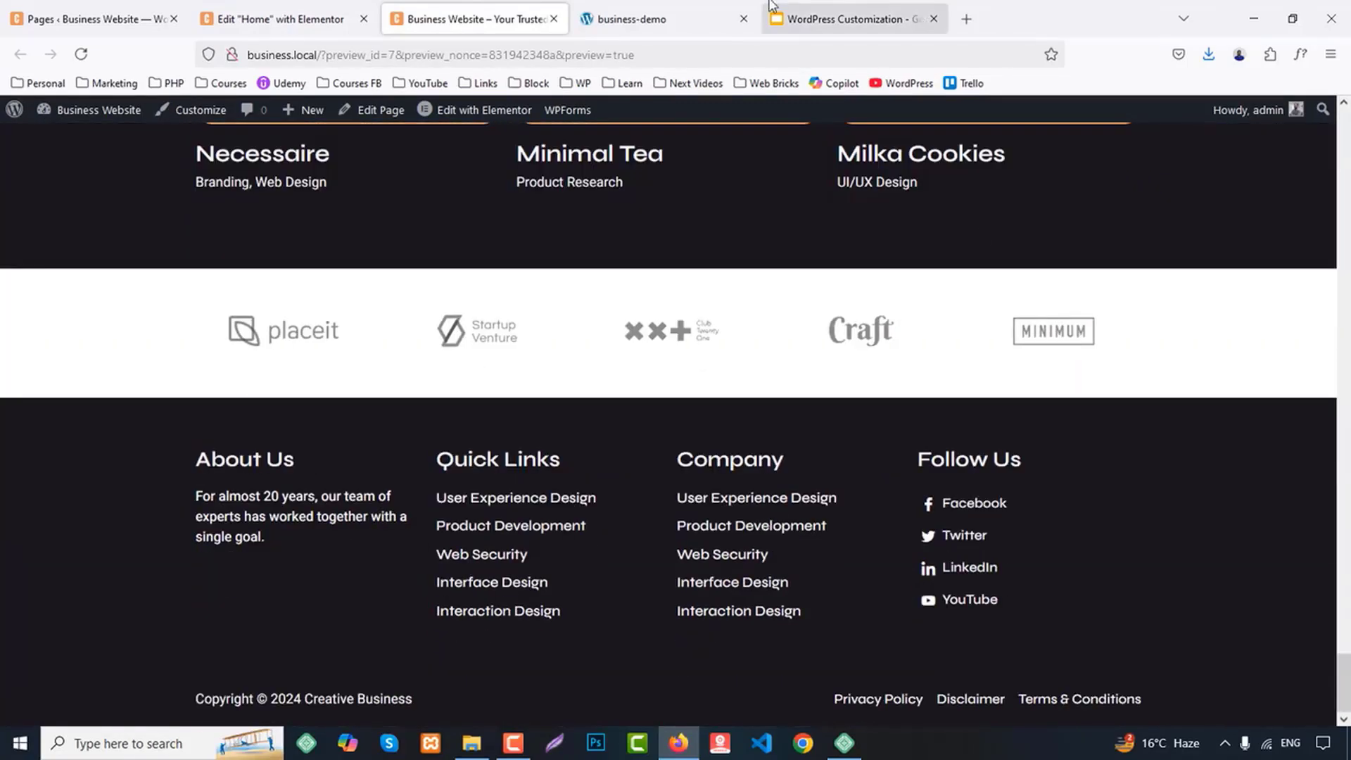
{"action": "left_click", "coordinate": [631, 19]}
{"action": "scroll", "coordinate": [851, 292], "scroll_direction": "down", "scroll_amount": 5}
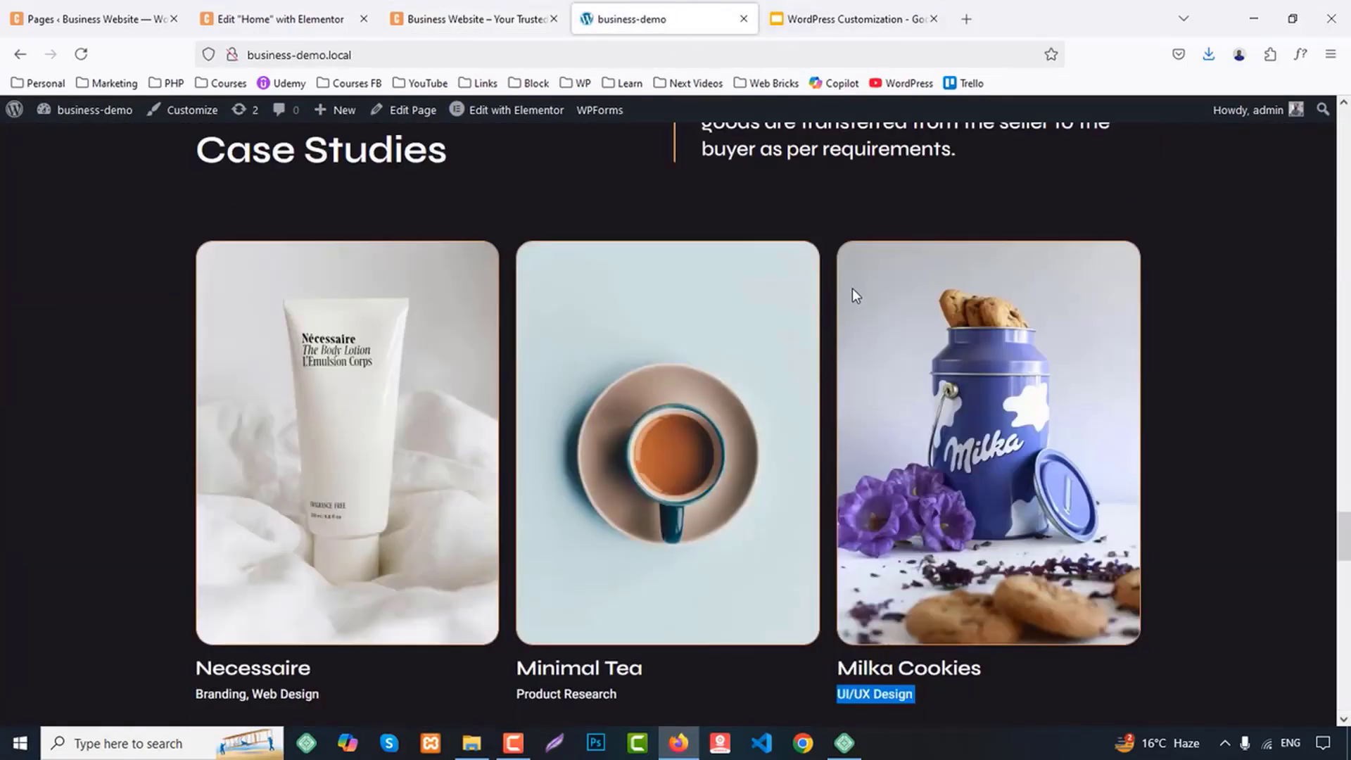
{"action": "scroll", "coordinate": [851, 290], "scroll_direction": "down", "scroll_amount": 10}
{"action": "scroll", "coordinate": [853, 291], "scroll_direction": "down", "scroll_amount": 2}
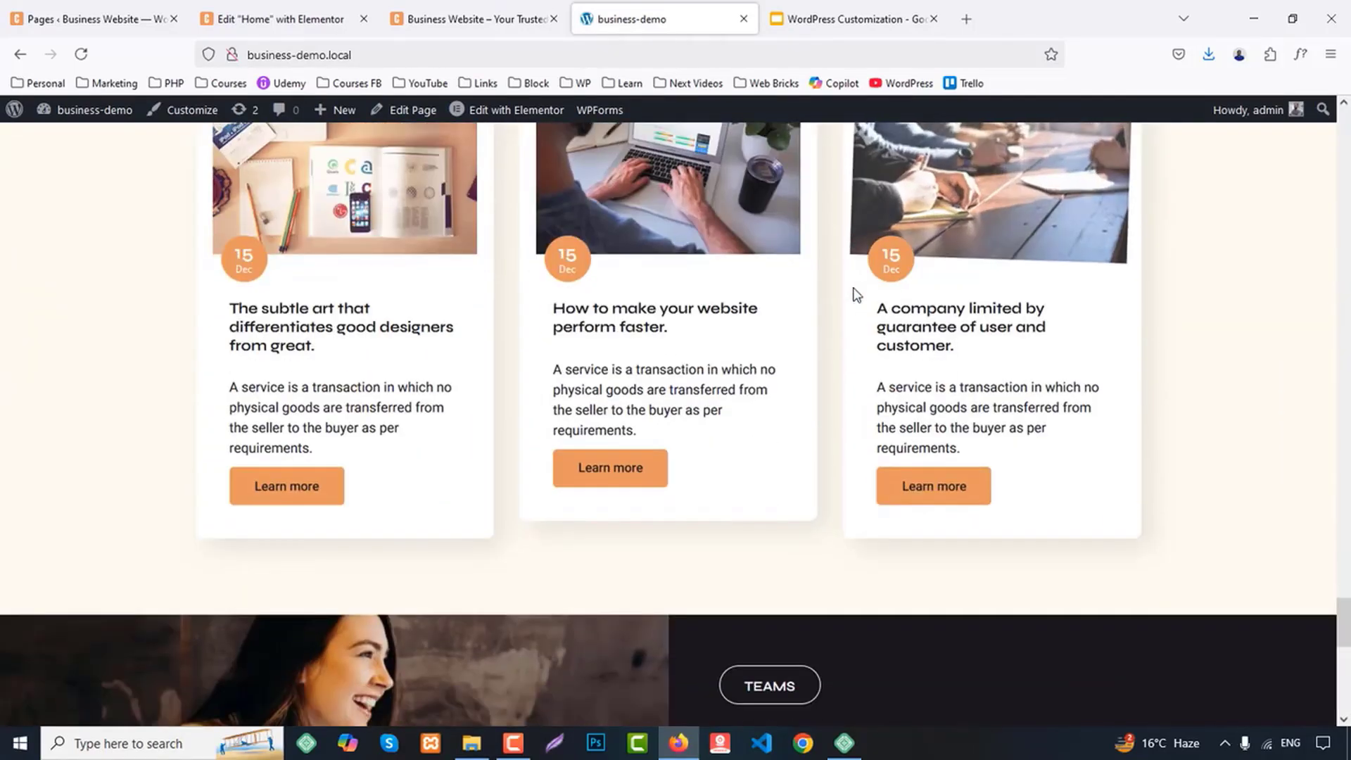
{"action": "scroll", "coordinate": [853, 288], "scroll_direction": "up", "scroll_amount": 5}
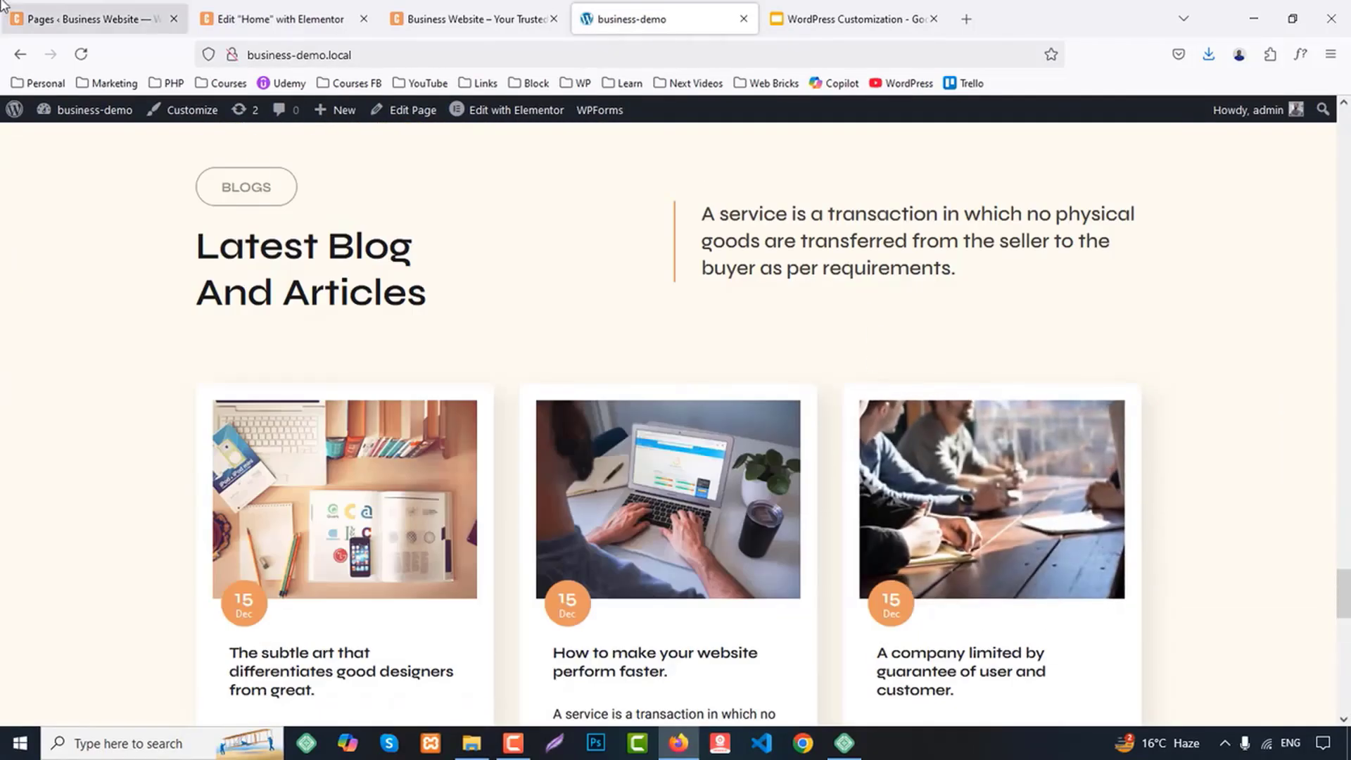
Move the "Hello world!" post to the trash in the Business Website's post list
{"action": "left_click", "coordinate": [91, 19]}
{"action": "scroll", "coordinate": [420, 501], "scroll_direction": "up", "scroll_amount": 5}
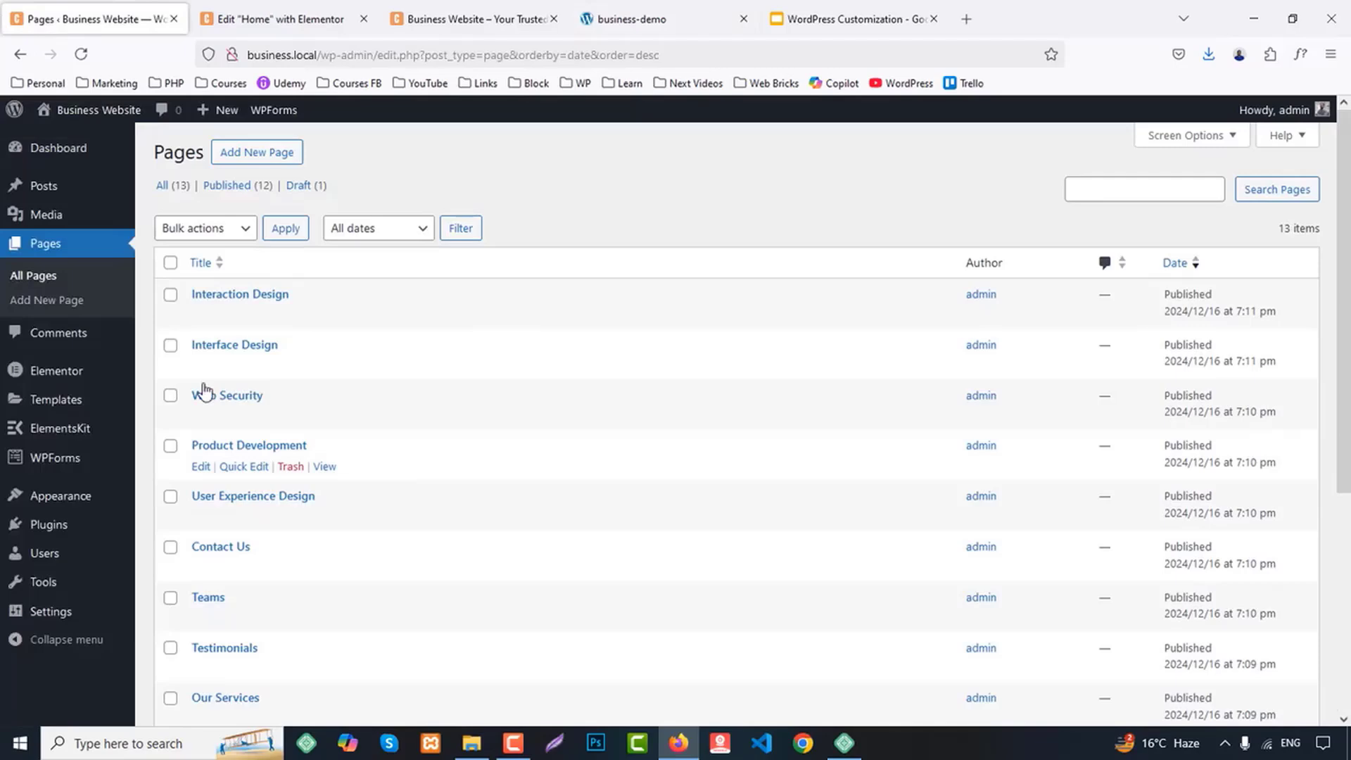
{"action": "left_click", "coordinate": [41, 186]}
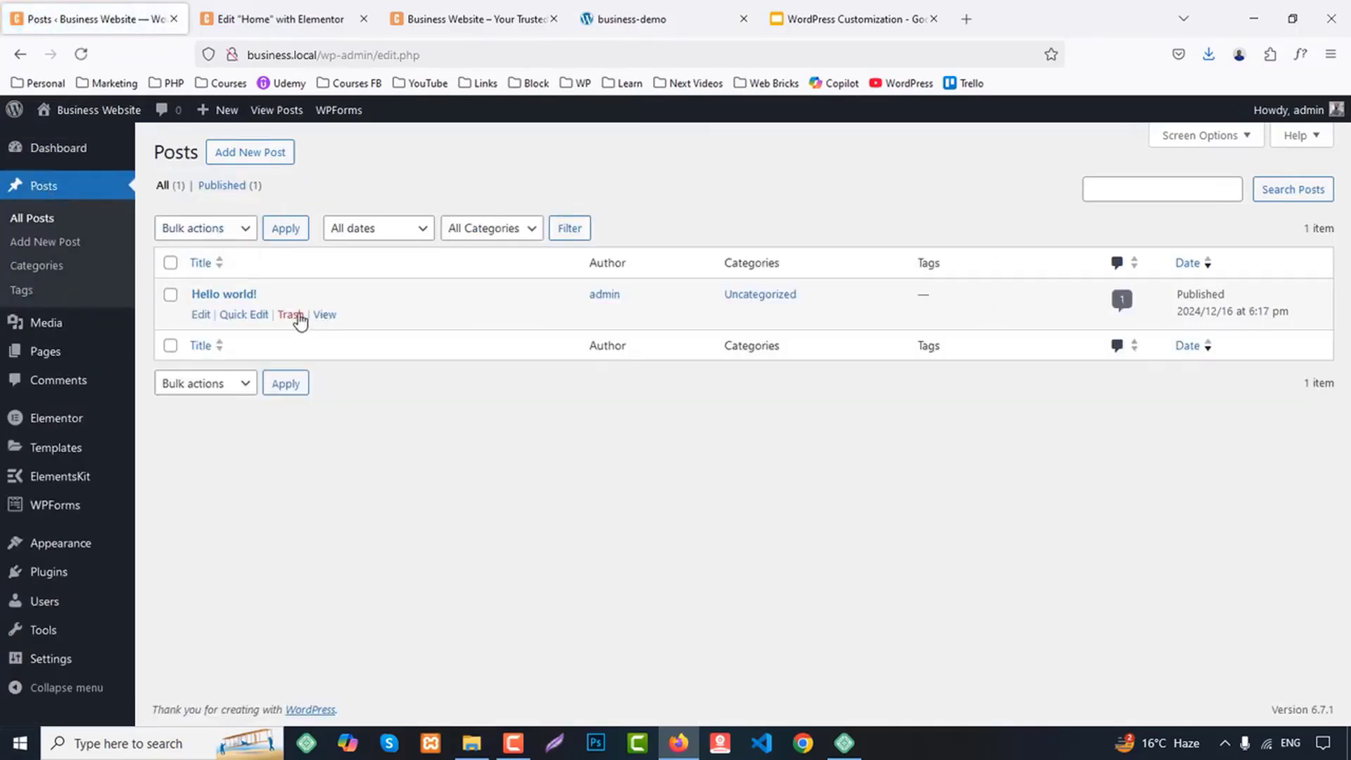
{"action": "left_click", "coordinate": [288, 314]}
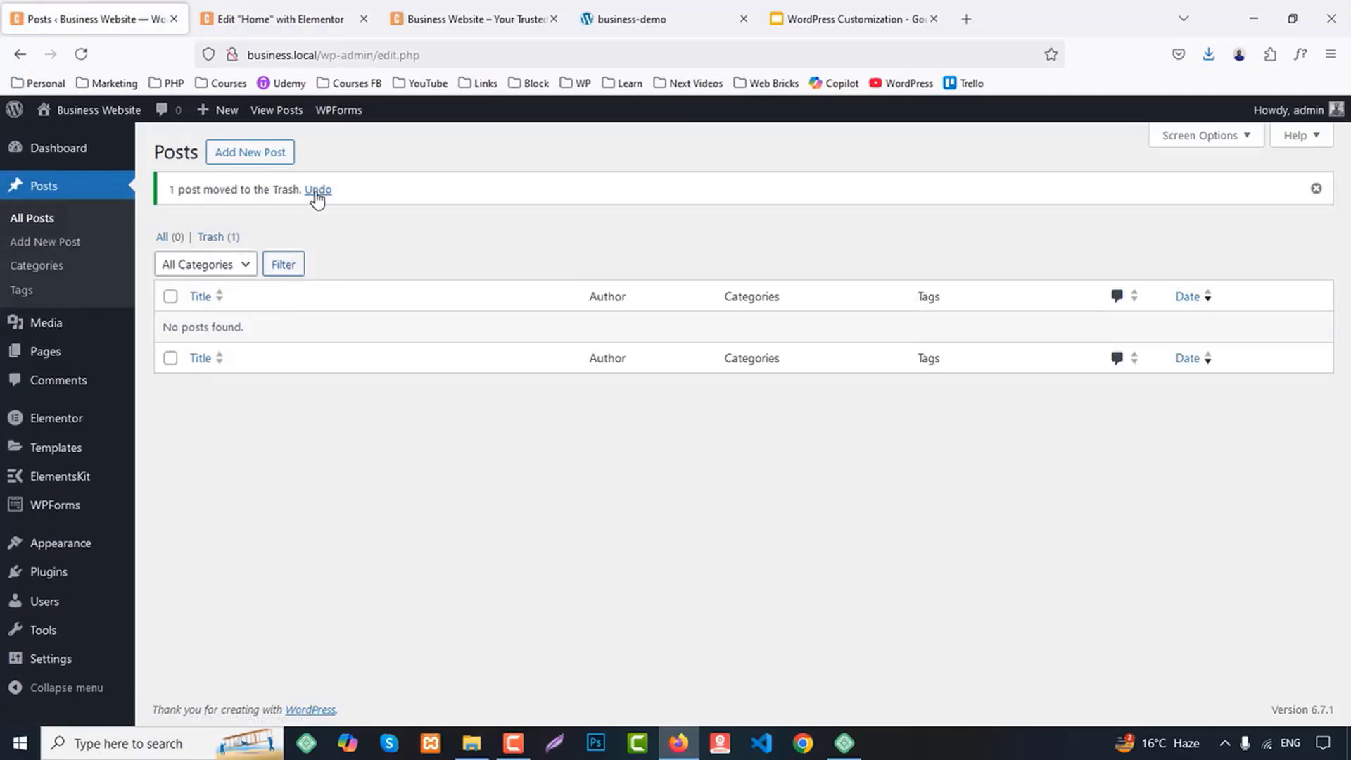
Open three new blank posts in separate browser tabs and switch to the first one
{"action": "middle_click", "coordinate": [247, 151]}
{"action": "middle_click", "coordinate": [247, 151]}
{"action": "middle_click", "coordinate": [247, 150]}
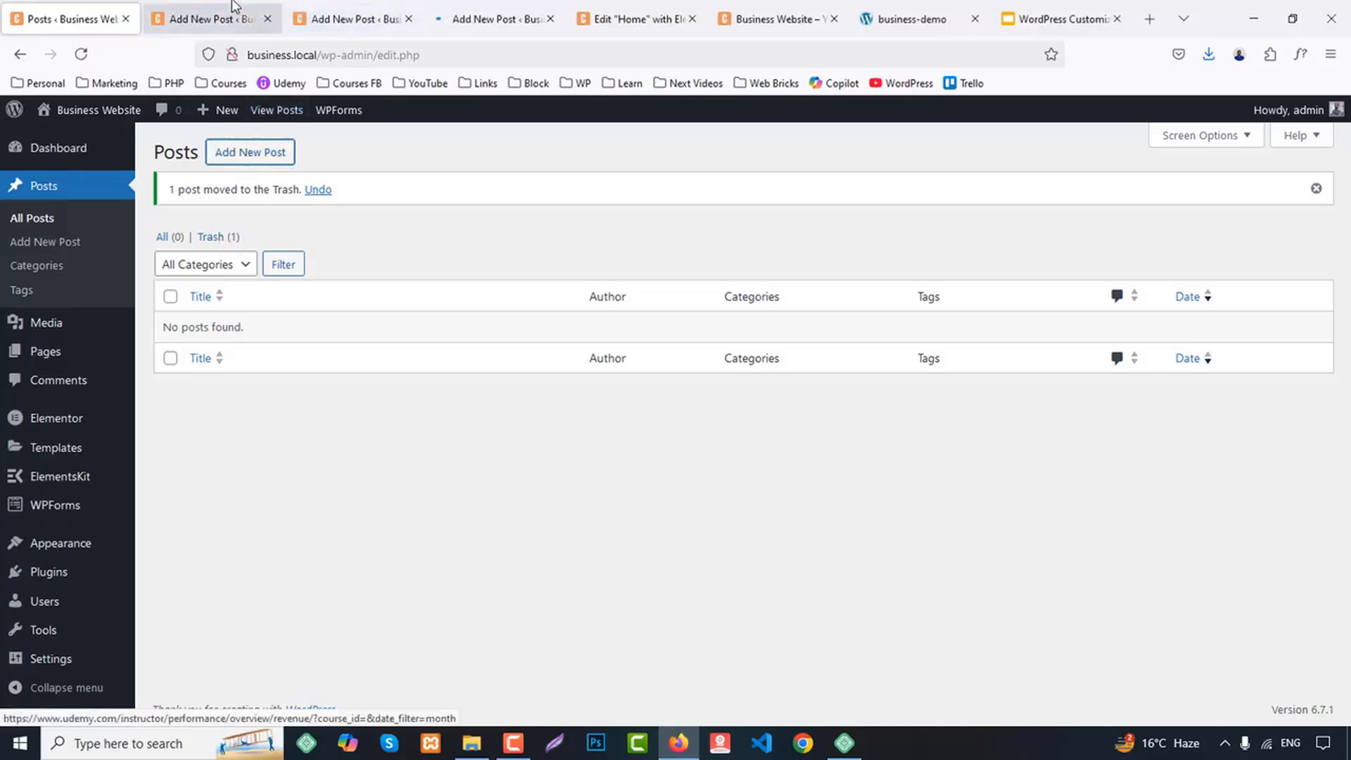
{"action": "left_click", "coordinate": [217, 20]}
Copy the first blog card's title from business-demo into the first new post: "The subtle art that differentiates good designers from great."
{"action": "left_click", "coordinate": [790, 9]}
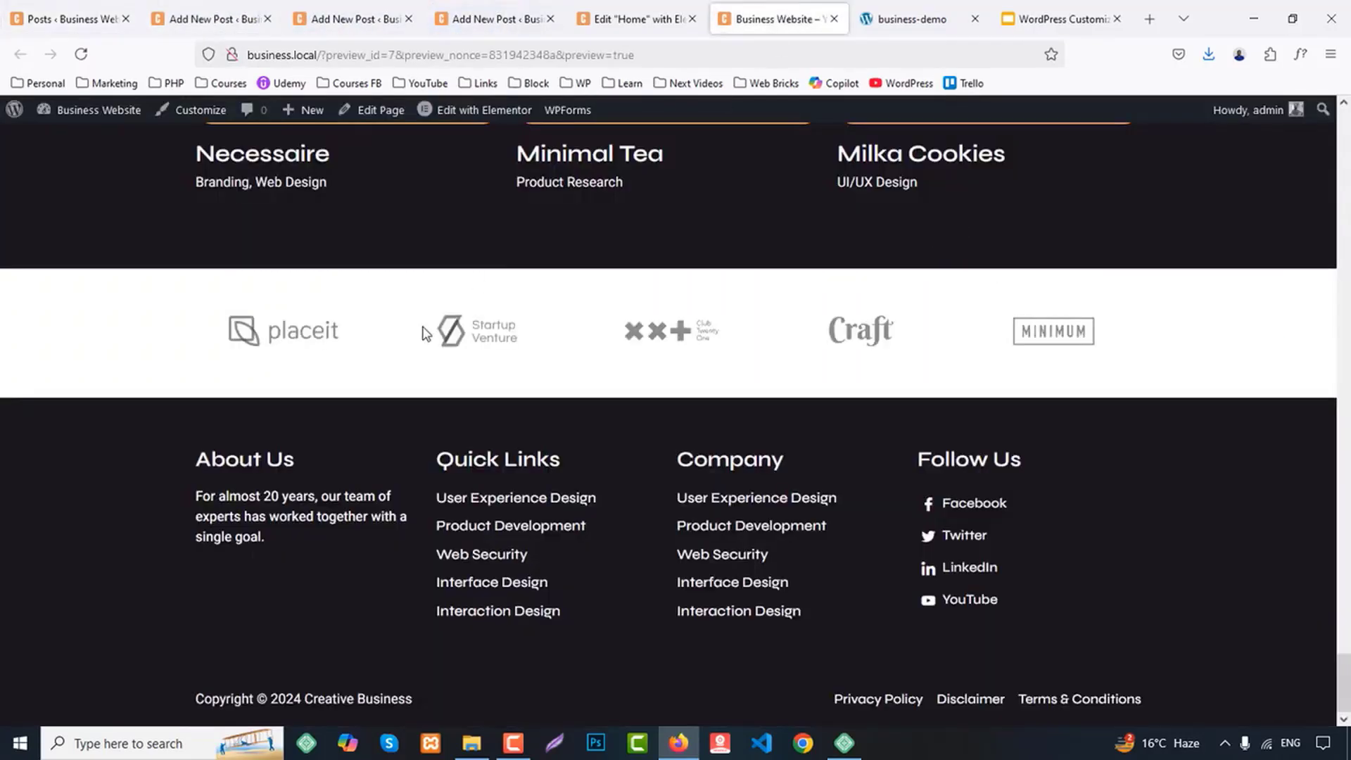
{"action": "scroll", "coordinate": [373, 394], "scroll_direction": "up", "scroll_amount": 7}
{"action": "left_click", "coordinate": [928, 19]}
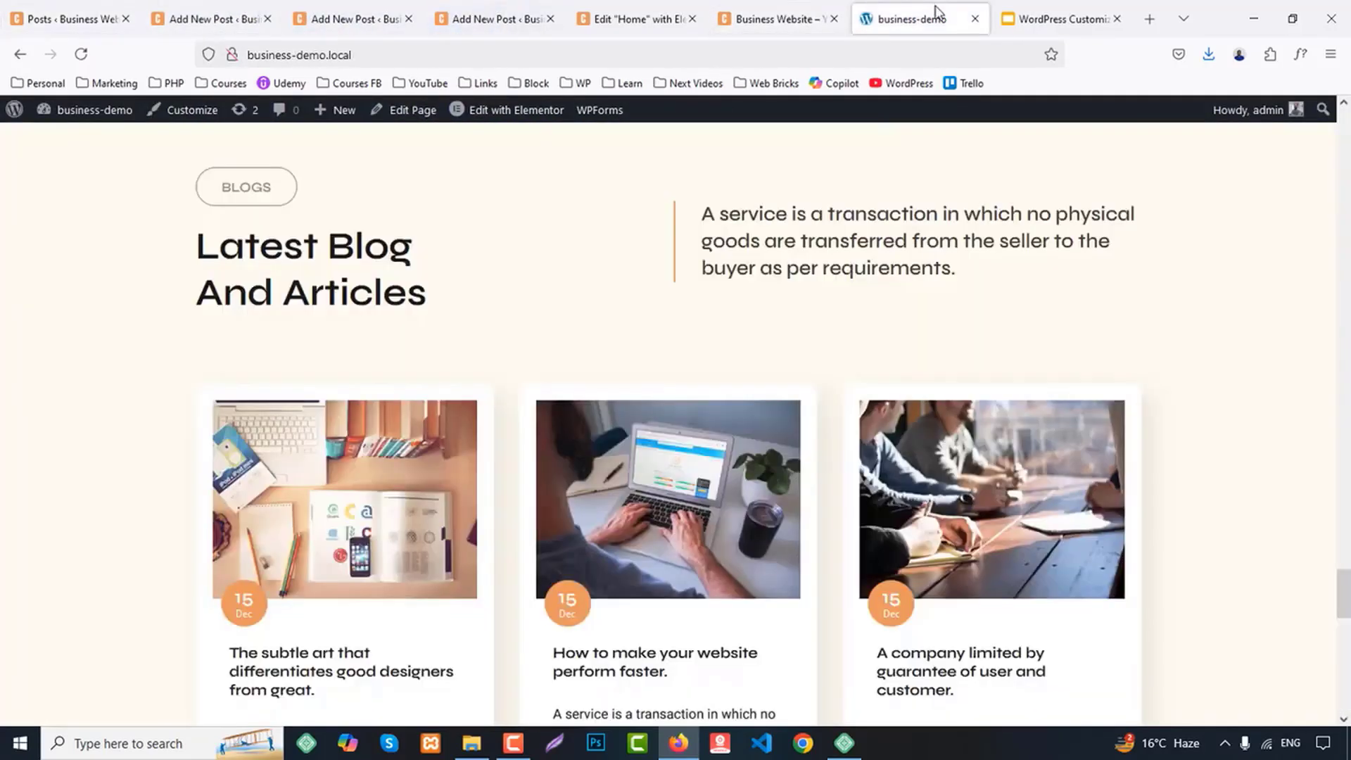
{"action": "scroll", "coordinate": [330, 407], "scroll_direction": "down", "scroll_amount": 3}
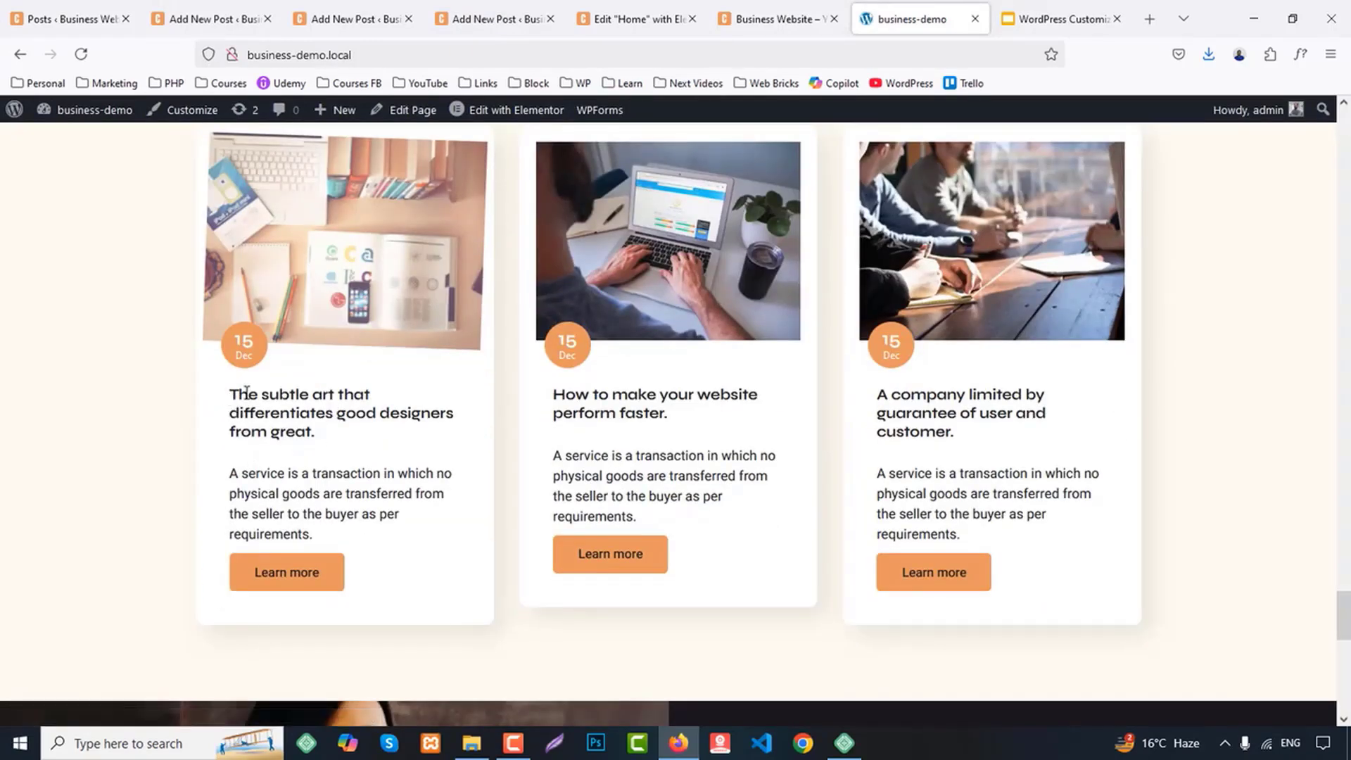
{"action": "left_click_drag", "start_coordinate": [230, 394], "coordinate": [337, 431]}
{"action": "key", "text": "ctrl+c"}
{"action": "left_click", "coordinate": [167, 9]}
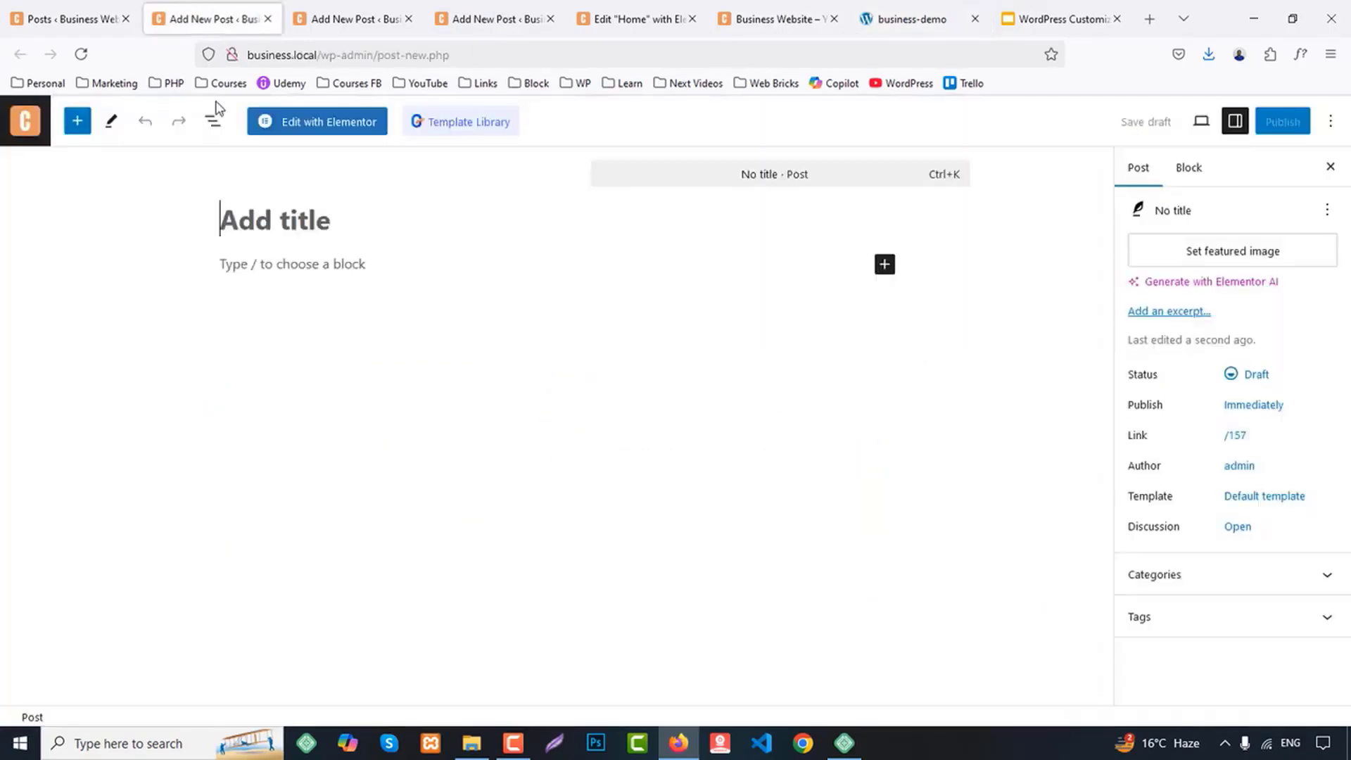
{"action": "left_click", "coordinate": [308, 236]}
{"action": "key", "text": "ctrl+v"}
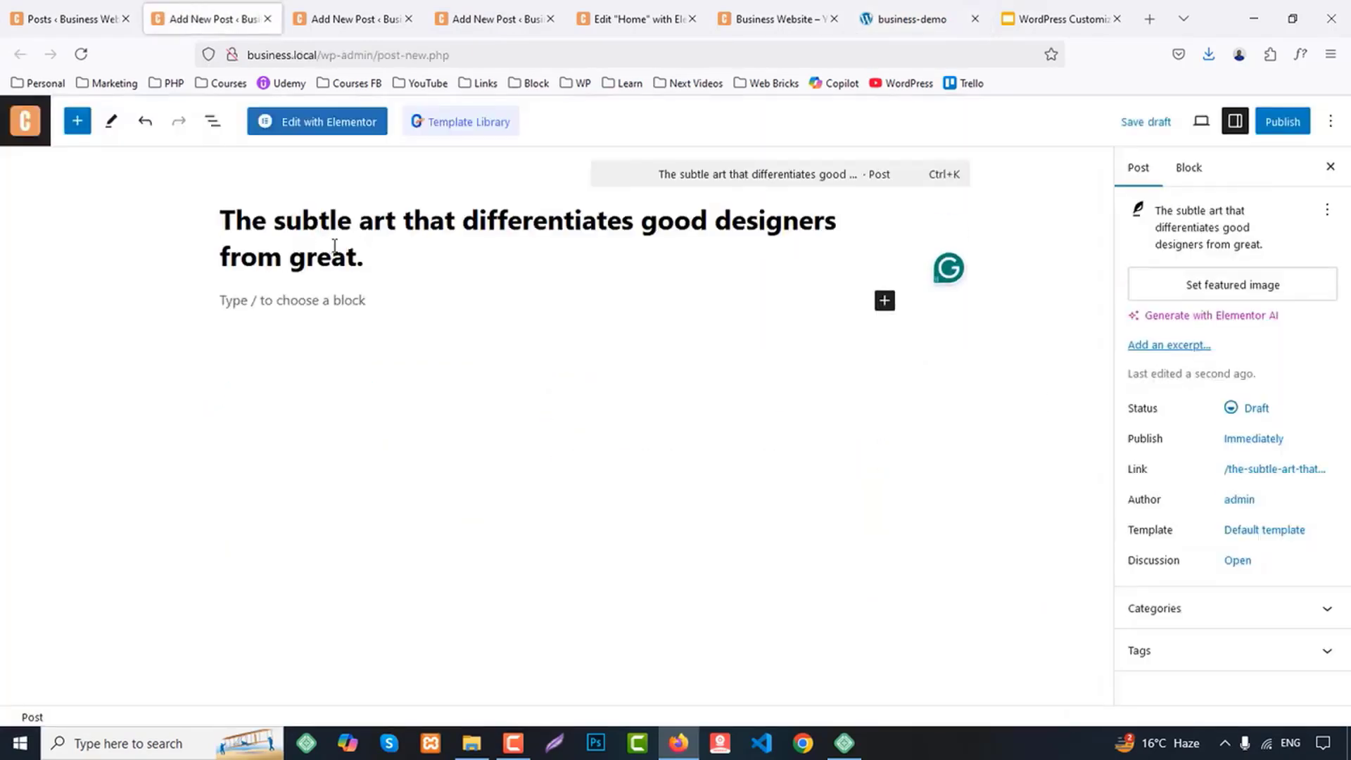
Open the media library for choosing the first post's featured image
{"action": "left_click", "coordinate": [1207, 298]}
{"action": "scroll", "coordinate": [563, 415], "scroll_direction": "down", "scroll_amount": 4}
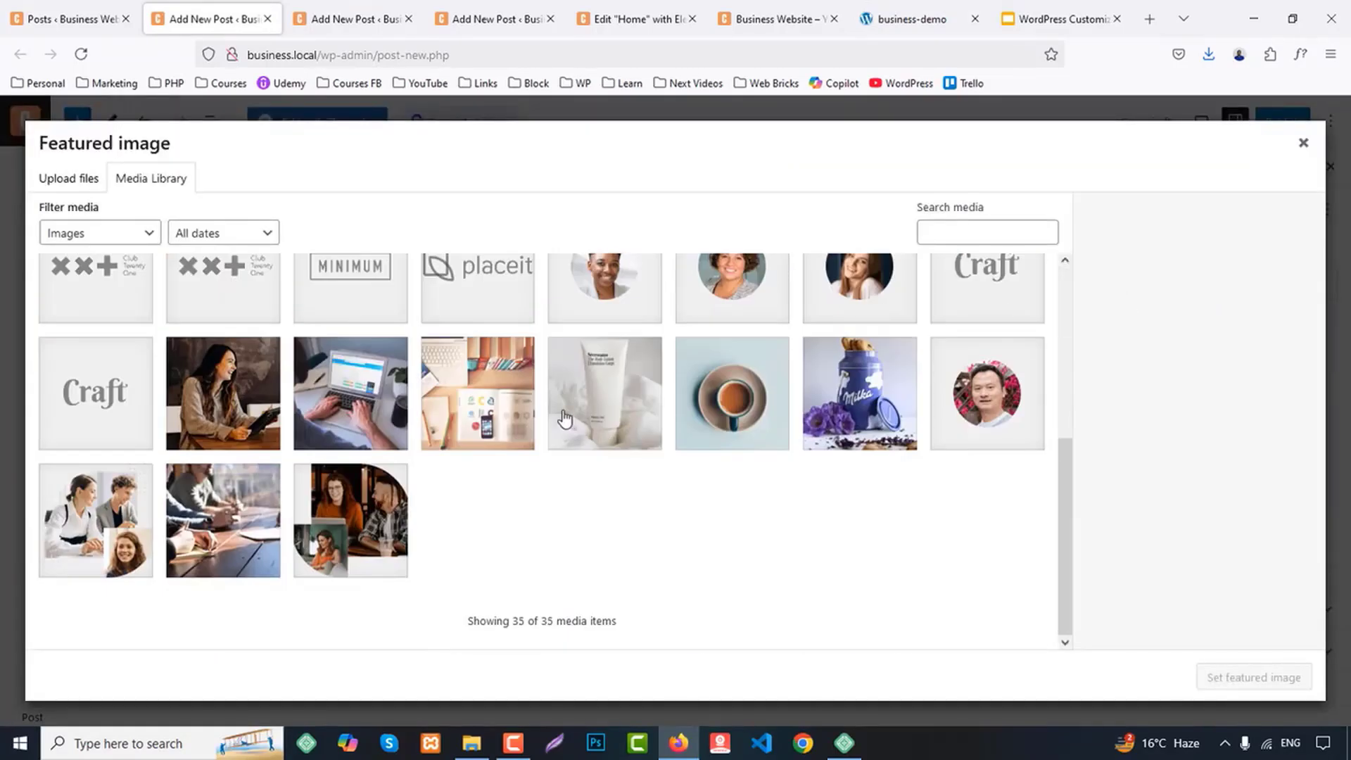
Look through the media library's candidate images, including the laptop, stationery desk, product tube and team meeting photos
{"action": "left_click", "coordinate": [465, 400]}
{"action": "left_click", "coordinate": [388, 402]}
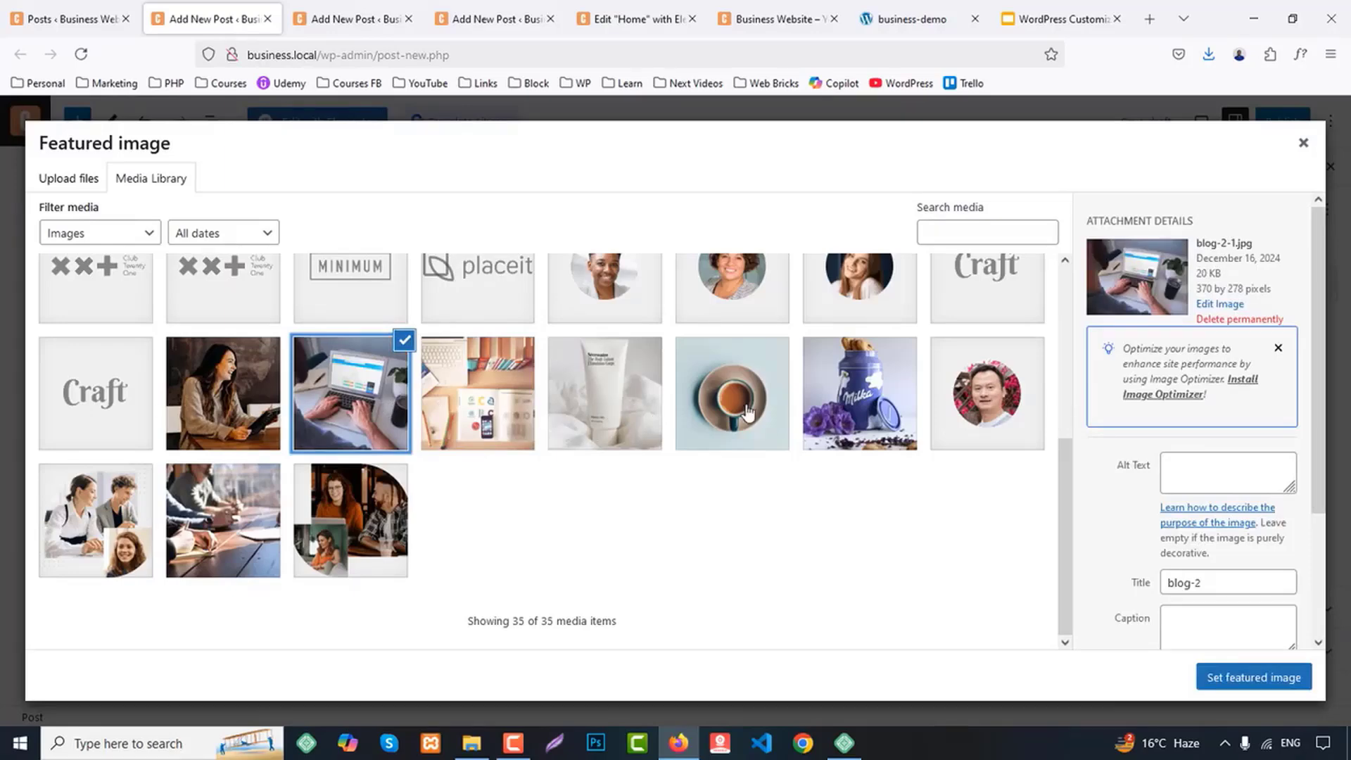
{"action": "left_click", "coordinate": [628, 419]}
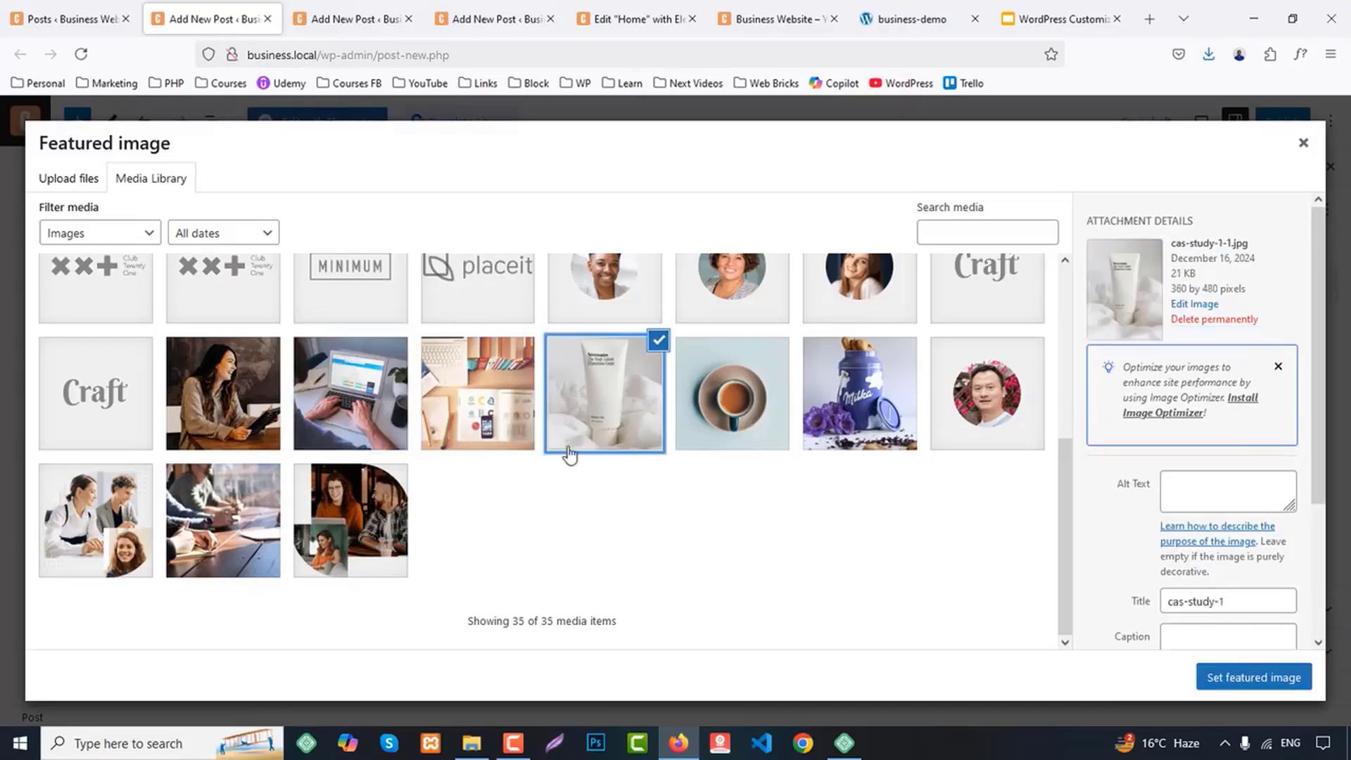
{"action": "scroll", "coordinate": [588, 466], "scroll_direction": "up", "scroll_amount": 2}
{"action": "scroll", "coordinate": [586, 466], "scroll_direction": "down", "scroll_amount": 1}
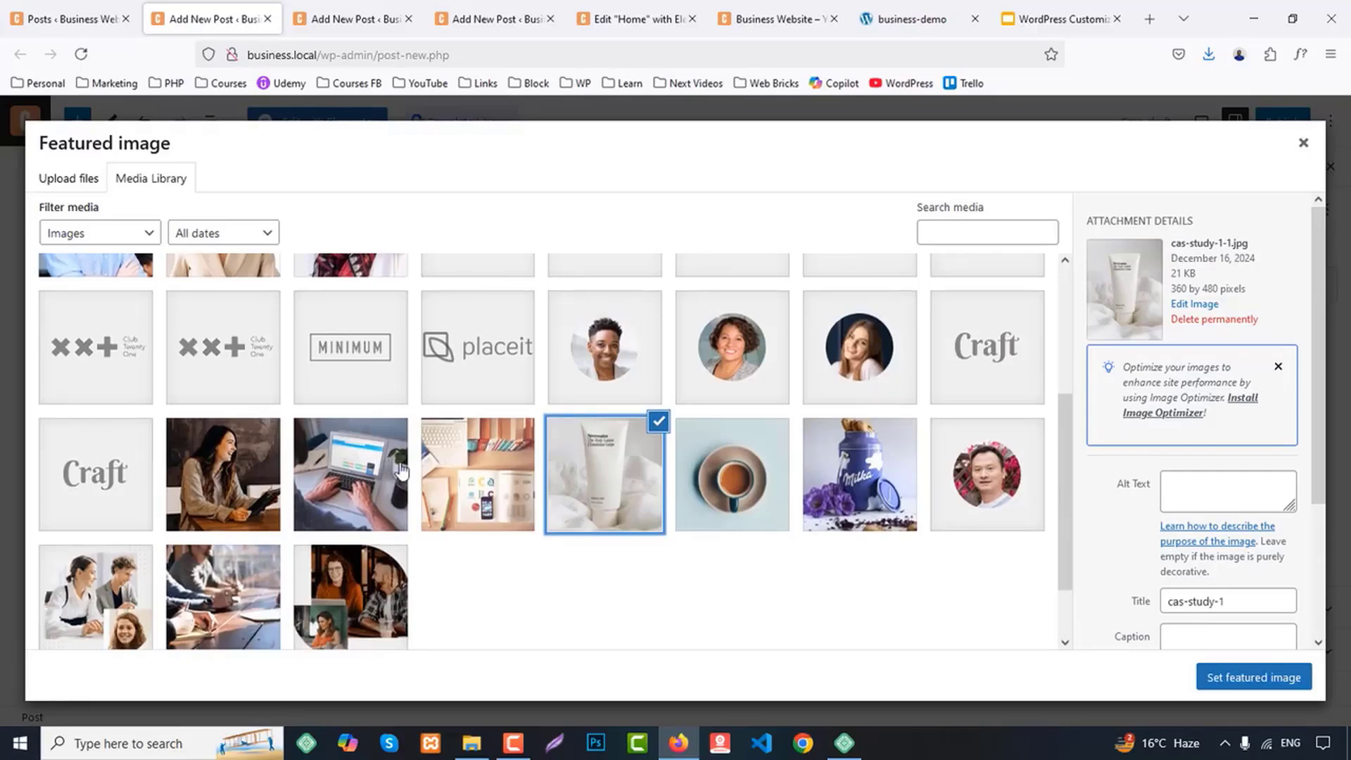
{"action": "scroll", "coordinate": [401, 470], "scroll_direction": "up", "scroll_amount": 3}
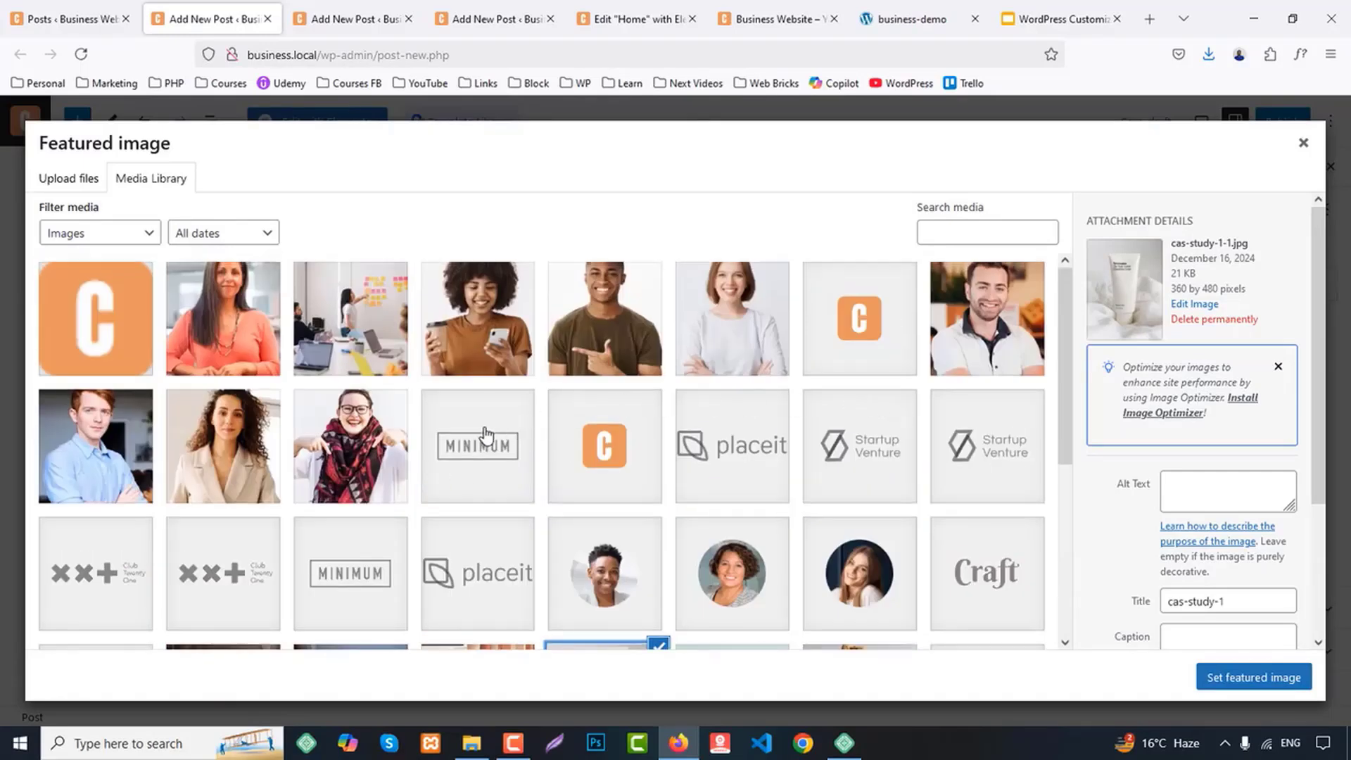
{"action": "left_click", "coordinate": [368, 361]}
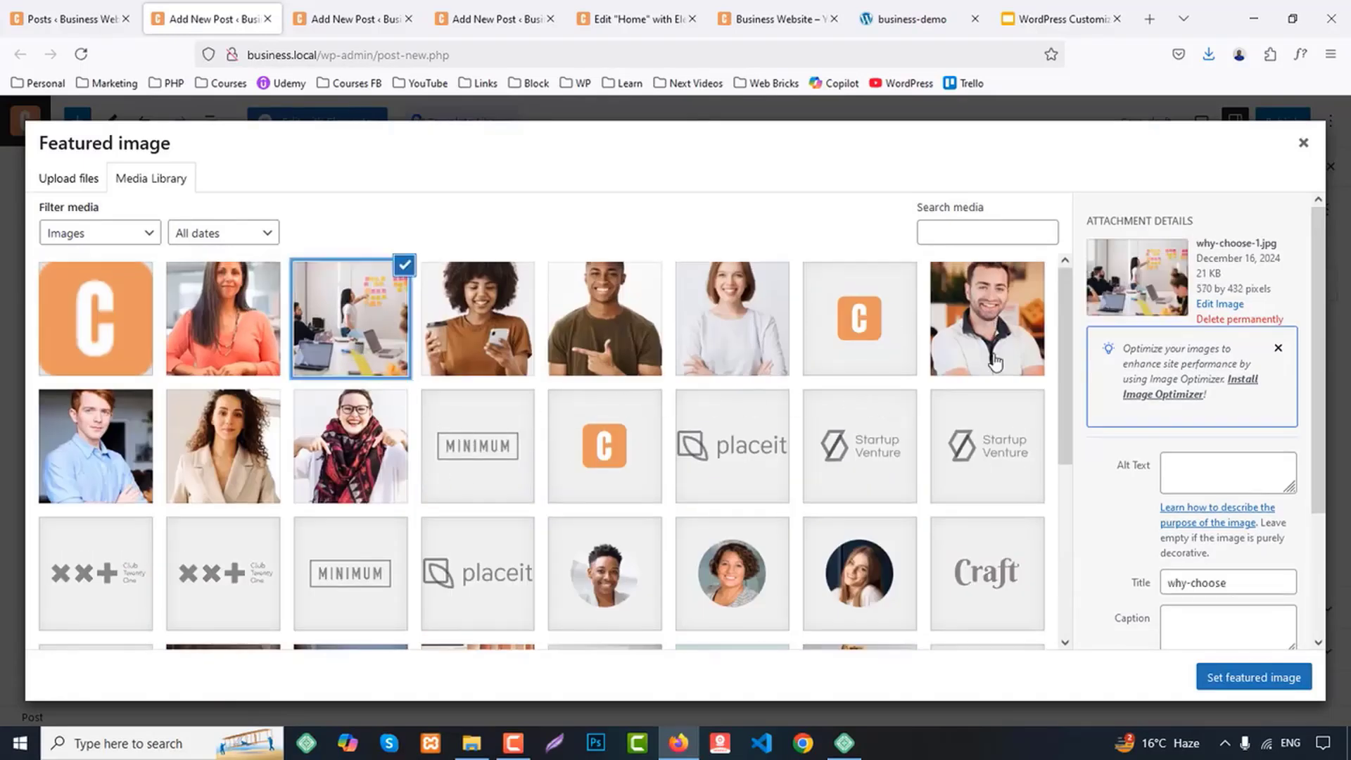
{"action": "scroll", "coordinate": [944, 413], "scroll_direction": "down", "scroll_amount": 2}
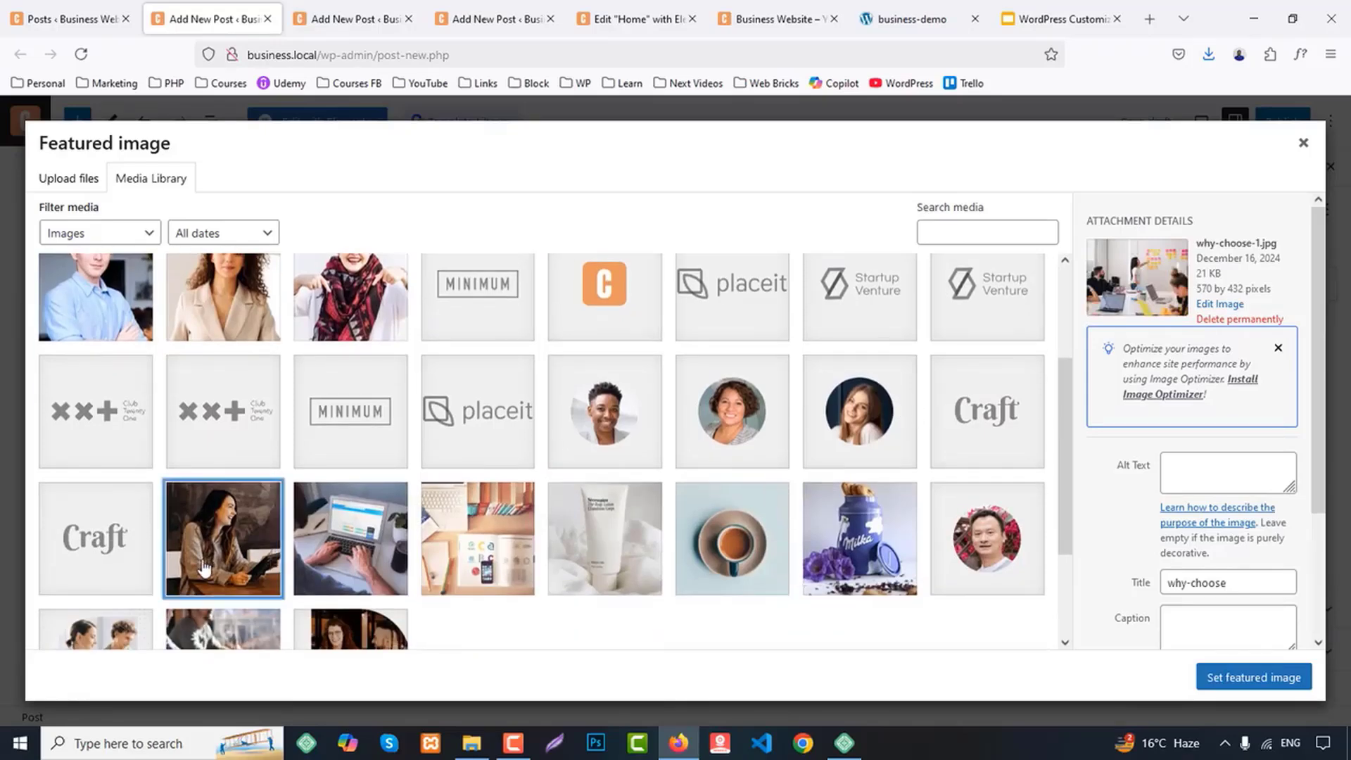
{"action": "left_click", "coordinate": [204, 566]}
{"action": "left_click", "coordinate": [310, 555]}
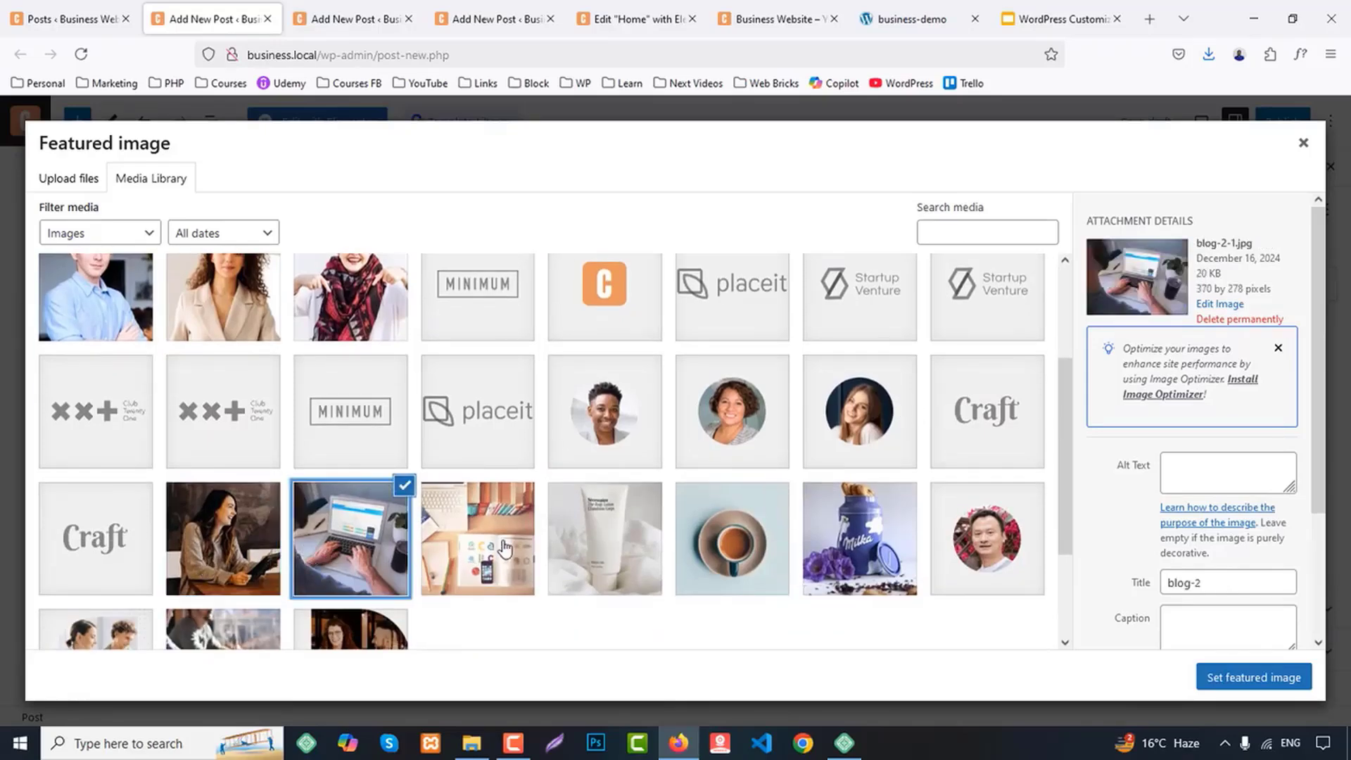
{"action": "left_click", "coordinate": [505, 547]}
{"action": "left_click", "coordinate": [619, 546]}
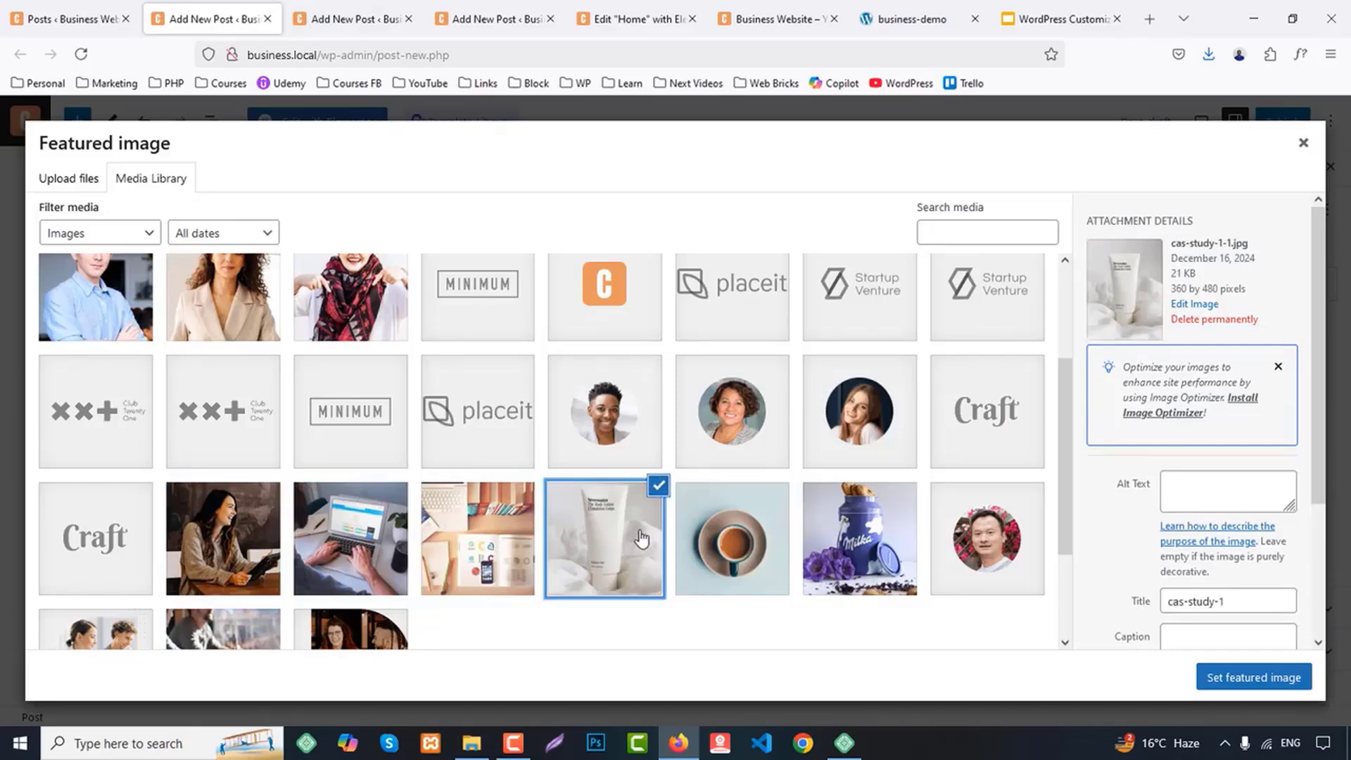
{"action": "scroll", "coordinate": [642, 539], "scroll_direction": "down", "scroll_amount": 2}
{"action": "scroll", "coordinate": [478, 542], "scroll_direction": "up", "scroll_amount": 1}
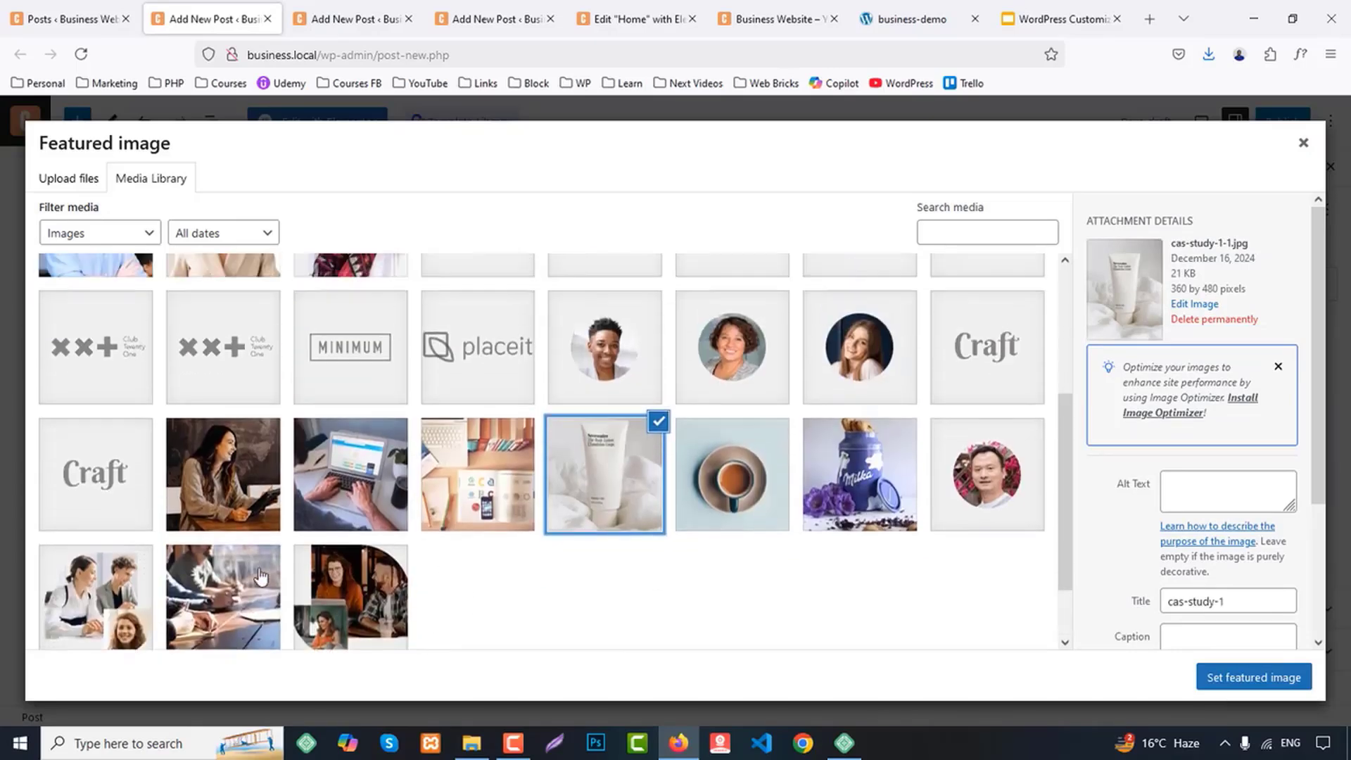
Set the photo of people's hands on a wooden table as the featured image, publish the post and close its tab
{"action": "left_click", "coordinate": [215, 590]}
{"action": "left_click", "coordinate": [1261, 677]}
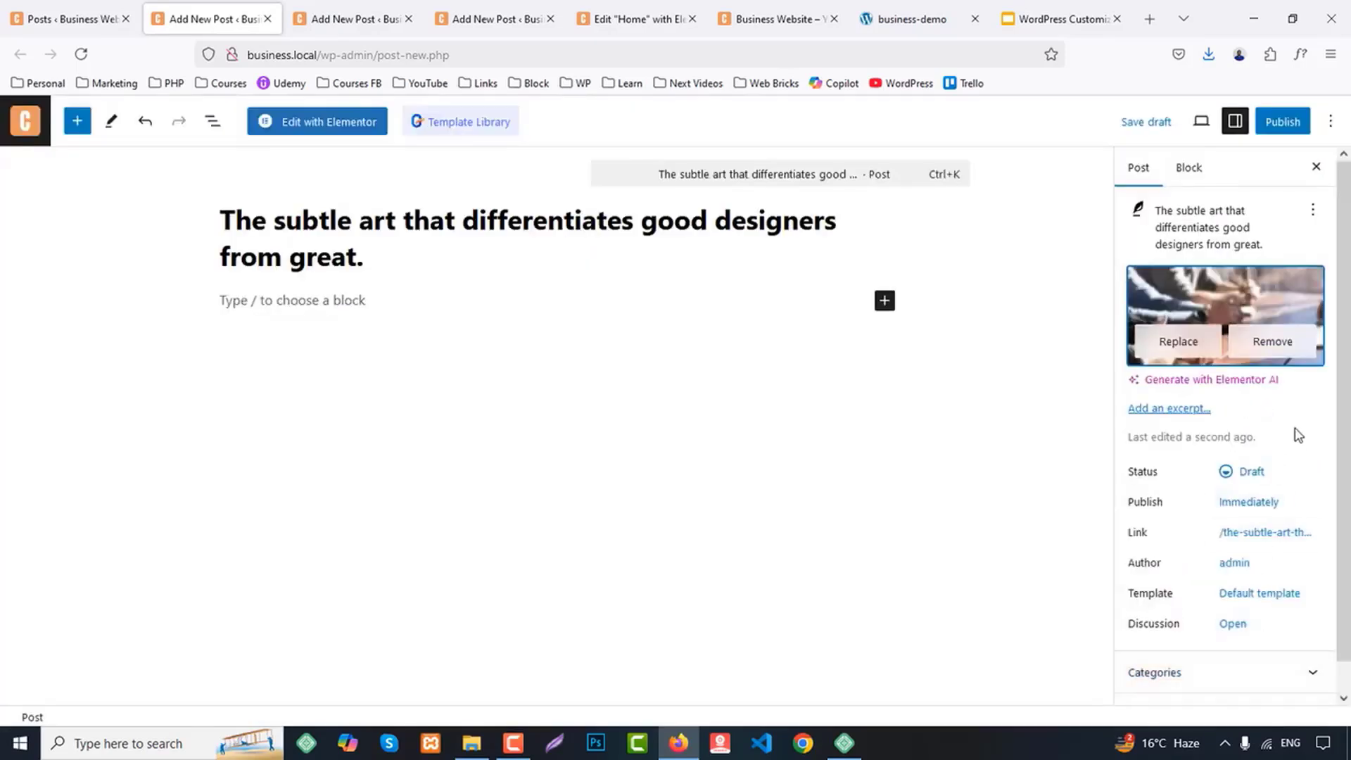
{"action": "left_click", "coordinate": [1281, 121]}
{"action": "left_click", "coordinate": [1281, 124]}
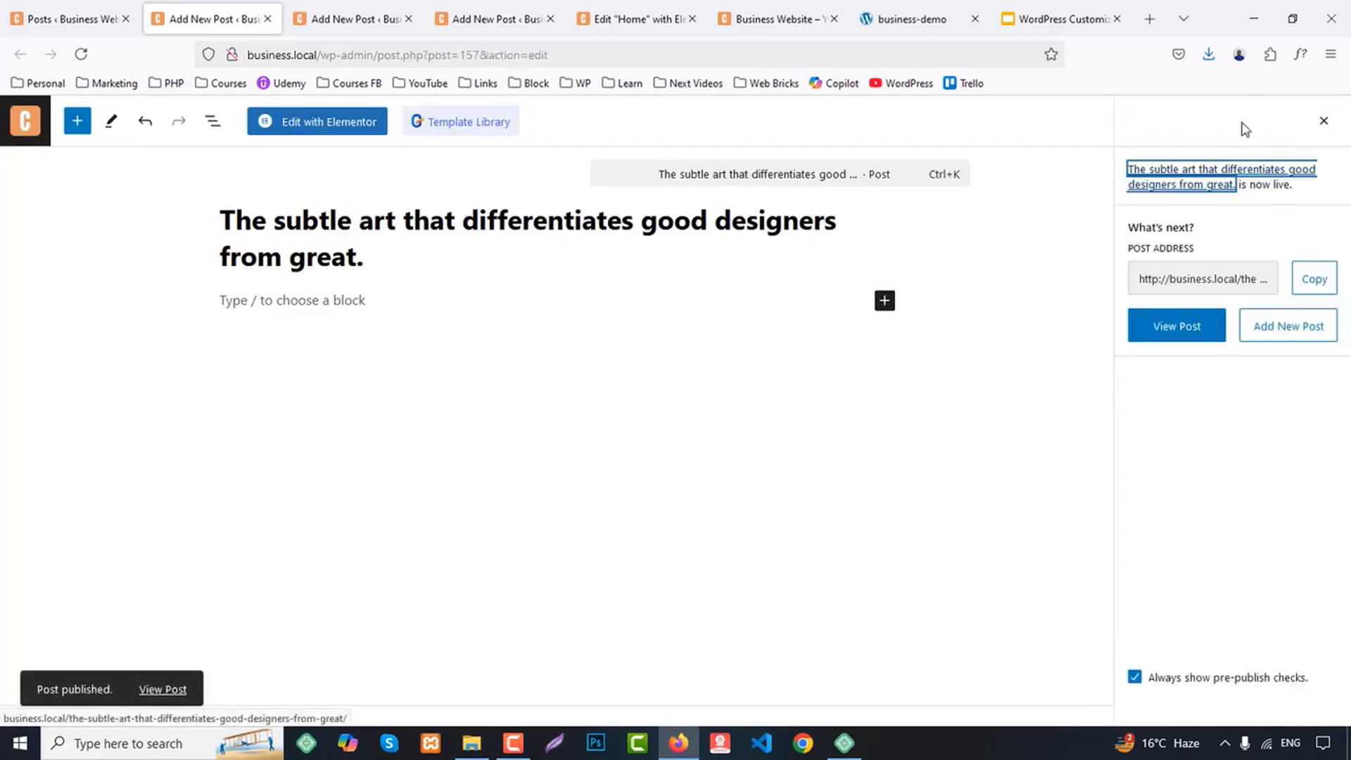
{"action": "left_click", "coordinate": [267, 19]}
Copy the second blog card's title from business-demo into the next new post: "How to make your website perform faster."
{"action": "left_click", "coordinate": [774, 19]}
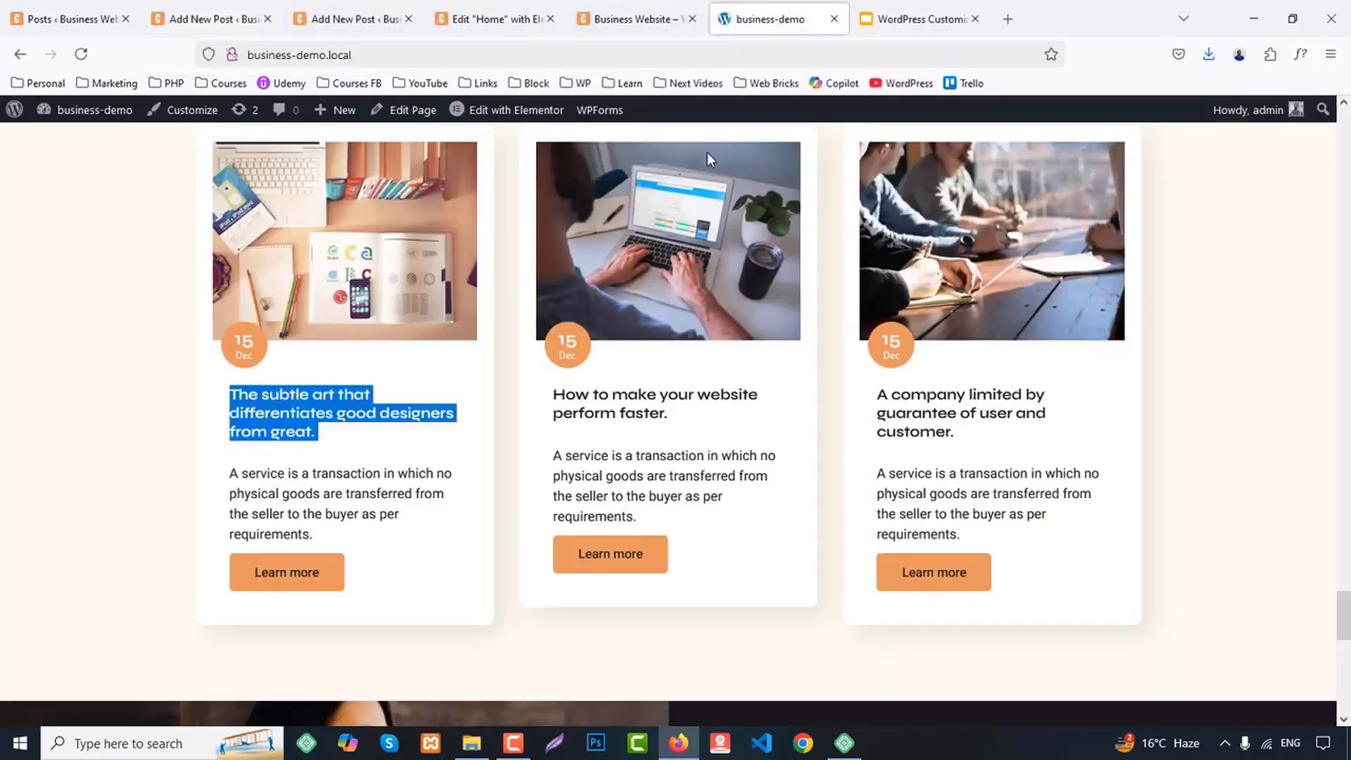
{"action": "left_click", "coordinate": [586, 396]}
{"action": "left_click_drag", "start_coordinate": [697, 405], "coordinate": [699, 420]}
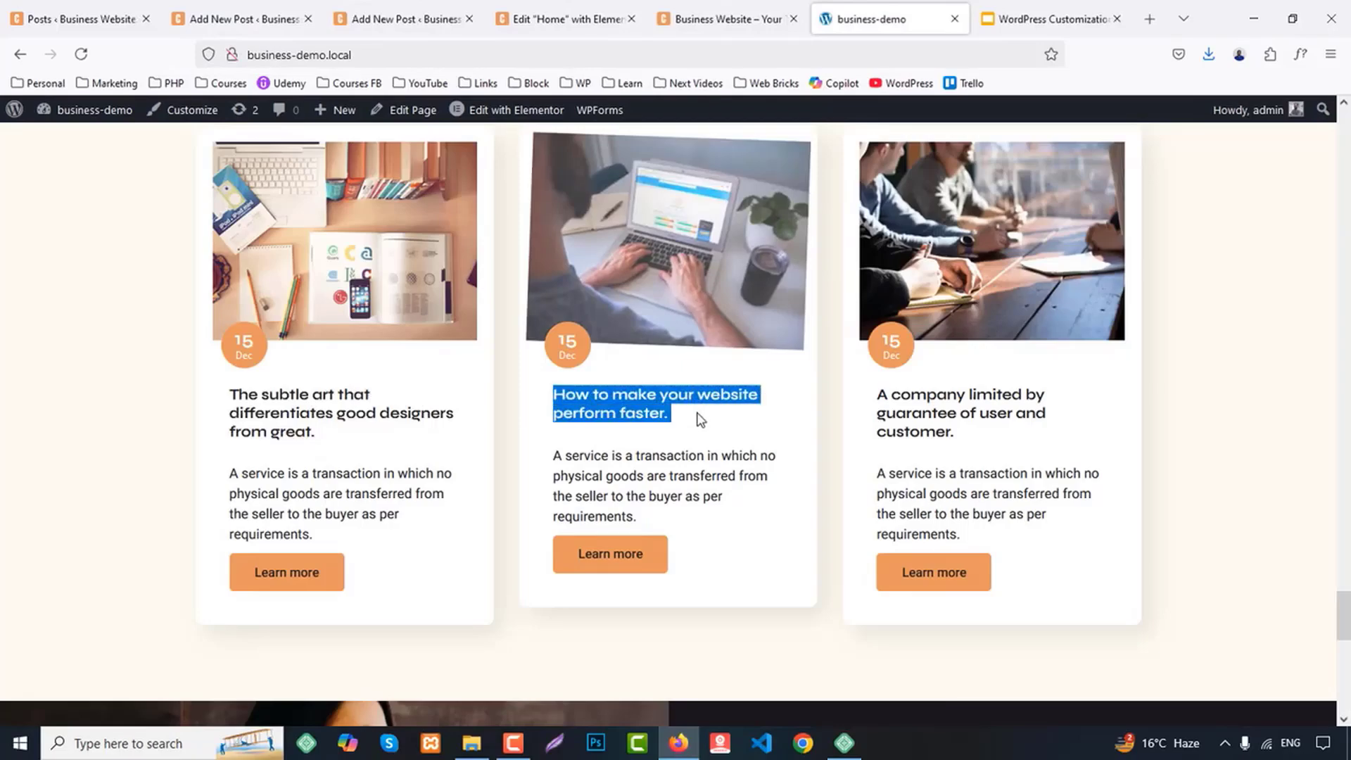
{"action": "key", "text": "ctrl+c"}
{"action": "left_click", "coordinate": [271, 16]}
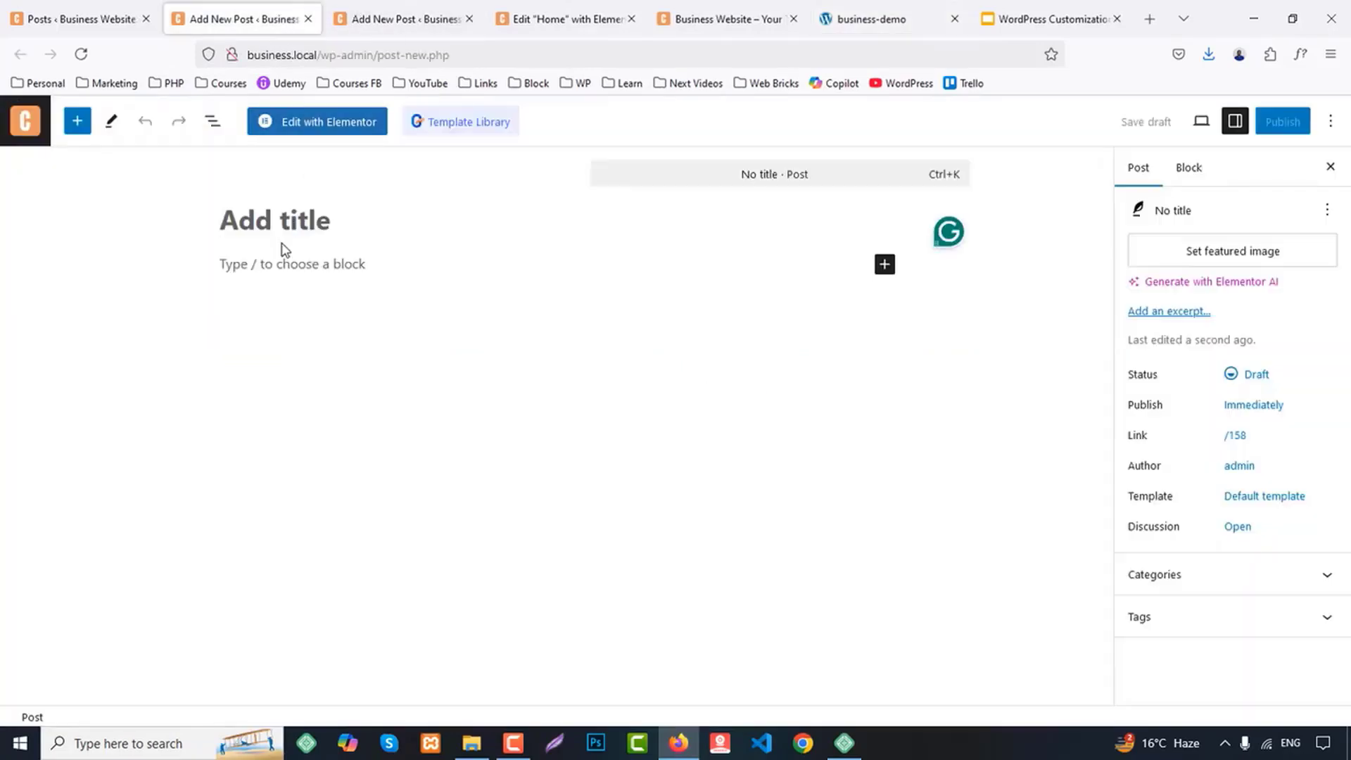
{"action": "key", "text": "ctrl+v"}
Set the photo of hands on a laptop as the second post's featured image, publish the post and close its tab
{"action": "left_click", "coordinate": [1239, 261]}
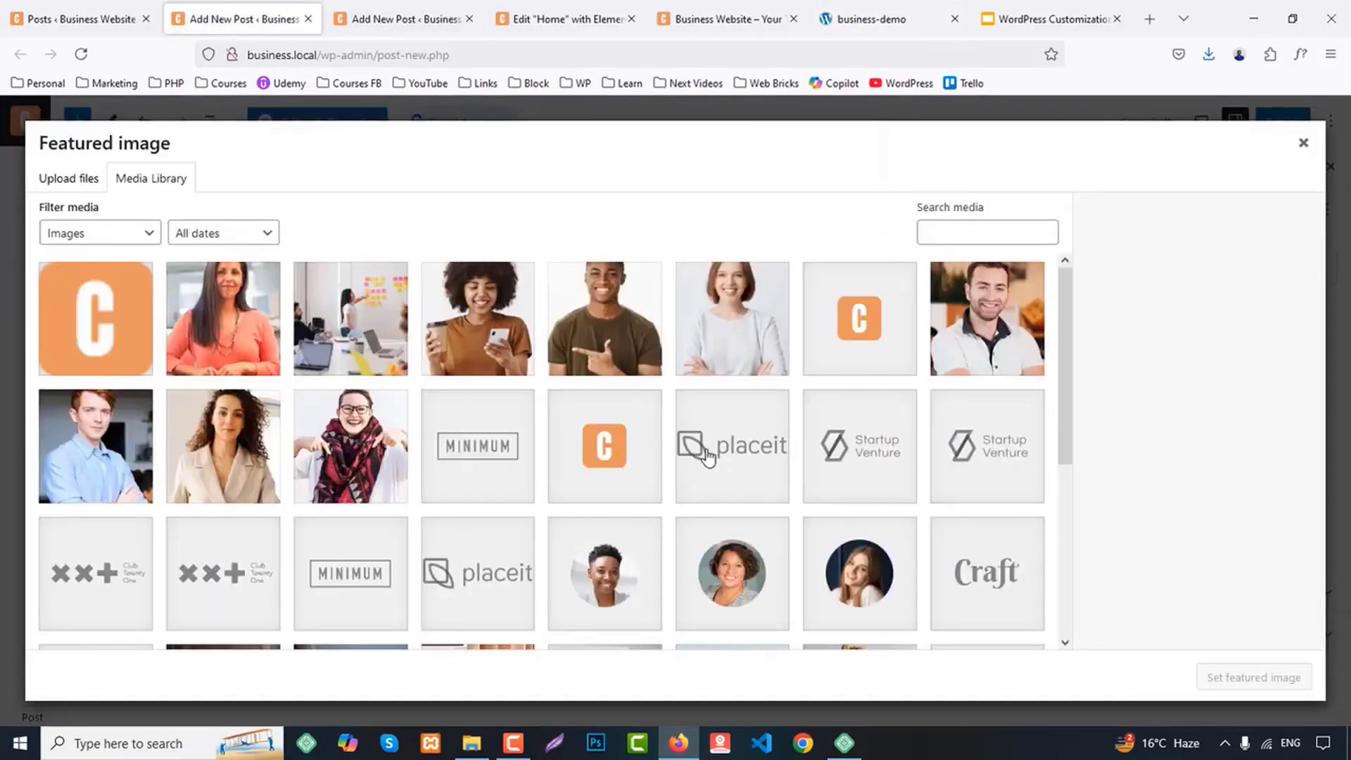
{"action": "scroll", "coordinate": [711, 470], "scroll_direction": "down", "scroll_amount": 5}
{"action": "left_click", "coordinate": [464, 394]}
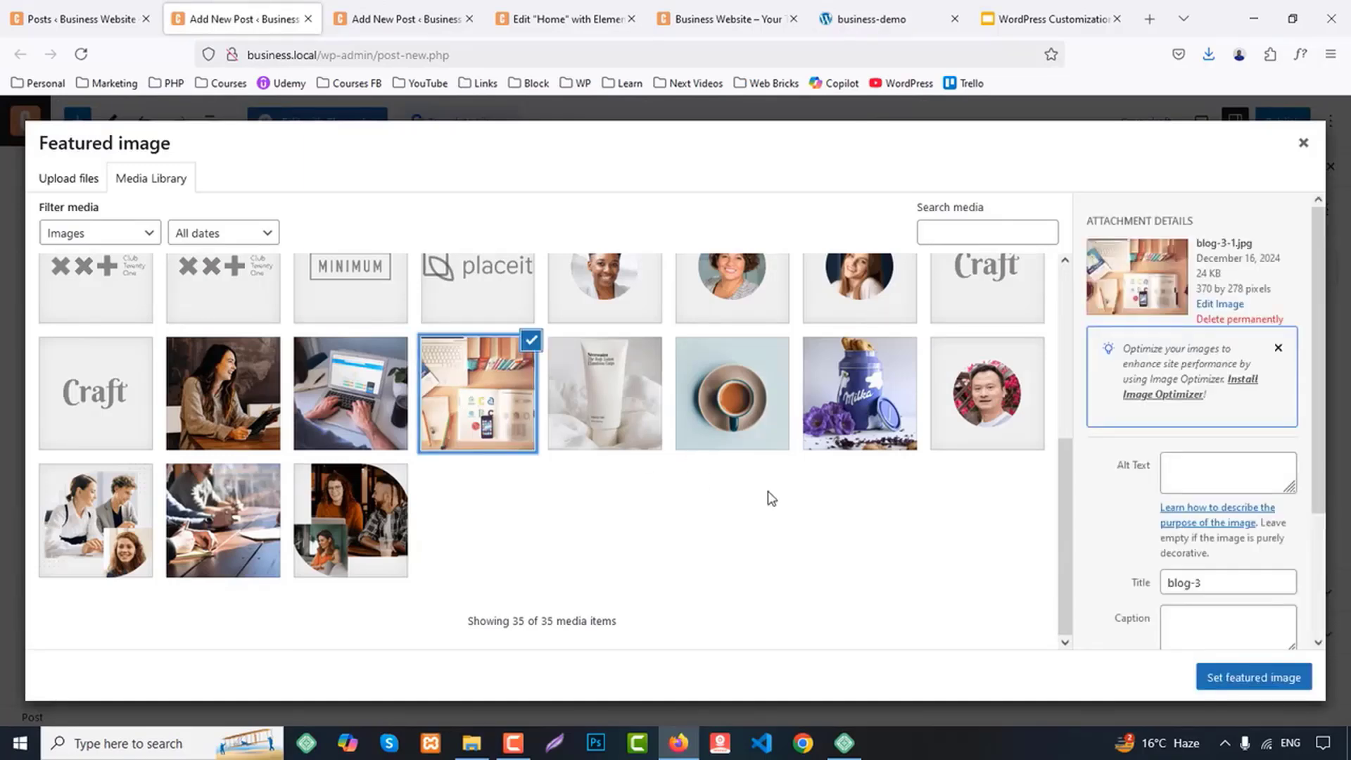
{"action": "left_click", "coordinate": [401, 396]}
{"action": "left_click", "coordinate": [1253, 677]}
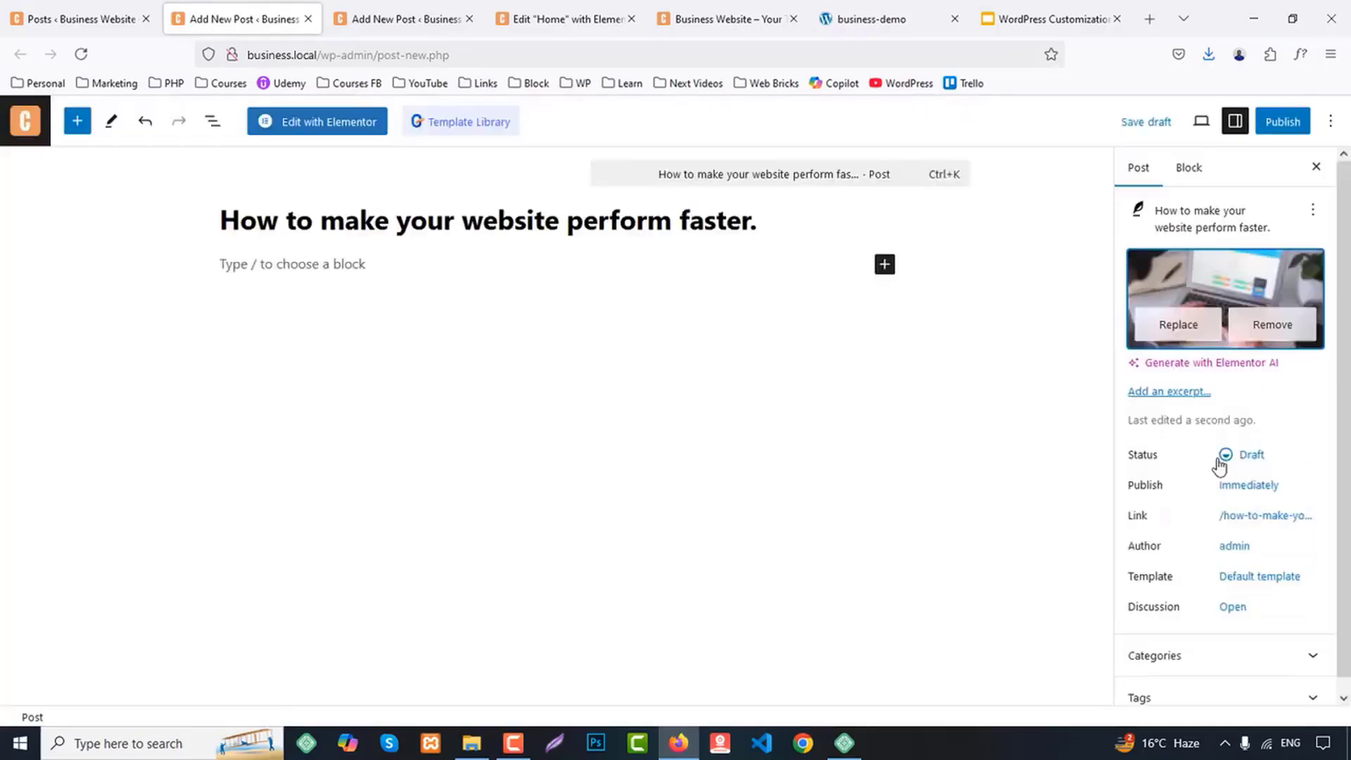
{"action": "left_click", "coordinate": [1278, 134]}
{"action": "left_click", "coordinate": [1267, 121]}
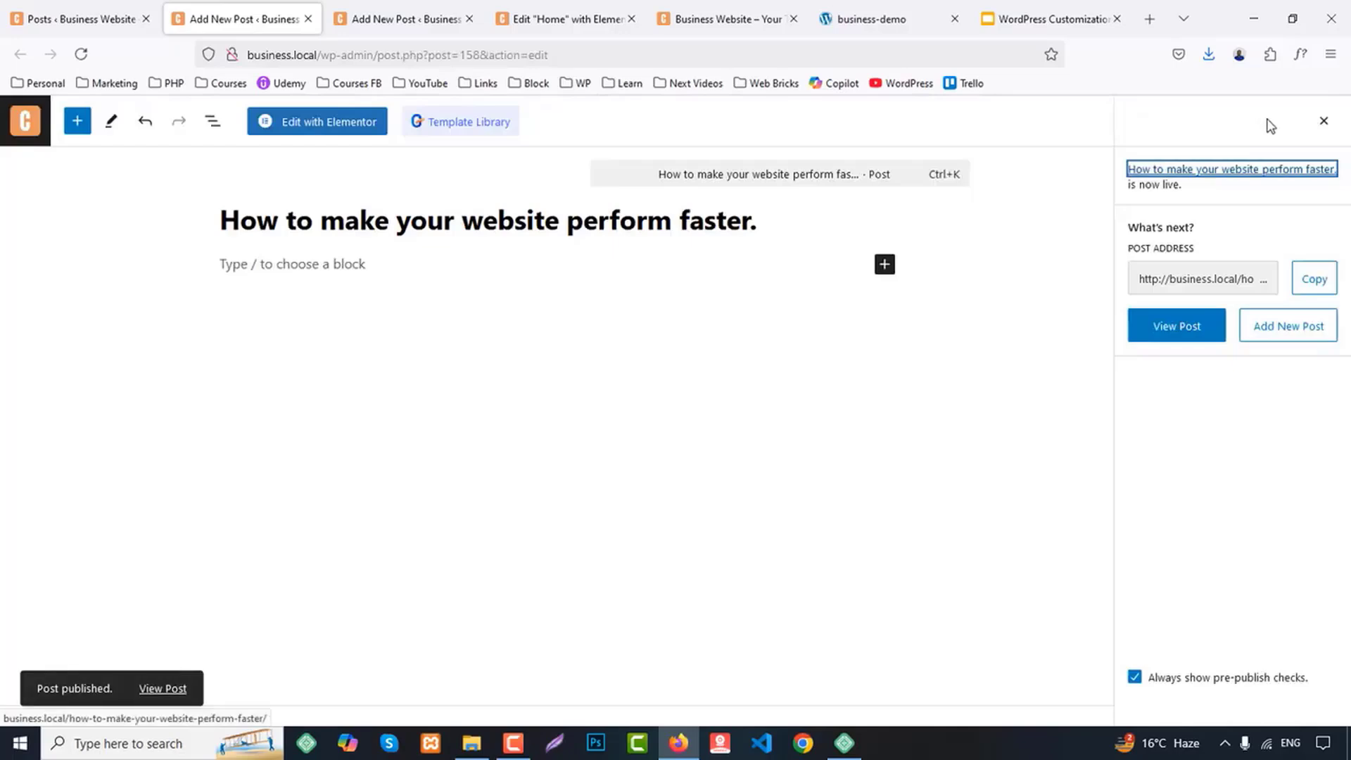
{"action": "middle_click", "coordinate": [256, 6]}
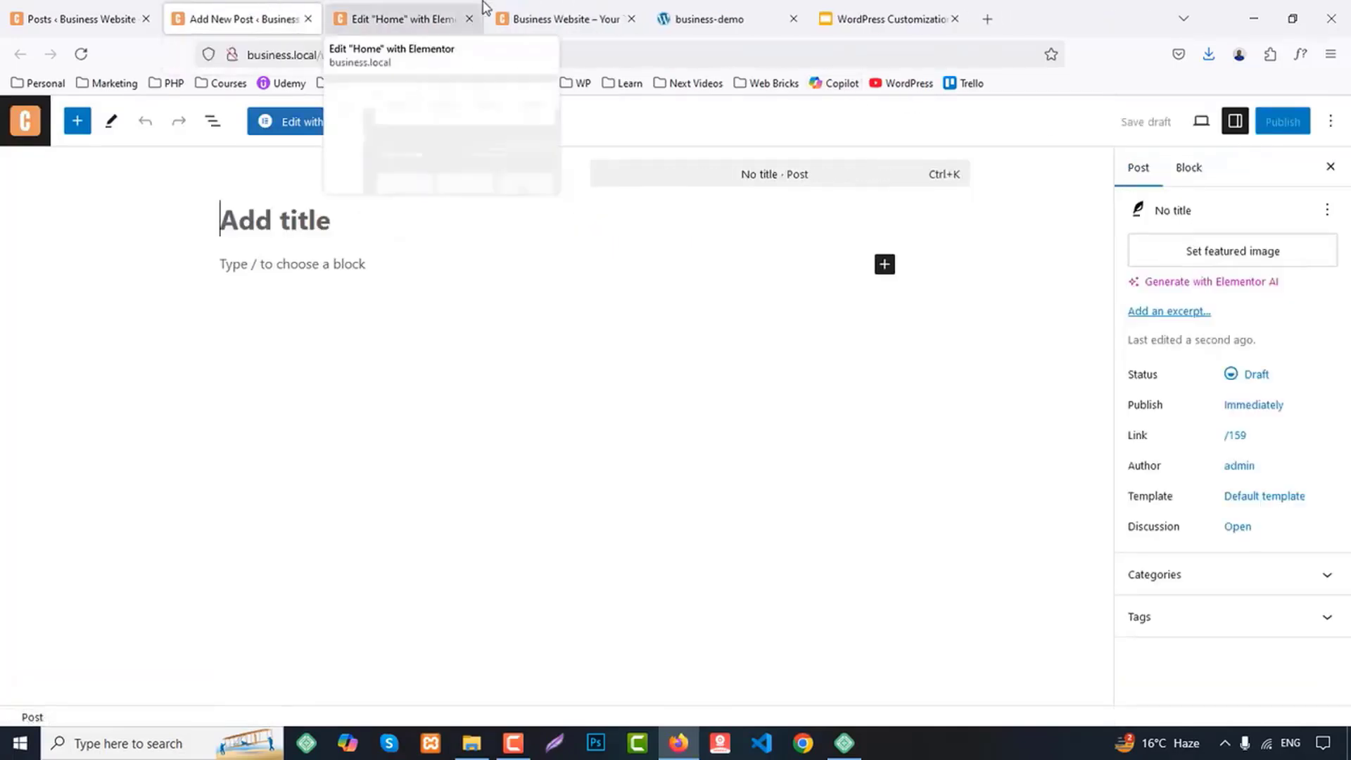
Copy the third blog card's title from business-demo into the remaining new post: "A company limited by guarantee of user and customer."
{"action": "left_click", "coordinate": [711, 7]}
{"action": "left_click_drag", "start_coordinate": [877, 394], "coordinate": [999, 436]}
{"action": "left_click", "coordinate": [275, 18]}
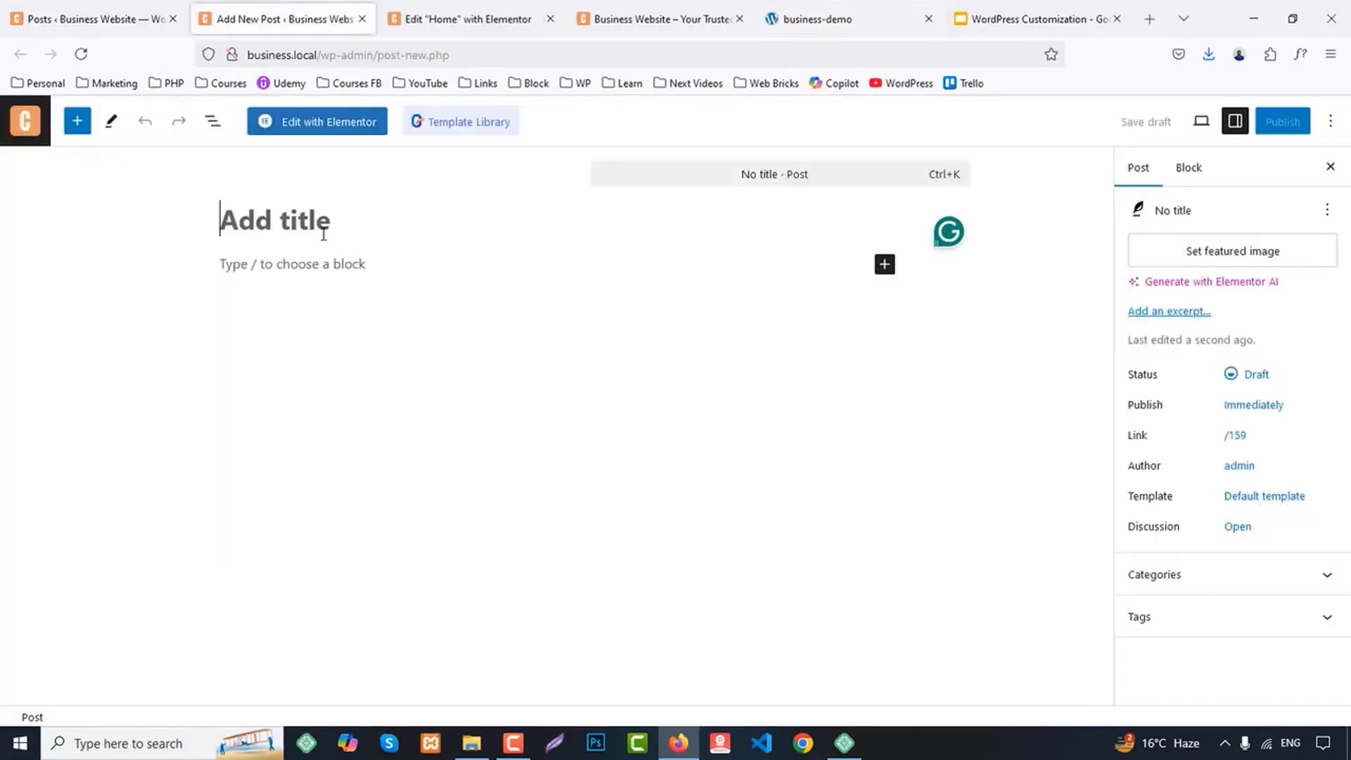
{"action": "key", "text": "ctrl+v"}
Set the overhead desk photo blog-3 as the third post's featured image, publish the post and close its tab
{"action": "left_click", "coordinate": [1208, 286]}
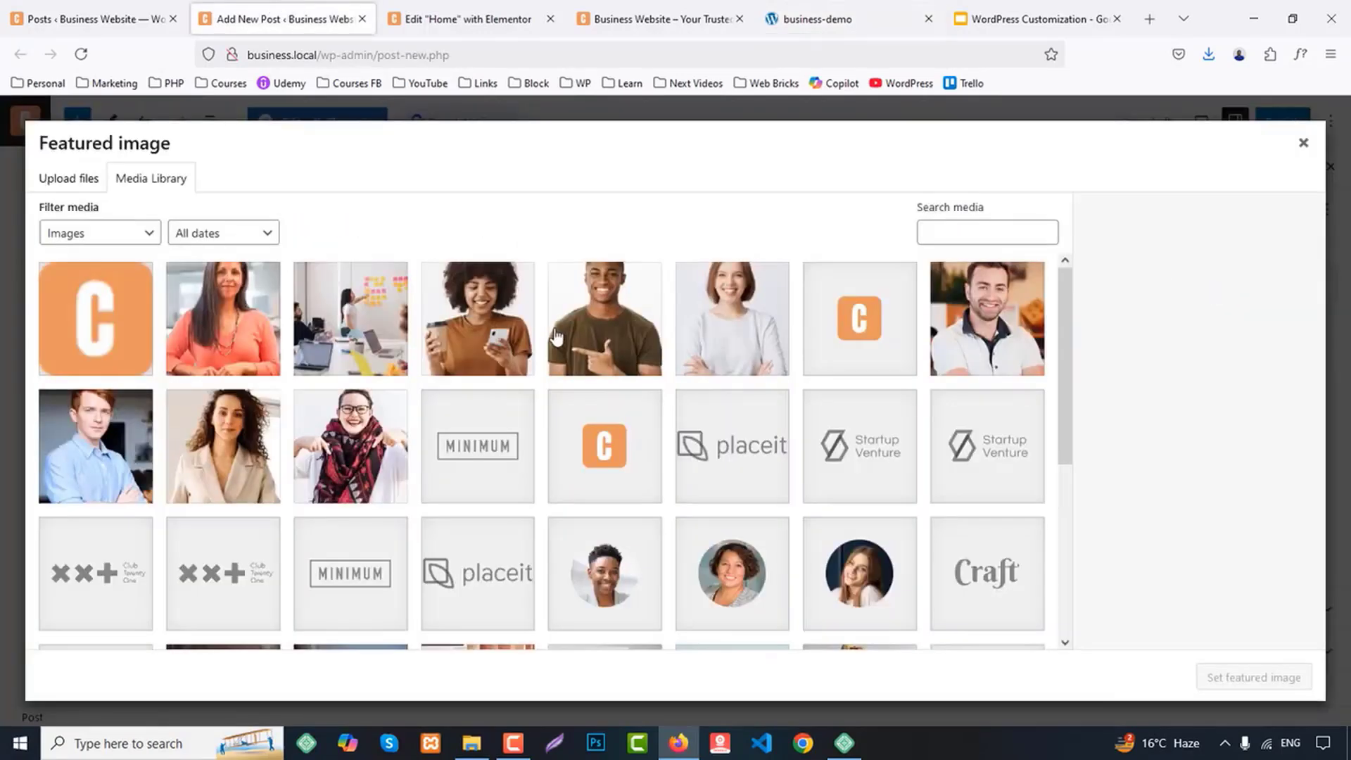
{"action": "scroll", "coordinate": [575, 422], "scroll_direction": "down", "scroll_amount": 5}
{"action": "left_click", "coordinate": [344, 391]}
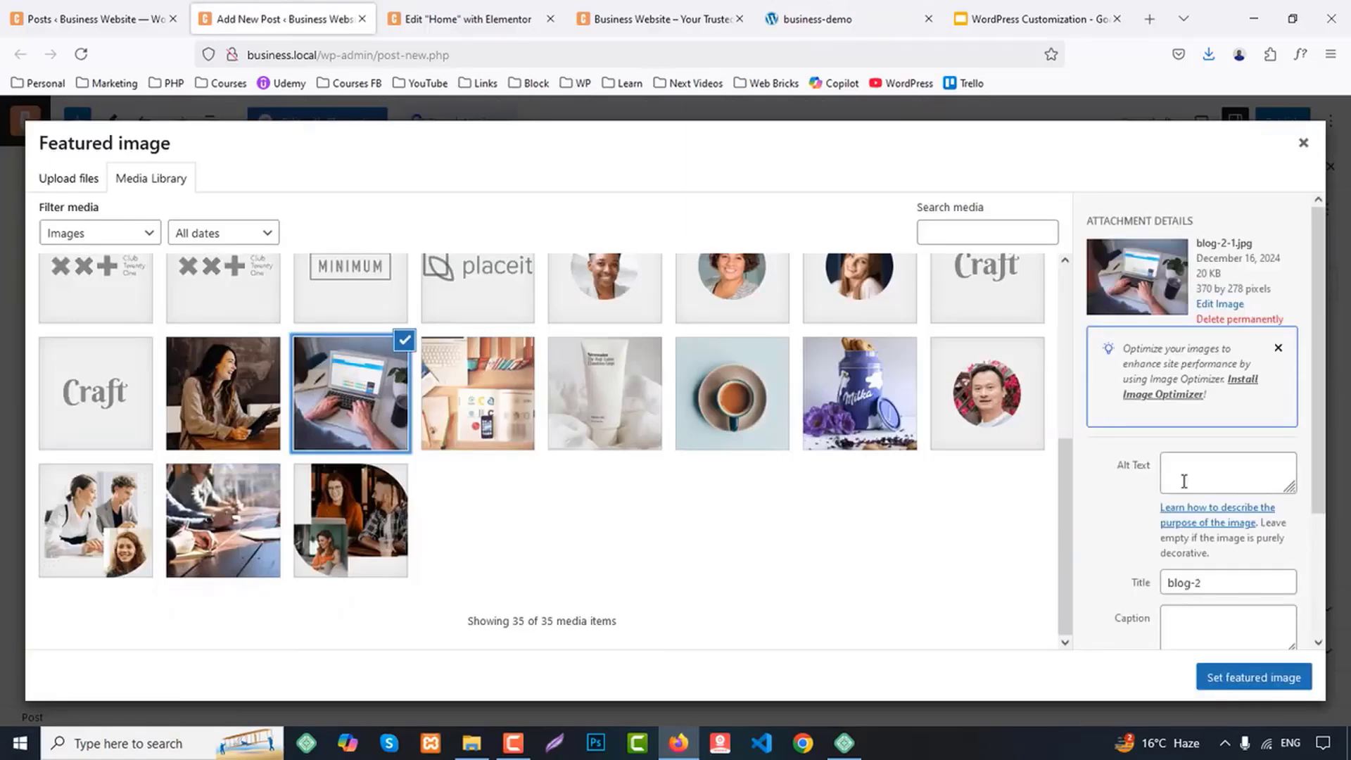
{"action": "left_click", "coordinate": [510, 408]}
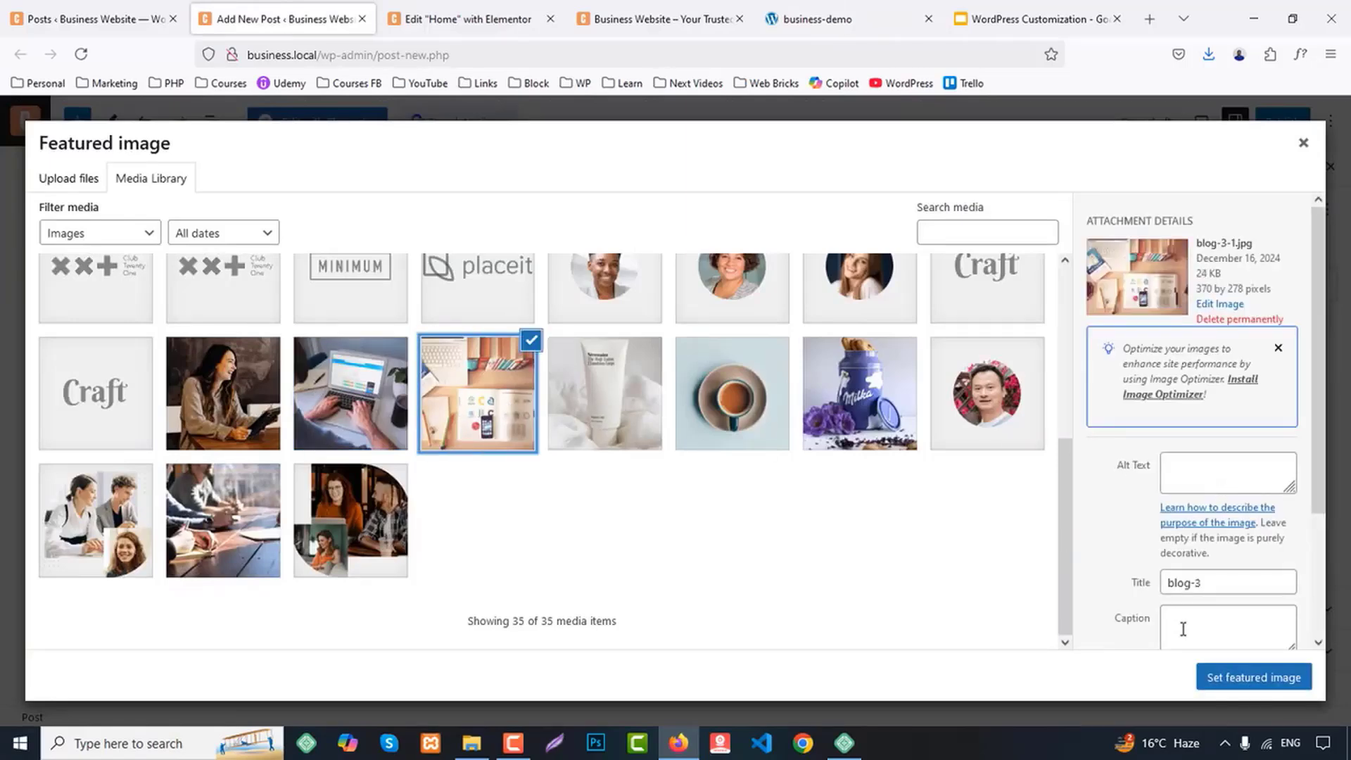
{"action": "left_click", "coordinate": [1251, 679]}
{"action": "left_click", "coordinate": [1288, 124]}
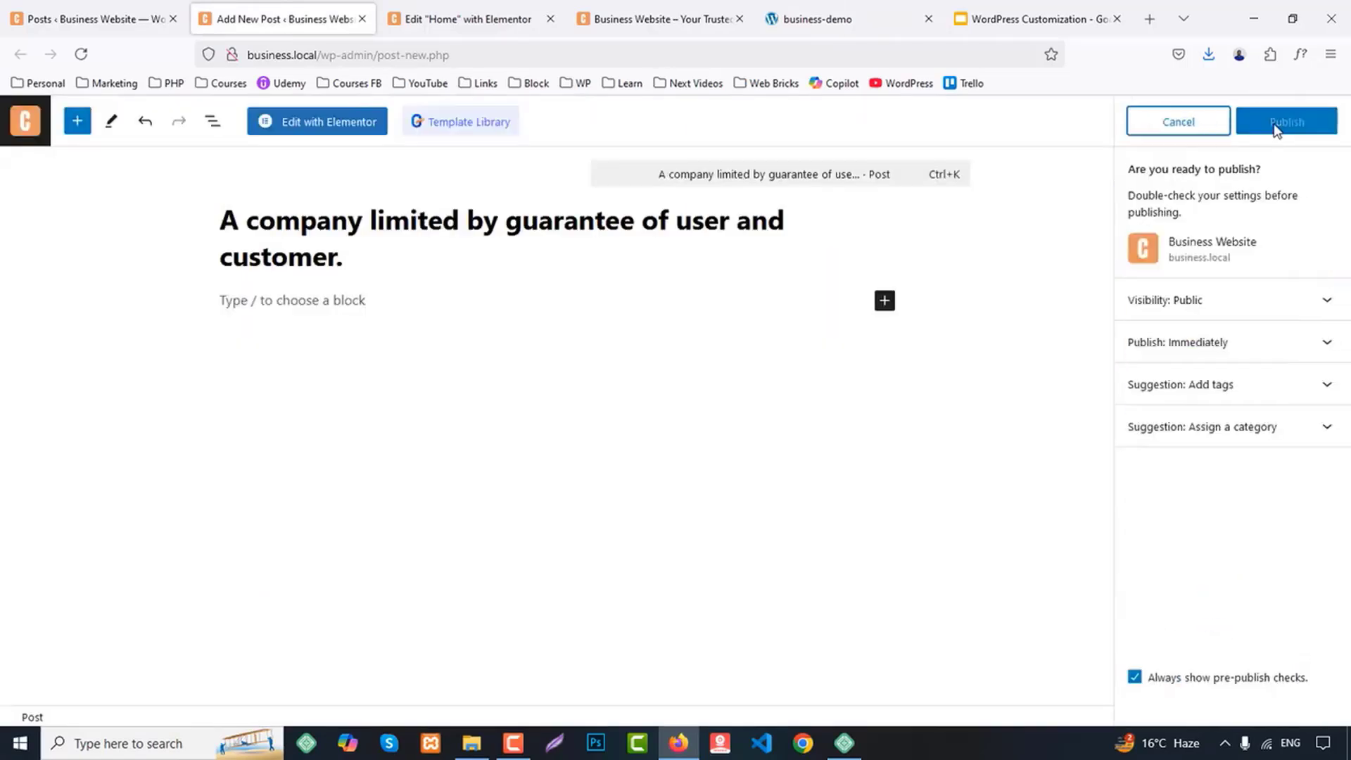
{"action": "left_click", "coordinate": [1284, 121]}
{"action": "middle_click", "coordinate": [294, 7]}
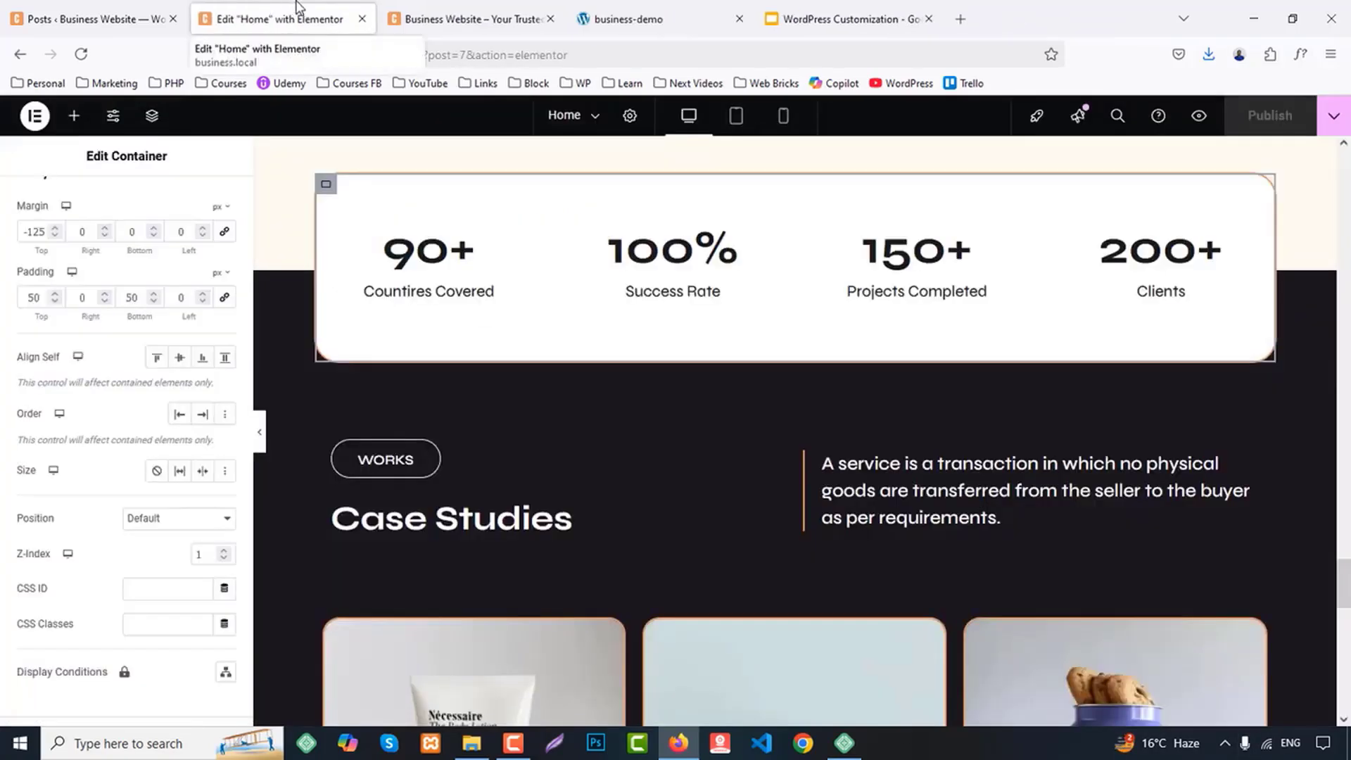
Review the Latest Blog And Articles section on business-demo and reload the Home page editor
{"action": "left_click", "coordinate": [614, 11]}
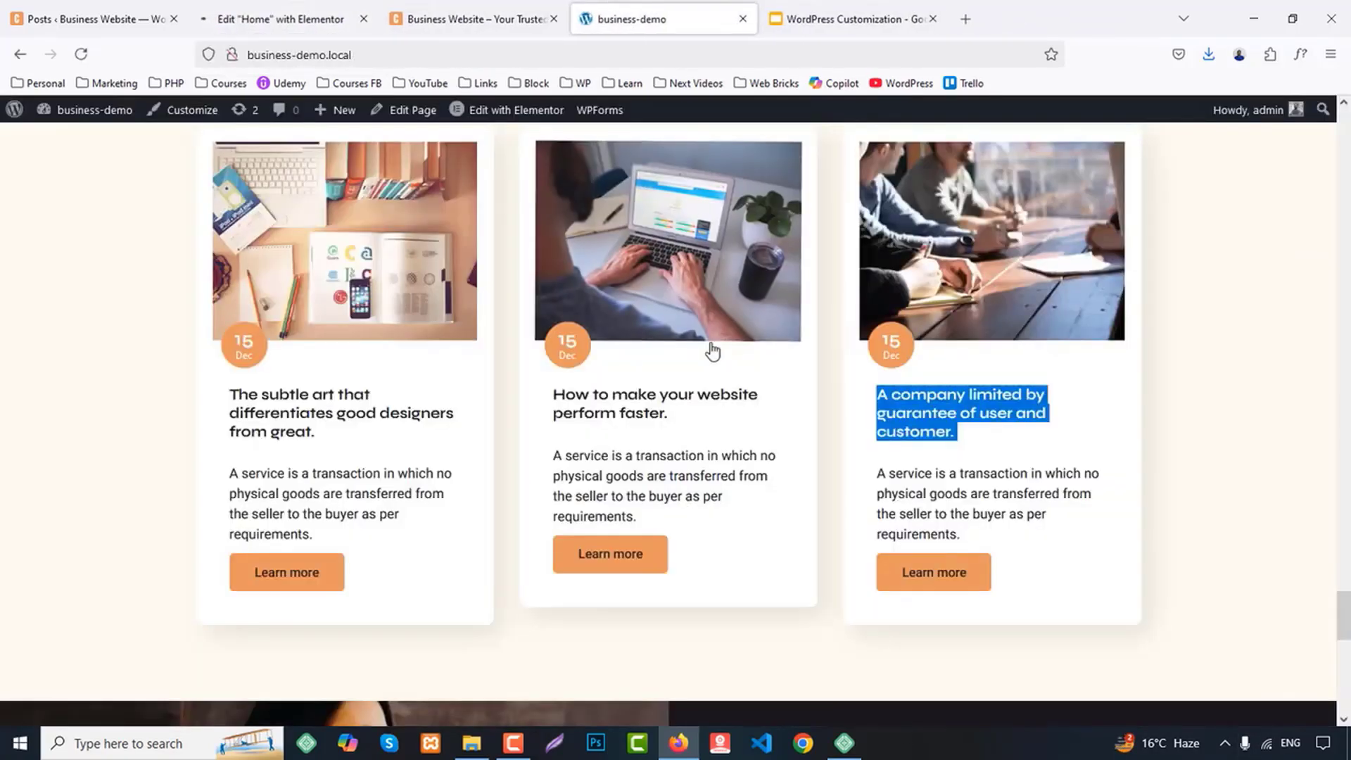
{"action": "scroll", "coordinate": [739, 381], "scroll_direction": "up", "scroll_amount": 2}
{"action": "scroll", "coordinate": [750, 395], "scroll_direction": "down", "scroll_amount": 3}
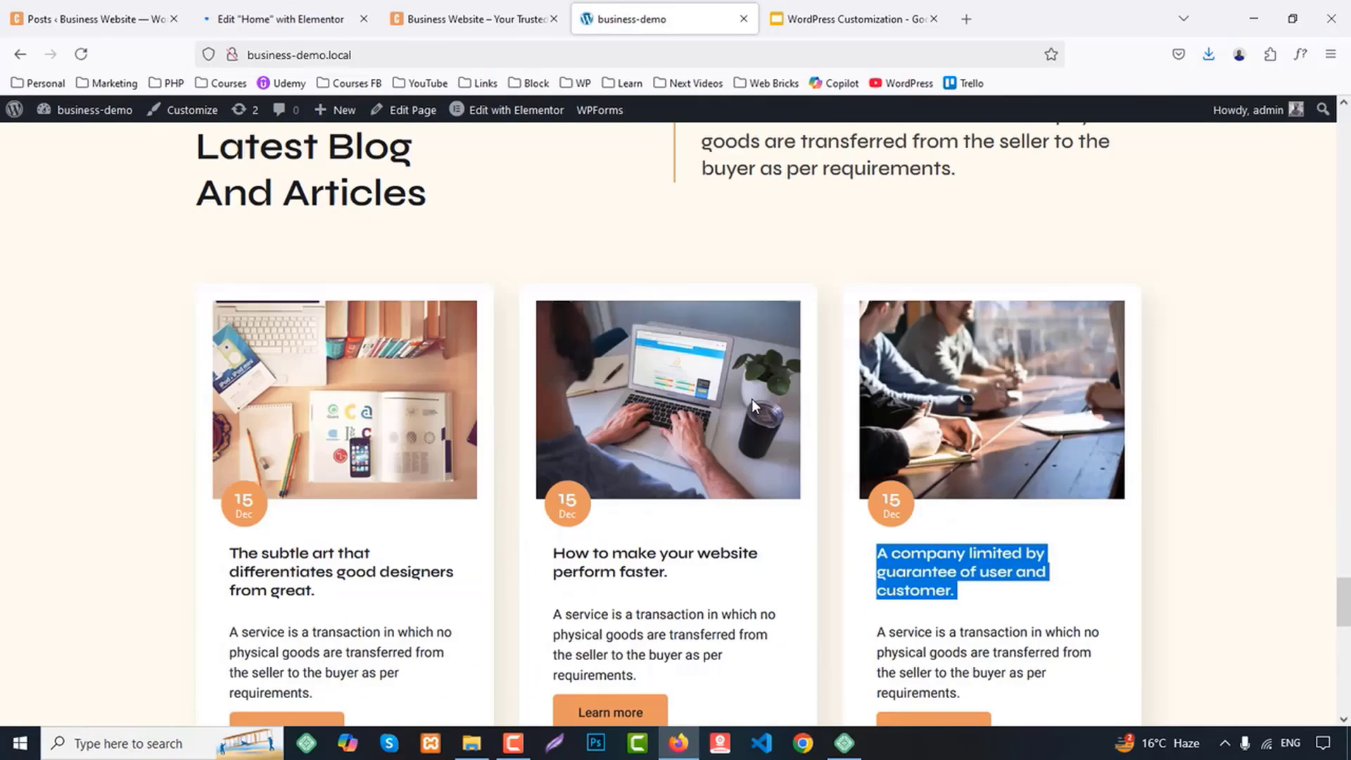
{"action": "left_click", "coordinate": [240, 21]}
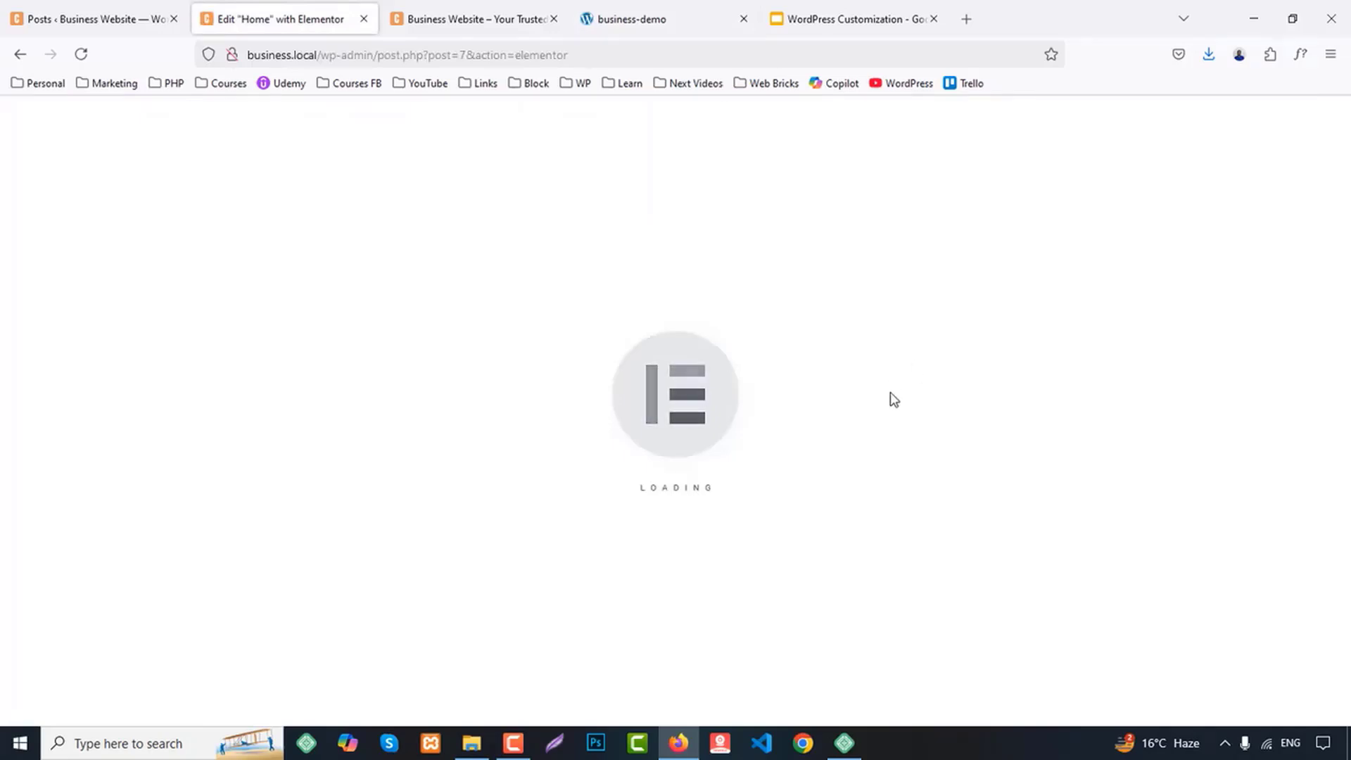
{"action": "left_click", "coordinate": [78, 56]}
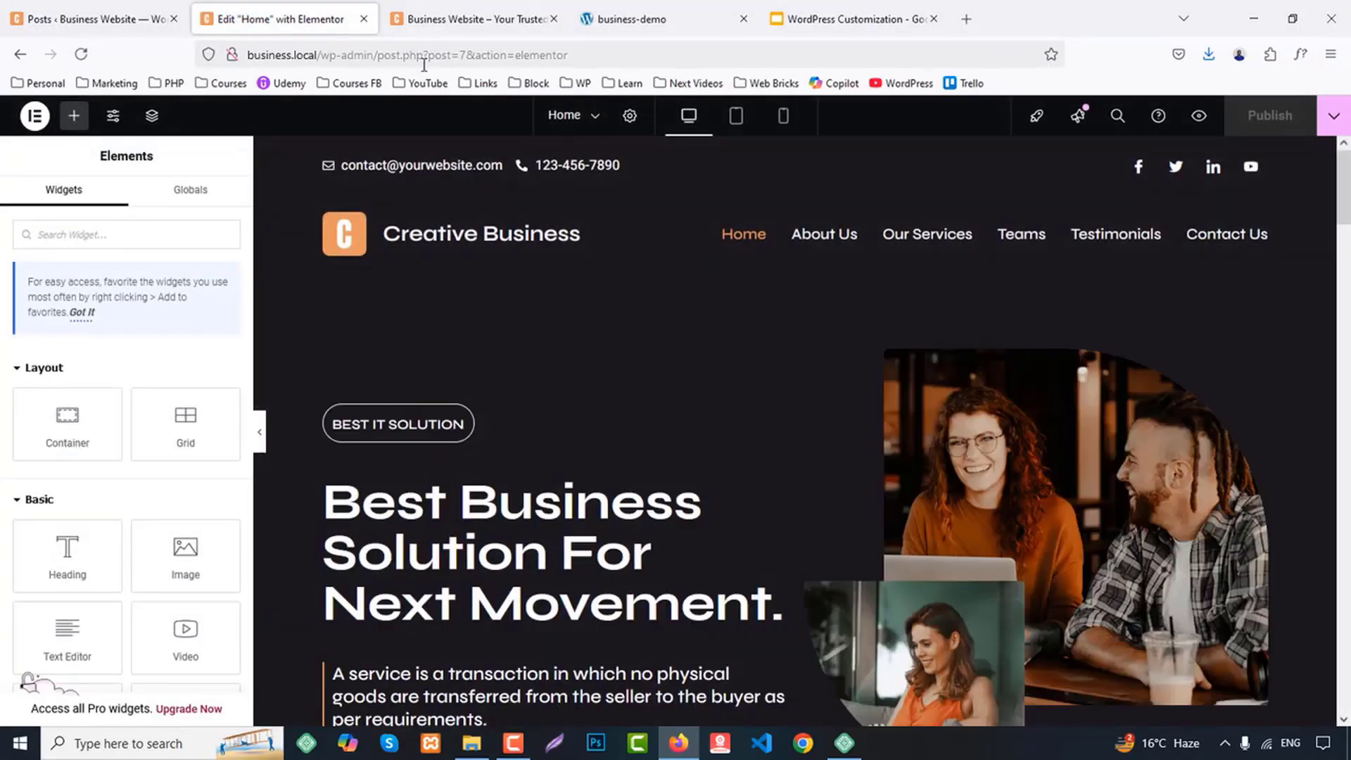
Copy the whole About Us section of the Home page for reuse as the blog section
{"action": "left_click_drag", "start_coordinate": [1344, 180], "coordinate": [1344, 480]}
{"action": "scroll", "coordinate": [1209, 449], "scroll_direction": "up", "scroll_amount": 6}
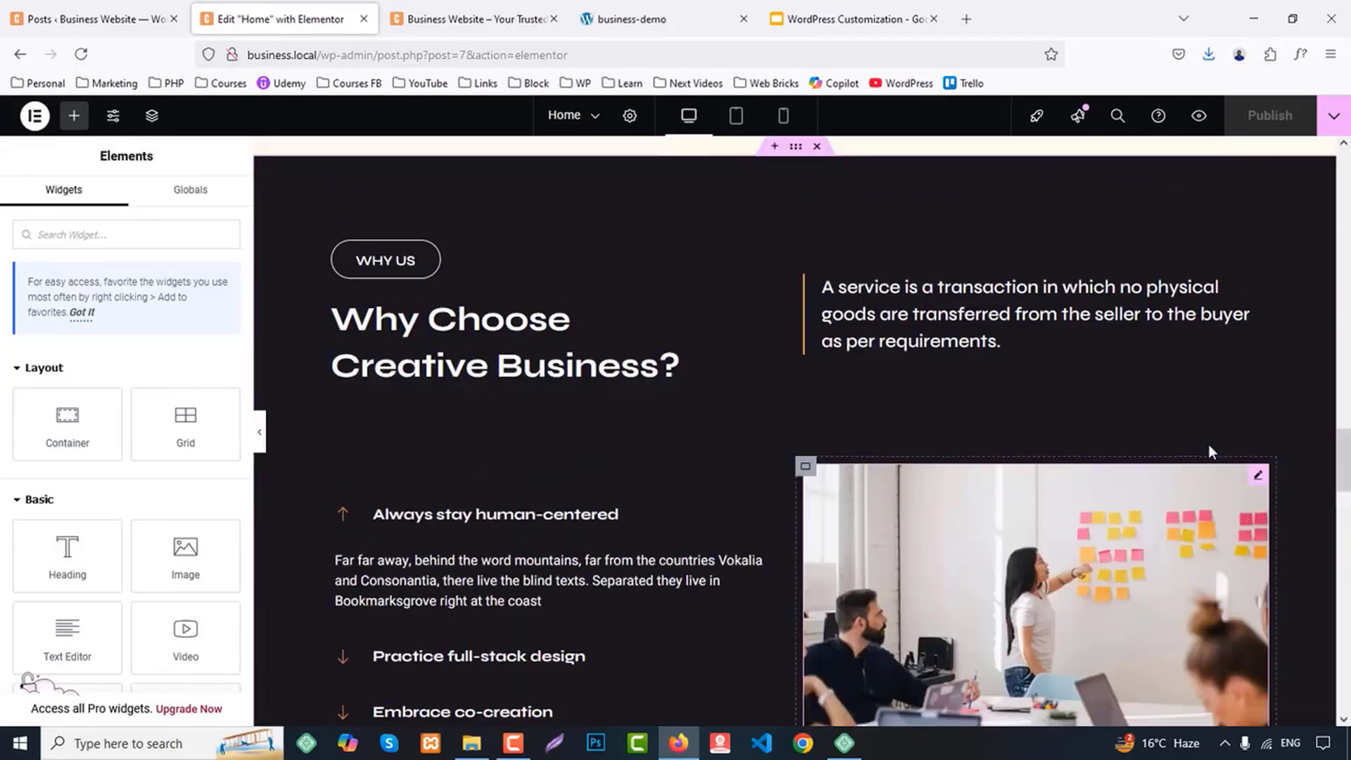
{"action": "scroll", "coordinate": [1046, 401], "scroll_direction": "down", "scroll_amount": 3}
{"action": "scroll", "coordinate": [1045, 398], "scroll_direction": "up", "scroll_amount": 10}
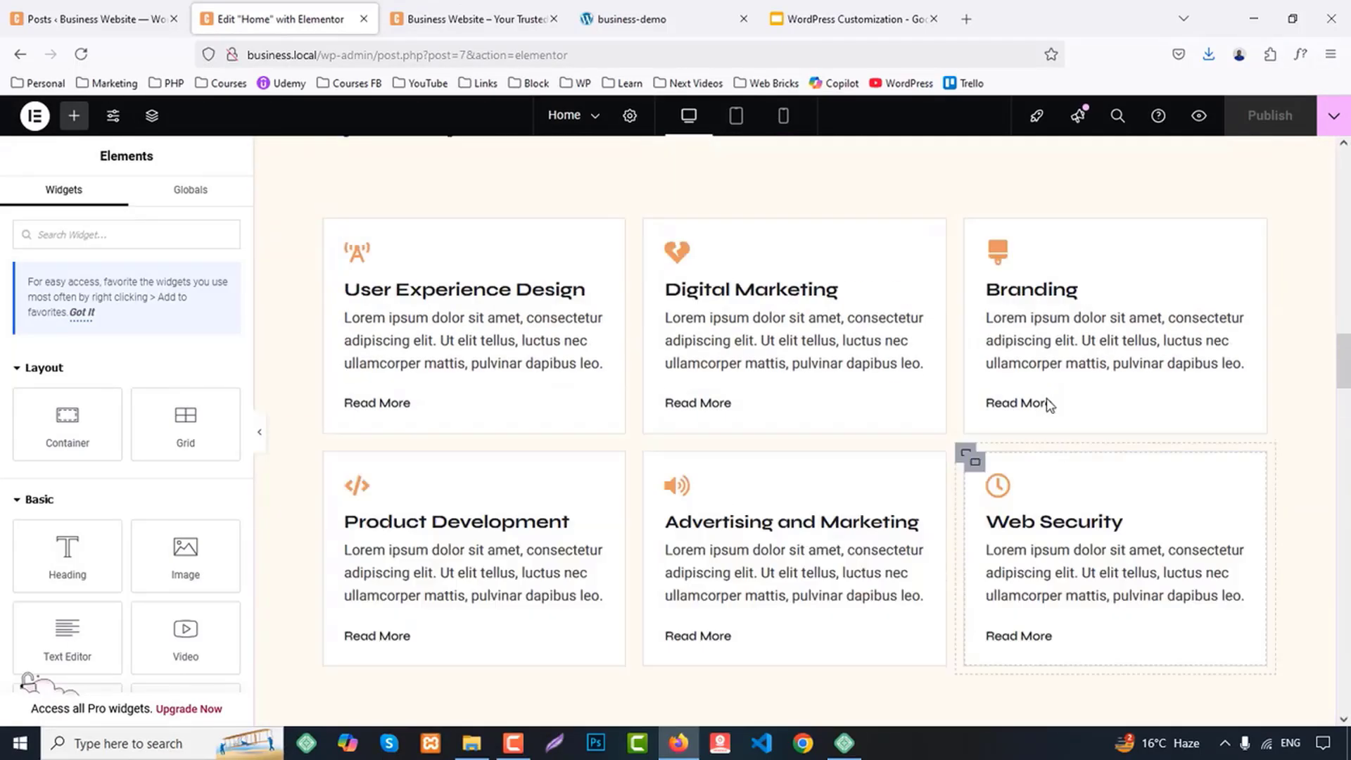
{"action": "scroll", "coordinate": [1042, 395], "scroll_direction": "up", "scroll_amount": 10}
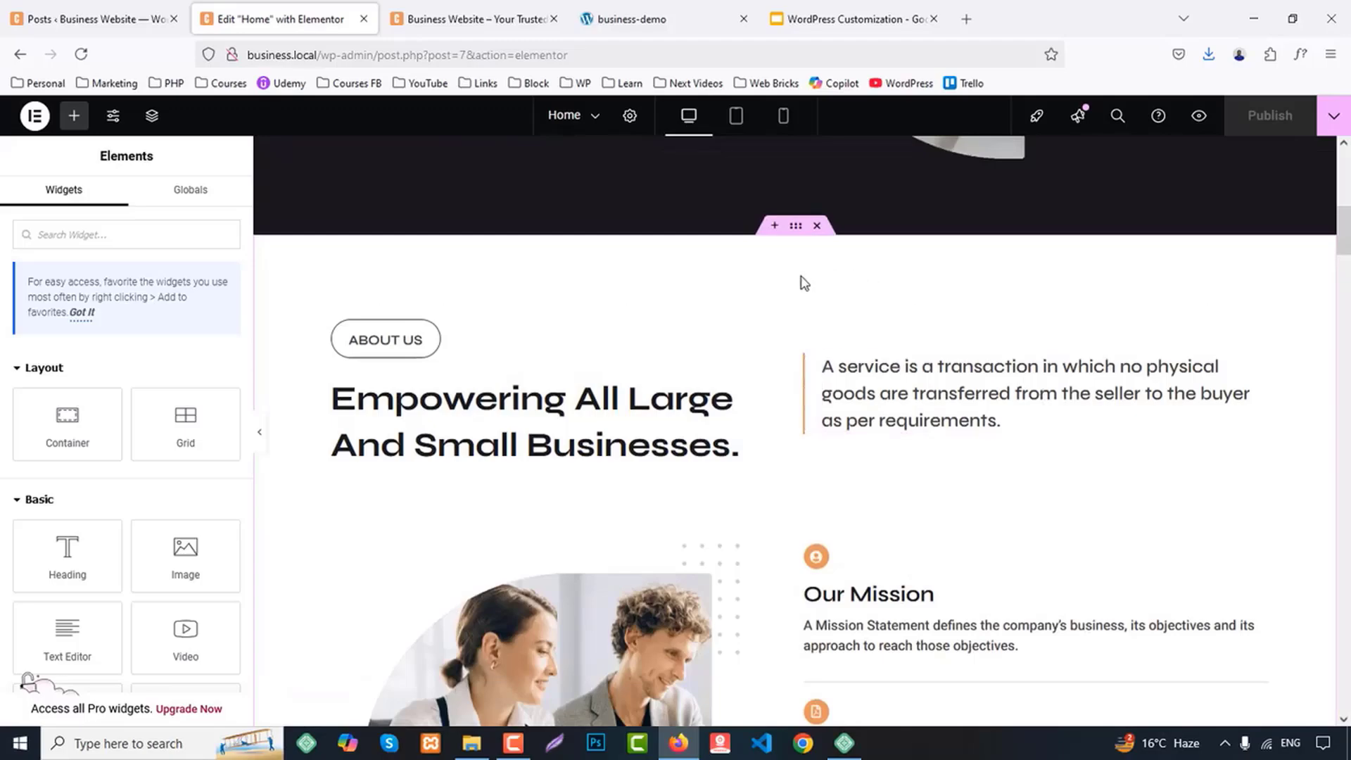
{"action": "scroll", "coordinate": [792, 234], "scroll_direction": "up", "scroll_amount": 8}
{"action": "scroll", "coordinate": [802, 341], "scroll_direction": "down", "scroll_amount": 10}
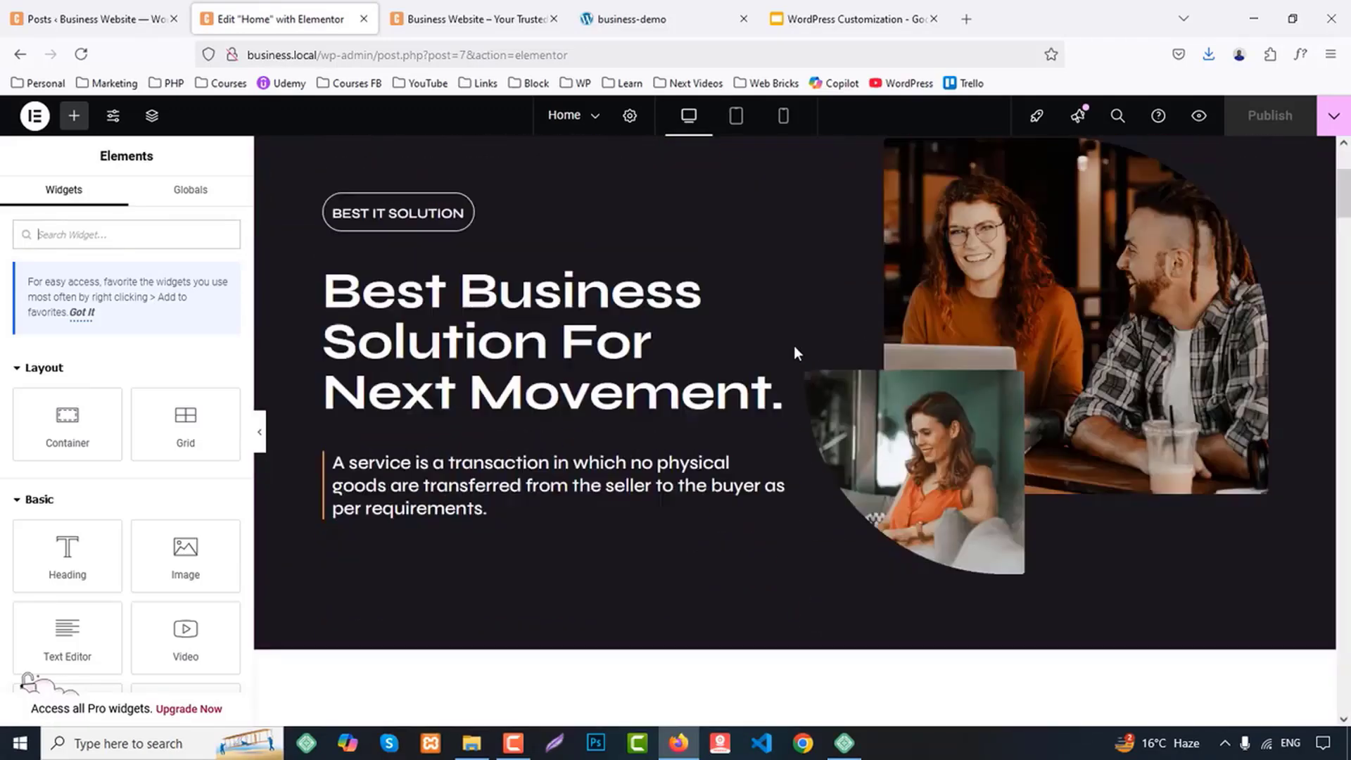
{"action": "scroll", "coordinate": [788, 211], "scroll_direction": "up", "scroll_amount": 2}
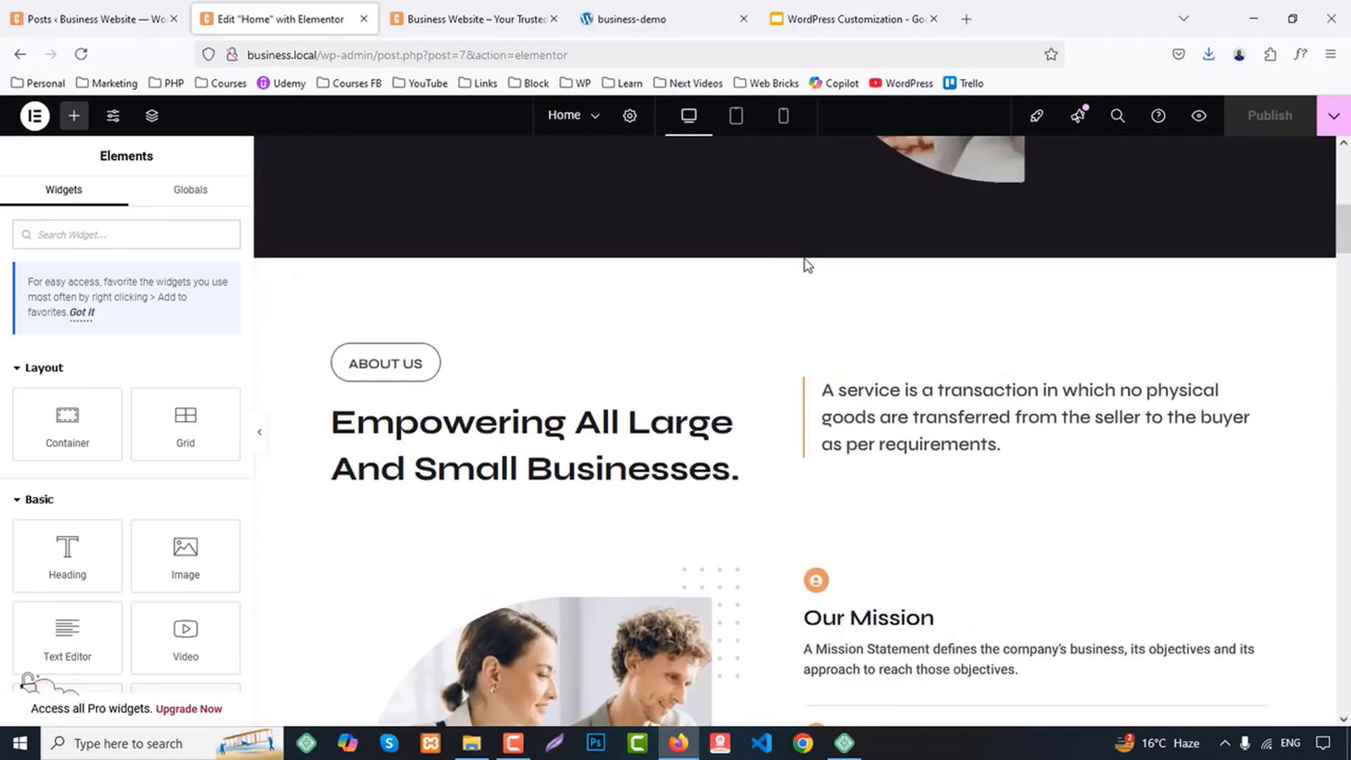
{"action": "right_click", "coordinate": [800, 249]}
{"action": "left_click", "coordinate": [1134, 335]}
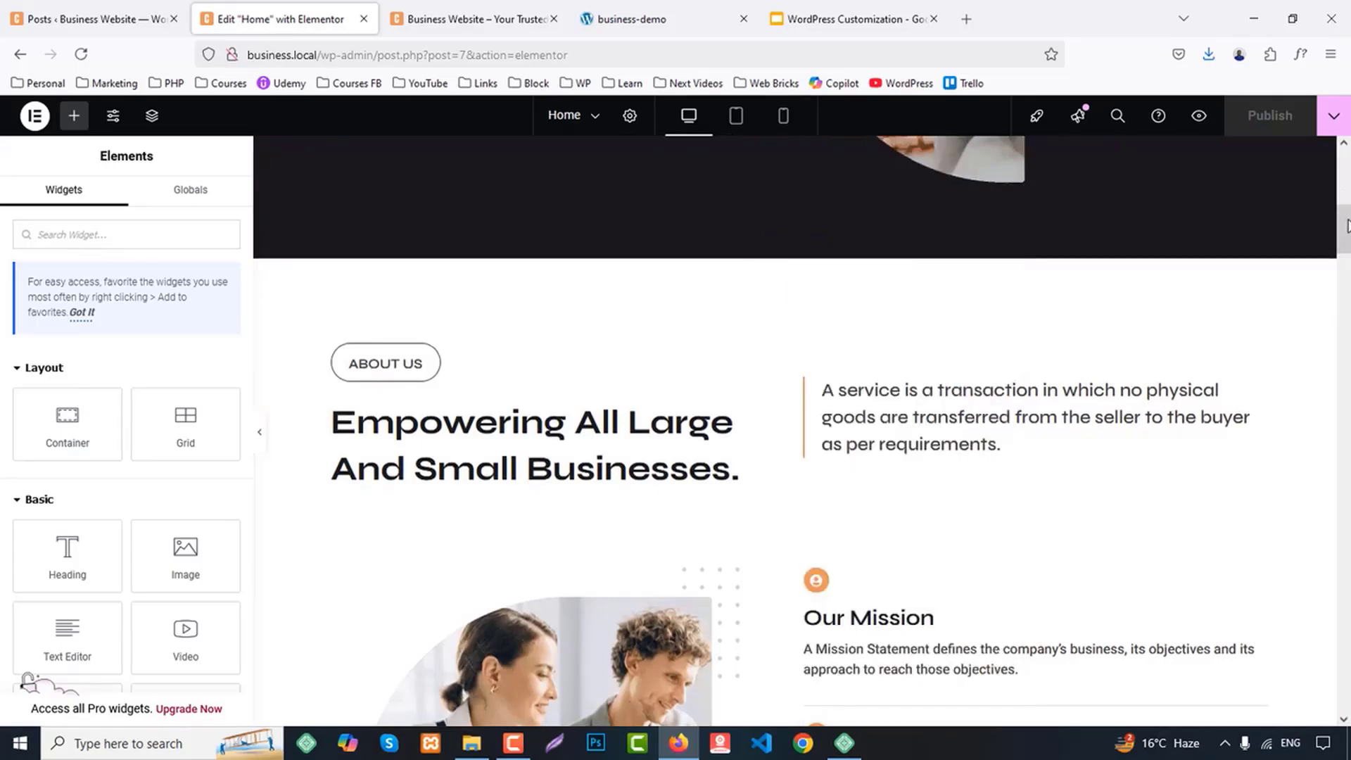
Paste the copied About Us section below the Case Studies section, at the end of the page
{"action": "left_click_drag", "start_coordinate": [1346, 246], "coordinate": [1348, 626]}
{"action": "scroll", "coordinate": [1046, 546], "scroll_direction": "up", "scroll_amount": 5}
{"action": "scroll", "coordinate": [760, 503], "scroll_direction": "down", "scroll_amount": 14}
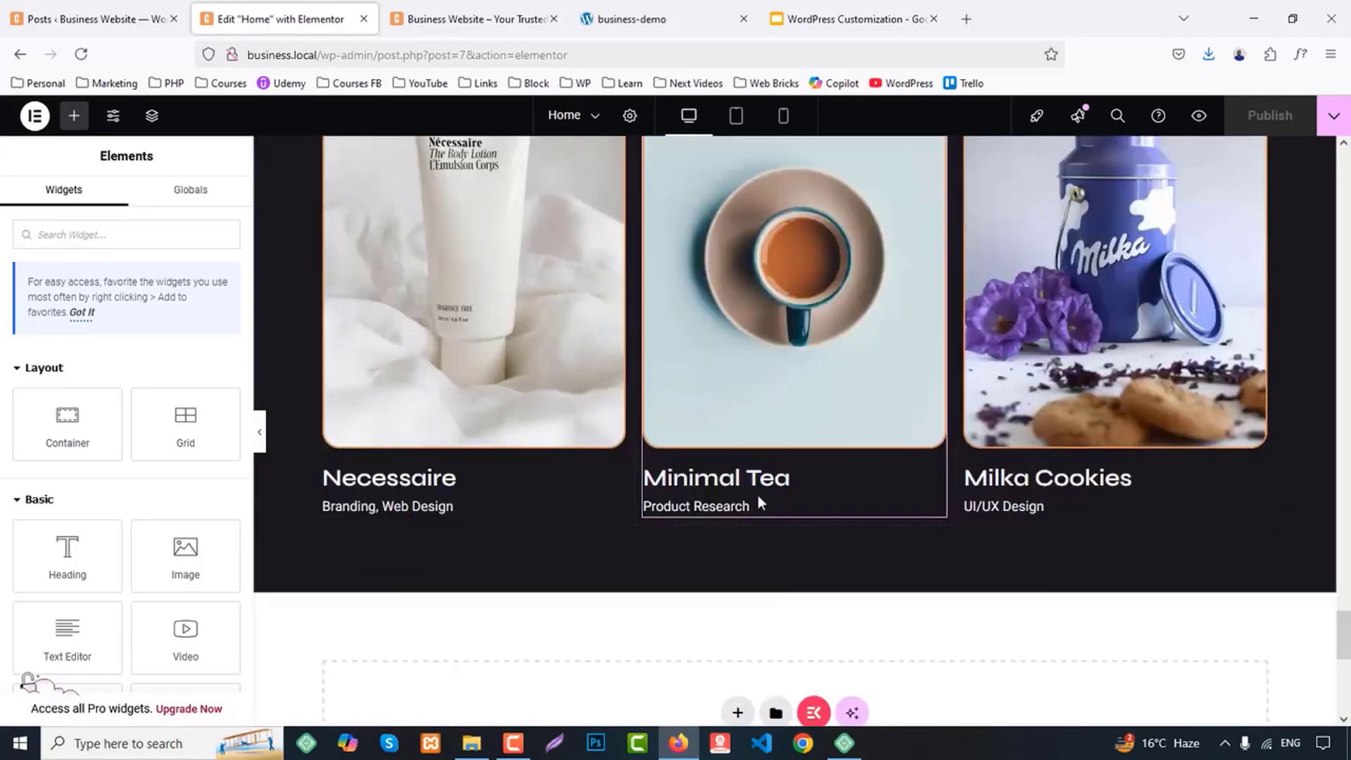
{"action": "right_click", "coordinate": [552, 429]}
{"action": "left_click", "coordinate": [553, 432]}
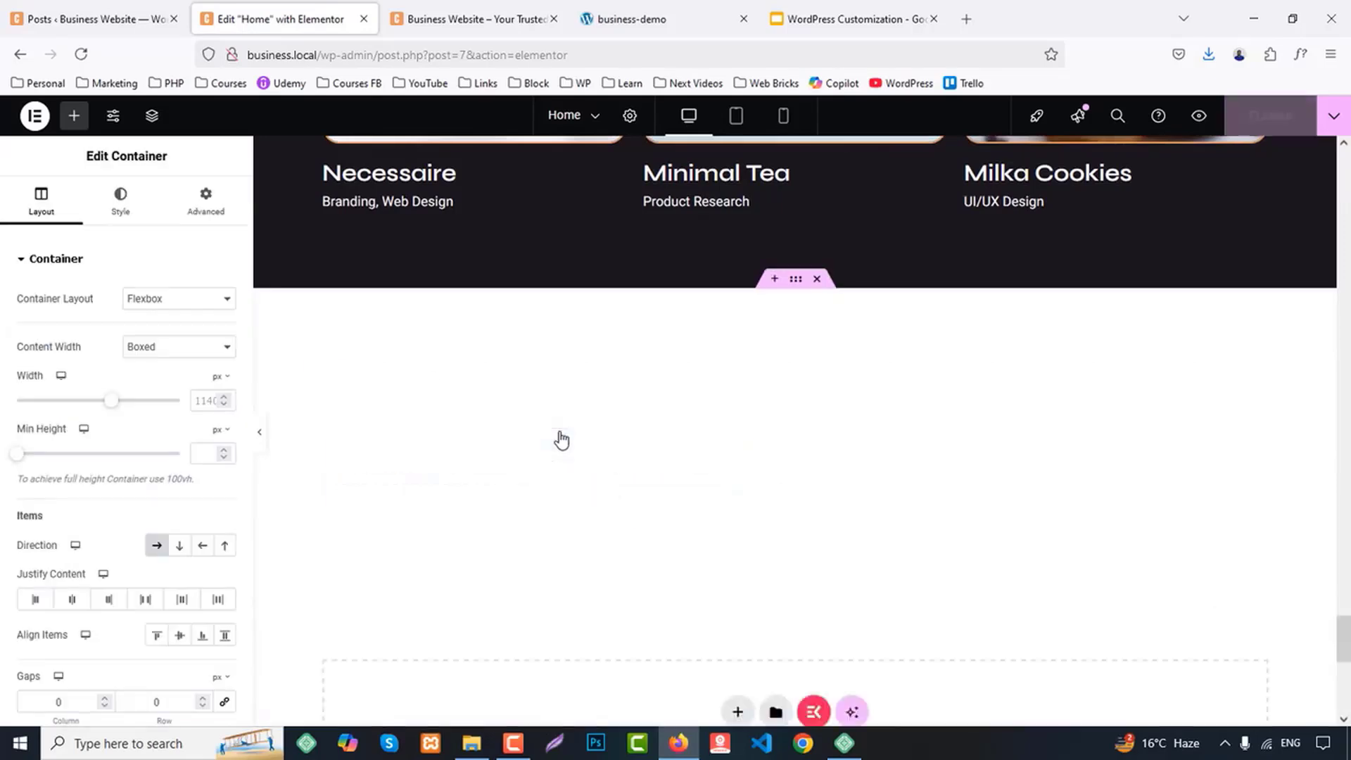
Give the pasted section a classic background in the global color BG 2
{"action": "left_click", "coordinate": [126, 204]}
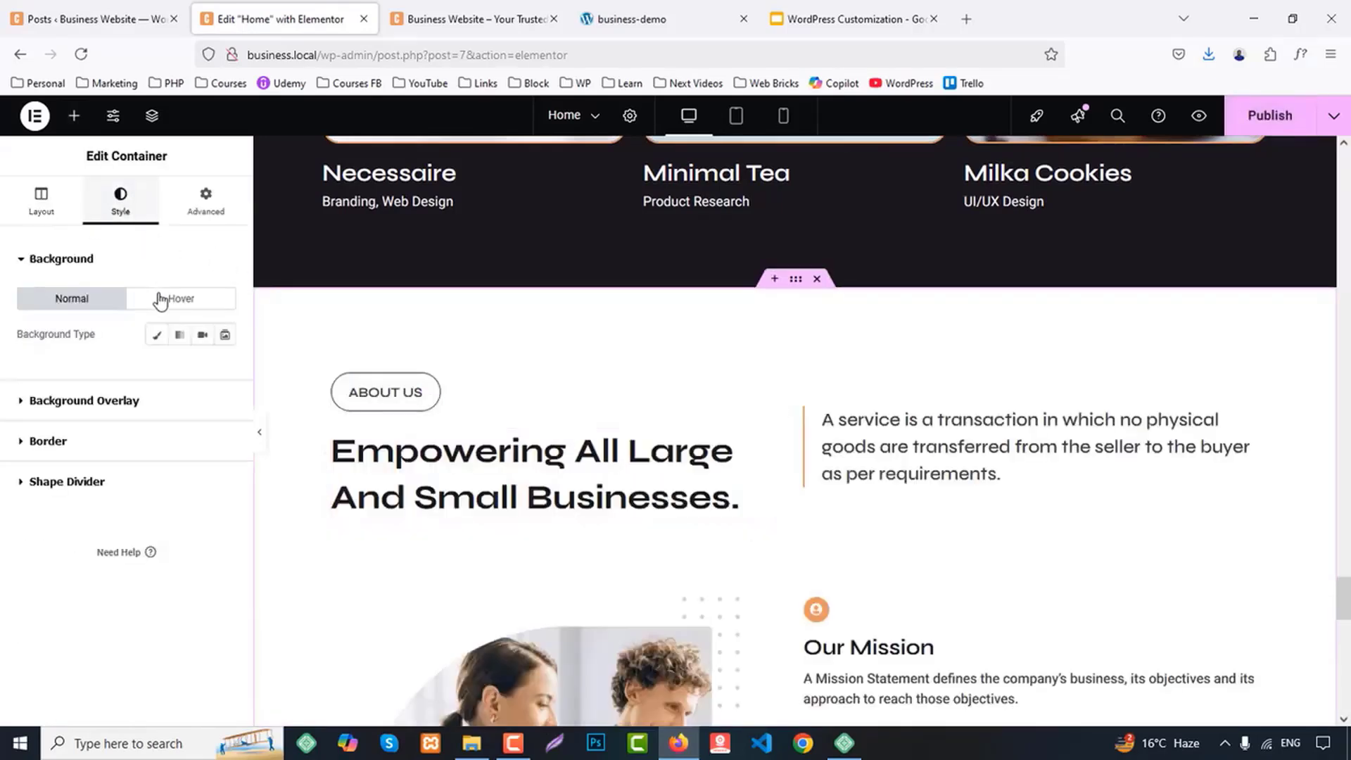
{"action": "left_click", "coordinate": [157, 334]}
{"action": "left_click", "coordinate": [202, 369]}
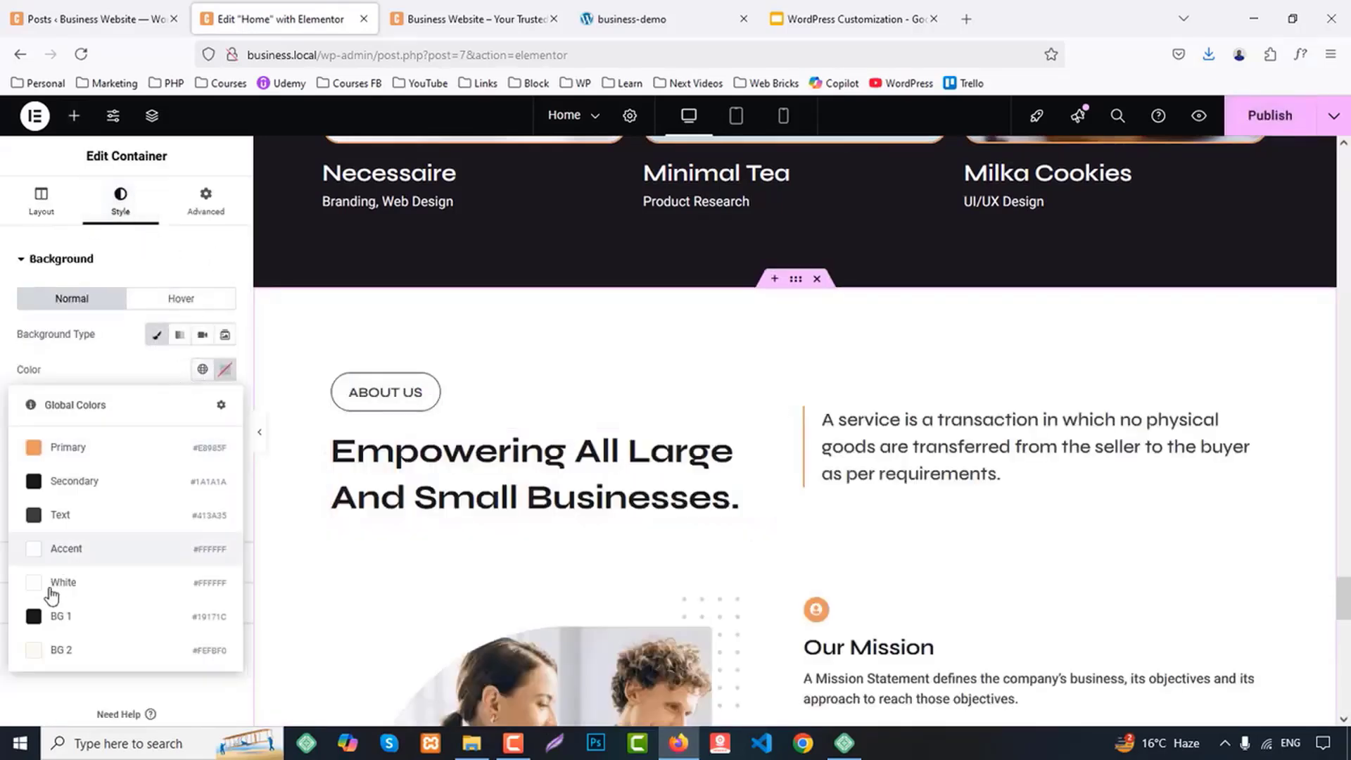
{"action": "left_click", "coordinate": [71, 648]}
Check the blog section's label on business-demo and change the pasted section's ABOUT US label to "BLOGS"
{"action": "left_click", "coordinate": [806, 8]}
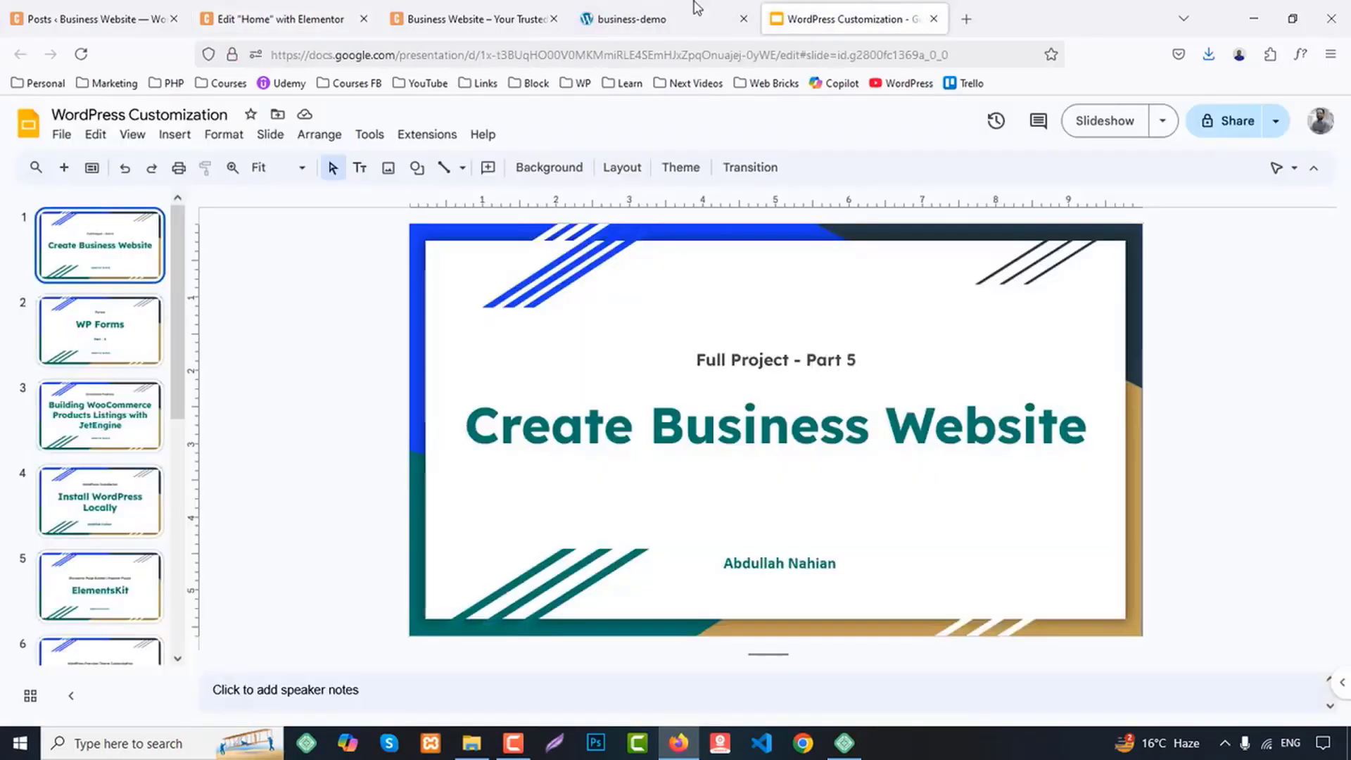
{"action": "left_click", "coordinate": [669, 9]}
{"action": "scroll", "coordinate": [669, 293], "scroll_direction": "down", "scroll_amount": 2}
{"action": "scroll", "coordinate": [633, 299], "scroll_direction": "up", "scroll_amount": 6}
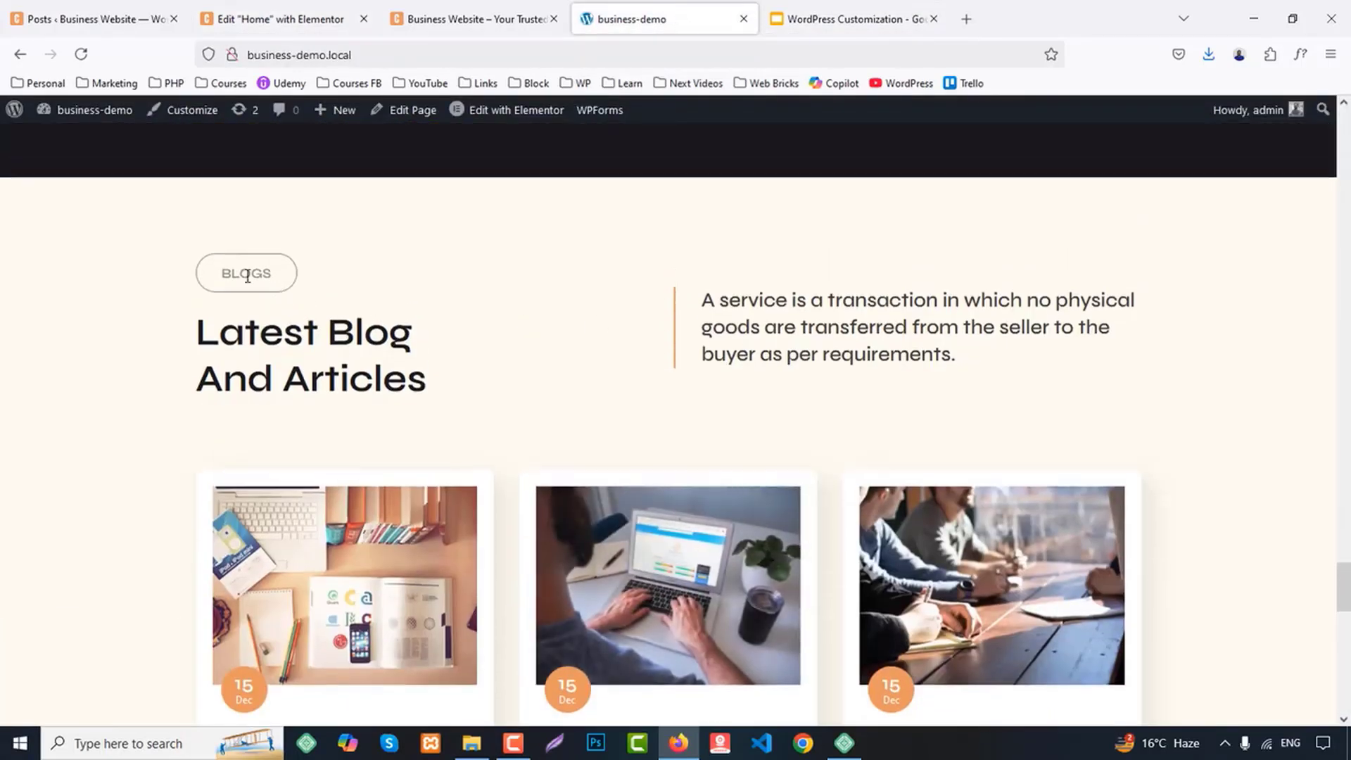
{"action": "left_click", "coordinate": [271, 19]}
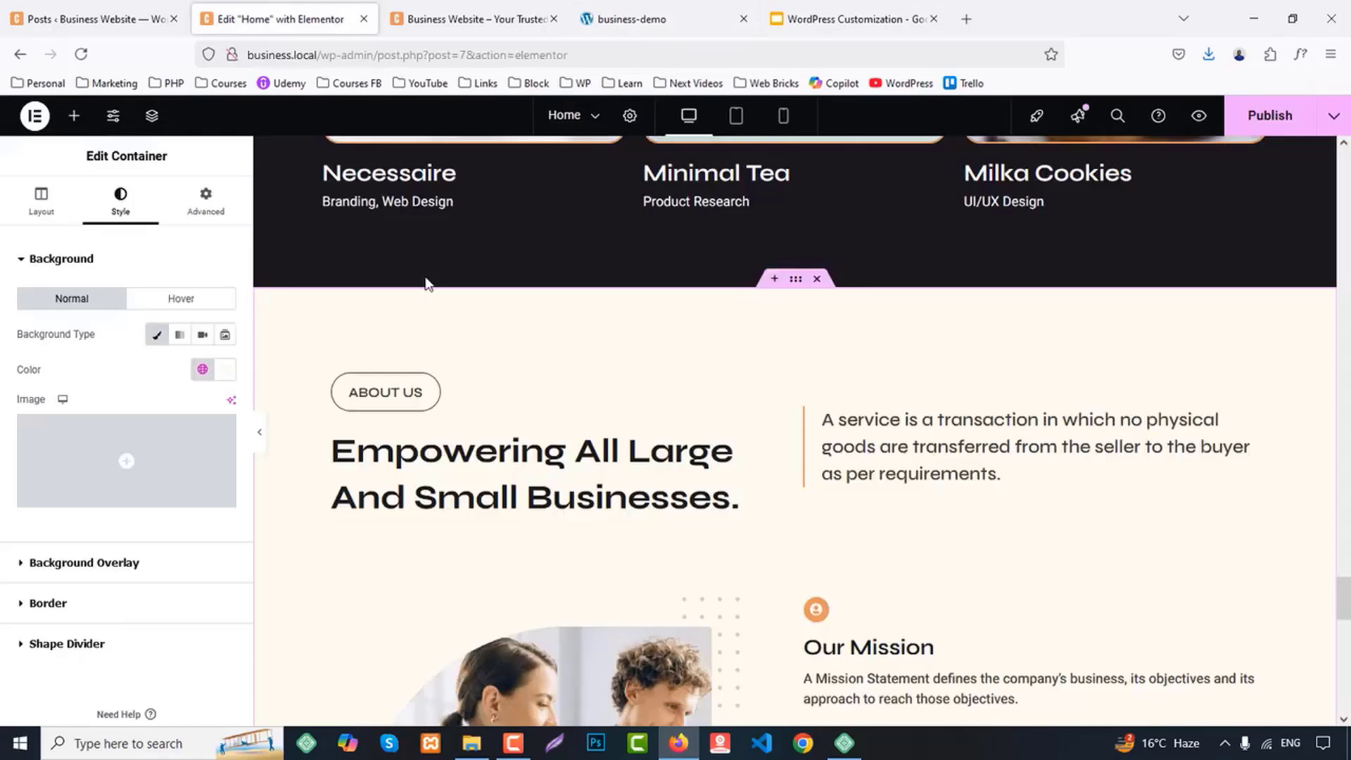
{"action": "left_click", "coordinate": [403, 392]}
{"action": "key", "text": "ctrl+a"}
{"action": "type", "text": "BLOGS"}
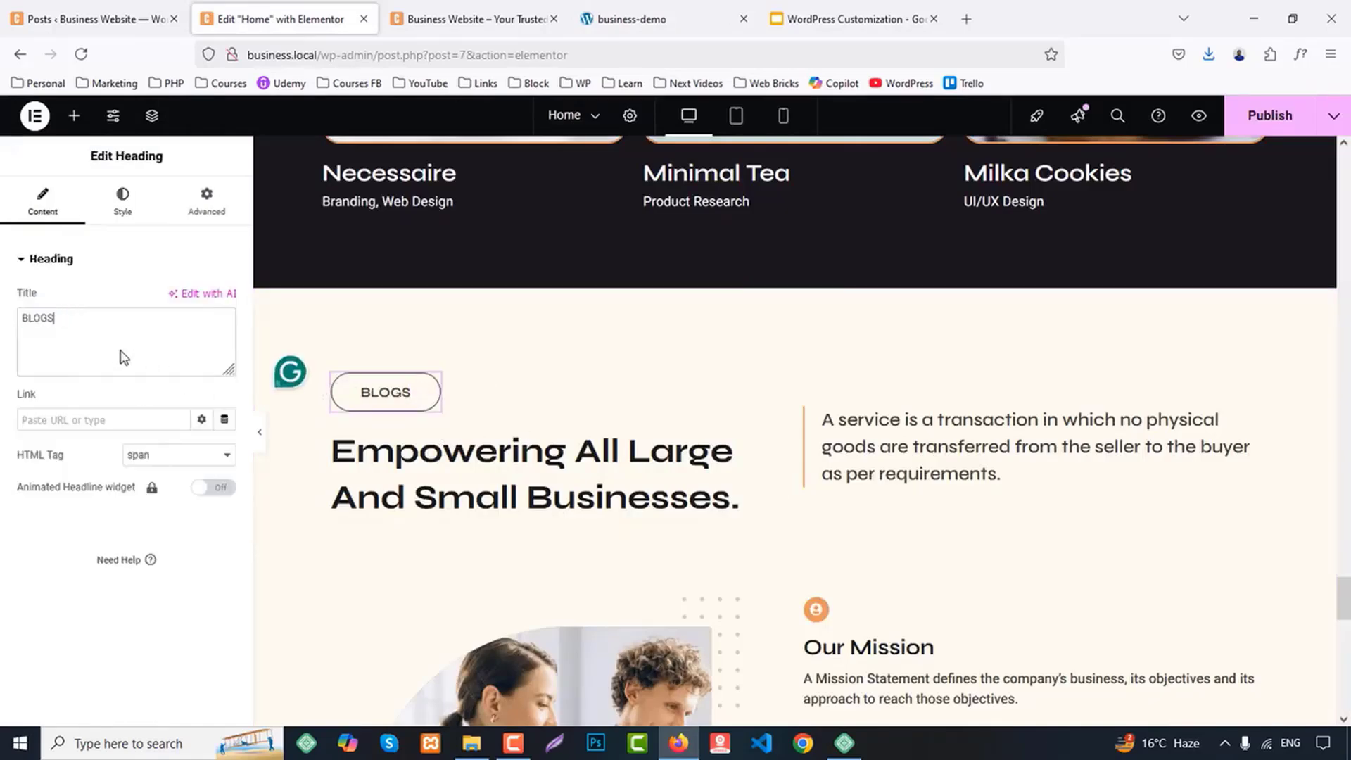
Replace the pasted section's main heading with business-demo's "Latest Blog And Articles", adding a <br/> line break after "Blog"
{"action": "left_click", "coordinate": [725, 18]}
{"action": "left_click_drag", "start_coordinate": [197, 332], "coordinate": [461, 377]}
{"action": "key", "text": "ctrl+c"}
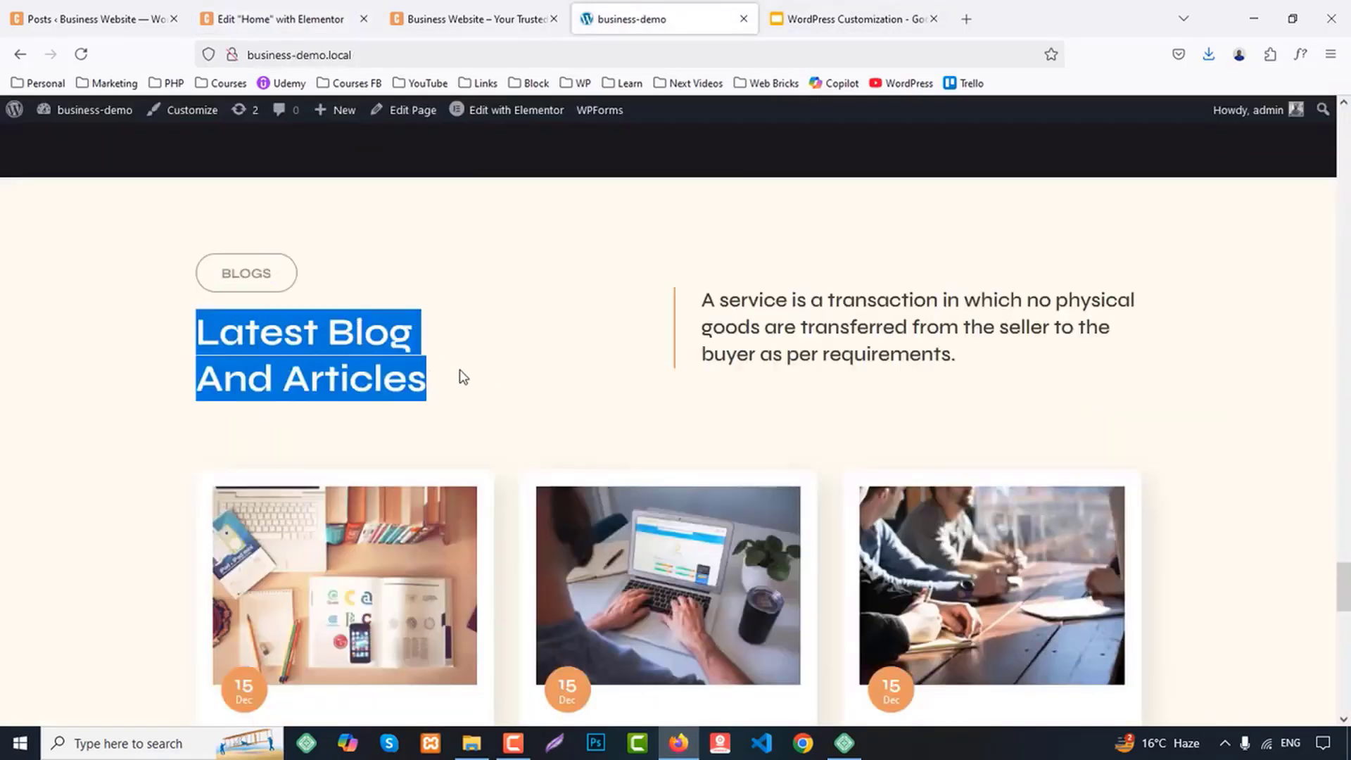
{"action": "left_click", "coordinate": [321, 15]}
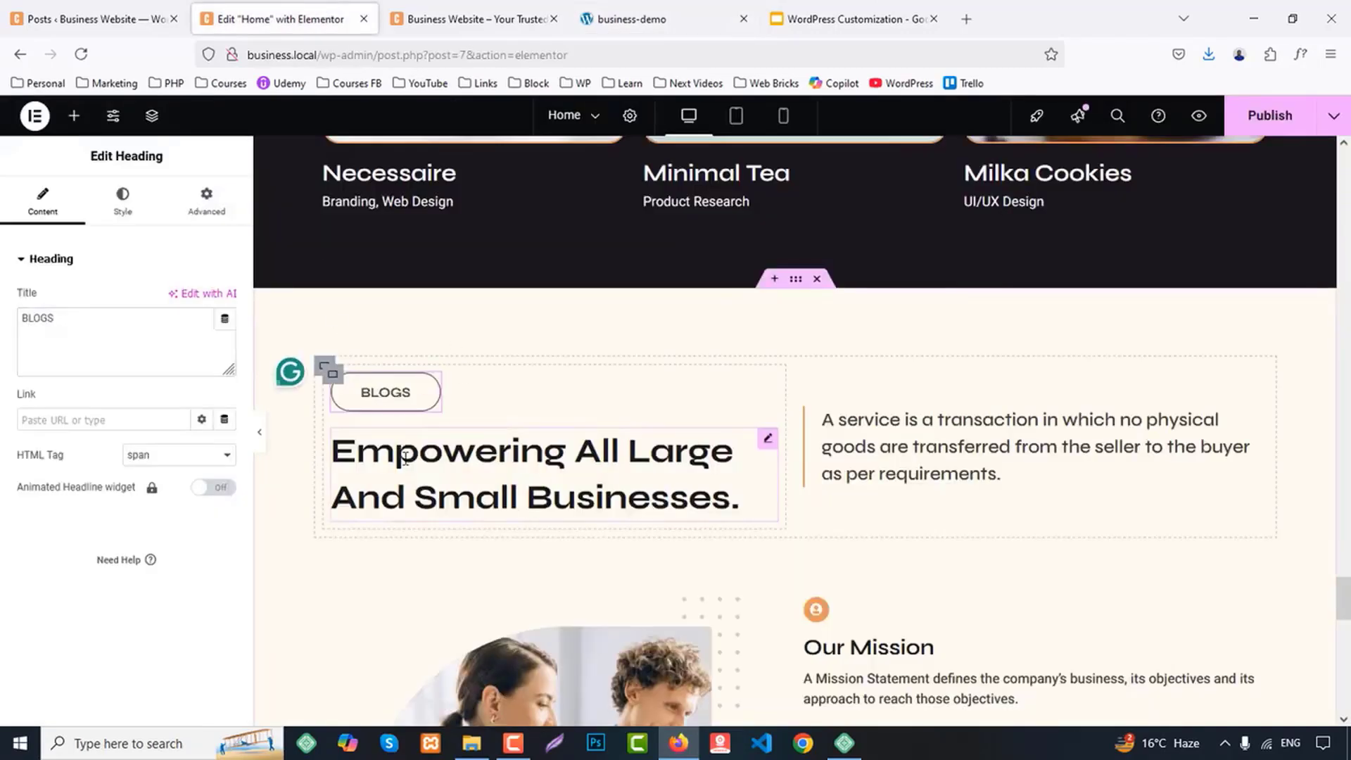
{"action": "left_click", "coordinate": [115, 358]}
{"action": "key", "text": "ctrl+a"}
{"action": "key", "text": "ctrl+v"}
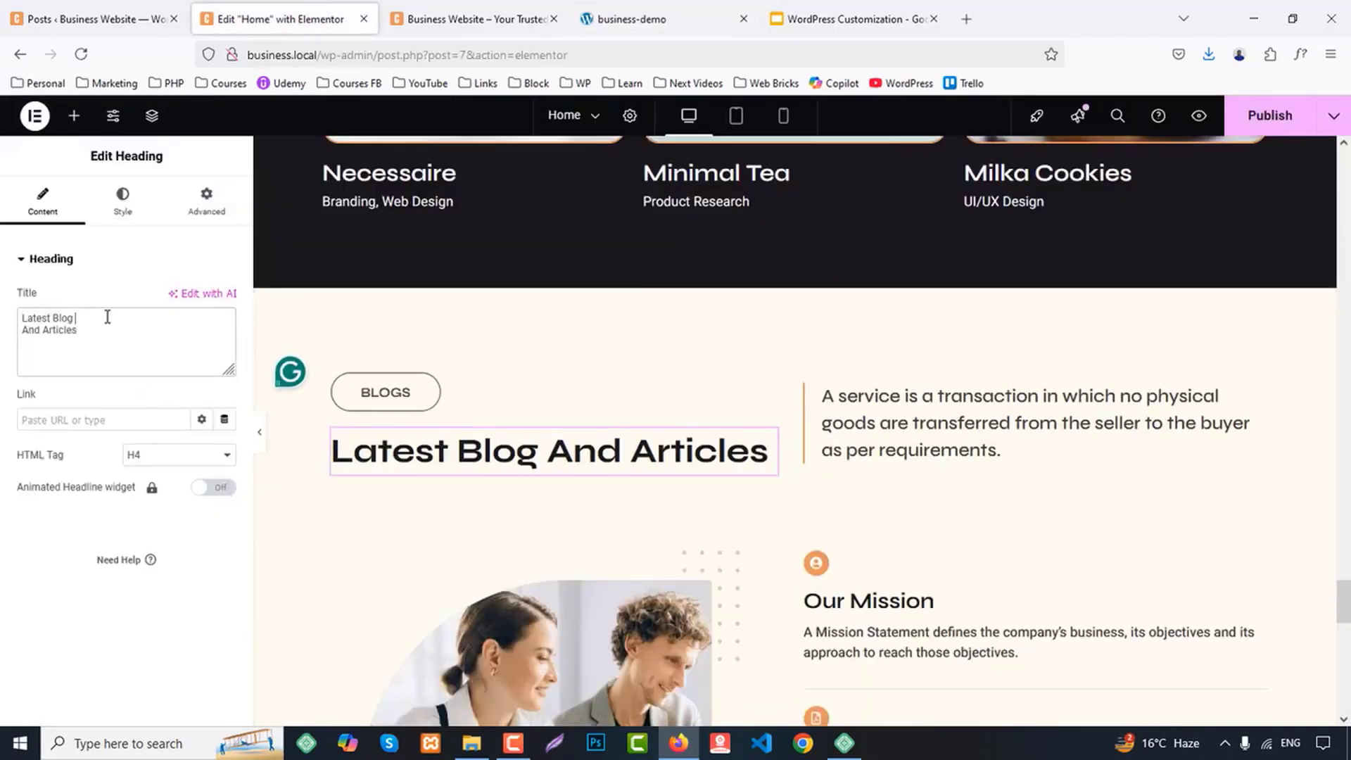
{"action": "left_click", "coordinate": [108, 317]}
{"action": "type", "text": "<>"}
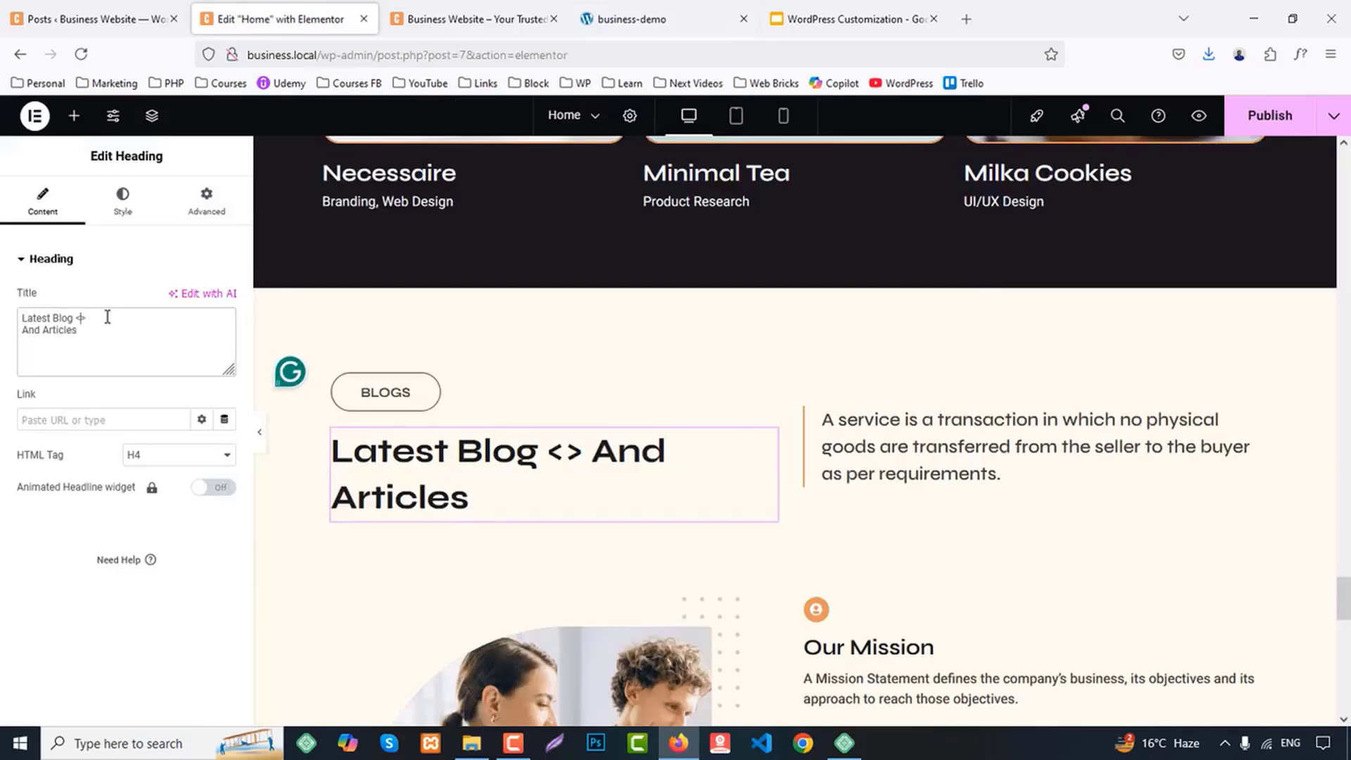
{"action": "type", "text": "br/"}
Delete the container holding Our Mission, Our Vission and Our History from the blog section
{"action": "scroll", "coordinate": [851, 214], "scroll_direction": "down", "scroll_amount": 5}
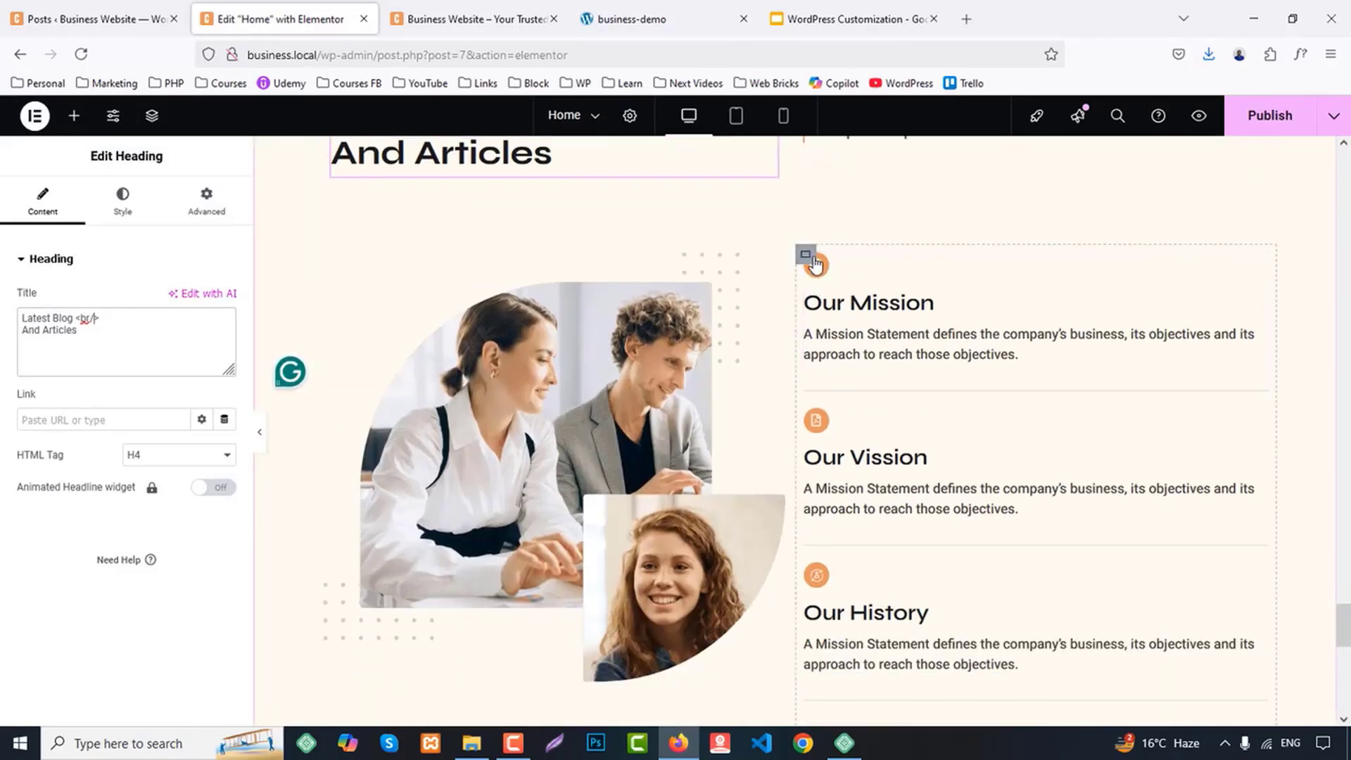
{"action": "right_click", "coordinate": [806, 254]}
{"action": "left_click", "coordinate": [883, 697]}
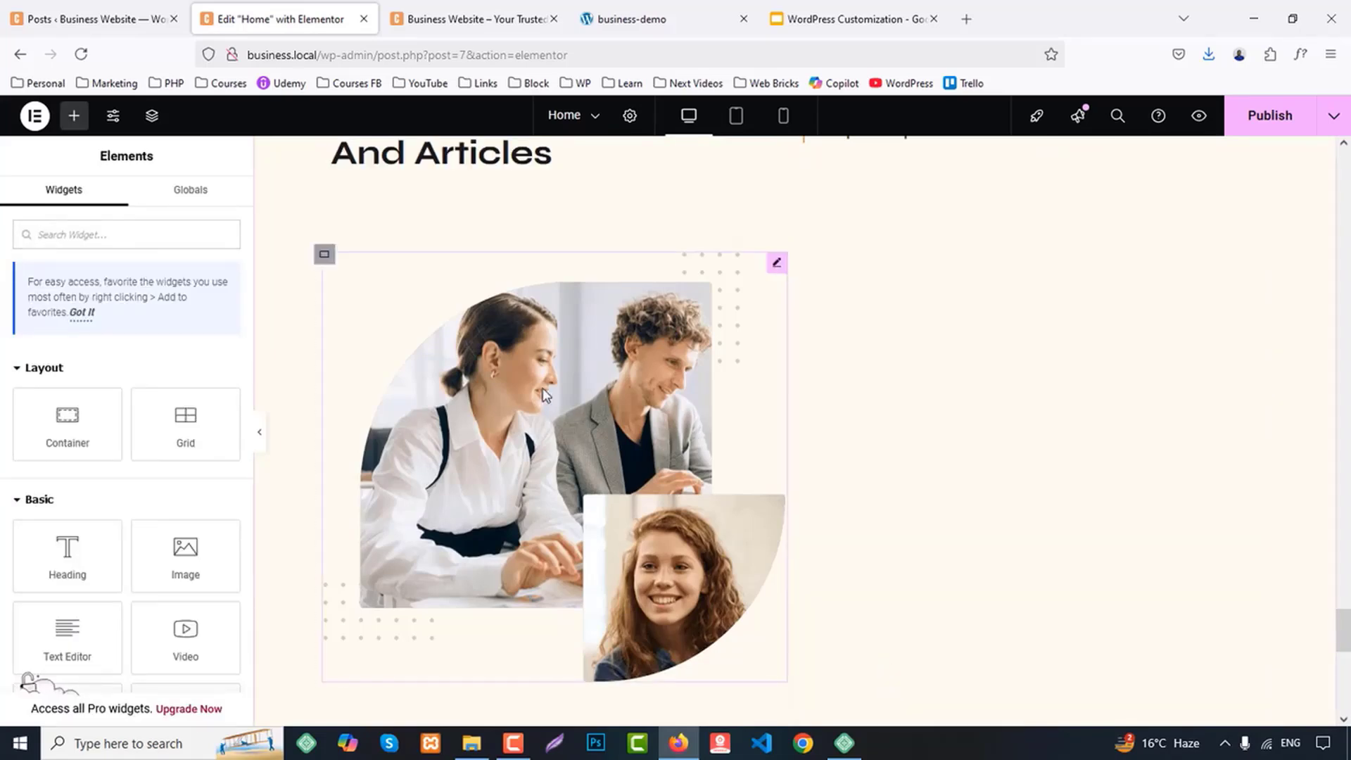
Delete the team photo from the blog section and set the emptied container's width to 100%
{"action": "right_click", "coordinate": [545, 384]}
{"action": "left_click", "coordinate": [606, 701]}
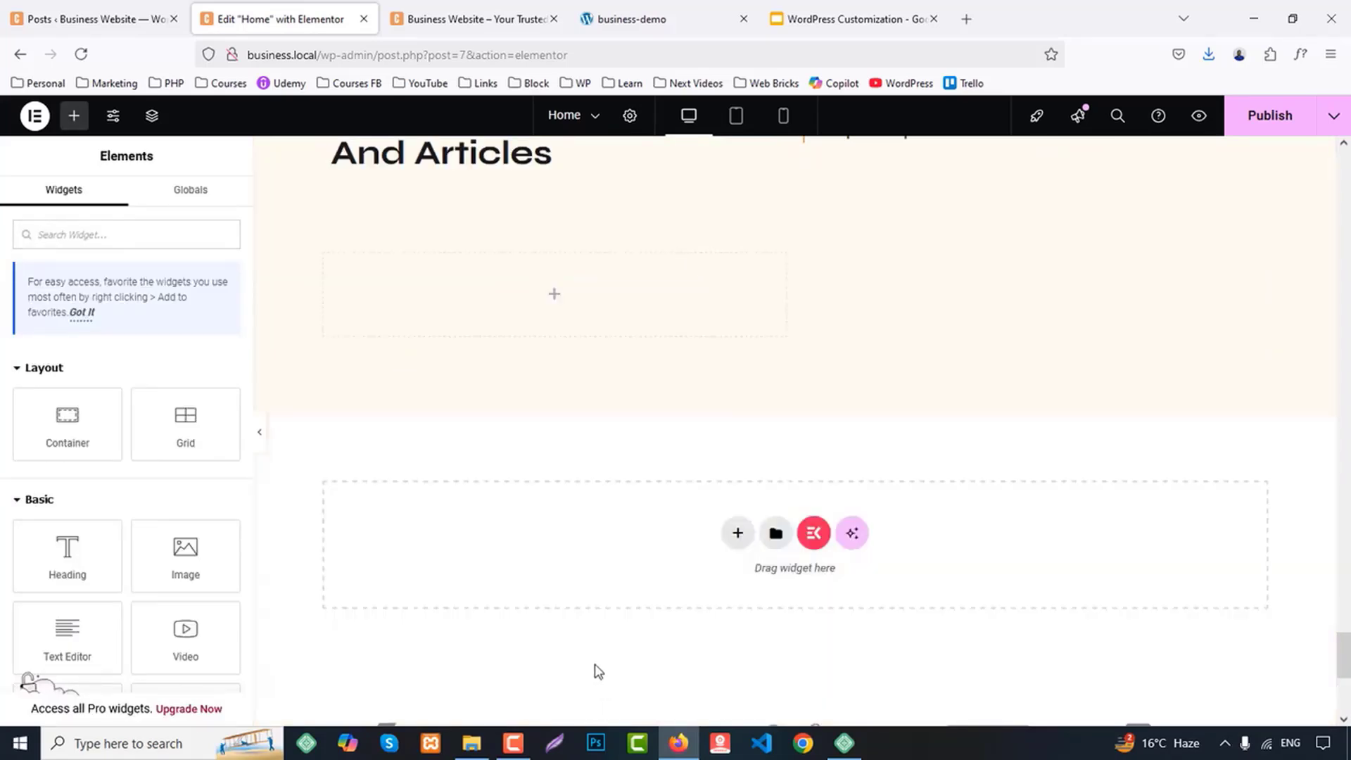
{"action": "left_click", "coordinate": [324, 255]}
{"action": "double_click", "coordinate": [212, 398]}
{"action": "type", "text": "1"}
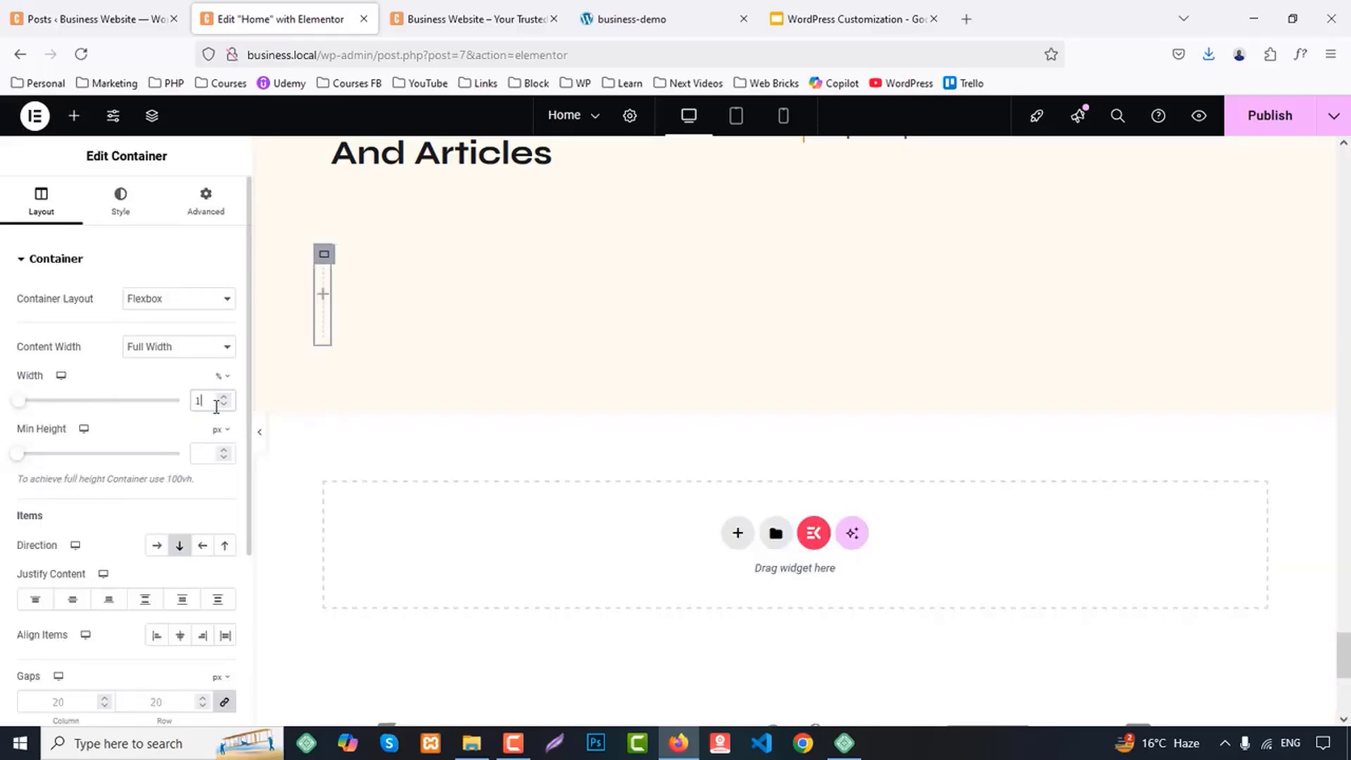
{"action": "type", "text": "00"}
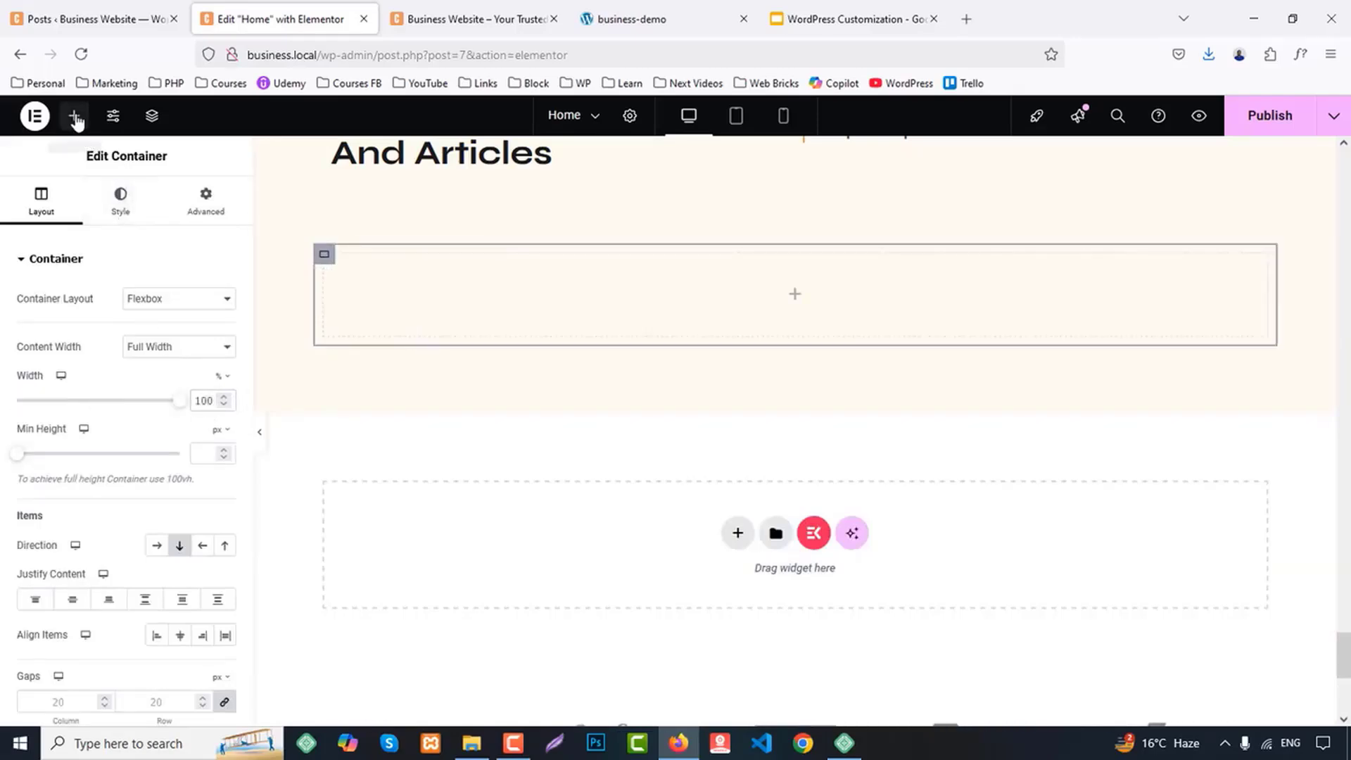
Add a Blog Posts widget to the full-width container and set its layout style to Grid With Thumb, with 3 posts per row
{"action": "left_click", "coordinate": [74, 117]}
{"action": "type", "text": "post"}
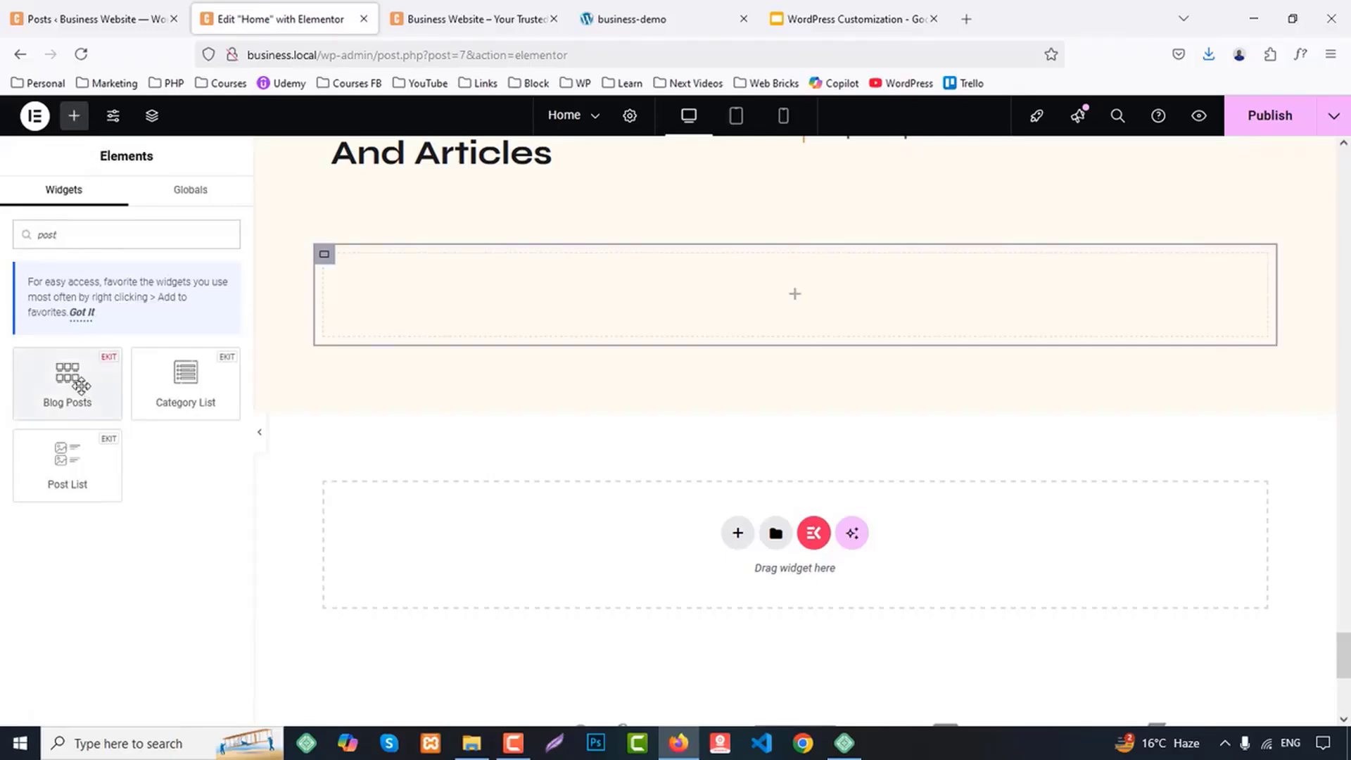
{"action": "left_click_drag", "start_coordinate": [81, 385], "coordinate": [724, 288]}
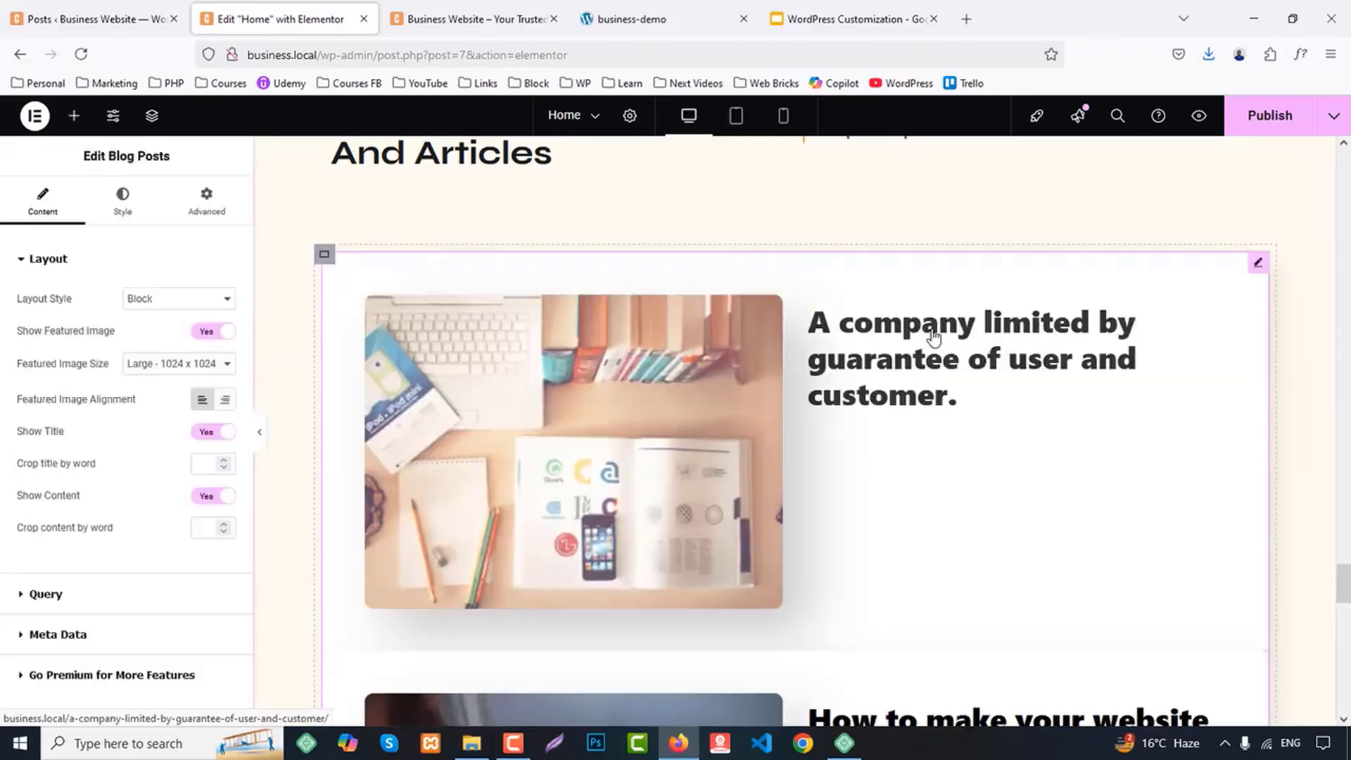
{"action": "left_click", "coordinate": [156, 303]}
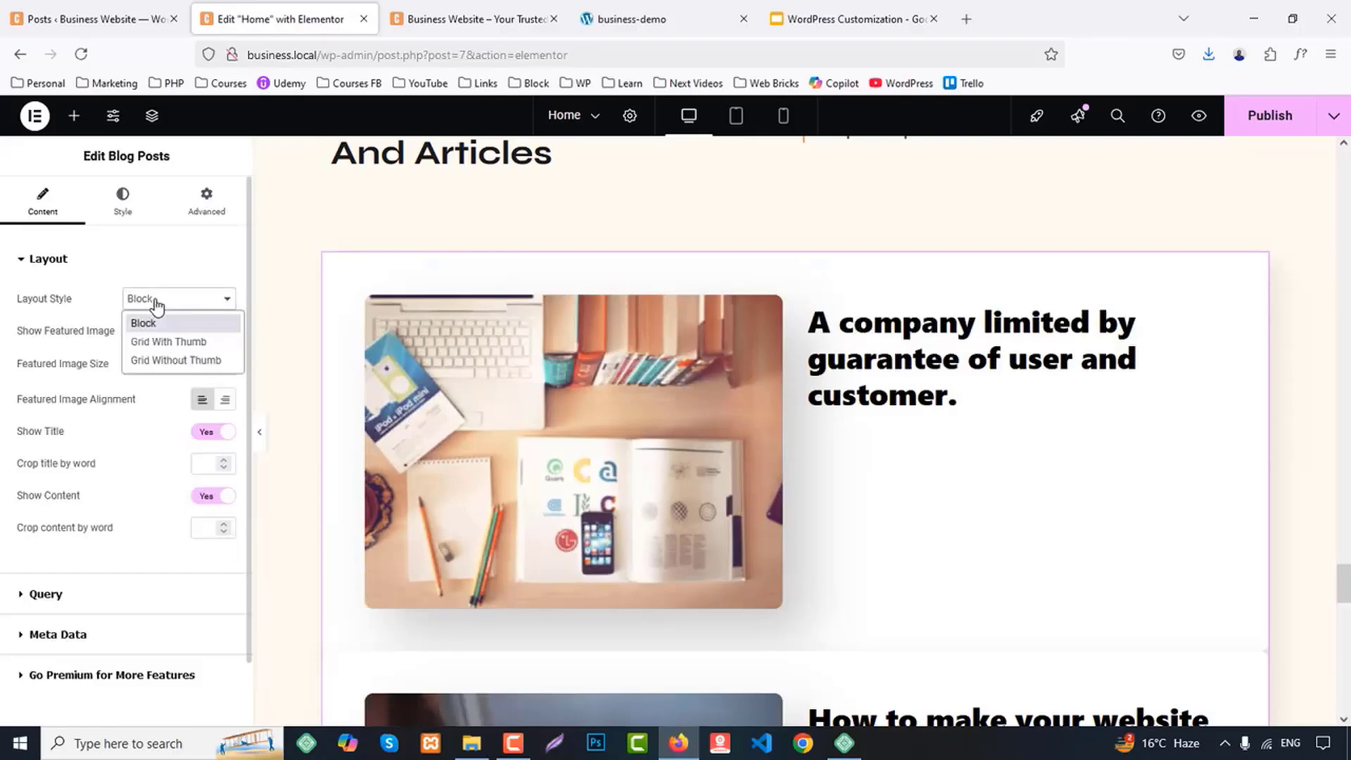
{"action": "left_click", "coordinate": [173, 342]}
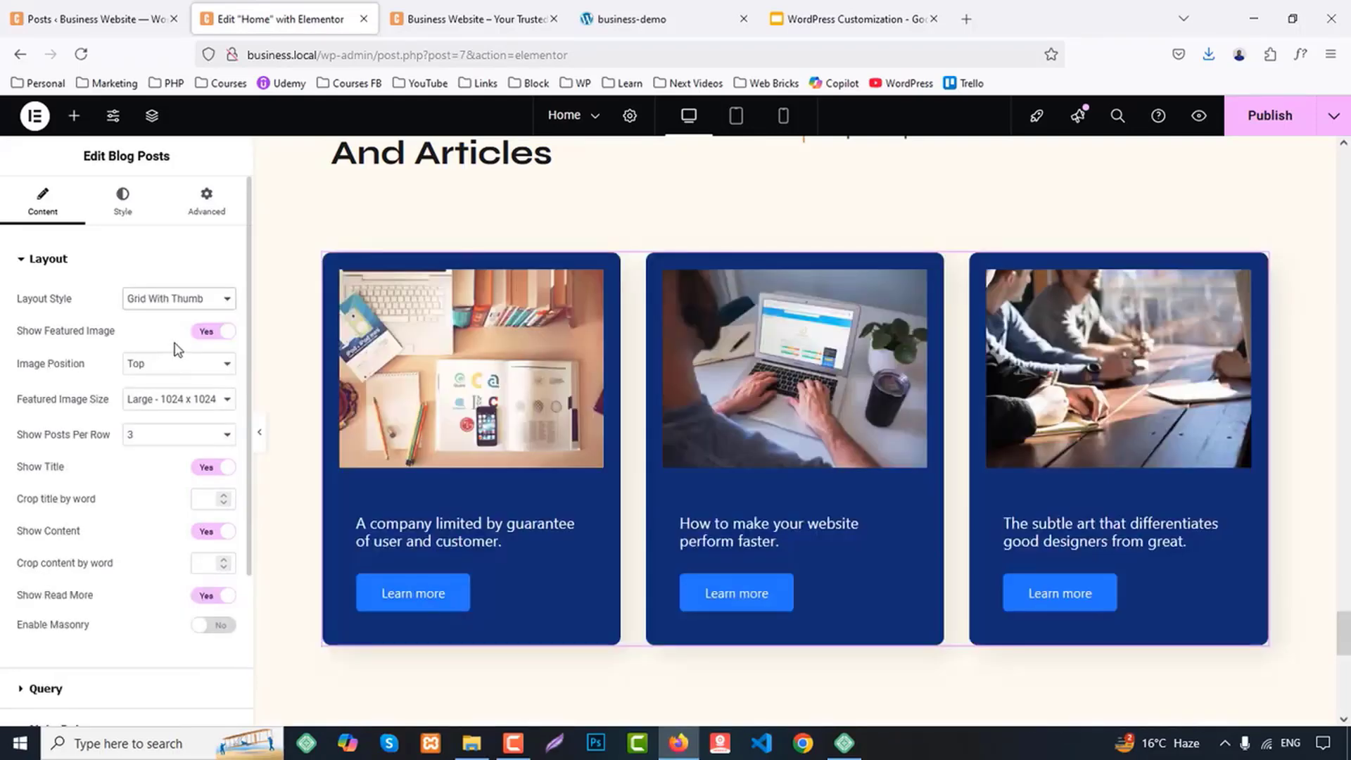
{"action": "left_click", "coordinate": [182, 435]}
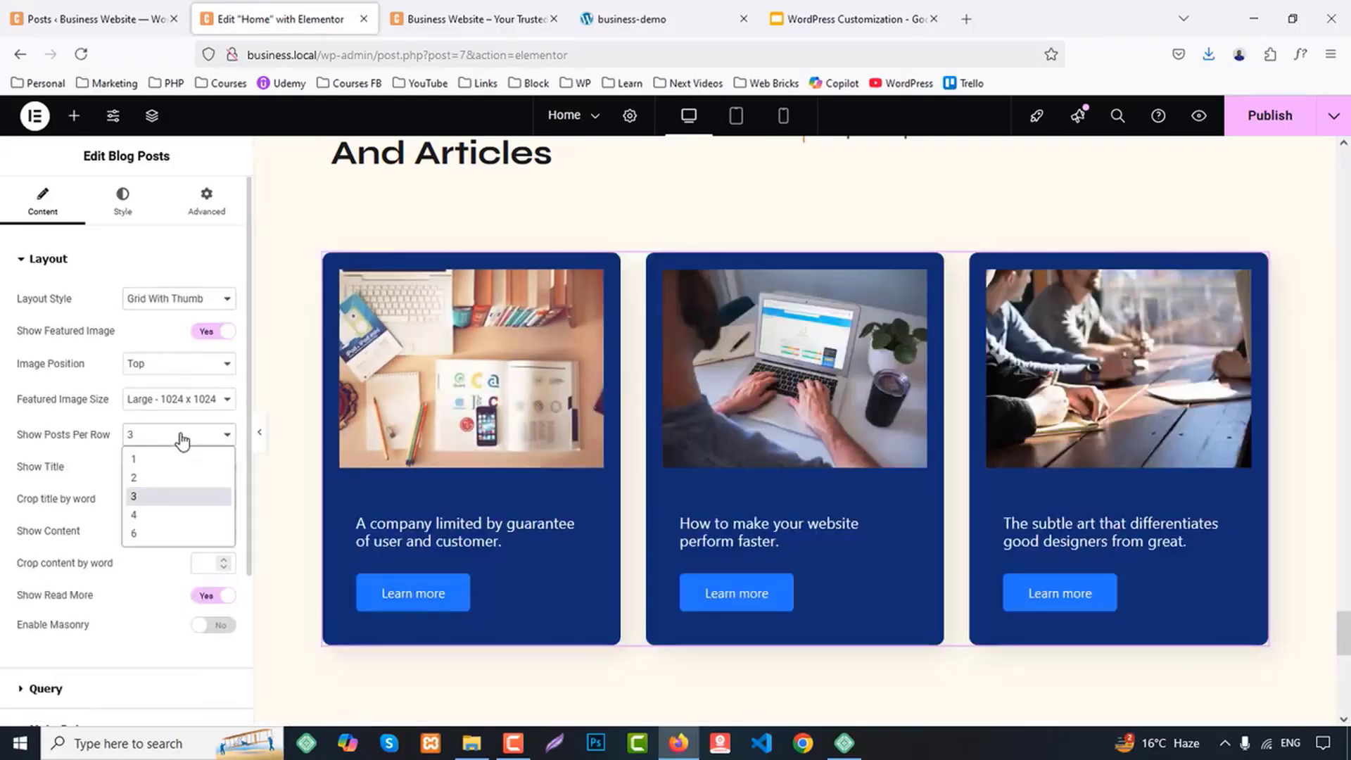
{"action": "left_click", "coordinate": [203, 440]}
Show the floating date on the blog post cards, using the round date style
{"action": "scroll", "coordinate": [221, 449], "scroll_direction": "down", "scroll_amount": 3}
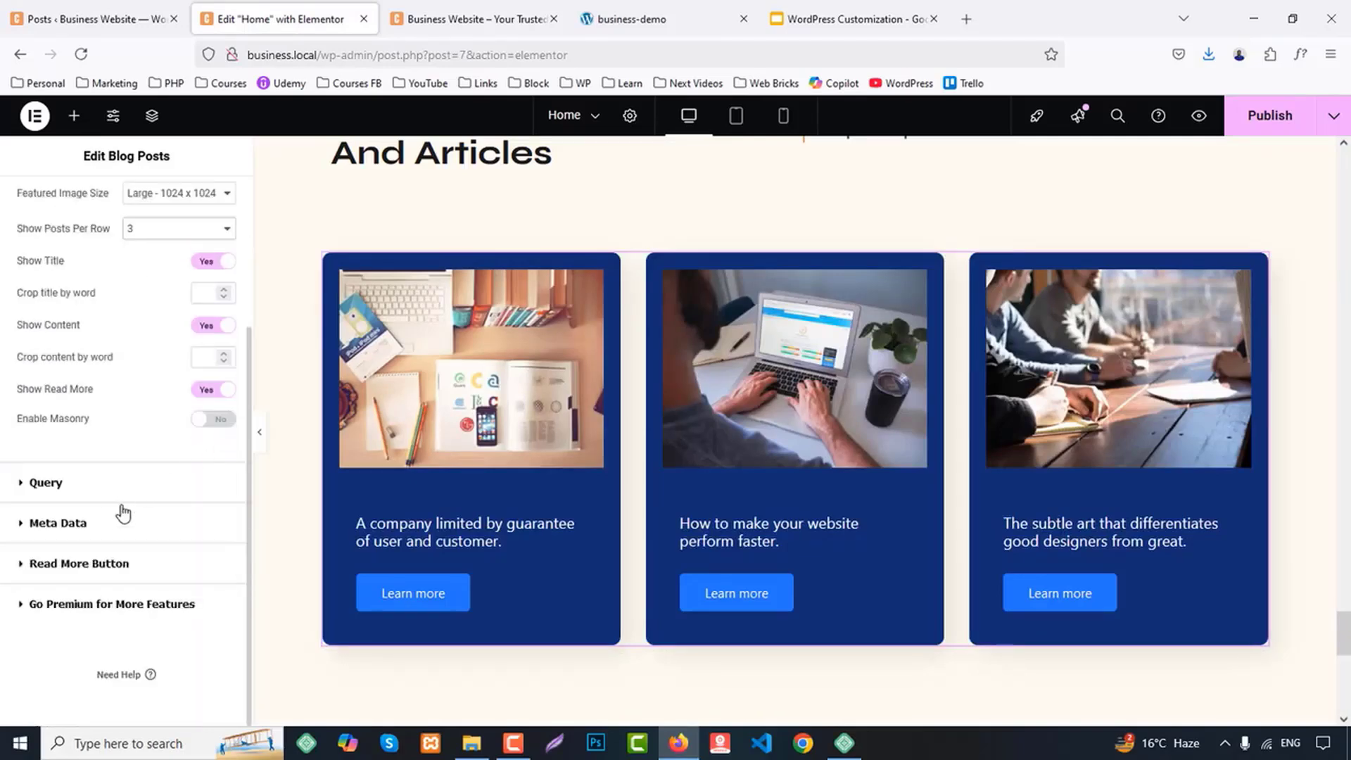
{"action": "left_click", "coordinate": [23, 484]}
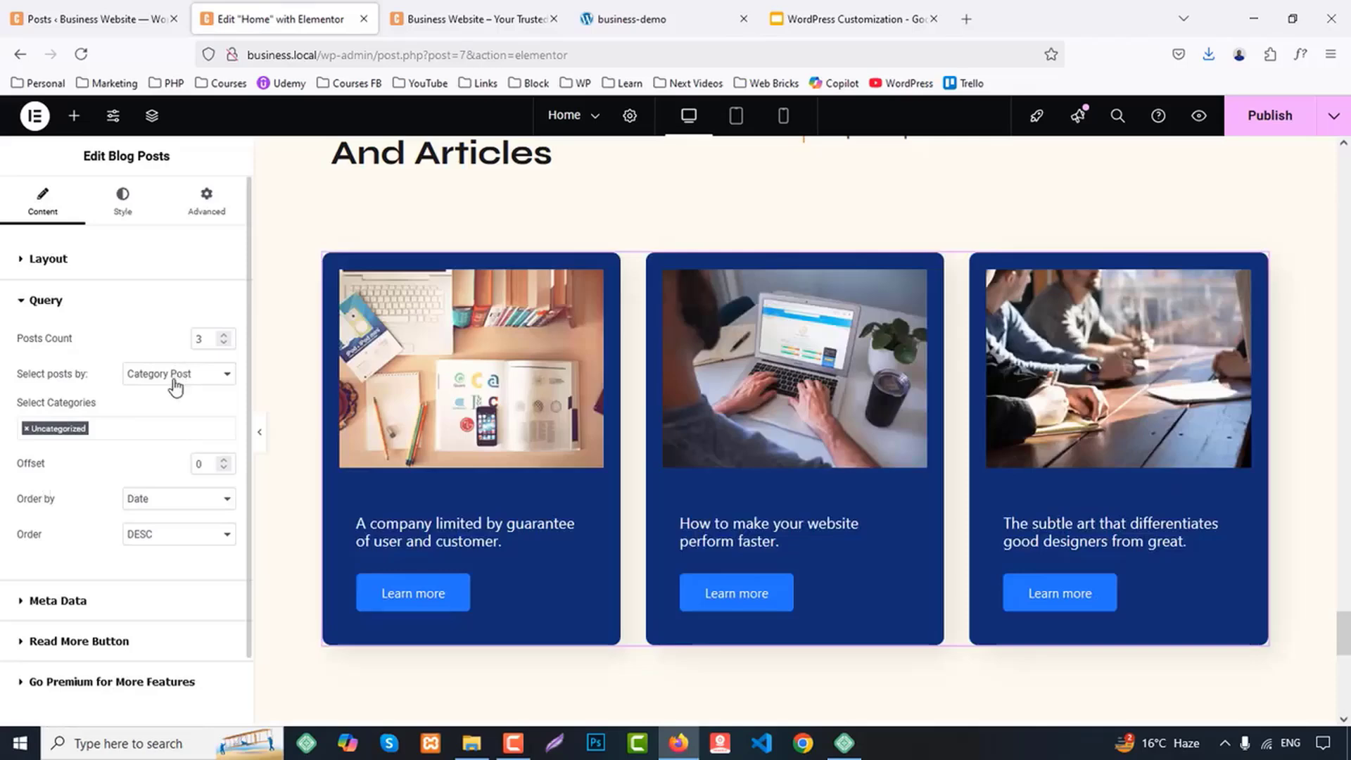
{"action": "scroll", "coordinate": [143, 478], "scroll_direction": "down", "scroll_amount": 1}
{"action": "left_click", "coordinate": [83, 523]}
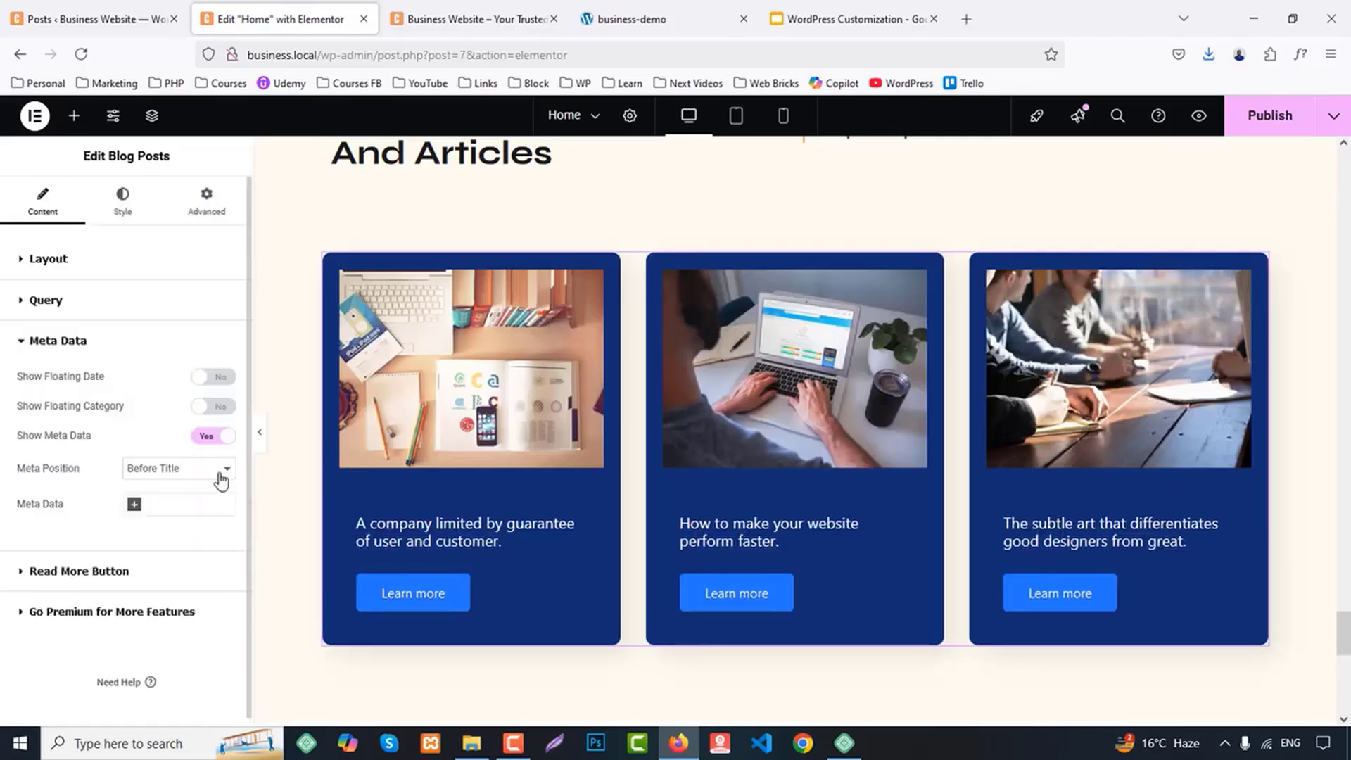
{"action": "left_click", "coordinate": [220, 378]}
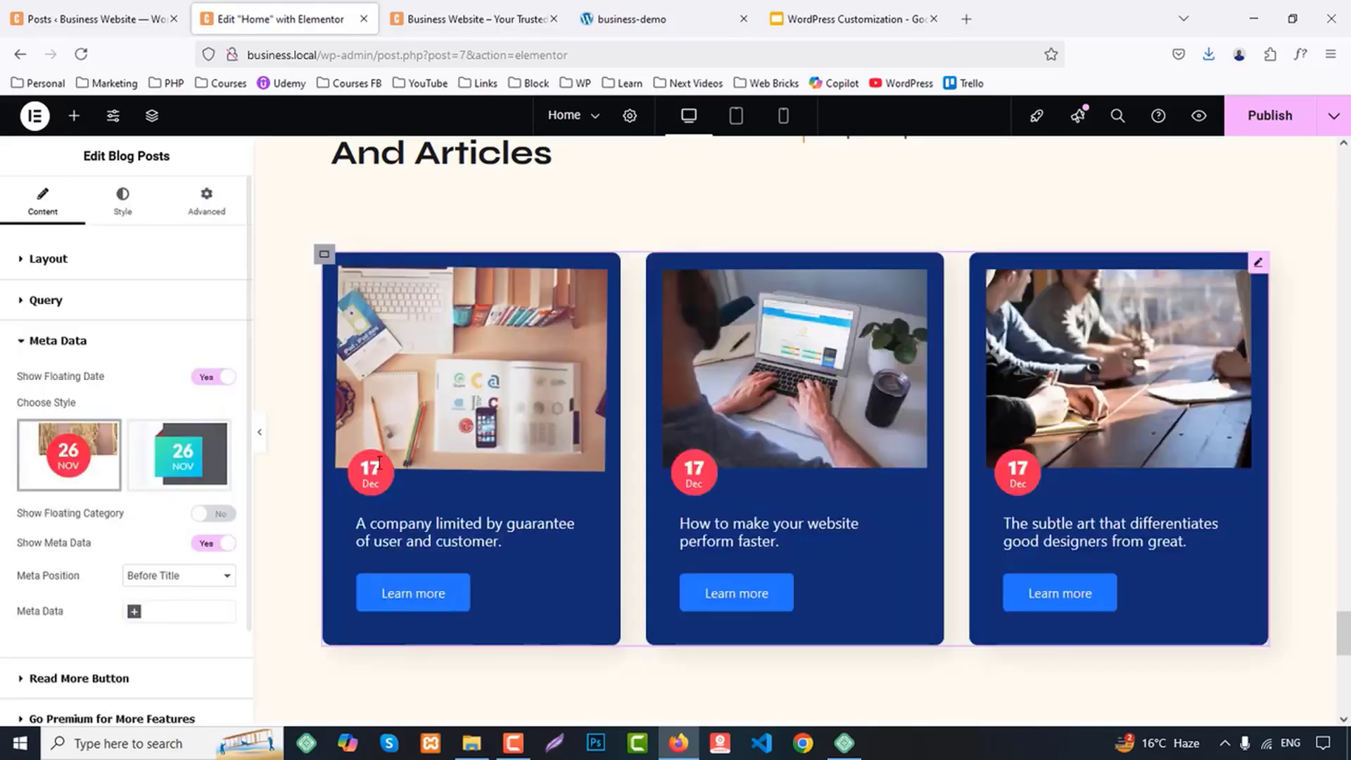
{"action": "scroll", "coordinate": [196, 513], "scroll_direction": "down", "scroll_amount": 1}
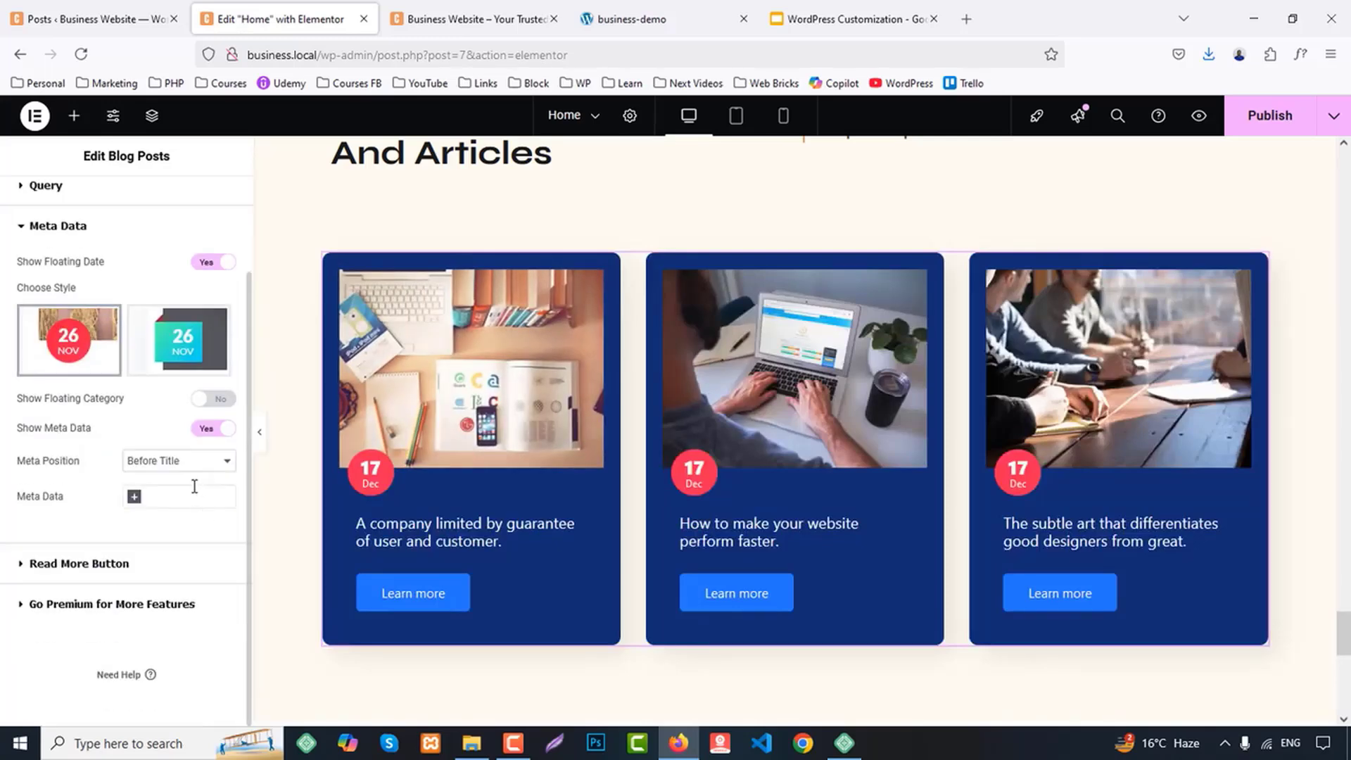
{"action": "scroll", "coordinate": [195, 486], "scroll_direction": "up", "scroll_amount": 2}
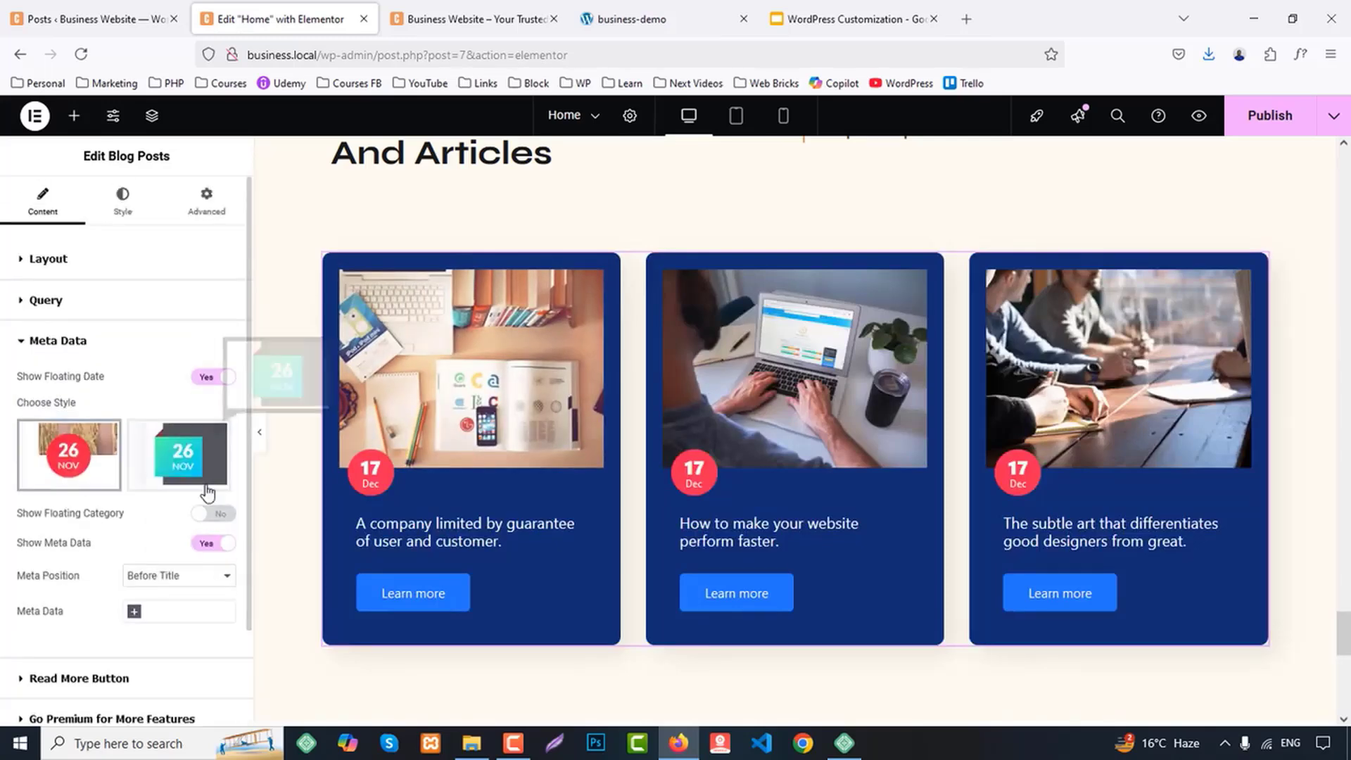
Give the blog post cards' wrapper a classic background in the global color White
{"action": "left_click", "coordinate": [125, 206]}
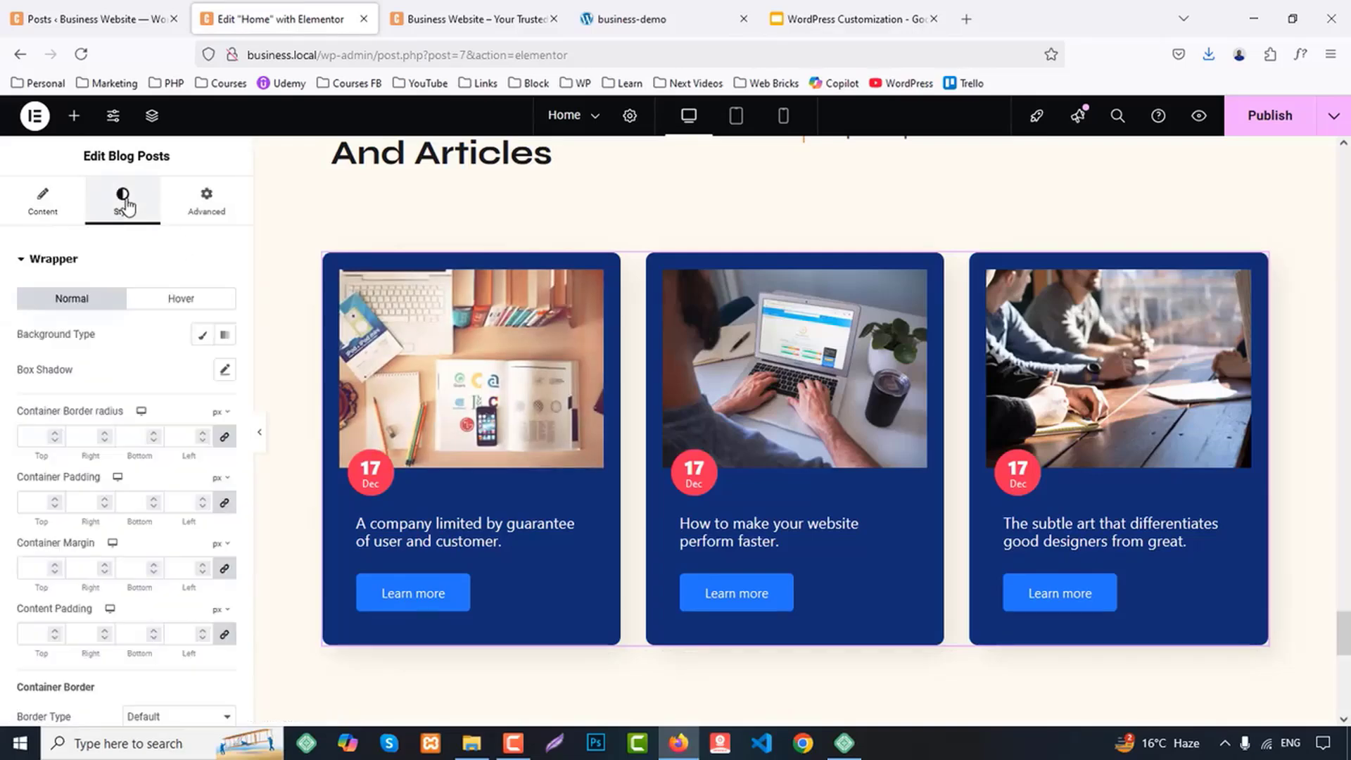
{"action": "left_click", "coordinate": [204, 336]}
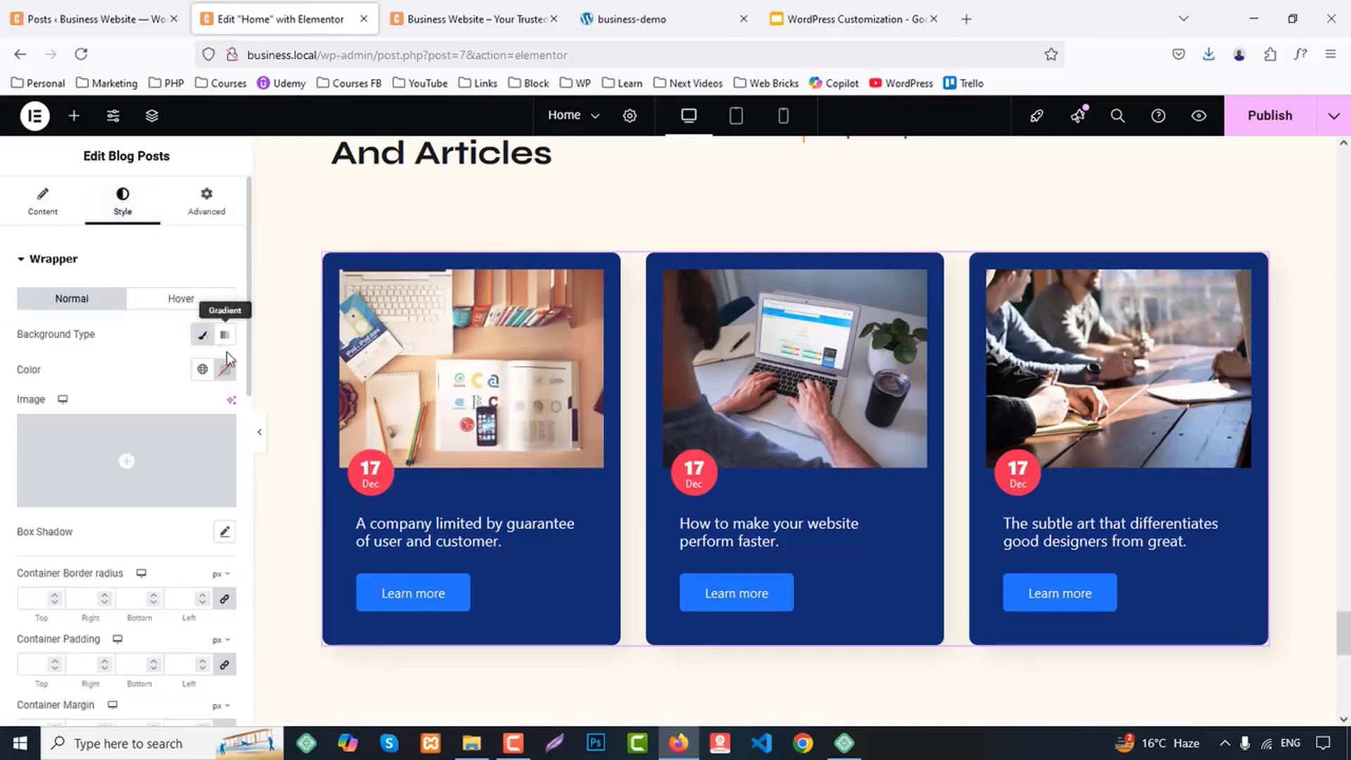
{"action": "left_click", "coordinate": [203, 369]}
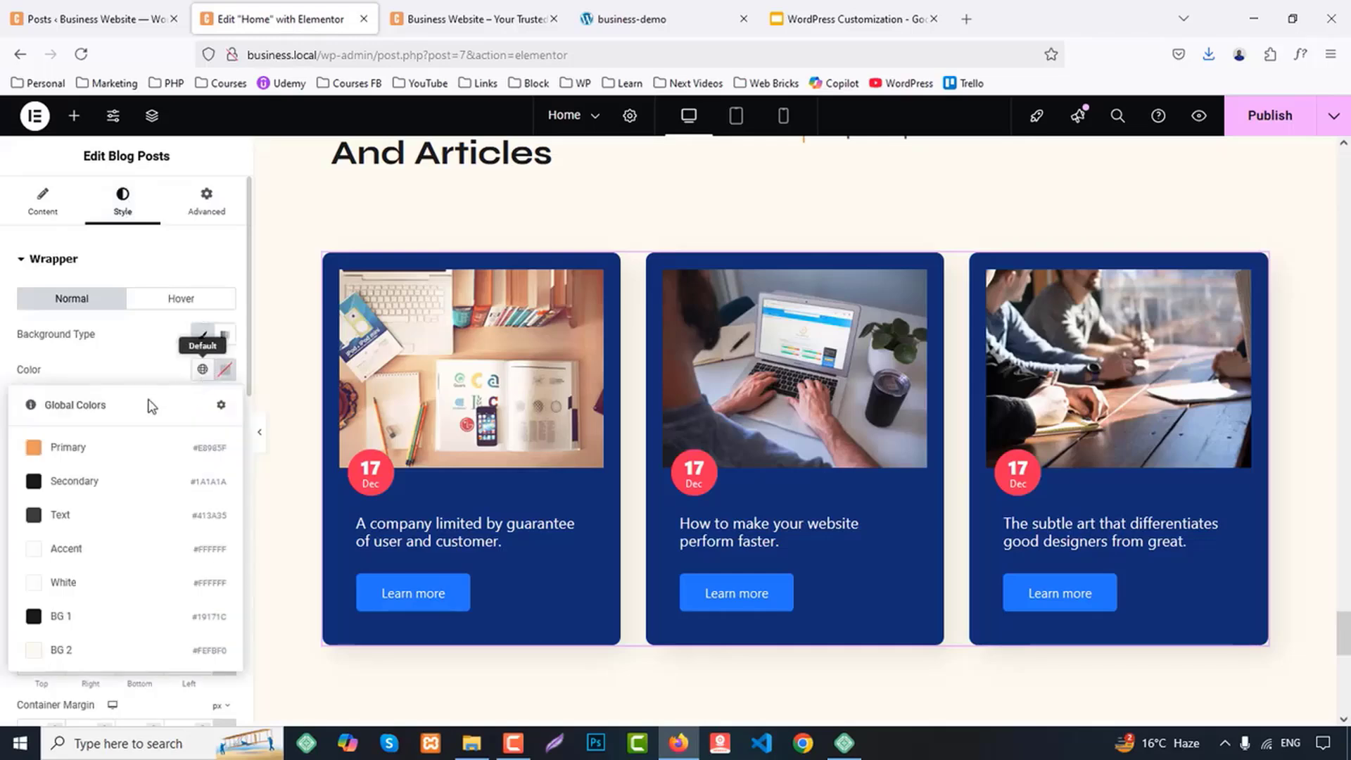
{"action": "left_click", "coordinate": [74, 574]}
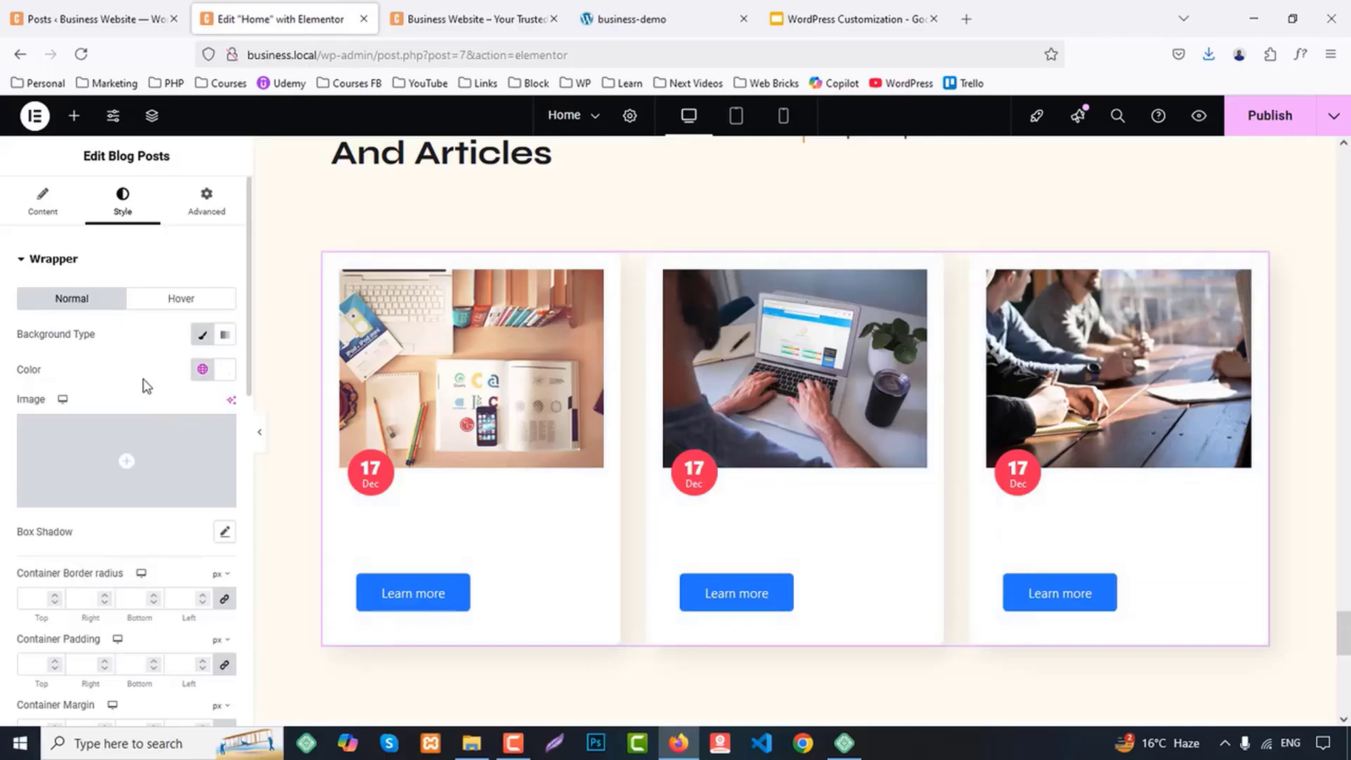
Review the blog cards' wrapper spacing and border, featured image and meta style settings
{"action": "scroll", "coordinate": [146, 385], "scroll_direction": "down", "scroll_amount": 1}
{"action": "mouse_move", "coordinate": [148, 402]}
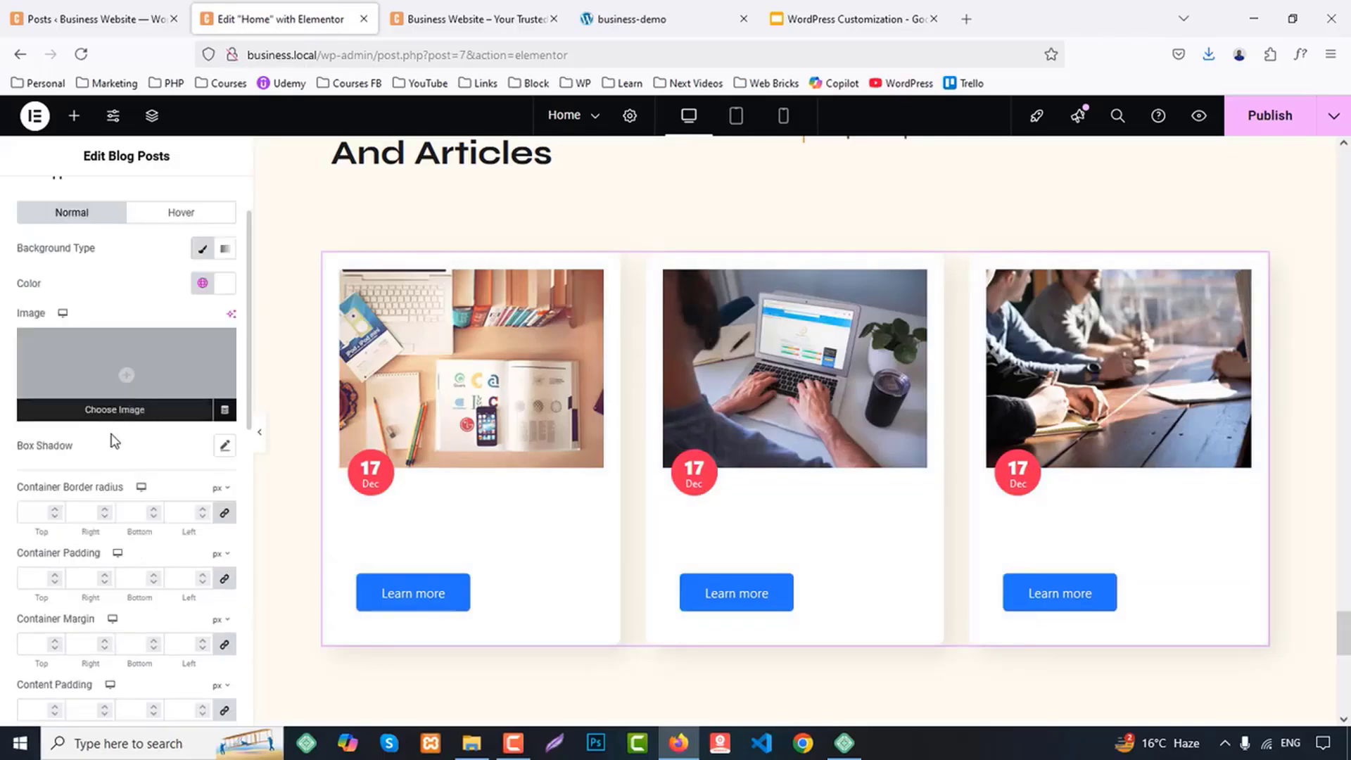
{"action": "scroll", "coordinate": [110, 441], "scroll_direction": "down", "scroll_amount": 2}
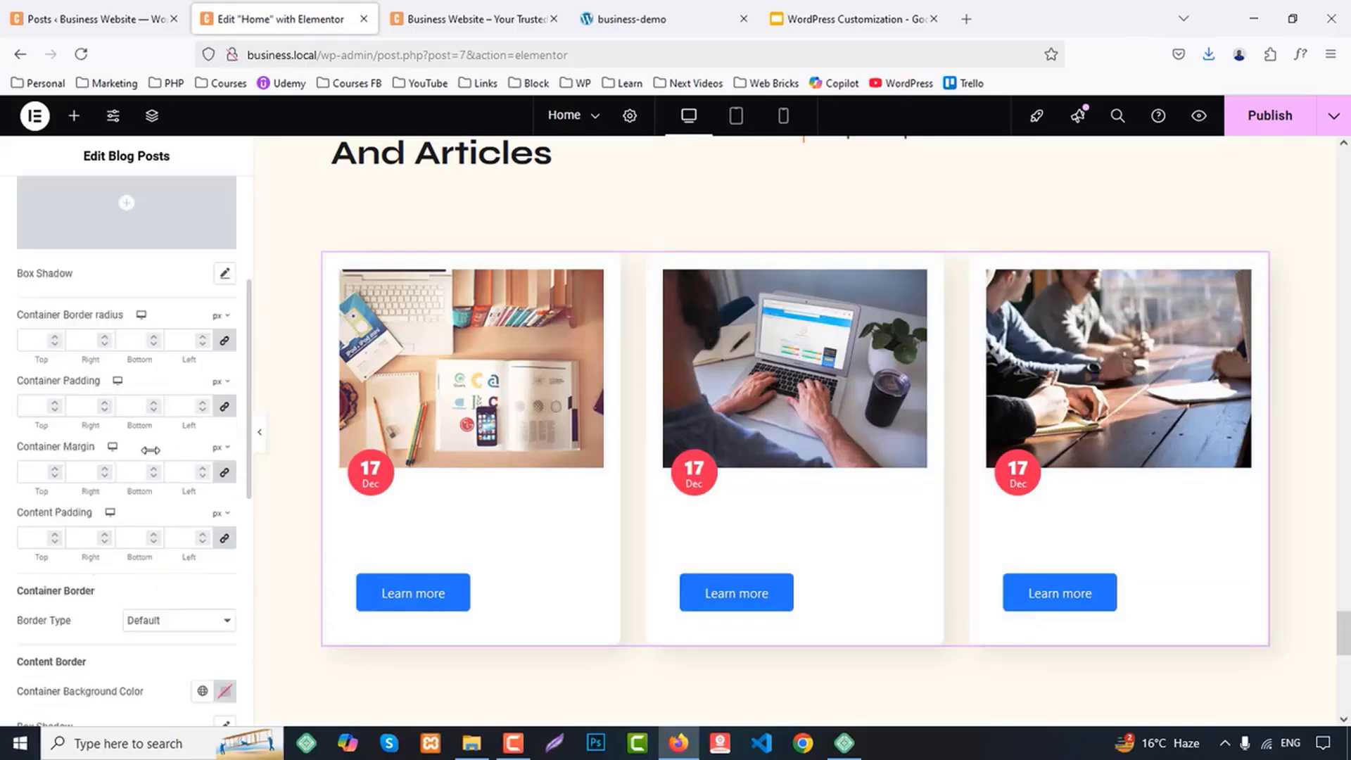
{"action": "scroll", "coordinate": [150, 450], "scroll_direction": "down", "scroll_amount": 2}
{"action": "left_click", "coordinate": [161, 456]}
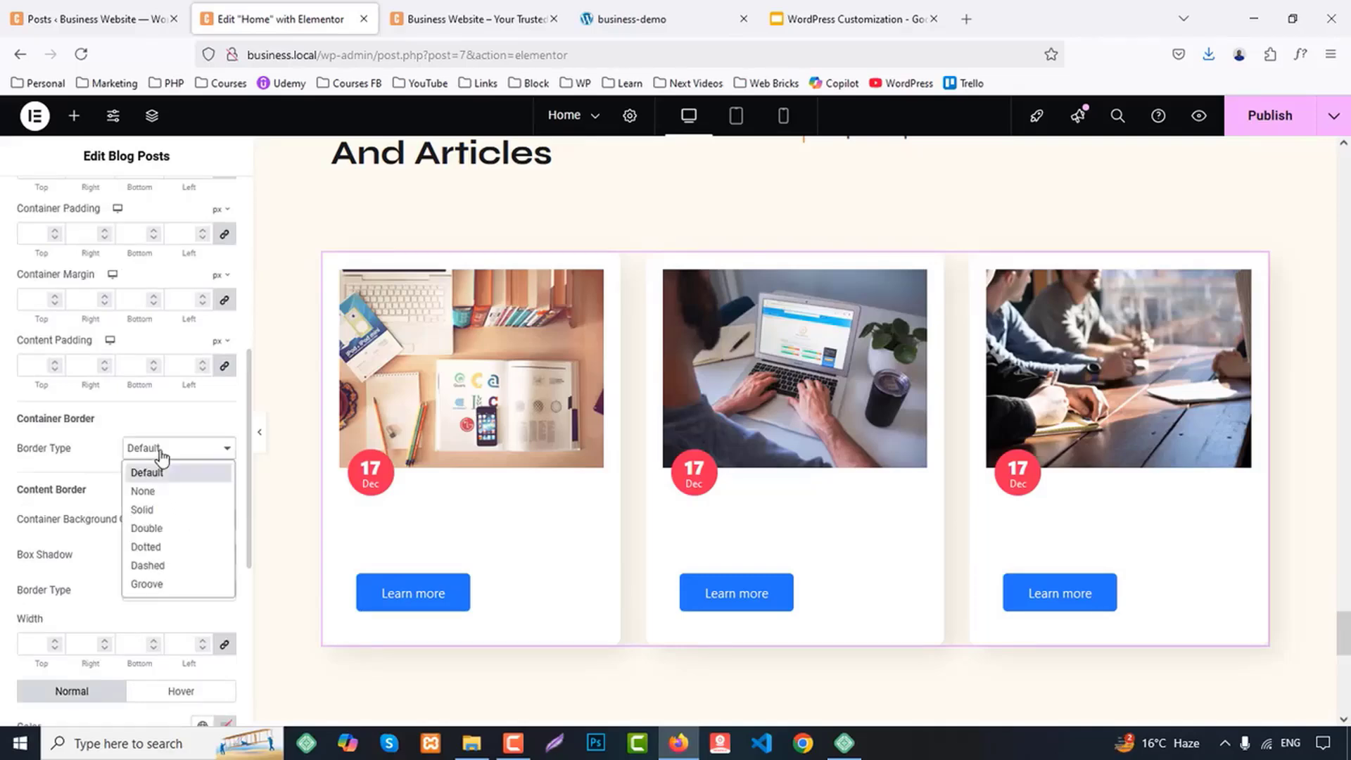
{"action": "left_click", "coordinate": [156, 470]}
{"action": "scroll", "coordinate": [192, 521], "scroll_direction": "down", "scroll_amount": 3}
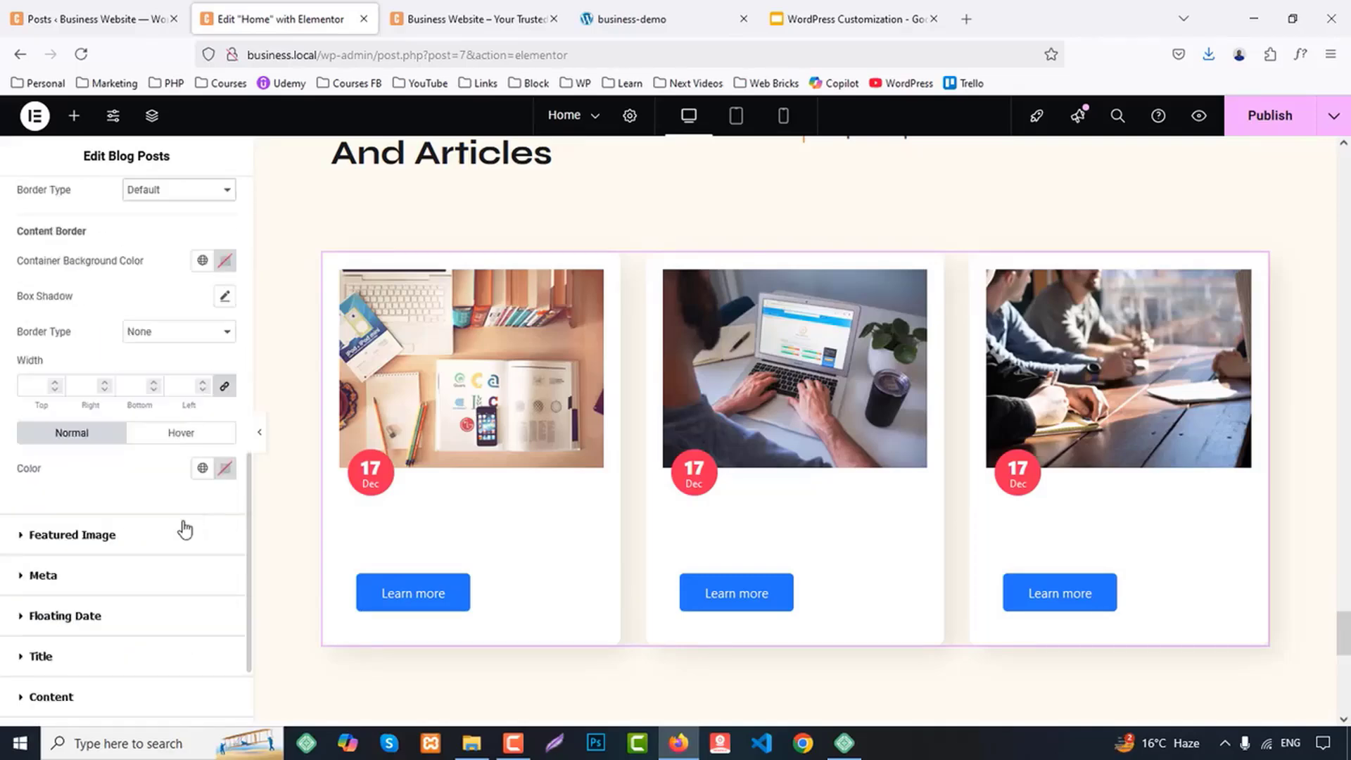
{"action": "left_click", "coordinate": [98, 536]}
{"action": "scroll", "coordinate": [112, 538], "scroll_direction": "down", "scroll_amount": 3}
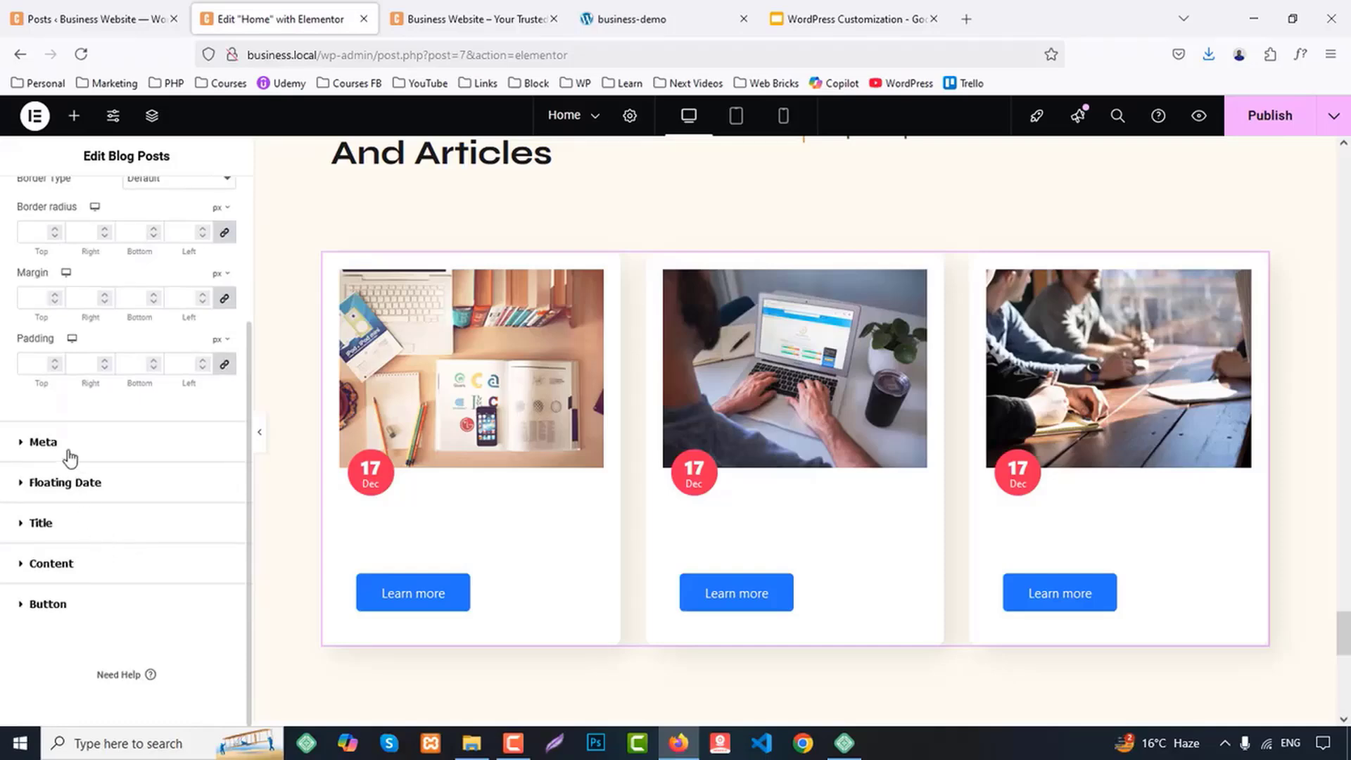
{"action": "left_click", "coordinate": [44, 442]}
{"action": "scroll", "coordinate": [141, 500], "scroll_direction": "down", "scroll_amount": 7}
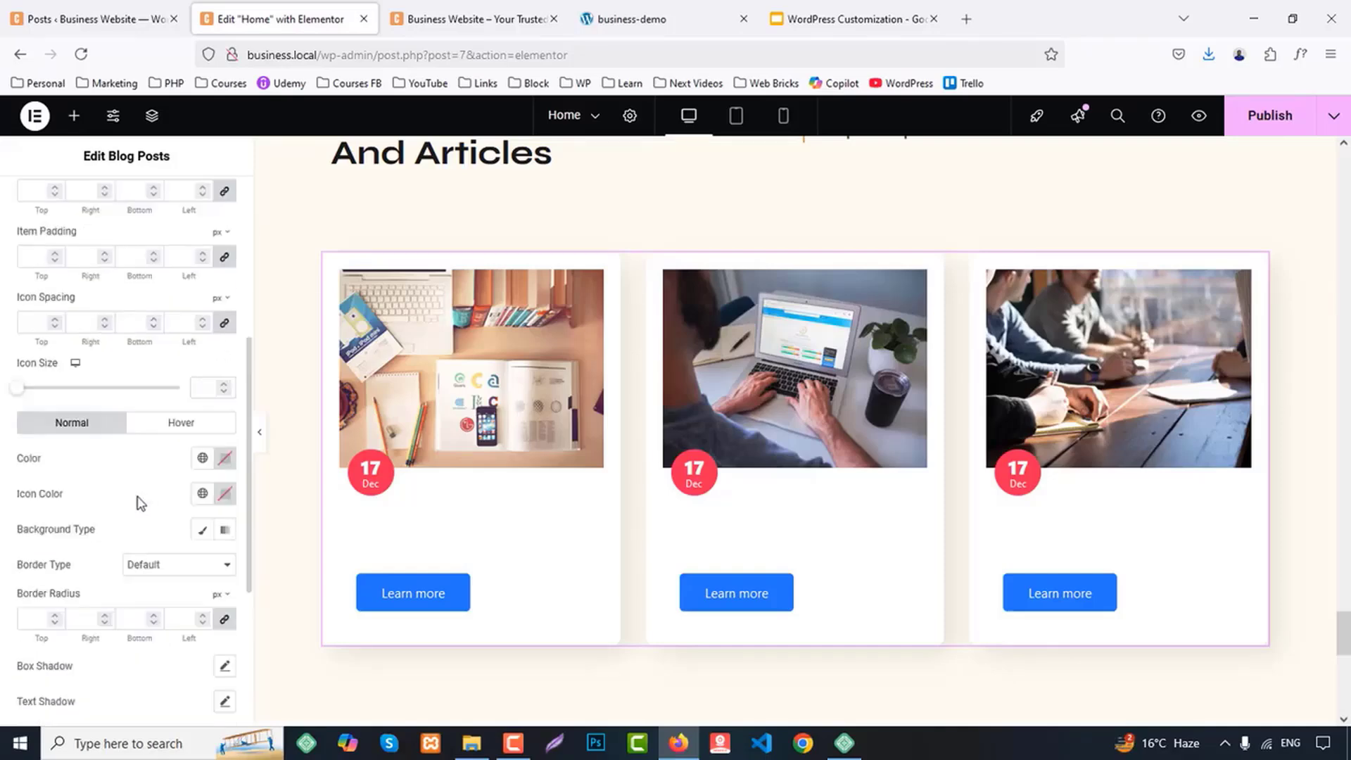
Apply global typography presets to the floating date's day and month text
{"action": "left_click", "coordinate": [91, 511]}
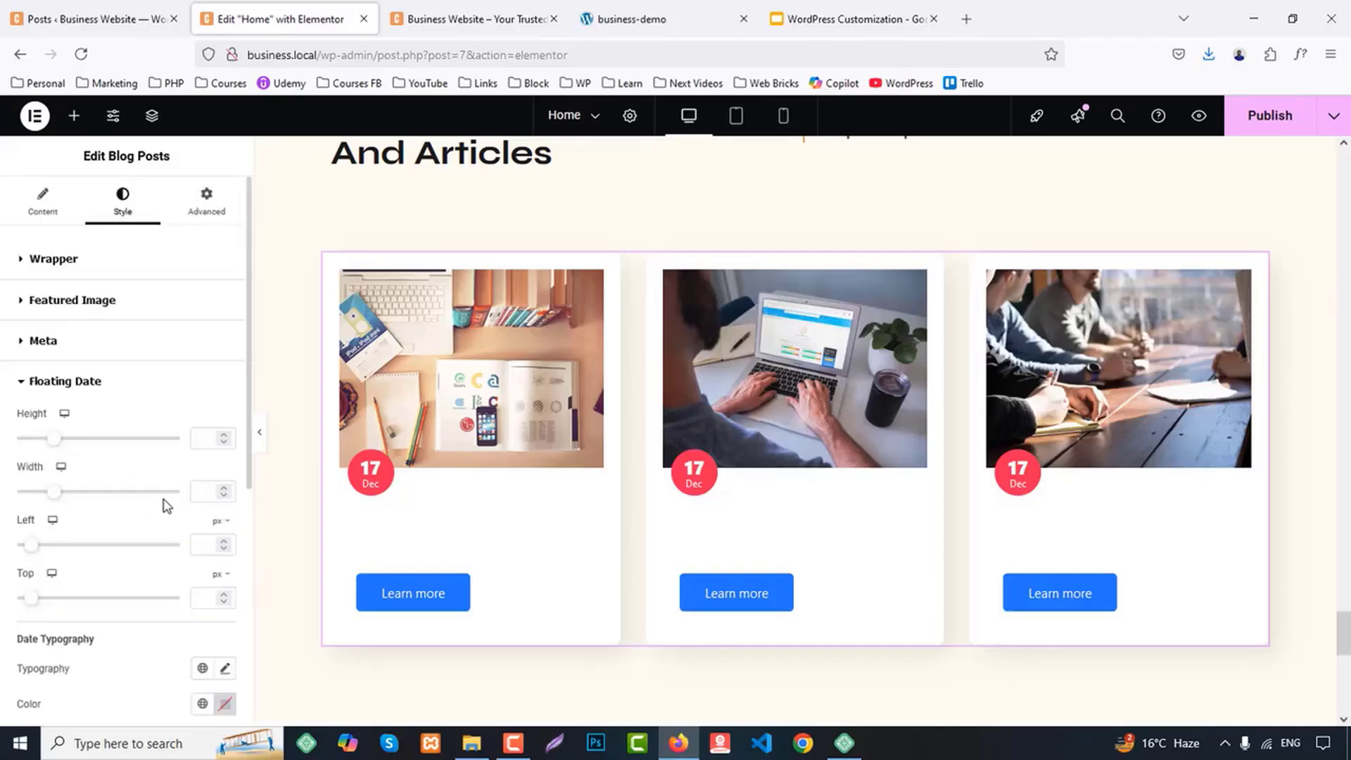
{"action": "scroll", "coordinate": [173, 493], "scroll_direction": "down", "scroll_amount": 4}
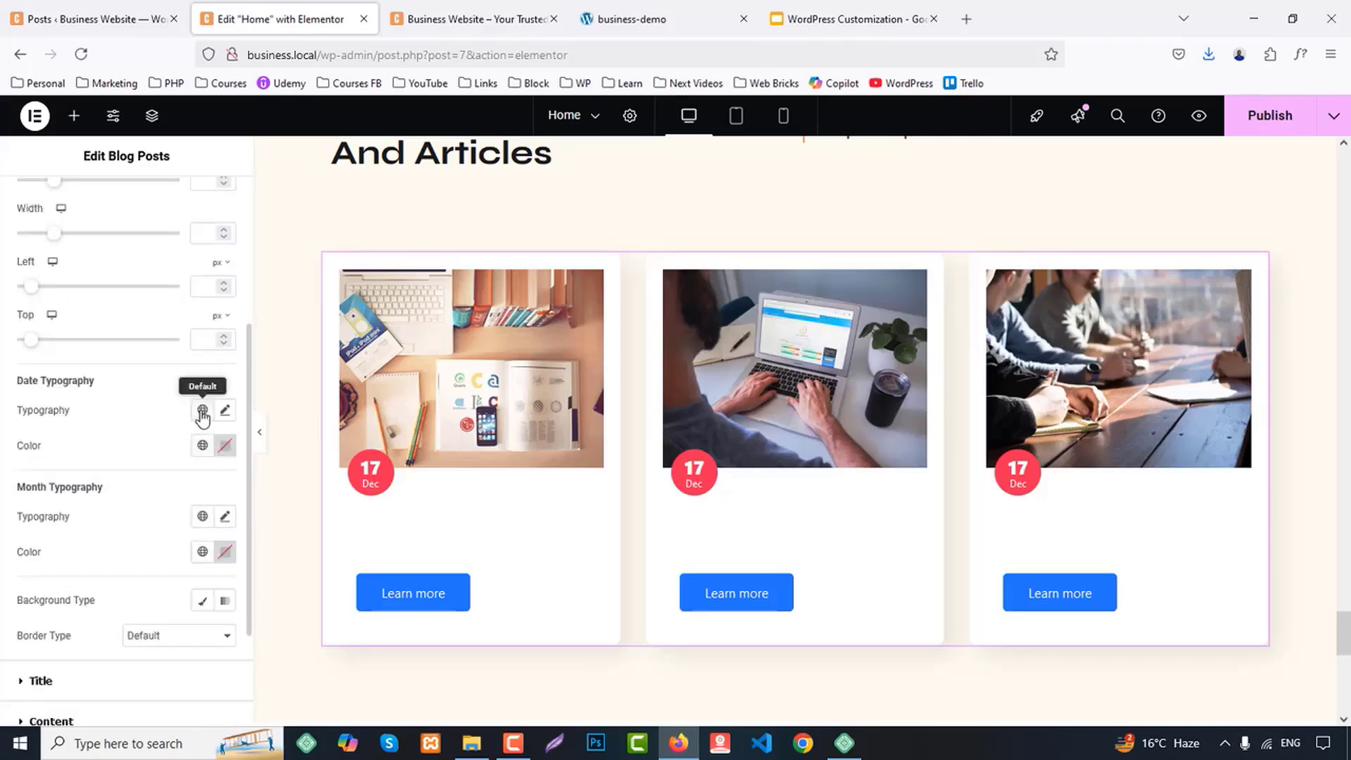
{"action": "left_click", "coordinate": [202, 410]}
{"action": "left_click", "coordinate": [90, 486]}
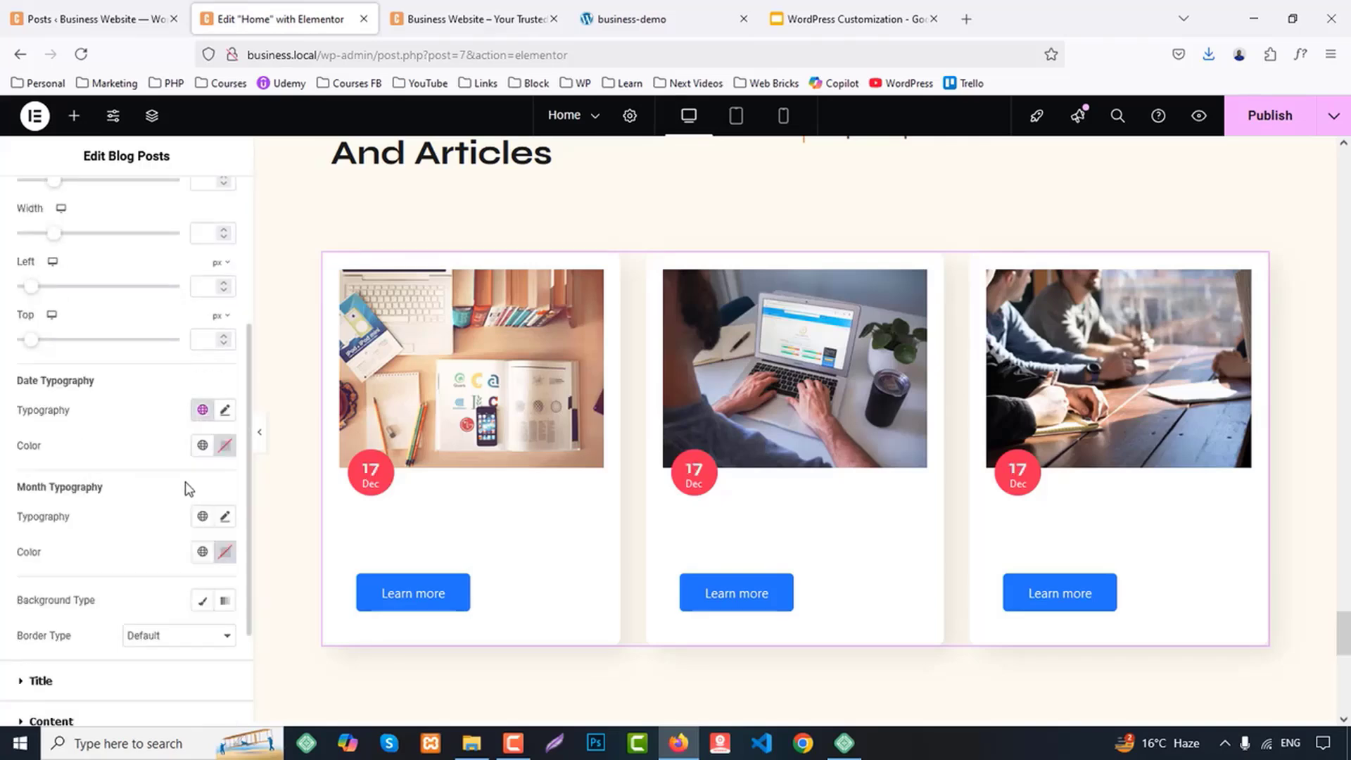
{"action": "scroll", "coordinate": [197, 471], "scroll_direction": "down", "scroll_amount": 2}
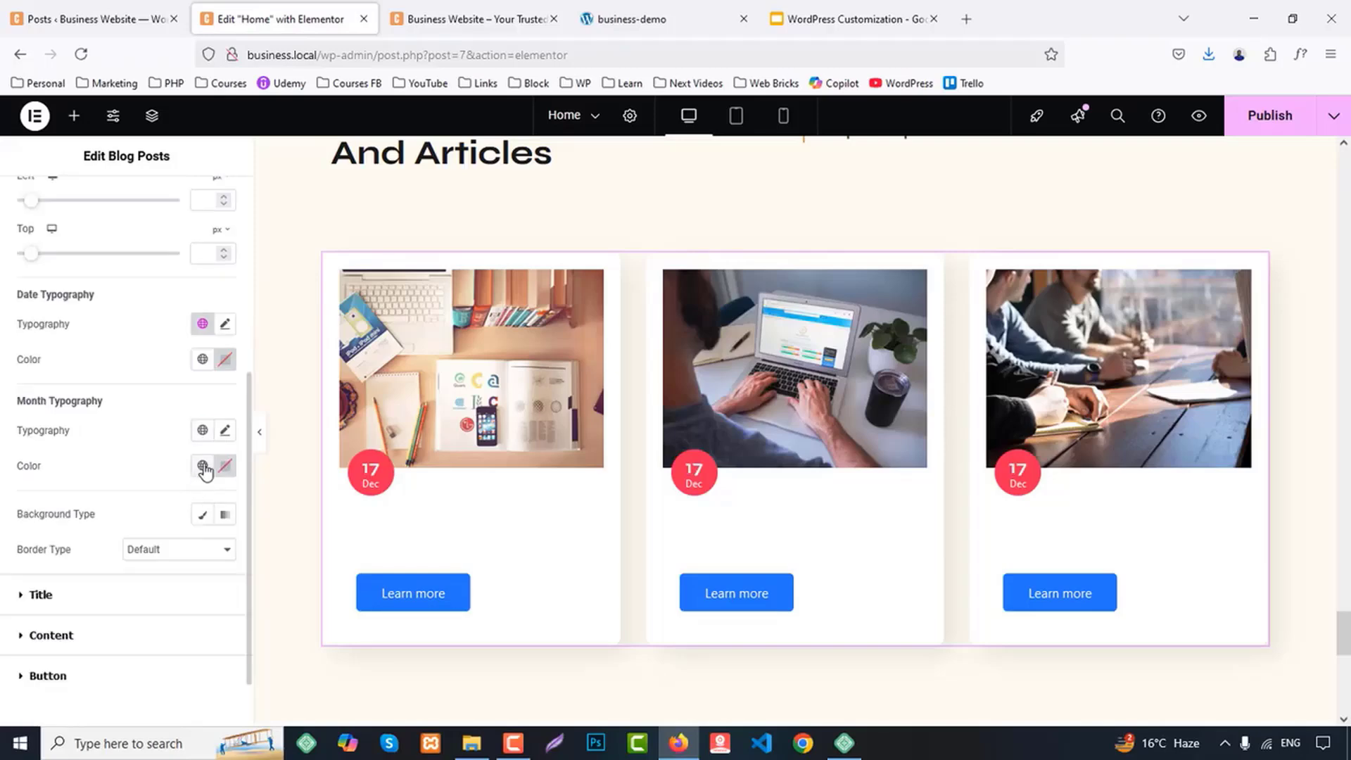
{"action": "left_click", "coordinate": [202, 432]}
{"action": "left_click", "coordinate": [66, 571]}
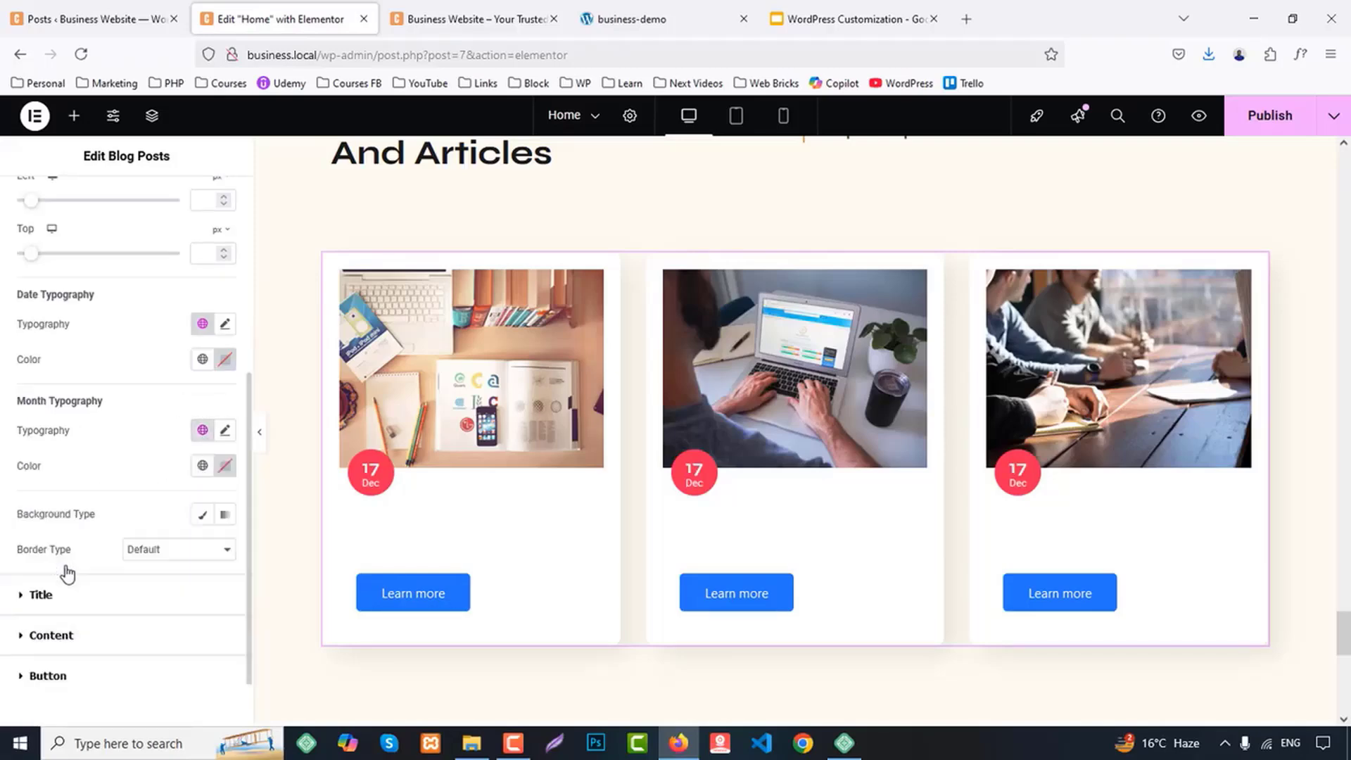
Give the floating date badge a classic background in the global color Primary
{"action": "scroll", "coordinate": [176, 556], "scroll_direction": "down", "scroll_amount": 1}
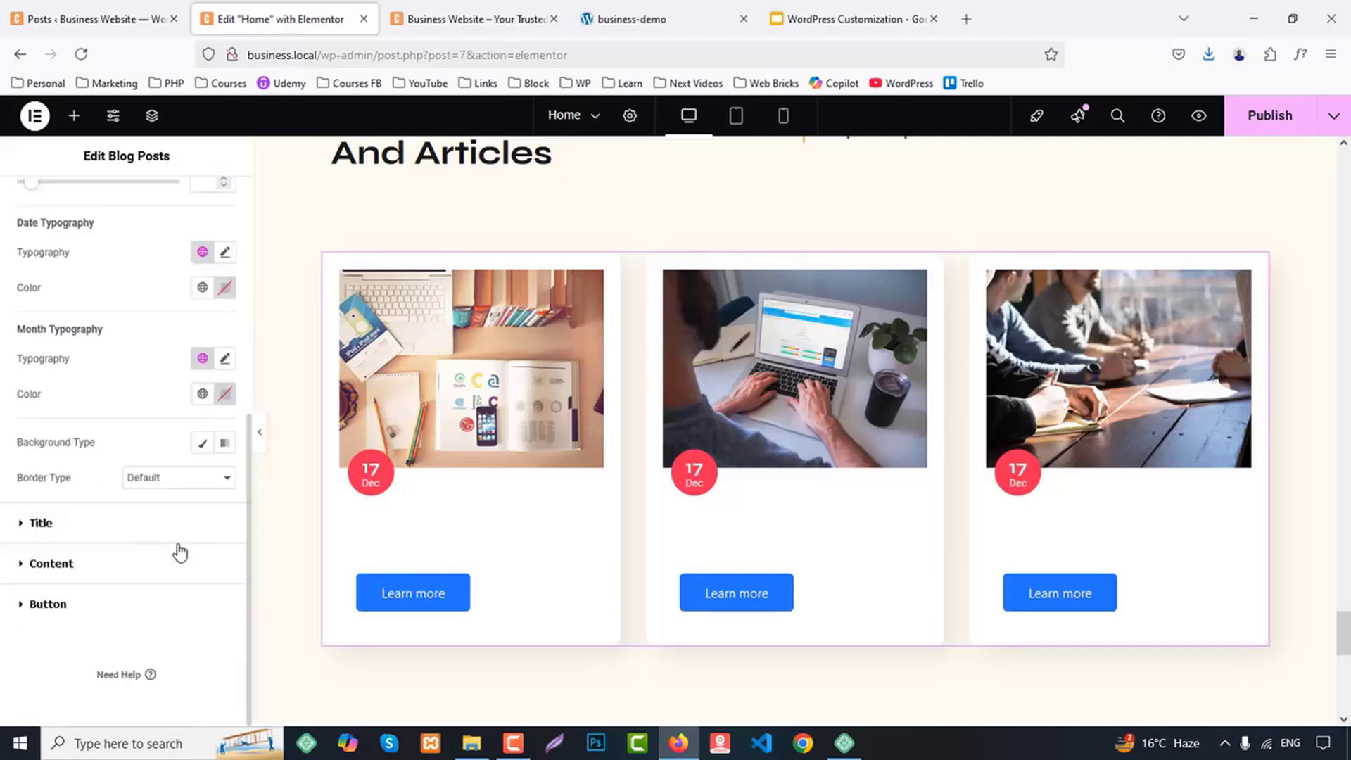
{"action": "left_click", "coordinate": [197, 446]}
{"action": "left_click", "coordinate": [202, 477]}
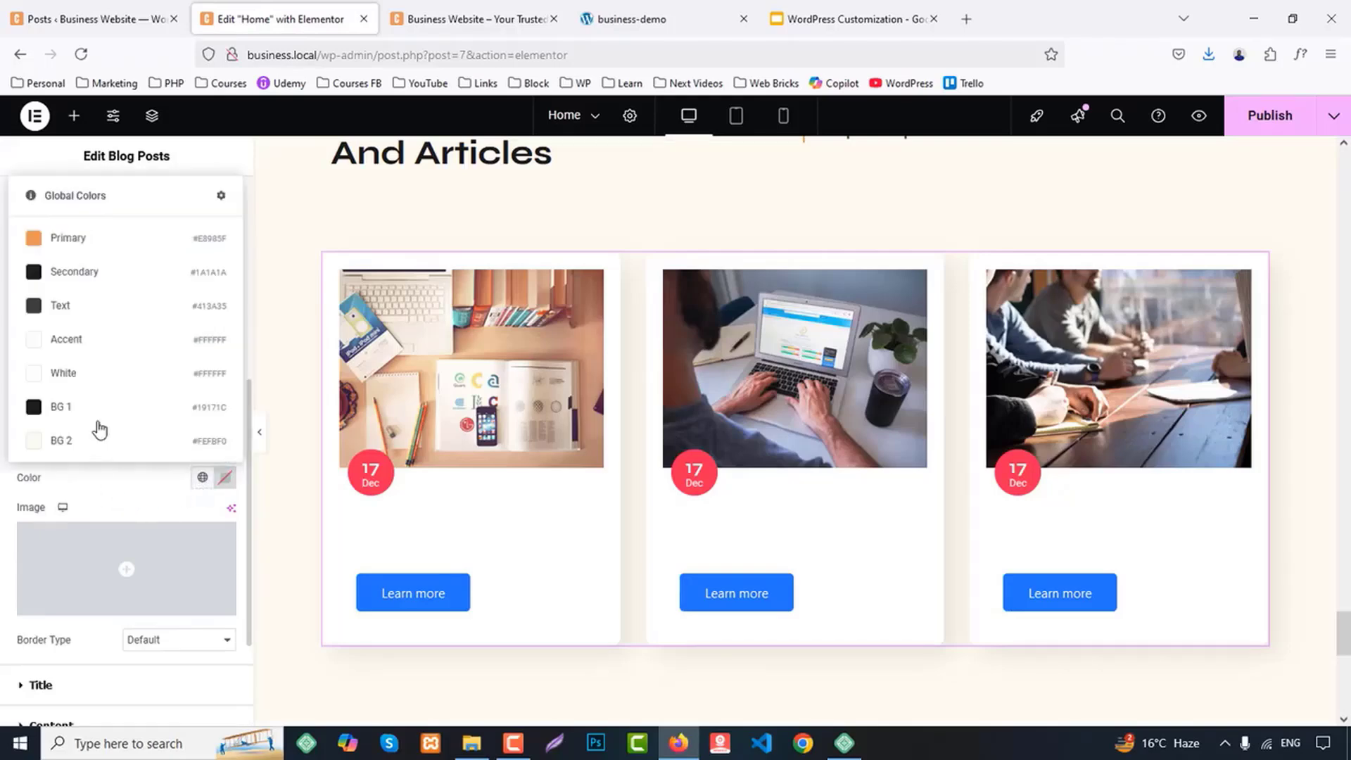
{"action": "left_click", "coordinate": [68, 239]}
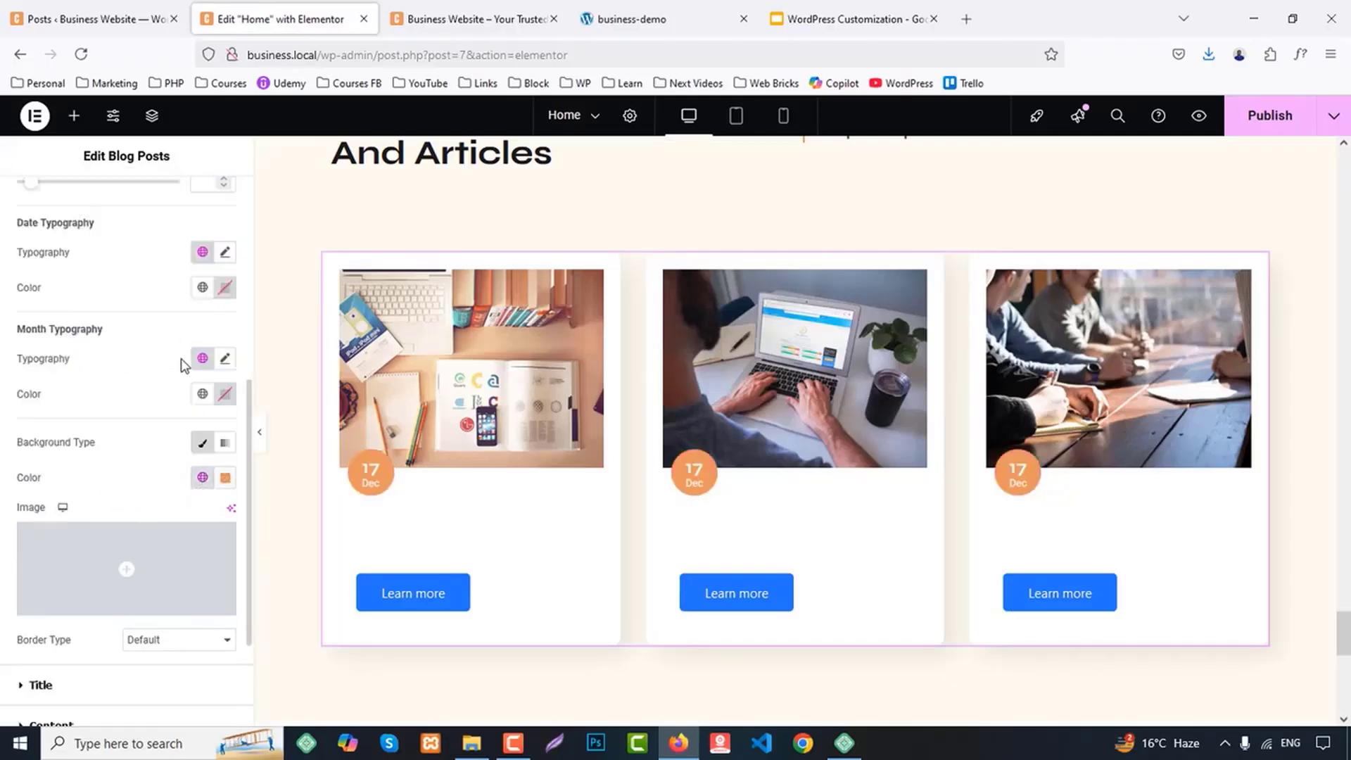
Apply the global Primary typography and the global color Secondary to the blog post titles
{"action": "scroll", "coordinate": [121, 469], "scroll_direction": "down", "scroll_amount": 2}
{"action": "left_click", "coordinate": [68, 535]}
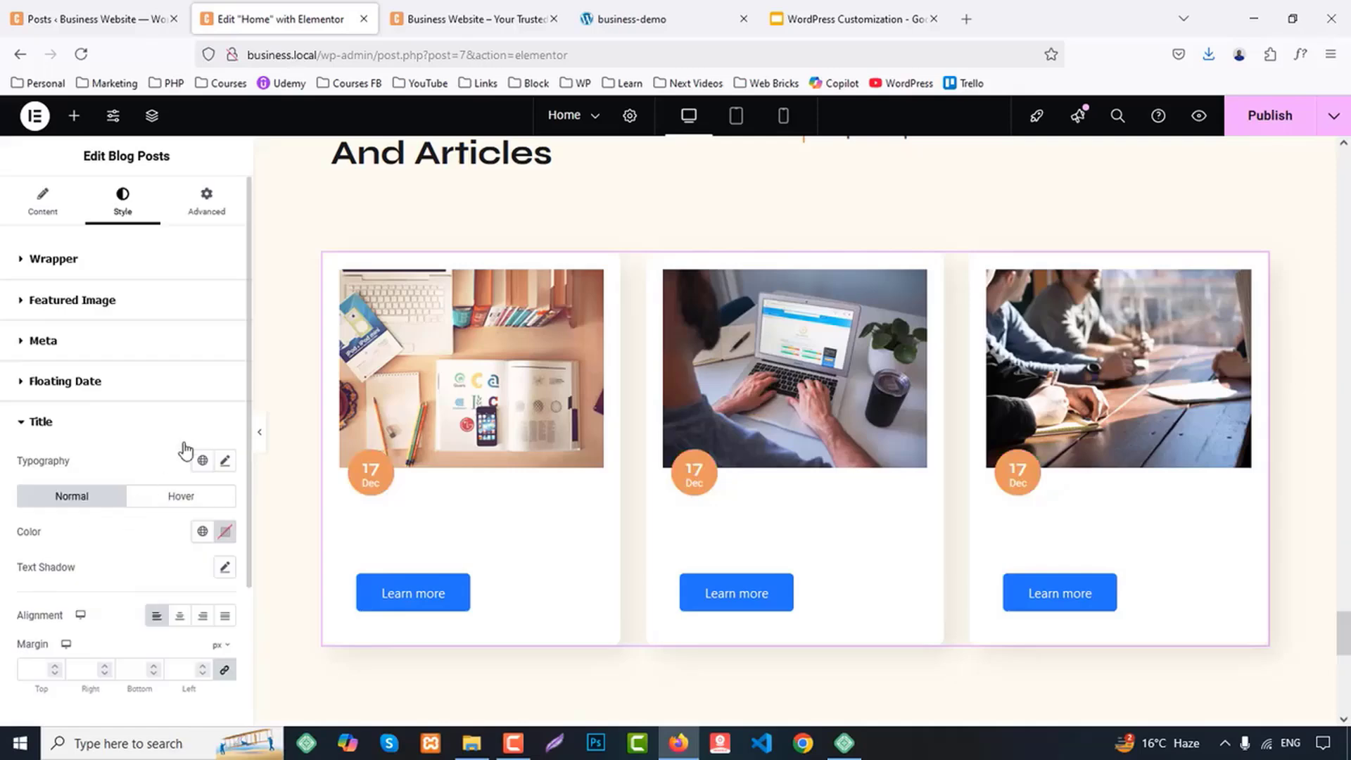
{"action": "scroll", "coordinate": [190, 429], "scroll_direction": "down", "scroll_amount": 2}
{"action": "left_click", "coordinate": [204, 289]}
{"action": "left_click", "coordinate": [140, 370]}
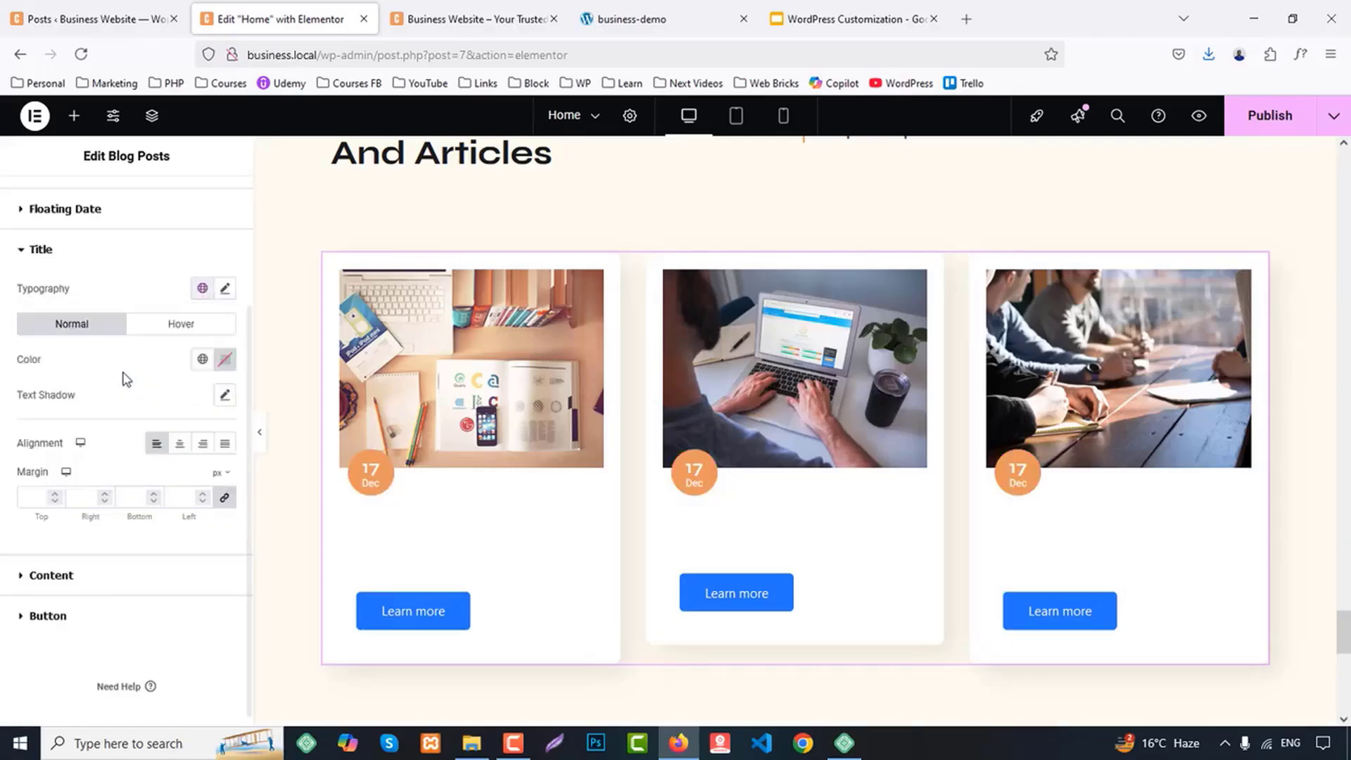
{"action": "left_click", "coordinate": [202, 360]}
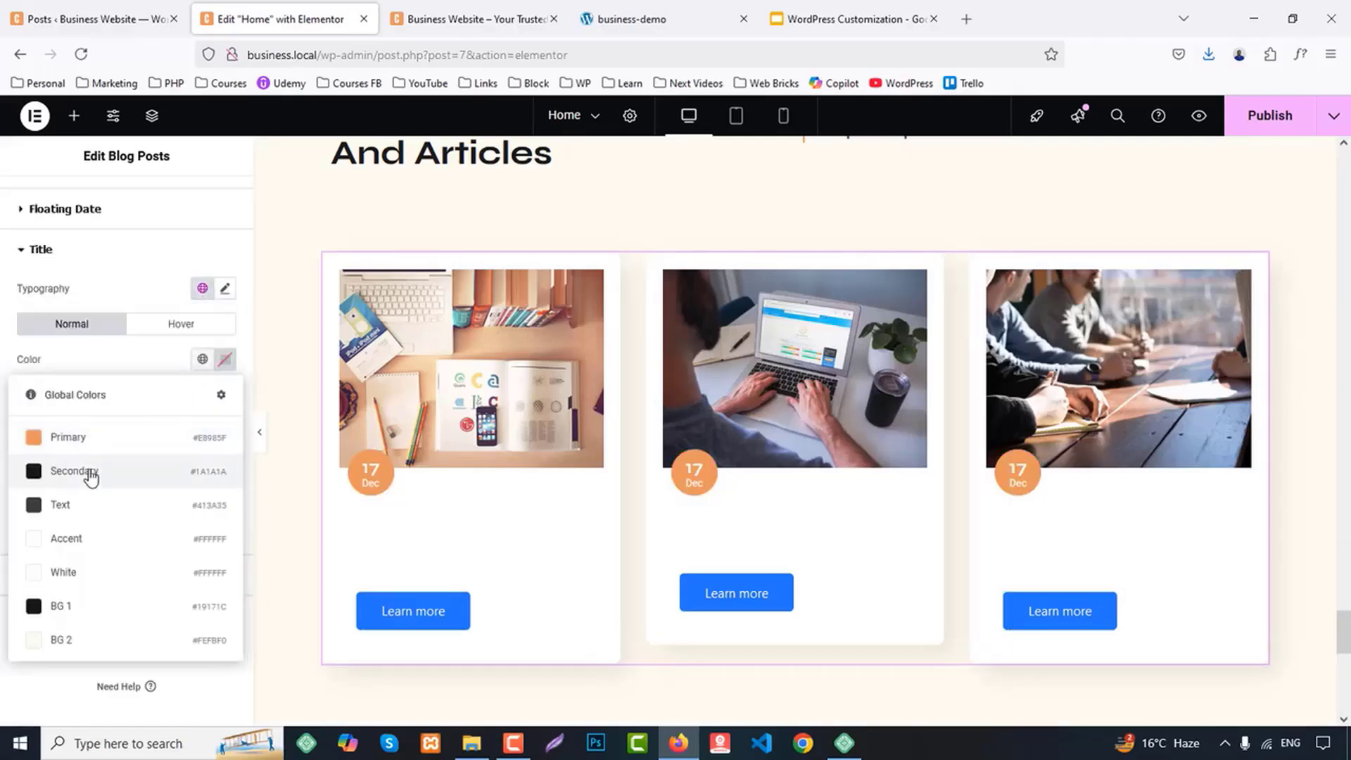
{"action": "left_click", "coordinate": [93, 473]}
{"action": "scroll", "coordinate": [167, 397], "scroll_direction": "down", "scroll_amount": 1}
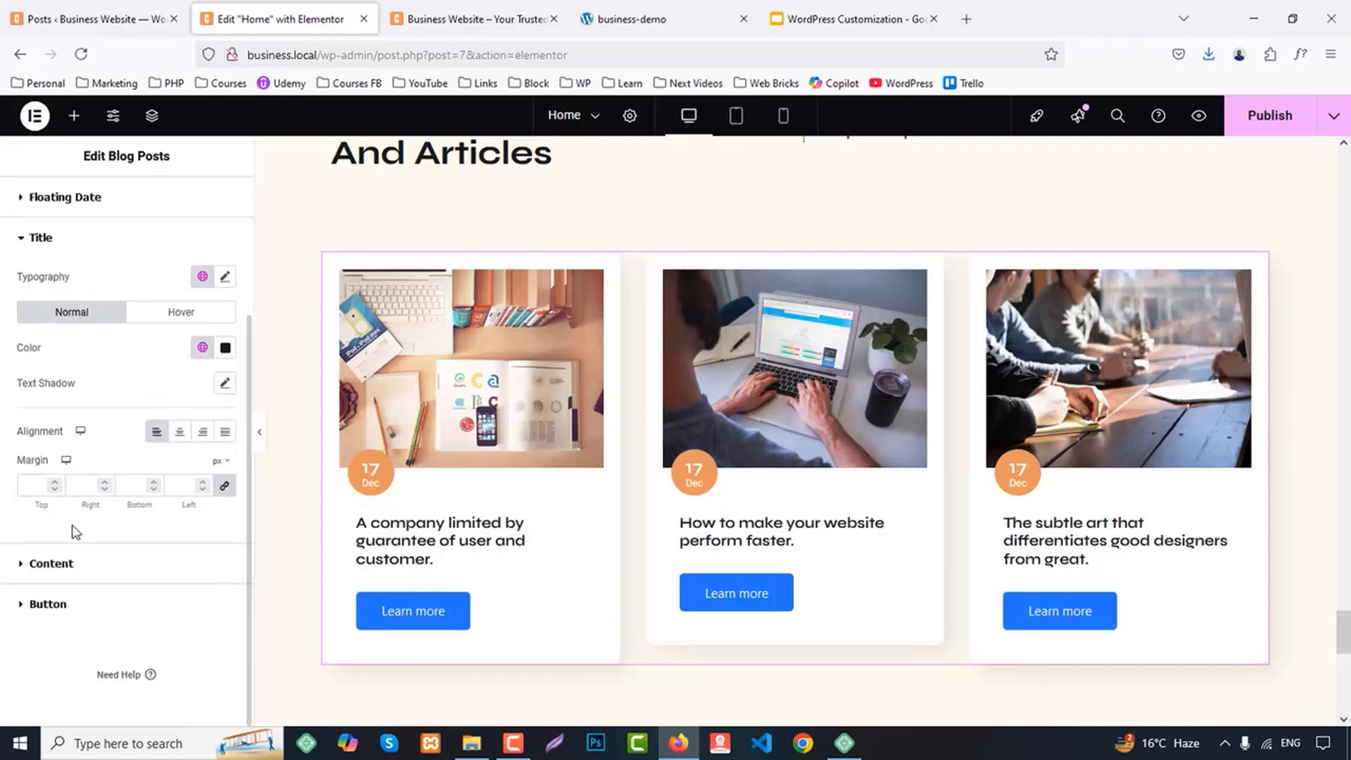
Set the blog post content text to the global color Text
{"action": "left_click", "coordinate": [74, 563]}
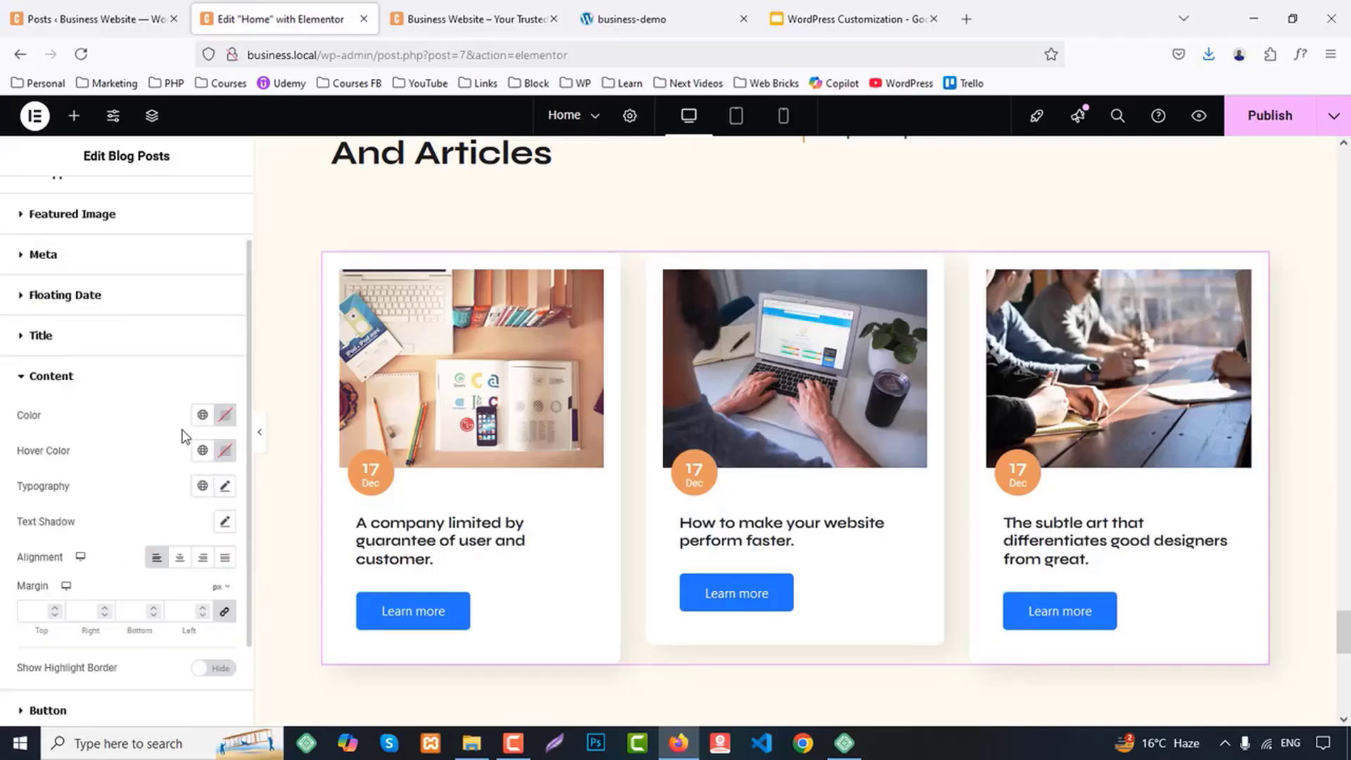
{"action": "left_click", "coordinate": [202, 414]}
{"action": "left_click", "coordinate": [70, 560]}
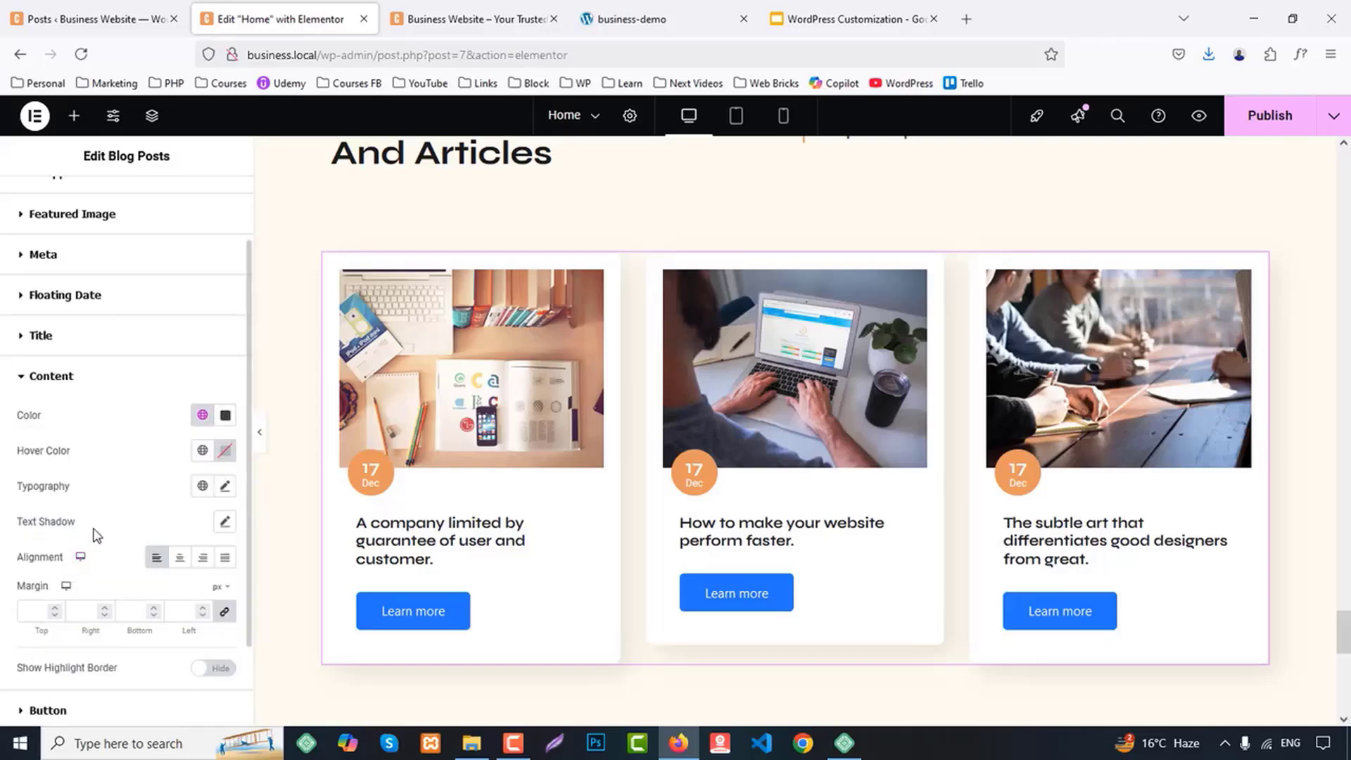
{"action": "scroll", "coordinate": [166, 484], "scroll_direction": "down", "scroll_amount": 3}
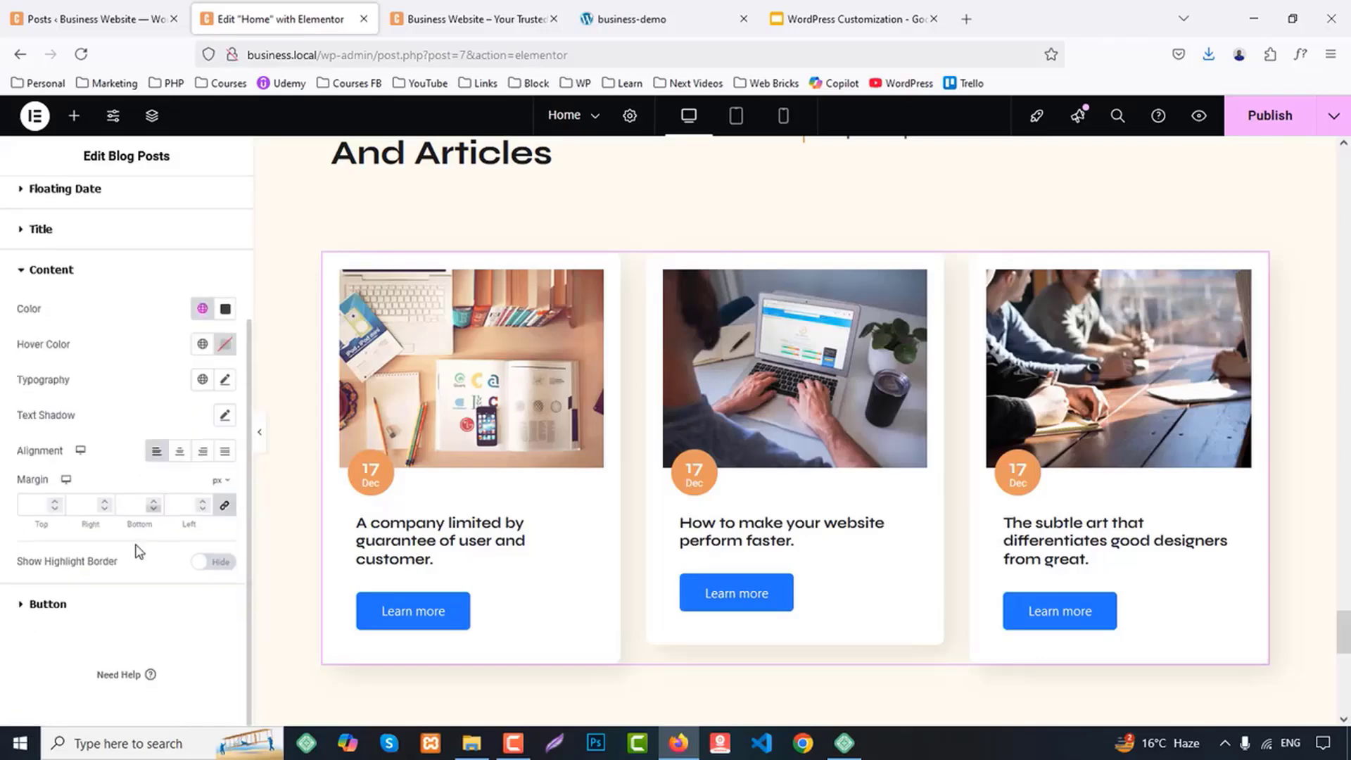
Compare the blog card buttons with the business-demo page and apply the global Accent typography to them
{"action": "left_click", "coordinate": [97, 602]}
{"action": "scroll", "coordinate": [130, 565], "scroll_direction": "down", "scroll_amount": 3}
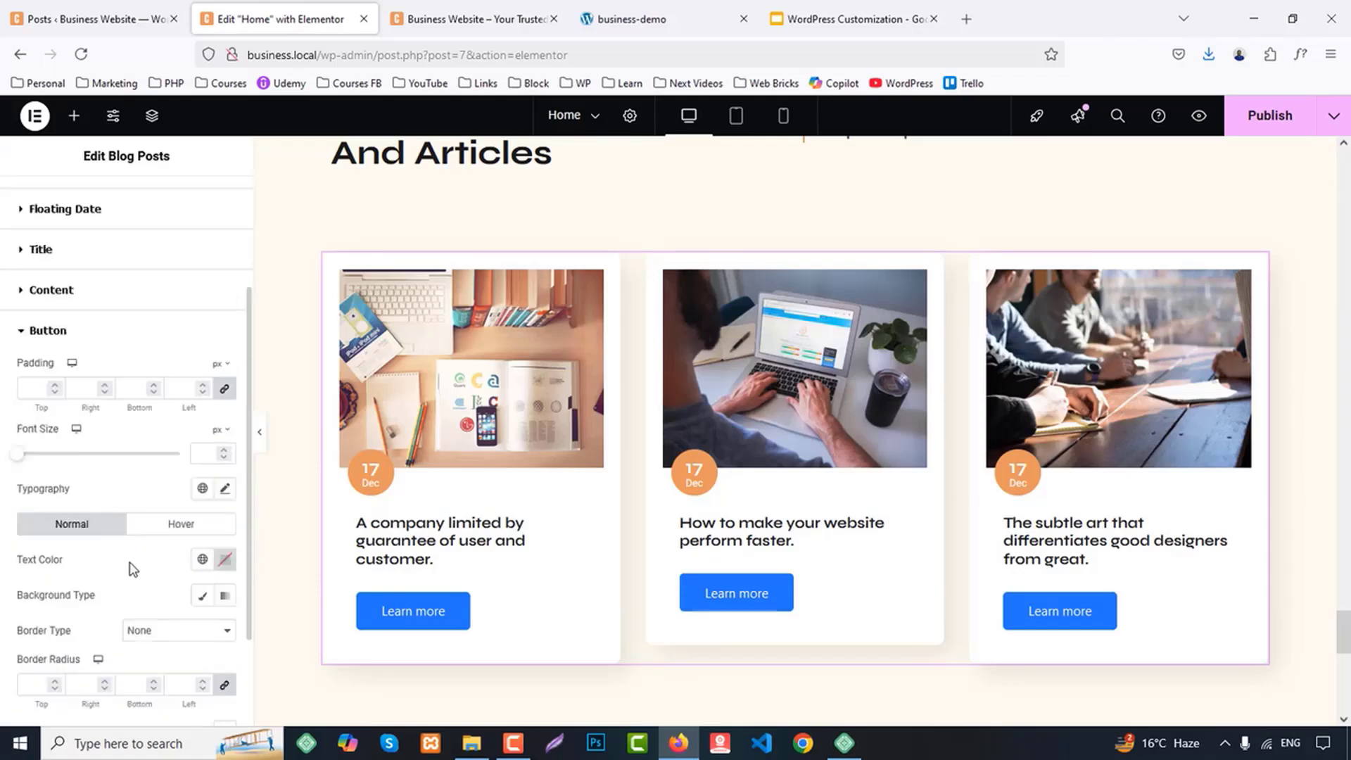
{"action": "left_click", "coordinate": [631, 19]}
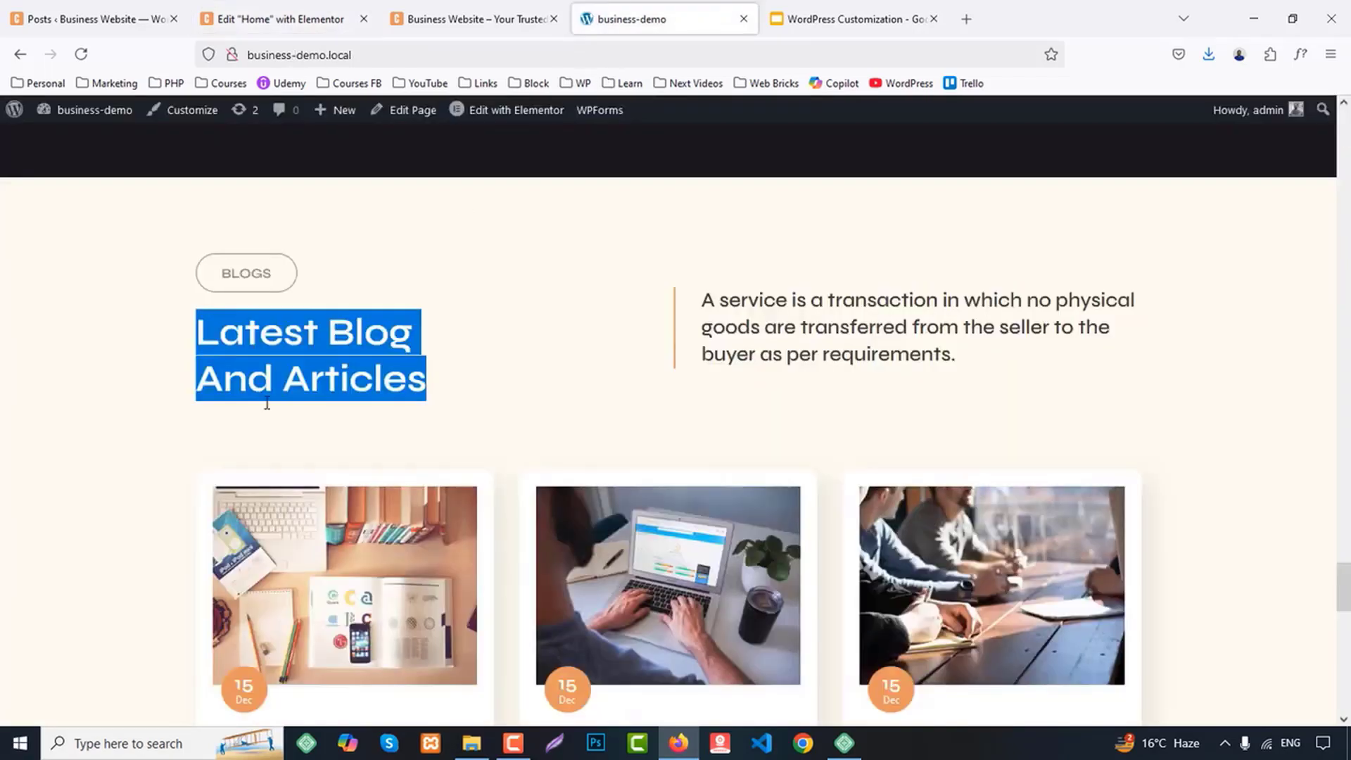
{"action": "scroll", "coordinate": [265, 396], "scroll_direction": "down", "scroll_amount": 6}
{"action": "left_click", "coordinate": [206, 7]}
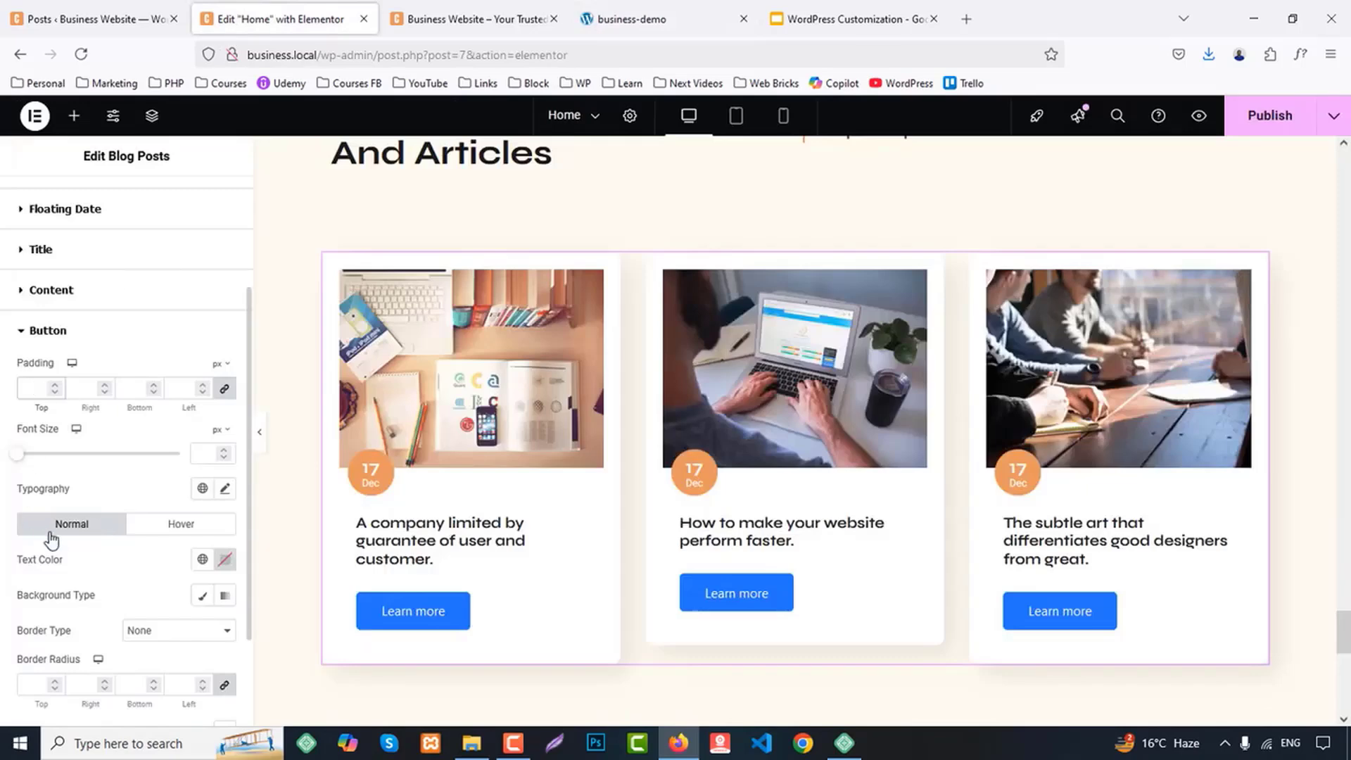
{"action": "scroll", "coordinate": [67, 395], "scroll_direction": "down", "scroll_amount": 2}
{"action": "left_click", "coordinate": [203, 356]}
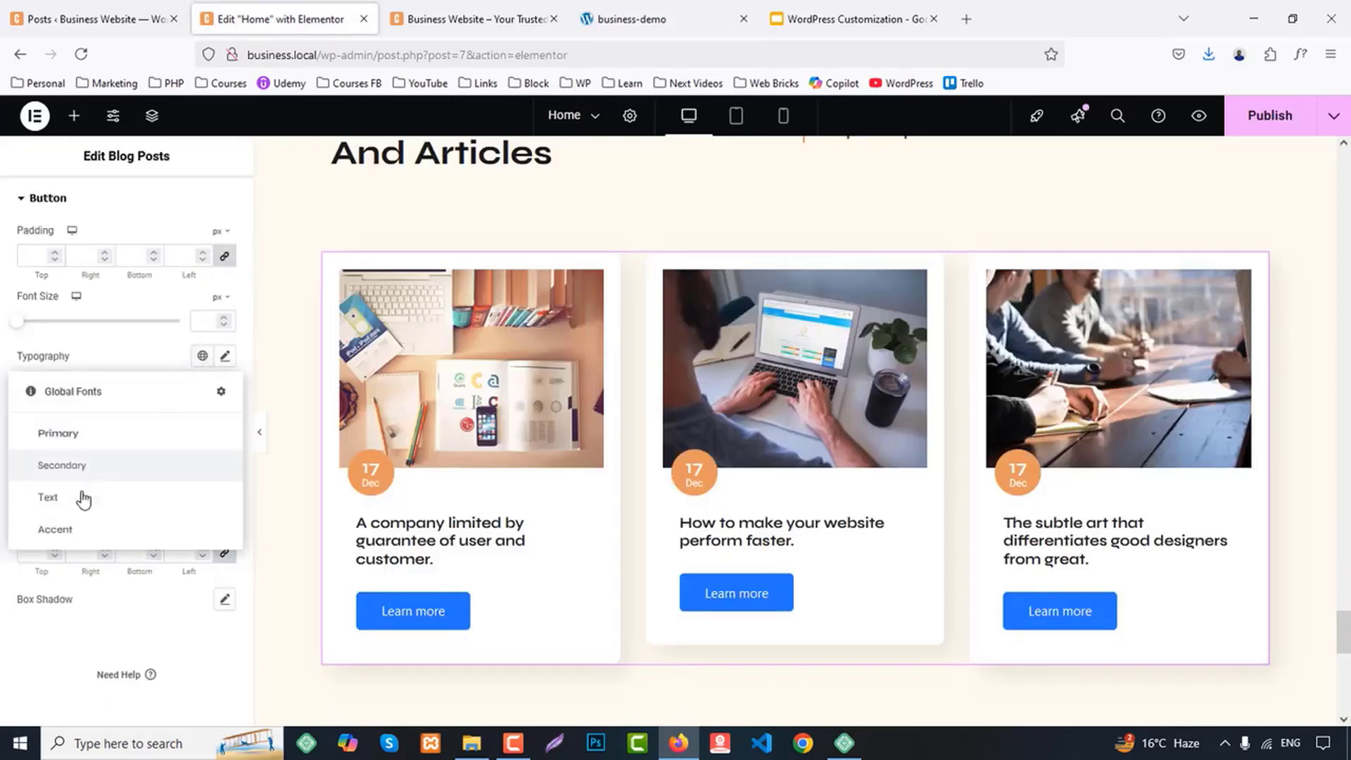
{"action": "left_click", "coordinate": [72, 527]}
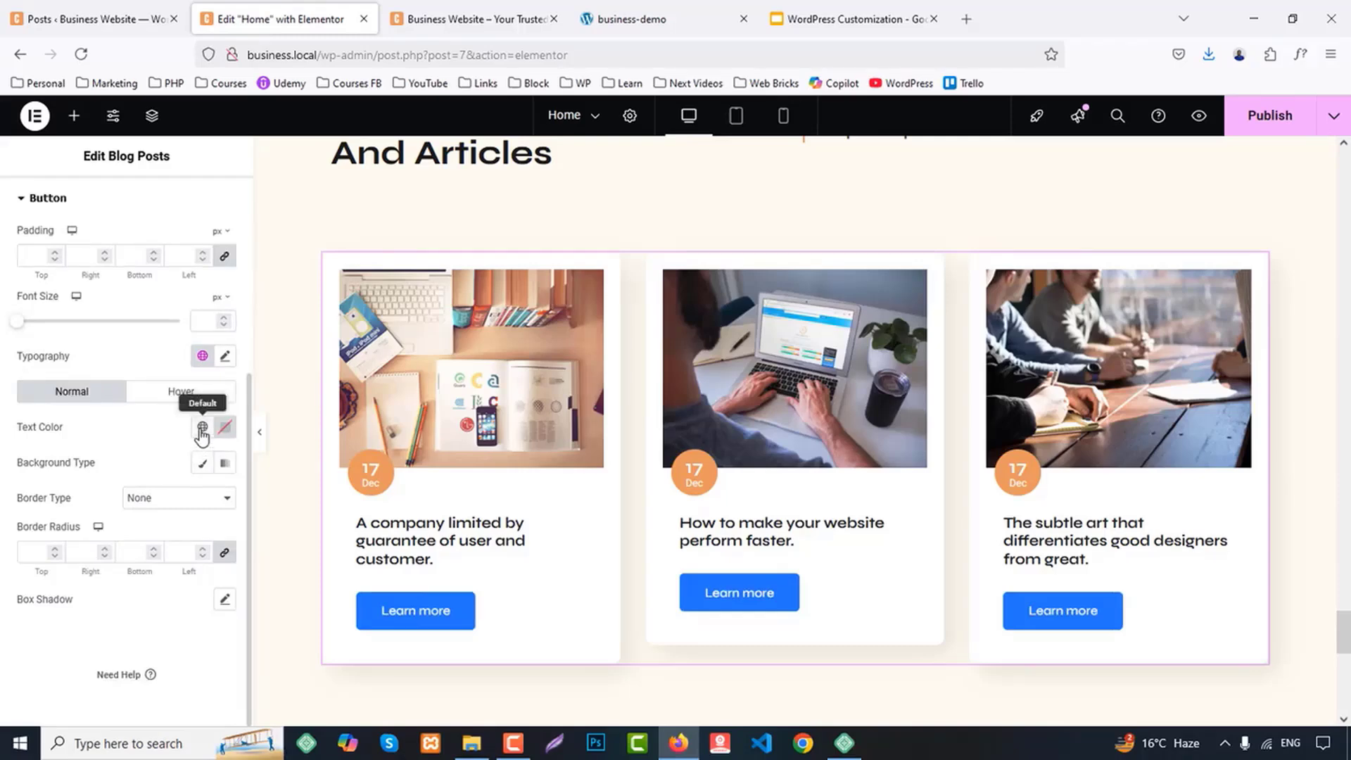
Give the blog card buttons a classic background in the global color Primary
{"action": "scroll", "coordinate": [105, 561], "scroll_direction": "up", "scroll_amount": 2}
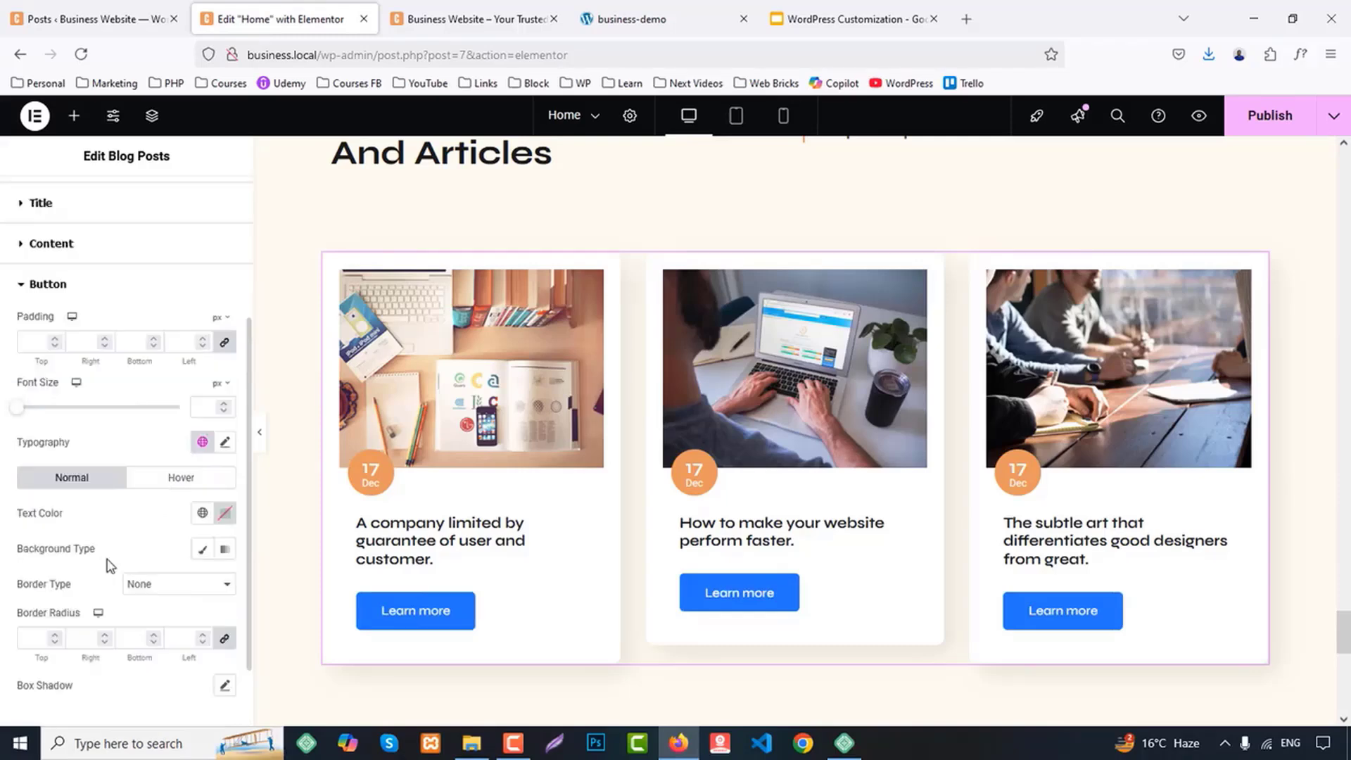
{"action": "scroll", "coordinate": [169, 504], "scroll_direction": "down", "scroll_amount": 2}
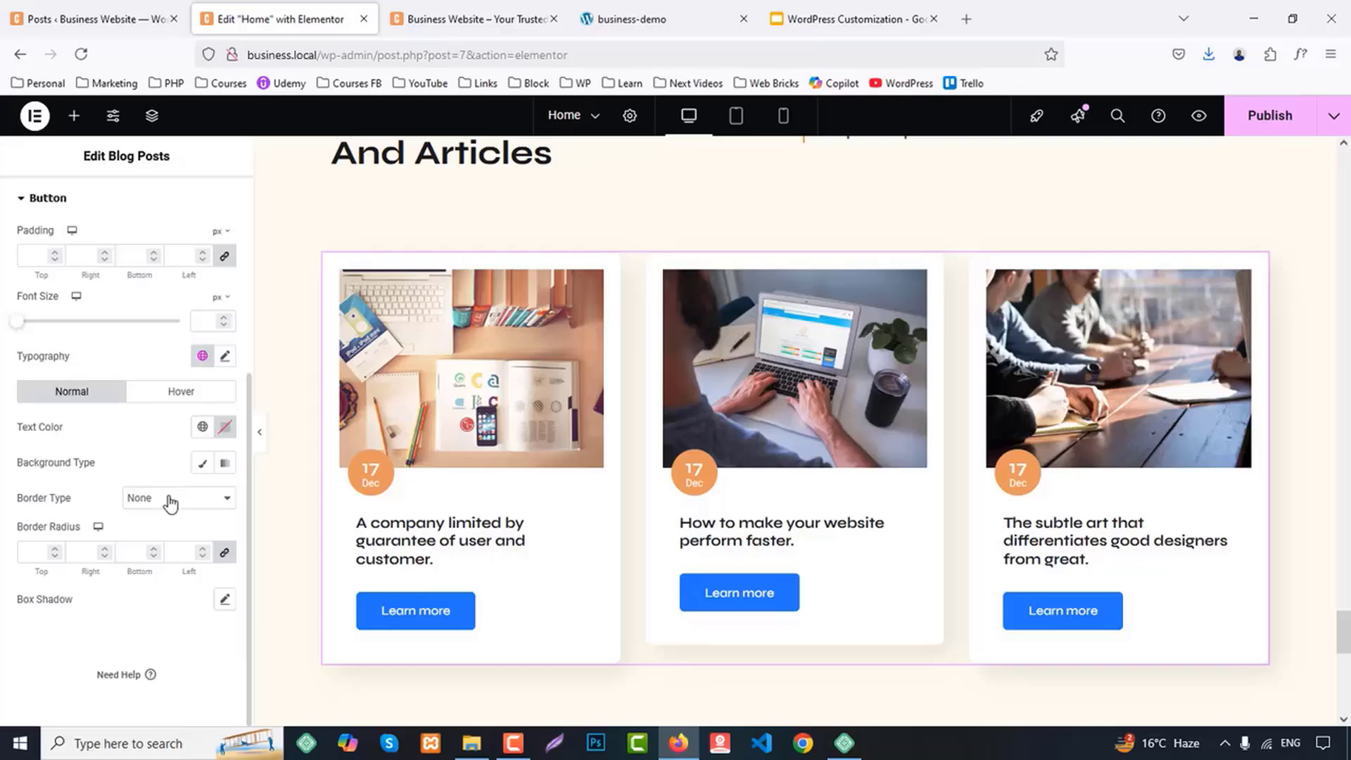
{"action": "left_click", "coordinate": [201, 463]}
{"action": "left_click", "coordinate": [202, 497]}
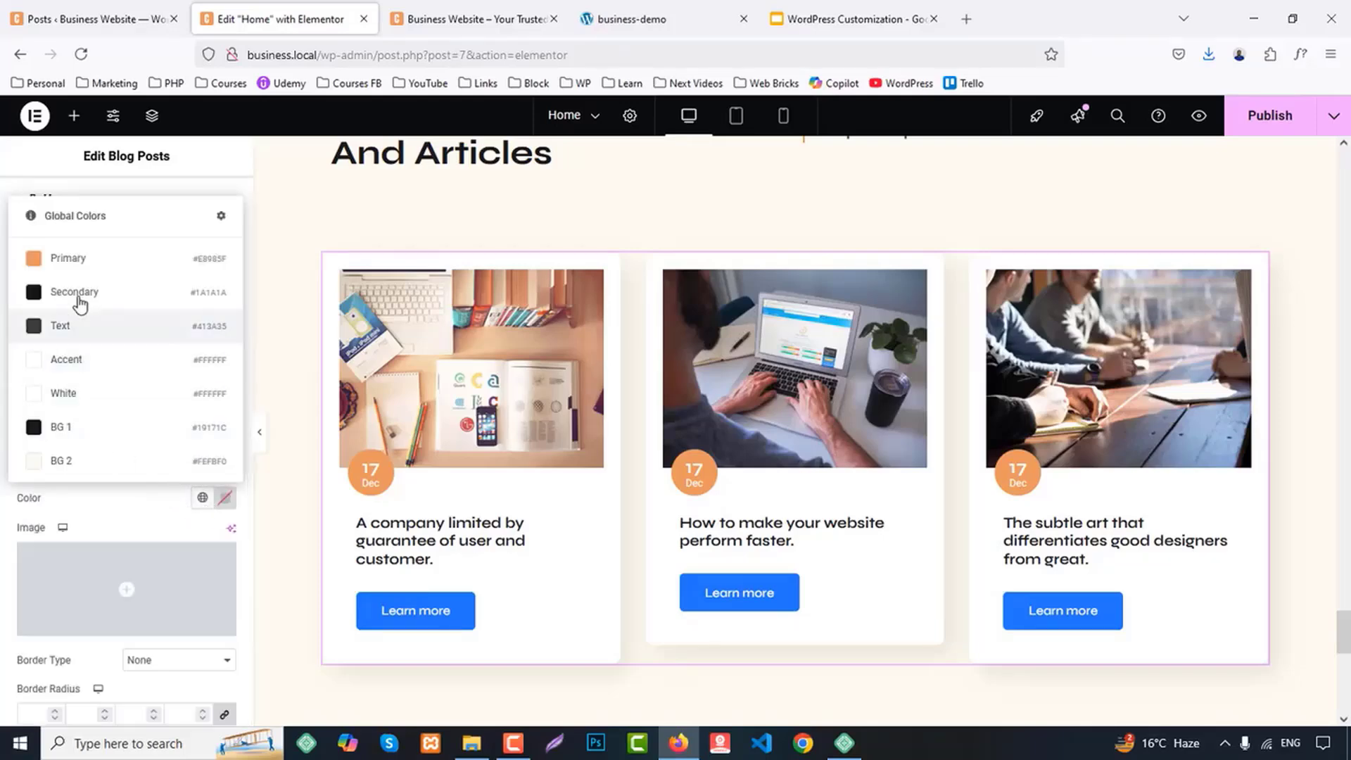
{"action": "left_click", "coordinate": [74, 258]}
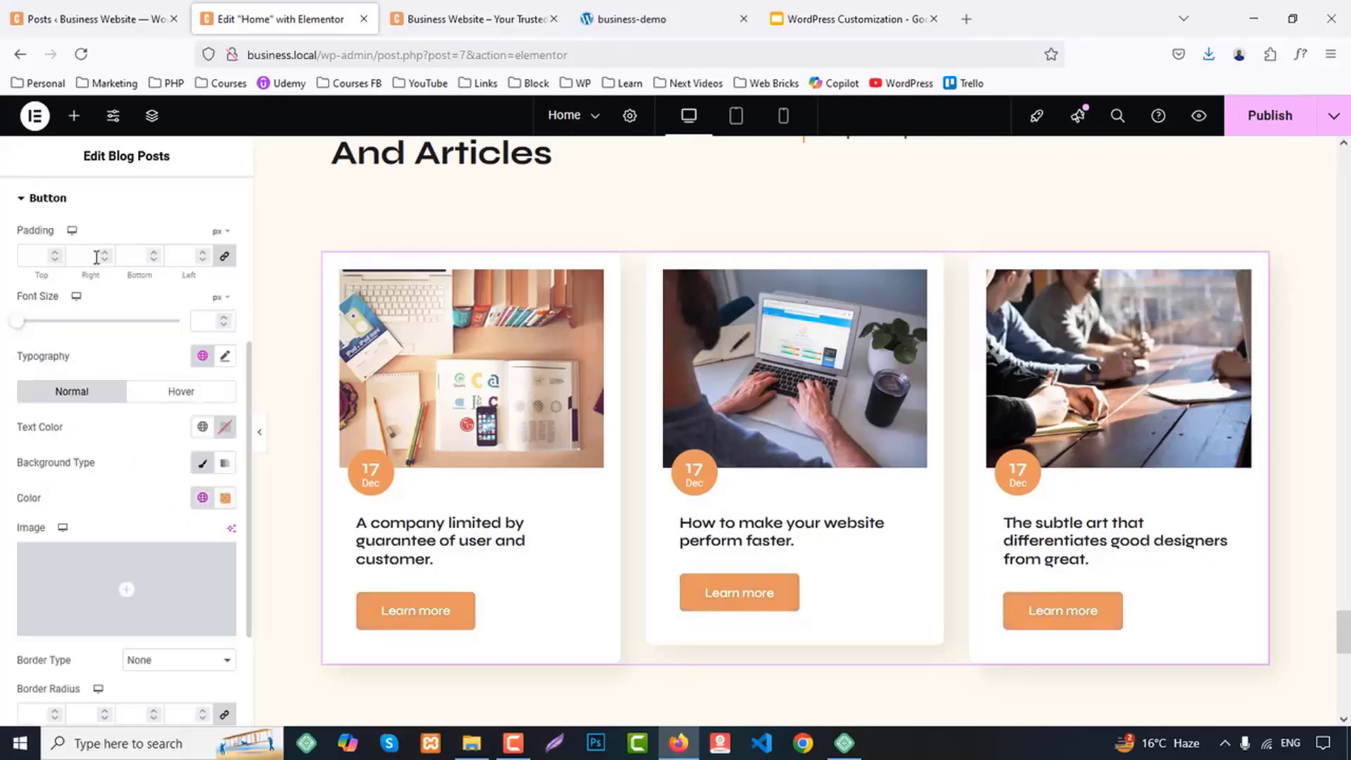
Set the blog card buttons' text transform to Capitalize and publish the page
{"action": "left_click", "coordinate": [225, 357]}
{"action": "left_click", "coordinate": [160, 560]}
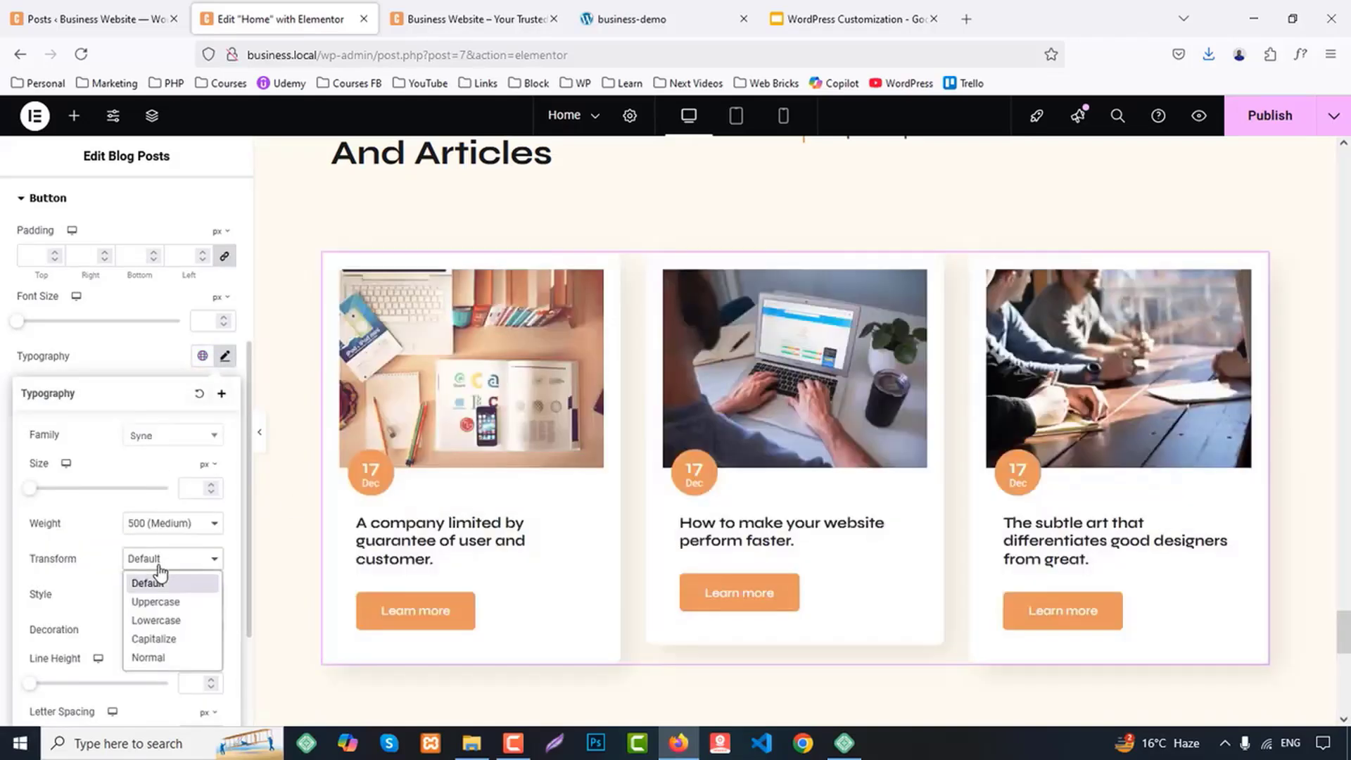
{"action": "left_click", "coordinate": [164, 639]}
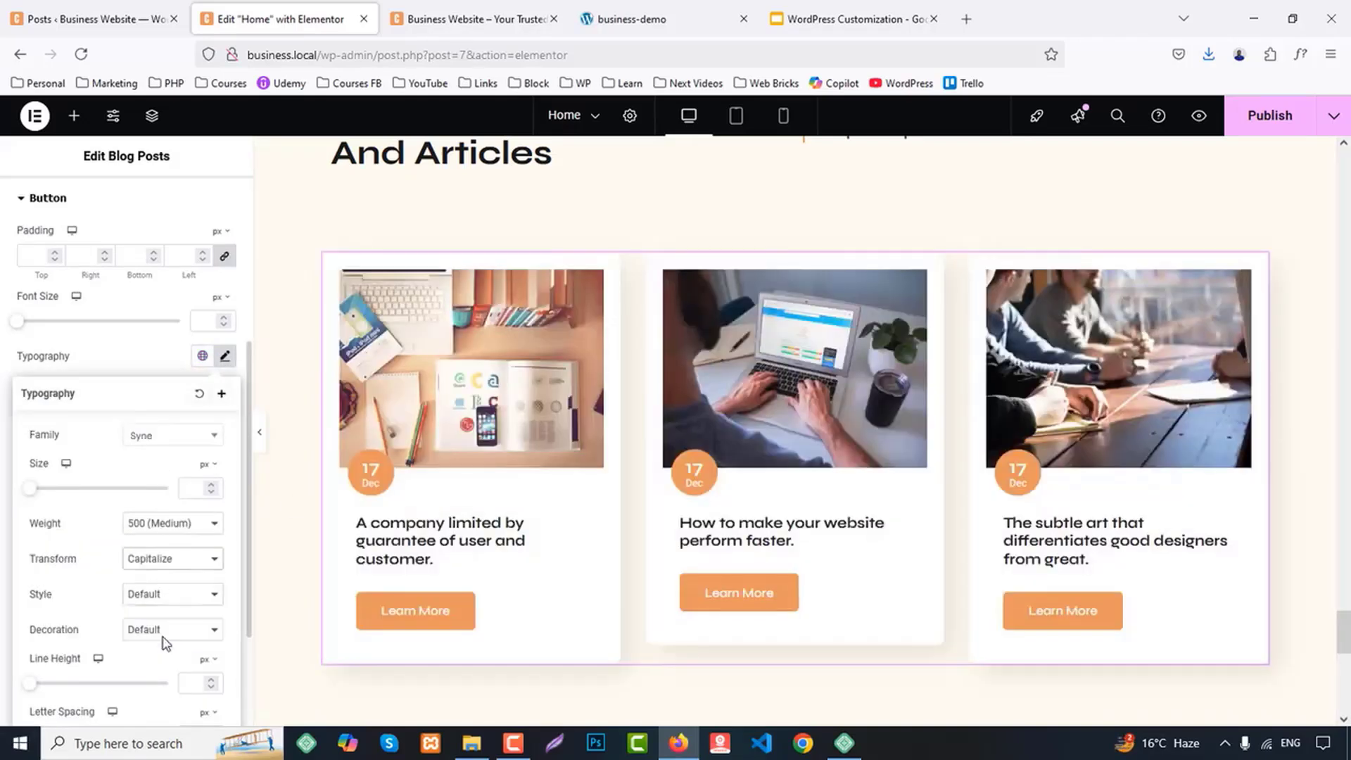
{"action": "left_click", "coordinate": [1263, 126]}
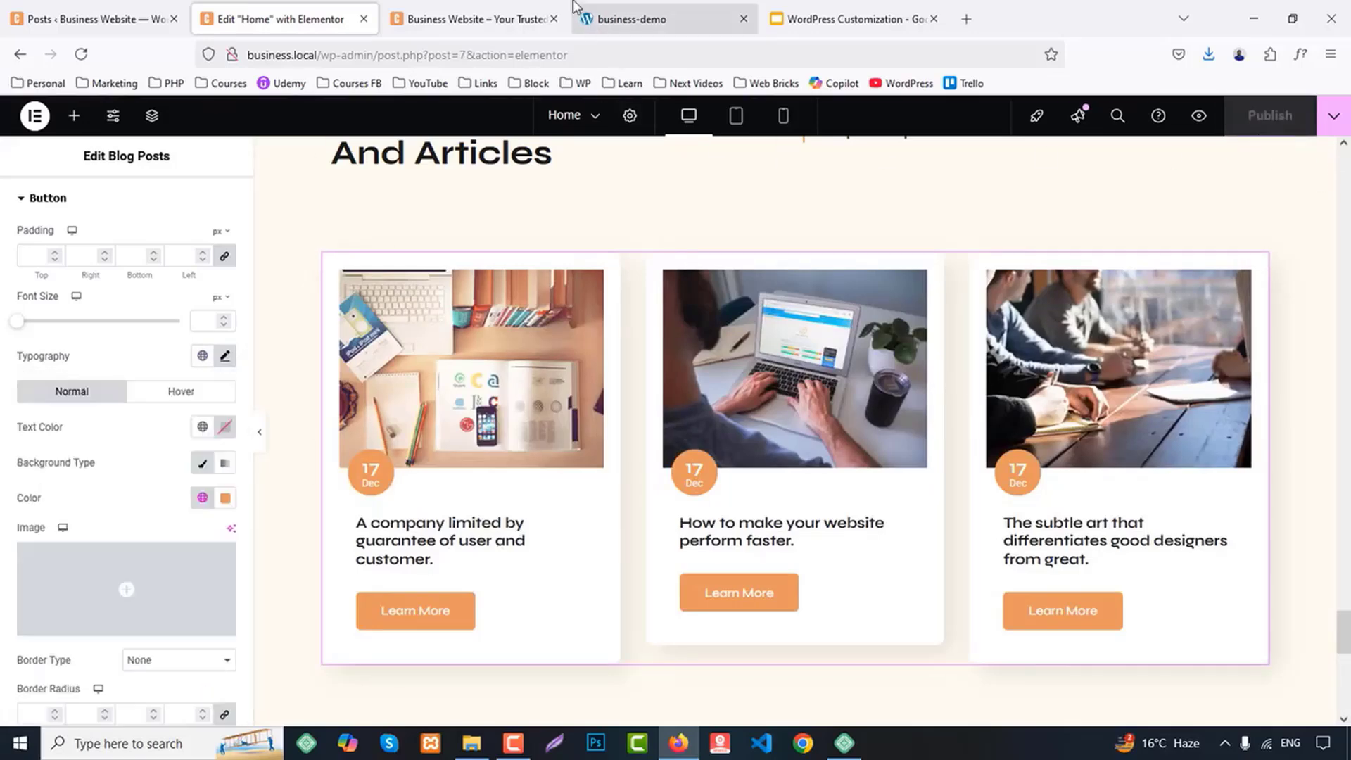
Reload the Business Website preview to check the blog cards, and examine the section below them on the business-demo page
{"action": "left_click", "coordinate": [471, 19]}
{"action": "left_click", "coordinate": [83, 55]}
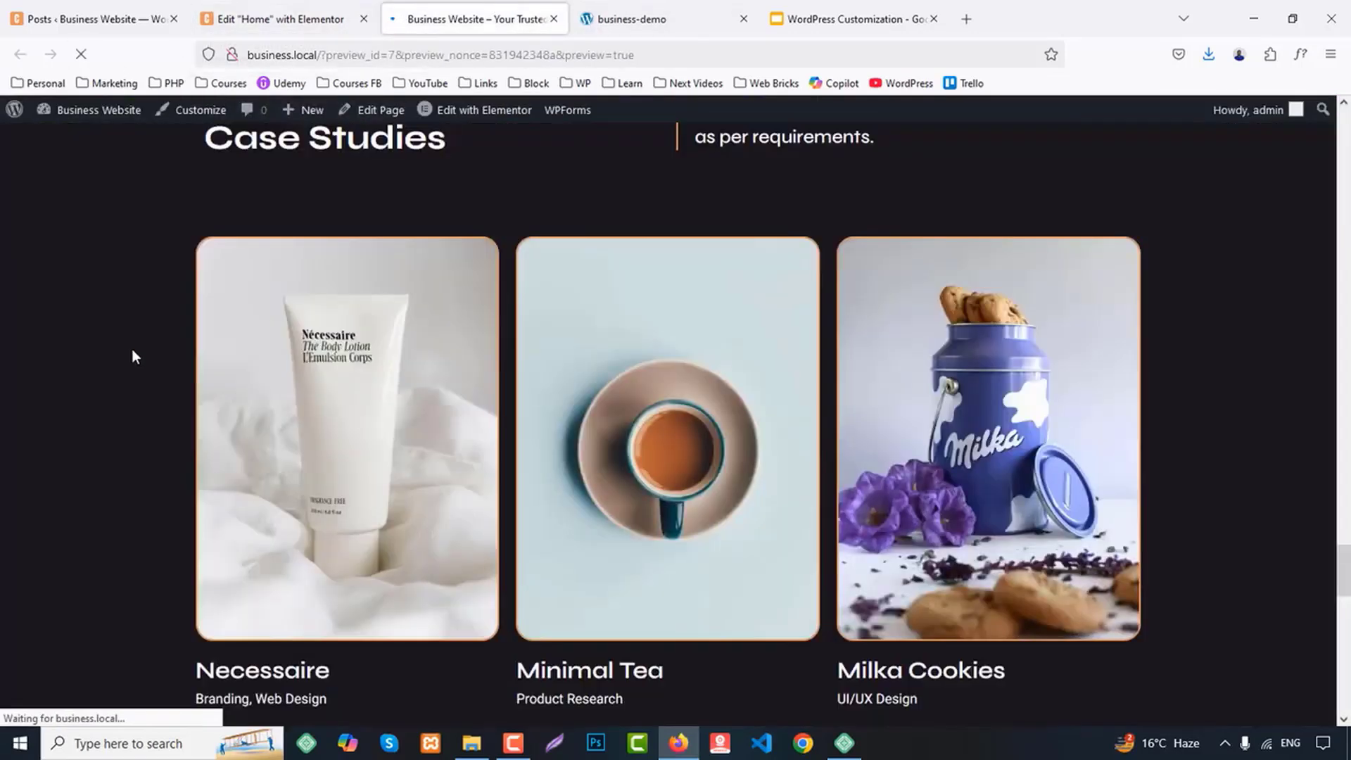
{"action": "scroll", "coordinate": [123, 620], "scroll_direction": "down", "scroll_amount": 15}
{"action": "scroll", "coordinate": [169, 524], "scroll_direction": "up", "scroll_amount": 7}
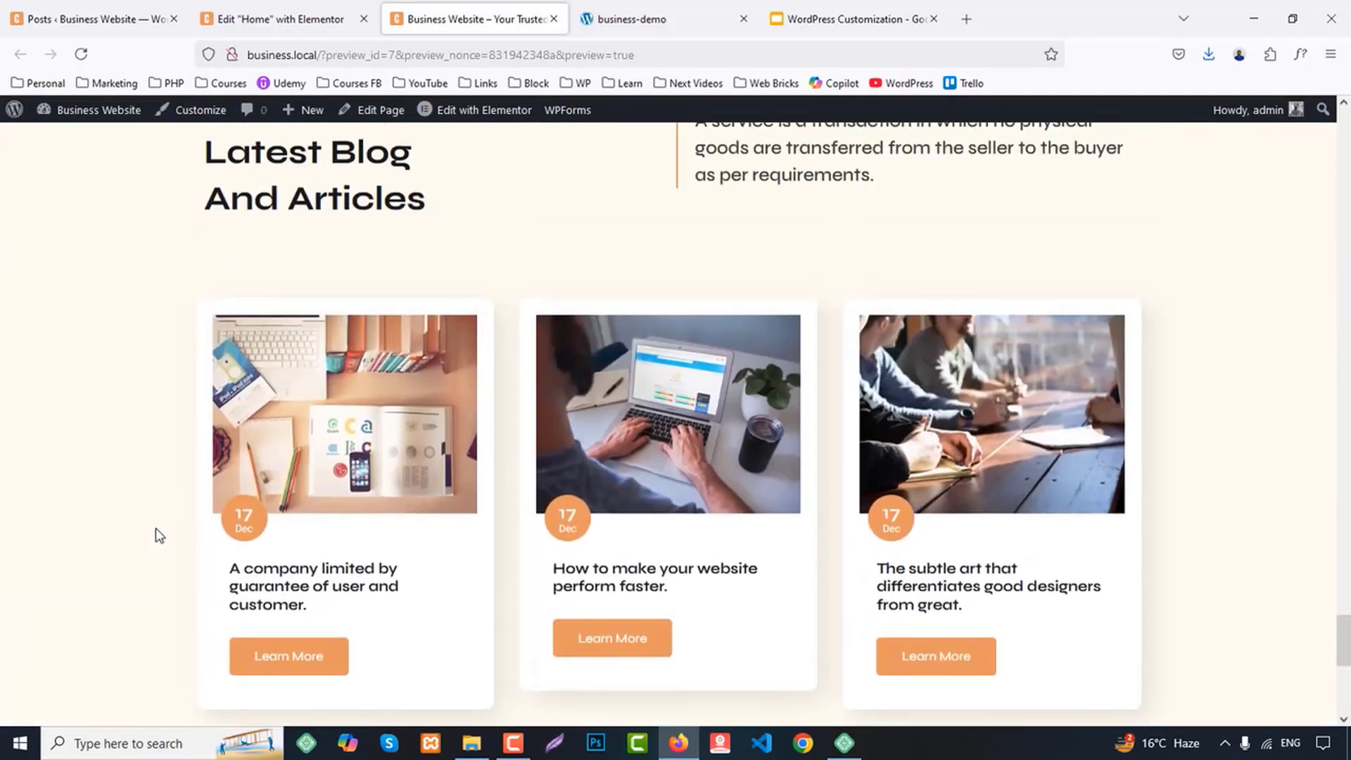
{"action": "left_click", "coordinate": [652, 10]}
{"action": "scroll", "coordinate": [1161, 441], "scroll_direction": "down", "scroll_amount": 5}
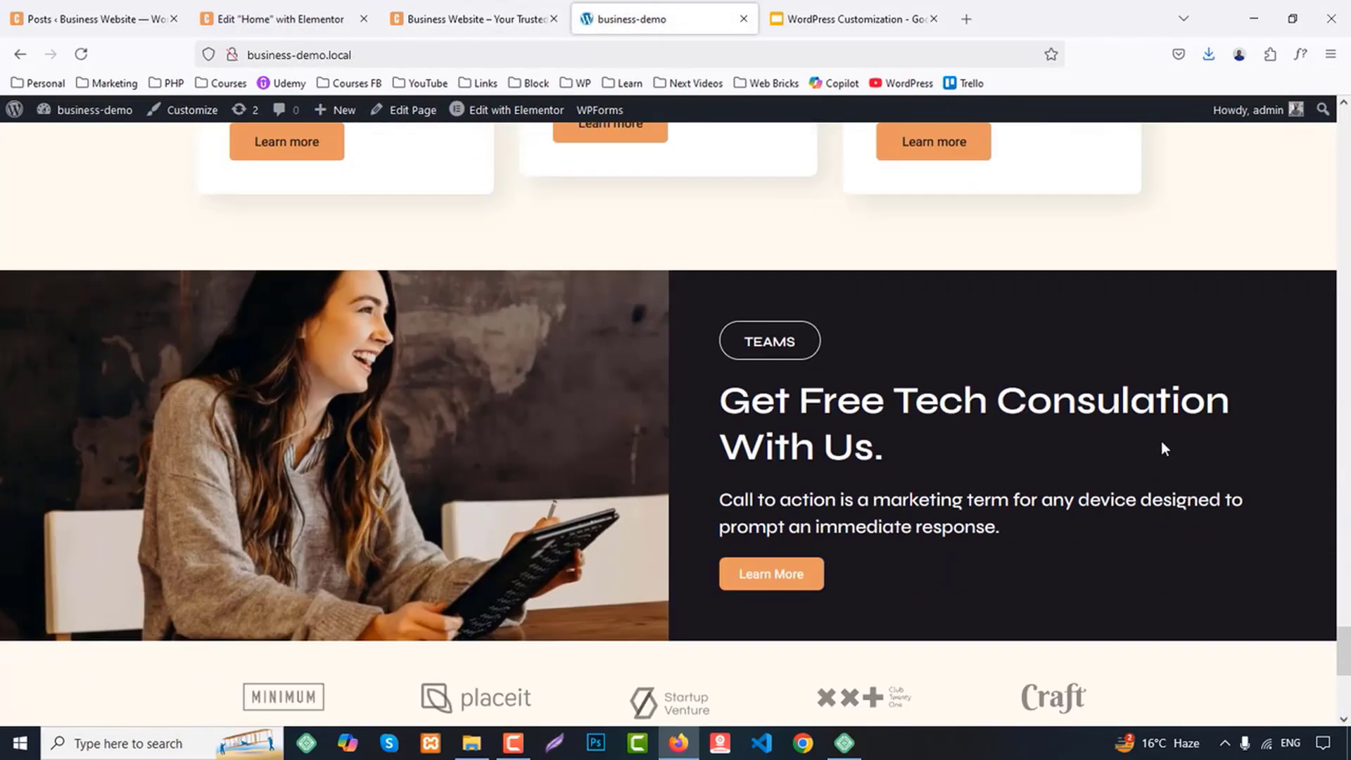
Add a Flexbox container with two equal columns between the blog section and the client logos on the Home page
{"action": "left_click", "coordinate": [285, 14]}
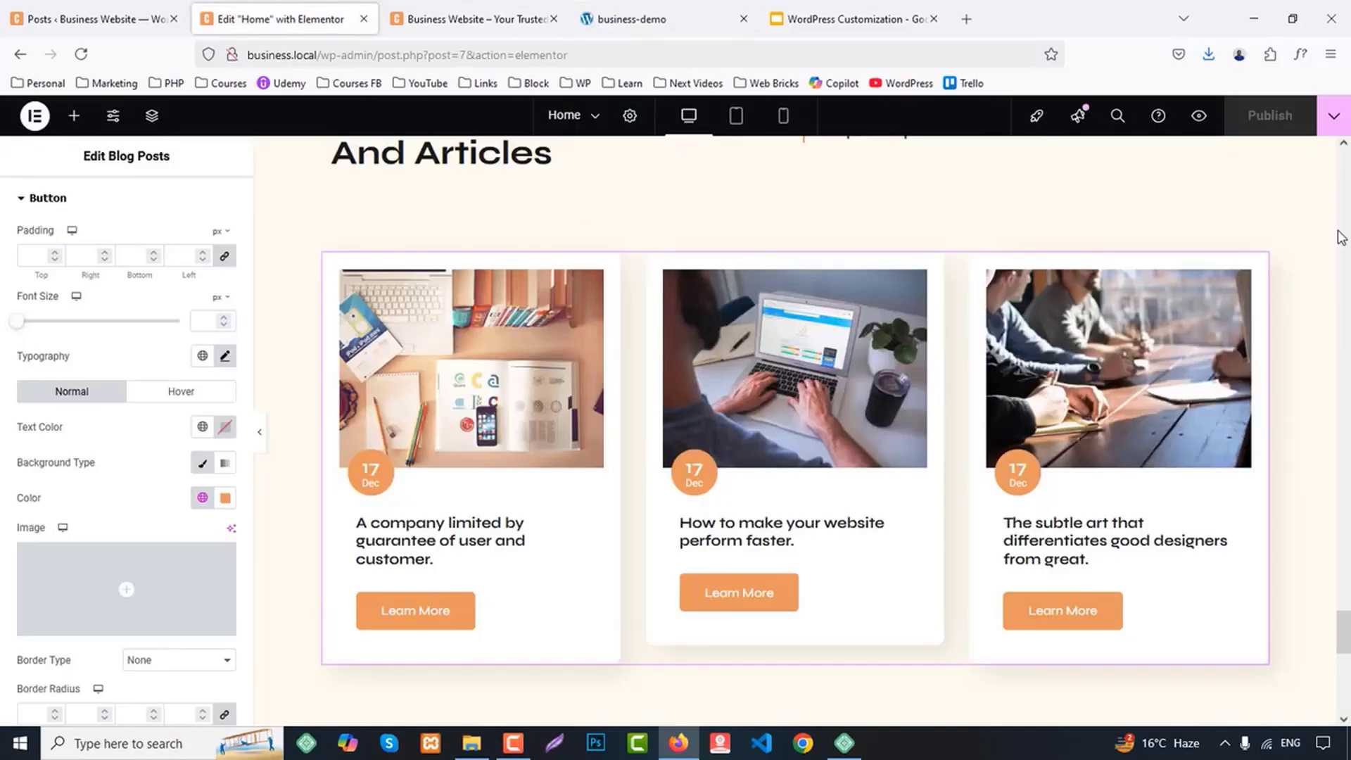
{"action": "left_click", "coordinate": [1348, 602]}
{"action": "scroll", "coordinate": [1019, 588], "scroll_direction": "down", "scroll_amount": 11}
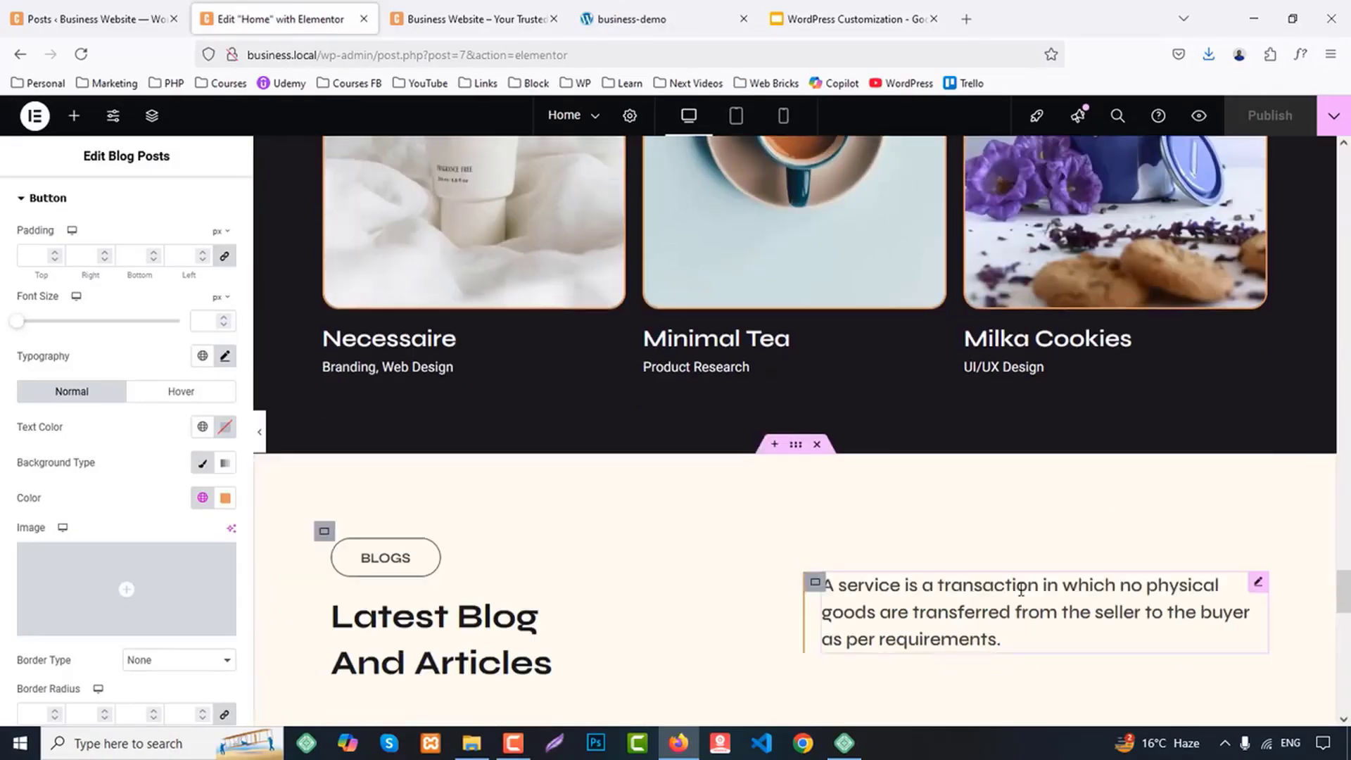
{"action": "scroll", "coordinate": [914, 594], "scroll_direction": "up", "scroll_amount": 3}
{"action": "left_click", "coordinate": [733, 382]}
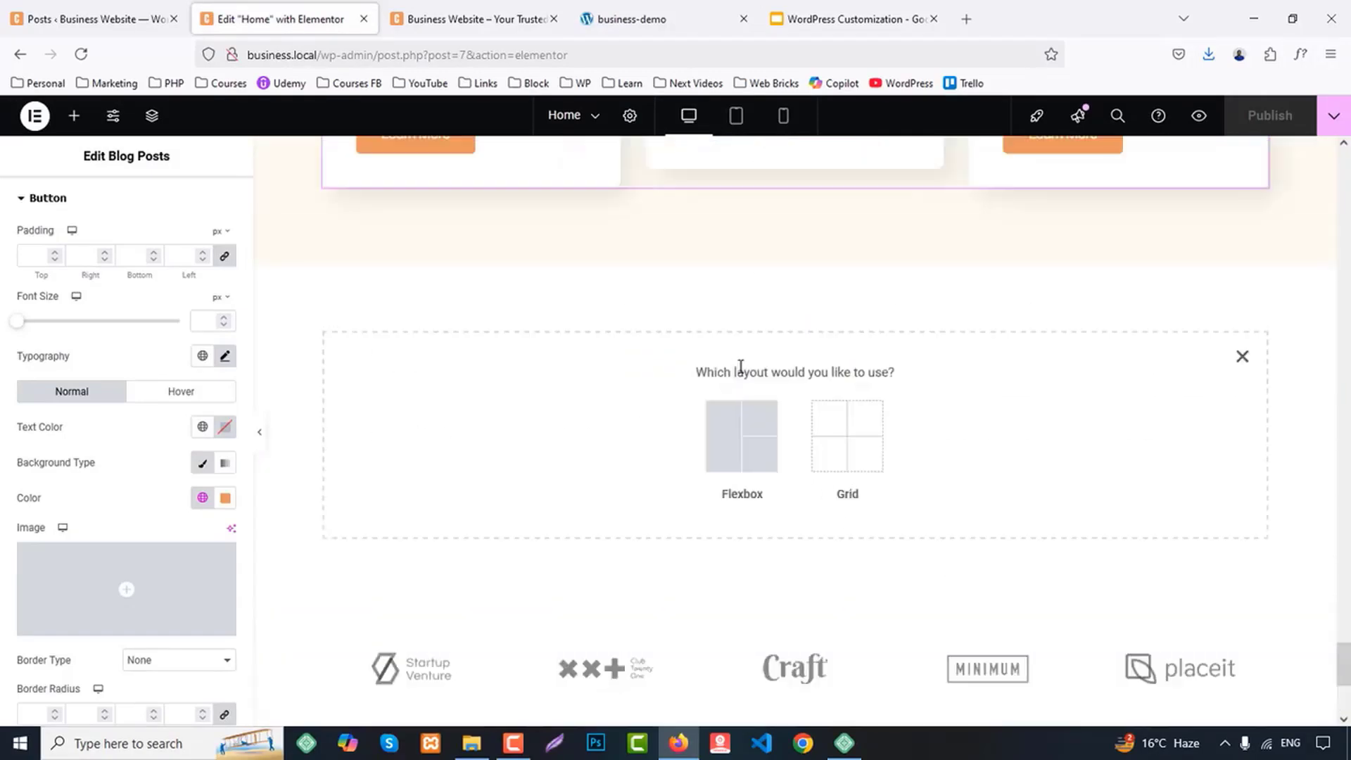
{"action": "left_click", "coordinate": [716, 418]}
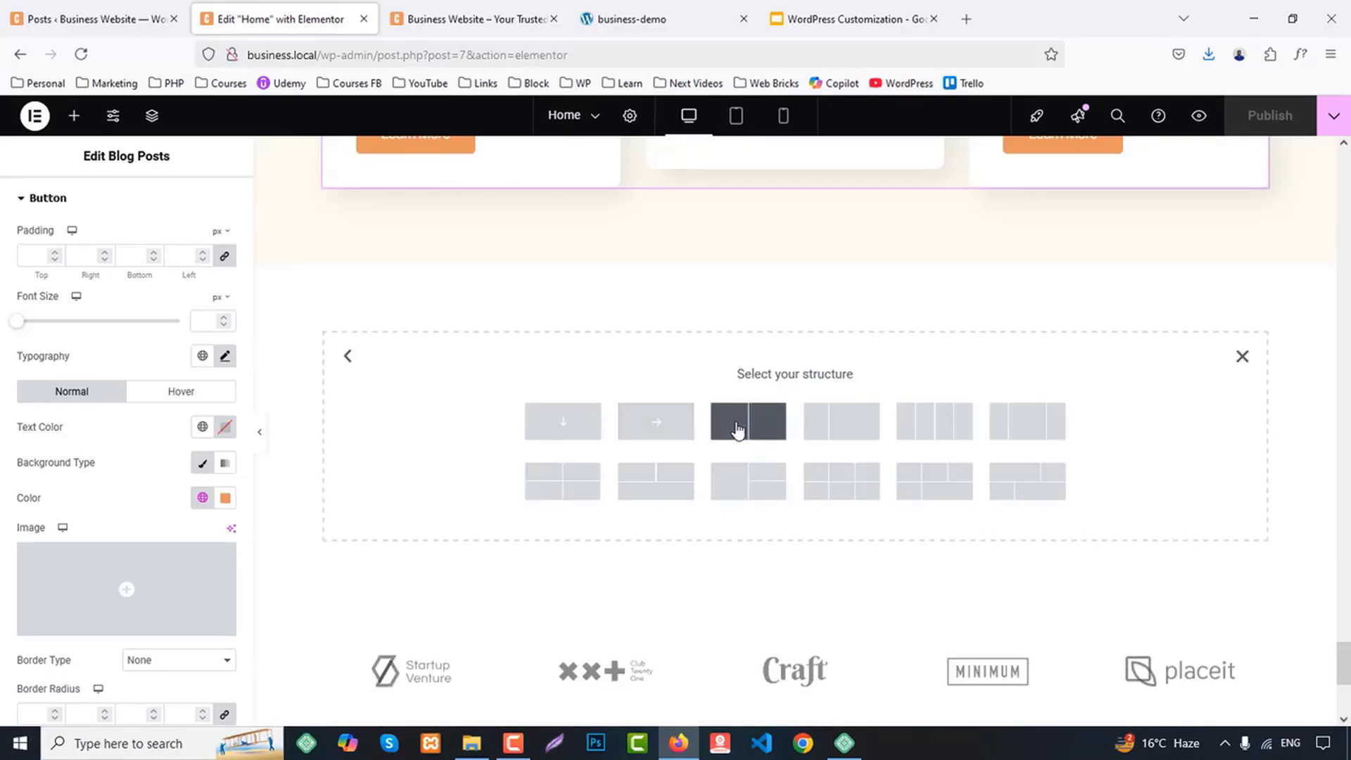
{"action": "left_click", "coordinate": [735, 432]}
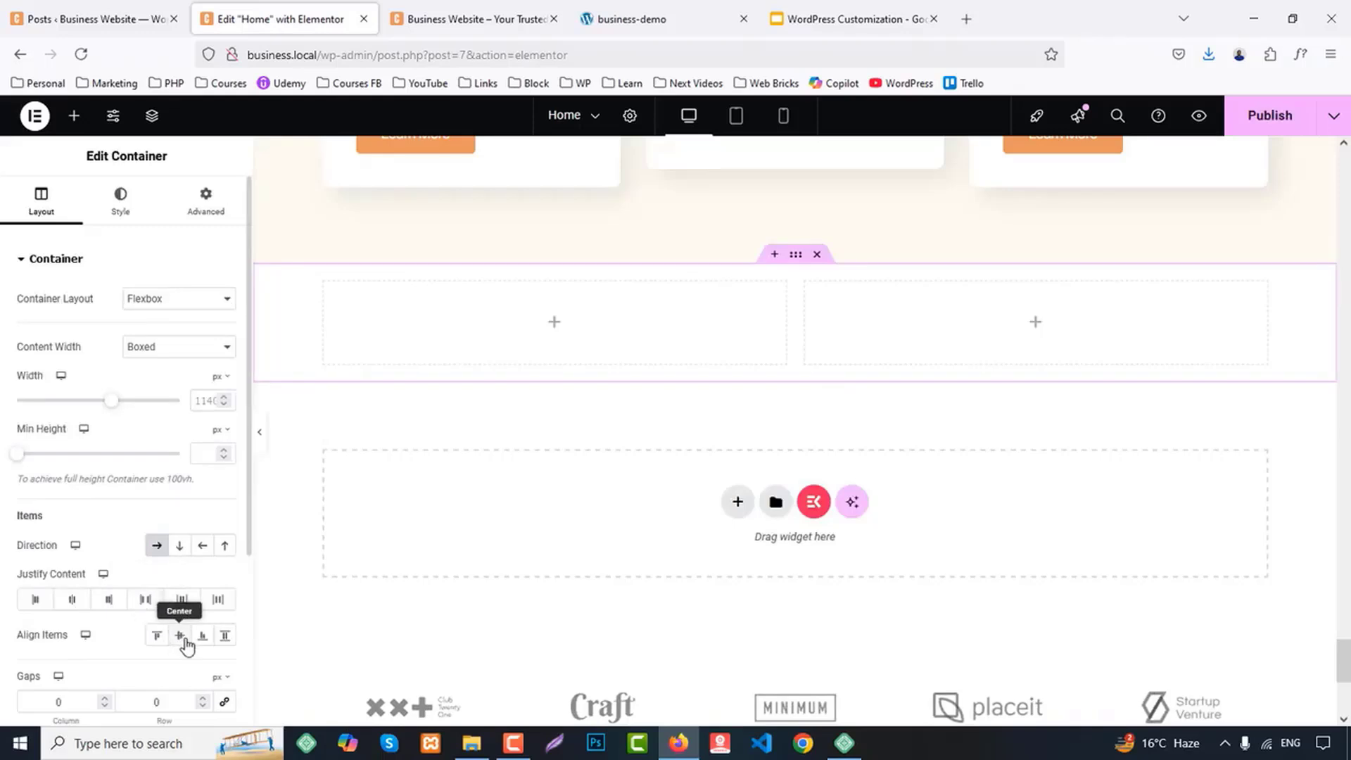
Make the new two-column container full width with centered items and set its padding to 0 on all sides
{"action": "left_click", "coordinate": [150, 357]}
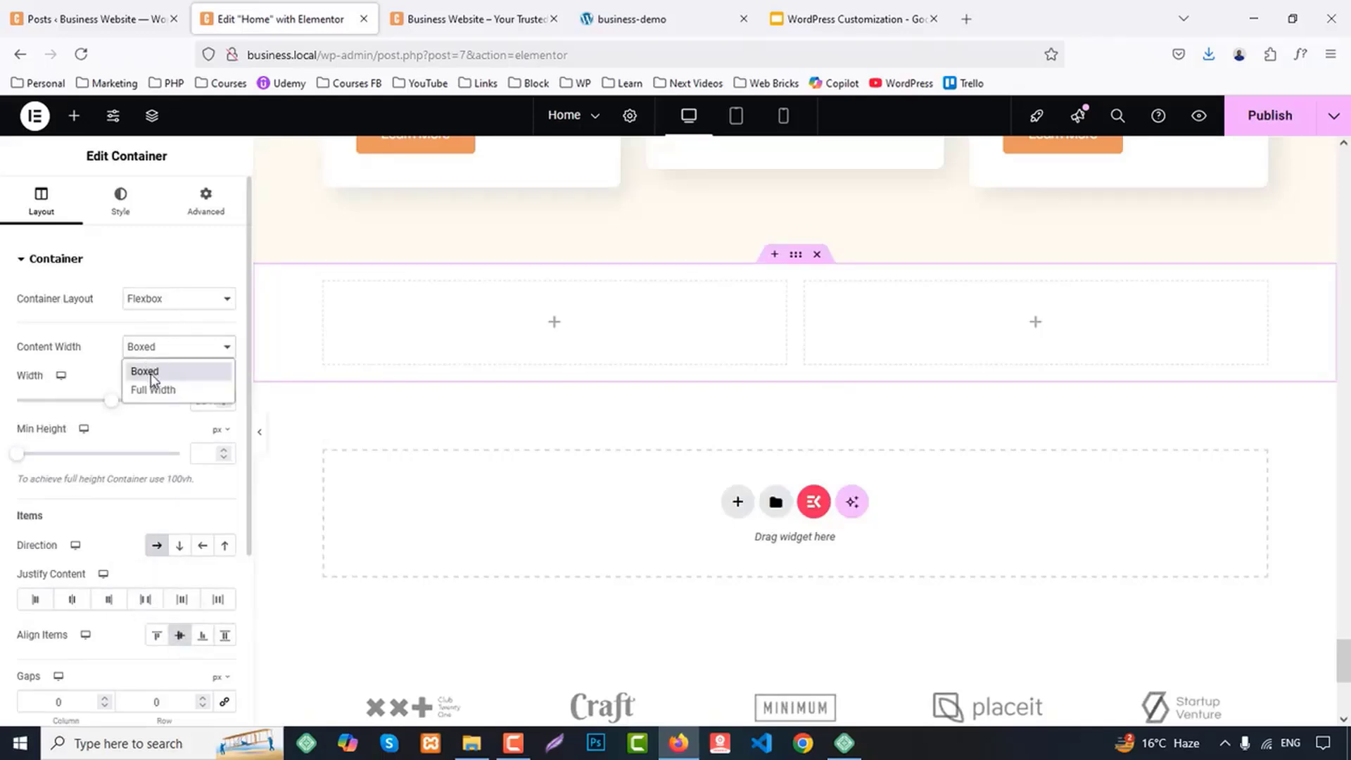
{"action": "left_click", "coordinate": [151, 386]}
{"action": "left_click", "coordinate": [272, 284]}
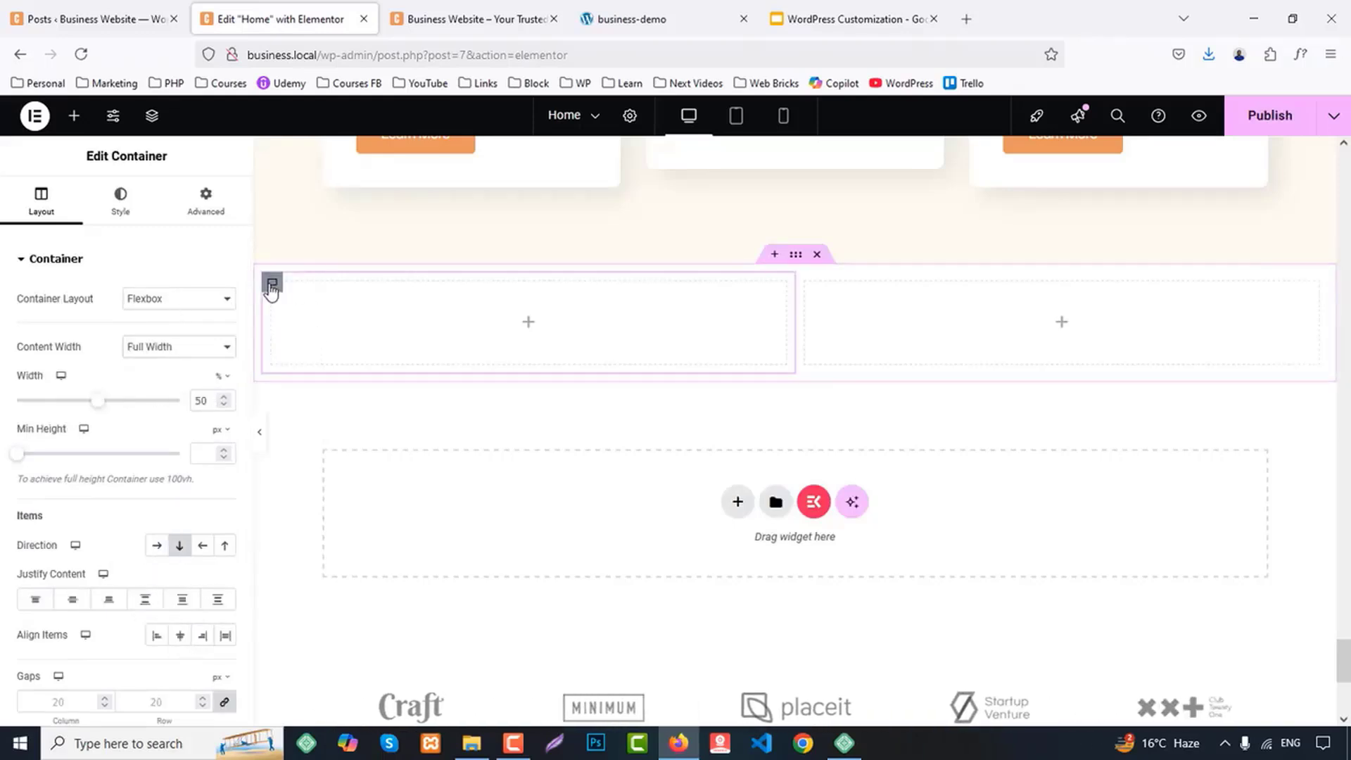
{"action": "left_click", "coordinate": [206, 202]}
{"action": "left_click", "coordinate": [225, 385]}
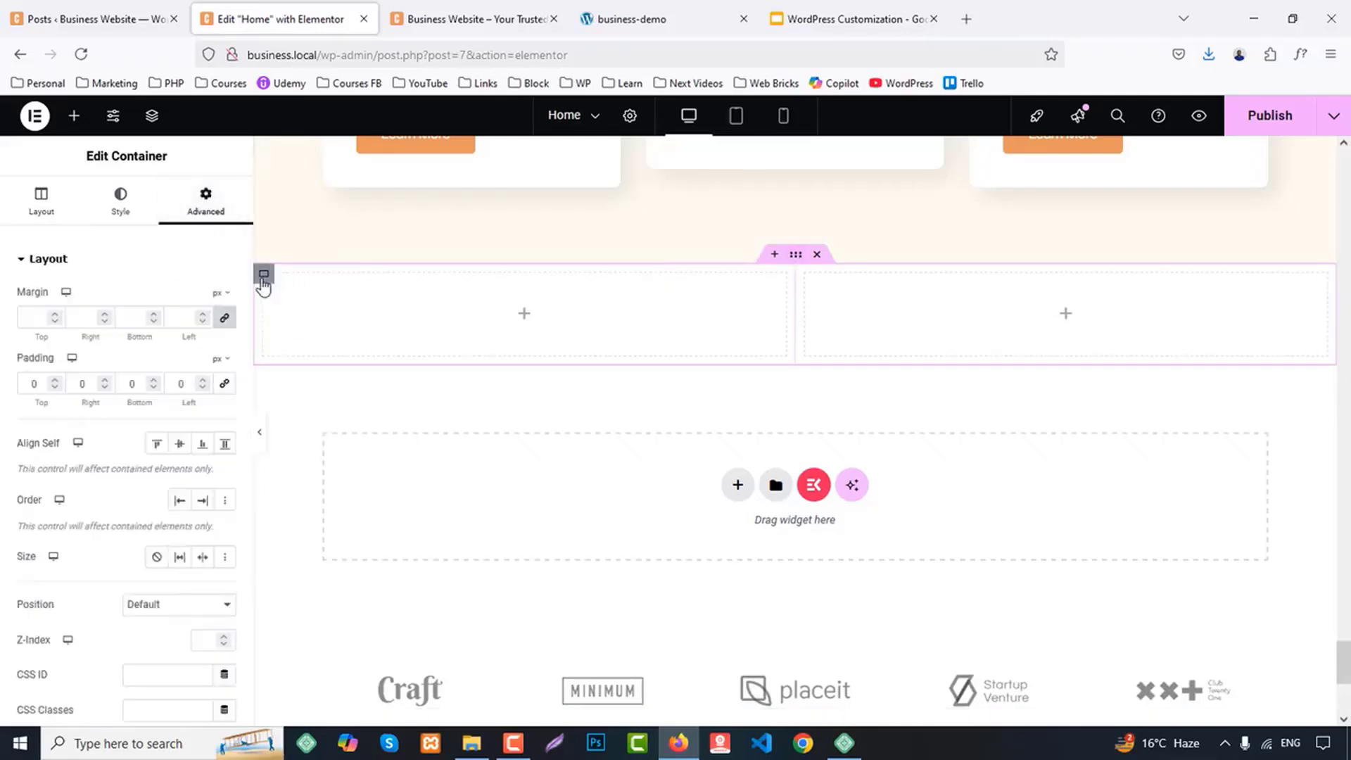
Give the container's left column a classic background with the image cta-1.jpg from the media library
{"action": "left_click", "coordinate": [264, 276]}
{"action": "left_click", "coordinate": [119, 204]}
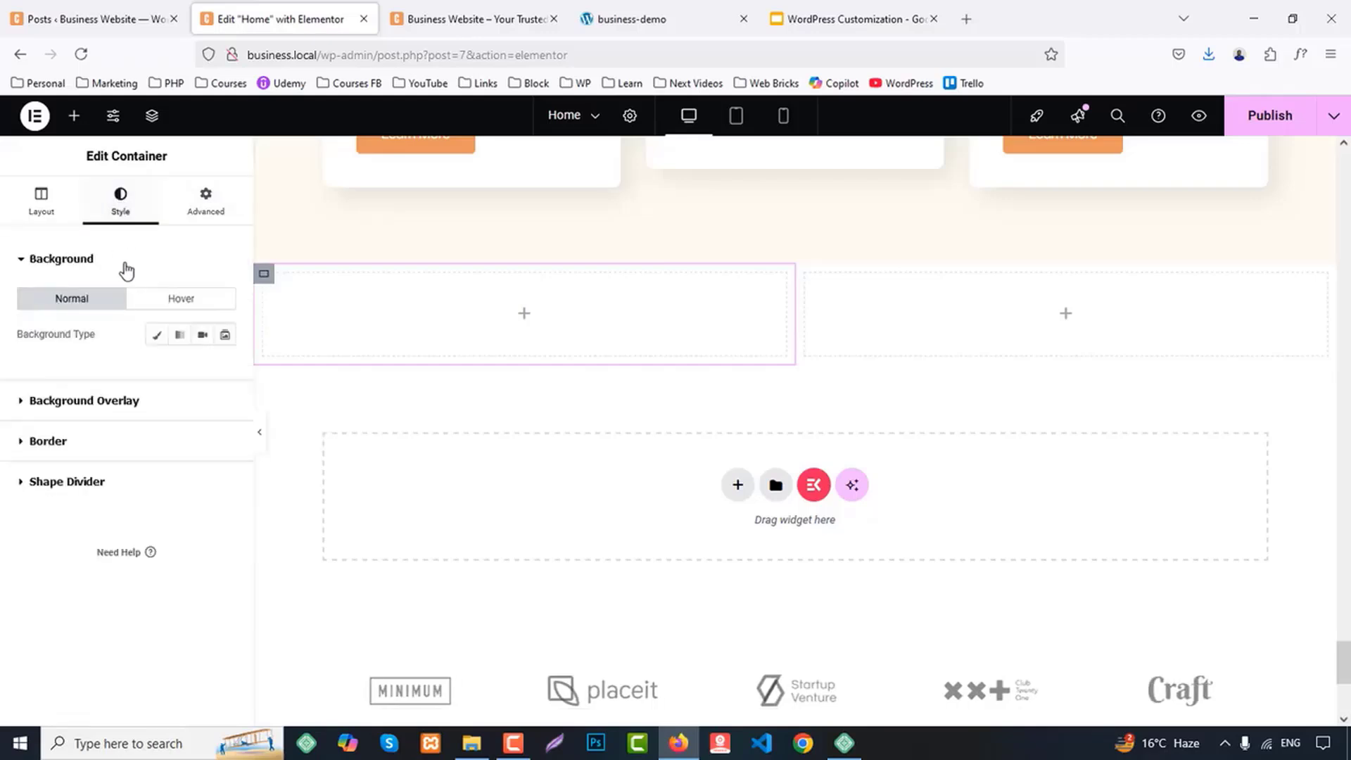
{"action": "left_click", "coordinate": [156, 334]}
{"action": "left_click", "coordinate": [161, 458]}
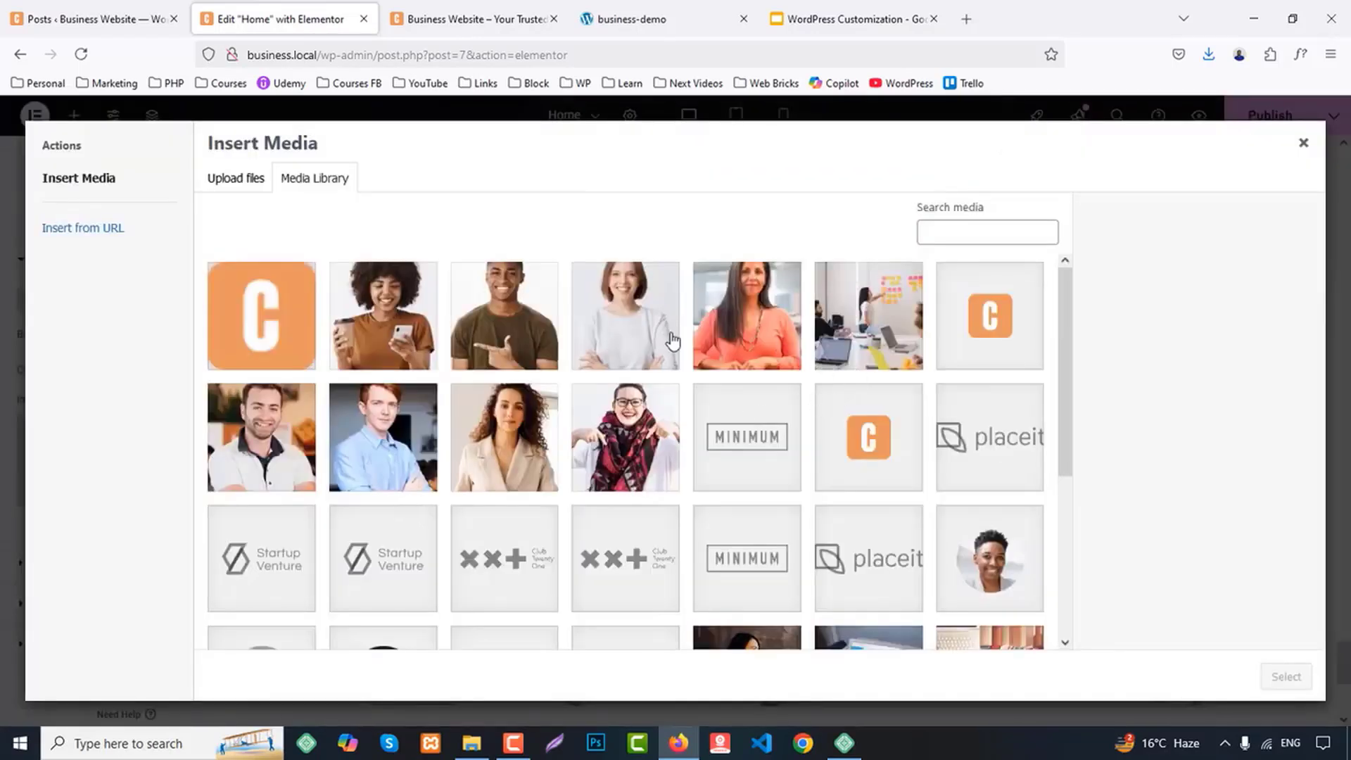
{"action": "scroll", "coordinate": [672, 341], "scroll_direction": "down", "scroll_amount": 4}
{"action": "left_click", "coordinate": [746, 408]}
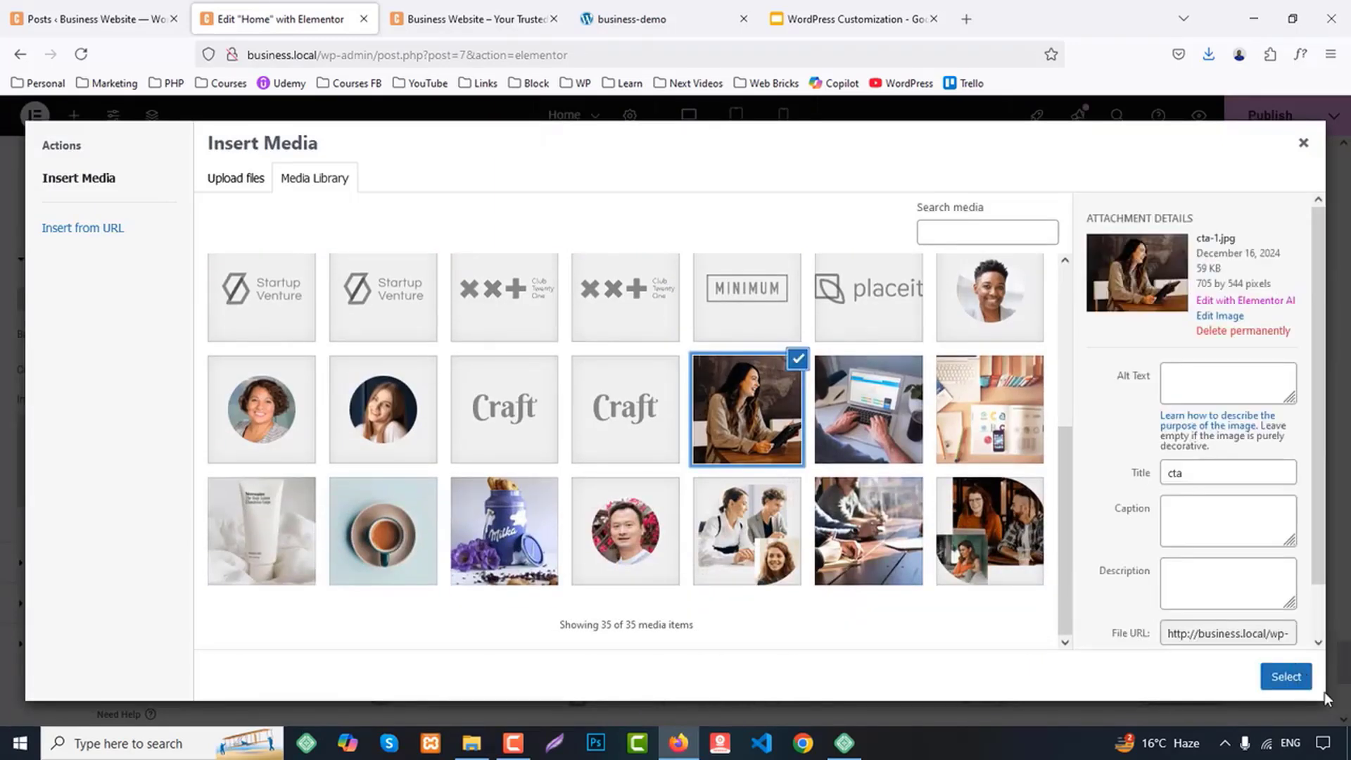
{"action": "left_click", "coordinate": [1286, 676]}
Set the left column's background image position to Center Center
{"action": "scroll", "coordinate": [105, 478], "scroll_direction": "down", "scroll_amount": 5}
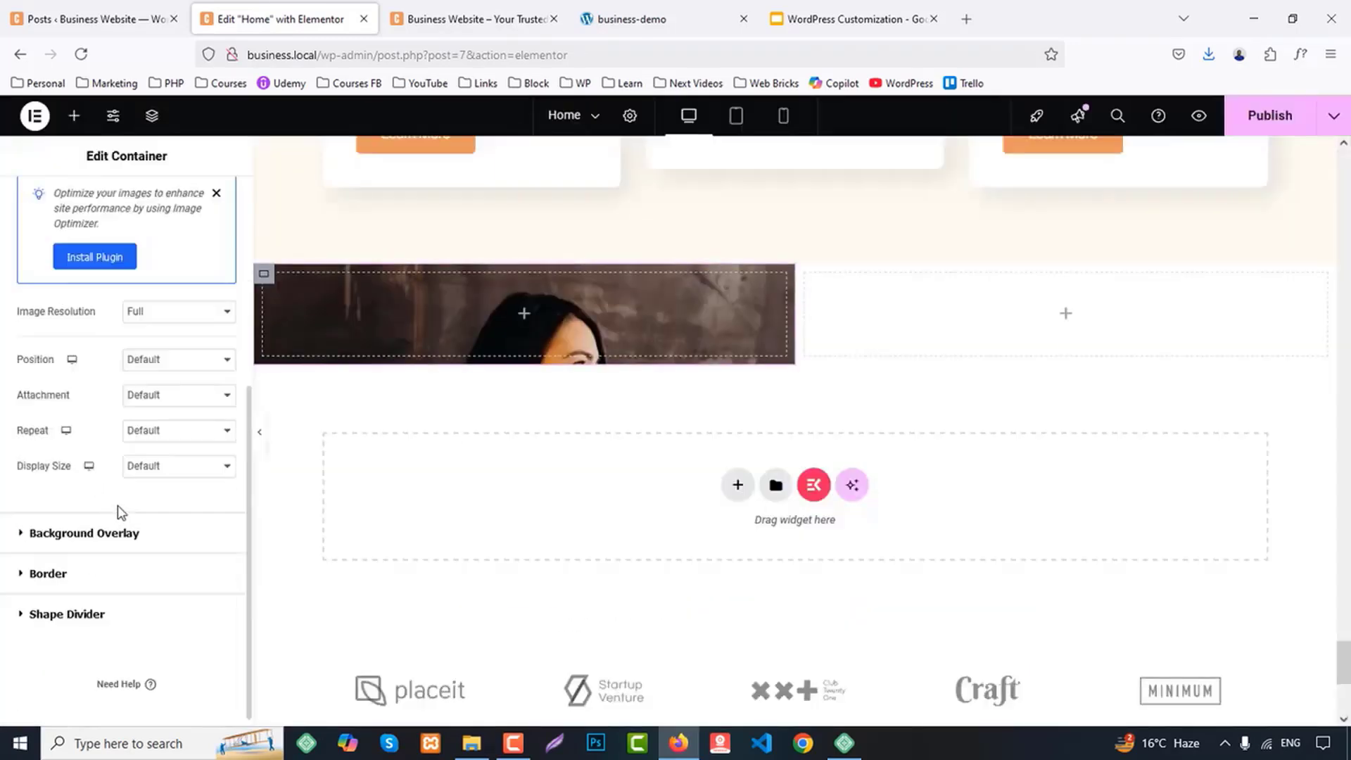
{"action": "left_click", "coordinate": [156, 360]}
{"action": "left_click", "coordinate": [158, 398]}
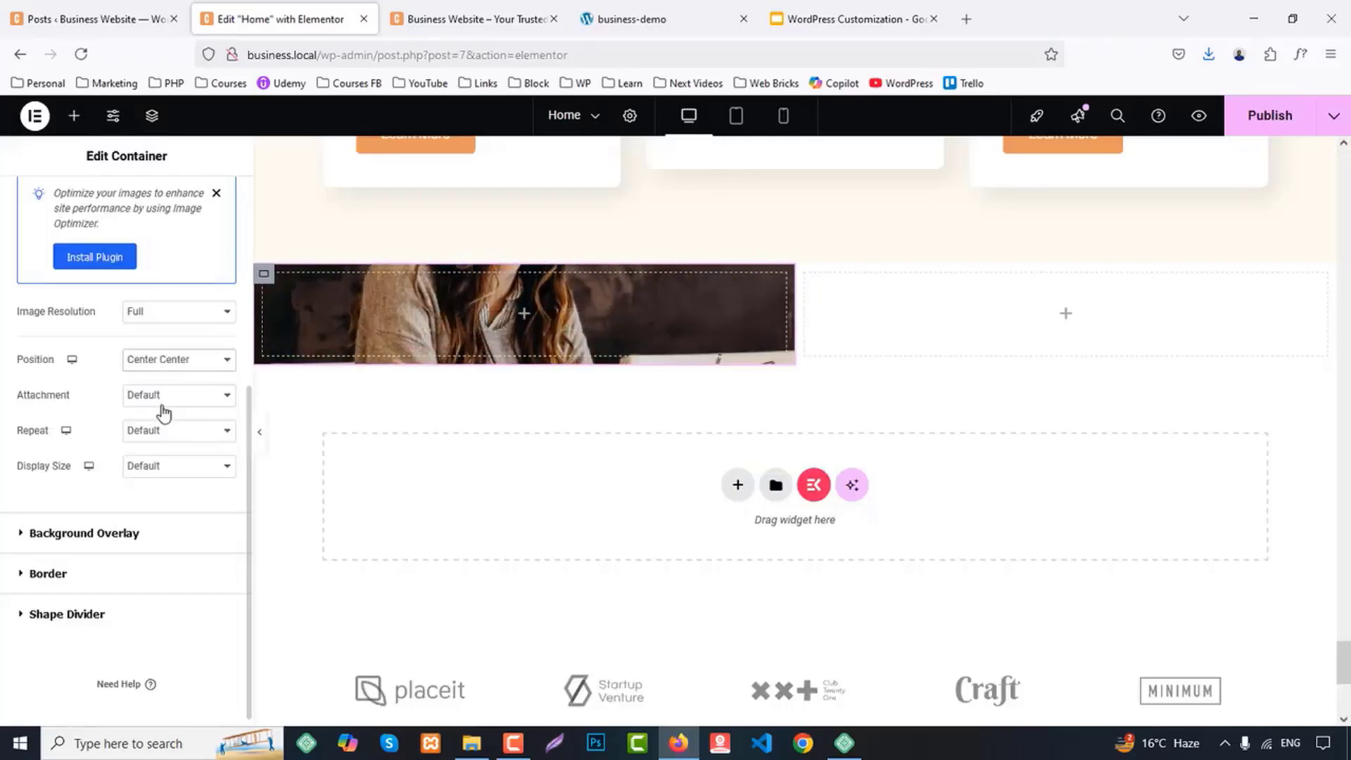
Set the display size of the left column's background image to Cover
{"action": "left_click", "coordinate": [161, 474]}
{"action": "left_click", "coordinate": [163, 526]}
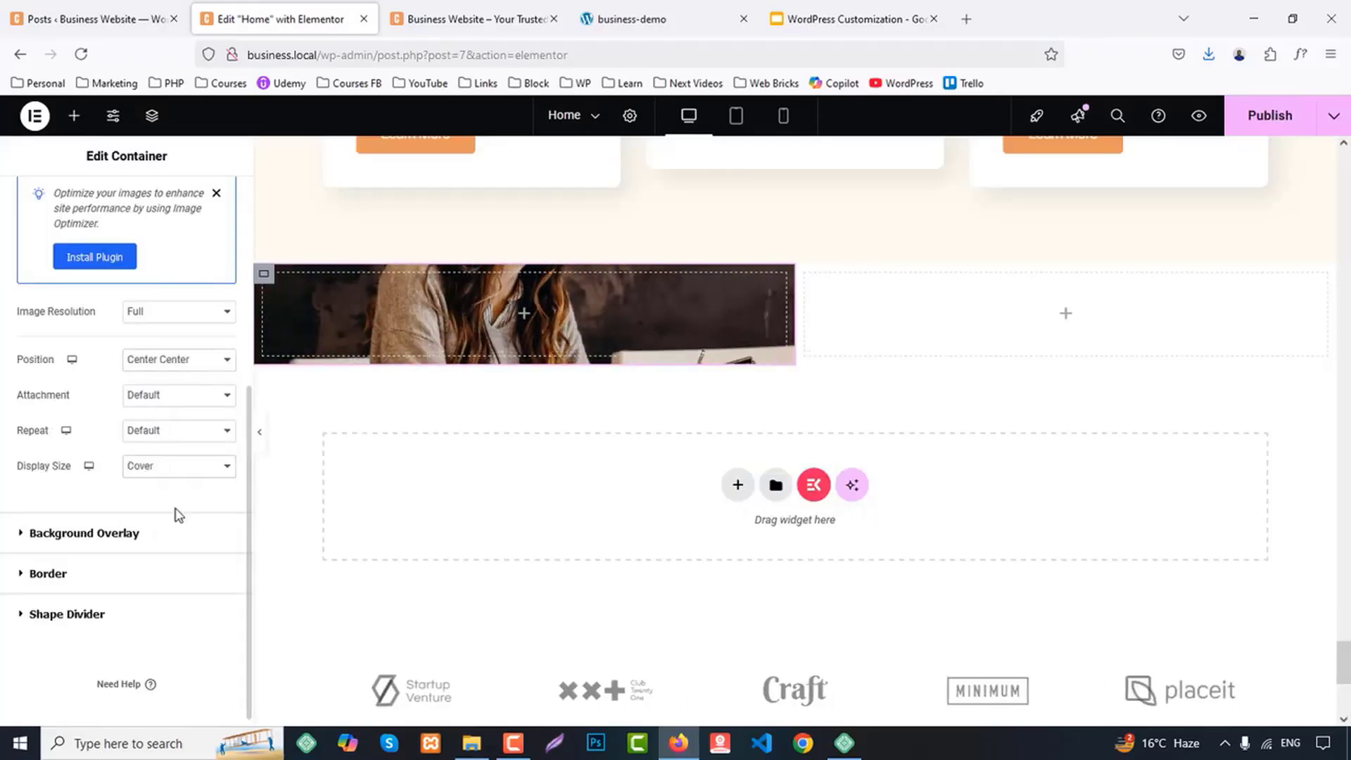
{"action": "scroll", "coordinate": [143, 315], "scroll_direction": "up", "scroll_amount": 4}
{"action": "scroll", "coordinate": [90, 174], "scroll_direction": "up", "scroll_amount": 2}
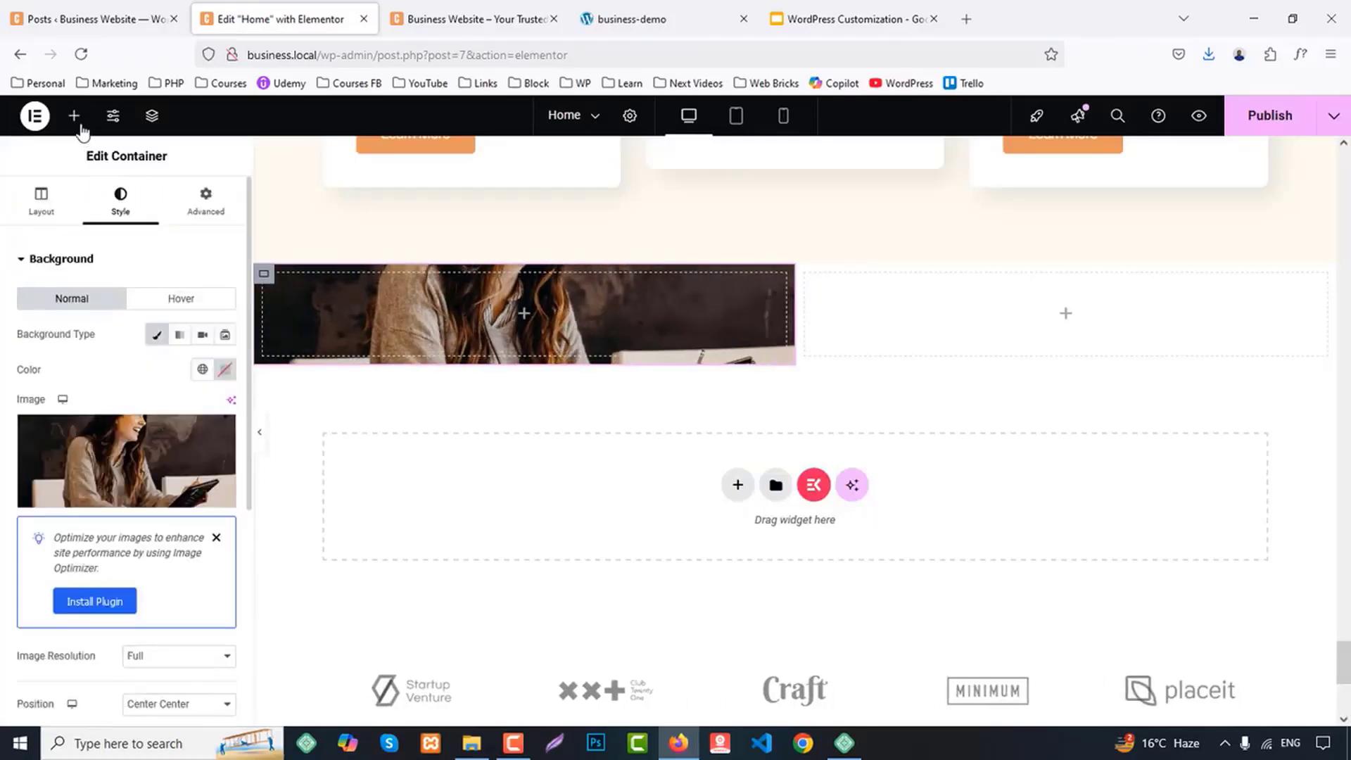
Copy the BLOGS label from the blog section and paste it into the empty right column of the two-column container
{"action": "left_click", "coordinate": [74, 116]}
{"action": "scroll", "coordinate": [394, 366], "scroll_direction": "up", "scroll_amount": 3}
{"action": "scroll", "coordinate": [394, 366], "scroll_direction": "up", "scroll_amount": 5}
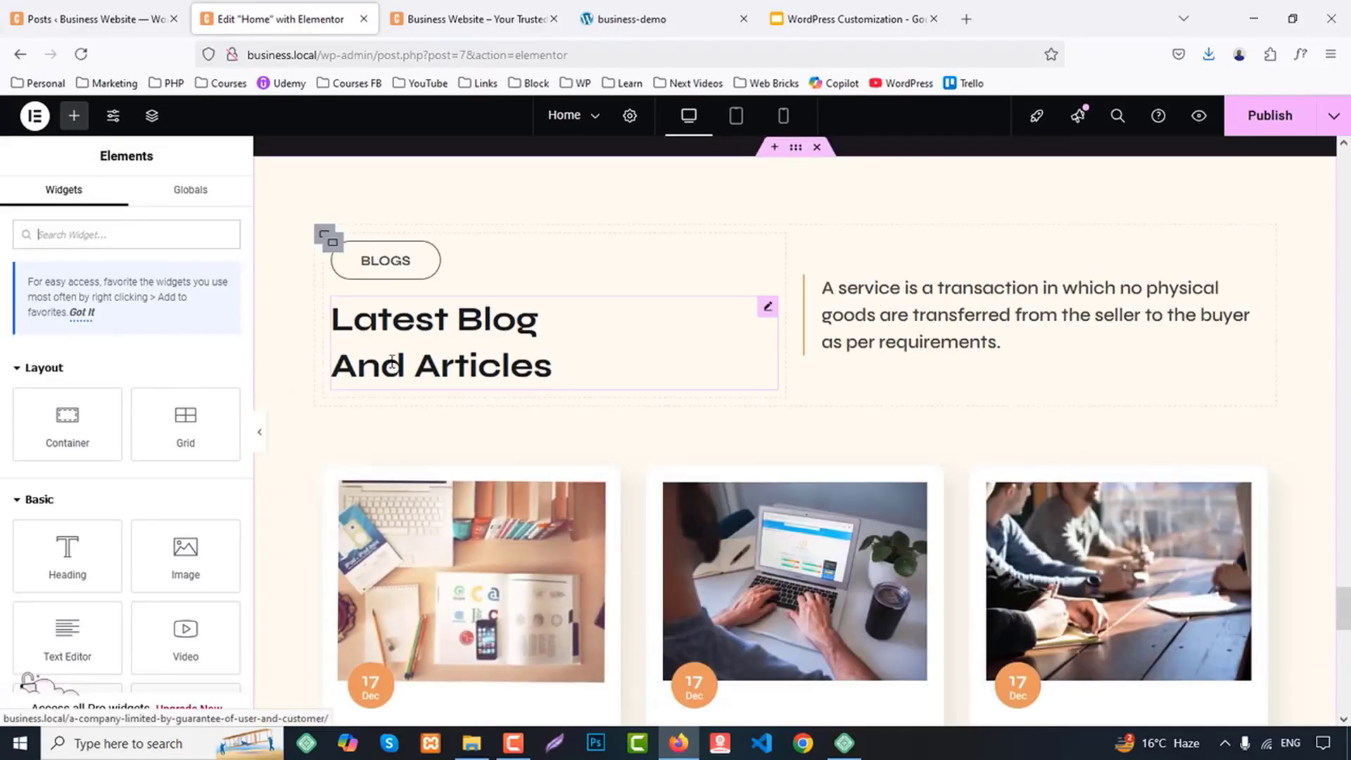
{"action": "scroll", "coordinate": [394, 366], "scroll_direction": "down", "scroll_amount": 1}
{"action": "right_click", "coordinate": [380, 257]}
{"action": "left_click", "coordinate": [413, 338]}
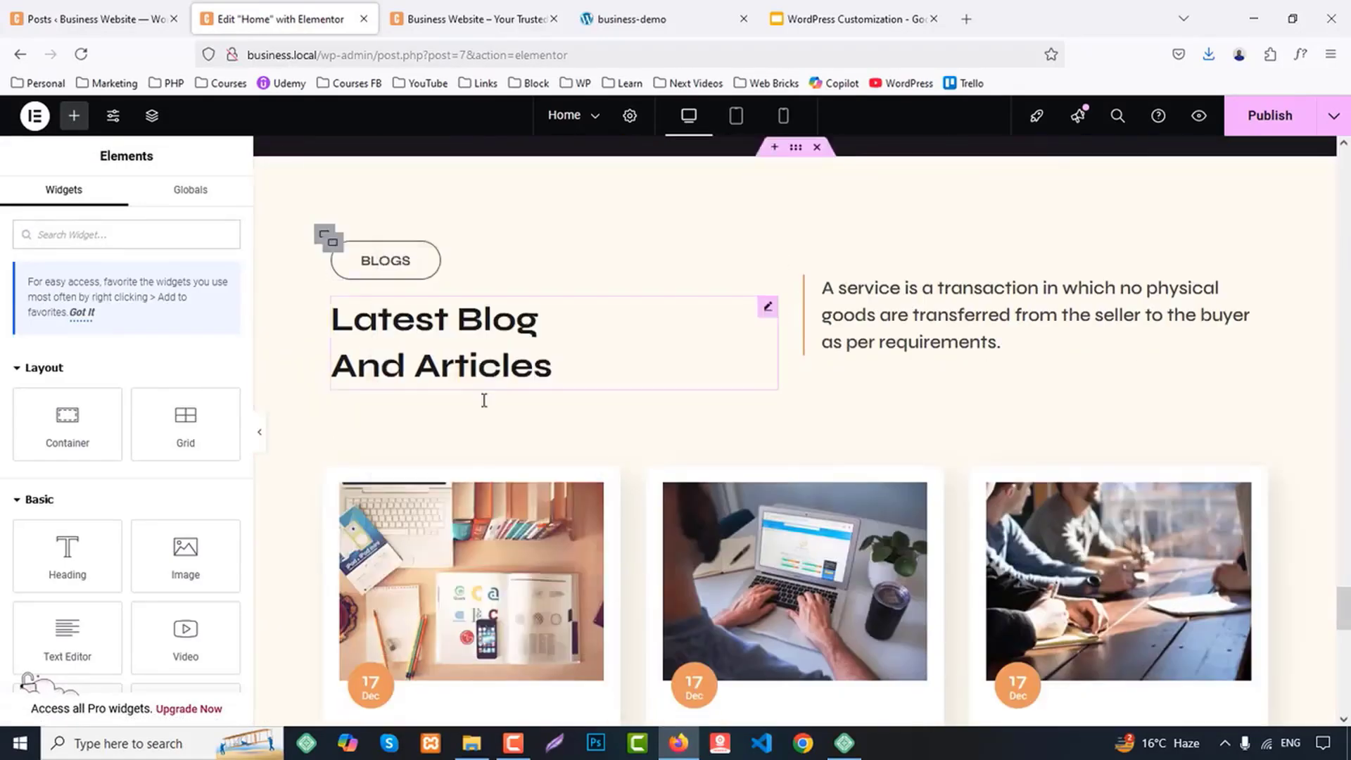
{"action": "scroll", "coordinate": [1259, 581], "scroll_direction": "down", "scroll_amount": 7}
{"action": "right_click", "coordinate": [887, 495]}
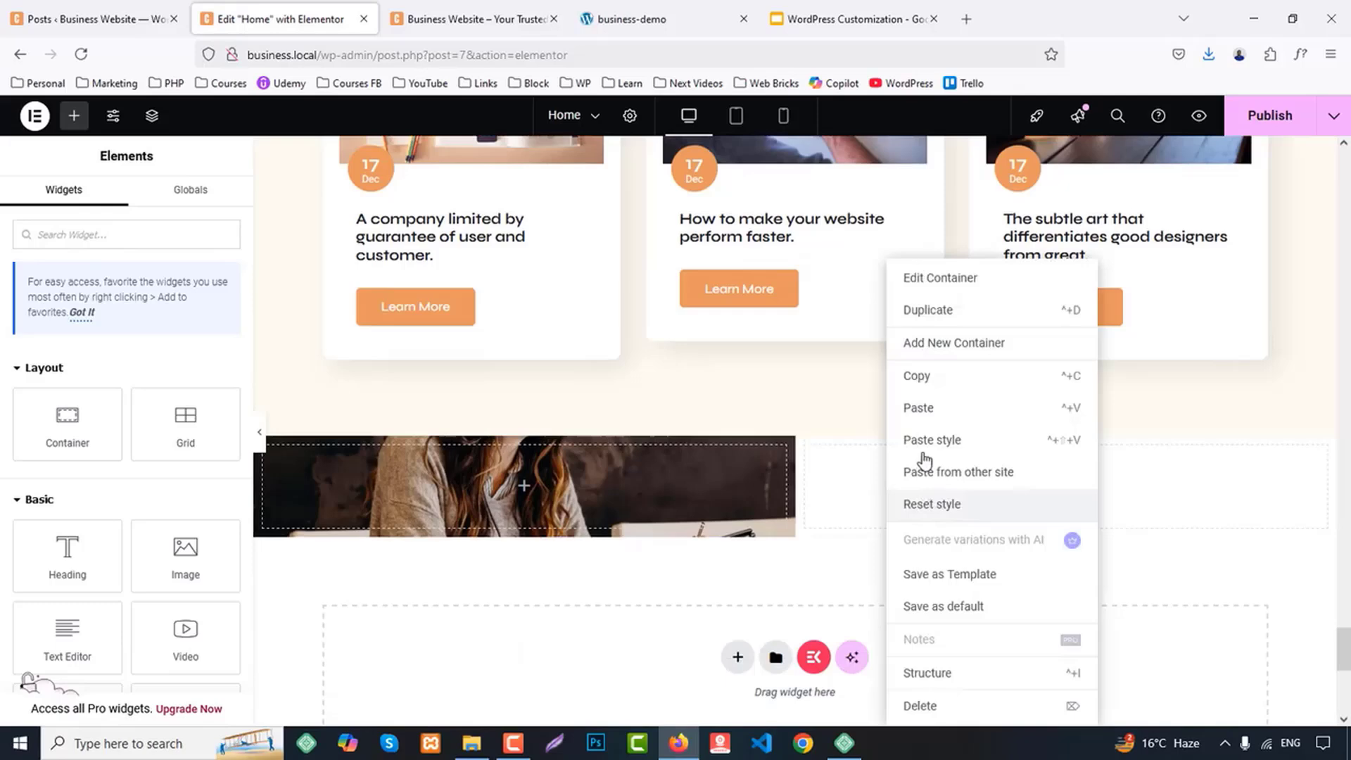
{"action": "left_click", "coordinate": [921, 406]}
Copy the "Latest Blog And Articles" heading and paste it below the BLOGS label in the container's right column
{"action": "left_click", "coordinate": [692, 19]}
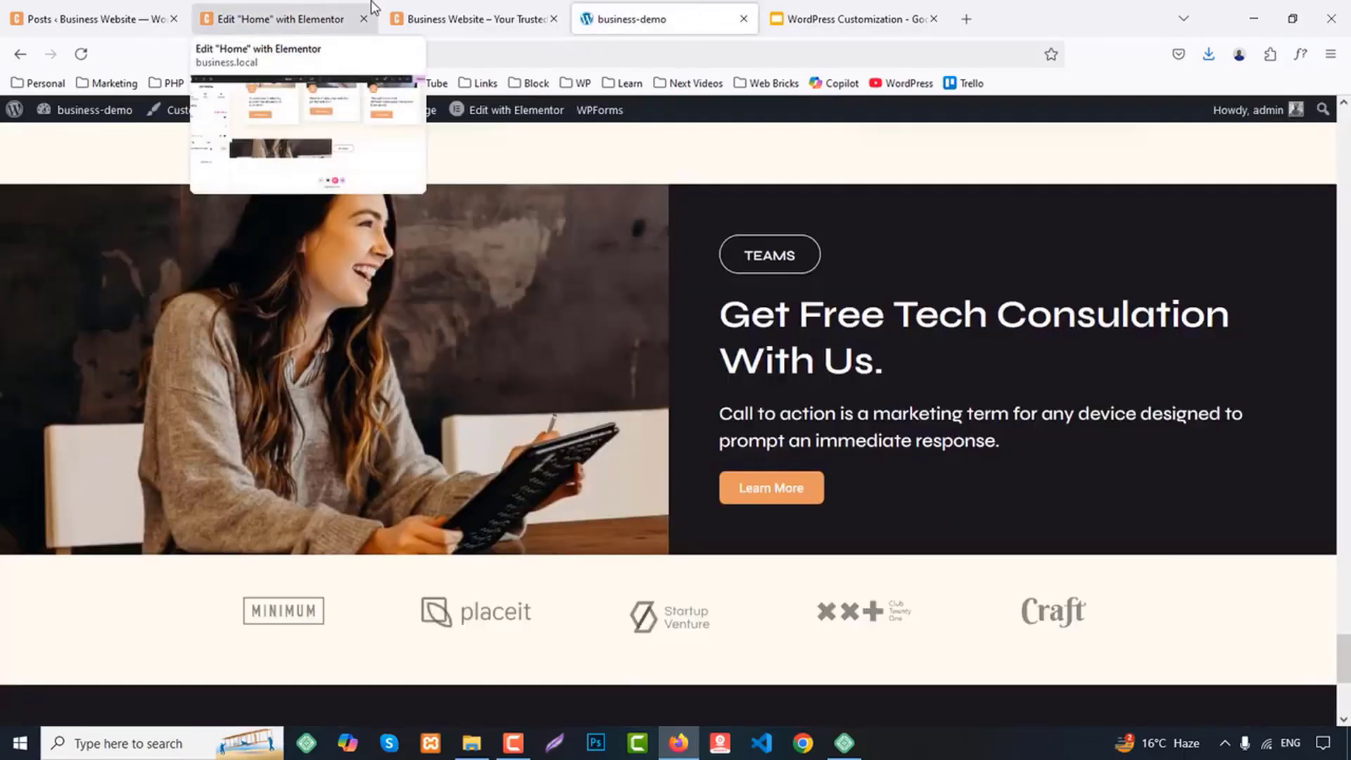
{"action": "left_click", "coordinate": [282, 19]}
{"action": "scroll", "coordinate": [380, 316], "scroll_direction": "up", "scroll_amount": 9}
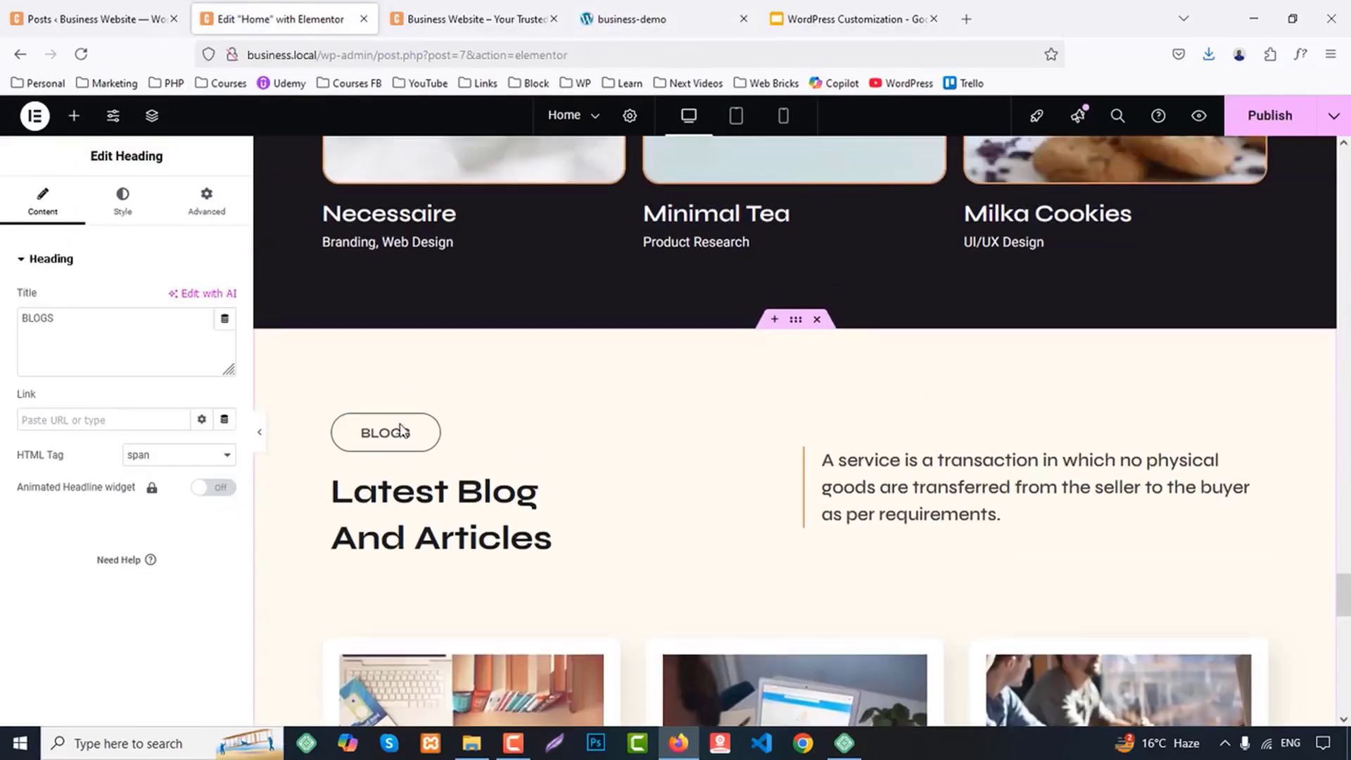
{"action": "right_click", "coordinate": [408, 487]}
{"action": "left_click", "coordinate": [446, 413]}
{"action": "scroll", "coordinate": [908, 533], "scroll_direction": "down", "scroll_amount": 8}
{"action": "scroll", "coordinate": [916, 537], "scroll_direction": "down", "scroll_amount": 3}
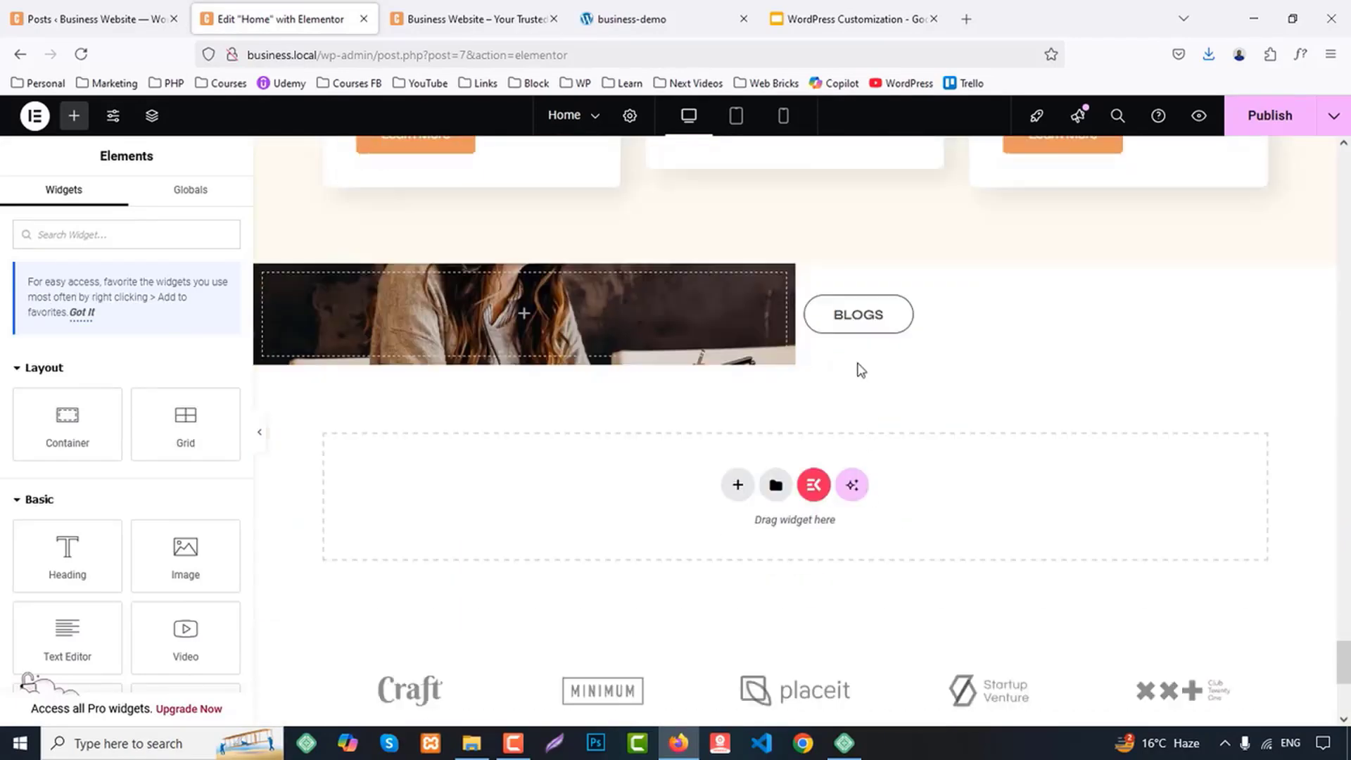
{"action": "right_click", "coordinate": [865, 328]}
{"action": "left_click", "coordinate": [889, 431]}
Copy the blog section's description text and paste it below the heading in the container's right column
{"action": "scroll", "coordinate": [988, 453], "scroll_direction": "up", "scroll_amount": 8}
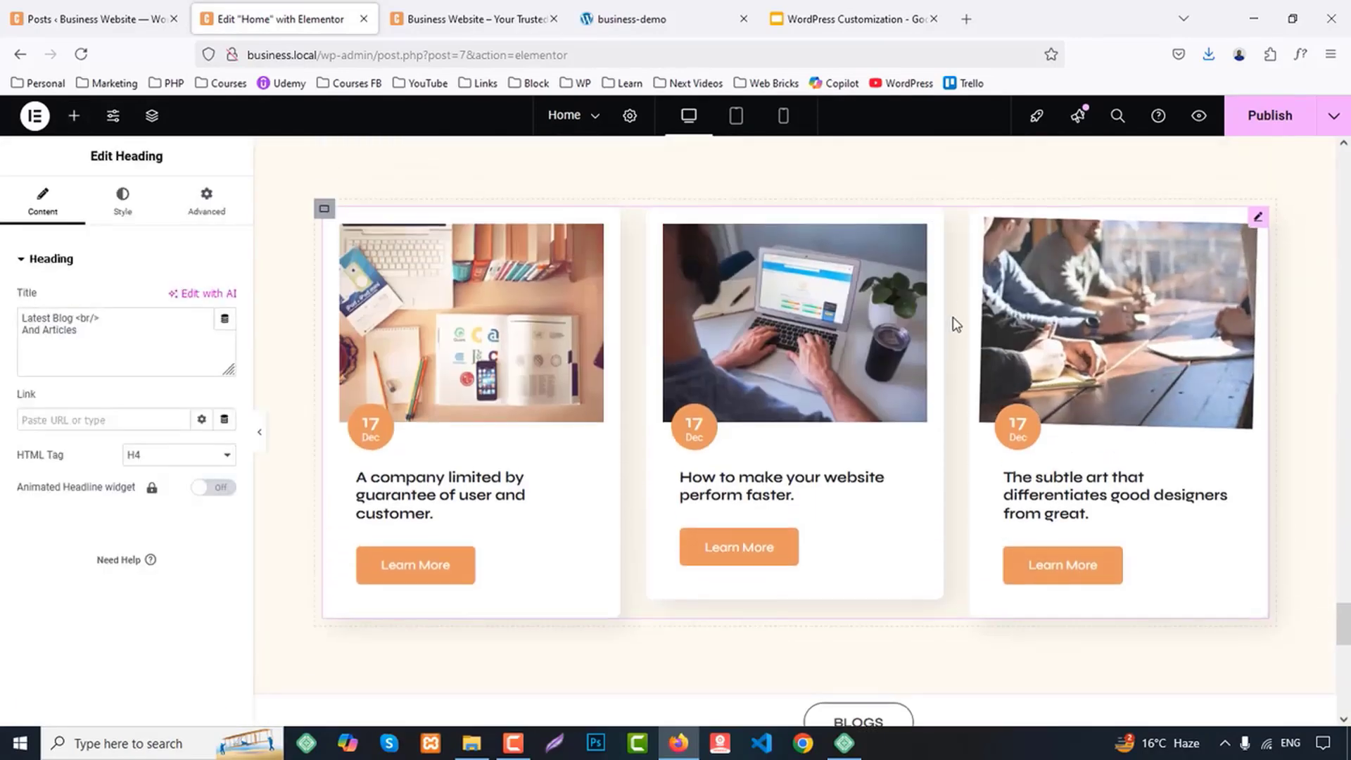
{"action": "right_click", "coordinate": [923, 302]}
{"action": "left_click", "coordinate": [954, 387]}
{"action": "scroll", "coordinate": [936, 435], "scroll_direction": "down", "scroll_amount": 10}
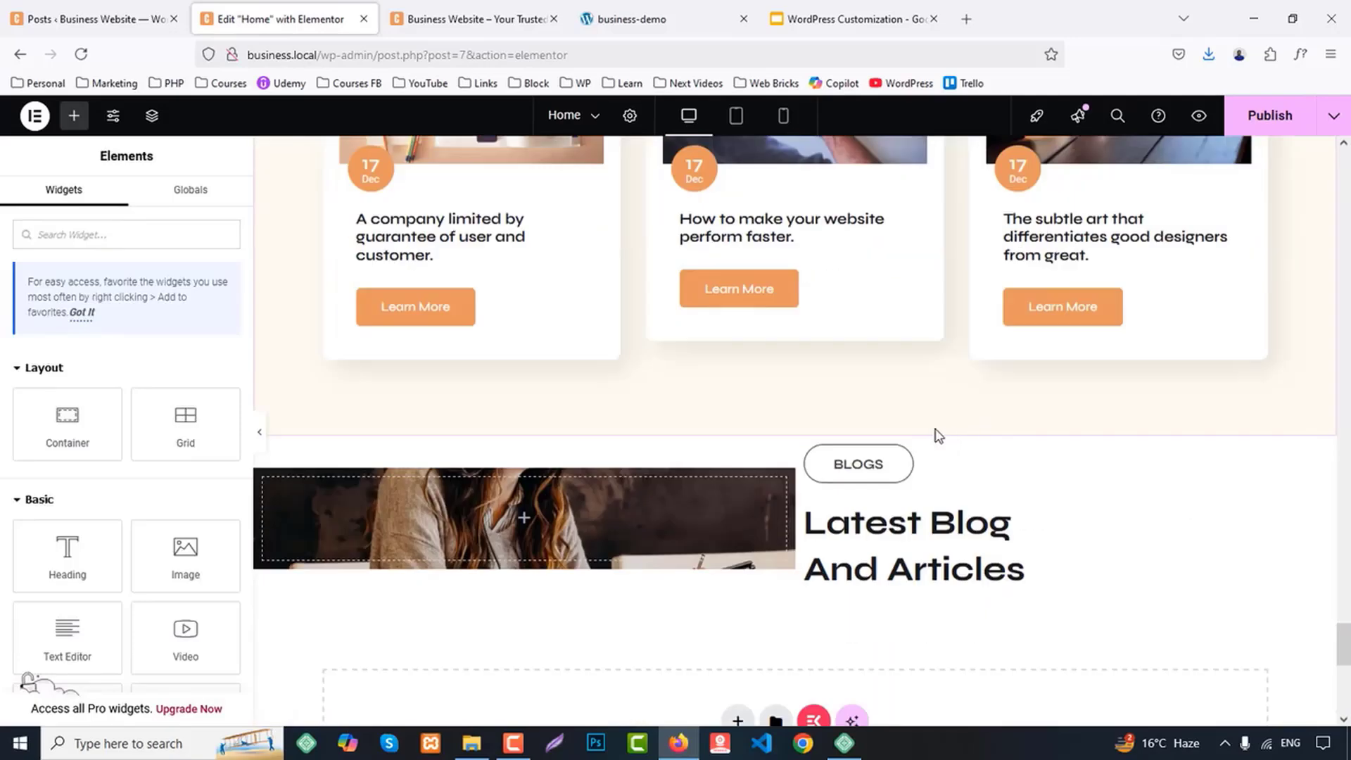
{"action": "right_click", "coordinate": [893, 413]}
{"action": "left_click", "coordinate": [918, 445]}
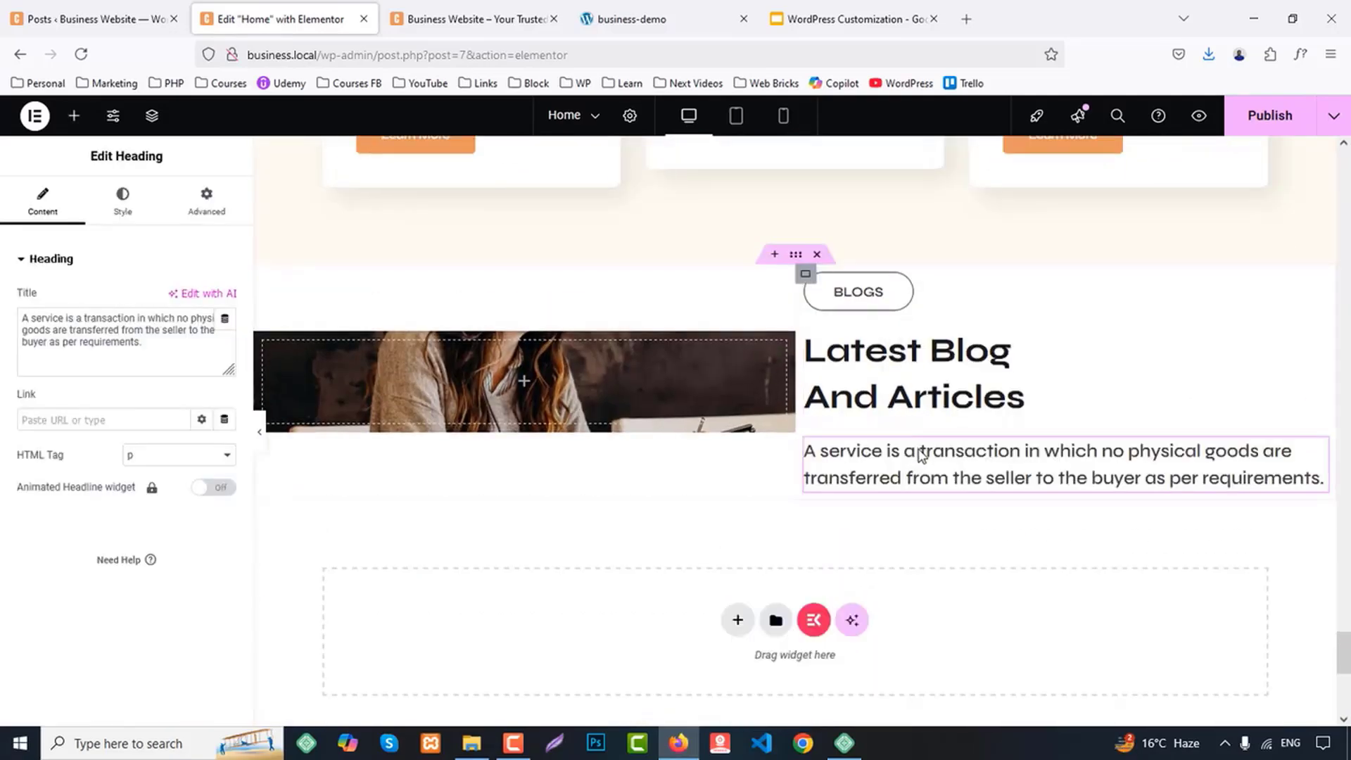
Add a Button widget below the description text in the container's right column
{"action": "left_click", "coordinate": [696, 15]}
{"action": "left_click", "coordinate": [319, 10]}
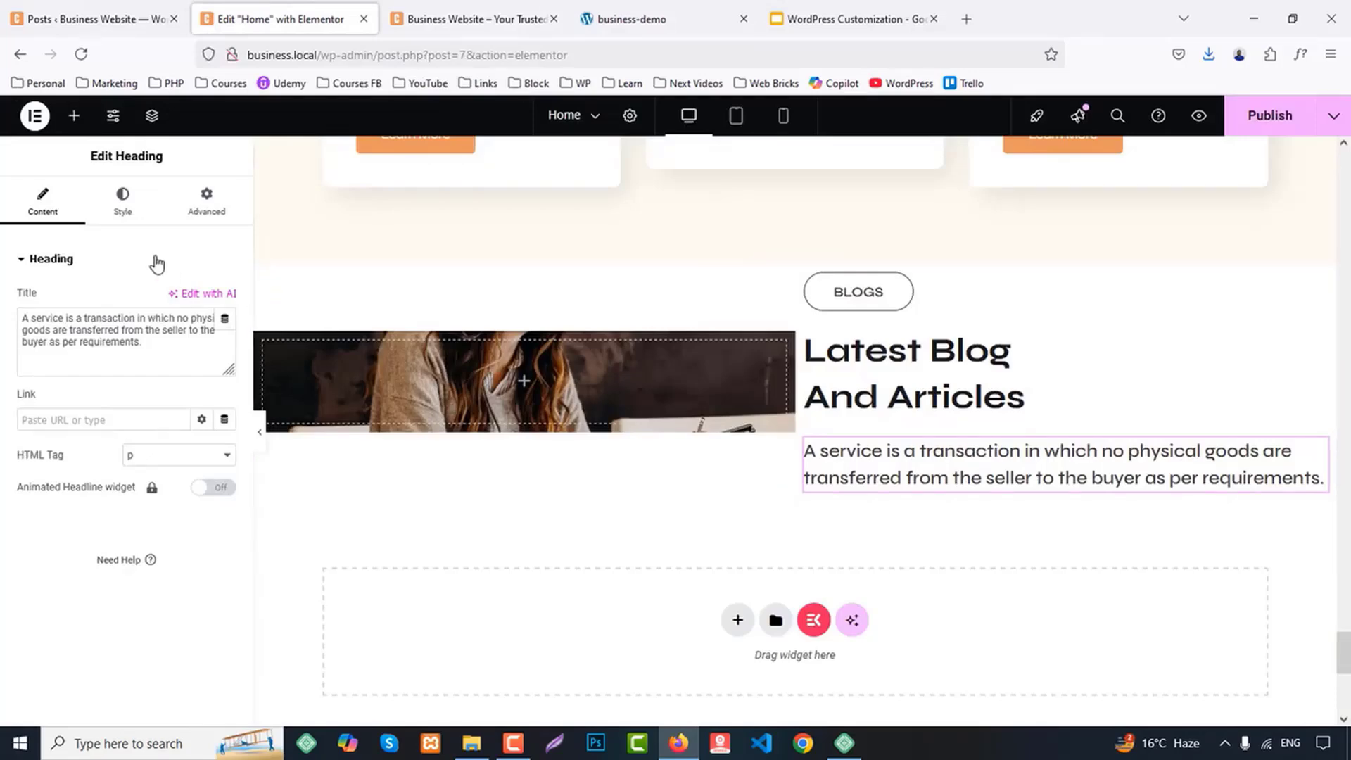
{"action": "left_click", "coordinate": [74, 115]}
{"action": "type", "text": "bi"}
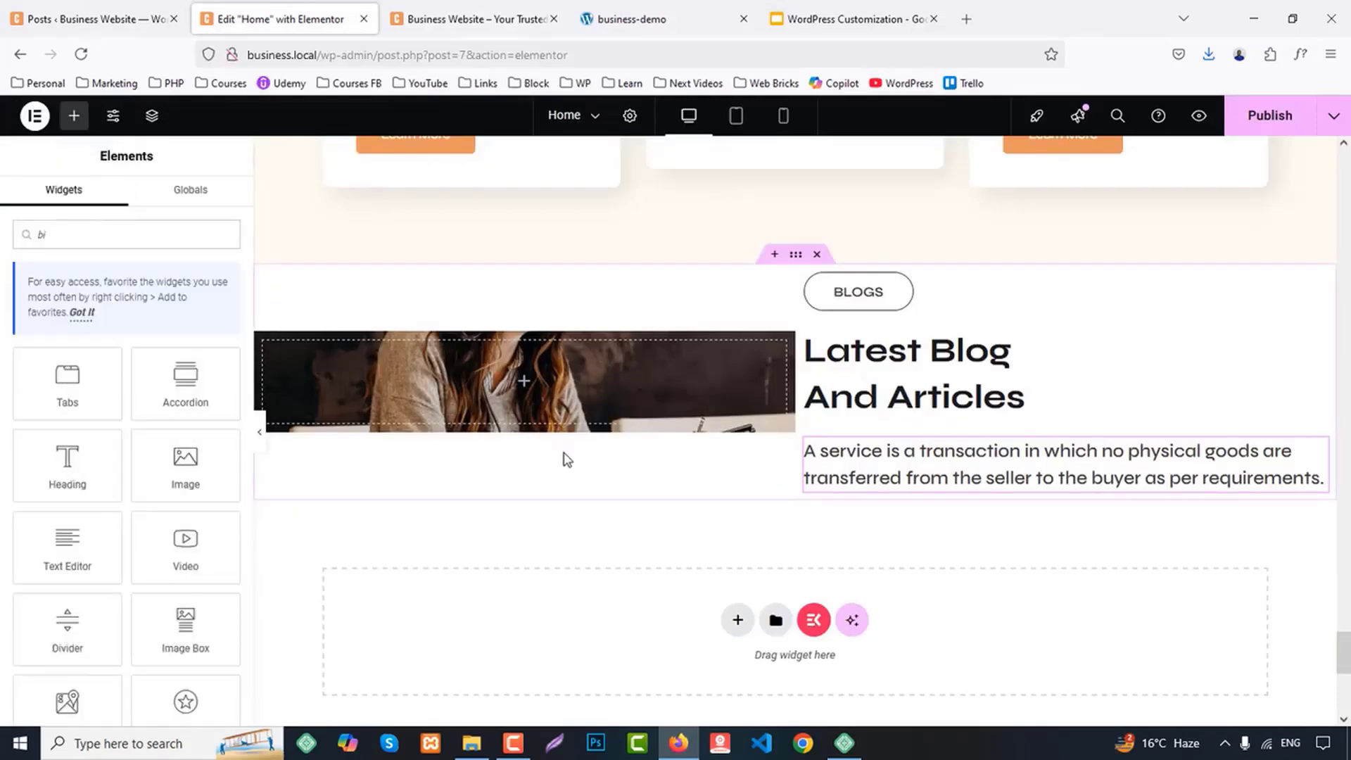
{"action": "key", "text": "BackSpace"}
{"action": "type", "text": "utt"}
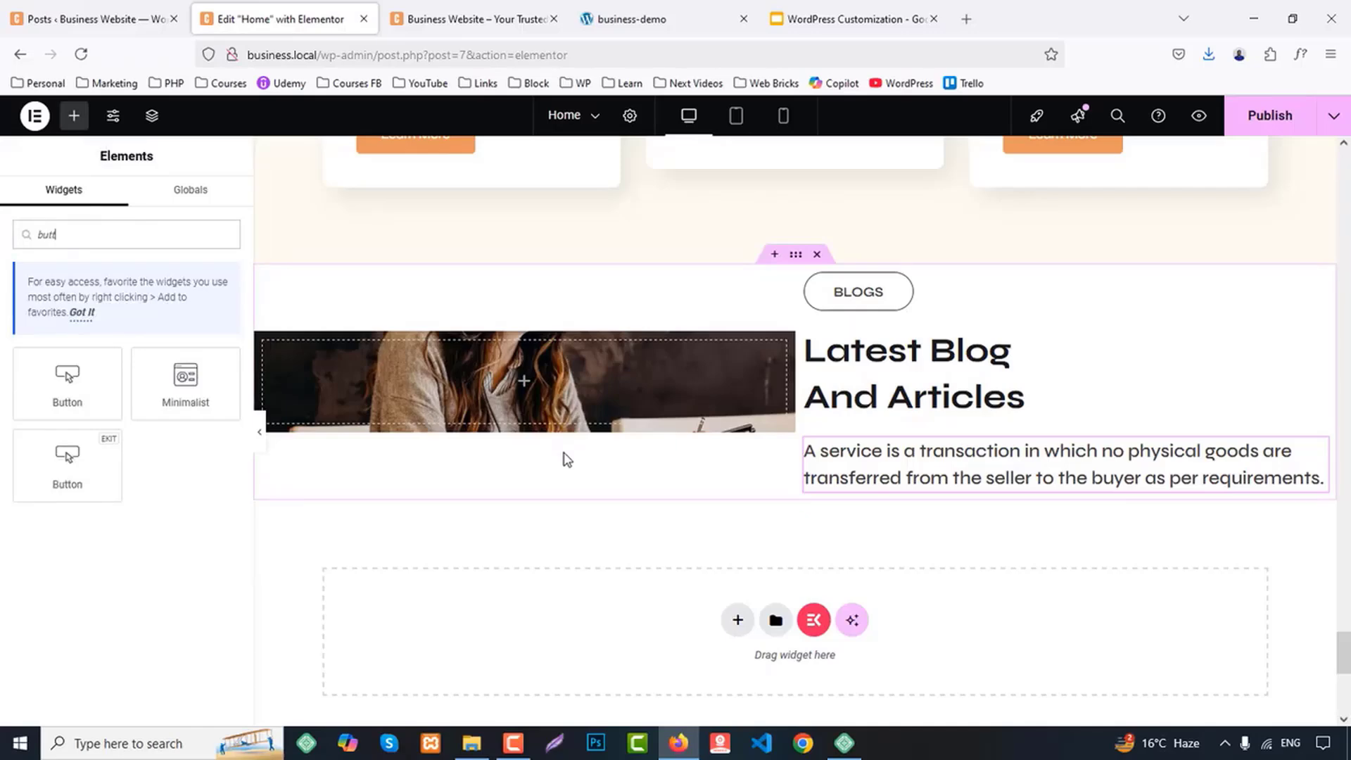
{"action": "left_click_drag", "start_coordinate": [66, 380], "coordinate": [972, 494]}
Change the right column's label to CTA and its heading to "Get Free Tech Consulation With Us." copied from the business-demo page
{"action": "left_click", "coordinate": [880, 291]}
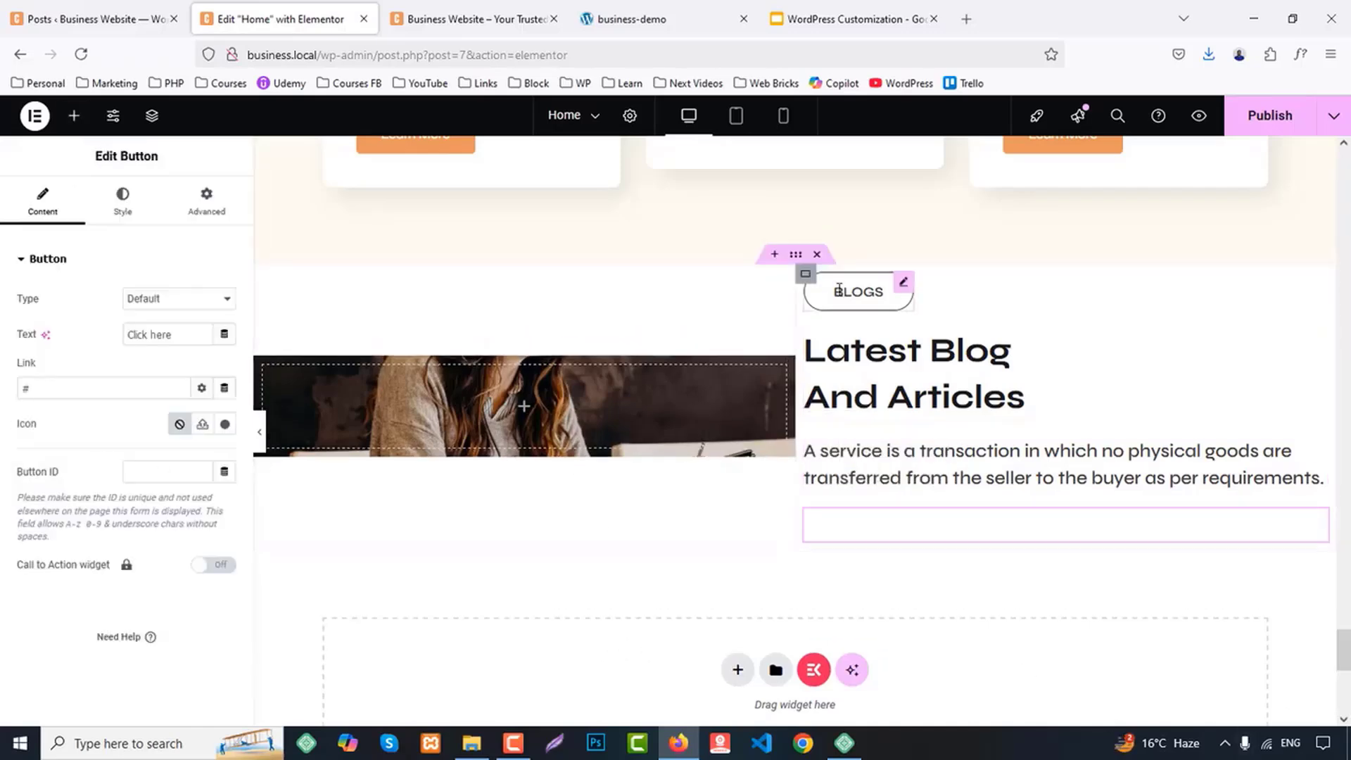
{"action": "double_click", "coordinate": [113, 318]}
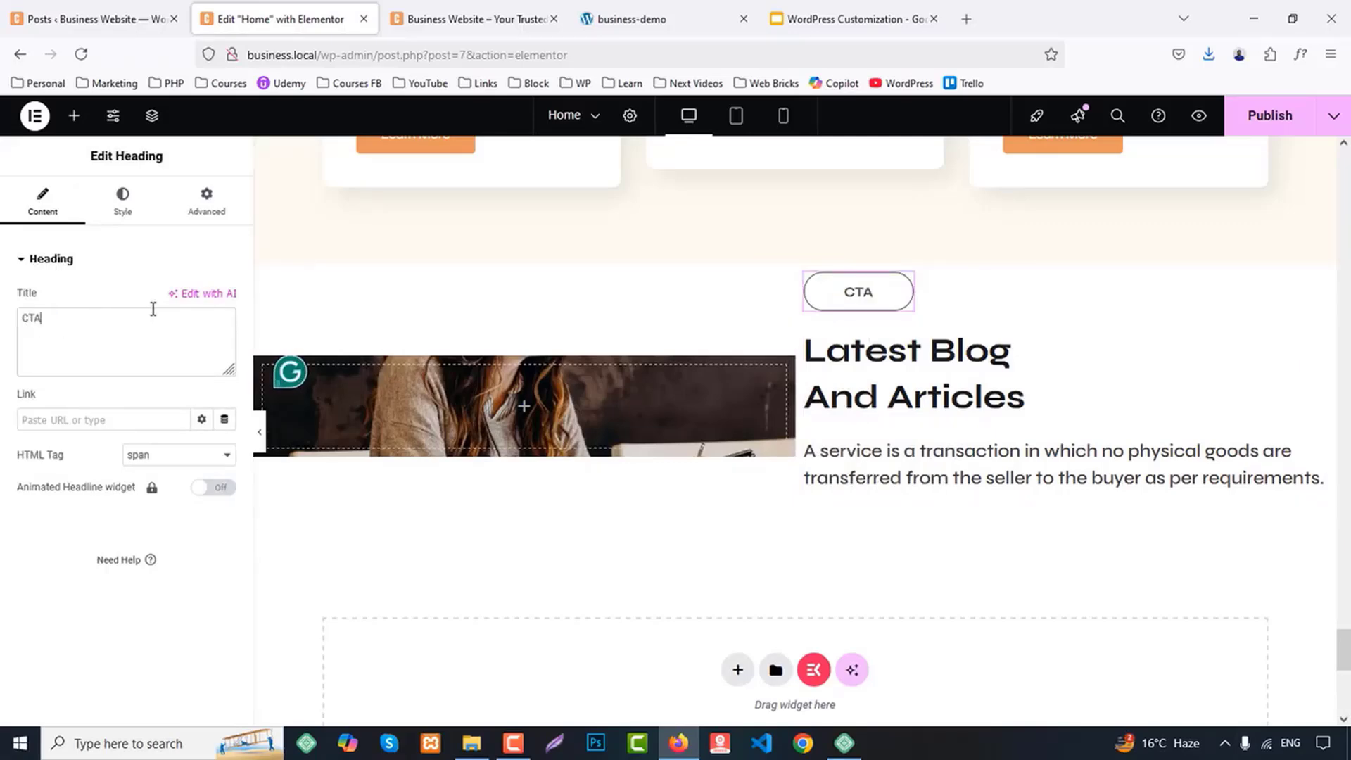
{"action": "left_click", "coordinate": [679, 17]}
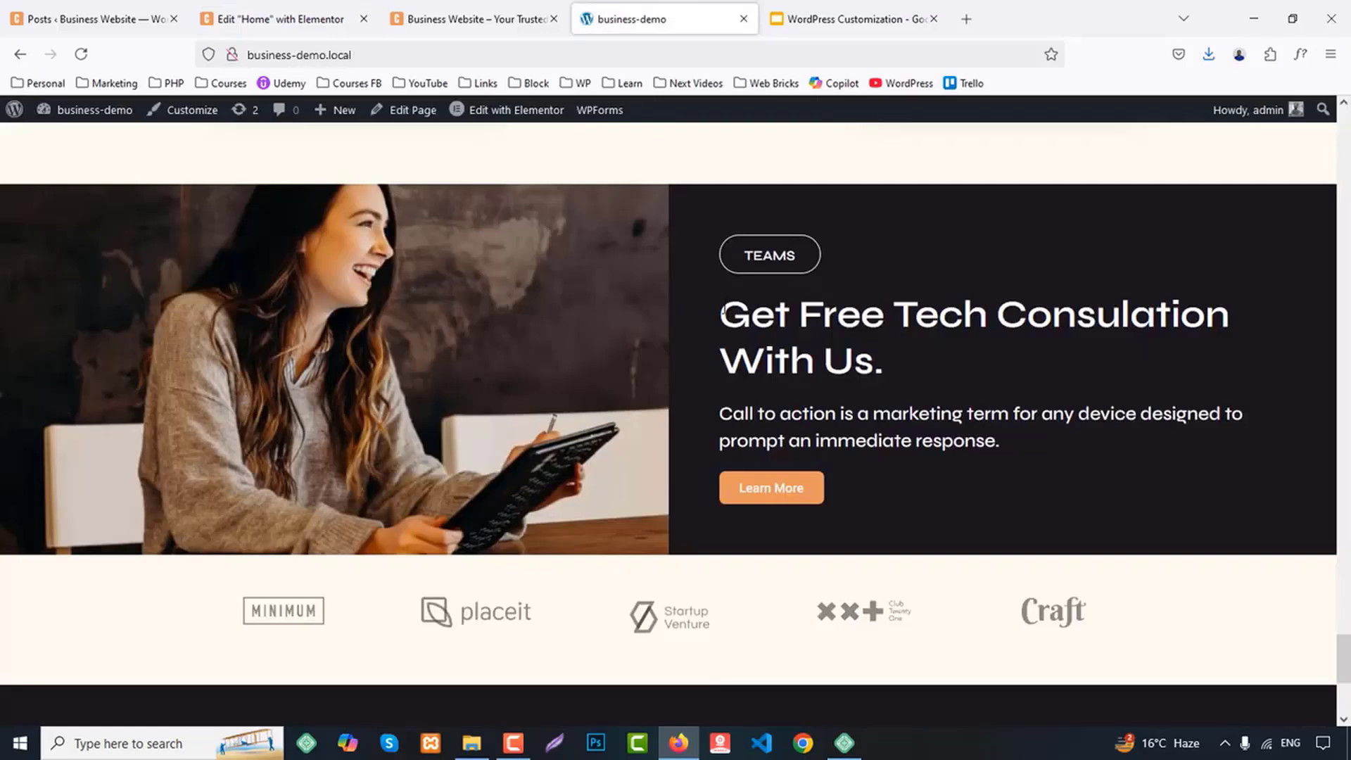
{"action": "left_click_drag", "start_coordinate": [722, 313], "coordinate": [927, 373]}
{"action": "left_click", "coordinate": [274, 19]}
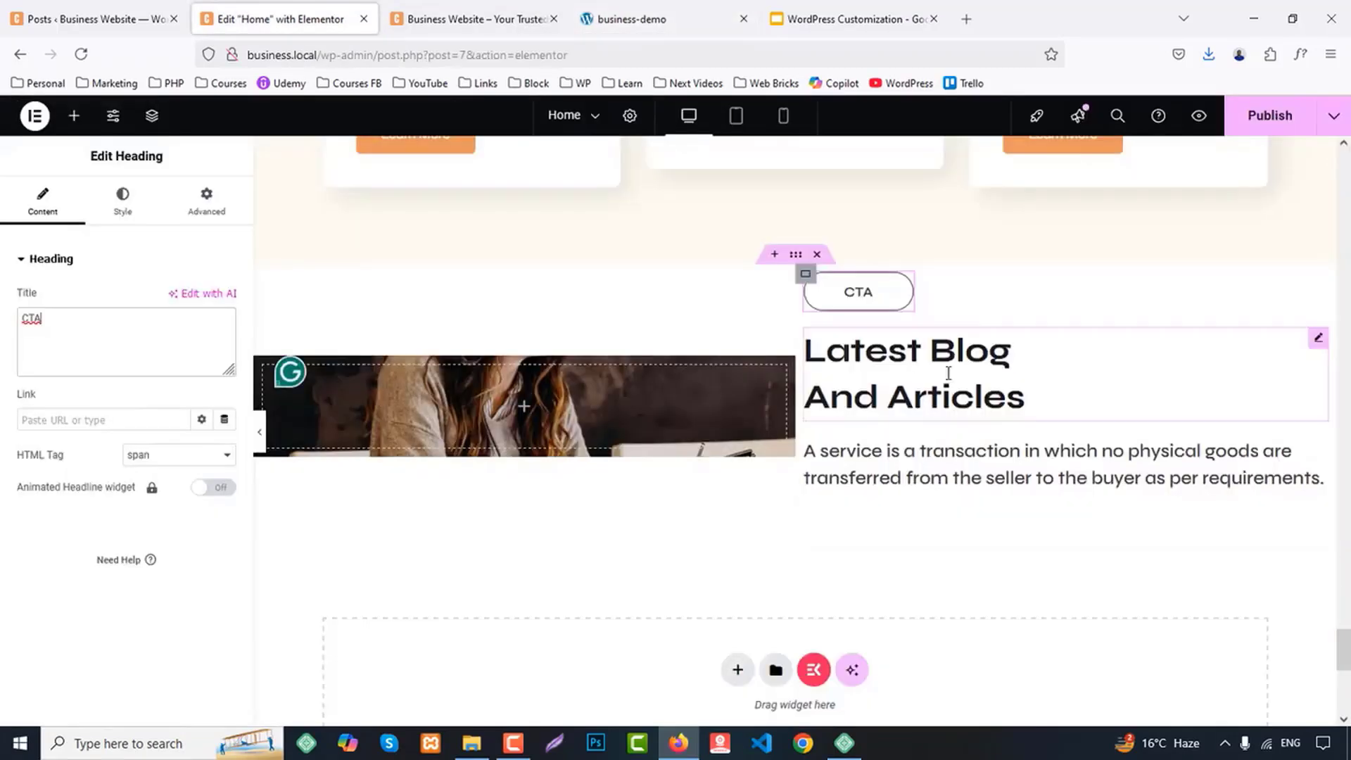
{"action": "left_click", "coordinate": [947, 373]}
{"action": "left_click", "coordinate": [106, 355]}
{"action": "key", "text": "ctrl+a"}
{"action": "key", "text": "ctrl+v"}
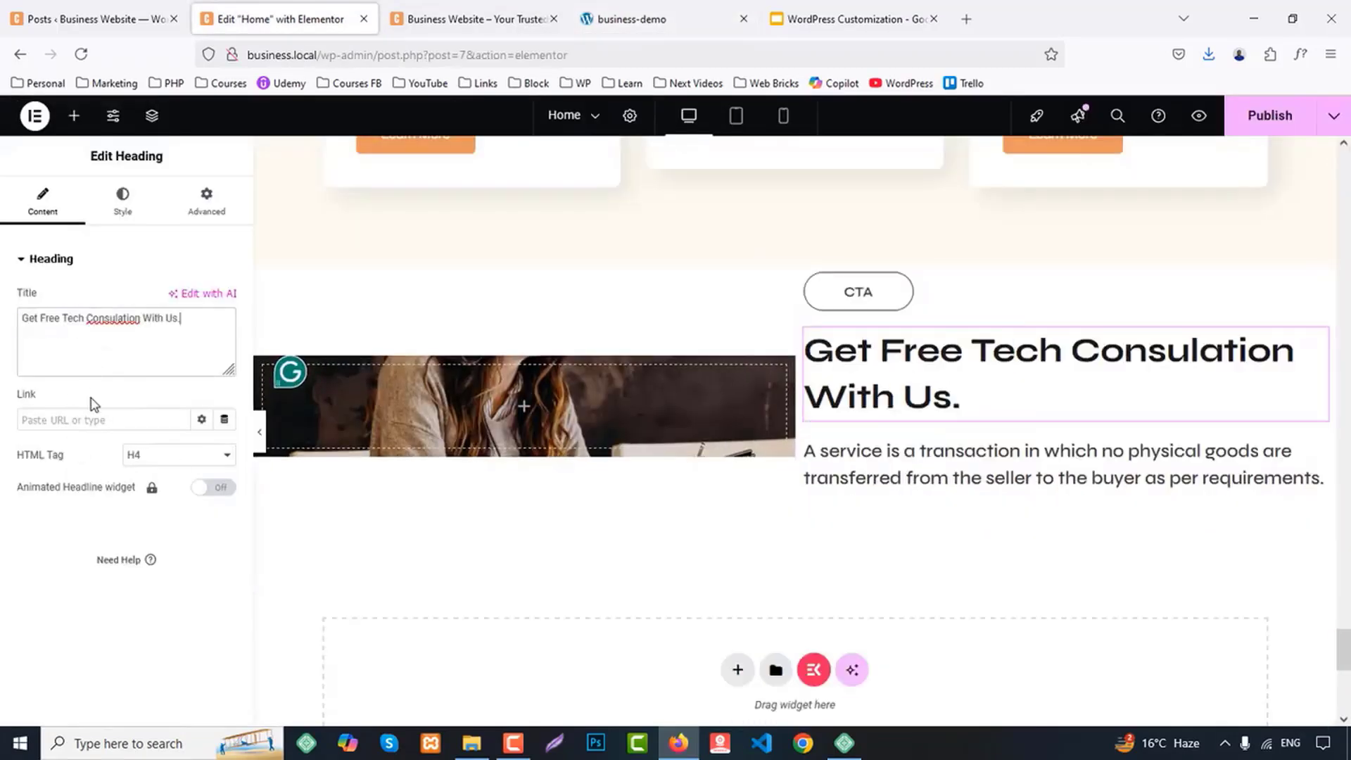
Copy the "Call to action is a marketing term..." description from the business-demo page and return to the Home page editor
{"action": "left_click", "coordinate": [664, 17]}
{"action": "left_click_drag", "start_coordinate": [718, 414], "coordinate": [1089, 437]}
{"action": "left_click", "coordinate": [331, 17]}
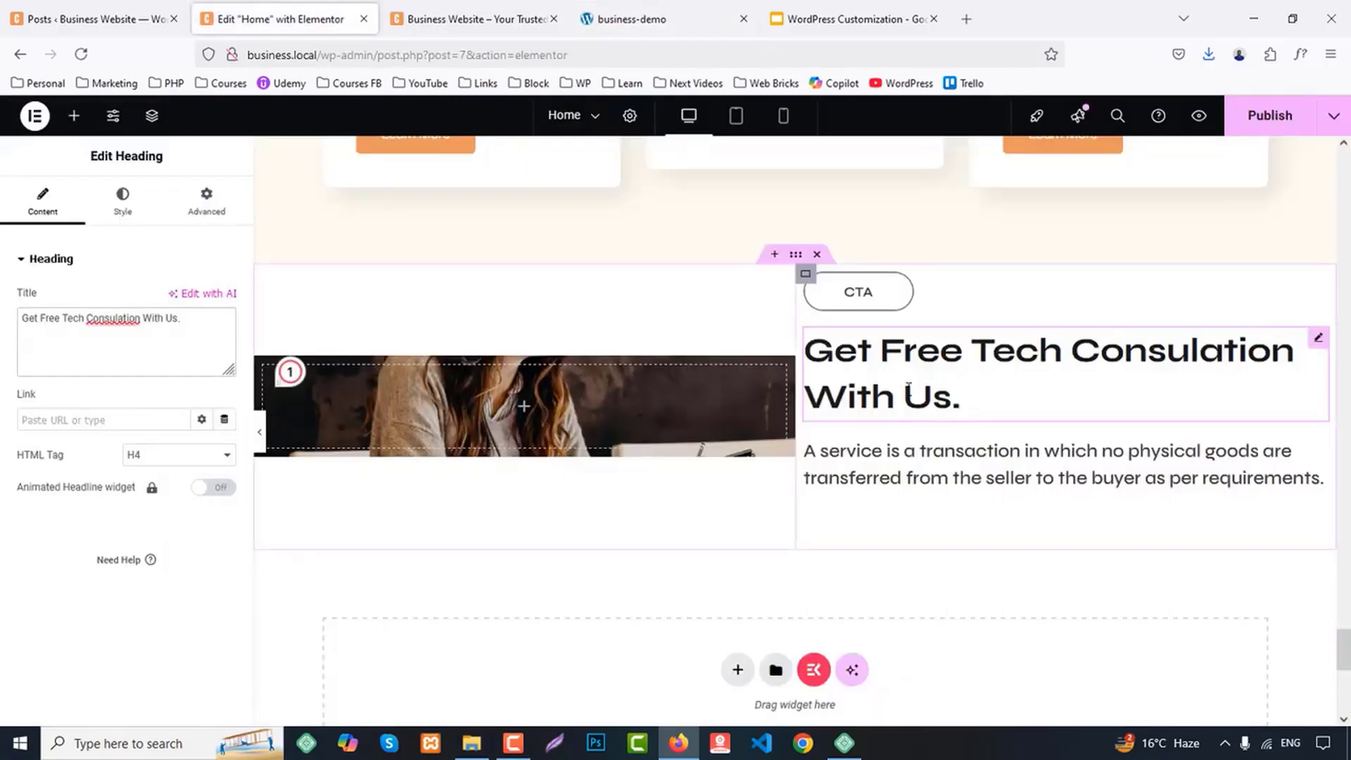
{"action": "left_click", "coordinate": [66, 315]}
{"action": "key", "text": "ctrl+a"}
{"action": "key", "text": "ctrl+v"}
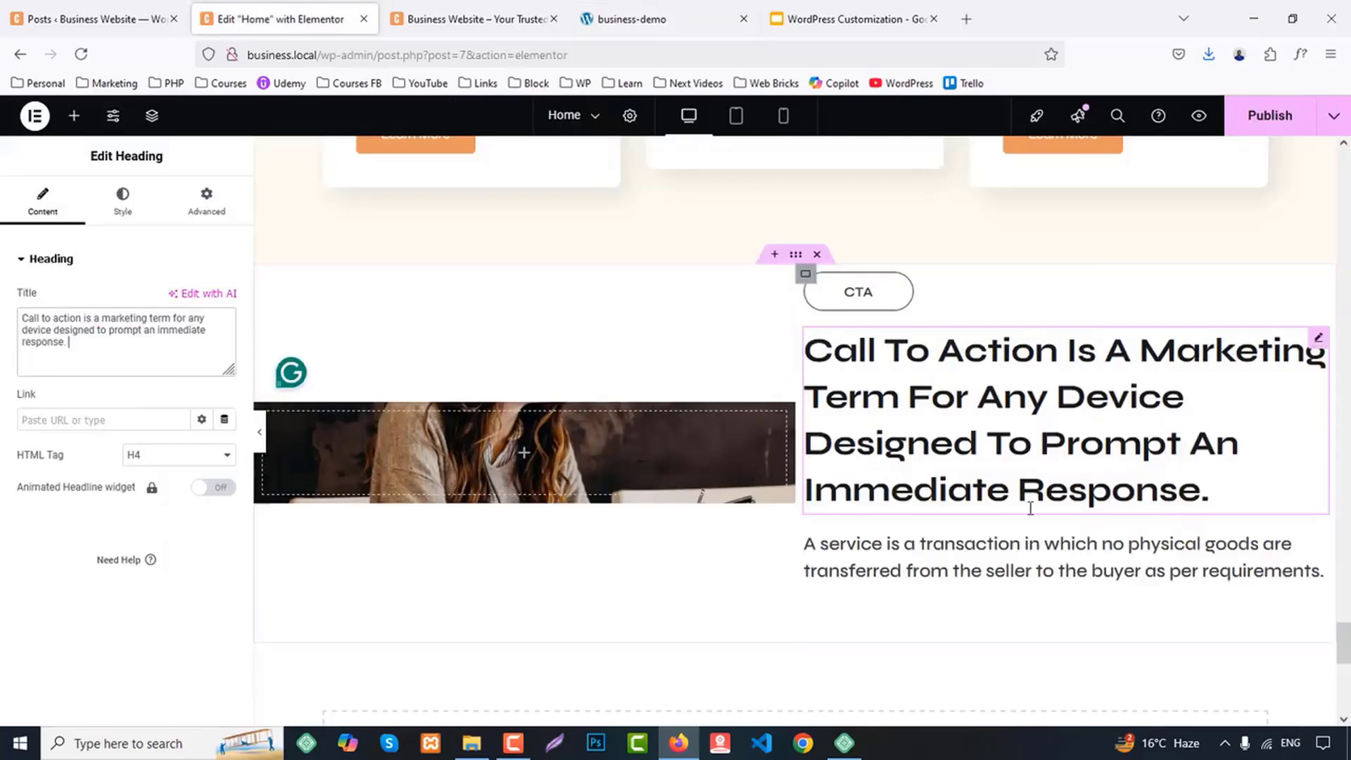
{"action": "key", "text": "ctrl+z"}
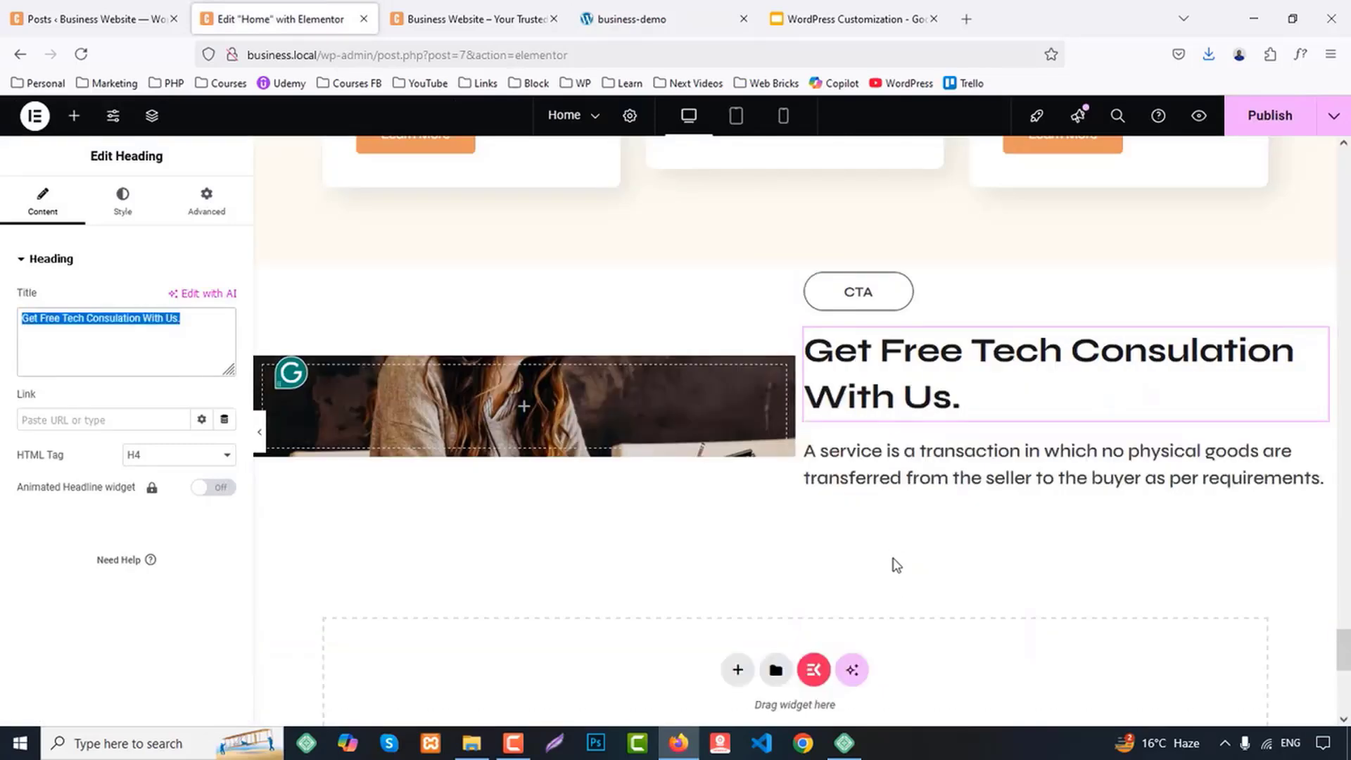
Replace the right column's description with the copied call-to-action sentence and set the button's text to Learn More
{"action": "left_click", "coordinate": [914, 464]}
{"action": "left_click", "coordinate": [89, 371]}
{"action": "key", "text": "ctrl+a"}
{"action": "key", "text": "ctrl+v"}
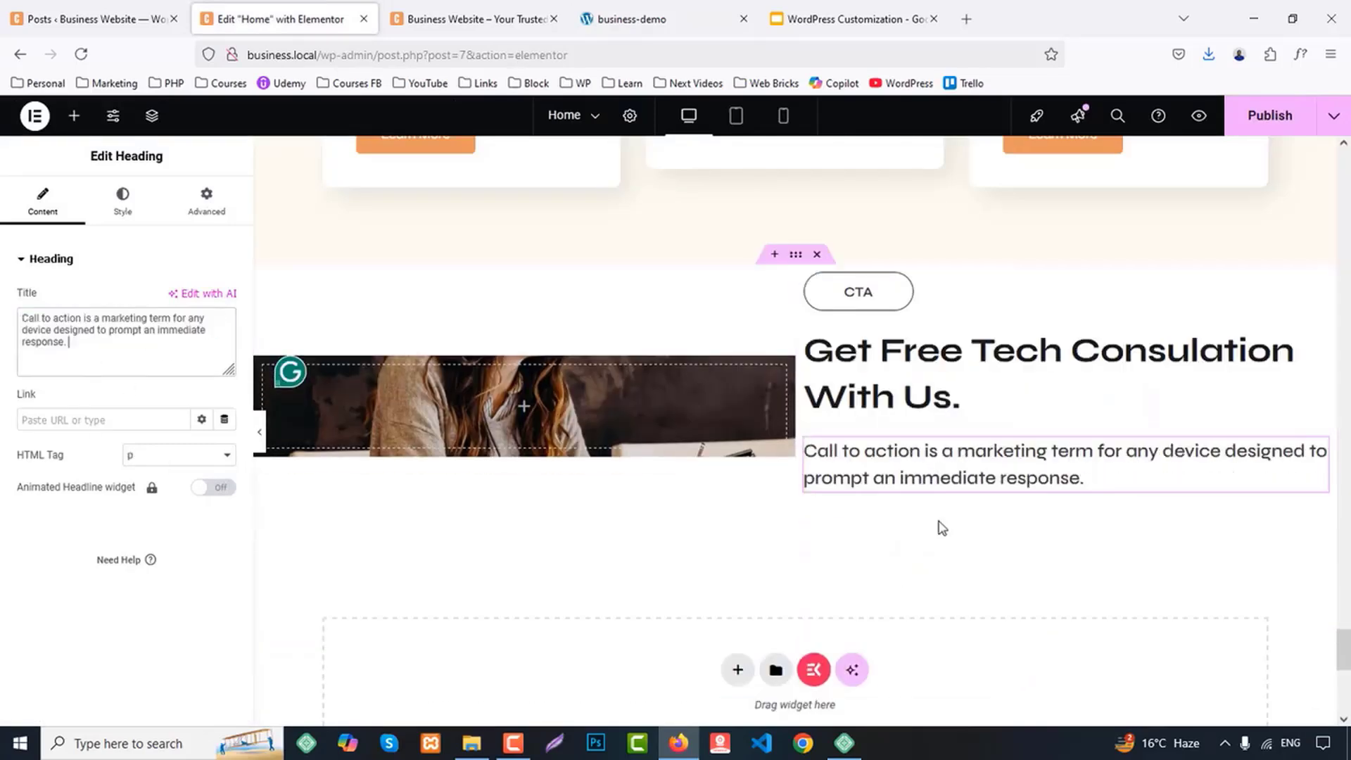
{"action": "left_click", "coordinate": [875, 525]}
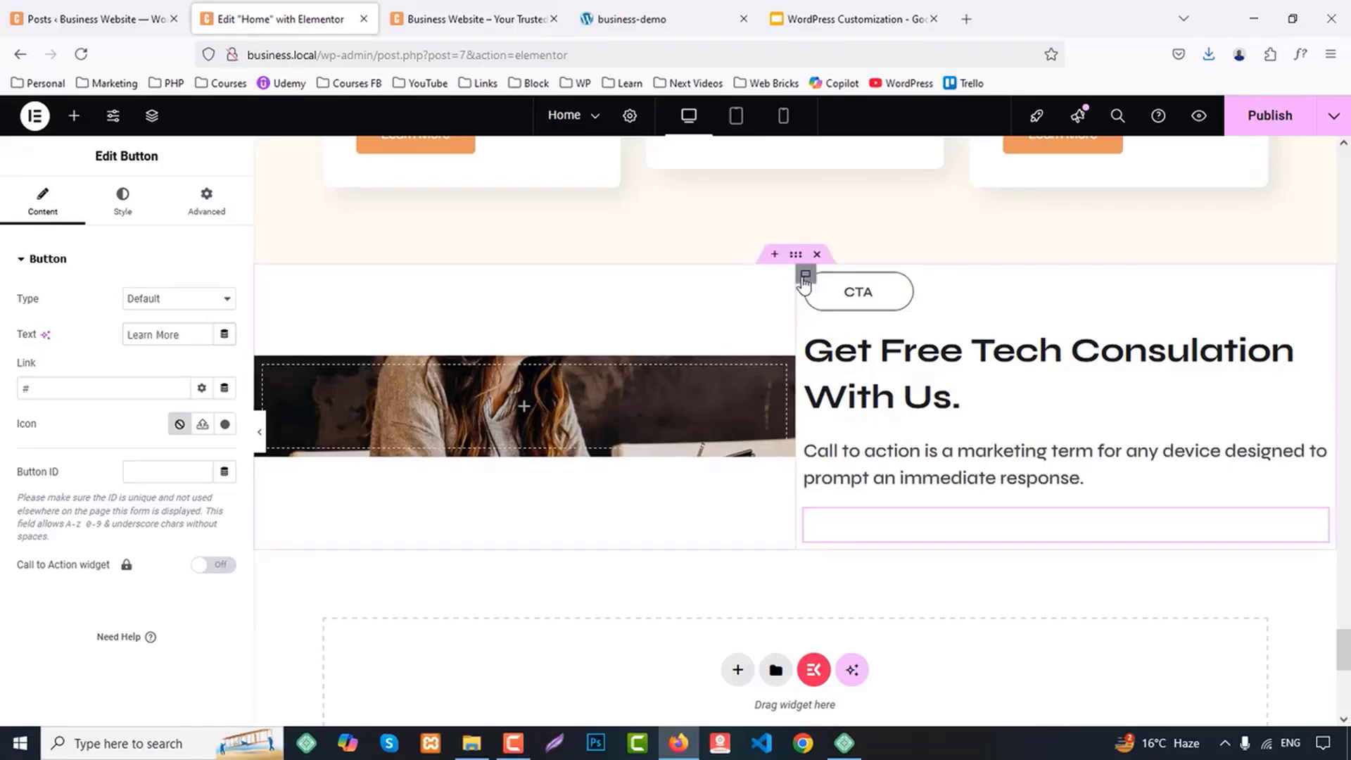
Give the right column a classic background in the global color BG 1
{"action": "left_click", "coordinate": [805, 275]}
{"action": "left_click", "coordinate": [119, 200]}
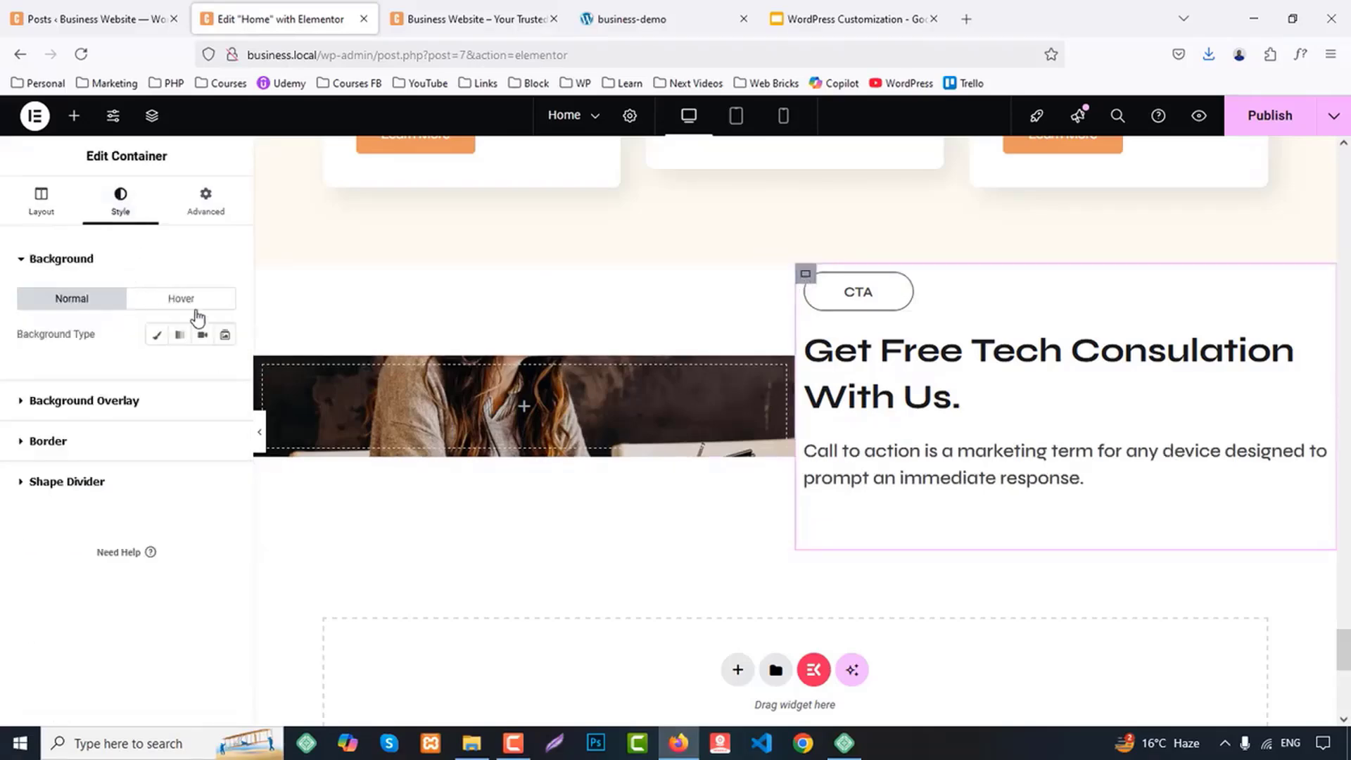
{"action": "left_click", "coordinate": [157, 334]}
{"action": "left_click", "coordinate": [202, 368]}
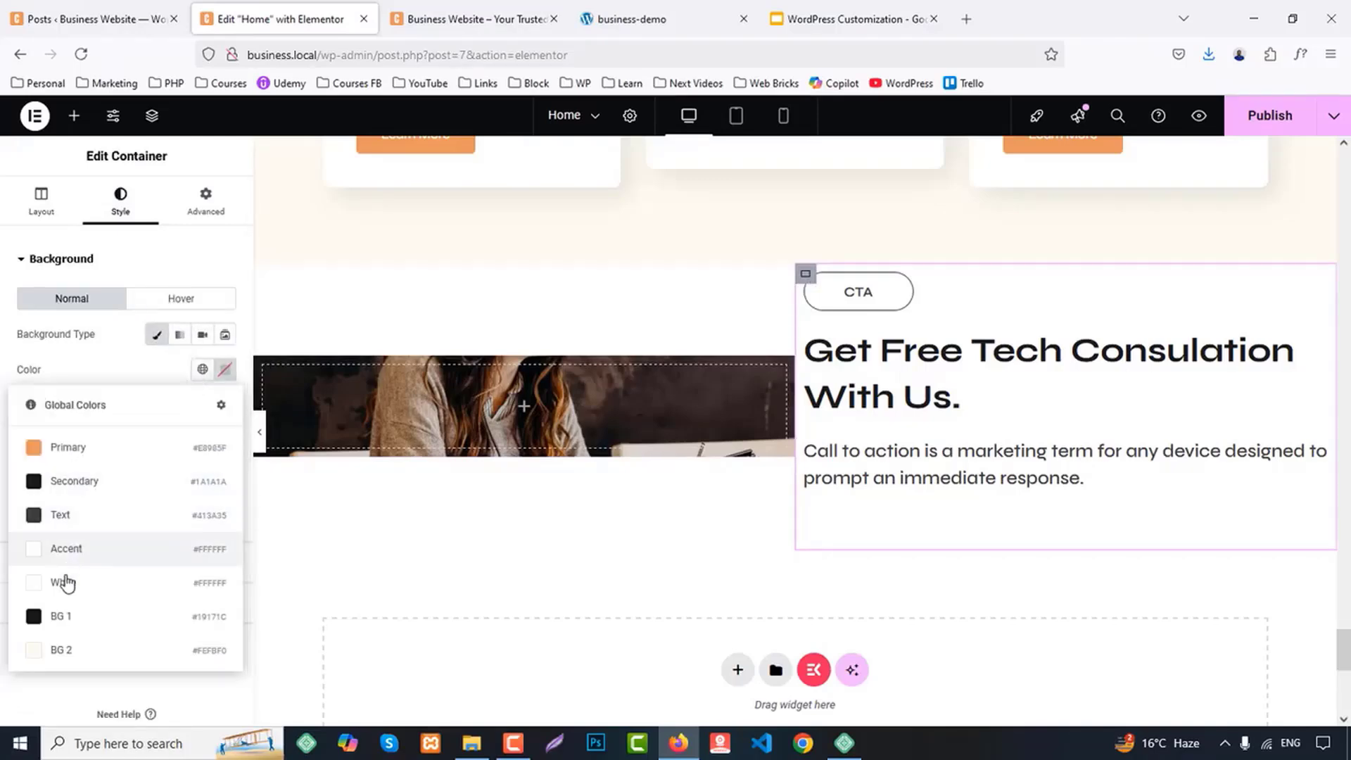
{"action": "left_click", "coordinate": [62, 614]}
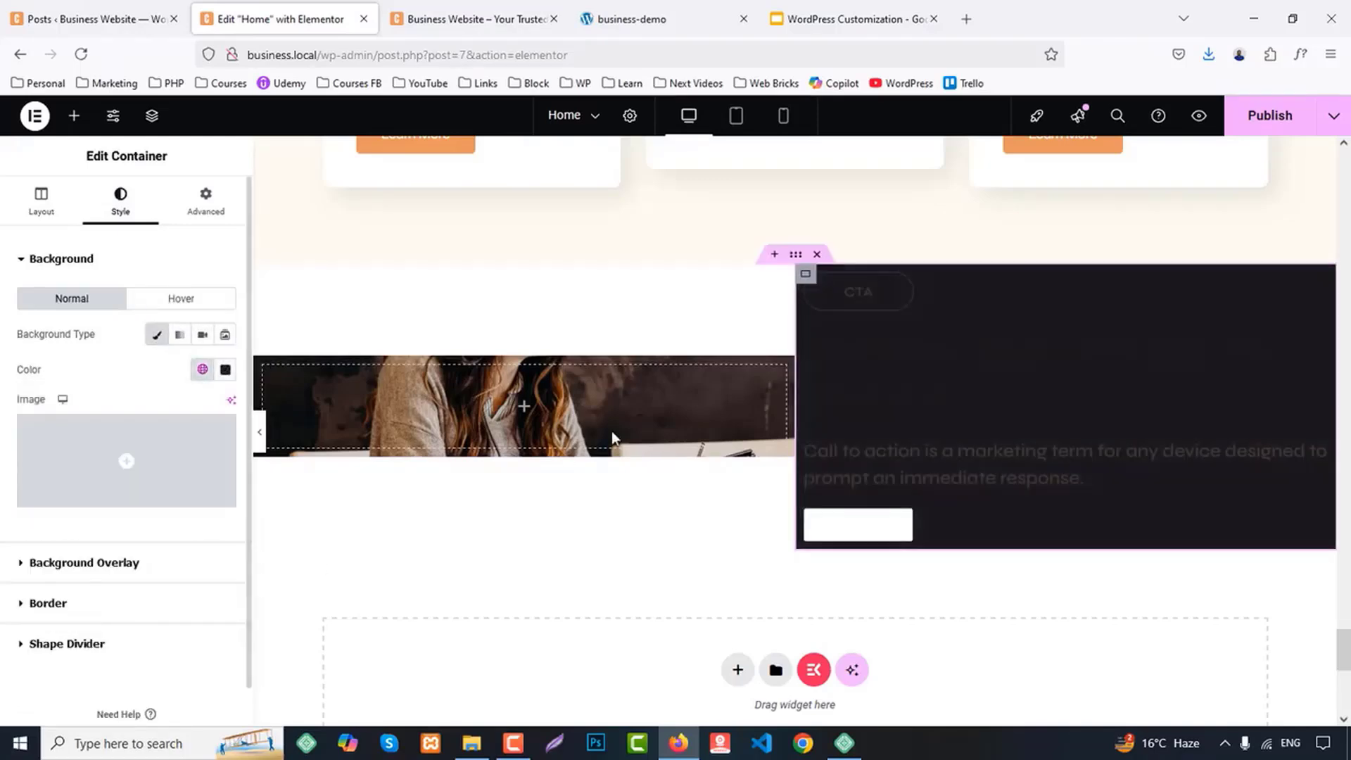
Set the two-column parent container's item alignment to stretch so both columns share the same height
{"action": "left_click", "coordinate": [799, 256]}
{"action": "left_click", "coordinate": [41, 204]}
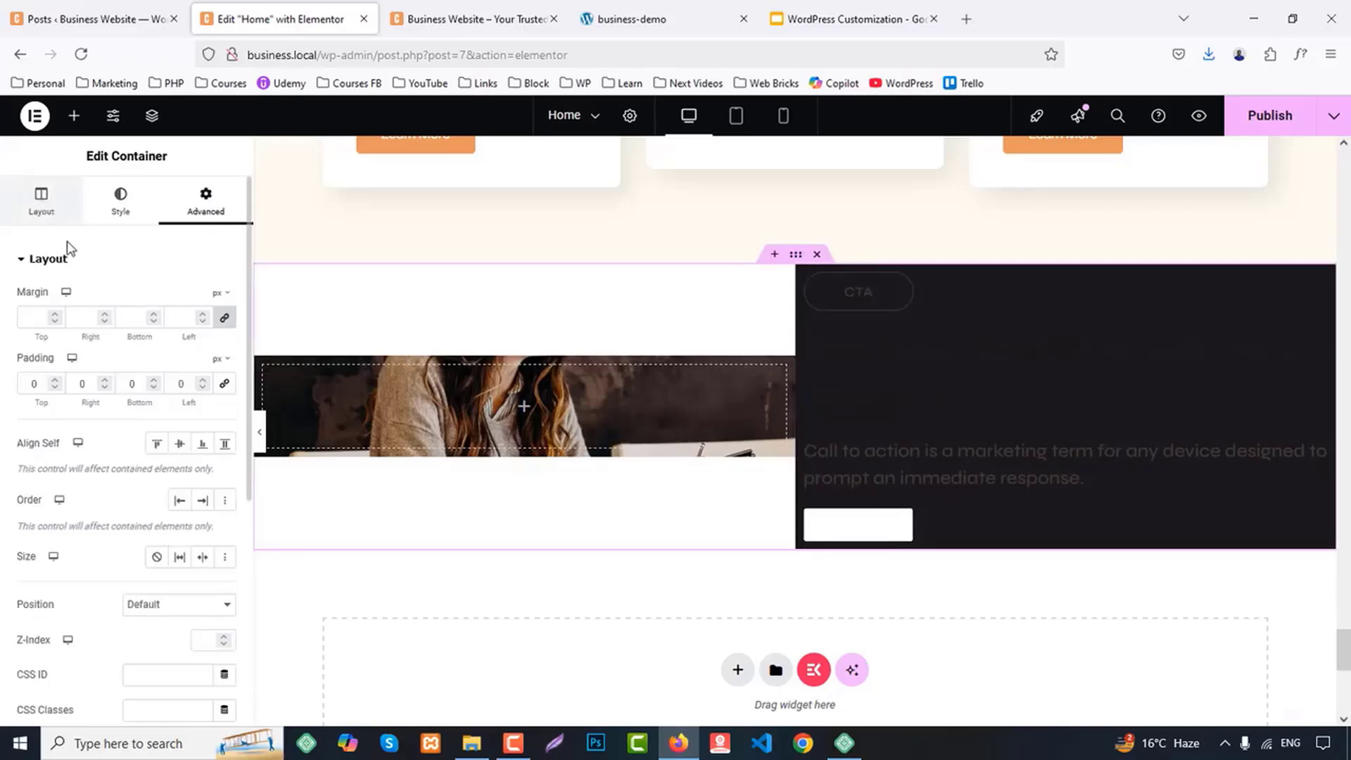
{"action": "left_click", "coordinate": [225, 637]}
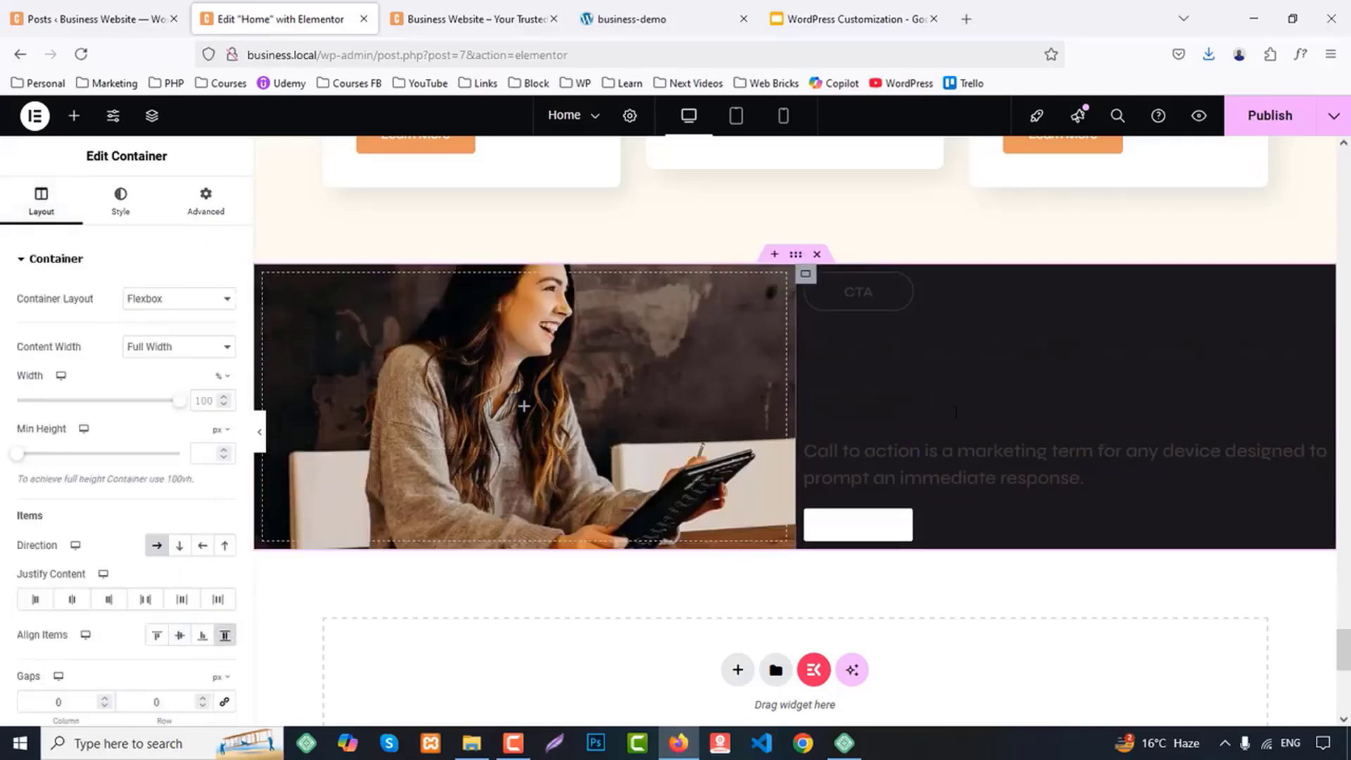
Set the right column's padding to 60 px at the top and bottom and 30 px on the right and left
{"action": "left_click", "coordinate": [806, 274]}
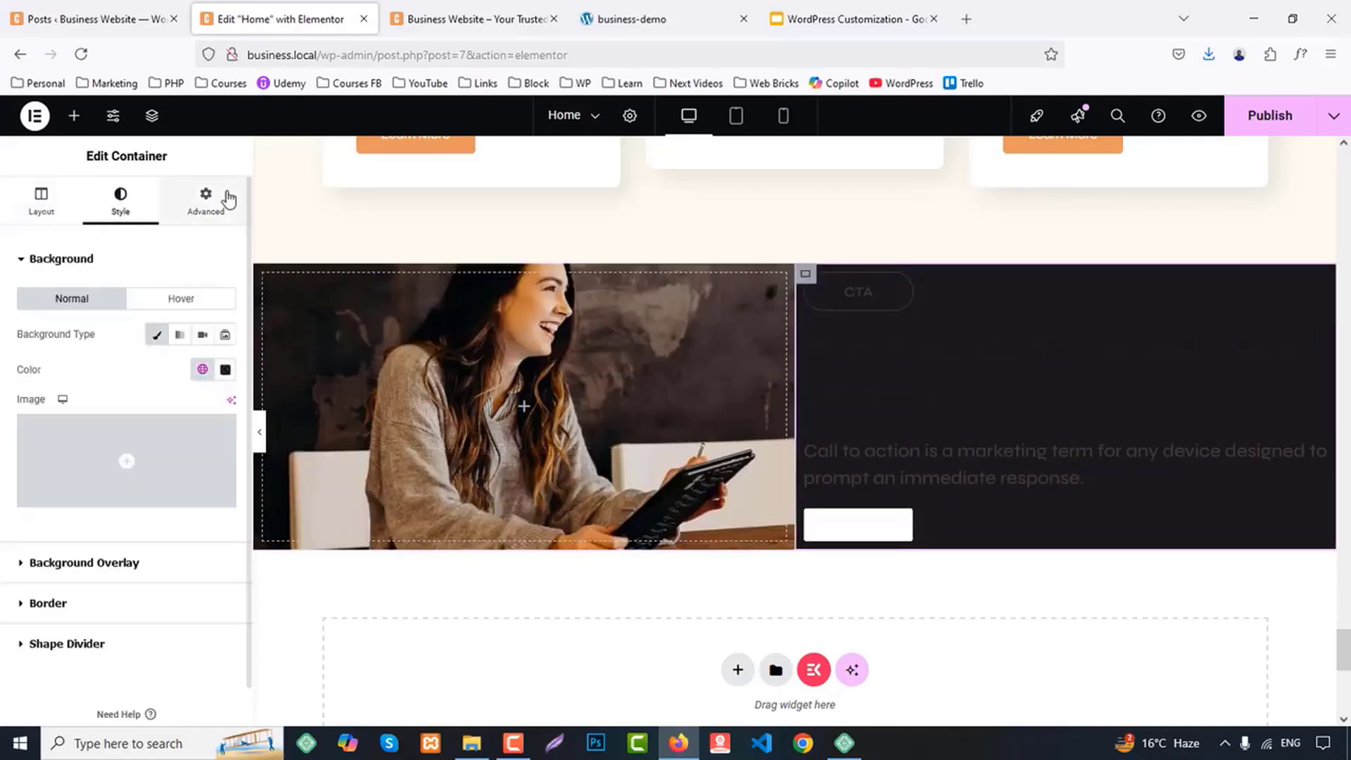
{"action": "left_click", "coordinate": [206, 200]}
{"action": "left_click", "coordinate": [40, 383]}
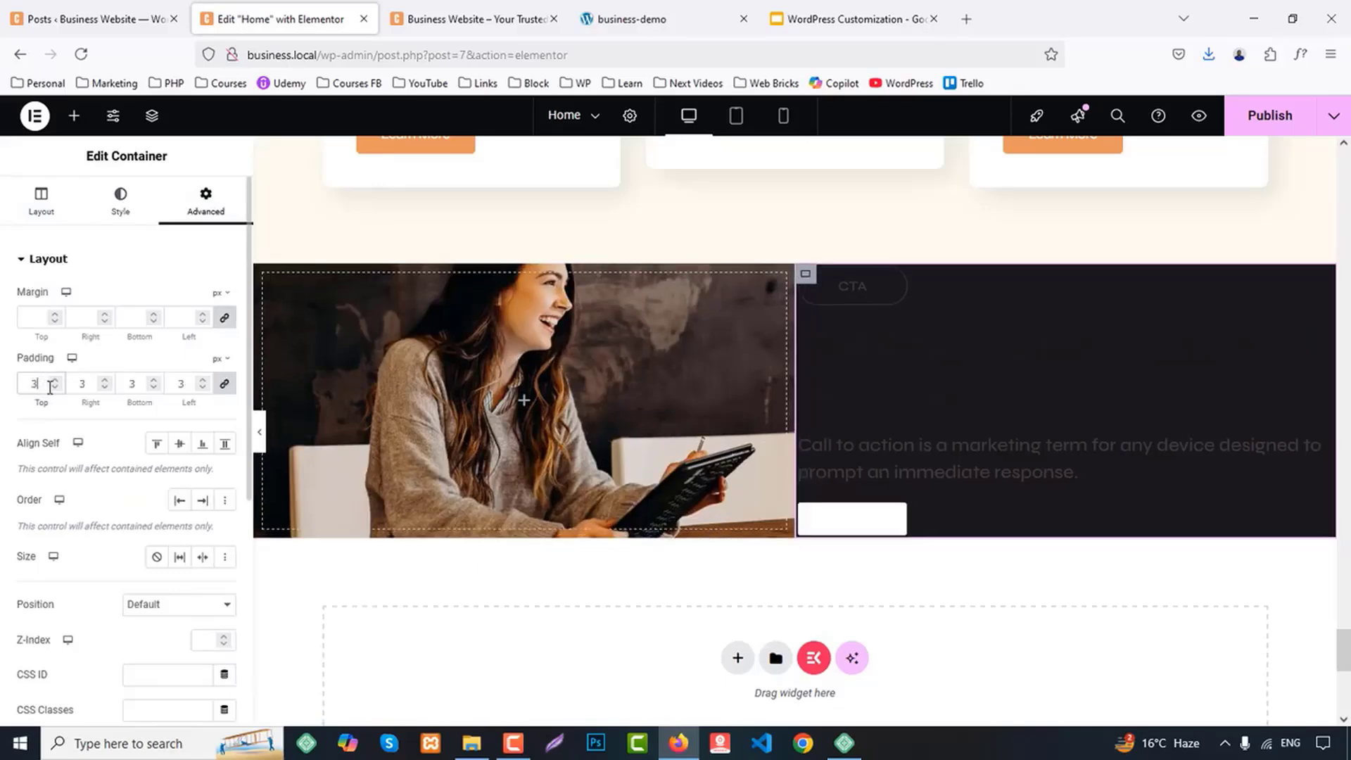
{"action": "type", "text": "30"}
{"action": "key", "text": "Down"}
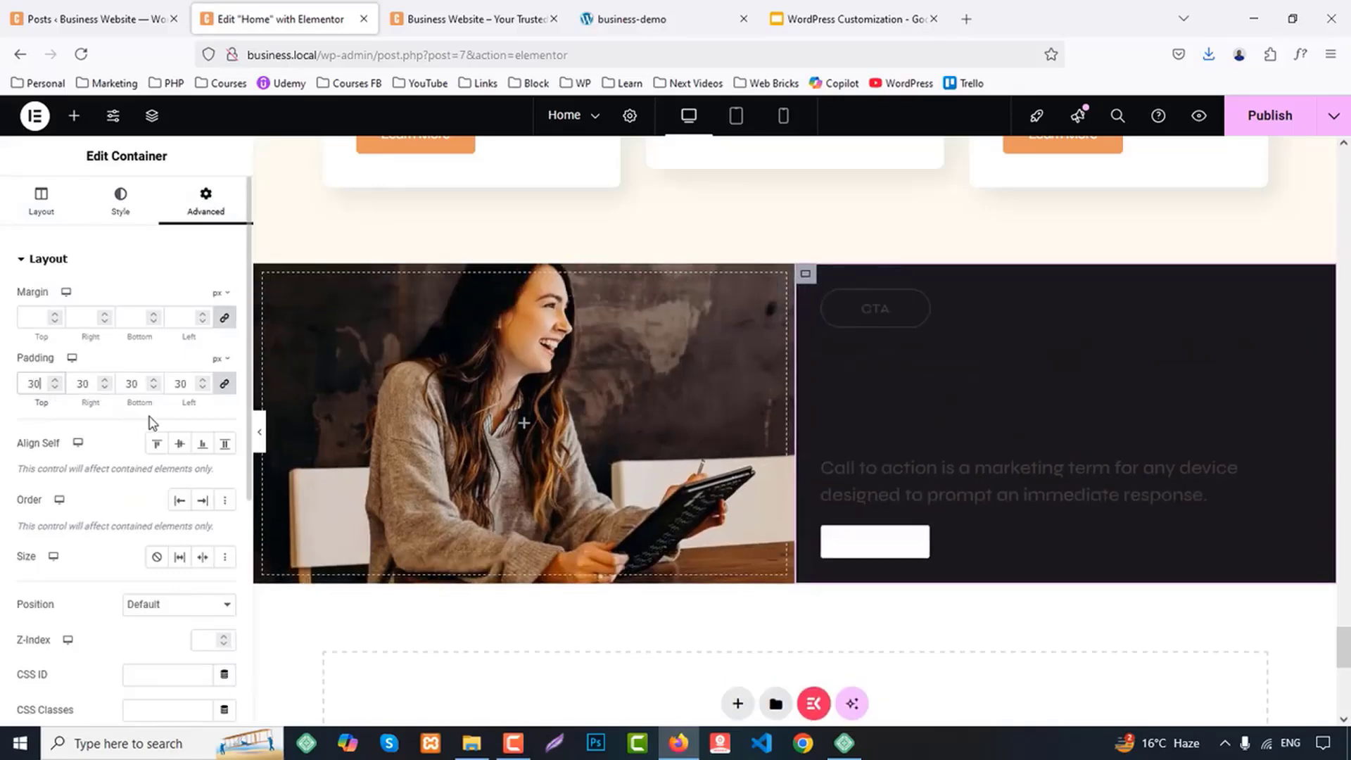
{"action": "key", "text": "Up"}
{"action": "type", "text": "6"}
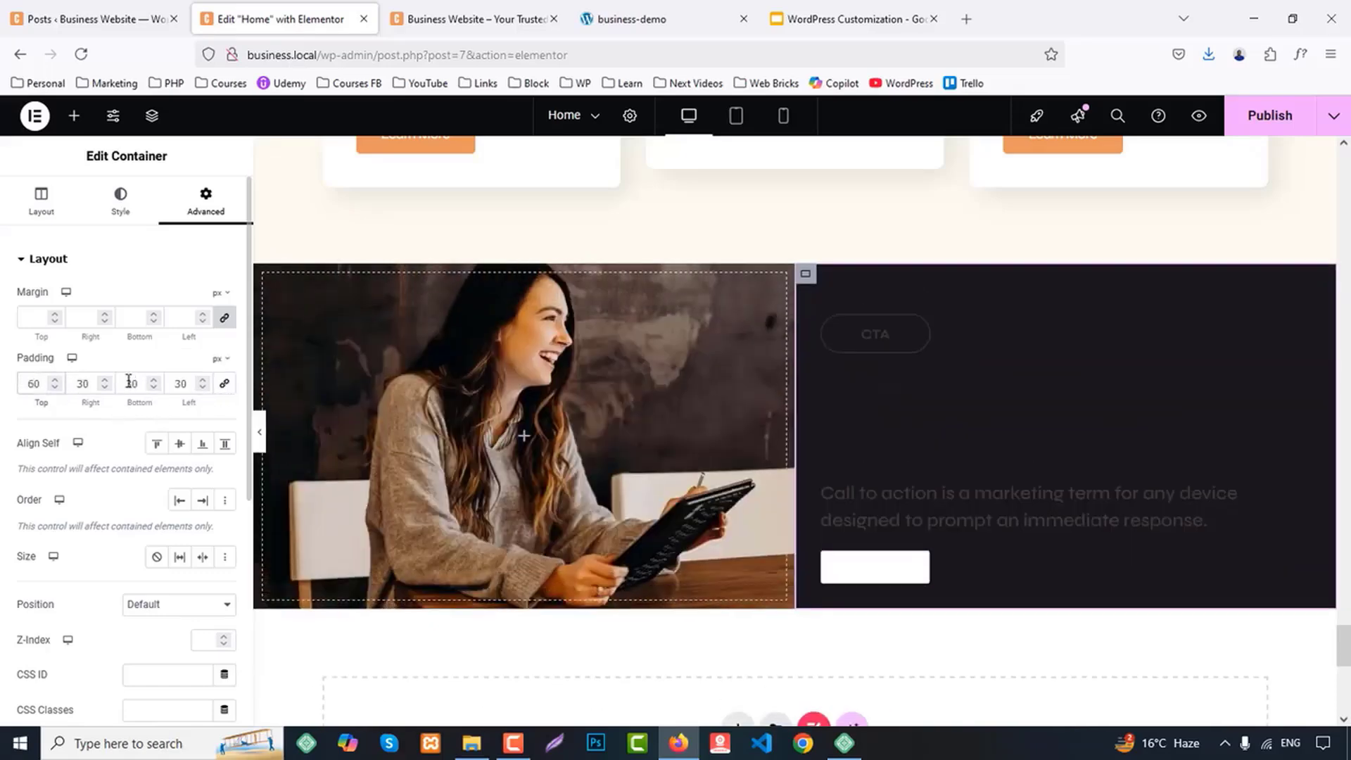
{"action": "type", "text": "6"}
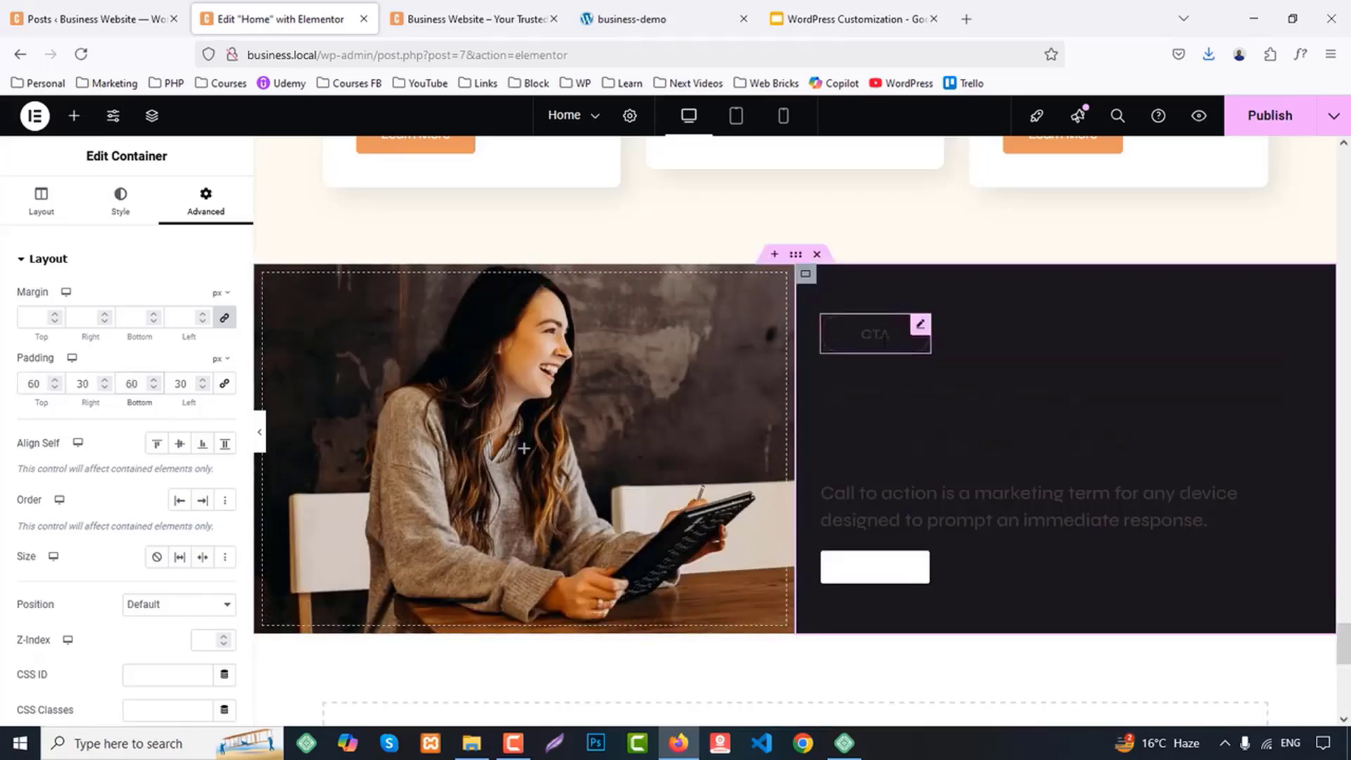
Set the text color of the right column's CTA label to the global color White
{"action": "left_click", "coordinate": [874, 333]}
{"action": "left_click", "coordinate": [124, 200]}
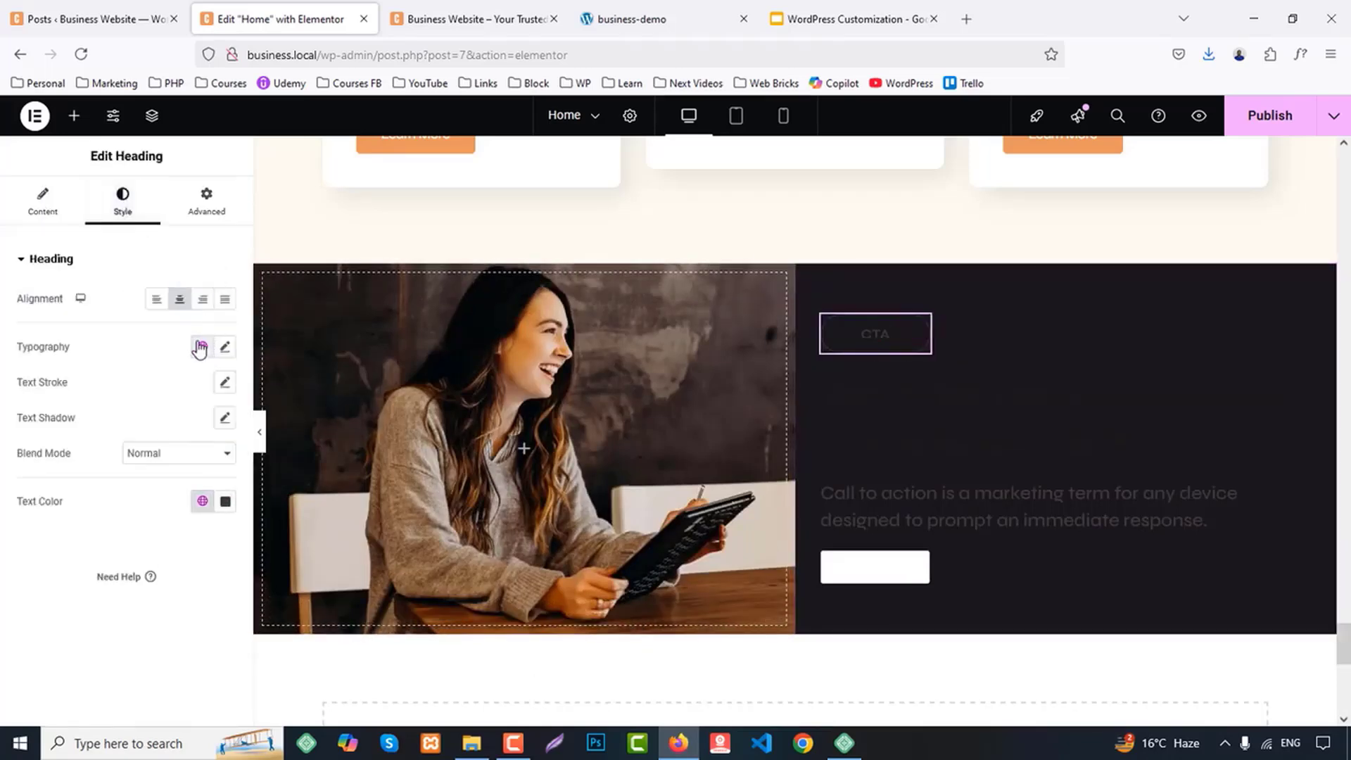
{"action": "left_click", "coordinate": [203, 500]}
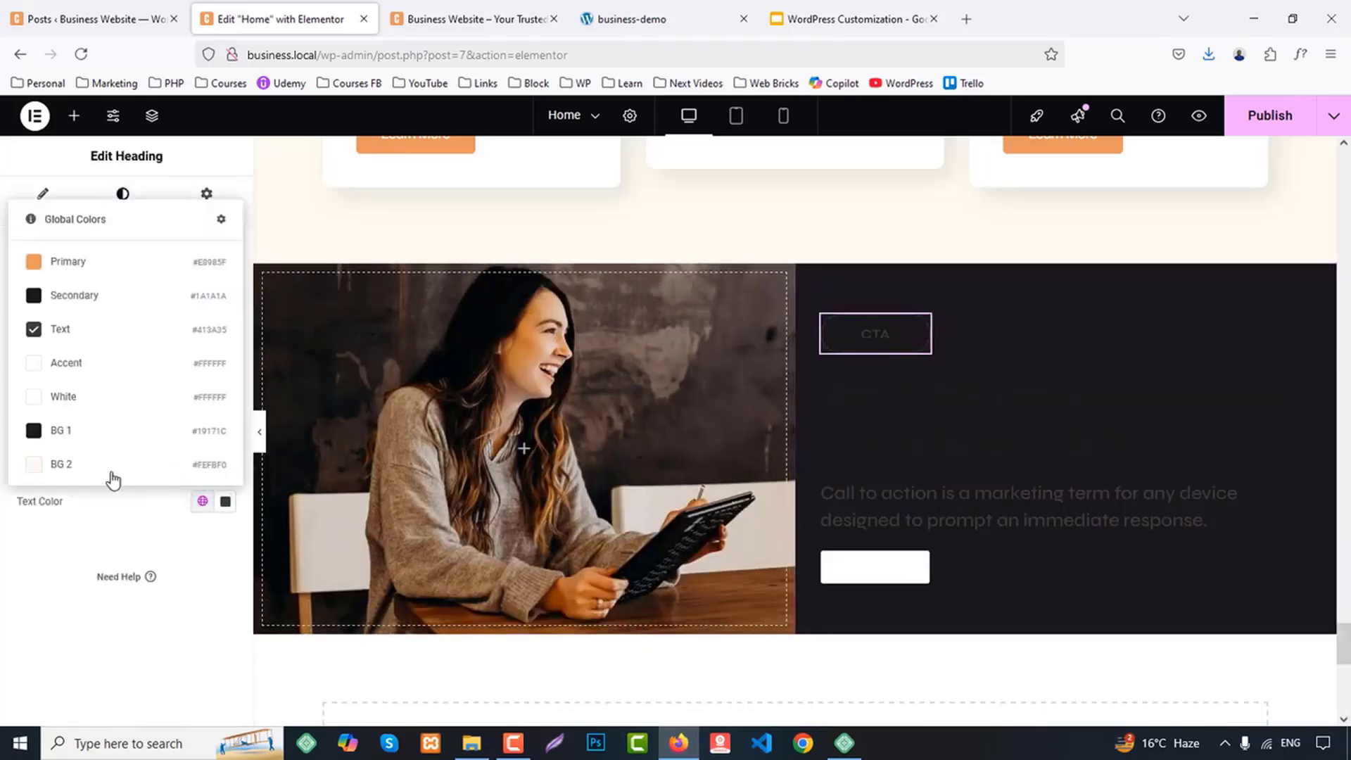
{"action": "left_click", "coordinate": [78, 392]}
Set the CTA label's border color to the global color White
{"action": "left_click", "coordinate": [204, 211]}
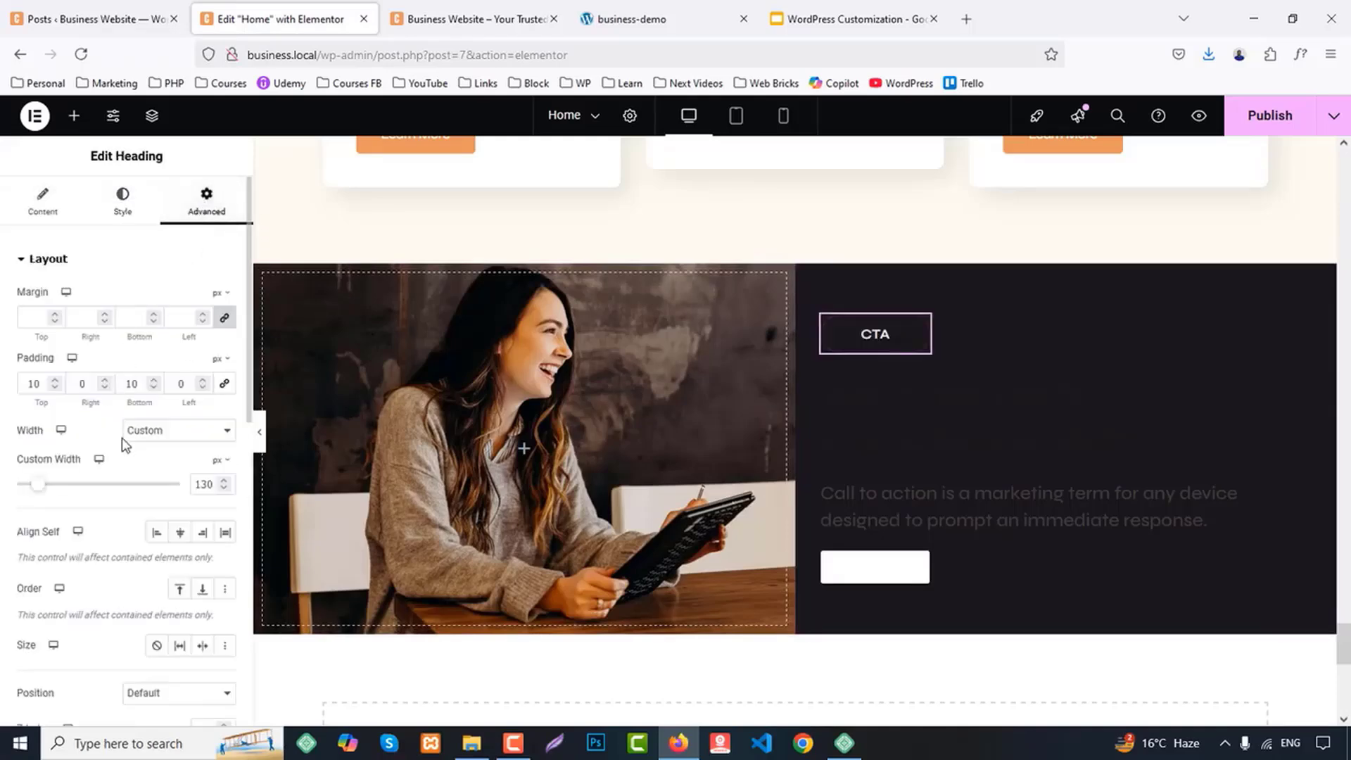
{"action": "scroll", "coordinate": [140, 458], "scroll_direction": "down", "scroll_amount": 10}
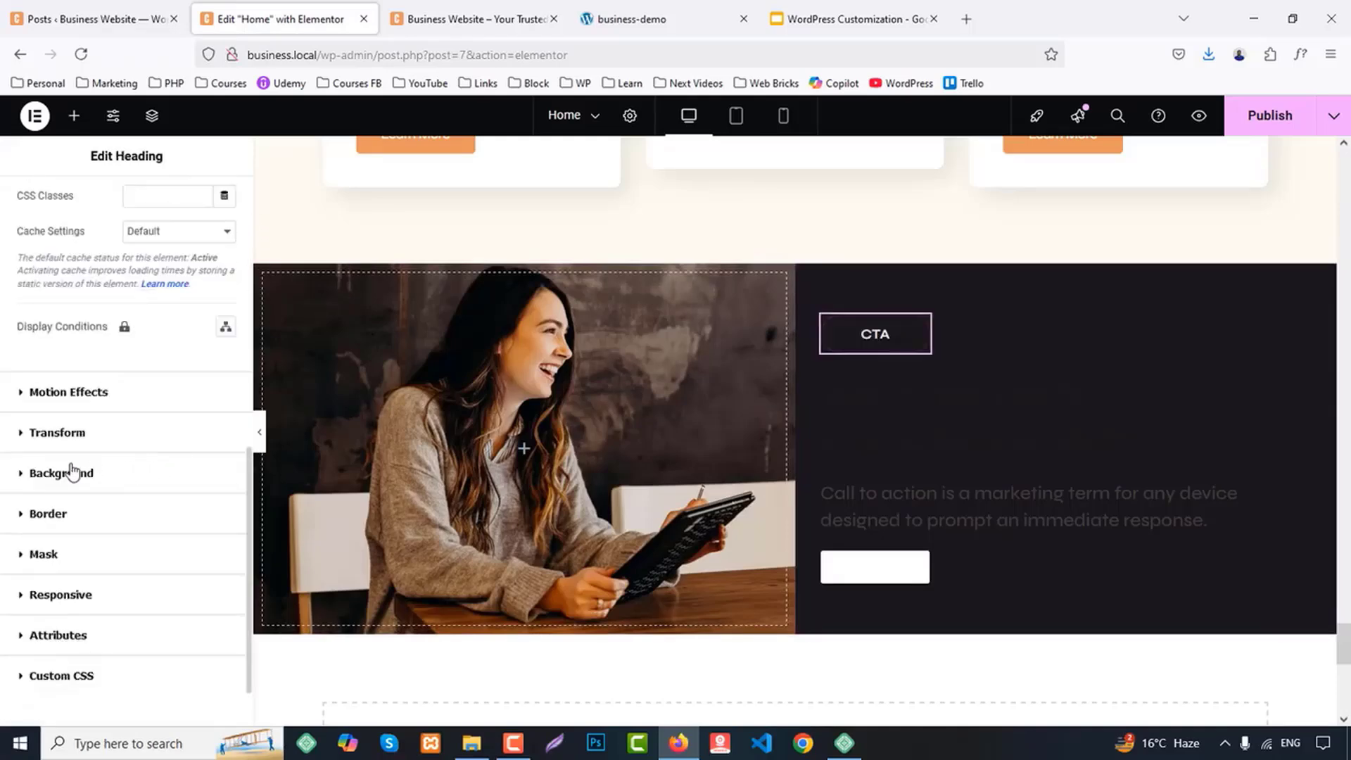
{"action": "left_click", "coordinate": [63, 514]}
{"action": "scroll", "coordinate": [193, 499], "scroll_direction": "down", "scroll_amount": 2}
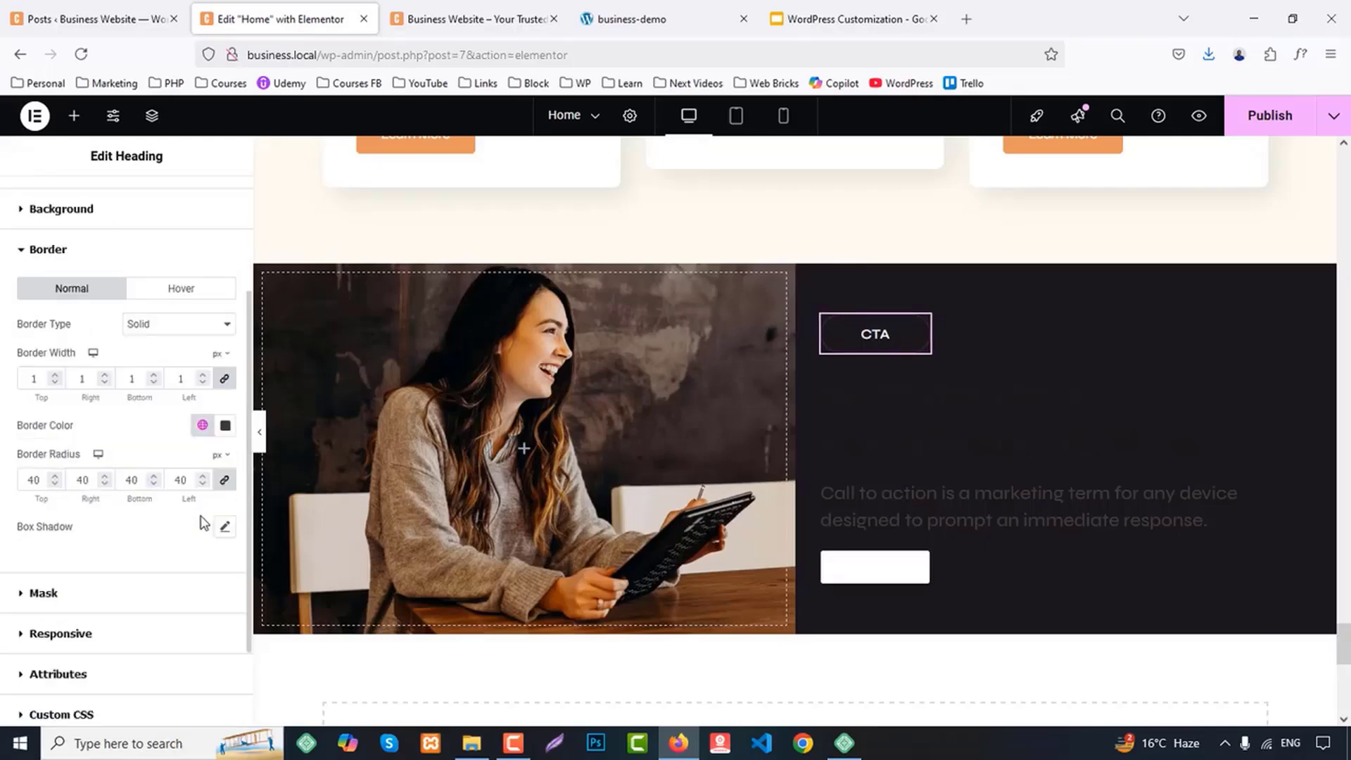
{"action": "left_click", "coordinate": [202, 426]}
{"action": "left_click", "coordinate": [106, 320]}
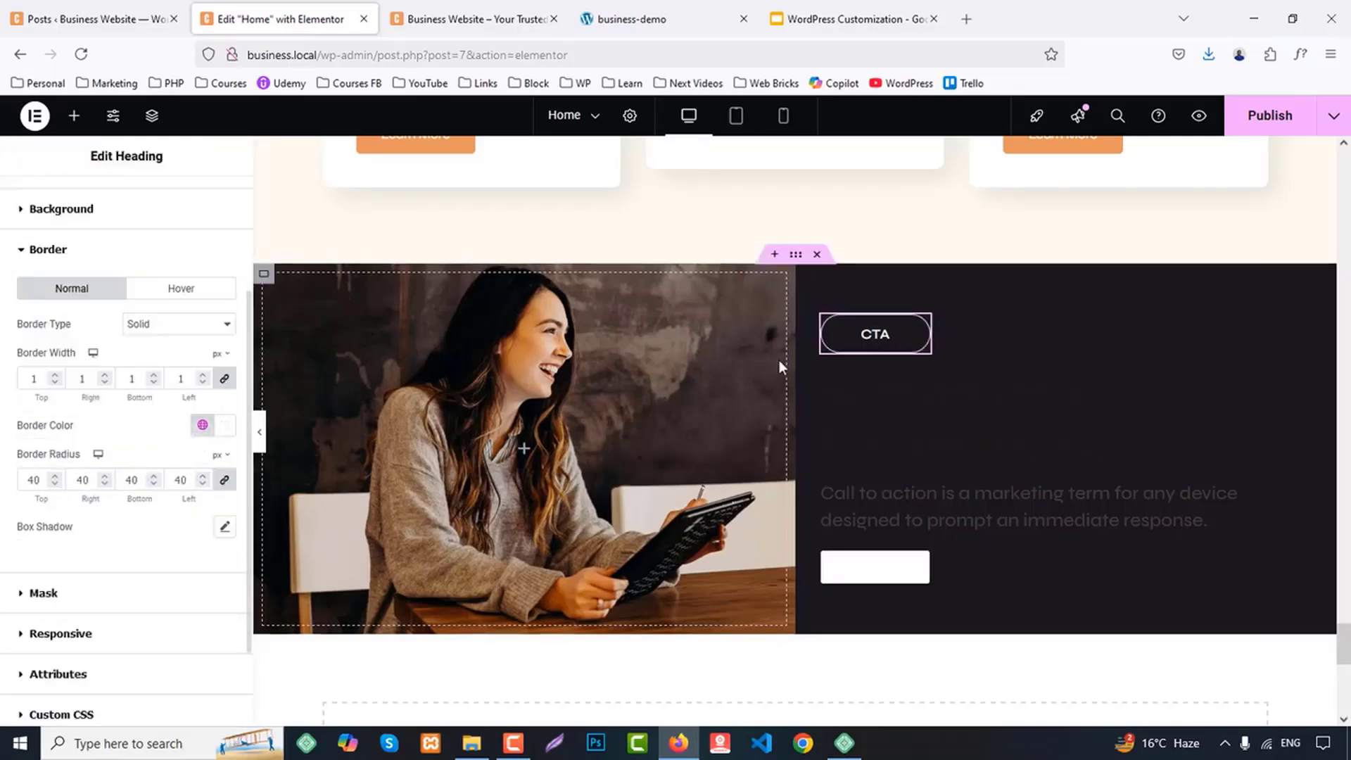
Set the text color of the main heading below the CTA label to the global color White
{"action": "left_click", "coordinate": [858, 408]}
{"action": "left_click", "coordinate": [127, 202]}
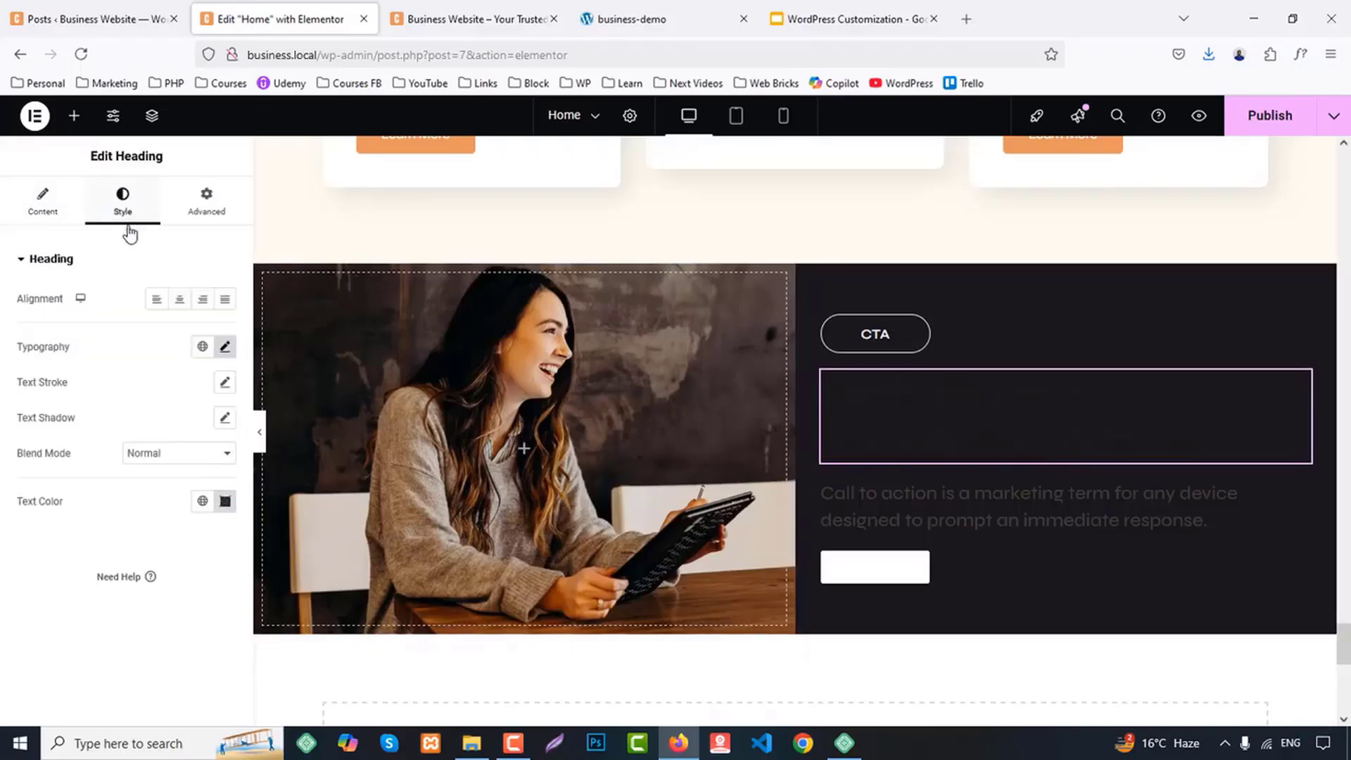
{"action": "left_click", "coordinate": [202, 497]}
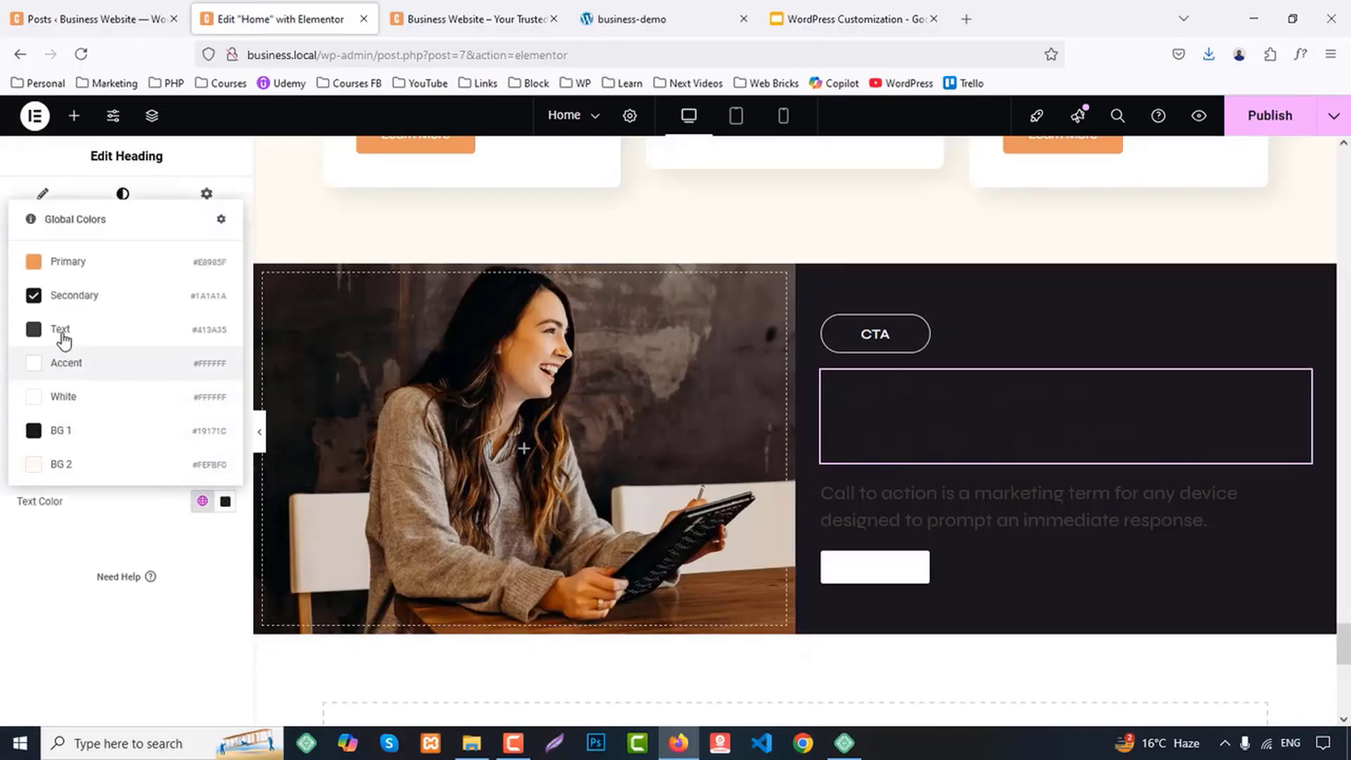
{"action": "left_click", "coordinate": [71, 391]}
Set the text color of the call-to-action description paragraph to the global color White
{"action": "left_click", "coordinate": [1020, 506]}
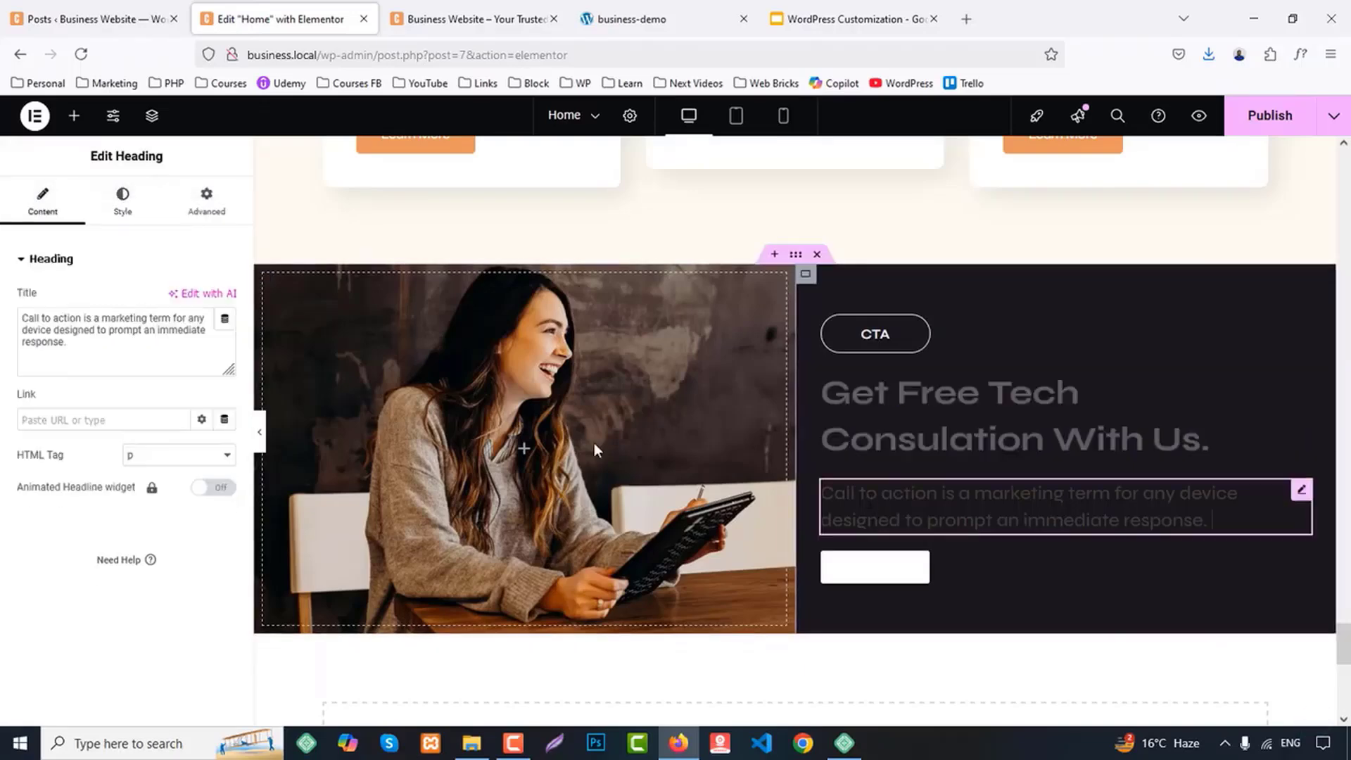
{"action": "left_click", "coordinate": [127, 202]}
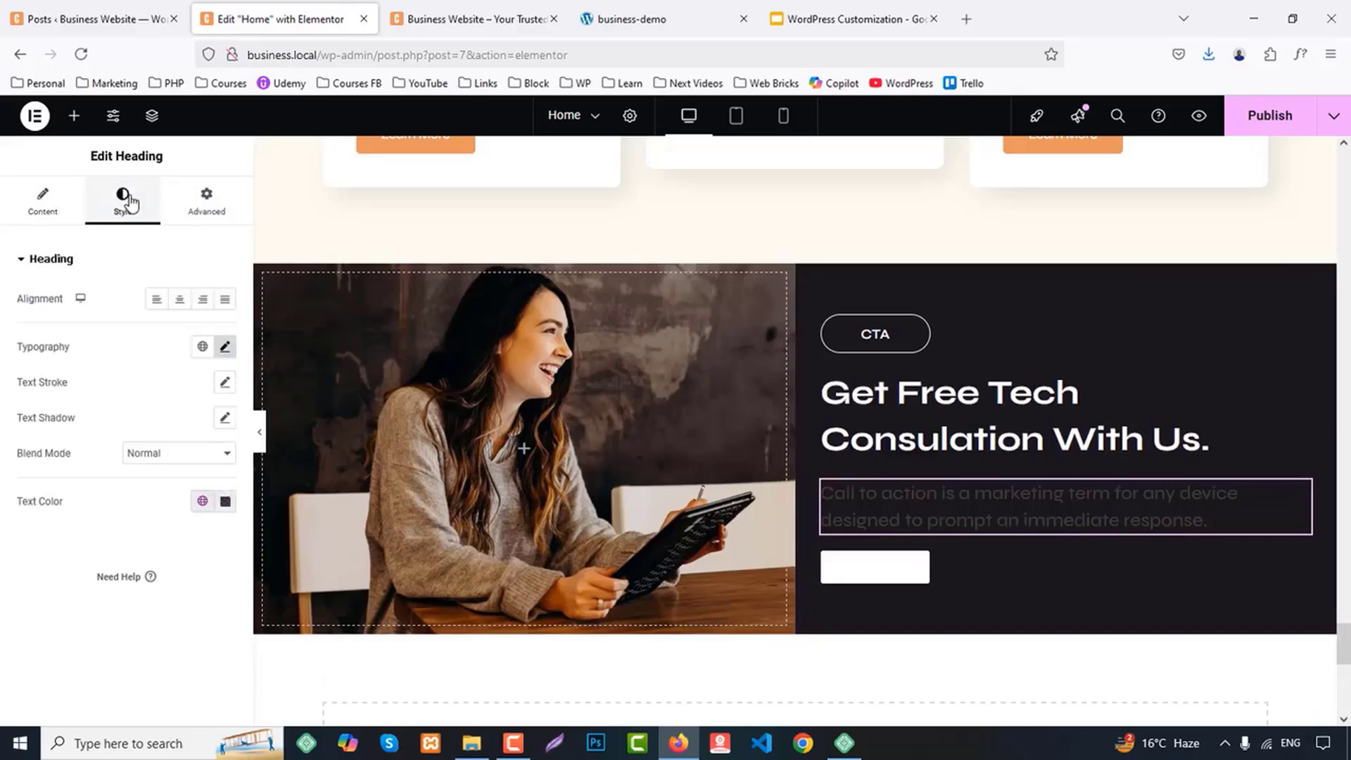
{"action": "left_click", "coordinate": [202, 501]}
{"action": "left_click", "coordinate": [90, 398]}
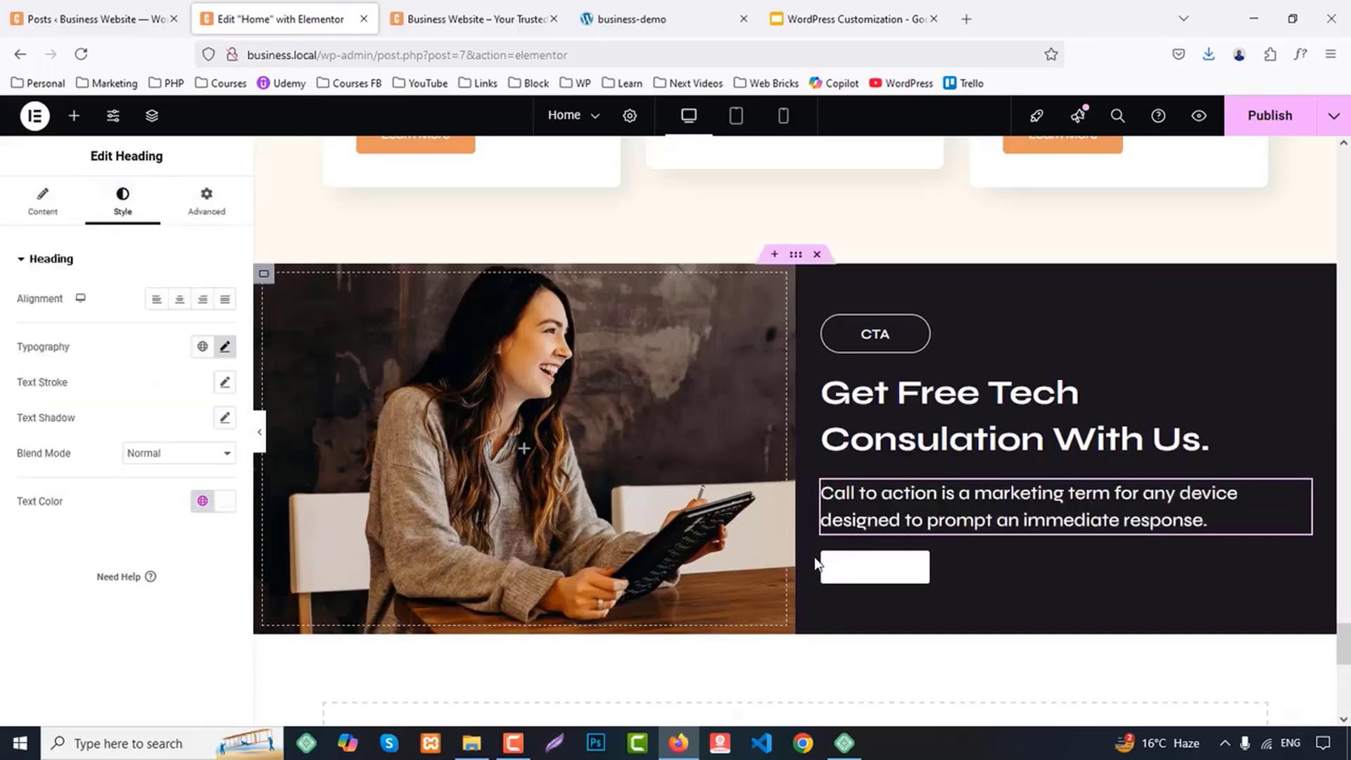
Give the call-to-action button the global Primary color as its background and the global Text color for its label
{"action": "left_click", "coordinate": [957, 565]}
{"action": "left_click", "coordinate": [127, 203]}
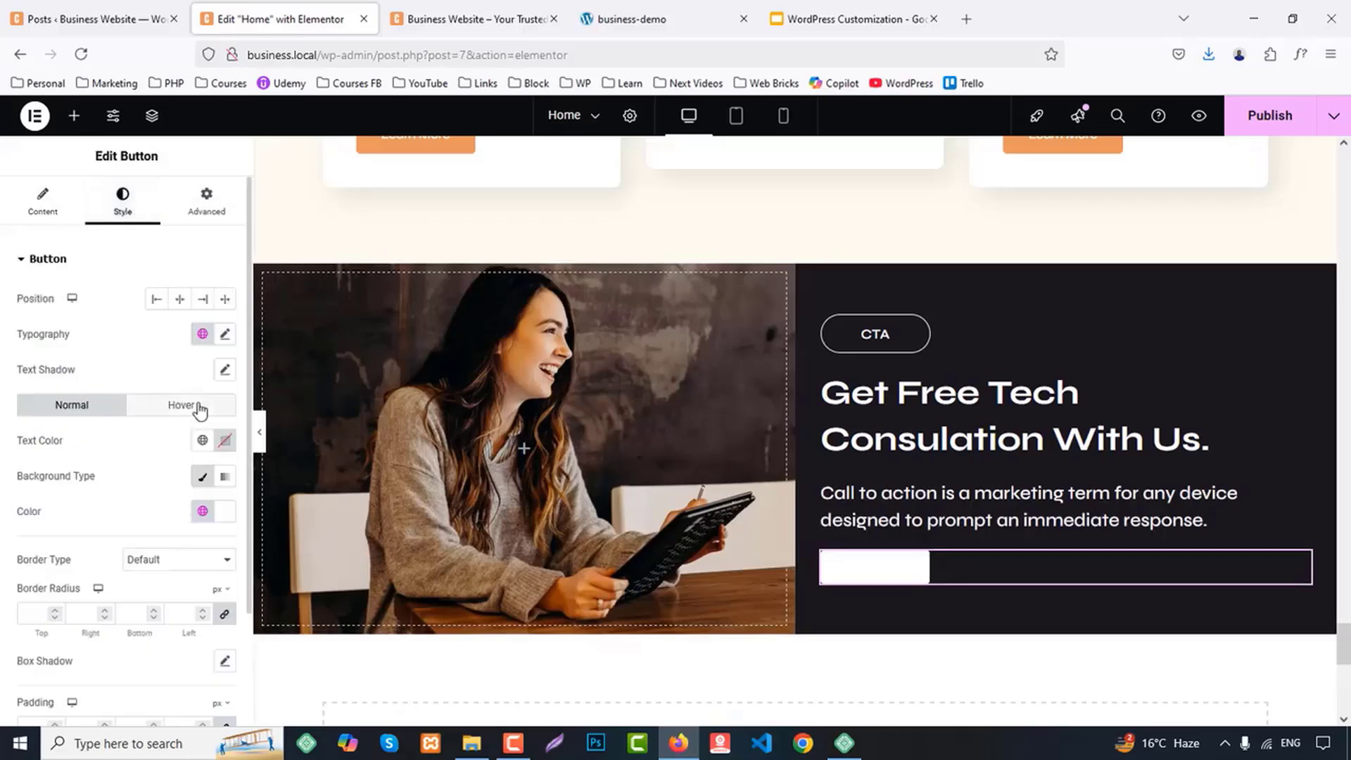
{"action": "scroll", "coordinate": [129, 529], "scroll_direction": "down", "scroll_amount": 2}
{"action": "scroll", "coordinate": [127, 536], "scroll_direction": "up", "scroll_amount": 2}
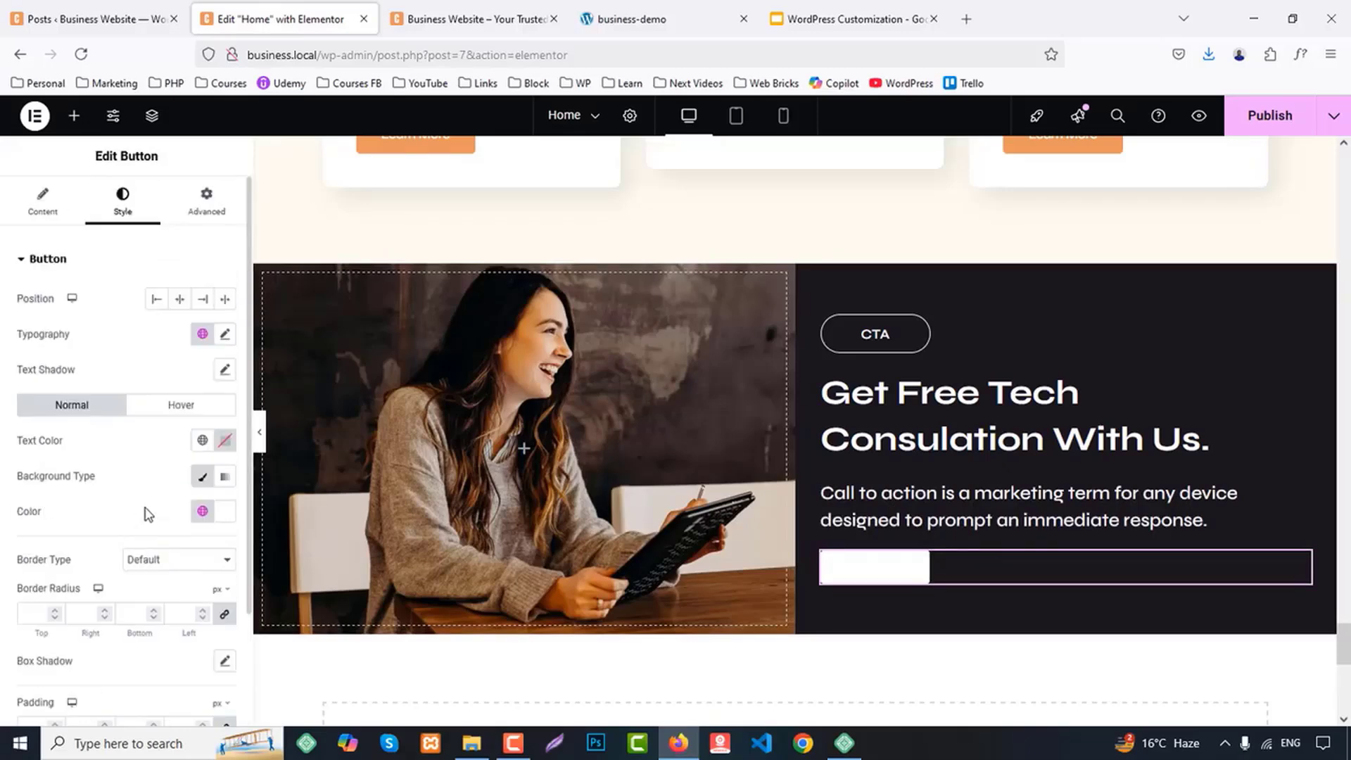
{"action": "scroll", "coordinate": [167, 501], "scroll_direction": "down", "scroll_amount": 1}
{"action": "scroll", "coordinate": [202, 389], "scroll_direction": "down", "scroll_amount": 1}
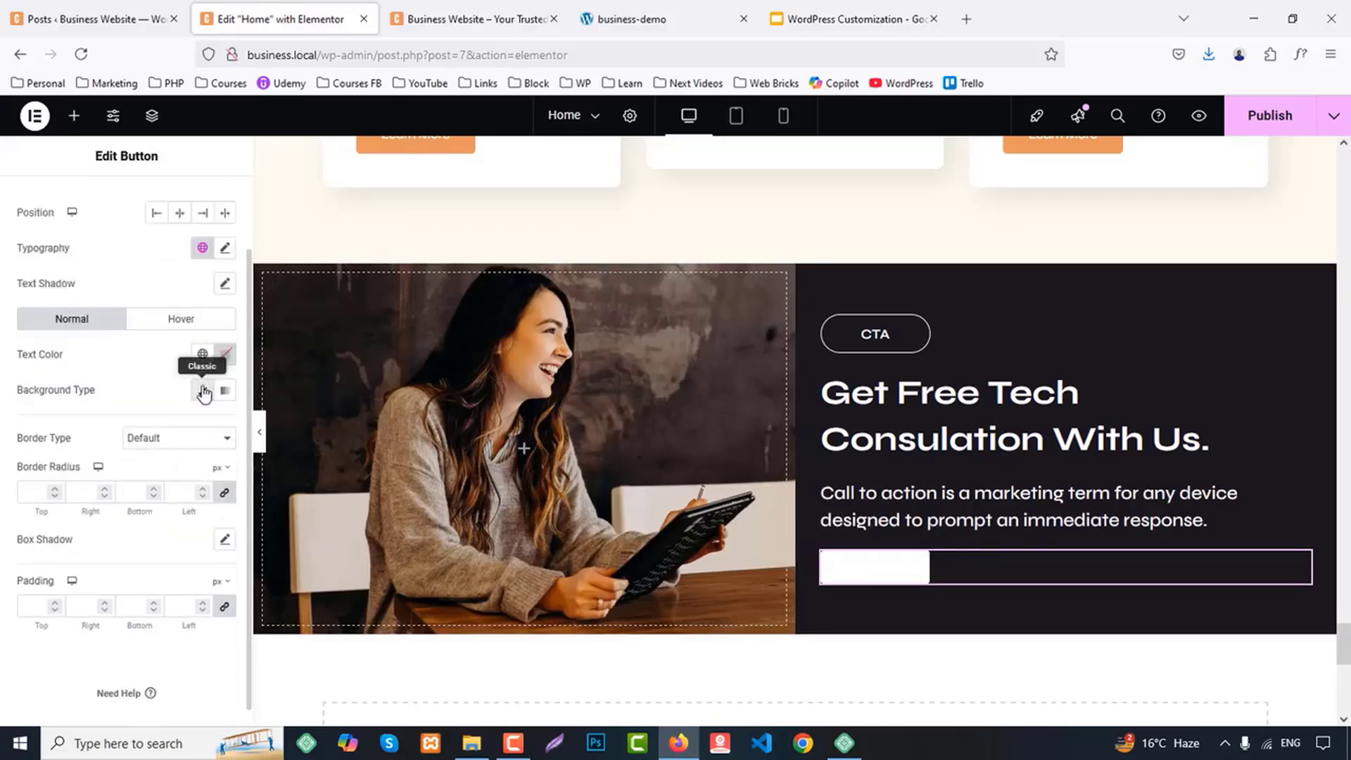
{"action": "scroll", "coordinate": [202, 389], "scroll_direction": "up", "scroll_amount": 1}
{"action": "left_click", "coordinate": [204, 427]}
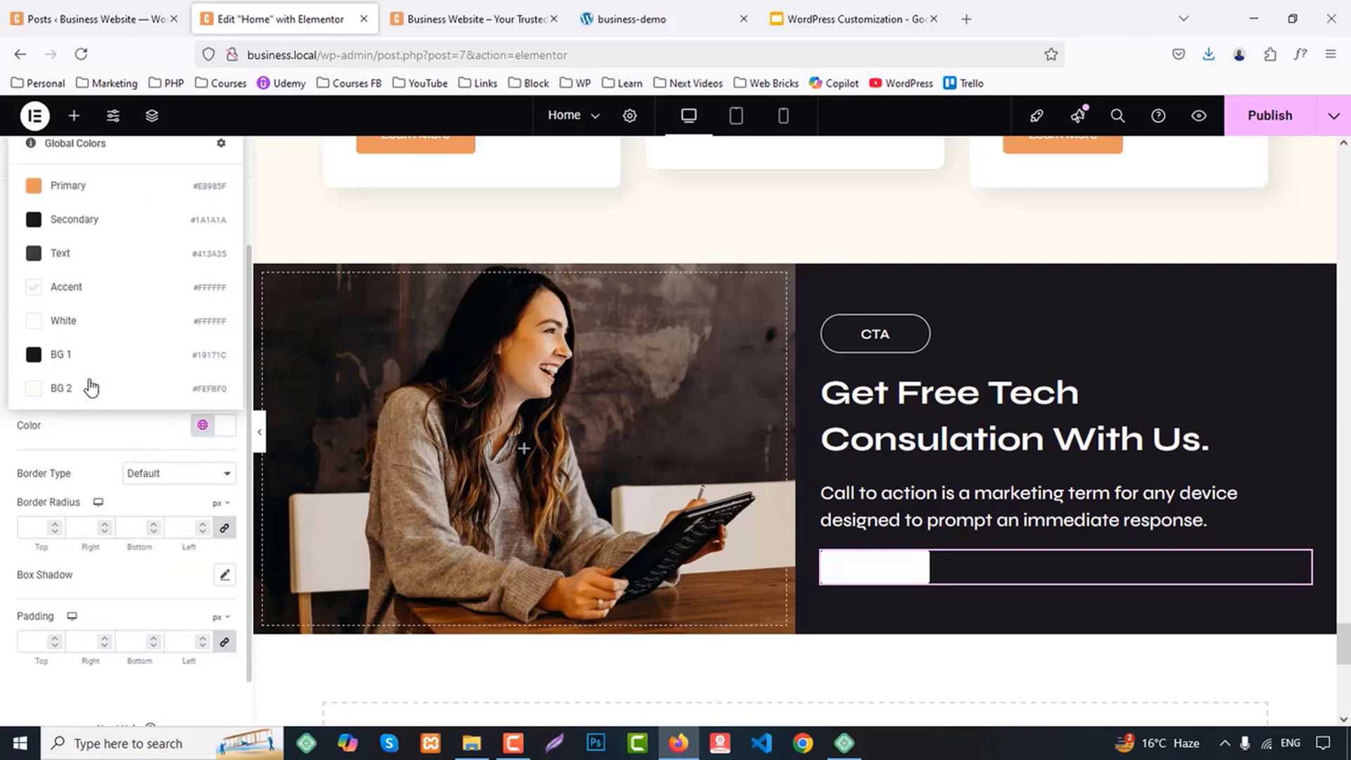
{"action": "left_click", "coordinate": [81, 185]}
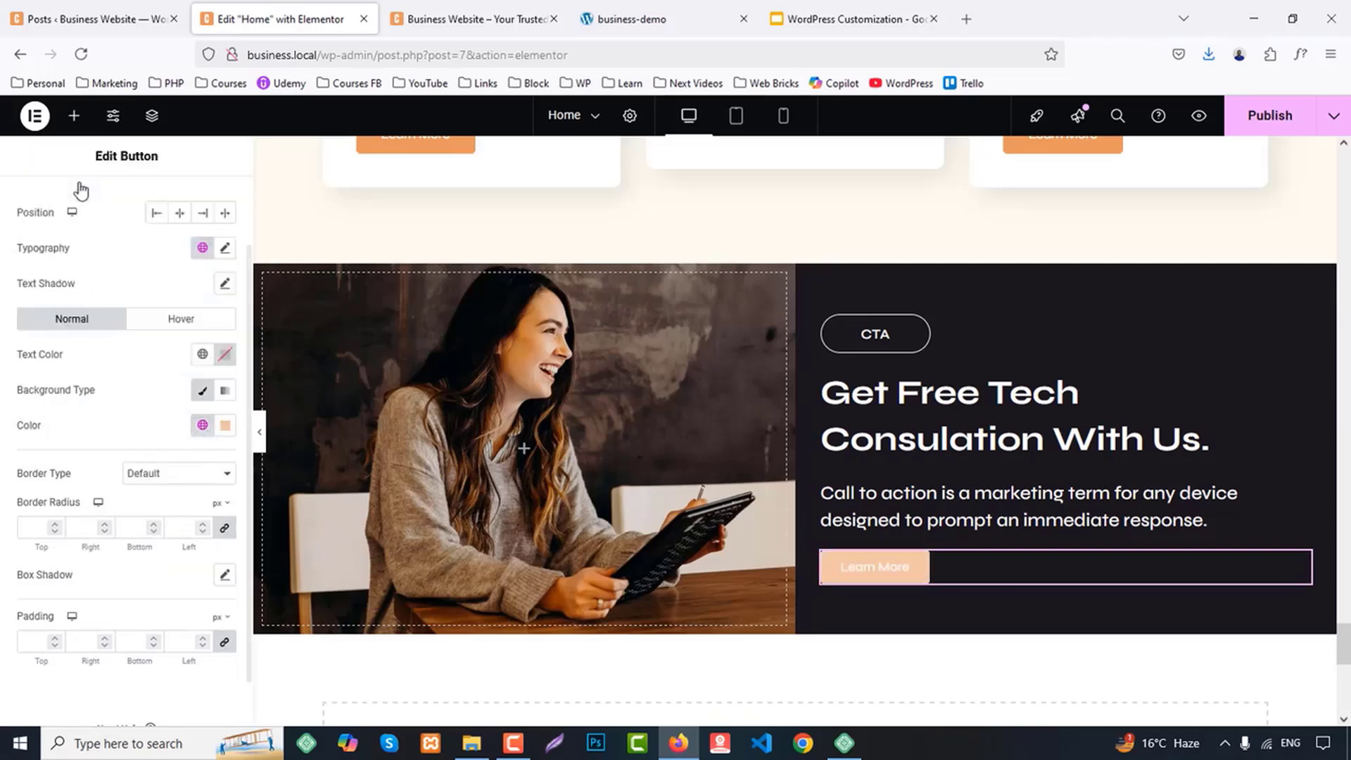
{"action": "left_click", "coordinate": [203, 354]}
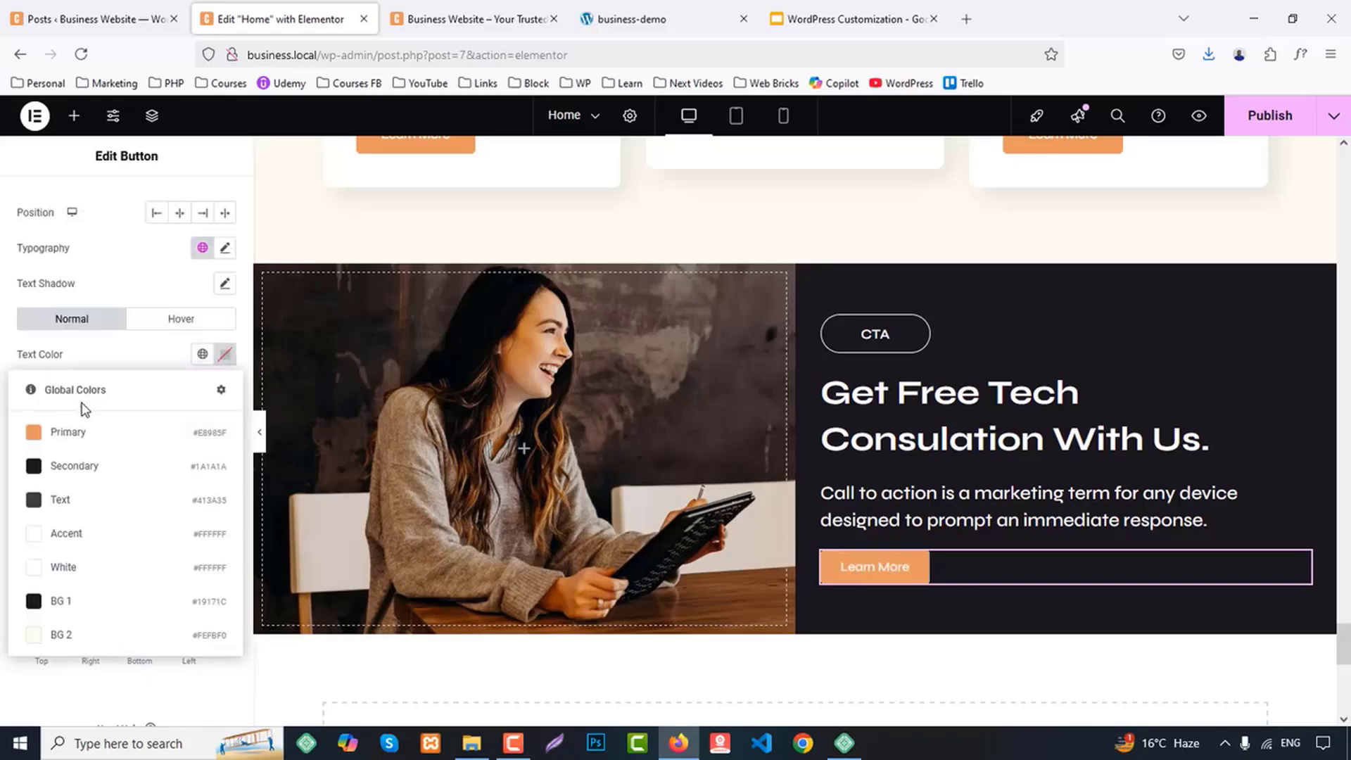
{"action": "left_click", "coordinate": [67, 499]}
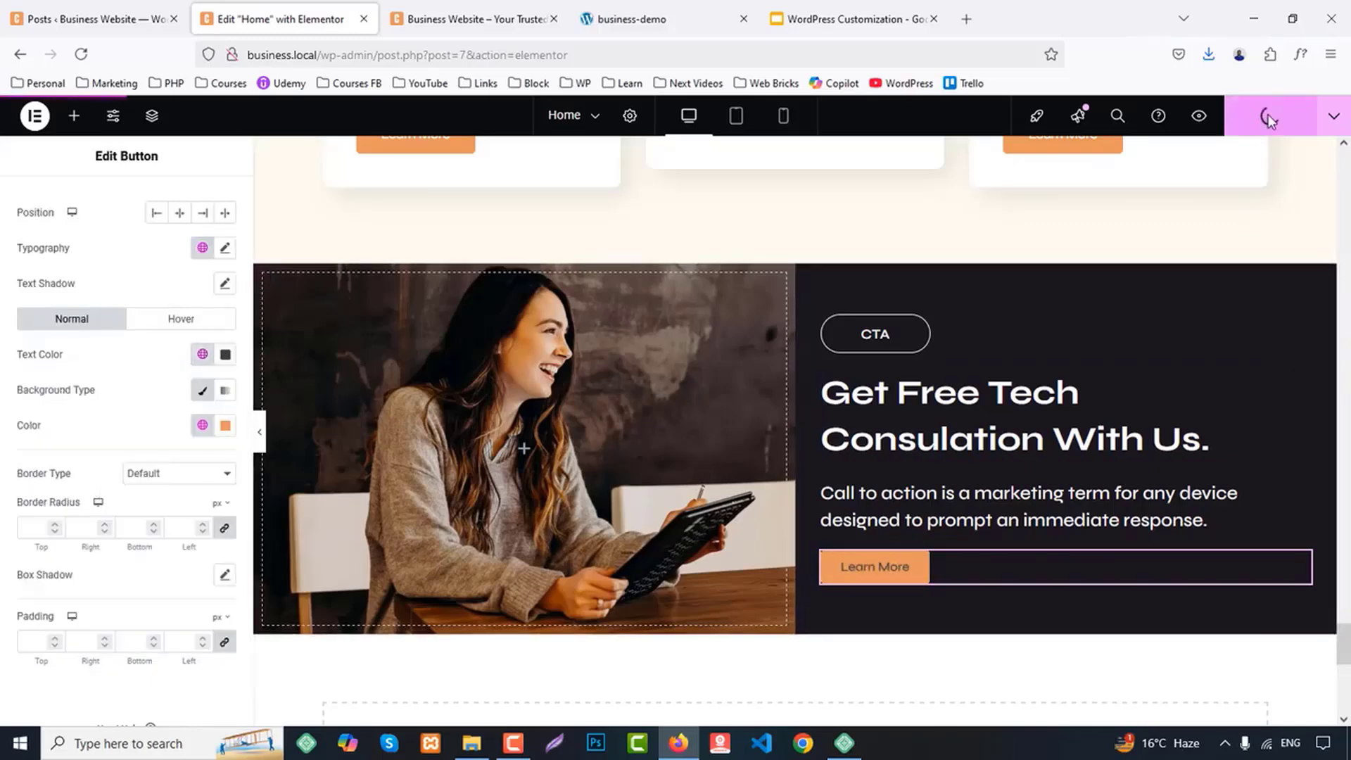
Review the Home page in the Business Website preview tab, from the call-to-action section up to the header
{"action": "left_click", "coordinate": [496, 10]}
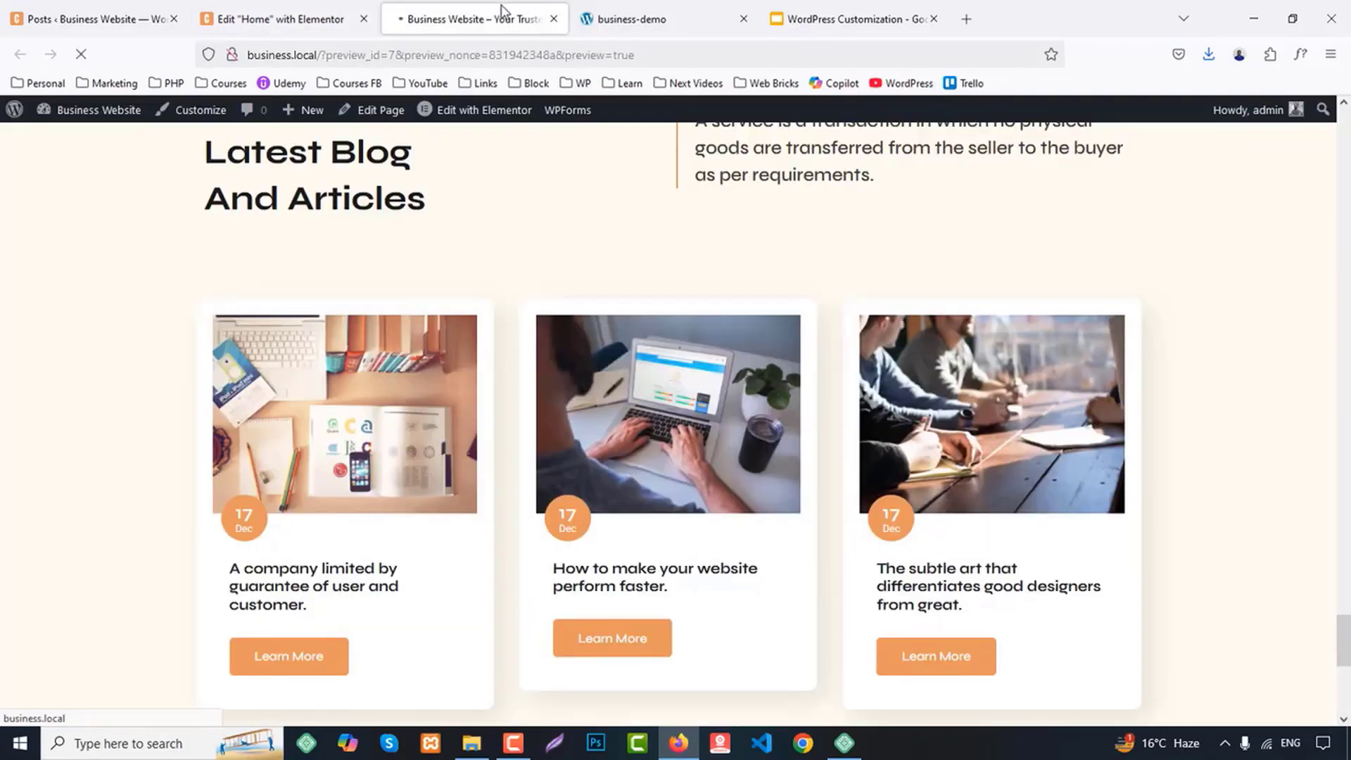
{"action": "scroll", "coordinate": [995, 350], "scroll_direction": "down", "scroll_amount": 5}
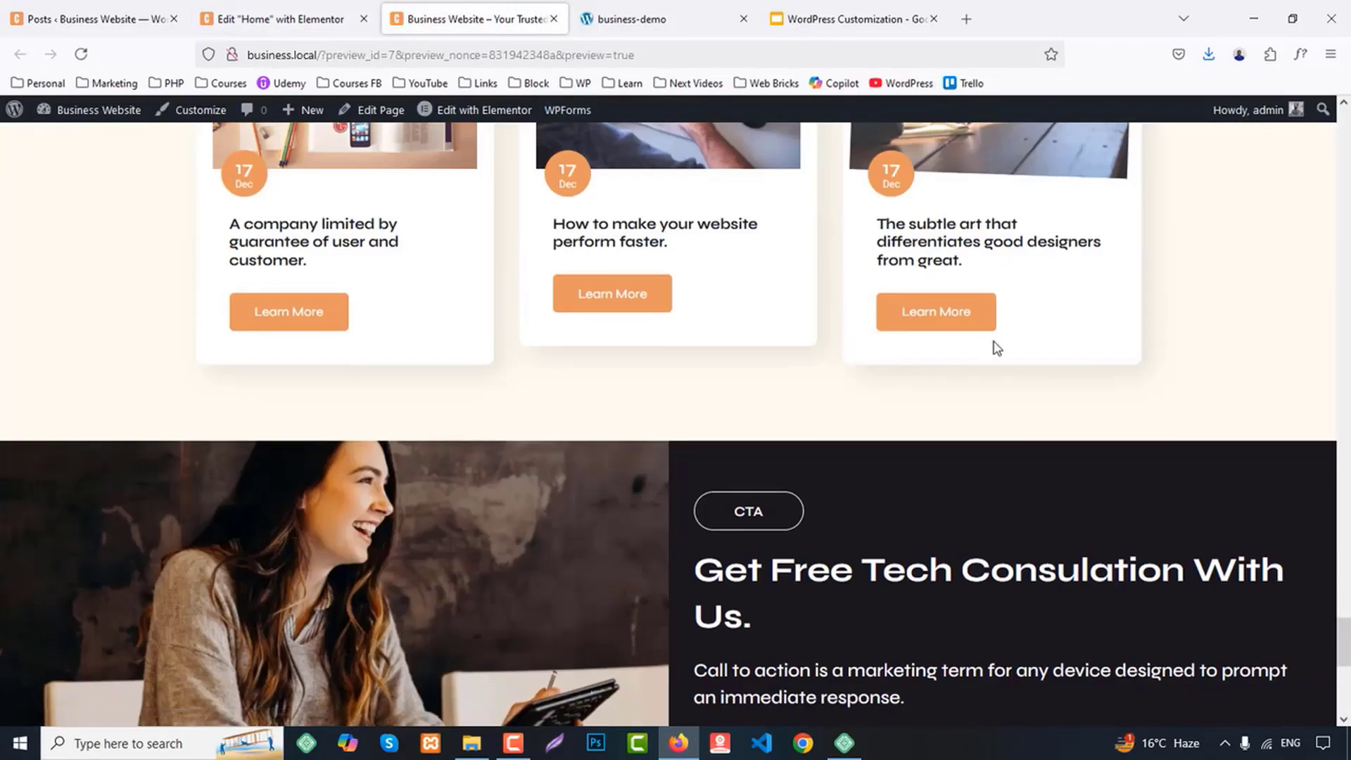
{"action": "scroll", "coordinate": [996, 348], "scroll_direction": "down", "scroll_amount": 8}
{"action": "scroll", "coordinate": [995, 356], "scroll_direction": "up", "scroll_amount": 16}
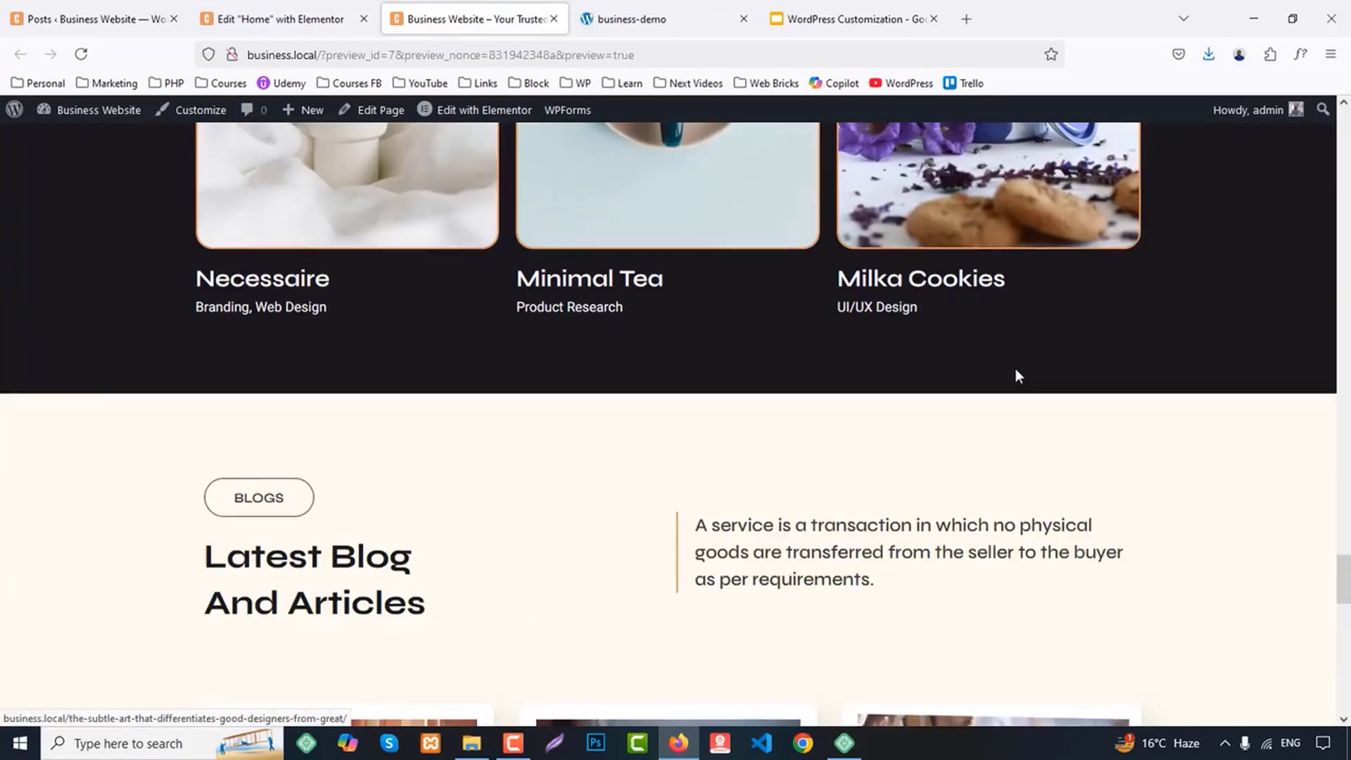
{"action": "scroll", "coordinate": [1016, 376], "scroll_direction": "up", "scroll_amount": 15}
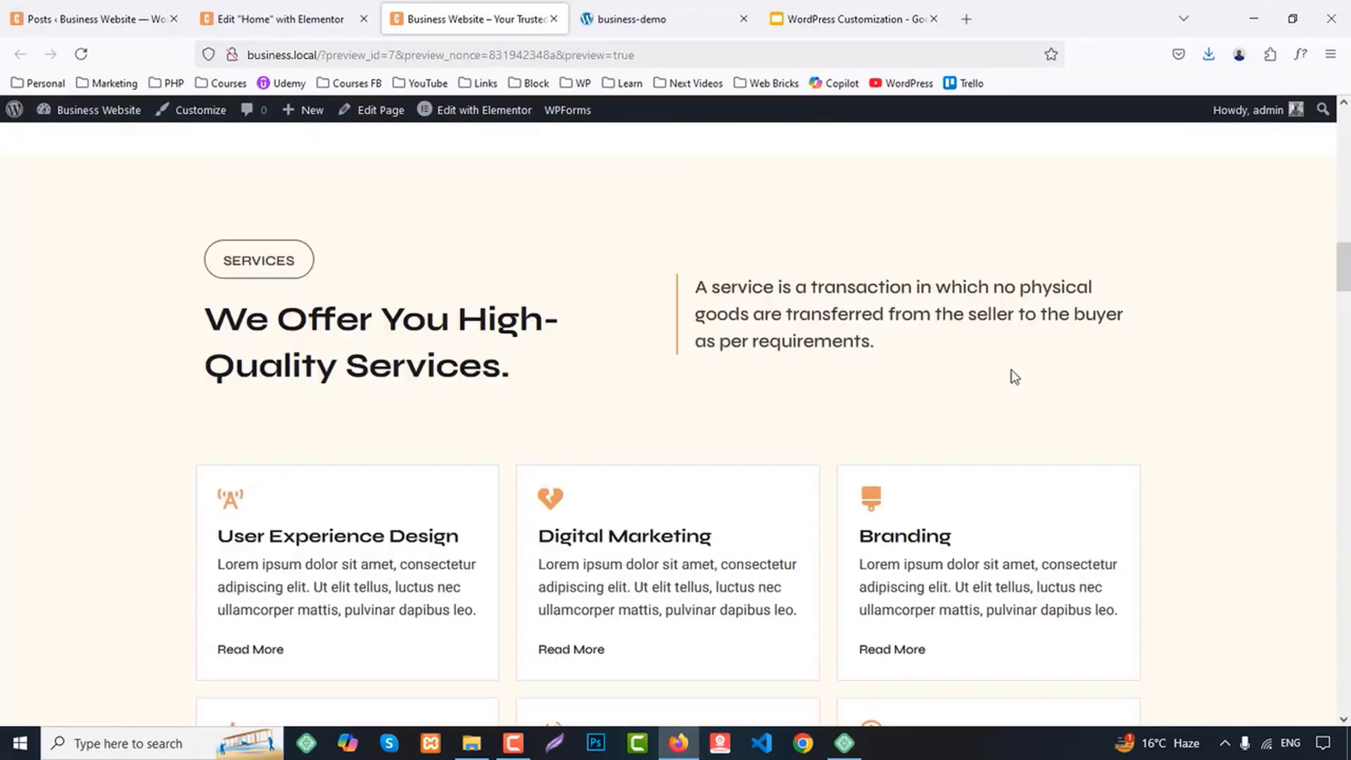
{"action": "scroll", "coordinate": [1013, 377], "scroll_direction": "up", "scroll_amount": 10}
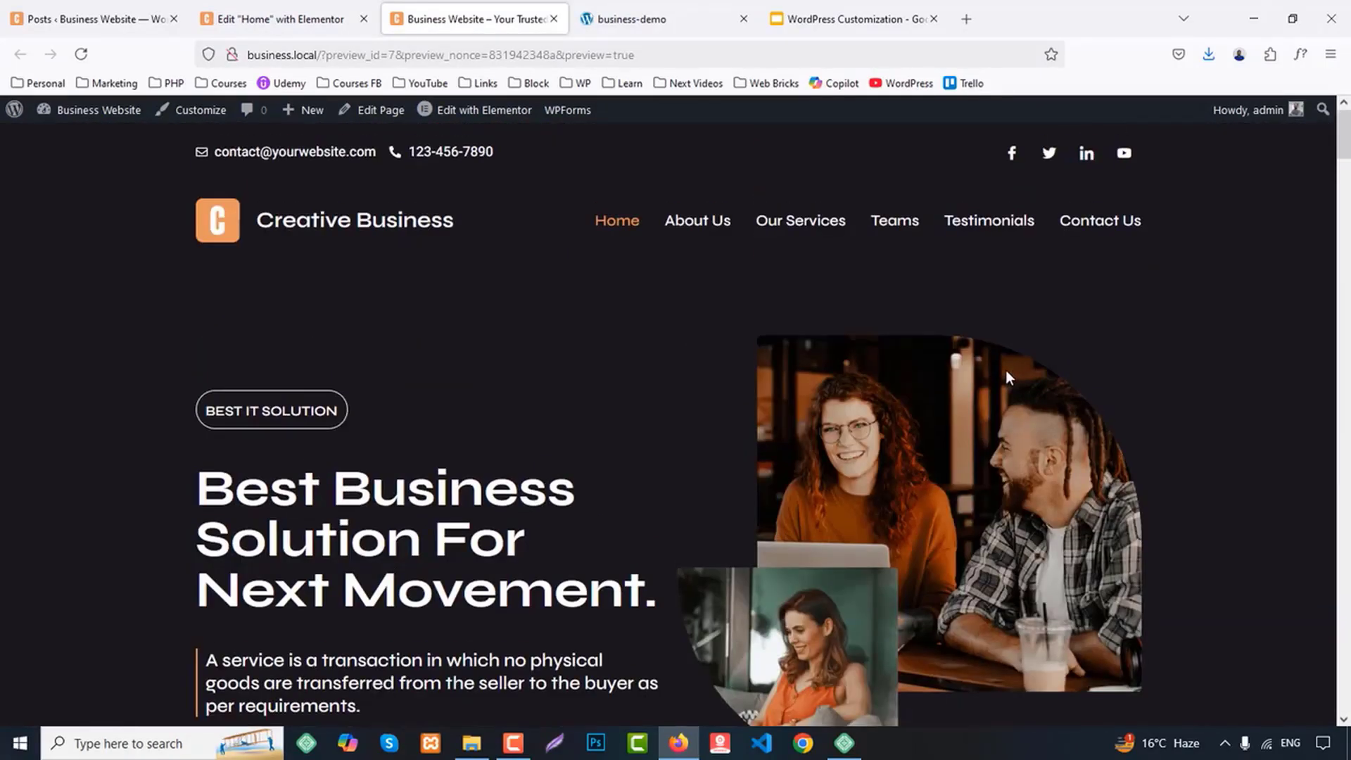
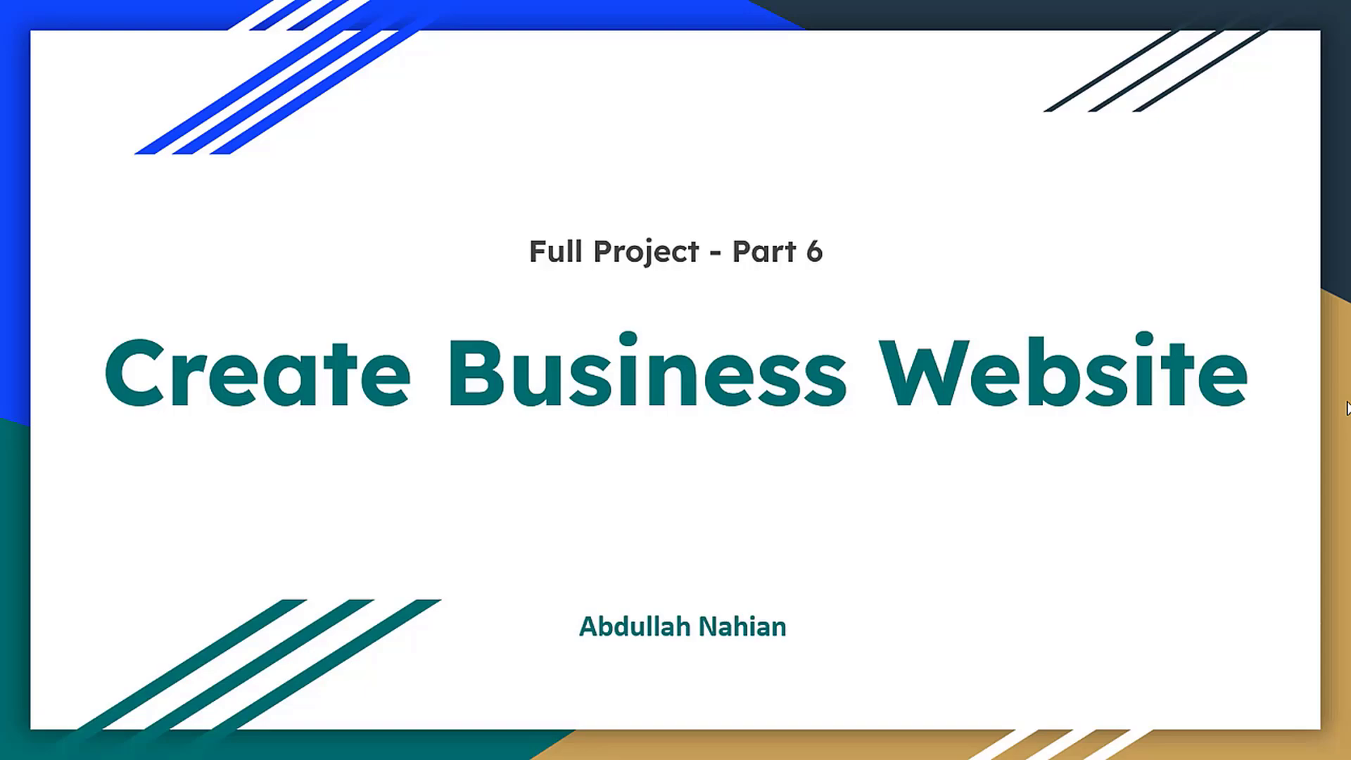
Leave the slide presentation and review the sections of the demo site's About Us page as the design reference
{"action": "key", "text": "Escape"}
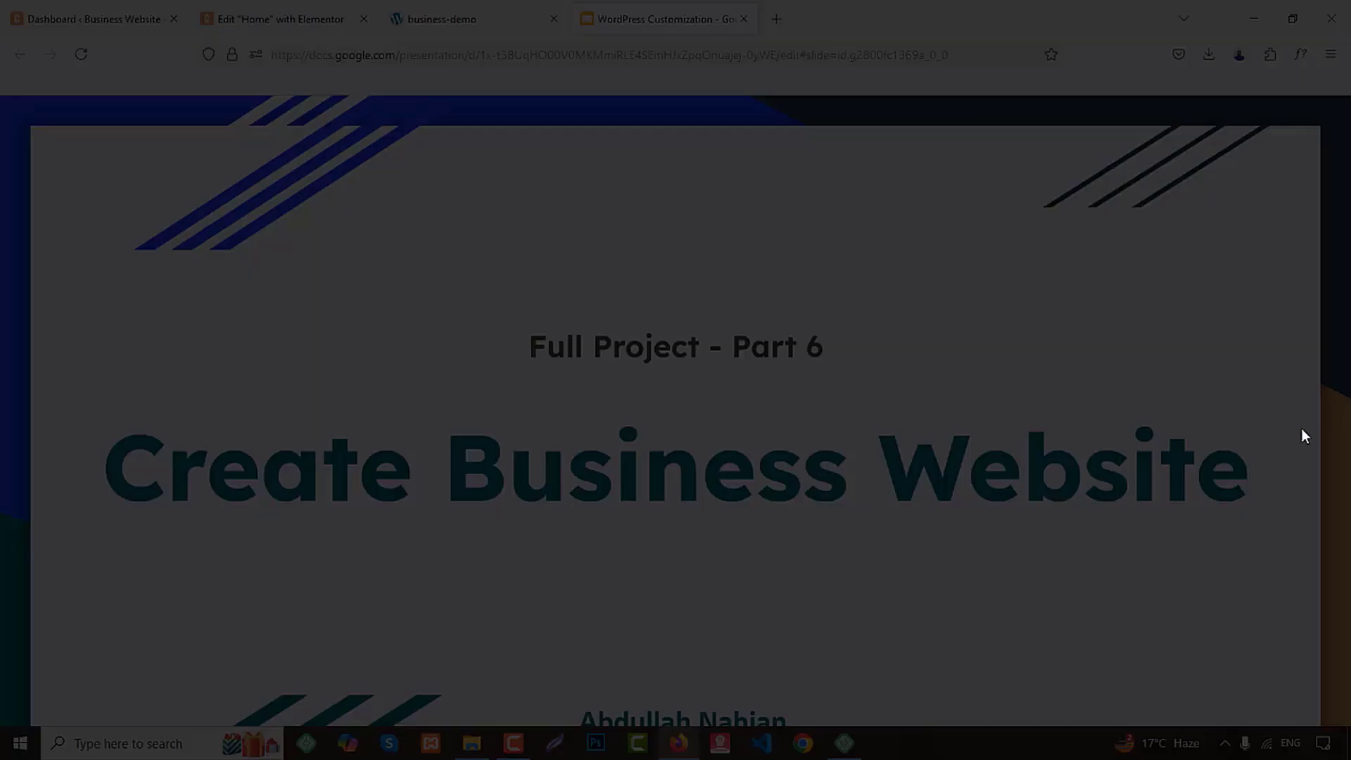
{"action": "left_click", "coordinate": [488, 9]}
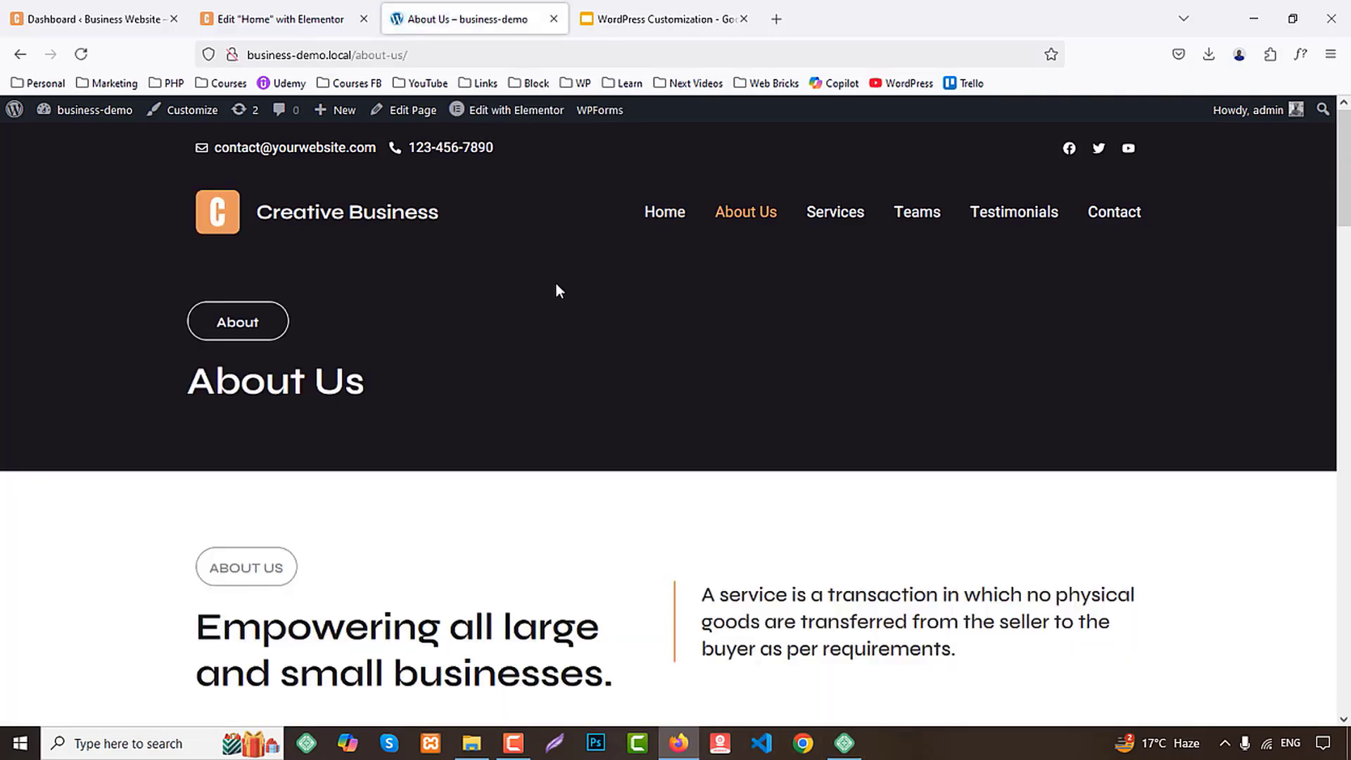
{"action": "scroll", "coordinate": [664, 364], "scroll_direction": "down", "scroll_amount": 10}
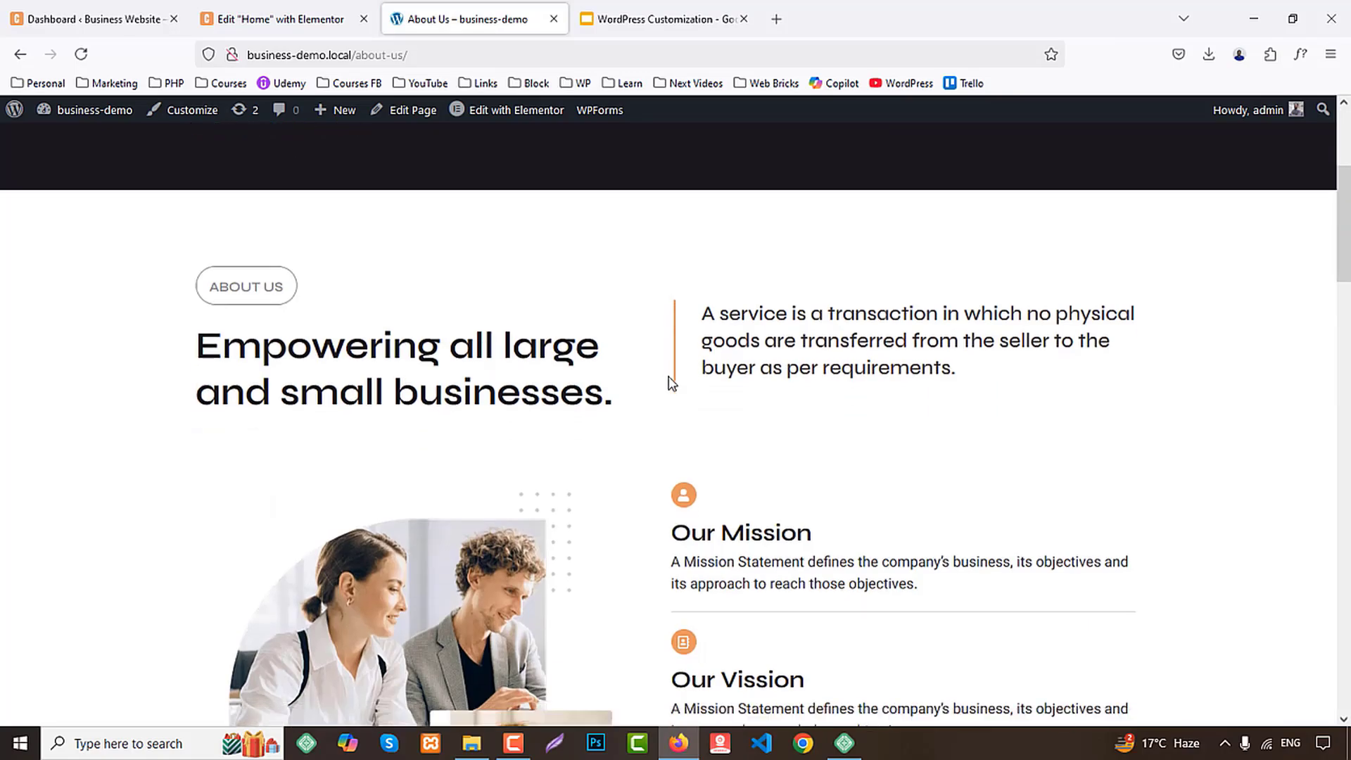
{"action": "scroll", "coordinate": [669, 377], "scroll_direction": "down", "scroll_amount": 15}
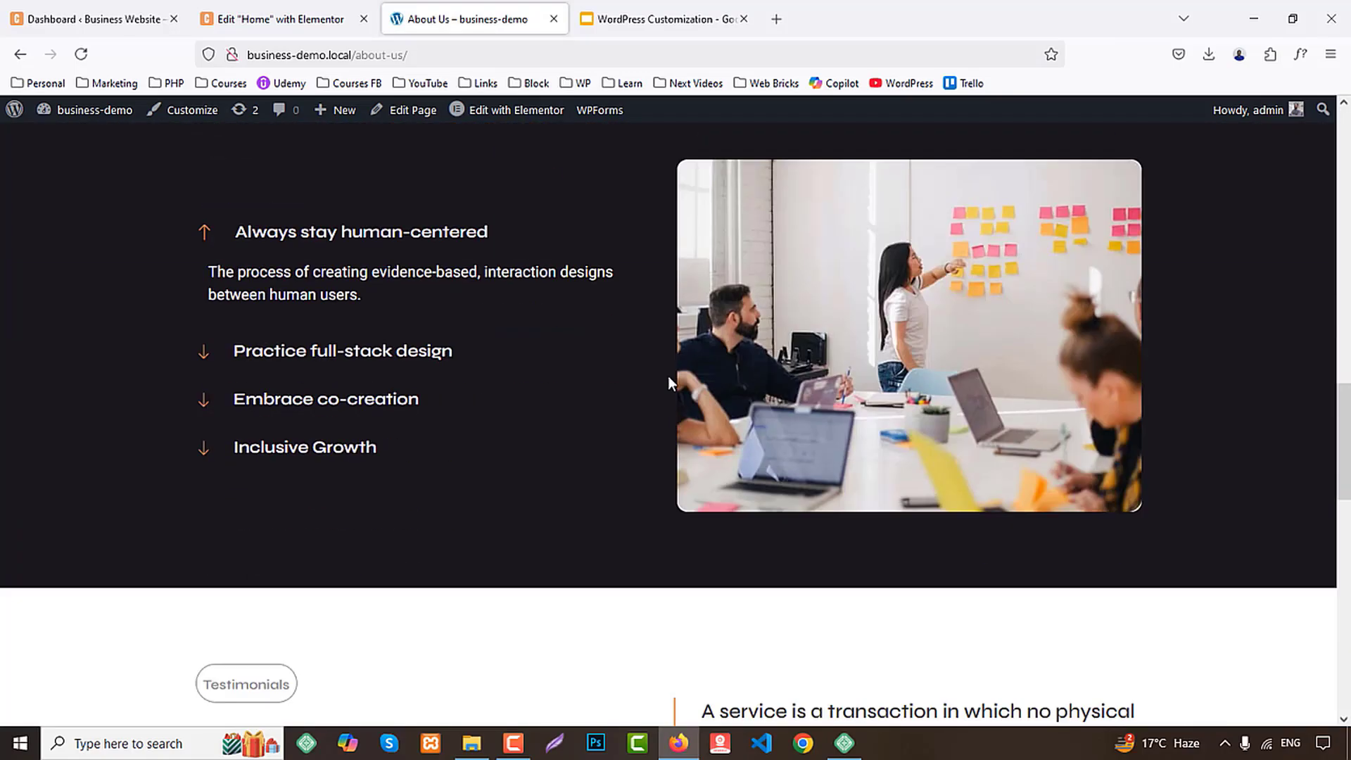
{"action": "scroll", "coordinate": [669, 377], "scroll_direction": "up", "scroll_amount": 20}
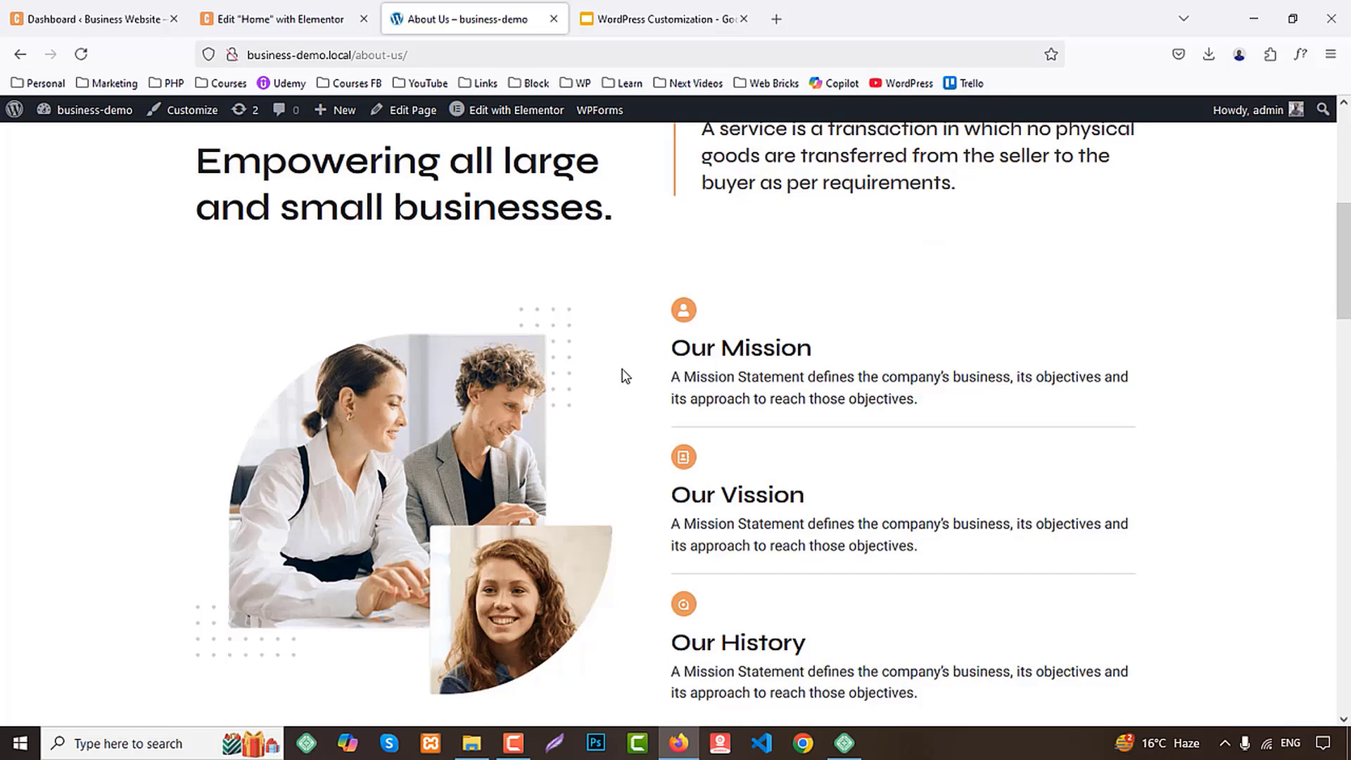
Open the About Us page of the Business Website site for editing from its page list, in a separate browser tab
{"action": "left_click", "coordinate": [84, 15]}
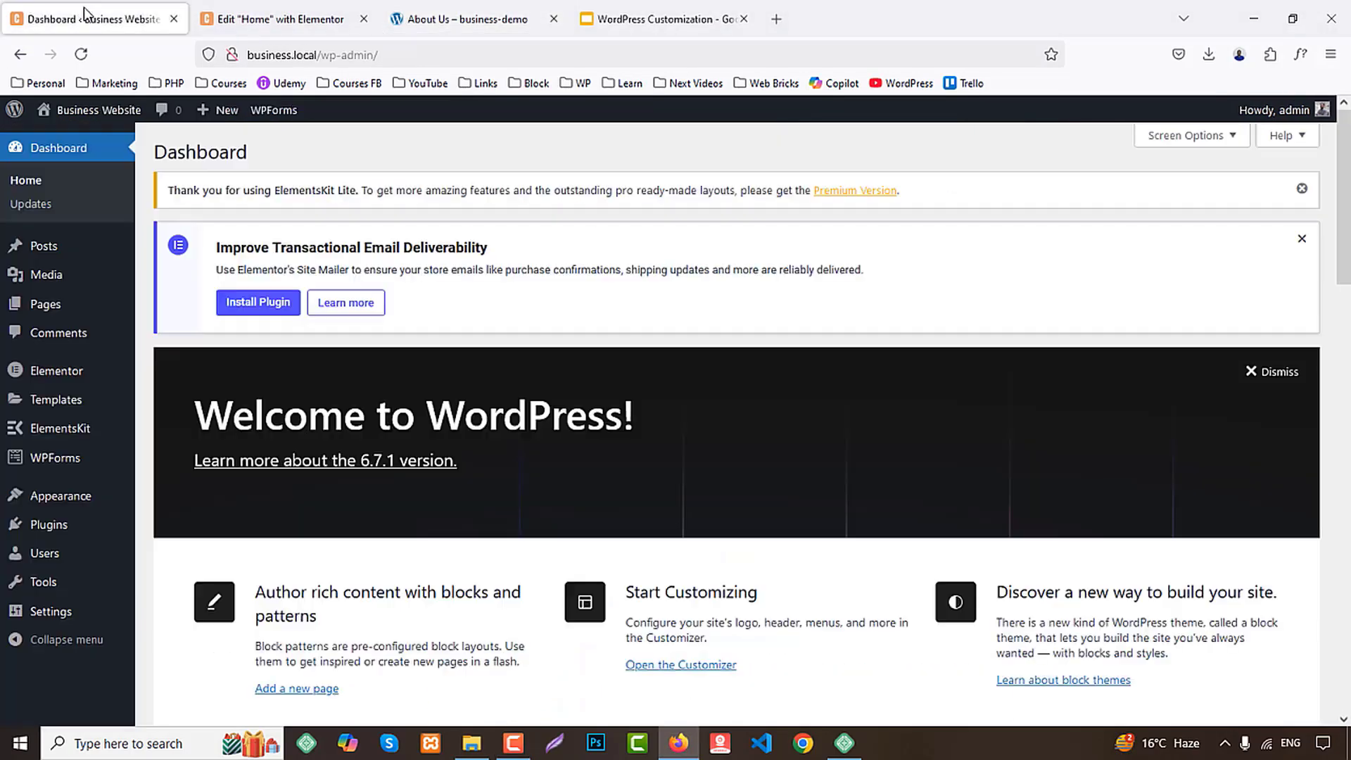
{"action": "left_click", "coordinate": [49, 304]}
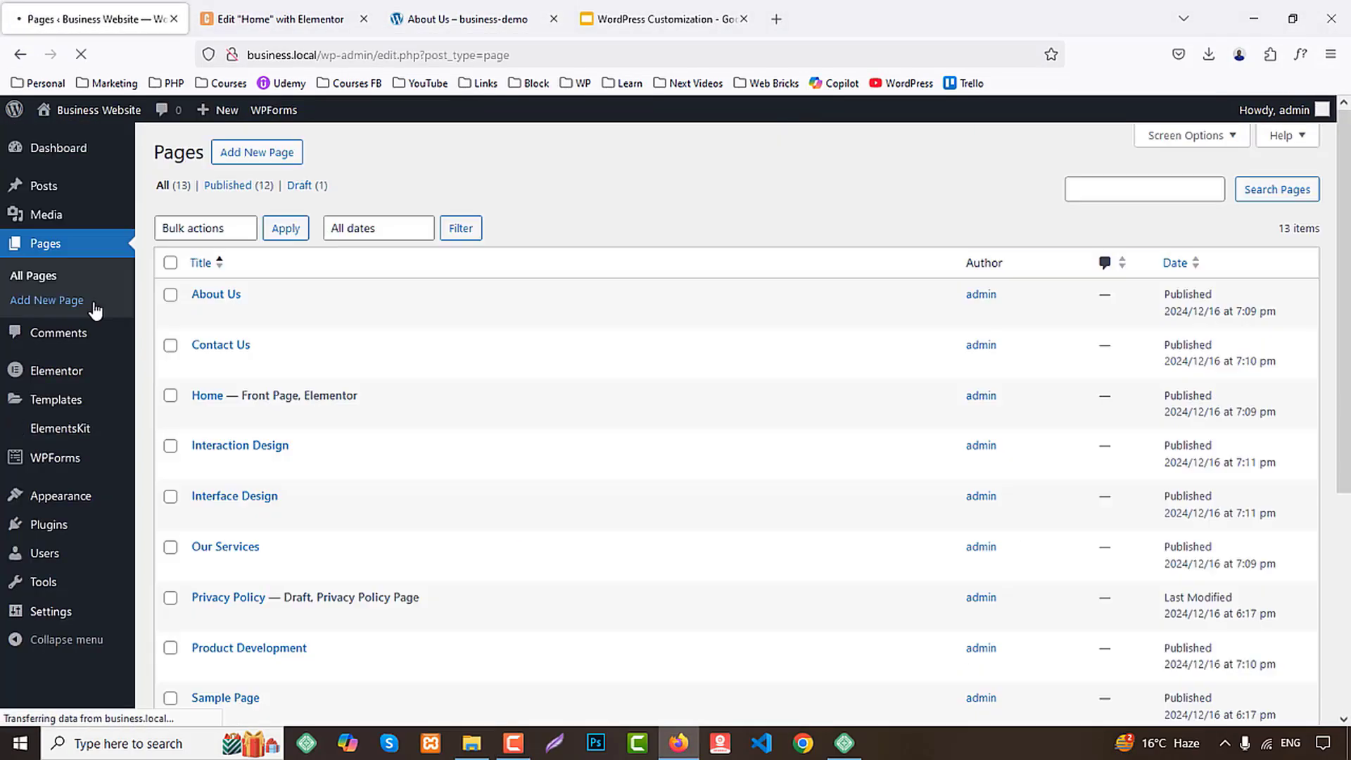
{"action": "scroll", "coordinate": [246, 316], "scroll_direction": "down", "scroll_amount": 3}
{"action": "middle_click", "coordinate": [199, 232]}
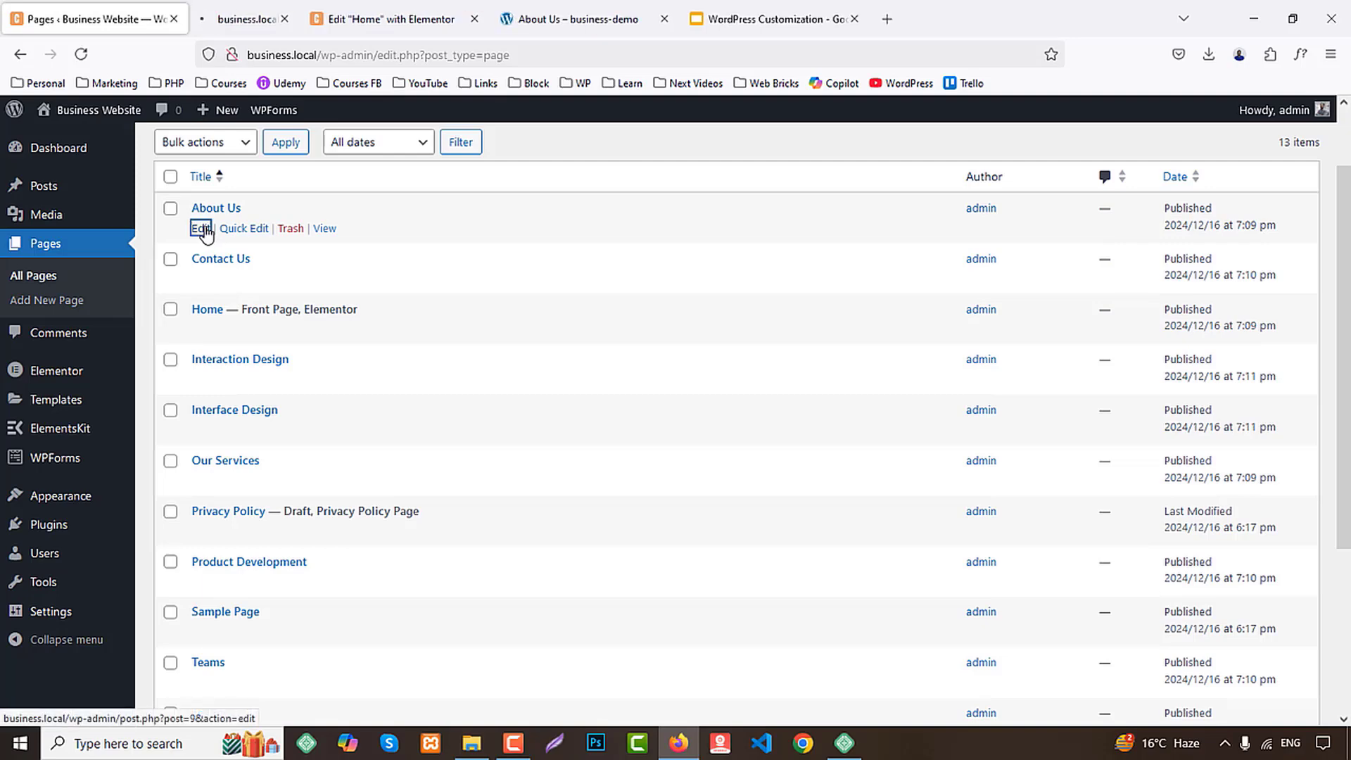
{"action": "left_click", "coordinate": [250, 15]}
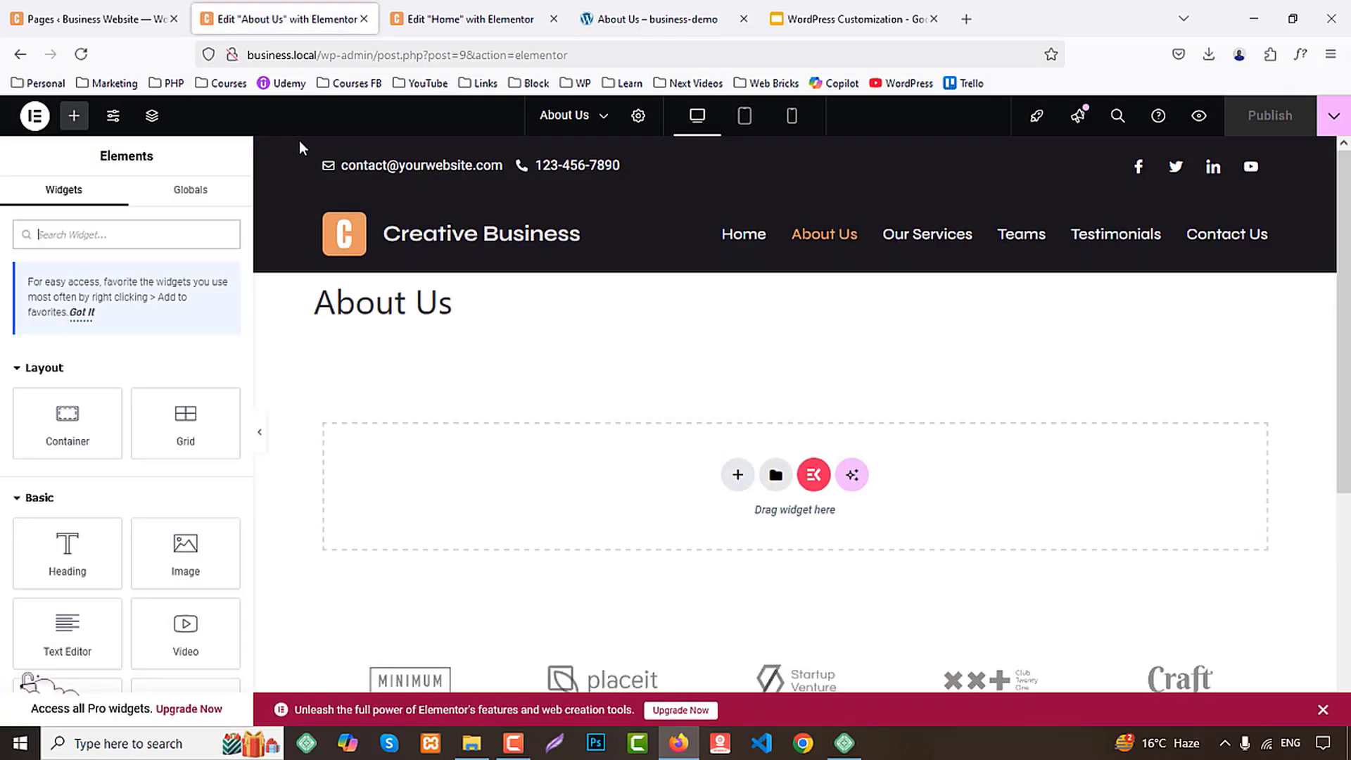
Change the About Us page layout to one that keeps the site header but drops the default page title
{"action": "left_click", "coordinate": [639, 117]}
{"action": "scroll", "coordinate": [58, 563], "scroll_direction": "down", "scroll_amount": 2}
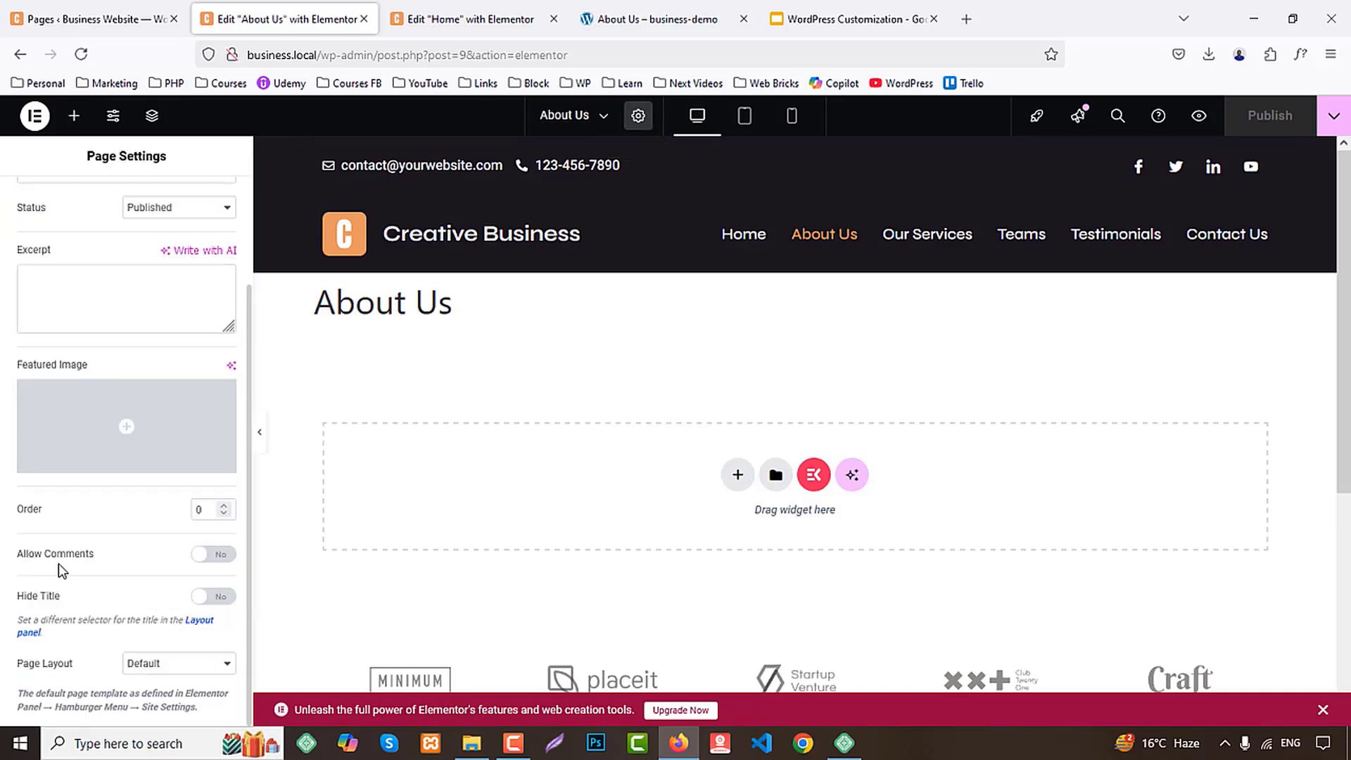
{"action": "left_click", "coordinate": [156, 669]}
{"action": "left_click", "coordinate": [188, 616]}
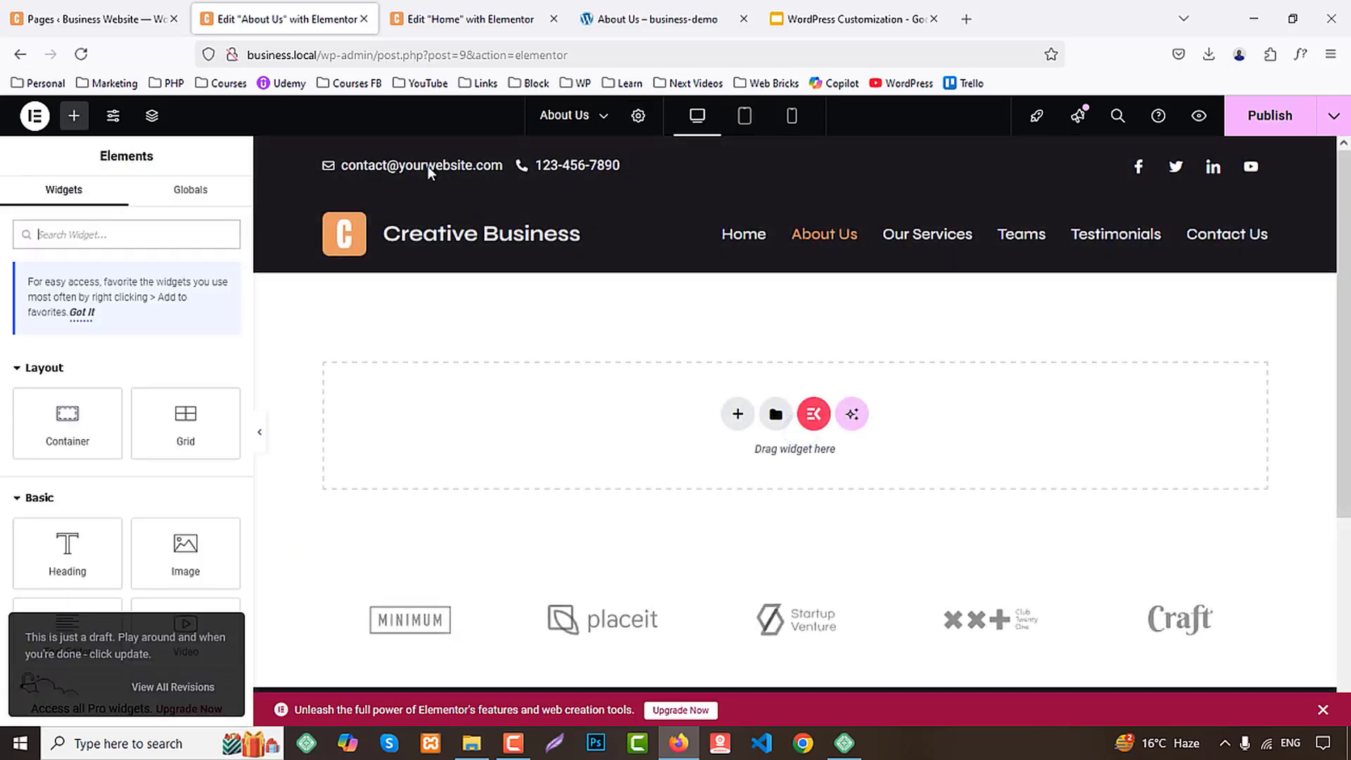
Check the banner on the demo About Us page and add a single-column flexbox container below the site header
{"action": "left_click", "coordinate": [605, 12]}
{"action": "scroll", "coordinate": [449, 430], "scroll_direction": "up", "scroll_amount": 6}
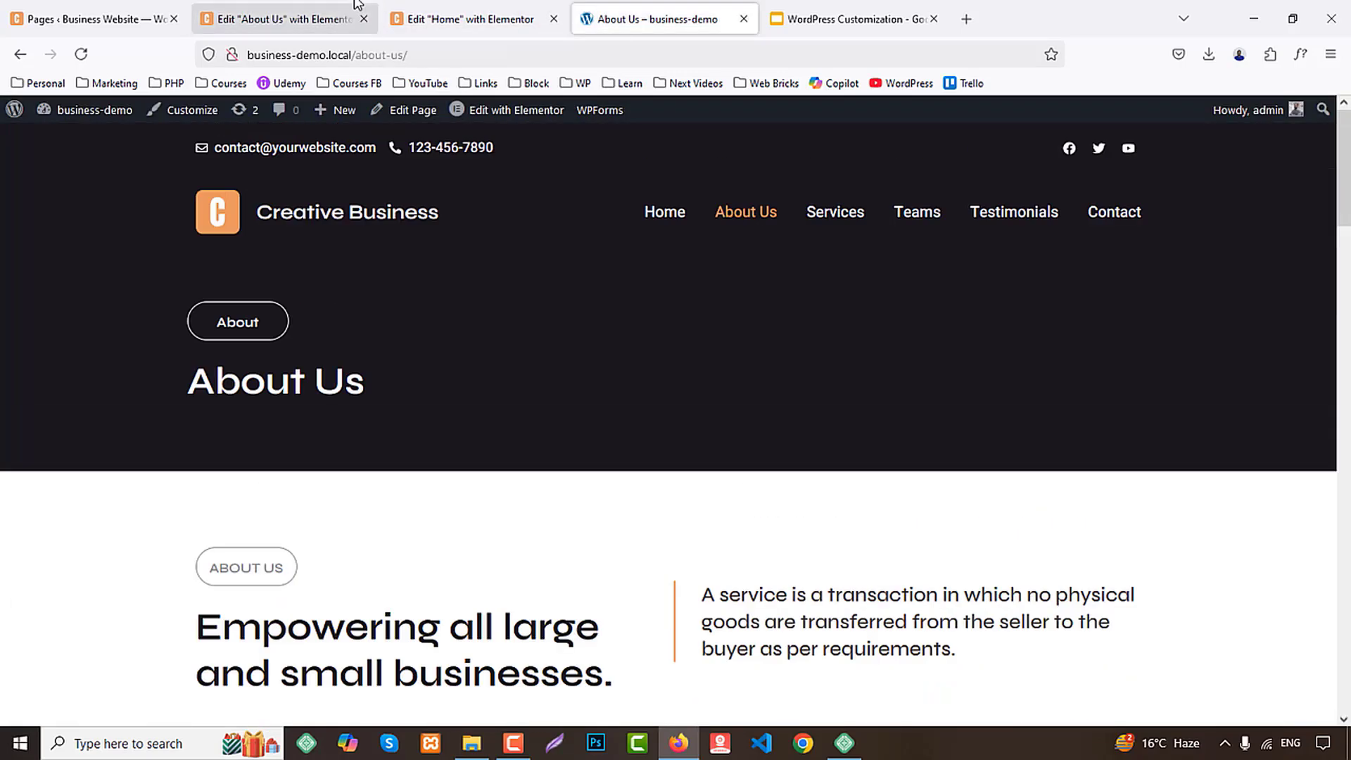
{"action": "left_click", "coordinate": [281, 18]}
{"action": "left_click", "coordinate": [738, 415]}
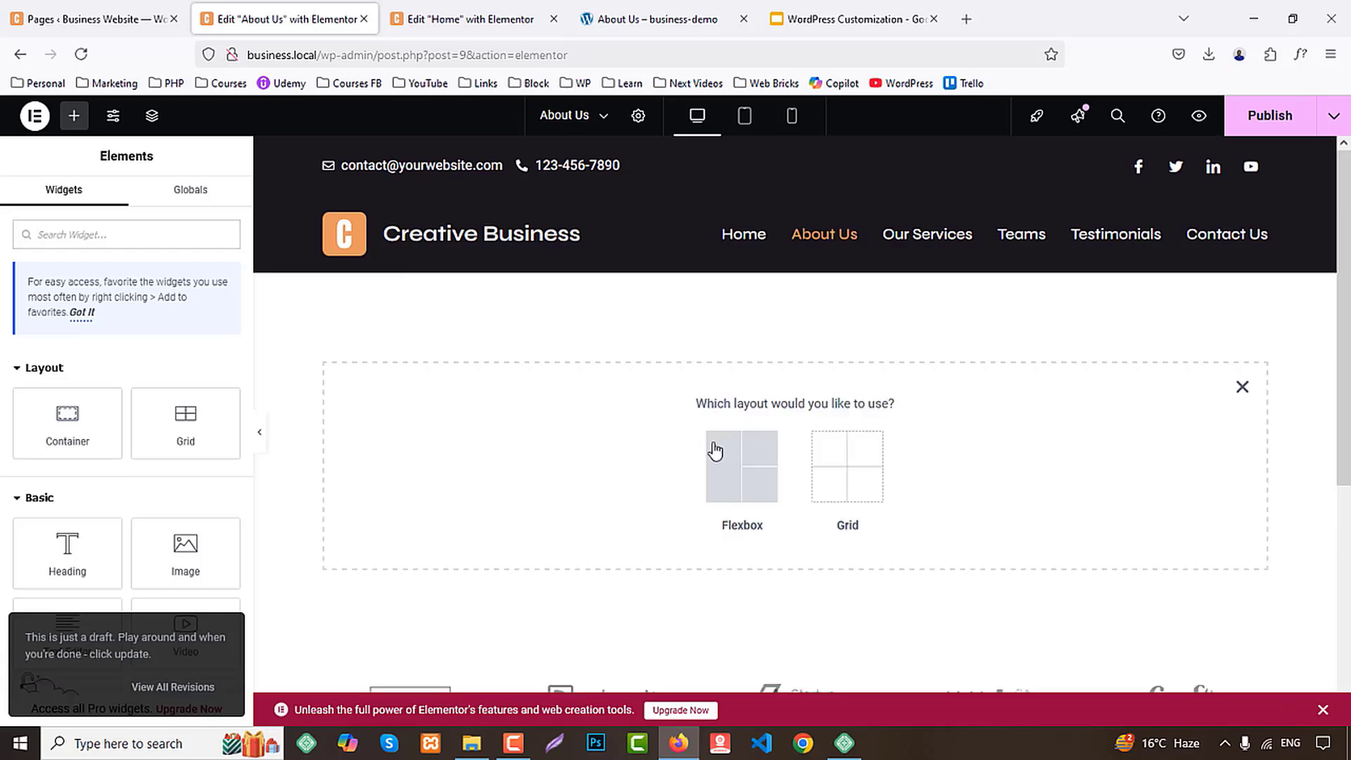
{"action": "left_click", "coordinate": [717, 453]}
{"action": "left_click", "coordinate": [563, 453]}
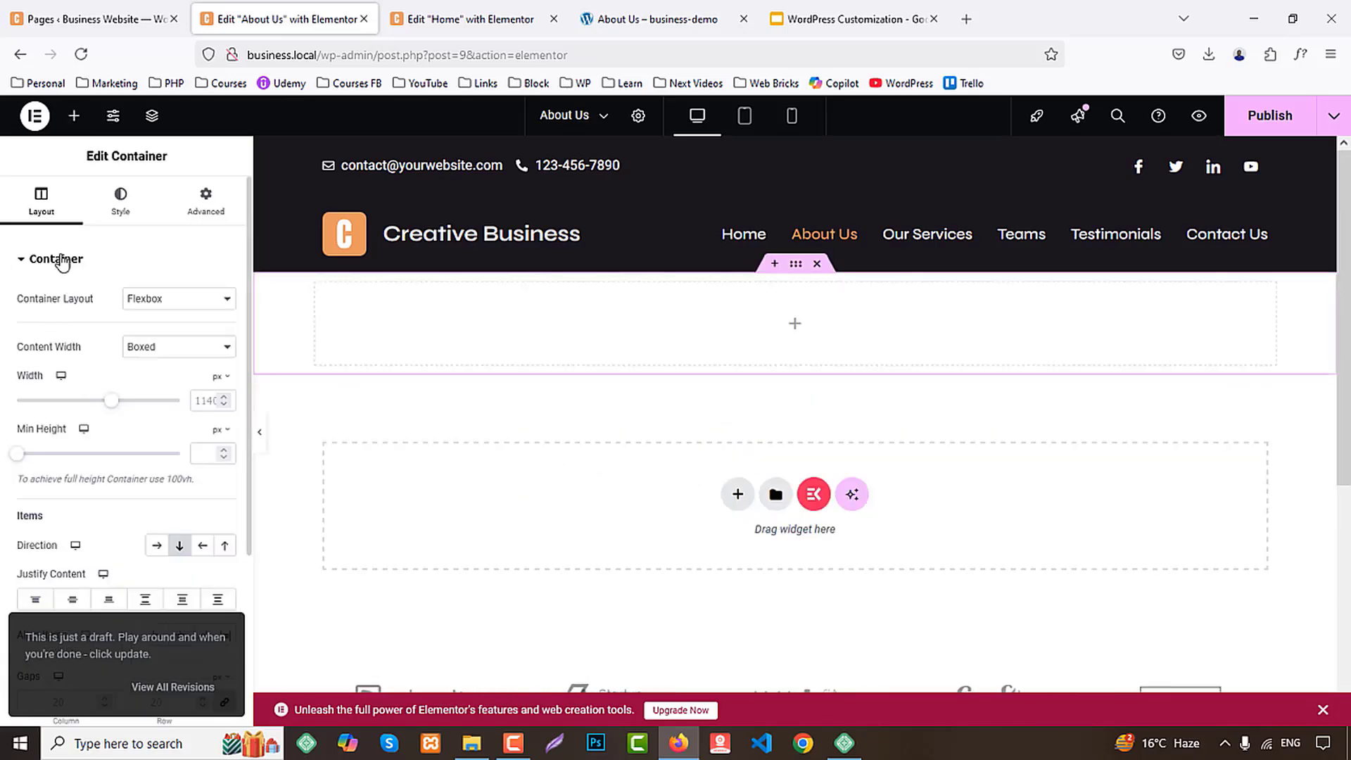
Give the new container a classic background in the dark global color that matches the header
{"action": "left_click", "coordinate": [123, 204]}
{"action": "left_click", "coordinate": [158, 335]}
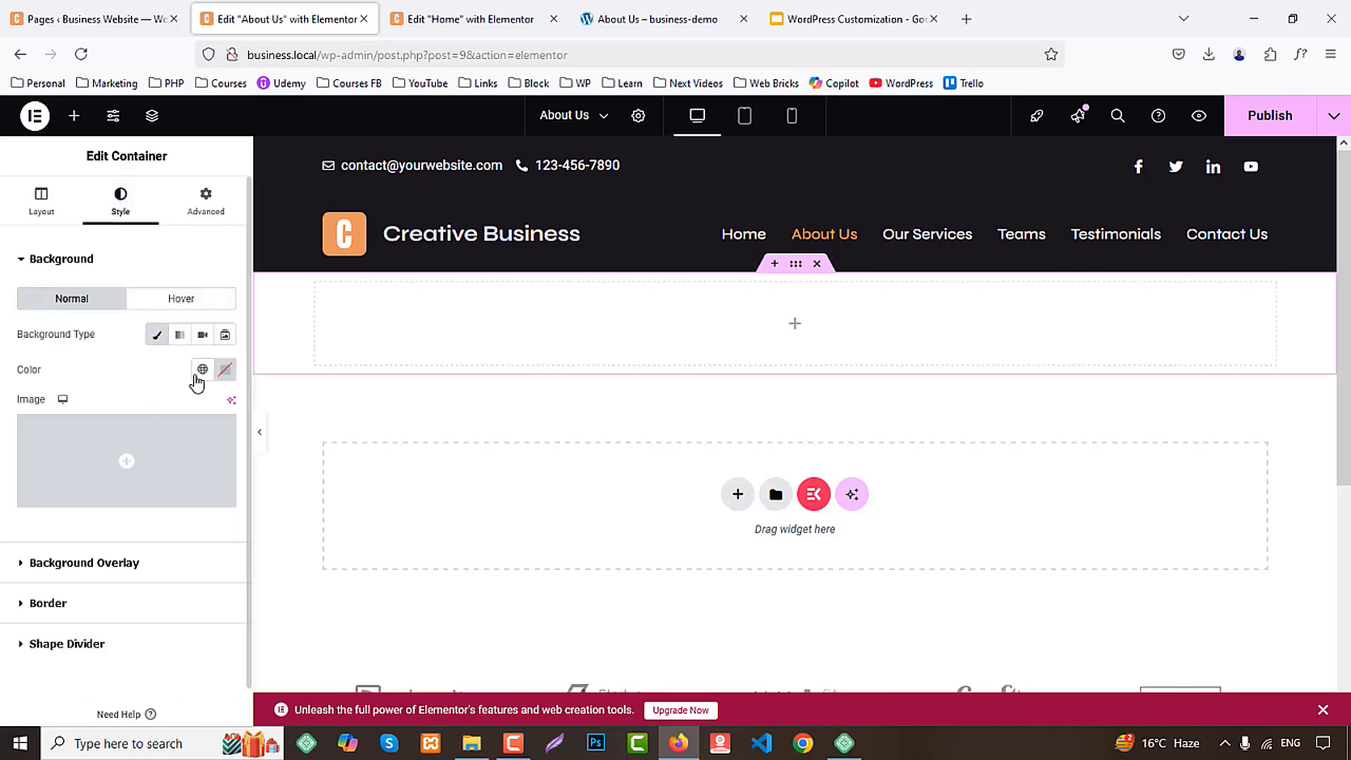
{"action": "left_click", "coordinate": [202, 370]}
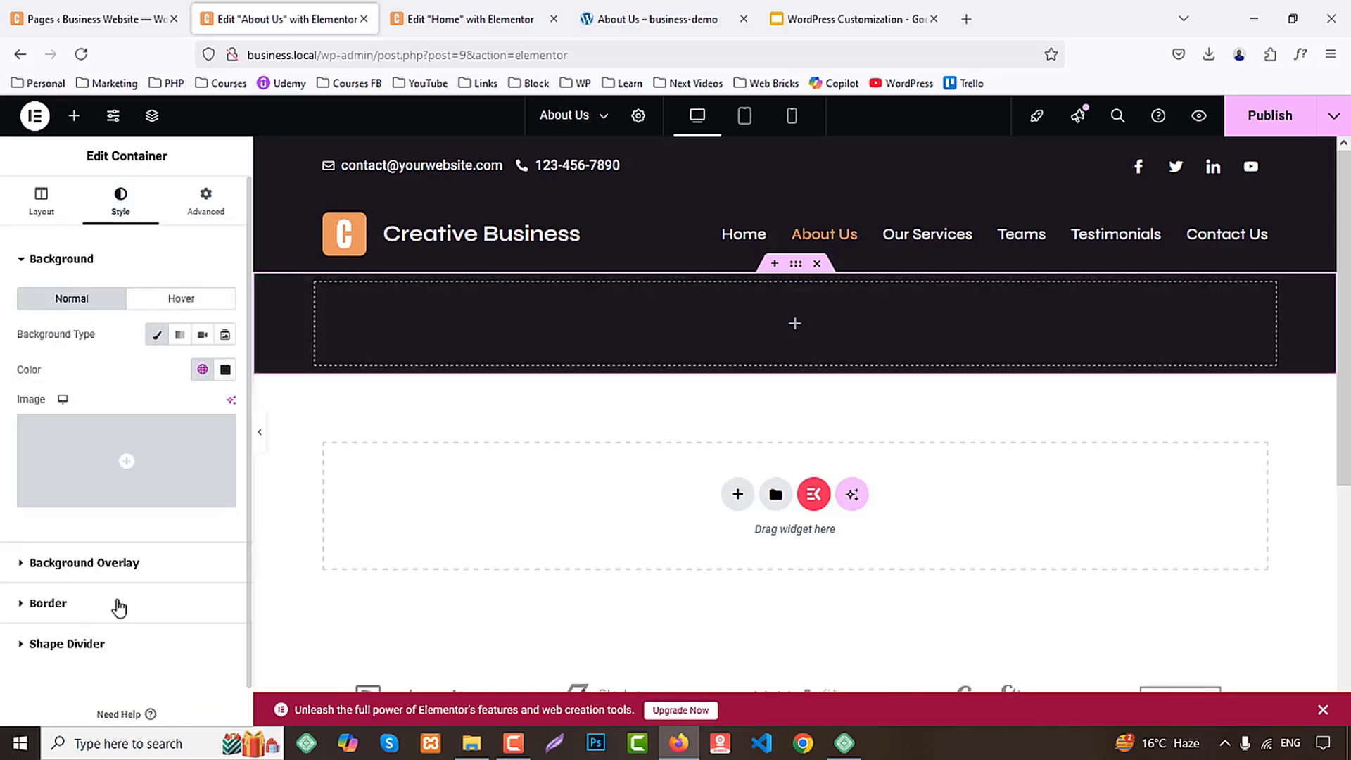
Unlink the container's padding values and set them to 60 px top and bottom, with 0 on the right and left
{"action": "left_click", "coordinate": [206, 201]}
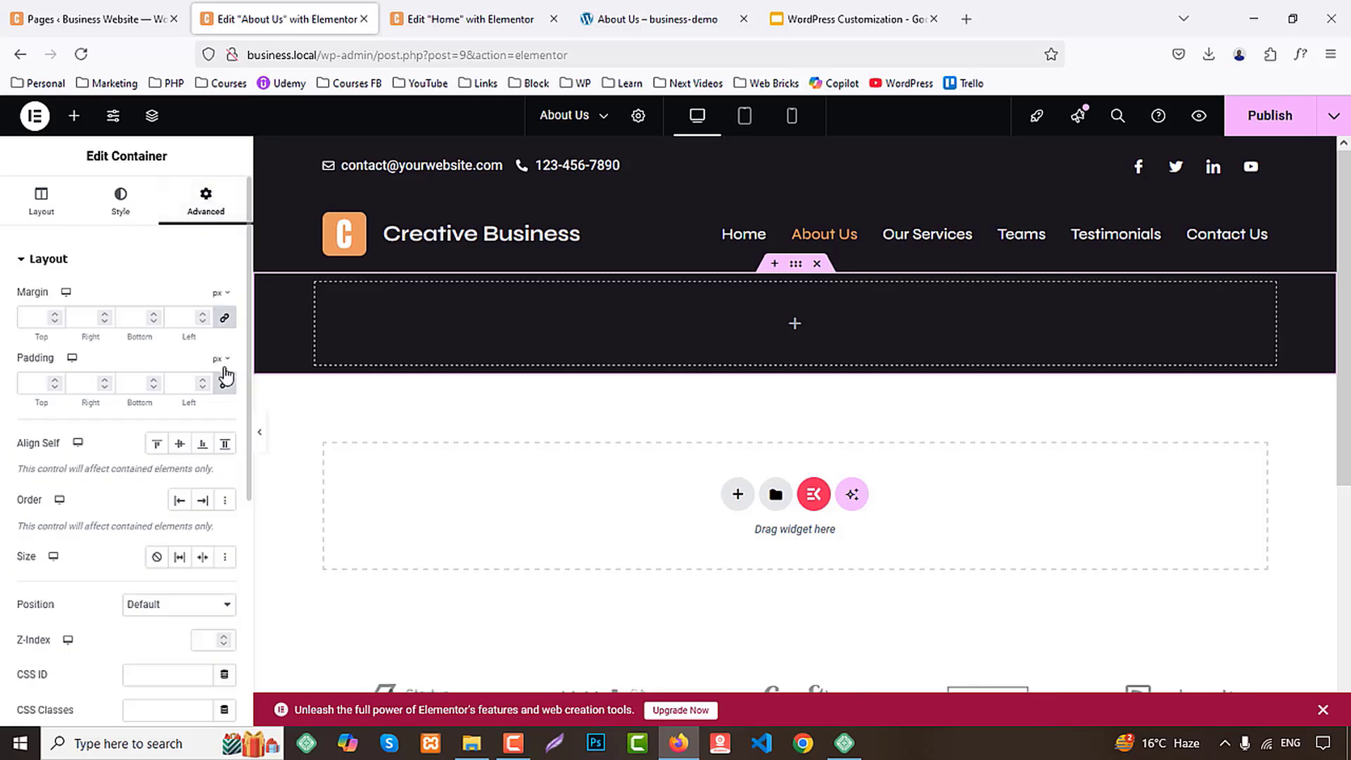
{"action": "left_click_drag", "start_coordinate": [140, 401], "coordinate": [129, 401]}
{"action": "left_click", "coordinate": [33, 385]}
{"action": "type", "text": "30"}
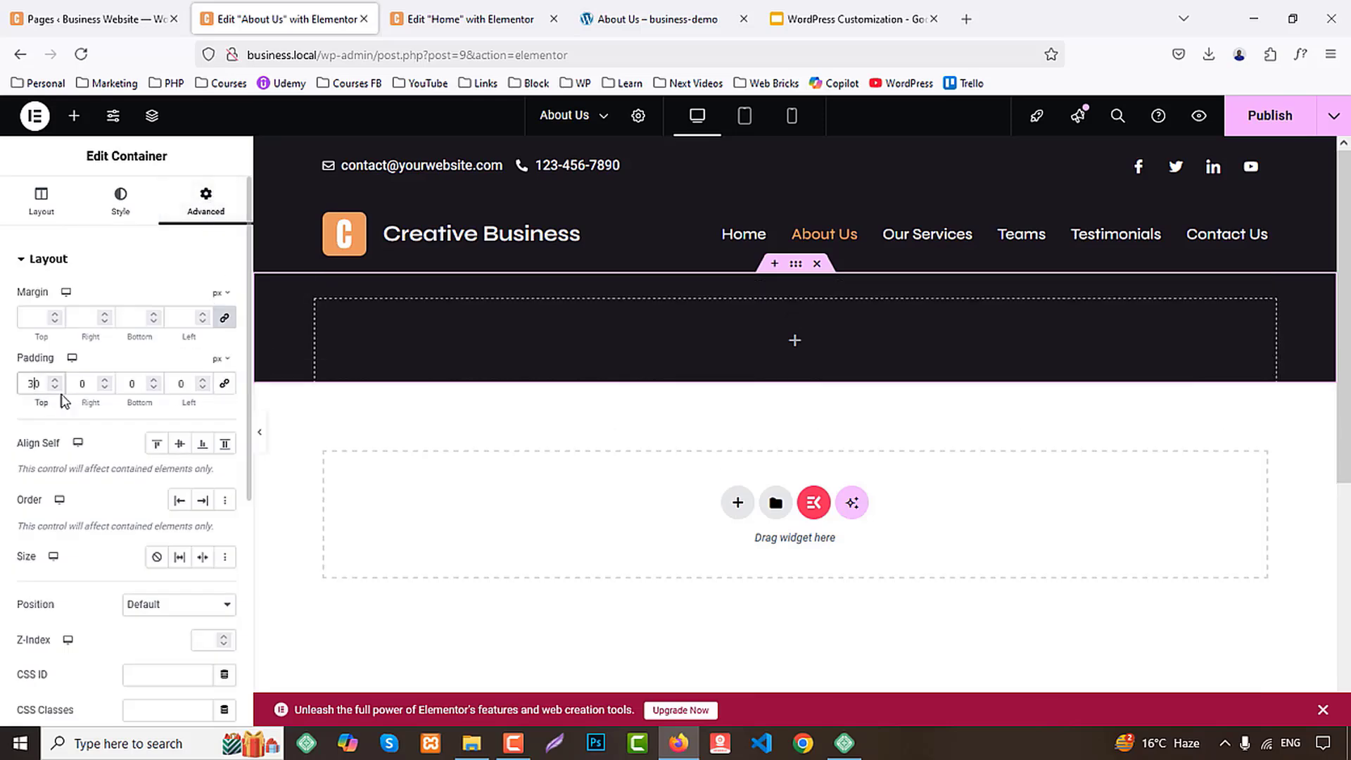
{"action": "left_click", "coordinate": [131, 383]}
{"action": "type", "text": "8"}
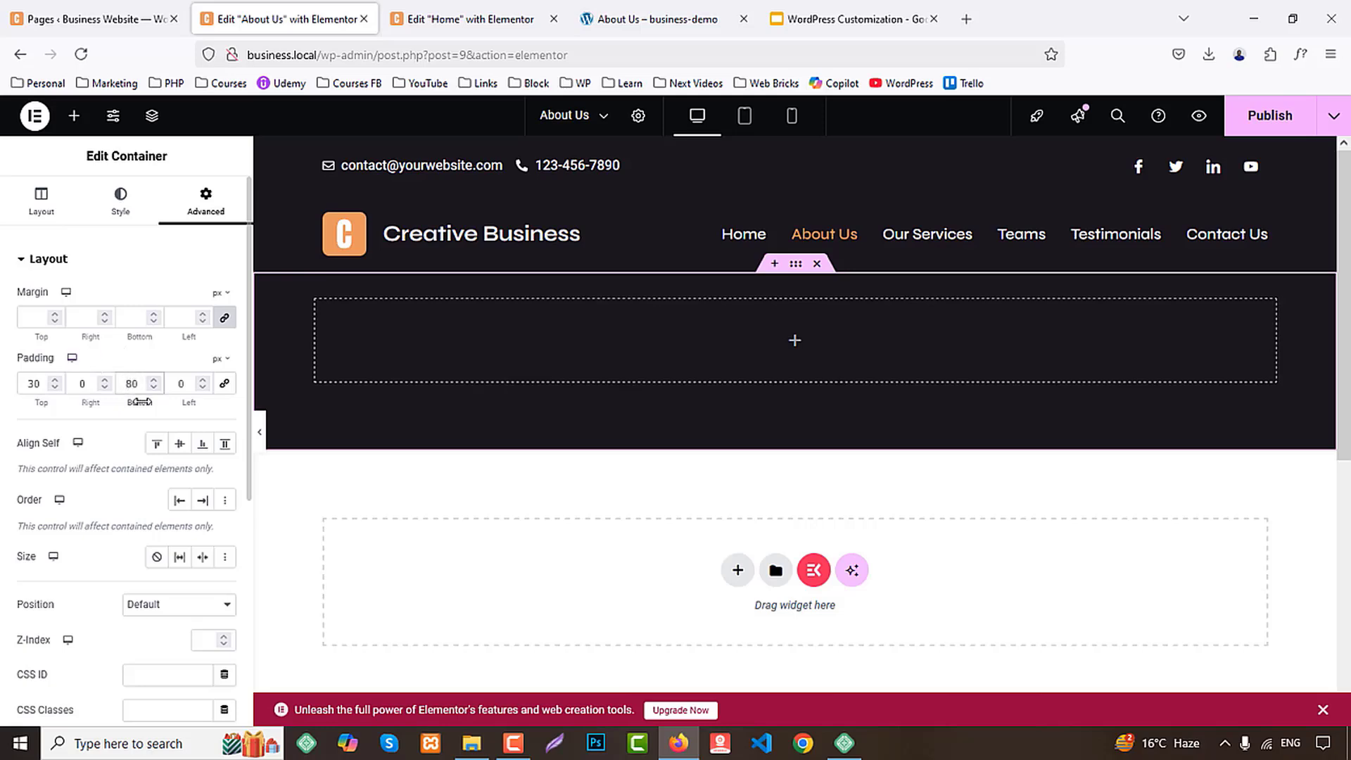
{"action": "key", "text": "BackSpace"}
{"action": "type", "text": "5"}
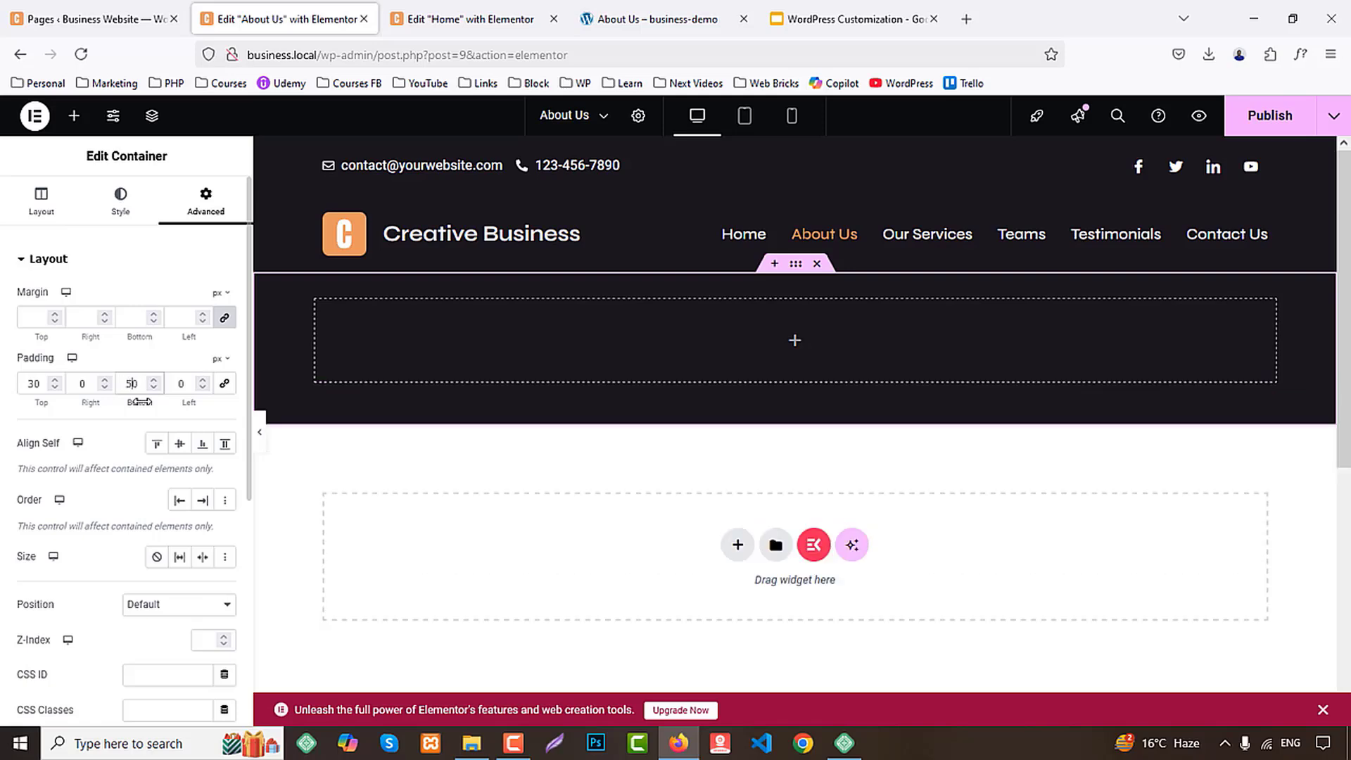
{"action": "key", "text": "BackSpace"}
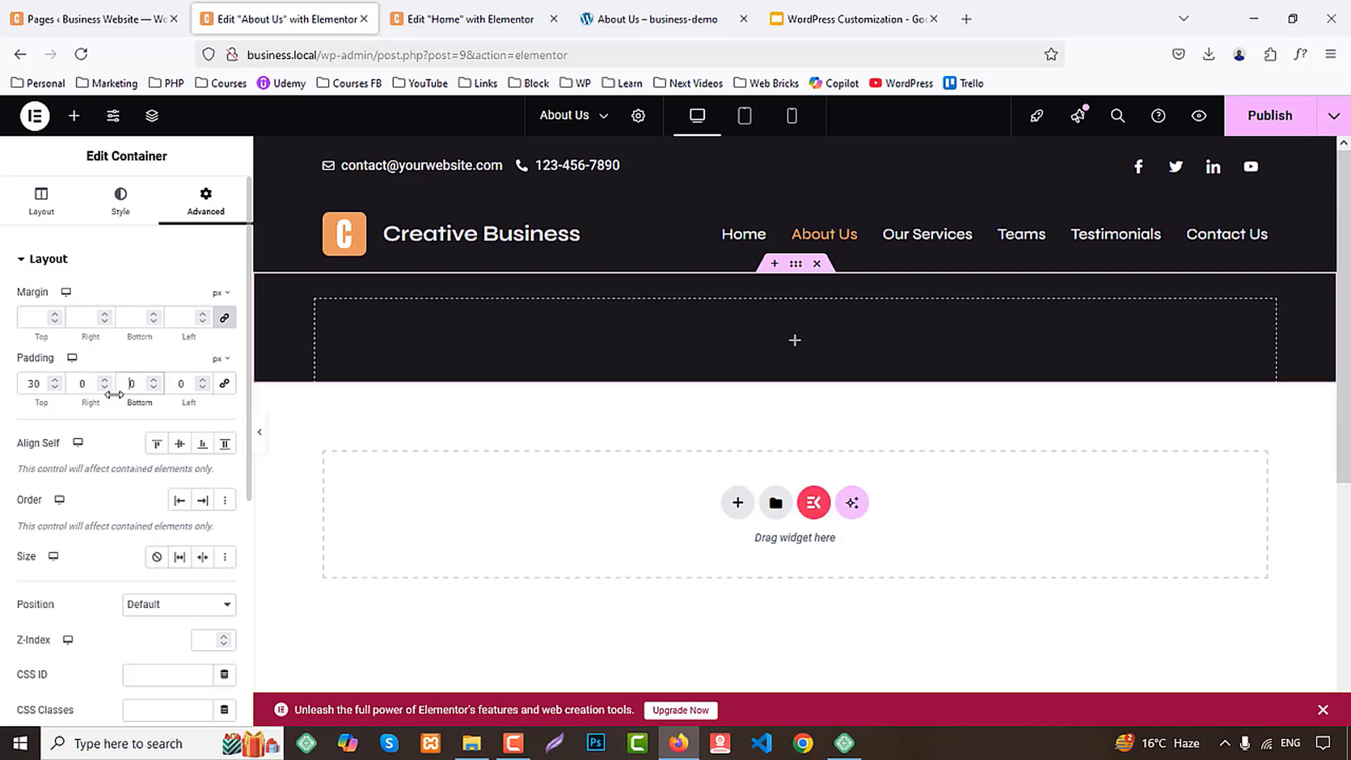
{"action": "type", "text": "6"}
{"action": "left_click", "coordinate": [33, 383]}
{"action": "type", "text": "30"}
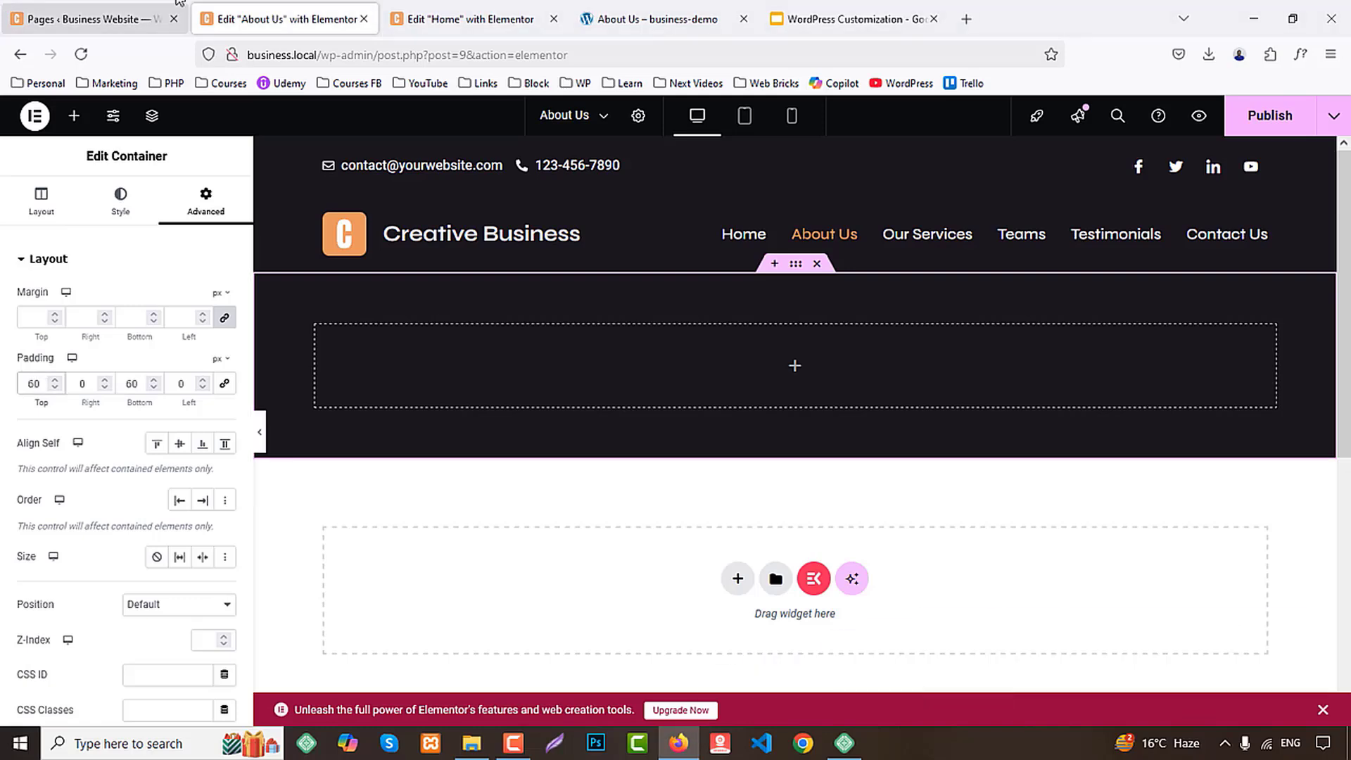
Compare with the demo banner, then copy the outlined CTA heading from the Home page into the About Us container
{"action": "left_click", "coordinate": [612, 17]}
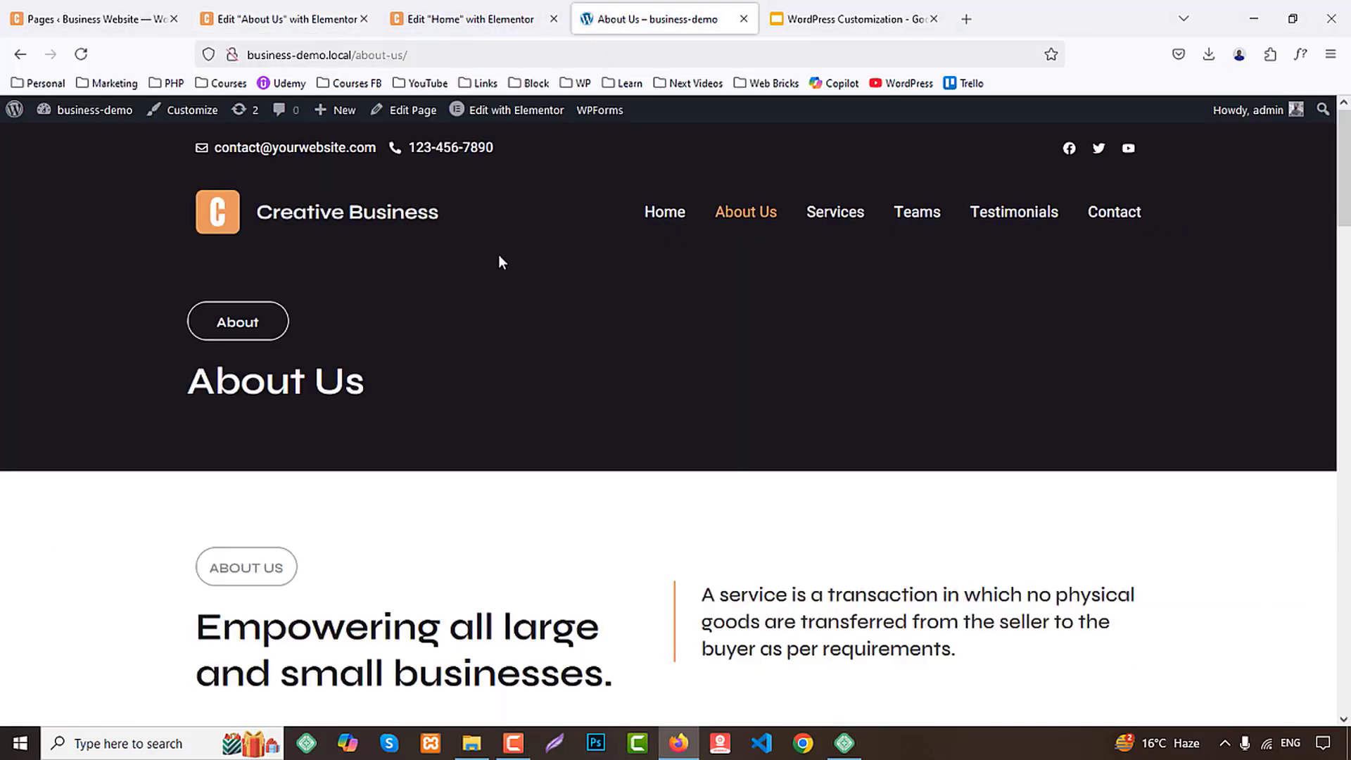
{"action": "left_click", "coordinate": [281, 19]}
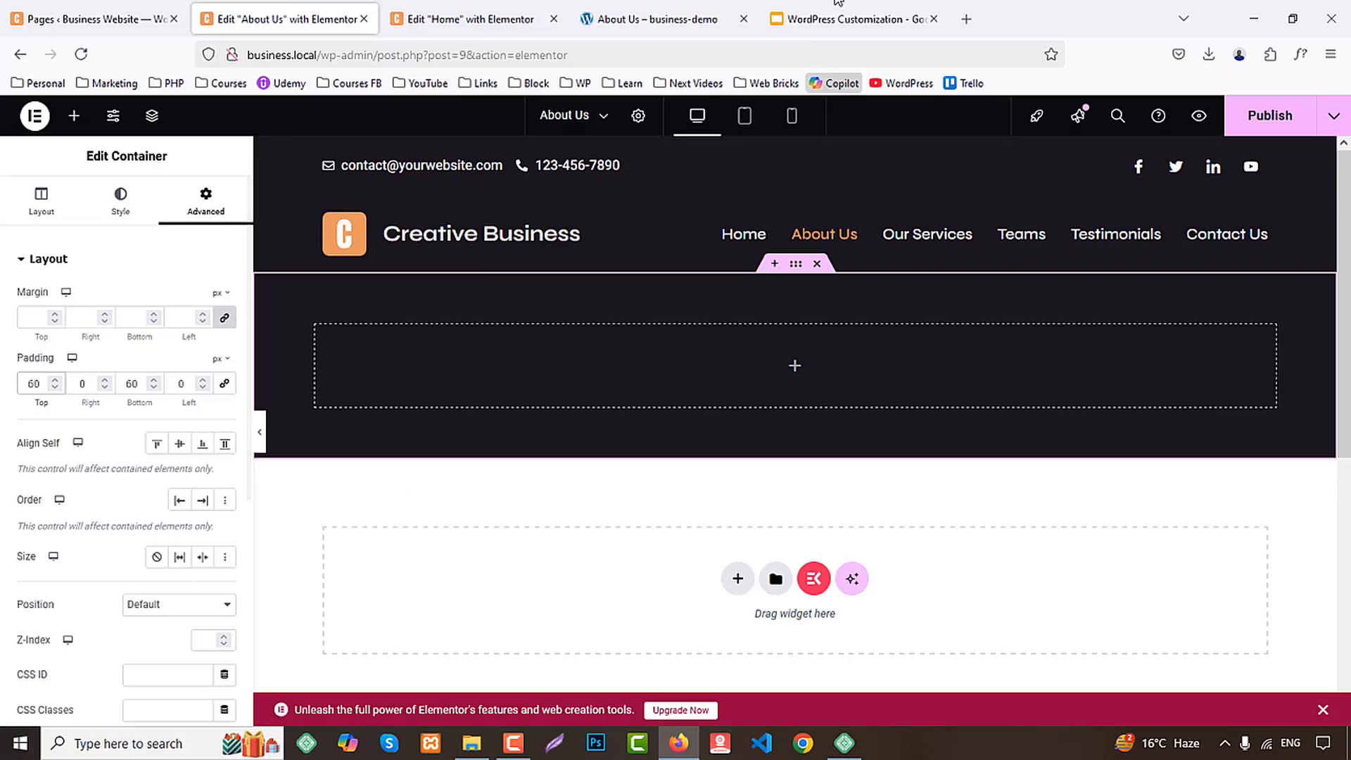
{"action": "left_click", "coordinate": [422, 14]}
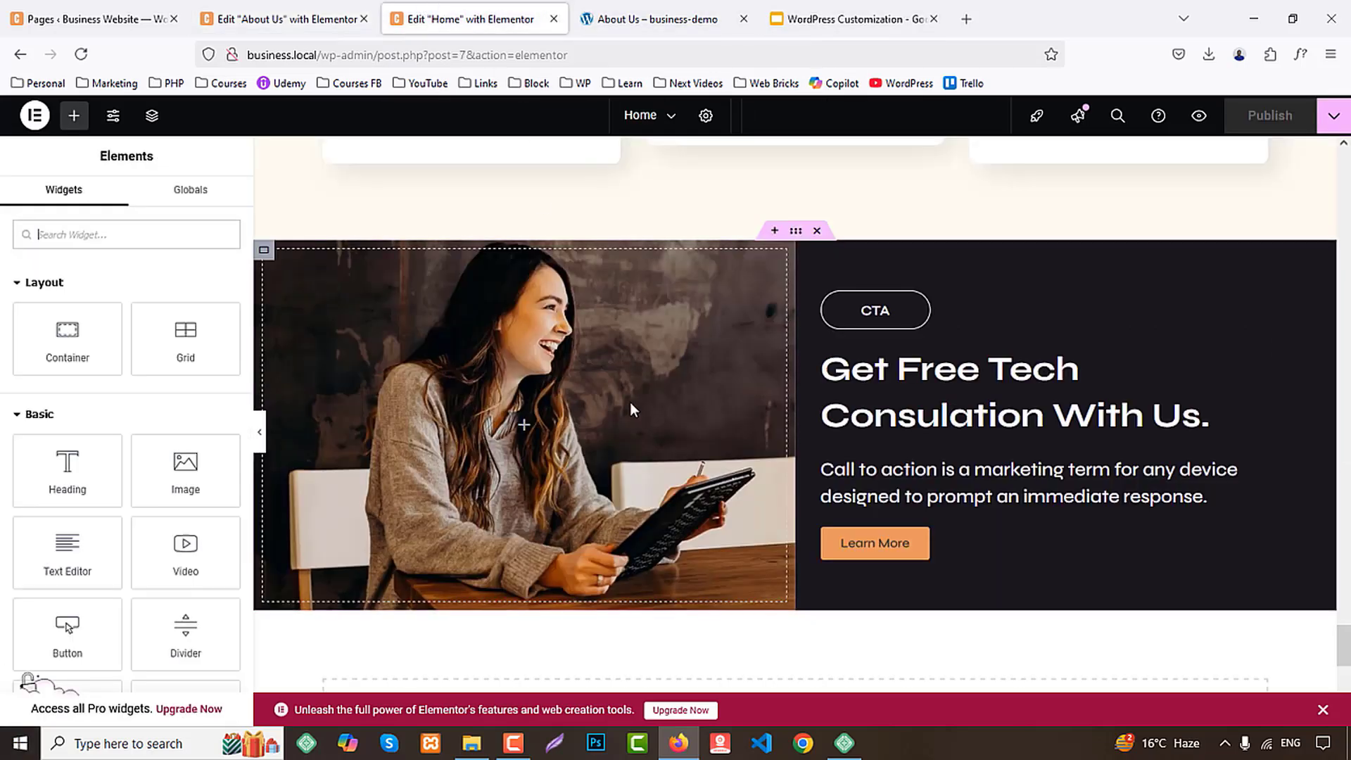
{"action": "right_click", "coordinate": [874, 306]}
{"action": "left_click", "coordinate": [943, 383]}
{"action": "left_click", "coordinate": [282, 19]}
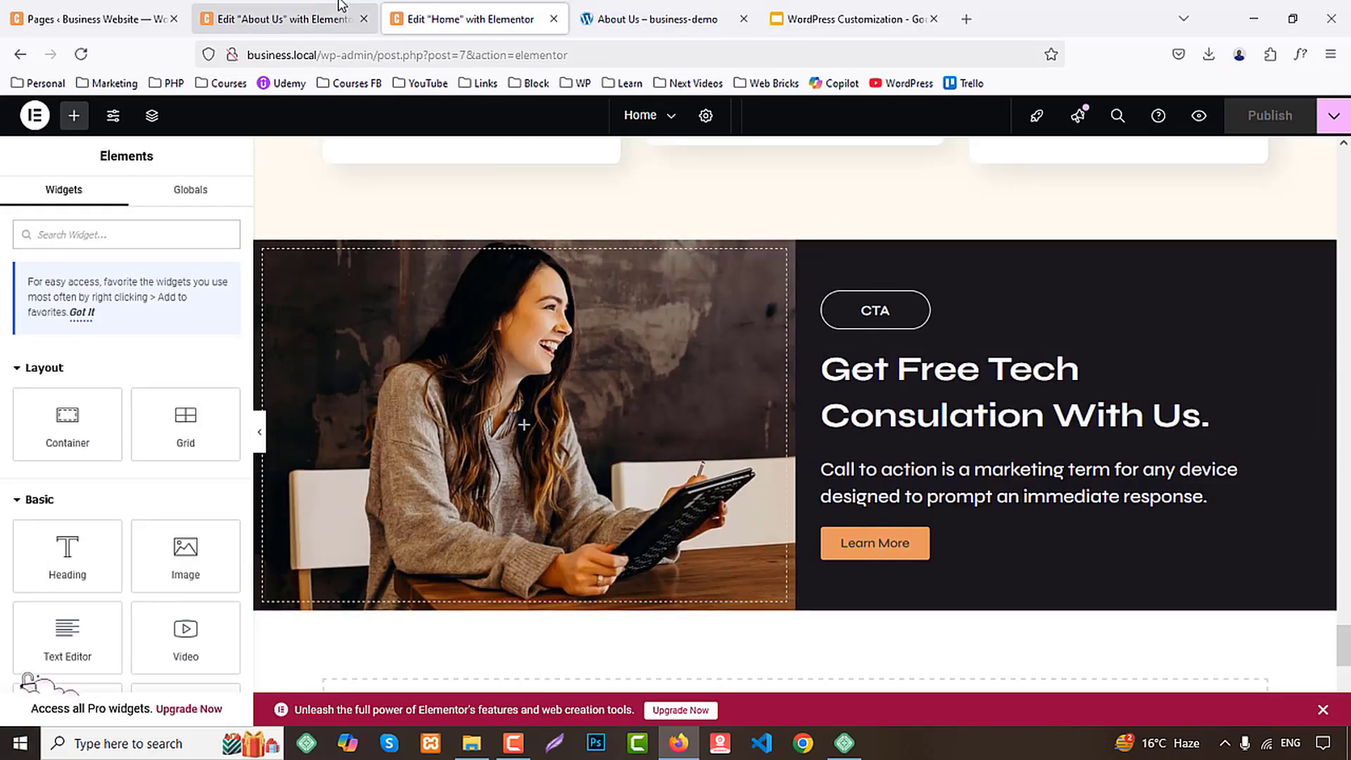
{"action": "right_click", "coordinate": [410, 371]}
{"action": "left_click", "coordinate": [424, 405]}
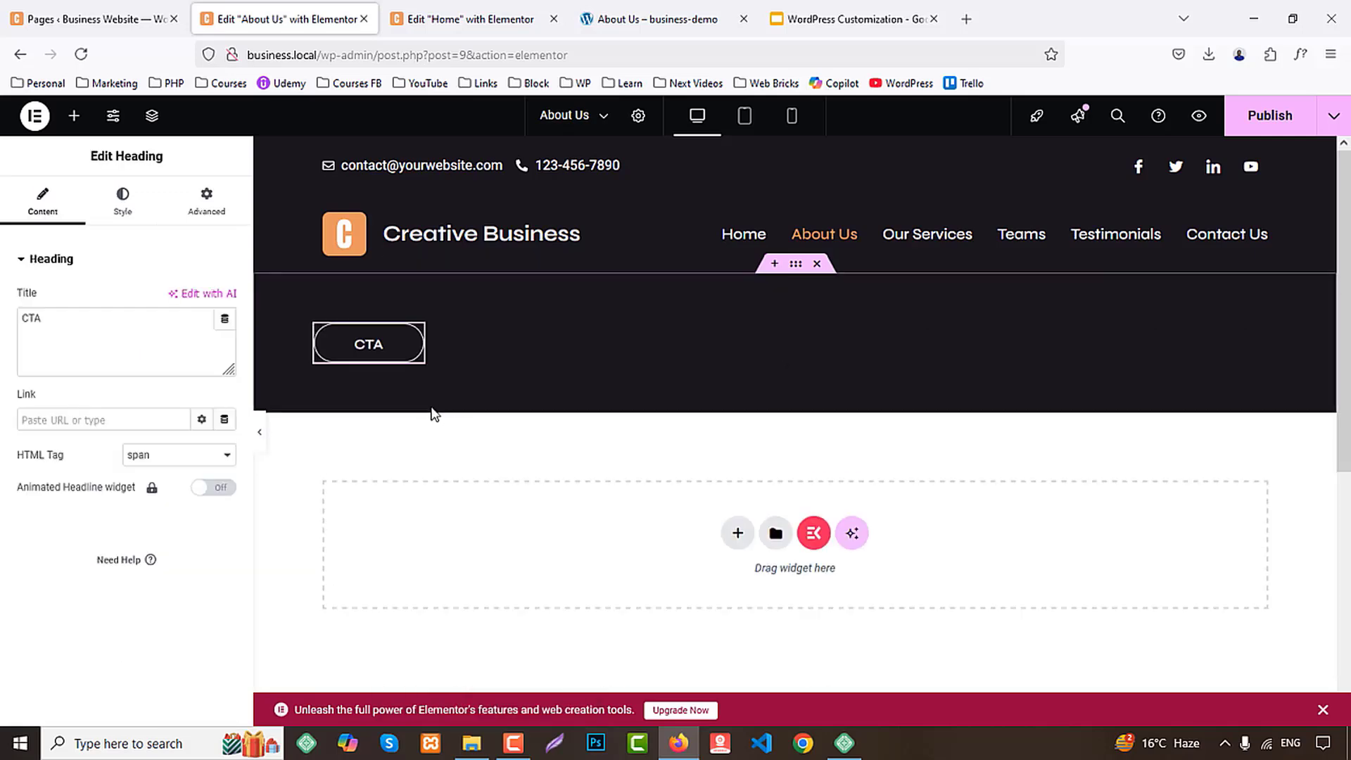
Copy the "Get Free Tech Consulation With Us." heading from the Home page and paste it below the CTA heading on About Us
{"action": "left_click", "coordinate": [489, 8]}
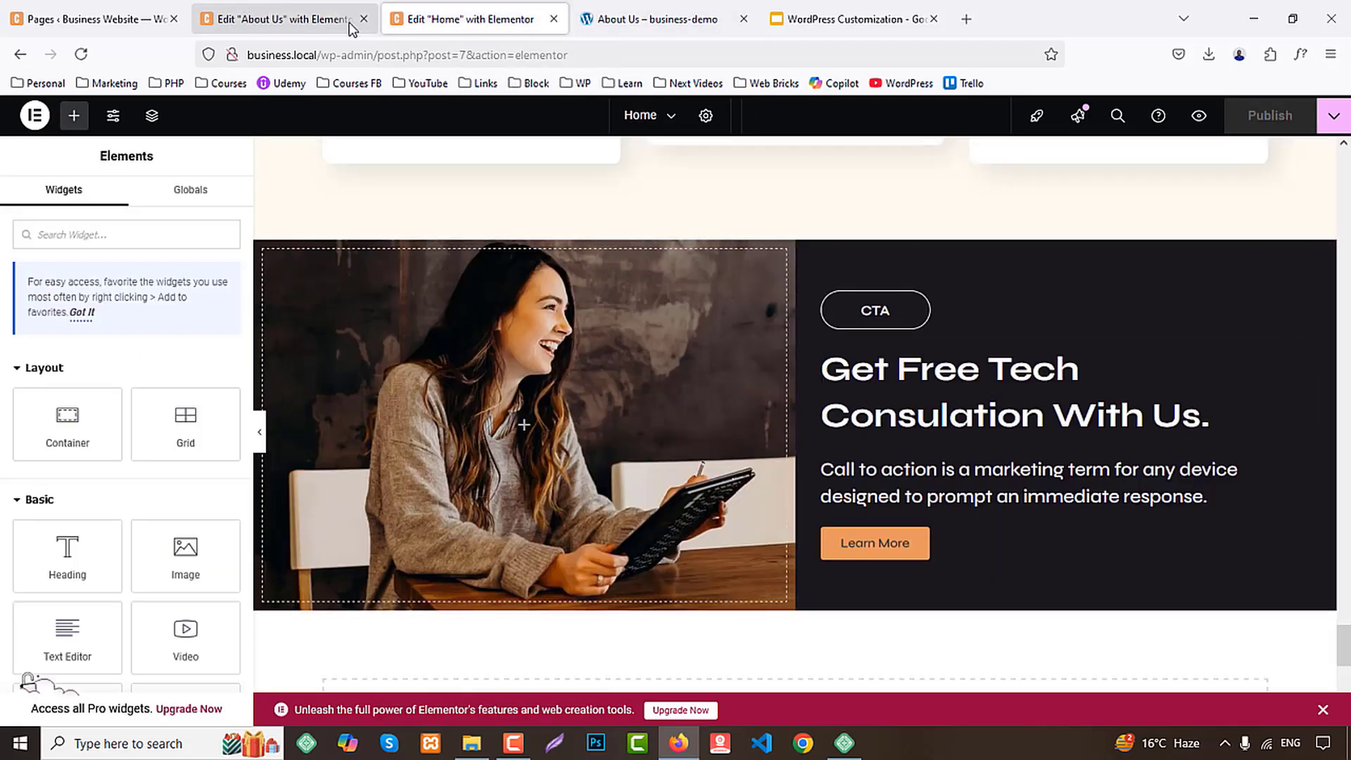
{"action": "right_click", "coordinate": [936, 380]}
{"action": "left_click", "coordinate": [963, 443]}
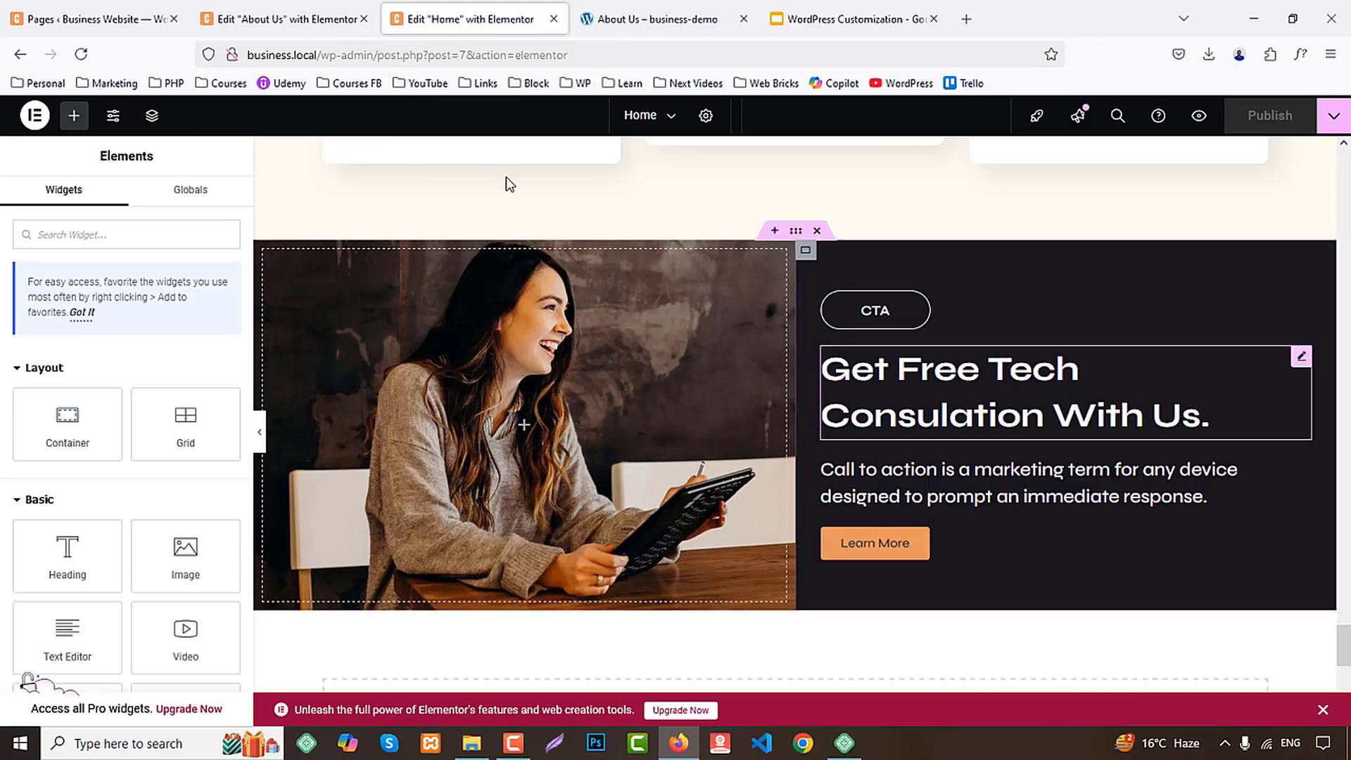
{"action": "left_click", "coordinate": [282, 19]}
{"action": "right_click", "coordinate": [369, 348]}
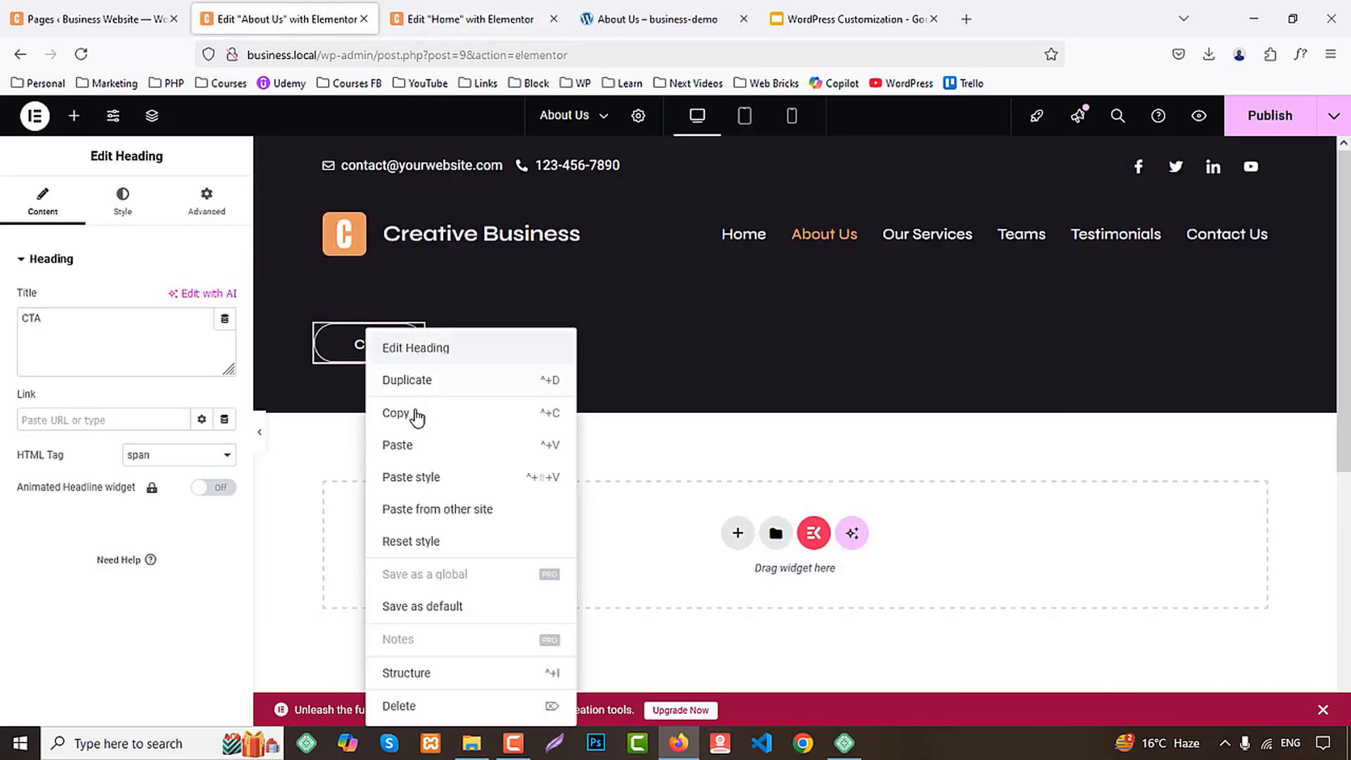
{"action": "left_click", "coordinate": [413, 446]}
Following the demo banner, change the outlined CTA heading's text to "About" and the large heading's text to "About Us"
{"action": "left_click", "coordinate": [648, 19]}
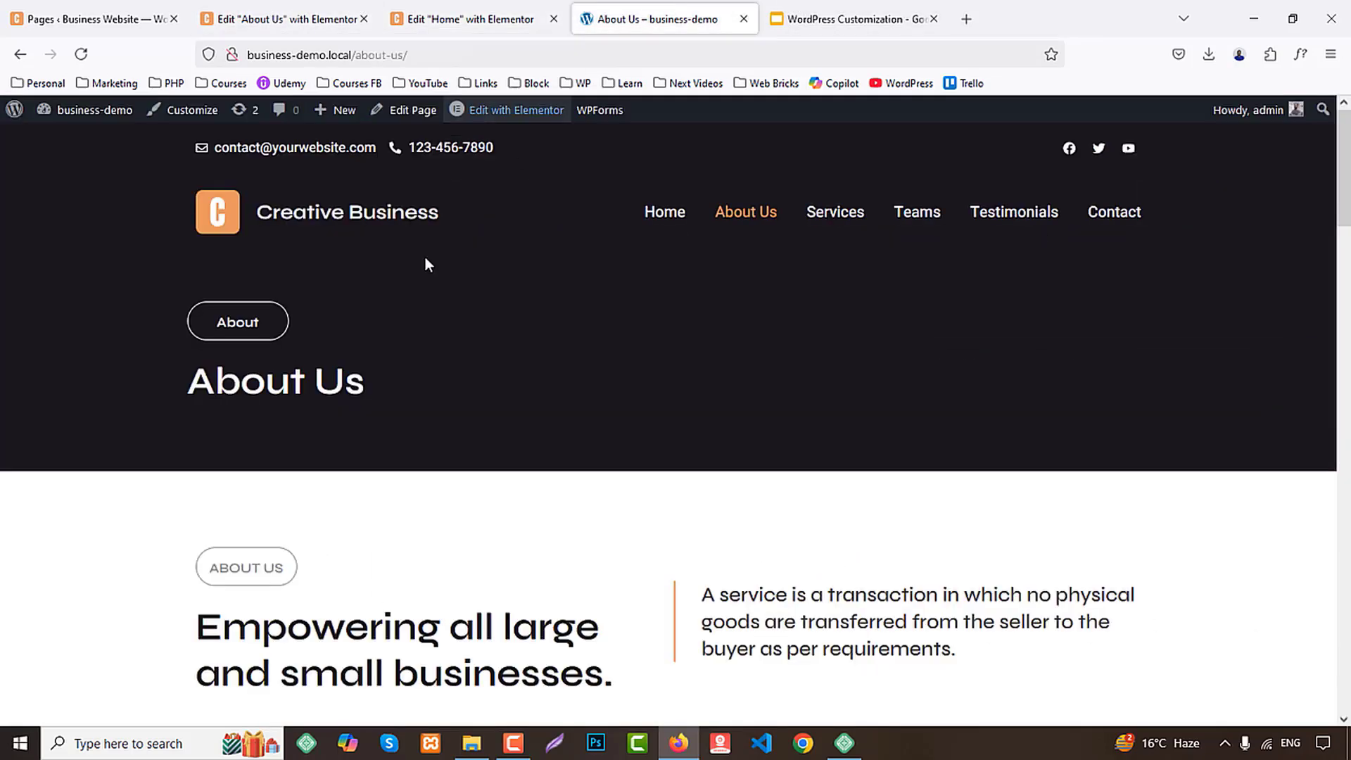
{"action": "left_click", "coordinate": [281, 19]}
{"action": "left_click", "coordinate": [368, 344]}
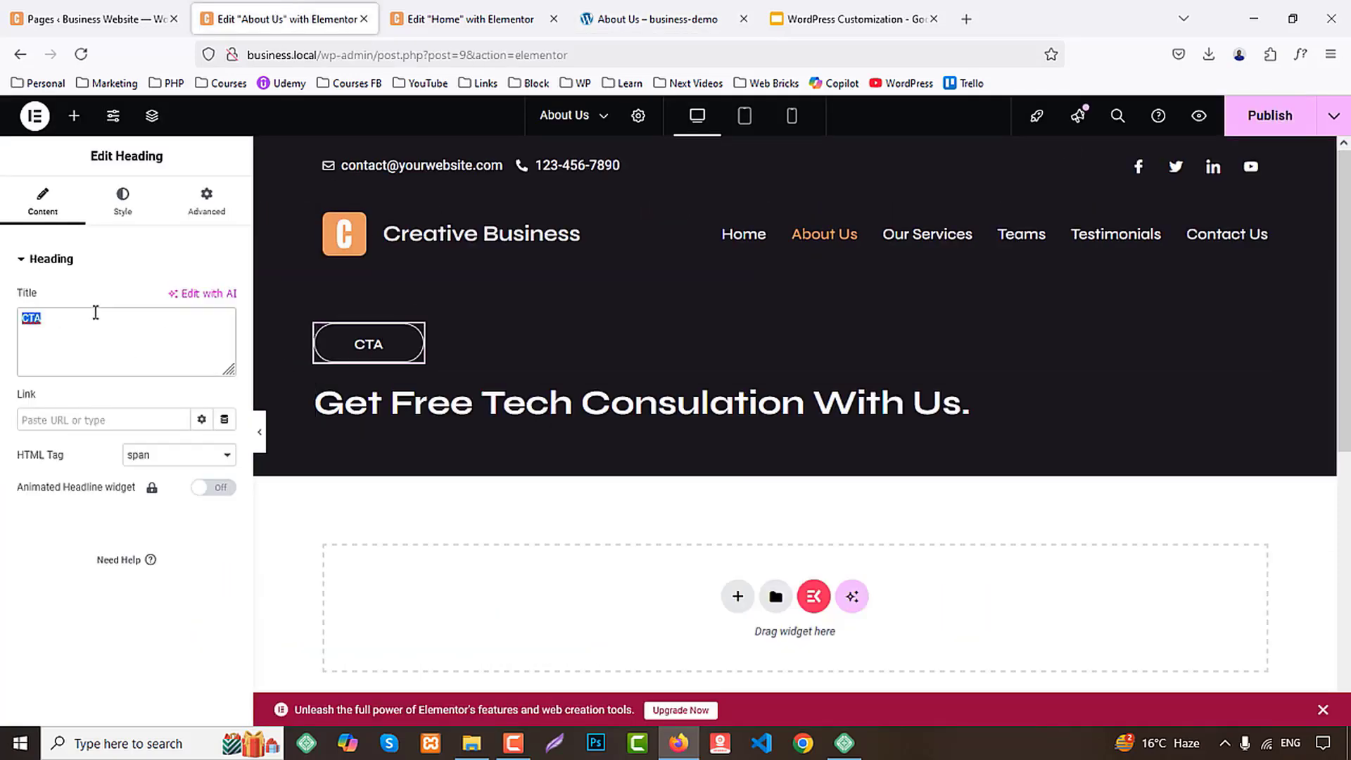
{"action": "left_click", "coordinate": [957, 403]}
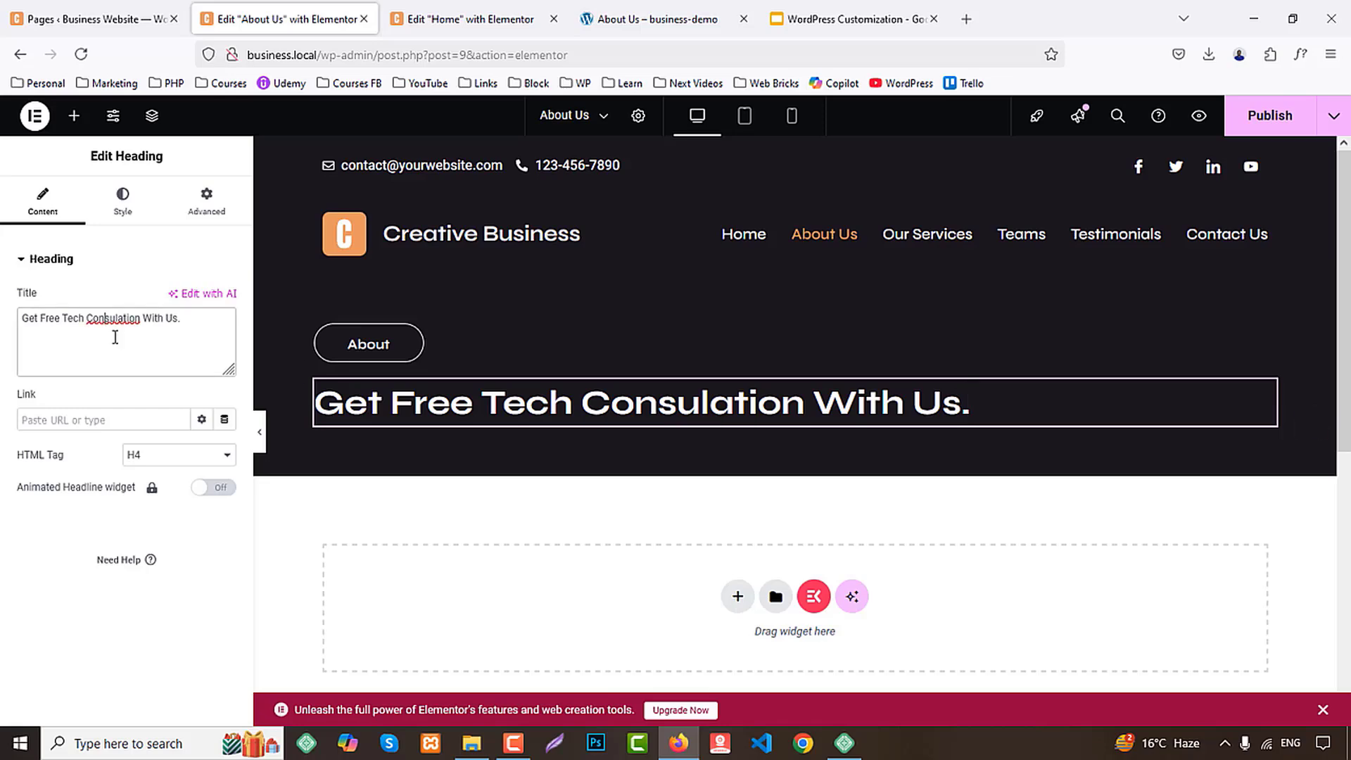
{"action": "key", "text": "ctrl+a"}
{"action": "type", "text": "About"}
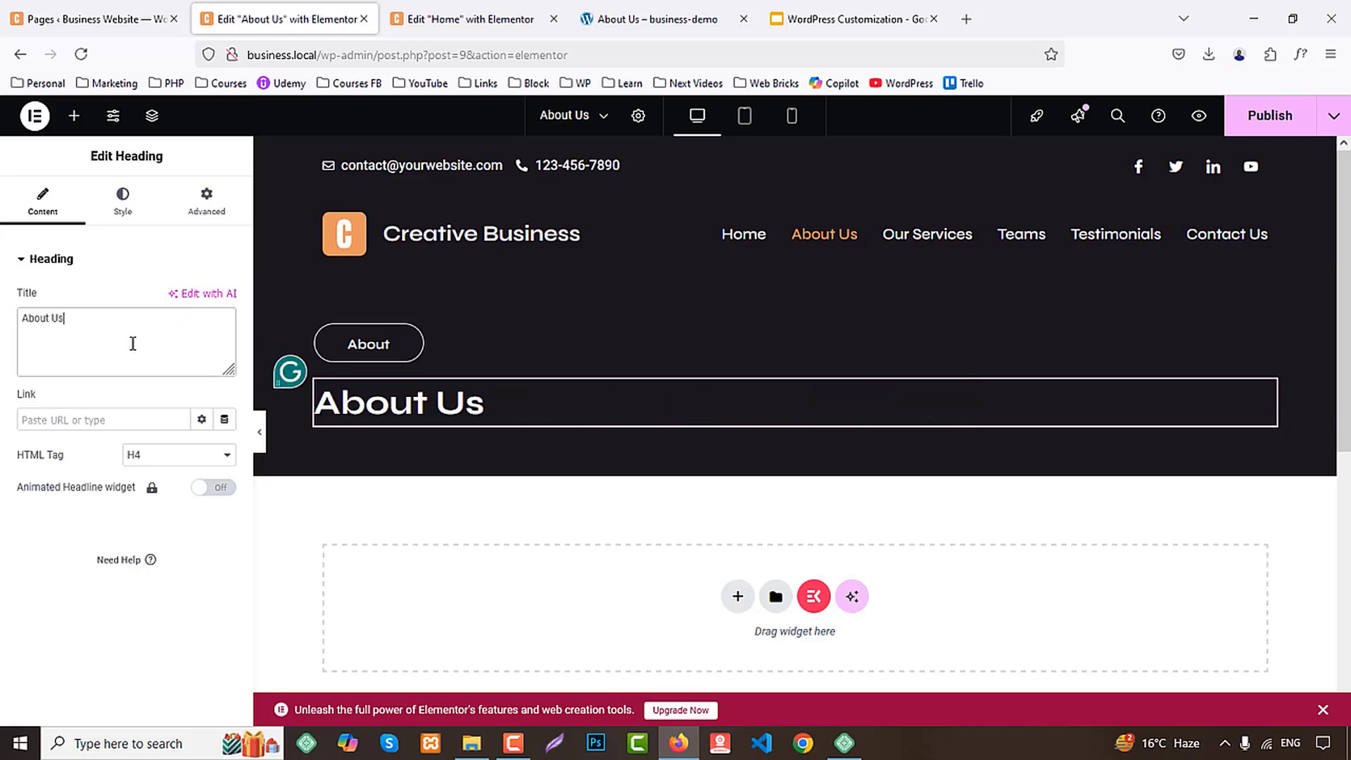
Set the outlined "About" heading's text transform to Uppercase in its typography
{"action": "left_click", "coordinate": [368, 344]}
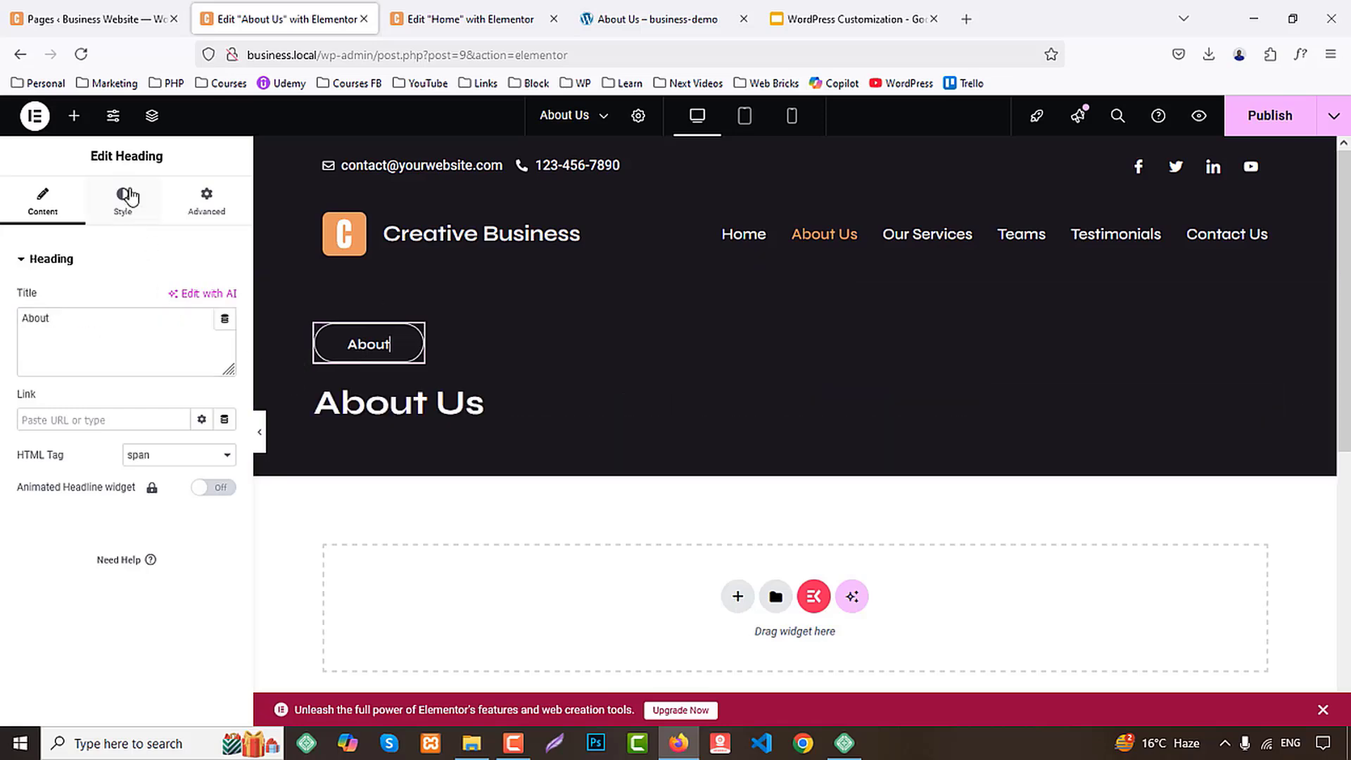
{"action": "left_click", "coordinate": [122, 201]}
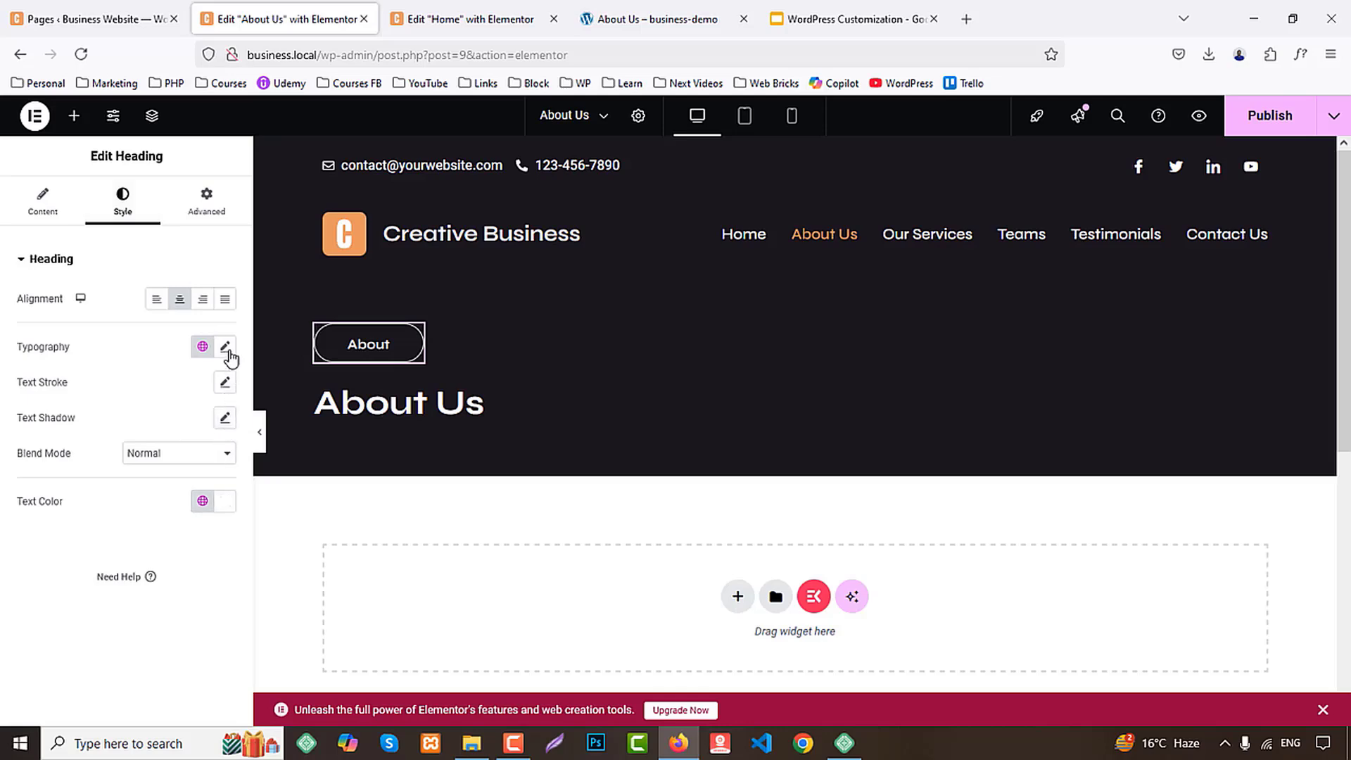
{"action": "left_click", "coordinate": [225, 346]}
{"action": "left_click", "coordinate": [163, 548]}
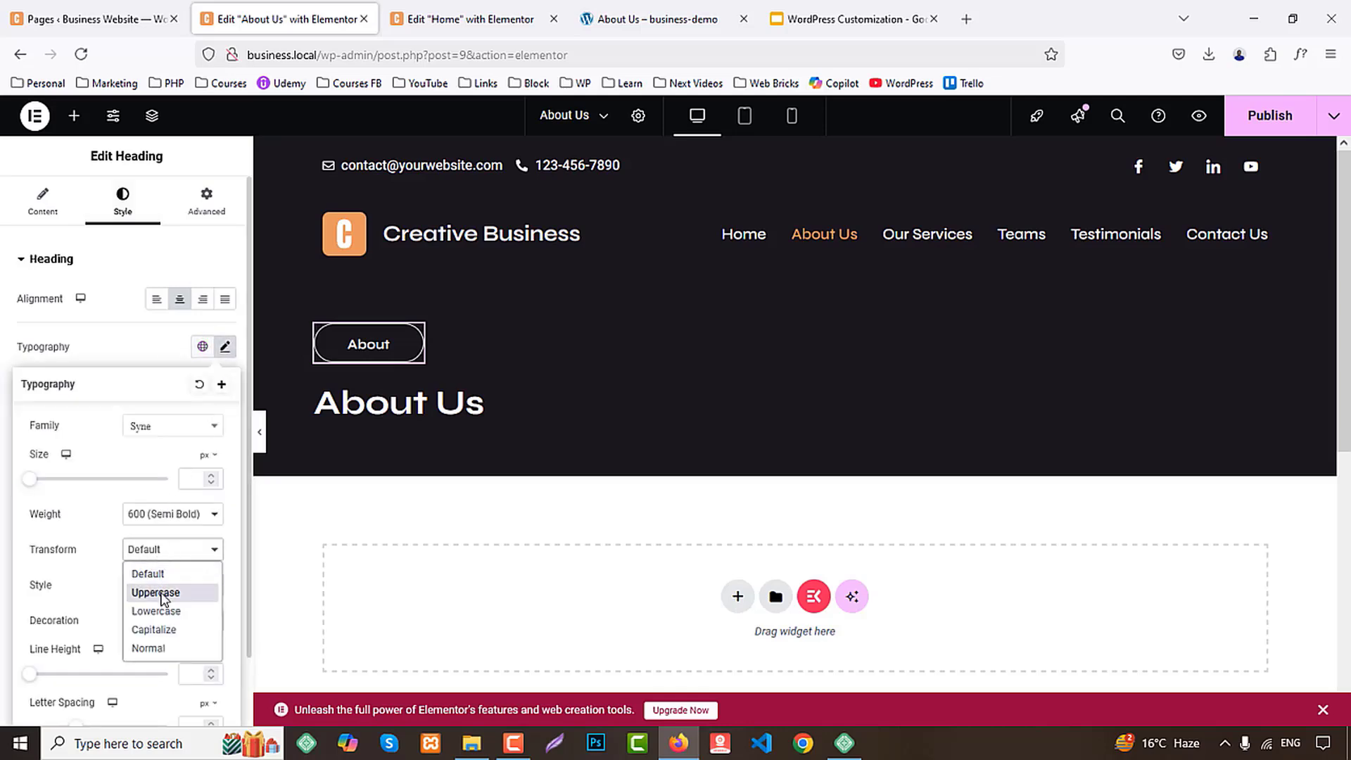
{"action": "left_click", "coordinate": [164, 592]}
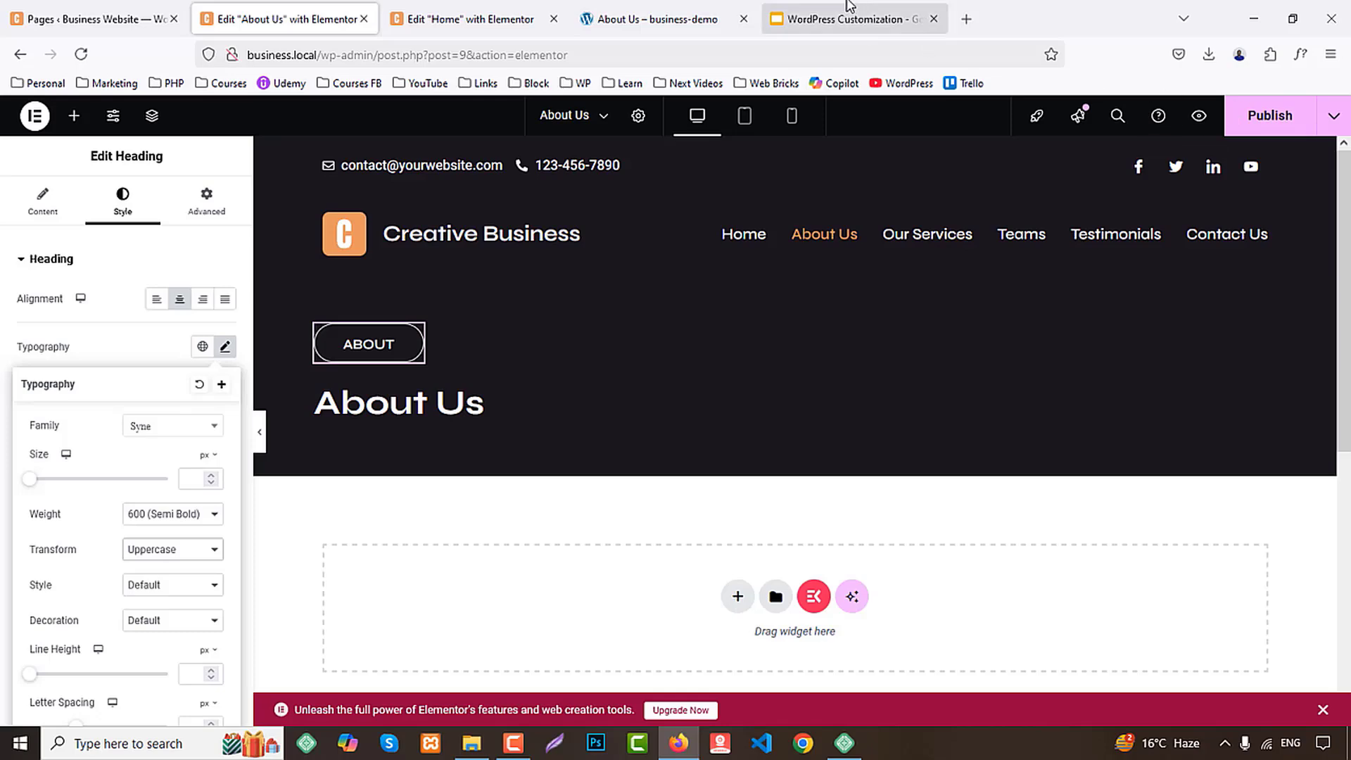
Compare with the demo, set the large "About Us" heading's font size to 45 px, and publish the page
{"action": "left_click", "coordinate": [649, 19]}
{"action": "left_click", "coordinate": [287, 19]}
{"action": "left_click", "coordinate": [479, 405]}
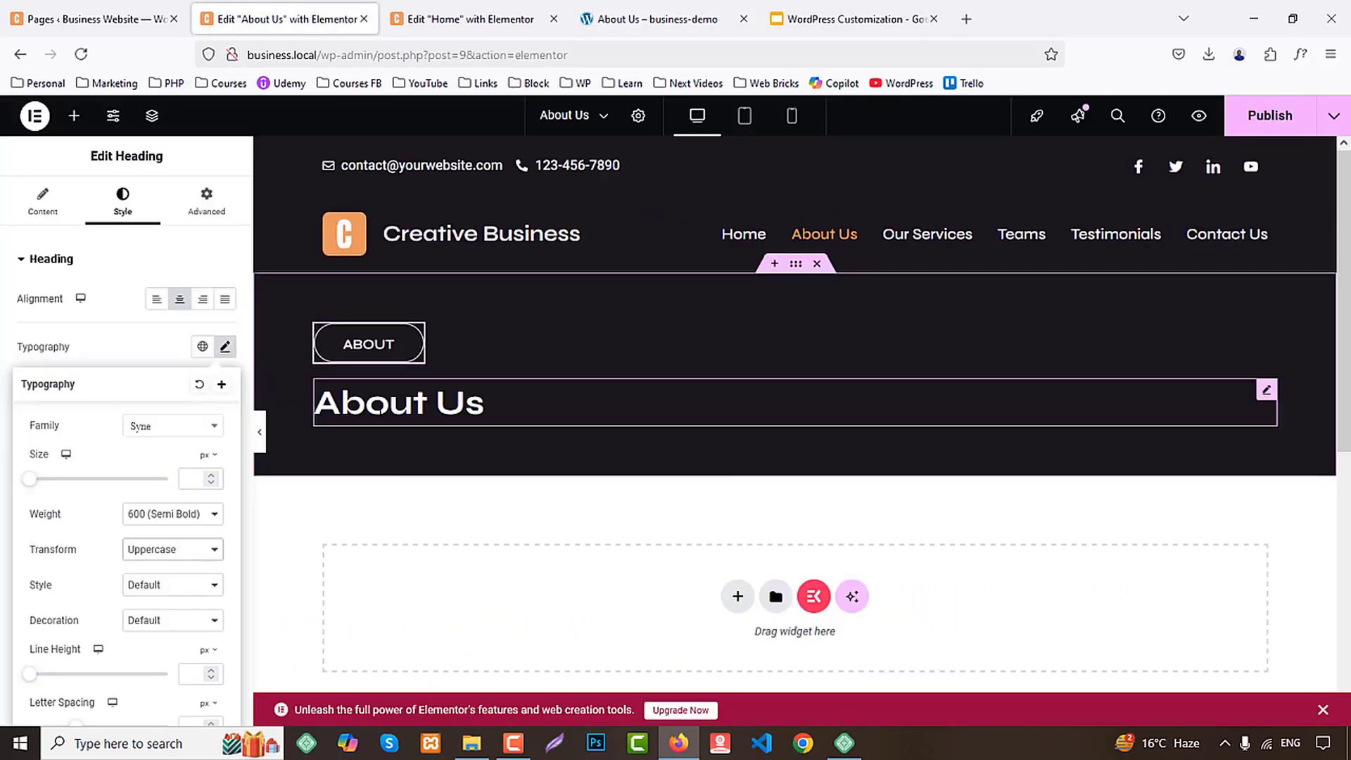
{"action": "left_click", "coordinate": [124, 204]}
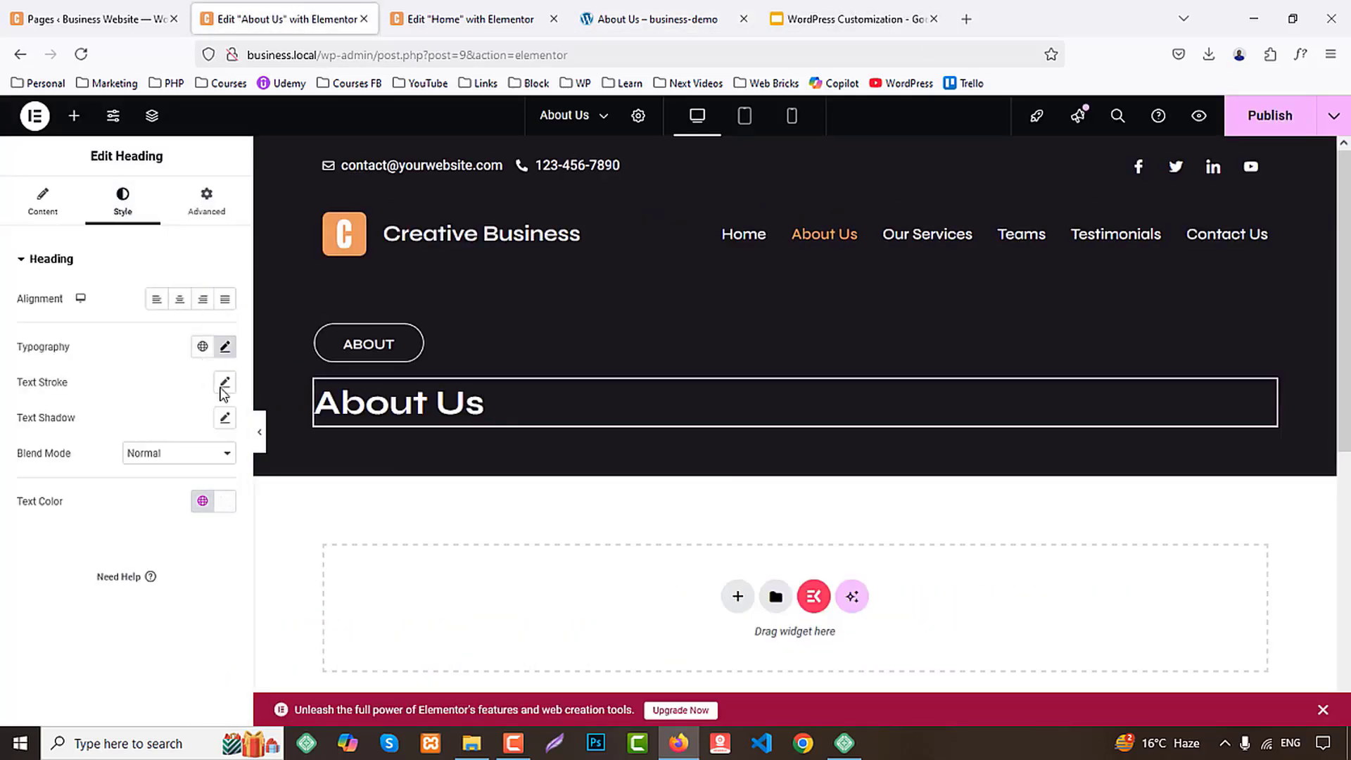
{"action": "left_click", "coordinate": [223, 345]}
{"action": "left_click", "coordinate": [201, 482]}
{"action": "key", "text": "Up"}
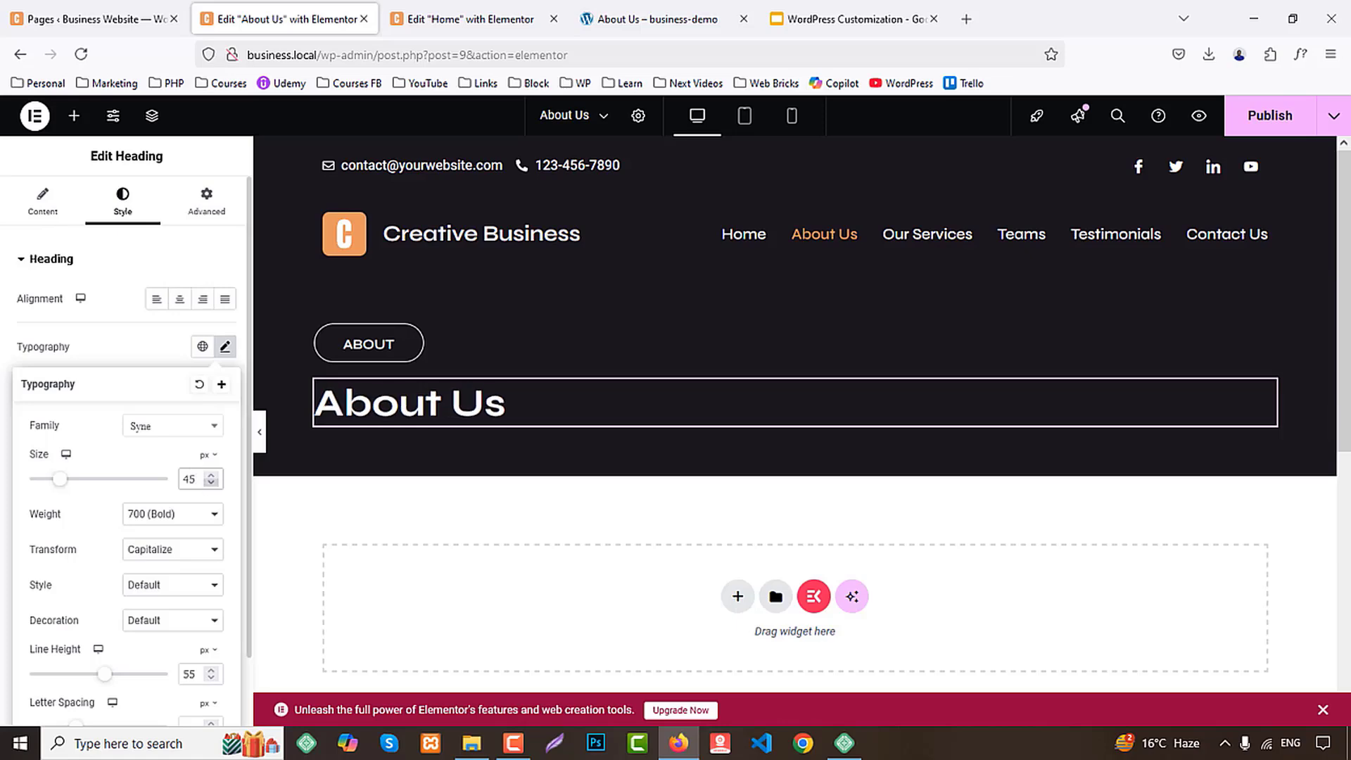
{"action": "left_click", "coordinate": [1261, 118]}
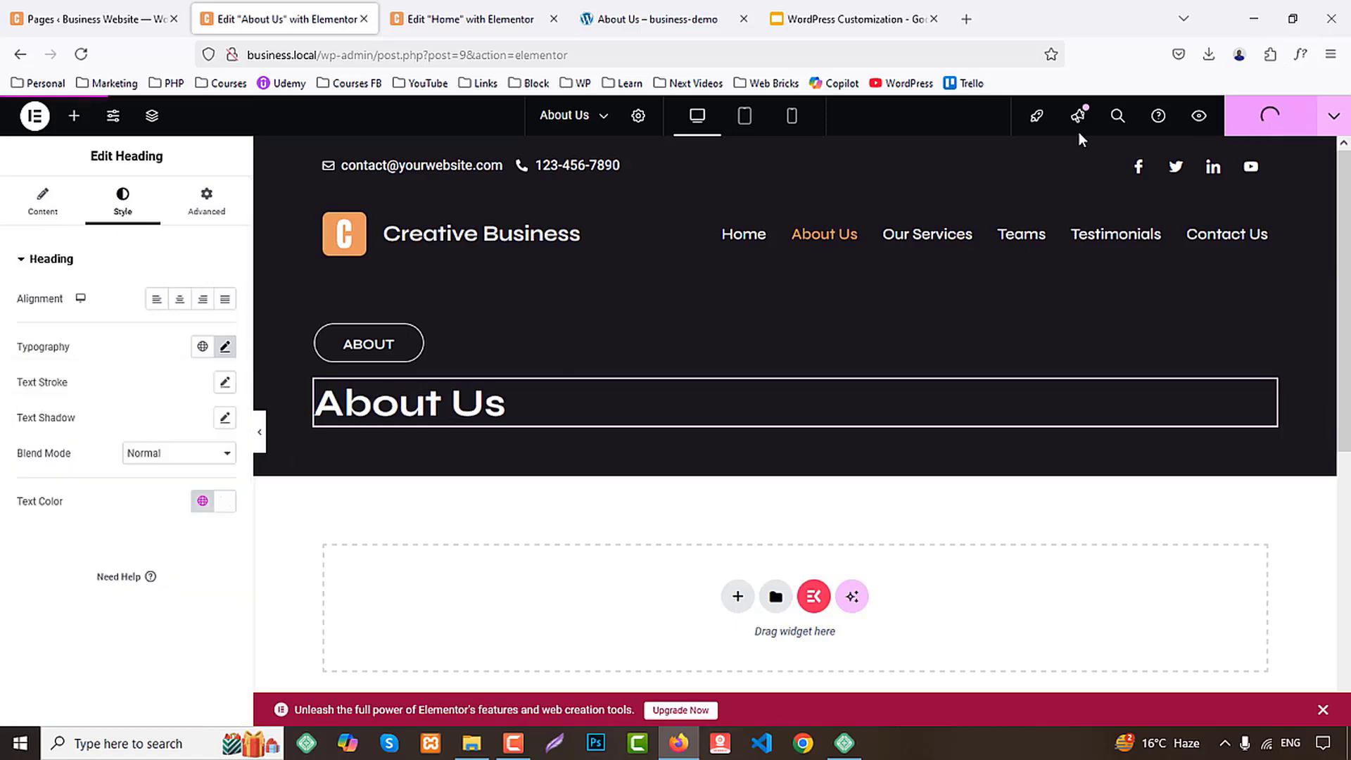
Check which section follows the demo banner, and copy the whole "Empowering All Large And Small Businesses." container from the Home page
{"action": "left_click", "coordinate": [654, 19]}
{"action": "scroll", "coordinate": [830, 415], "scroll_direction": "down", "scroll_amount": 3}
{"action": "scroll", "coordinate": [834, 448], "scroll_direction": "down", "scroll_amount": 1}
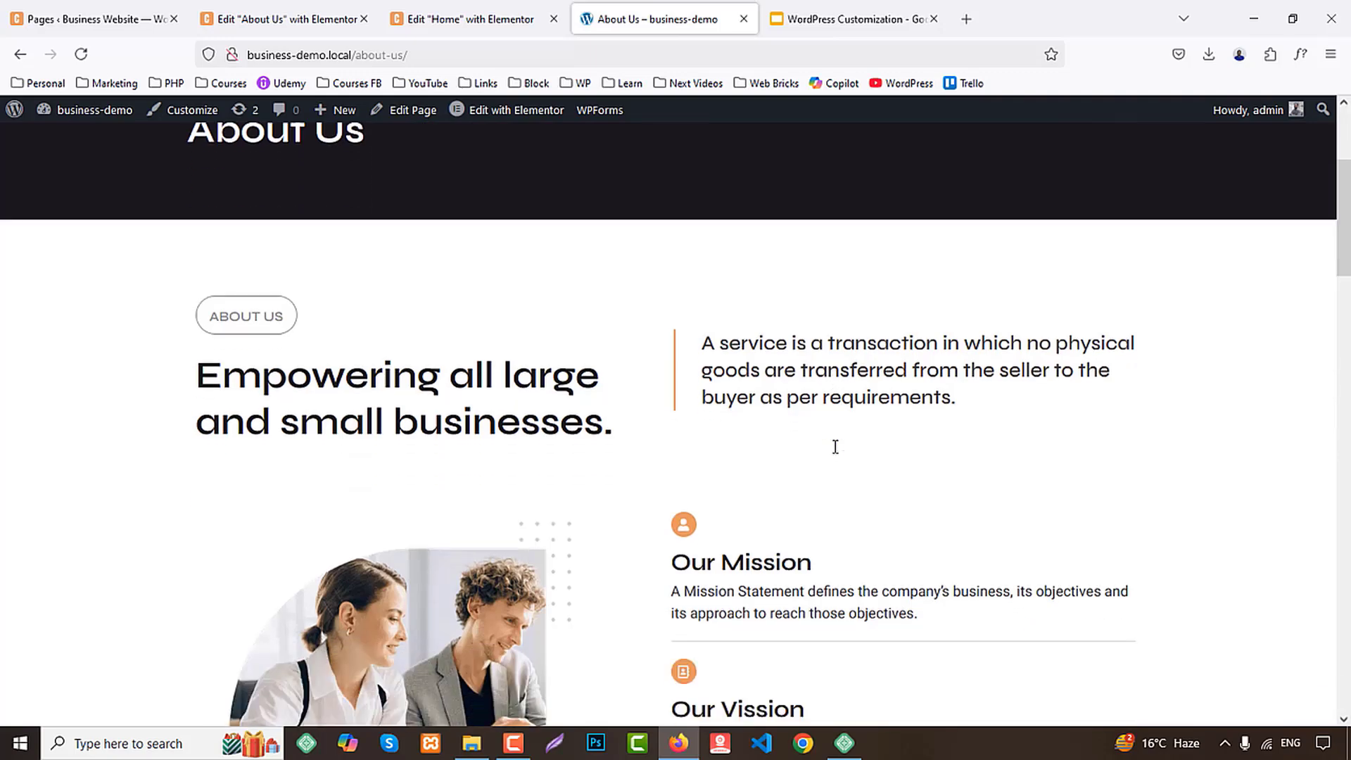
{"action": "scroll", "coordinate": [835, 471], "scroll_direction": "down", "scroll_amount": 2}
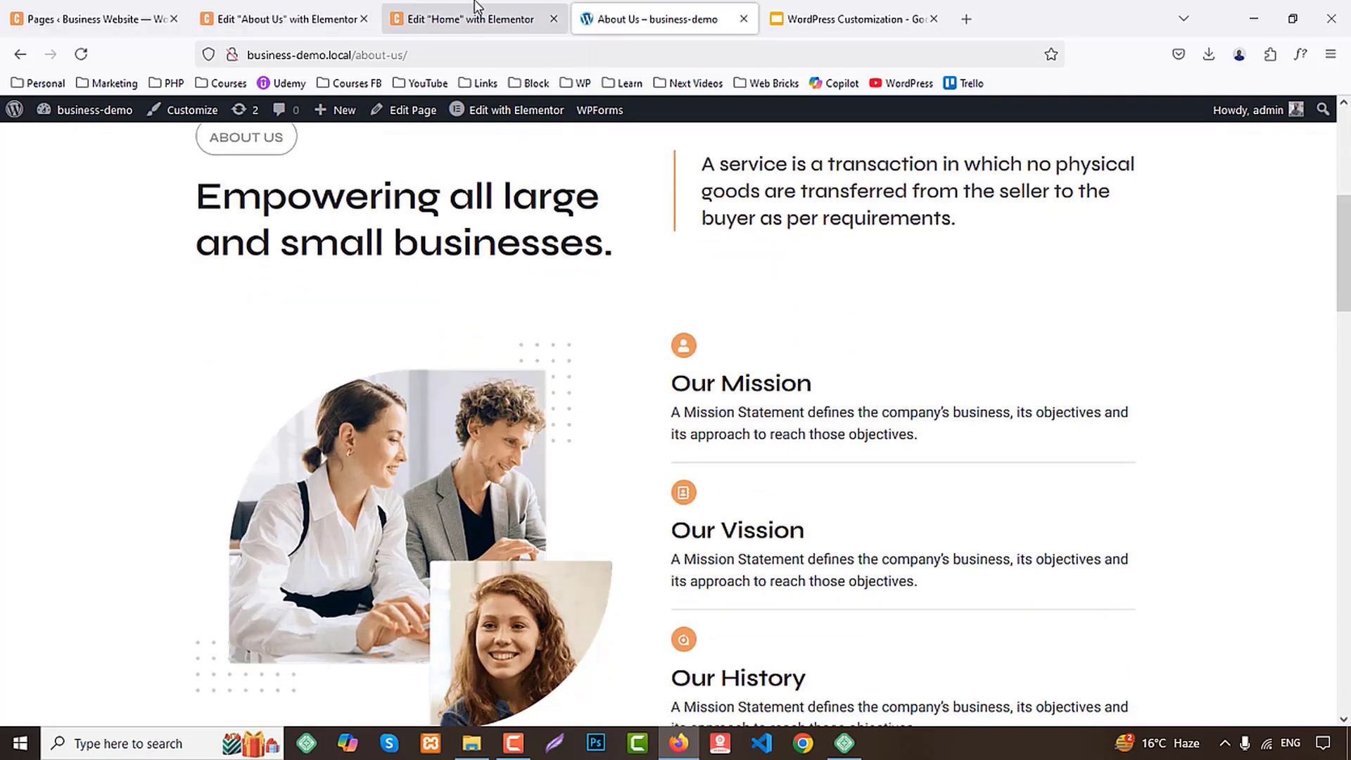
{"action": "left_click", "coordinate": [461, 19]}
{"action": "scroll", "coordinate": [1101, 346], "scroll_direction": "up", "scroll_amount": 10}
{"action": "scroll", "coordinate": [1126, 358], "scroll_direction": "up", "scroll_amount": 15}
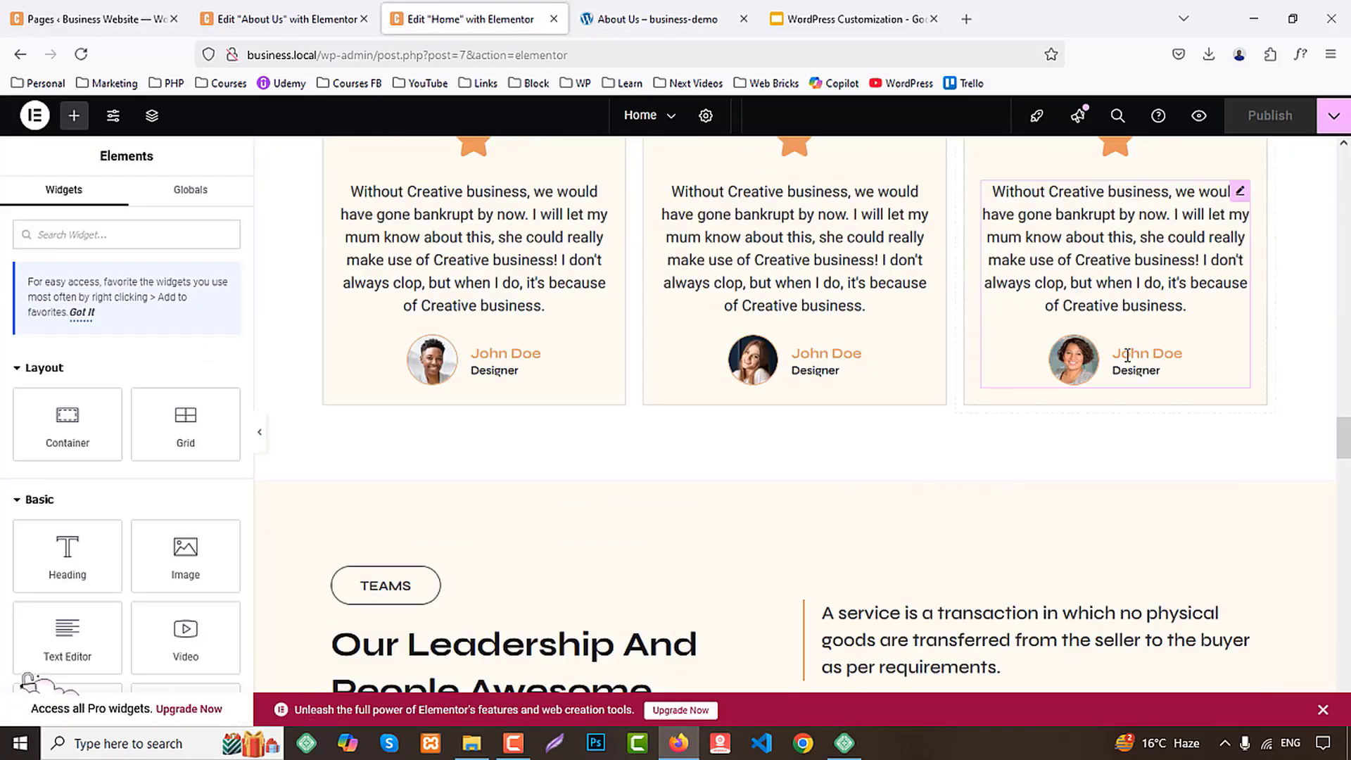
{"action": "scroll", "coordinate": [1026, 380], "scroll_direction": "down", "scroll_amount": 1}
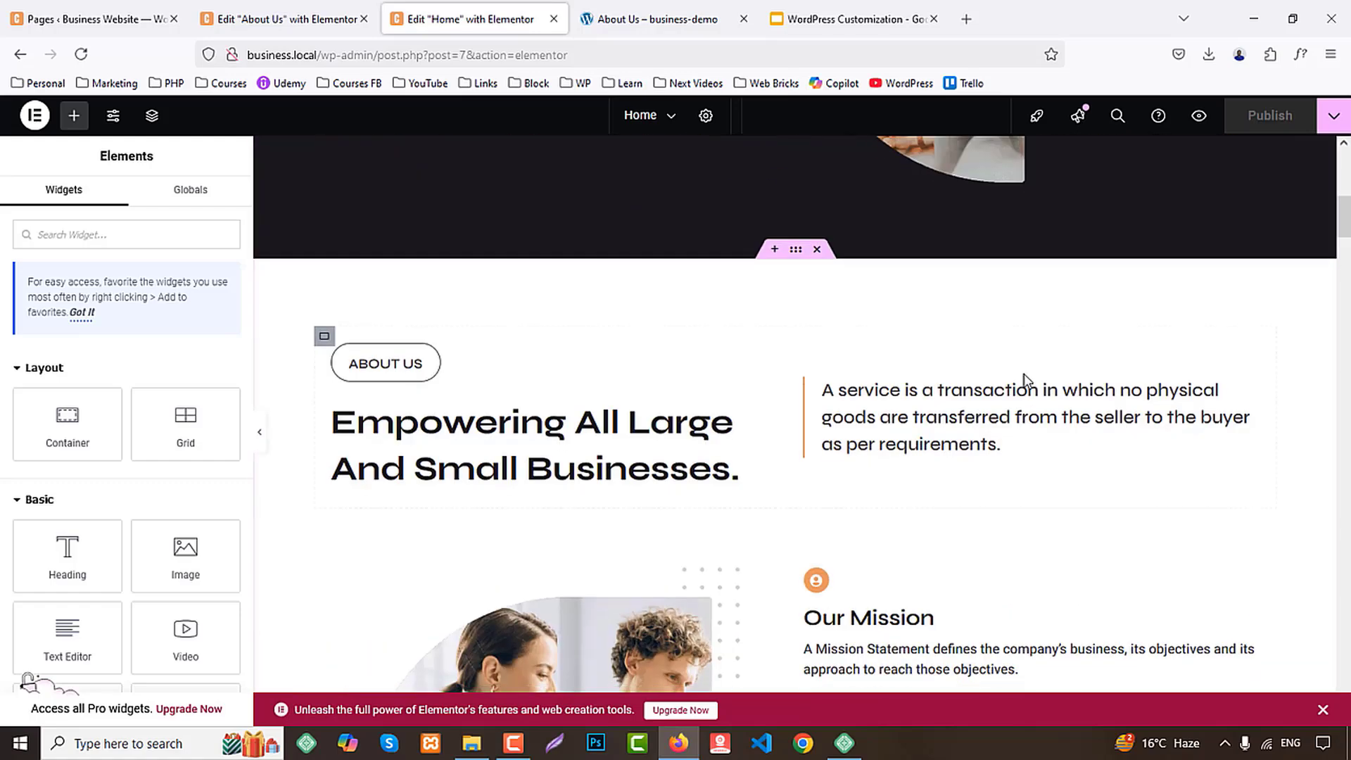
{"action": "right_click", "coordinate": [795, 251]}
{"action": "left_click", "coordinate": [847, 366]}
Paste the copied "Empowering All Large And Small Businesses." section below the banner on the About Us page
{"action": "left_click", "coordinate": [287, 19]}
{"action": "scroll", "coordinate": [566, 422], "scroll_direction": "down", "scroll_amount": 10}
{"action": "right_click", "coordinate": [528, 301]}
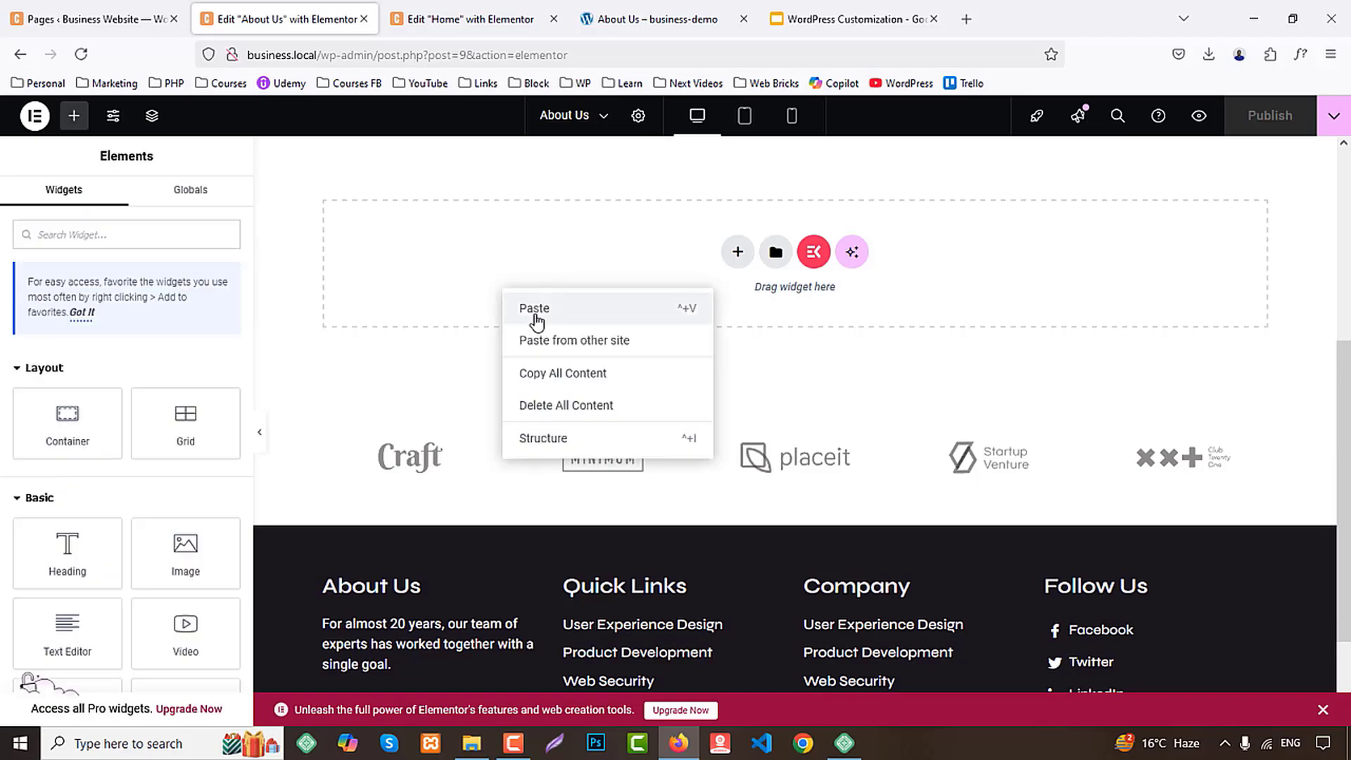
{"action": "left_click", "coordinate": [533, 310]}
{"action": "scroll", "coordinate": [556, 326], "scroll_direction": "up", "scroll_amount": 10}
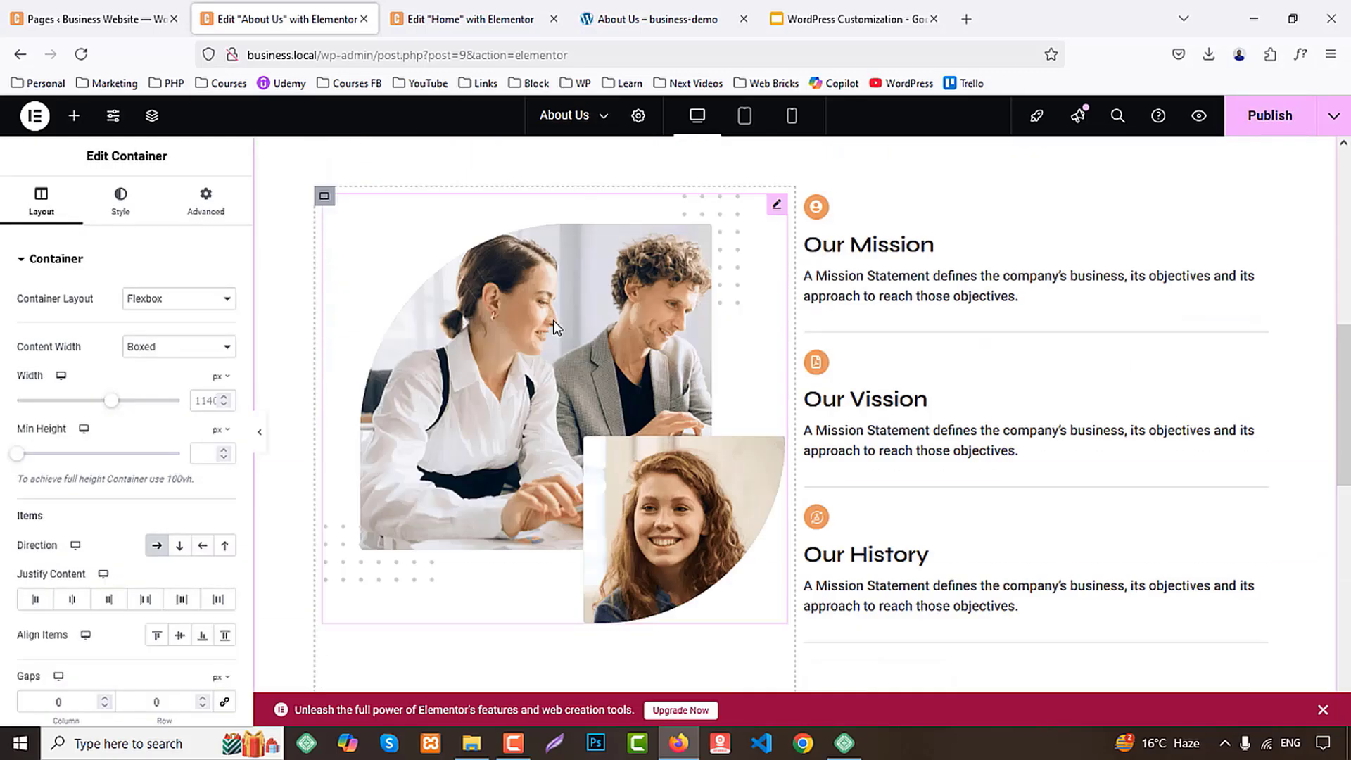
Check the demo's next section, and copy the dark "Why Choose Creative Business?" container from the Home page
{"action": "left_click", "coordinate": [605, 19]}
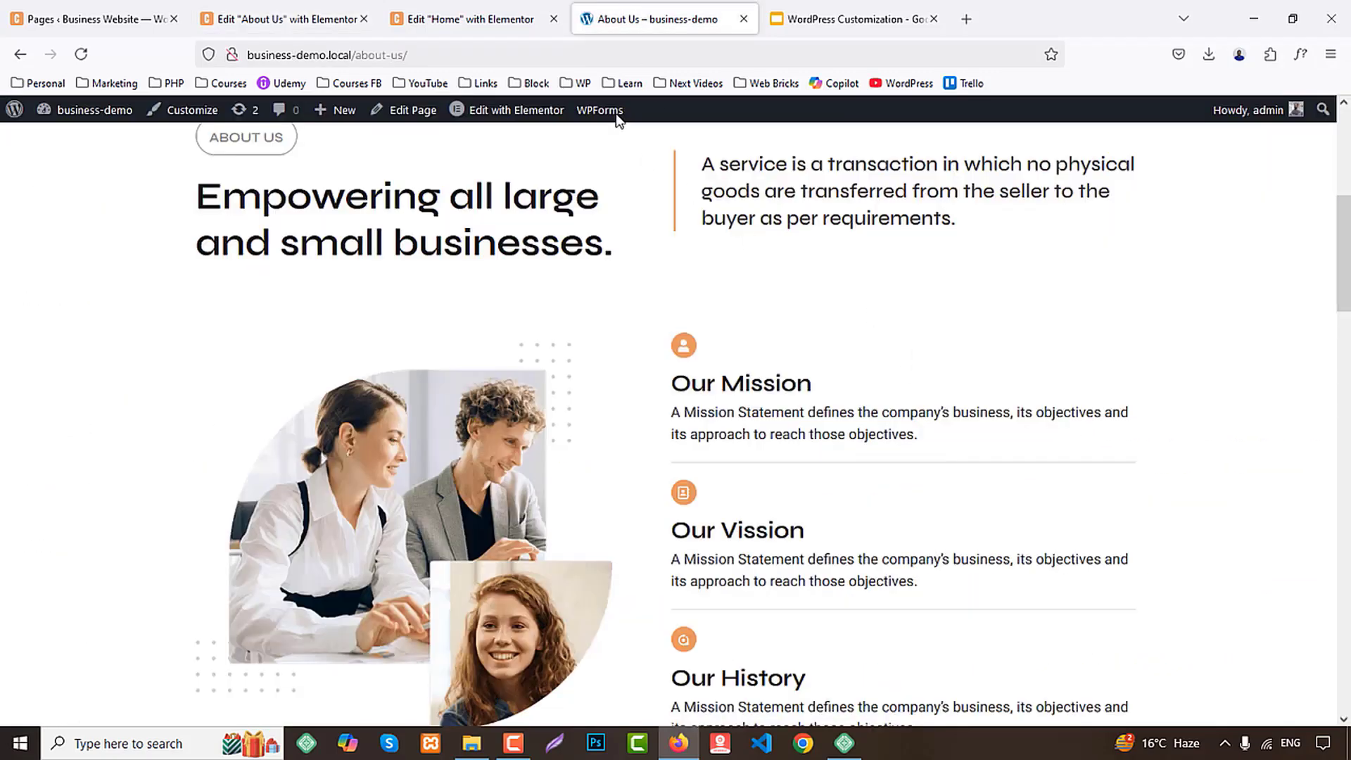
{"action": "scroll", "coordinate": [731, 236], "scroll_direction": "down", "scroll_amount": 10}
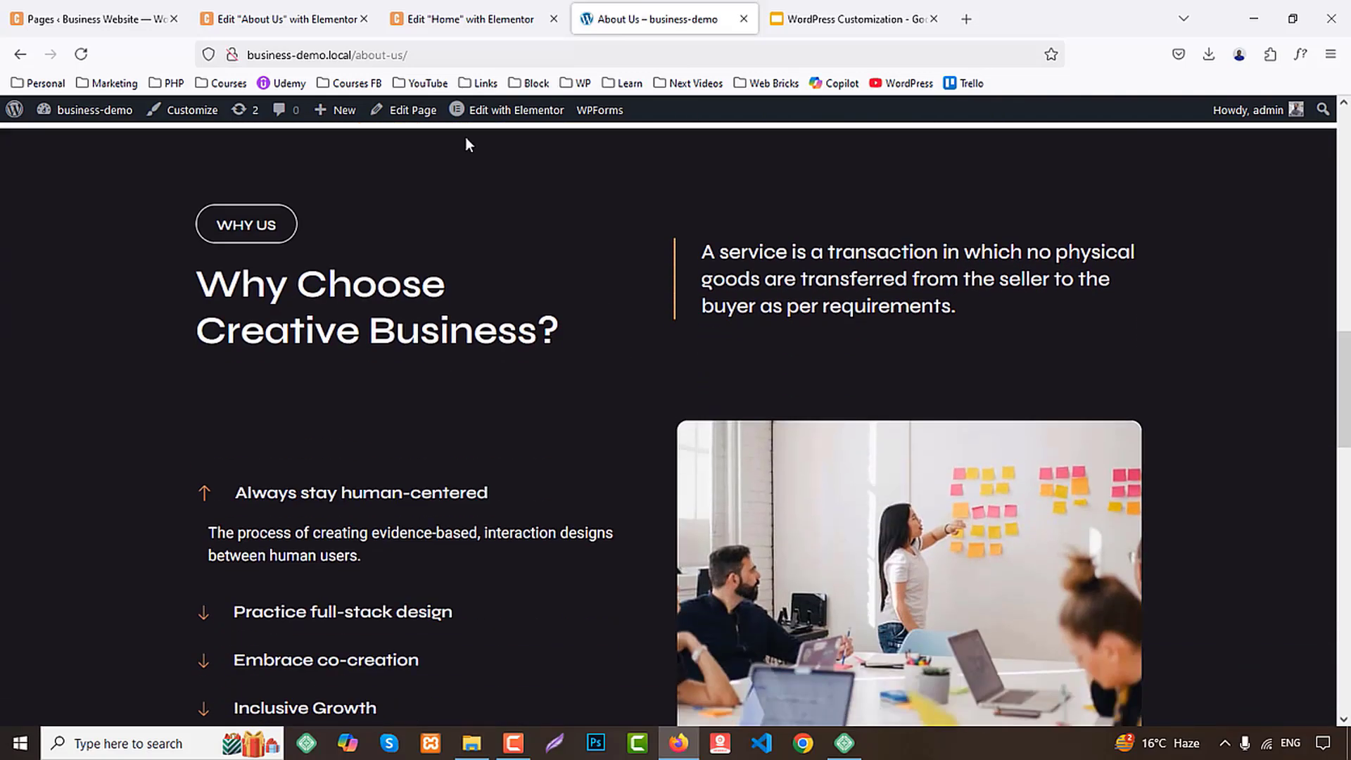
{"action": "left_click", "coordinate": [566, 10]}
{"action": "scroll", "coordinate": [907, 367], "scroll_direction": "down", "scroll_amount": 15}
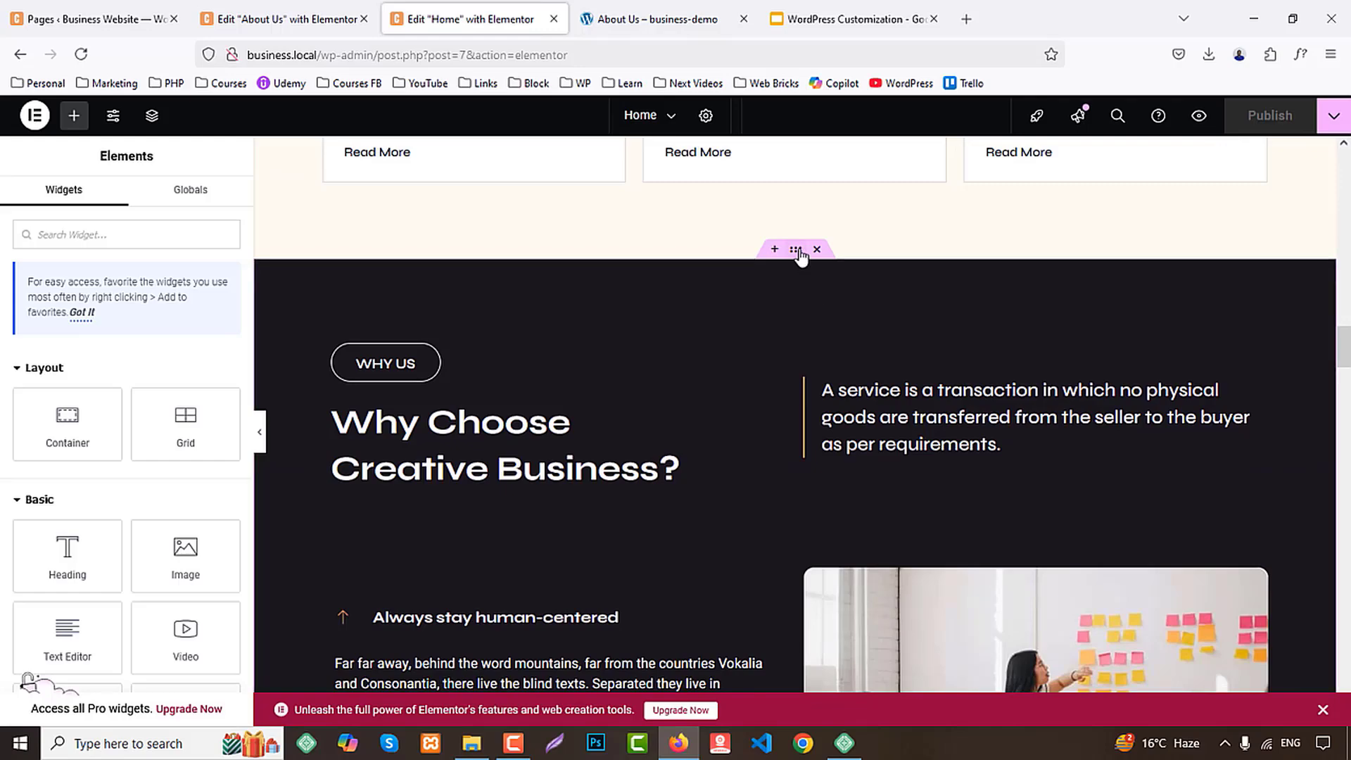
{"action": "right_click", "coordinate": [816, 288]}
{"action": "left_click", "coordinate": [795, 368]}
Paste the copied "Why Choose Creative Business?" section below the mission, vision and history section on the About Us page
{"action": "left_click", "coordinate": [345, 10]}
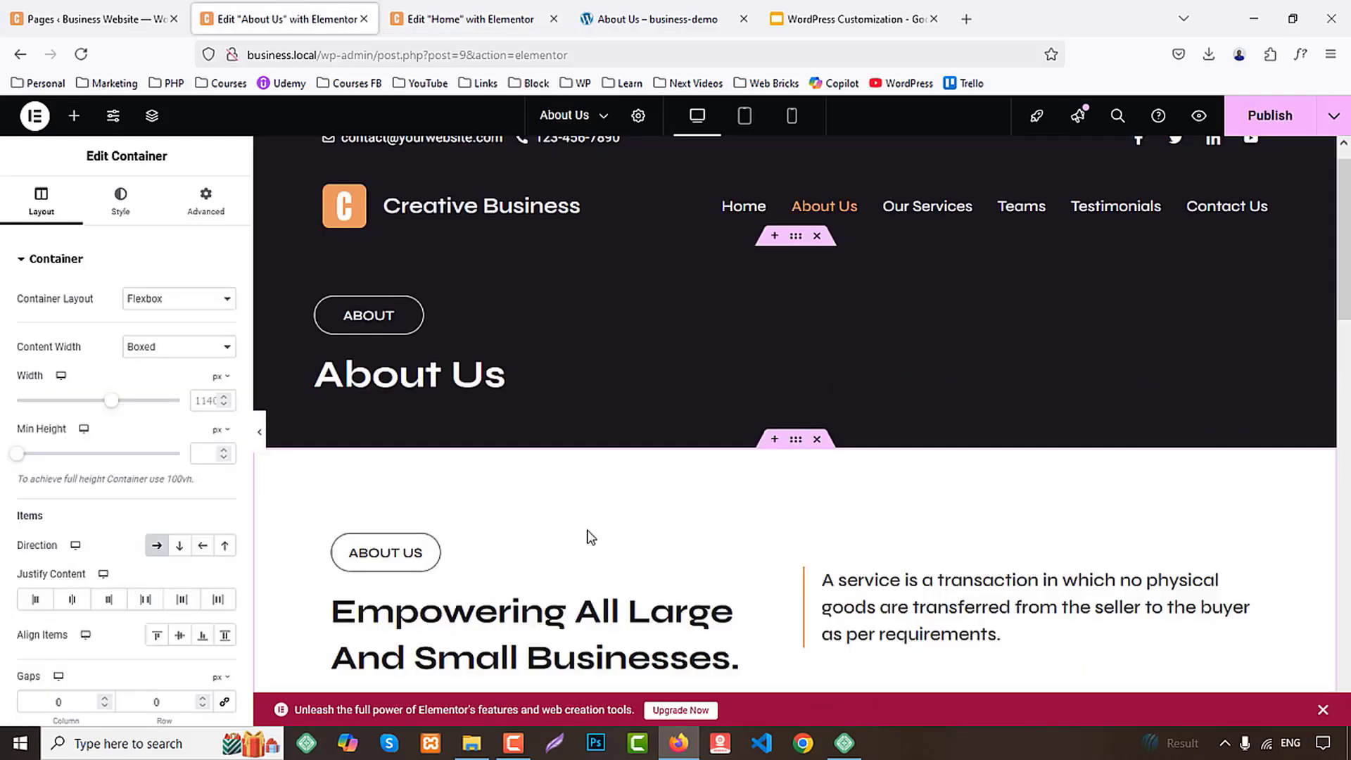
{"action": "scroll", "coordinate": [591, 527], "scroll_direction": "down", "scroll_amount": 10}
{"action": "right_click", "coordinate": [454, 408]}
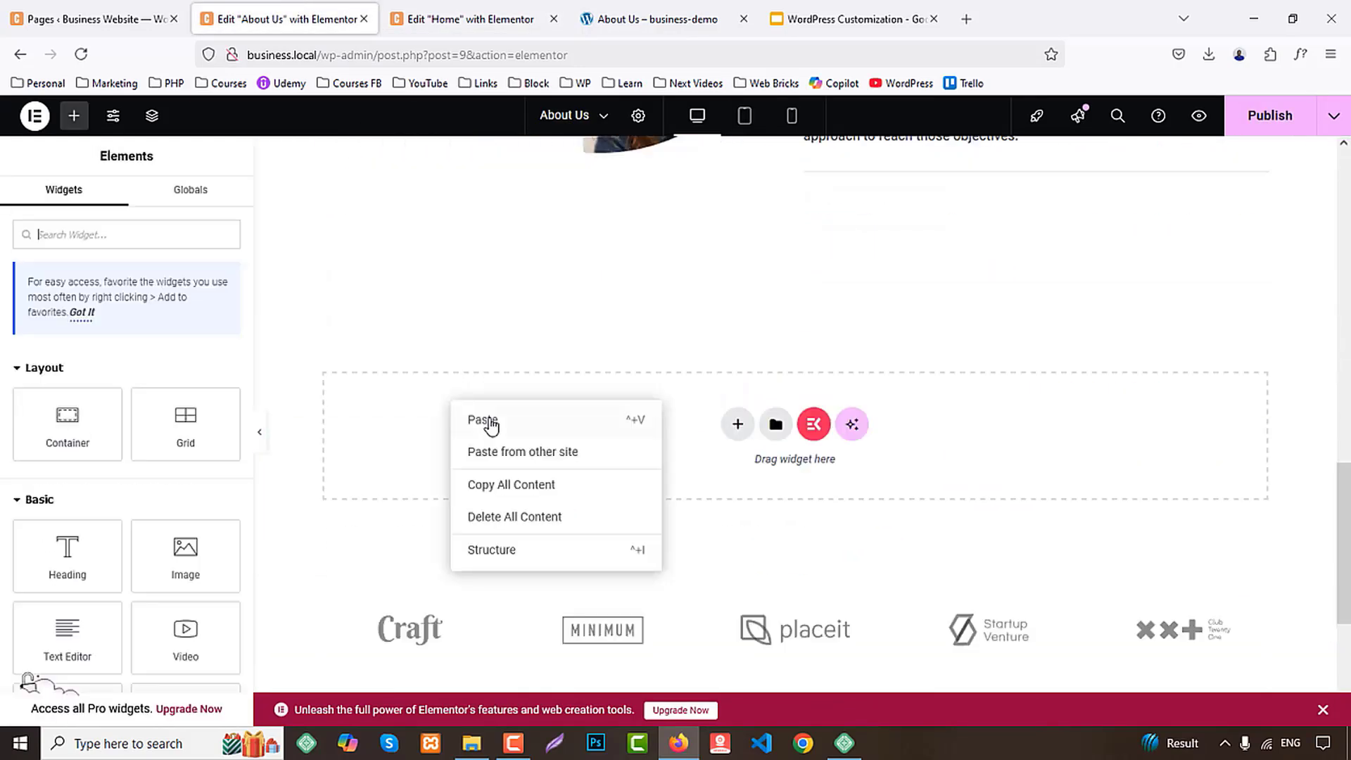
{"action": "left_click", "coordinate": [485, 425]}
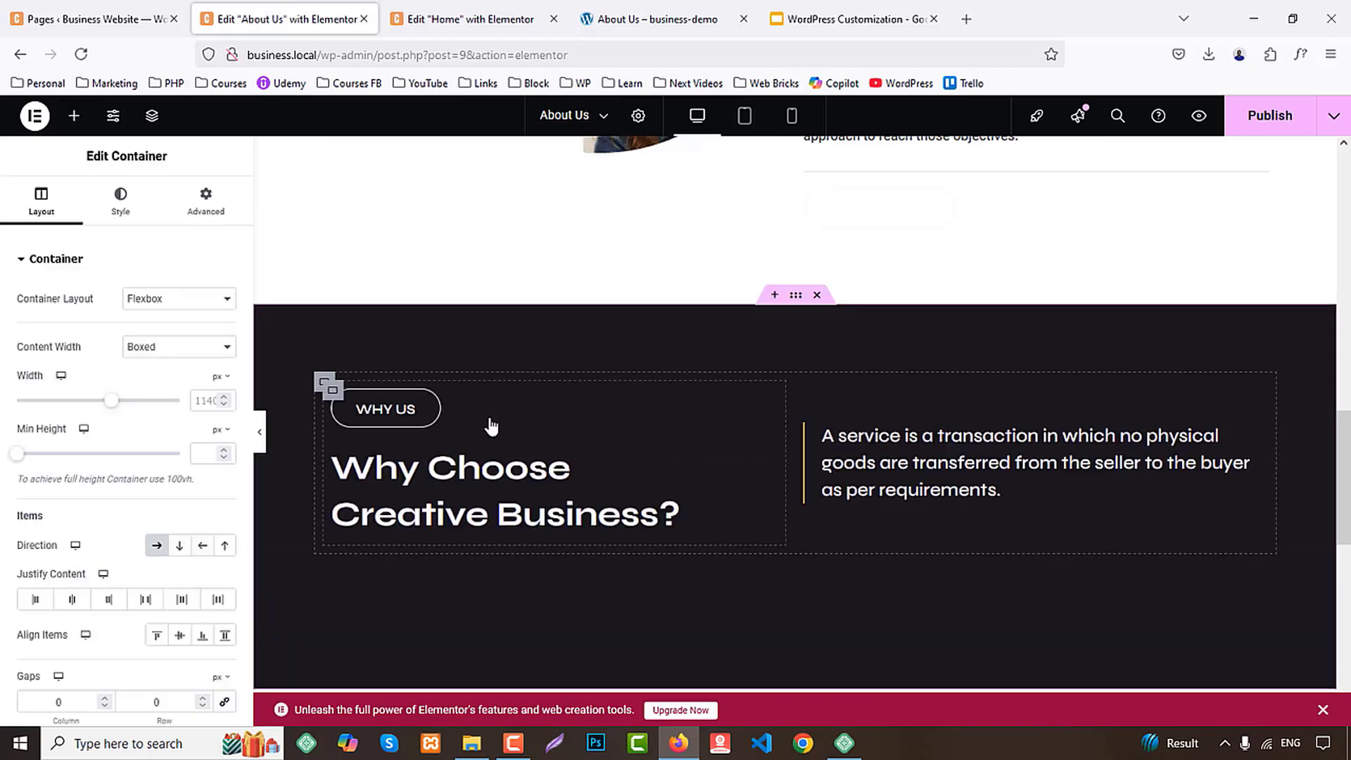
Check the section after Why Us in the demo, and copy the "What Clients Say About Us." testimonials container from the Home page
{"action": "left_click", "coordinate": [644, 19]}
{"action": "scroll", "coordinate": [791, 311], "scroll_direction": "down", "scroll_amount": 6}
{"action": "scroll", "coordinate": [792, 316], "scroll_direction": "down", "scroll_amount": 2}
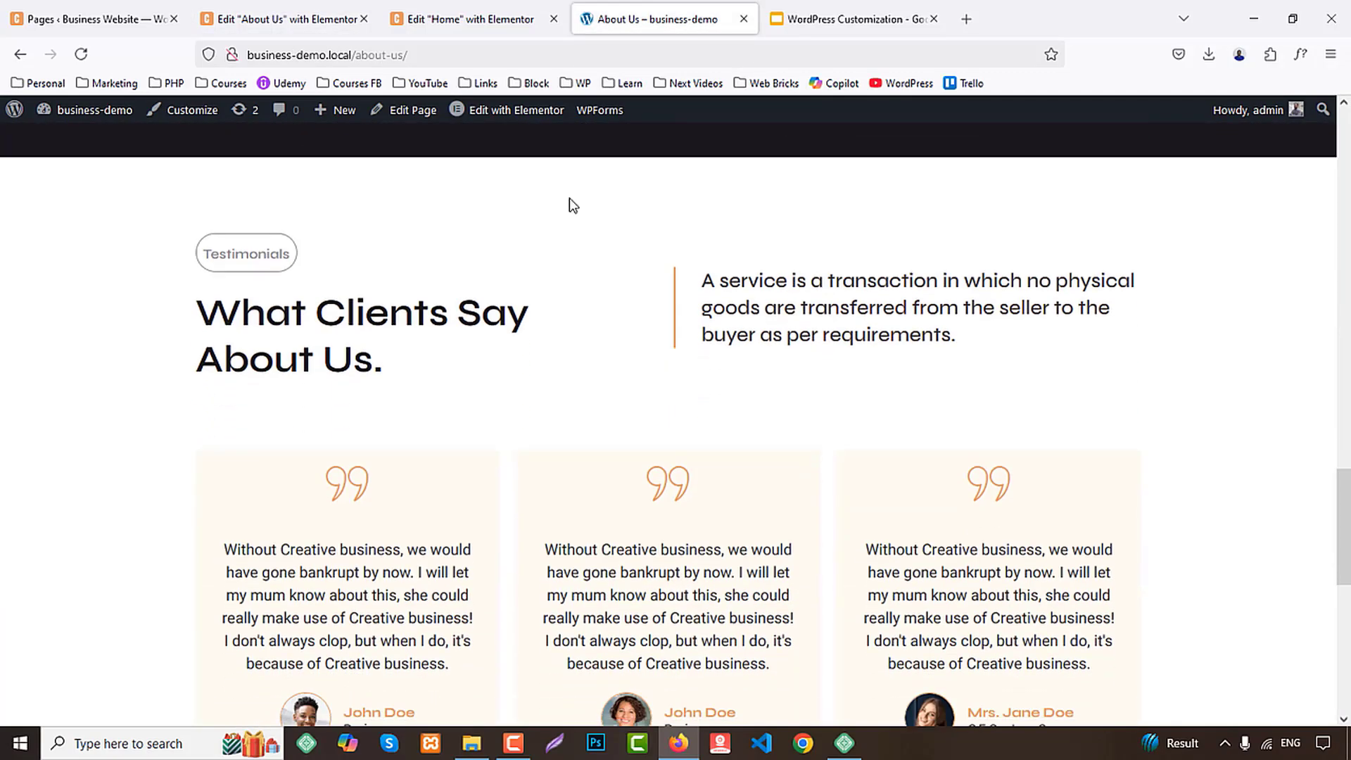
{"action": "left_click", "coordinate": [280, 10]}
{"action": "scroll", "coordinate": [901, 549], "scroll_direction": "down", "scroll_amount": 10}
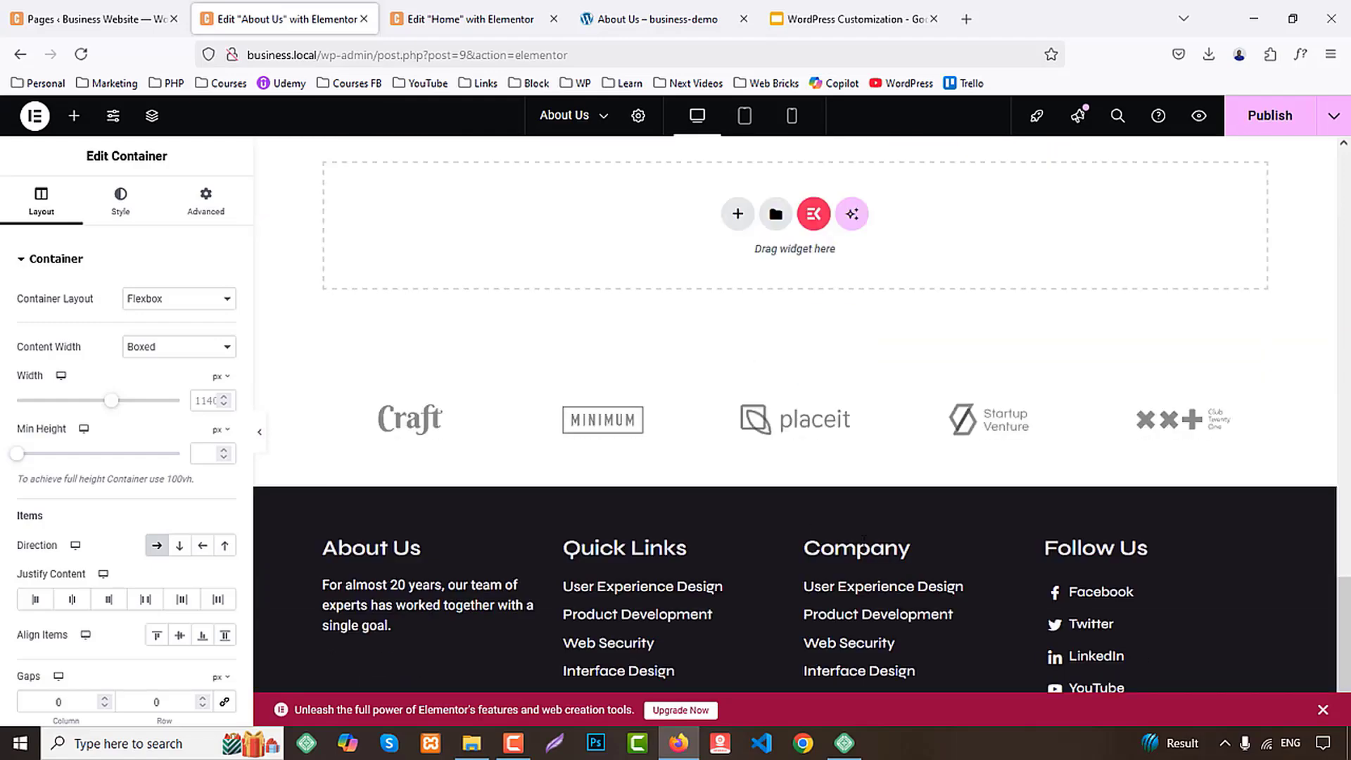
{"action": "left_click", "coordinate": [464, 19]}
{"action": "scroll", "coordinate": [918, 462], "scroll_direction": "down", "scroll_amount": 10}
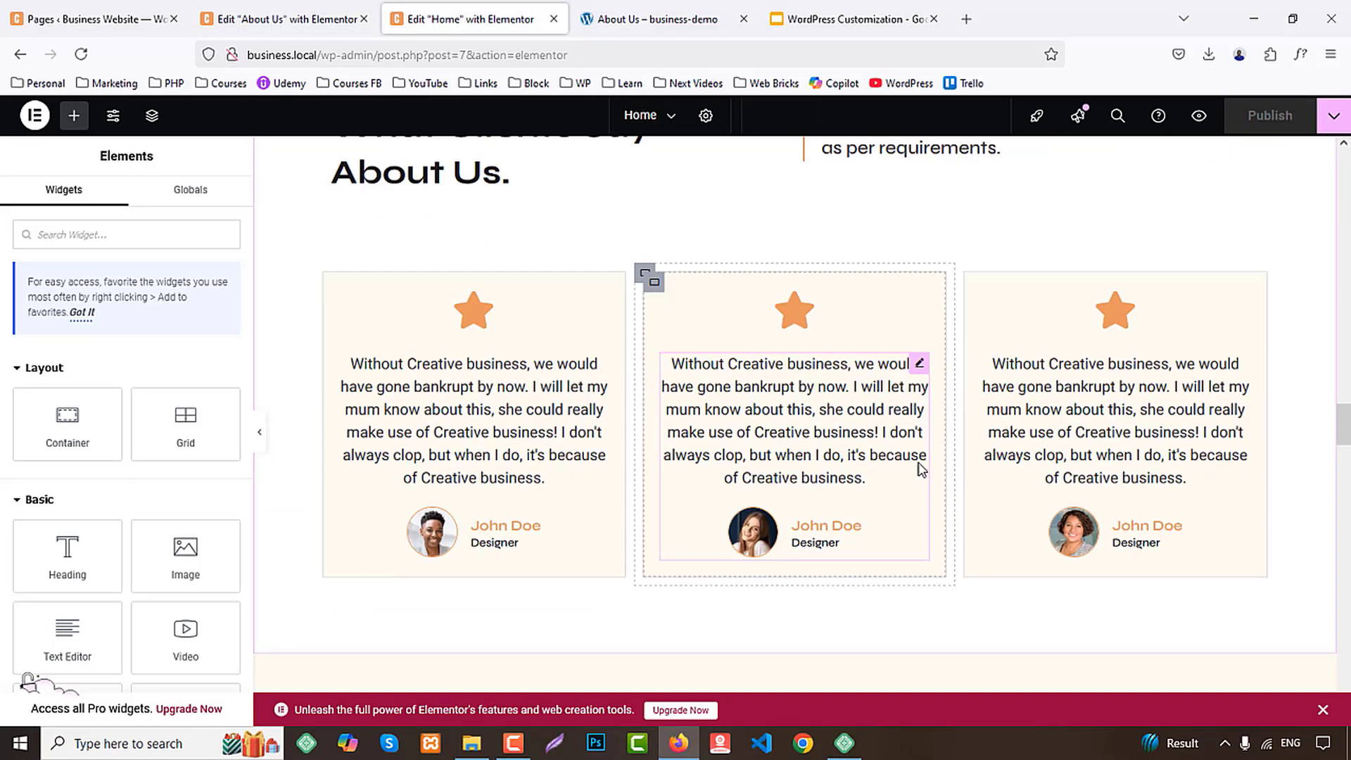
{"action": "scroll", "coordinate": [921, 465], "scroll_direction": "up", "scroll_amount": 5}
{"action": "right_click", "coordinate": [800, 215]}
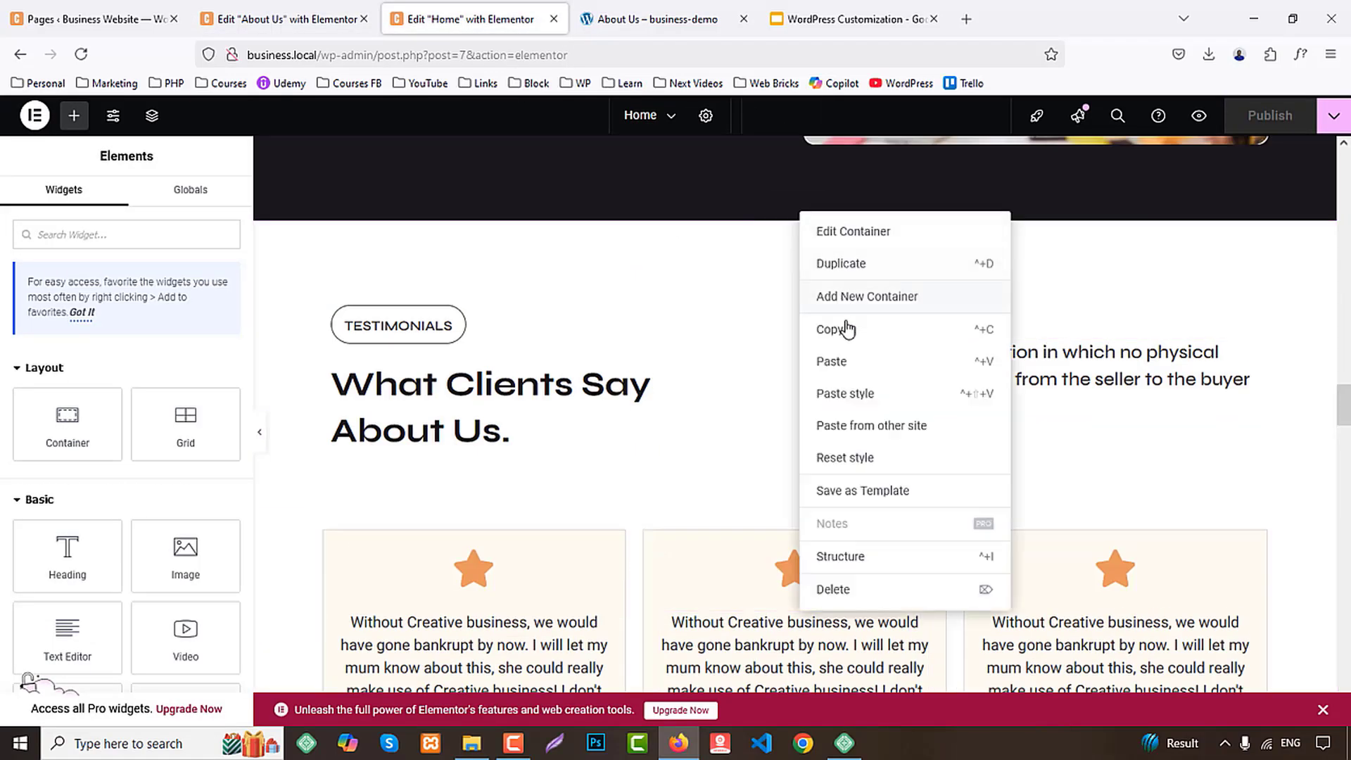
{"action": "left_click", "coordinate": [830, 327]}
Paste the copied testimonials section below the Why Us section on the About Us page
{"action": "left_click", "coordinate": [313, 9]}
{"action": "right_click", "coordinate": [547, 190]}
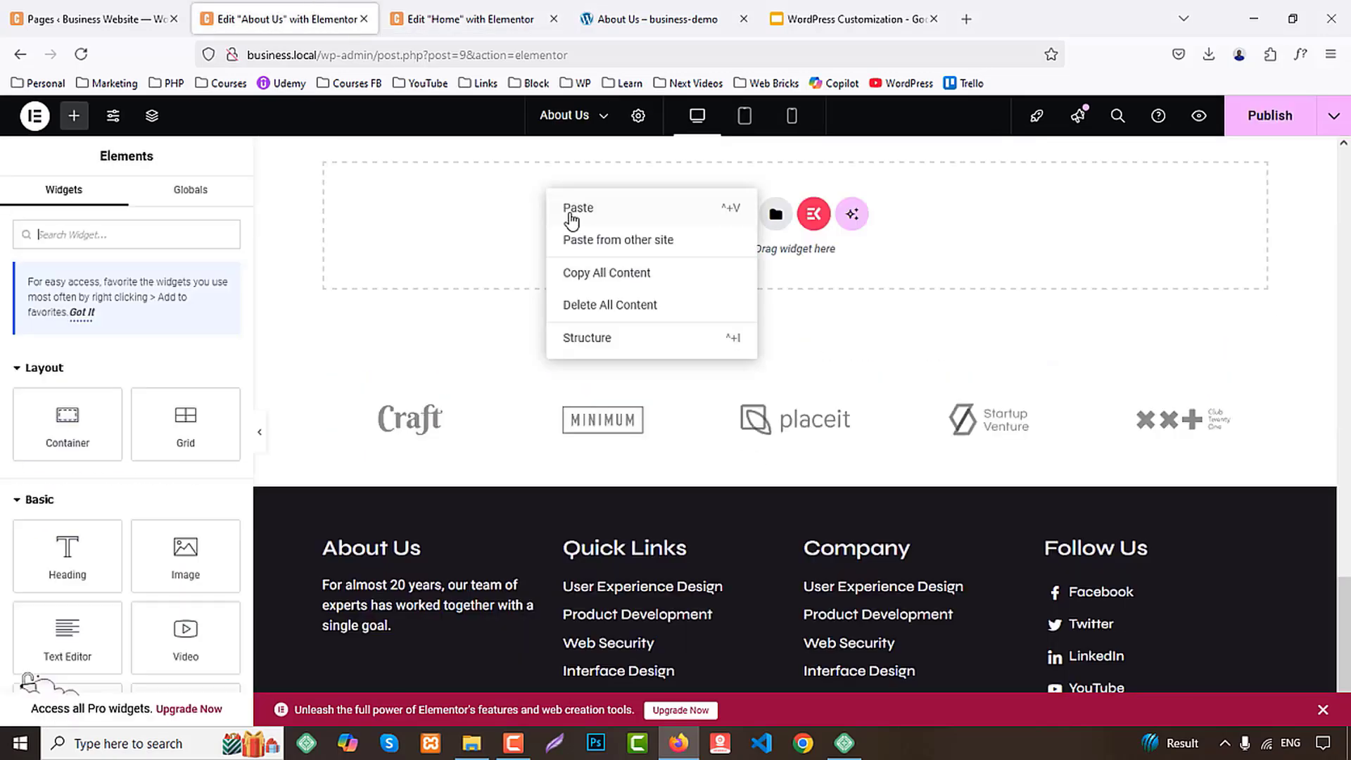
{"action": "left_click", "coordinate": [570, 216]}
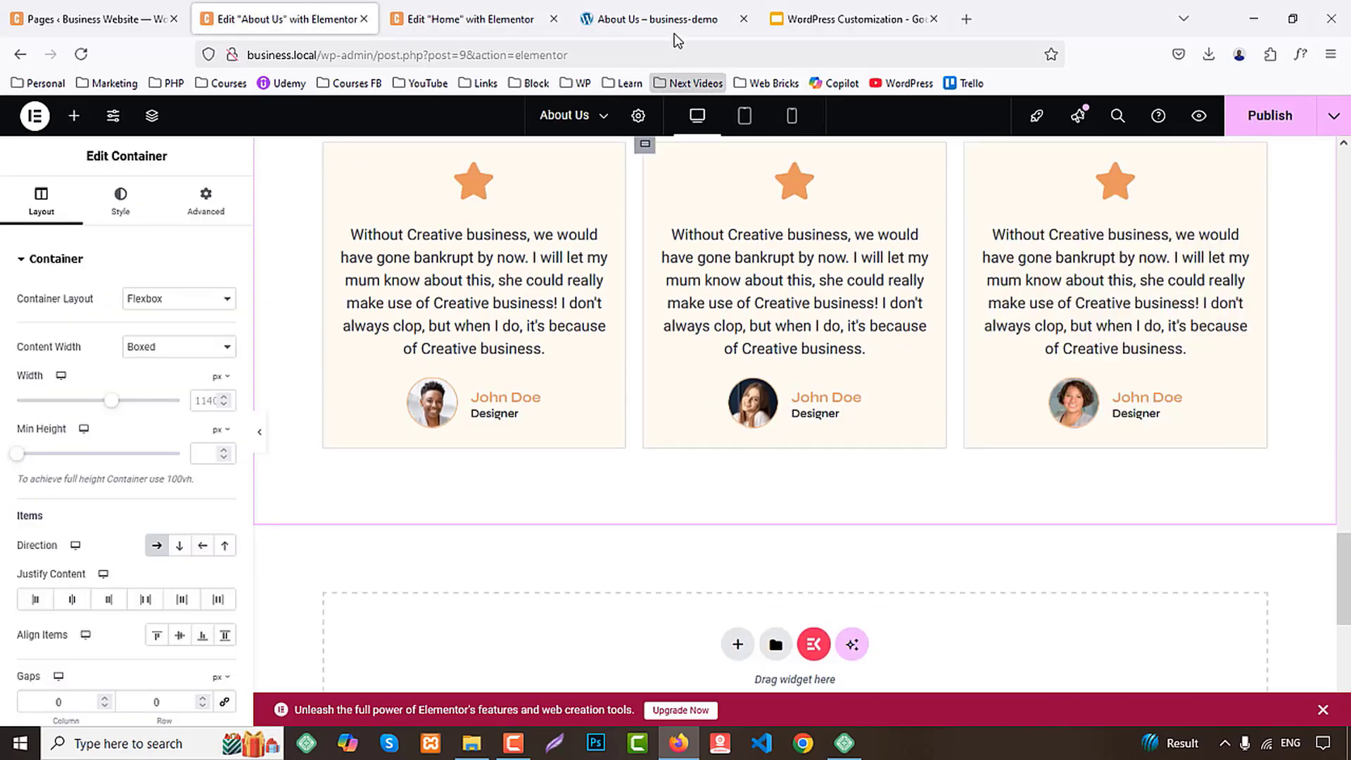
Check the rest of the demo page down to its footer, and publish the About Us page
{"action": "left_click", "coordinate": [674, 24]}
{"action": "scroll", "coordinate": [801, 382], "scroll_direction": "down", "scroll_amount": 5}
{"action": "scroll", "coordinate": [801, 382], "scroll_direction": "down", "scroll_amount": 3}
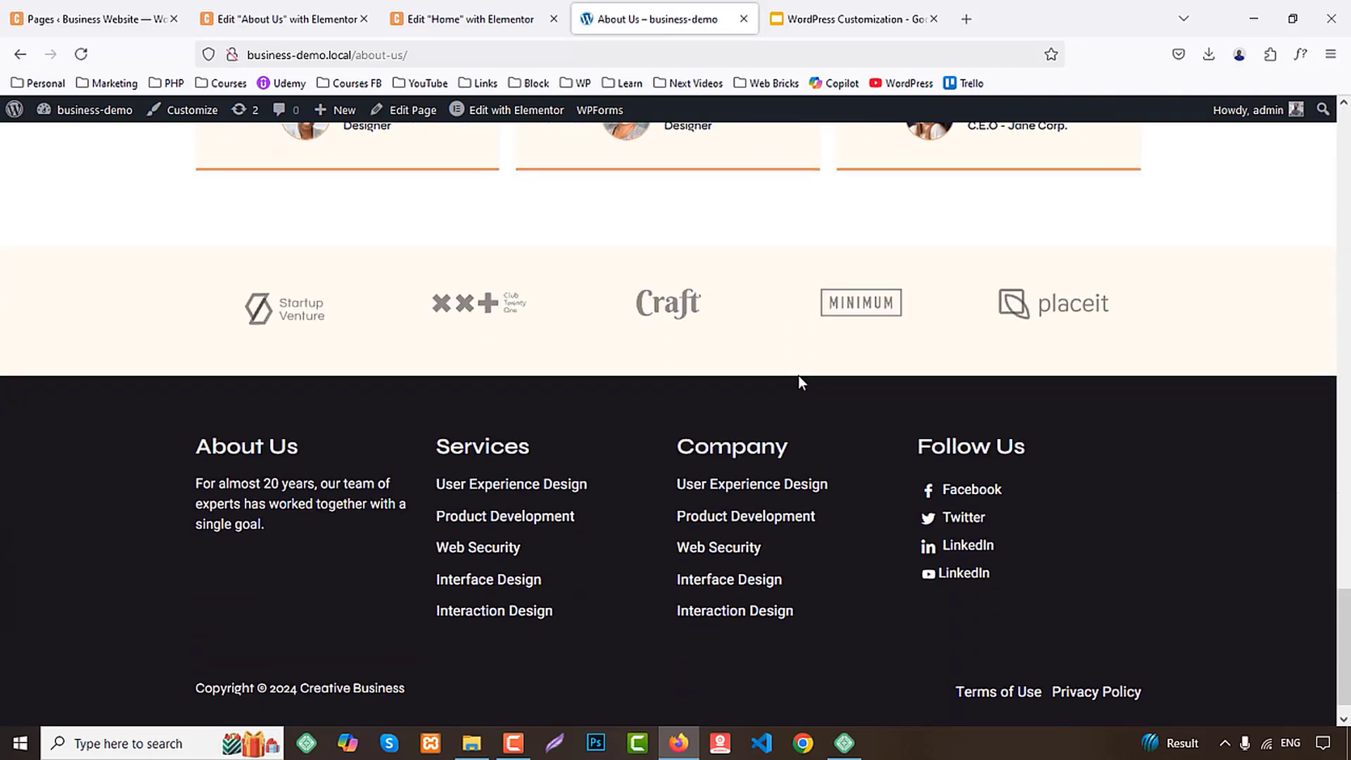
{"action": "left_click", "coordinate": [289, 19]}
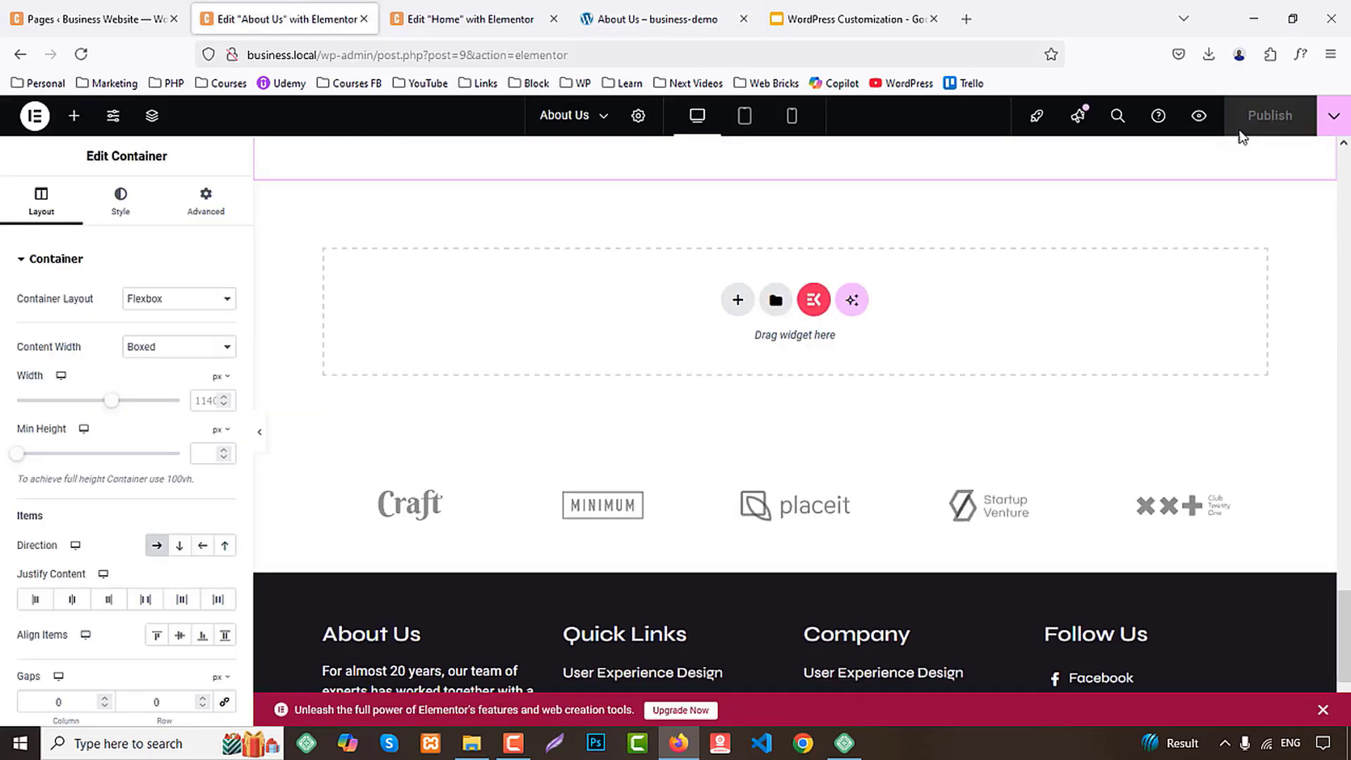
Preview the About Us page, review its sections from the banner to the footer, and close the preview
{"action": "left_click", "coordinate": [1198, 118]}
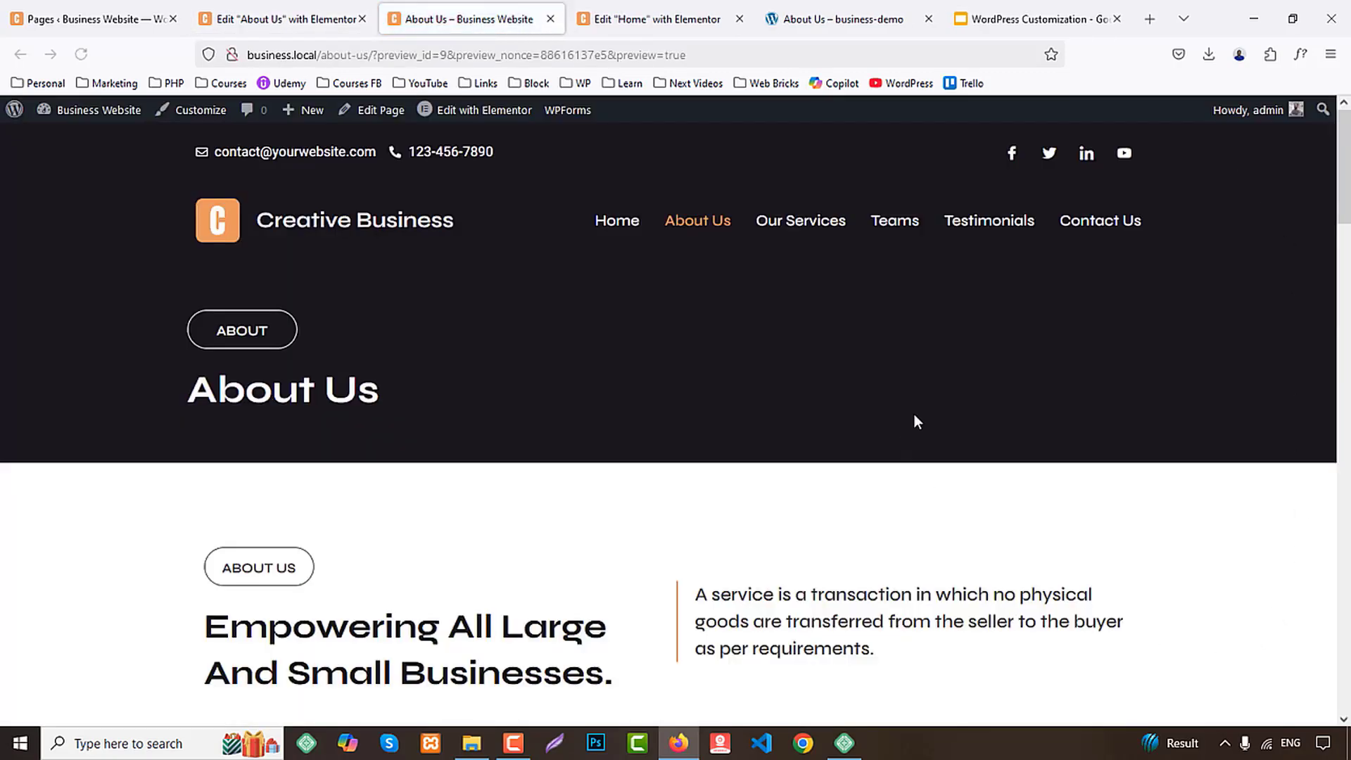
{"action": "scroll", "coordinate": [984, 344], "scroll_direction": "down", "scroll_amount": 15}
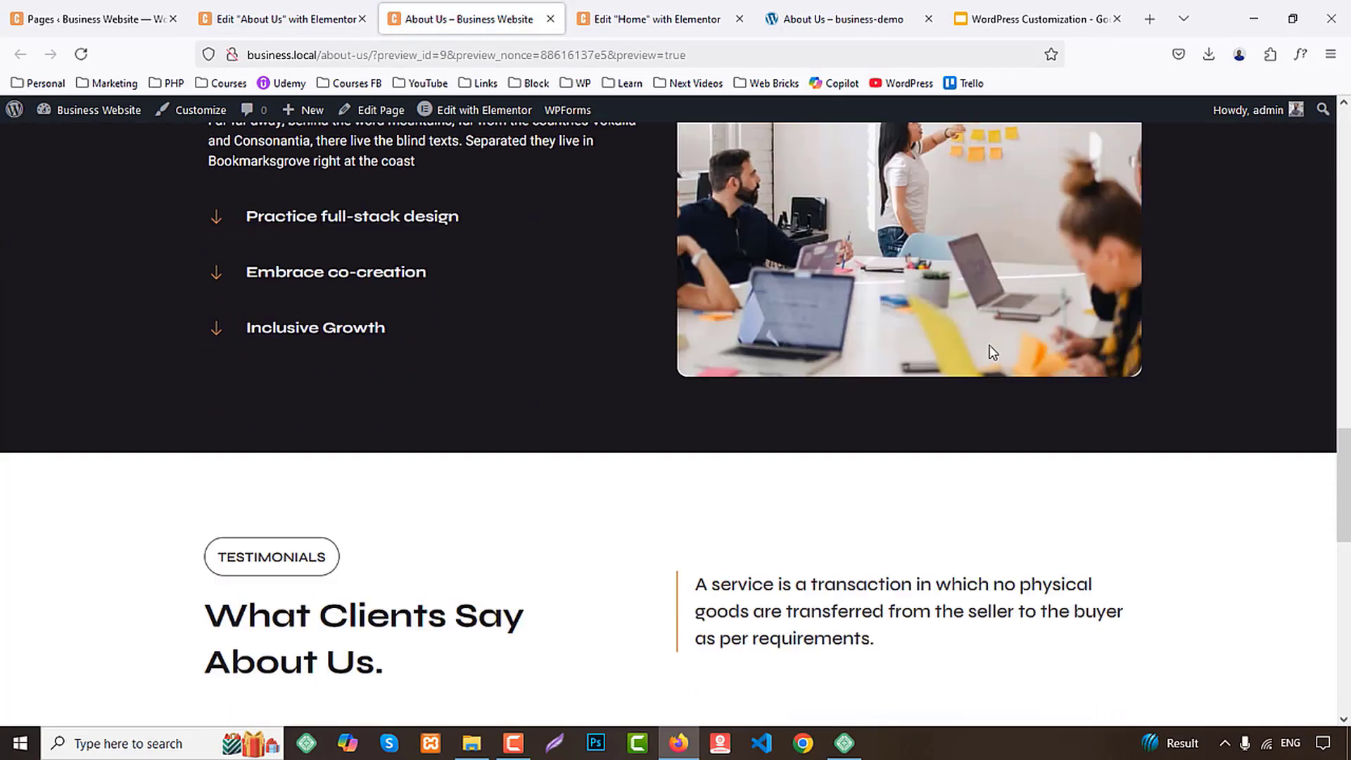
{"action": "scroll", "coordinate": [989, 344], "scroll_direction": "down", "scroll_amount": 10}
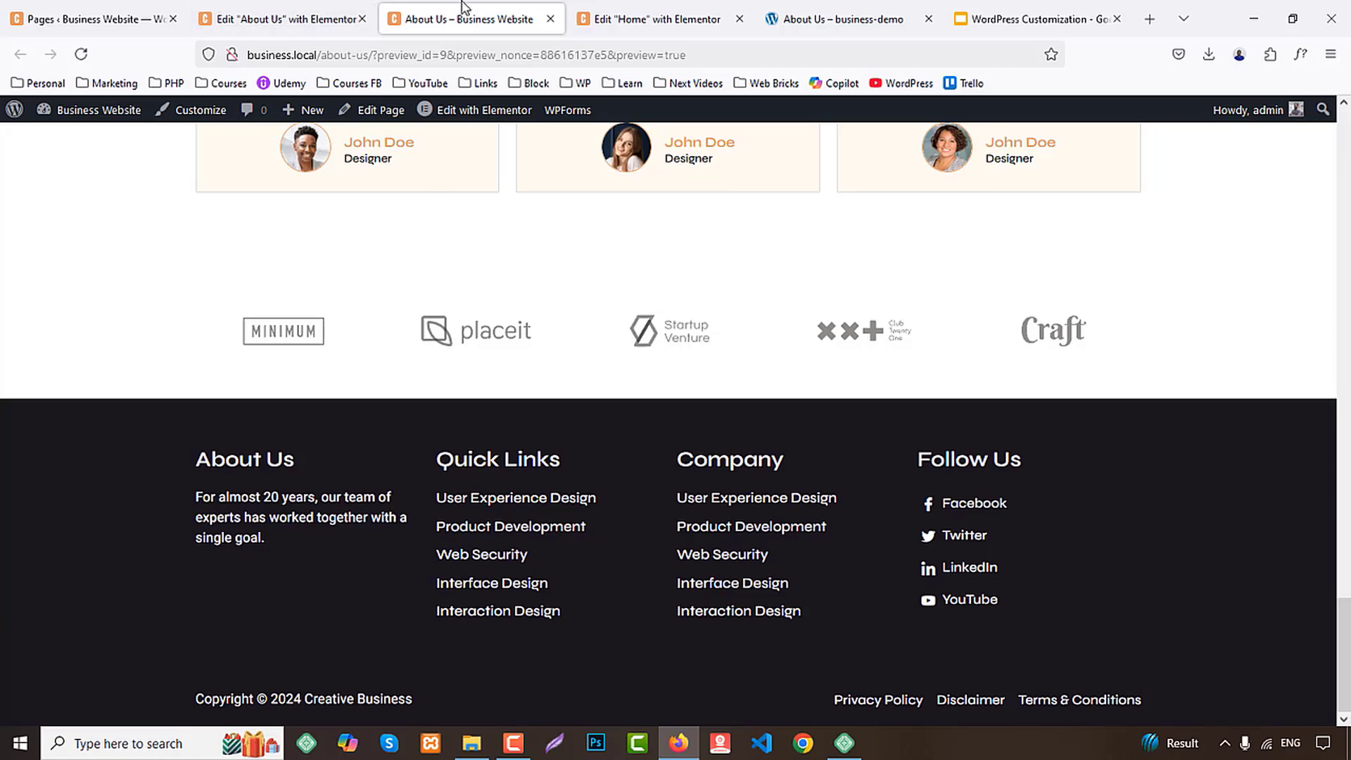
{"action": "middle_click", "coordinate": [465, 7]}
Return to the demo site and open its Services page as the next reference
{"action": "left_click", "coordinate": [474, 7]}
{"action": "left_click", "coordinate": [663, 23]}
{"action": "middle_click", "coordinate": [796, 301]}
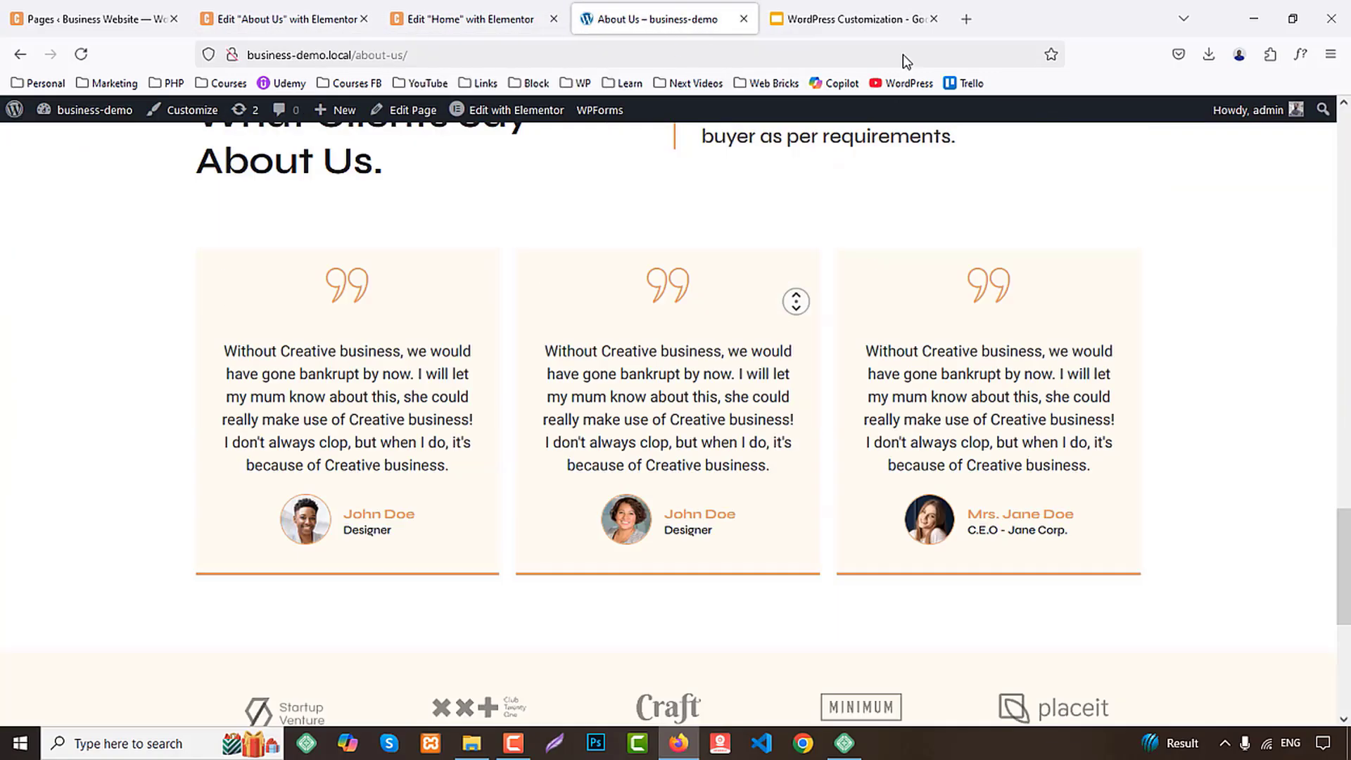
{"action": "left_click", "coordinate": [835, 213]}
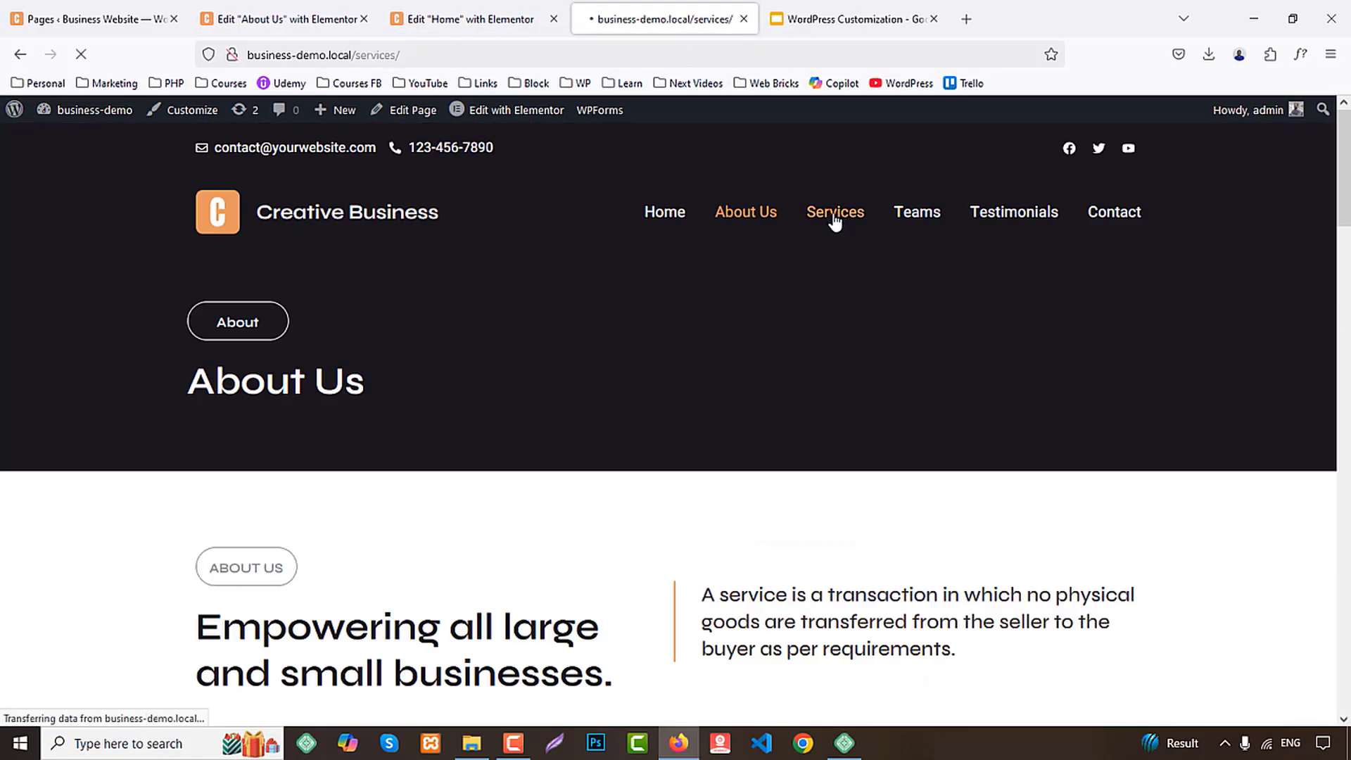
From the Business Website's pages list, open the Our Services page for editing in a new tab
{"action": "left_click", "coordinate": [98, 19]}
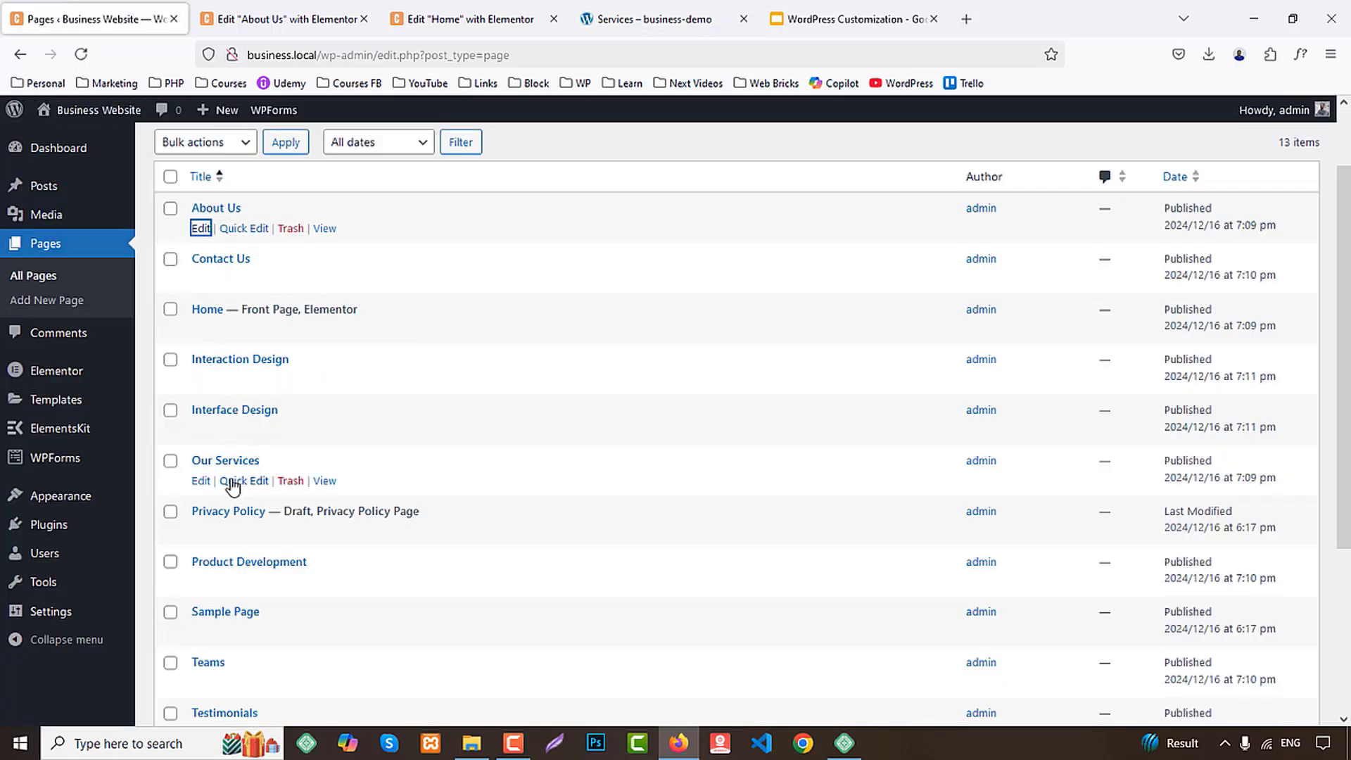
{"action": "middle_click", "coordinate": [201, 481]}
{"action": "left_click", "coordinate": [282, 19]}
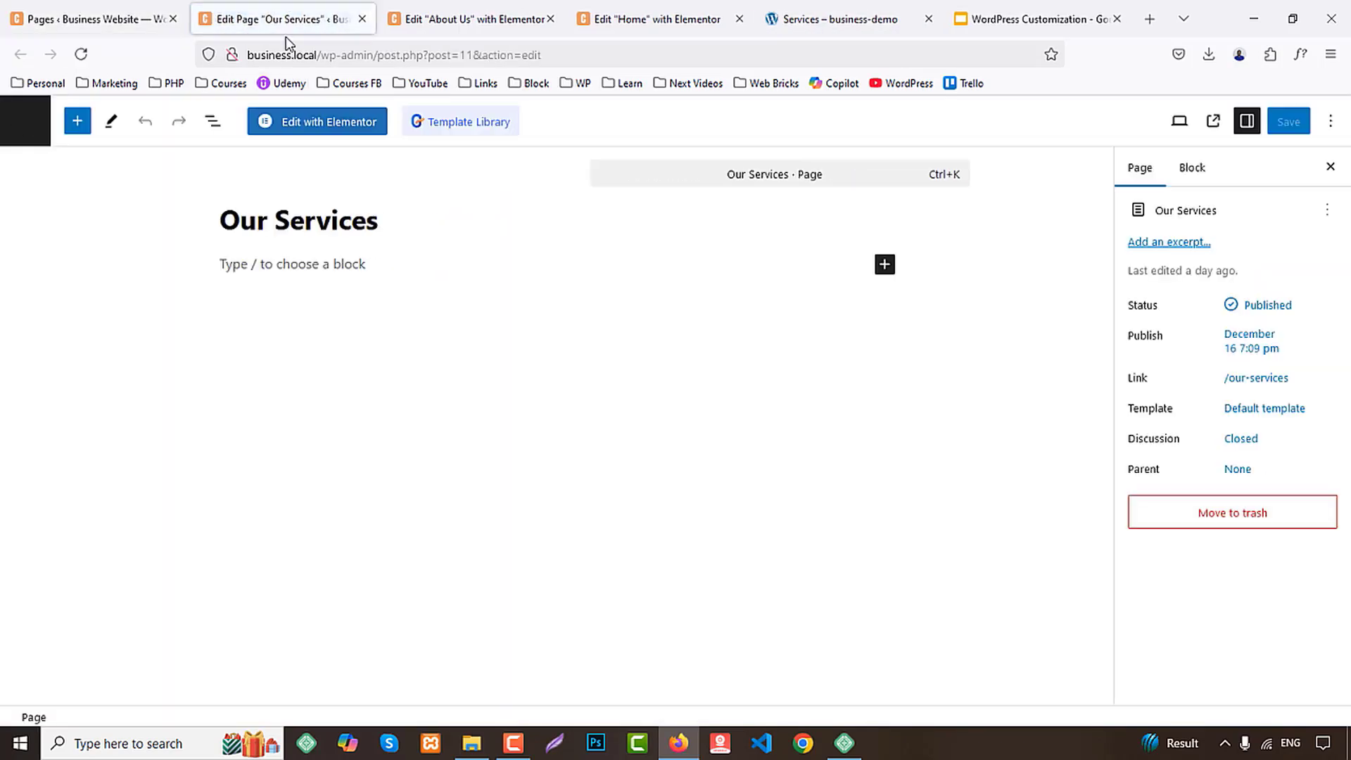
Open the Our Services page in the Elementor editor and set its page layout to Elementor Full Width
{"action": "left_click", "coordinate": [320, 125]}
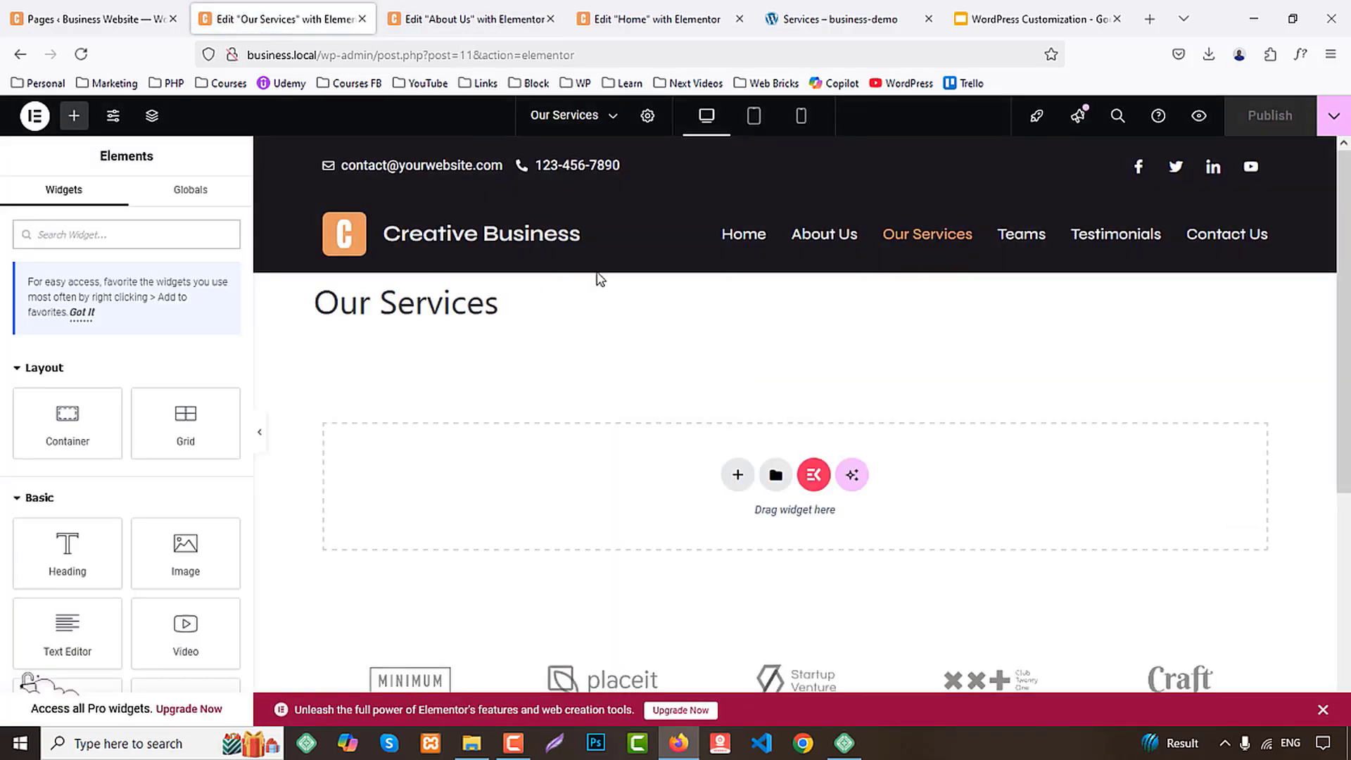
{"action": "left_click", "coordinate": [648, 117]}
{"action": "scroll", "coordinate": [78, 557], "scroll_direction": "down", "scroll_amount": 2}
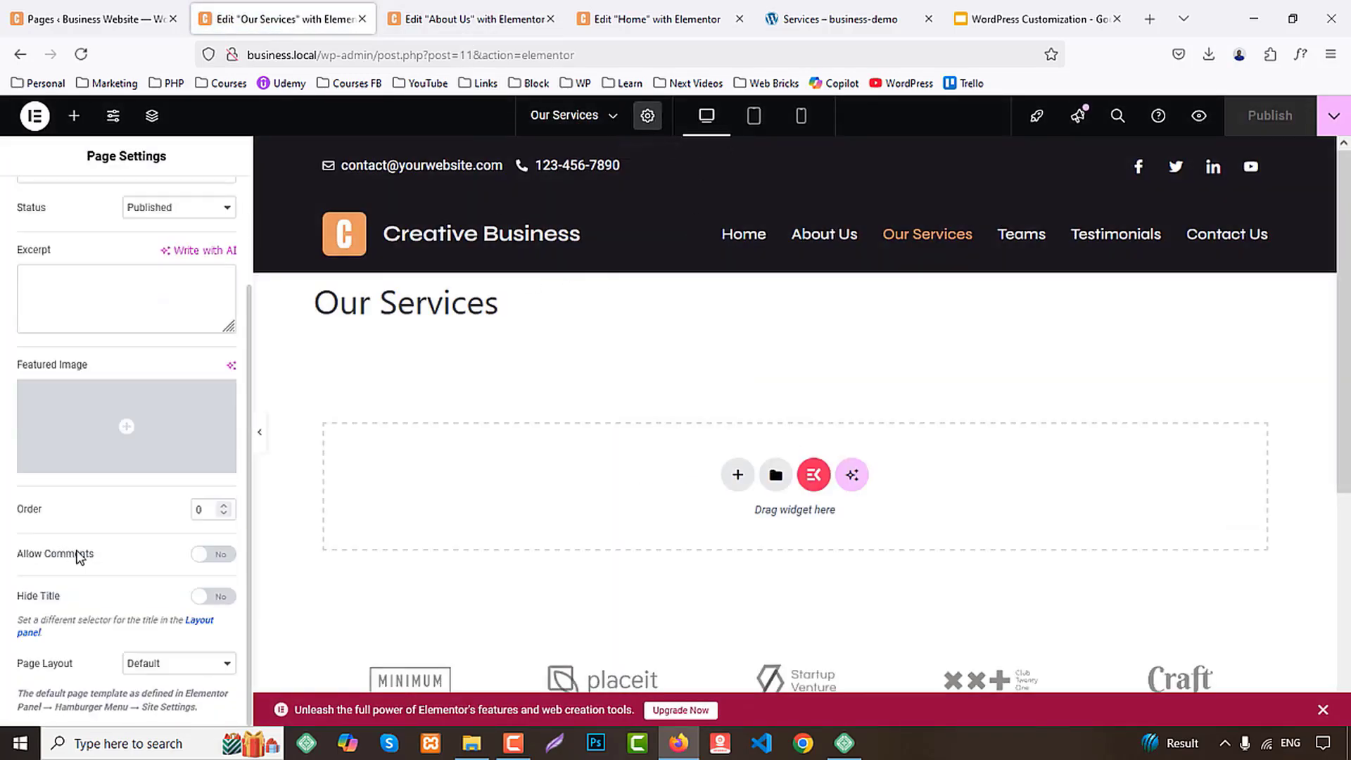
{"action": "left_click", "coordinate": [166, 675]}
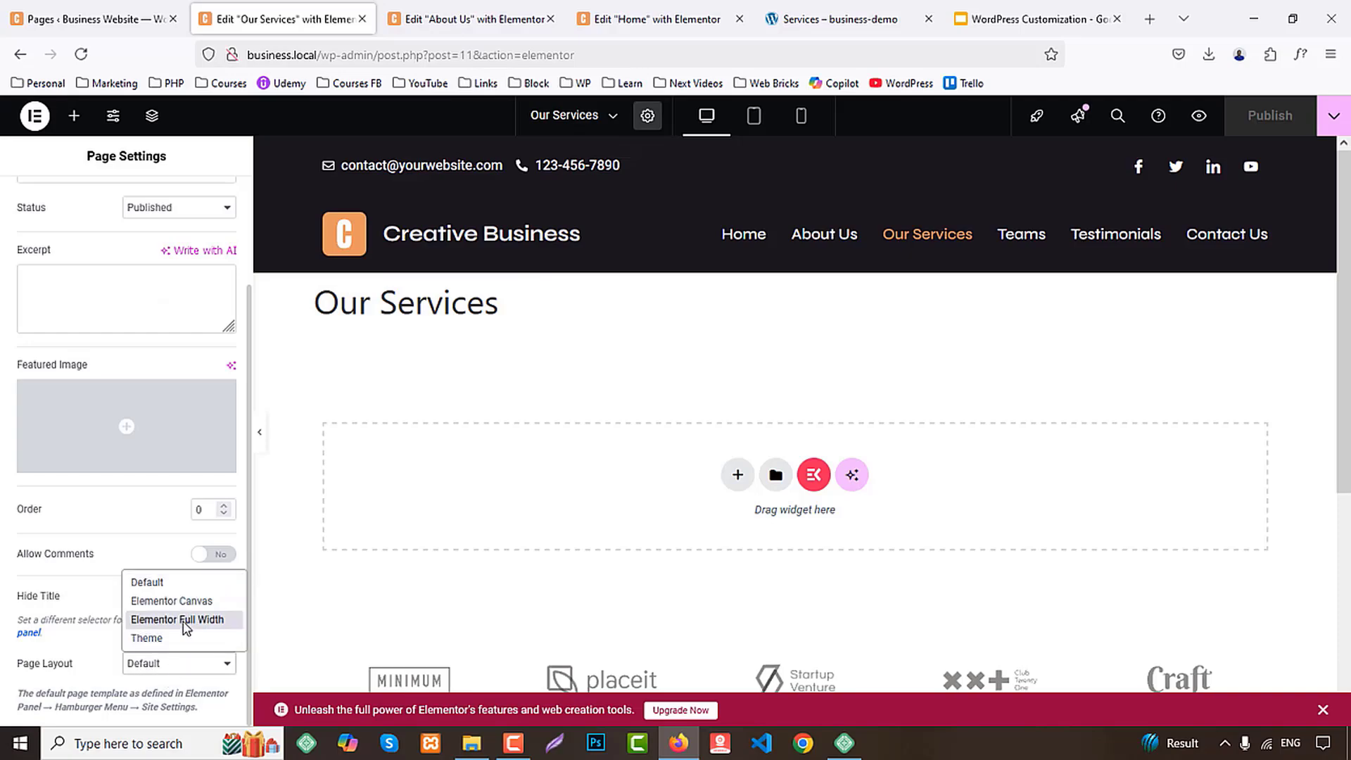
{"action": "left_click", "coordinate": [185, 619]}
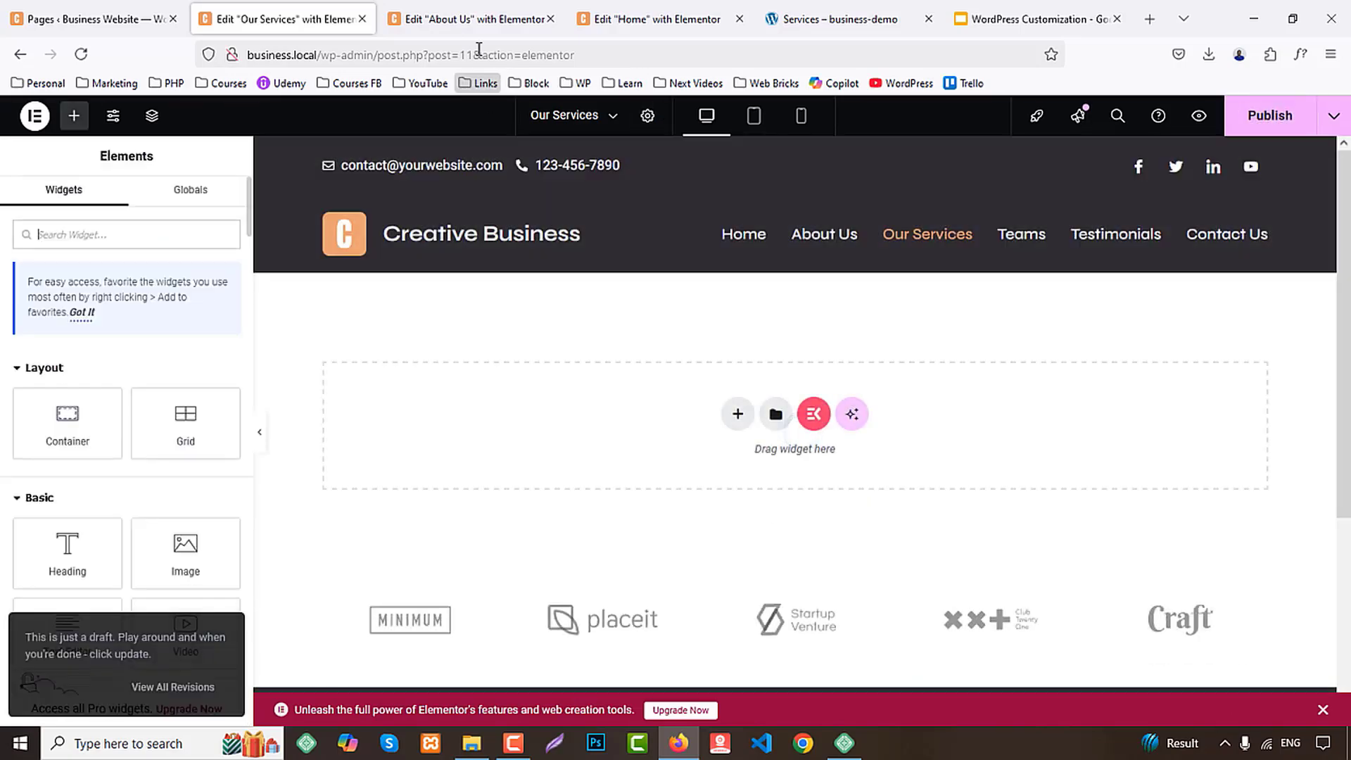
Copy the dark banner container from the About Us page and paste it into the empty Our Services page
{"action": "left_click", "coordinate": [477, 21]}
{"action": "scroll", "coordinate": [745, 336], "scroll_direction": "up", "scroll_amount": 14}
{"action": "scroll", "coordinate": [747, 334], "scroll_direction": "up", "scroll_amount": 6}
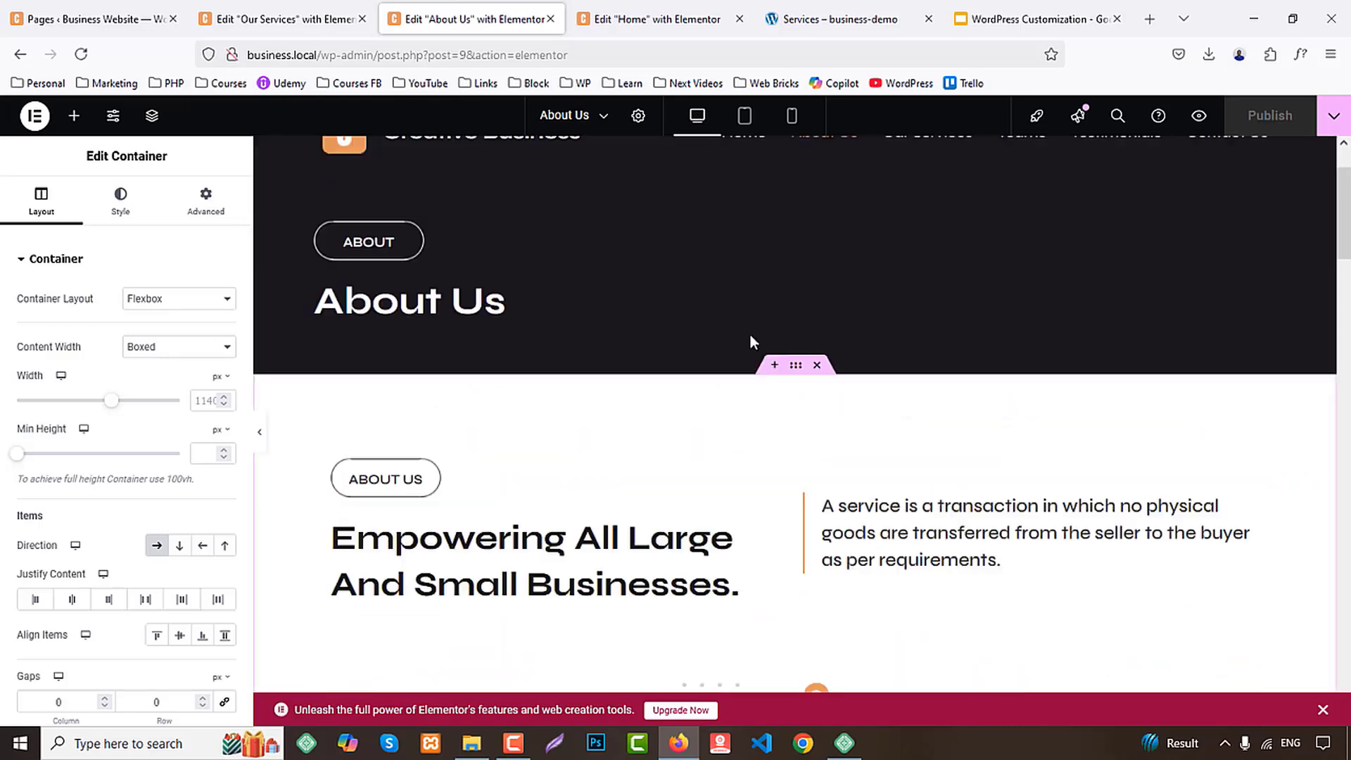
{"action": "right_click", "coordinate": [797, 271]}
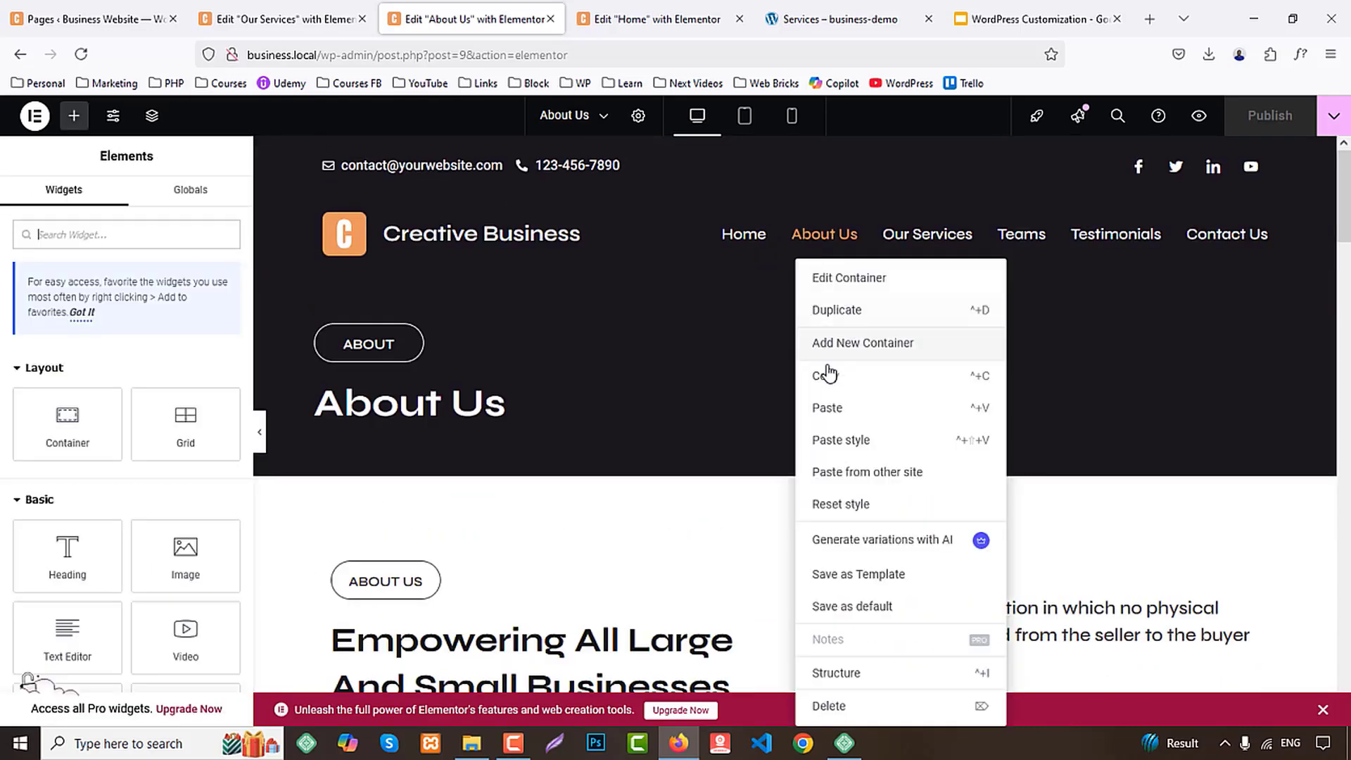
{"action": "left_click", "coordinate": [781, 374]}
{"action": "left_click", "coordinate": [315, 14]}
{"action": "right_click", "coordinate": [487, 385]}
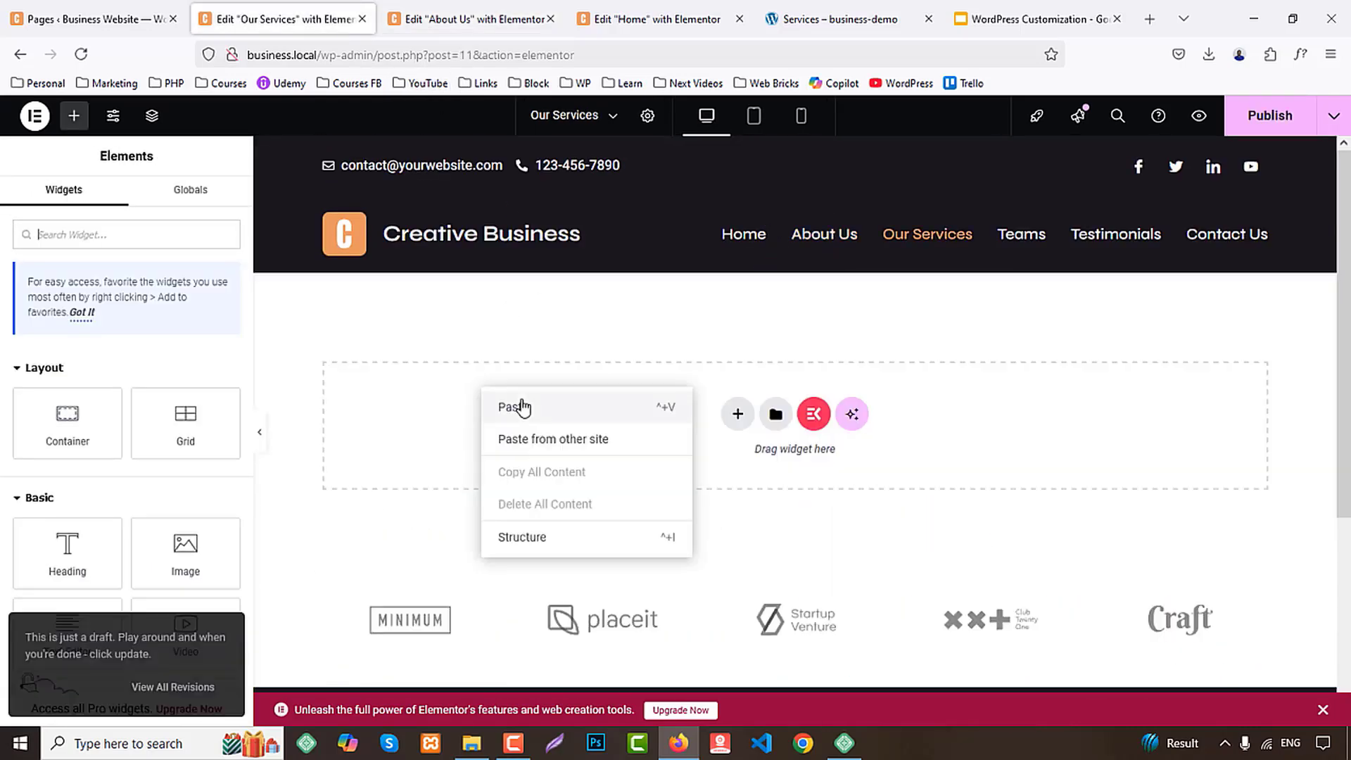
{"action": "left_click", "coordinate": [519, 401]}
Following the demo's Services banner, change the pasted banner's label to "services" and its heading to "Our Services"
{"action": "left_click", "coordinate": [834, 8]}
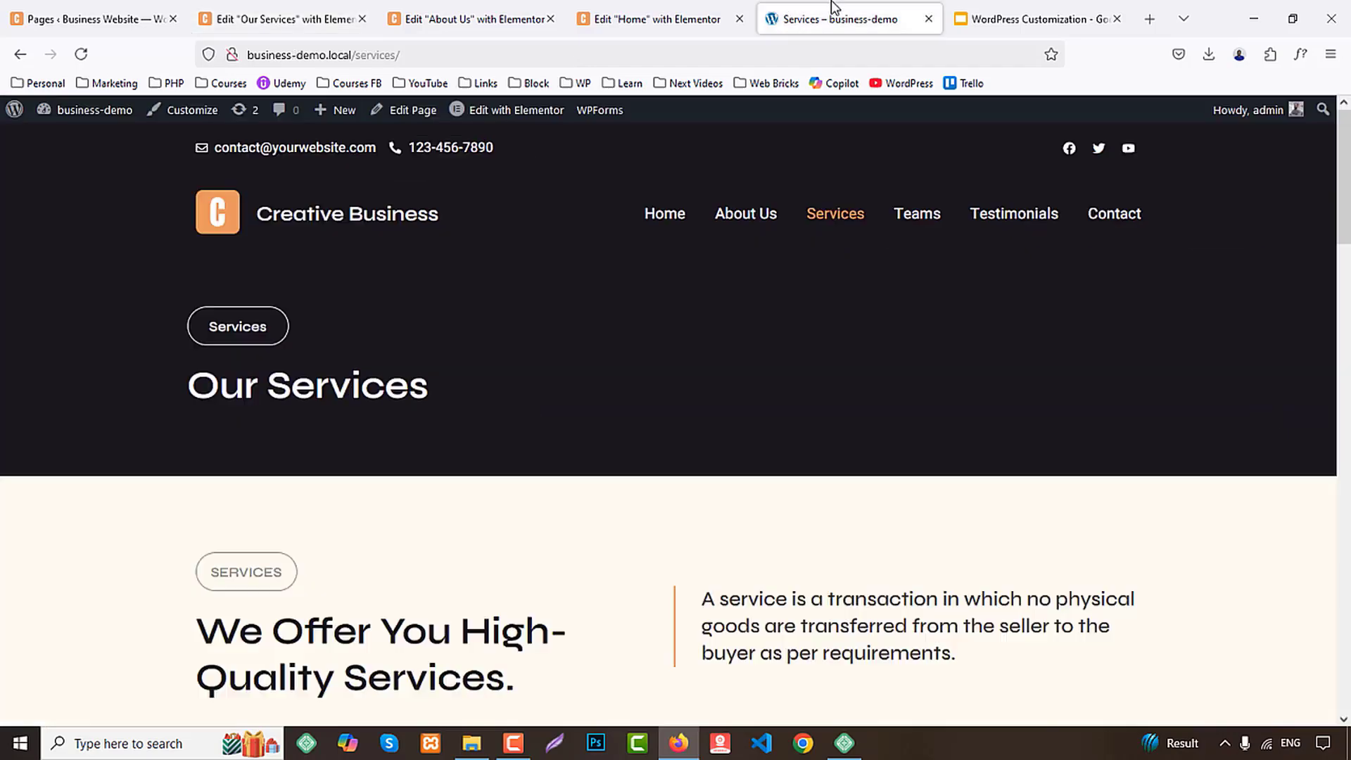
{"action": "left_click", "coordinate": [307, 19]}
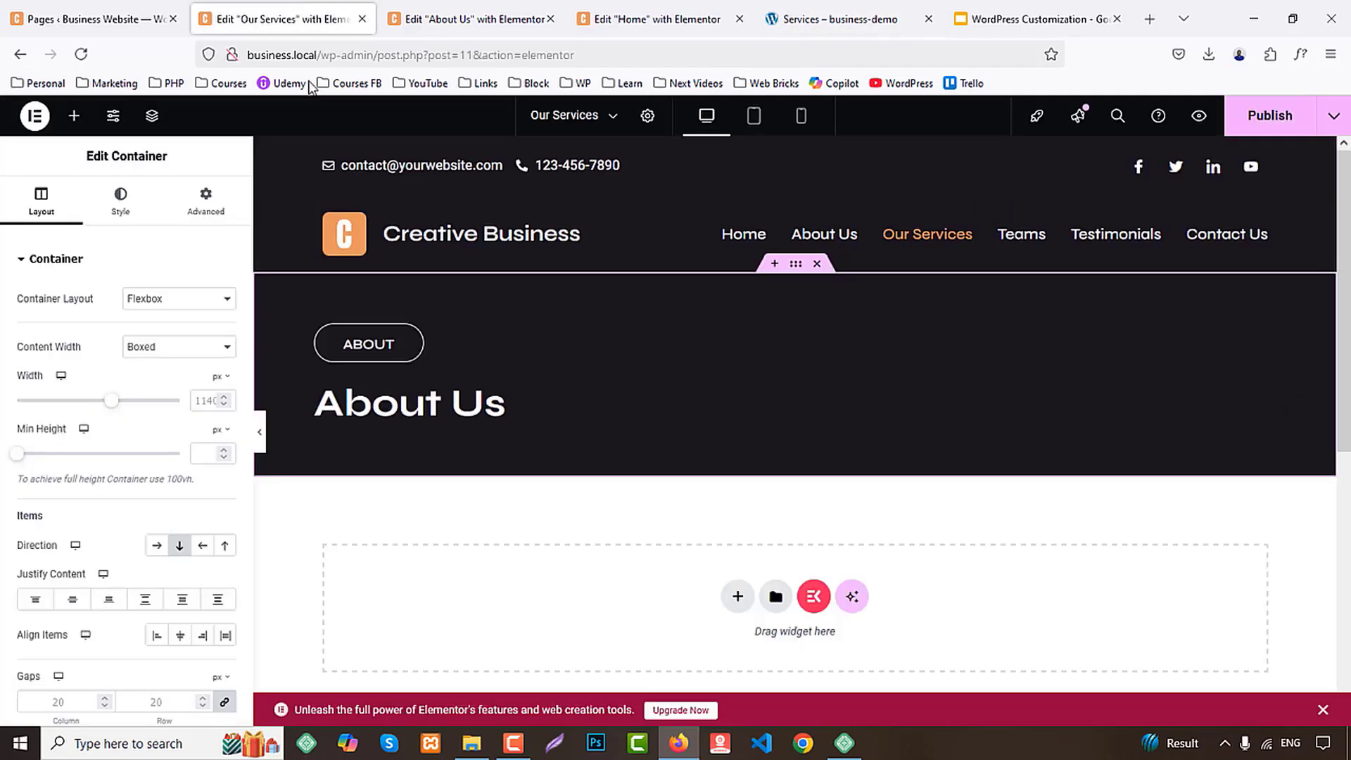
{"action": "left_click", "coordinate": [365, 336]}
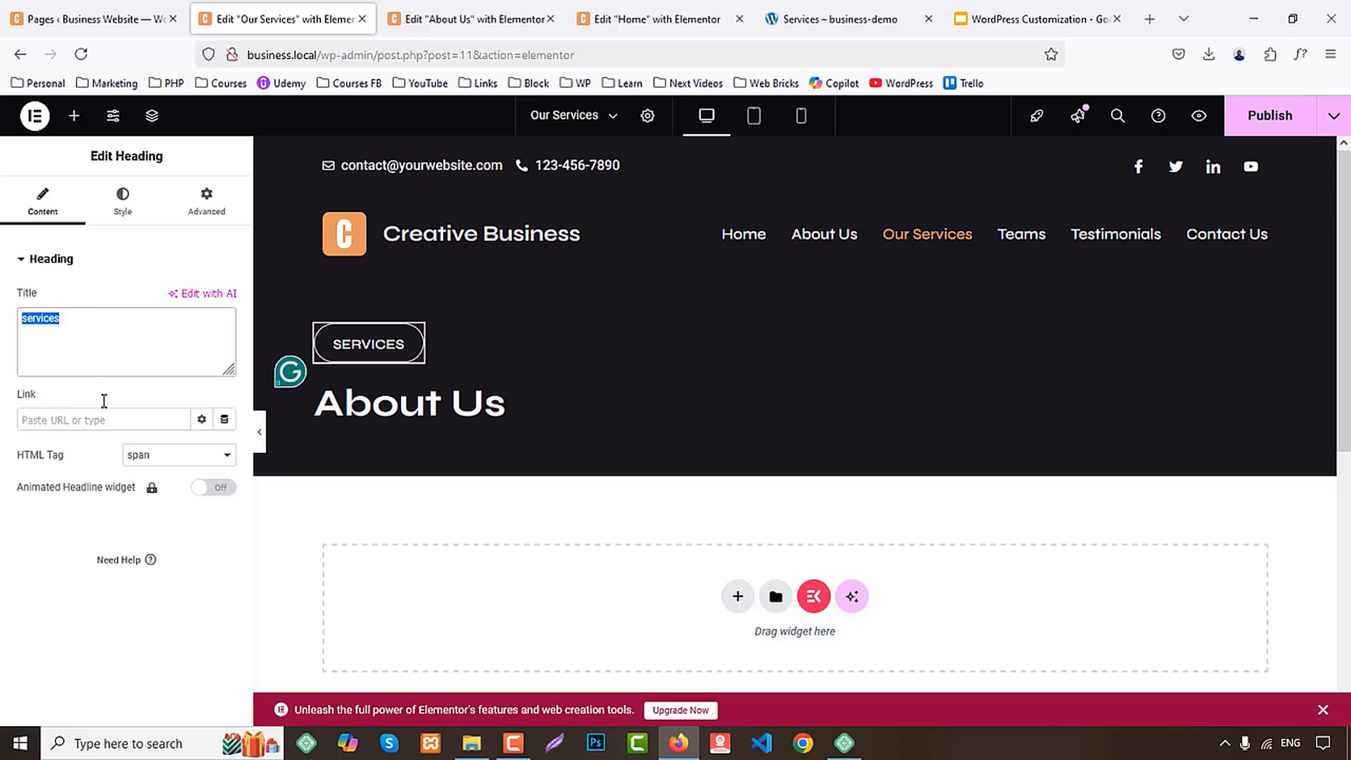
{"action": "left_click", "coordinate": [111, 318]}
{"action": "left_click", "coordinate": [451, 404]}
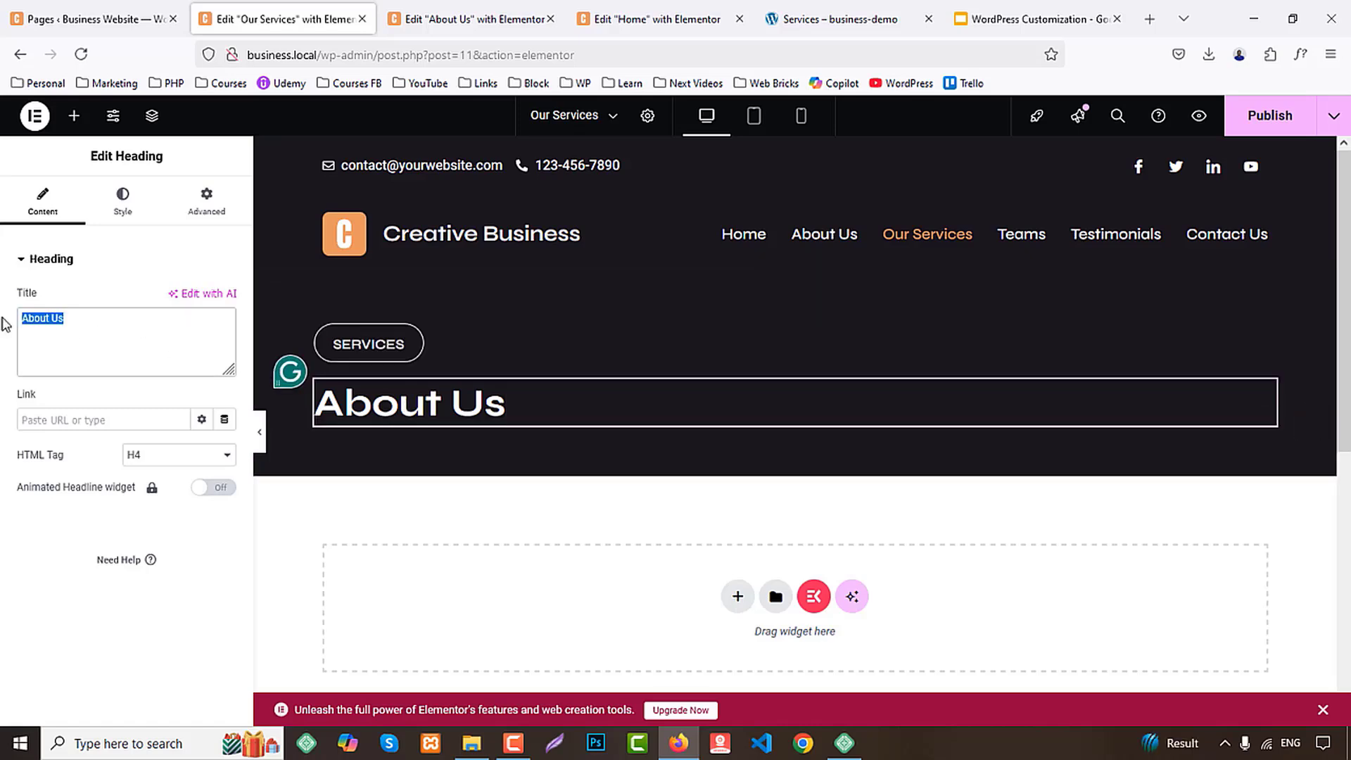
{"action": "type", "text": "Our Services"}
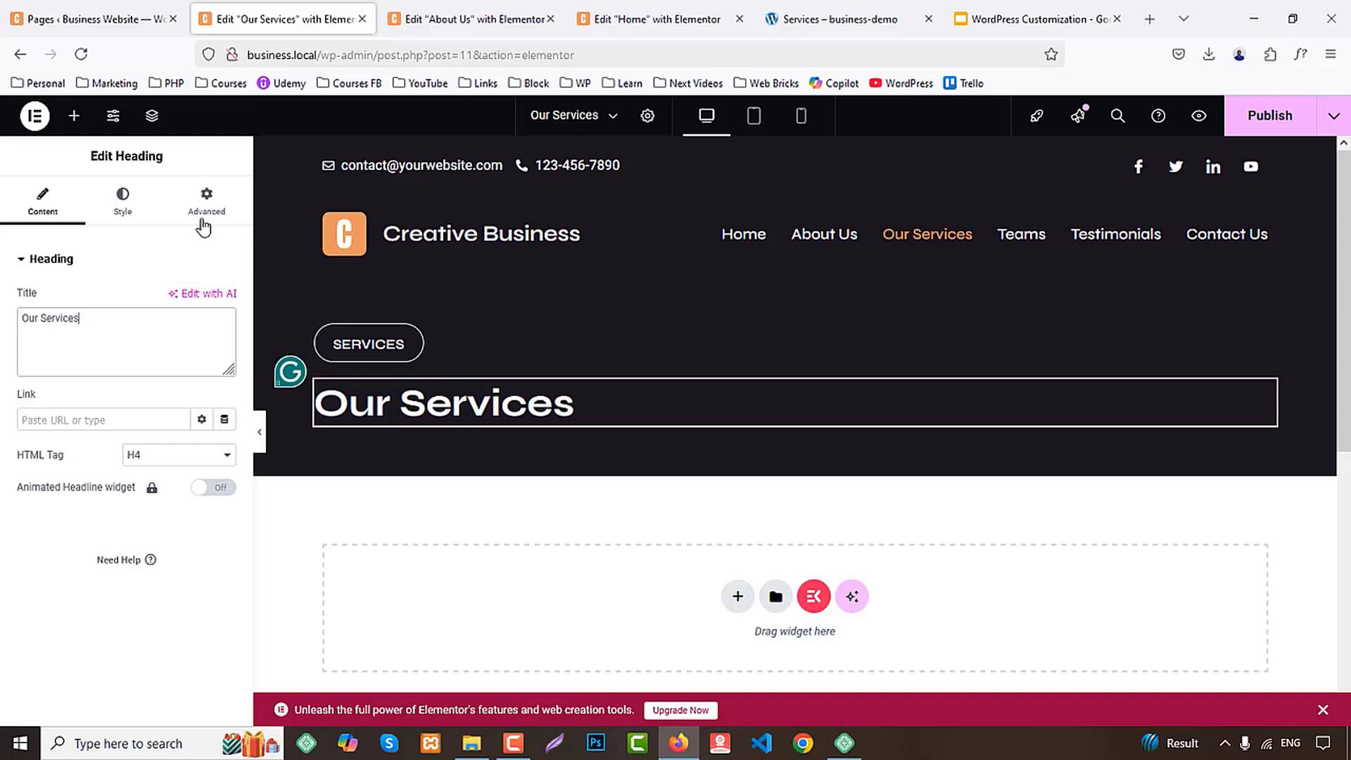
Copy the "We Offer You High-Quality Services." section from the Home page and paste it below the Our Services banner
{"action": "left_click", "coordinate": [851, 19]}
{"action": "scroll", "coordinate": [773, 323], "scroll_direction": "down", "scroll_amount": 3}
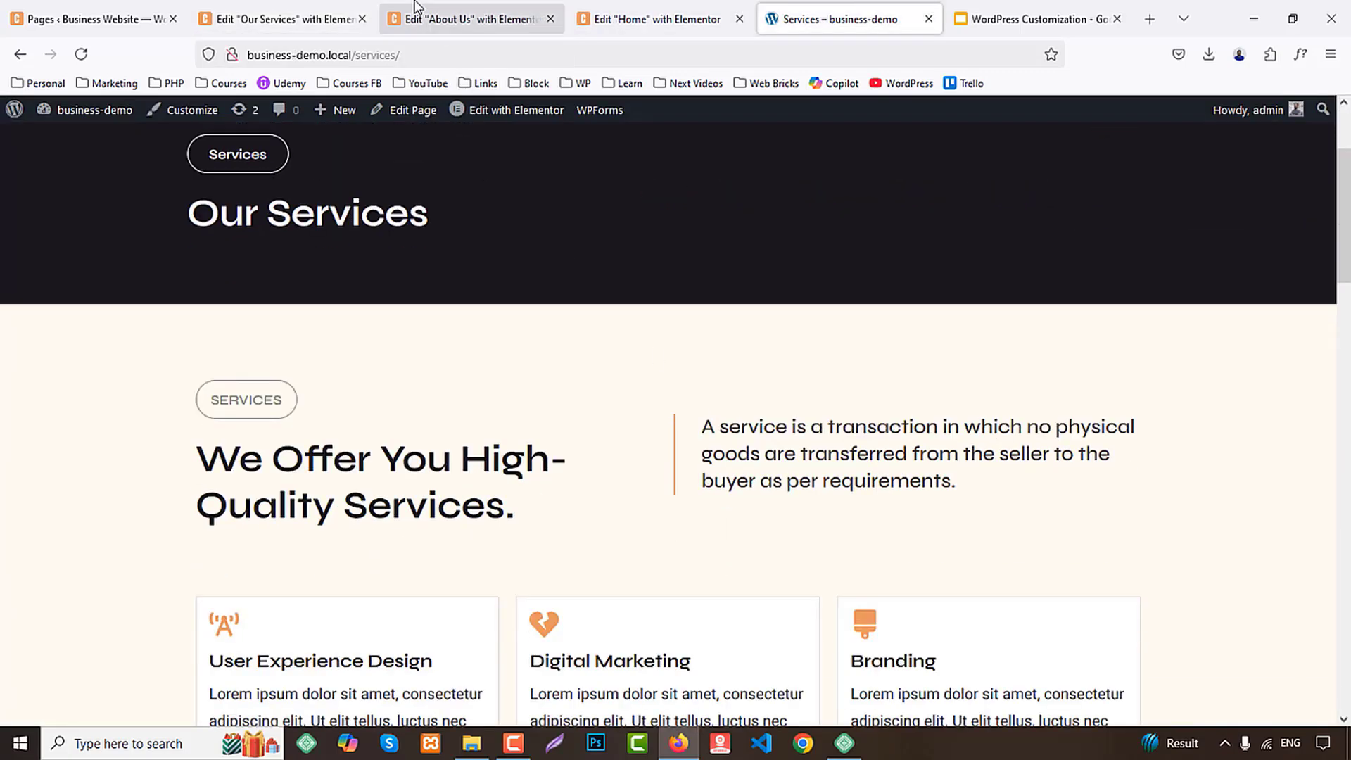
{"action": "left_click", "coordinate": [651, 19]}
{"action": "scroll", "coordinate": [890, 363], "scroll_direction": "down", "scroll_amount": 5}
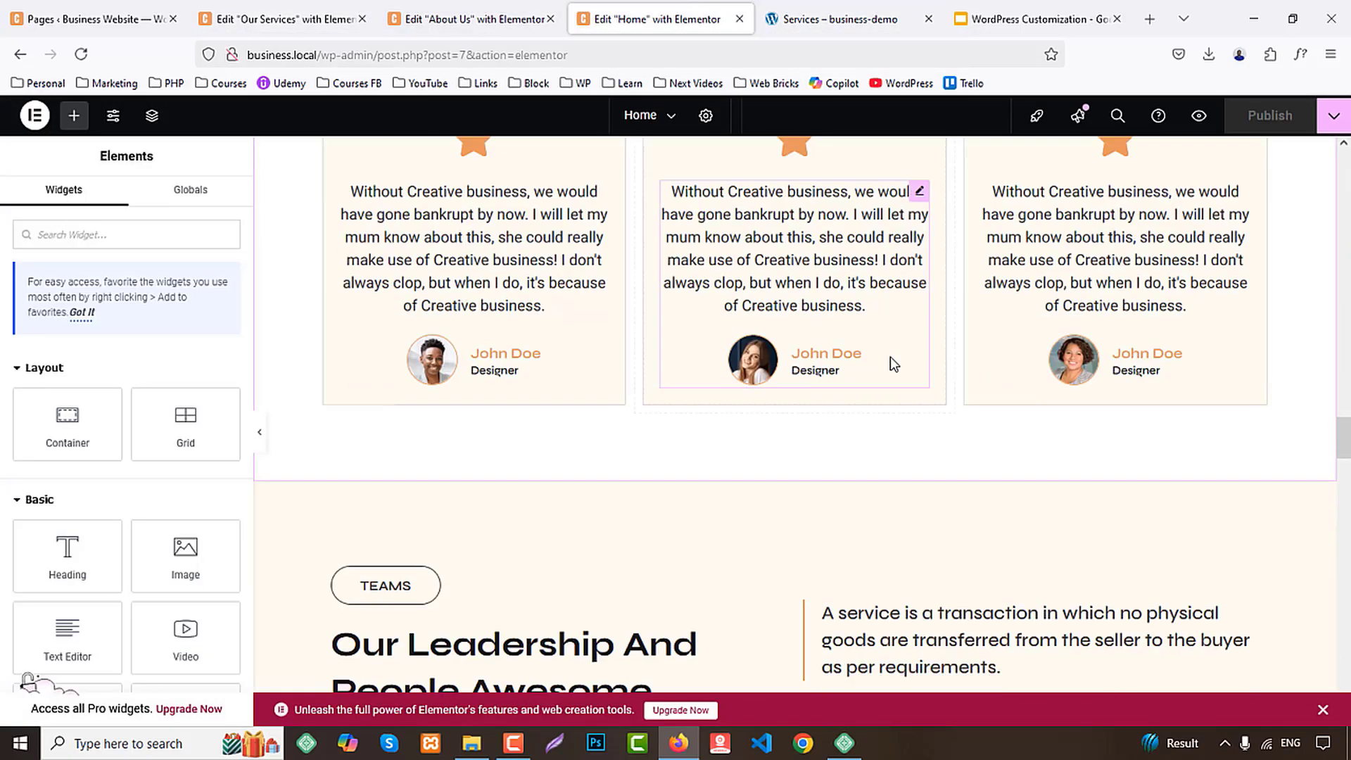
{"action": "scroll", "coordinate": [894, 359], "scroll_direction": "up", "scroll_amount": 15}
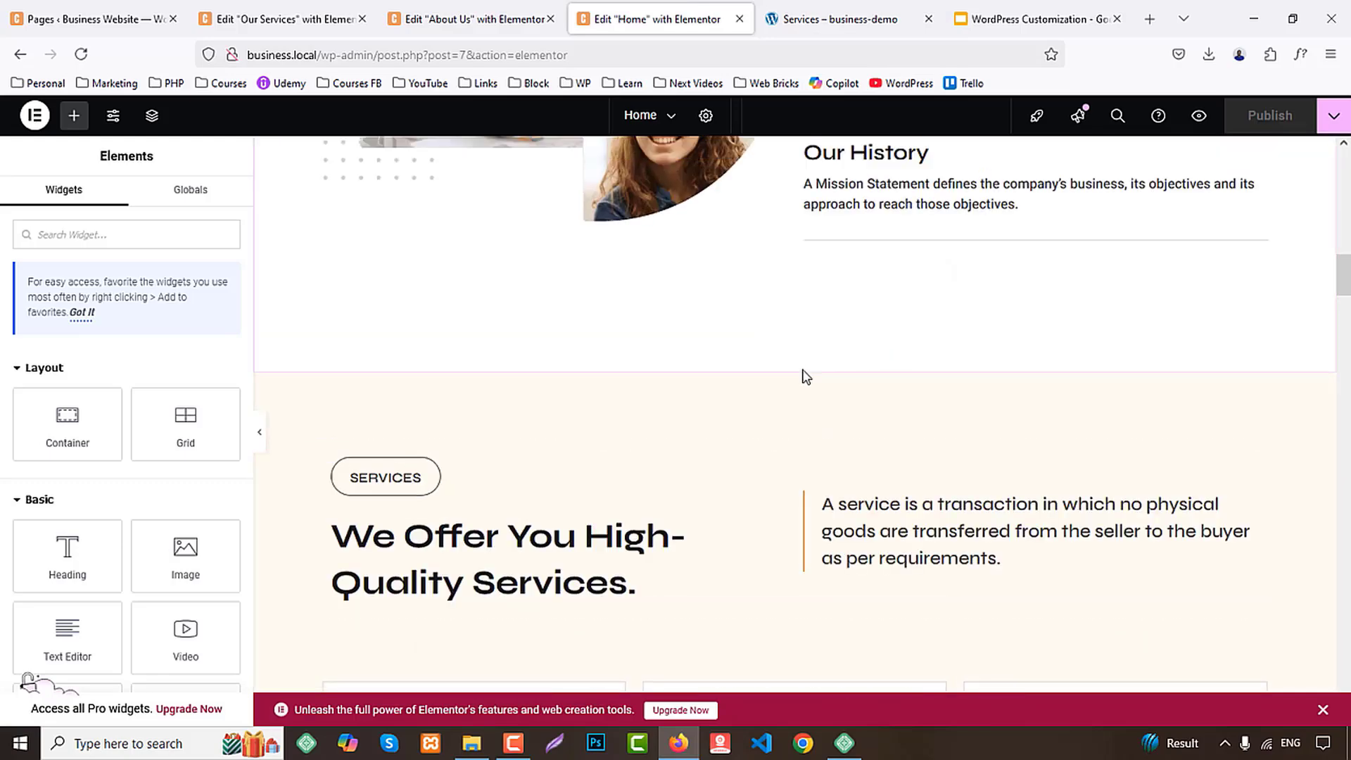
{"action": "right_click", "coordinate": [795, 373]}
{"action": "left_click", "coordinate": [835, 450]}
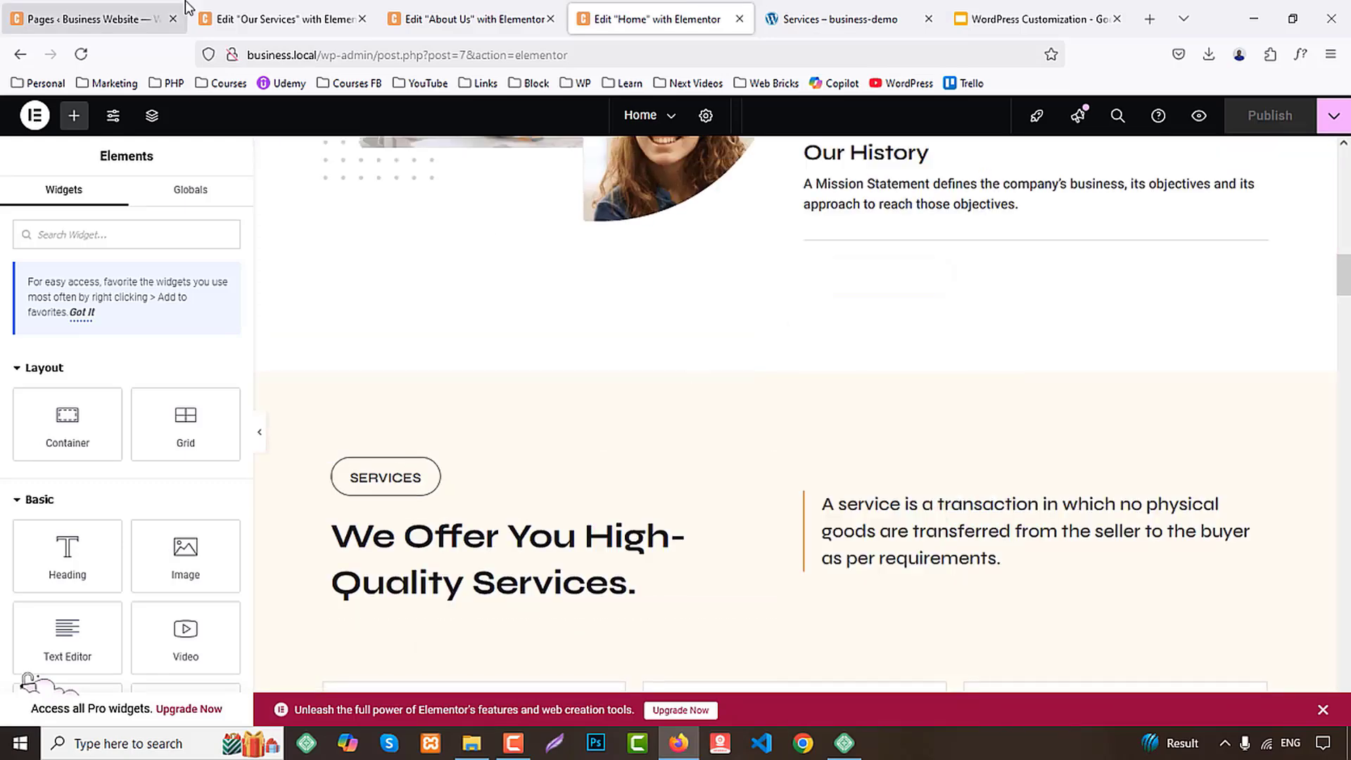
{"action": "left_click", "coordinate": [289, 19]}
{"action": "scroll", "coordinate": [570, 356], "scroll_direction": "down", "scroll_amount": 3}
{"action": "right_click", "coordinate": [495, 336]}
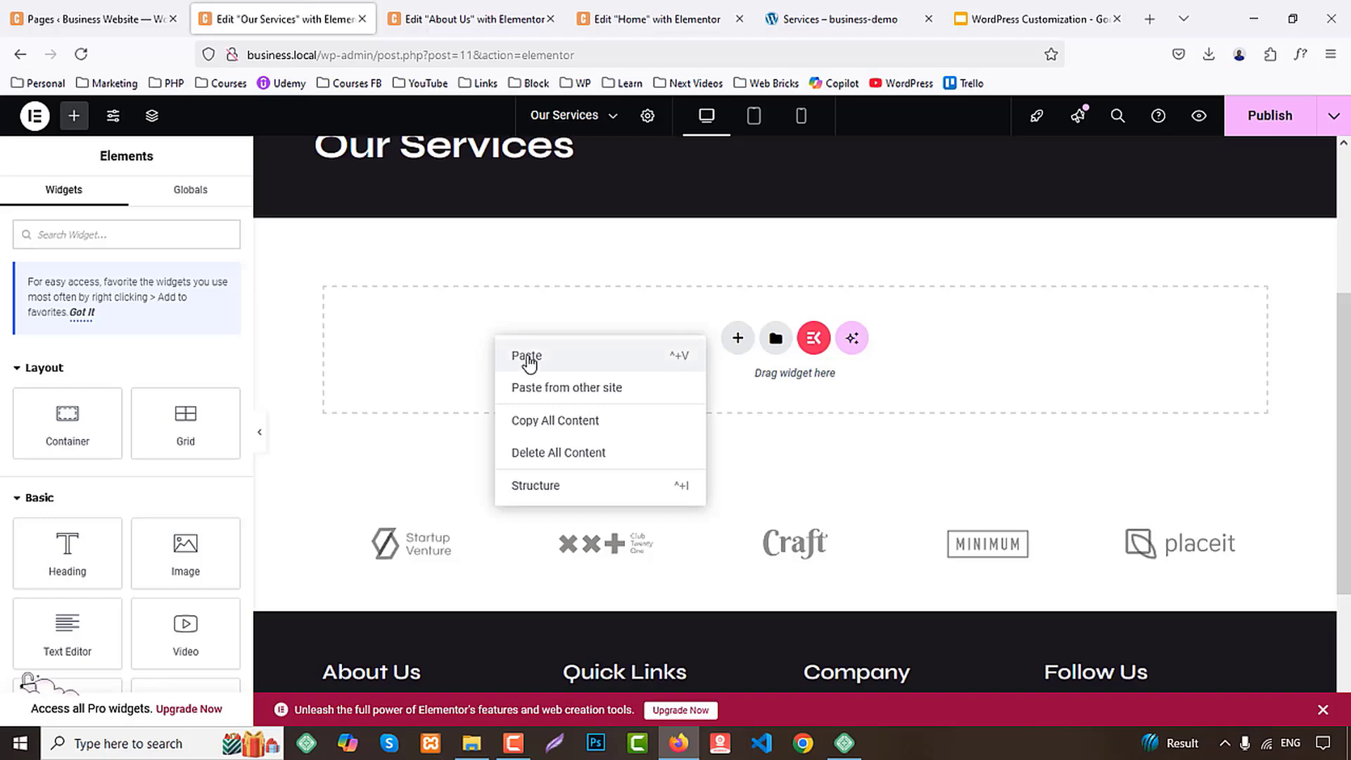
{"action": "left_click", "coordinate": [524, 356]}
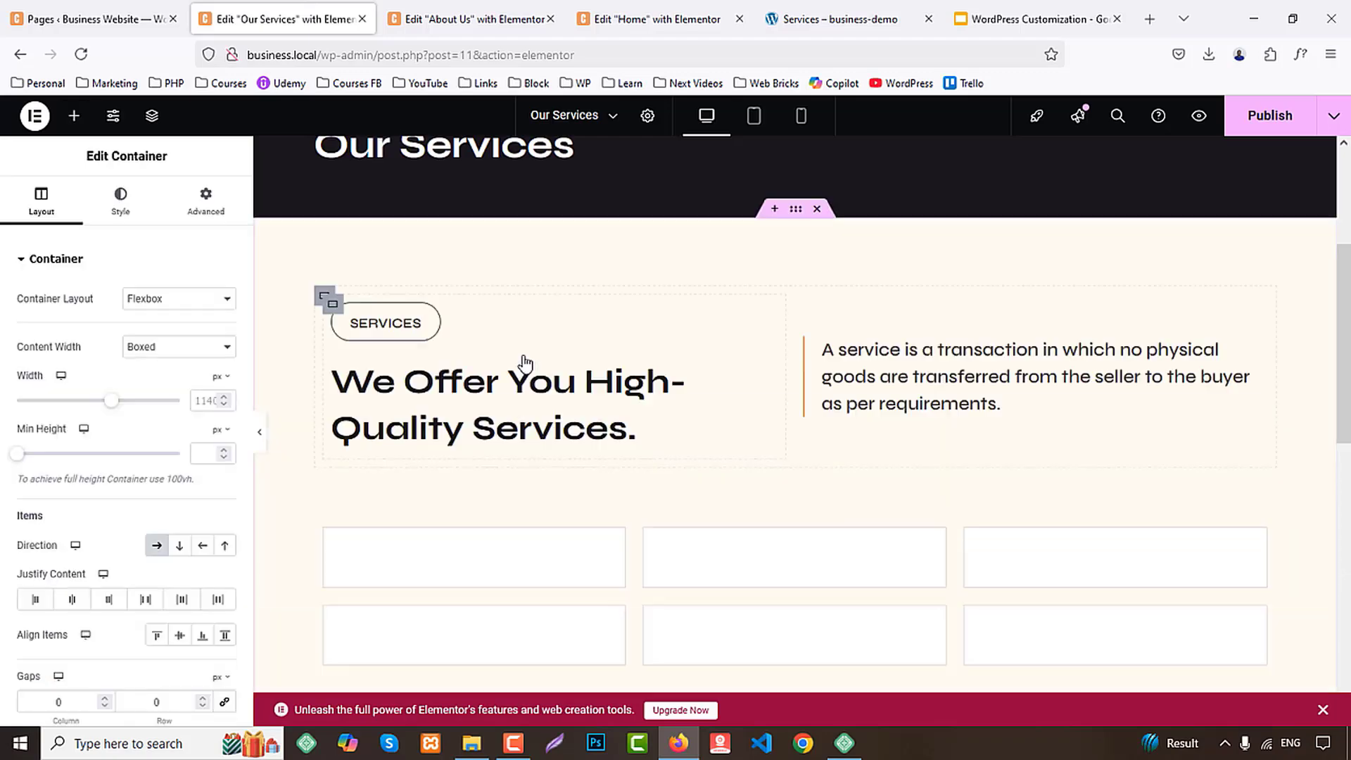
Check the demo's next section, then copy the Home page's Testimonials section and paste it below the services section on Our Services
{"action": "left_click", "coordinate": [840, 19]}
{"action": "scroll", "coordinate": [804, 401], "scroll_direction": "down", "scroll_amount": 10}
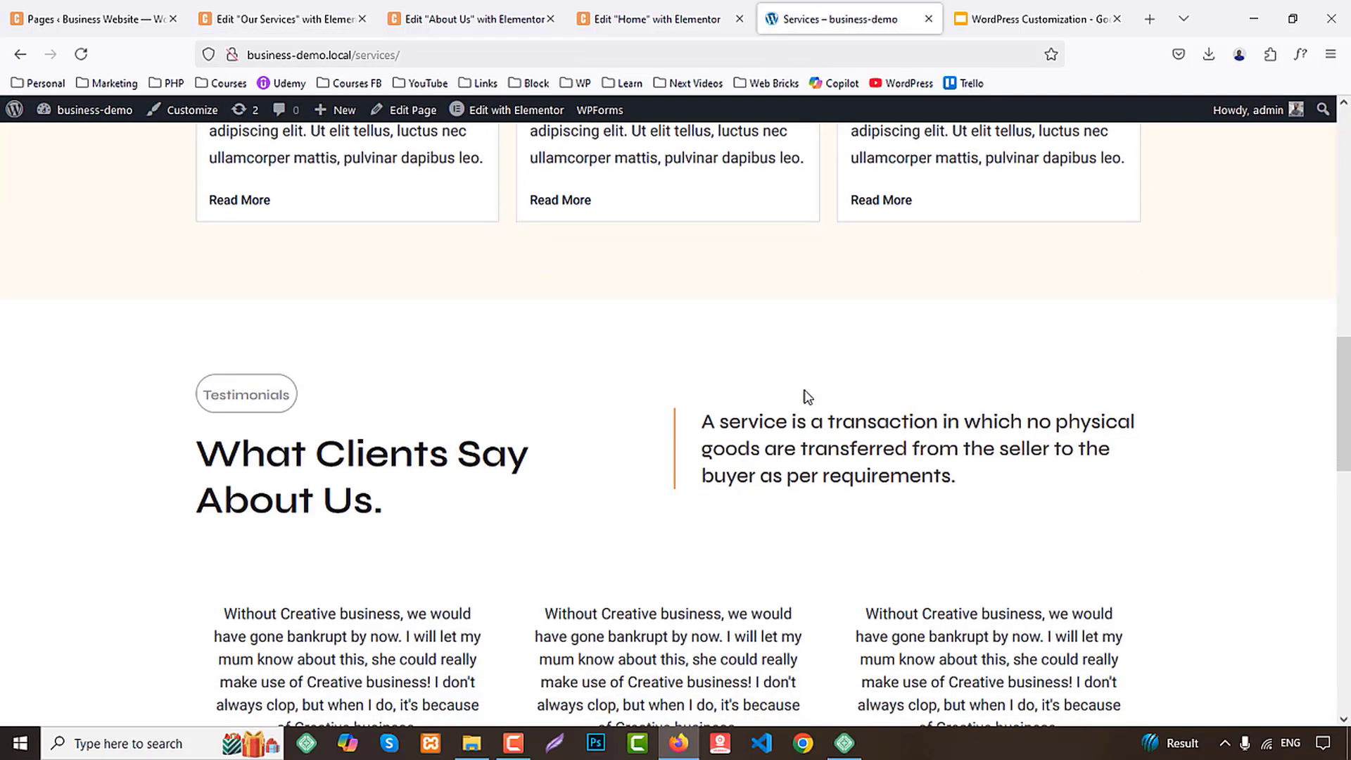
{"action": "left_click", "coordinate": [285, 19]}
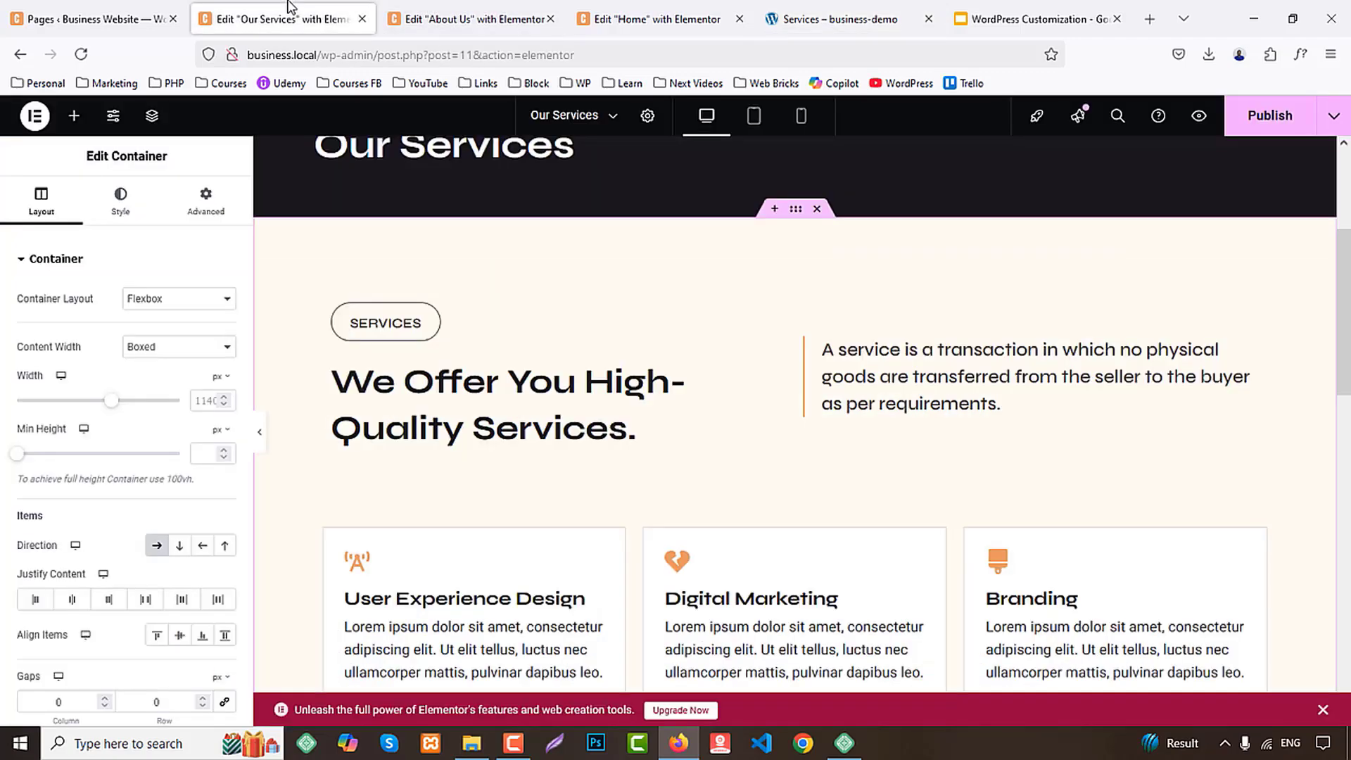
{"action": "left_click", "coordinate": [471, 19]}
{"action": "left_click", "coordinate": [655, 19]}
{"action": "scroll", "coordinate": [736, 377], "scroll_direction": "down", "scroll_amount": 15}
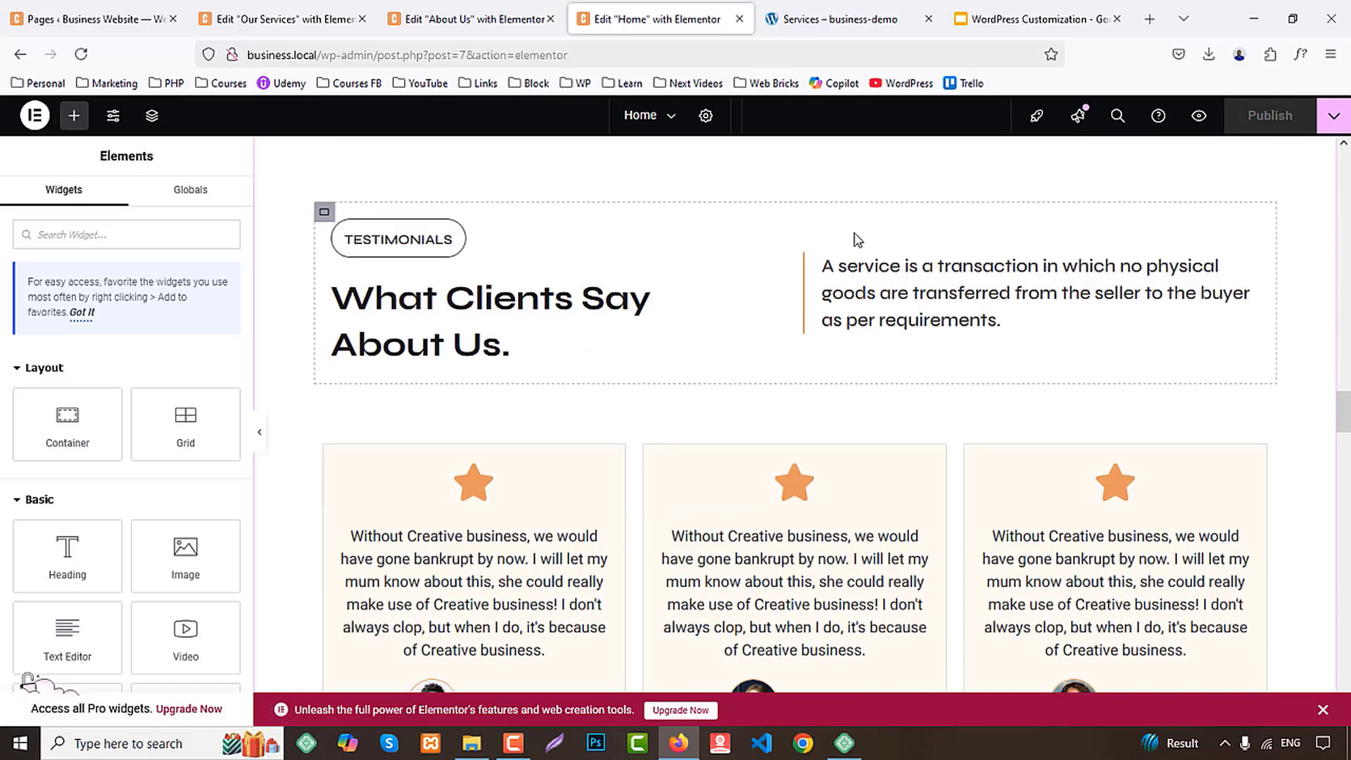
{"action": "scroll", "coordinate": [818, 256], "scroll_direction": "up", "scroll_amount": 2}
{"action": "right_click", "coordinate": [795, 212]}
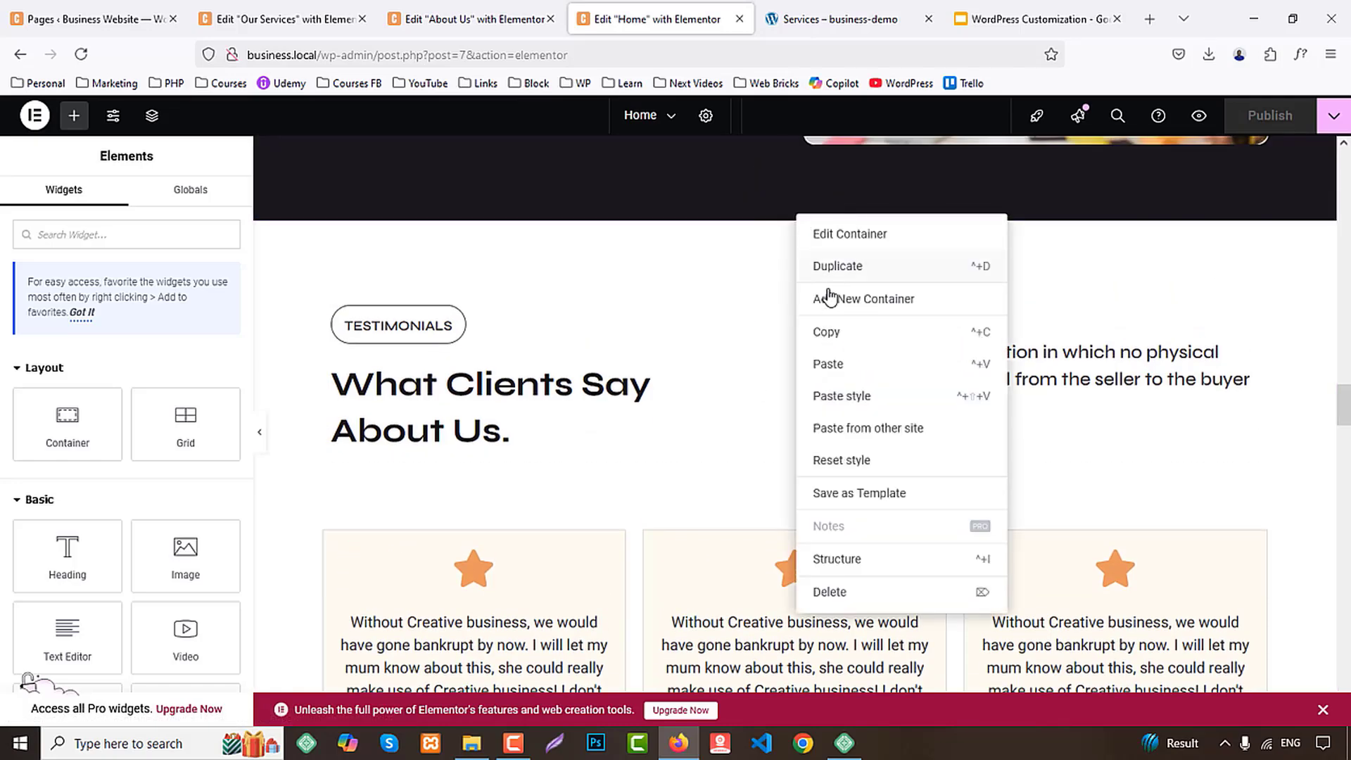
{"action": "left_click", "coordinate": [835, 326]}
{"action": "left_click", "coordinate": [259, 17]}
{"action": "scroll", "coordinate": [701, 364], "scroll_direction": "down", "scroll_amount": 12}
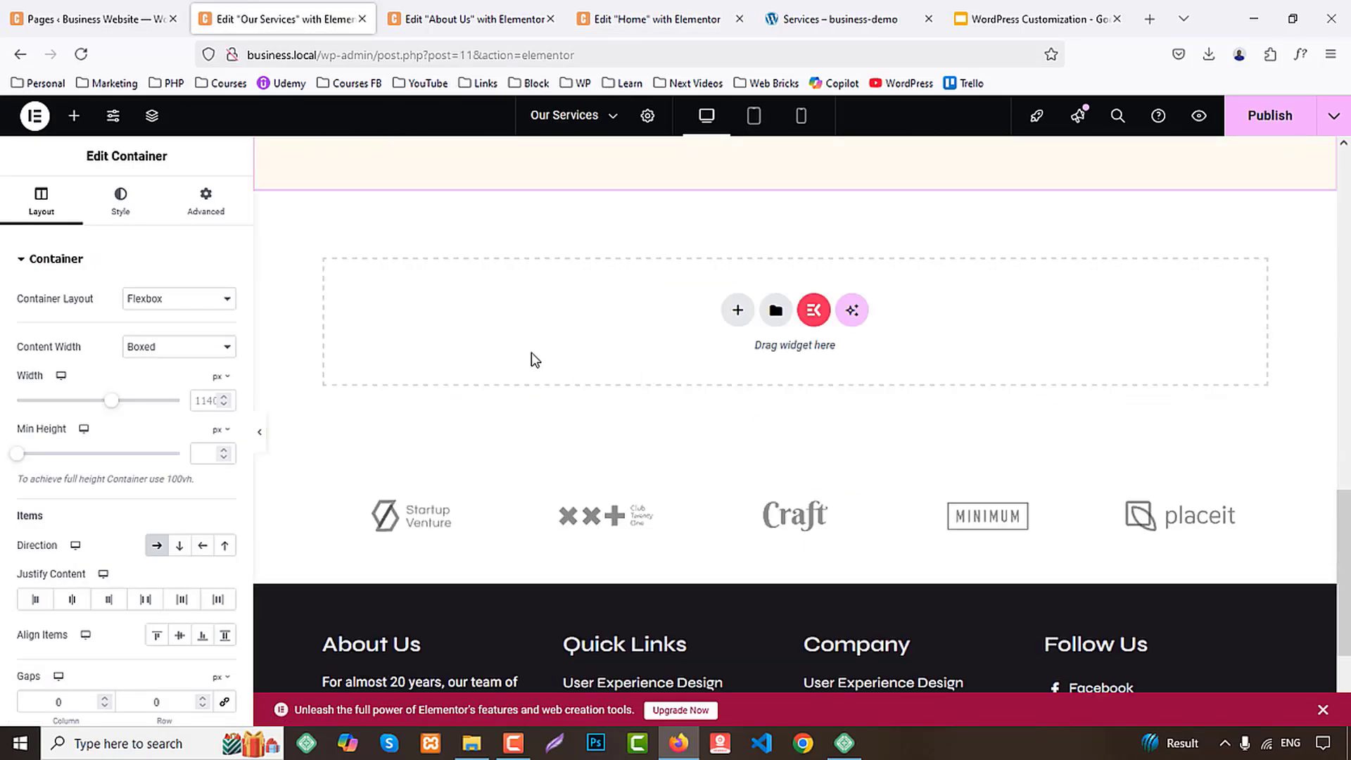
{"action": "right_click", "coordinate": [530, 353]}
{"action": "left_click", "coordinate": [573, 370]}
Check the demo's next section, then copy the Home page's "Get Free Tech Consulation With Us." section and paste it below the testimonials on Our Services
{"action": "left_click", "coordinate": [693, 17]}
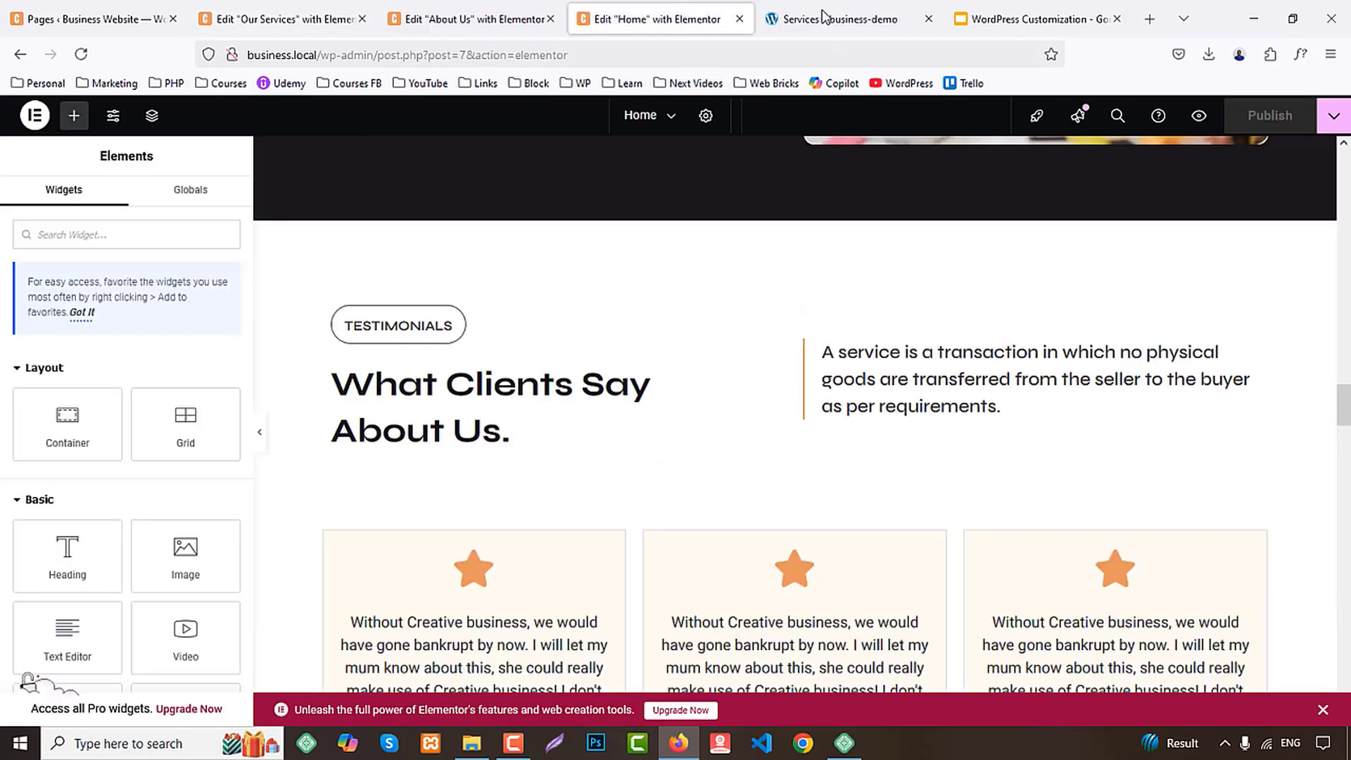
{"action": "left_click", "coordinate": [827, 19]}
{"action": "scroll", "coordinate": [760, 315], "scroll_direction": "down", "scroll_amount": 6}
{"action": "scroll", "coordinate": [763, 316], "scroll_direction": "down", "scroll_amount": 3}
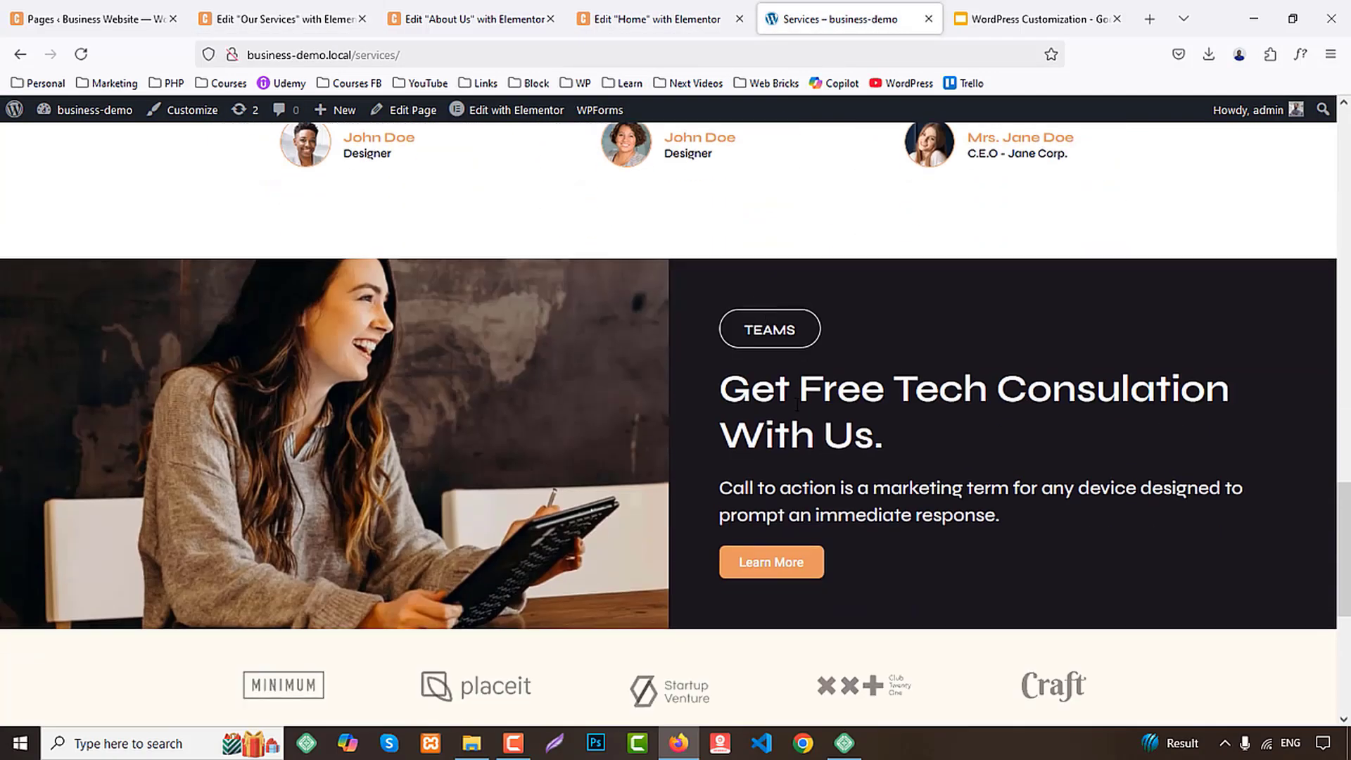
{"action": "left_click", "coordinate": [647, 19]}
{"action": "scroll", "coordinate": [845, 365], "scroll_direction": "down", "scroll_amount": 15}
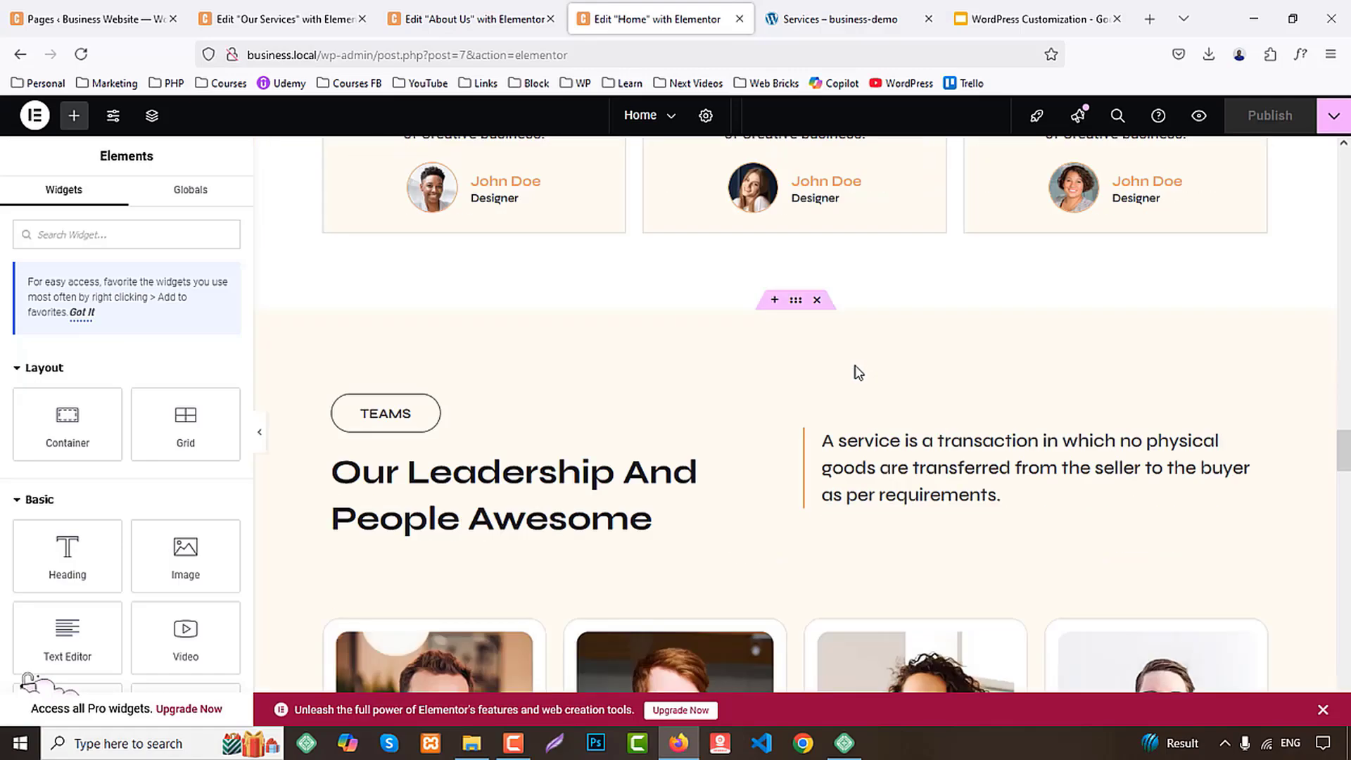
{"action": "scroll", "coordinate": [832, 361], "scroll_direction": "down", "scroll_amount": 15}
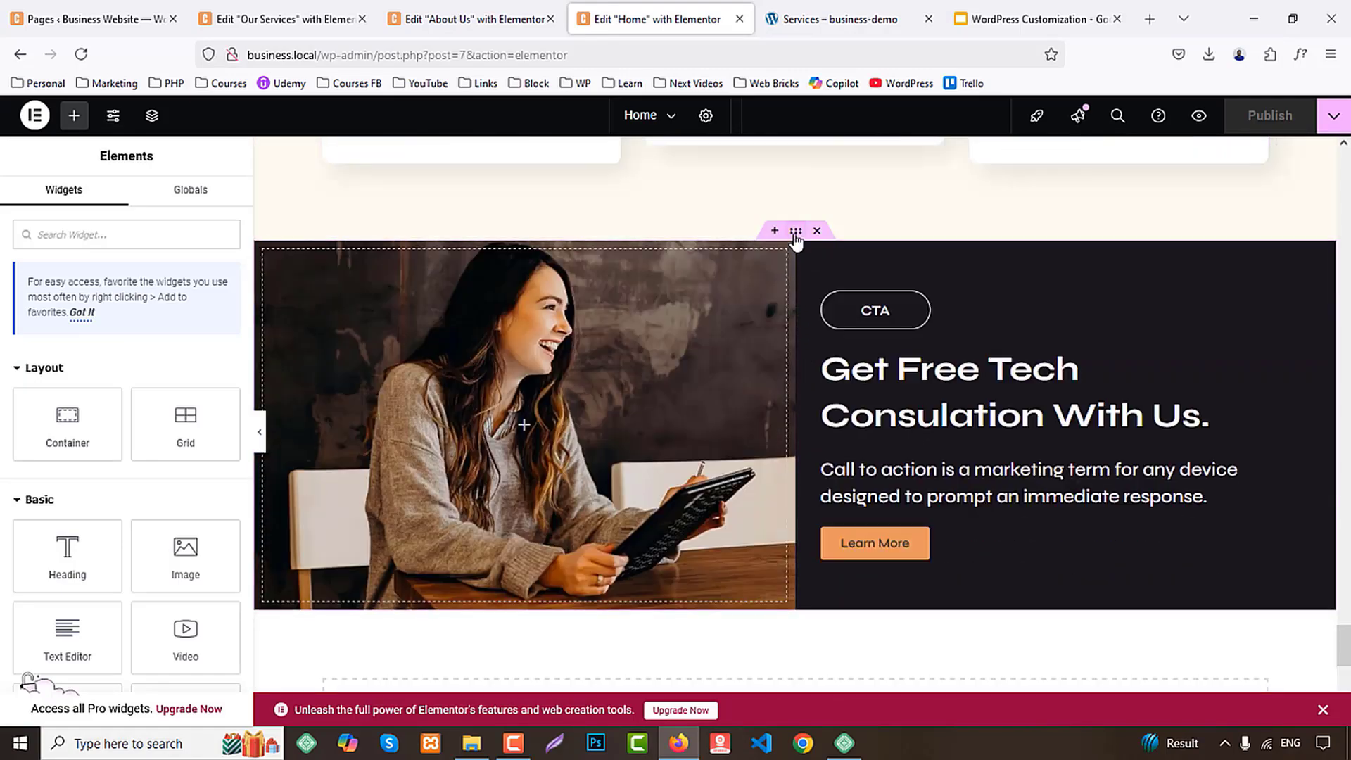
{"action": "right_click", "coordinate": [795, 232]}
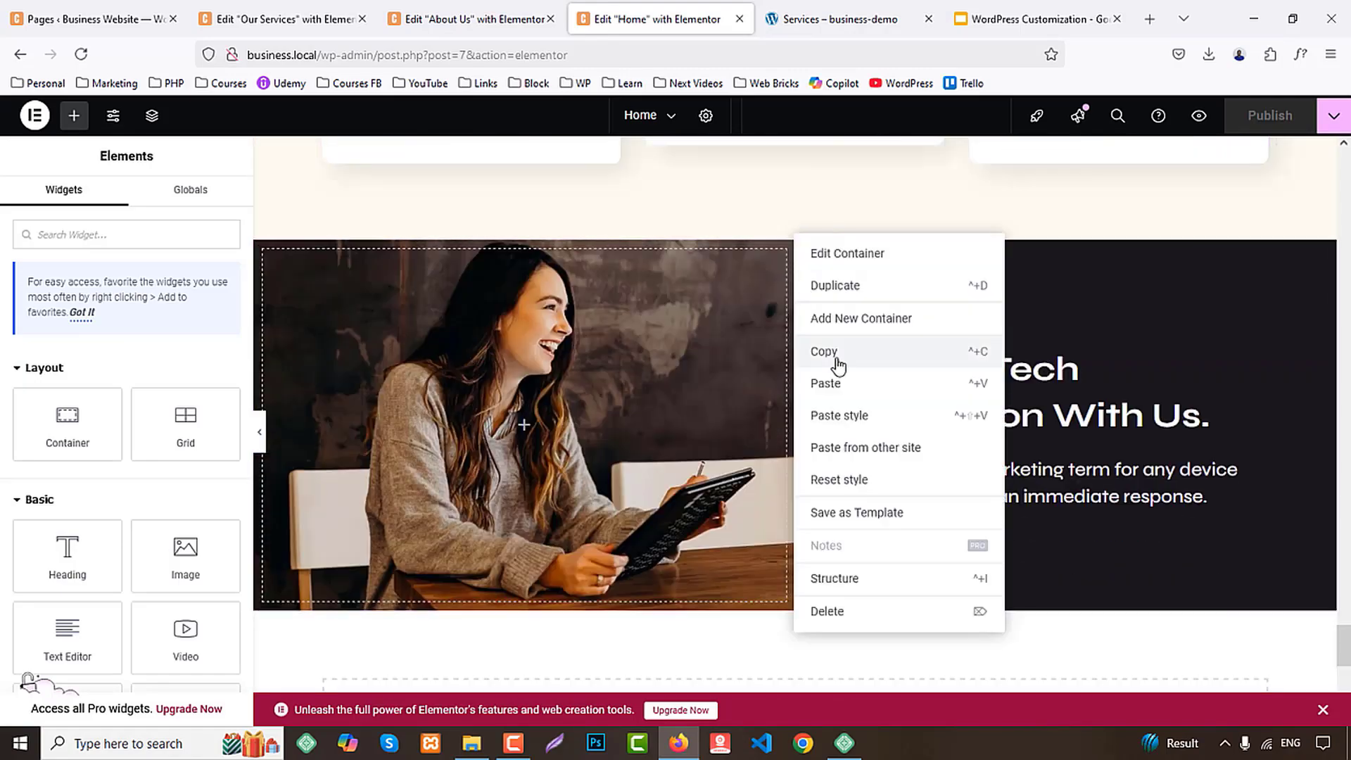
{"action": "left_click", "coordinate": [837, 352]}
{"action": "left_click", "coordinate": [233, 19]}
{"action": "scroll", "coordinate": [517, 252], "scroll_direction": "down", "scroll_amount": 5}
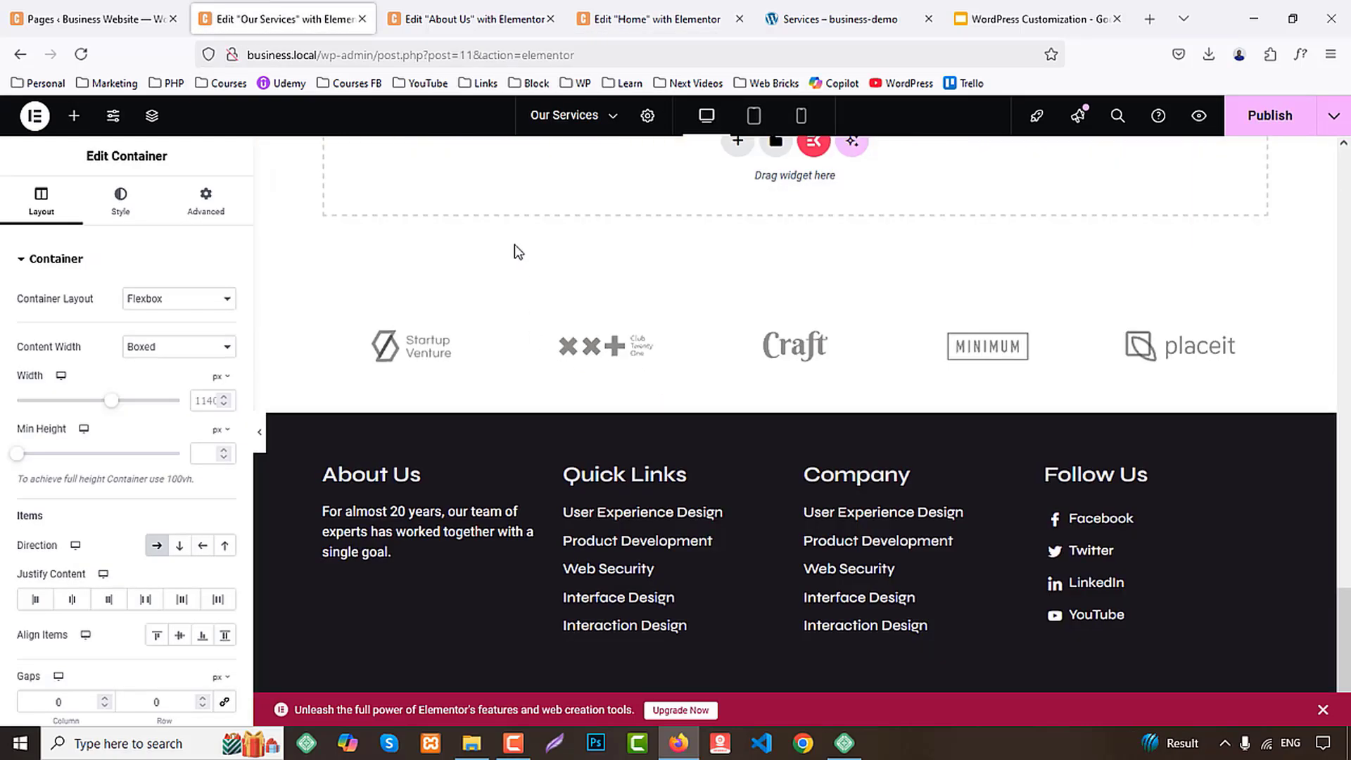
{"action": "right_click", "coordinate": [490, 203]}
{"action": "left_click", "coordinate": [511, 218]}
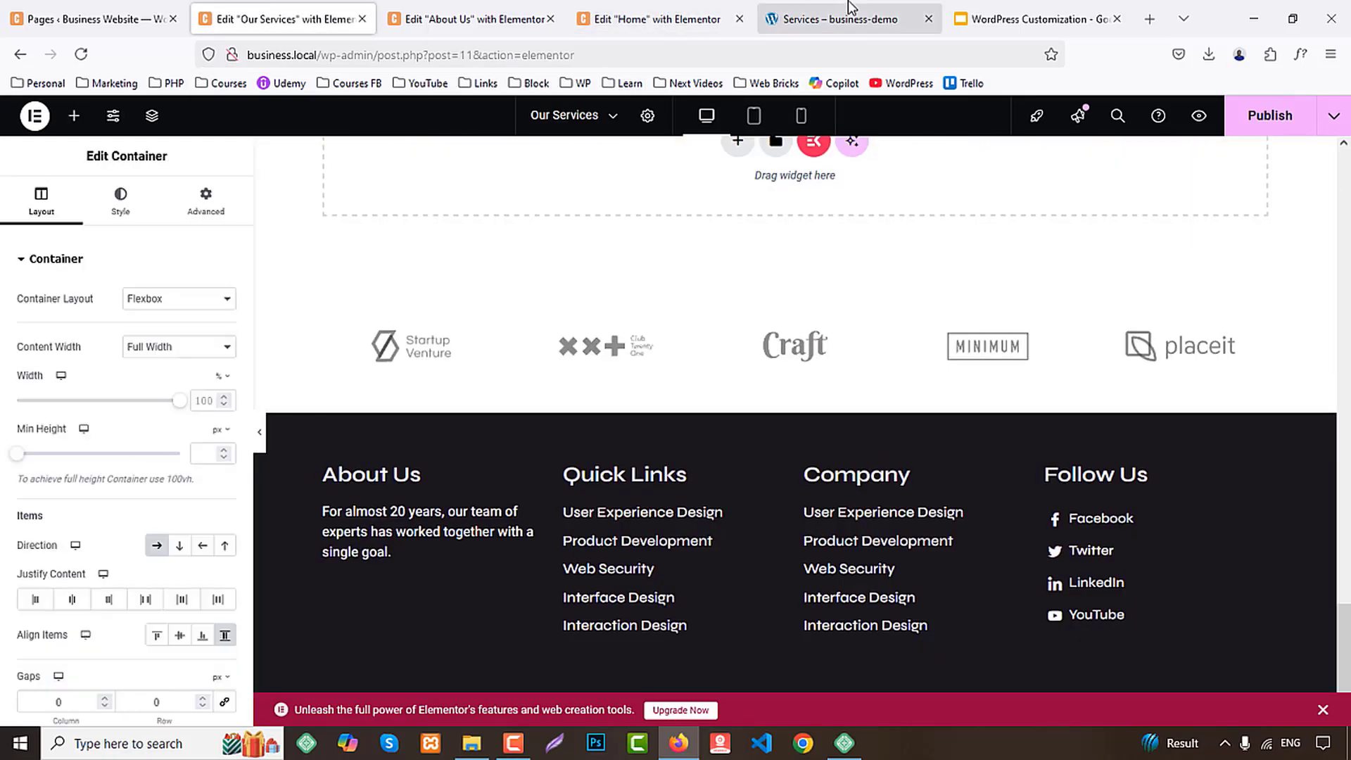
Check the rest of the demo's Services page, and publish the Our Services page
{"action": "left_click", "coordinate": [838, 19]}
{"action": "scroll", "coordinate": [834, 302], "scroll_direction": "down", "scroll_amount": 3}
{"action": "left_click", "coordinate": [232, 10]}
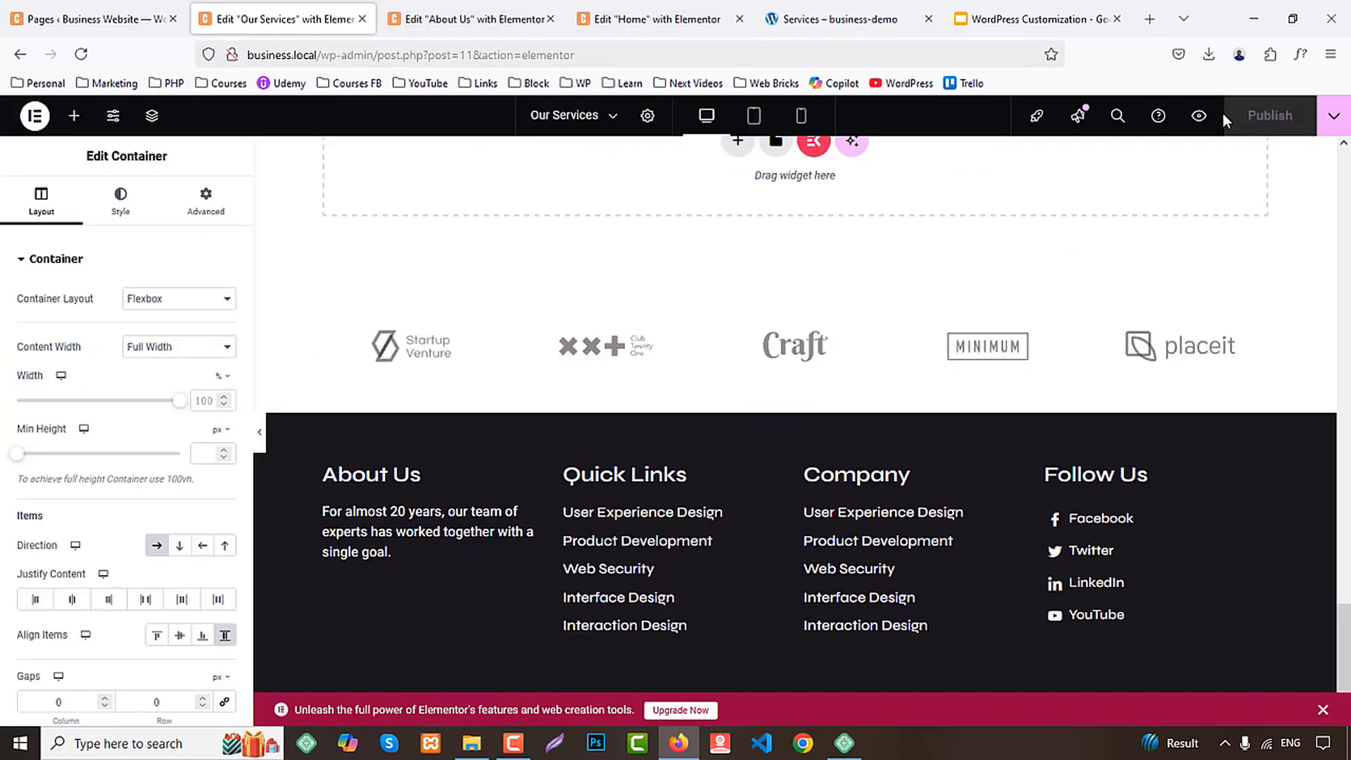
Preview the Our Services page, review its sections from the banner to the footer, and close the preview
{"action": "left_click", "coordinate": [1196, 117]}
{"action": "scroll", "coordinate": [1175, 301], "scroll_direction": "down", "scroll_amount": 7}
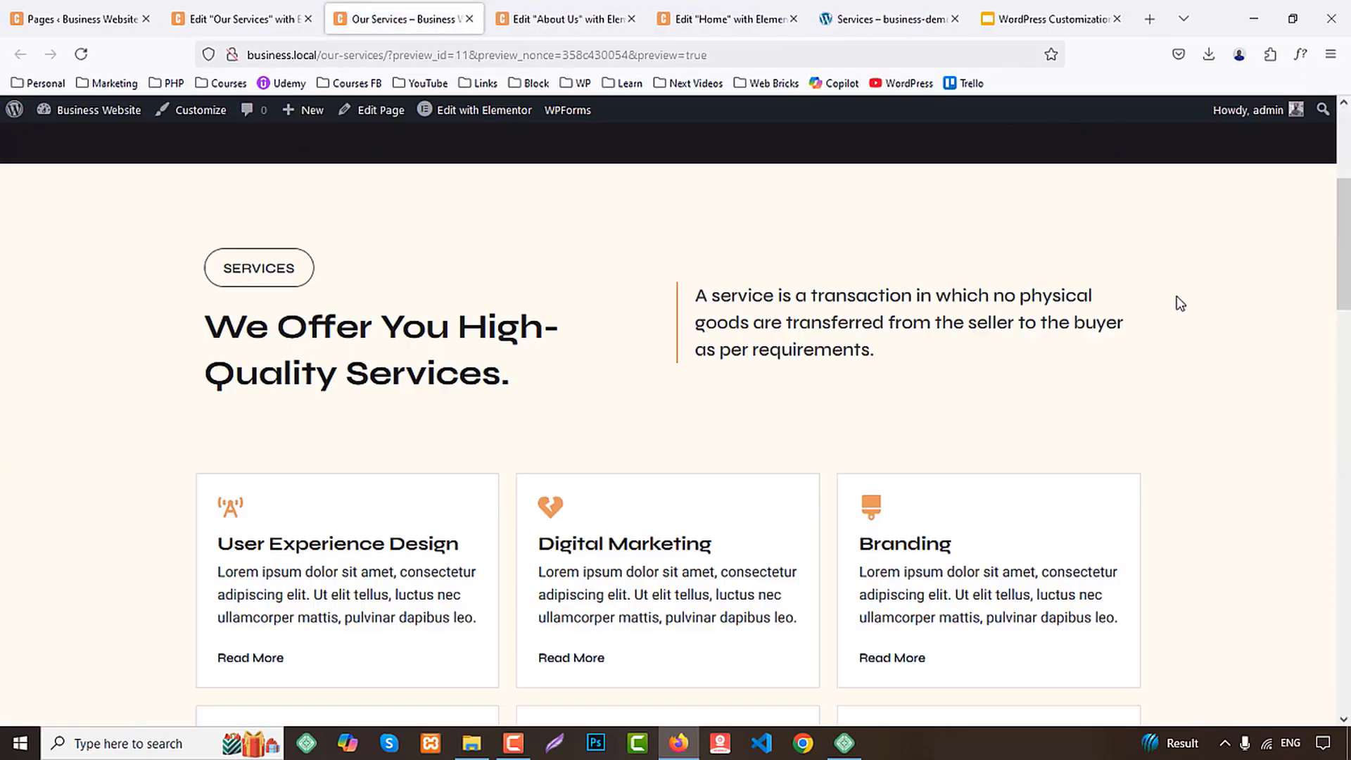
{"action": "scroll", "coordinate": [1179, 304], "scroll_direction": "down", "scroll_amount": 20}
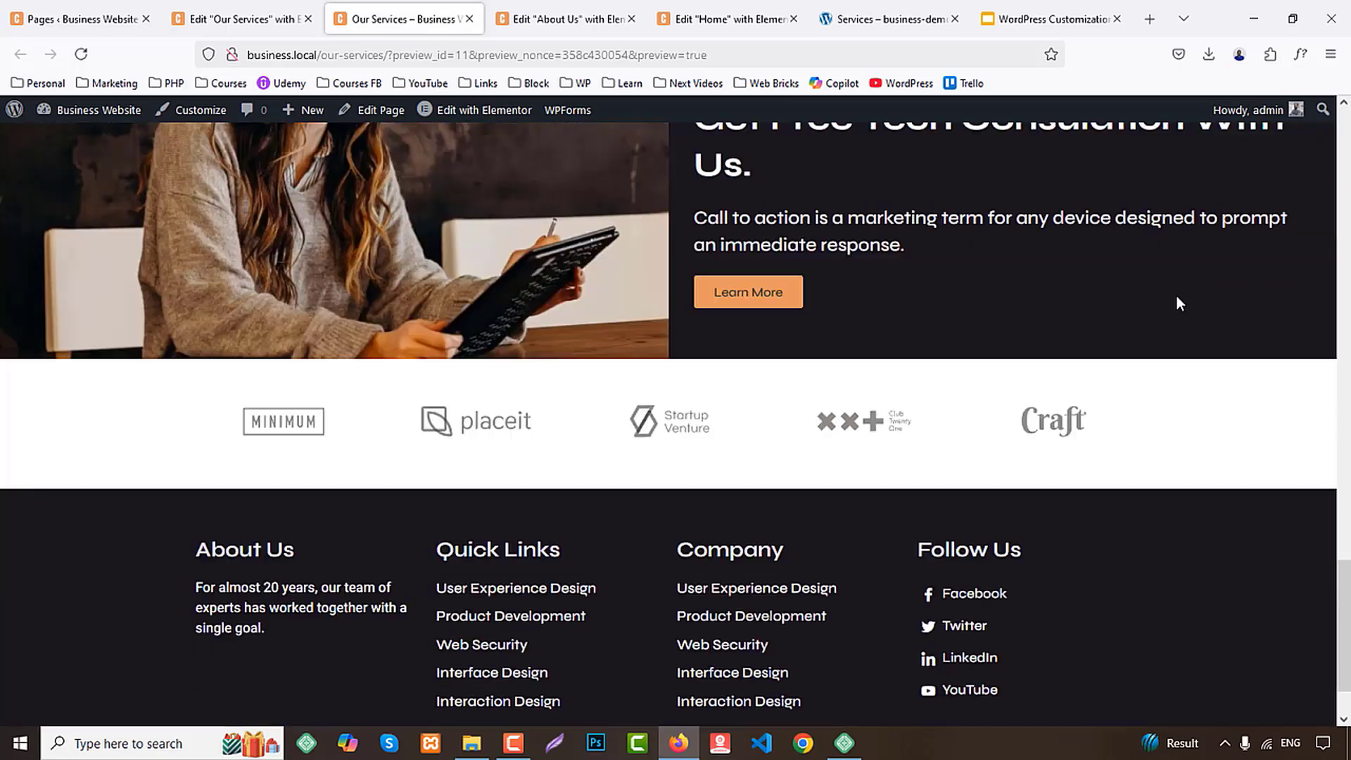
{"action": "scroll", "coordinate": [1180, 303], "scroll_direction": "up", "scroll_amount": 20}
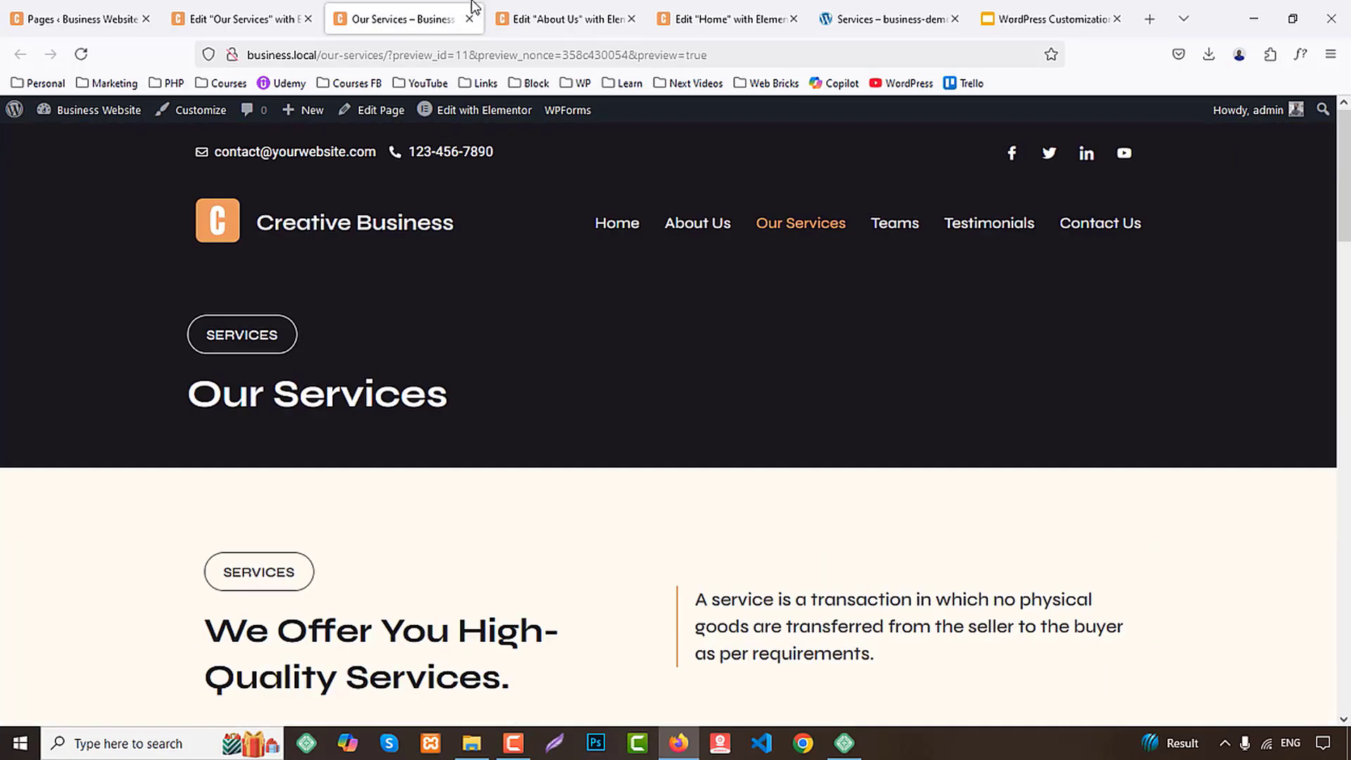
{"action": "middle_click", "coordinate": [396, 7]}
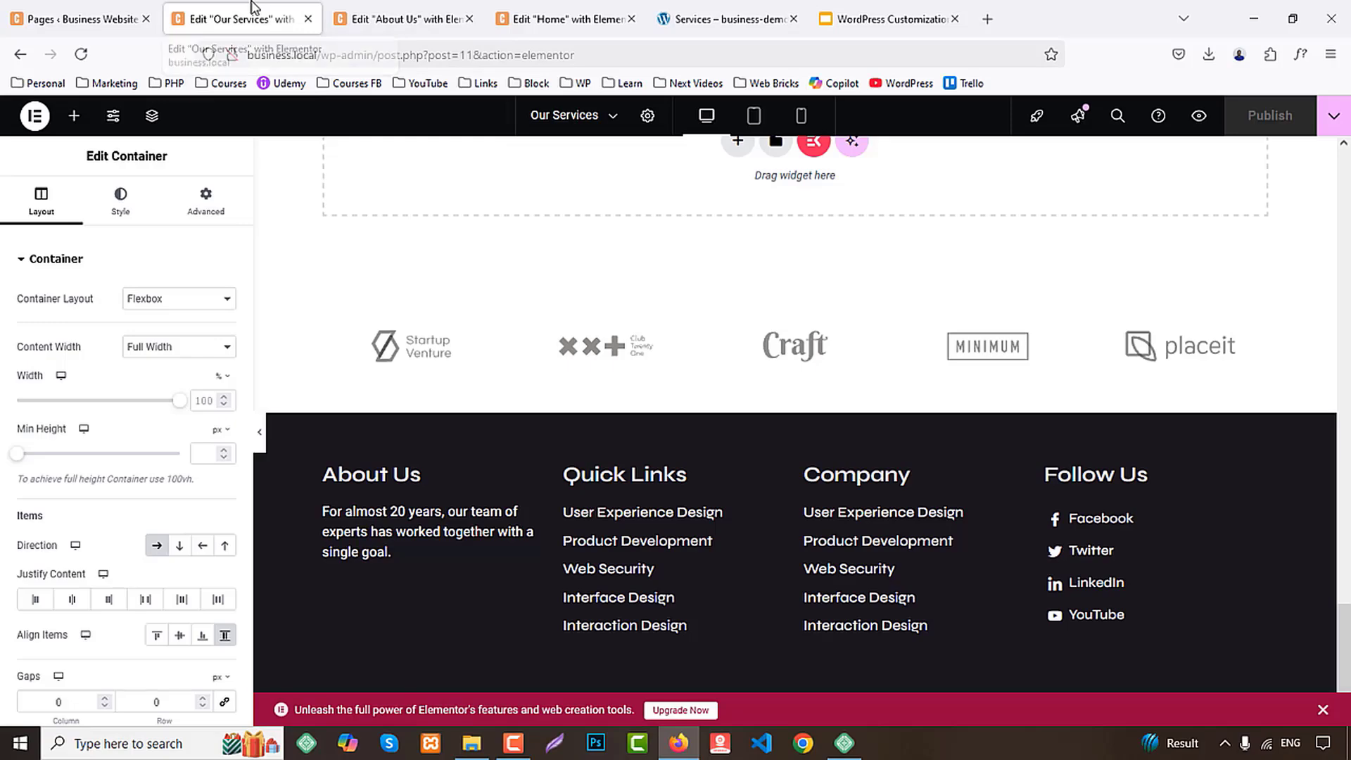
Close the Our Services editor, open the demo site's Teams page and review its sections down to the tech consultation banner
{"action": "middle_click", "coordinate": [255, 7]}
{"action": "left_click", "coordinate": [563, 19]}
{"action": "middle_click", "coordinate": [1146, 311]}
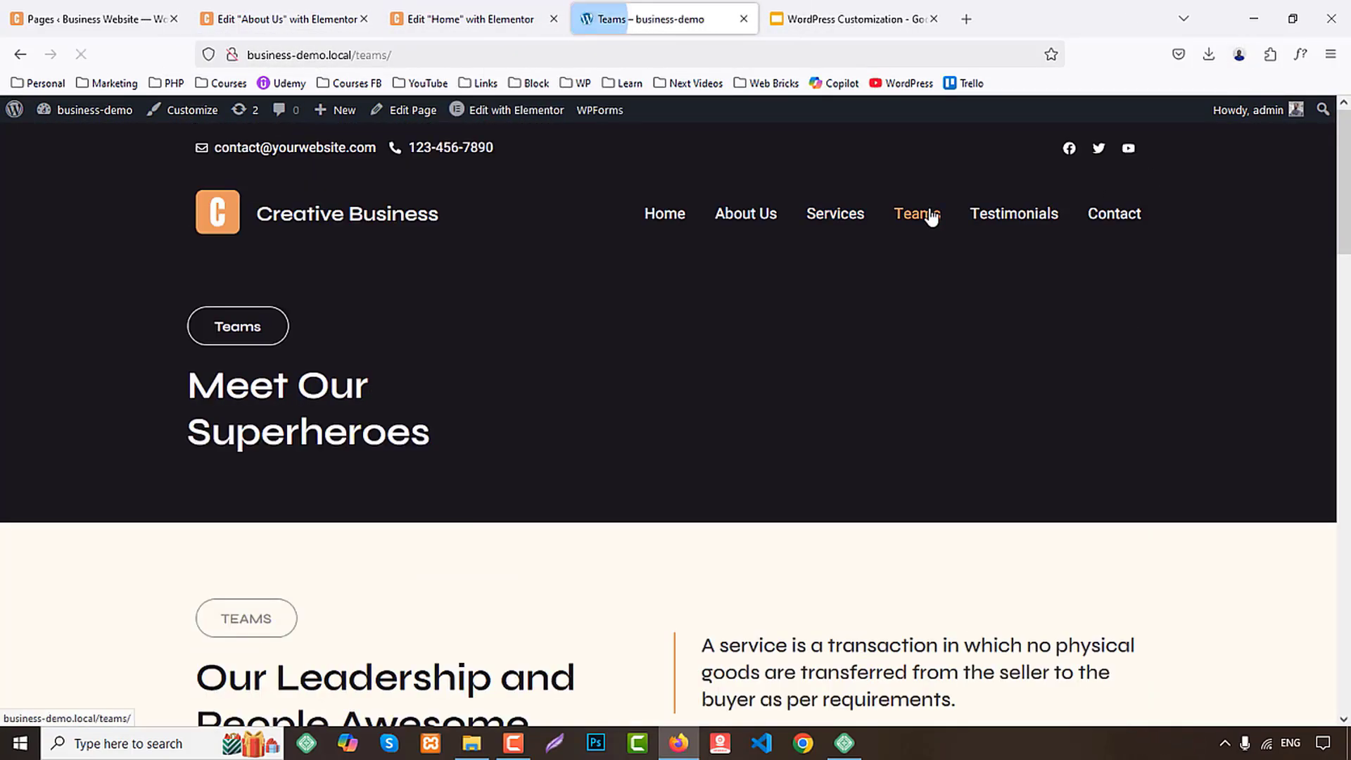
{"action": "scroll", "coordinate": [1303, 434], "scroll_direction": "down", "scroll_amount": 10}
{"action": "scroll", "coordinate": [1303, 434], "scroll_direction": "down", "scroll_amount": 5}
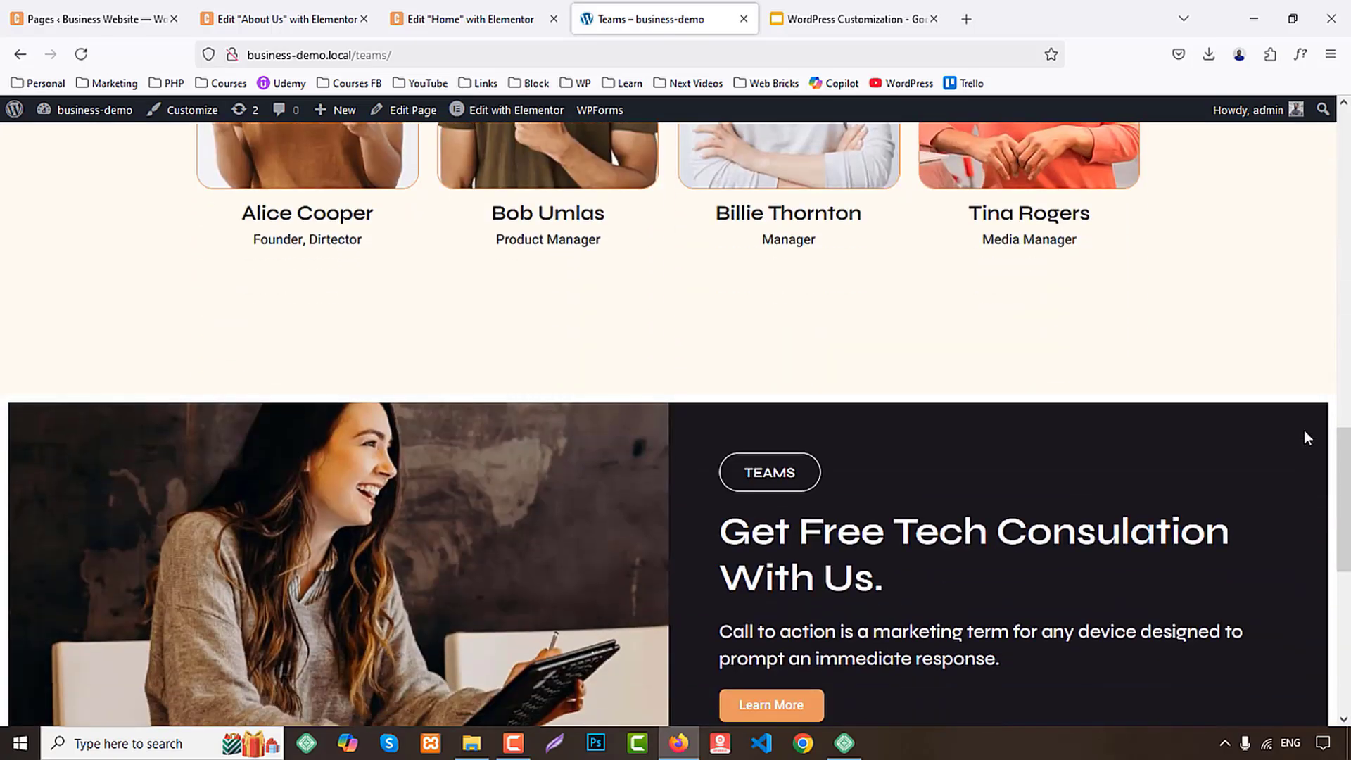
{"action": "scroll", "coordinate": [1303, 429], "scroll_direction": "up", "scroll_amount": 15}
Refresh the website's page list, decline the data-sharing notice, and open the Teams page for editing with Elementor
{"action": "left_click", "coordinate": [121, 10]}
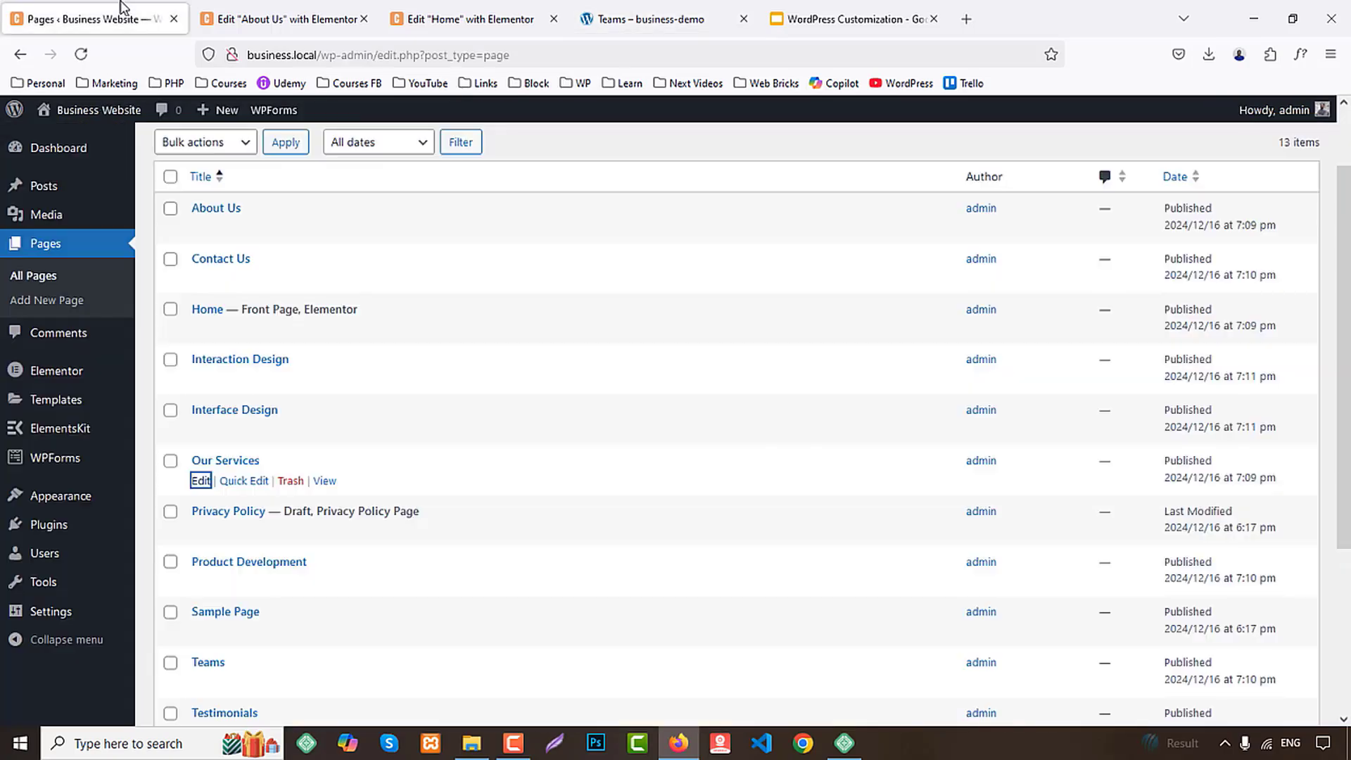
{"action": "key", "text": "F5"}
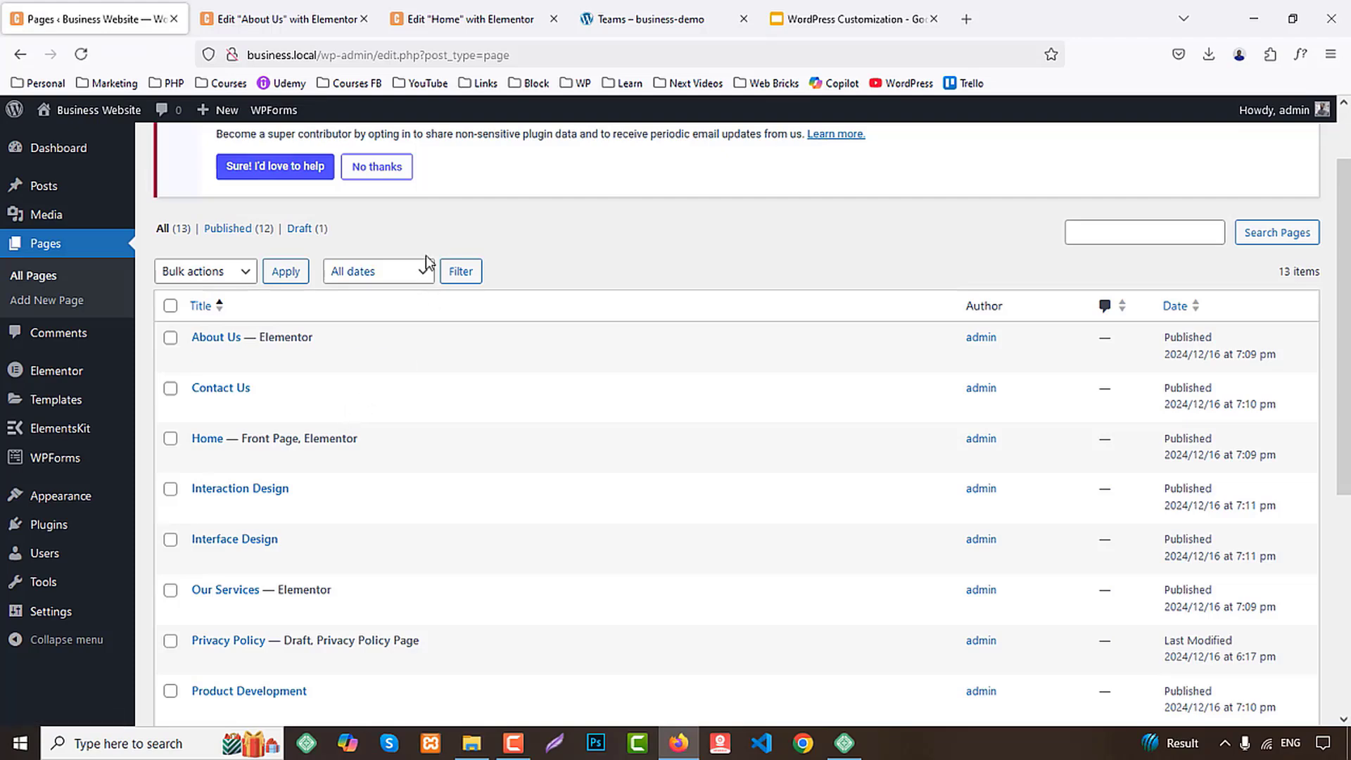
{"action": "left_click", "coordinate": [367, 169]}
{"action": "scroll", "coordinate": [433, 336], "scroll_direction": "down", "scroll_amount": 3}
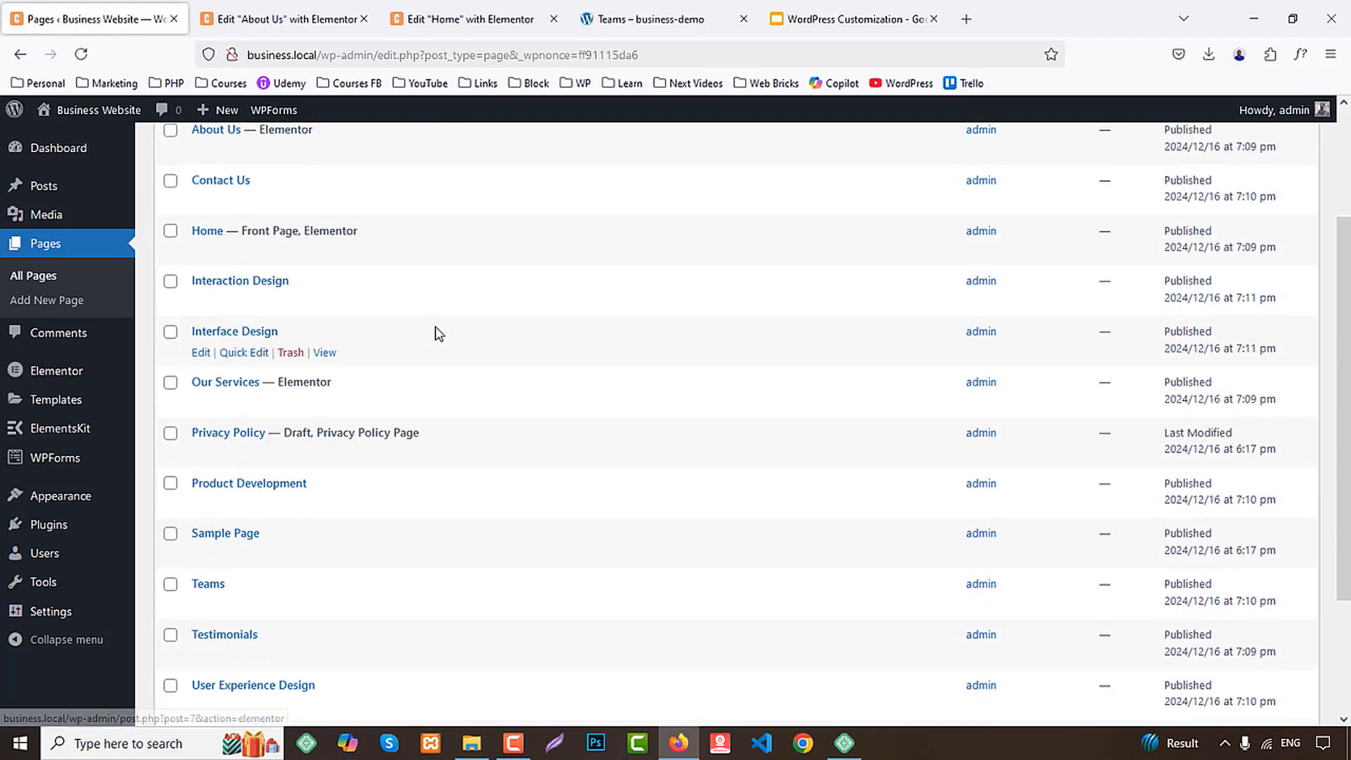
{"action": "scroll", "coordinate": [394, 366], "scroll_direction": "down", "scroll_amount": 1}
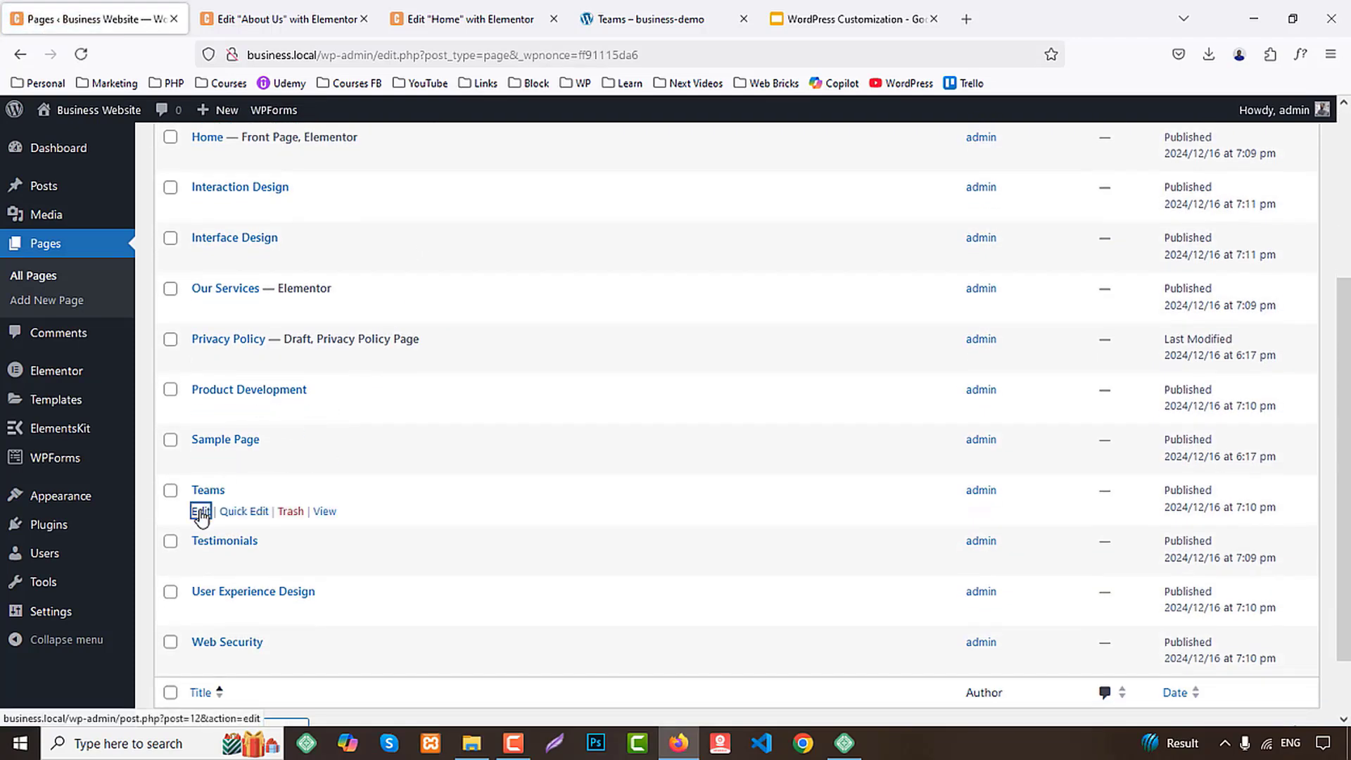
{"action": "middle_click", "coordinate": [201, 511]}
{"action": "left_click", "coordinate": [359, 7]}
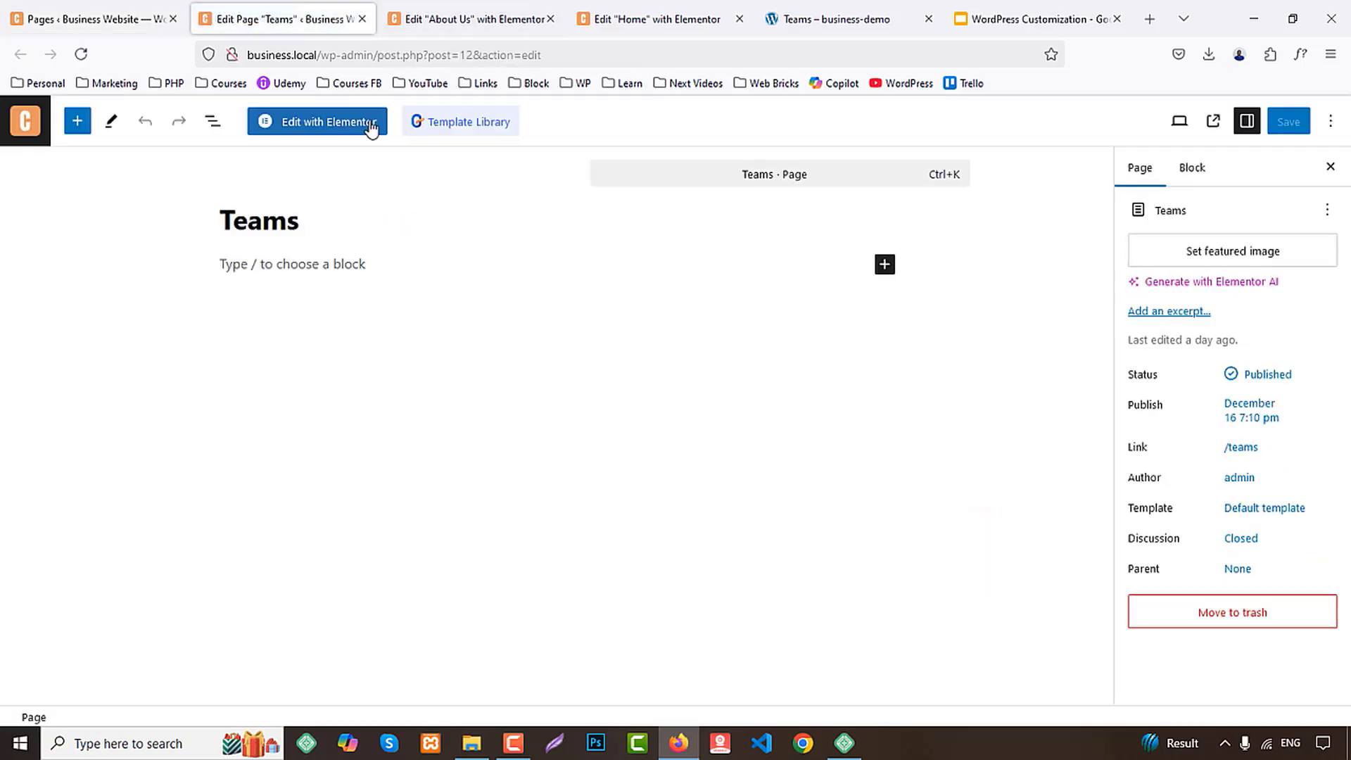
{"action": "left_click", "coordinate": [337, 126]}
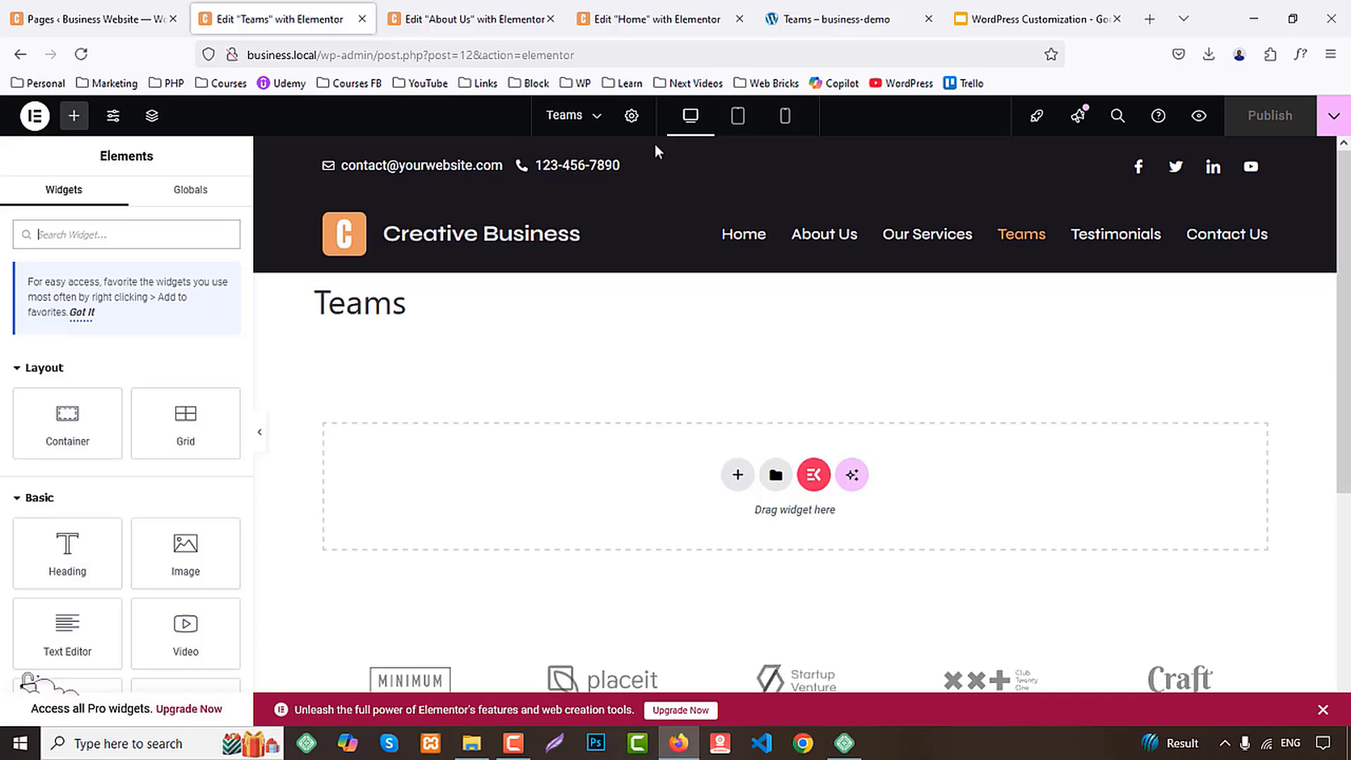
Set the Teams page's layout to Elementor Full Width in its page settings
{"action": "left_click", "coordinate": [631, 117]}
{"action": "scroll", "coordinate": [169, 582], "scroll_direction": "down", "scroll_amount": 2}
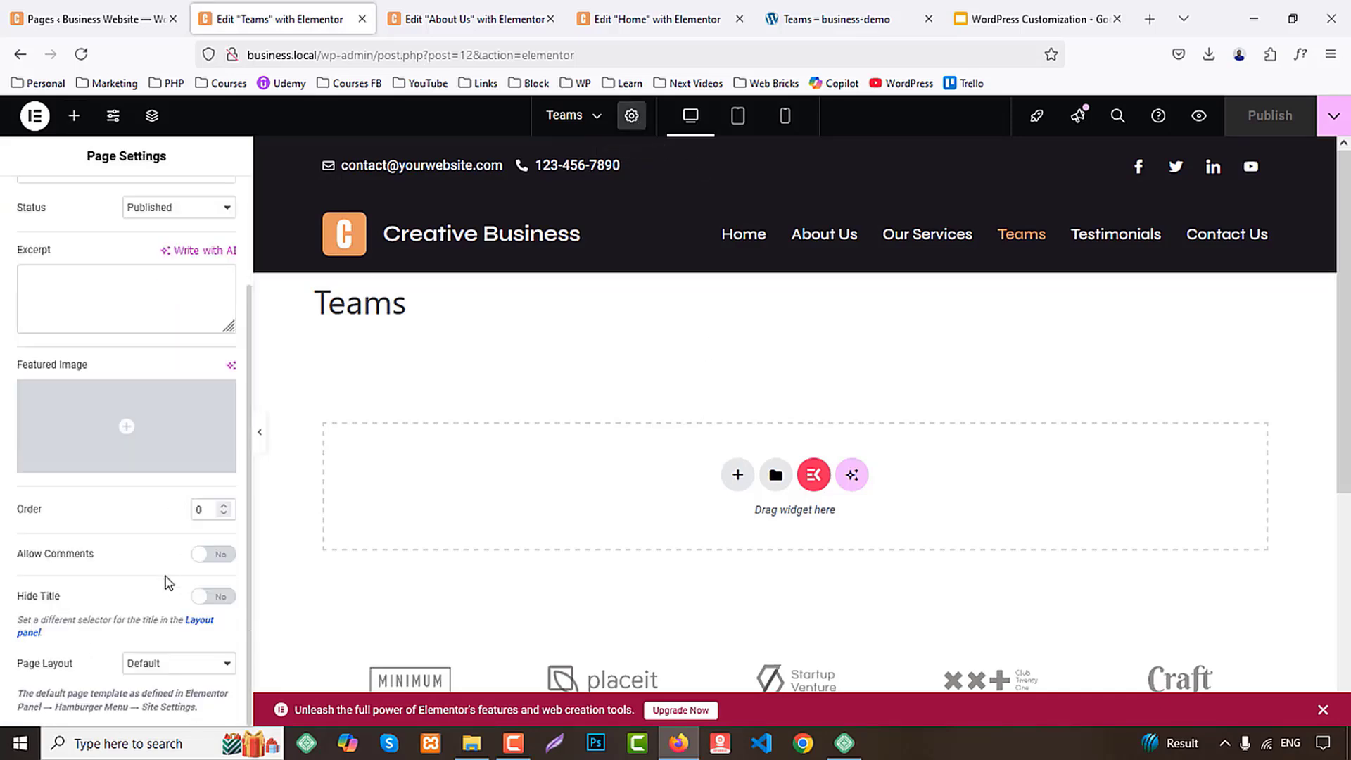
{"action": "left_click", "coordinate": [157, 670]}
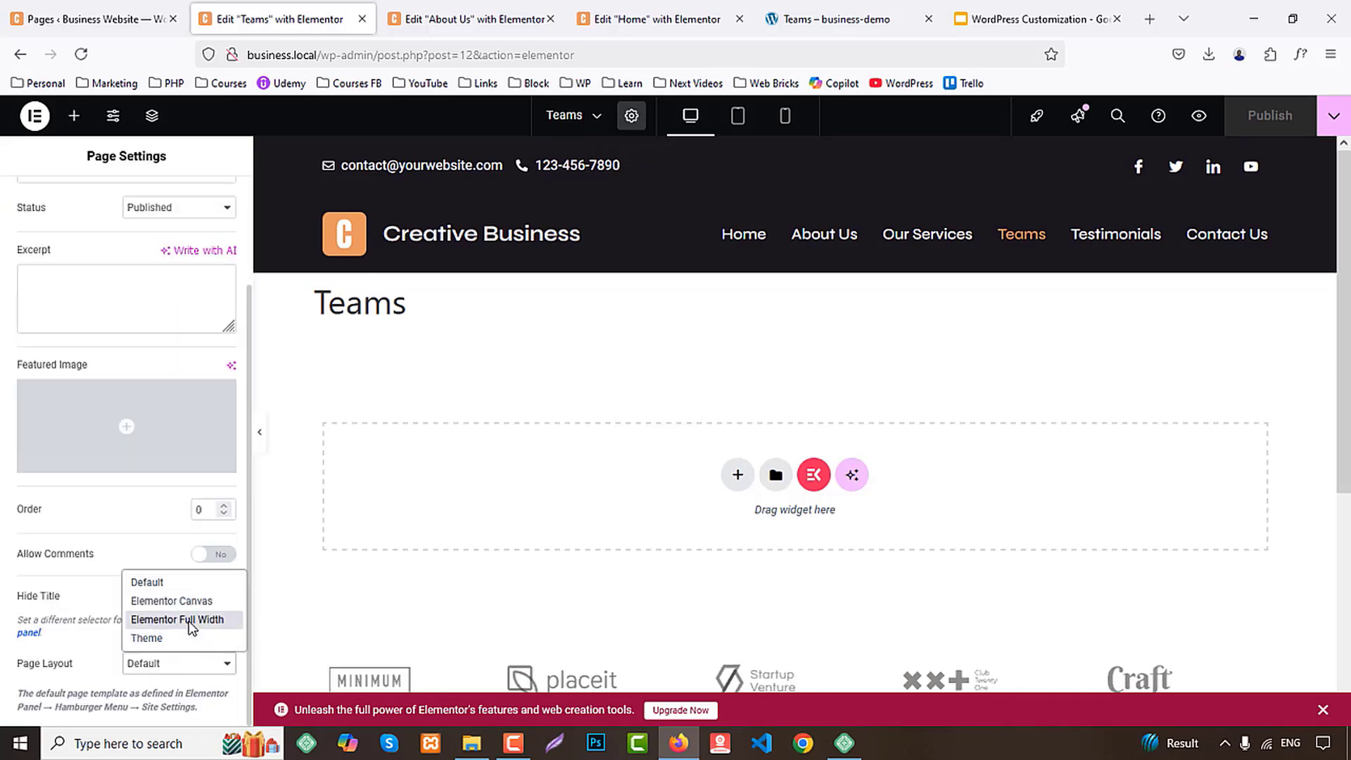
{"action": "left_click", "coordinate": [176, 617]}
Copy the banner section from the About Us page and paste it into the empty Teams page
{"action": "left_click", "coordinate": [516, 27]}
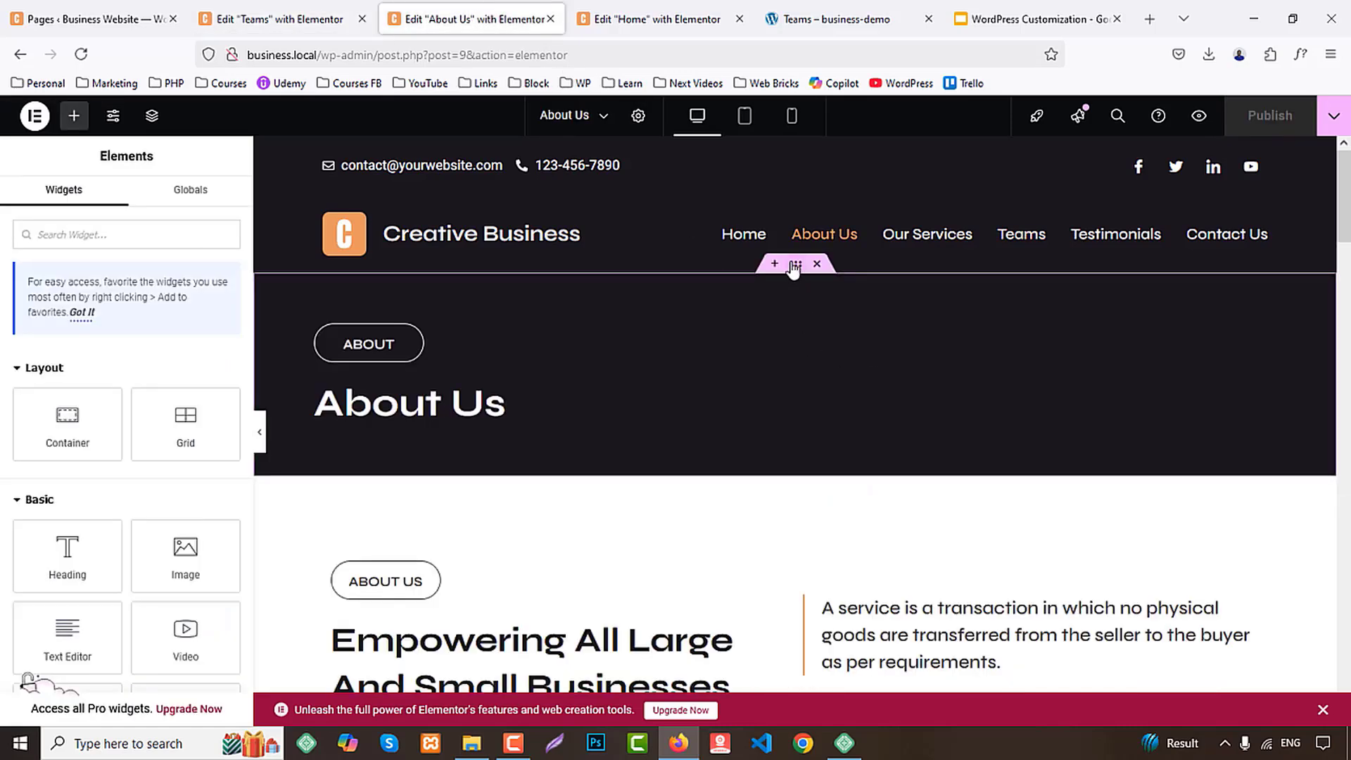
{"action": "right_click", "coordinate": [792, 261]}
{"action": "left_click", "coordinate": [836, 375]}
{"action": "left_click", "coordinate": [309, 28]}
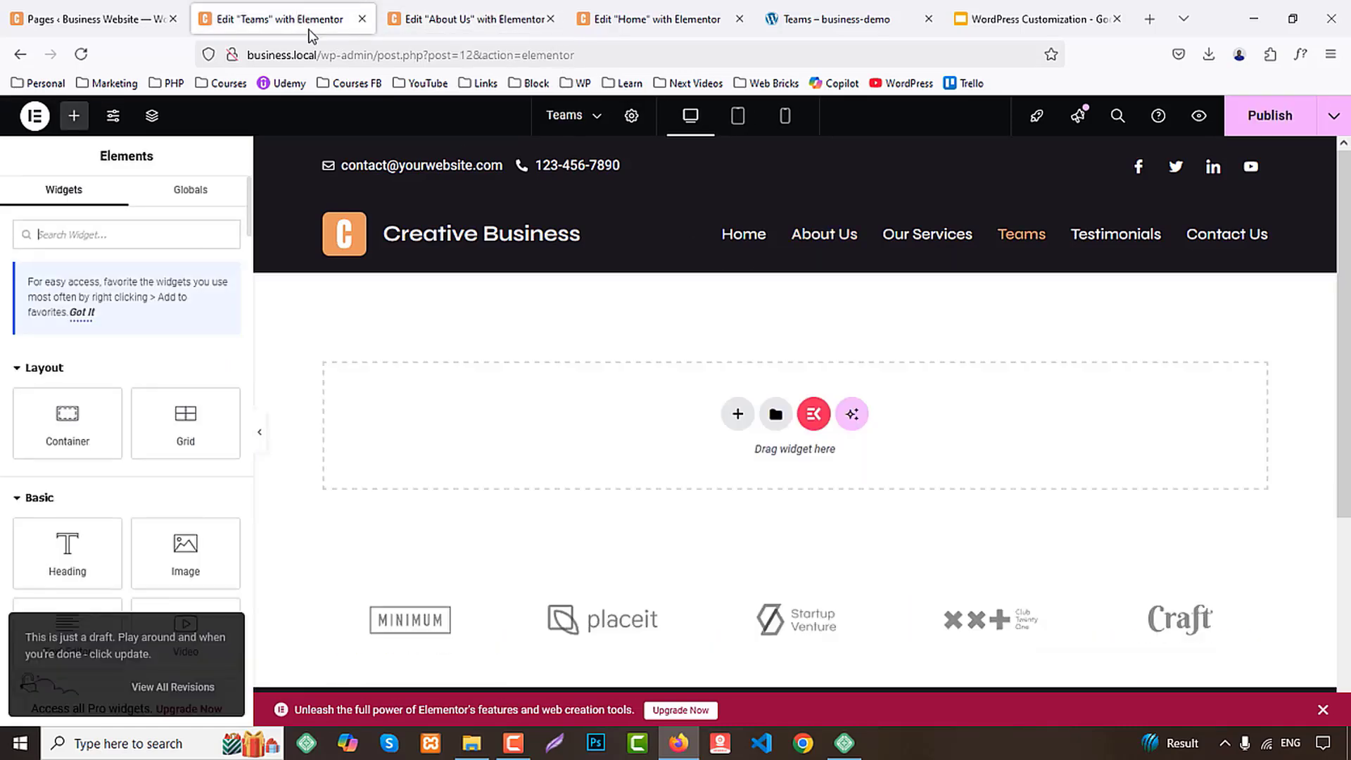
{"action": "right_click", "coordinate": [470, 414]}
{"action": "left_click", "coordinate": [498, 426]}
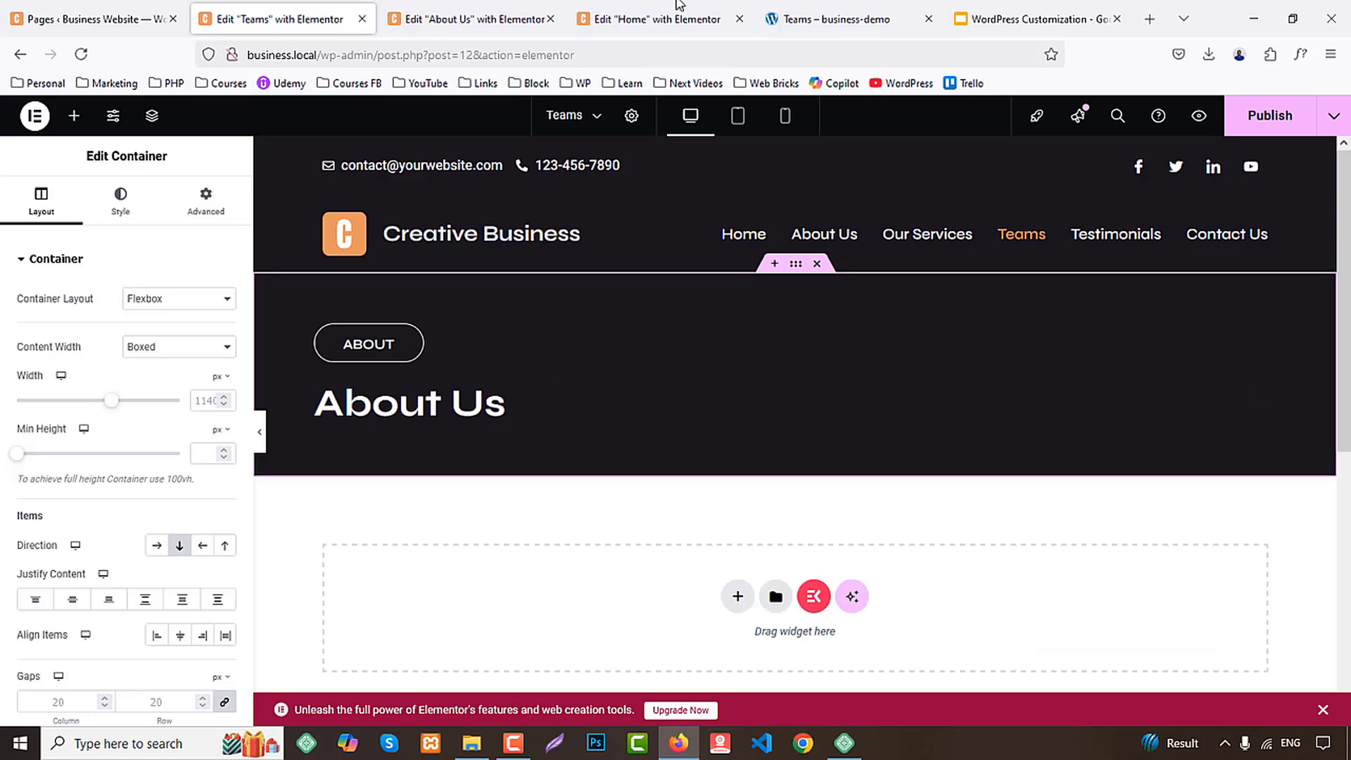
Set the Teams banner's label to "teams" and its heading to the demo's text with a line break, "Meet Our <br/> Superheroes"
{"action": "left_click", "coordinate": [878, 10]}
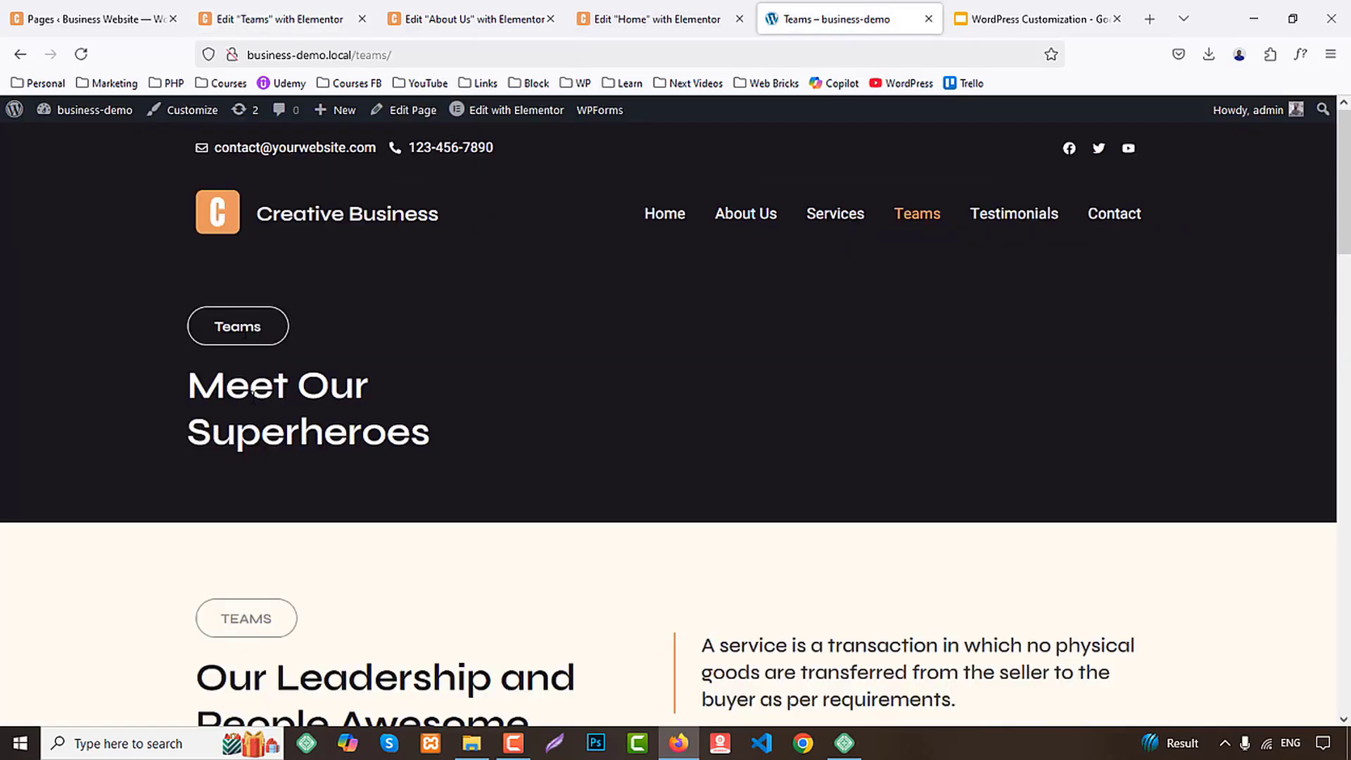
{"action": "left_click_drag", "start_coordinate": [192, 380], "coordinate": [439, 431]}
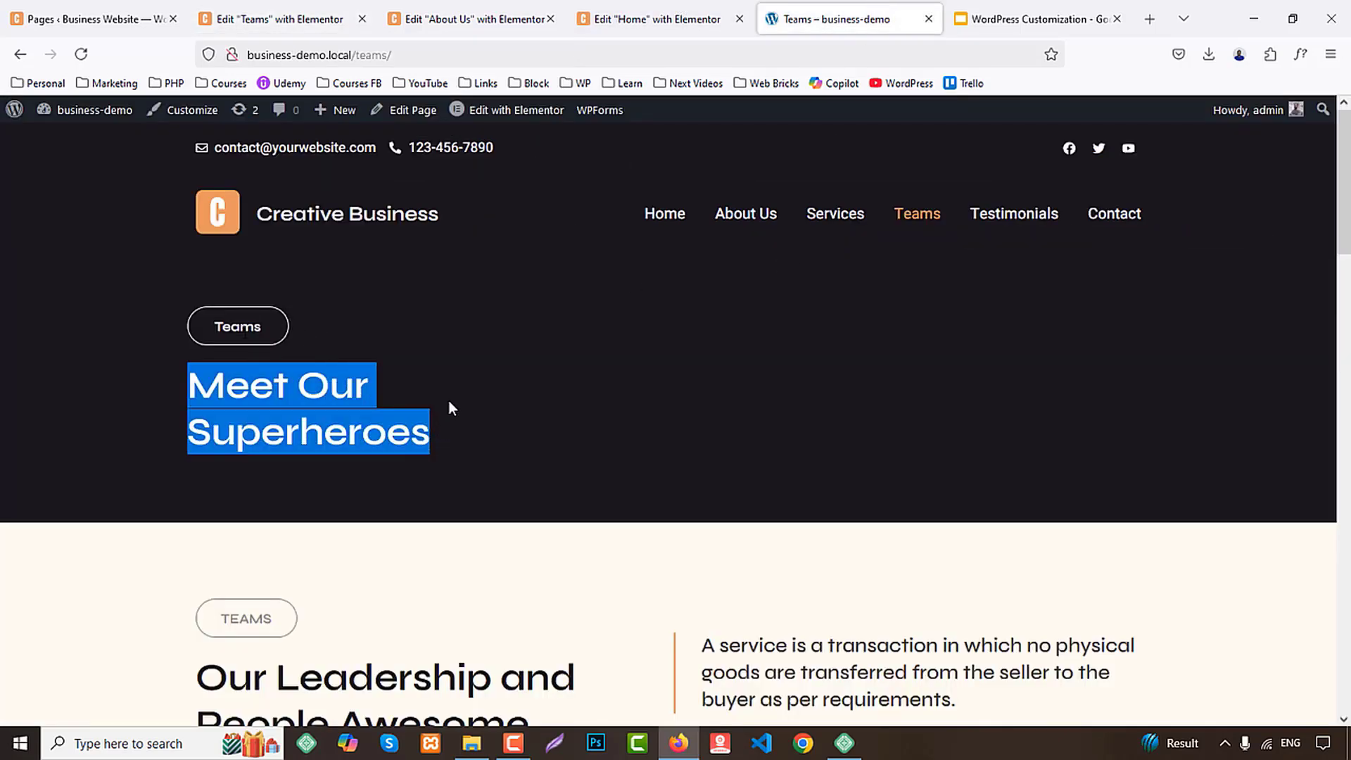
{"action": "left_click", "coordinate": [280, 19]}
{"action": "left_click", "coordinate": [368, 350]}
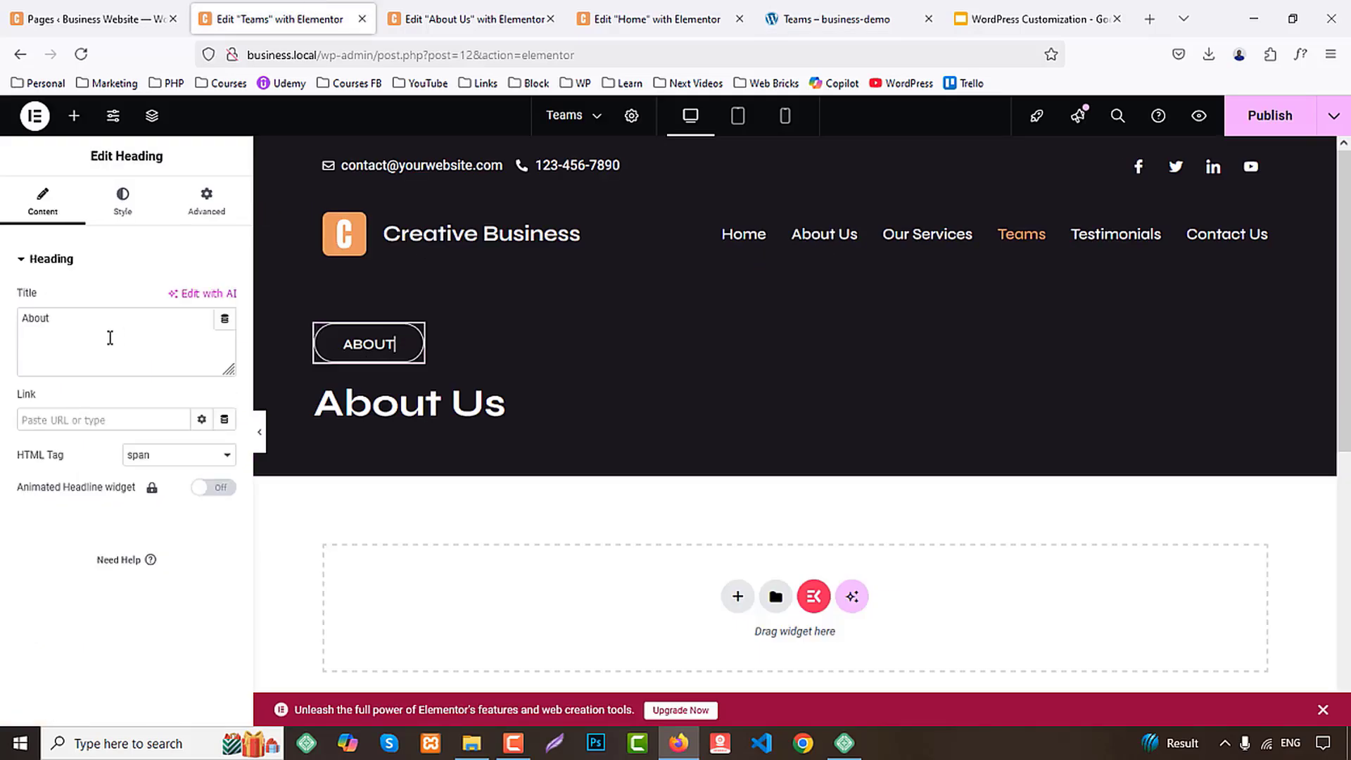
{"action": "type", "text": "teams"}
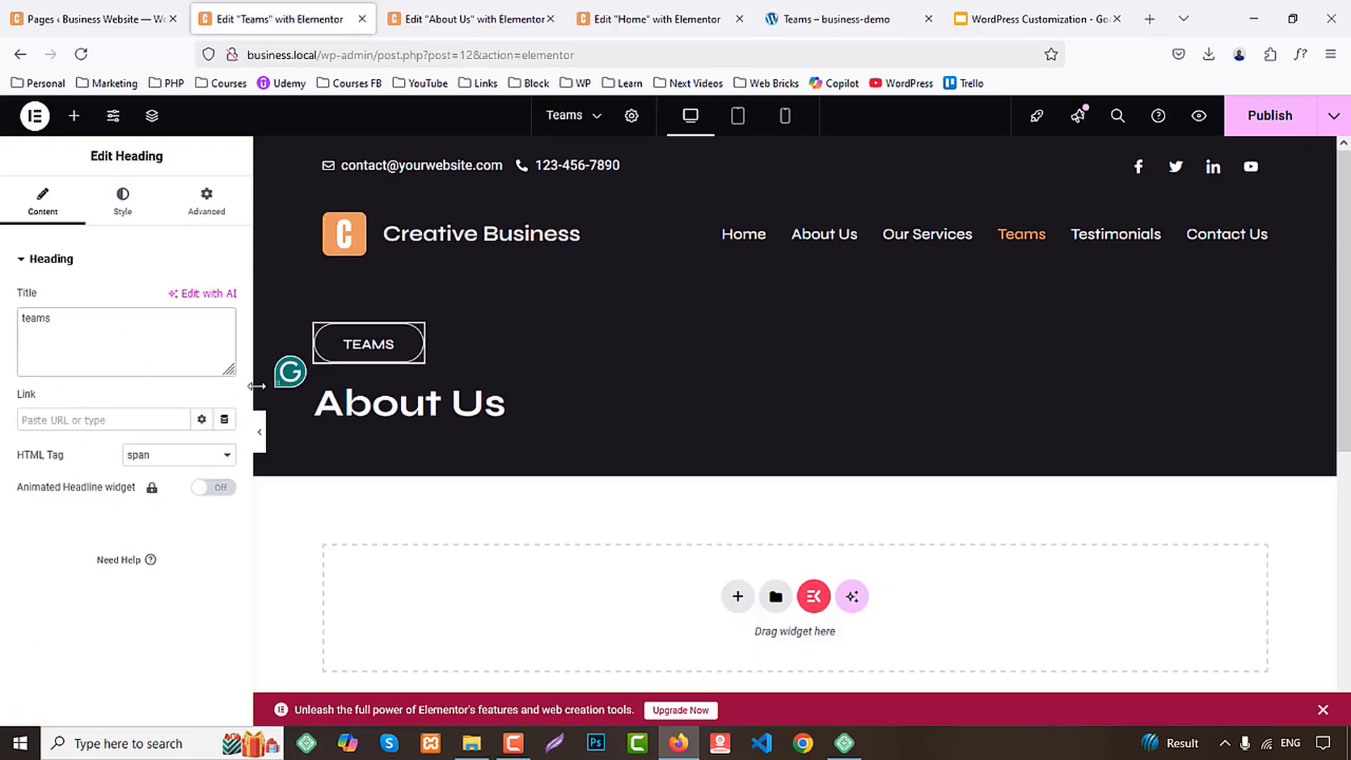
{"action": "left_click", "coordinate": [458, 402]}
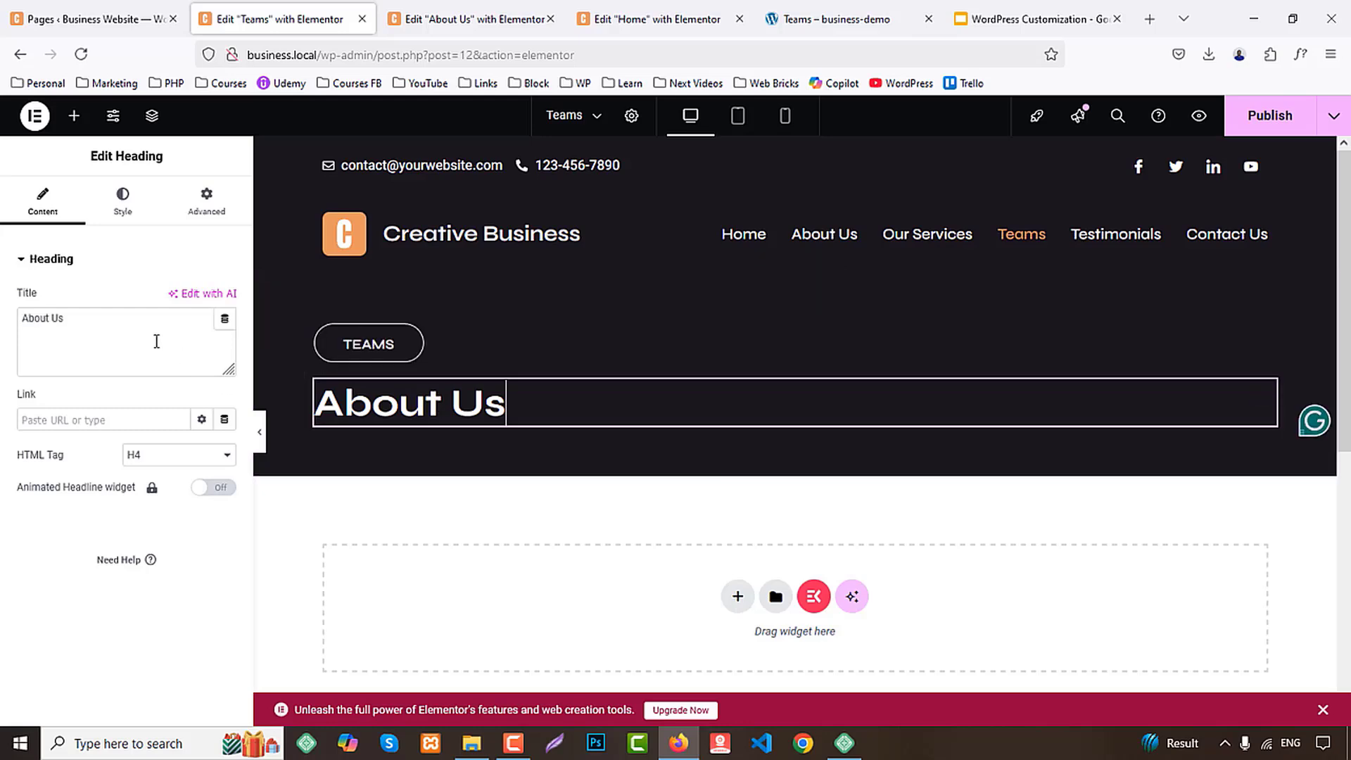
{"action": "key", "text": "ctrl+v"}
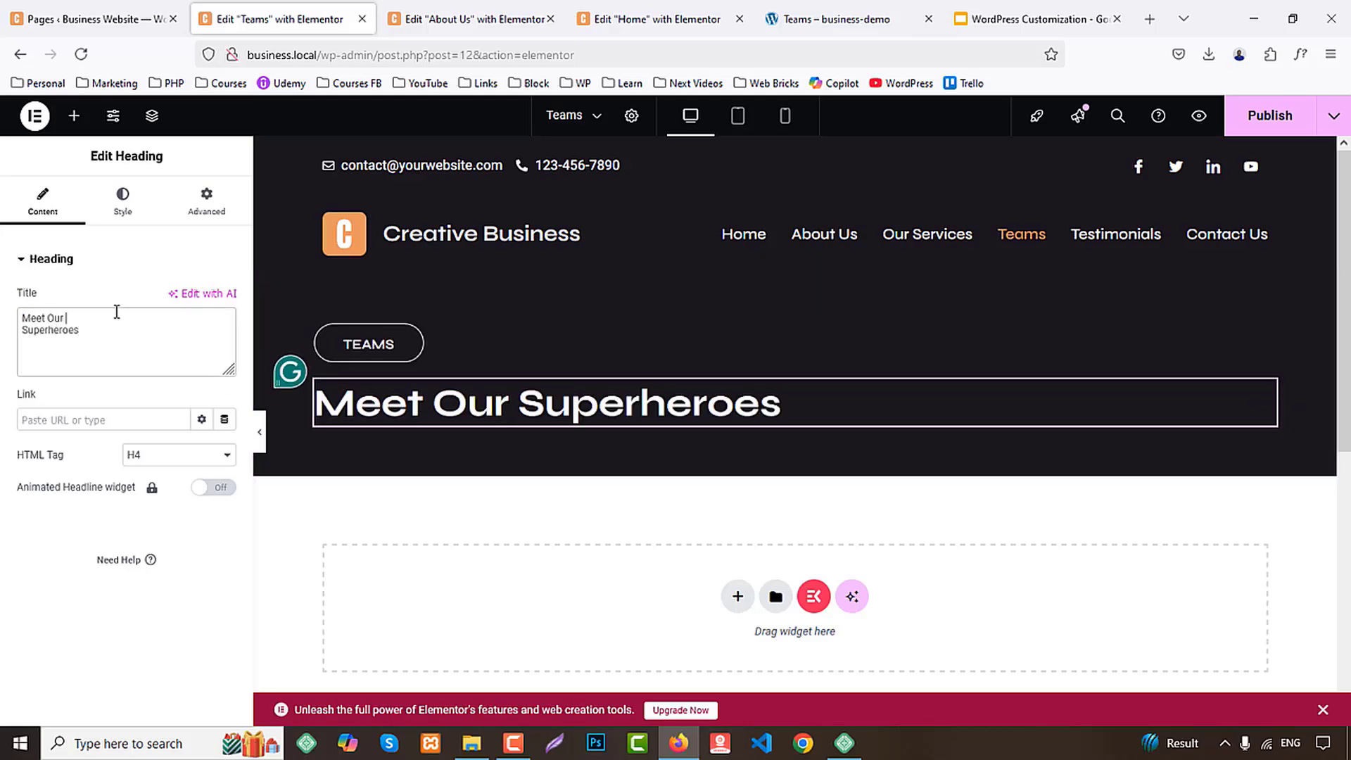
{"action": "type", "text": "<>"}
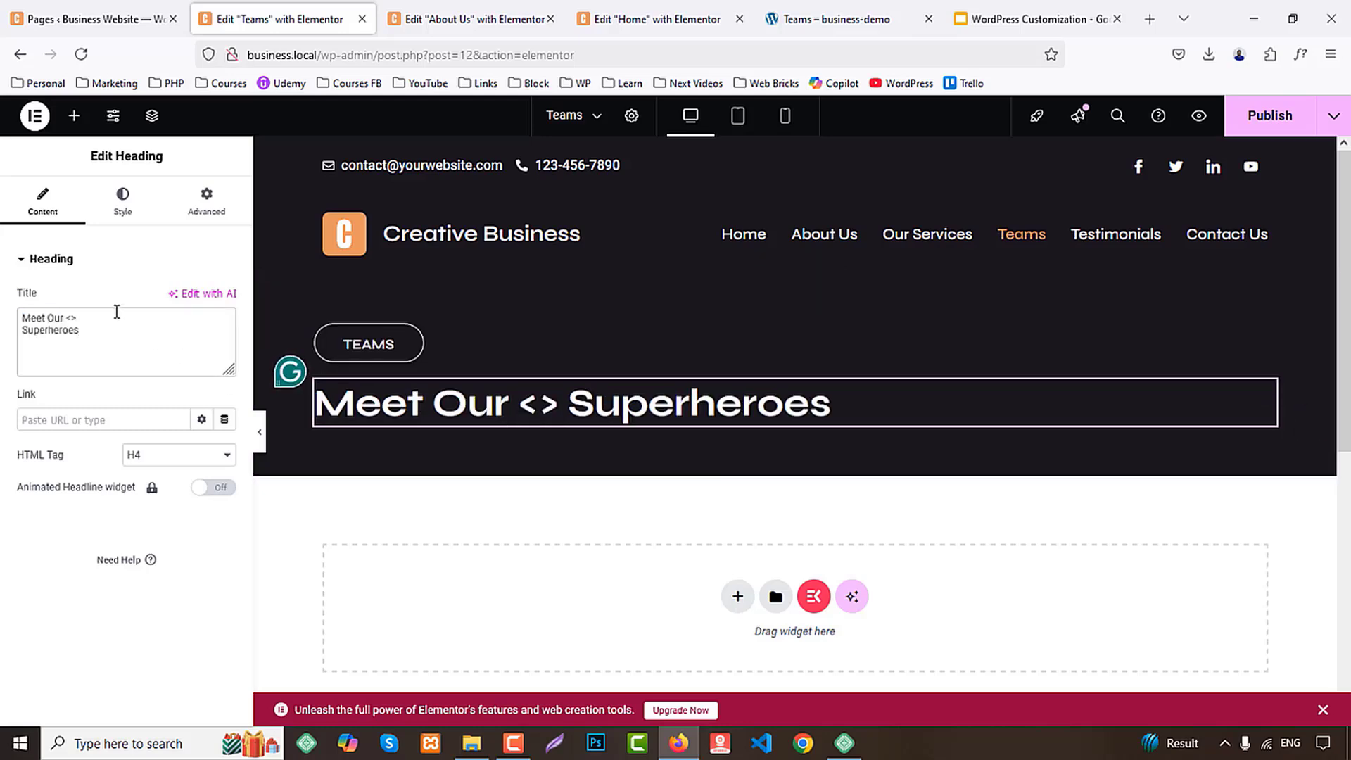
{"action": "type", "text": "br/"}
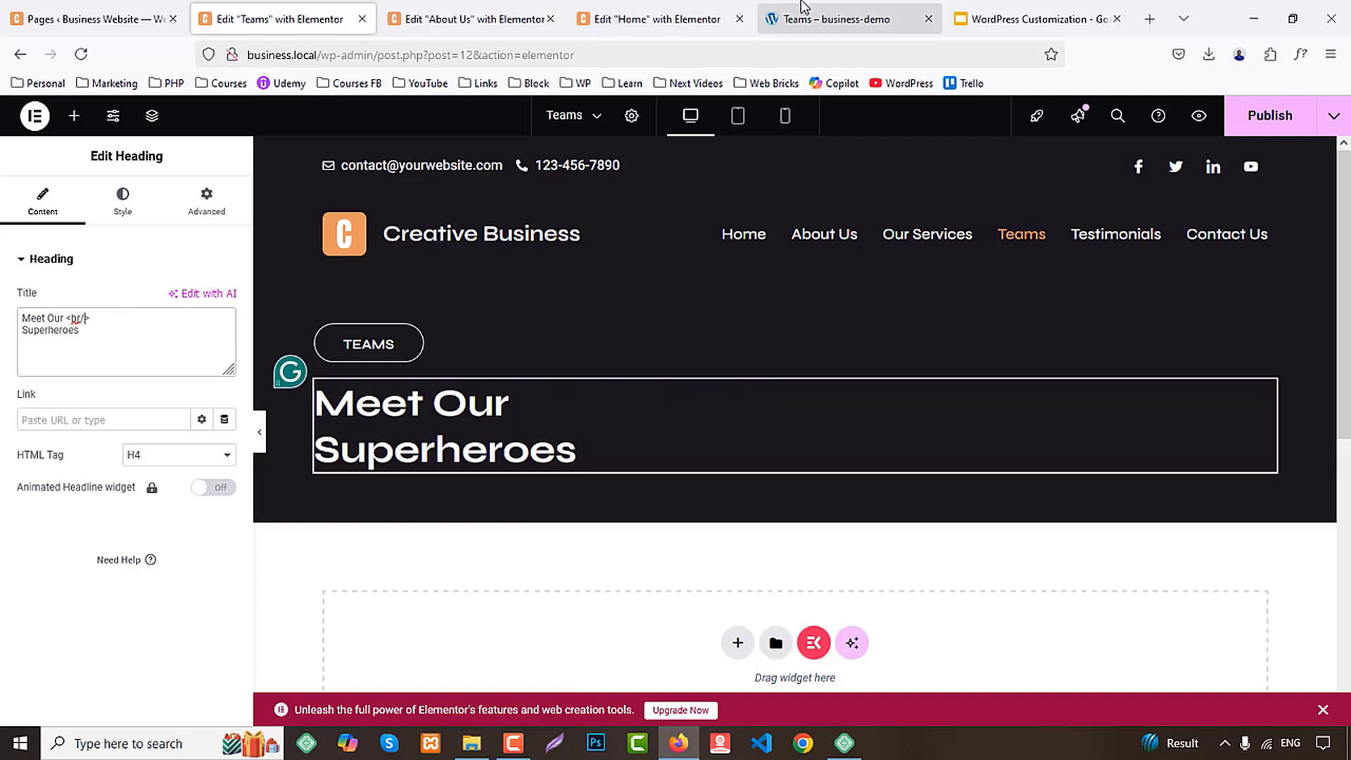
Check the demo's section below the banner and copy the Home page's "Our Leadership And People Awesome" section
{"action": "left_click", "coordinate": [837, 19]}
{"action": "scroll", "coordinate": [868, 380], "scroll_direction": "down", "scroll_amount": 5}
{"action": "left_click", "coordinate": [473, 14]}
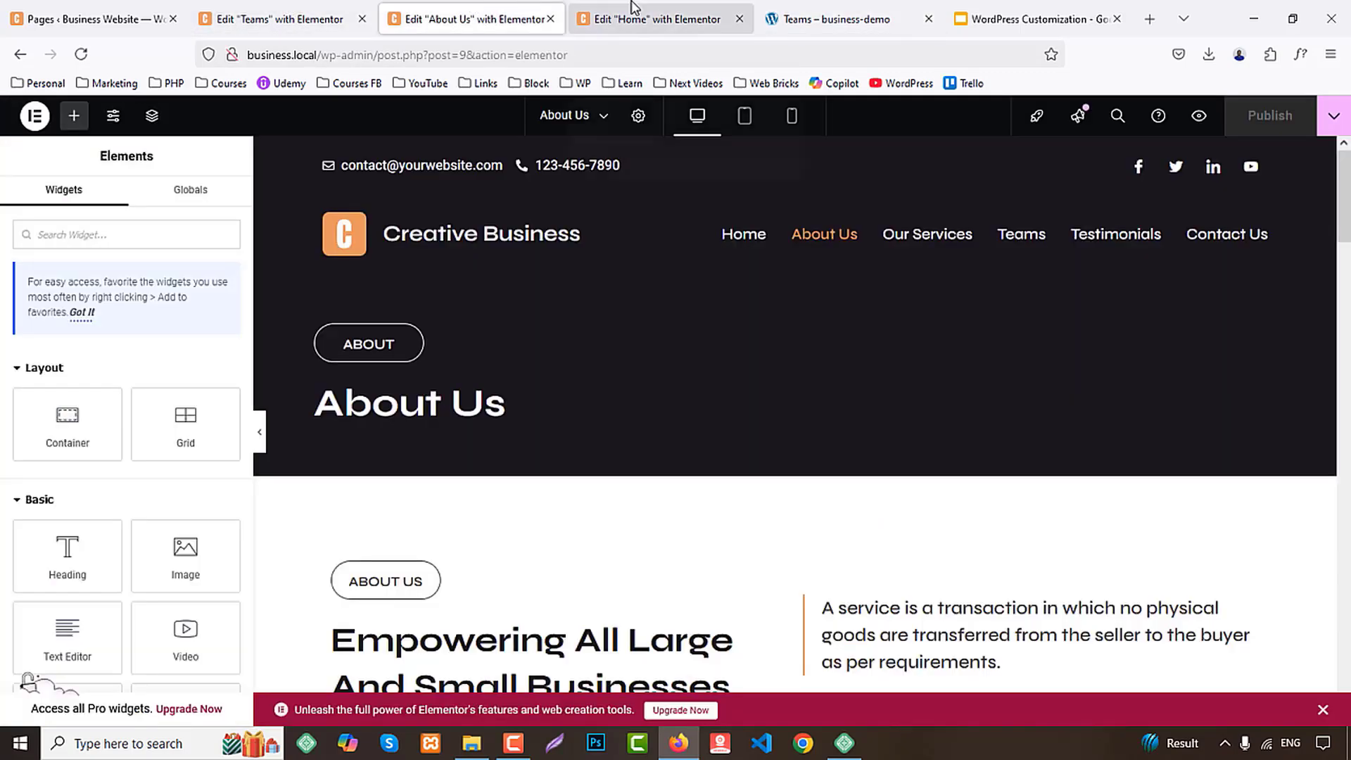
{"action": "left_click", "coordinate": [654, 19]}
{"action": "scroll", "coordinate": [902, 387], "scroll_direction": "up", "scroll_amount": 10}
{"action": "scroll", "coordinate": [902, 387], "scroll_direction": "down", "scroll_amount": 6}
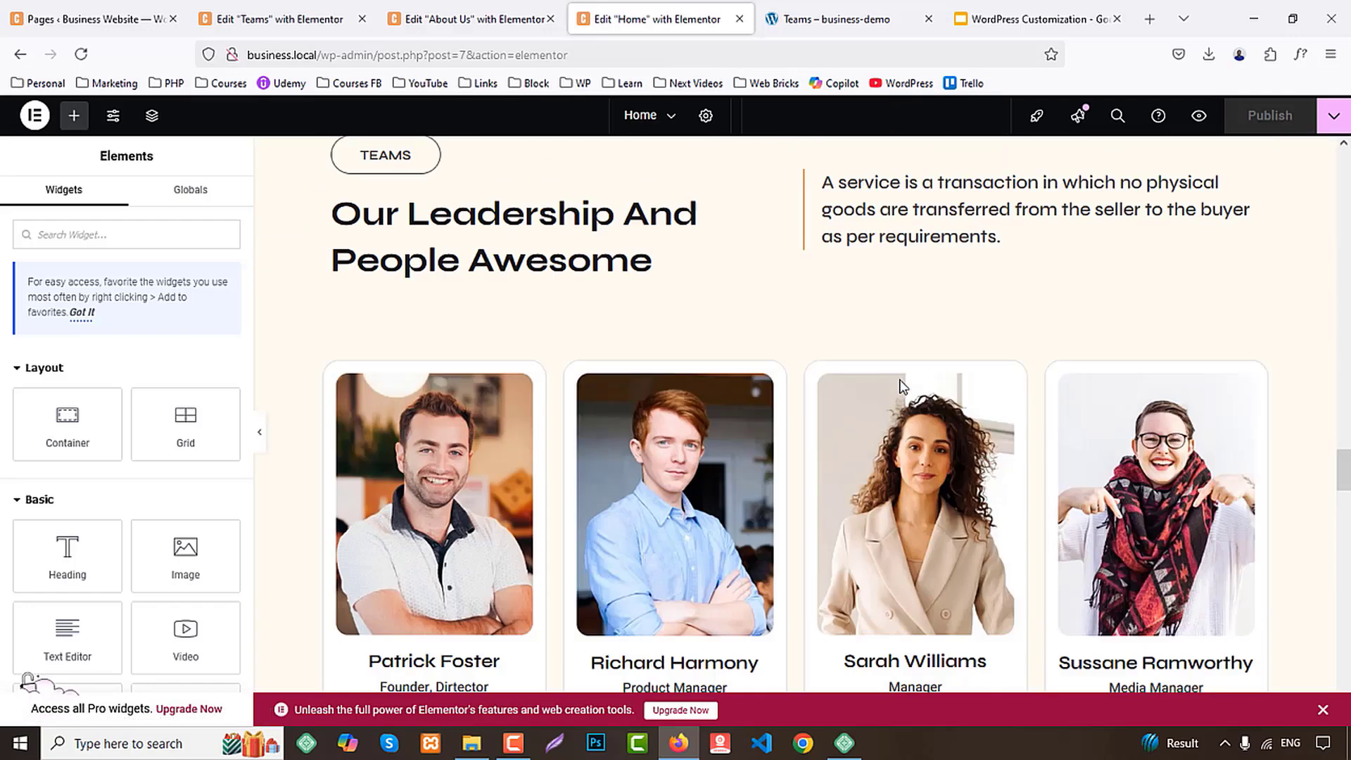
{"action": "scroll", "coordinate": [898, 386], "scroll_direction": "up", "scroll_amount": 2}
{"action": "right_click", "coordinate": [799, 213]}
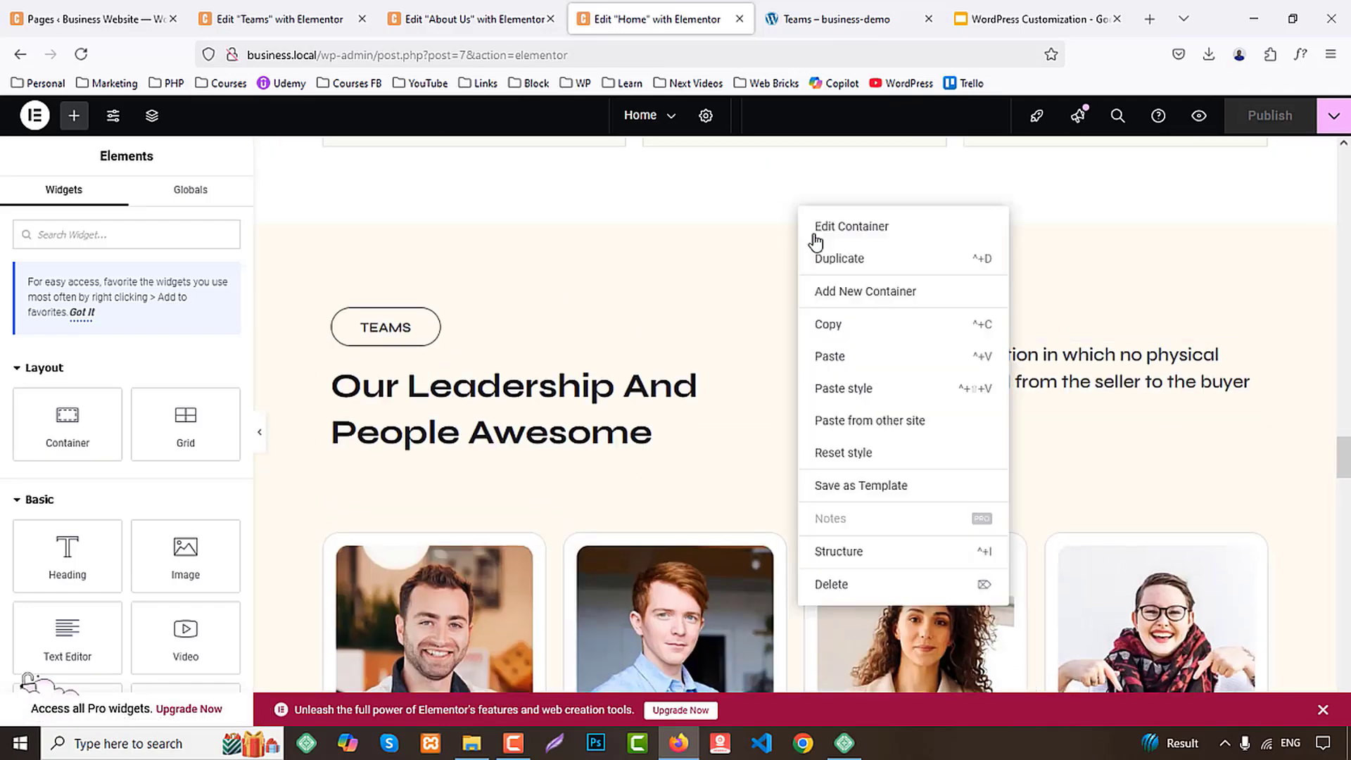
{"action": "left_click", "coordinate": [820, 323]}
Paste the copied leadership section below the banner on the Teams page
{"action": "left_click", "coordinate": [419, 9]}
{"action": "left_click", "coordinate": [281, 19]}
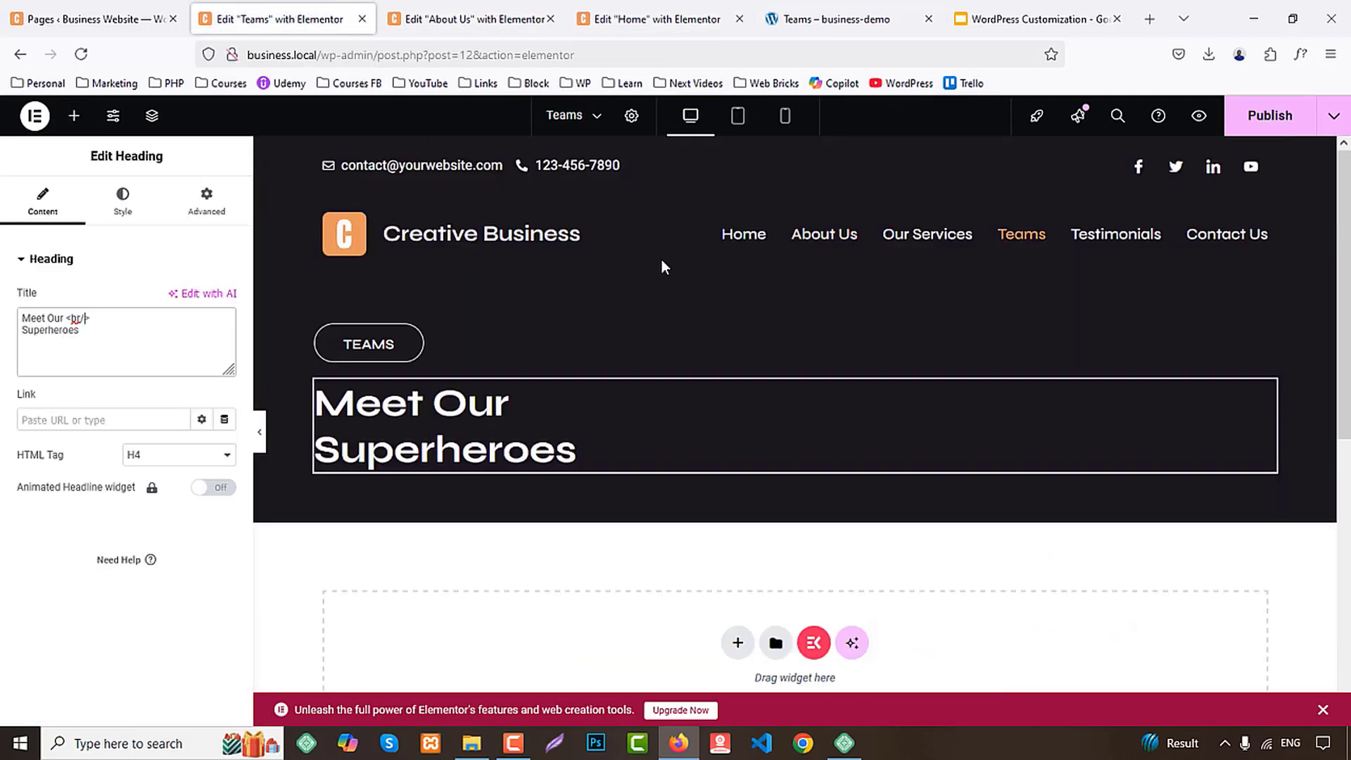
{"action": "scroll", "coordinate": [662, 261], "scroll_direction": "down", "scroll_amount": 5}
{"action": "right_click", "coordinate": [528, 304]}
{"action": "left_click", "coordinate": [557, 325]}
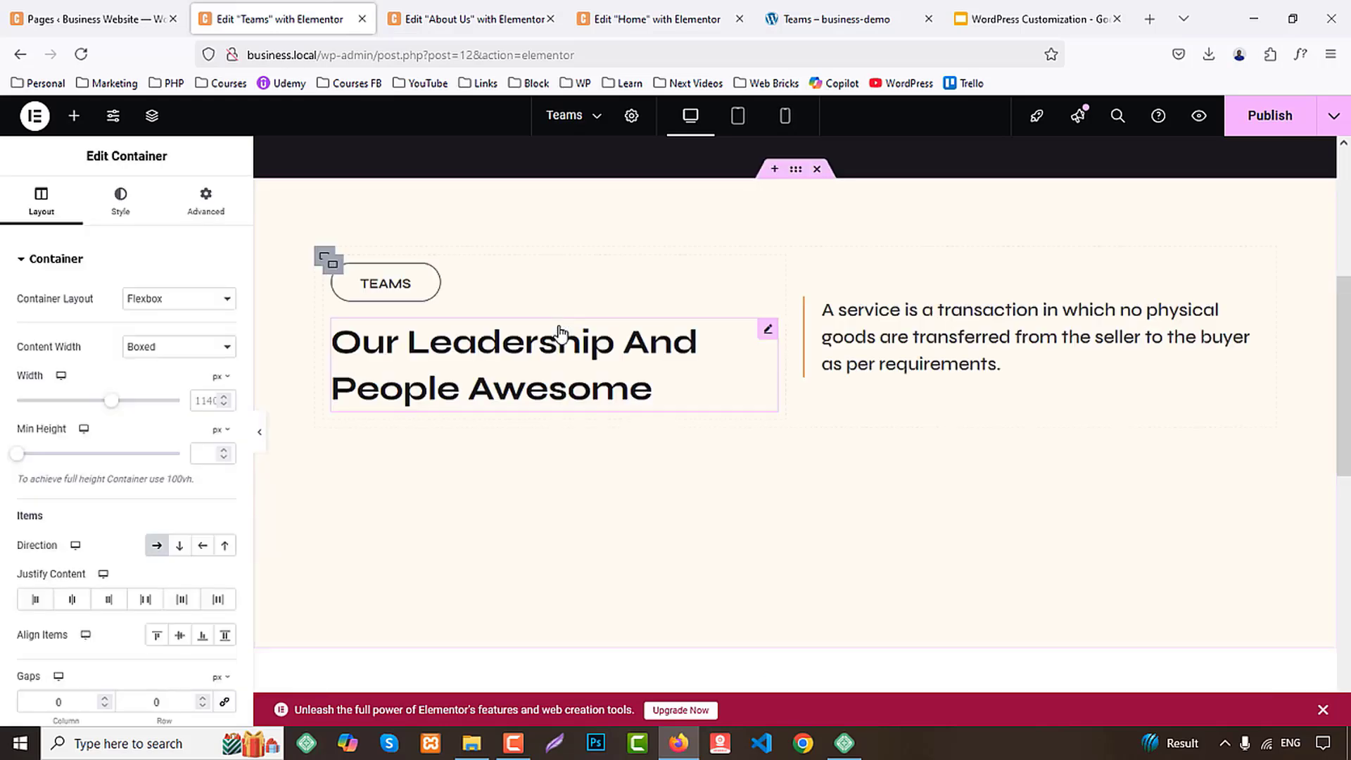
Duplicate the fourth team member card four times to form a second row of cards on the Teams page
{"action": "scroll", "coordinate": [794, 401], "scroll_direction": "down", "scroll_amount": 3}
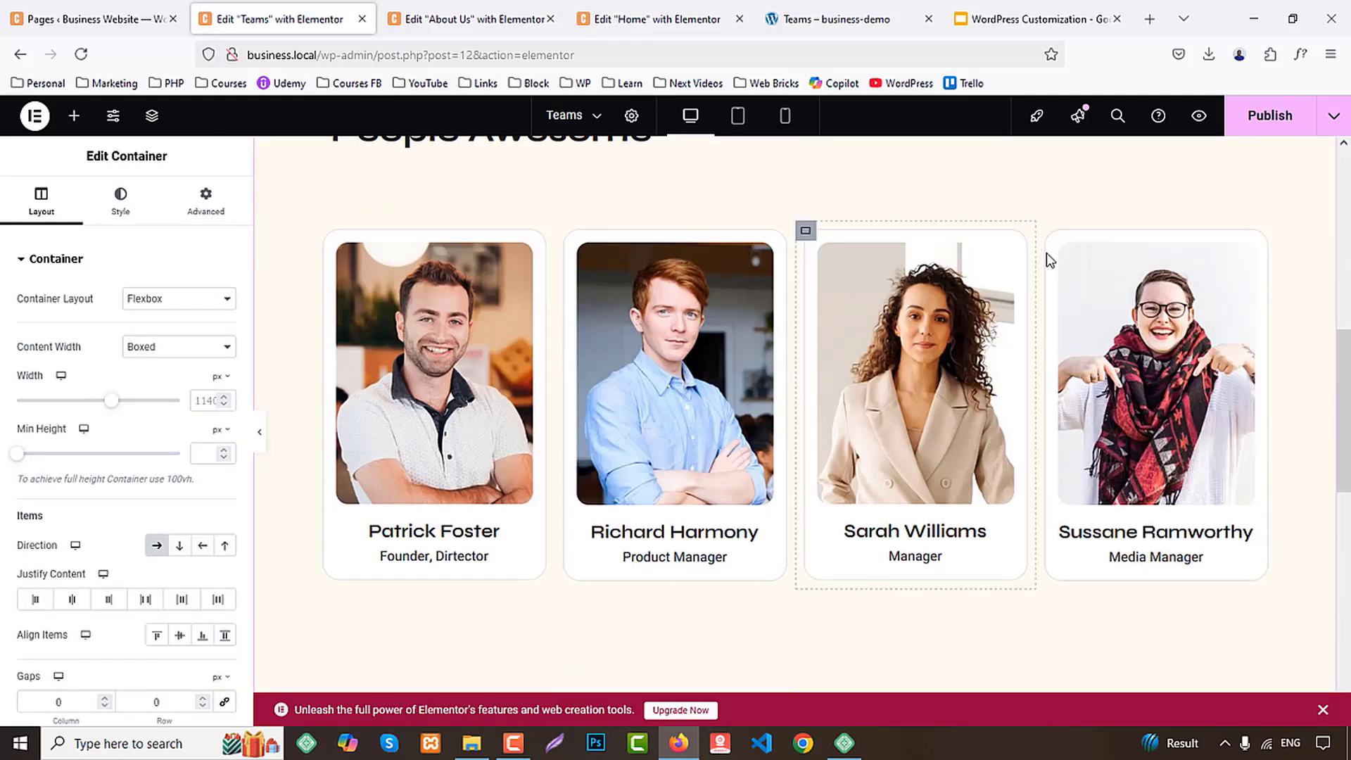
{"action": "right_click", "coordinate": [1047, 232]}
{"action": "left_click", "coordinate": [1076, 283]}
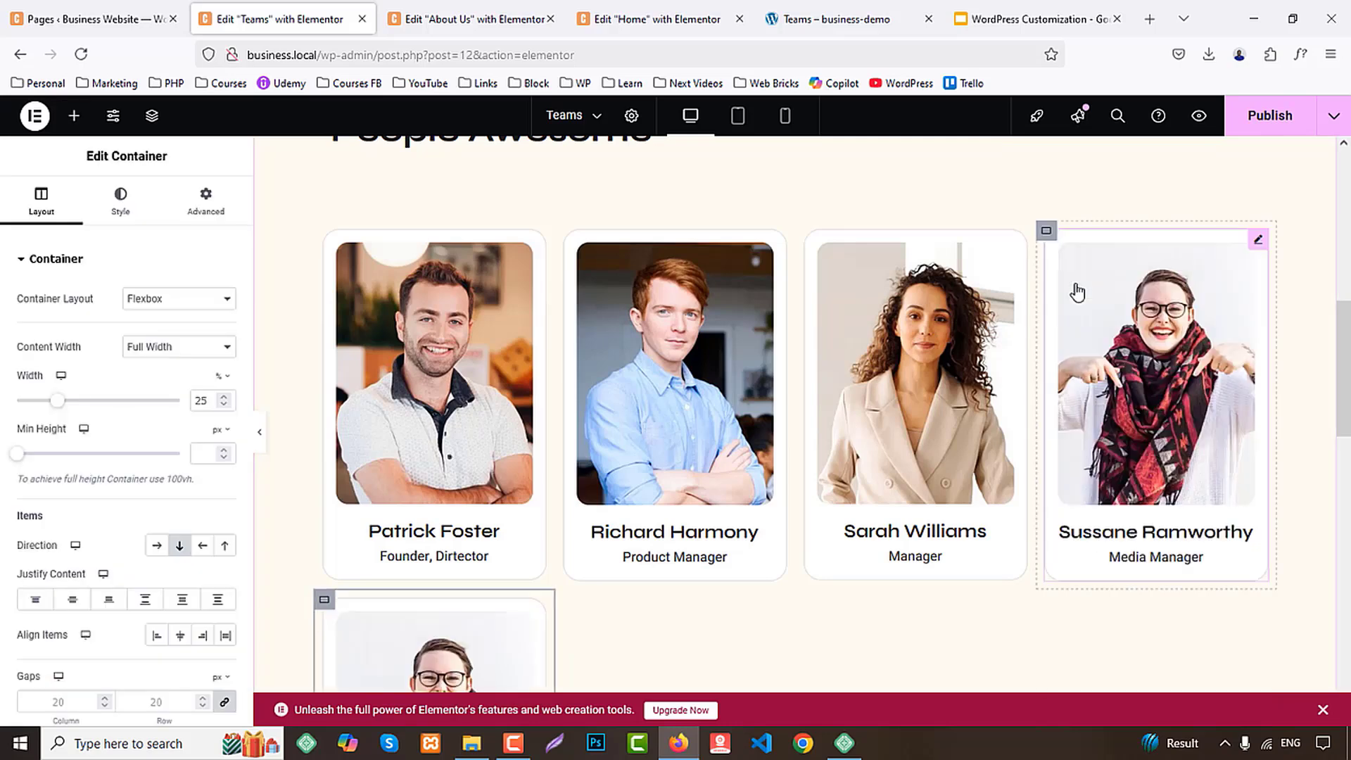
{"action": "right_click", "coordinate": [1067, 268]}
{"action": "left_click", "coordinate": [1075, 286]}
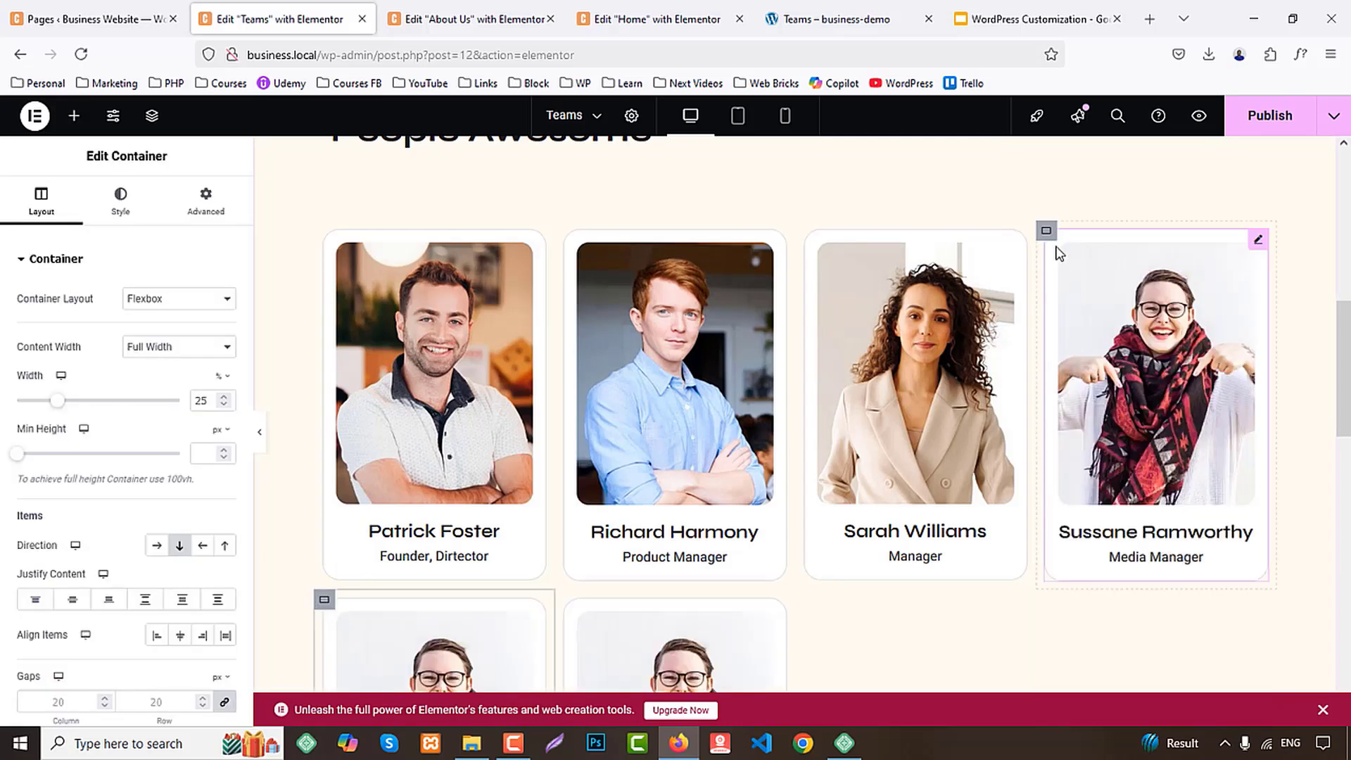
{"action": "right_click", "coordinate": [1075, 284]}
{"action": "left_click", "coordinate": [1077, 289]}
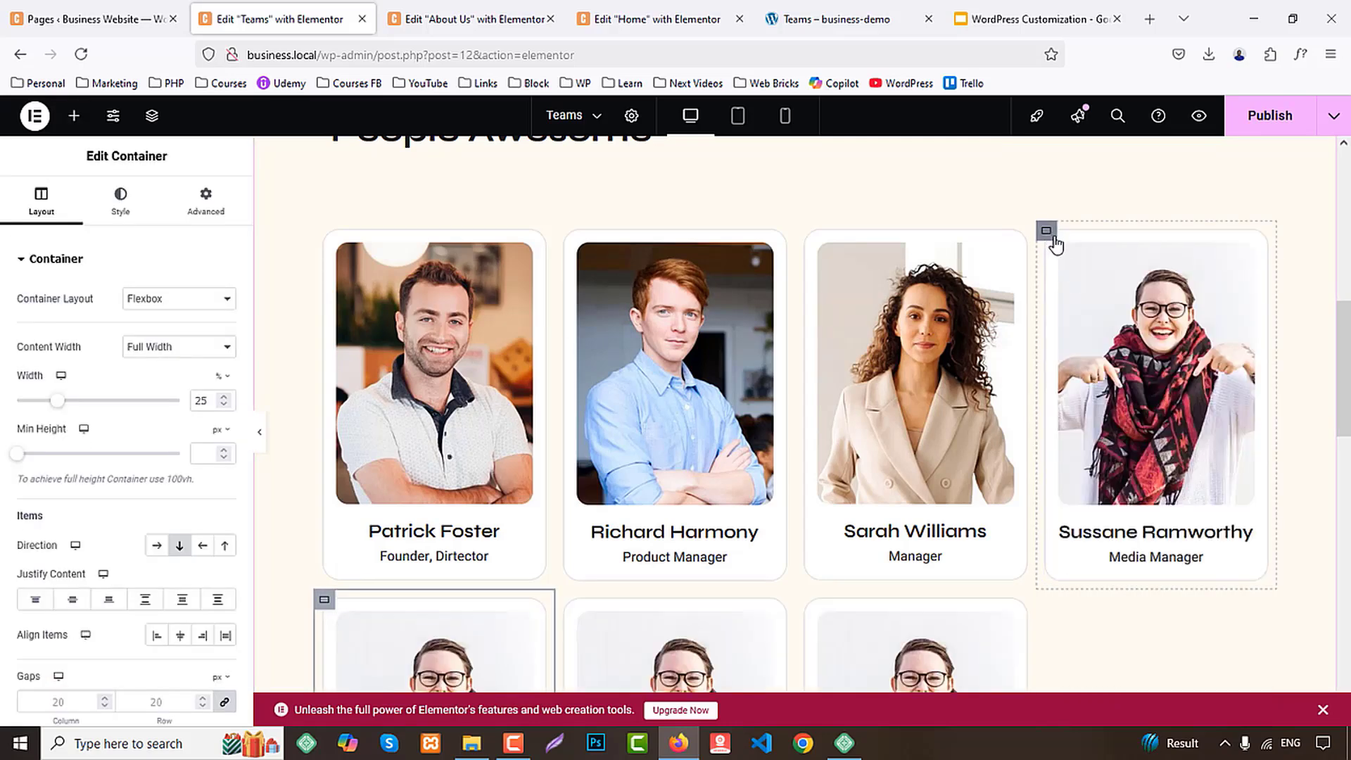
{"action": "right_click", "coordinate": [1053, 241]}
{"action": "left_click", "coordinate": [1087, 285]}
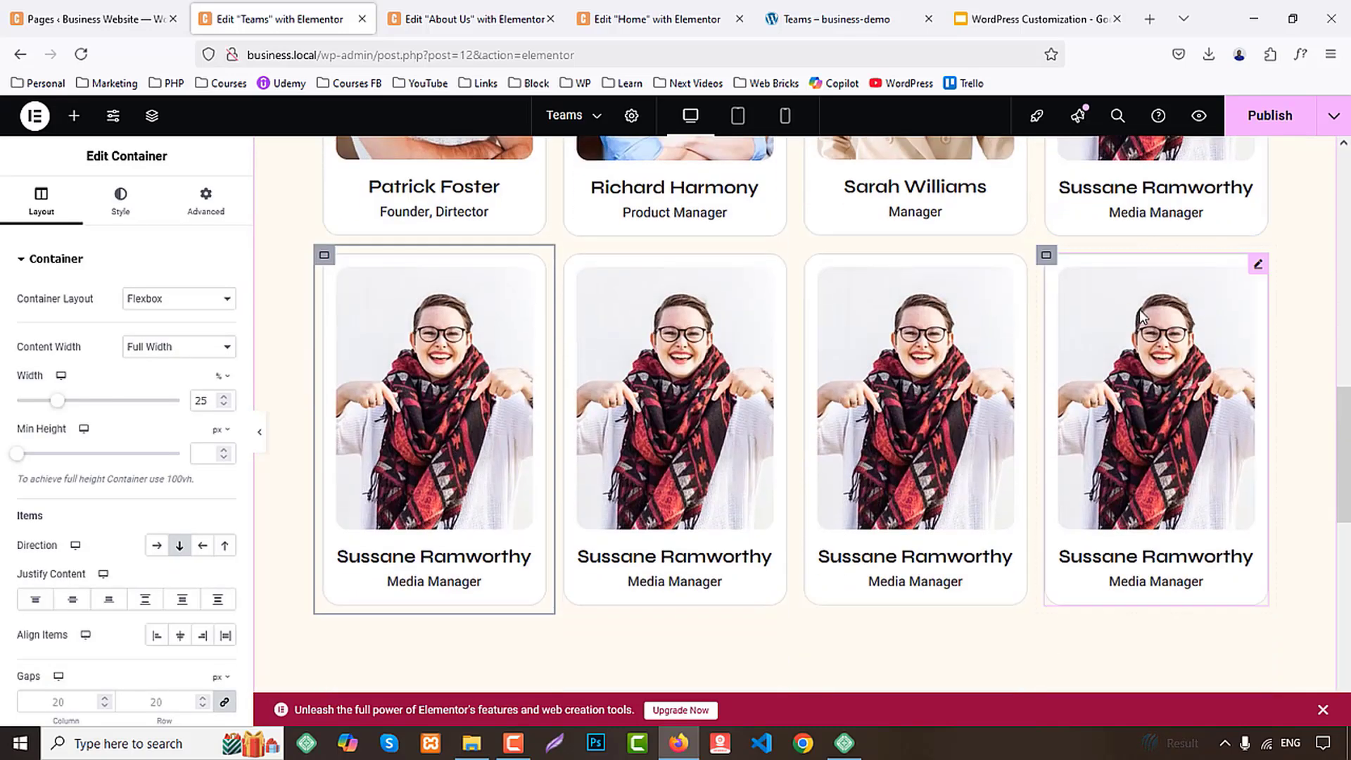
Check the demo's section below the team cards and copy the Home page's "Get Free Tech Consulation With Us." call-to-action section
{"action": "left_click", "coordinate": [820, 9]}
{"action": "scroll", "coordinate": [747, 465], "scroll_direction": "down", "scroll_amount": 10}
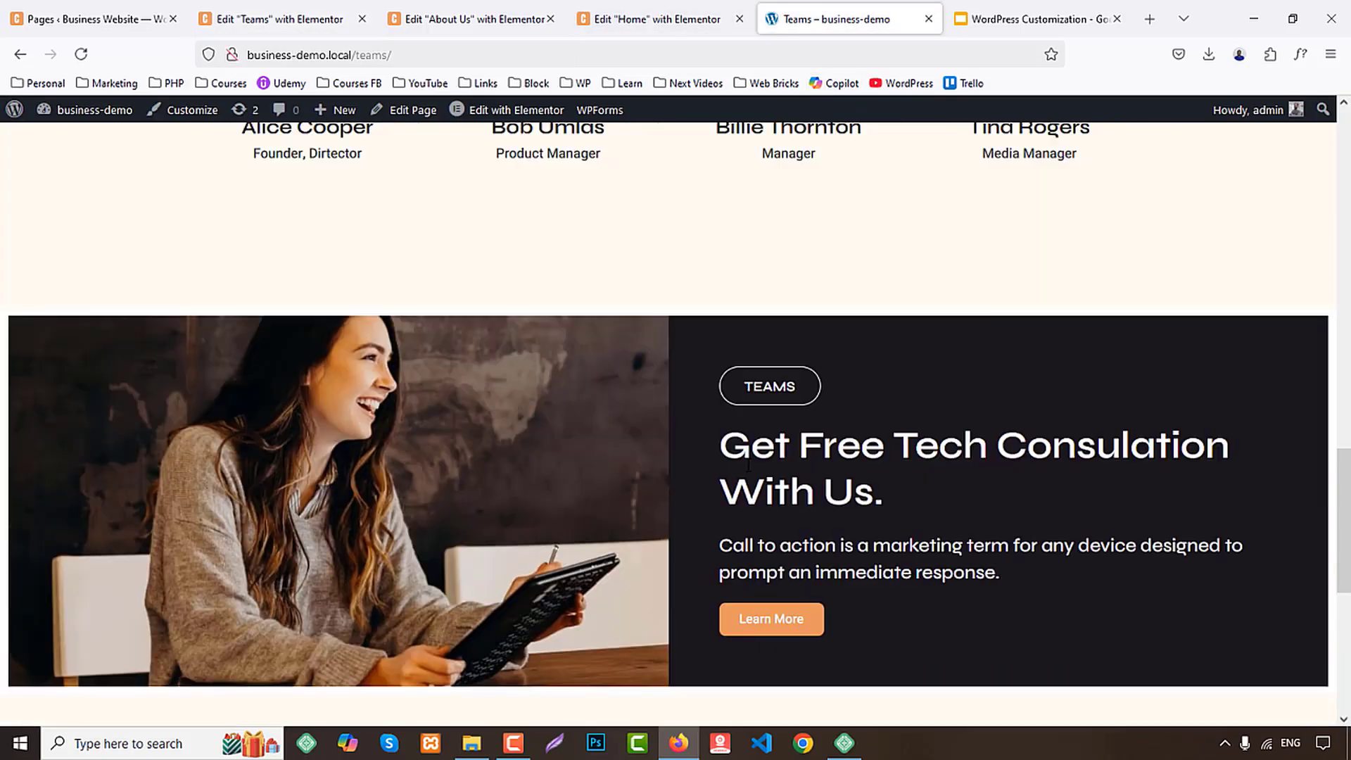
{"action": "left_click", "coordinate": [464, 19]}
{"action": "left_click", "coordinate": [647, 19]}
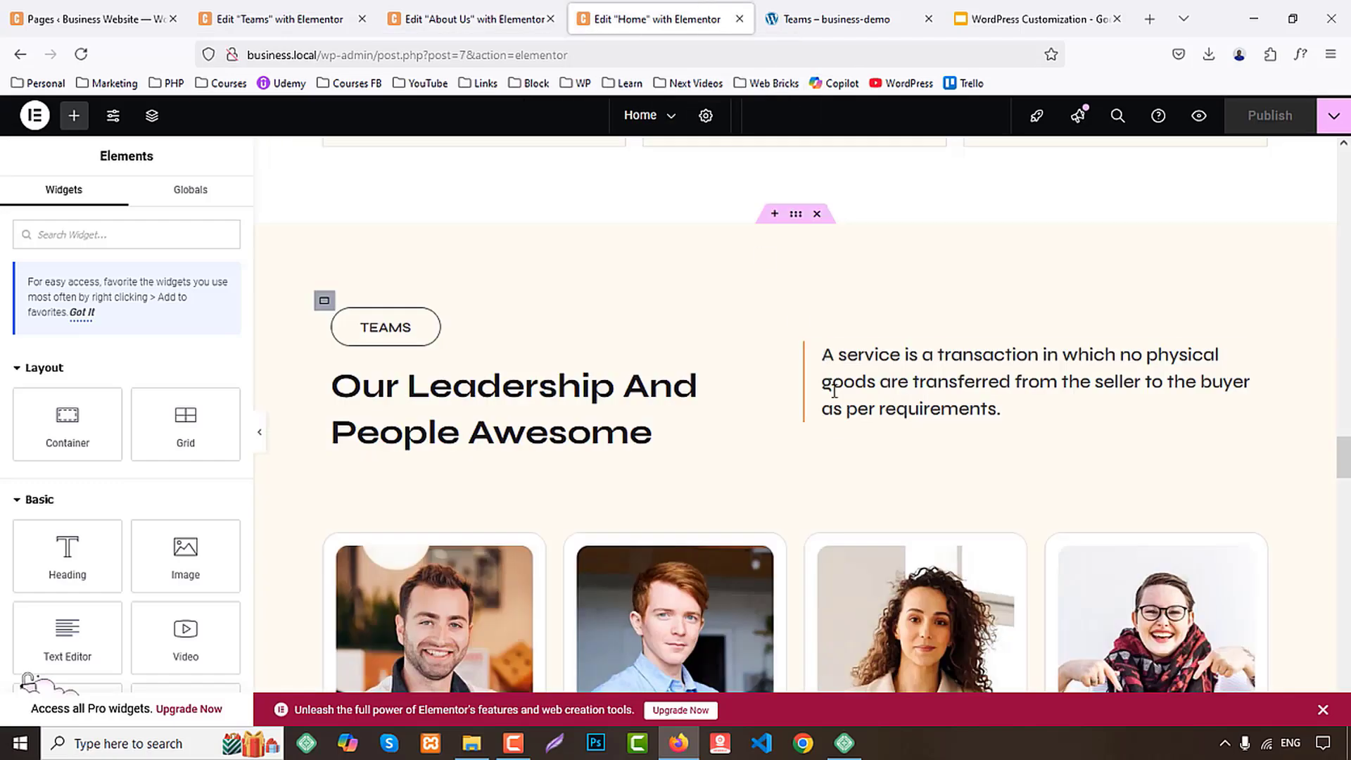
{"action": "scroll", "coordinate": [835, 437], "scroll_direction": "down", "scroll_amount": 8}
{"action": "scroll", "coordinate": [833, 440], "scroll_direction": "down", "scroll_amount": 15}
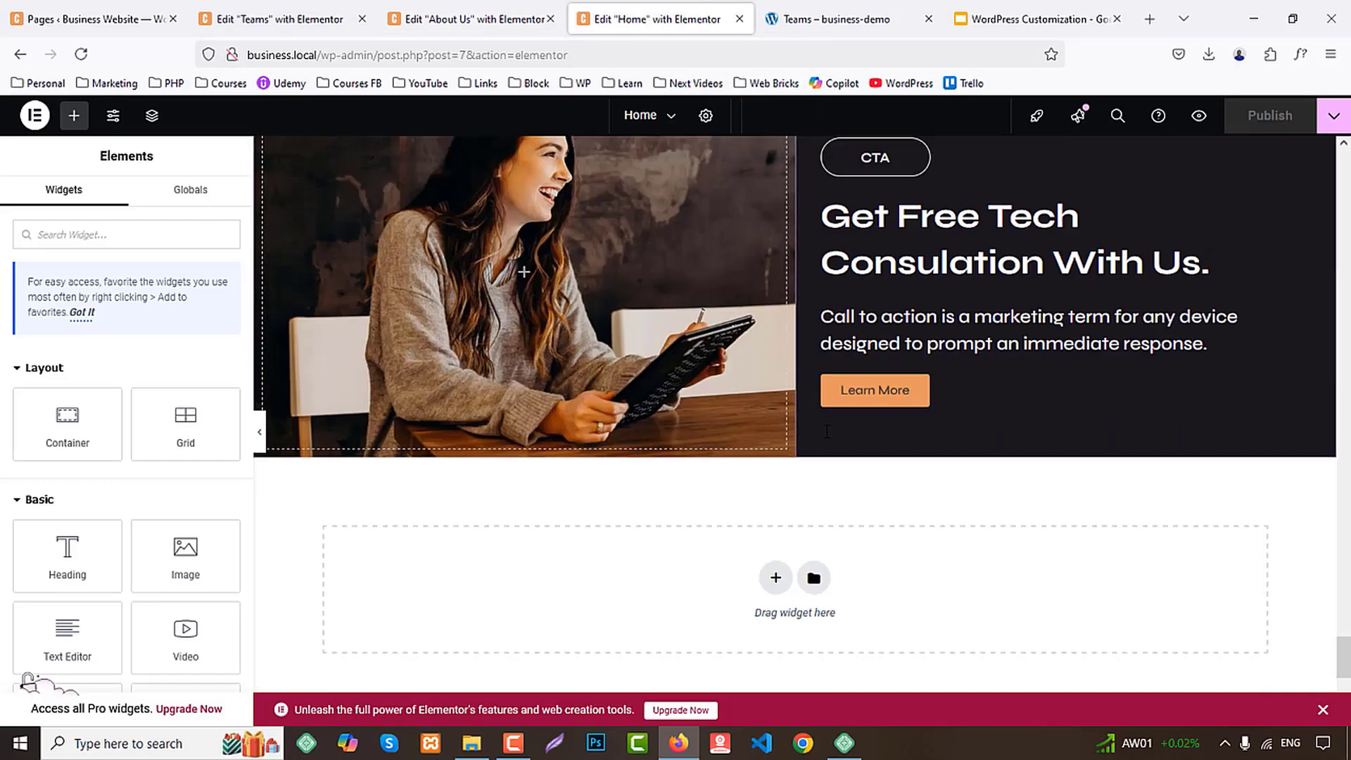
{"action": "scroll", "coordinate": [771, 348], "scroll_direction": "up", "scroll_amount": 3}
{"action": "right_click", "coordinate": [794, 320]}
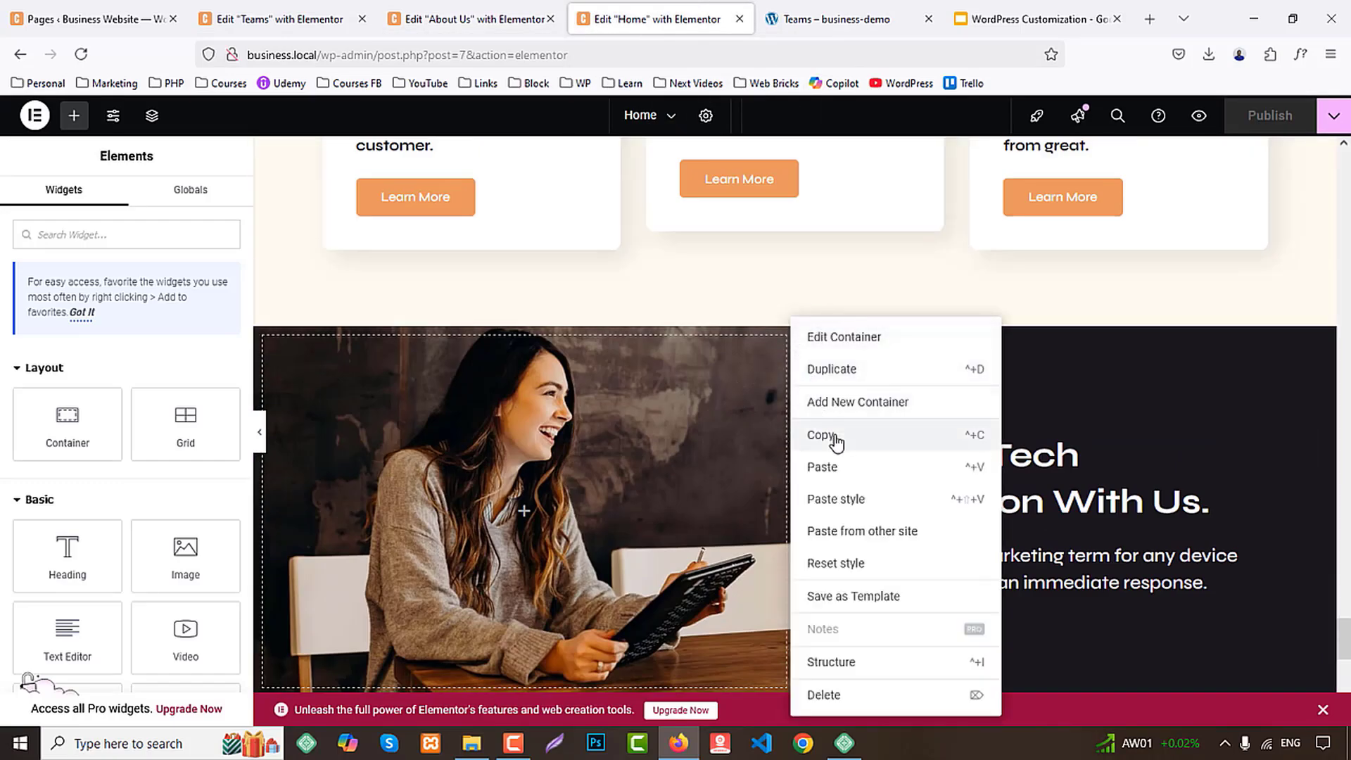
{"action": "left_click", "coordinate": [835, 436]}
Paste the copied call-to-action section below the team cards on the Teams page
{"action": "left_click", "coordinate": [275, 19]}
{"action": "scroll", "coordinate": [528, 408], "scroll_direction": "down", "scroll_amount": 5}
{"action": "right_click", "coordinate": [516, 367]}
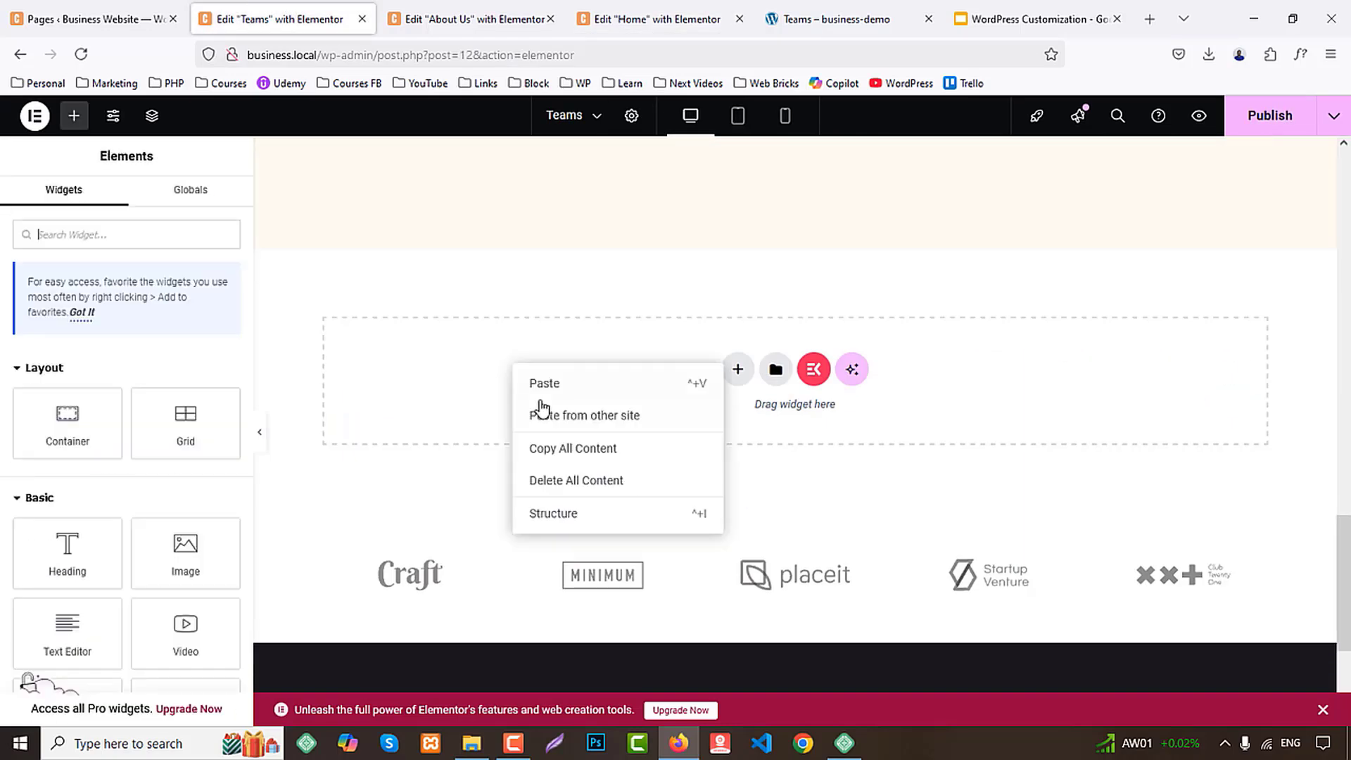
{"action": "left_click", "coordinate": [538, 384]}
Replace the second row's first photo with the woman holding coffee and a phone, and its second with the pointing man
{"action": "scroll", "coordinate": [804, 544], "scroll_direction": "up", "scroll_amount": 10}
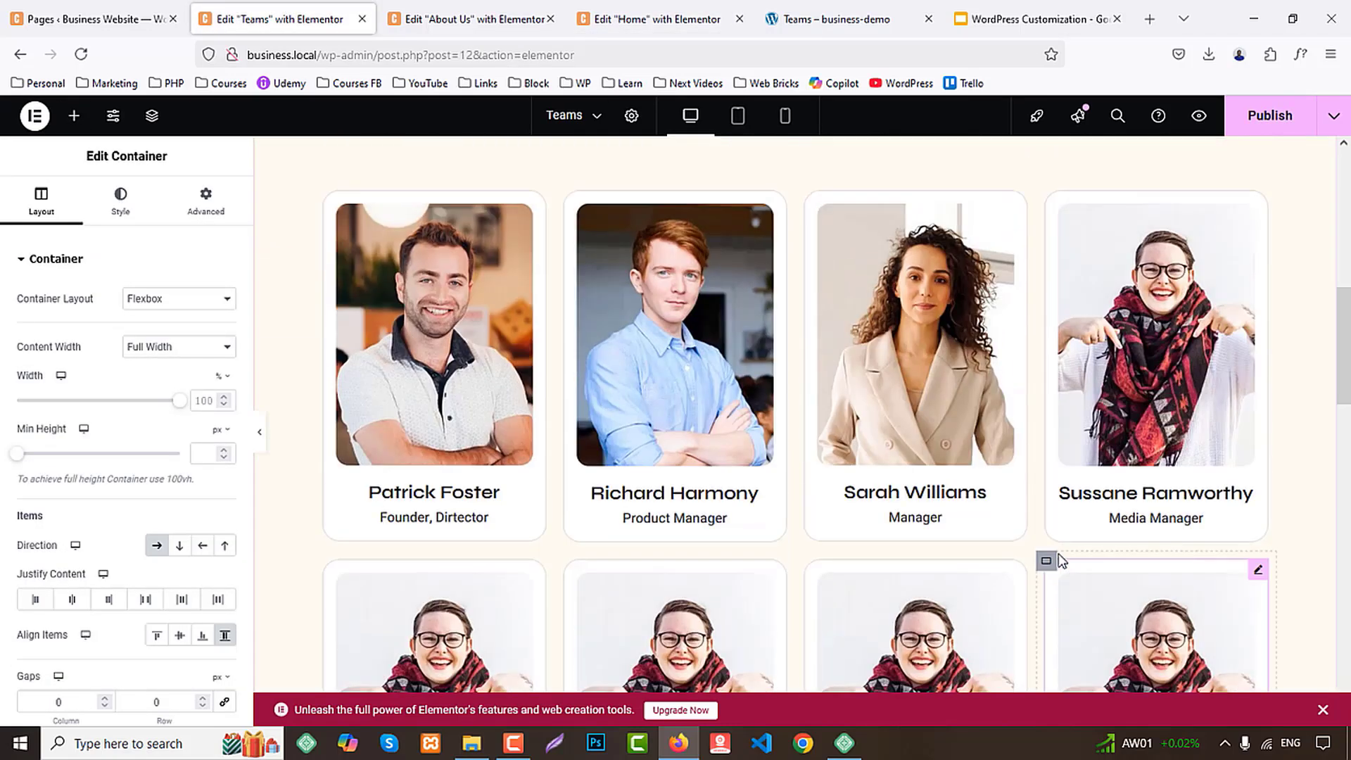
{"action": "scroll", "coordinate": [804, 543], "scroll_direction": "down", "scroll_amount": 3}
{"action": "left_click", "coordinate": [434, 486]}
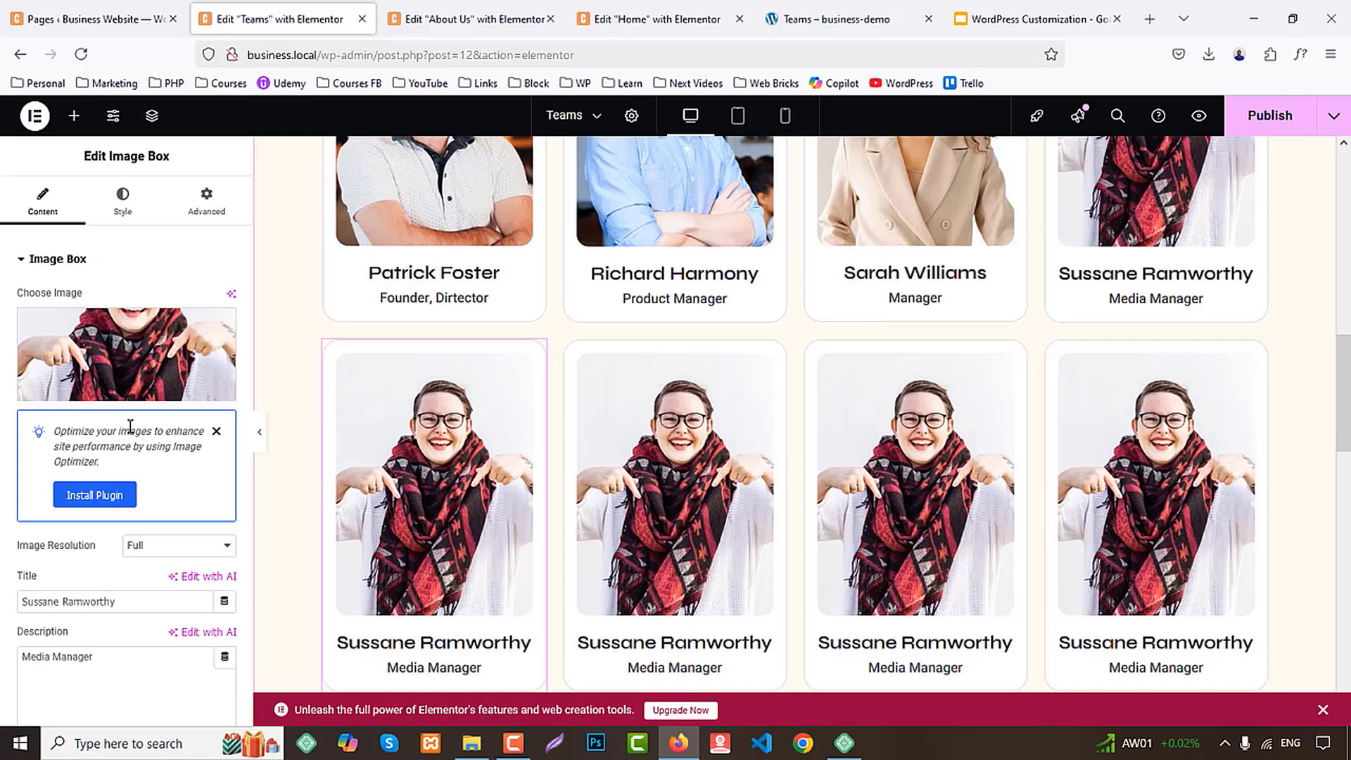
{"action": "left_click", "coordinate": [125, 360]}
{"action": "left_click", "coordinate": [754, 320]}
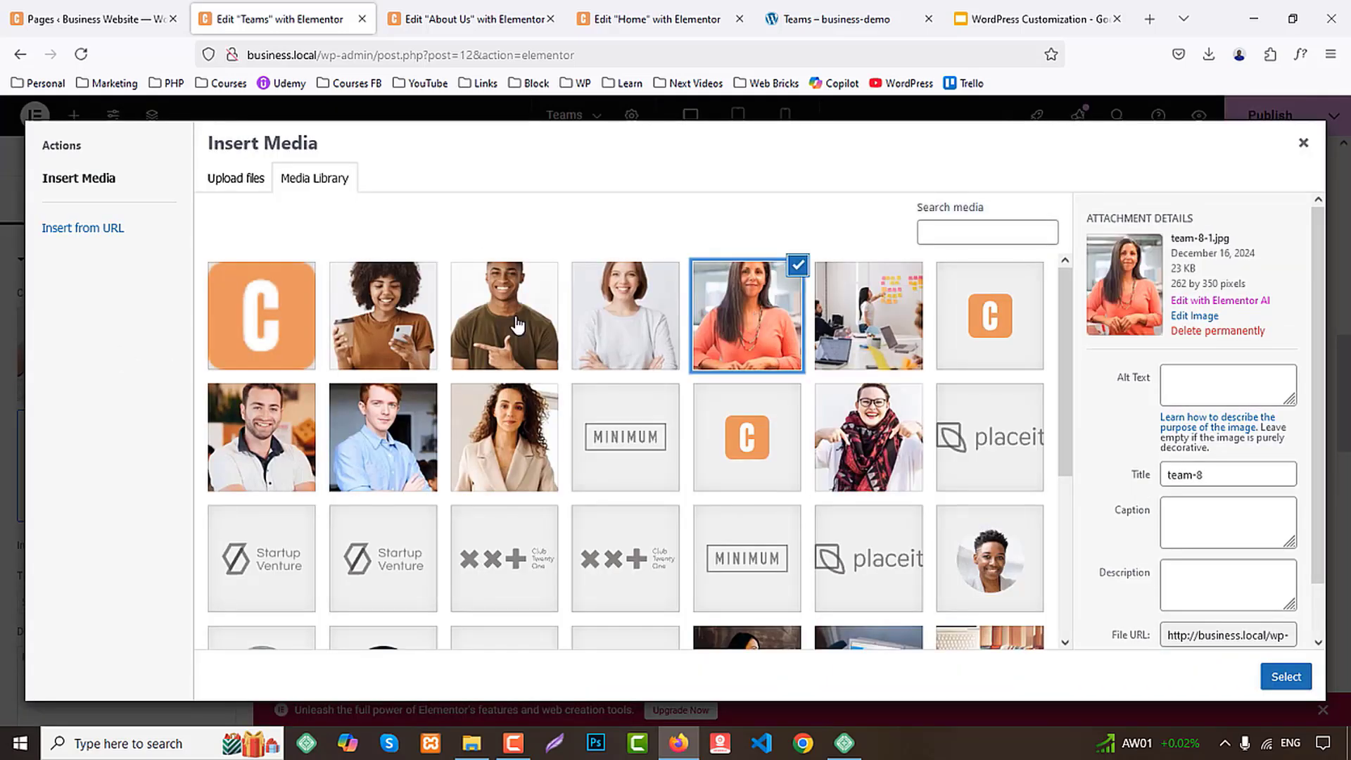
{"action": "left_click", "coordinate": [415, 318]}
{"action": "left_click", "coordinate": [1282, 679]}
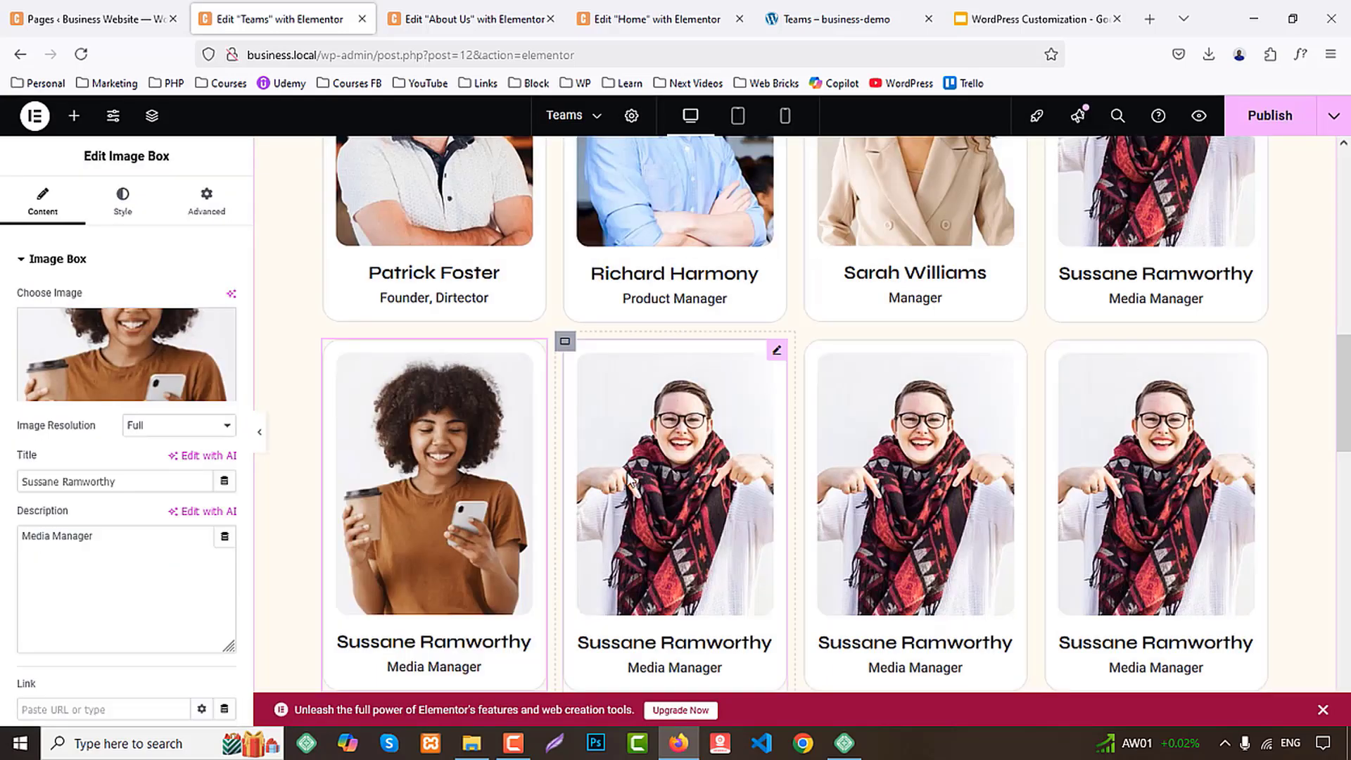
{"action": "left_click", "coordinate": [113, 297]}
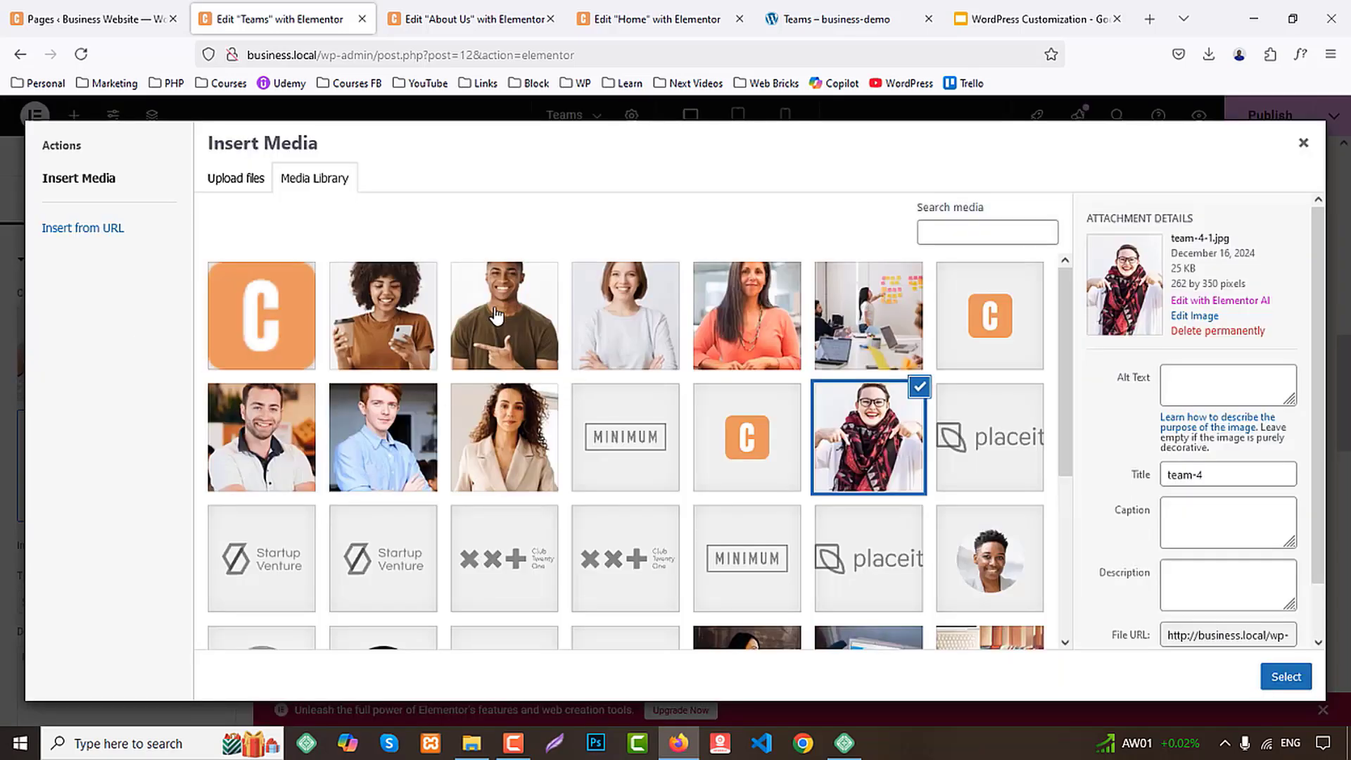
{"action": "left_click", "coordinate": [505, 316]}
{"action": "left_click", "coordinate": [1282, 679]}
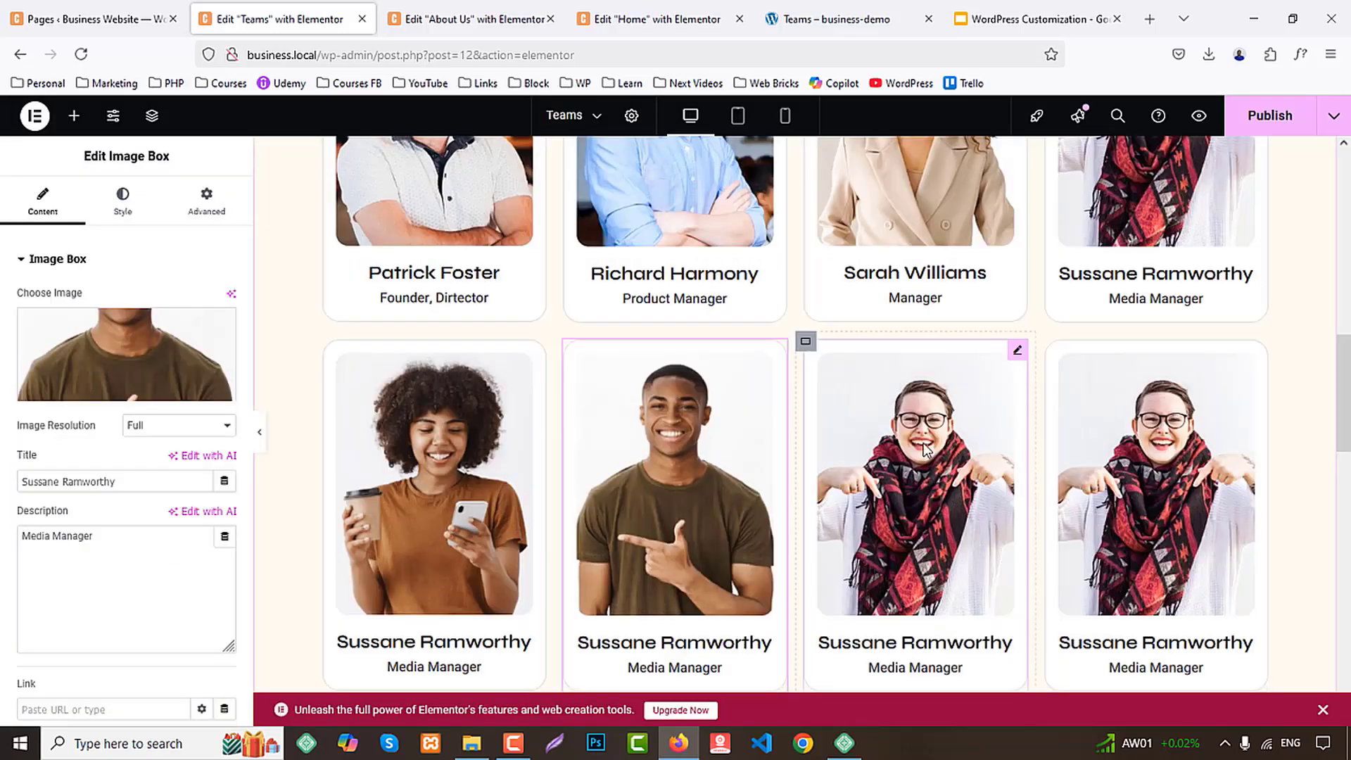
Replace the photos of the second row's third and fourth cards with the team-7 and team-8 images
{"action": "left_click", "coordinate": [918, 458]}
{"action": "left_click", "coordinate": [232, 350]}
{"action": "left_click", "coordinate": [609, 316]}
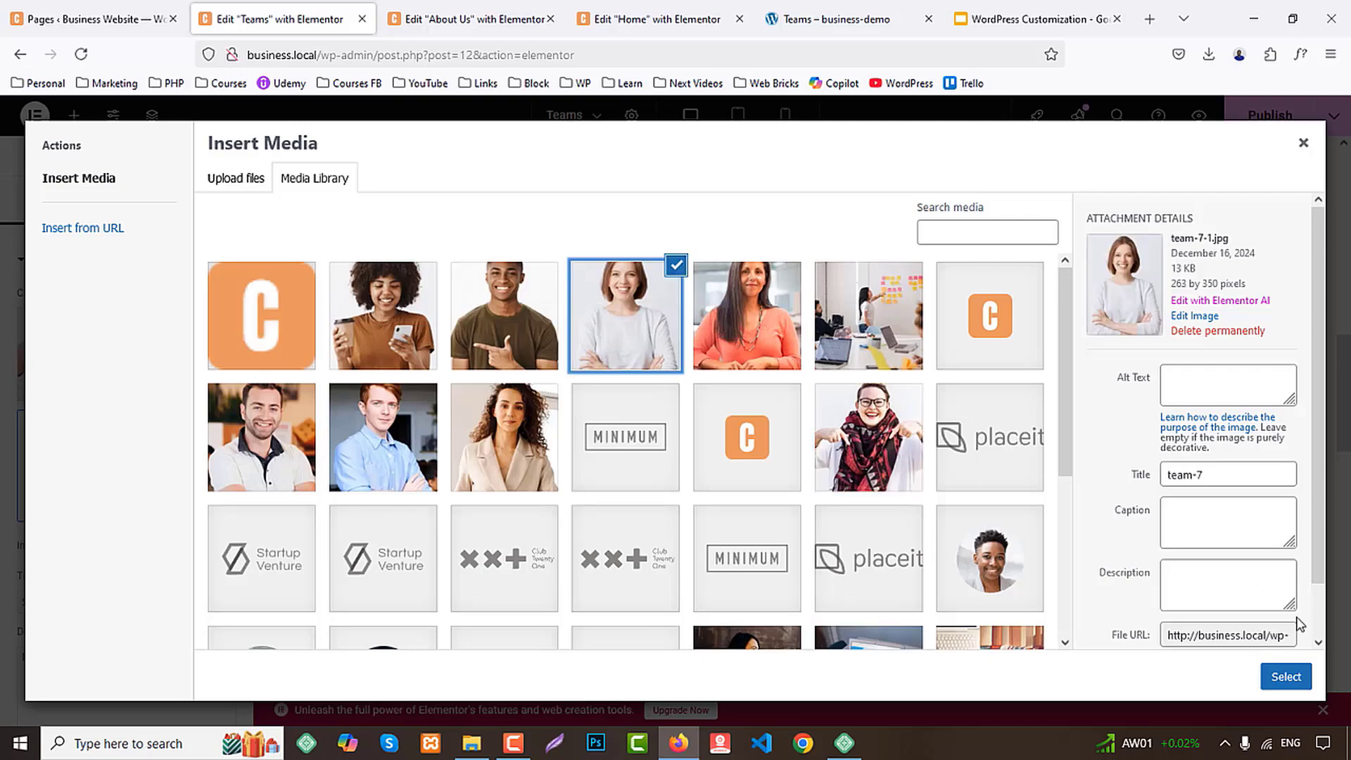
{"action": "left_click", "coordinate": [1285, 677]}
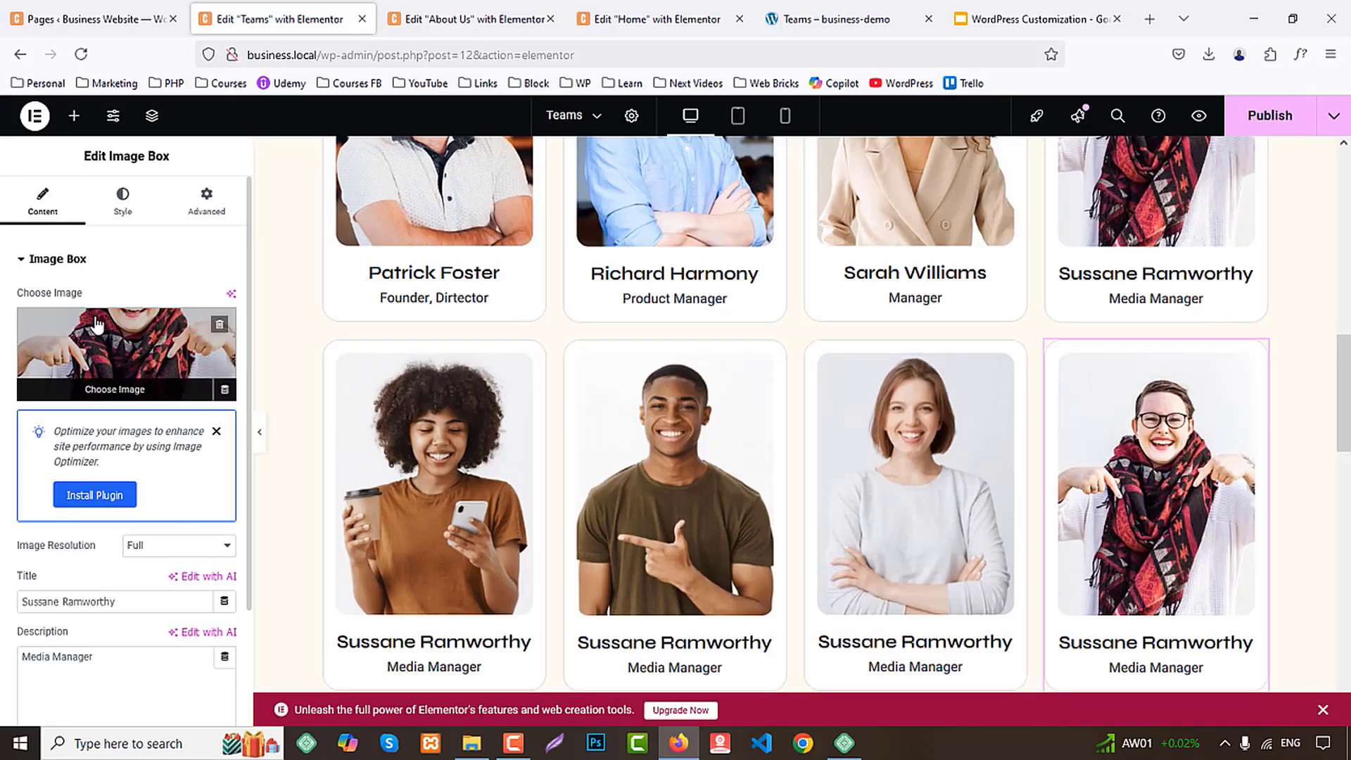
{"action": "left_click", "coordinate": [124, 362]}
{"action": "left_click", "coordinate": [772, 318]}
{"action": "left_click", "coordinate": [1285, 676]}
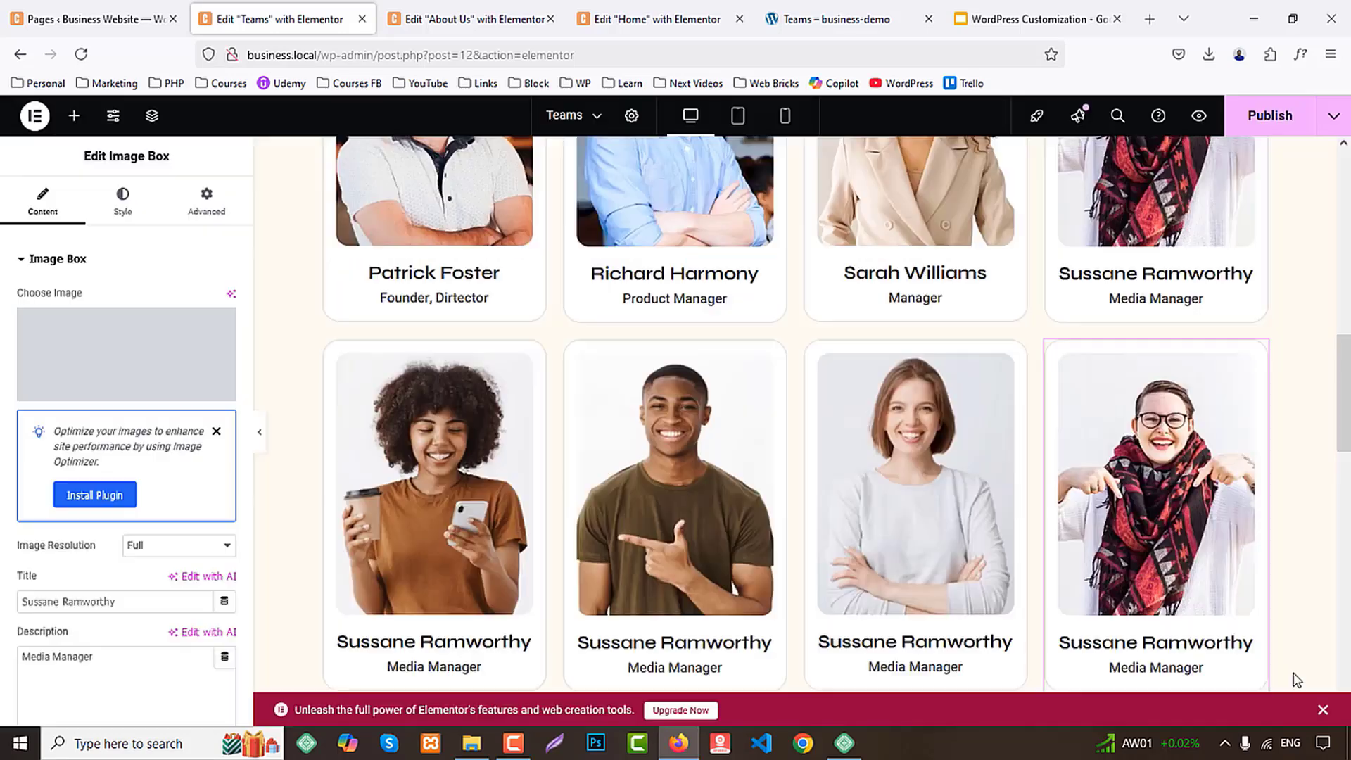
Set the title of the second row's first card to the demo's member name and its description to "Founder, Dirtector"
{"action": "left_click", "coordinate": [837, 31]}
{"action": "scroll", "coordinate": [943, 319], "scroll_direction": "up", "scroll_amount": 6}
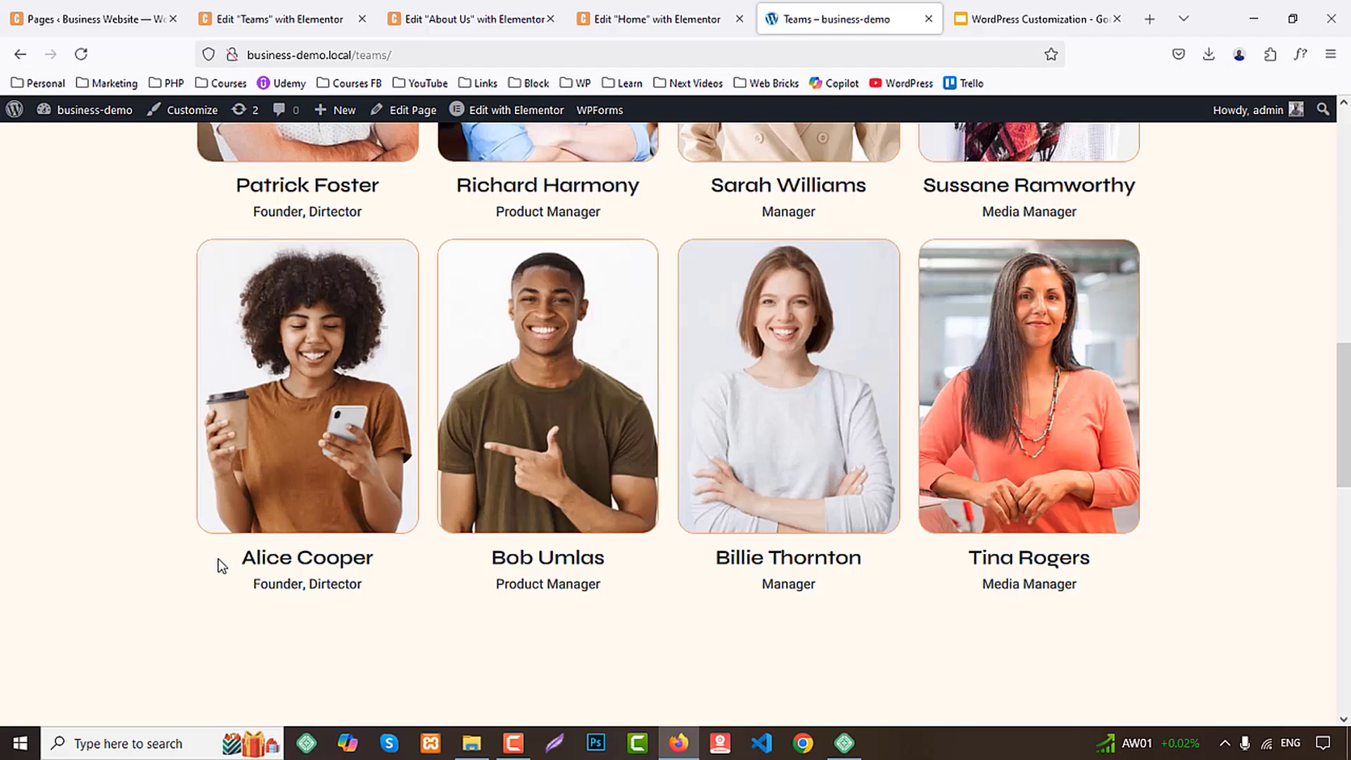
{"action": "left_click_drag", "start_coordinate": [242, 564], "coordinate": [372, 559]}
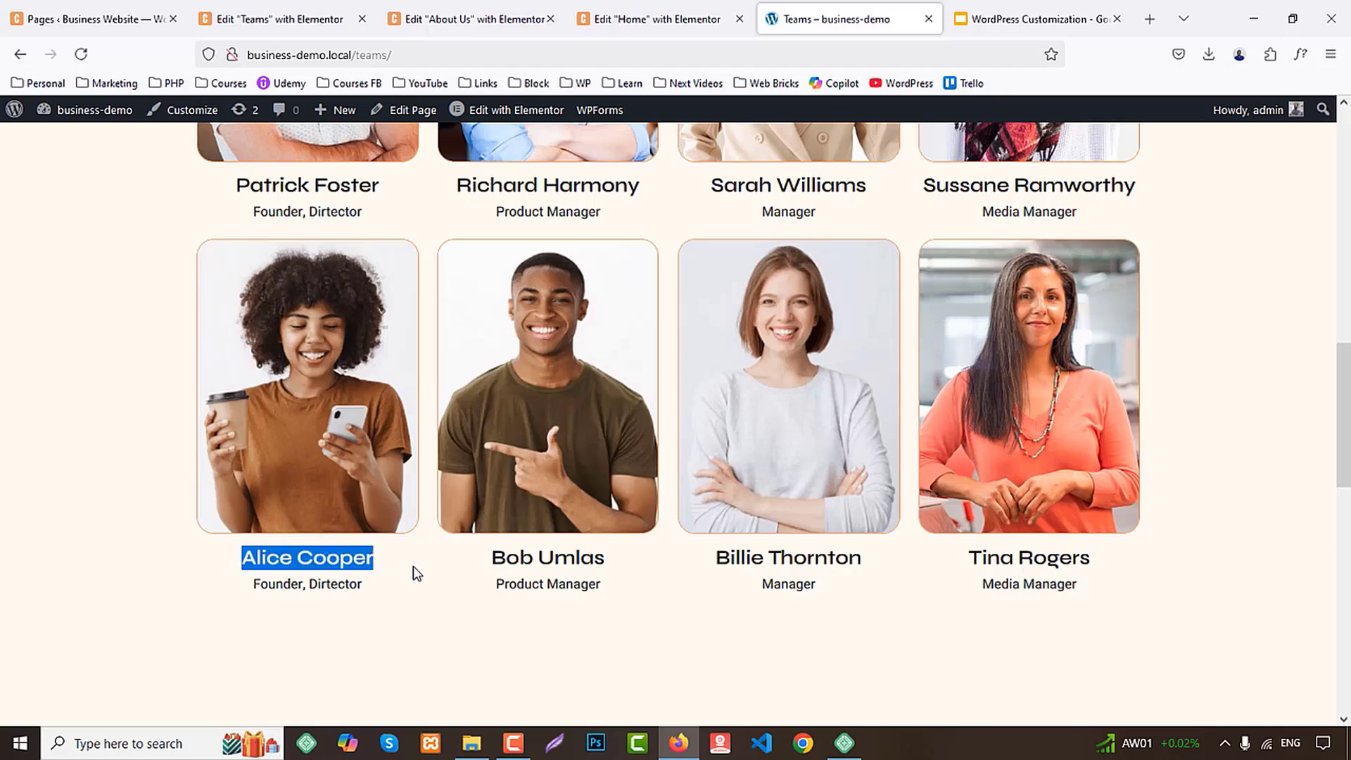
{"action": "left_click", "coordinate": [280, 19]}
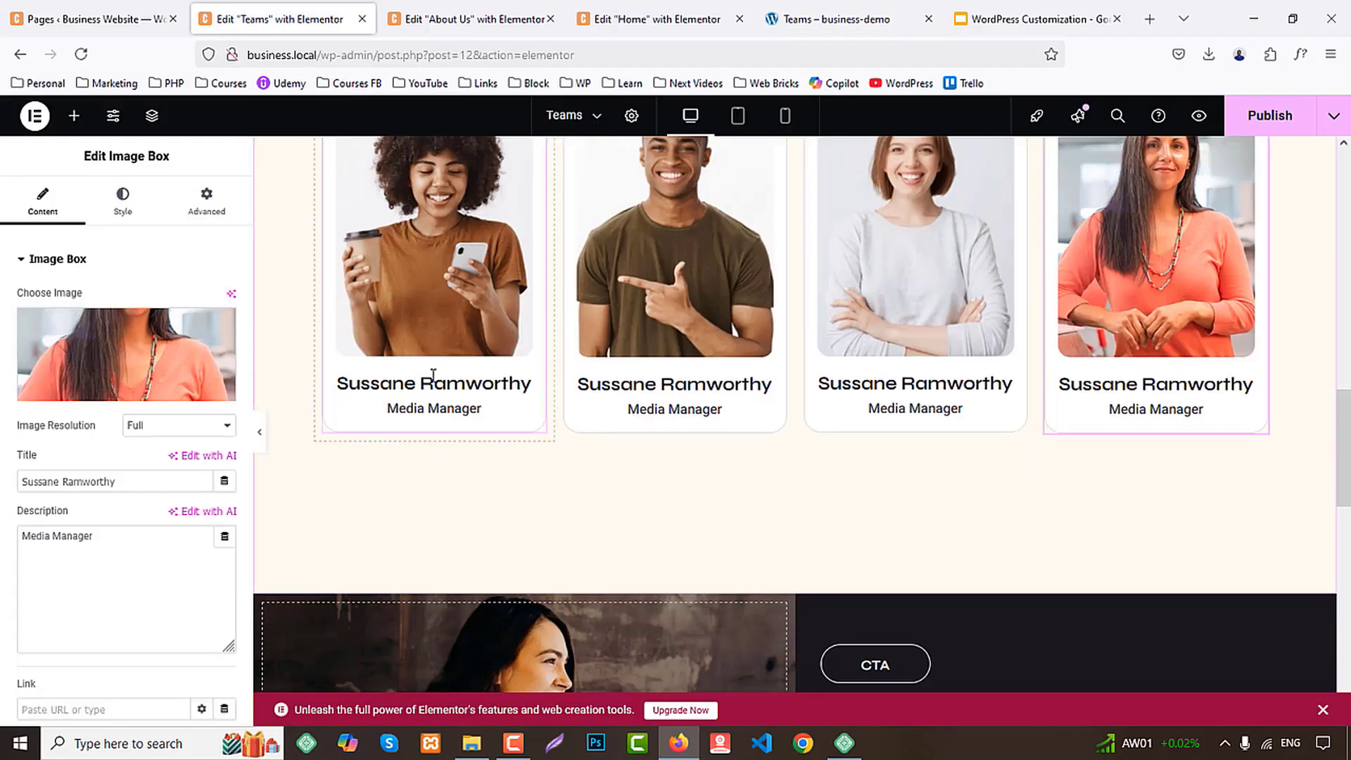
{"action": "left_click", "coordinate": [433, 375]}
{"action": "triple_click", "coordinate": [113, 600]}
{"action": "key", "text": "ctrl+v"}
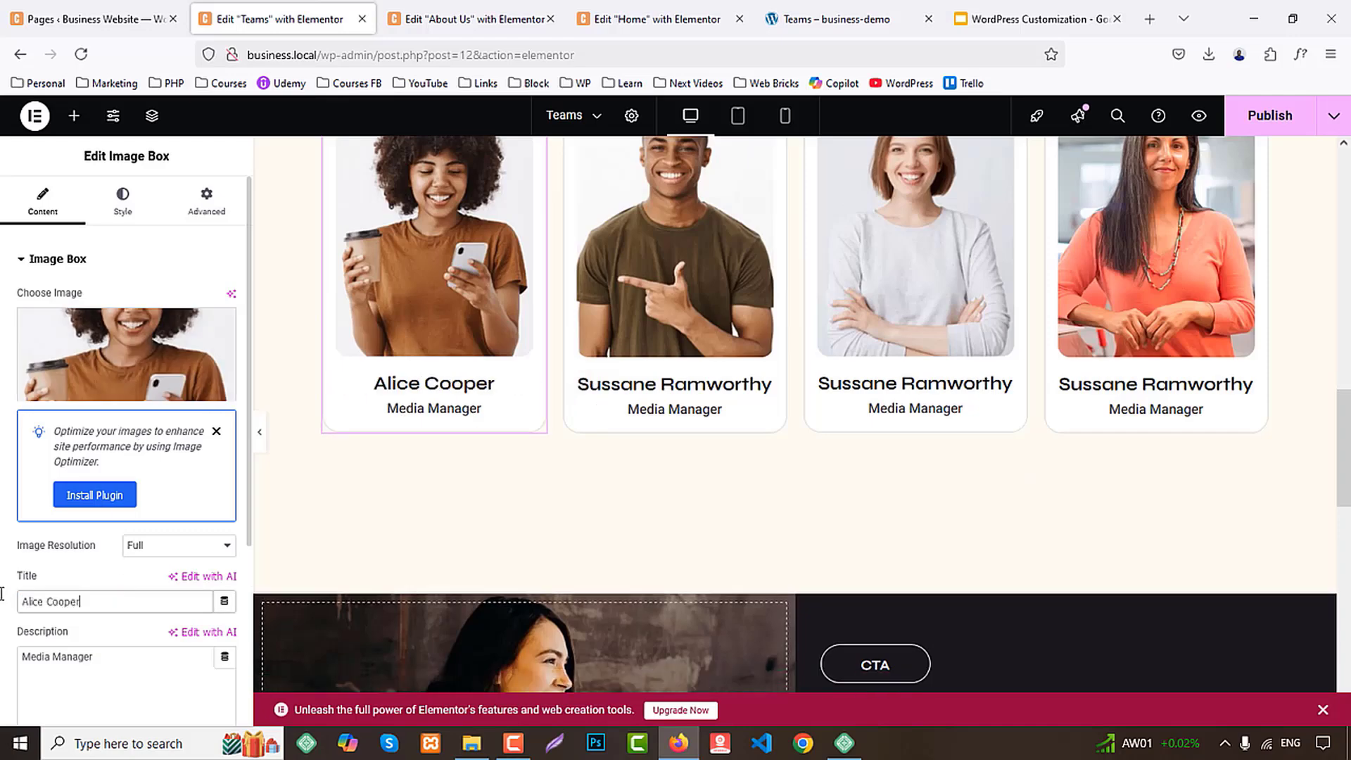
{"action": "left_click", "coordinate": [1034, 19]}
{"action": "left_click", "coordinate": [837, 19]}
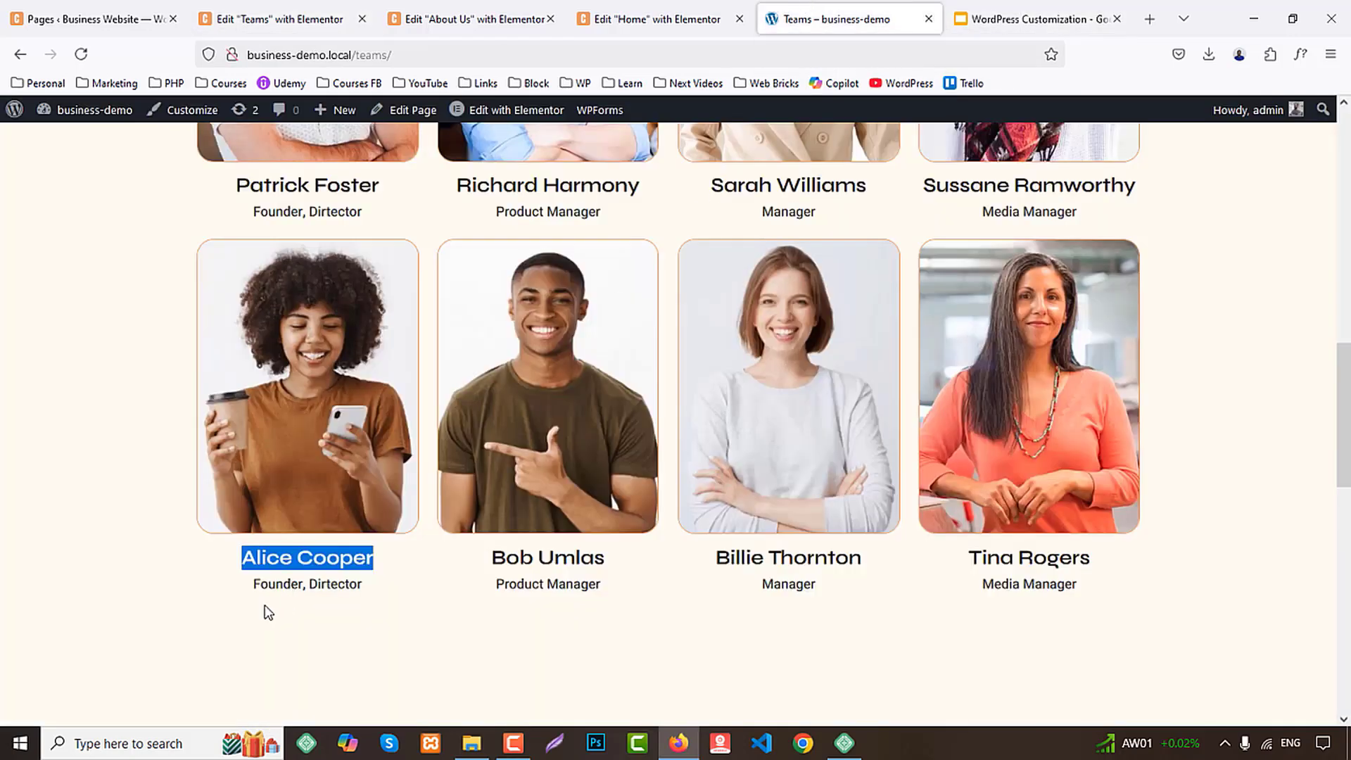
{"action": "left_click", "coordinate": [256, 586]}
{"action": "left_click", "coordinate": [277, 19]}
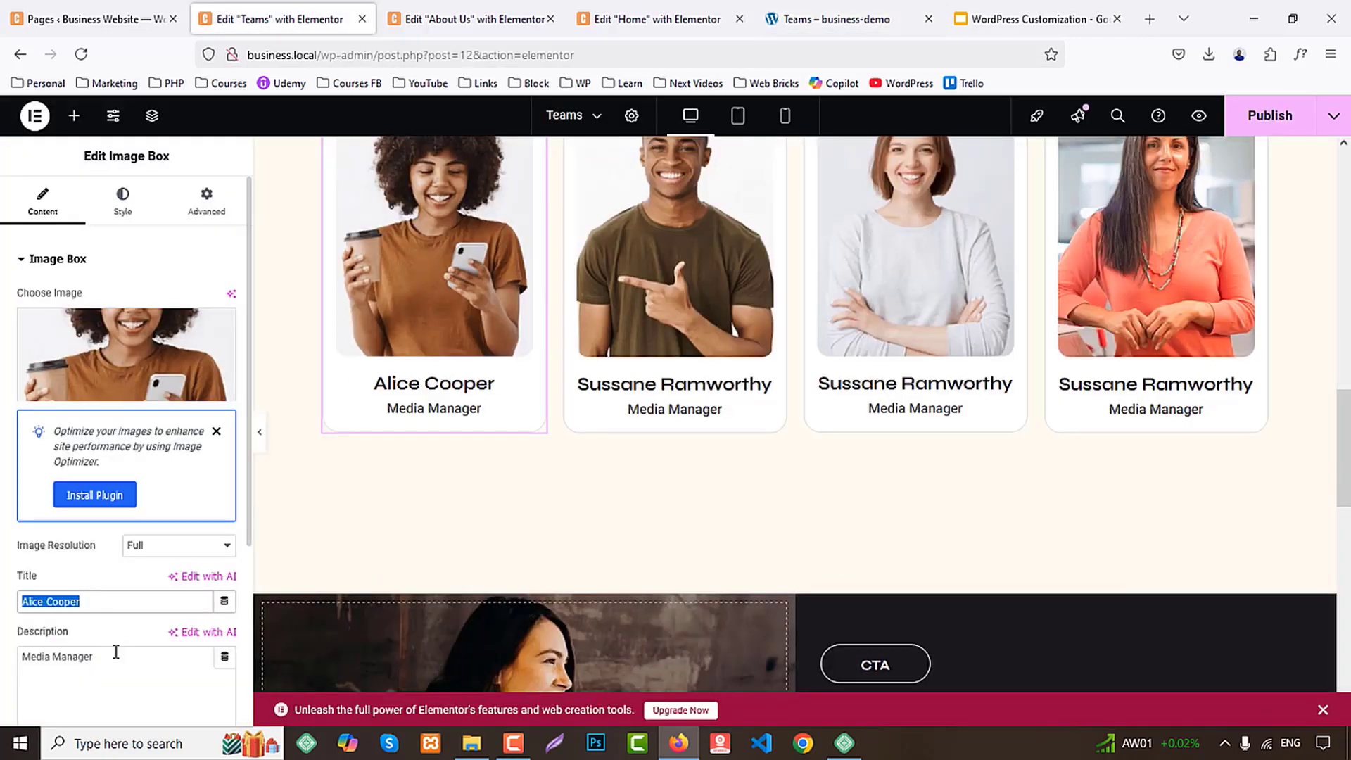
Set the second row's second card to the demo's member name with the description "Product Manager"
{"action": "left_click", "coordinate": [591, 21]}
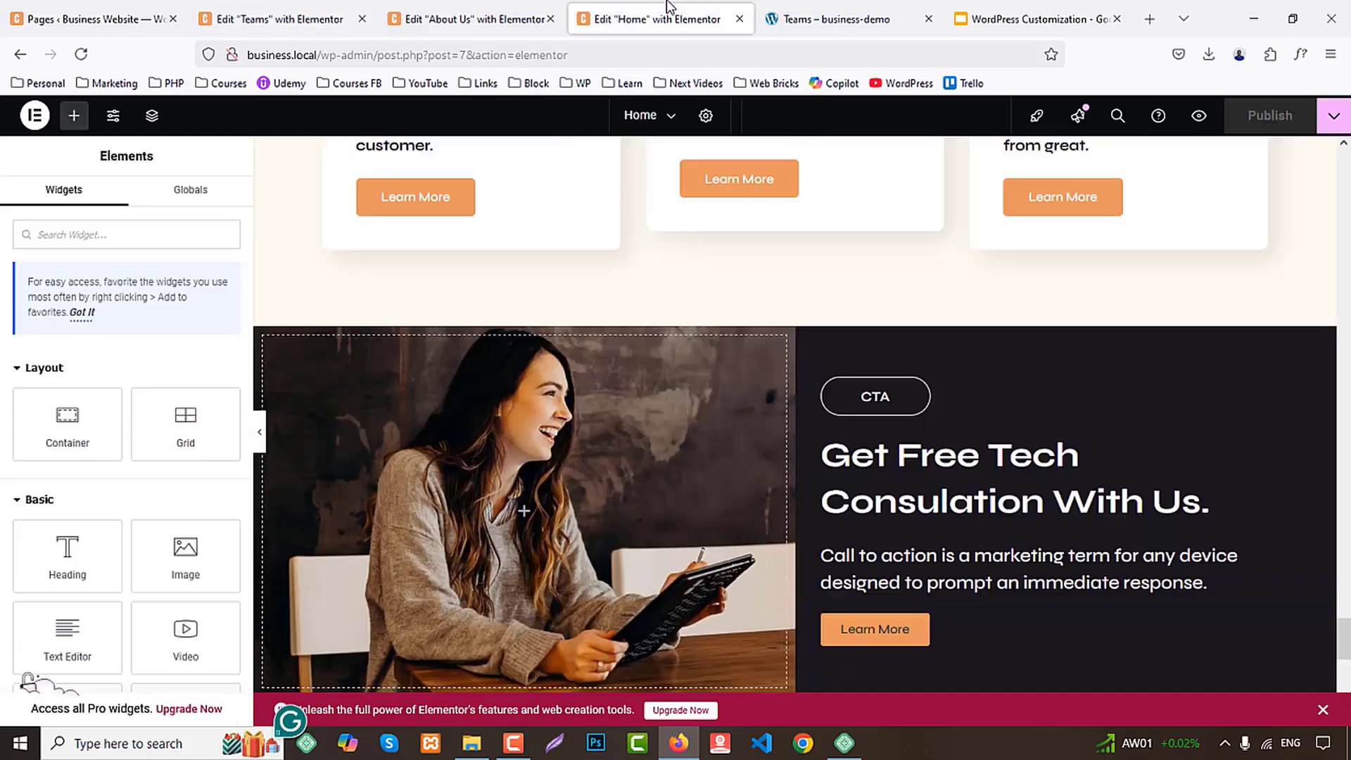
{"action": "left_click", "coordinate": [791, 19]}
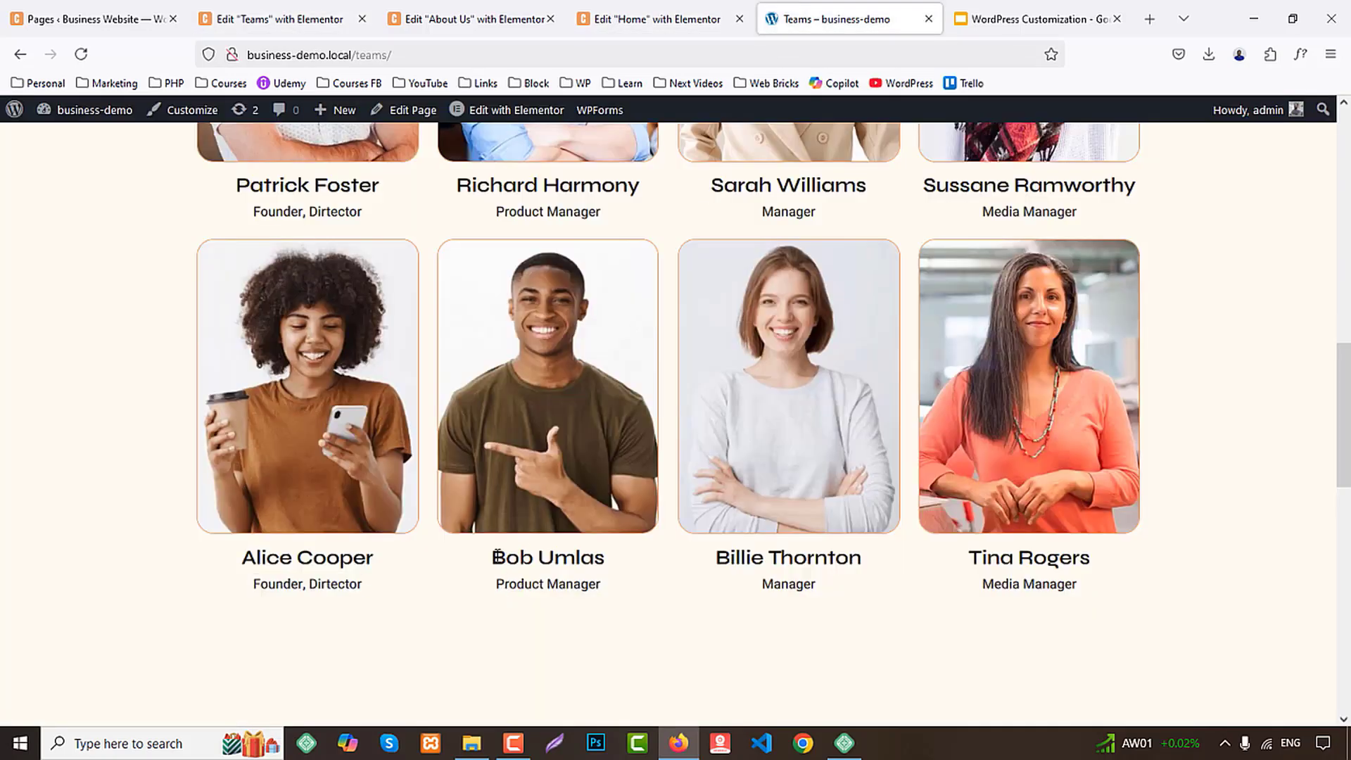
{"action": "left_click", "coordinate": [280, 19]}
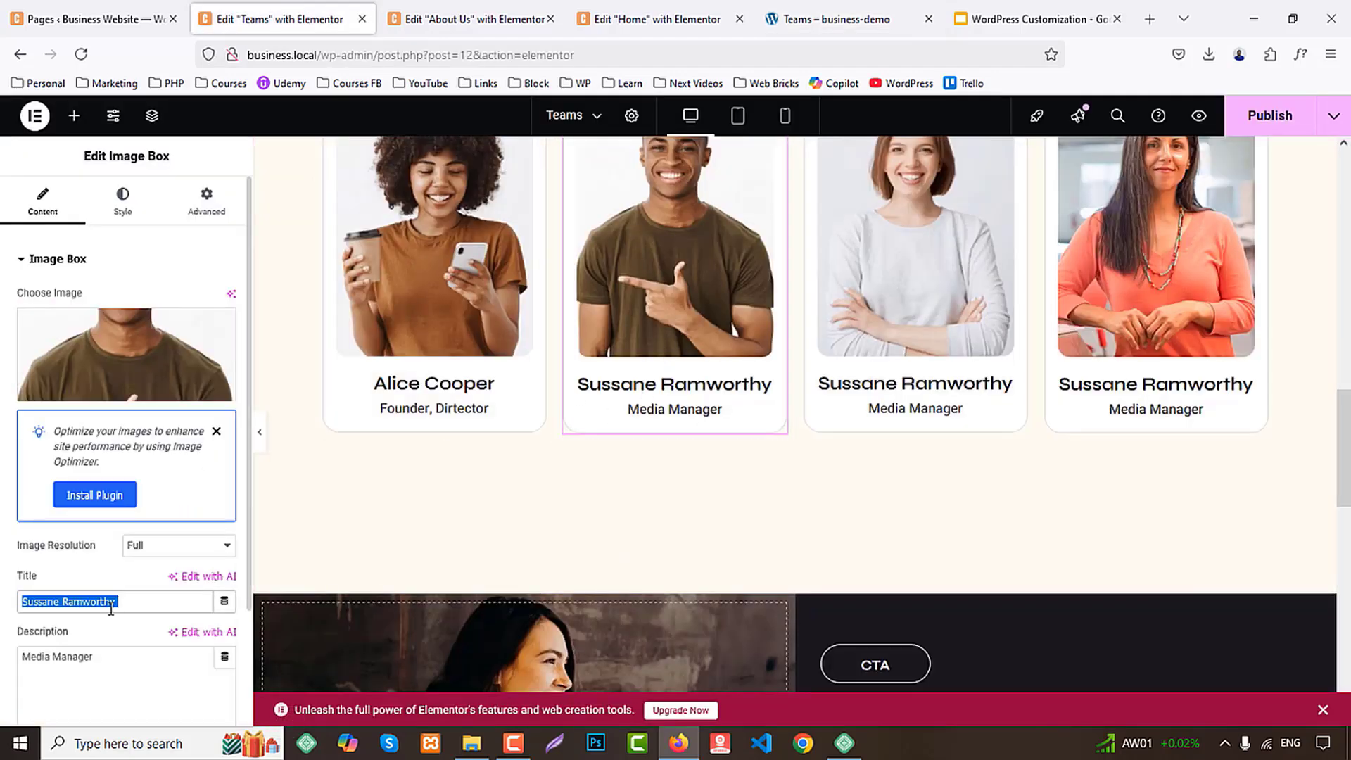
{"action": "key", "text": "ctrl+v"}
{"action": "left_click", "coordinate": [830, 19]}
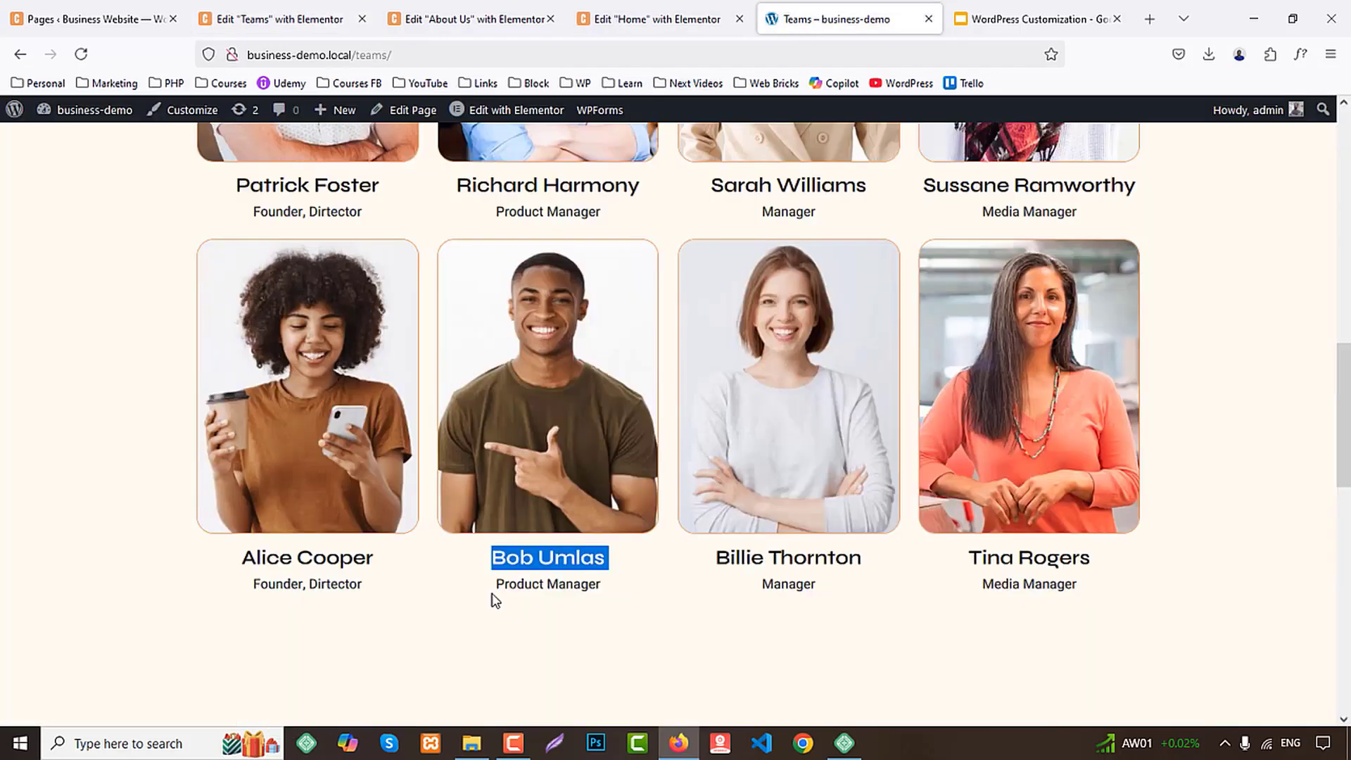
{"action": "left_click_drag", "start_coordinate": [495, 600], "coordinate": [649, 595]}
{"action": "left_click", "coordinate": [279, 19]}
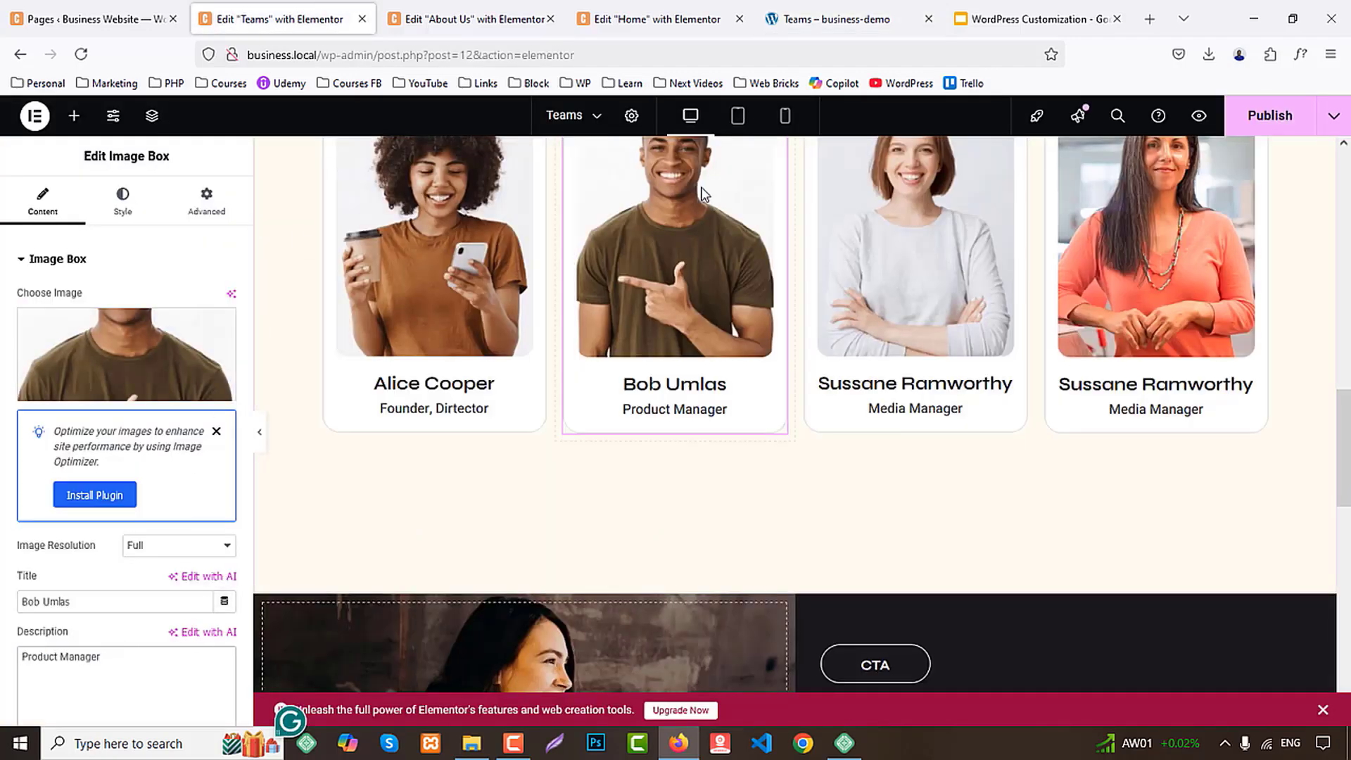
Set the second row's third card to the demo's member name with the description "Manager"
{"action": "left_click", "coordinate": [830, 19]}
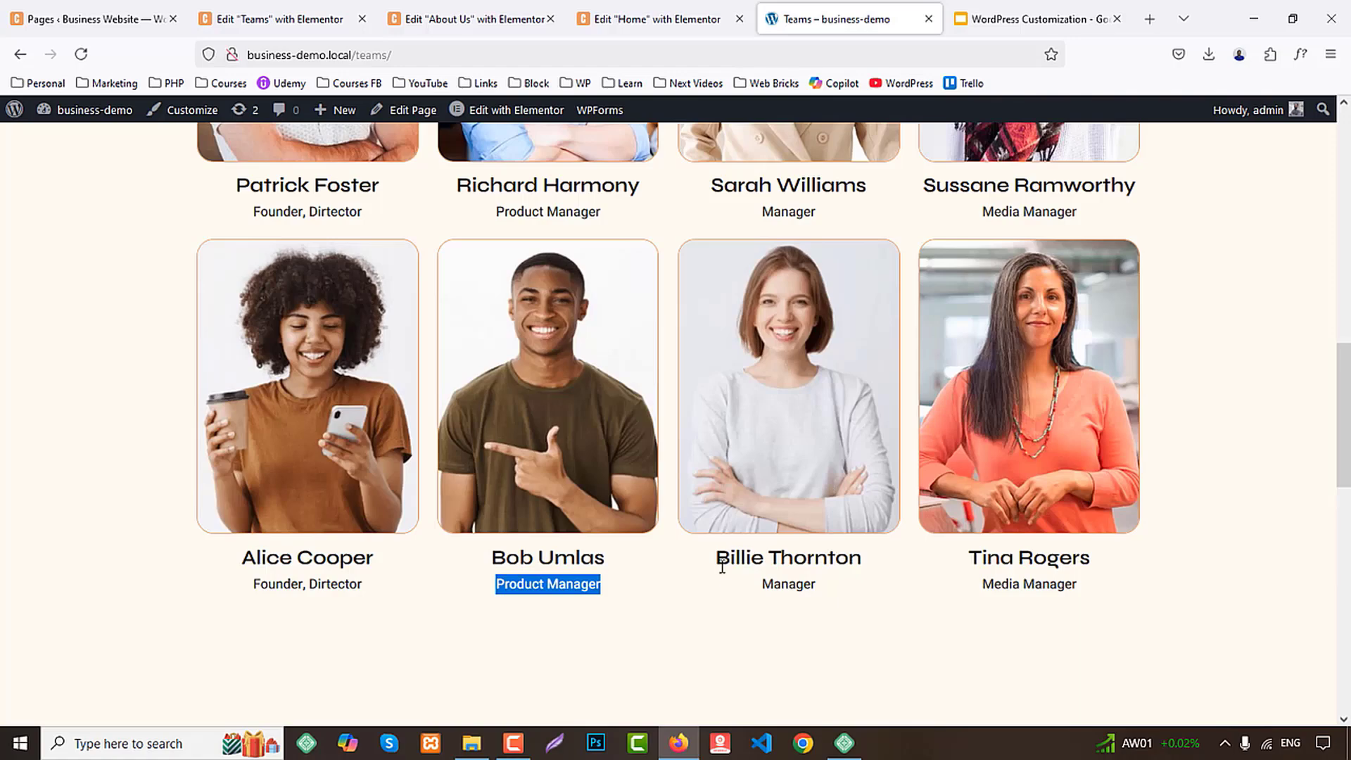
{"action": "left_click_drag", "start_coordinate": [717, 559], "coordinate": [878, 562]}
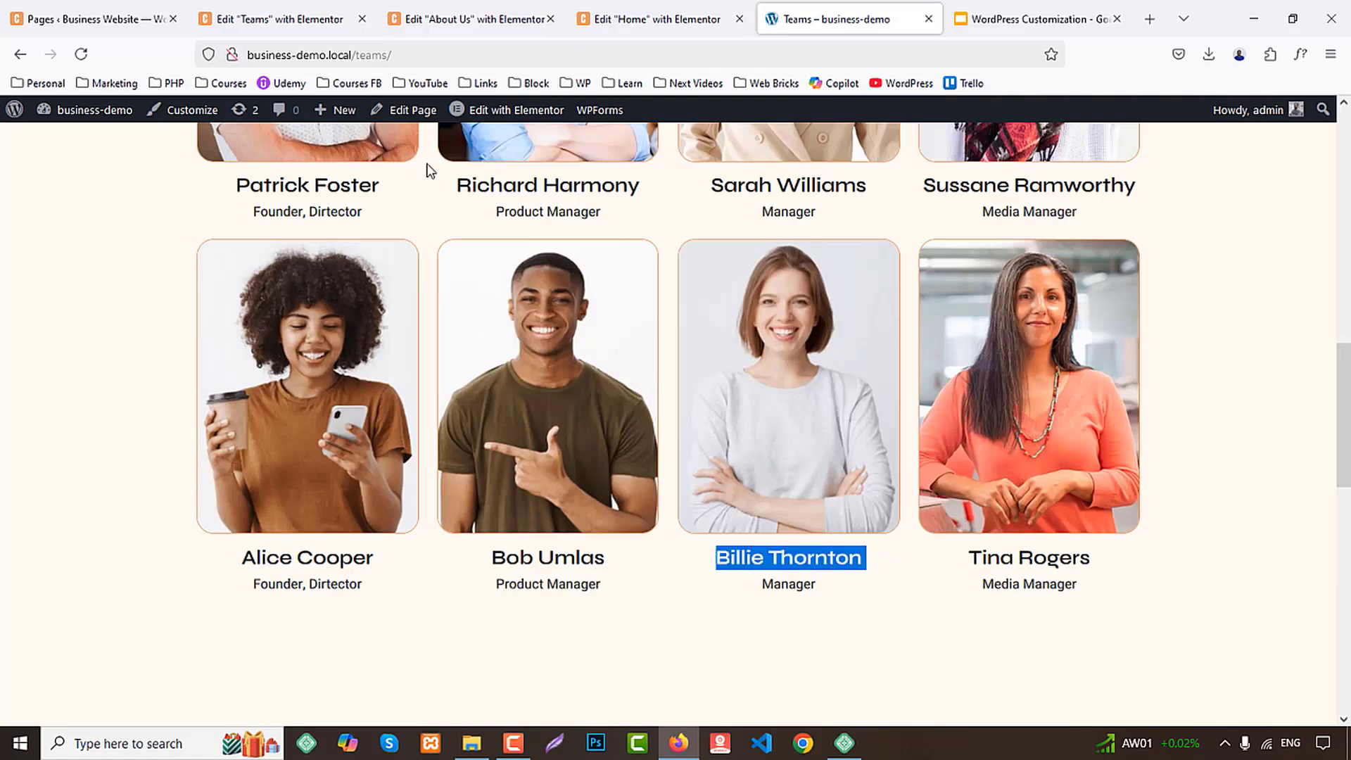
{"action": "left_click", "coordinate": [279, 19]}
{"action": "left_click", "coordinate": [901, 386]}
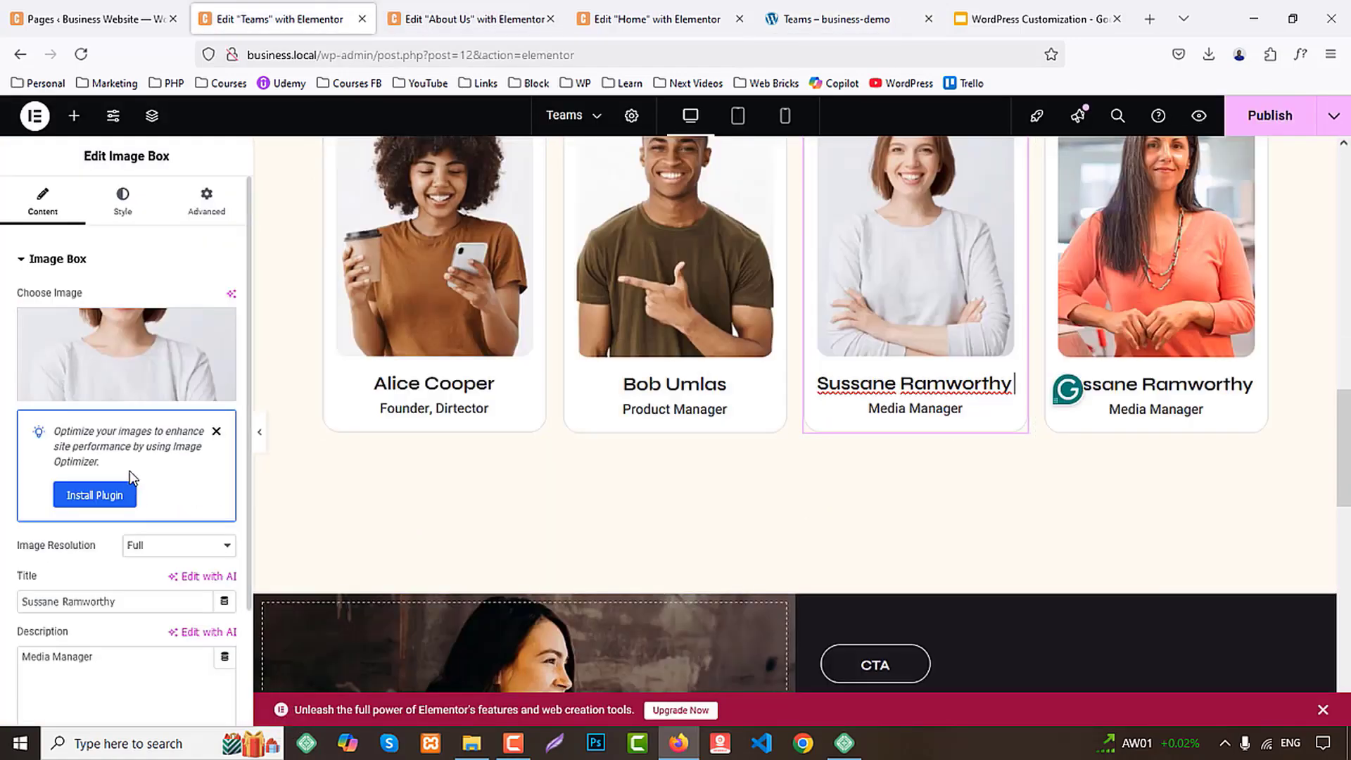
{"action": "left_click", "coordinate": [105, 603]}
{"action": "type", "text": "Billie Thornton"}
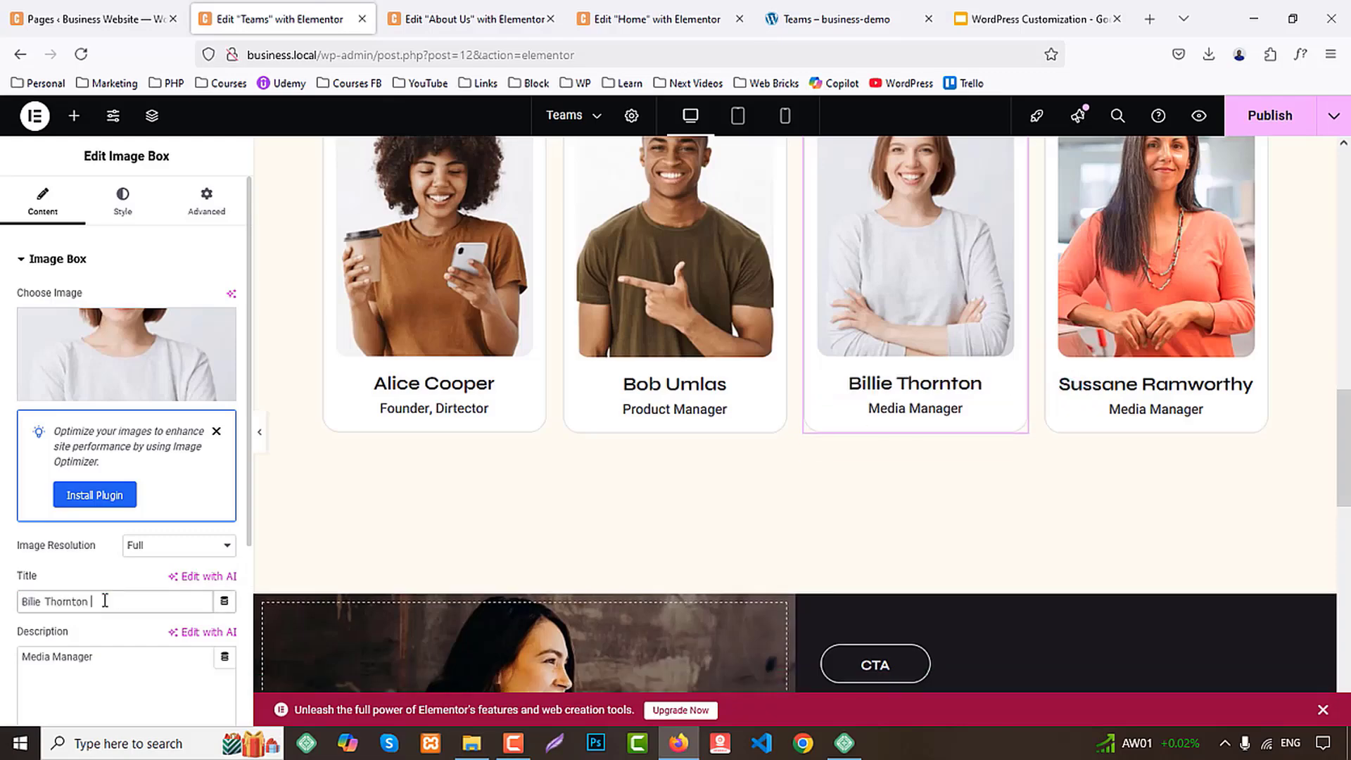
{"action": "left_click", "coordinate": [833, 19]}
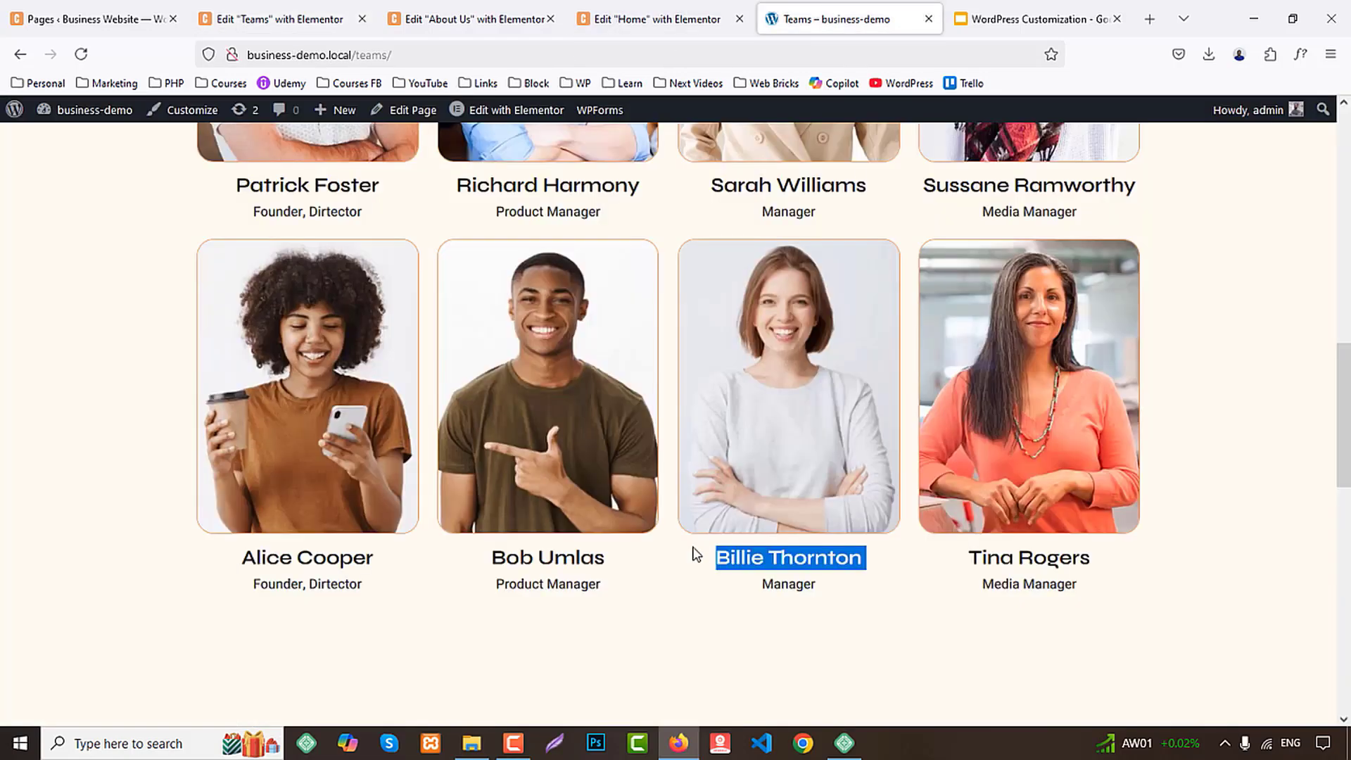
{"action": "double_click", "coordinate": [783, 580]}
{"action": "left_click", "coordinate": [281, 19]}
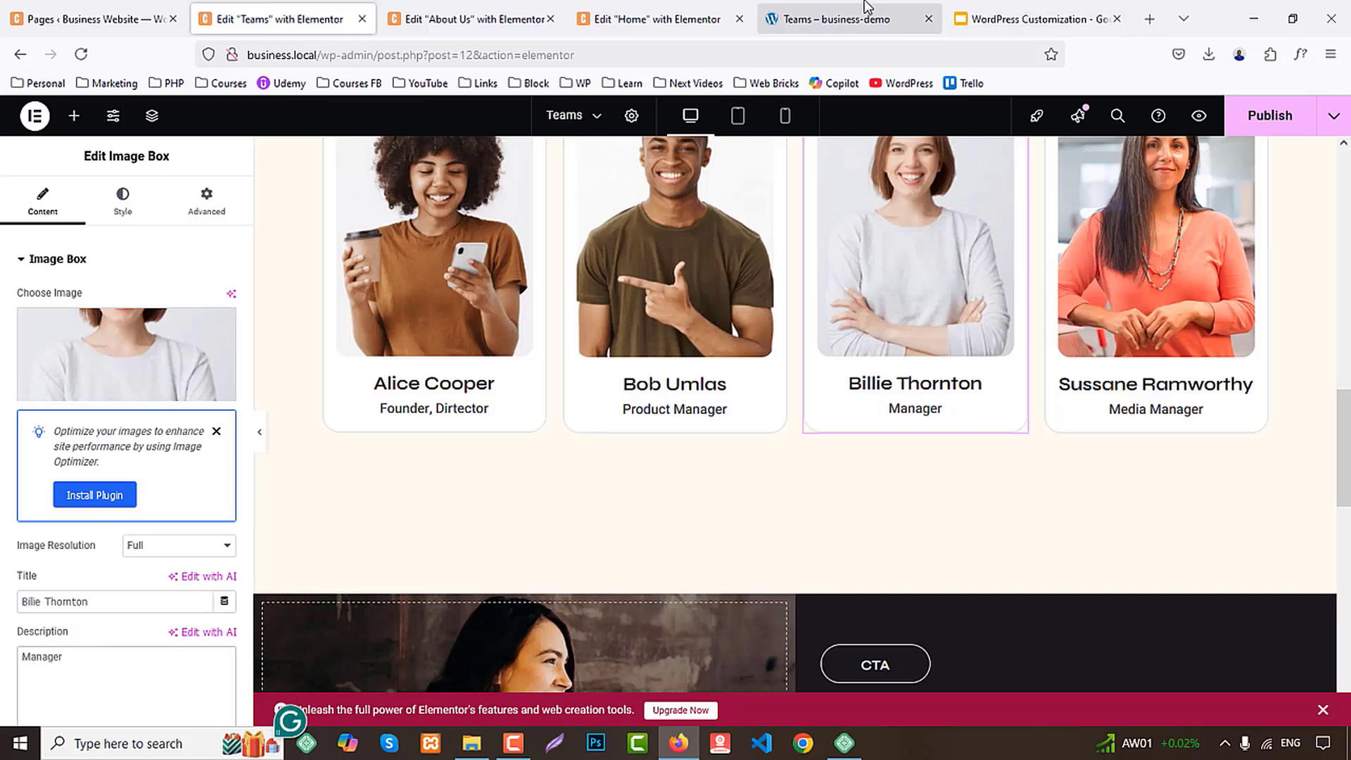
Set the title of the second row's fourth card to the demo's member name and check its role against the demo
{"action": "left_click", "coordinate": [833, 19]}
{"action": "left_click_drag", "start_coordinate": [972, 556], "coordinate": [1141, 563]}
{"action": "key", "text": "ctrl+c"}
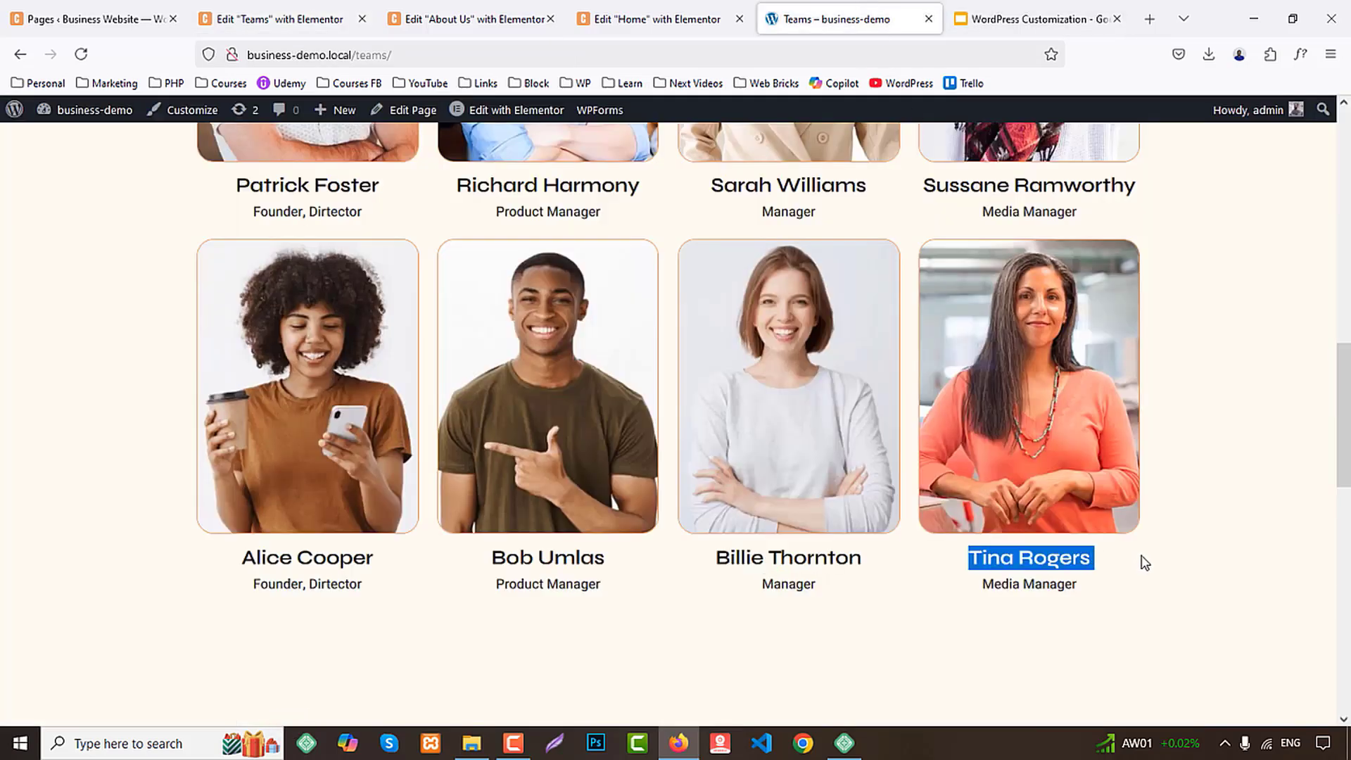
{"action": "left_click", "coordinate": [281, 19]}
{"action": "left_click", "coordinate": [1069, 412]}
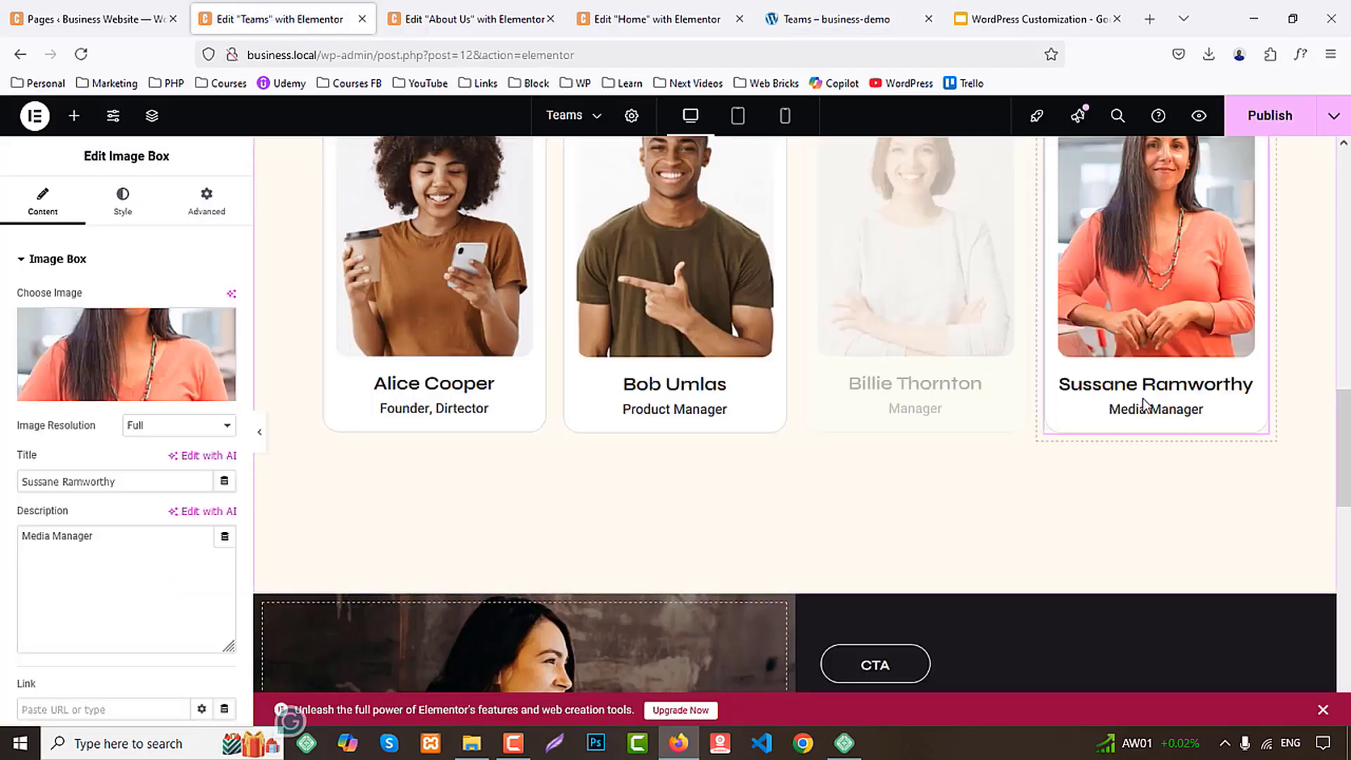
{"action": "key", "text": "ctrl+a"}
{"action": "key", "text": "ctrl+v"}
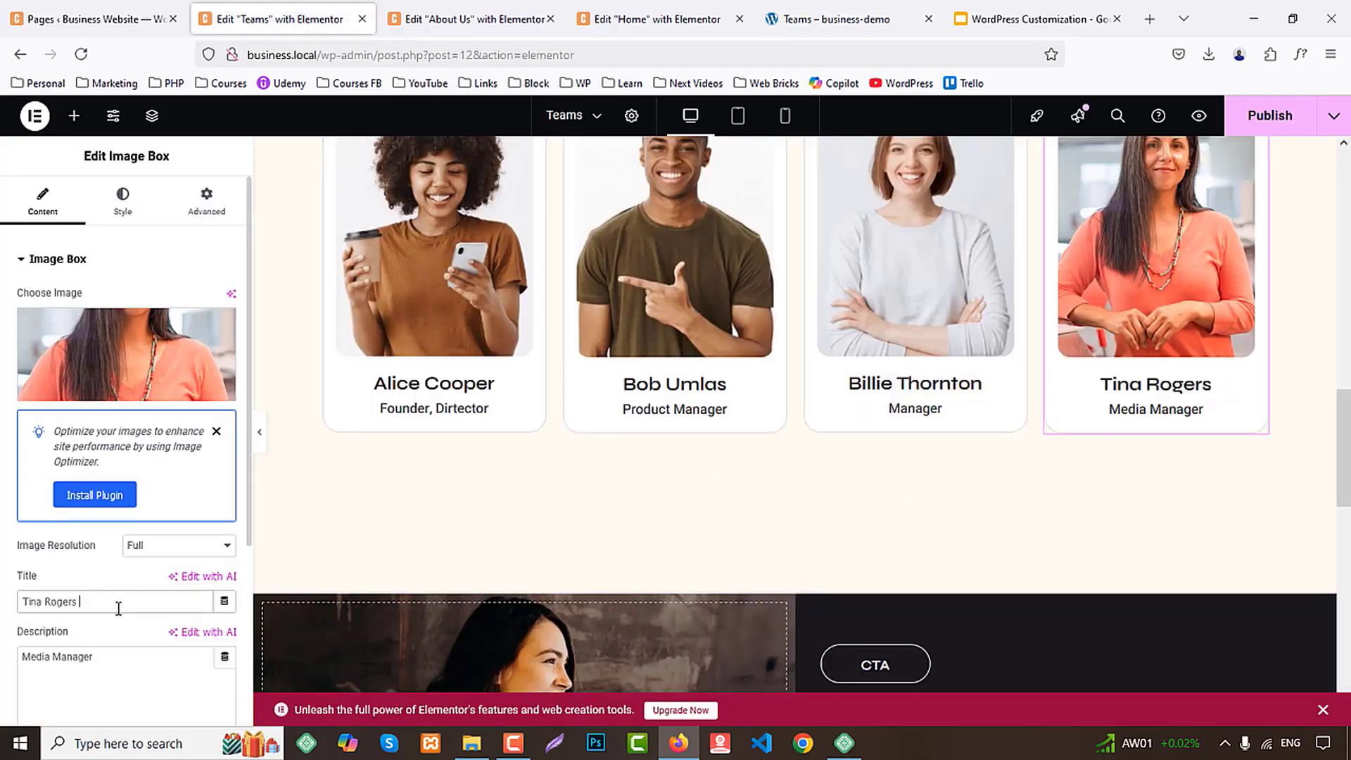
{"action": "left_click", "coordinate": [844, 19]}
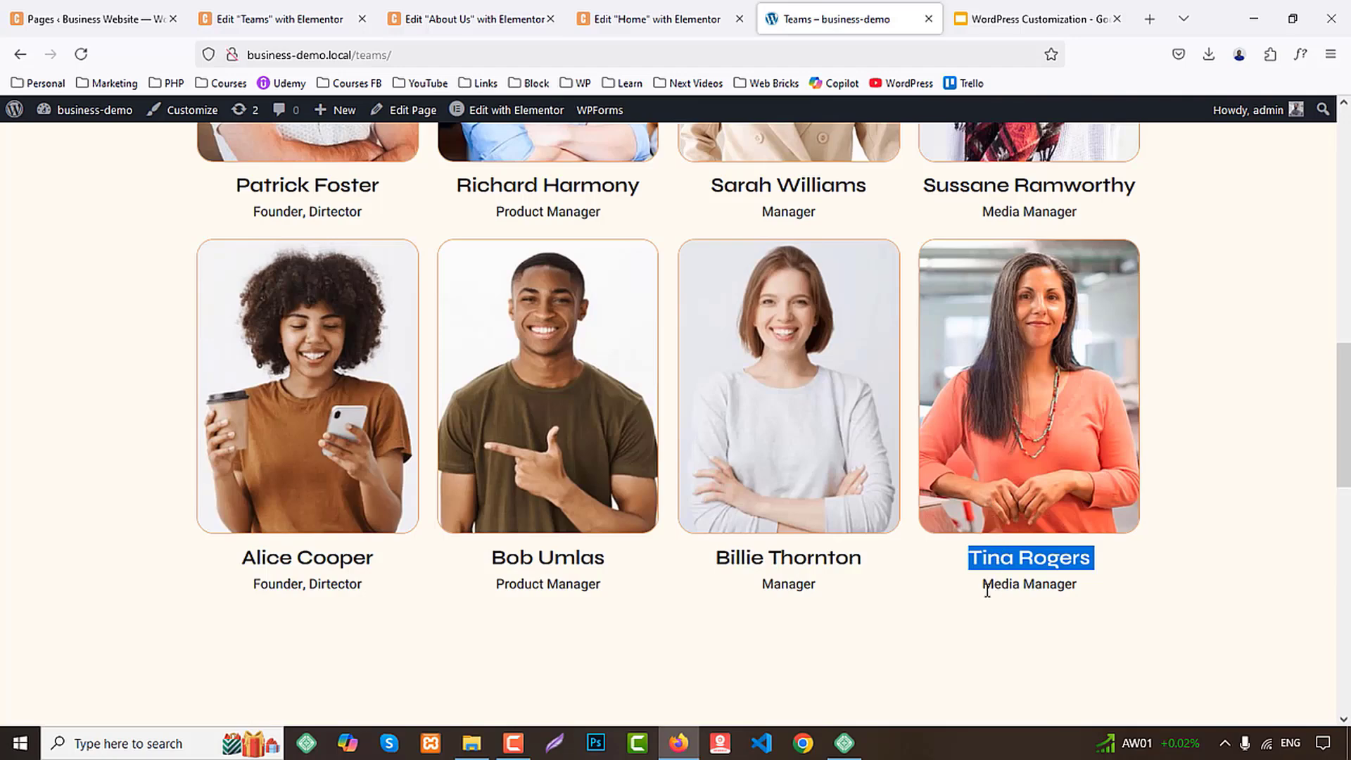
Compare the second row's fourth card role with the demo and publish the Teams page
{"action": "left_click_drag", "start_coordinate": [987, 591], "coordinate": [1099, 600]}
{"action": "left_click", "coordinate": [268, 16]}
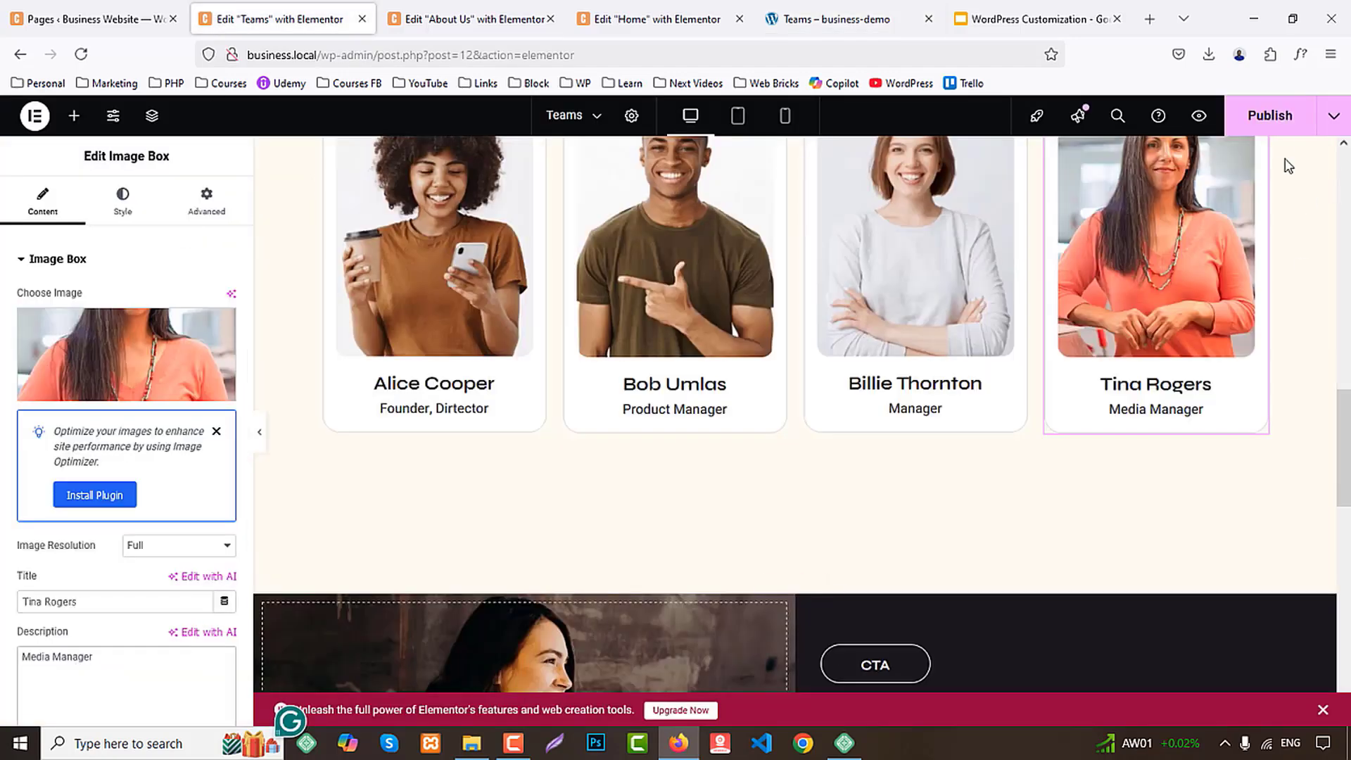
{"action": "left_click", "coordinate": [1275, 131]}
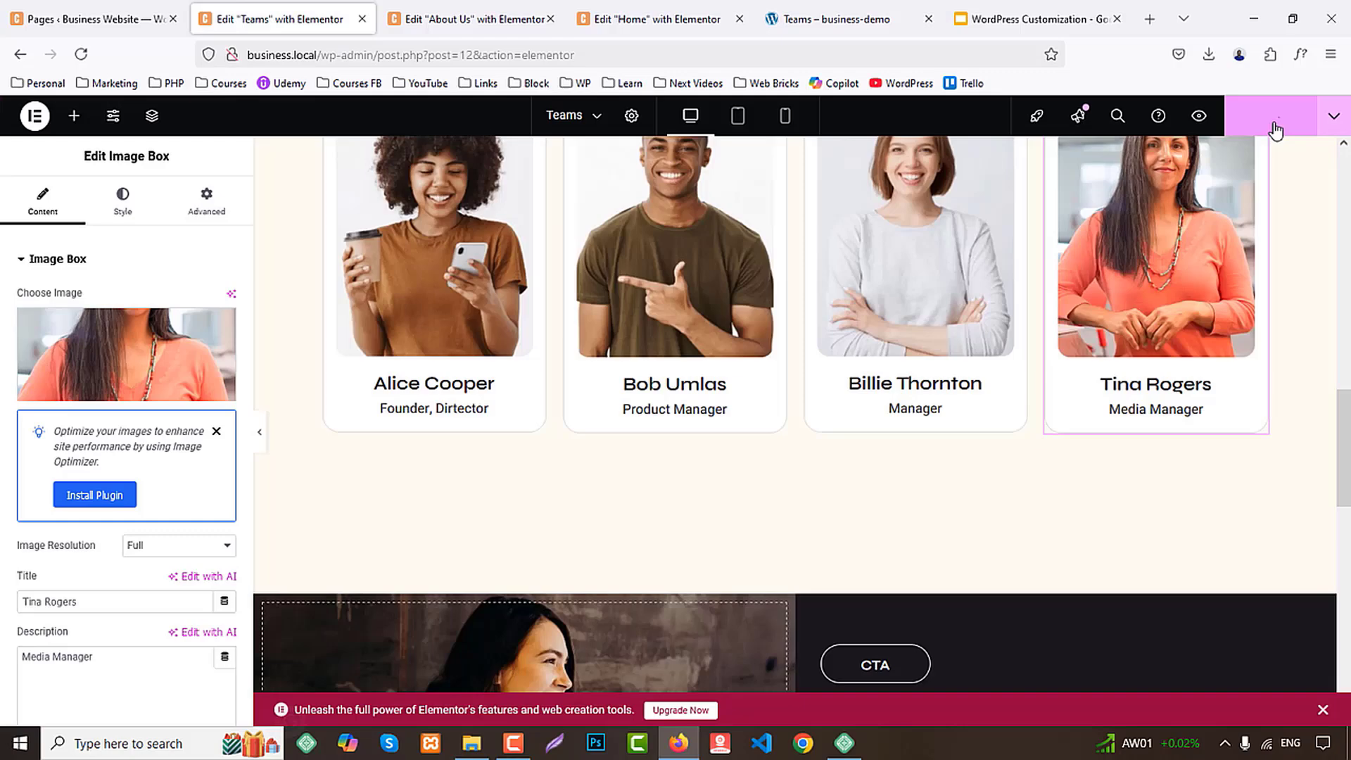
Preview the published Teams page through both member rows and the call-to-action section, closing its preview and editor
{"action": "left_click", "coordinate": [1203, 120]}
{"action": "scroll", "coordinate": [1222, 150], "scroll_direction": "down", "scroll_amount": 5}
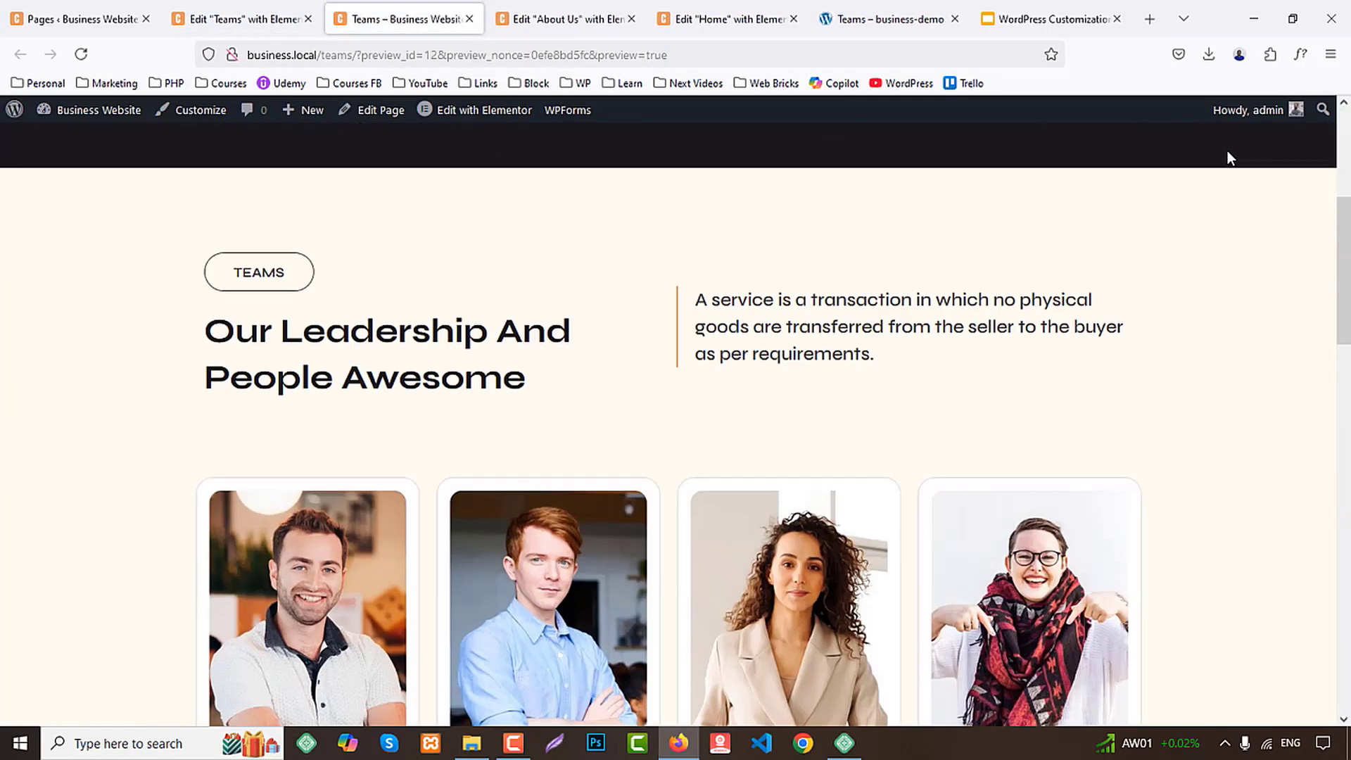
{"action": "scroll", "coordinate": [1231, 155], "scroll_direction": "down", "scroll_amount": 15}
{"action": "scroll", "coordinate": [1200, 190], "scroll_direction": "up", "scroll_amount": 6}
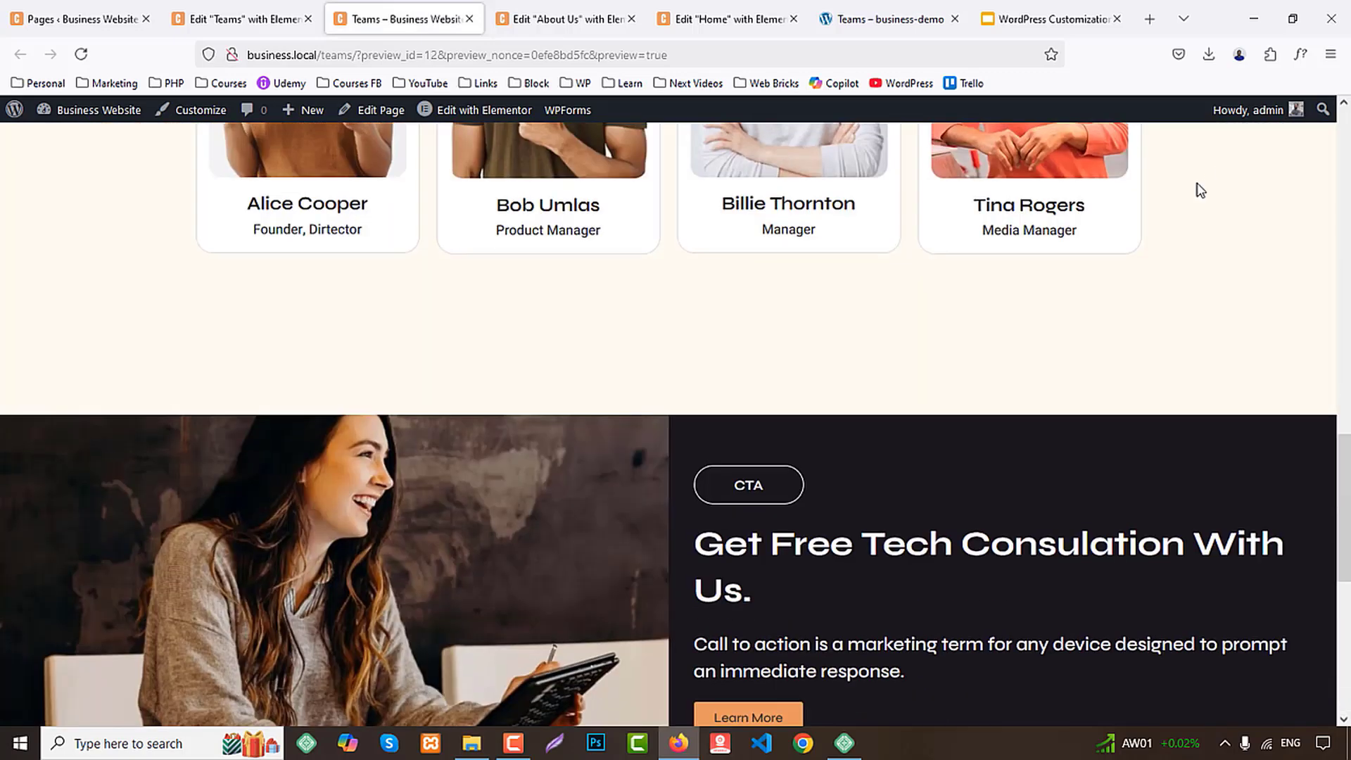
{"action": "scroll", "coordinate": [1201, 190], "scroll_direction": "up", "scroll_amount": 3}
{"action": "left_click", "coordinate": [307, 19]}
{"action": "left_click", "coordinate": [308, 19]}
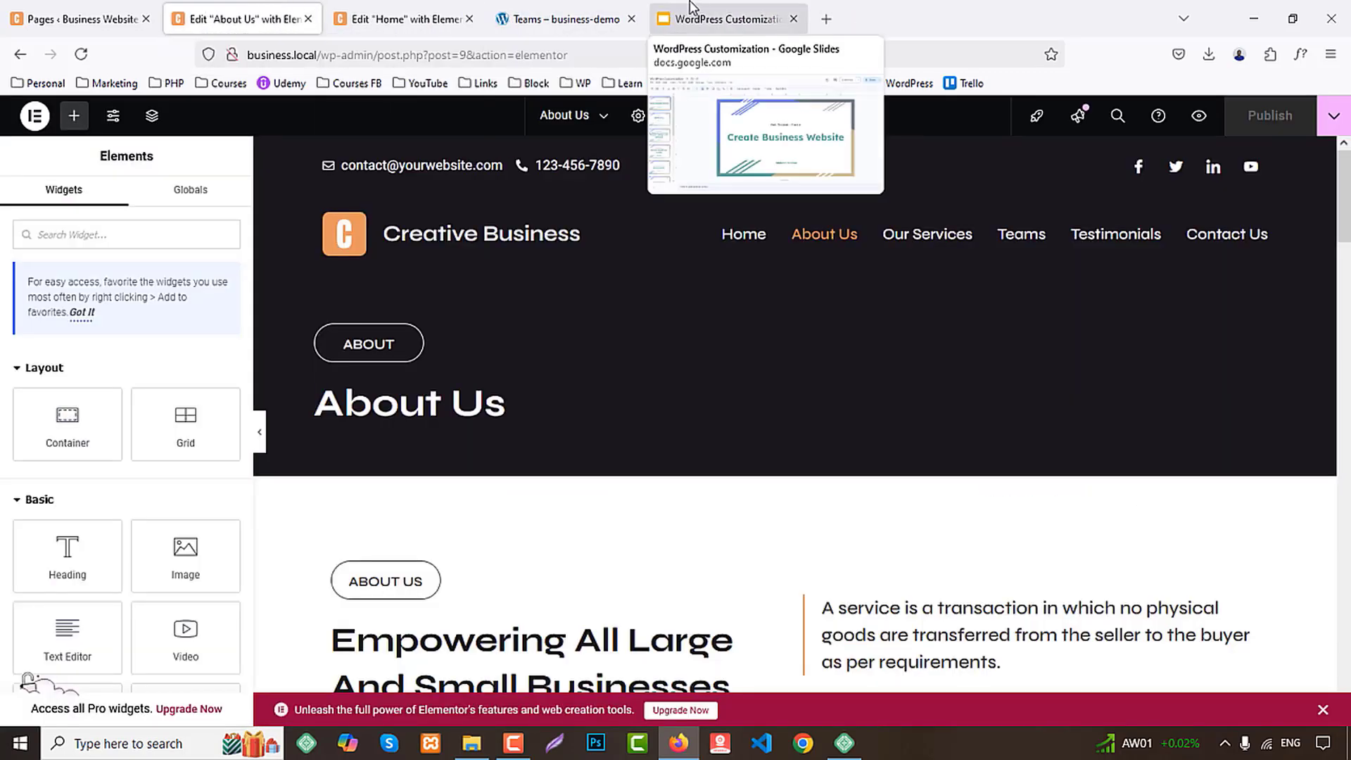
Open the demo site's Testimonials page and examine its banner and sections
{"action": "left_click", "coordinate": [563, 19]}
{"action": "scroll", "coordinate": [1206, 437], "scroll_direction": "up", "scroll_amount": 10}
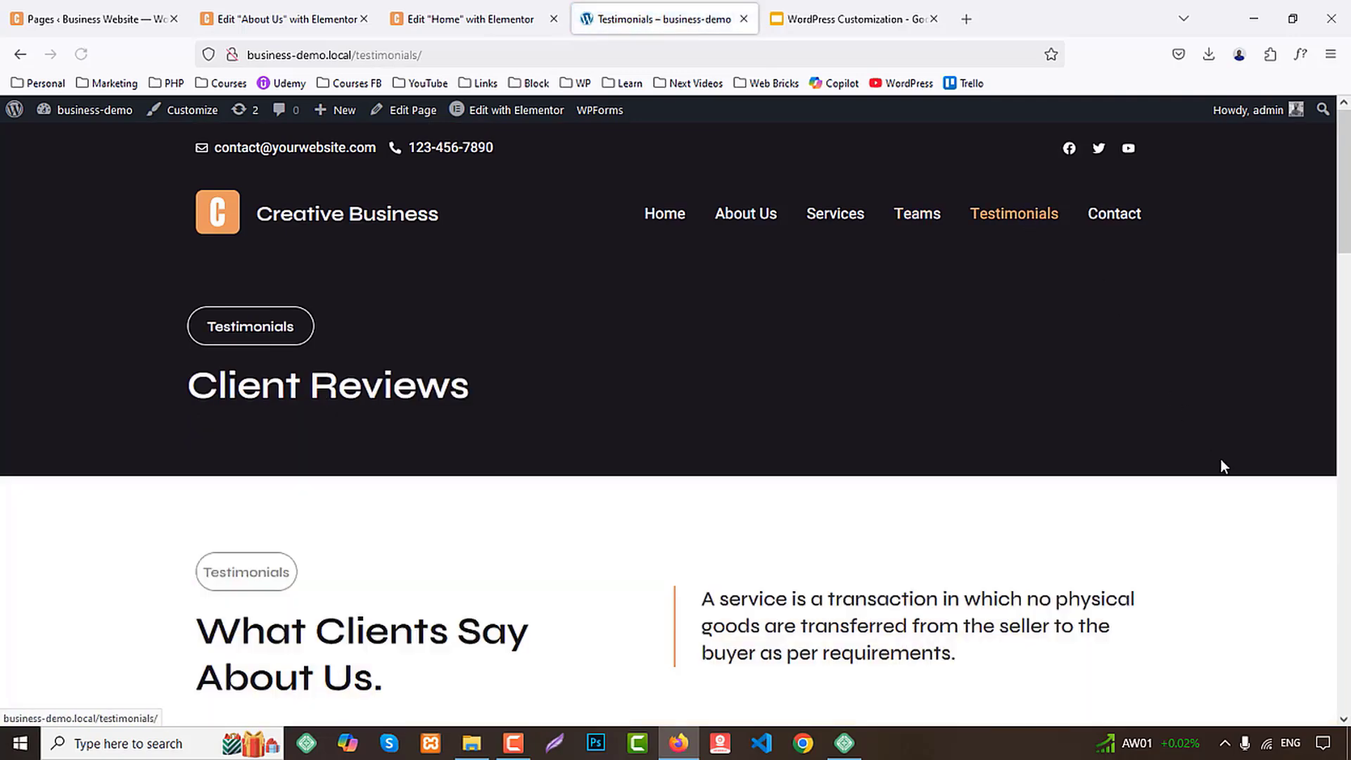
{"action": "scroll", "coordinate": [1220, 458], "scroll_direction": "down", "scroll_amount": 8}
{"action": "scroll", "coordinate": [1273, 458], "scroll_direction": "up", "scroll_amount": 8}
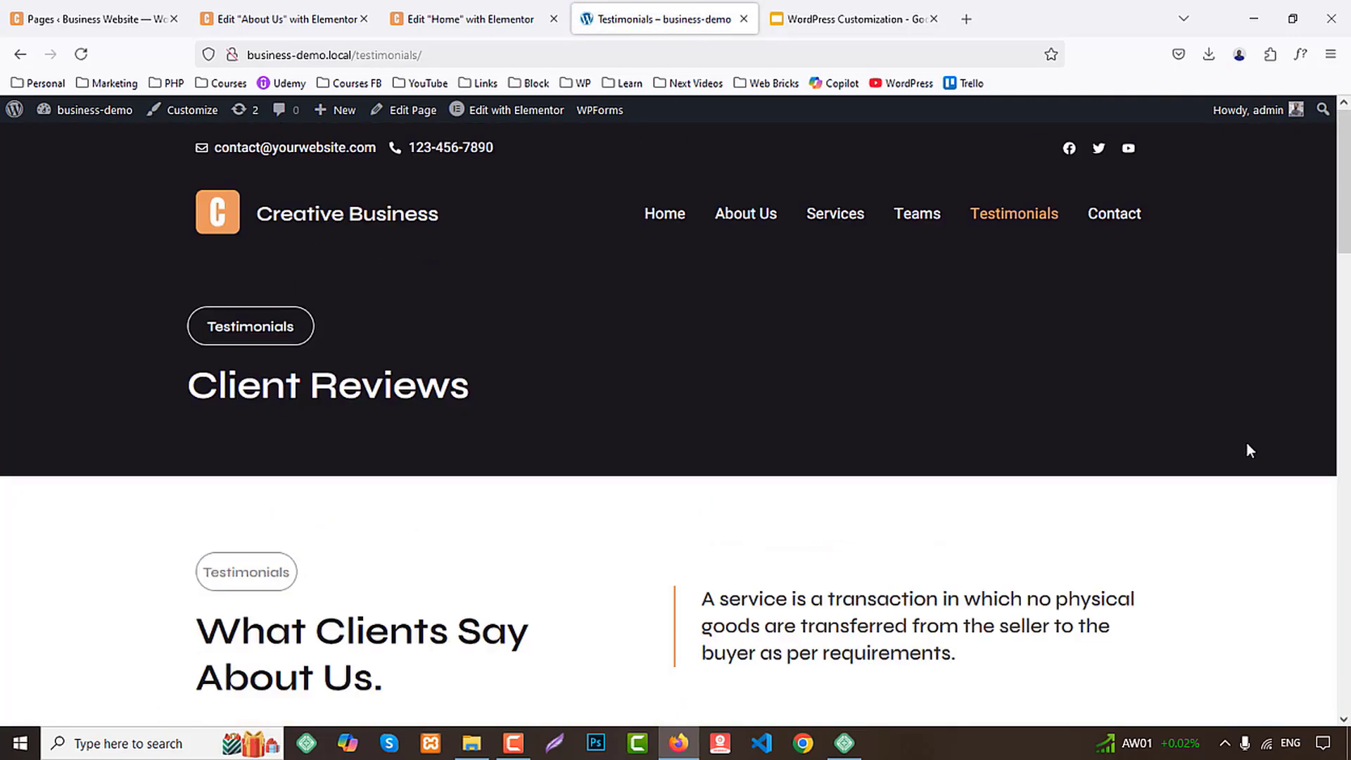
Refresh the business site's page list and open the Testimonials page in the Elementor editor
{"action": "left_click", "coordinate": [59, 8]}
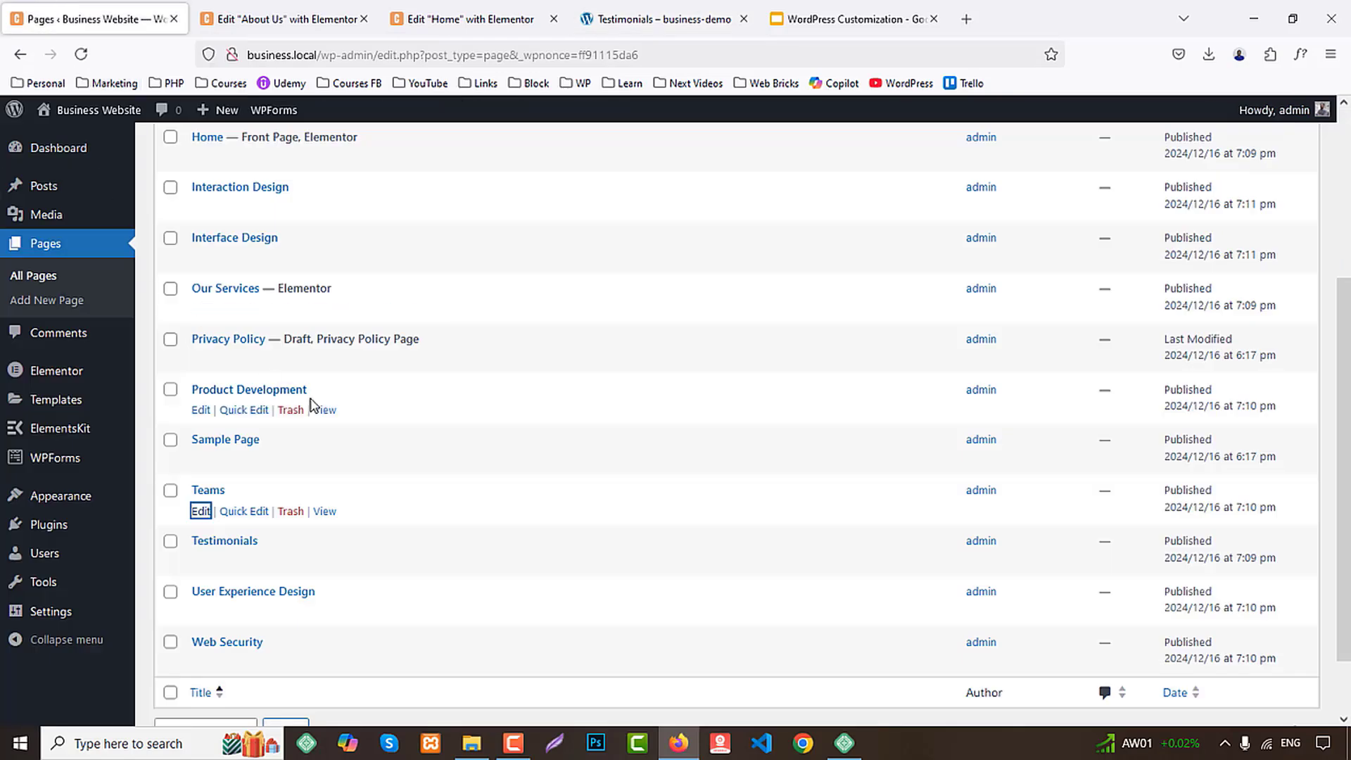
{"action": "left_click", "coordinate": [79, 62]}
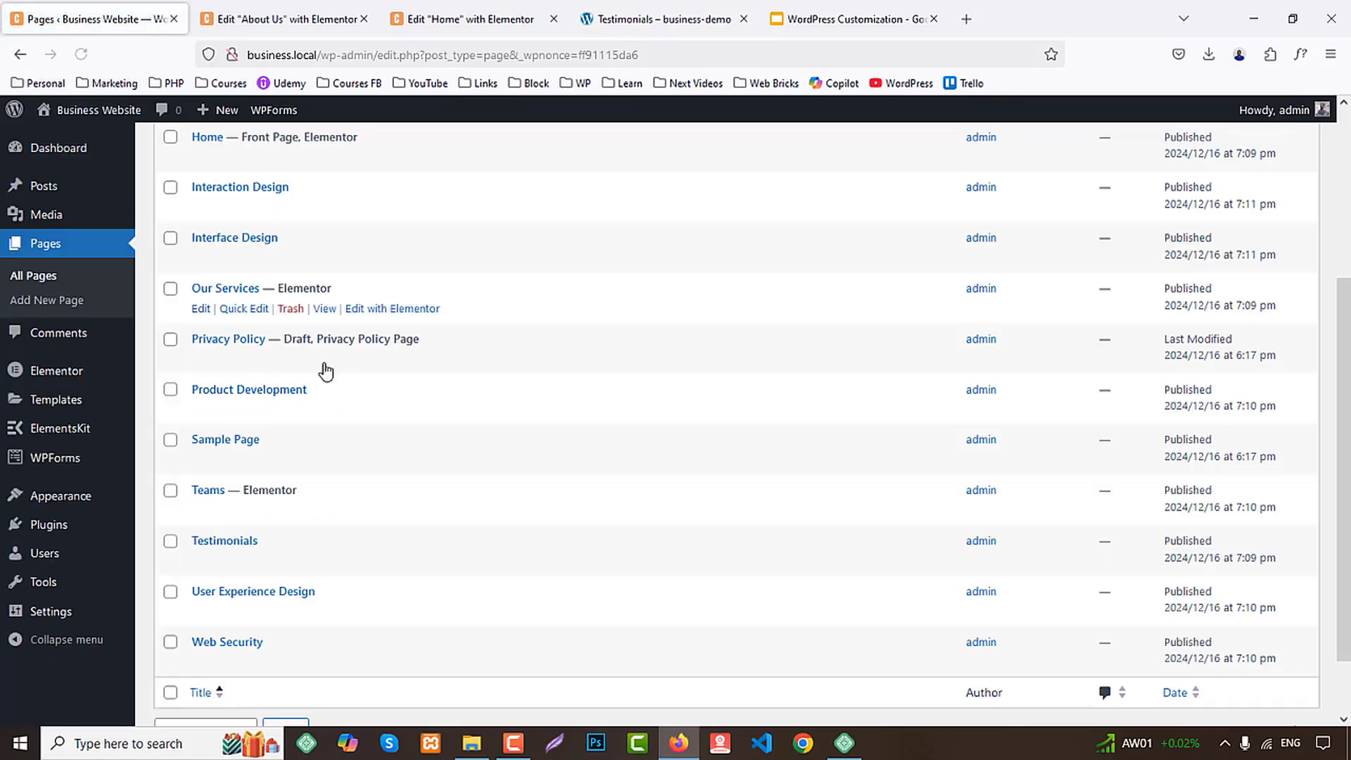
{"action": "scroll", "coordinate": [331, 401], "scroll_direction": "down", "scroll_amount": 2}
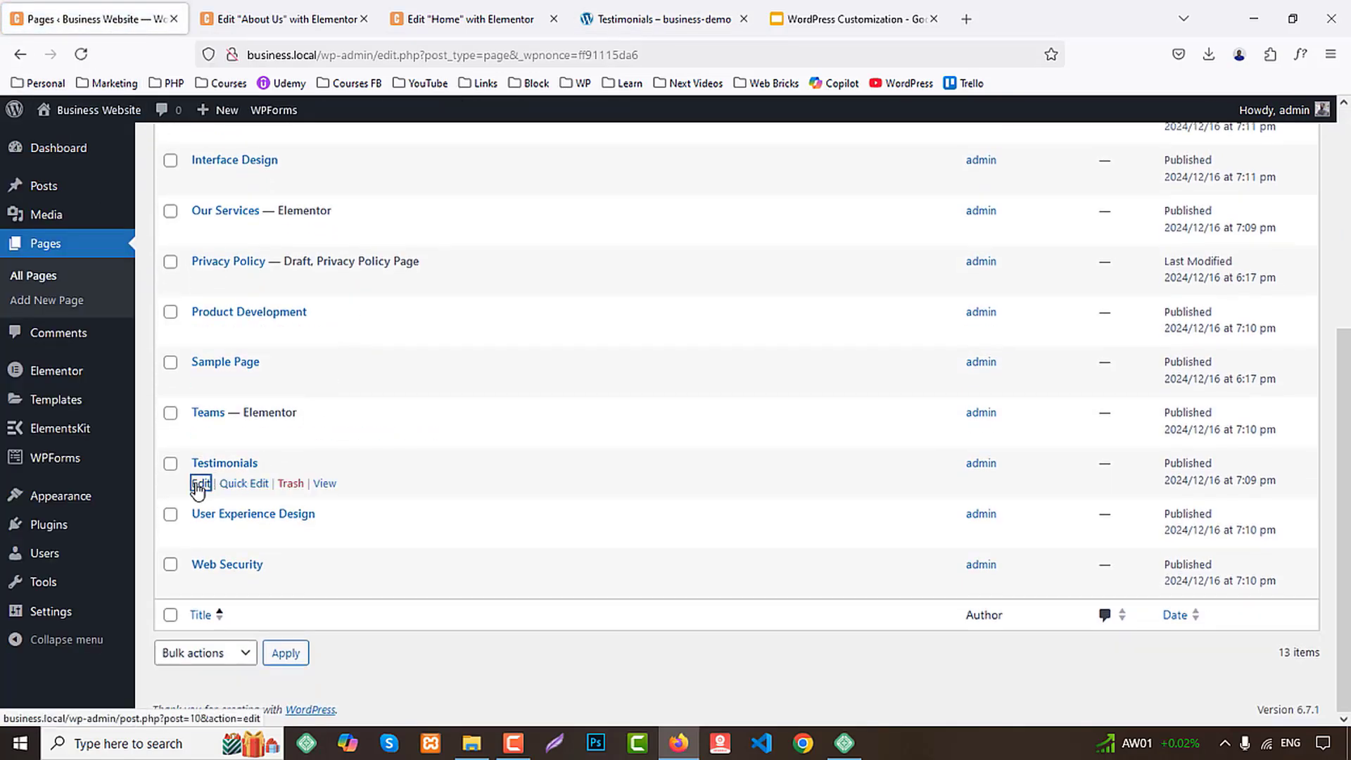
{"action": "middle_click", "coordinate": [200, 485]}
{"action": "left_click", "coordinate": [222, 12]}
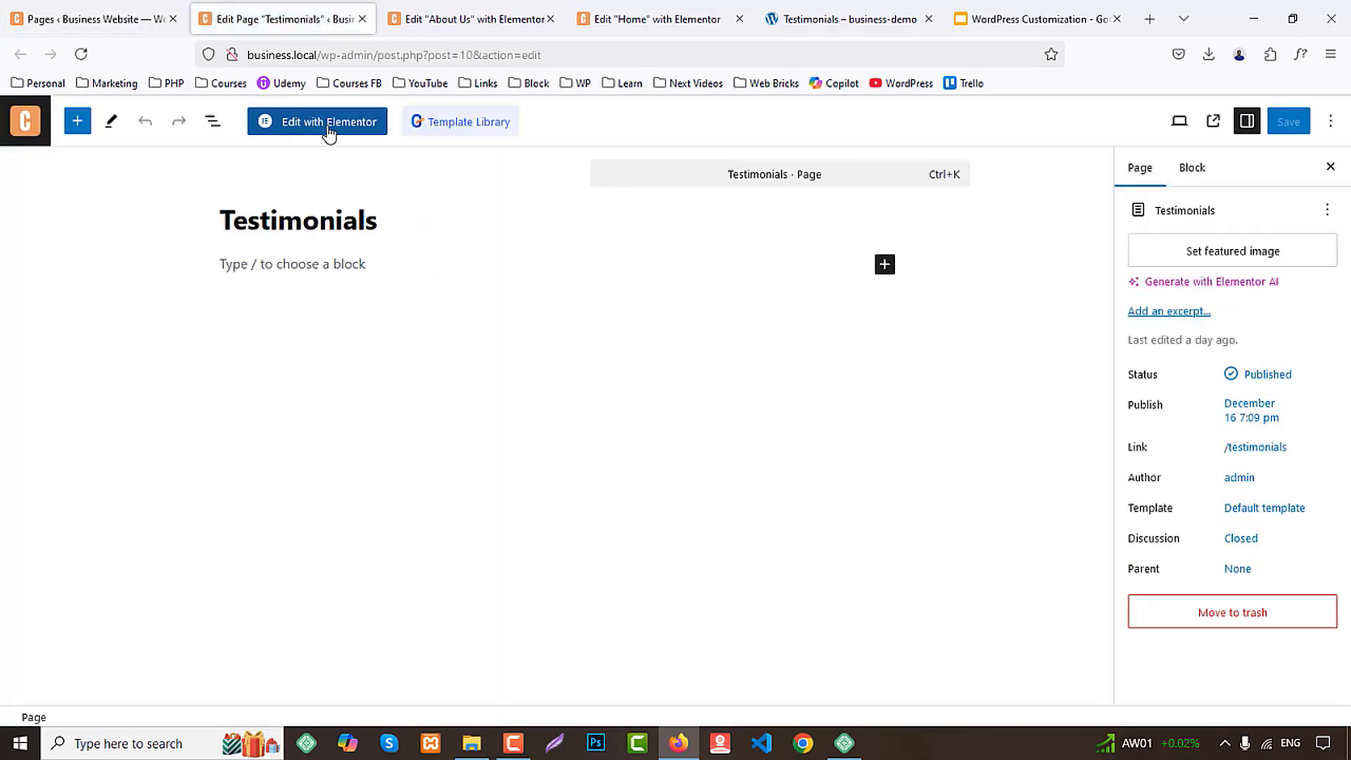
{"action": "left_click", "coordinate": [330, 133]}
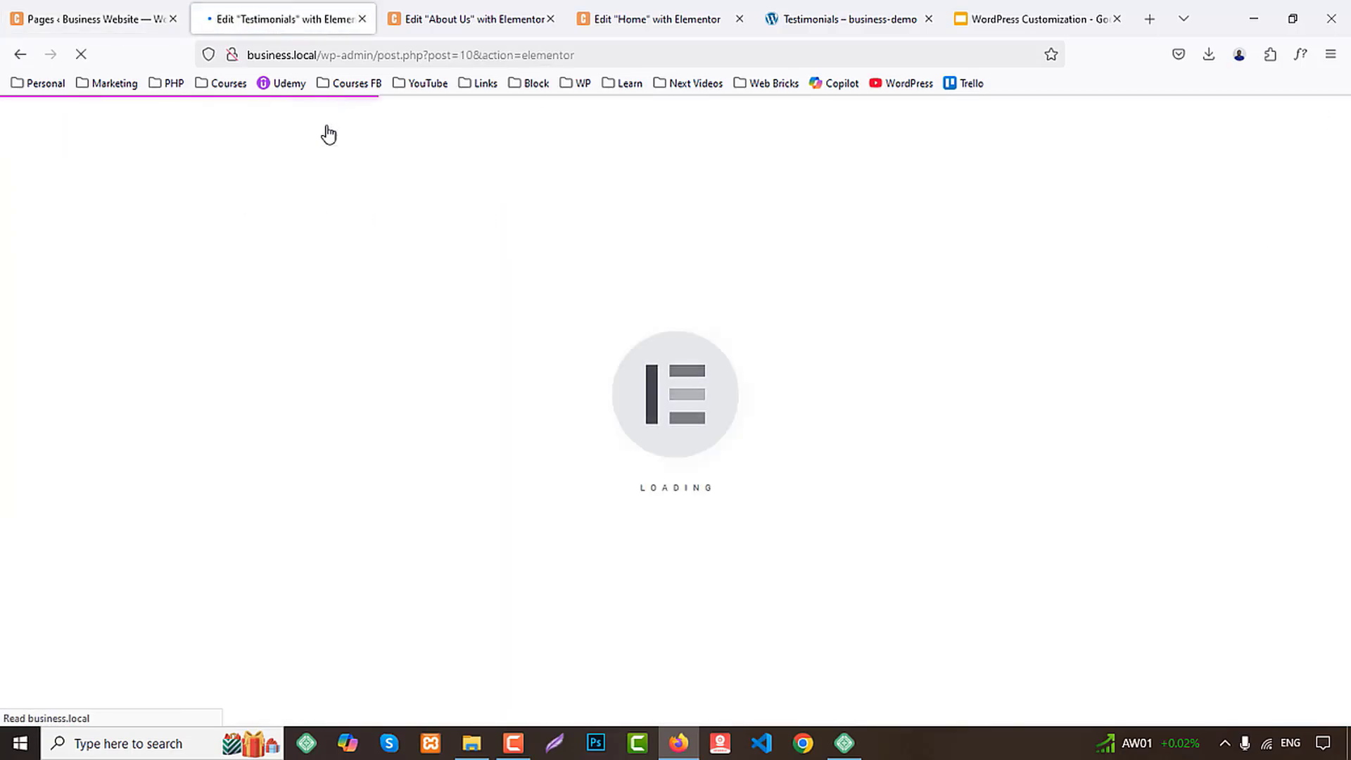
Copy the dark title banner container from the About Us page and return to the Testimonials page
{"action": "left_click", "coordinate": [473, 19]}
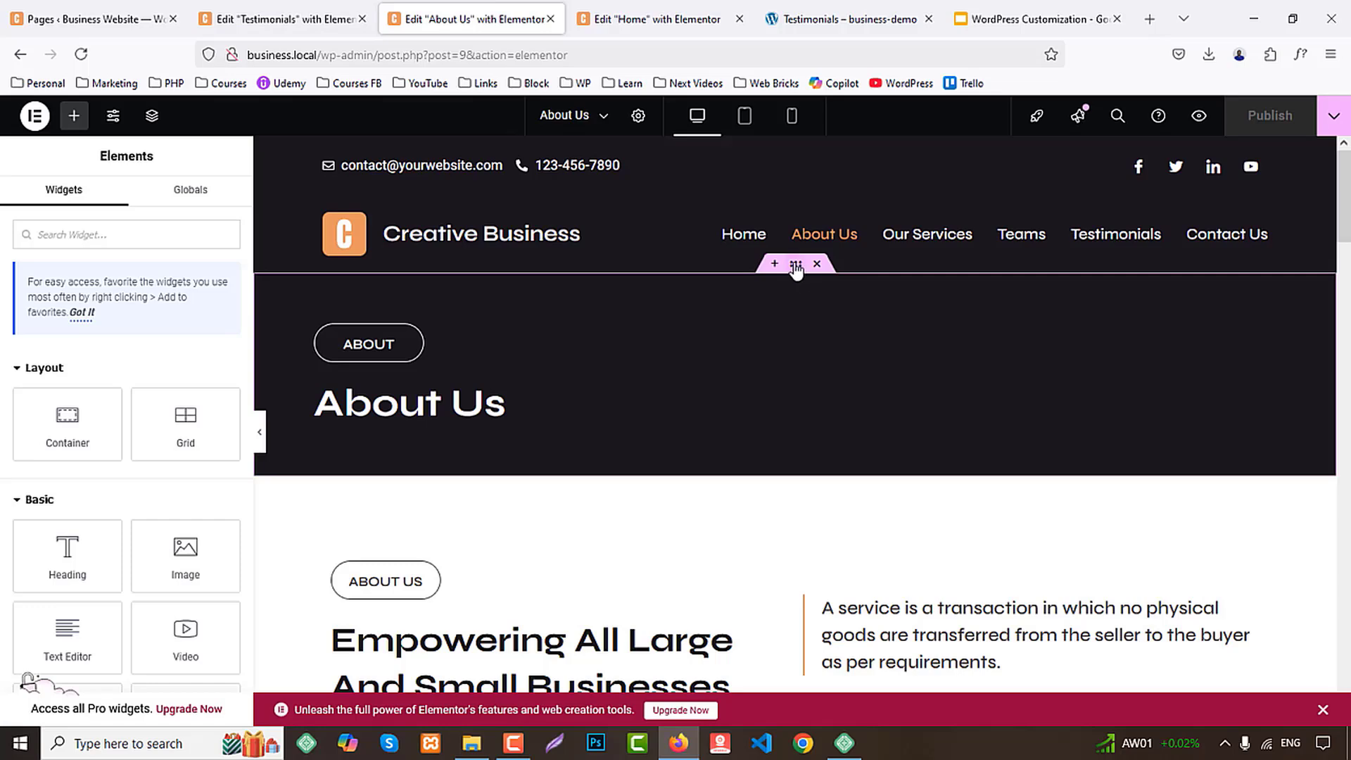
{"action": "right_click", "coordinate": [796, 269]}
{"action": "left_click", "coordinate": [835, 377]}
{"action": "left_click", "coordinate": [310, 17]}
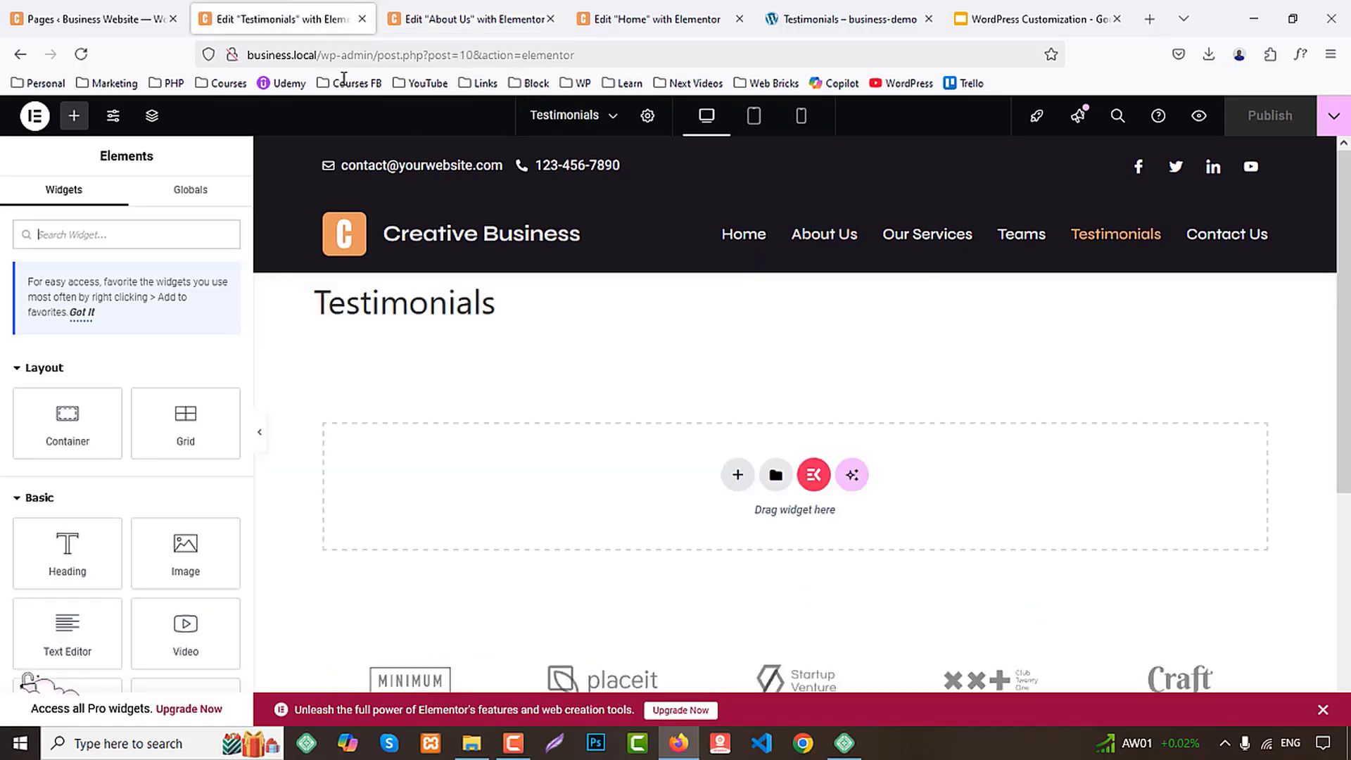
Set the Testimonials page layout to Elementor Full Width and paste the copied banner into the empty page
{"action": "left_click", "coordinate": [638, 121]}
{"action": "scroll", "coordinate": [95, 636], "scroll_direction": "down", "scroll_amount": 2}
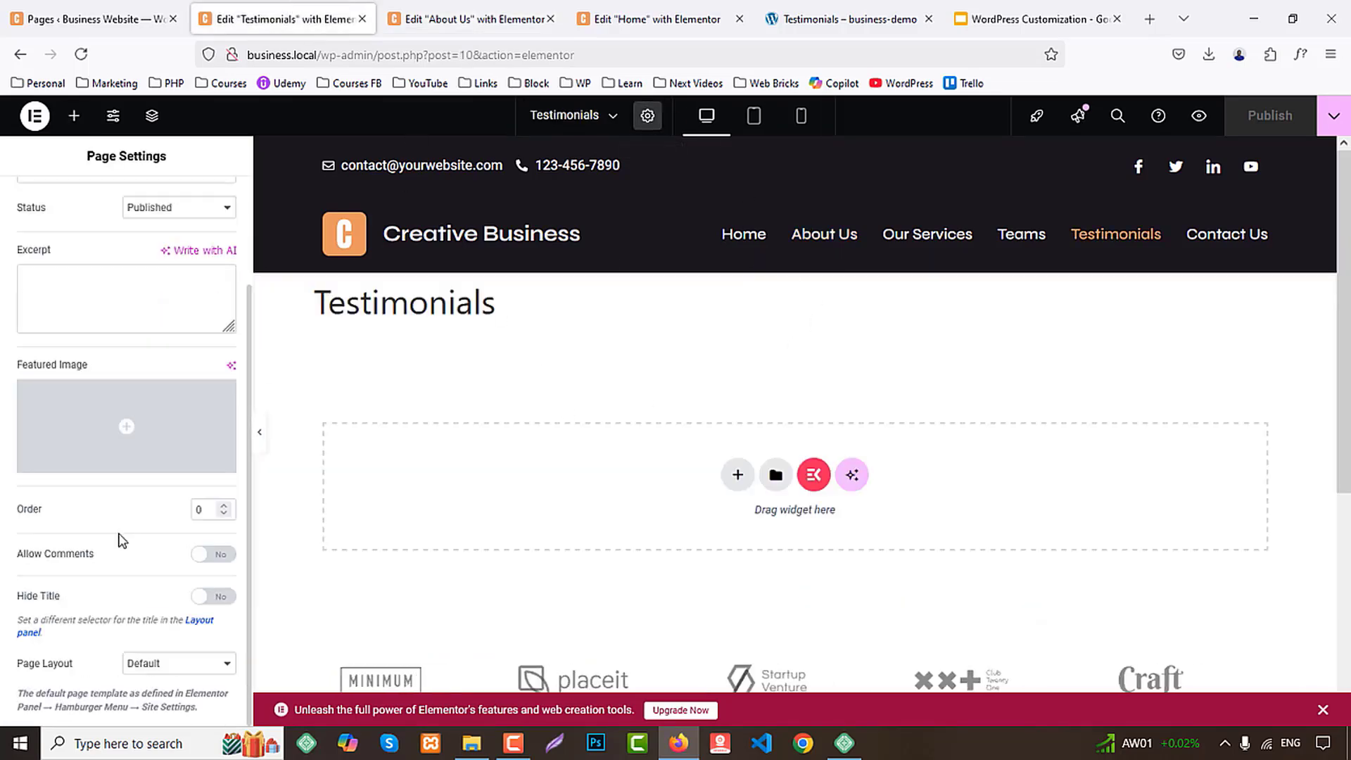
{"action": "left_click", "coordinate": [144, 668]}
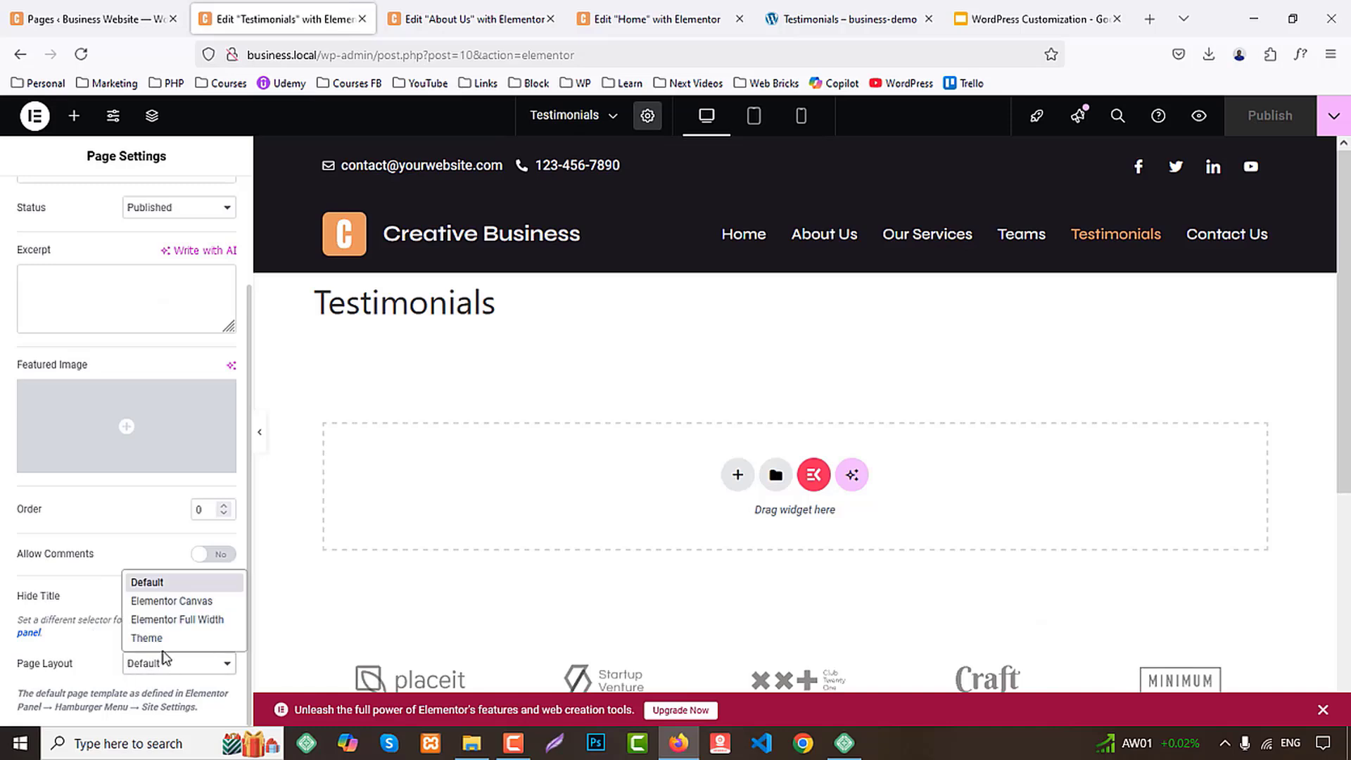
{"action": "left_click", "coordinate": [172, 618]}
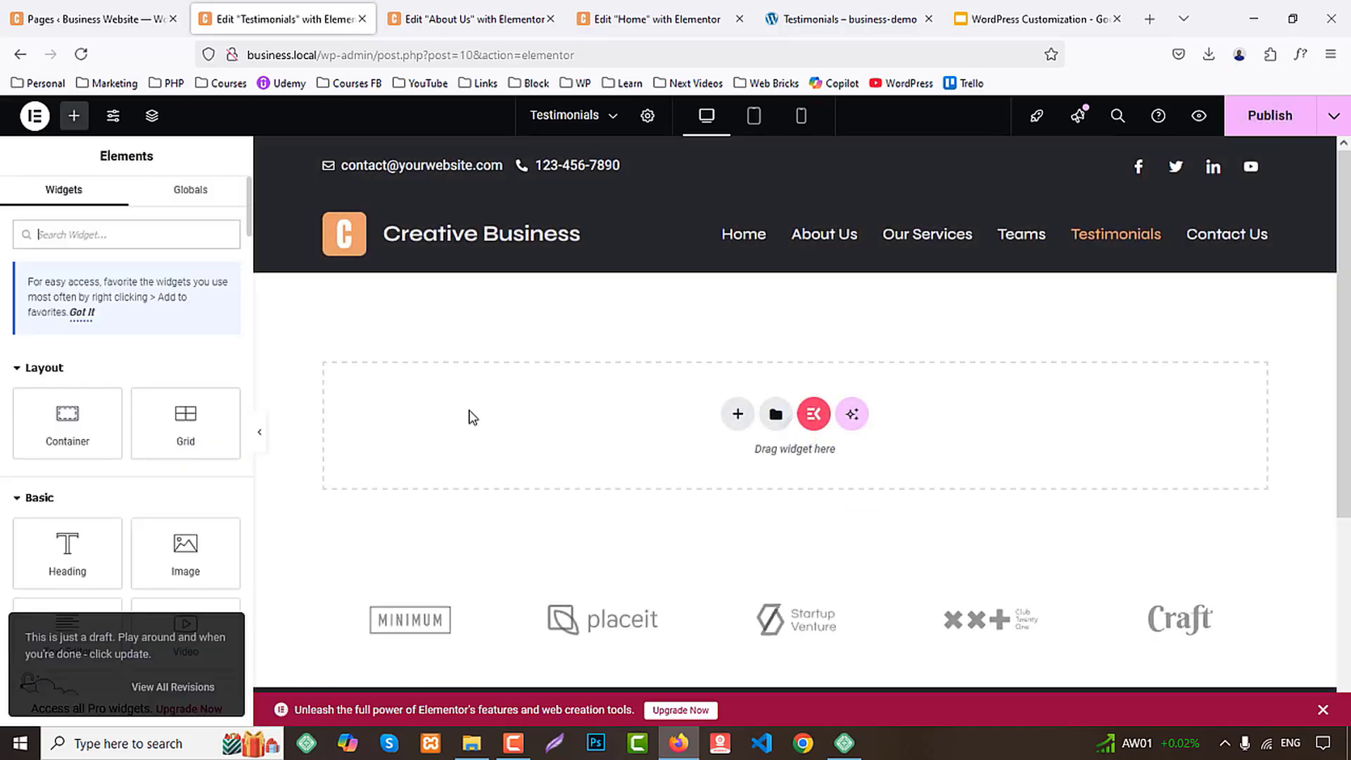
{"action": "right_click", "coordinate": [467, 412]}
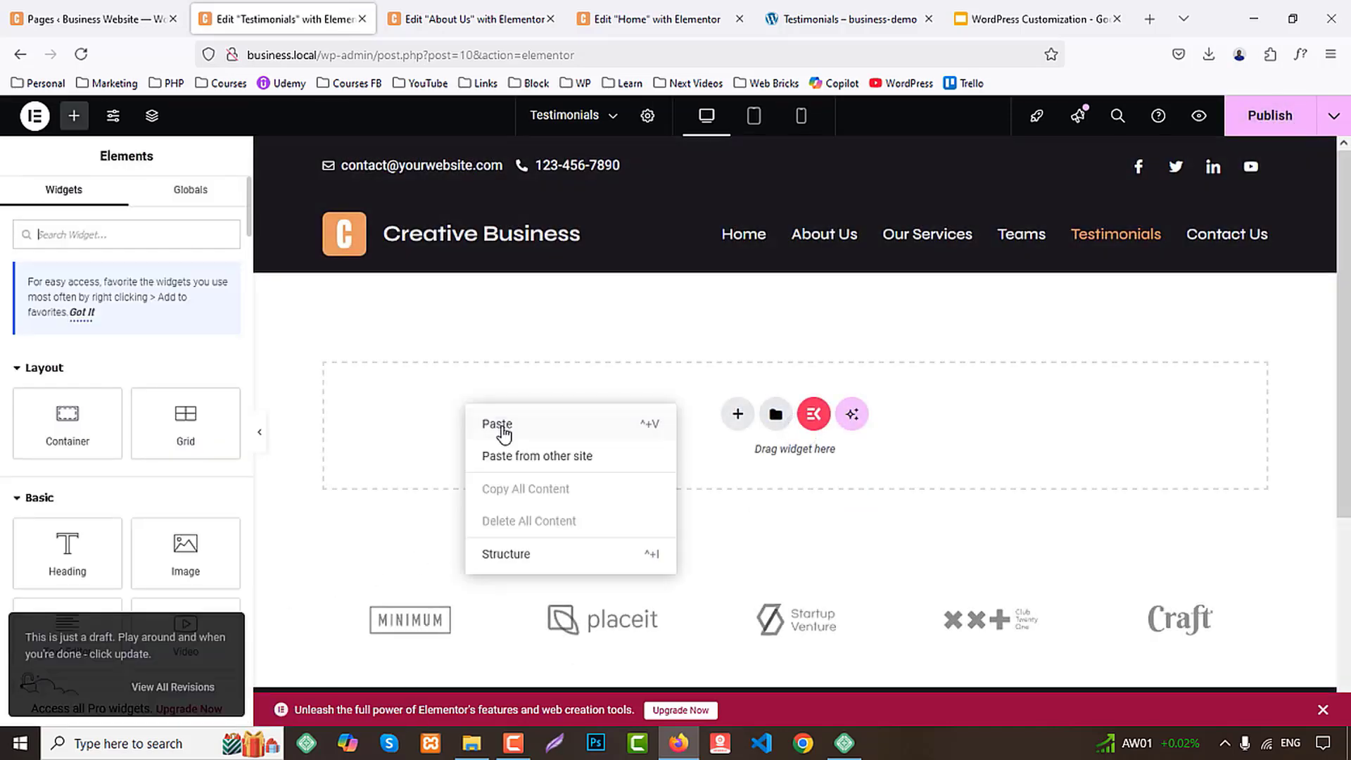
Change the banner's pill label to the demo's "Testimonials" text and set its custom width to 160 px
{"action": "left_click", "coordinate": [844, 19]}
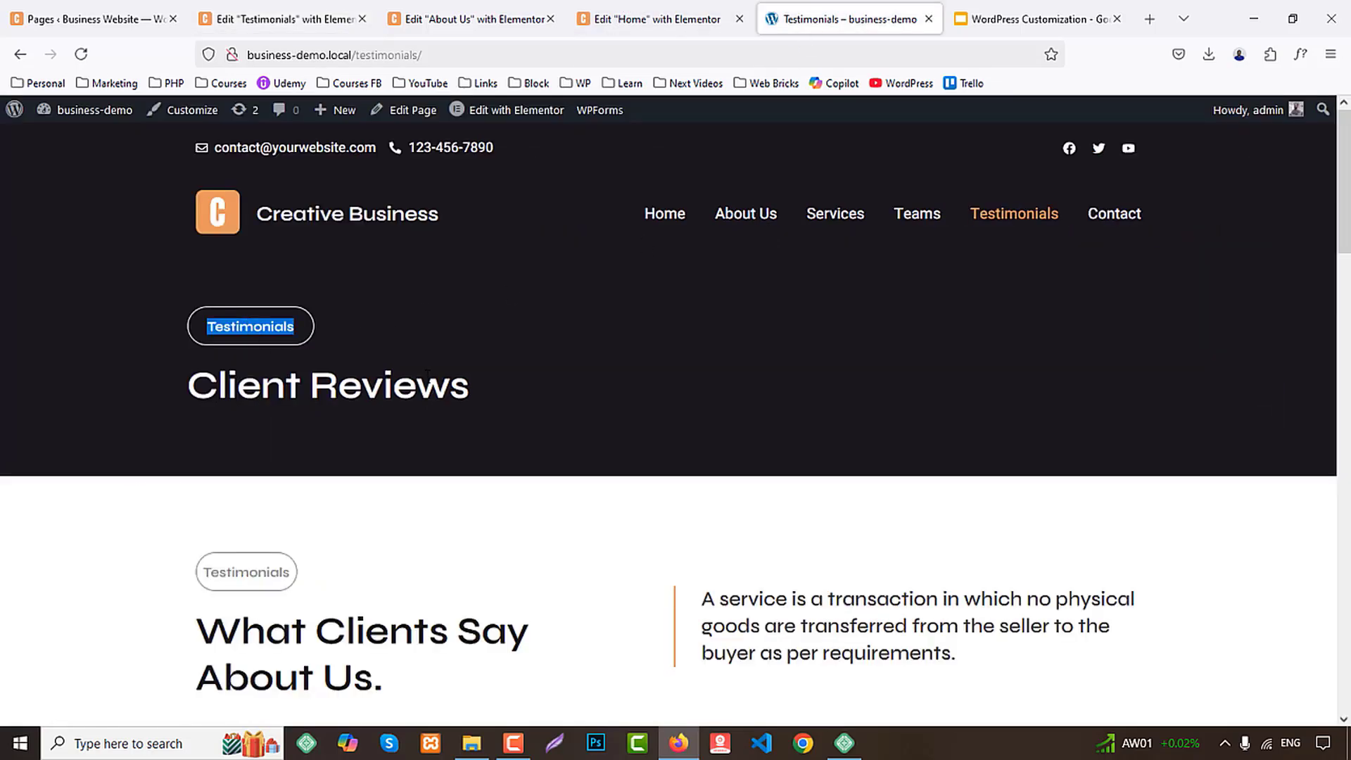
{"action": "left_click", "coordinate": [278, 19]}
{"action": "left_click", "coordinate": [368, 343]}
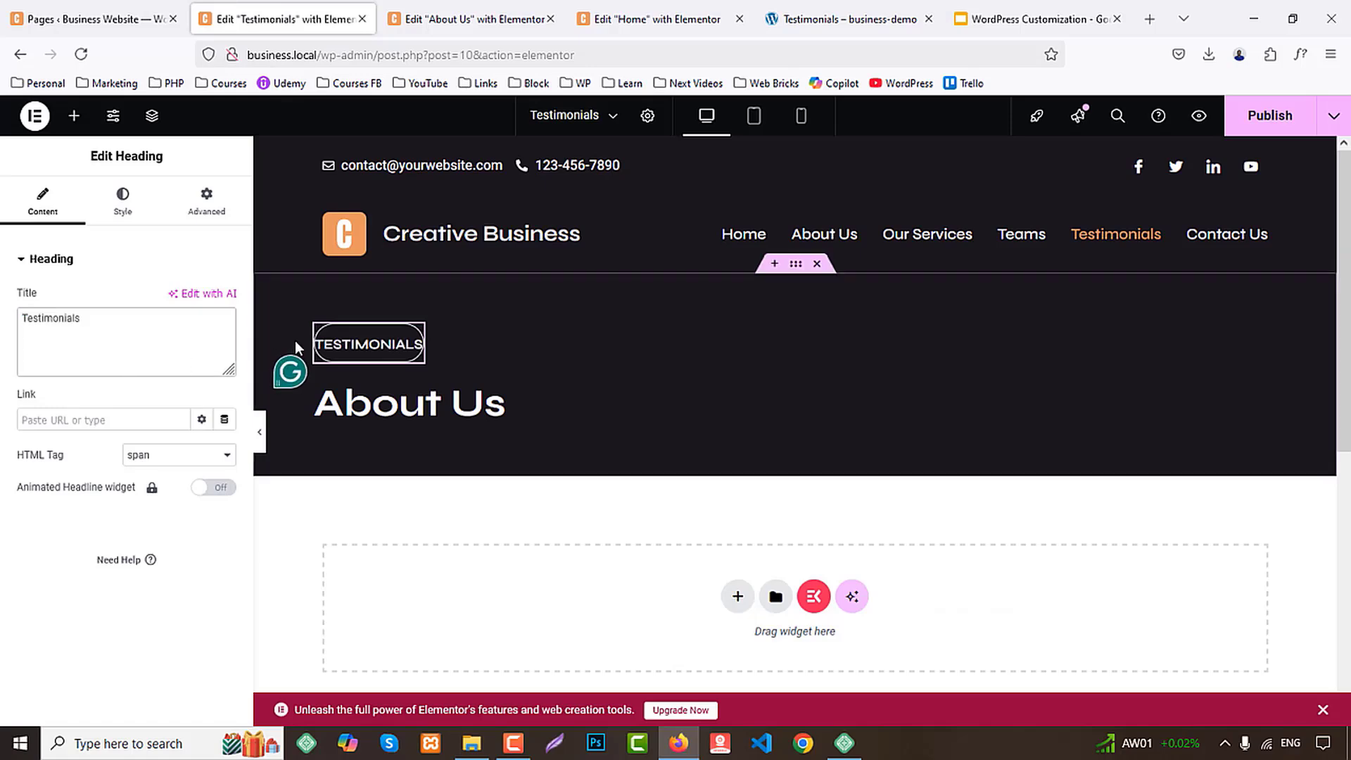
{"action": "left_click", "coordinate": [201, 211]}
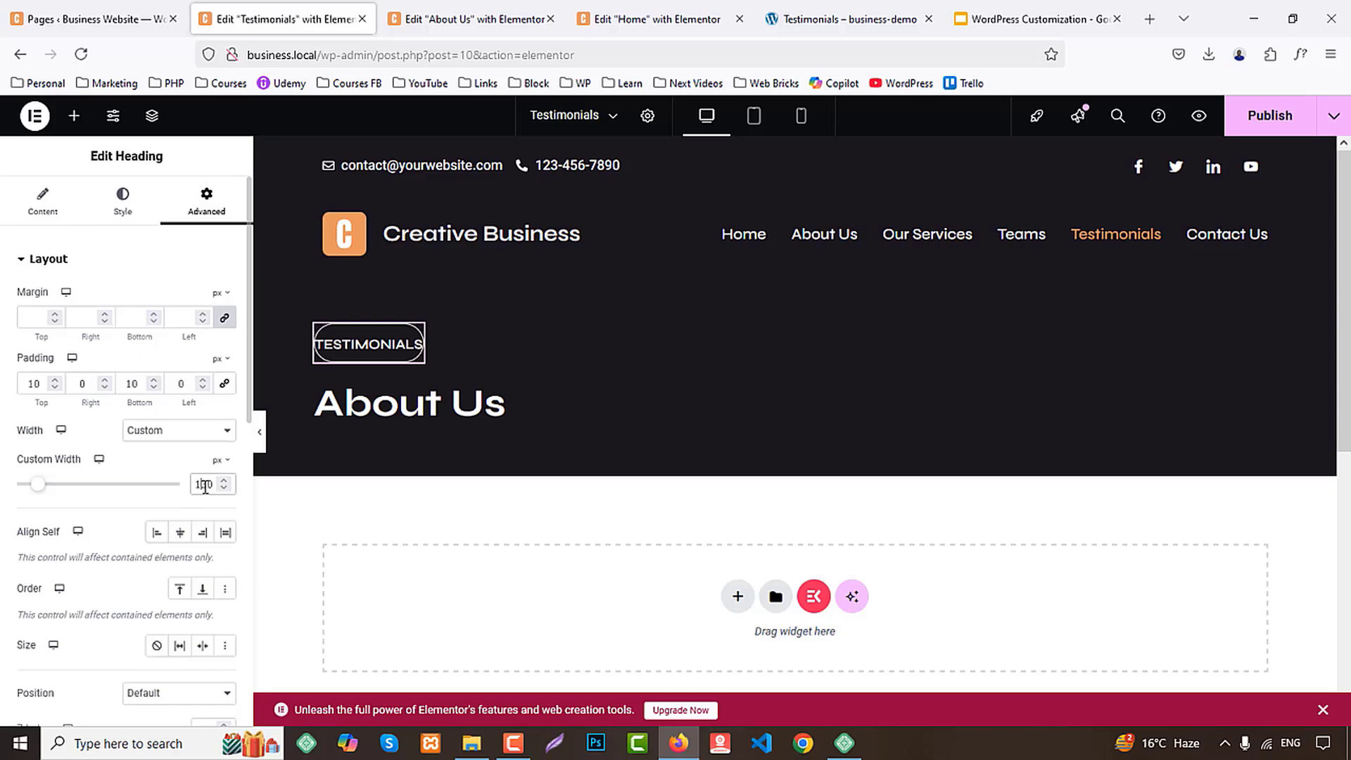
{"action": "type", "text": "6"}
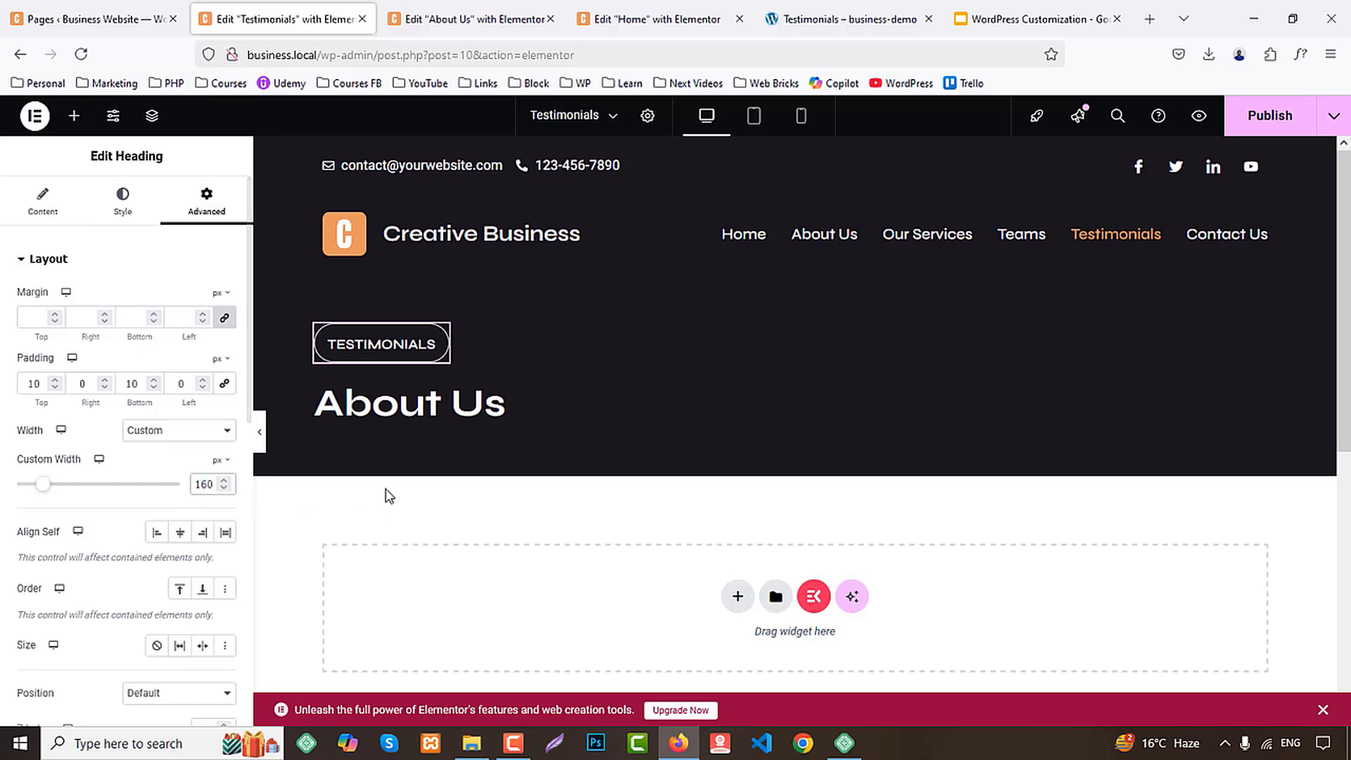
Change the banner heading to "Clients Reviews" and compare the page with the demo
{"action": "left_click", "coordinate": [422, 404]}
{"action": "left_click_drag", "start_coordinate": [159, 344], "coordinate": [12, 322]}
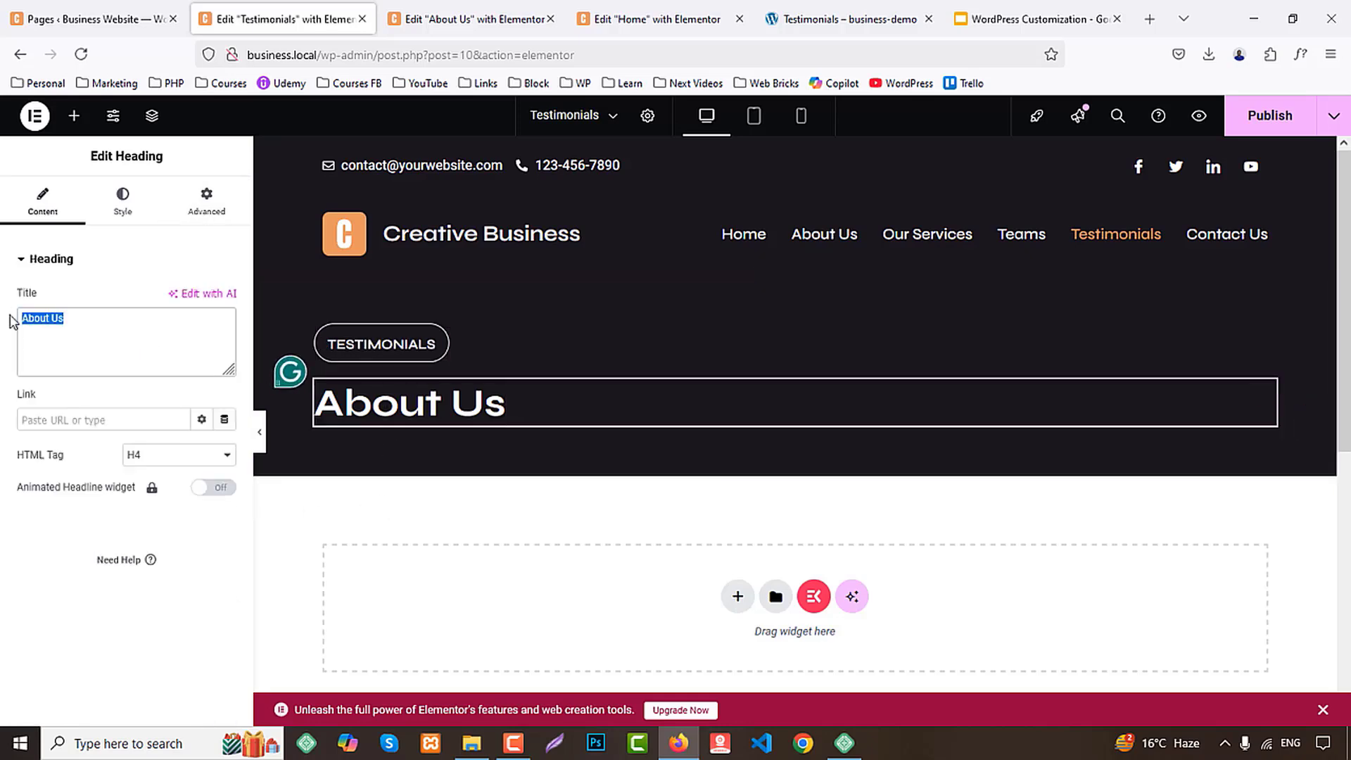
{"action": "type", "text": "Clients Reviews"}
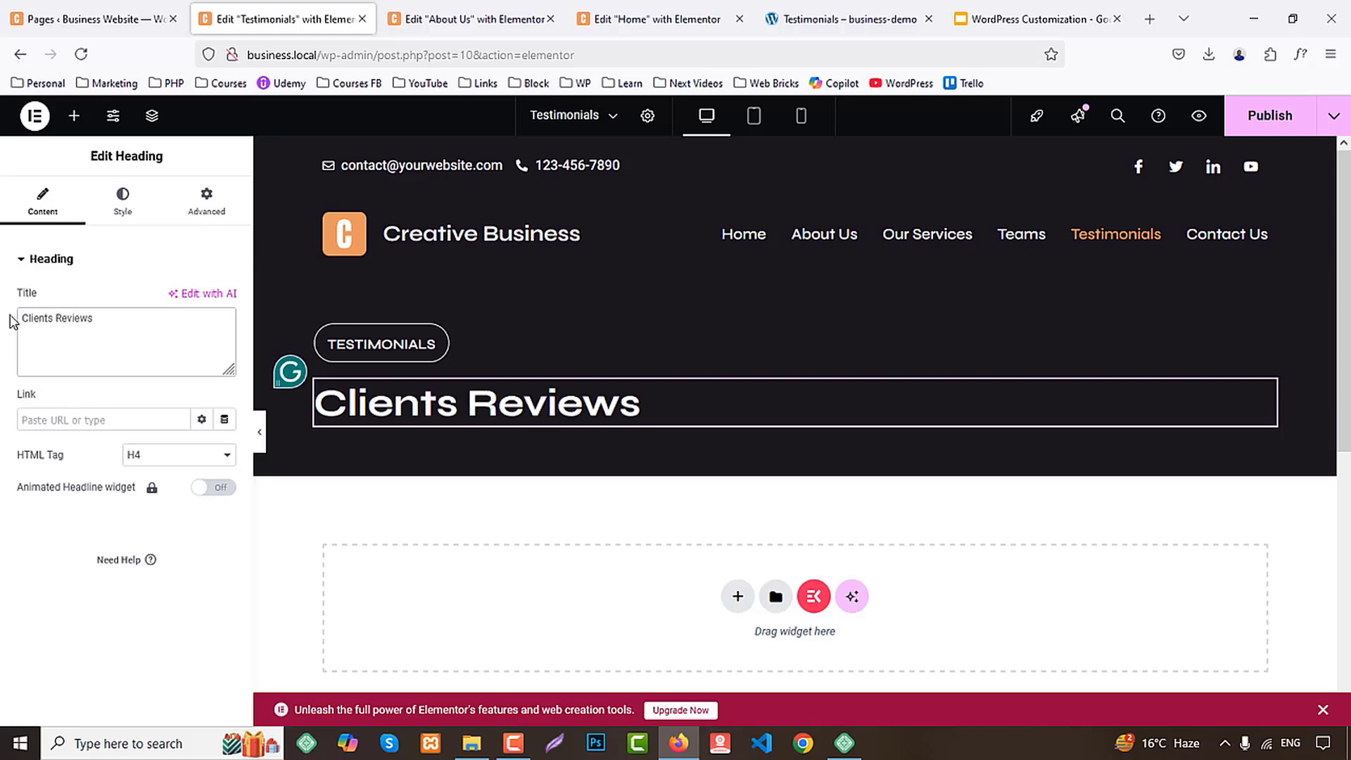
{"action": "left_click", "coordinate": [845, 19]}
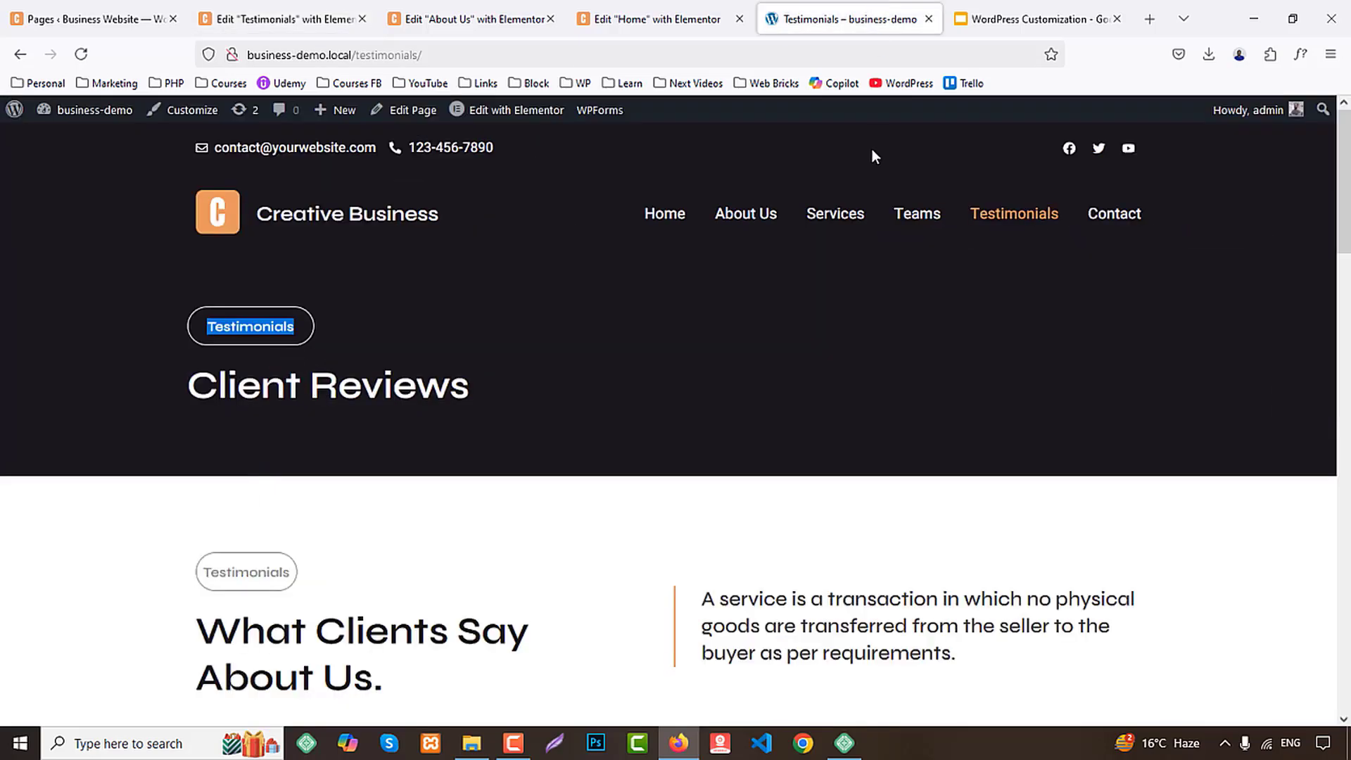
In the Home page's Testimonials section, replace the first card's star with the outlined Quote icon
{"action": "left_click", "coordinate": [484, 8]}
{"action": "left_click", "coordinate": [654, 19]}
{"action": "scroll", "coordinate": [918, 383], "scroll_direction": "up", "scroll_amount": 10}
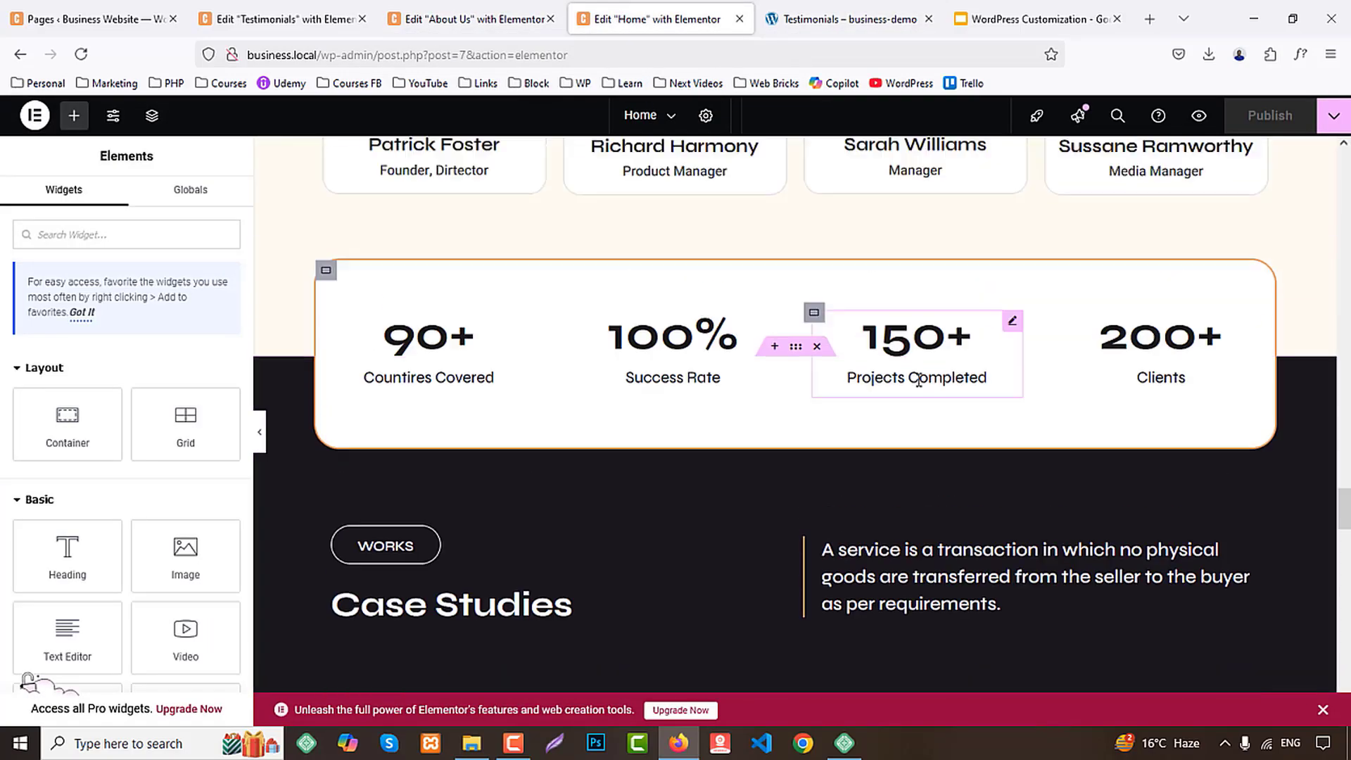
{"action": "scroll", "coordinate": [918, 380], "scroll_direction": "up", "scroll_amount": 15}
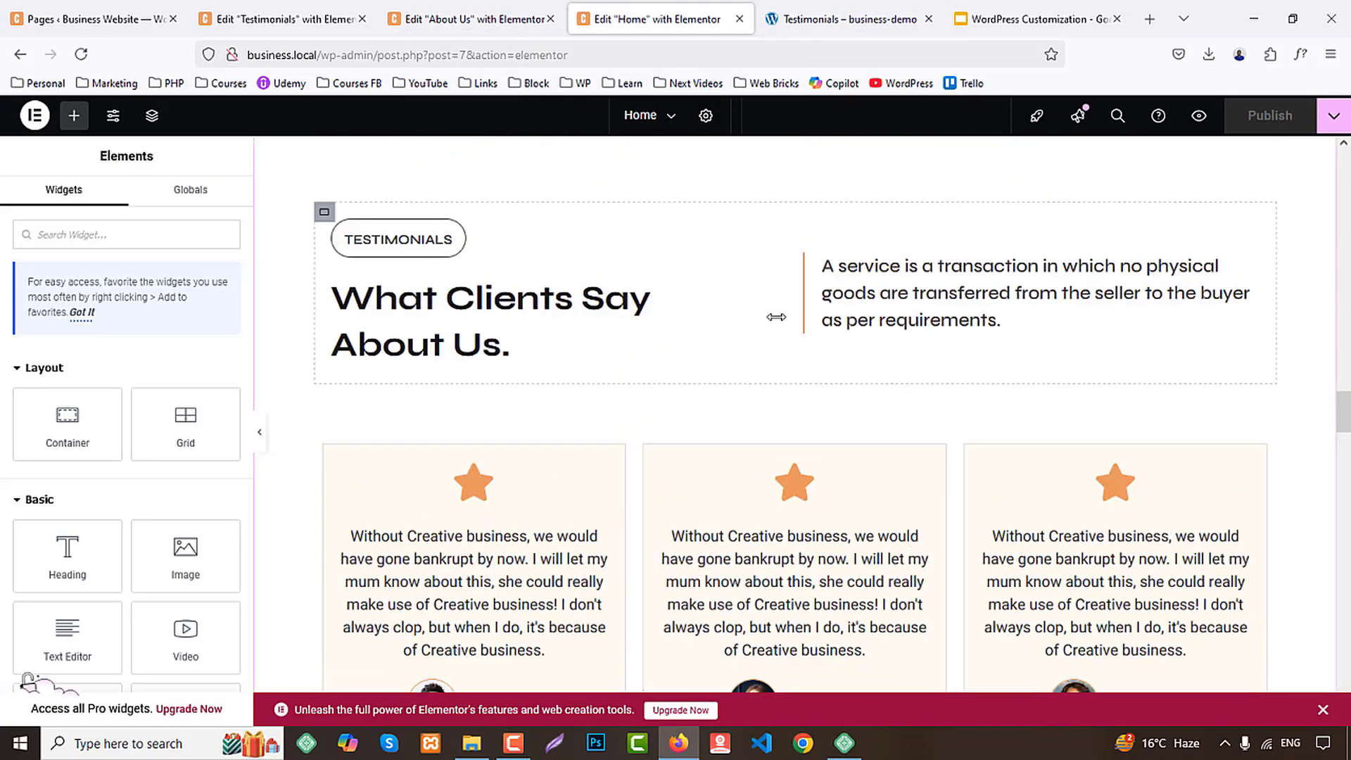
{"action": "scroll", "coordinate": [776, 318], "scroll_direction": "up", "scroll_amount": 1}
{"action": "scroll", "coordinate": [777, 299], "scroll_direction": "down", "scroll_amount": 2}
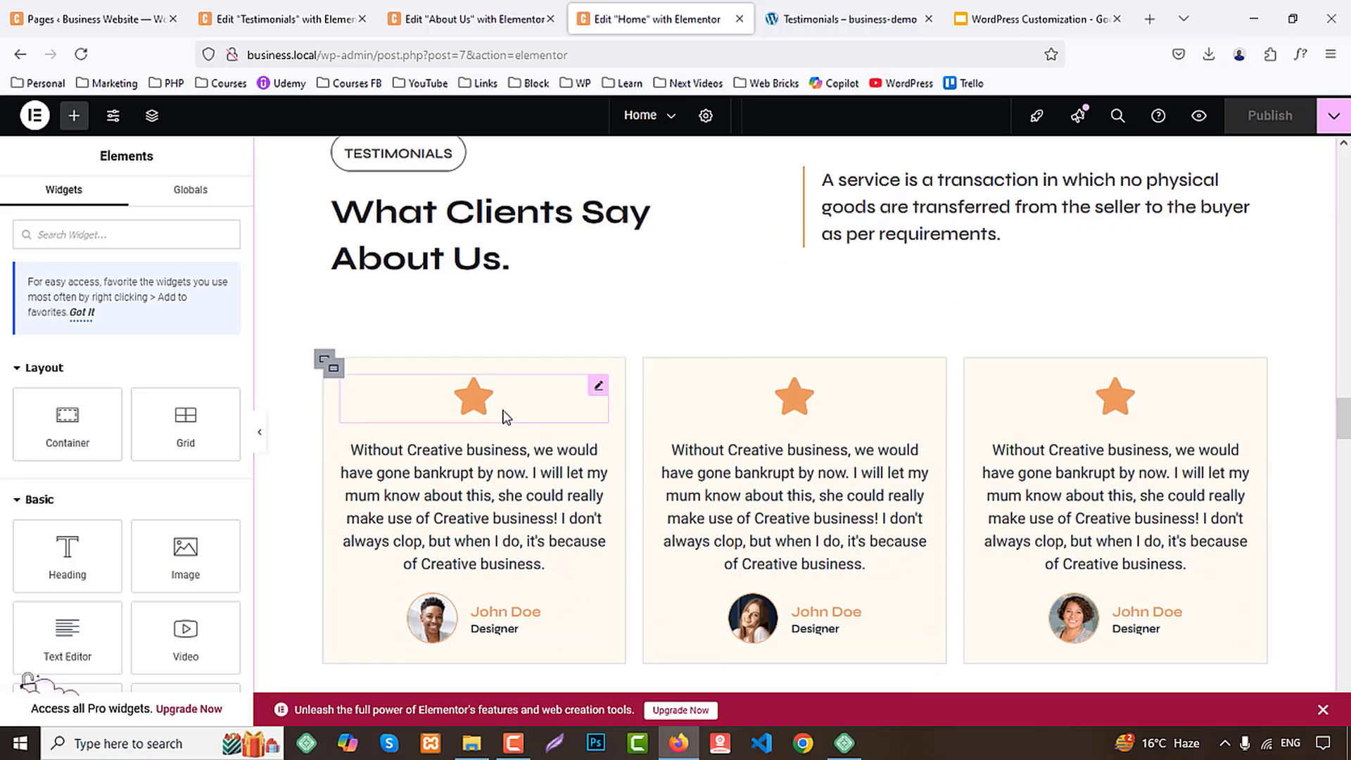
{"action": "left_click", "coordinate": [489, 397]}
{"action": "left_click", "coordinate": [489, 398]}
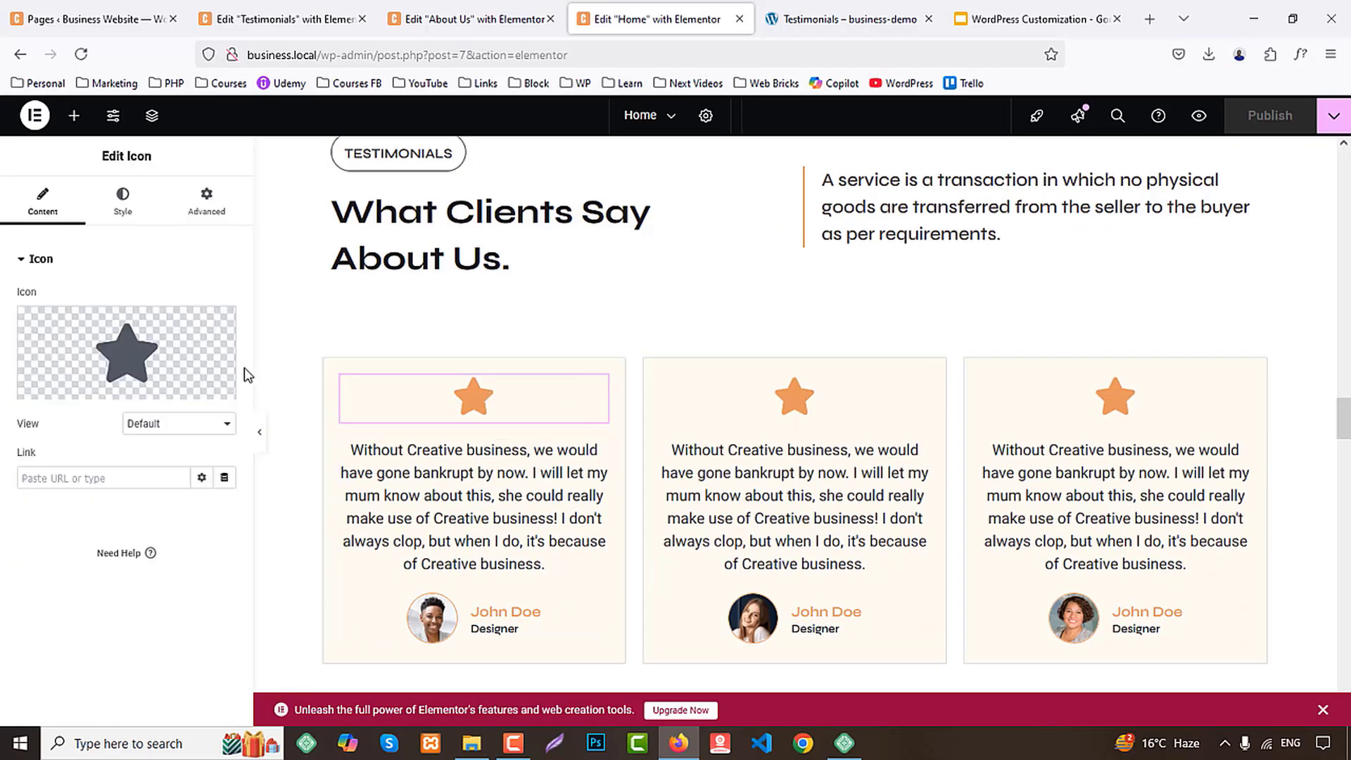
{"action": "left_click", "coordinate": [158, 349]}
{"action": "type", "text": "quote"}
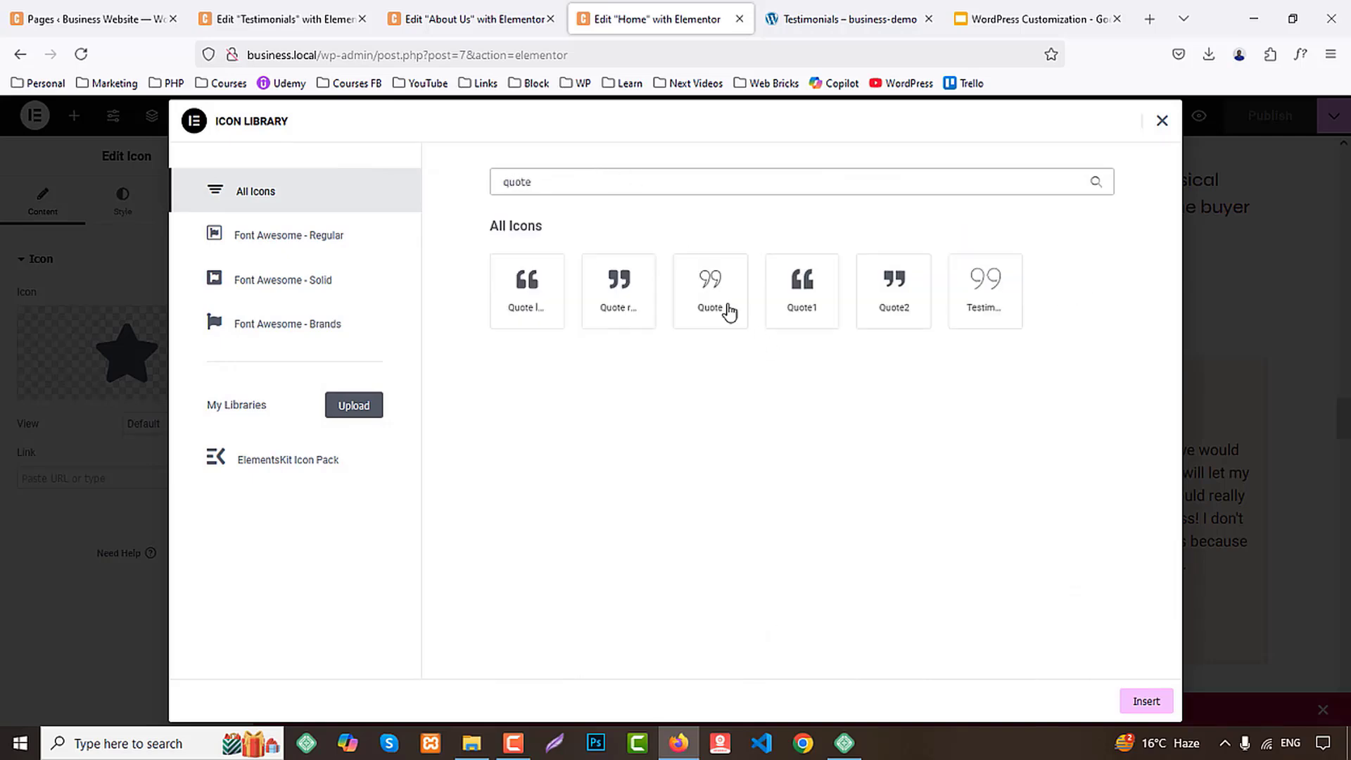
{"action": "left_click", "coordinate": [729, 311]}
{"action": "left_click", "coordinate": [1147, 699]}
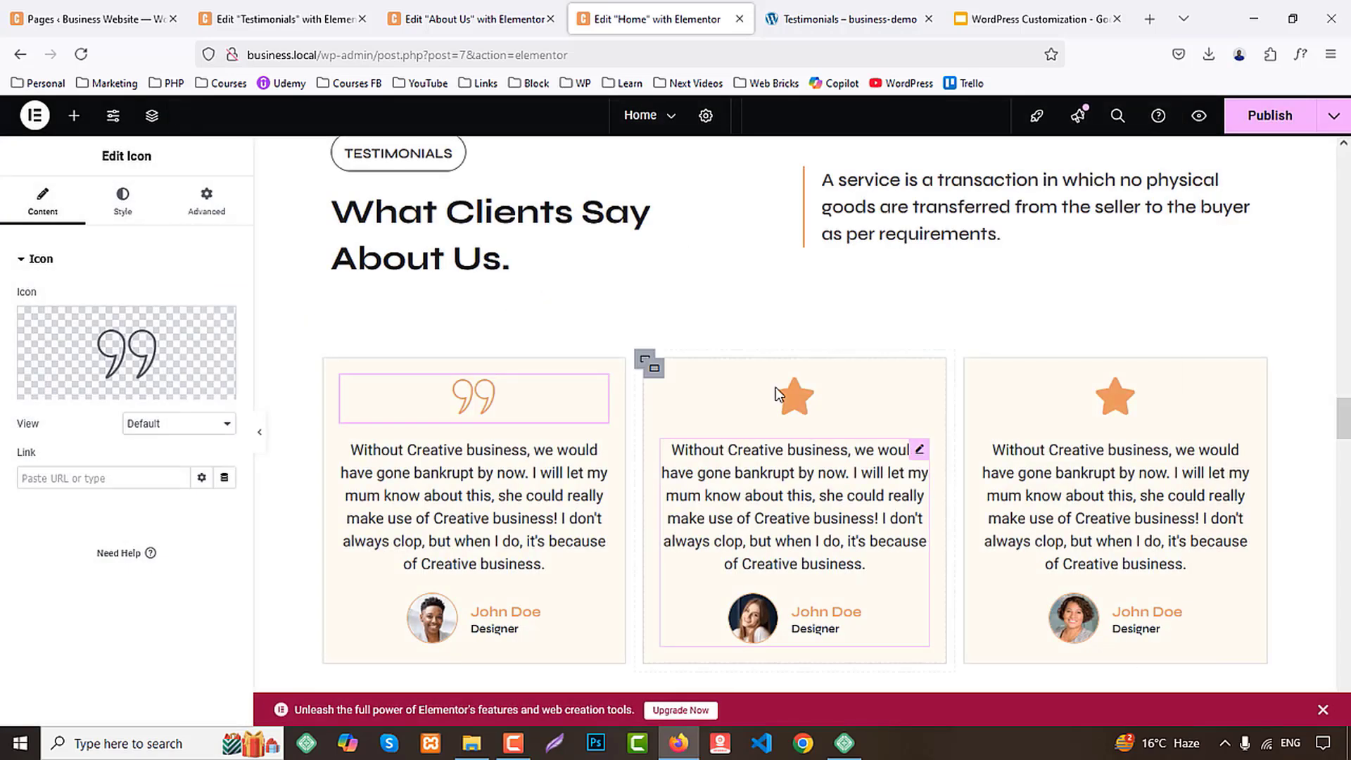
Replace the second testimonial card's star with the same outlined Quote icon
{"action": "left_click", "coordinate": [776, 418]}
{"action": "left_click", "coordinate": [72, 384]}
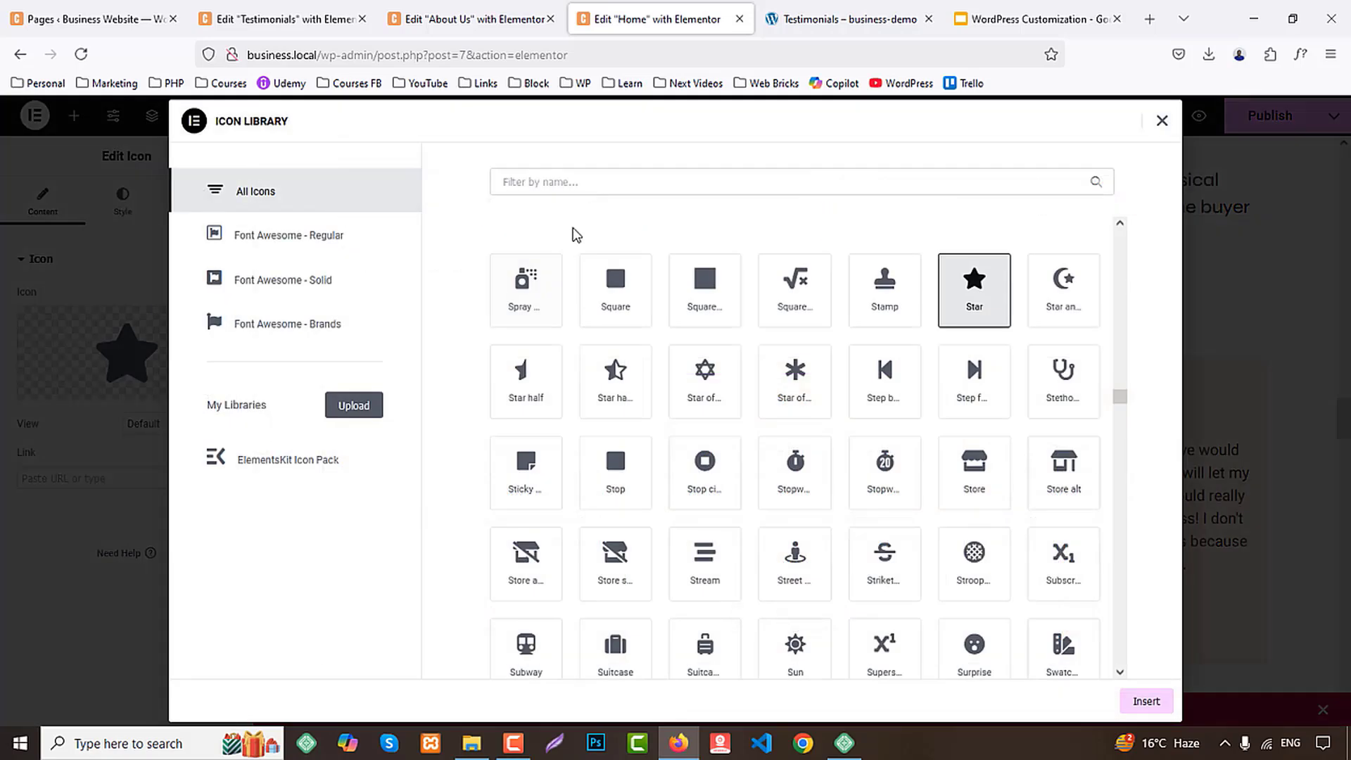
{"action": "left_click", "coordinate": [568, 183]}
{"action": "type", "text": "quote"}
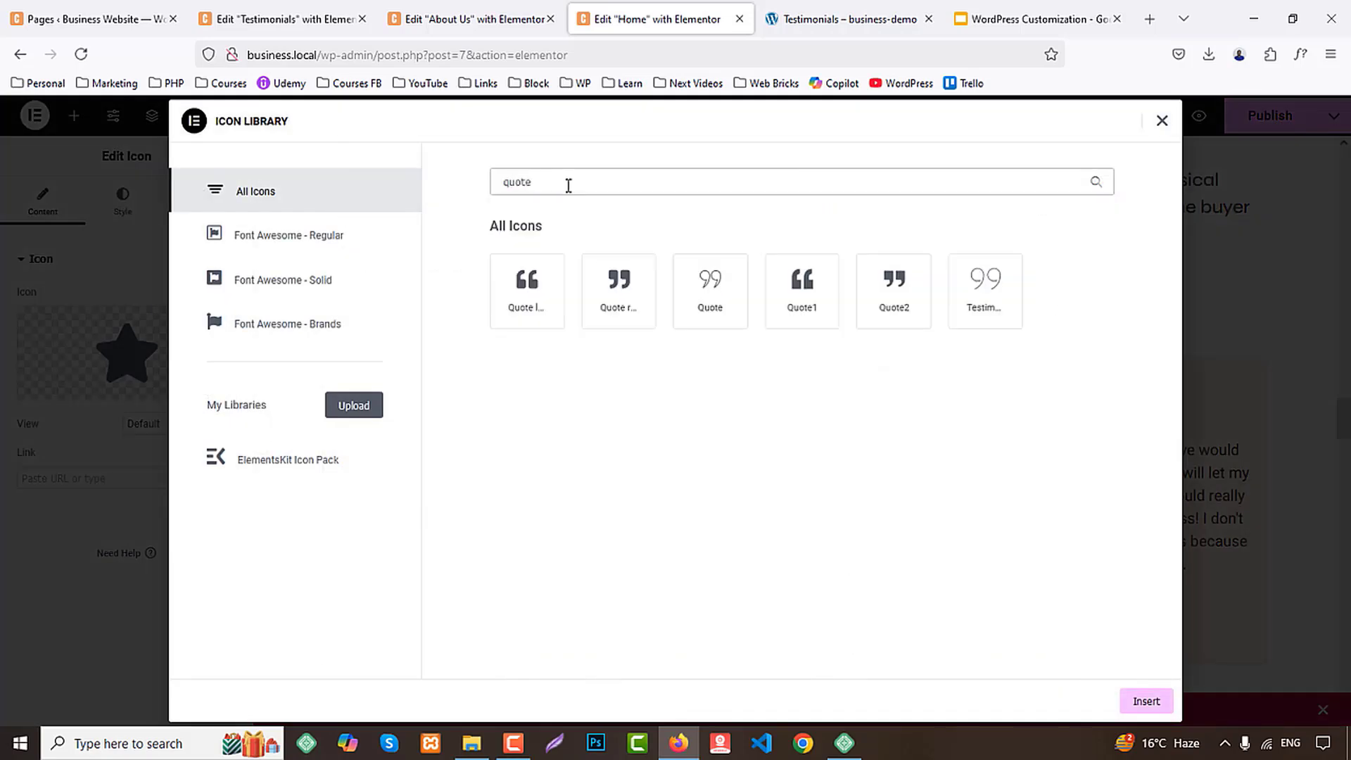
{"action": "left_click", "coordinate": [710, 295]}
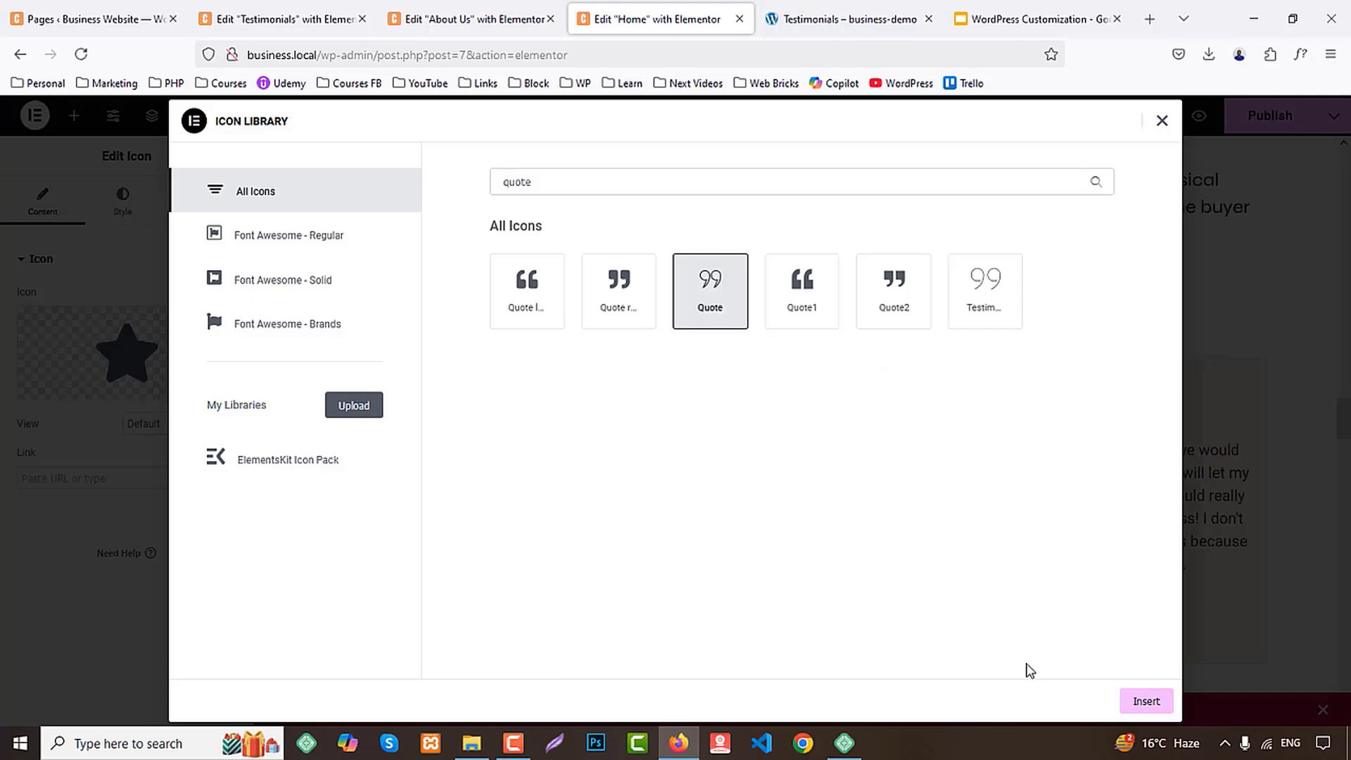
{"action": "left_click", "coordinate": [1151, 708]}
Replace the third testimonial card's star with the outlined Quote icon and publish the Home page
{"action": "left_click", "coordinate": [1121, 393]}
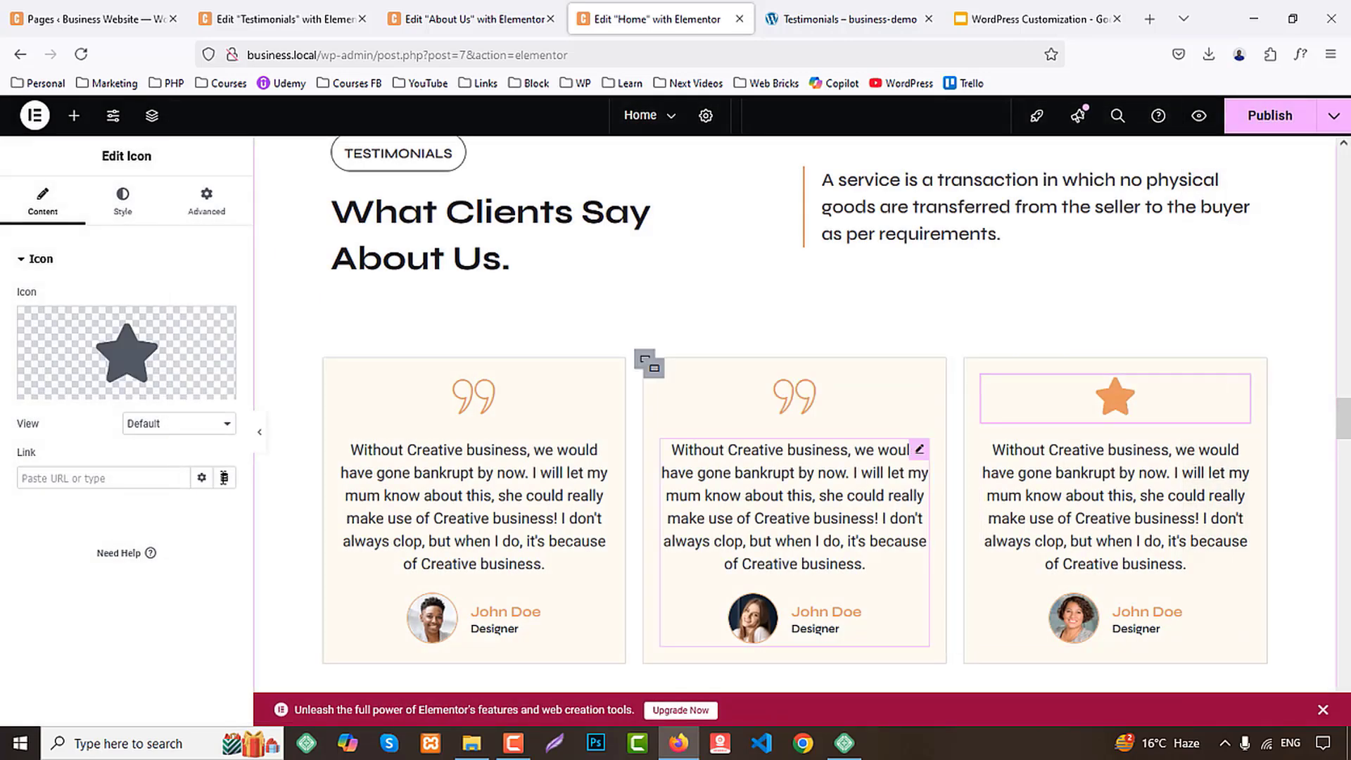
{"action": "left_click", "coordinate": [154, 344]}
{"action": "left_click", "coordinate": [560, 184]}
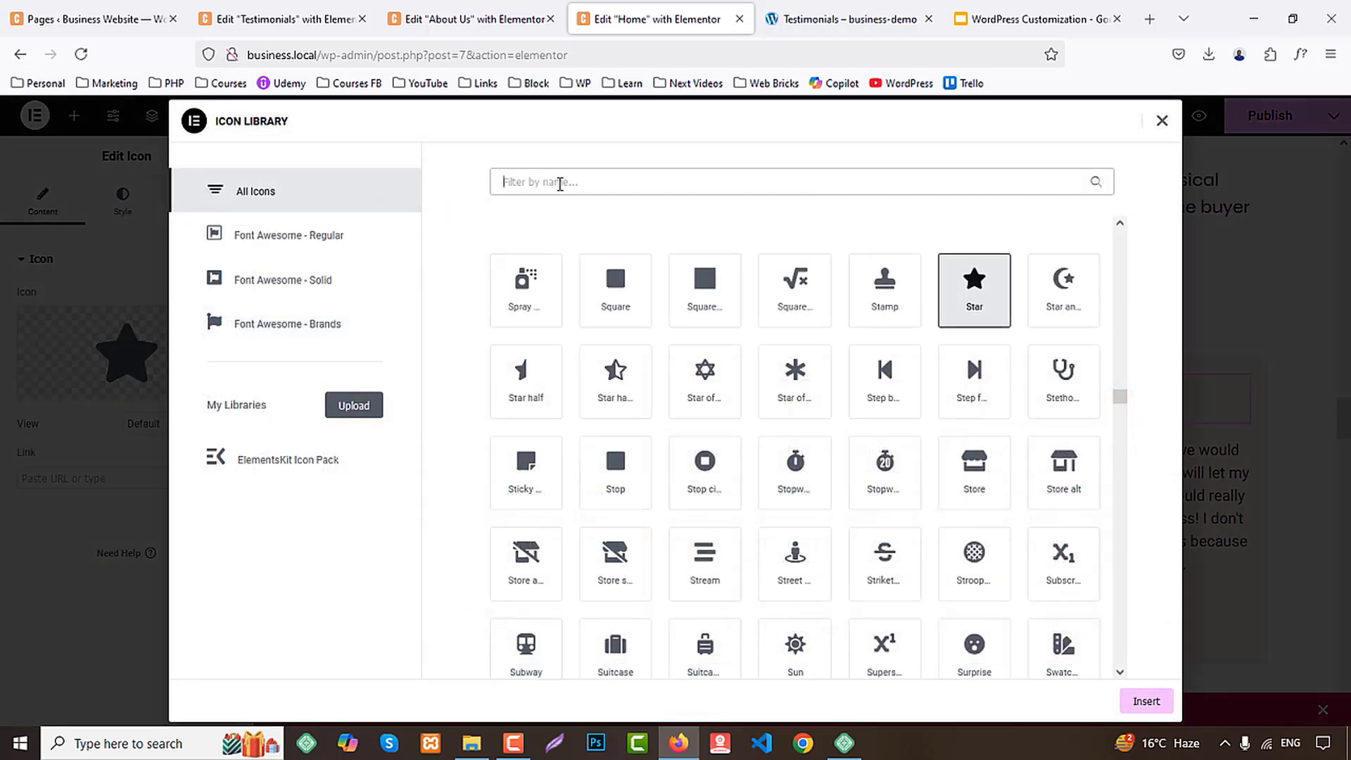
{"action": "type", "text": "quote"}
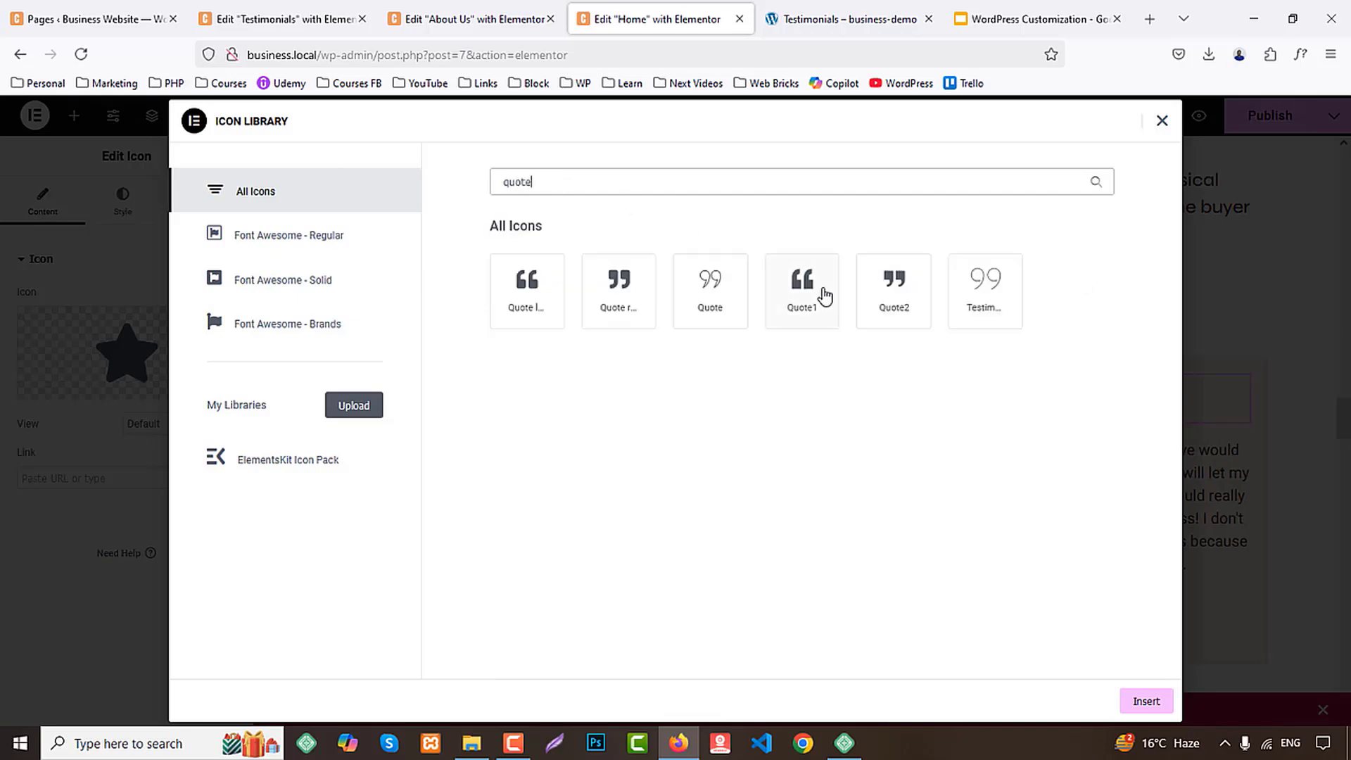
{"action": "left_click", "coordinate": [701, 302]}
{"action": "left_click", "coordinate": [1145, 700]}
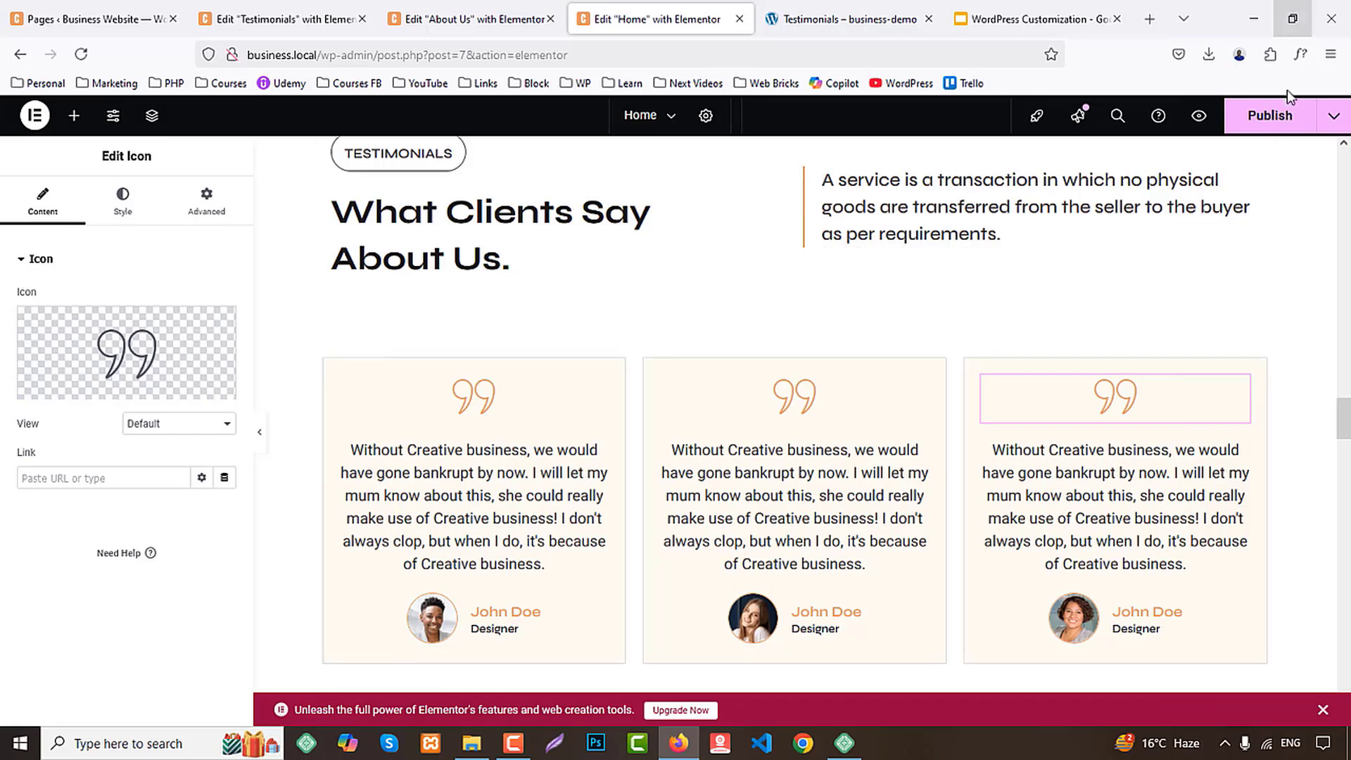
{"action": "left_click", "coordinate": [1270, 115]}
Copy the Home page's Testimonials section and paste it into the Testimonials page's empty area below the banner
{"action": "scroll", "coordinate": [832, 331], "scroll_direction": "up", "scroll_amount": 2}
{"action": "scroll", "coordinate": [774, 223], "scroll_direction": "up", "scroll_amount": 4}
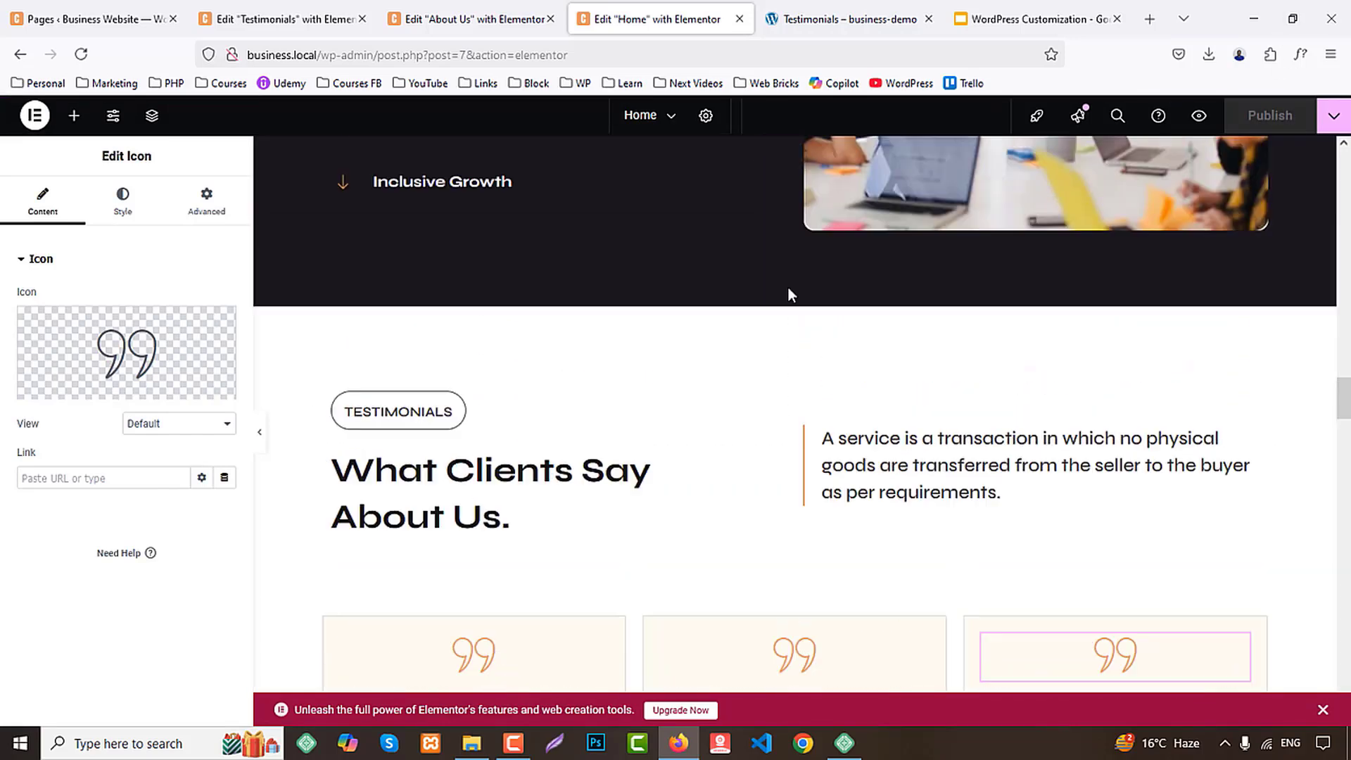
{"action": "right_click", "coordinate": [797, 299]}
{"action": "left_click", "coordinate": [828, 414]}
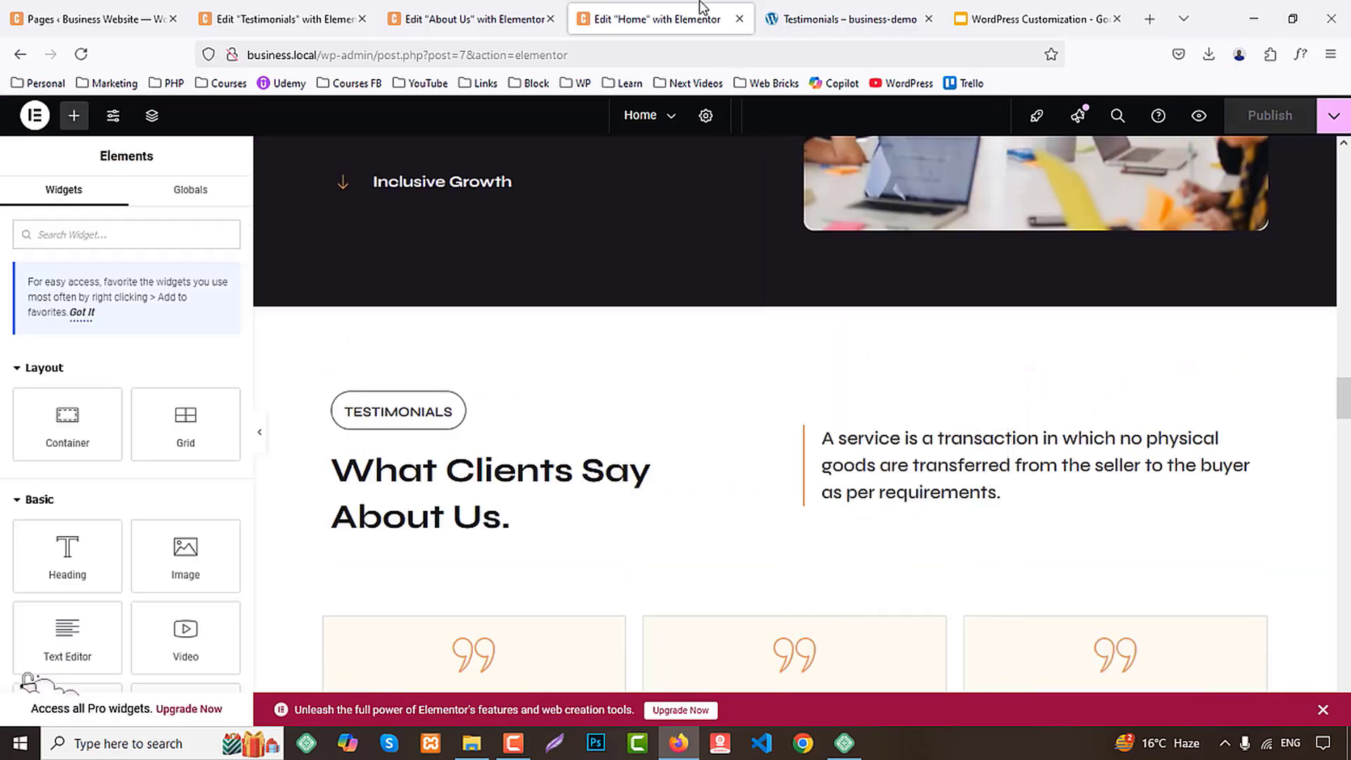
{"action": "left_click", "coordinate": [288, 19]}
{"action": "scroll", "coordinate": [738, 316], "scroll_direction": "down", "scroll_amount": 4}
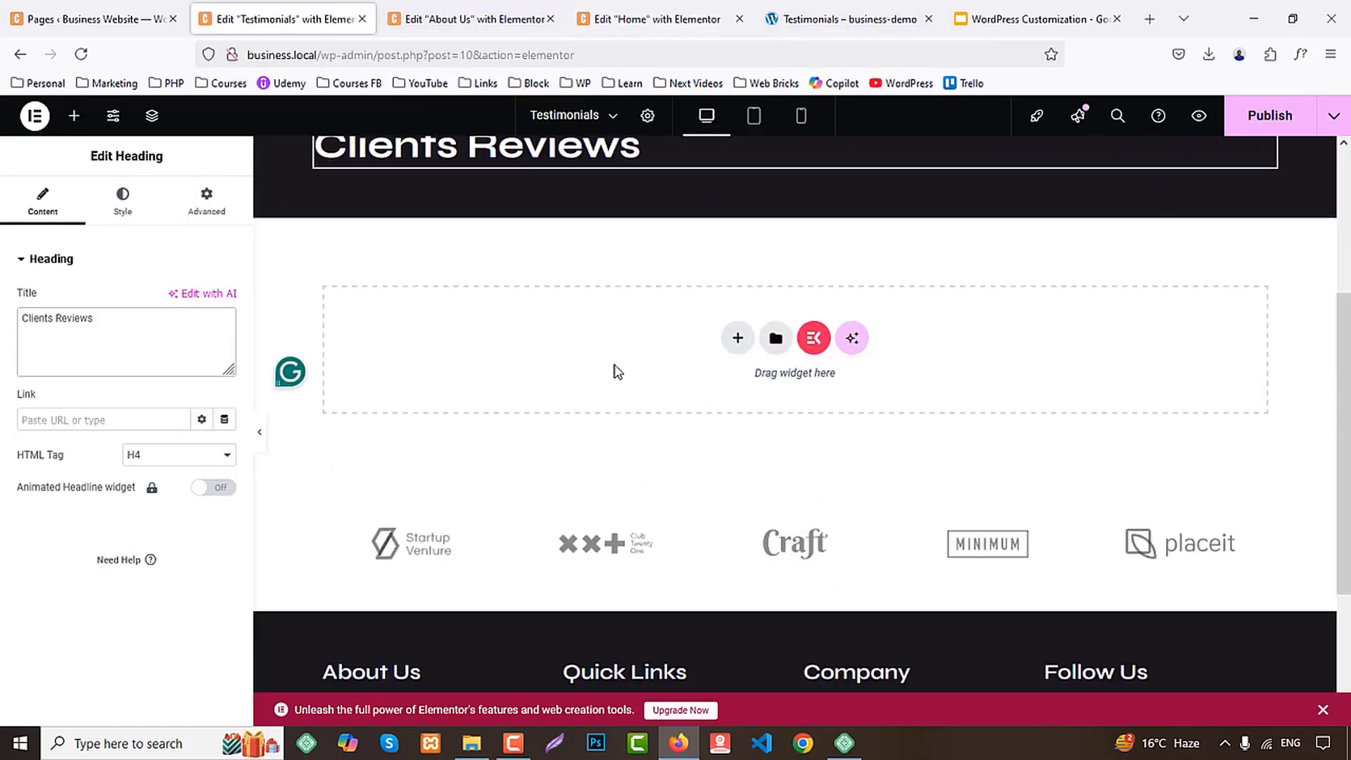
{"action": "right_click", "coordinate": [578, 329]}
{"action": "left_click", "coordinate": [628, 357]}
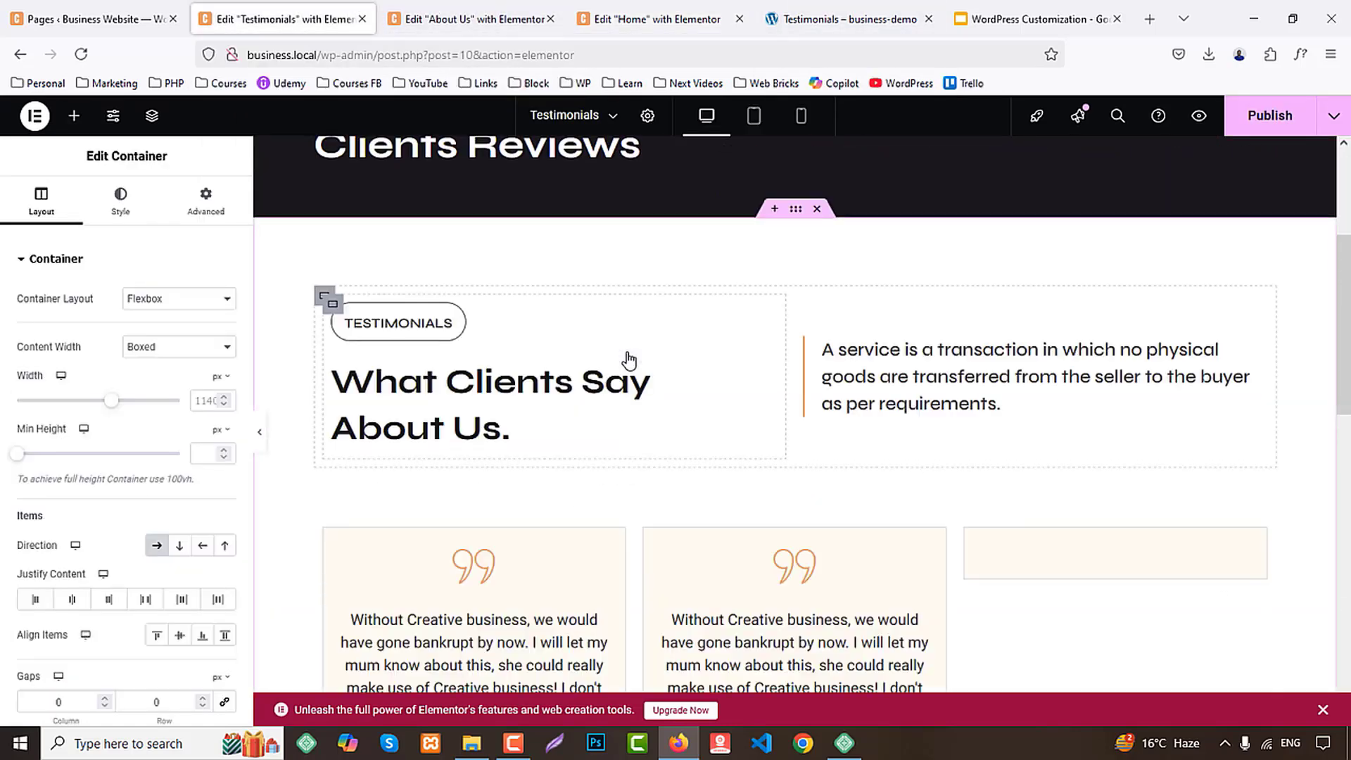
Check the demo's testimonial layout and set the first testimonial card container's width to 50%
{"action": "left_click", "coordinate": [846, 10]}
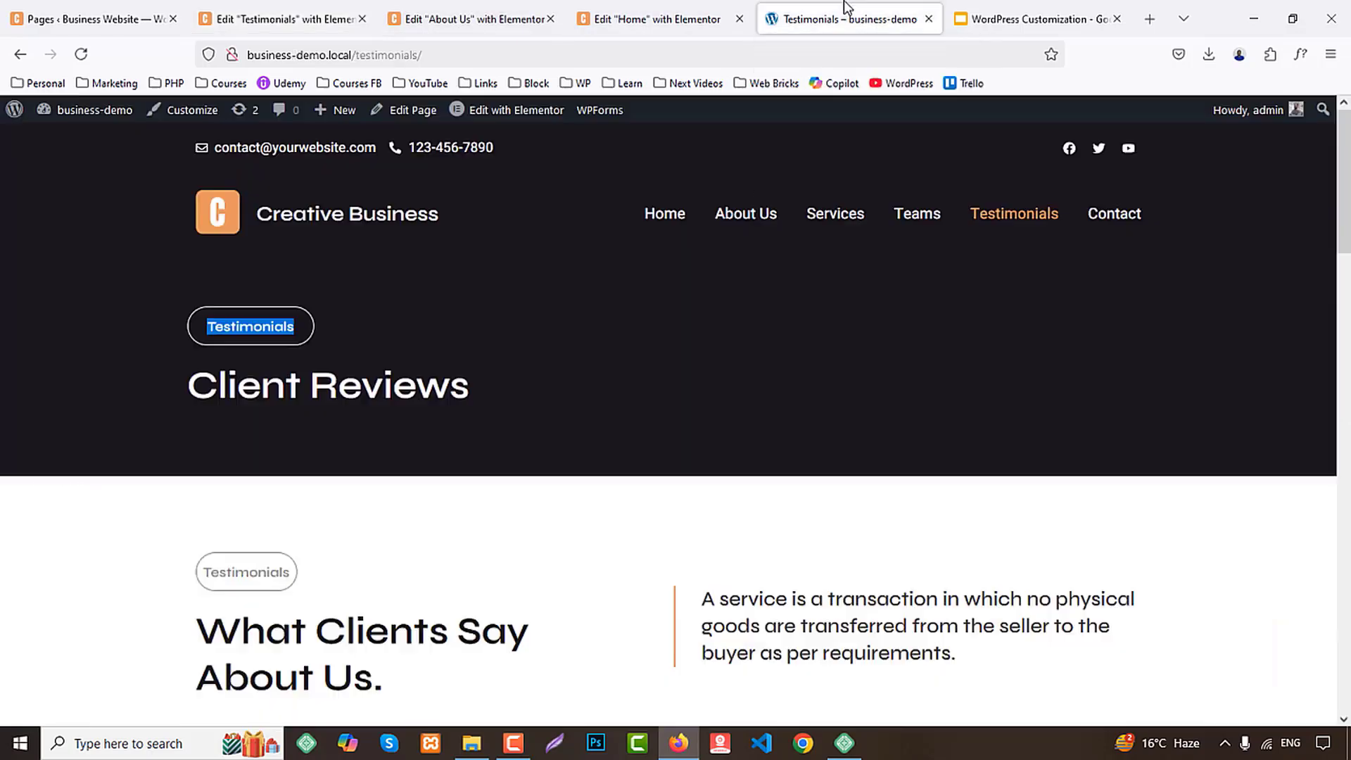
{"action": "scroll", "coordinate": [851, 447], "scroll_direction": "down", "scroll_amount": 7}
{"action": "left_click", "coordinate": [281, 19]}
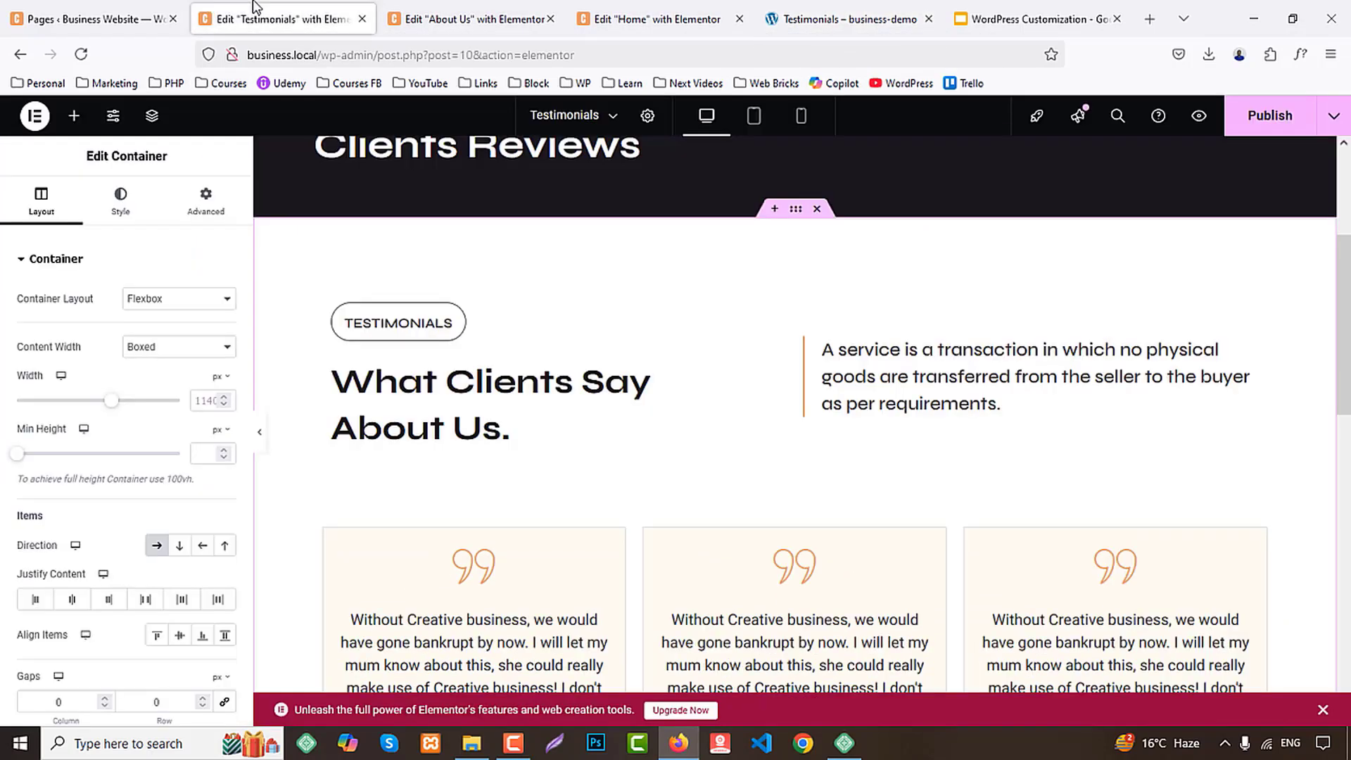
{"action": "scroll", "coordinate": [708, 397], "scroll_direction": "down", "scroll_amount": 3}
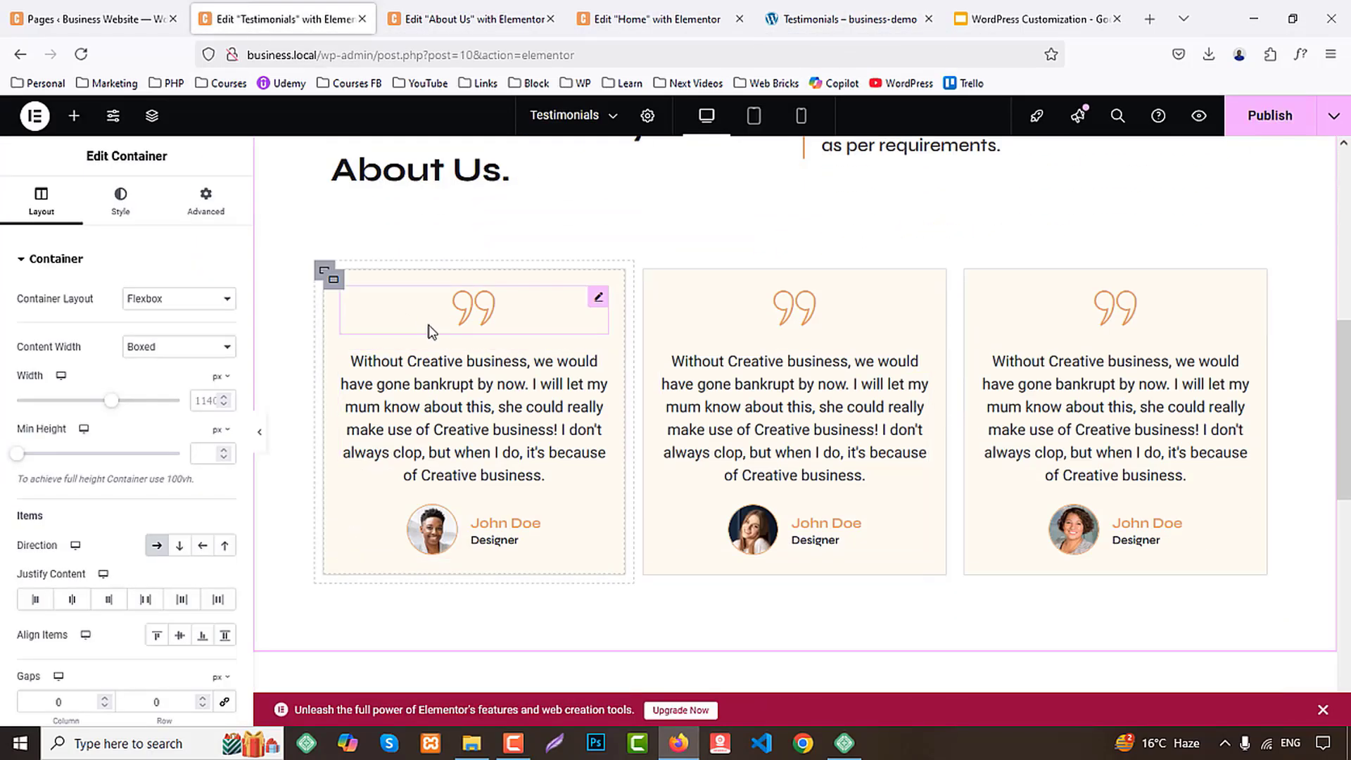
{"action": "left_click", "coordinate": [324, 271]}
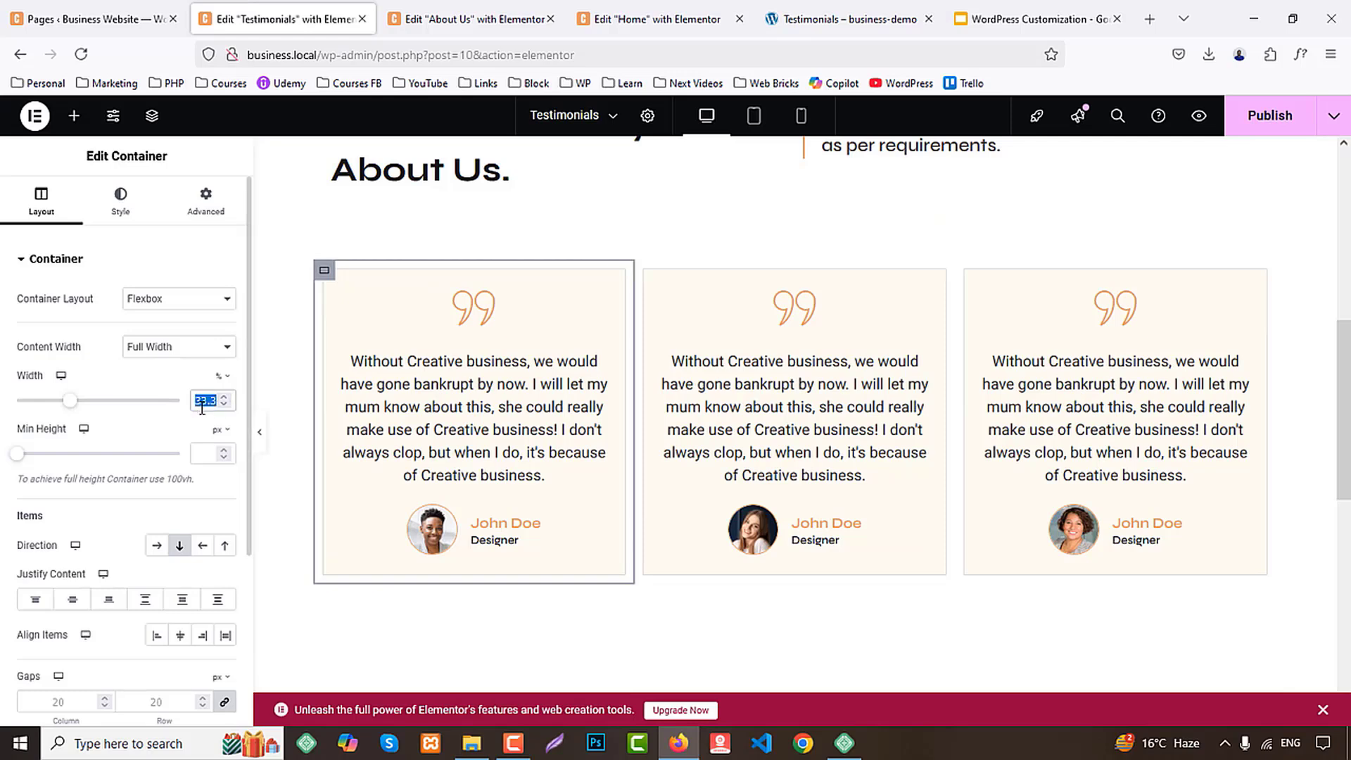
{"action": "type", "text": "50"}
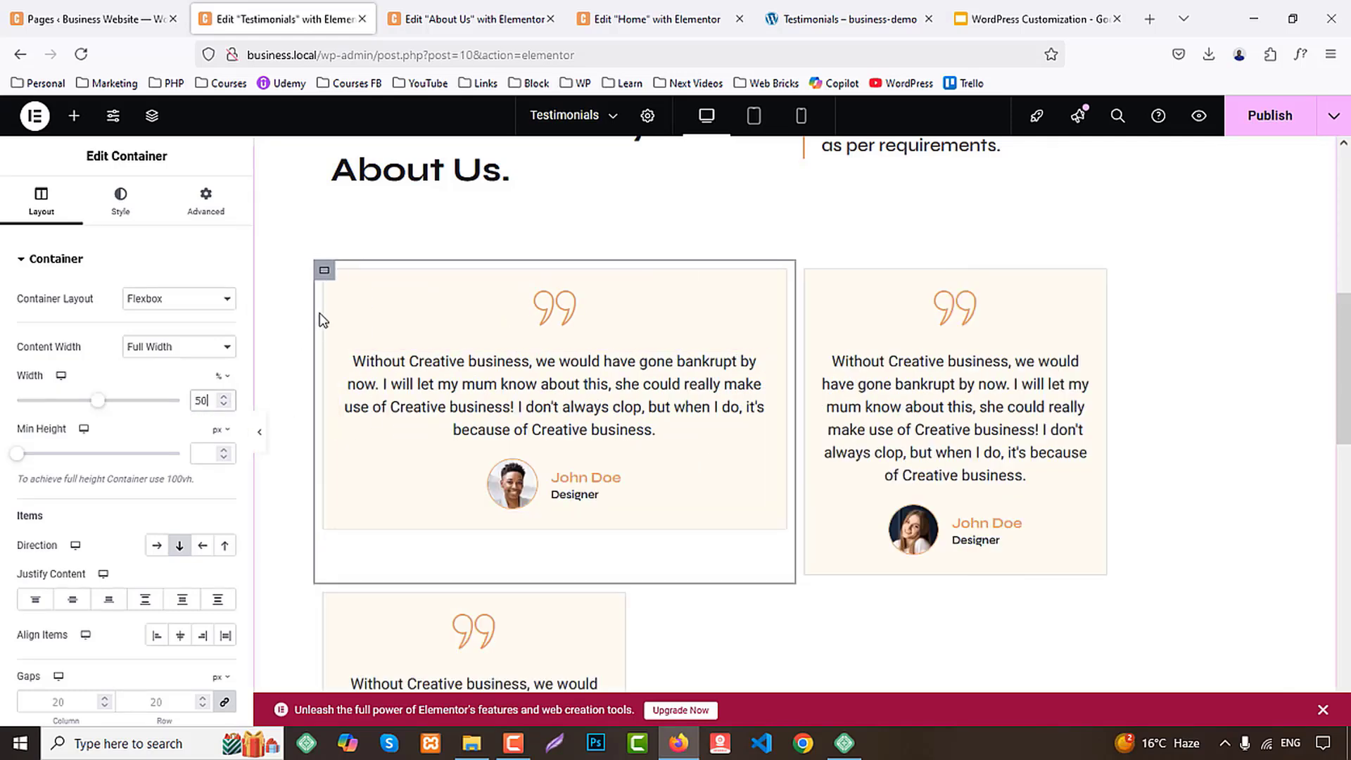
Copy the first testimonial card container and paste its style onto the second and third card containers
{"action": "right_click", "coordinate": [324, 272]}
{"action": "key", "text": "Escape"}
{"action": "right_click", "coordinate": [806, 273]}
{"action": "left_click", "coordinate": [846, 441]}
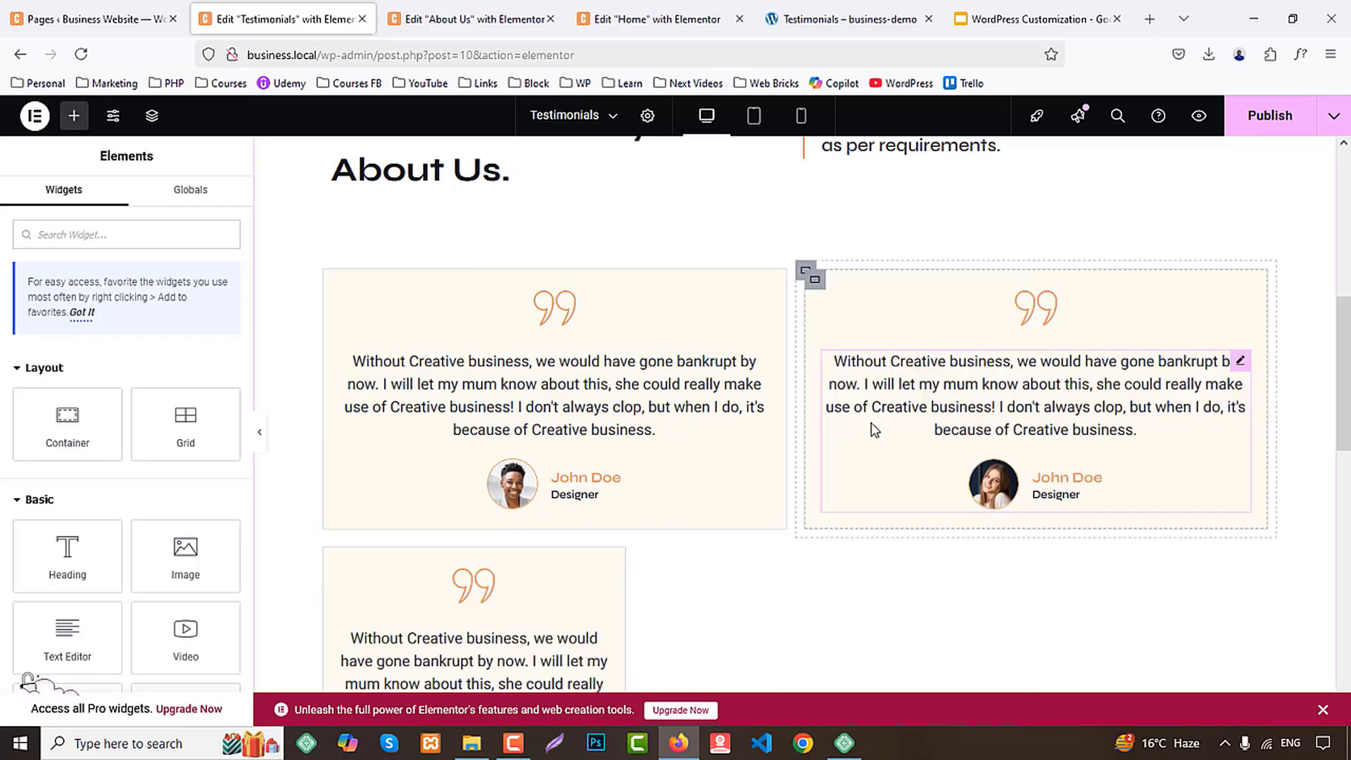
{"action": "scroll", "coordinate": [335, 468], "scroll_direction": "down", "scroll_amount": 2}
{"action": "right_click", "coordinate": [329, 380]}
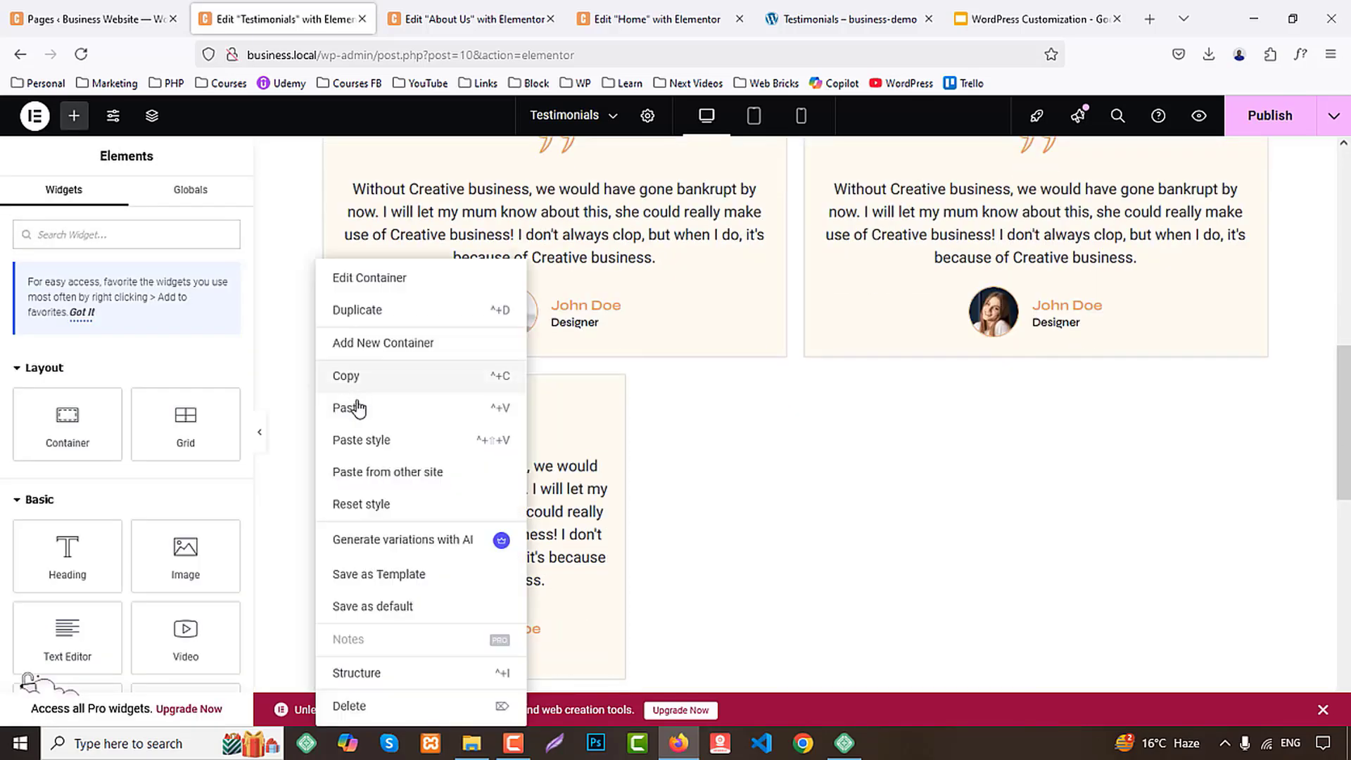
{"action": "left_click", "coordinate": [362, 439]}
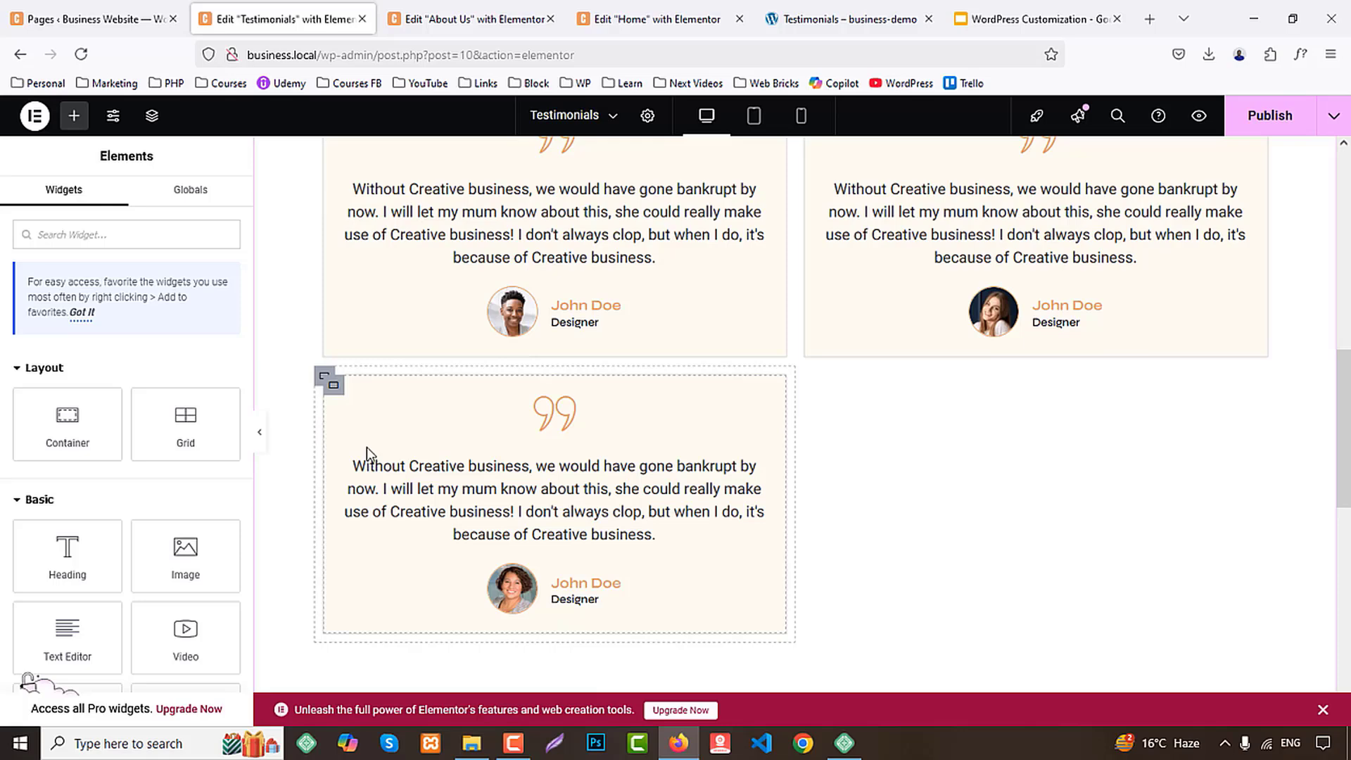
Duplicate the third testimonial card container three times to fill a two-column grid of six cards
{"action": "right_click", "coordinate": [324, 380]}
{"action": "left_click", "coordinate": [373, 312]}
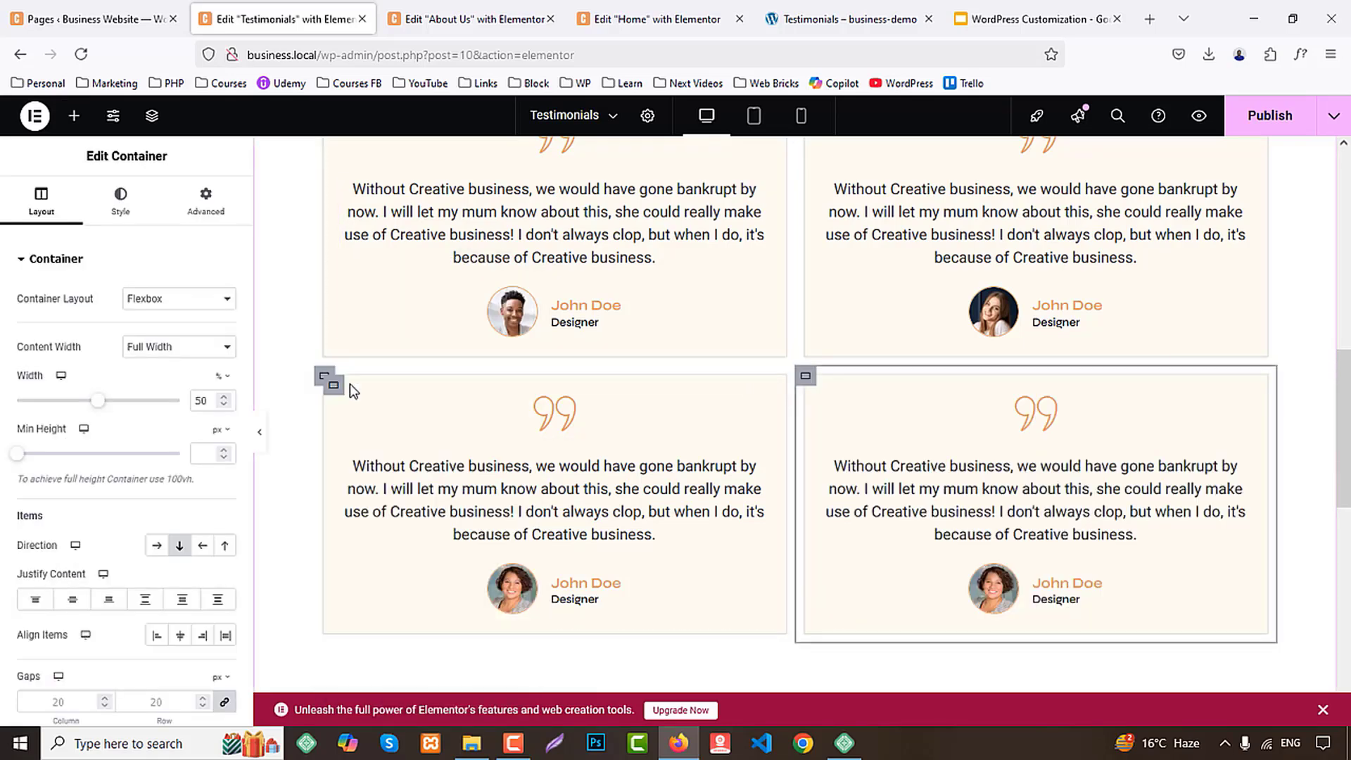
{"action": "right_click", "coordinate": [325, 380]}
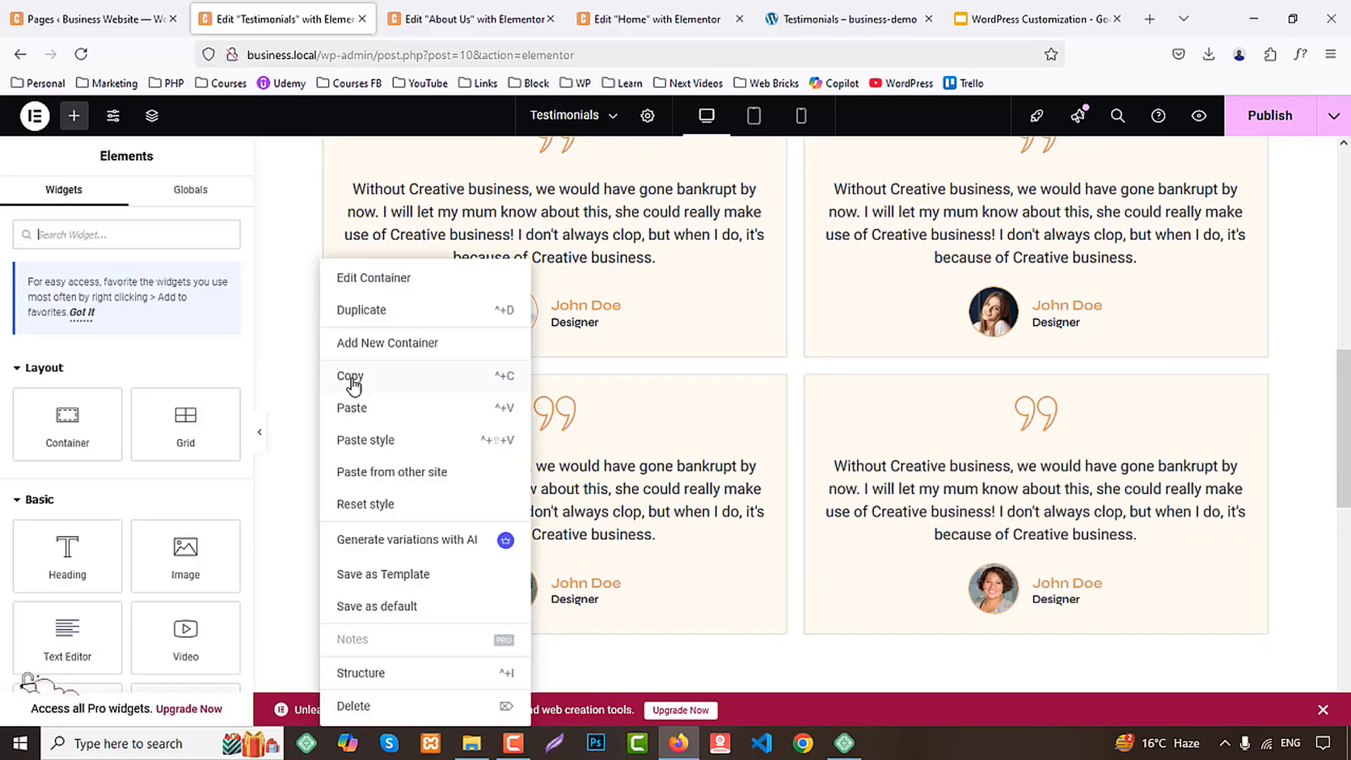
{"action": "left_click", "coordinate": [364, 310]}
{"action": "scroll", "coordinate": [415, 357], "scroll_direction": "down", "scroll_amount": 3}
{"action": "right_click", "coordinate": [324, 204]}
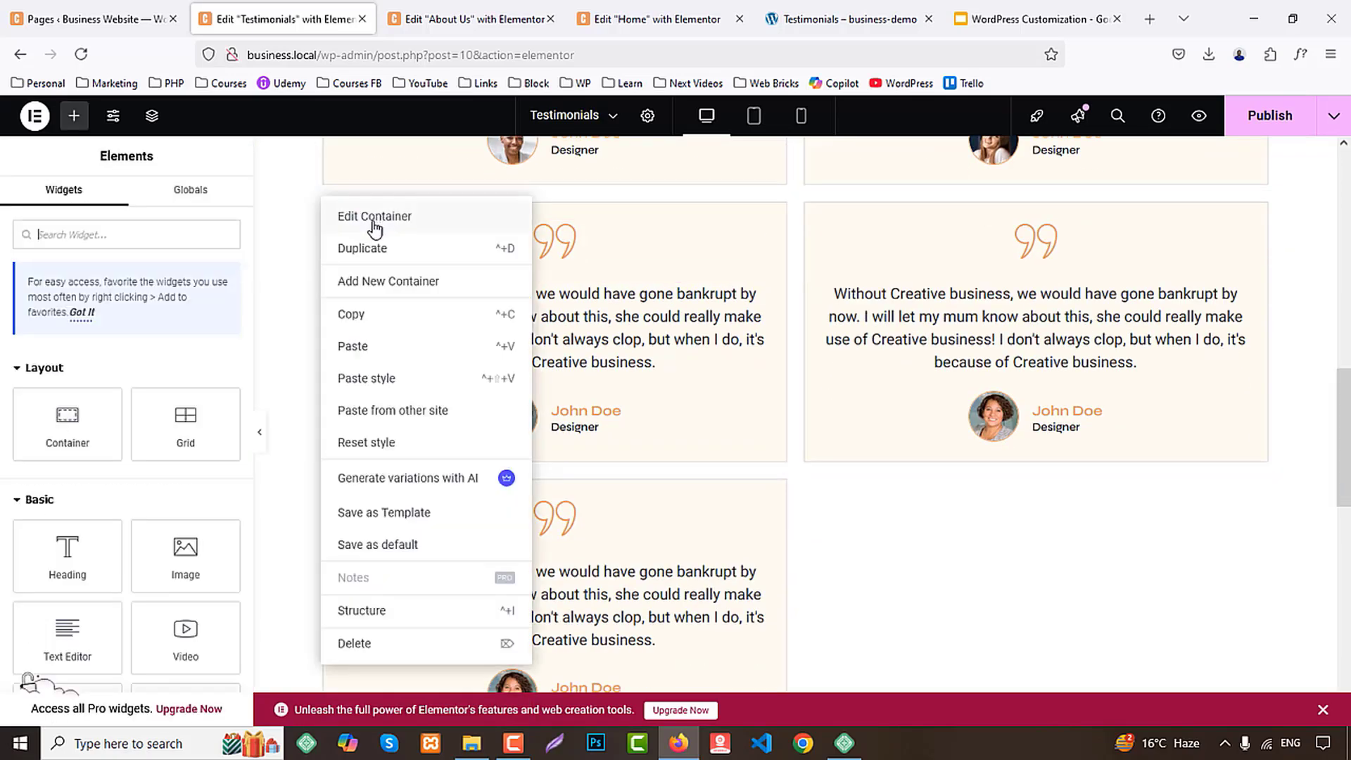
{"action": "left_click", "coordinate": [382, 252]}
{"action": "scroll", "coordinate": [1117, 503], "scroll_direction": "down", "scroll_amount": 3}
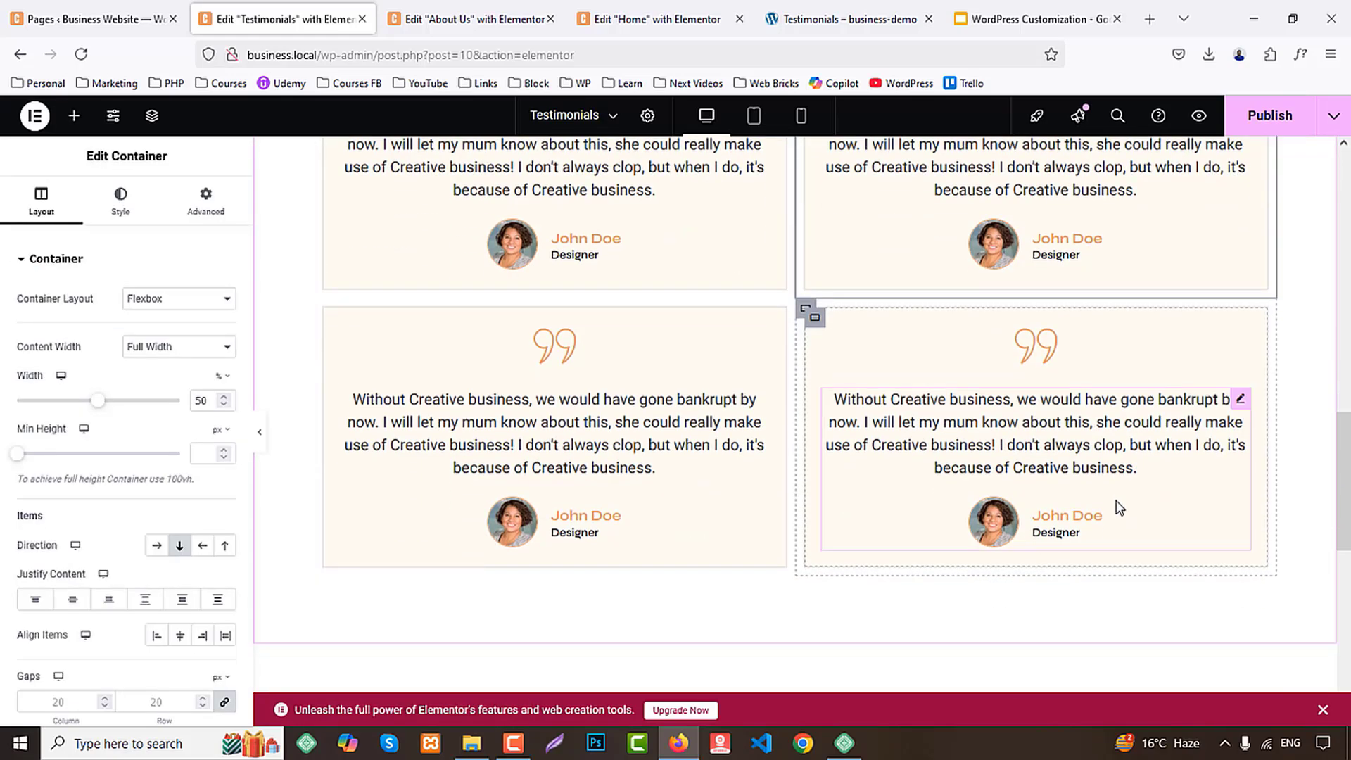
Check the demo's next section, then copy the Home page's CTA section and paste it below the testimonial cards on the Testimonials page
{"action": "left_click", "coordinate": [844, 19]}
{"action": "scroll", "coordinate": [884, 368], "scroll_direction": "down", "scroll_amount": 5}
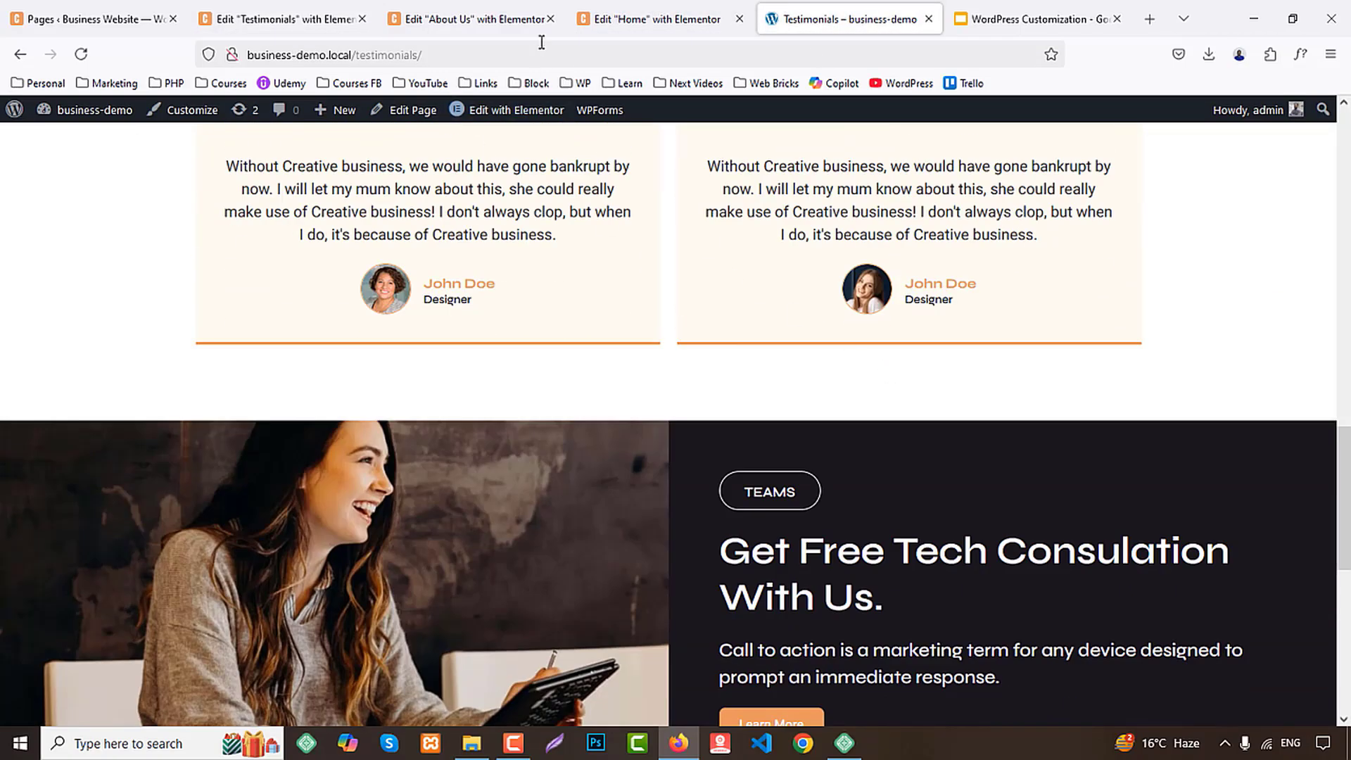
{"action": "left_click", "coordinate": [637, 19]}
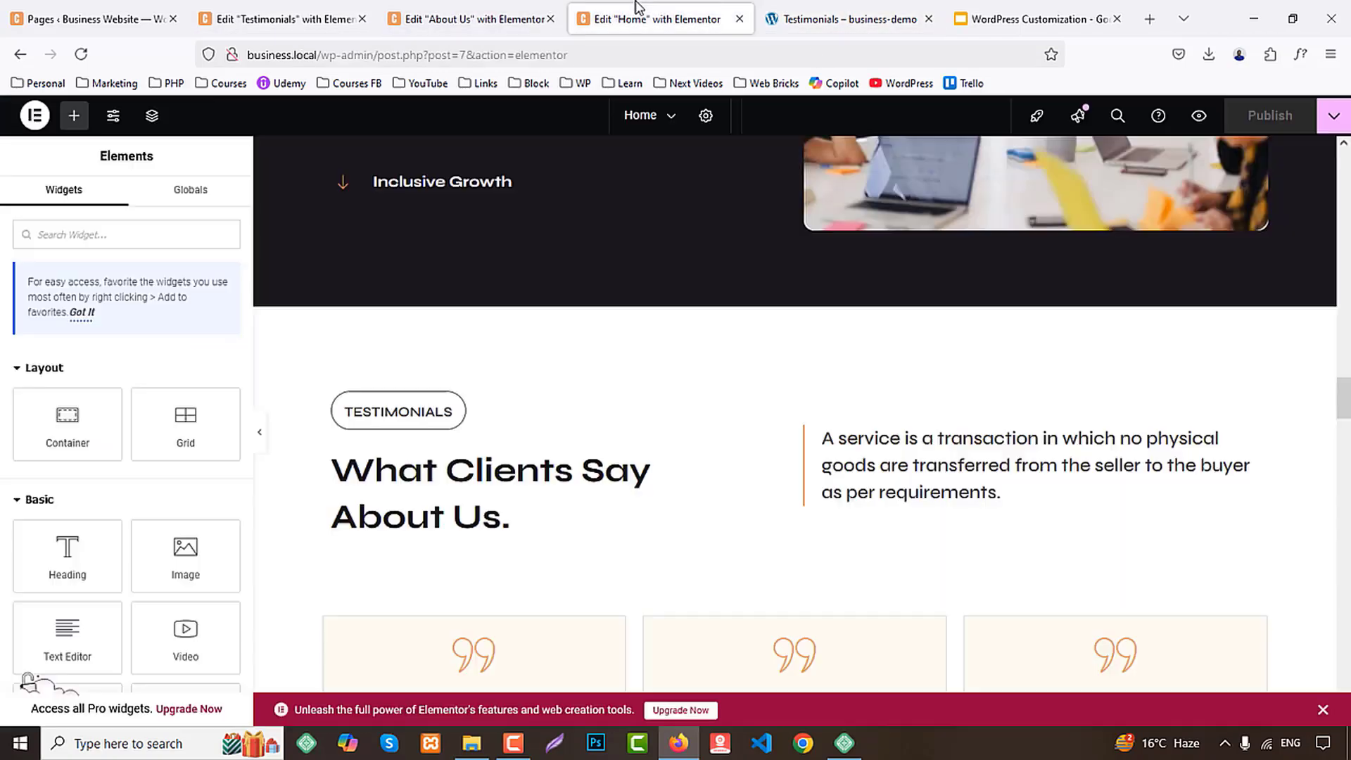
{"action": "scroll", "coordinate": [926, 422], "scroll_direction": "down", "scroll_amount": 10}
{"action": "scroll", "coordinate": [930, 475], "scroll_direction": "down", "scroll_amount": 15}
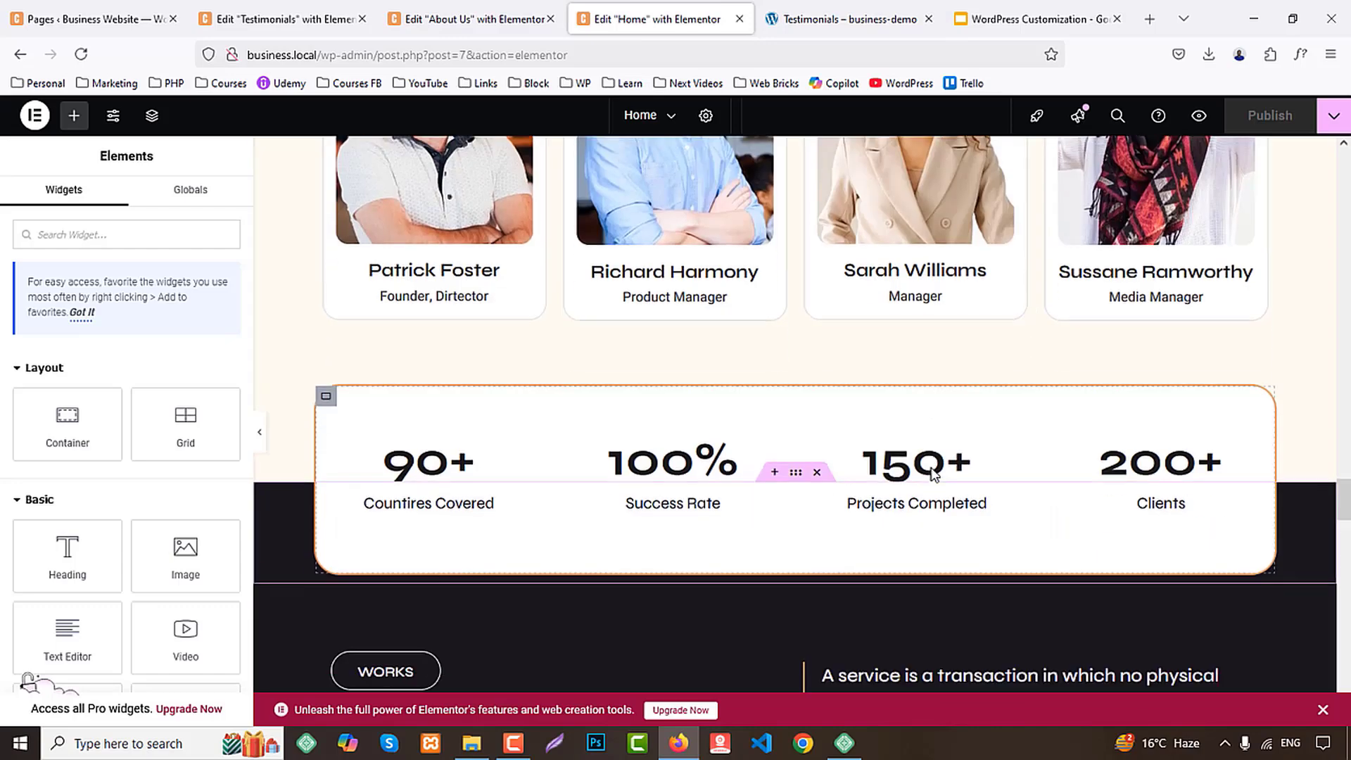
{"action": "scroll", "coordinate": [932, 467], "scroll_direction": "down", "scroll_amount": 5}
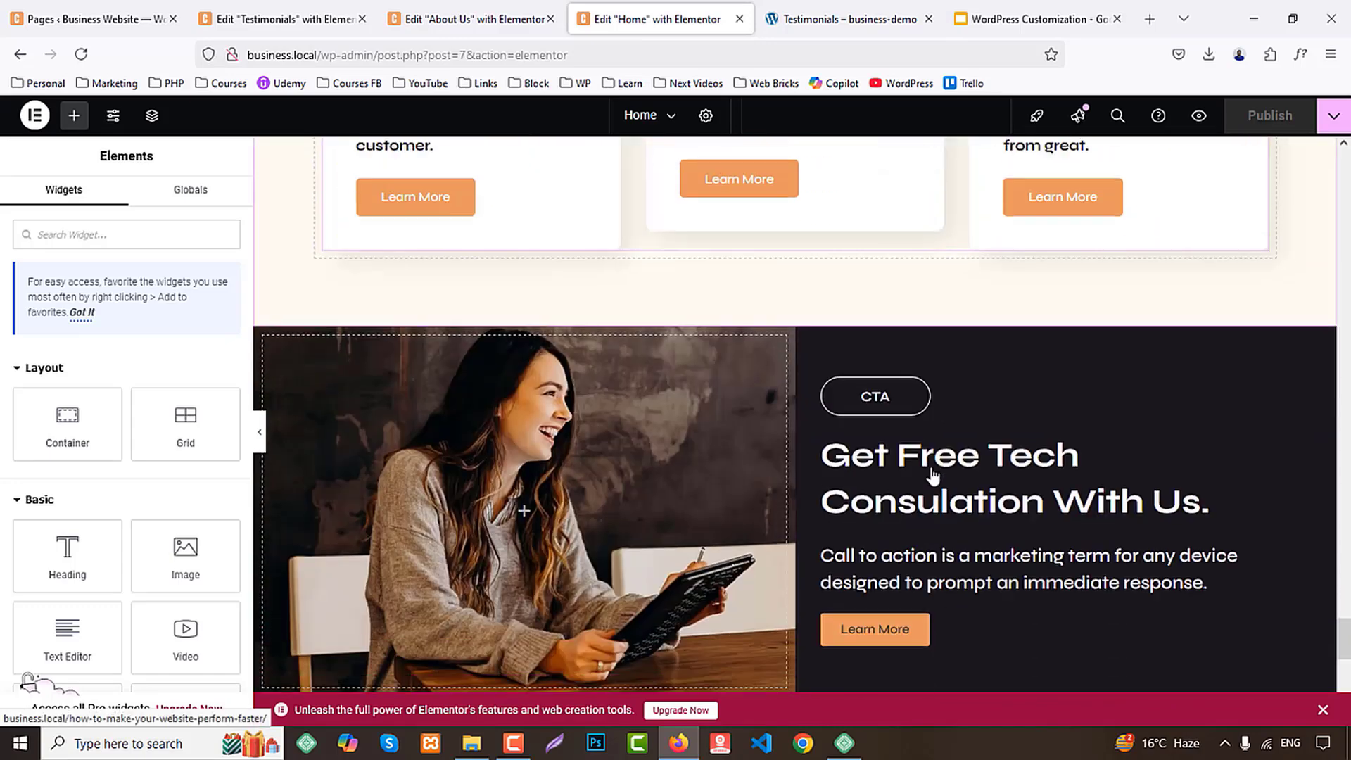
{"action": "right_click", "coordinate": [799, 319]}
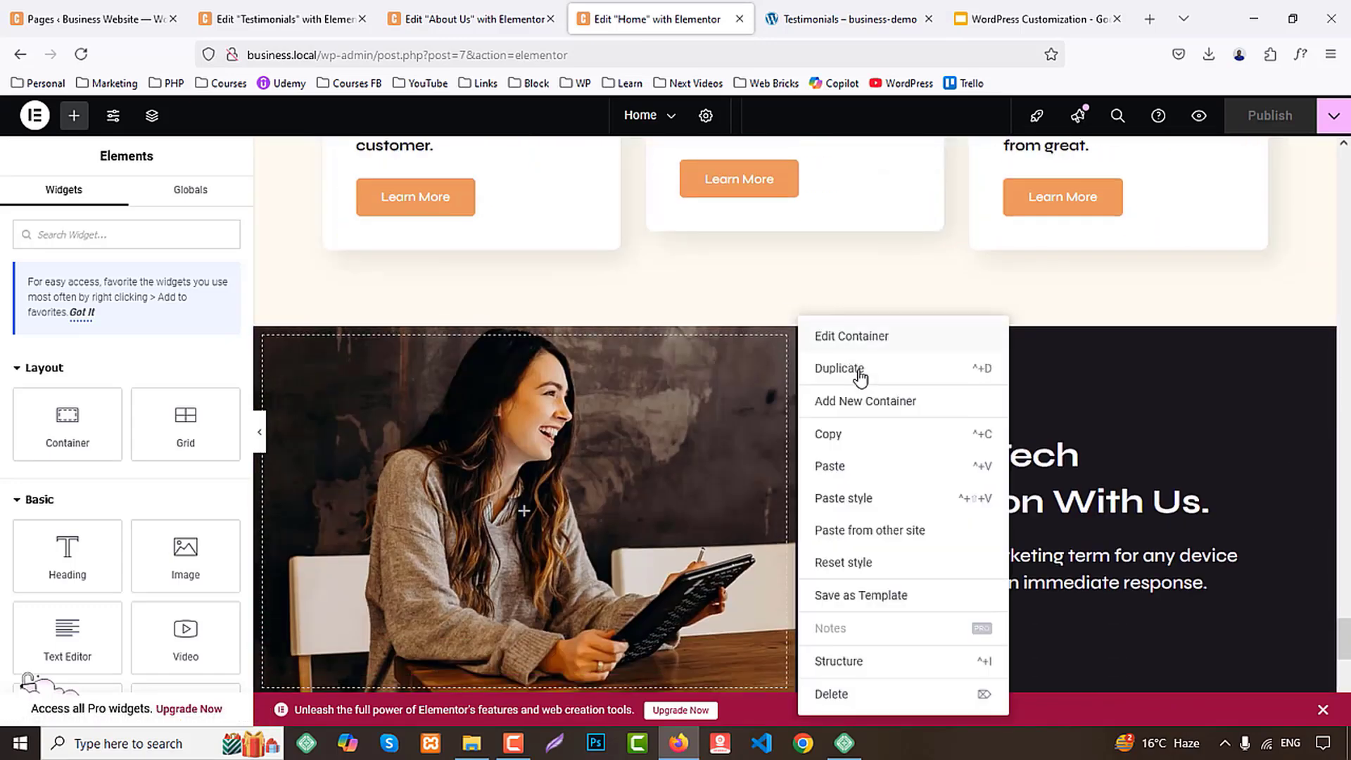
{"action": "left_click", "coordinate": [853, 433]}
{"action": "left_click", "coordinate": [295, 19]}
{"action": "scroll", "coordinate": [527, 302], "scroll_direction": "down", "scroll_amount": 5}
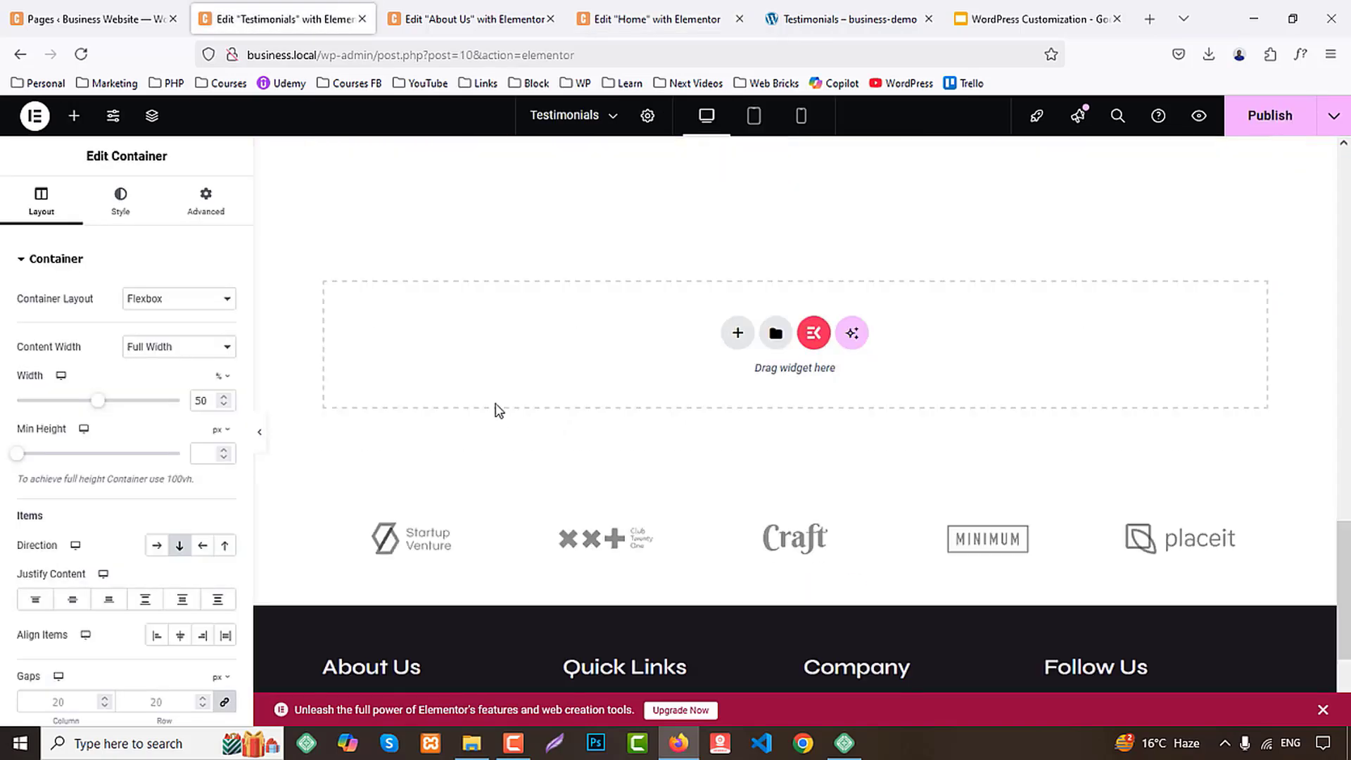
{"action": "right_click", "coordinate": [482, 317]}
{"action": "left_click", "coordinate": [501, 337]}
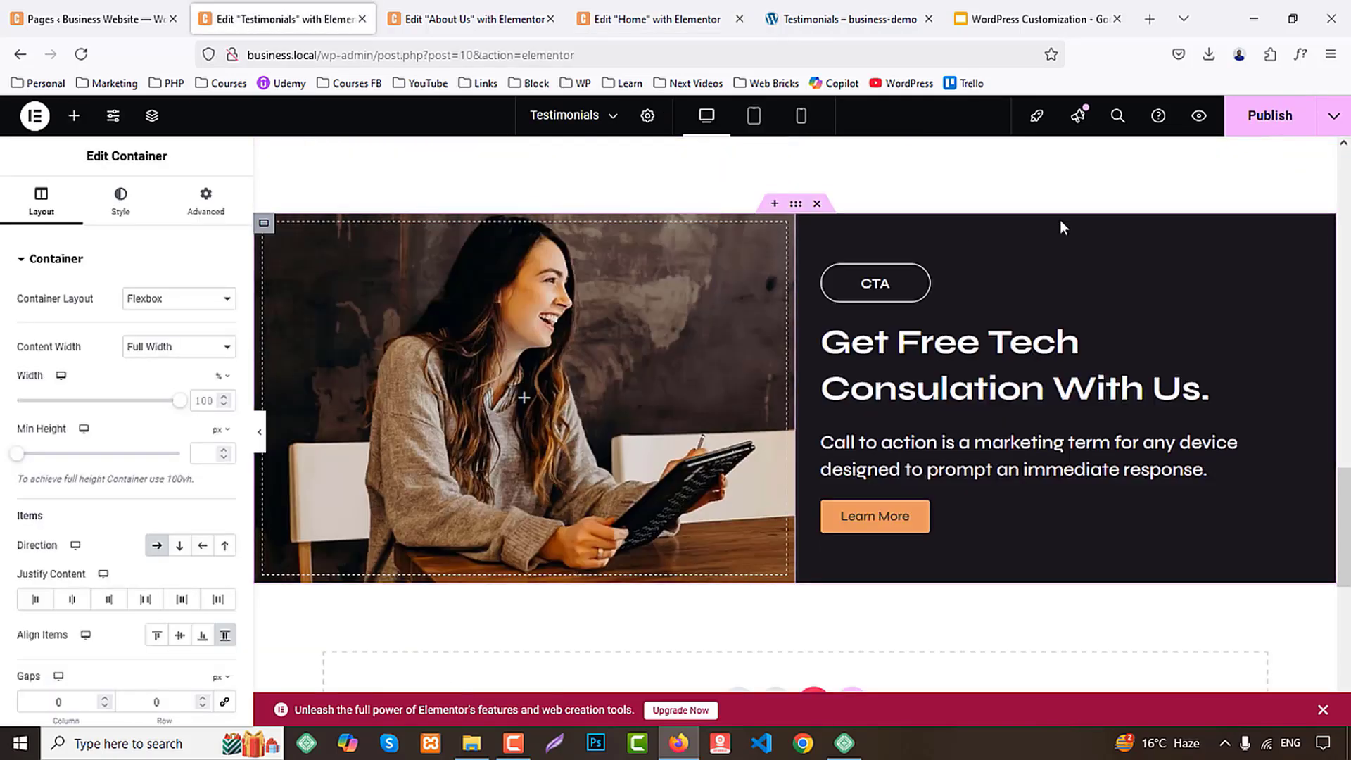
Publish the Testimonials page, review its preview from banner to footer, and close it
{"action": "left_click", "coordinate": [1240, 117]}
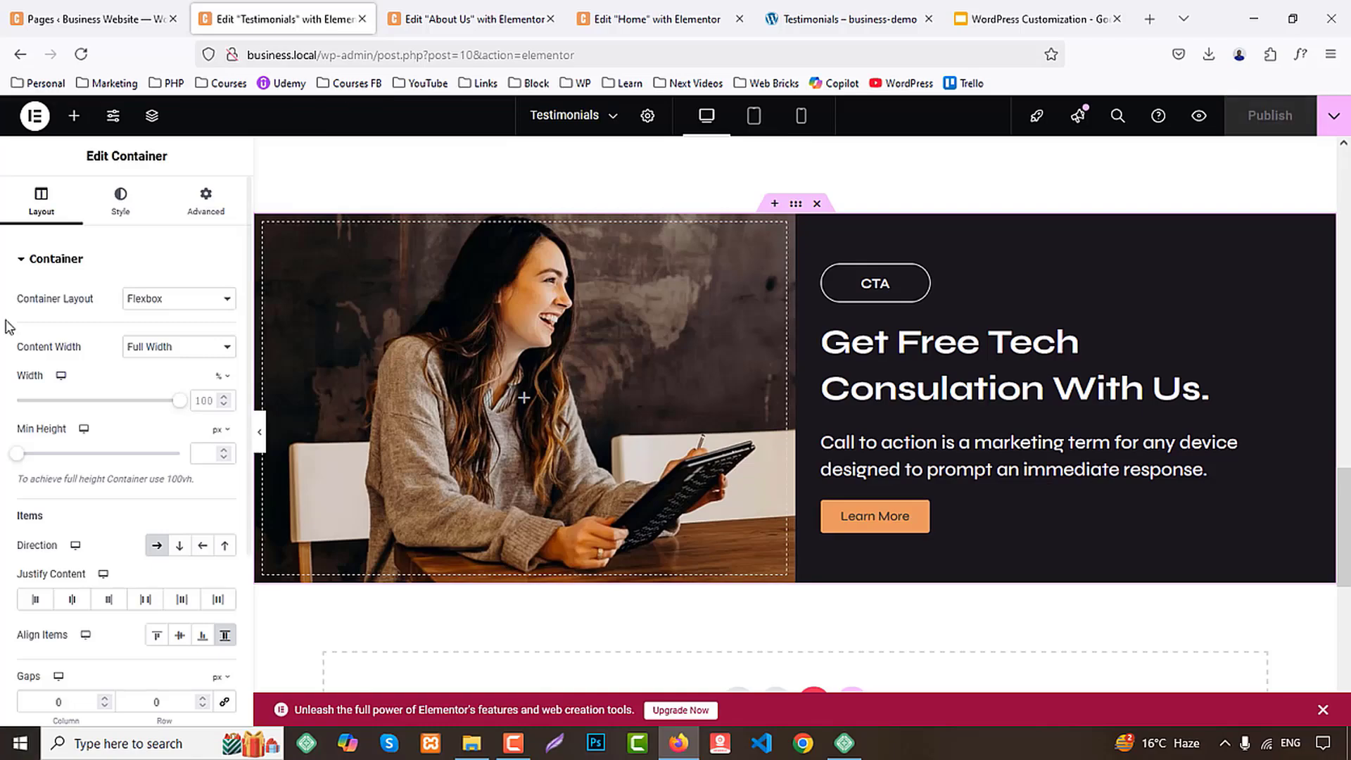
{"action": "left_click", "coordinate": [1199, 116]}
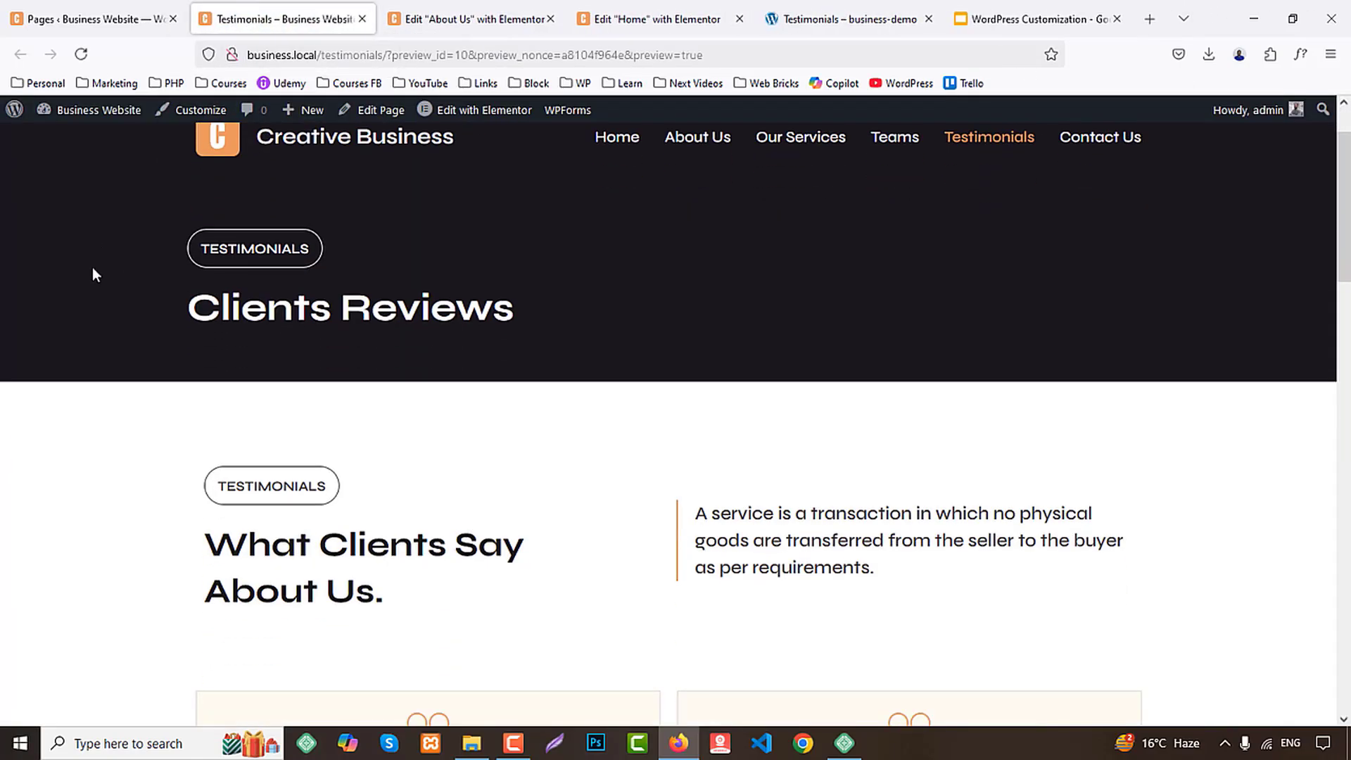
{"action": "scroll", "coordinate": [95, 268], "scroll_direction": "down", "scroll_amount": 15}
{"action": "scroll", "coordinate": [125, 273], "scroll_direction": "down", "scroll_amount": 3}
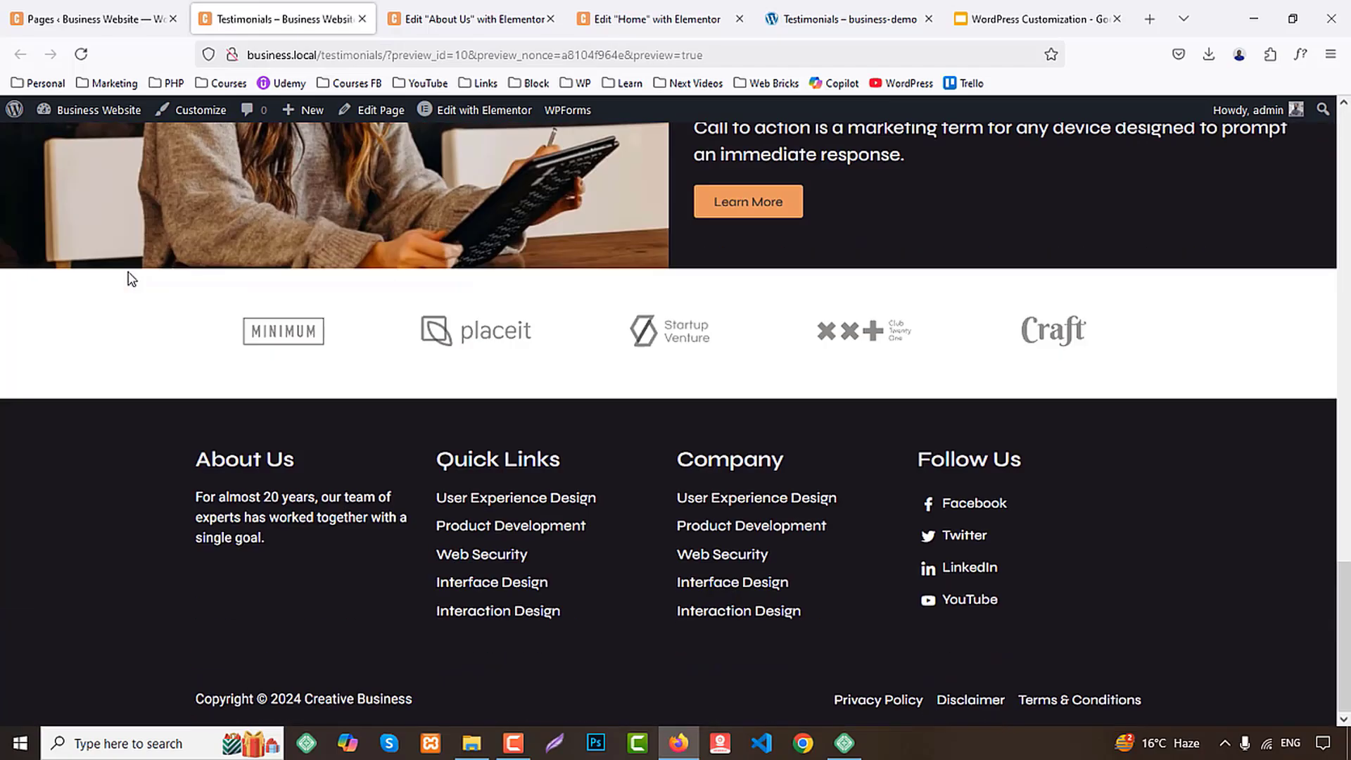
{"action": "scroll", "coordinate": [132, 280], "scroll_direction": "up", "scroll_amount": 18}
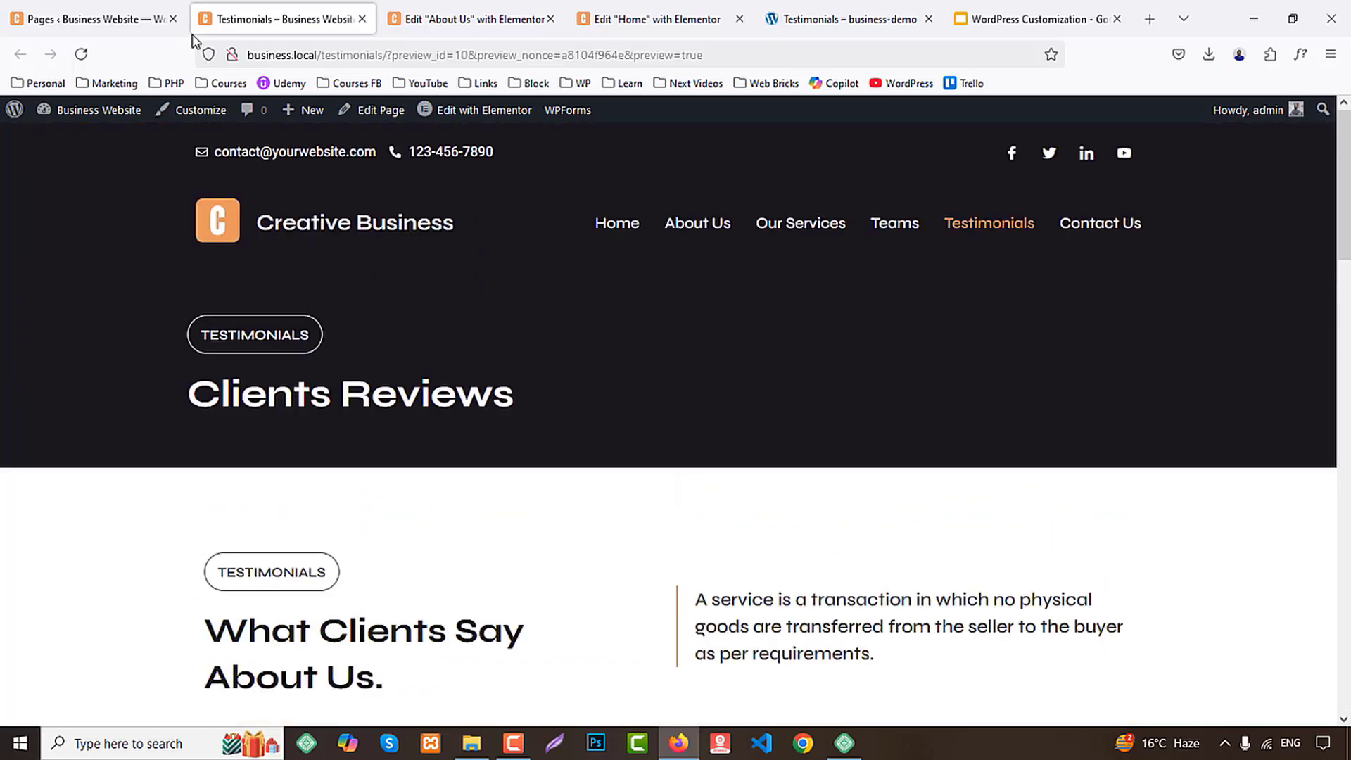
{"action": "middle_click", "coordinate": [273, 8]}
Open the demo's Contact page and examine its banner, contact details and form fields
{"action": "left_click", "coordinate": [665, 19]}
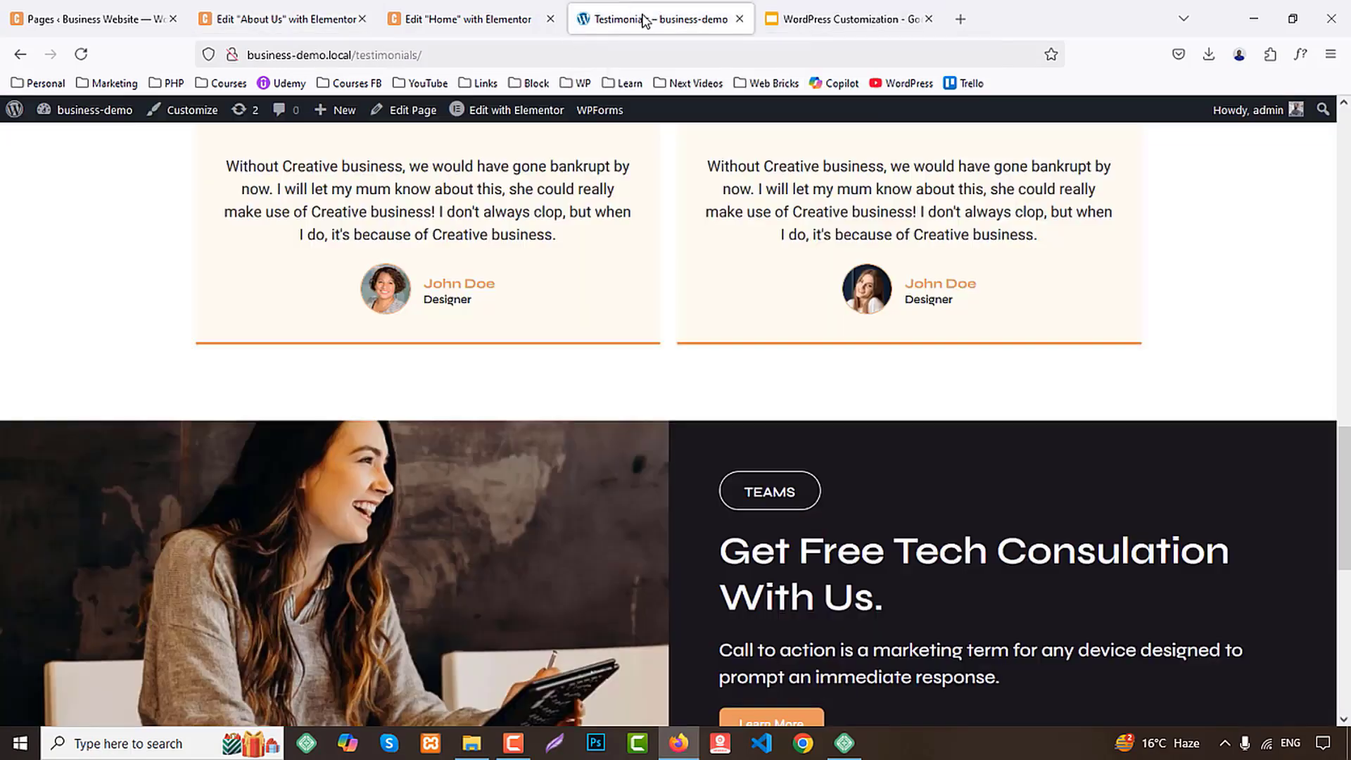
{"action": "left_click_drag", "start_coordinate": [1346, 536], "coordinate": [1264, 100]}
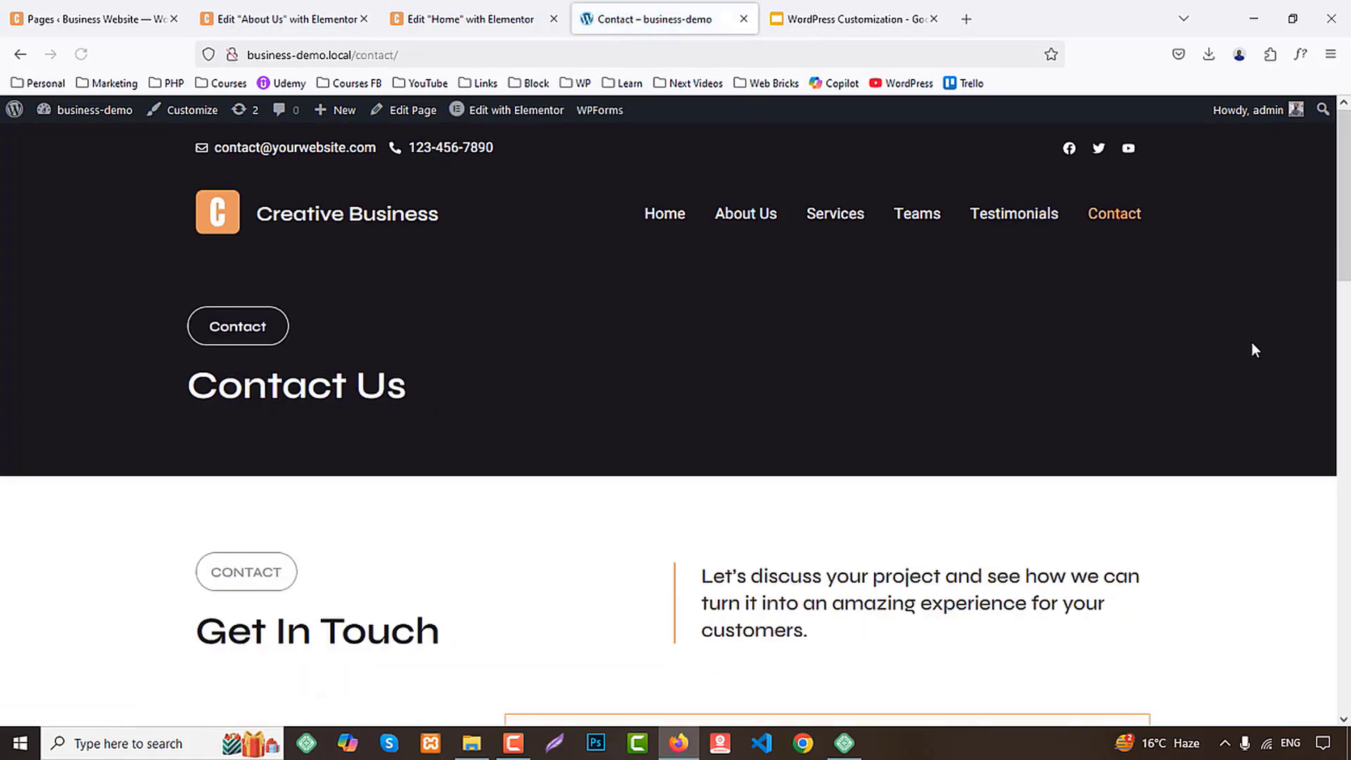
{"action": "scroll", "coordinate": [1252, 345], "scroll_direction": "down", "scroll_amount": 6}
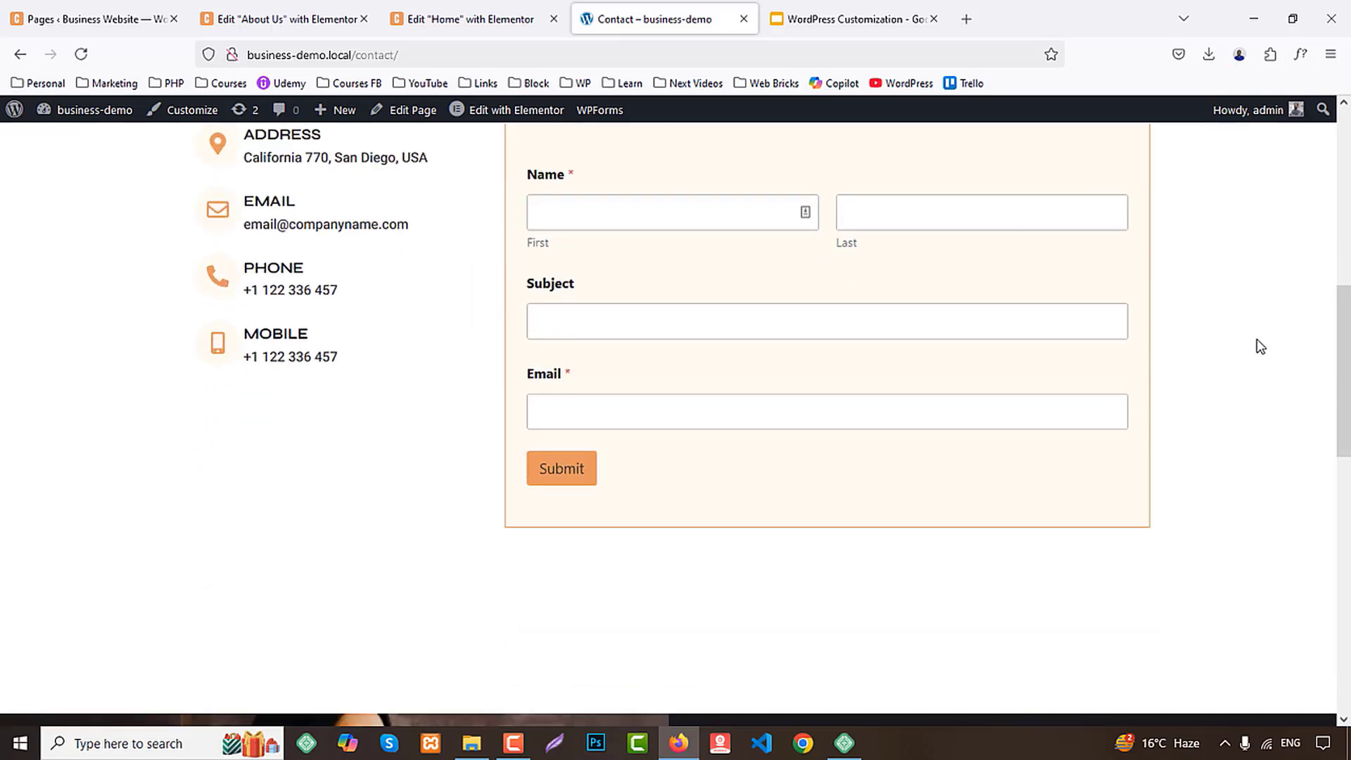
{"action": "scroll", "coordinate": [984, 323], "scroll_direction": "up", "scroll_amount": 6}
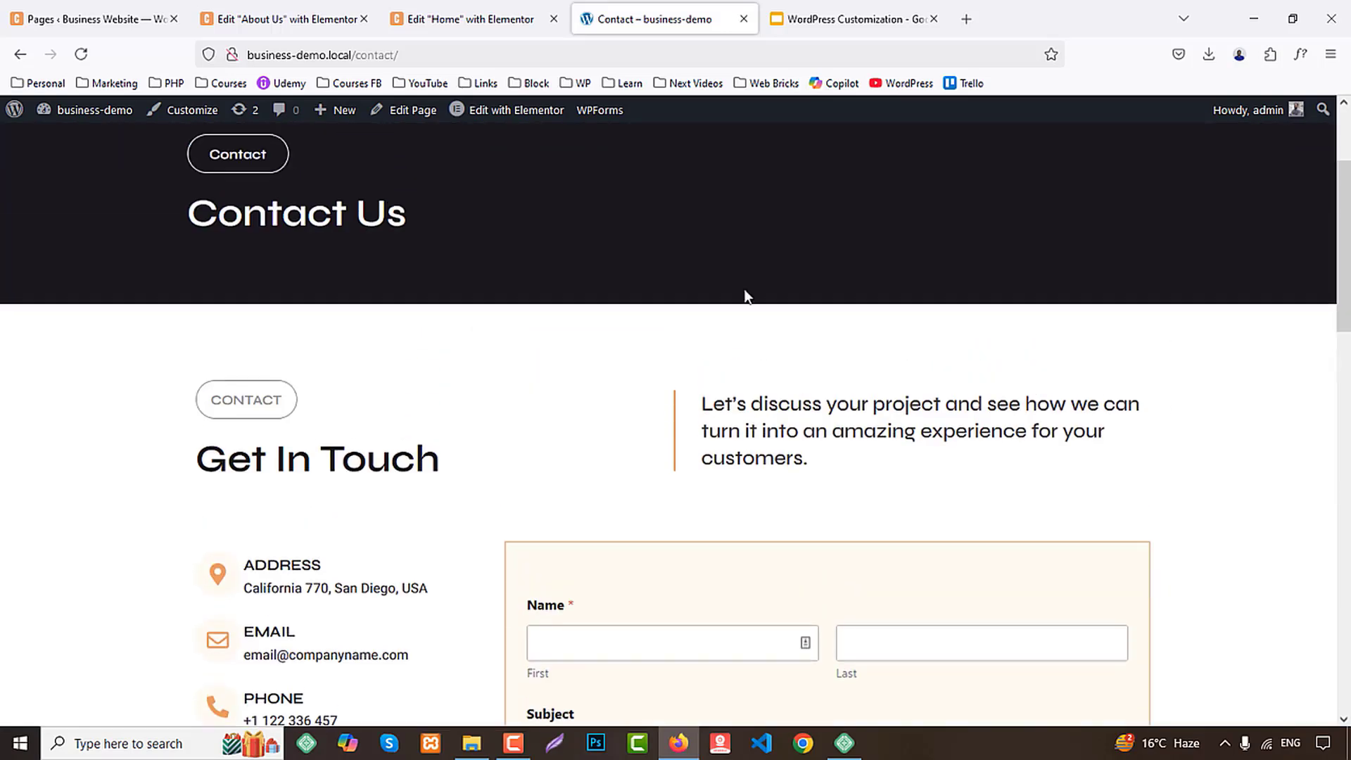
Open the business site's WPForms overview in a separate browser tab and start adding a new form
{"action": "left_click", "coordinate": [15, 10]}
{"action": "mouse_move", "coordinate": [56, 470]}
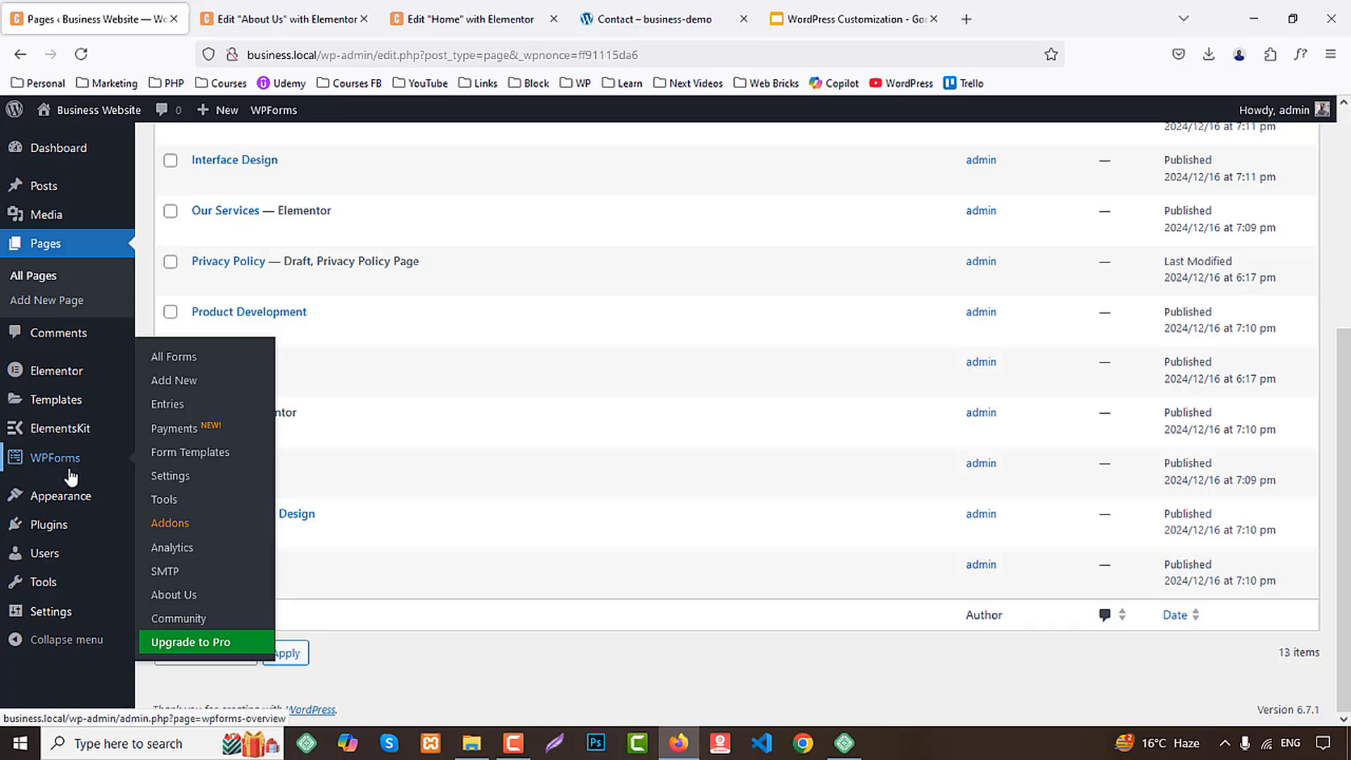
{"action": "middle_click", "coordinate": [70, 477]}
{"action": "left_click", "coordinate": [310, 18]}
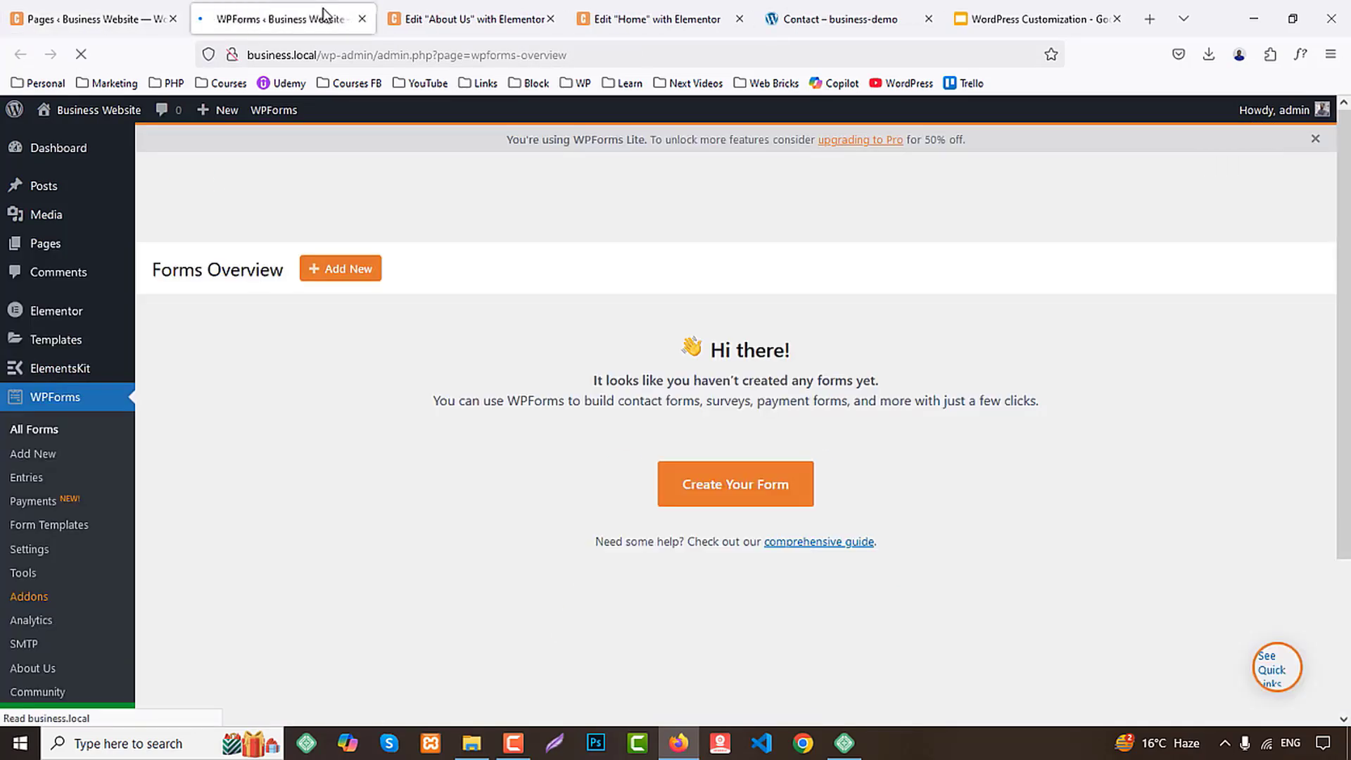
{"action": "left_click", "coordinate": [343, 271]}
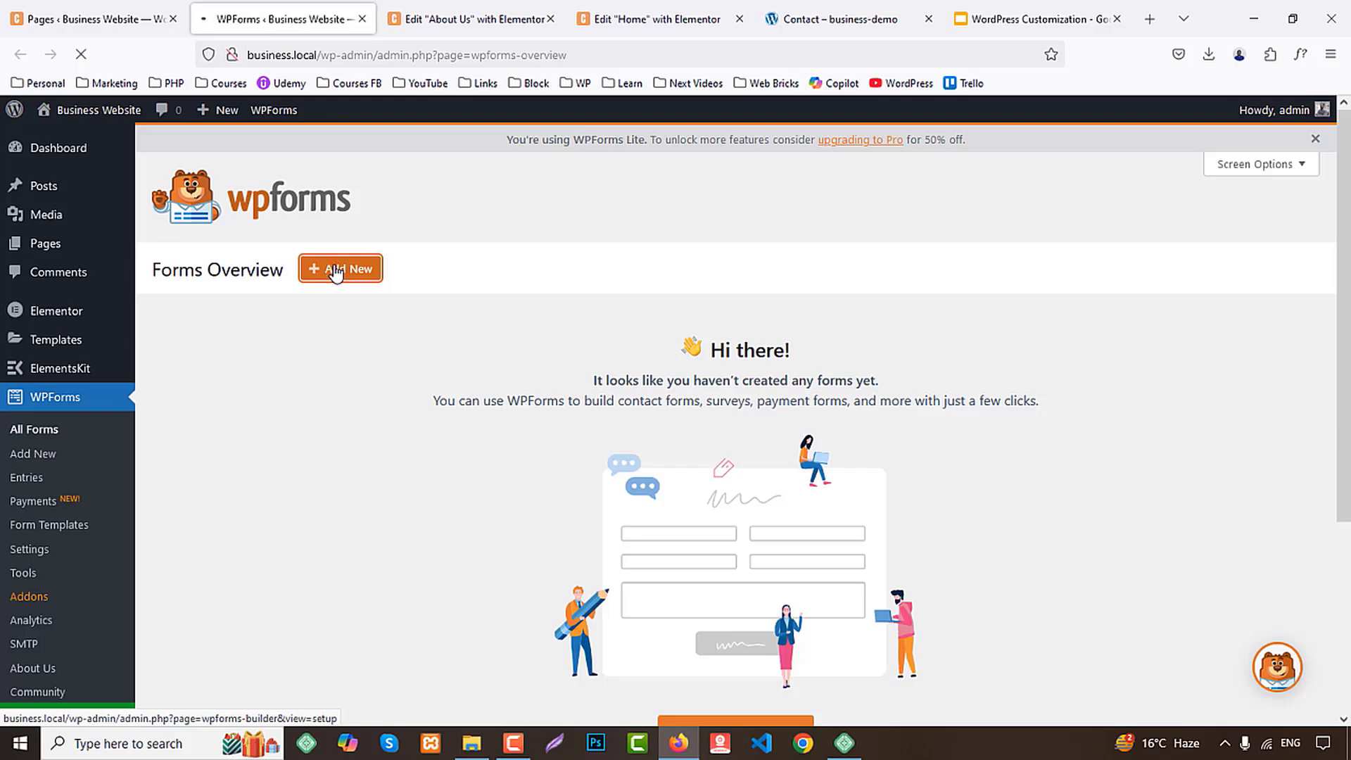
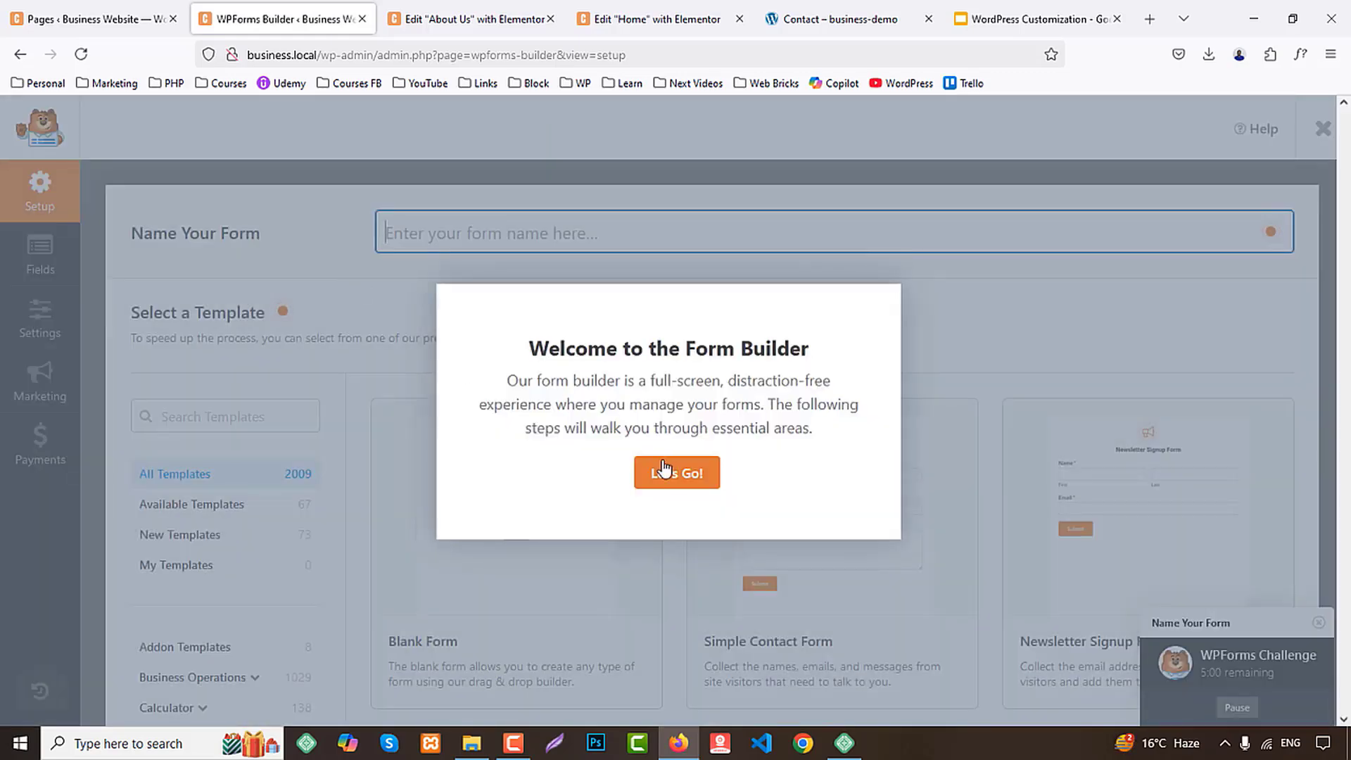
Dismiss the form builder's welcome message and create a new form from the Blank Form template
{"action": "left_click", "coordinate": [664, 467]}
{"action": "scroll", "coordinate": [531, 676], "scroll_direction": "down", "scroll_amount": 4}
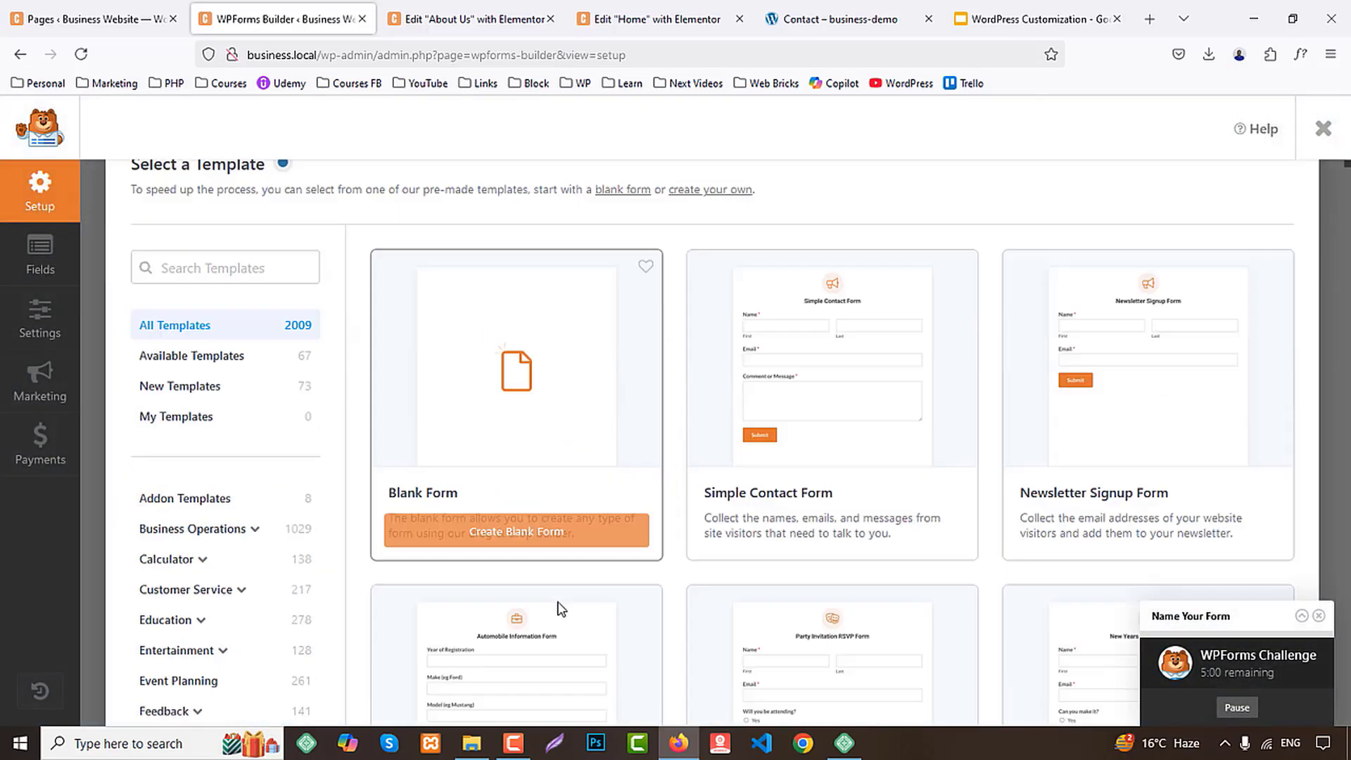
{"action": "left_click", "coordinate": [517, 392]}
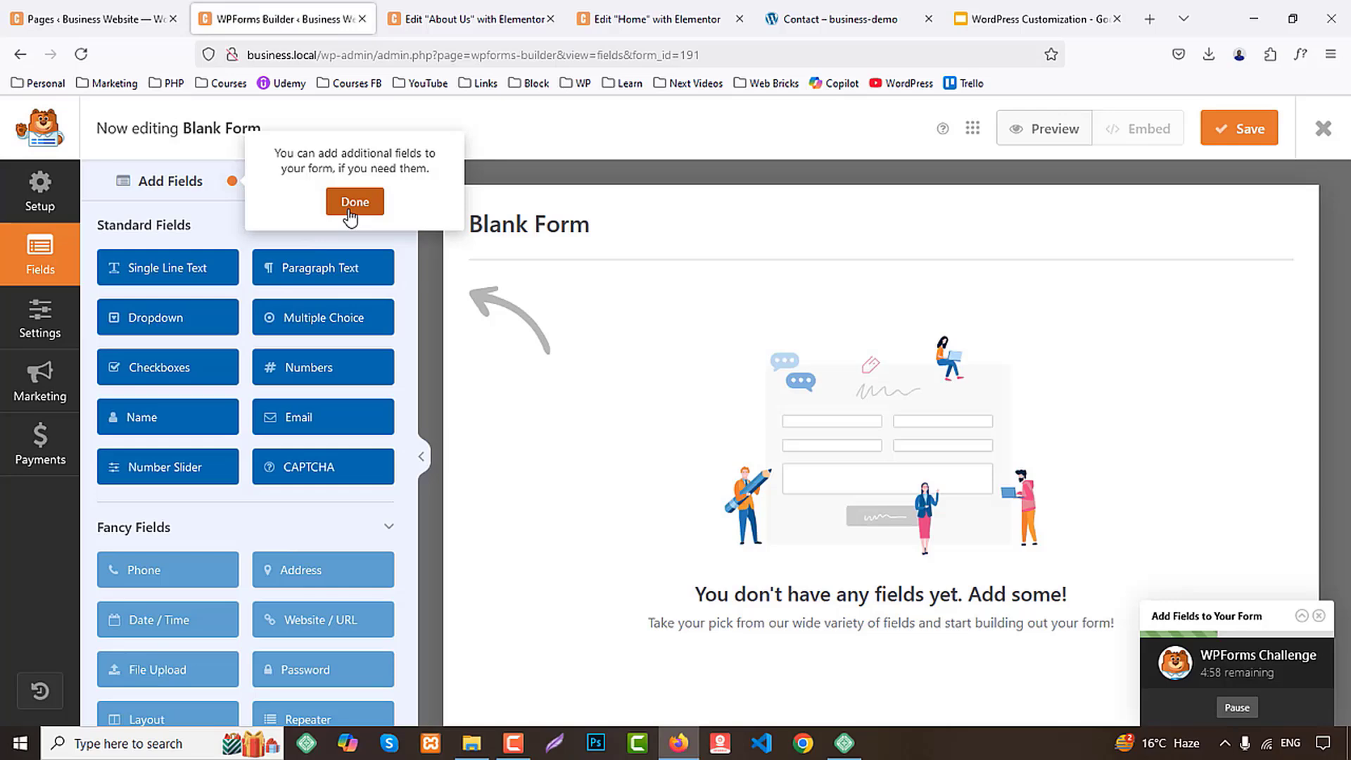
{"action": "left_click", "coordinate": [354, 202]}
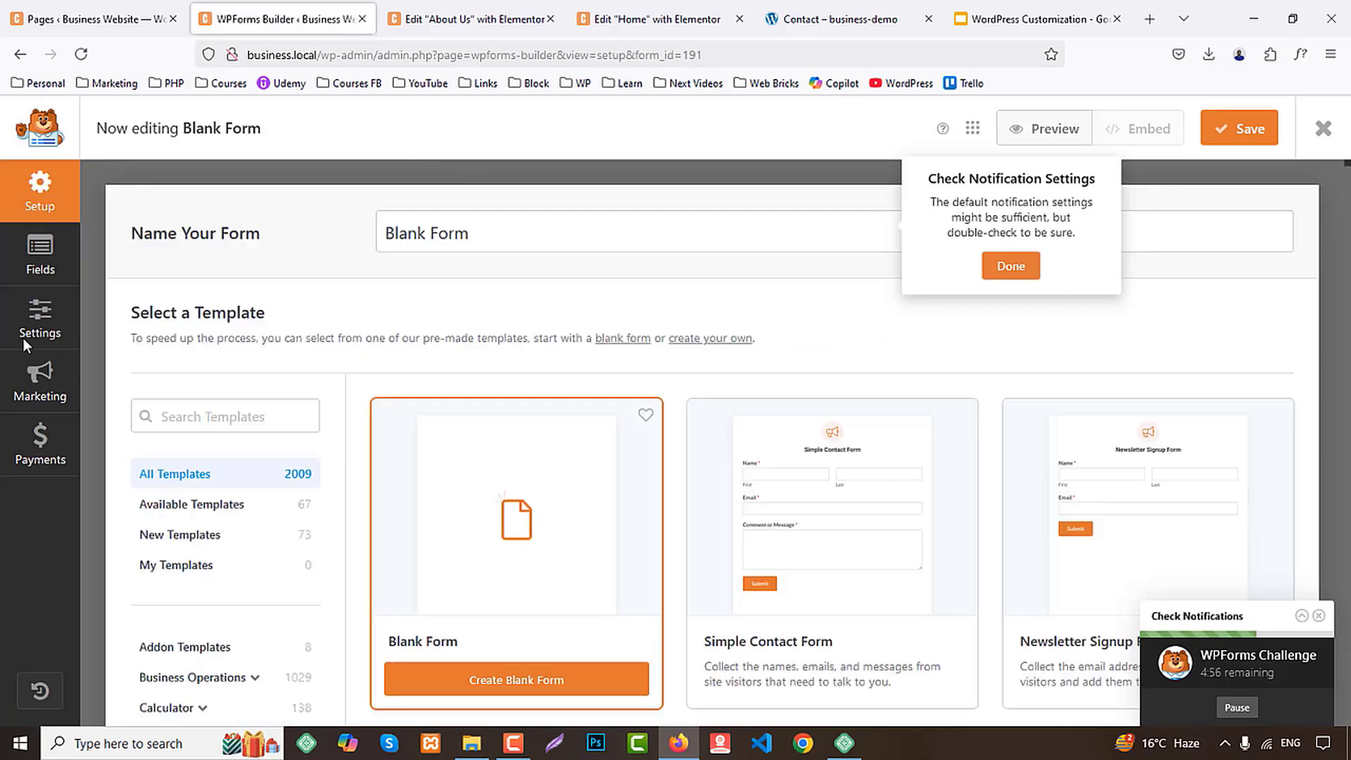
Rename the form as Contact Form in its general settings and save it
{"action": "left_click", "coordinate": [48, 266]}
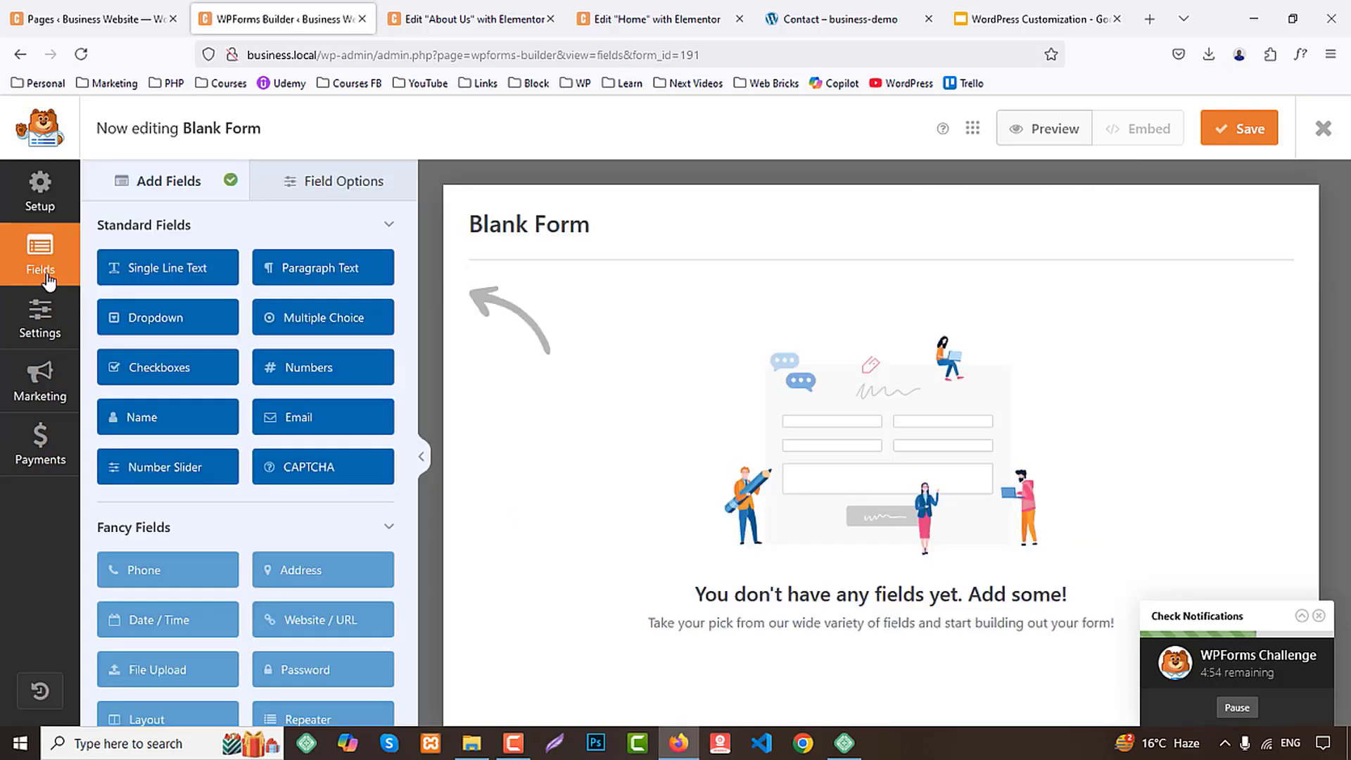
{"action": "left_click", "coordinate": [42, 327]}
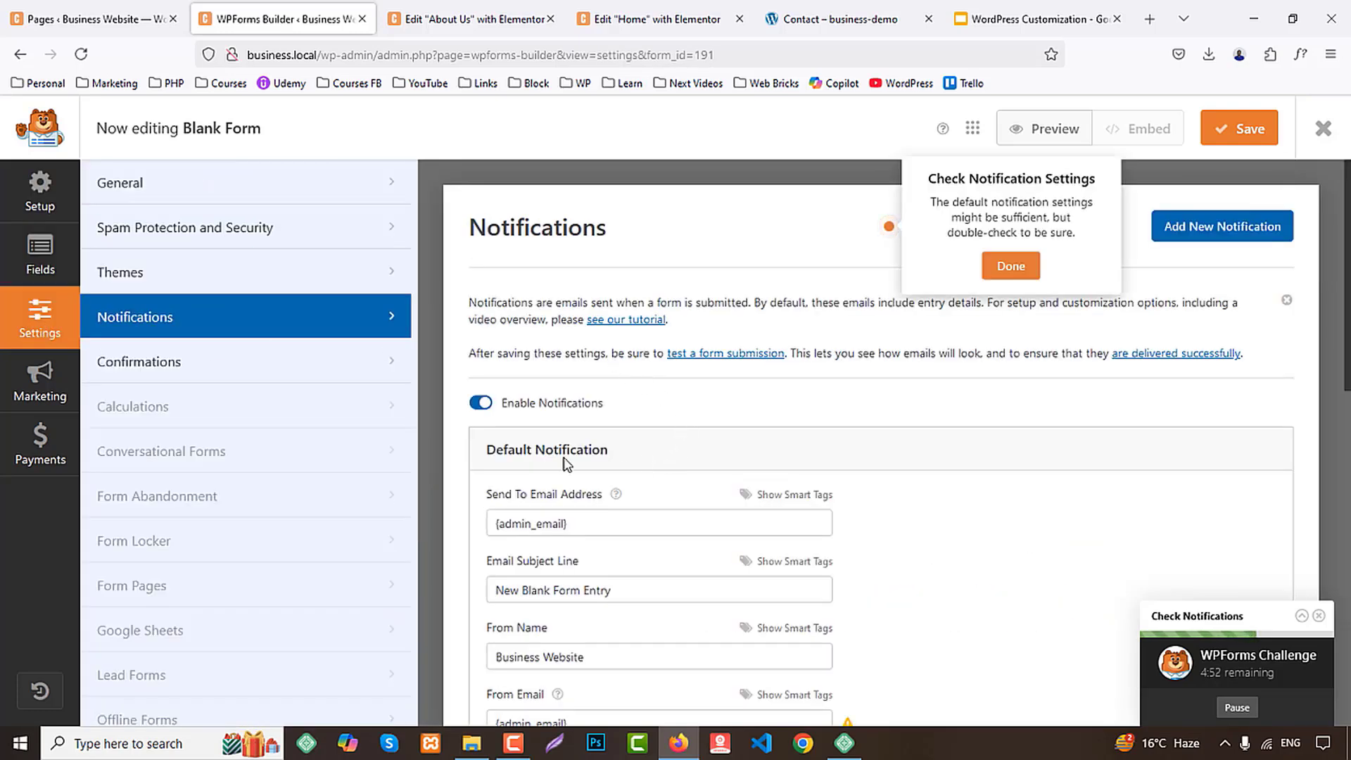
{"action": "left_click", "coordinate": [106, 194]}
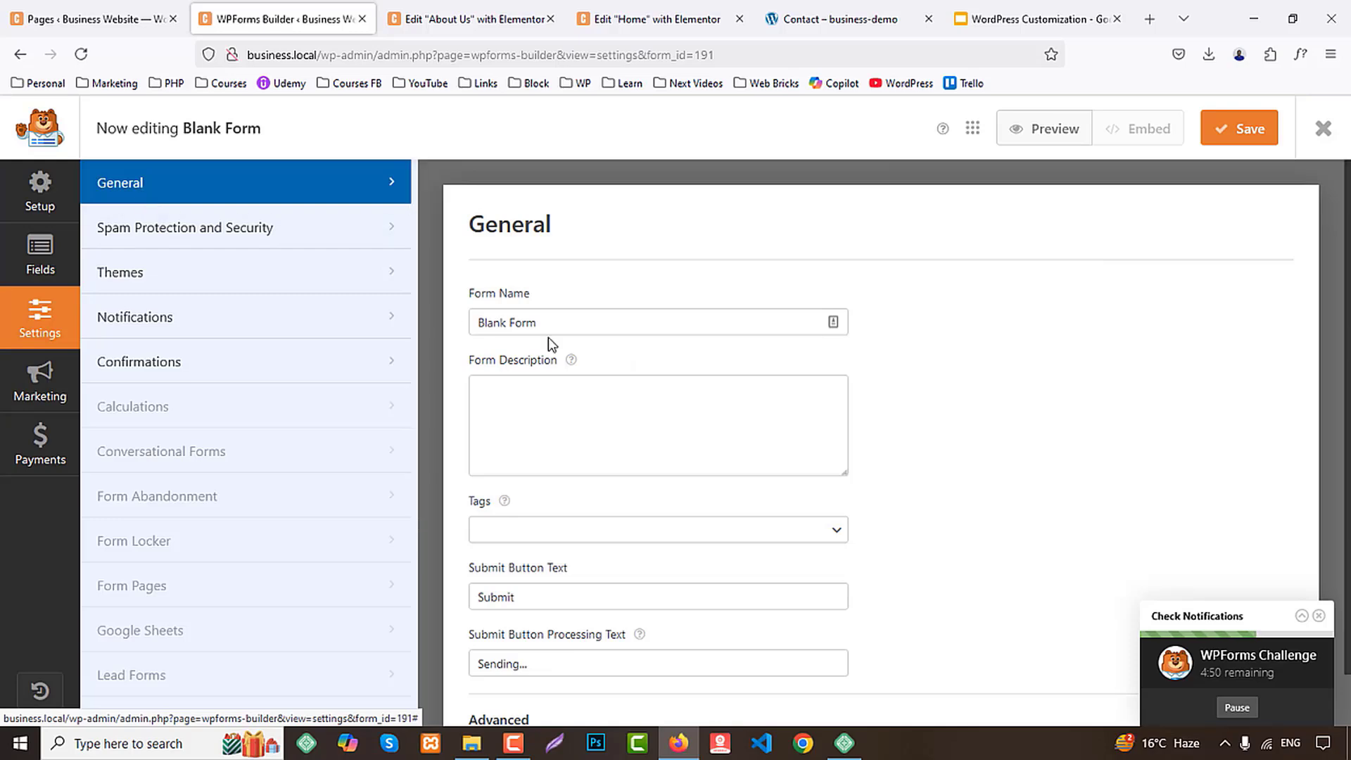
{"action": "left_click_drag", "start_coordinate": [548, 327], "coordinate": [173, 303]}
{"action": "type", "text": "C"}
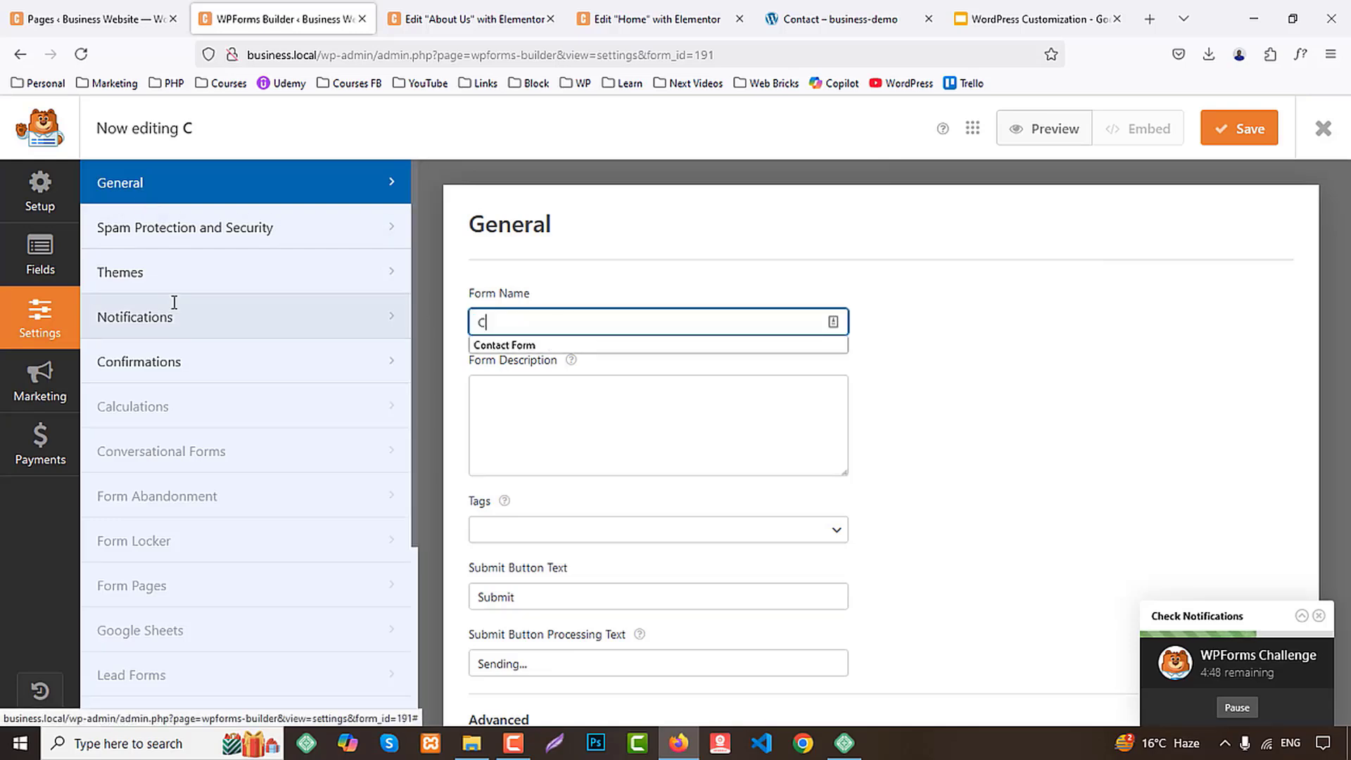
{"action": "left_click", "coordinate": [533, 345]}
{"action": "scroll", "coordinate": [703, 540], "scroll_direction": "down", "scroll_amount": 1}
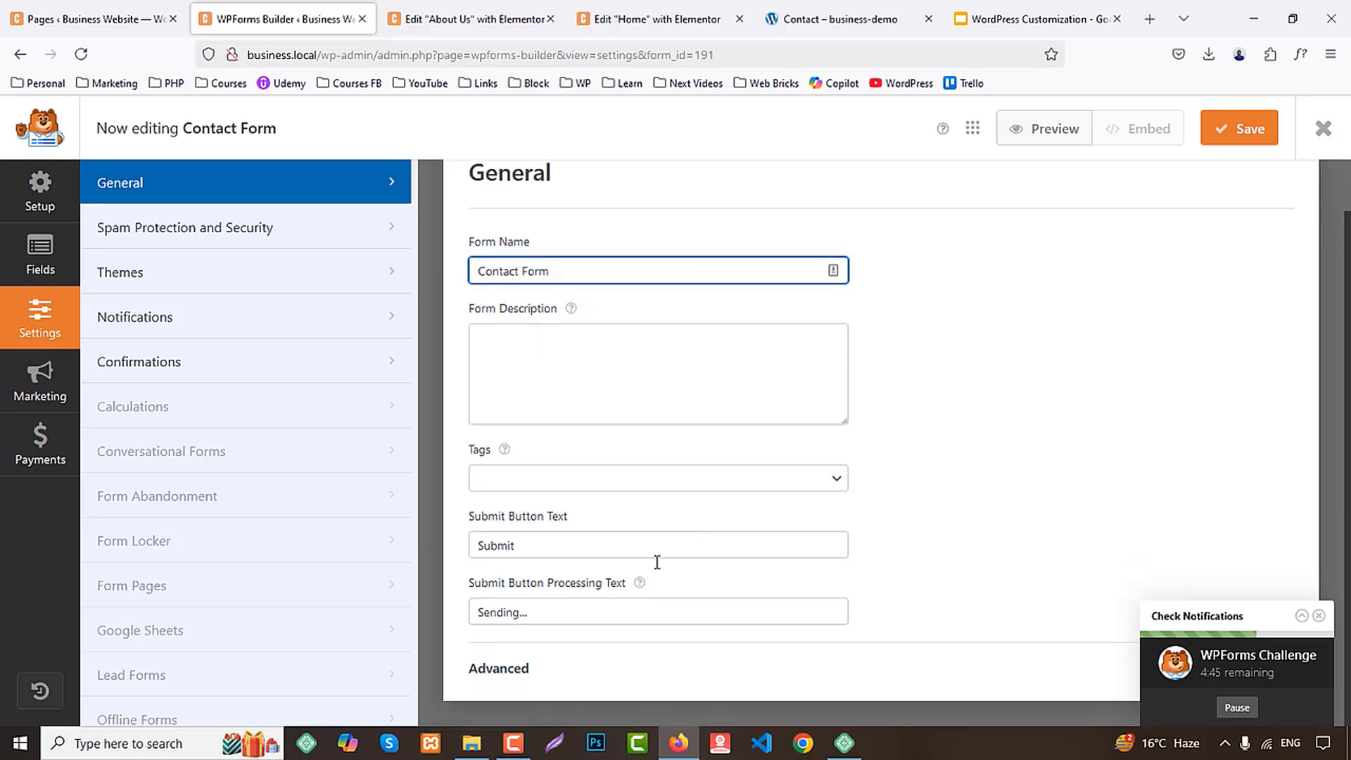
{"action": "left_click", "coordinate": [1249, 129]}
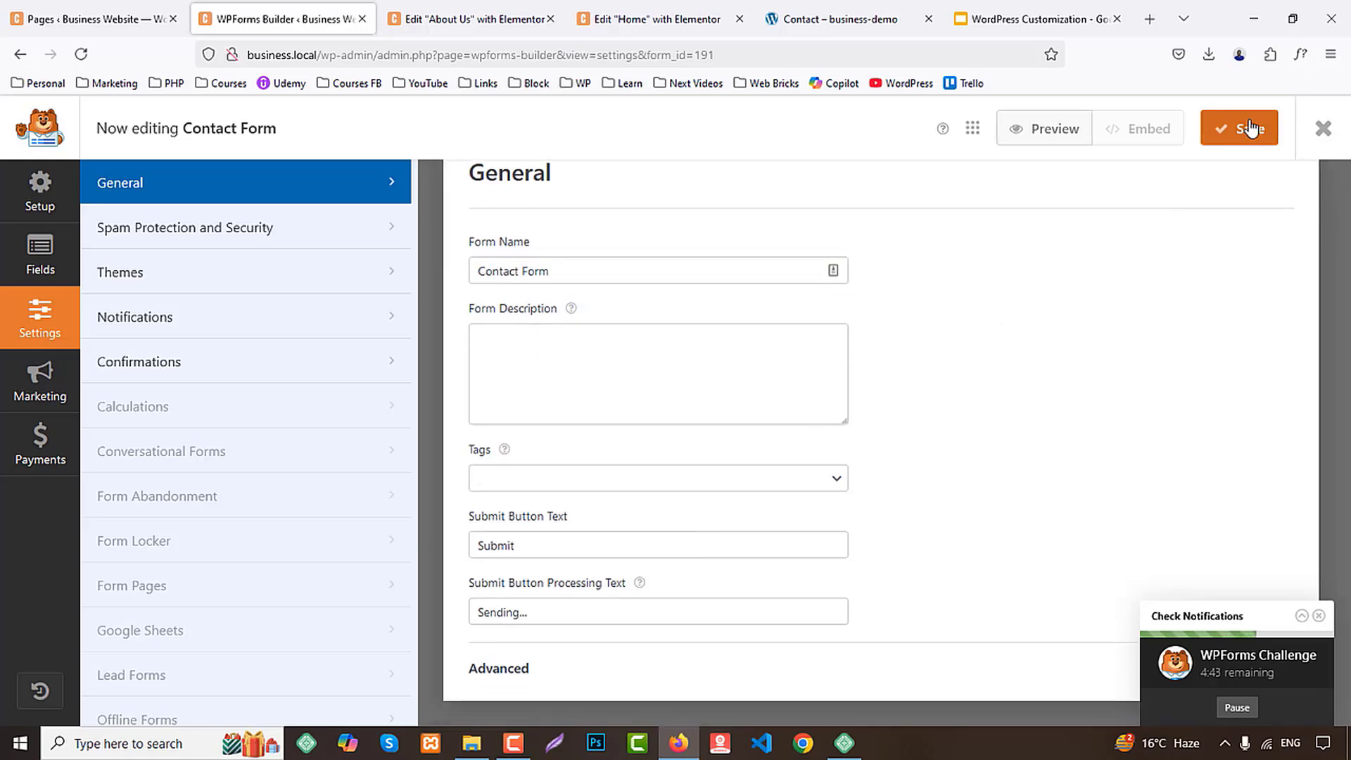
Add a Name field to the form and set its field size to Large
{"action": "left_click", "coordinate": [39, 260]}
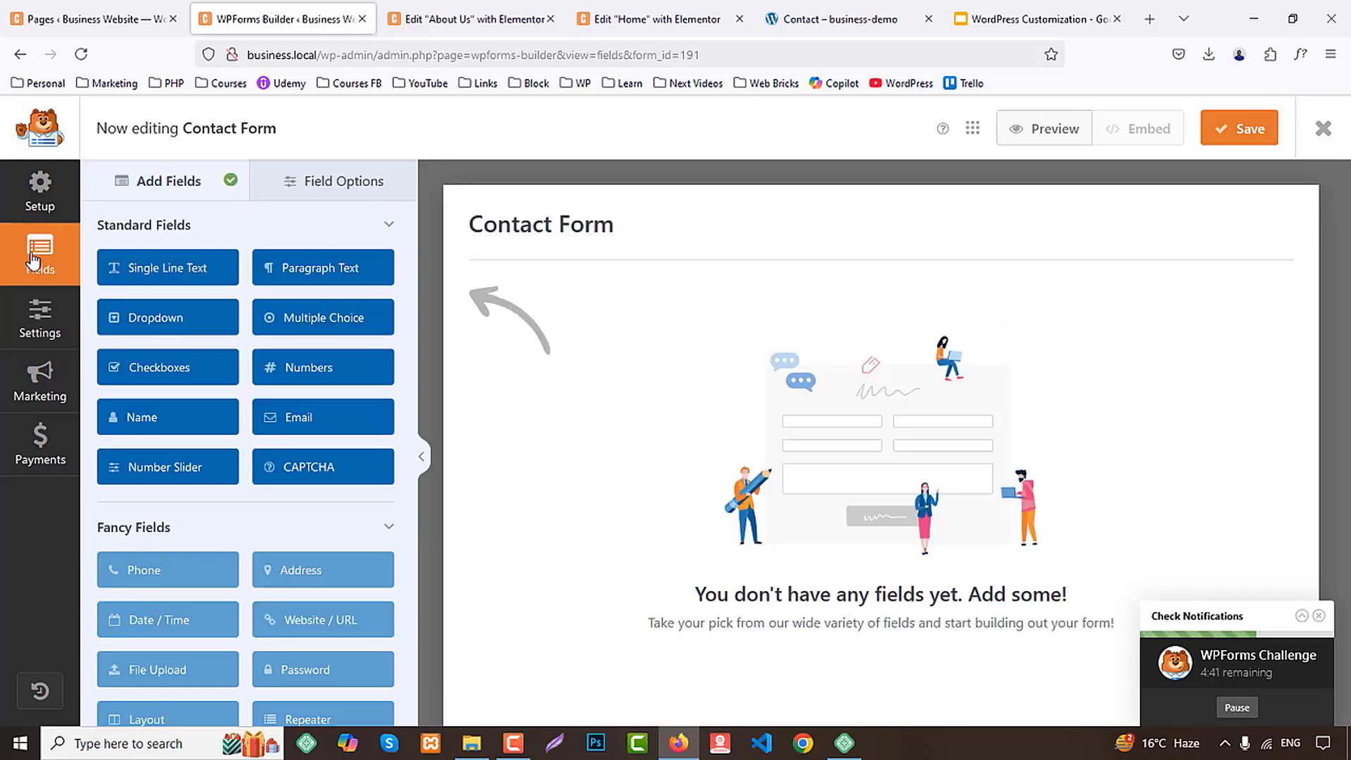
{"action": "left_click", "coordinate": [169, 422]}
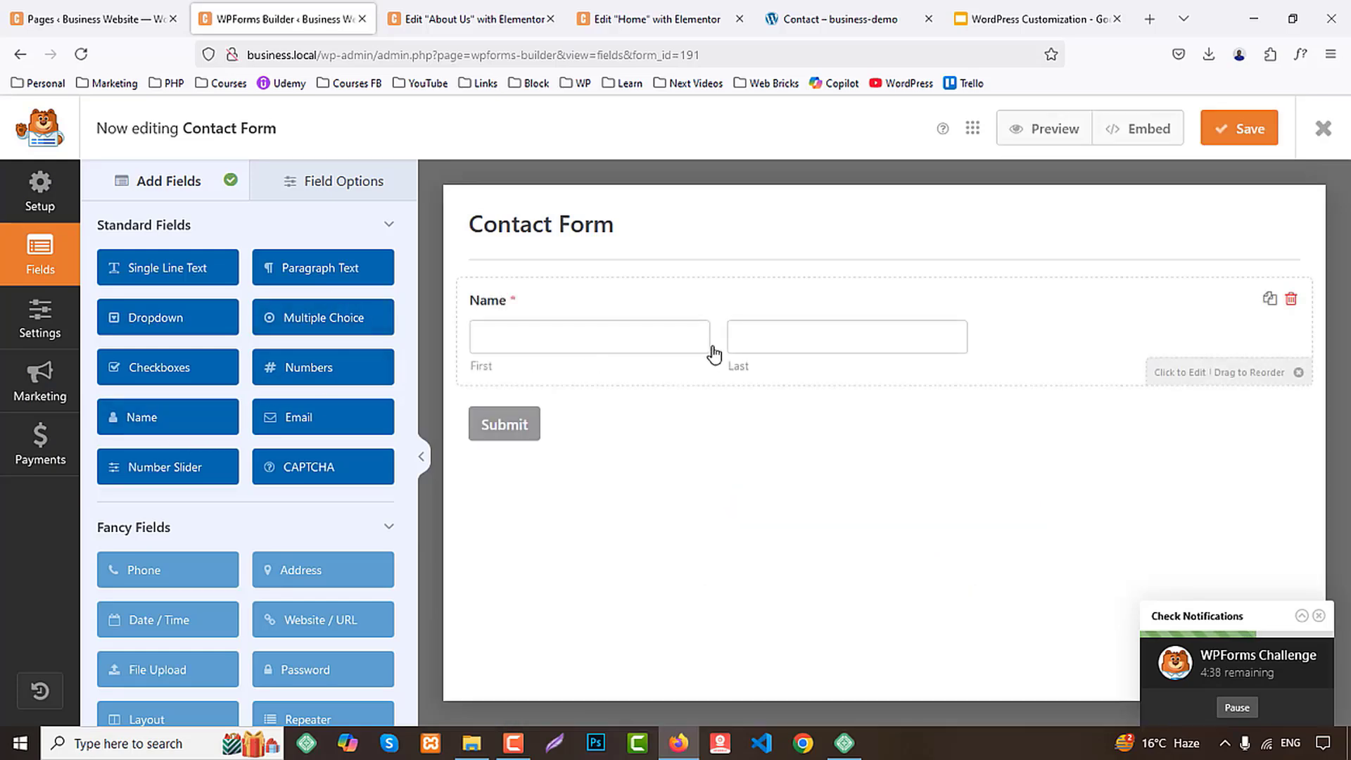
{"action": "left_click", "coordinate": [714, 355]}
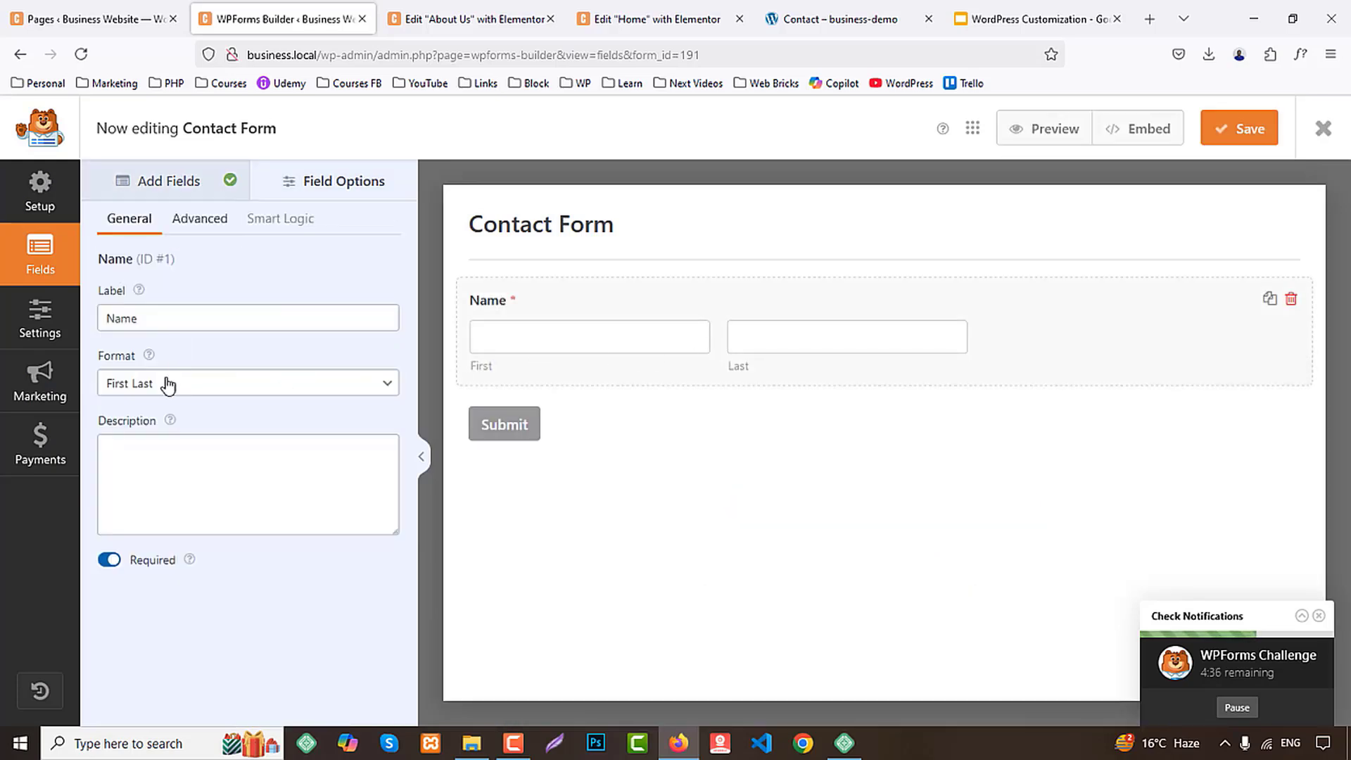
{"action": "left_click", "coordinate": [202, 215]}
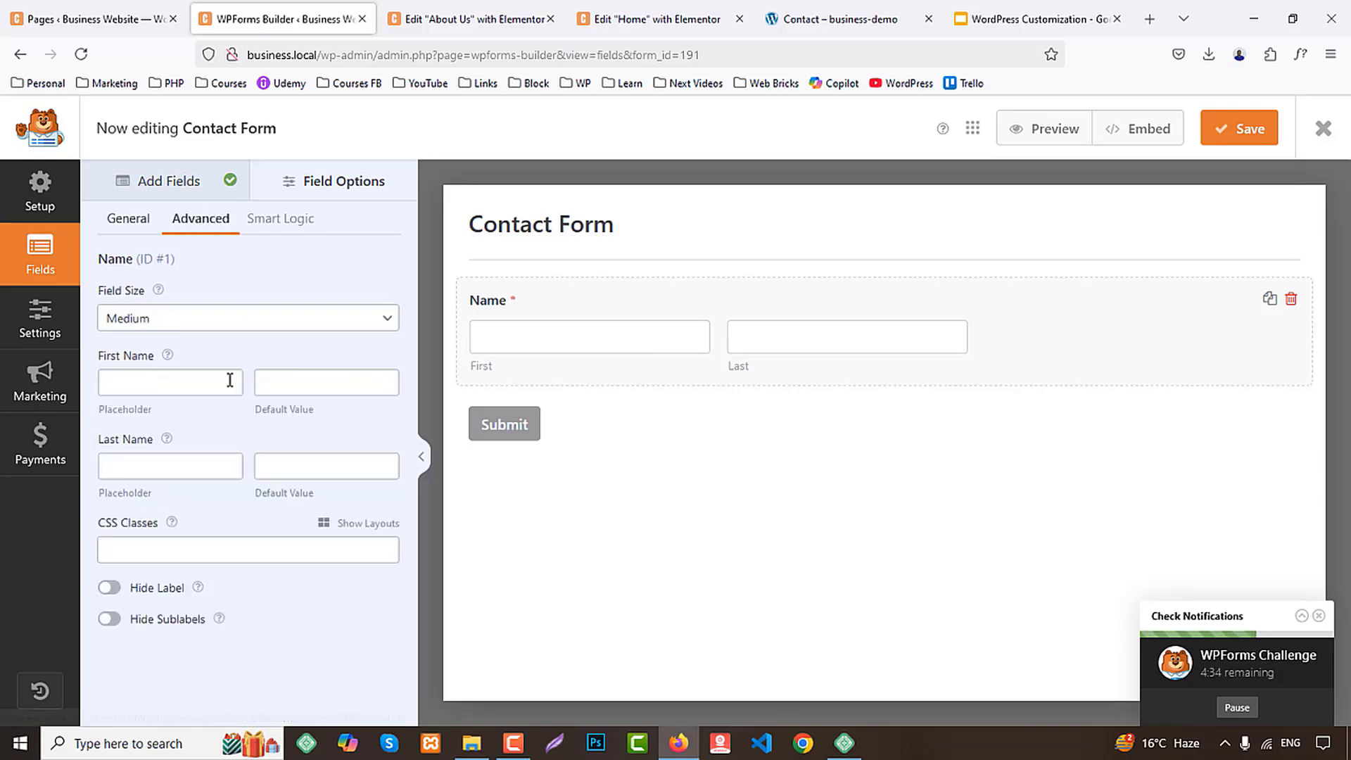
{"action": "left_click", "coordinate": [134, 318]}
{"action": "left_click", "coordinate": [121, 395]}
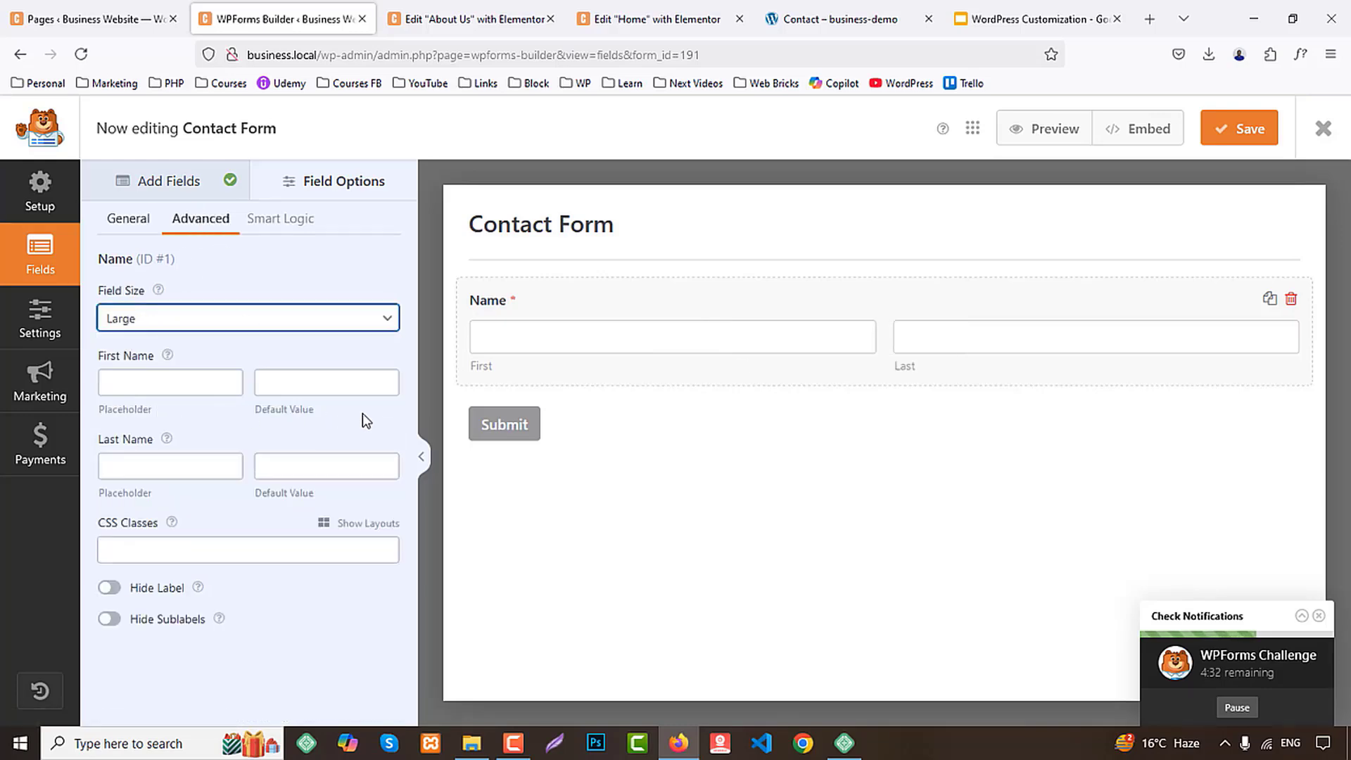
Add a Single Line Text field below the name, label it Subject and set its field size to Large
{"action": "left_click", "coordinate": [188, 184]}
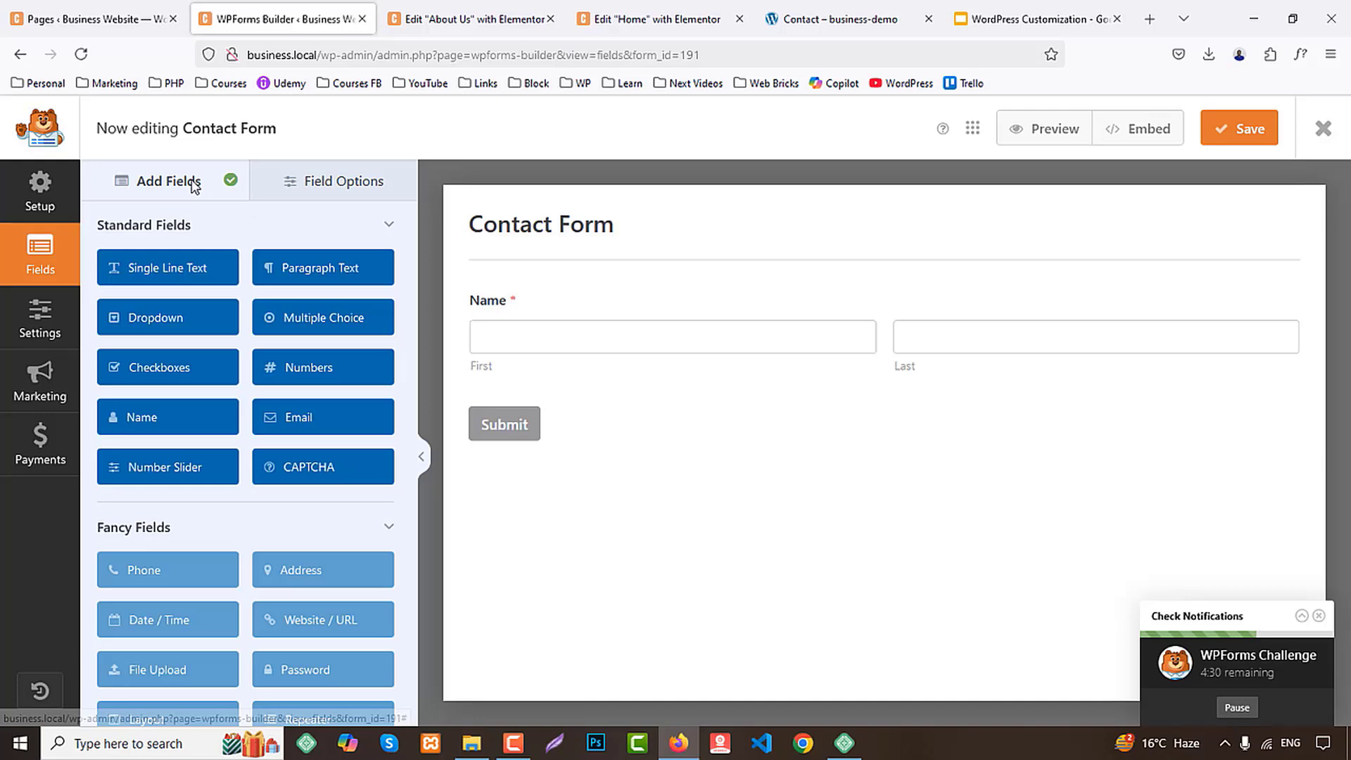
{"action": "left_click", "coordinate": [204, 277]}
{"action": "left_click", "coordinate": [518, 413]}
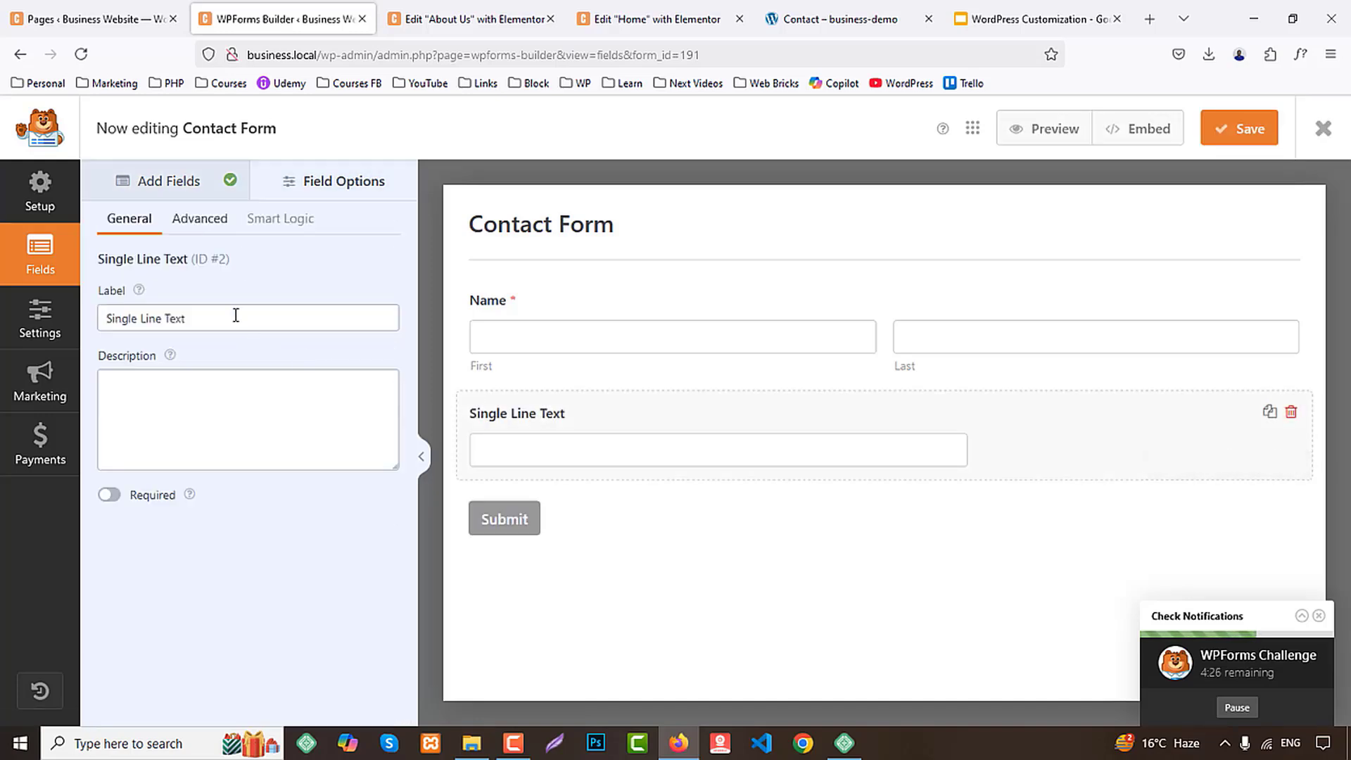
{"action": "left_click_drag", "start_coordinate": [235, 317], "coordinate": [12, 320]}
{"action": "type", "text": "Subje"}
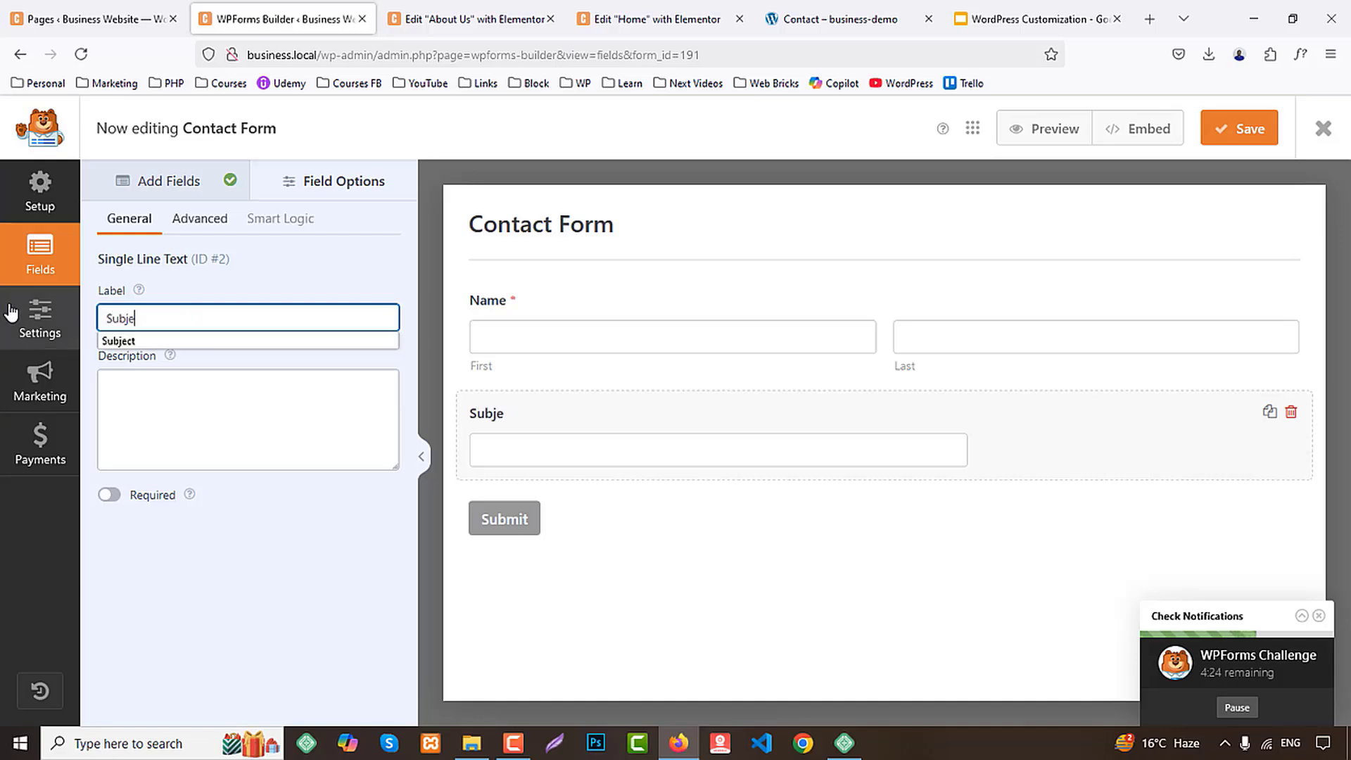
{"action": "type", "text": "ct"}
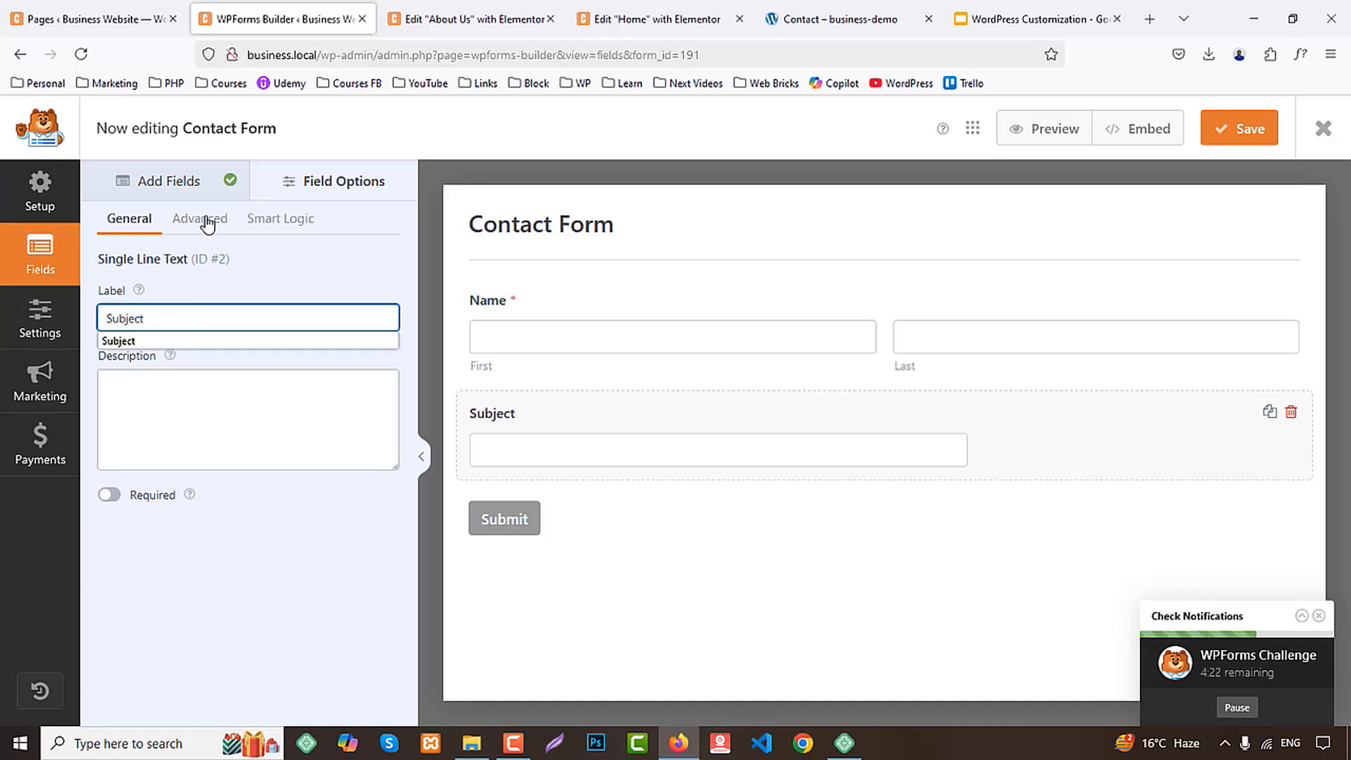
{"action": "left_click", "coordinate": [200, 218]}
{"action": "left_click", "coordinate": [158, 325]}
{"action": "left_click", "coordinate": [130, 396]}
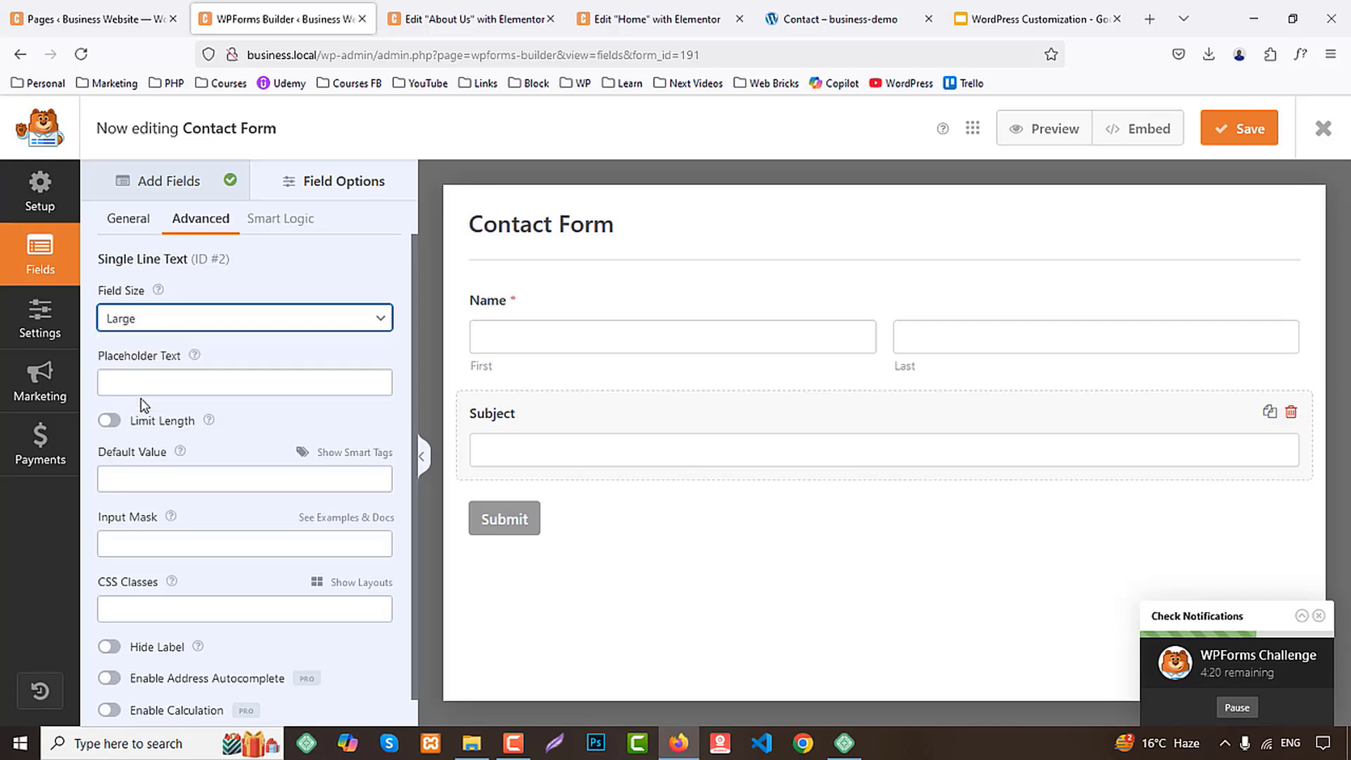
Add an Email field with field size Large below Subject and save the form
{"action": "left_click", "coordinate": [137, 185]}
{"action": "left_click", "coordinate": [306, 430]}
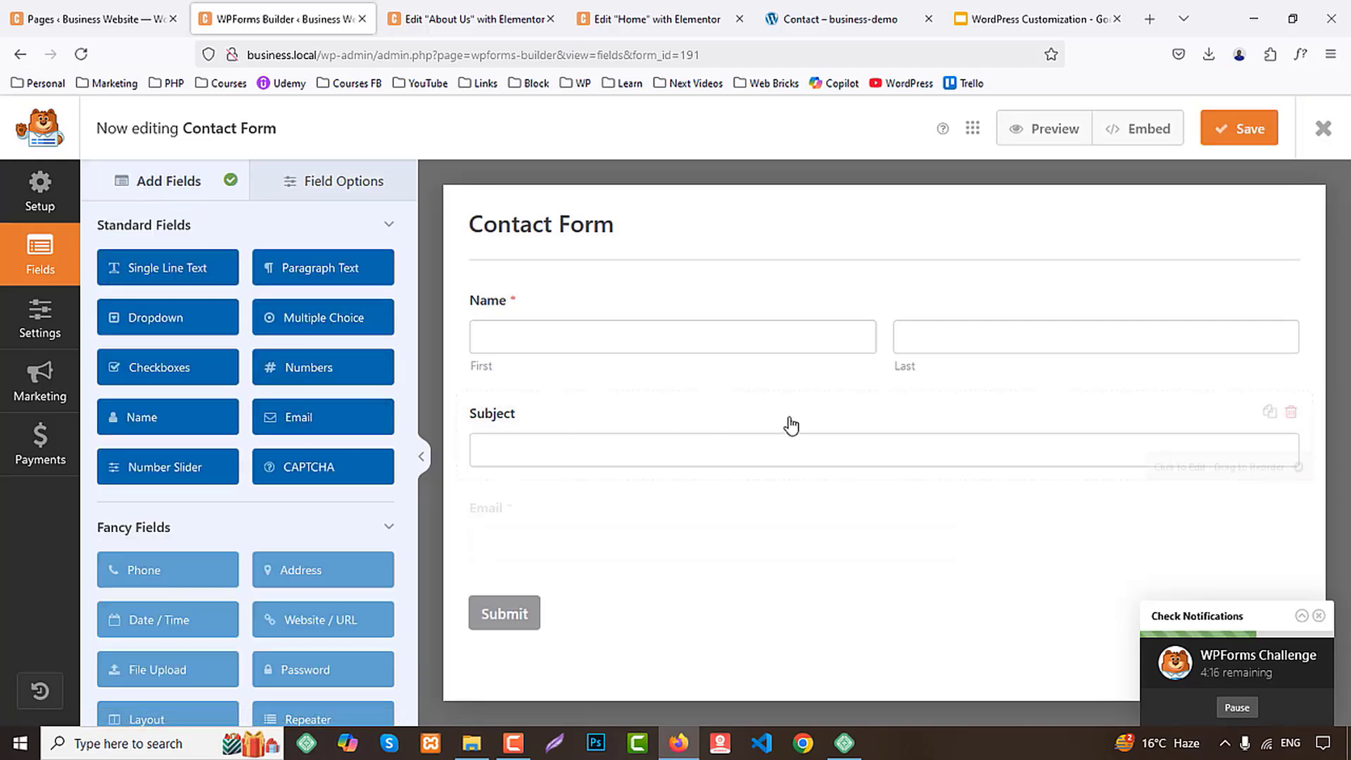
{"action": "left_click", "coordinate": [582, 508]}
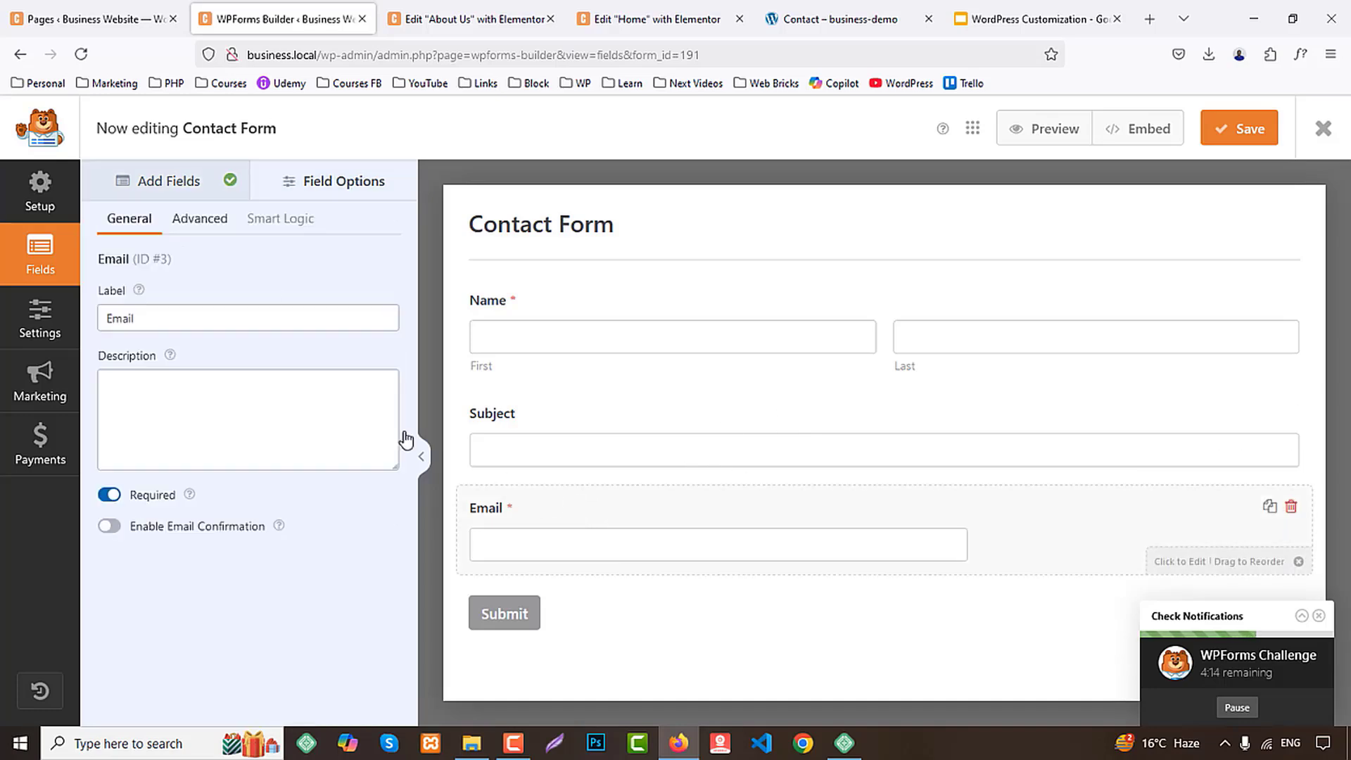
{"action": "left_click", "coordinate": [211, 221]}
{"action": "left_click", "coordinate": [140, 318]}
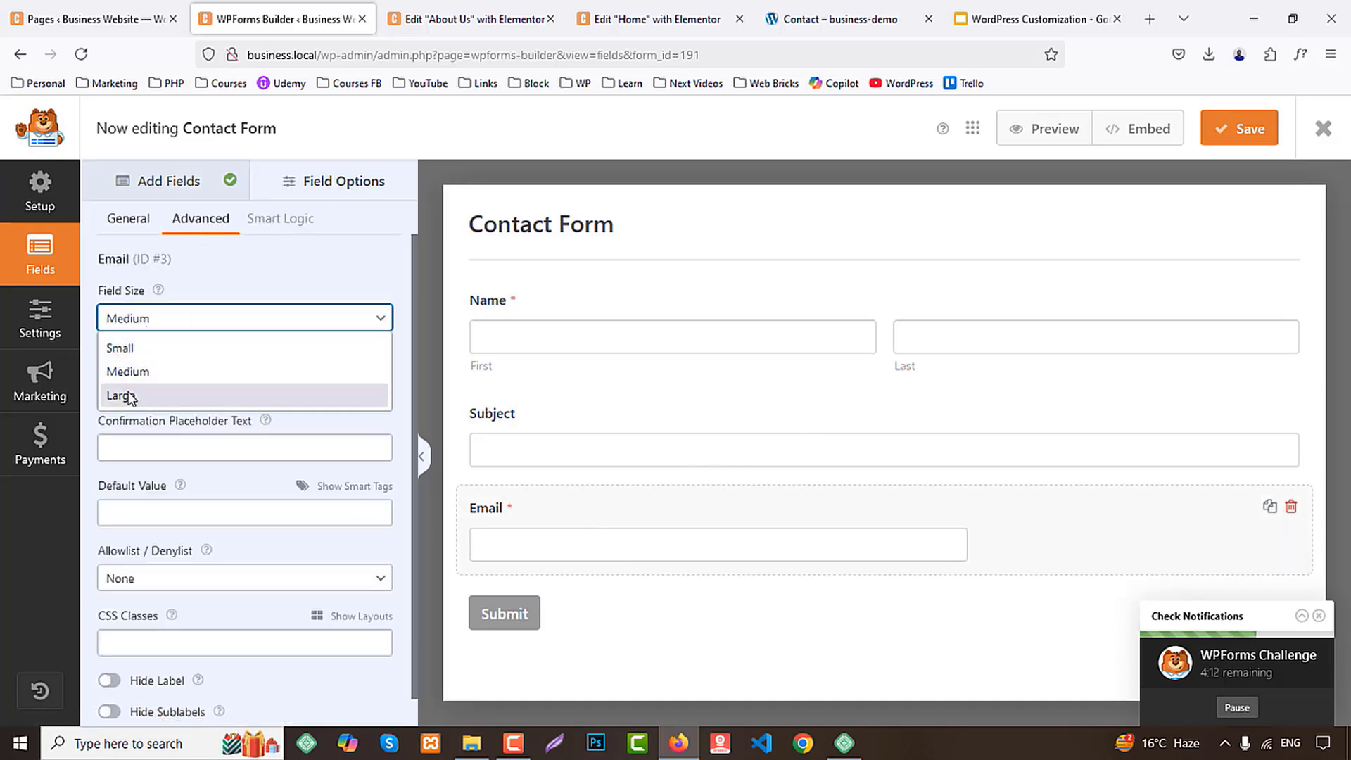
{"action": "left_click", "coordinate": [128, 396]}
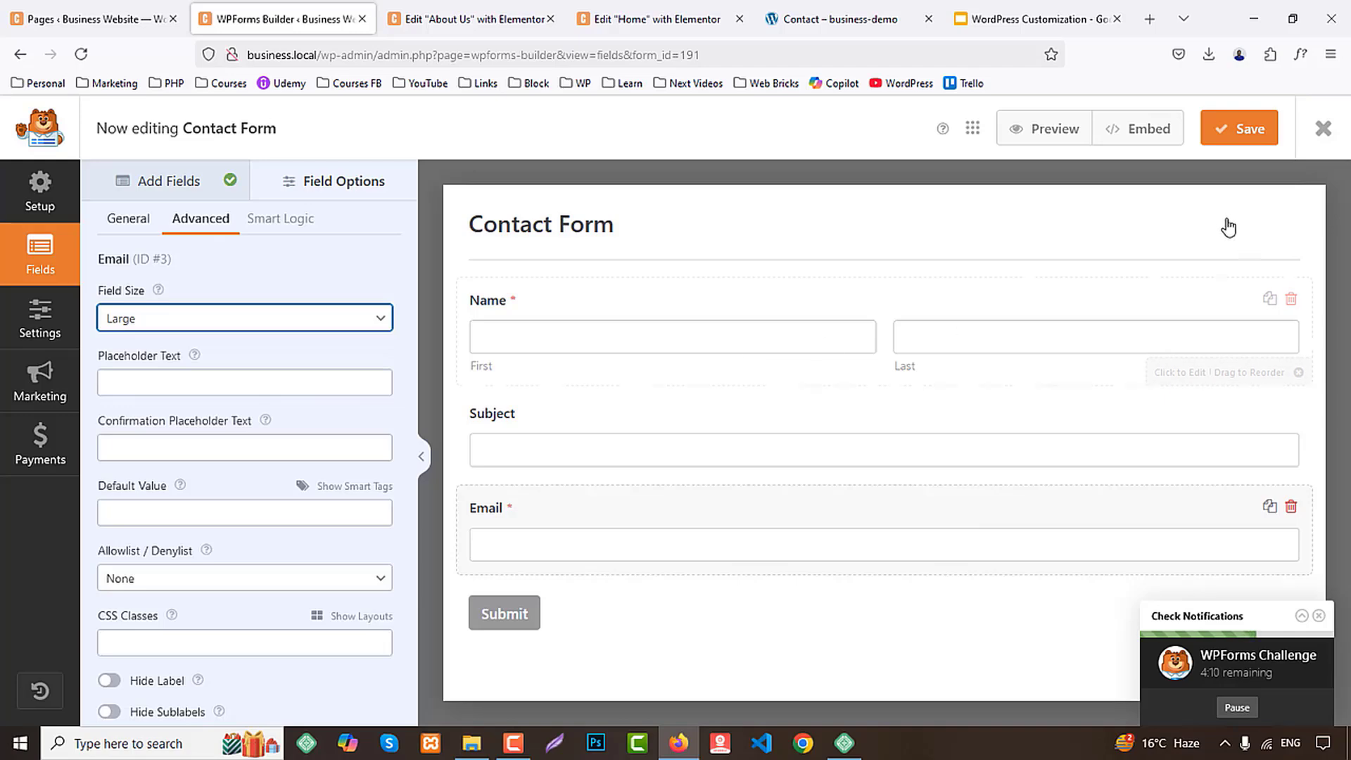
{"action": "left_click", "coordinate": [1248, 141]}
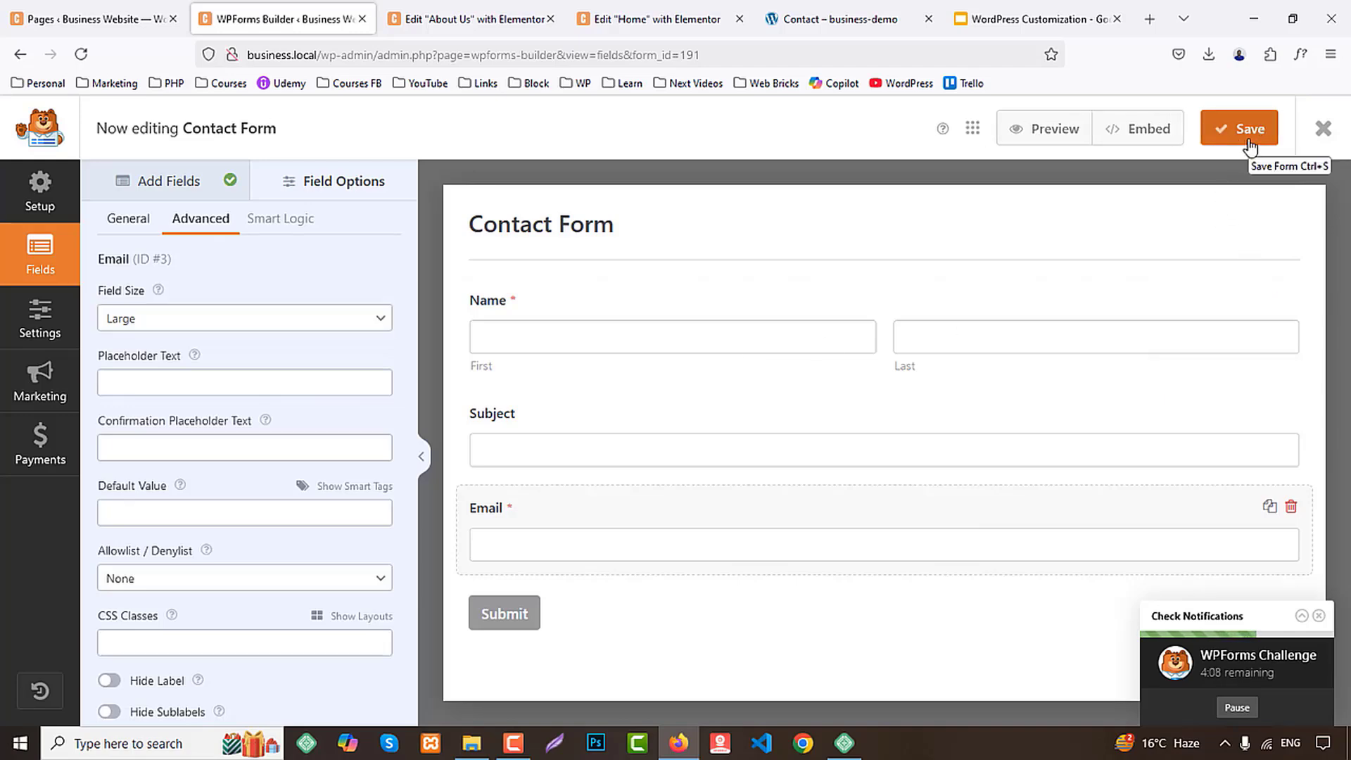
{"action": "left_click", "coordinate": [1240, 143]}
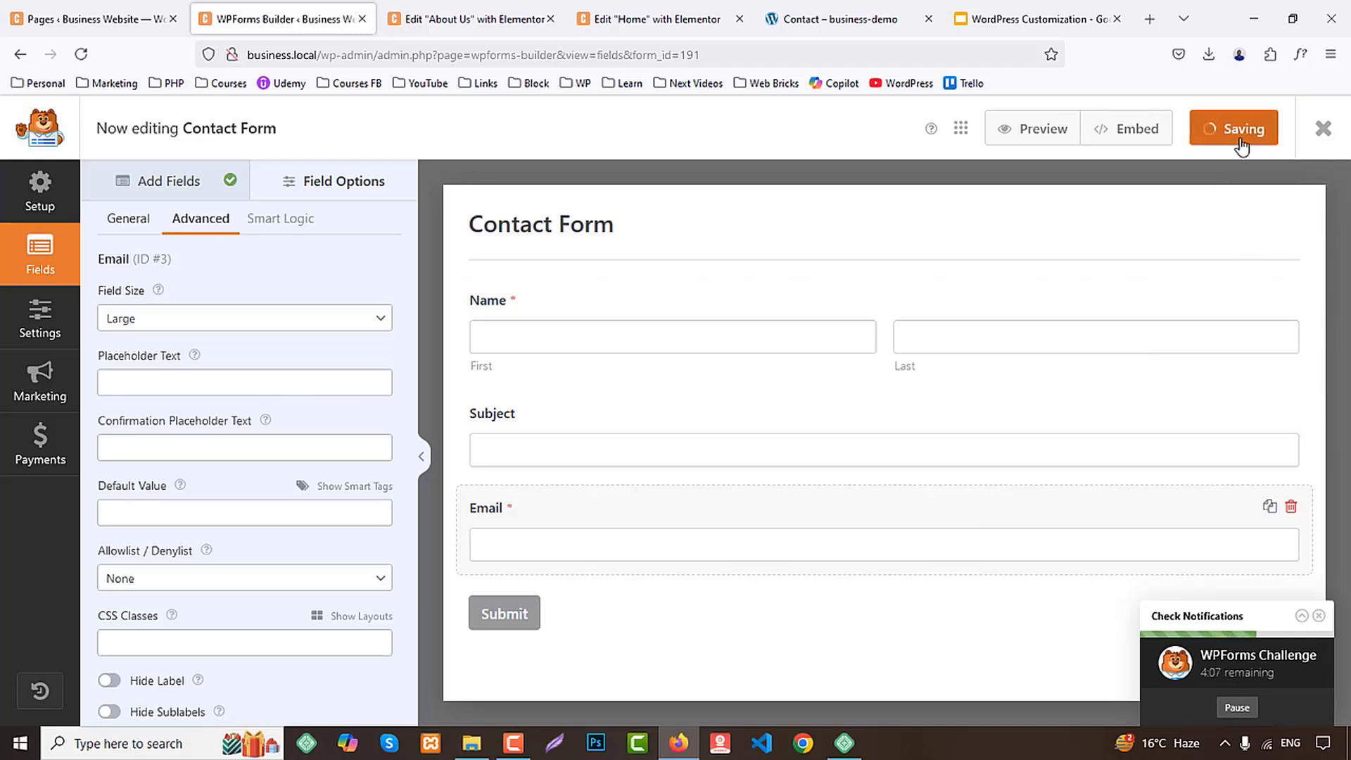
Close the form builder, refresh the Pages list and open the Contact Us page in the Elementor editor
{"action": "middle_click", "coordinate": [302, 8]}
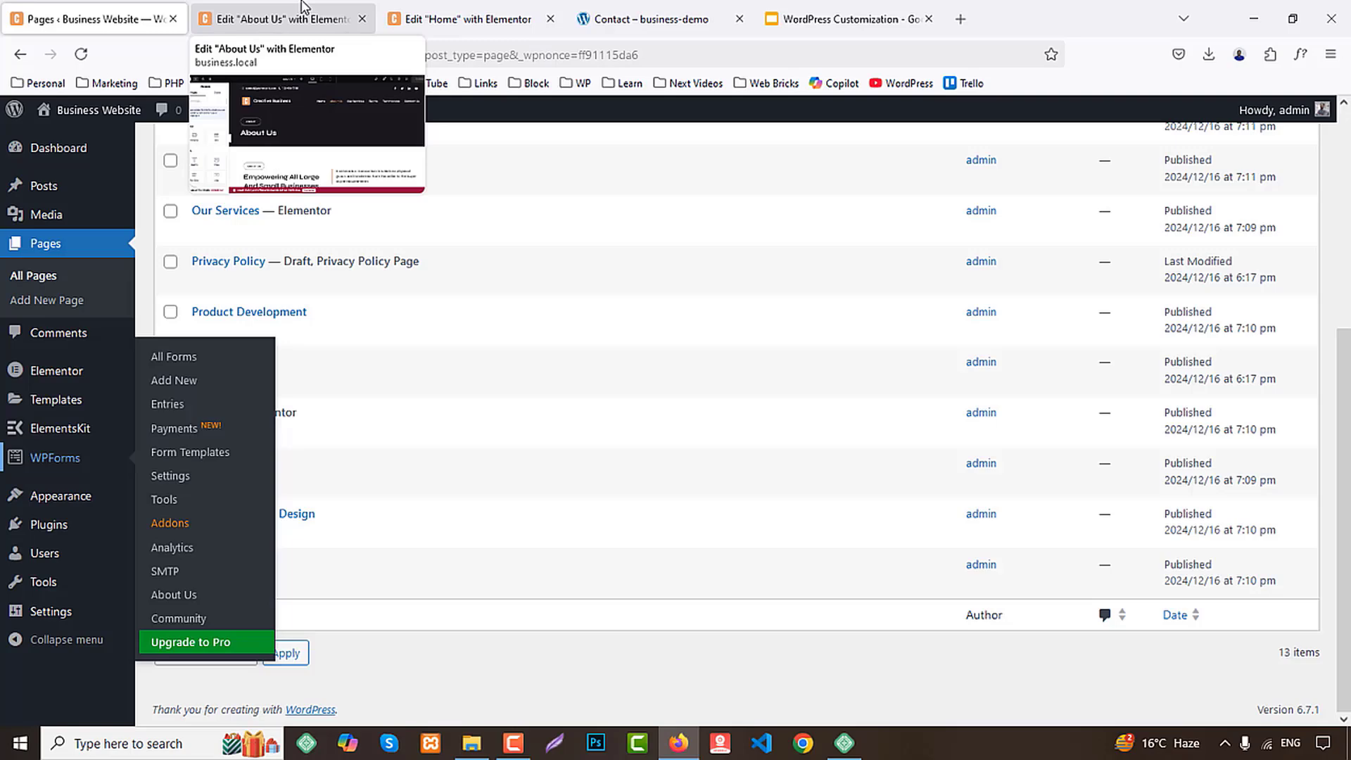
{"action": "left_click", "coordinate": [76, 62]}
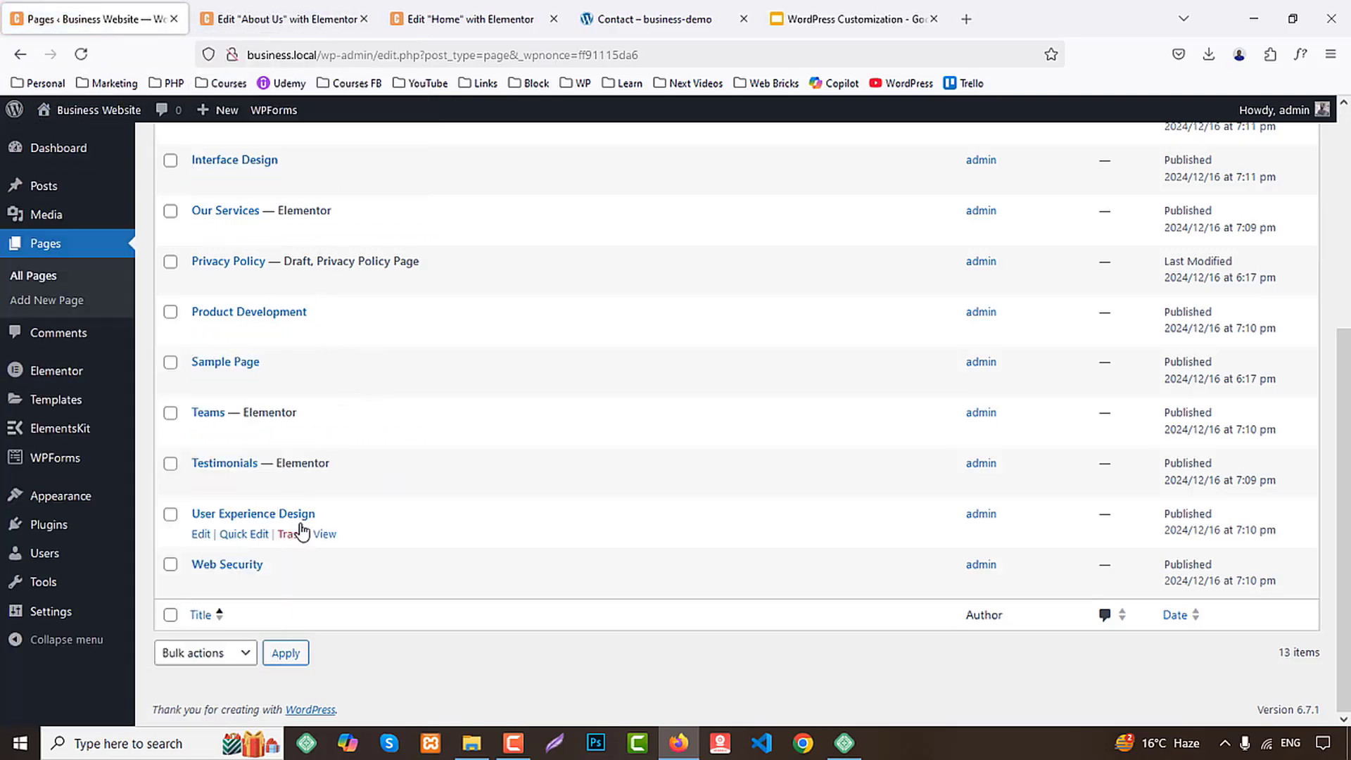
{"action": "scroll", "coordinate": [301, 531], "scroll_direction": "up", "scroll_amount": 5}
{"action": "middle_click", "coordinate": [211, 367]}
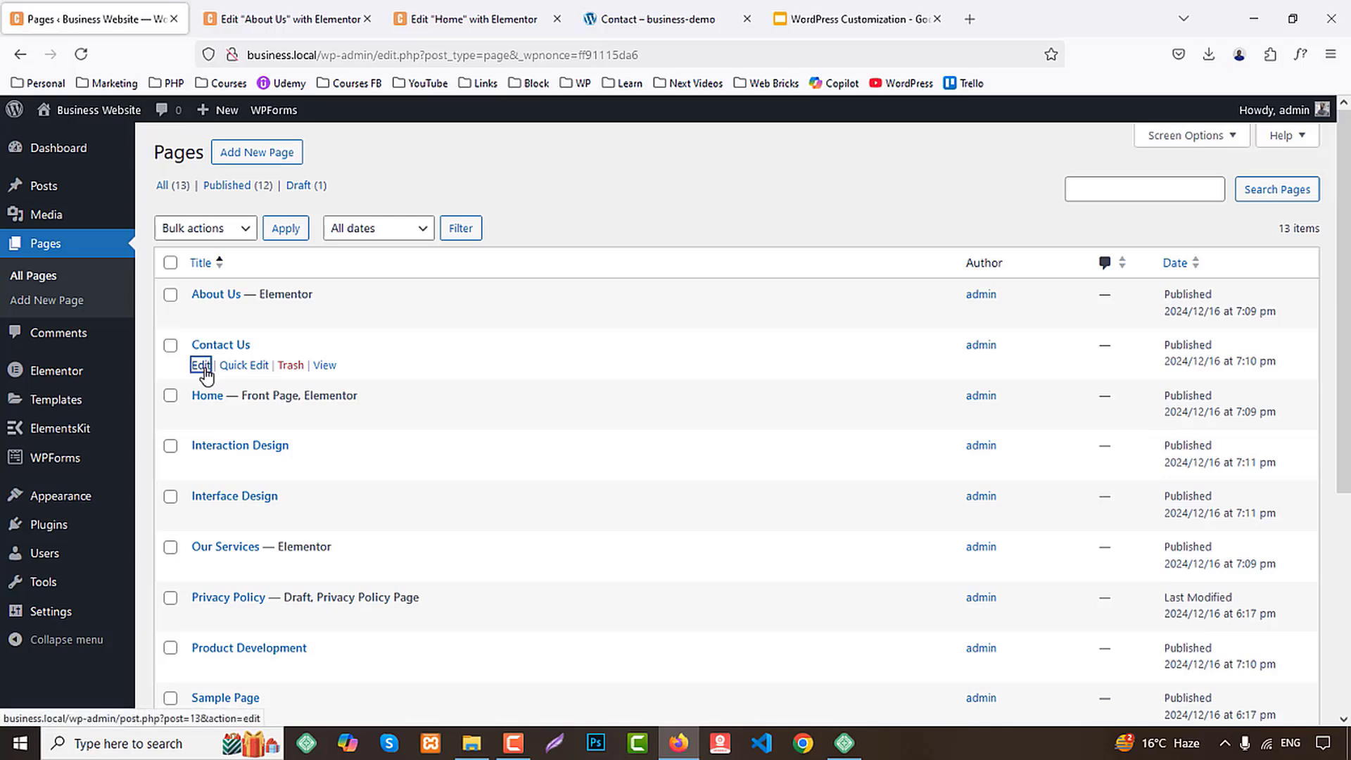
{"action": "left_click", "coordinate": [317, 14]}
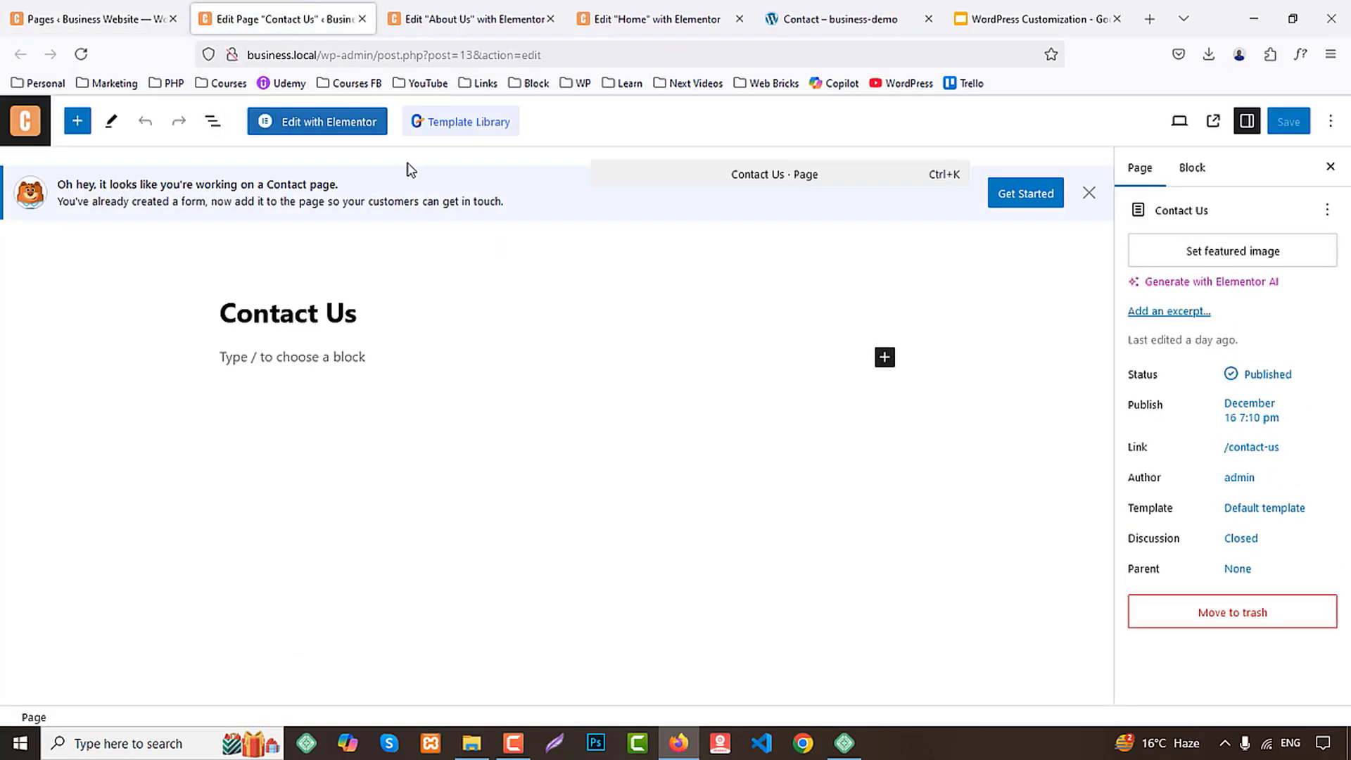
{"action": "left_click", "coordinate": [311, 132]}
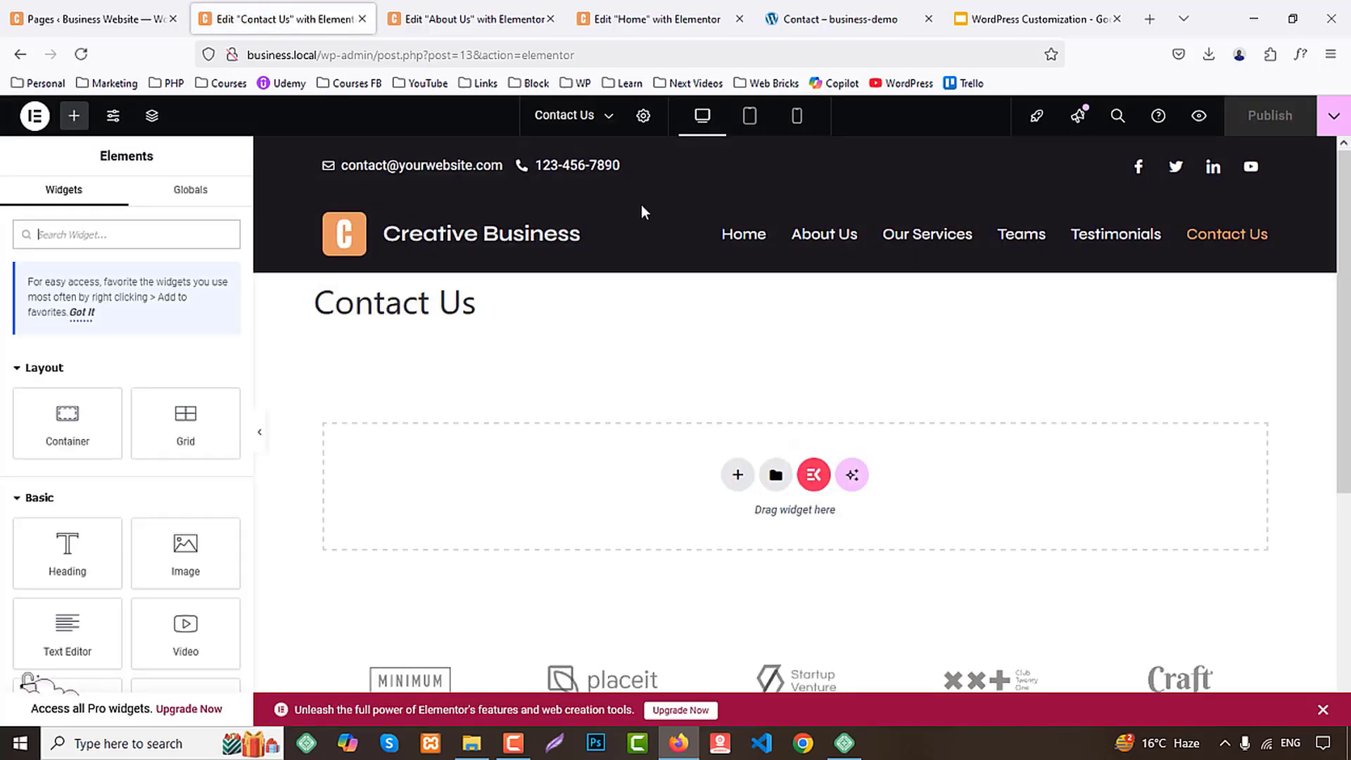
Set the Contact Us page's layout to Elementor Full Width
{"action": "left_click", "coordinate": [643, 116]}
{"action": "scroll", "coordinate": [48, 529], "scroll_direction": "down", "scroll_amount": 2}
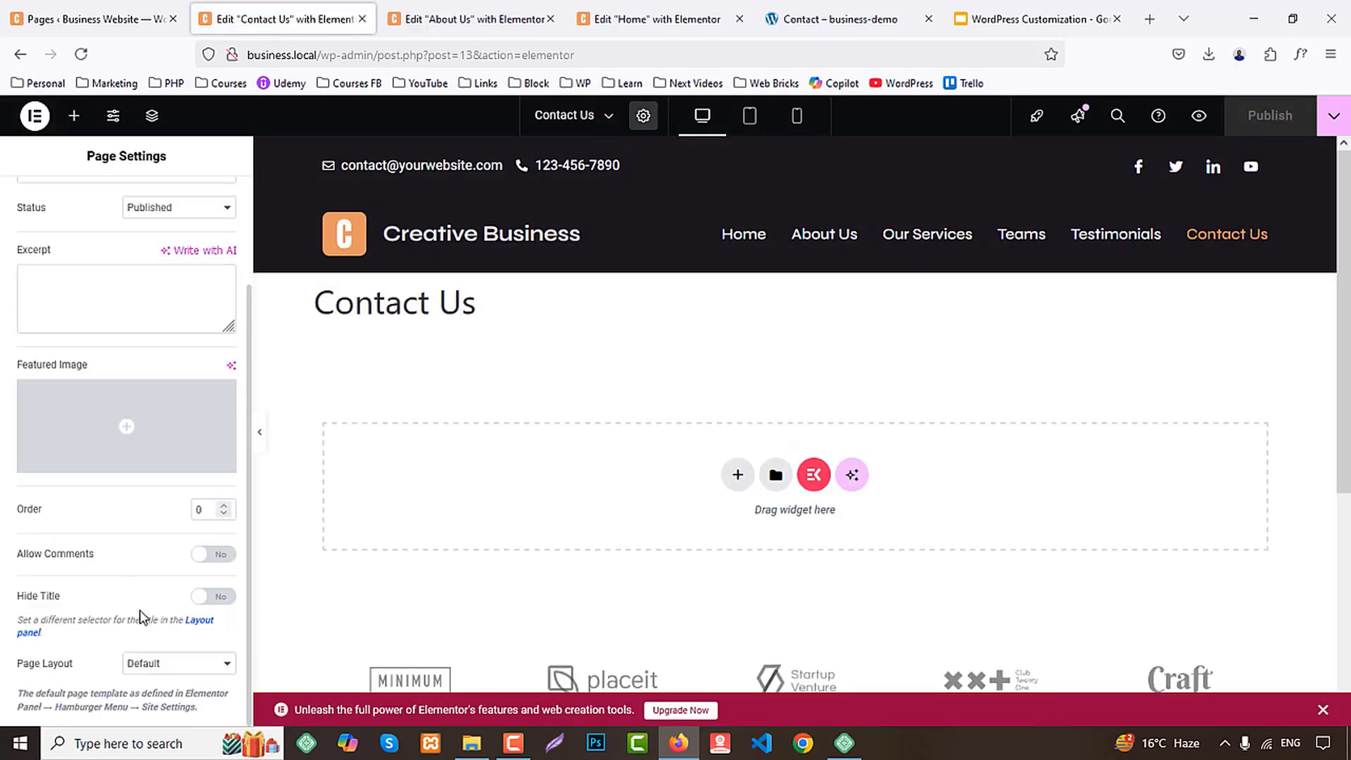
{"action": "left_click", "coordinate": [143, 667]}
{"action": "left_click", "coordinate": [171, 623]}
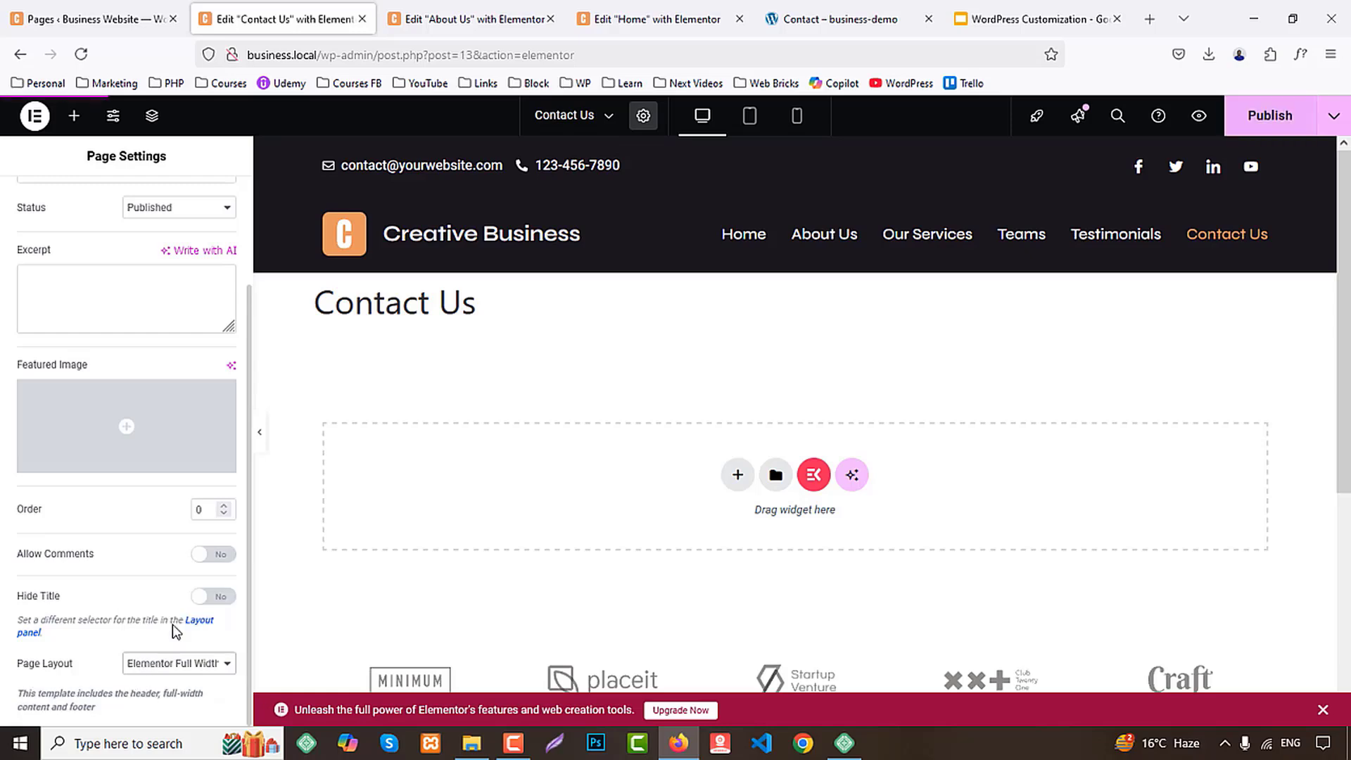
Copy the banner container from the About Us page and close that page's editor
{"action": "left_click", "coordinate": [468, 19]}
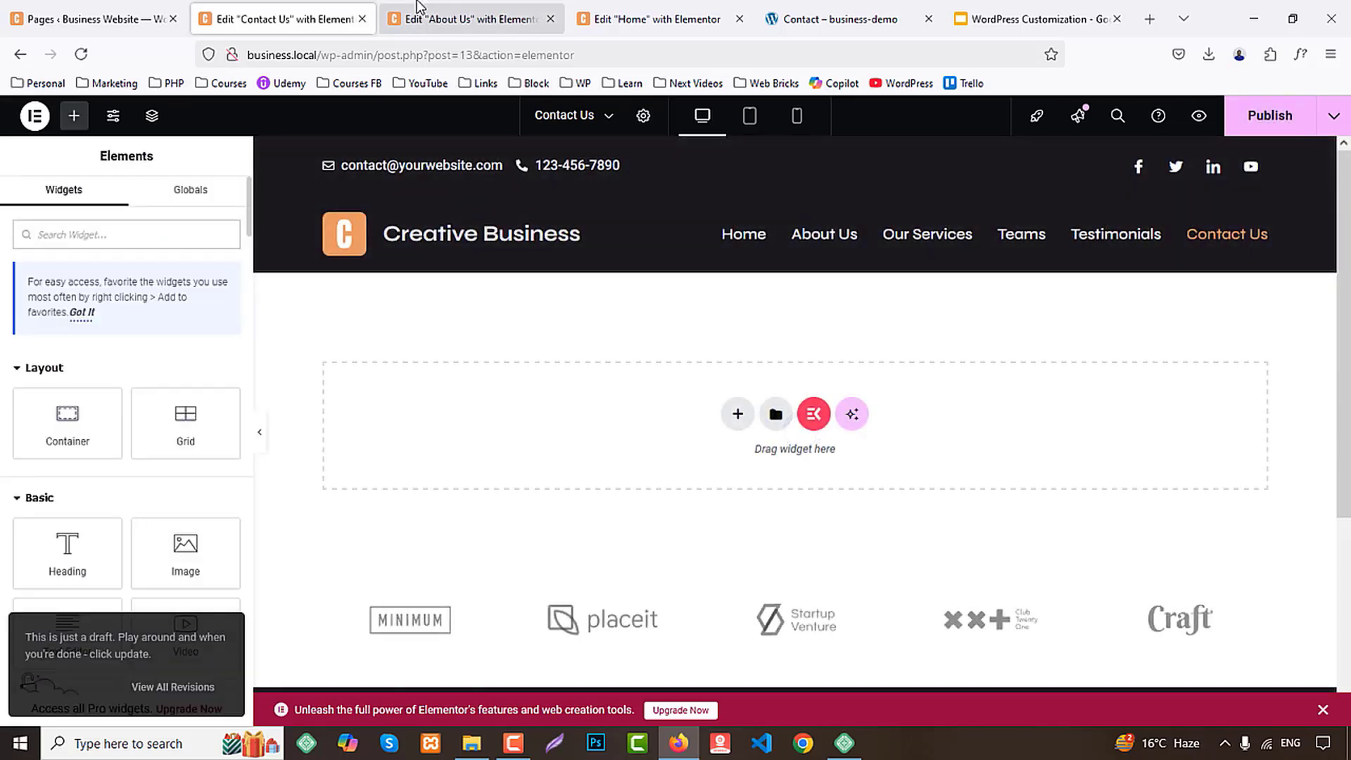
{"action": "right_click", "coordinate": [795, 266]}
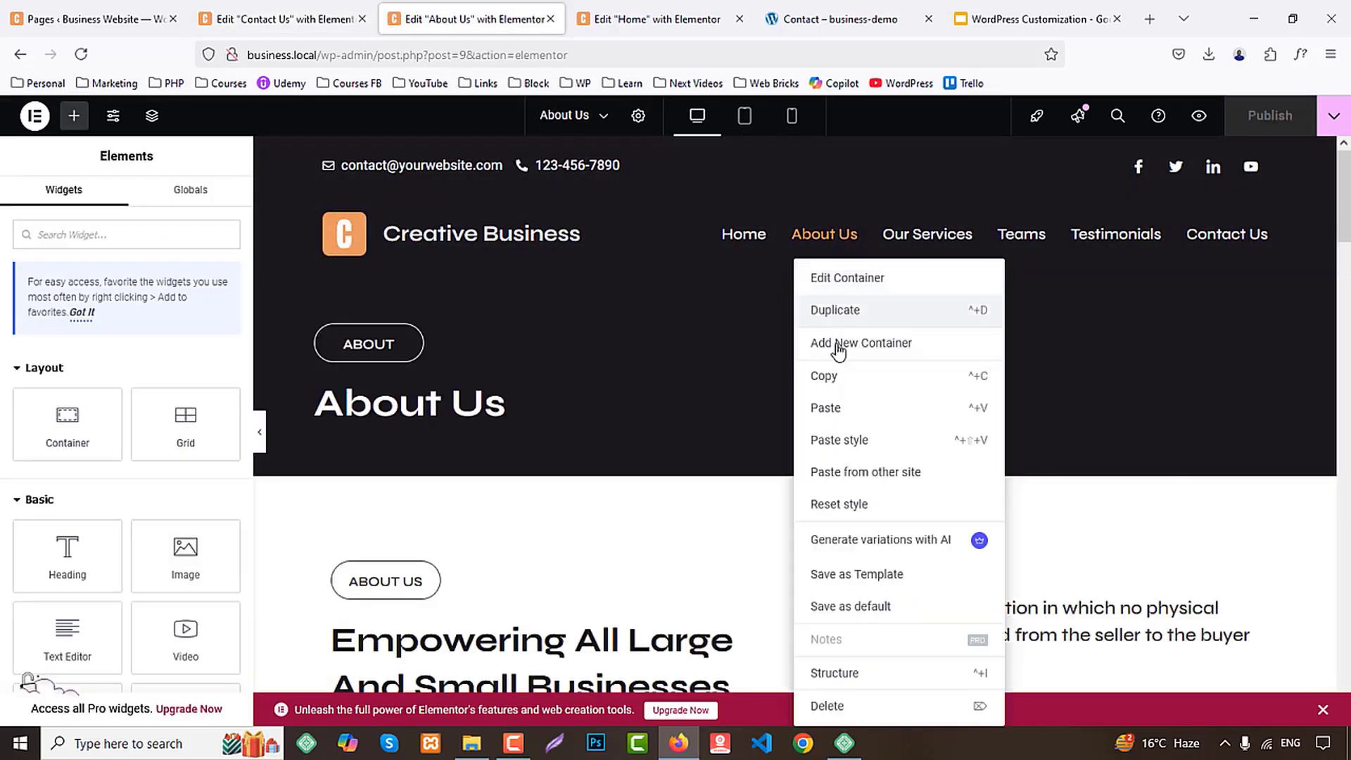
{"action": "left_click", "coordinate": [864, 343]}
{"action": "middle_click", "coordinate": [486, 8]}
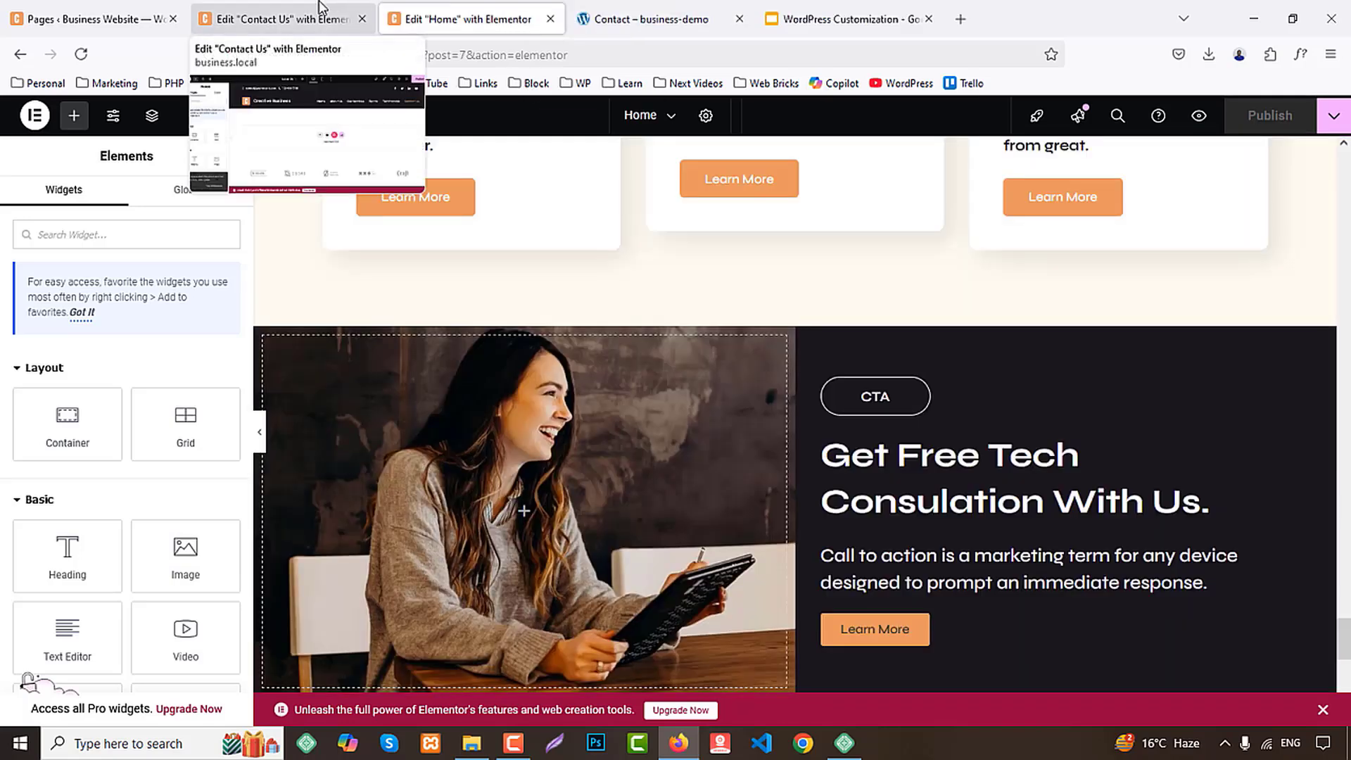
Close the Home page's editor and paste the copied banner container into the empty Contact Us page
{"action": "middle_click", "coordinate": [475, 20]}
{"action": "left_click", "coordinate": [280, 19]}
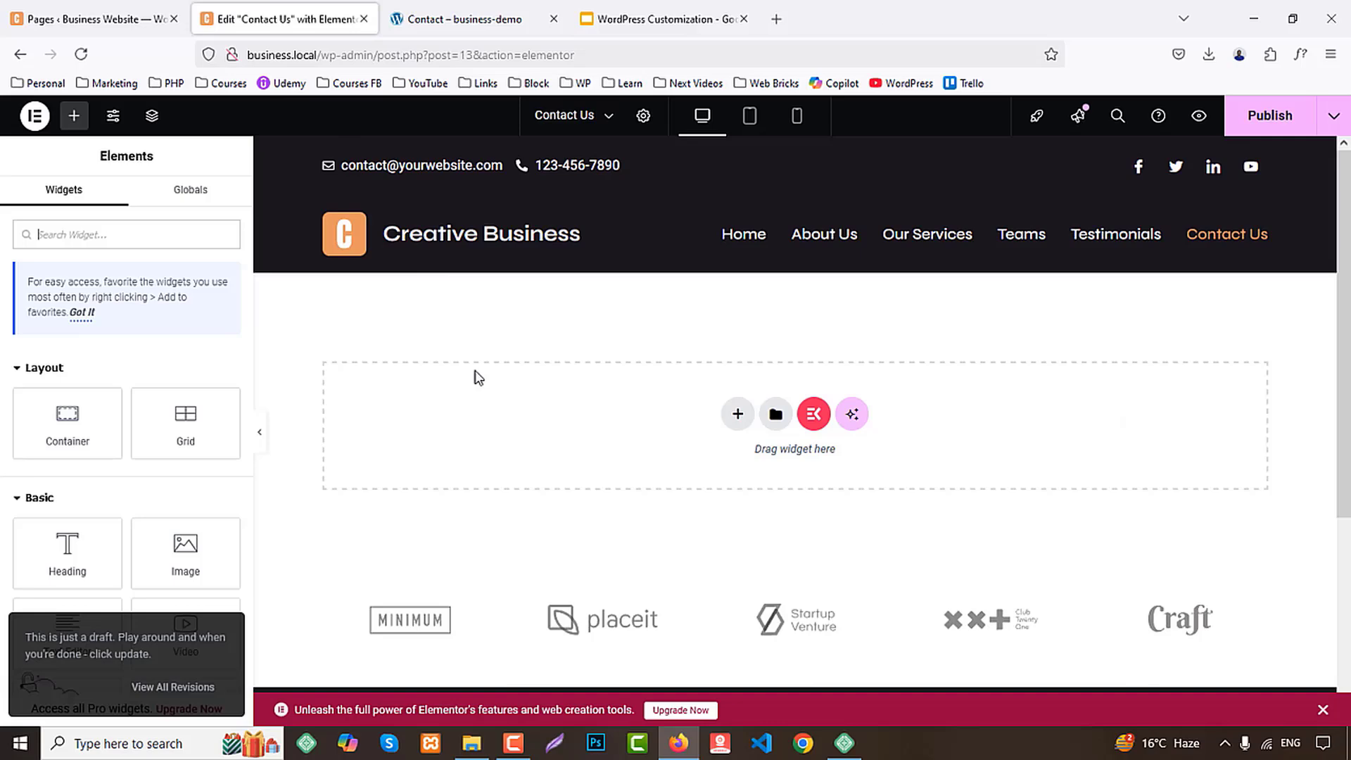
{"action": "right_click", "coordinate": [558, 462]}
{"action": "left_click", "coordinate": [560, 459]}
Check the demo Contact page and change the pasted banner's small label to "Contact"
{"action": "left_click", "coordinate": [522, 15]}
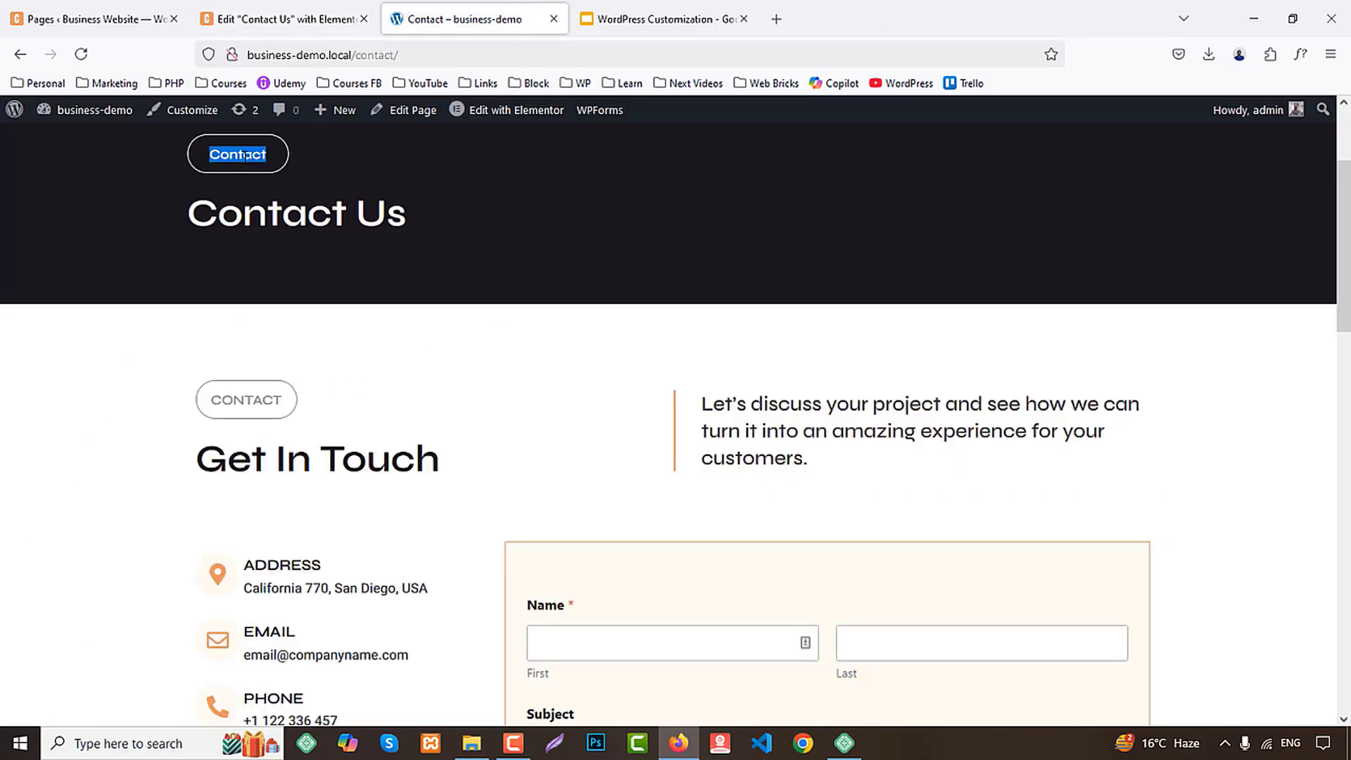
{"action": "left_click", "coordinate": [230, 7]}
{"action": "left_click", "coordinate": [356, 335]}
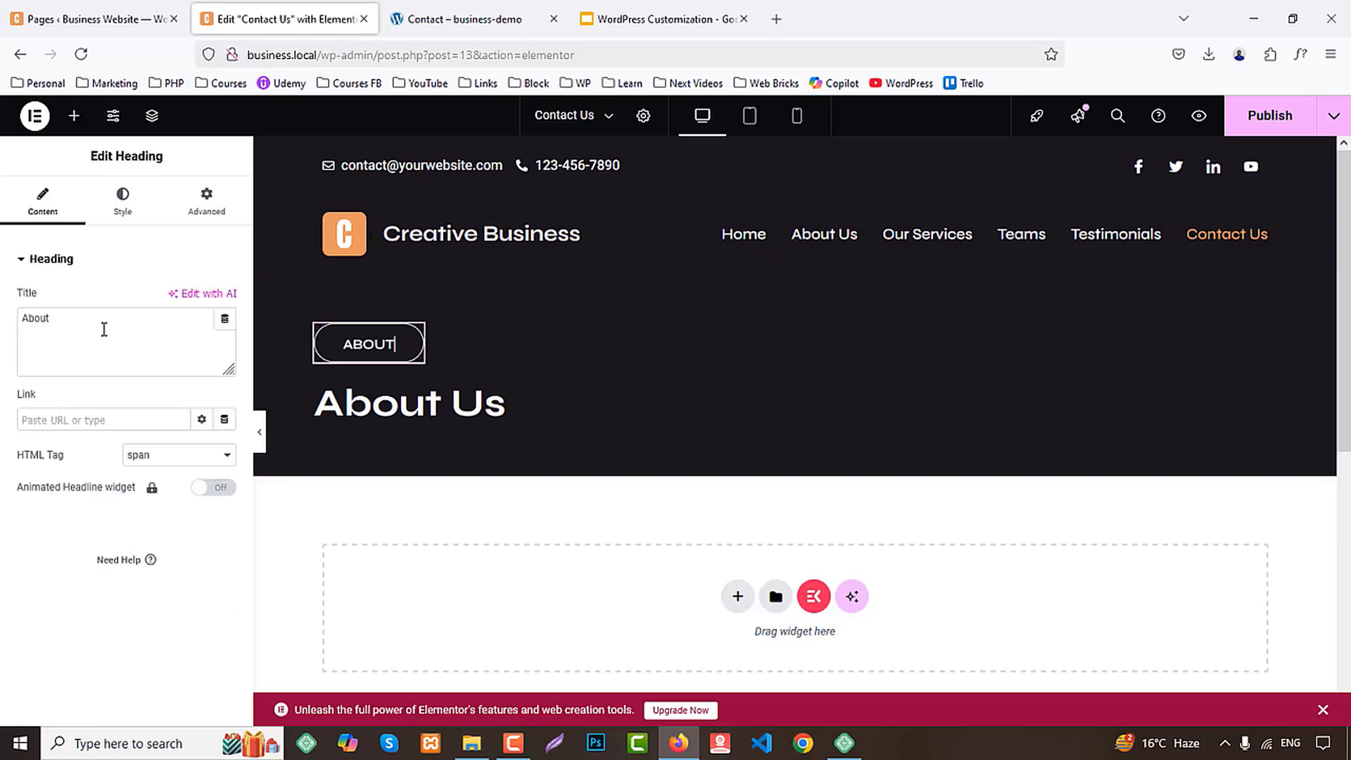
{"action": "double_click", "coordinate": [103, 326]}
{"action": "type", "text": "Contact"}
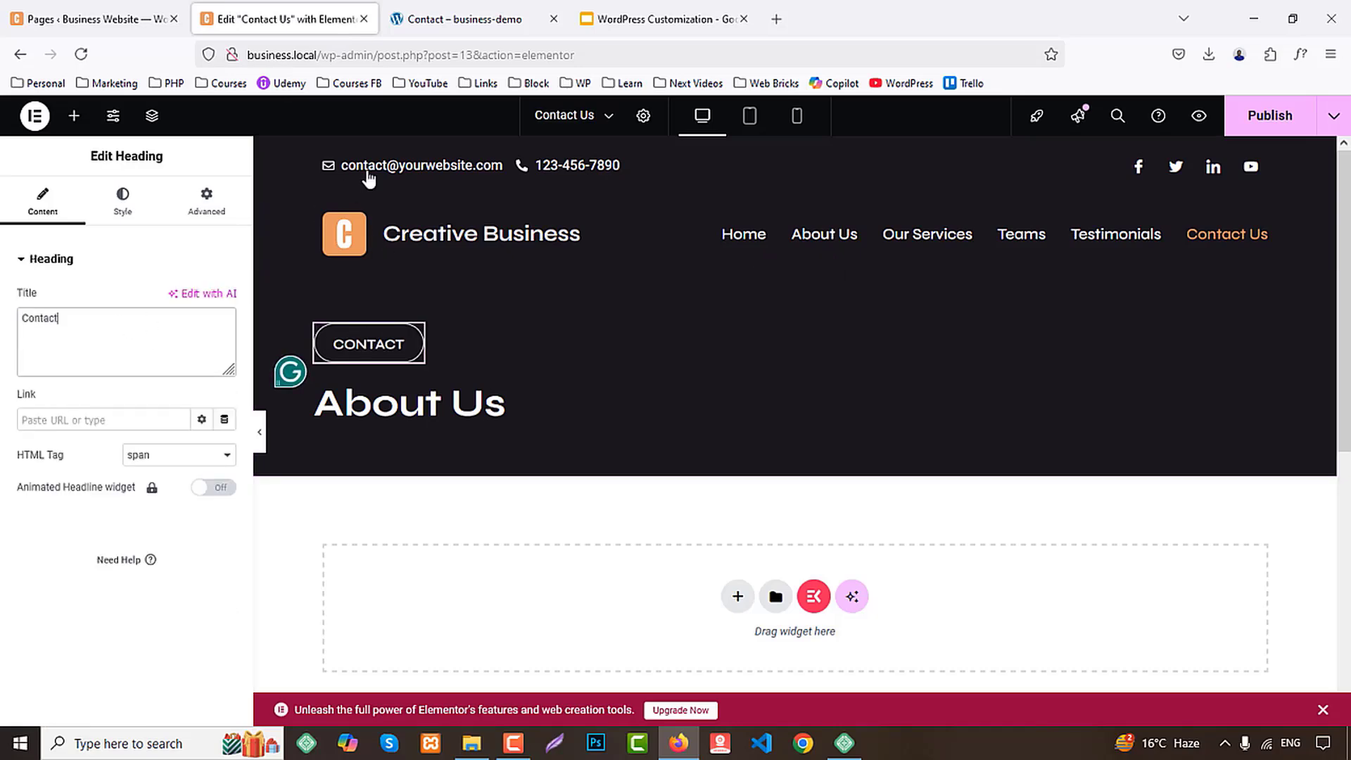
Change the banner's main heading to "Contact Us" and publish the page
{"action": "left_click", "coordinate": [383, 419]}
{"action": "triple_click", "coordinate": [58, 325]}
{"action": "type", "text": "Contact"}
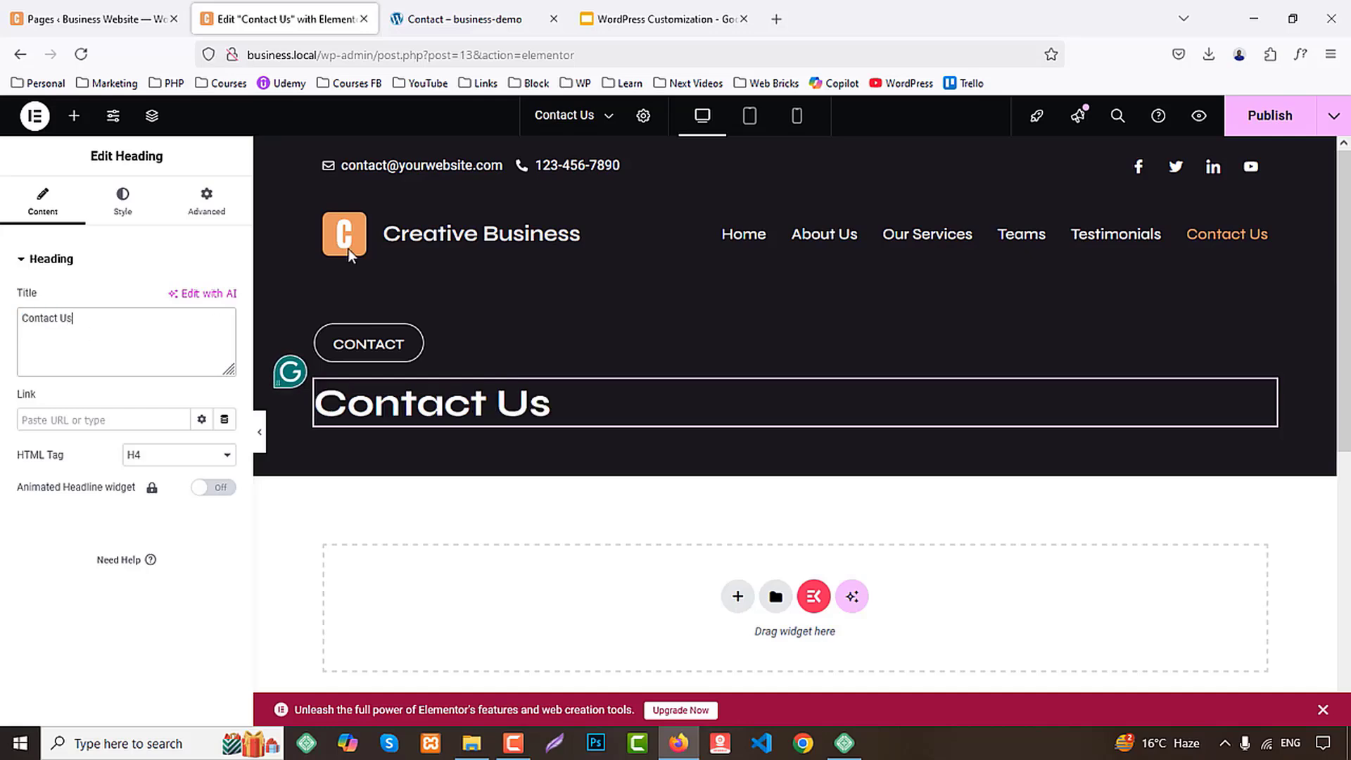
{"action": "left_click", "coordinate": [1277, 114]}
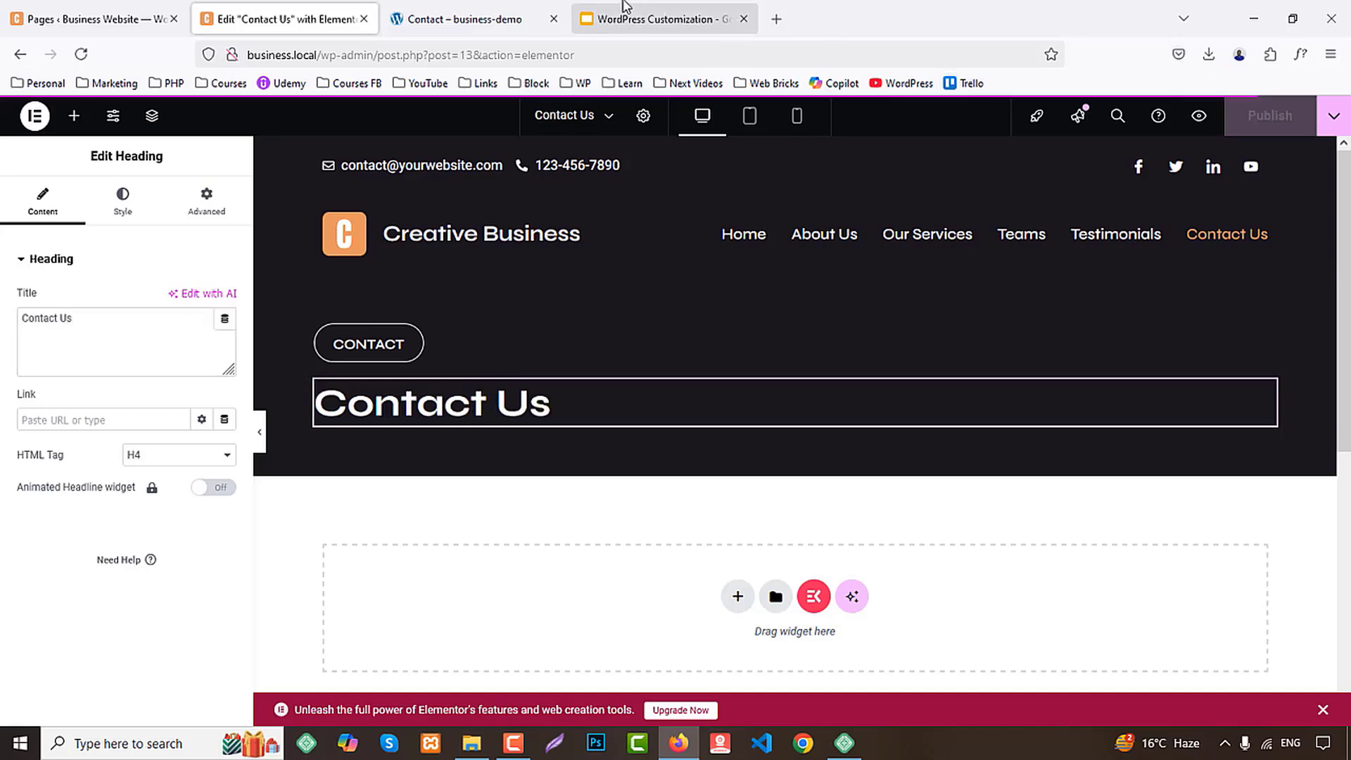
Review the demo's Get In Touch section and open the Home page in the Elementor editor in a new tab
{"action": "left_click", "coordinate": [507, 10]}
{"action": "scroll", "coordinate": [955, 345], "scroll_direction": "down", "scroll_amount": 2}
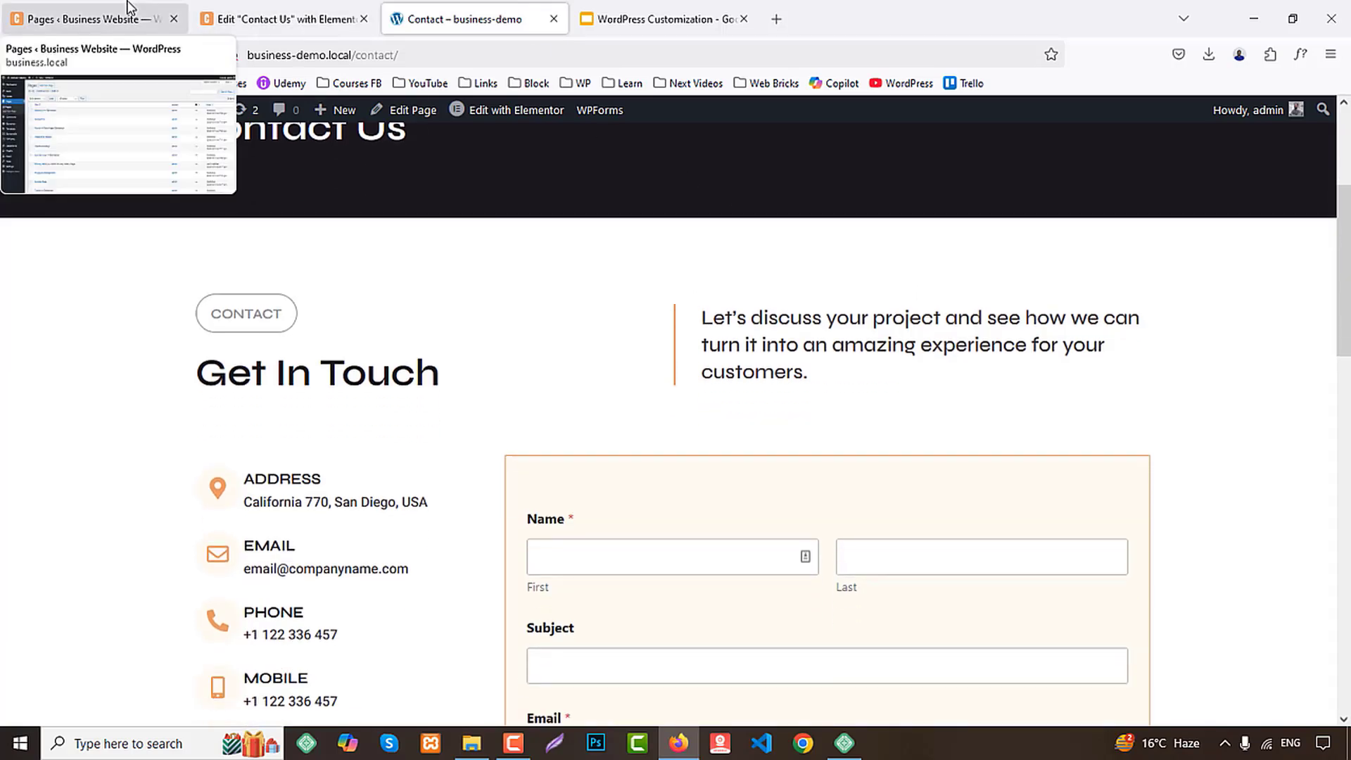
{"action": "left_click", "coordinate": [127, 10]}
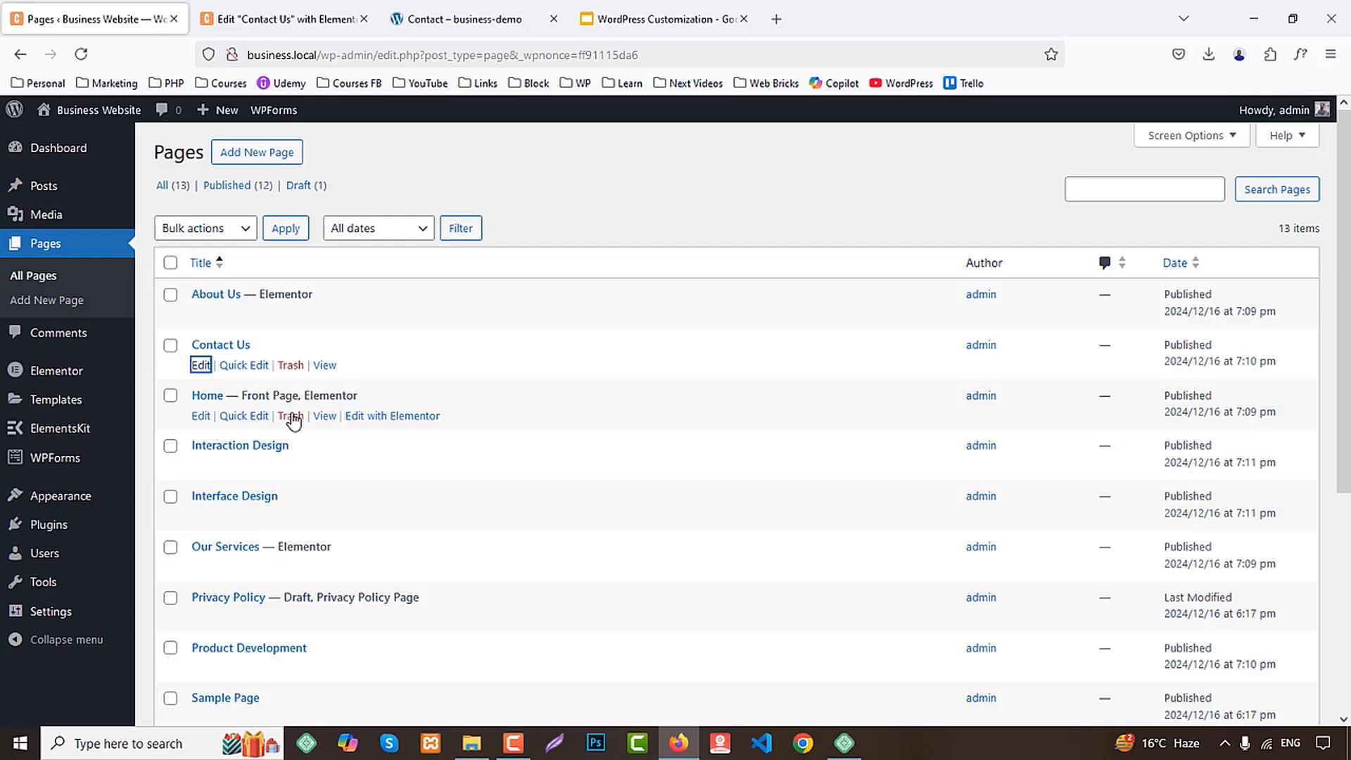
{"action": "middle_click", "coordinate": [392, 416]}
{"action": "left_click", "coordinate": [261, 3]}
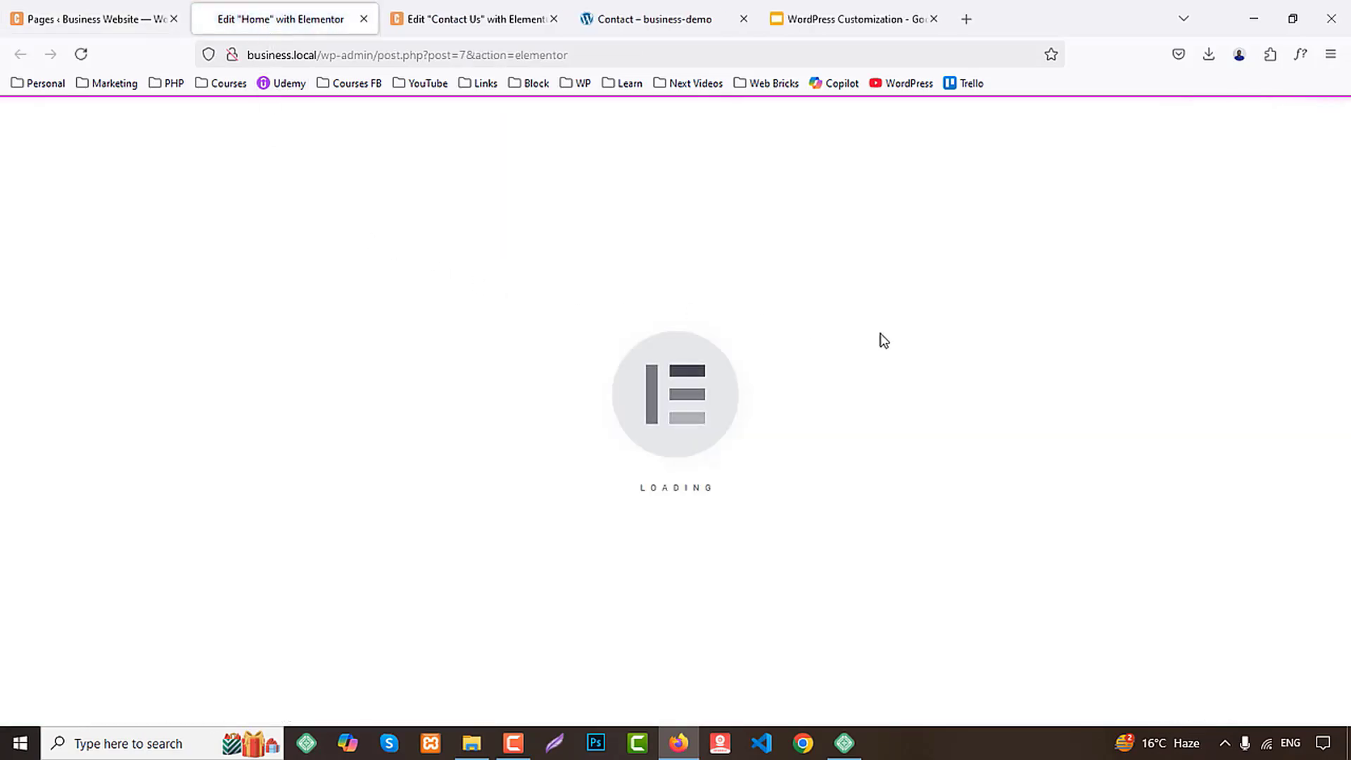
Copy the Home page's About Us section container and close that page's editor
{"action": "left_click", "coordinate": [731, 10]}
{"action": "scroll", "coordinate": [844, 316], "scroll_direction": "down", "scroll_amount": 2}
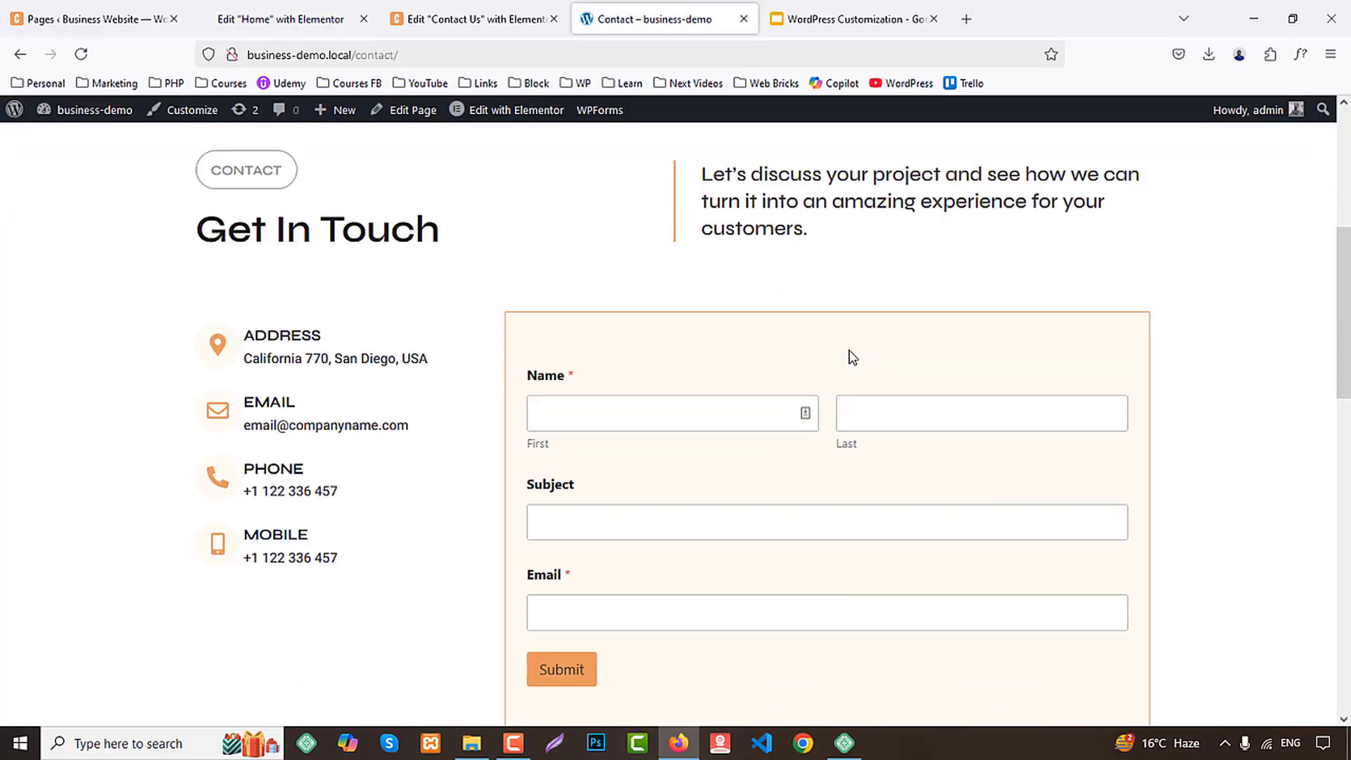
{"action": "left_click", "coordinate": [345, 7]}
{"action": "scroll", "coordinate": [881, 326], "scroll_direction": "down", "scroll_amount": 7}
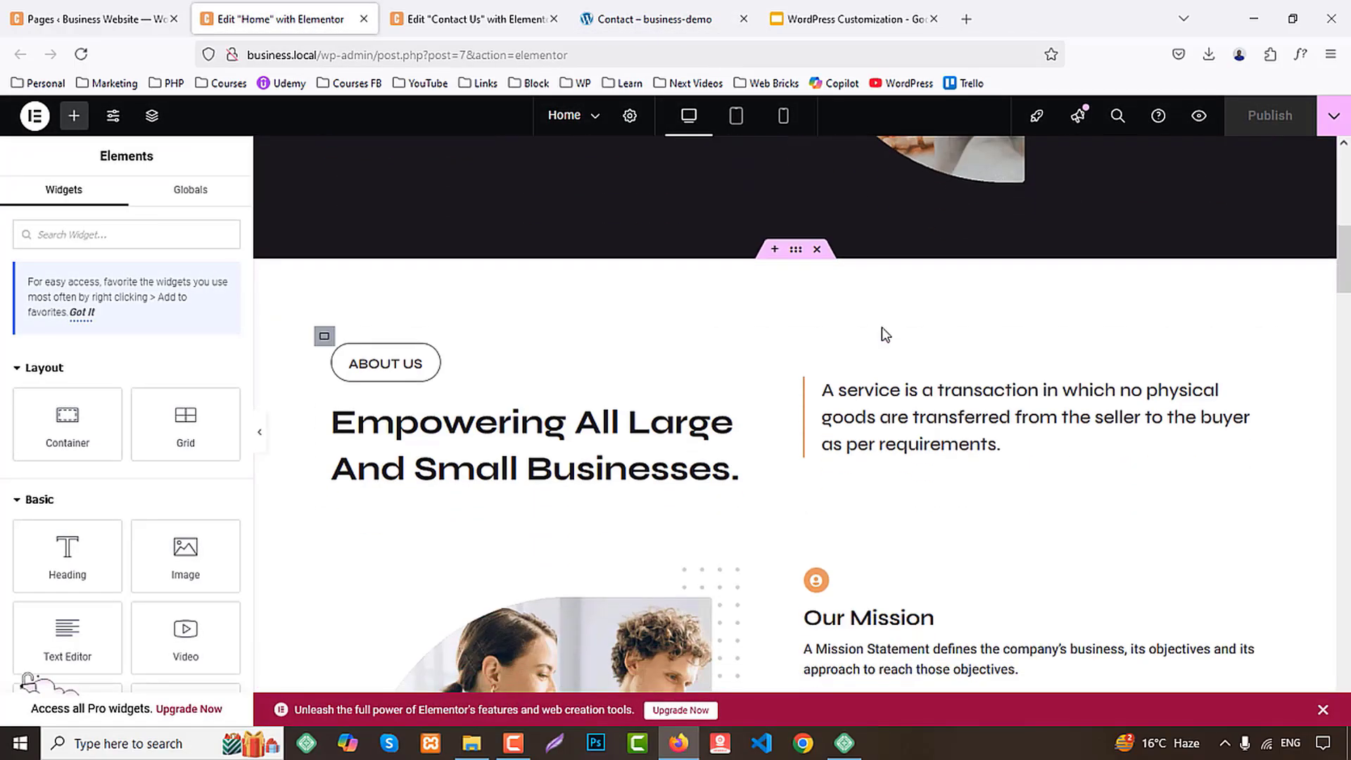
{"action": "scroll", "coordinate": [882, 331], "scroll_direction": "down", "scroll_amount": 3}
{"action": "scroll", "coordinate": [838, 274], "scroll_direction": "up", "scroll_amount": 2}
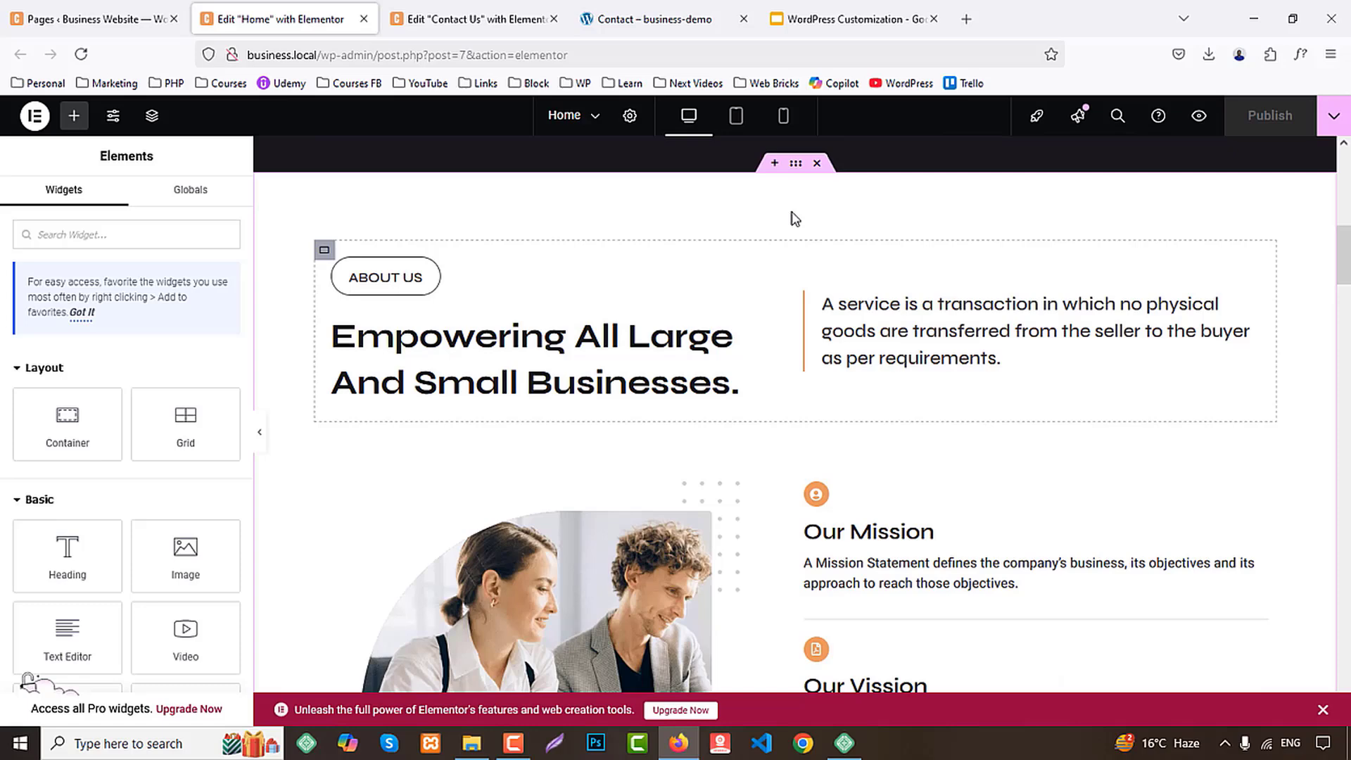
{"action": "right_click", "coordinate": [796, 169]}
{"action": "middle_click", "coordinate": [284, 10]}
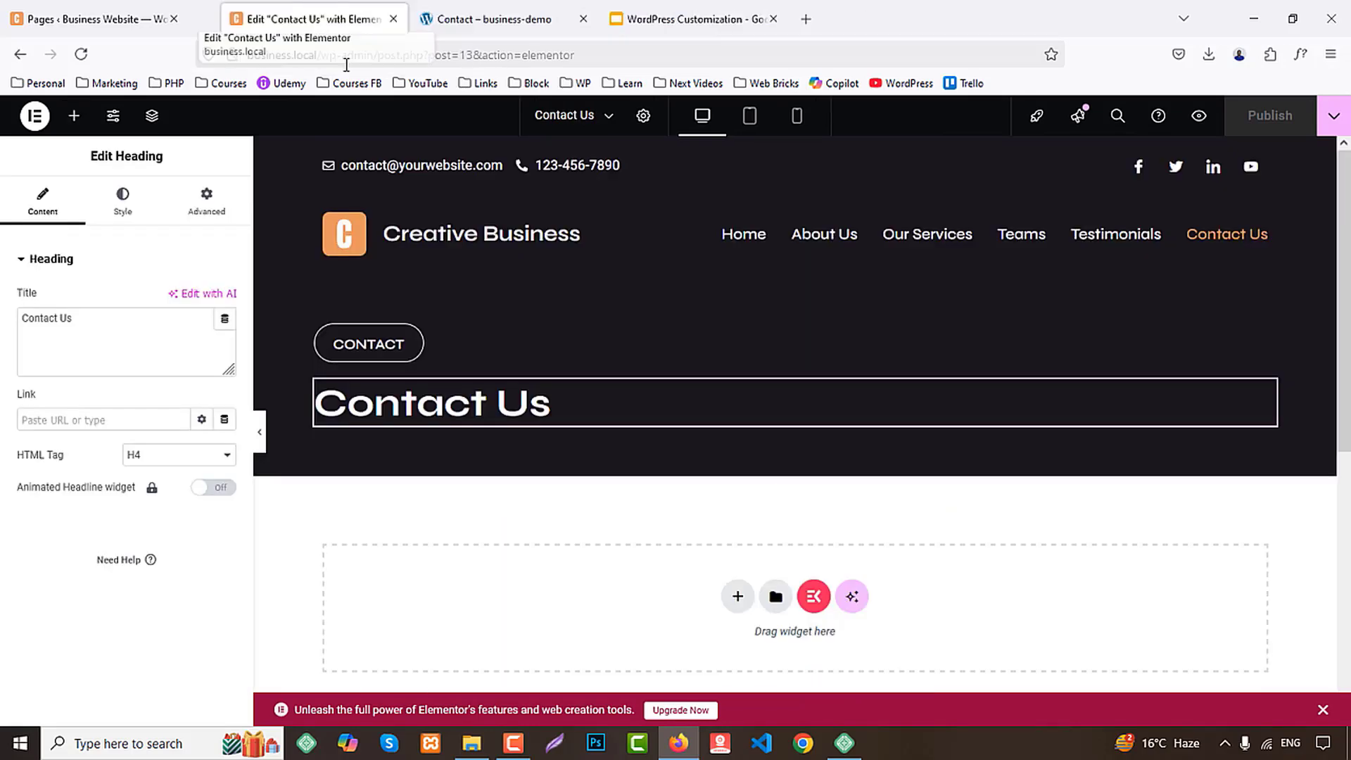
Paste the copied section below the banner on the Contact Us page
{"action": "scroll", "coordinate": [576, 482], "scroll_direction": "down", "scroll_amount": 4}
{"action": "right_click", "coordinate": [497, 360]}
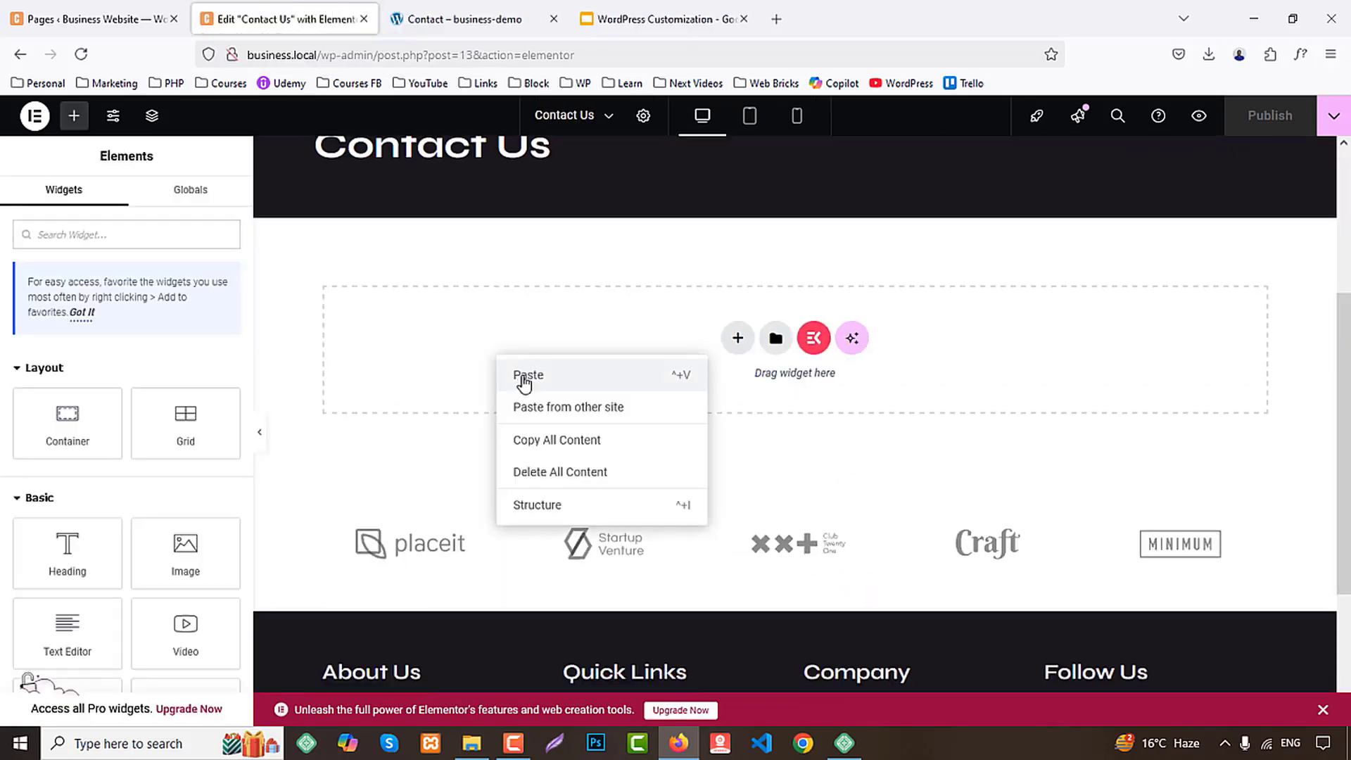
{"action": "left_click", "coordinate": [523, 377]}
Replace the pasted section's small label with "CONTACT", copied from the demo page
{"action": "left_click", "coordinate": [501, 20]}
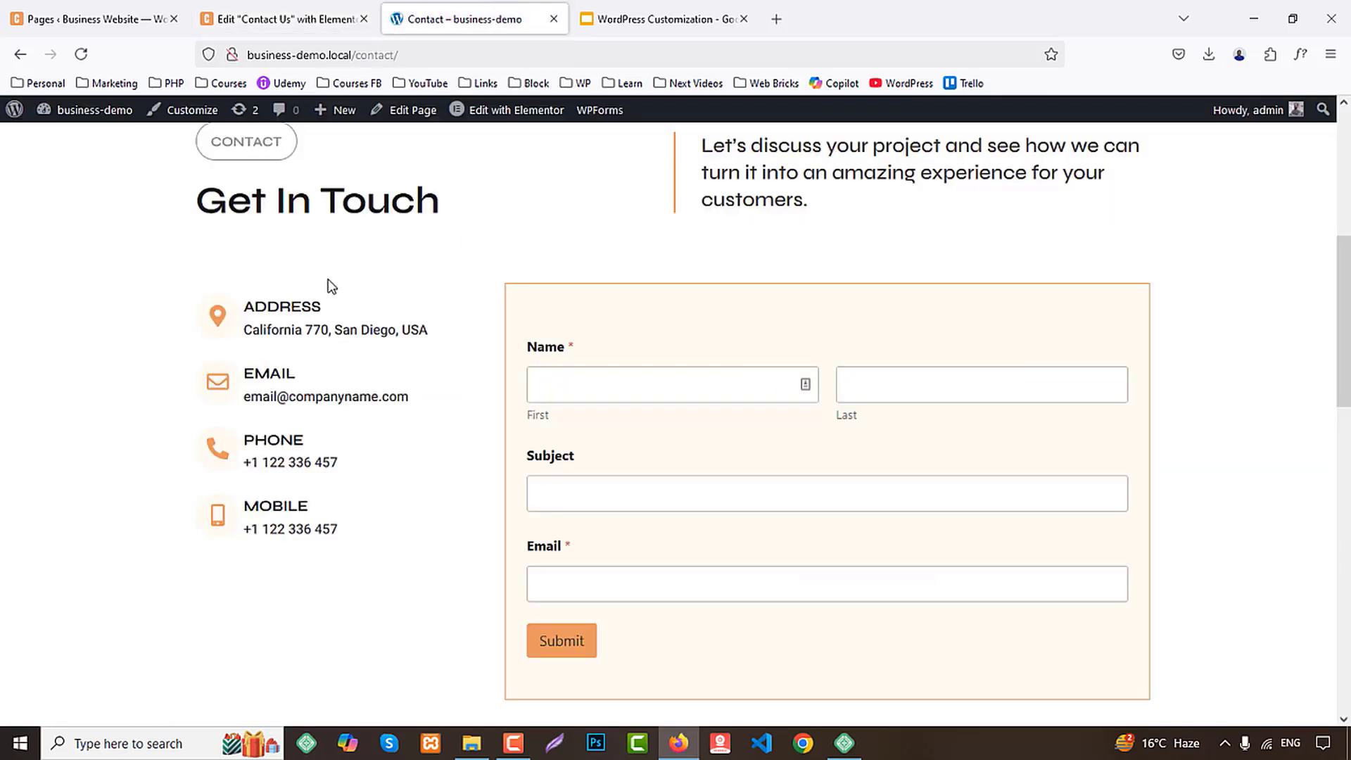
{"action": "scroll", "coordinate": [331, 285], "scroll_direction": "up", "scroll_amount": 3}
{"action": "double_click", "coordinate": [249, 313]}
{"action": "key", "text": "ctrl+c"}
{"action": "left_click", "coordinate": [288, 19]}
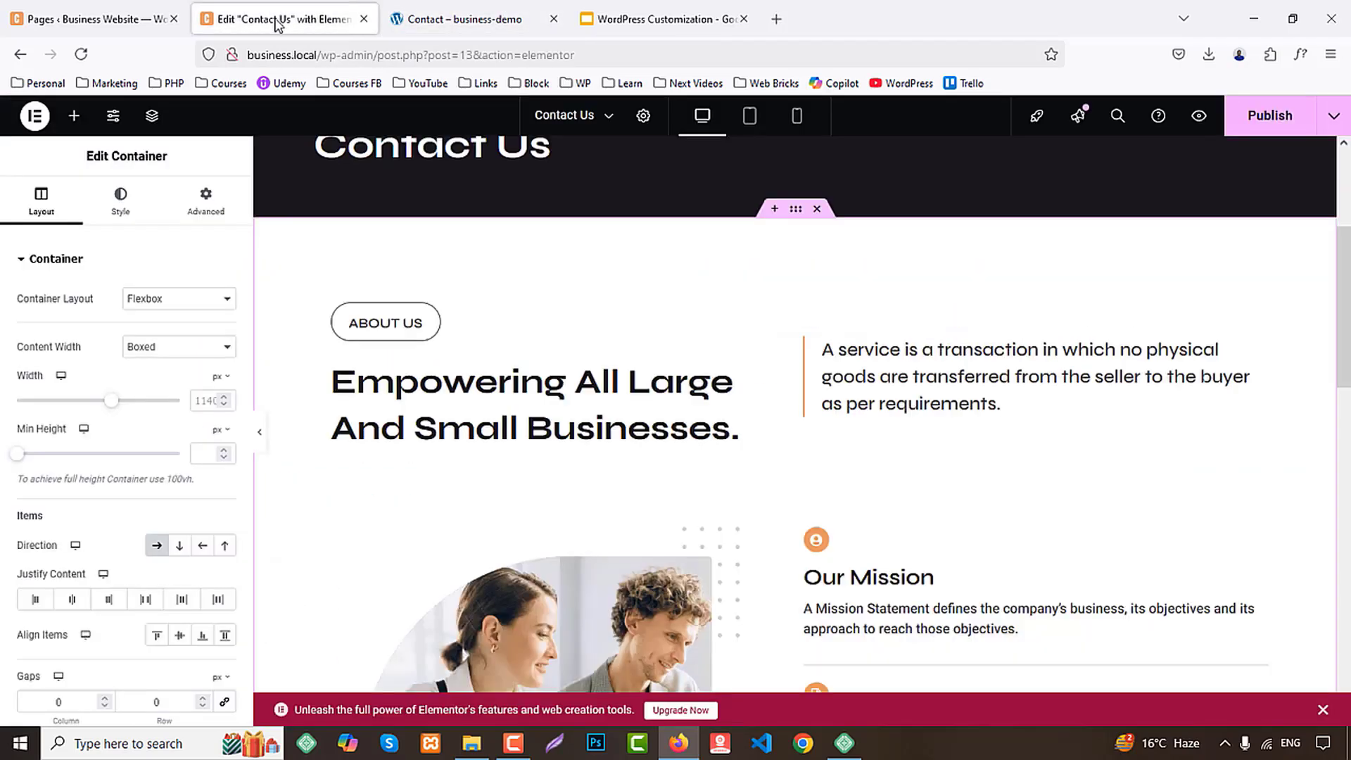
{"action": "left_click", "coordinate": [385, 322]}
{"action": "left_click", "coordinate": [177, 322]}
{"action": "key", "text": "ctrl+a"}
{"action": "key", "text": "ctrl+v"}
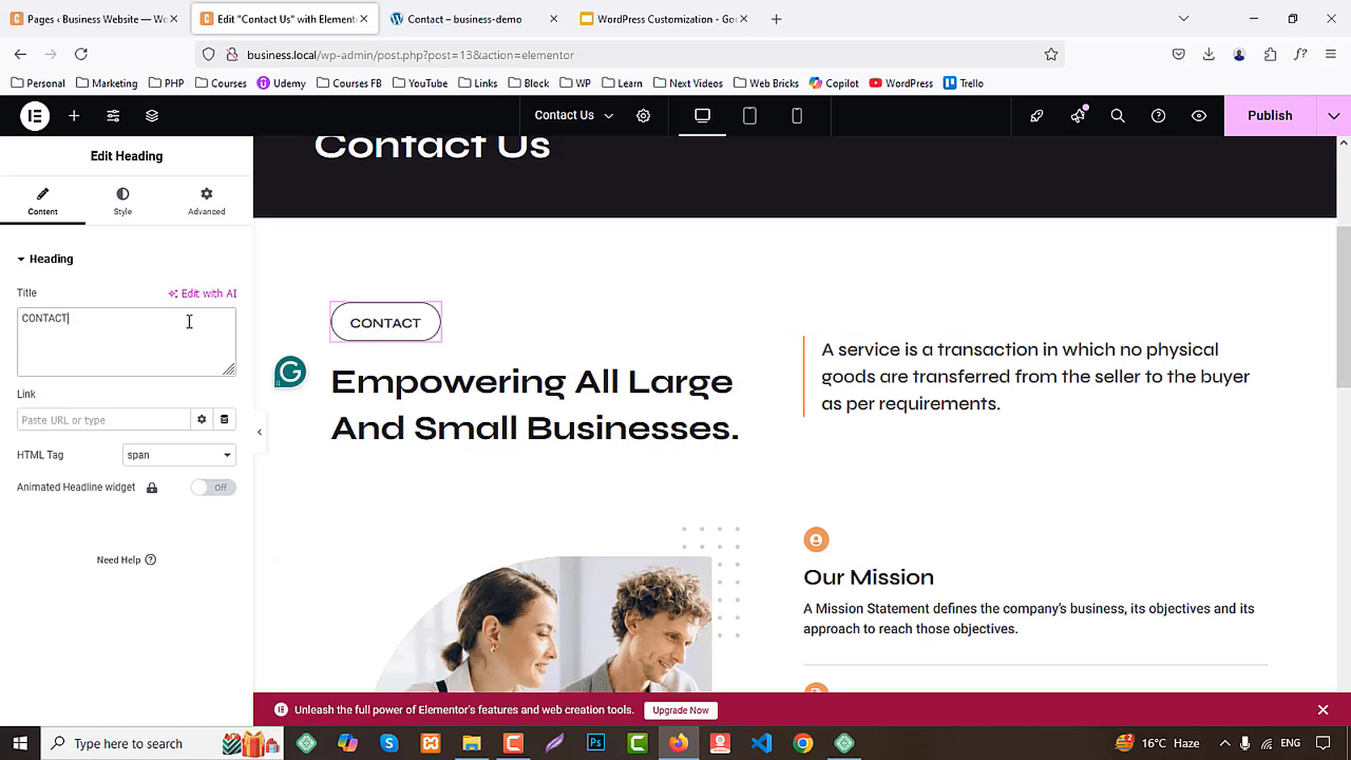
Replace the section's main heading with "Get In Touch", copied from the demo page
{"action": "left_click", "coordinate": [485, 19]}
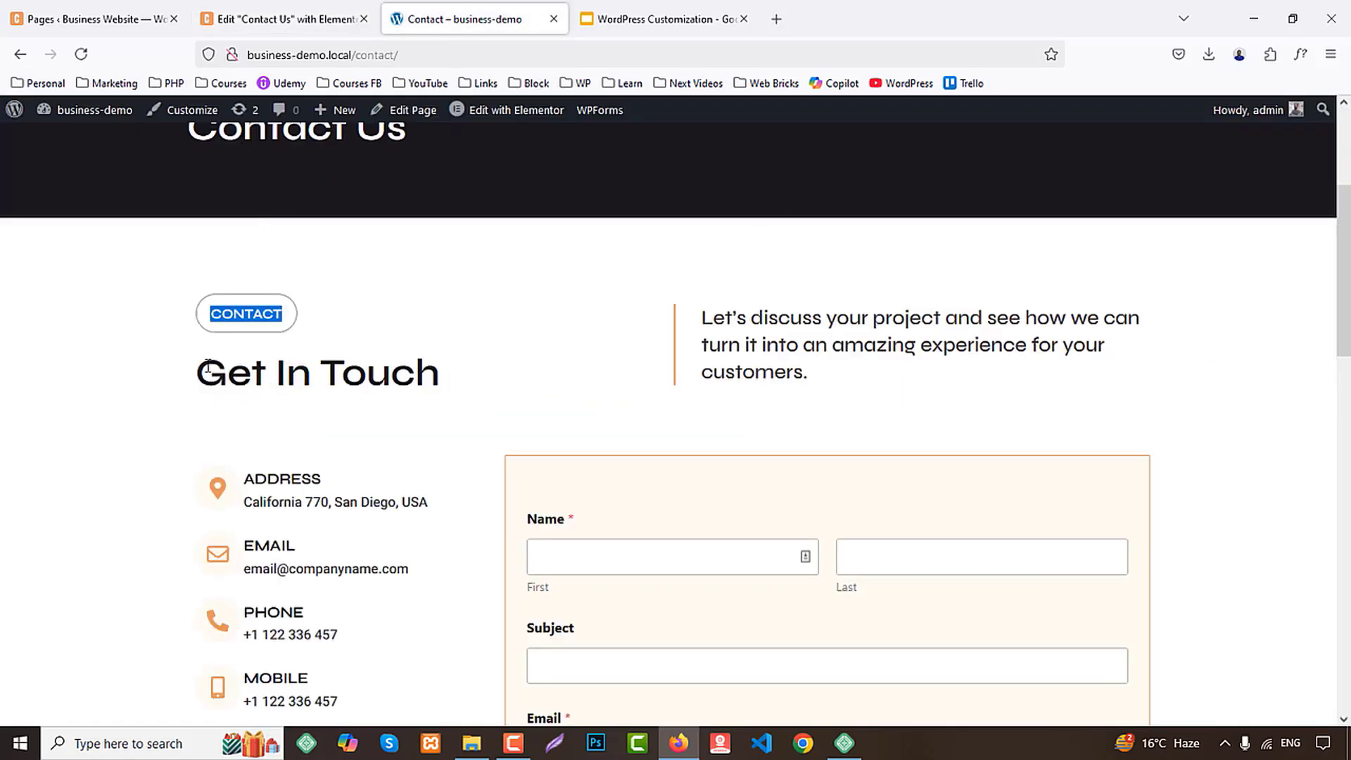
{"action": "left_click_drag", "start_coordinate": [207, 368], "coordinate": [443, 373]}
{"action": "key", "text": "ctrl+c"}
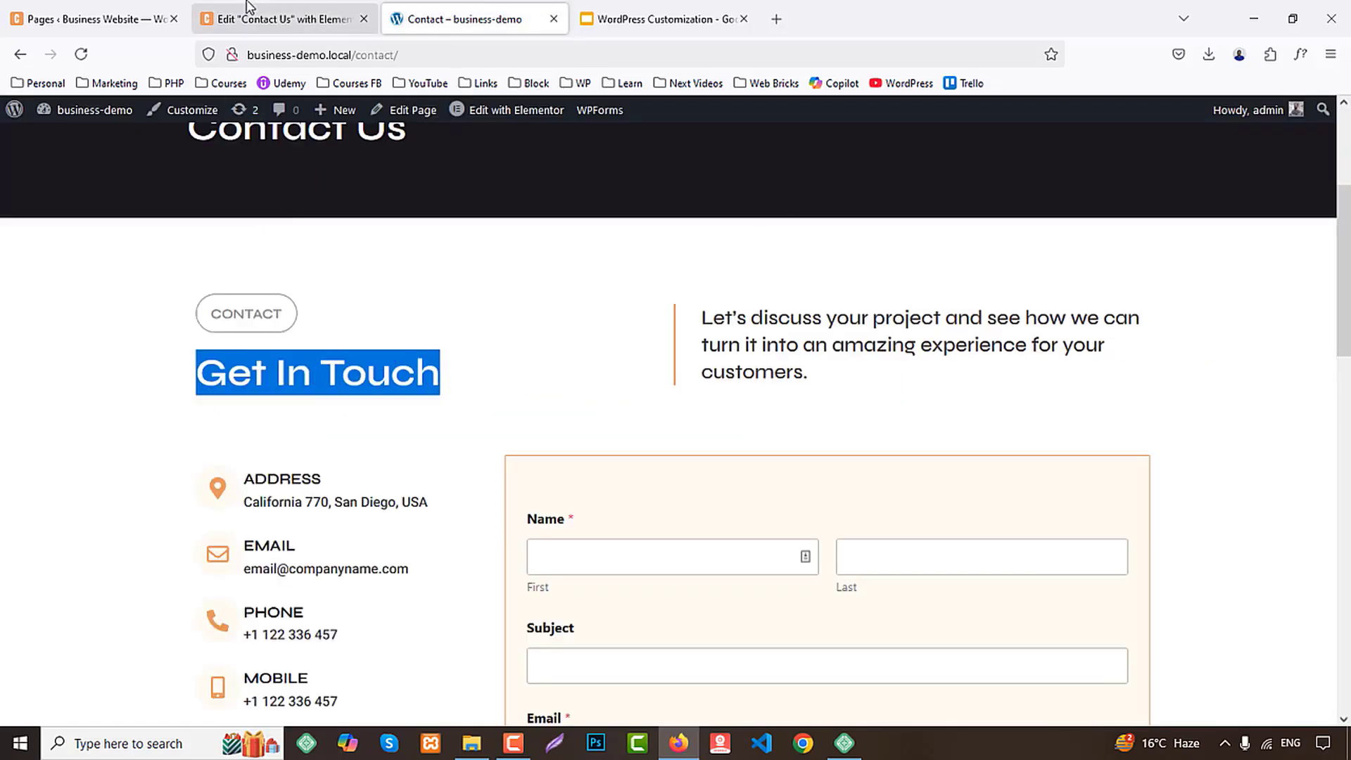
{"action": "left_click", "coordinate": [288, 19]}
{"action": "left_click", "coordinate": [450, 405]}
{"action": "left_click", "coordinate": [150, 334]}
{"action": "key", "text": "ctrl+a"}
{"action": "key", "text": "ctrl+v"}
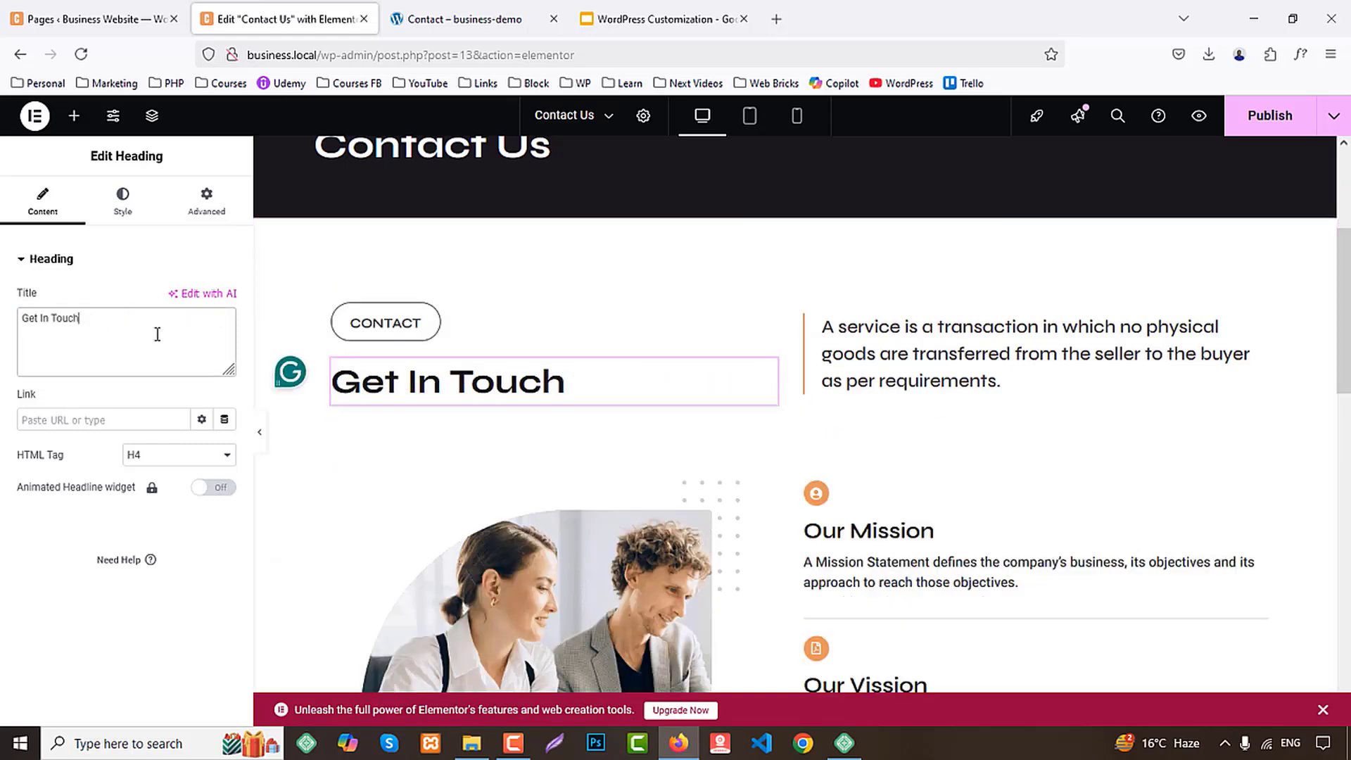
Replace the section's intro text with the demo's "Let's discuss your project and see how we can turn it into an amazing experience for your customers."
{"action": "left_click", "coordinate": [465, 19]}
{"action": "left_click", "coordinate": [550, 374]}
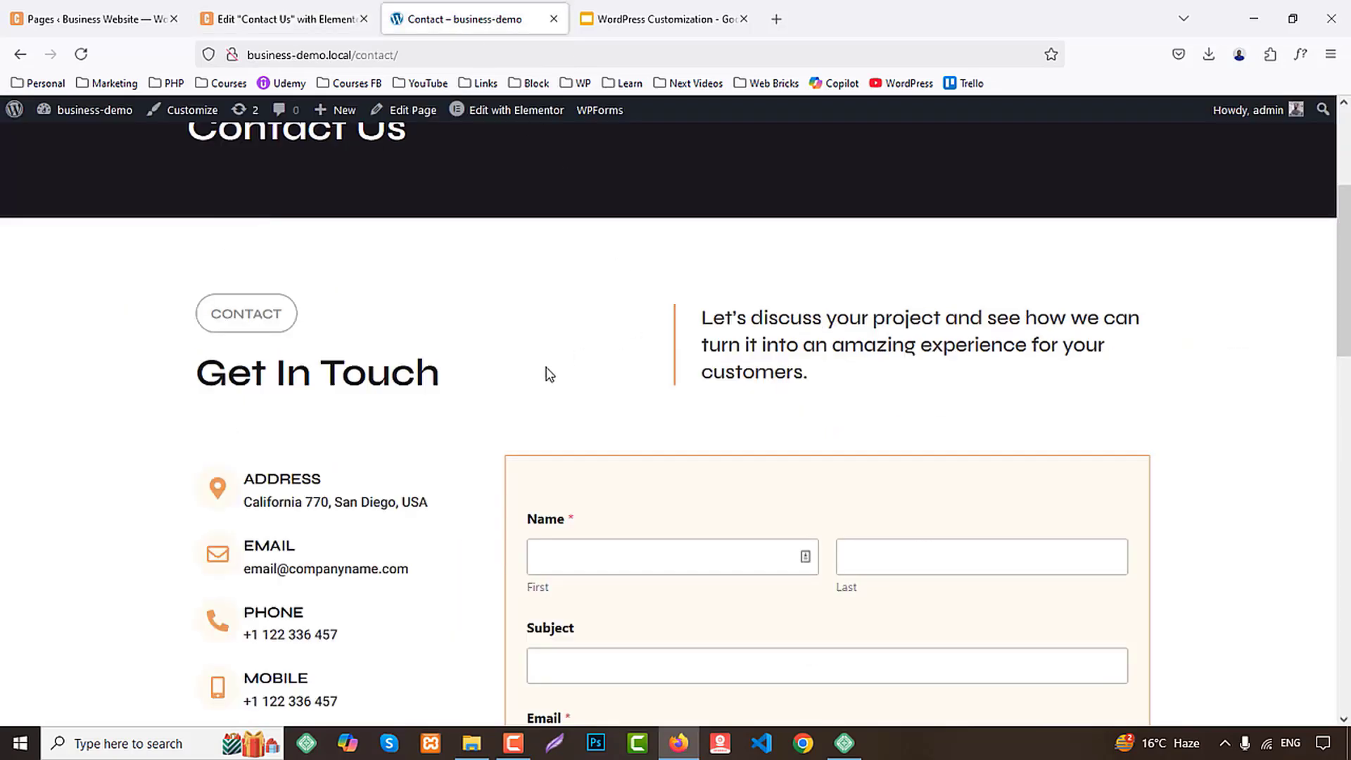
{"action": "left_click_drag", "start_coordinate": [701, 324], "coordinate": [885, 382]}
{"action": "key", "text": "ctrl+c"}
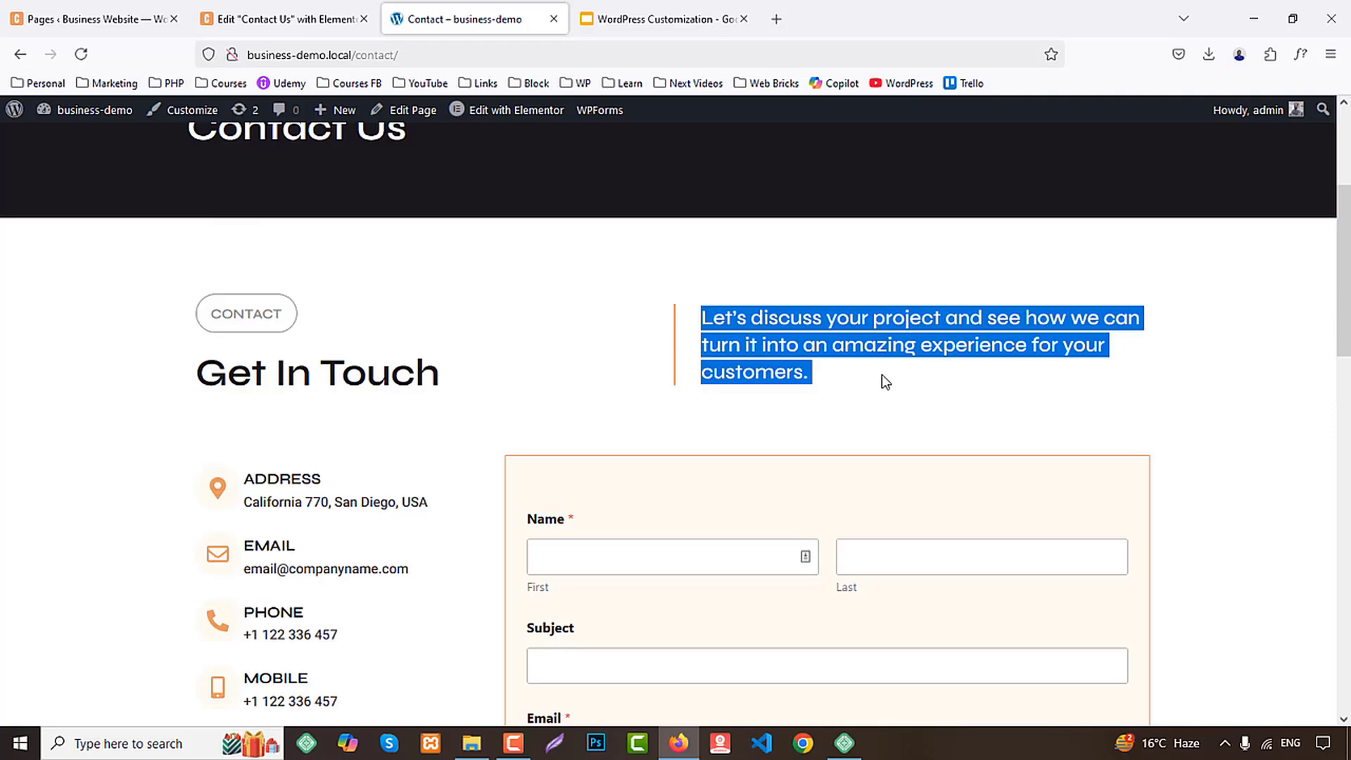
{"action": "left_click", "coordinate": [371, 10]}
{"action": "left_click", "coordinate": [822, 349]}
{"action": "left_click", "coordinate": [130, 358]}
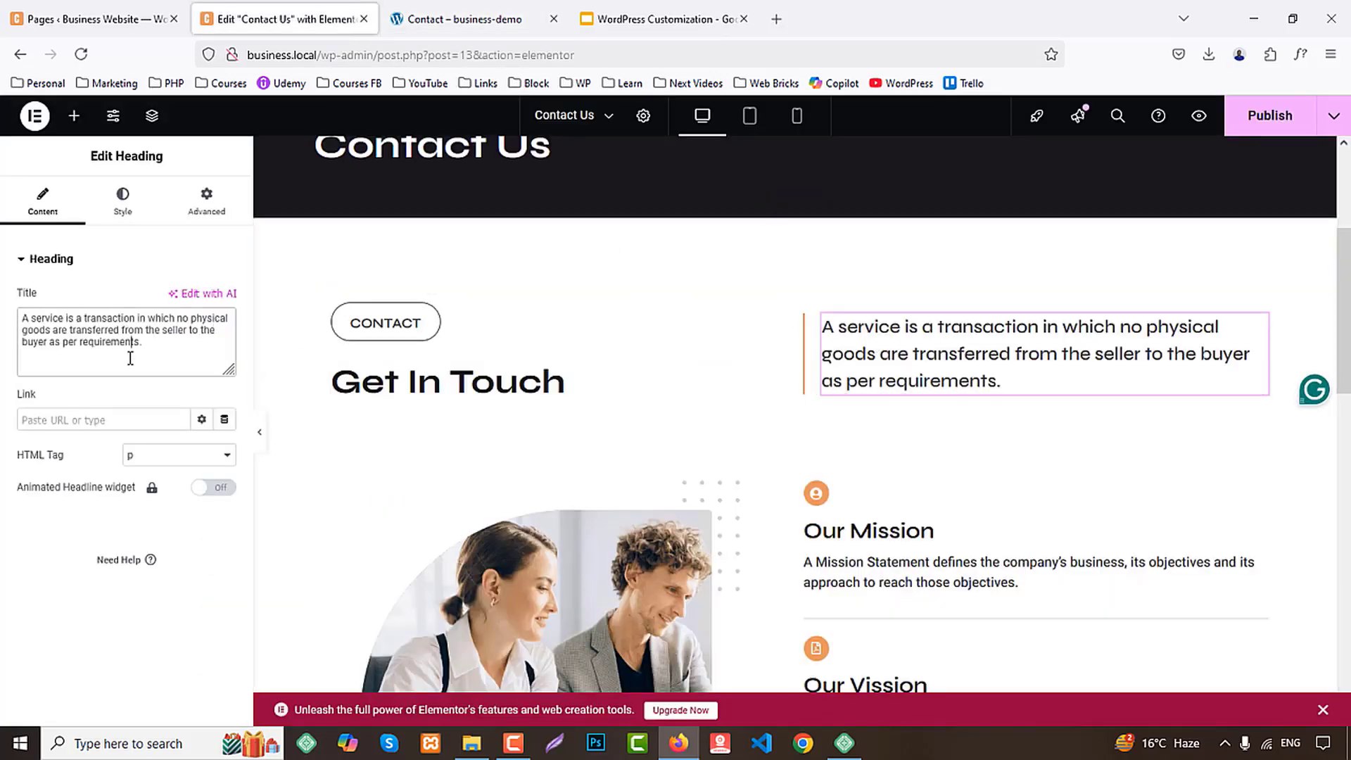
{"action": "key", "text": "ctrl+a"}
{"action": "key", "text": "ctrl+v"}
Delete the Our Mission, Our Vission and Our History icon boxes and the team image from the section's lower row
{"action": "scroll", "coordinate": [457, 282], "scroll_direction": "down", "scroll_amount": 3}
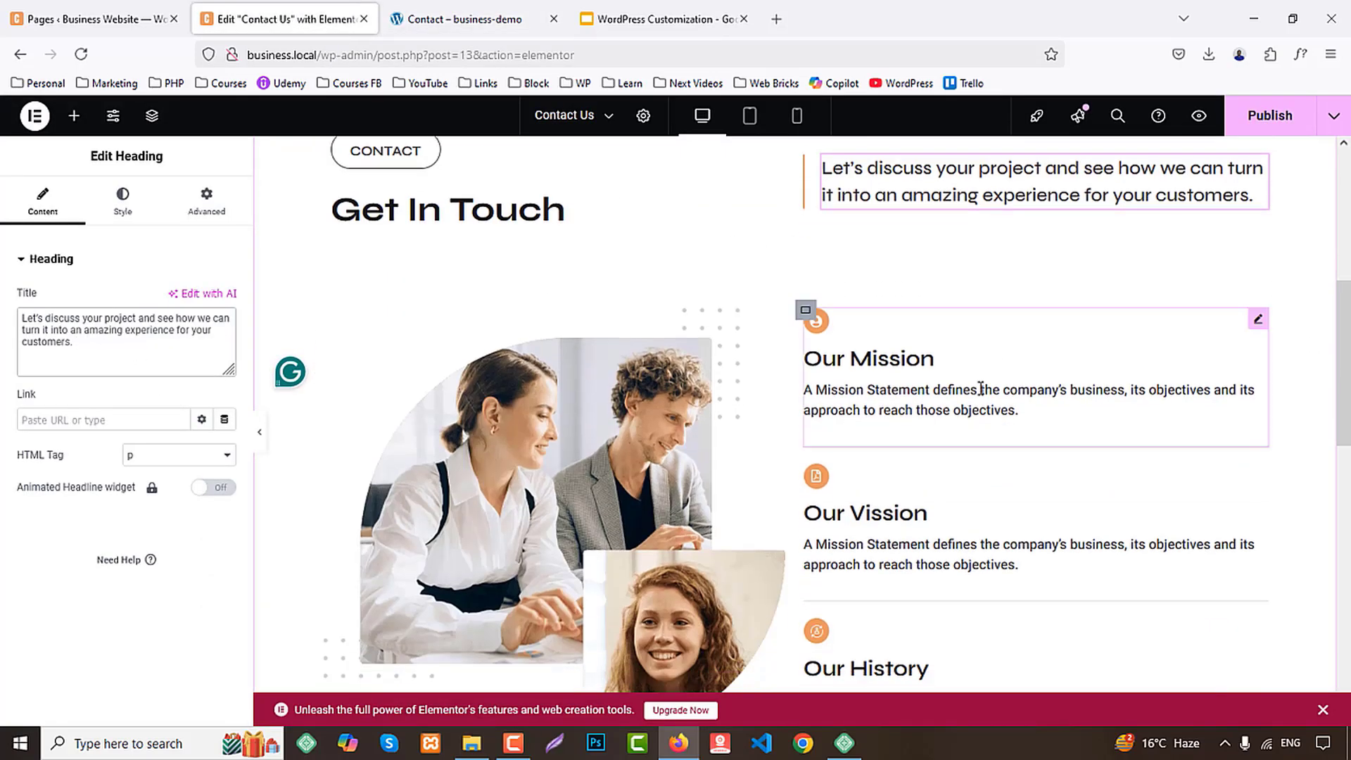
{"action": "left_click", "coordinate": [489, 10]}
{"action": "left_click", "coordinate": [302, 10]}
{"action": "left_click", "coordinate": [1150, 335]}
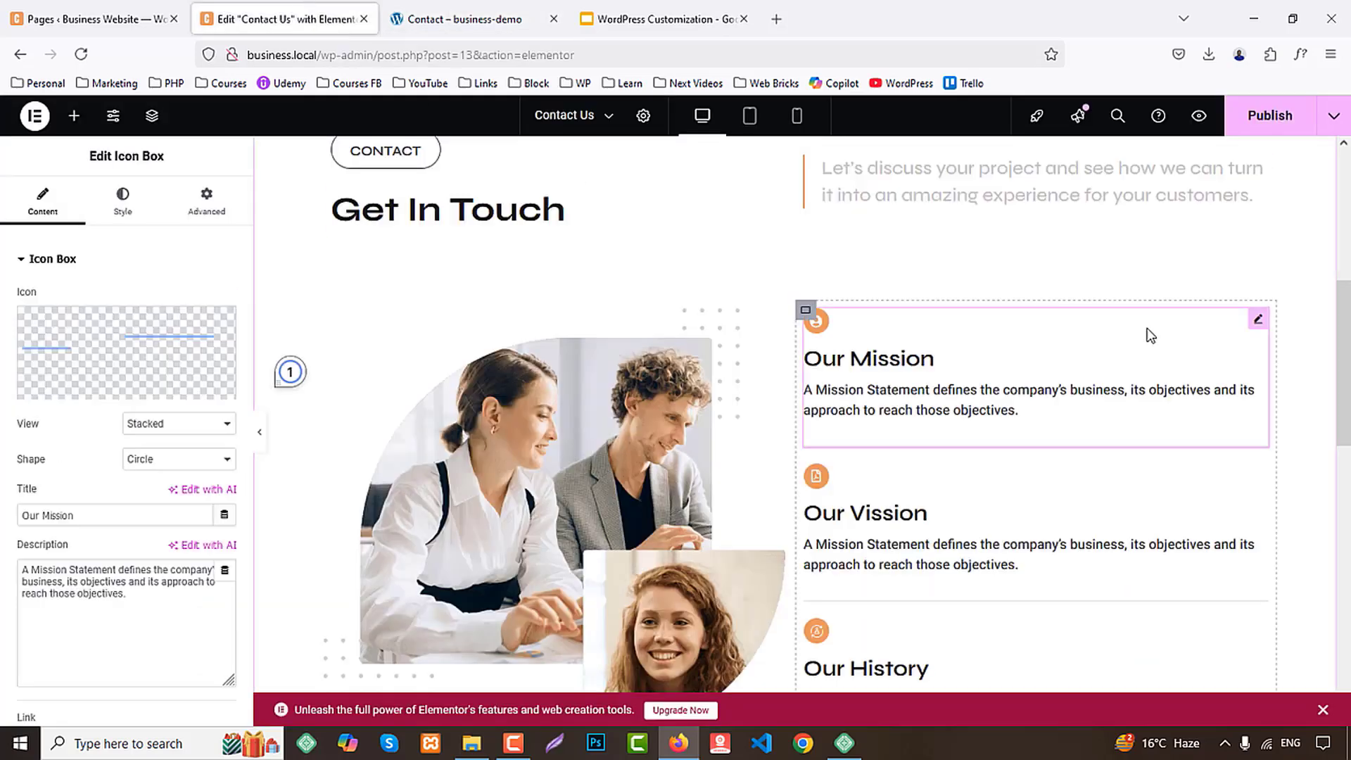
{"action": "right_click", "coordinate": [862, 329]}
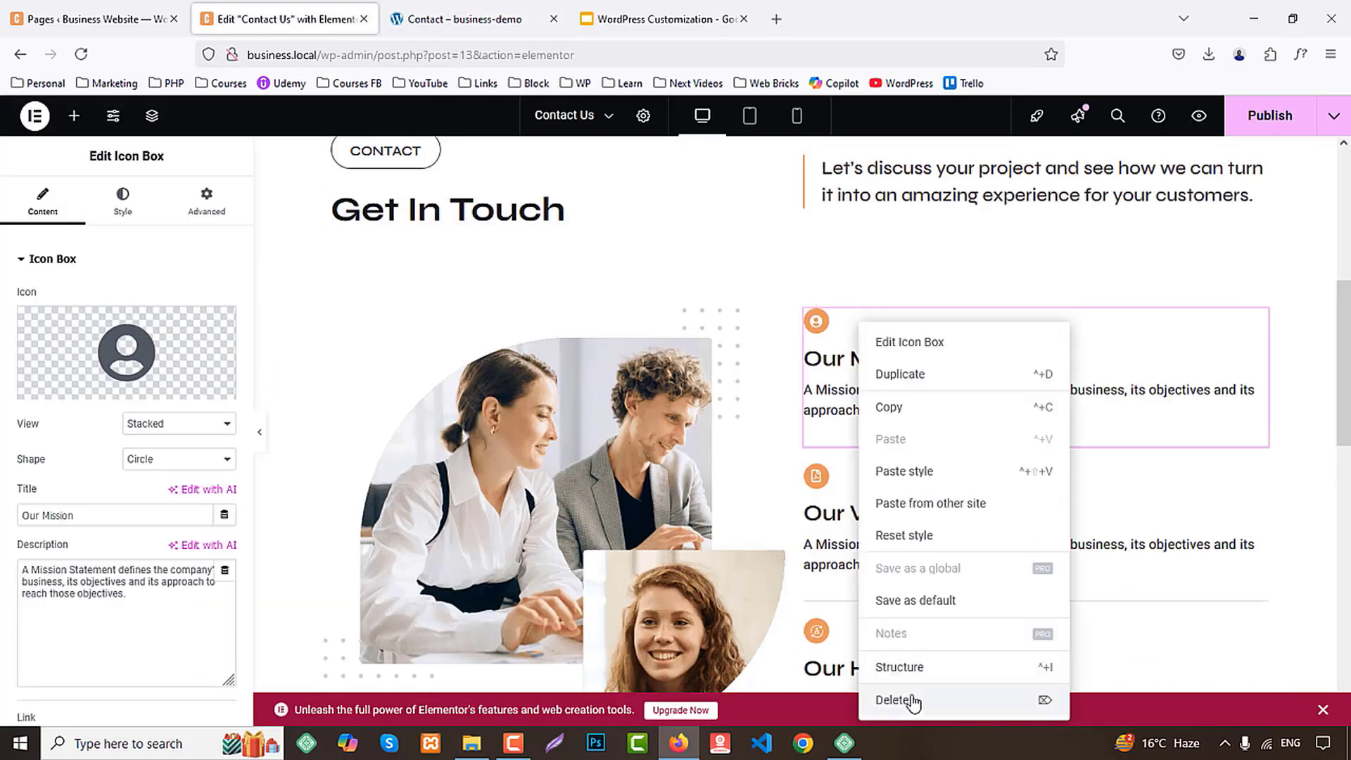
{"action": "left_click", "coordinate": [919, 704]}
{"action": "right_click", "coordinate": [901, 329]}
{"action": "left_click", "coordinate": [966, 705]}
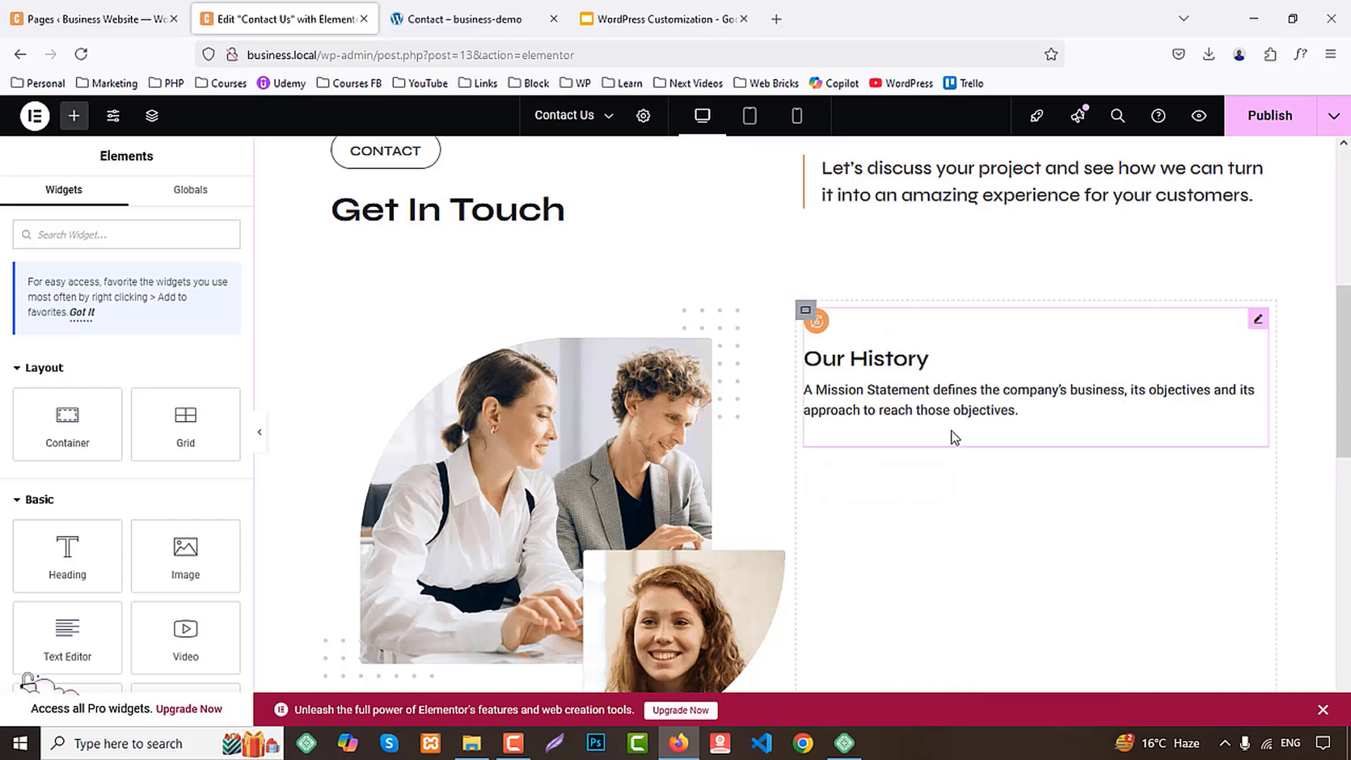
{"action": "right_click", "coordinate": [950, 434]}
{"action": "left_click", "coordinate": [984, 705]}
{"action": "right_click", "coordinate": [516, 450]}
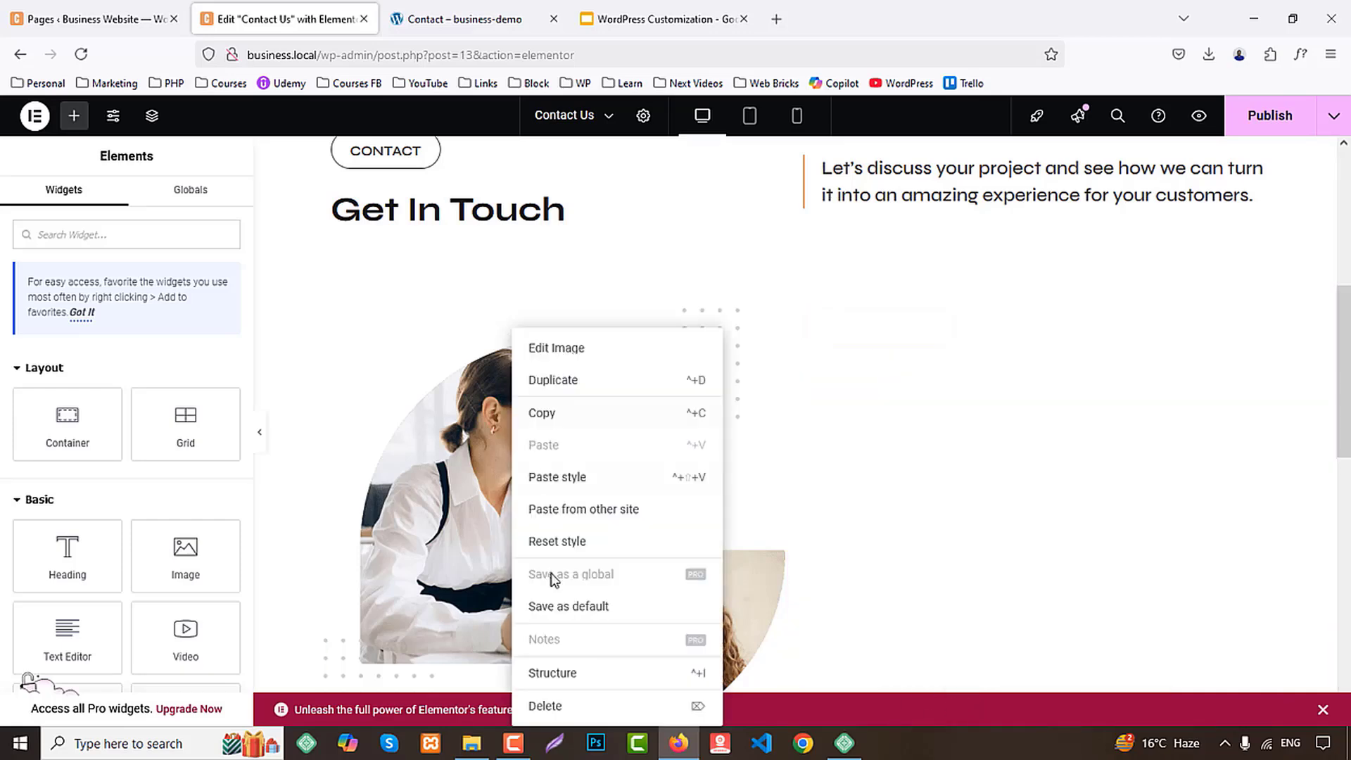
{"action": "left_click", "coordinate": [559, 707]}
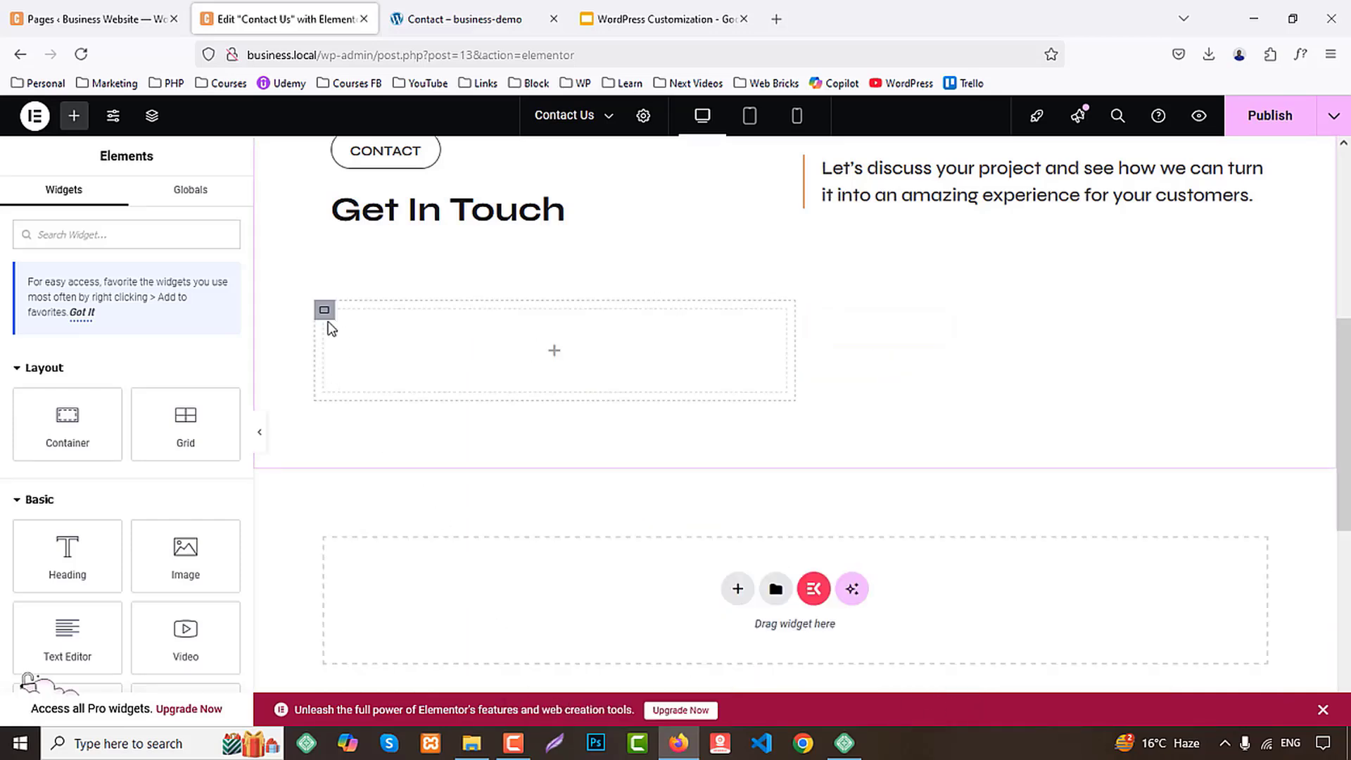
Set the lower row's first container to 35% width and its second container to 65%
{"action": "left_click", "coordinate": [324, 310]}
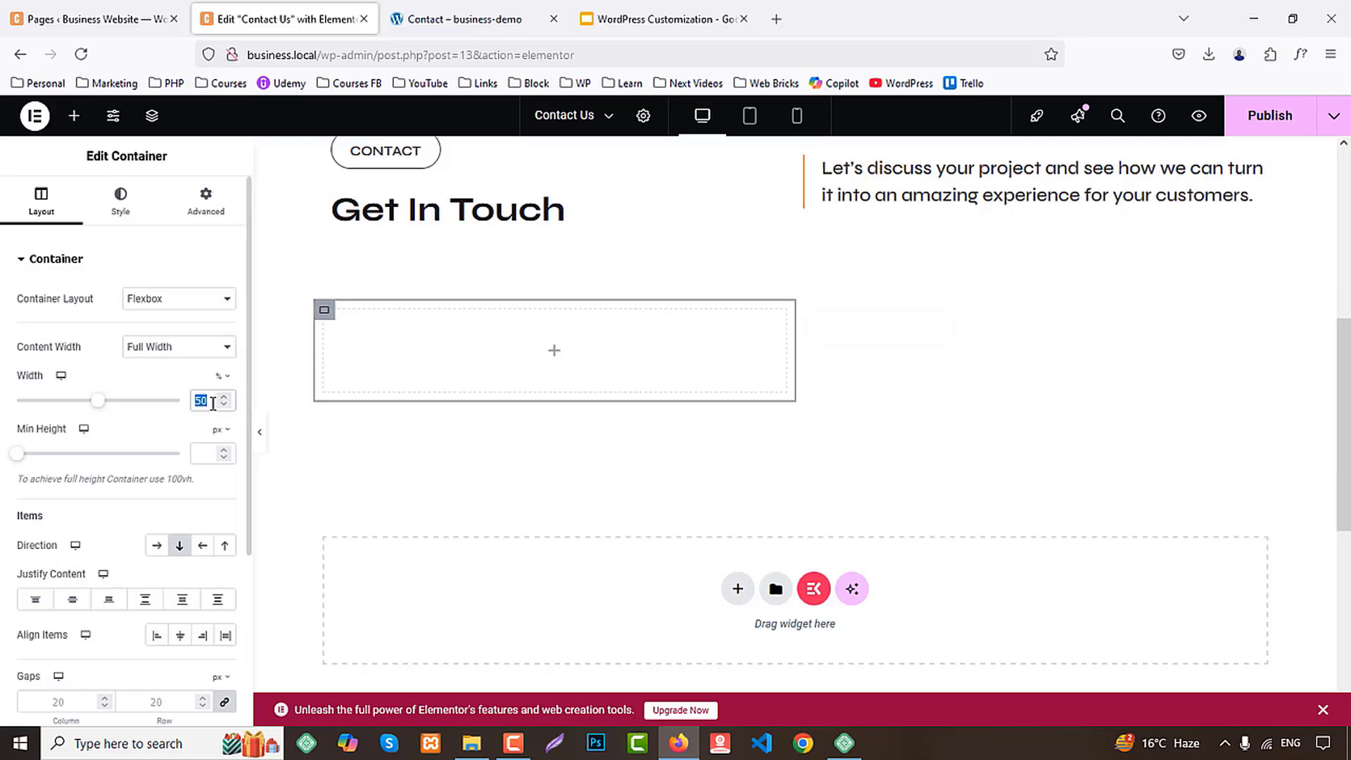
{"action": "type", "text": "35"}
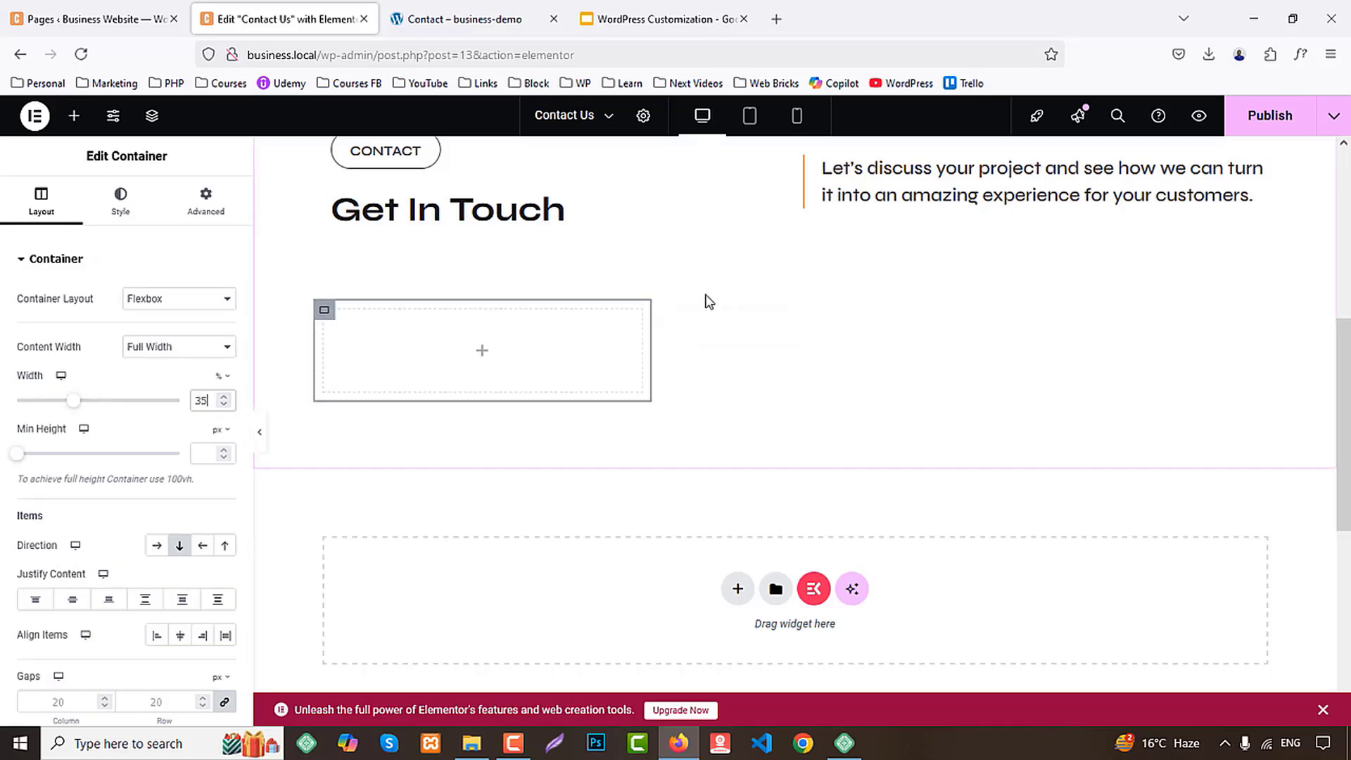
{"action": "left_click", "coordinate": [662, 310]}
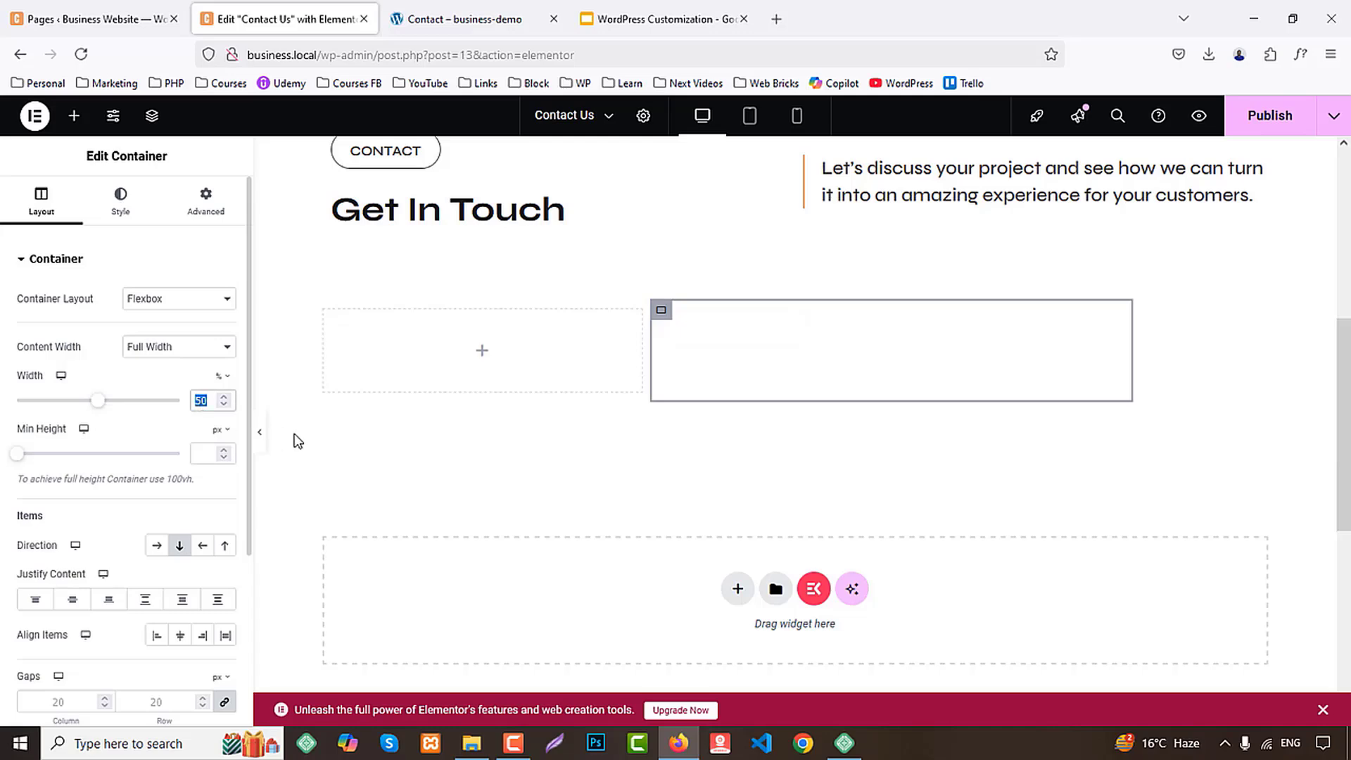
{"action": "type", "text": "65"}
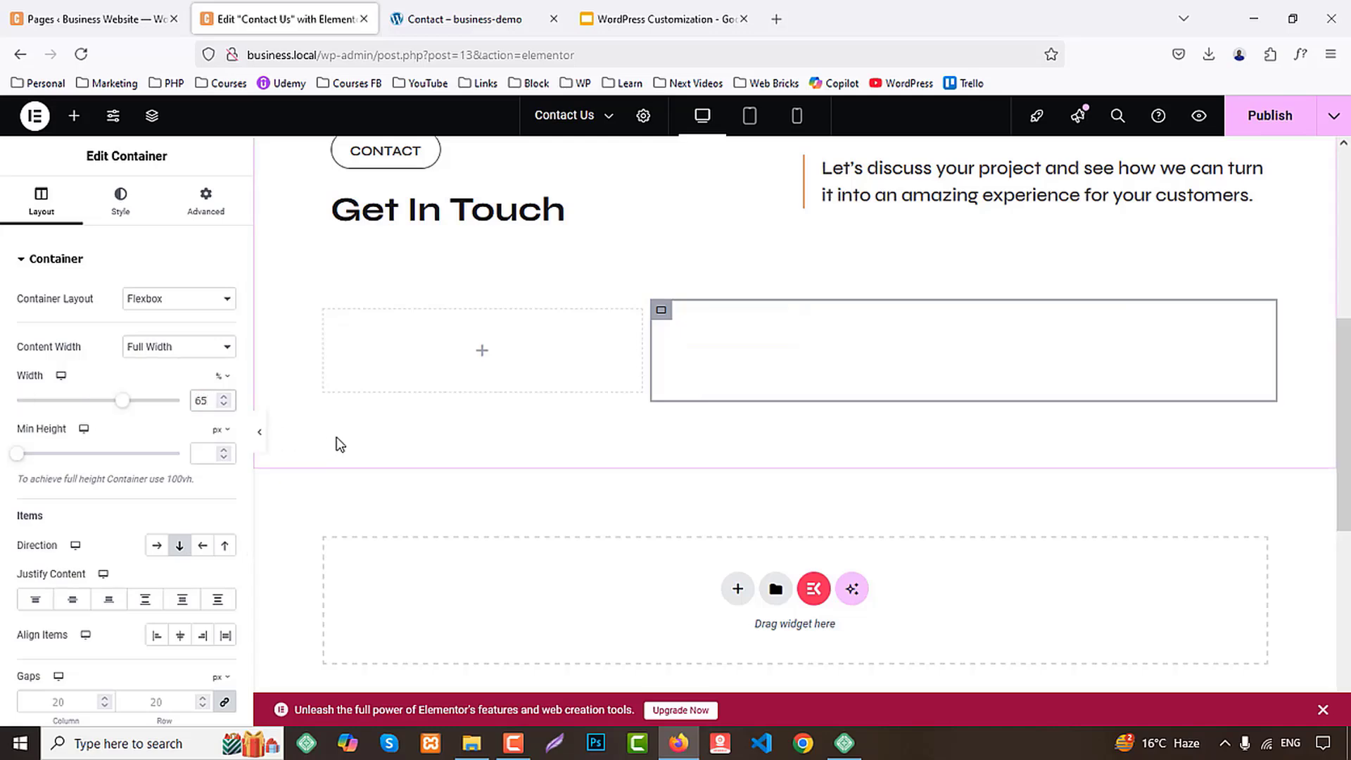
Add an Icon Box widget to the first container of the section's lower row
{"action": "left_click", "coordinate": [74, 115]}
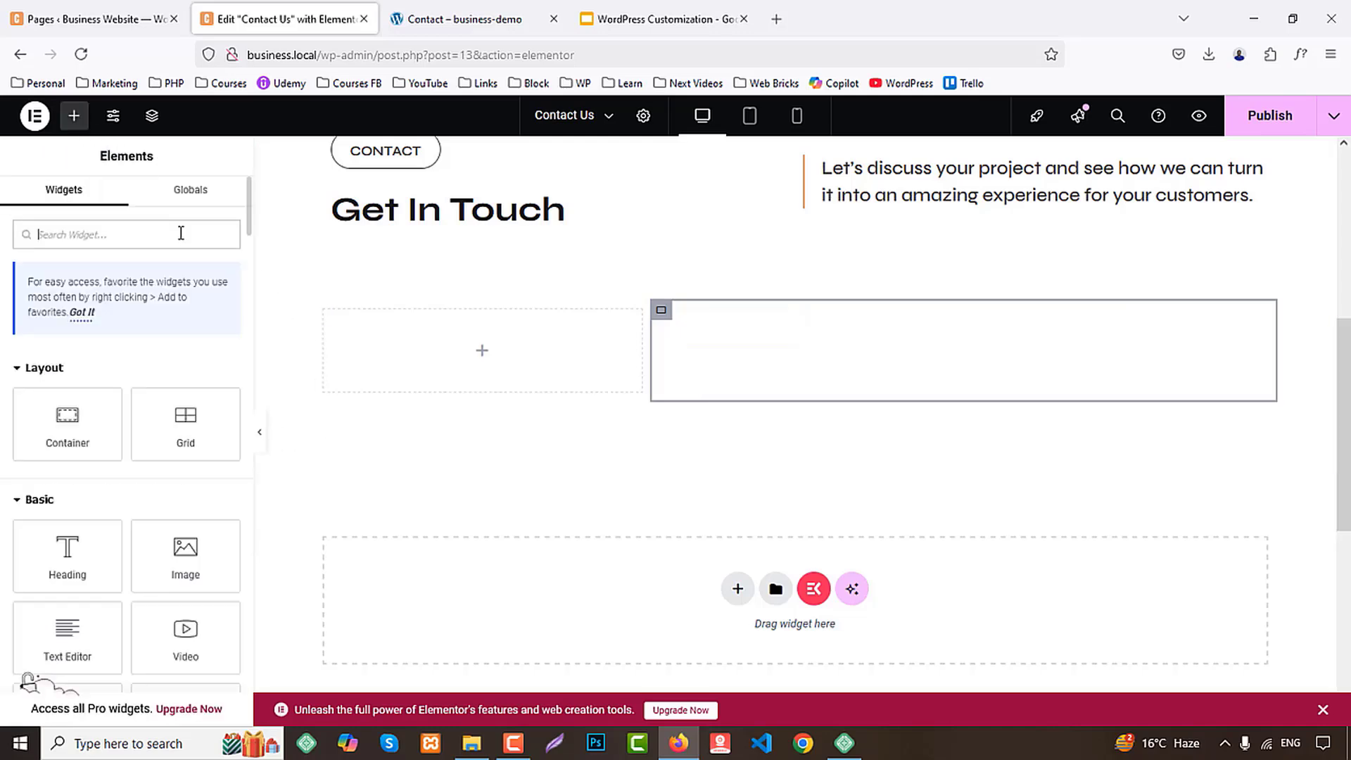
{"action": "type", "text": "icon"}
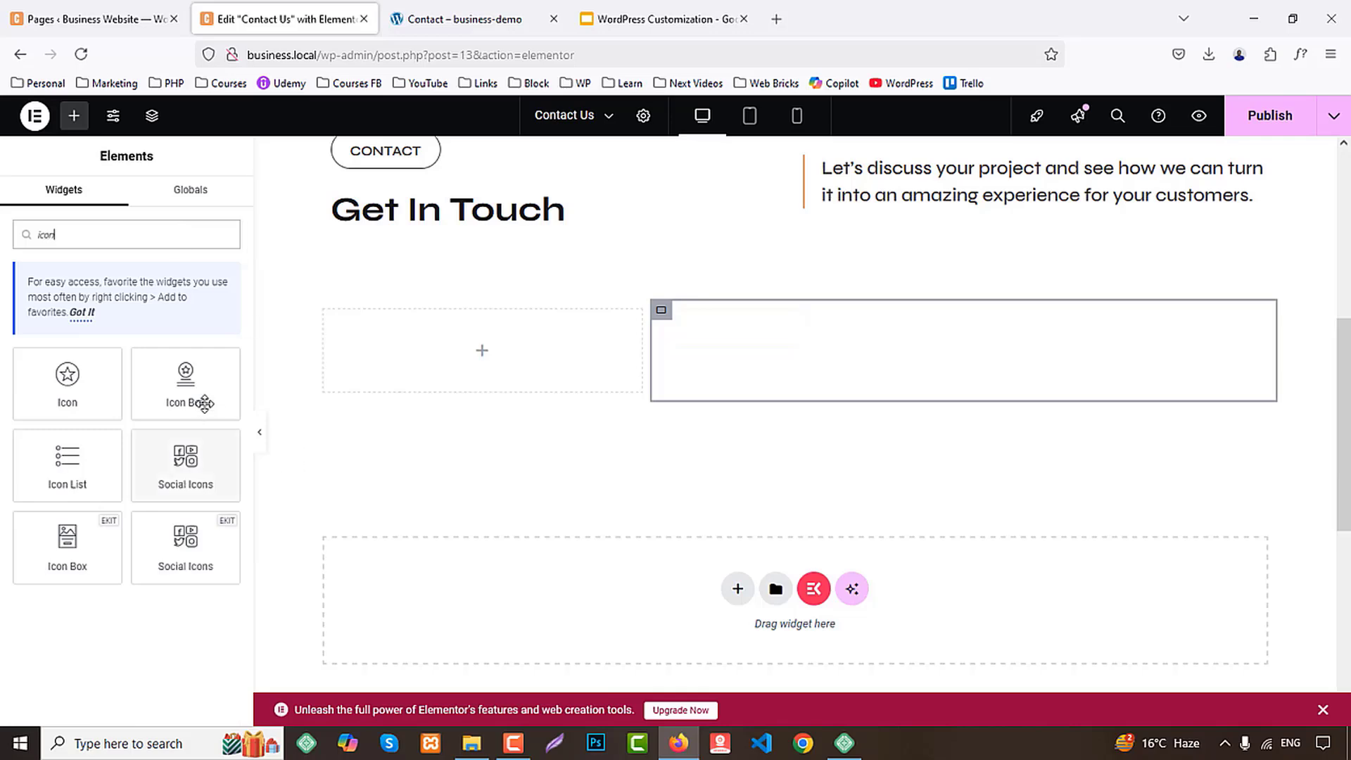
{"action": "left_click_drag", "start_coordinate": [203, 401], "coordinate": [493, 350]}
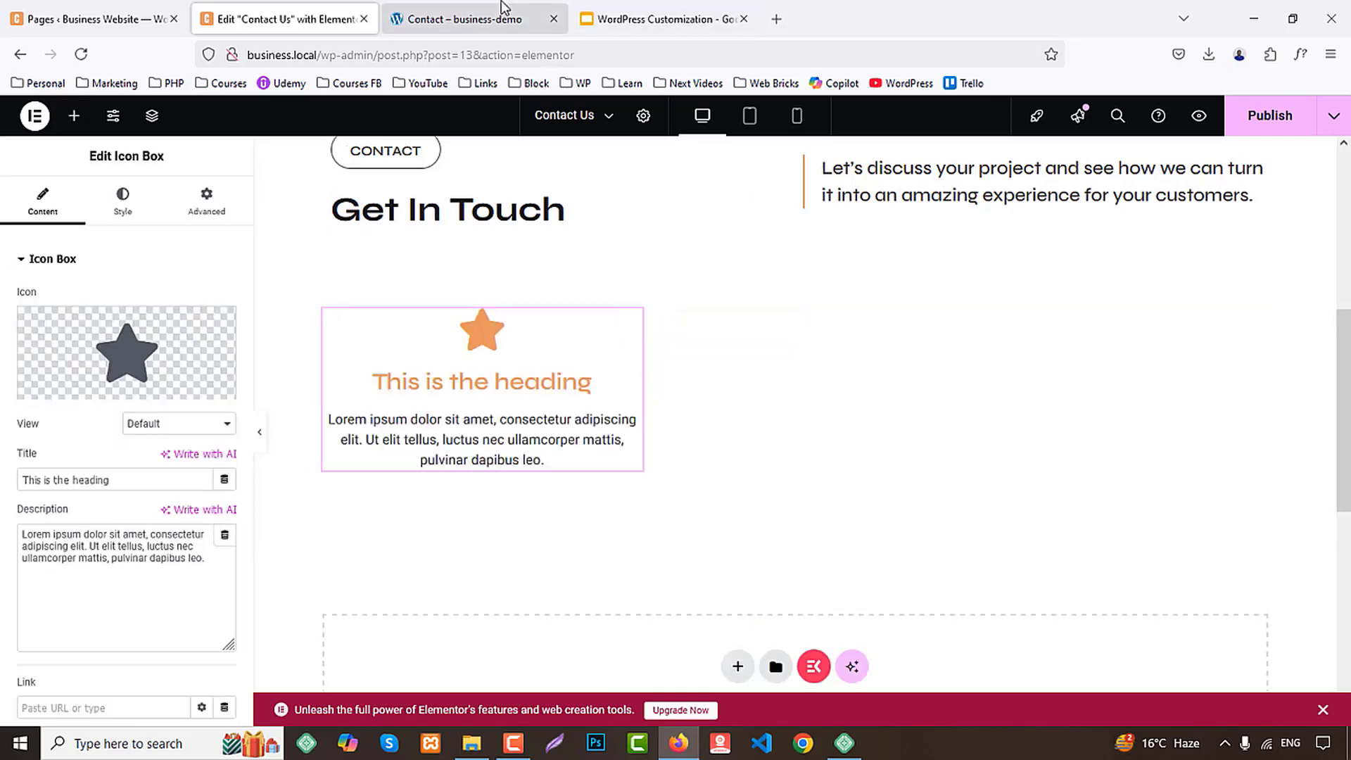
Replace the icon box's title with "ADDRESS", copied from the demo's contact page
{"action": "left_click", "coordinate": [471, 19]}
{"action": "double_click", "coordinate": [288, 472]}
{"action": "key", "text": "ctrl+c"}
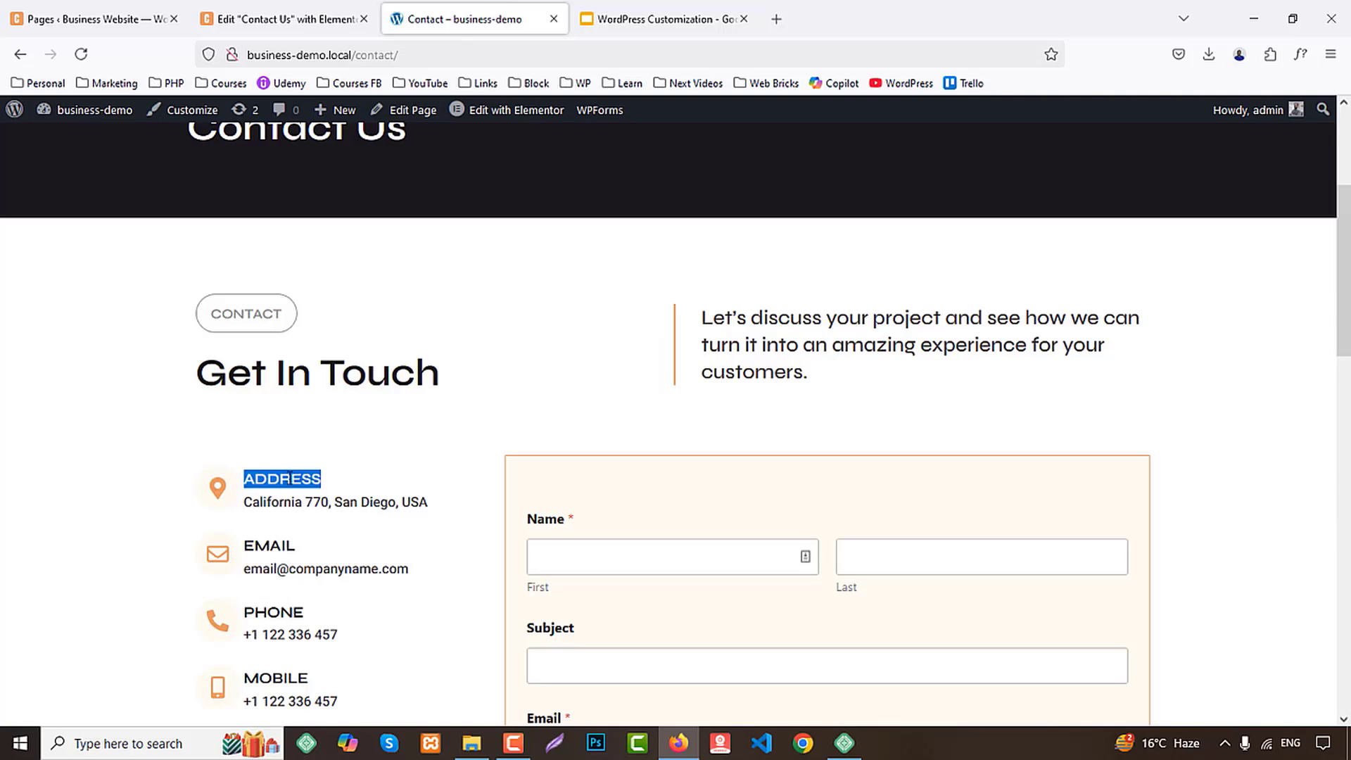
{"action": "left_click", "coordinate": [270, 19]}
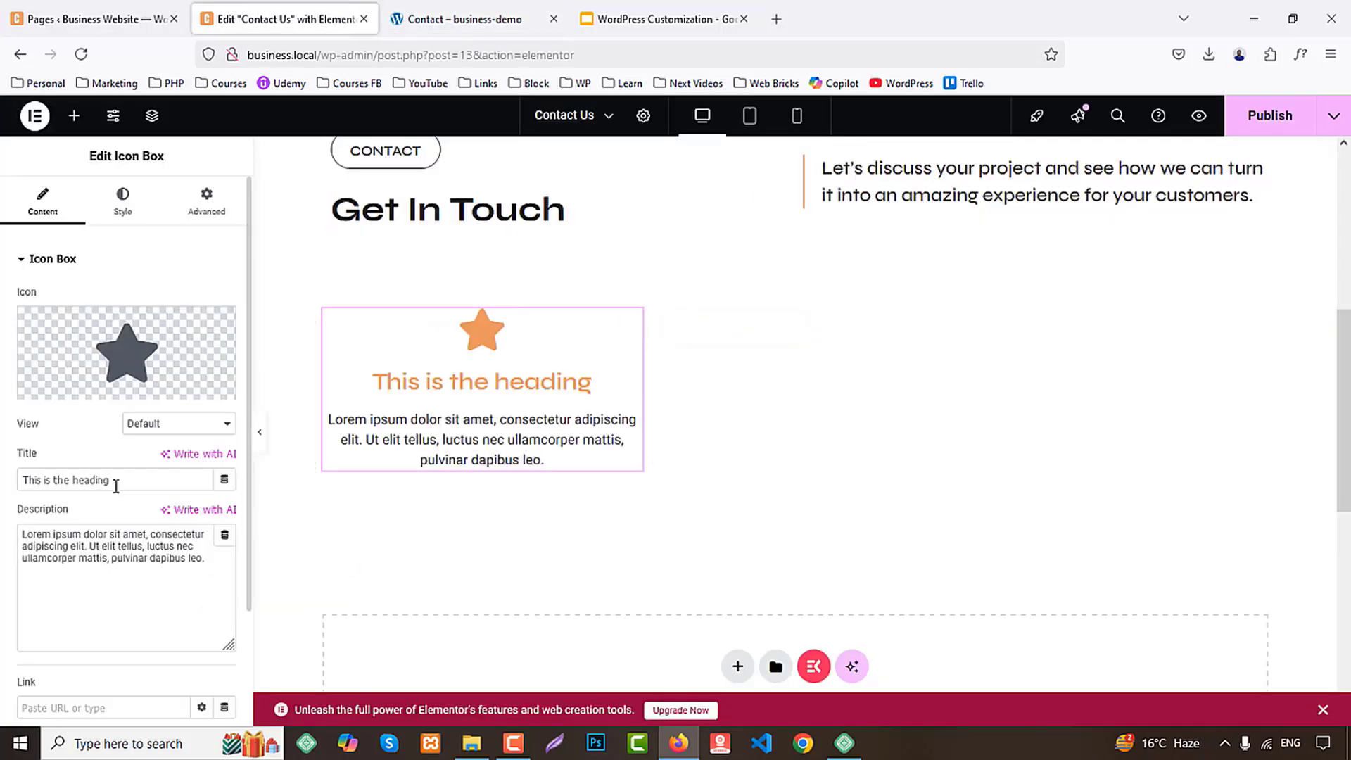
{"action": "key", "text": "ctrl+v"}
Replace the icon box's placeholder description with the company address copied from the demo's contact page
{"action": "left_click", "coordinate": [542, 21]}
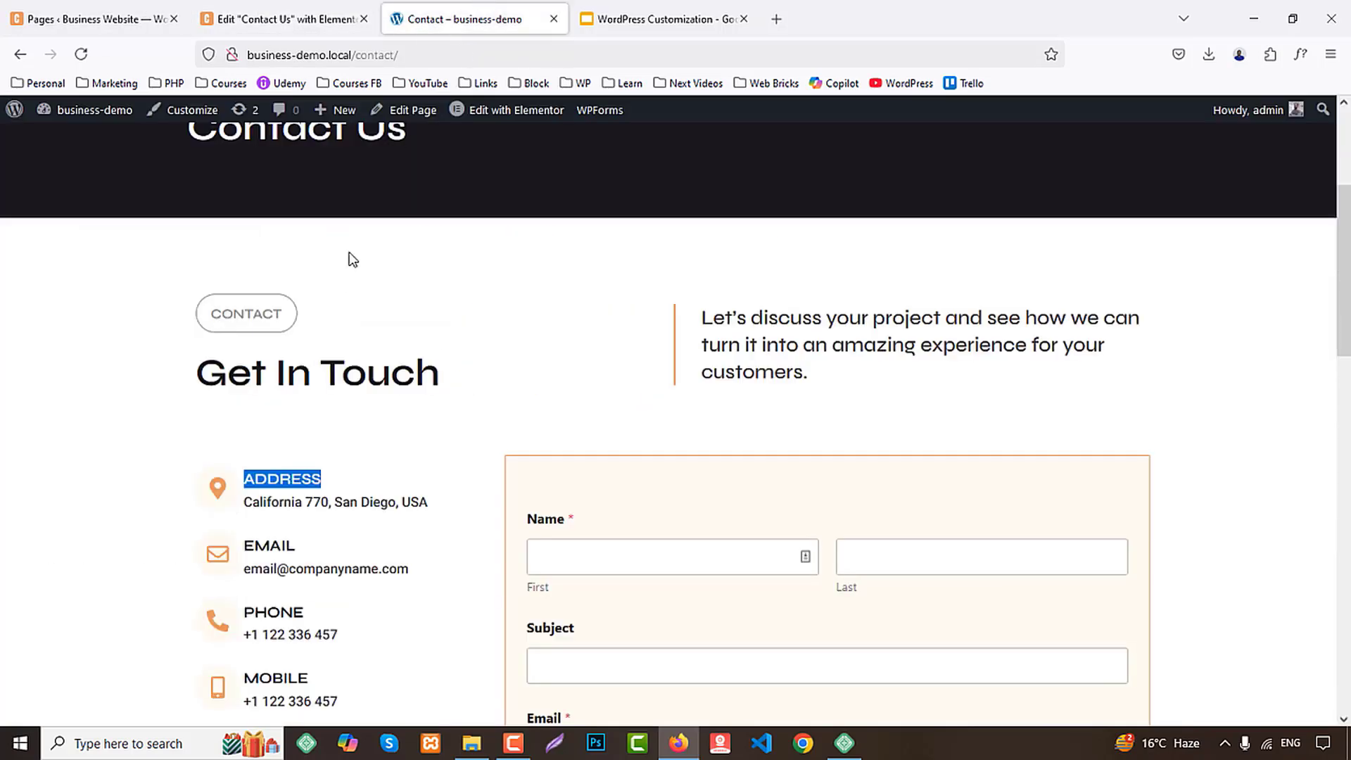
{"action": "left_click_drag", "start_coordinate": [244, 502], "coordinate": [432, 504]}
{"action": "key", "text": "ctrl+c"}
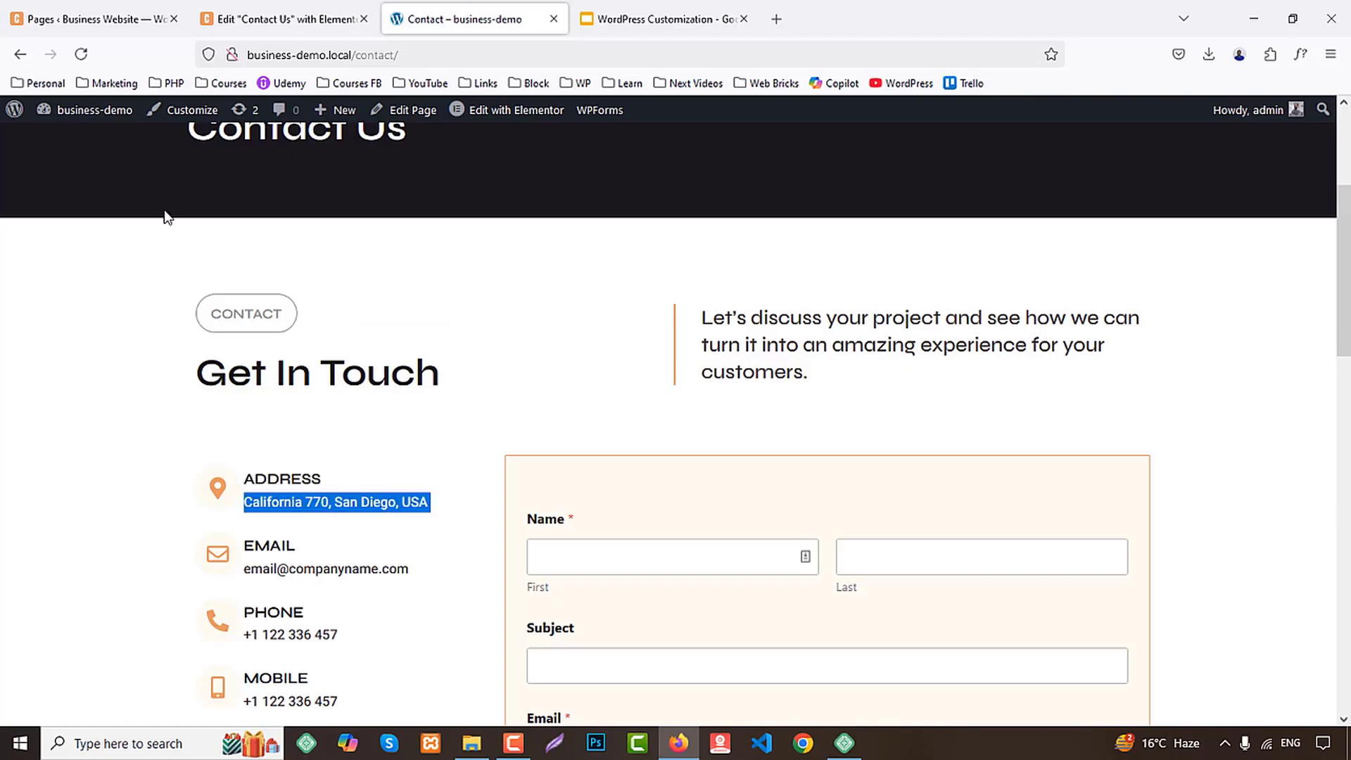
{"action": "left_click", "coordinate": [281, 19]}
{"action": "left_click", "coordinate": [140, 555]}
{"action": "key", "text": "ctrl+a"}
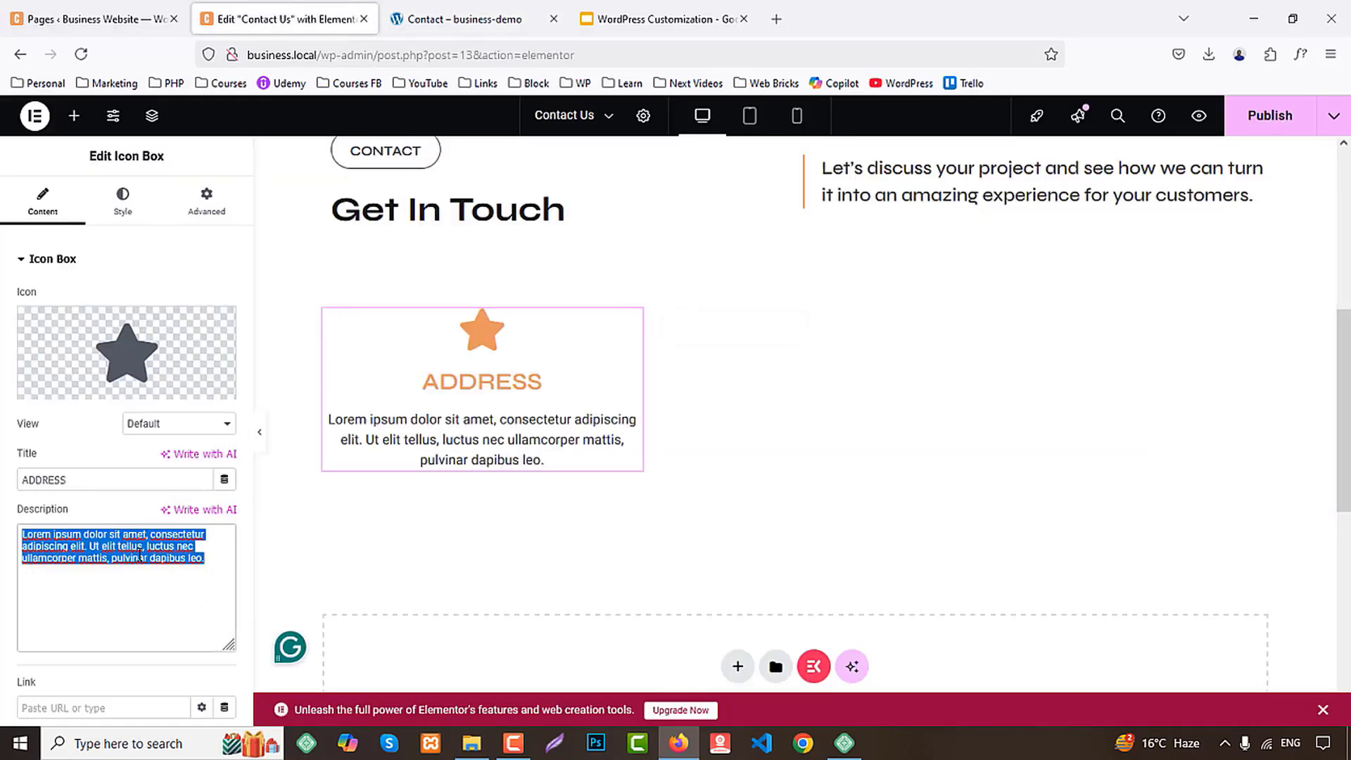
{"action": "key", "text": "ctrl+v"}
Change the ADDRESS box's icon to the solid map marker with a hole, found by filtering the icon library for "map"
{"action": "left_click", "coordinate": [70, 388]}
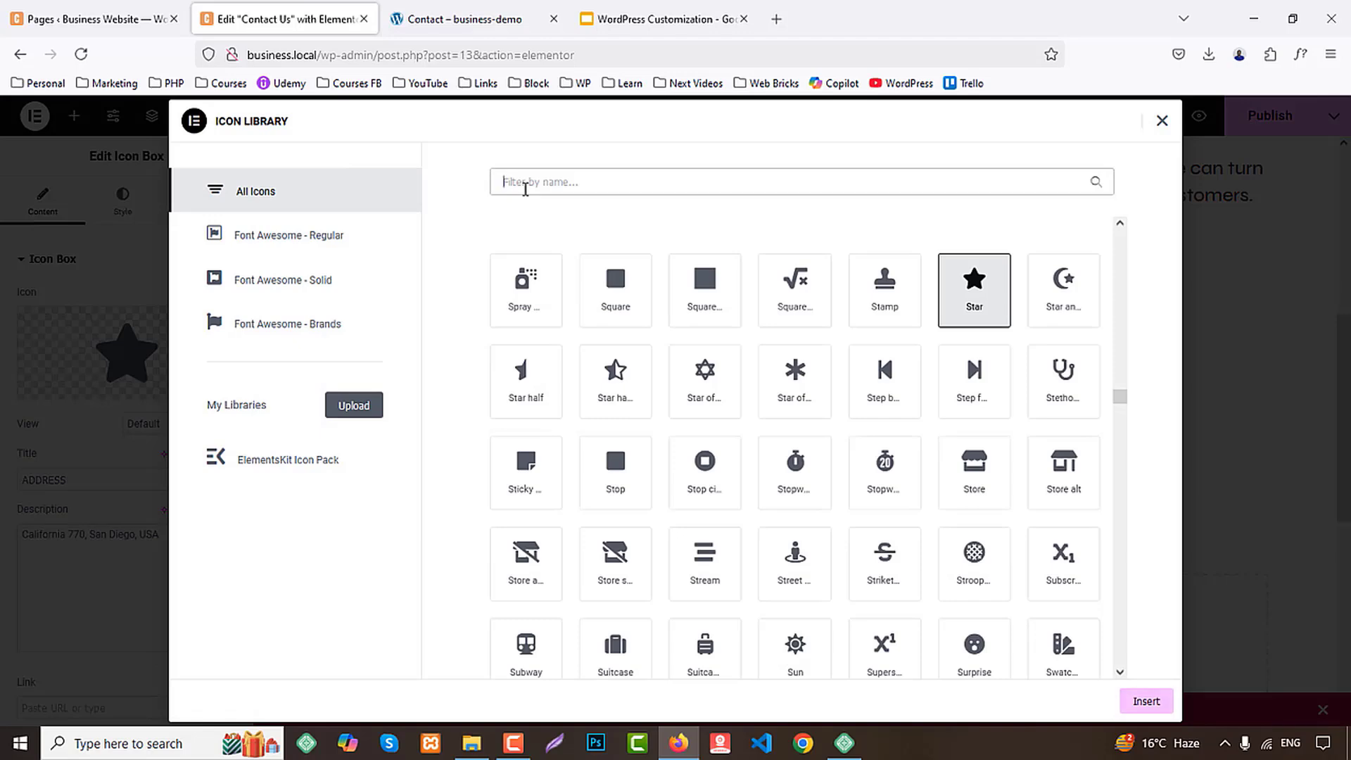
{"action": "type", "text": "enve"}
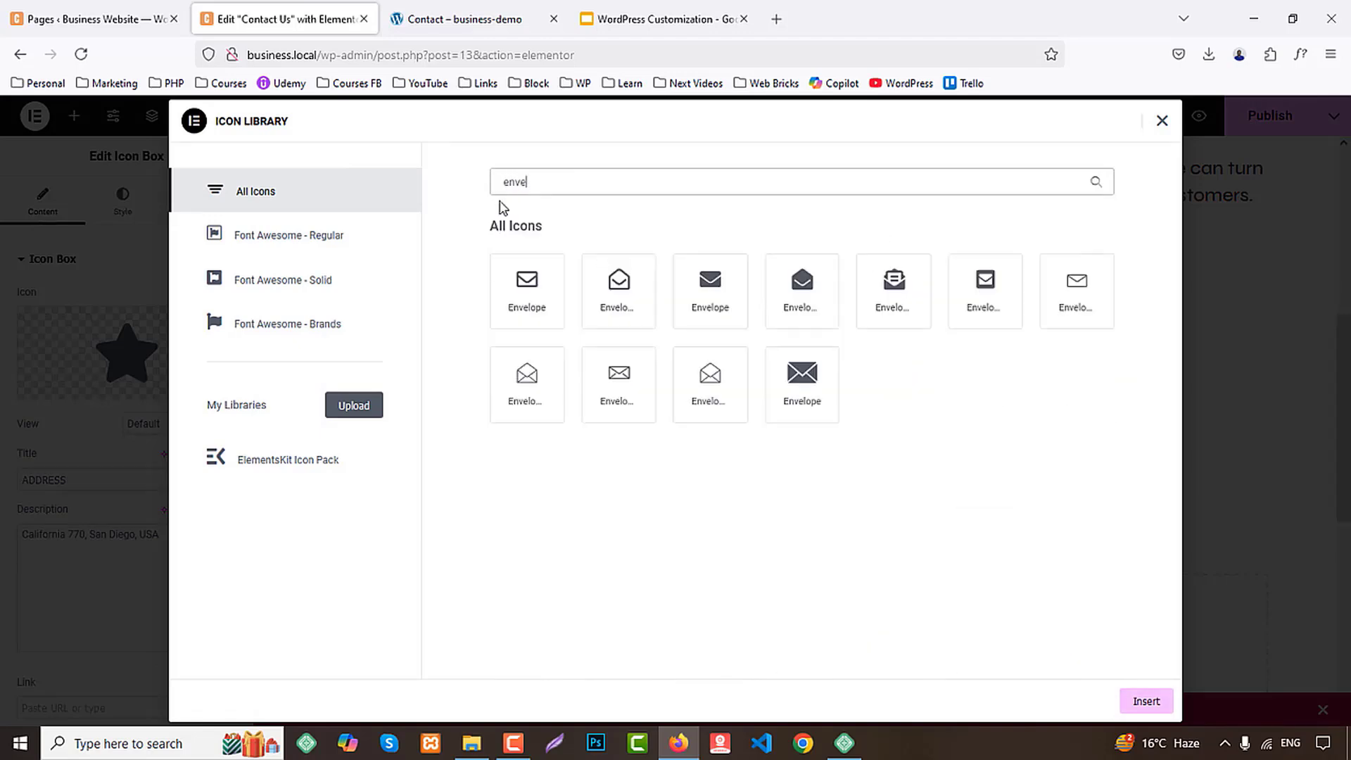
{"action": "type", "text": "map"}
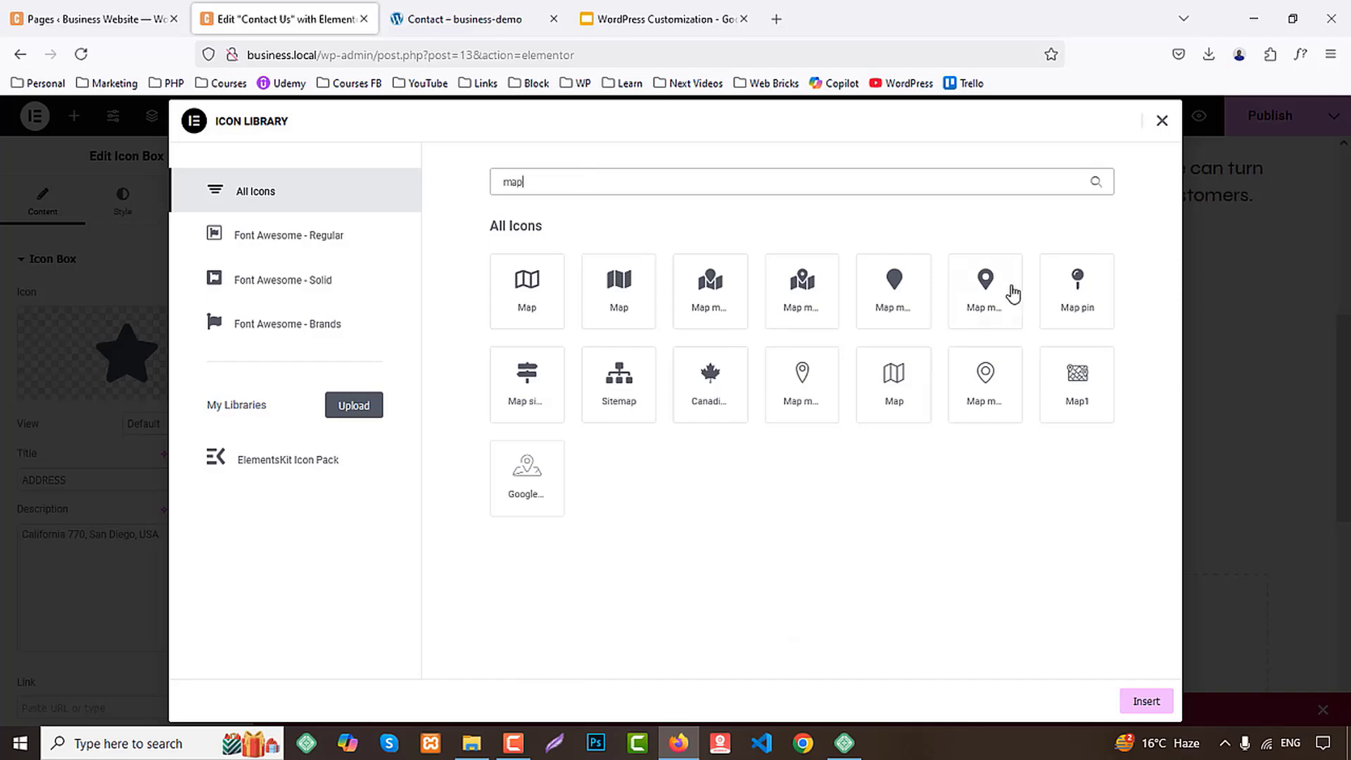
{"action": "left_click", "coordinate": [1011, 288]}
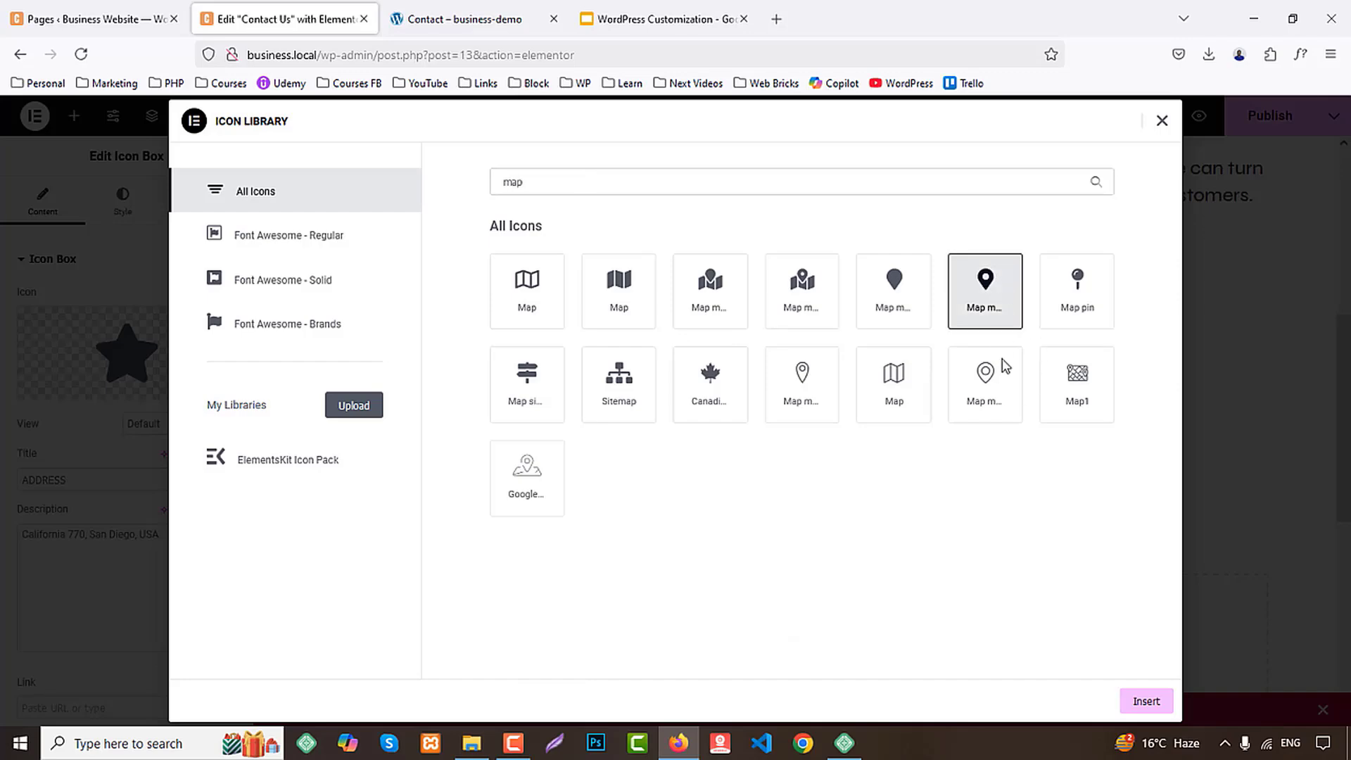
{"action": "left_click", "coordinate": [1147, 702]}
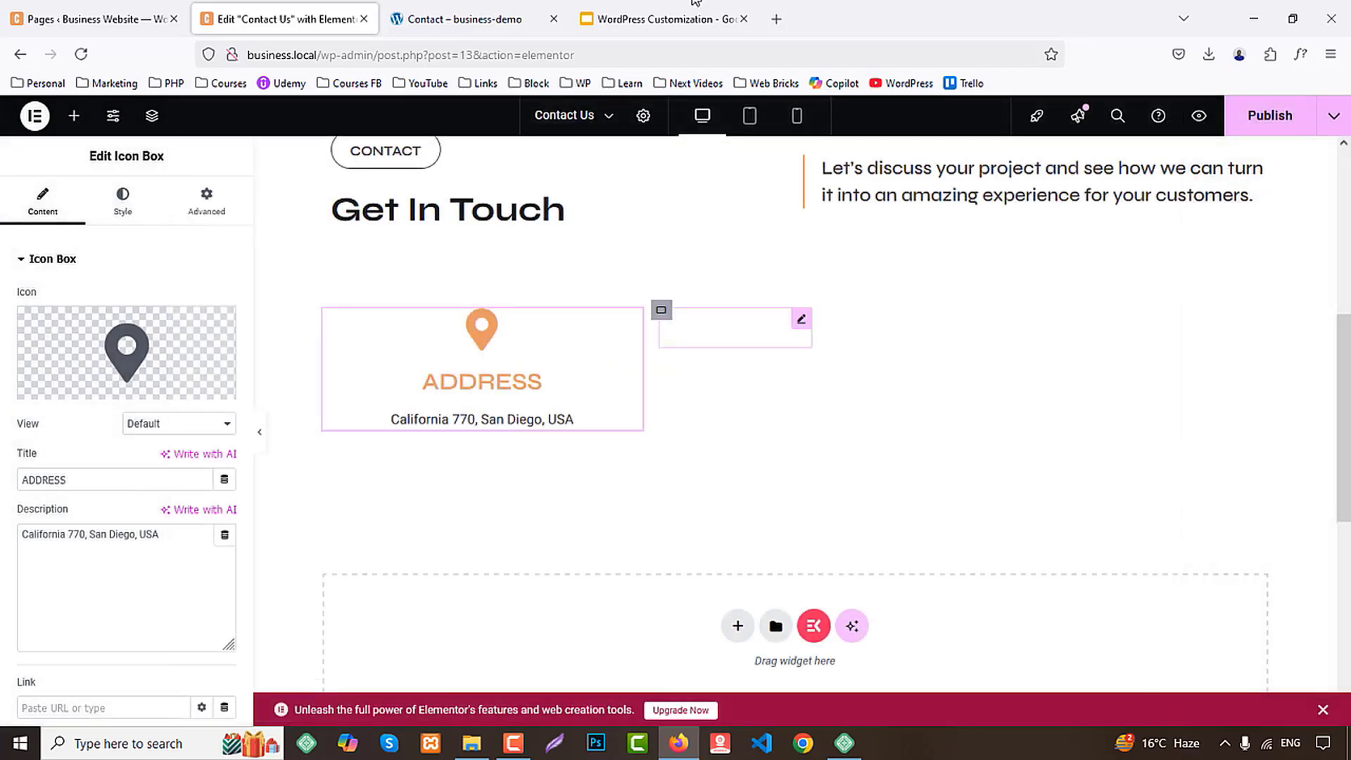
Following the demo page, set the ADDRESS icon box's view to Stacked and its title HTML tag to H4
{"action": "left_click", "coordinate": [472, 12]}
{"action": "left_click", "coordinate": [282, 19]}
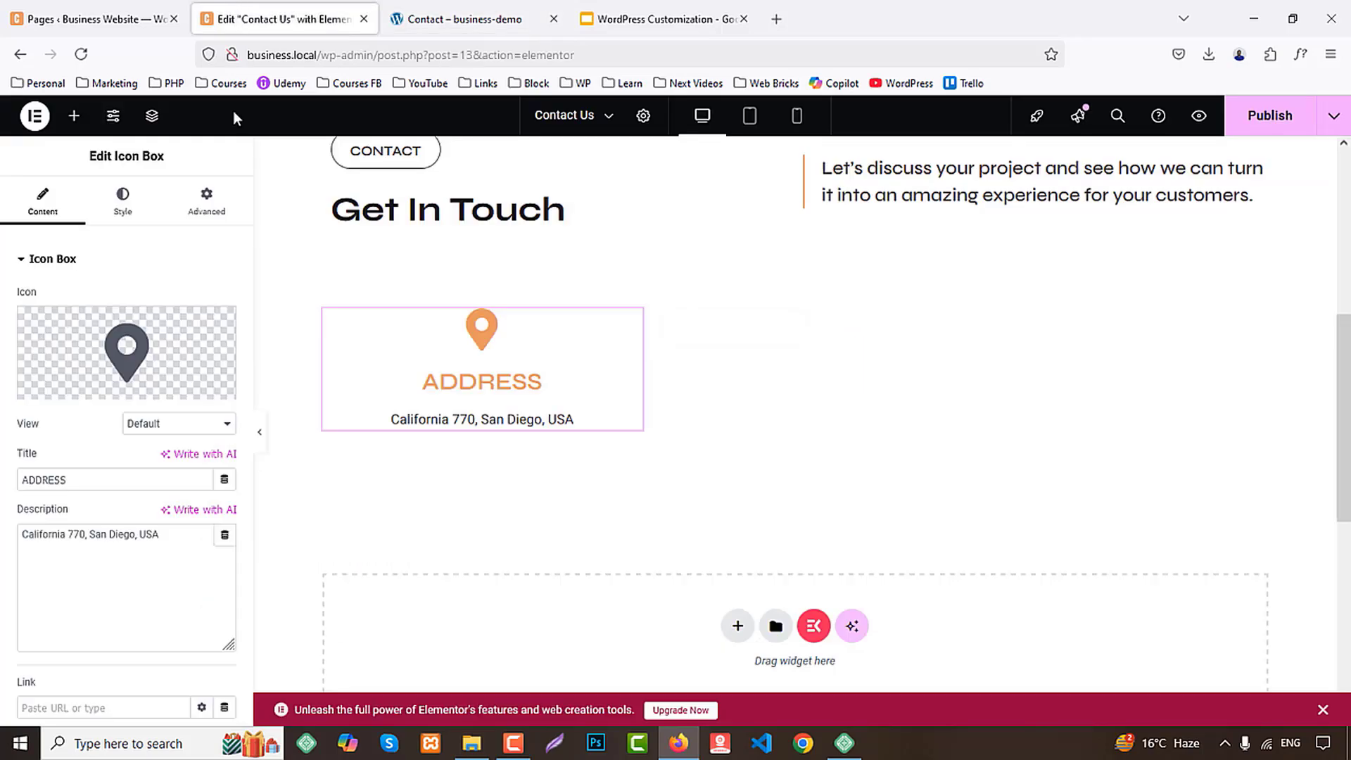
{"action": "left_click", "coordinate": [173, 424]}
{"action": "left_click", "coordinate": [168, 466]}
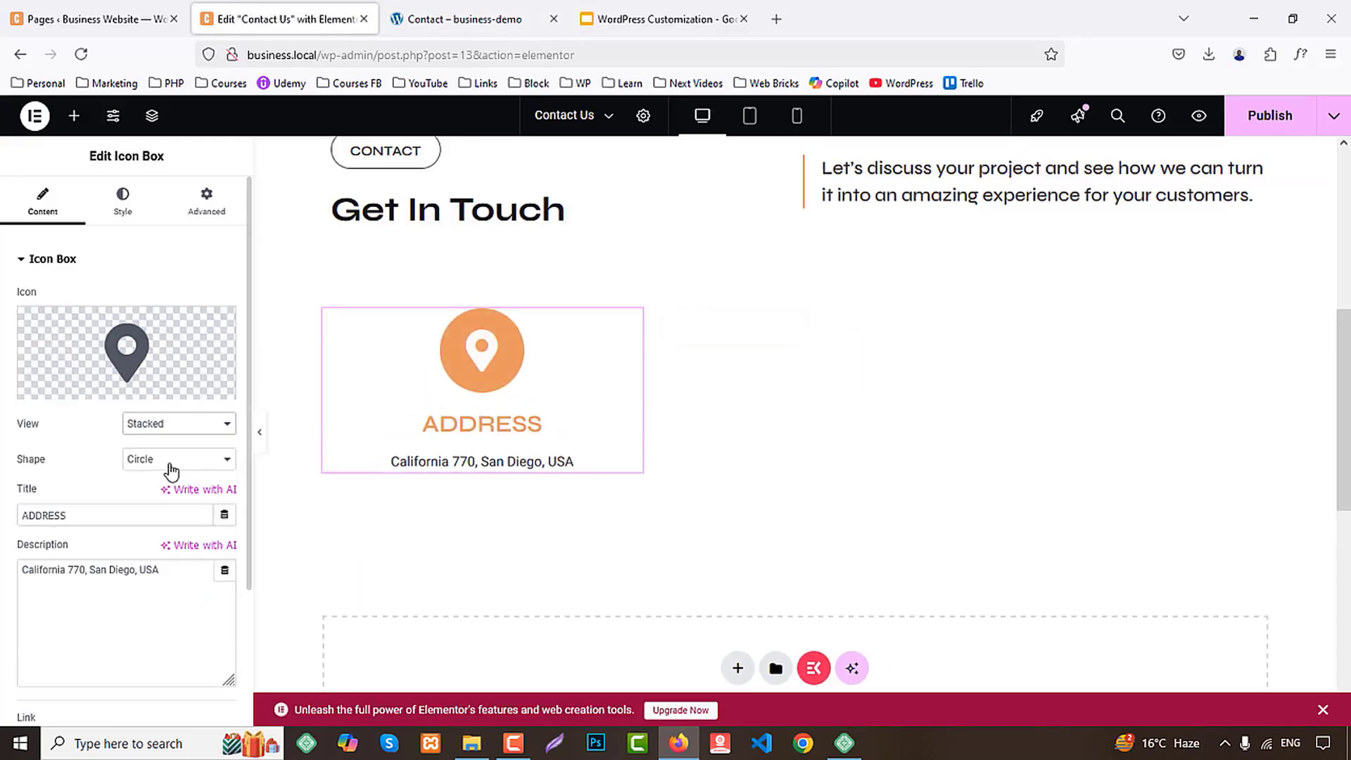
{"action": "scroll", "coordinate": [162, 521], "scroll_direction": "down", "scroll_amount": 3}
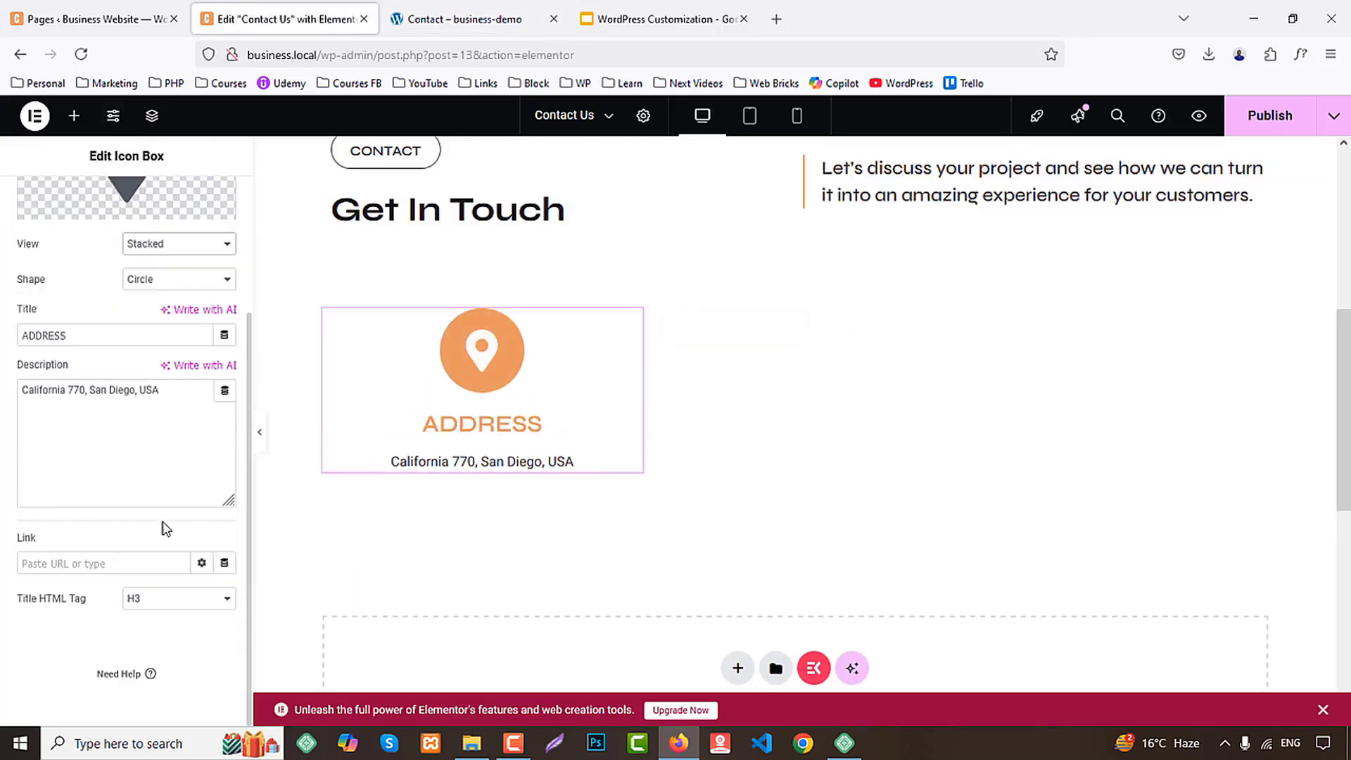
{"action": "left_click", "coordinate": [161, 610]}
{"action": "left_click", "coordinate": [141, 500]}
{"action": "scroll", "coordinate": [151, 471], "scroll_direction": "up", "scroll_amount": 2}
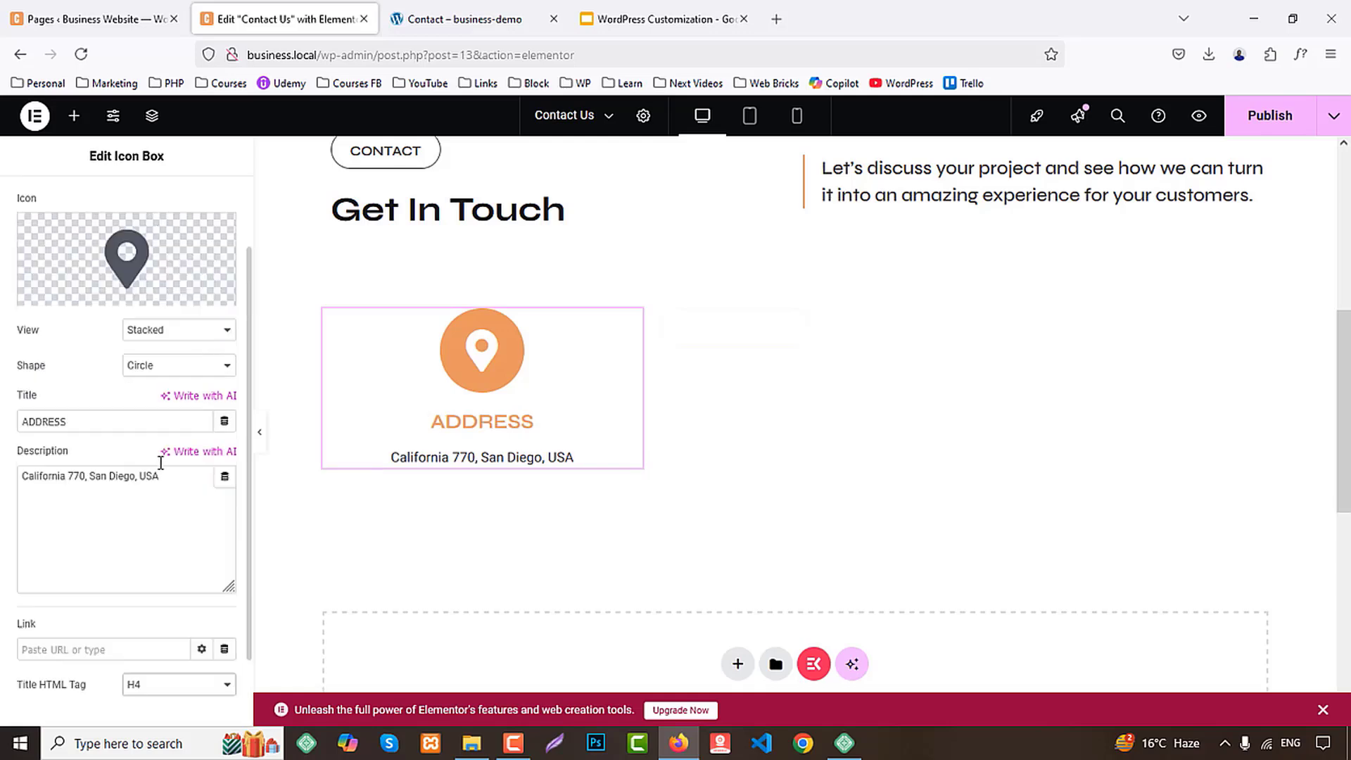
{"action": "scroll", "coordinate": [161, 422], "scroll_direction": "up", "scroll_amount": 2}
Set the ADDRESS box's icon position to Left, vertical alignment to Middle and content spacing to 5 px
{"action": "left_click", "coordinate": [122, 201]}
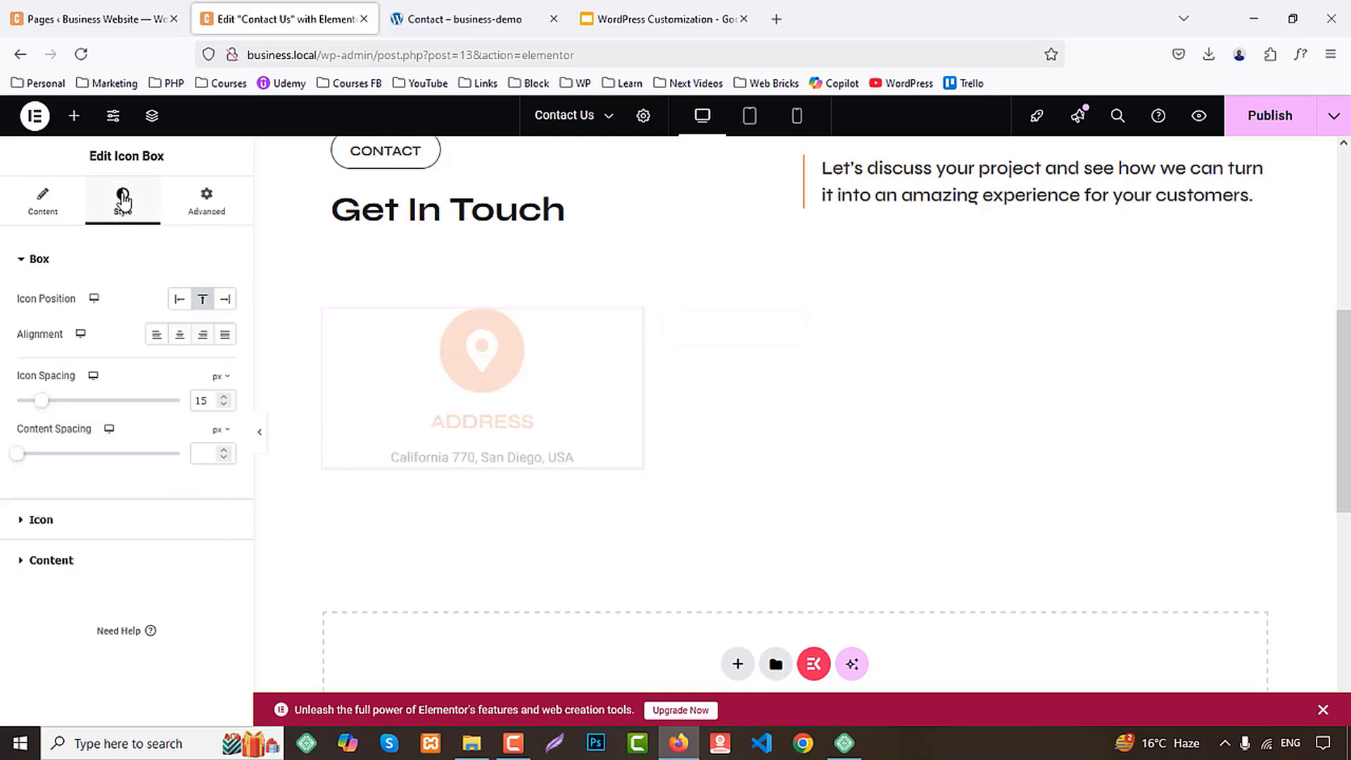
{"action": "left_click", "coordinate": [180, 300]}
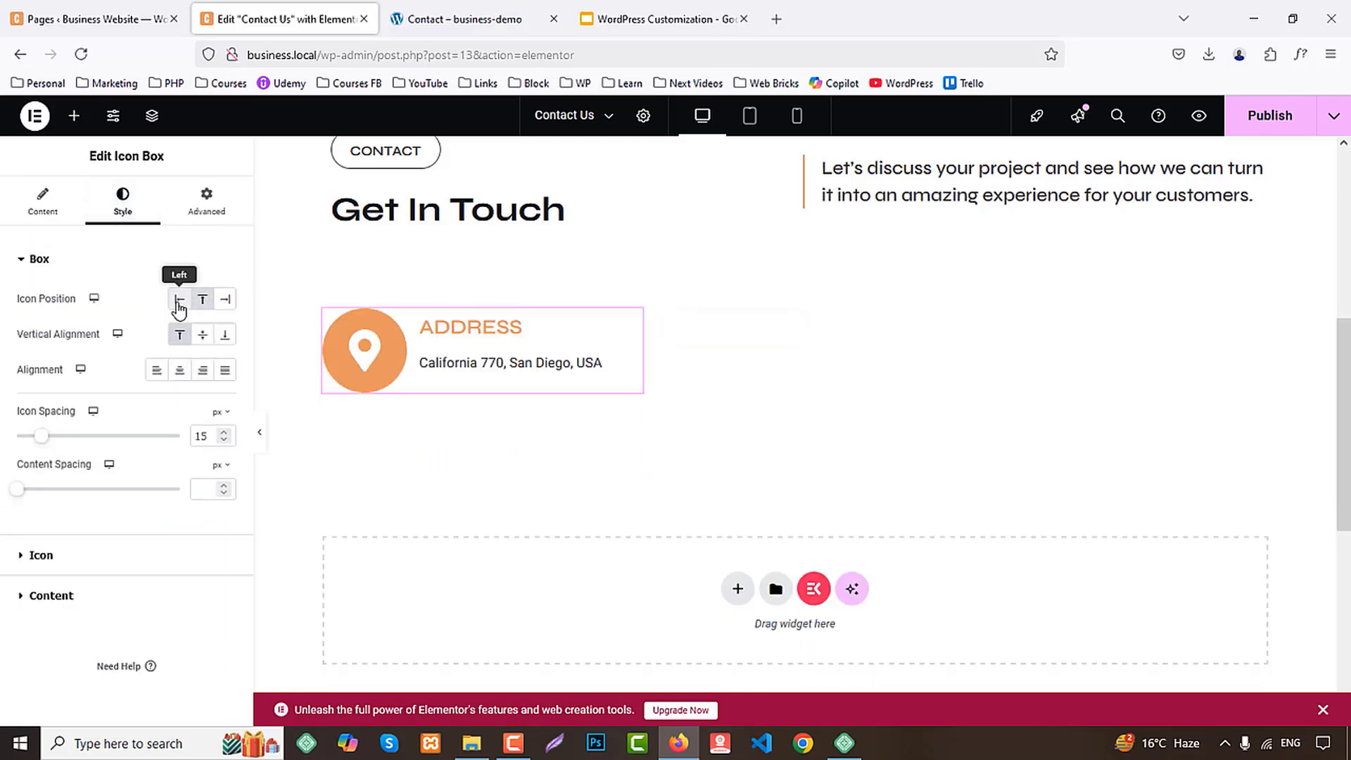
{"action": "left_click", "coordinate": [202, 336]}
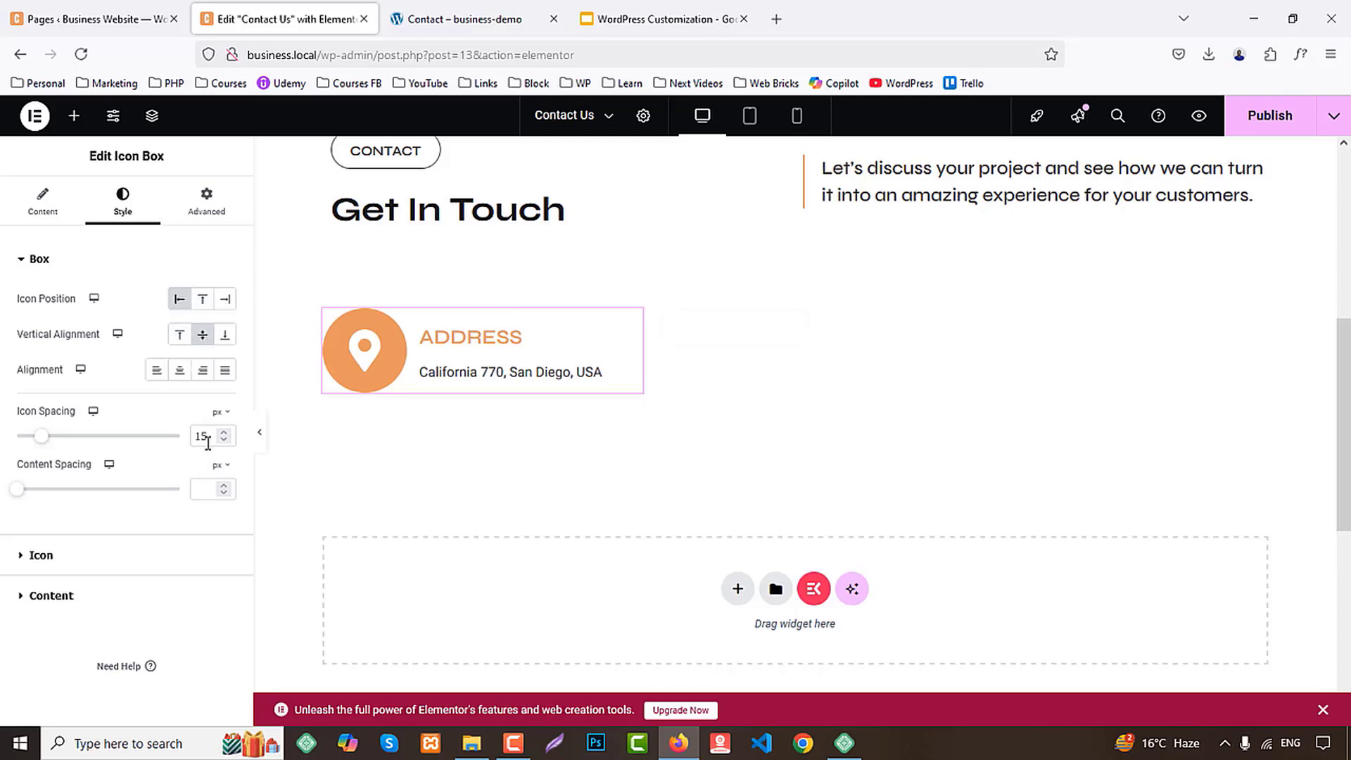
{"action": "left_click", "coordinate": [212, 482]}
{"action": "type", "text": "5"}
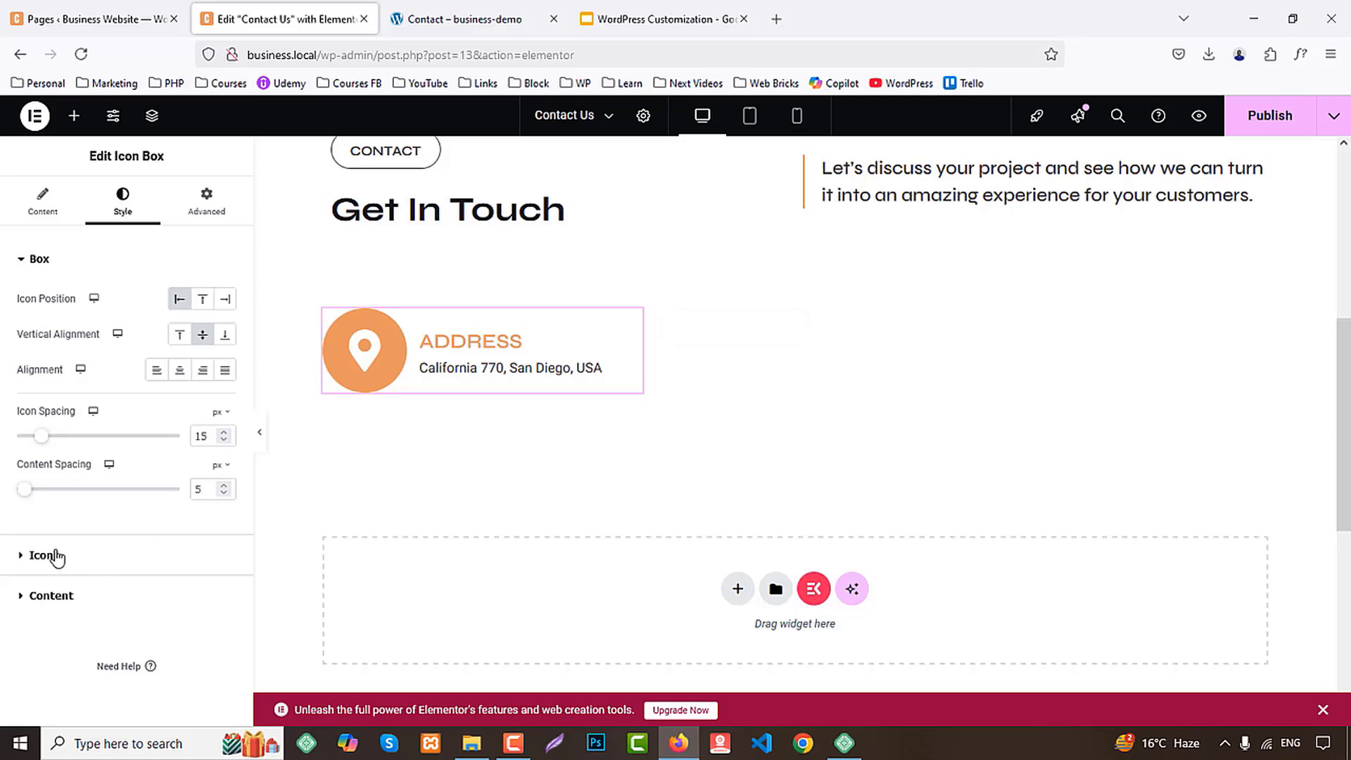
Assign the BG 2 global color as the icon's primary color and the Primary global color as its secondary color
{"action": "left_click", "coordinate": [56, 556]}
{"action": "left_click", "coordinate": [202, 375]}
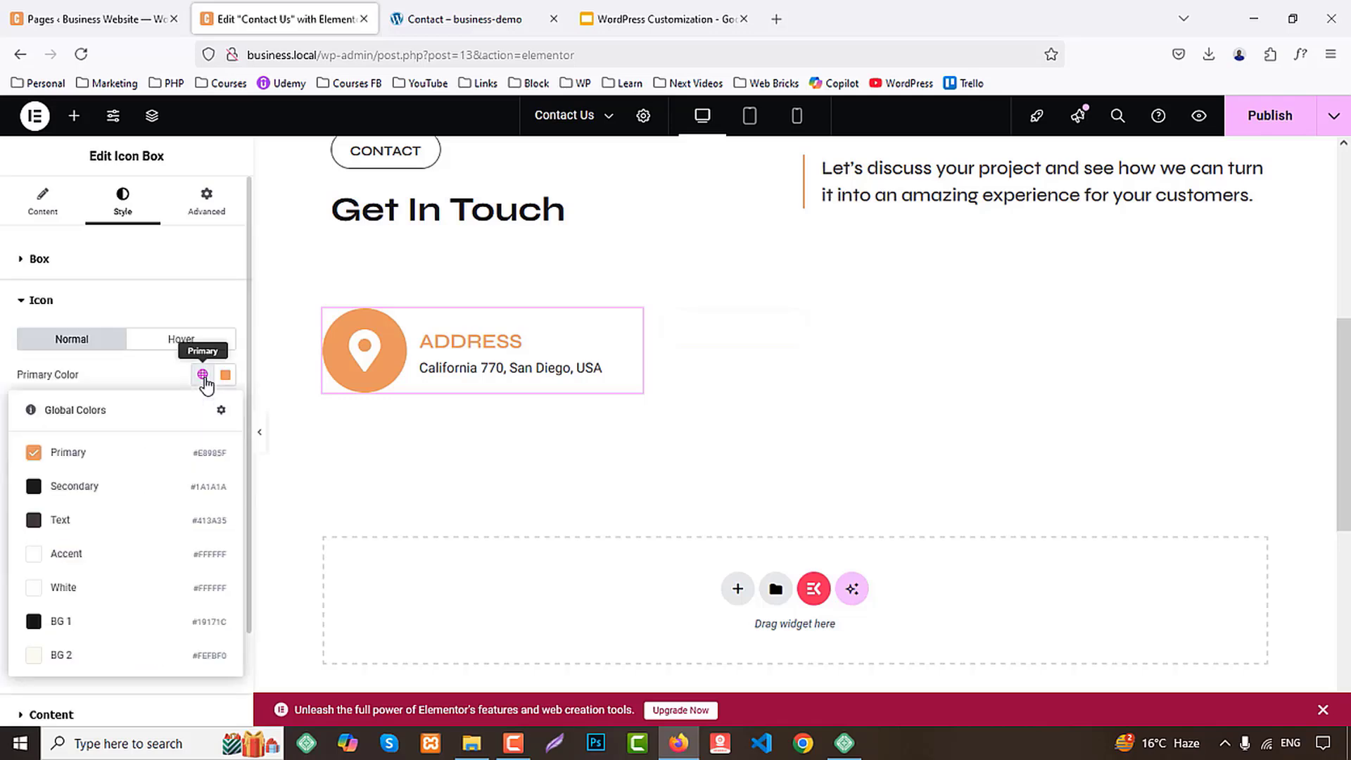
{"action": "left_click", "coordinate": [77, 649]}
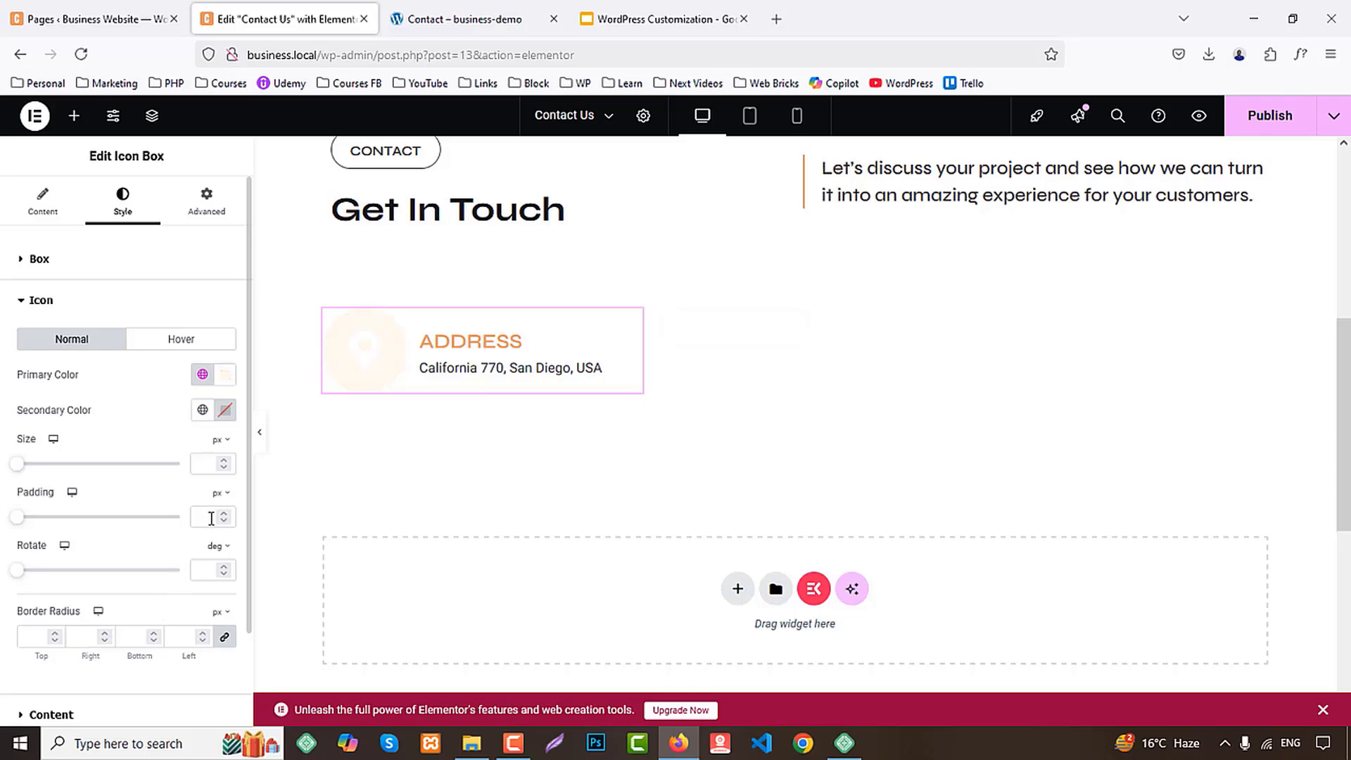
{"action": "left_click", "coordinate": [204, 411]}
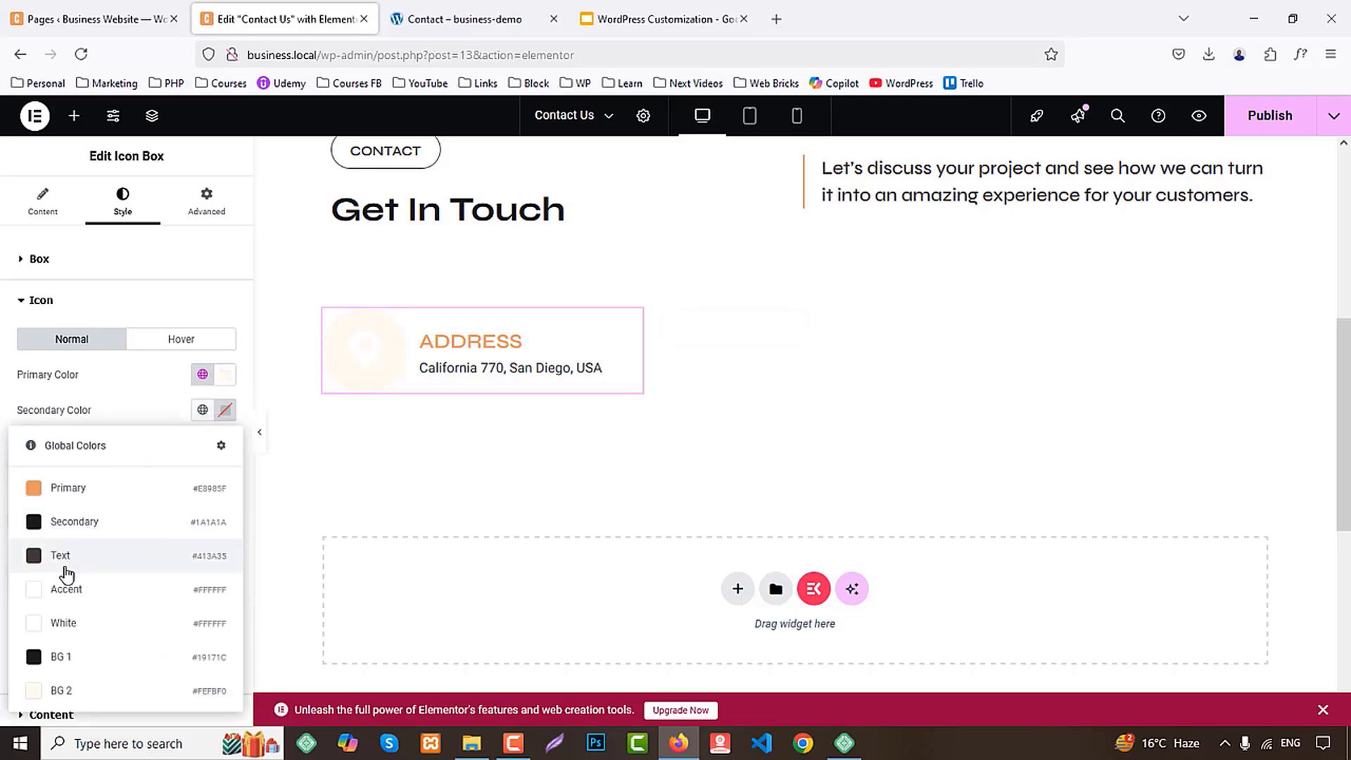
{"action": "left_click", "coordinate": [73, 560]}
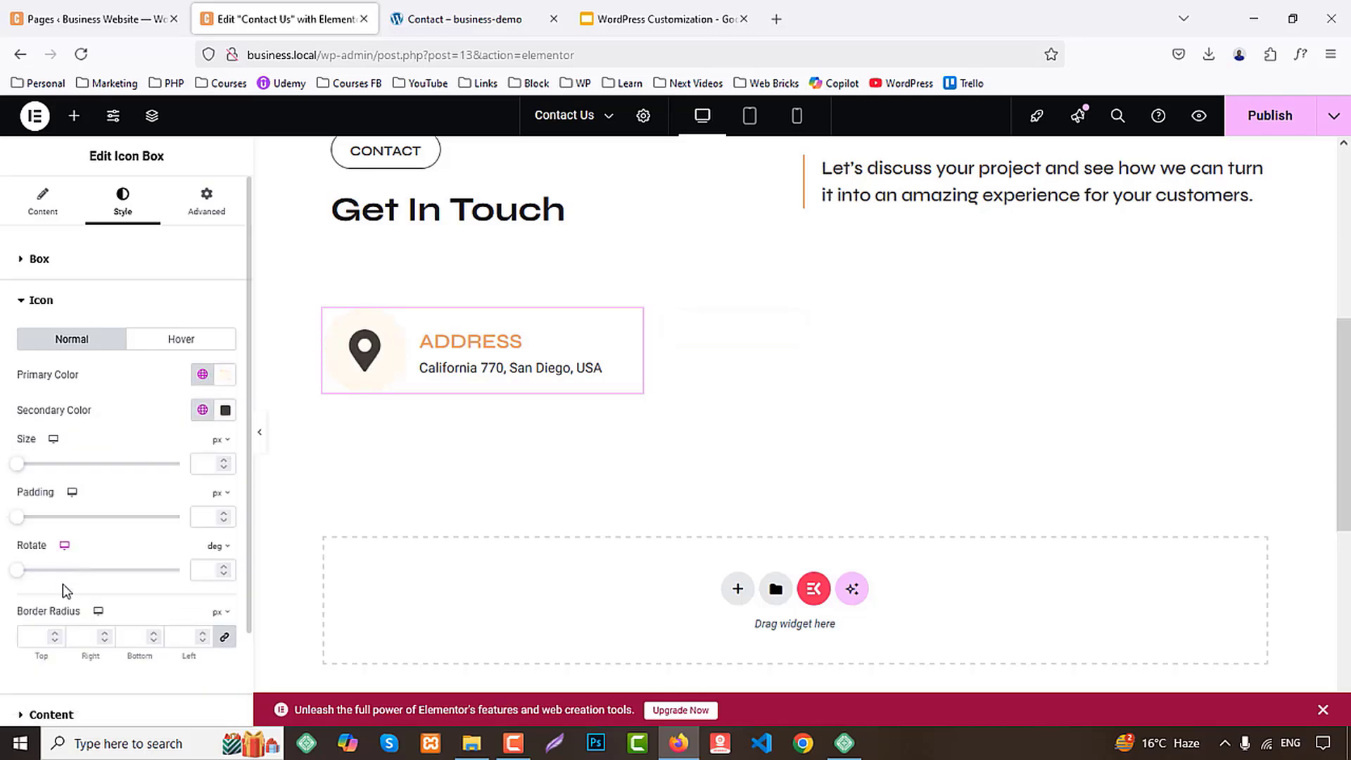
{"action": "left_click", "coordinate": [202, 410]}
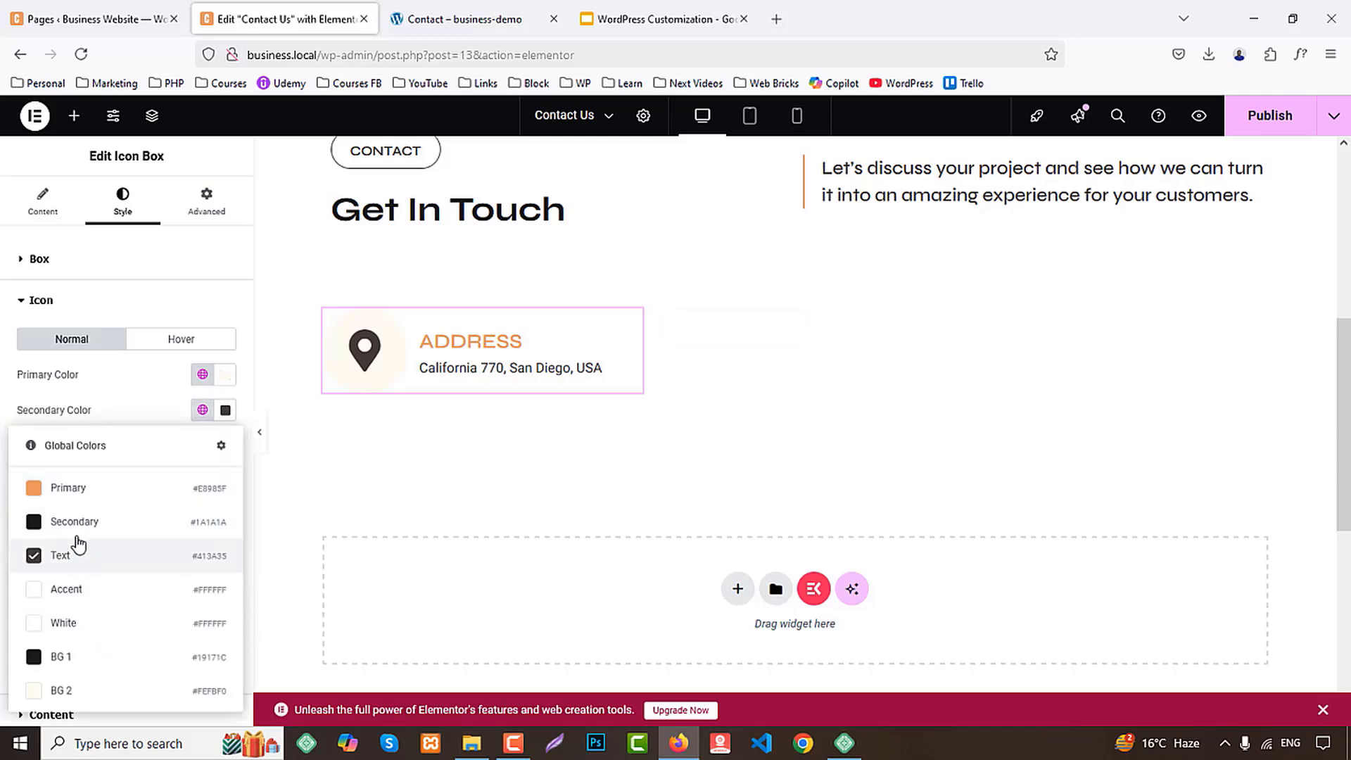
{"action": "left_click", "coordinate": [76, 484]}
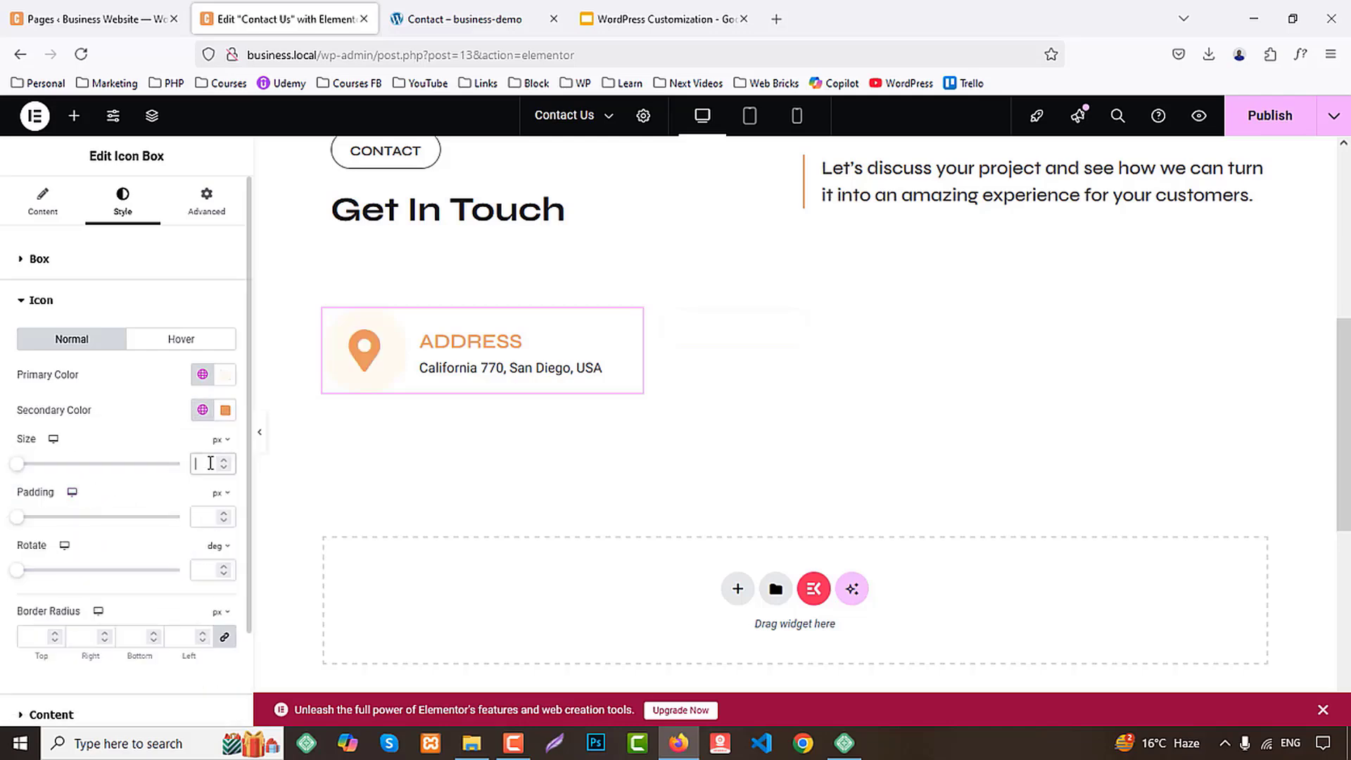
Set the ADDRESS box's icon size to 20 px
{"action": "type", "text": "22"}
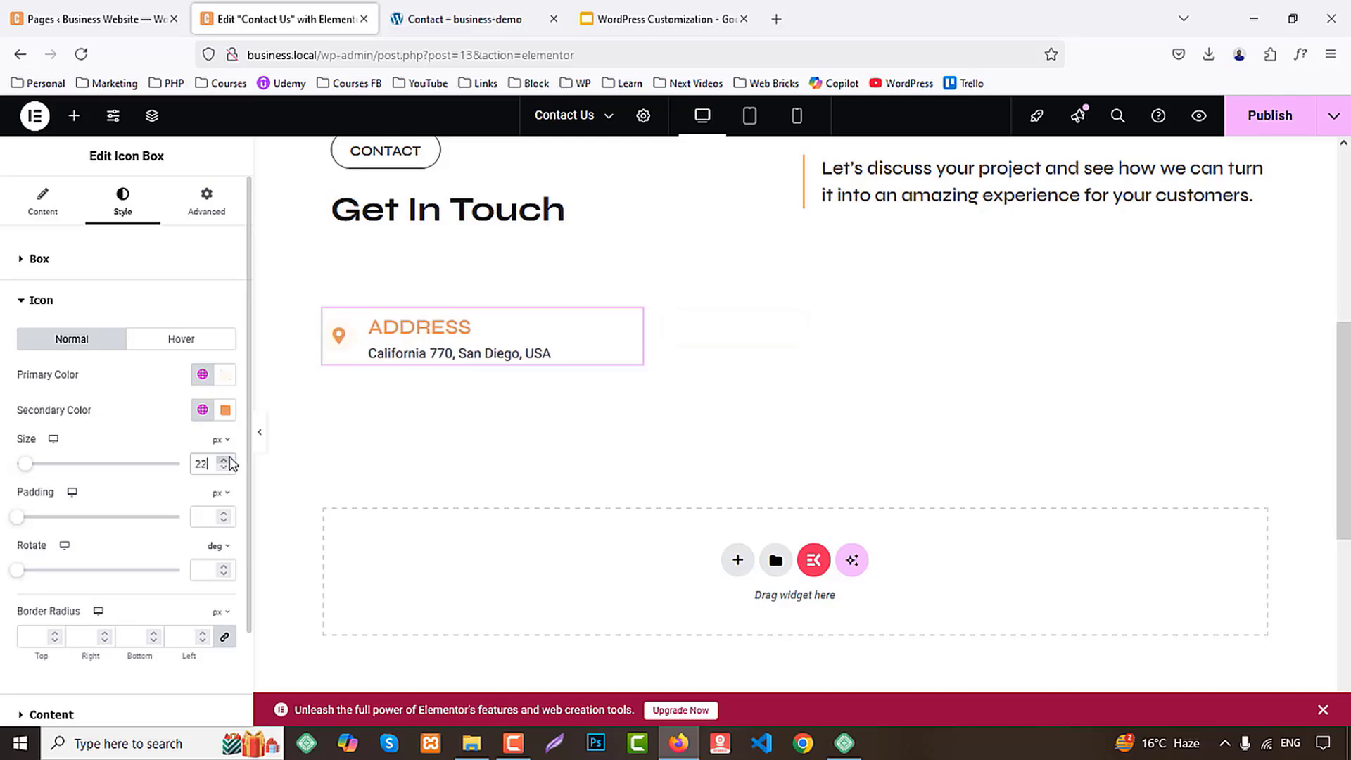
{"action": "key", "text": "Down"}
{"action": "key", "text": "Down"}
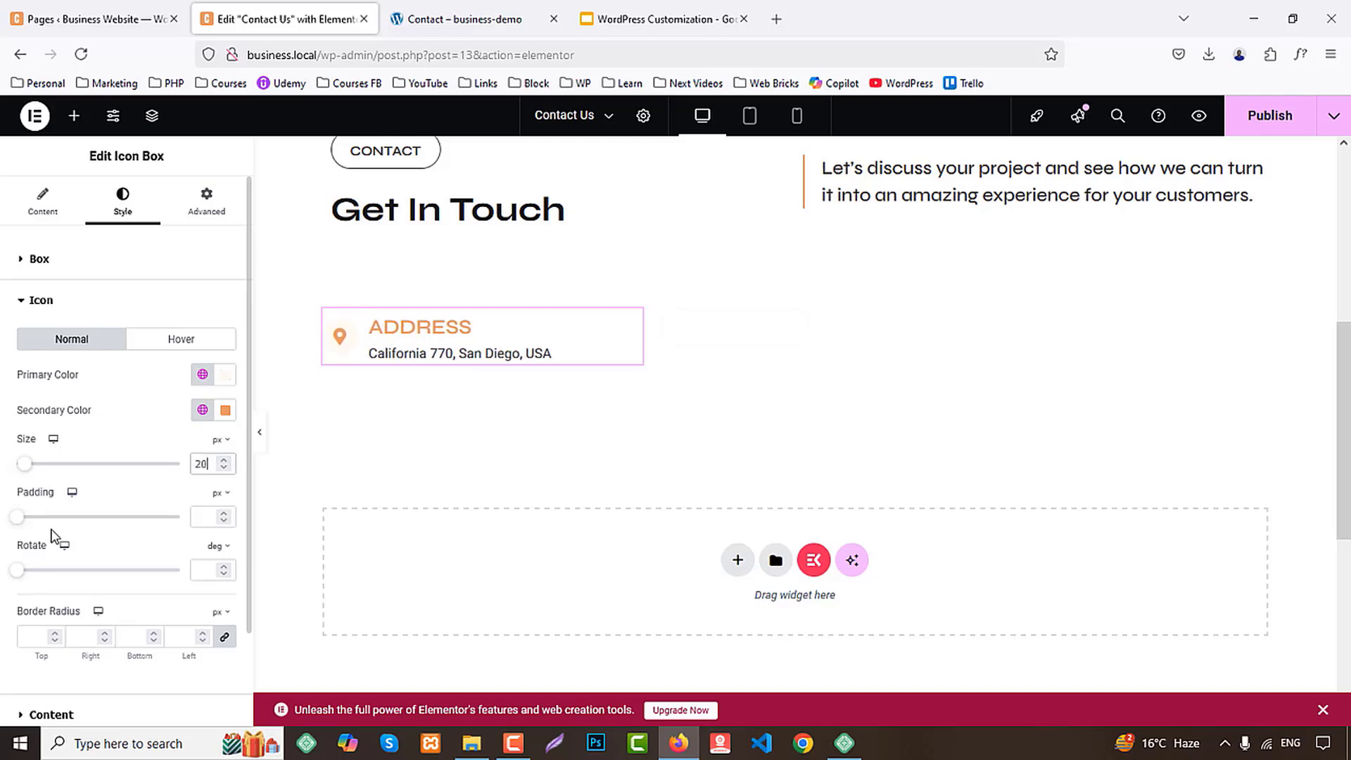
Set the ADDRESS title's color to the Secondary global color
{"action": "scroll", "coordinate": [53, 542], "scroll_direction": "down", "scroll_amount": 2}
{"action": "left_click", "coordinate": [50, 604]}
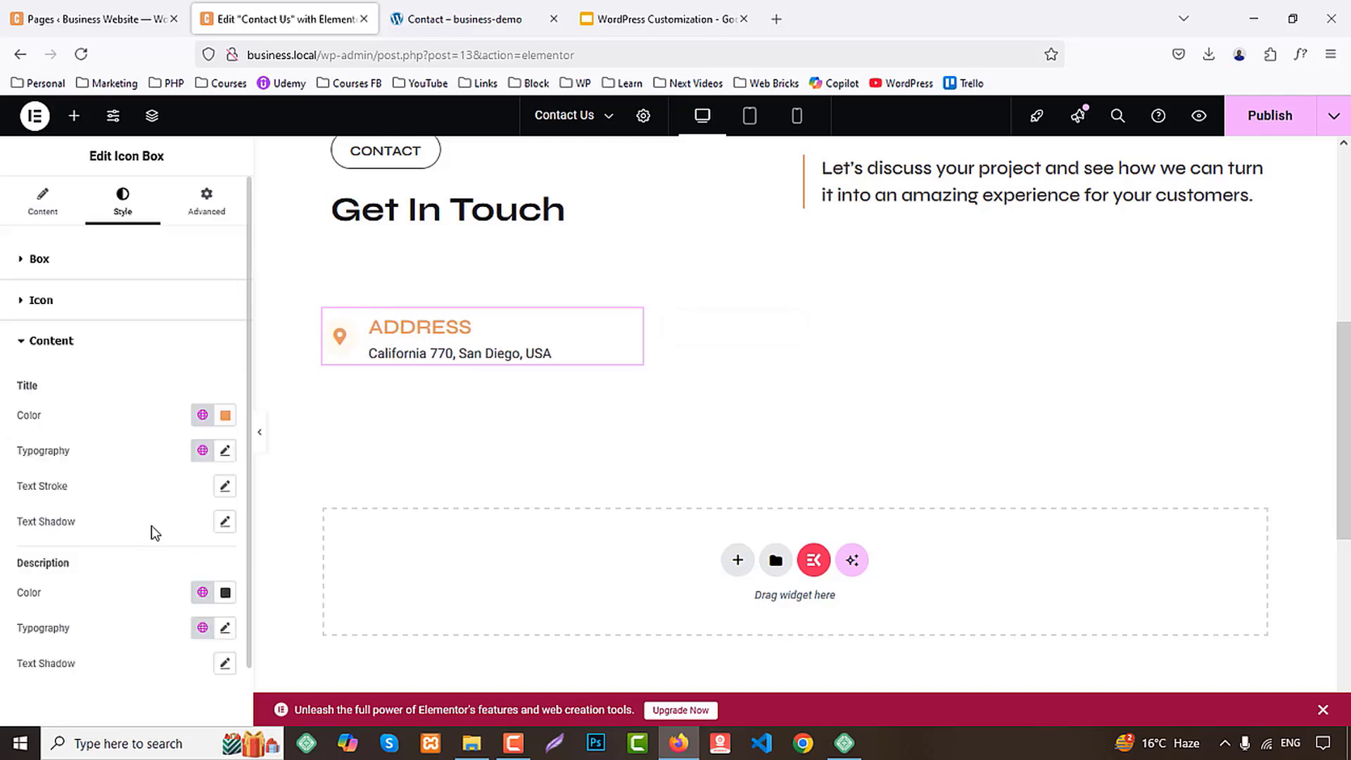
{"action": "left_click", "coordinate": [203, 416]}
{"action": "left_click", "coordinate": [72, 529]}
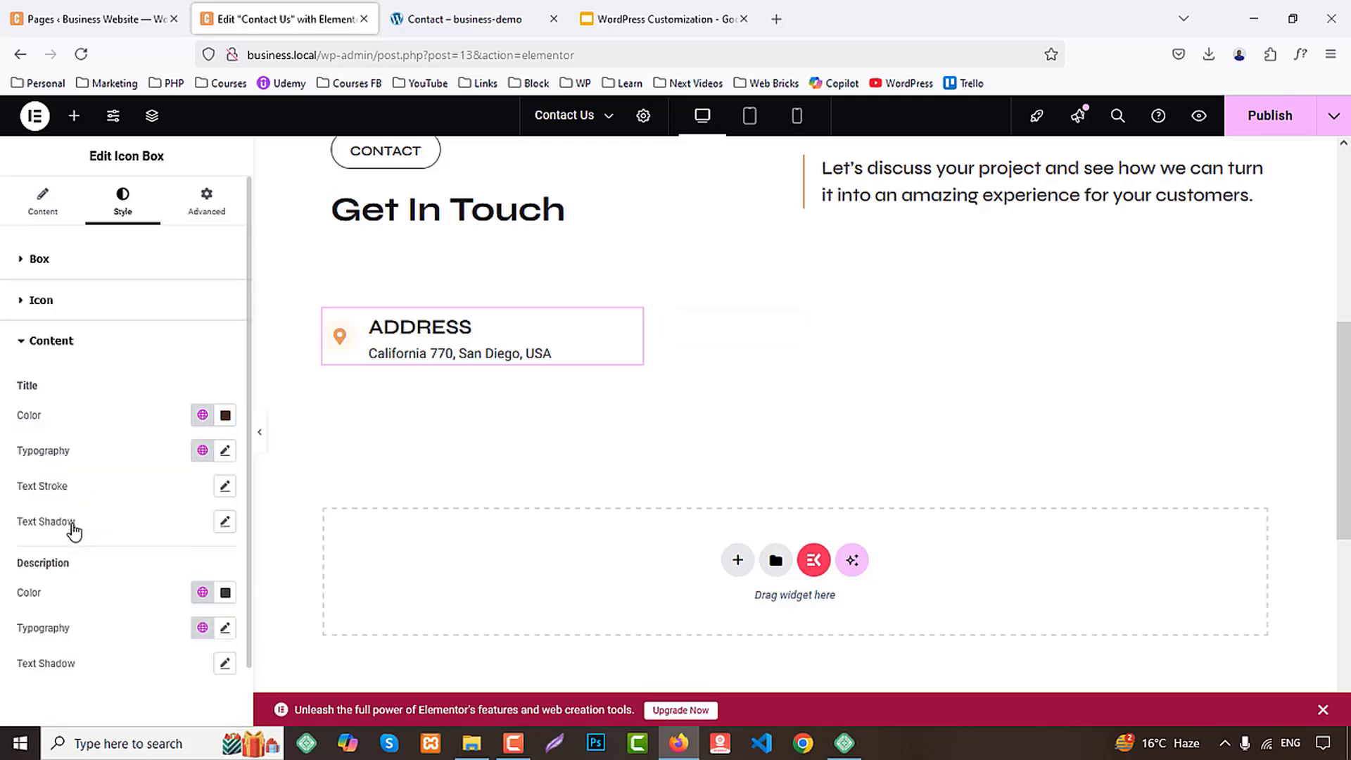
Set the ADDRESS title's typography to size 22 px and weight 700 (Bold)
{"action": "left_click", "coordinate": [225, 451]}
{"action": "left_click", "coordinate": [188, 586]}
{"action": "type", "text": "17"}
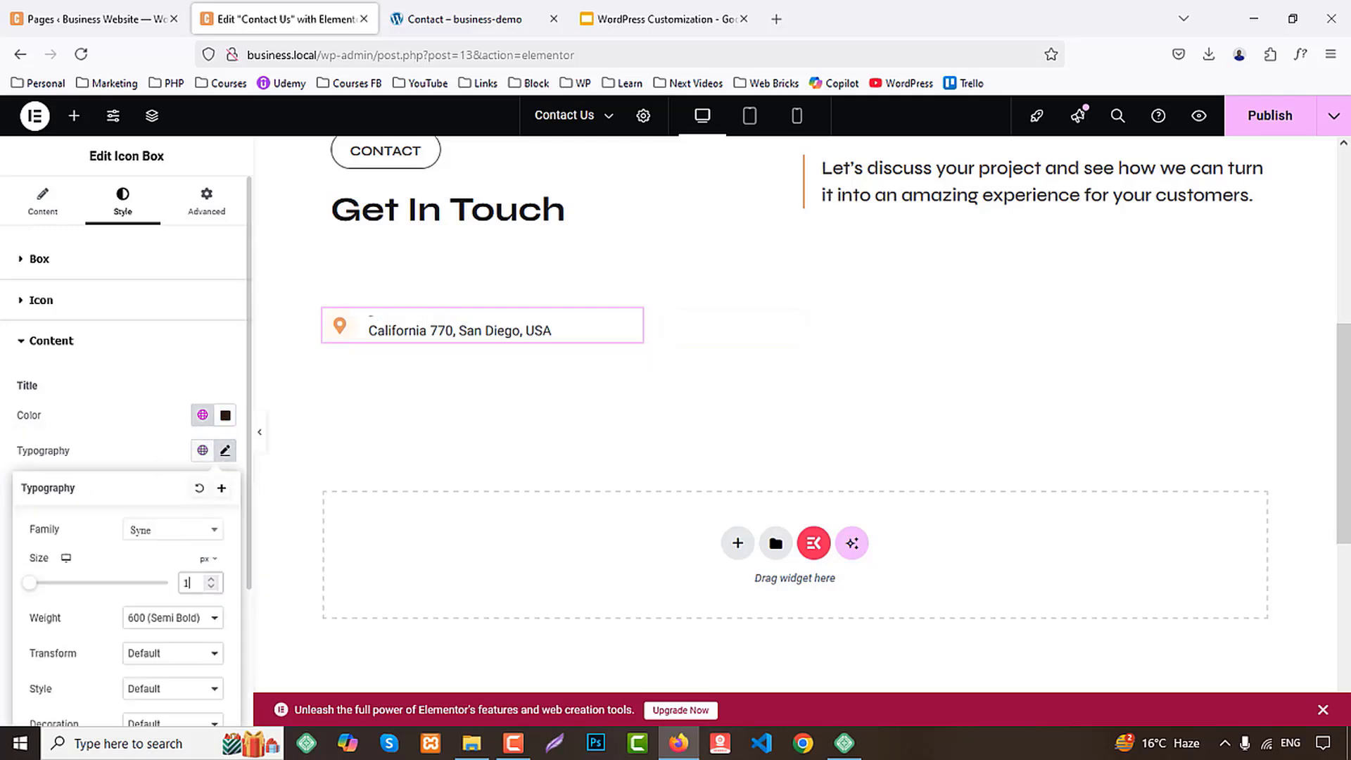
{"action": "key", "text": "Up"}
{"action": "key", "text": "Up"}
{"action": "key", "text": "Up"}
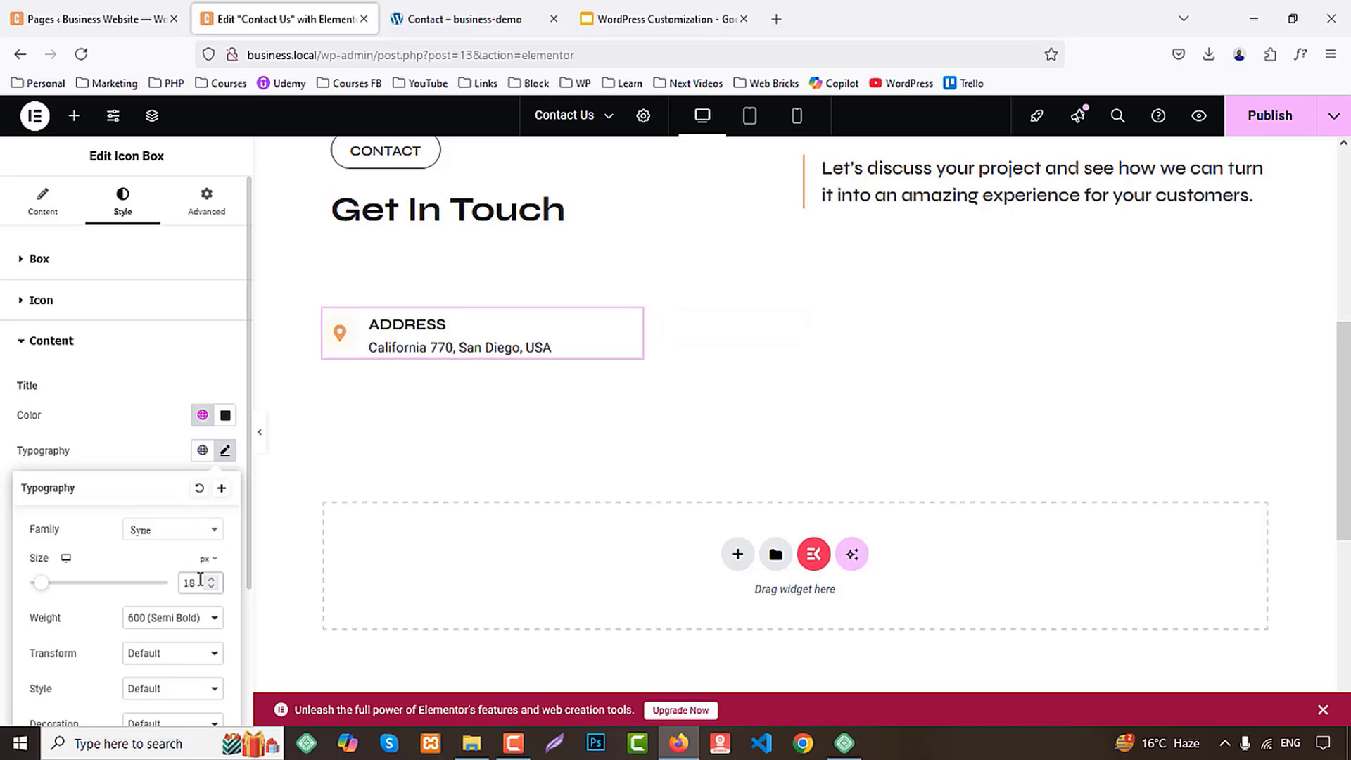
{"action": "key", "text": "Up"}
{"action": "key", "text": "Up"}
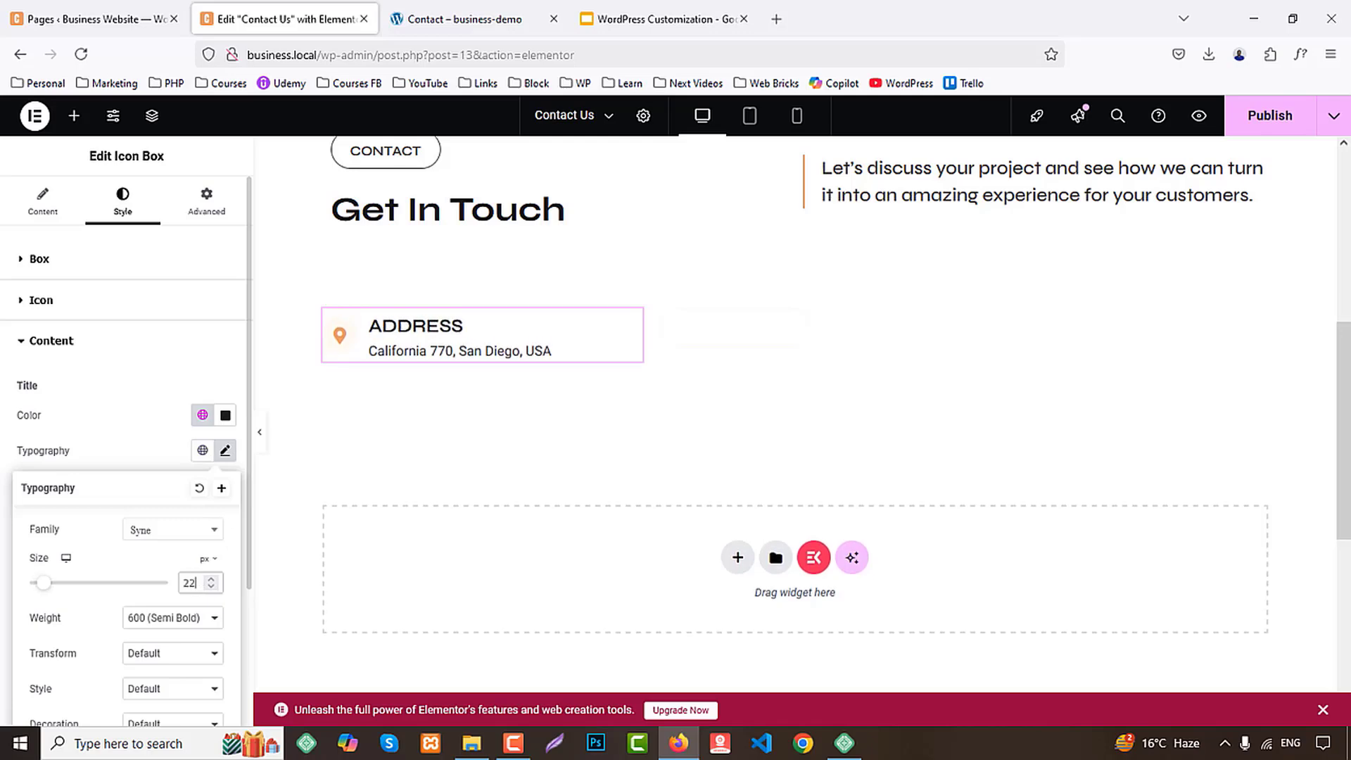
{"action": "left_click", "coordinate": [166, 618]}
{"action": "left_click", "coordinate": [166, 501]}
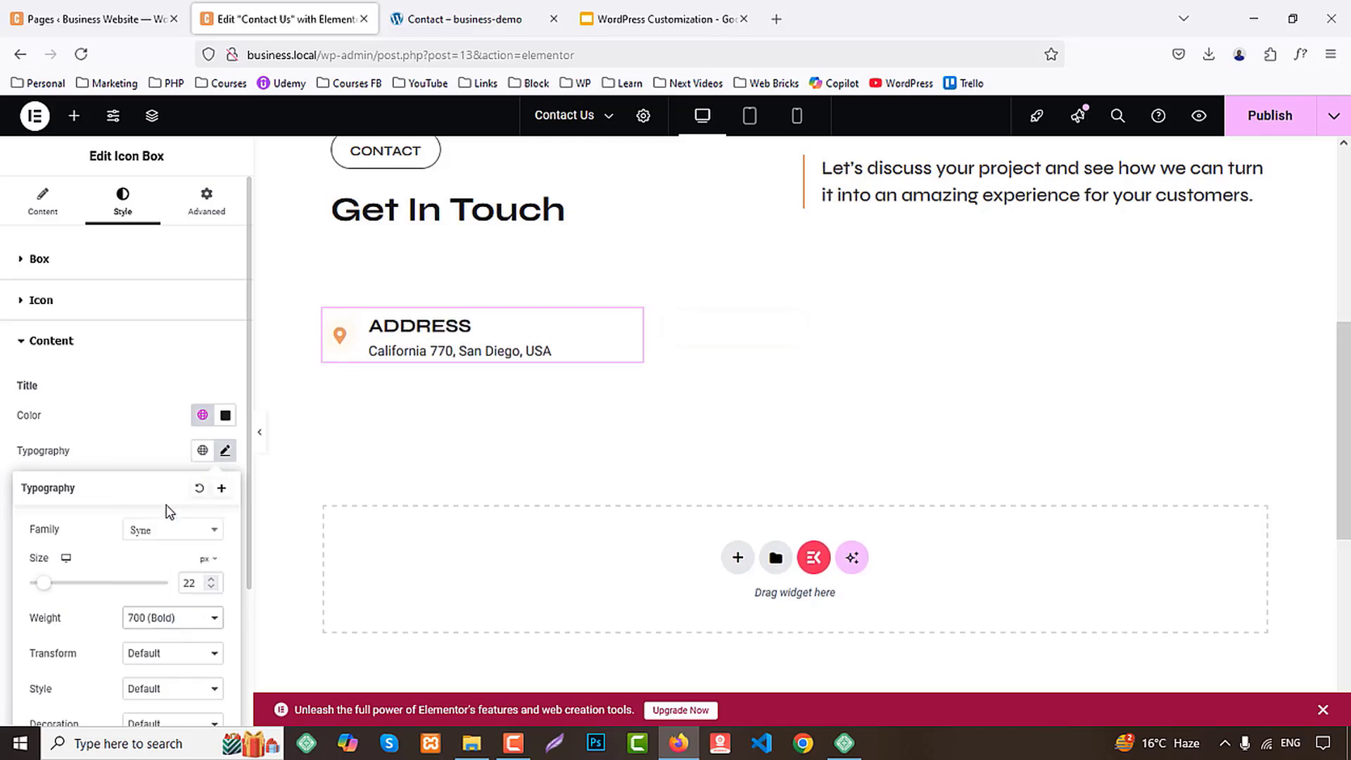
Reduce the ADDRESS title's font size to 20 px
{"action": "key", "text": "Down"}
{"action": "key", "text": "Down"}
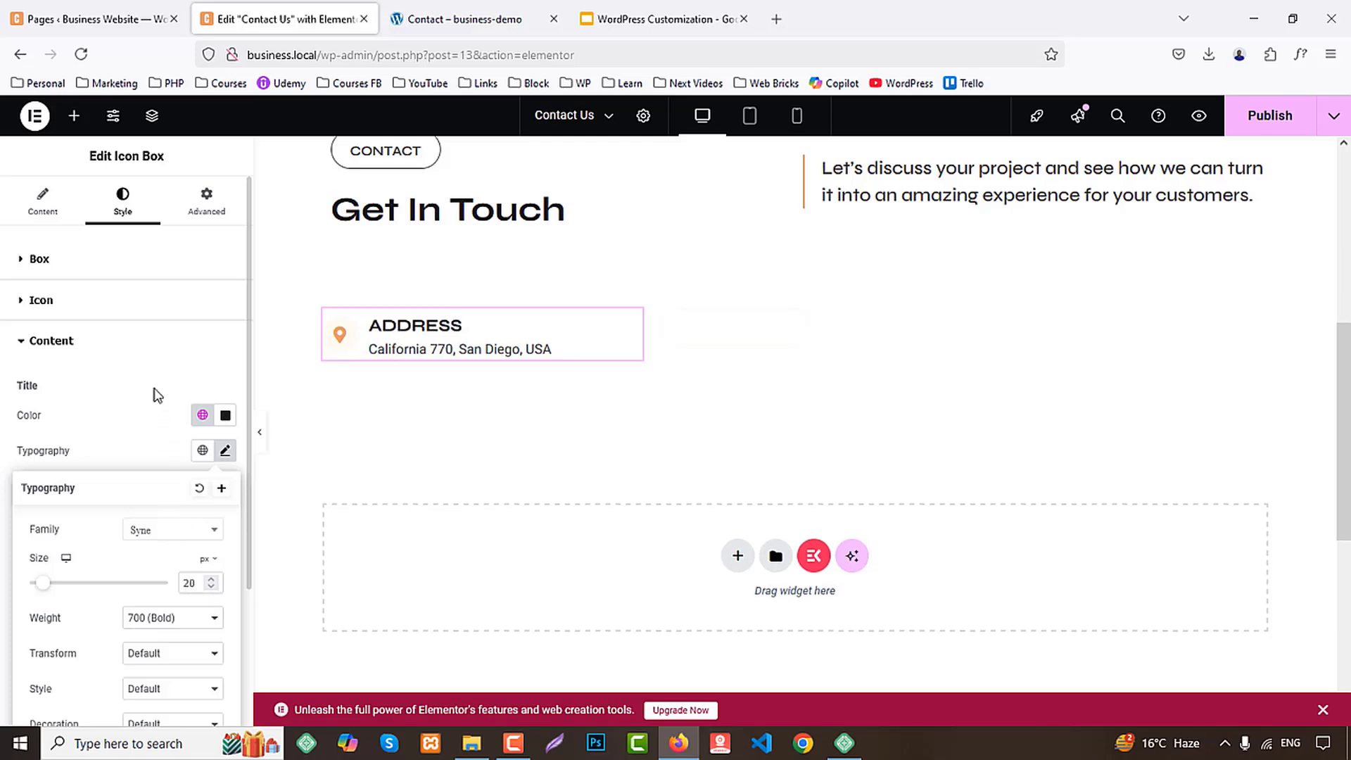
{"action": "left_click", "coordinate": [158, 395]}
Set the ADDRESS box's description font weight to 500 (Medium)
{"action": "scroll", "coordinate": [110, 525], "scroll_direction": "down", "scroll_amount": 2}
{"action": "left_click", "coordinate": [202, 565]}
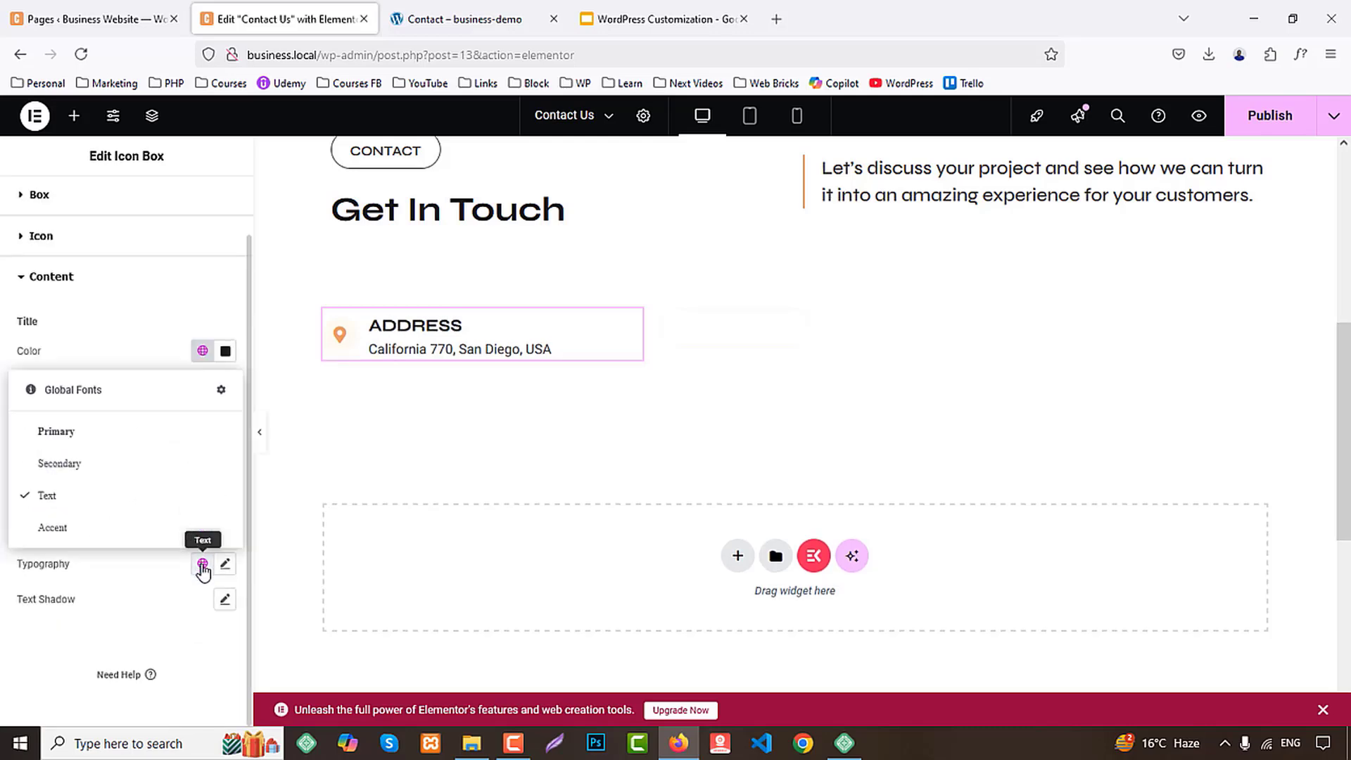
{"action": "left_click", "coordinate": [226, 564]}
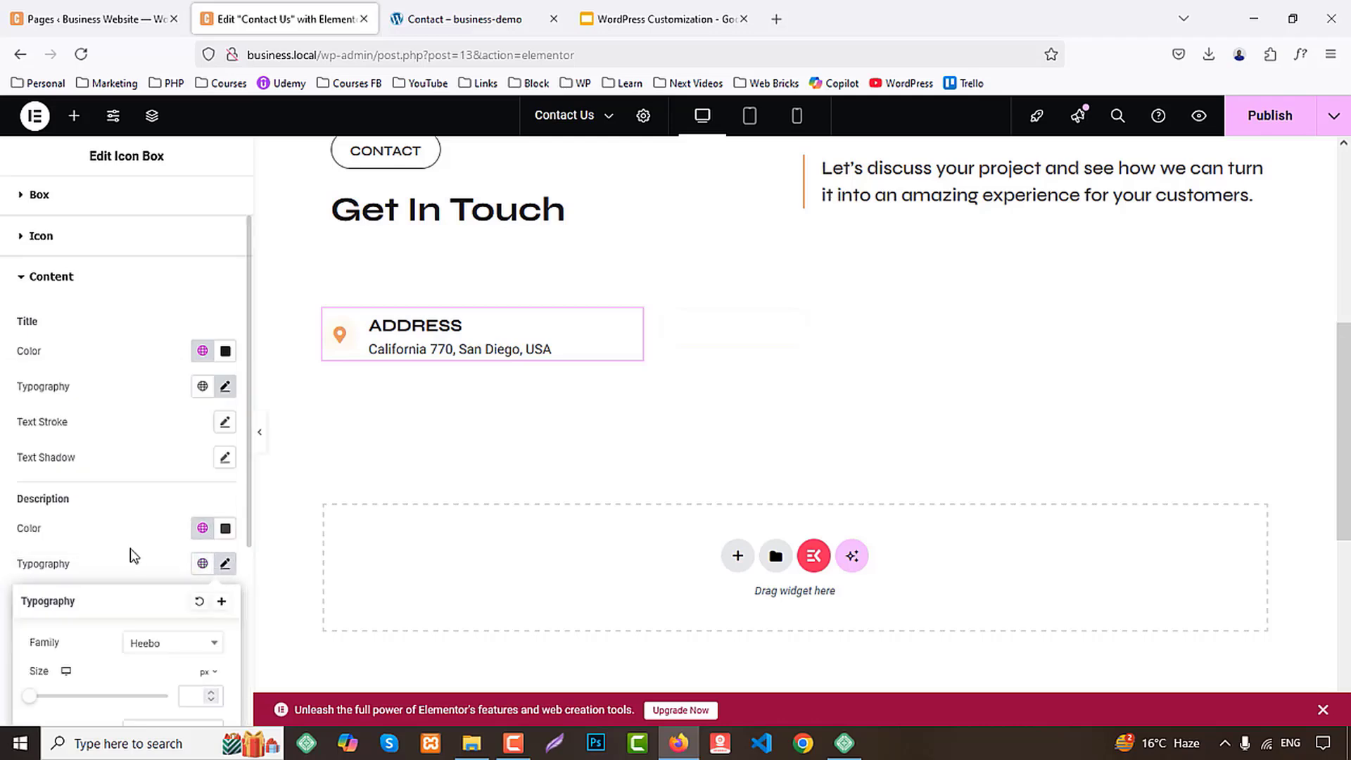
{"action": "scroll", "coordinate": [157, 651], "scroll_direction": "down", "scroll_amount": 3}
{"action": "left_click", "coordinate": [153, 485]}
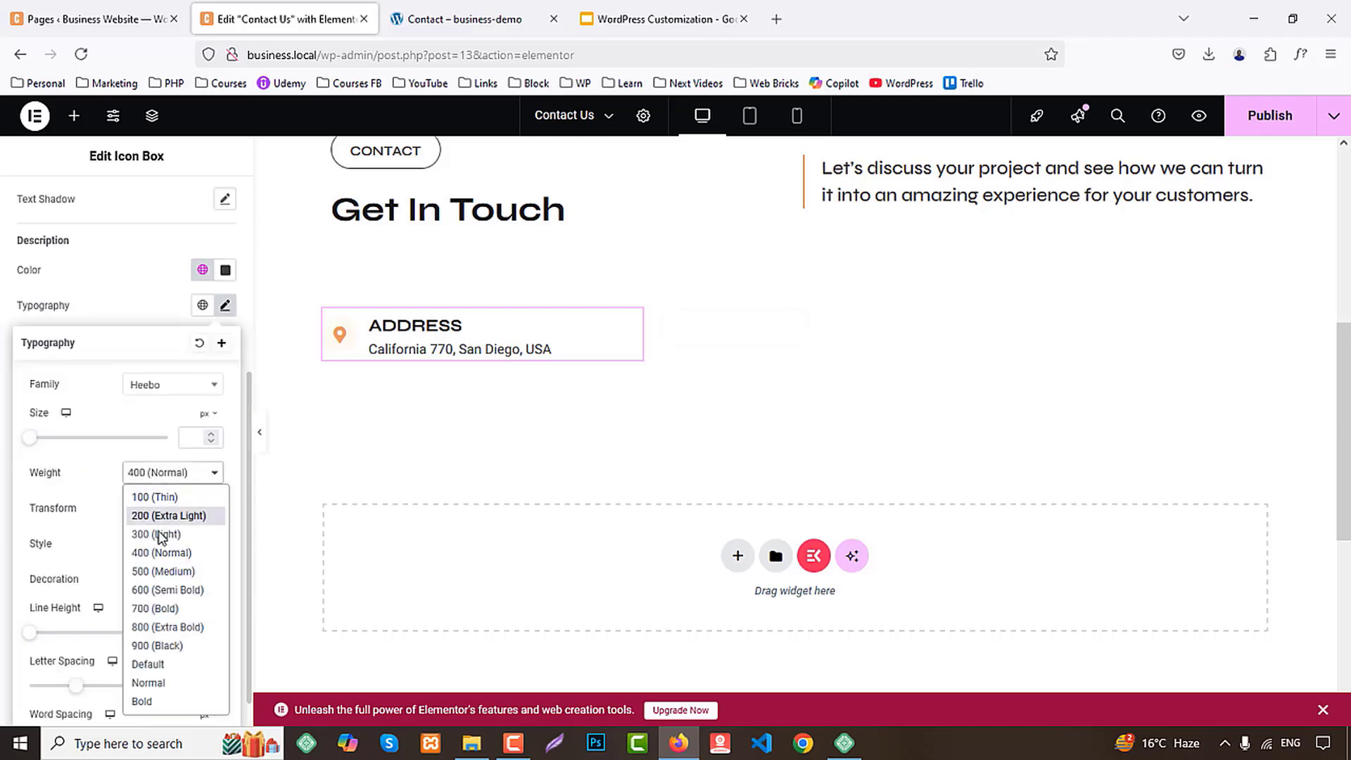
{"action": "left_click", "coordinate": [161, 571]}
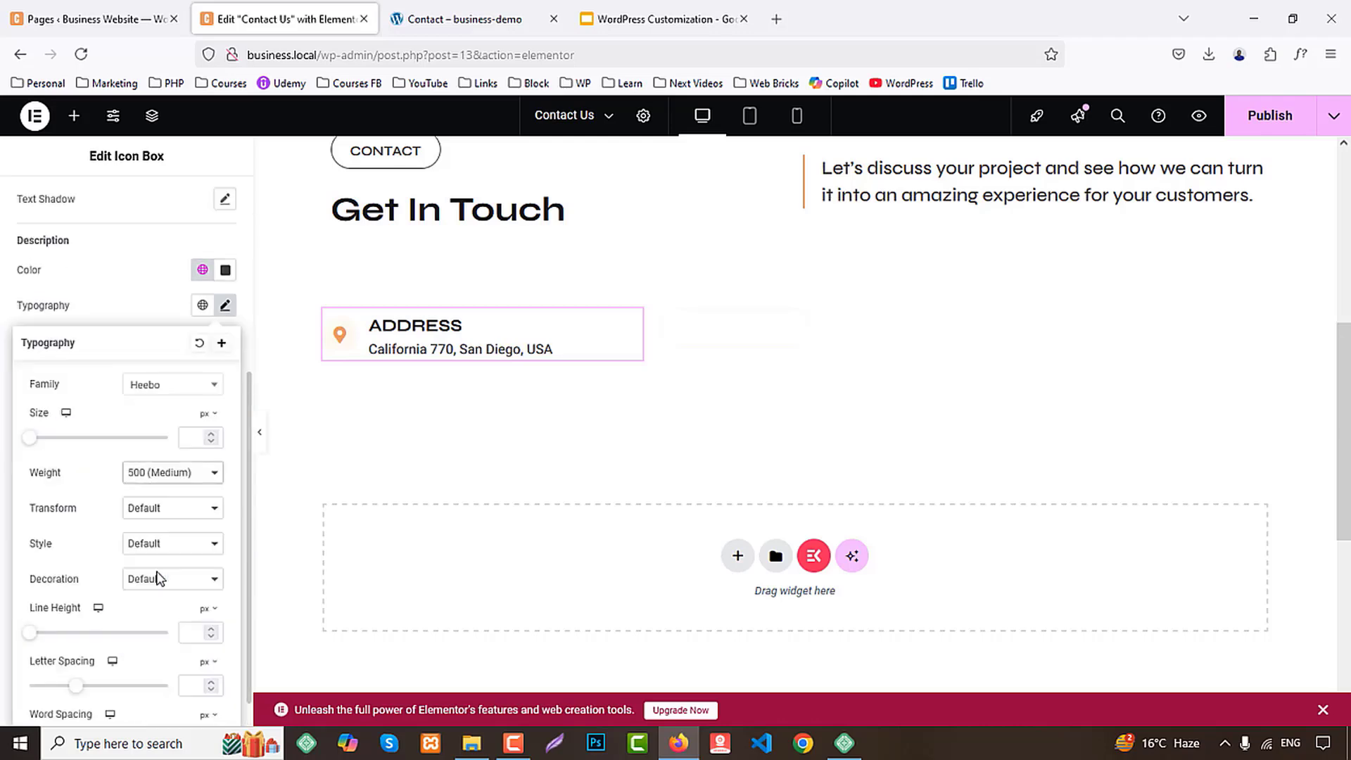
Duplicate the ADDRESS icon box three times to make a stack of four boxes
{"action": "right_click", "coordinate": [437, 332]}
{"action": "left_click", "coordinate": [482, 383]}
{"action": "right_click", "coordinate": [451, 402]}
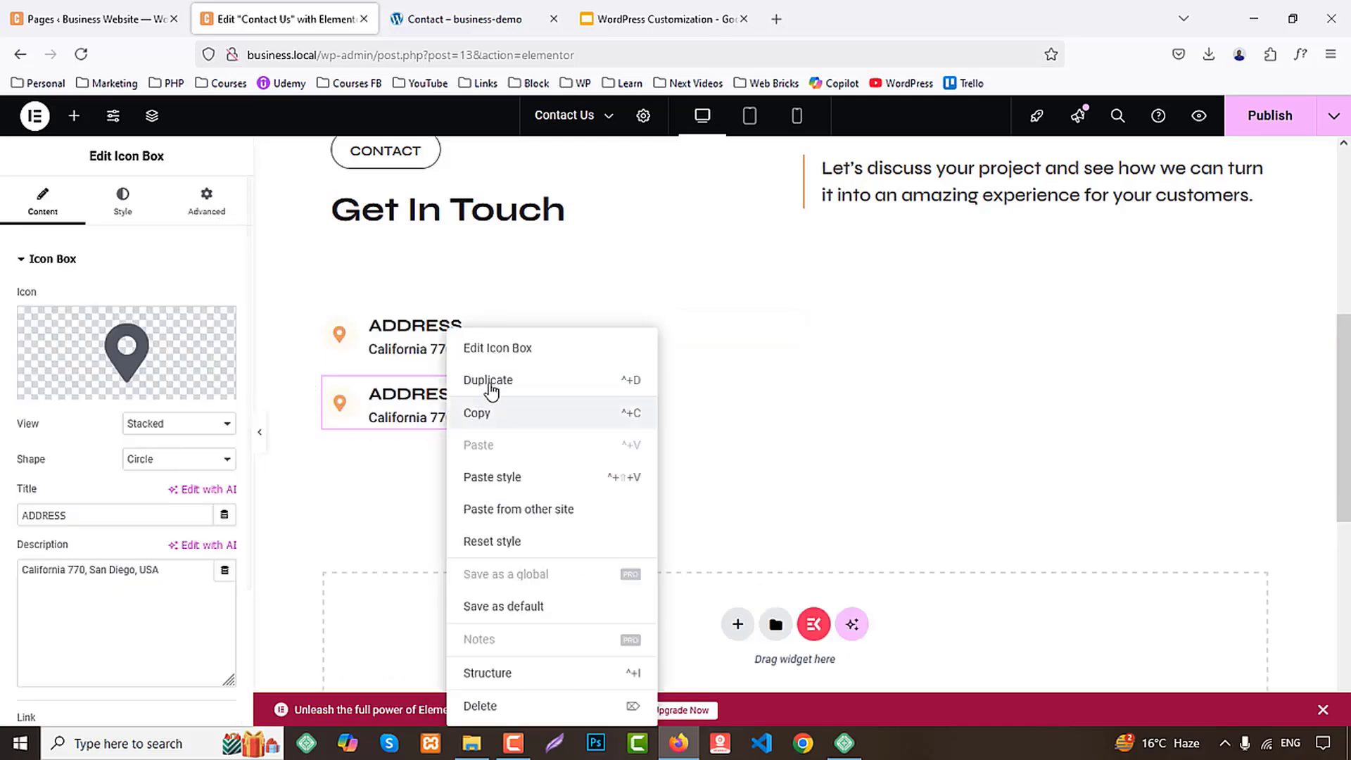
{"action": "left_click", "coordinate": [491, 380]}
{"action": "scroll", "coordinate": [479, 408], "scroll_direction": "down", "scroll_amount": 1}
{"action": "right_click", "coordinate": [441, 395]}
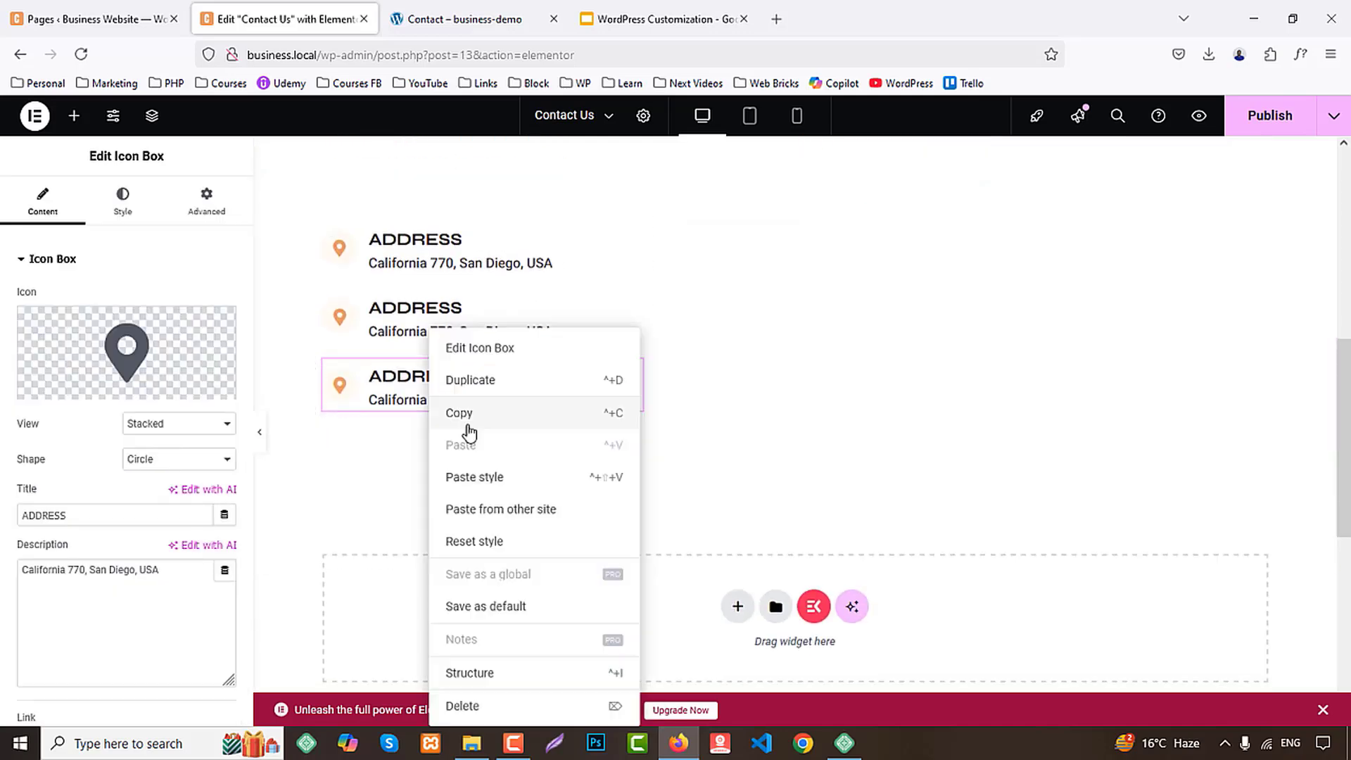
{"action": "left_click", "coordinate": [478, 380]}
Copy the EMAIL title from the demo Contact page and use it as the second icon box's title
{"action": "left_click", "coordinate": [458, 19]}
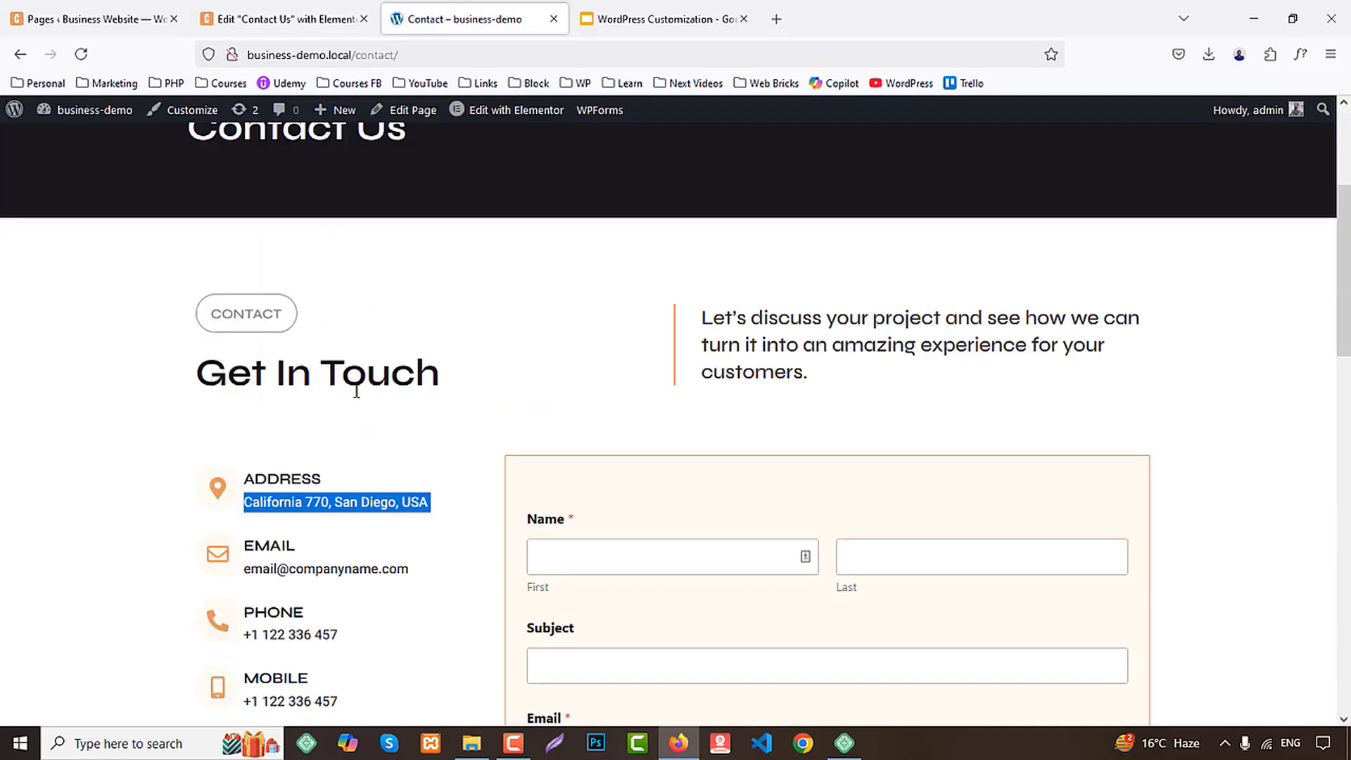
{"action": "scroll", "coordinate": [285, 520], "scroll_direction": "down", "scroll_amount": 2}
{"action": "left_click", "coordinate": [270, 380]}
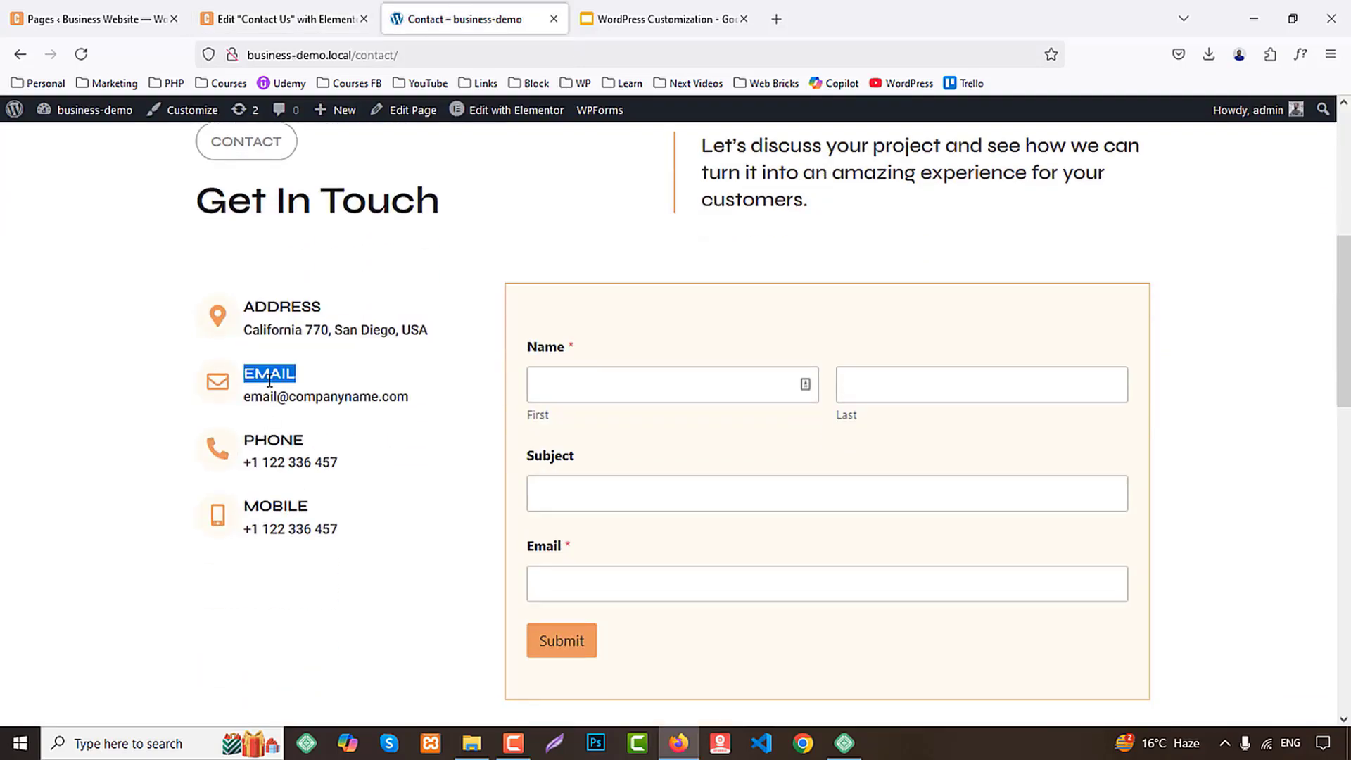
{"action": "left_click", "coordinate": [277, 19]}
{"action": "left_click", "coordinate": [457, 310]}
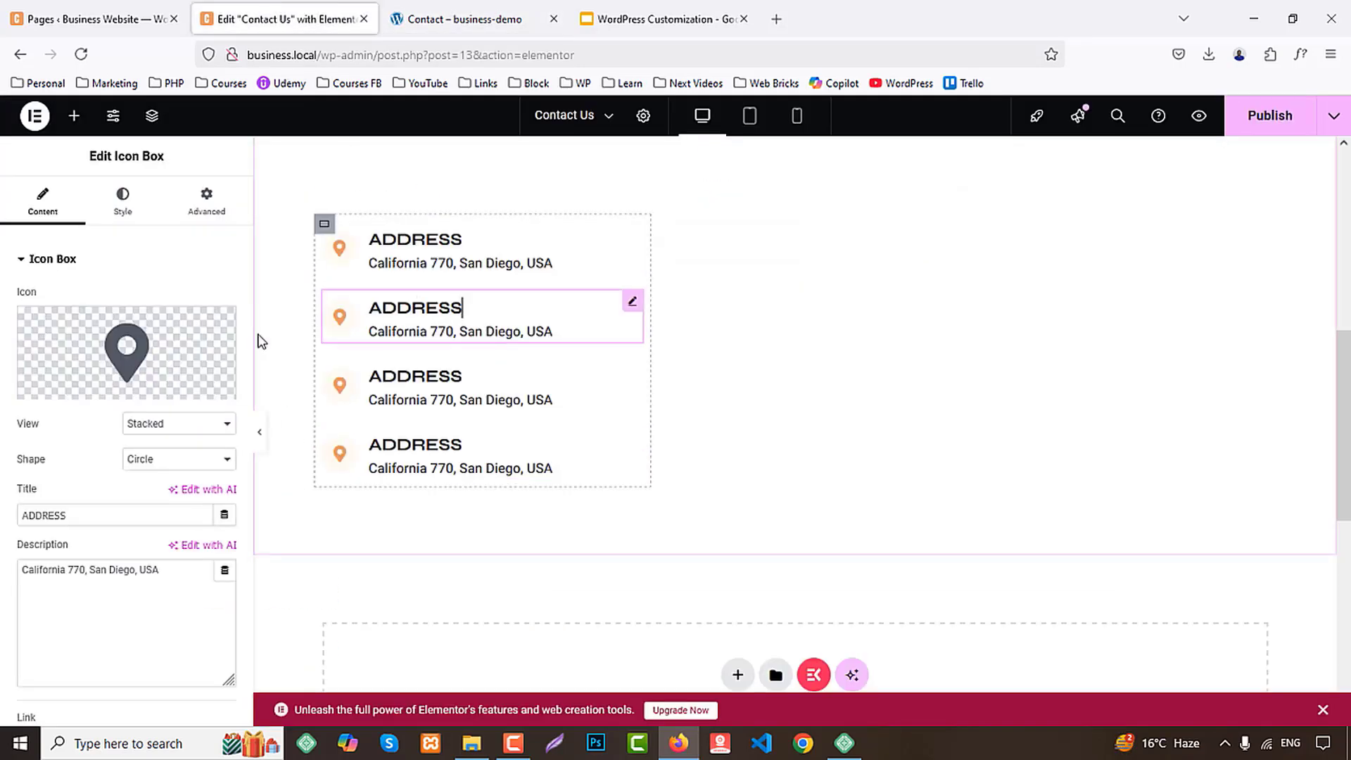
{"action": "left_click_drag", "start_coordinate": [136, 523], "coordinate": [3, 516]}
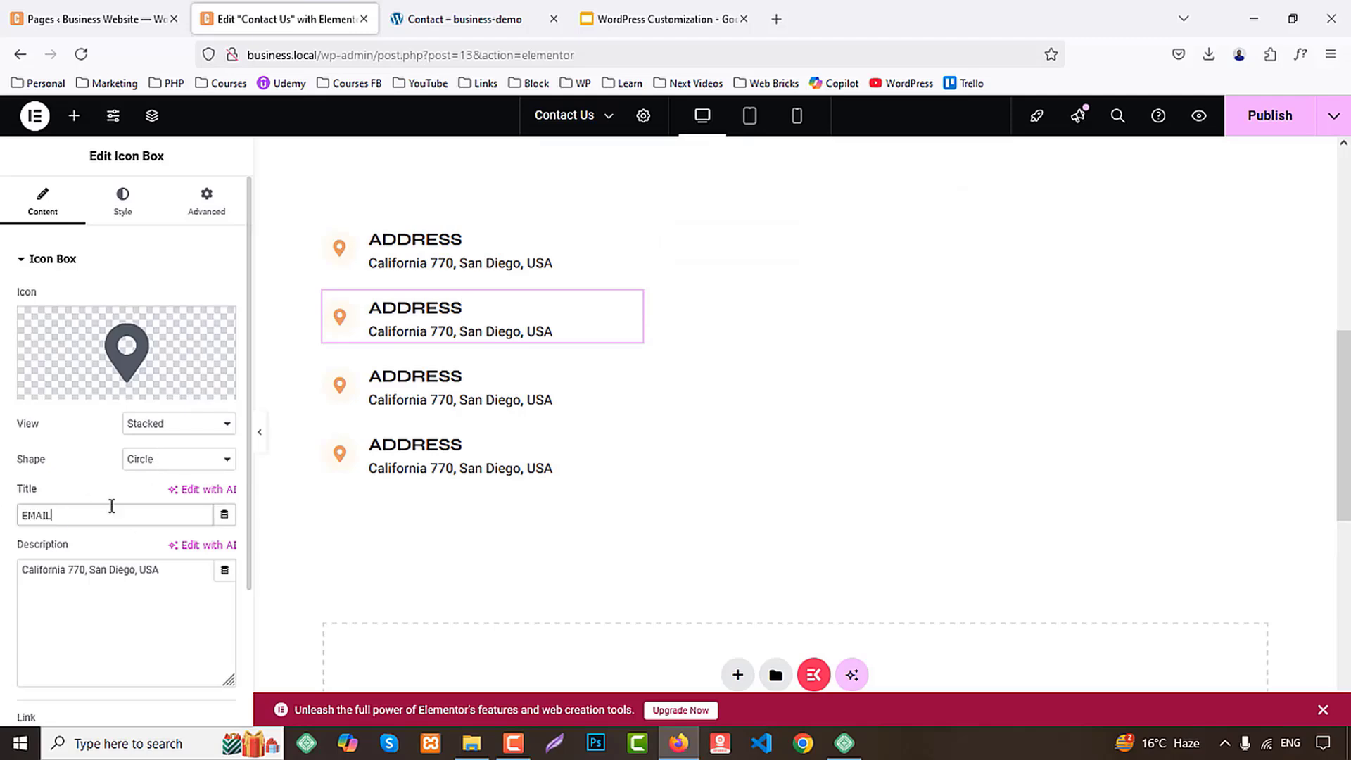
Find "enve" in the icon library and give the EMAIL box the outlined Envelope icon
{"action": "left_click", "coordinate": [175, 392]}
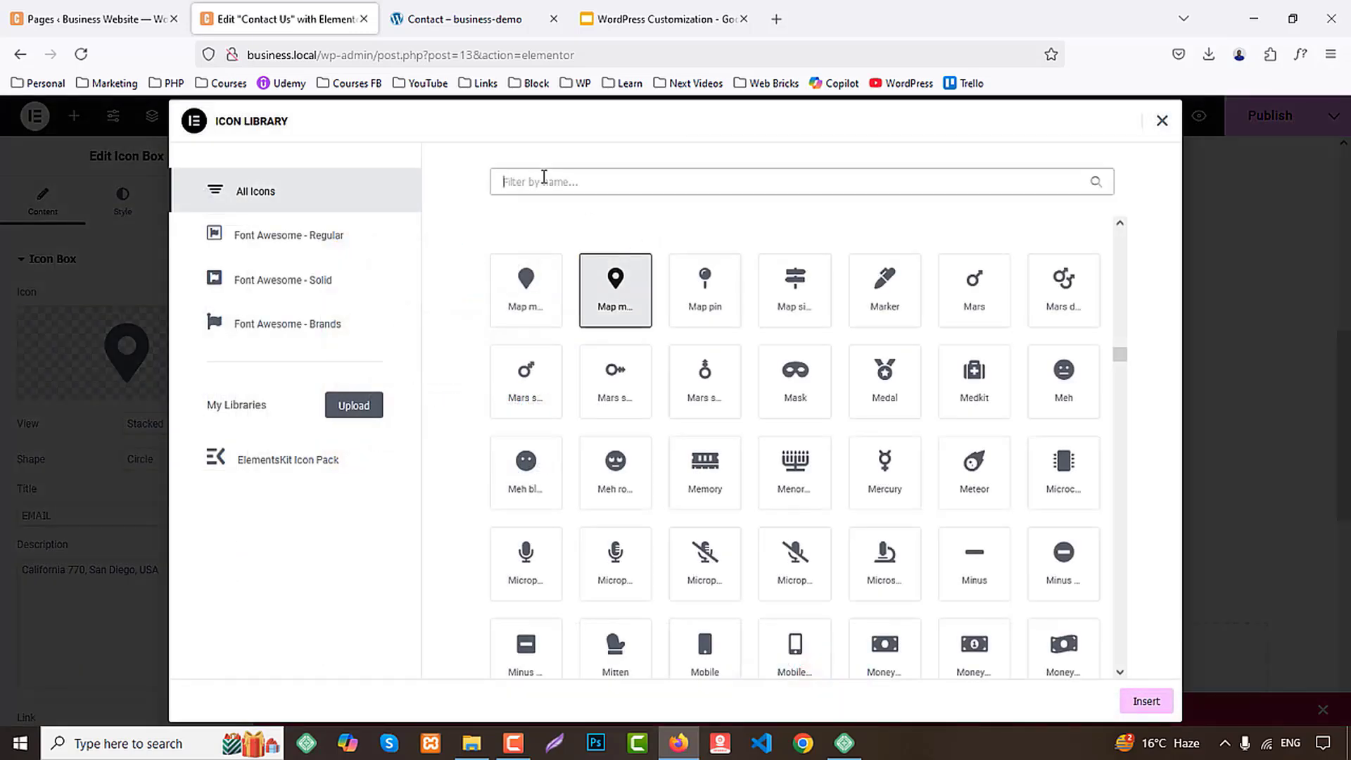
{"action": "type", "text": "enve"}
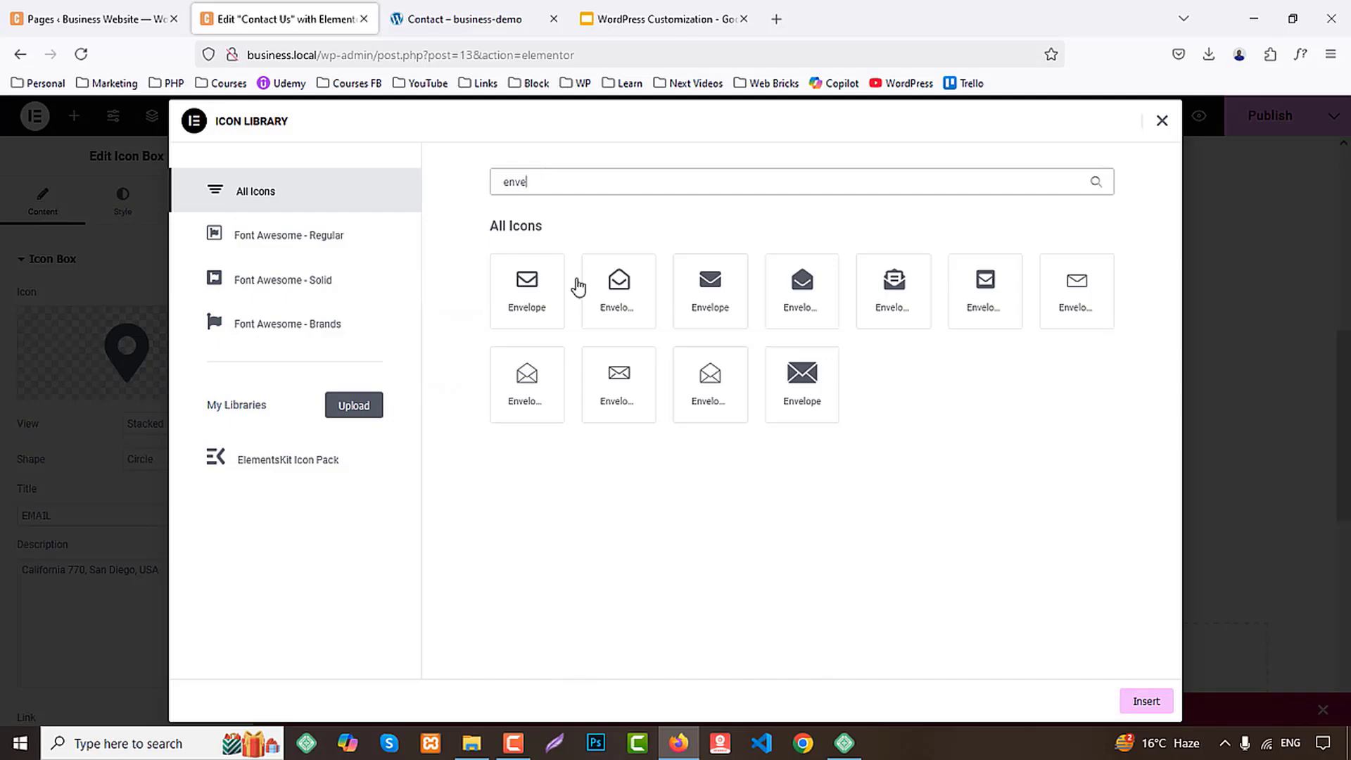
{"action": "left_click", "coordinate": [528, 289]}
{"action": "left_click", "coordinate": [1145, 701]}
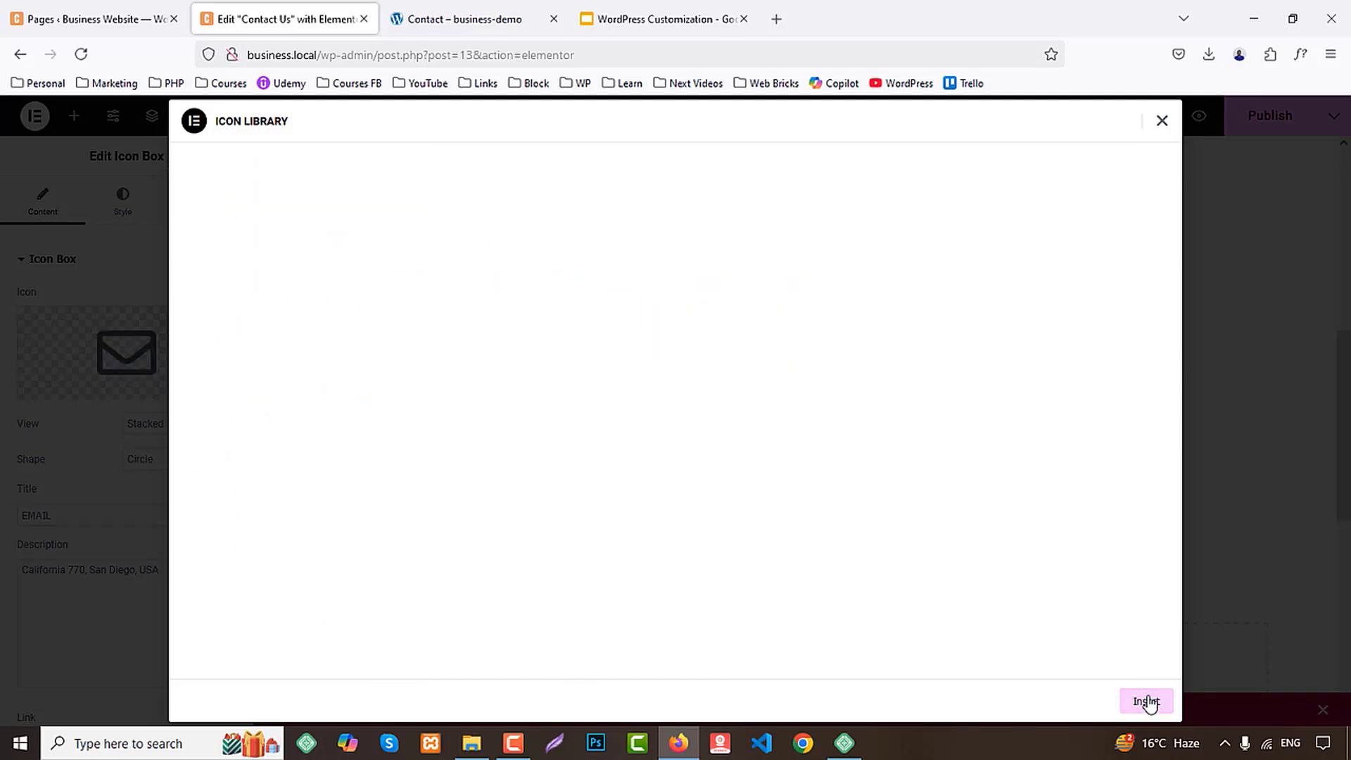
Replace the EMAIL box's description with the company e-mail address copied from the demo Contact page
{"action": "left_click", "coordinate": [455, 21]}
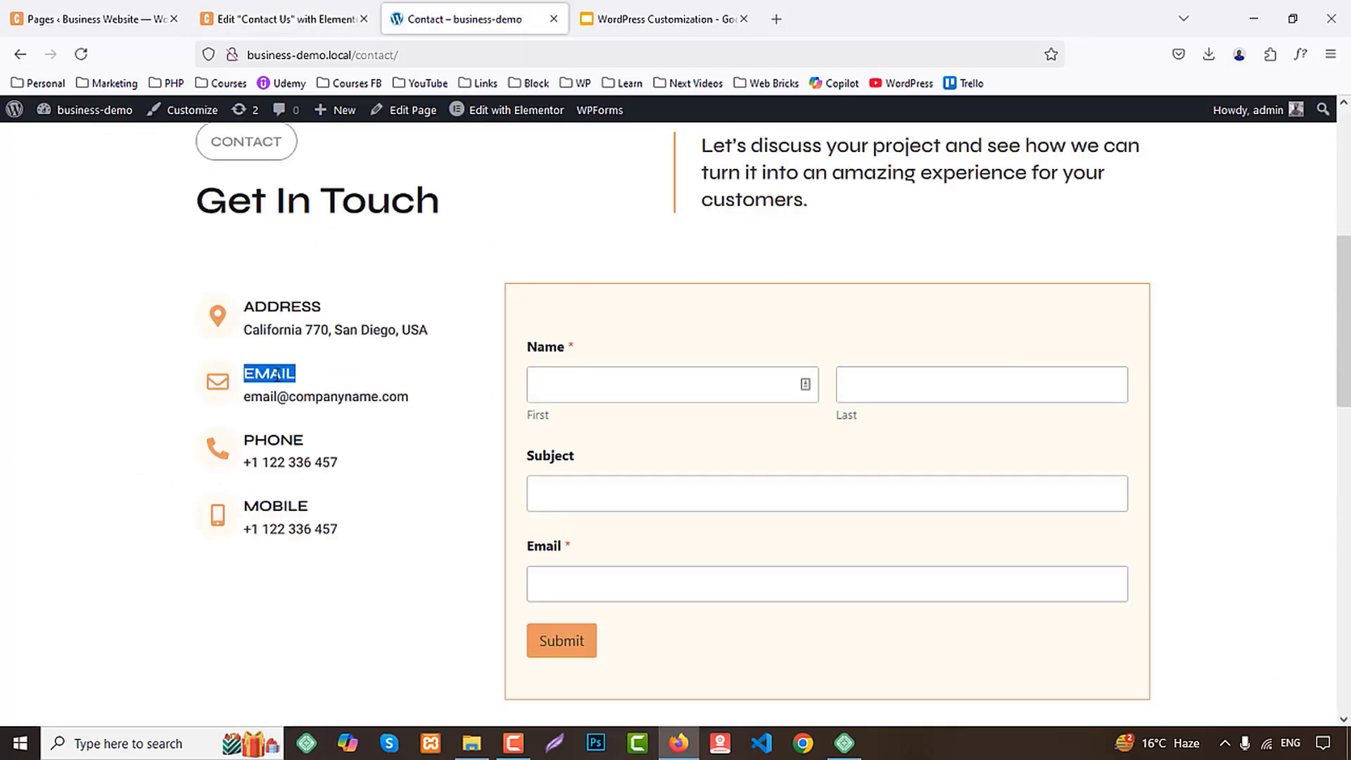
{"action": "left_click_drag", "start_coordinate": [246, 392], "coordinate": [431, 397]}
{"action": "key", "text": "ctrl+c"}
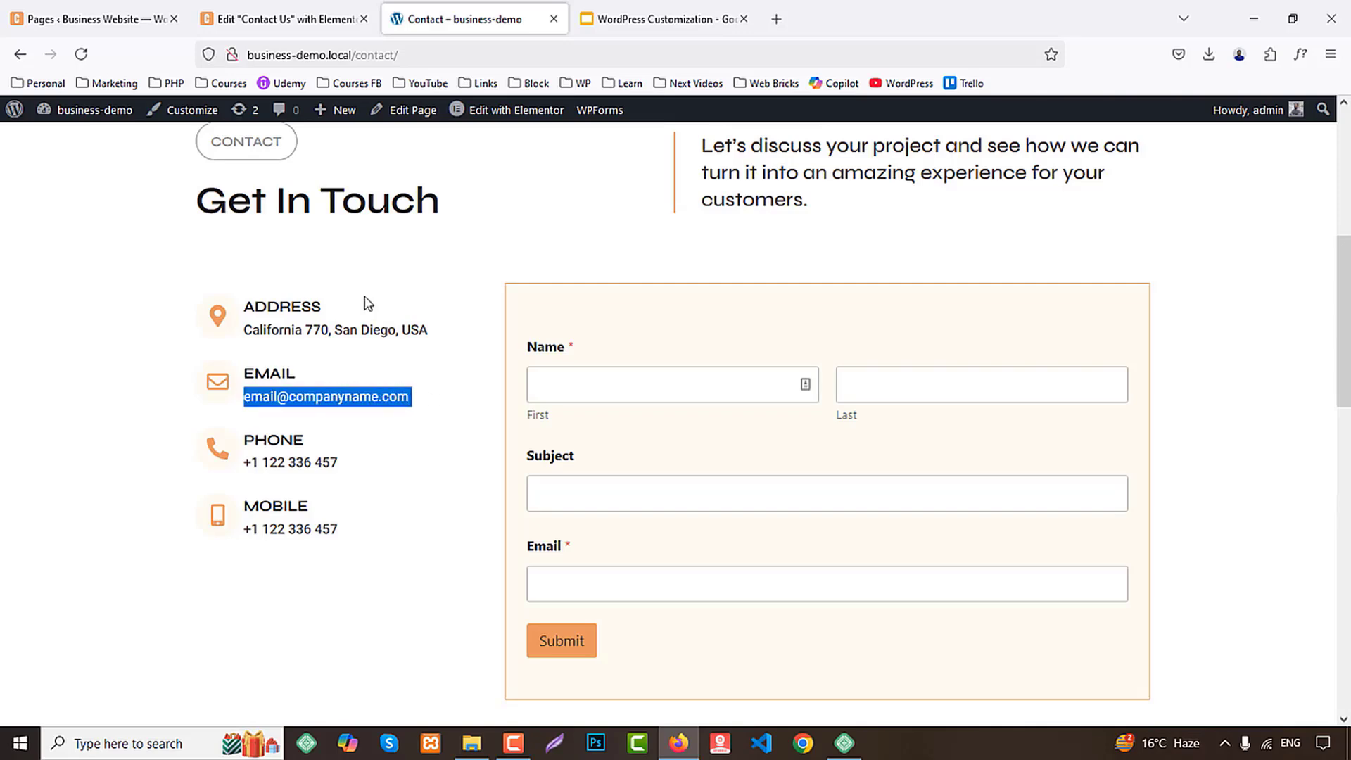
{"action": "left_click", "coordinate": [286, 17]}
{"action": "left_click", "coordinate": [115, 567]}
{"action": "key", "text": "ctrl+a"}
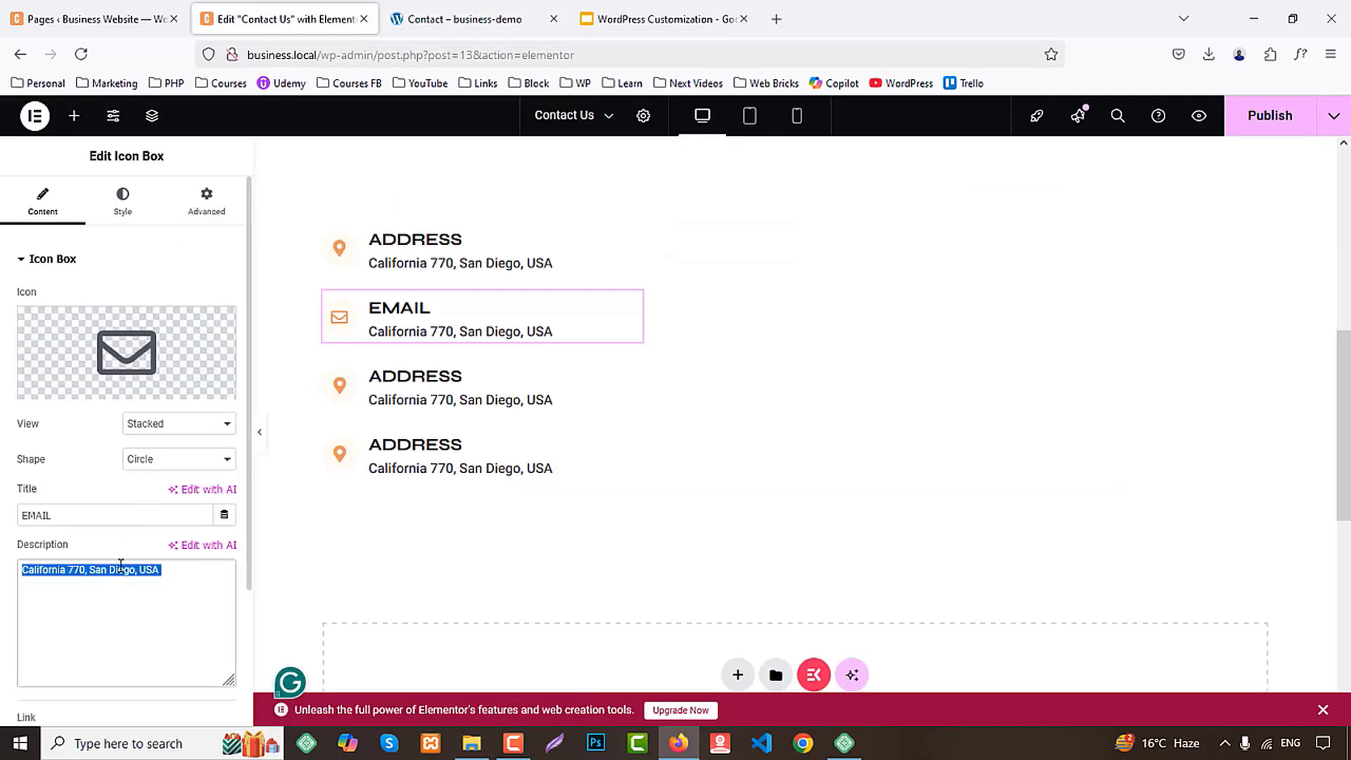
{"action": "key", "text": "ctrl+v"}
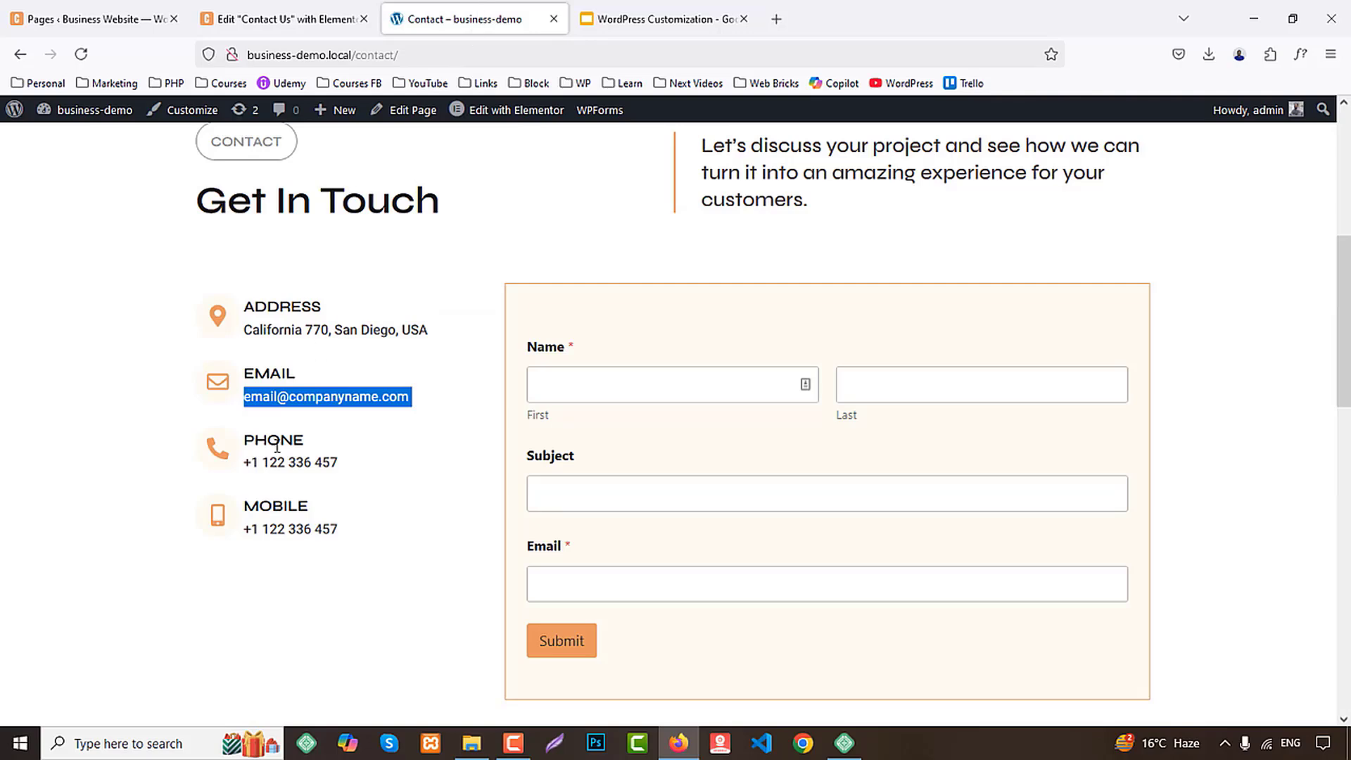
Check the demo's third contact title and retitle the third icon box Phone
{"action": "left_click", "coordinate": [274, 439]}
{"action": "left_click", "coordinate": [278, 19]}
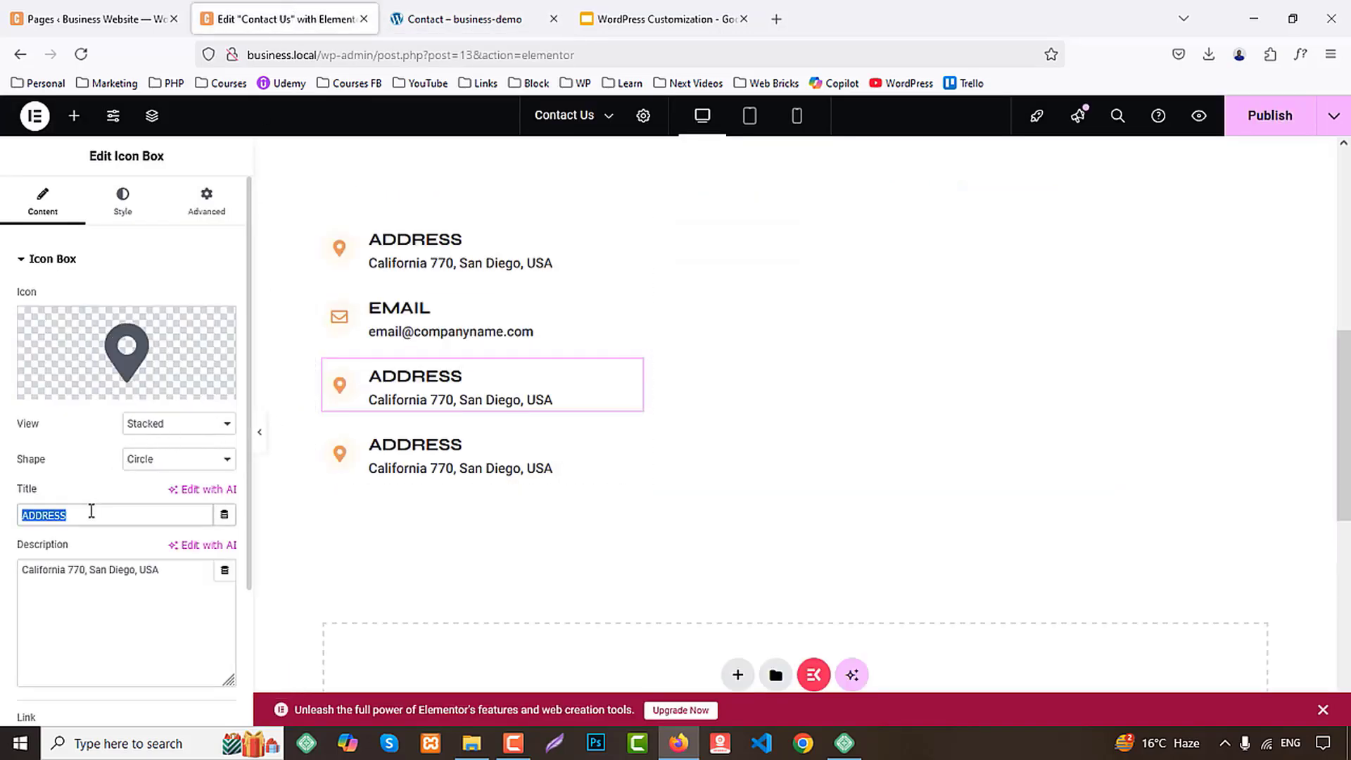
{"action": "type", "text": "Phone"}
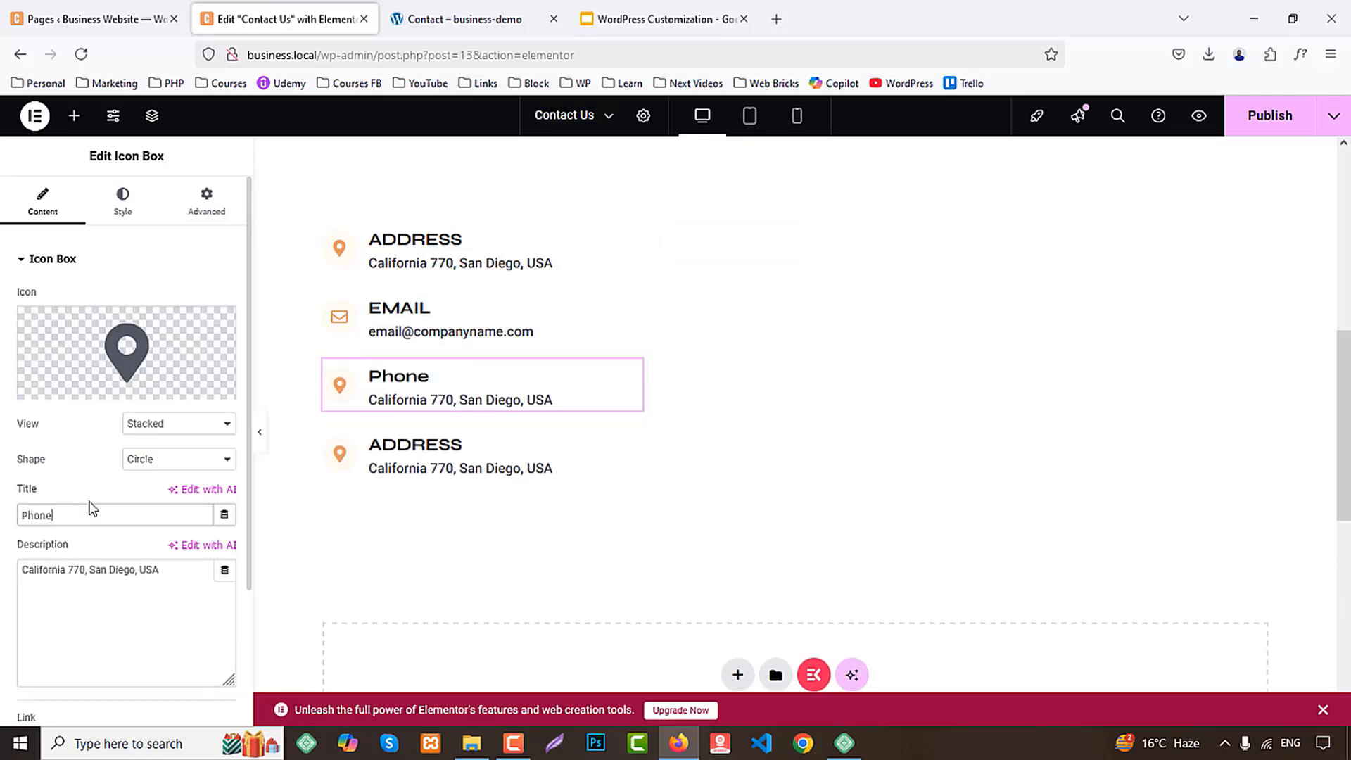
Give the third box the solid phone handset icon found with "phone" and change its title to capitals, PHONE
{"action": "left_click", "coordinate": [73, 386]}
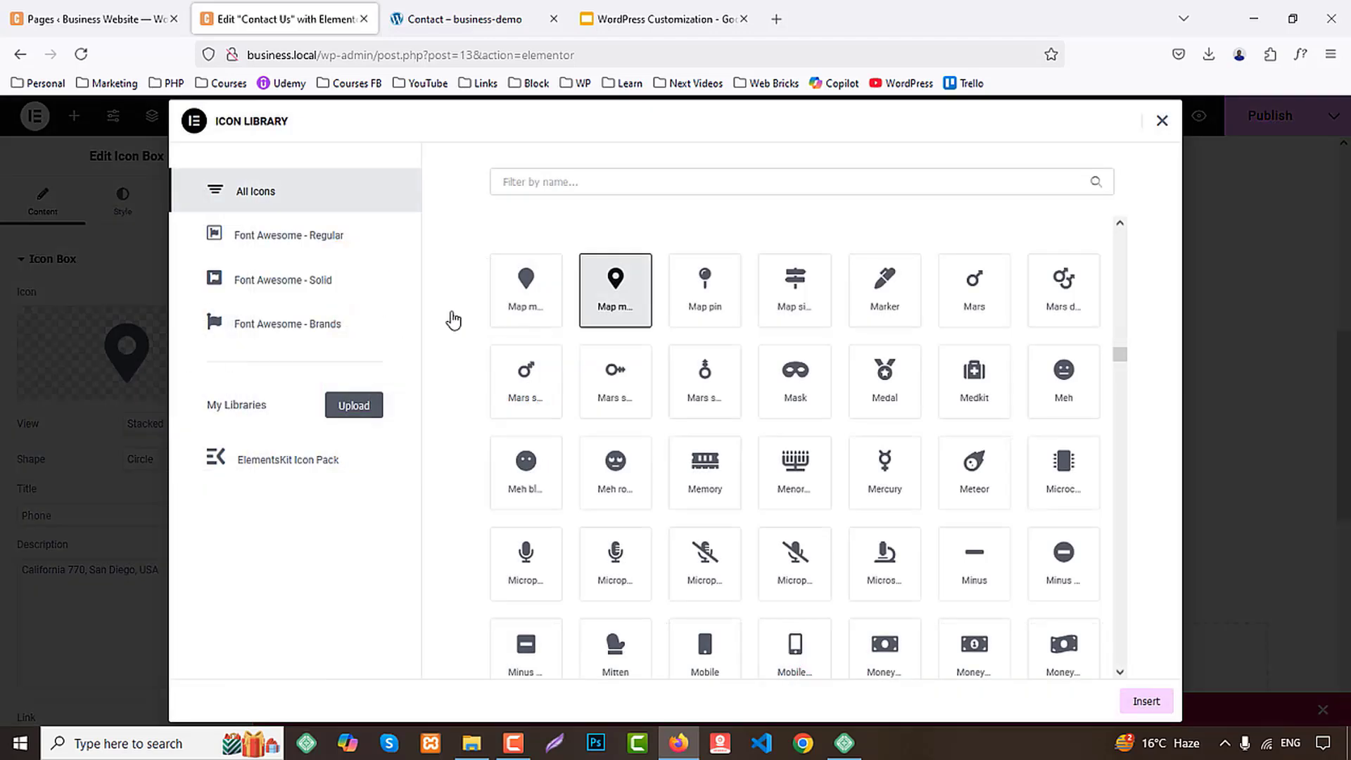
{"action": "left_click", "coordinate": [590, 185]}
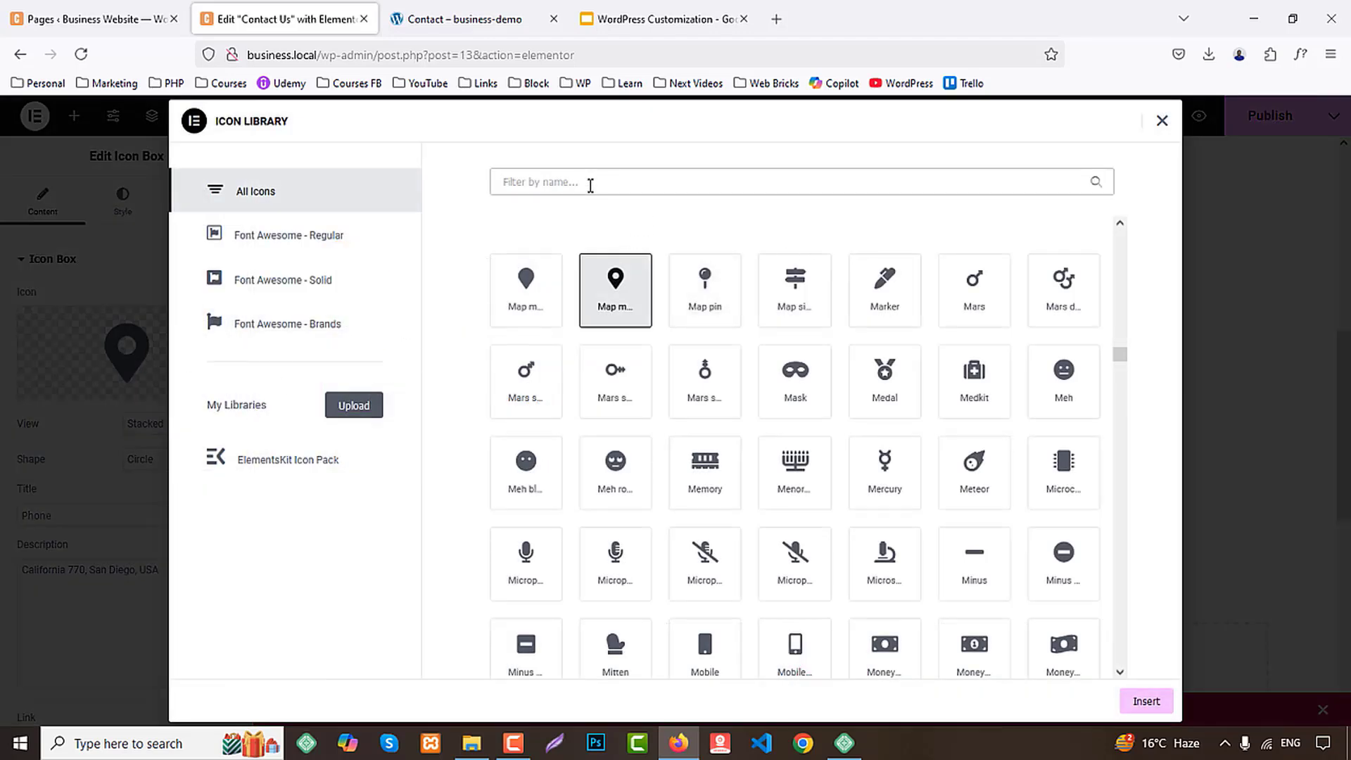
{"action": "type", "text": "phone"}
{"action": "left_click", "coordinate": [618, 376]}
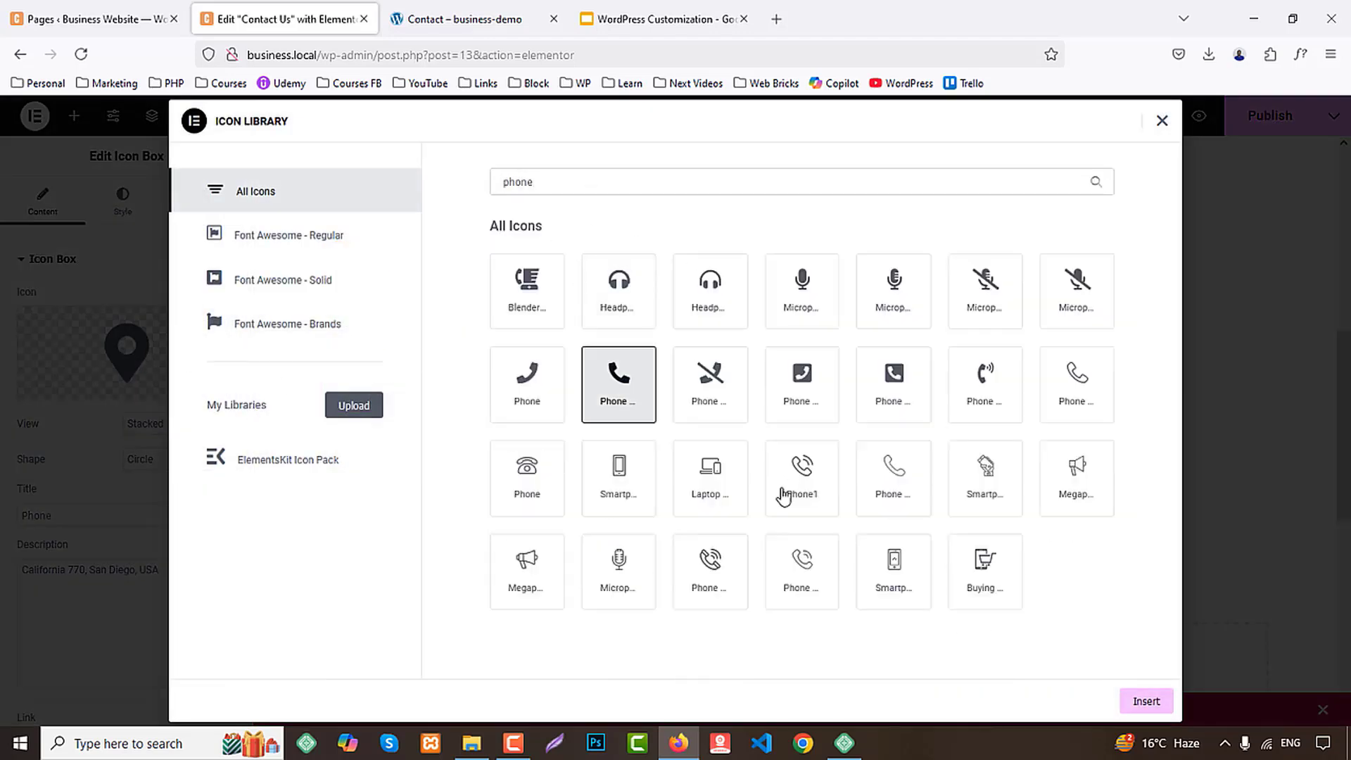
{"action": "left_click", "coordinate": [1146, 701]}
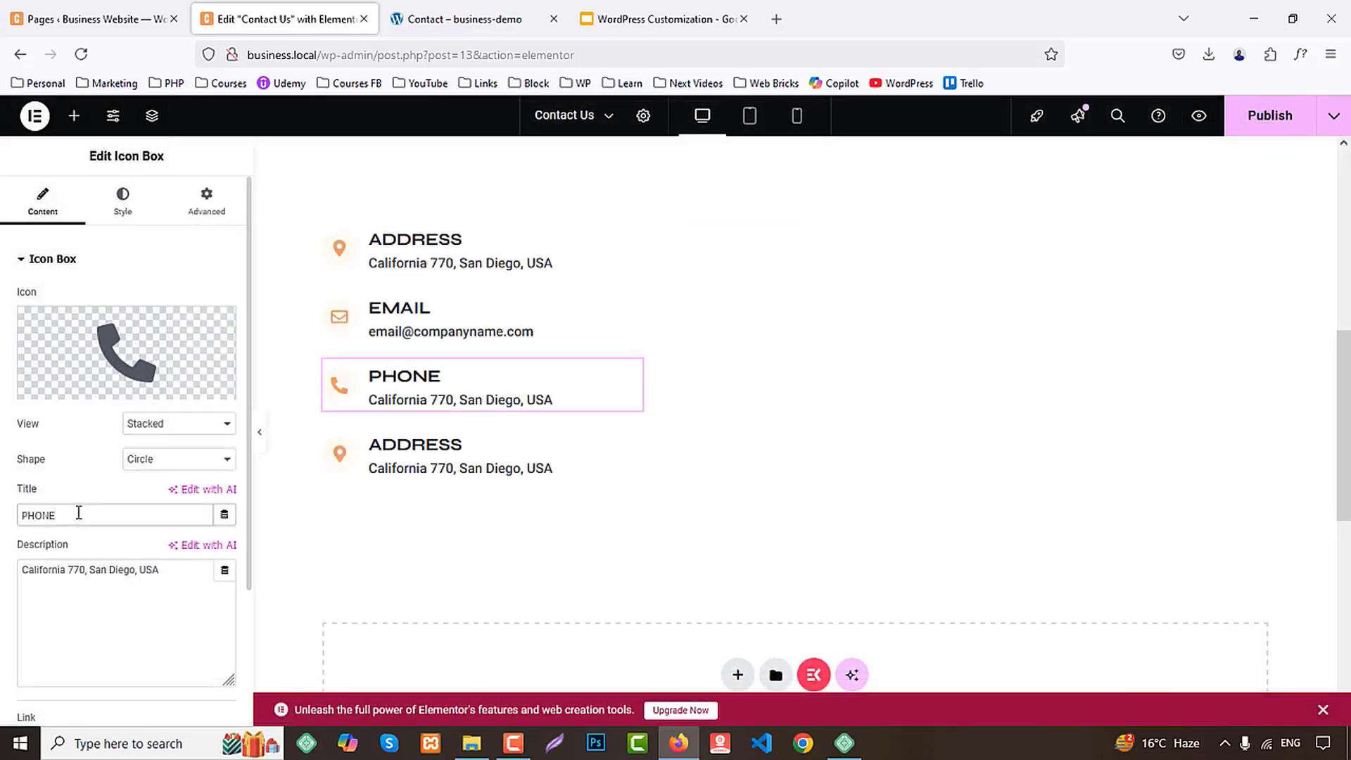
Replace the PHONE box's description with the phone number copied from the demo Contact page
{"action": "left_click", "coordinate": [67, 566]}
{"action": "key", "text": "ctrl+a"}
{"action": "type", "text": "PHONE"}
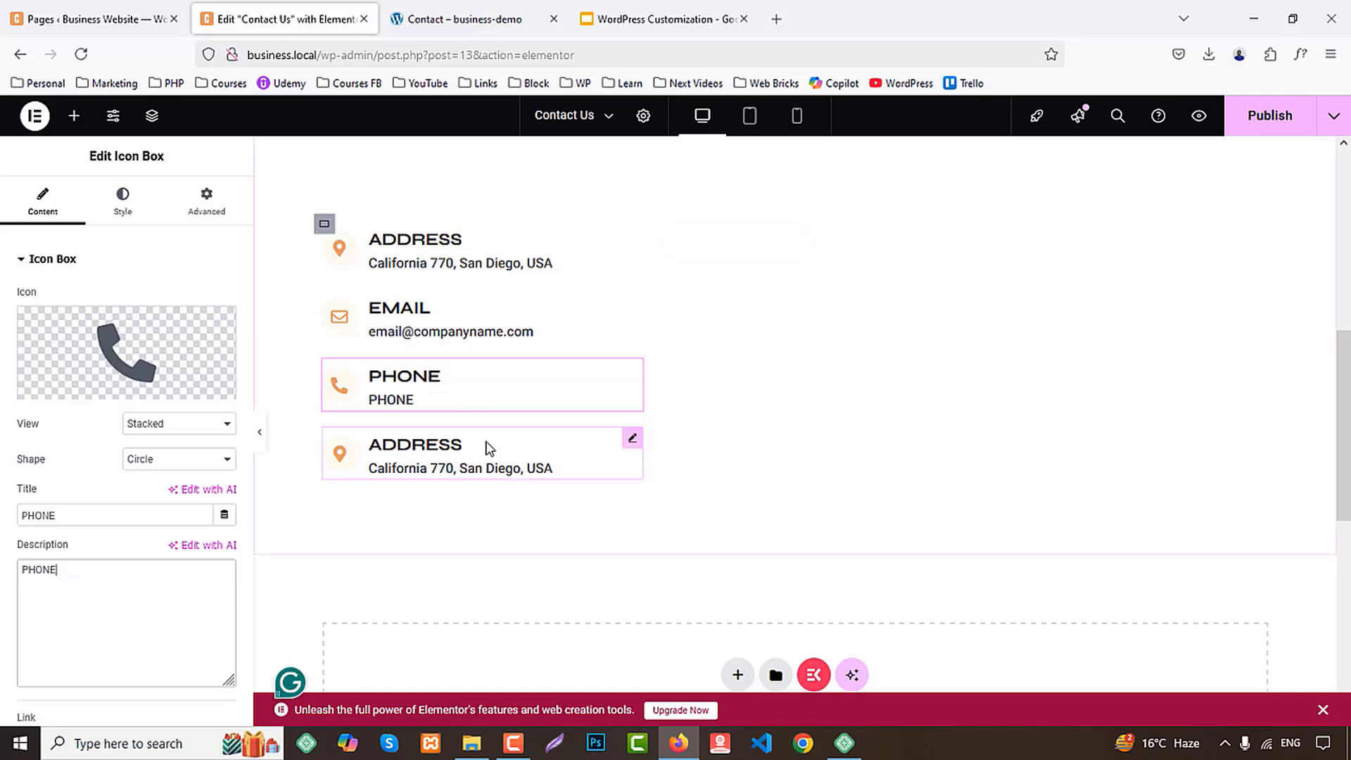
{"action": "left_click", "coordinate": [534, 17]}
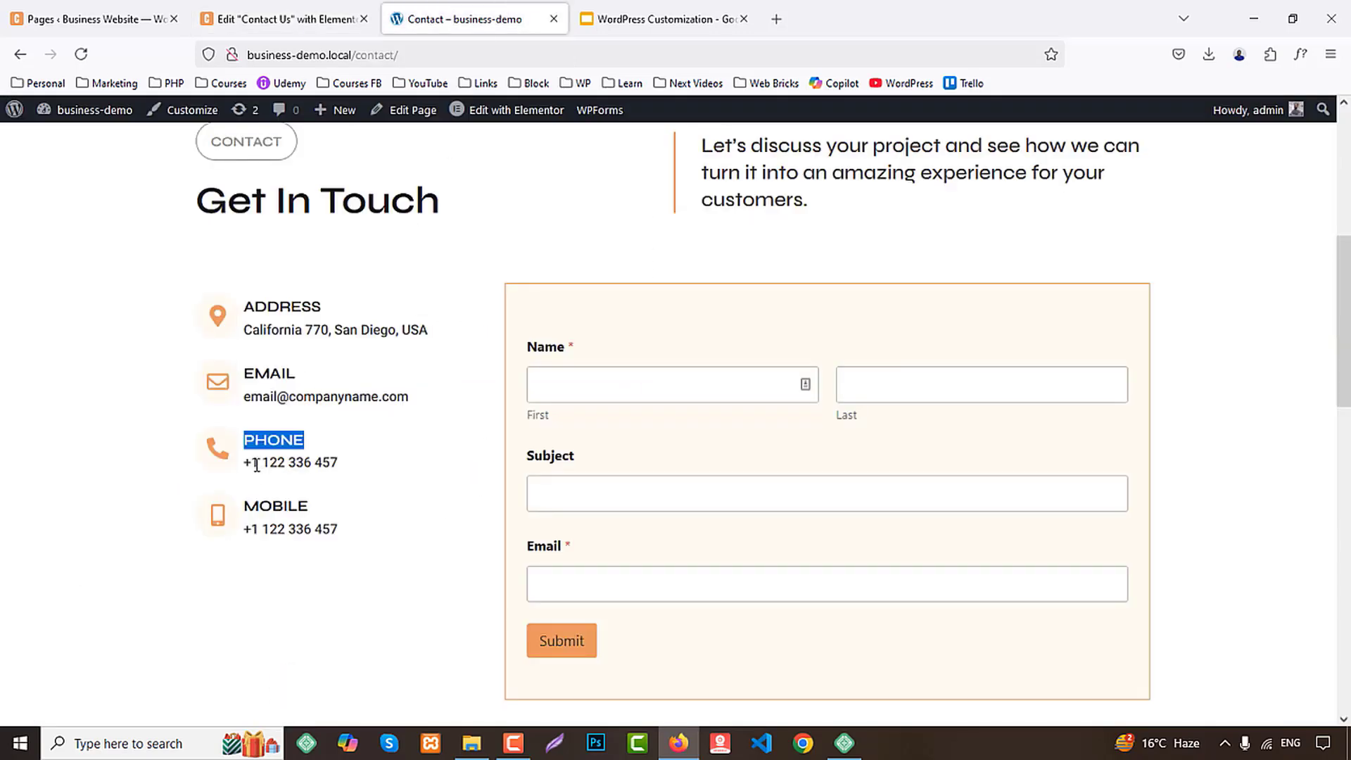
{"action": "left_click_drag", "start_coordinate": [246, 464], "coordinate": [368, 462]}
{"action": "key", "text": "ctrl+c"}
{"action": "left_click", "coordinate": [287, 19]}
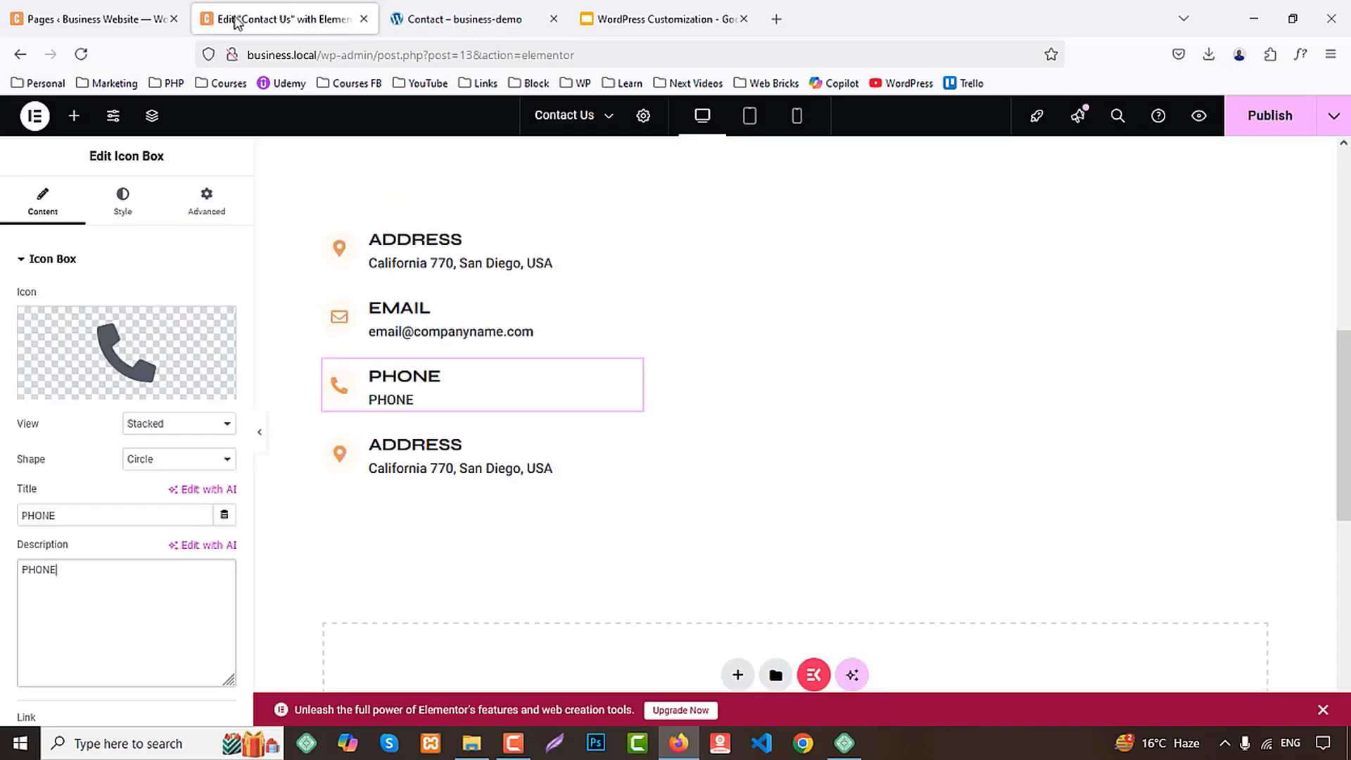
{"action": "key", "text": "ctrl+v"}
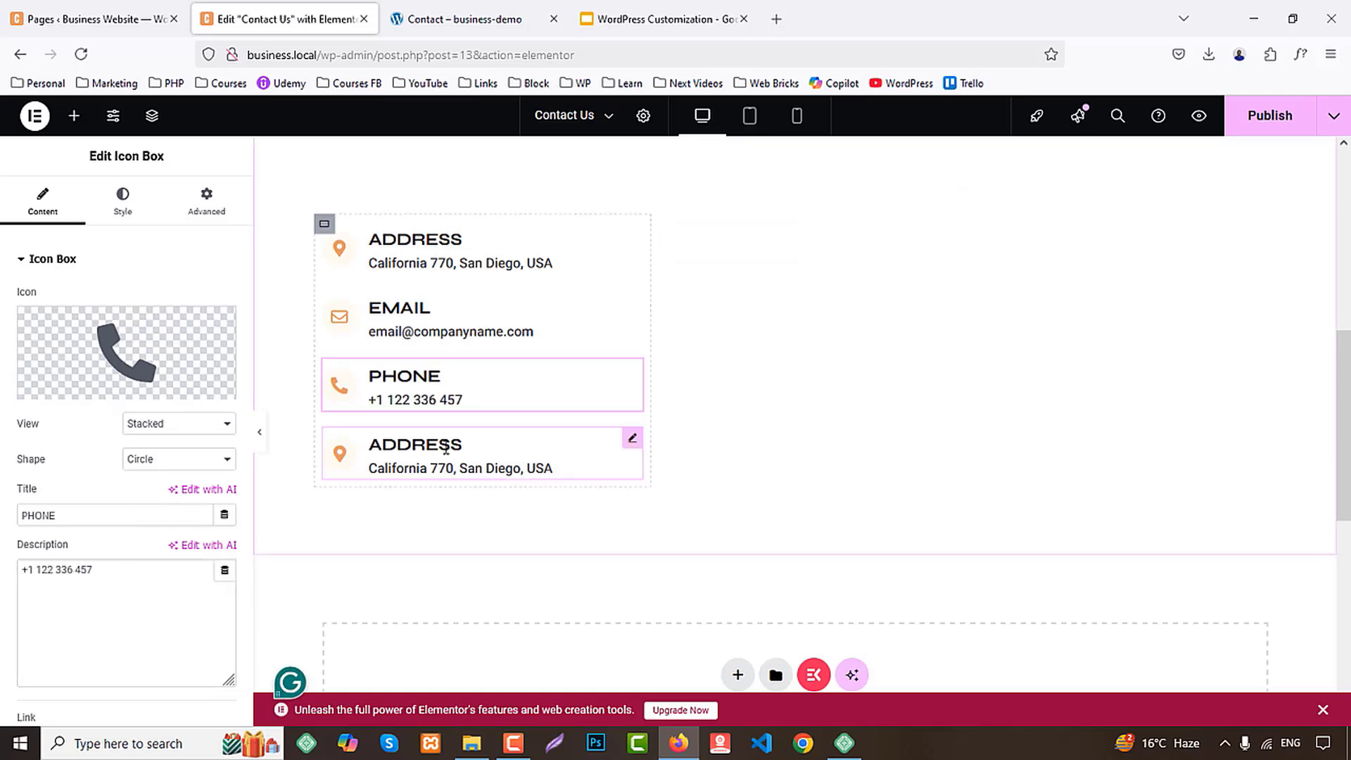
Find "mobile" in the icon library and give the fourth icon box the outlined Mobile icon
{"action": "left_click", "coordinate": [446, 450]}
{"action": "left_click", "coordinate": [127, 351]}
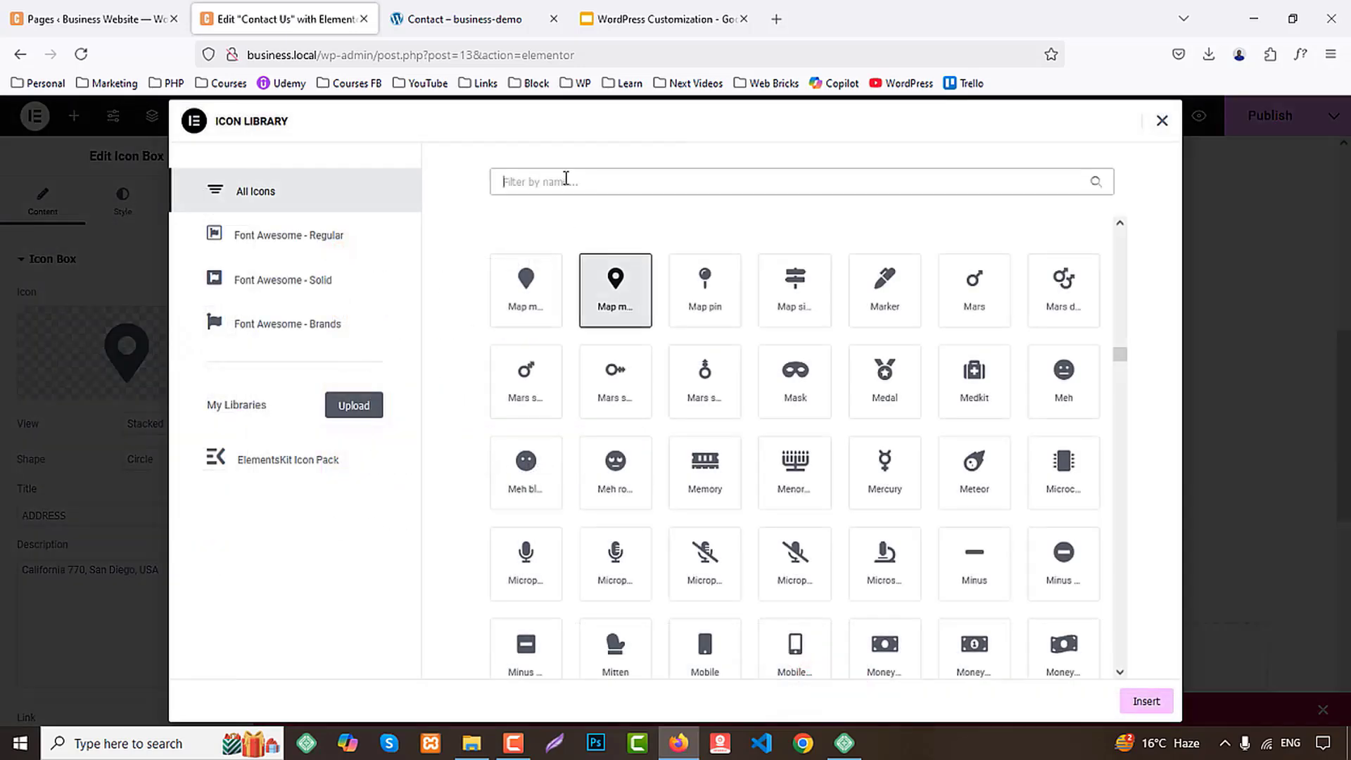
{"action": "type", "text": "mobile"}
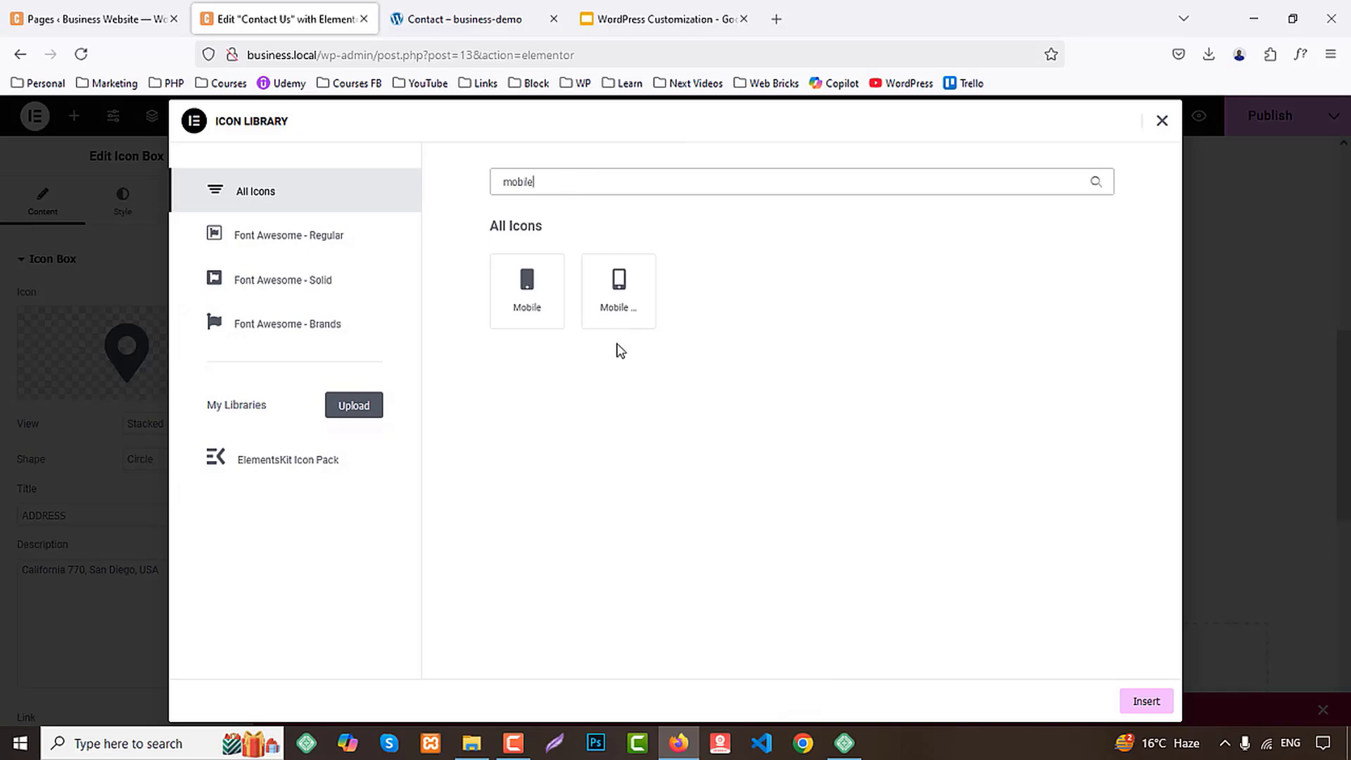
{"action": "left_click", "coordinate": [618, 316]}
{"action": "left_click", "coordinate": [1147, 704]}
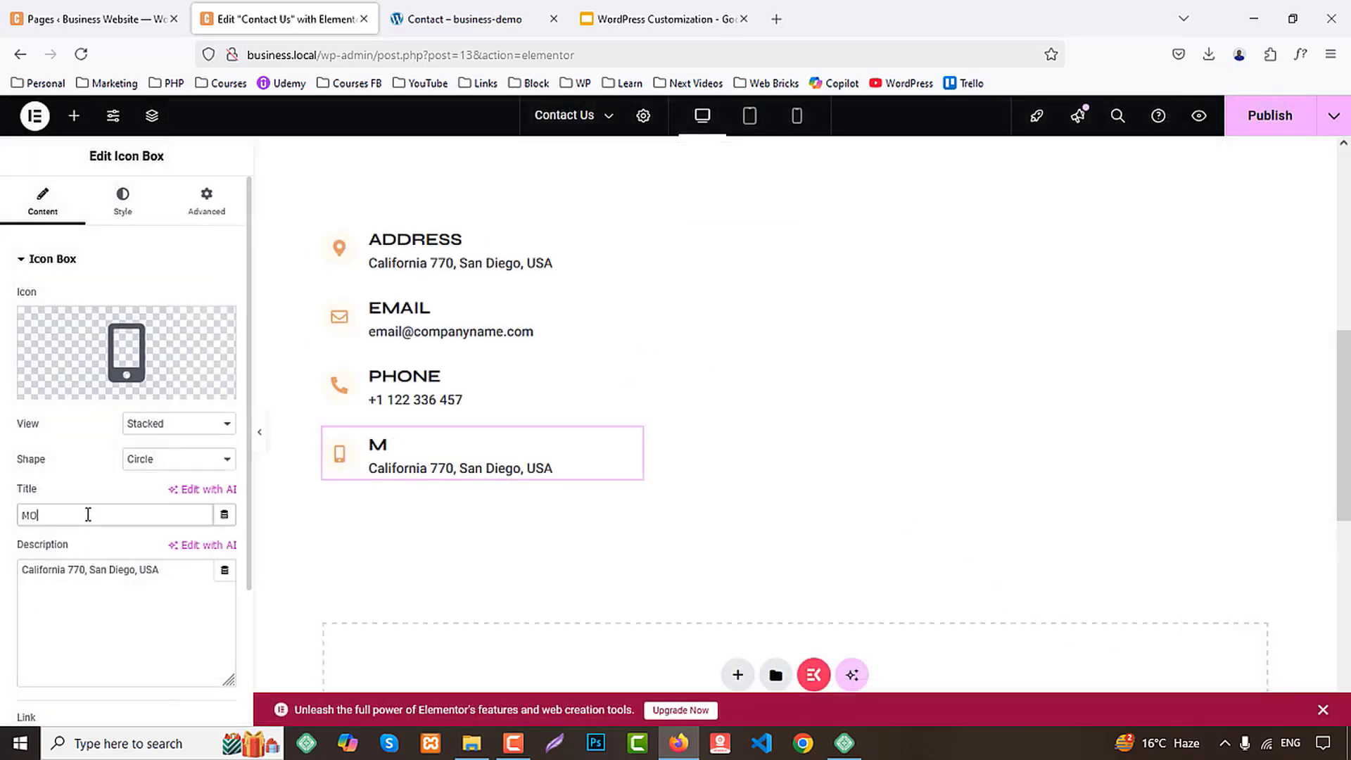
Title the fourth icon box MOBILE and paste the copied phone number as its description
{"action": "triple_click", "coordinate": [82, 575]}
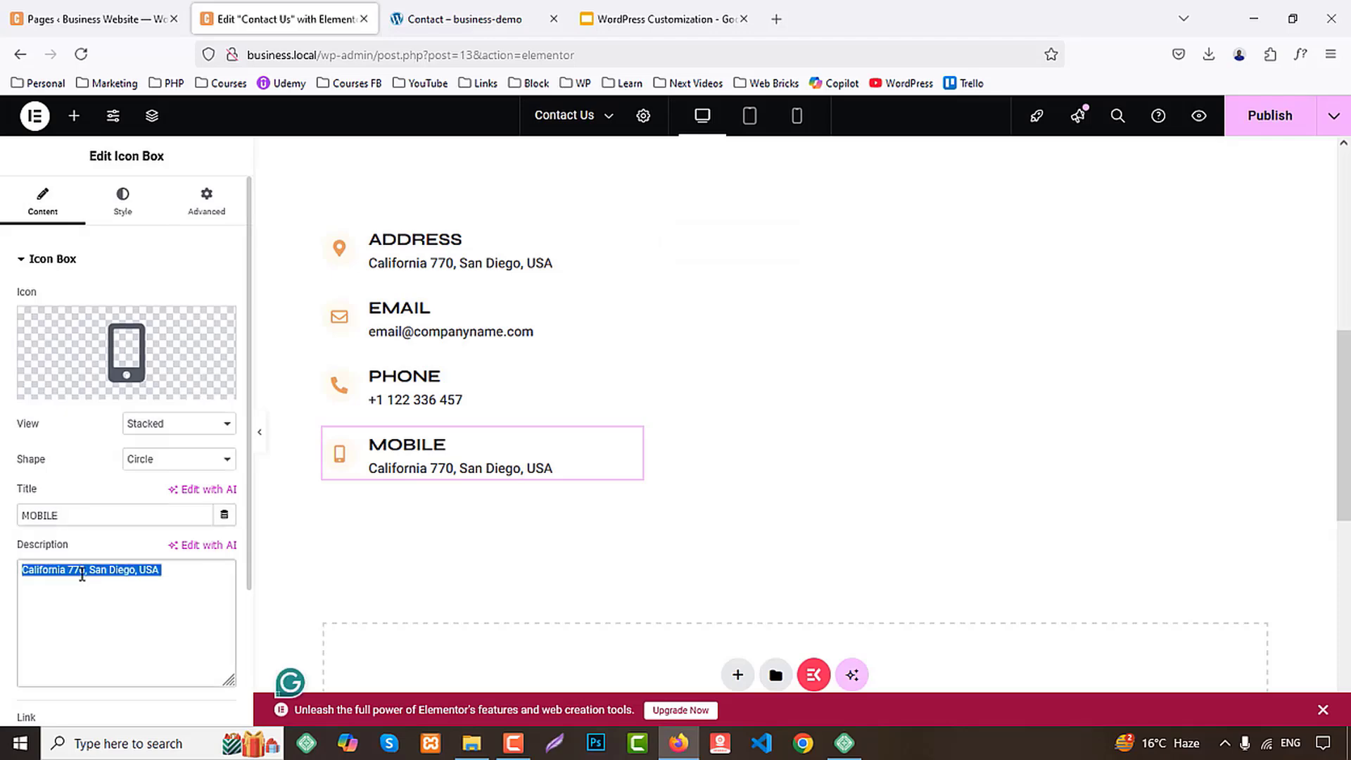
{"action": "key", "text": "ctrl+v"}
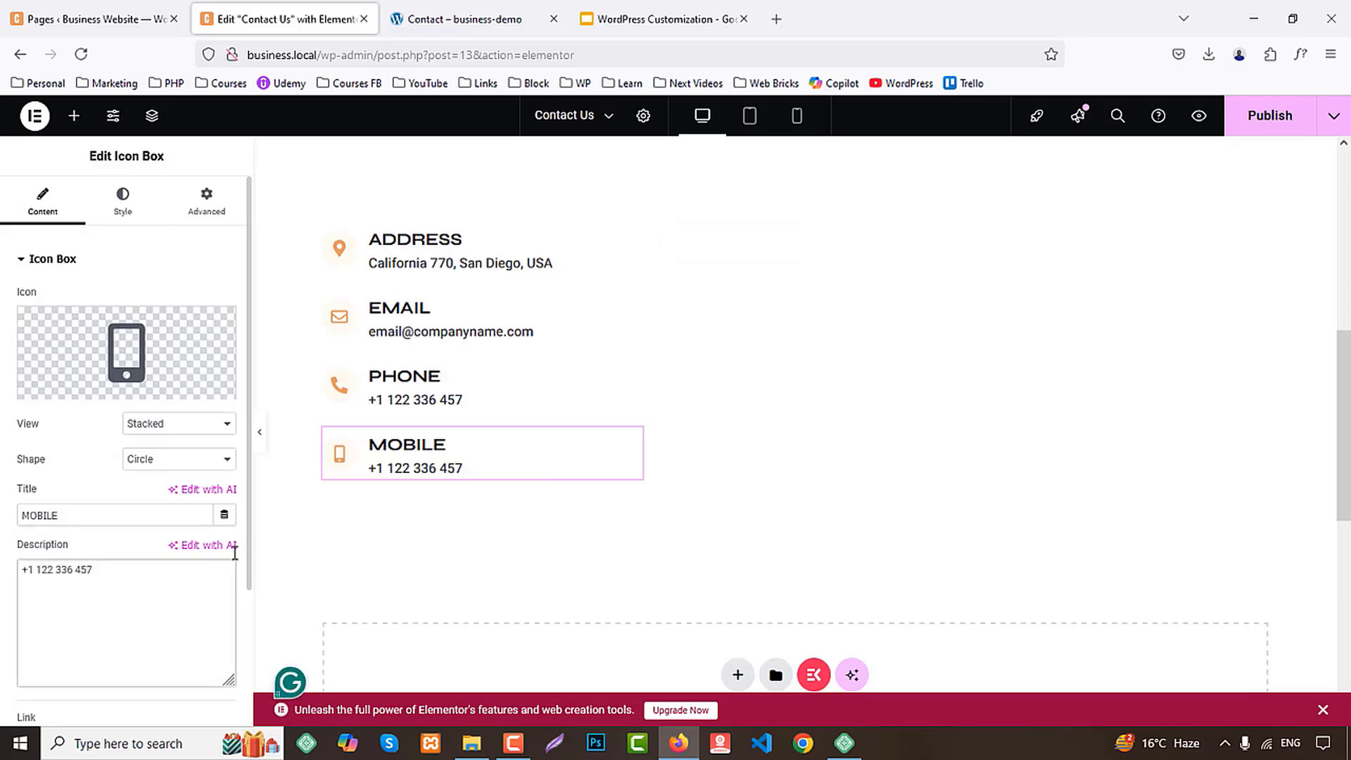
Find the WPForms widget with "wpf" and add it to the empty container beside the contact details
{"action": "left_click", "coordinate": [84, 119]}
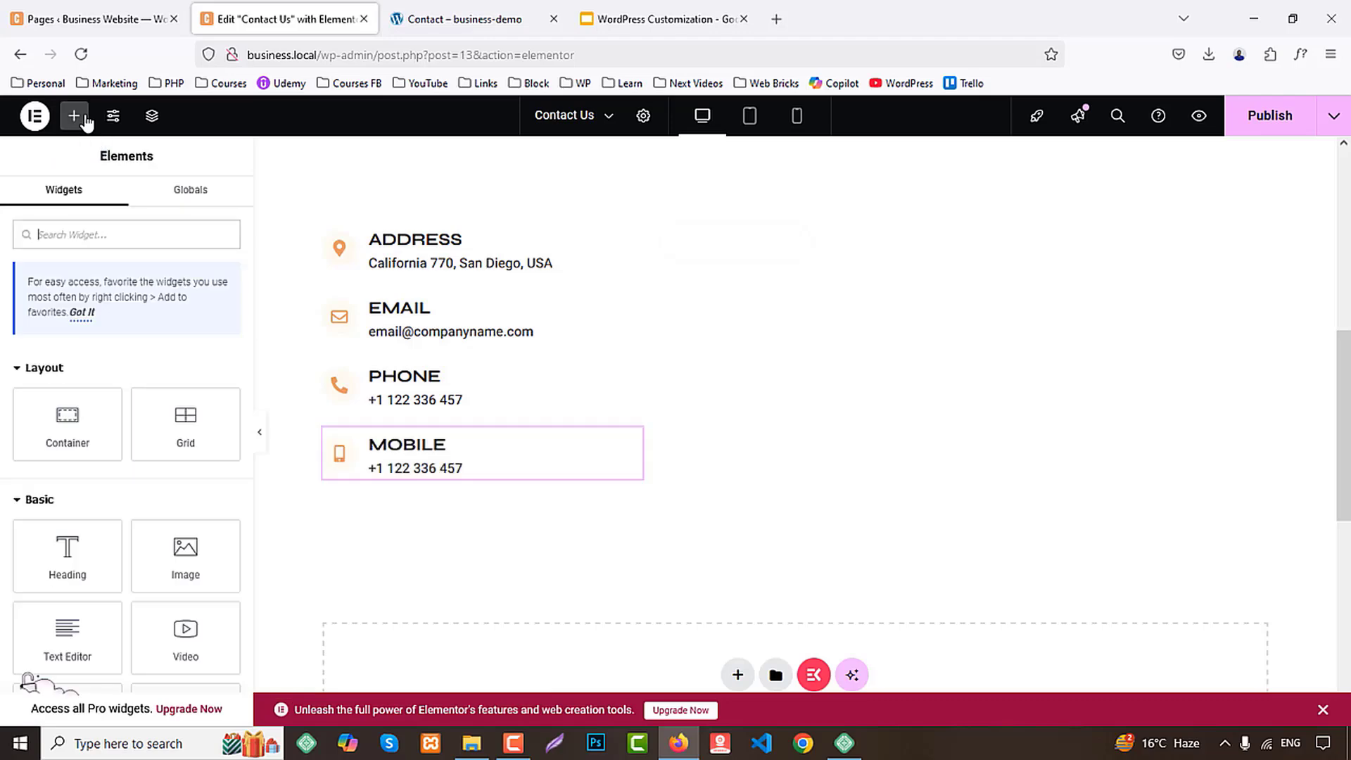
{"action": "type", "text": "c"}
{"action": "key", "text": "BackSpace"}
{"action": "type", "text": "wpfo"}
{"action": "left_click_drag", "start_coordinate": [82, 417], "coordinate": [971, 386]}
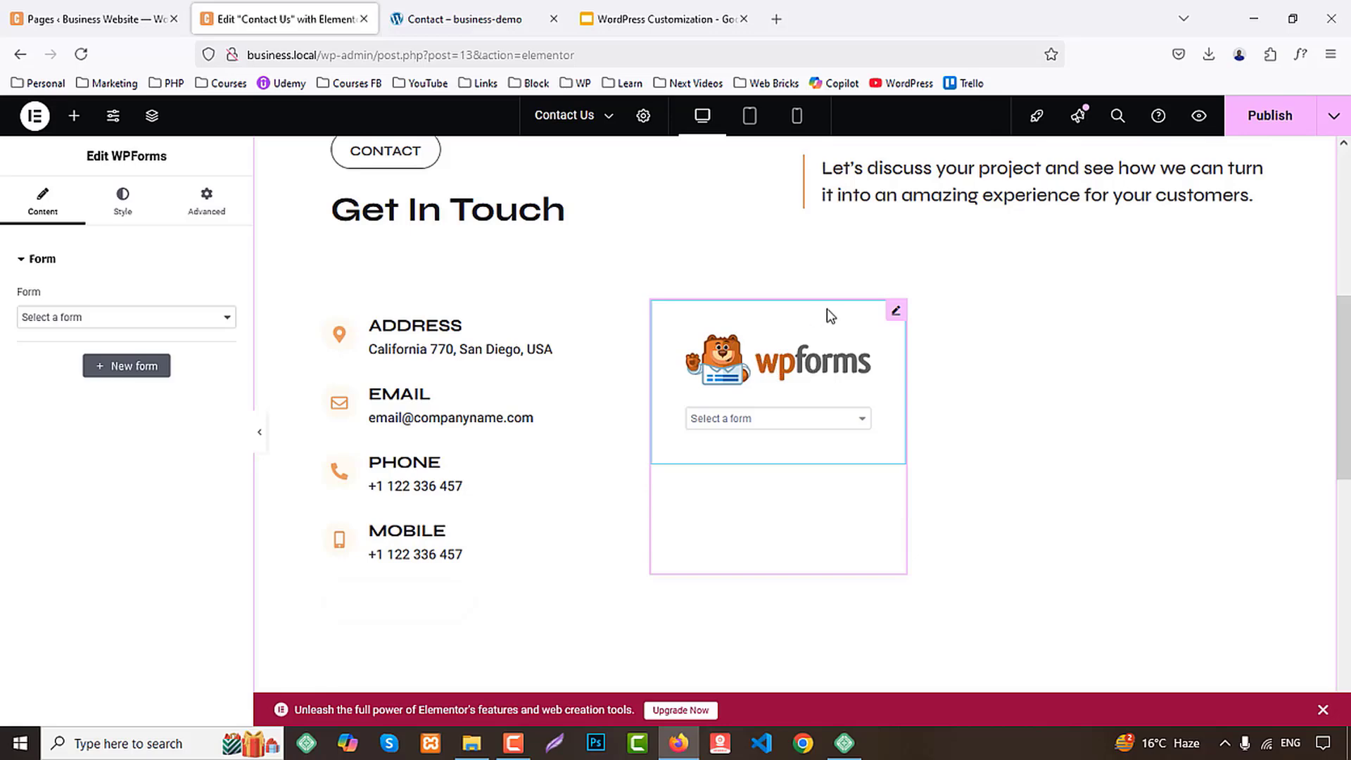
Delete the misplaced WPForms widget and check the layout settings of the contact section's containers
{"action": "left_click_drag", "start_coordinate": [897, 316], "coordinate": [1084, 379]}
{"action": "key", "text": "Delete"}
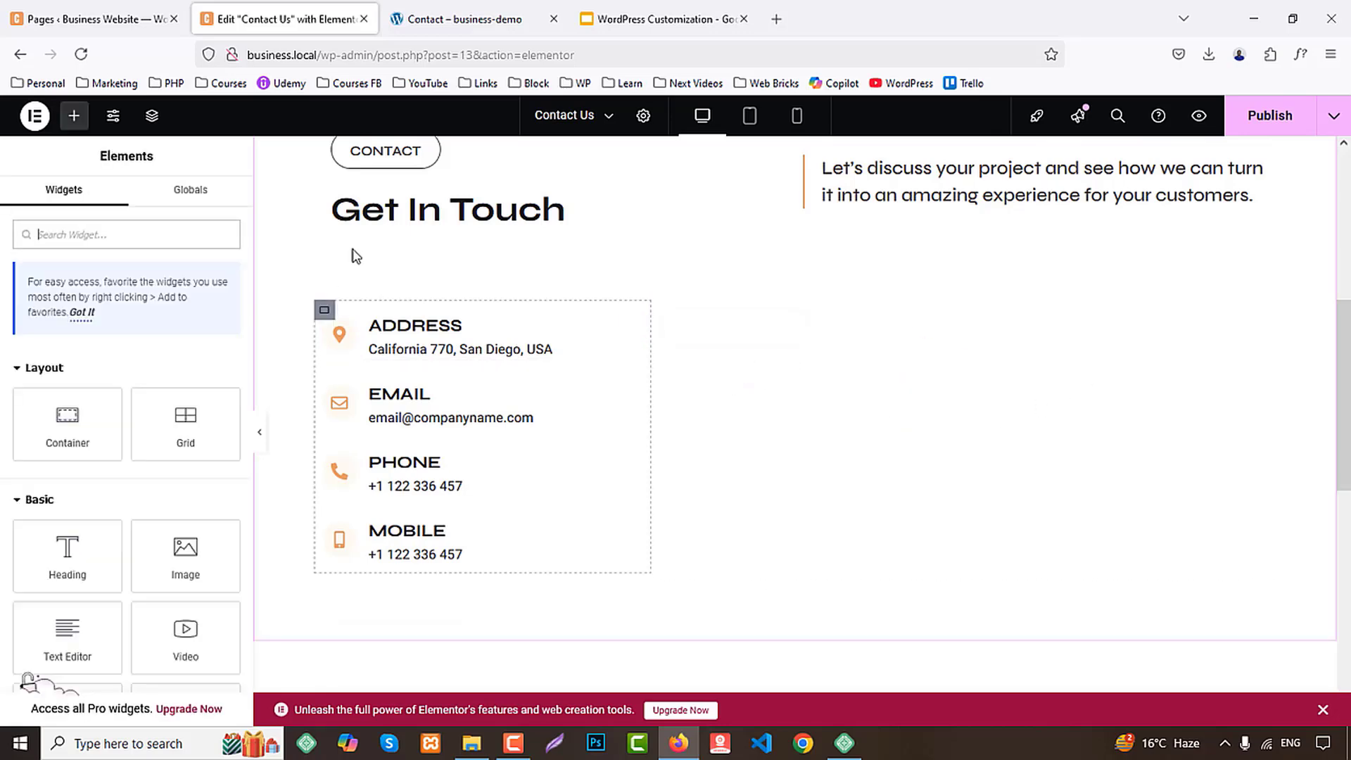
{"action": "left_click", "coordinate": [324, 310]}
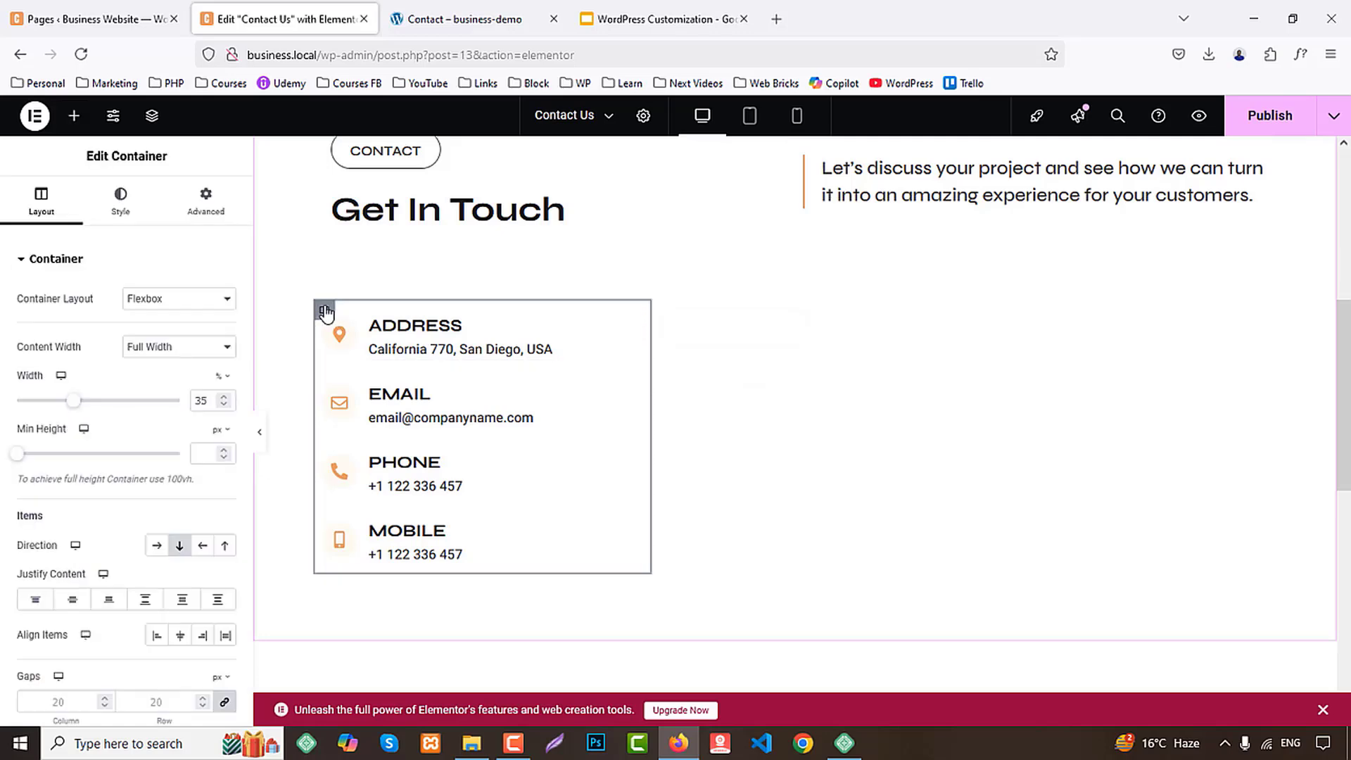
{"action": "scroll", "coordinate": [760, 285], "scroll_direction": "up", "scroll_amount": 3}
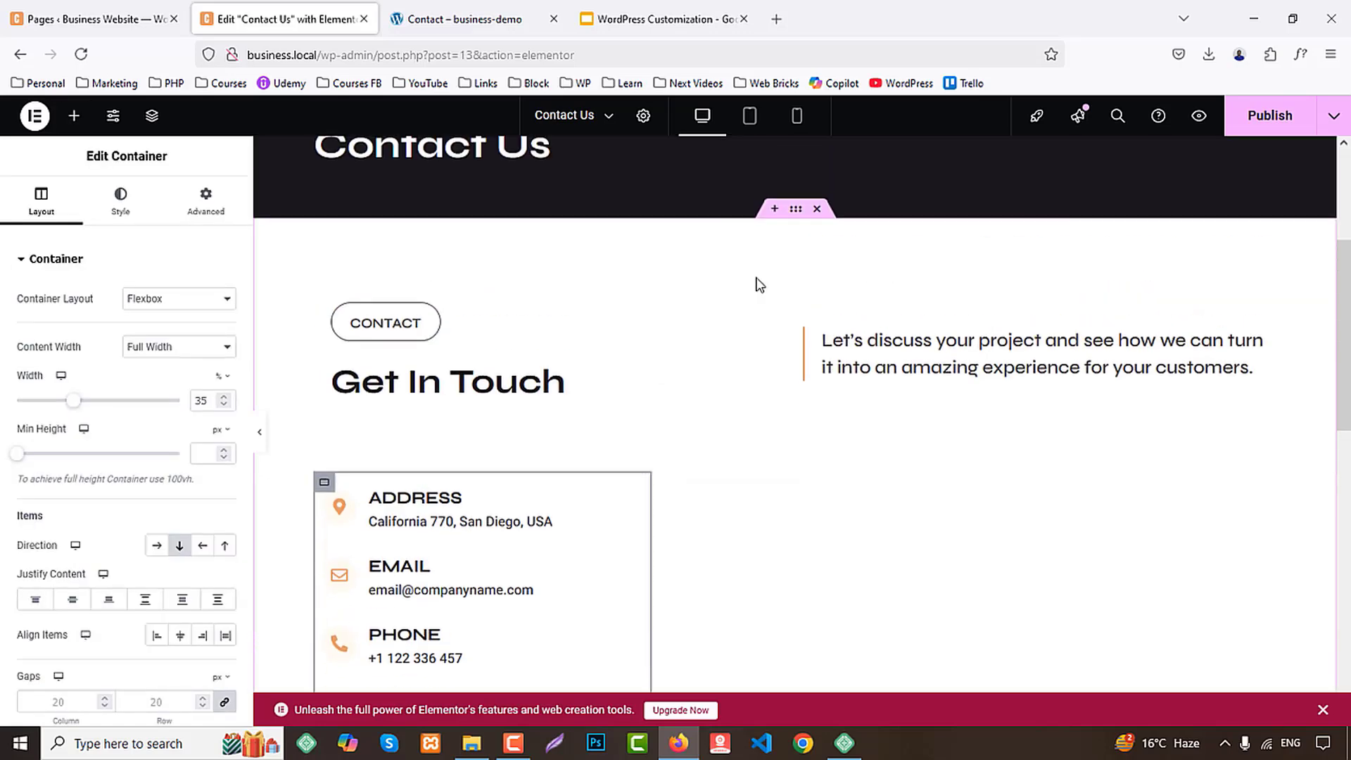
{"action": "left_click", "coordinate": [322, 299]}
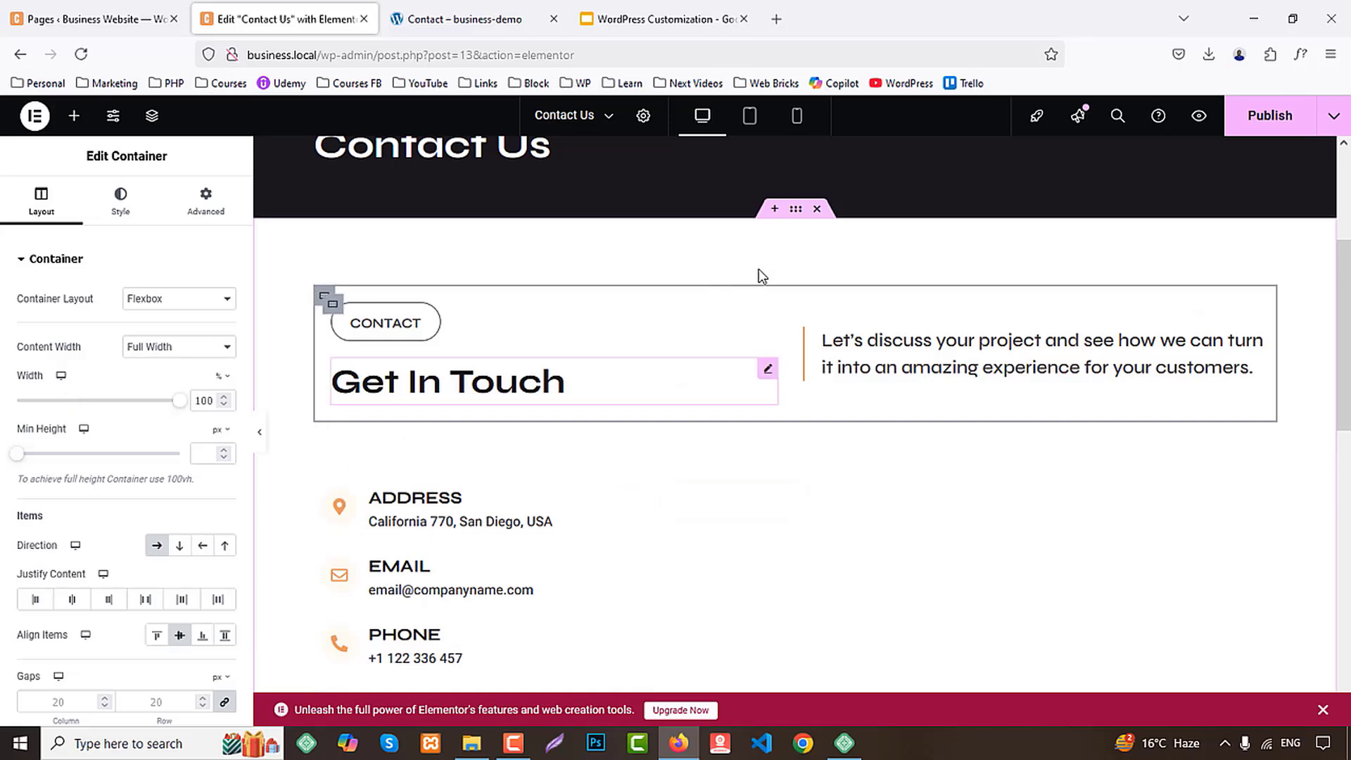
{"action": "left_click", "coordinate": [798, 211]}
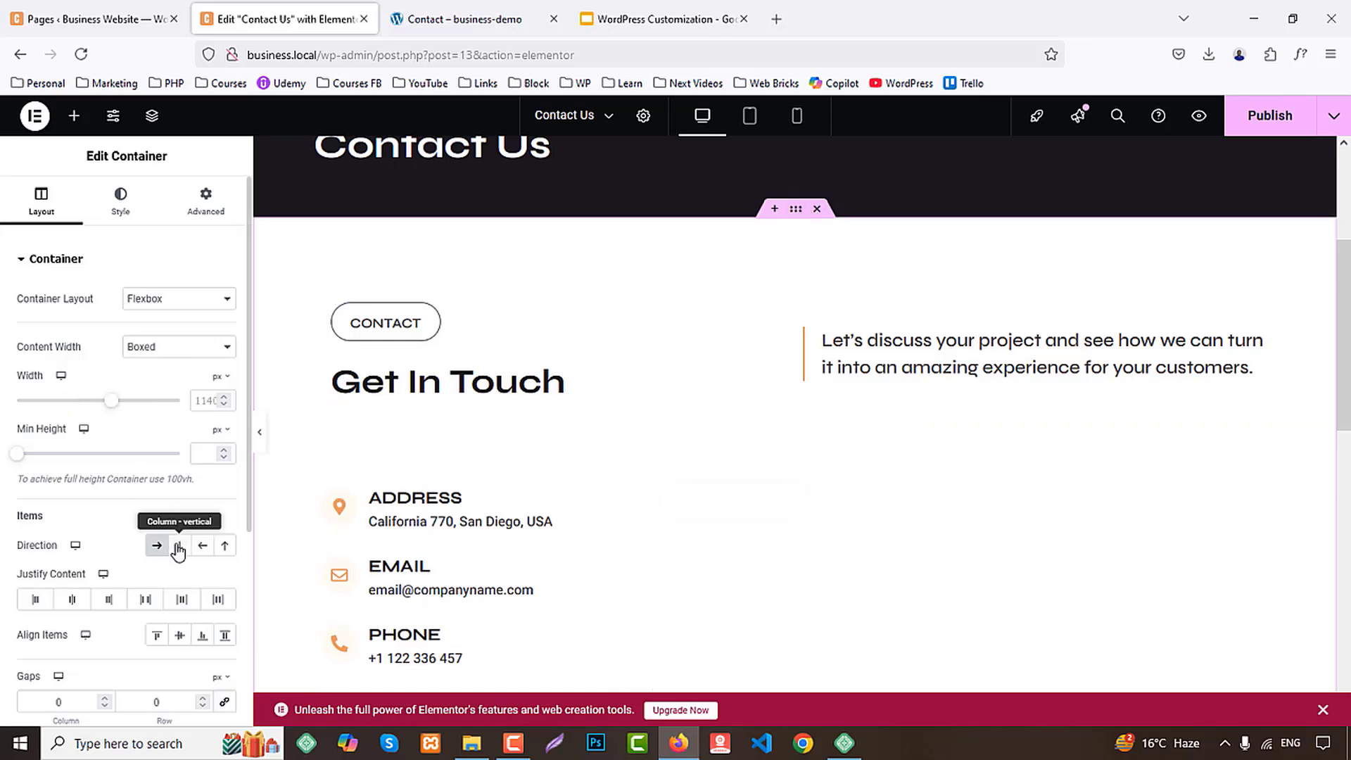
{"action": "scroll", "coordinate": [492, 504], "scroll_direction": "down", "scroll_amount": 3}
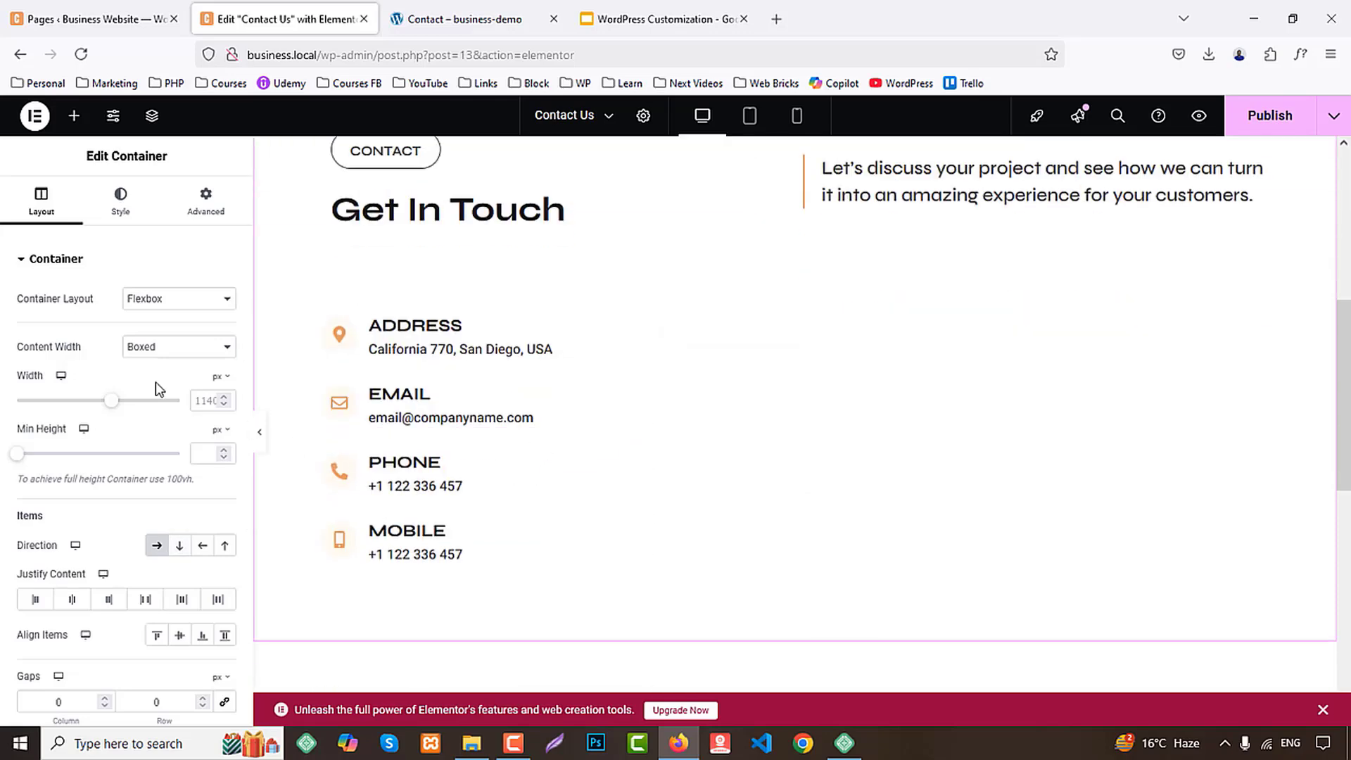
Try to place the WPForms widget, found with "wpf", directly beside the contact-detail boxes, and remove it again
{"action": "left_click", "coordinate": [82, 118]}
{"action": "type", "text": "wp"}
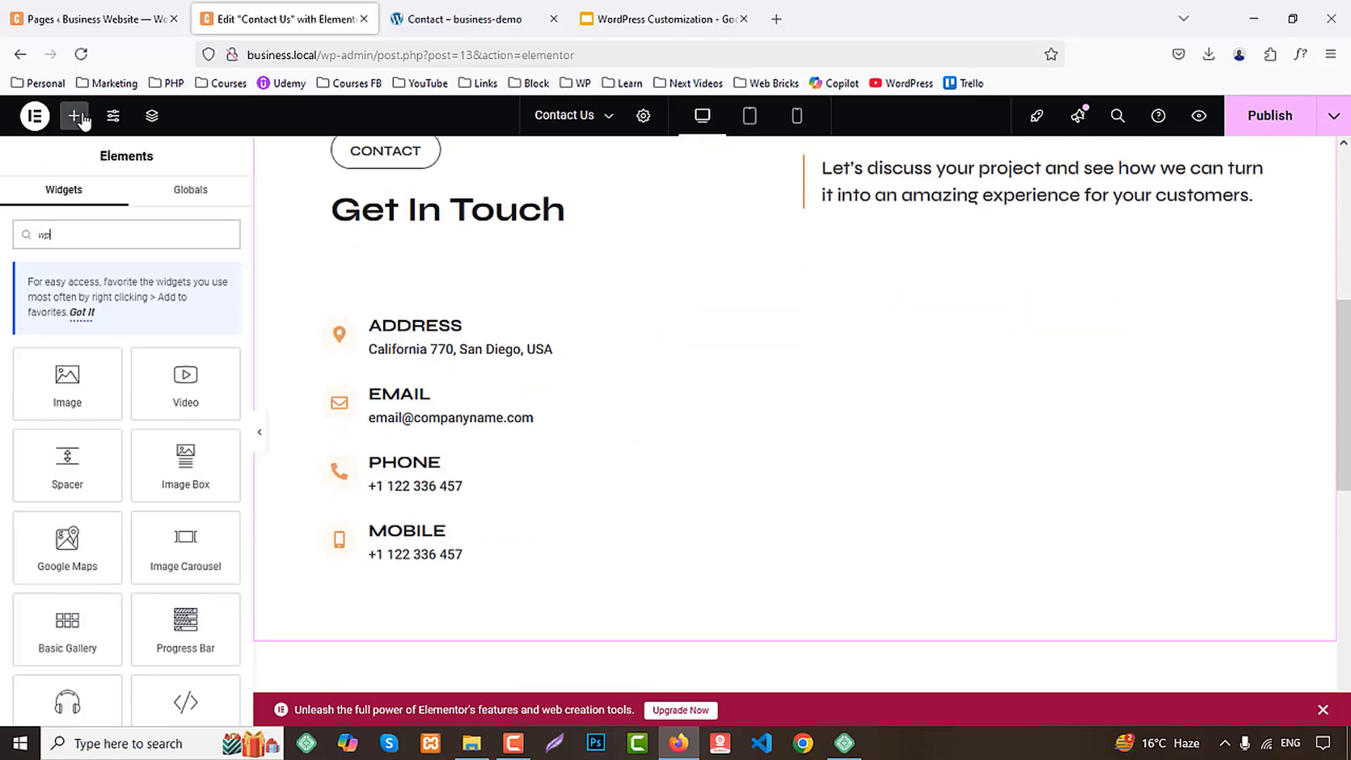
{"action": "type", "text": "f"}
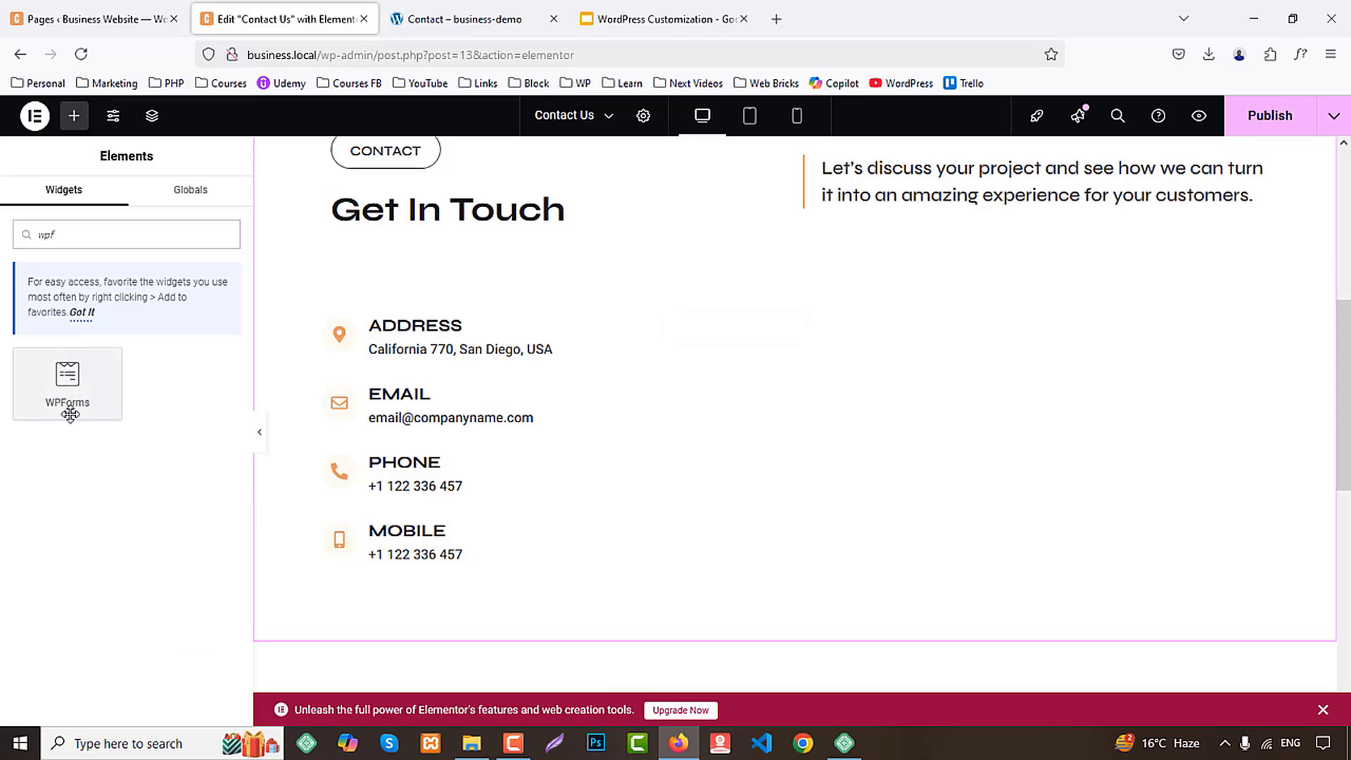
{"action": "left_click_drag", "start_coordinate": [66, 401], "coordinate": [641, 378]}
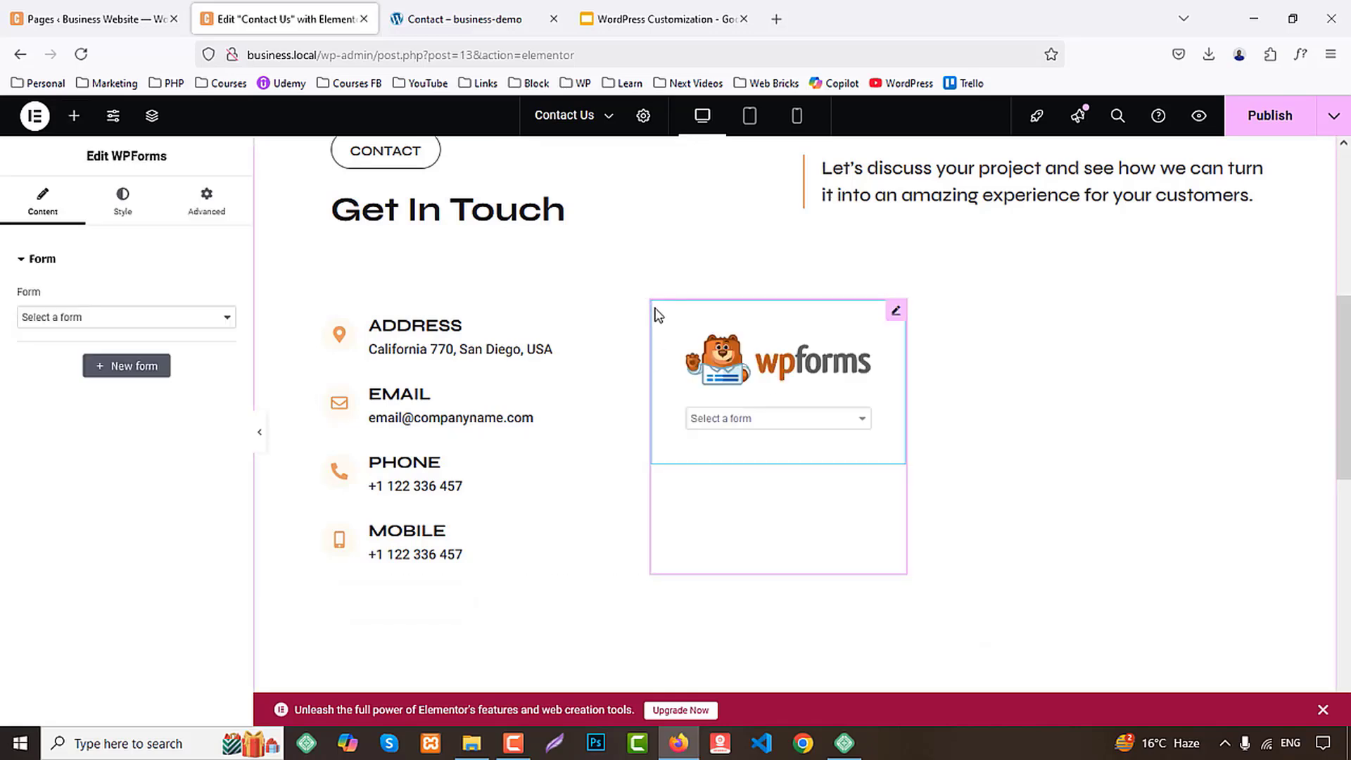
{"action": "left_click", "coordinate": [325, 311]}
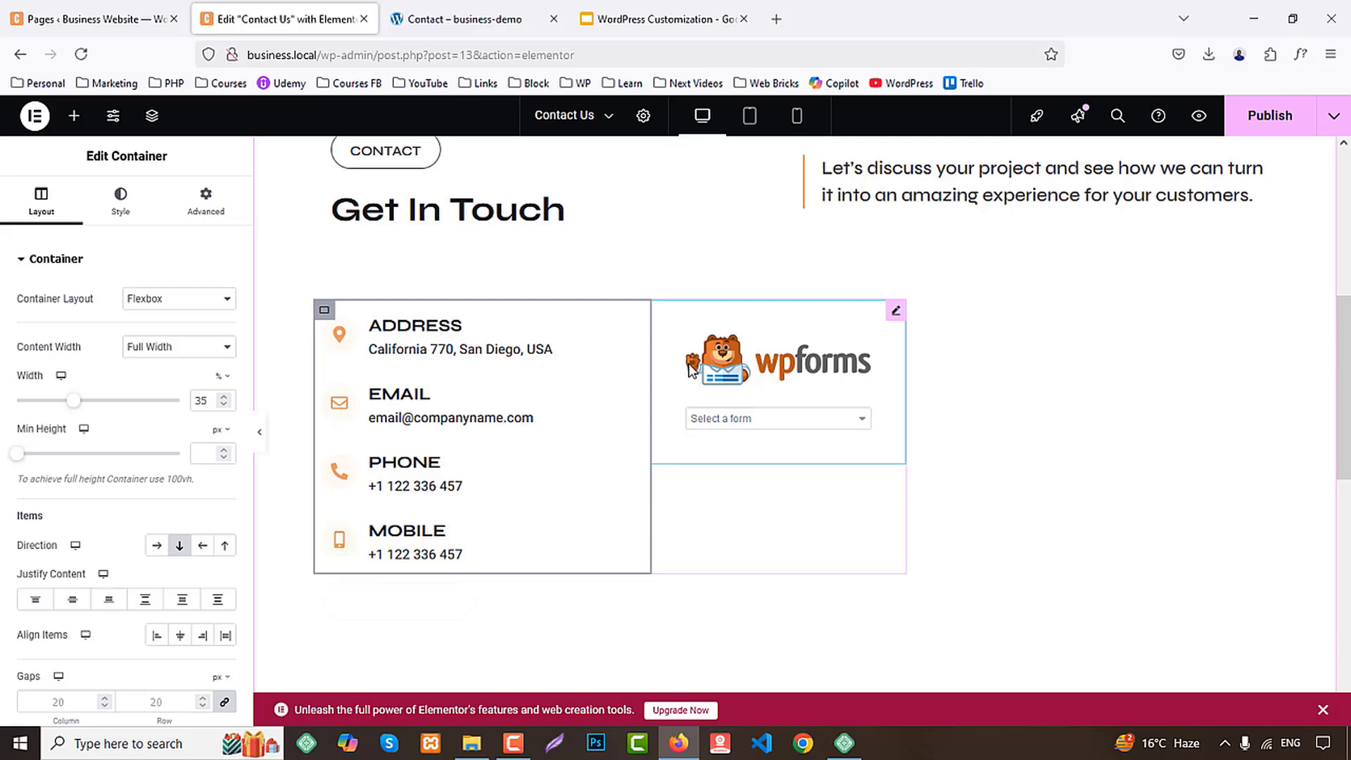
{"action": "left_click", "coordinate": [728, 364]}
{"action": "key", "text": "Delete"}
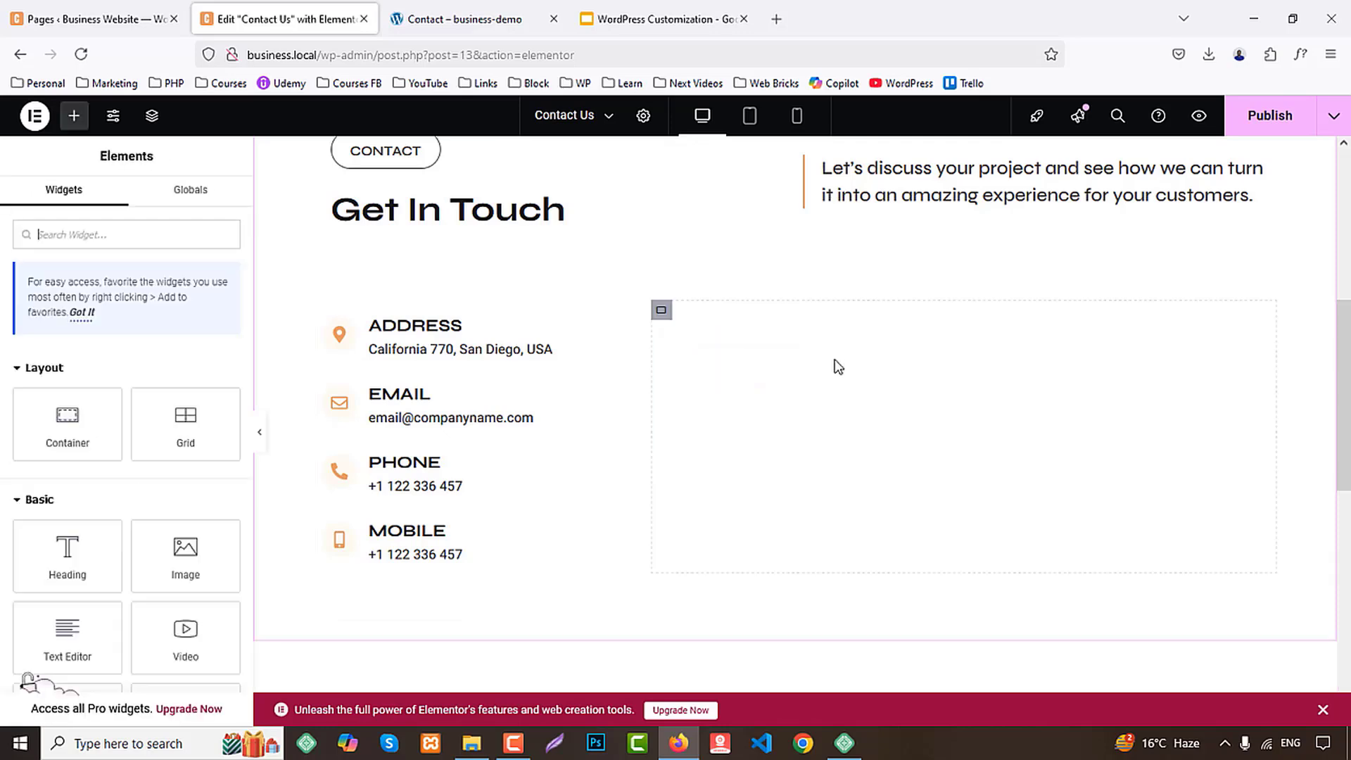
Find WPForms with "wpf", add it inside the wide container under the blank heading, and delete that heading
{"action": "left_click", "coordinate": [661, 311]}
{"action": "left_click", "coordinate": [760, 333]}
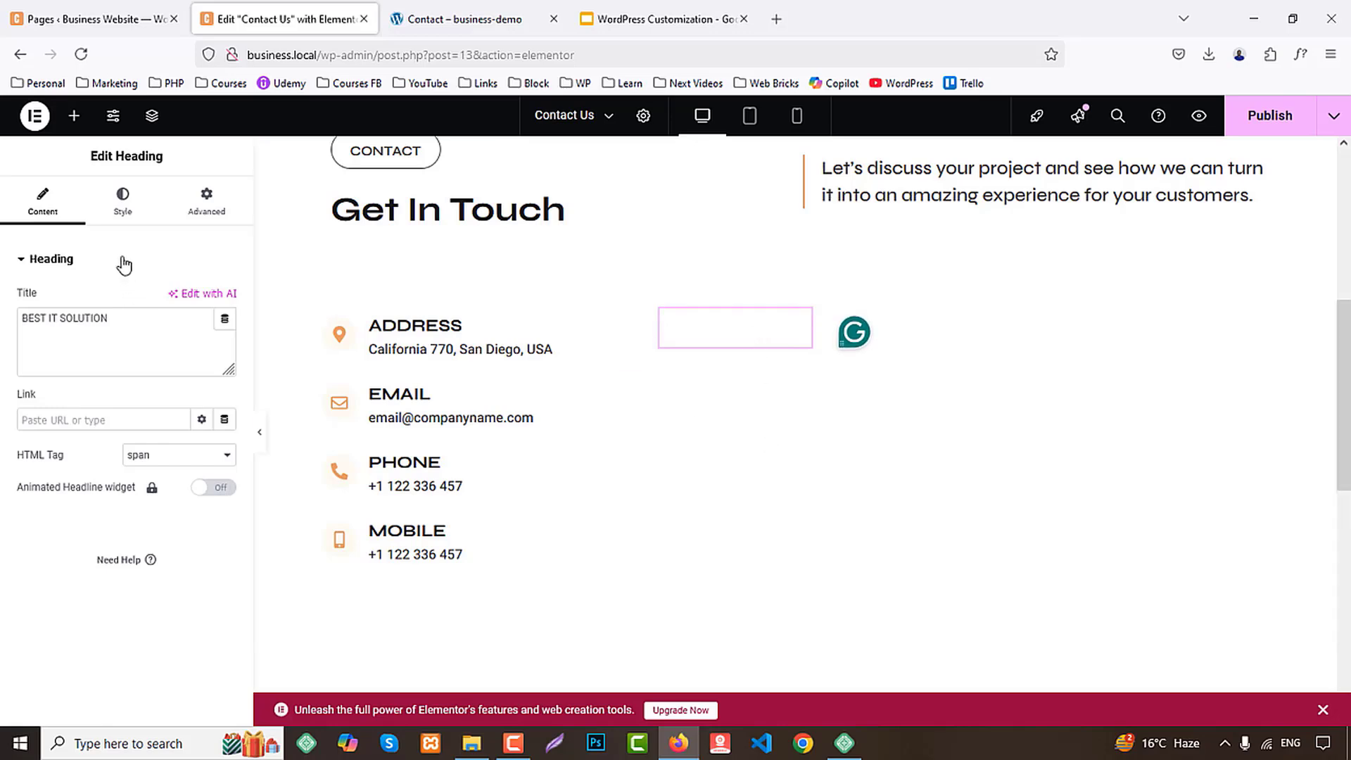
{"action": "left_click", "coordinate": [76, 117]}
{"action": "type", "text": "wp"}
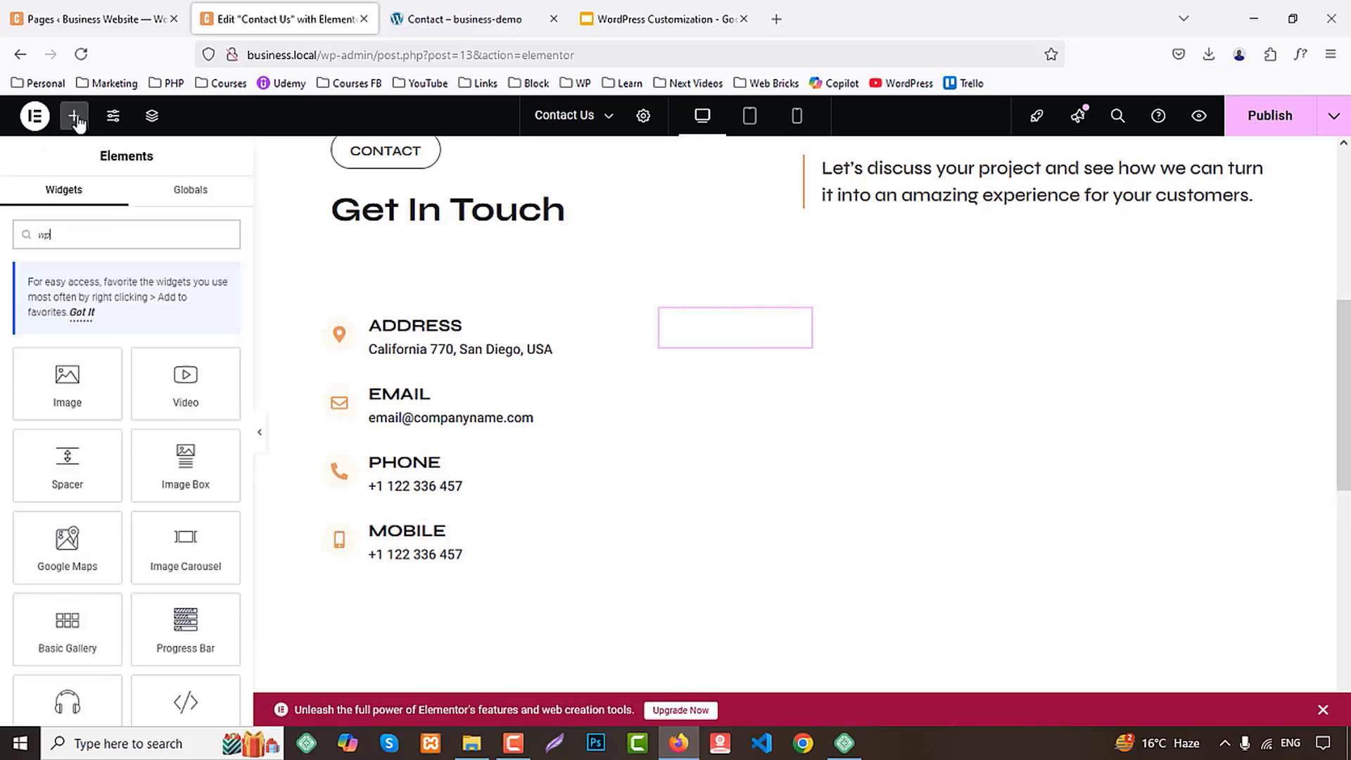
{"action": "type", "text": "f"}
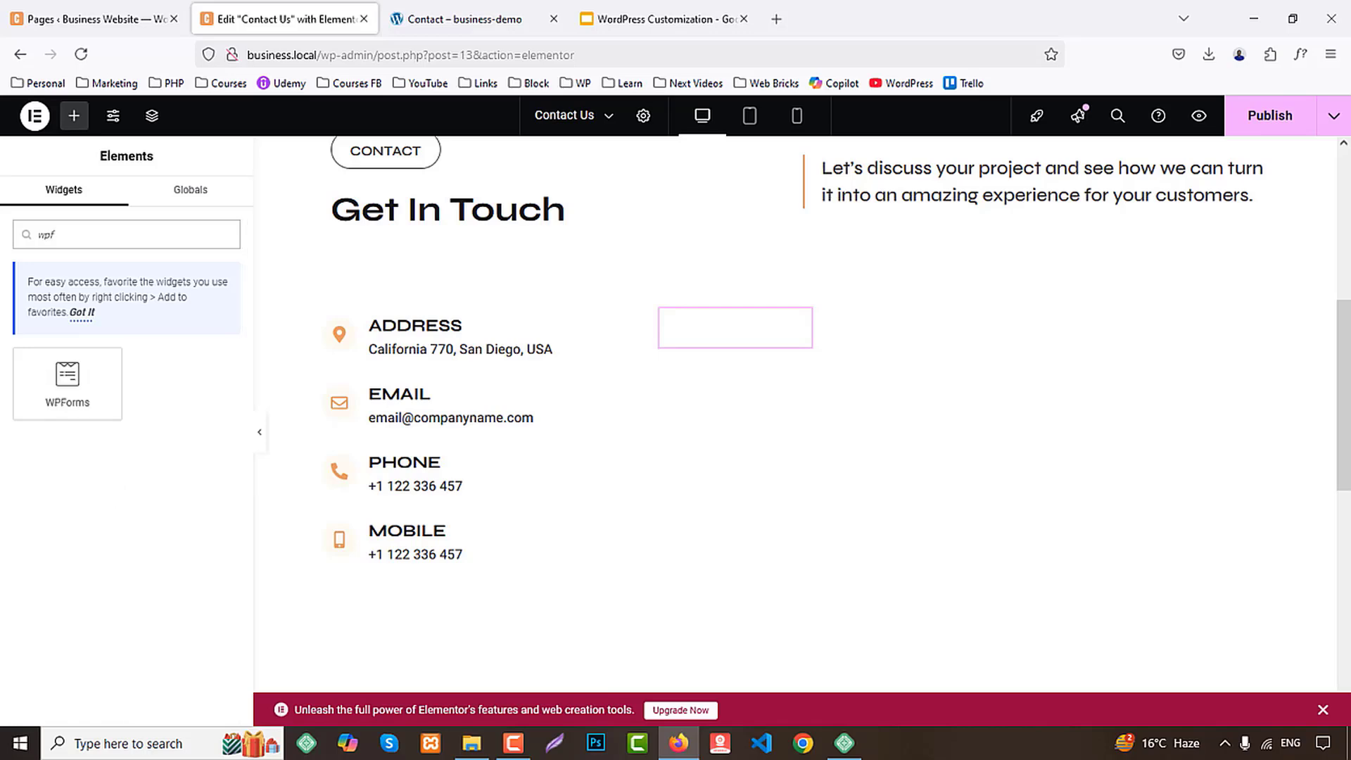
{"action": "mouse_move", "coordinate": [774, 331]}
{"action": "left_mouse_down"}
{"action": "mouse_move", "coordinate": [784, 335]}
{"action": "mouse_move", "coordinate": [771, 347]}
{"action": "left_mouse_up"}
{"action": "right_click", "coordinate": [739, 319]}
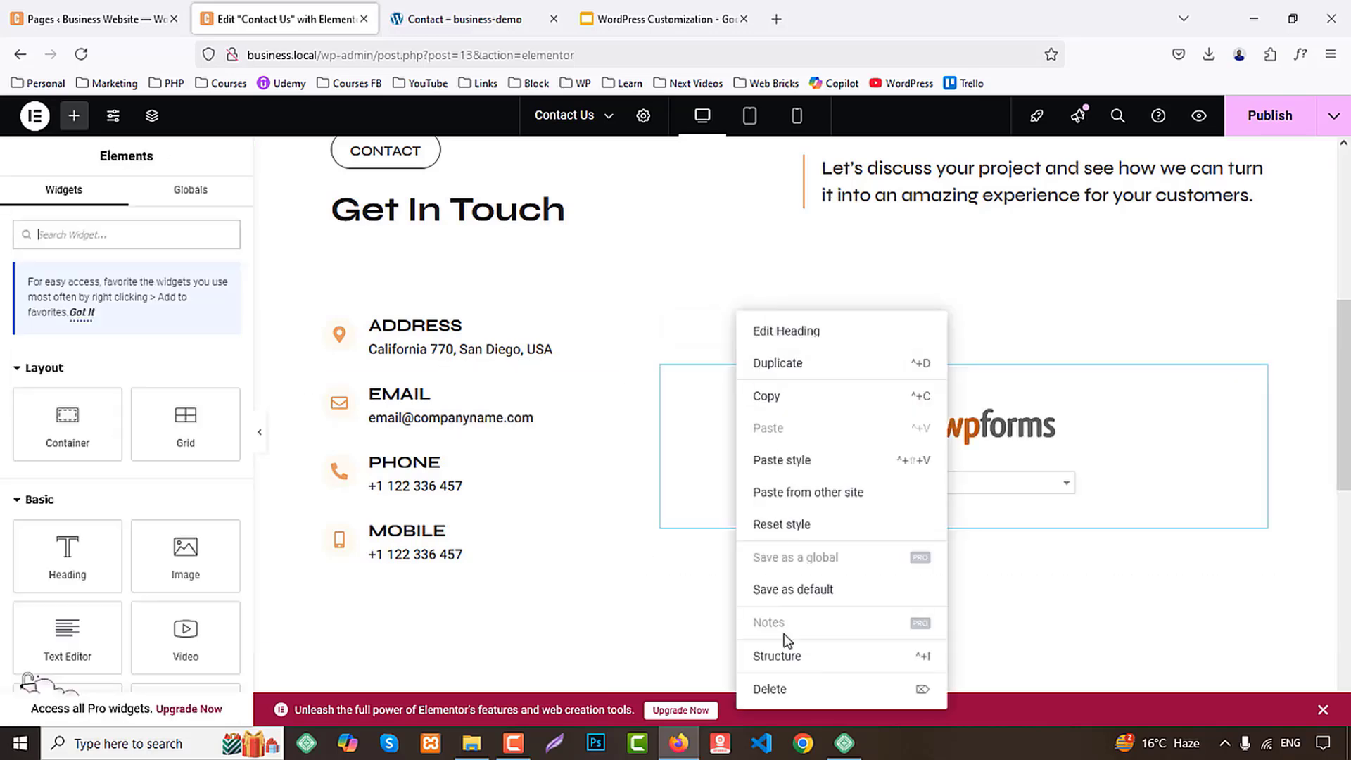
{"action": "left_click", "coordinate": [790, 693]}
Choose Contact Form as the form in the new WPForms widget and compare it with the demo Contact page
{"action": "left_click", "coordinate": [947, 429]}
{"action": "left_click", "coordinate": [912, 471]}
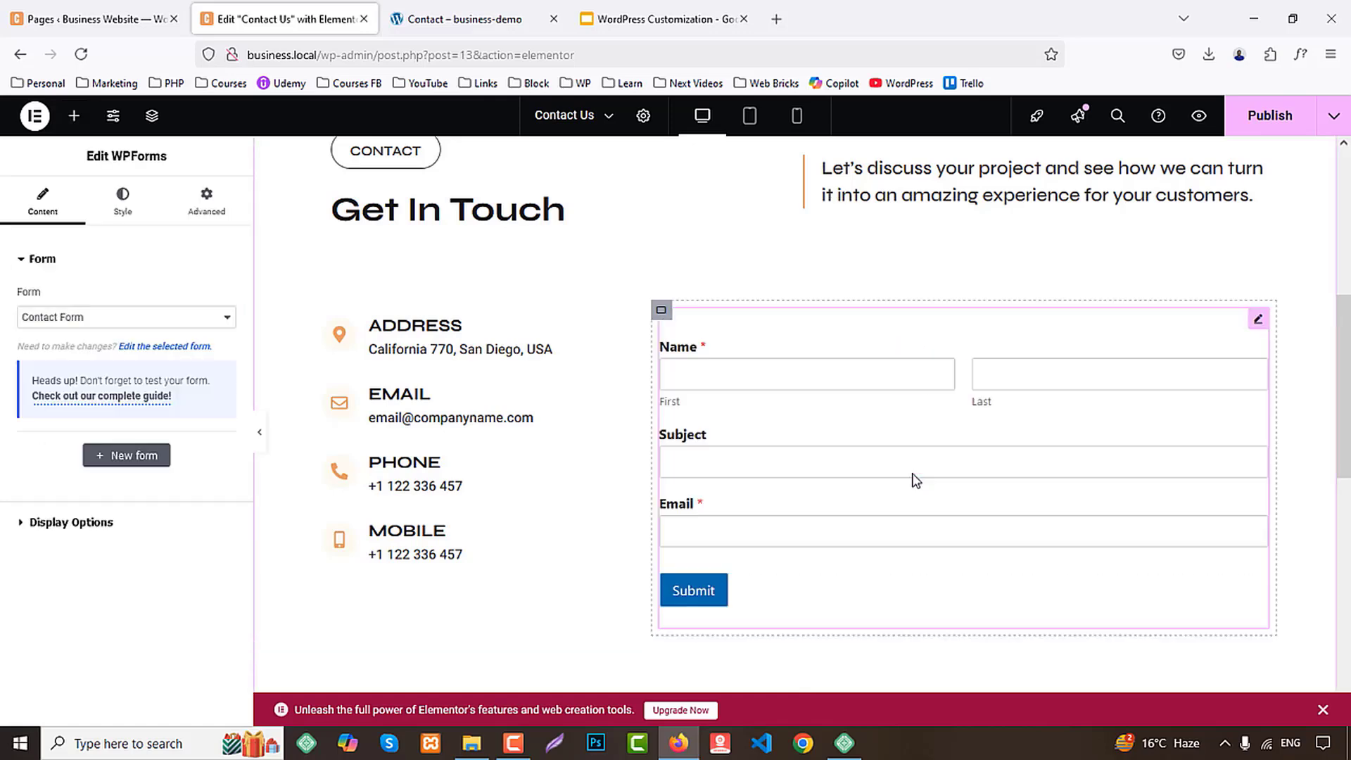
{"action": "left_click", "coordinate": [513, 15]}
{"action": "left_click", "coordinate": [345, 17]}
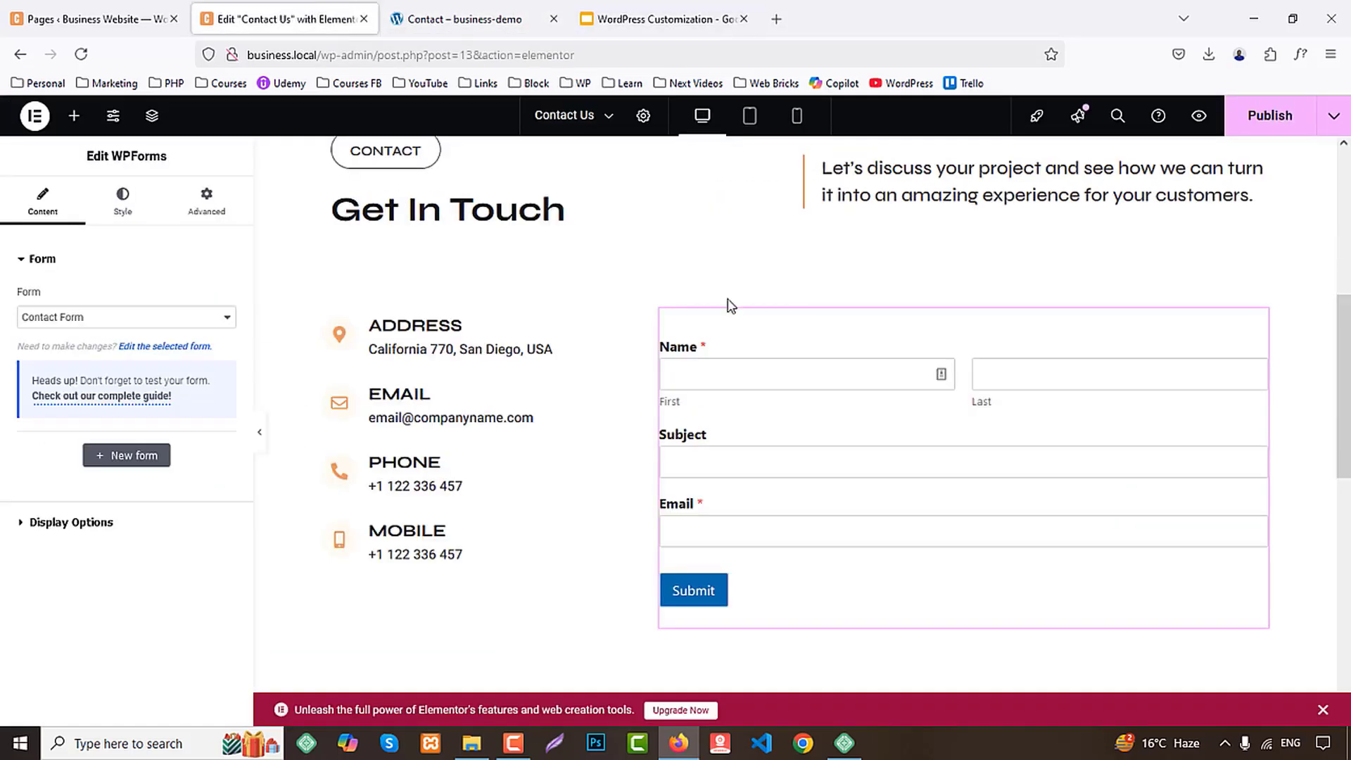
Give the form's container a Classic background in the cream BG global color
{"action": "left_click", "coordinate": [660, 312]}
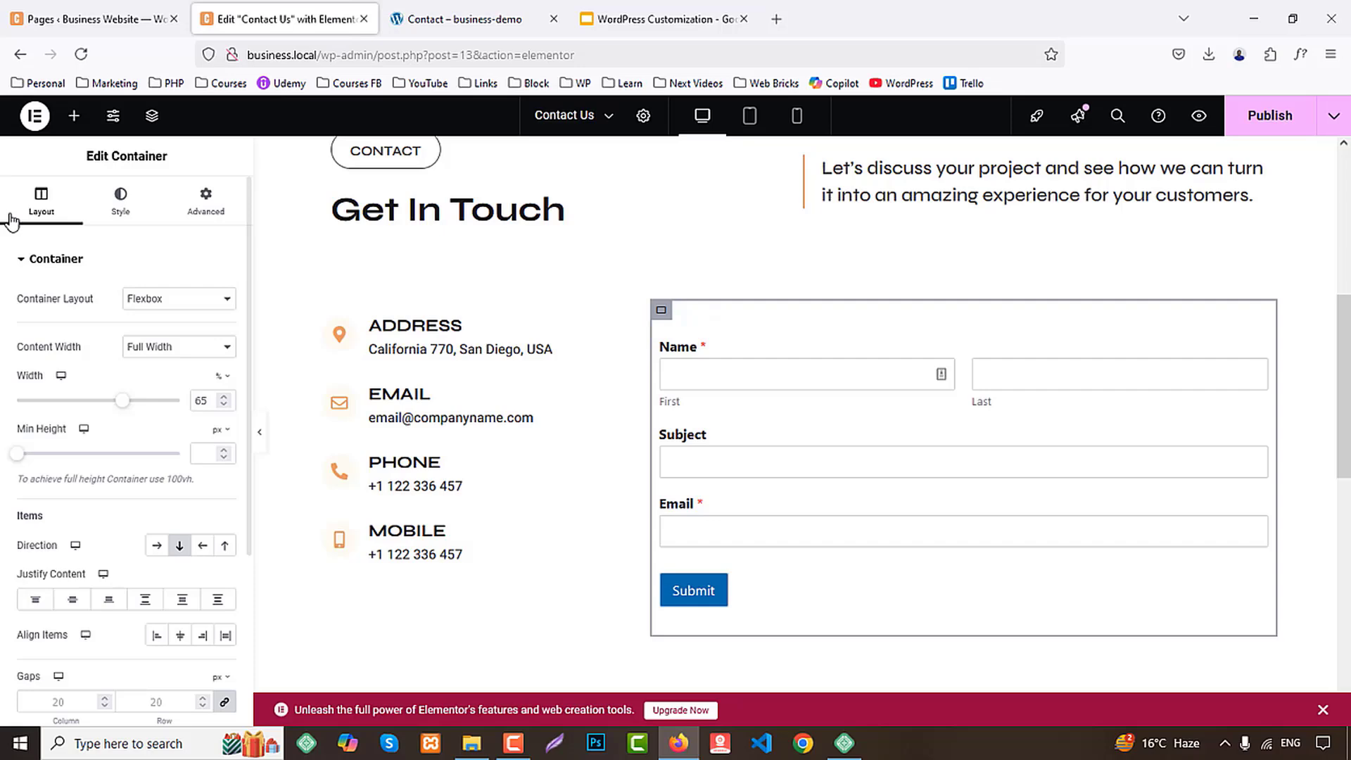
{"action": "left_click", "coordinate": [118, 204]}
{"action": "left_click", "coordinate": [157, 337]}
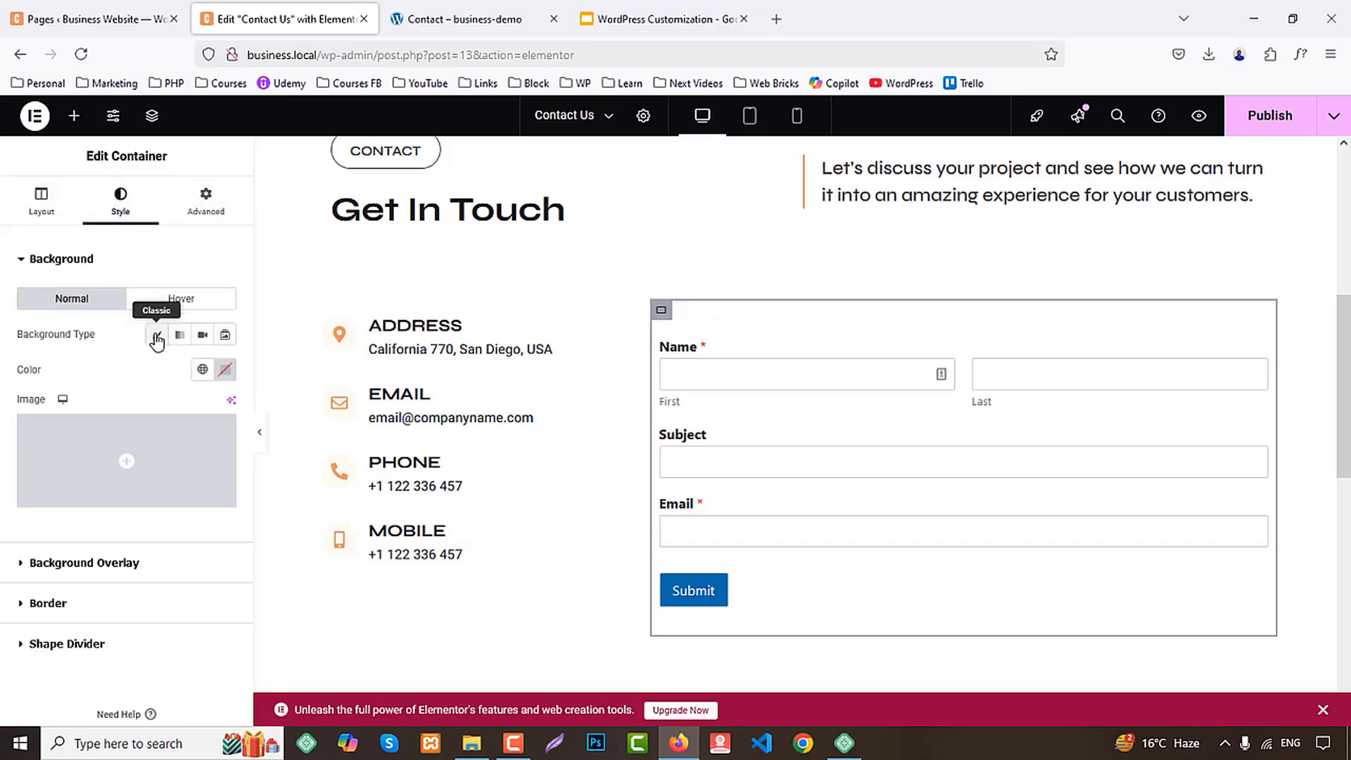
{"action": "left_click", "coordinate": [202, 368]}
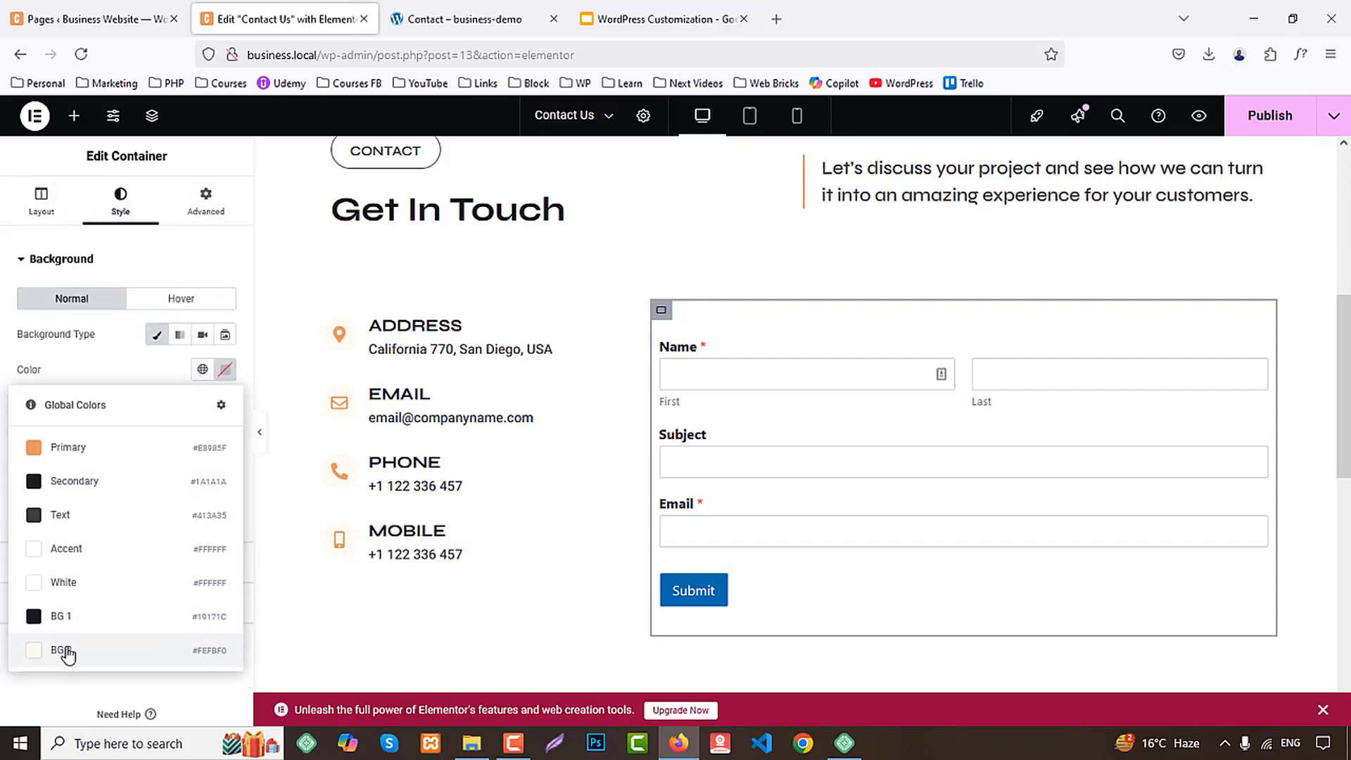
{"action": "left_click", "coordinate": [26, 650]}
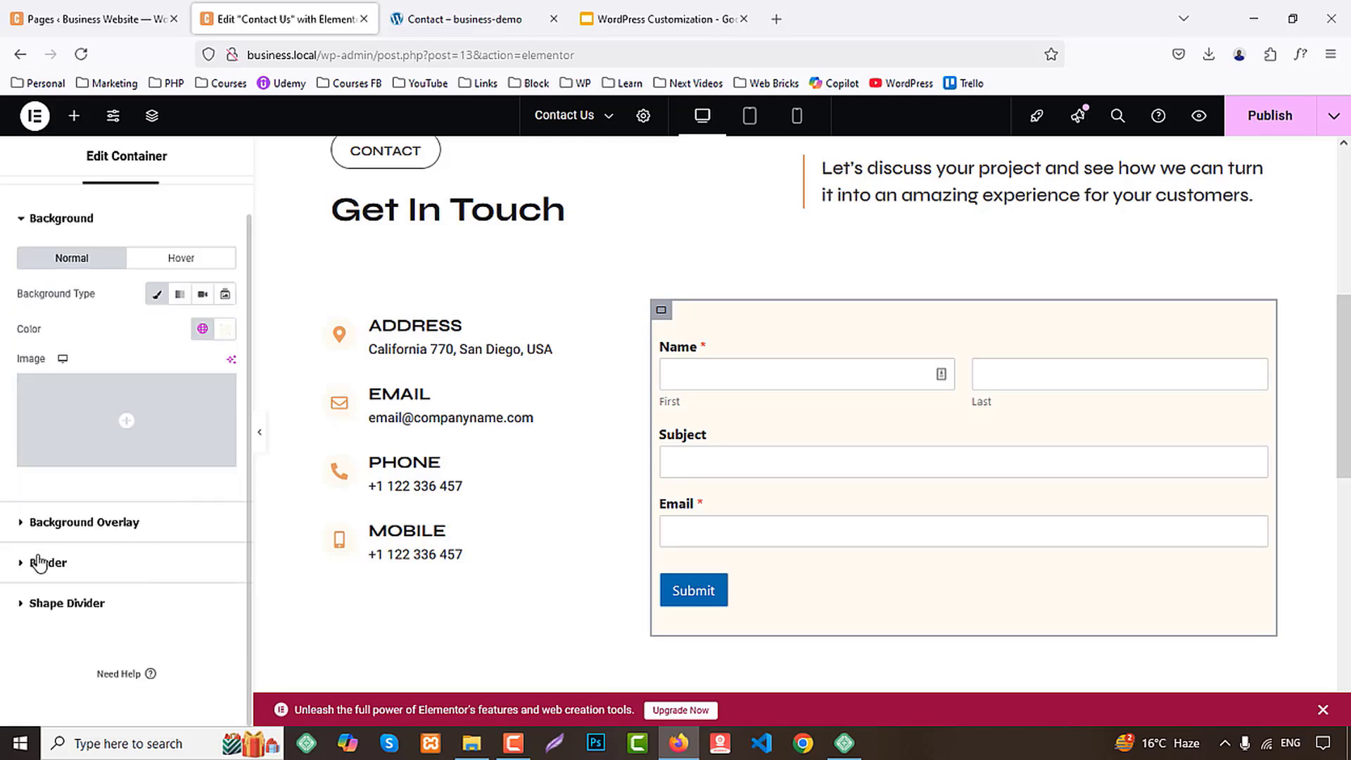
Add a solid border in the Primary global color around the form's container
{"action": "left_click", "coordinate": [43, 560]}
{"action": "left_click", "coordinate": [176, 415]}
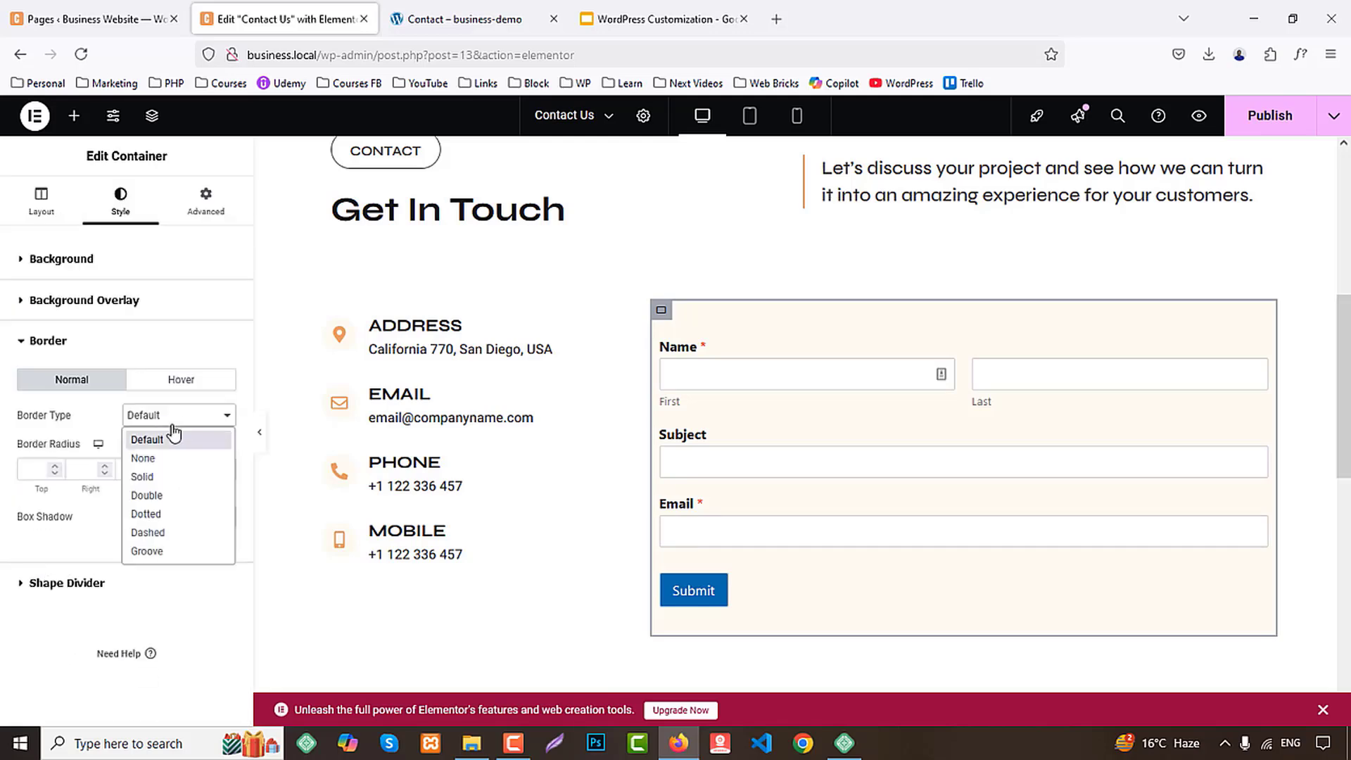
{"action": "left_click", "coordinate": [155, 476]}
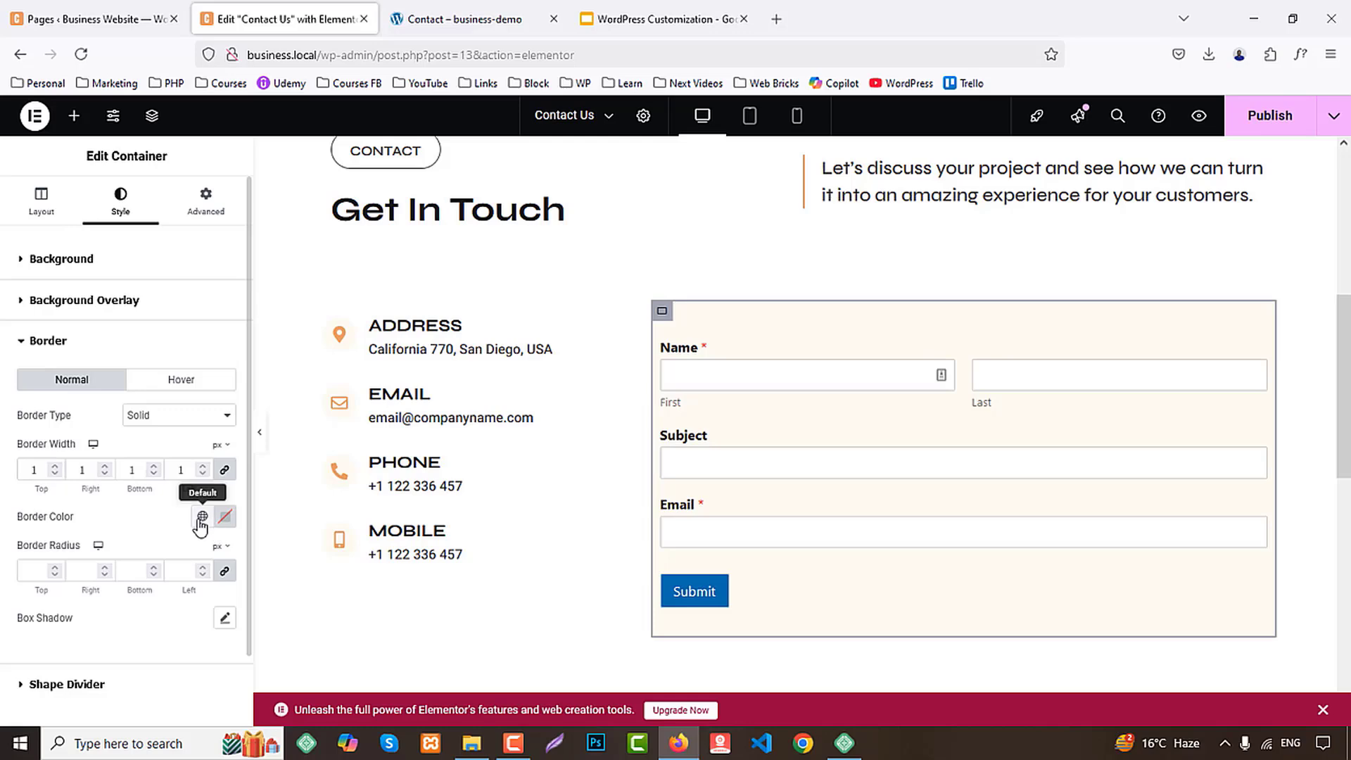
{"action": "left_click", "coordinate": [202, 516]}
{"action": "left_click", "coordinate": [83, 279]}
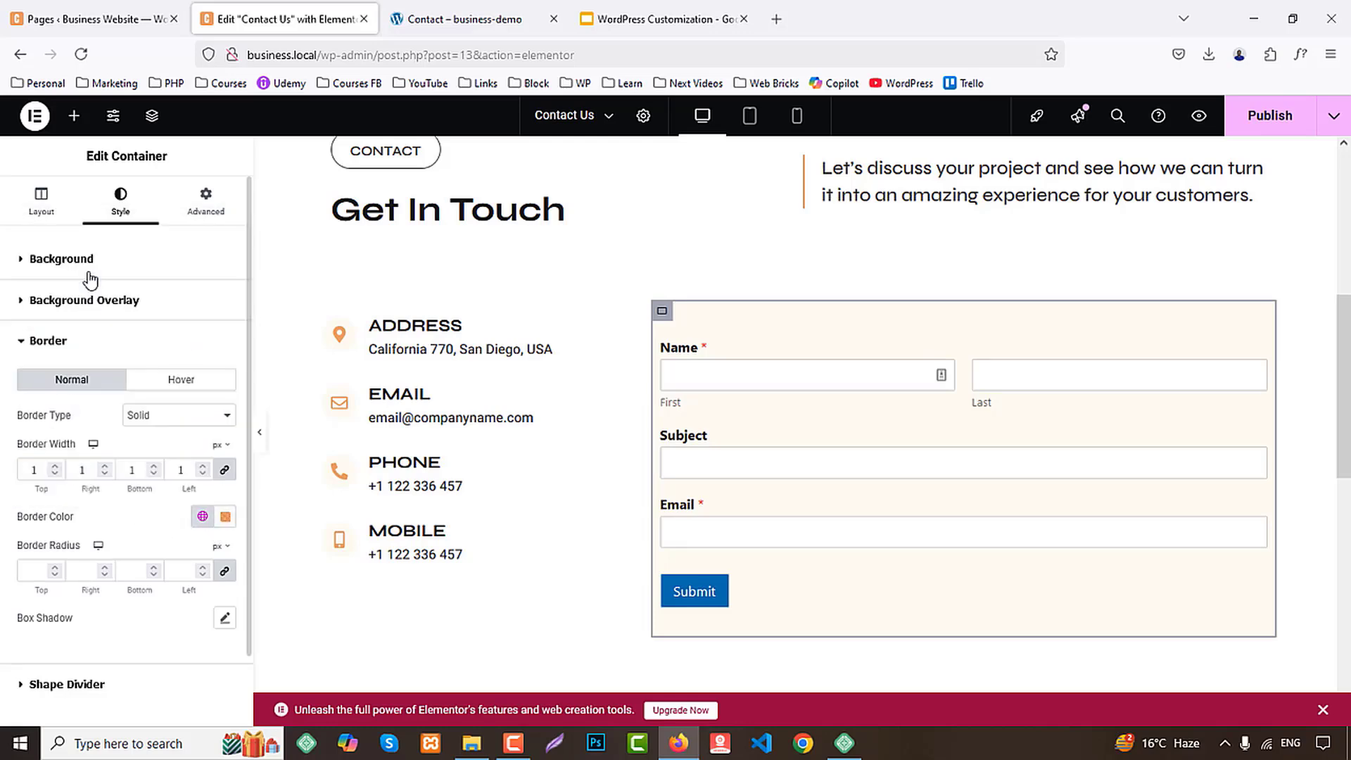
Set the form container's padding to 25 px on all sides
{"action": "left_click", "coordinate": [61, 260]}
{"action": "left_click", "coordinate": [193, 223]}
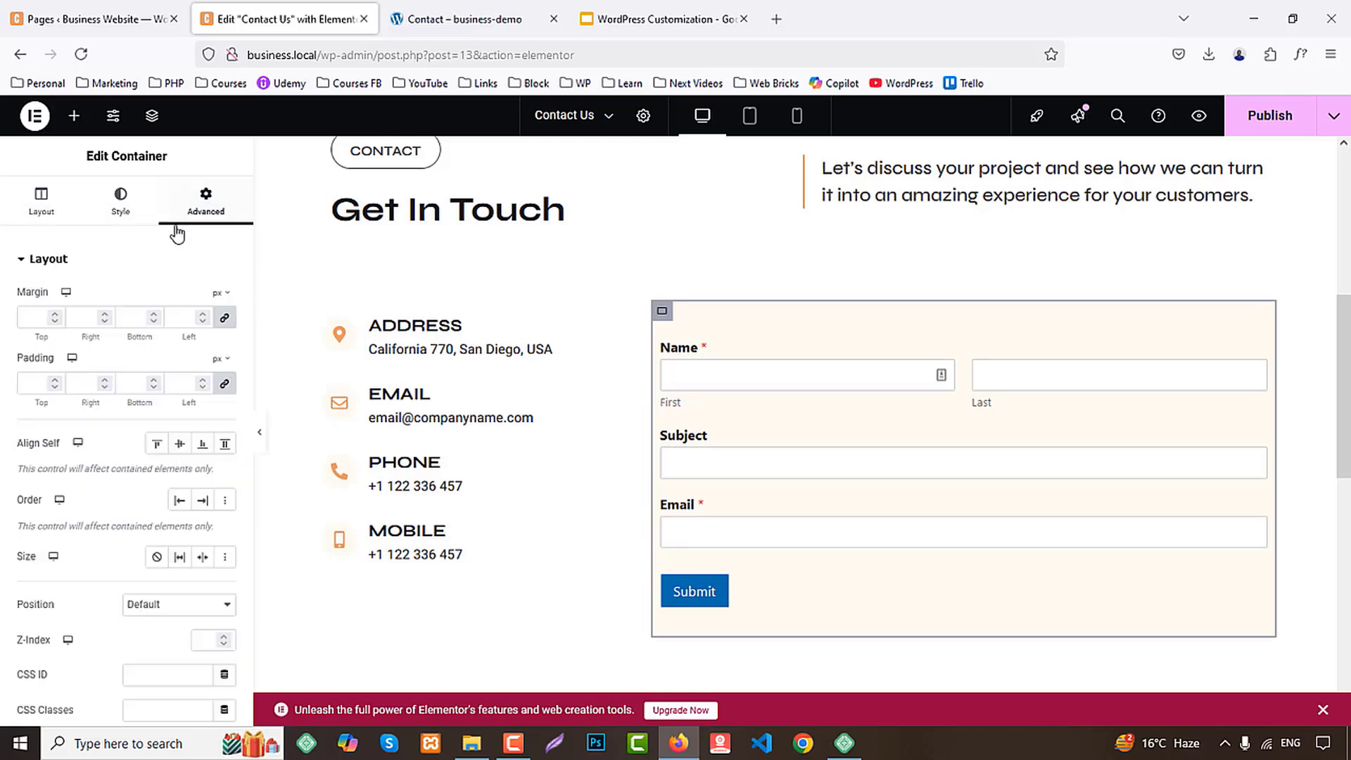
{"action": "type", "text": "25"}
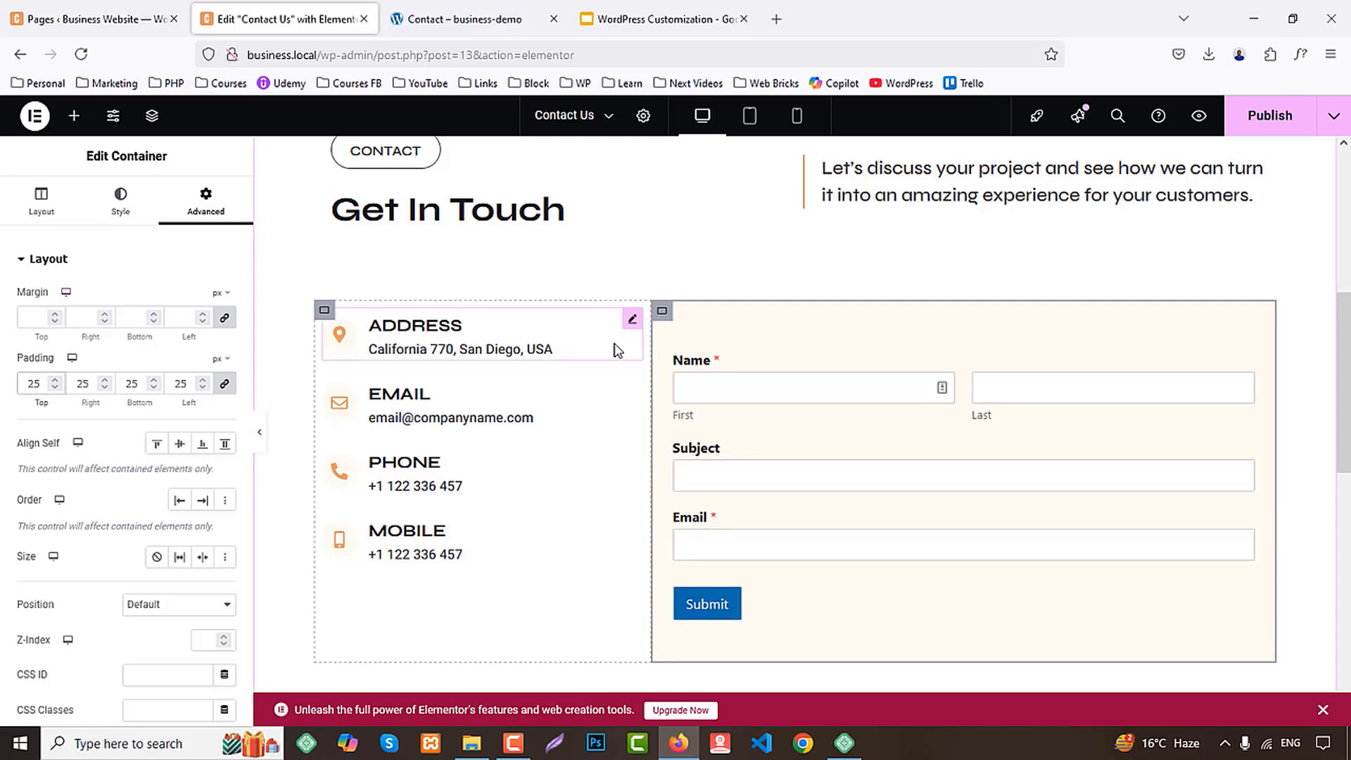
Set Align Self to Center for the container holding the four contact-detail boxes
{"action": "scroll", "coordinate": [745, 376], "scroll_direction": "down", "scroll_amount": 1}
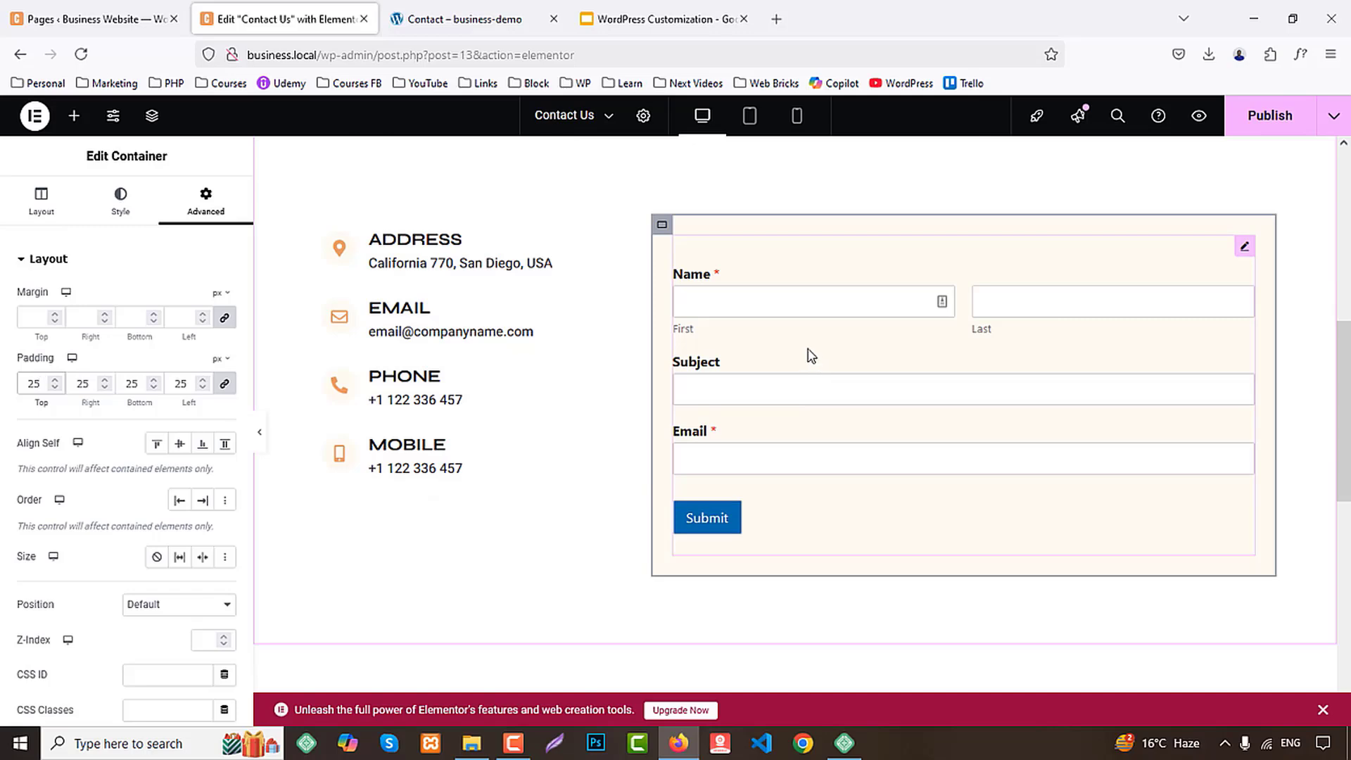
{"action": "left_click", "coordinate": [324, 224]}
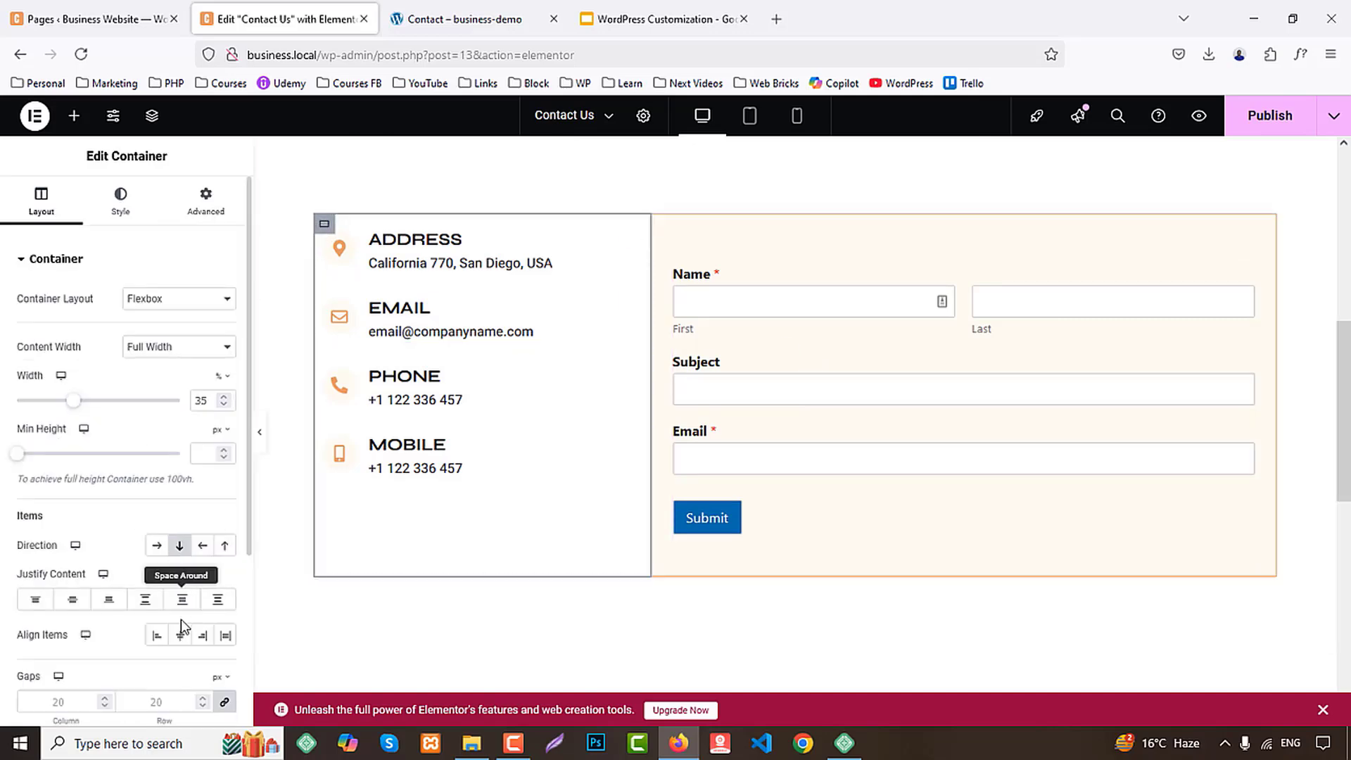
{"action": "left_click", "coordinate": [205, 203]}
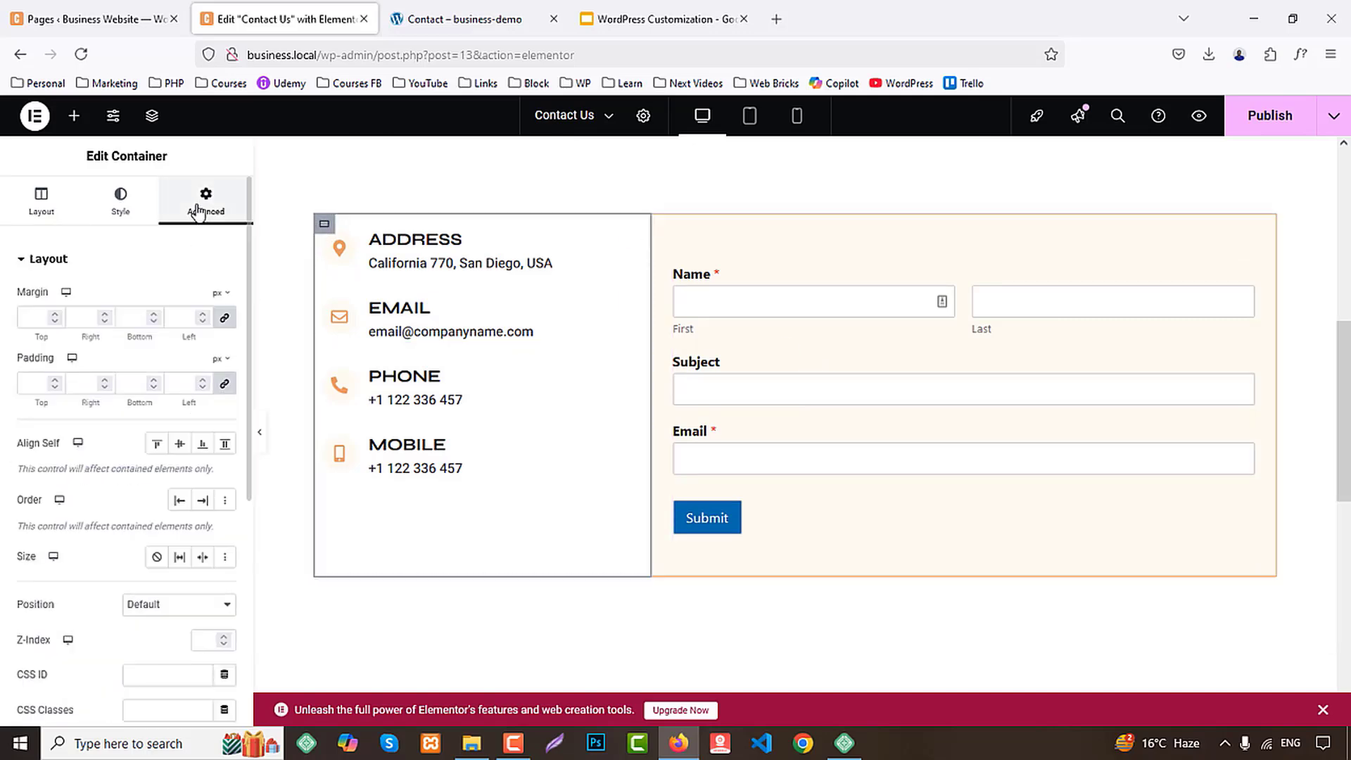
{"action": "left_click", "coordinate": [179, 446]}
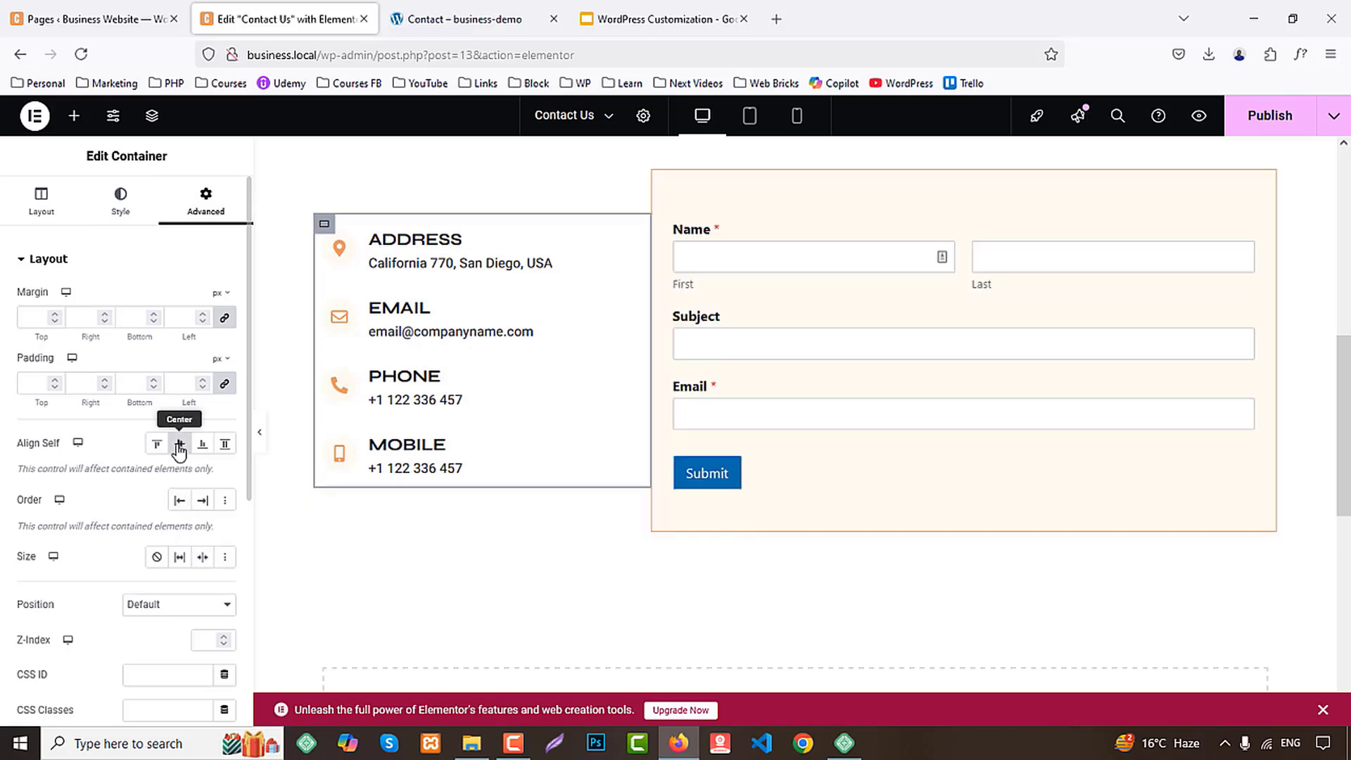
Give the contact form's Submit button the Primary global color as background and the Secondary global color as text
{"action": "scroll", "coordinate": [990, 351], "scroll_direction": "up", "scroll_amount": 3}
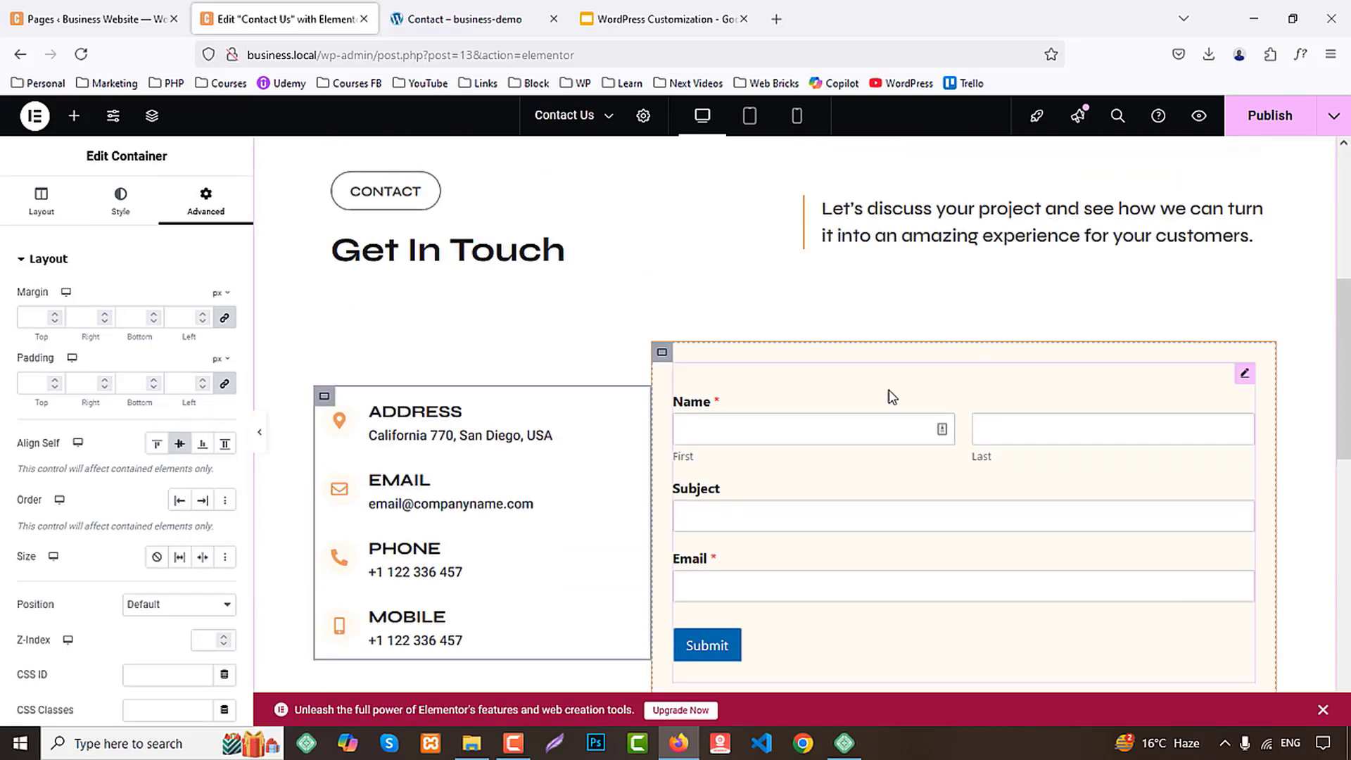
{"action": "scroll", "coordinate": [918, 461], "scroll_direction": "down", "scroll_amount": 3}
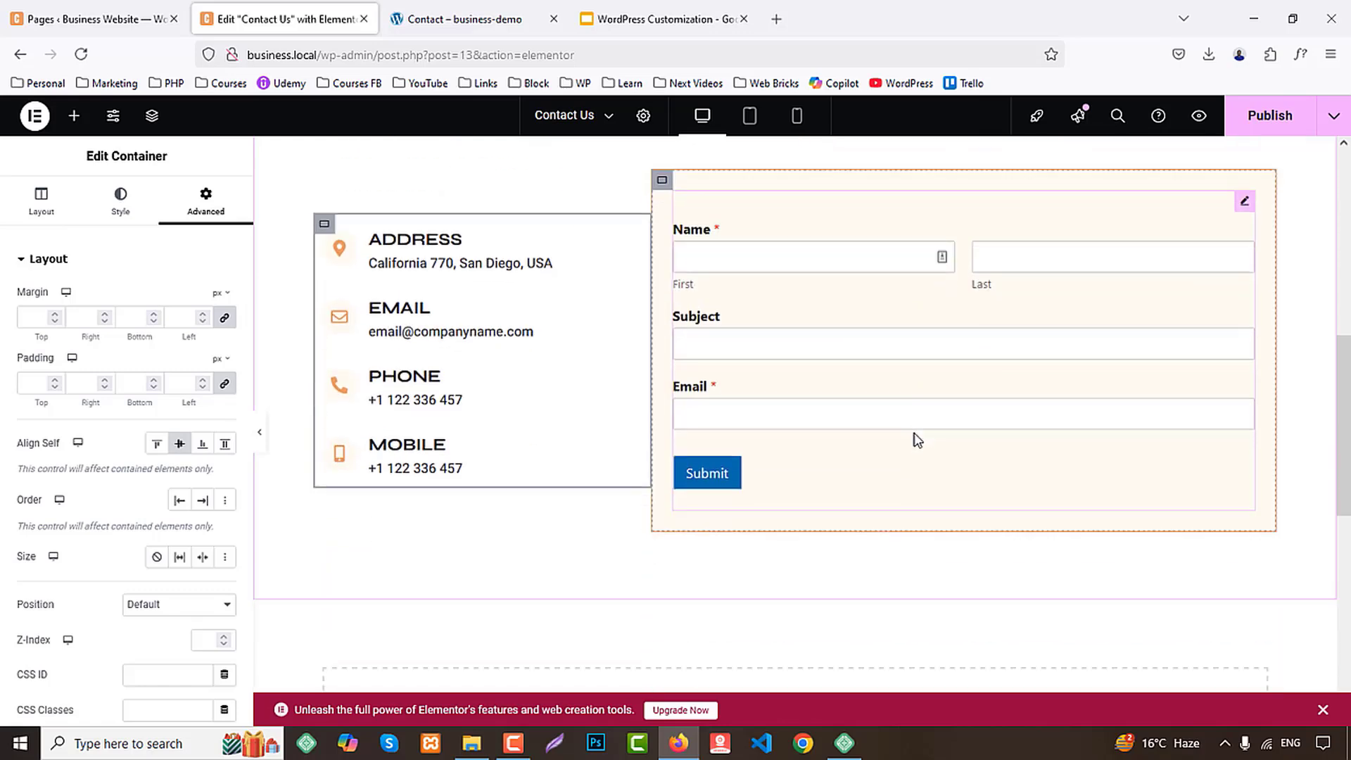
{"action": "left_click", "coordinate": [888, 324]}
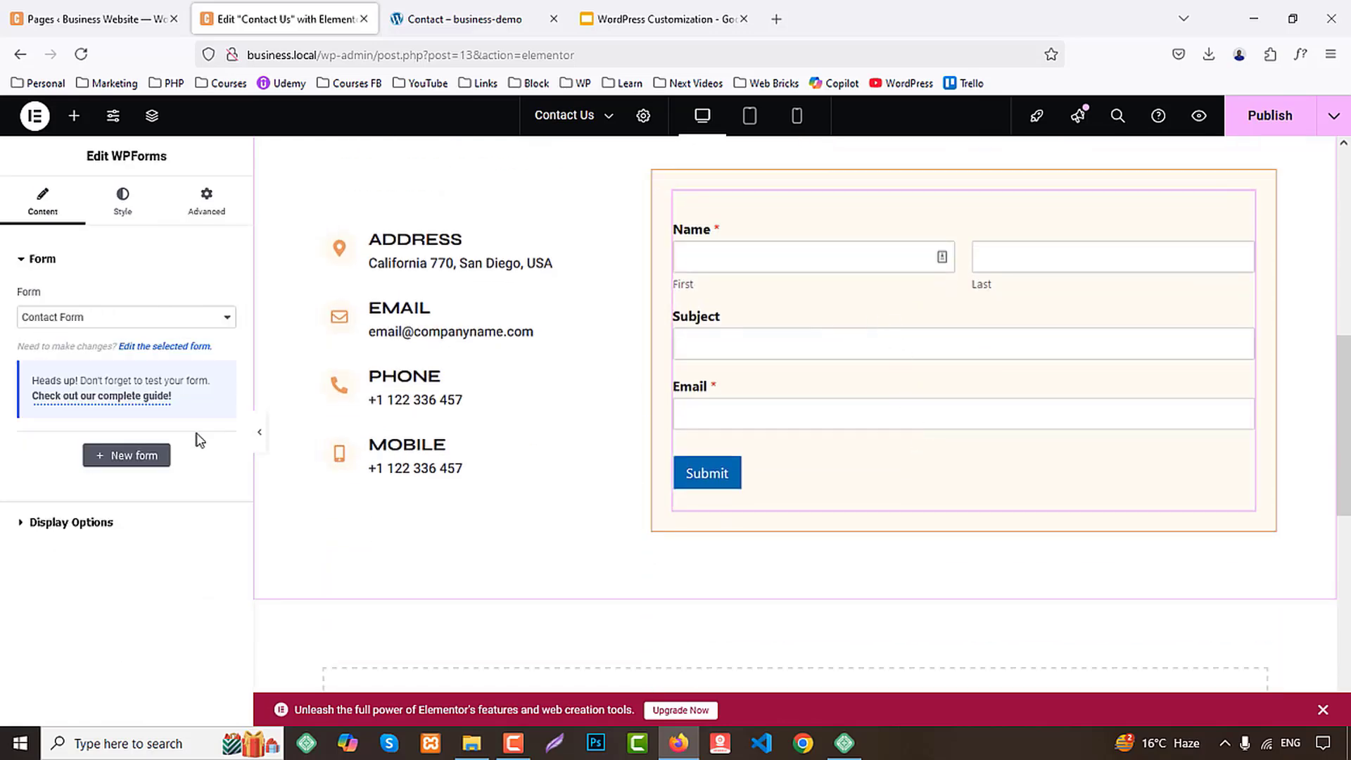
{"action": "left_click", "coordinate": [117, 219]}
{"action": "left_click", "coordinate": [64, 507]}
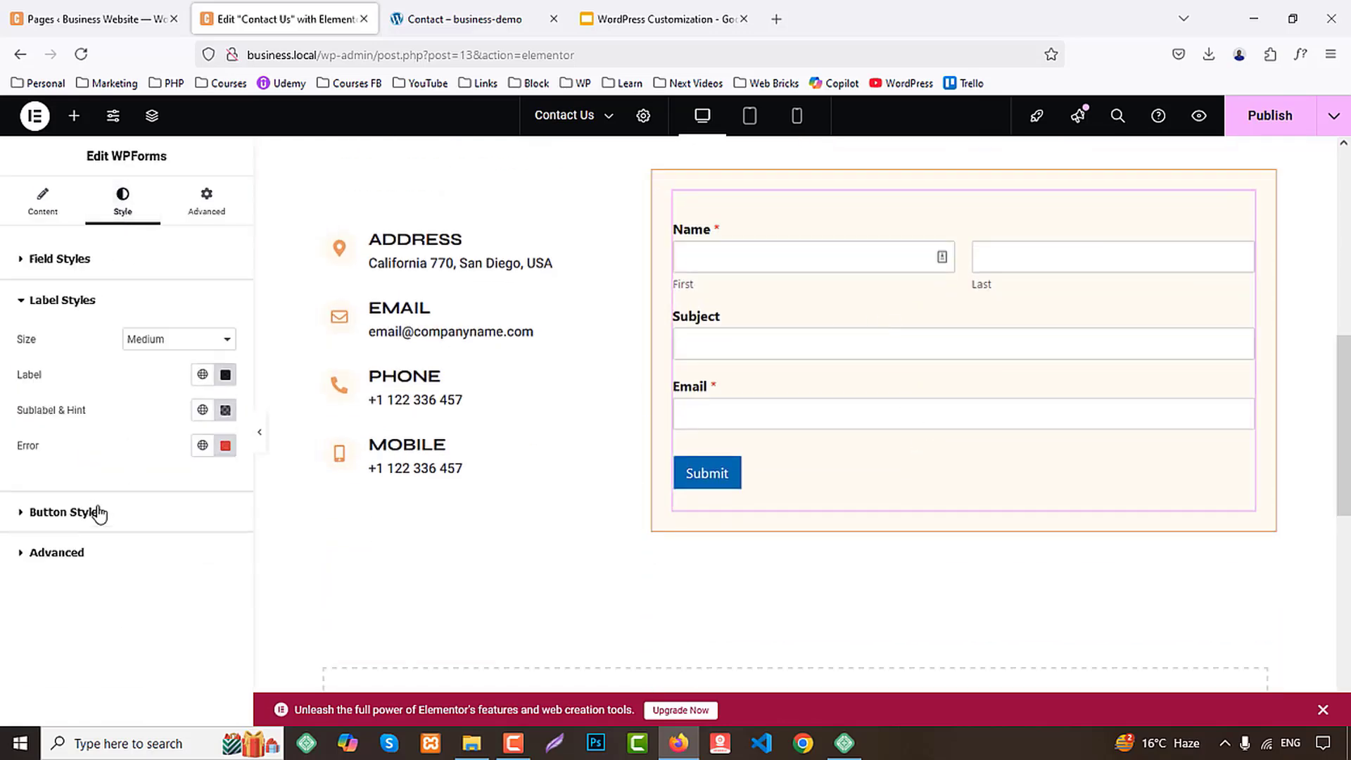
{"action": "left_click", "coordinate": [89, 517]}
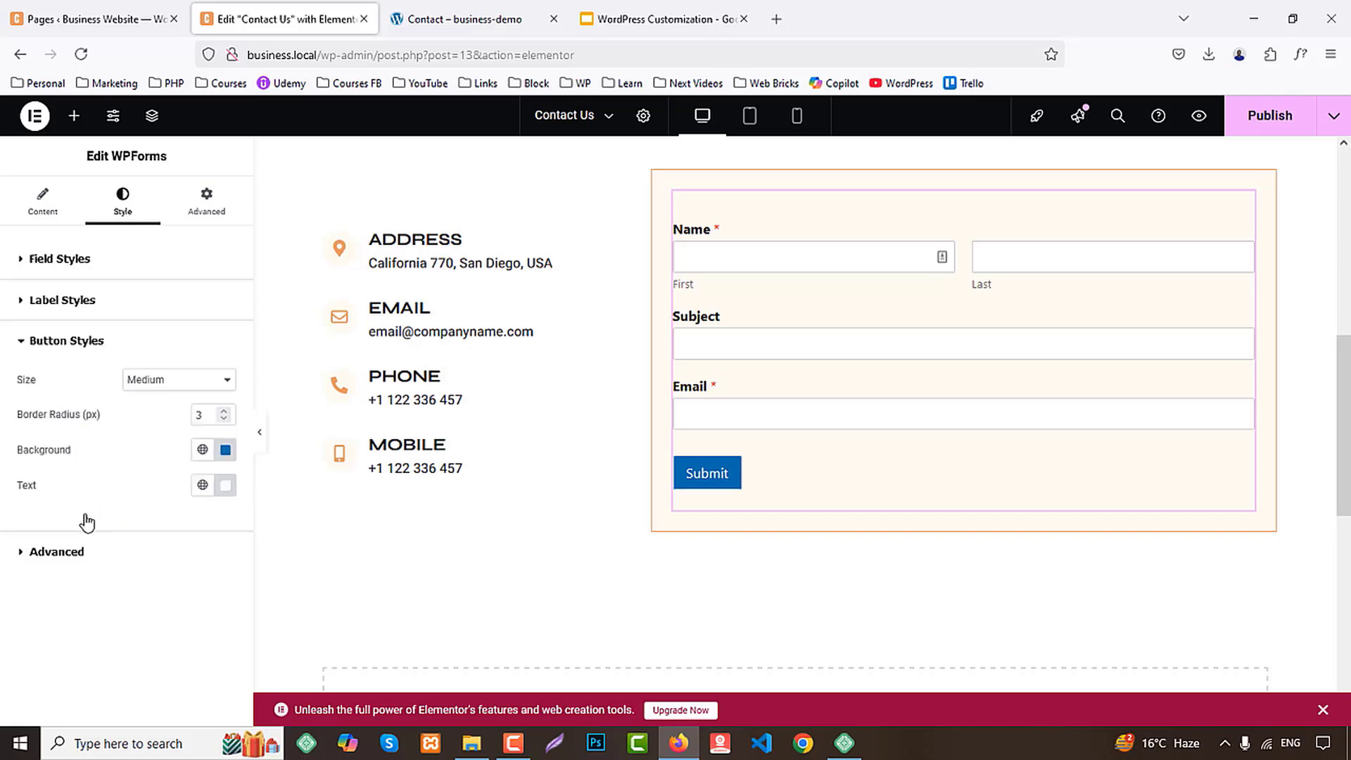
{"action": "left_click", "coordinate": [202, 448]}
{"action": "left_click", "coordinate": [81, 214]}
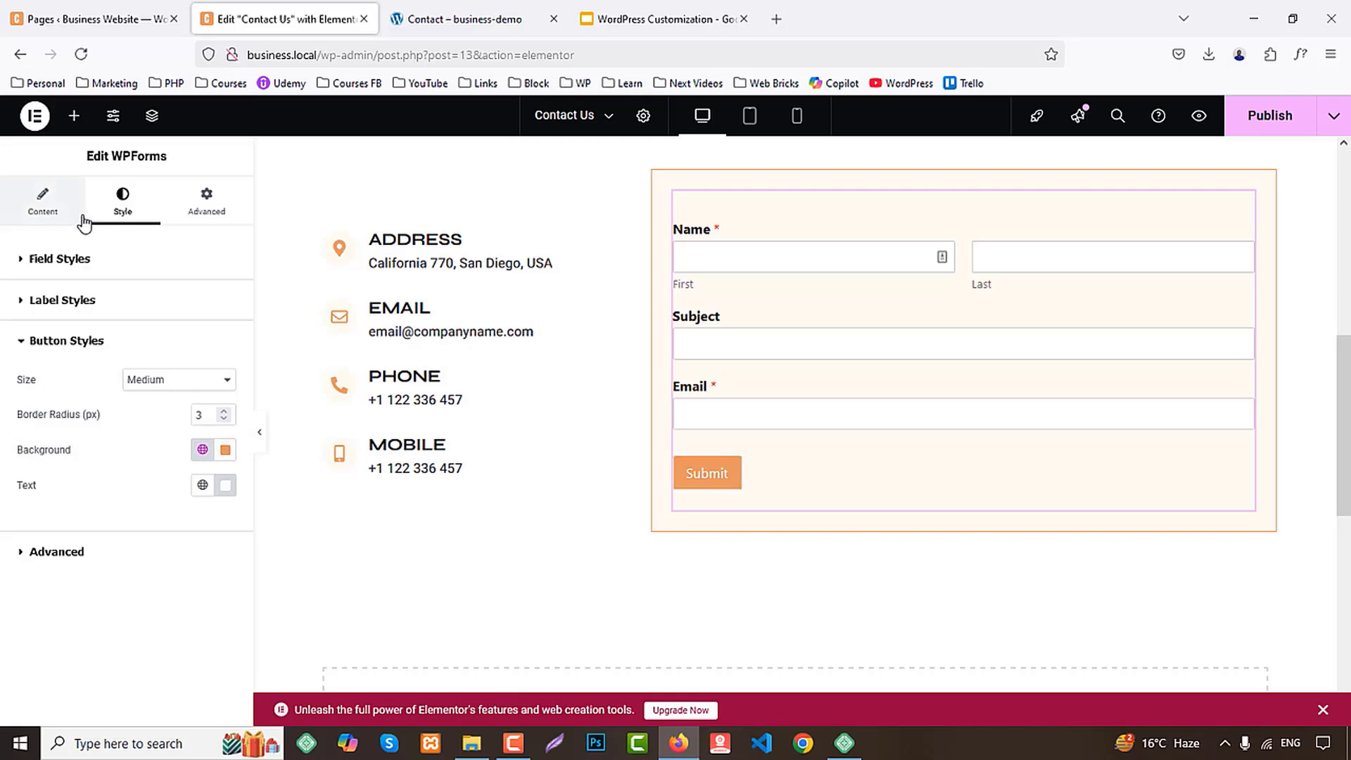
{"action": "left_click", "coordinate": [204, 485]}
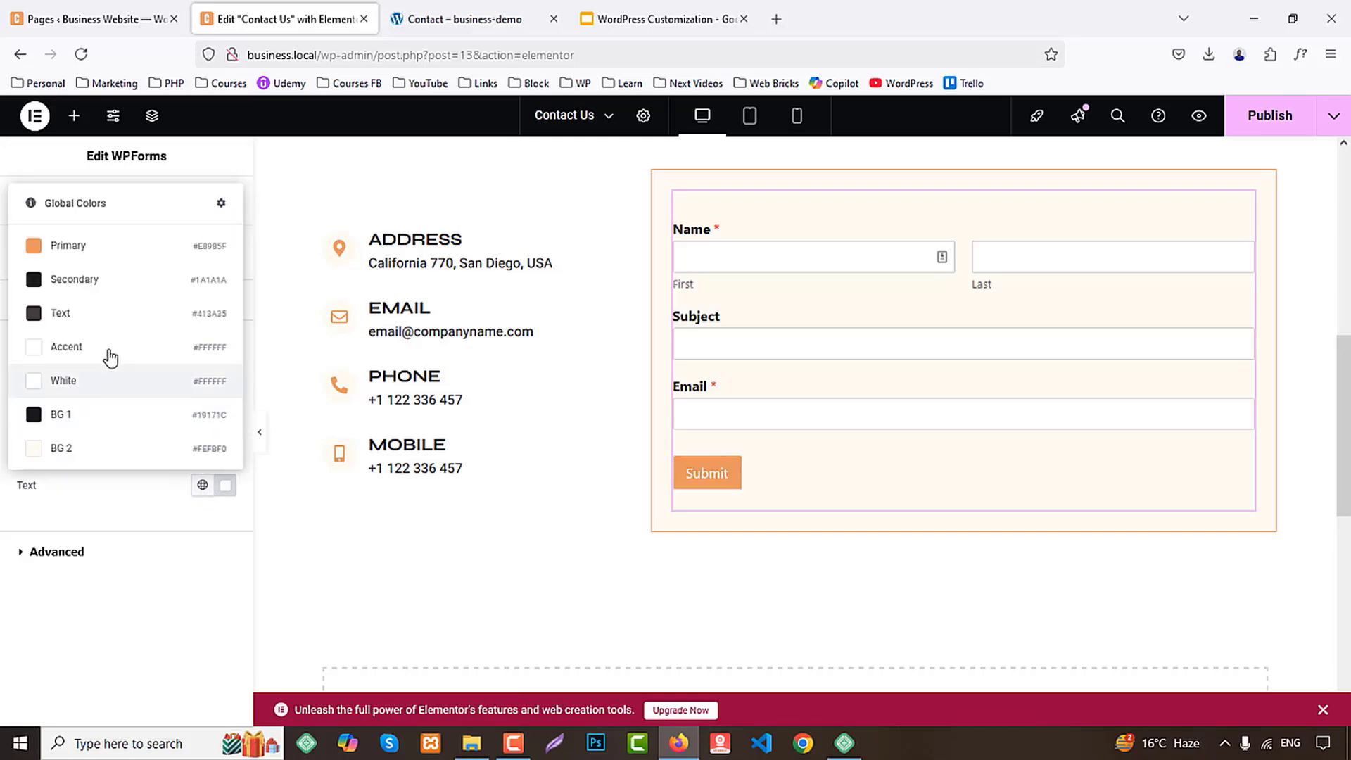
{"action": "left_click", "coordinate": [93, 282]}
Check the section below the form on the demo Contact page, and copy the matching call-to-action container from the Home page in Elementor
{"action": "scroll", "coordinate": [1227, 421], "scroll_direction": "up", "scroll_amount": 3}
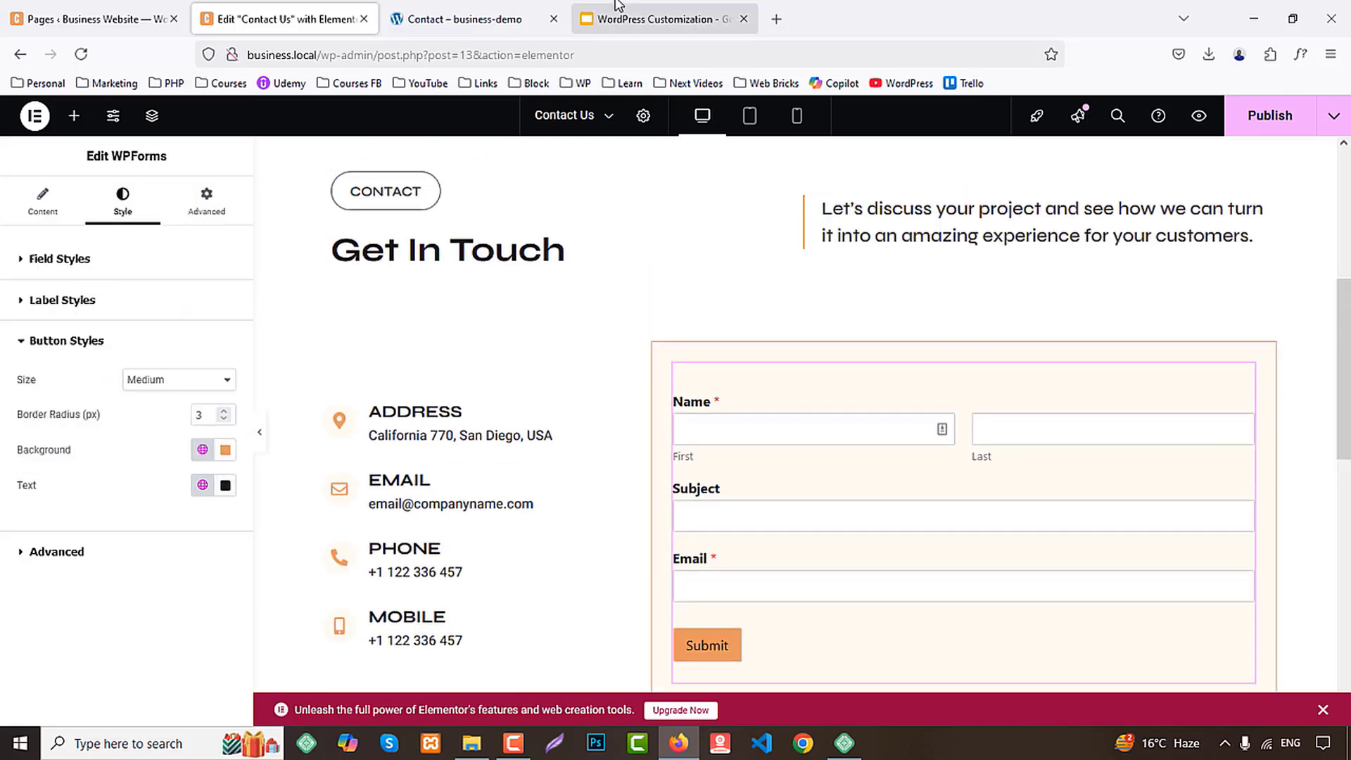
{"action": "left_click", "coordinate": [535, 16]}
{"action": "scroll", "coordinate": [609, 345], "scroll_direction": "down", "scroll_amount": 1}
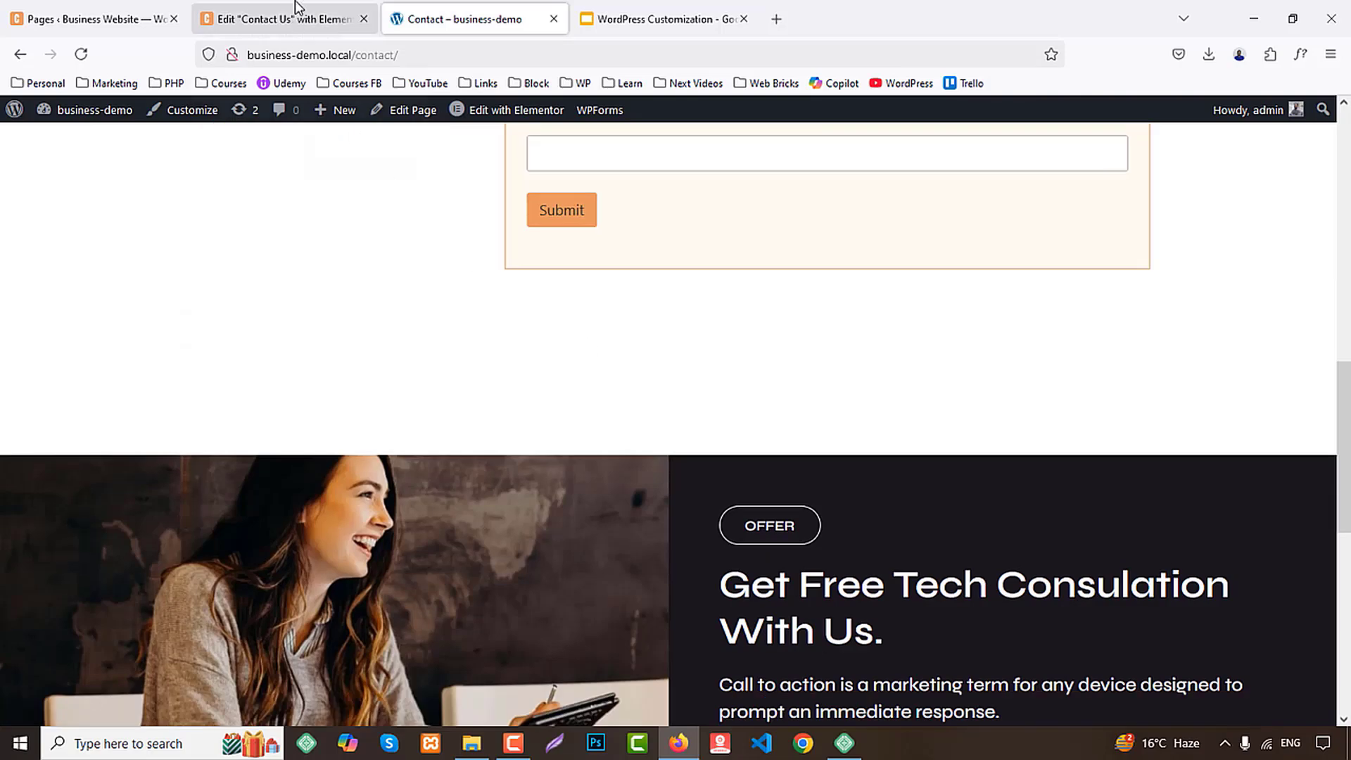
{"action": "left_click", "coordinate": [295, 20]}
{"action": "left_click", "coordinate": [121, 15]}
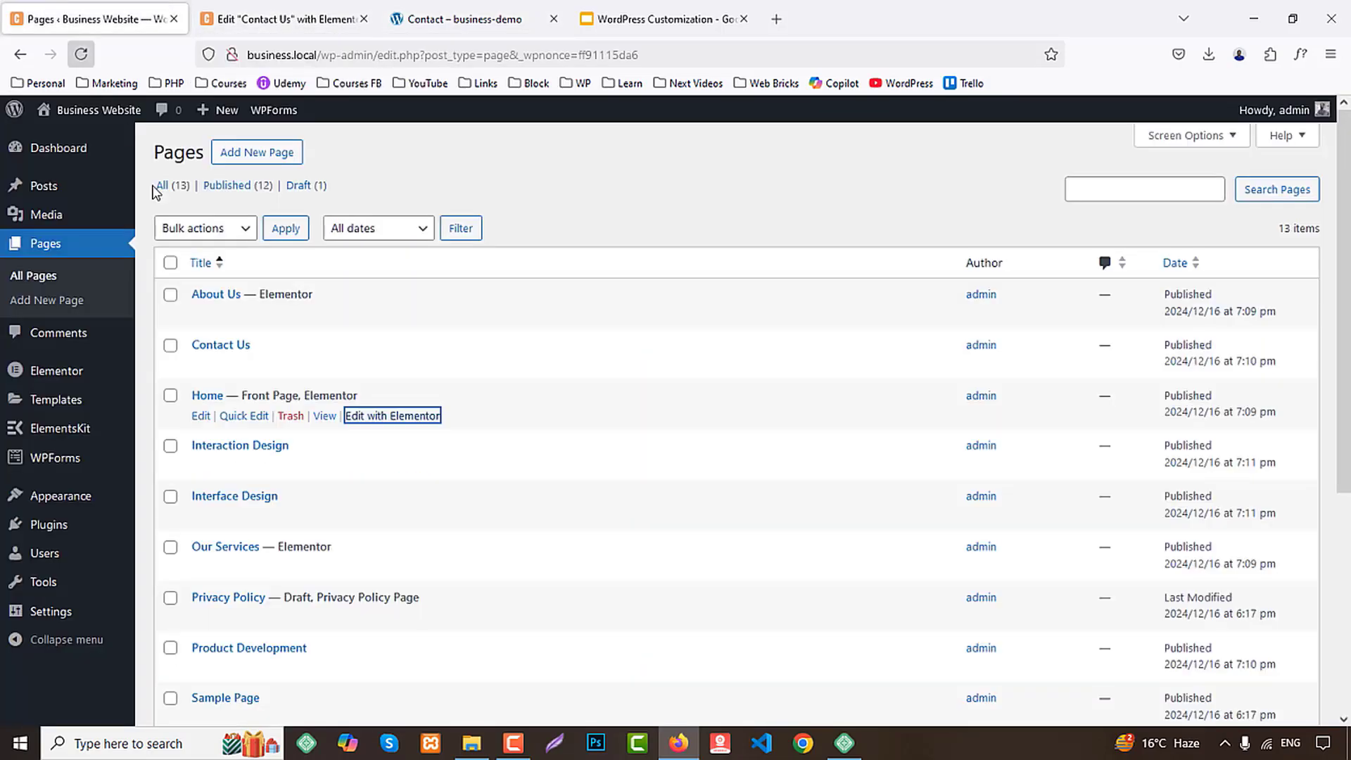
{"action": "middle_click", "coordinate": [408, 417]}
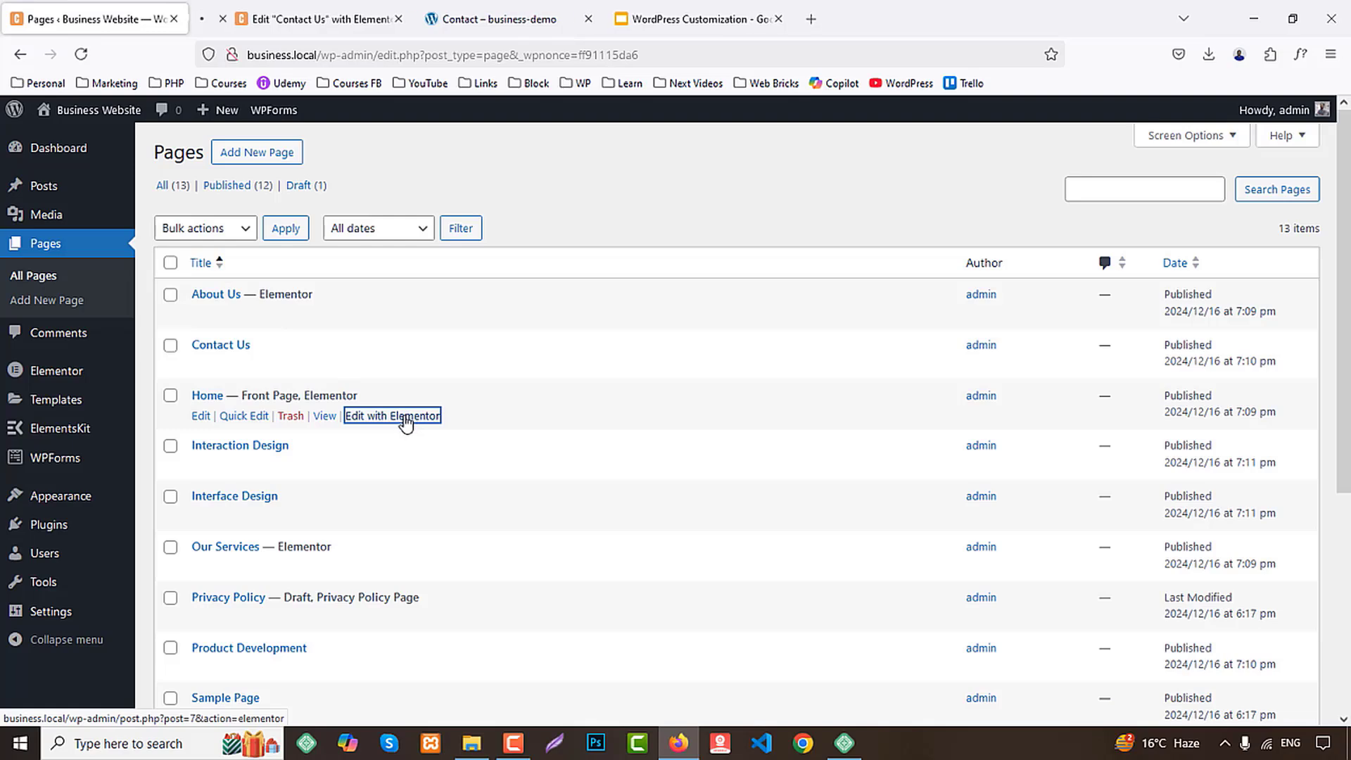
{"action": "left_click", "coordinate": [277, 6]}
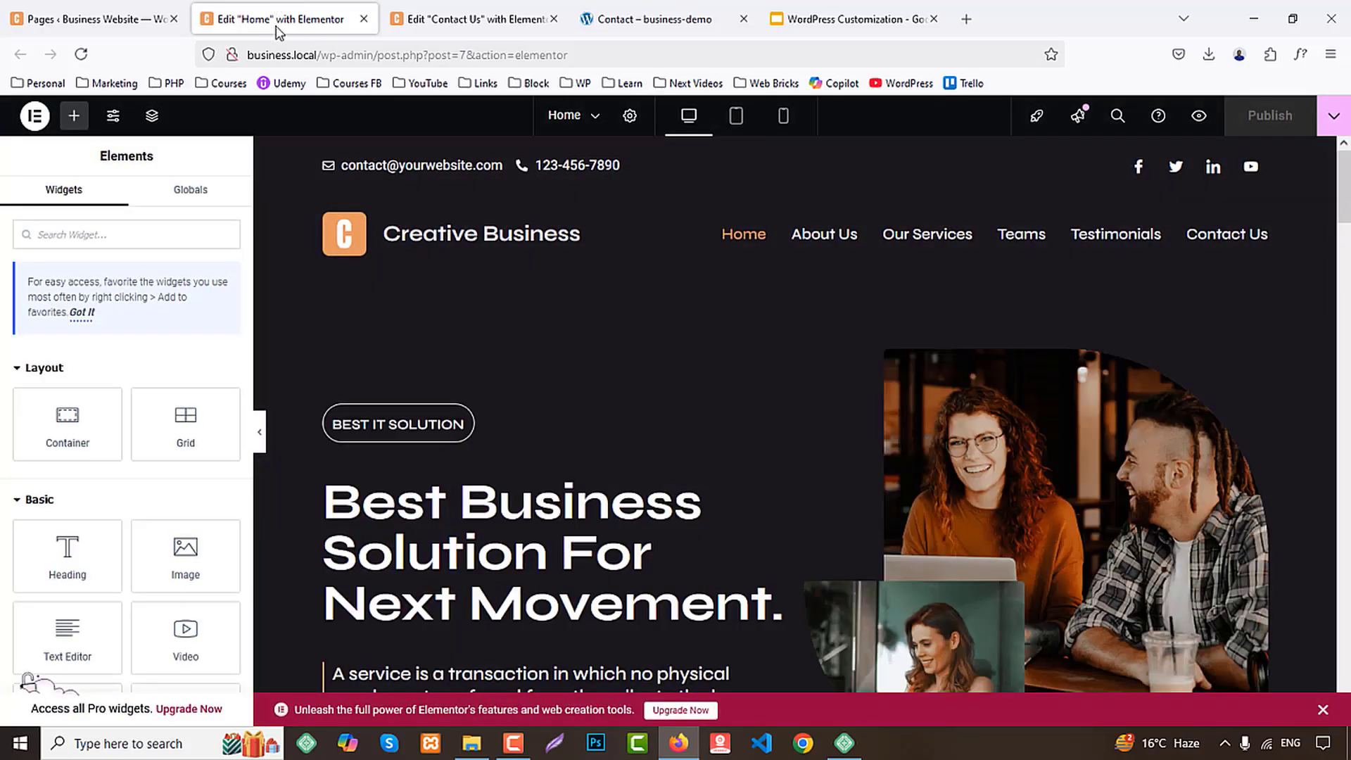
{"action": "left_click_drag", "start_coordinate": [1347, 164], "coordinate": [1346, 605]}
{"action": "scroll", "coordinate": [1315, 581], "scroll_direction": "down", "scroll_amount": 4}
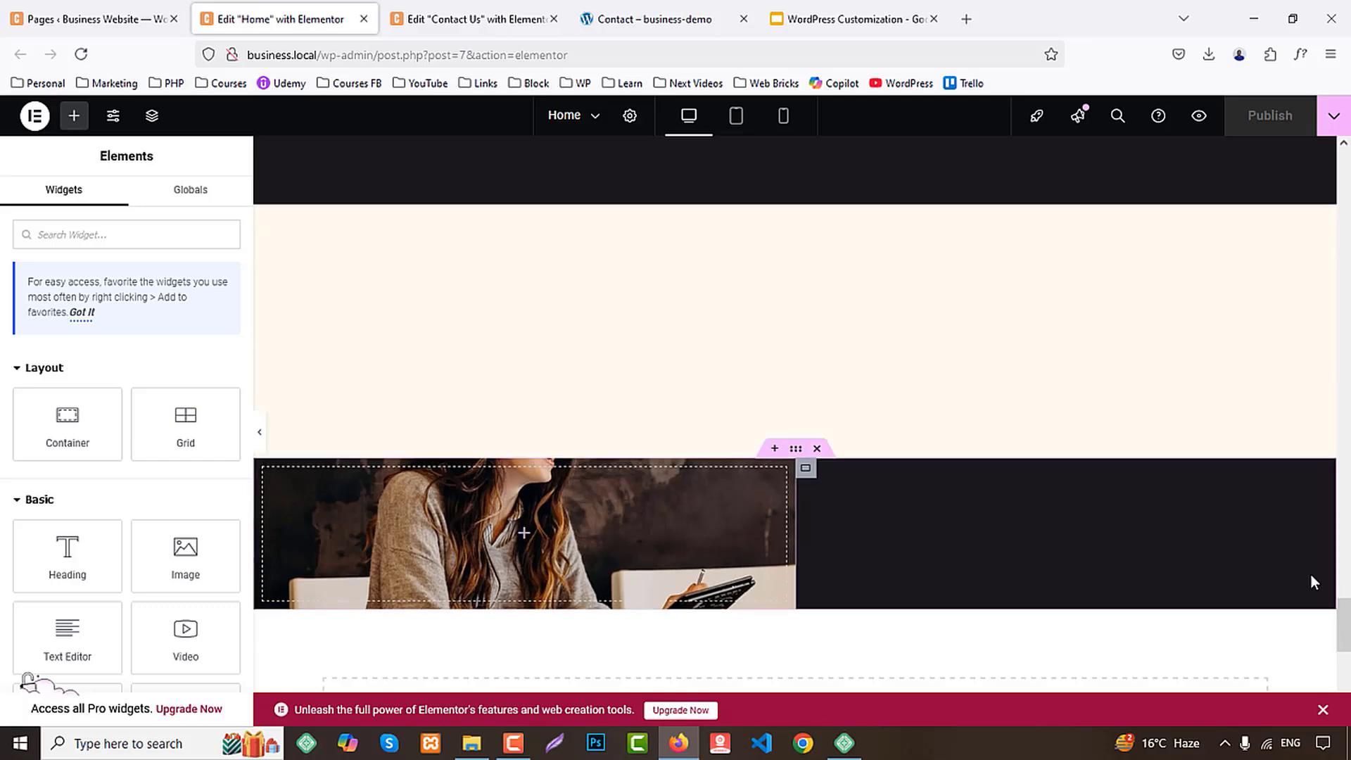
{"action": "right_click", "coordinate": [800, 225]}
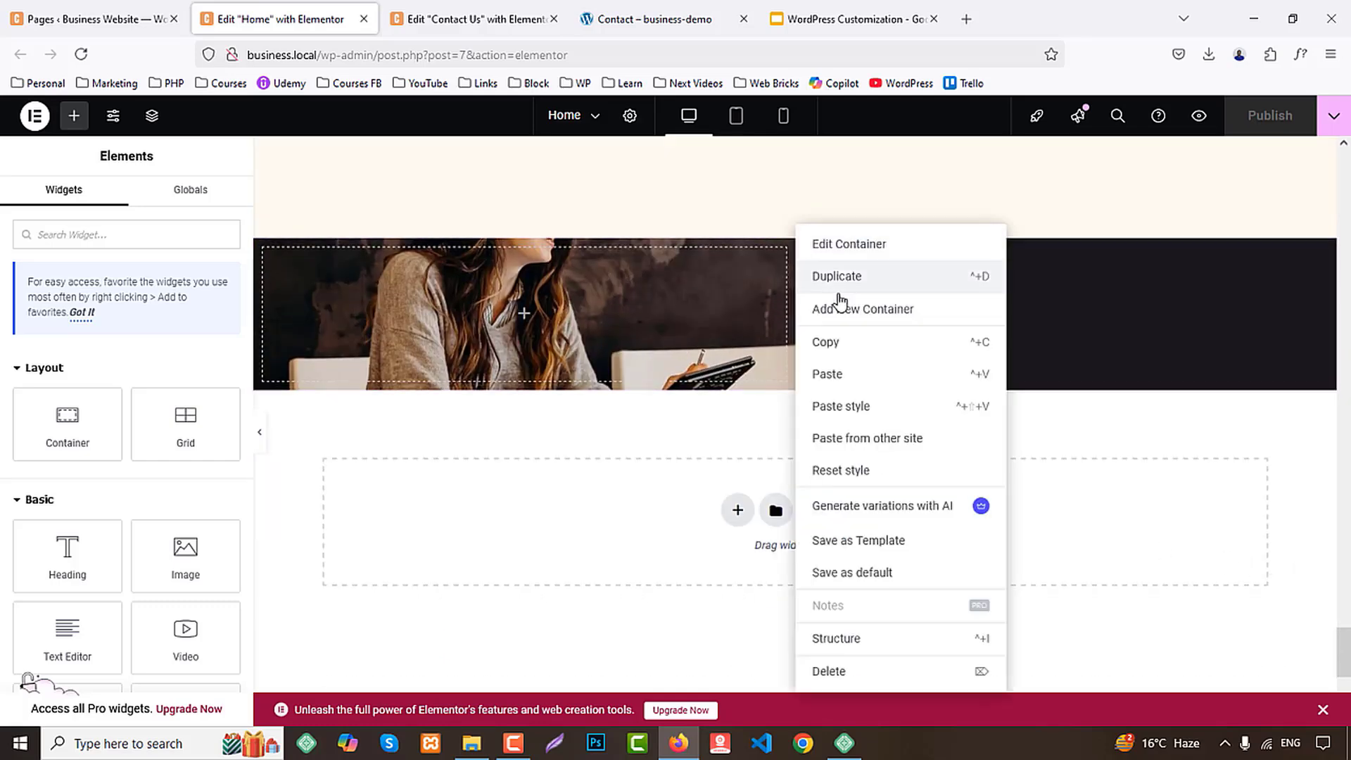
{"action": "left_click", "coordinate": [843, 345]}
Paste the copied call-to-action container below the contact form section on the Contact Us page
{"action": "left_click", "coordinate": [480, 19]}
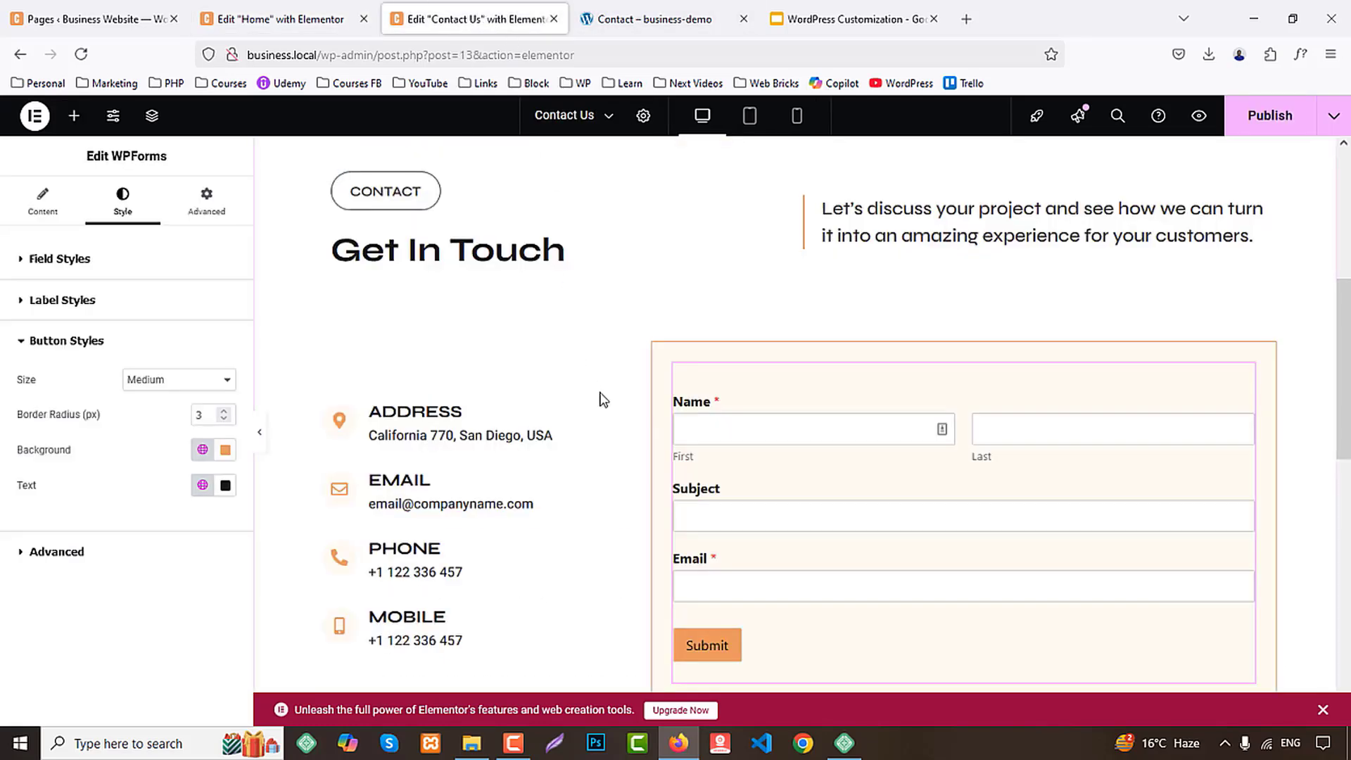
{"action": "scroll", "coordinate": [603, 399], "scroll_direction": "down", "scroll_amount": 6}
{"action": "right_click", "coordinate": [510, 310]}
{"action": "left_click", "coordinate": [539, 328]}
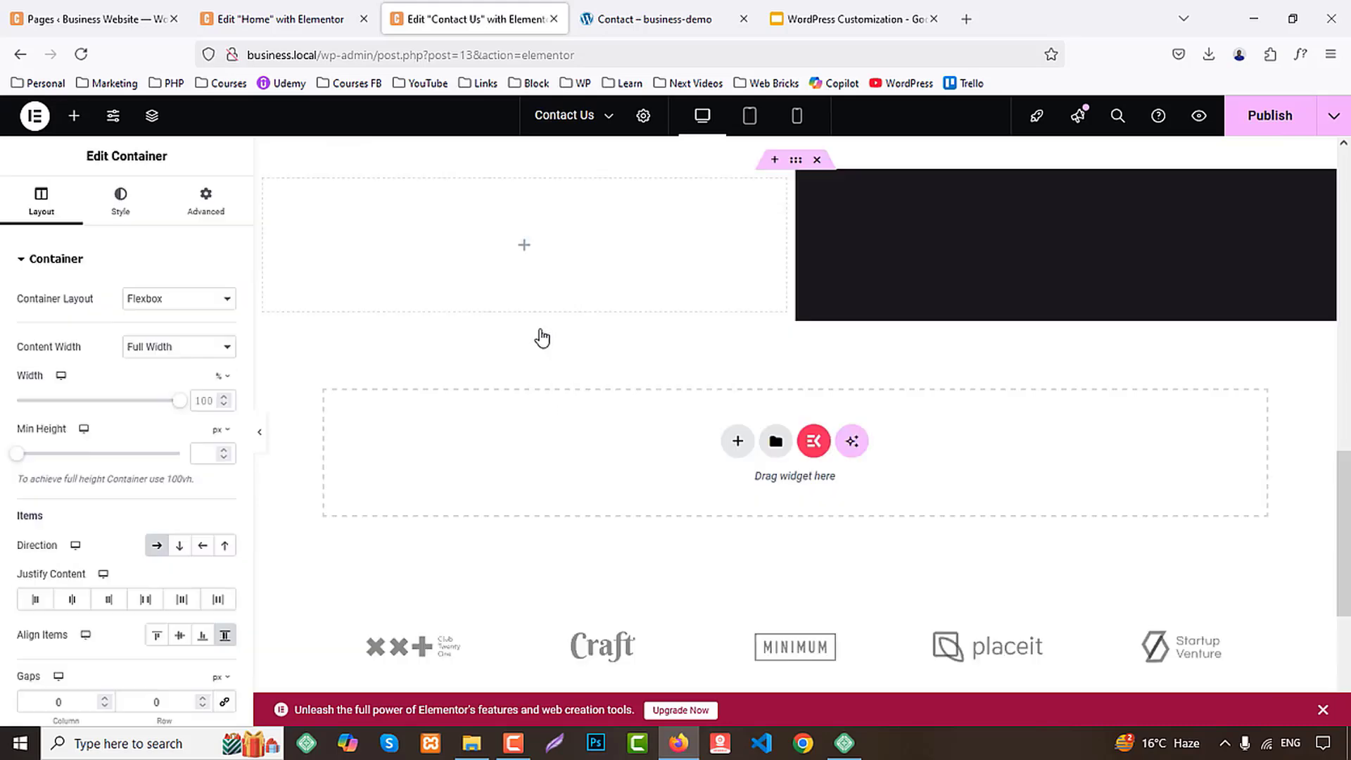
Publish the Contact Us page and open its preview, closing the Home and Contact Us editors
{"action": "left_click", "coordinate": [1274, 118]}
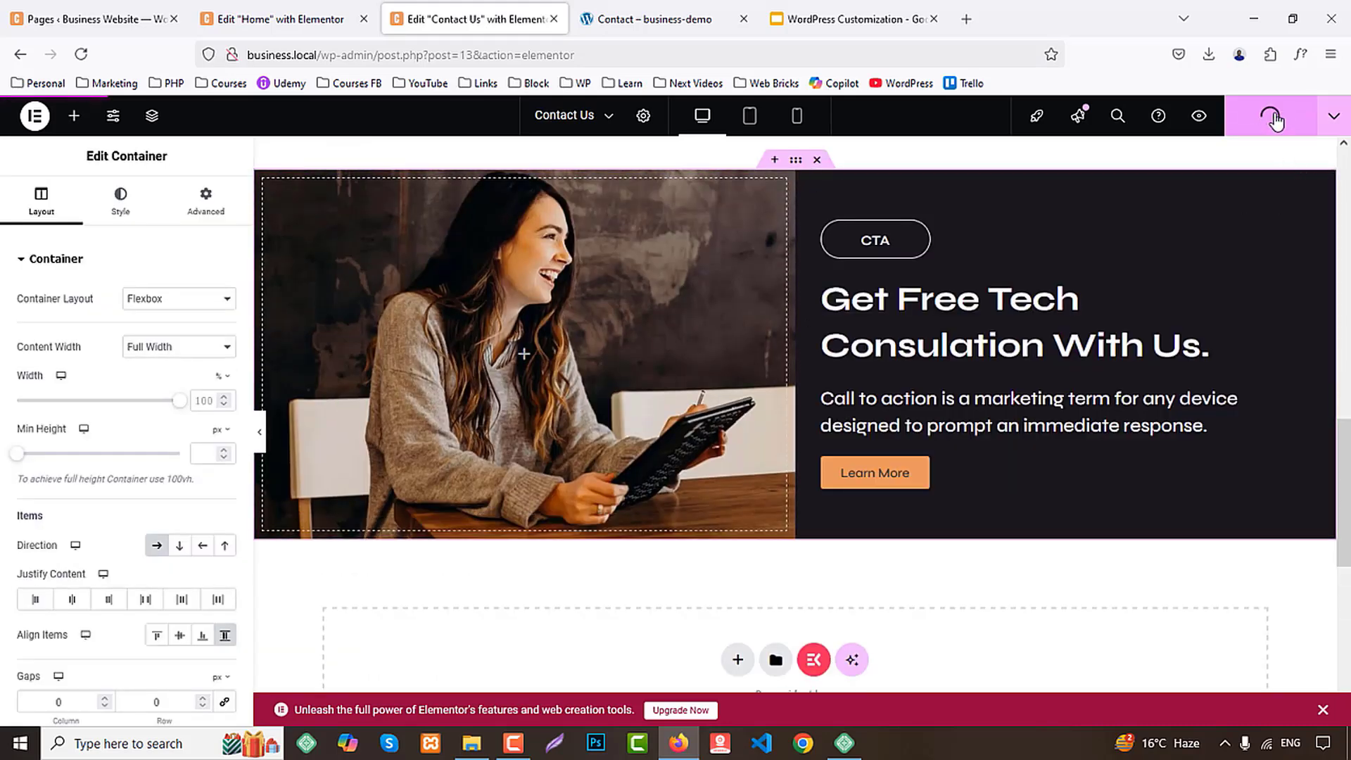
{"action": "left_click", "coordinate": [364, 19]}
{"action": "left_click", "coordinate": [1198, 118]}
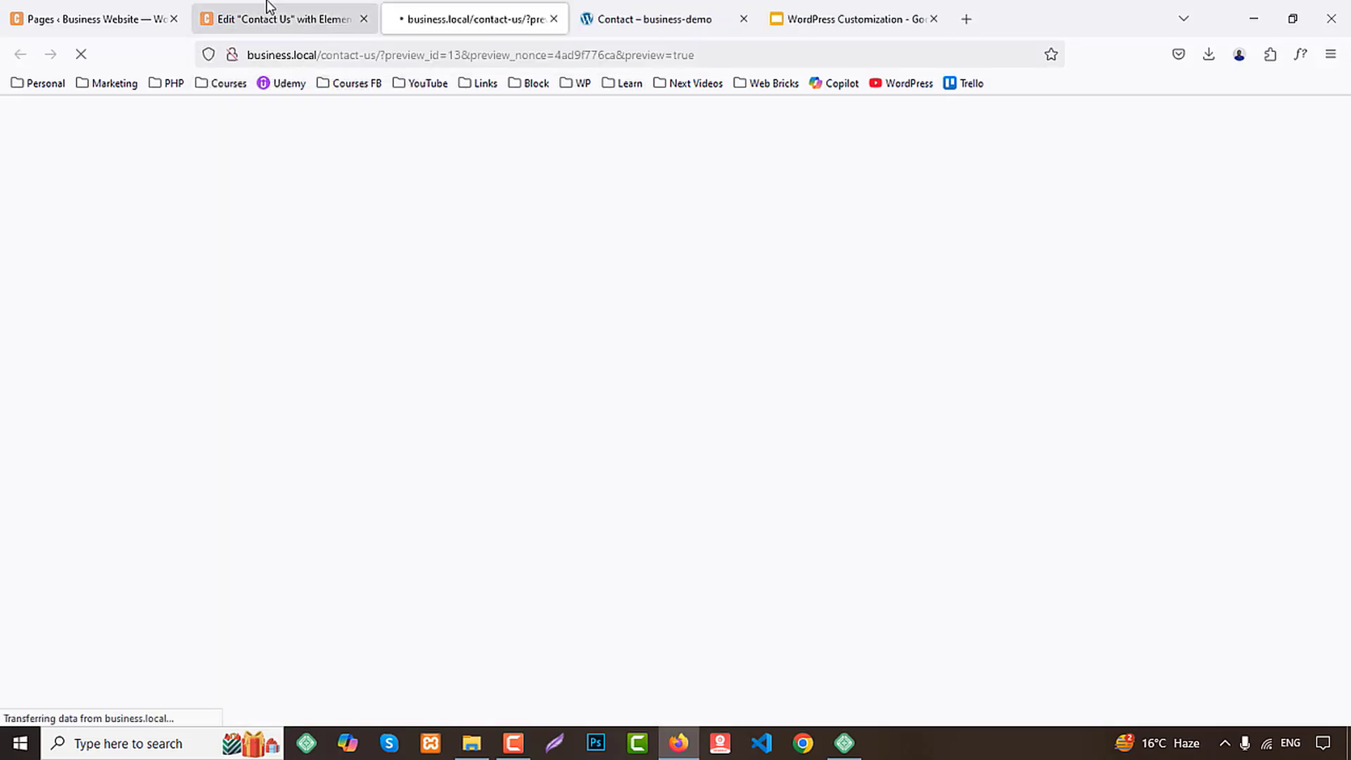
{"action": "middle_click", "coordinate": [263, 8]}
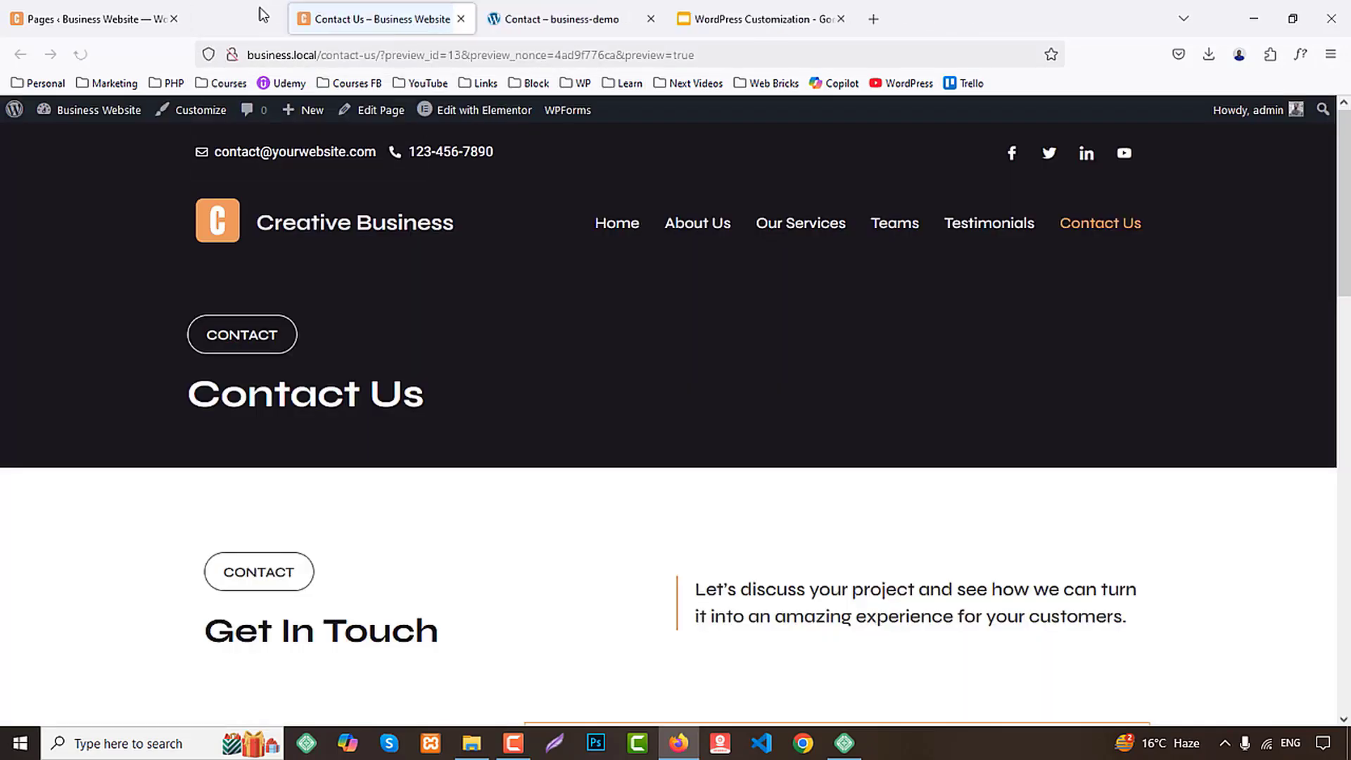
Review the live Home and About Us pages of the business website through all their sections
{"action": "left_click", "coordinate": [606, 200]}
{"action": "scroll", "coordinate": [1321, 390], "scroll_direction": "down", "scroll_amount": 12}
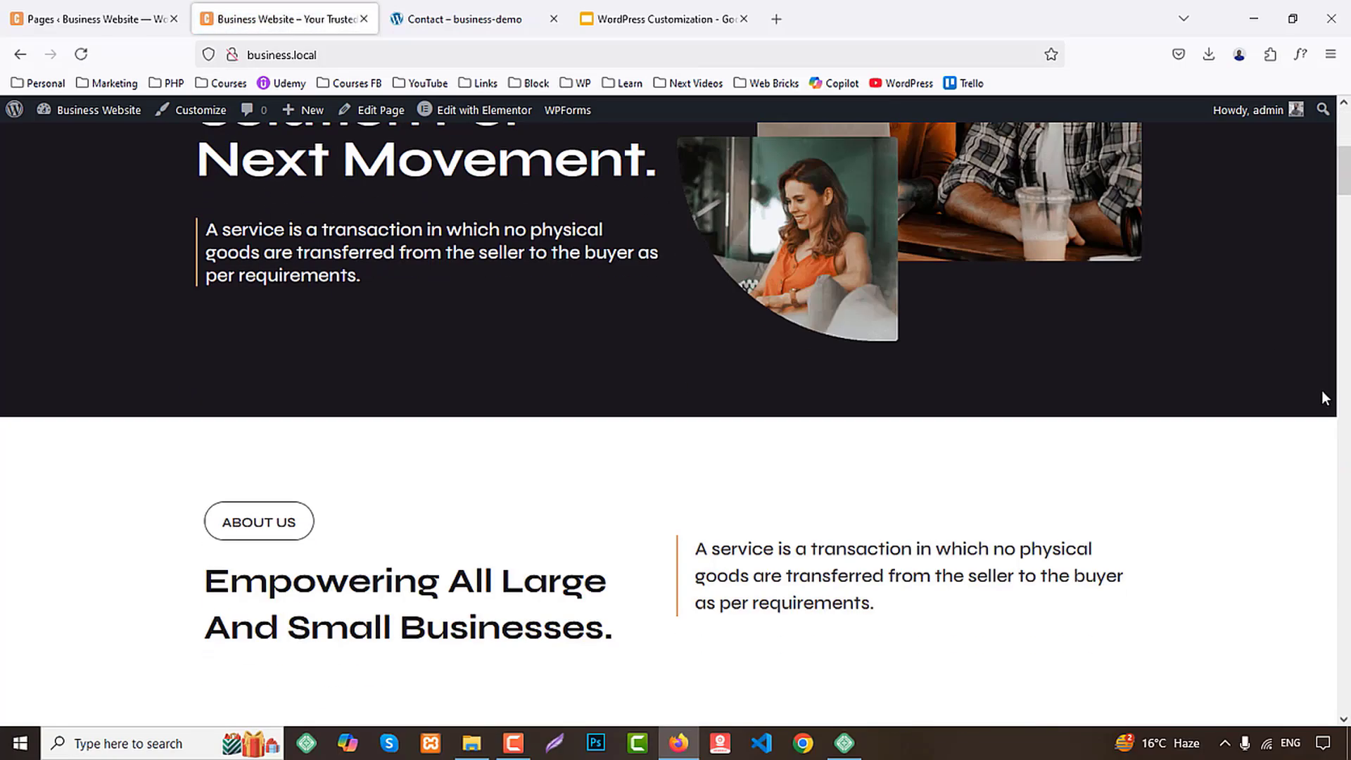
{"action": "scroll", "coordinate": [1335, 394], "scroll_direction": "down", "scroll_amount": 20}
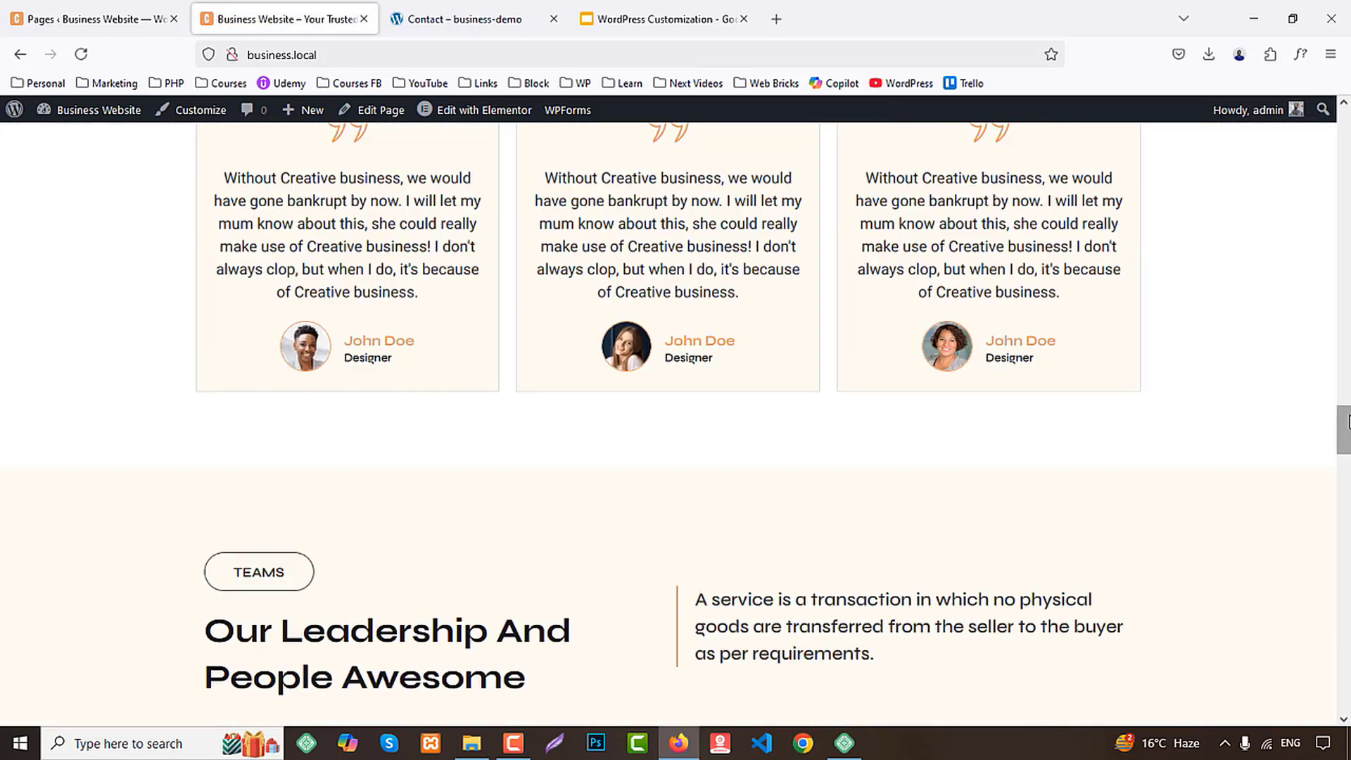
{"action": "scroll", "coordinate": [1347, 422], "scroll_direction": "down", "scroll_amount": 20}
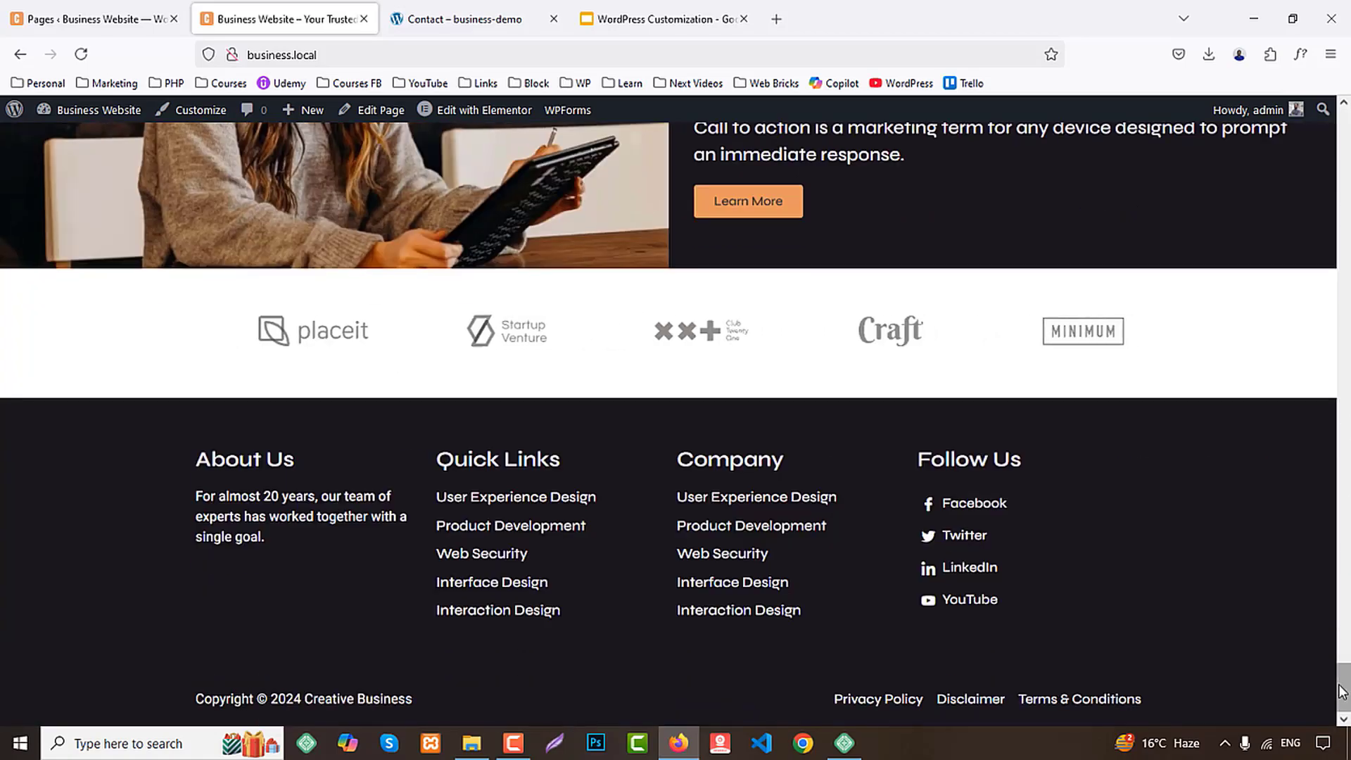
{"action": "left_click_drag", "start_coordinate": [1342, 692], "coordinate": [1338, 114]}
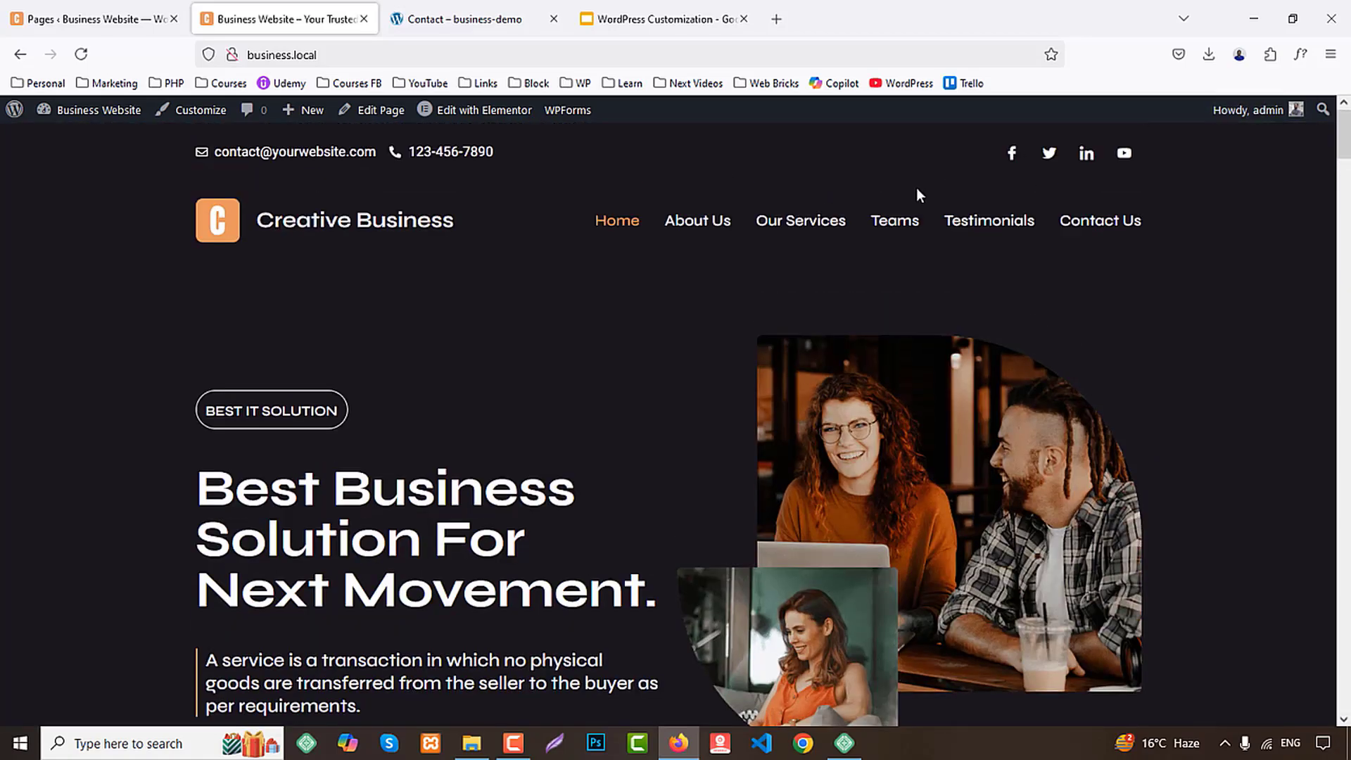
{"action": "left_click", "coordinate": [710, 227]}
{"action": "scroll", "coordinate": [1102, 404], "scroll_direction": "down", "scroll_amount": 15}
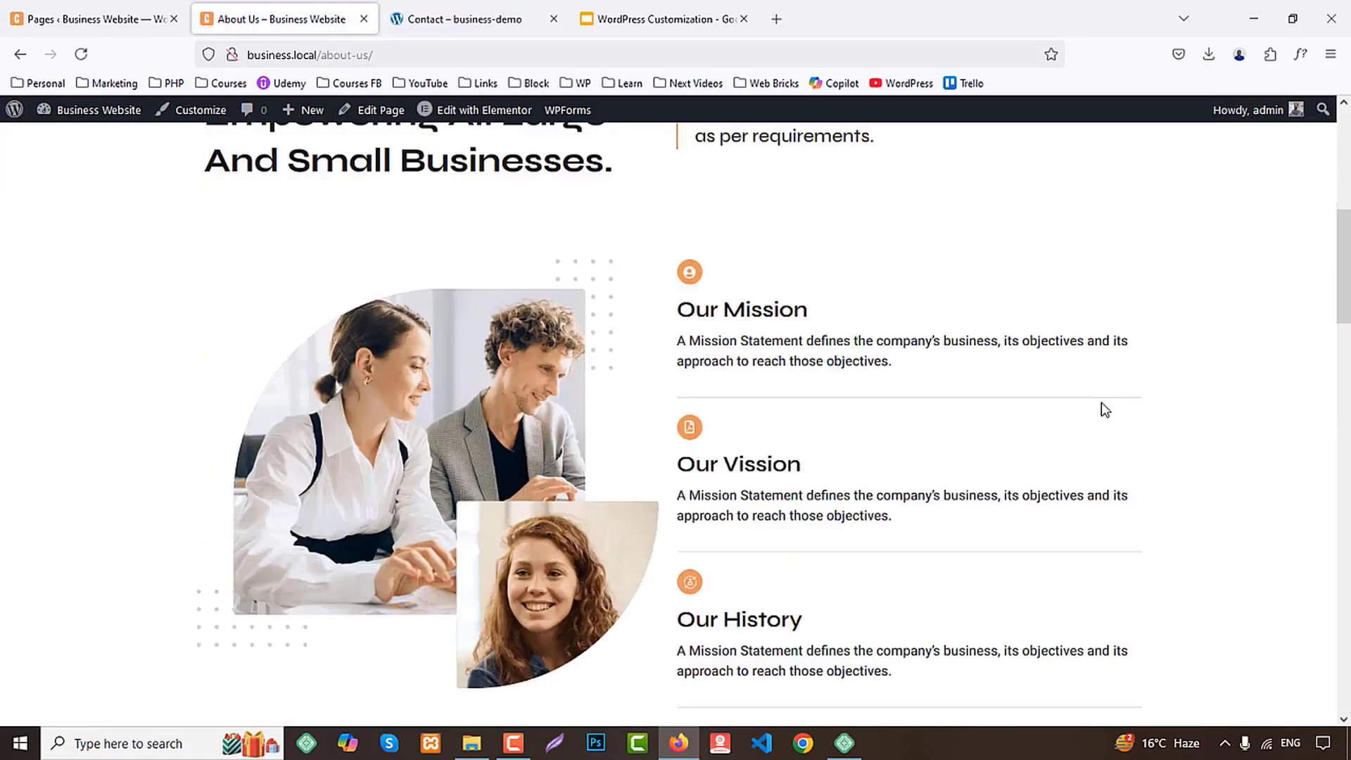
{"action": "scroll", "coordinate": [1103, 403], "scroll_direction": "down", "scroll_amount": 10}
{"action": "scroll", "coordinate": [1102, 411], "scroll_direction": "up", "scroll_amount": 15}
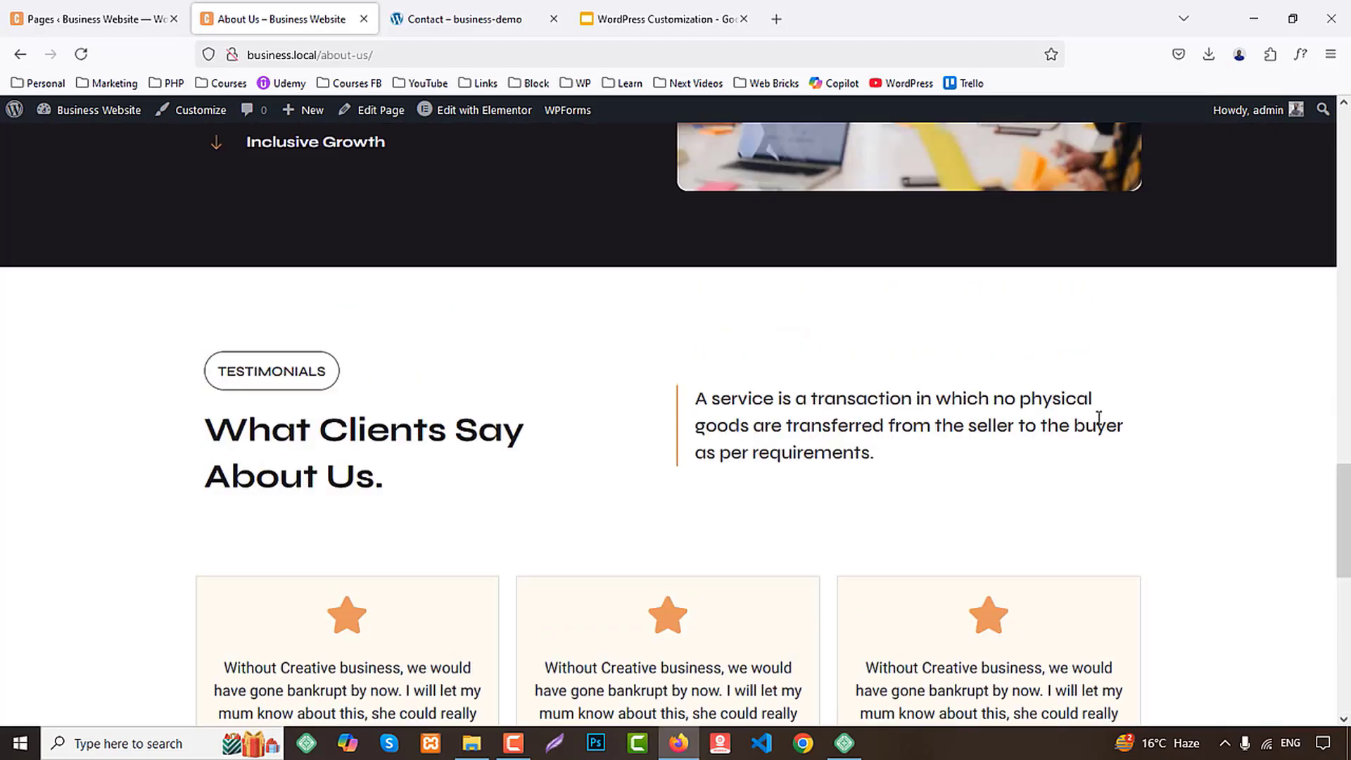
{"action": "scroll", "coordinate": [1103, 426], "scroll_direction": "up", "scroll_amount": 10}
Review the live Our Services and Teams pages from their headers down to the closing sections
{"action": "left_click", "coordinate": [785, 226]}
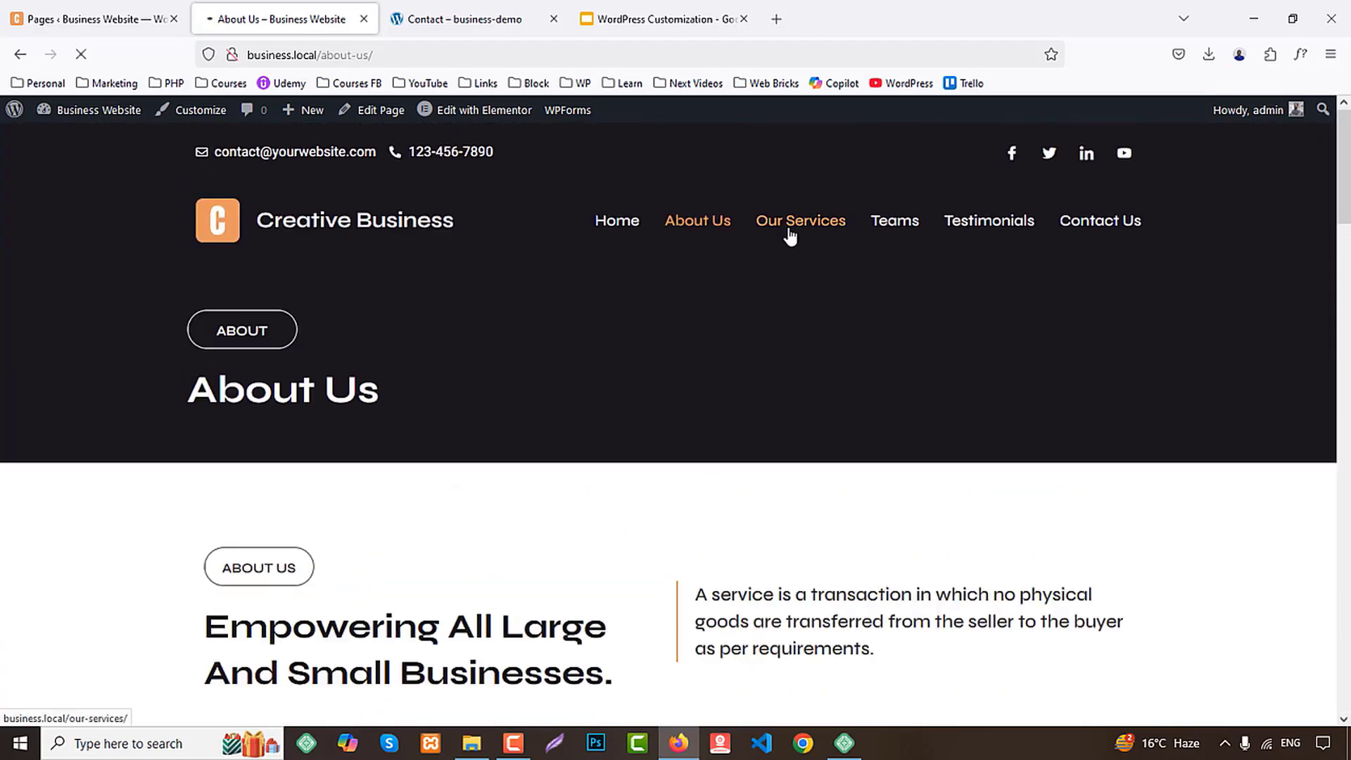
{"action": "scroll", "coordinate": [1169, 359], "scroll_direction": "down", "scroll_amount": 15}
{"action": "scroll", "coordinate": [1186, 380], "scroll_direction": "down", "scroll_amount": 10}
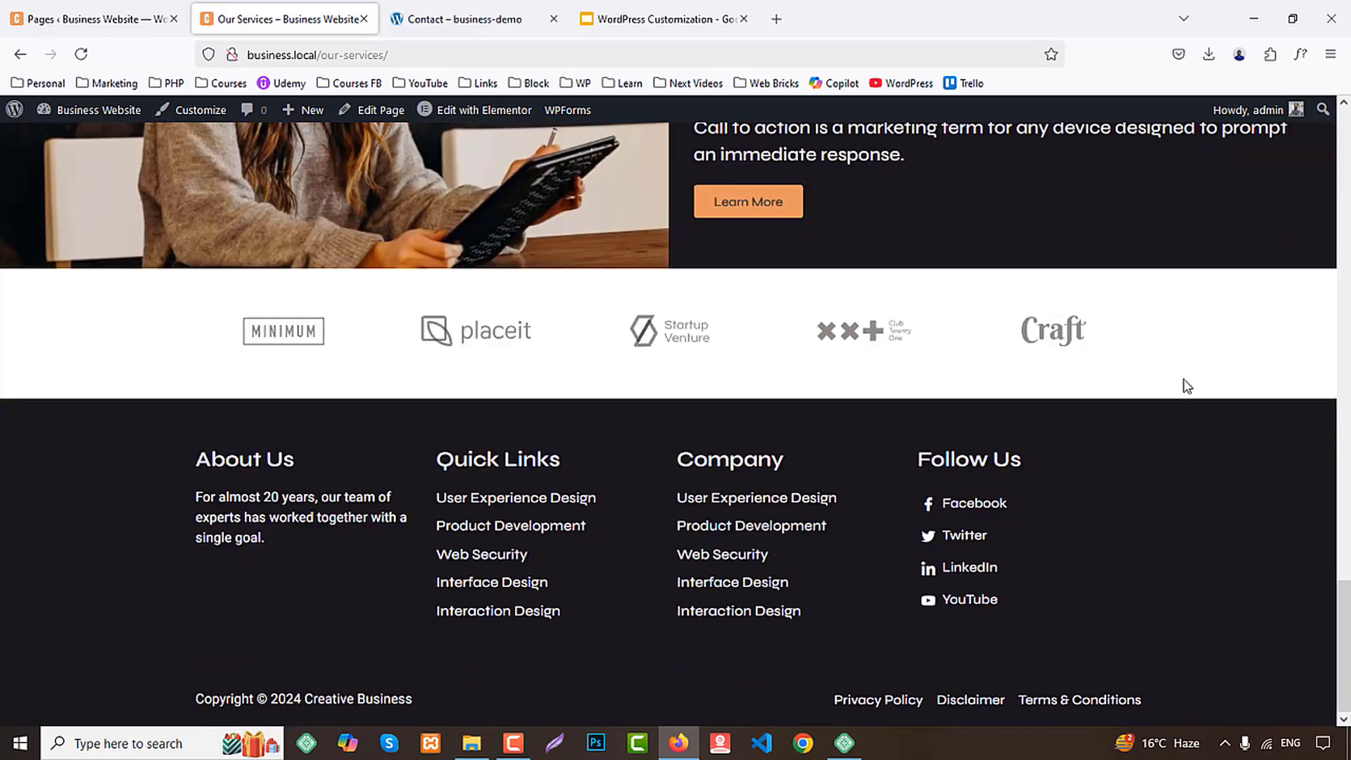
{"action": "scroll", "coordinate": [1181, 391], "scroll_direction": "up", "scroll_amount": 20}
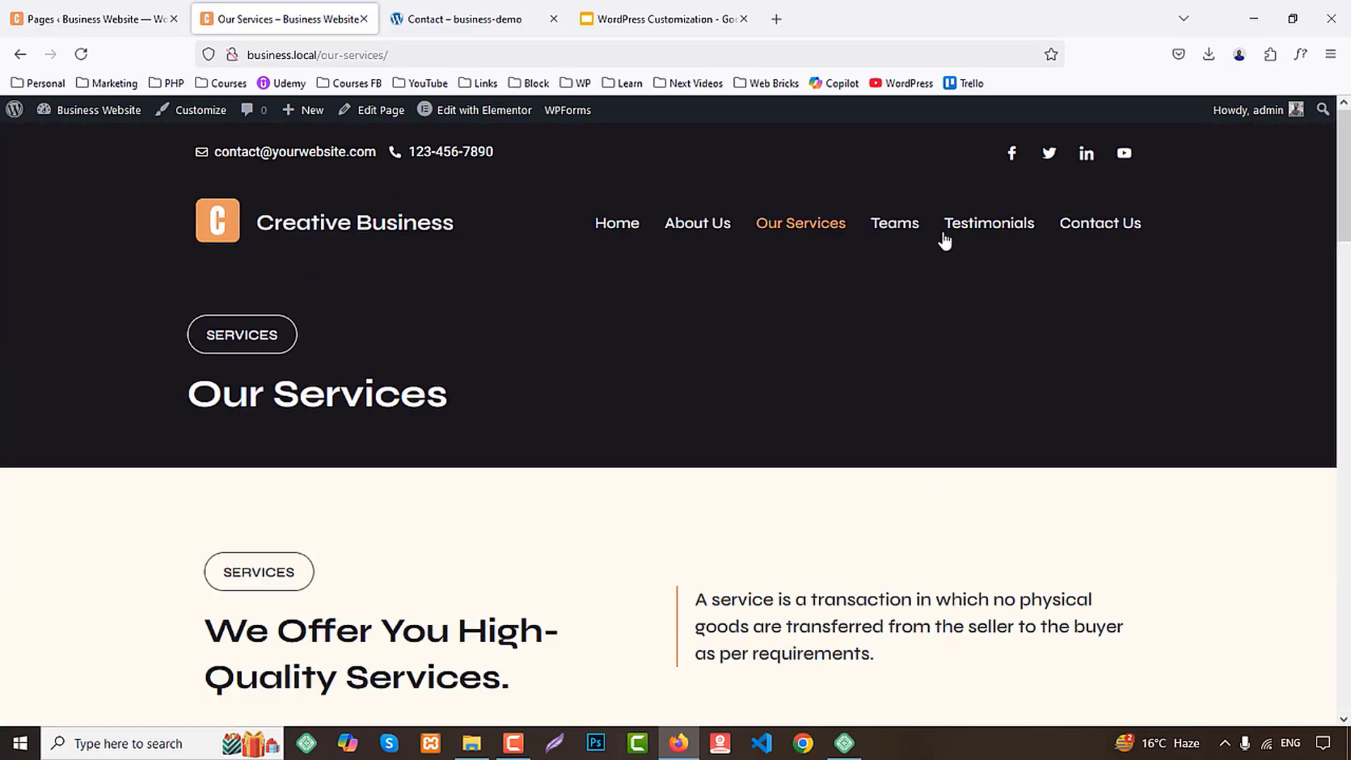
{"action": "left_click", "coordinate": [898, 229]}
{"action": "scroll", "coordinate": [1272, 286], "scroll_direction": "down", "scroll_amount": 8}
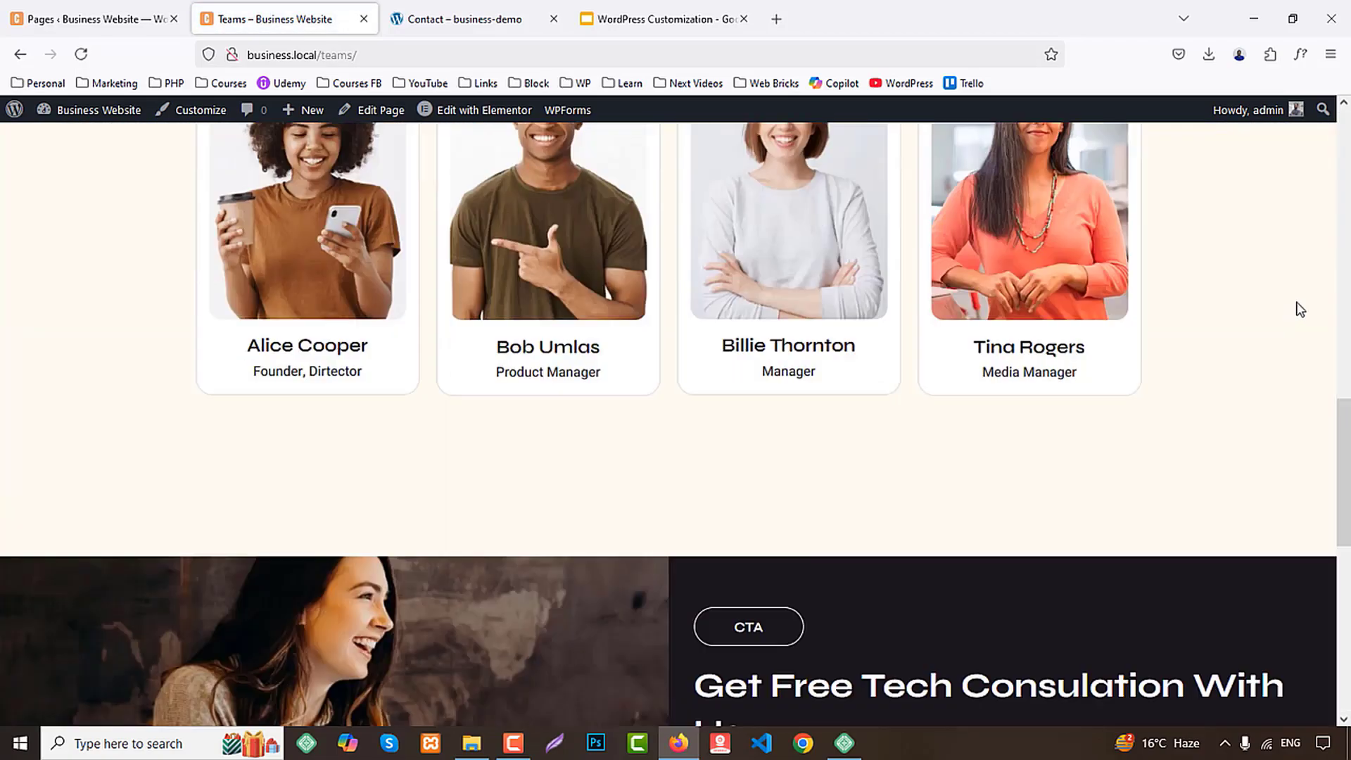
{"action": "scroll", "coordinate": [1302, 310], "scroll_direction": "down", "scroll_amount": 10}
{"action": "scroll", "coordinate": [1303, 309], "scroll_direction": "up", "scroll_amount": 18}
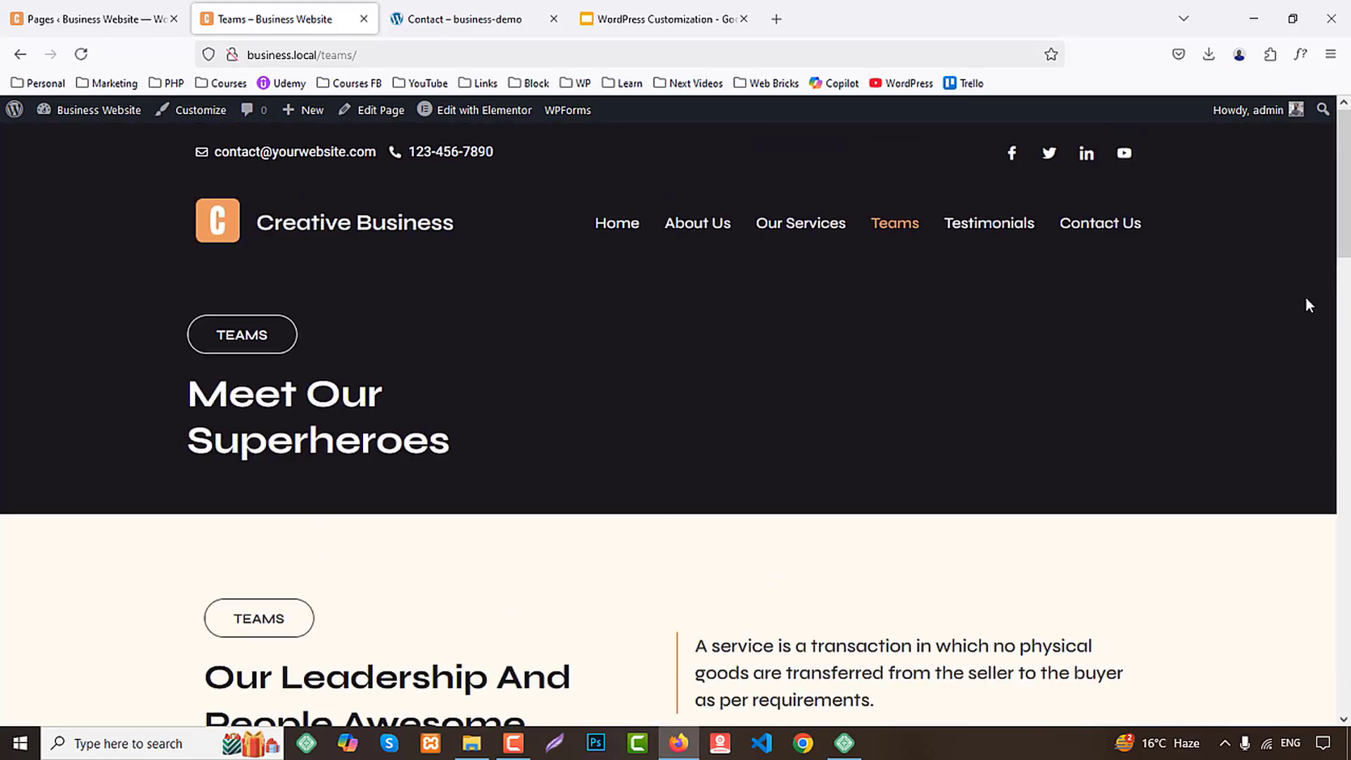
Review the live Testimonials and Contact Us pages, including the call-to-action section and footer
{"action": "left_click", "coordinate": [975, 223]}
{"action": "scroll", "coordinate": [1270, 396], "scroll_direction": "down", "scroll_amount": 10}
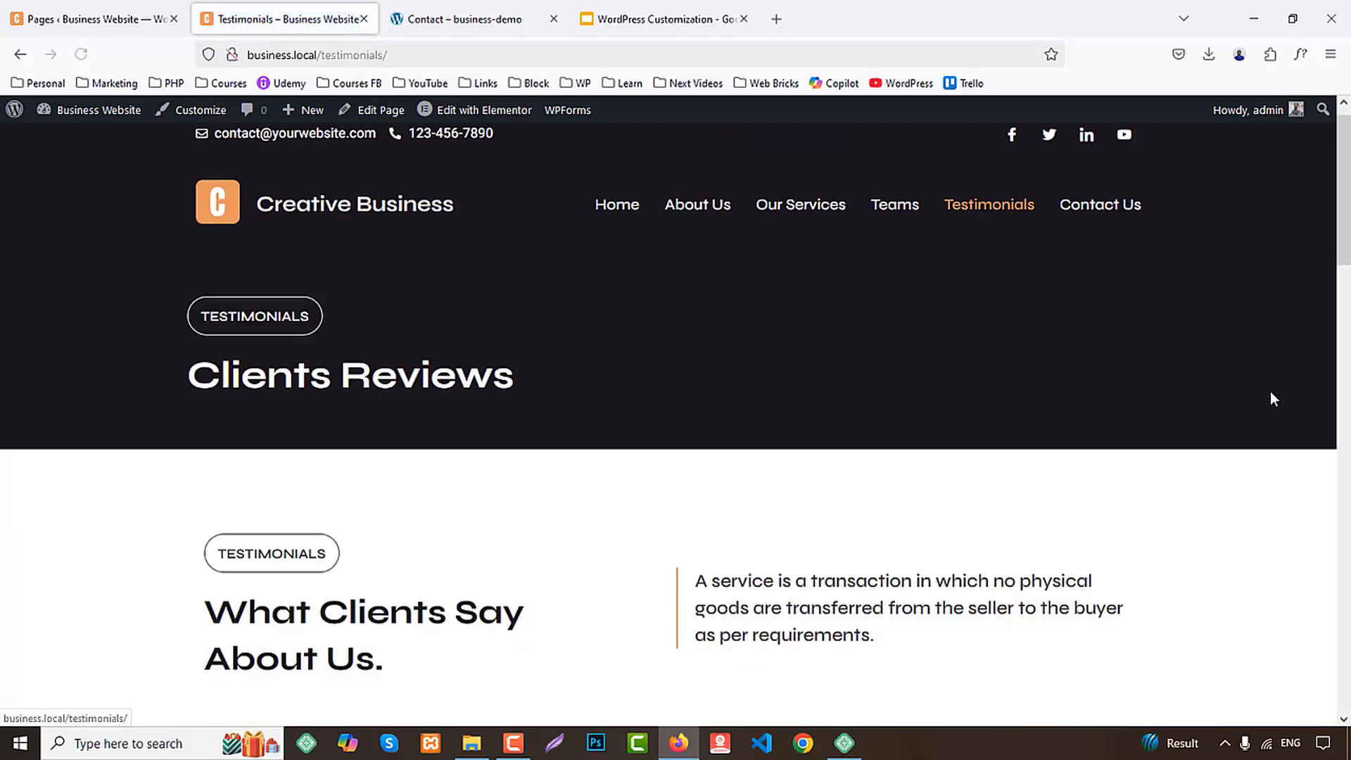
{"action": "scroll", "coordinate": [1275, 400], "scroll_direction": "down", "scroll_amount": 7}
{"action": "scroll", "coordinate": [1272, 396], "scroll_direction": "up", "scroll_amount": 20}
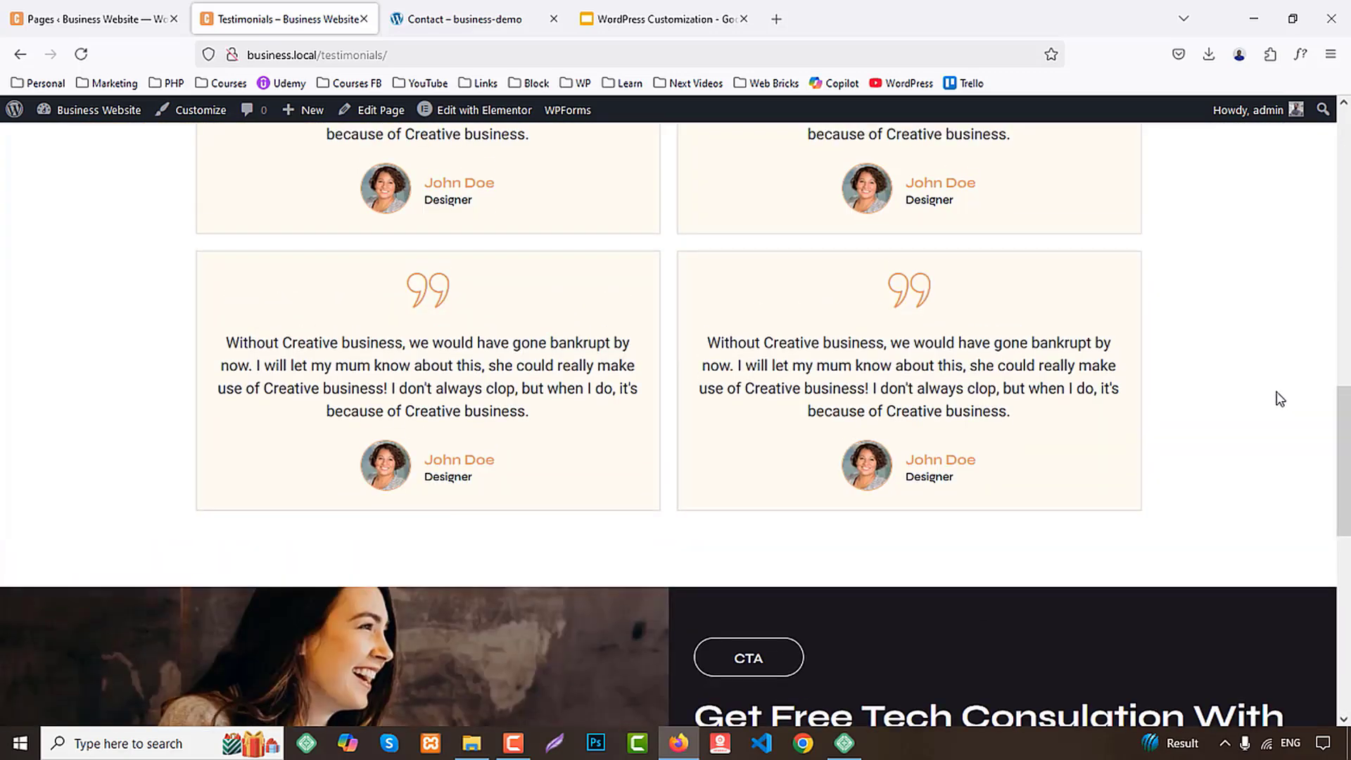
{"action": "left_click", "coordinate": [1097, 224]}
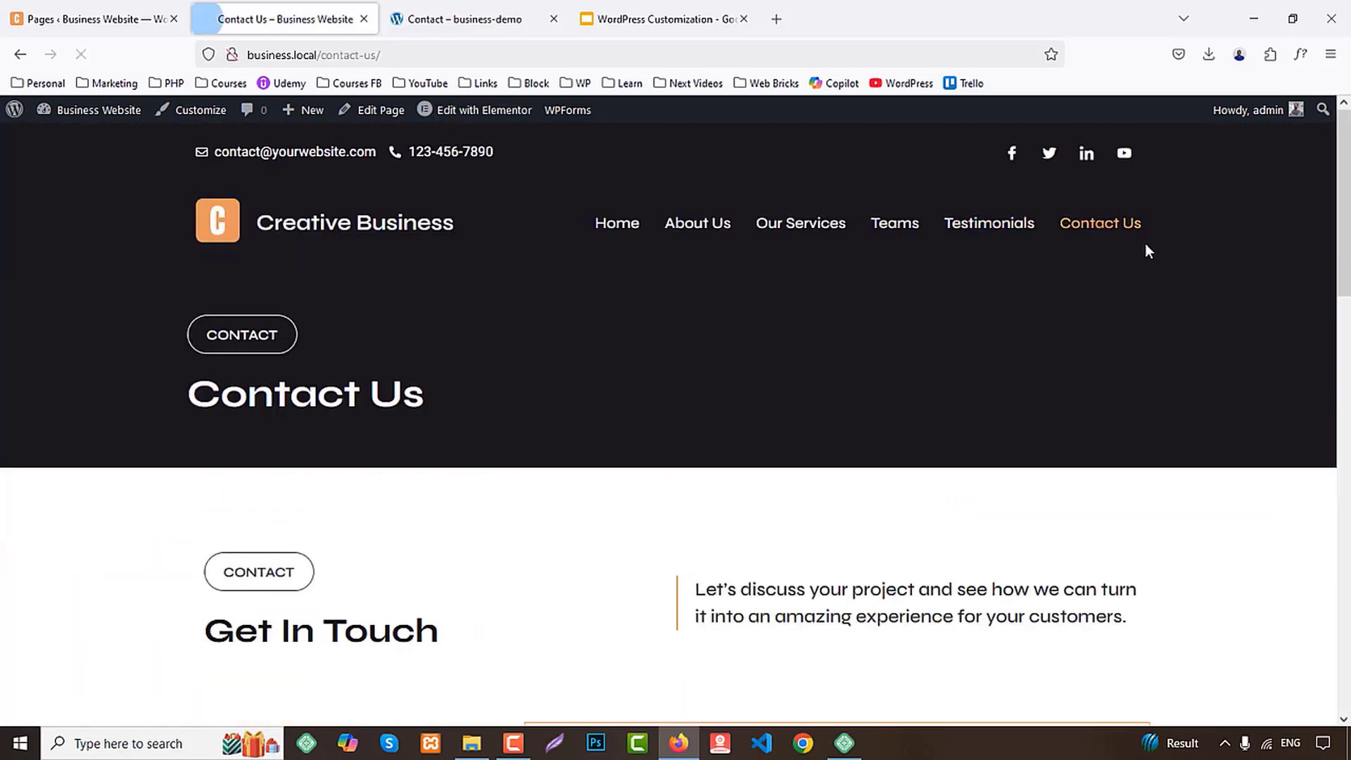
{"action": "scroll", "coordinate": [1184, 382], "scroll_direction": "down", "scroll_amount": 15}
{"action": "scroll", "coordinate": [1200, 391], "scroll_direction": "down", "scroll_amount": 2}
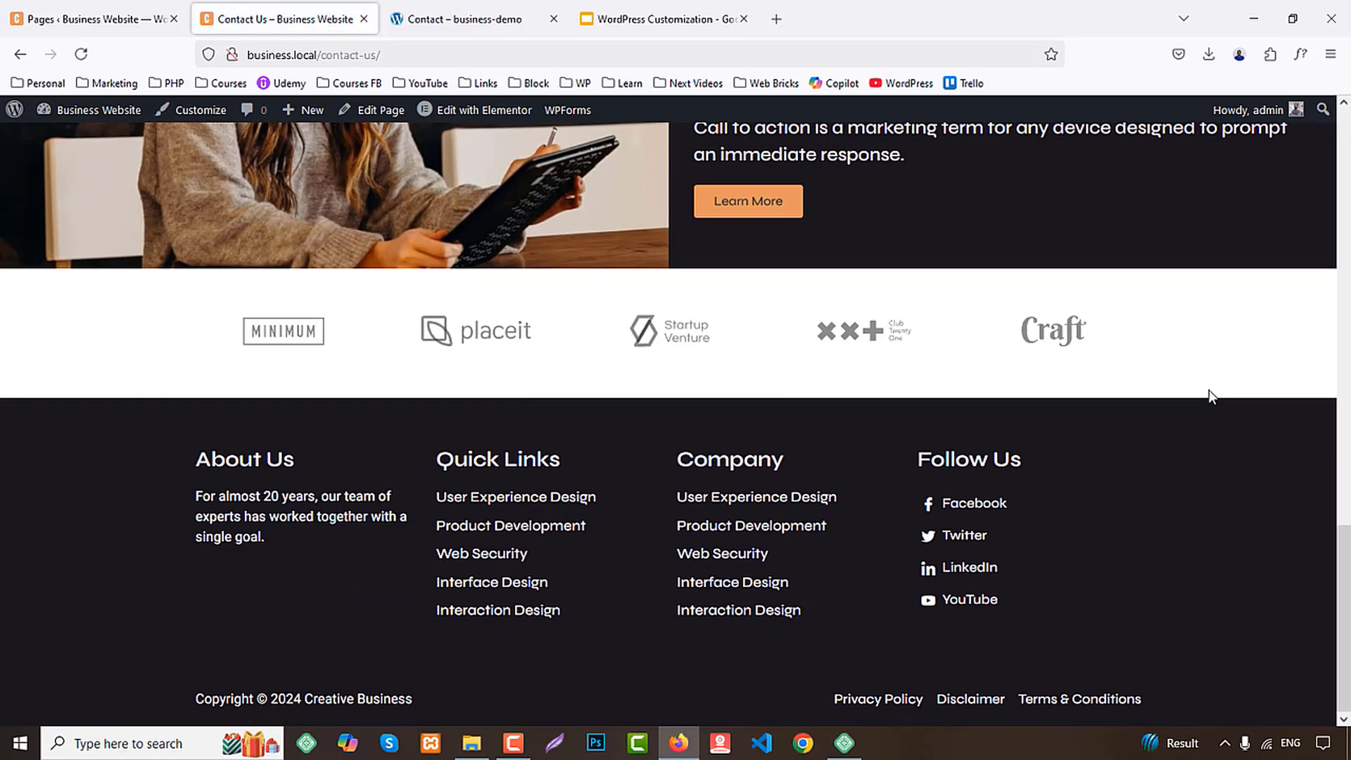
{"action": "scroll", "coordinate": [1209, 387], "scroll_direction": "up", "scroll_amount": 15}
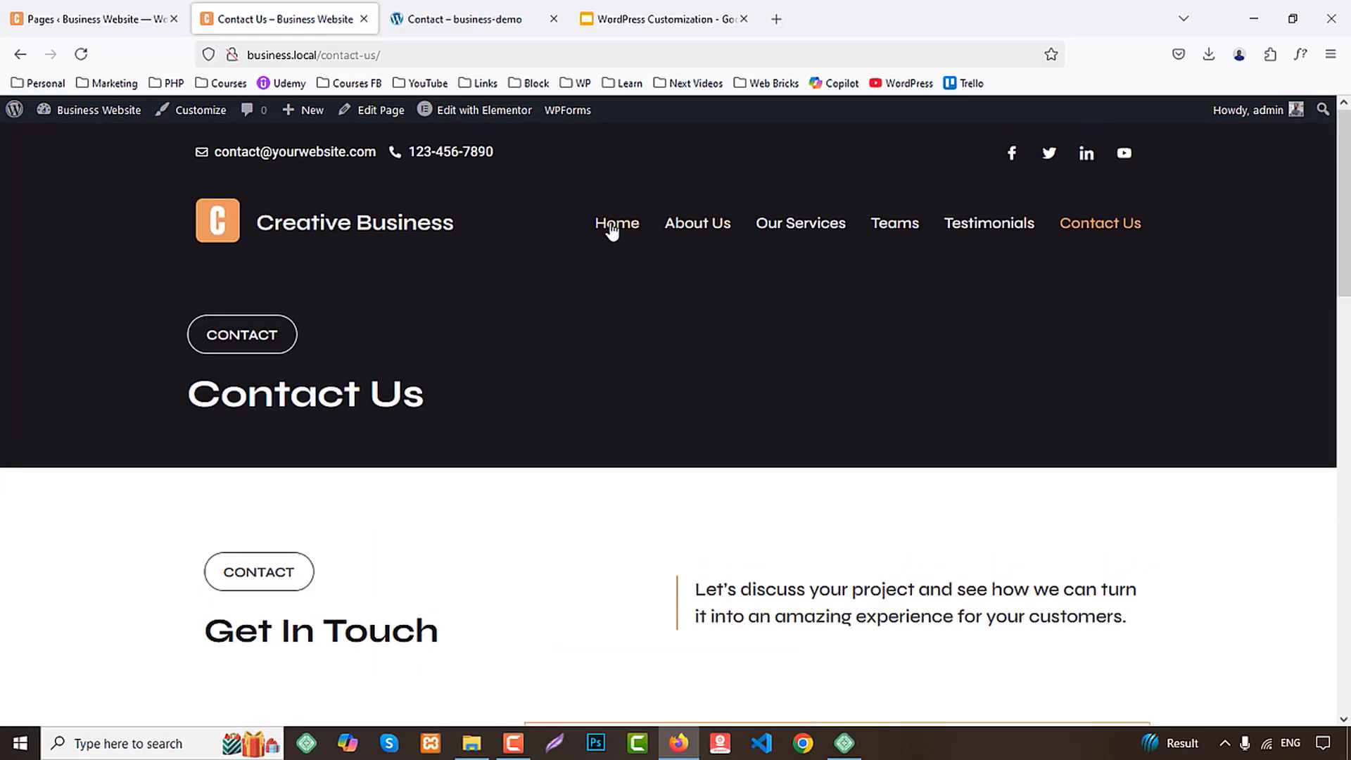
Exit the slide presentation, close the live website preview and return to the WordPress dashboard
{"action": "left_click", "coordinate": [612, 225]}
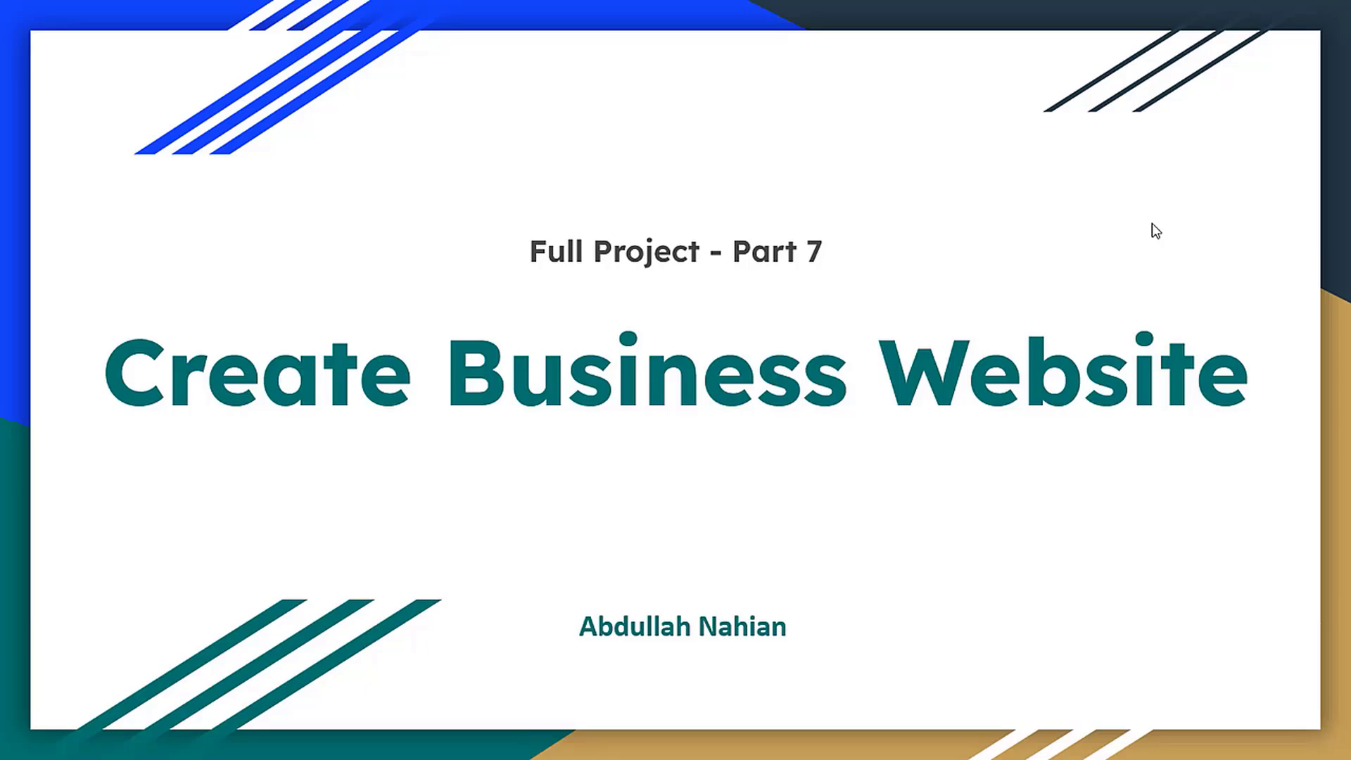
{"action": "key", "text": "Escape"}
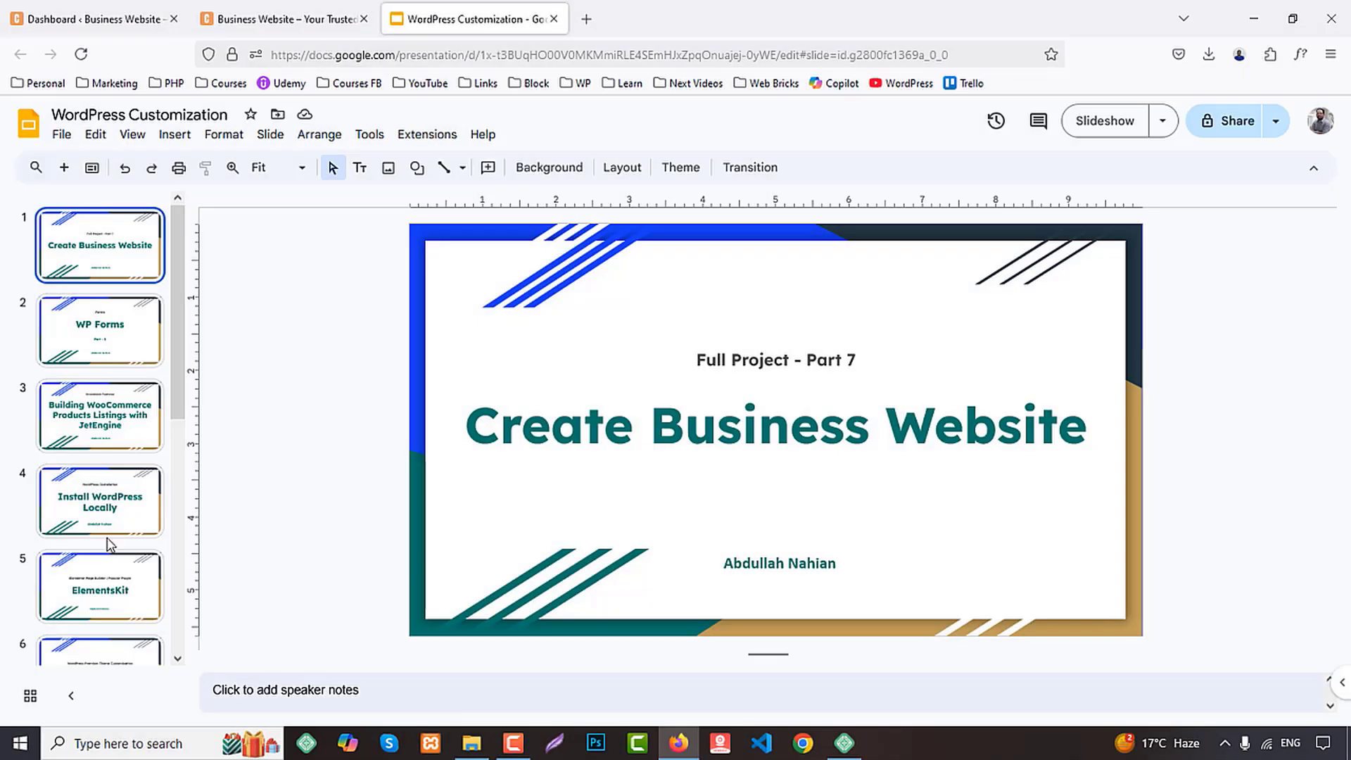
{"action": "left_click", "coordinate": [285, 17]}
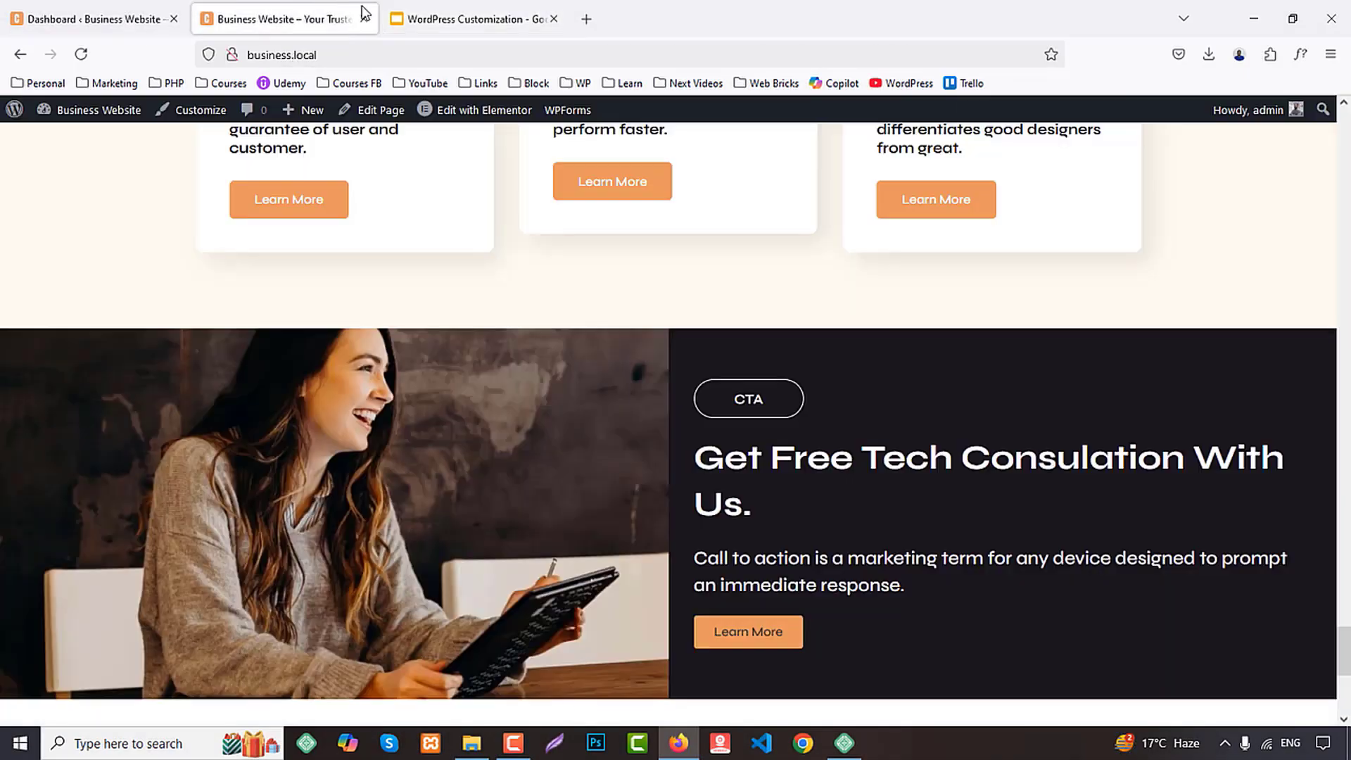
{"action": "middle_click", "coordinate": [236, 11]}
{"action": "left_click", "coordinate": [50, 15]}
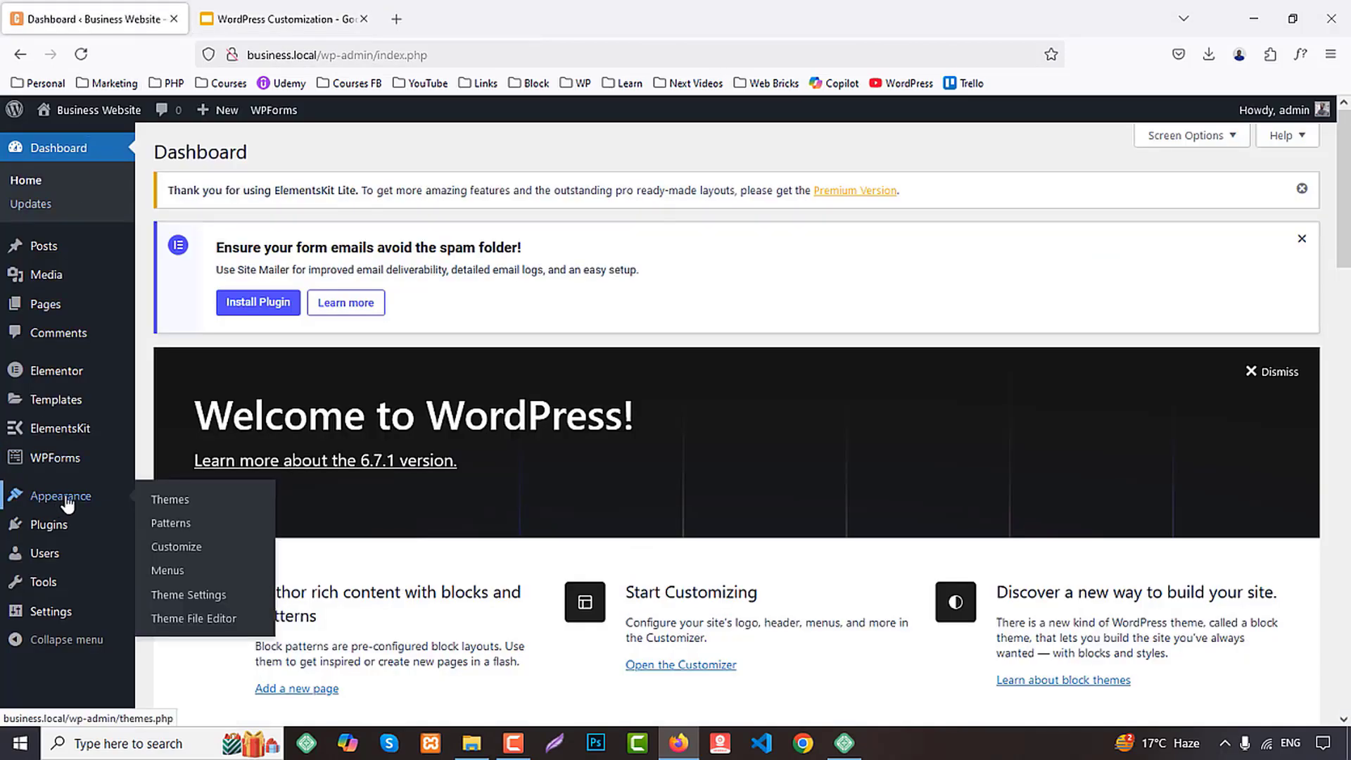
Open the ElementsKit Header template in the Elementor editor in its own browser tab
{"action": "mouse_move", "coordinate": [75, 428]}
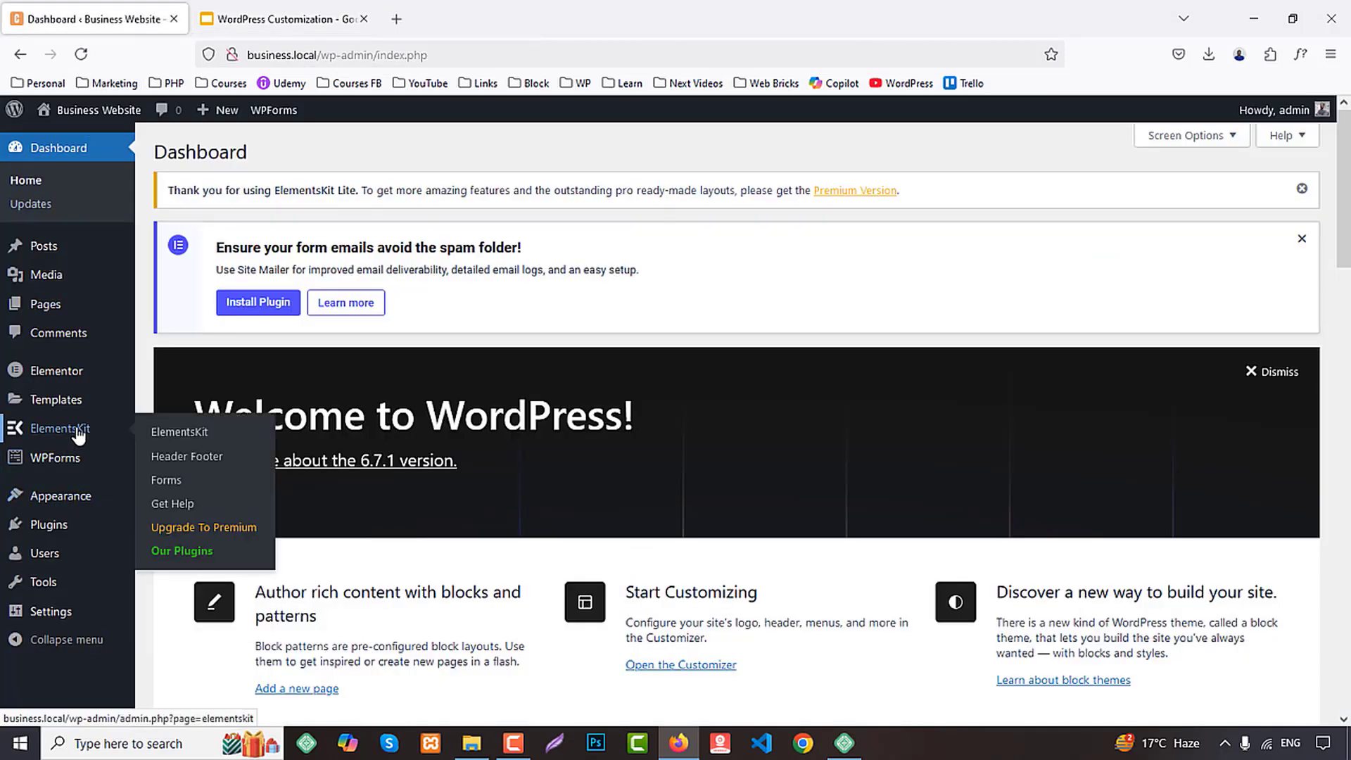
{"action": "middle_click", "coordinate": [174, 456]}
{"action": "left_click", "coordinate": [271, 17]}
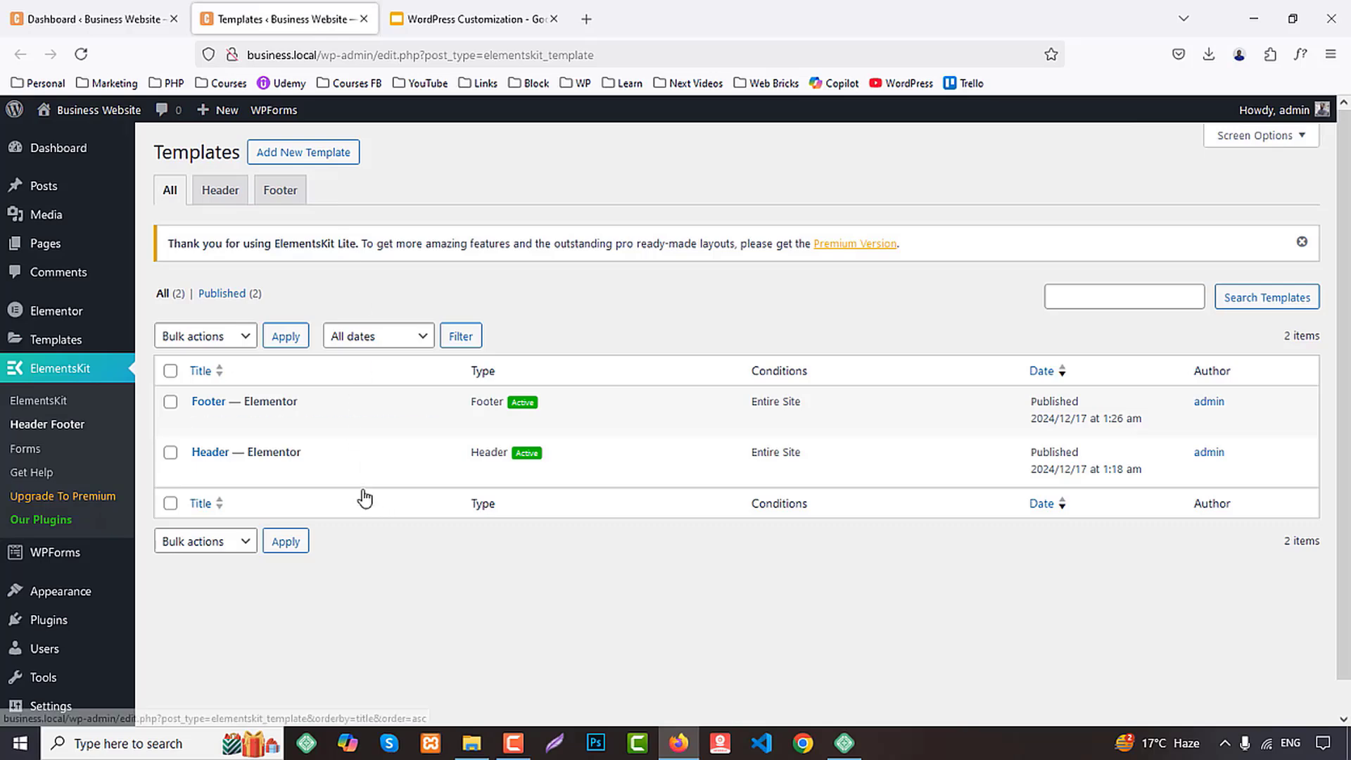
{"action": "middle_click", "coordinate": [382, 472]}
{"action": "left_click", "coordinate": [454, 10]}
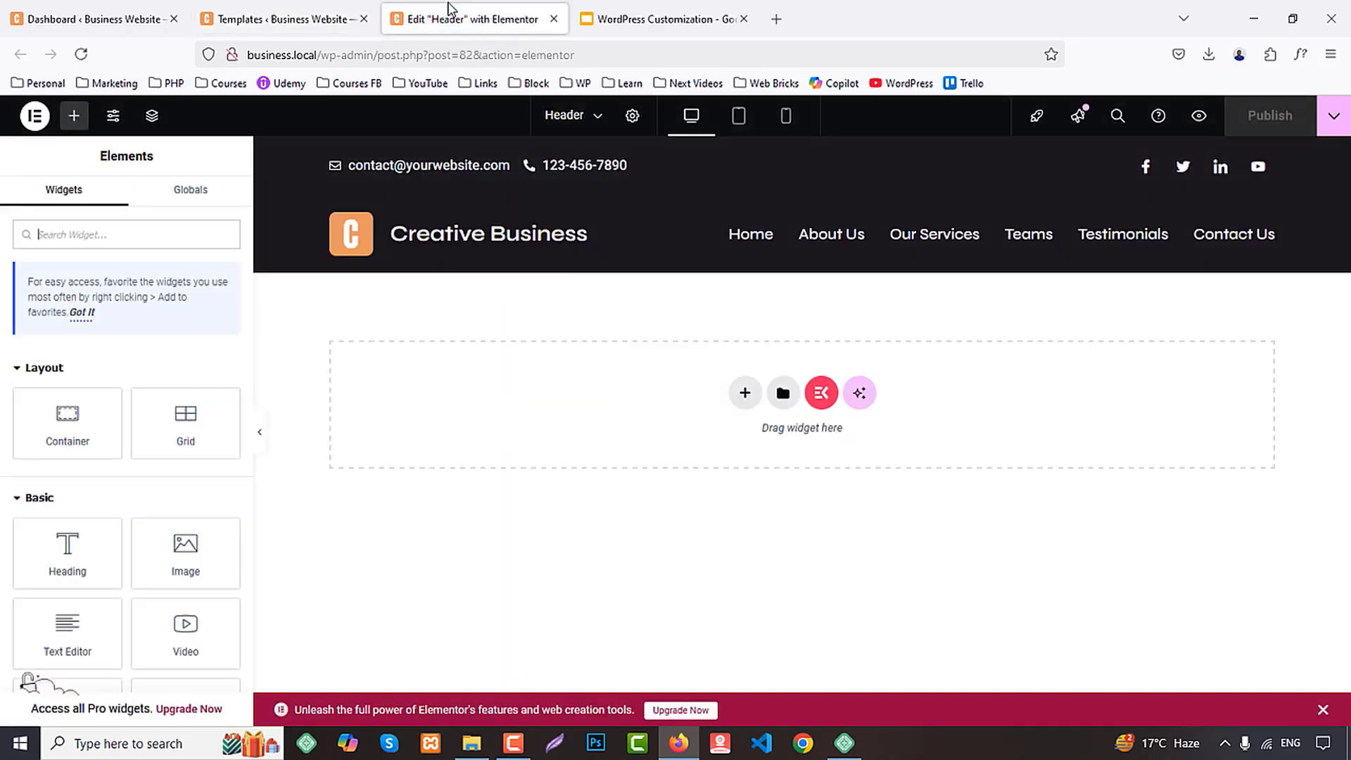
In tablet view, set the nav menu's normal hamburger icon color to global White and the close toggle's typography to the Primary global font
{"action": "left_click", "coordinate": [734, 118]}
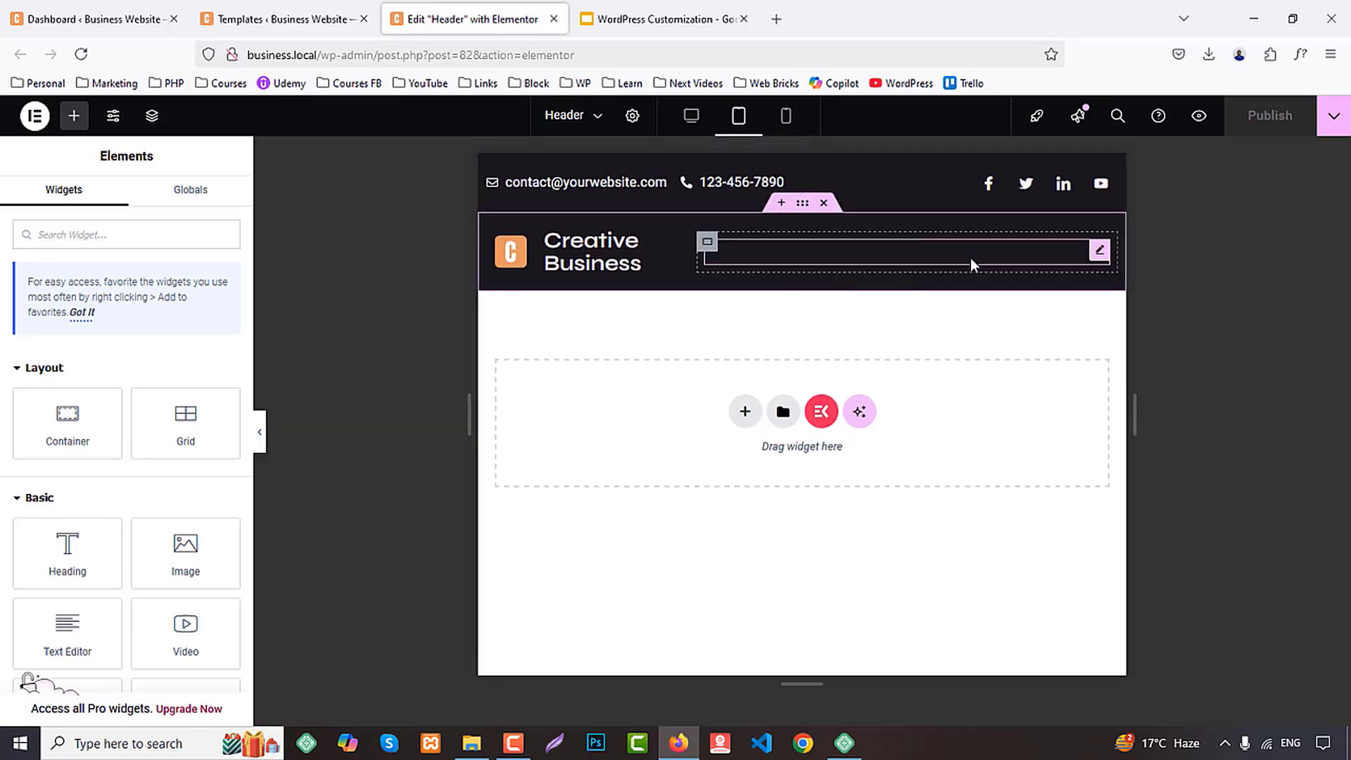
{"action": "left_click", "coordinate": [970, 259]}
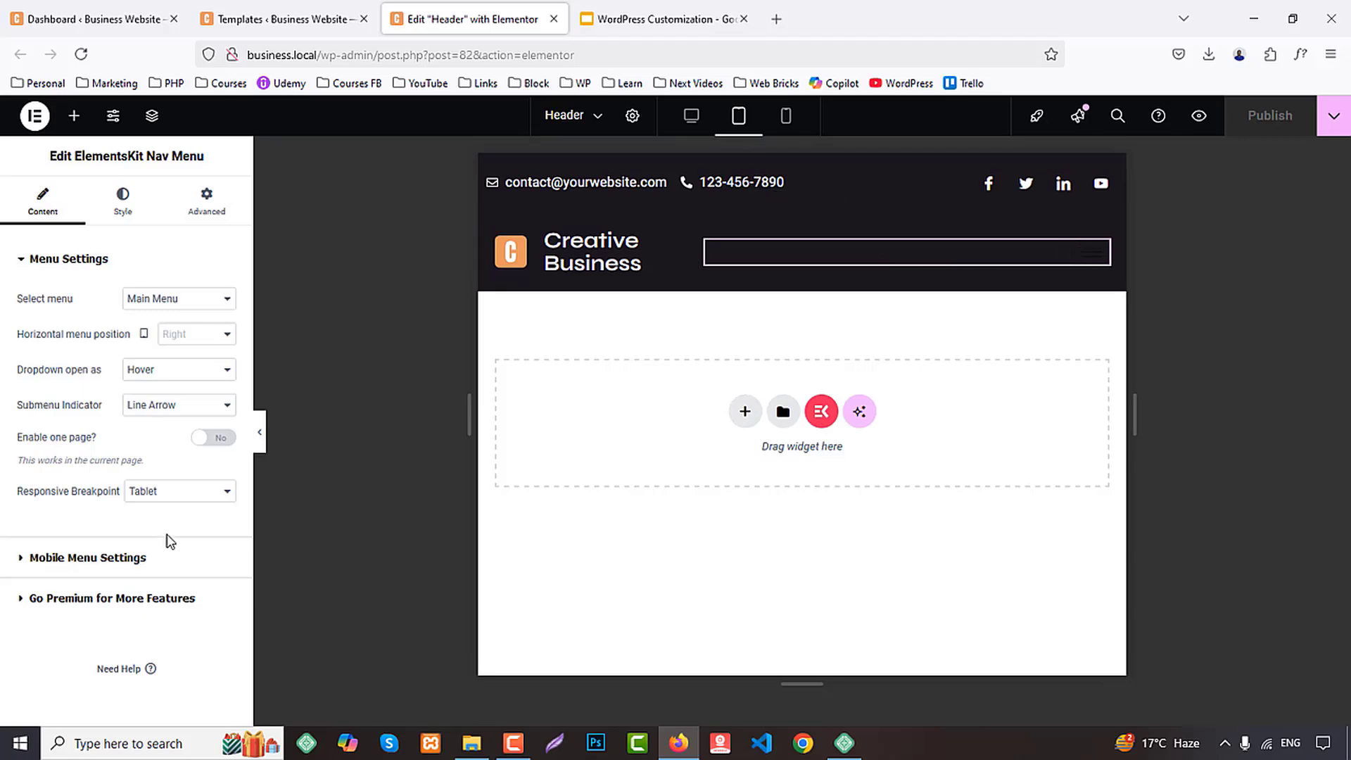
{"action": "left_click", "coordinate": [112, 560]}
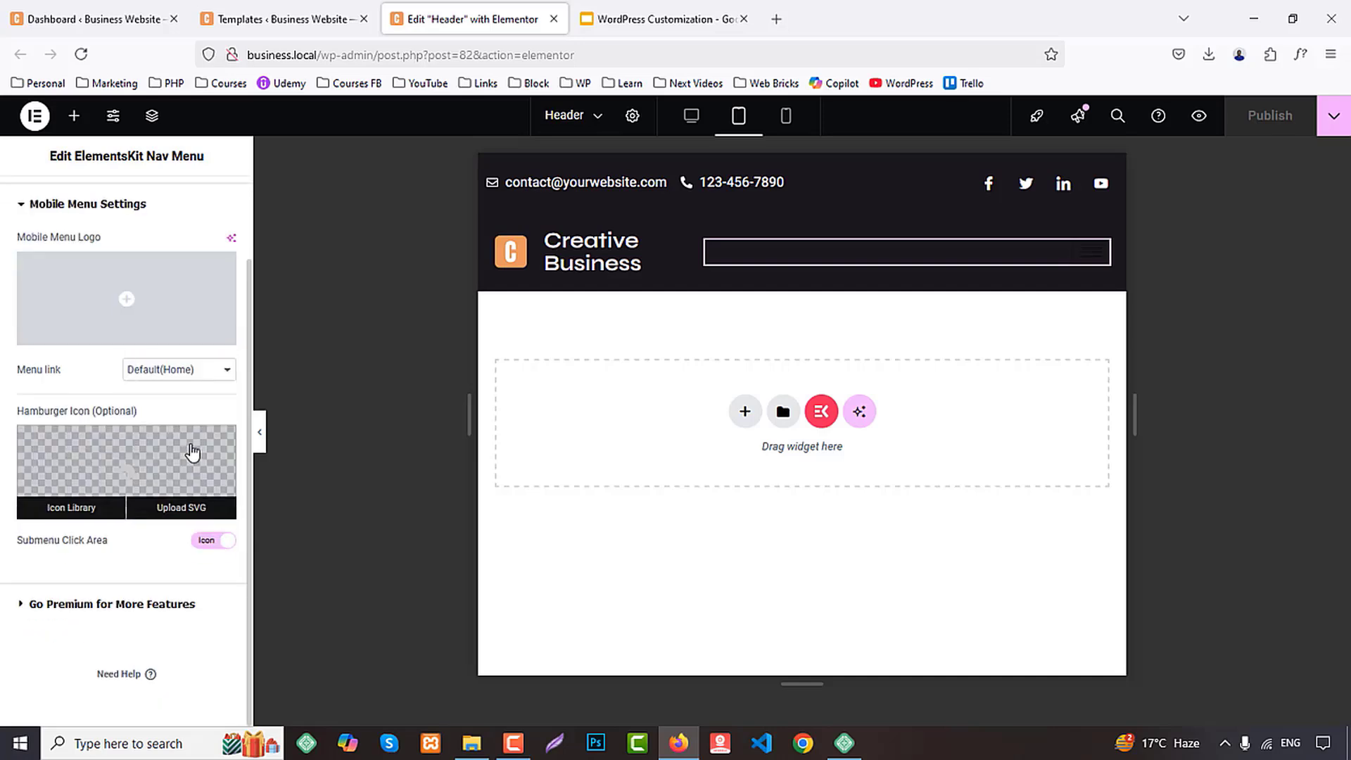
{"action": "left_click", "coordinate": [121, 200]}
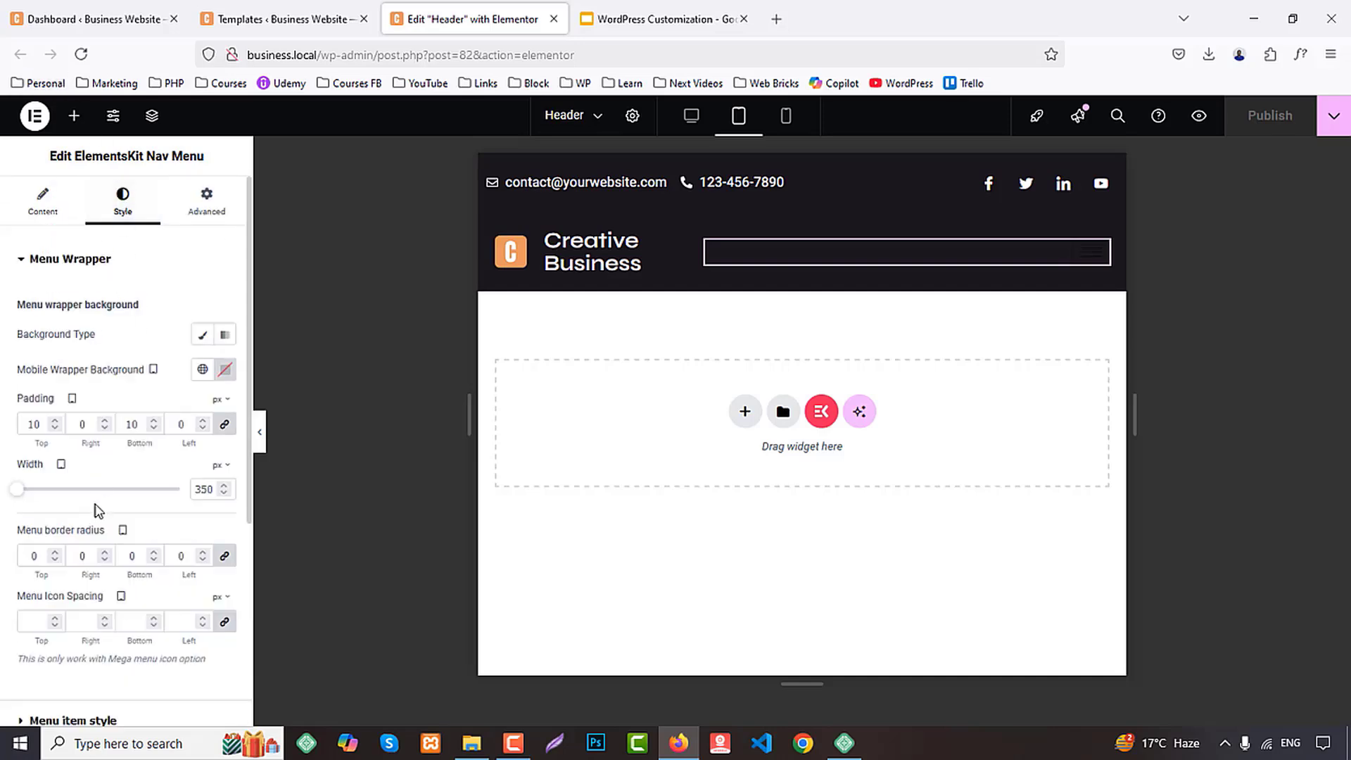
{"action": "scroll", "coordinate": [116, 508], "scroll_direction": "down", "scroll_amount": 5}
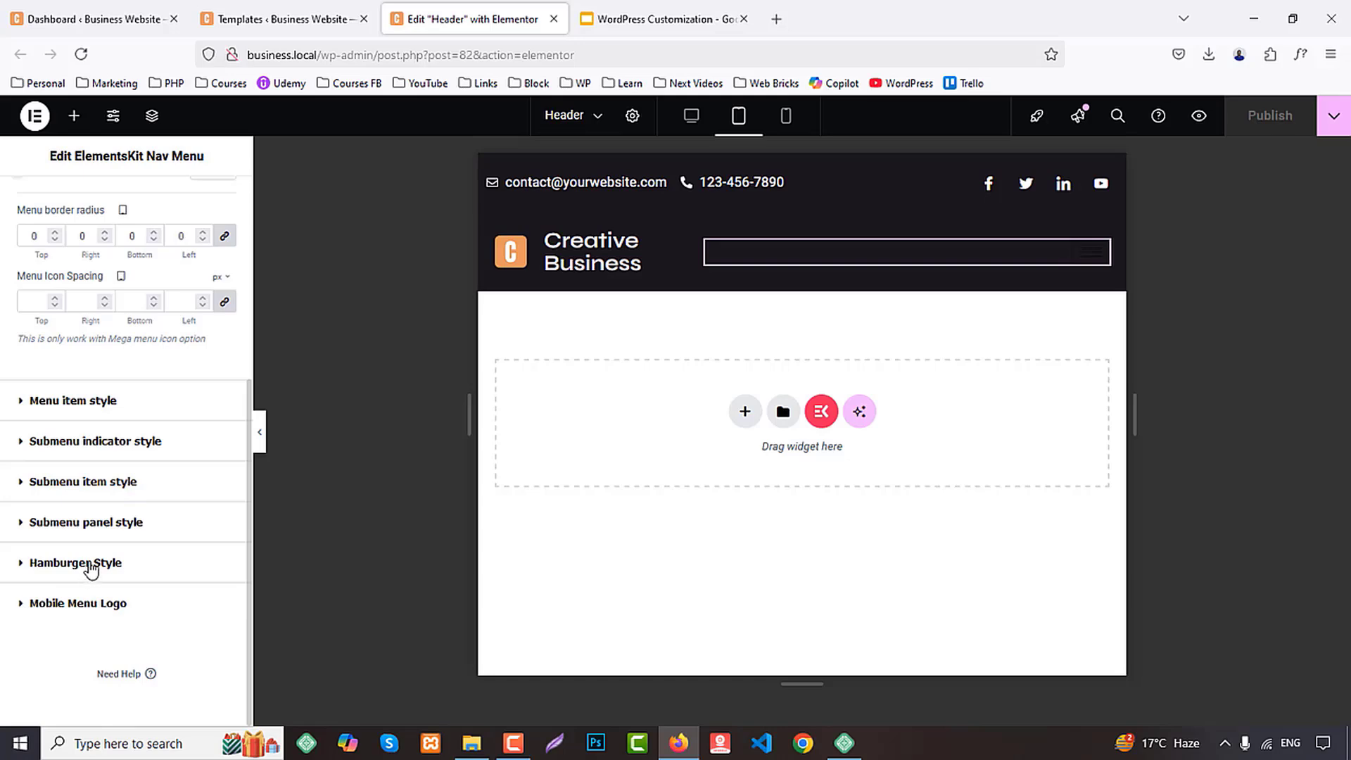
{"action": "left_click", "coordinate": [137, 560]}
{"action": "scroll", "coordinate": [149, 548], "scroll_direction": "down", "scroll_amount": 3}
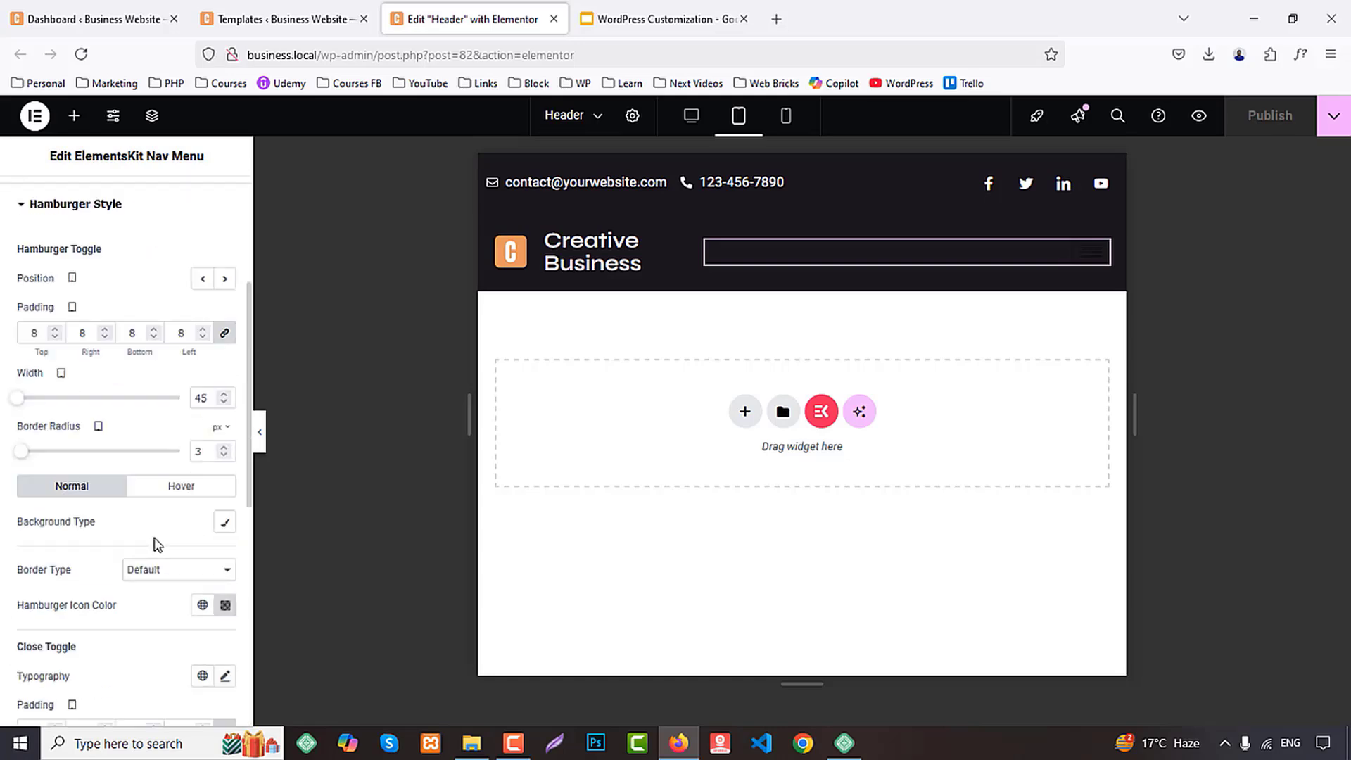
{"action": "scroll", "coordinate": [158, 544], "scroll_direction": "down", "scroll_amount": 2}
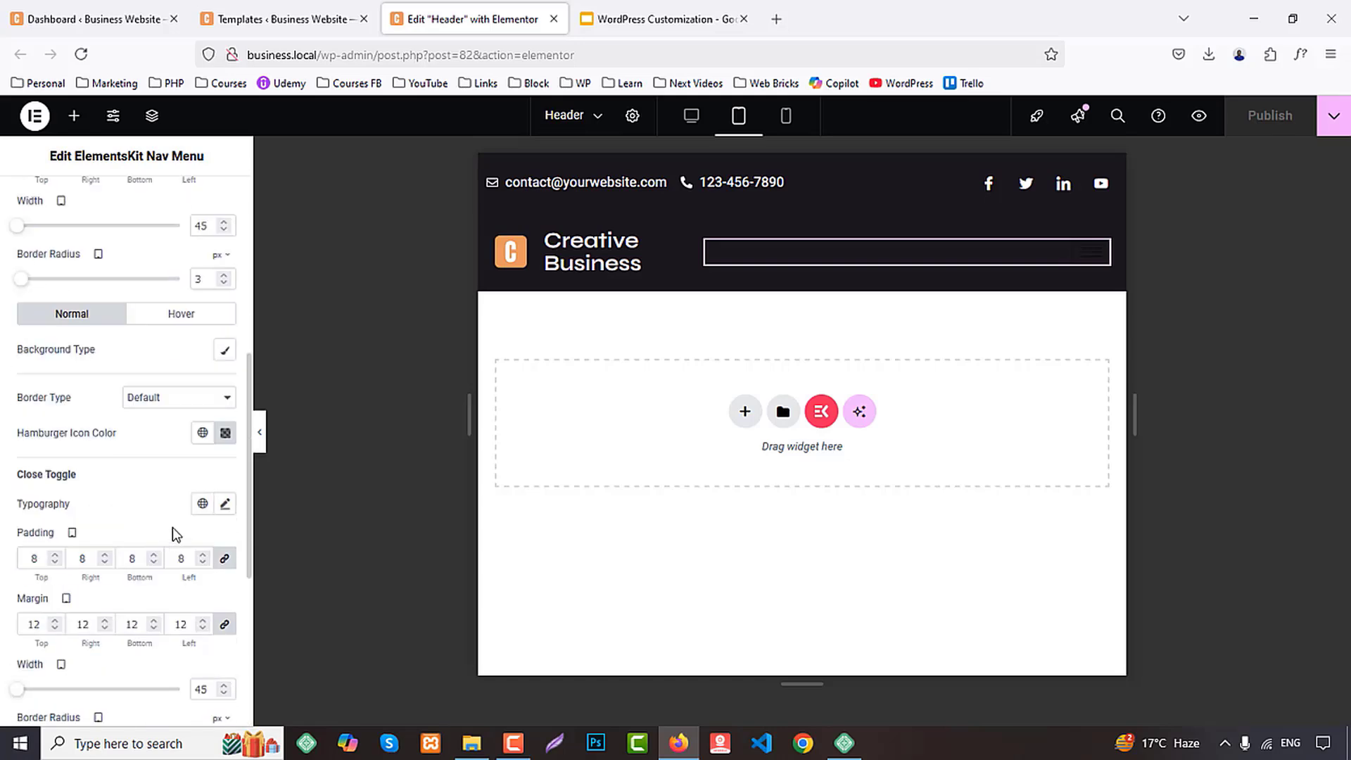
{"action": "left_click", "coordinate": [202, 432]}
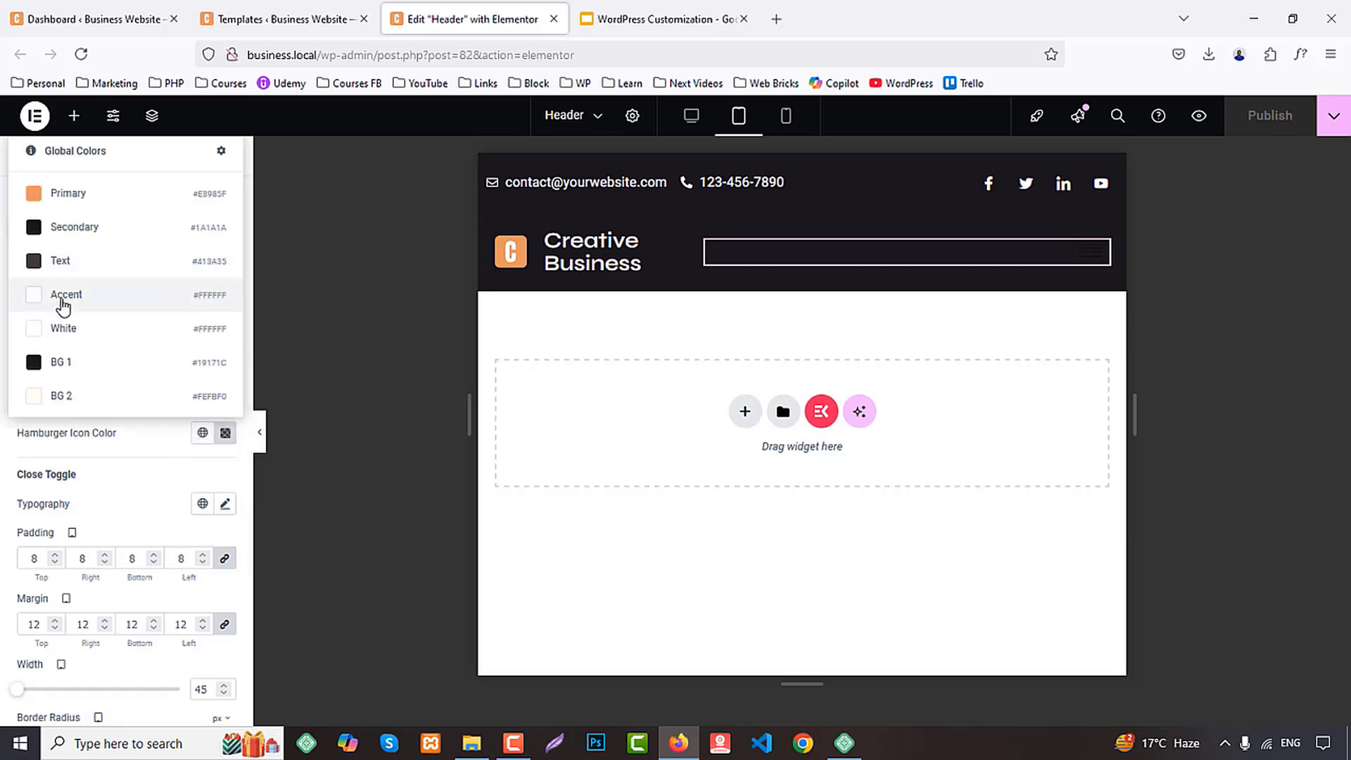
{"action": "left_click", "coordinate": [65, 327]}
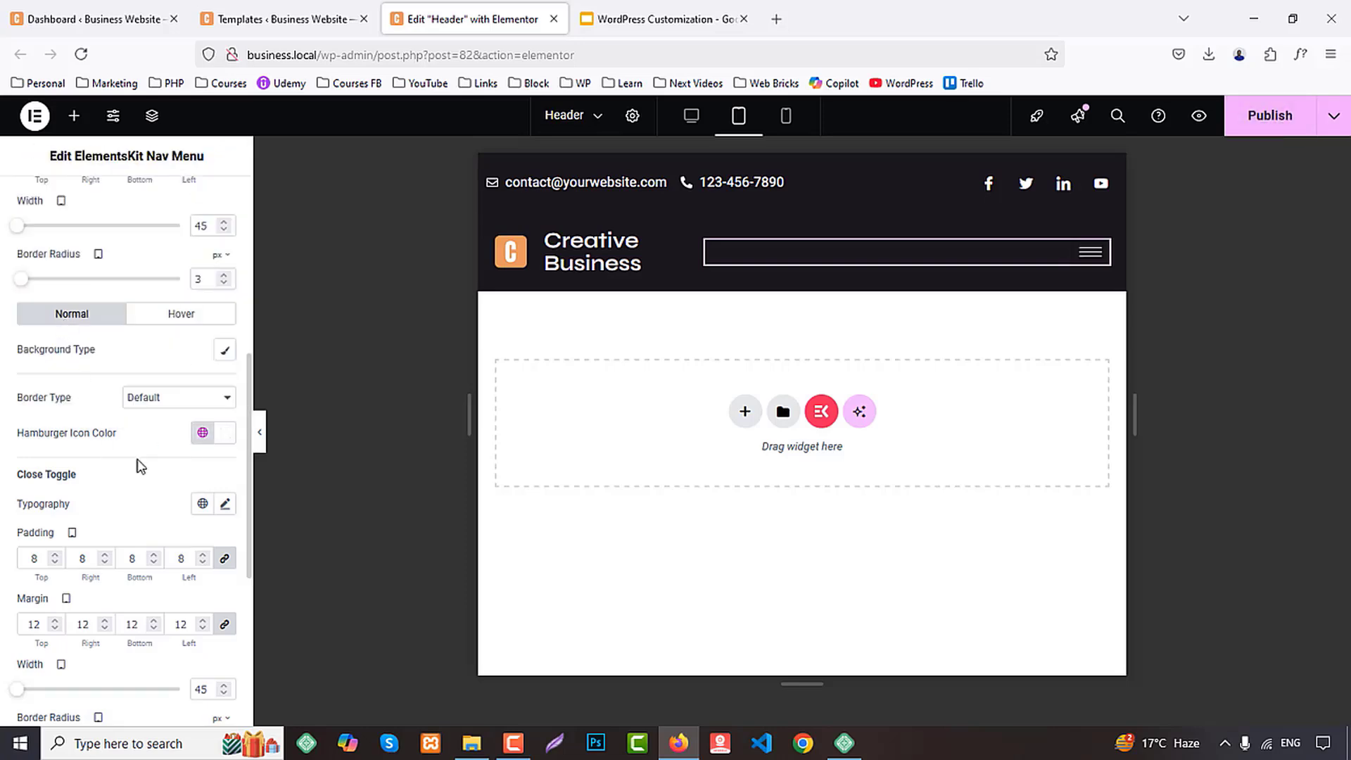
{"action": "left_click", "coordinate": [202, 504]}
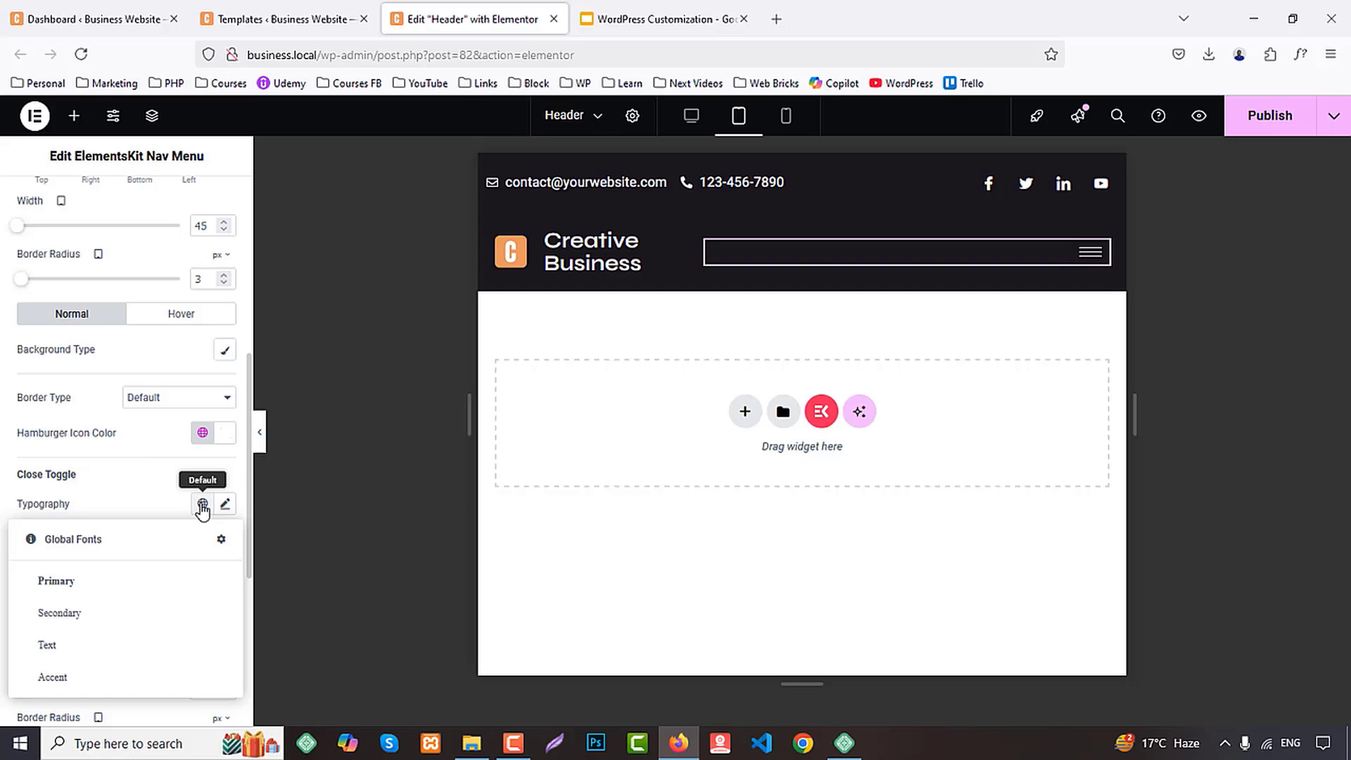
{"action": "left_click", "coordinate": [65, 595]}
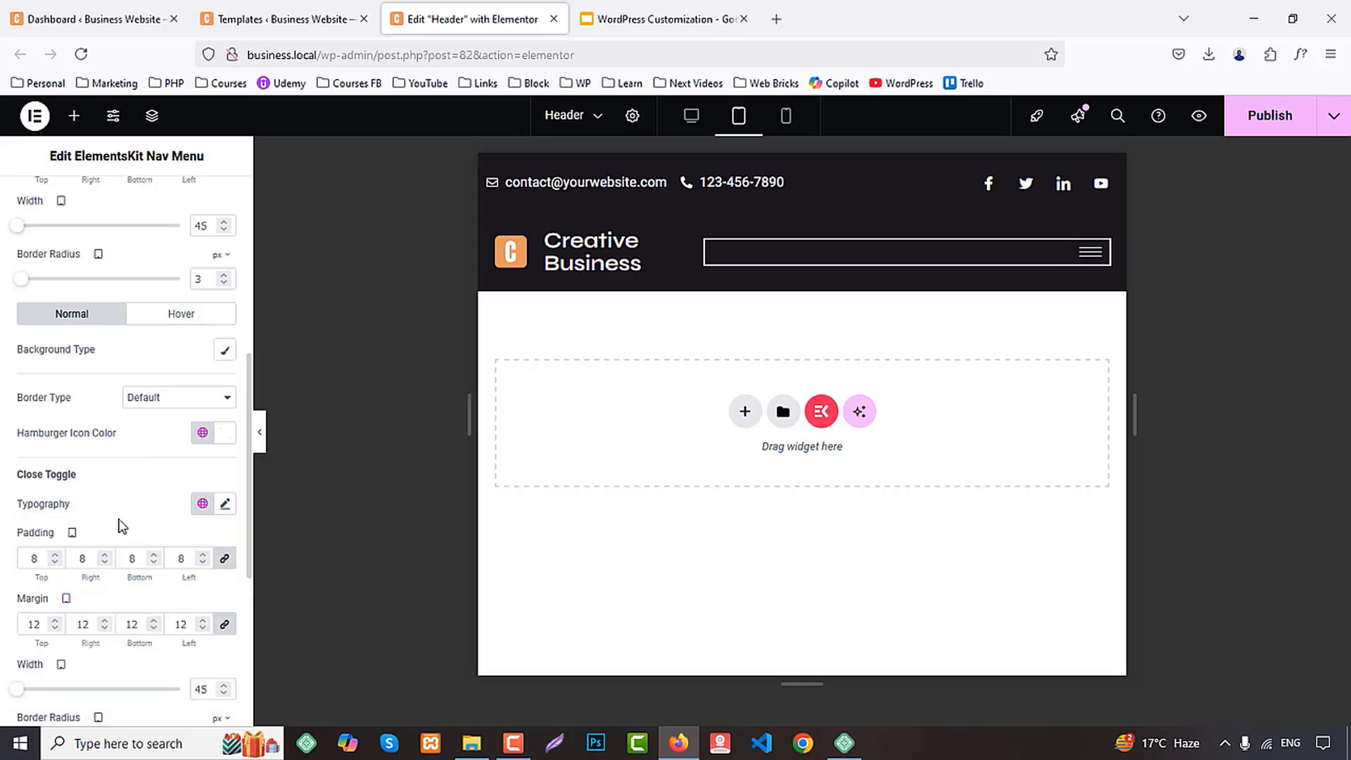
Set the hamburger toggle's tablet position to Middle and its width to 55
{"action": "scroll", "coordinate": [122, 526], "scroll_direction": "up", "scroll_amount": 4}
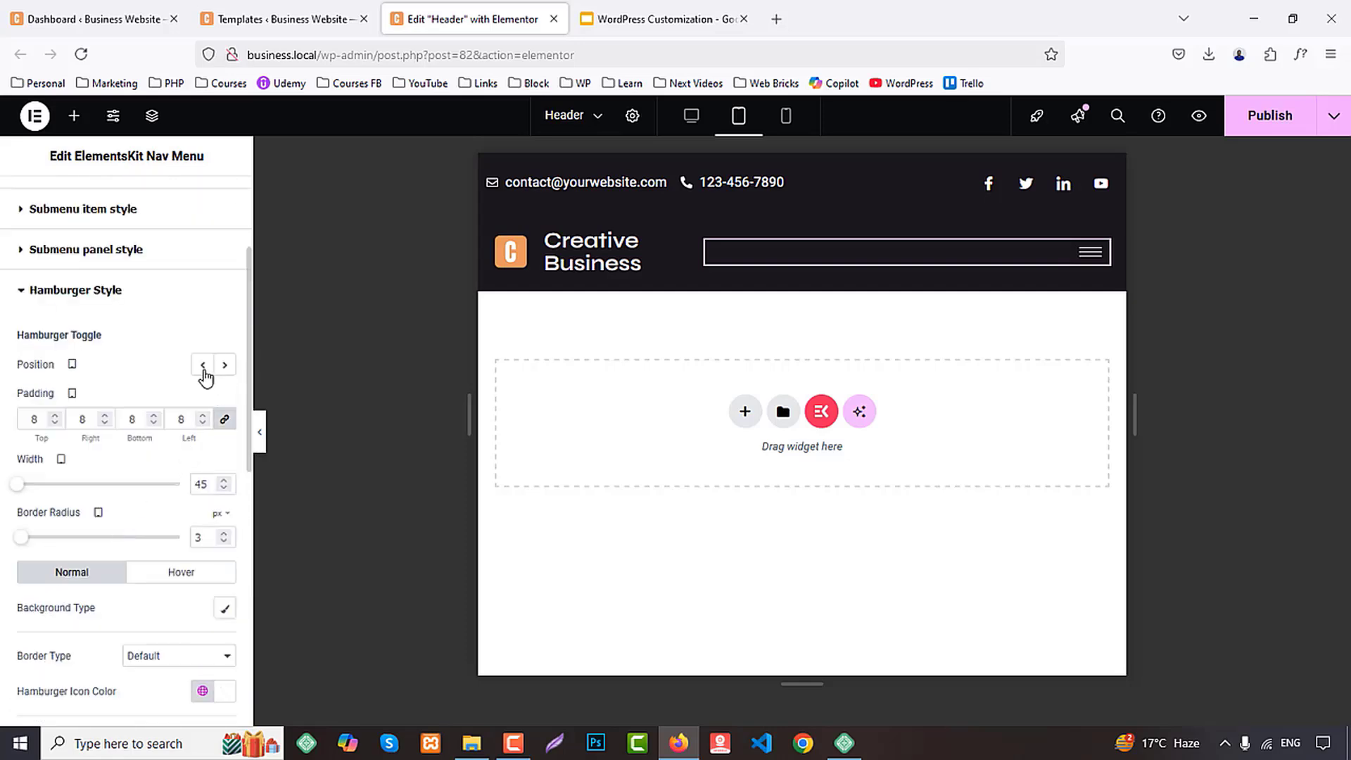
{"action": "left_click", "coordinate": [203, 370]}
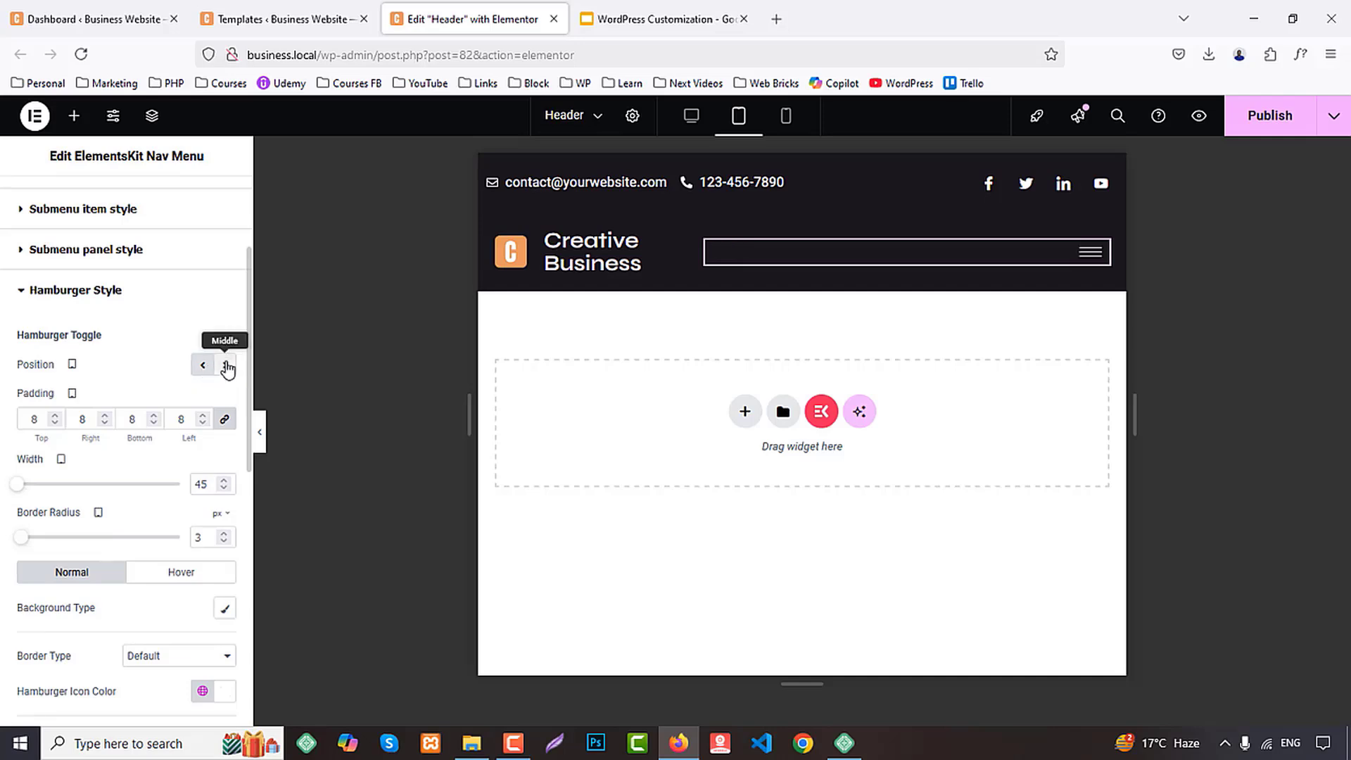
{"action": "left_click", "coordinate": [226, 367]}
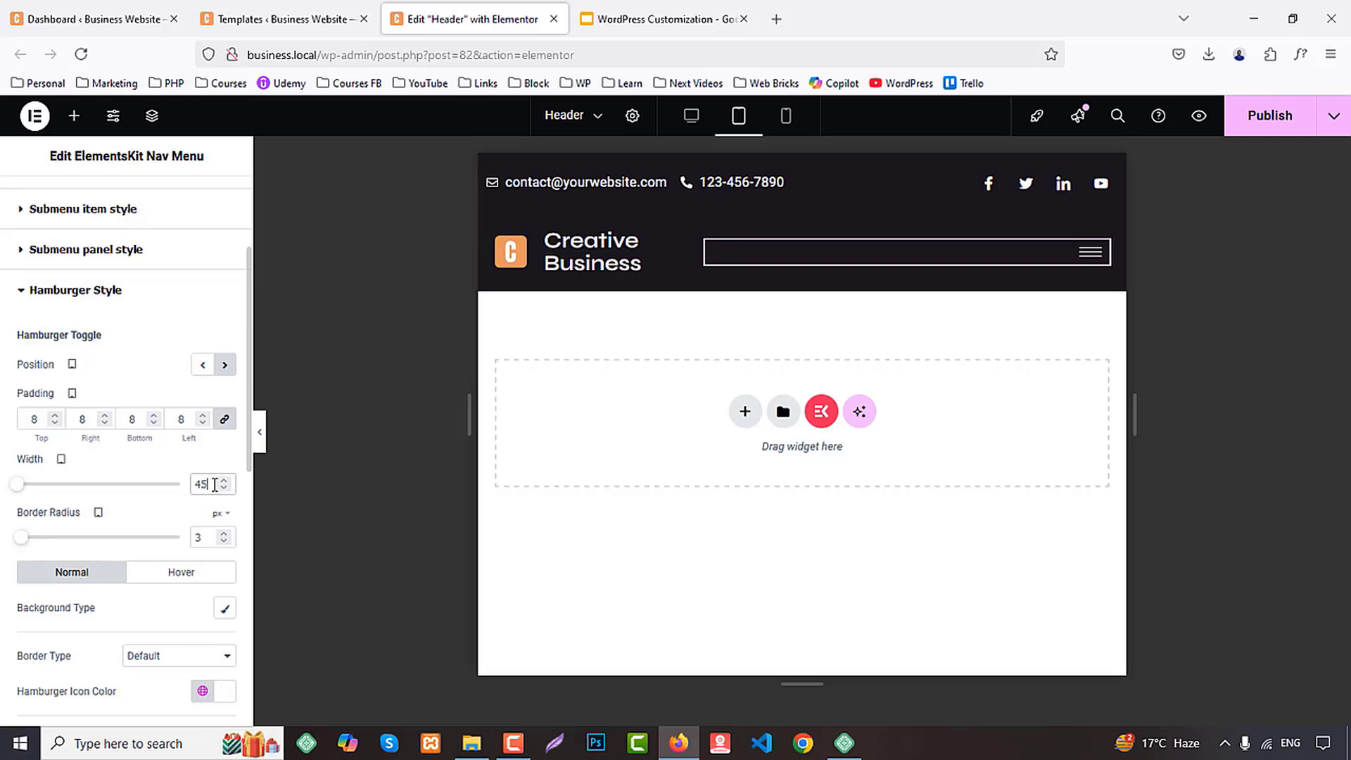
{"action": "key", "text": "Up"}
{"action": "key", "text": "Up"}
{"action": "key", "text": "Up"}
{"action": "key", "text": "Up"}
{"action": "key", "text": "Up"}
{"action": "key", "text": "Up"}
{"action": "scroll", "coordinate": [195, 519], "scroll_direction": "down", "scroll_amount": 2}
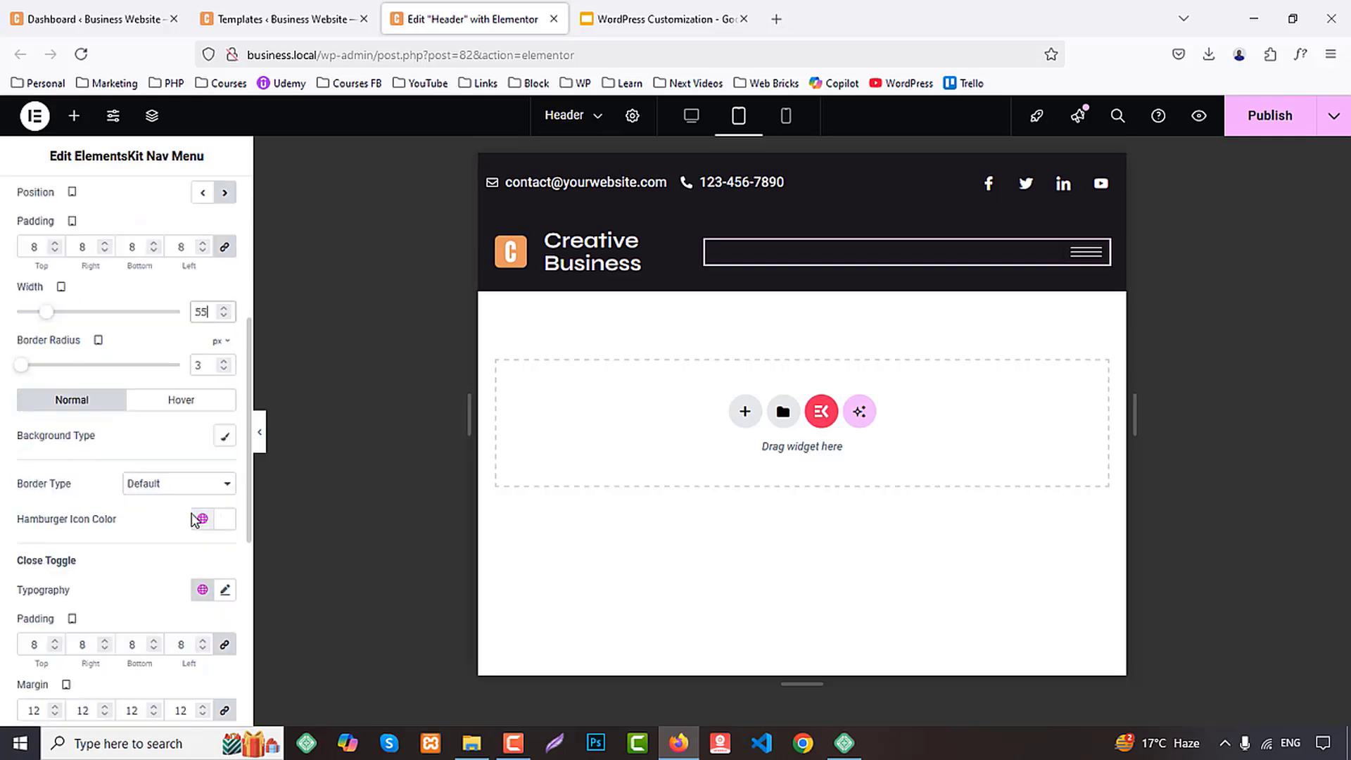
{"action": "scroll", "coordinate": [195, 519], "scroll_direction": "down", "scroll_amount": 2}
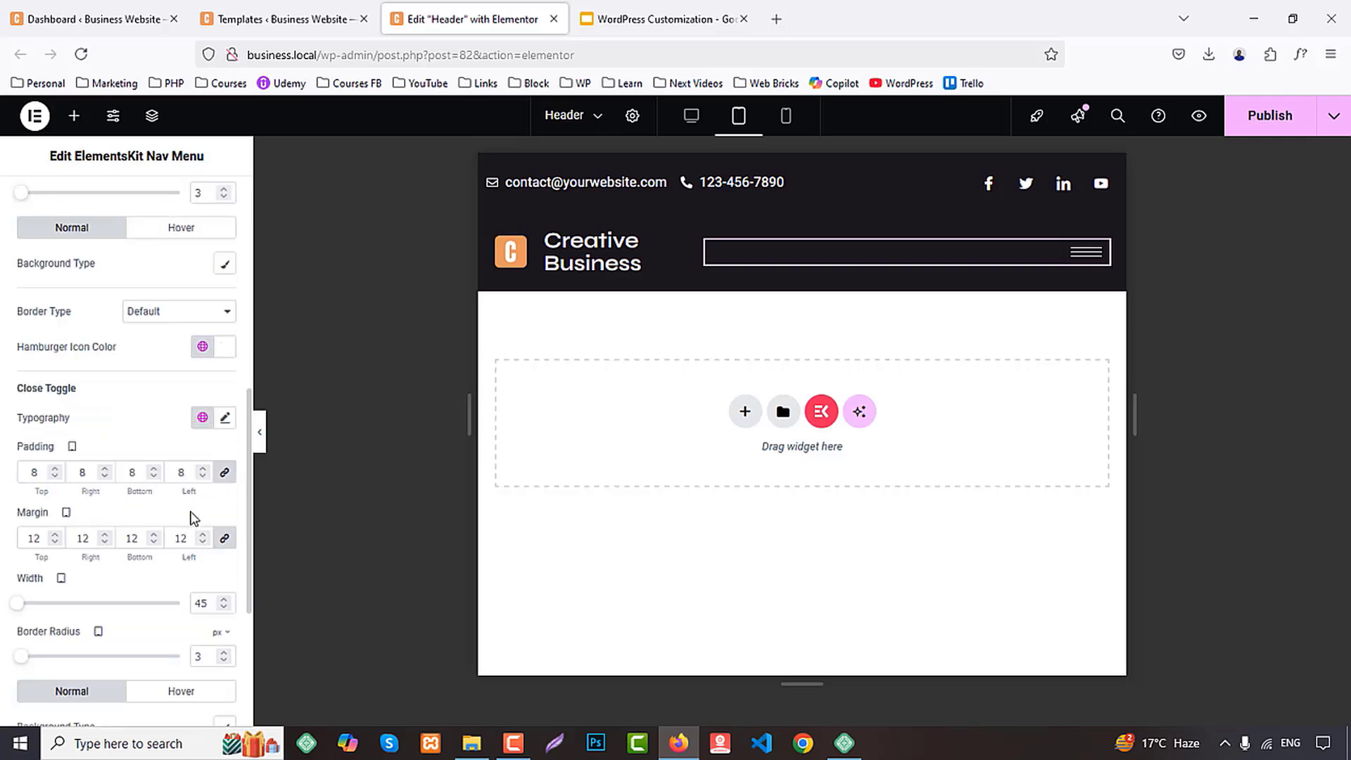
Test opening and closing the tablet menu, and set the close toggle's normal icon color to global Primary
{"action": "left_click", "coordinate": [1084, 258]}
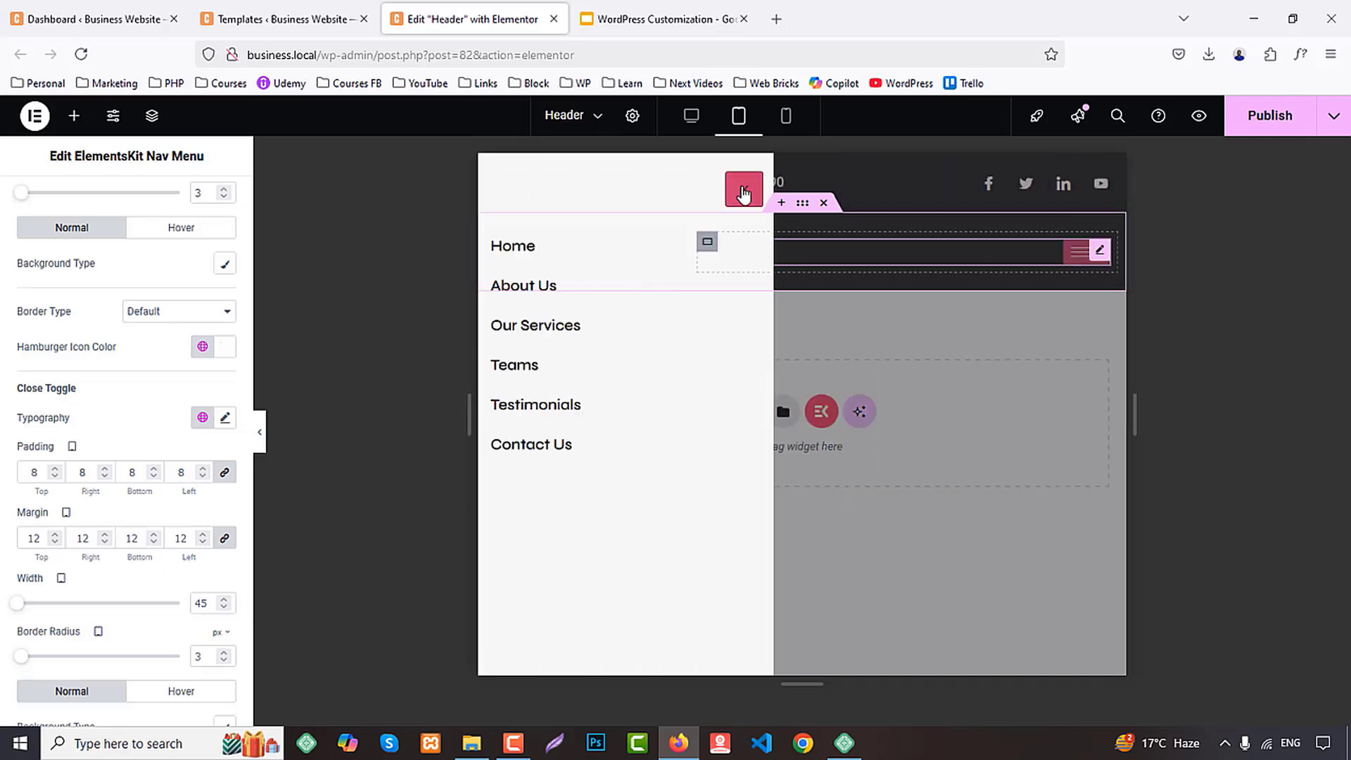
{"action": "left_click", "coordinate": [744, 191]}
{"action": "scroll", "coordinate": [49, 574], "scroll_direction": "down", "scroll_amount": 3}
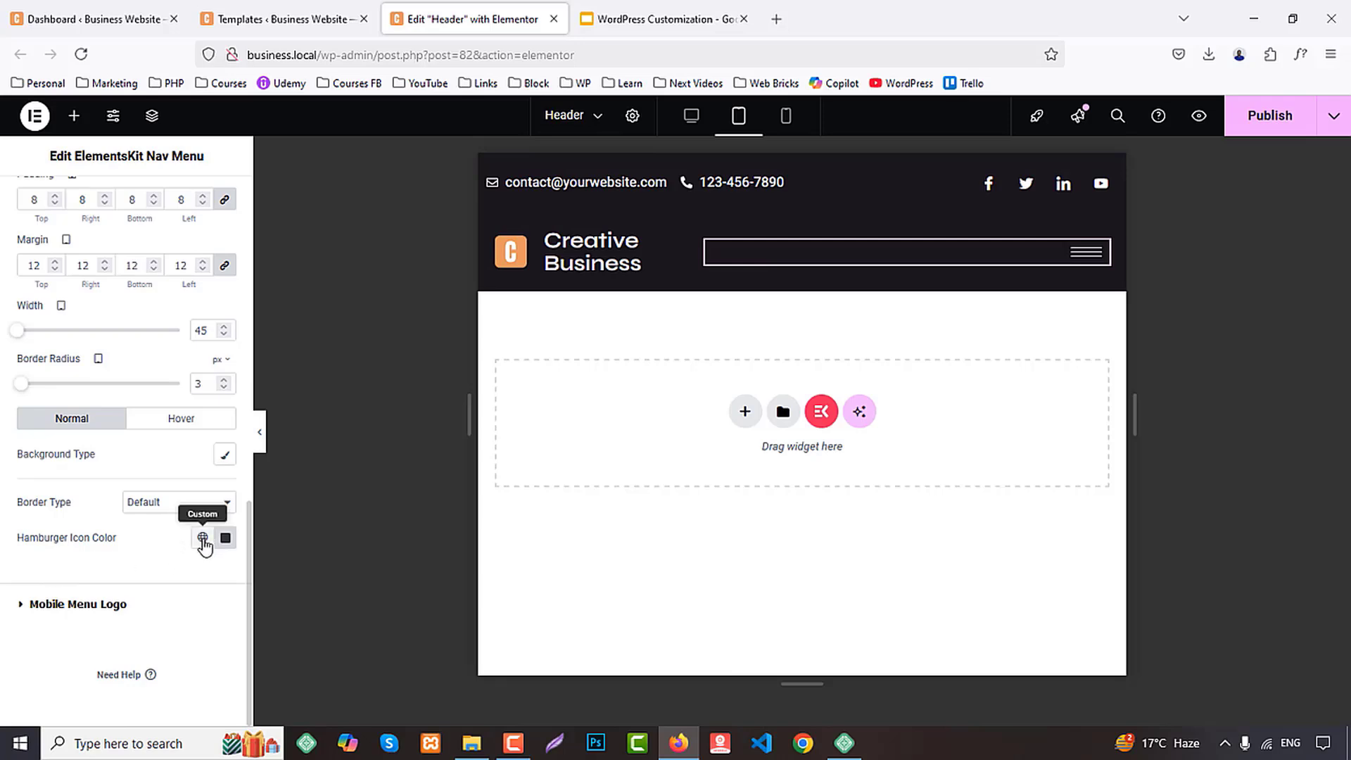
{"action": "left_click", "coordinate": [202, 539]}
{"action": "left_click", "coordinate": [80, 296]}
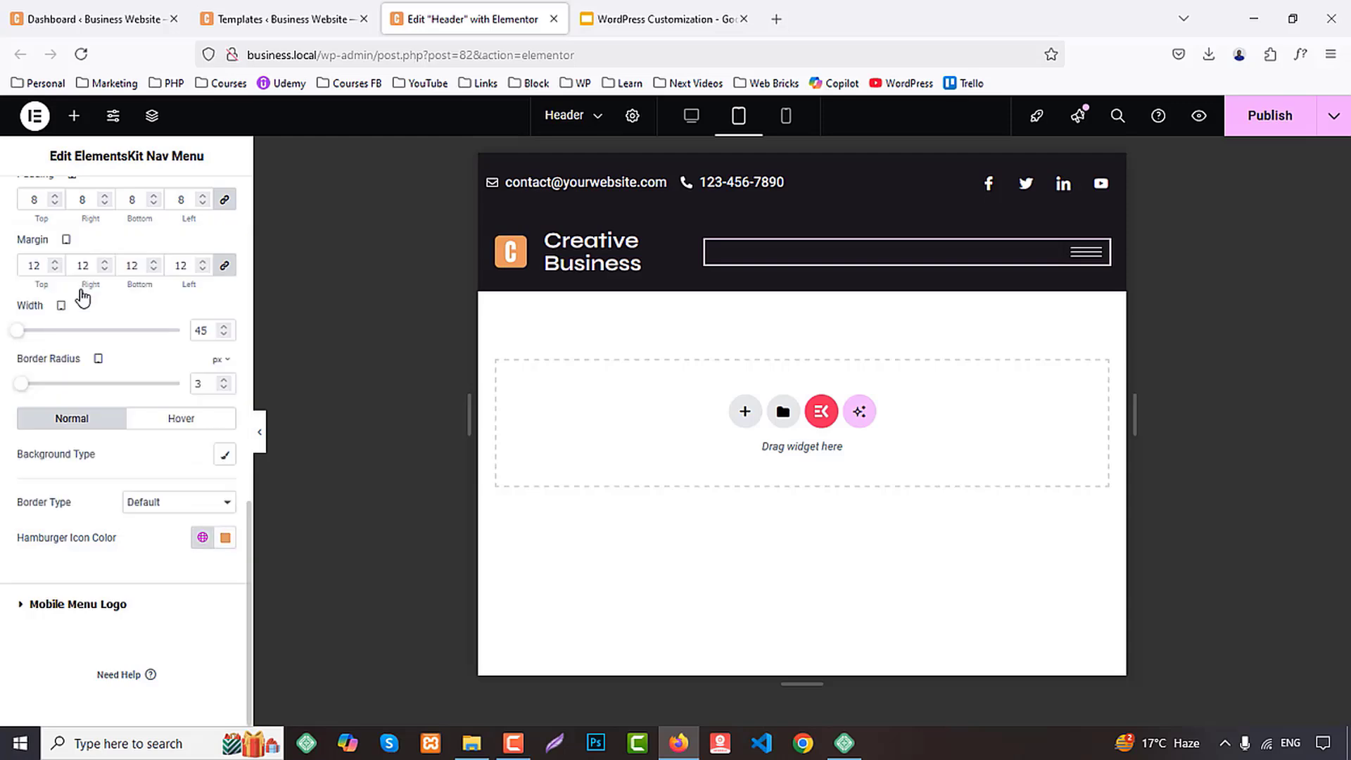
Give the hamburger toggle's normal state a classic background in the global Primary color
{"action": "scroll", "coordinate": [121, 587], "scroll_direction": "up", "scroll_amount": 3}
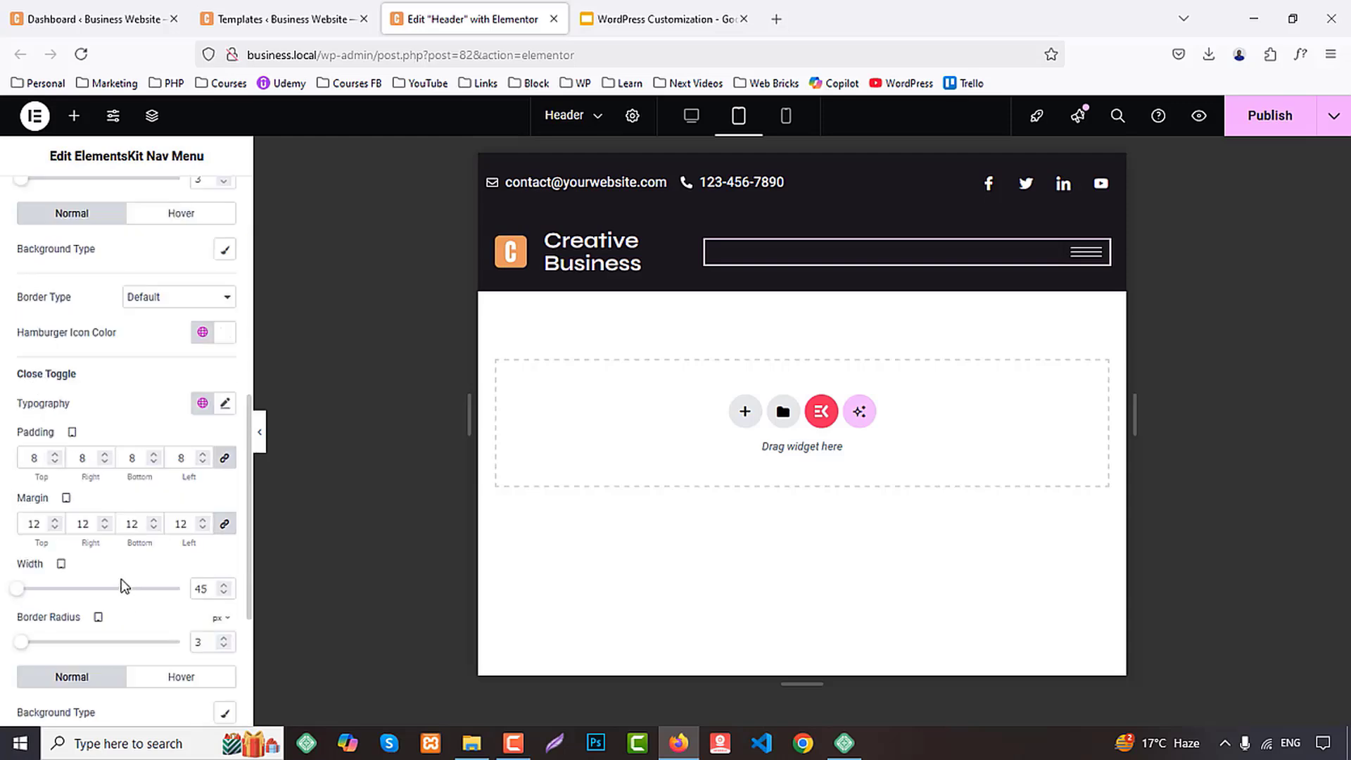
{"action": "left_click", "coordinate": [181, 212]}
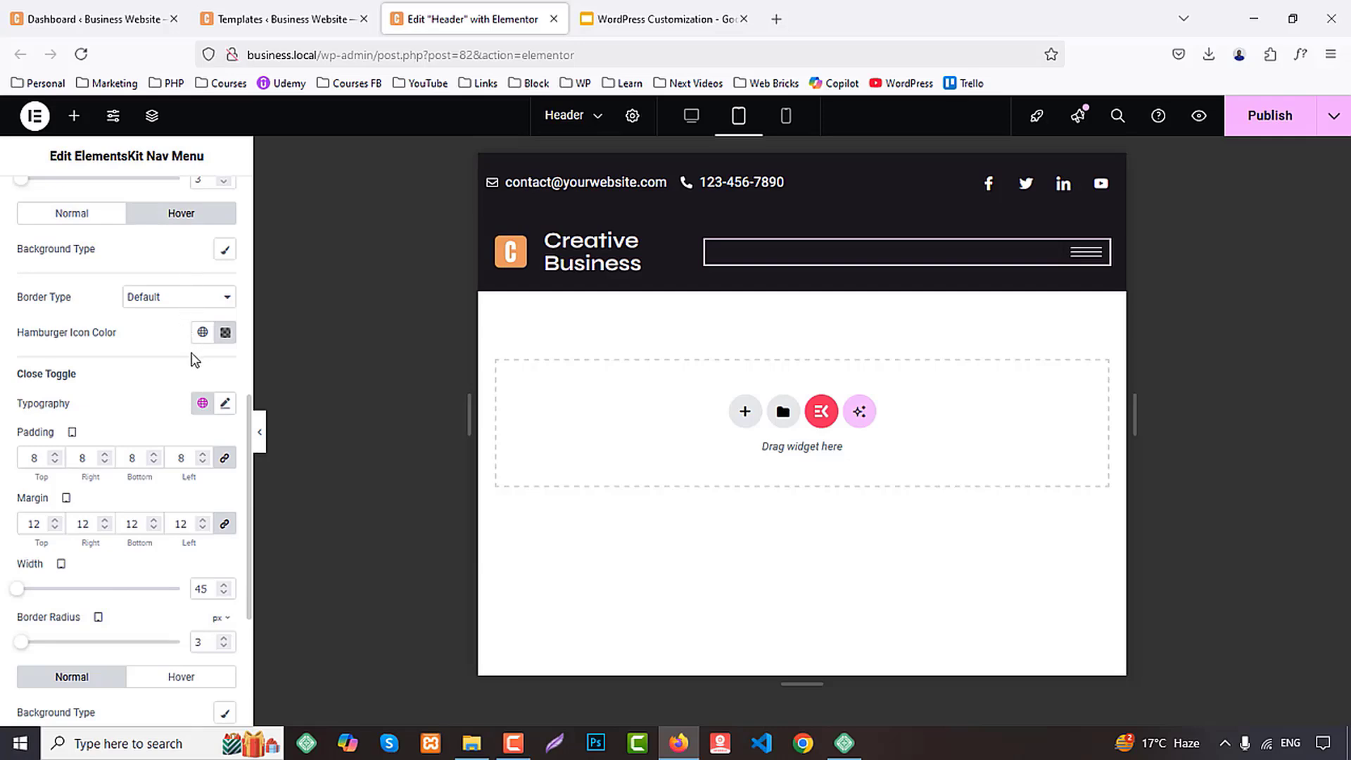
{"action": "left_click", "coordinate": [71, 213]}
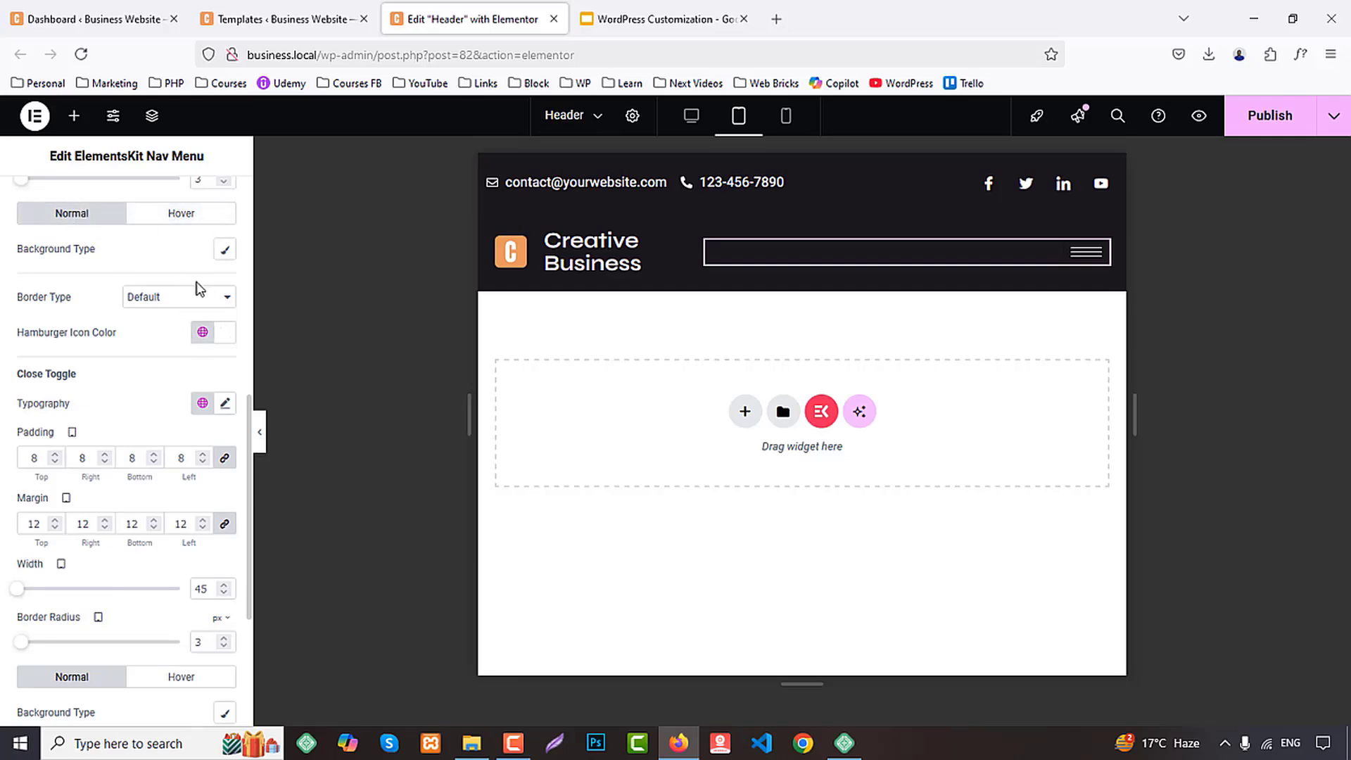
{"action": "left_click", "coordinate": [224, 249]}
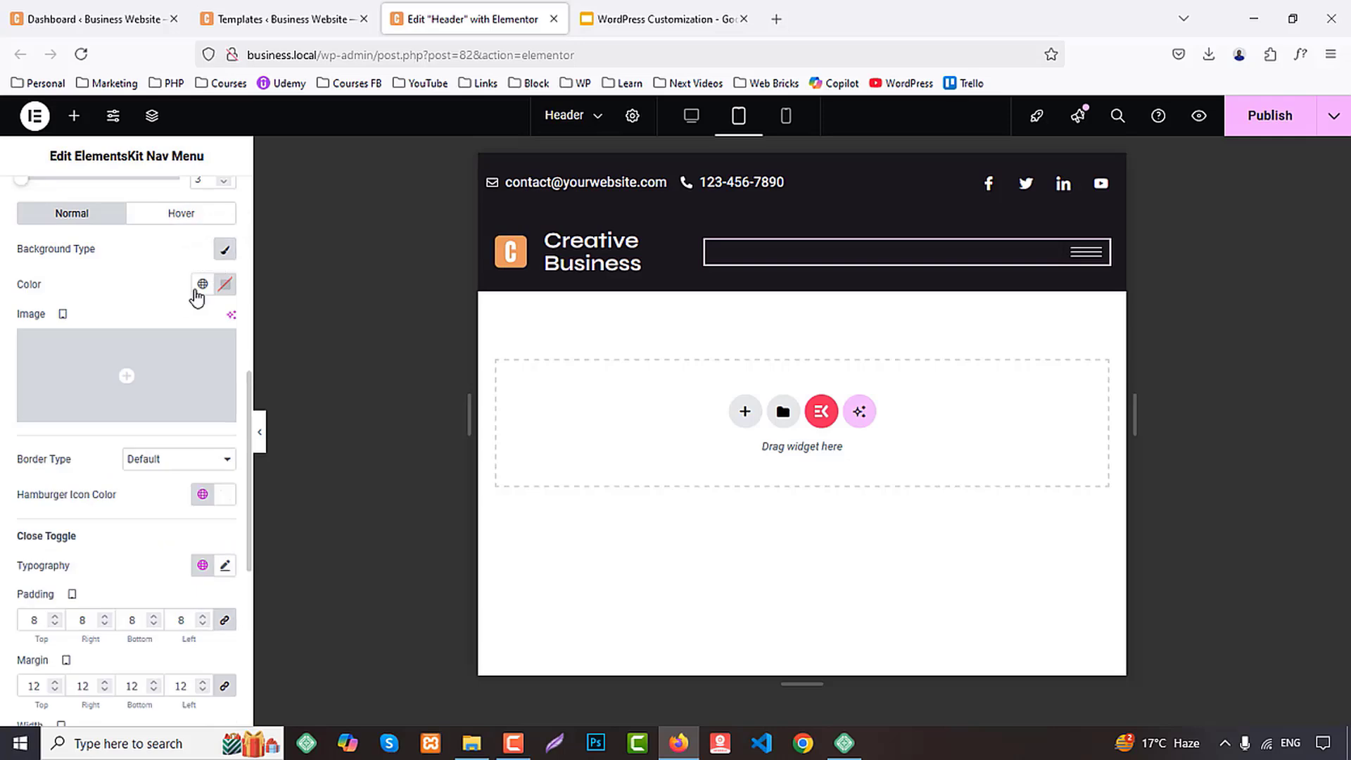
{"action": "left_click", "coordinate": [202, 284]}
{"action": "left_click", "coordinate": [69, 361]}
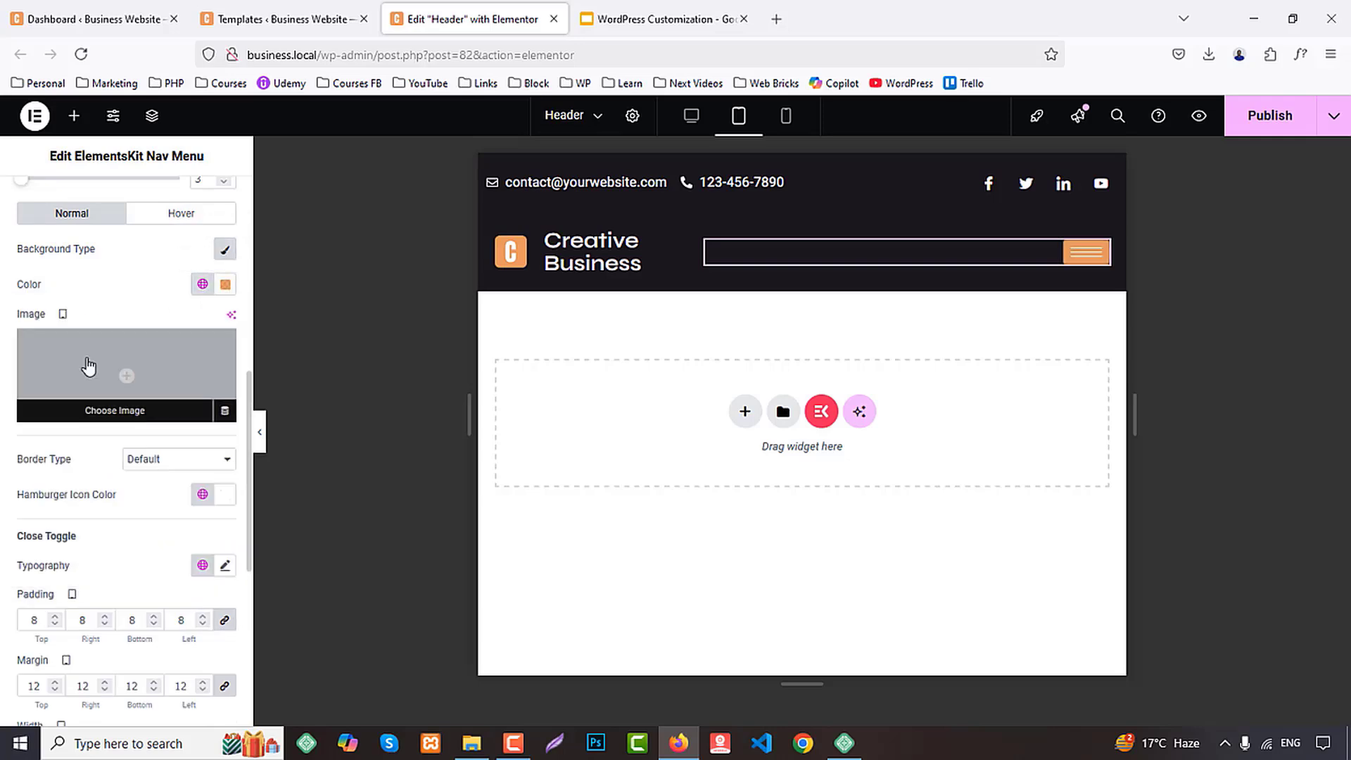
Open the tablet menu and give the close toggle's normal state a solid 2 px border in the global Primary color
{"action": "left_click", "coordinate": [183, 218]}
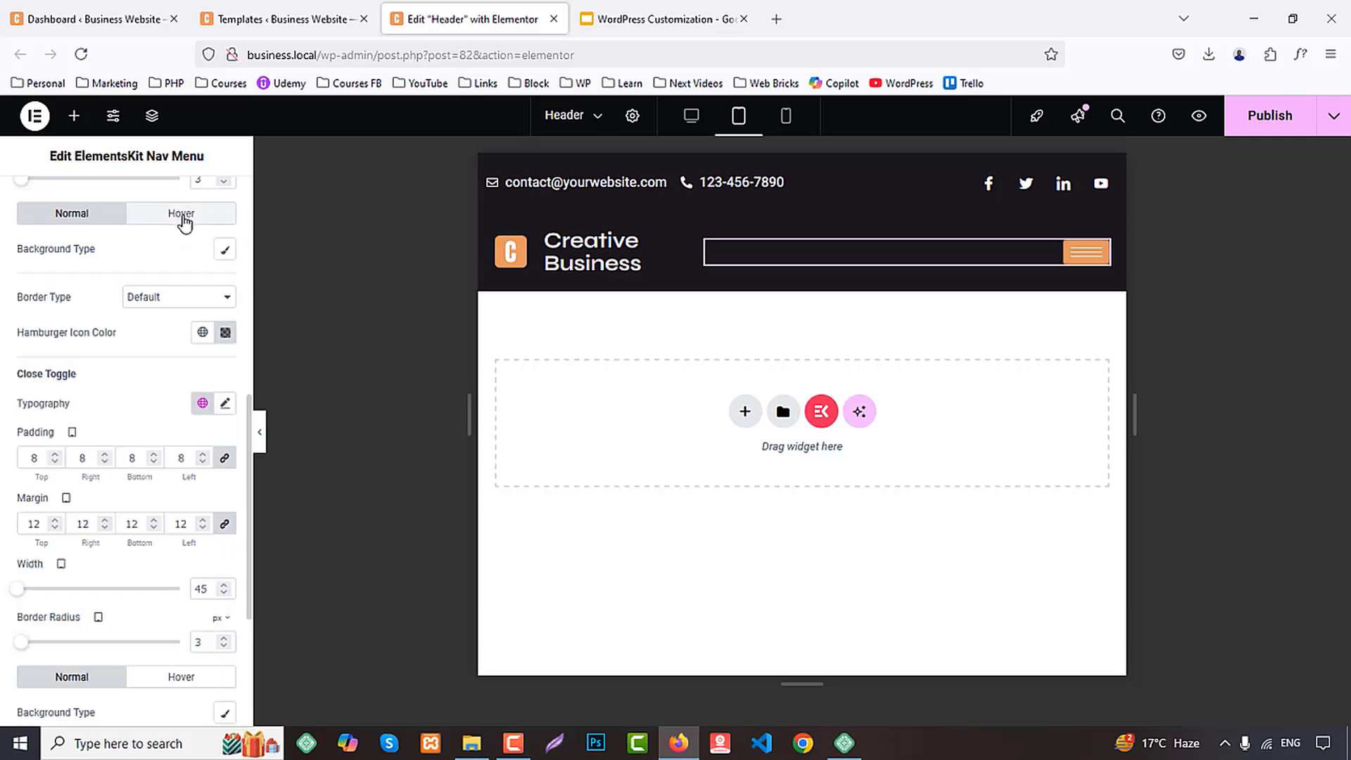
{"action": "left_click", "coordinate": [1074, 264]}
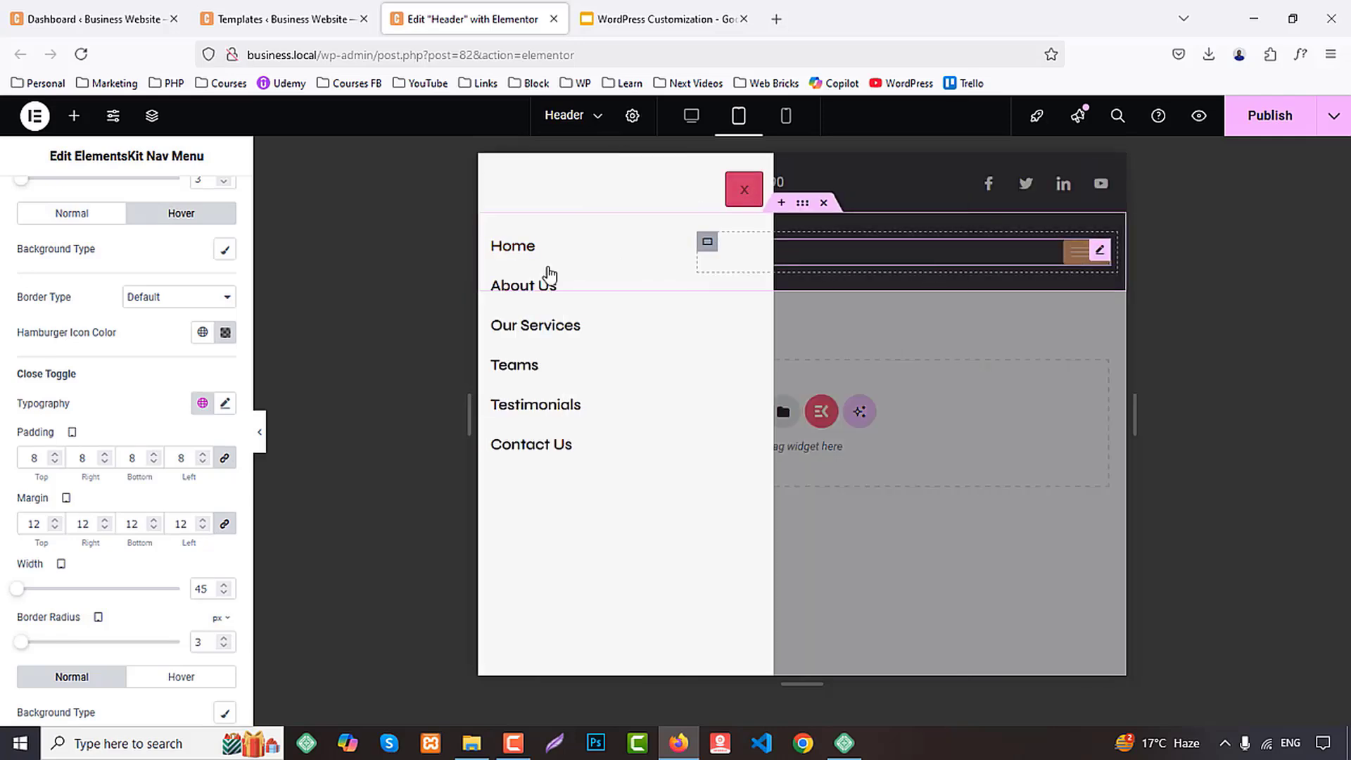
{"action": "scroll", "coordinate": [106, 524], "scroll_direction": "down", "scroll_amount": 4}
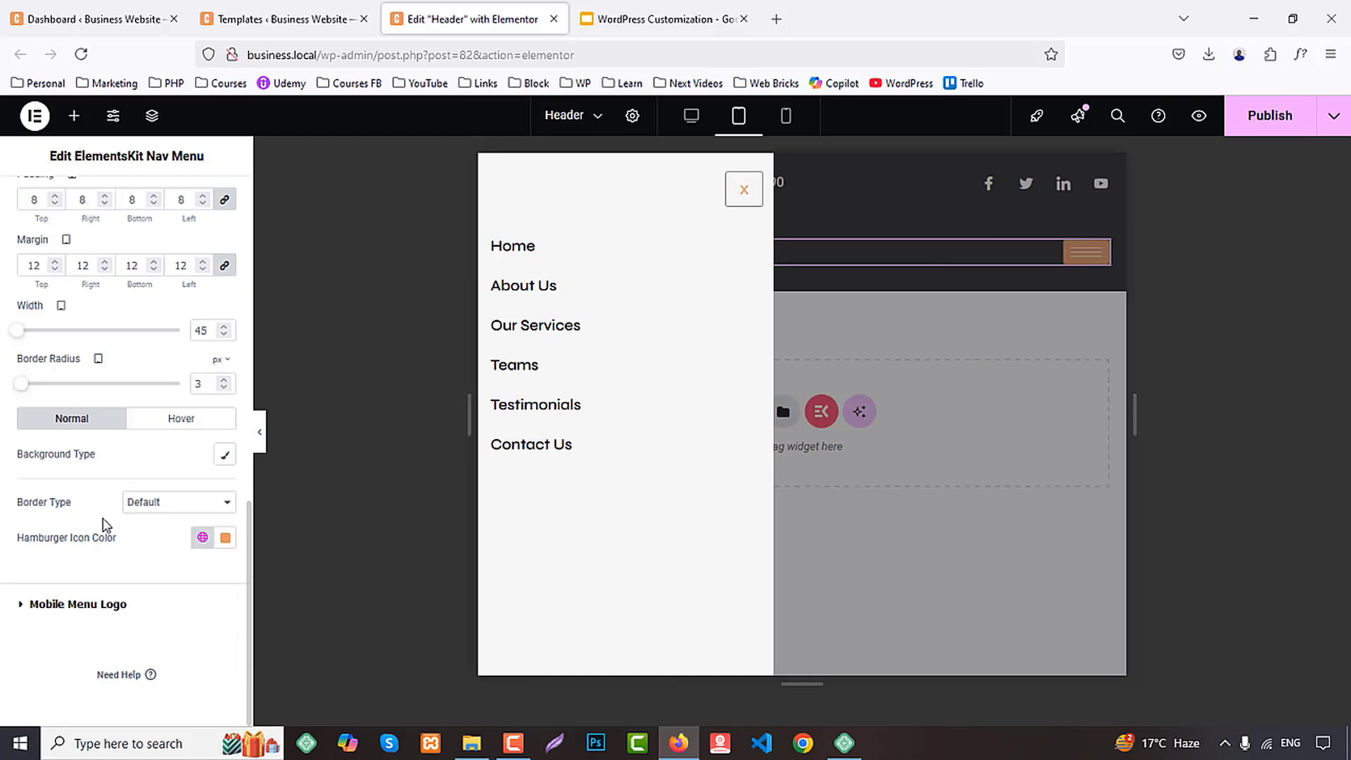
{"action": "scroll", "coordinate": [105, 522], "scroll_direction": "up", "scroll_amount": 3}
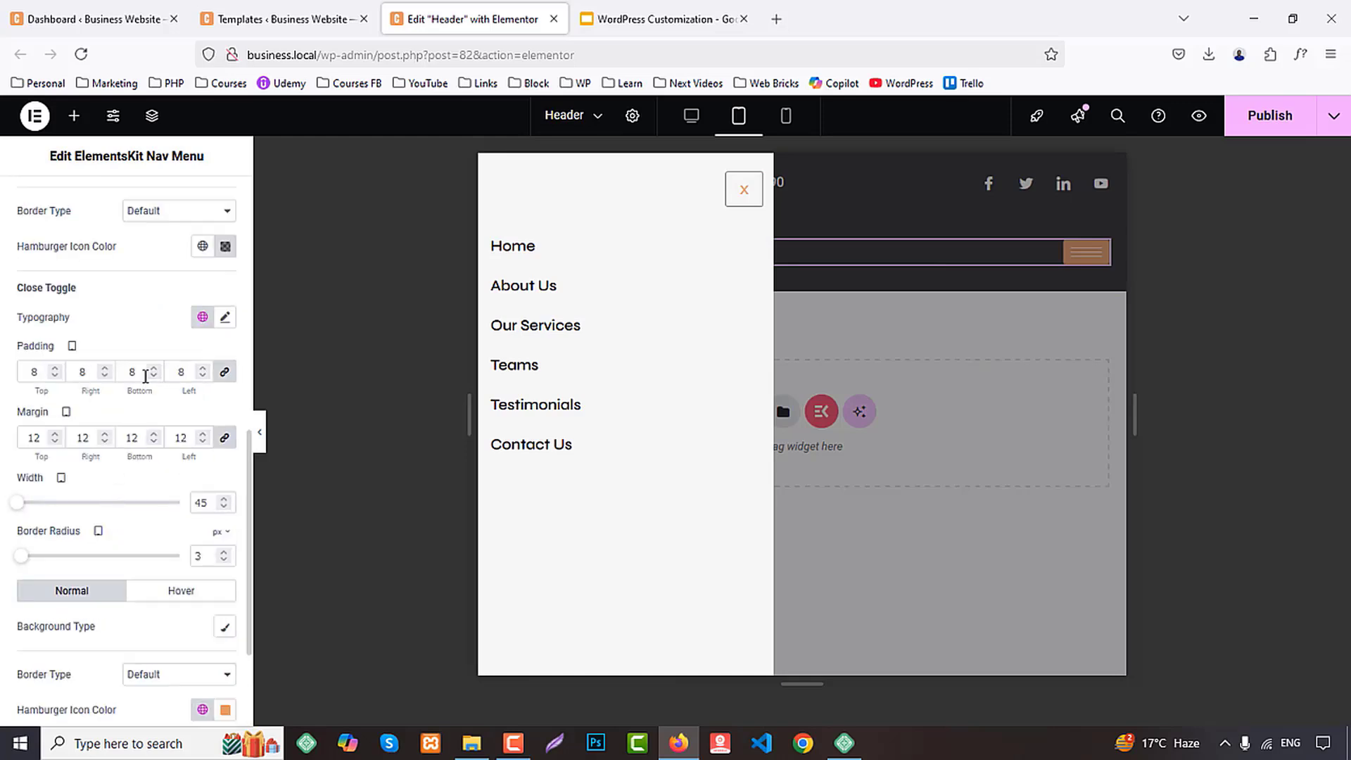
{"action": "scroll", "coordinate": [133, 429], "scroll_direction": "down", "scroll_amount": 3}
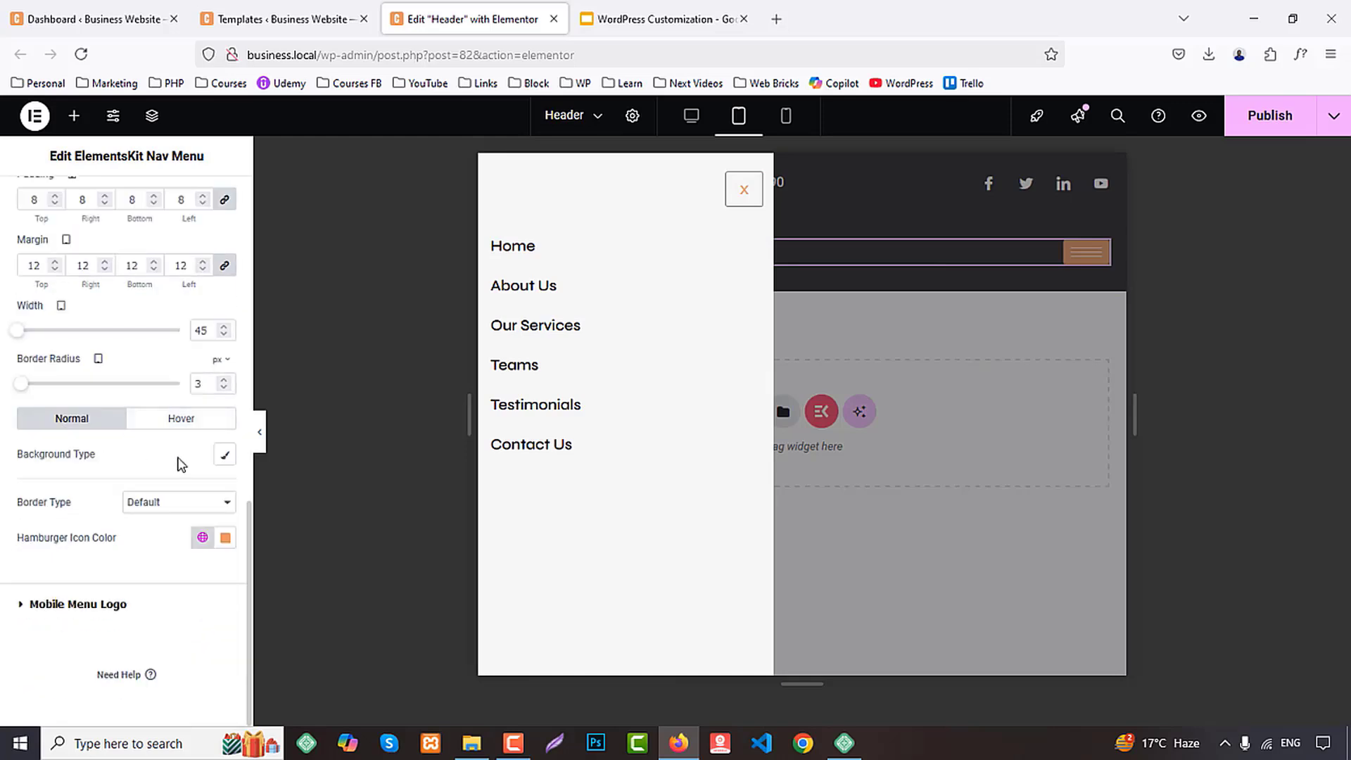
{"action": "left_click", "coordinate": [178, 505]}
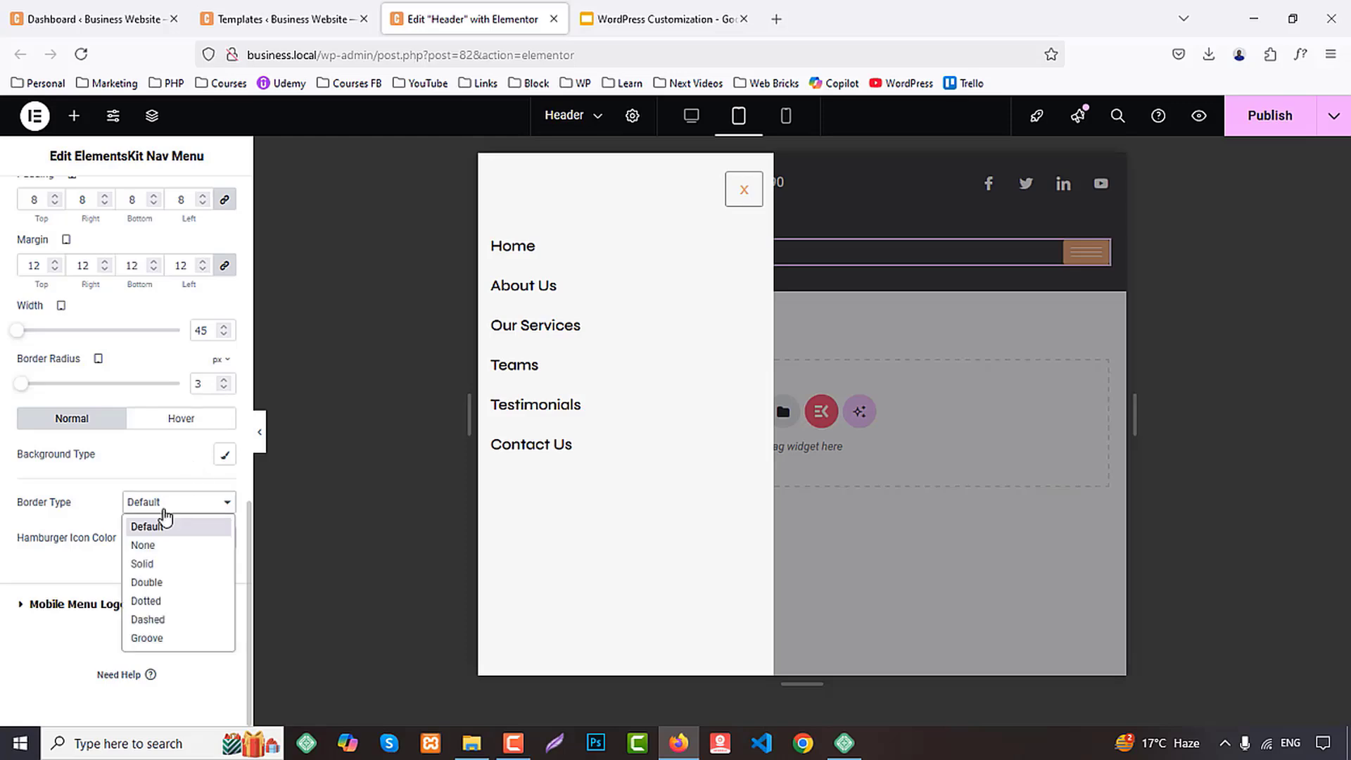
{"action": "left_click", "coordinate": [154, 560]}
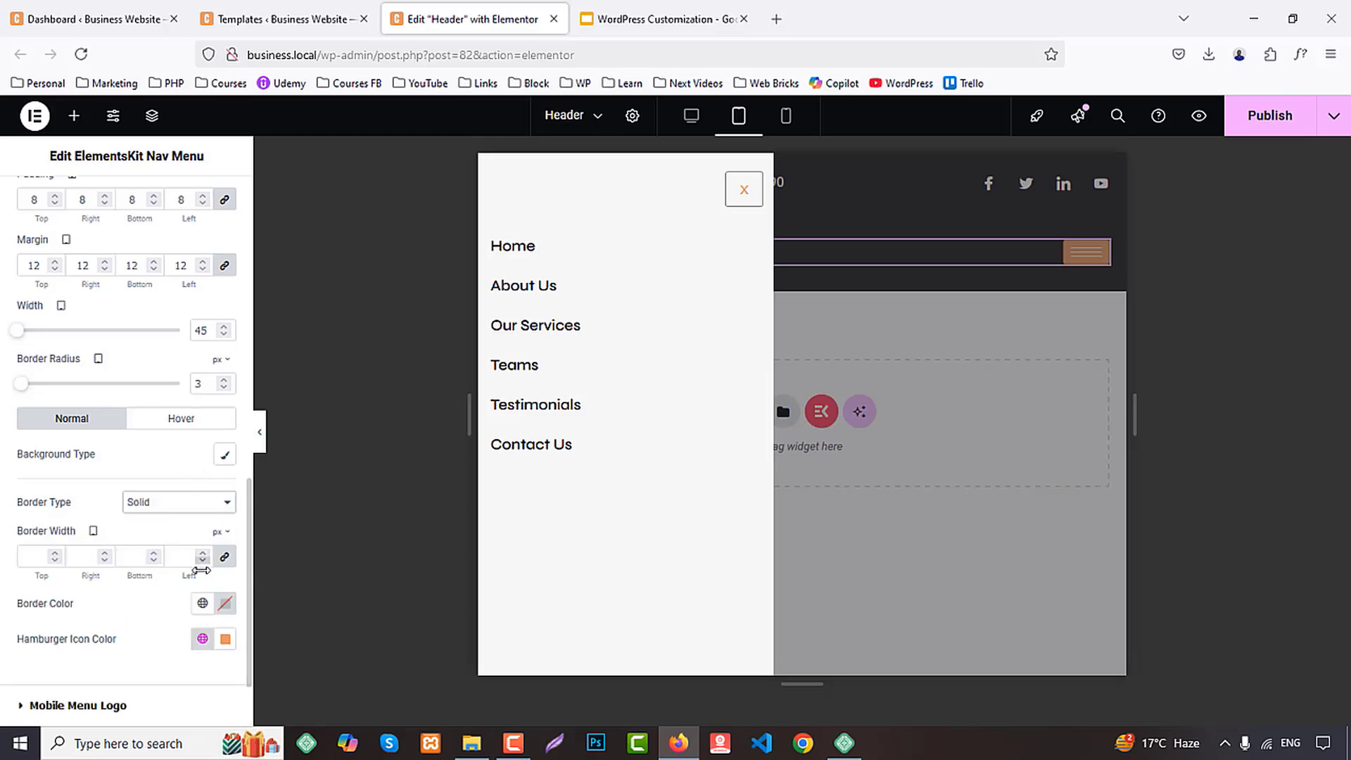
{"action": "scroll", "coordinate": [93, 565], "scroll_direction": "down", "scroll_amount": 2}
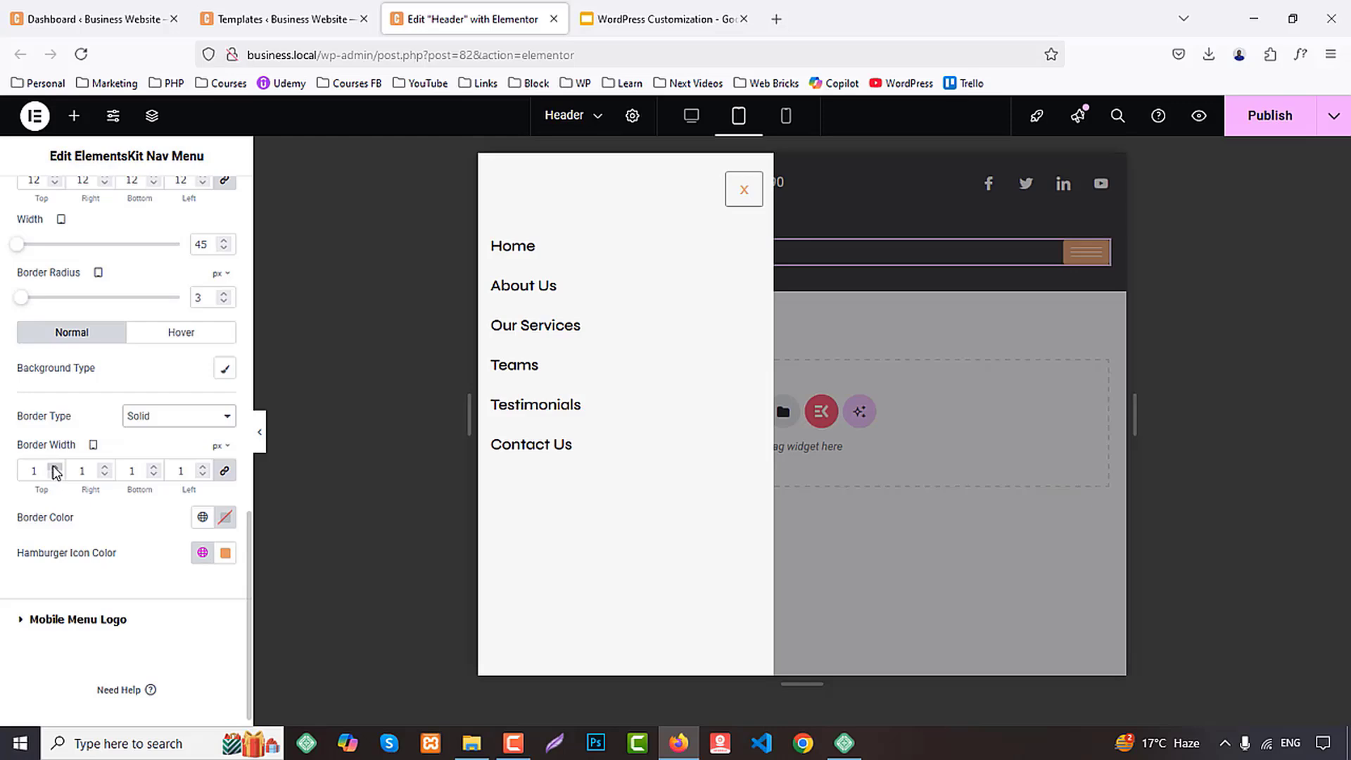
{"action": "left_click", "coordinate": [54, 467]}
{"action": "left_click", "coordinate": [211, 517]}
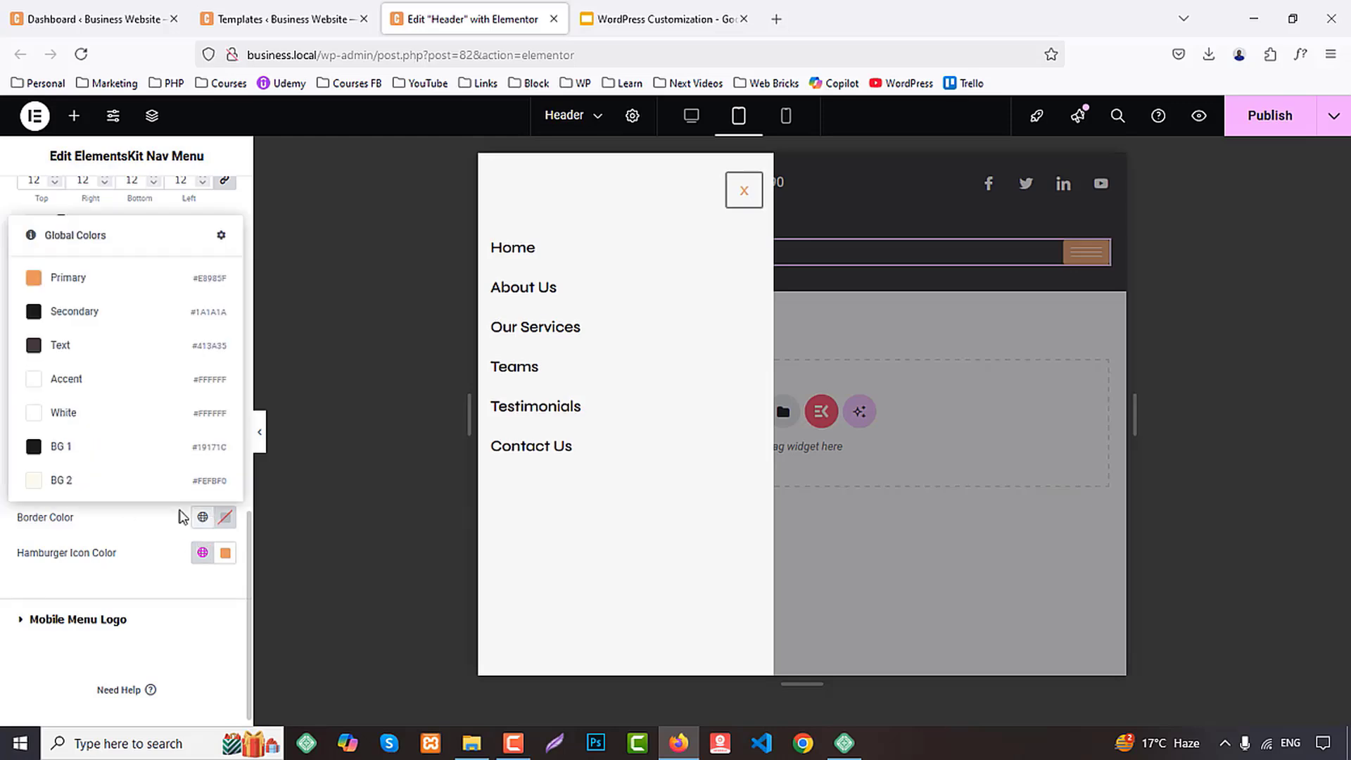
{"action": "left_click", "coordinate": [77, 282]}
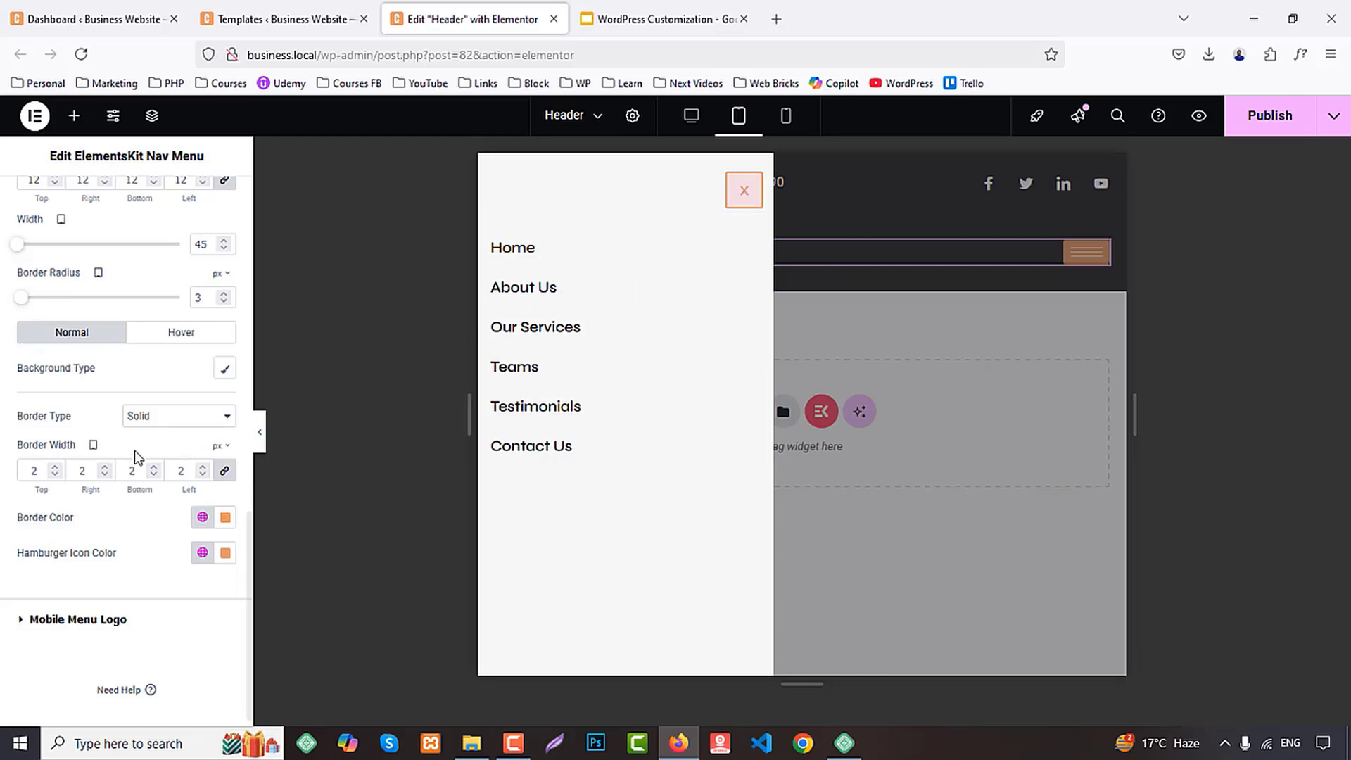
Give the close toggle's hover state a classic background in global Secondary and a global White icon color
{"action": "left_click", "coordinate": [160, 332]}
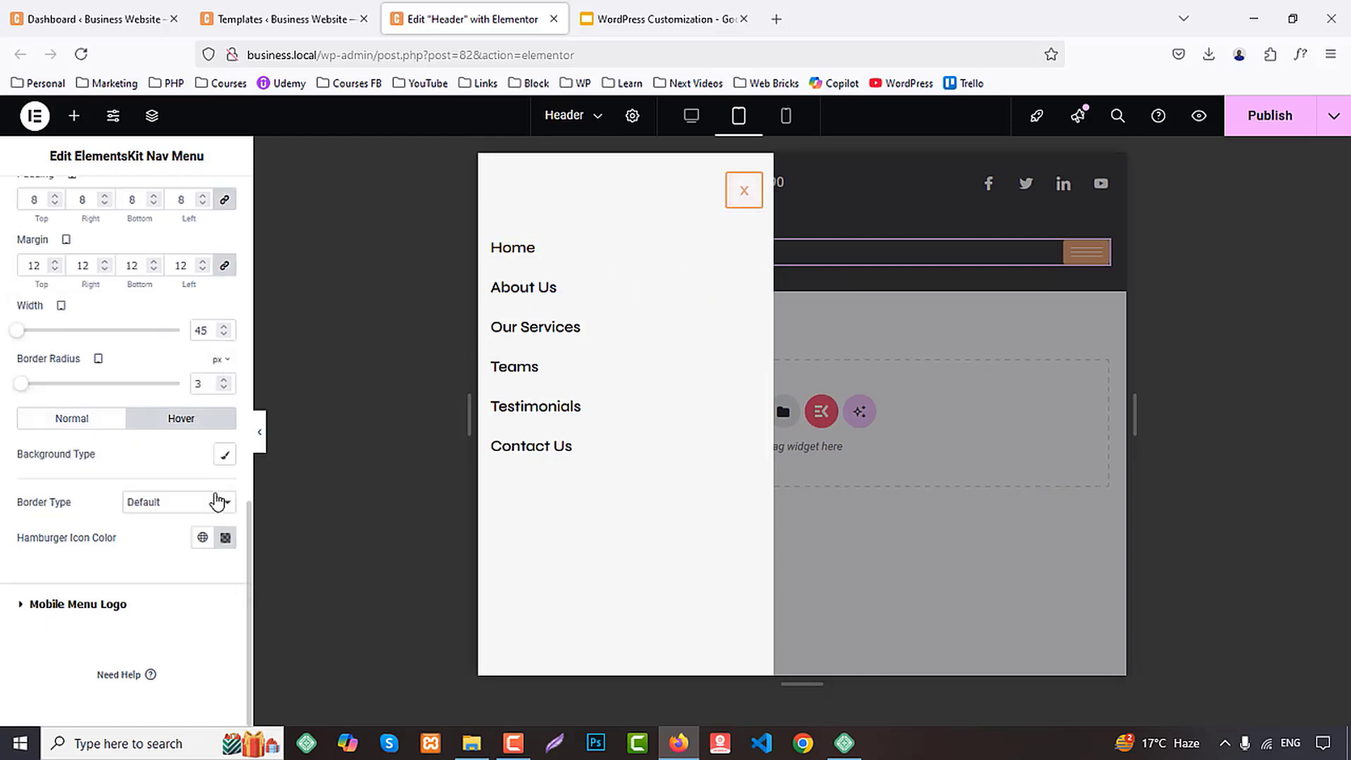
{"action": "left_click", "coordinate": [192, 456]}
{"action": "left_click", "coordinate": [202, 489]}
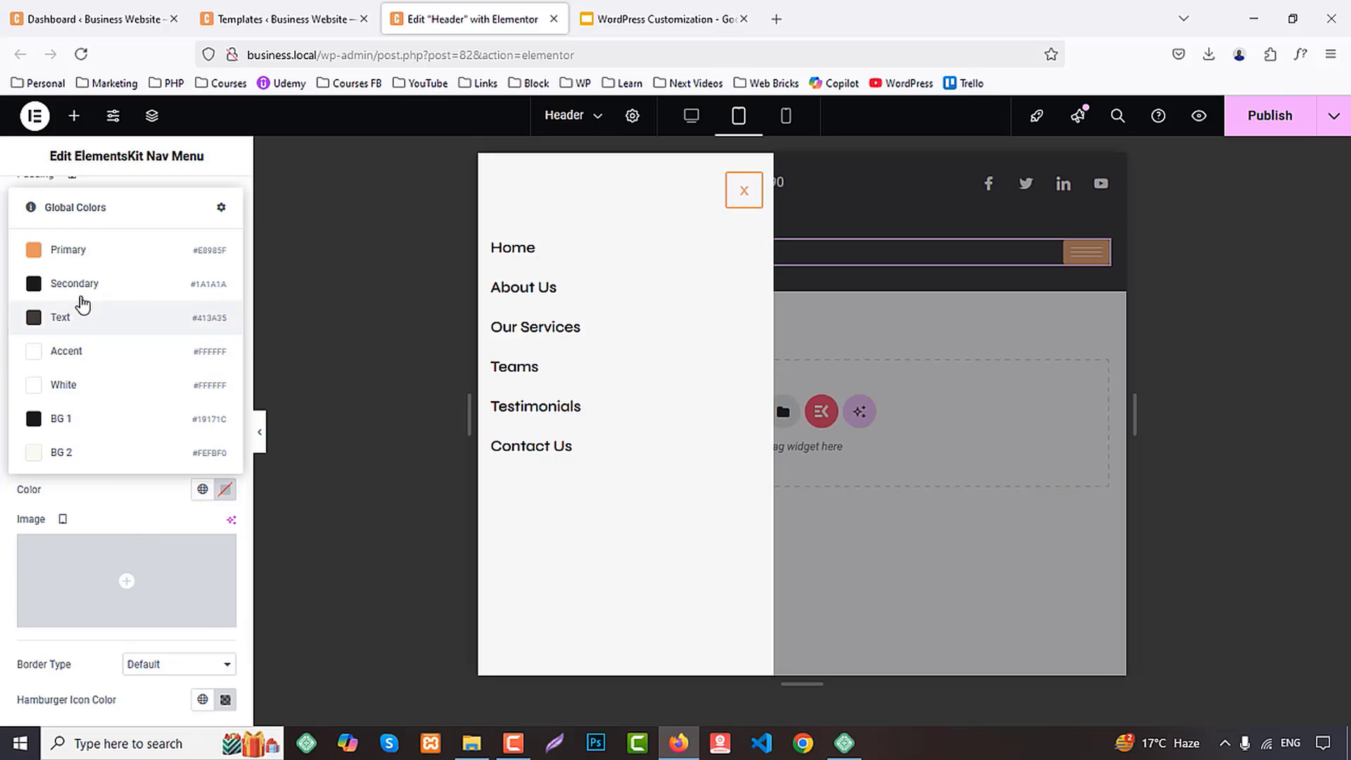
{"action": "left_click", "coordinate": [70, 284]}
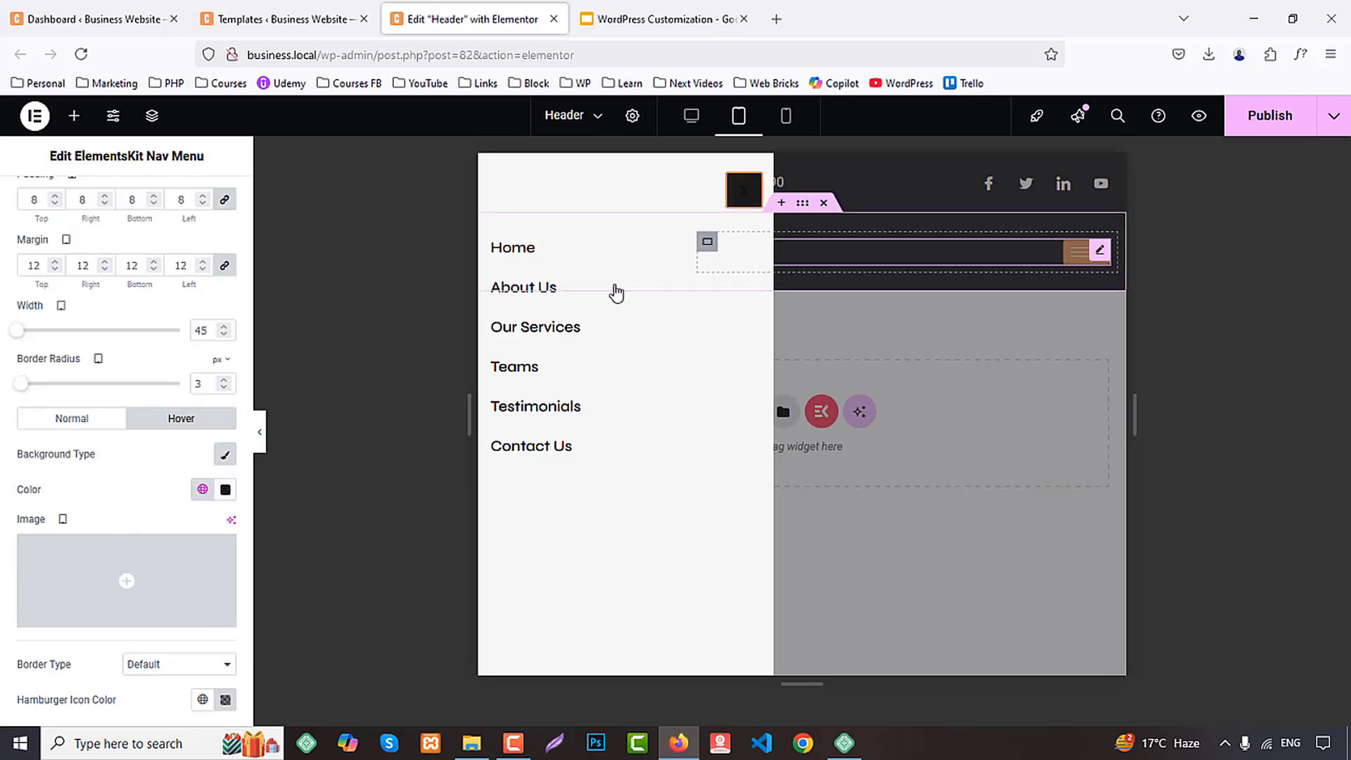
{"action": "scroll", "coordinate": [161, 508], "scroll_direction": "down", "scroll_amount": 2}
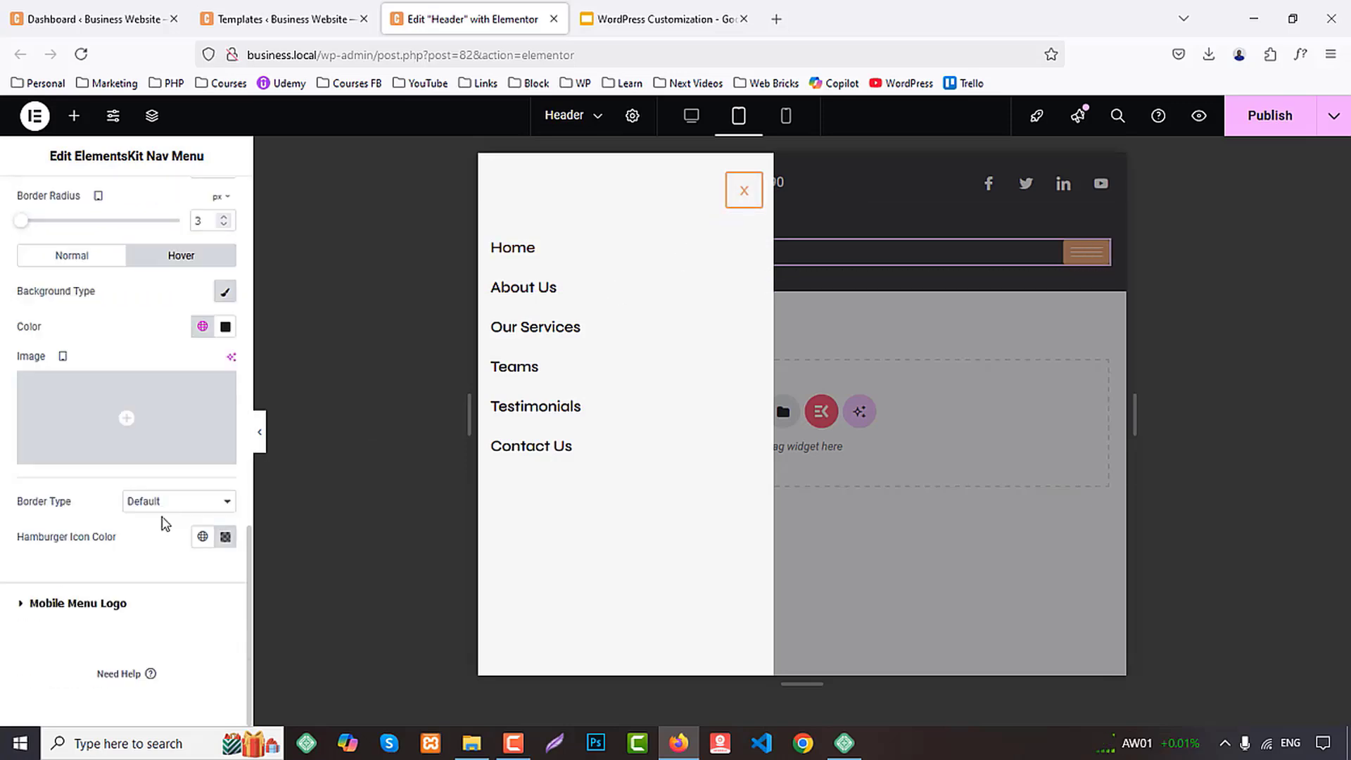
{"action": "left_click", "coordinate": [202, 537]}
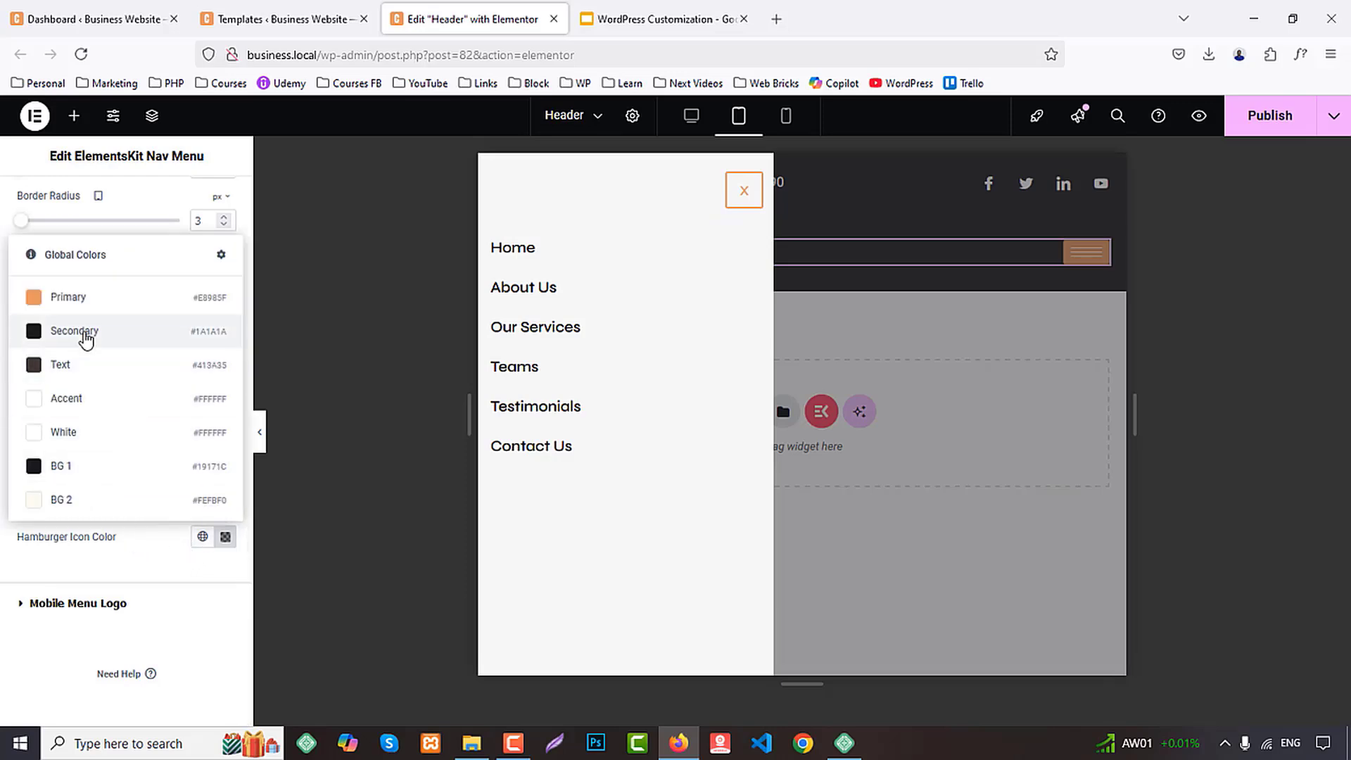
{"action": "left_click", "coordinate": [42, 431]}
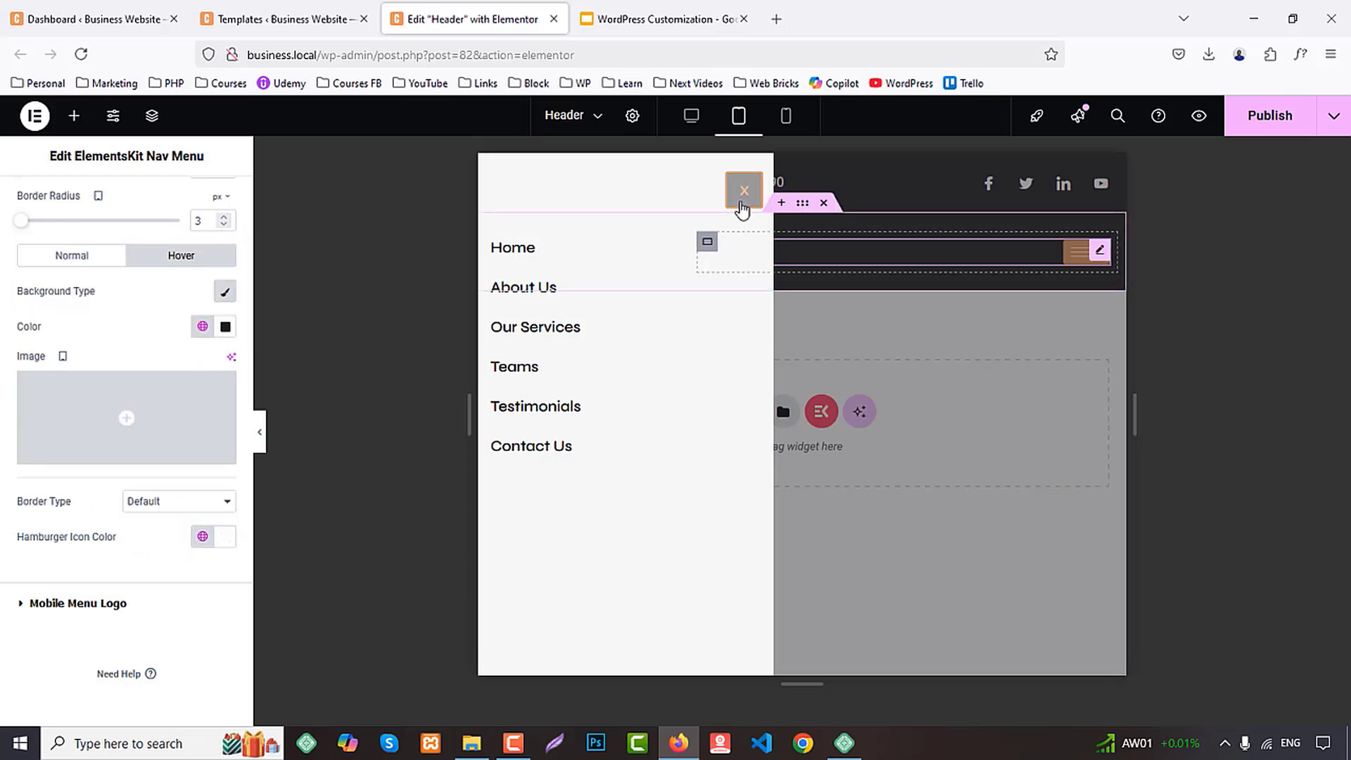
Give the close toggle's hover state a solid 2 px border in global Secondary, then close the menu and publish the header
{"action": "scroll", "coordinate": [148, 559], "scroll_direction": "up", "scroll_amount": 1}
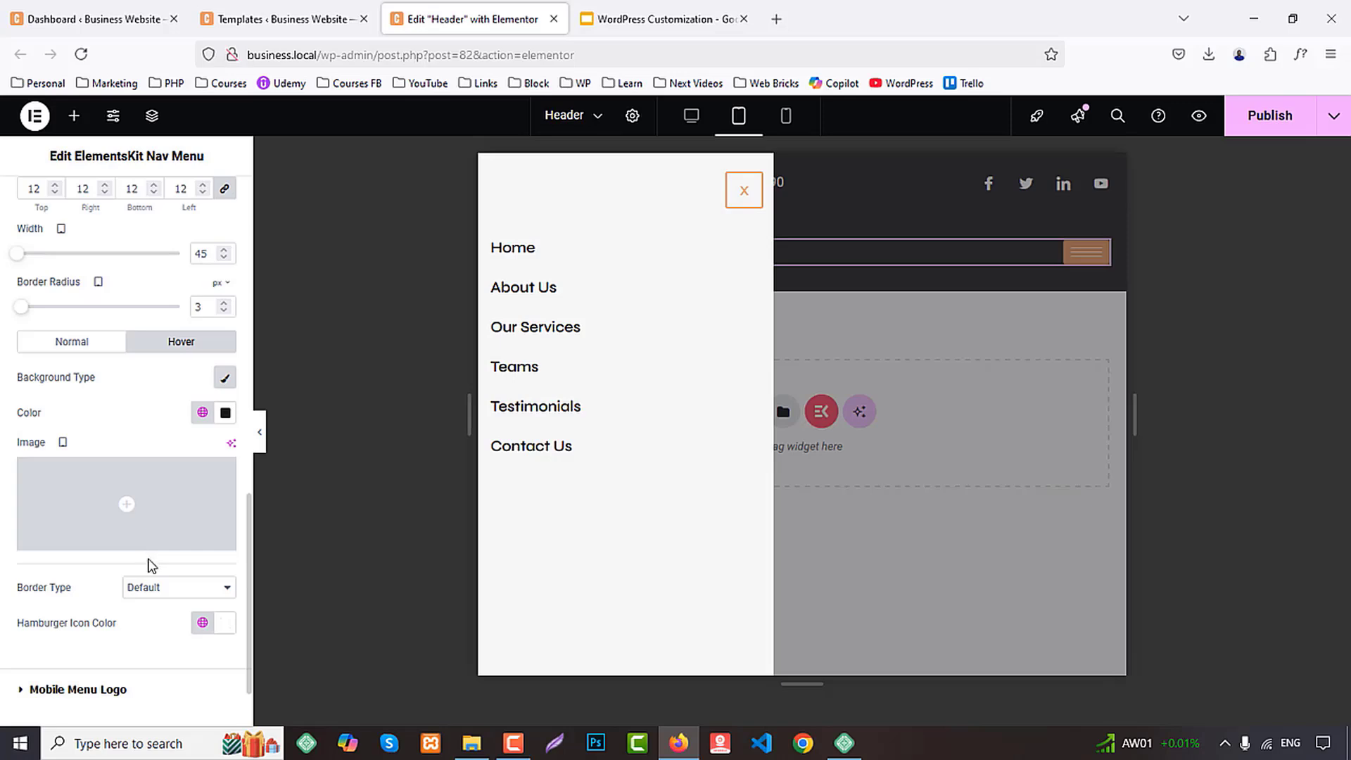
{"action": "left_click", "coordinate": [156, 593]}
{"action": "left_click", "coordinate": [166, 491]}
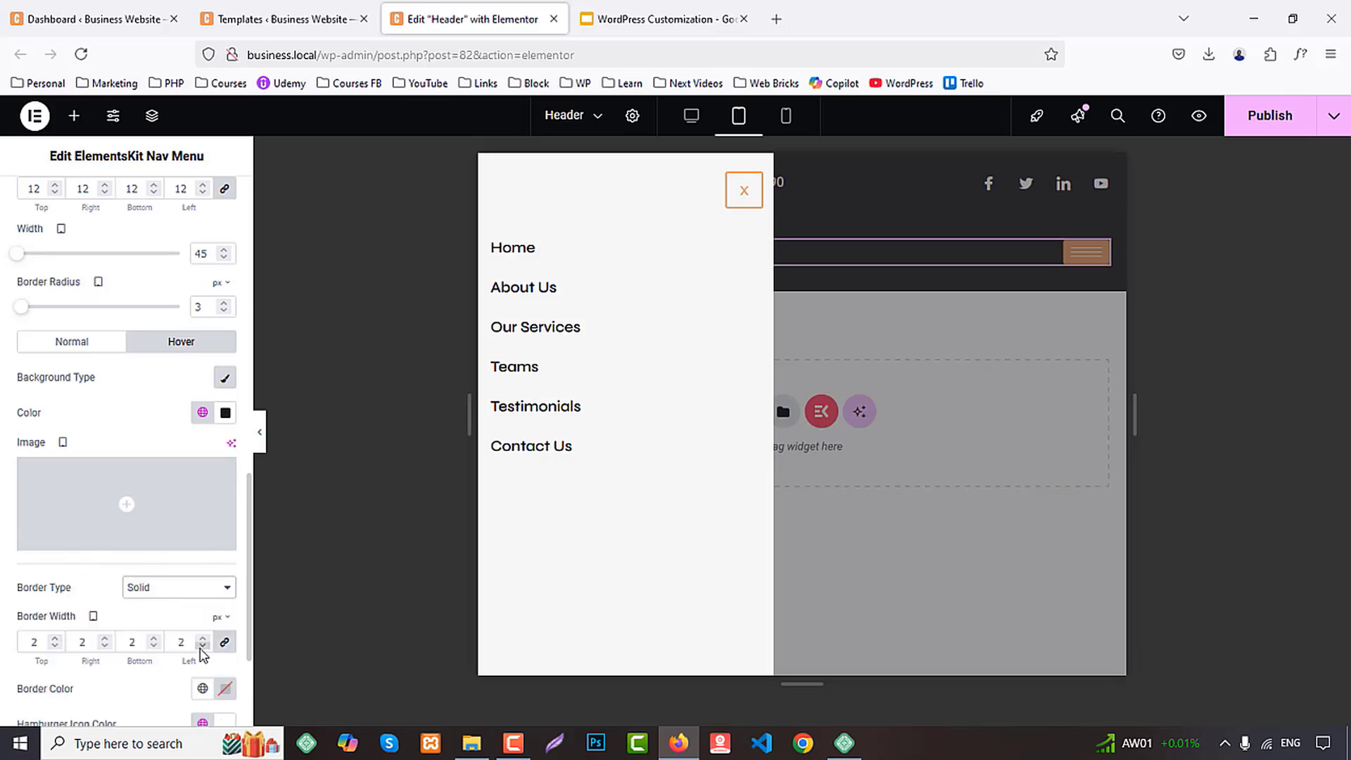
{"action": "scroll", "coordinate": [202, 661], "scroll_direction": "down", "scroll_amount": 2}
{"action": "left_click", "coordinate": [203, 516]}
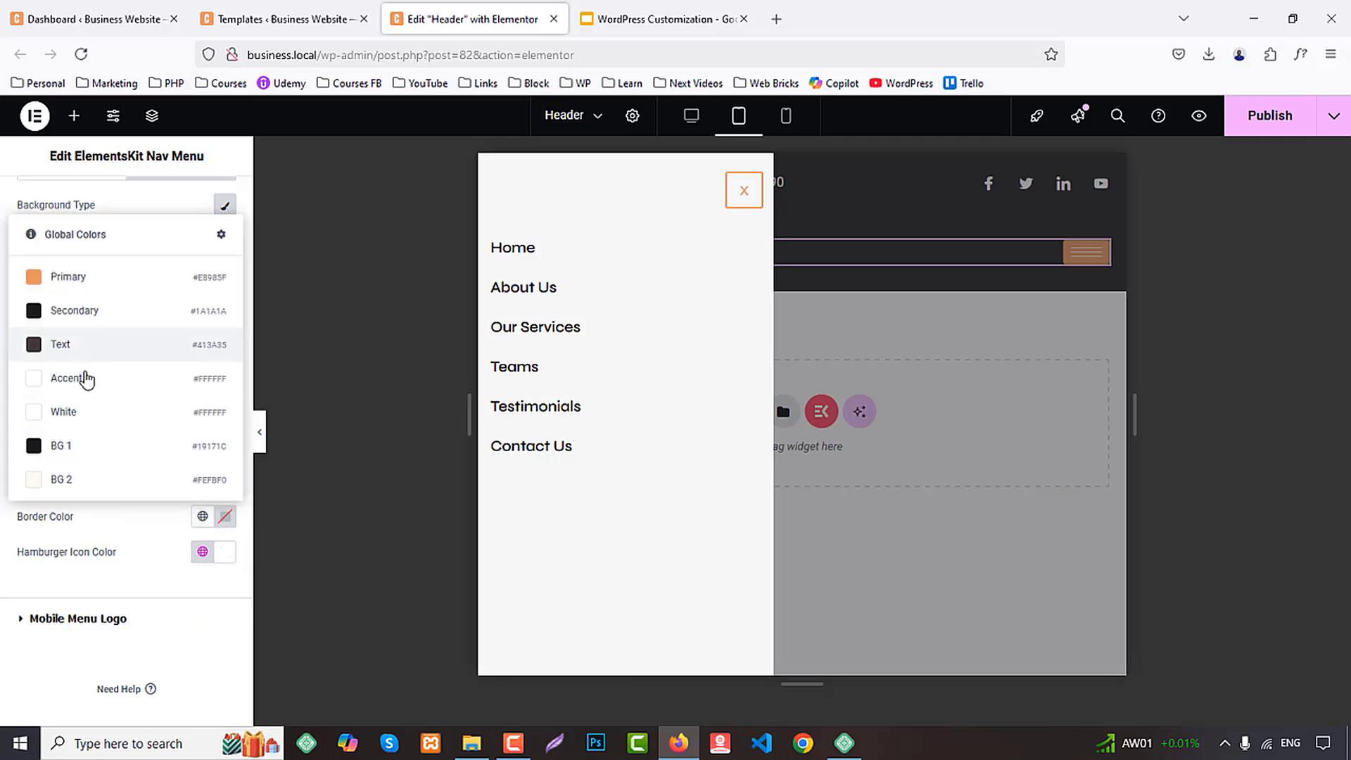
{"action": "left_click", "coordinate": [77, 310]}
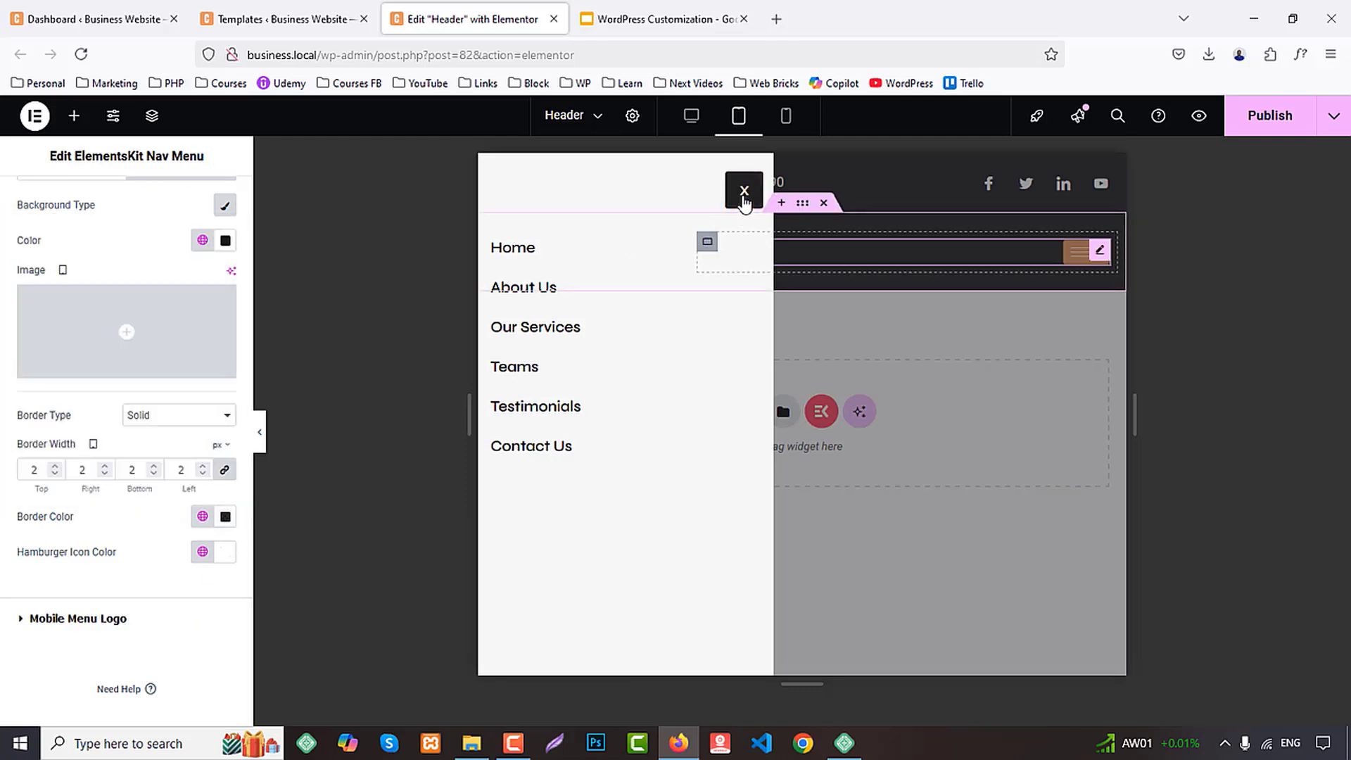
{"action": "left_click", "coordinate": [743, 191]}
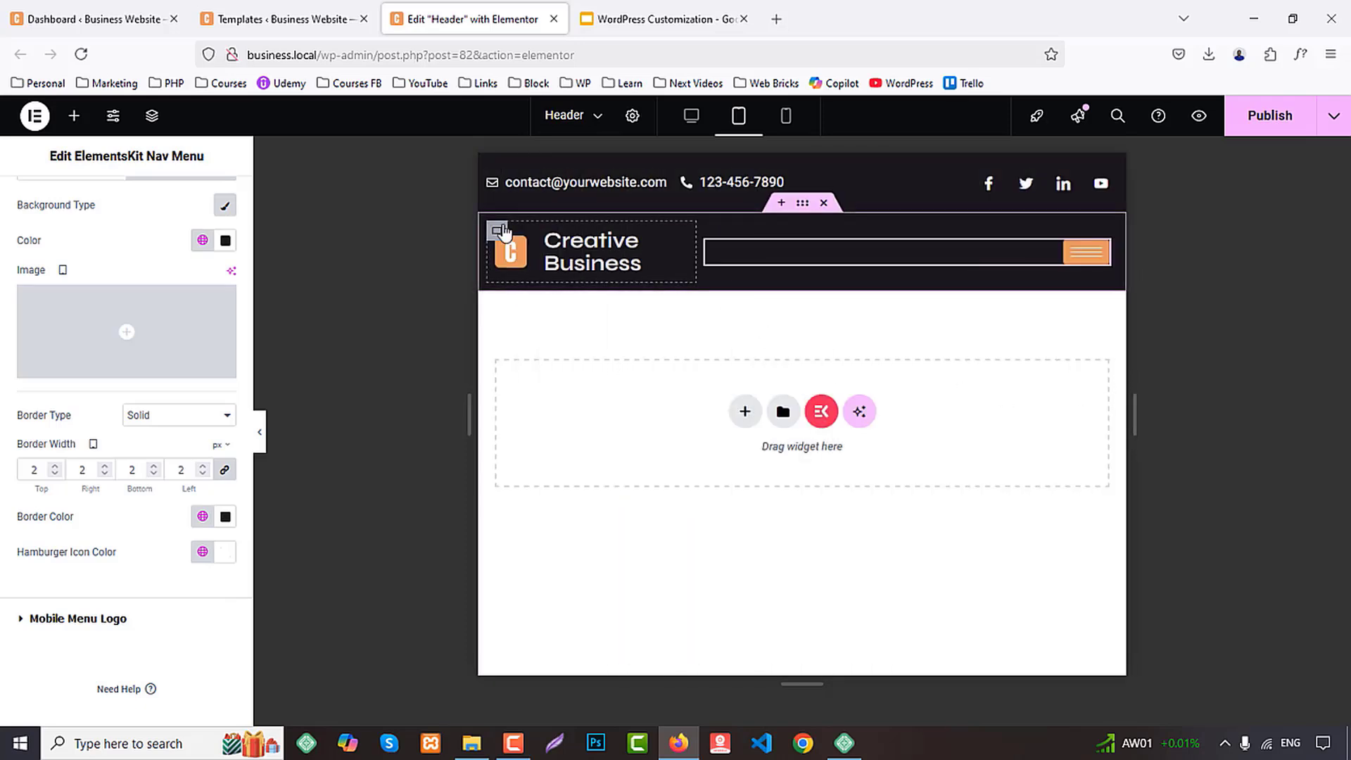
{"action": "left_click", "coordinate": [1281, 124]}
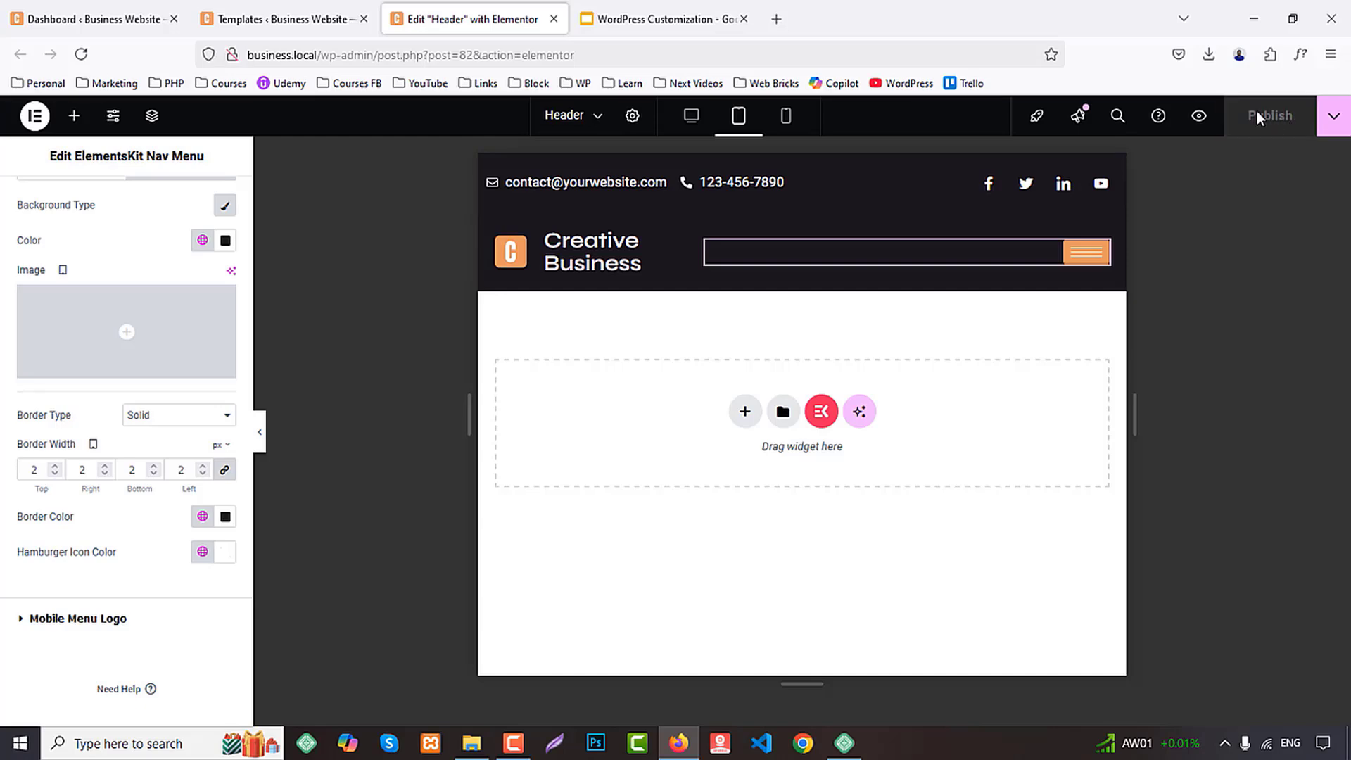
In mobile view, center-align the contact icon list and the social icons in the header's upper row
{"action": "left_click", "coordinate": [786, 116]}
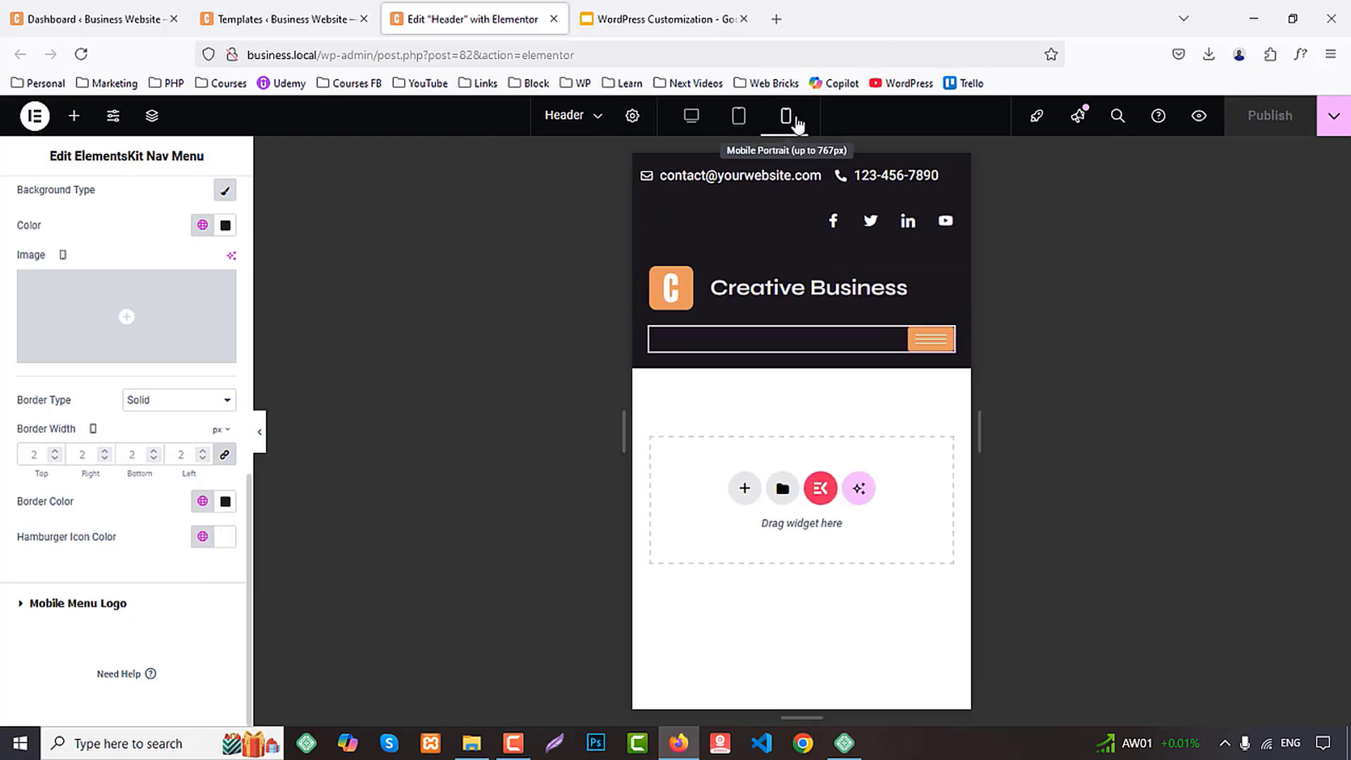
{"action": "left_click", "coordinate": [812, 197]}
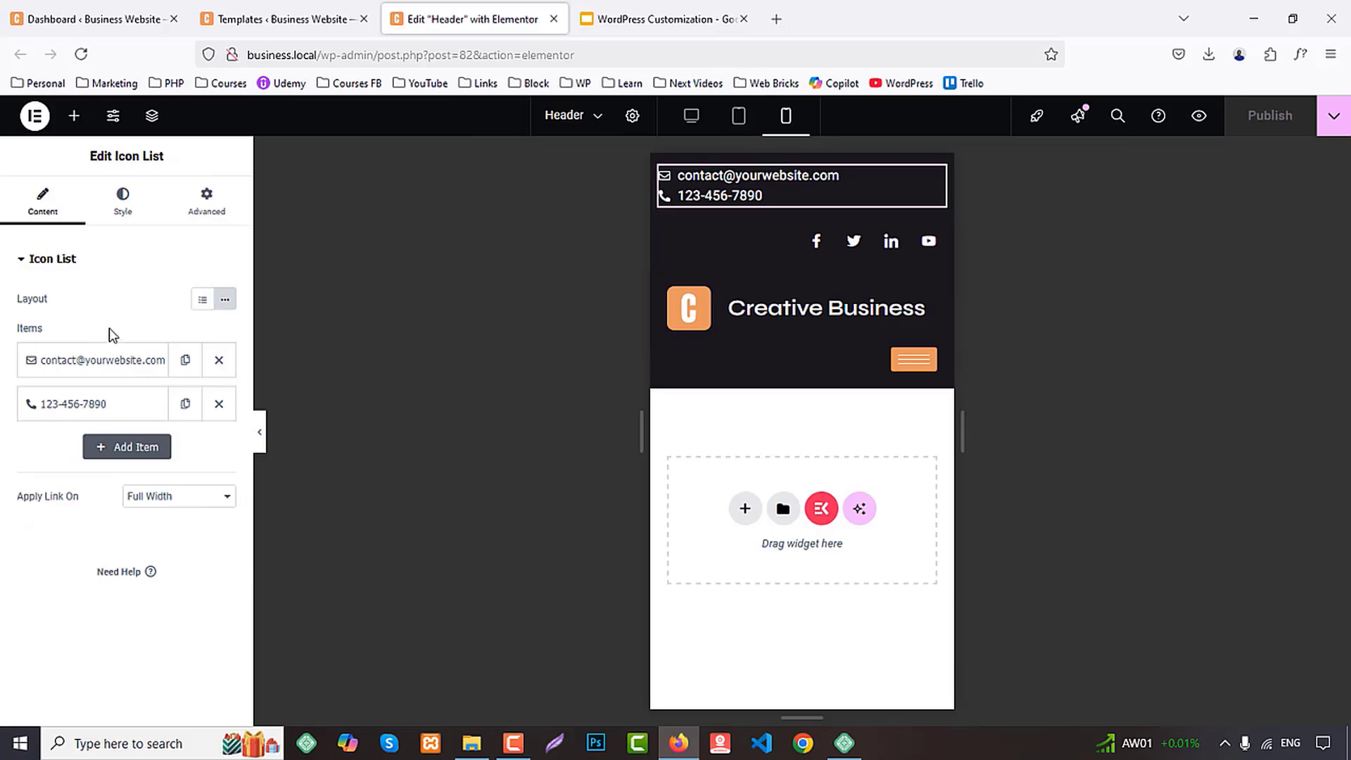
{"action": "left_click", "coordinate": [127, 215]}
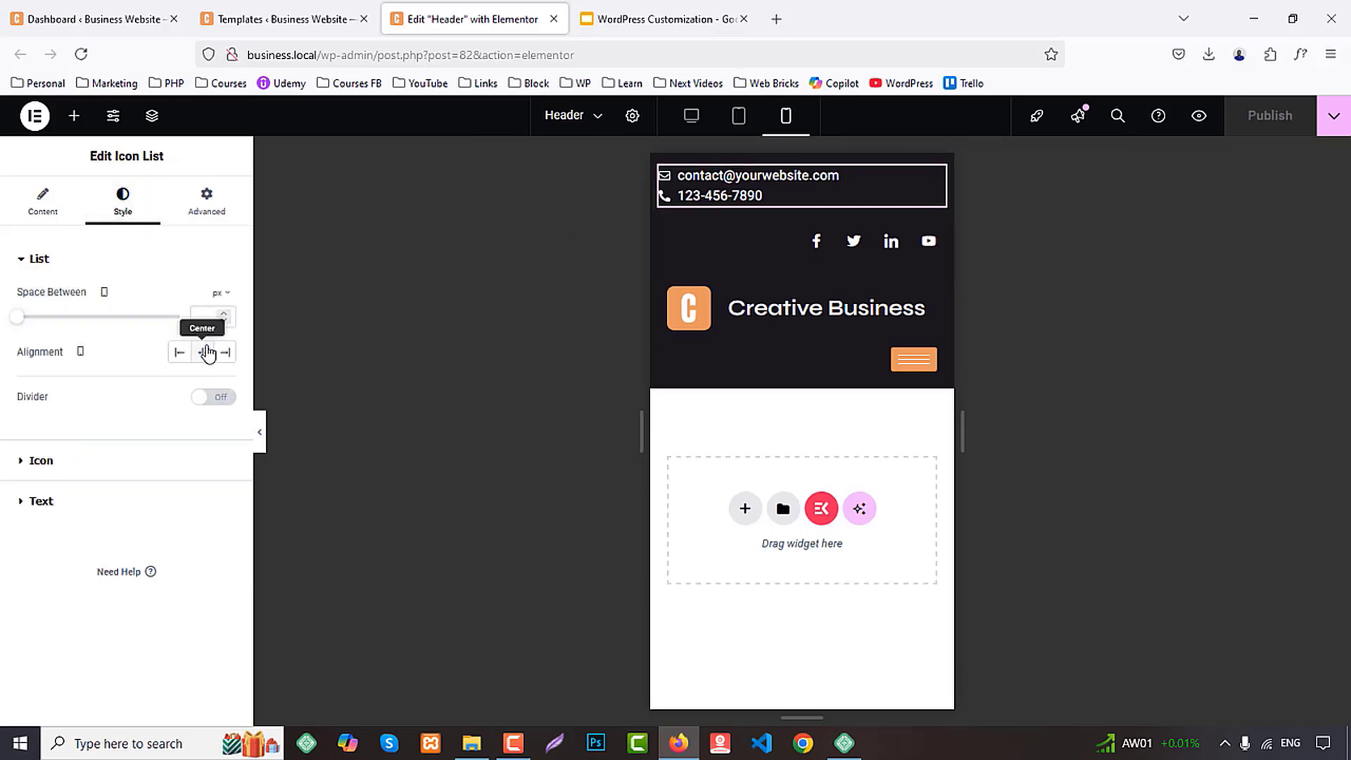
{"action": "left_click", "coordinate": [202, 352]}
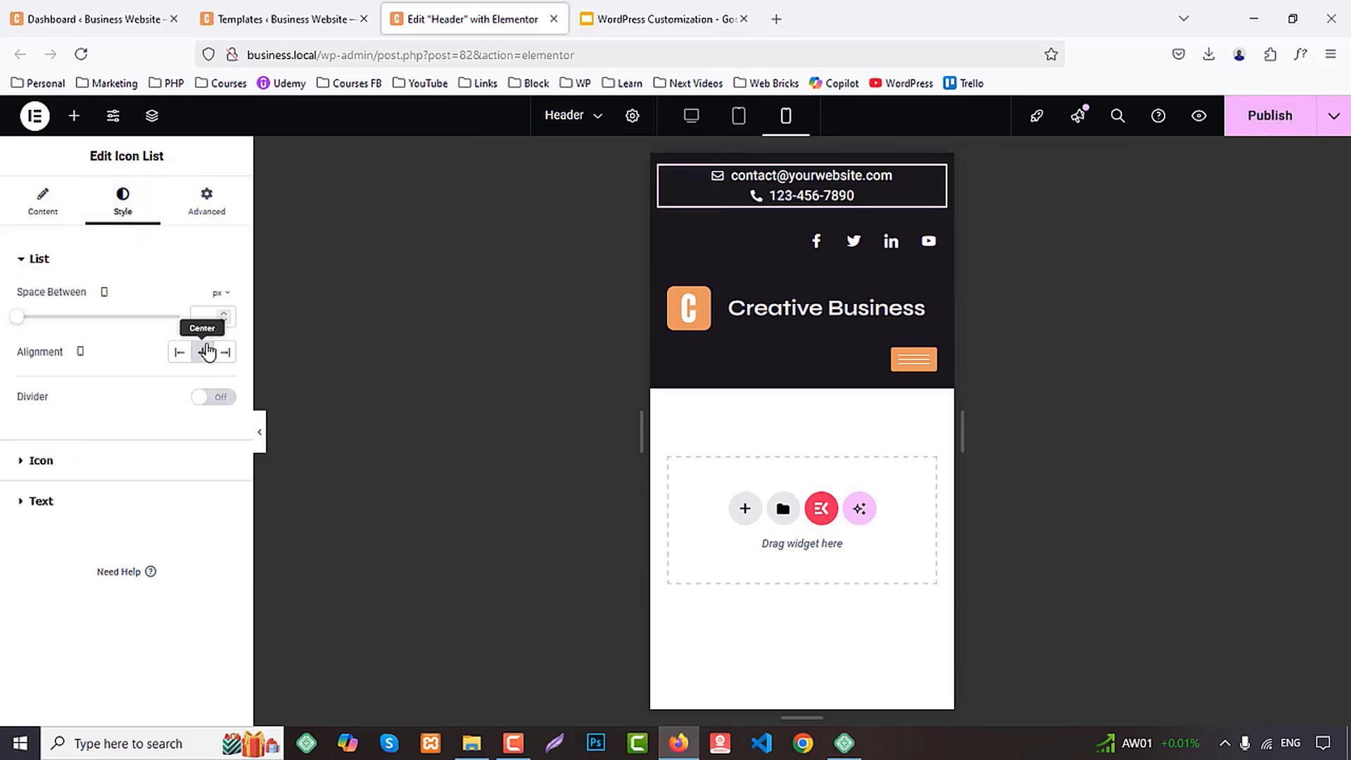
{"action": "left_click", "coordinate": [716, 237]}
{"action": "left_click", "coordinate": [205, 334]}
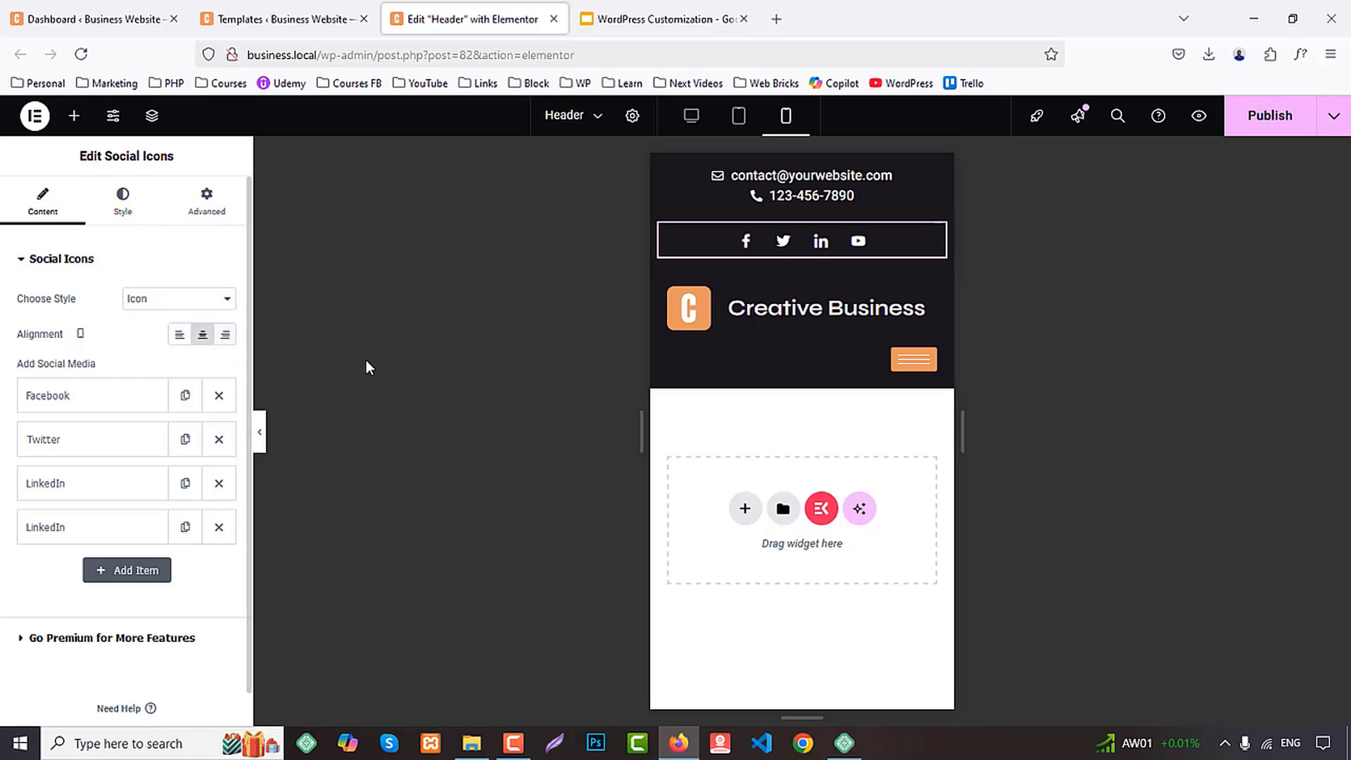
Set the mobile width of the container holding the logo and site title to 100%
{"action": "left_click", "coordinate": [669, 290]}
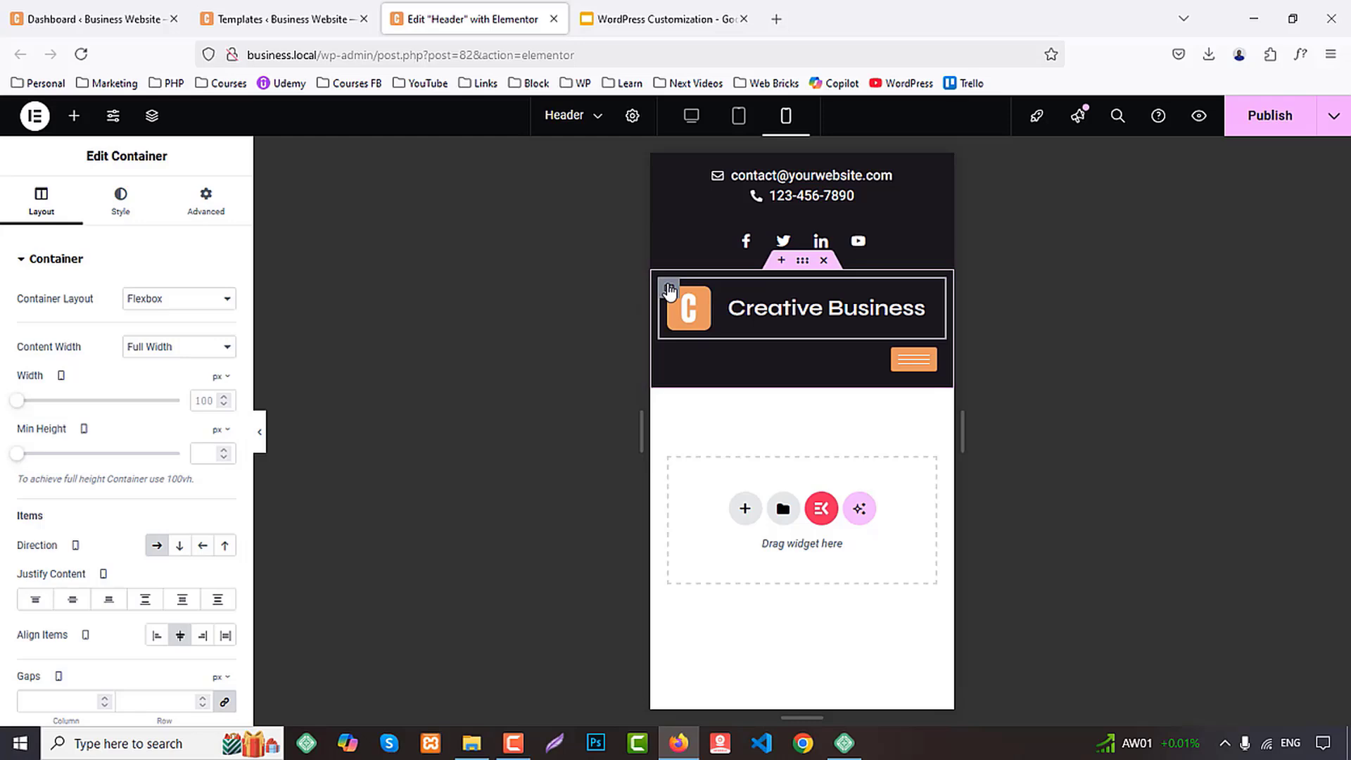
{"action": "left_click", "coordinate": [220, 377]}
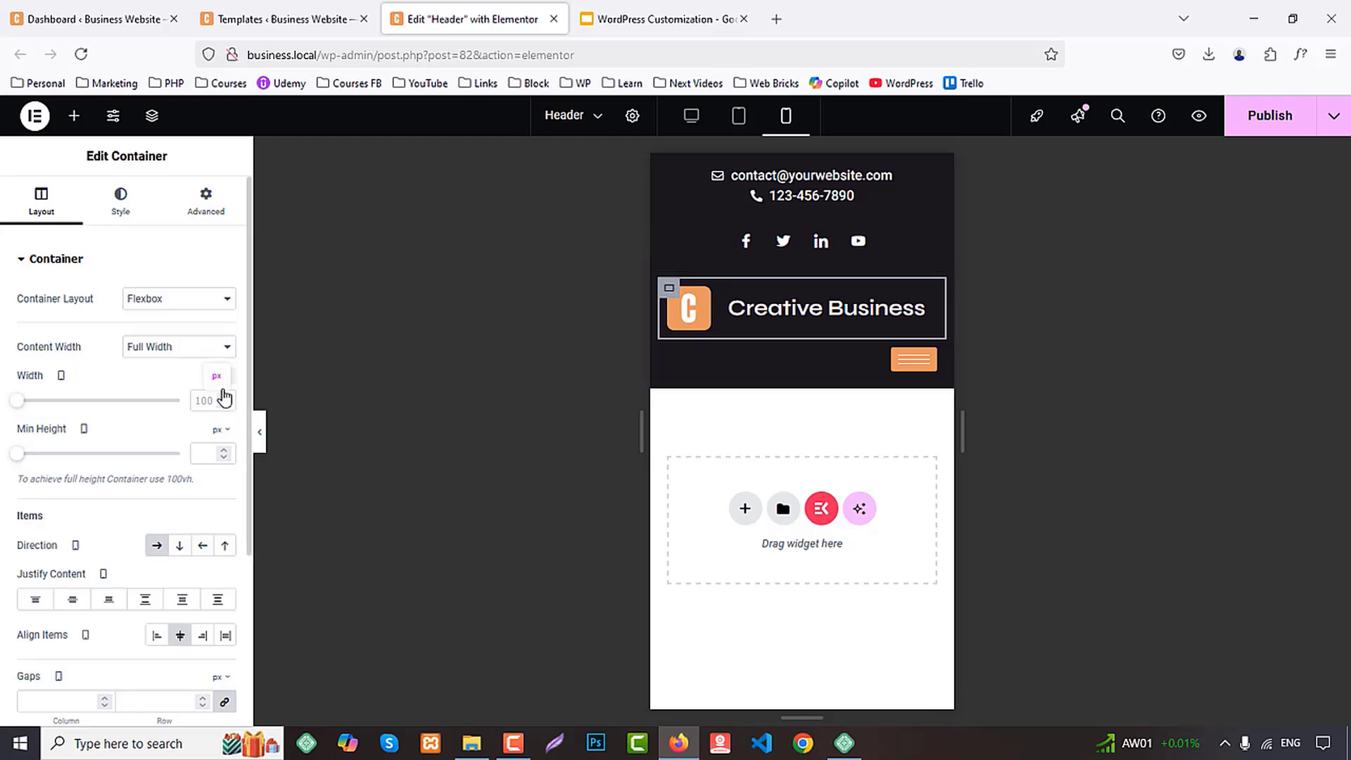
{"action": "left_click", "coordinate": [220, 401]}
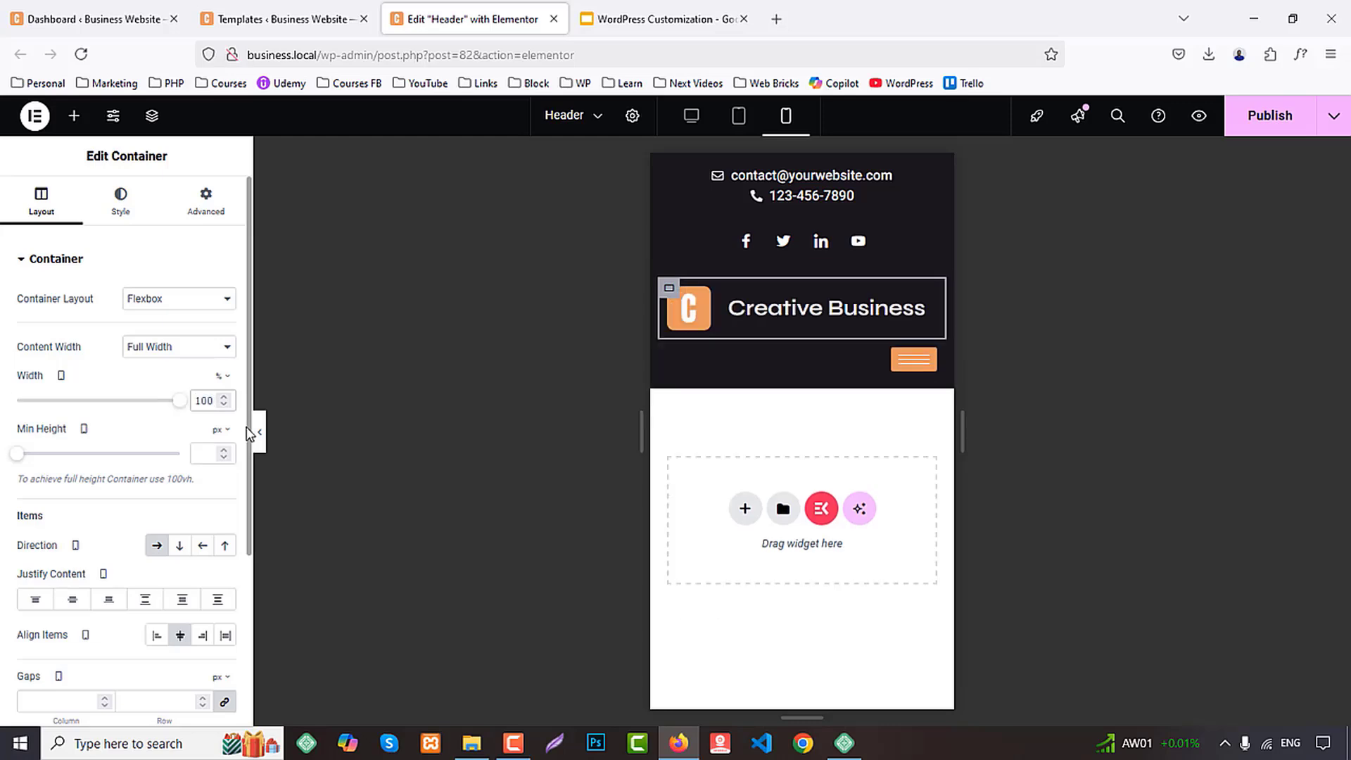
Set the hamburger menu container's mobile width to 100% with centered items, and test opening and closing the menu
{"action": "left_click", "coordinate": [676, 357]}
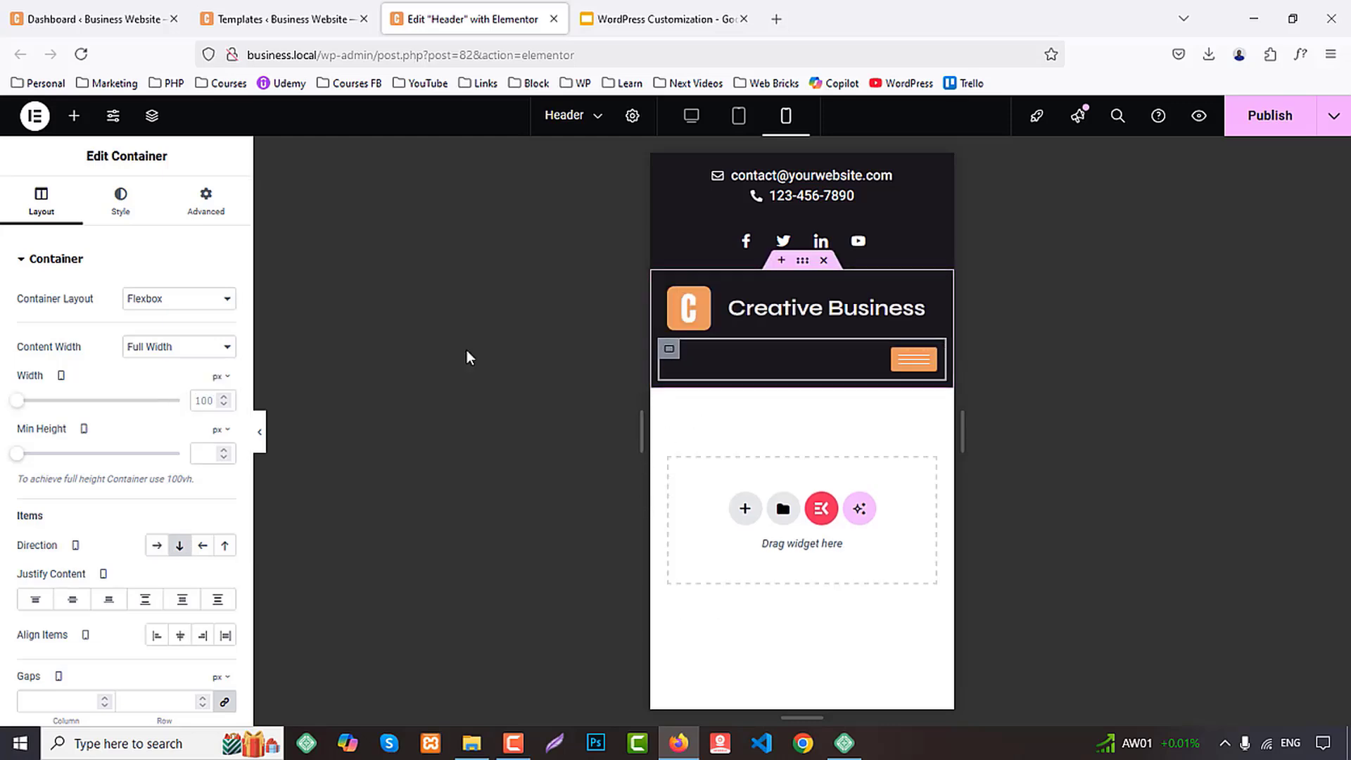
{"action": "left_click", "coordinate": [220, 377]}
{"action": "left_click", "coordinate": [215, 401]}
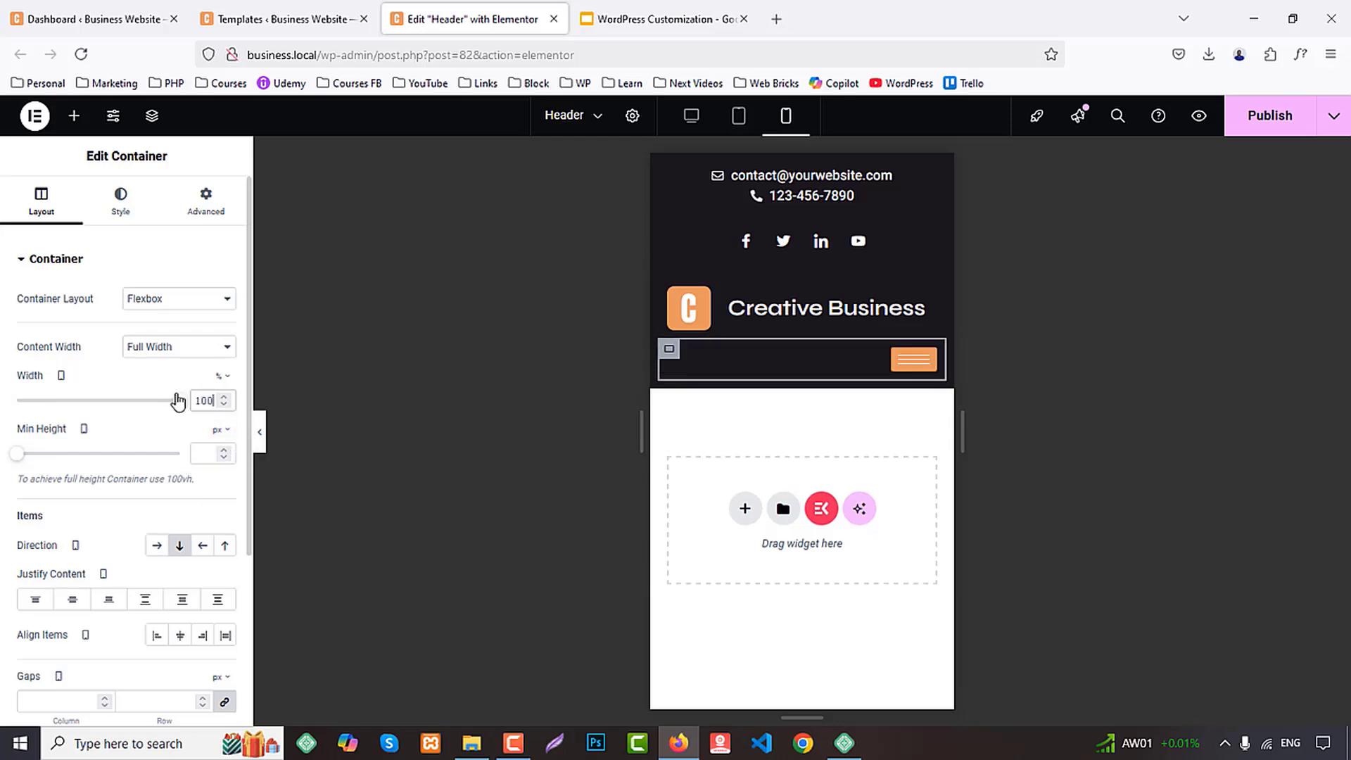
{"action": "left_click", "coordinate": [177, 637]}
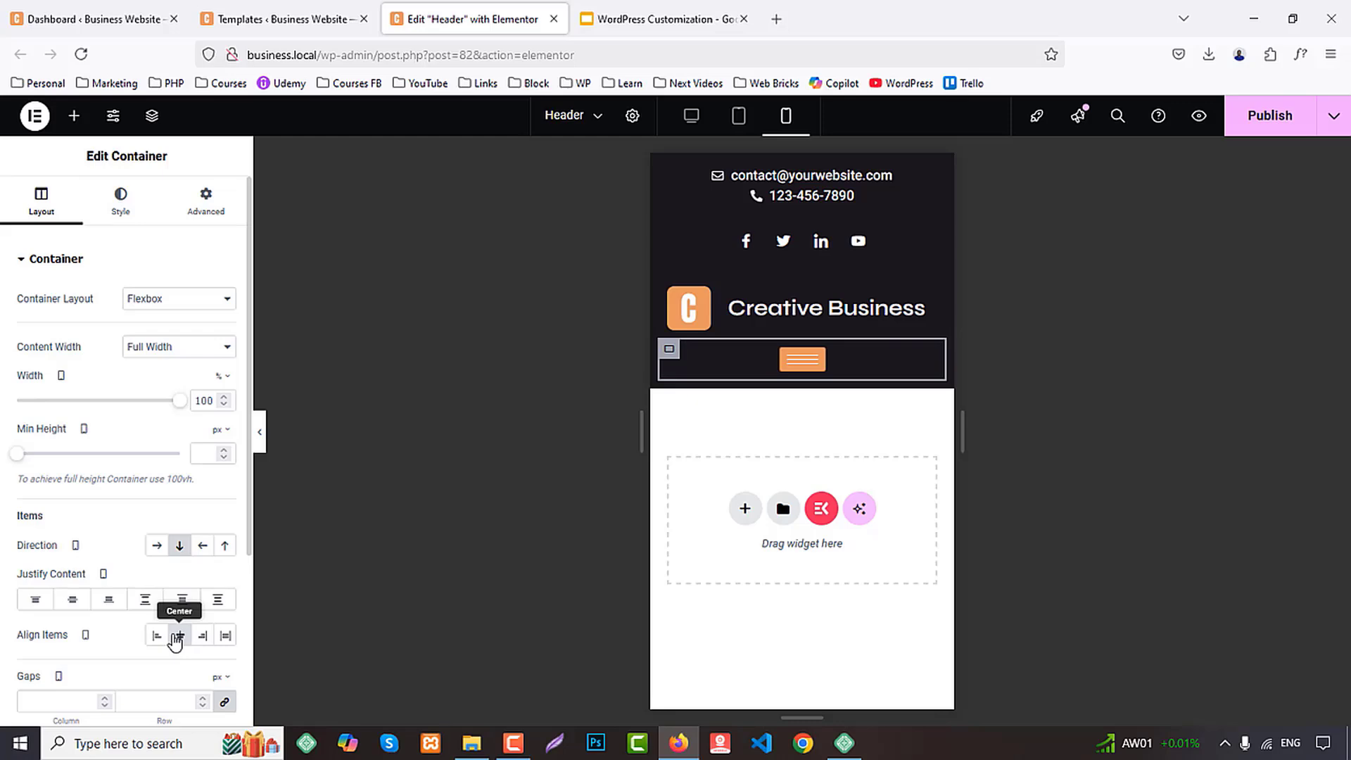
{"action": "left_click", "coordinate": [802, 362]}
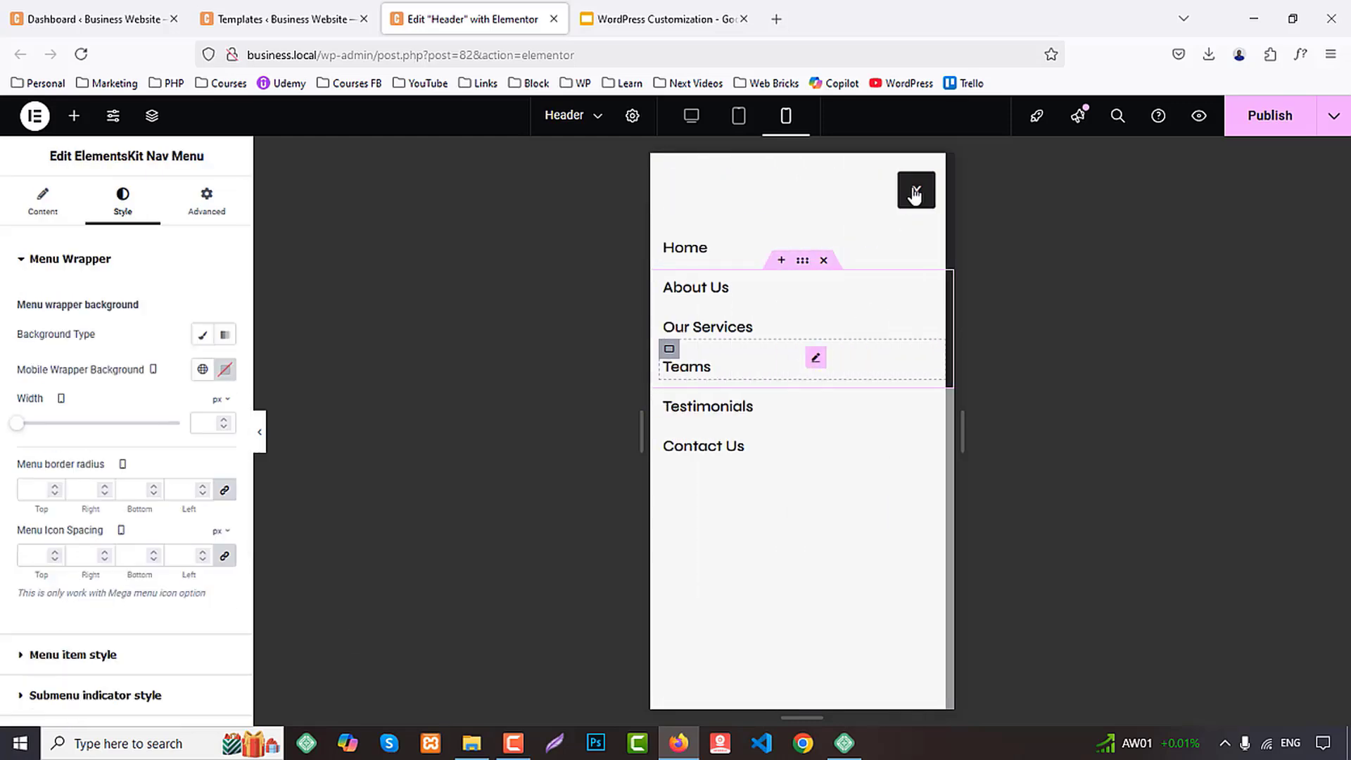
{"action": "left_click", "coordinate": [914, 189]}
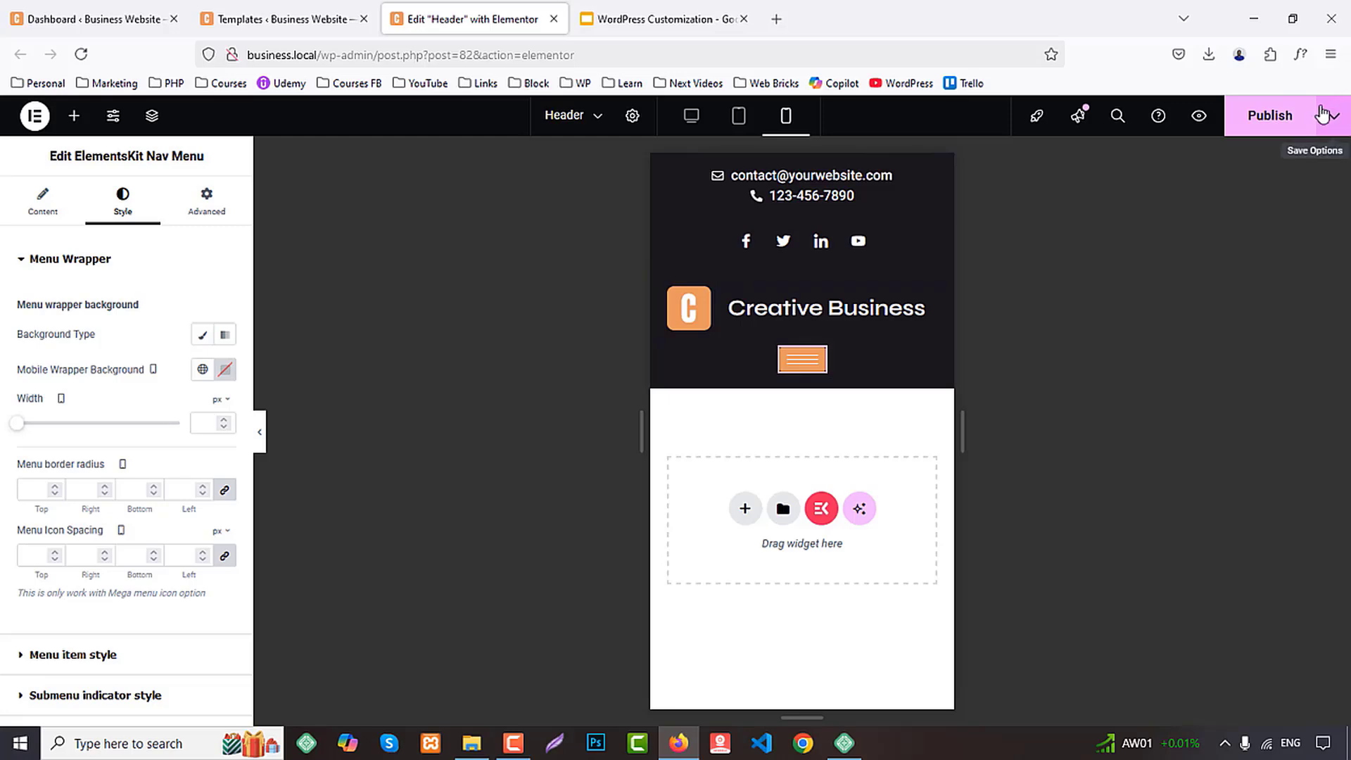
Adjust the space between the contact icon list's items in mobile view
{"action": "left_click", "coordinate": [888, 176]}
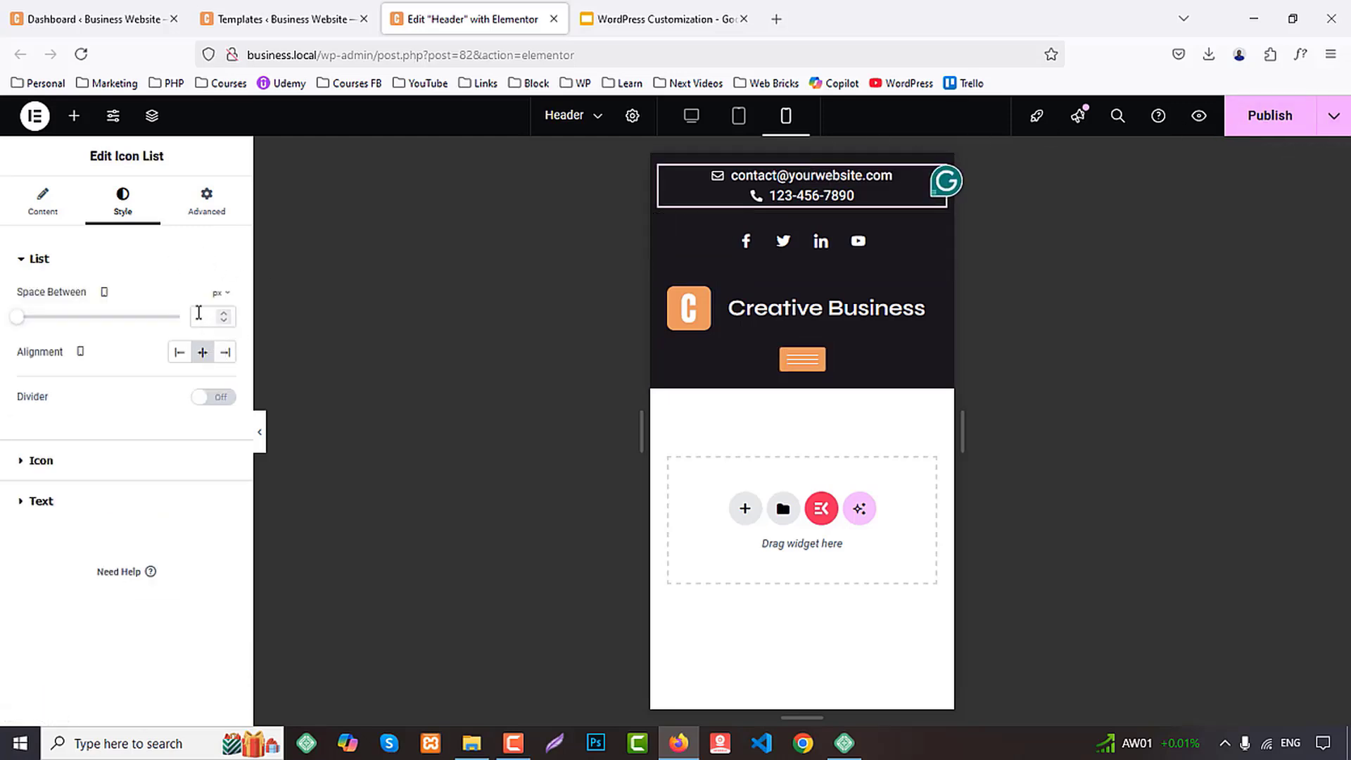
{"action": "left_click", "coordinate": [199, 315]}
{"action": "type", "text": "6"}
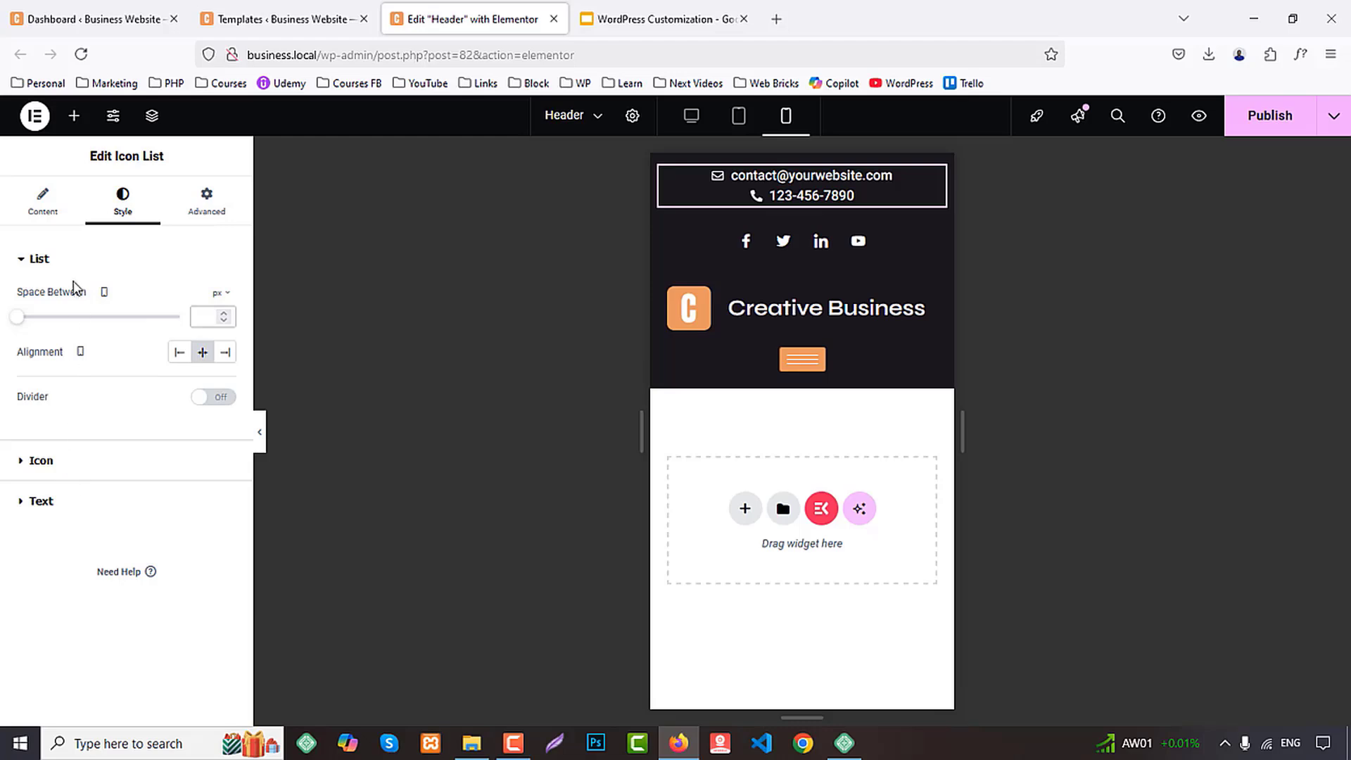
Try the default layout for the contact icon list with 10 px mobile spacing between items, and preview the published header
{"action": "left_click", "coordinate": [43, 202]}
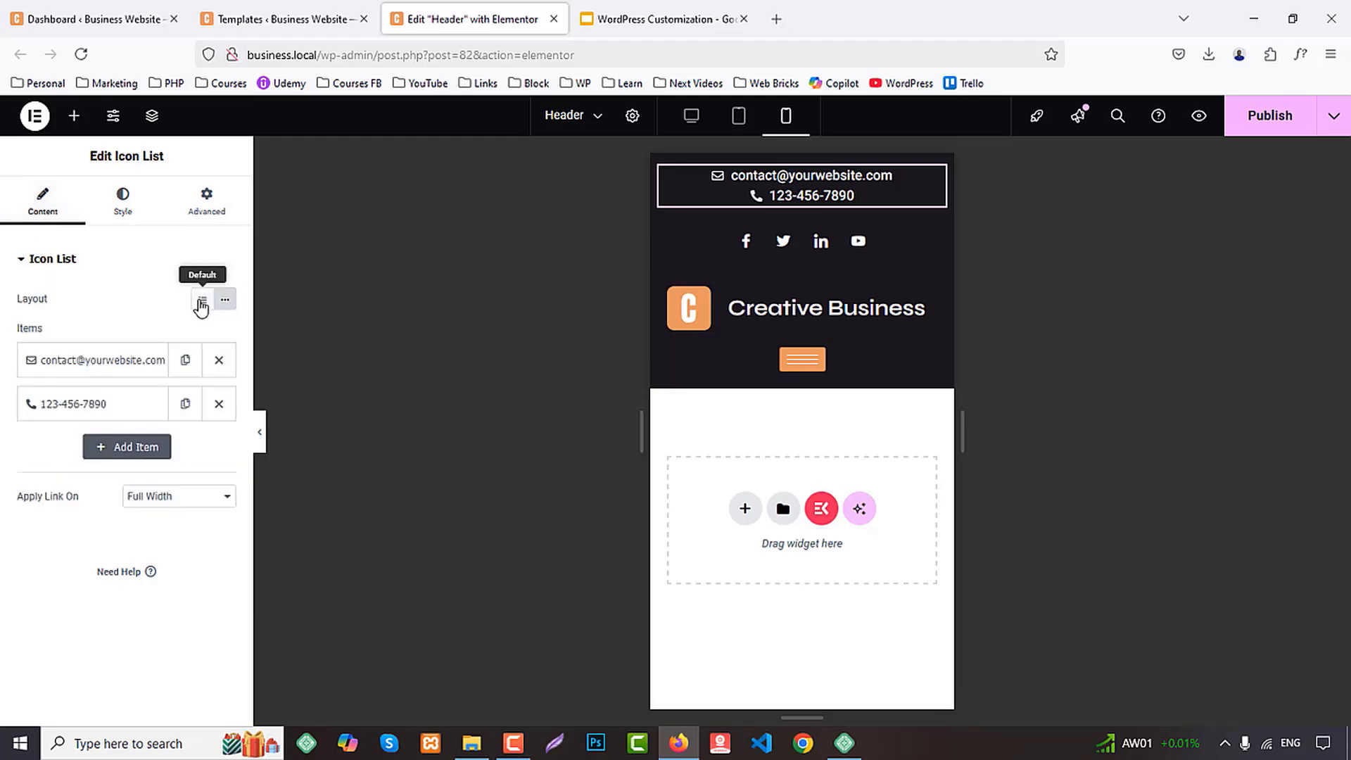
{"action": "left_click", "coordinate": [122, 200]}
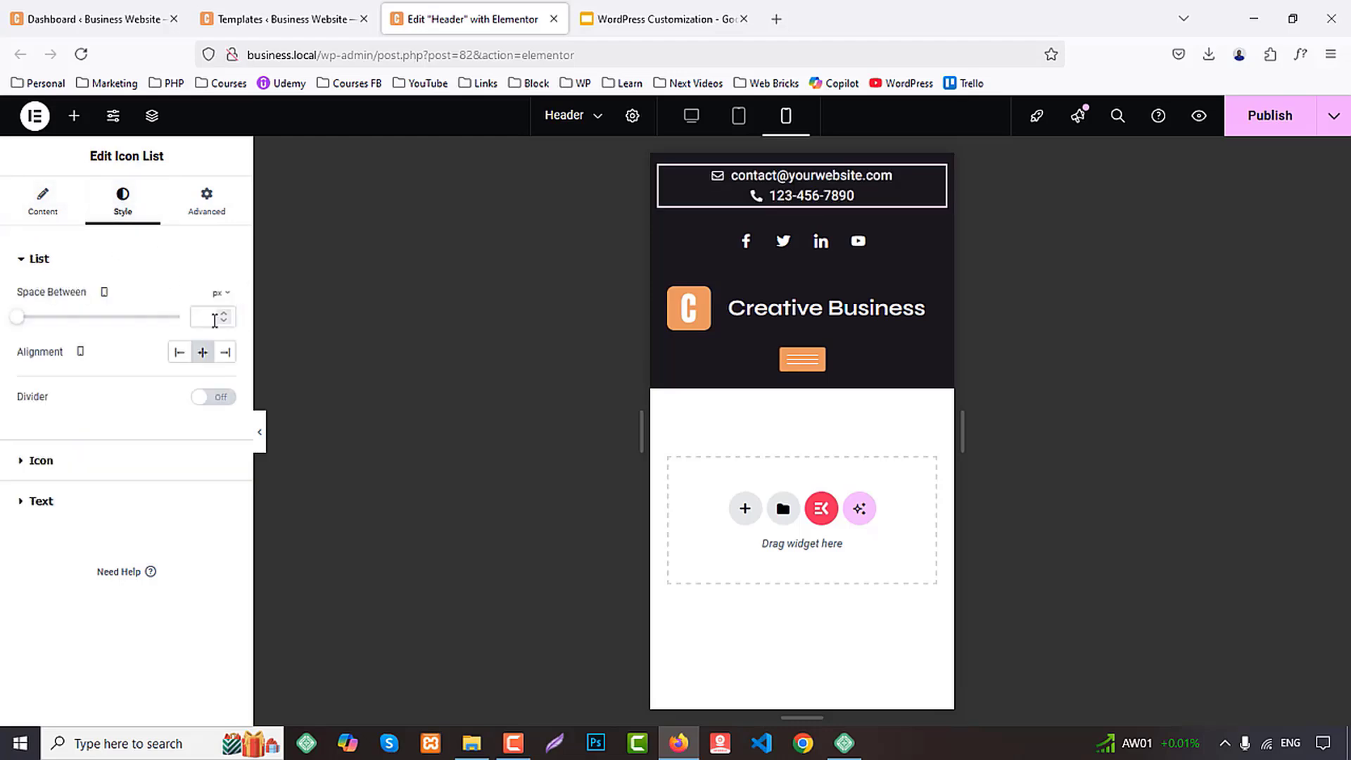
{"action": "left_click", "coordinate": [202, 316]}
{"action": "type", "text": "3"}
{"action": "key", "text": "BackSpace"}
{"action": "type", "text": "10"}
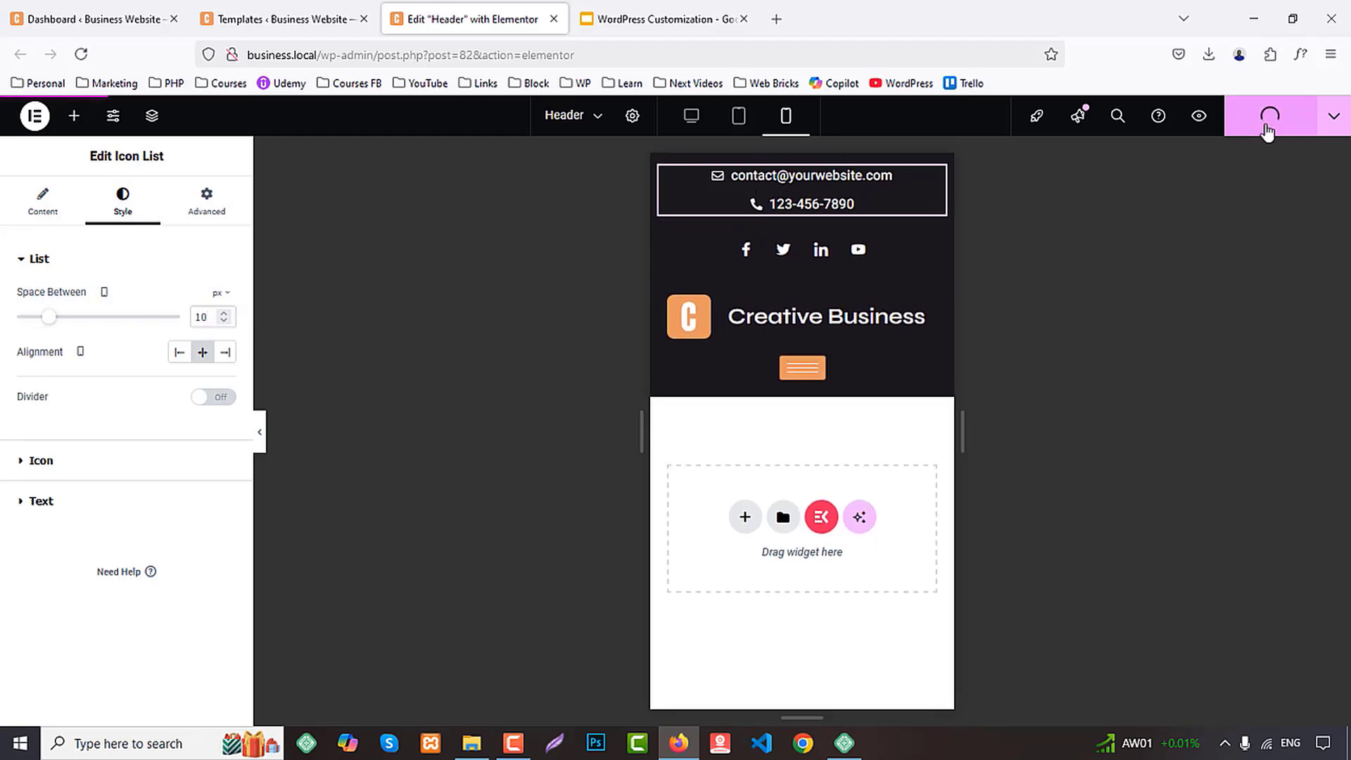
{"action": "left_click", "coordinate": [1199, 116]}
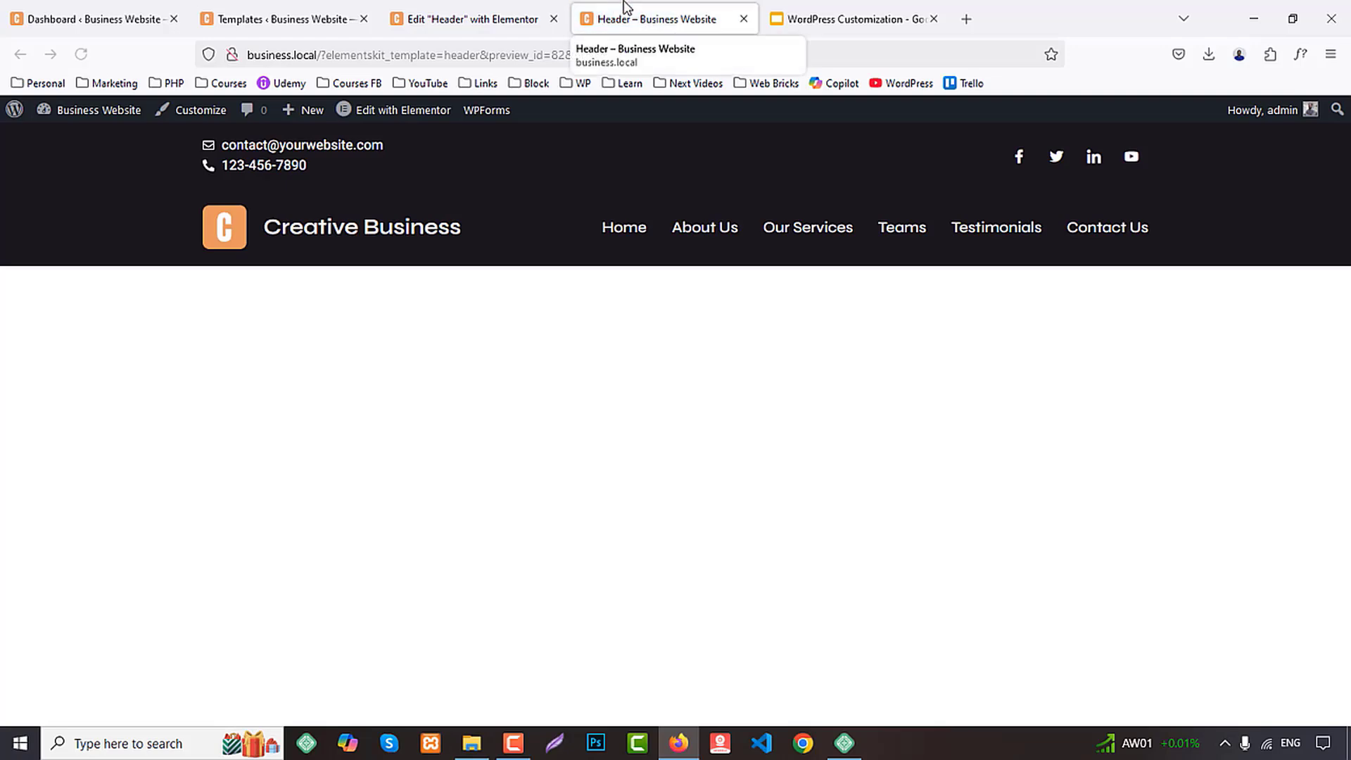
{"action": "left_click", "coordinate": [522, 10]}
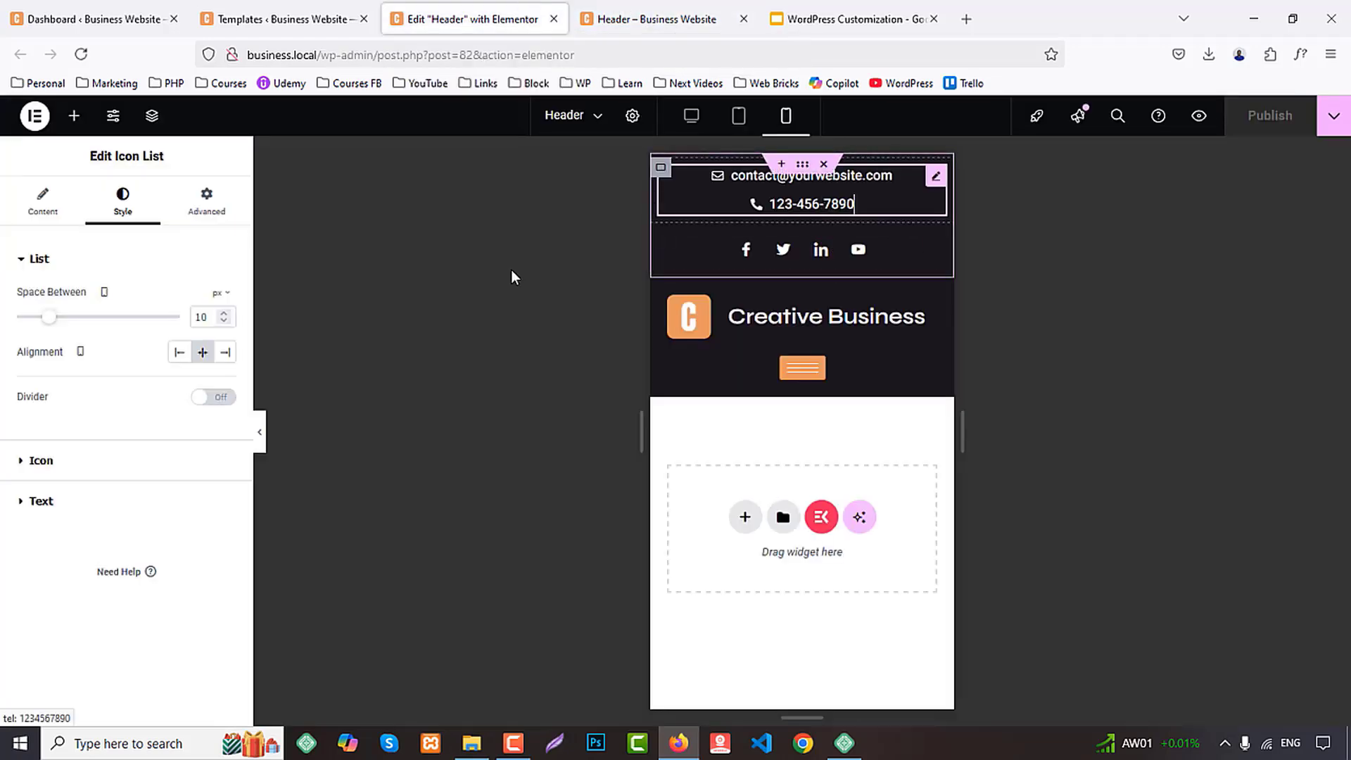
Return the contact icon list to the inline layout, publish the header, and check it in the preview
{"action": "left_click", "coordinate": [44, 202]}
{"action": "left_click", "coordinate": [225, 302]}
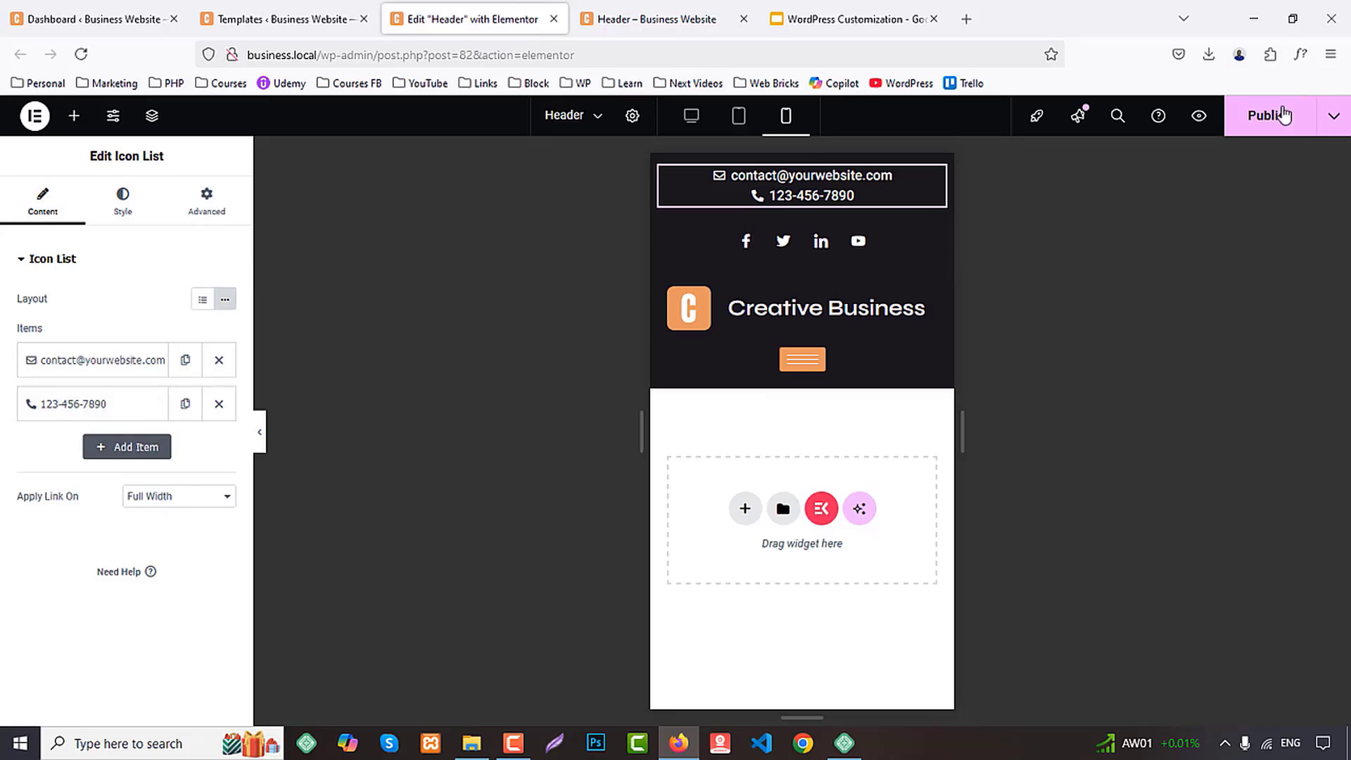
{"action": "left_click", "coordinate": [712, 10]}
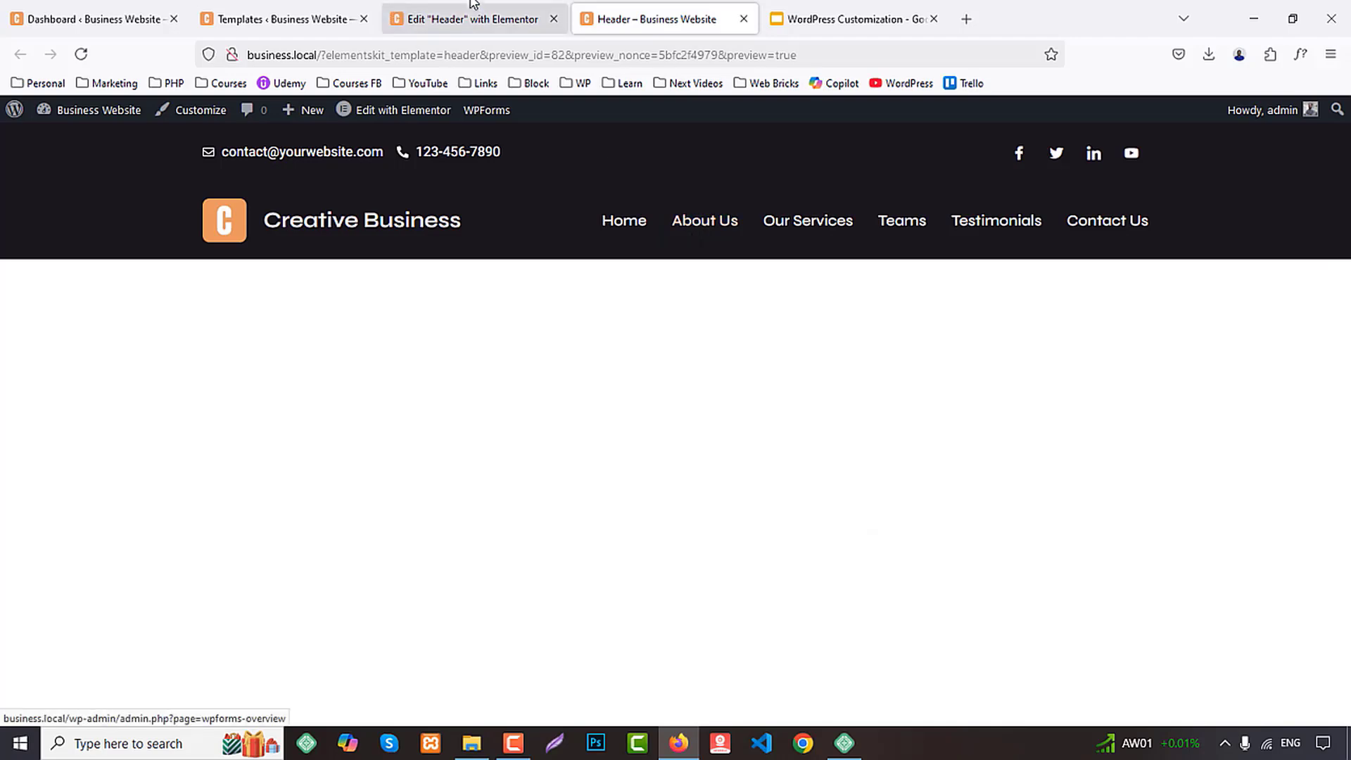
{"action": "left_click", "coordinate": [521, 19]}
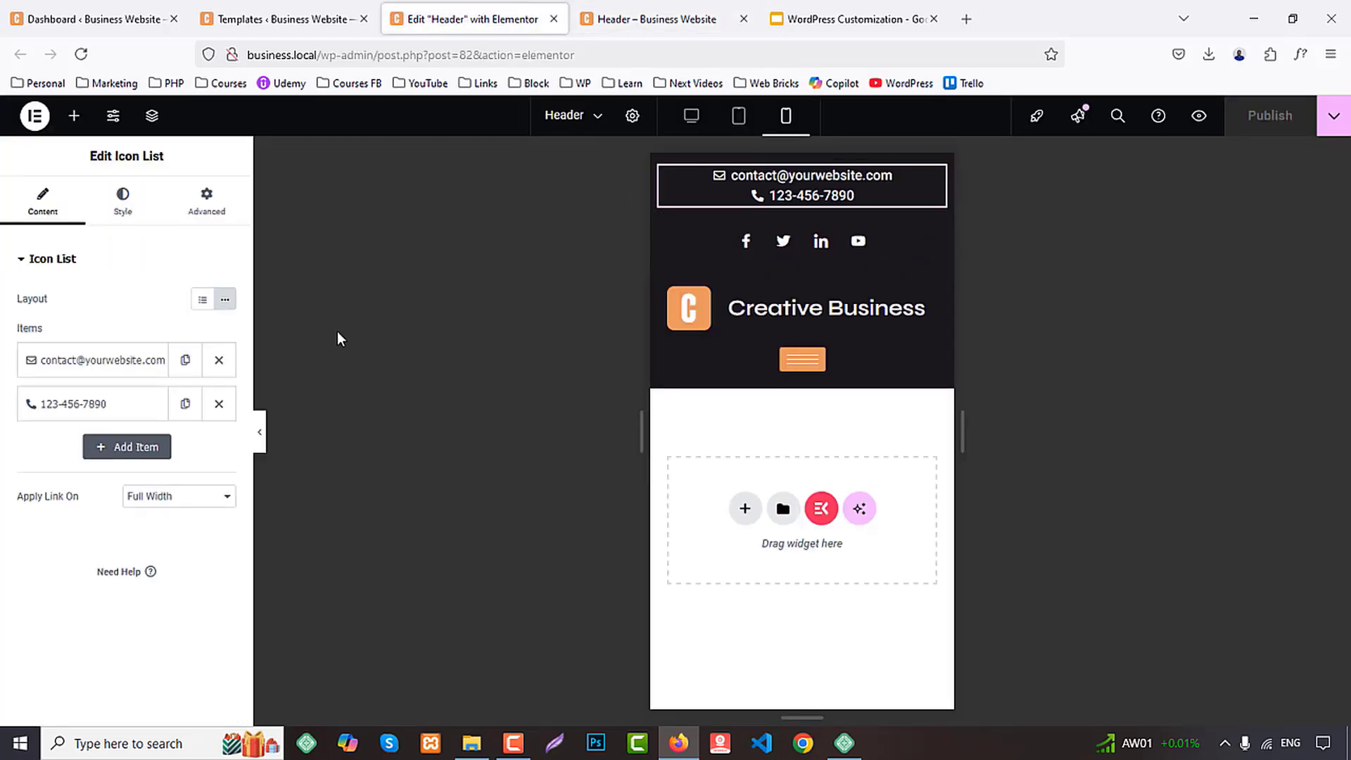
Set the contact icon list text's mobile line height to about 2 em, then publish and check the header preview
{"action": "left_click", "coordinate": [146, 203]}
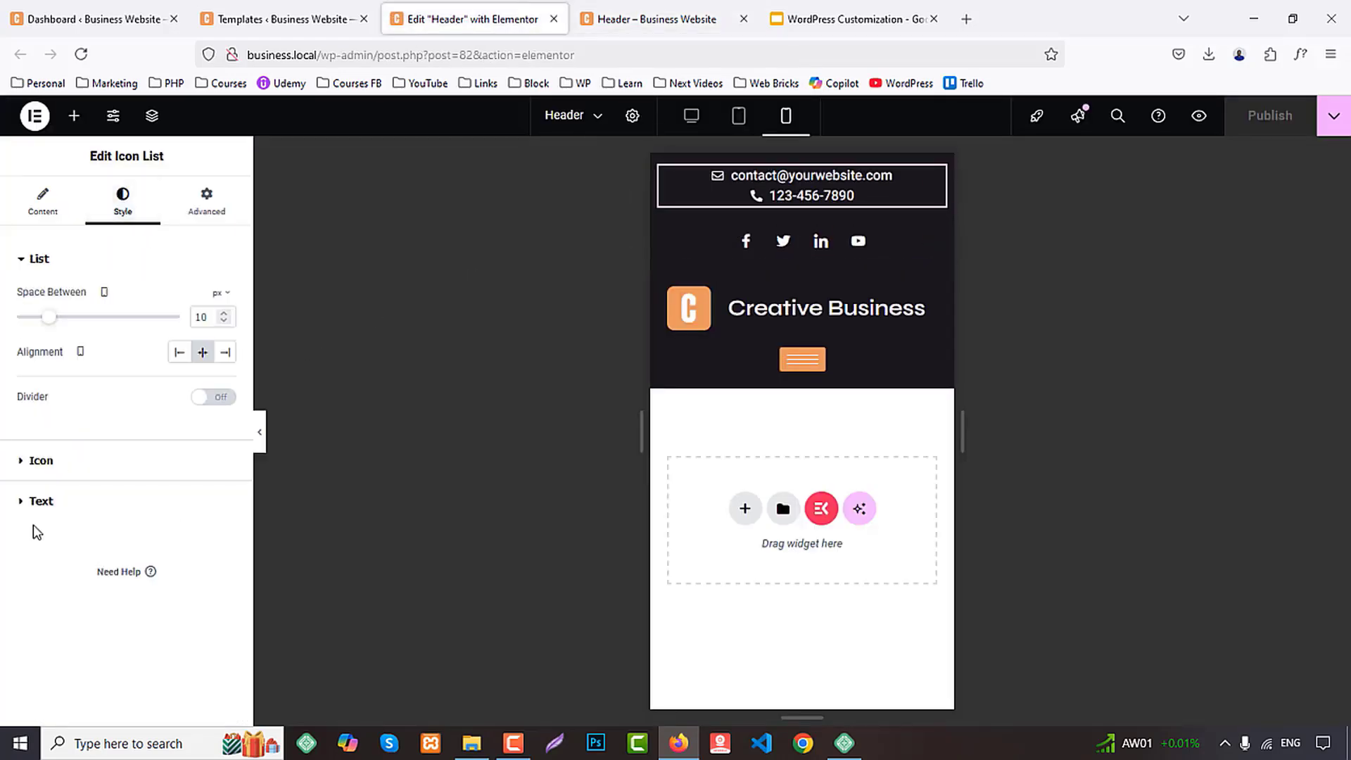
{"action": "left_click", "coordinate": [49, 512]}
{"action": "left_click", "coordinate": [225, 380]}
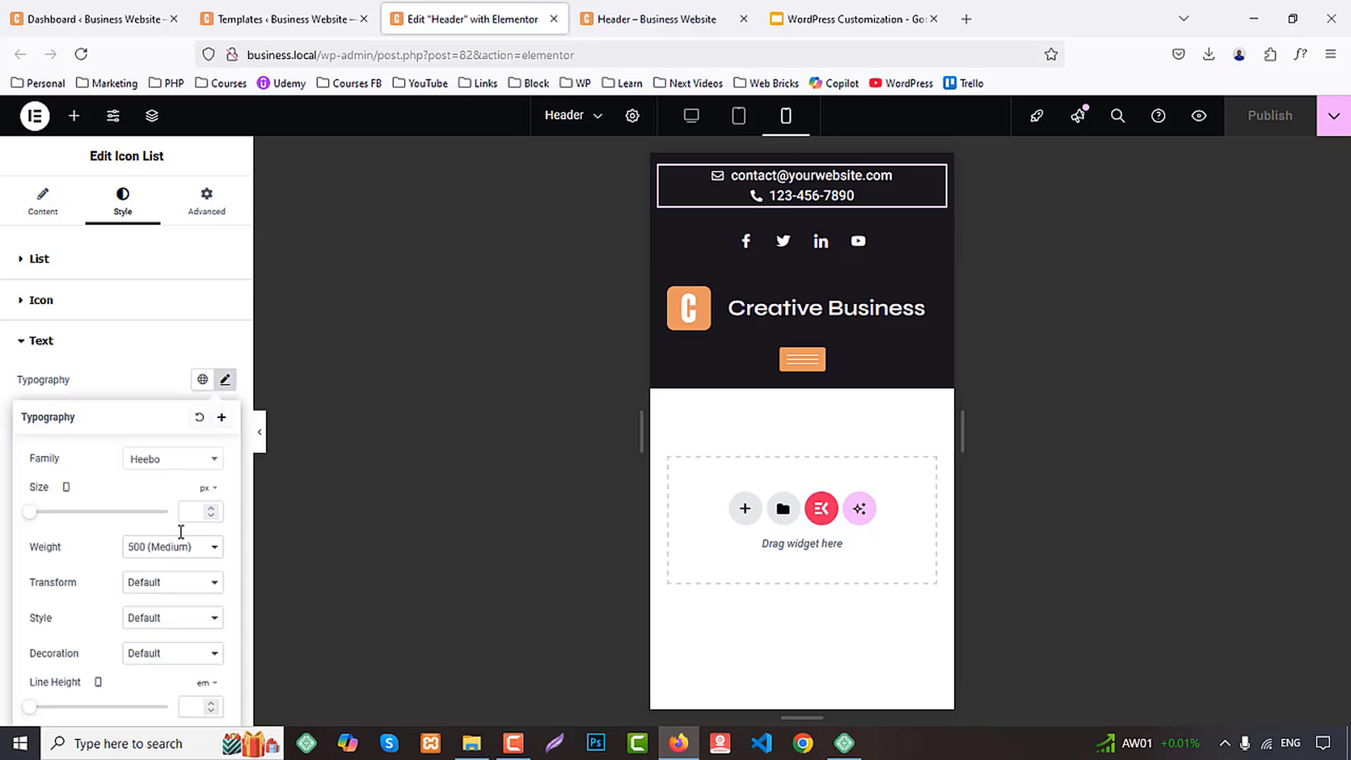
{"action": "scroll", "coordinate": [181, 542], "scroll_direction": "down", "scroll_amount": 2}
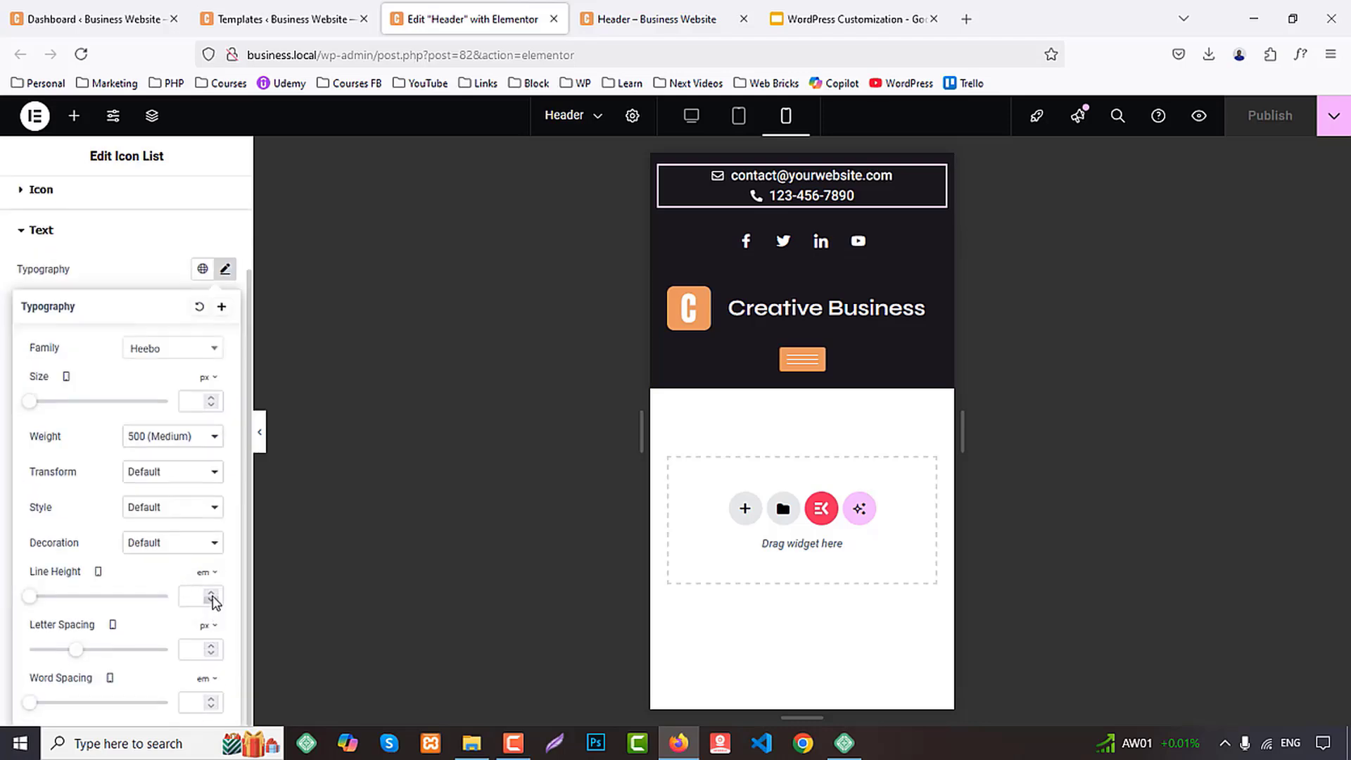
{"action": "type", "text": "2.2"}
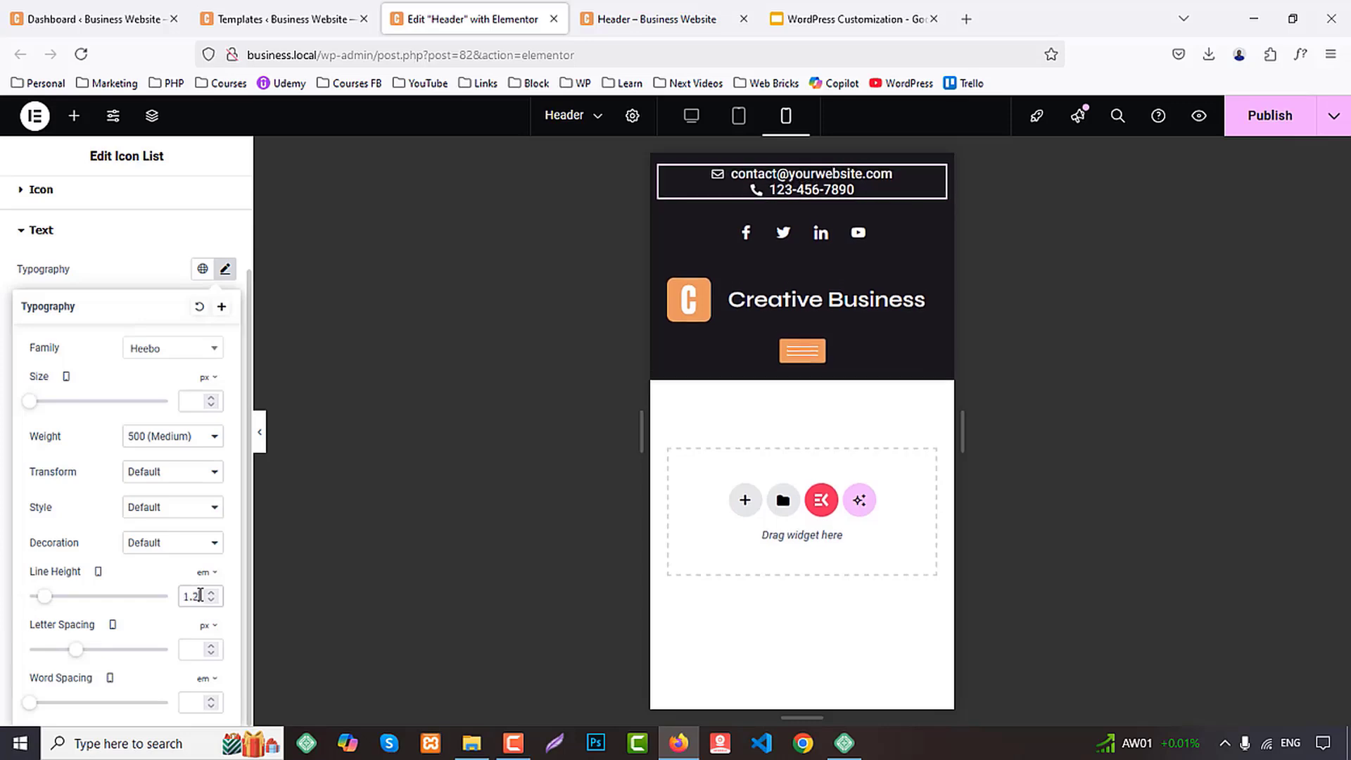
{"action": "key", "text": "BackSpace"}
{"action": "key", "text": "BackSpace"}
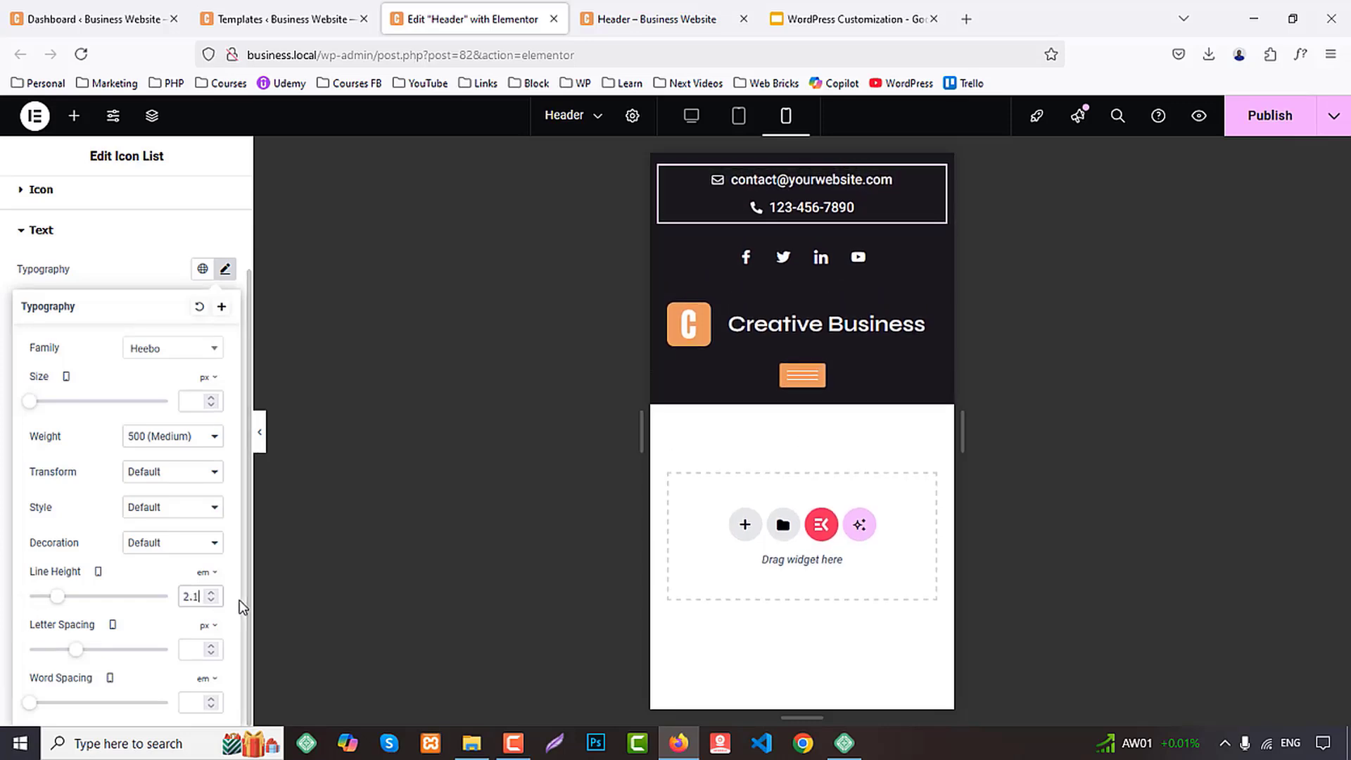
{"action": "left_click", "coordinate": [1283, 126]}
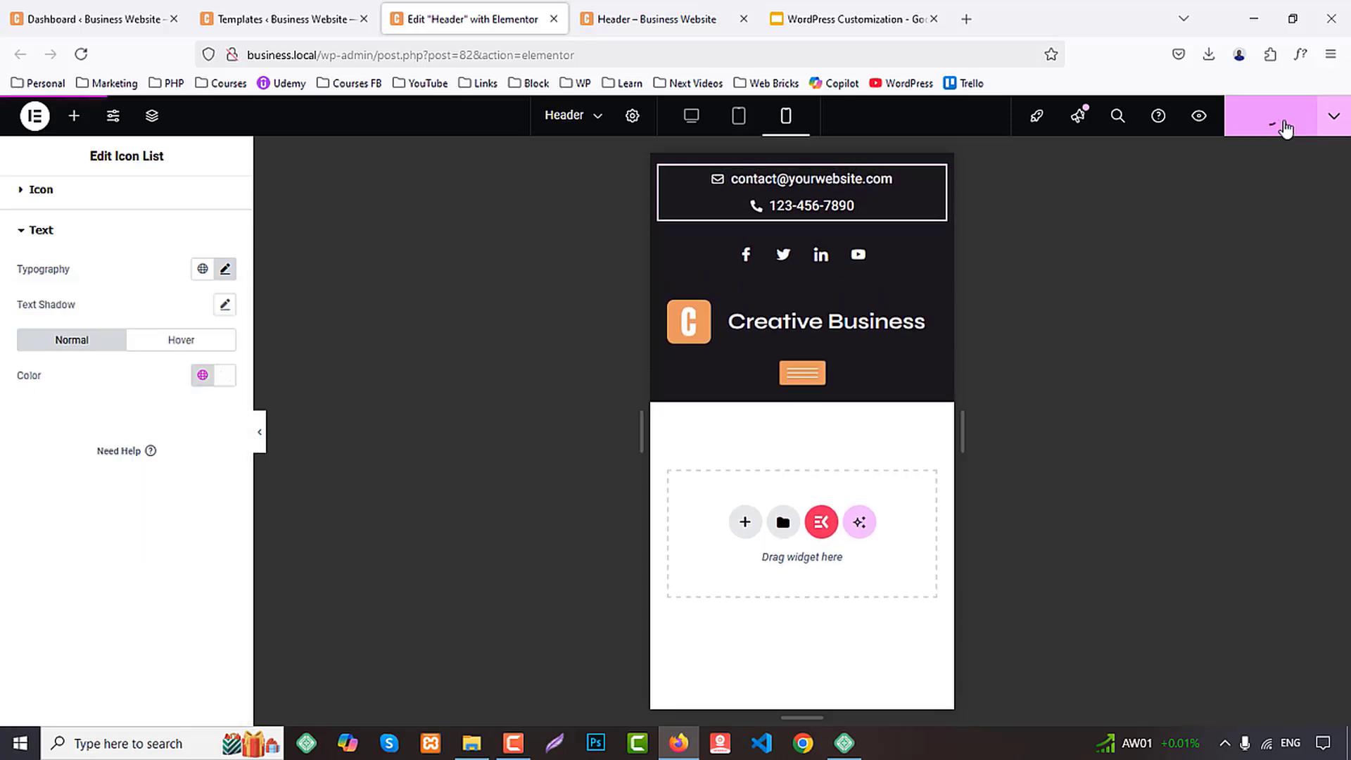
{"action": "left_click", "coordinate": [642, 6]}
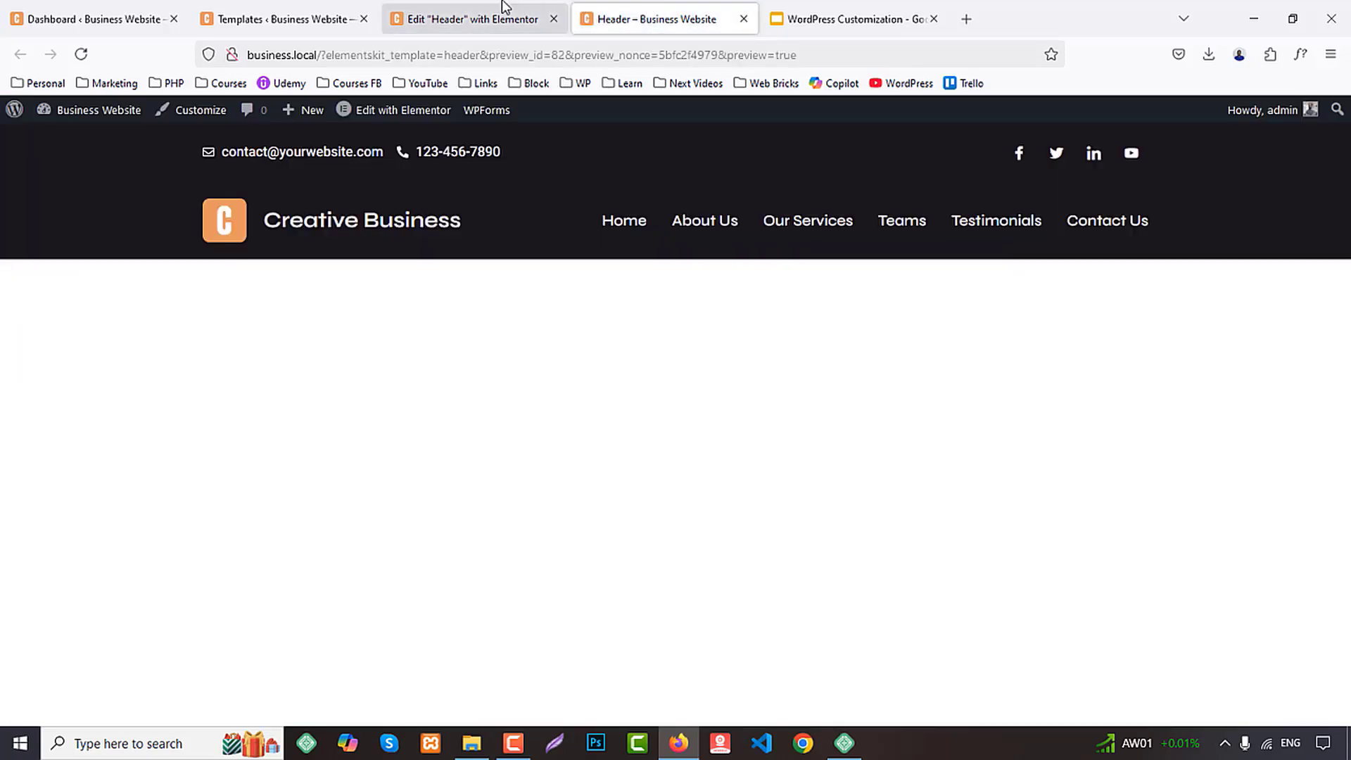
{"action": "left_click", "coordinate": [433, 13]}
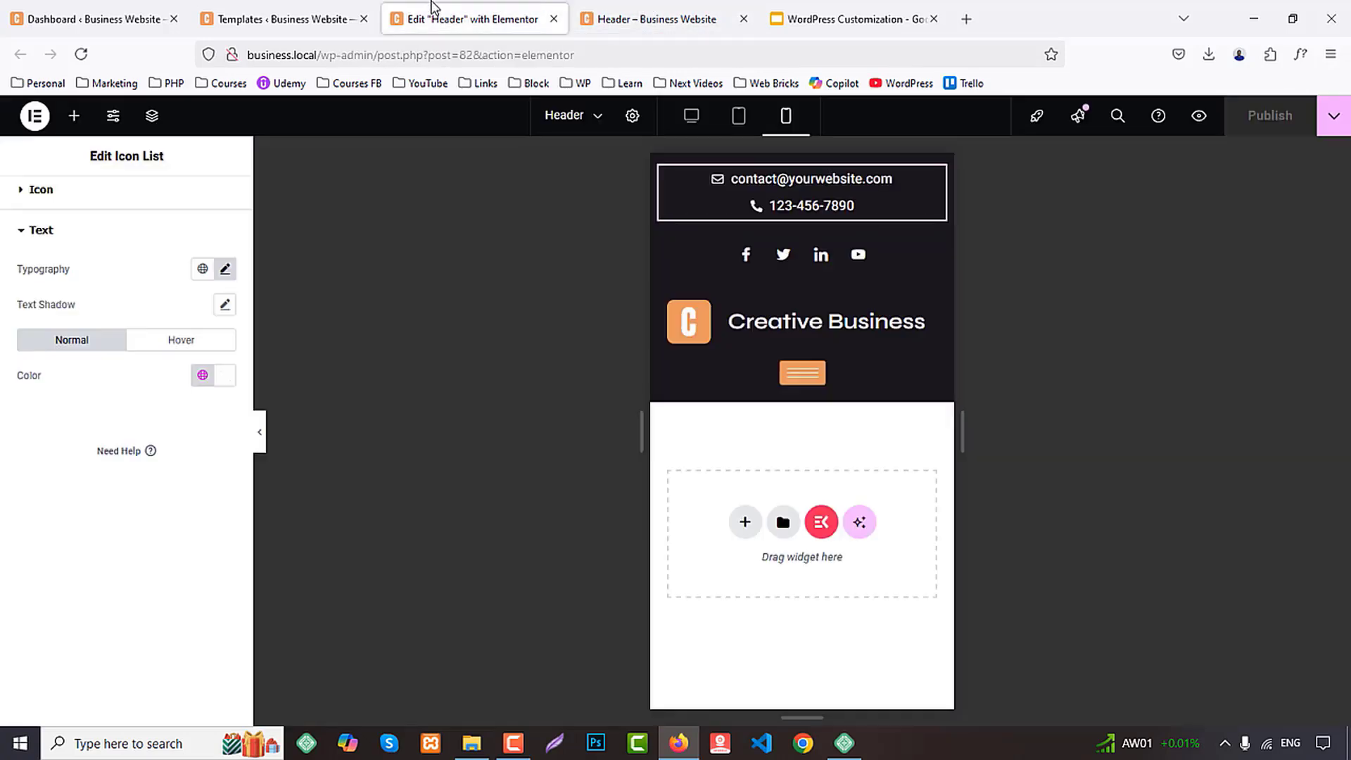
Close the header editor, open the Footer template with Elementor, reload the editor, and switch to tablet portrait view
{"action": "middle_click", "coordinate": [484, 4]}
{"action": "left_click", "coordinate": [262, 5]}
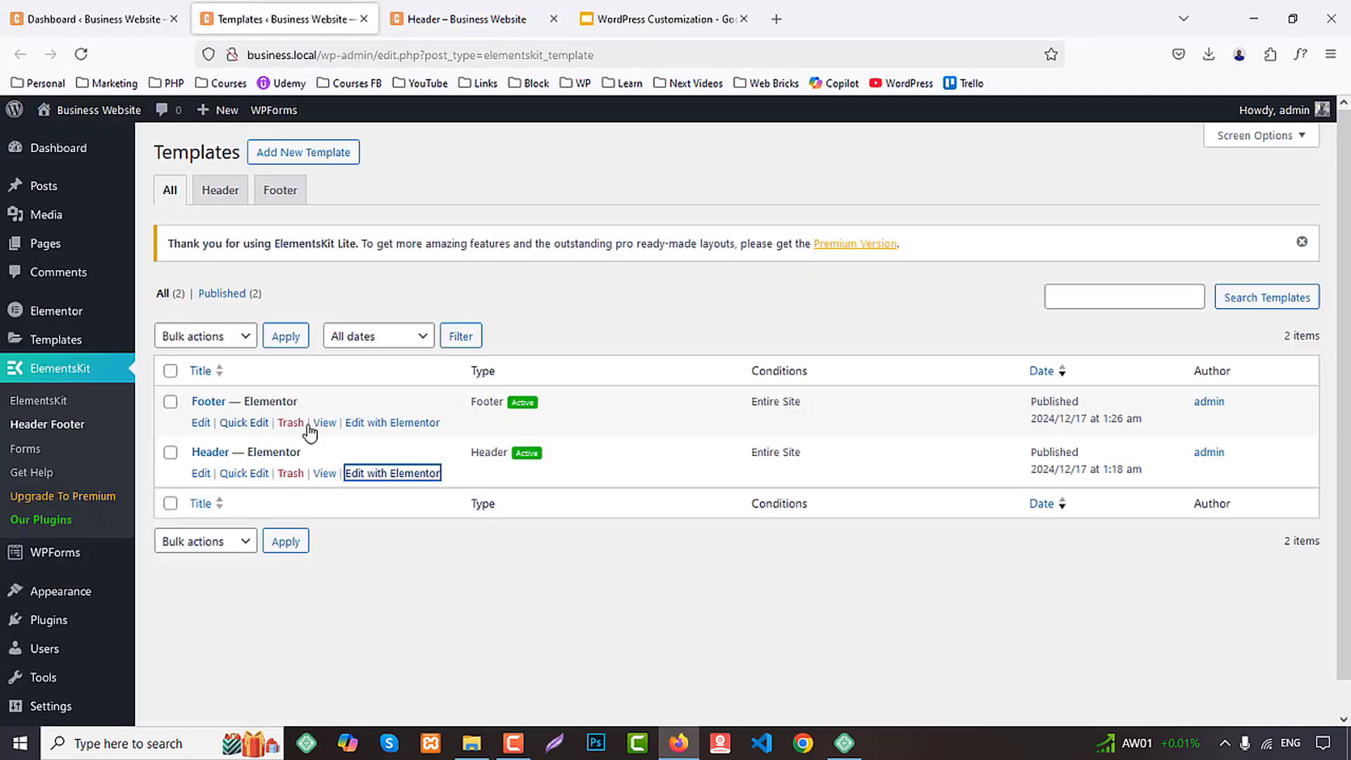
{"action": "middle_click", "coordinate": [392, 423]}
{"action": "left_click", "coordinate": [497, 7]}
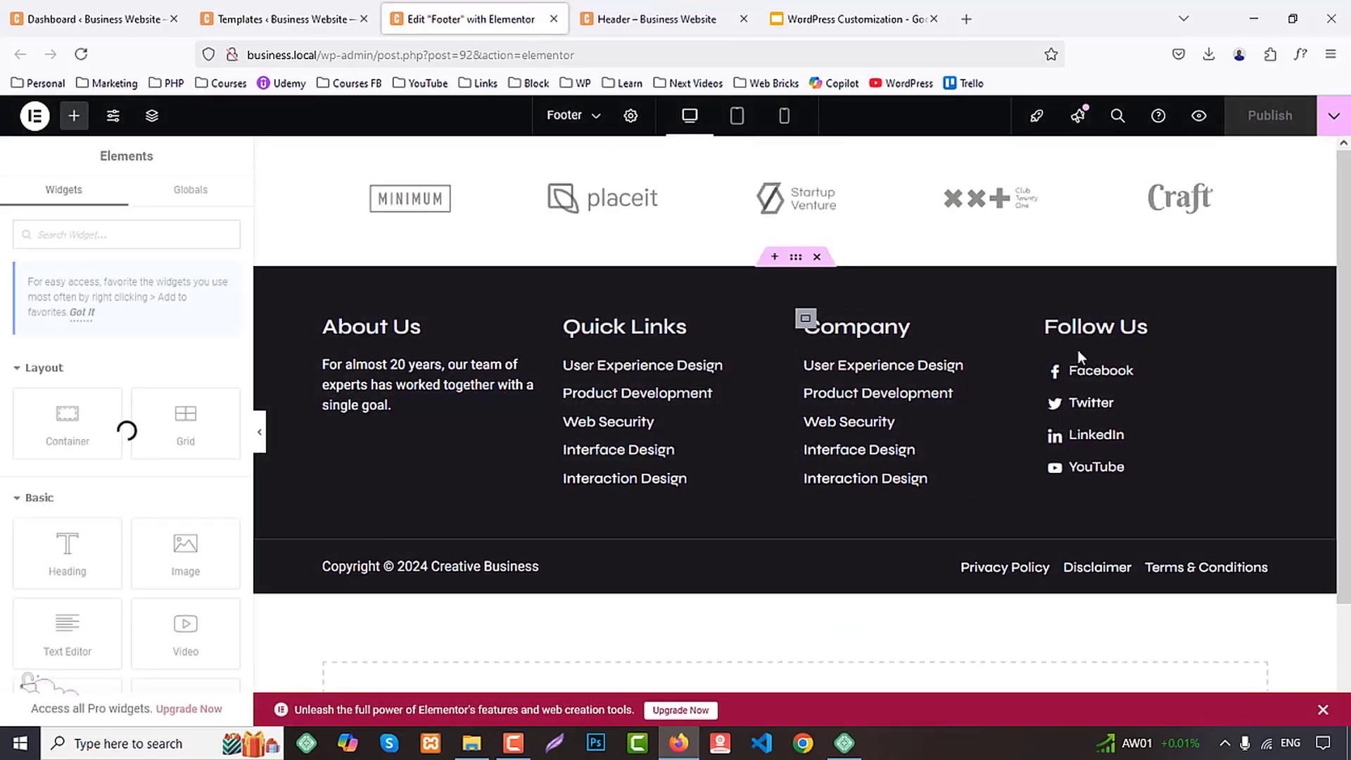
{"action": "left_click", "coordinate": [737, 119]}
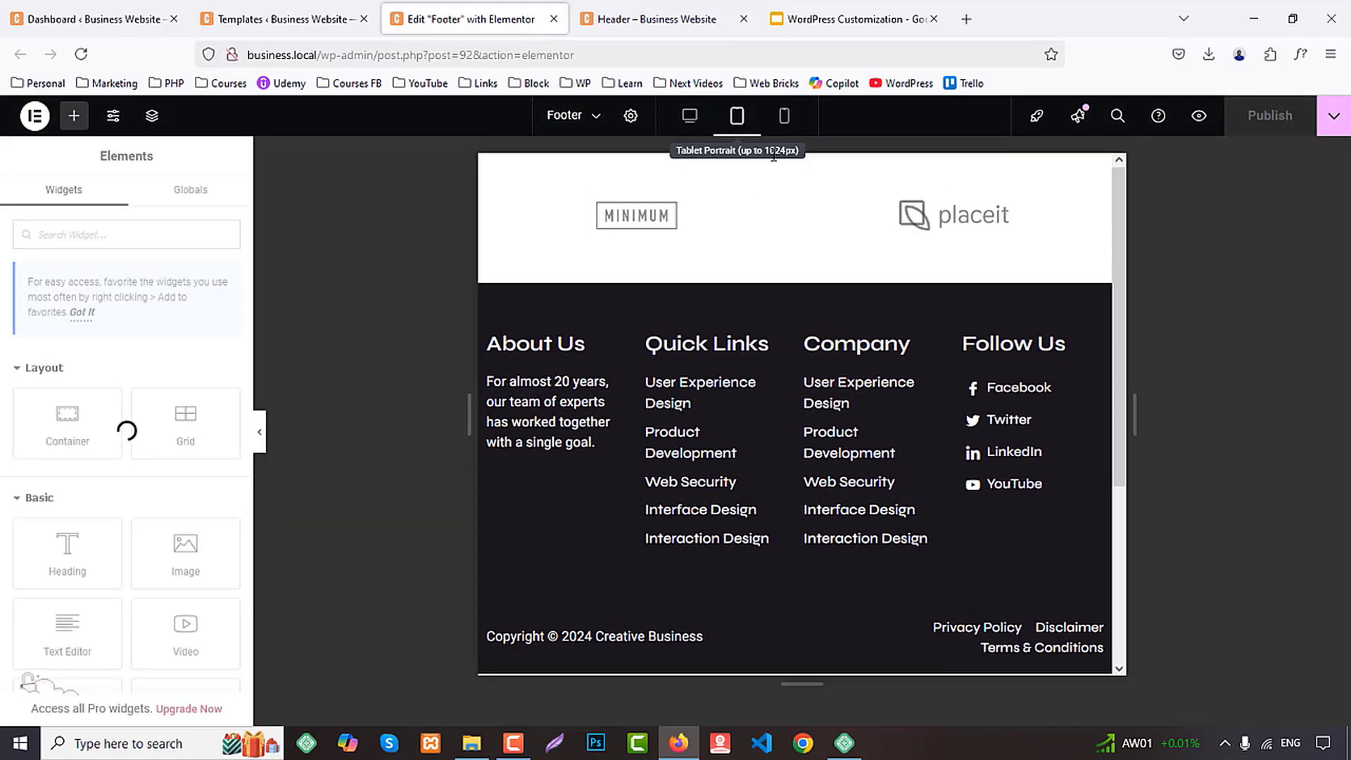
{"action": "left_click", "coordinate": [803, 225]}
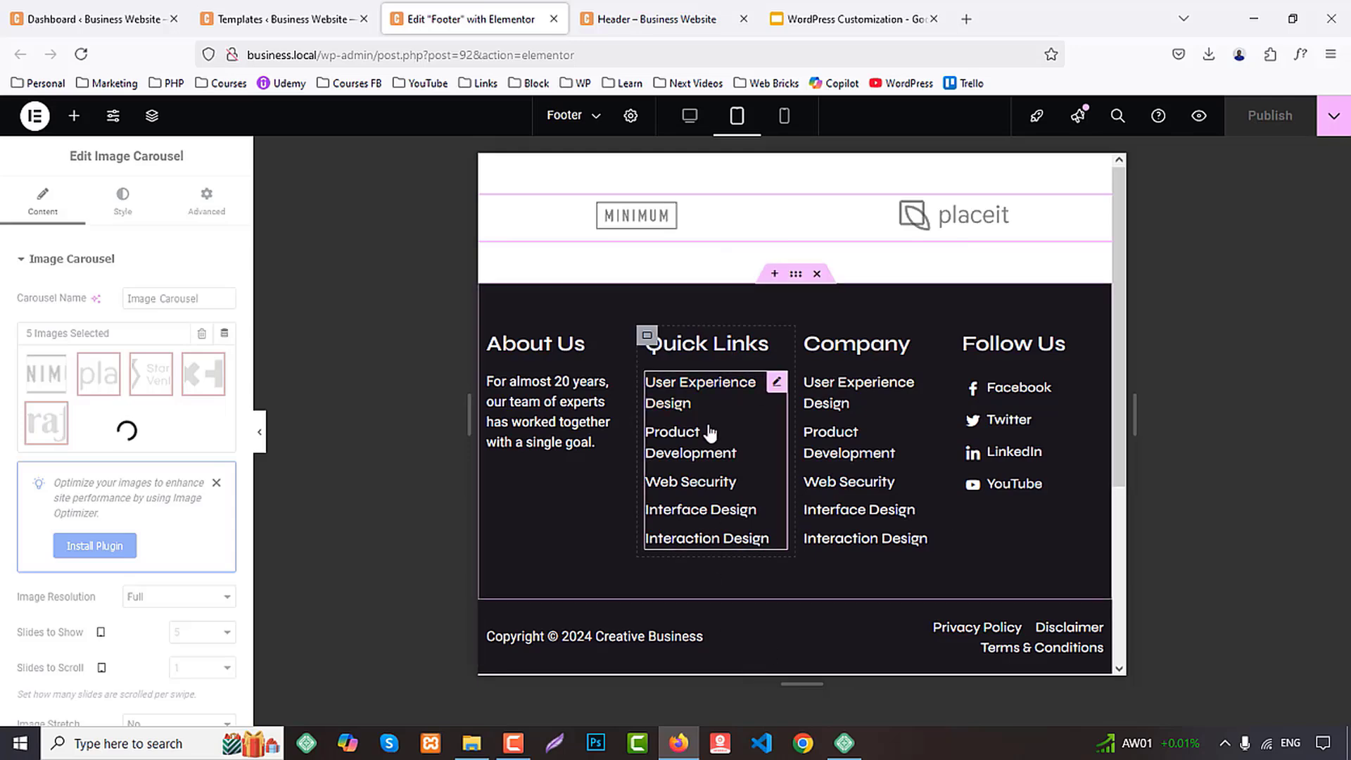
{"action": "key", "text": "F5"}
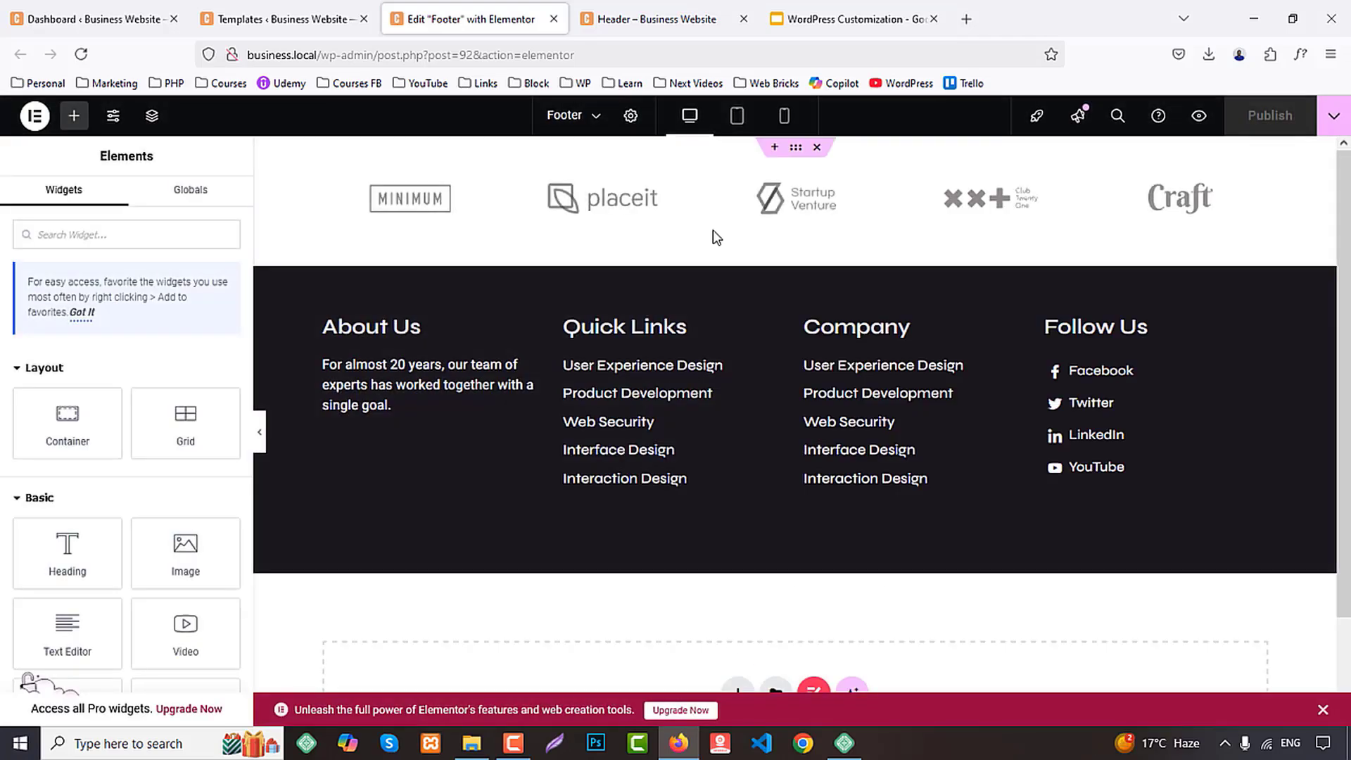
{"action": "left_click", "coordinate": [738, 120]}
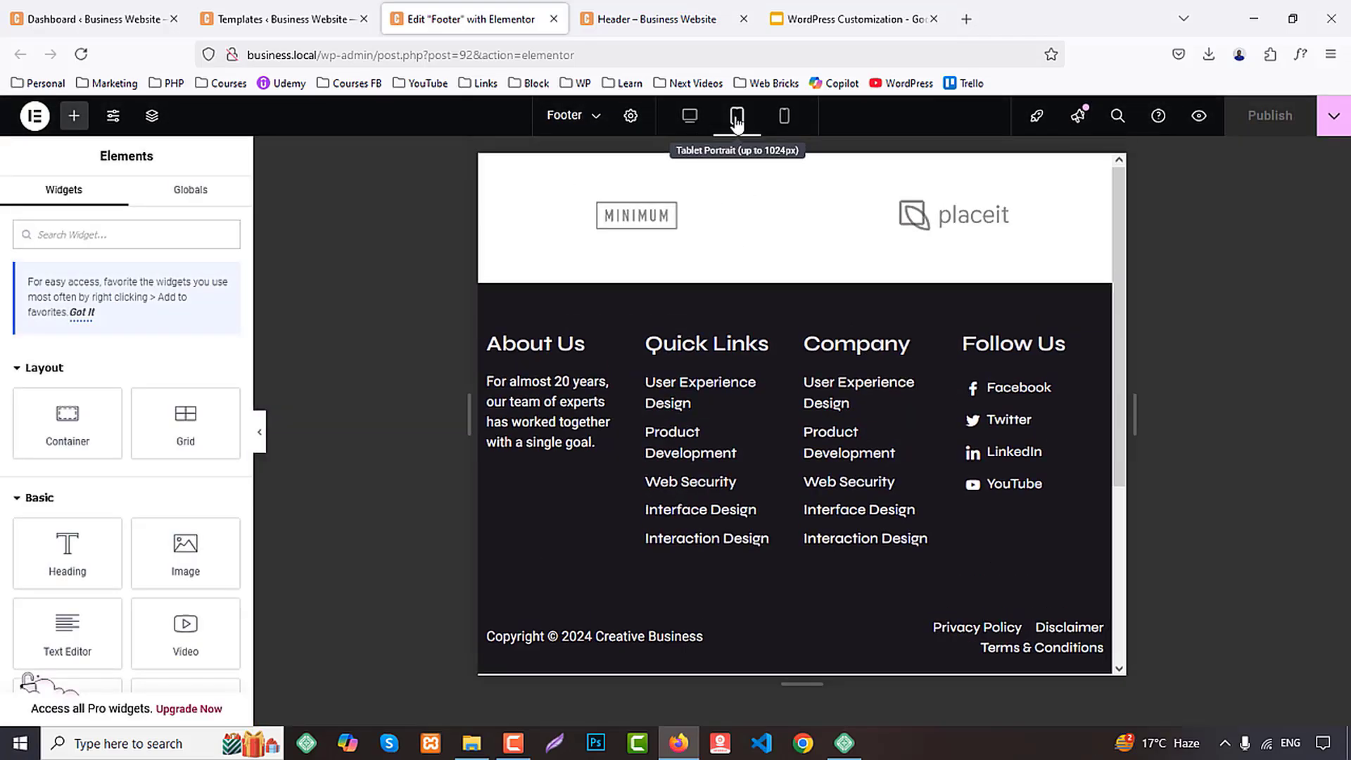
Set the footer logo carousel to show 4 slides in tablet view
{"action": "left_click", "coordinate": [737, 218]}
{"action": "scroll", "coordinate": [123, 543], "scroll_direction": "down", "scroll_amount": 5}
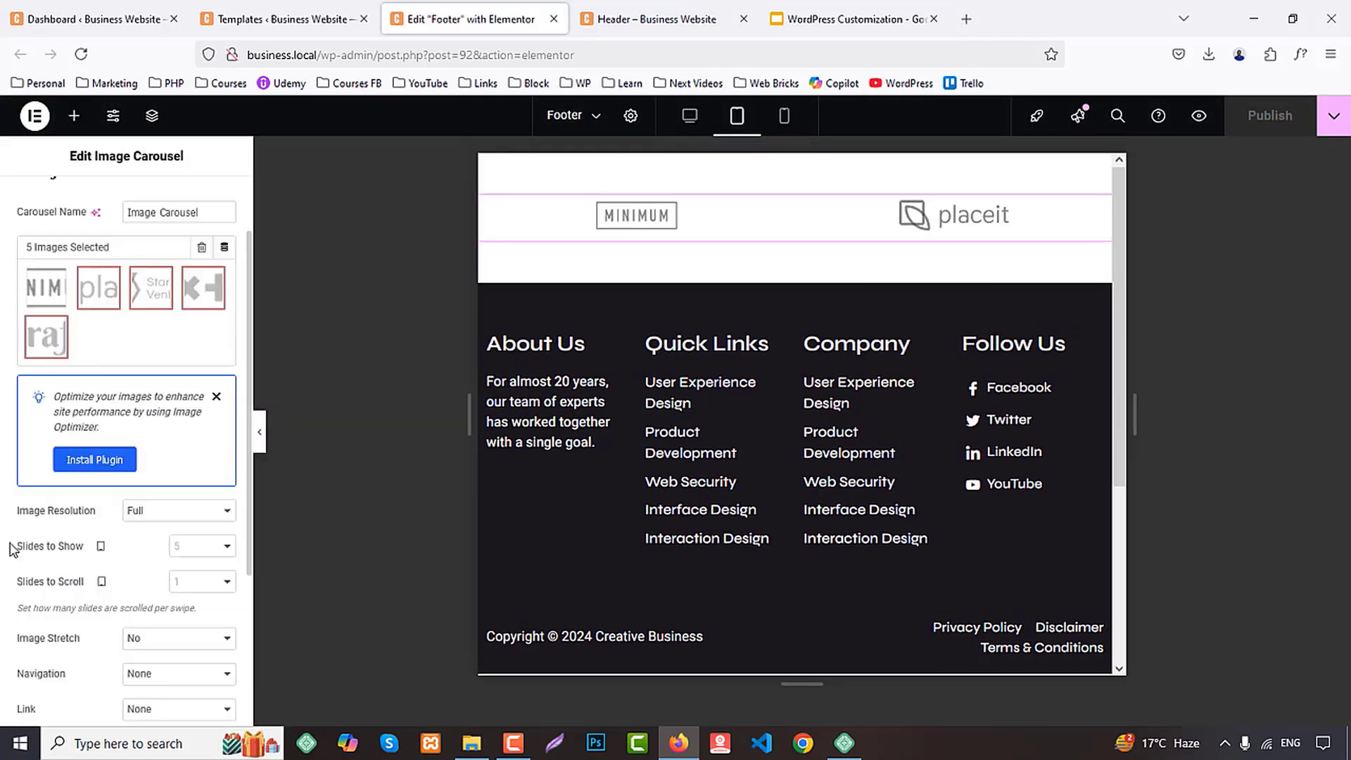
{"action": "left_click", "coordinate": [202, 467]}
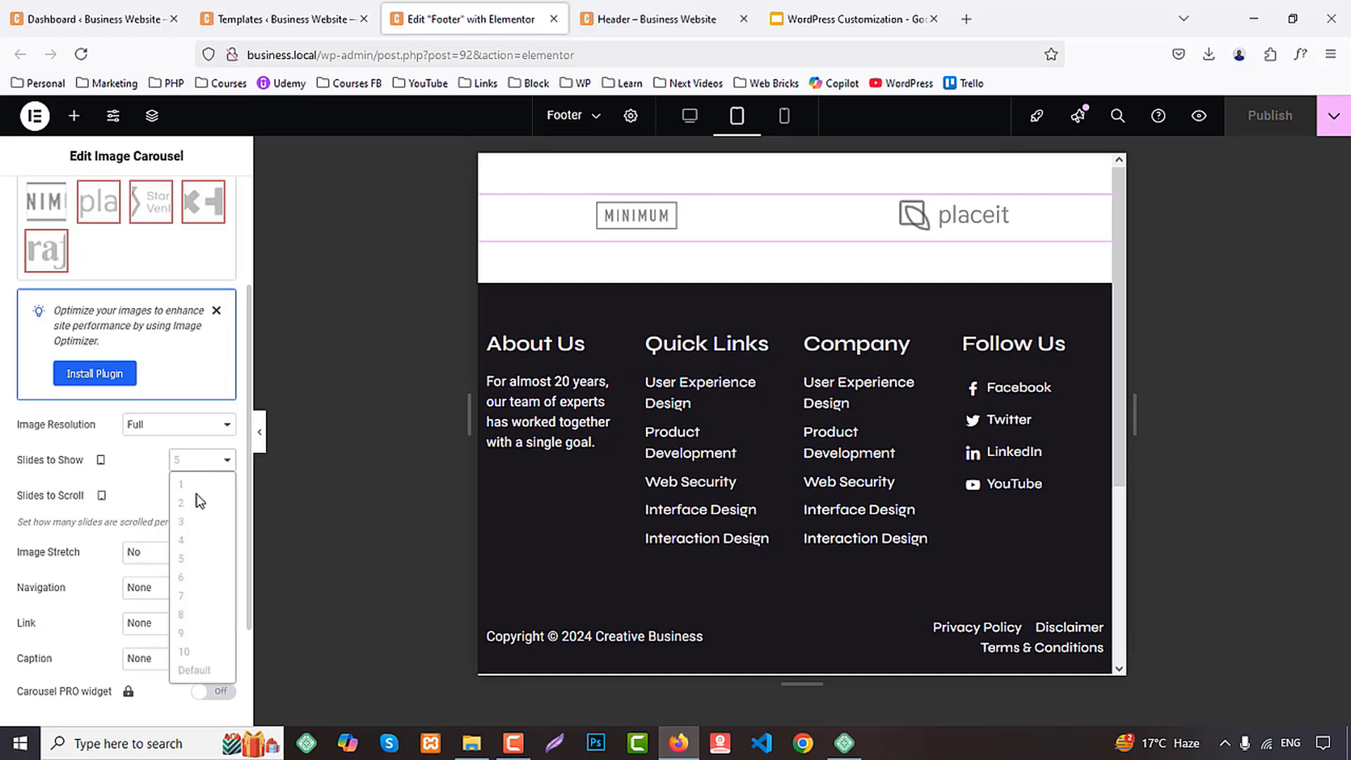
{"action": "left_click", "coordinate": [197, 539]}
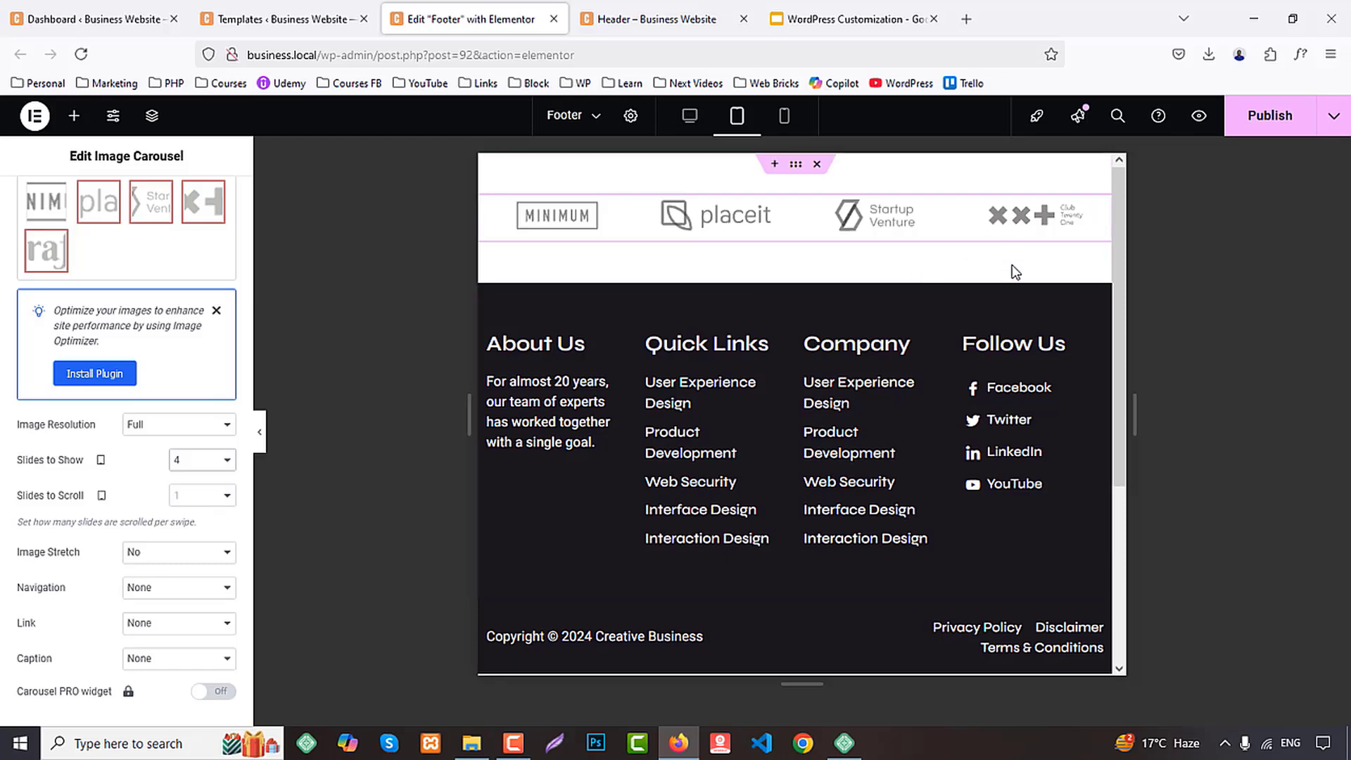
Set the footer's About Us column container to a tablet width of 25%
{"action": "scroll", "coordinate": [1010, 272], "scroll_direction": "down", "scroll_amount": 2}
{"action": "left_click", "coordinate": [488, 250]}
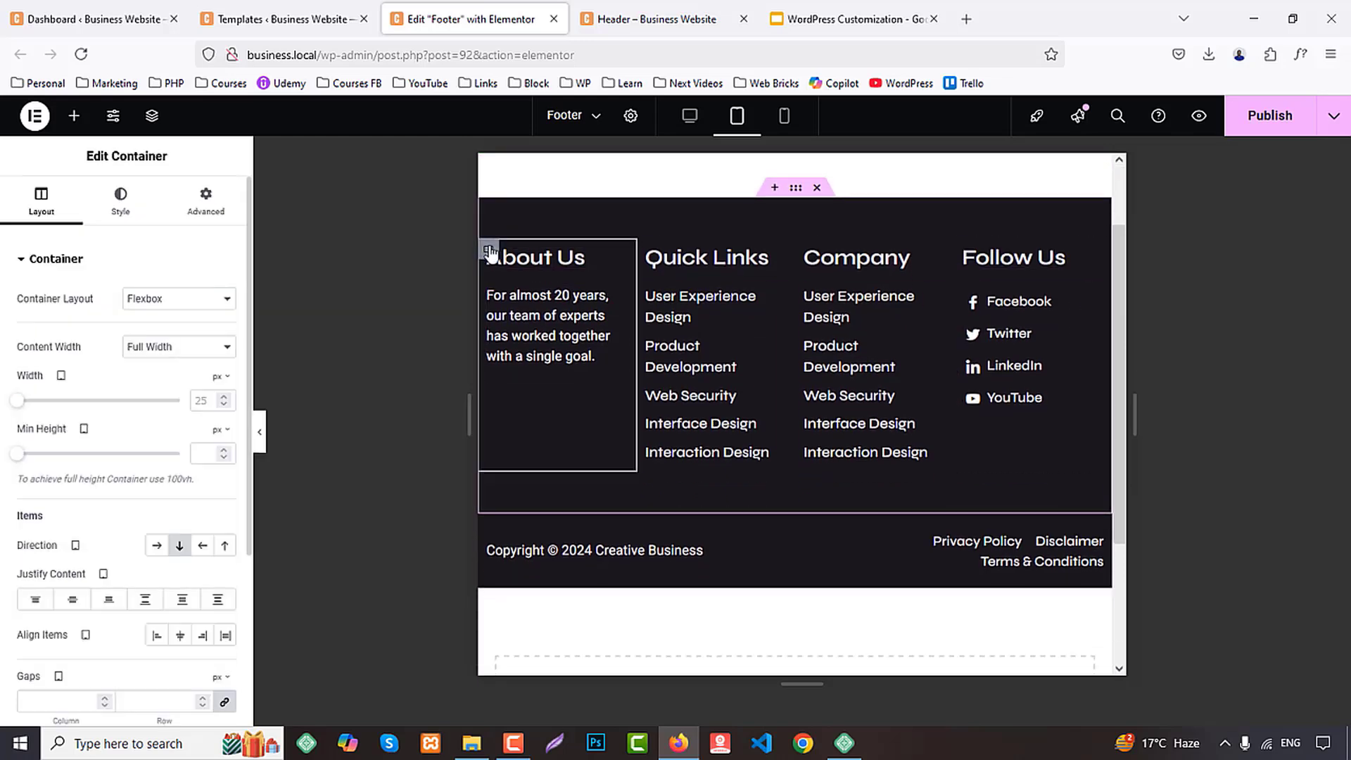
{"action": "left_click", "coordinate": [205, 208]}
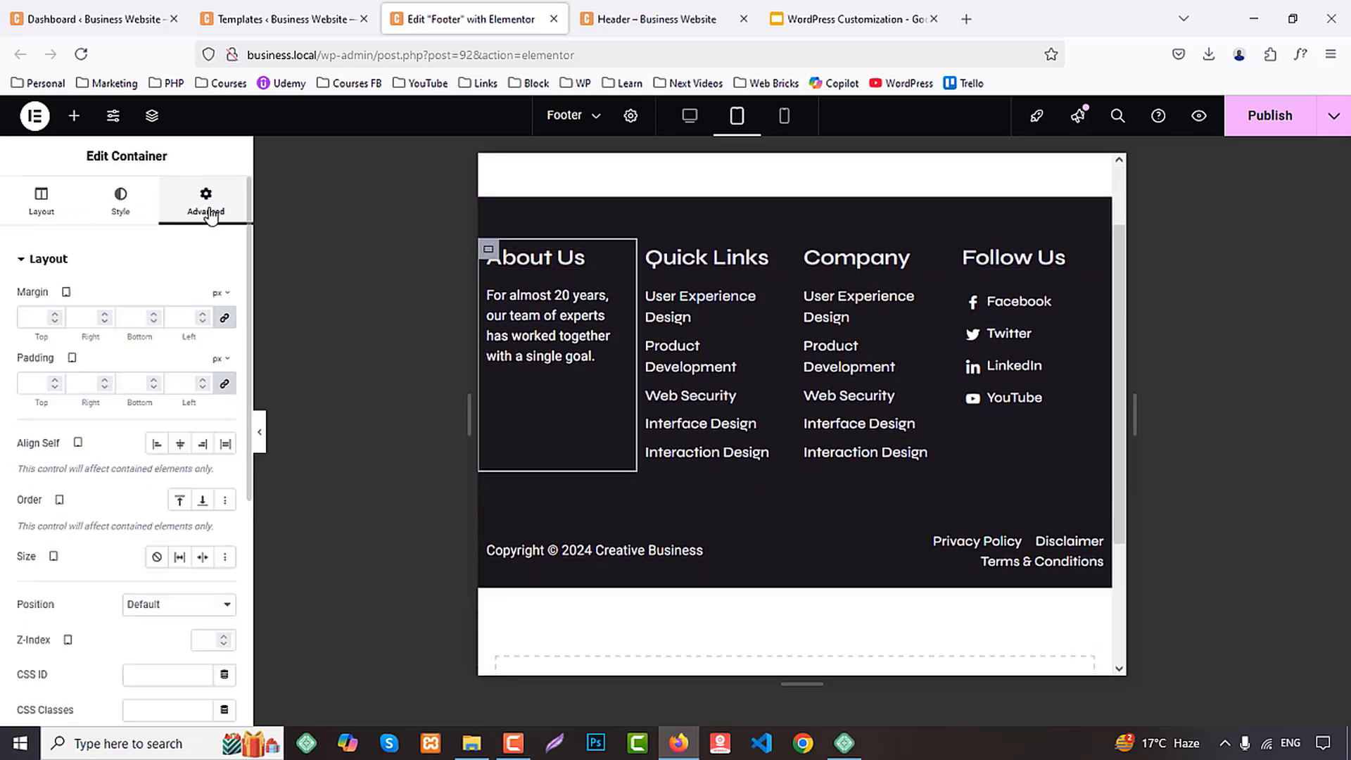
{"action": "left_click", "coordinate": [55, 211]}
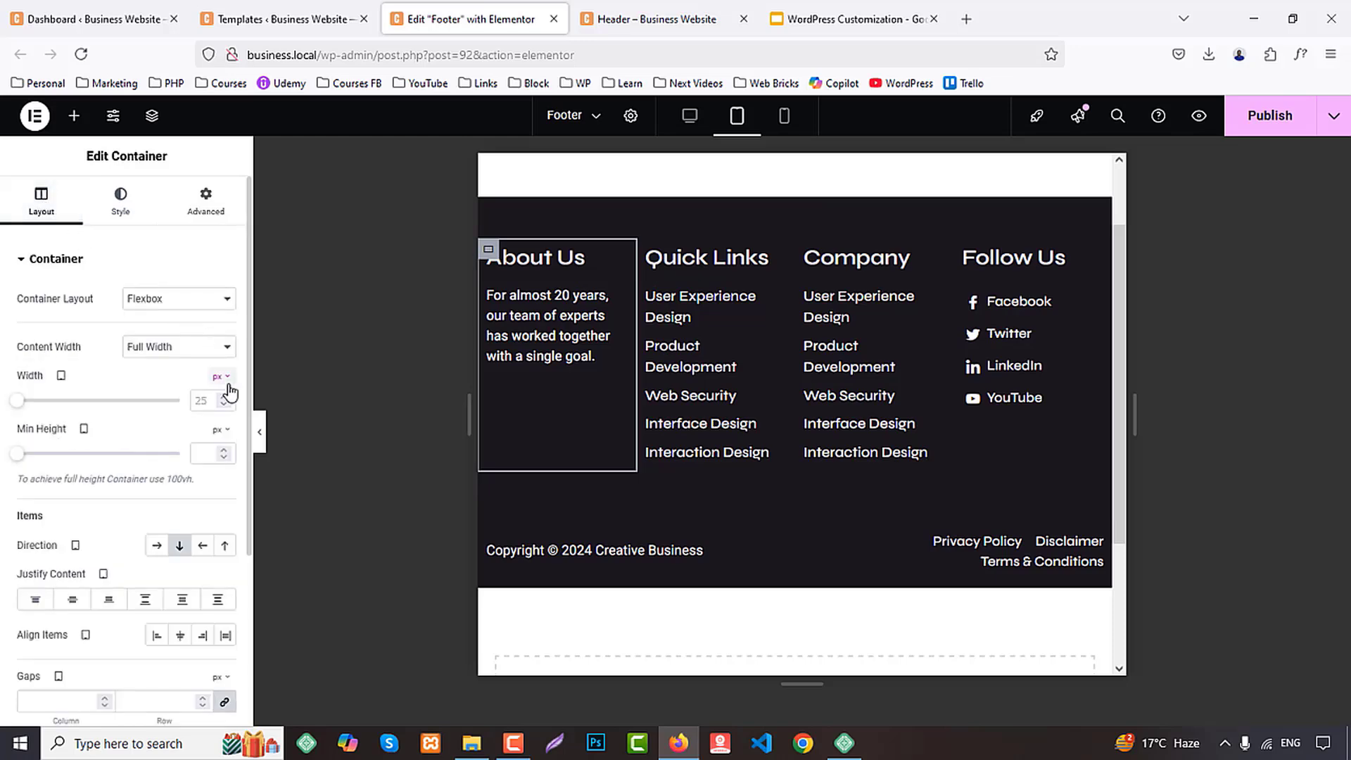
{"action": "left_click", "coordinate": [226, 378]}
{"action": "left_click", "coordinate": [221, 398]}
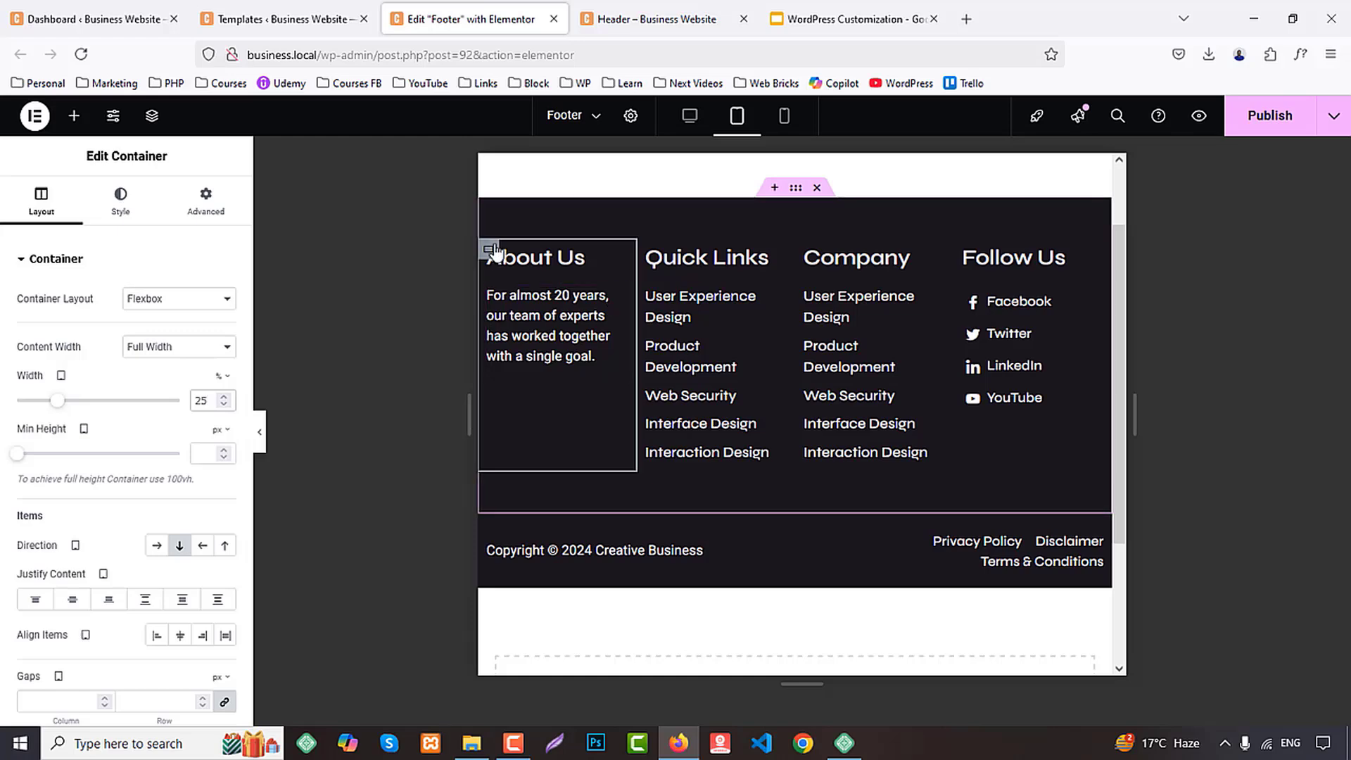
Copy the About Us column container and paste its style onto the Quick Links column
{"action": "right_click", "coordinate": [494, 249]}
{"action": "left_click", "coordinate": [533, 365]}
{"action": "right_click", "coordinate": [652, 246]}
{"action": "left_click", "coordinate": [696, 426]}
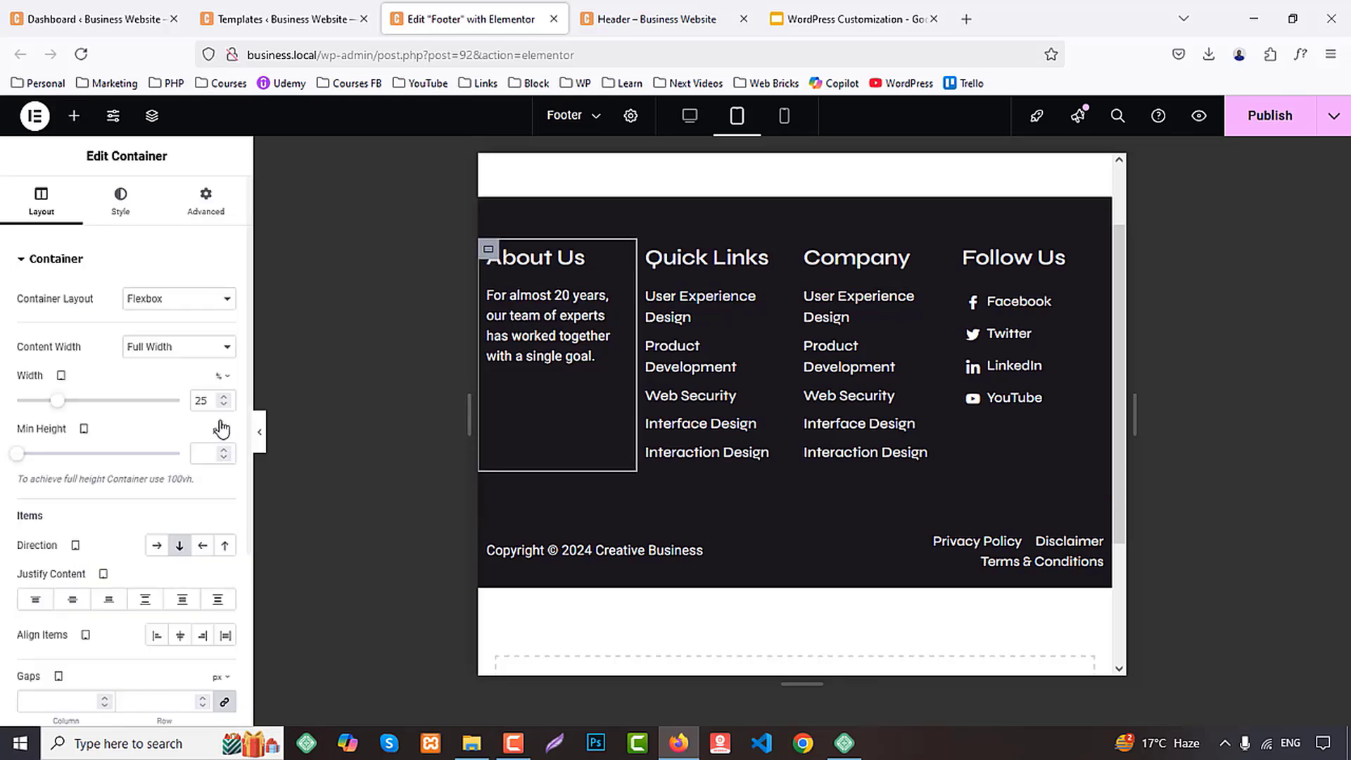
Set the About Us column's tablet width to 50% and paste its style onto the Quick Links, Company and Follow Us columns
{"action": "left_click", "coordinate": [212, 400]}
{"action": "type", "text": "50"}
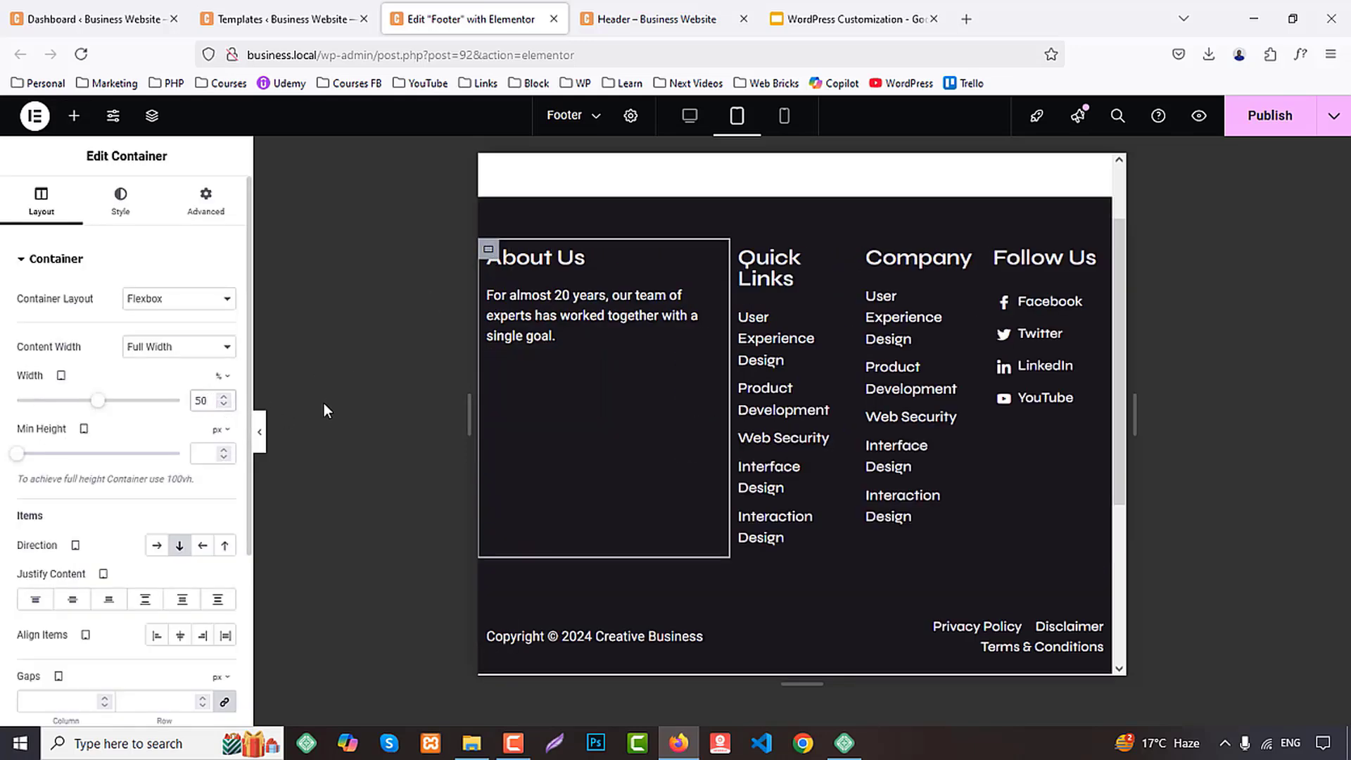
{"action": "right_click", "coordinate": [490, 253]}
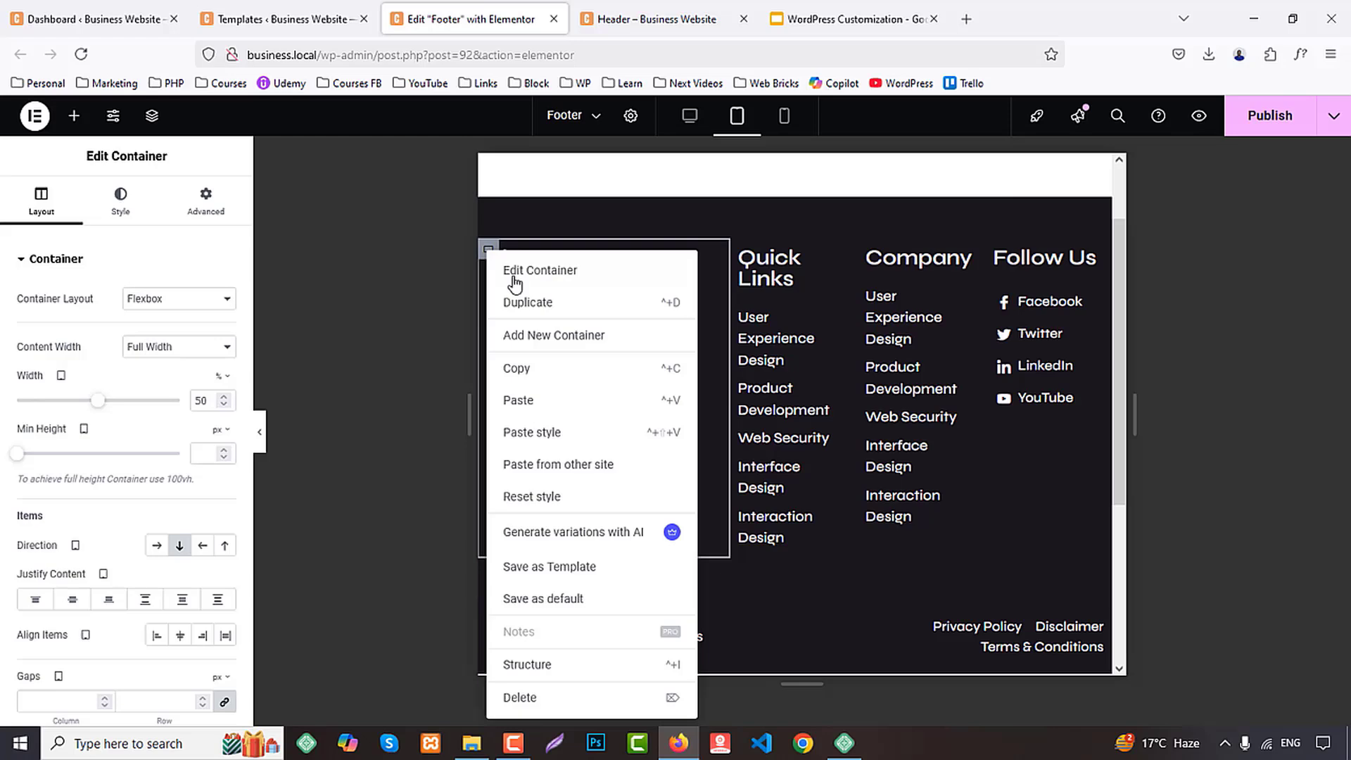
{"action": "left_click", "coordinate": [519, 366]}
{"action": "right_click", "coordinate": [746, 257]}
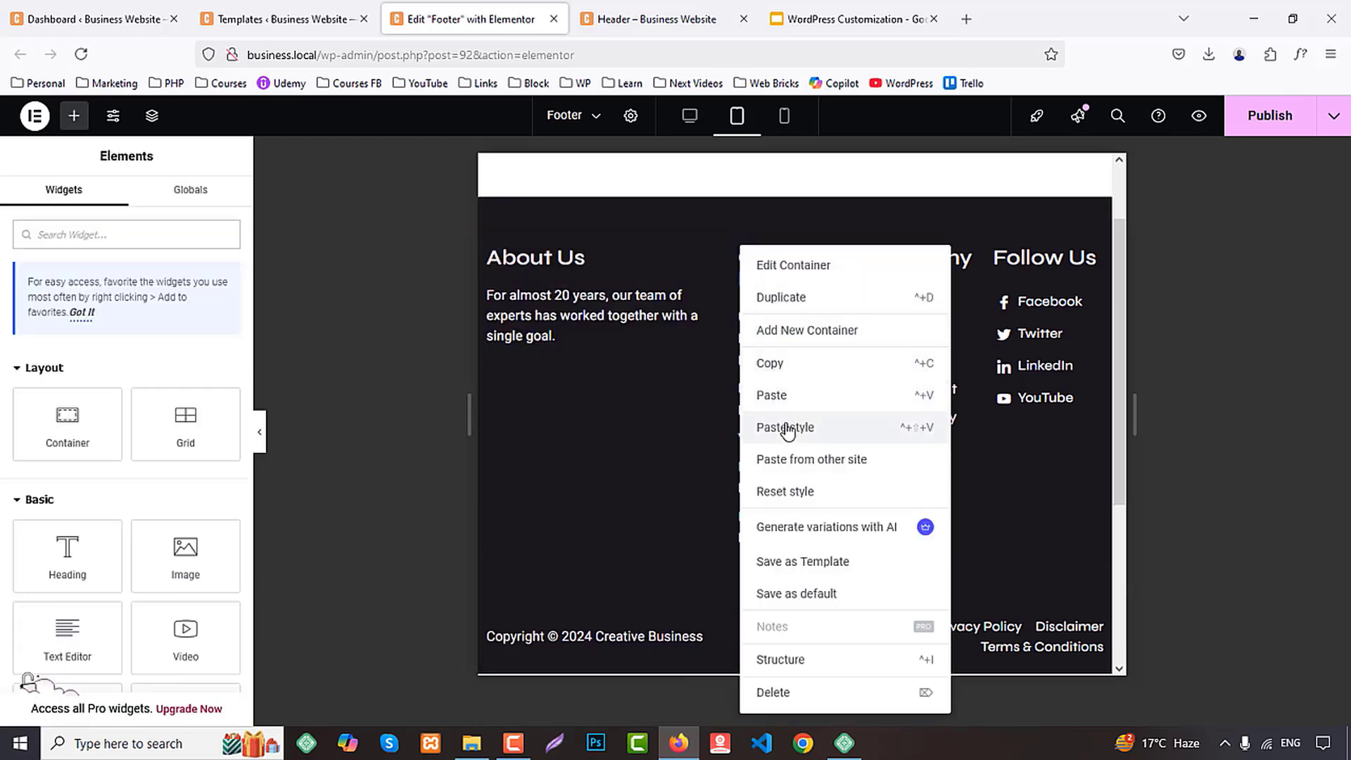
{"action": "left_click", "coordinate": [787, 426]}
{"action": "right_click", "coordinate": [904, 246]}
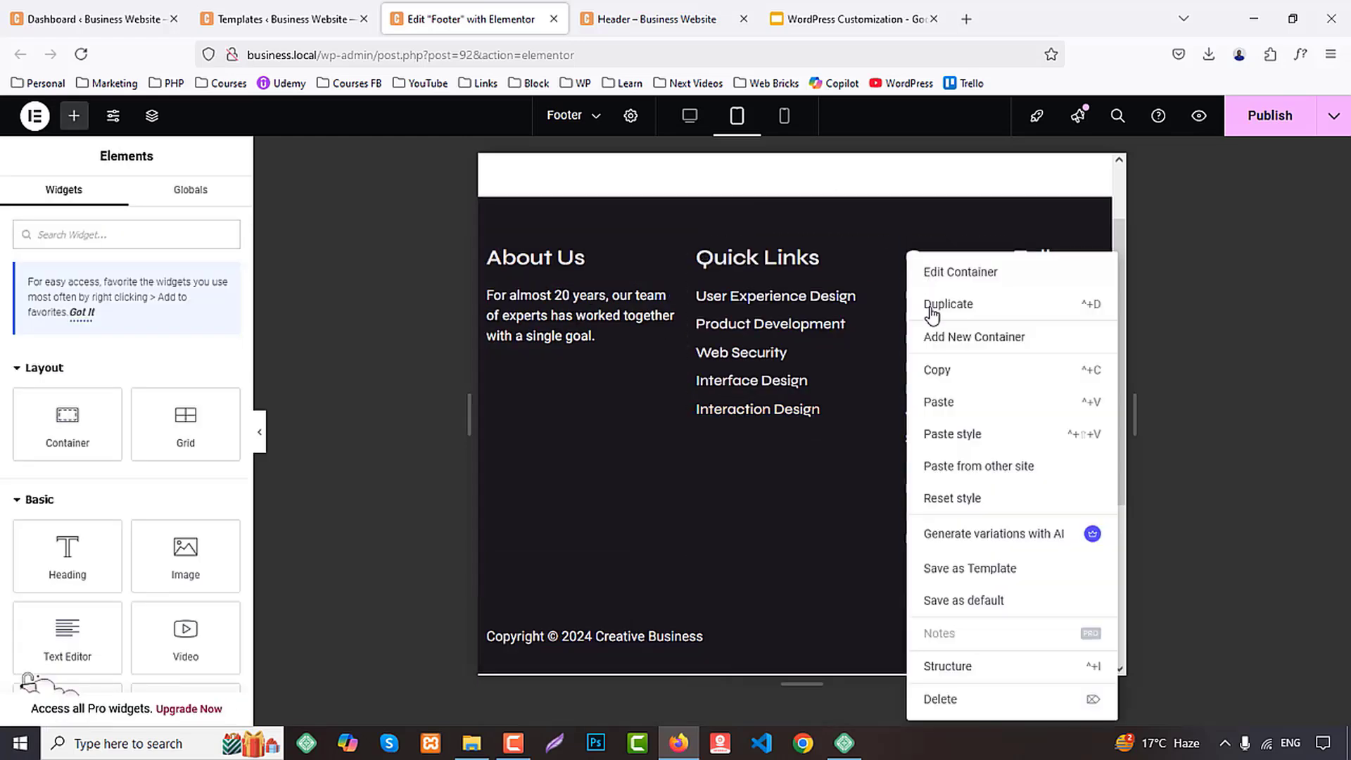
{"action": "left_click", "coordinate": [954, 440]}
{"action": "right_click", "coordinate": [1024, 258]}
{"action": "left_click", "coordinate": [1110, 427]}
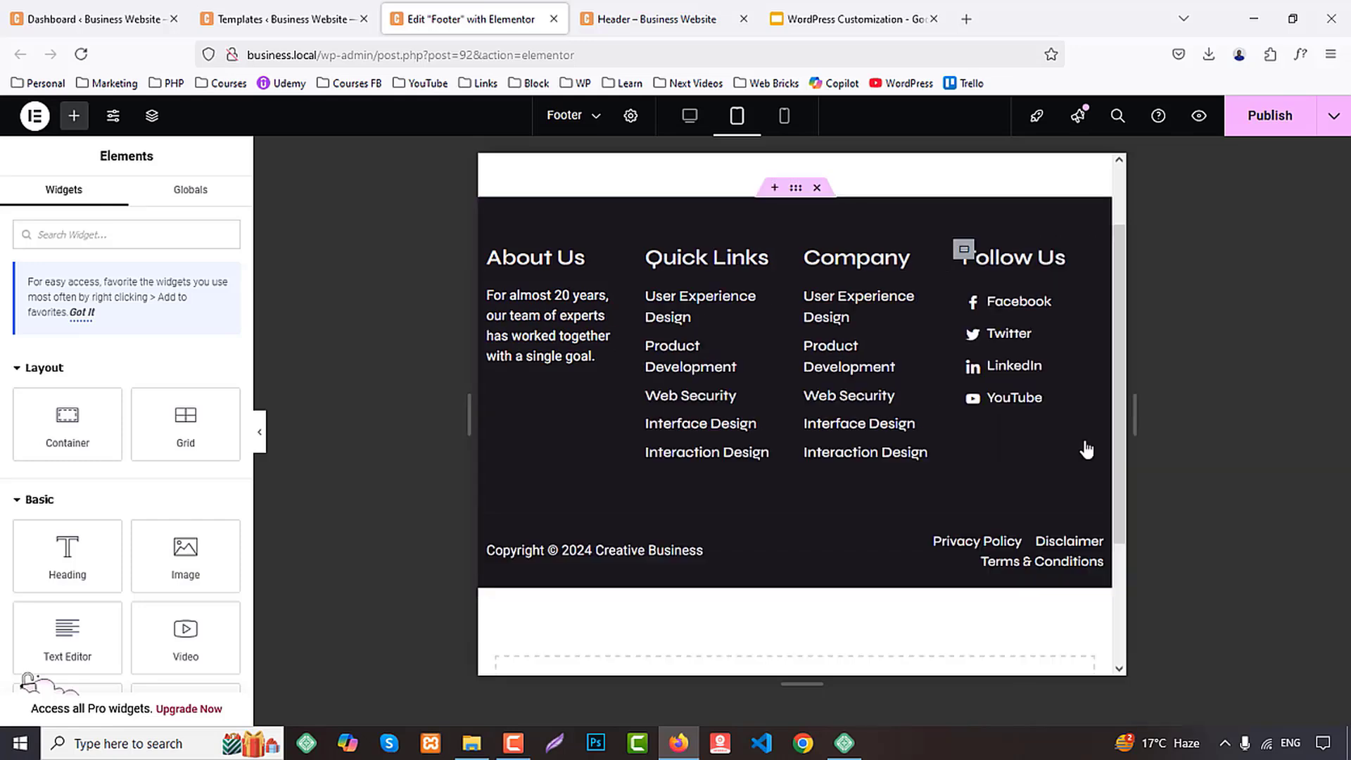
Set the footer's four-column parent container to wrap its items in tablet view
{"action": "left_click", "coordinate": [795, 190]}
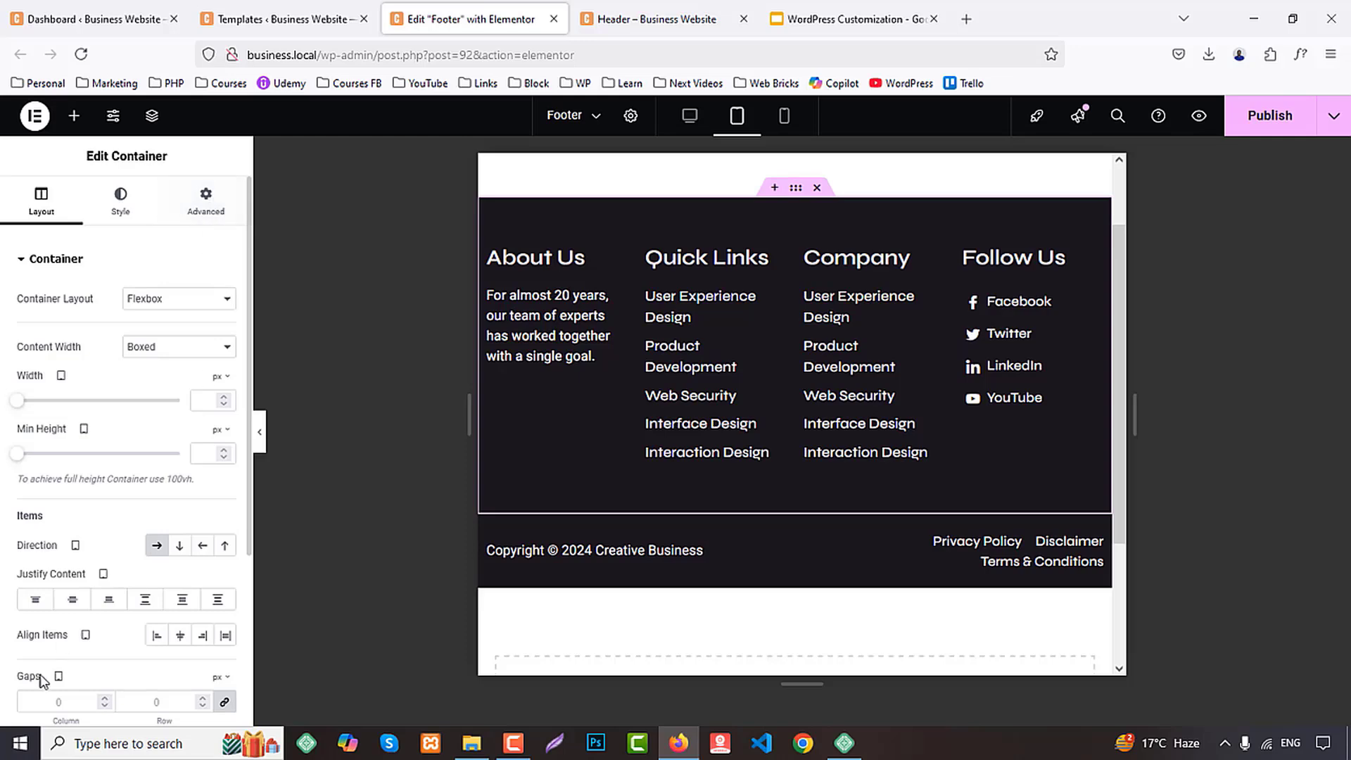
{"action": "scroll", "coordinate": [97, 665], "scroll_direction": "down", "scroll_amount": 3}
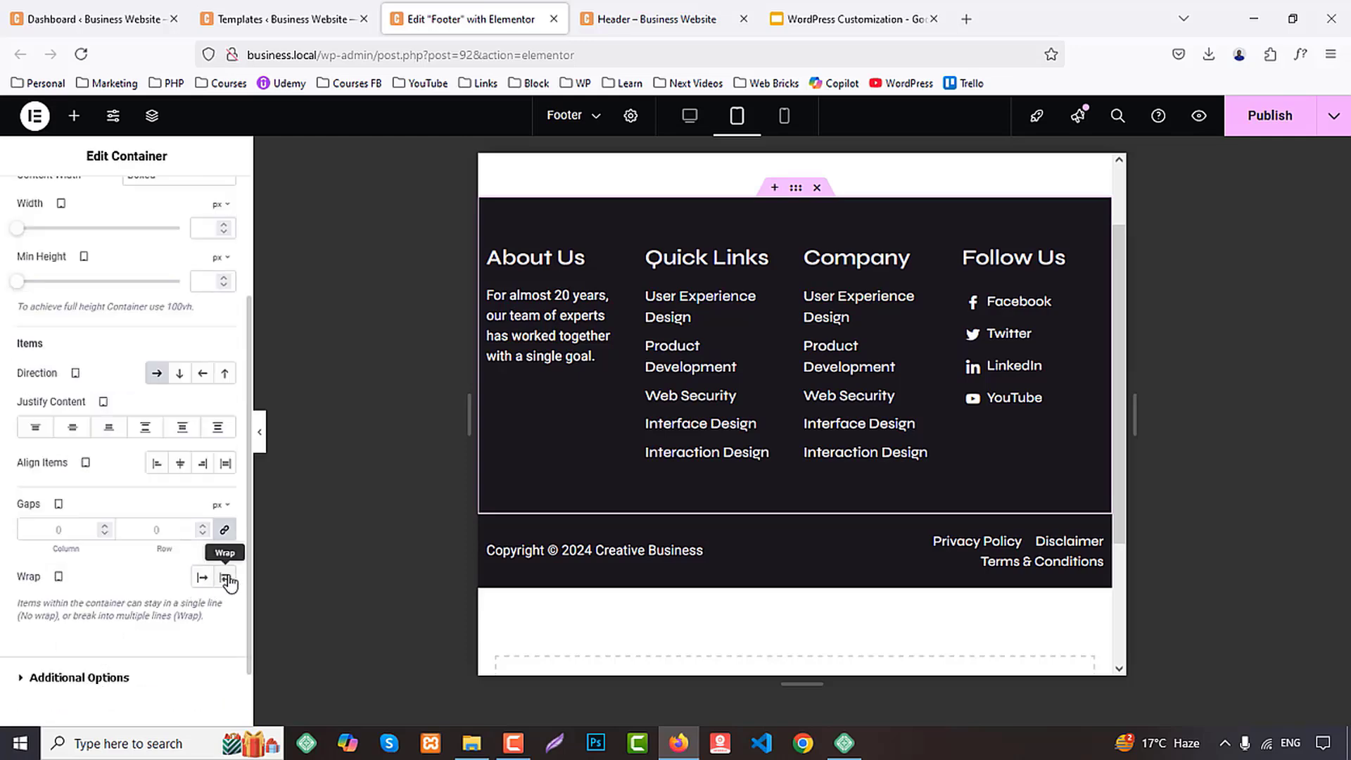
{"action": "left_click", "coordinate": [225, 578]}
{"action": "scroll", "coordinate": [1036, 427], "scroll_direction": "down", "scroll_amount": 1}
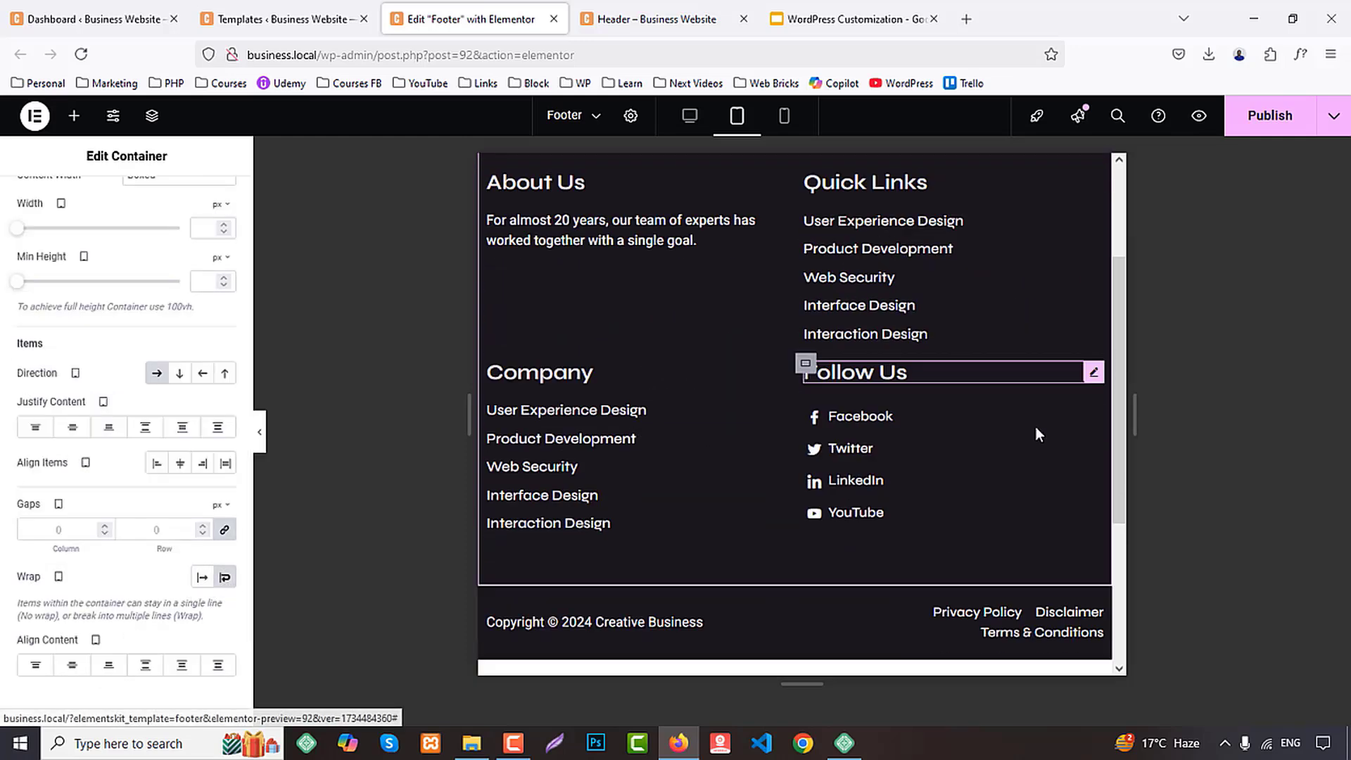
{"action": "scroll", "coordinate": [1036, 426], "scroll_direction": "down", "scroll_amount": 2}
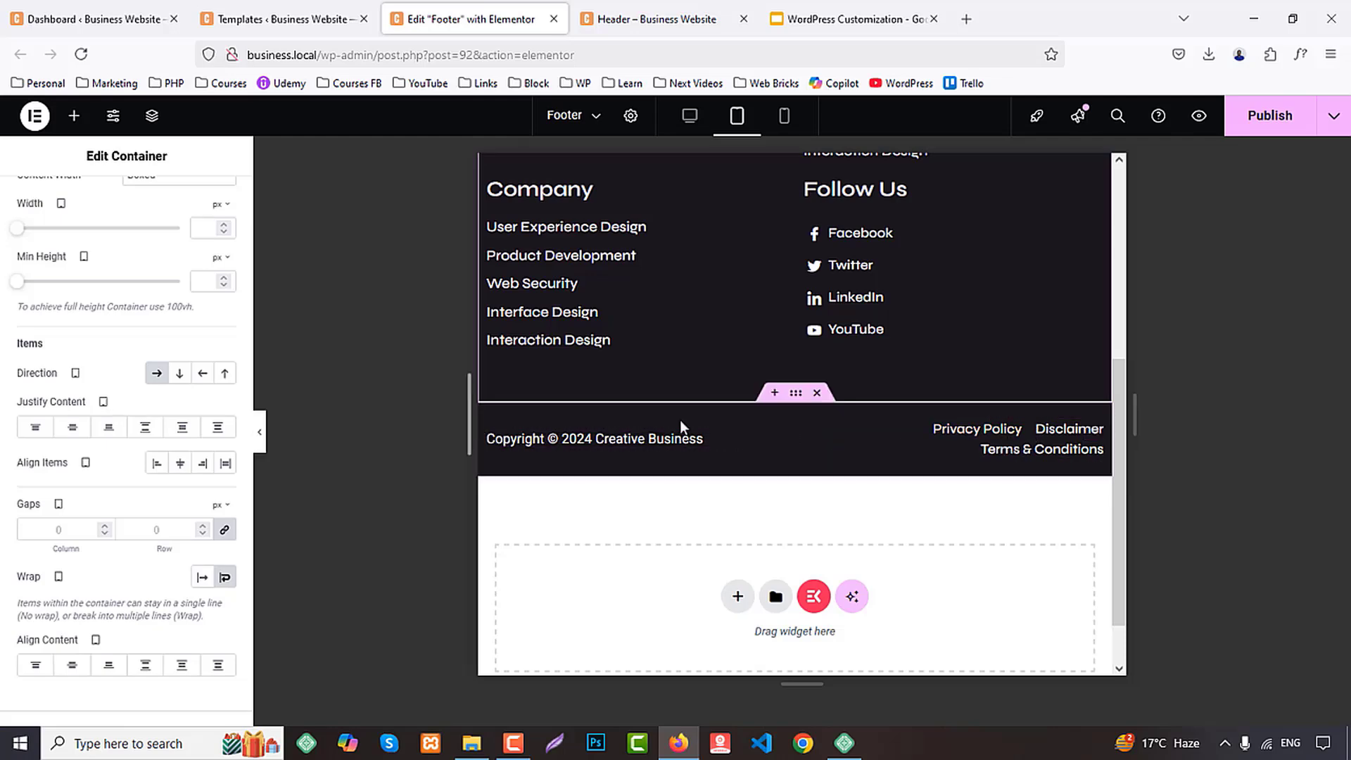
Set the tablet width of the container holding the privacy, disclaimer and terms links to 70%
{"action": "left_click", "coordinate": [806, 421]}
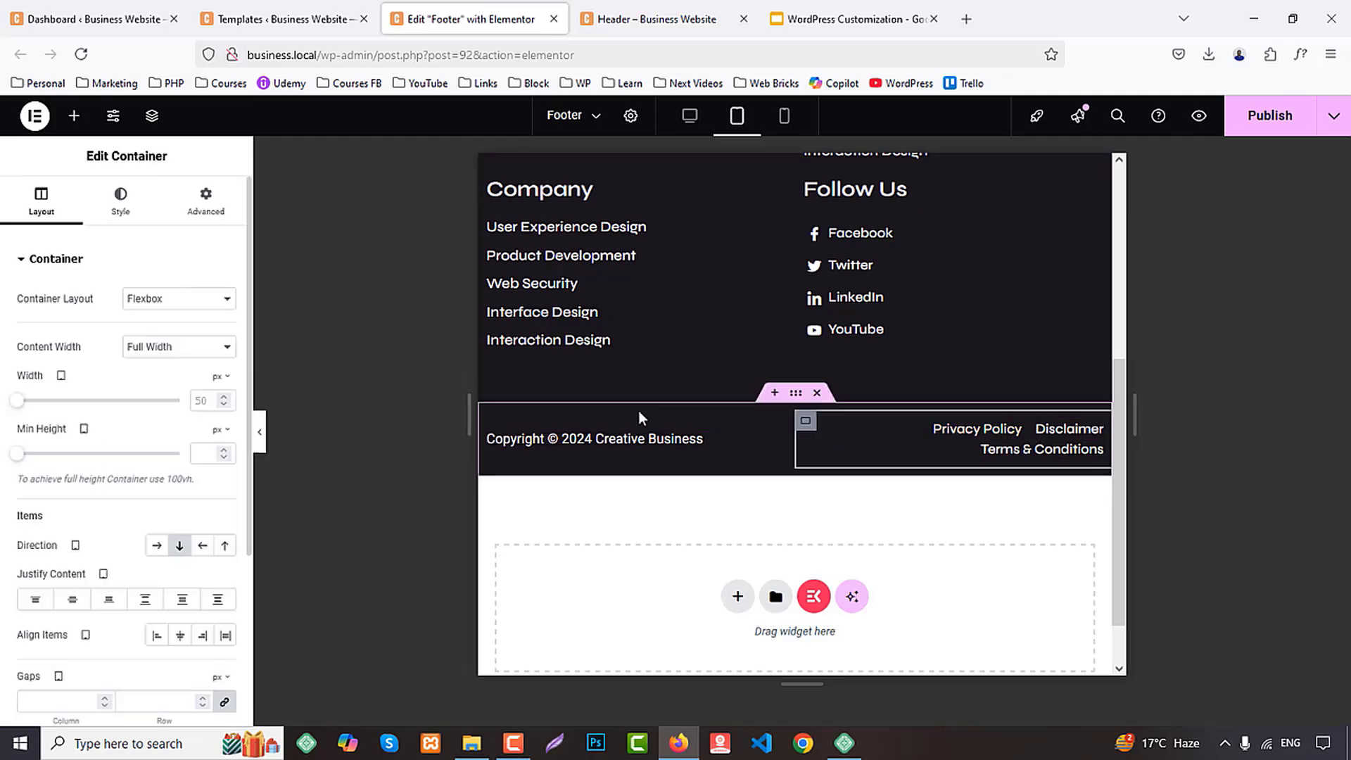
{"action": "left_click", "coordinate": [217, 401]}
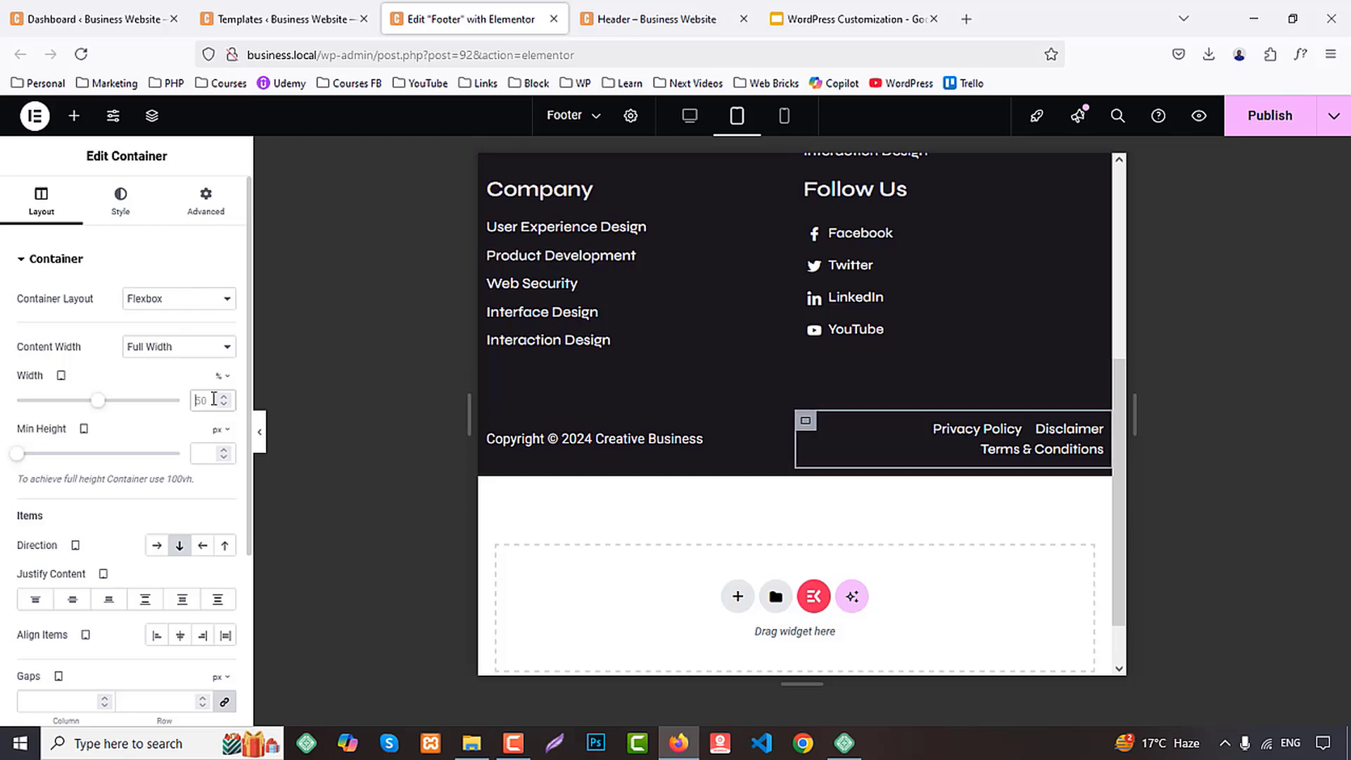
{"action": "type", "text": "70"}
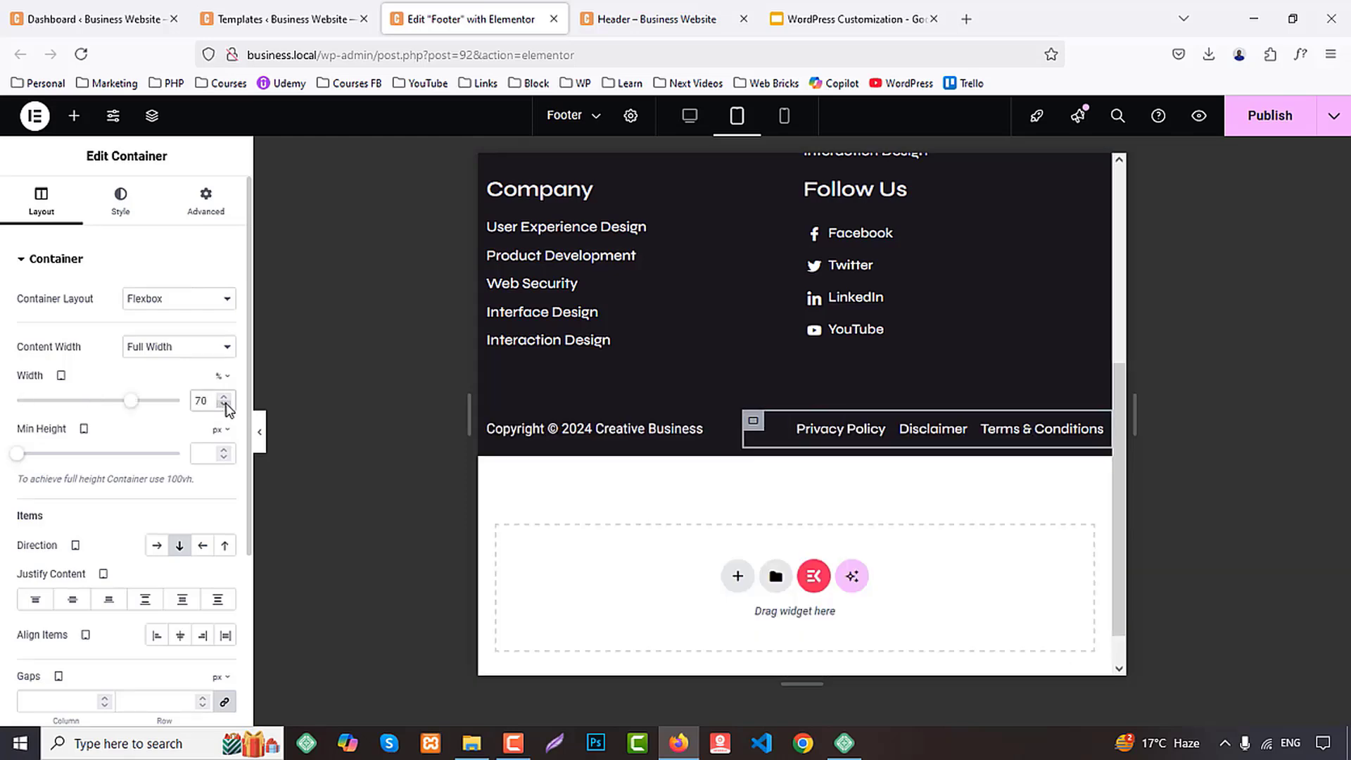
Set the copyright text container's tablet width to 41% and publish the footer
{"action": "left_click", "coordinate": [484, 425]}
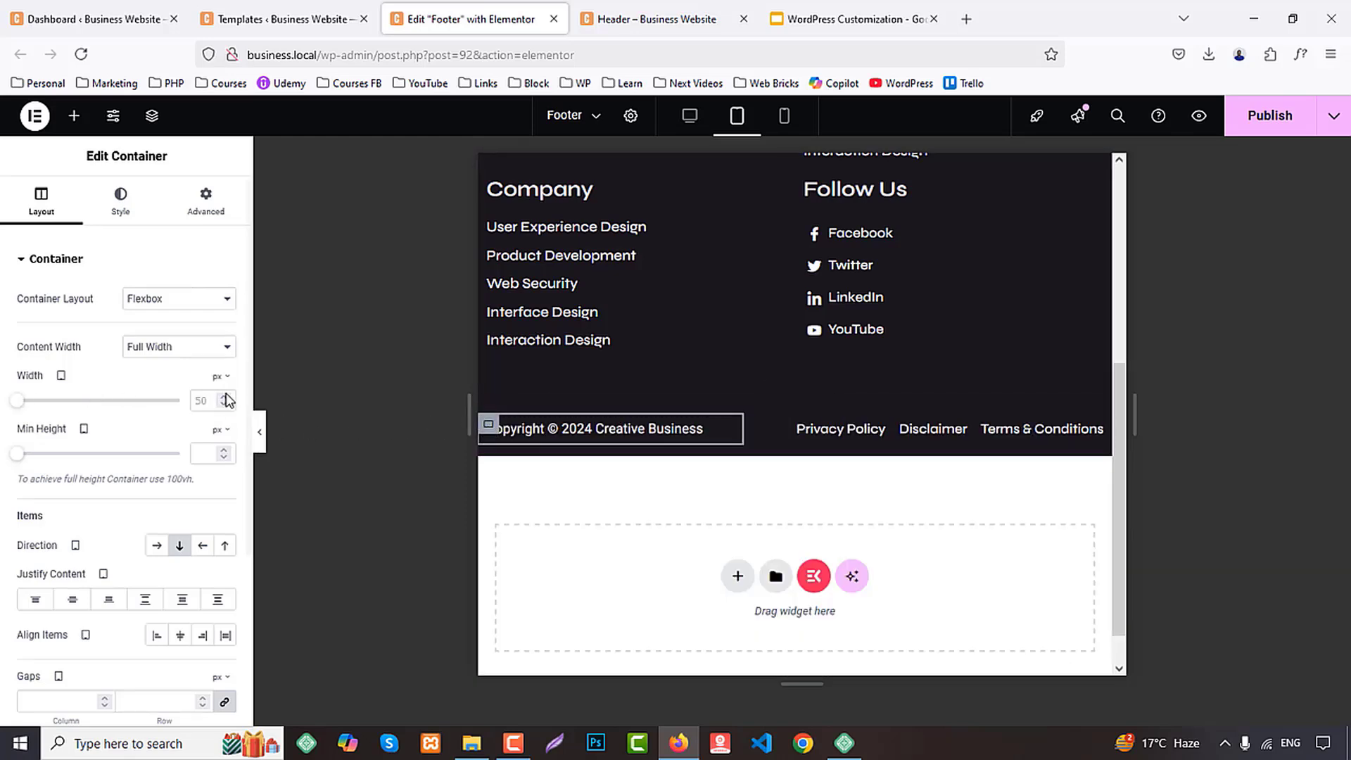
{"action": "left_click", "coordinate": [222, 403]}
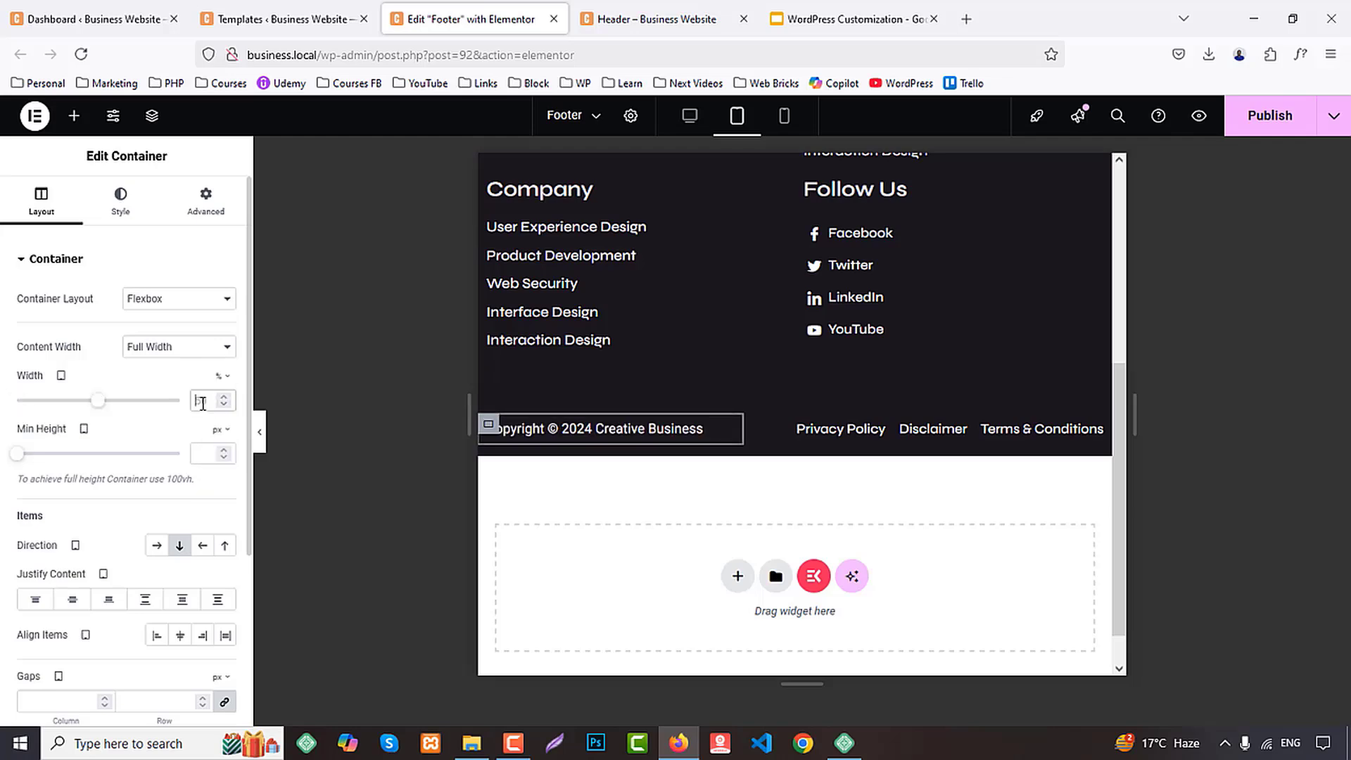
{"action": "type", "text": "30"}
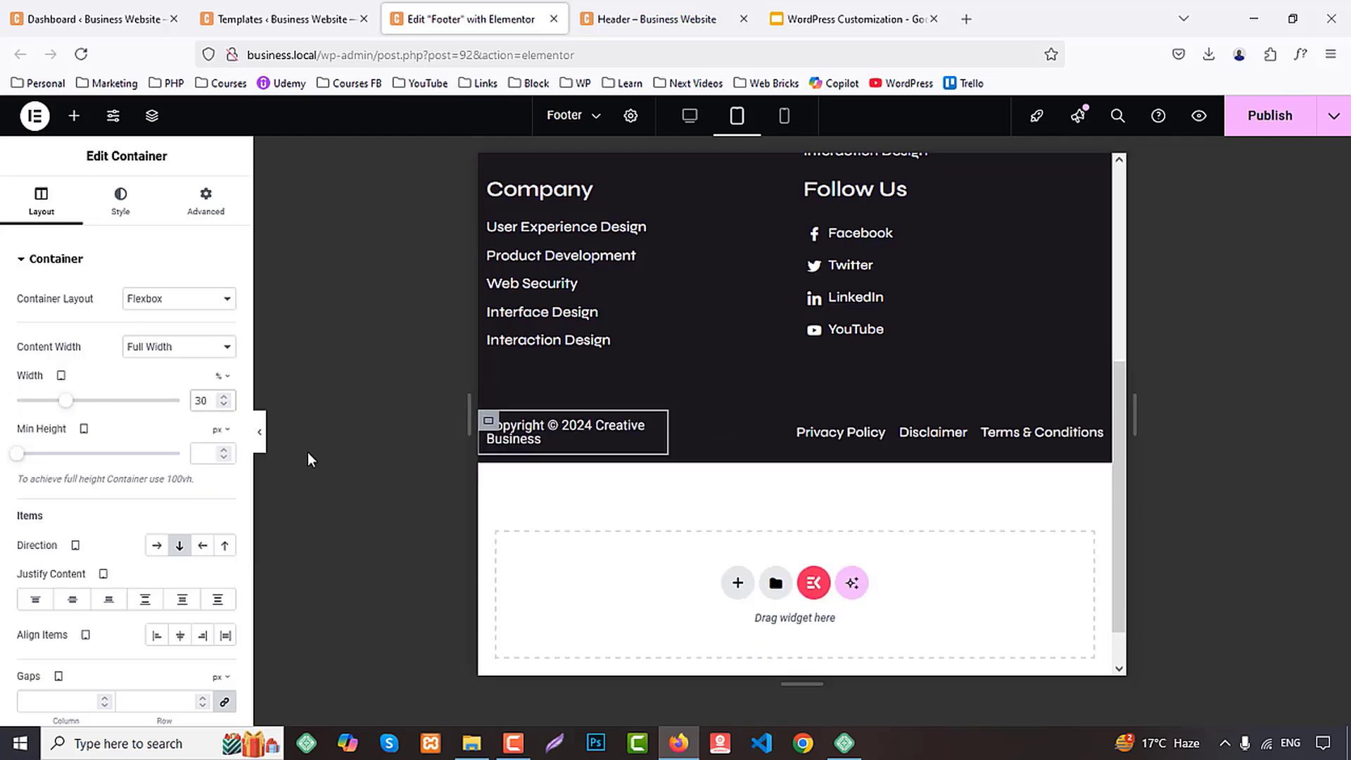
{"action": "key", "text": "Up"}
{"action": "key", "text": "Up"}
{"action": "key", "text": "Up"}
{"action": "key", "text": "Up"}
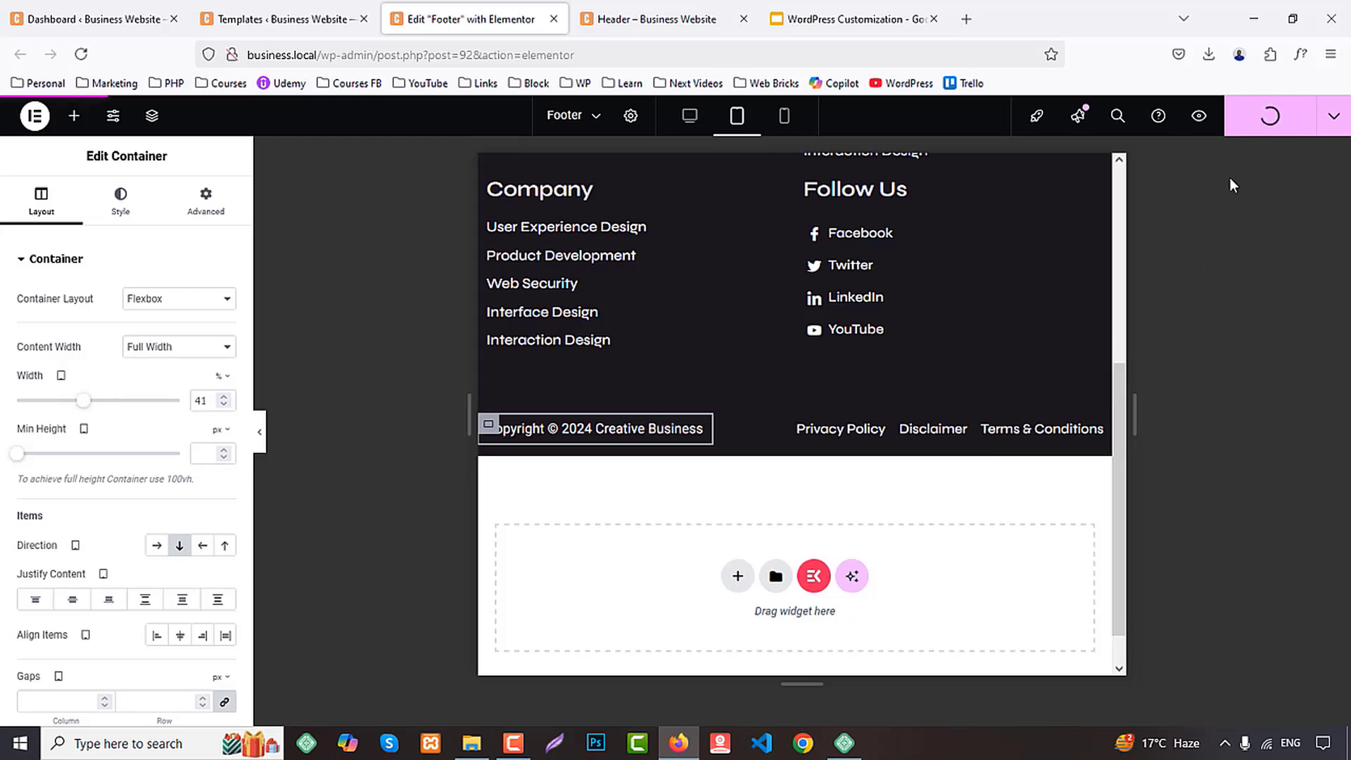
Open the live home page to check the published footer, then return to the footer editor
{"action": "left_click", "coordinate": [682, 9]}
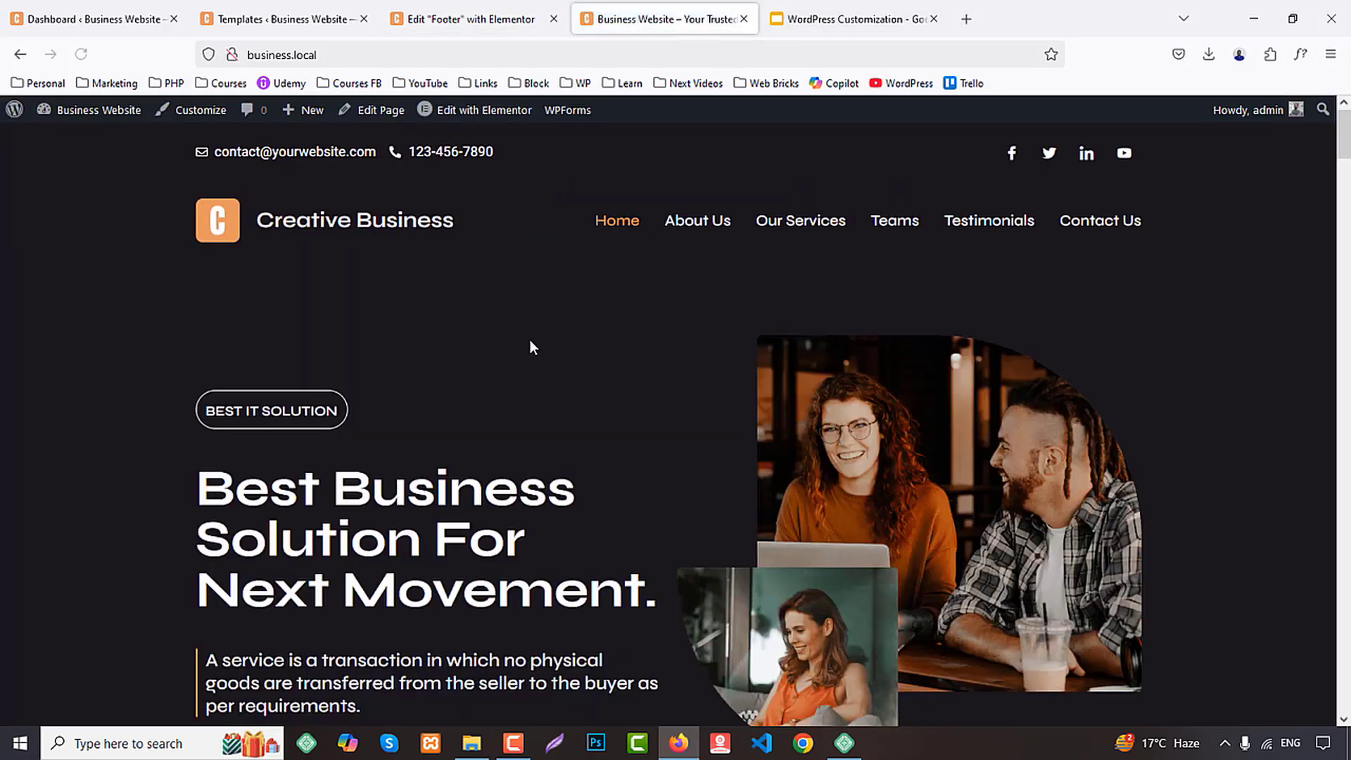
{"action": "middle_click", "coordinate": [529, 340]}
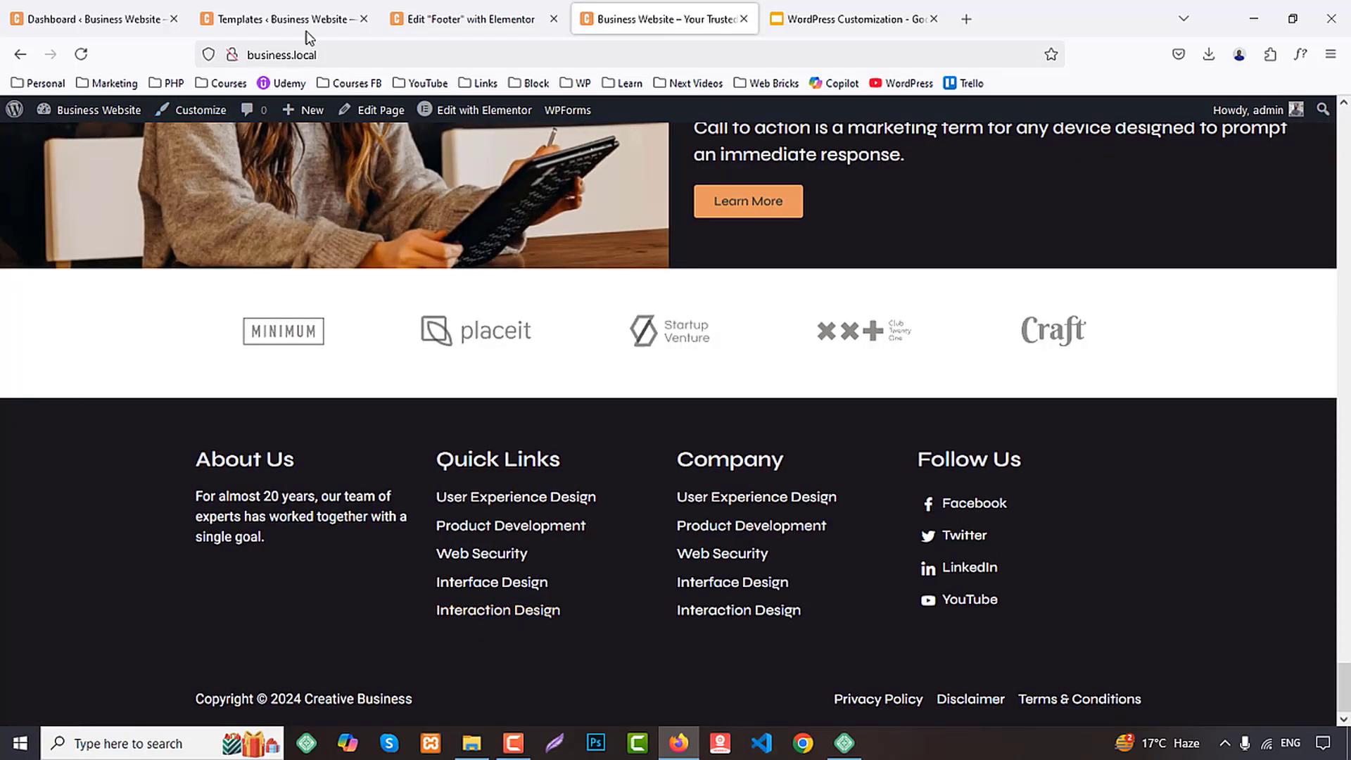
{"action": "left_click", "coordinate": [458, 22]}
Set the footer's logo carousel to show 2 slides in mobile view
{"action": "left_click", "coordinate": [783, 115]}
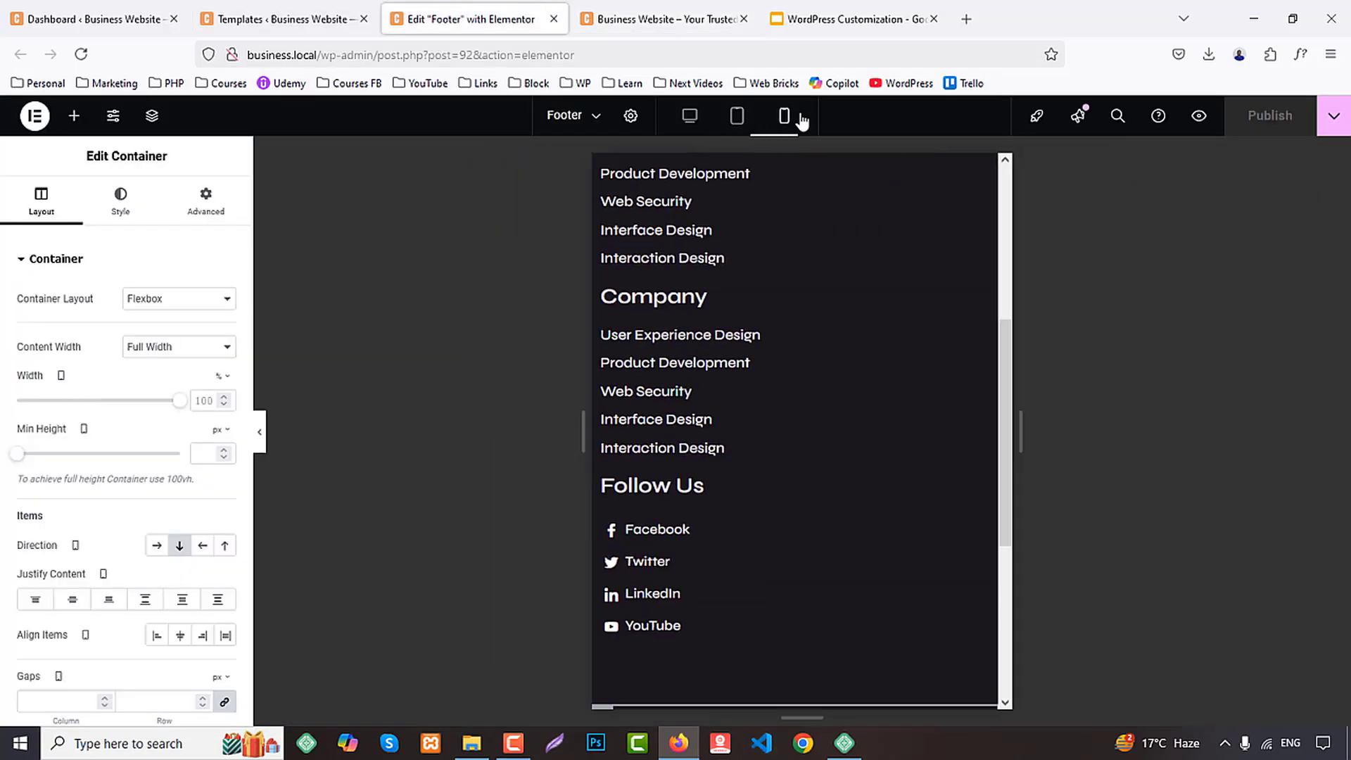
{"action": "scroll", "coordinate": [823, 365], "scroll_direction": "up", "scroll_amount": 5}
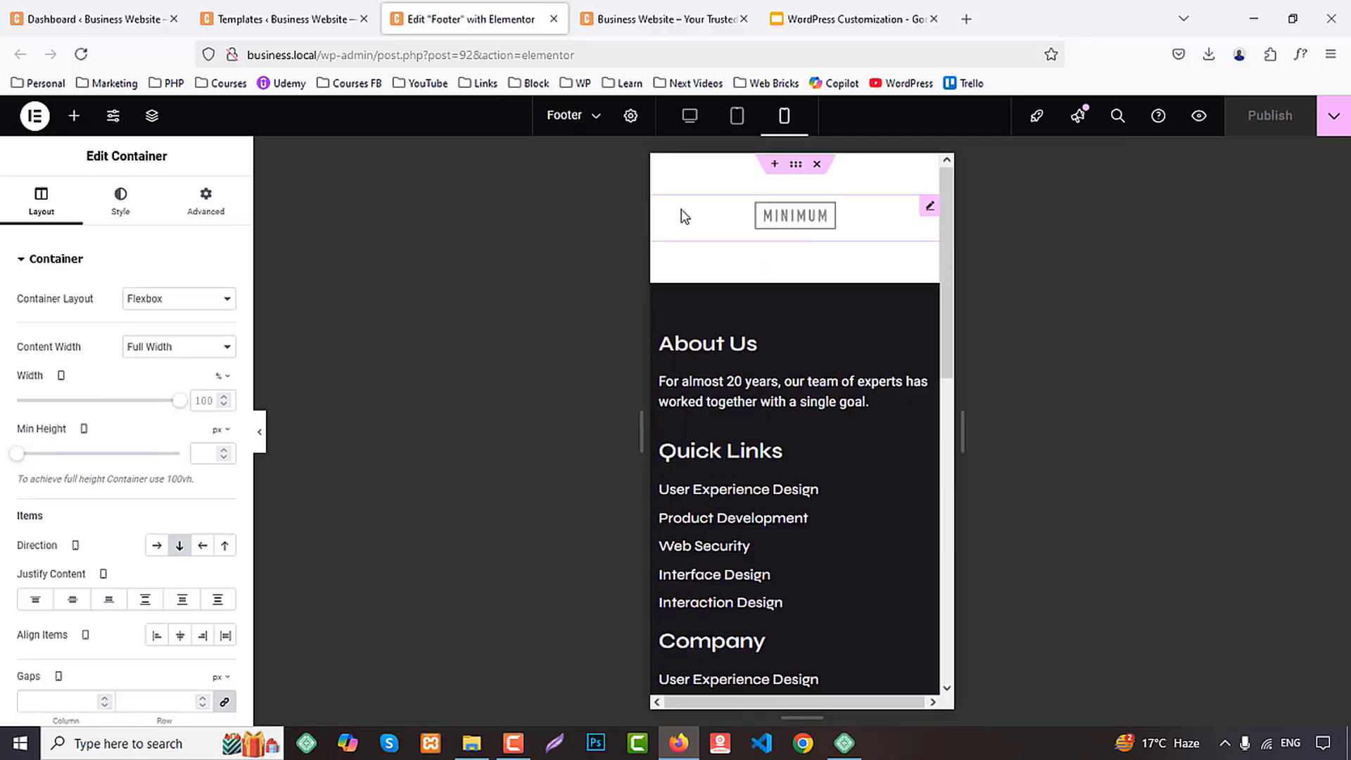
{"action": "left_click", "coordinate": [706, 224]}
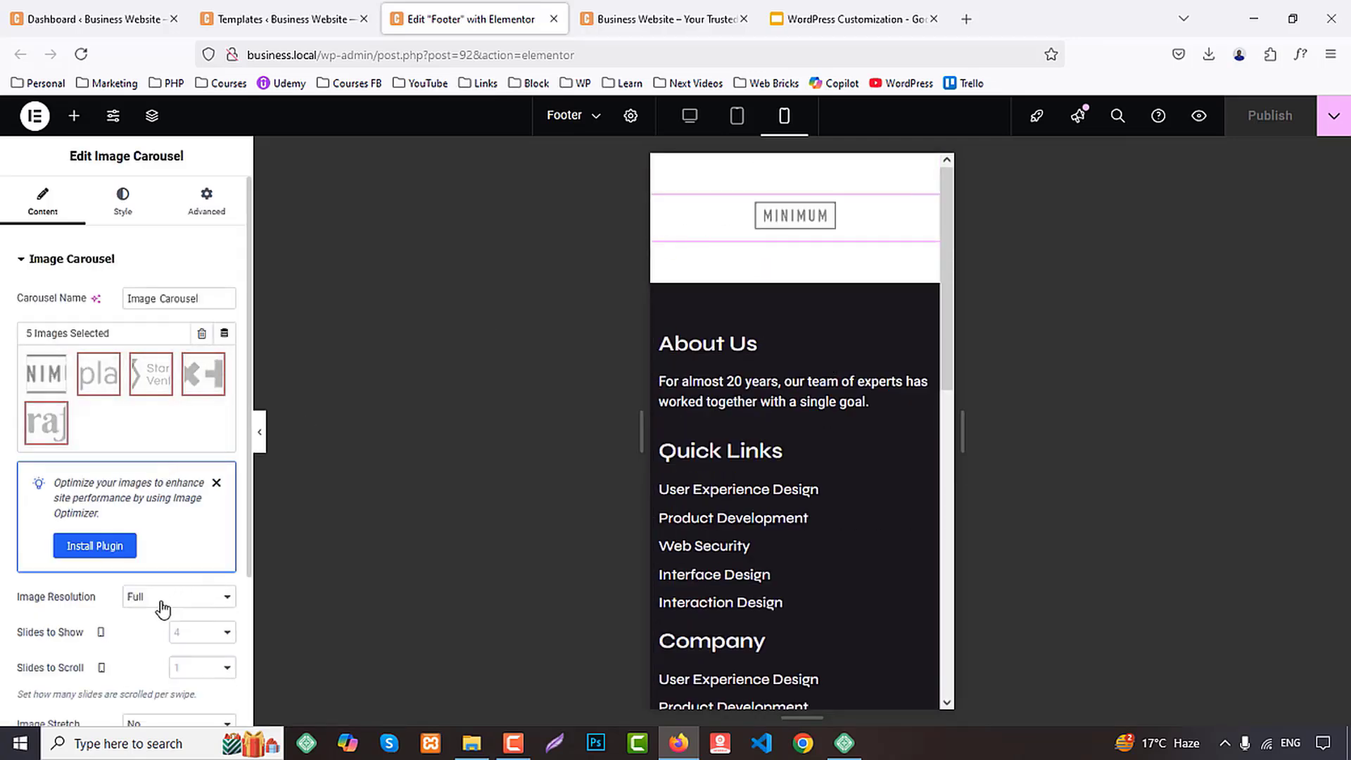
{"action": "left_click", "coordinate": [186, 636]}
{"action": "left_click", "coordinate": [186, 439]}
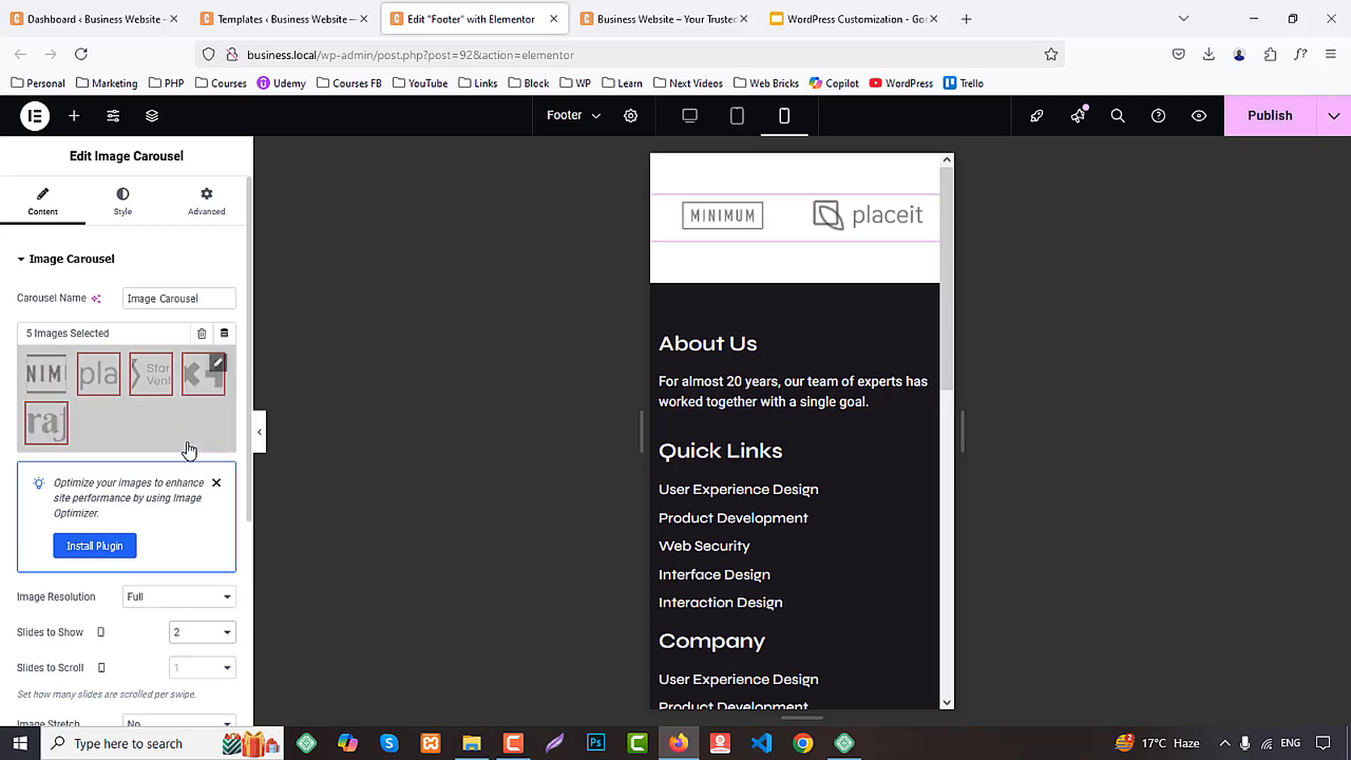
Center the footer's copyright text in mobile view
{"action": "scroll", "coordinate": [842, 460], "scroll_direction": "down", "scroll_amount": 7}
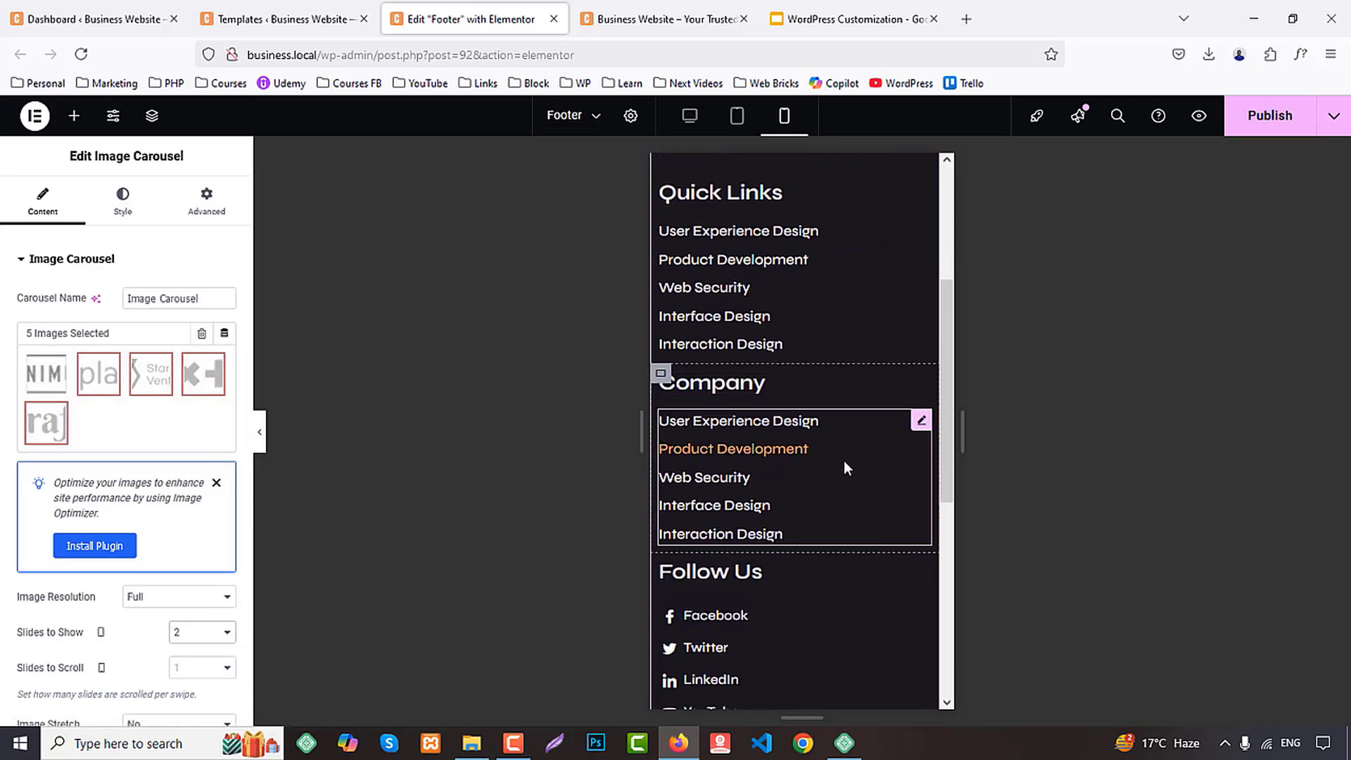
{"action": "scroll", "coordinate": [843, 461], "scroll_direction": "down", "scroll_amount": 3}
{"action": "left_click", "coordinate": [746, 364]}
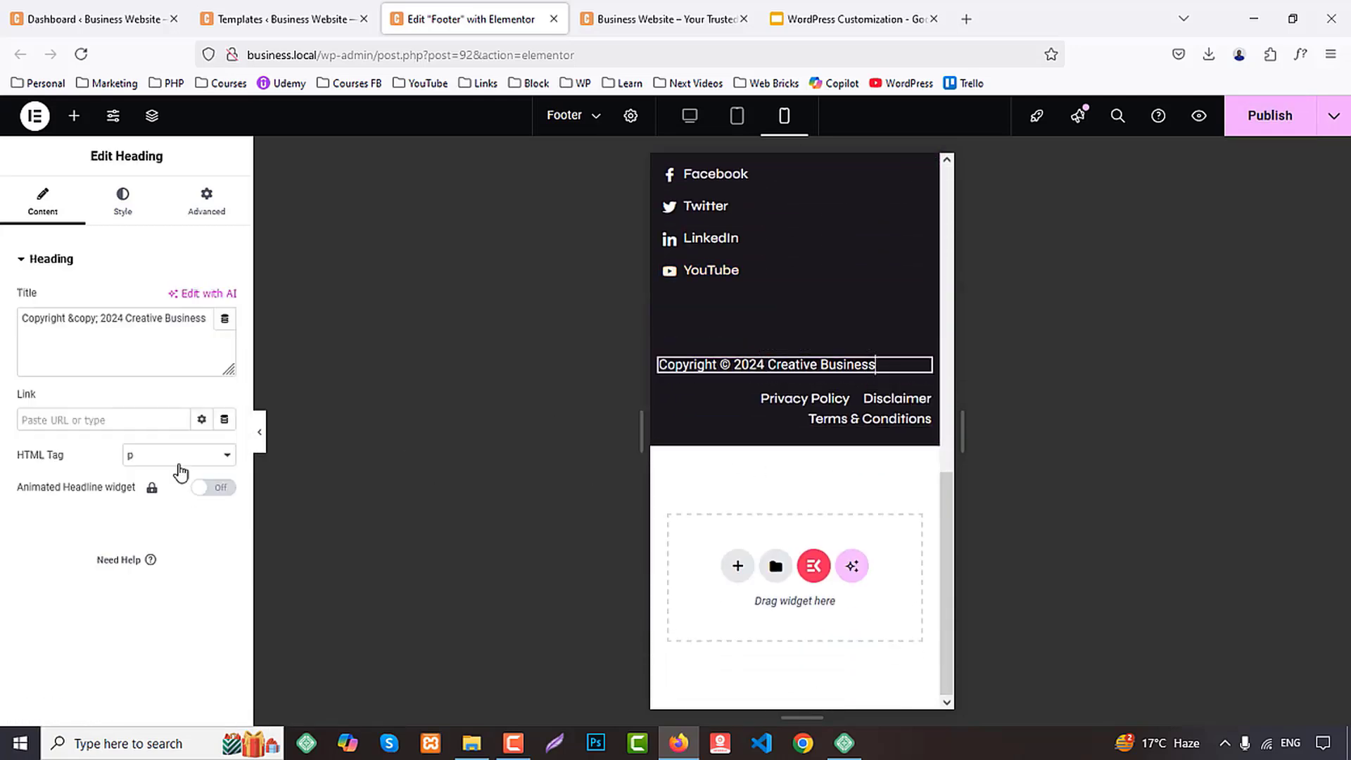
{"action": "left_click", "coordinate": [122, 201]}
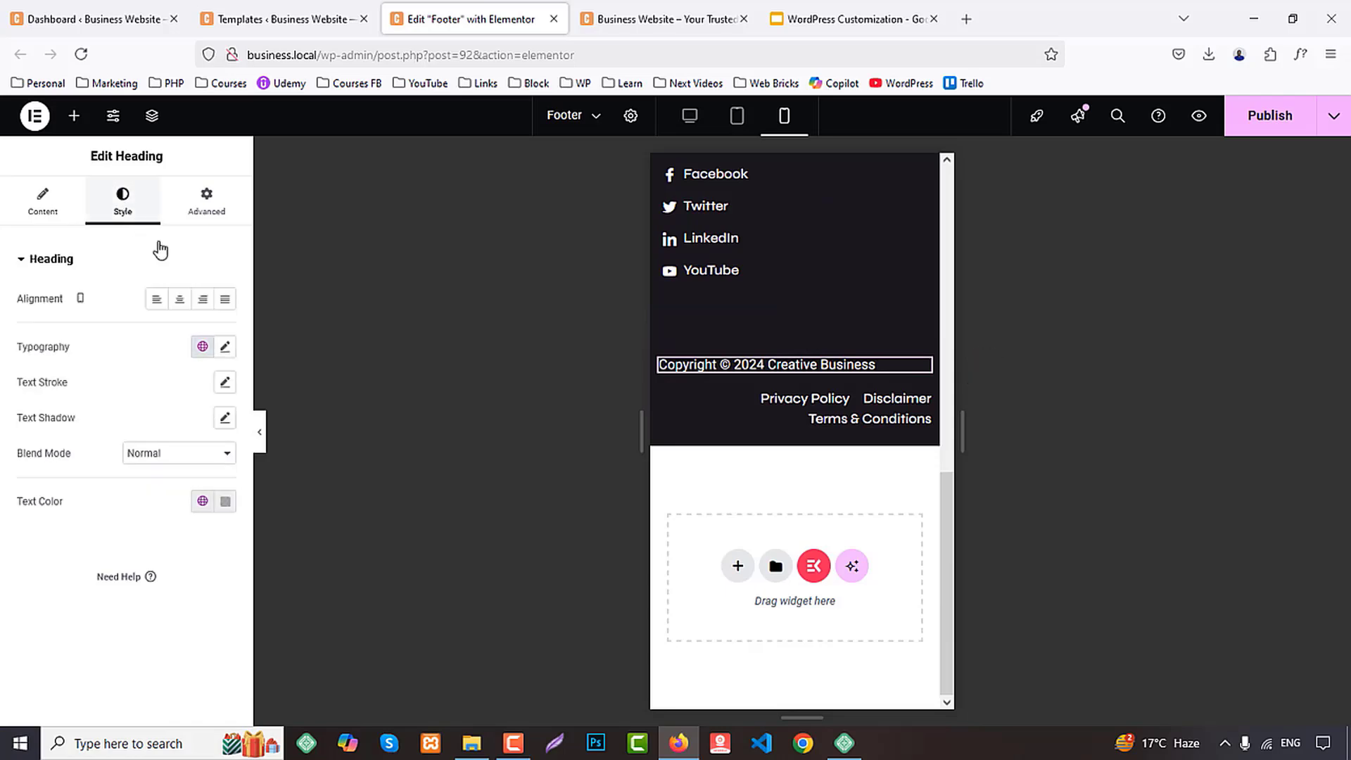
{"action": "left_click", "coordinate": [179, 299]}
Center the privacy, disclaimer and terms link list in mobile view and publish the footer
{"action": "left_click", "coordinate": [748, 410]}
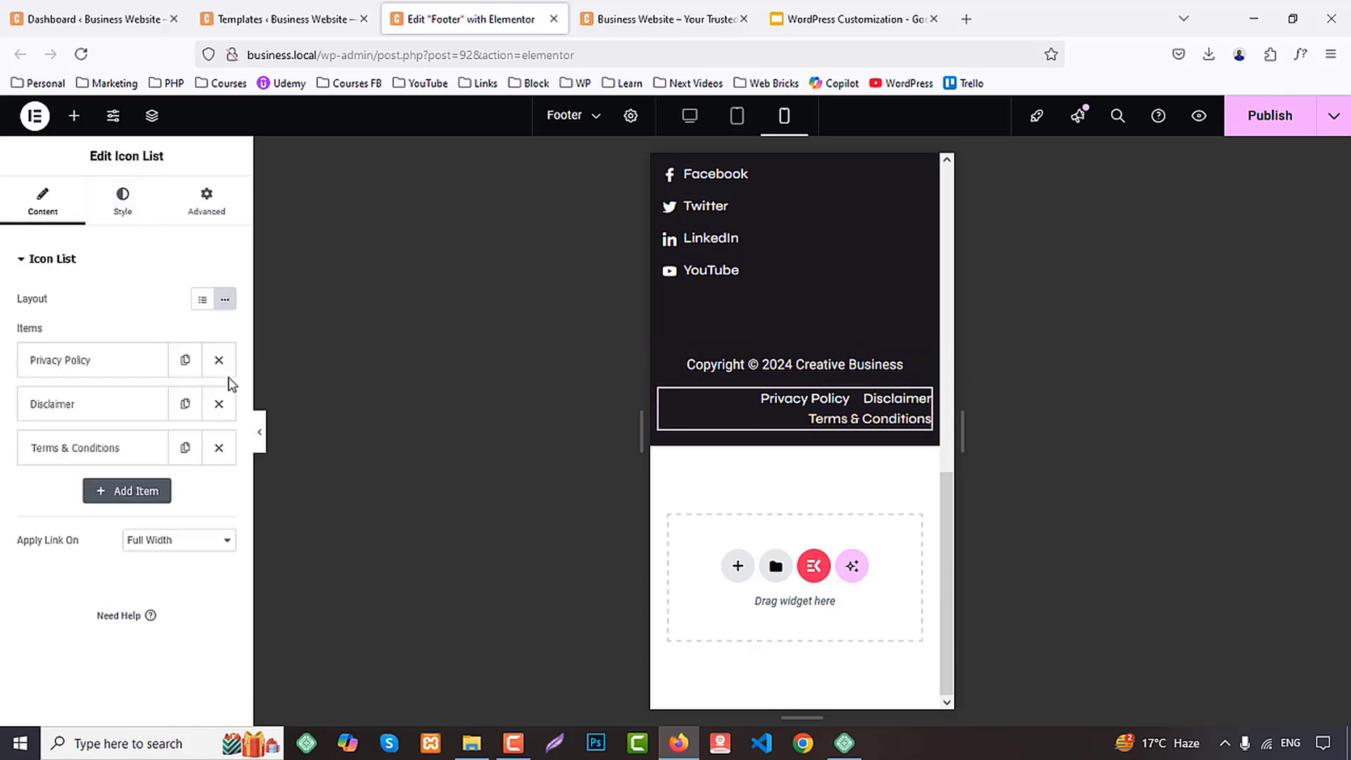
{"action": "left_click", "coordinate": [124, 206]}
{"action": "left_click", "coordinate": [204, 354]}
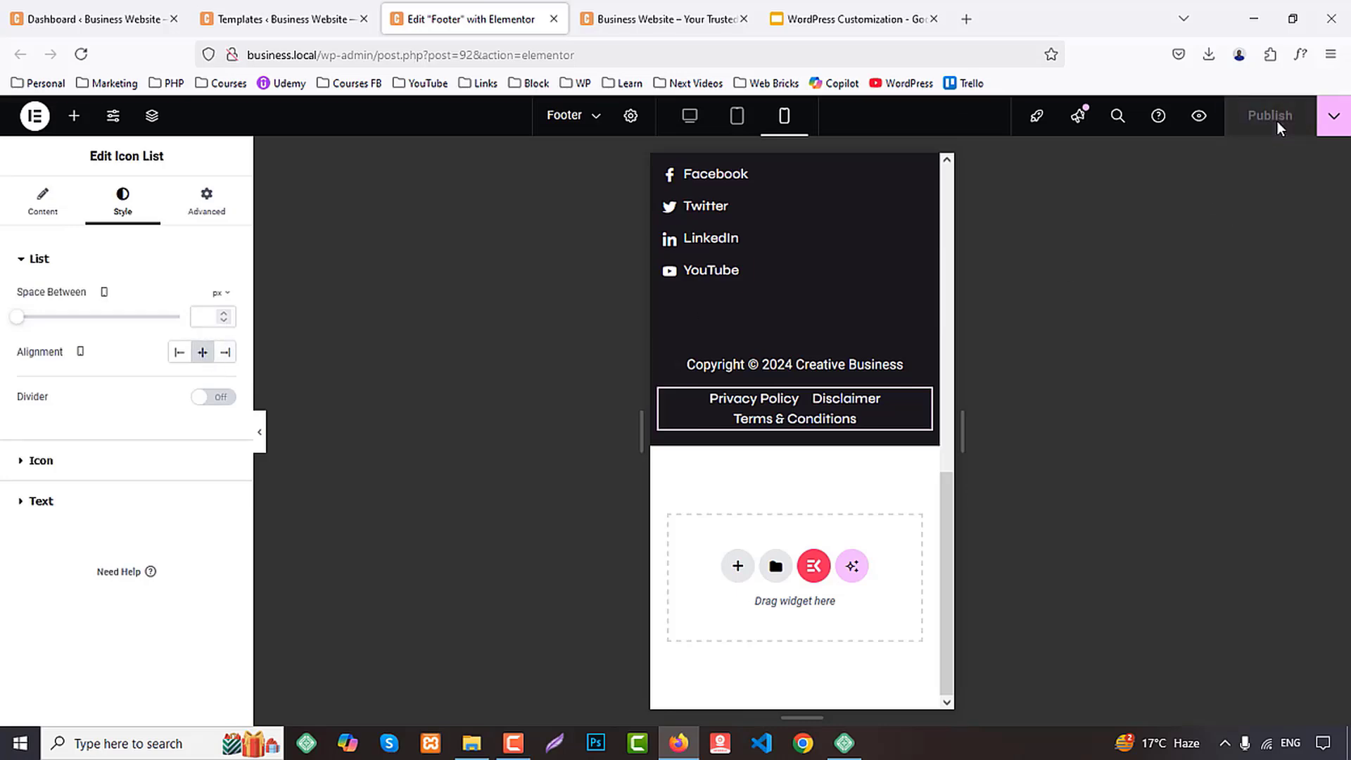
Look over the live home page and close the footer editor and Templates browser tabs
{"action": "left_click", "coordinate": [732, 17]}
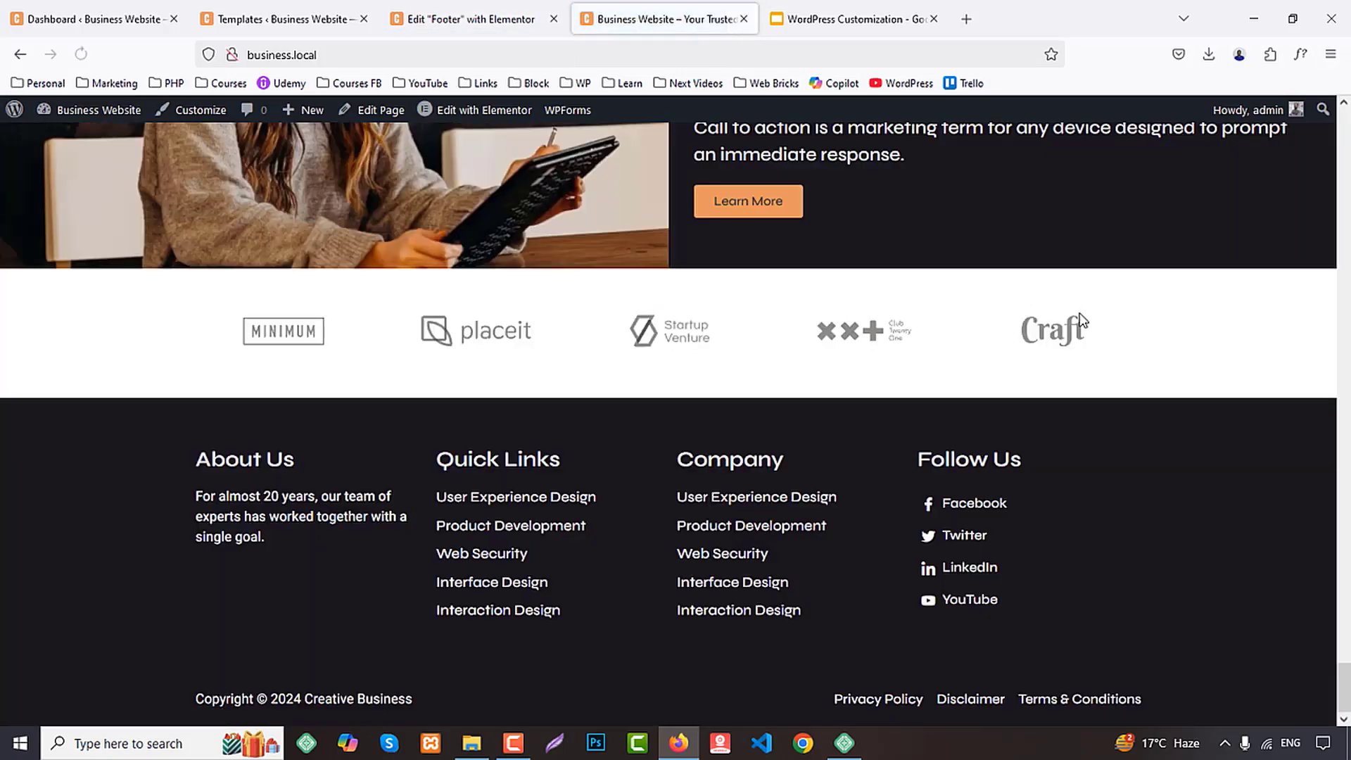
{"action": "scroll", "coordinate": [1227, 440], "scroll_direction": "up", "scroll_amount": 6}
{"action": "middle_click", "coordinate": [488, 4]}
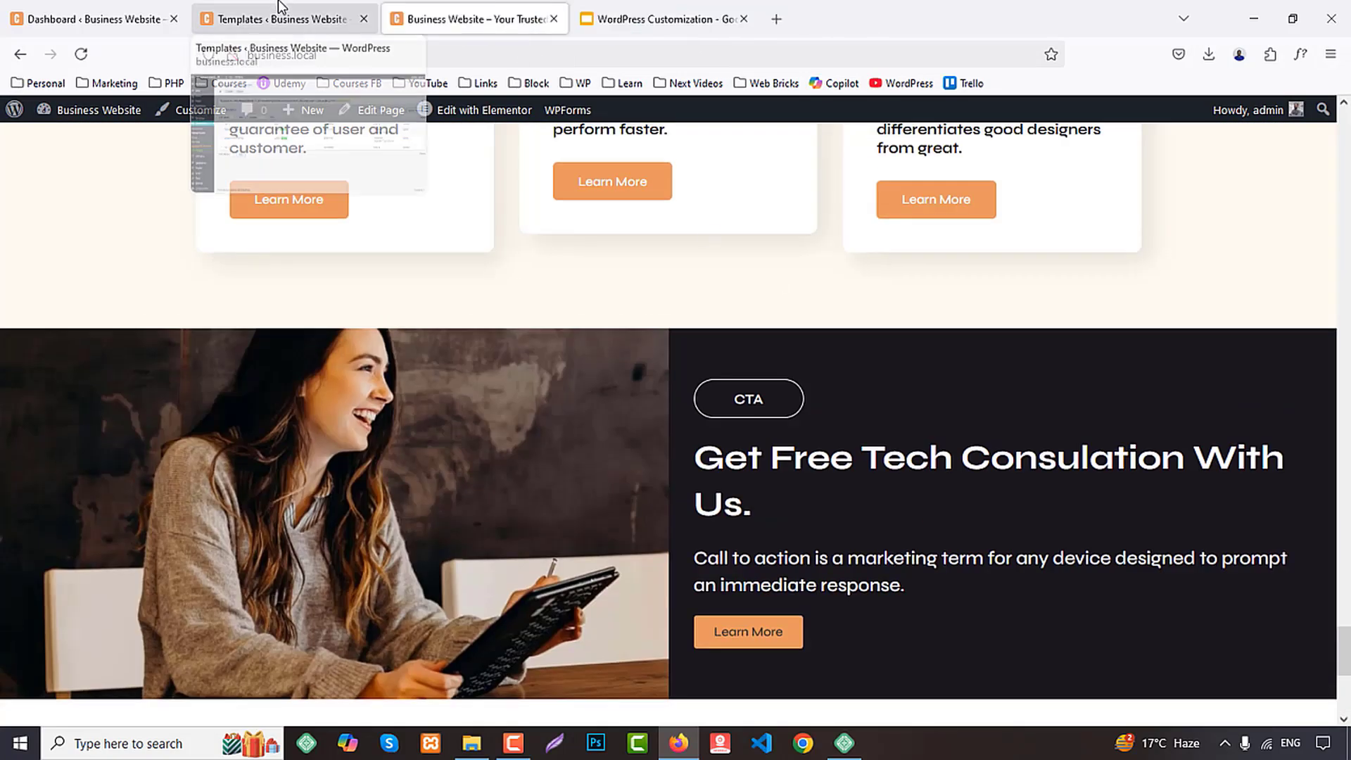
{"action": "middle_click", "coordinate": [279, 4]}
Open the Home page for editing in Elementor from the WordPress pages list
{"action": "left_click", "coordinate": [56, 8]}
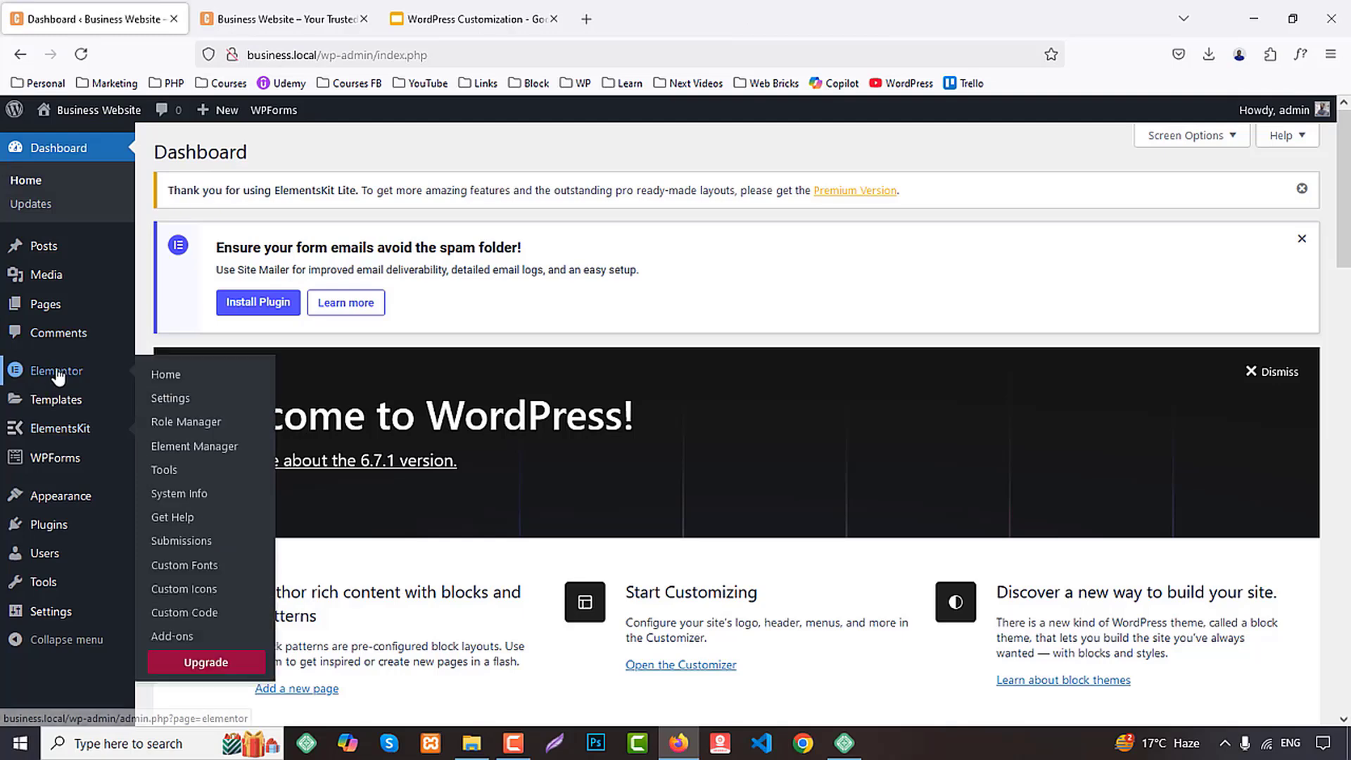
{"action": "left_click", "coordinate": [45, 307]}
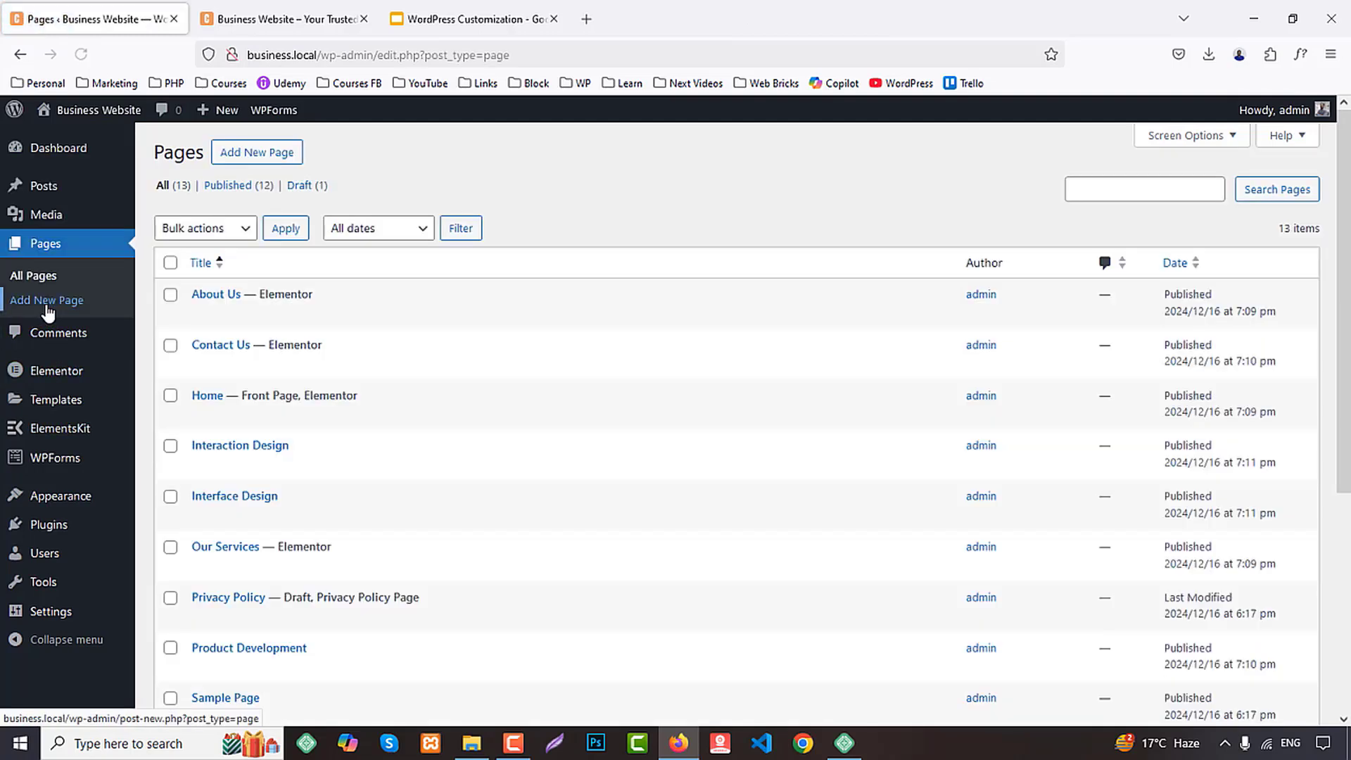
{"action": "scroll", "coordinate": [441, 481], "scroll_direction": "down", "scroll_amount": 1}
{"action": "scroll", "coordinate": [437, 481], "scroll_direction": "down", "scroll_amount": 2}
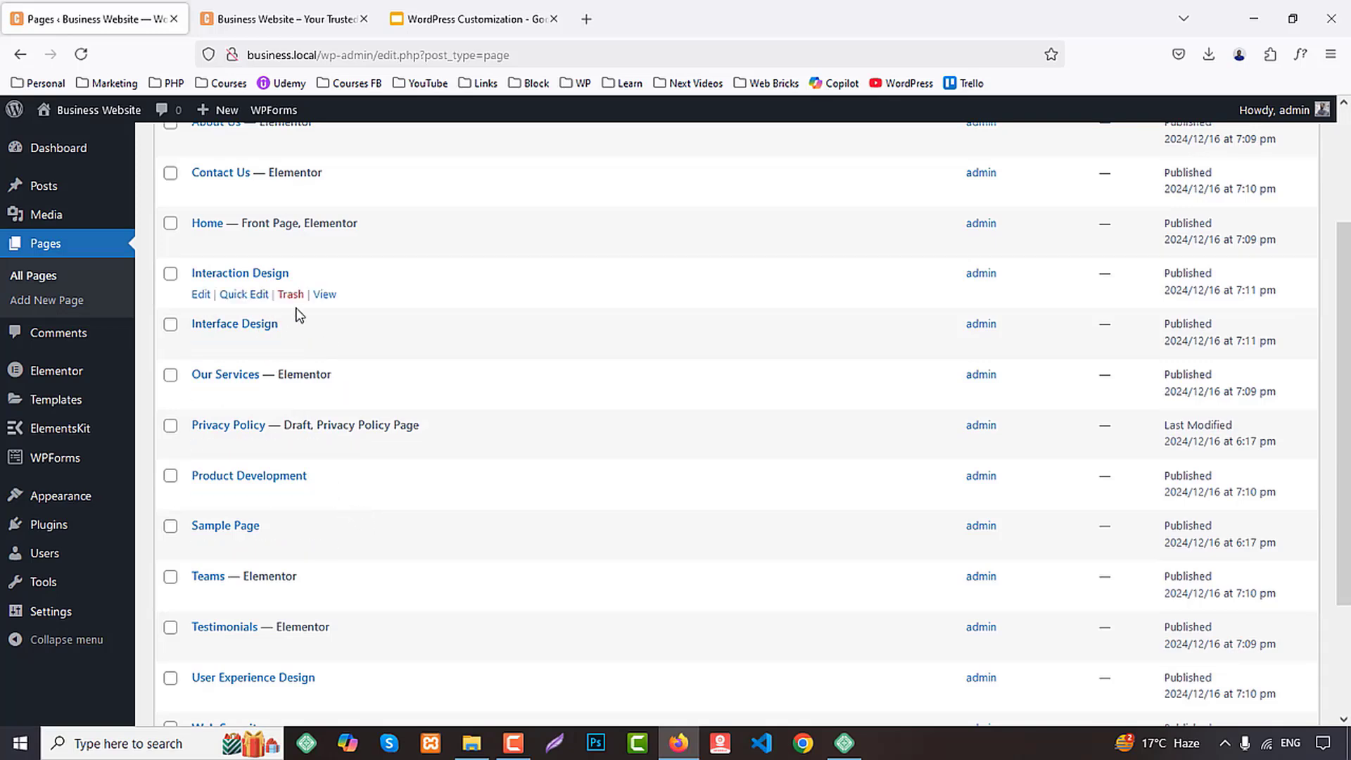
{"action": "middle_click", "coordinate": [392, 243]}
{"action": "key", "text": "ctrl+Tab"}
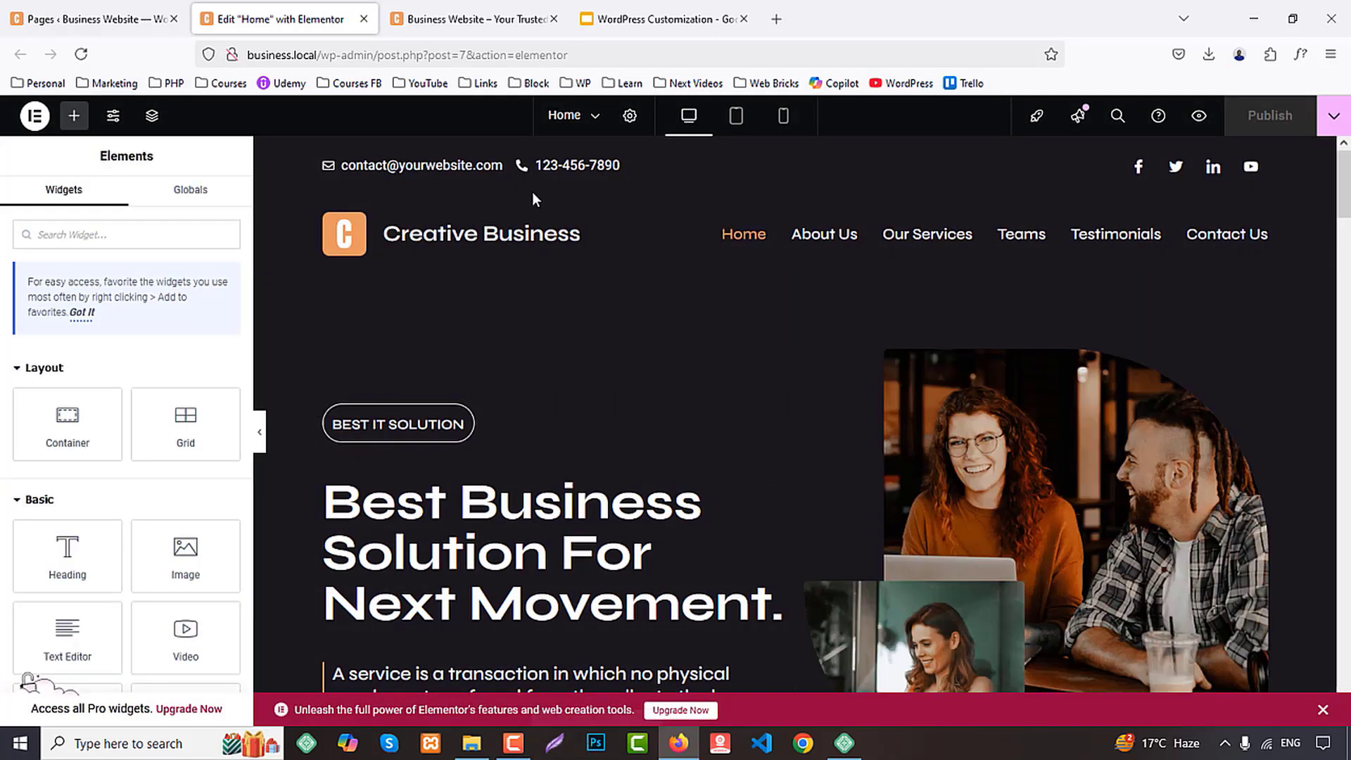
Try setting the hero text container's tablet width to 100%
{"action": "left_click", "coordinate": [736, 118]}
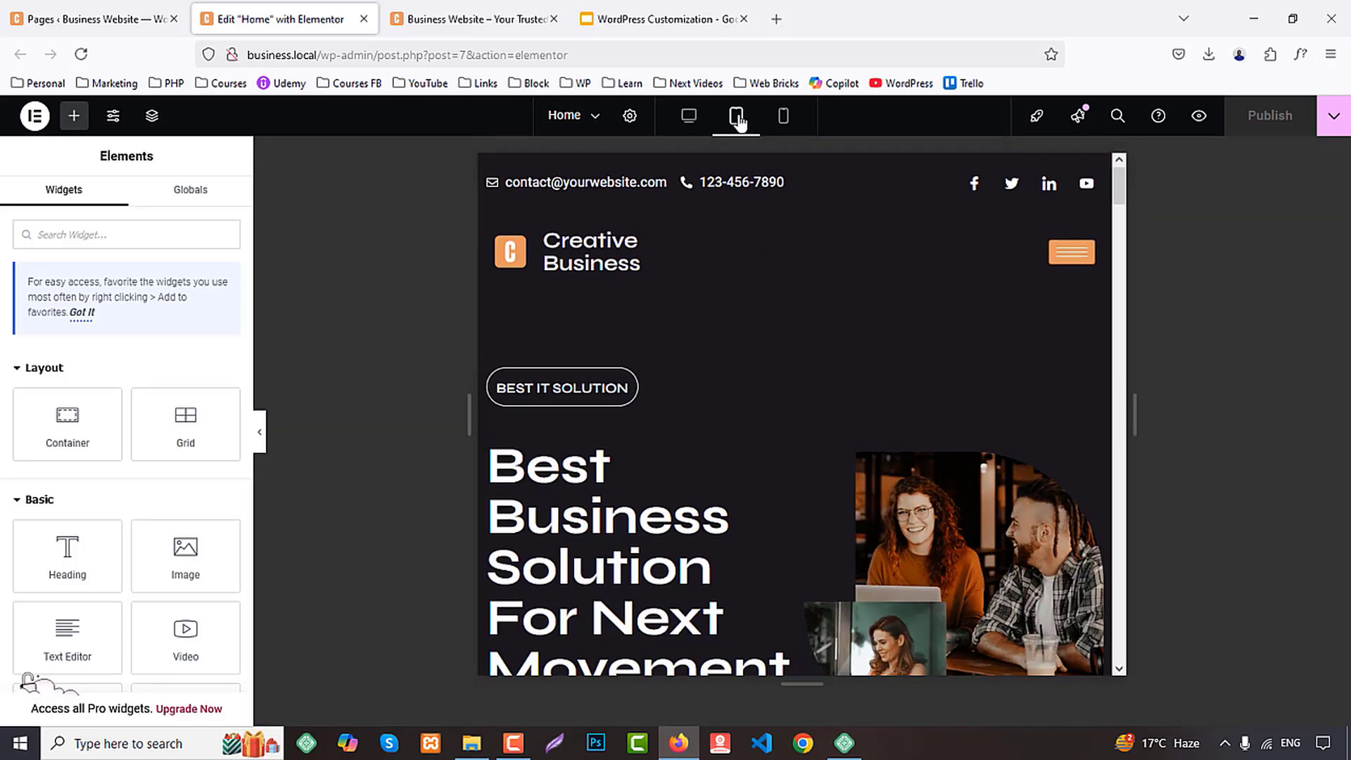
{"action": "scroll", "coordinate": [788, 338], "scroll_direction": "down", "scroll_amount": 5}
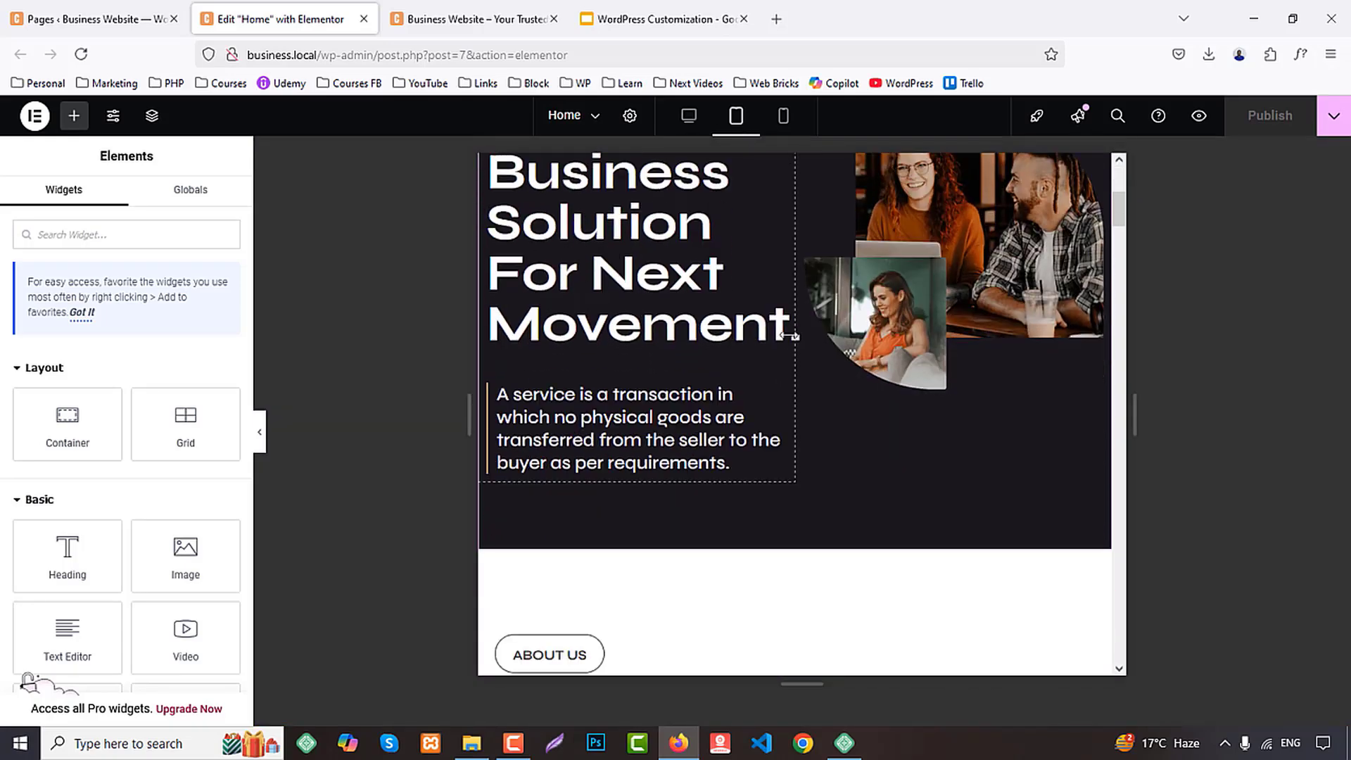
{"action": "scroll", "coordinate": [706, 350], "scroll_direction": "up", "scroll_amount": 2}
{"action": "left_click", "coordinate": [489, 196]}
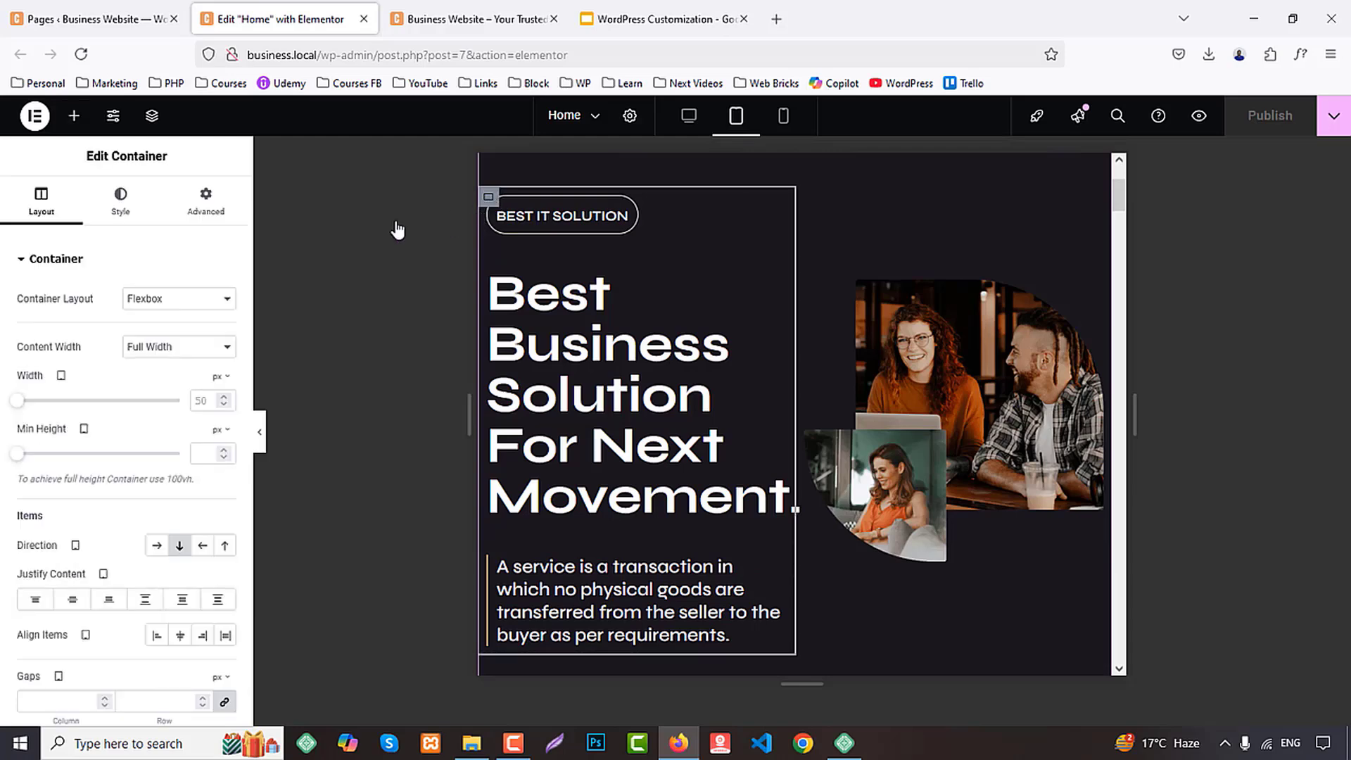
{"action": "left_click", "coordinate": [216, 379]}
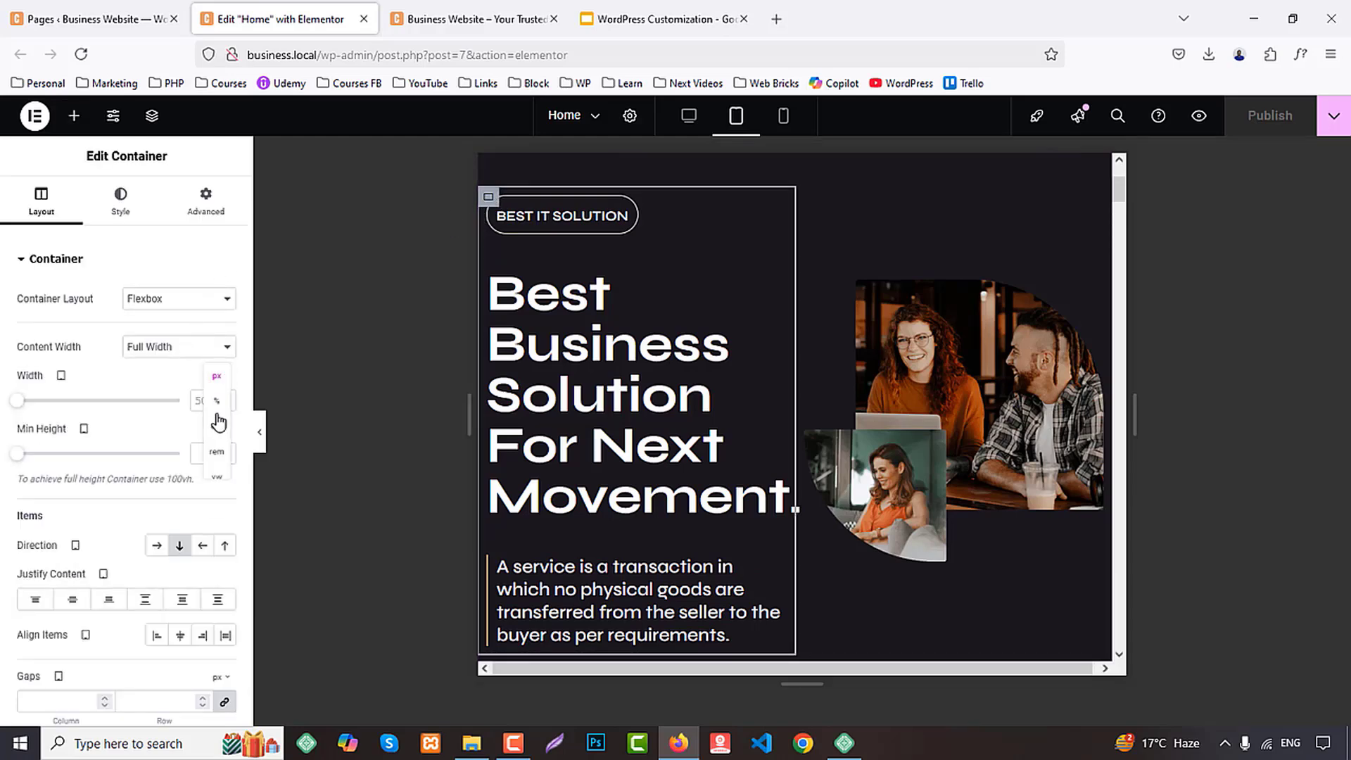
{"action": "left_click", "coordinate": [219, 403]}
{"action": "double_click", "coordinate": [201, 400]}
{"action": "type", "text": "100"}
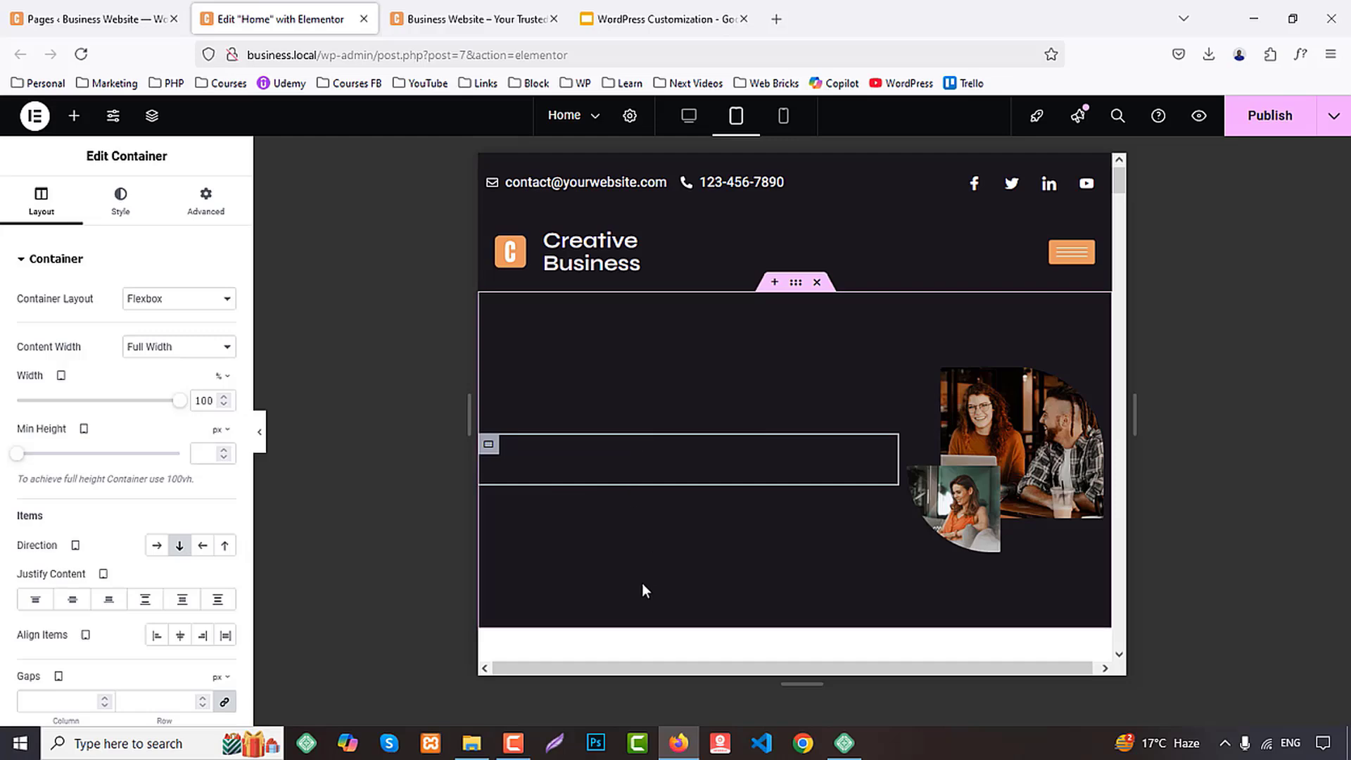
Reload the Home page editor to discard the unsaved width change and switch back to tablet view
{"action": "scroll", "coordinate": [948, 451], "scroll_direction": "down", "scroll_amount": 3}
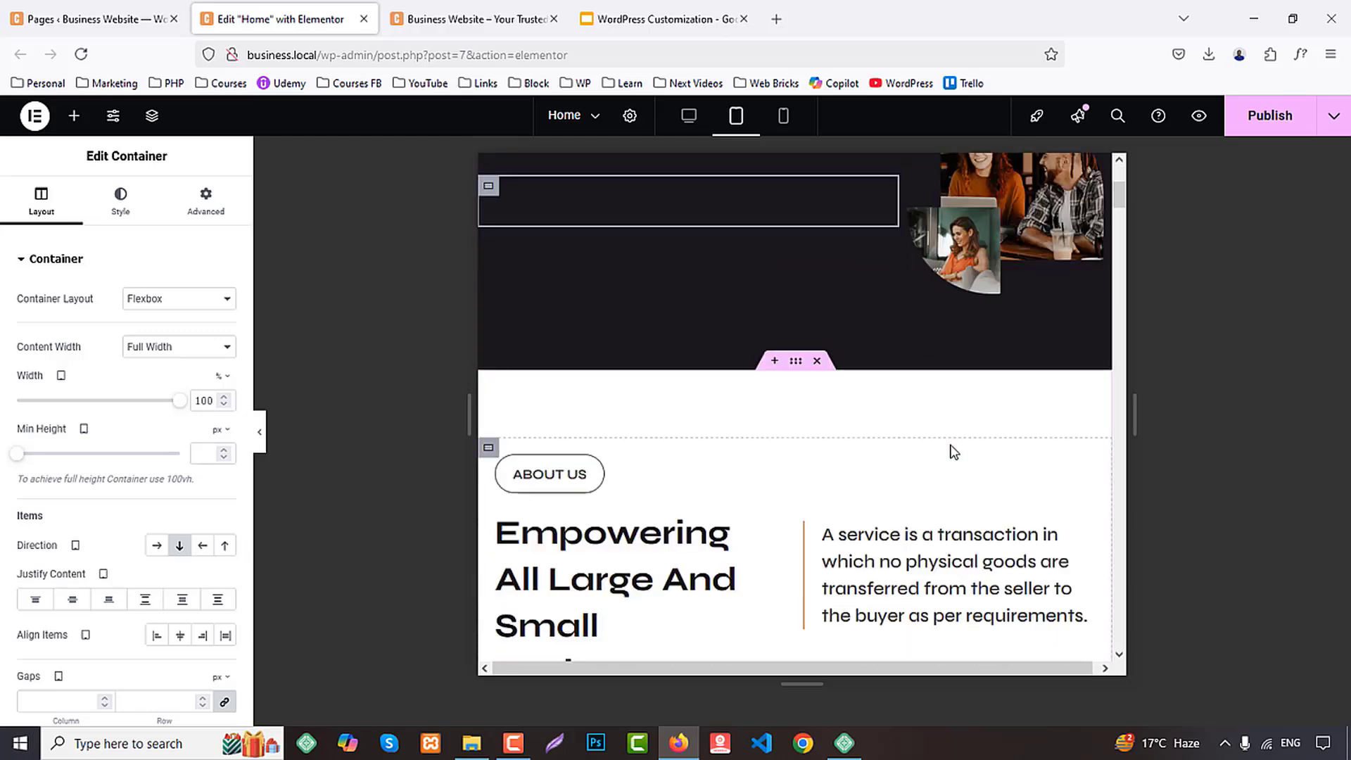
{"action": "key", "text": "F5"}
{"action": "key", "text": "Return"}
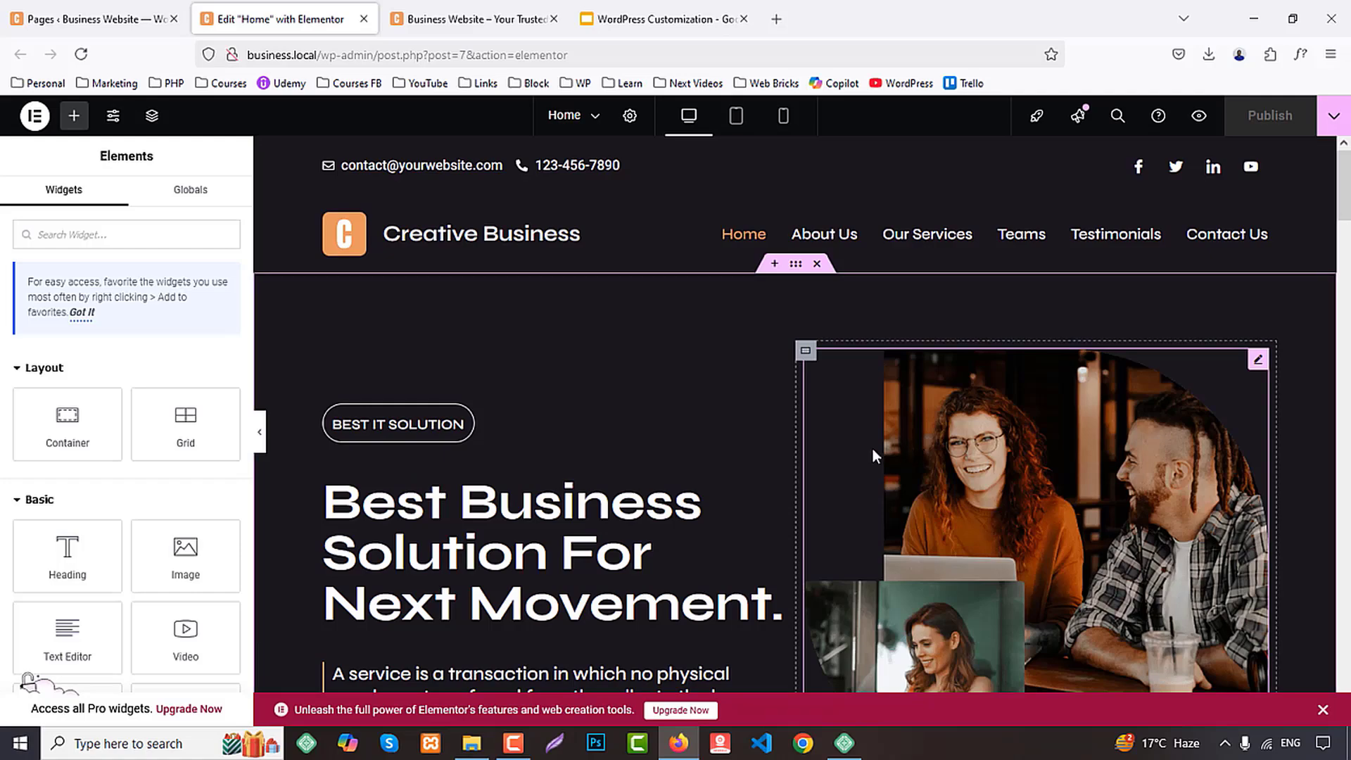
{"action": "left_click", "coordinate": [736, 116]}
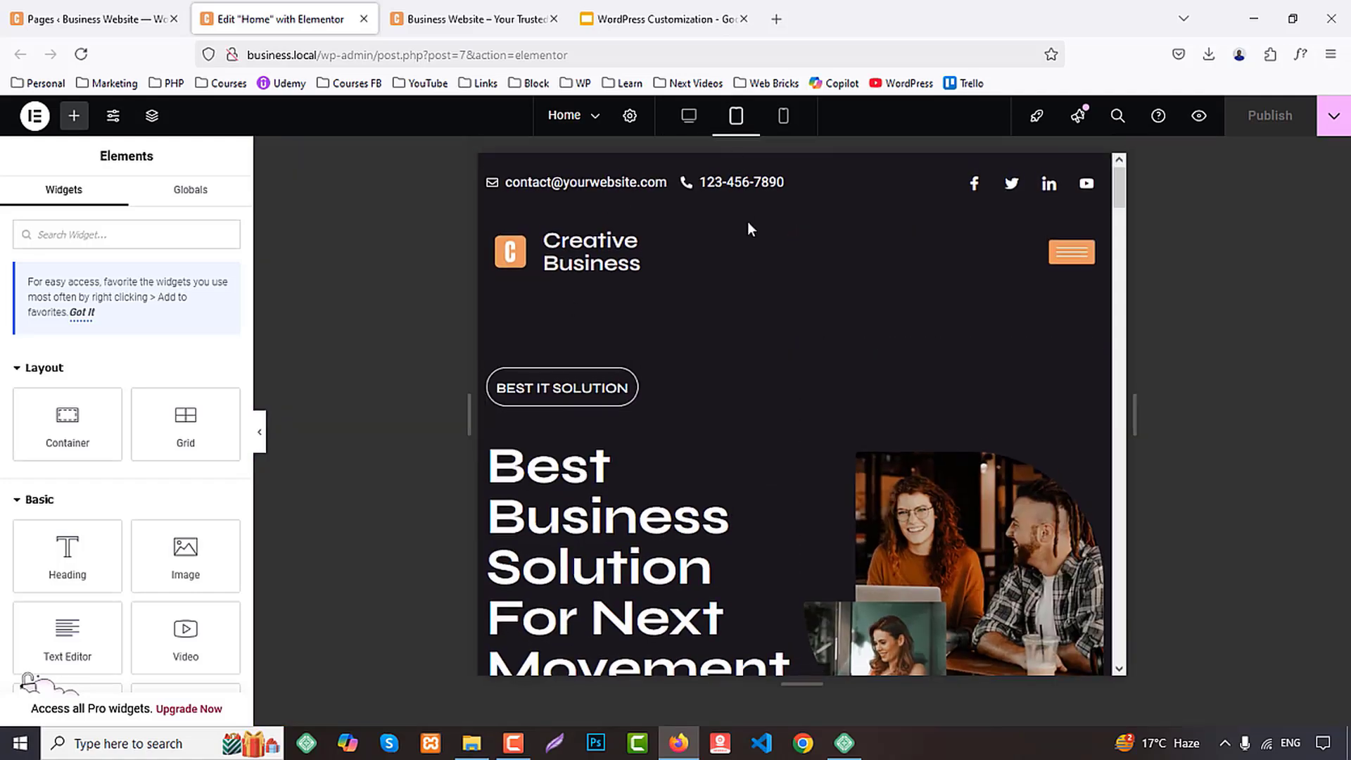
Set the hero text container's tablet width to 100%
{"action": "scroll", "coordinate": [636, 286], "scroll_direction": "down", "scroll_amount": 3}
{"action": "left_click", "coordinate": [488, 198]}
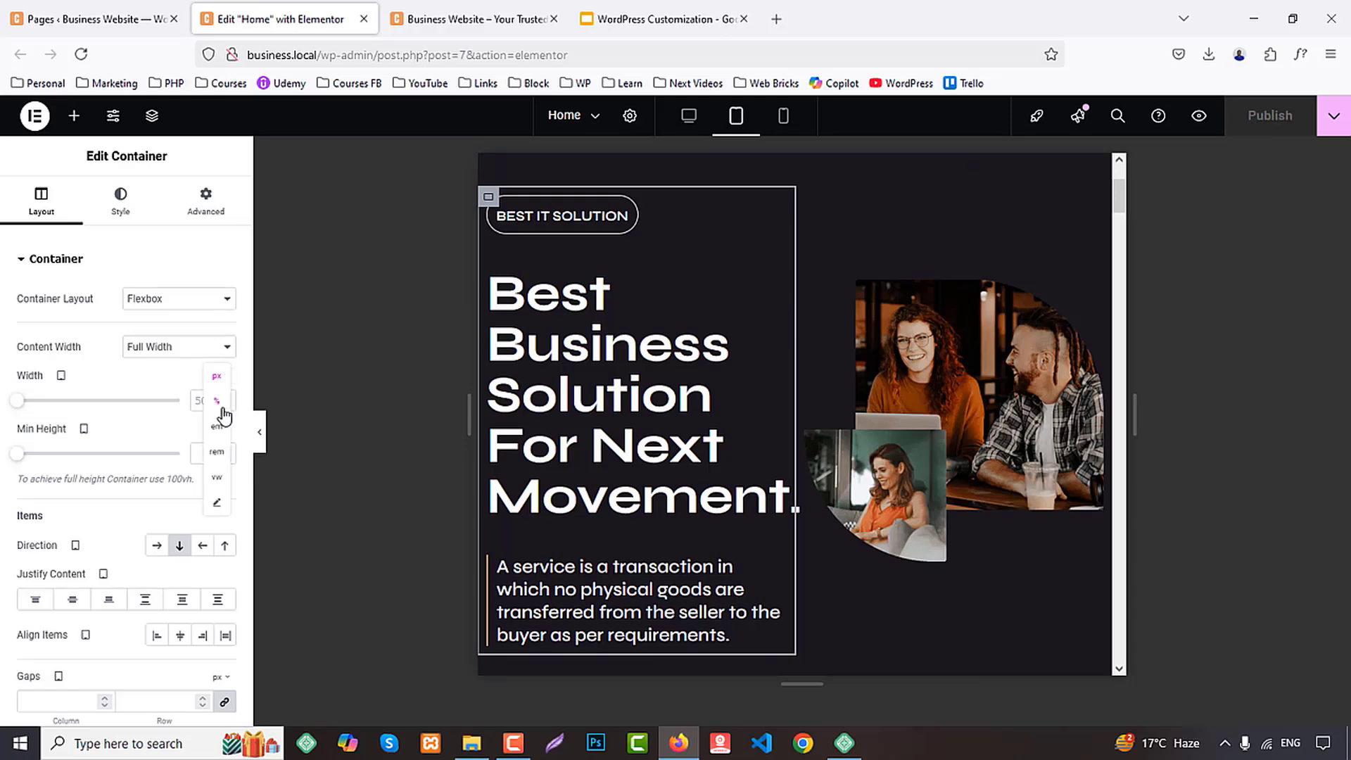
{"action": "left_click", "coordinate": [216, 402]}
{"action": "left_click", "coordinate": [209, 405]}
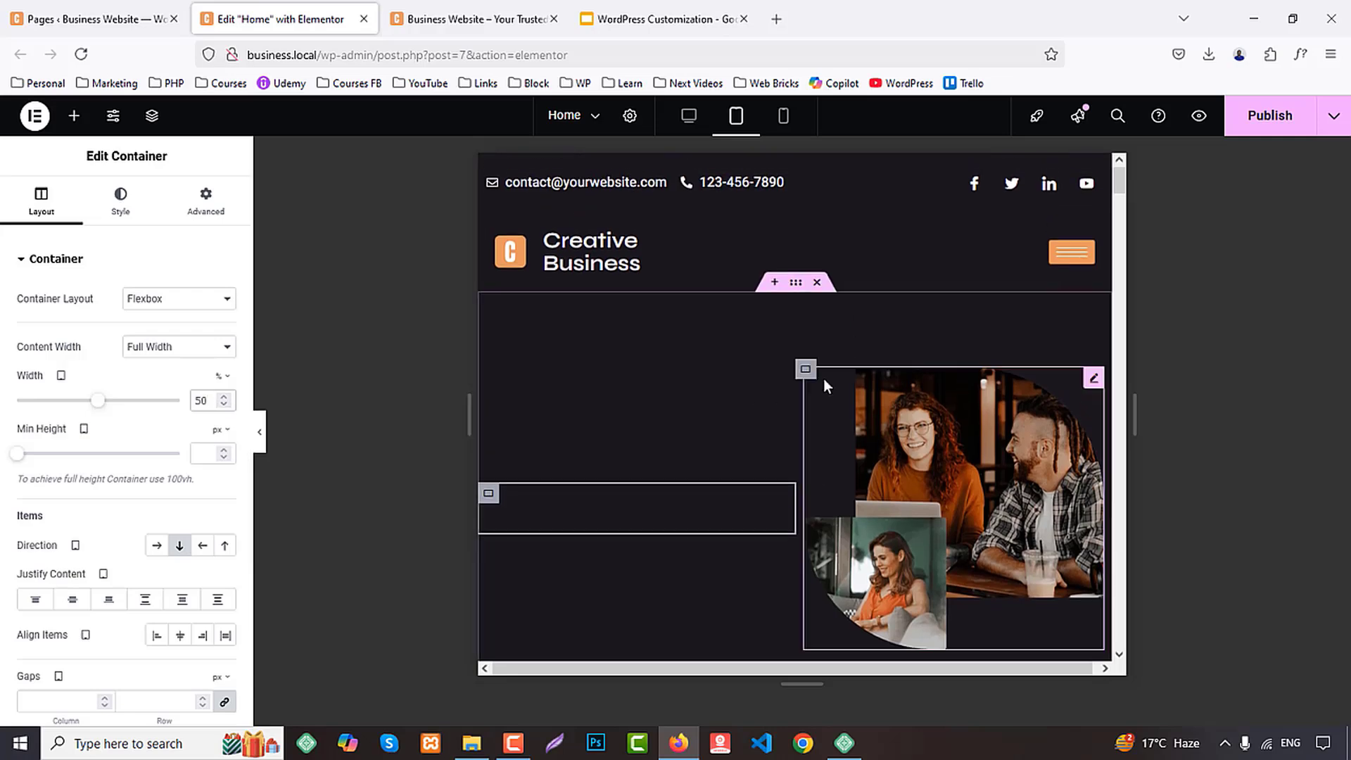
{"action": "left_click", "coordinate": [806, 368]}
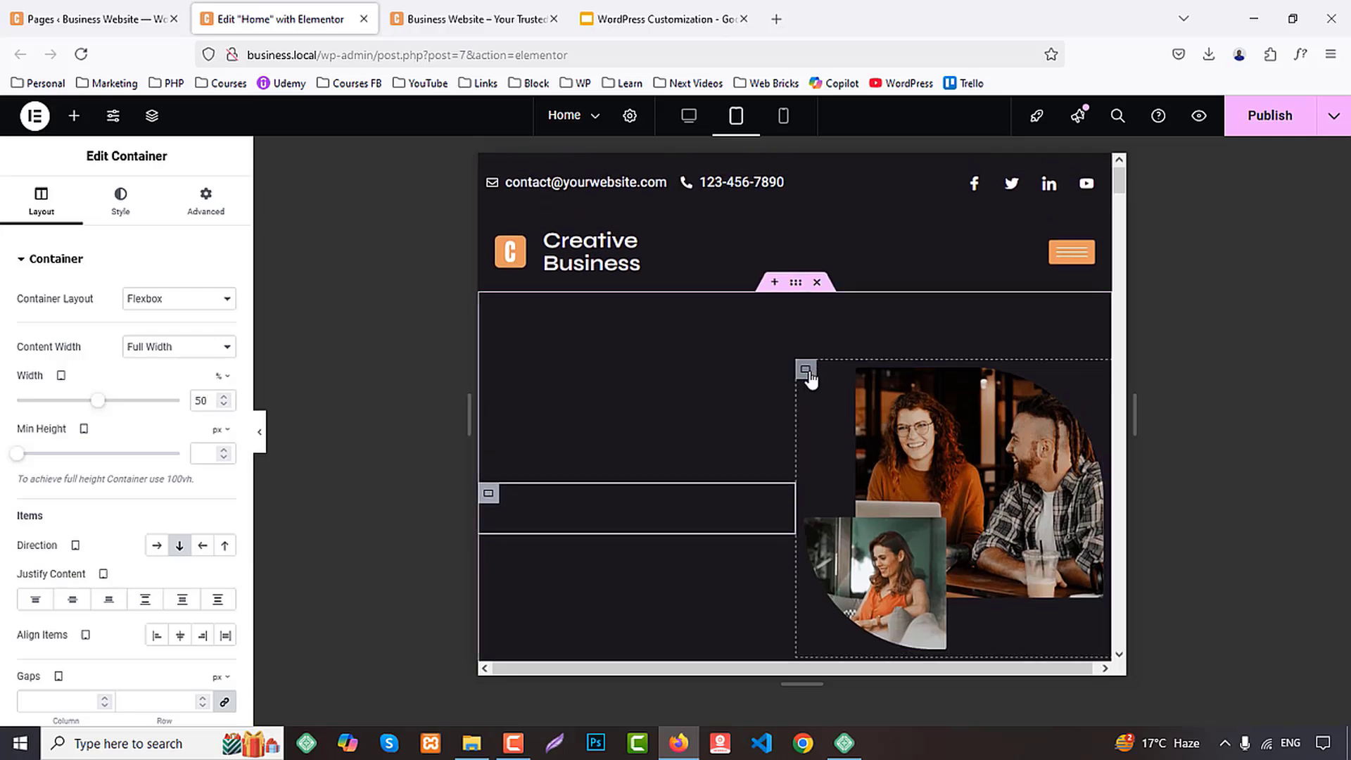
{"action": "left_click", "coordinate": [489, 494]}
{"action": "left_click", "coordinate": [204, 400]}
{"action": "type", "text": "1"}
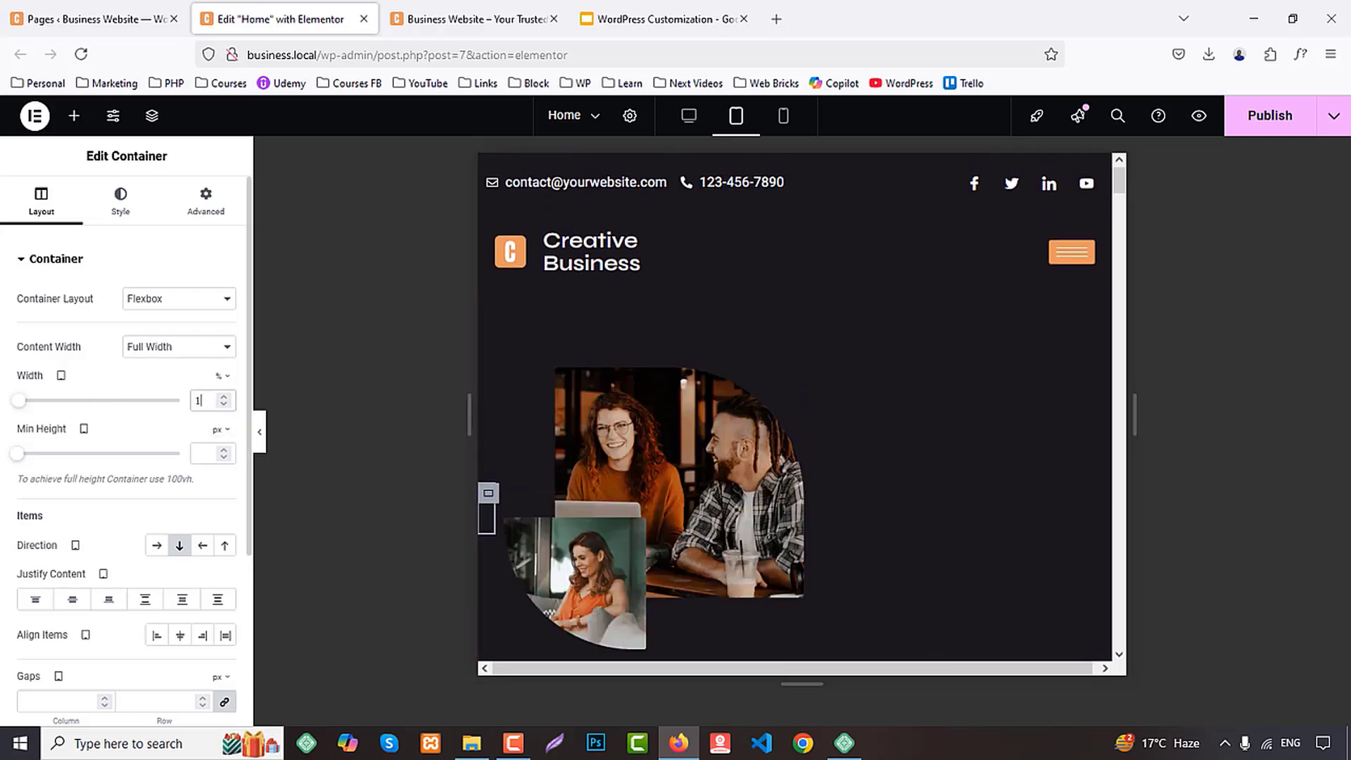
{"action": "type", "text": "00"}
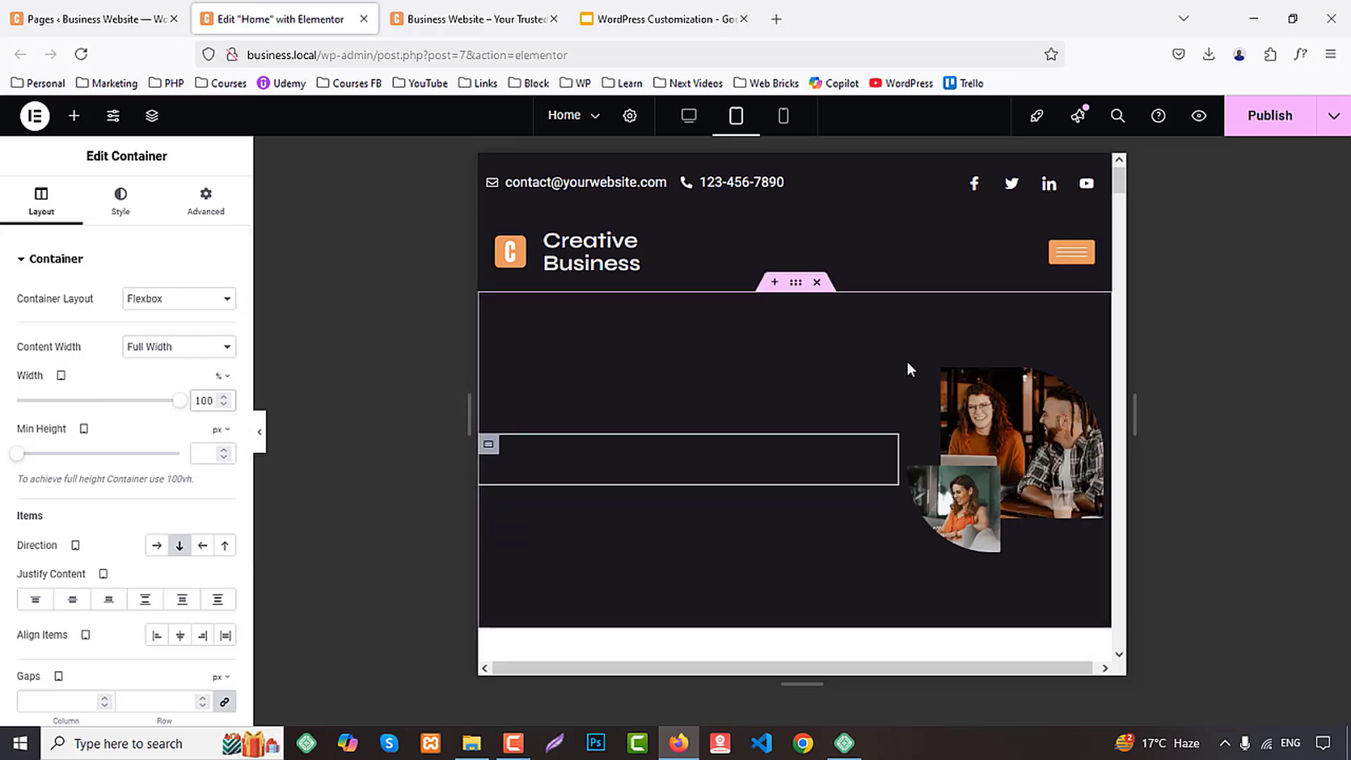
Set the hero image container's tablet width to 100%
{"action": "left_click", "coordinate": [909, 371]}
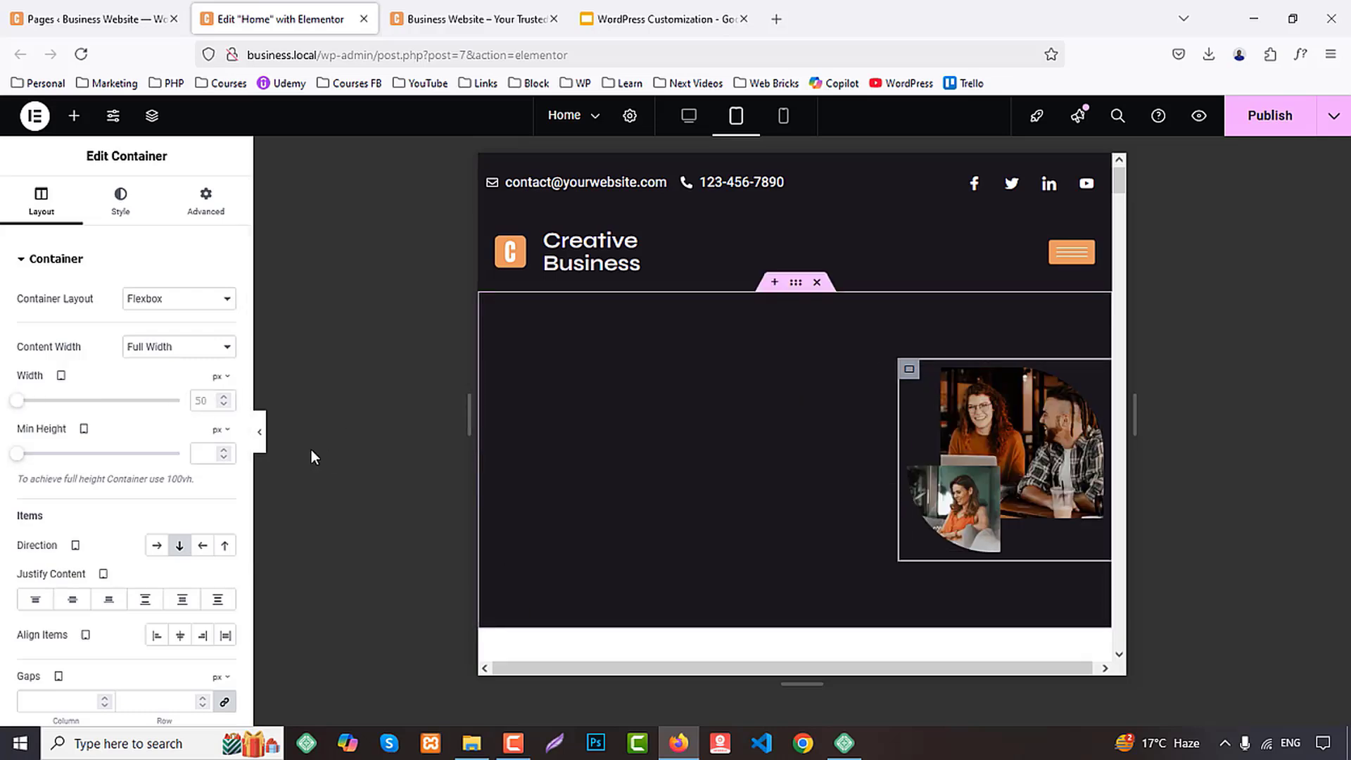
{"action": "left_click", "coordinate": [230, 380]}
{"action": "left_click", "coordinate": [215, 406]}
{"action": "type", "text": "100"}
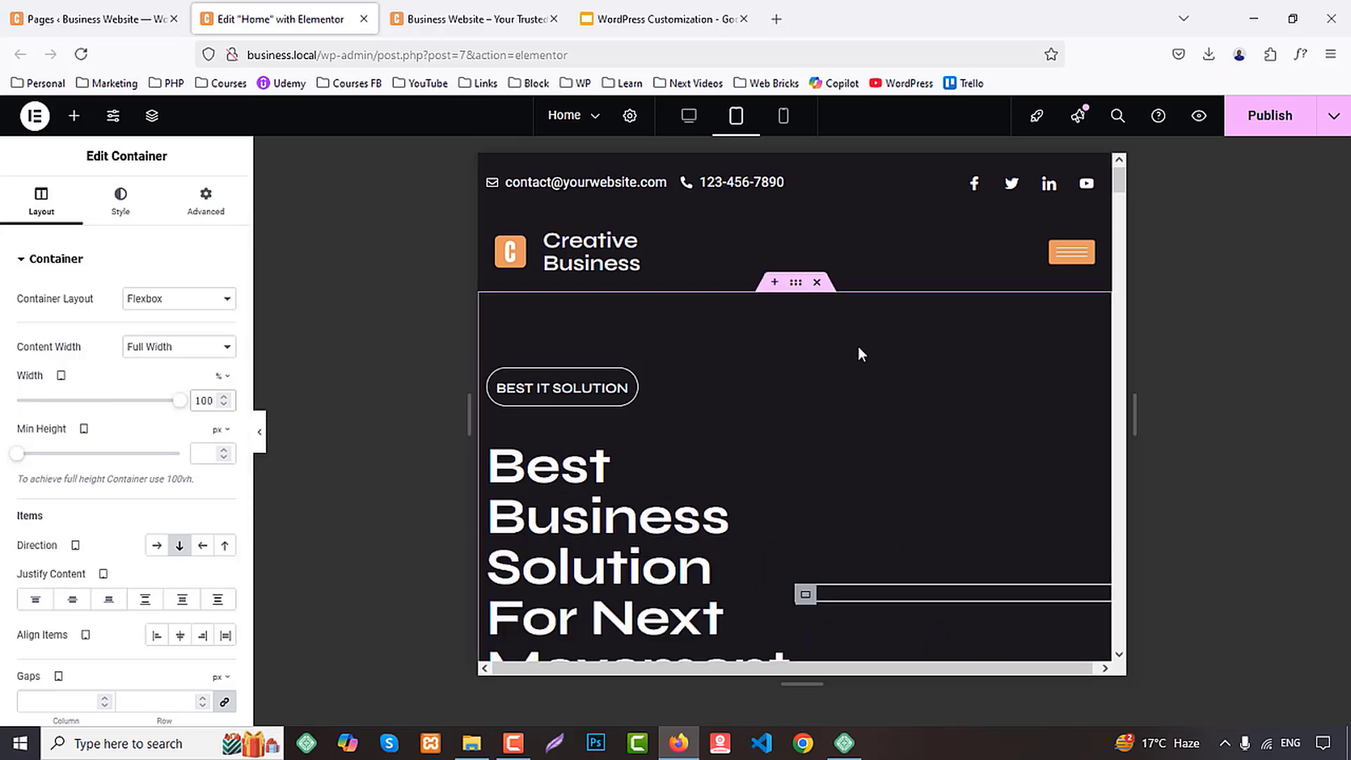
{"action": "scroll", "coordinate": [836, 353], "scroll_direction": "down", "scroll_amount": 3}
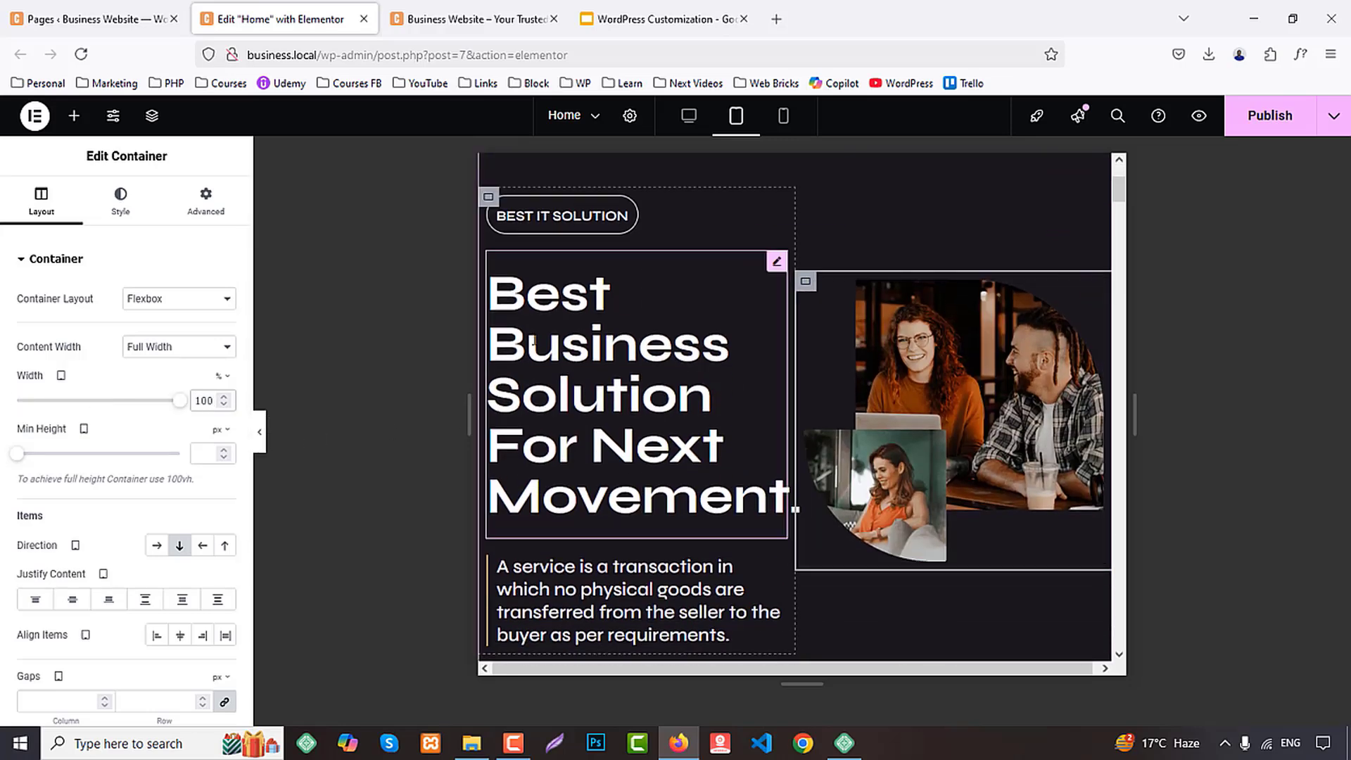
Turn on wrapping for the hero section's parent container in the tablet layout so its columns can stack
{"action": "scroll", "coordinate": [752, 227], "scroll_direction": "up", "scroll_amount": 2}
{"action": "left_click", "coordinate": [795, 197]}
{"action": "scroll", "coordinate": [182, 528], "scroll_direction": "down", "scroll_amount": 3}
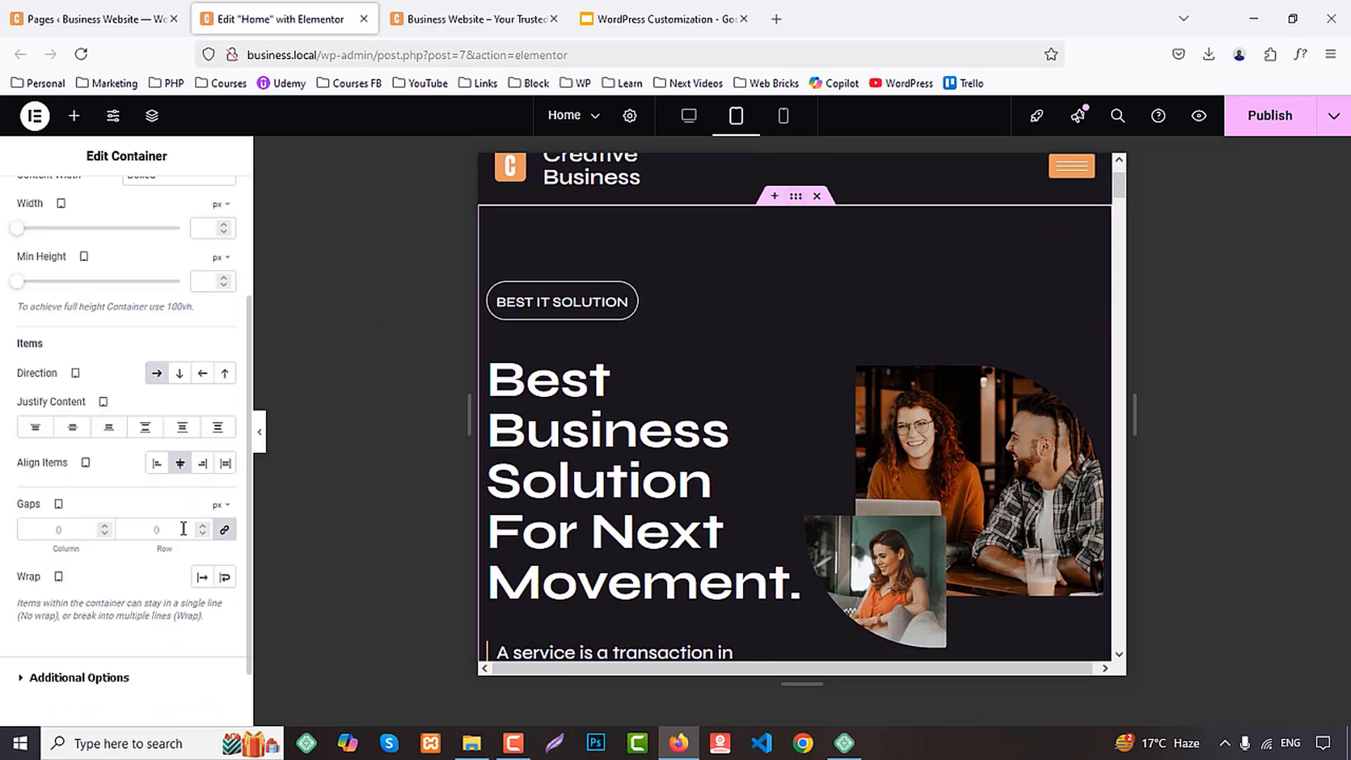
{"action": "left_click", "coordinate": [224, 578]}
{"action": "scroll", "coordinate": [877, 402], "scroll_direction": "down", "scroll_amount": 5}
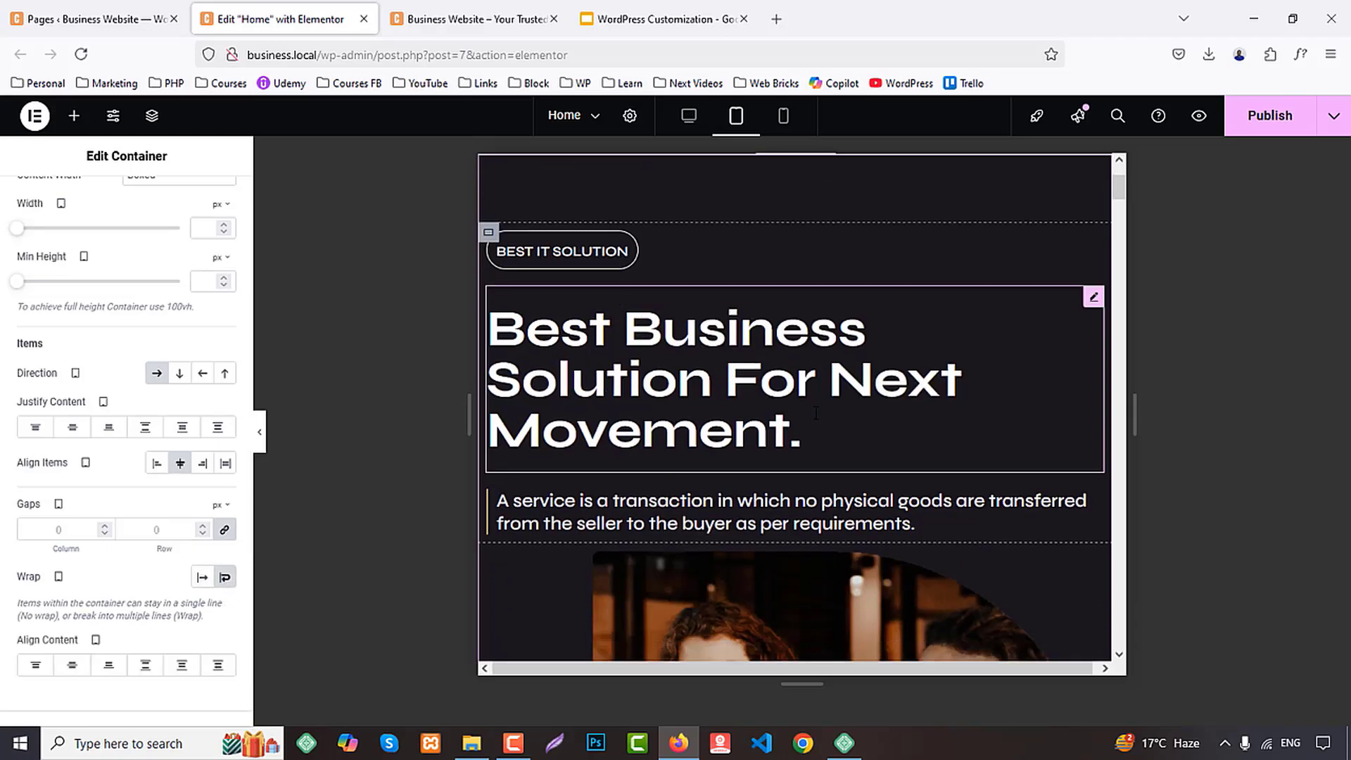
Set the tablet width of the User Experience Design card's outer container in the services section to 50%
{"action": "scroll", "coordinate": [904, 395], "scroll_direction": "down", "scroll_amount": 10}
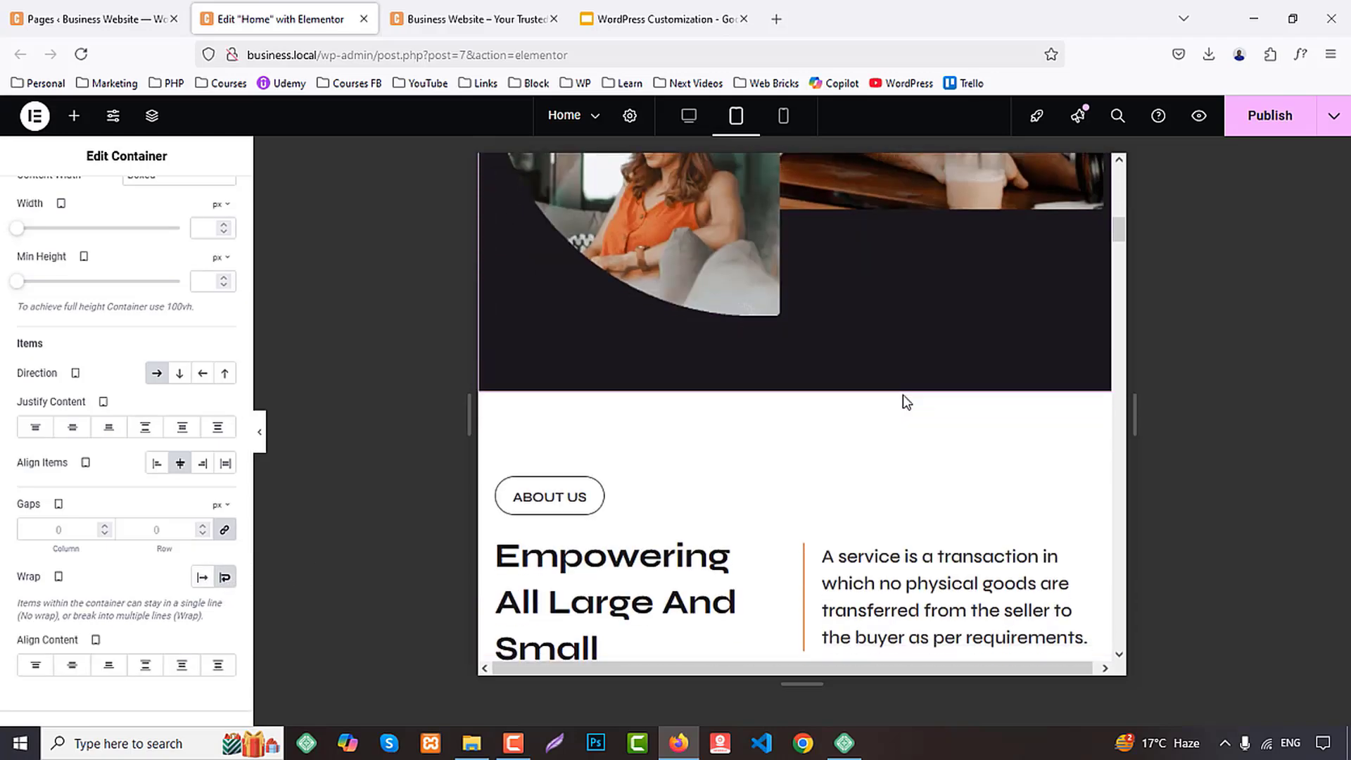
{"action": "scroll", "coordinate": [902, 395], "scroll_direction": "down", "scroll_amount": 10}
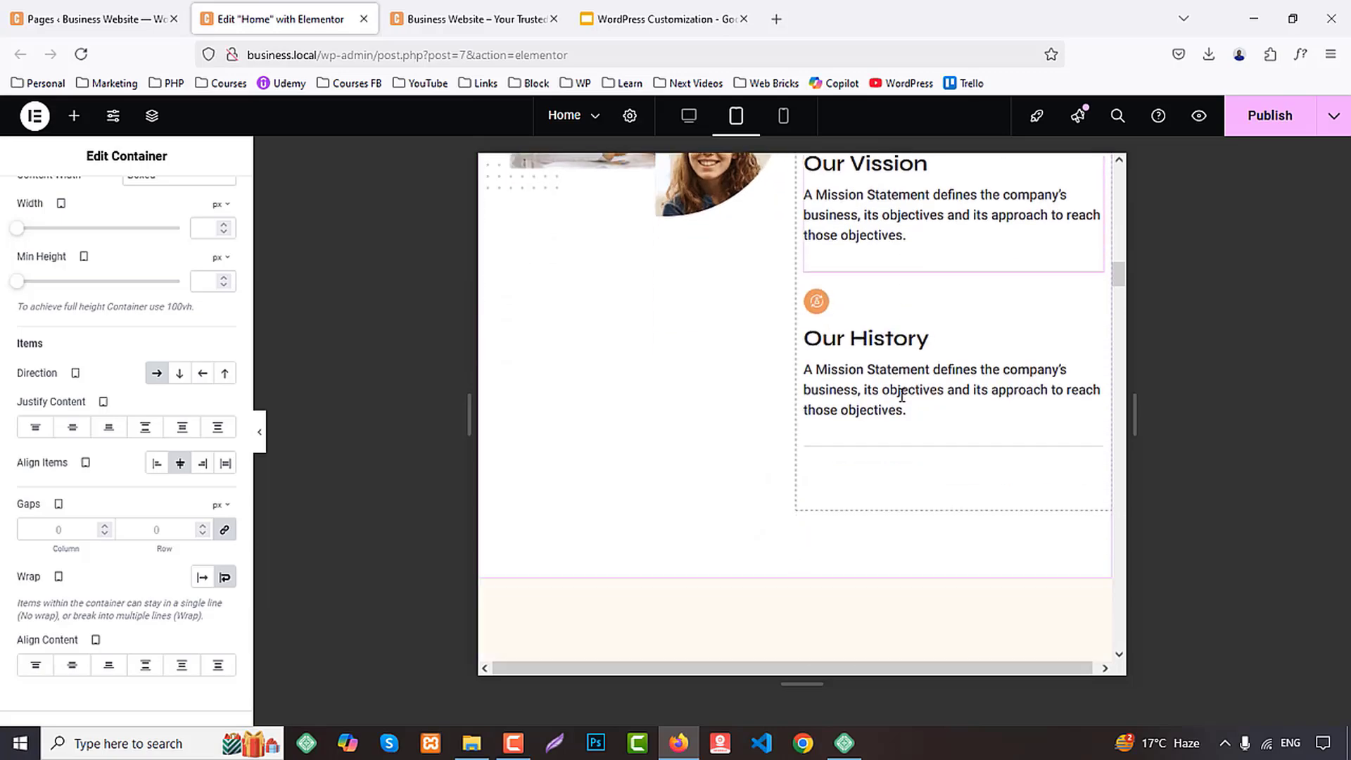
{"action": "scroll", "coordinate": [902, 395], "scroll_direction": "down", "scroll_amount": 5}
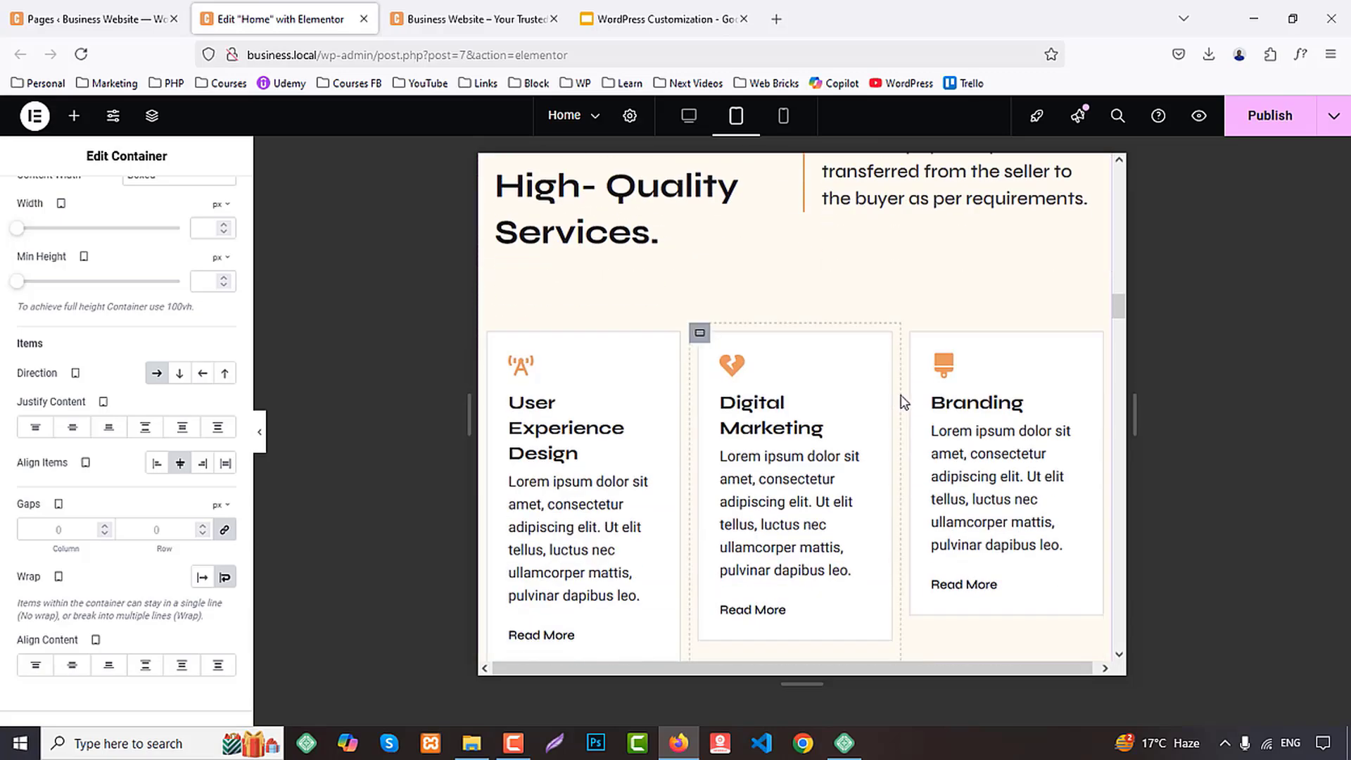
{"action": "scroll", "coordinate": [901, 398], "scroll_direction": "down", "scroll_amount": 3}
{"action": "scroll", "coordinate": [634, 380], "scroll_direction": "up", "scroll_amount": 3}
{"action": "left_click", "coordinate": [488, 334]}
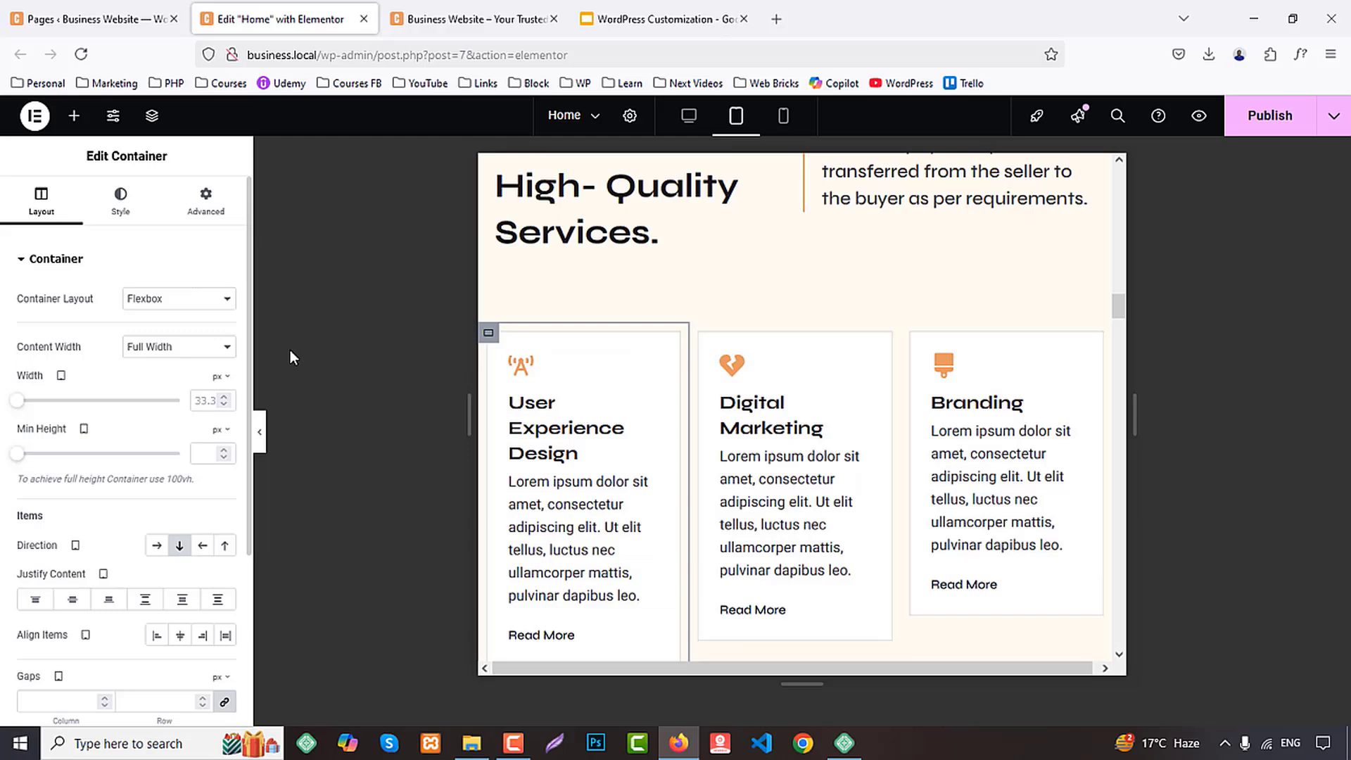
{"action": "left_click", "coordinate": [219, 377]}
{"action": "left_click", "coordinate": [217, 401]}
{"action": "type", "text": "50"}
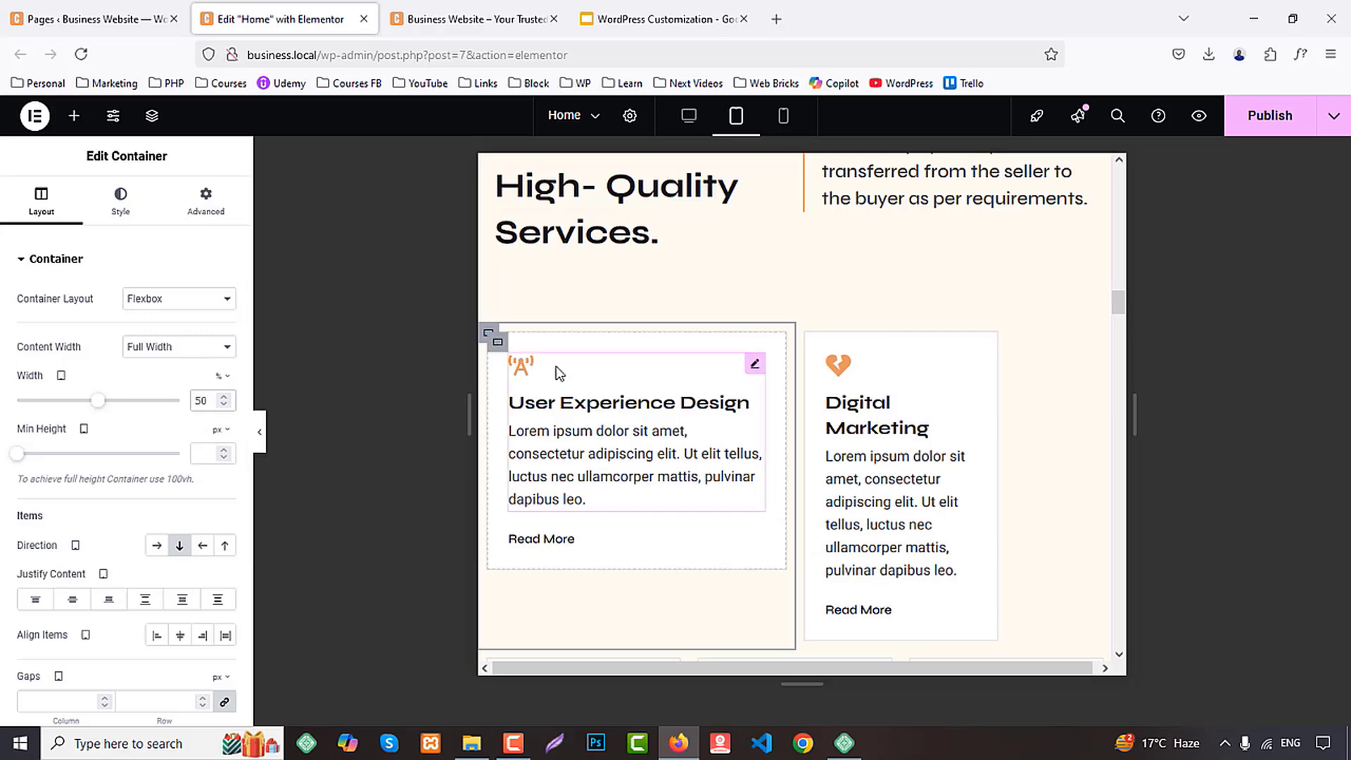
Copy the User Experience Design card's outer container and paste its style onto the Digital Marketing card's outer container
{"action": "right_click", "coordinate": [483, 337]}
{"action": "left_click", "coordinate": [521, 377]}
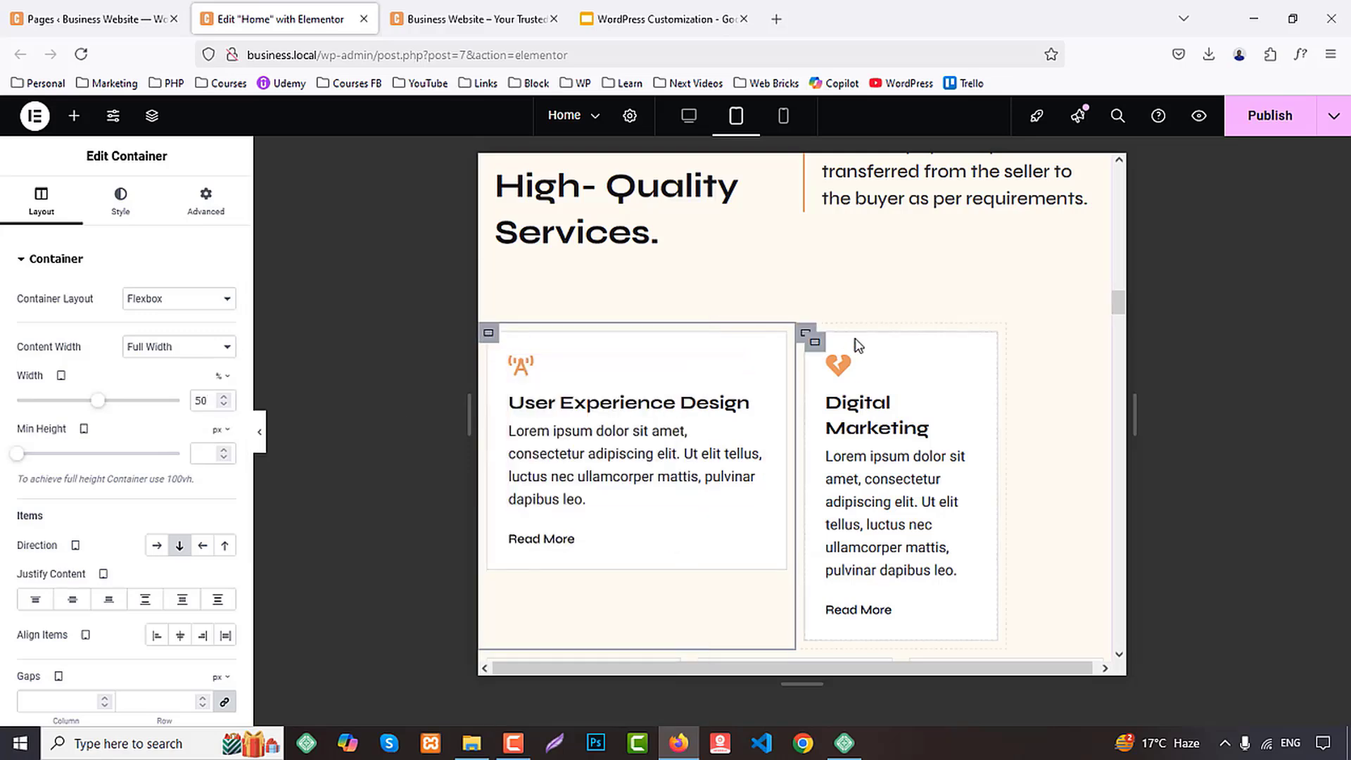
{"action": "right_click", "coordinate": [807, 337]}
{"action": "left_click", "coordinate": [865, 437]}
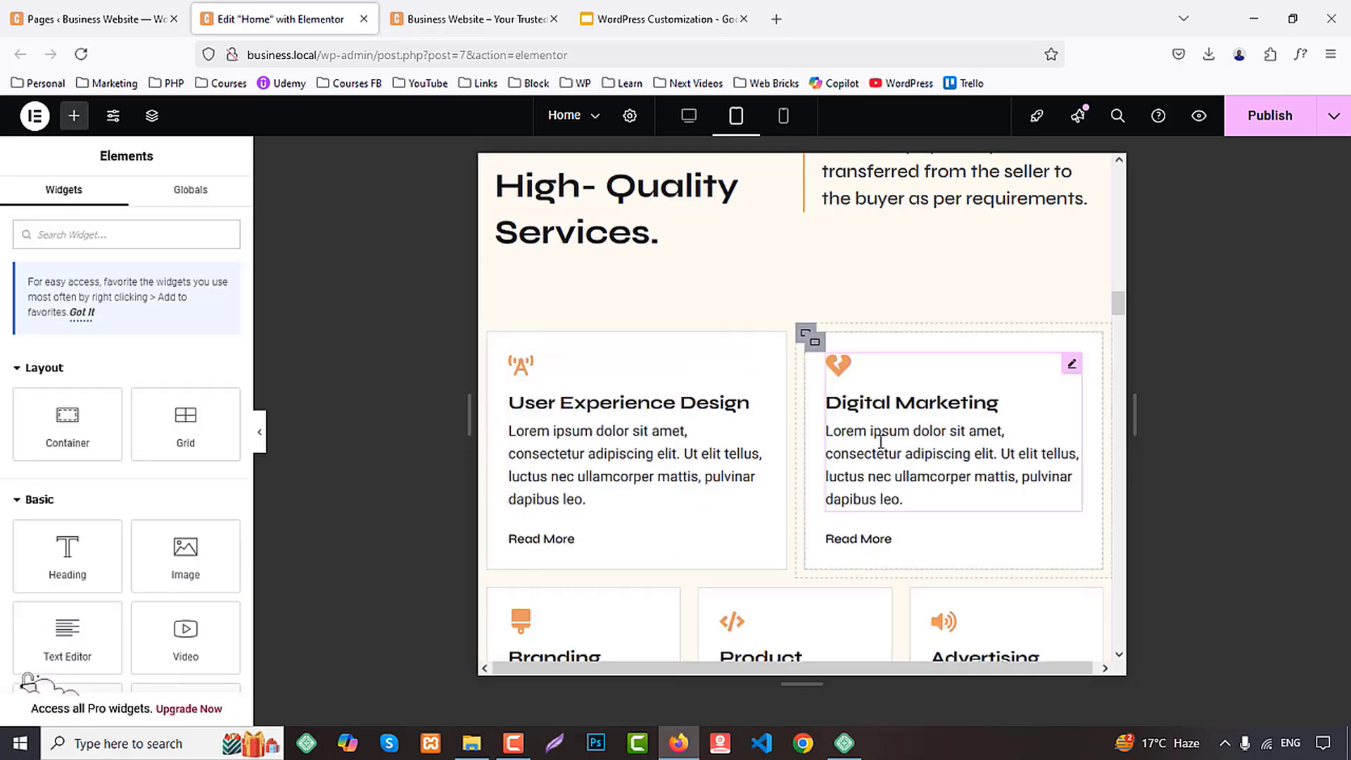
Paste the copied container style onto the outer containers of the Branding, Product Development, and Advertising and Marketing cards
{"action": "scroll", "coordinate": [529, 360], "scroll_direction": "down", "scroll_amount": 3}
{"action": "right_click", "coordinate": [489, 331]}
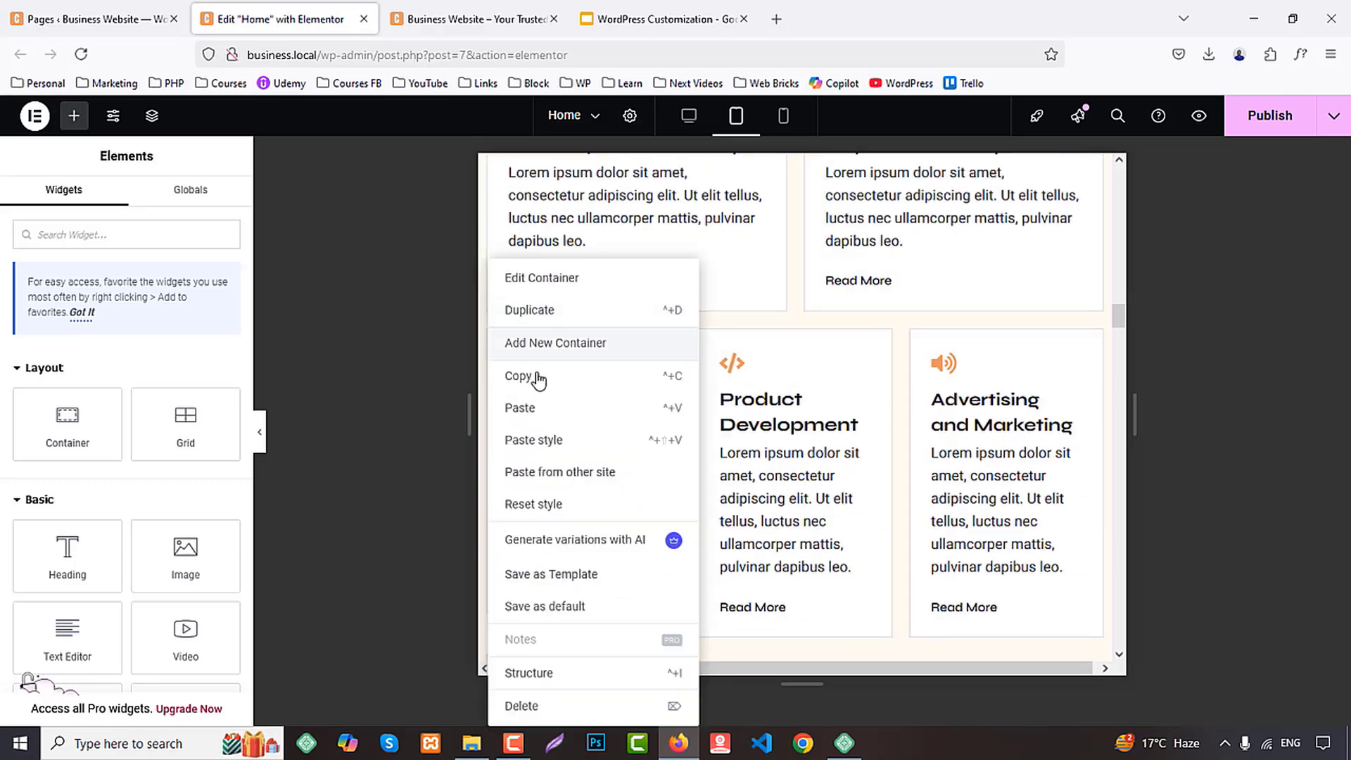
{"action": "left_click", "coordinate": [549, 434]}
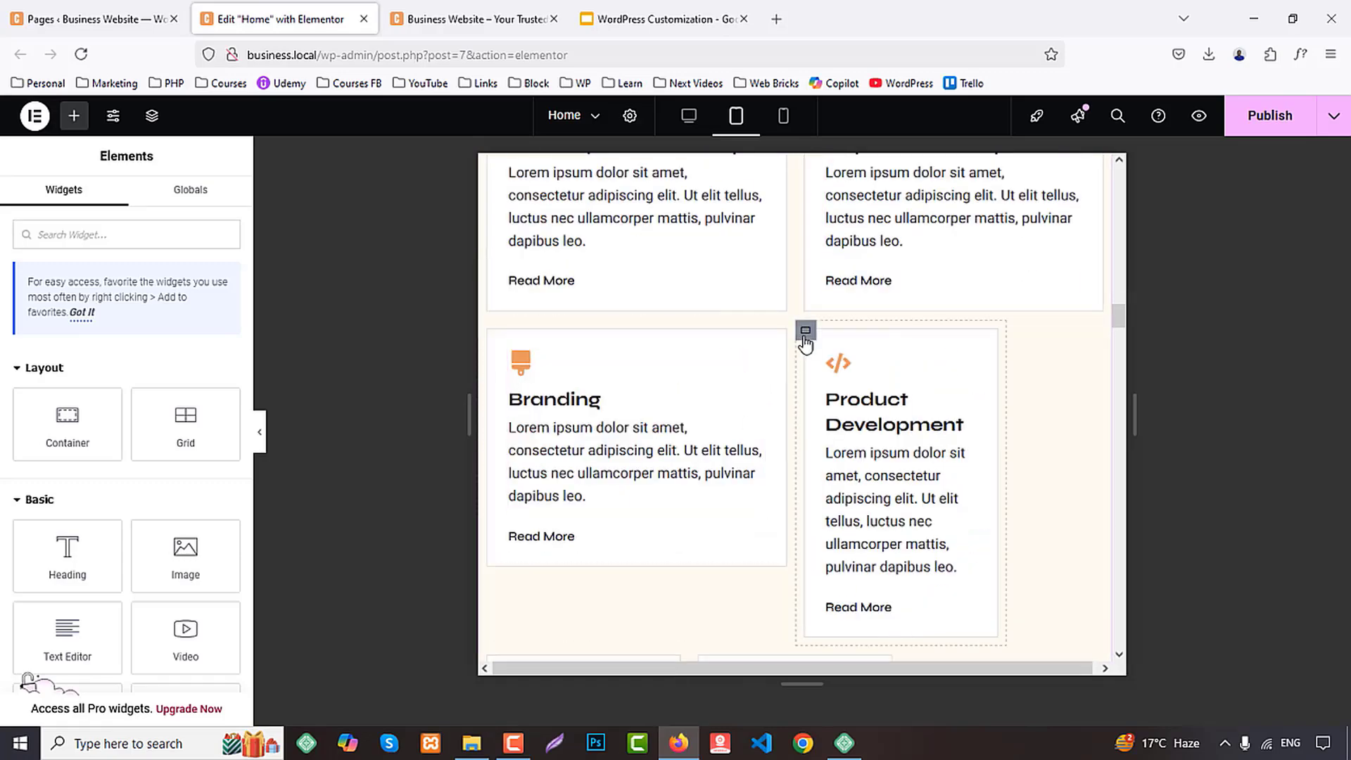
{"action": "right_click", "coordinate": [805, 343]}
{"action": "left_click", "coordinate": [921, 443]}
{"action": "scroll", "coordinate": [497, 331], "scroll_direction": "down", "scroll_amount": 3}
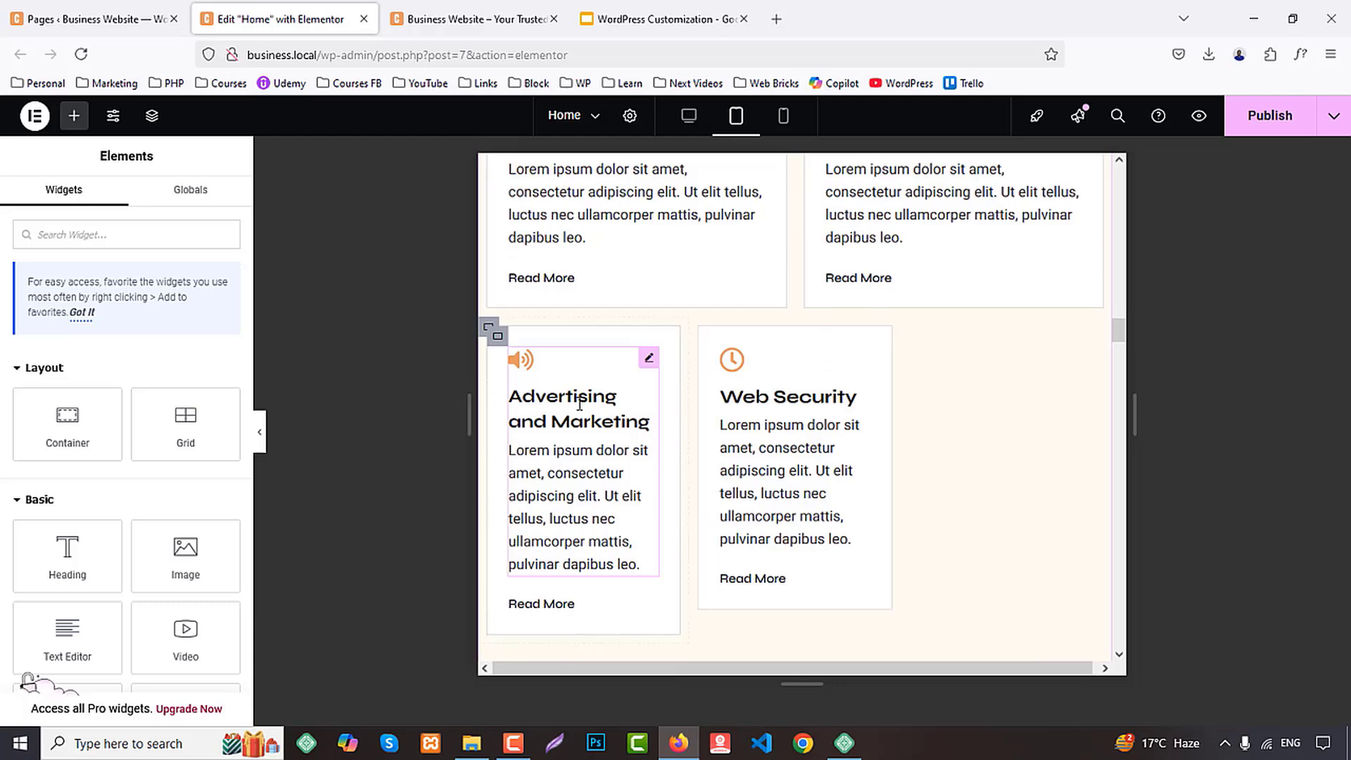
{"action": "right_click", "coordinate": [496, 334]}
{"action": "left_click", "coordinate": [541, 443]}
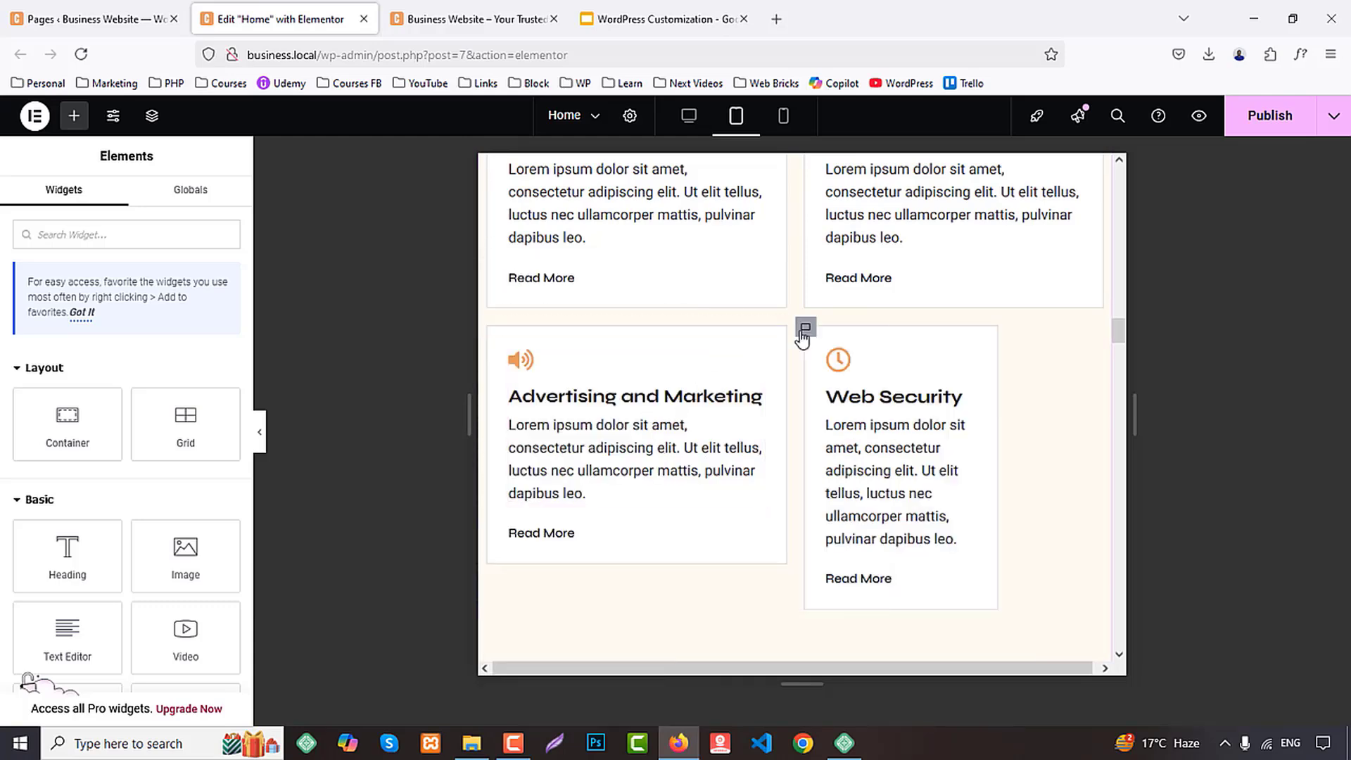
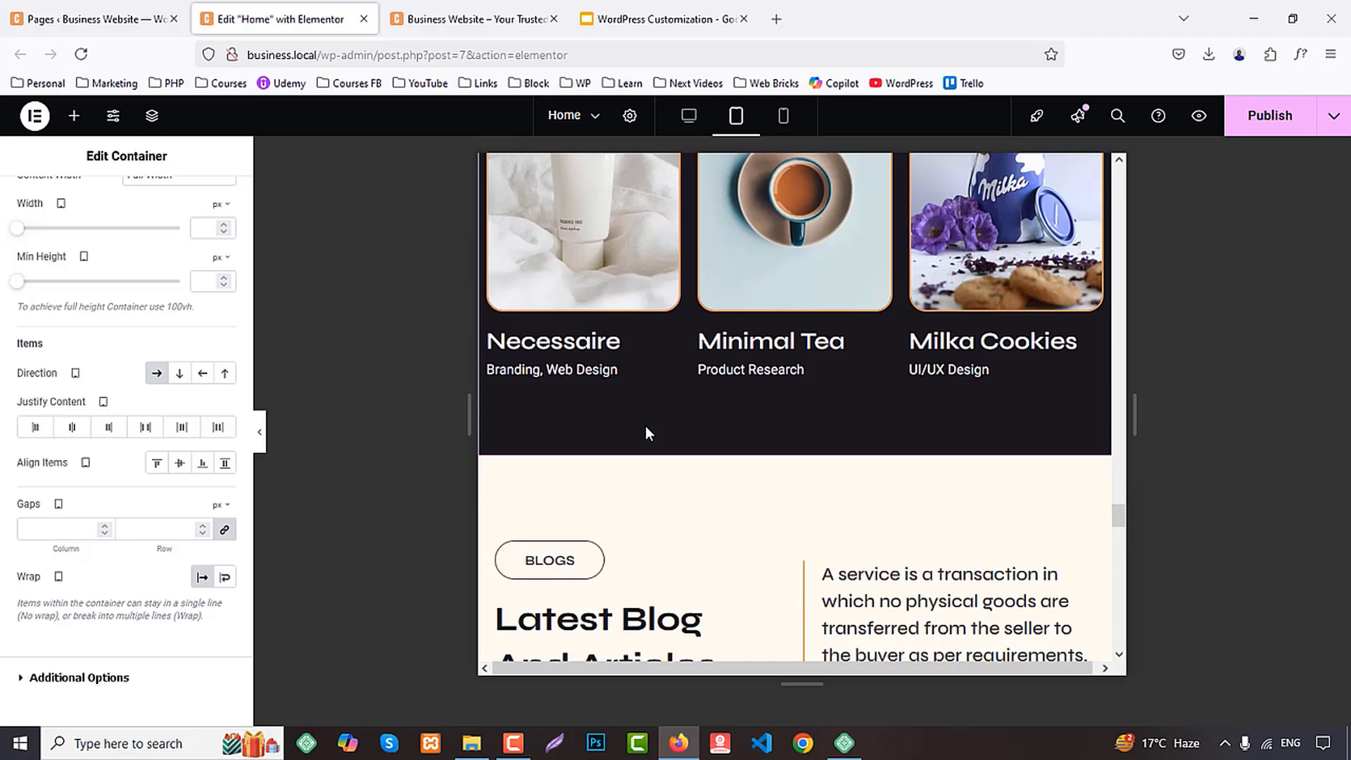
Examine the remaining Home page sections in the tablet layout, with a brief check of the mobile layout
{"action": "scroll", "coordinate": [644, 431], "scroll_direction": "down", "scroll_amount": 10}
{"action": "scroll", "coordinate": [646, 434], "scroll_direction": "down", "scroll_amount": 12}
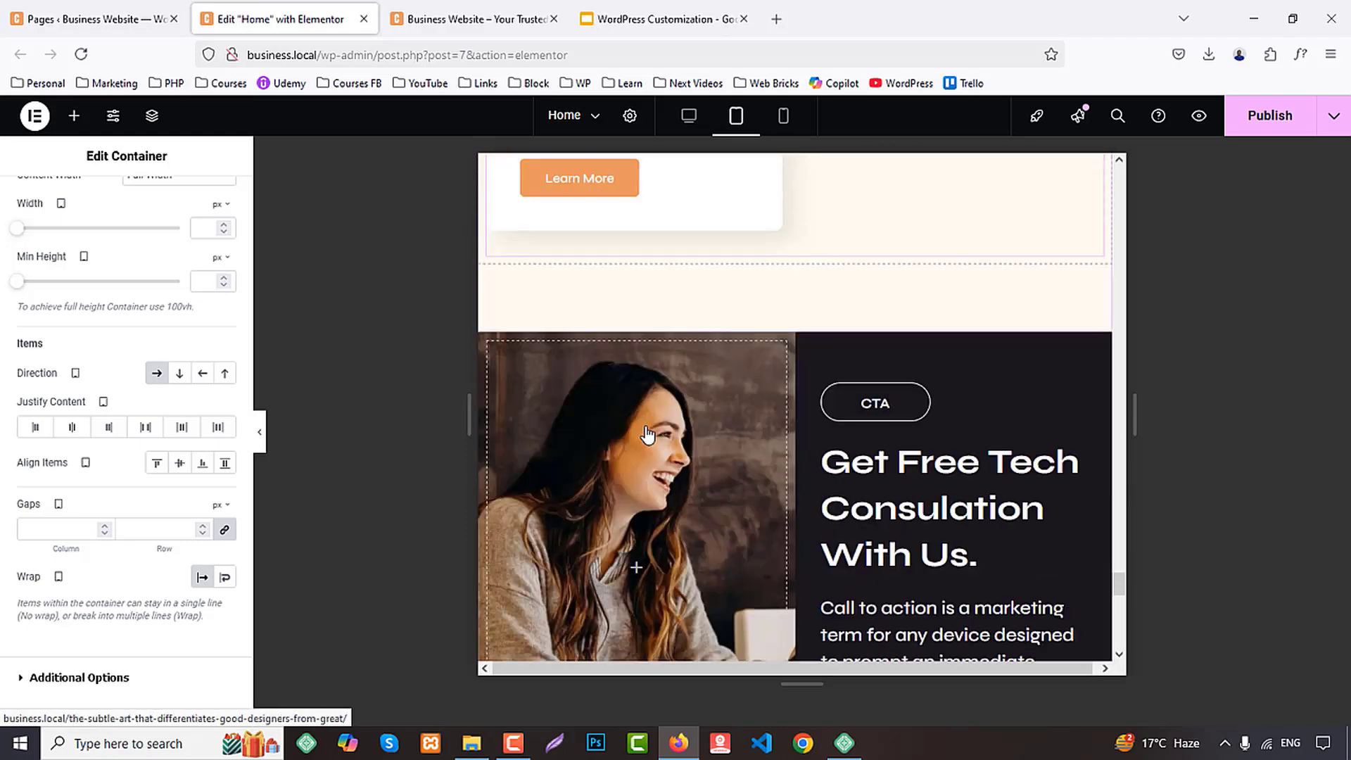
{"action": "scroll", "coordinate": [647, 432], "scroll_direction": "down", "scroll_amount": 3}
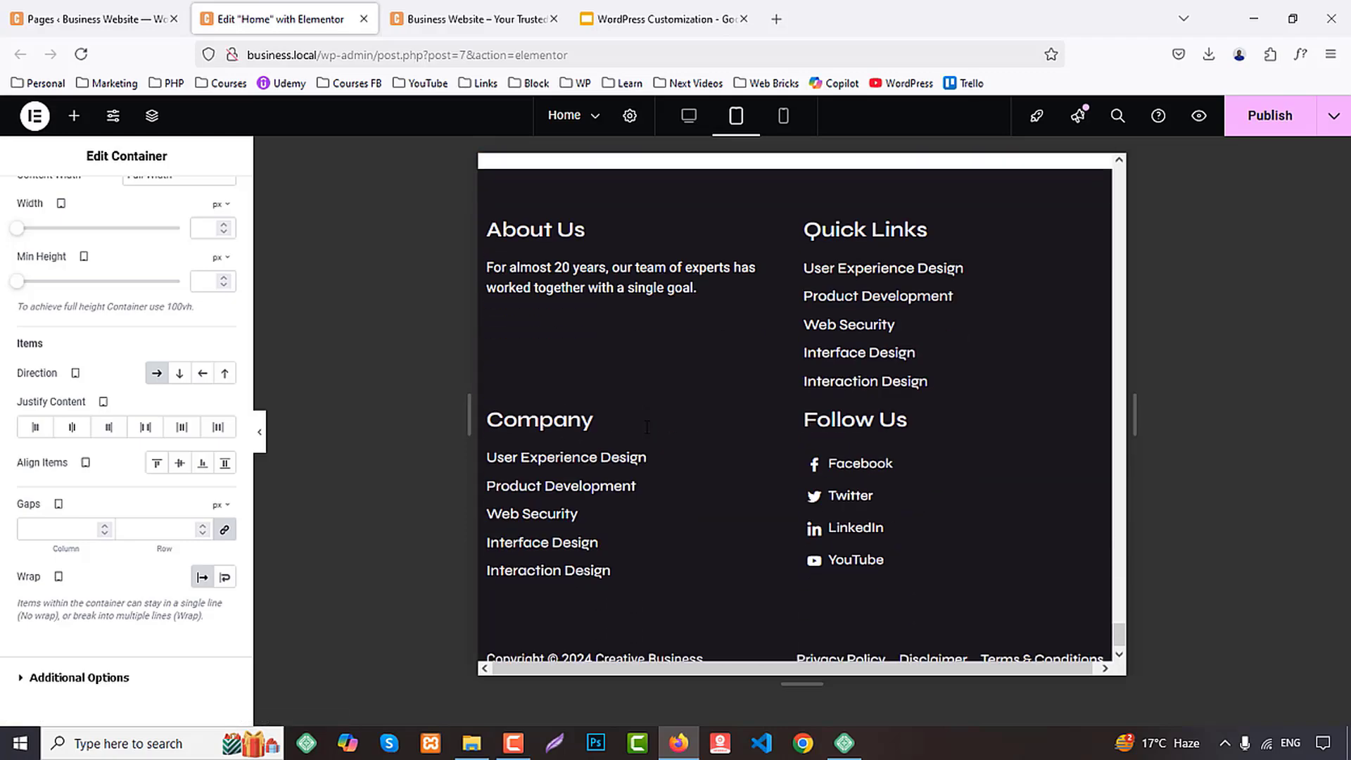
{"action": "left_click", "coordinate": [780, 119]}
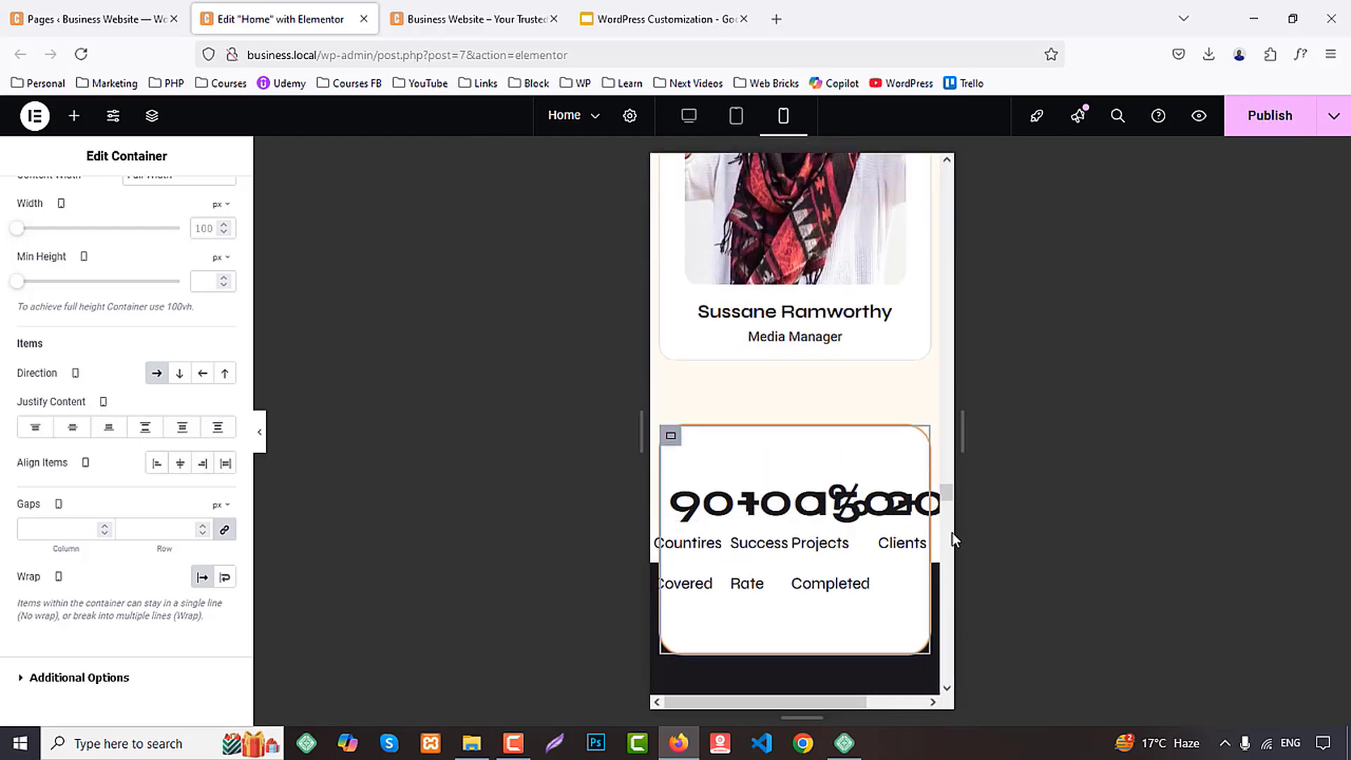
{"action": "left_click_drag", "start_coordinate": [947, 489], "coordinate": [970, 153]}
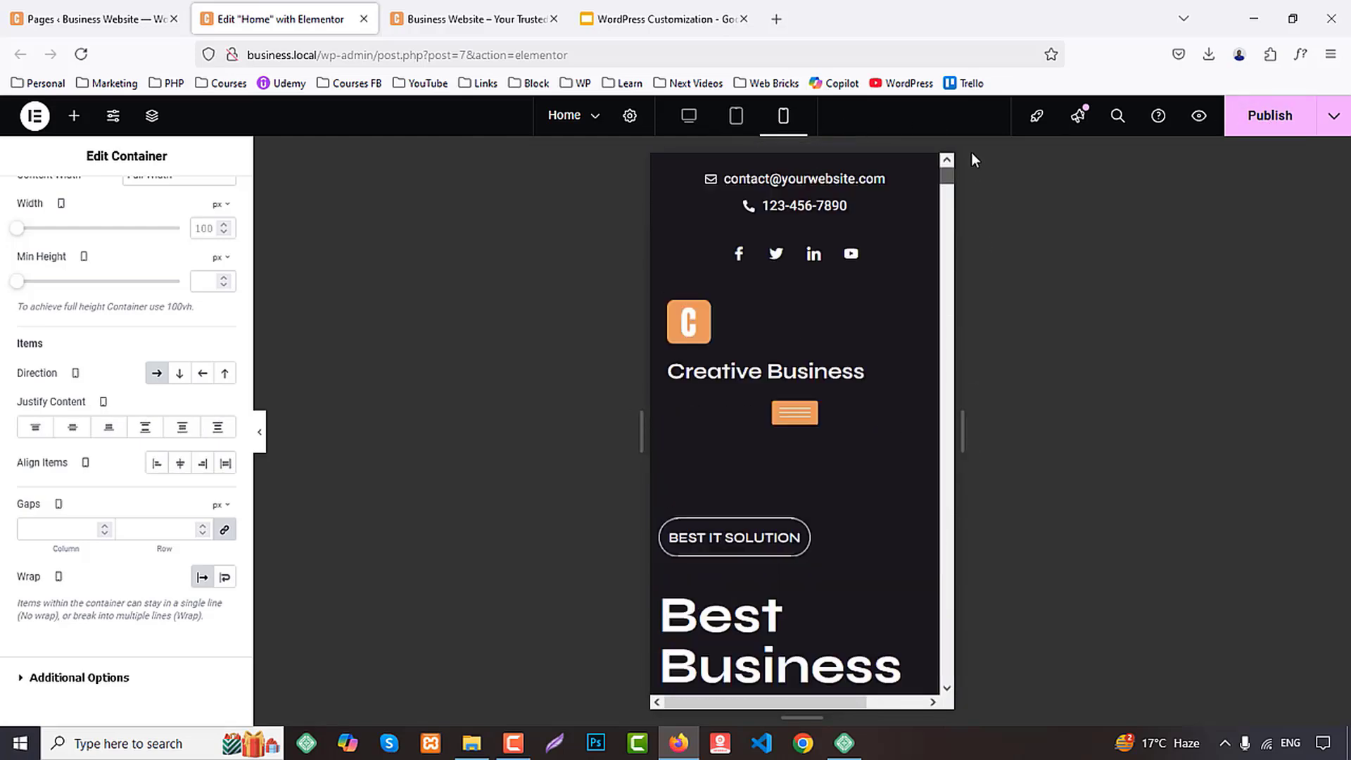
{"action": "left_click", "coordinate": [738, 119]}
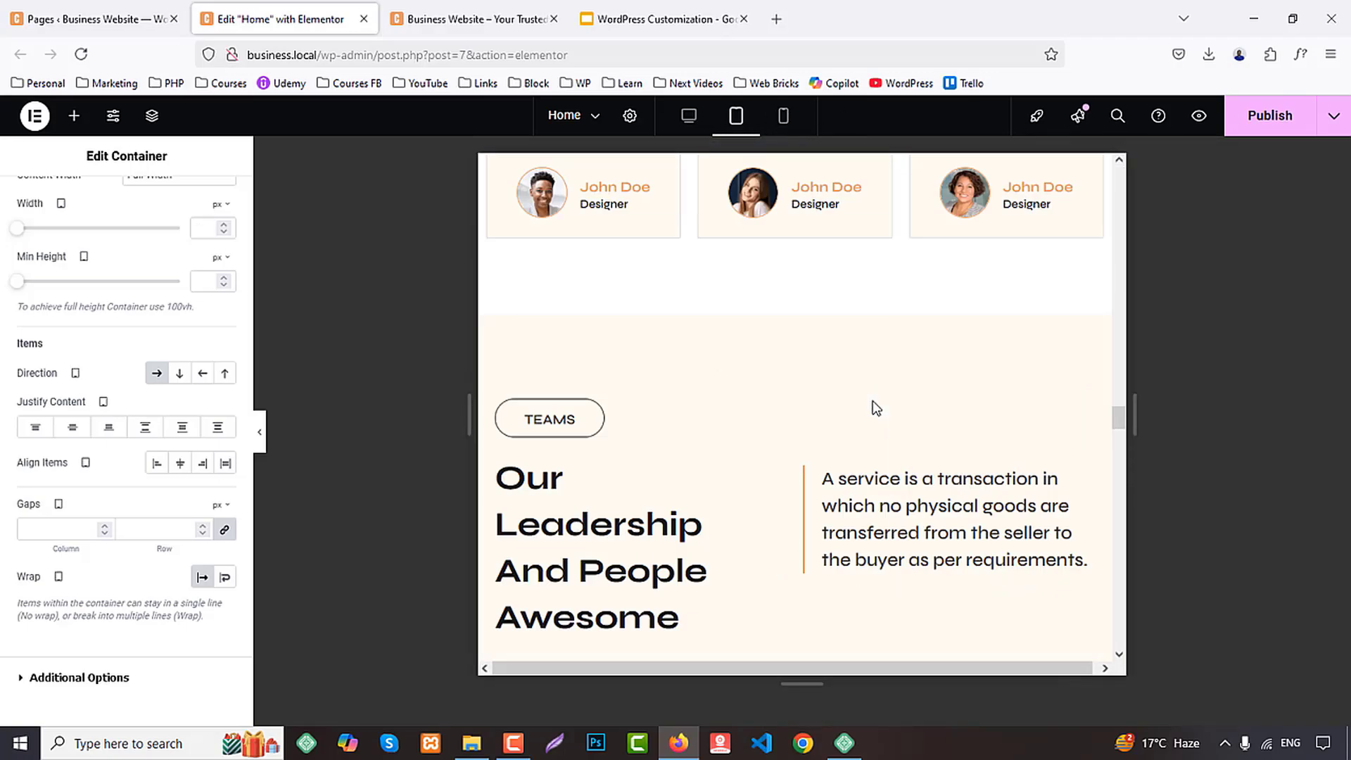
{"action": "scroll", "coordinate": [817, 263], "scroll_direction": "up", "scroll_amount": 8}
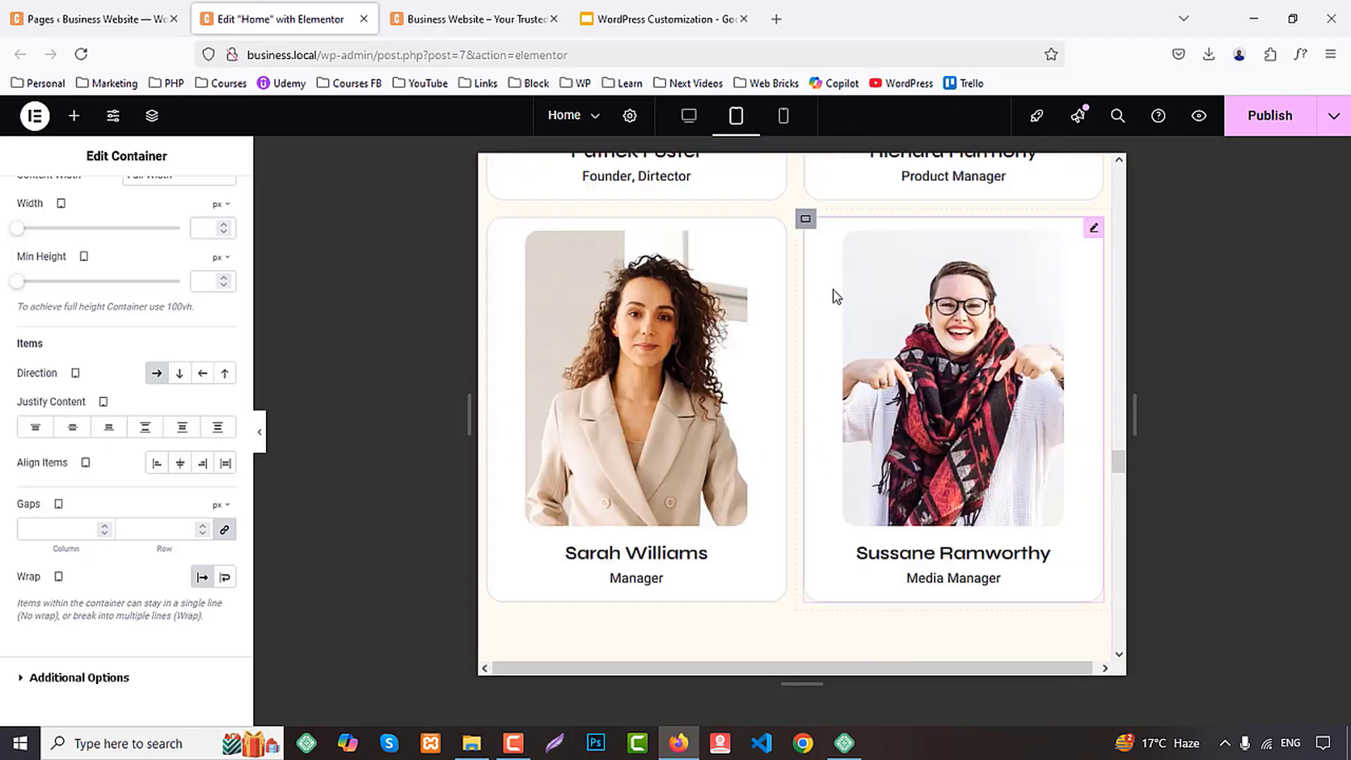
{"action": "scroll", "coordinate": [835, 296], "scroll_direction": "up", "scroll_amount": 8}
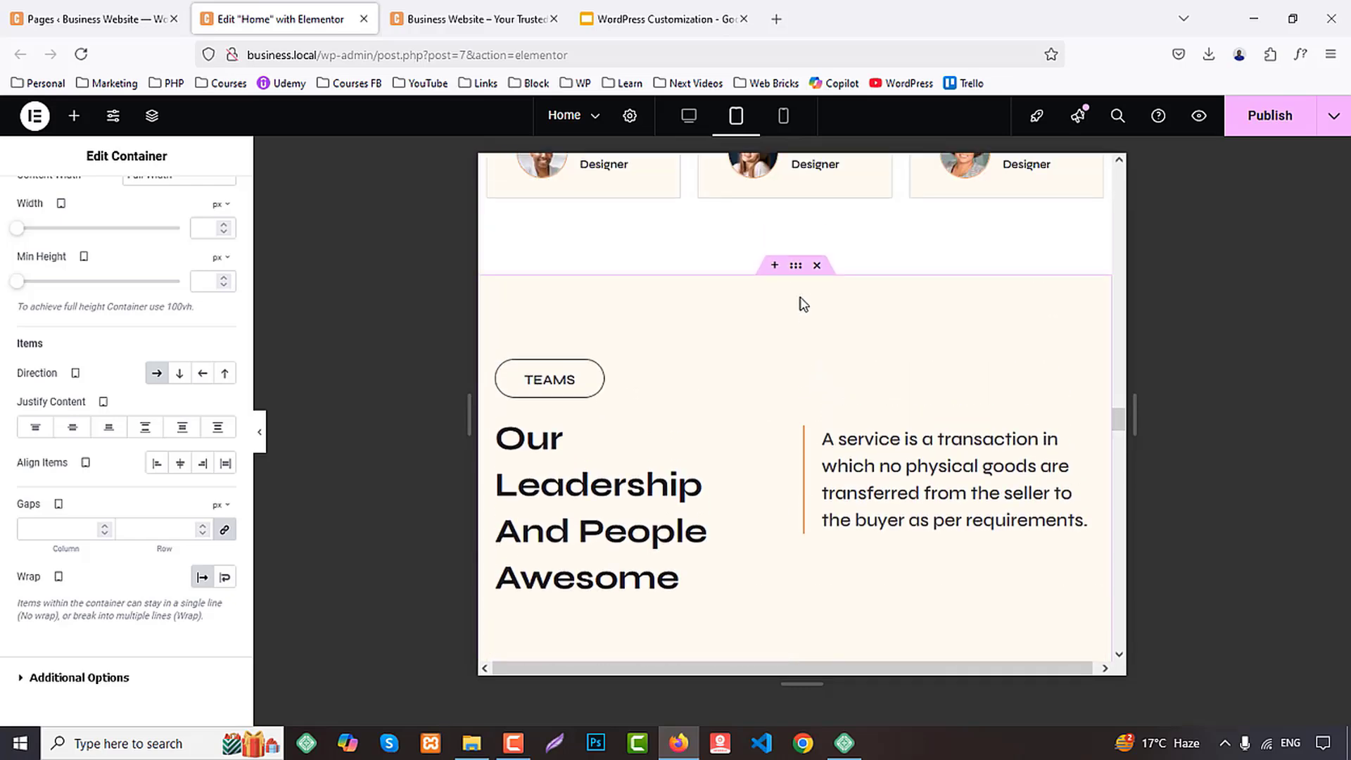
{"action": "left_click", "coordinate": [797, 267]}
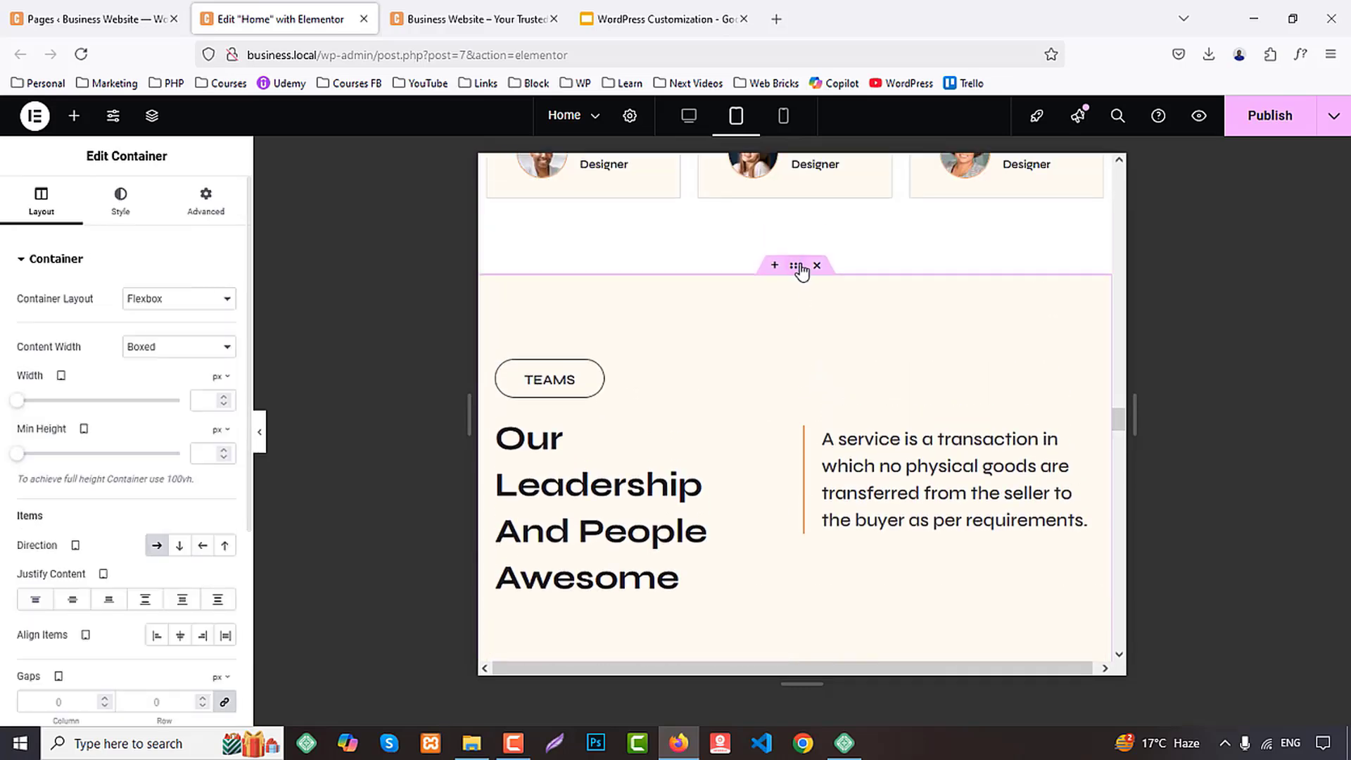
{"action": "scroll", "coordinate": [826, 458], "scroll_direction": "up", "scroll_amount": 15}
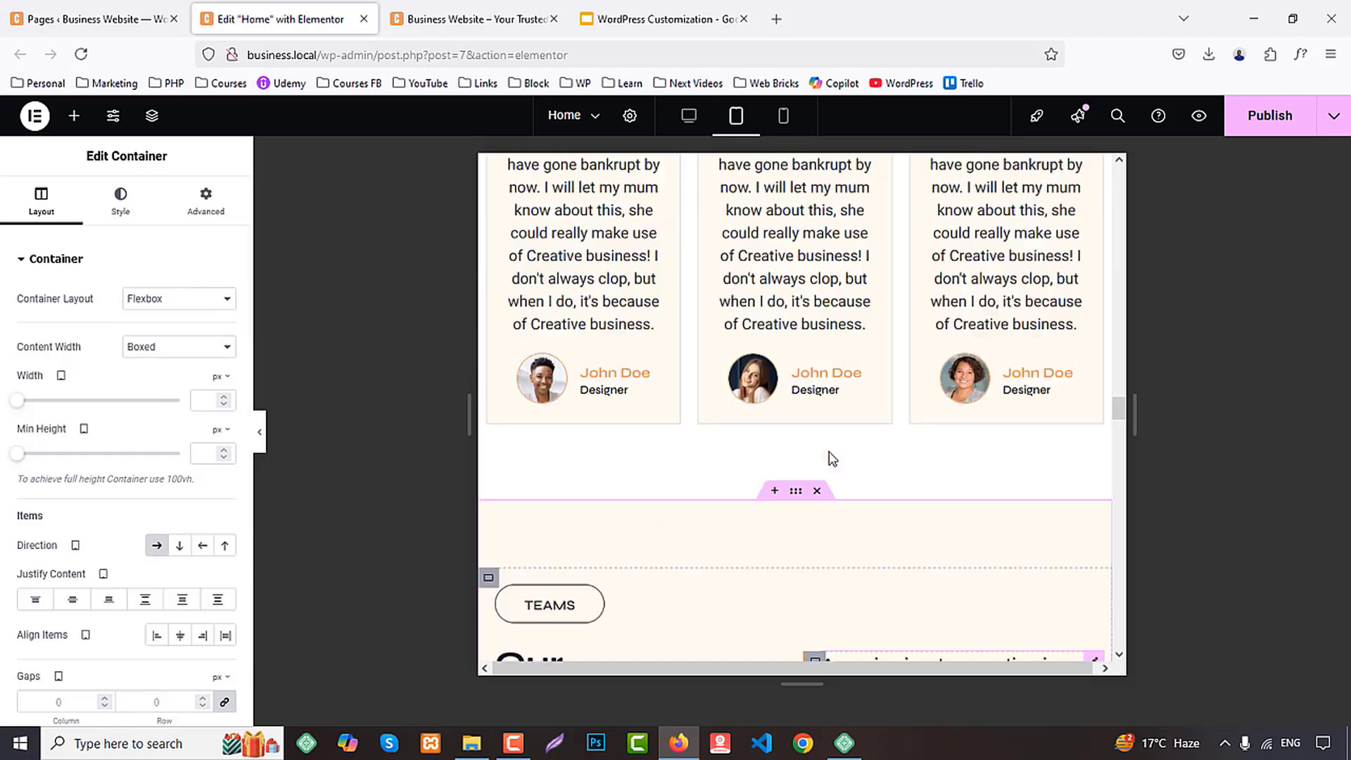
{"action": "scroll", "coordinate": [816, 432], "scroll_direction": "up", "scroll_amount": 8}
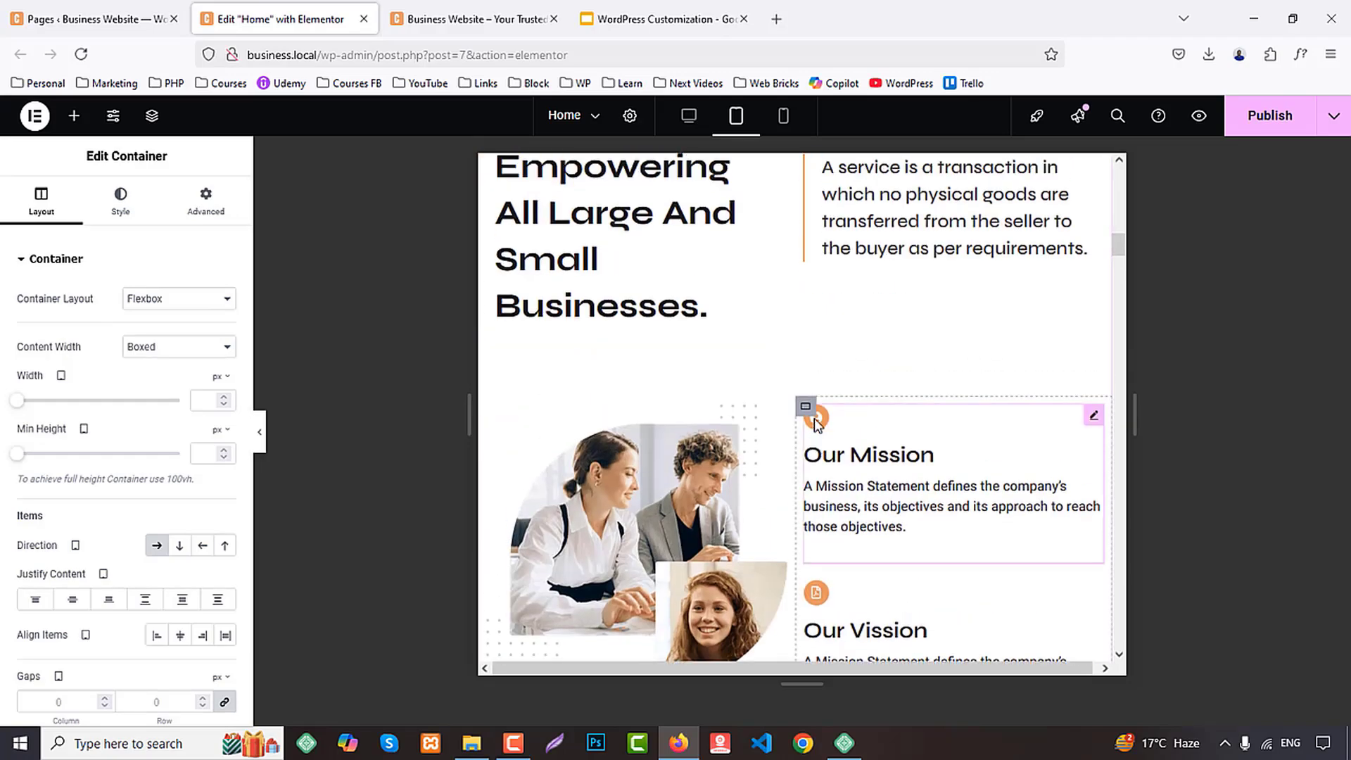
Set the tablet direction of the About Us section's heading-and-text container to column so its contents stack
{"action": "scroll", "coordinate": [820, 408], "scroll_direction": "down", "scroll_amount": 1}
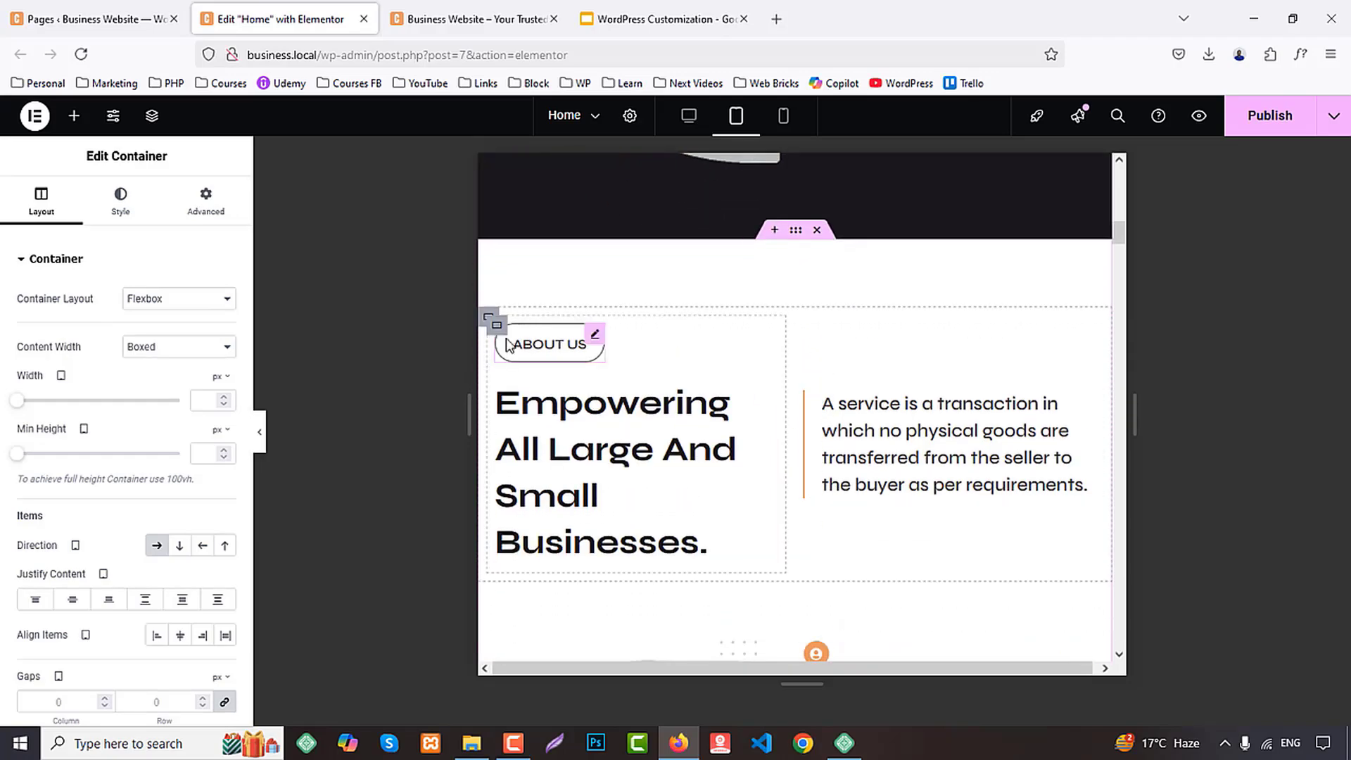
{"action": "left_click", "coordinate": [489, 318]}
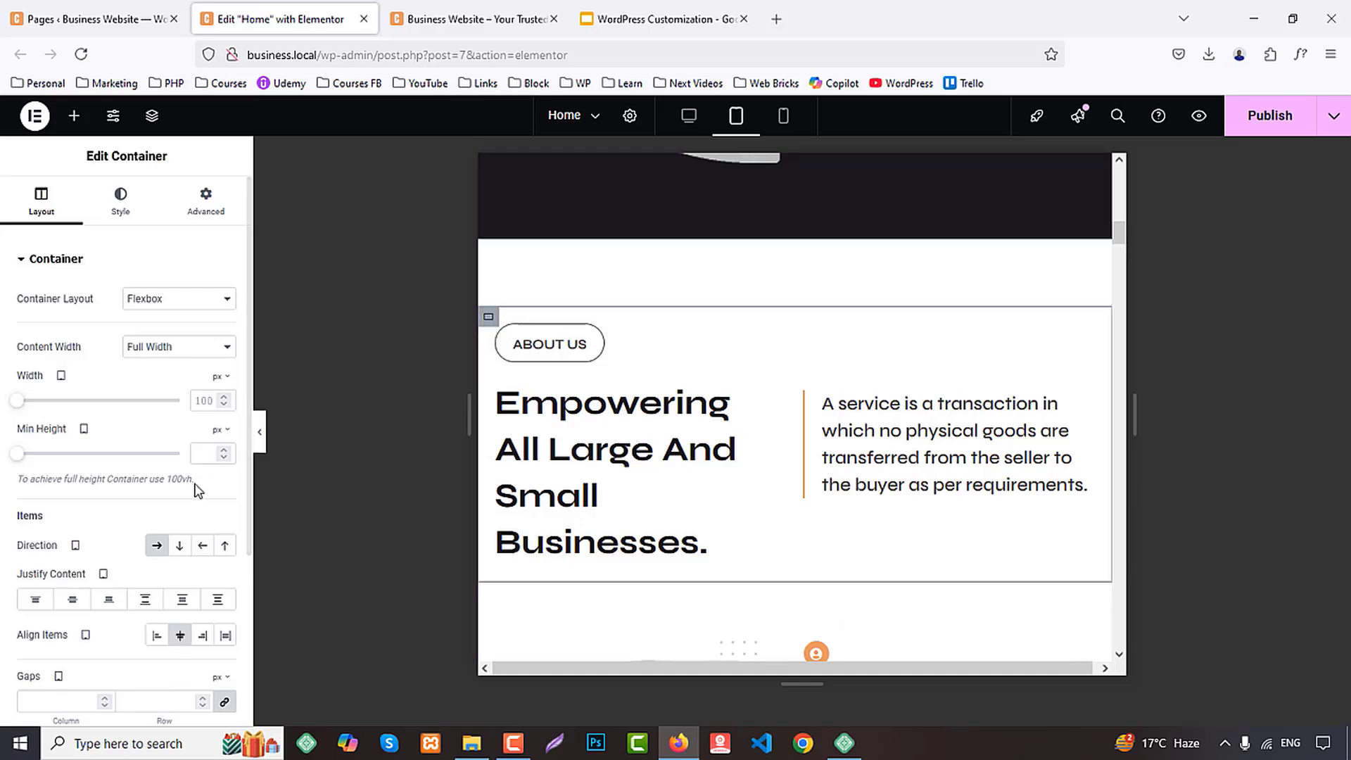
{"action": "left_click", "coordinate": [177, 546]}
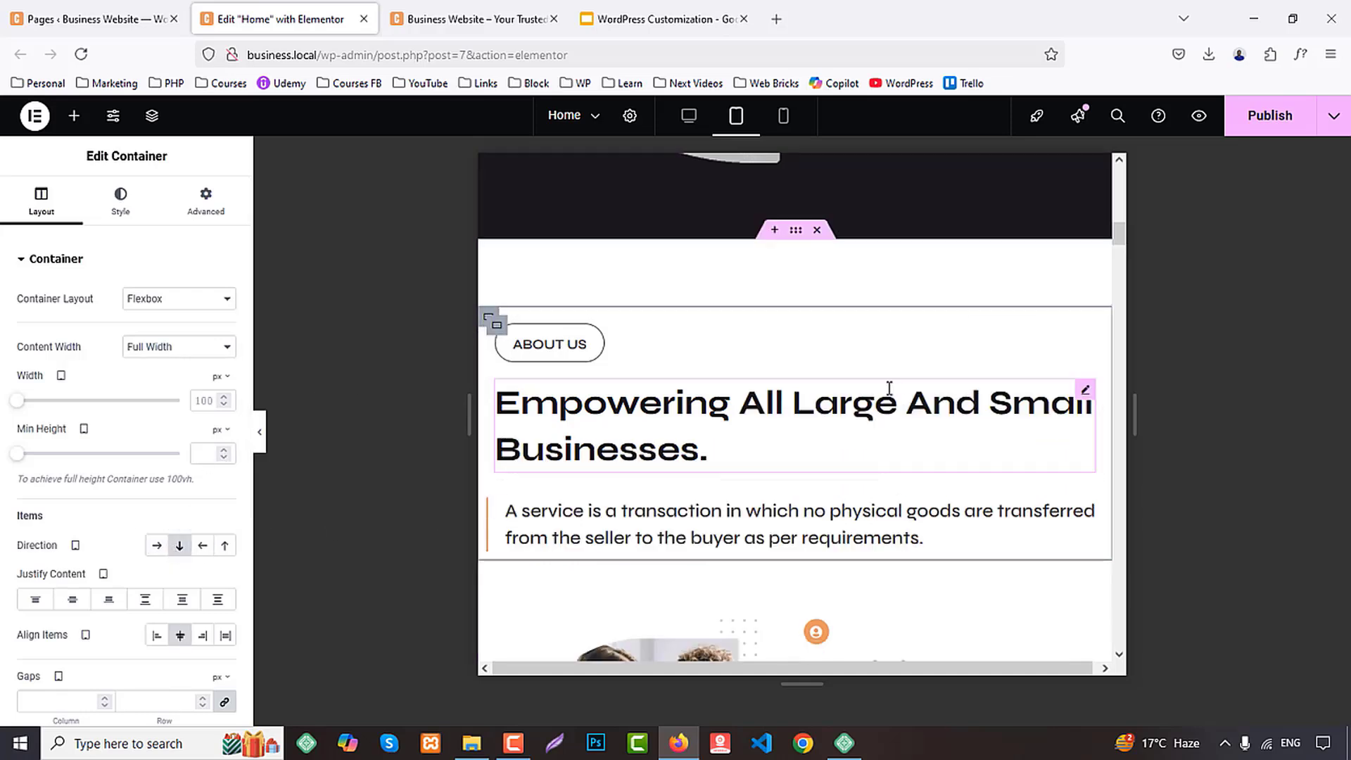
Set the About Us heading's tablet typography to a 30 px font size and a 40 px line height
{"action": "left_click", "coordinate": [669, 405]}
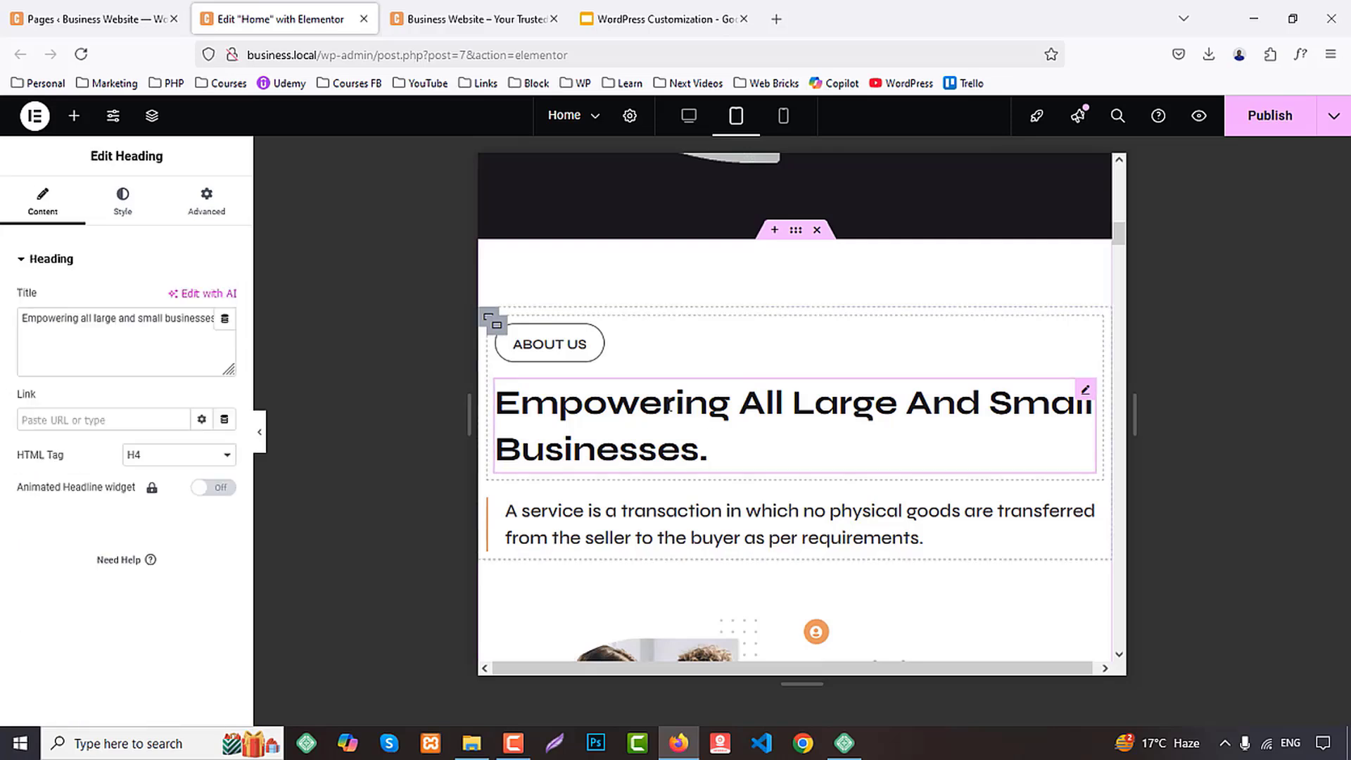
{"action": "left_click", "coordinate": [122, 204]}
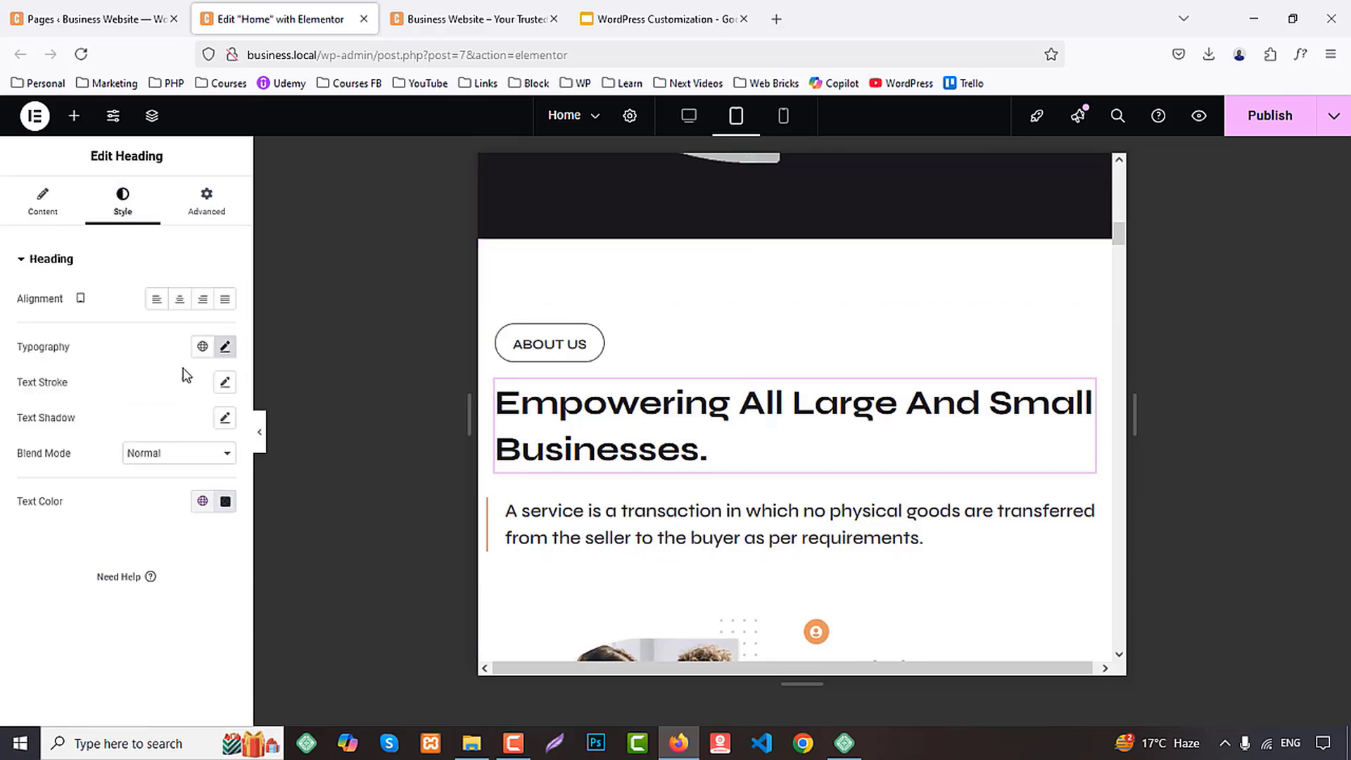
{"action": "left_click", "coordinate": [224, 346]}
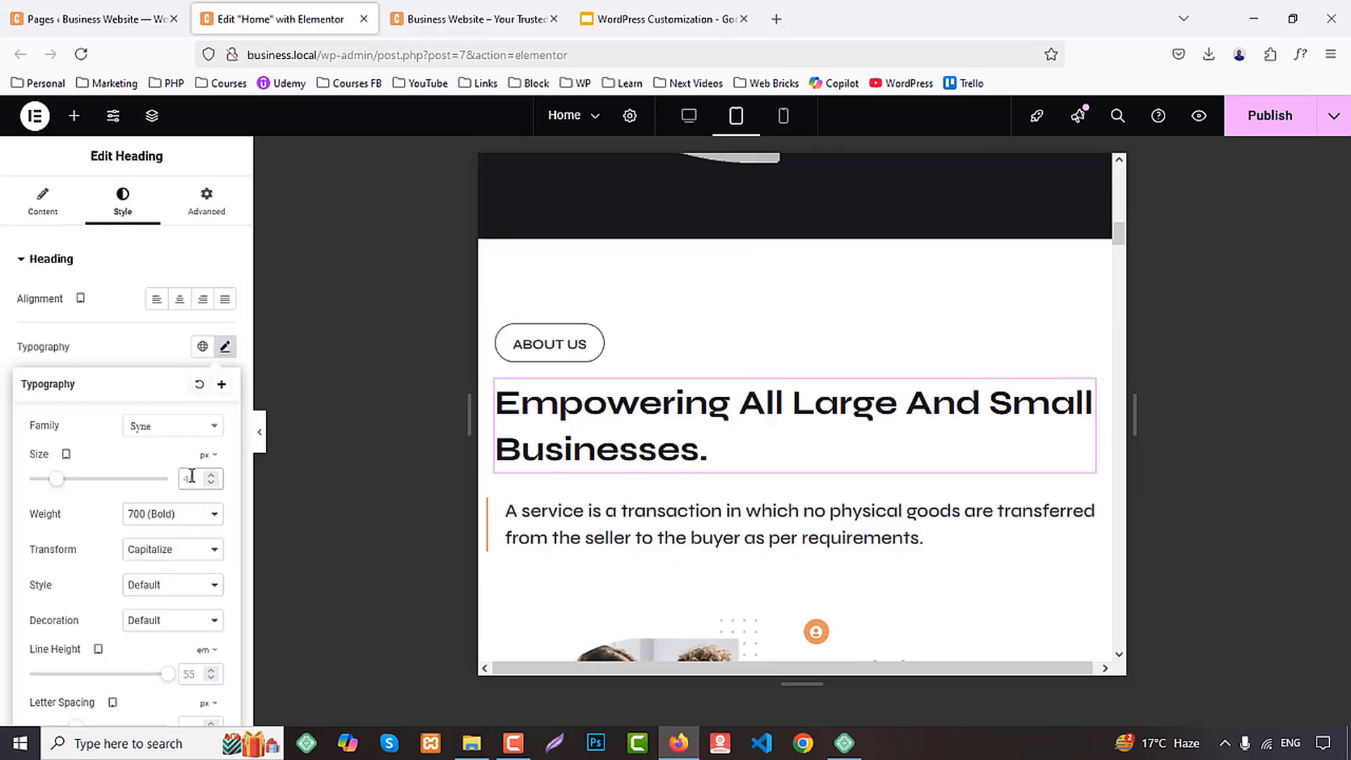
{"action": "type", "text": "30"}
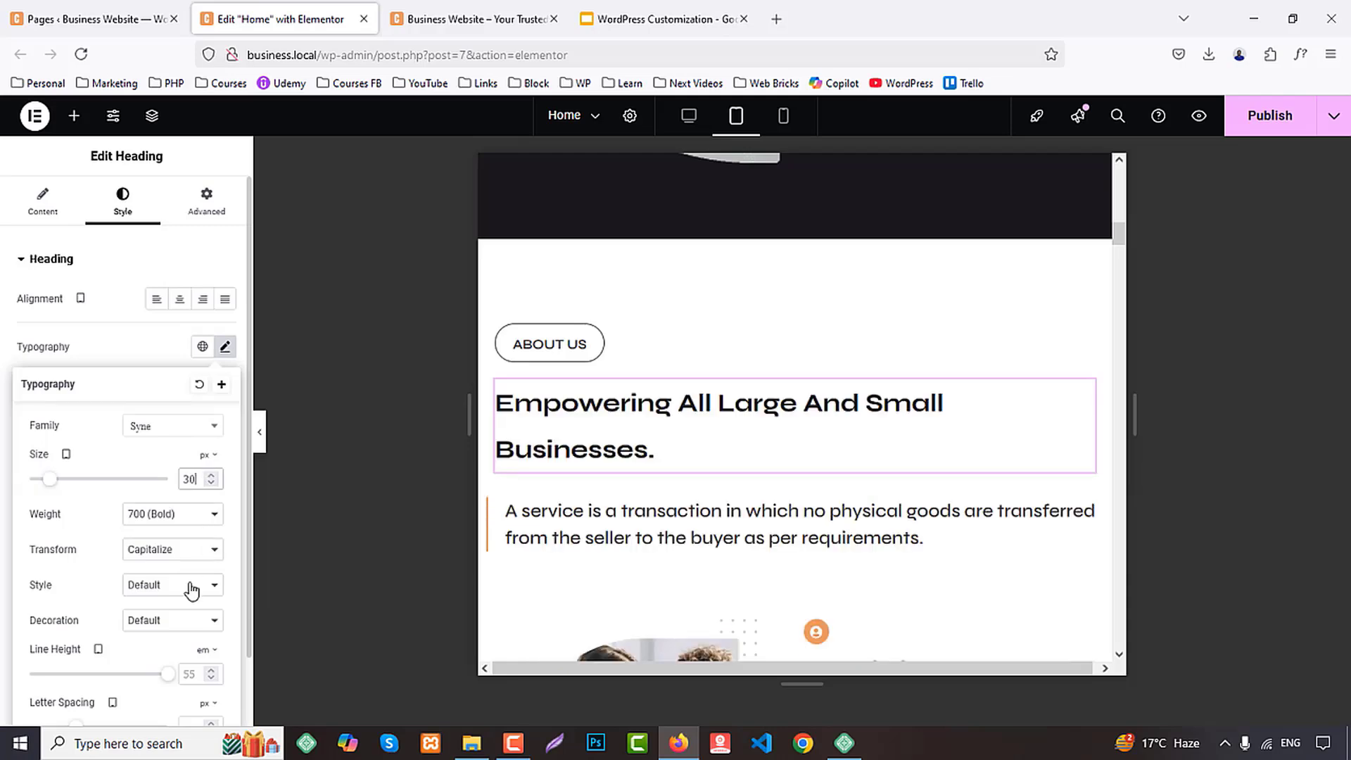
{"action": "scroll", "coordinate": [192, 591], "scroll_direction": "down", "scroll_amount": 1}
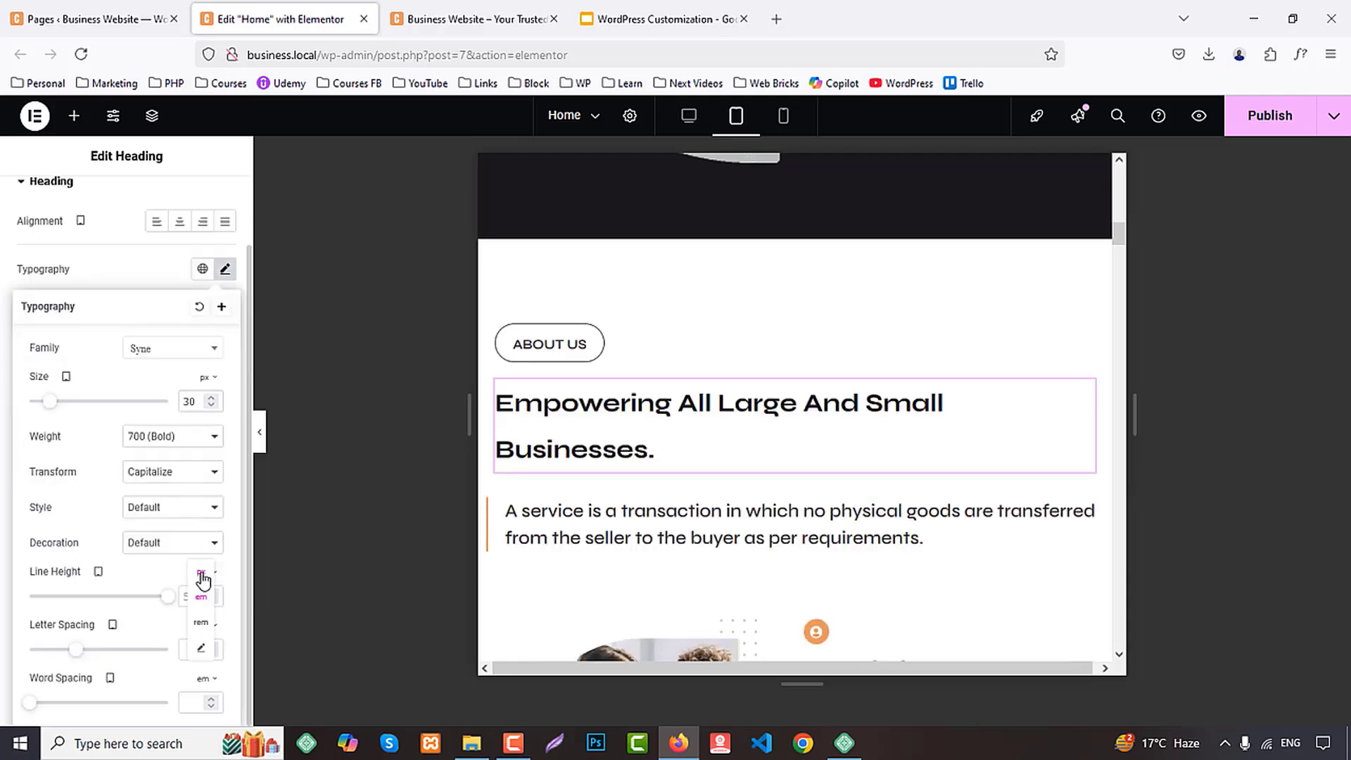
{"action": "type", "text": "40"}
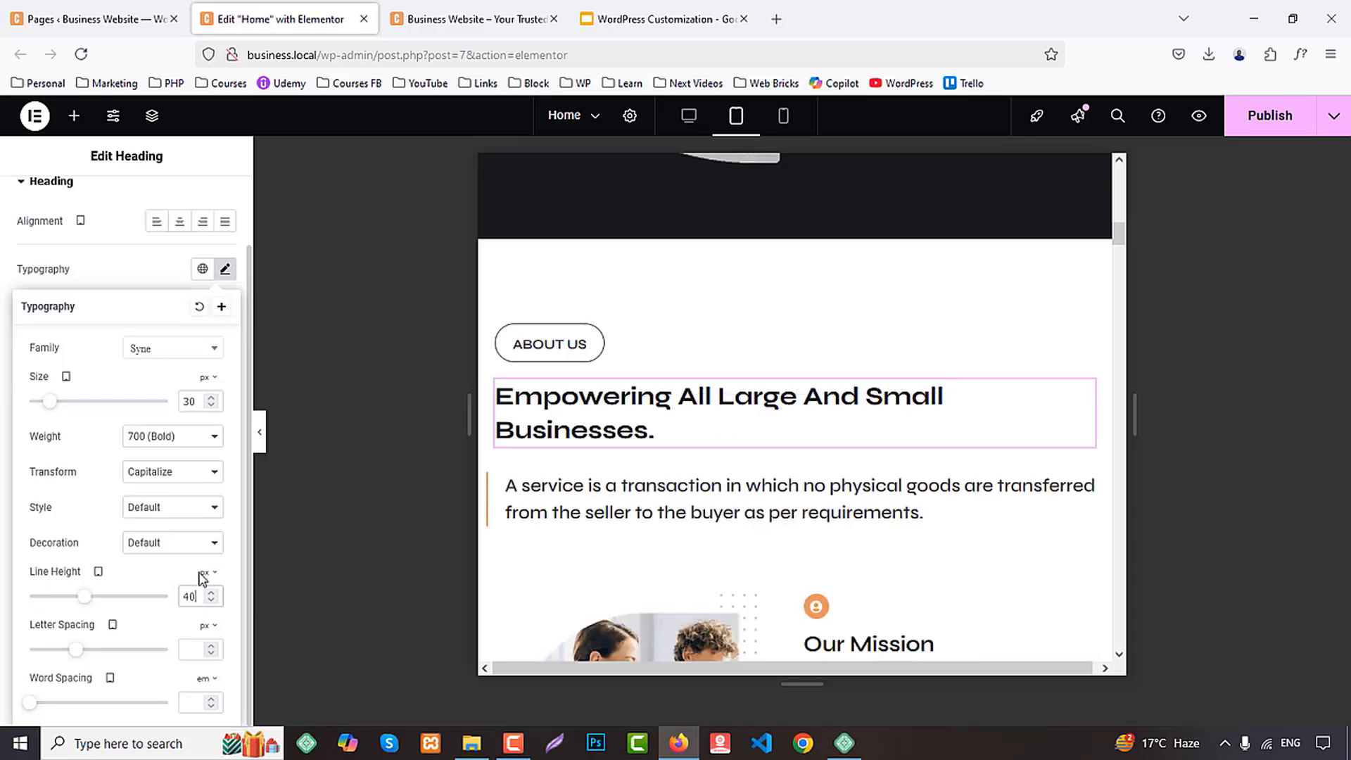
{"action": "scroll", "coordinate": [871, 354], "scroll_direction": "down", "scroll_amount": 2}
{"action": "scroll", "coordinate": [766, 369], "scroll_direction": "up", "scroll_amount": 5}
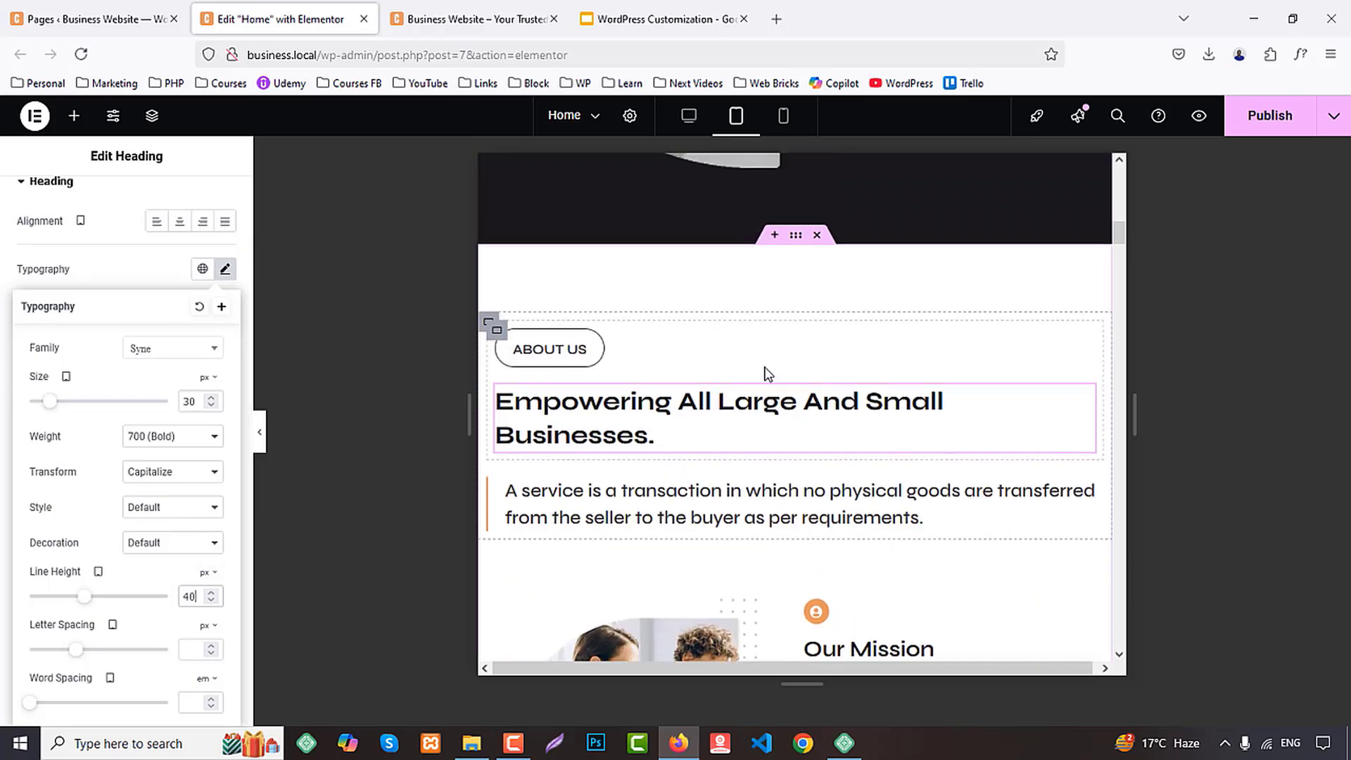
Copy the About Us section's heading-and-text container and paste its style onto the matching container in the Services section
{"action": "scroll", "coordinate": [766, 367], "scroll_direction": "down", "scroll_amount": 4}
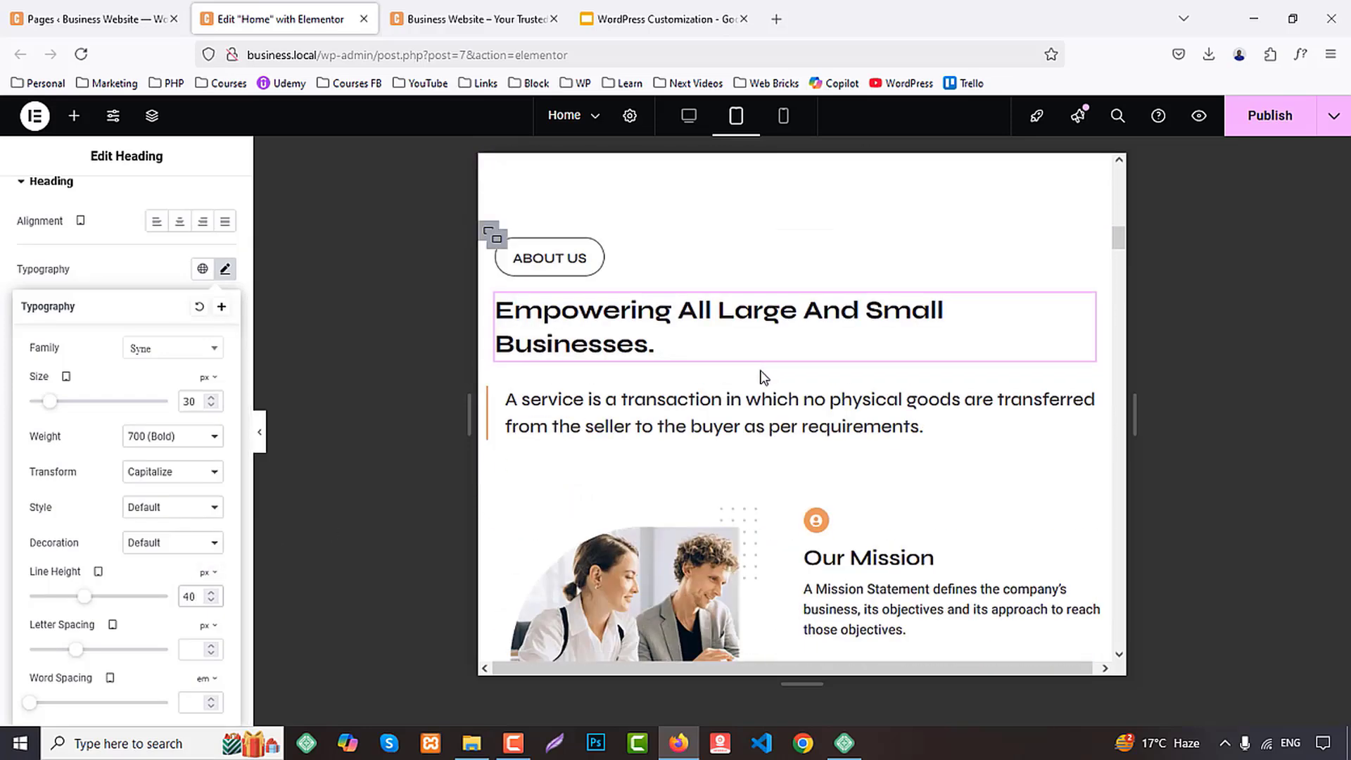
{"action": "right_click", "coordinate": [490, 235]}
{"action": "left_click", "coordinate": [601, 355]}
{"action": "scroll", "coordinate": [693, 383], "scroll_direction": "down", "scroll_amount": 4}
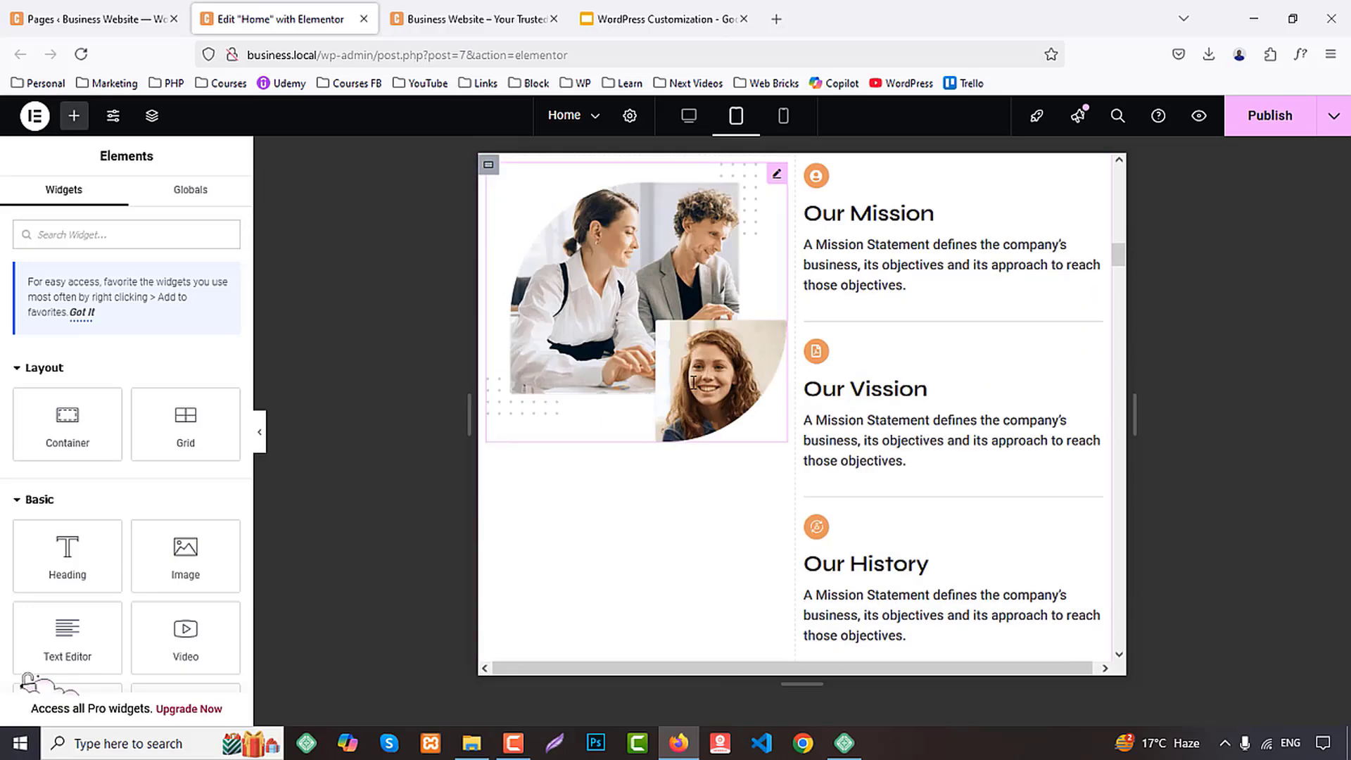
{"action": "scroll", "coordinate": [693, 383], "scroll_direction": "down", "scroll_amount": 5}
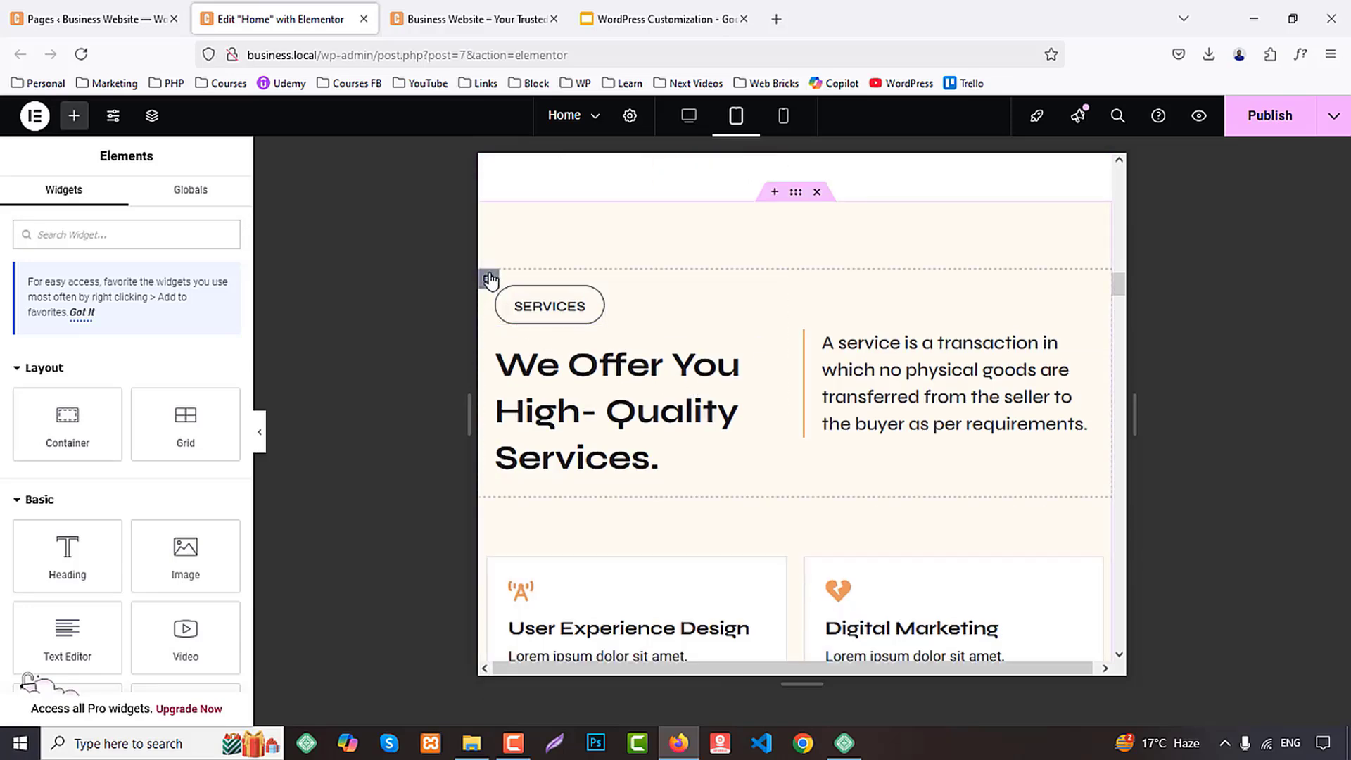
{"action": "right_click", "coordinate": [490, 280]}
{"action": "left_click", "coordinate": [546, 441]}
{"action": "scroll", "coordinate": [694, 398], "scroll_direction": "down", "scroll_amount": 6}
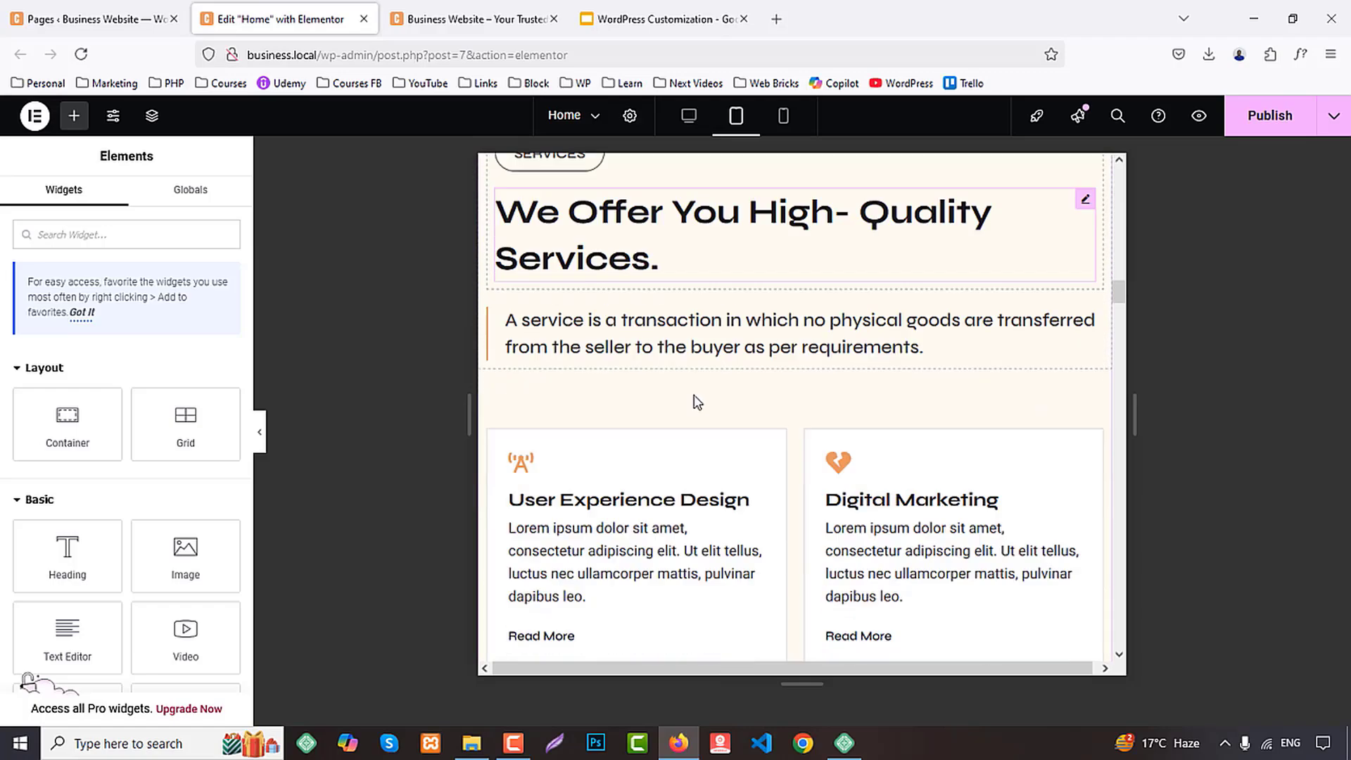
{"action": "scroll", "coordinate": [634, 391], "scroll_direction": "up", "scroll_amount": 3}
Paste the copied container style onto the heading-and-text containers of the Why Us and Testimonials sections
{"action": "scroll", "coordinate": [584, 381], "scroll_direction": "down", "scroll_amount": 8}
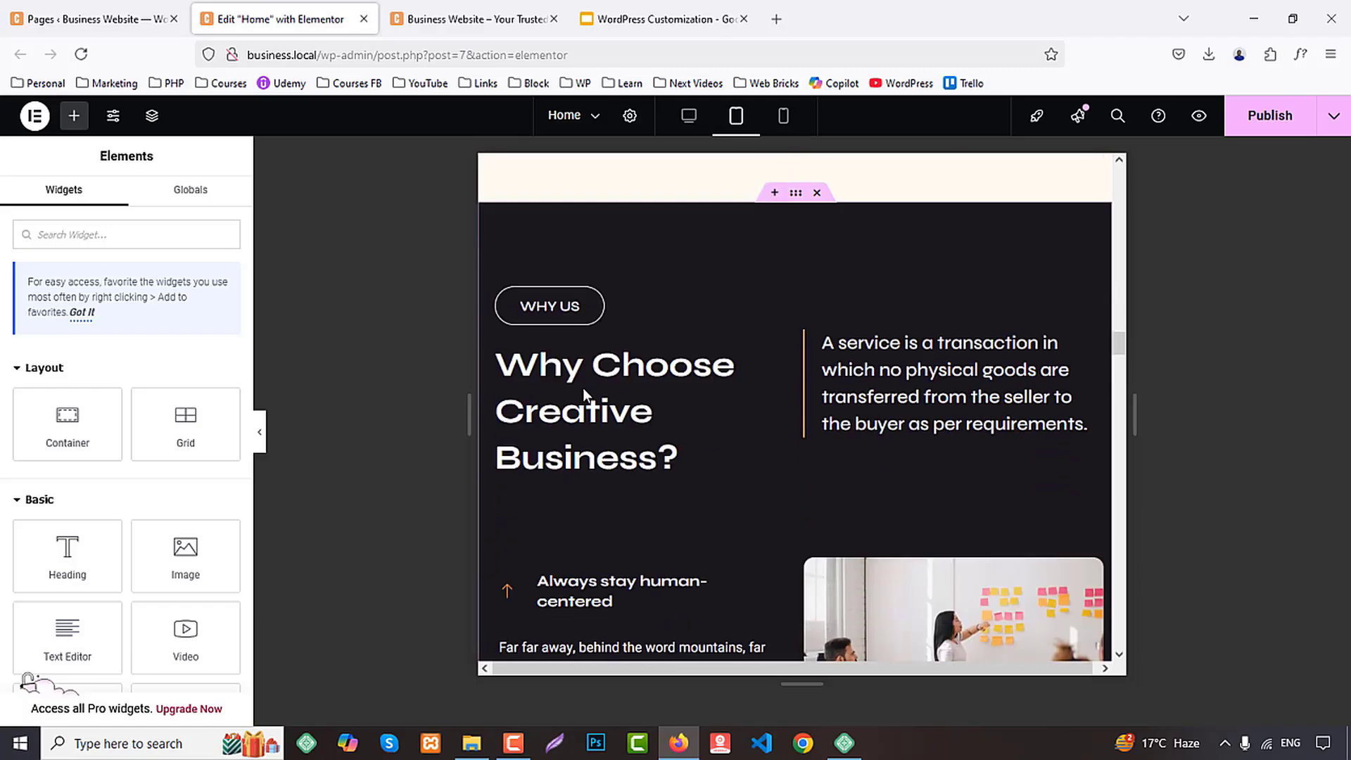
{"action": "right_click", "coordinate": [489, 279]}
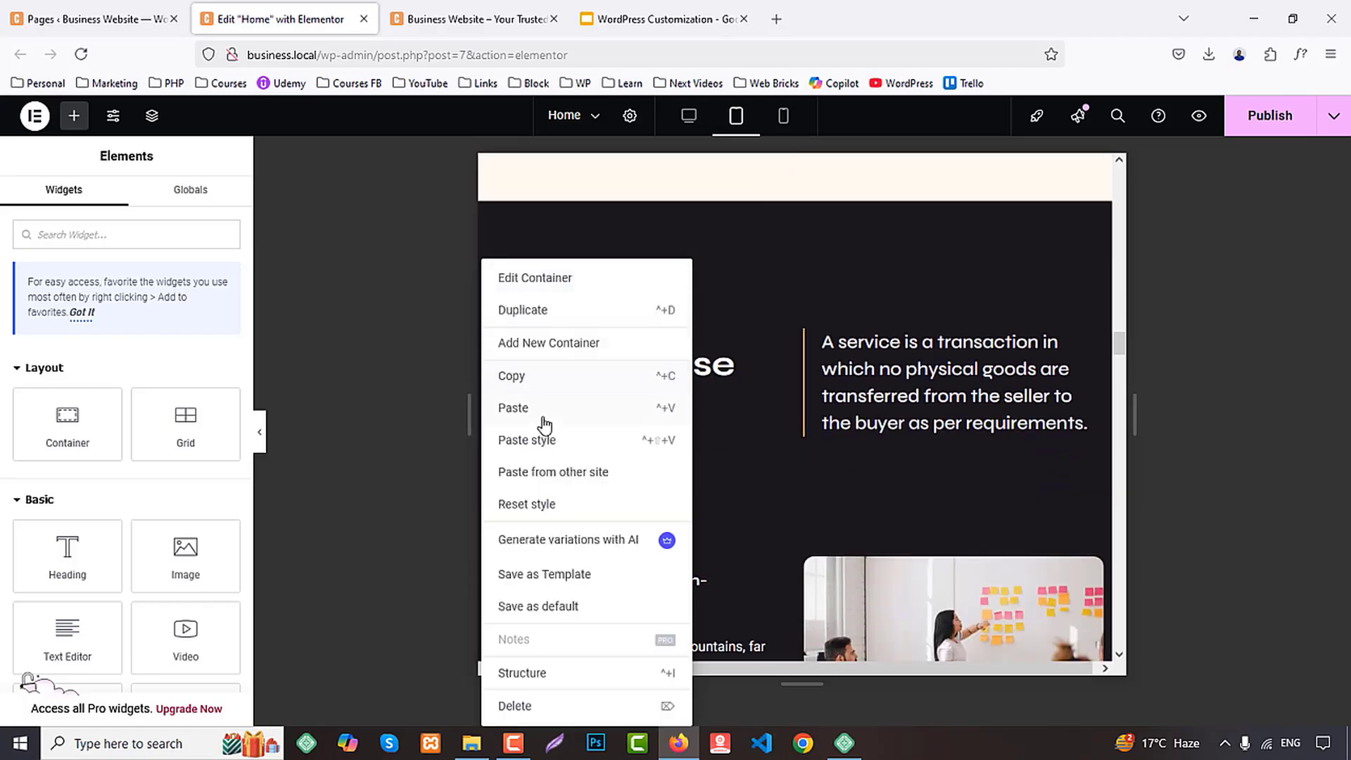
{"action": "left_click", "coordinate": [543, 441]}
{"action": "scroll", "coordinate": [703, 394], "scroll_direction": "down", "scroll_amount": 10}
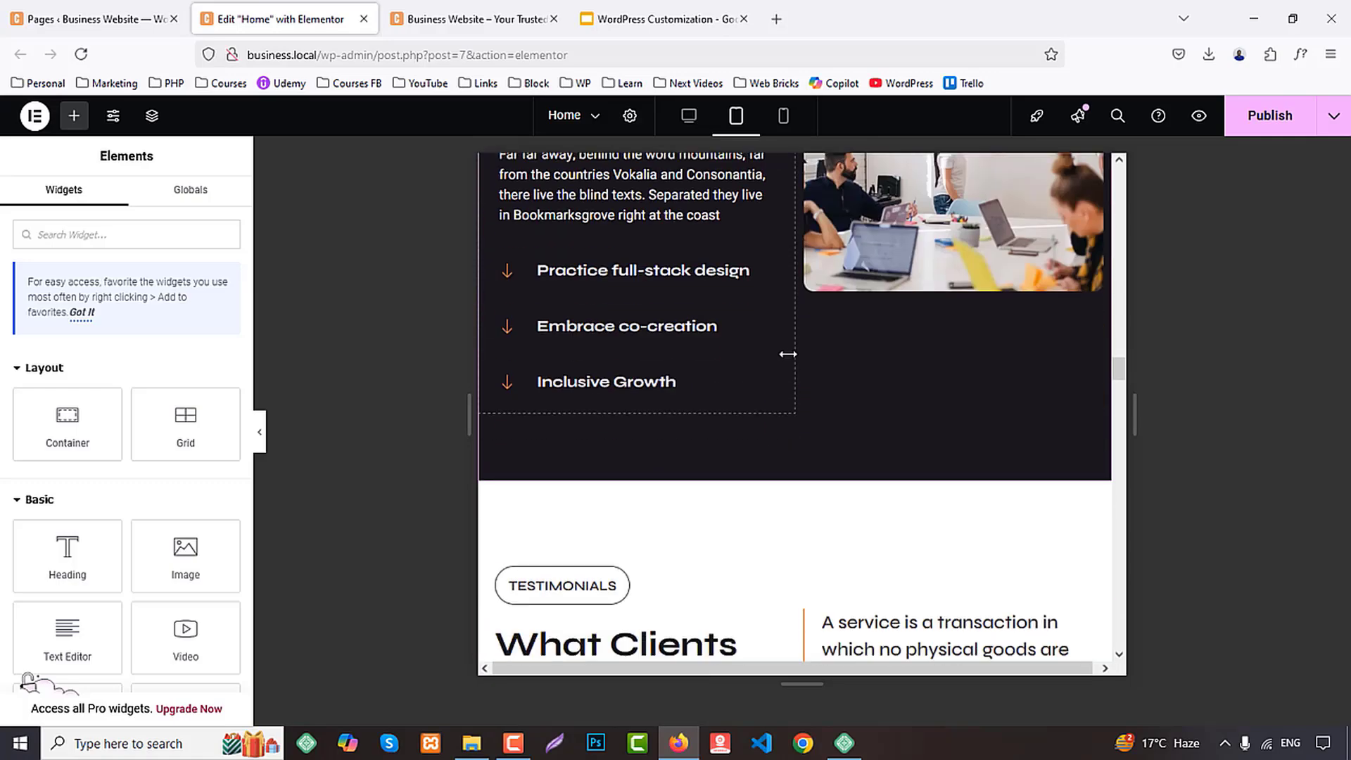
{"action": "right_click", "coordinate": [487, 302]}
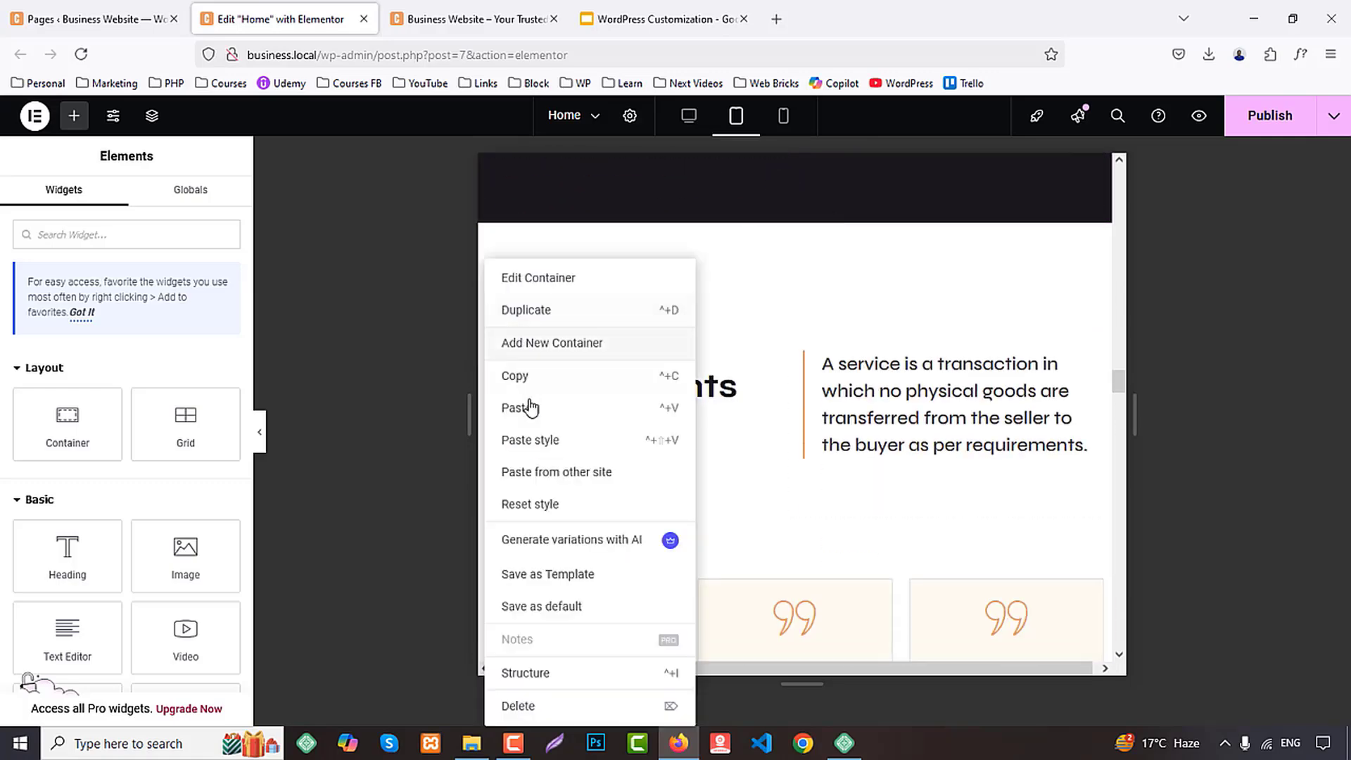
{"action": "left_click", "coordinate": [536, 442]}
Paste the copied container style onto the heading-and-text containers of the Teams and Works sections
{"action": "scroll", "coordinate": [714, 392], "scroll_direction": "down", "scroll_amount": 10}
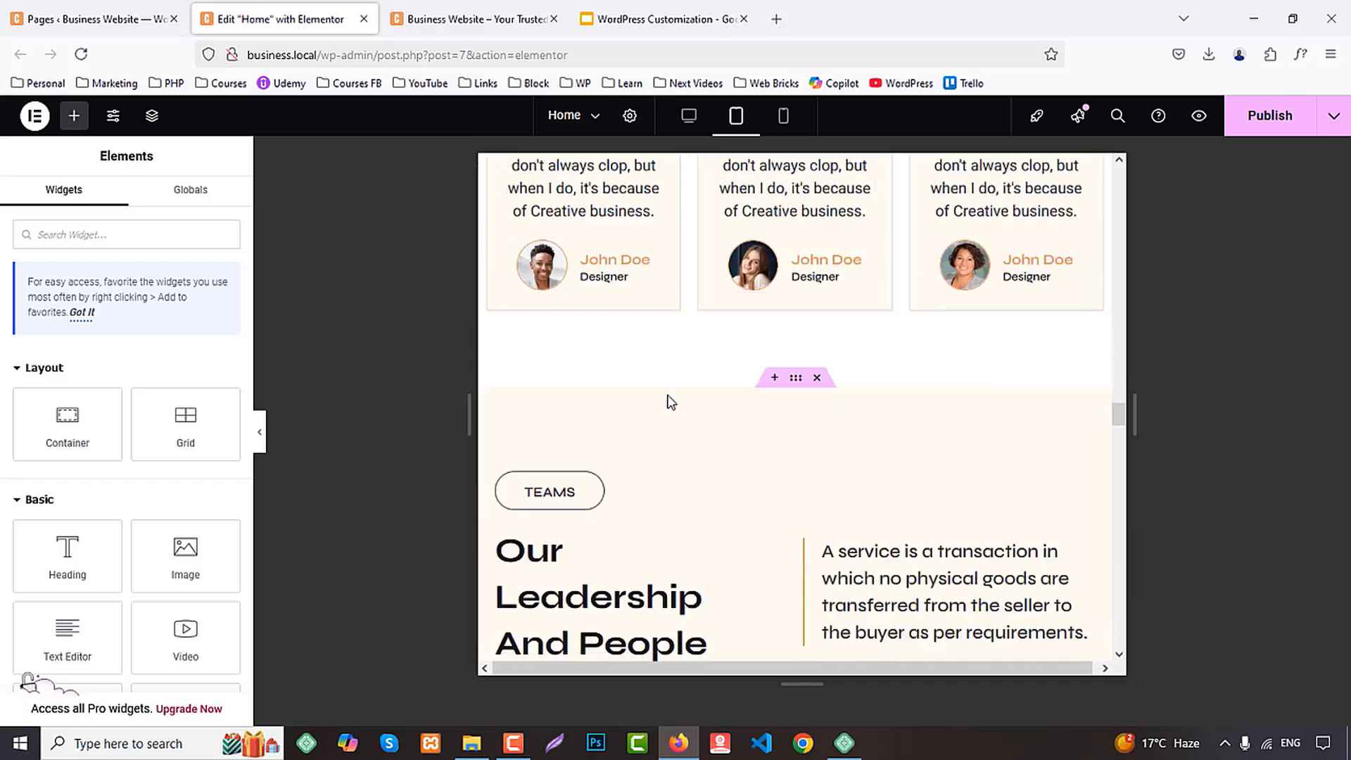
{"action": "right_click", "coordinate": [490, 384]}
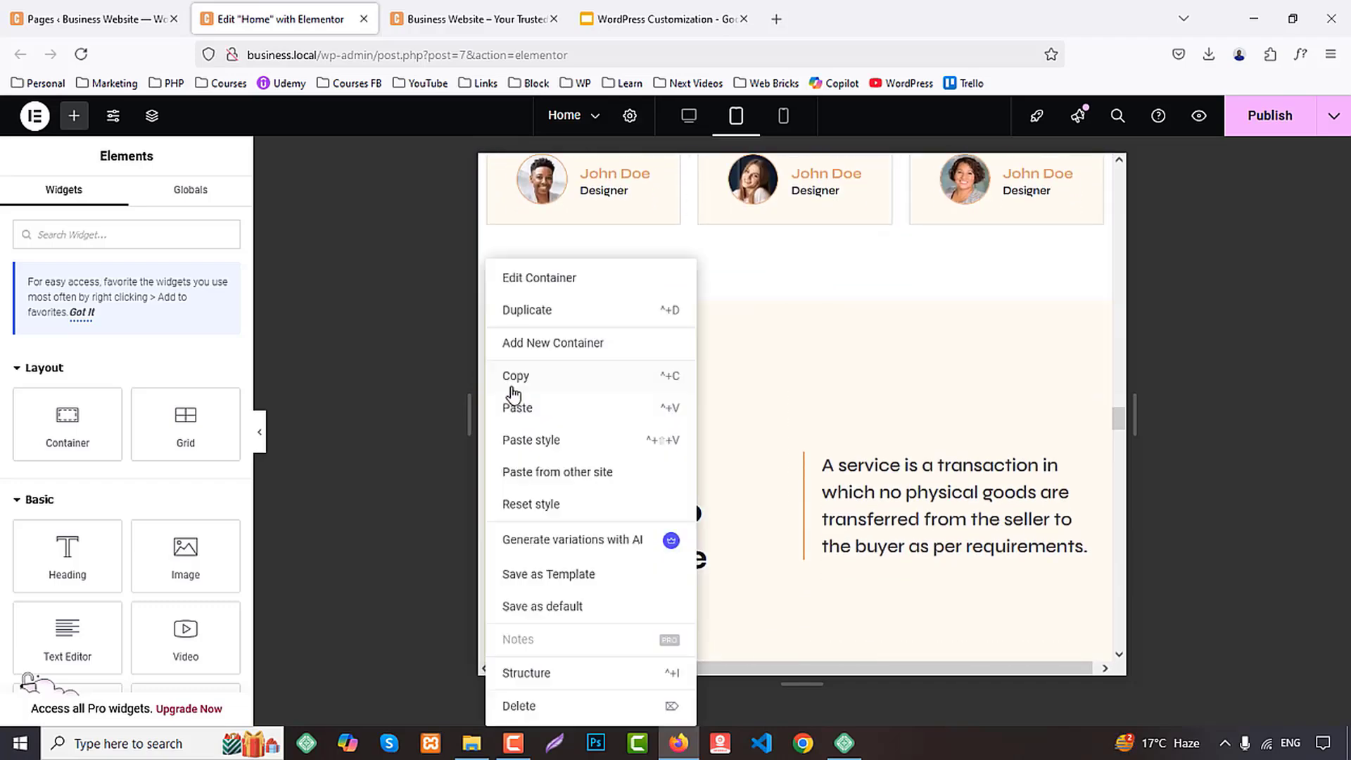
{"action": "left_click", "coordinate": [533, 454]}
{"action": "scroll", "coordinate": [704, 394], "scroll_direction": "down", "scroll_amount": 10}
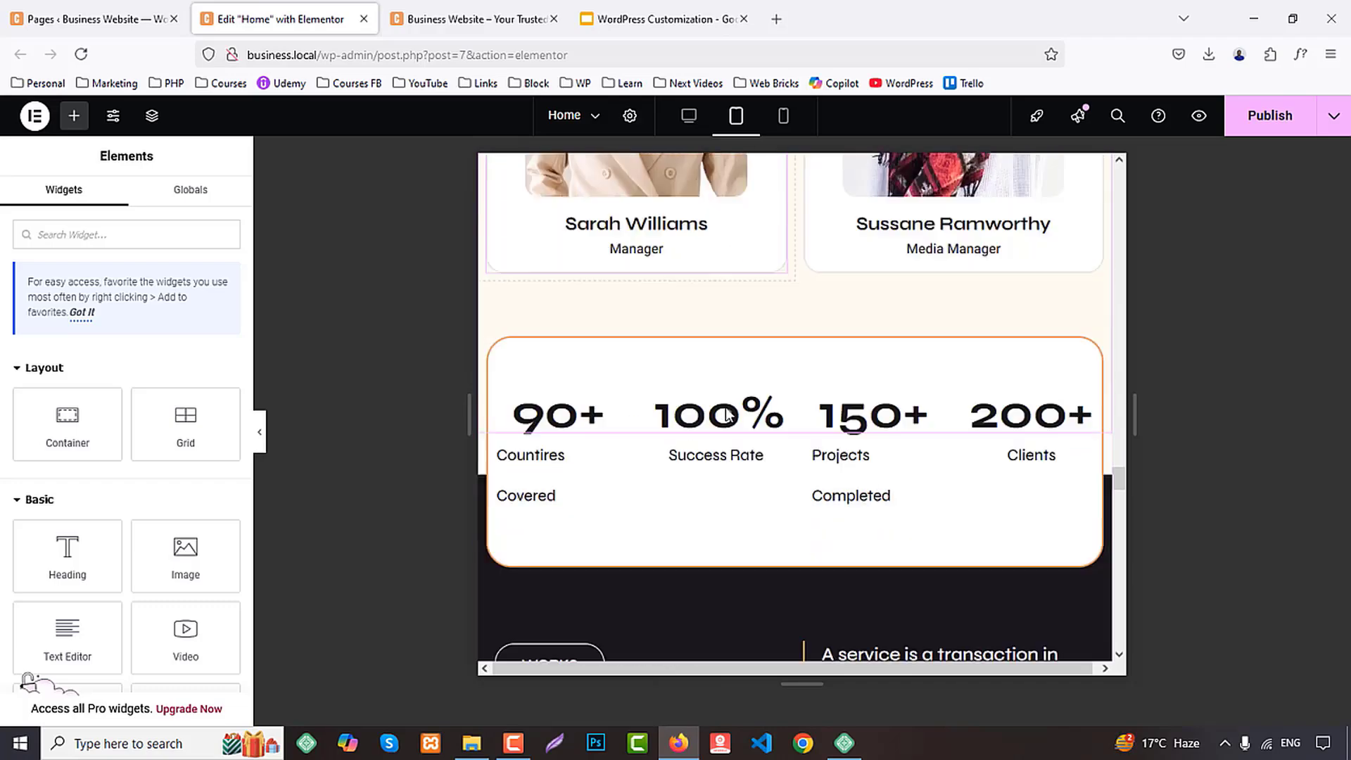
{"action": "scroll", "coordinate": [591, 392], "scroll_direction": "down", "scroll_amount": 5}
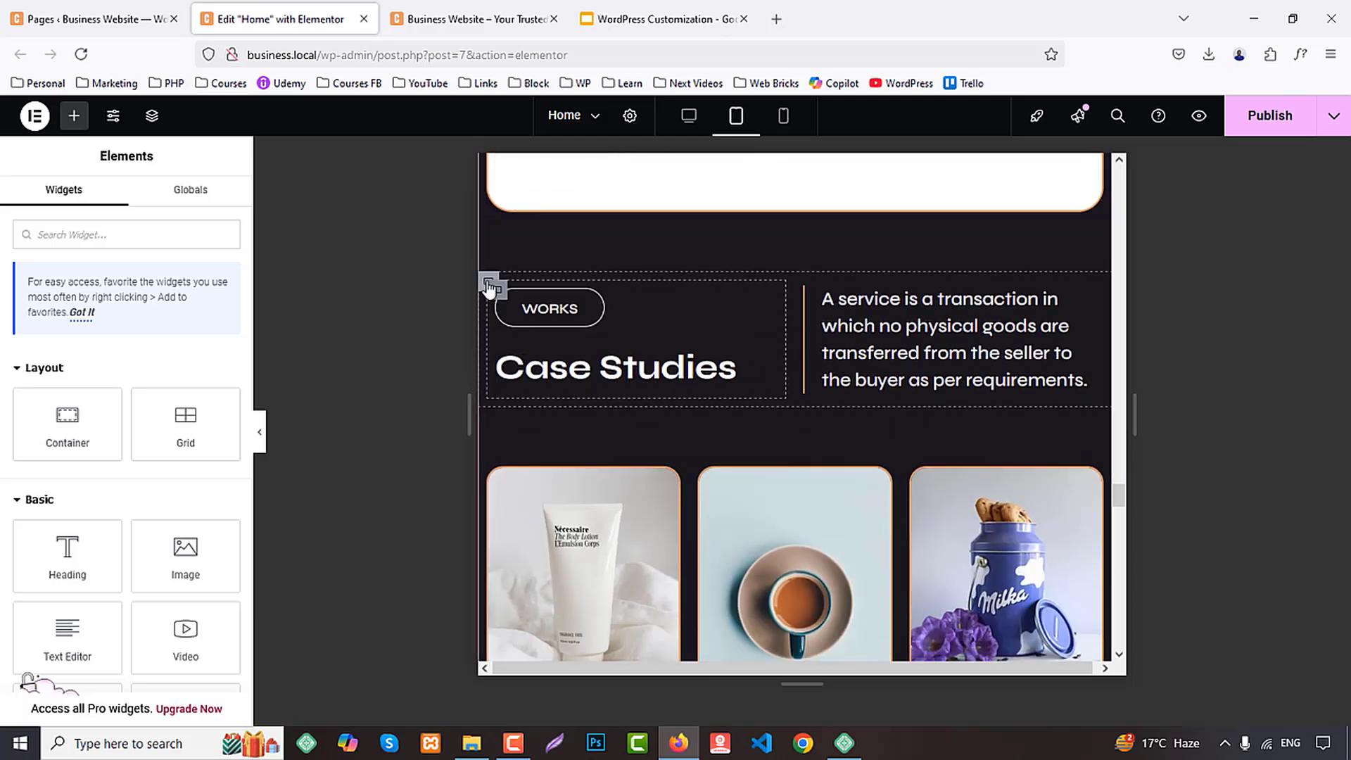
{"action": "right_click", "coordinate": [489, 288]}
{"action": "left_click", "coordinate": [649, 249]}
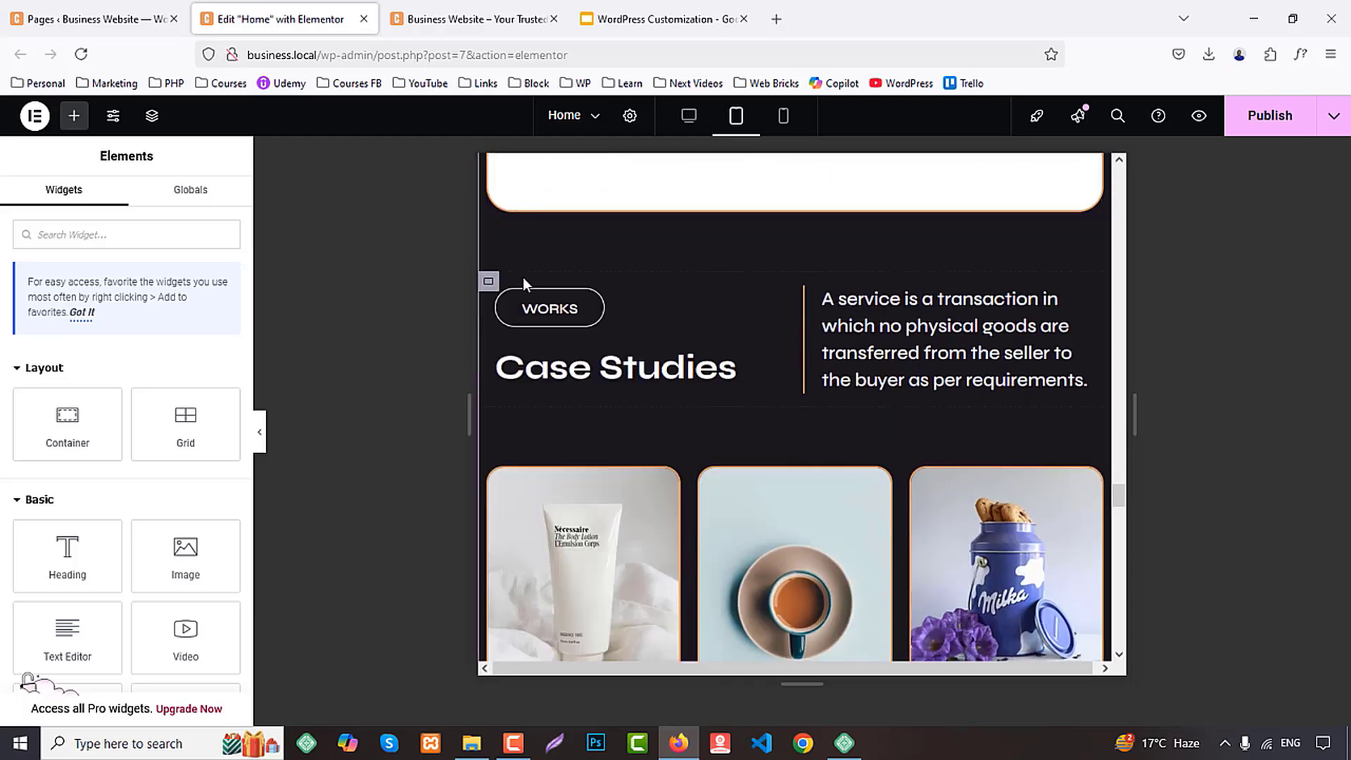
{"action": "right_click", "coordinate": [487, 282]}
{"action": "left_click", "coordinate": [542, 440]}
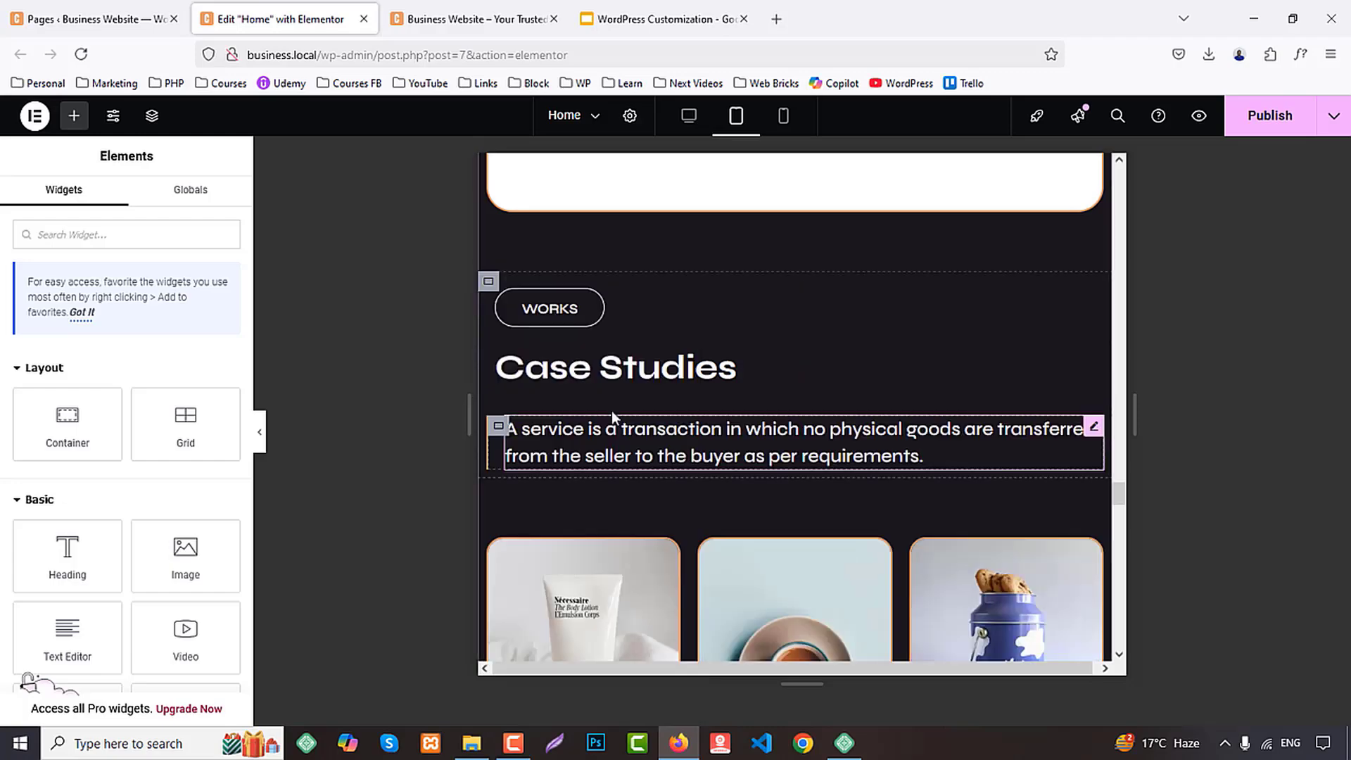
Paste the copied container style onto the Blogs section's heading-and-text container
{"action": "scroll", "coordinate": [745, 383], "scroll_direction": "down", "scroll_amount": 12}
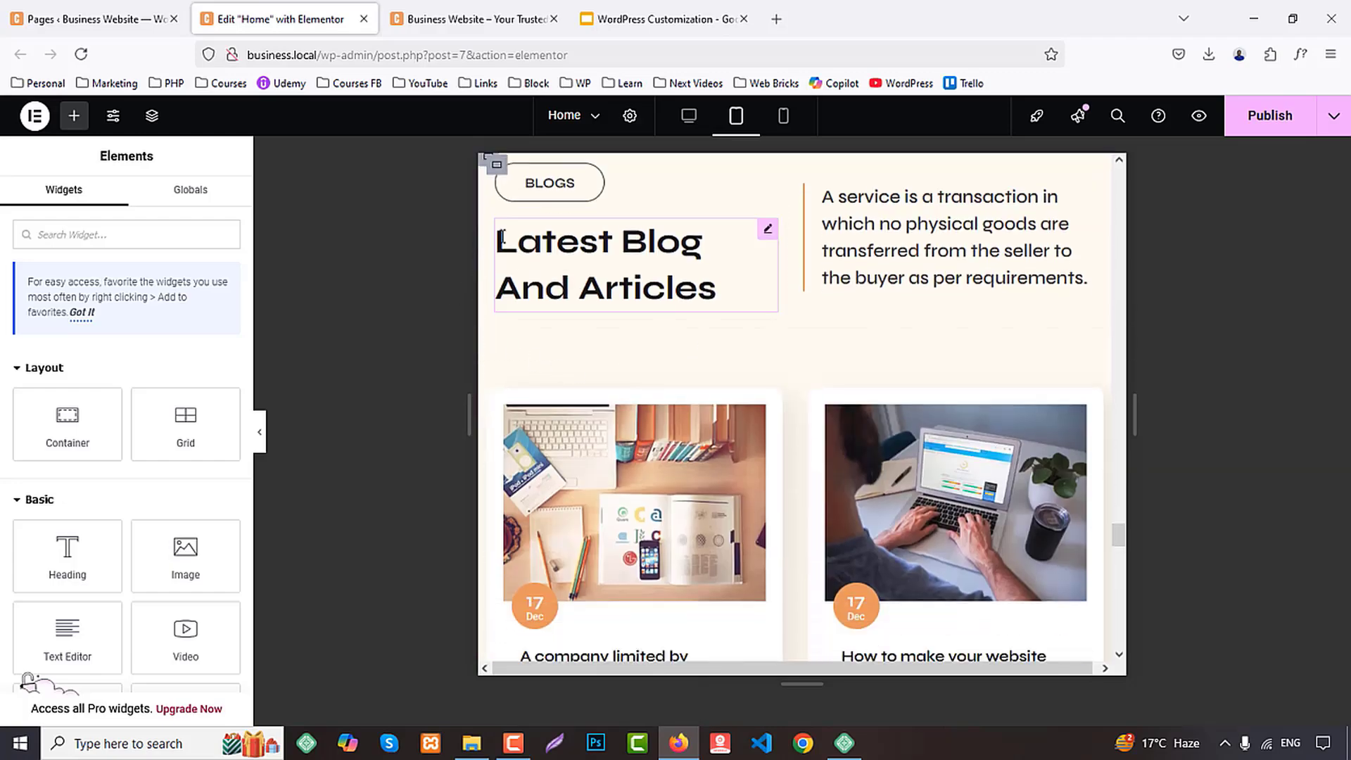
{"action": "scroll", "coordinate": [501, 253], "scroll_direction": "up", "scroll_amount": 1}
{"action": "right_click", "coordinate": [489, 244]}
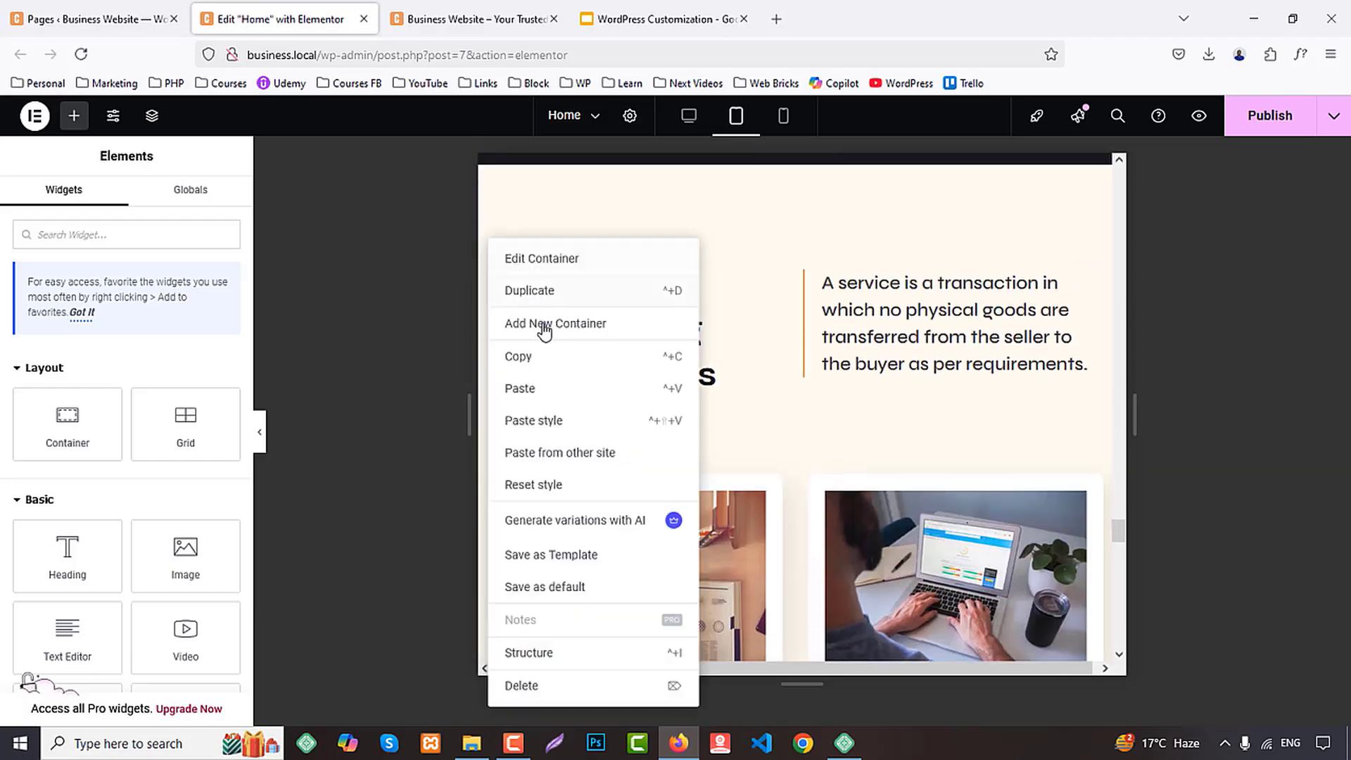
{"action": "left_click", "coordinate": [541, 420]}
{"action": "scroll", "coordinate": [786, 372], "scroll_direction": "down", "scroll_amount": 12}
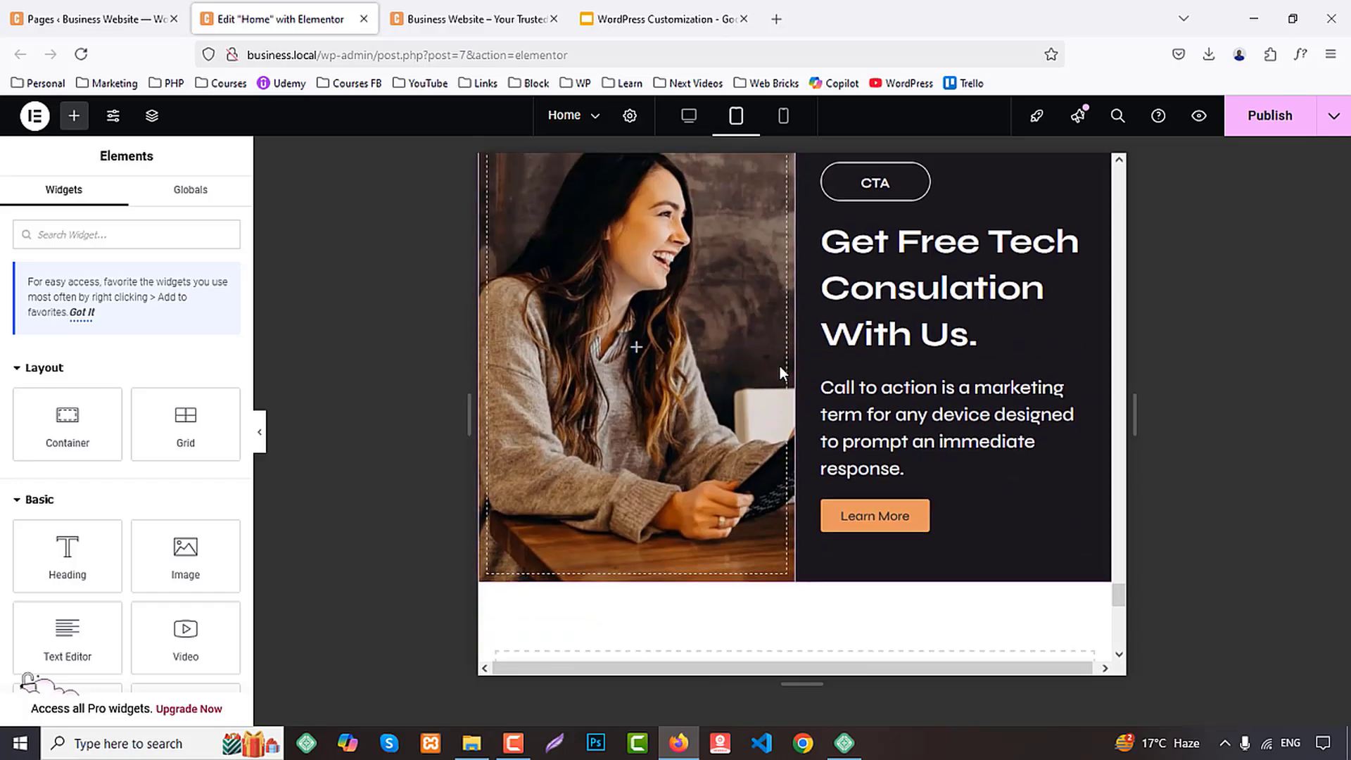
Copy the About Us section's heading and paste its style onto the Services section's heading
{"action": "scroll", "coordinate": [779, 366], "scroll_direction": "down", "scroll_amount": 5}
{"action": "scroll", "coordinate": [1120, 445], "scroll_direction": "up", "scroll_amount": 20}
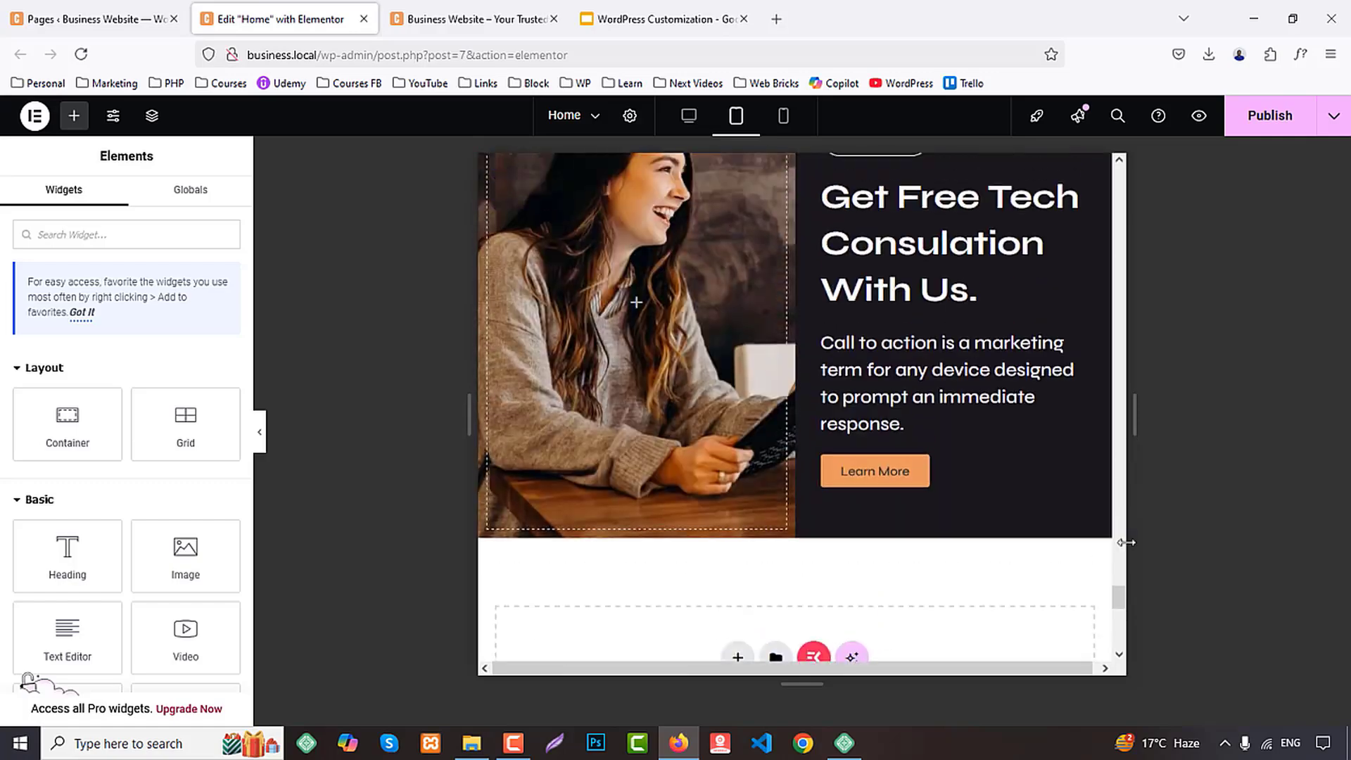
{"action": "scroll", "coordinate": [802, 415], "scroll_direction": "down", "scroll_amount": 10}
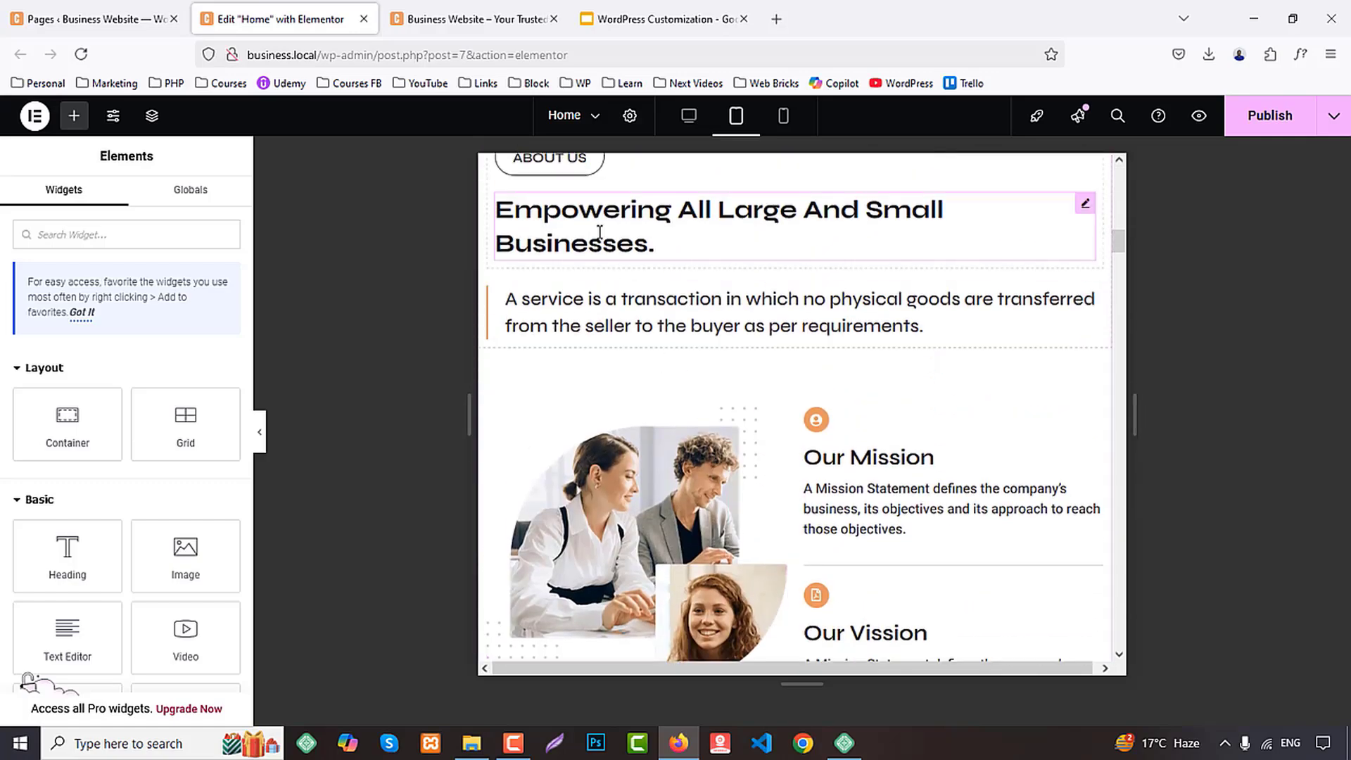
{"action": "right_click", "coordinate": [602, 232]}
{"action": "left_click", "coordinate": [642, 323]}
{"action": "scroll", "coordinate": [772, 402], "scroll_direction": "down", "scroll_amount": 8}
{"action": "scroll", "coordinate": [772, 403], "scroll_direction": "down", "scroll_amount": 5}
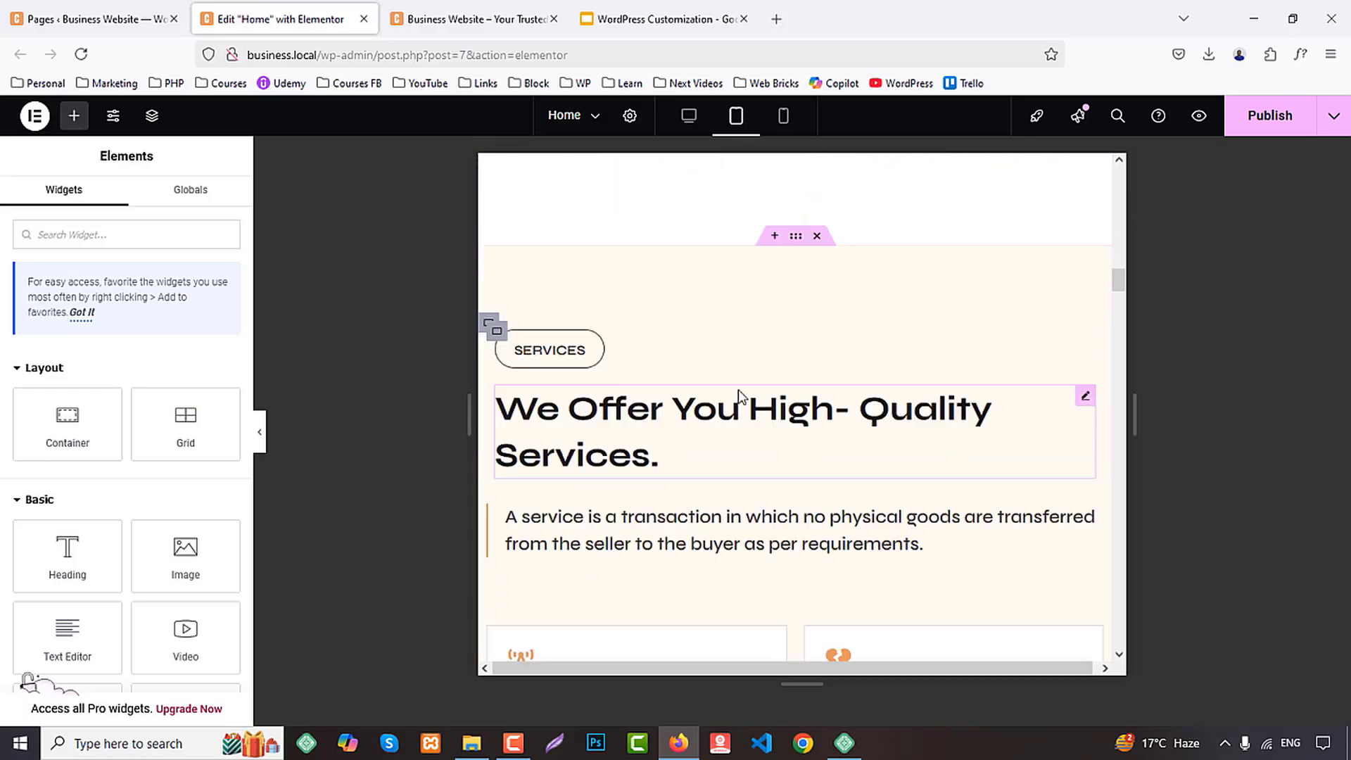
{"action": "right_click", "coordinate": [636, 337]}
{"action": "left_click", "coordinate": [696, 475]}
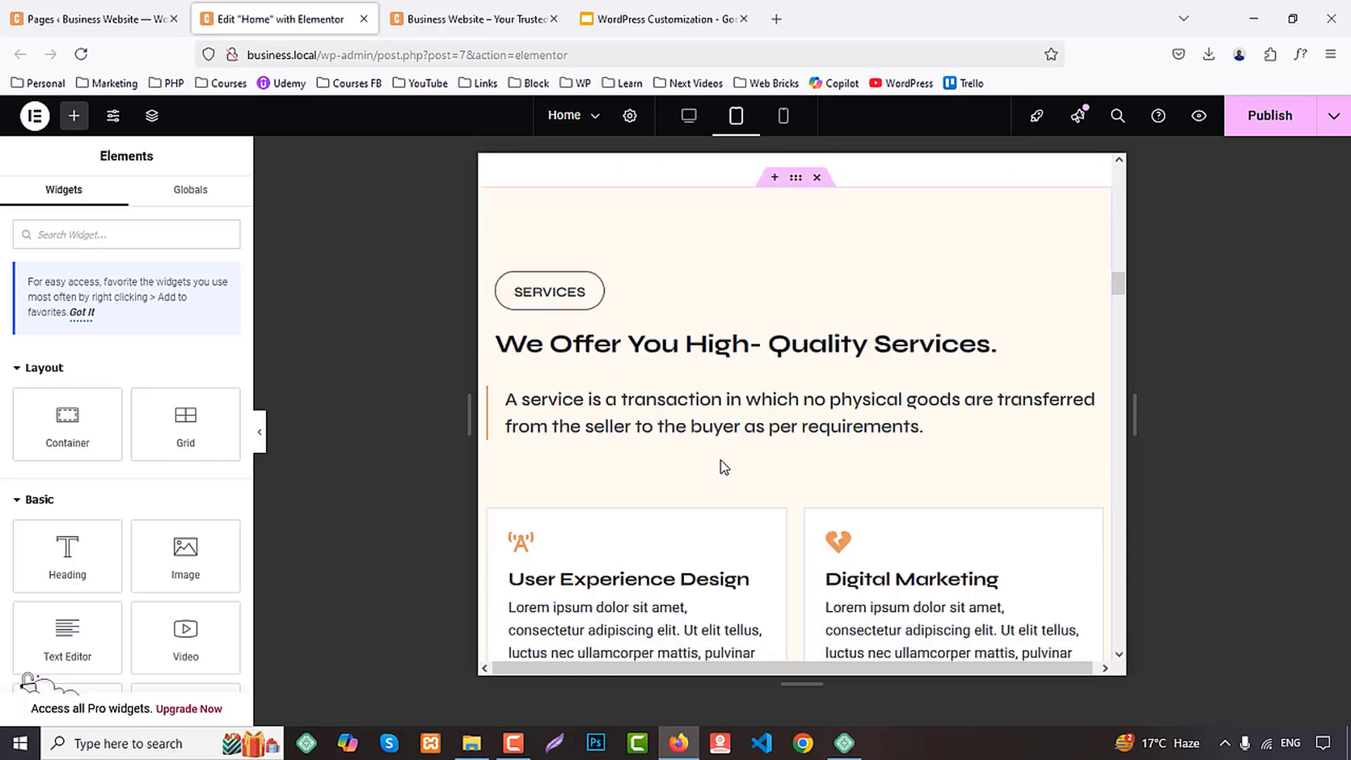
Paste the copied heading style onto the Why Us heading and set its text color to the white global color
{"action": "scroll", "coordinate": [724, 467], "scroll_direction": "down", "scroll_amount": 12}
{"action": "right_click", "coordinate": [651, 331]}
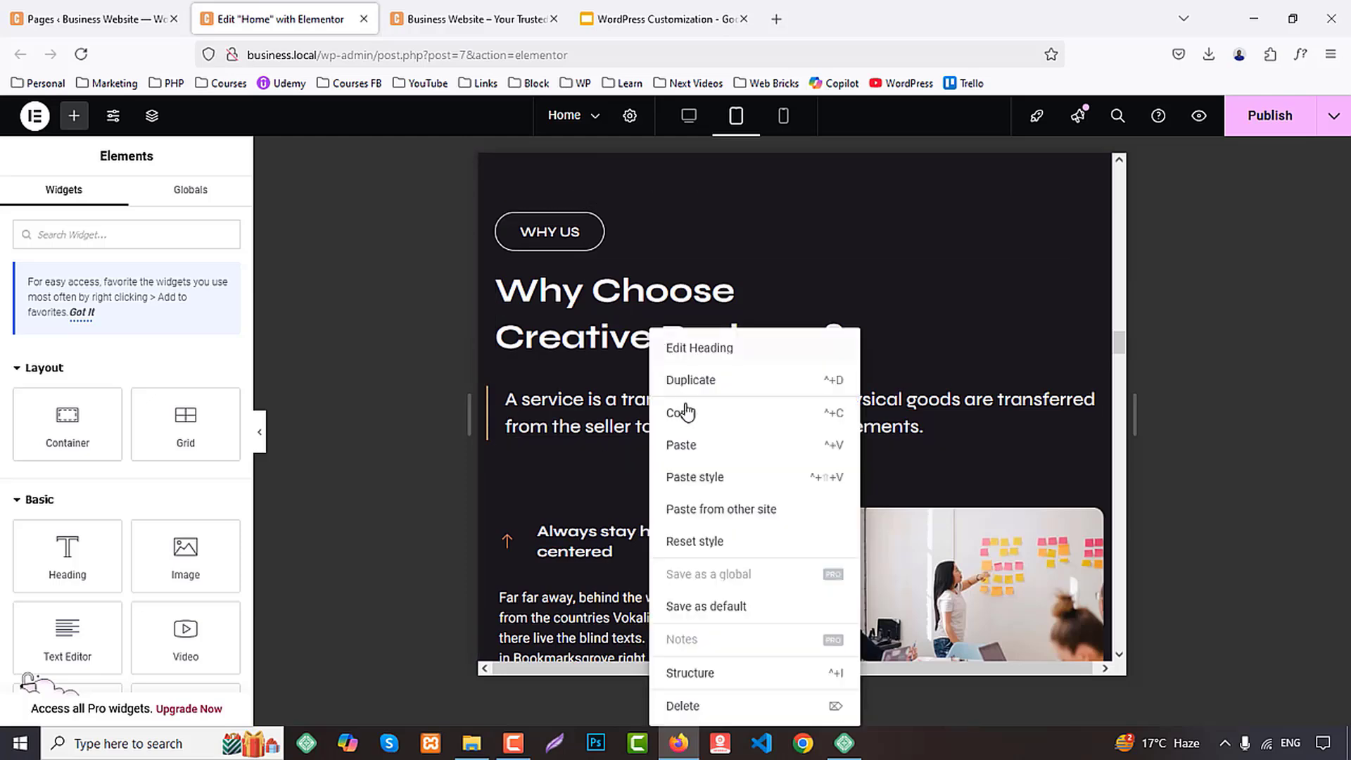
{"action": "left_click", "coordinate": [697, 477]}
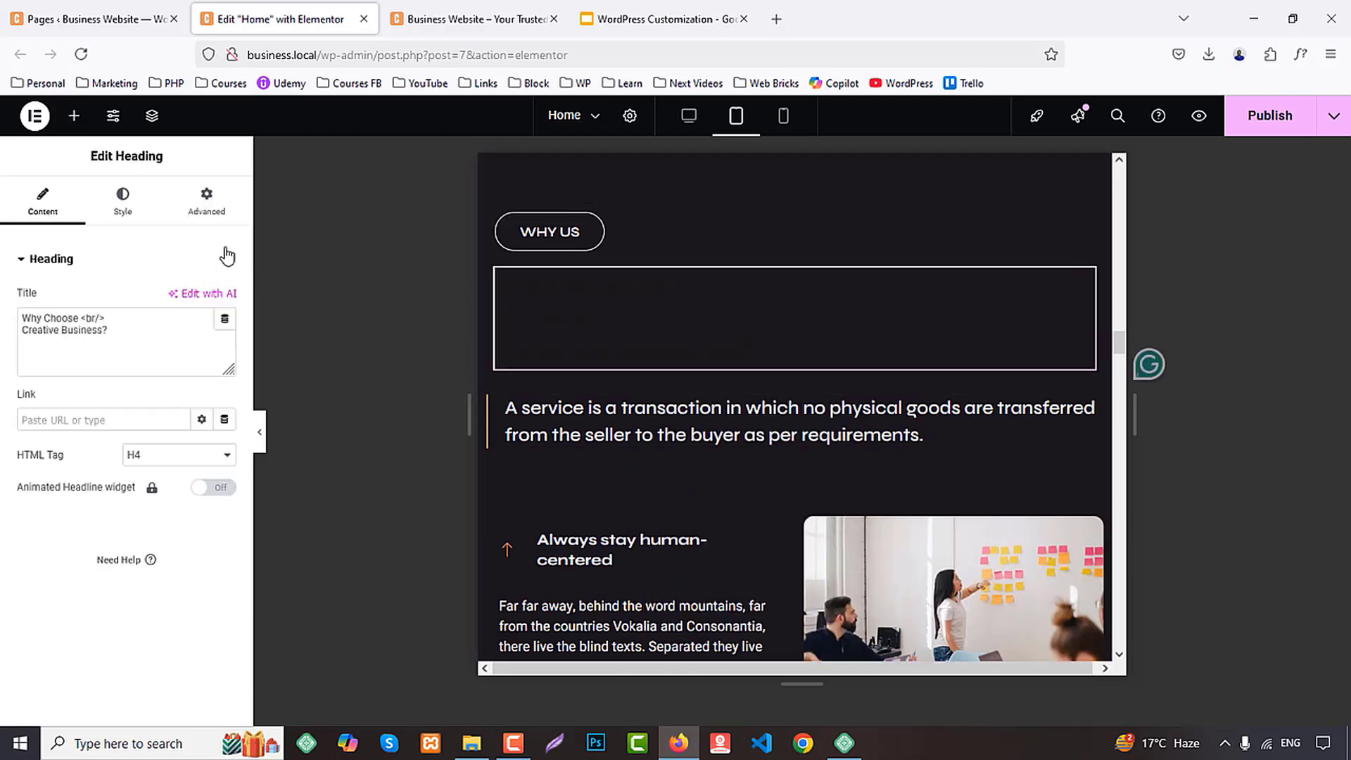
{"action": "left_click", "coordinate": [123, 201]}
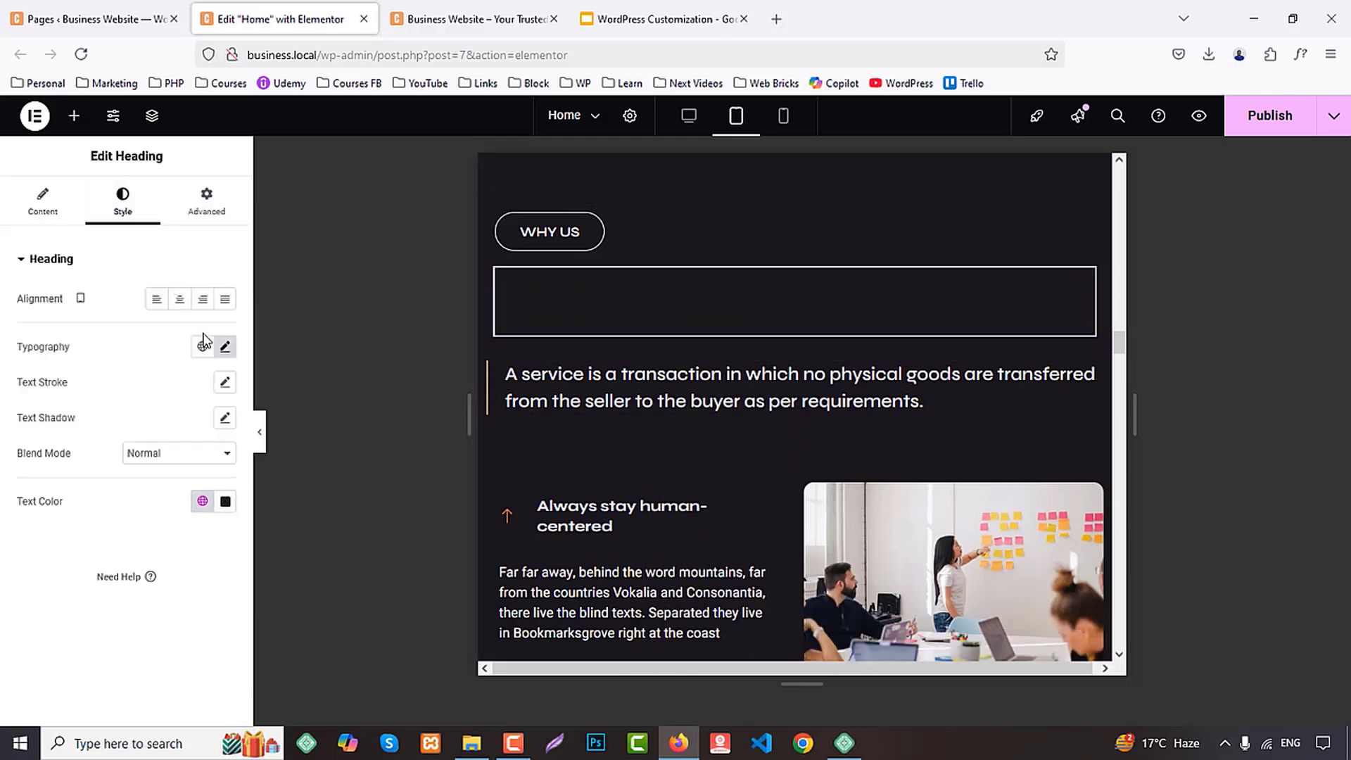
{"action": "left_click", "coordinate": [203, 502]}
{"action": "left_click", "coordinate": [60, 392]}
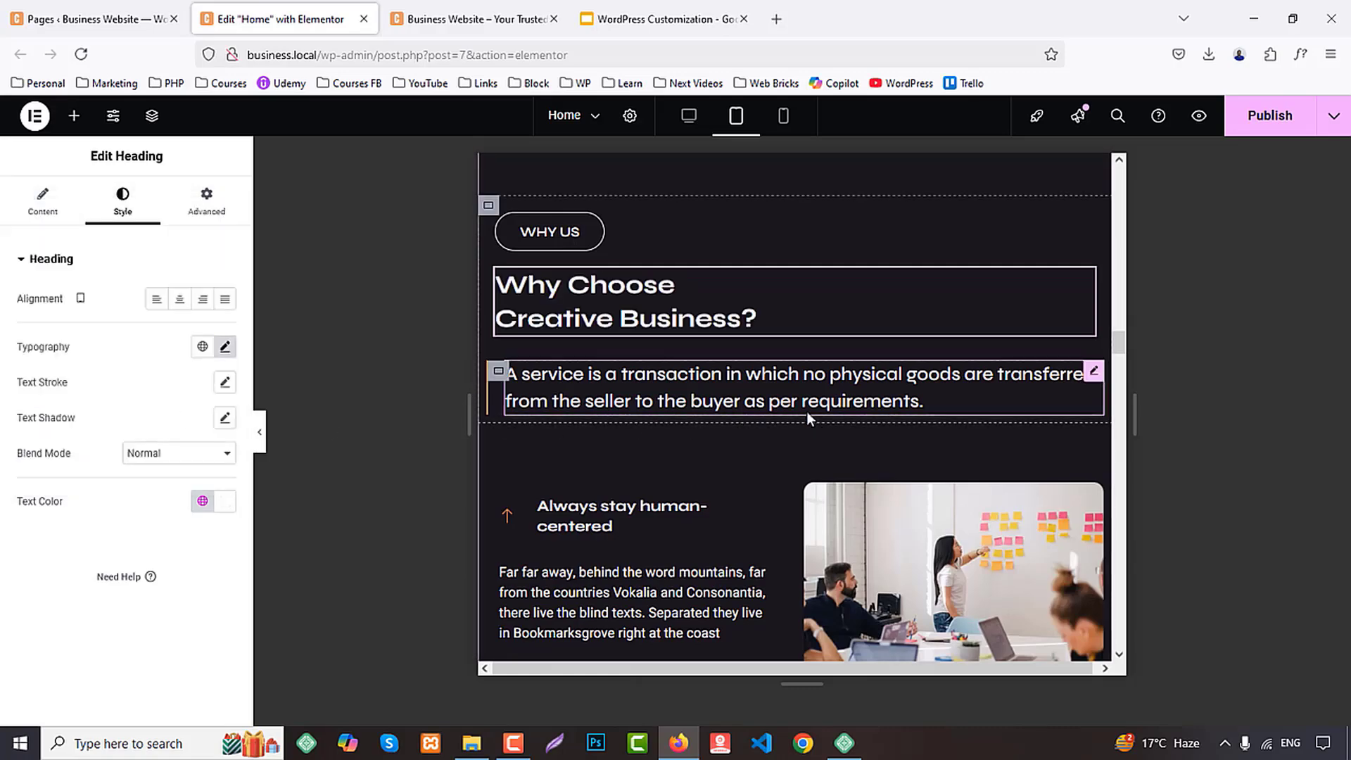
Paste the copied heading style onto the headings of the Testimonials and Teams sections
{"action": "scroll", "coordinate": [806, 415], "scroll_direction": "down", "scroll_amount": 10}
{"action": "right_click", "coordinate": [658, 380]}
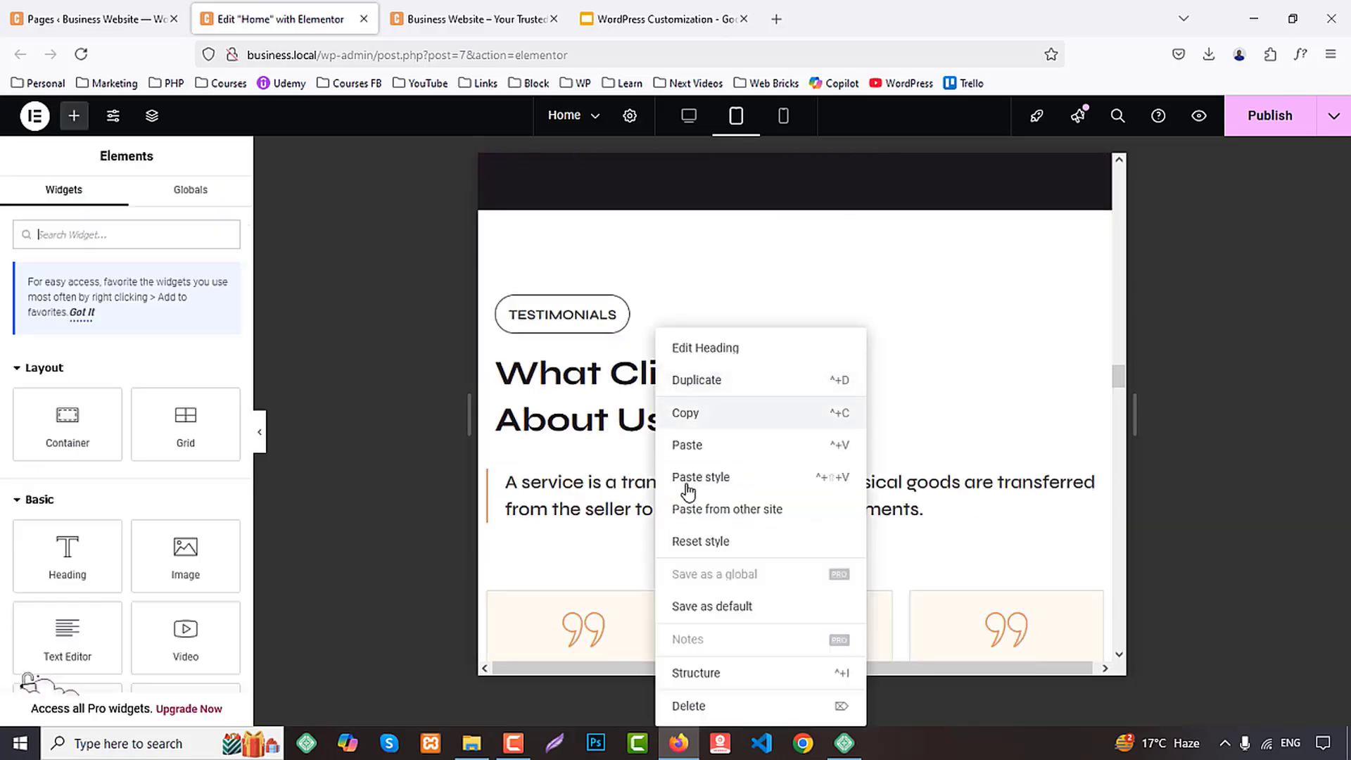
{"action": "left_click", "coordinate": [688, 479]}
{"action": "scroll", "coordinate": [752, 452], "scroll_direction": "down", "scroll_amount": 10}
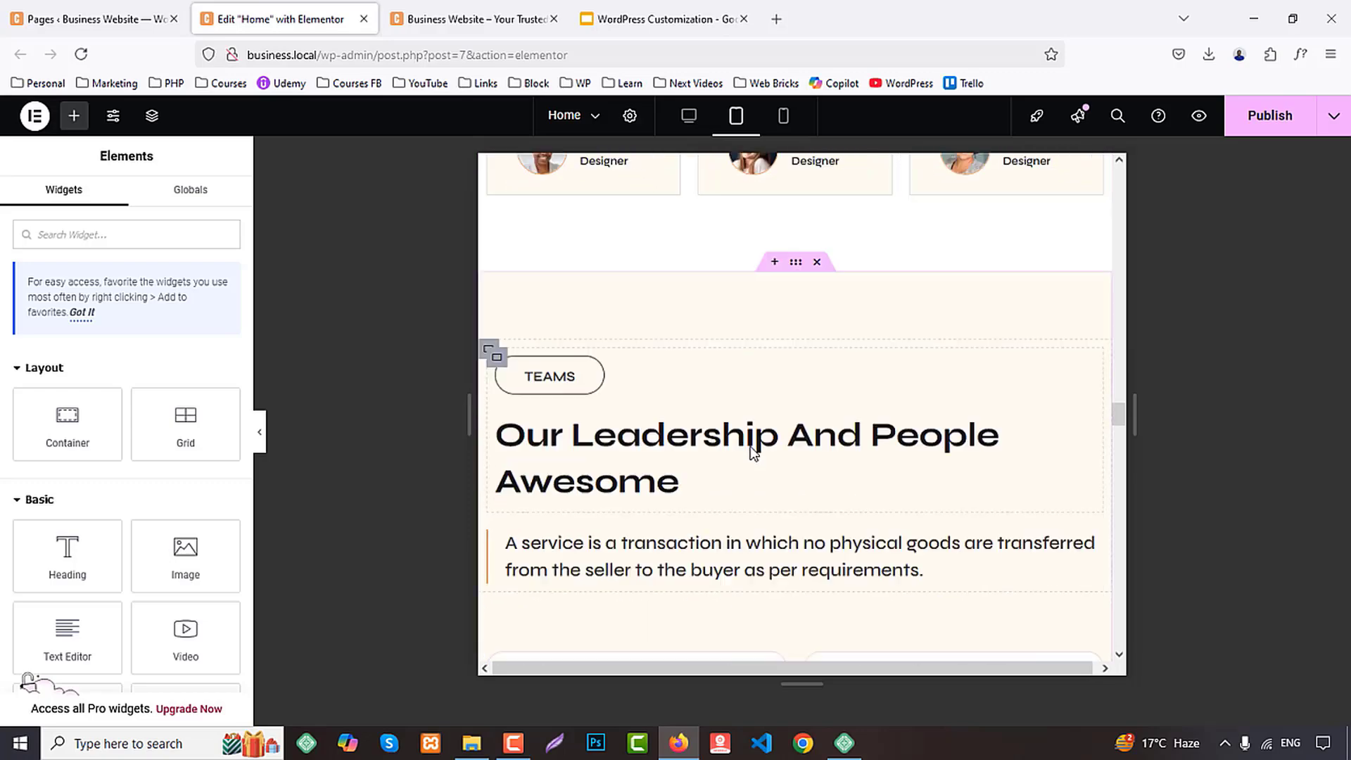
{"action": "scroll", "coordinate": [753, 453], "scroll_direction": "down", "scroll_amount": 2}
{"action": "right_click", "coordinate": [672, 383]}
{"action": "left_click", "coordinate": [707, 389]}
{"action": "scroll", "coordinate": [711, 471], "scroll_direction": "down", "scroll_amount": 5}
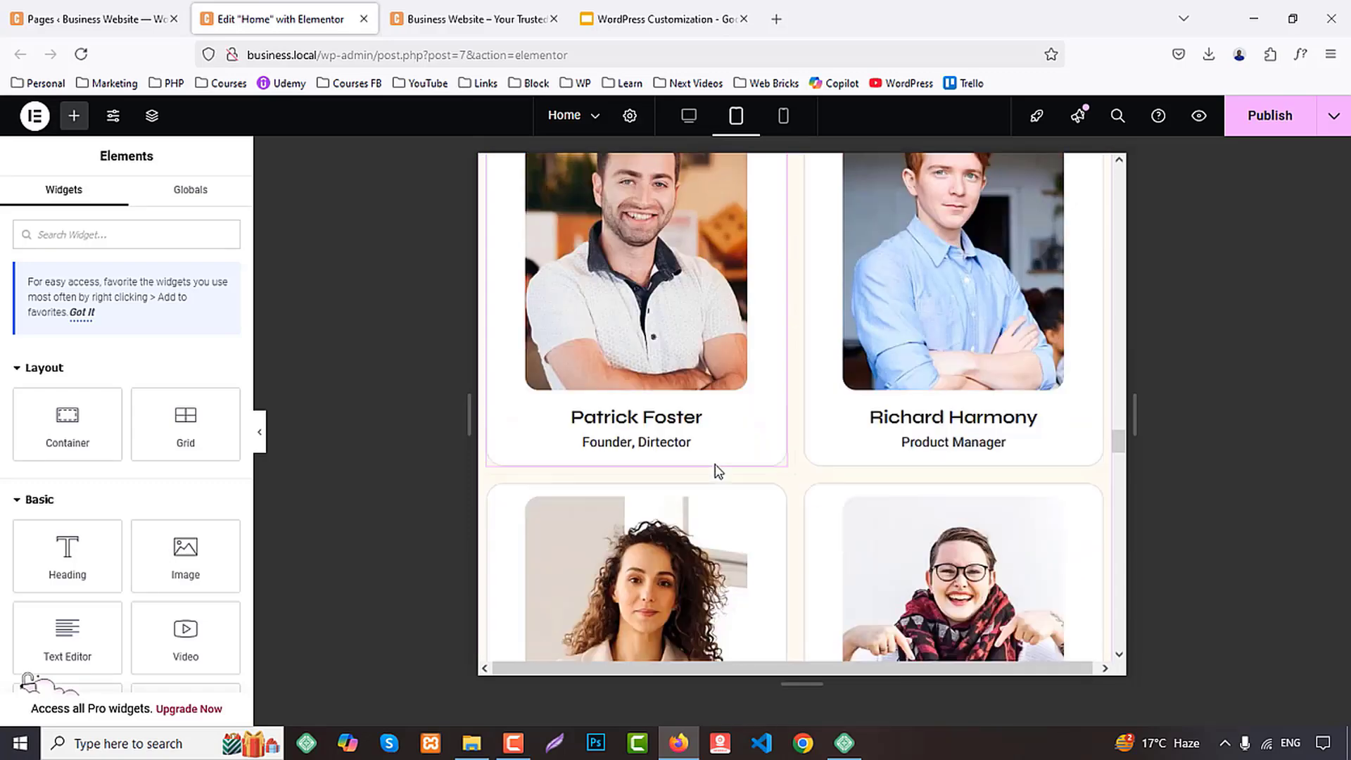
Paste the copied heading style onto the Case Studies heading and set its text color to the white global color
{"action": "scroll", "coordinate": [716, 466], "scroll_direction": "down", "scroll_amount": 10}
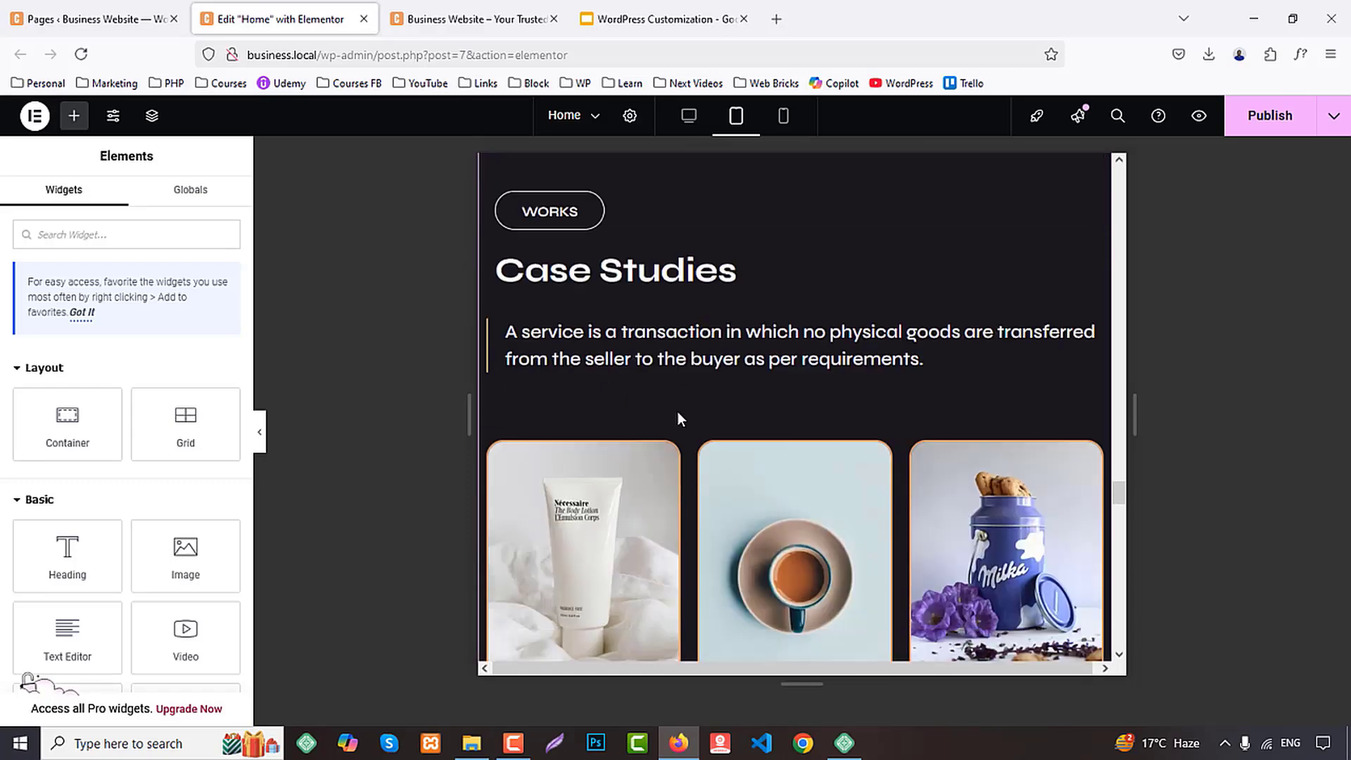
{"action": "scroll", "coordinate": [677, 419], "scroll_direction": "down", "scroll_amount": 1}
{"action": "scroll", "coordinate": [679, 408], "scroll_direction": "up", "scroll_amount": 4}
{"action": "scroll", "coordinate": [675, 394], "scroll_direction": "down", "scroll_amount": 2}
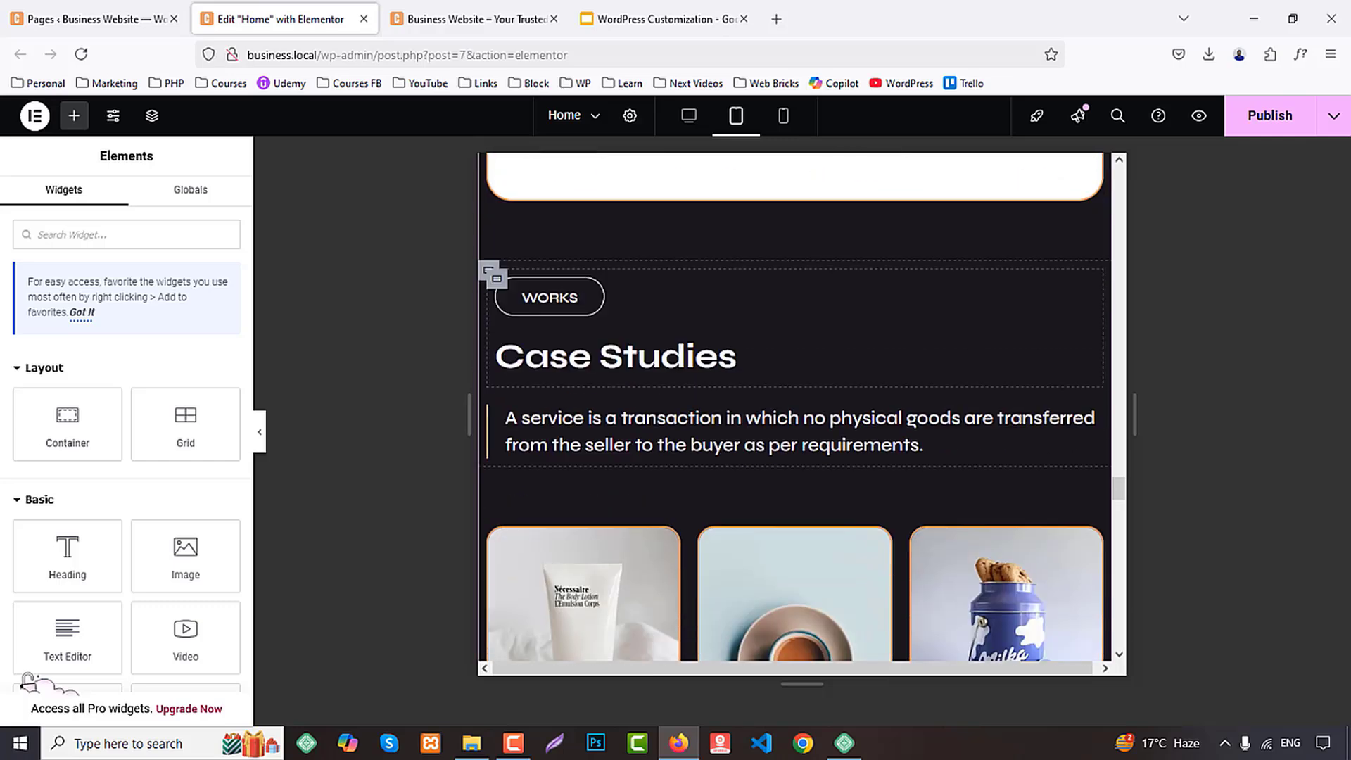
{"action": "right_click", "coordinate": [648, 376]}
{"action": "left_click", "coordinate": [686, 477]}
{"action": "left_click", "coordinate": [508, 348]}
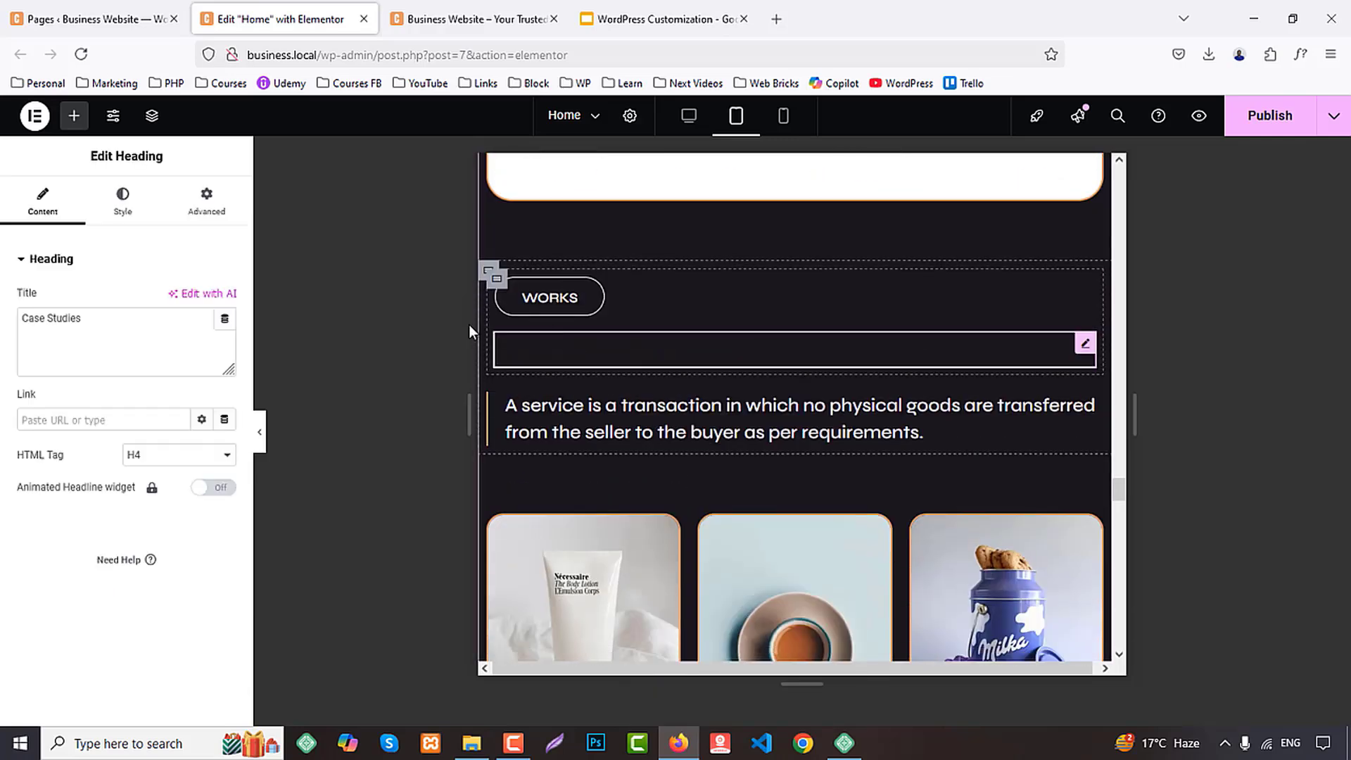
{"action": "left_click", "coordinate": [113, 199]}
{"action": "left_click", "coordinate": [204, 347]}
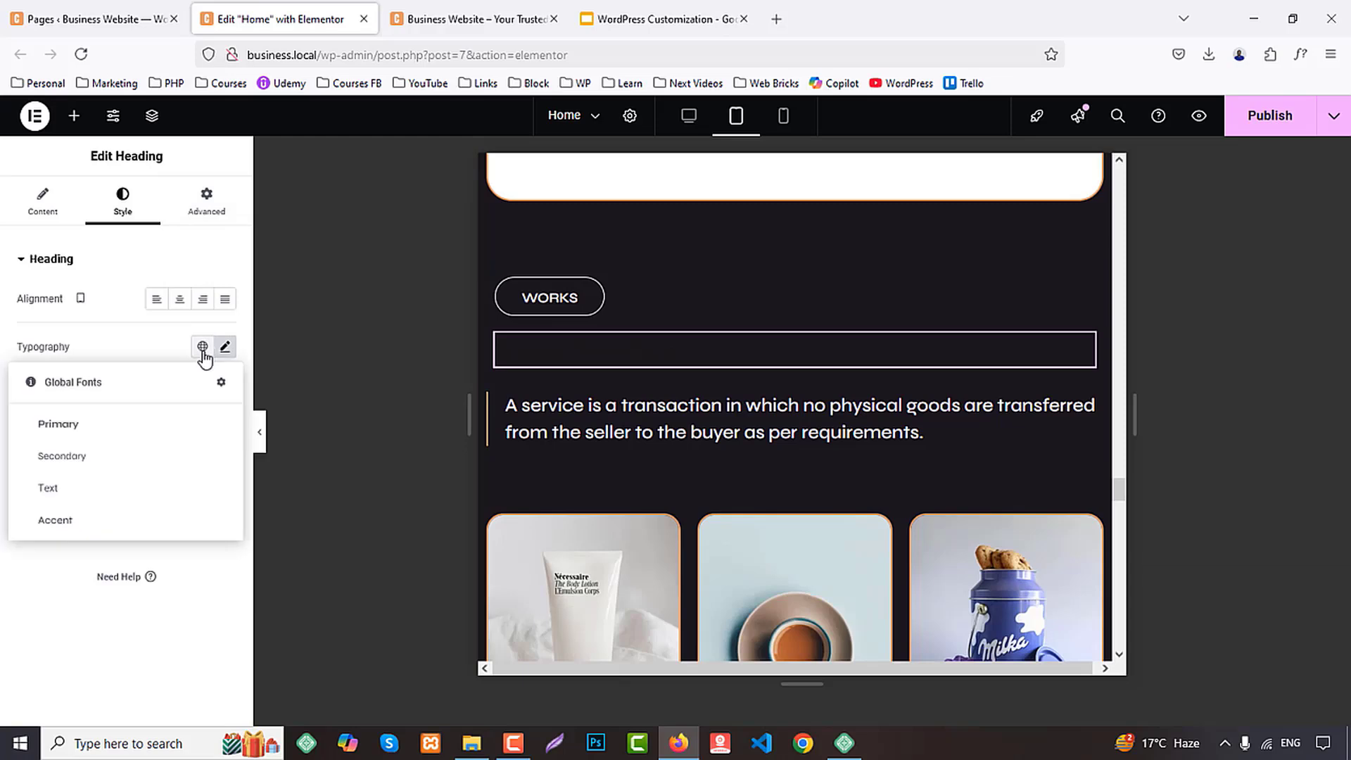
{"action": "left_click", "coordinate": [202, 501]}
{"action": "left_click", "coordinate": [77, 409]}
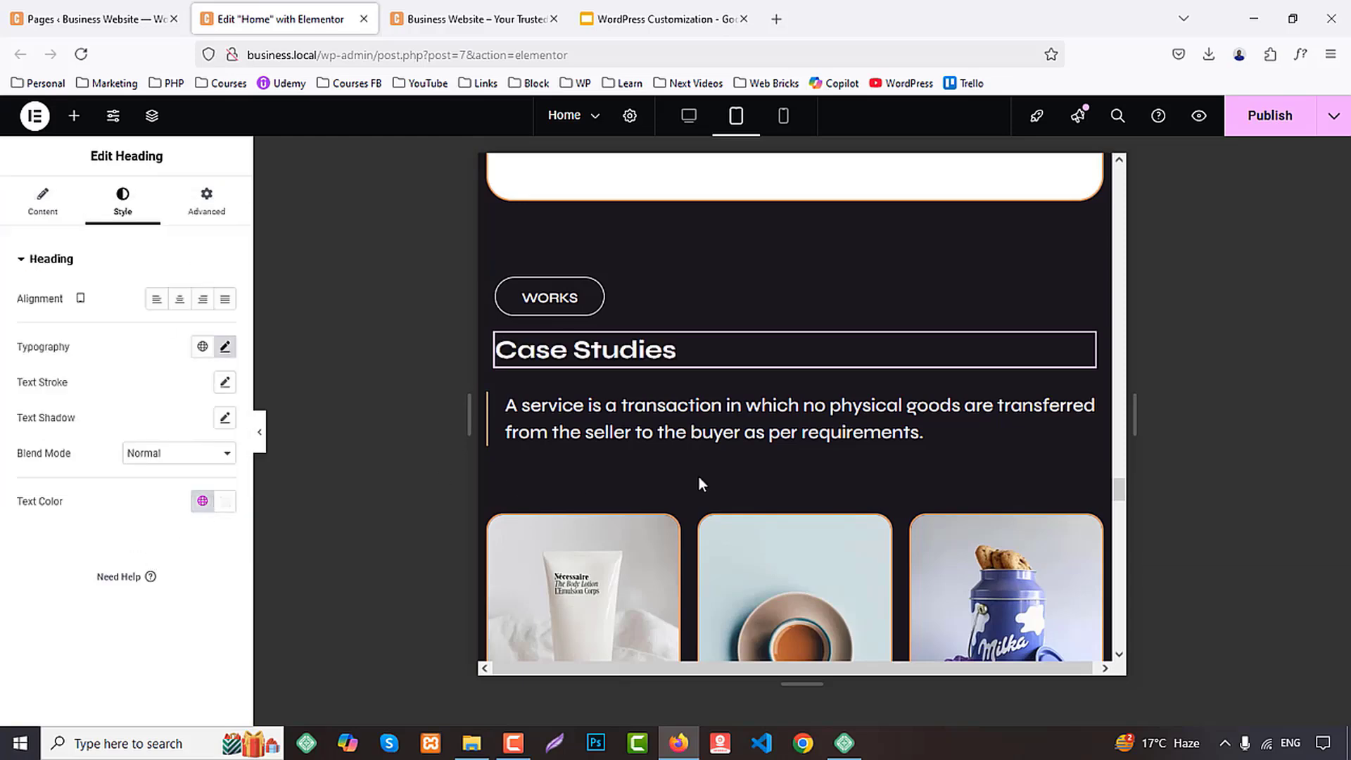
Paste the copied heading style onto the Latest Blog And Articles heading in the Blogs section
{"action": "scroll", "coordinate": [780, 455], "scroll_direction": "down", "scroll_amount": 10}
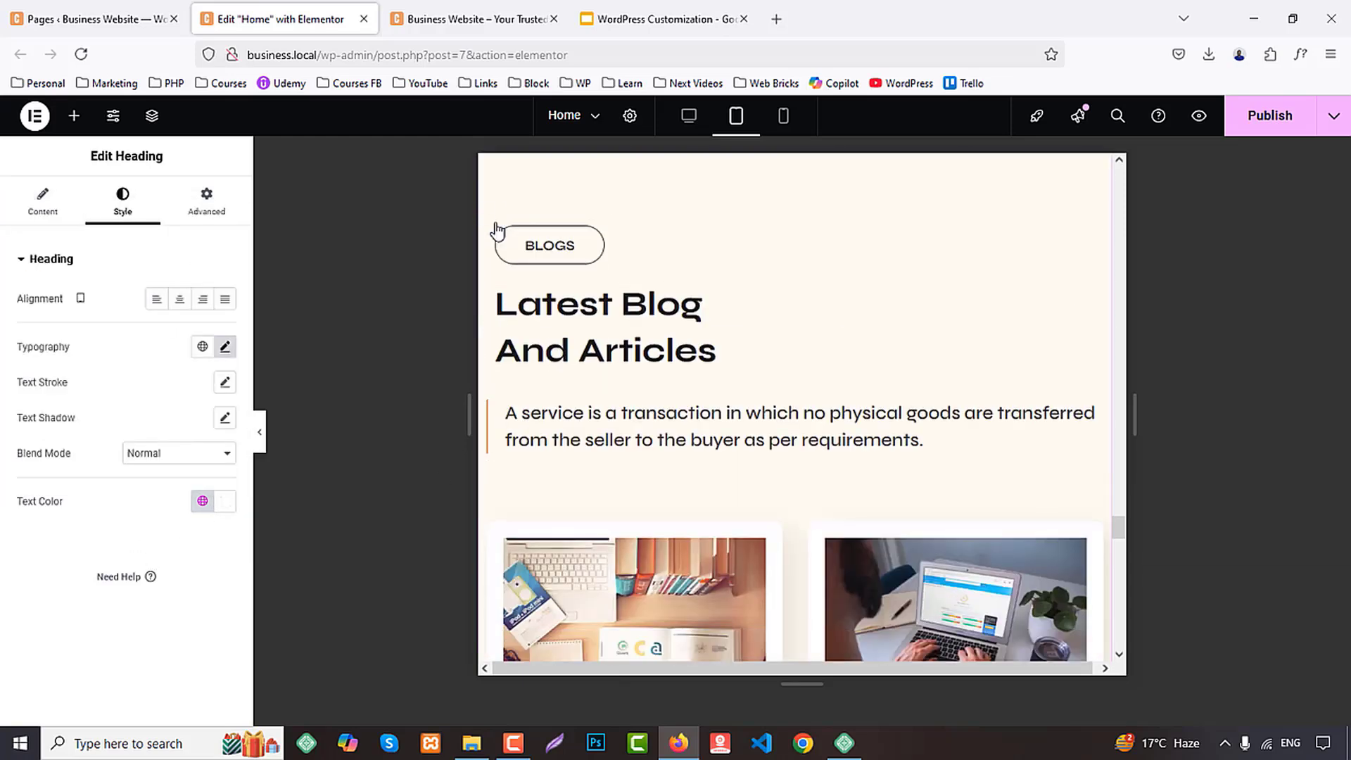
{"action": "right_click", "coordinate": [496, 229]}
{"action": "left_click", "coordinate": [540, 402]}
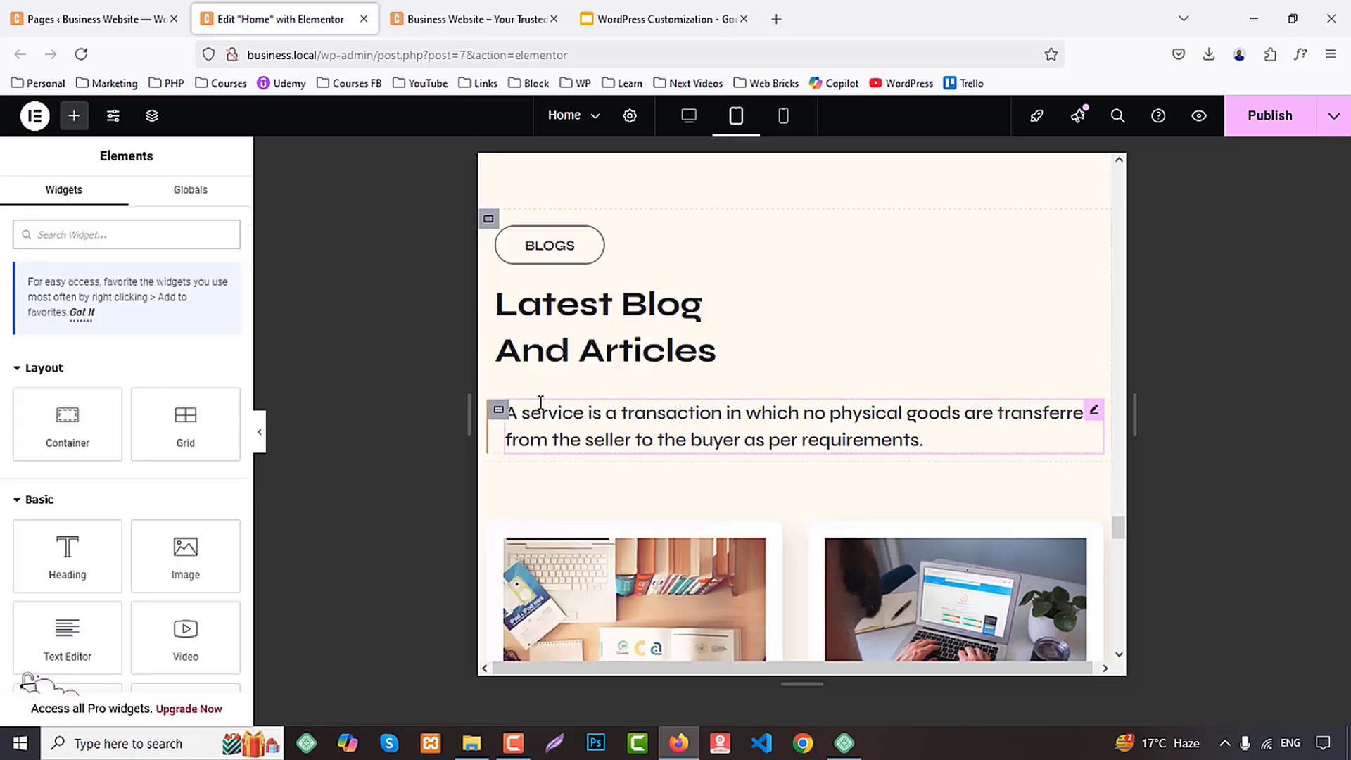
{"action": "scroll", "coordinate": [808, 422], "scroll_direction": "down", "scroll_amount": 4}
{"action": "scroll", "coordinate": [723, 392], "scroll_direction": "up", "scroll_amount": 4}
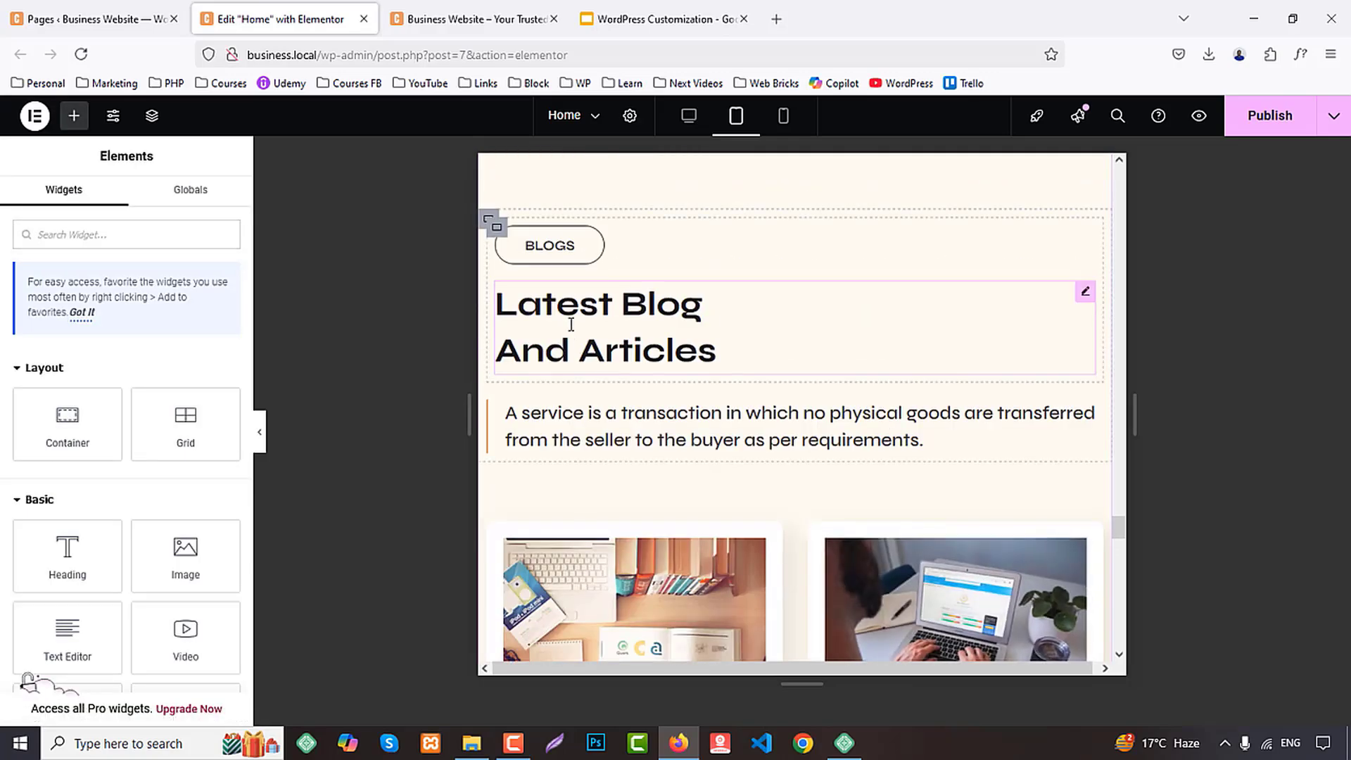
{"action": "right_click", "coordinate": [571, 328]}
{"action": "left_click", "coordinate": [624, 472]}
Review the Home page's tablet layout through the footer, then from the hero down to the Teams section
{"action": "scroll", "coordinate": [842, 437], "scroll_direction": "down", "scroll_amount": 10}
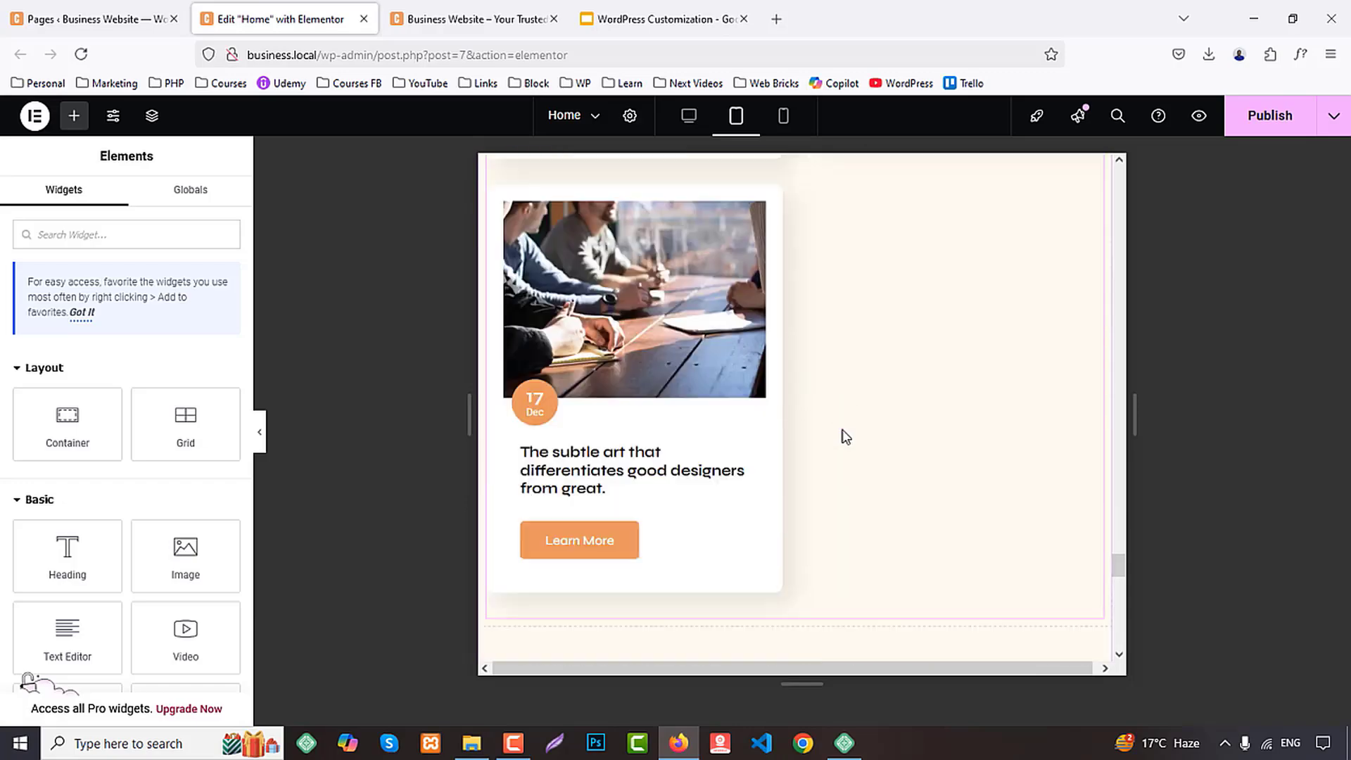
{"action": "scroll", "coordinate": [844, 434], "scroll_direction": "down", "scroll_amount": 8}
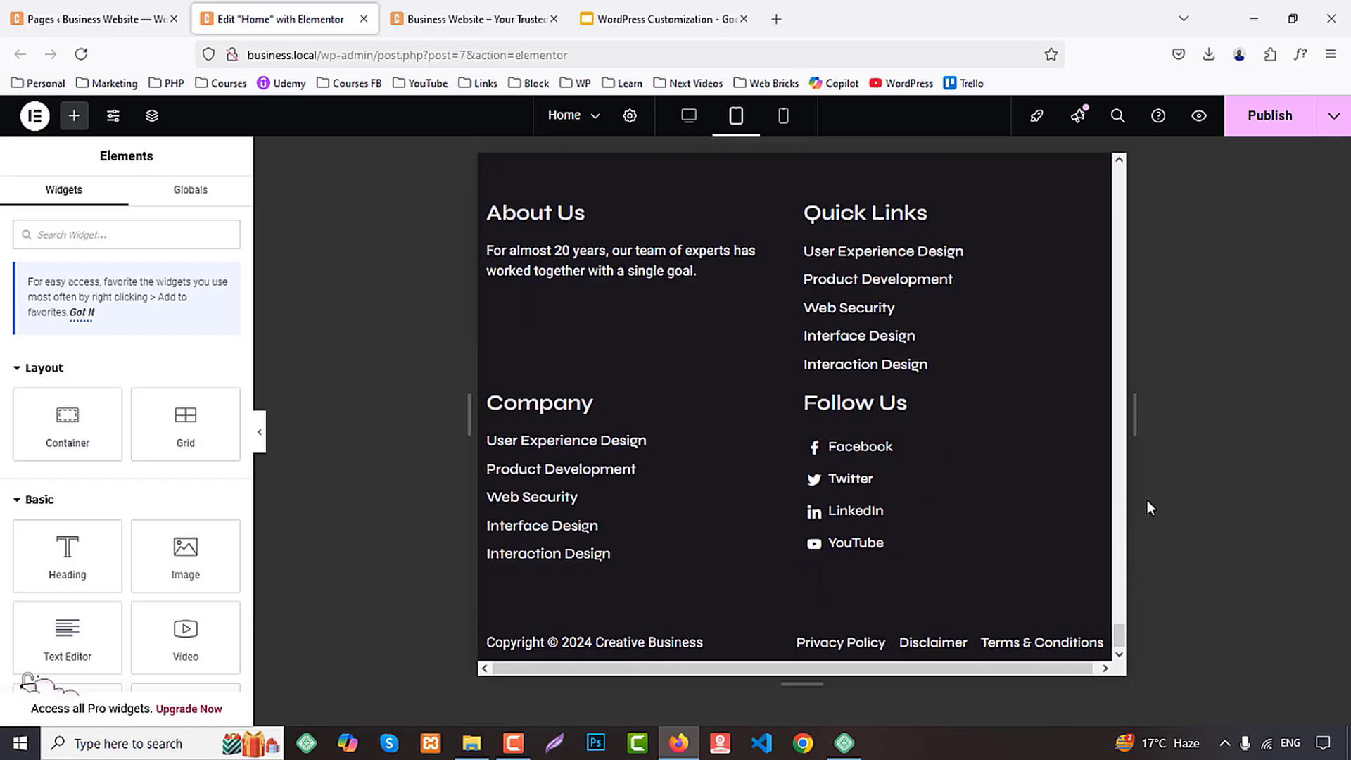
{"action": "left_click_drag", "start_coordinate": [1123, 635], "coordinate": [1118, 166]}
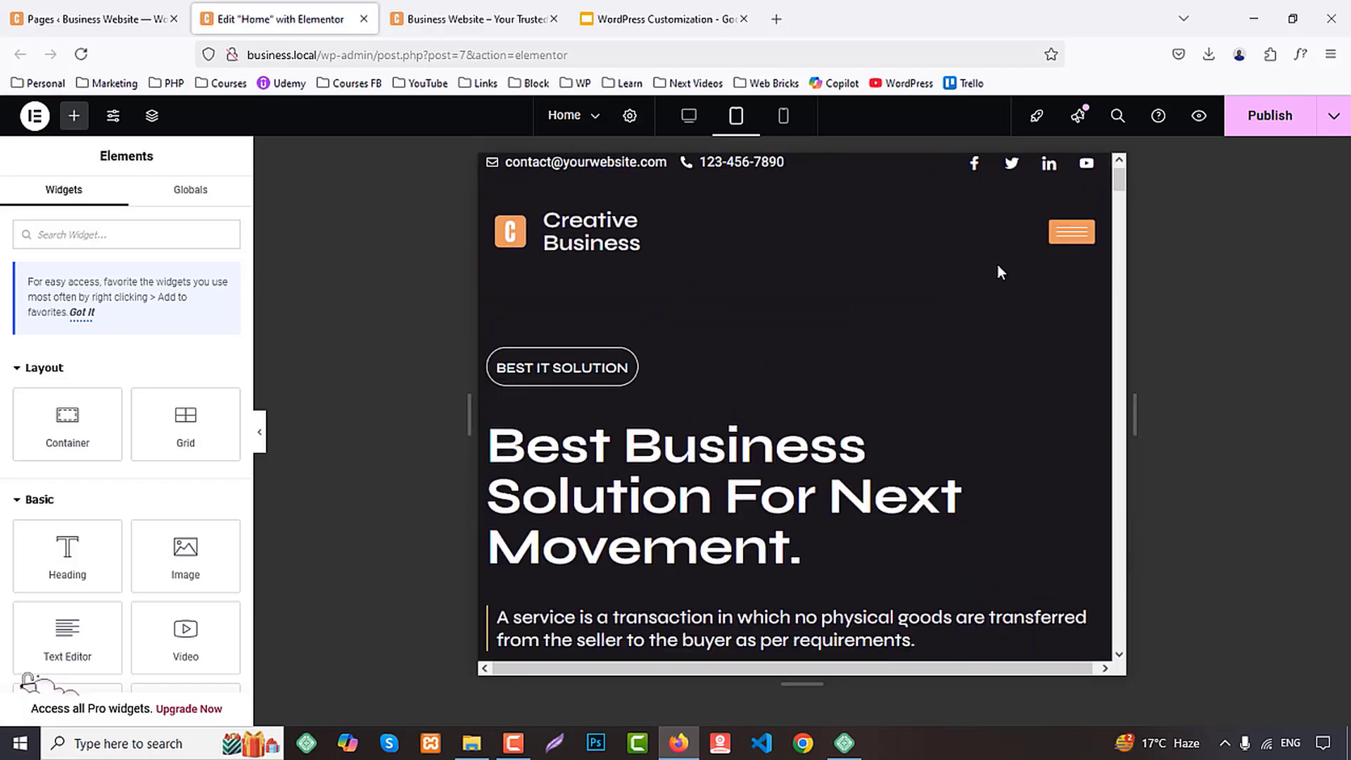
{"action": "scroll", "coordinate": [1013, 288], "scroll_direction": "down", "scroll_amount": 2}
{"action": "scroll", "coordinate": [1013, 288], "scroll_direction": "down", "scroll_amount": 6}
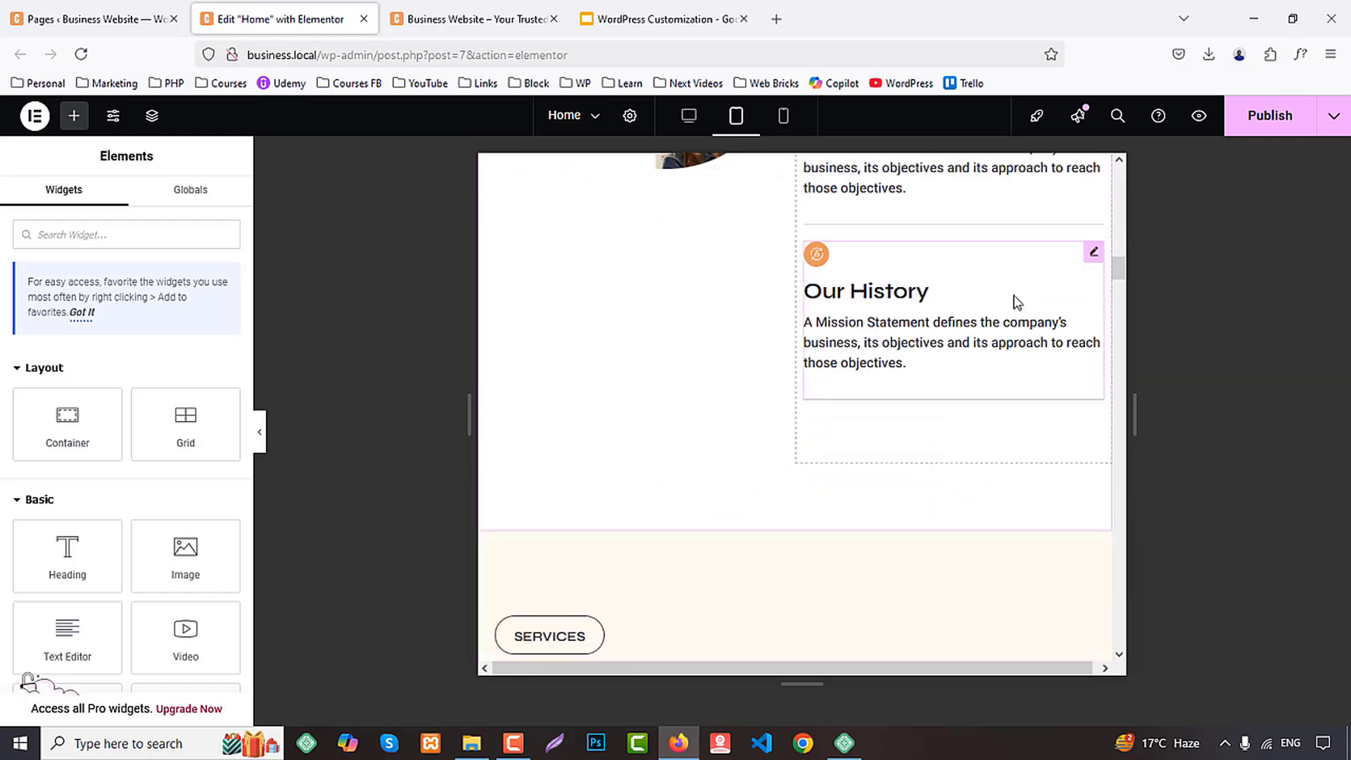
{"action": "scroll", "coordinate": [1017, 303], "scroll_direction": "down", "scroll_amount": 6}
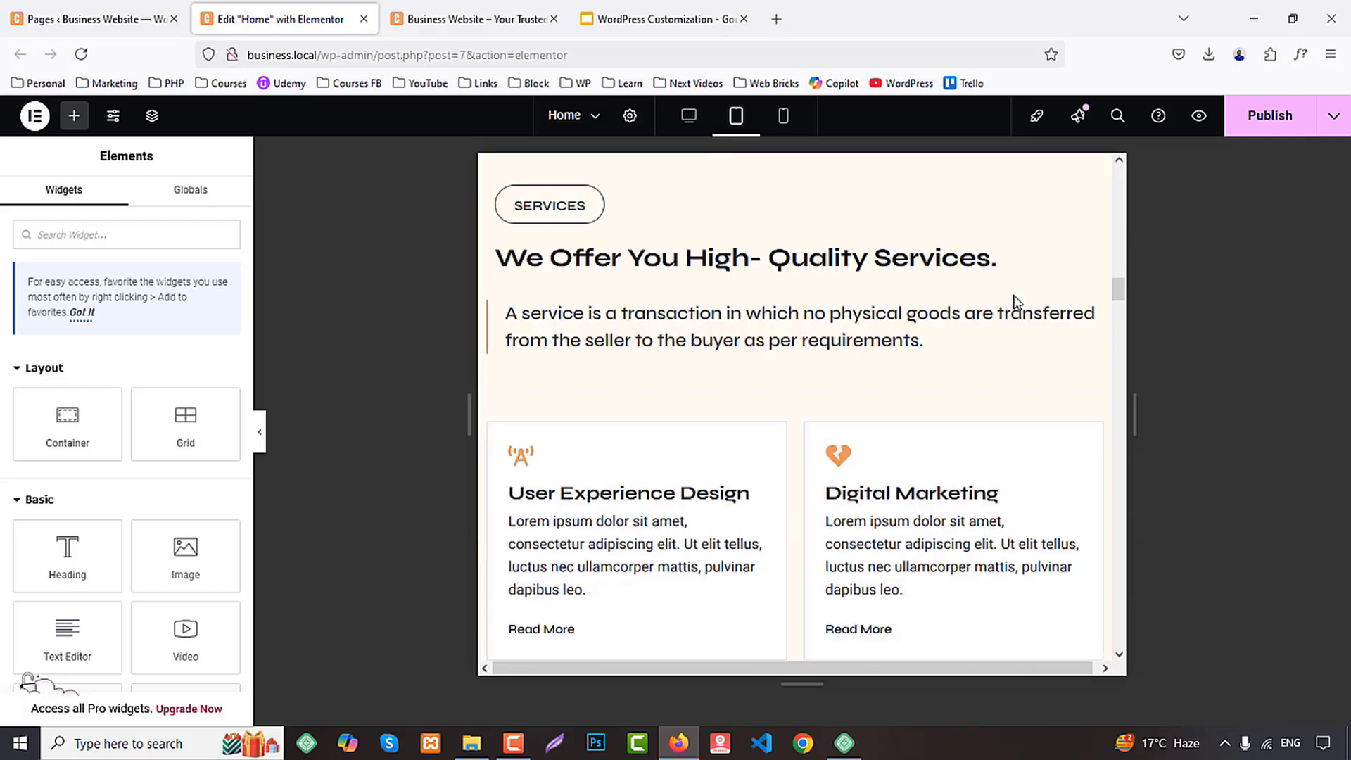
{"action": "scroll", "coordinate": [1017, 303], "scroll_direction": "down", "scroll_amount": 10}
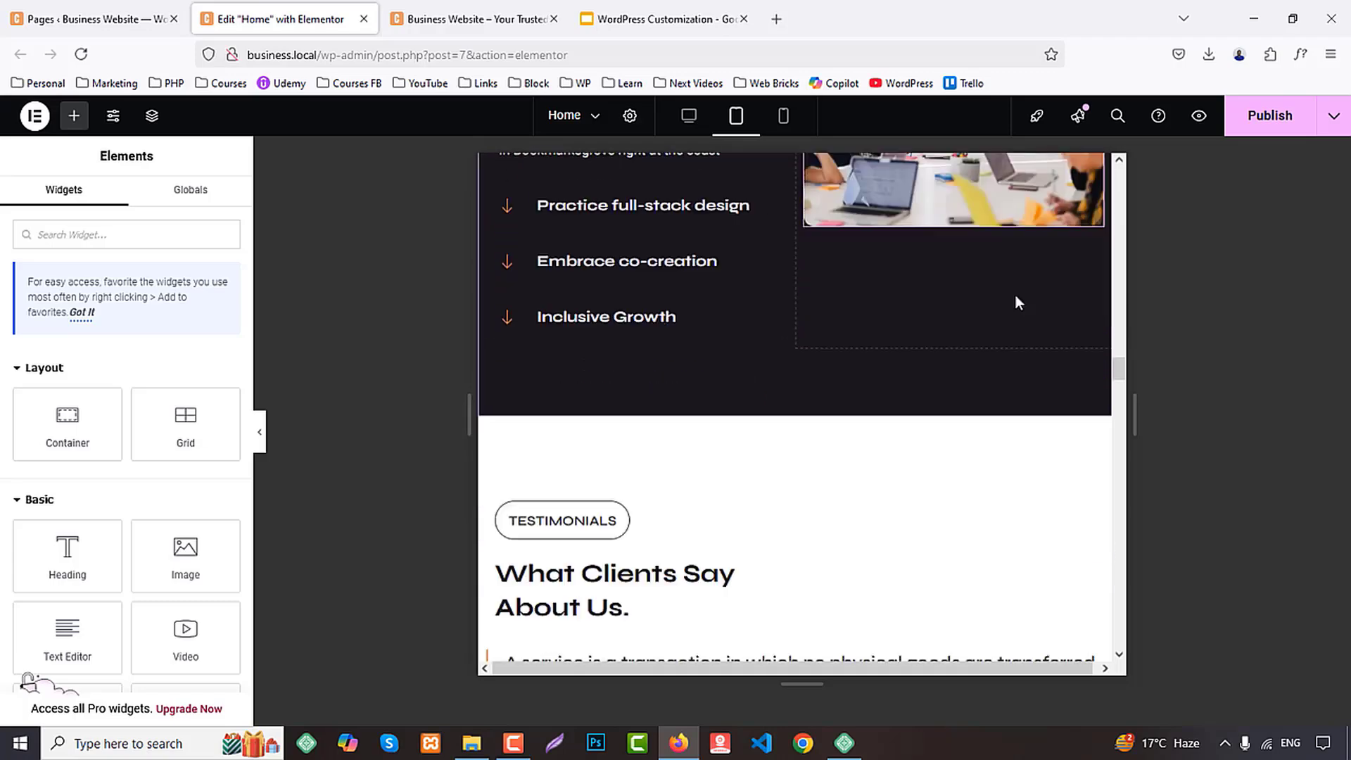
{"action": "scroll", "coordinate": [1017, 302], "scroll_direction": "down", "scroll_amount": 8}
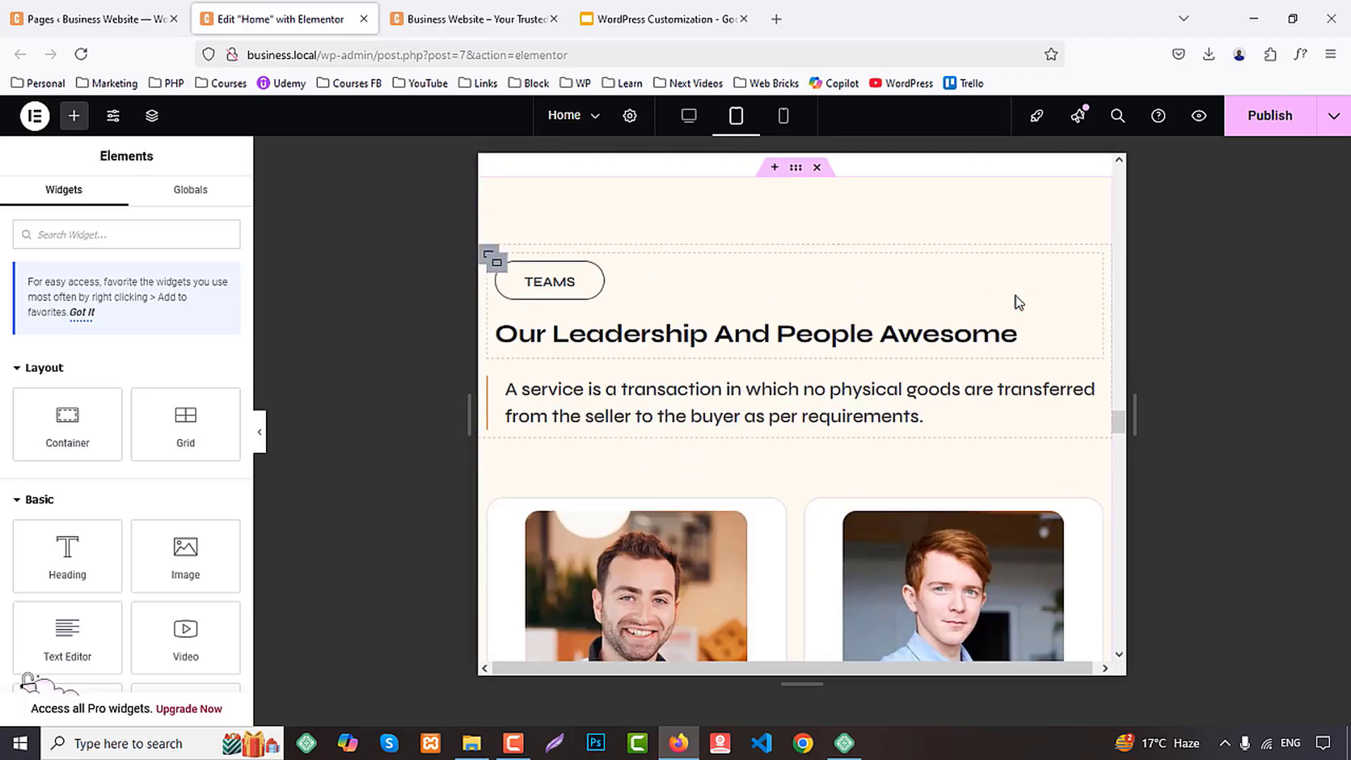
Set the Teams section's tablet padding to 80 px top and bottom and 0 px right and left, with the sides unlinked
{"action": "left_click", "coordinate": [795, 171]}
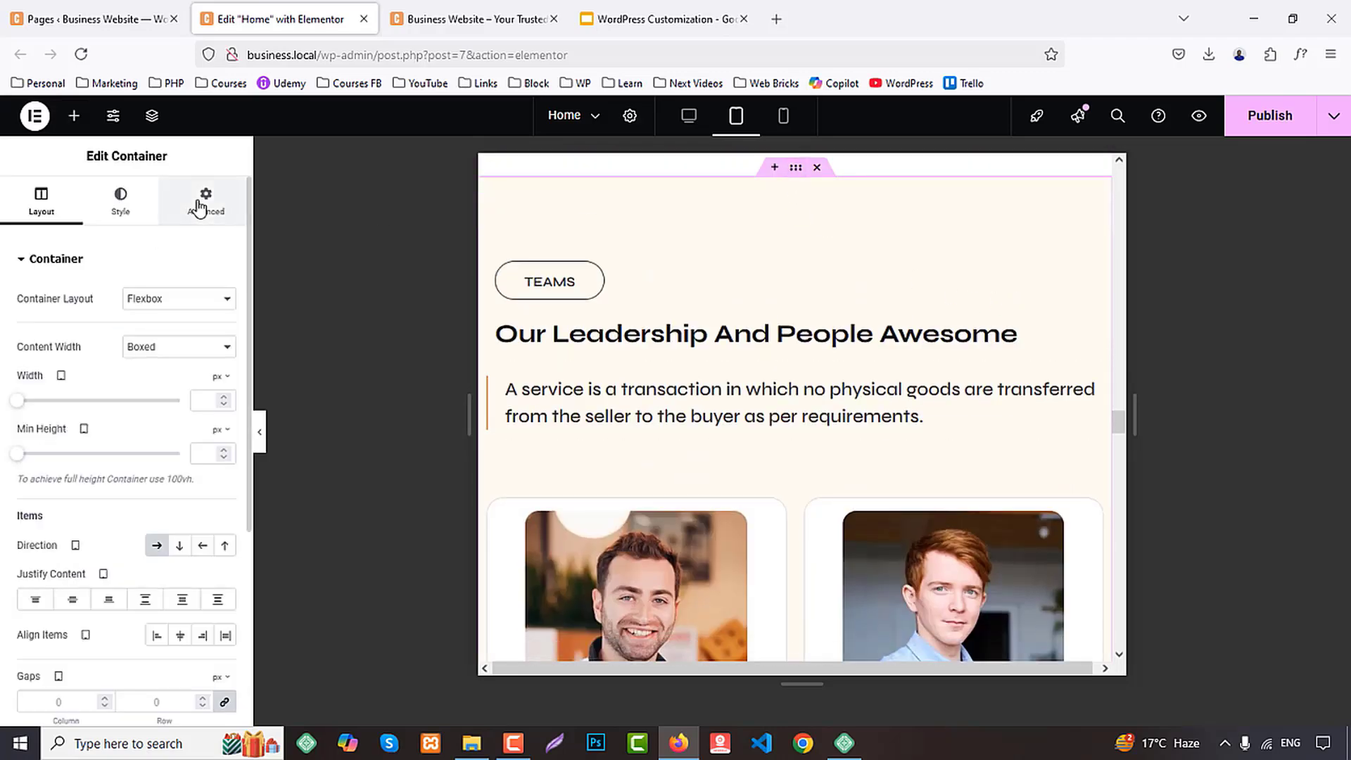
{"action": "left_click", "coordinate": [201, 209]}
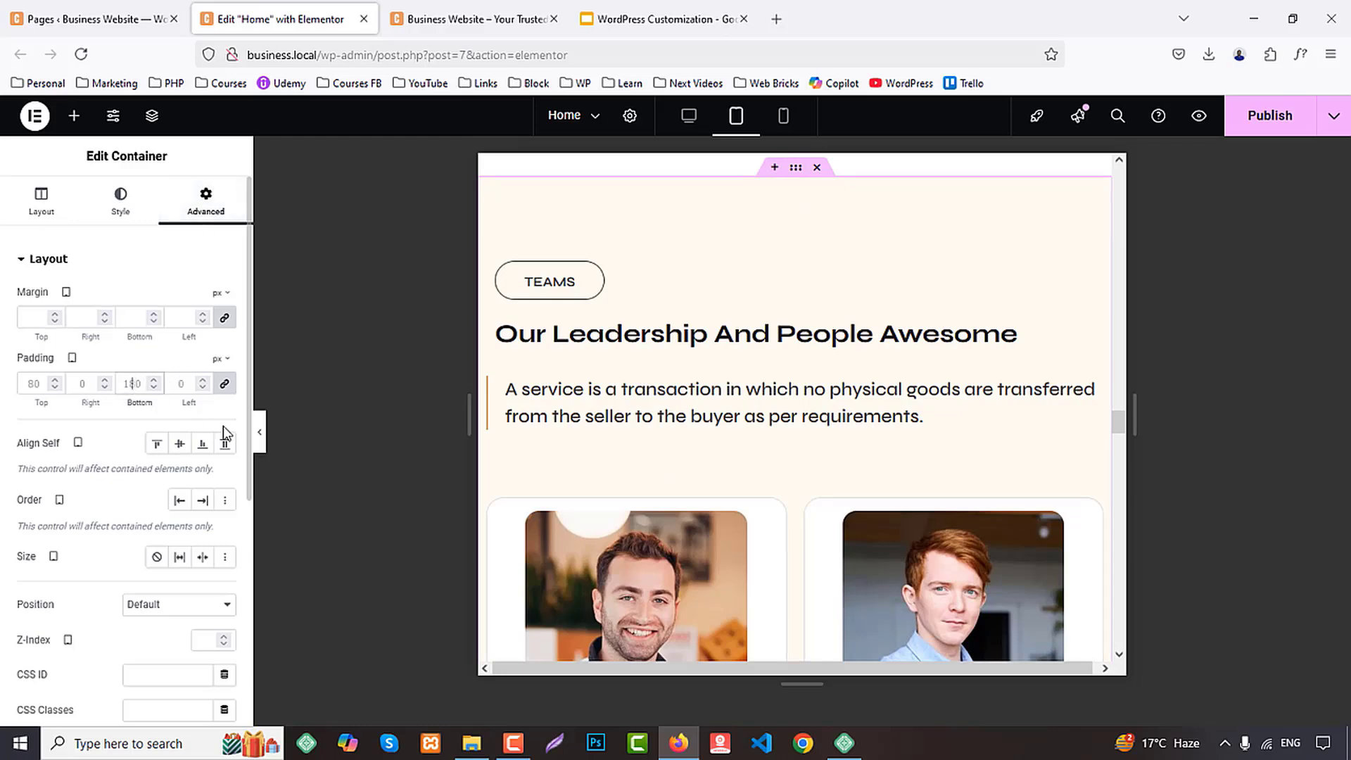
{"action": "type", "text": "80"}
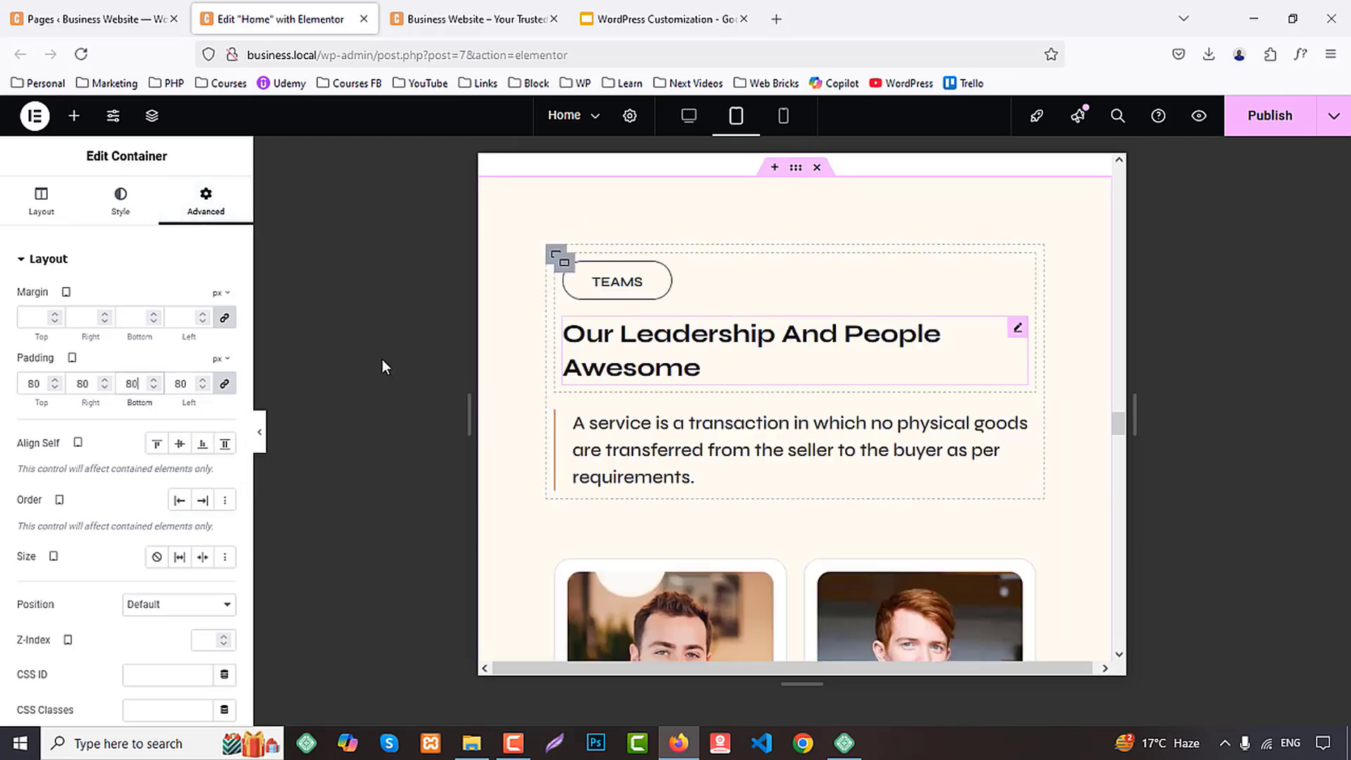
{"action": "left_click", "coordinate": [224, 383]}
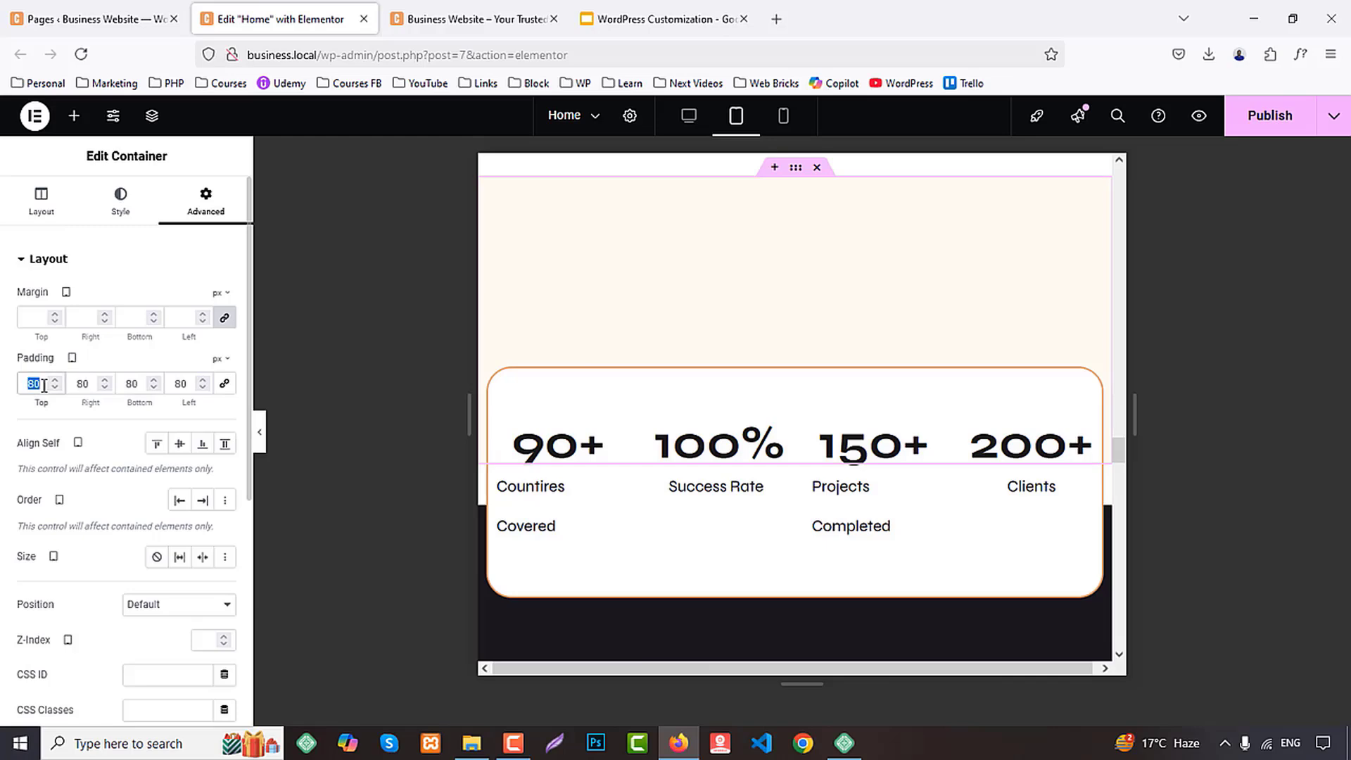
{"action": "type", "text": "80"}
{"action": "double_click", "coordinate": [91, 384]}
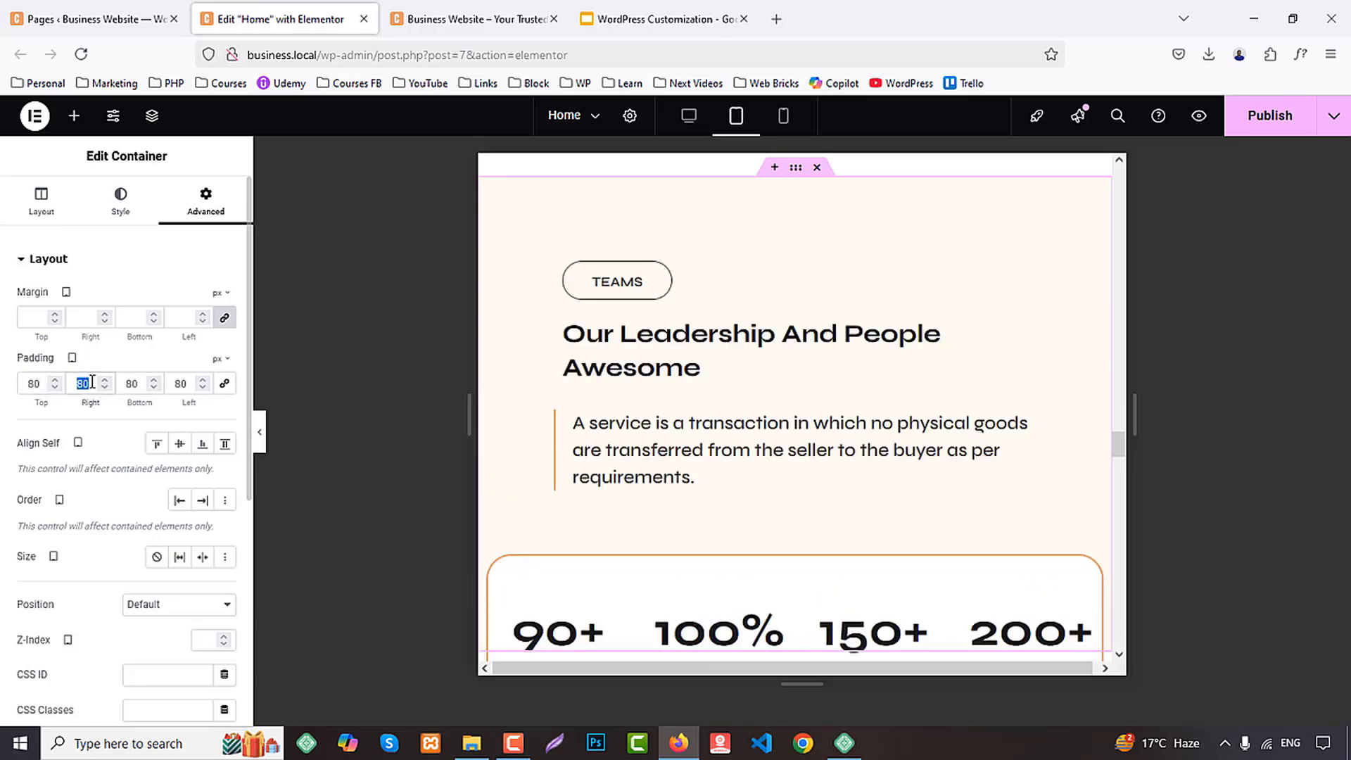
{"action": "left_click", "coordinate": [90, 385]}
{"action": "type", "text": "0"}
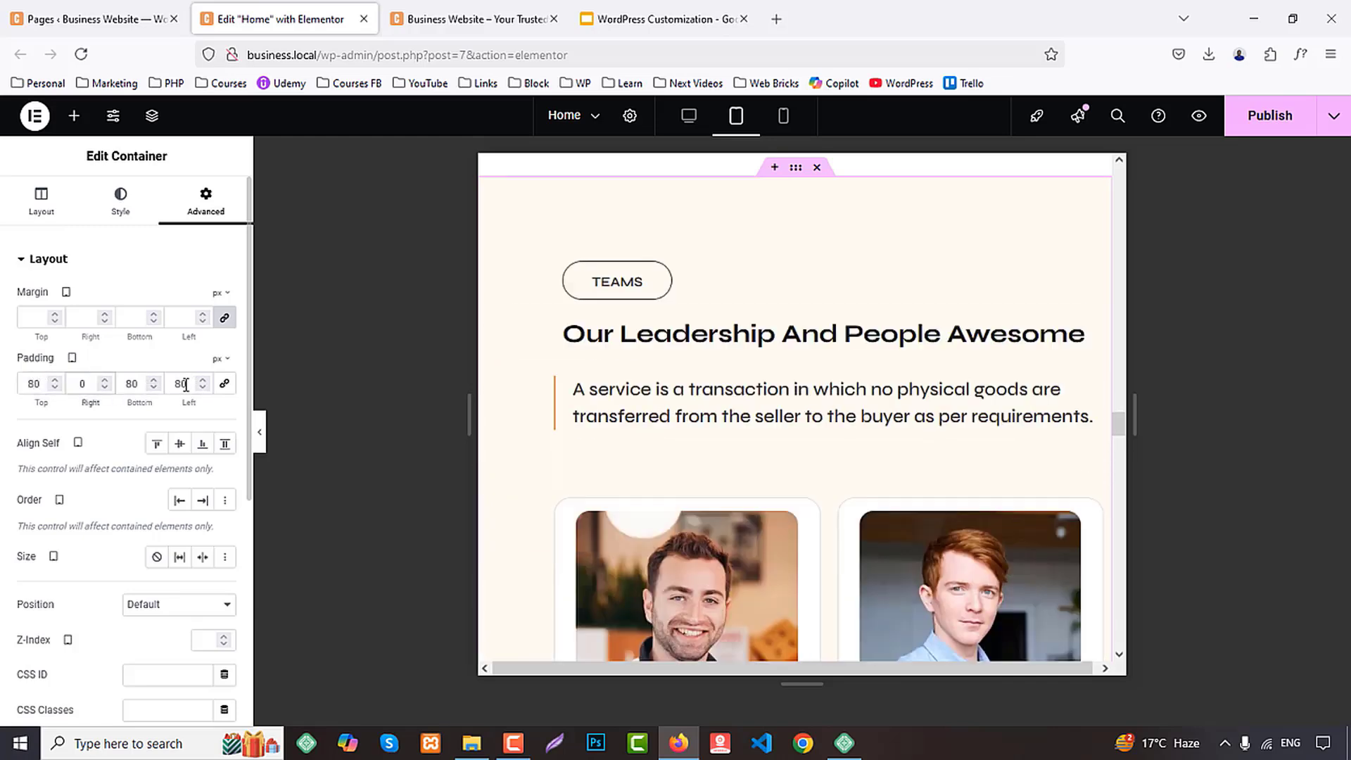
{"action": "type", "text": "0"}
Set the statistics box's tablet margin to 0 px on all sides
{"action": "scroll", "coordinate": [934, 380], "scroll_direction": "down", "scroll_amount": 10}
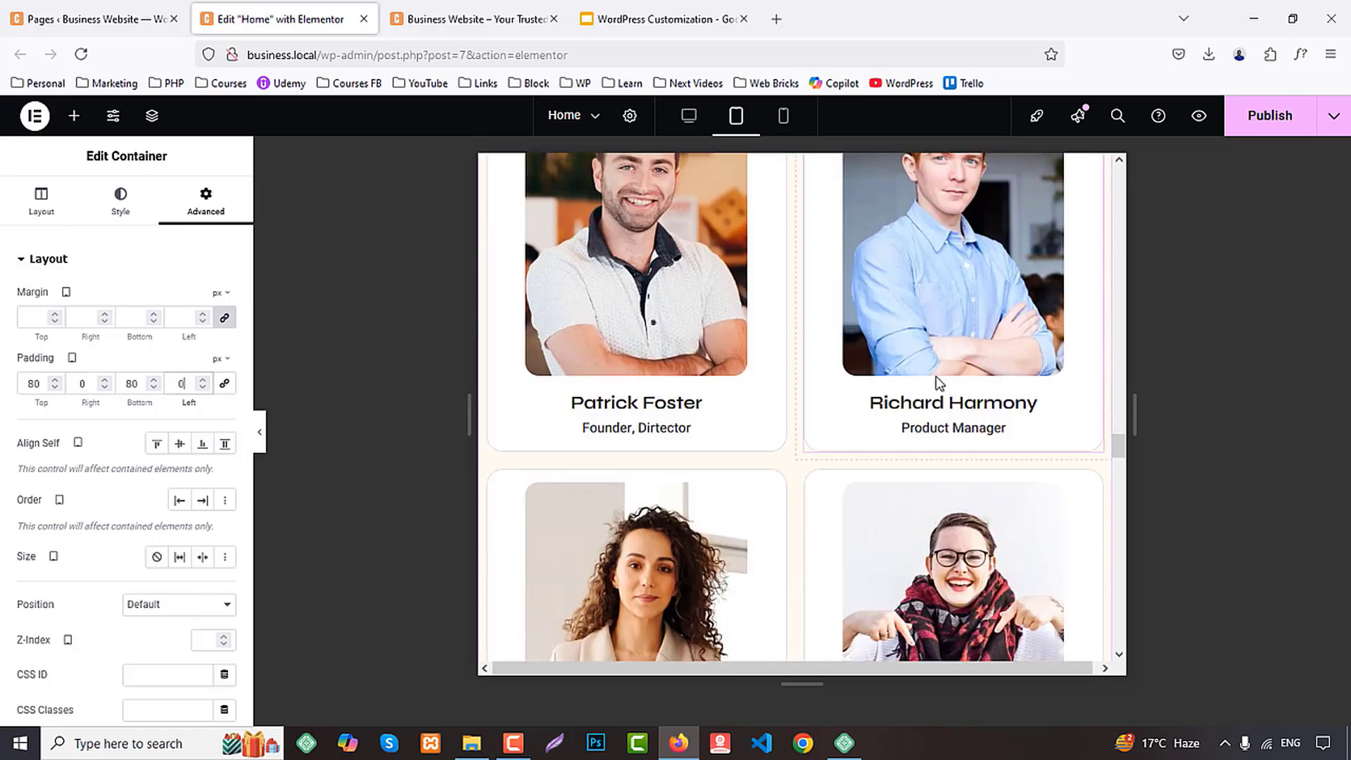
{"action": "scroll", "coordinate": [936, 384], "scroll_direction": "down", "scroll_amount": 3}
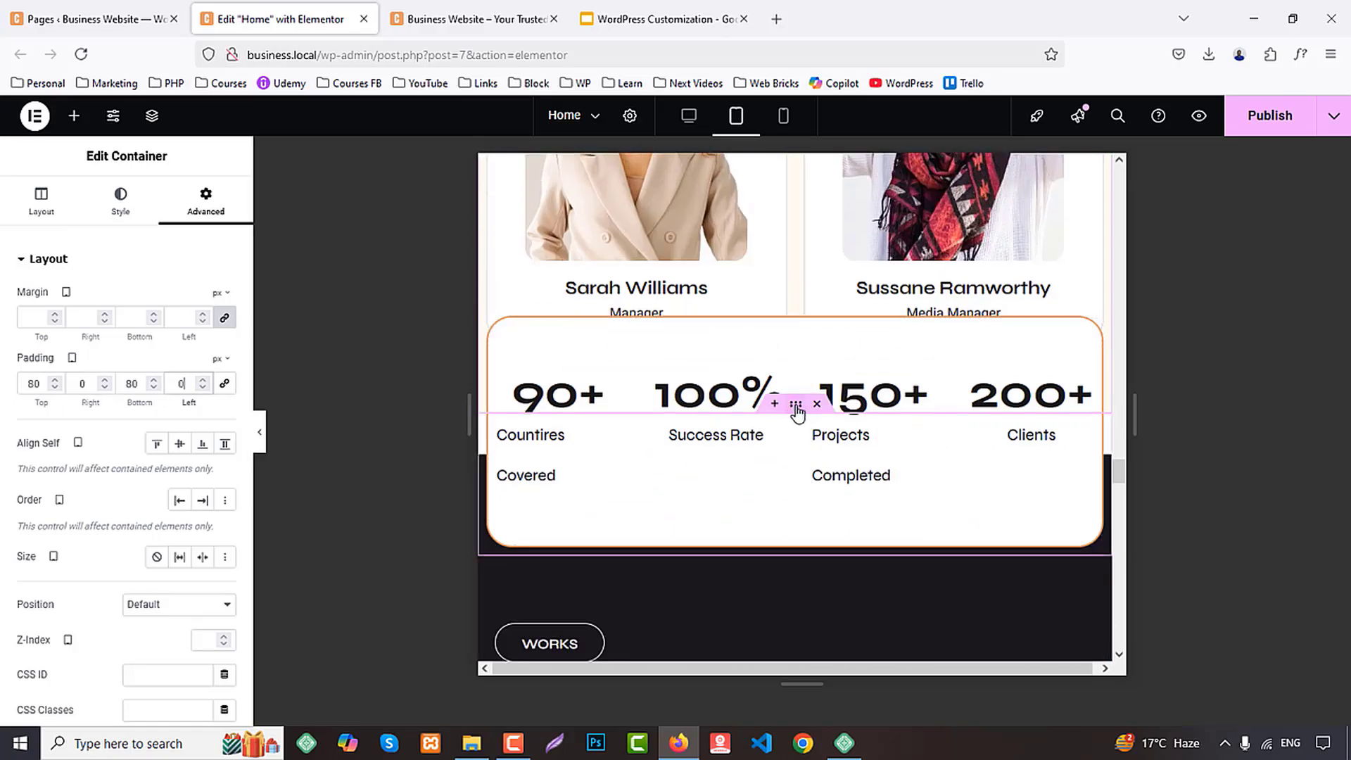
{"action": "left_click", "coordinate": [795, 407]}
{"action": "left_click", "coordinate": [204, 200]}
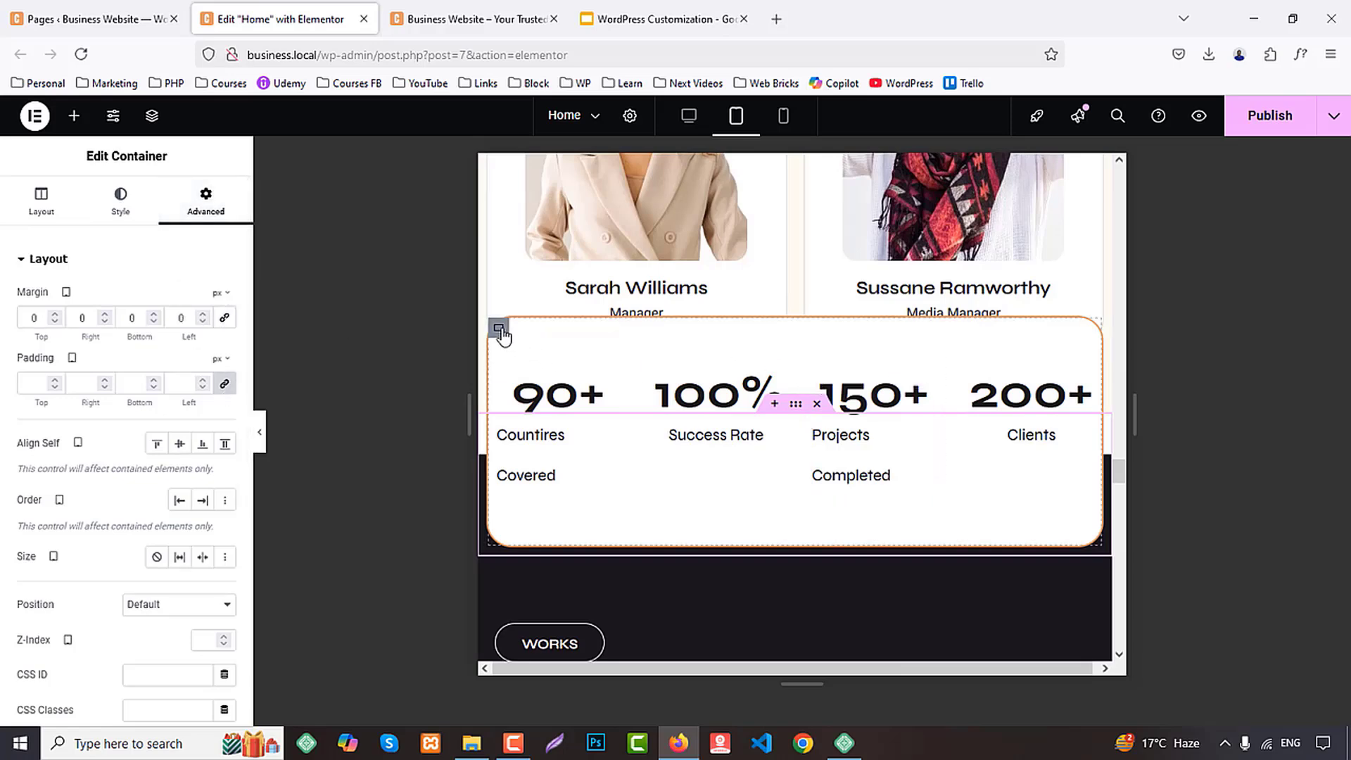
{"action": "left_click", "coordinate": [500, 329]}
{"action": "left_click", "coordinate": [210, 221]}
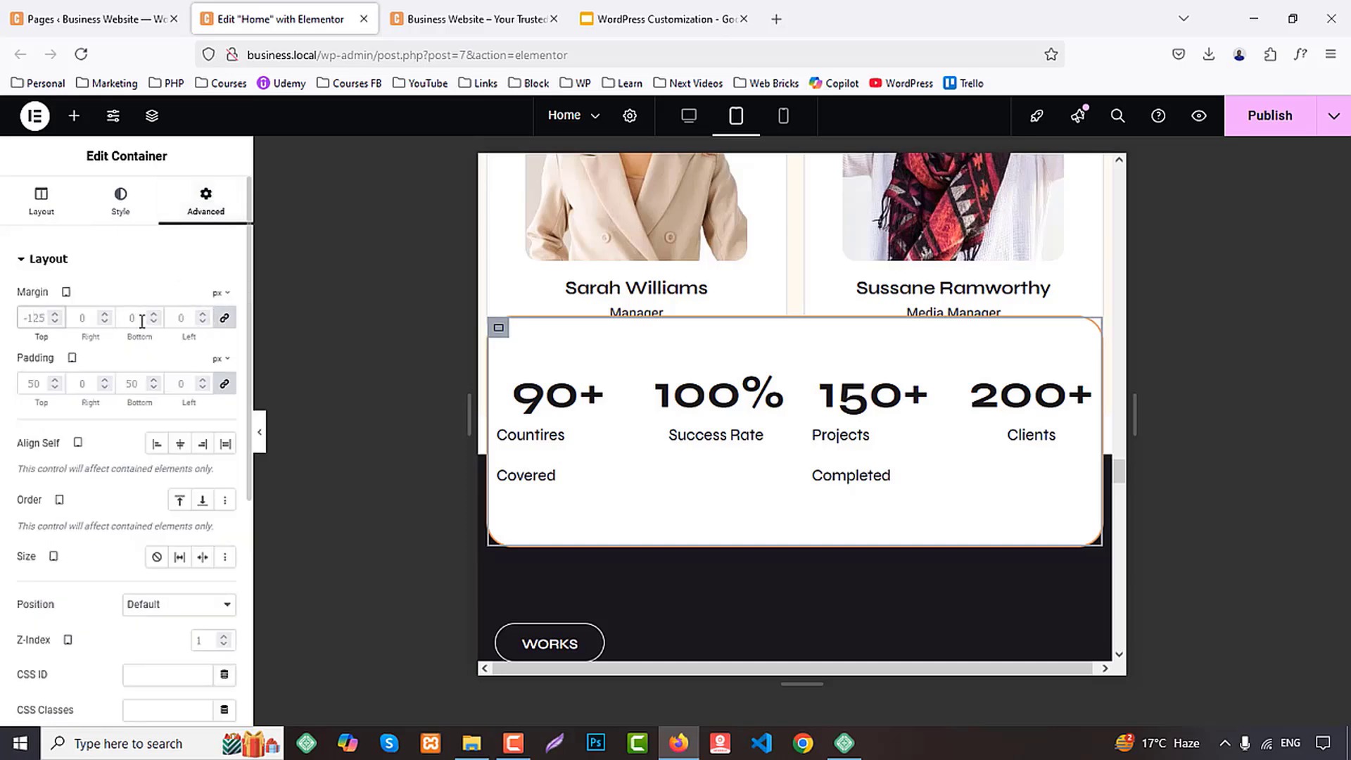
{"action": "type", "text": "0"}
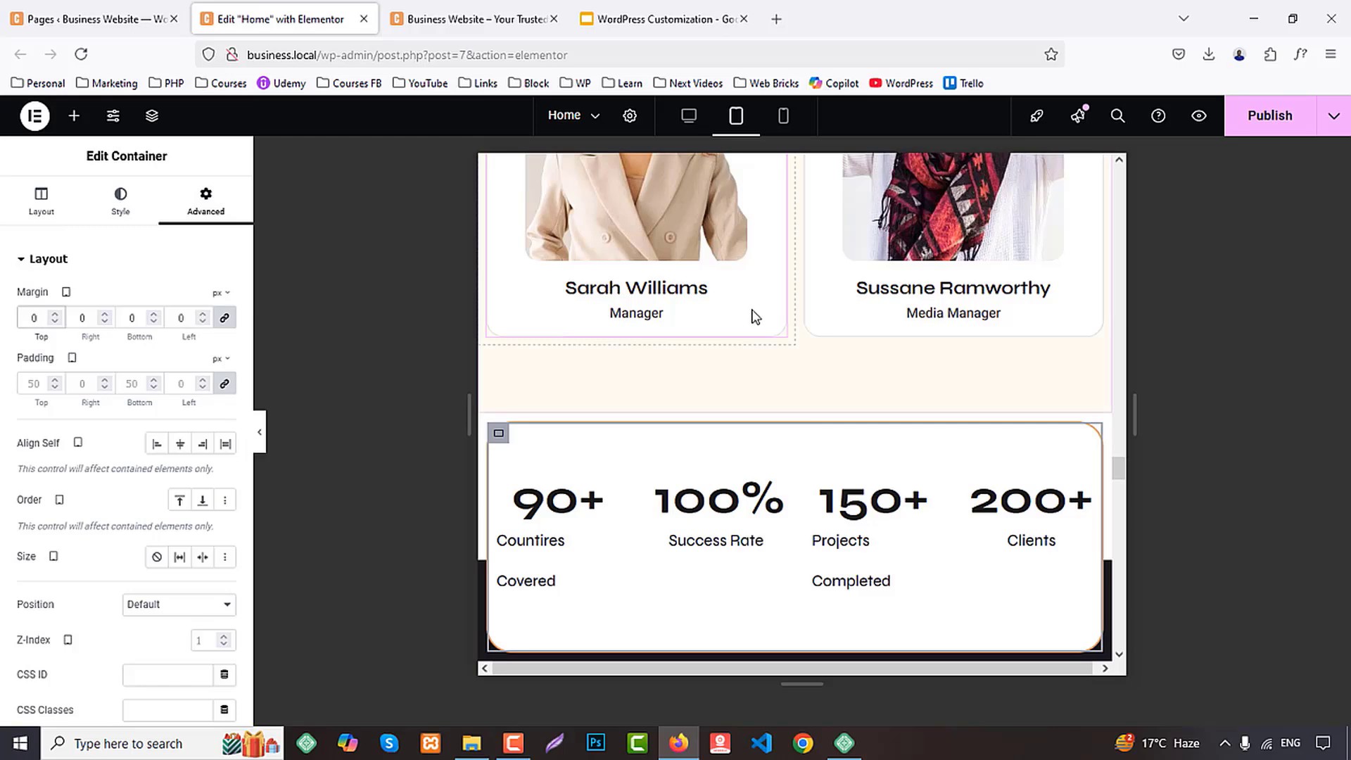
Set the dark Case Studies section's tablet margin to 0 px on all sides
{"action": "scroll", "coordinate": [751, 311], "scroll_direction": "down", "scroll_amount": 4}
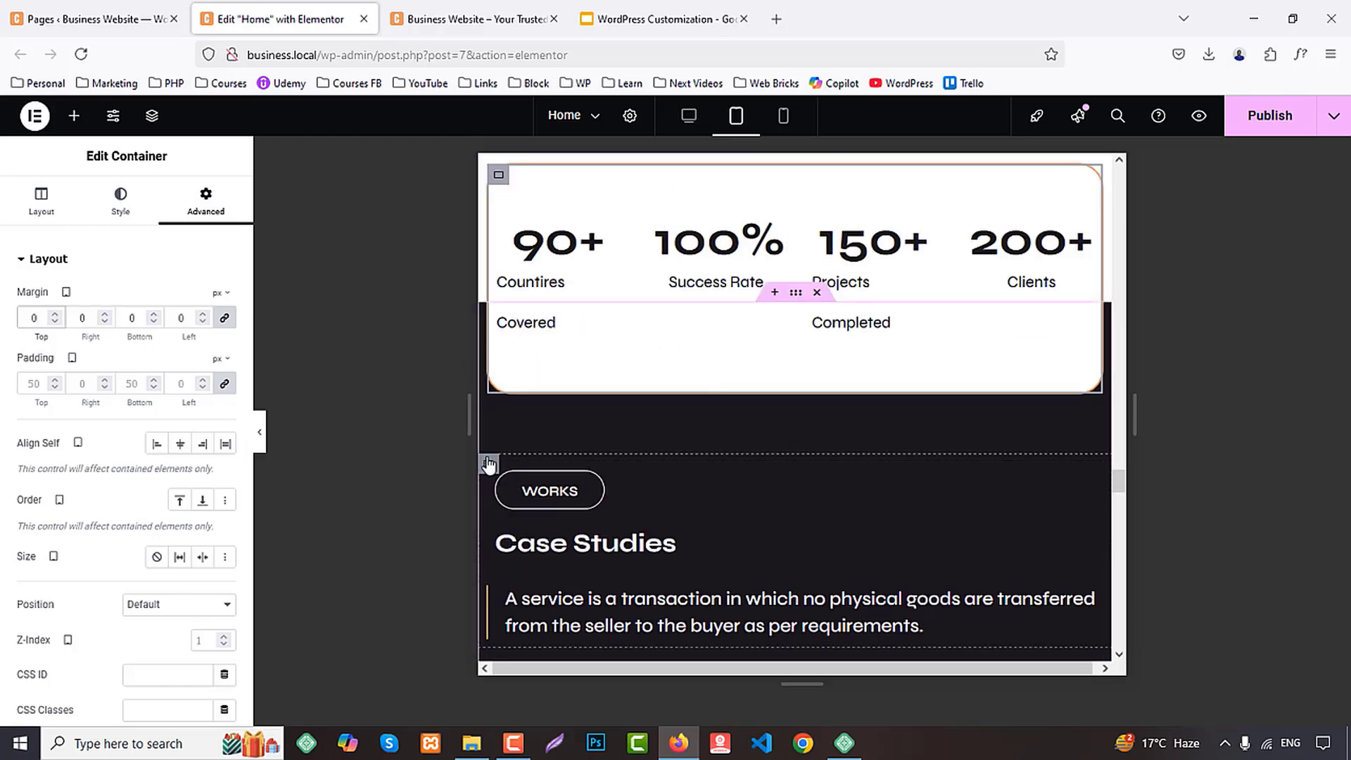
{"action": "left_click", "coordinate": [489, 464]}
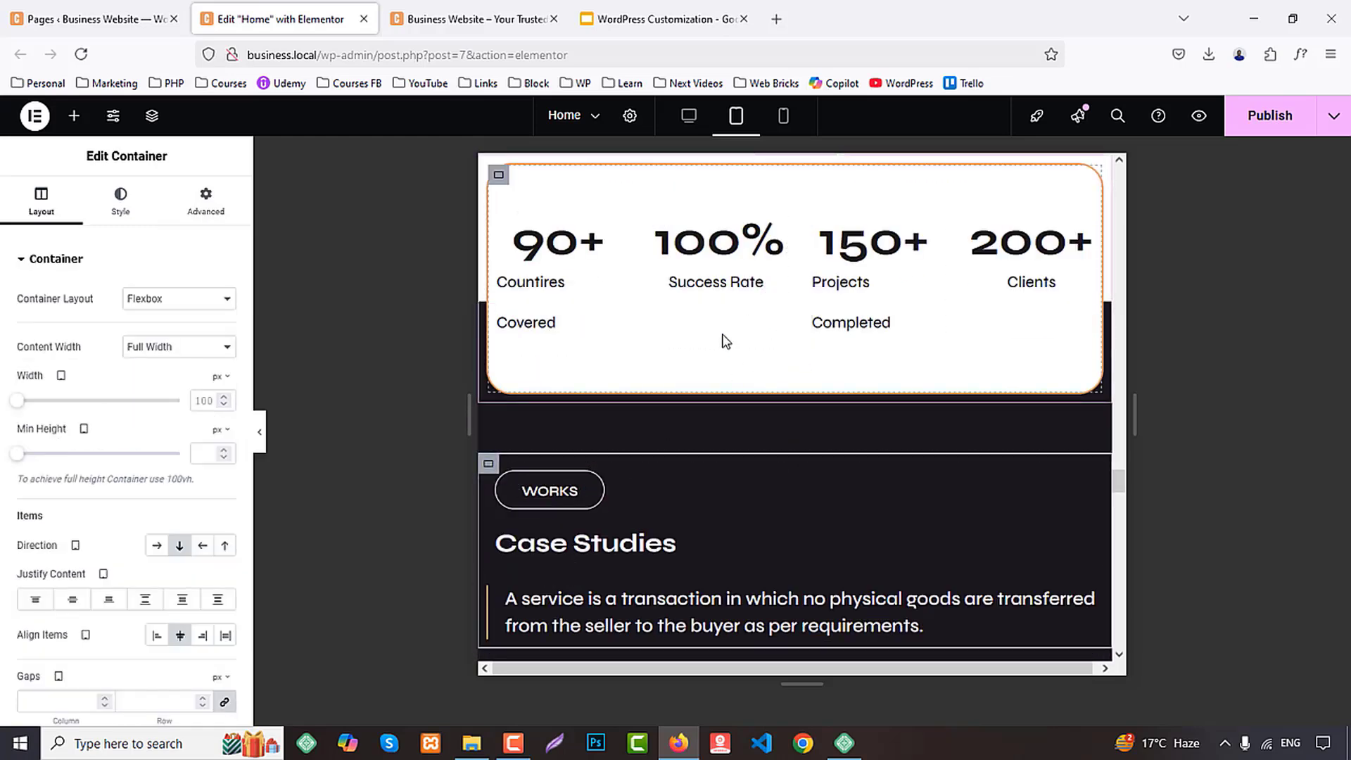
{"action": "right_click", "coordinate": [505, 424]}
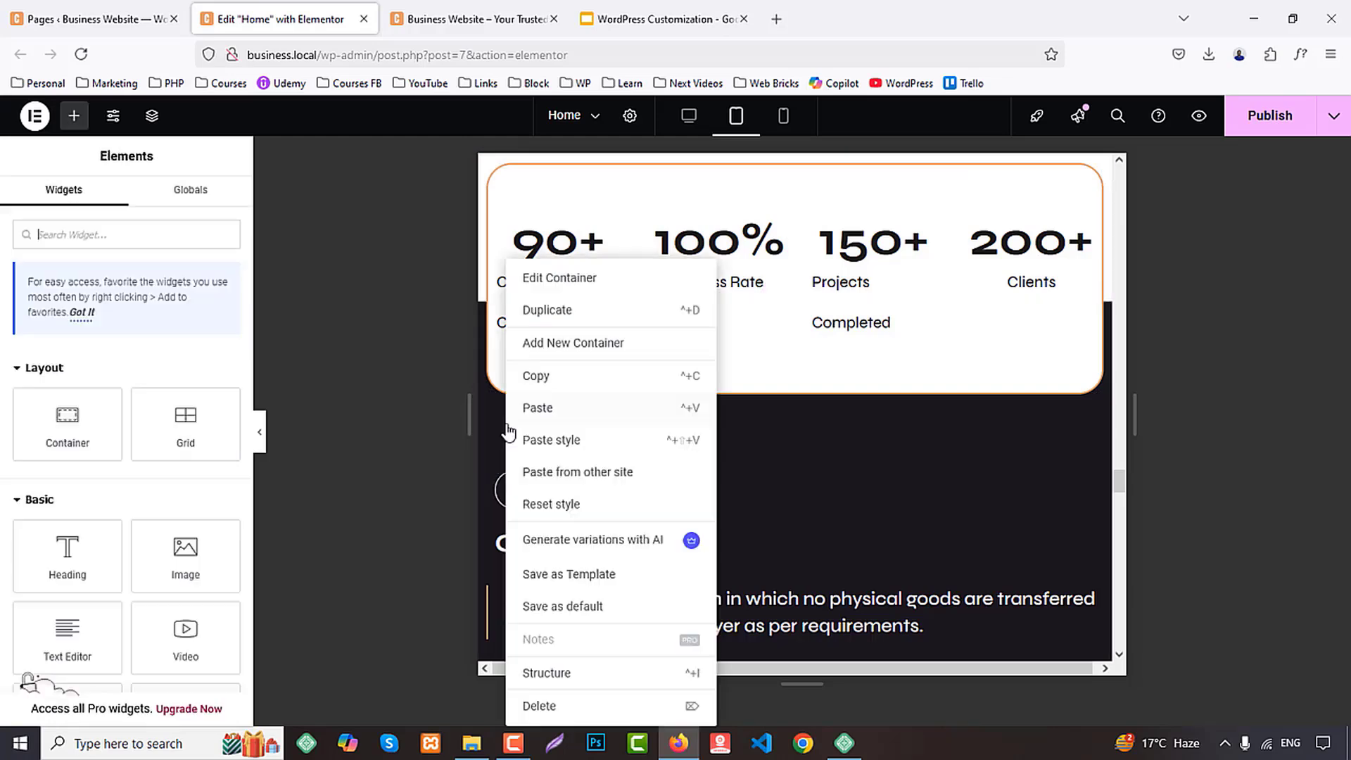
{"action": "left_click", "coordinate": [565, 280]}
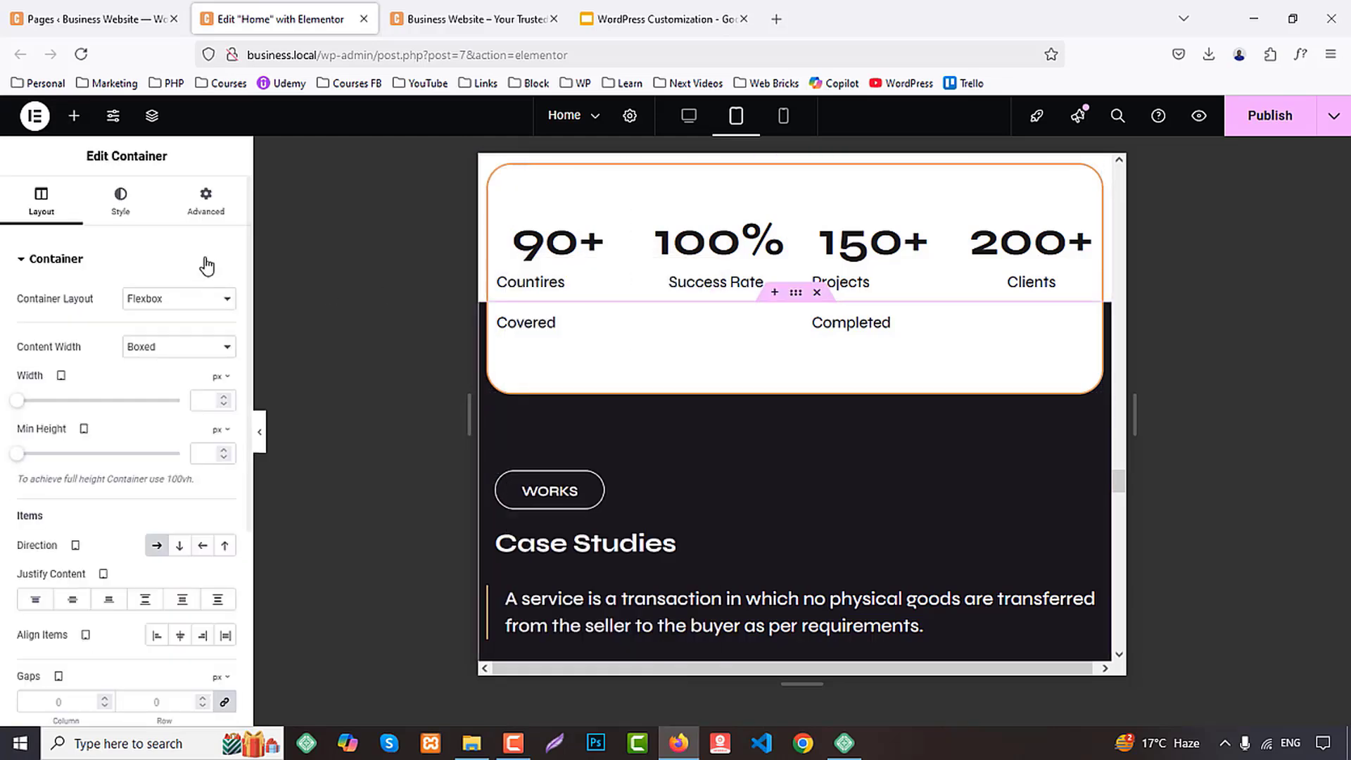
{"action": "left_click", "coordinate": [201, 204]}
{"action": "type", "text": "0"}
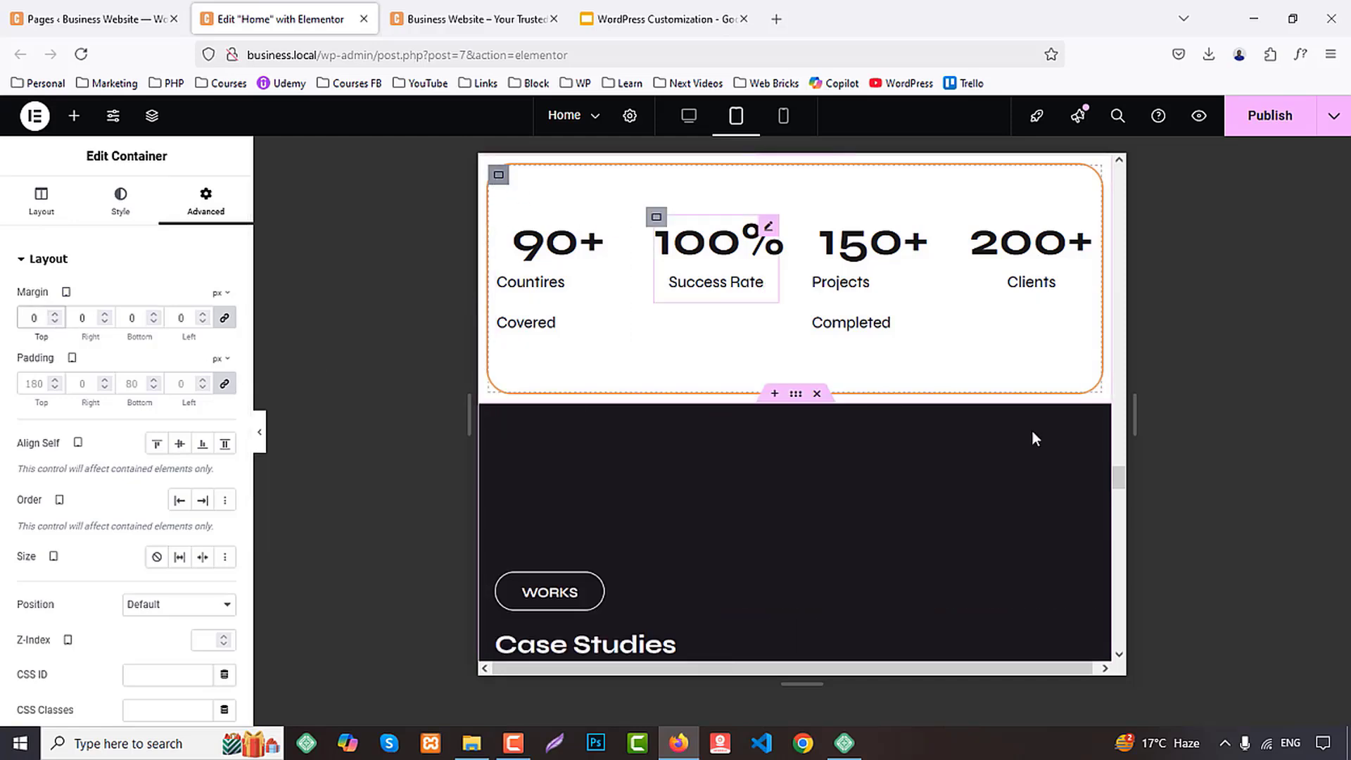
Open the margin and padding settings of the statistics box below the Teams section
{"action": "scroll", "coordinate": [1034, 439], "scroll_direction": "up", "scroll_amount": 3}
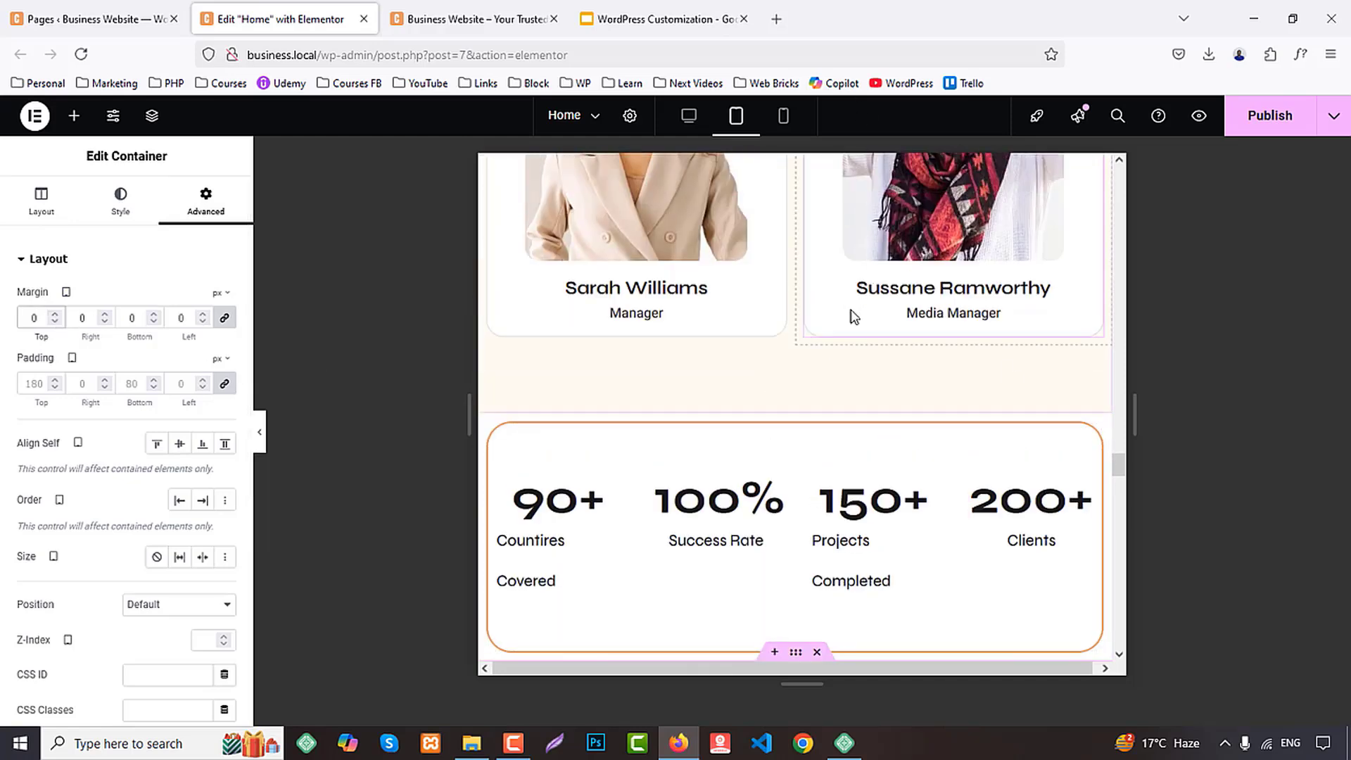
{"action": "scroll", "coordinate": [739, 310], "scroll_direction": "down", "scroll_amount": 2}
{"action": "left_click", "coordinate": [499, 262]}
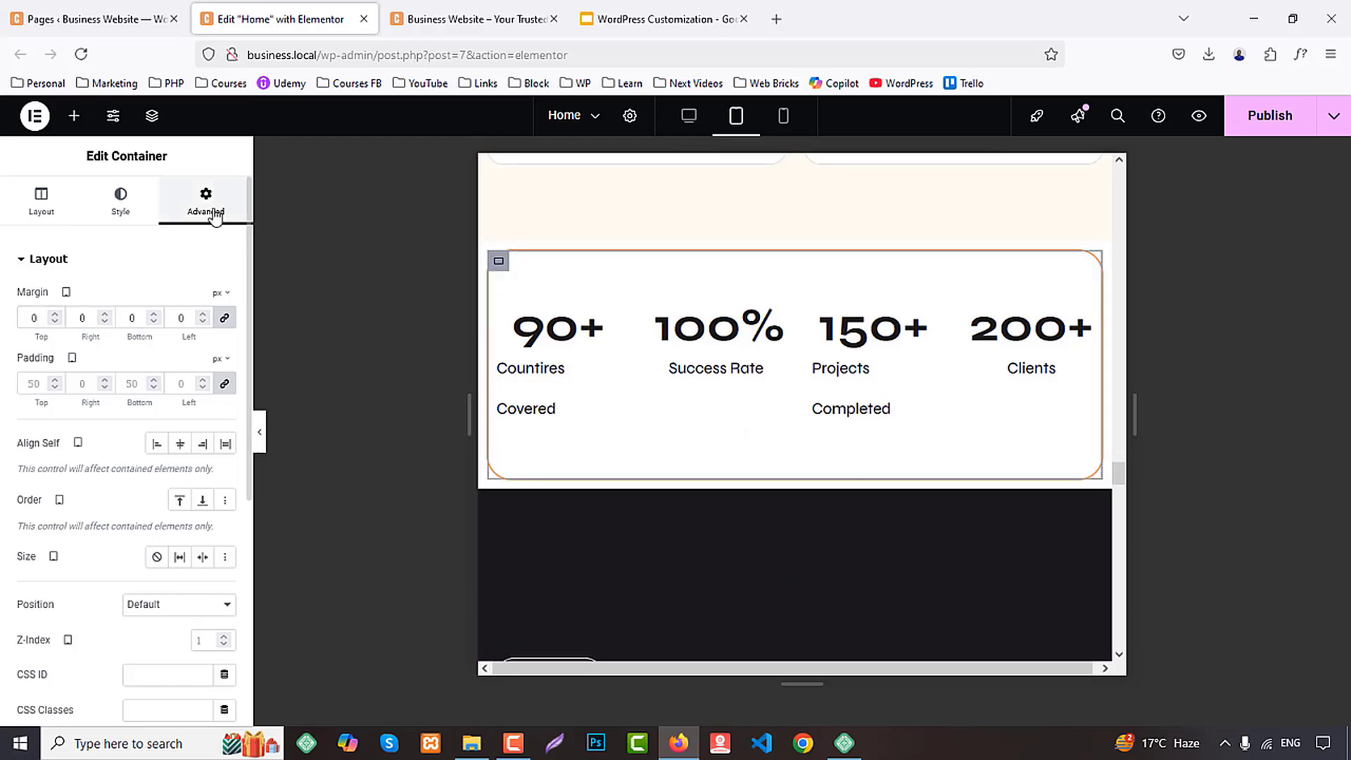
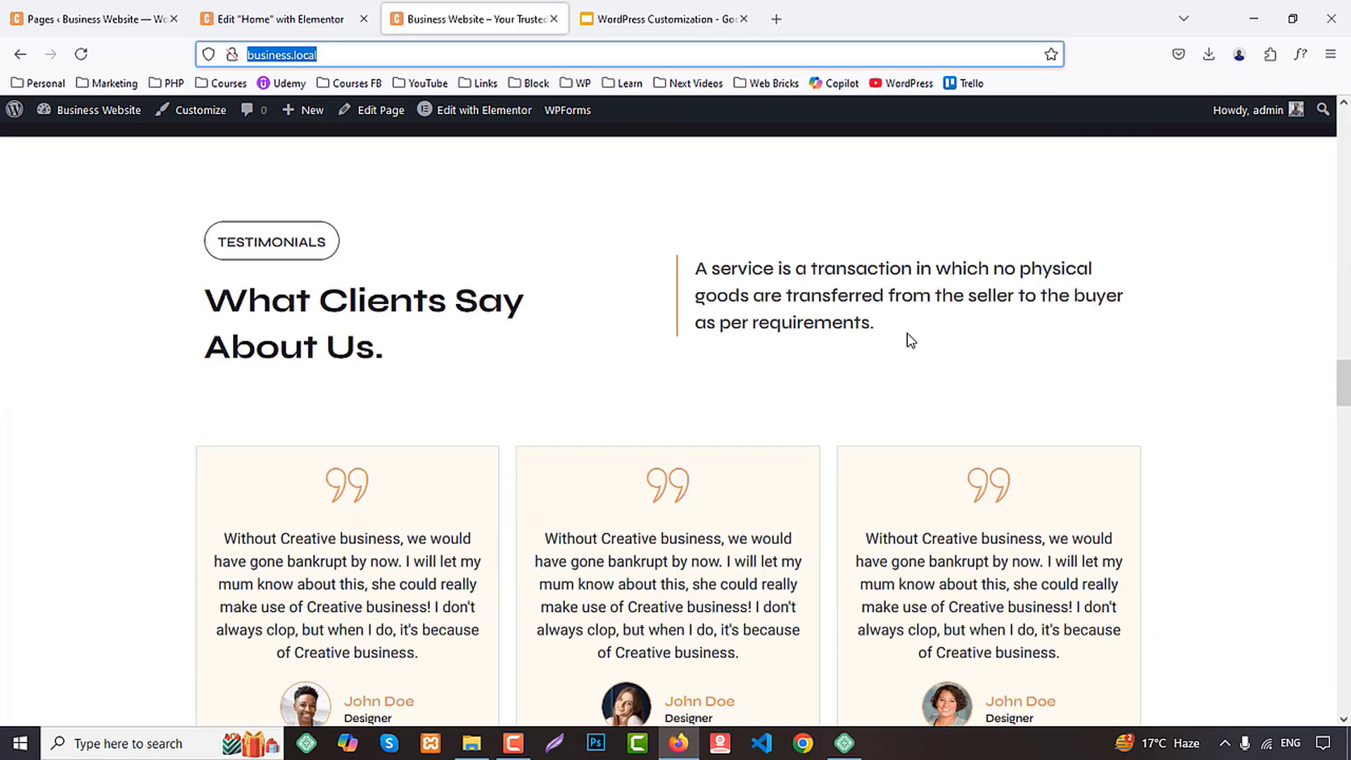
Inspect the font of the Testimonials heading on the live site with WhatFont and look over the page's other sections
{"action": "left_click", "coordinate": [1300, 54]}
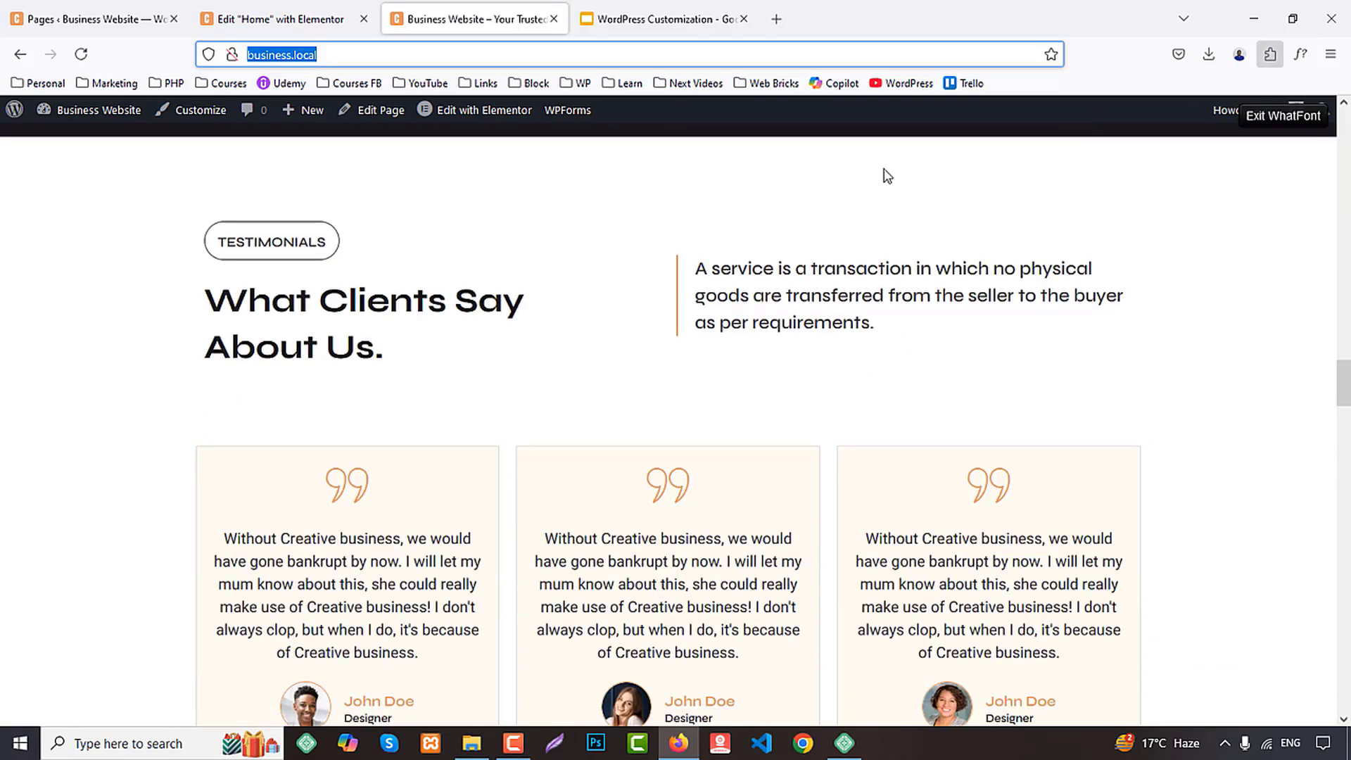
{"action": "left_click", "coordinate": [365, 304]}
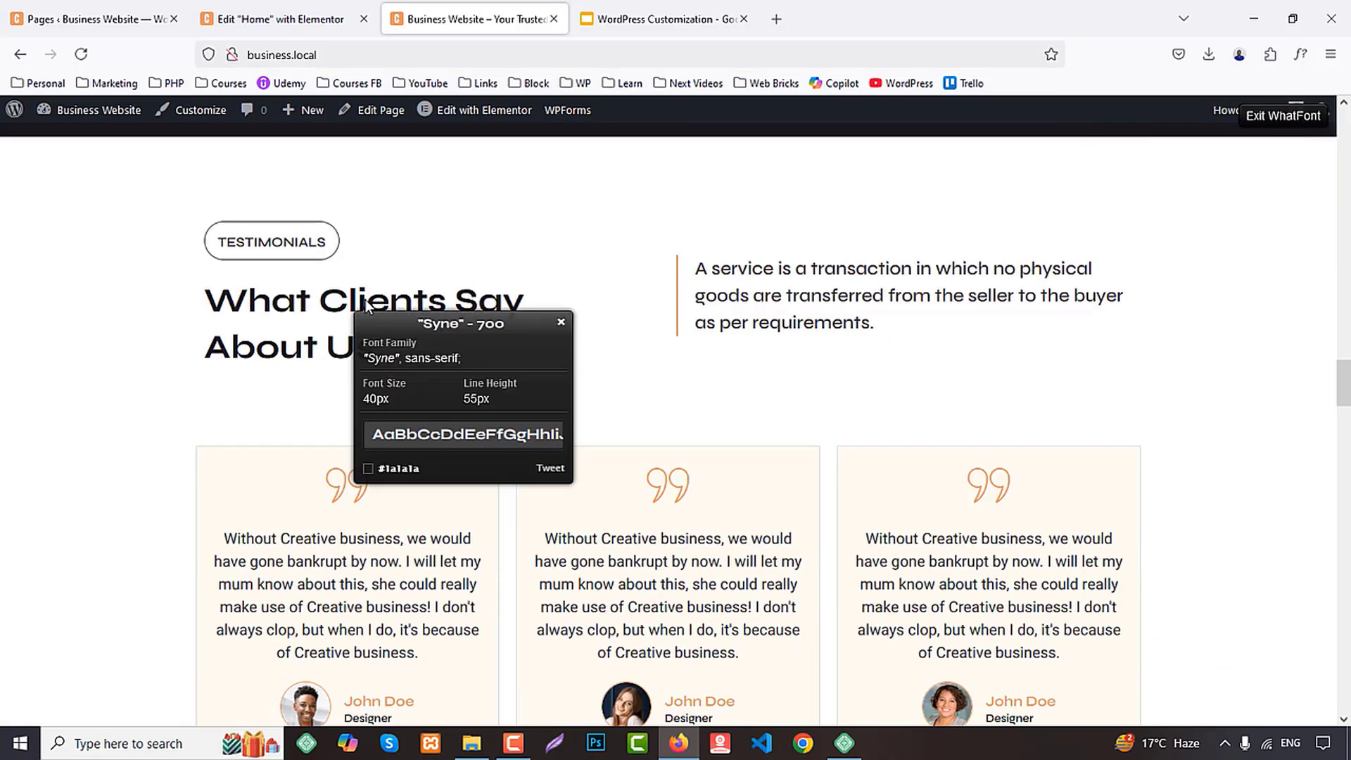
{"action": "left_click", "coordinate": [1300, 54]}
{"action": "scroll", "coordinate": [1028, 355], "scroll_direction": "down", "scroll_amount": 5}
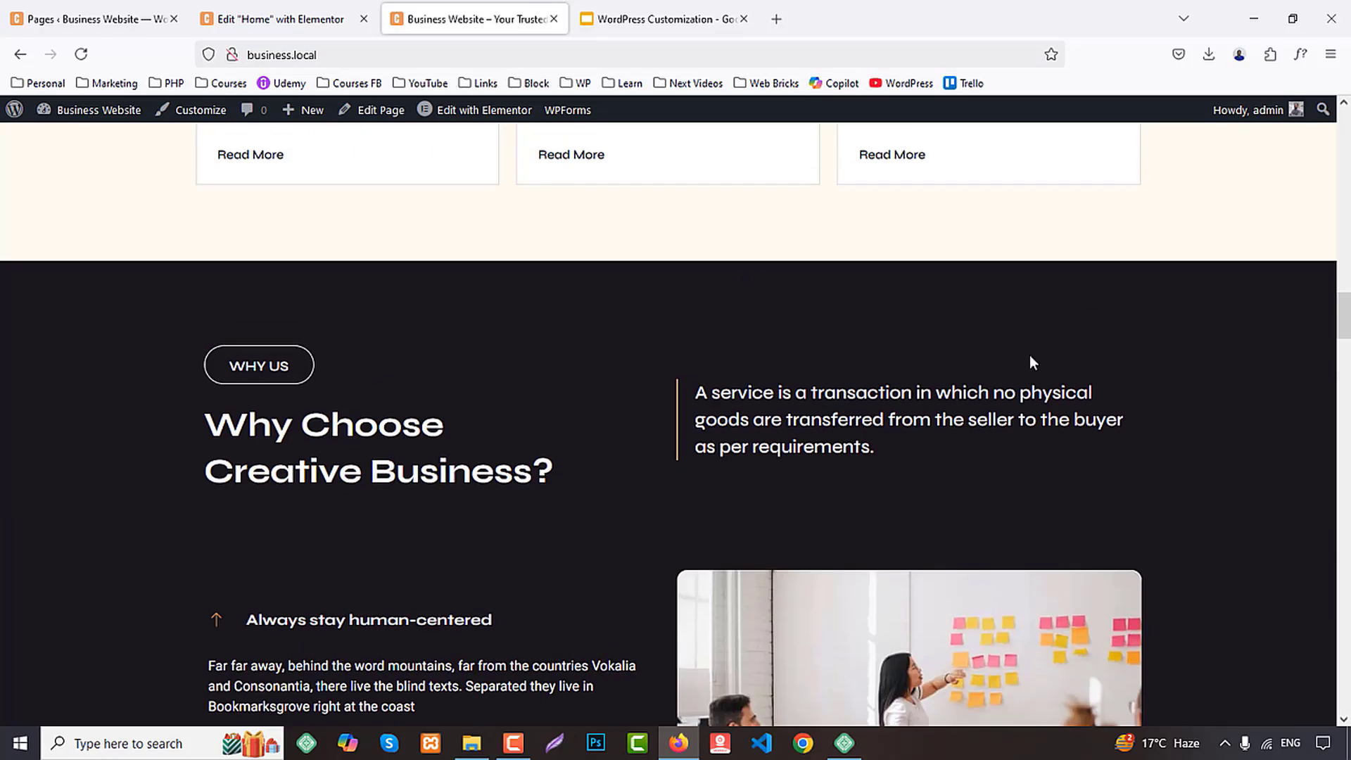
{"action": "scroll", "coordinate": [1028, 355], "scroll_direction": "up", "scroll_amount": 10}
{"action": "scroll", "coordinate": [1031, 354], "scroll_direction": "up", "scroll_amount": 15}
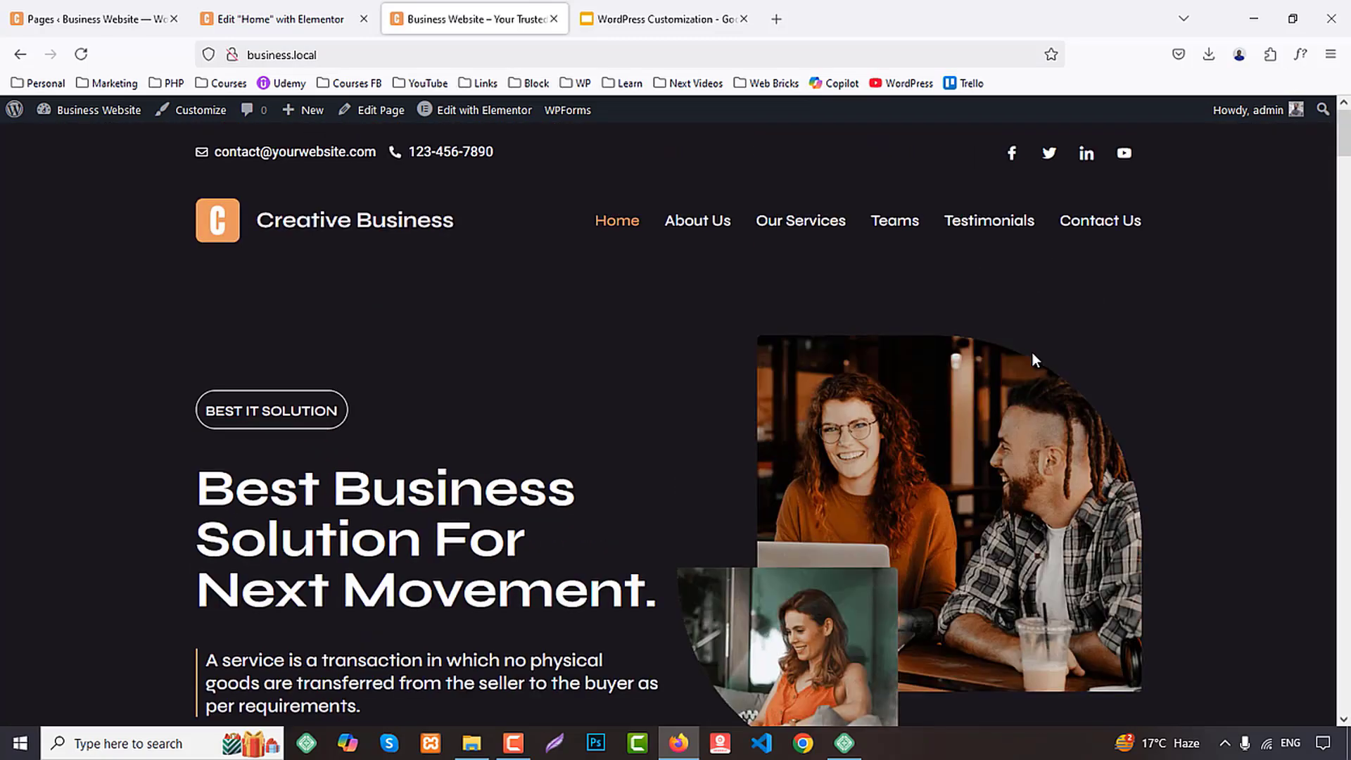
{"action": "scroll", "coordinate": [1032, 353], "scroll_direction": "down", "scroll_amount": 10}
{"action": "scroll", "coordinate": [1047, 413], "scroll_direction": "up", "scroll_amount": 3}
Show the Home page in the mobile portrait layout in the Elementor editor and check its header
{"action": "left_click", "coordinate": [285, 19]}
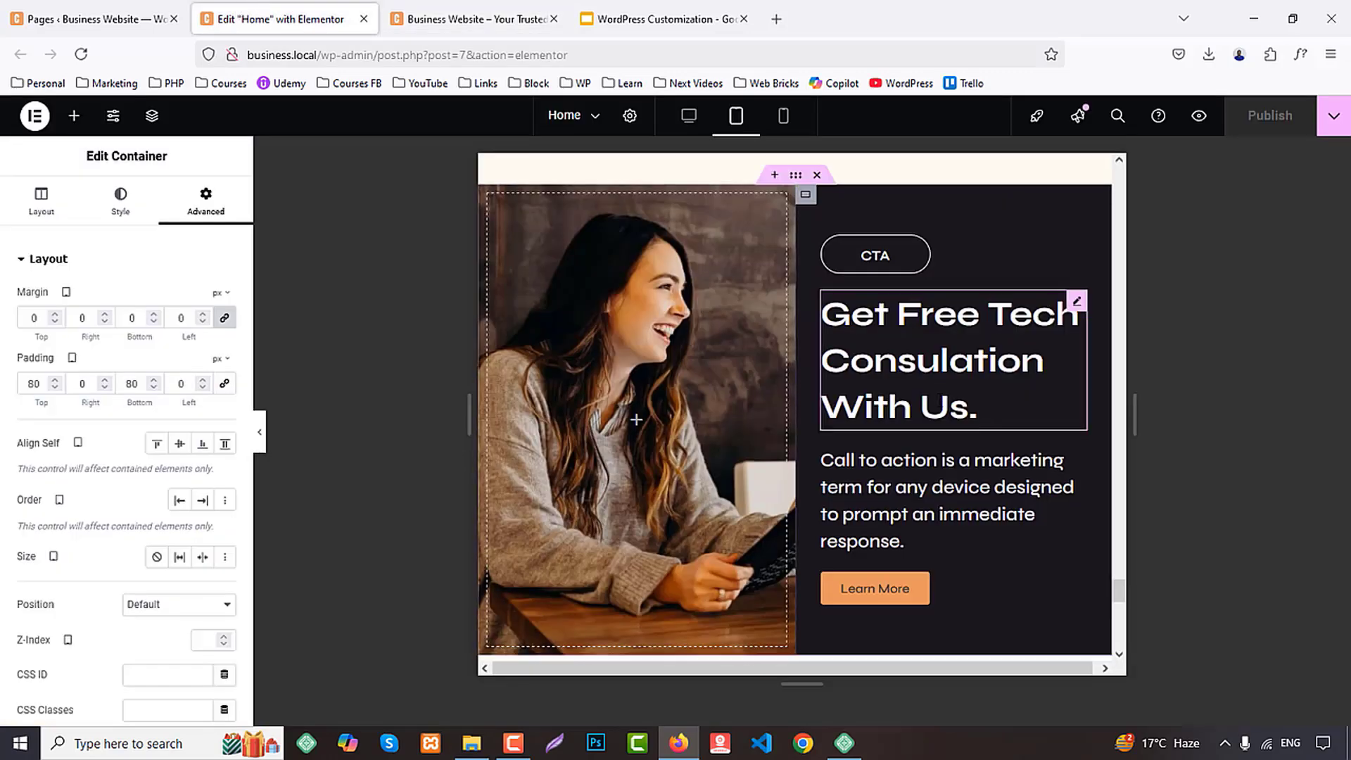
{"action": "scroll", "coordinate": [941, 413], "scroll_direction": "down", "scroll_amount": 5}
{"action": "left_click", "coordinate": [106, 17]}
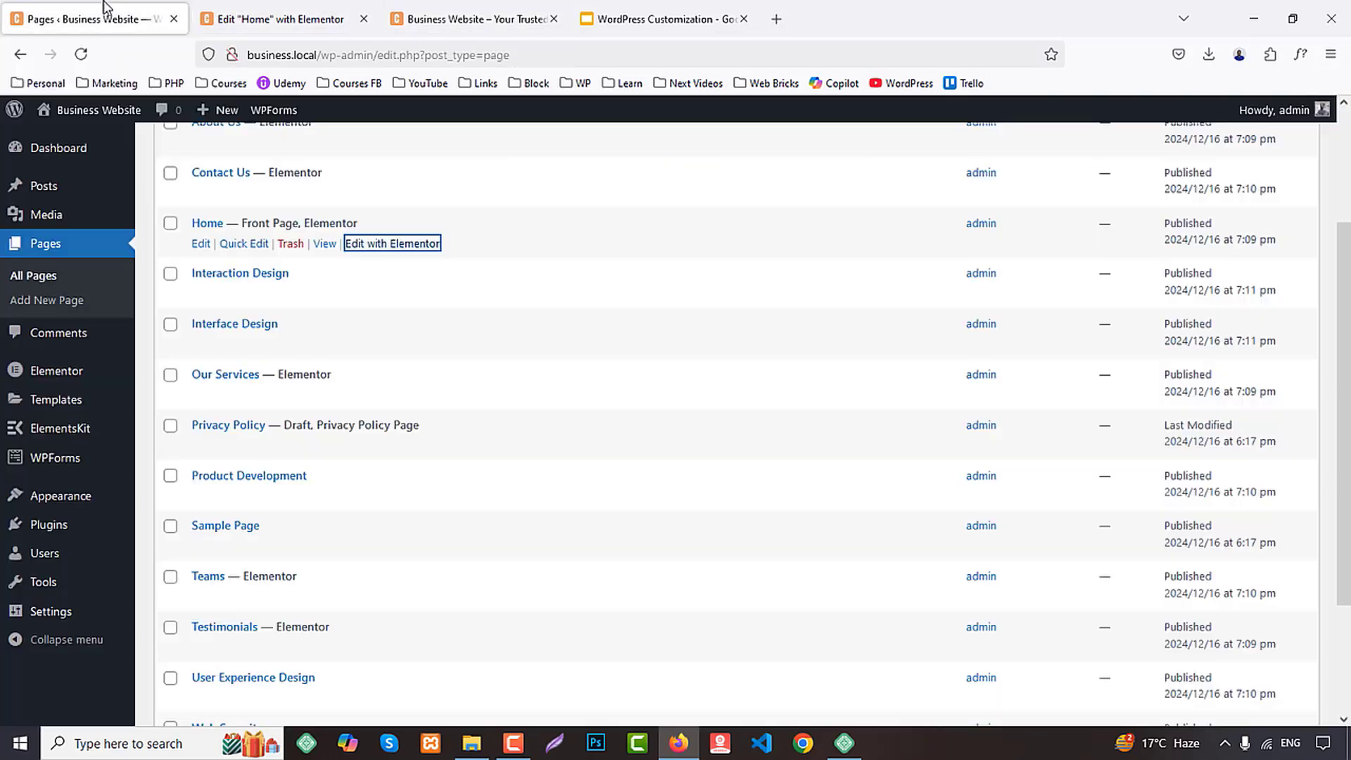
{"action": "left_click", "coordinate": [289, 17]}
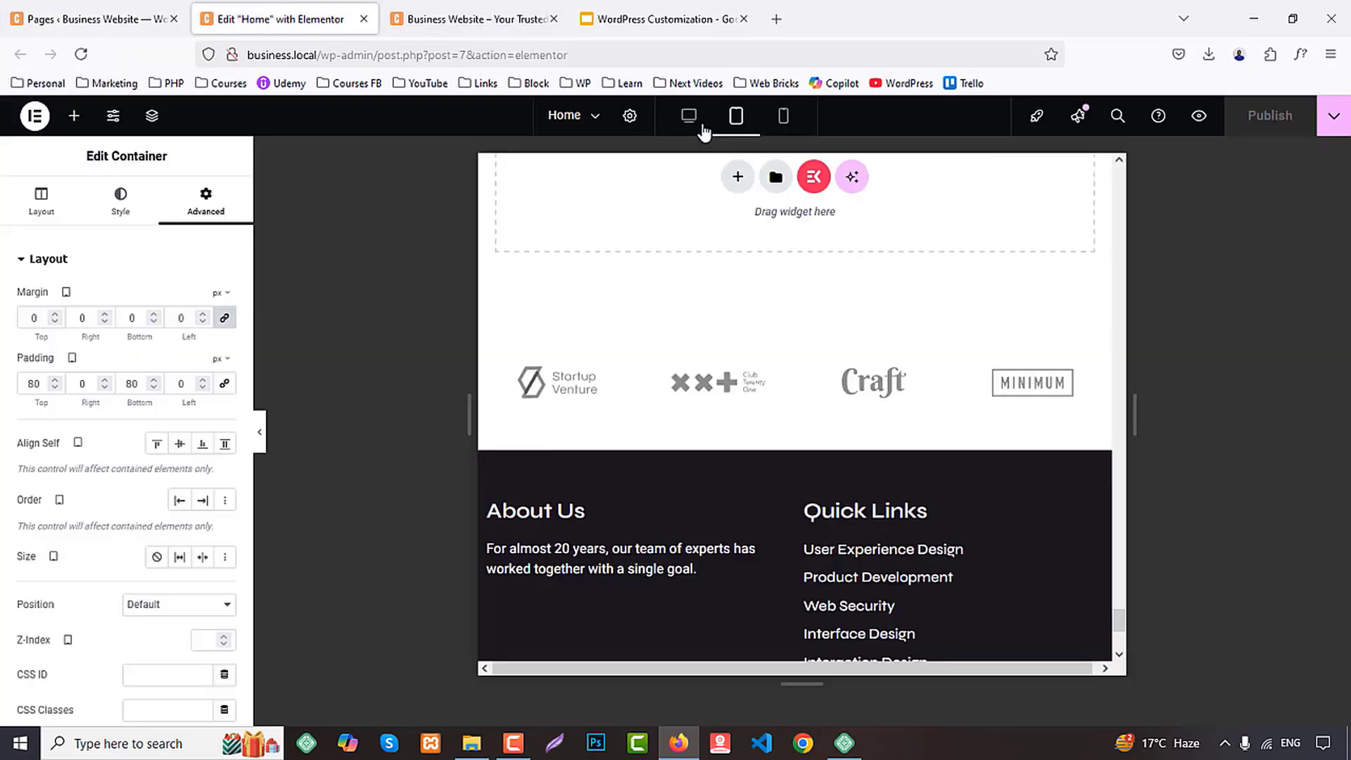
{"action": "left_click", "coordinate": [783, 116]}
{"action": "scroll", "coordinate": [844, 324], "scroll_direction": "up", "scroll_amount": 5}
{"action": "scroll", "coordinate": [861, 362], "scroll_direction": "up", "scroll_amount": 5}
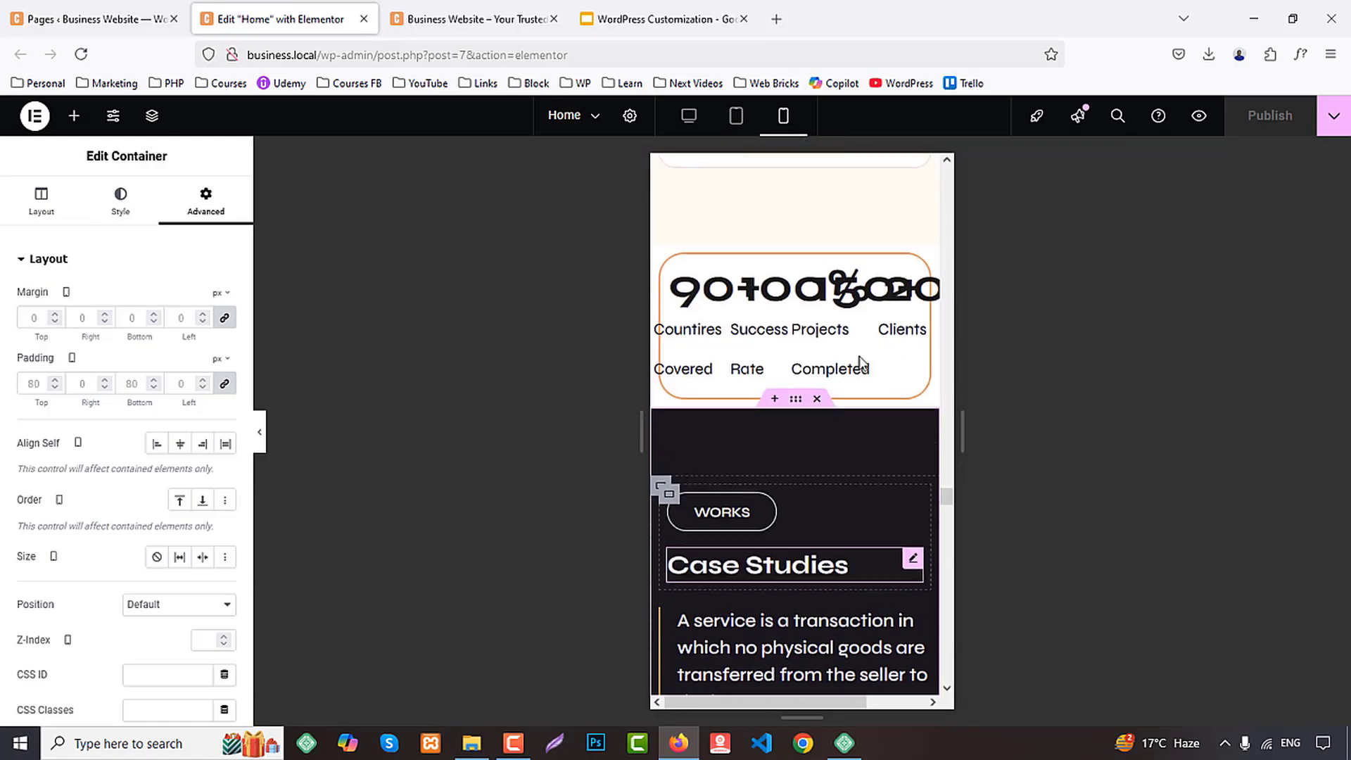
{"action": "left_click_drag", "start_coordinate": [949, 494], "coordinate": [974, 175]}
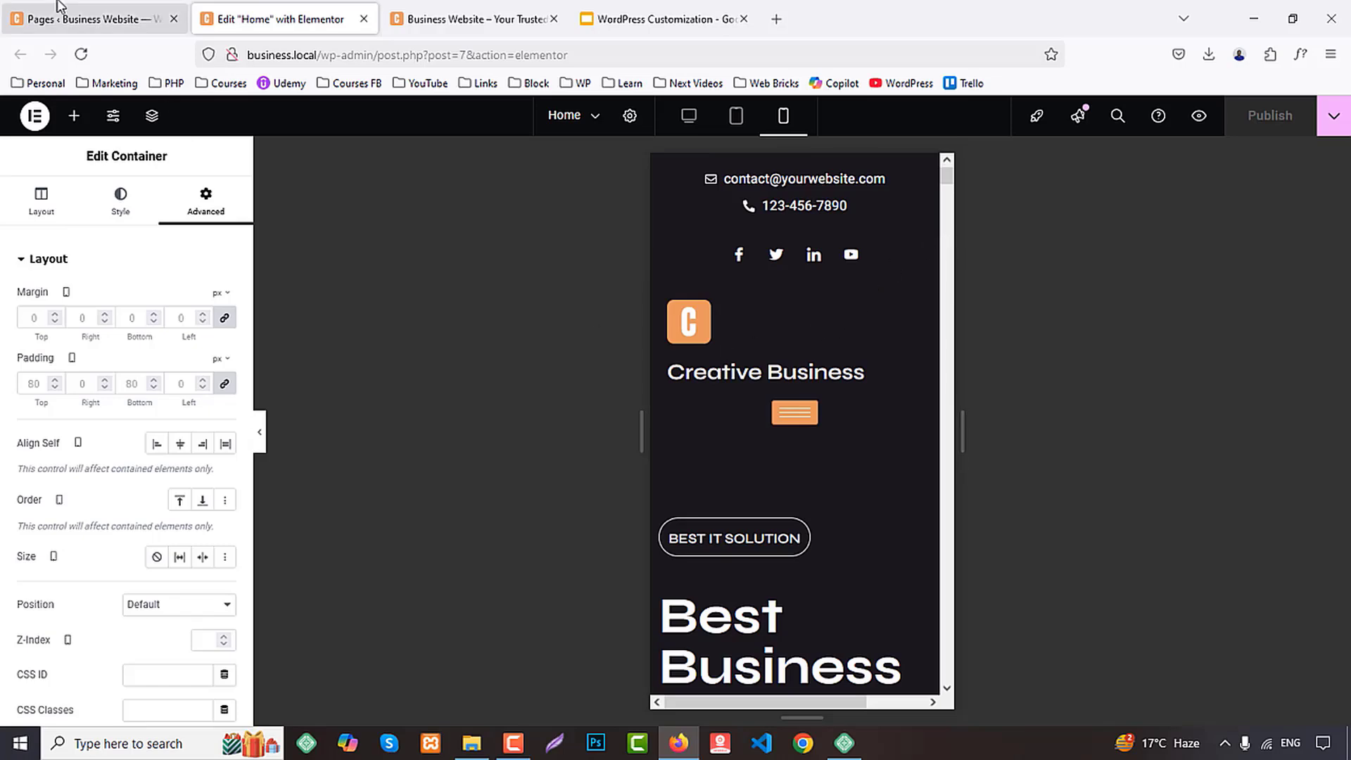
Open the ElementsKit Header template for editing with Elementor in a separate browser tab and show it in the mobile portrait layout
{"action": "left_click", "coordinate": [42, 17]}
{"action": "mouse_move", "coordinate": [55, 501]}
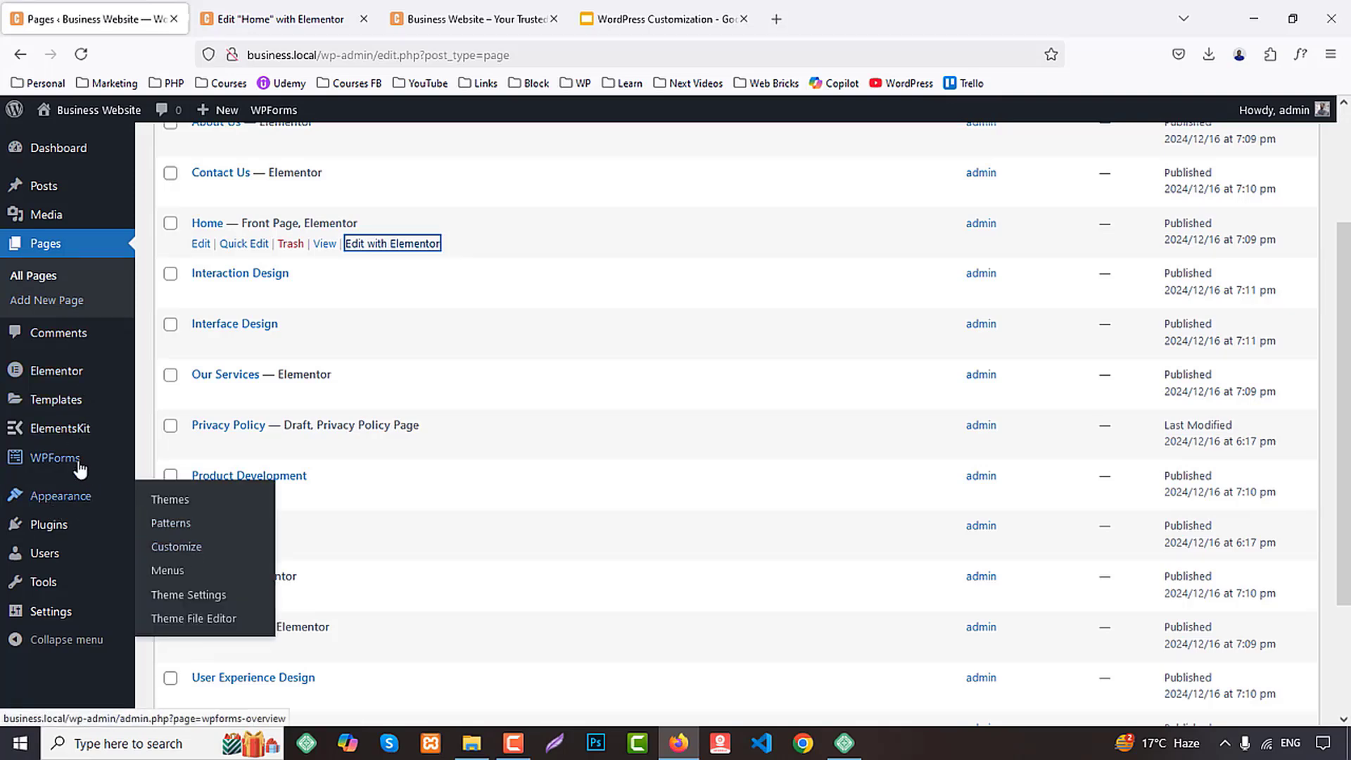
{"action": "mouse_move", "coordinate": [70, 440]}
{"action": "middle_click", "coordinate": [194, 469]}
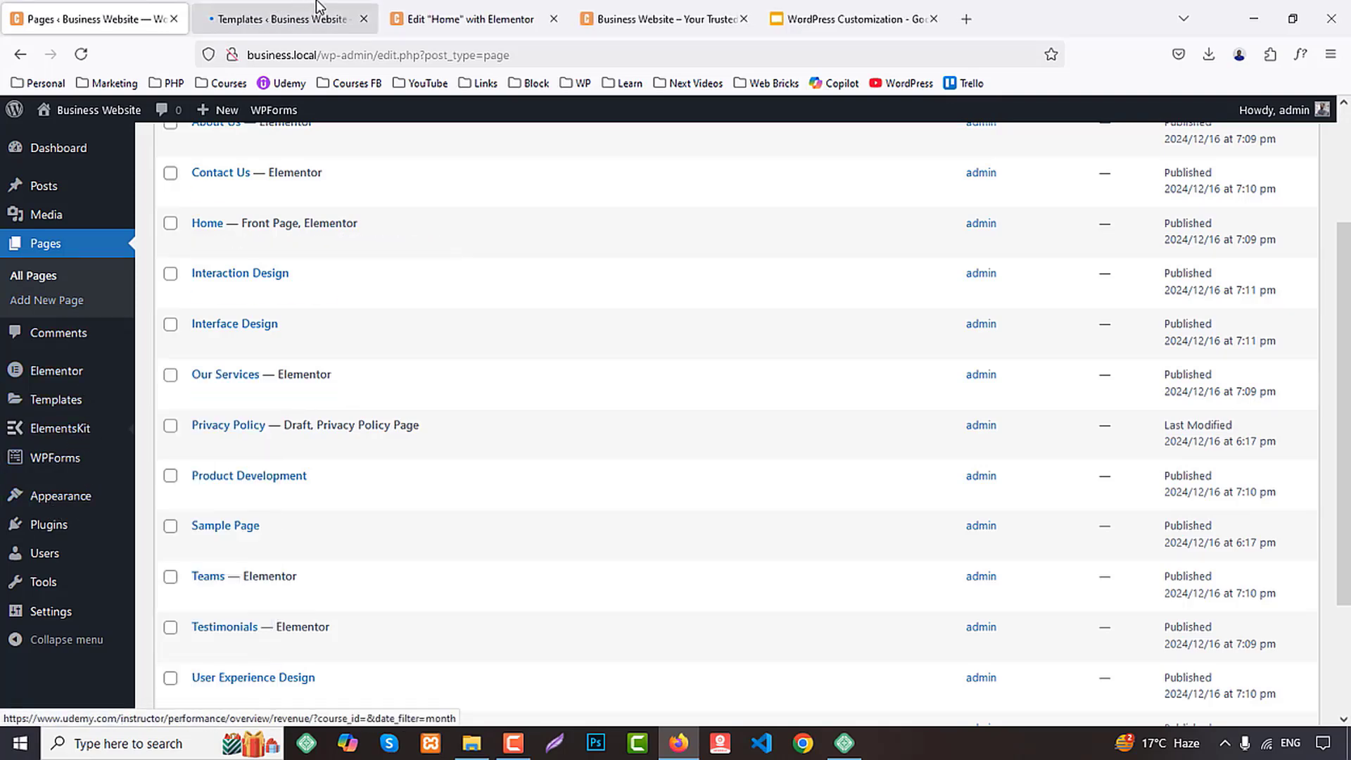
{"action": "left_click", "coordinate": [309, 19]}
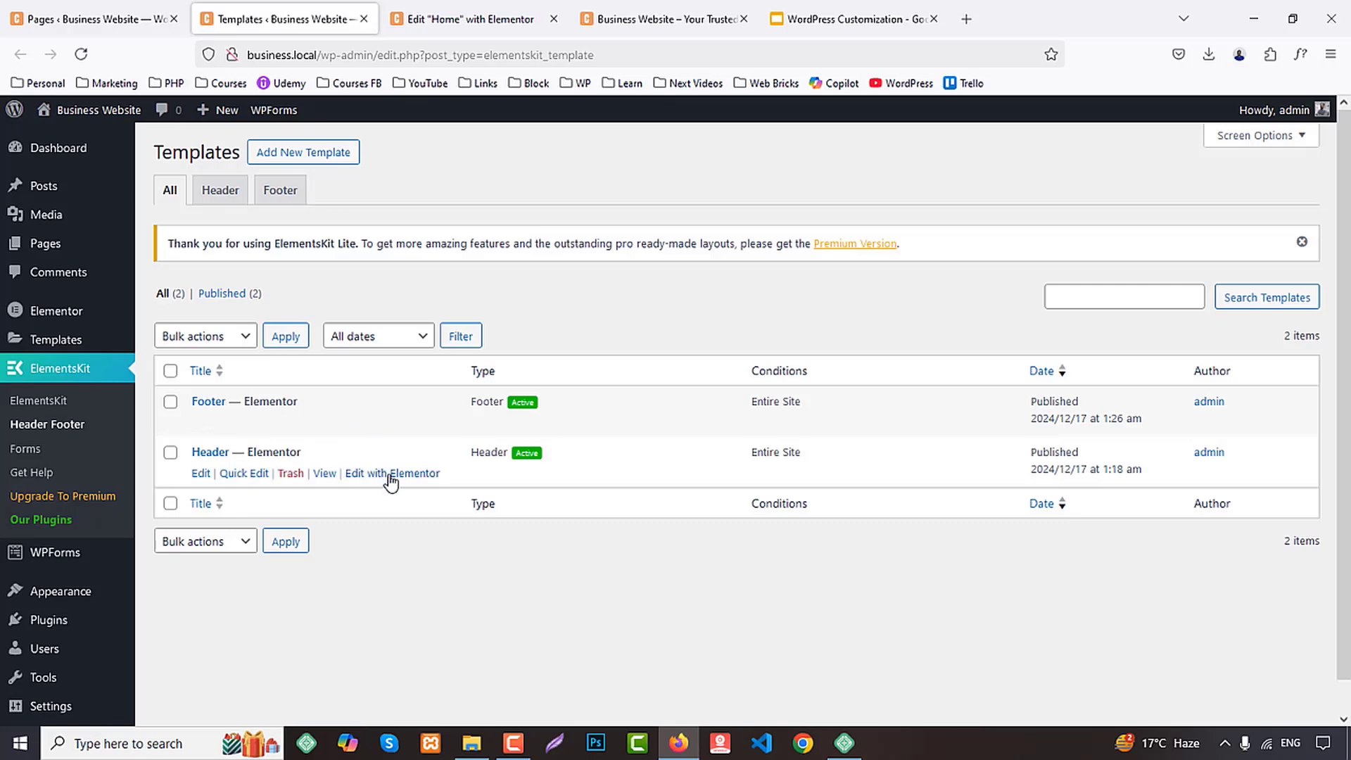
{"action": "left_click", "coordinate": [392, 475]}
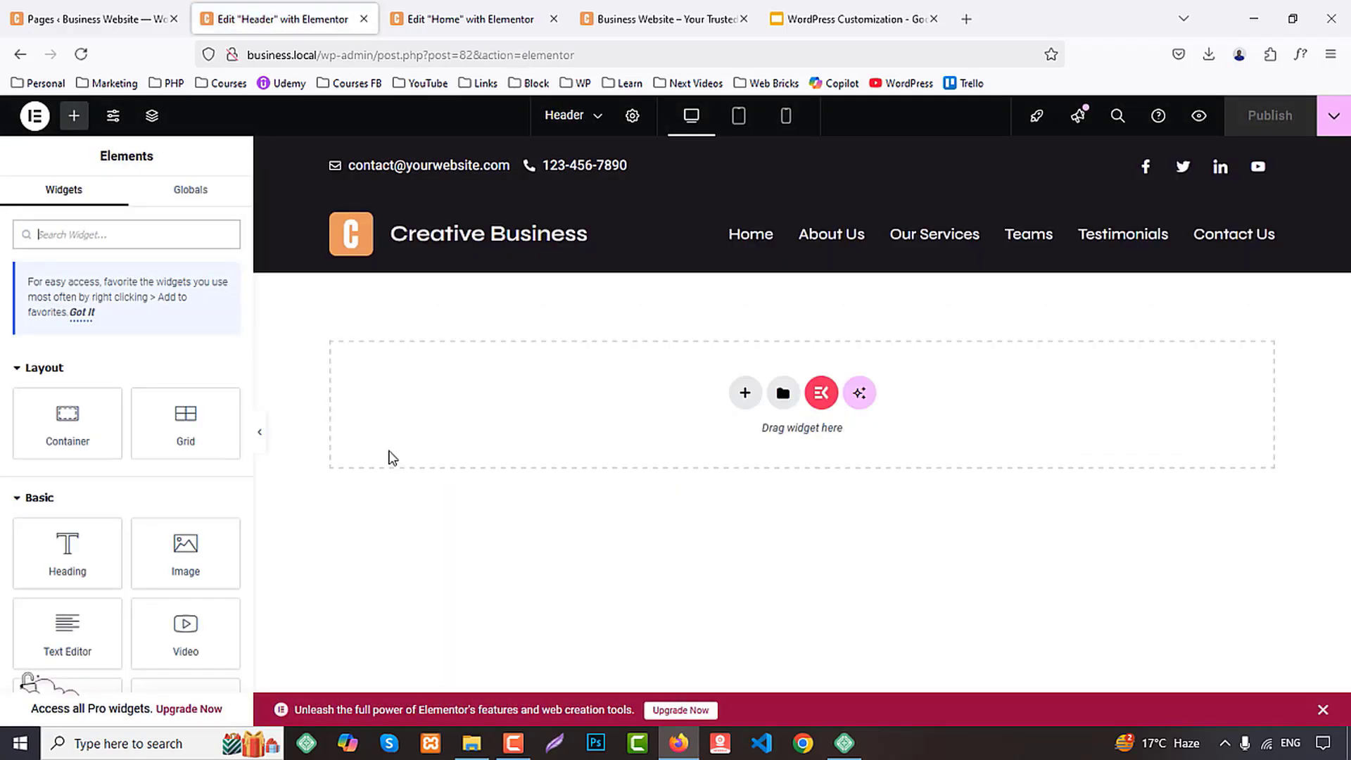
{"action": "left_click", "coordinate": [786, 115]}
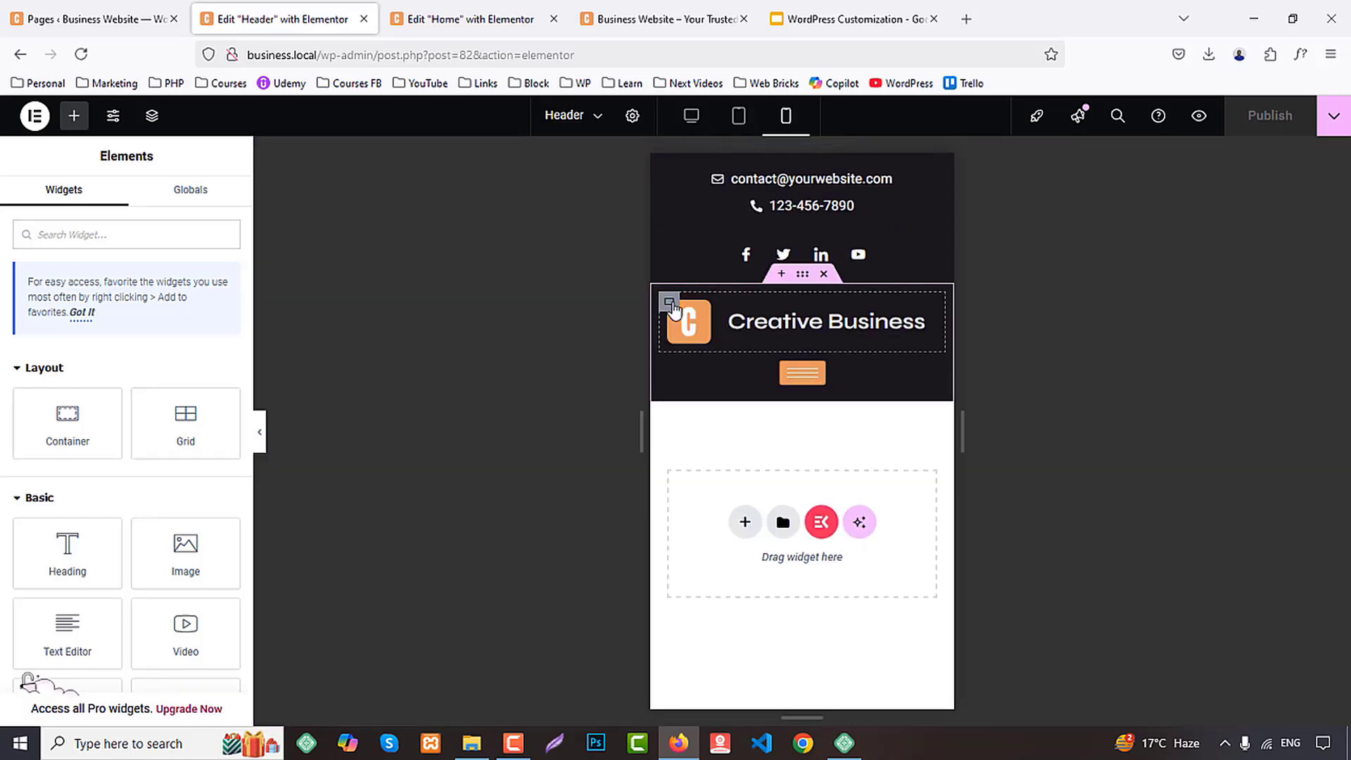
Centre the content of the header's logo and site title container for mobile and publish the template
{"action": "left_click", "coordinate": [633, 14]}
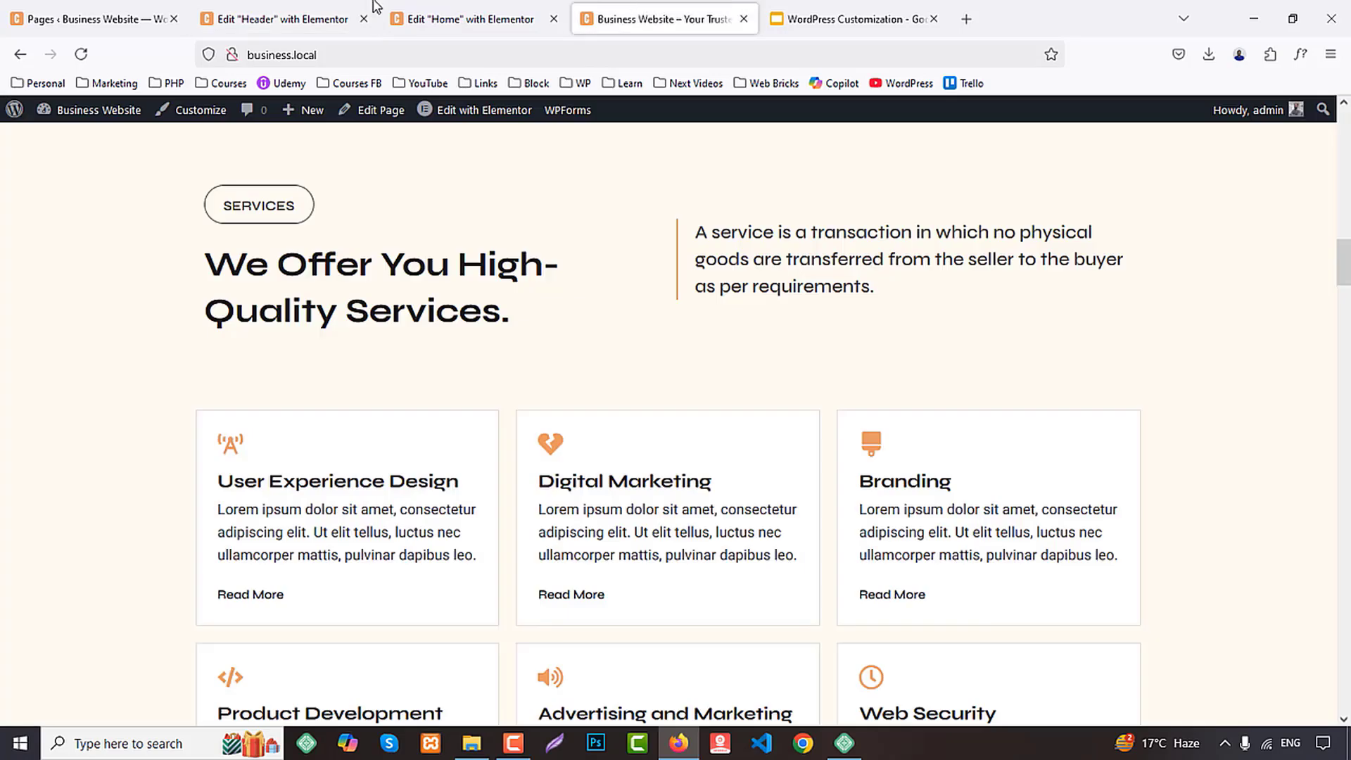
{"action": "left_click", "coordinate": [435, 9]}
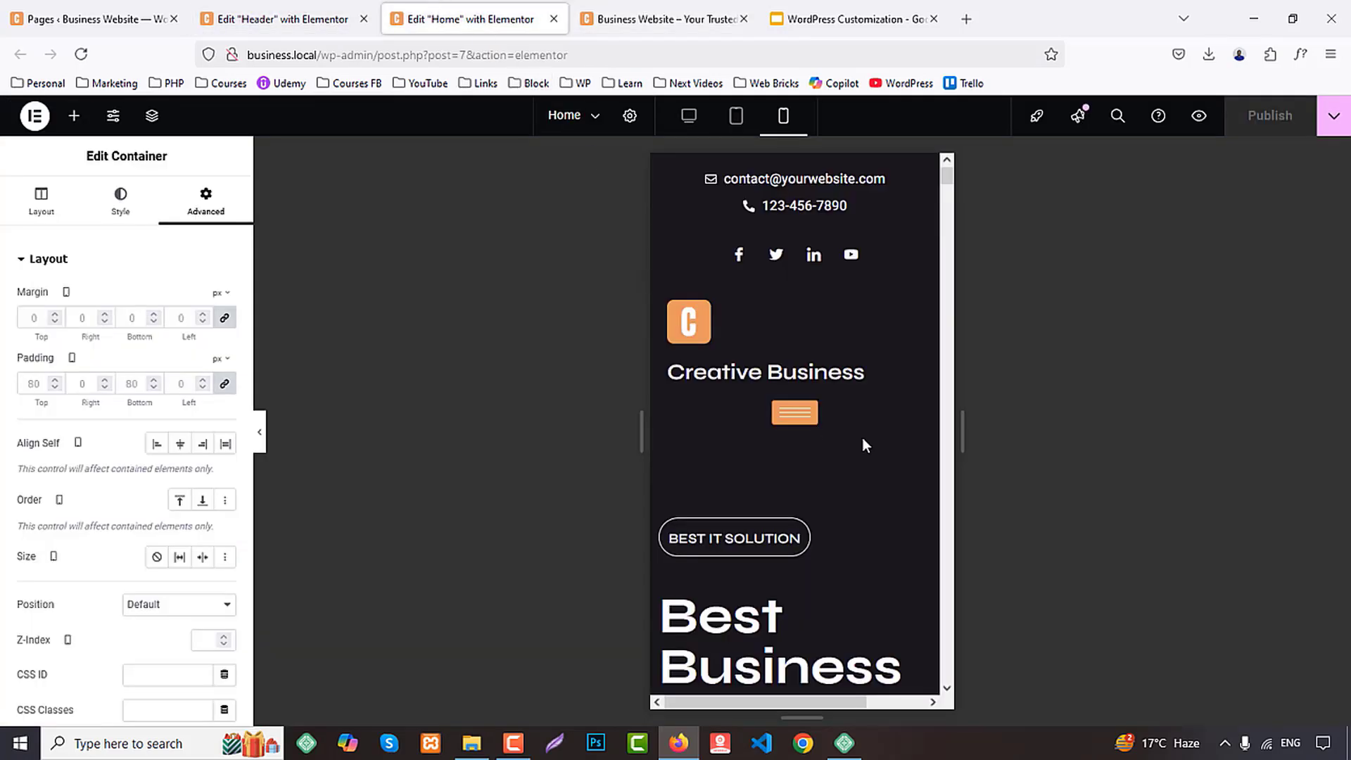
{"action": "left_click", "coordinate": [278, 19]}
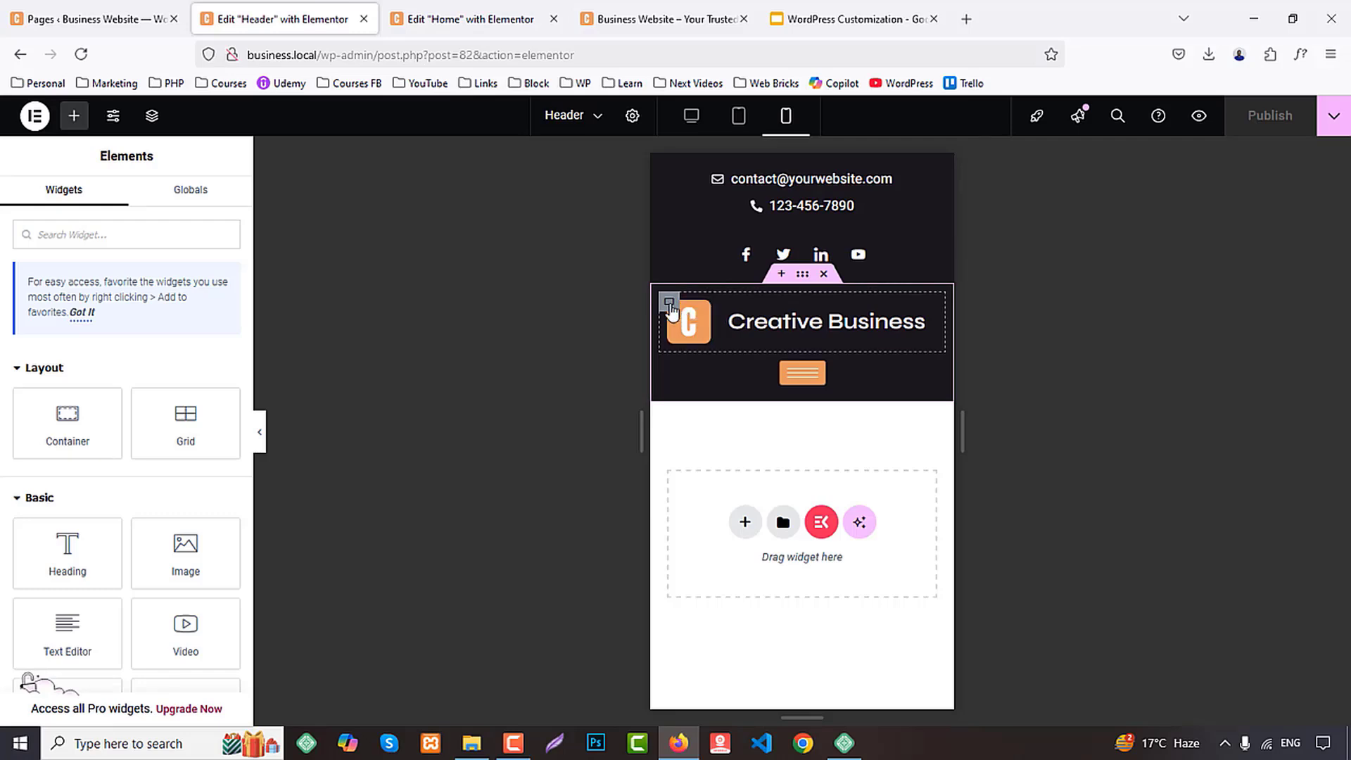
{"action": "left_click", "coordinate": [670, 303]}
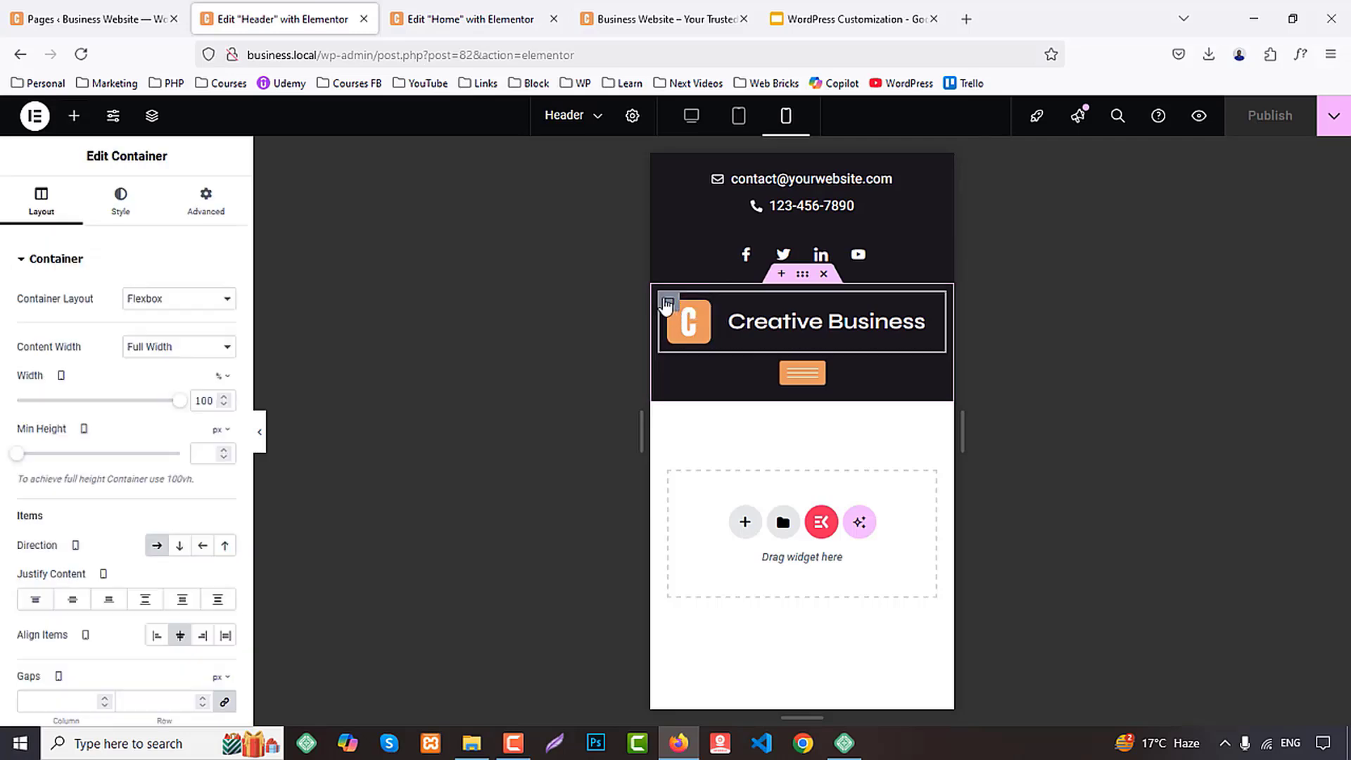
{"action": "left_click", "coordinate": [85, 601]}
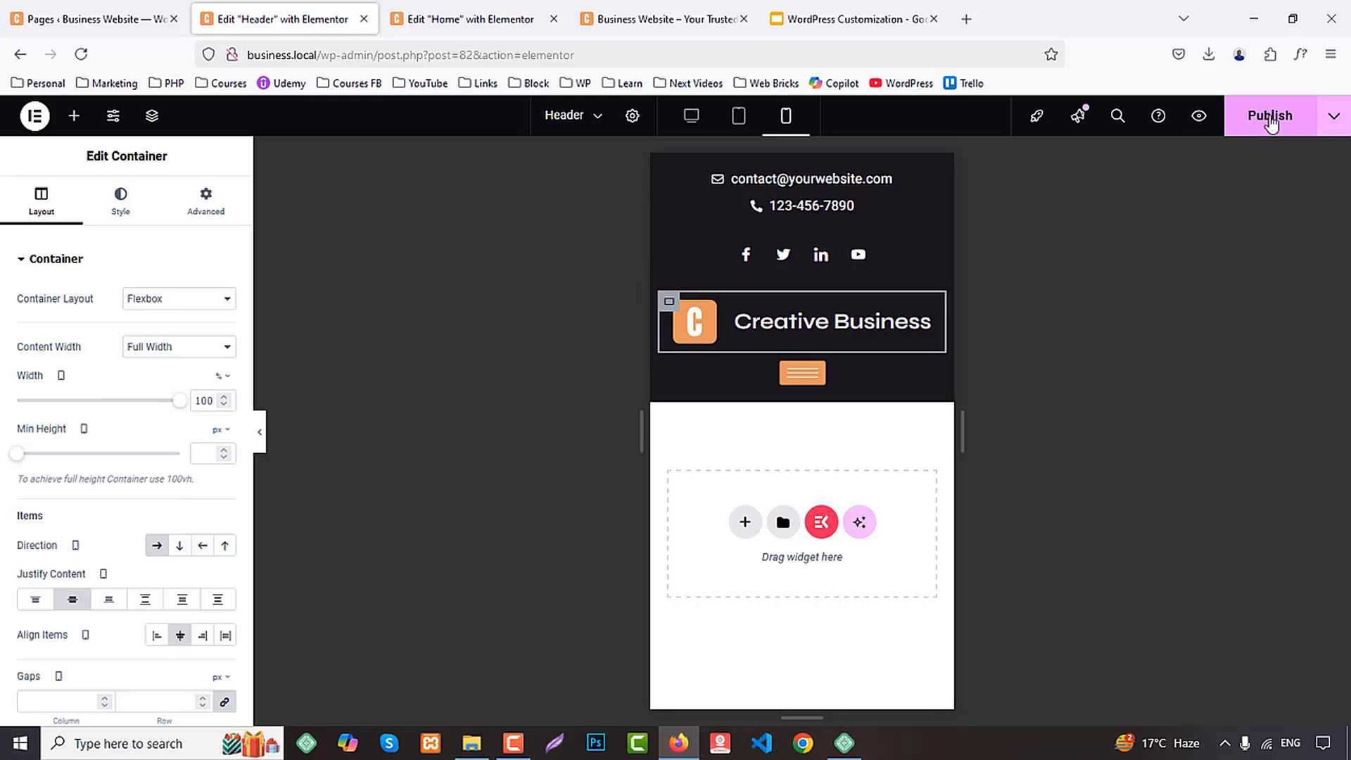
Reload the Home page editor in the mobile portrait layout and close the Header template
{"action": "left_click", "coordinate": [492, 19]}
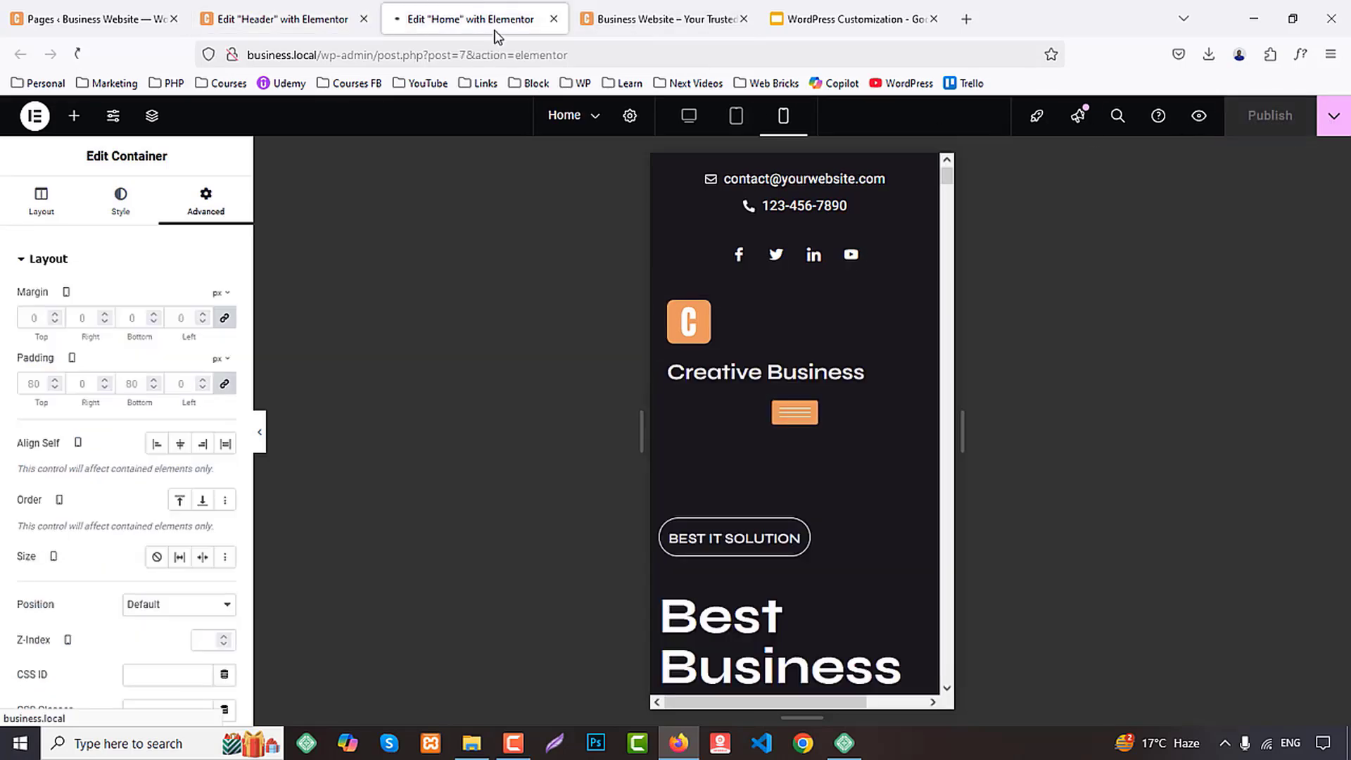
{"action": "key", "text": "F5"}
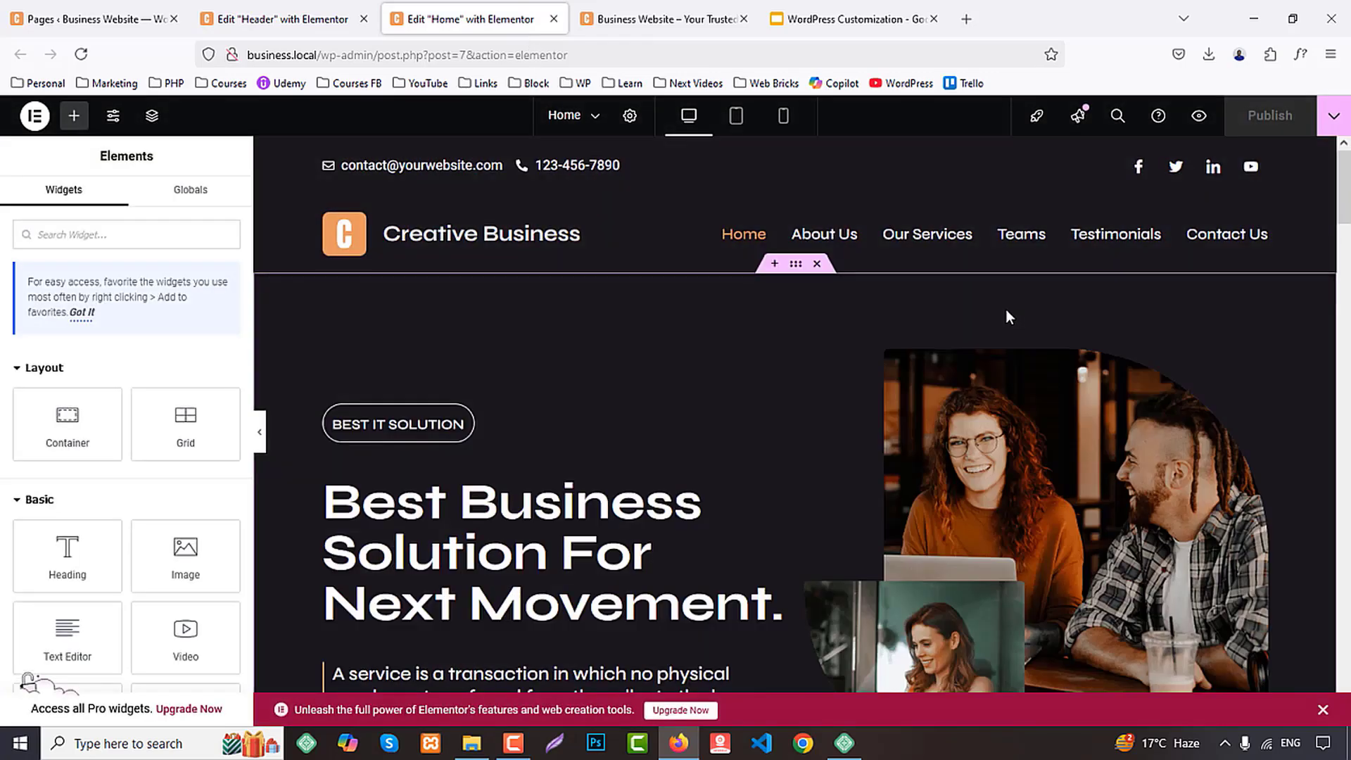
{"action": "left_click", "coordinate": [784, 116]}
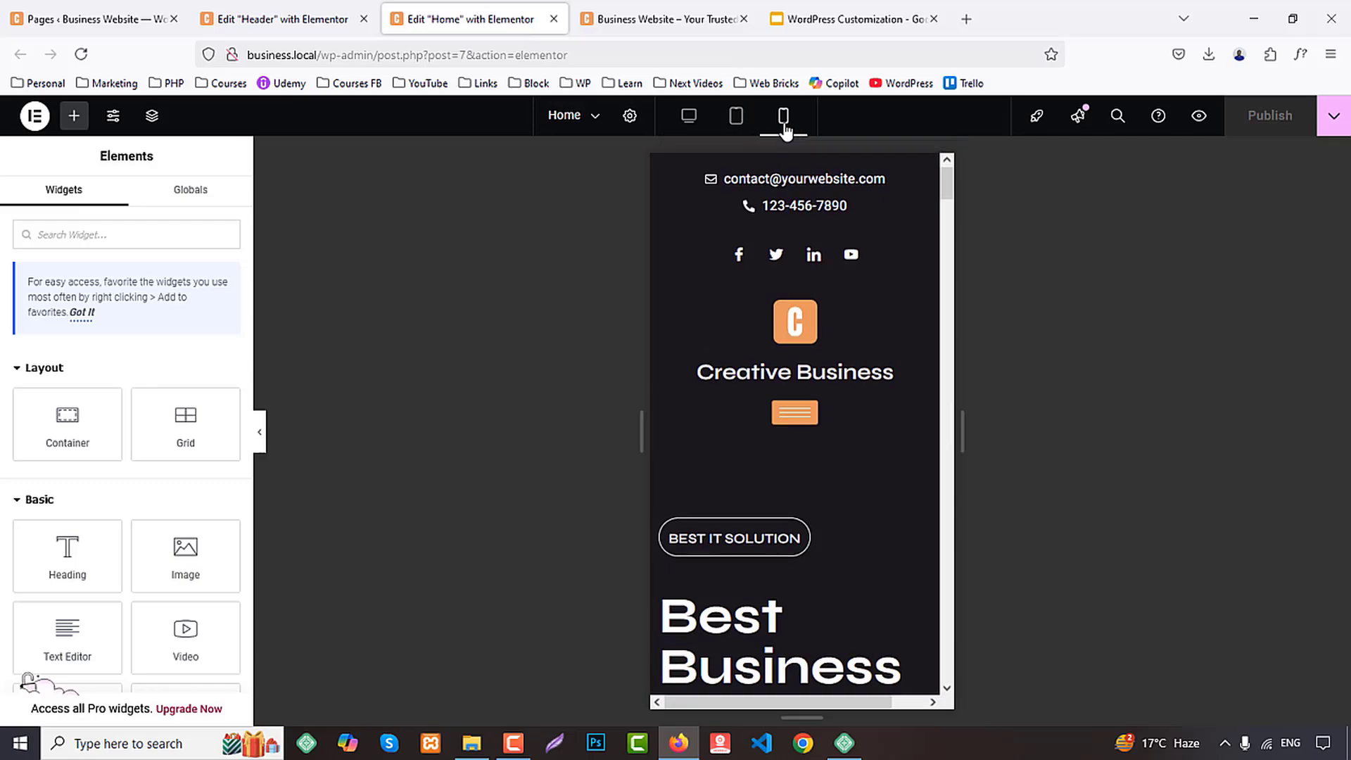
{"action": "middle_click", "coordinate": [289, 23]}
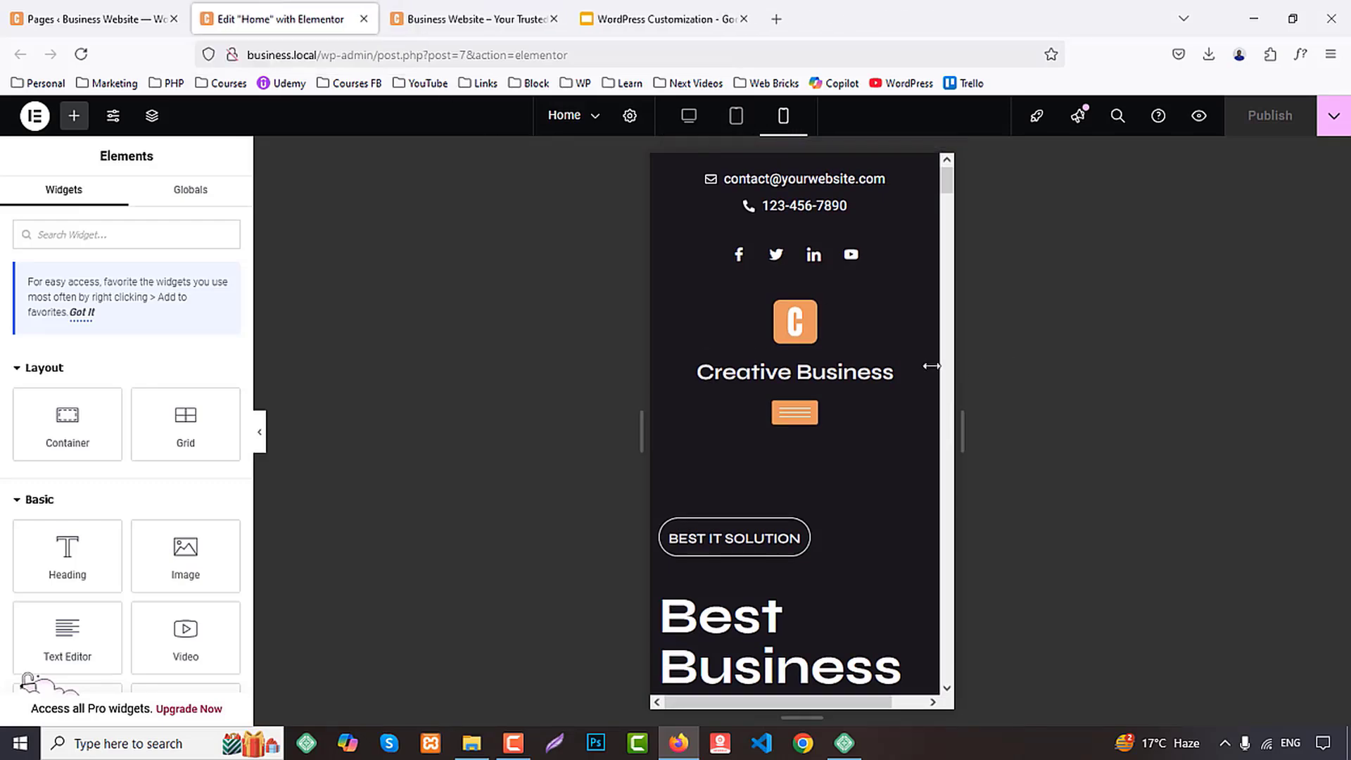
Set the mobile font size of the hero heading "Best Business Solution for next movement" to 30 px
{"action": "scroll", "coordinate": [807, 369], "scroll_direction": "down", "scroll_amount": 5}
{"action": "left_click", "coordinate": [807, 369]}
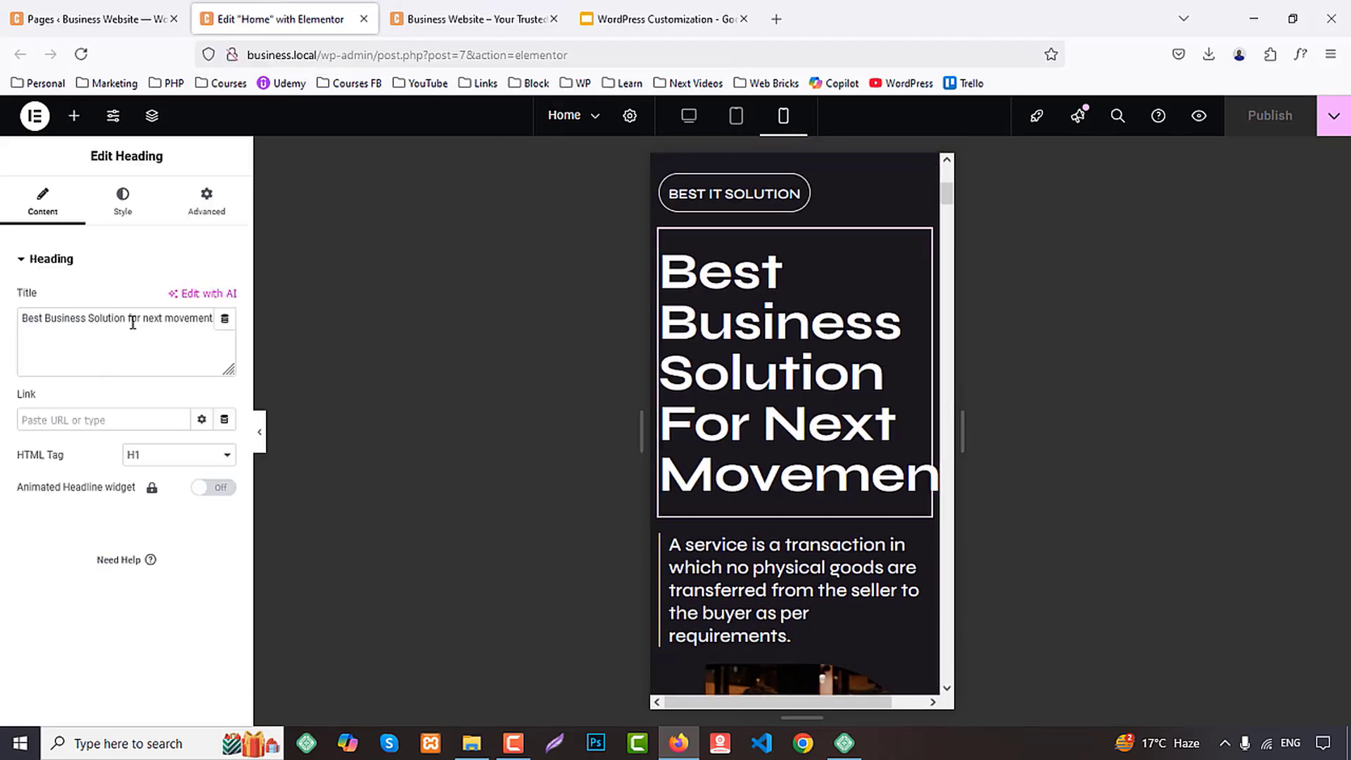
{"action": "left_click", "coordinate": [123, 204]}
{"action": "left_click", "coordinate": [225, 347]}
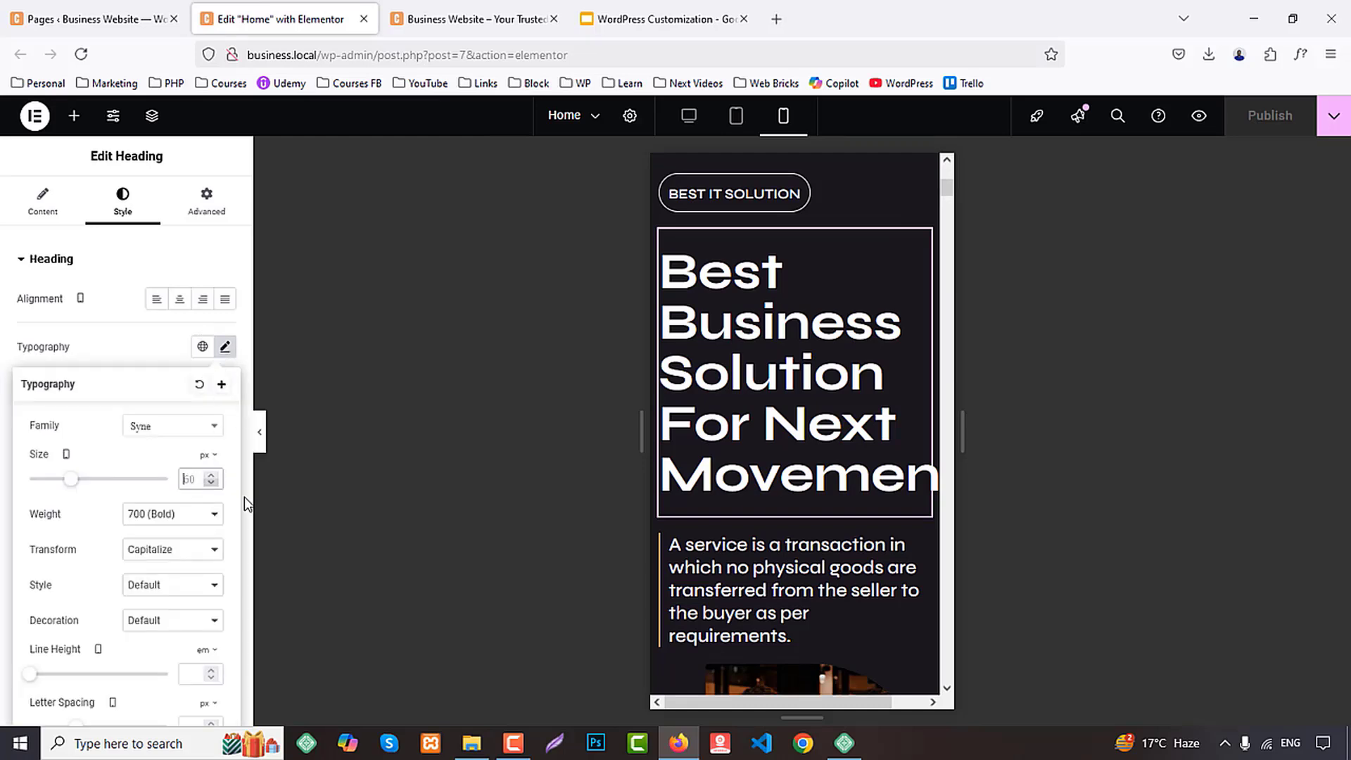
{"action": "type", "text": "40"}
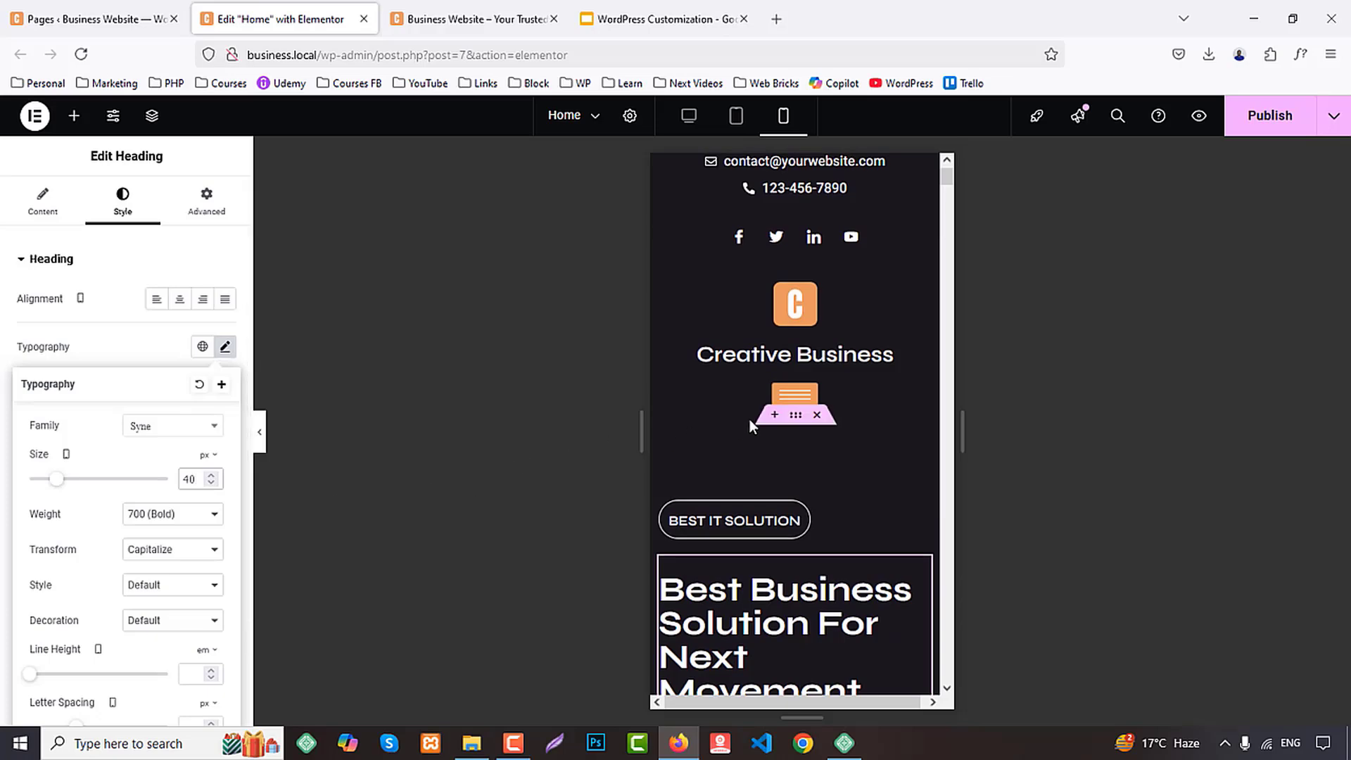
{"action": "scroll", "coordinate": [750, 420], "scroll_direction": "down", "scroll_amount": 3}
{"action": "key", "text": "Down"}
{"action": "key", "text": "Down"}
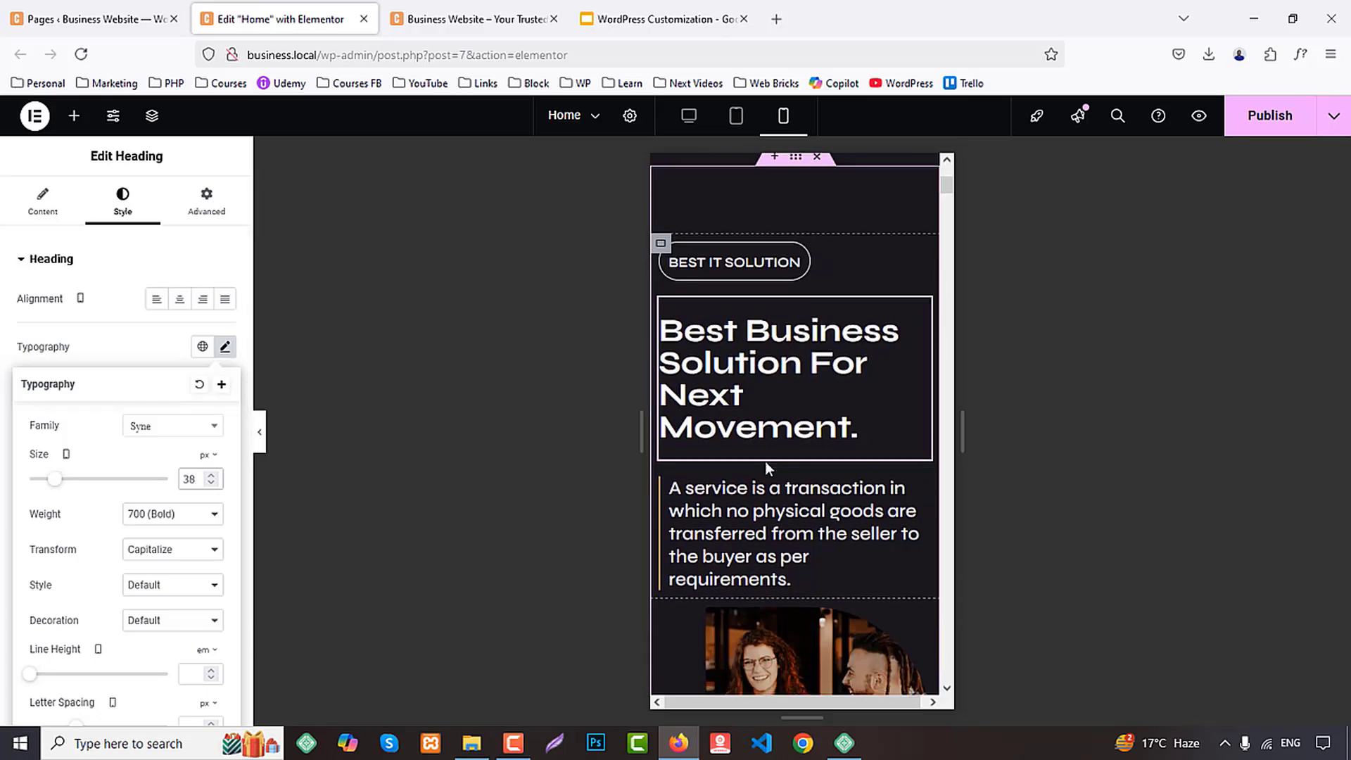
{"action": "key", "text": "Down"}
{"action": "key", "text": "Down"}
{"action": "key", "text": "Down"}
{"action": "key", "text": "Down"}
{"action": "key", "text": "Down"}
{"action": "key", "text": "Down"}
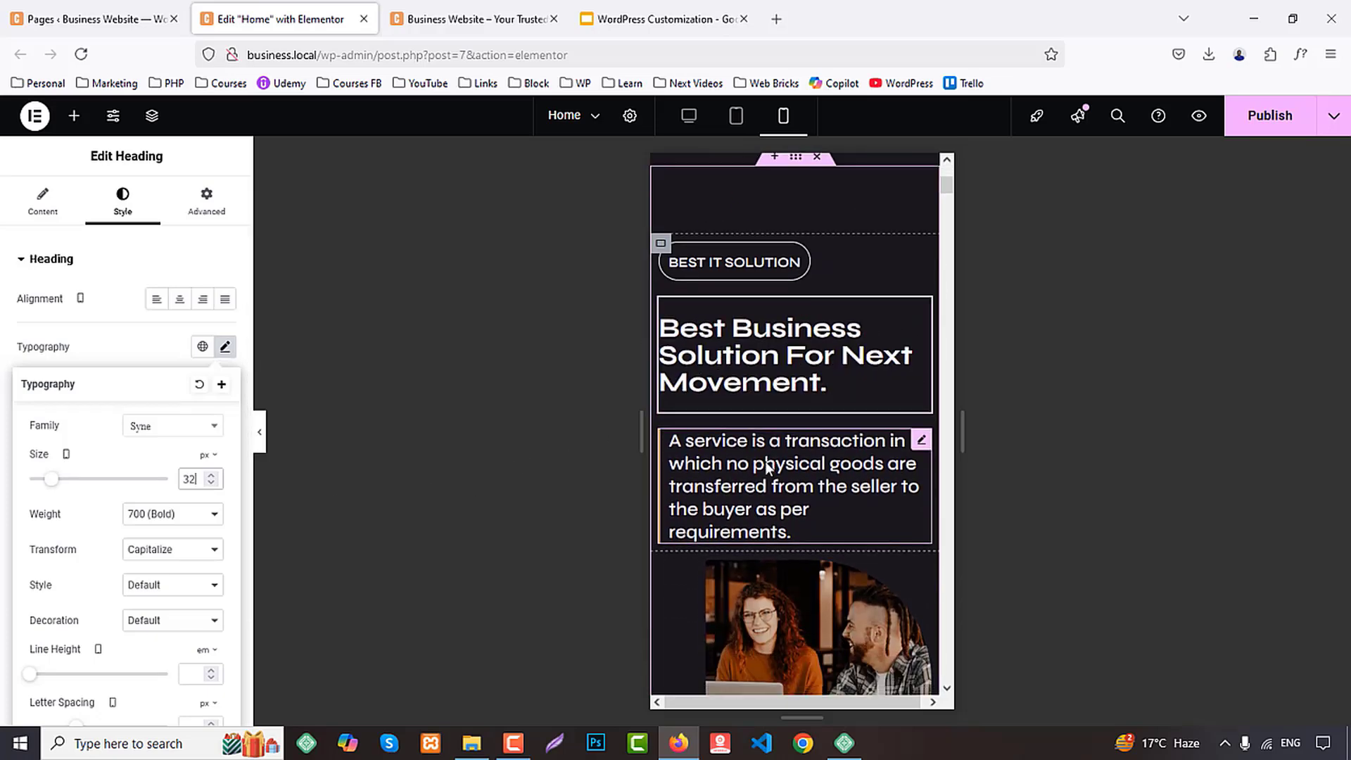
{"action": "key", "text": "Down"}
{"action": "key", "text": "Down"}
Set the hero heading's mobile line height to 40 px
{"action": "scroll", "coordinate": [194, 528], "scroll_direction": "down", "scroll_amount": 1}
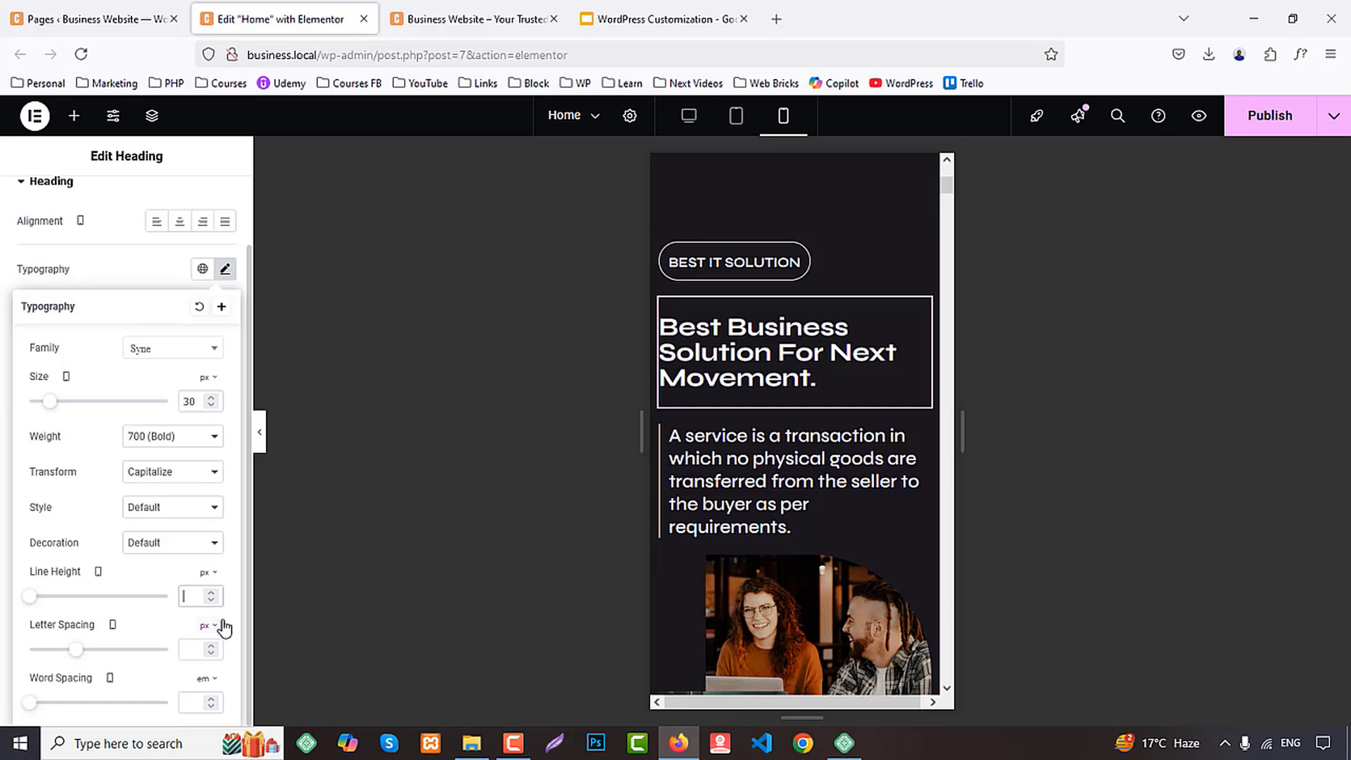
{"action": "type", "text": "40"}
{"action": "scroll", "coordinate": [820, 369], "scroll_direction": "down", "scroll_amount": 5}
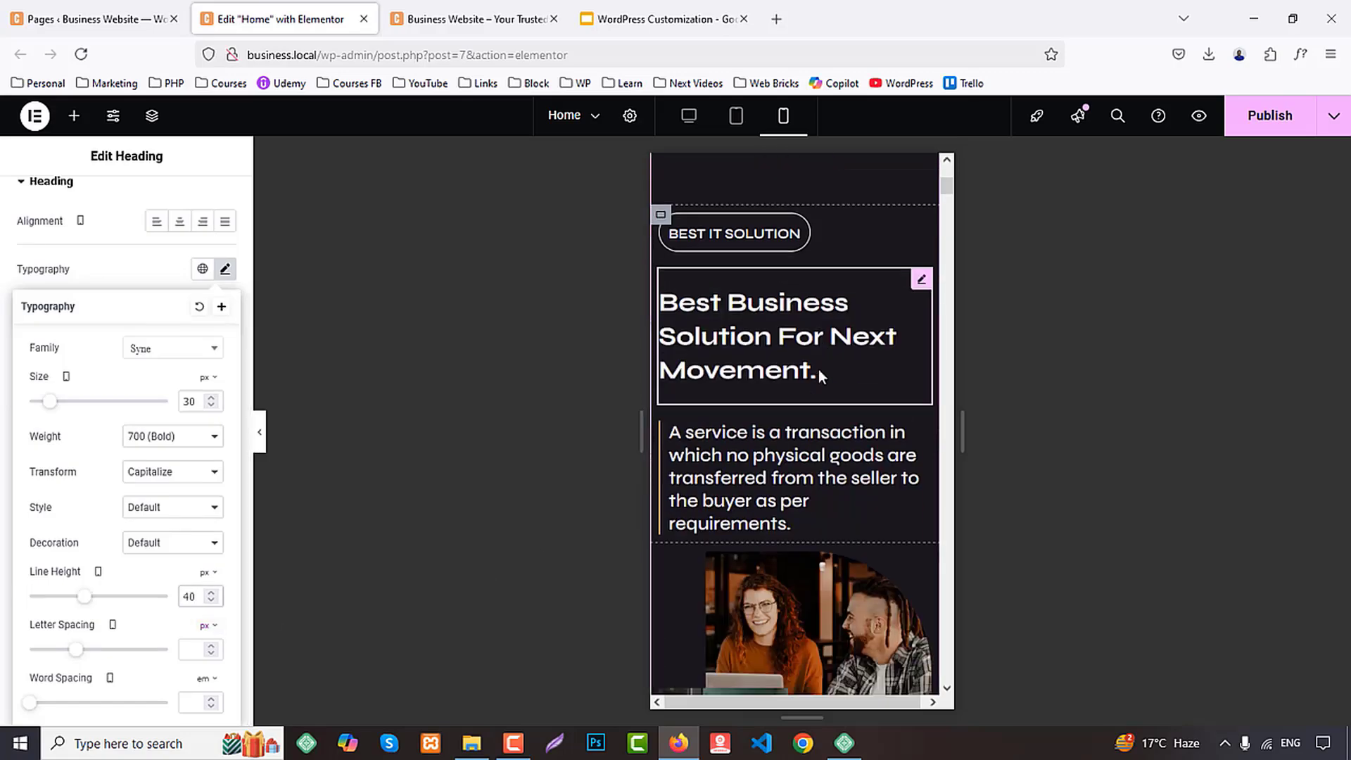
Review the Home page's mobile layout from the mission and vision section down to the statistics box below Teams
{"action": "scroll", "coordinate": [823, 377], "scroll_direction": "down", "scroll_amount": 10}
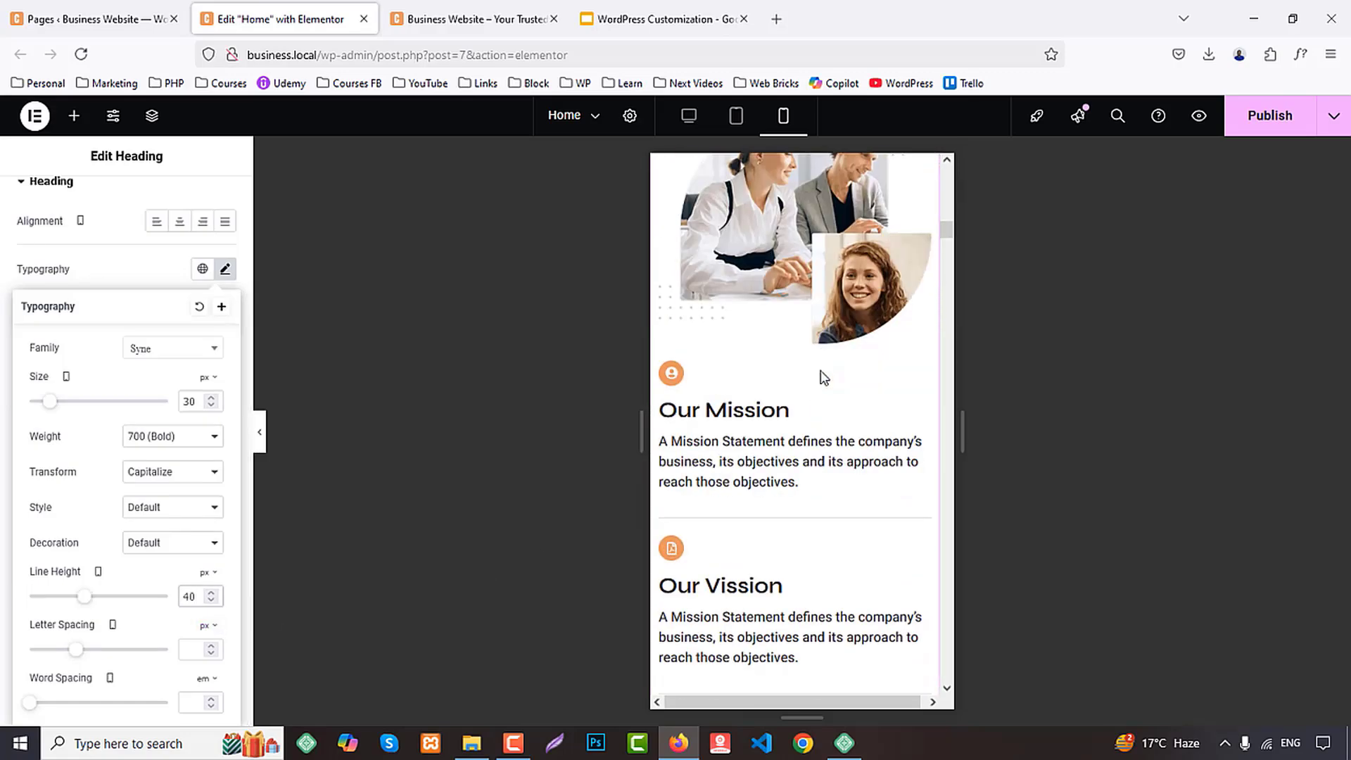
{"action": "scroll", "coordinate": [822, 373], "scroll_direction": "down", "scroll_amount": 10}
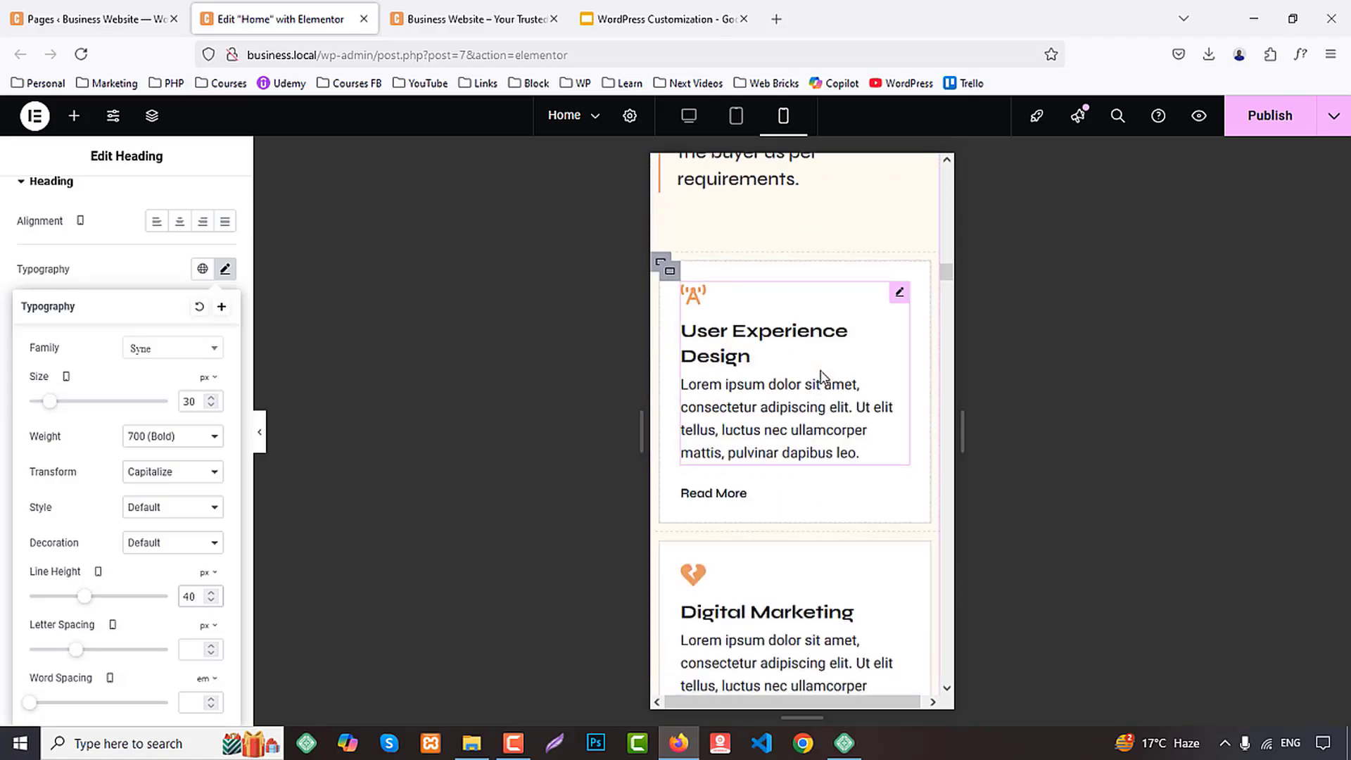
{"action": "scroll", "coordinate": [821, 376], "scroll_direction": "down", "scroll_amount": 10}
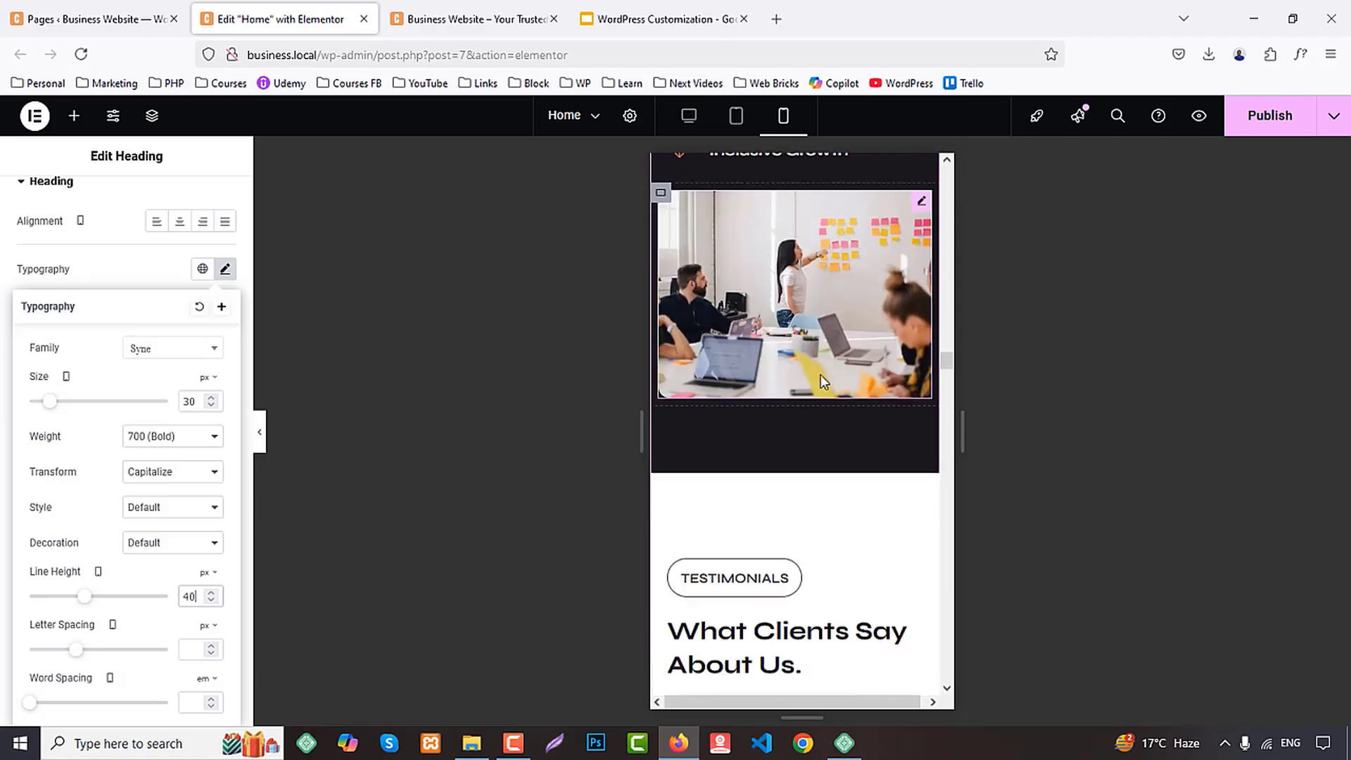
{"action": "scroll", "coordinate": [822, 379], "scroll_direction": "down", "scroll_amount": 10}
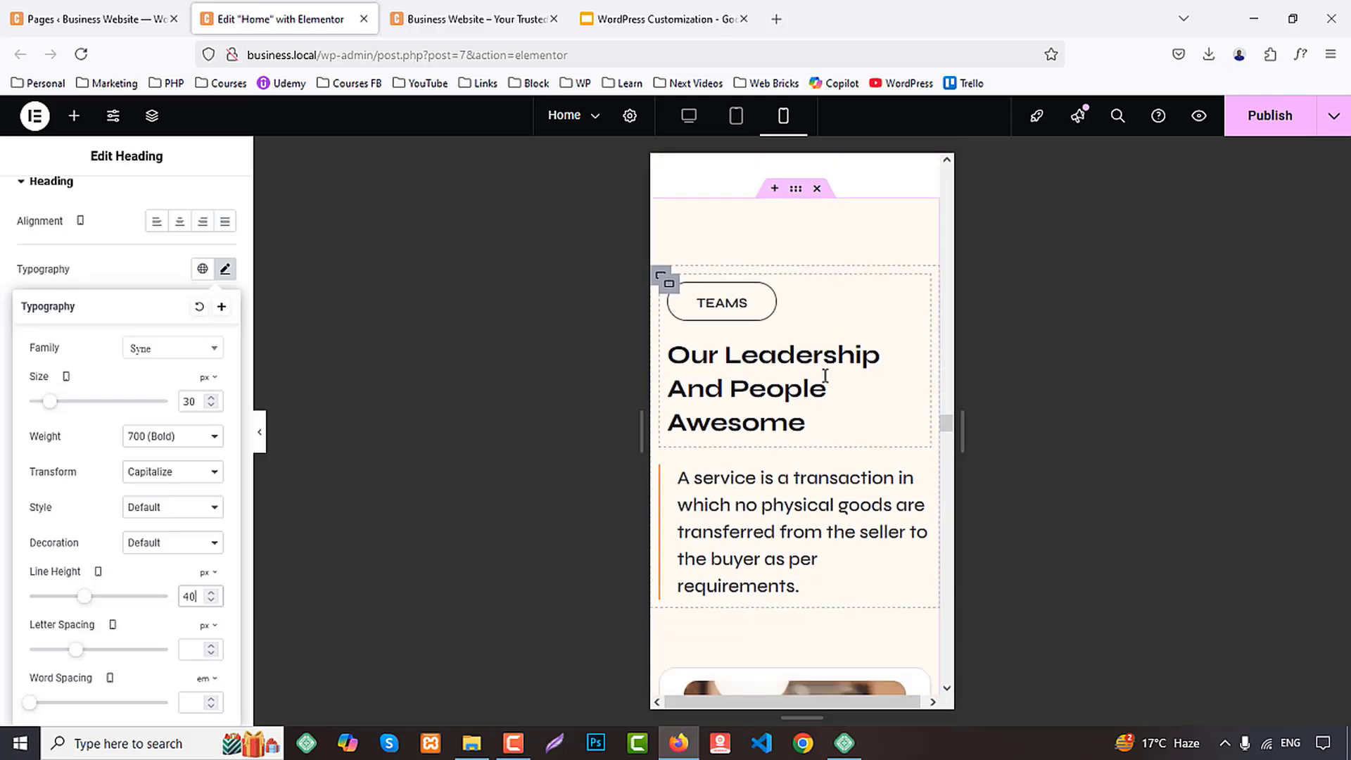
{"action": "scroll", "coordinate": [827, 383], "scroll_direction": "down", "scroll_amount": 10}
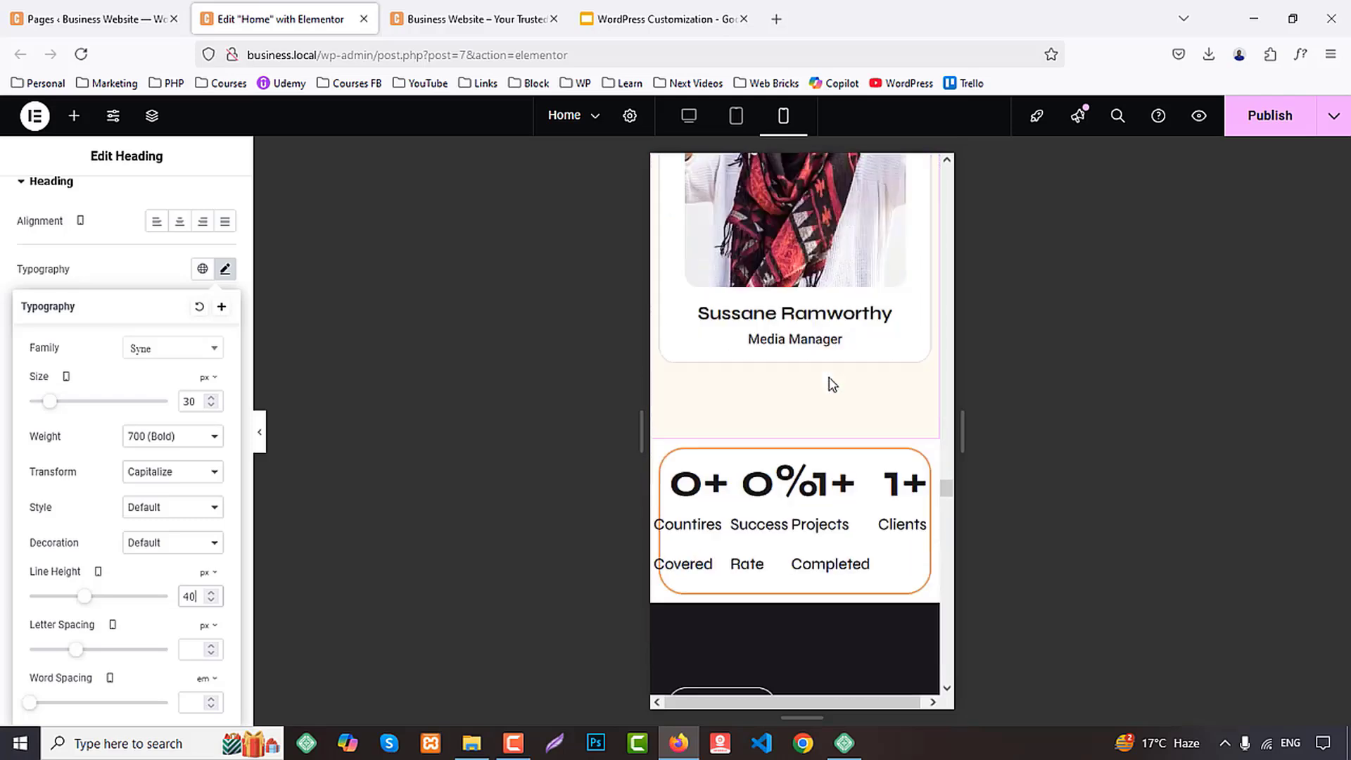
Inspect the layout settings of the statistics box's container and the advanced settings of the Countires Covered counter in the mobile layout
{"action": "scroll", "coordinate": [831, 384], "scroll_direction": "down", "scroll_amount": 4}
{"action": "scroll", "coordinate": [724, 337], "scroll_direction": "up", "scroll_amount": 1}
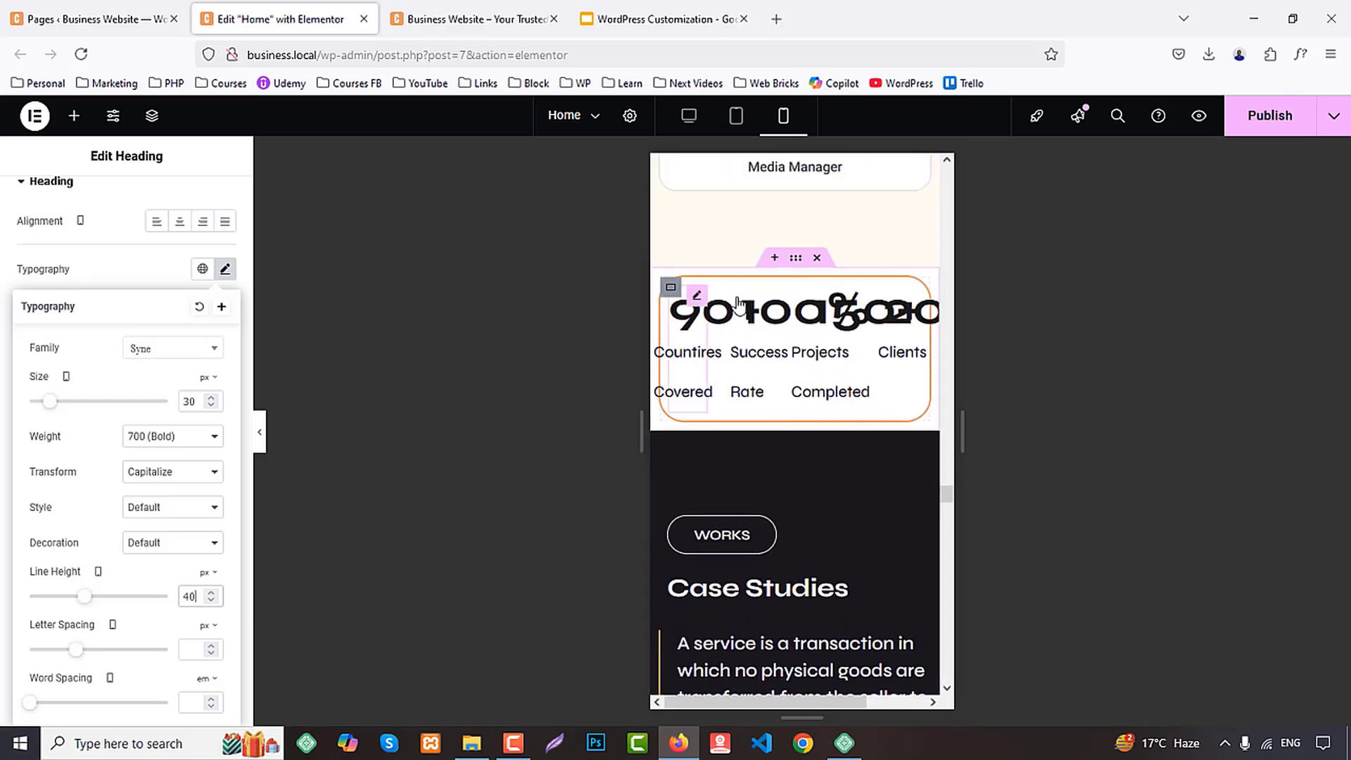
{"action": "left_click", "coordinate": [672, 285]}
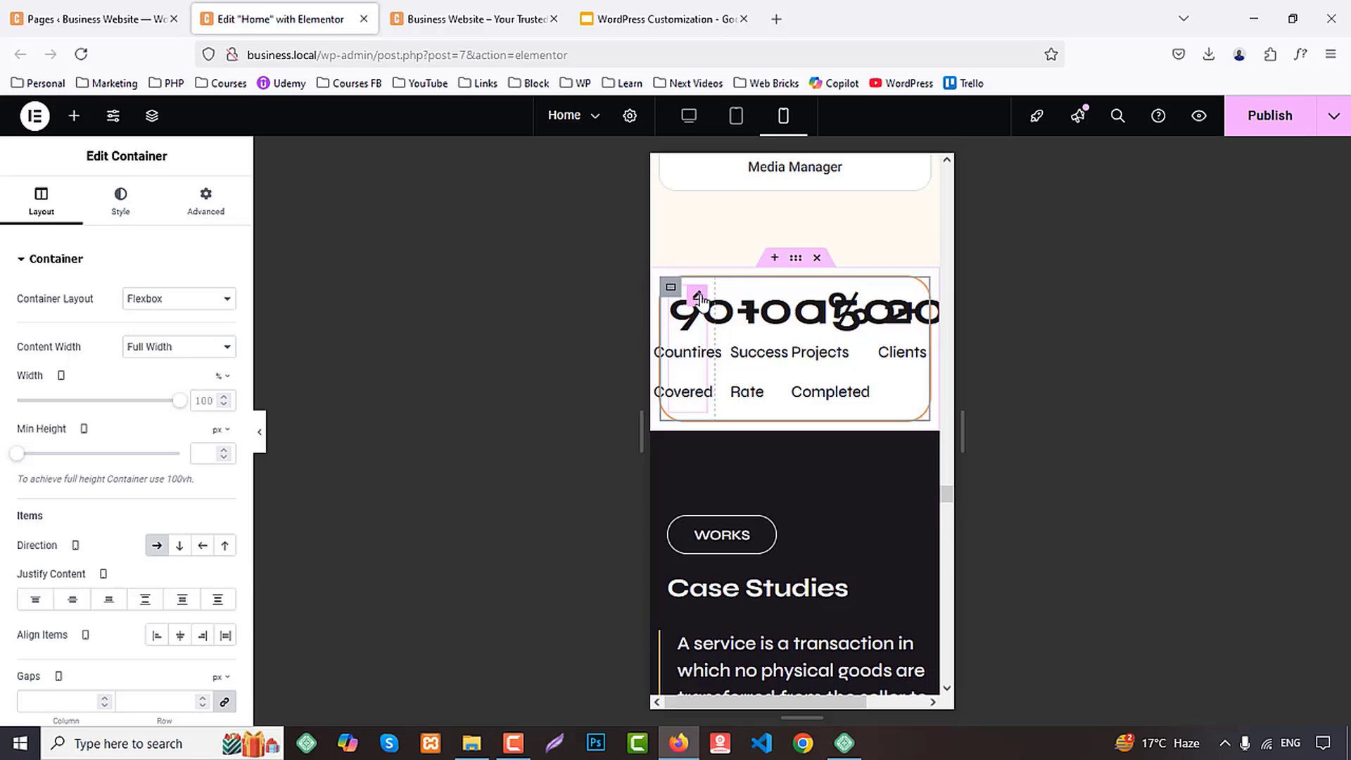
{"action": "left_click", "coordinate": [698, 297]}
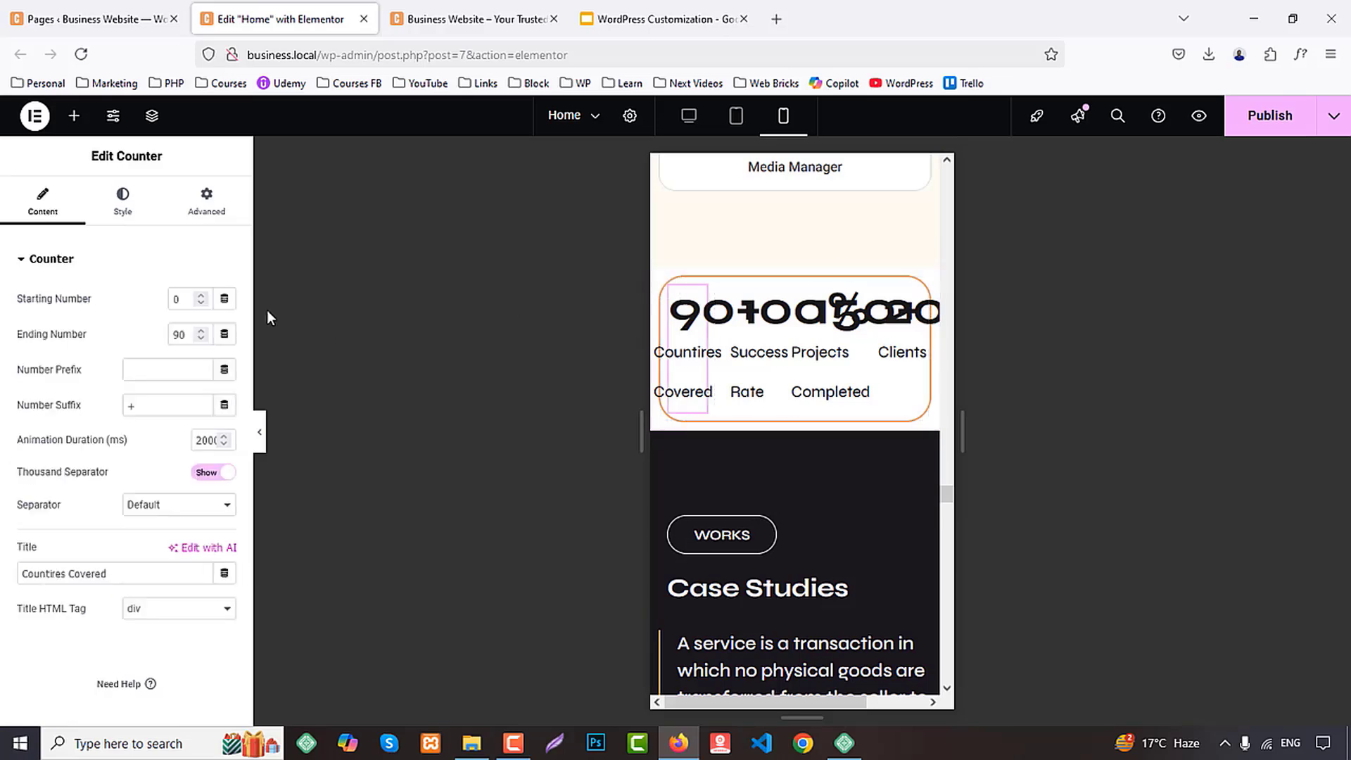
{"action": "left_click", "coordinate": [224, 202]}
Publish the Home page's mobile changes and close its editor, returning to the Pages list
{"action": "scroll", "coordinate": [851, 463], "scroll_direction": "down", "scroll_amount": 10}
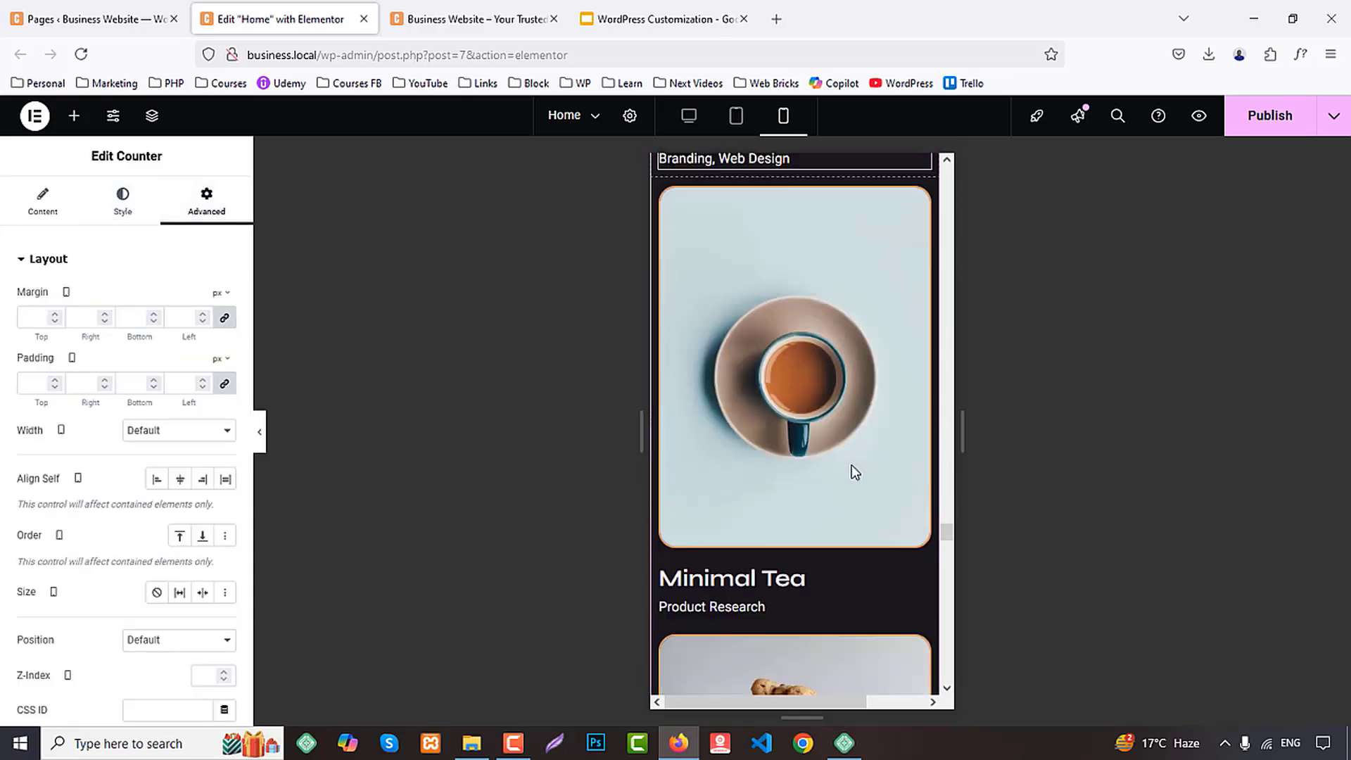
{"action": "scroll", "coordinate": [853, 470], "scroll_direction": "down", "scroll_amount": 15}
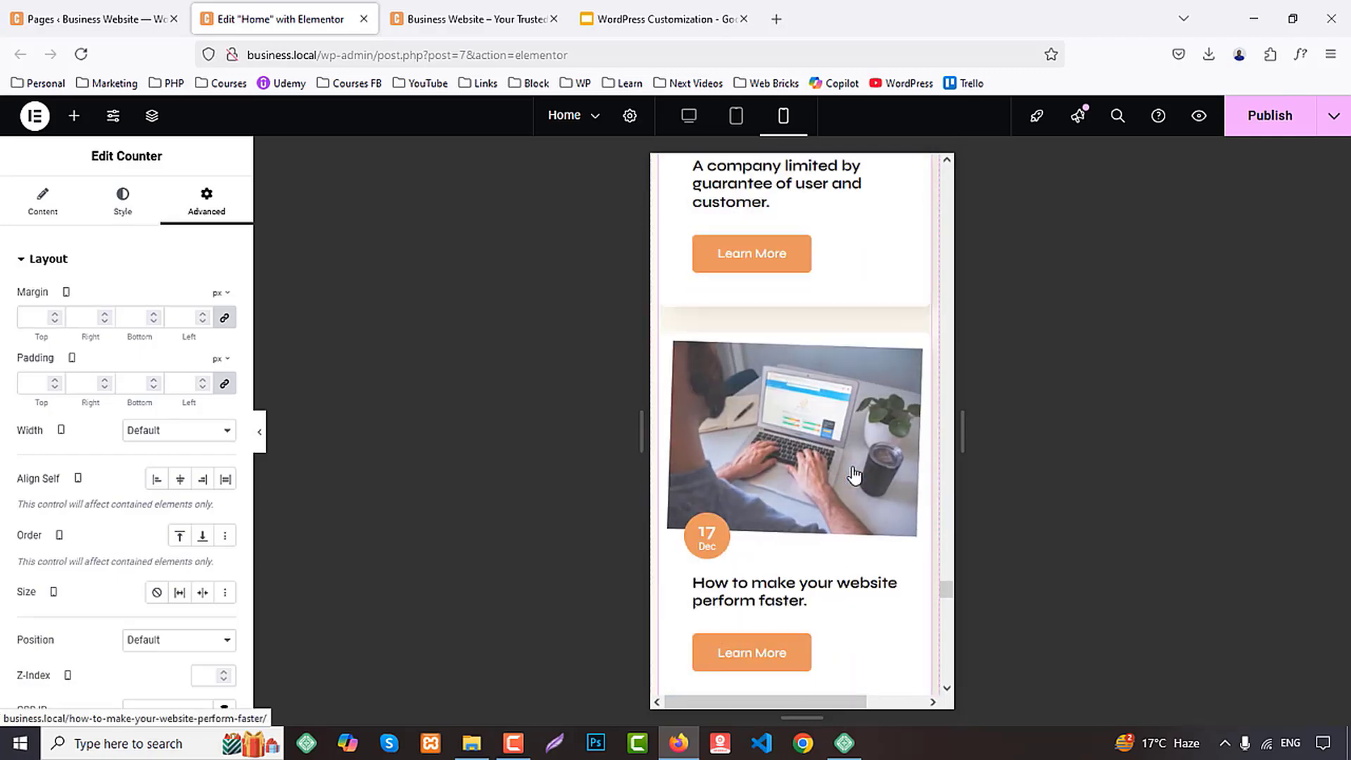
{"action": "scroll", "coordinate": [854, 471], "scroll_direction": "down", "scroll_amount": 15}
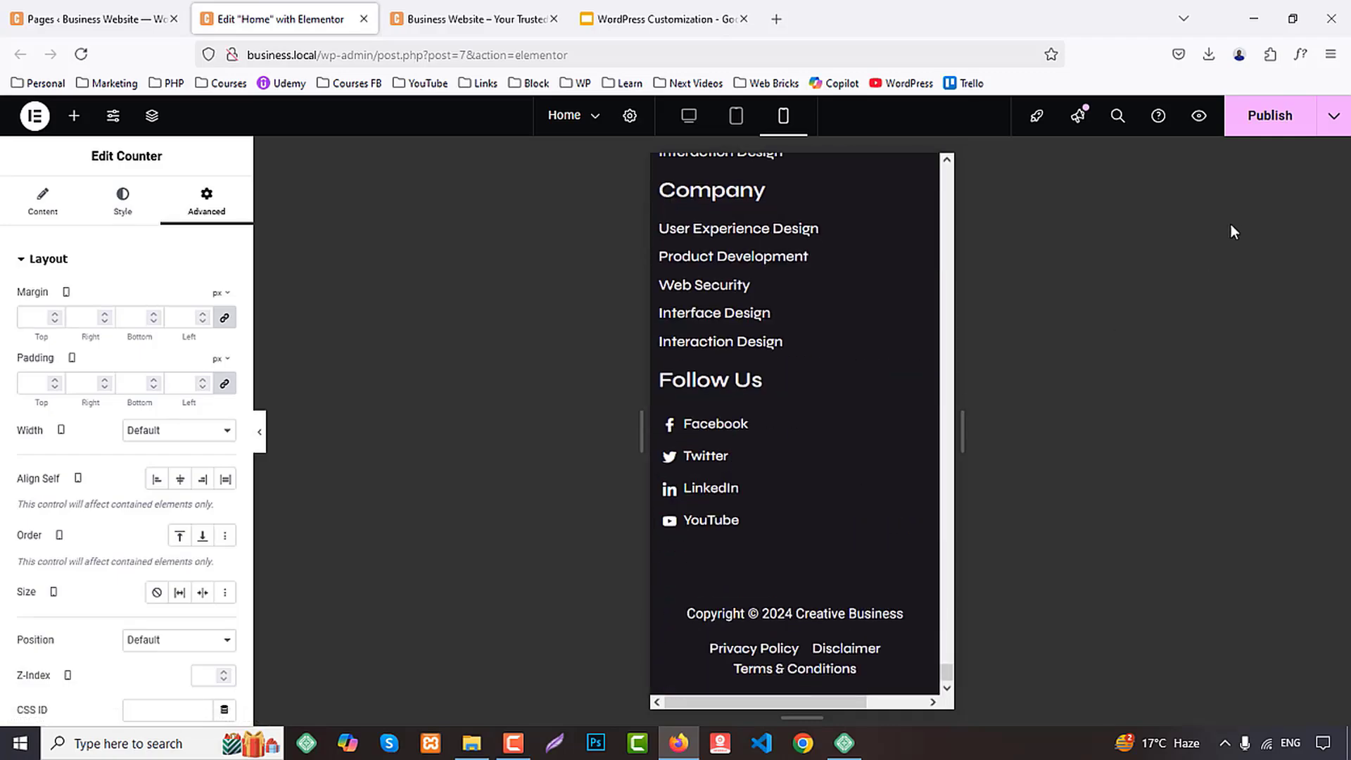
{"action": "middle_click", "coordinate": [304, 14]}
{"action": "left_click", "coordinate": [138, 8]}
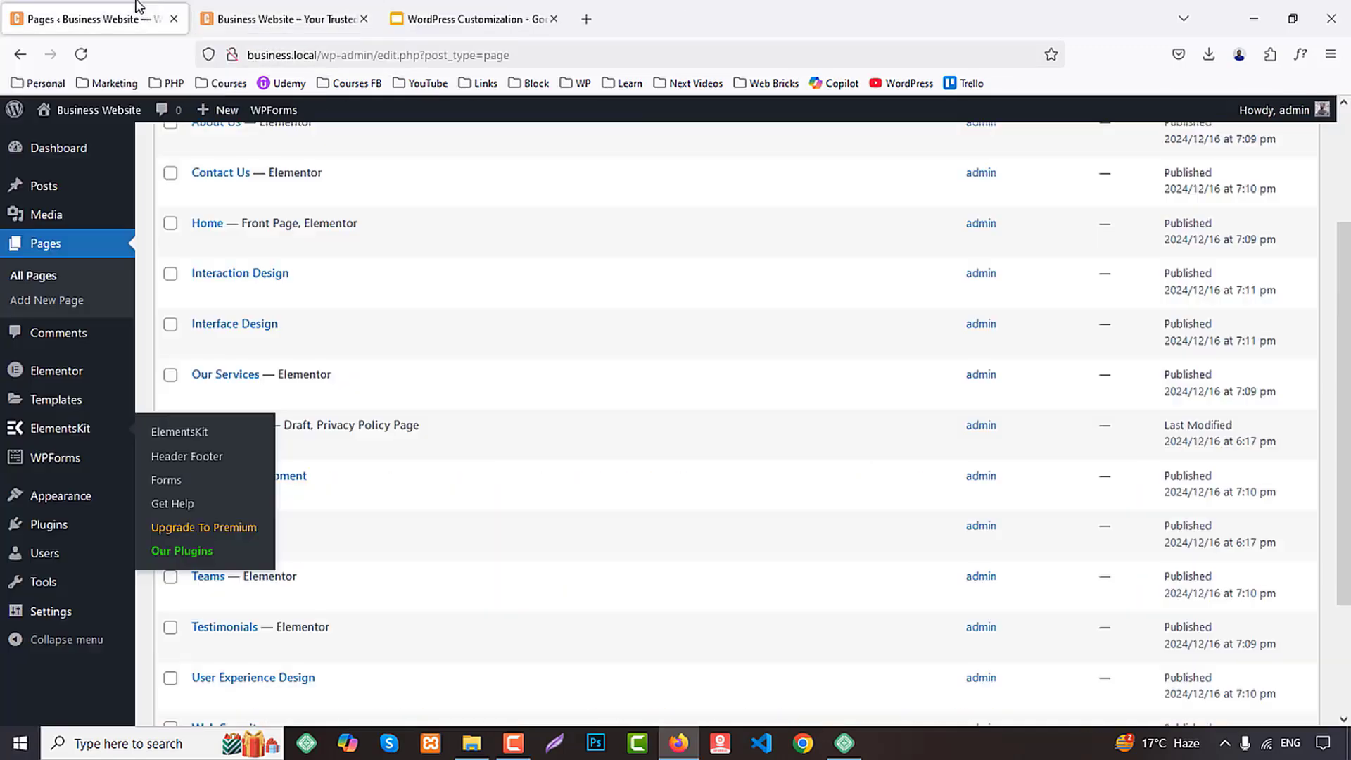
Open the About Us, Contact Us, Our Services, Teams and Testimonials pages in Elementor, each in its own browser tab
{"action": "scroll", "coordinate": [384, 351], "scroll_direction": "up", "scroll_amount": 3}
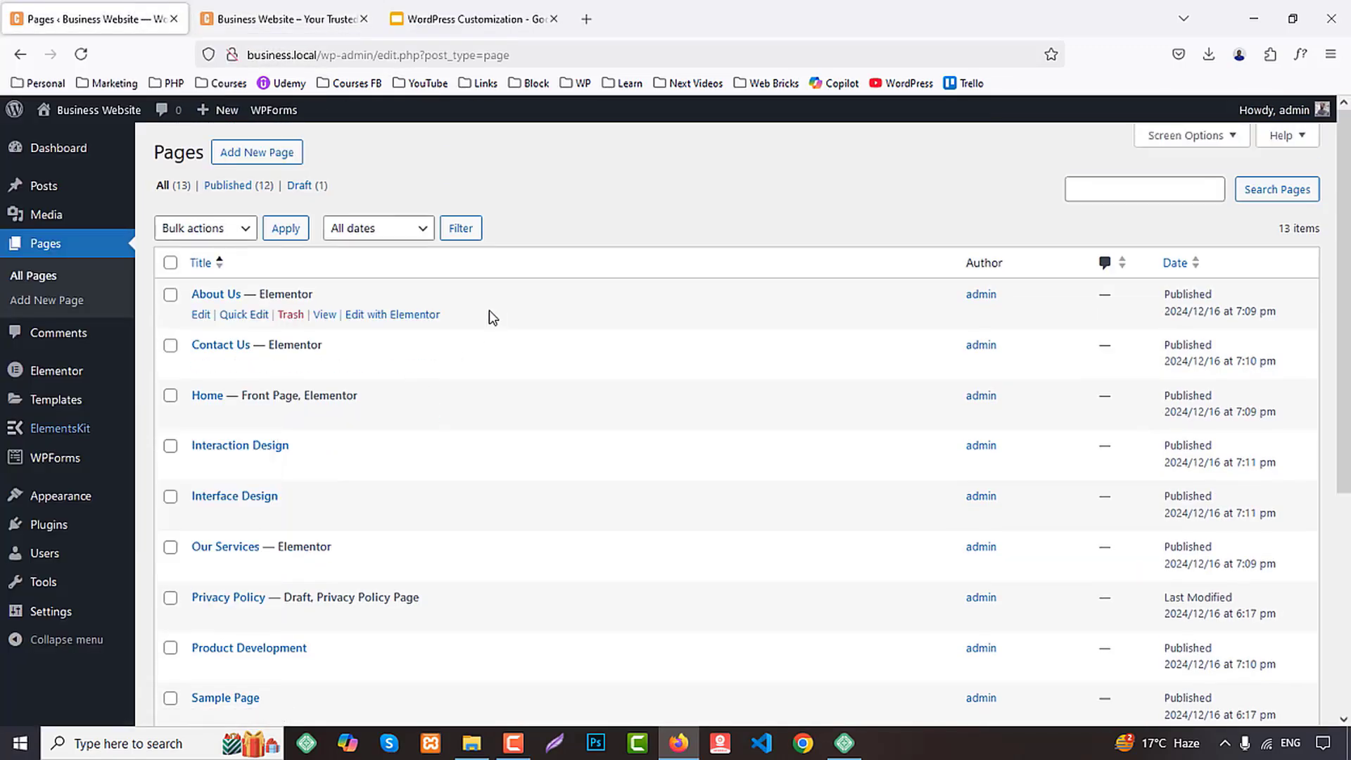
{"action": "middle_click", "coordinate": [378, 316]}
{"action": "middle_click", "coordinate": [383, 365]}
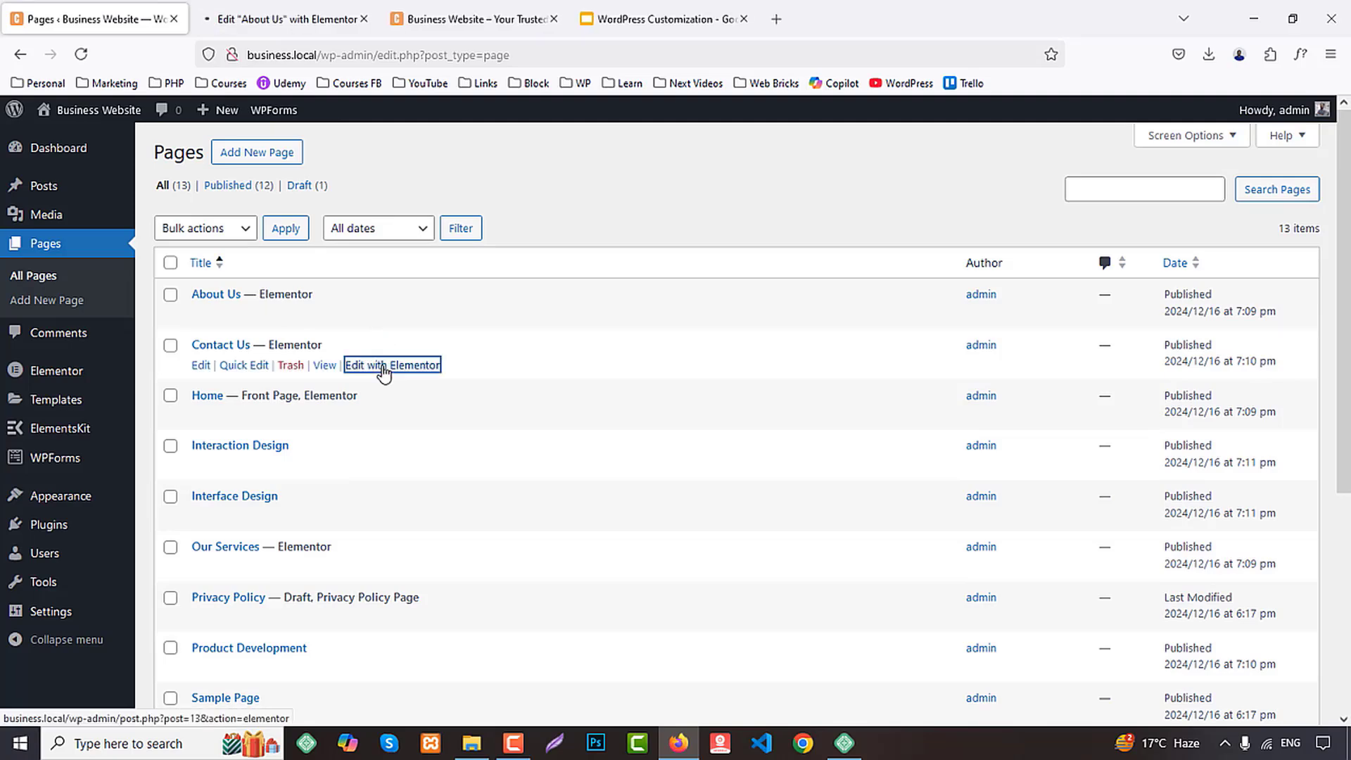
{"action": "scroll", "coordinate": [412, 437], "scroll_direction": "down", "scroll_amount": 2}
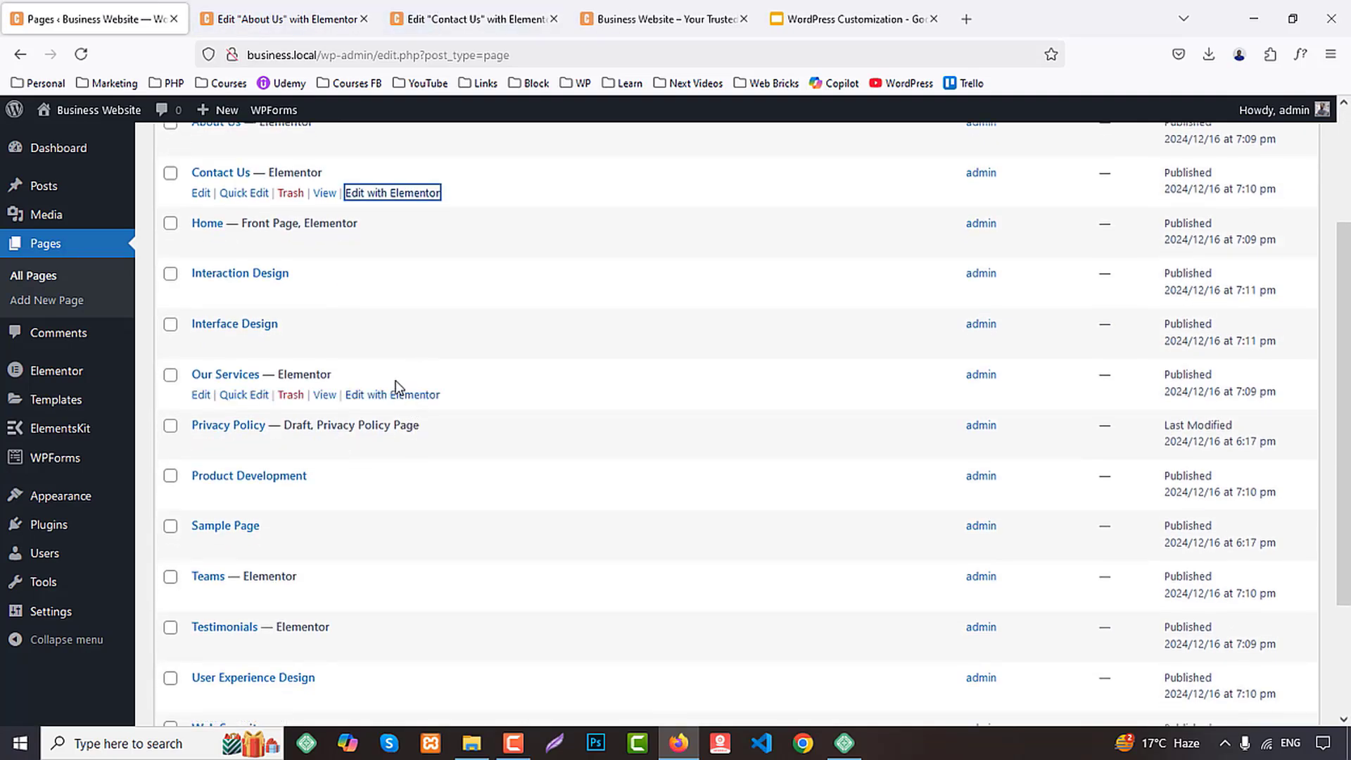
{"action": "middle_click", "coordinate": [383, 396]}
{"action": "scroll", "coordinate": [387, 405], "scroll_direction": "down", "scroll_amount": 1}
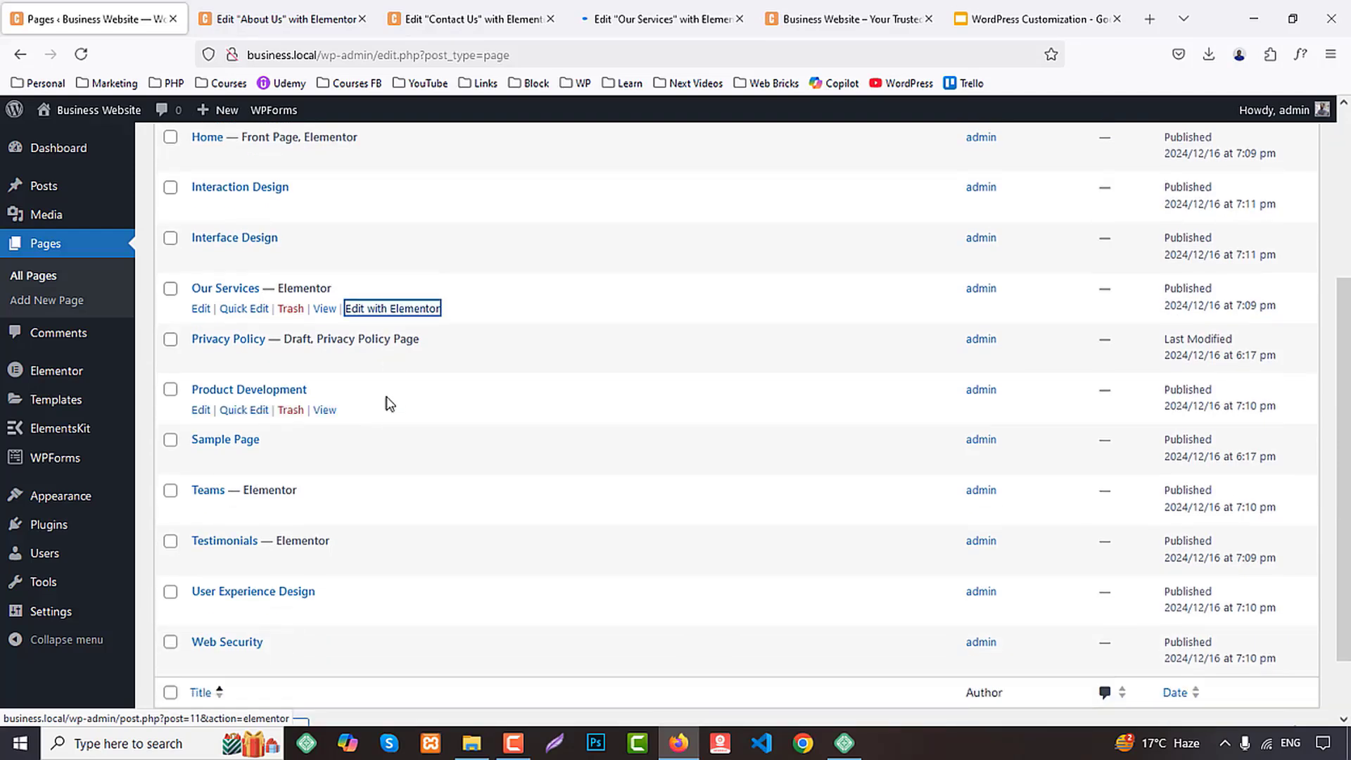
{"action": "scroll", "coordinate": [383, 422], "scroll_direction": "down", "scroll_amount": 1}
{"action": "middle_click", "coordinate": [380, 435]}
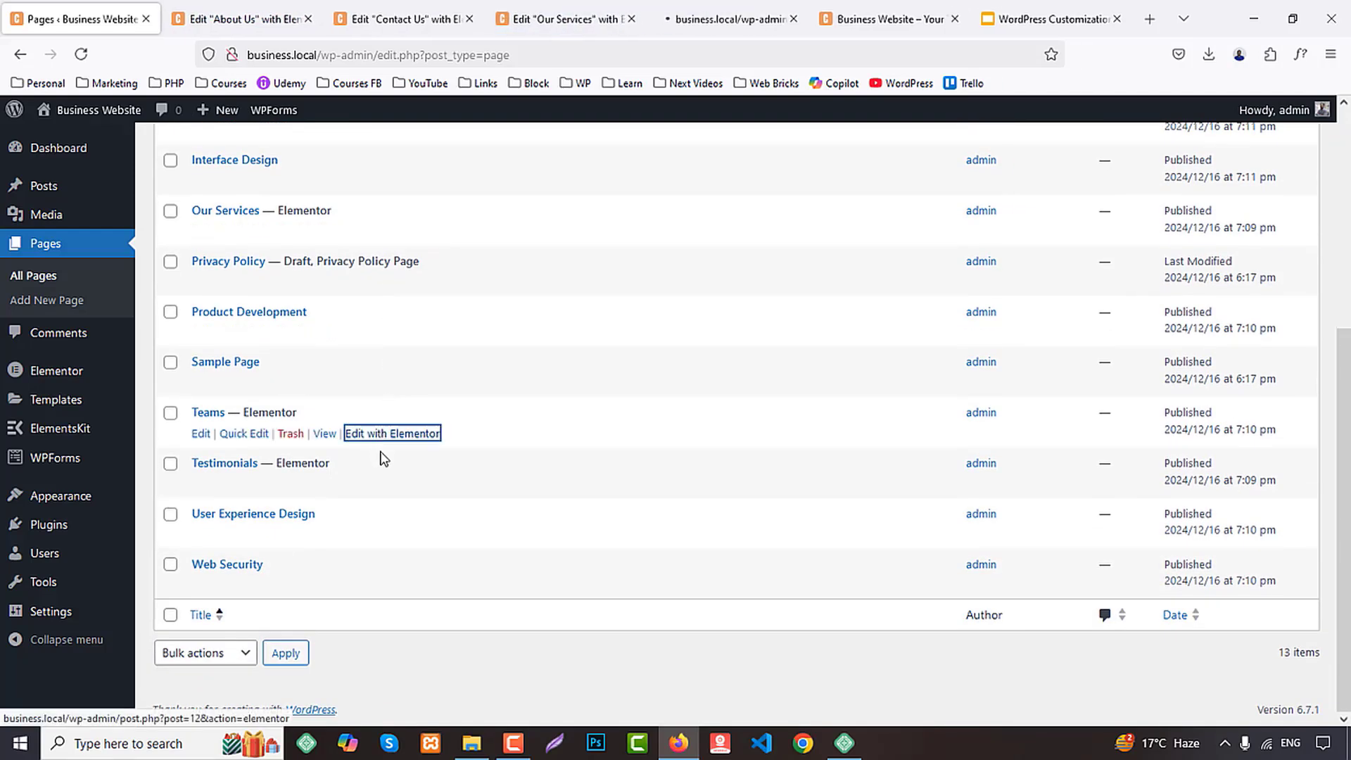
{"action": "middle_click", "coordinate": [397, 484]}
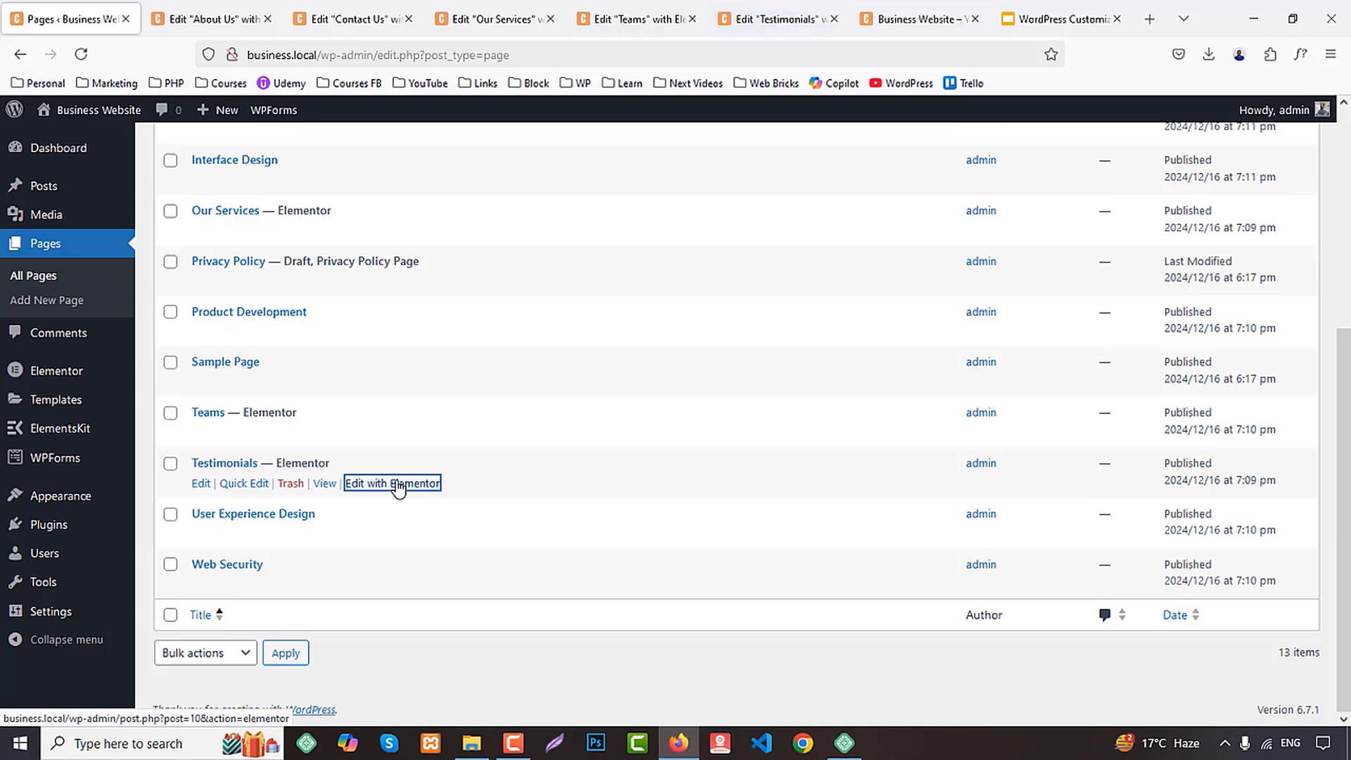
Reload the Elementor editors of the About Us, Contact Us, Our Services, Teams and Testimonials pages
{"action": "left_click", "coordinate": [234, 9]}
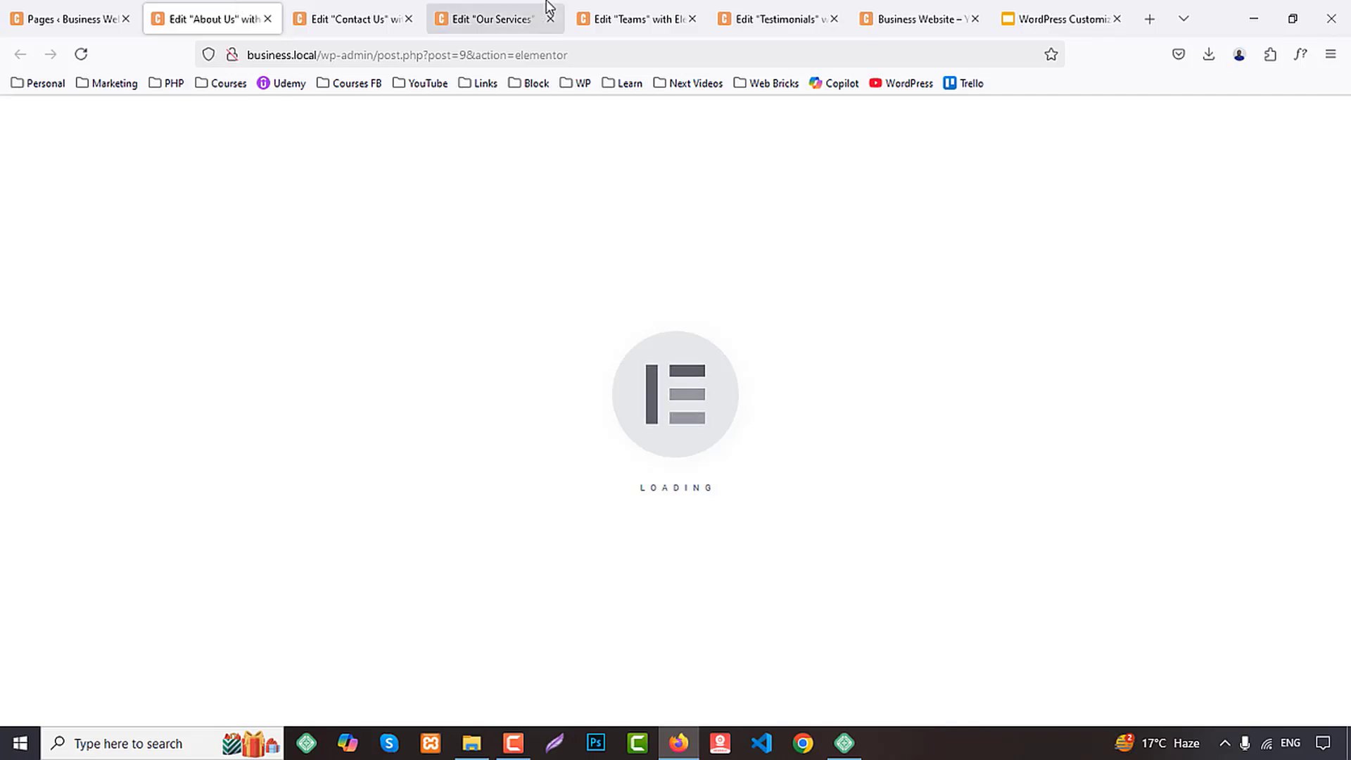
{"action": "left_click", "coordinate": [301, 10]}
{"action": "left_click", "coordinate": [211, 19]}
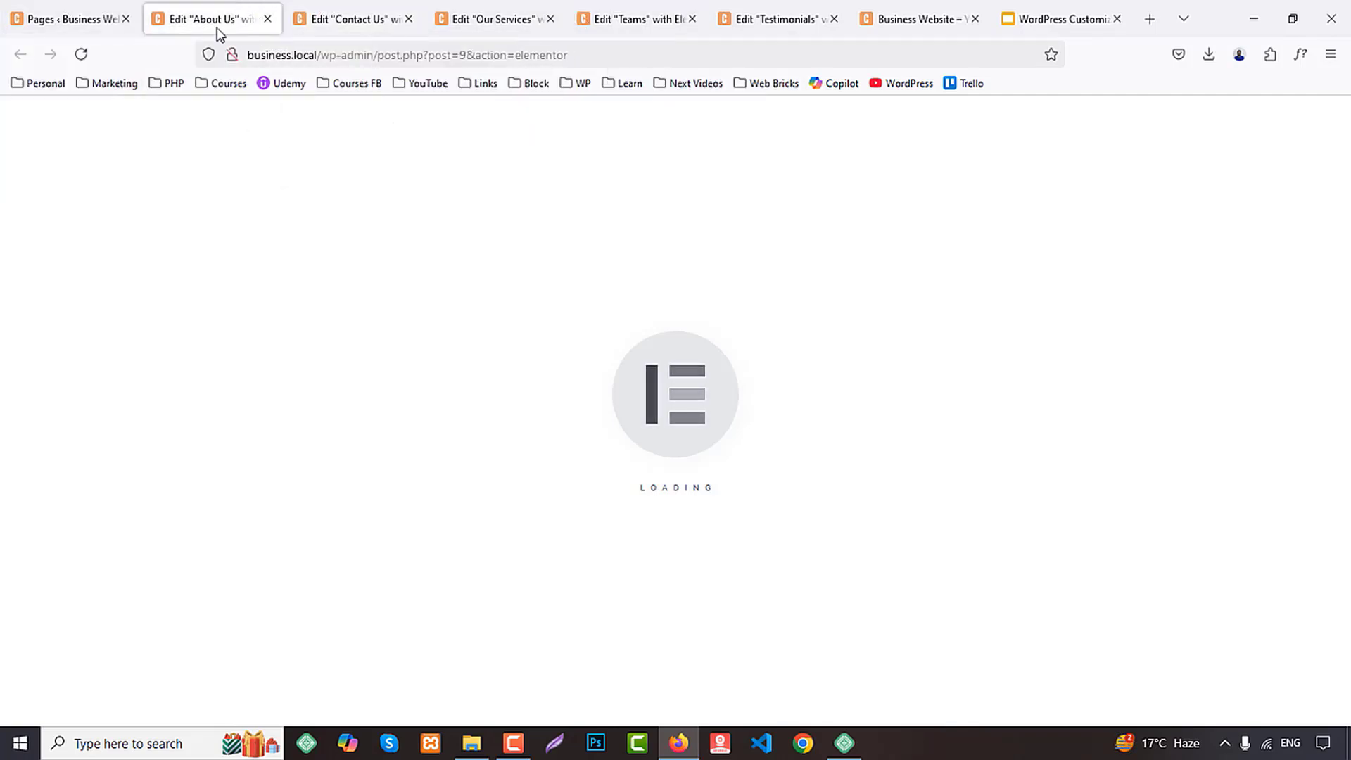
{"action": "left_click", "coordinate": [81, 55]}
{"action": "left_click", "coordinate": [401, 14]}
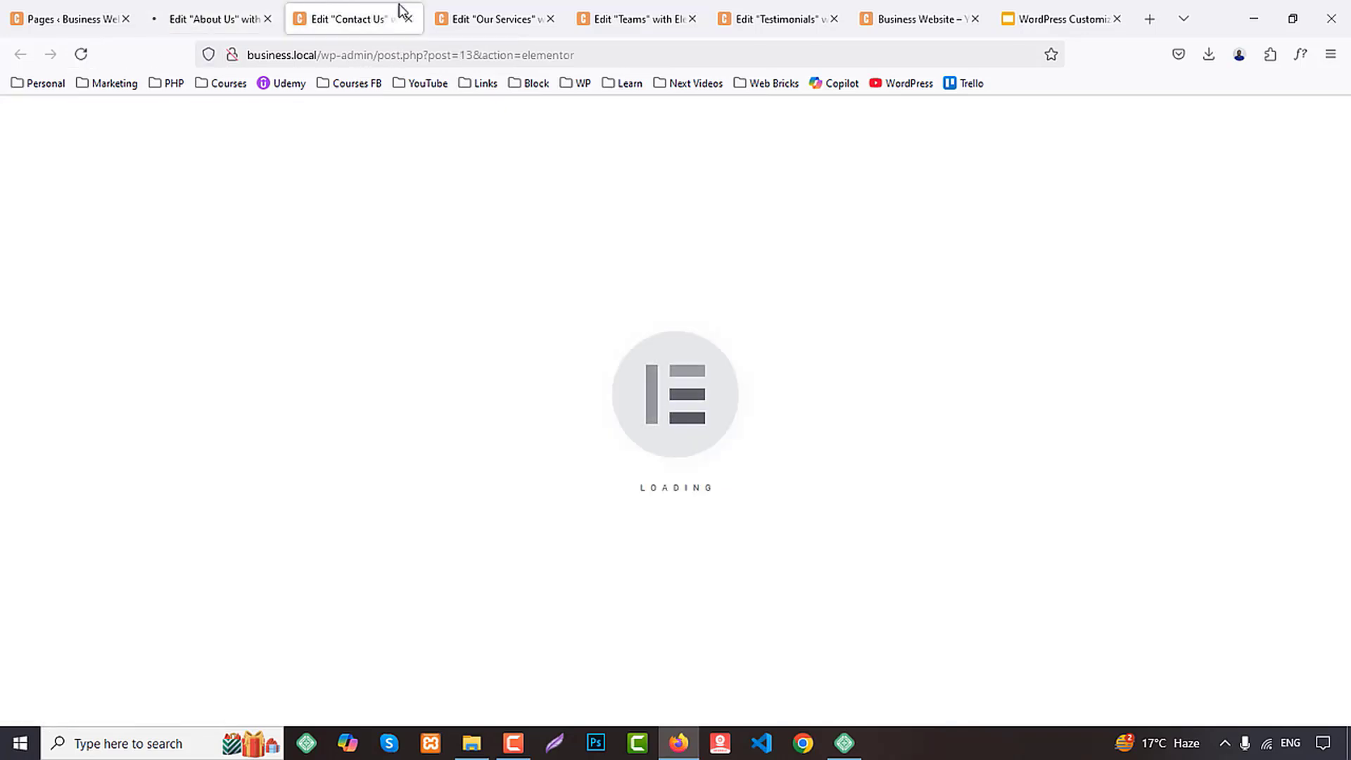
{"action": "left_click", "coordinate": [219, 21]}
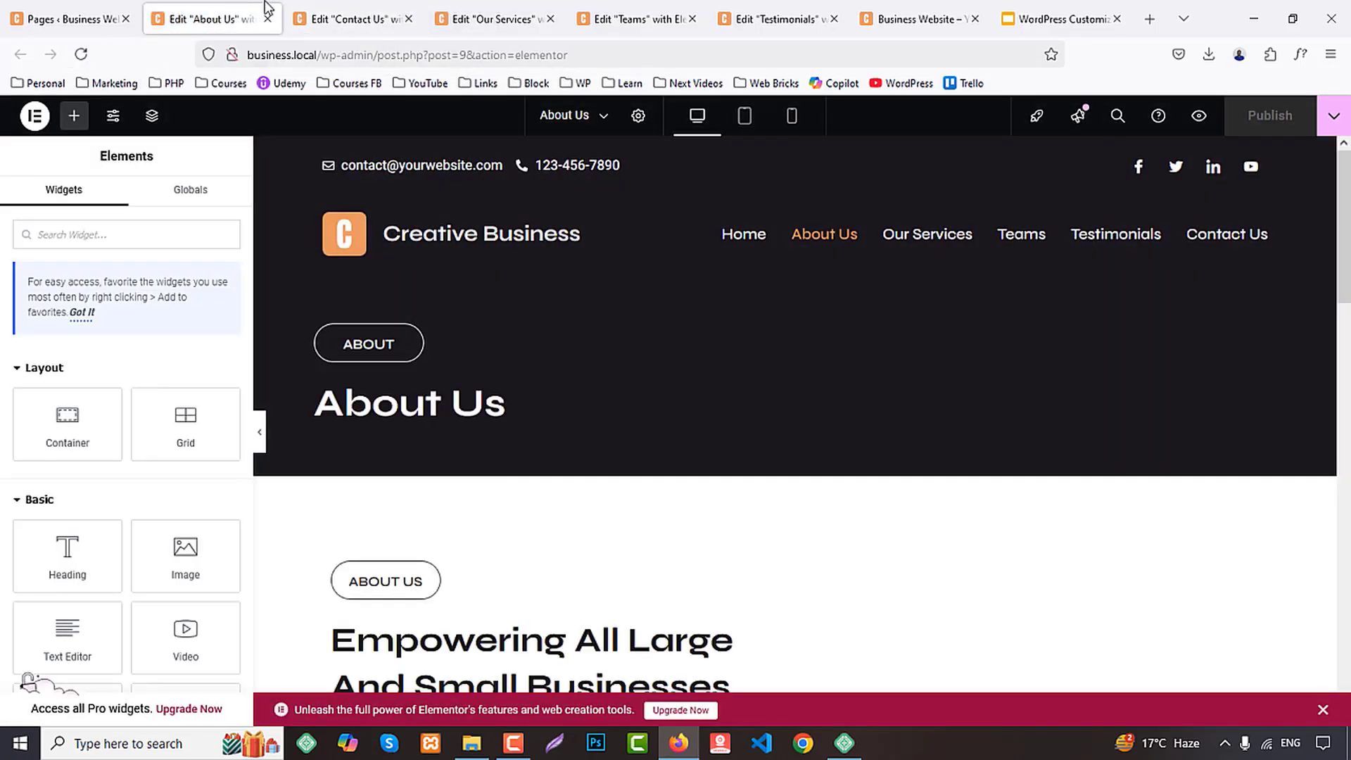
{"action": "left_click", "coordinate": [370, 13]}
{"action": "left_click", "coordinate": [497, 11]}
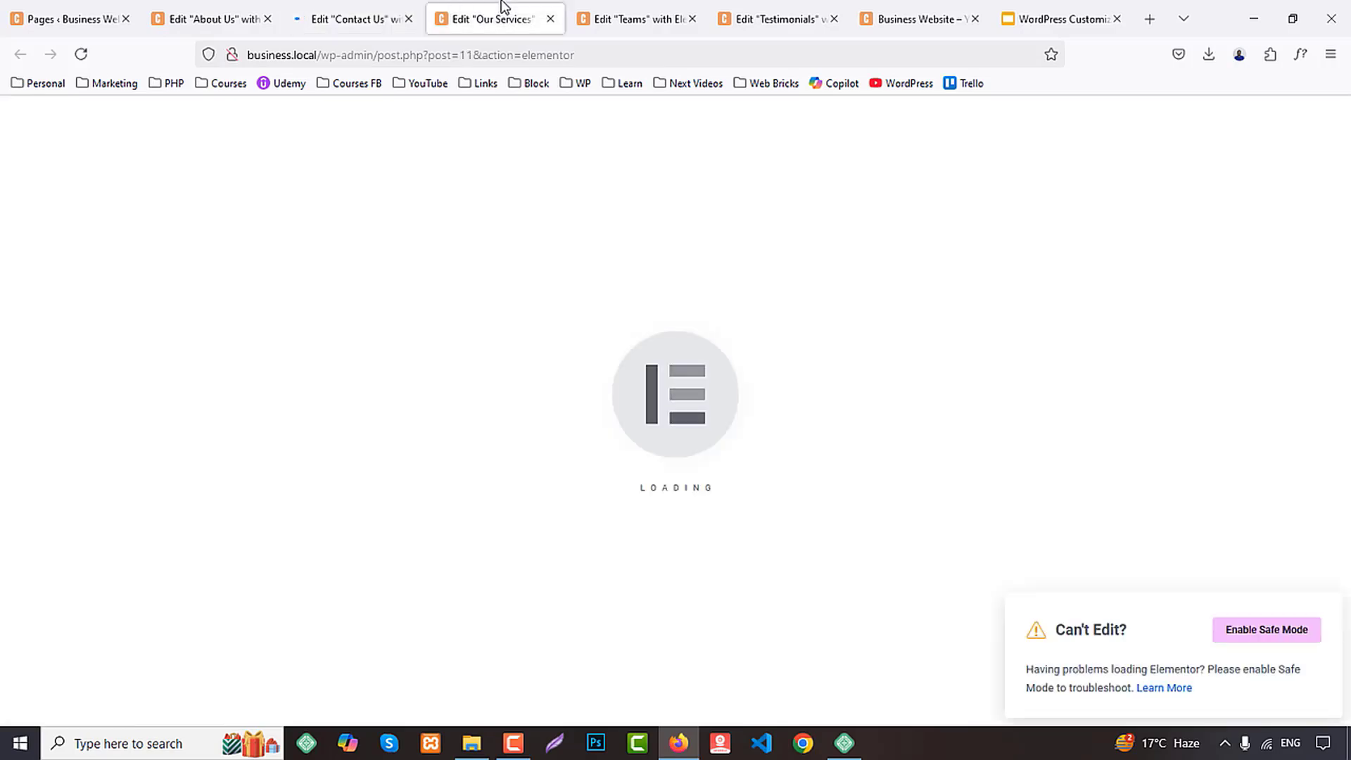
{"action": "left_click", "coordinate": [619, 15]}
{"action": "left_click", "coordinate": [774, 19]}
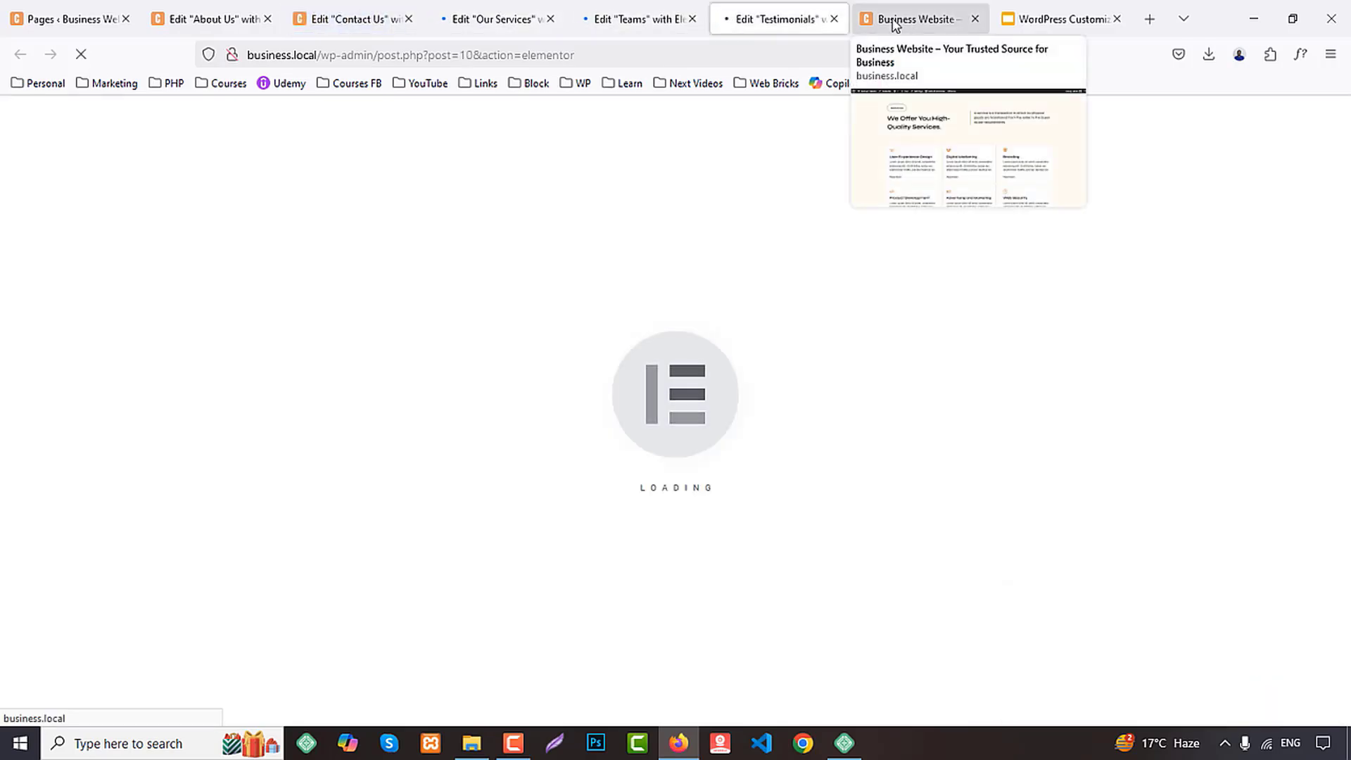
Check that the Contact Us, Our Services, Teams and Testimonials editors finish loading
{"action": "left_click", "coordinate": [360, 7]}
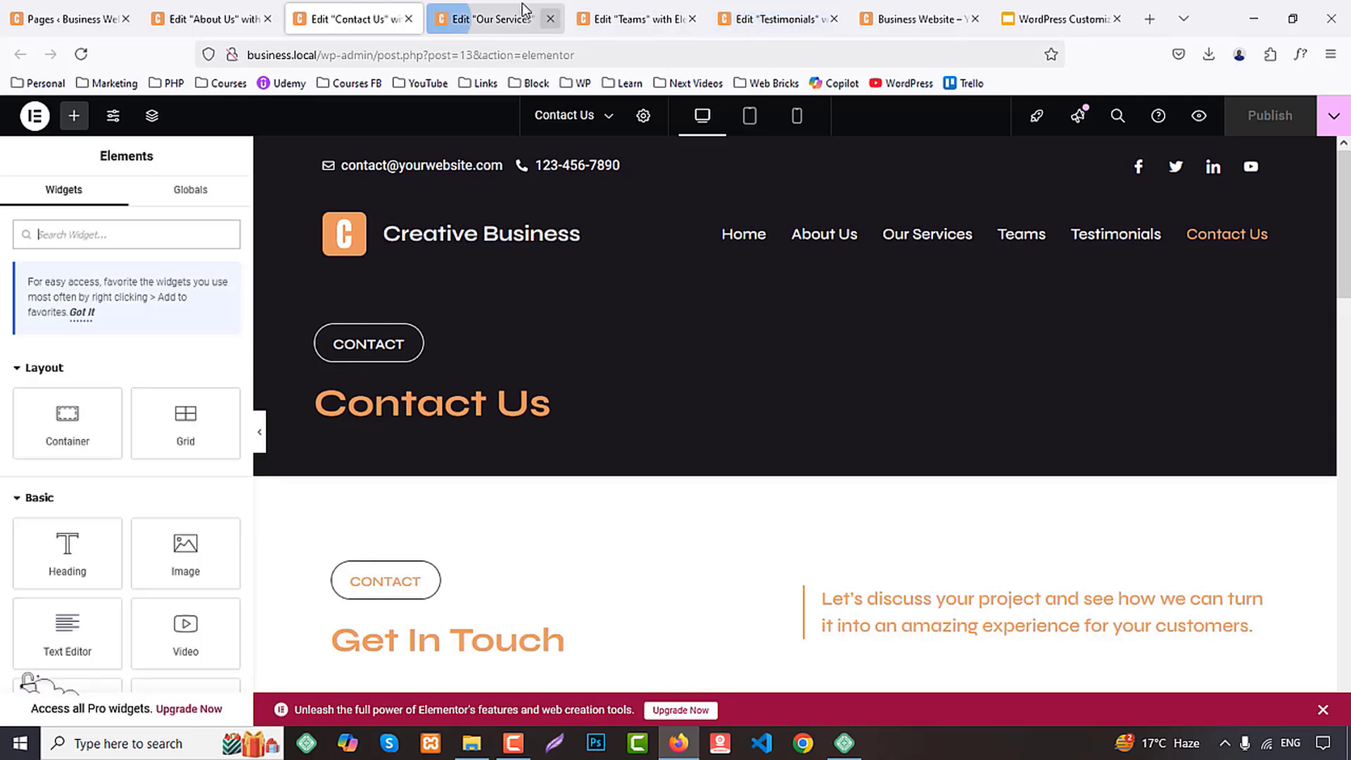
{"action": "left_click", "coordinate": [522, 10]}
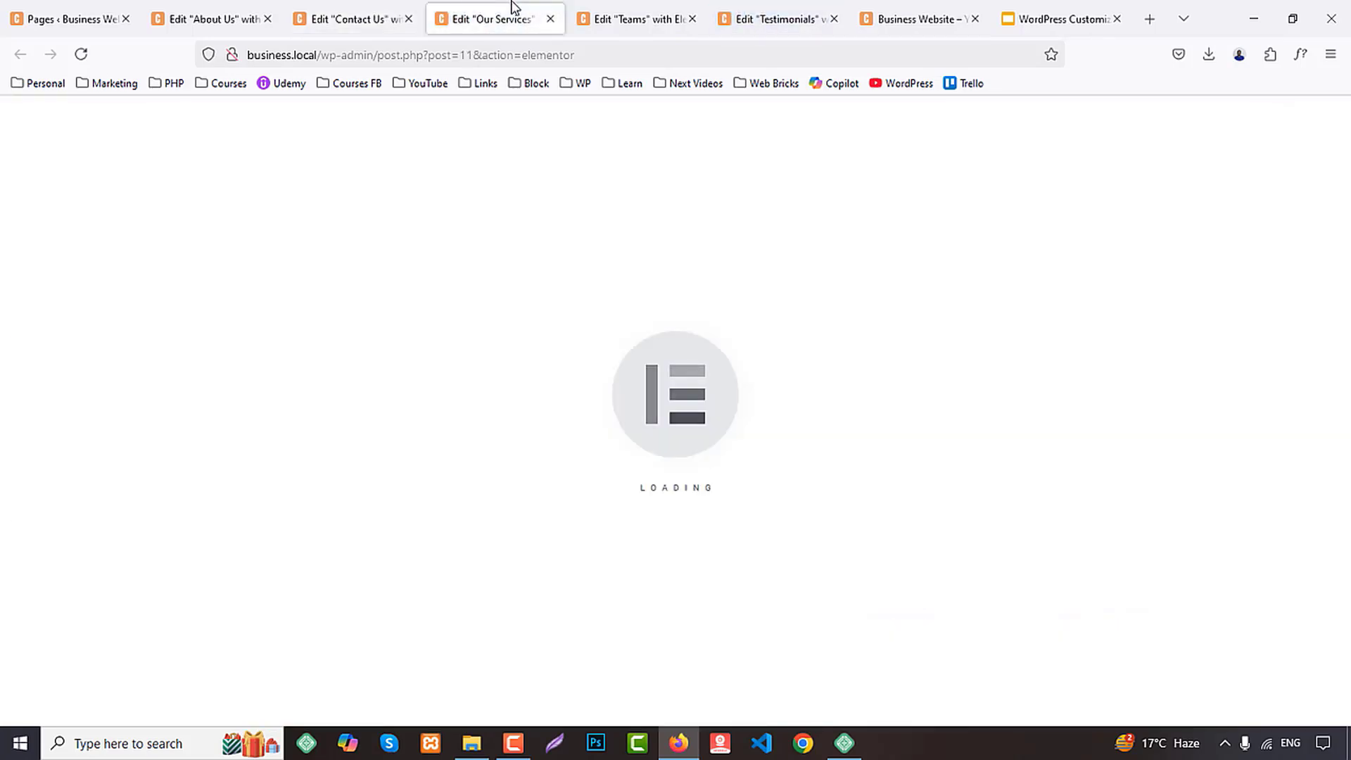
{"action": "left_click", "coordinate": [622, 9]}
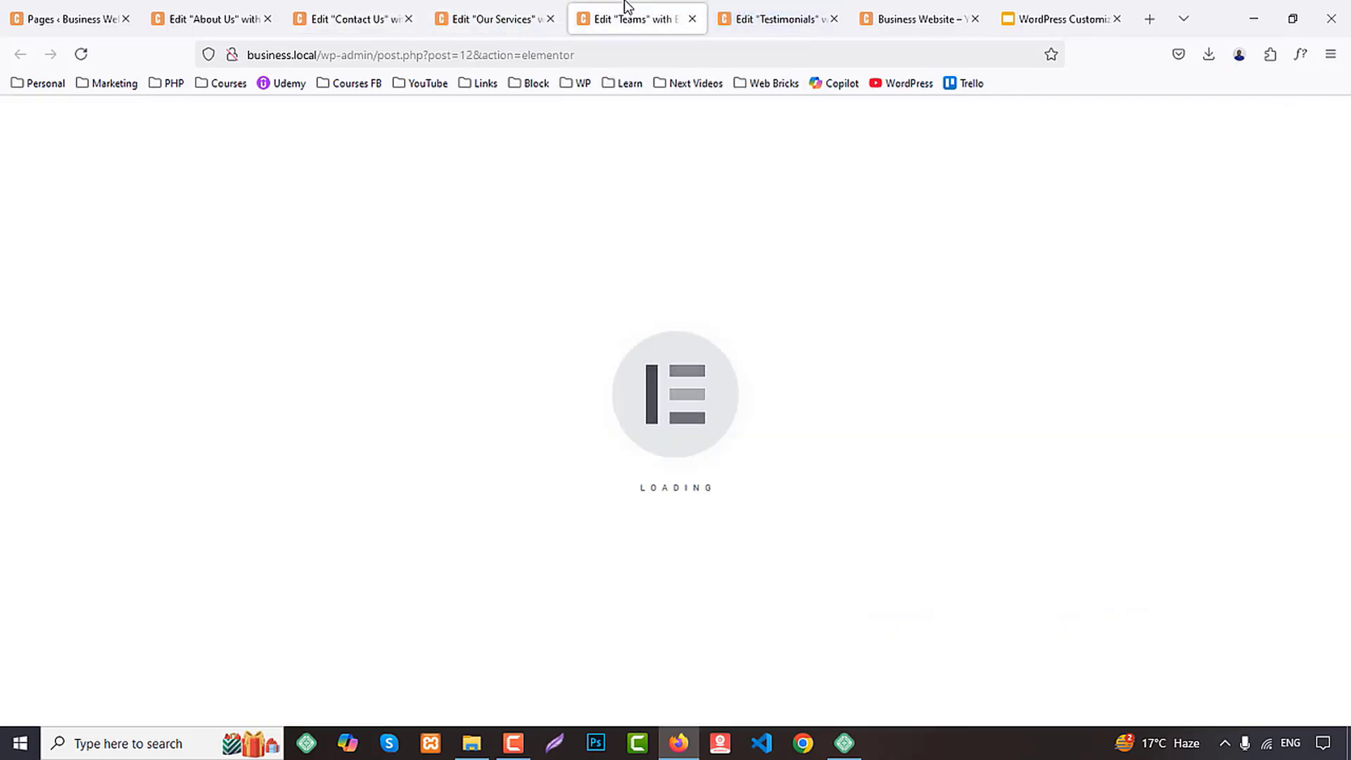
{"action": "left_click", "coordinate": [774, 9]}
{"action": "left_click", "coordinate": [502, 9]}
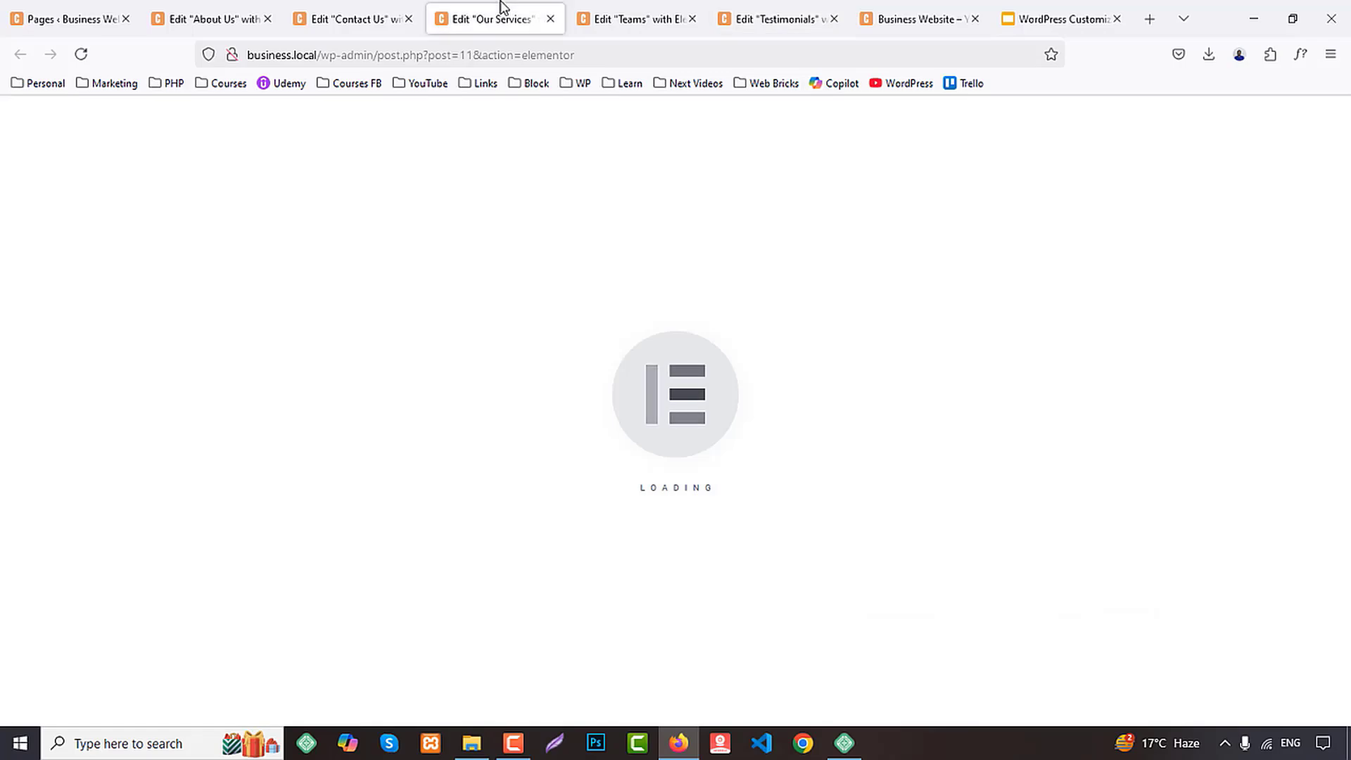
{"action": "left_click", "coordinate": [632, 10]}
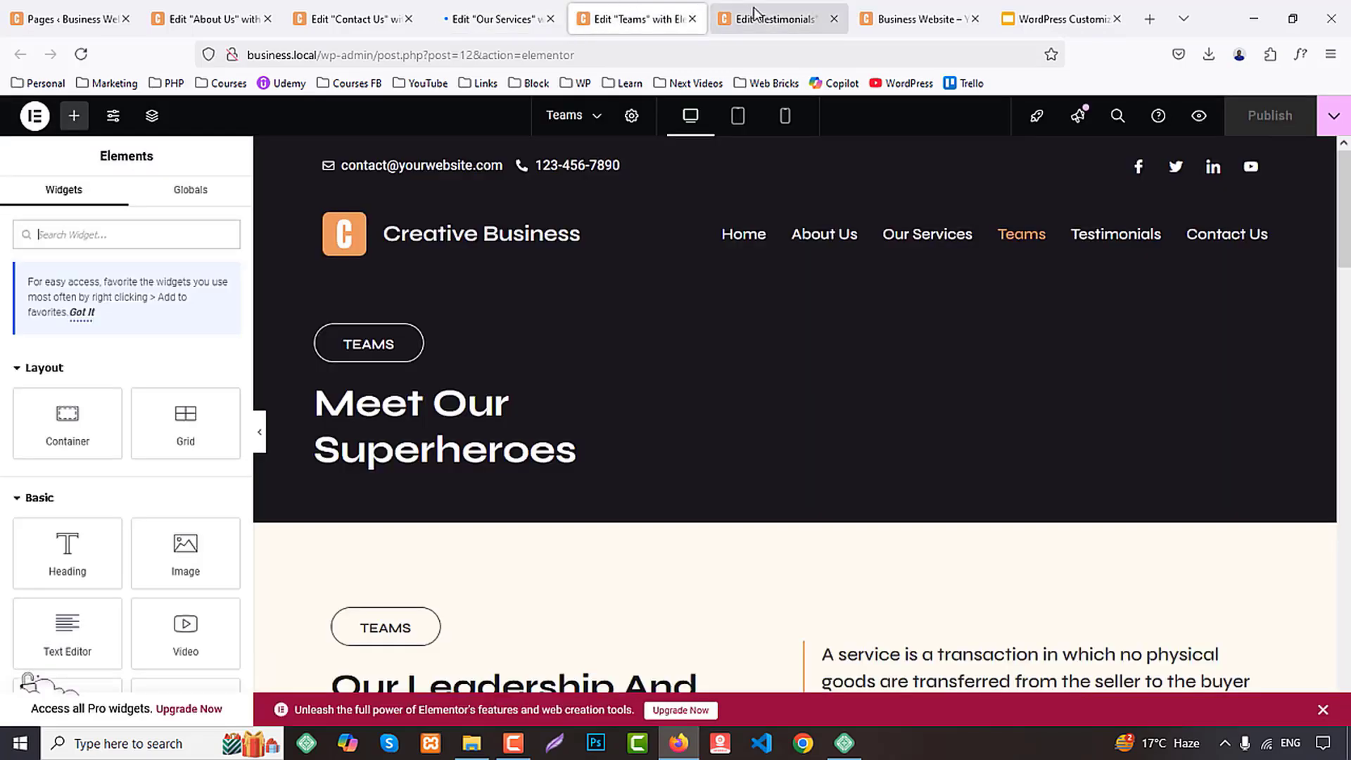
{"action": "left_click", "coordinate": [748, 12]}
In the About Us page's tablet layout, set the intro's heading container and its parent container to a vertical column direction
{"action": "left_click", "coordinate": [217, 10]}
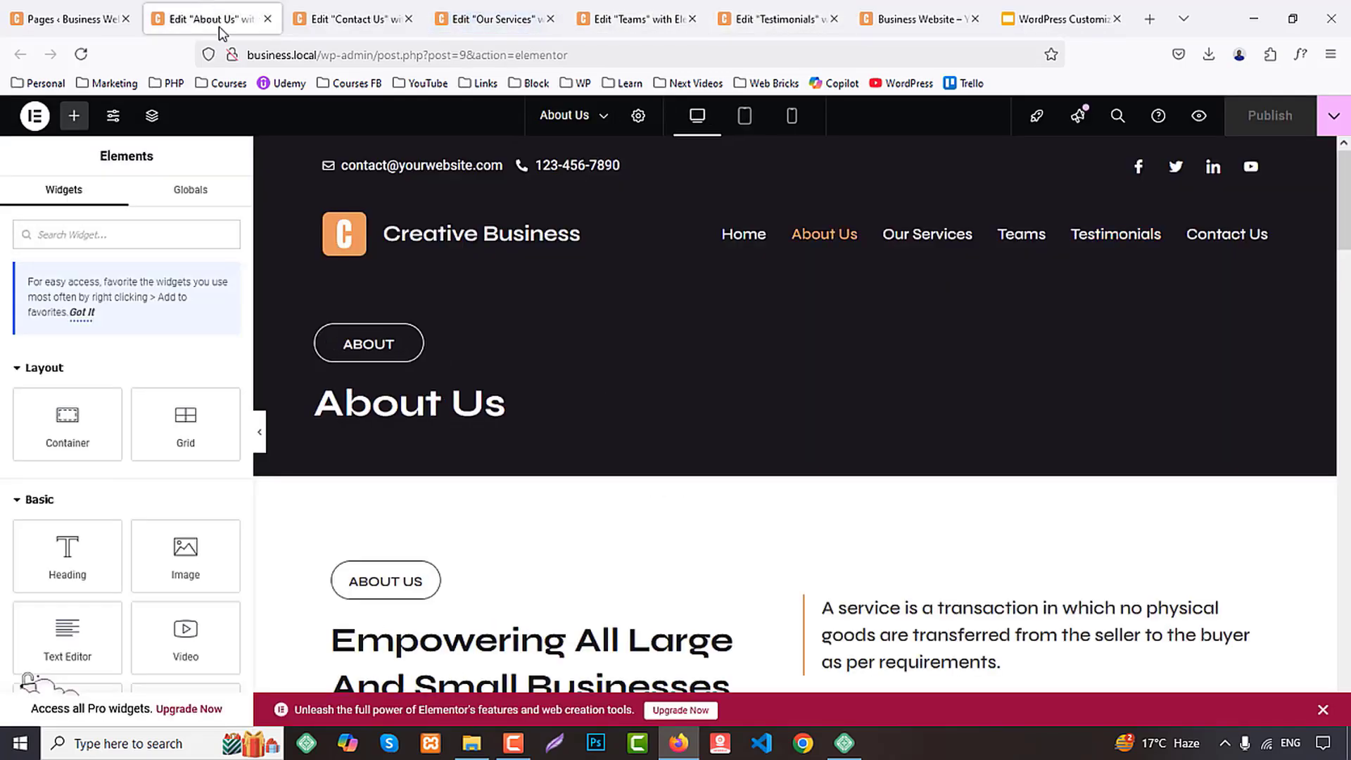
{"action": "left_click", "coordinate": [748, 118]}
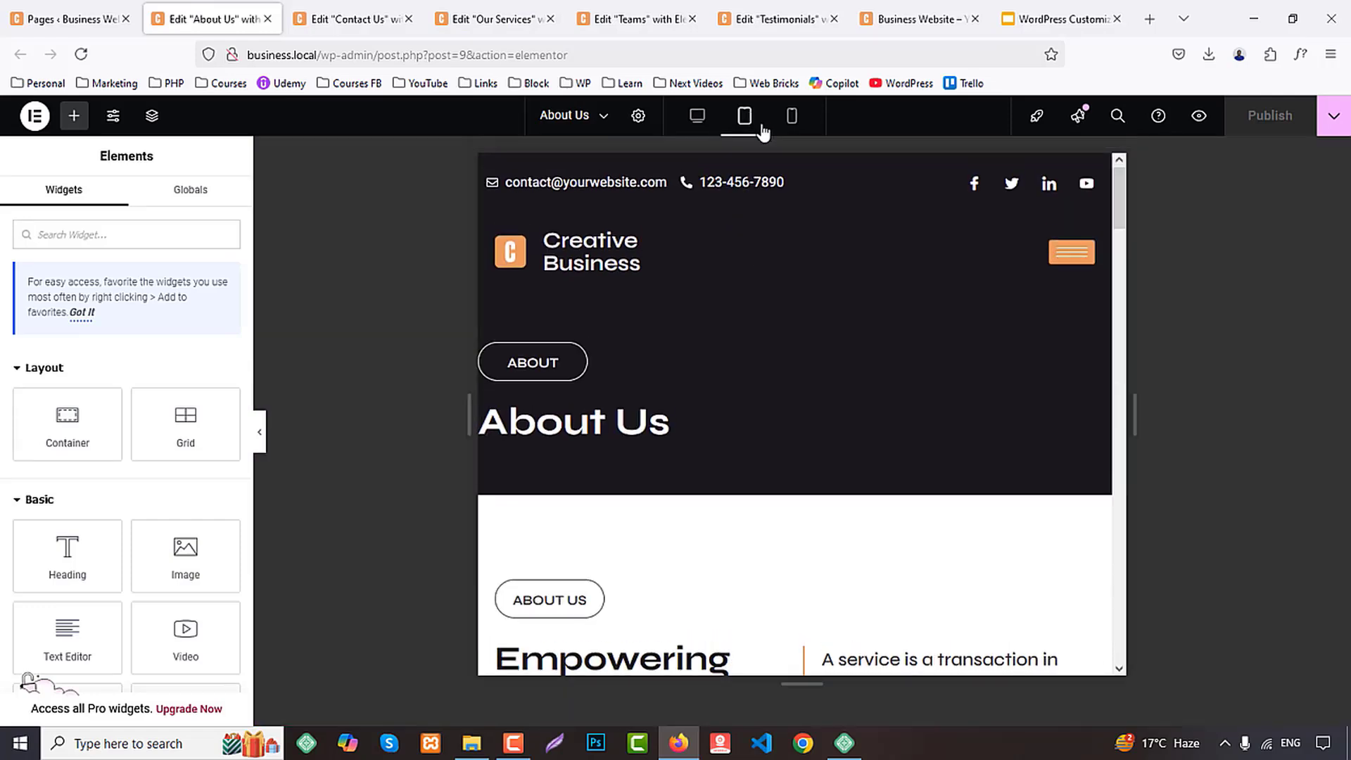
{"action": "scroll", "coordinate": [936, 422], "scroll_direction": "down", "scroll_amount": 5}
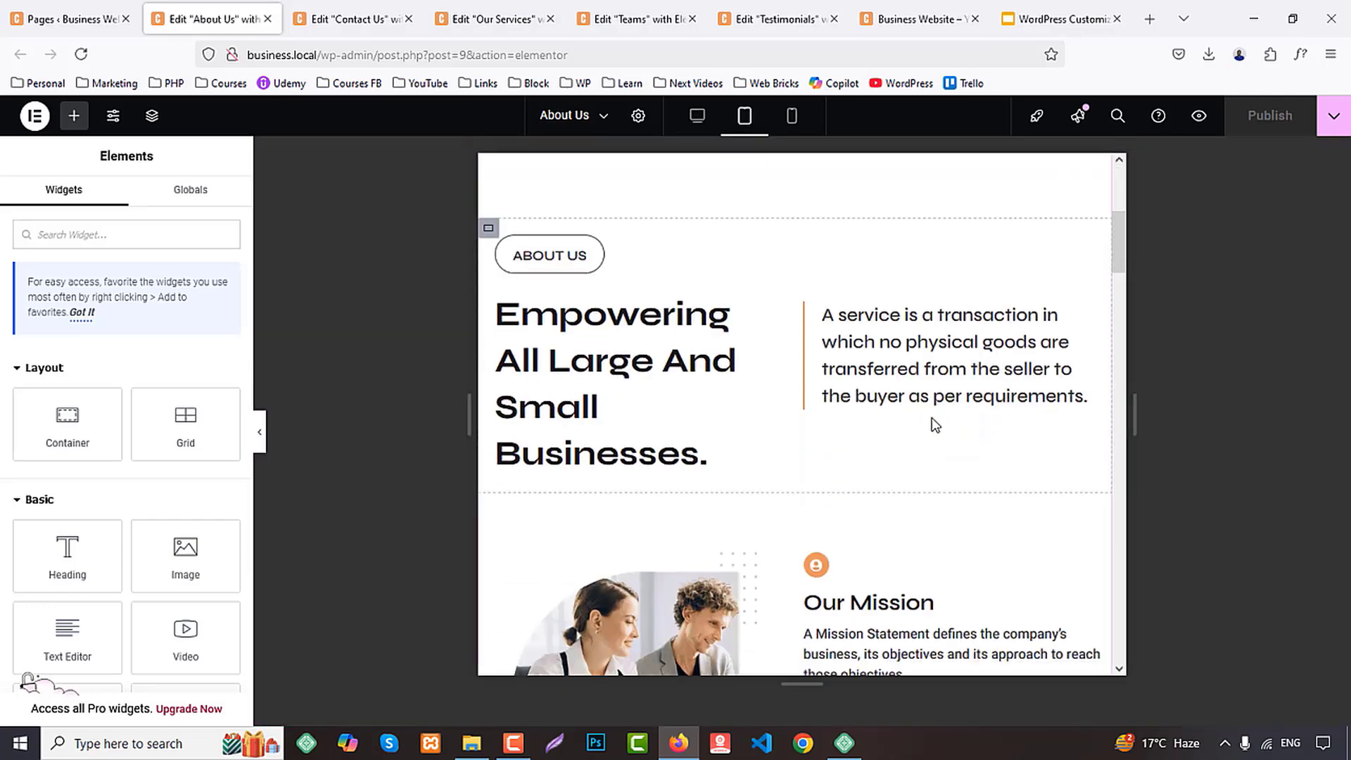
{"action": "left_click", "coordinate": [490, 230]}
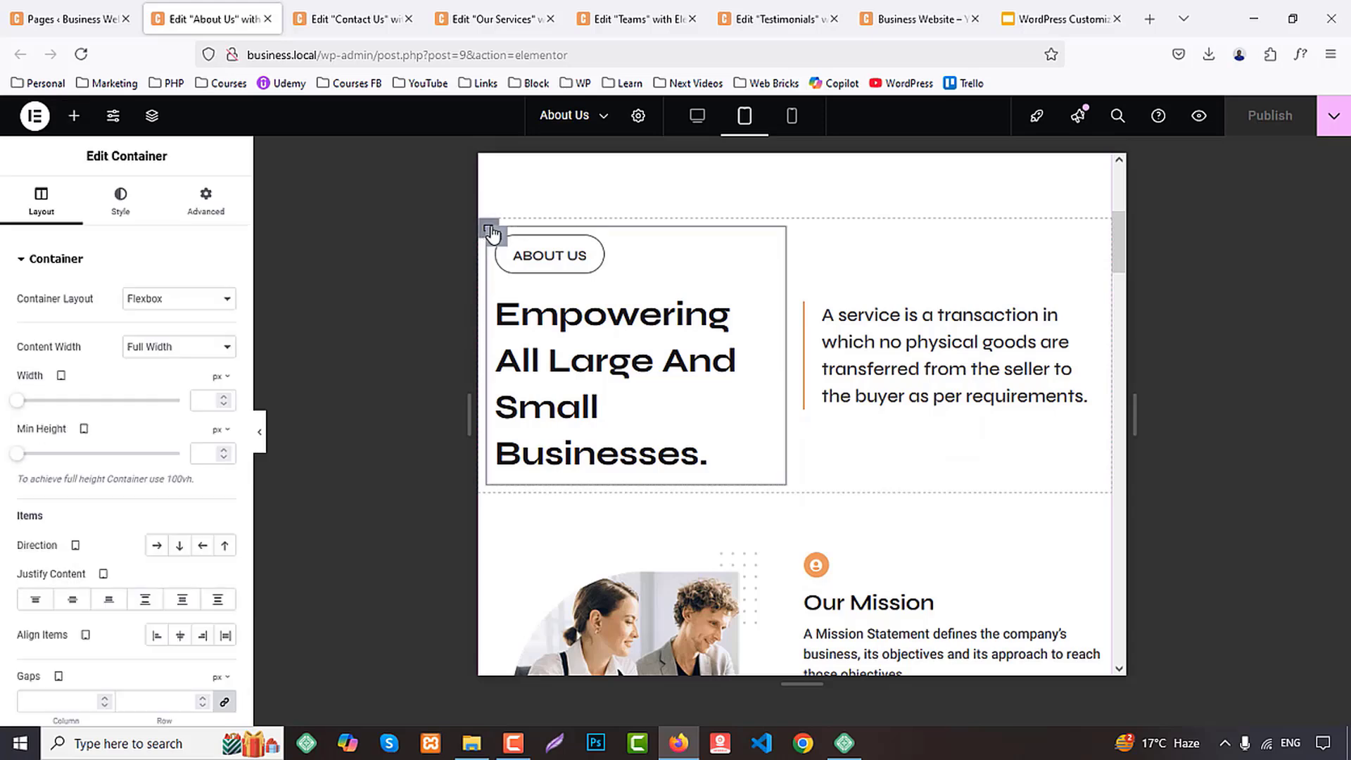
{"action": "left_click", "coordinate": [180, 548]}
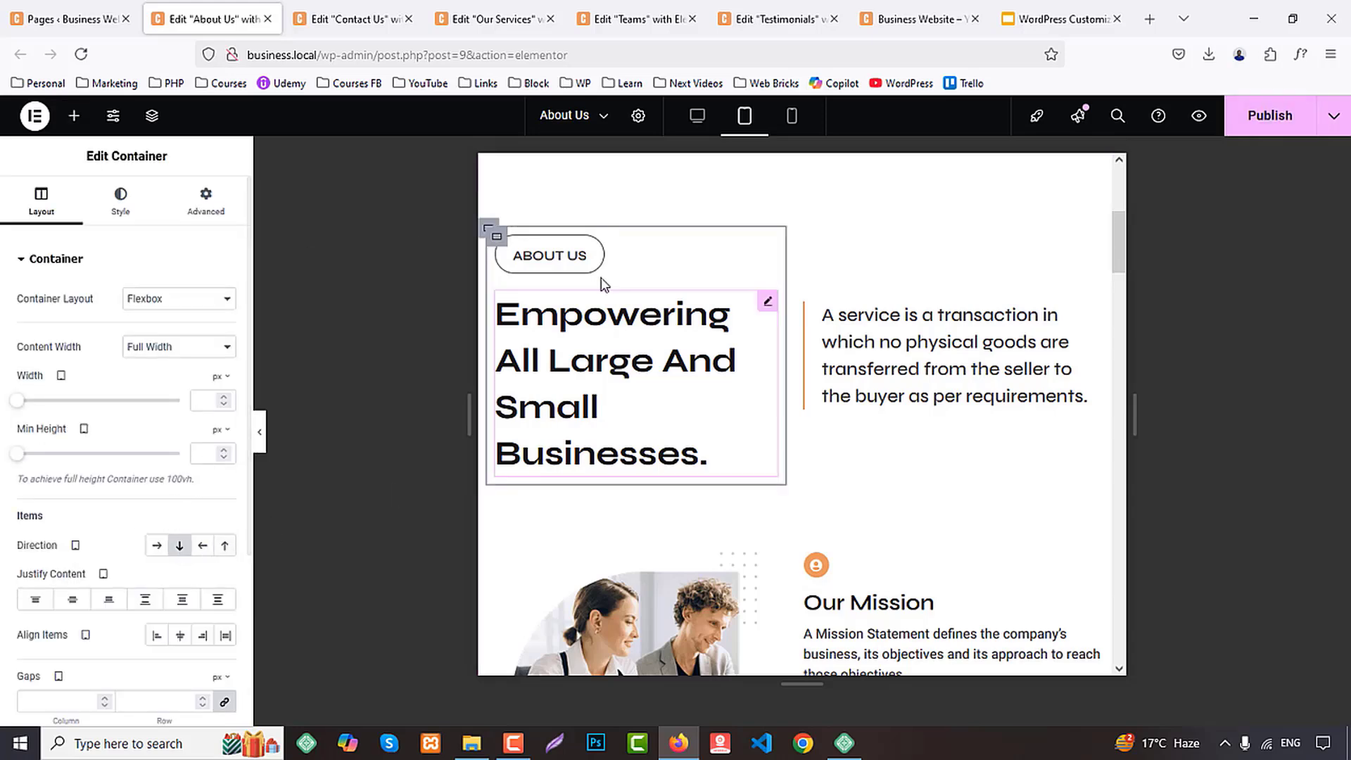
{"action": "left_click", "coordinate": [489, 228]}
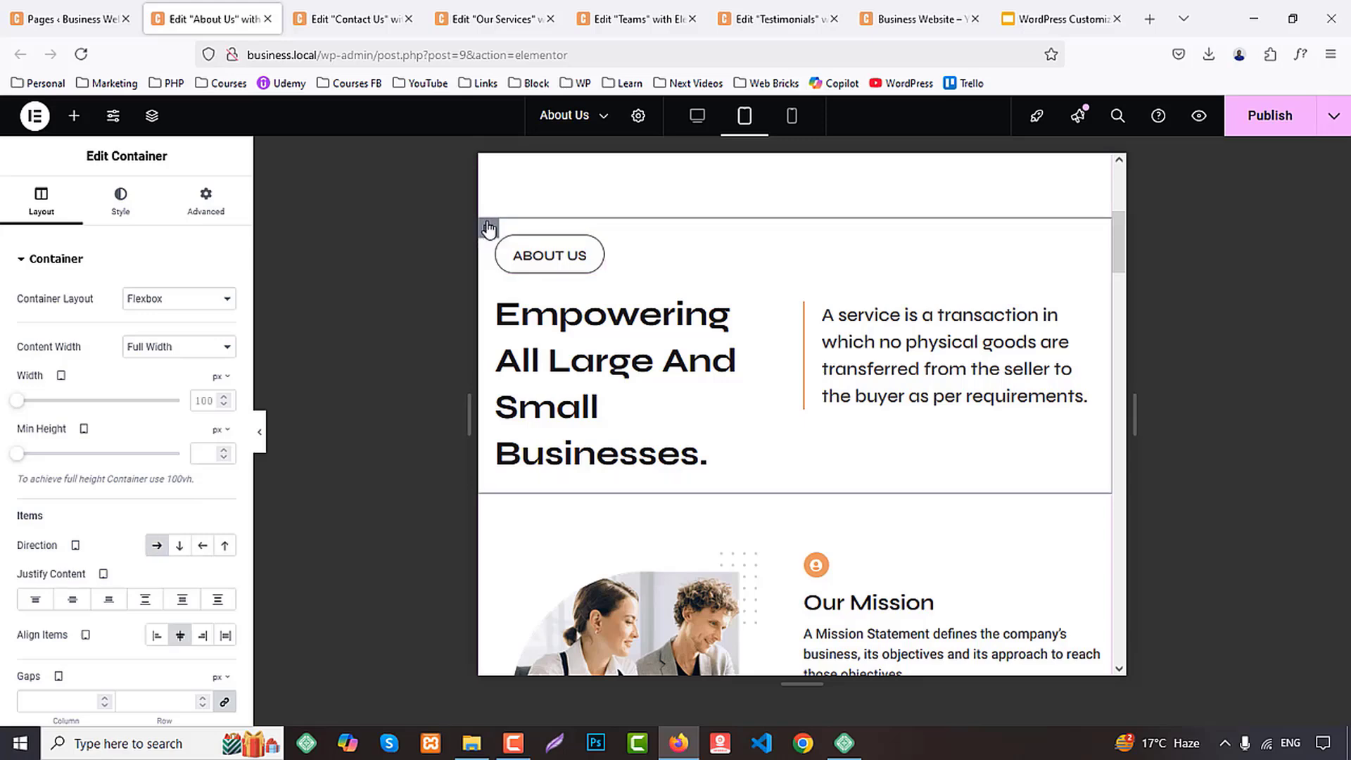
{"action": "left_click", "coordinate": [180, 546]}
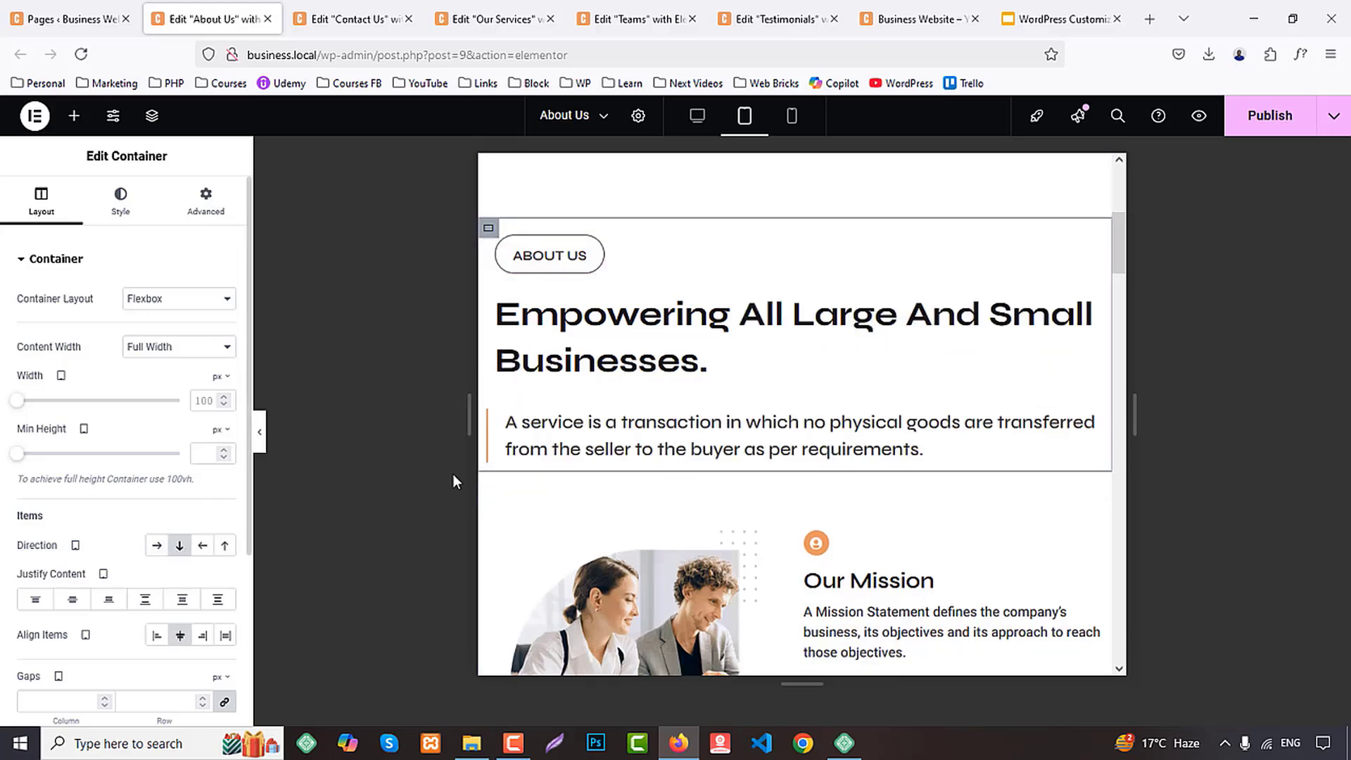
Set the tablet font size of the heading "Empowering All Large And Small Businesses." to 30 px and its line-height unit to px
{"action": "left_click", "coordinate": [703, 357]}
{"action": "left_click", "coordinate": [120, 202]}
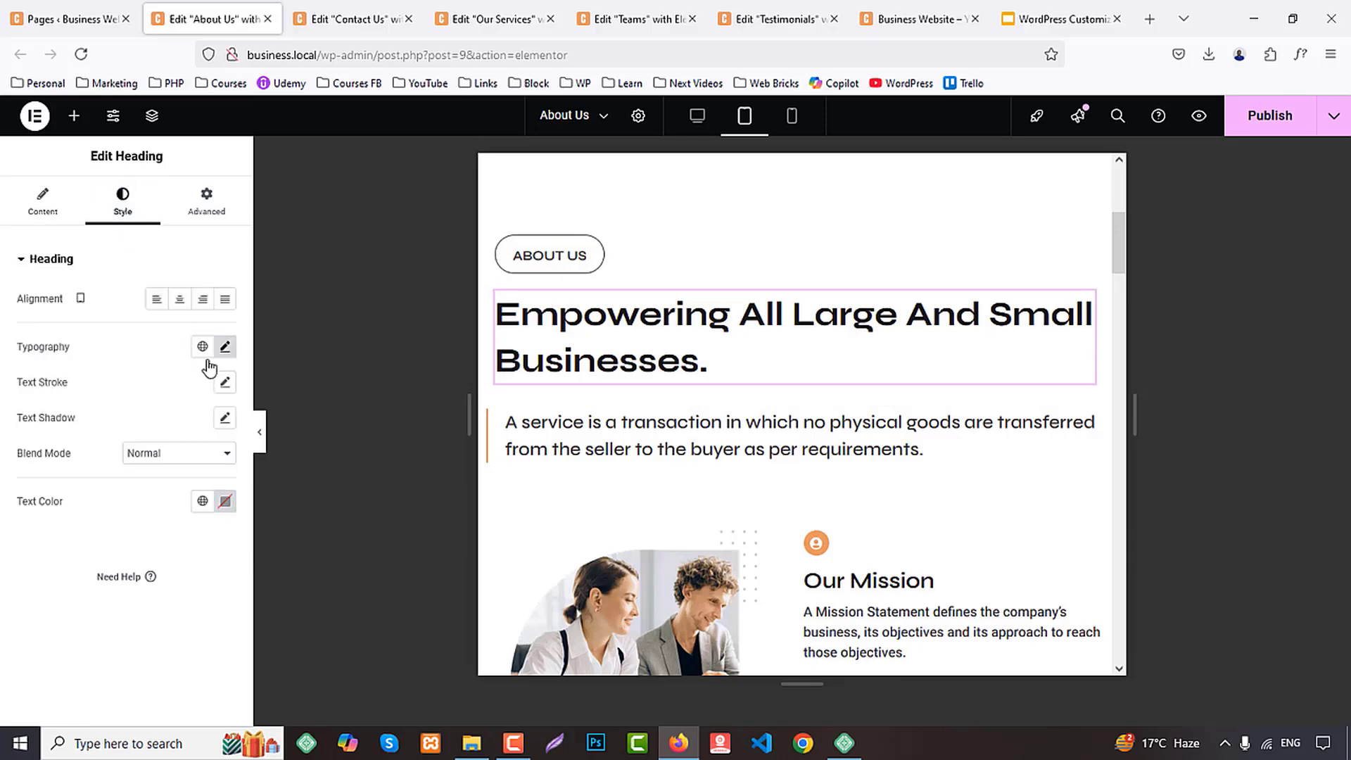
{"action": "left_click", "coordinate": [225, 347]}
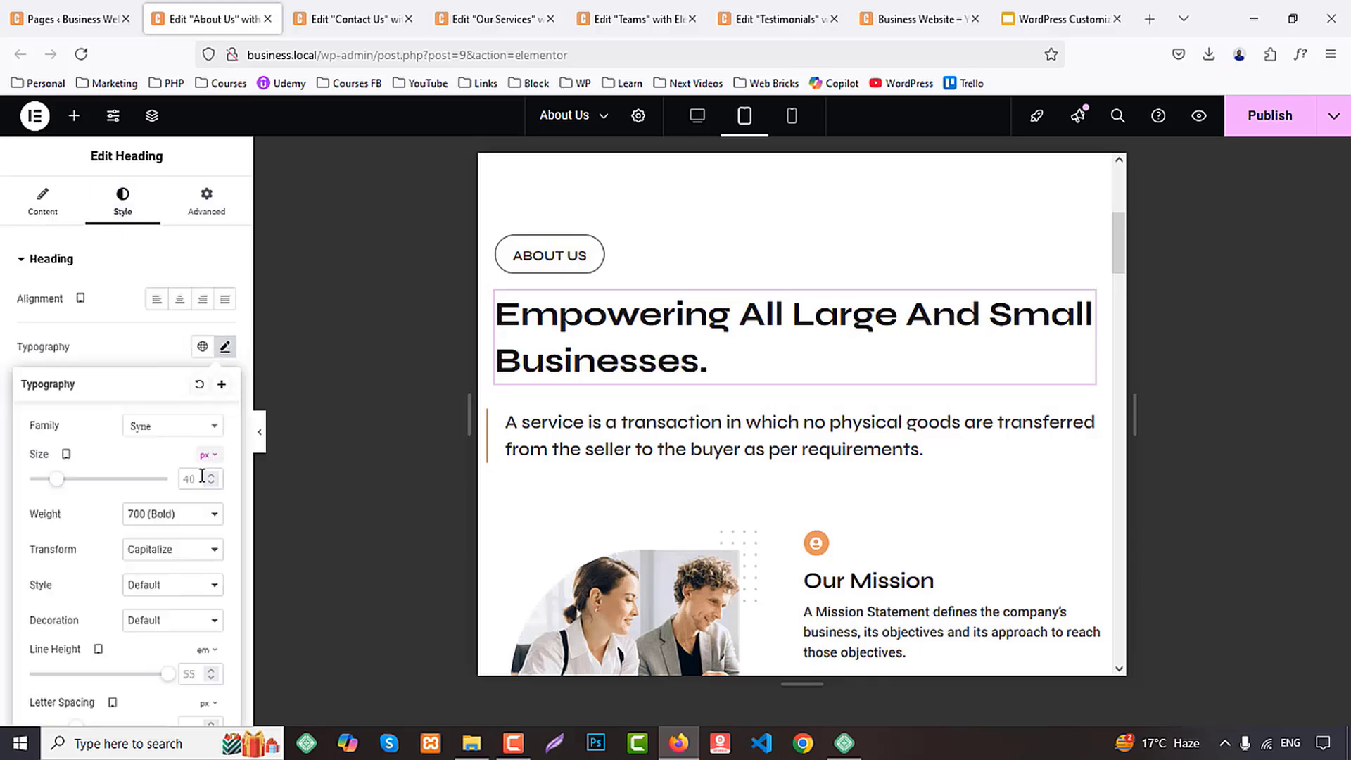
{"action": "type", "text": "30"}
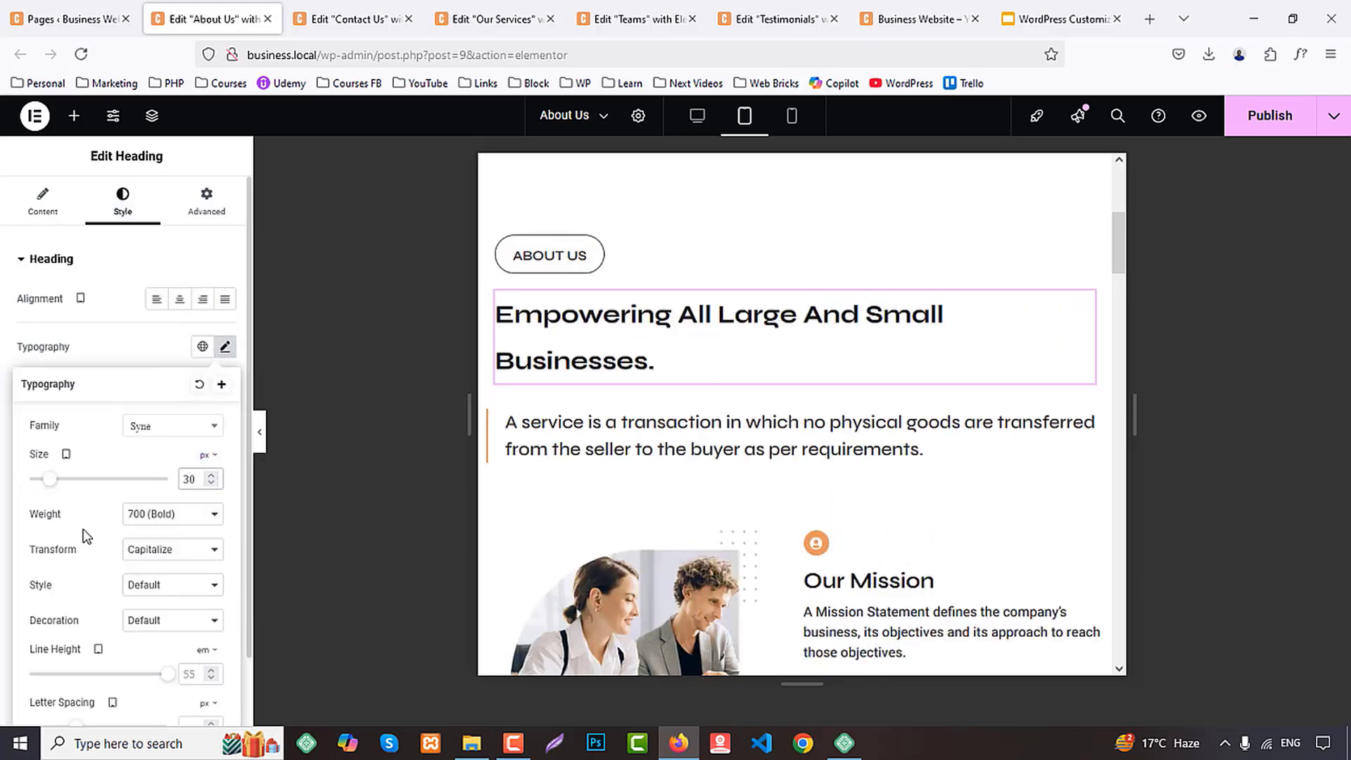
{"action": "scroll", "coordinate": [186, 587], "scroll_direction": "down", "scroll_amount": 1}
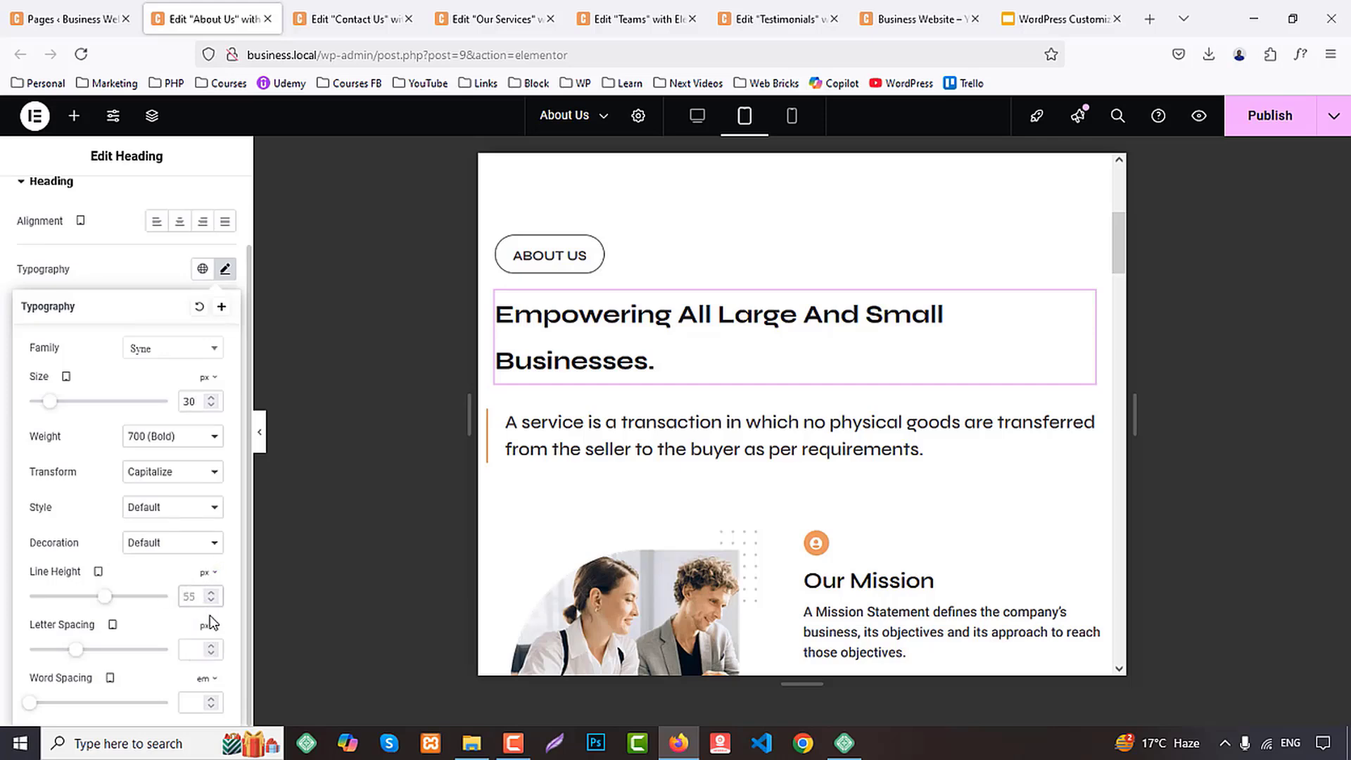
Set the "Empowering All Large And Small Businesses." heading's tablet line height to 45 px and copy the intro section's outer container
{"action": "type", "text": "45"}
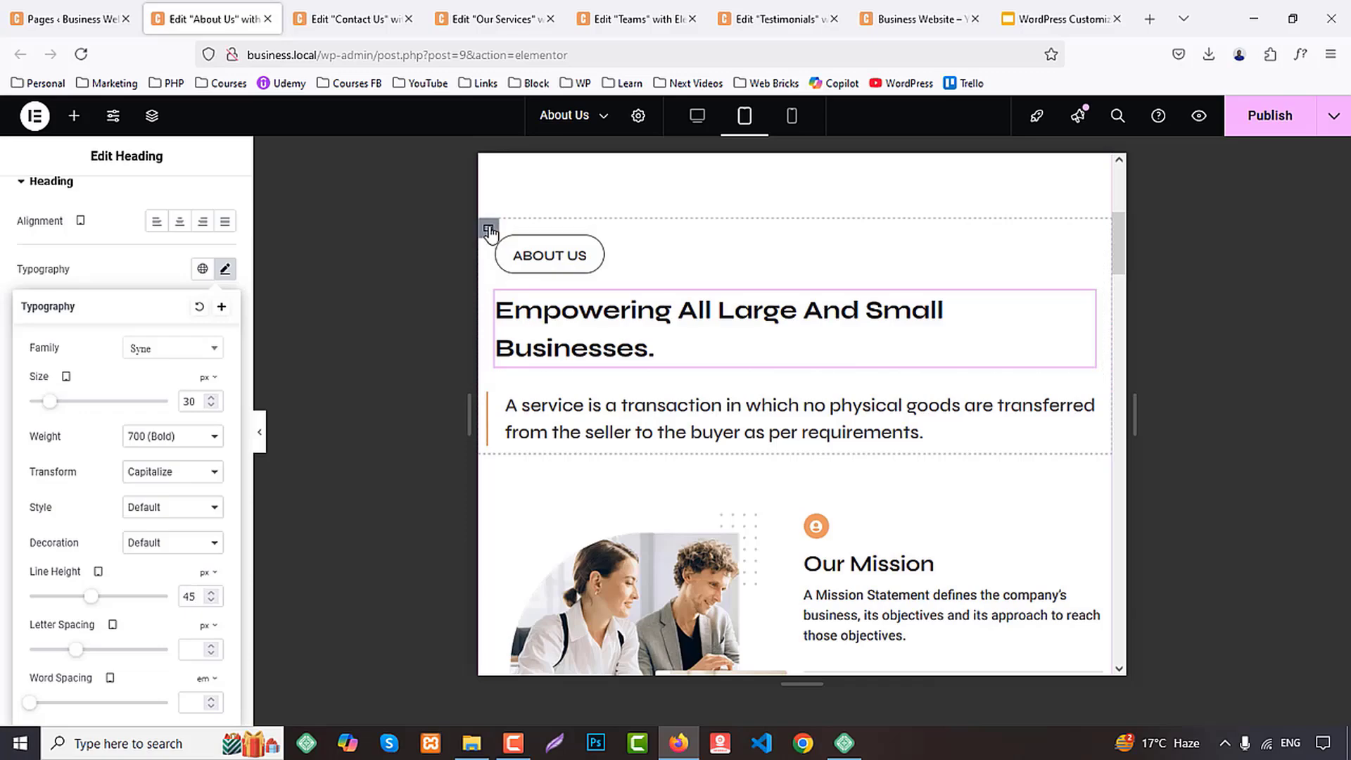
{"action": "right_click", "coordinate": [489, 228]}
{"action": "left_click", "coordinate": [540, 342]}
Try pasting the copied container style onto the Testimonials heading's container in the About Us page's tablet layout
{"action": "scroll", "coordinate": [745, 423], "scroll_direction": "down", "scroll_amount": 10}
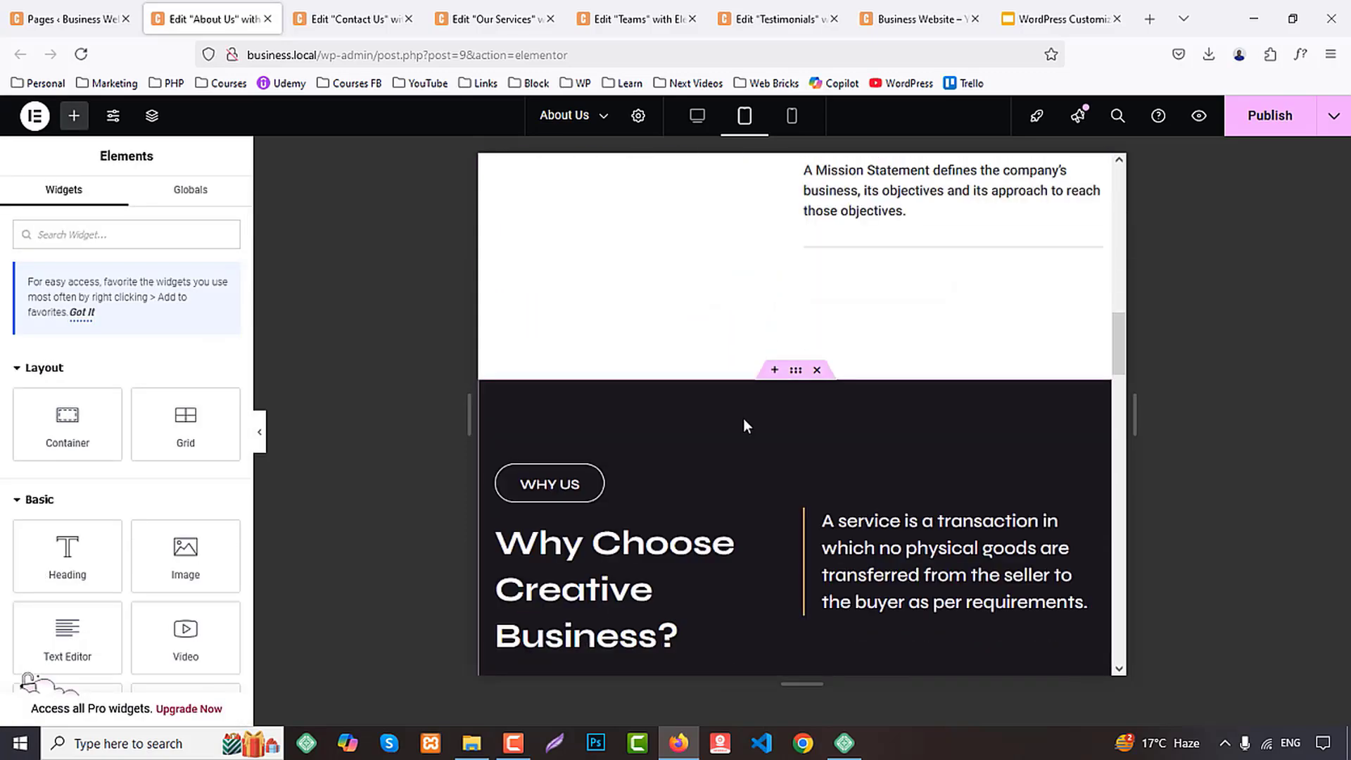
{"action": "scroll", "coordinate": [744, 424], "scroll_direction": "down", "scroll_amount": 10}
{"action": "scroll", "coordinate": [552, 343], "scroll_direction": "up", "scroll_amount": 1}
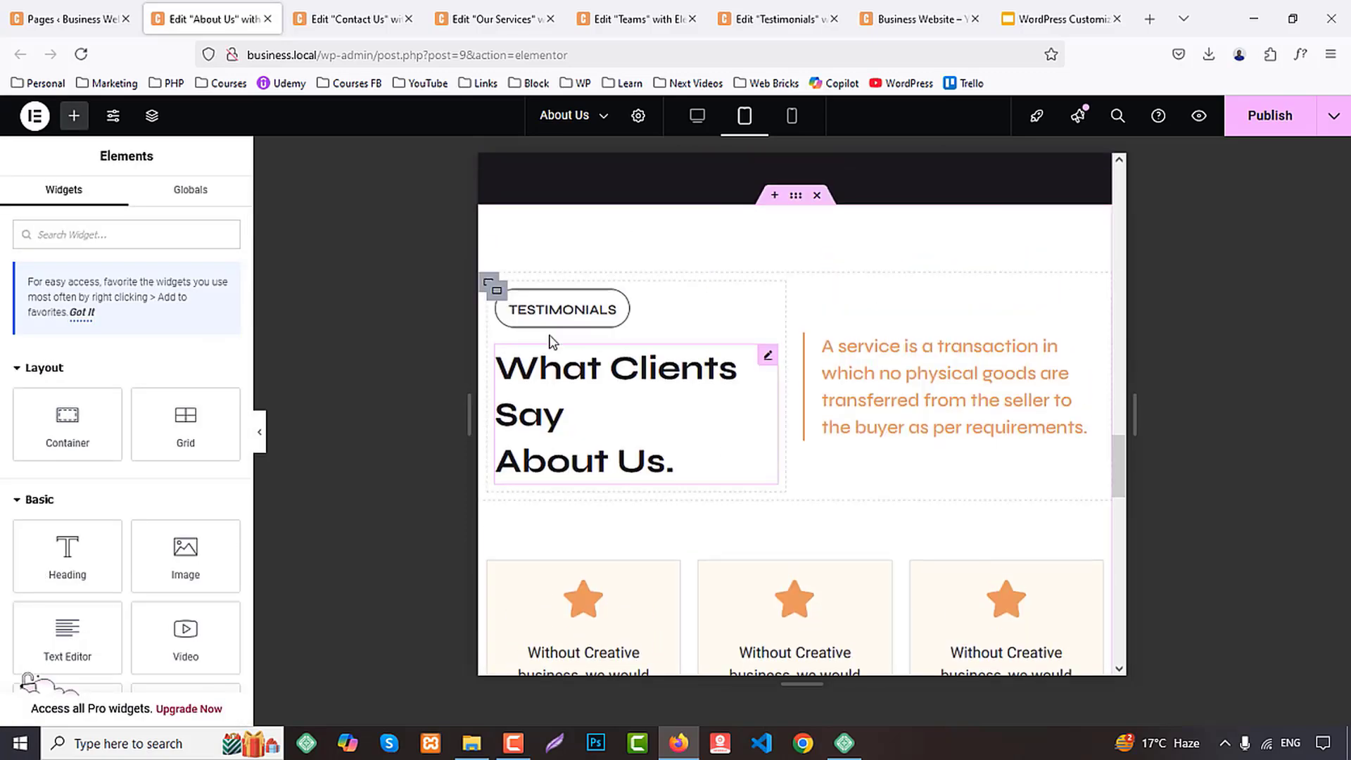
{"action": "right_click", "coordinate": [490, 288]}
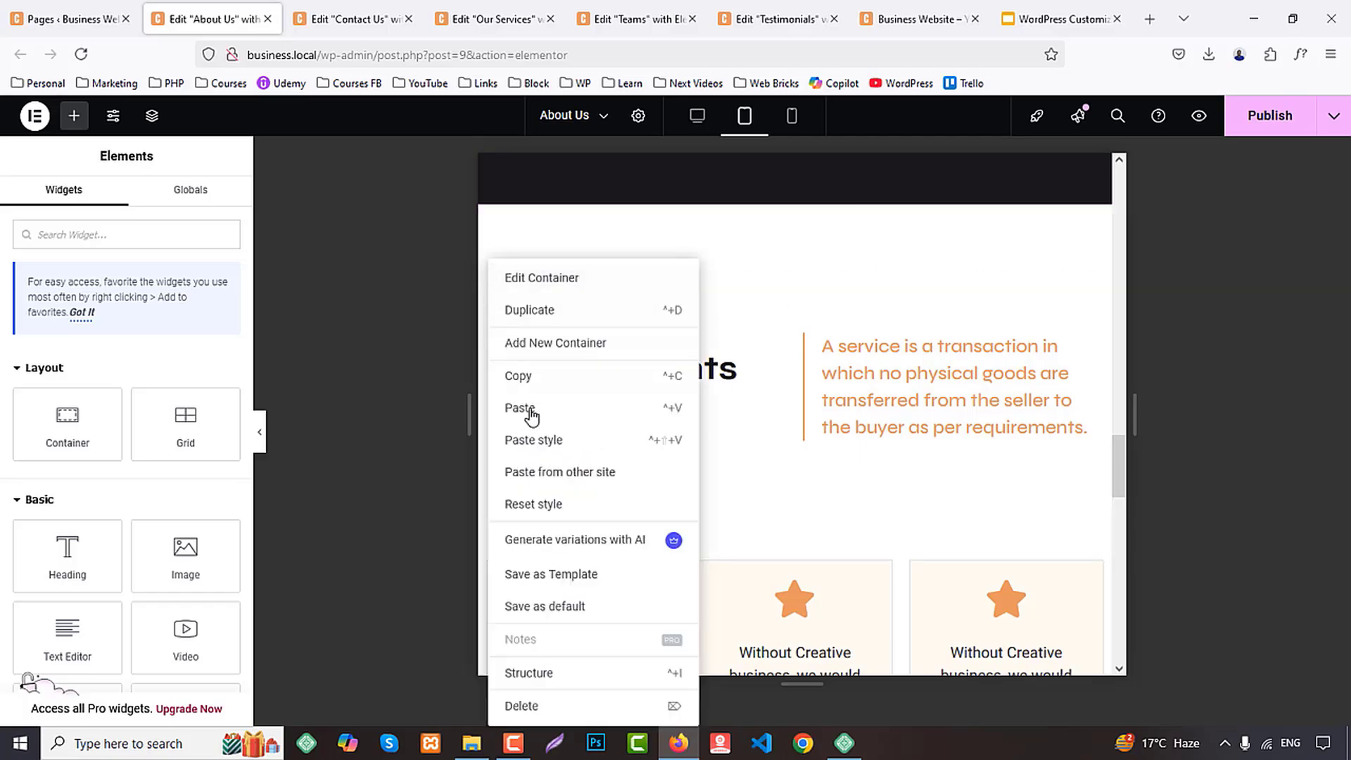
{"action": "left_click", "coordinate": [538, 441]}
{"action": "scroll", "coordinate": [833, 440], "scroll_direction": "down", "scroll_amount": 8}
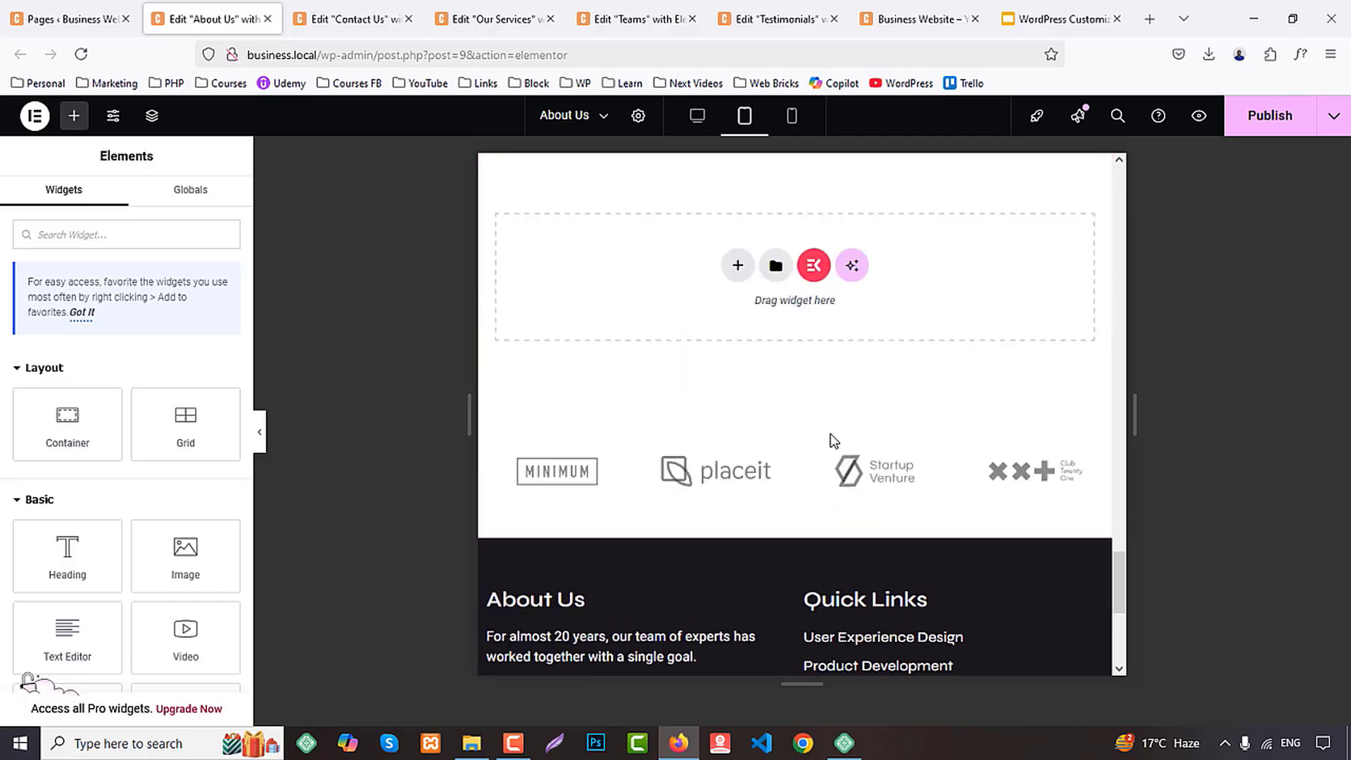
{"action": "scroll", "coordinate": [833, 441], "scroll_direction": "up", "scroll_amount": 10}
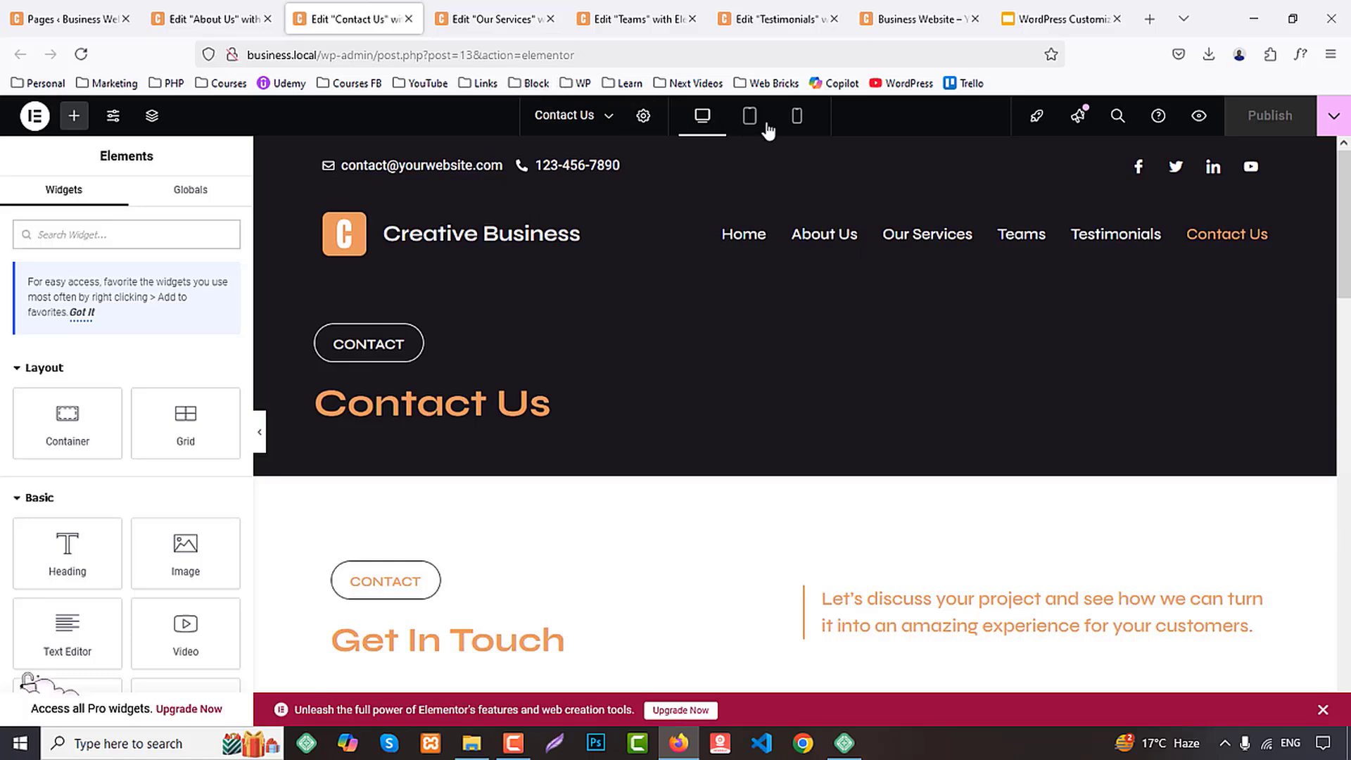
In the Contact Us page's tablet layout, try pasting the copied style onto the "Get In Touch" heading's container, then undo it
{"action": "left_click", "coordinate": [748, 120]}
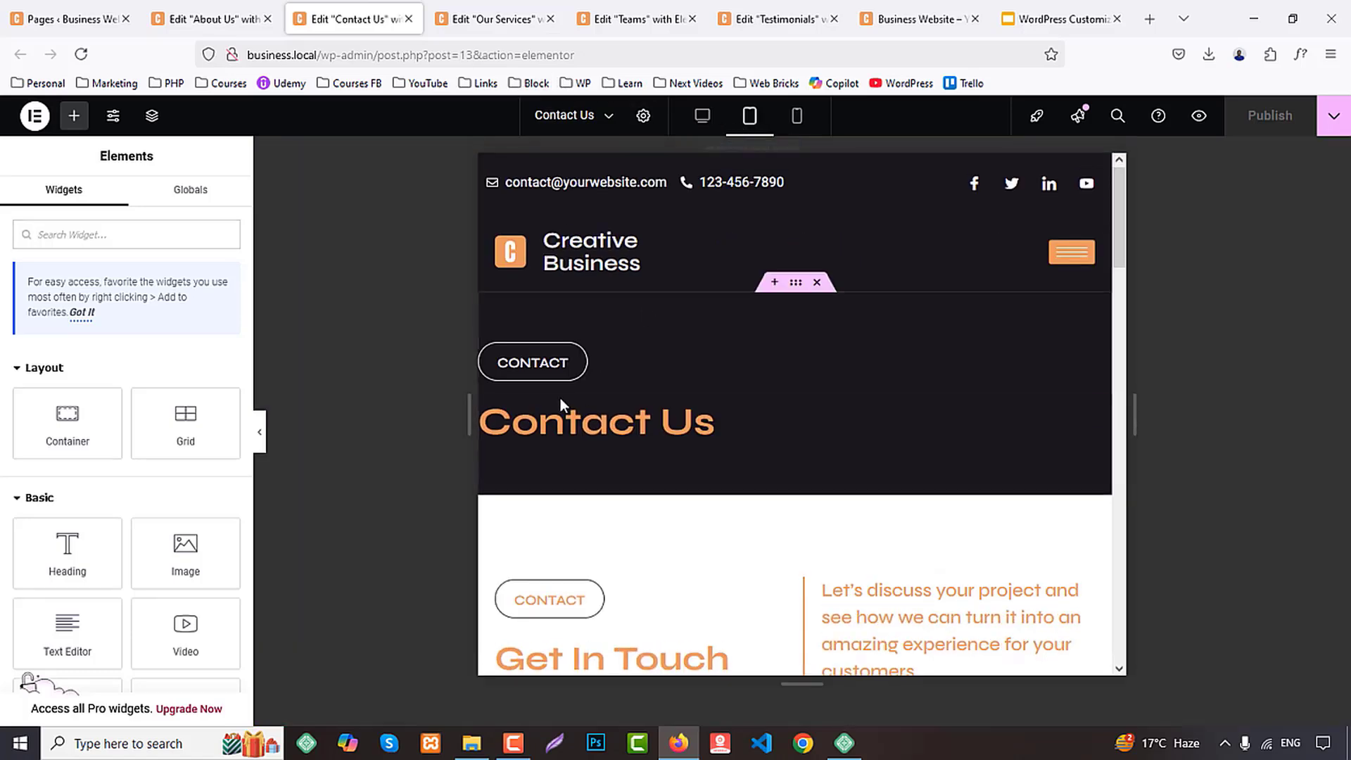
{"action": "scroll", "coordinate": [690, 366], "scroll_direction": "down", "scroll_amount": 5}
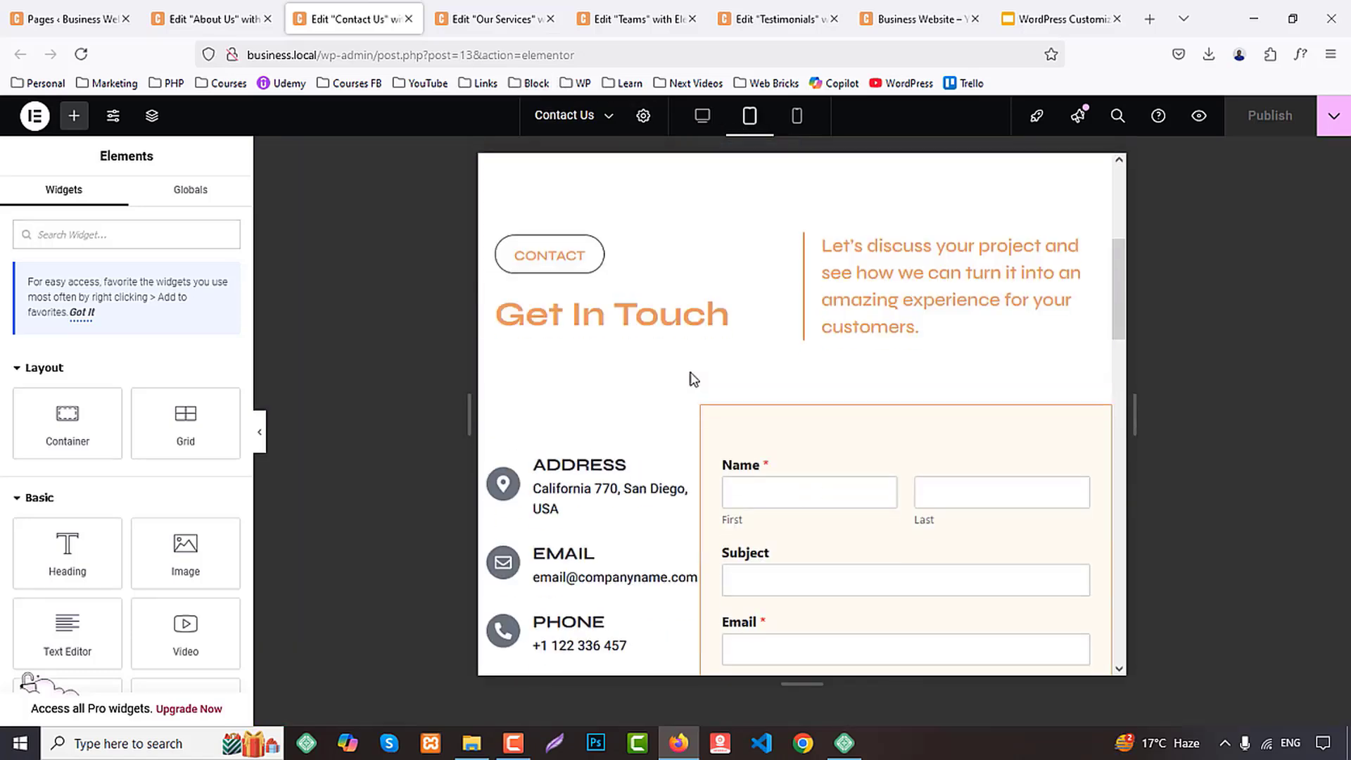
{"action": "scroll", "coordinate": [661, 370], "scroll_direction": "up", "scroll_amount": 1}
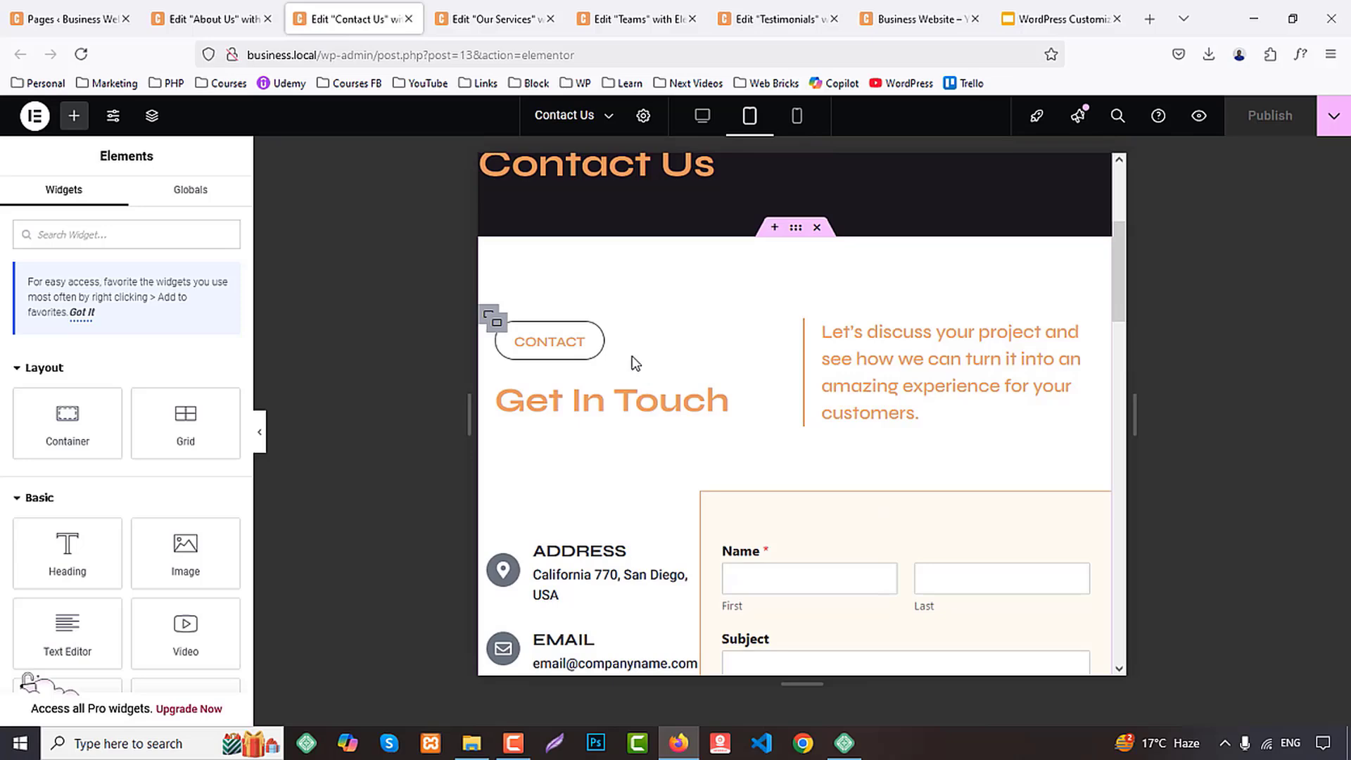
{"action": "right_click", "coordinate": [491, 320]}
{"action": "left_click", "coordinate": [551, 438]}
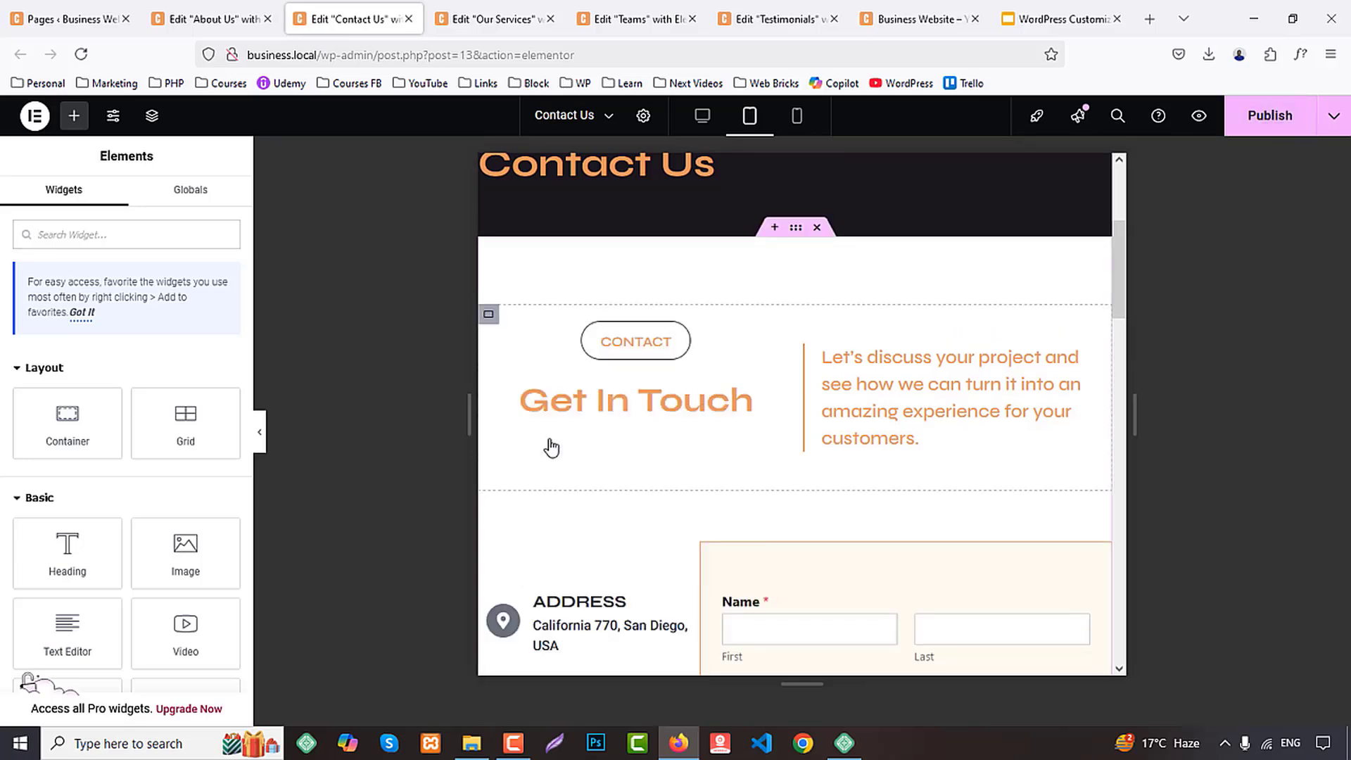
{"action": "key", "text": "ctrl+z"}
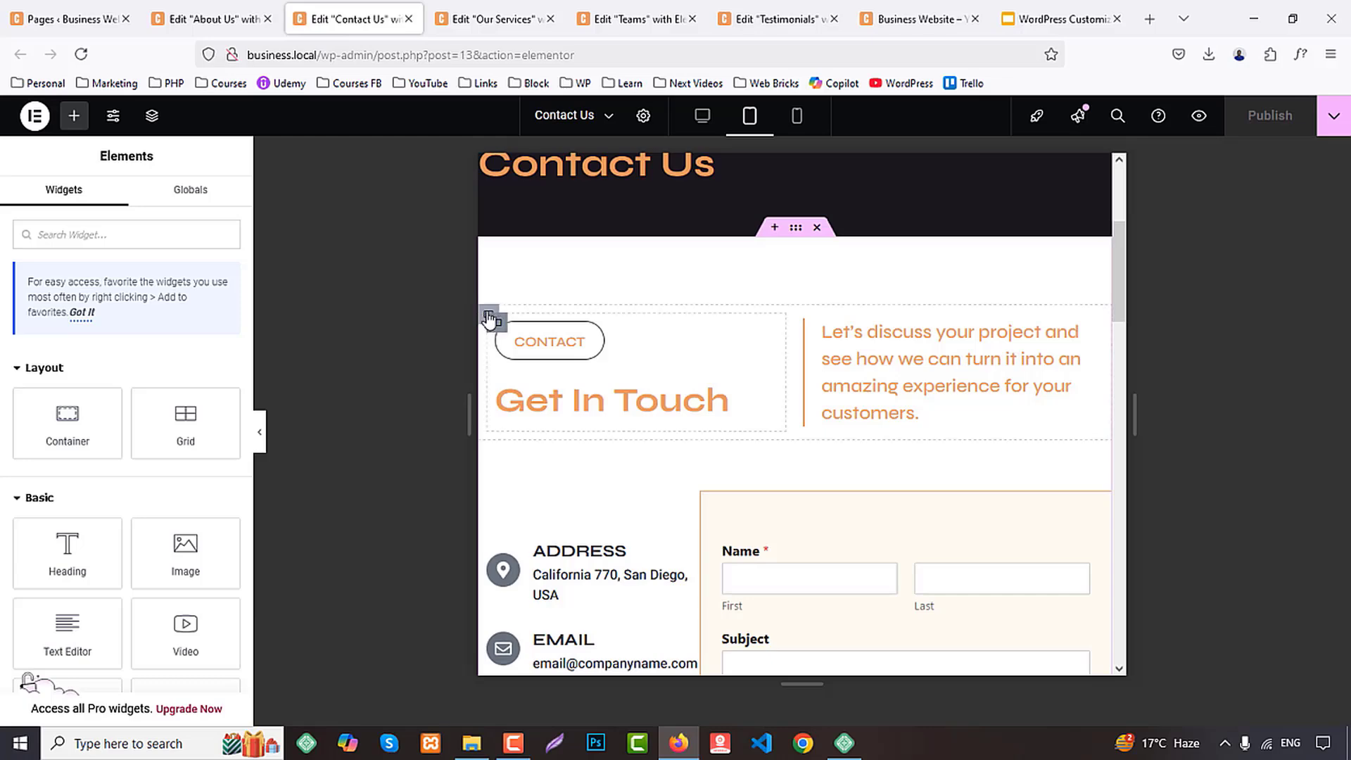
Paste the copied container style onto the outer container of the Contact Us page's "Get In Touch" intro
{"action": "right_click", "coordinate": [490, 318]}
{"action": "left_click", "coordinate": [539, 439]}
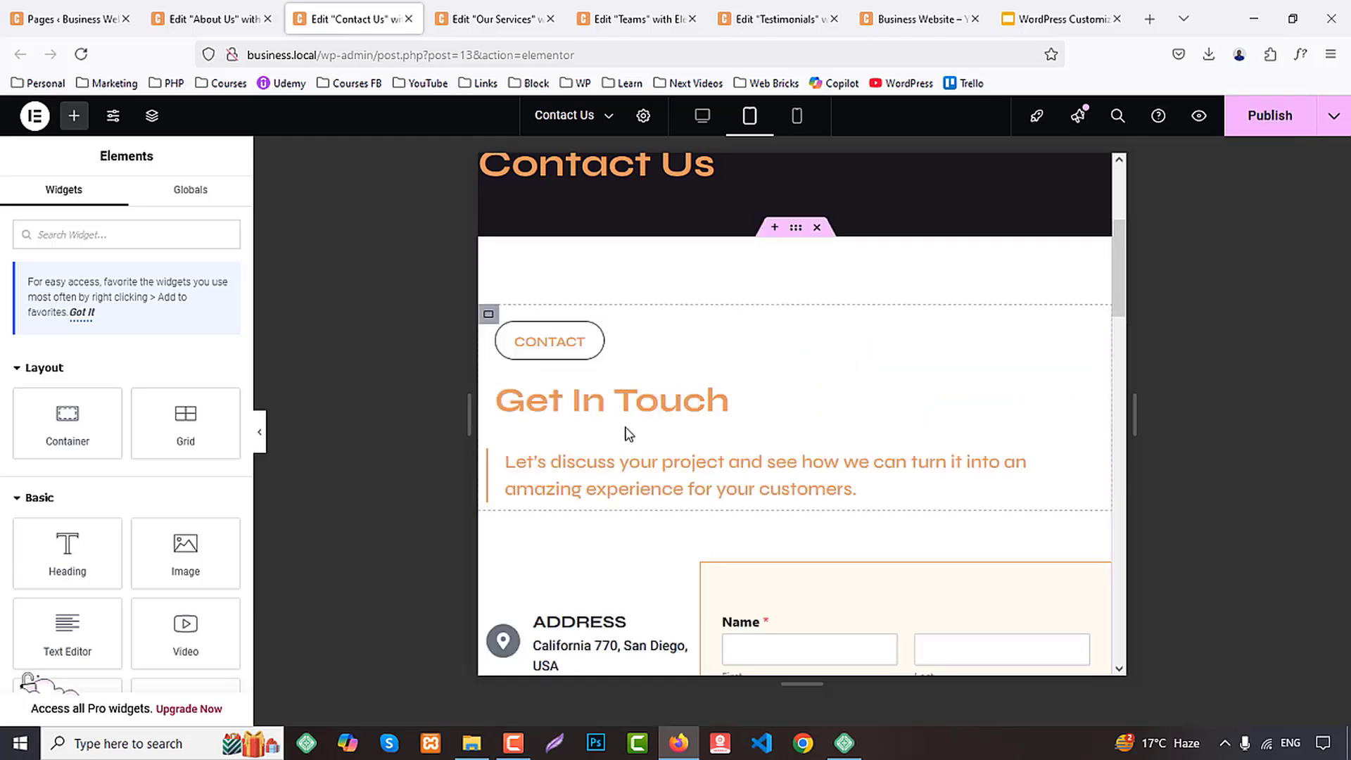
{"action": "scroll", "coordinate": [628, 434], "scroll_direction": "down", "scroll_amount": 10}
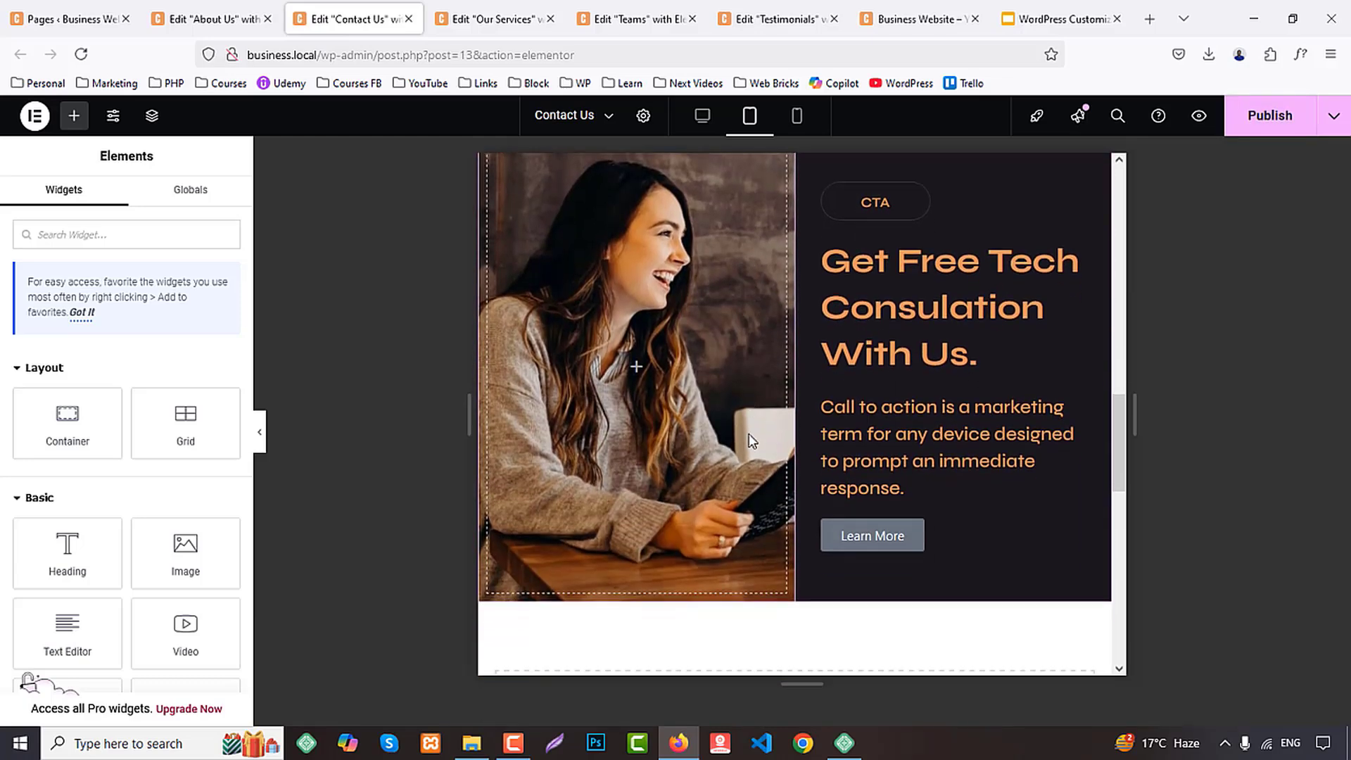
Check the About Us page's tablet layout, then return to the Contact Us editor and reload it
{"action": "left_click", "coordinate": [232, 7]}
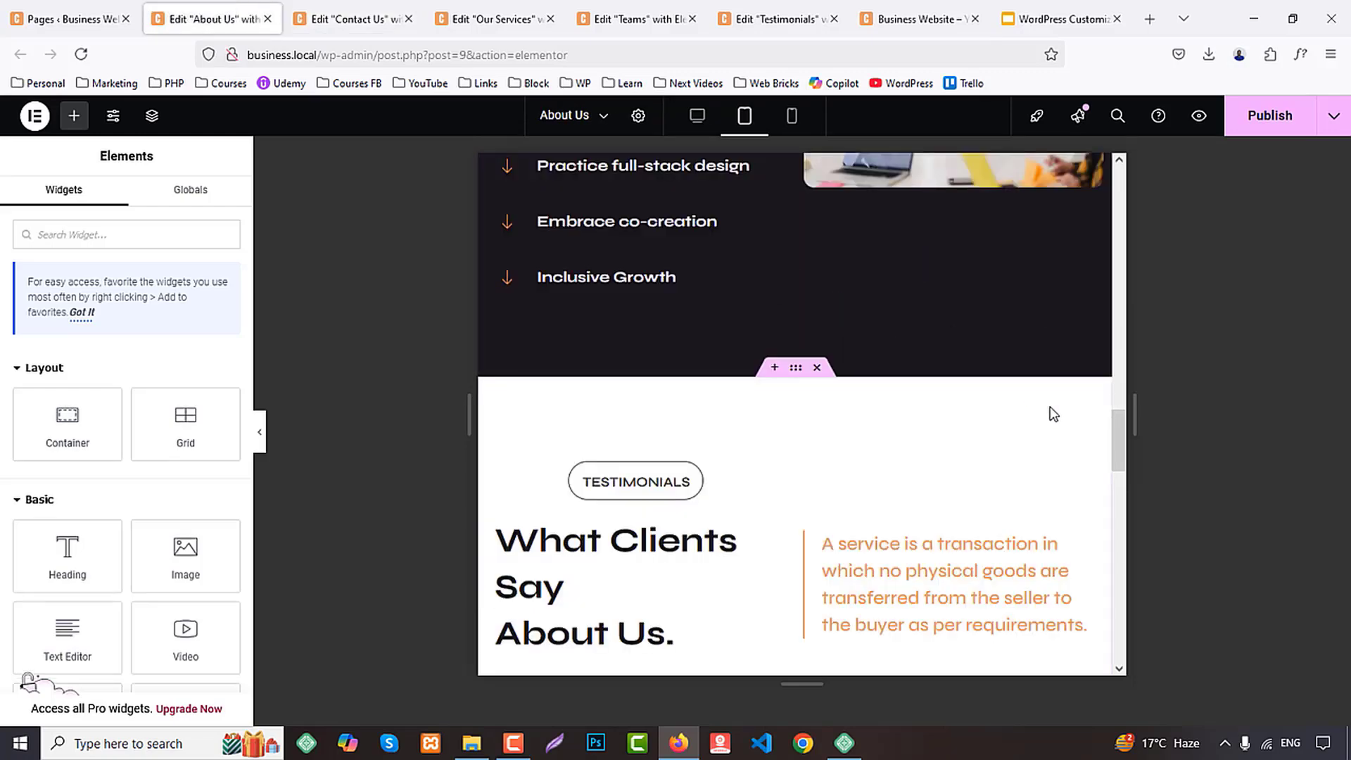
{"action": "scroll", "coordinate": [1053, 413], "scroll_direction": "up", "scroll_amount": 15}
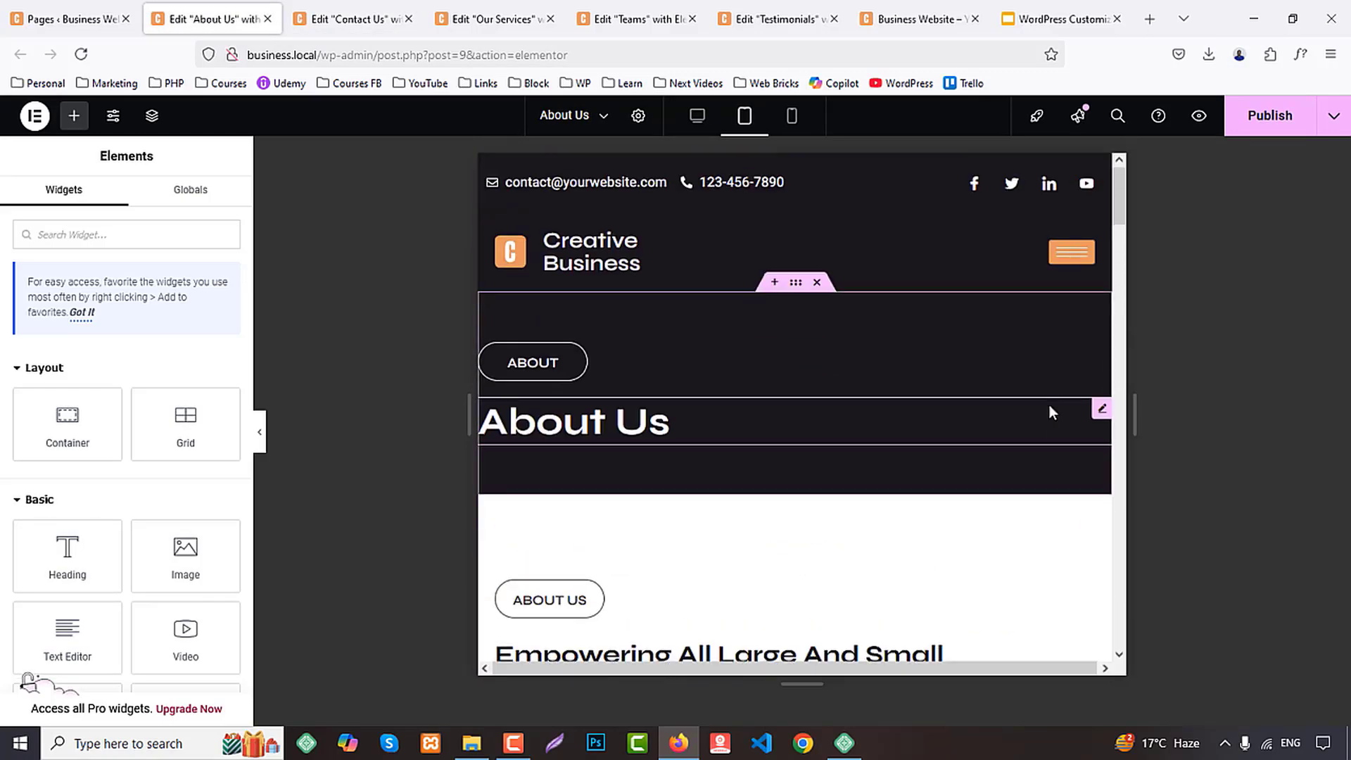
{"action": "left_click", "coordinate": [376, 9]}
{"action": "left_click", "coordinate": [409, 20]}
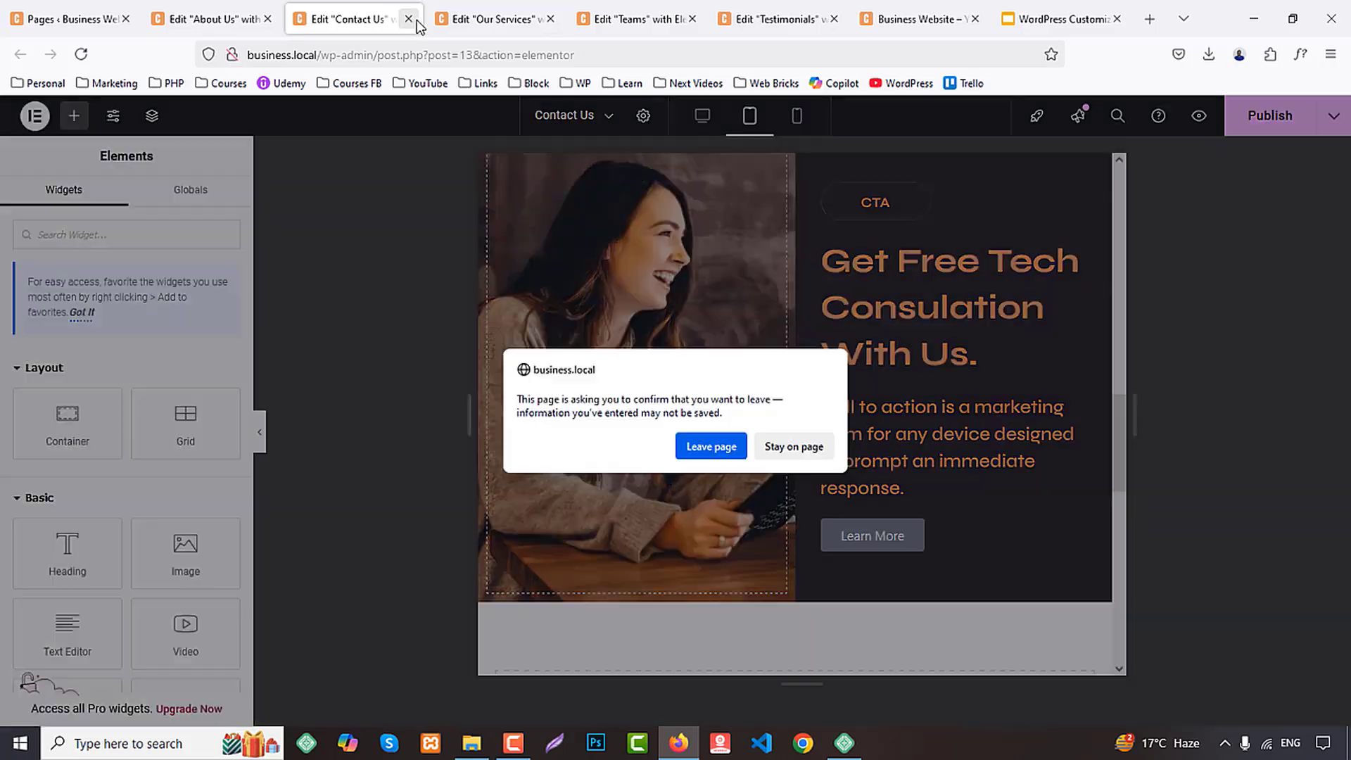
{"action": "left_click", "coordinate": [792, 446]}
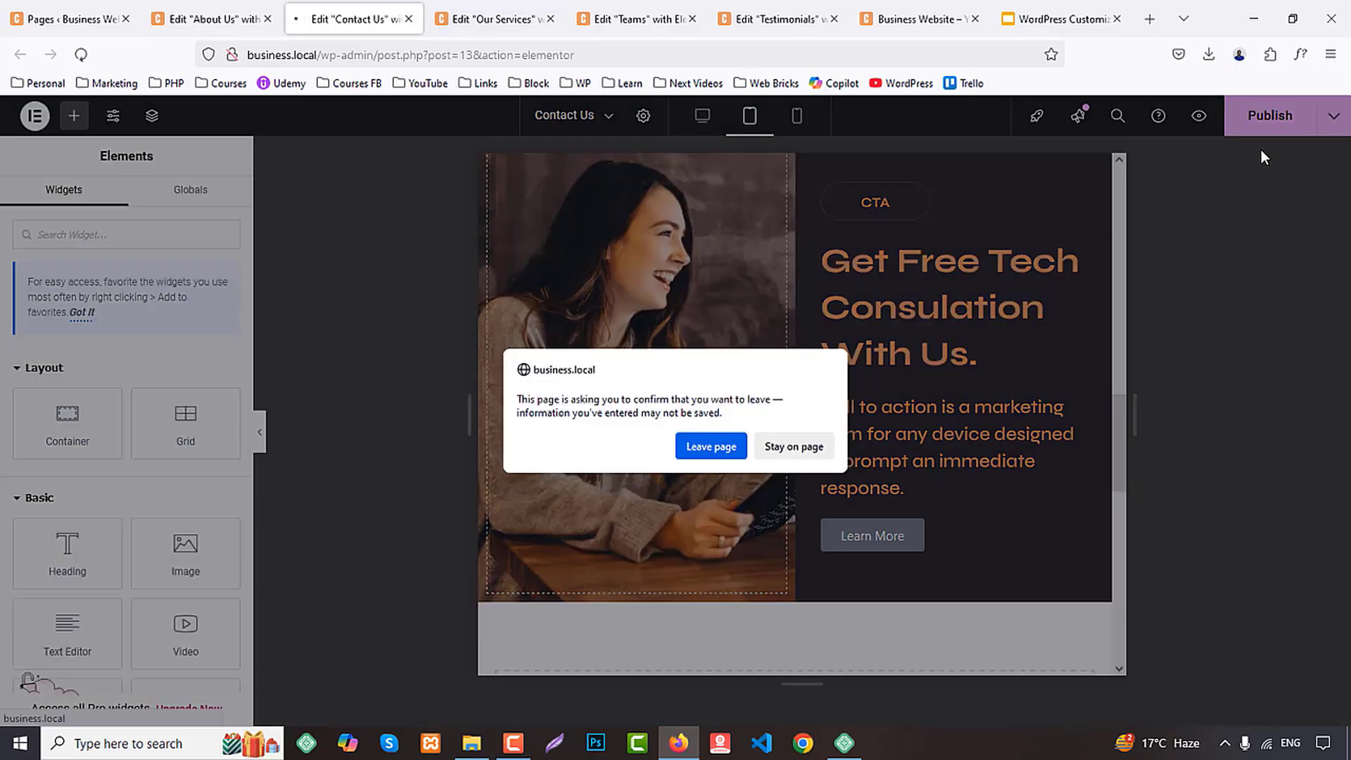
Reload the Our Services editor and check that the Teams and Testimonials editors are loaded
{"action": "left_click", "coordinate": [504, 9]}
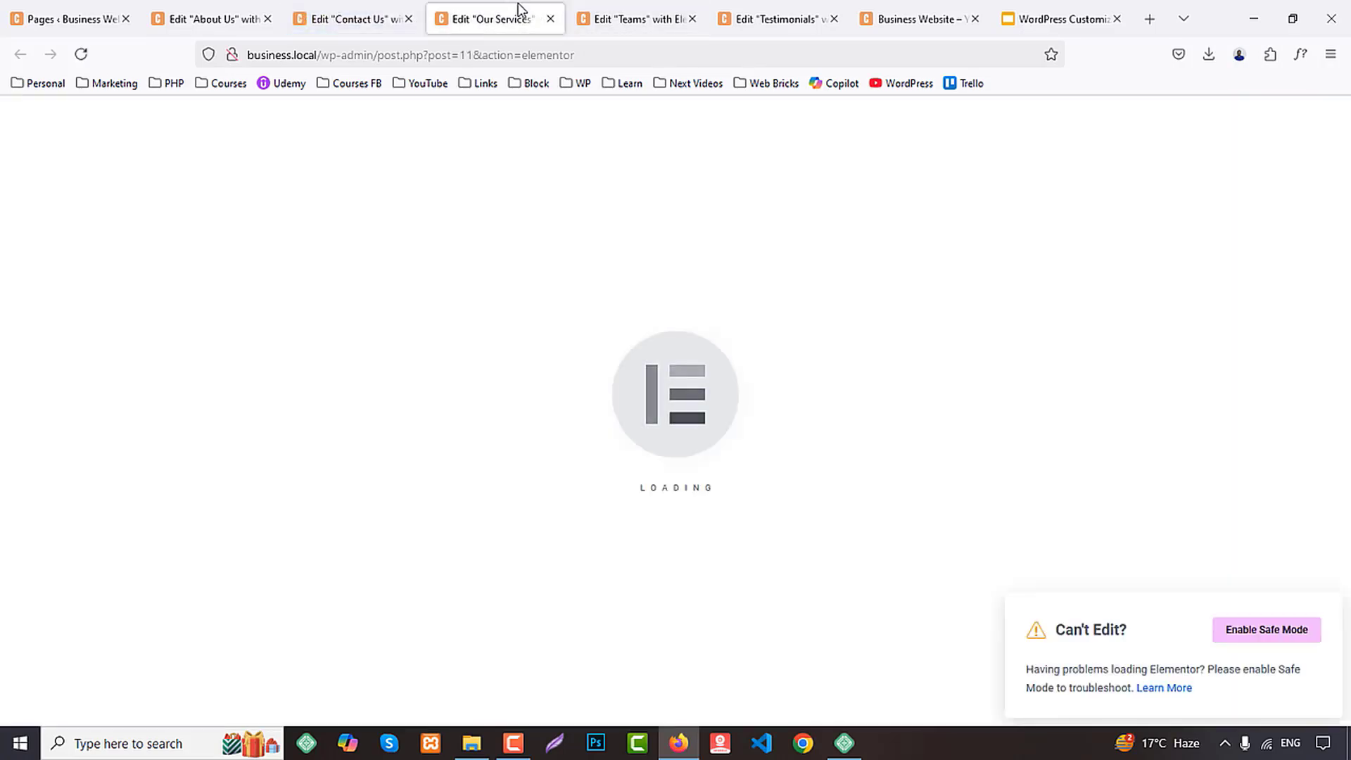
{"action": "key", "text": "F5"}
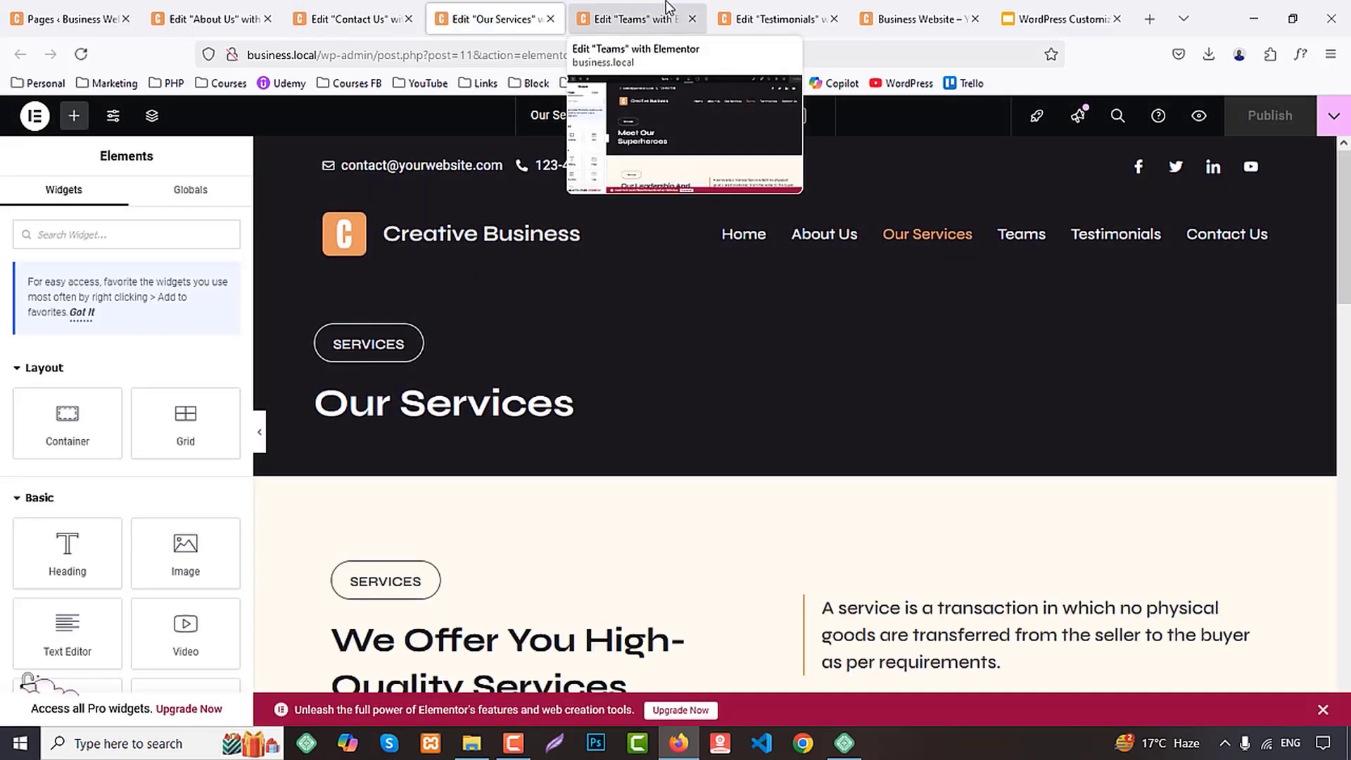
{"action": "left_click", "coordinate": [669, 7]}
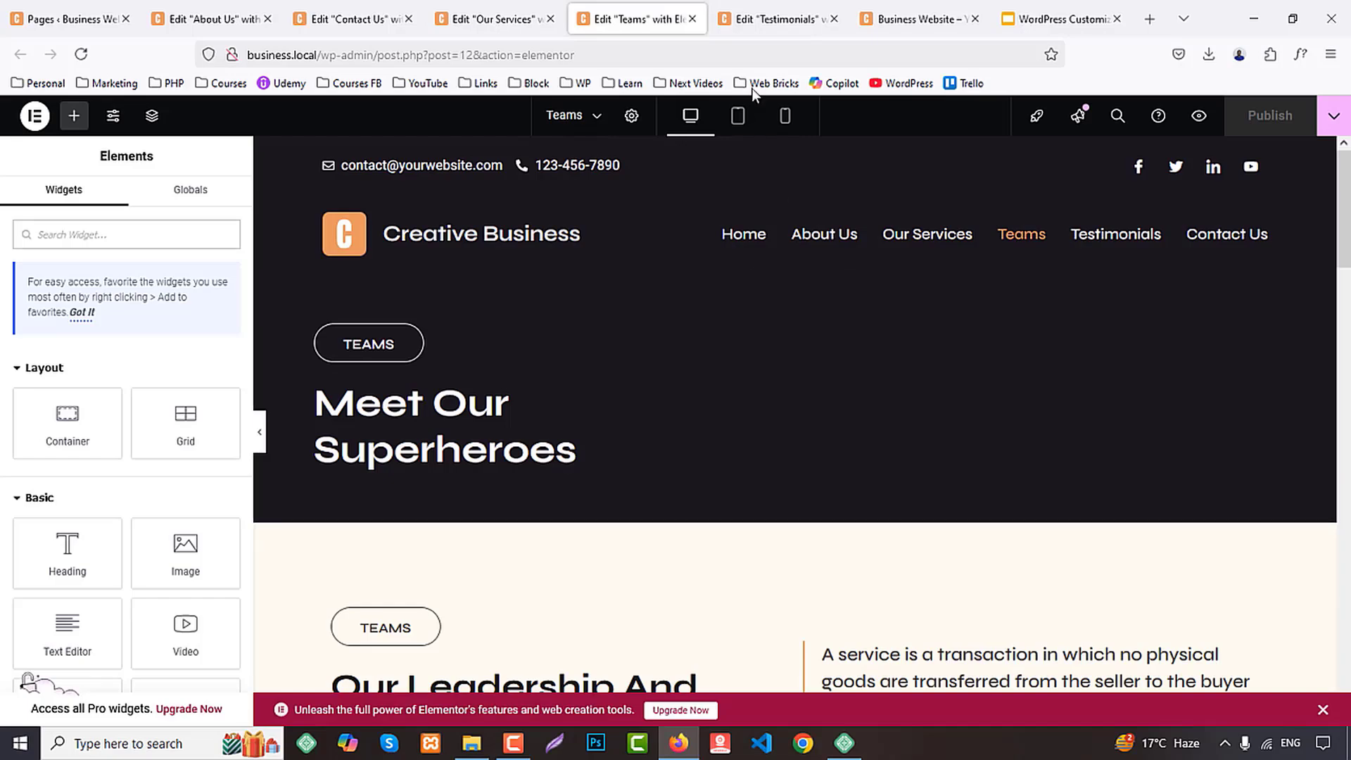
{"action": "left_click", "coordinate": [747, 19]}
Examine the global text color of the Testimonials section's description in the About Us page's tablet layout
{"action": "left_click", "coordinate": [229, 19]}
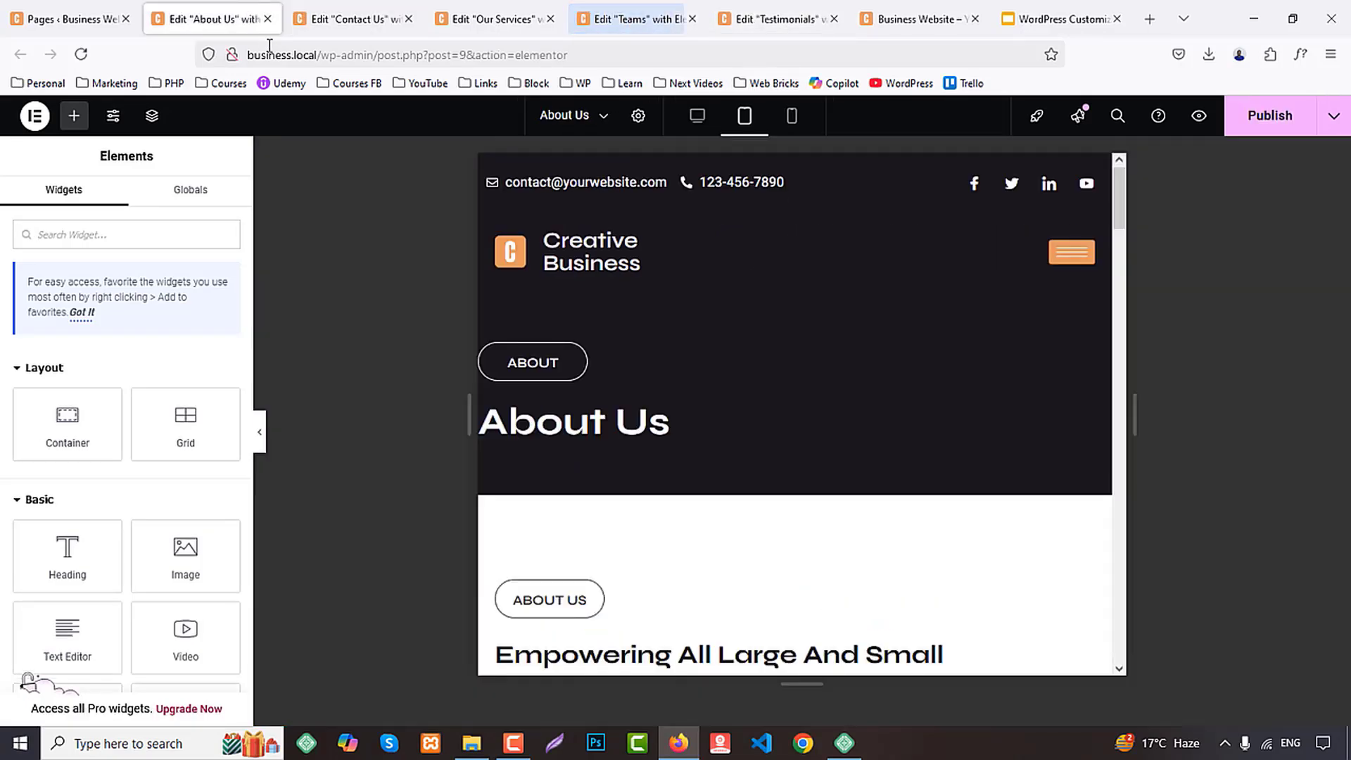
{"action": "scroll", "coordinate": [862, 514], "scroll_direction": "down", "scroll_amount": 15}
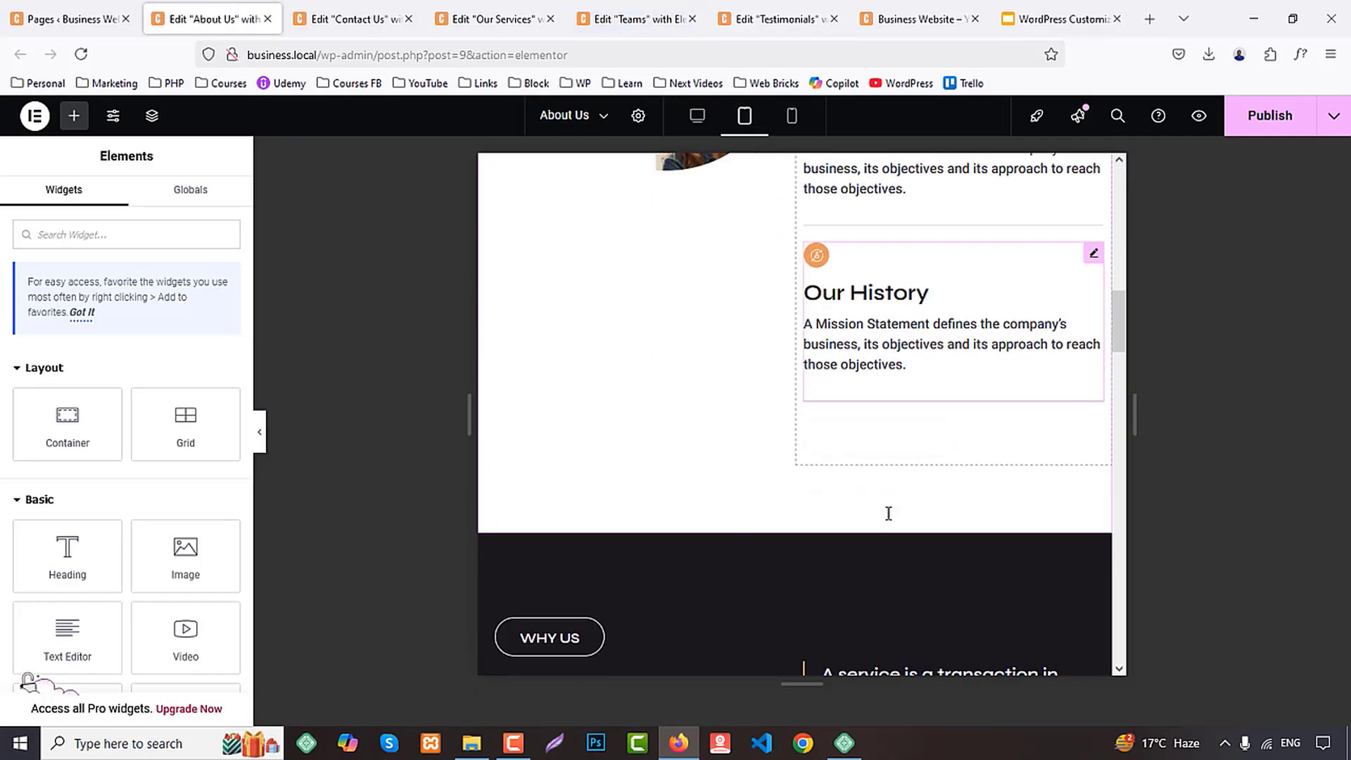
{"action": "scroll", "coordinate": [889, 513], "scroll_direction": "down", "scroll_amount": 8}
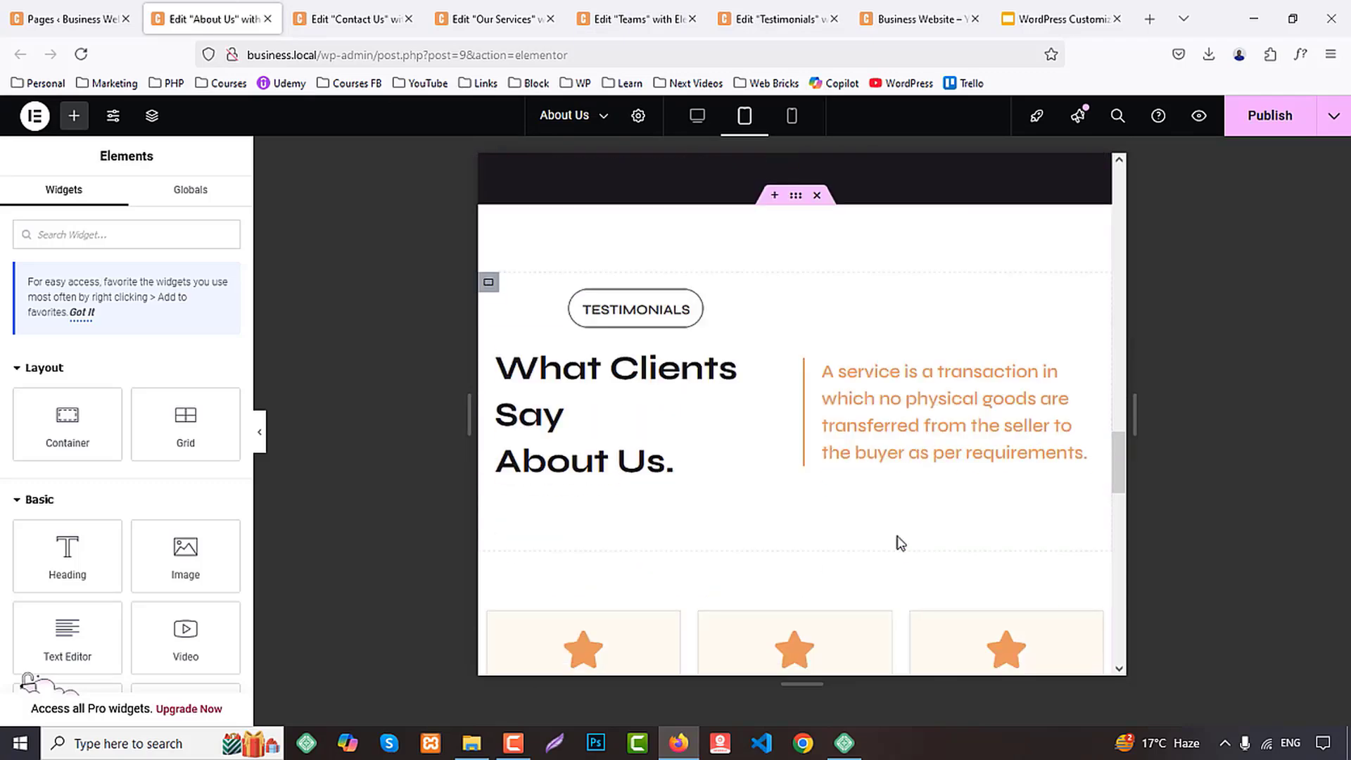
{"action": "left_click", "coordinate": [950, 423]}
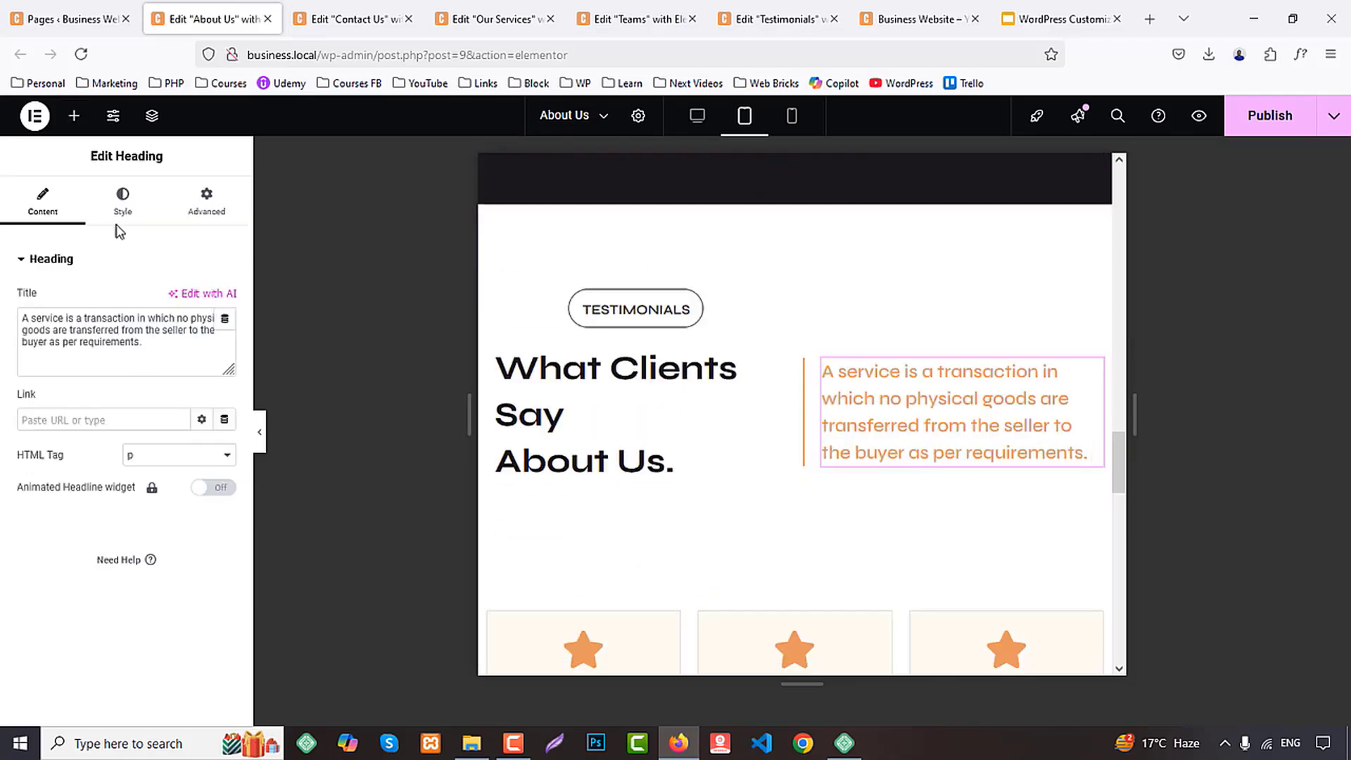
{"action": "left_click", "coordinate": [132, 194]}
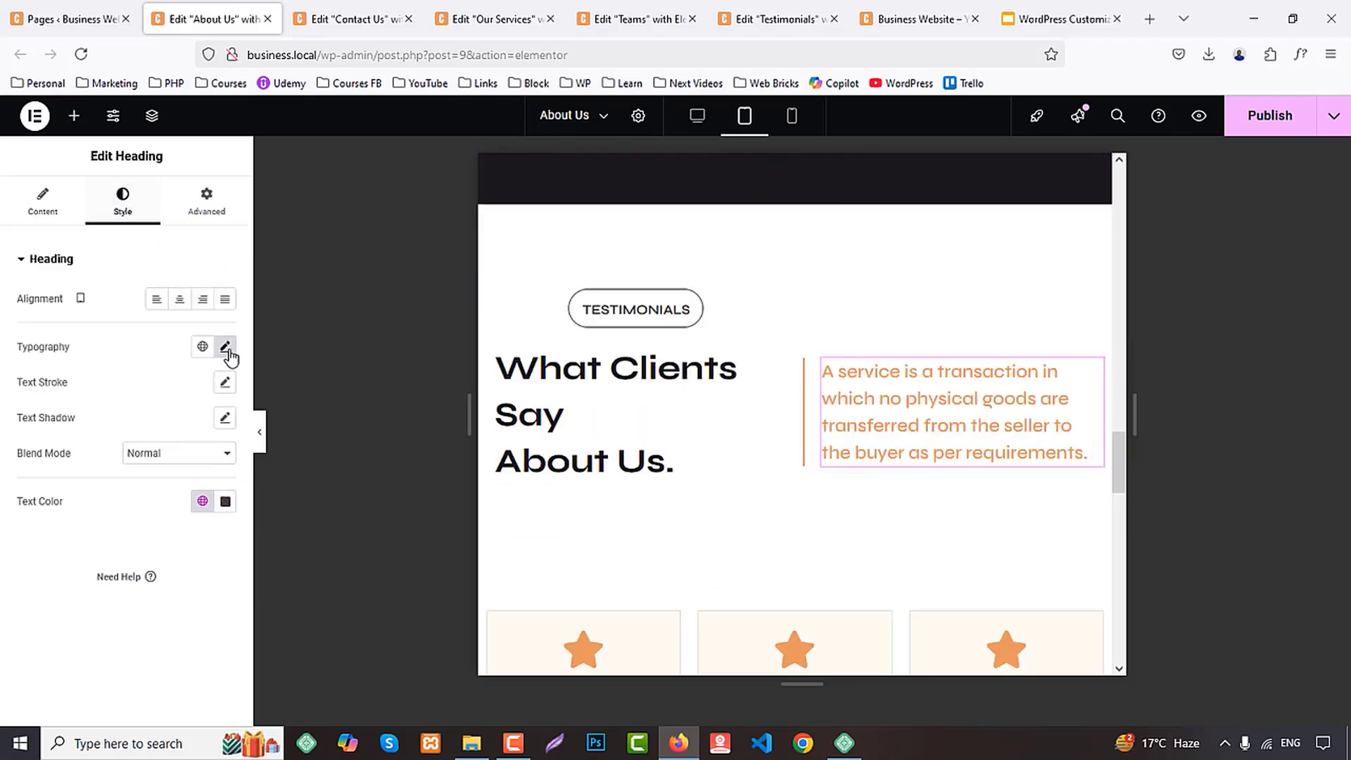
{"action": "left_click", "coordinate": [202, 502]}
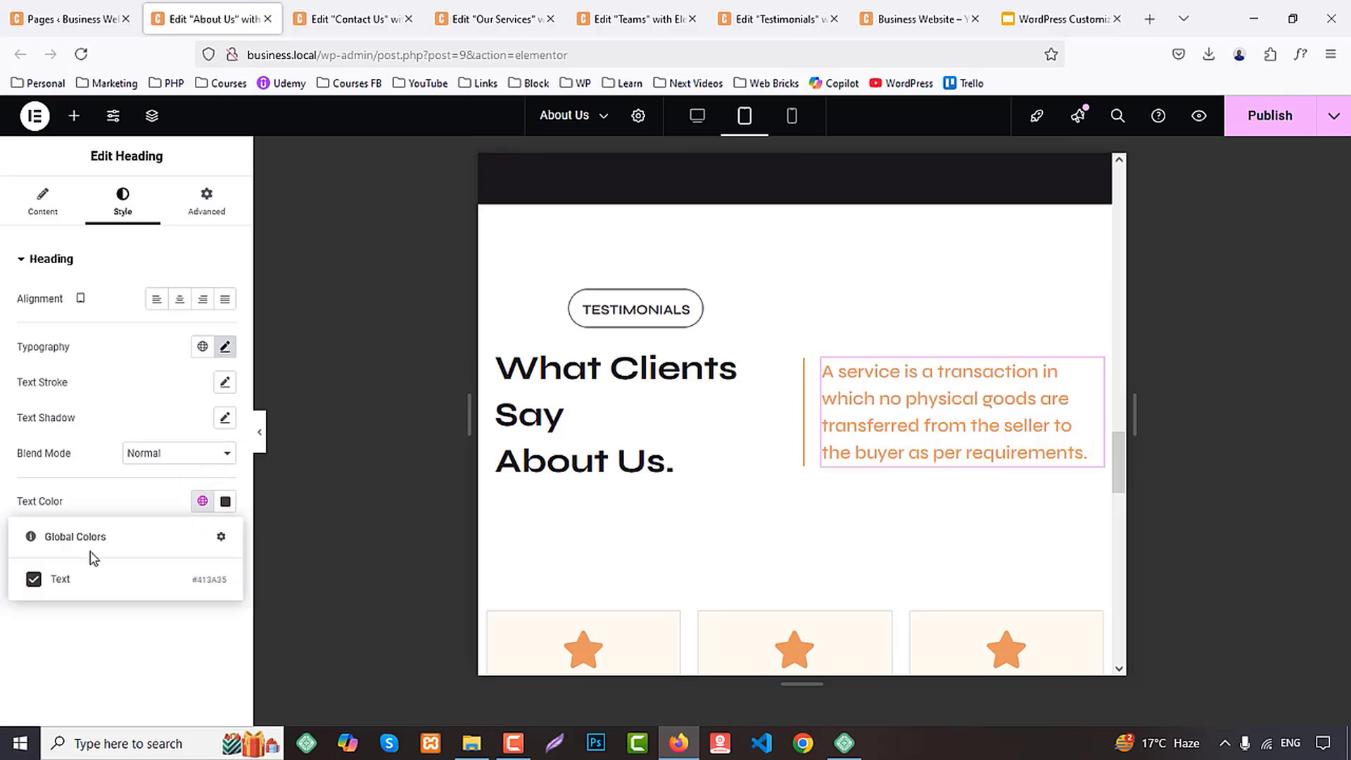
{"action": "left_click", "coordinate": [109, 648]}
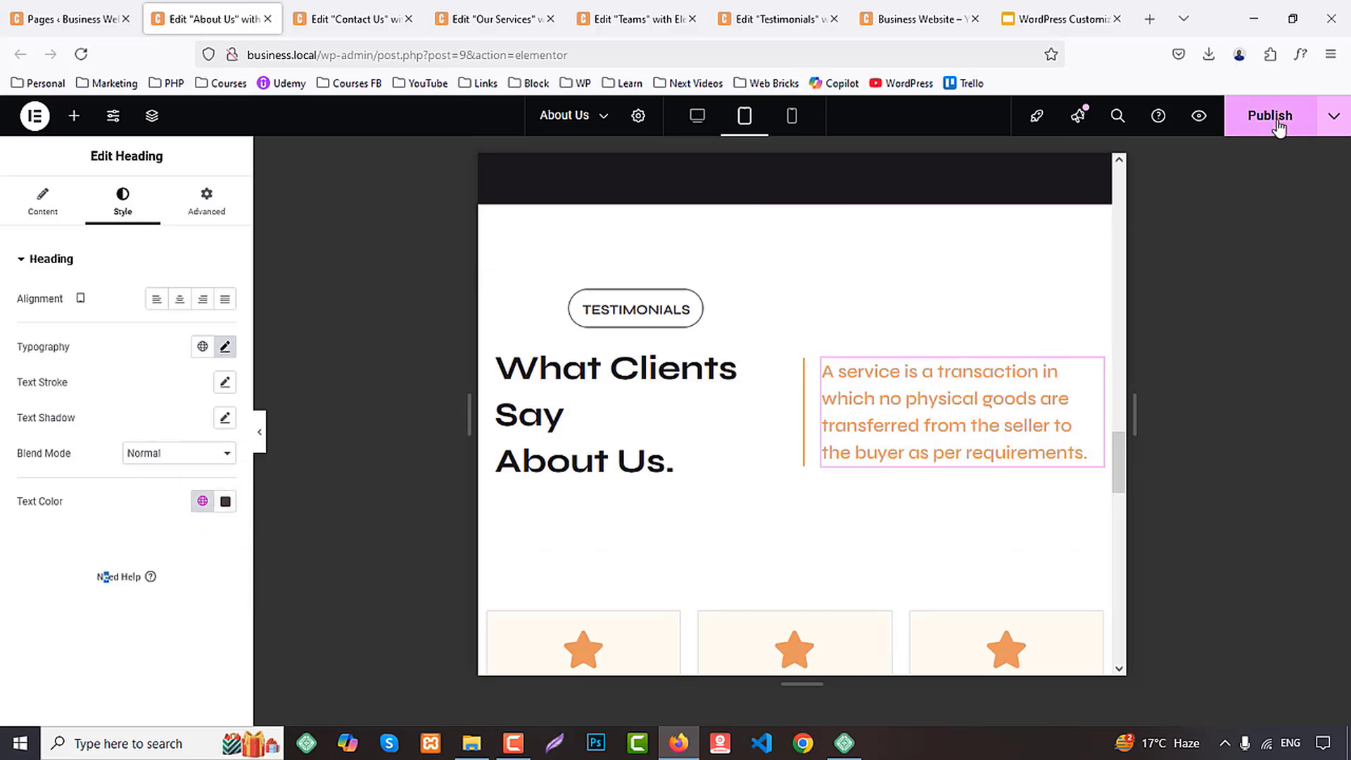
Reload the About Us editor, discarding its unsaved changes, and check the section text colors in the desktop layout
{"action": "key", "text": "F5"}
{"action": "key", "text": "Return"}
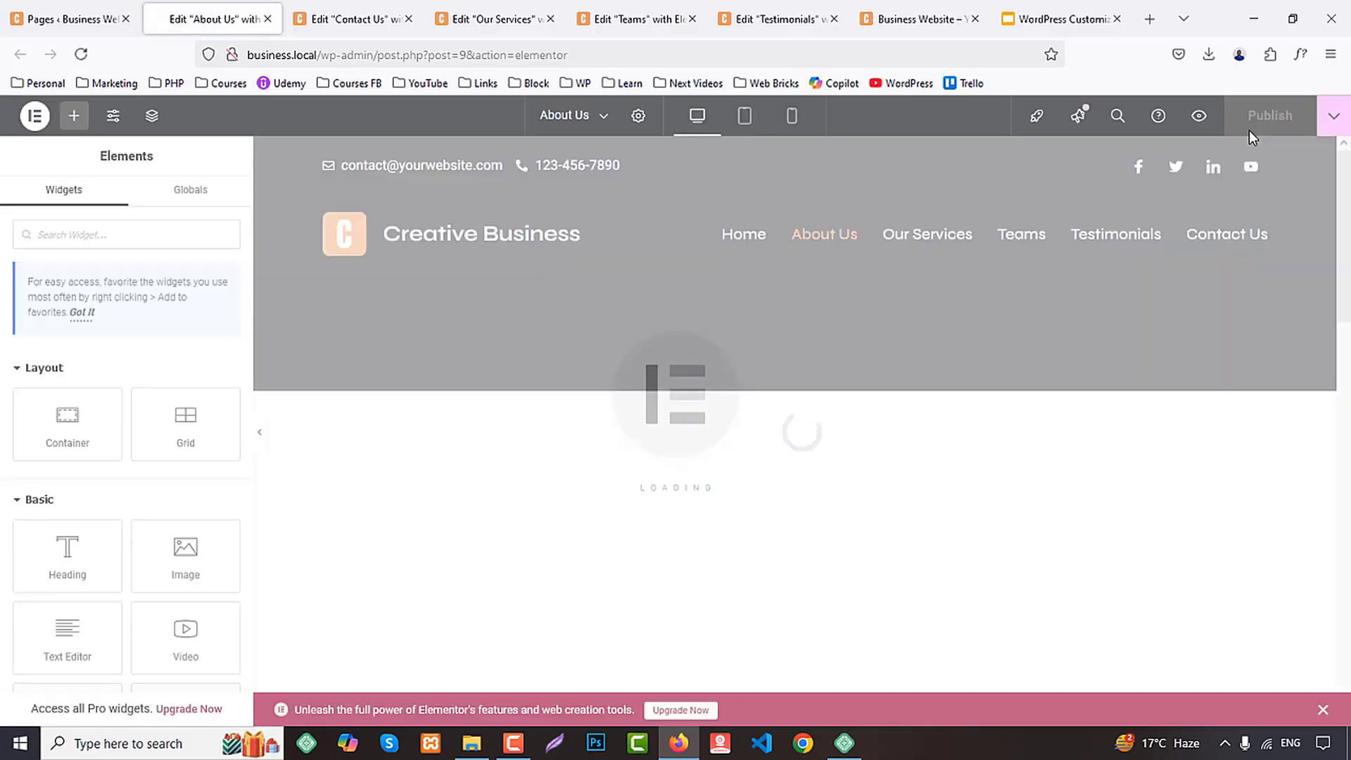
{"action": "scroll", "coordinate": [1041, 391], "scroll_direction": "down", "scroll_amount": 10}
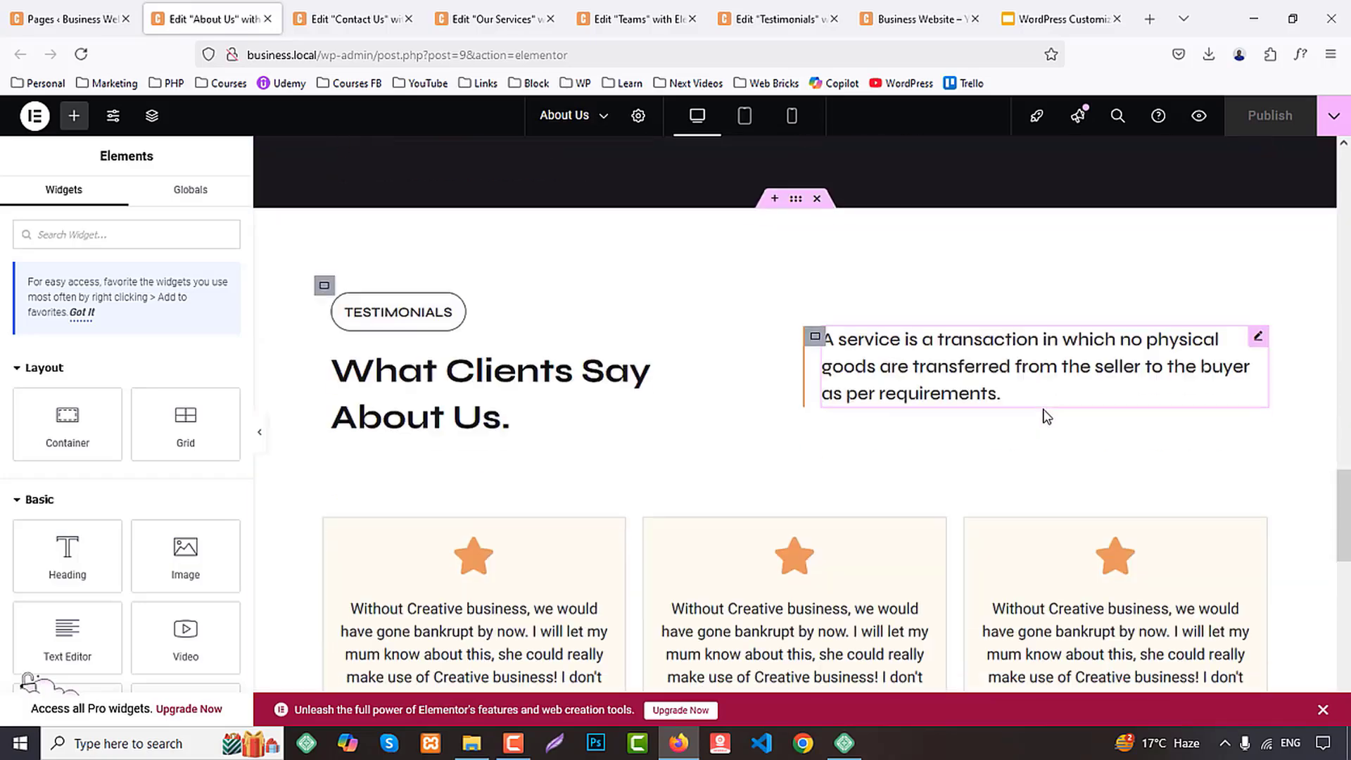
{"action": "scroll", "coordinate": [1043, 413], "scroll_direction": "up", "scroll_amount": 10}
{"action": "scroll", "coordinate": [1220, 366], "scroll_direction": "up", "scroll_amount": 2}
{"action": "scroll", "coordinate": [1189, 478], "scroll_direction": "down", "scroll_amount": 15}
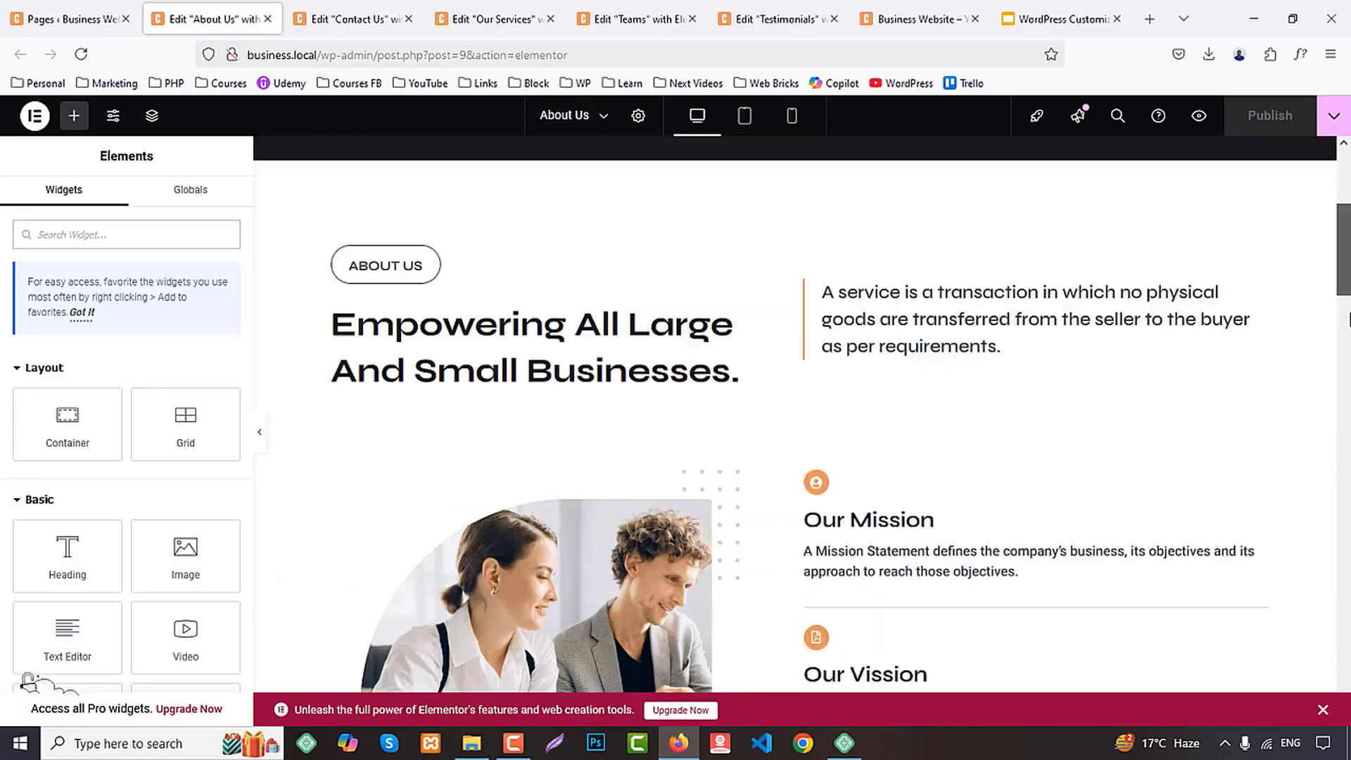
{"action": "scroll", "coordinate": [1161, 563], "scroll_direction": "up", "scroll_amount": 10}
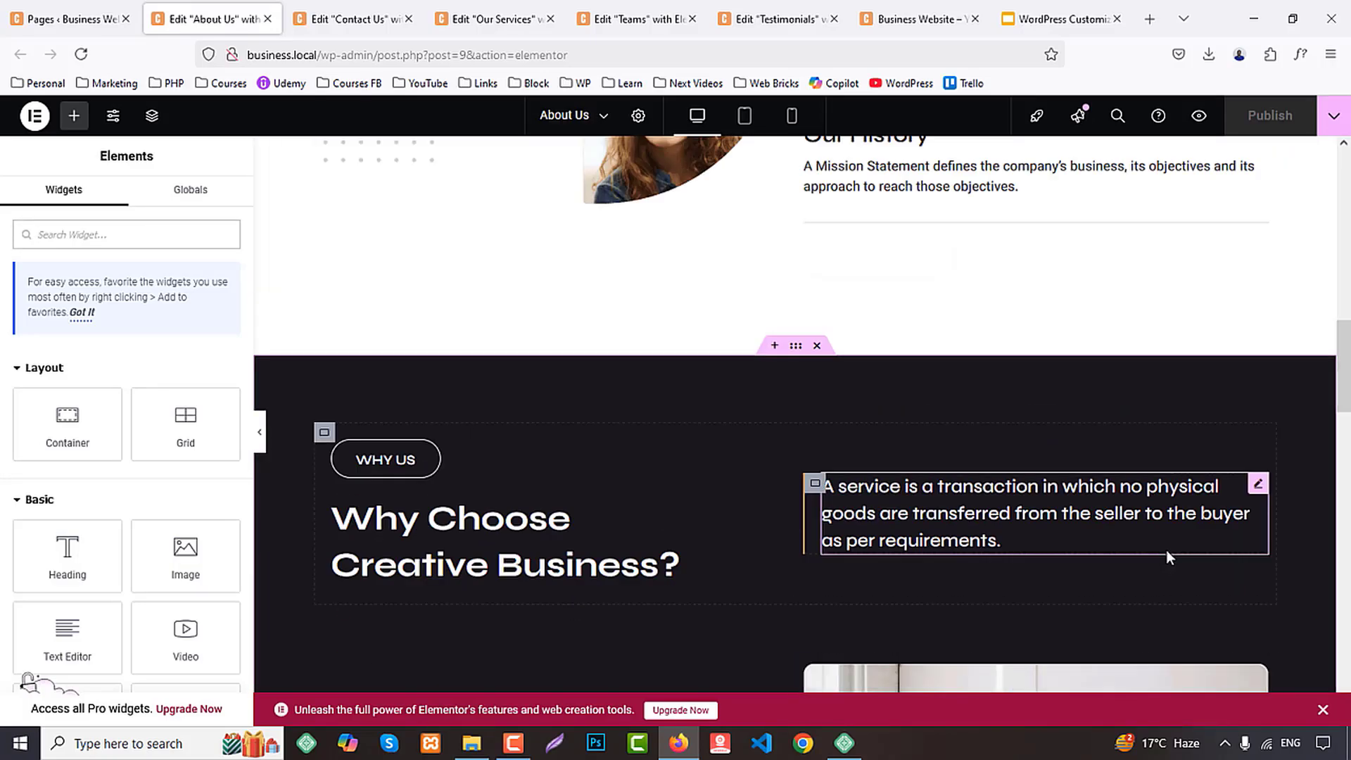
{"action": "scroll", "coordinate": [1168, 551], "scroll_direction": "down", "scroll_amount": 5}
{"action": "scroll", "coordinate": [1174, 555], "scroll_direction": "up", "scroll_amount": 15}
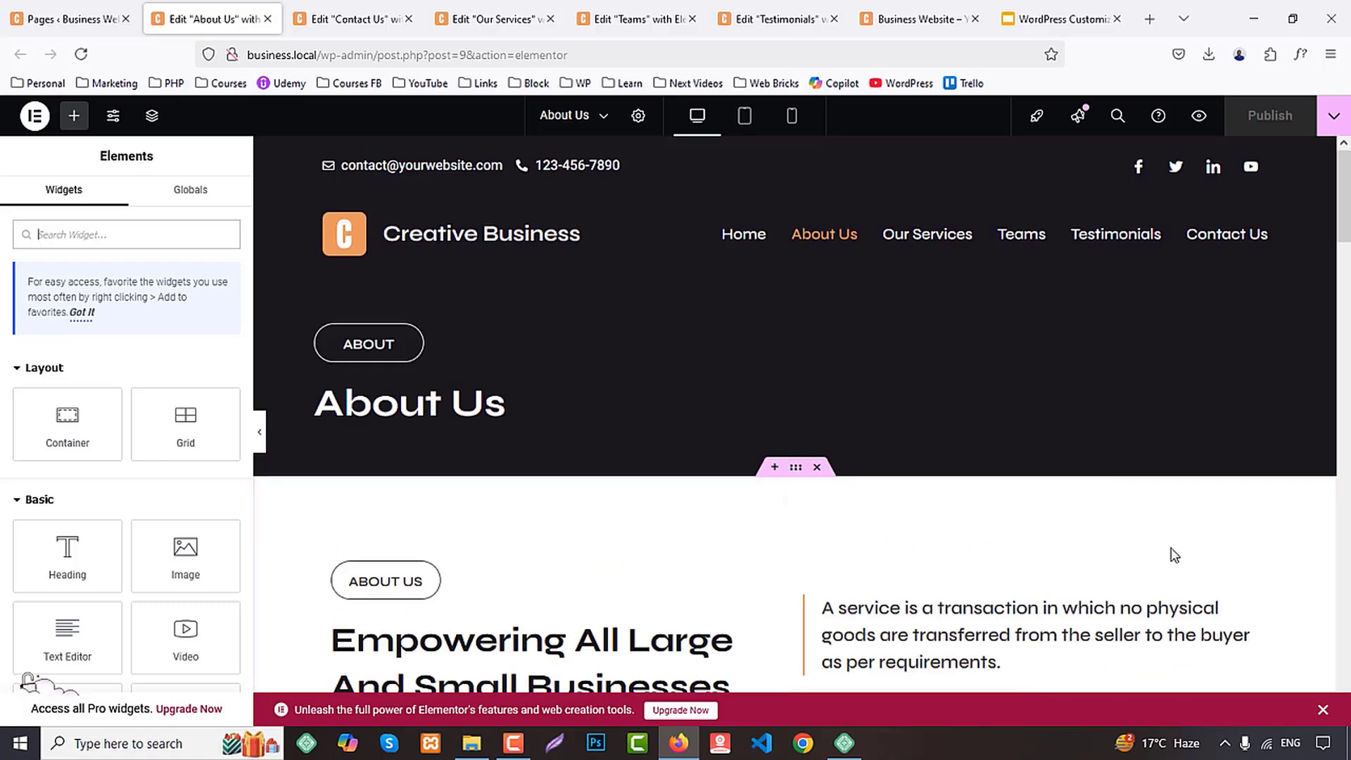
In the About Us page's tablet layout, paste the copied container style onto the Testimonials intro's outer container
{"action": "left_click", "coordinate": [745, 117]}
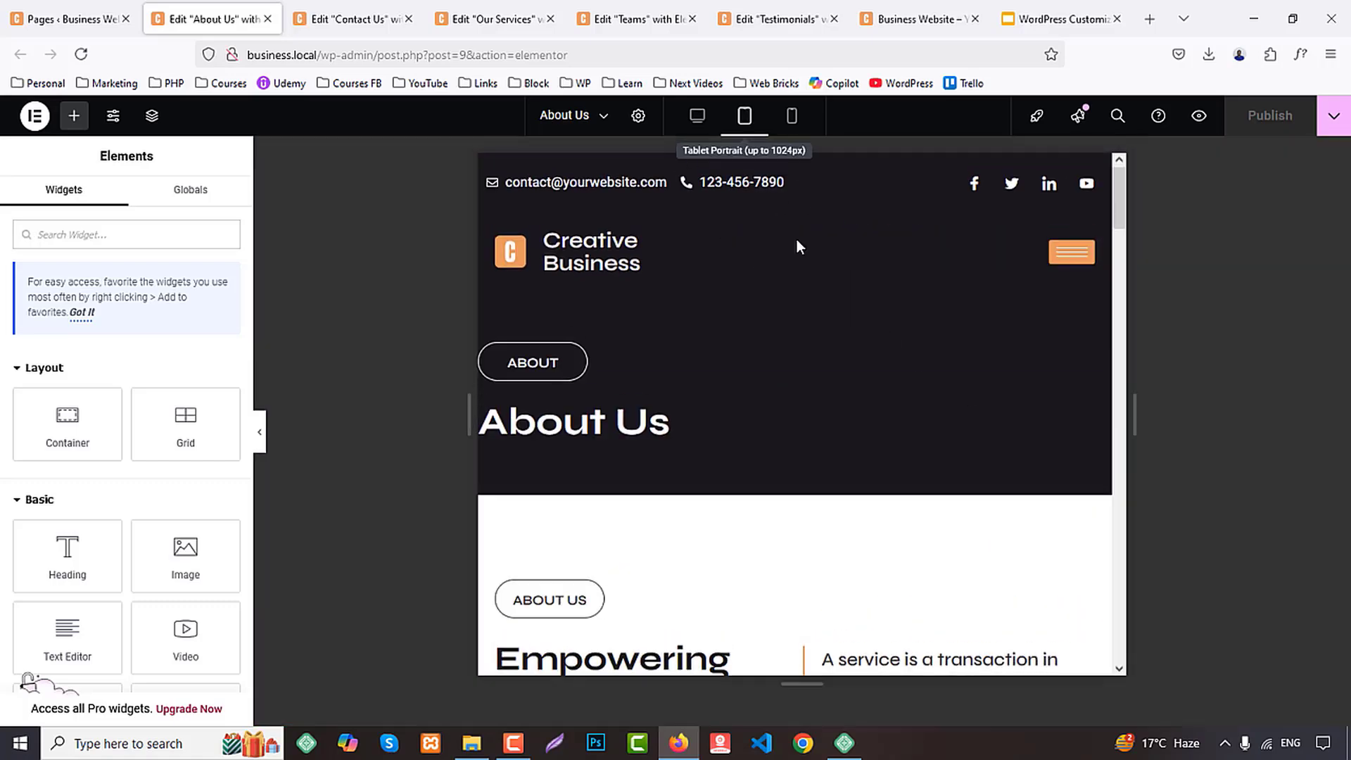
{"action": "scroll", "coordinate": [892, 412], "scroll_direction": "down", "scroll_amount": 10}
{"action": "scroll", "coordinate": [893, 413], "scroll_direction": "down", "scroll_amount": 6}
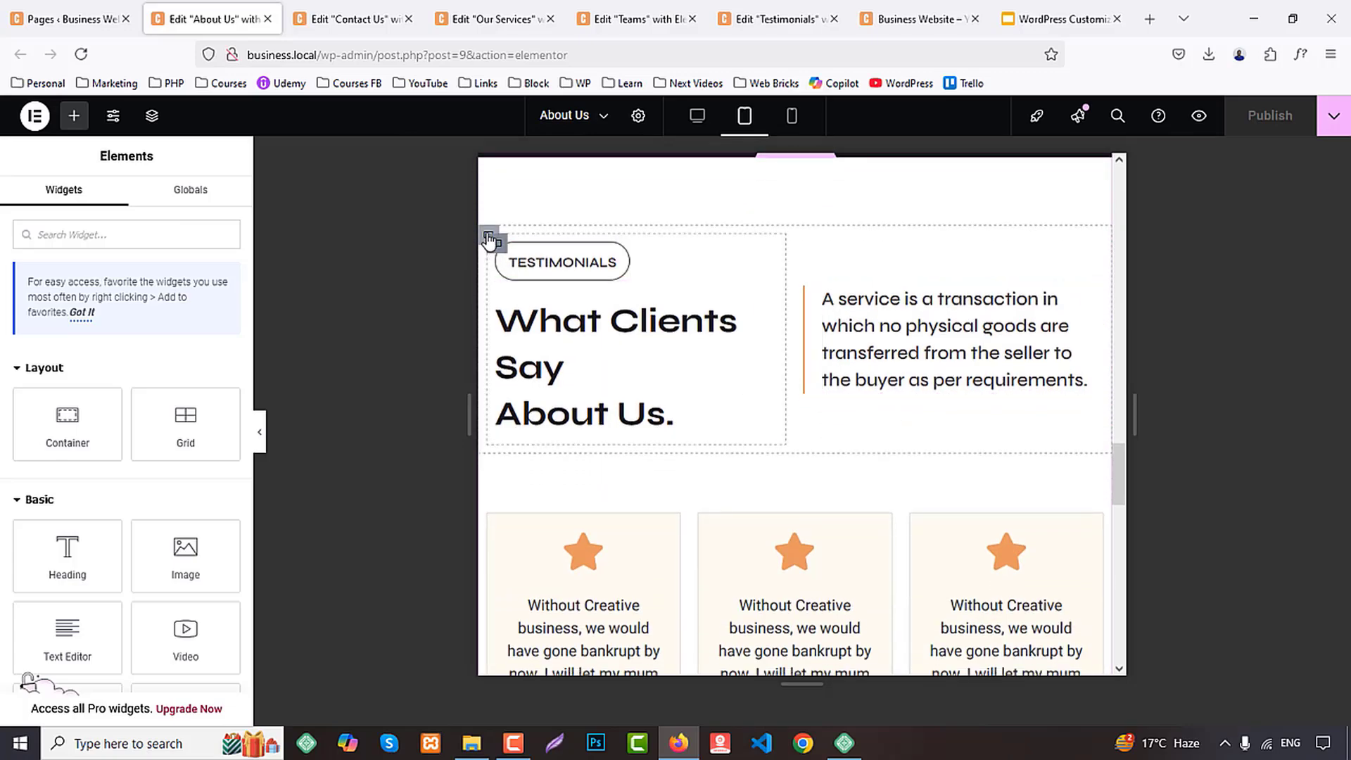
{"action": "right_click", "coordinate": [488, 239]}
{"action": "left_click", "coordinate": [539, 415]}
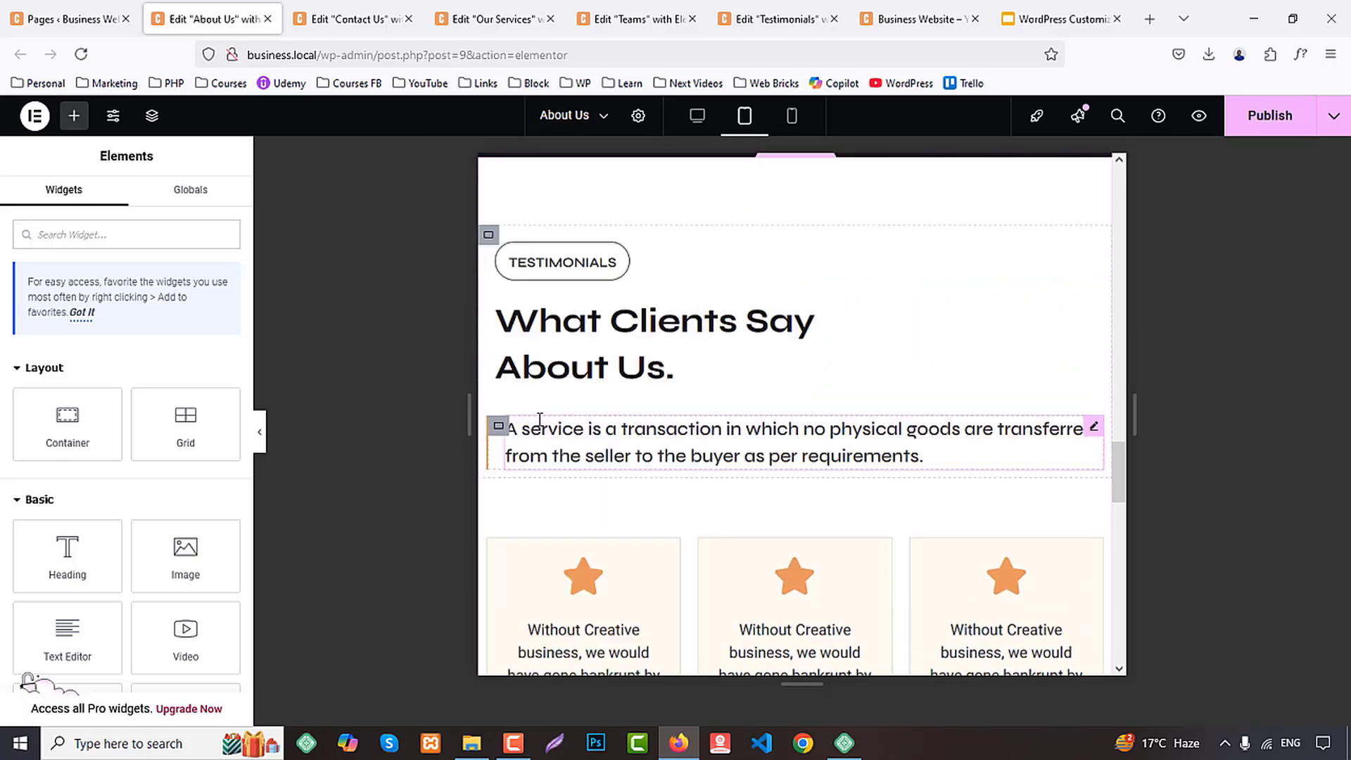
Paste the copied container style onto the Why Us intro's outer container in the About Us page's tablet layout
{"action": "scroll", "coordinate": [636, 423], "scroll_direction": "up", "scroll_amount": 6}
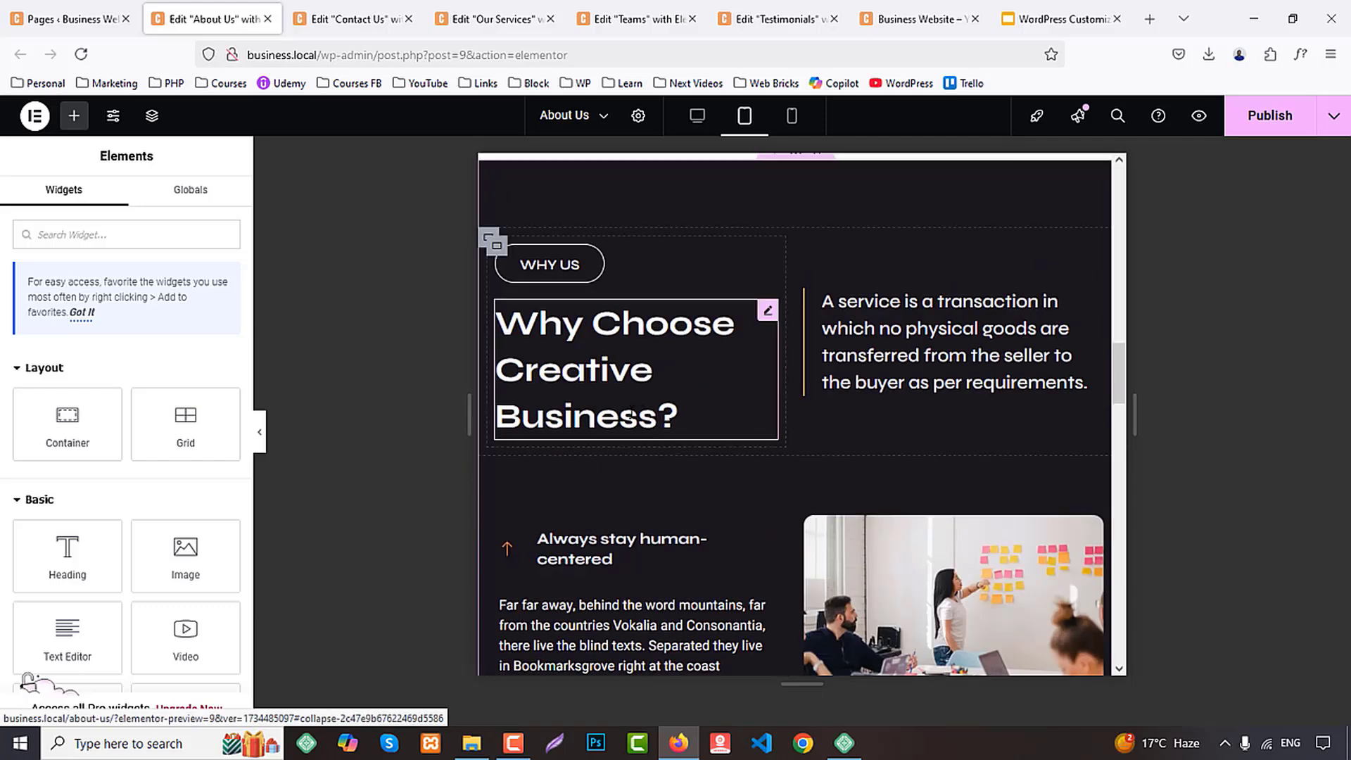
{"action": "right_click", "coordinate": [491, 241]}
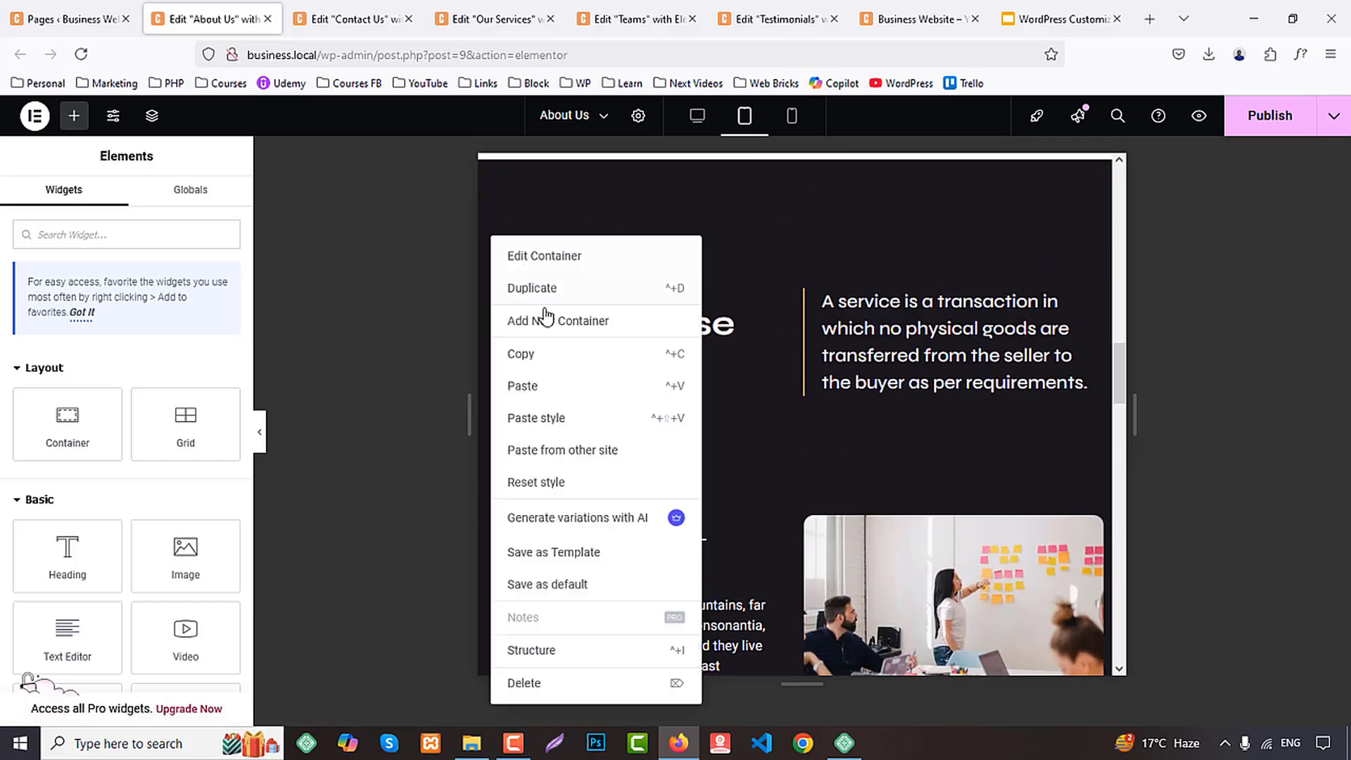
{"action": "left_click", "coordinate": [552, 421]}
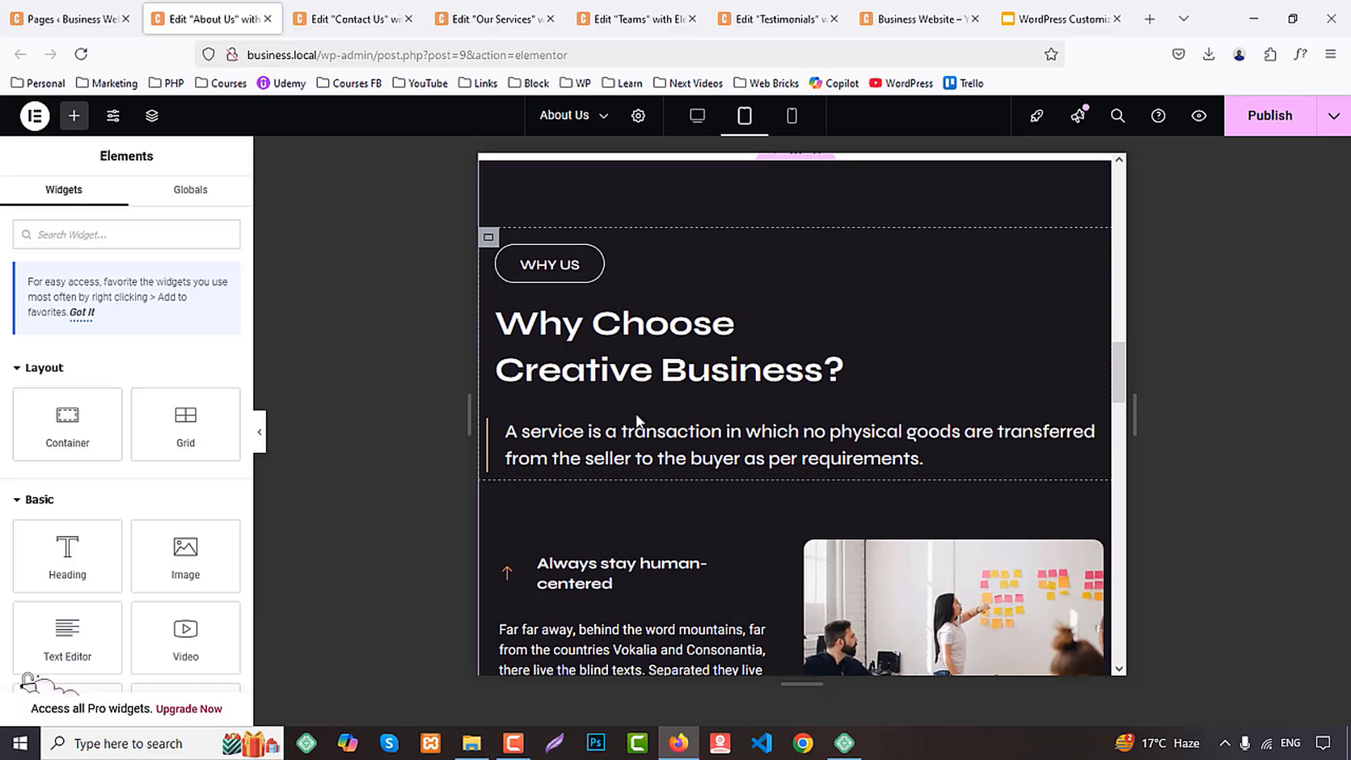
{"action": "scroll", "coordinate": [739, 419], "scroll_direction": "up", "scroll_amount": 6}
Switch to the Contact Us editor, reload it, and check the section text colors in the desktop layout
{"action": "left_click", "coordinate": [417, 9]}
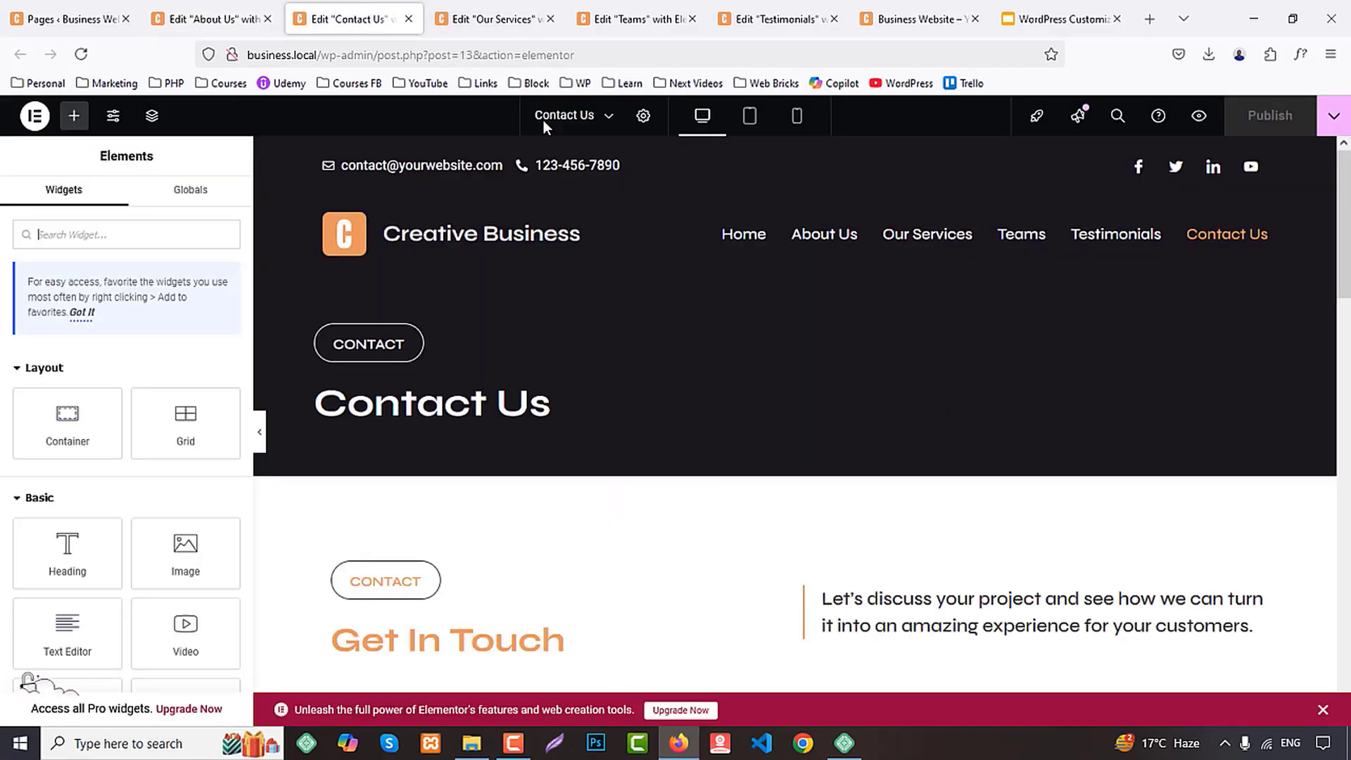
{"action": "left_click", "coordinate": [748, 117]}
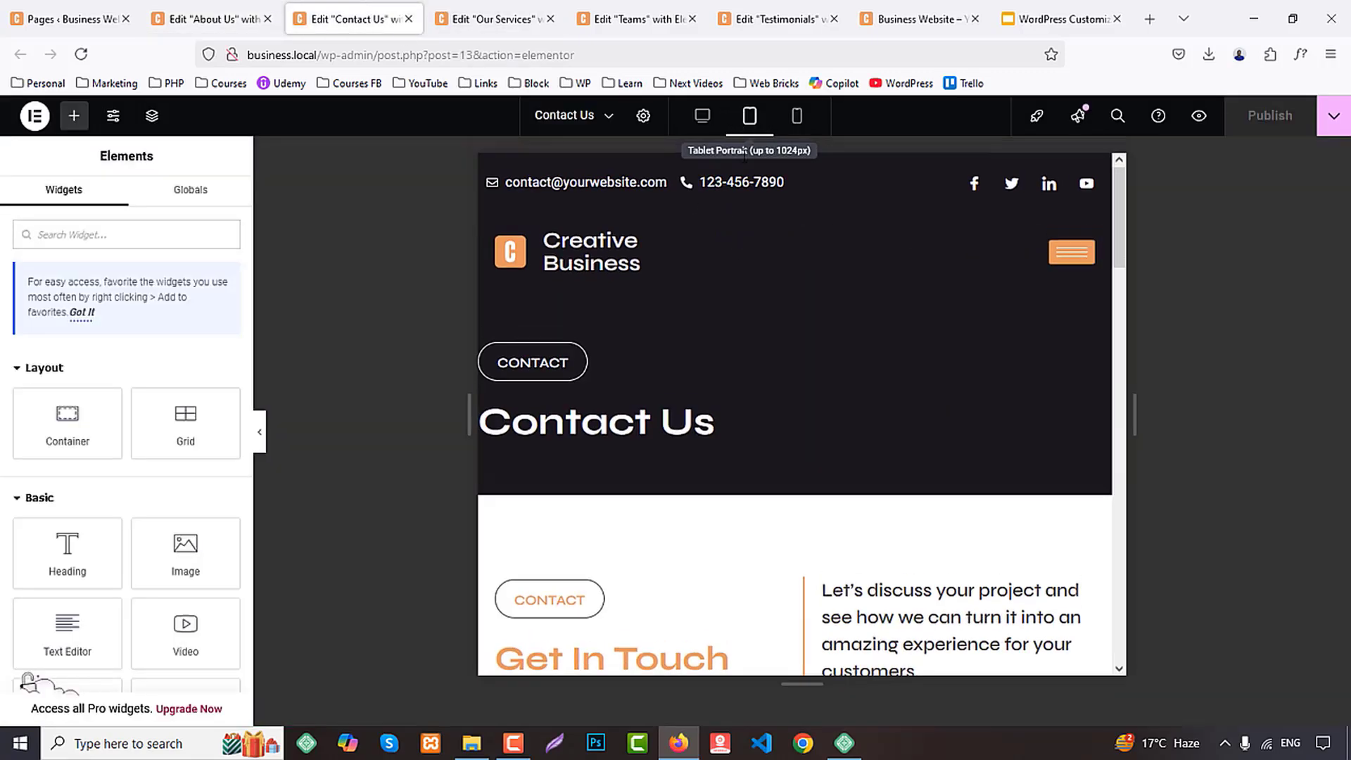
{"action": "scroll", "coordinate": [733, 381], "scroll_direction": "down", "scroll_amount": 4}
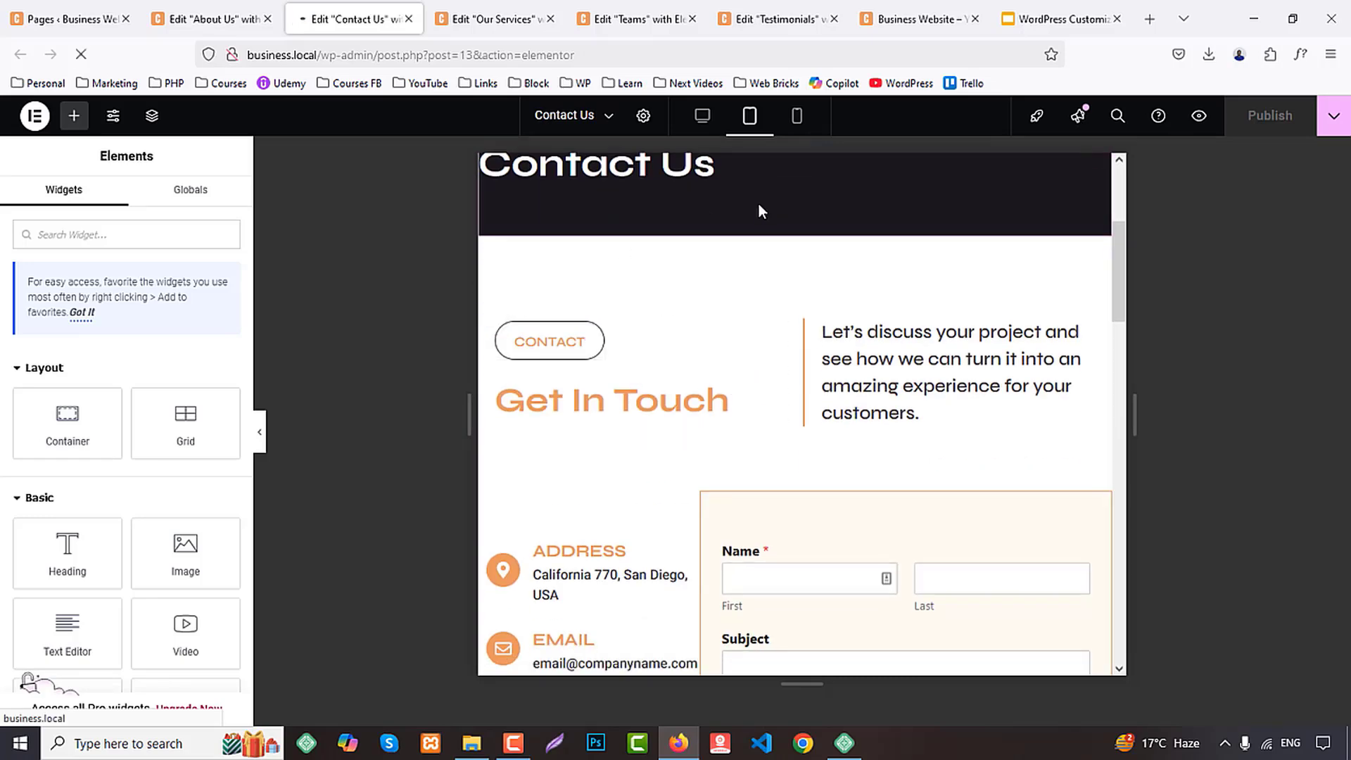
{"action": "key", "text": "F5"}
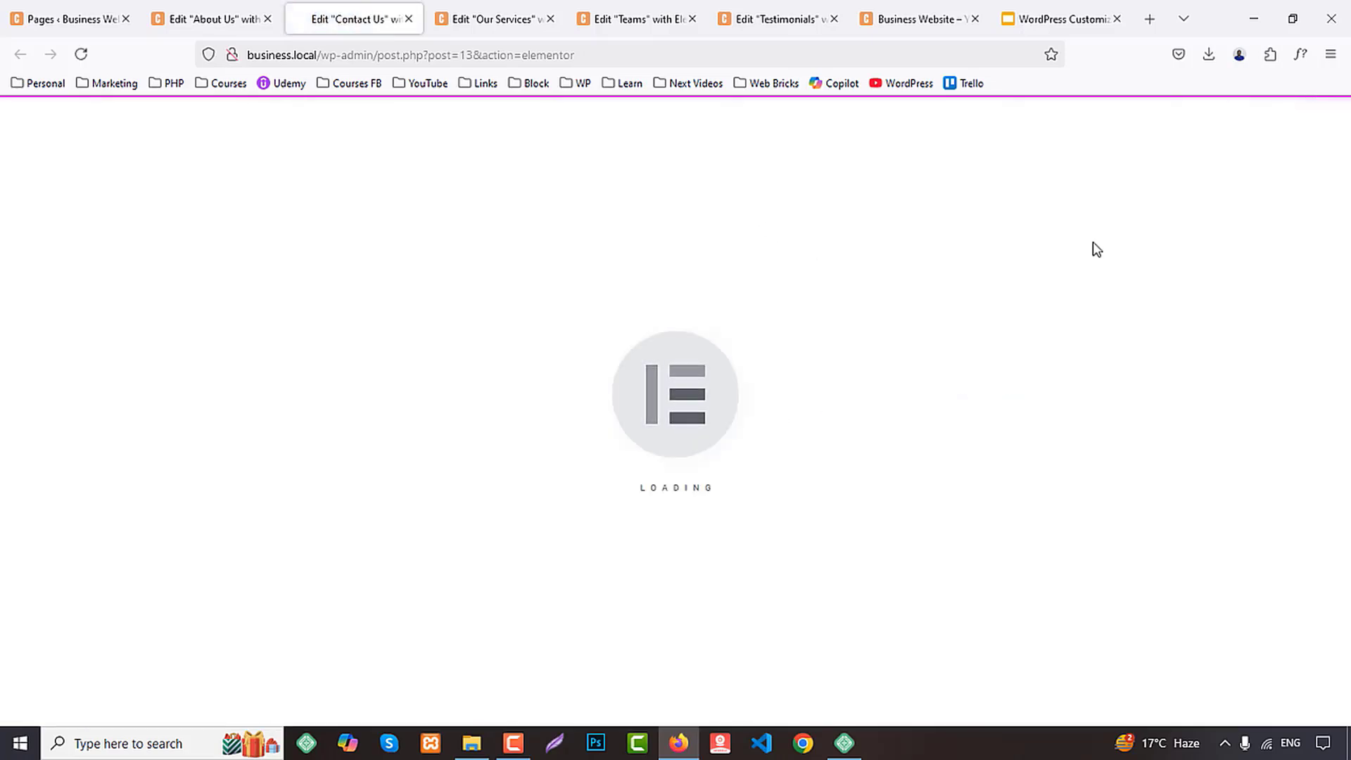
{"action": "scroll", "coordinate": [1098, 342], "scroll_direction": "down", "scroll_amount": 8}
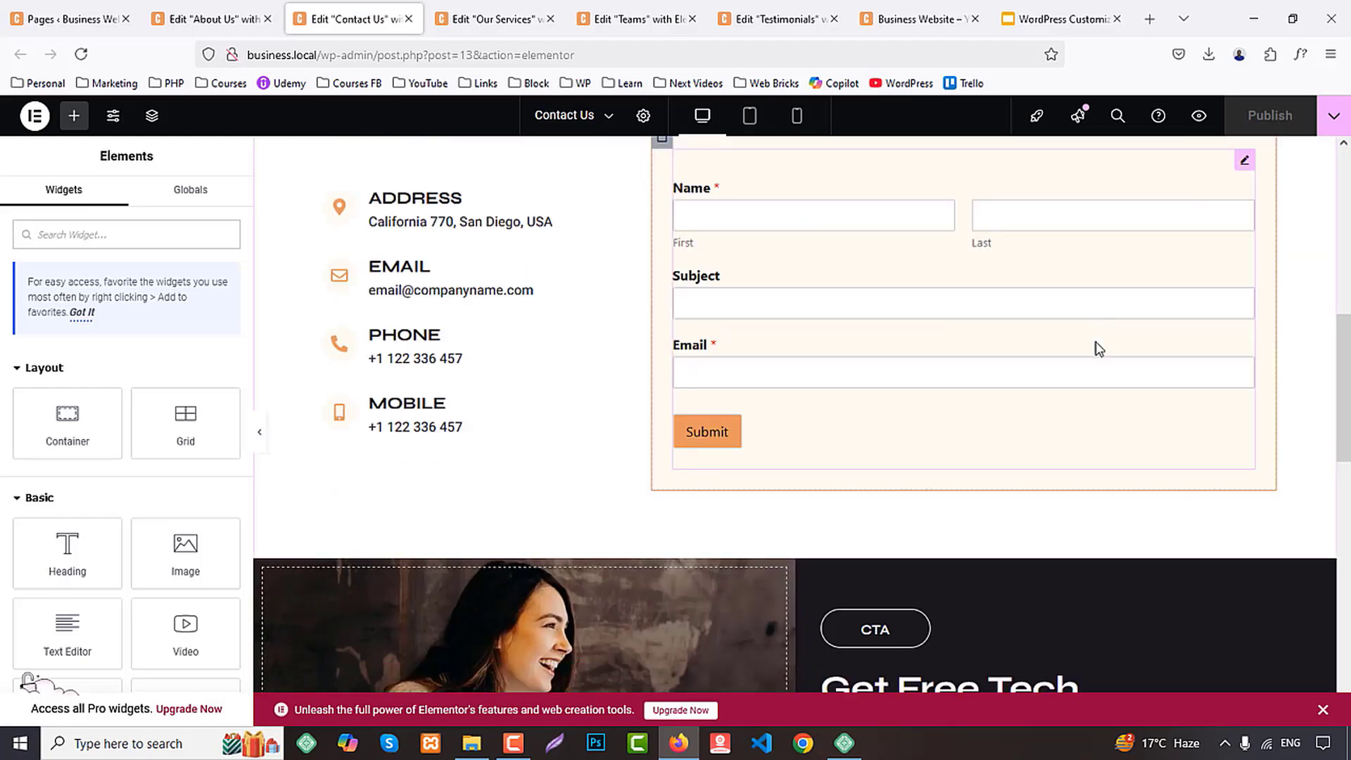
{"action": "scroll", "coordinate": [1099, 341], "scroll_direction": "up", "scroll_amount": 8}
{"action": "scroll", "coordinate": [1098, 337], "scroll_direction": "down", "scroll_amount": 2}
{"action": "scroll", "coordinate": [1102, 344], "scroll_direction": "up", "scroll_amount": 3}
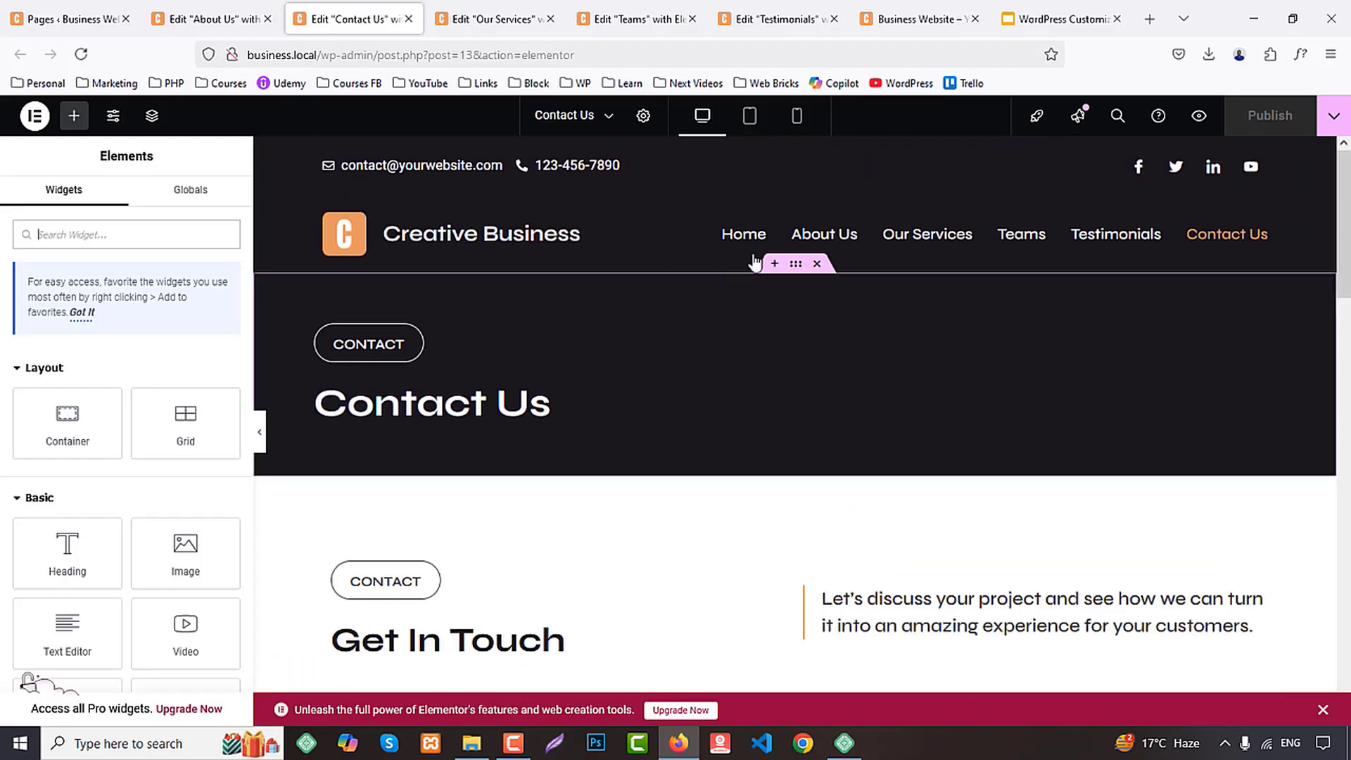
In the Contact Us page's tablet layout, paste the copied container style onto the Get In Touch intro's outer container
{"action": "left_click", "coordinate": [749, 115]}
{"action": "scroll", "coordinate": [742, 407], "scroll_direction": "down", "scroll_amount": 1}
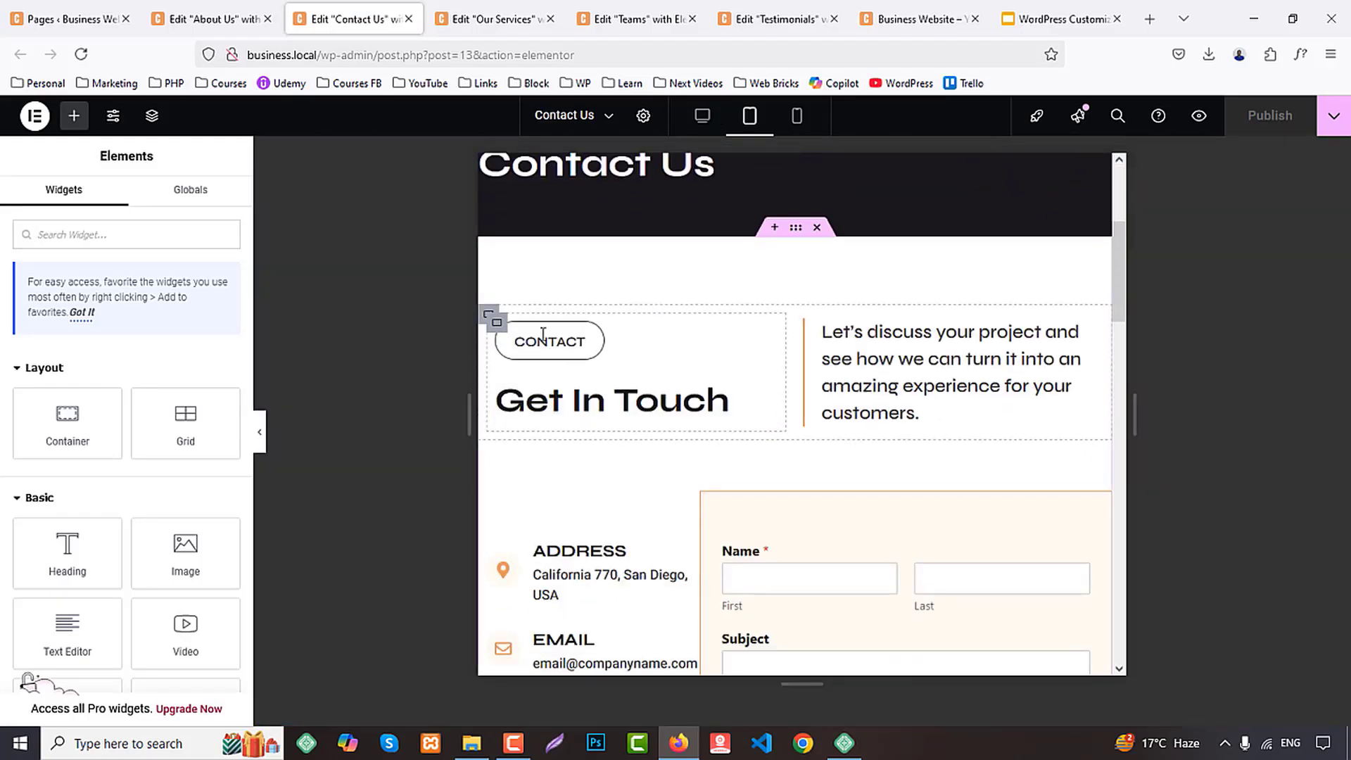
{"action": "right_click", "coordinate": [489, 318]}
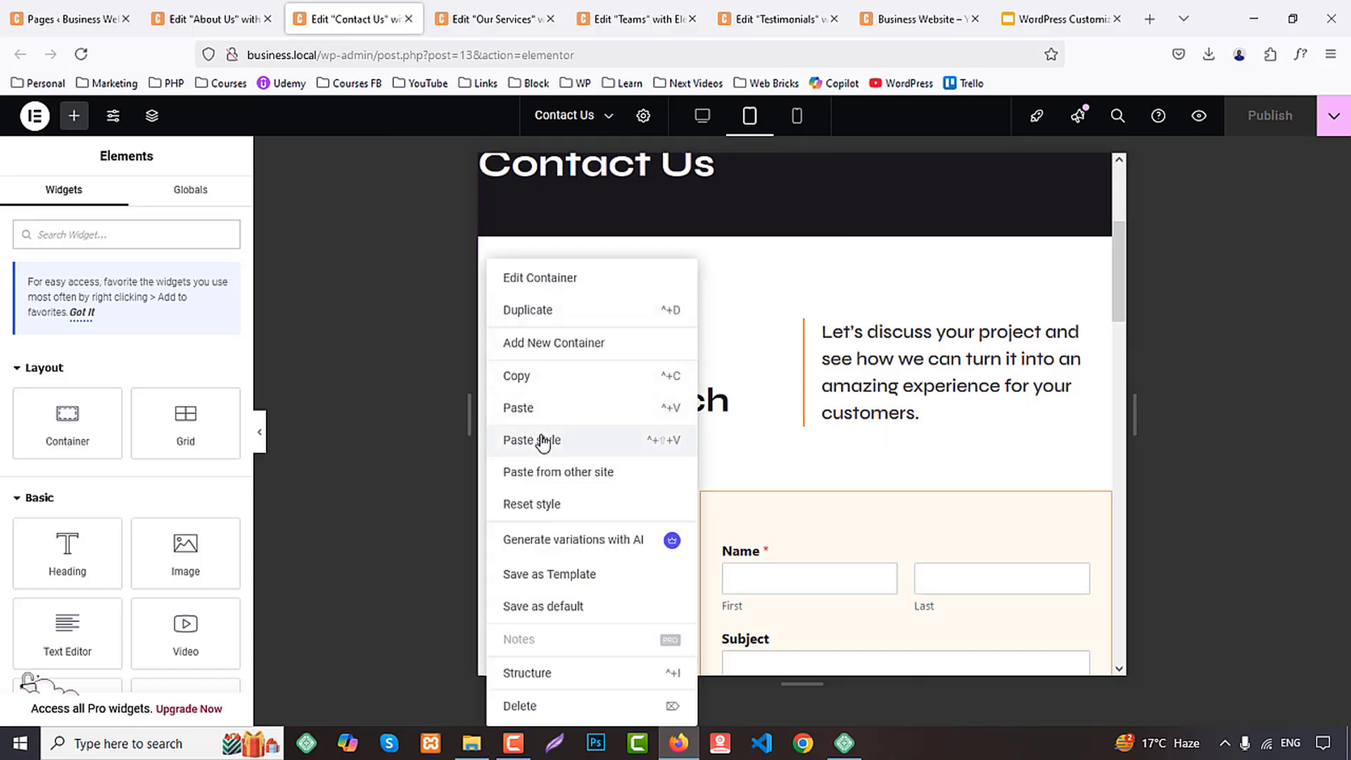
{"action": "left_click", "coordinate": [542, 441]}
{"action": "scroll", "coordinate": [774, 420], "scroll_direction": "down", "scroll_amount": 6}
{"action": "scroll", "coordinate": [775, 262], "scroll_direction": "up", "scroll_amount": 7}
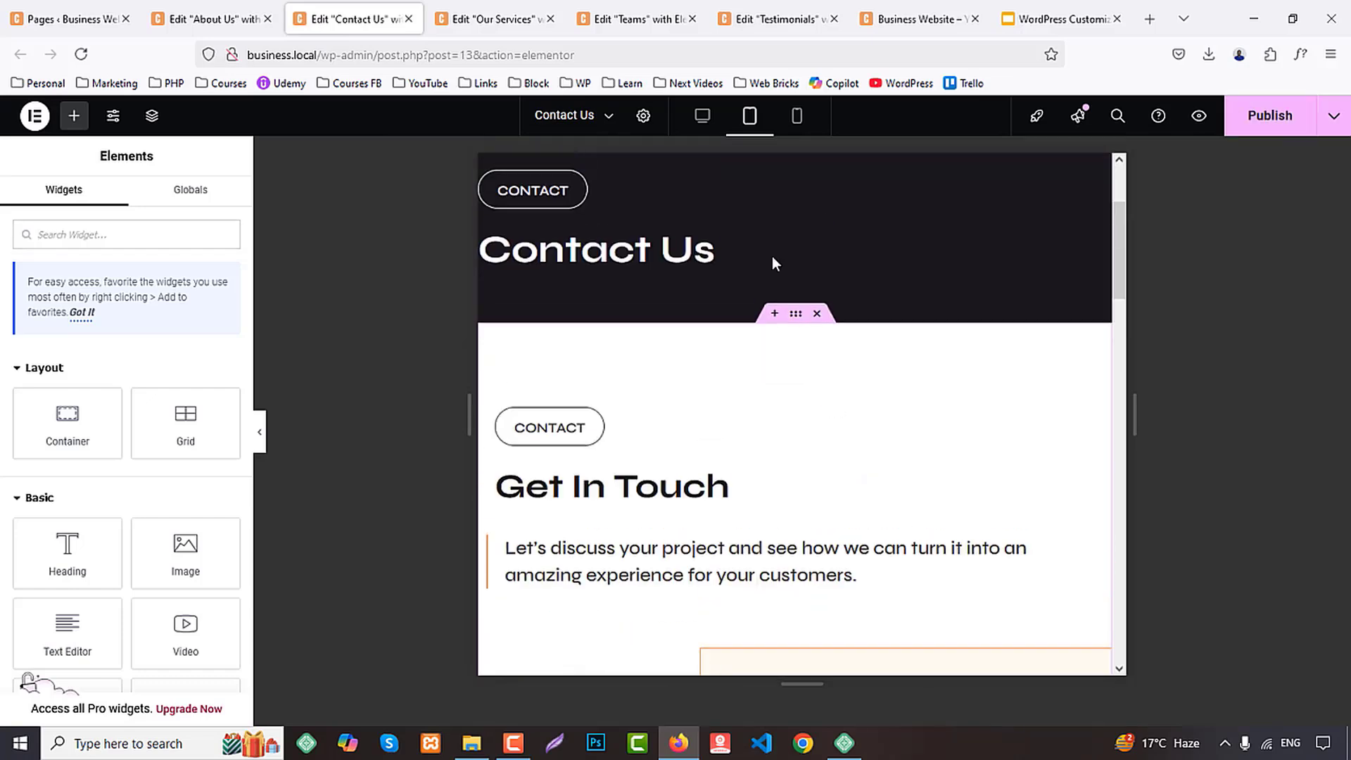
In the Our Services page's tablet layout, paste the copied container style onto the Services intro's outer container
{"action": "left_click", "coordinate": [633, 16]}
{"action": "left_click", "coordinate": [513, 16]}
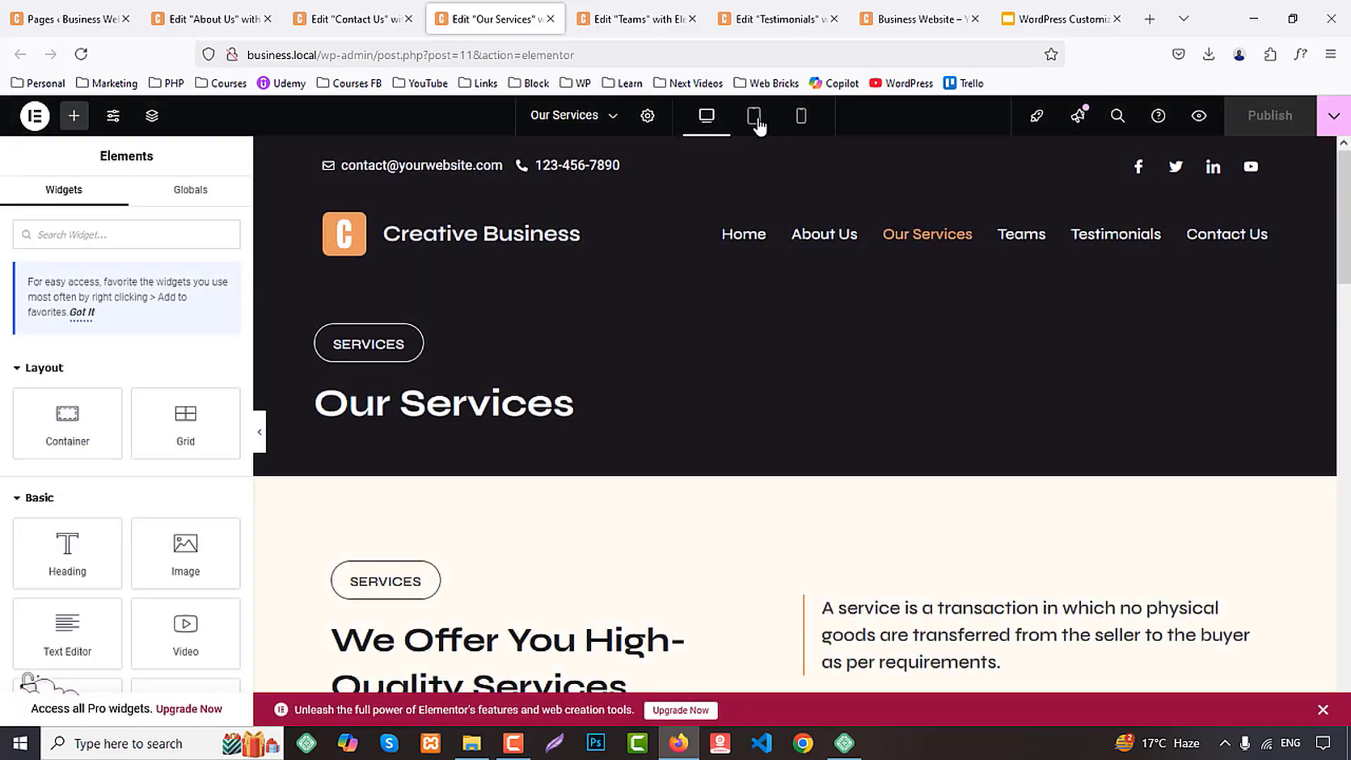
{"action": "left_click", "coordinate": [753, 116]}
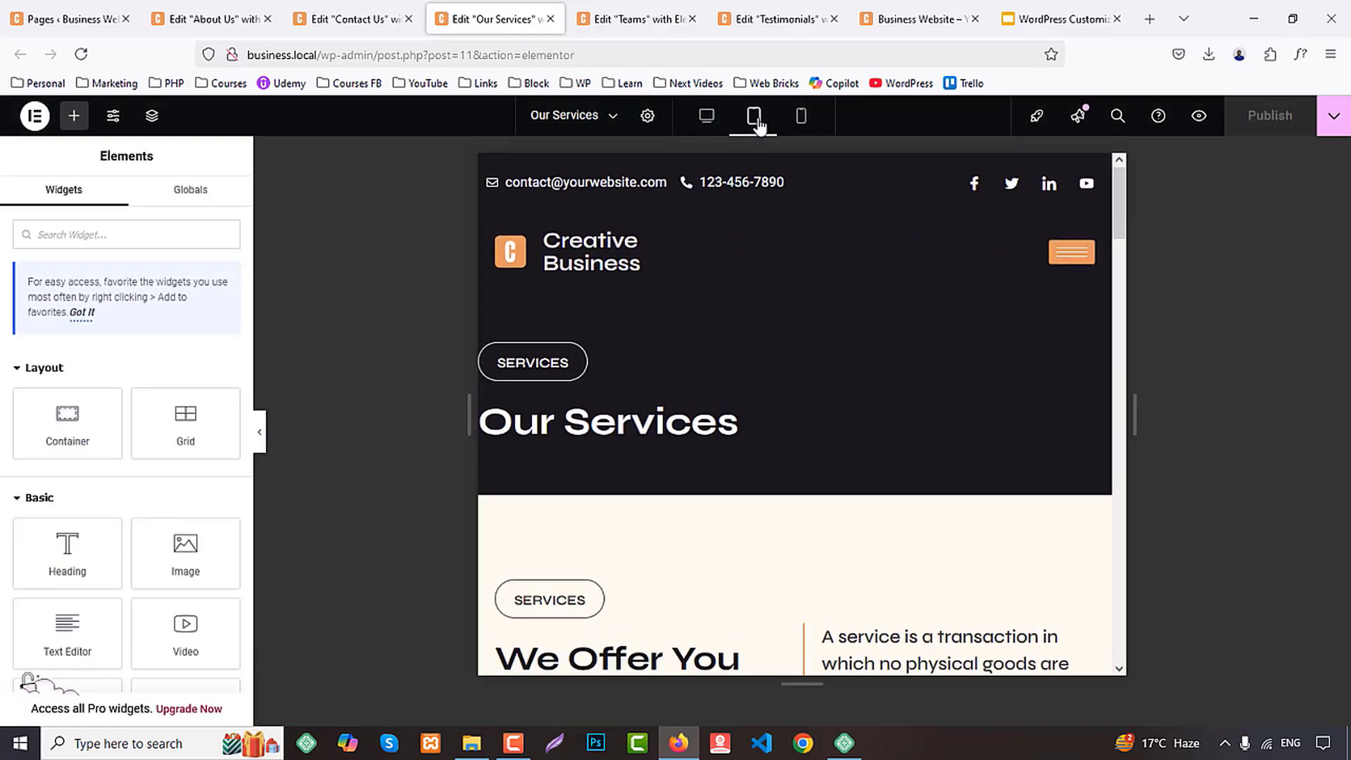
{"action": "scroll", "coordinate": [675, 401], "scroll_direction": "down", "scroll_amount": 4}
{"action": "scroll", "coordinate": [492, 317], "scroll_direction": "up", "scroll_amount": 3}
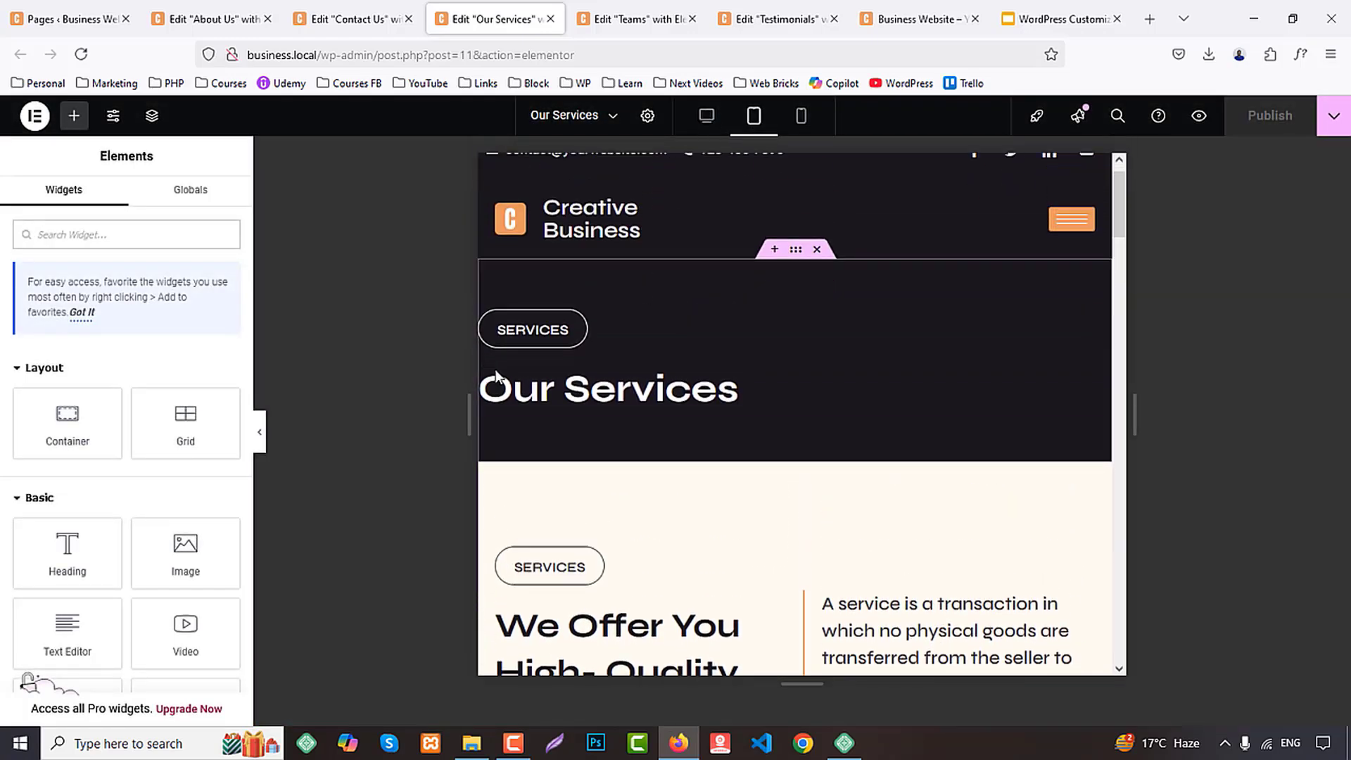
{"action": "scroll", "coordinate": [492, 386], "scroll_direction": "down", "scroll_amount": 4}
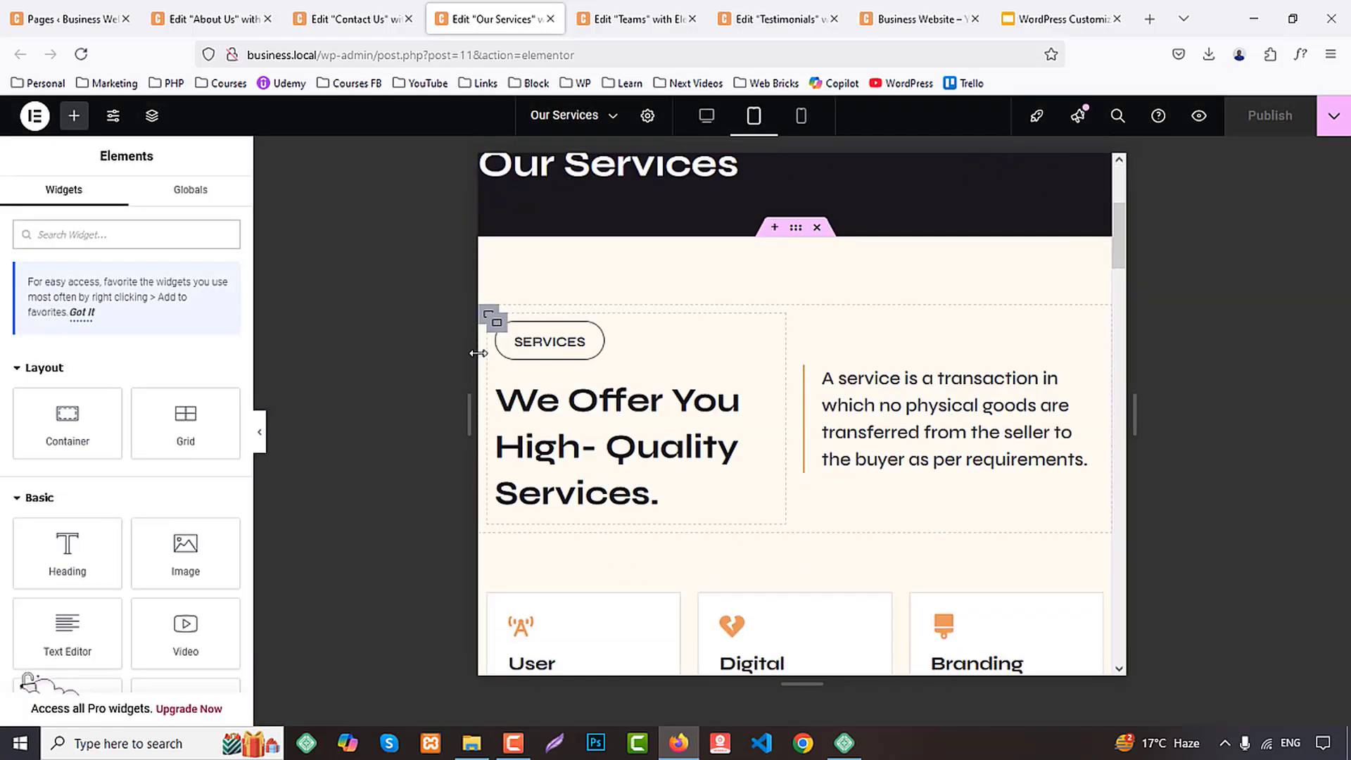
{"action": "right_click", "coordinate": [512, 341]}
{"action": "left_click", "coordinate": [544, 442]}
Paste the copied container style onto the Testimonials intro's outer container on the Our Services page
{"action": "scroll", "coordinate": [731, 412], "scroll_direction": "down", "scroll_amount": 4}
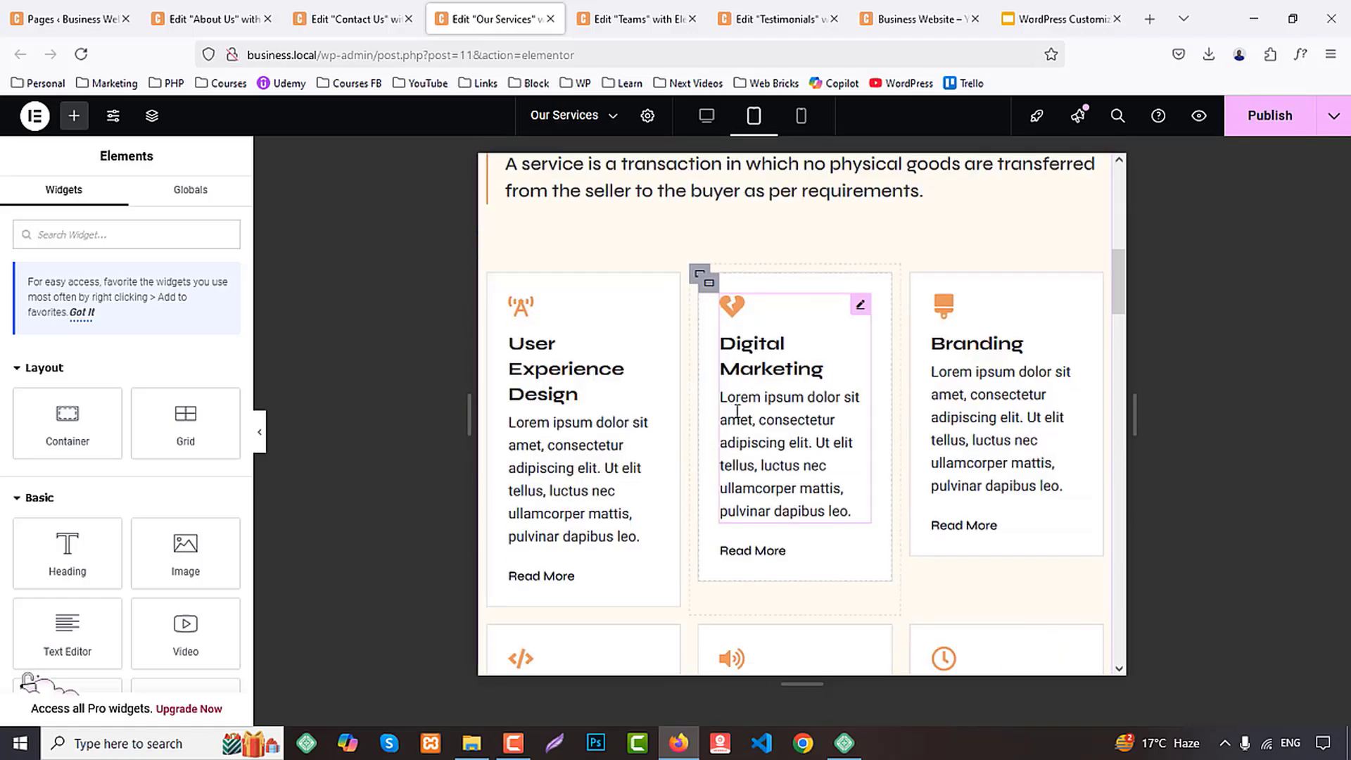
{"action": "scroll", "coordinate": [737, 411], "scroll_direction": "down", "scroll_amount": 10}
{"action": "scroll", "coordinate": [527, 346], "scroll_direction": "up", "scroll_amount": 3}
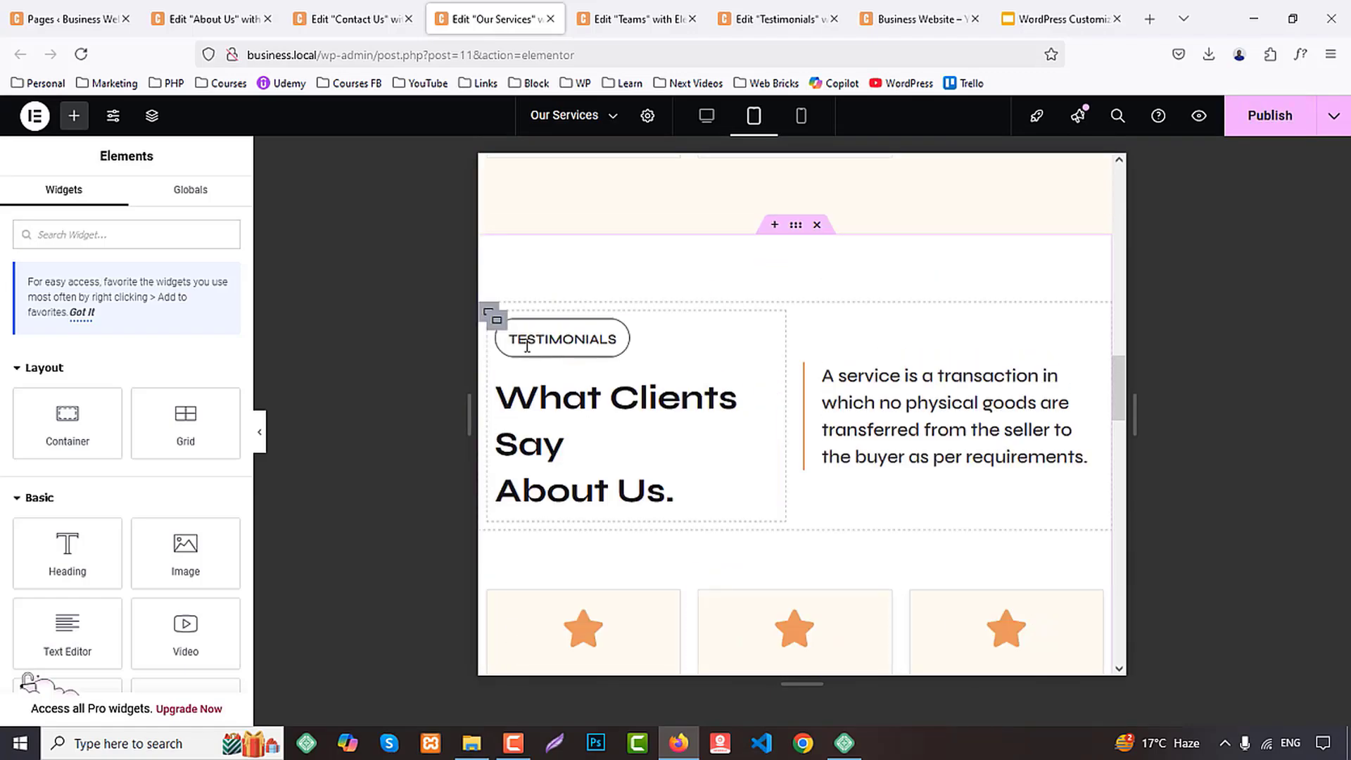
{"action": "right_click", "coordinate": [488, 312]}
{"action": "left_click", "coordinate": [536, 441]}
{"action": "scroll", "coordinate": [741, 389], "scroll_direction": "down", "scroll_amount": 10}
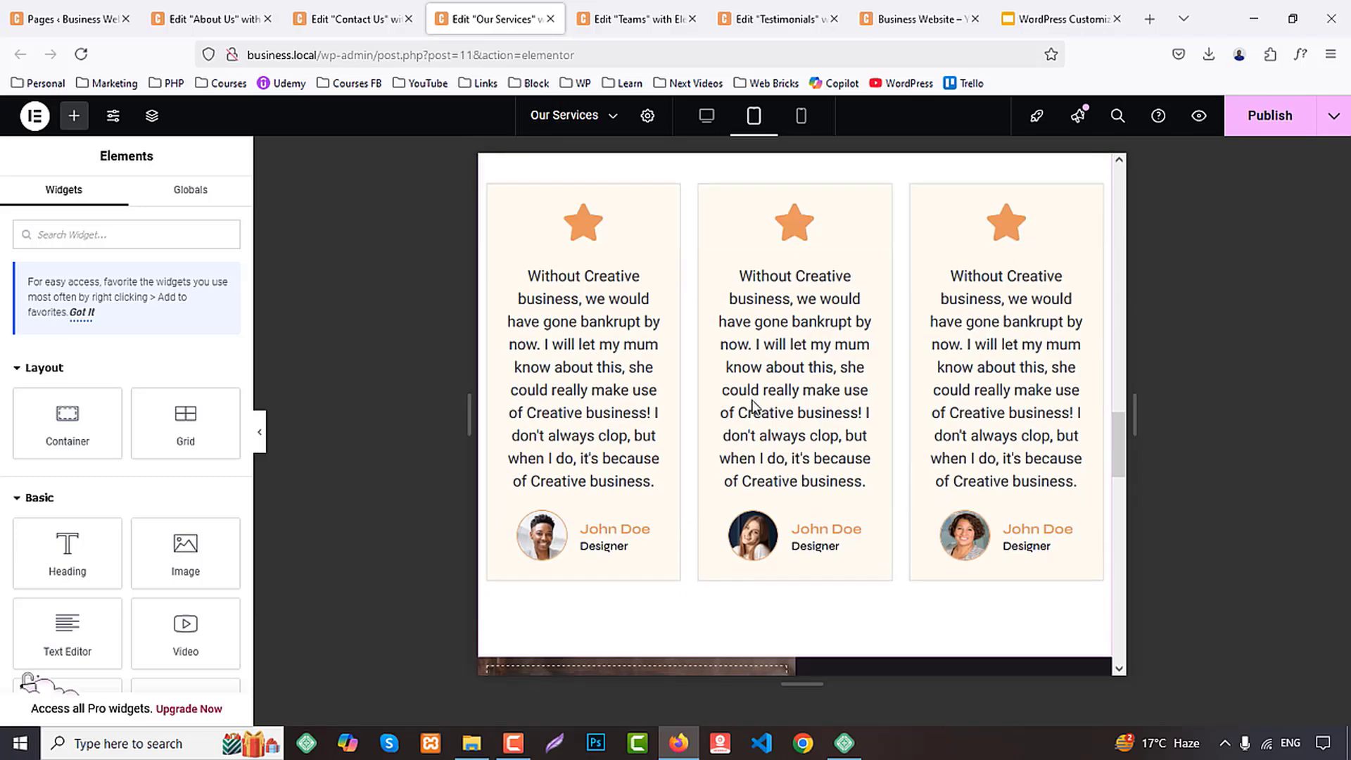
In the Teams page's tablet layout, paste the copied container style onto the Teams intro's outer container
{"action": "key", "text": "ctrl+Tab"}
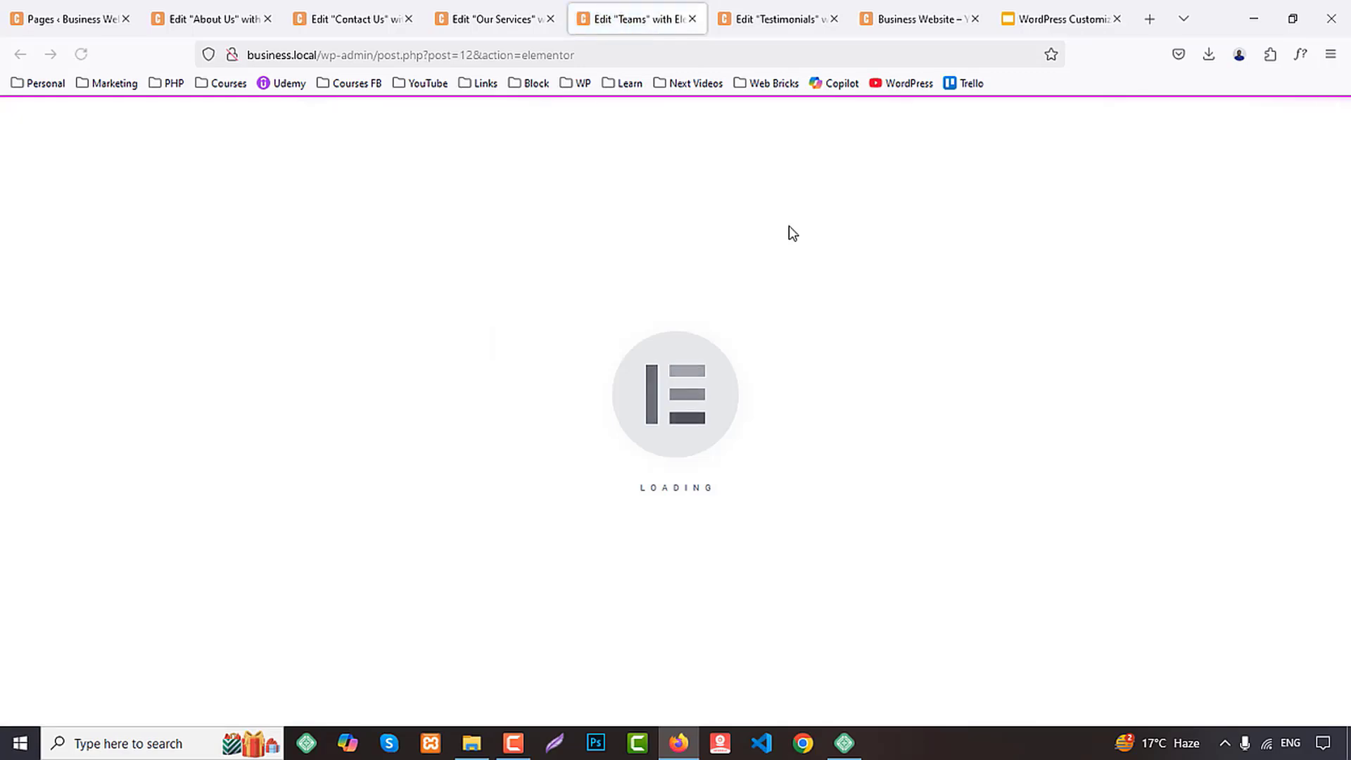
{"action": "scroll", "coordinate": [788, 232], "scroll_direction": "down", "scroll_amount": 3}
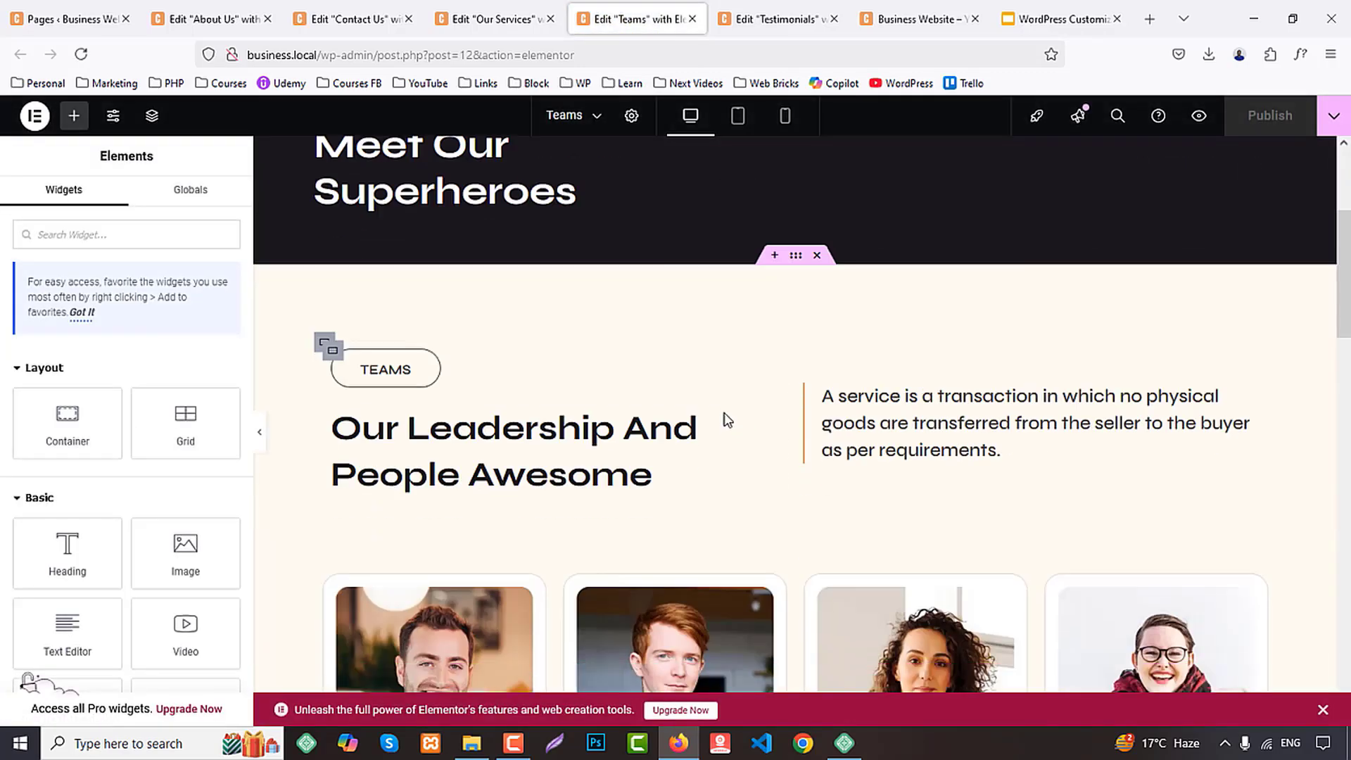
{"action": "left_click", "coordinate": [738, 115]}
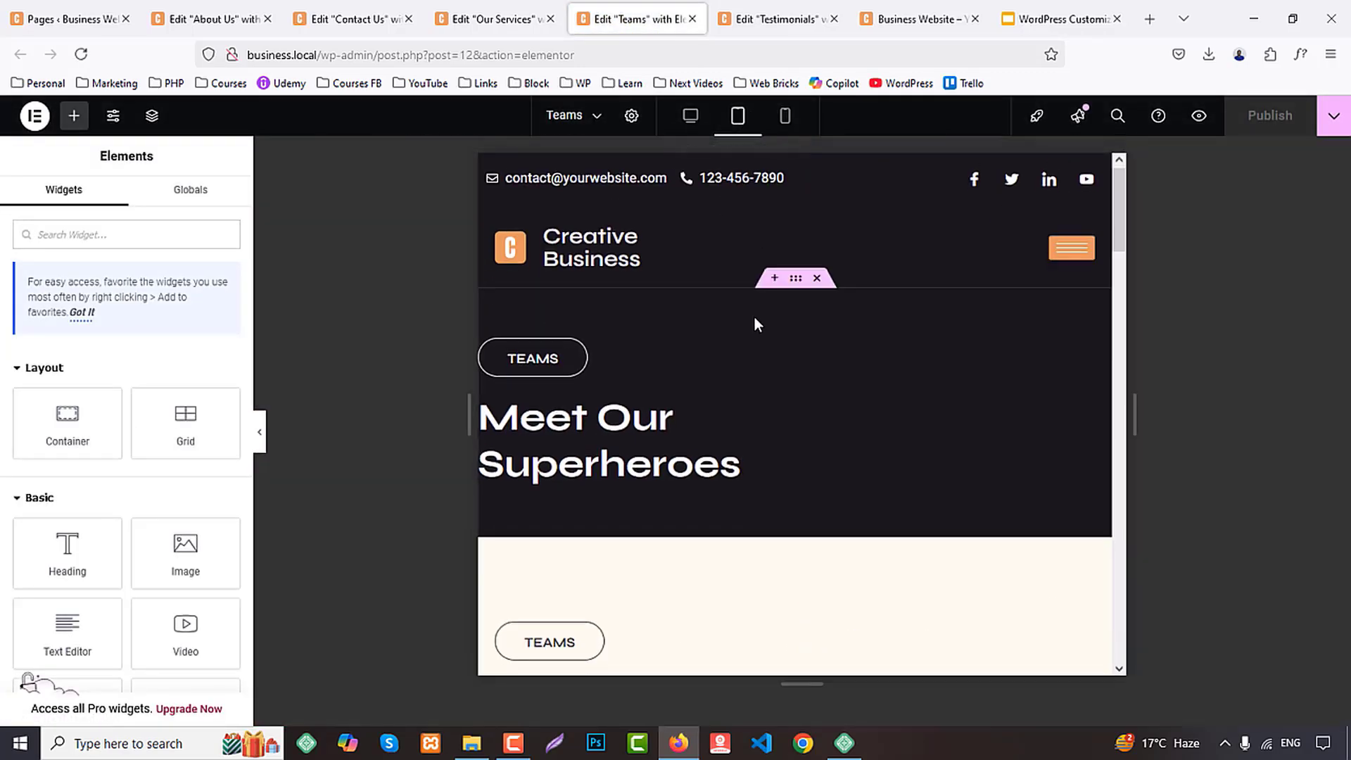
{"action": "scroll", "coordinate": [711, 324], "scroll_direction": "down", "scroll_amount": 3}
{"action": "right_click", "coordinate": [489, 278]}
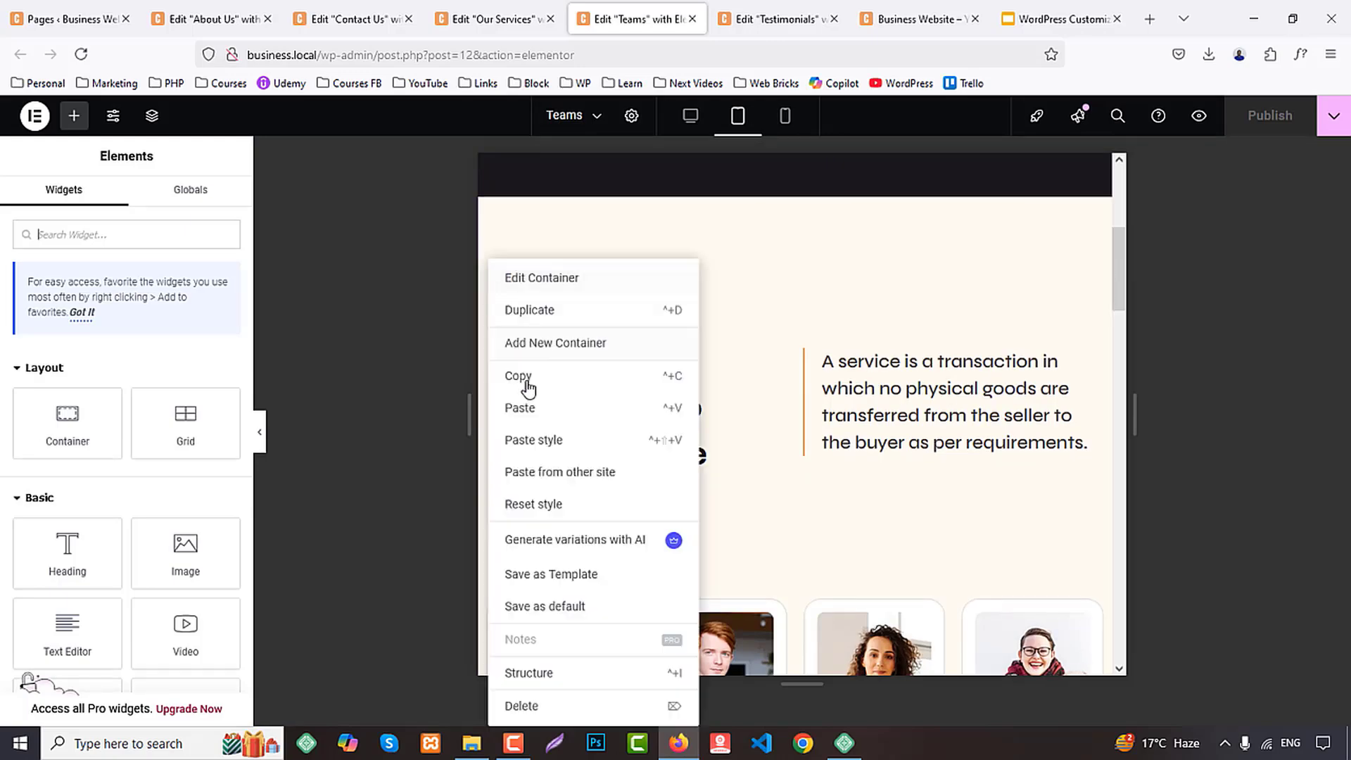
{"action": "left_click", "coordinate": [534, 440]}
{"action": "scroll", "coordinate": [696, 389], "scroll_direction": "down", "scroll_amount": 10}
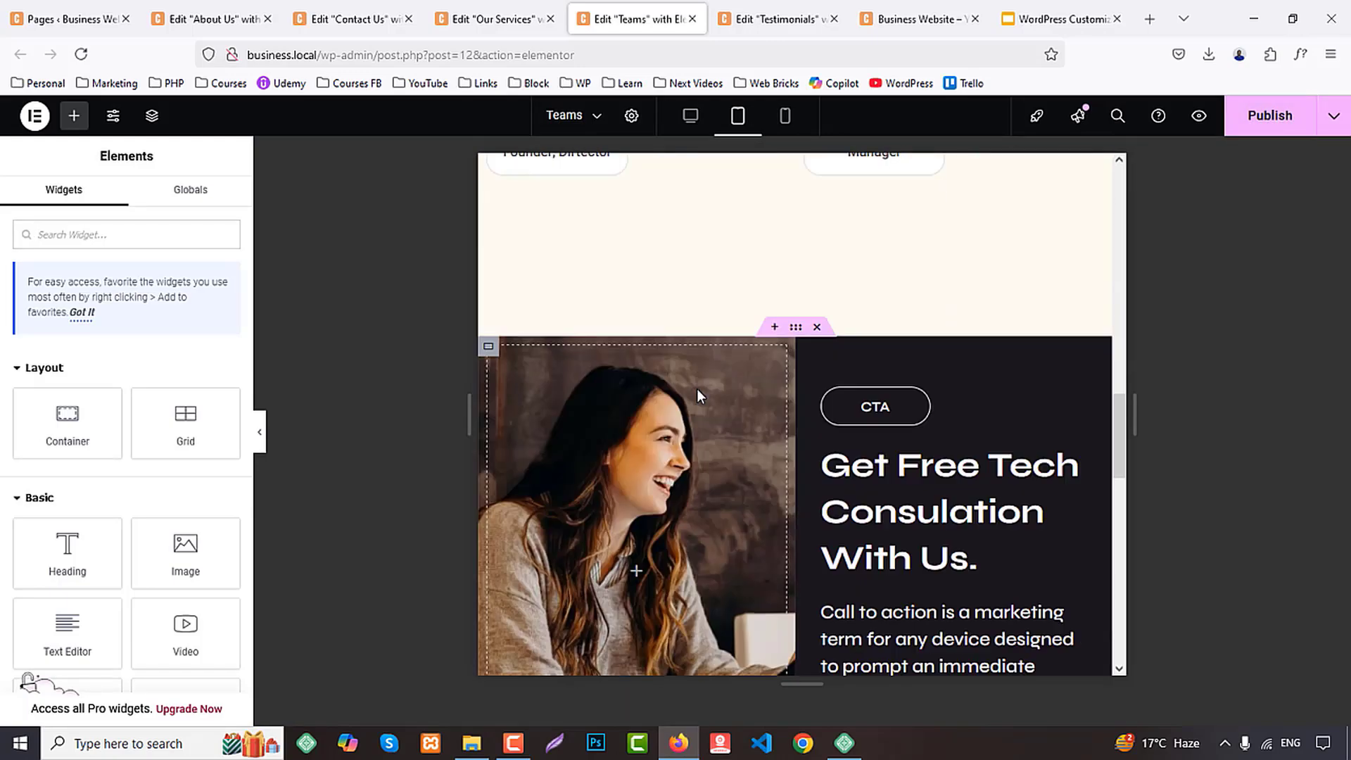
In the Testimonials page's tablet layout, paste the copied style onto the "What Clients Say About Us" intro's outer container and check the sections below
{"action": "key", "text": "ctrl+Tab"}
{"action": "scroll", "coordinate": [688, 308], "scroll_direction": "down", "scroll_amount": 3}
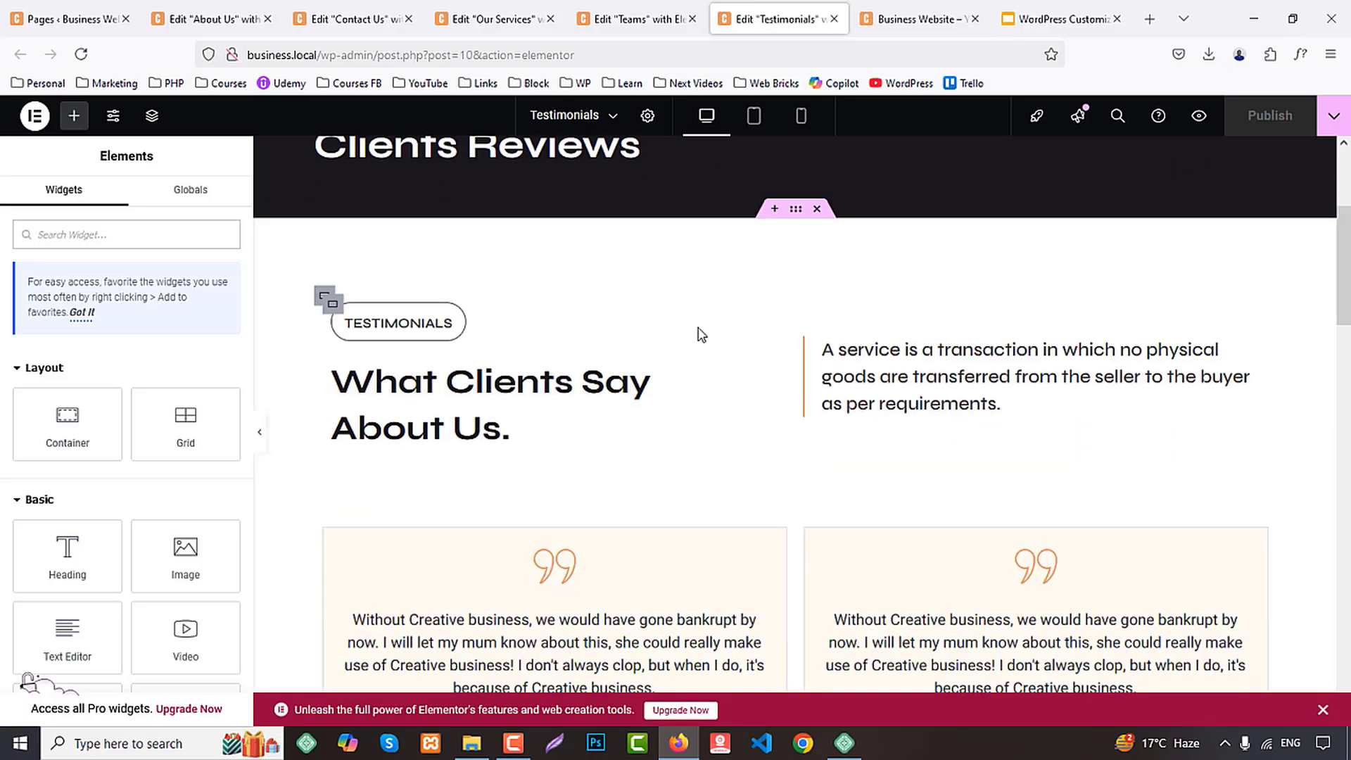
{"action": "left_click", "coordinate": [753, 116]}
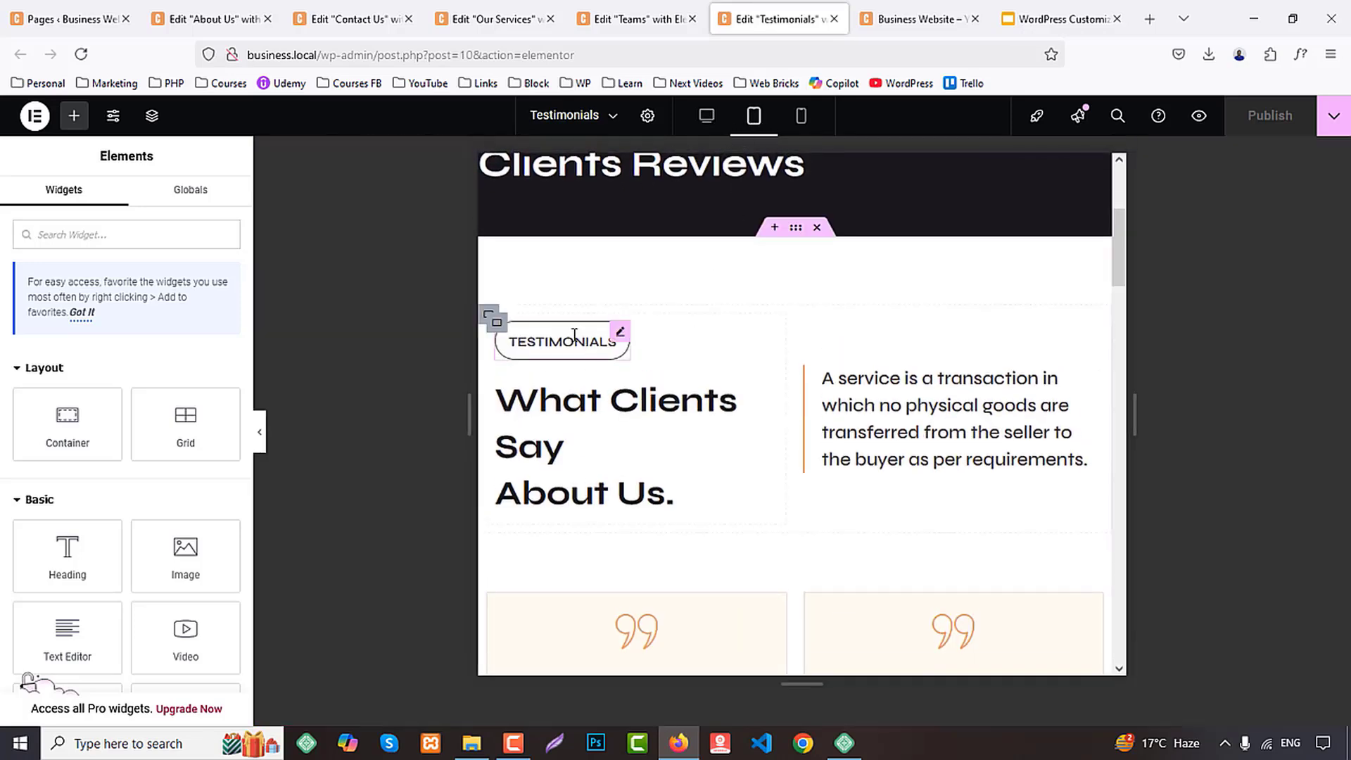
{"action": "right_click", "coordinate": [490, 316]}
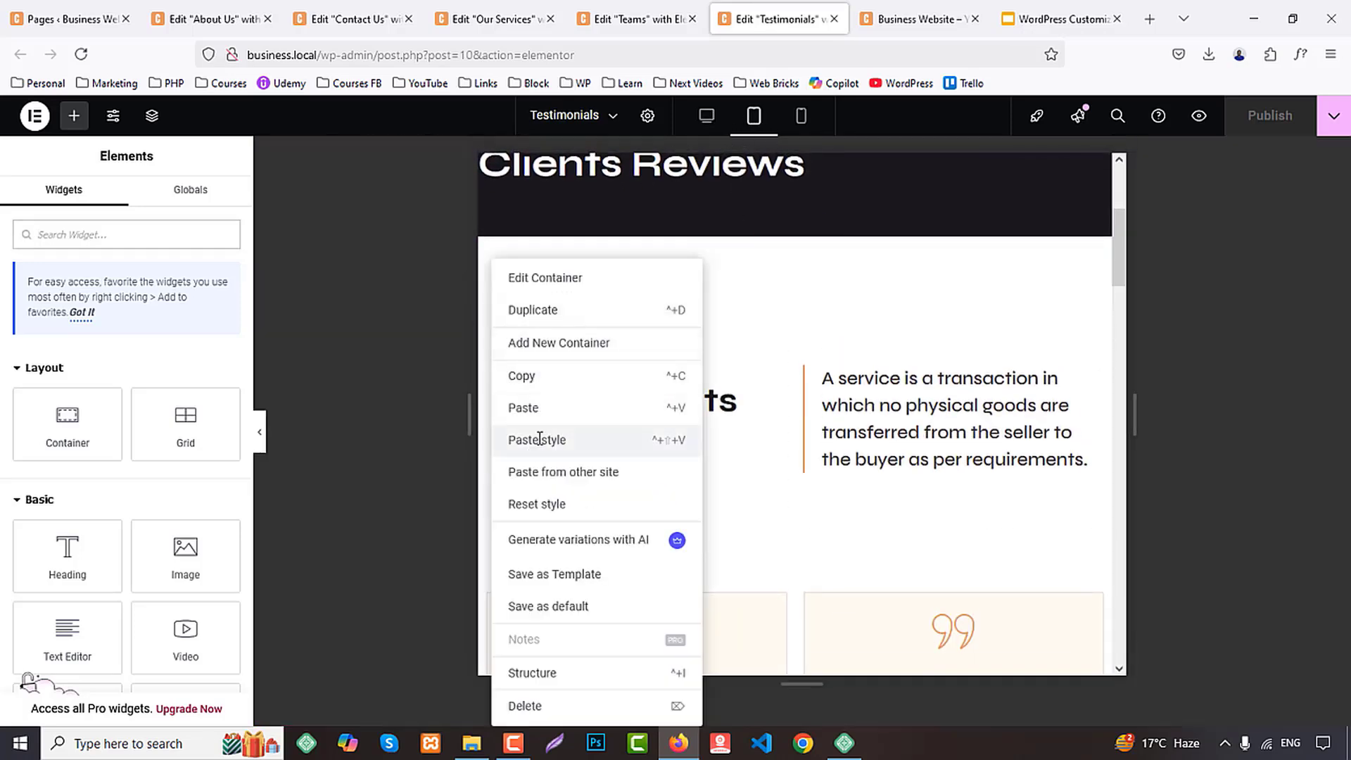
{"action": "left_click", "coordinate": [619, 443]}
{"action": "scroll", "coordinate": [847, 363], "scroll_direction": "down", "scroll_amount": 6}
{"action": "scroll", "coordinate": [847, 363], "scroll_direction": "down", "scroll_amount": 5}
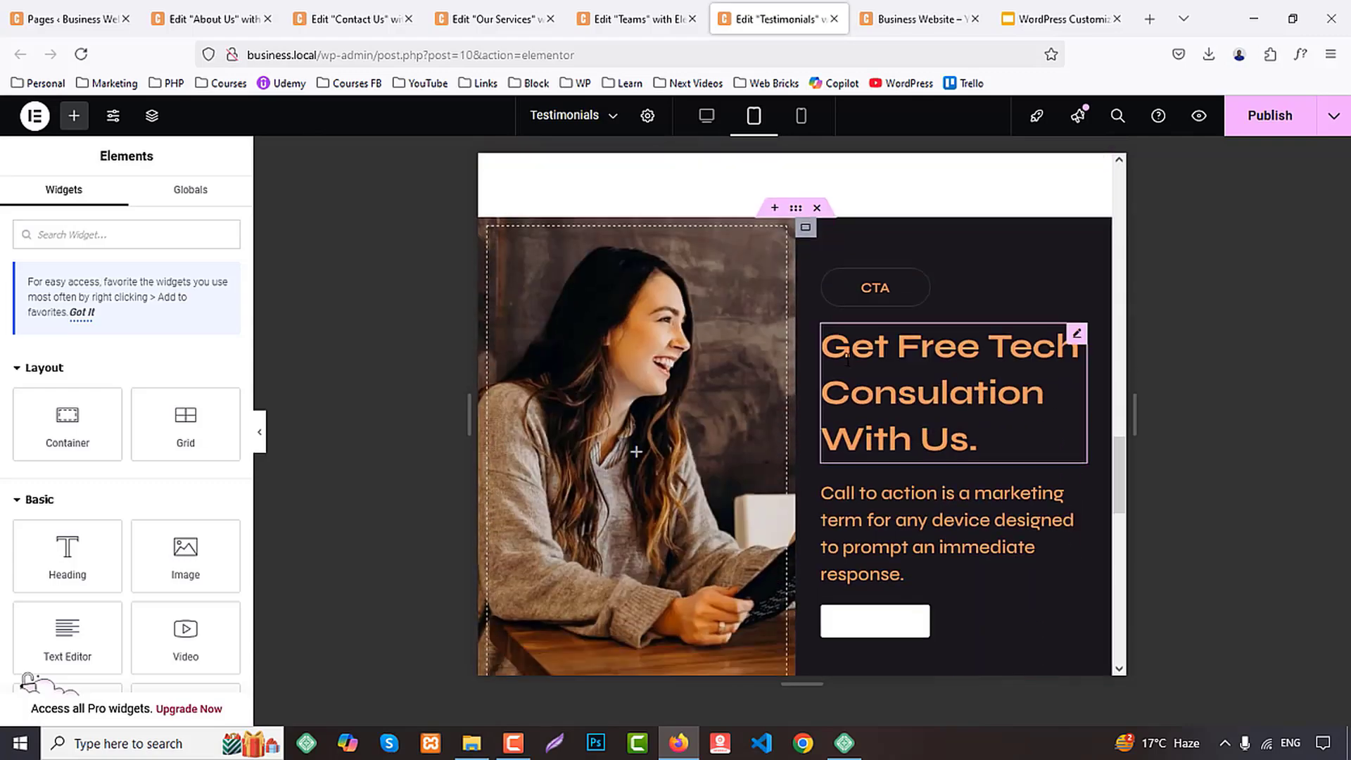
{"action": "scroll", "coordinate": [847, 363], "scroll_direction": "up", "scroll_amount": 4}
Return to the About Us editor and paste the copied container style onto the "Empowering All Large And Small Businesses" intro's outer container
{"action": "left_click", "coordinate": [264, 8]}
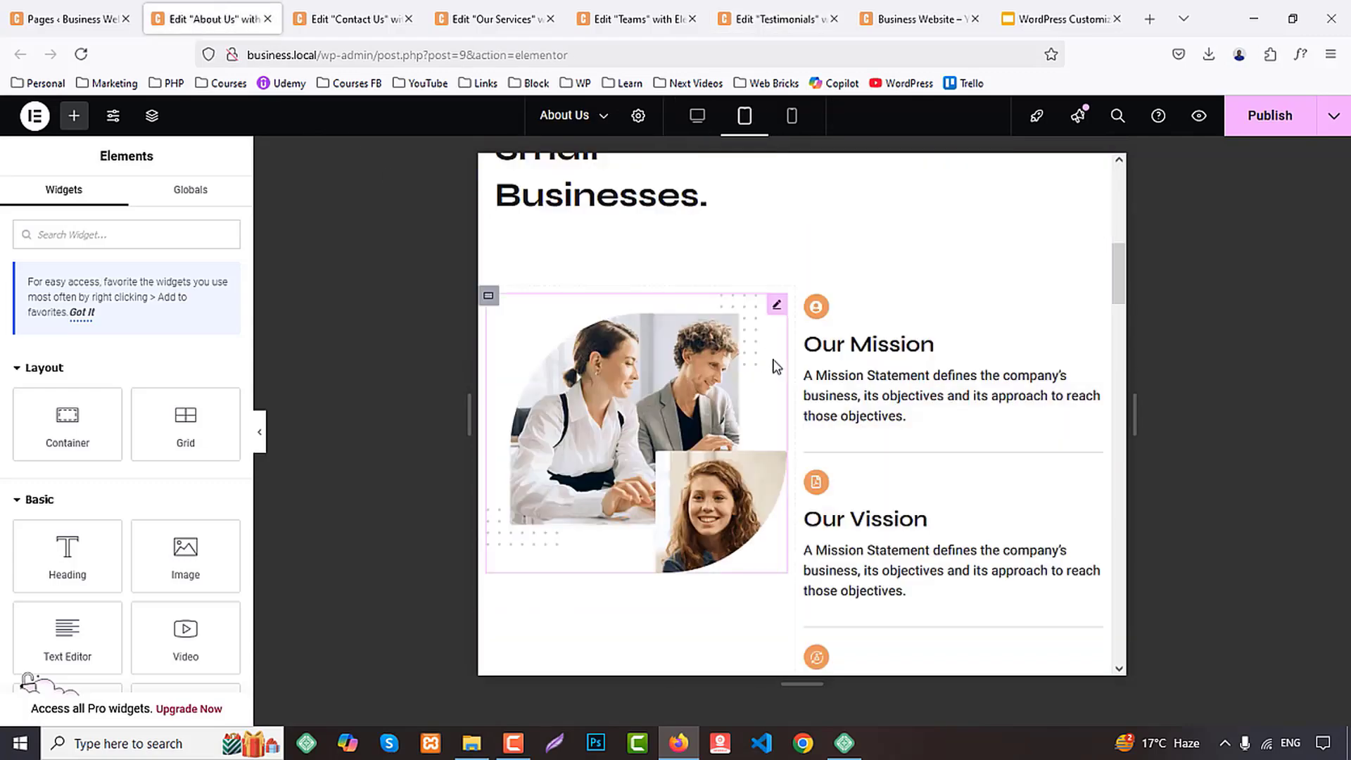
{"action": "scroll", "coordinate": [792, 360], "scroll_direction": "up", "scroll_amount": 5}
{"action": "scroll", "coordinate": [792, 363], "scroll_direction": "down", "scroll_amount": 1}
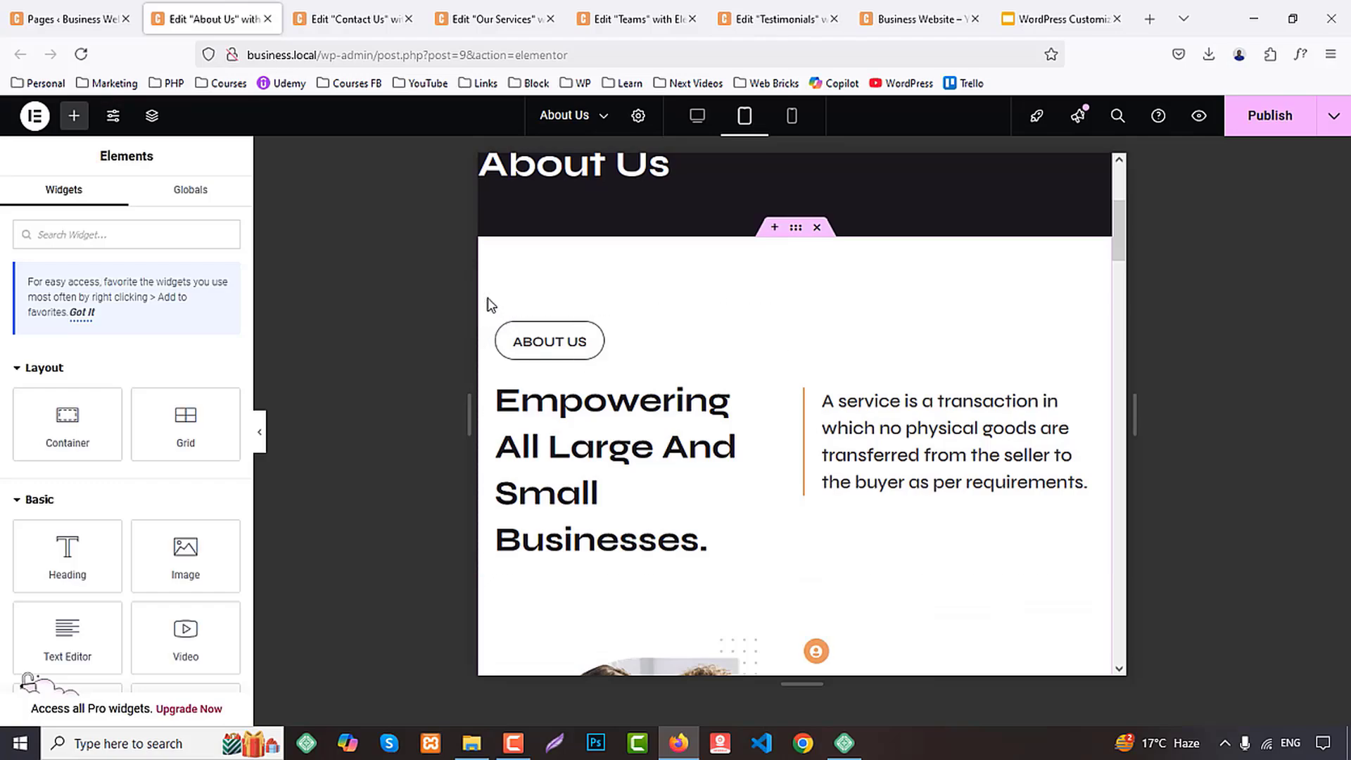
{"action": "right_click", "coordinate": [489, 316]}
{"action": "left_click", "coordinate": [567, 436]}
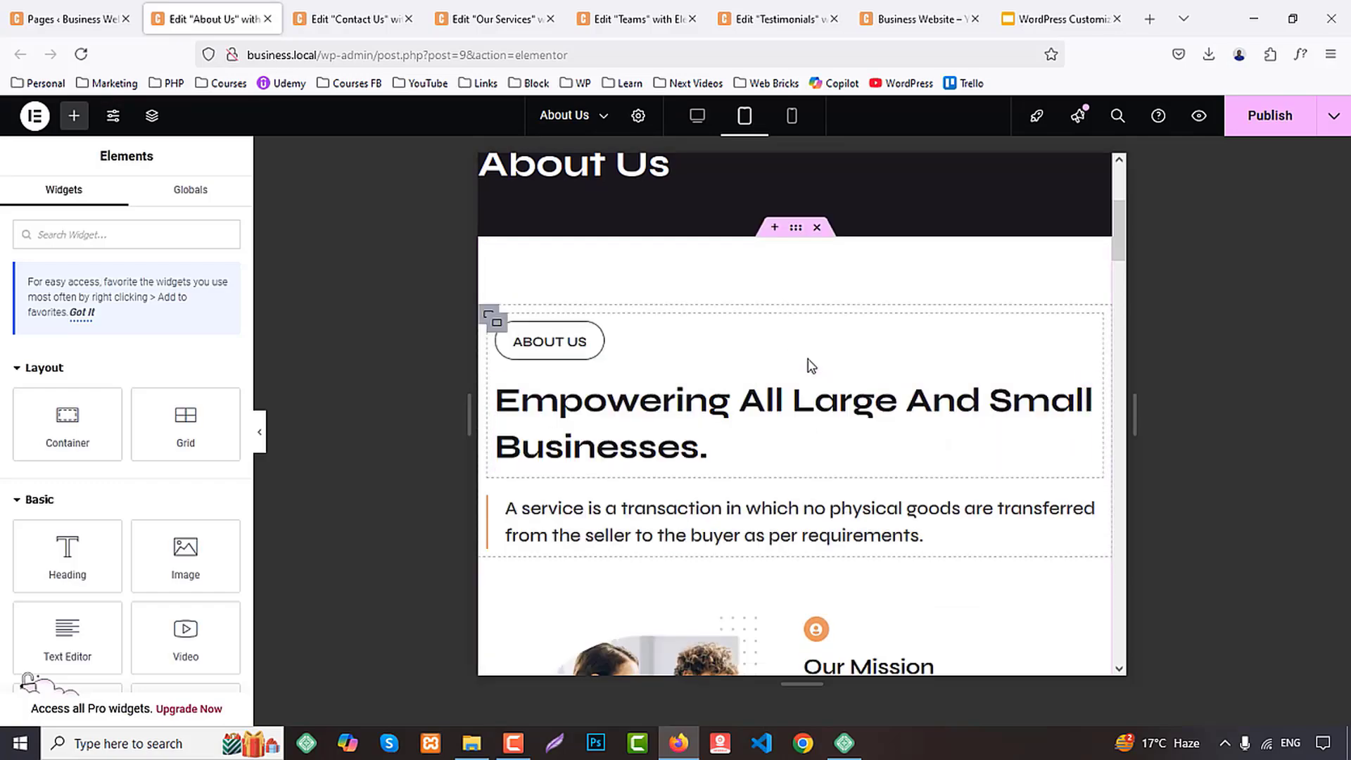
{"action": "scroll", "coordinate": [813, 356], "scroll_direction": "up", "scroll_amount": 3}
{"action": "scroll", "coordinate": [813, 357], "scroll_direction": "down", "scroll_amount": 15}
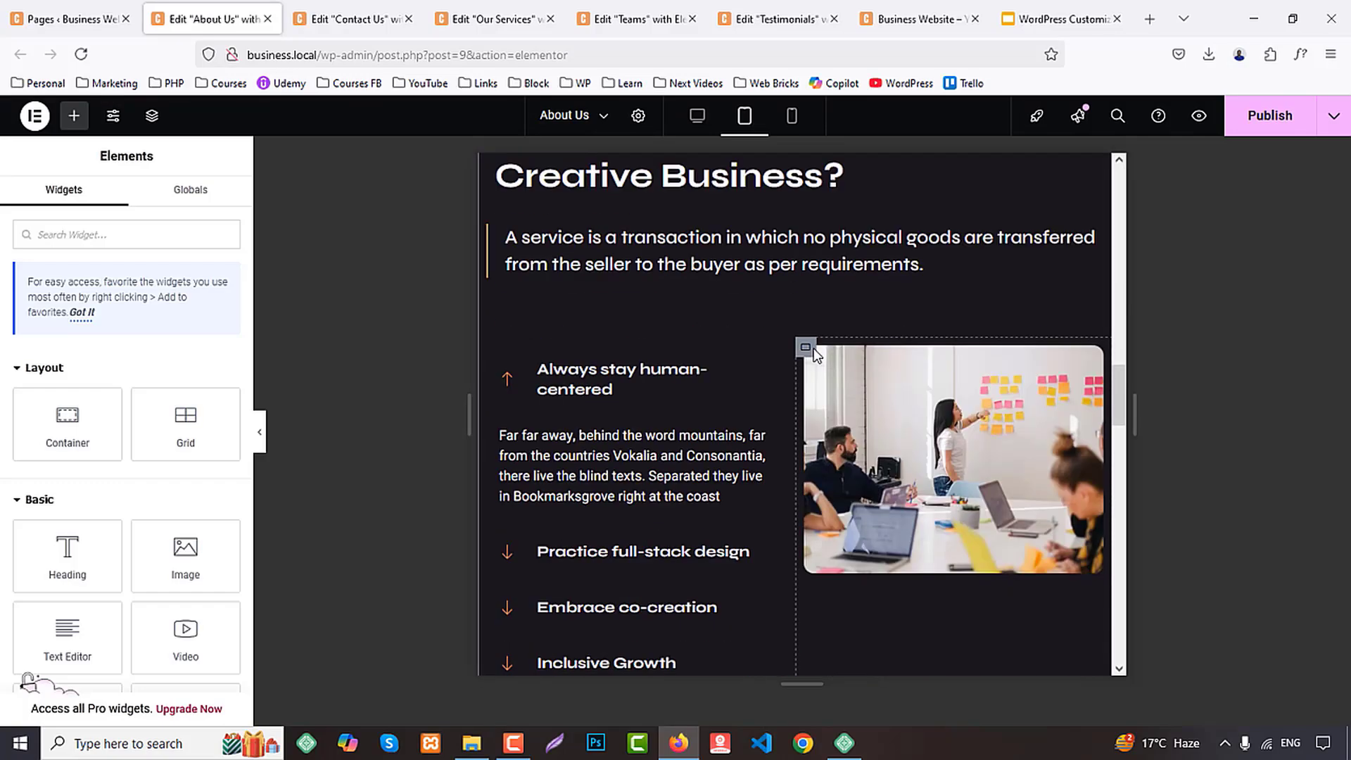
Set the "Empowering All Large And Small Businesses" heading's tablet font size to 30 px and line height to 45 px
{"action": "scroll", "coordinate": [816, 355], "scroll_direction": "up", "scroll_amount": 6}
{"action": "scroll", "coordinate": [816, 355], "scroll_direction": "up", "scroll_amount": 6}
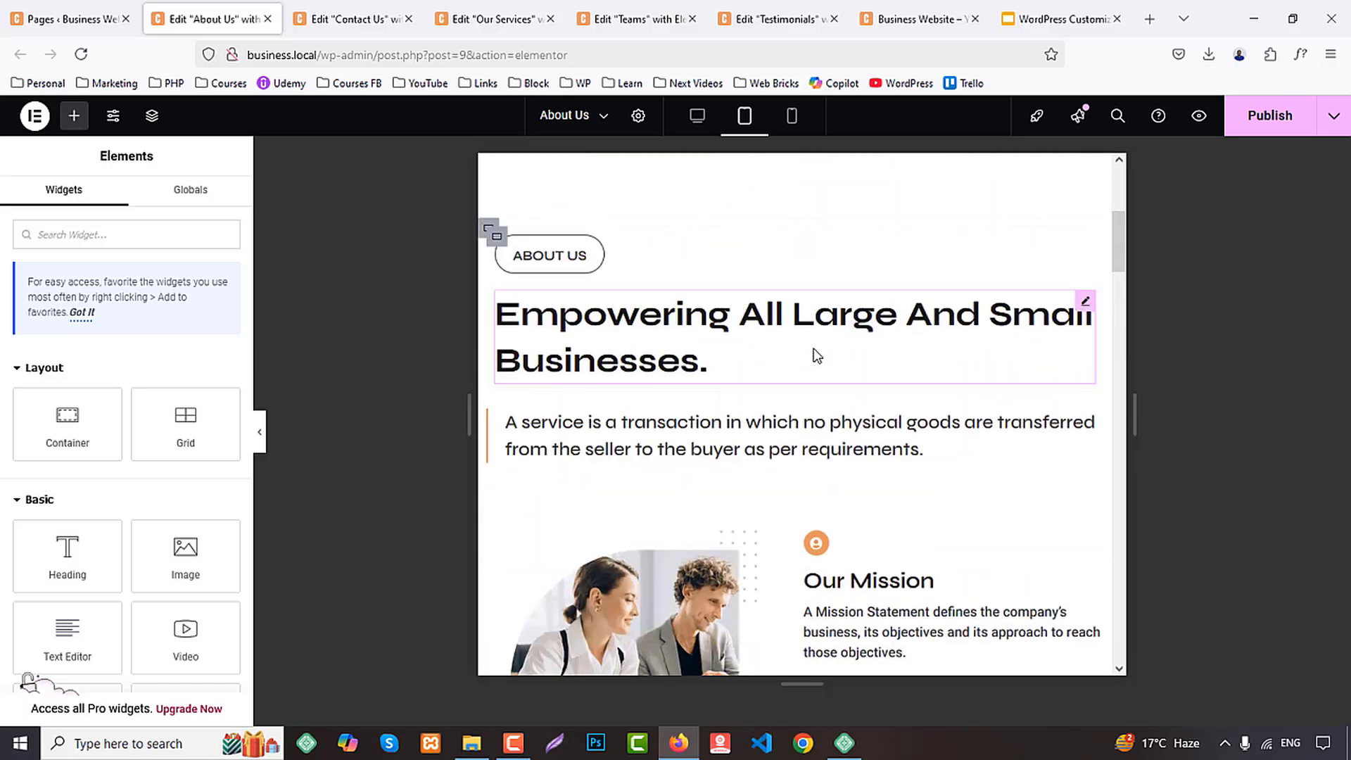
{"action": "left_click", "coordinate": [661, 313]}
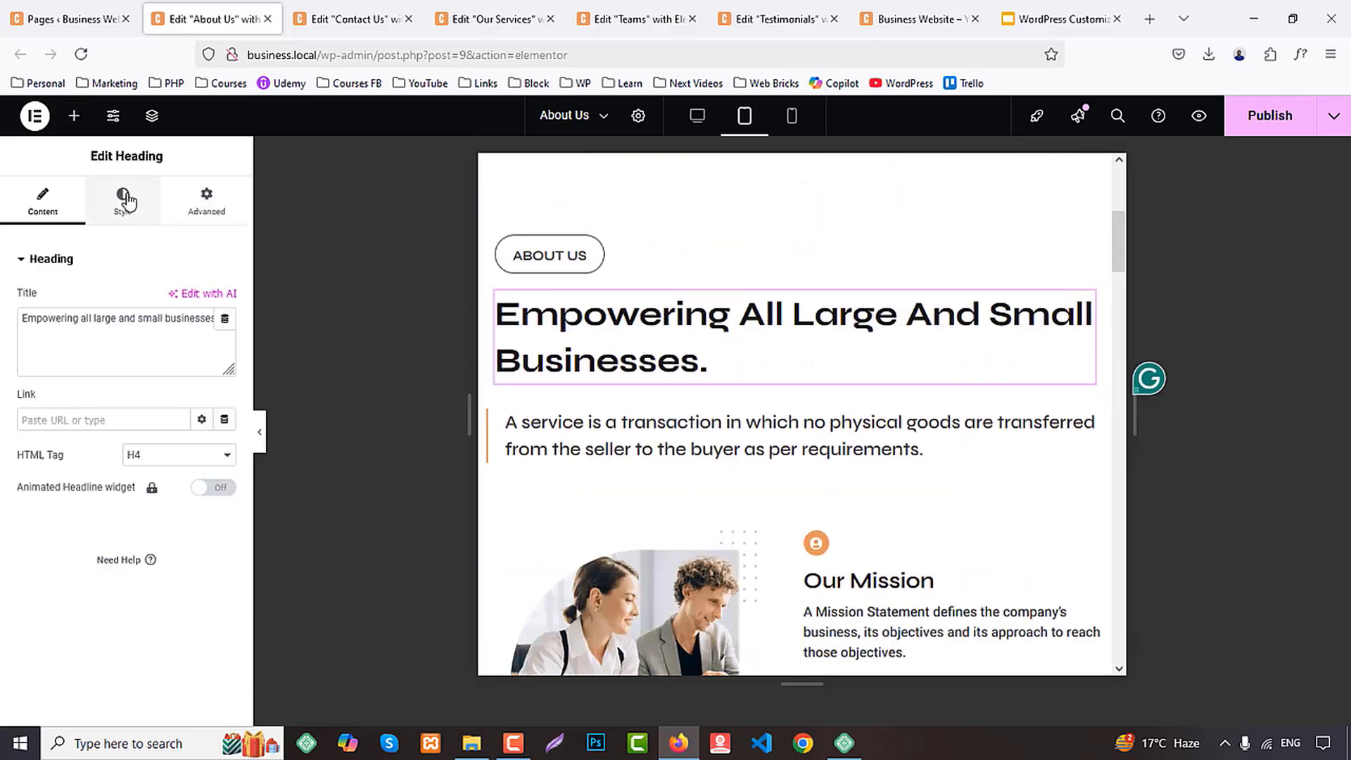
{"action": "left_click", "coordinate": [125, 200]}
{"action": "left_click", "coordinate": [224, 346]}
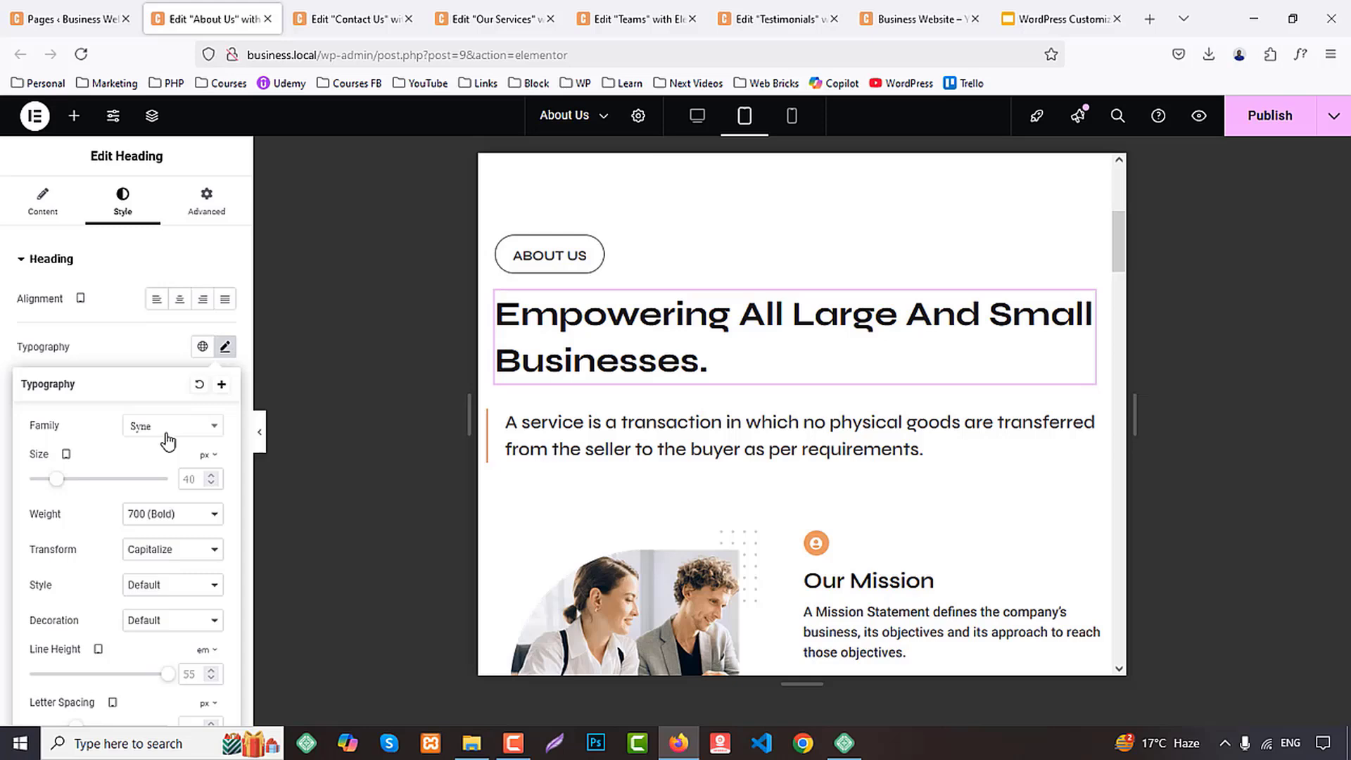
{"action": "left_click", "coordinate": [205, 479]}
{"action": "type", "text": "30"}
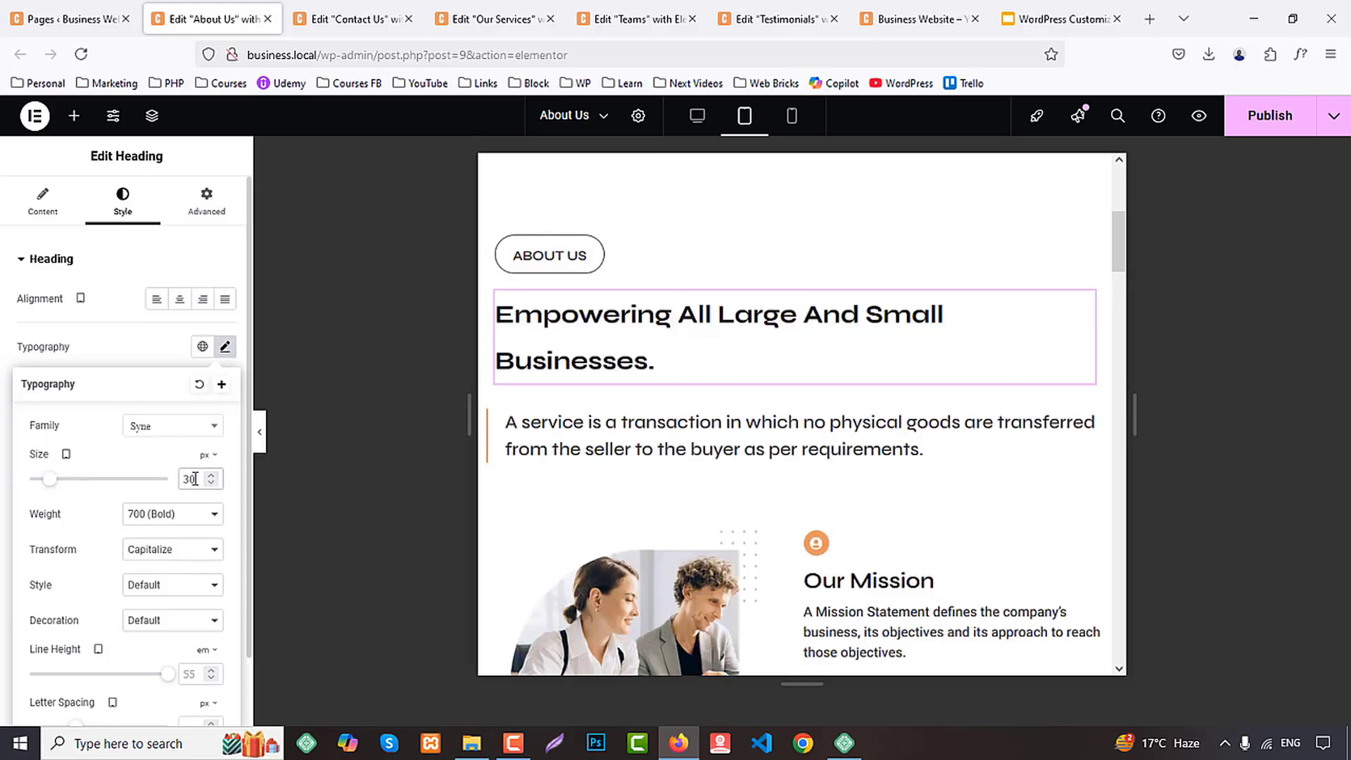
{"action": "scroll", "coordinate": [209, 526], "scroll_direction": "down", "scroll_amount": 1}
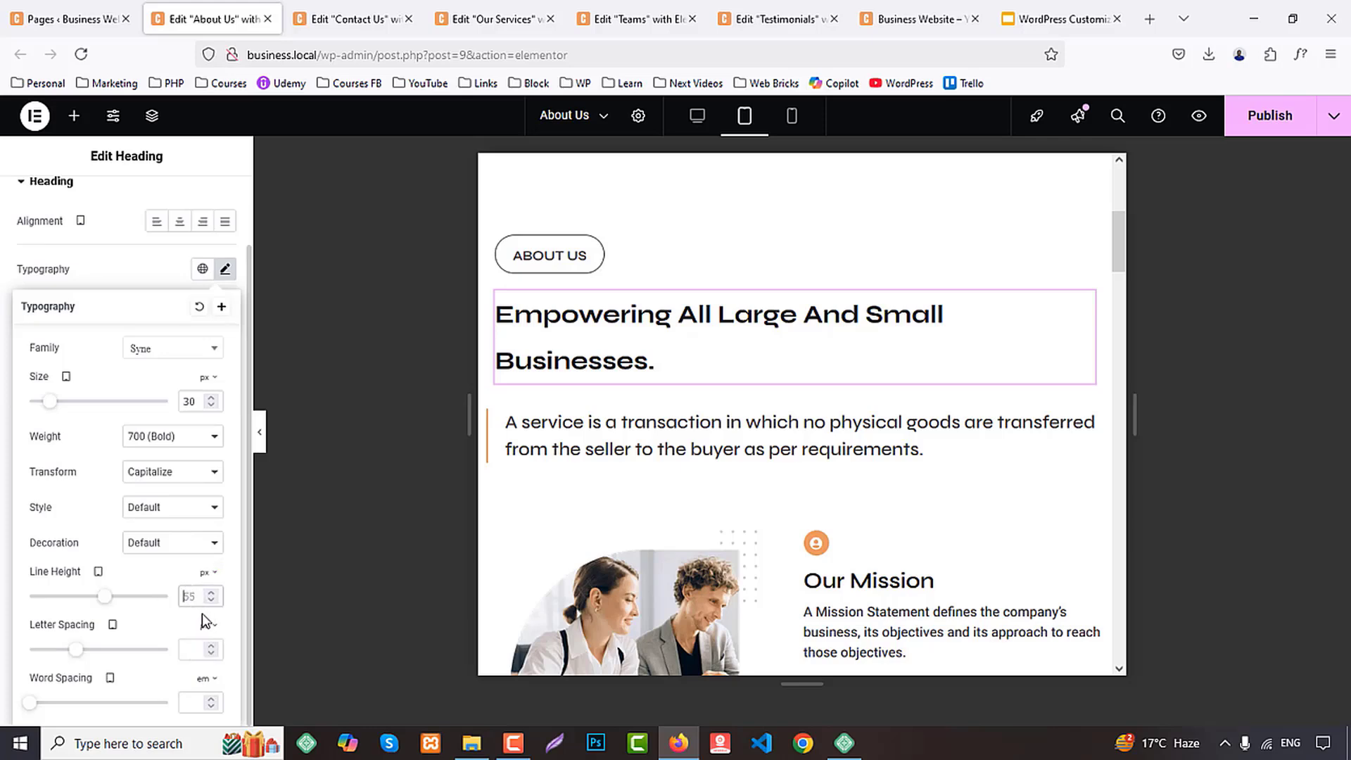
Copy the "Empowering All Large And Small Businesses" heading and paste its style onto the "Why Choose Creative Business?" heading
{"action": "right_click", "coordinate": [546, 327]}
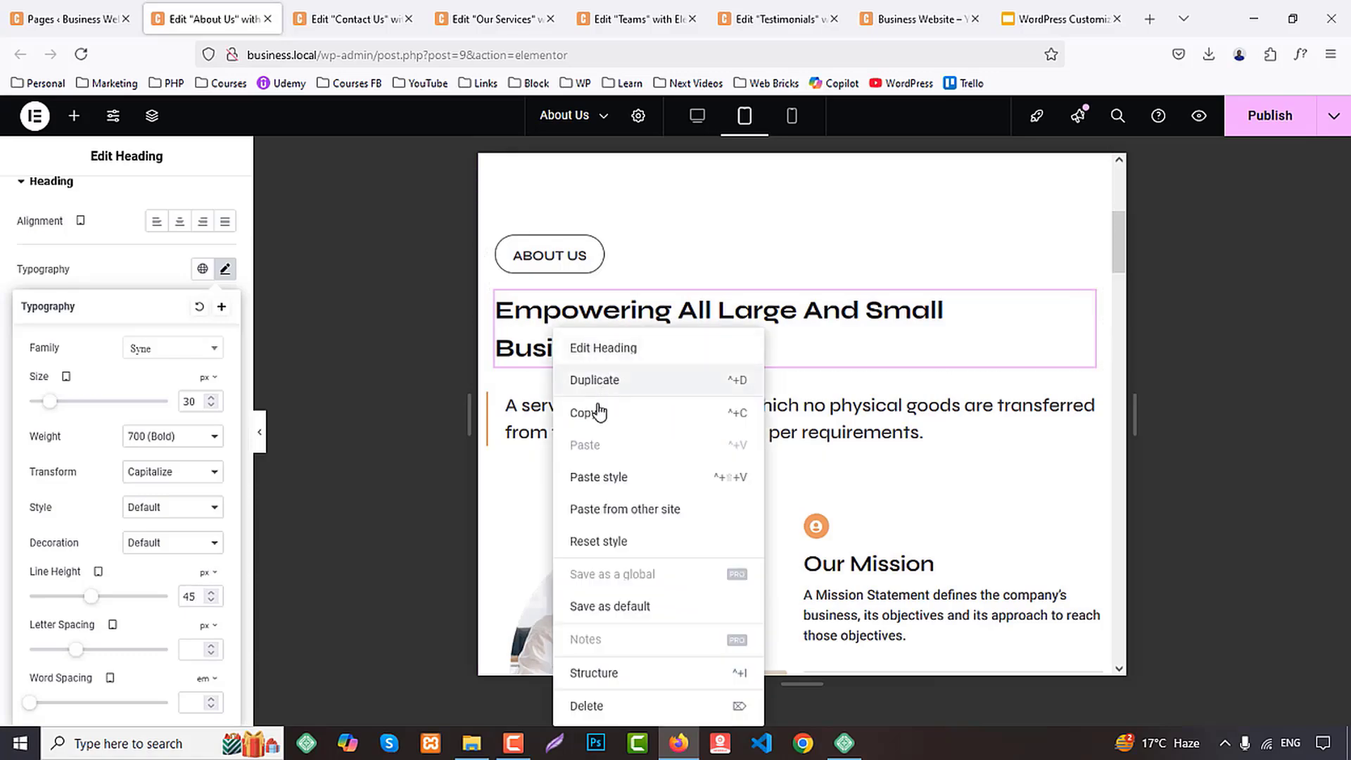
{"action": "left_click", "coordinate": [597, 411]}
{"action": "scroll", "coordinate": [682, 394], "scroll_direction": "down", "scroll_amount": 12}
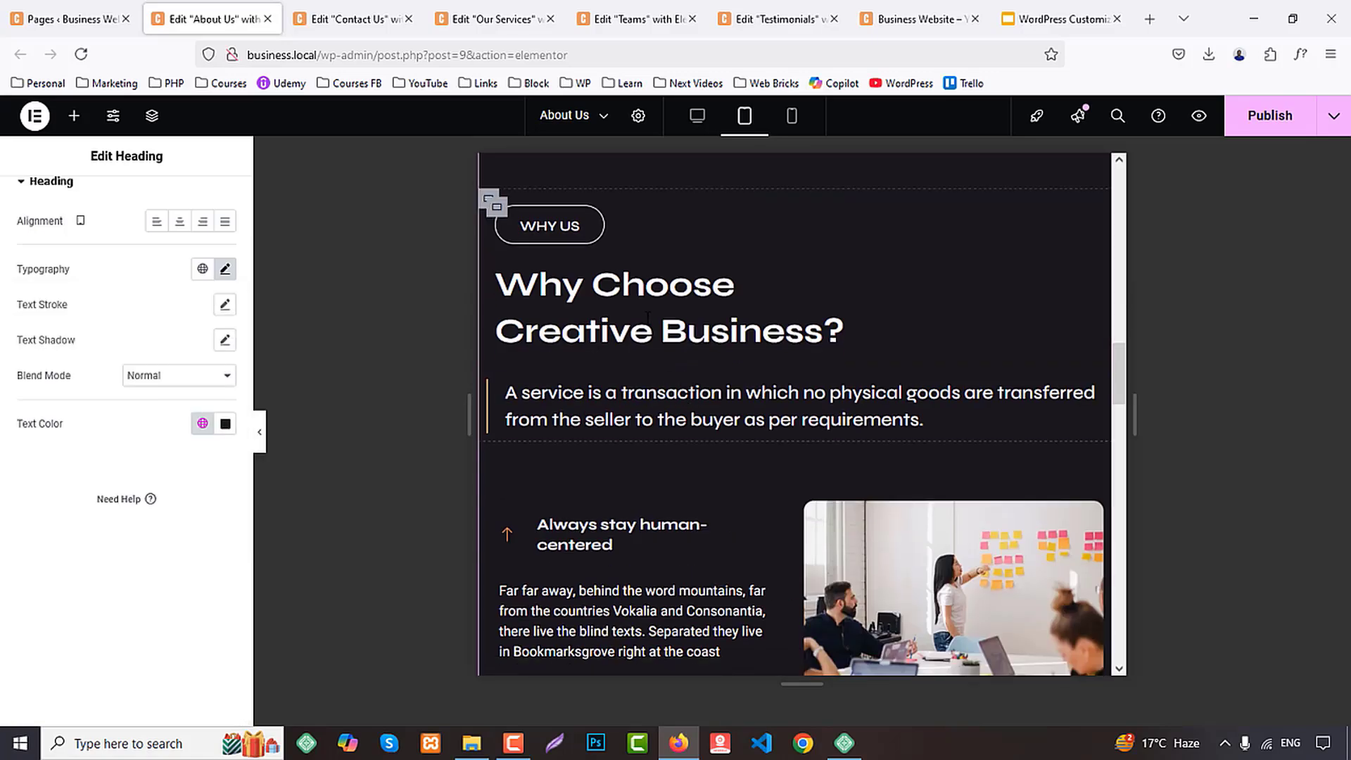
{"action": "right_click", "coordinate": [679, 398]}
{"action": "left_click", "coordinate": [688, 462]}
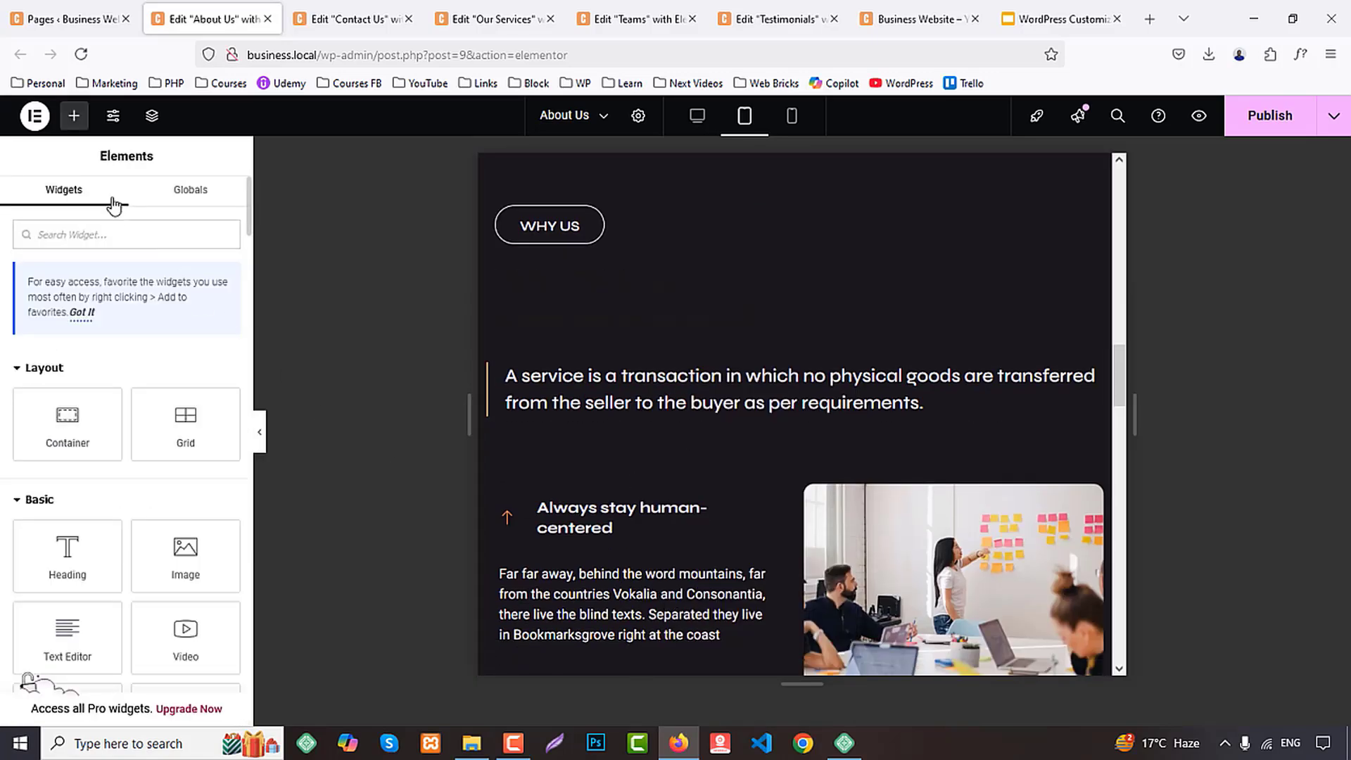
Apply the white global color to the text of the "Why Choose Creative Business?" heading
{"action": "left_click", "coordinate": [568, 328]}
{"action": "left_click", "coordinate": [123, 198]}
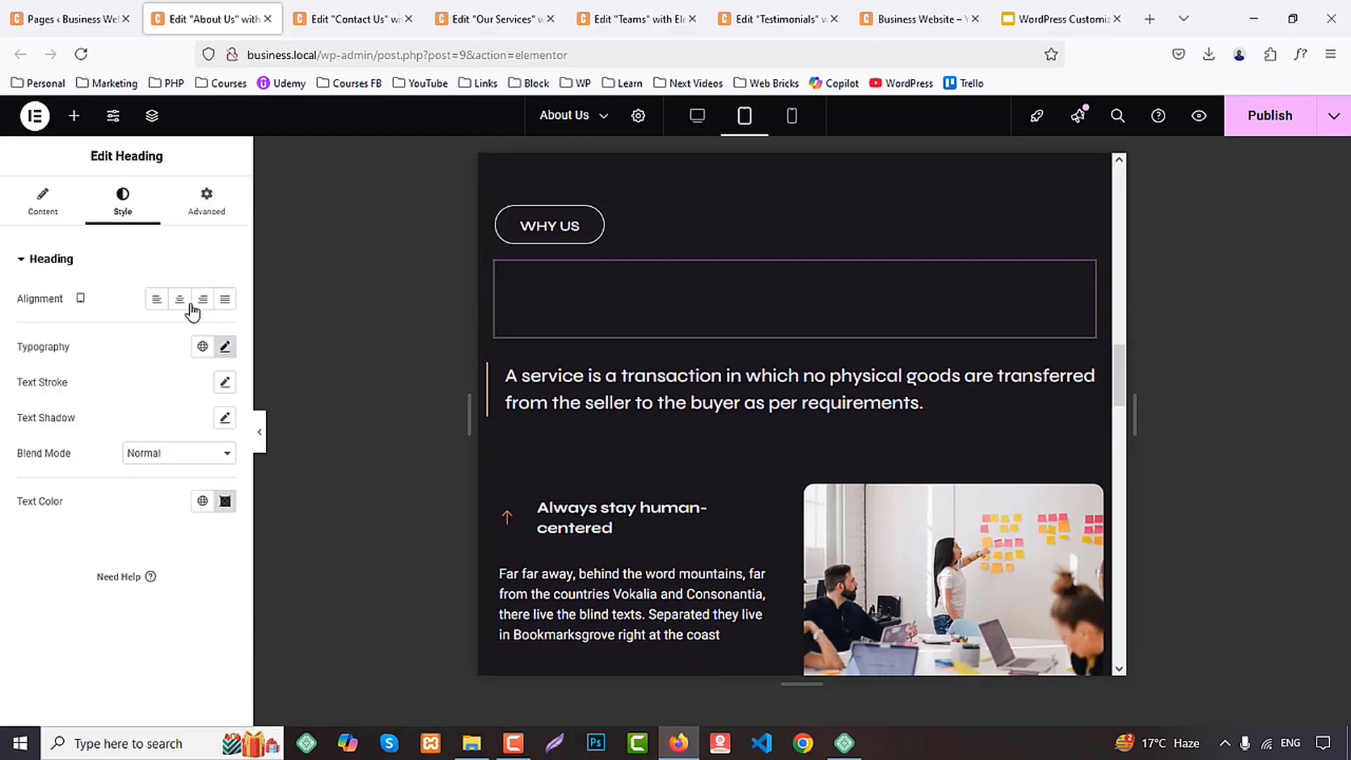
{"action": "left_click", "coordinate": [213, 496]}
{"action": "left_click", "coordinate": [67, 398]}
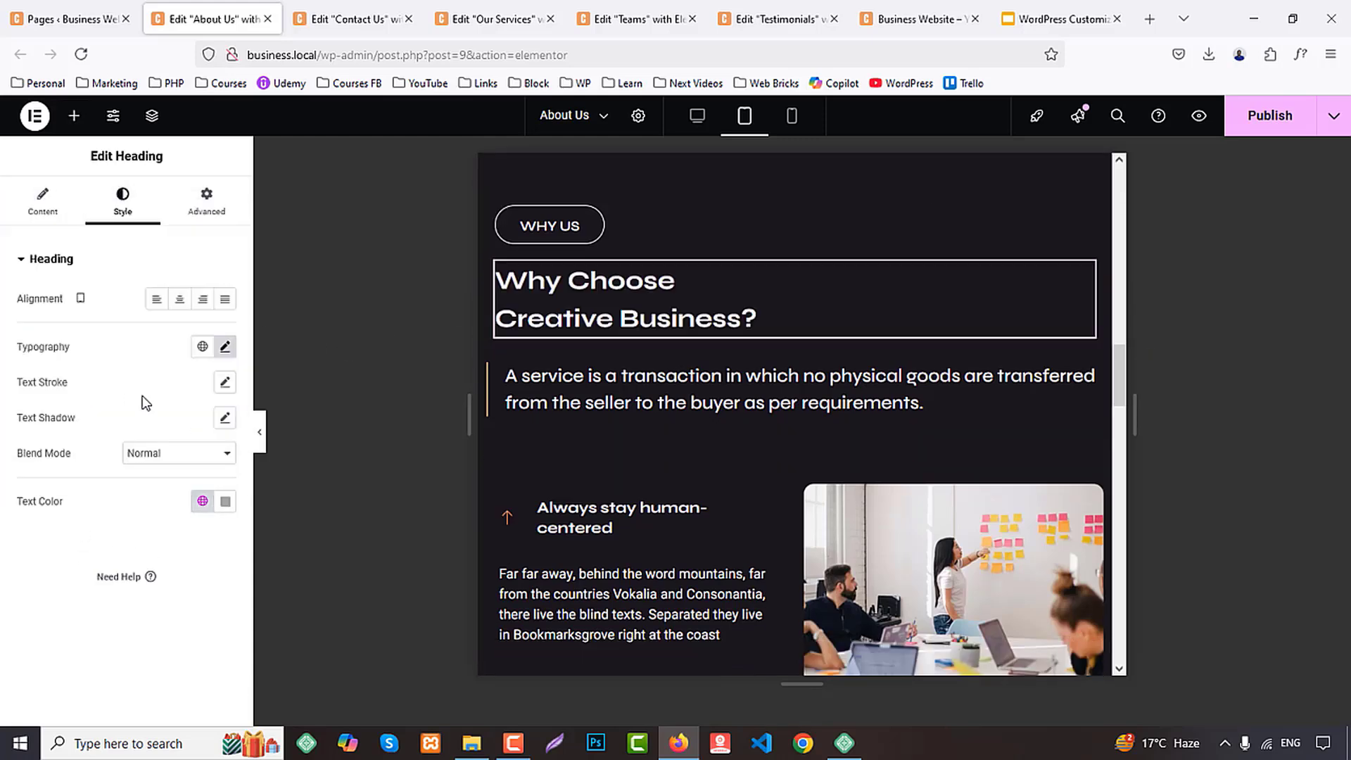
Paste the copied heading style onto the "What Clients Say About Us" heading on the About Us page
{"action": "scroll", "coordinate": [736, 412], "scroll_direction": "down", "scroll_amount": 1}
{"action": "scroll", "coordinate": [735, 420], "scroll_direction": "down", "scroll_amount": 10}
{"action": "right_click", "coordinate": [591, 234]}
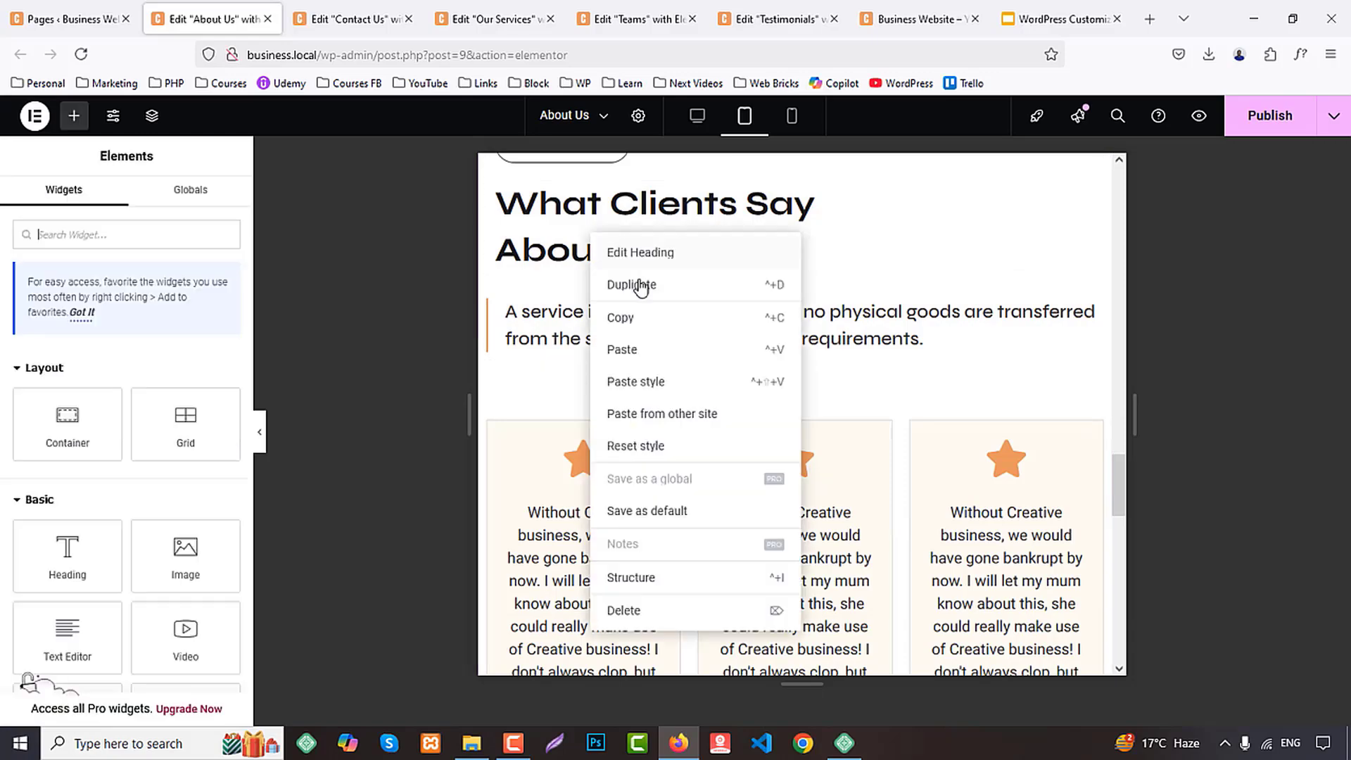
{"action": "left_click", "coordinate": [655, 382]}
{"action": "scroll", "coordinate": [711, 408], "scroll_direction": "down", "scroll_amount": 12}
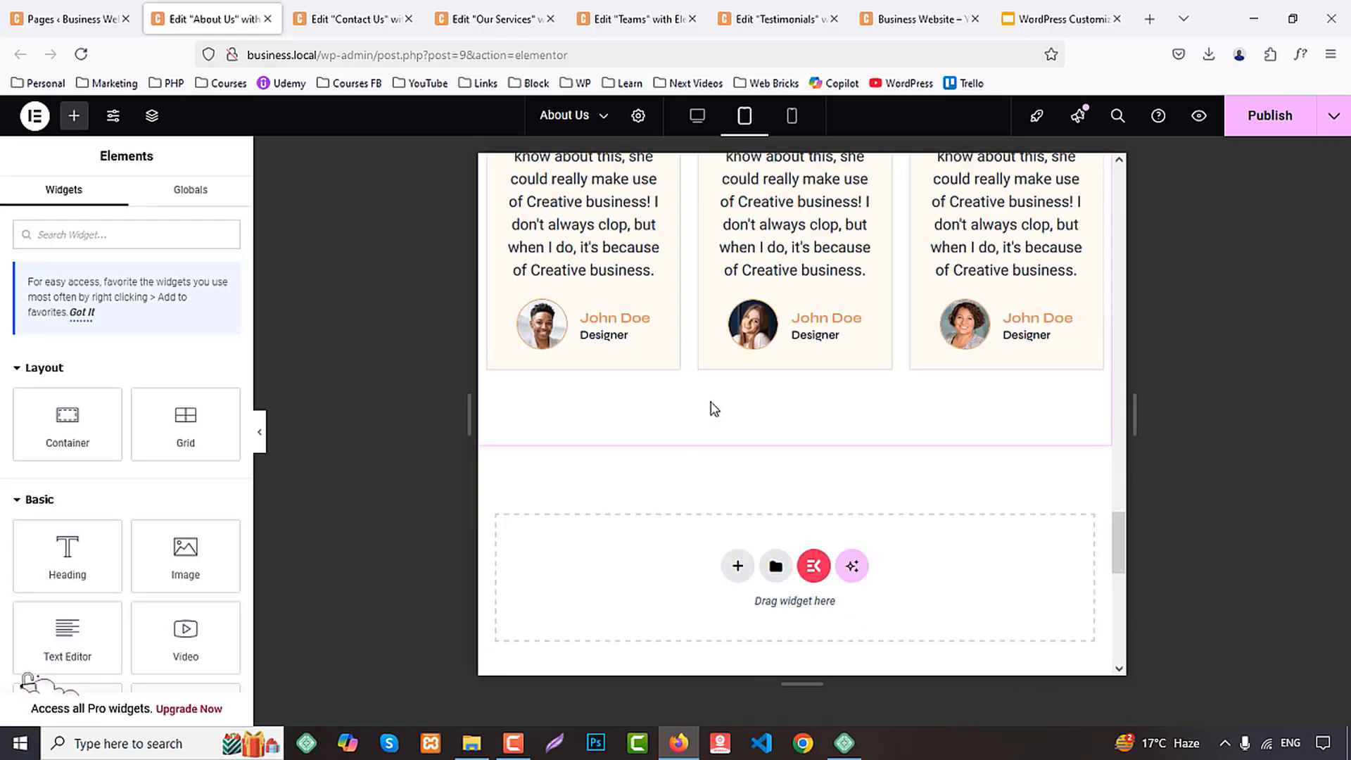
{"action": "scroll", "coordinate": [711, 408], "scroll_direction": "up", "scroll_amount": 10}
Switch to the Contact Us editor and paste the copied heading style onto the "Get In Touch" heading
{"action": "left_click", "coordinate": [349, 8]}
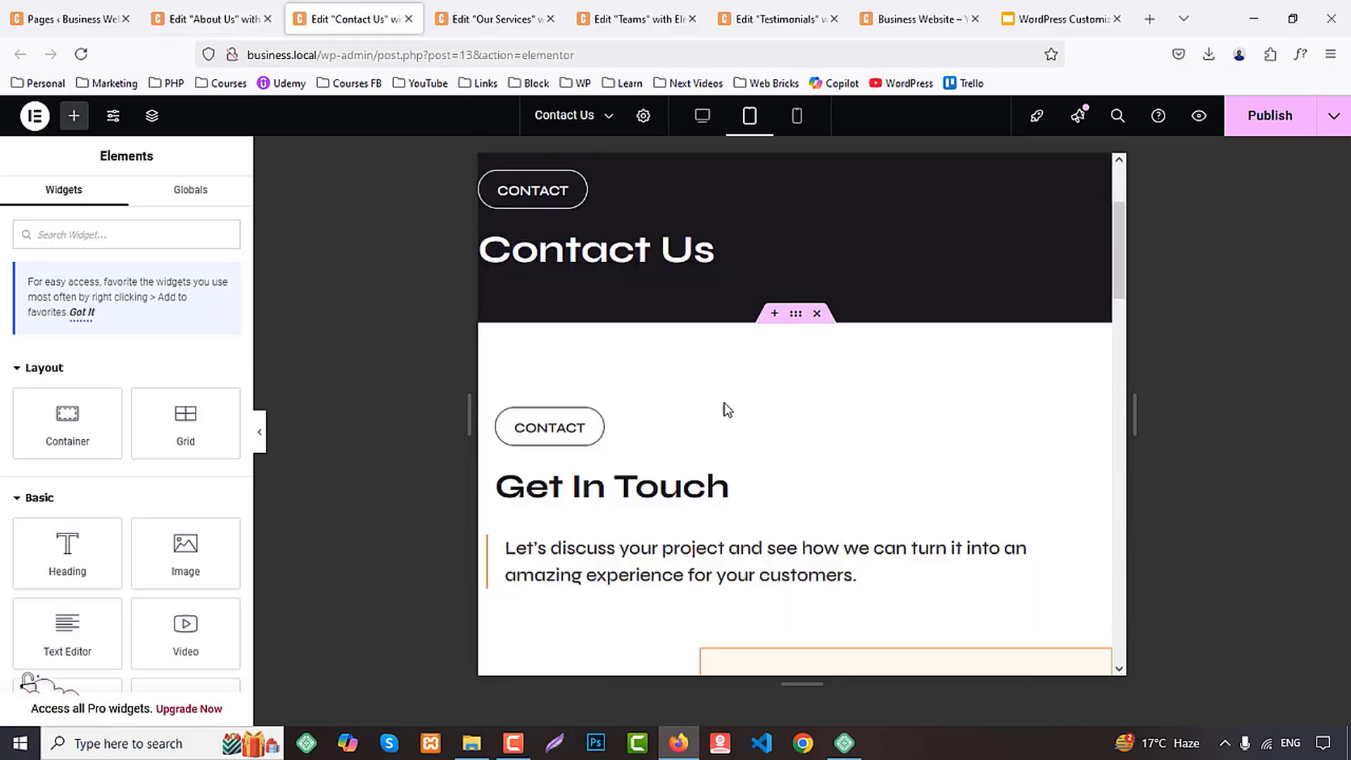
{"action": "scroll", "coordinate": [723, 407], "scroll_direction": "down", "scroll_amount": 6}
{"action": "scroll", "coordinate": [754, 431], "scroll_direction": "up", "scroll_amount": 1}
{"action": "scroll", "coordinate": [756, 430], "scroll_direction": "up", "scroll_amount": 3}
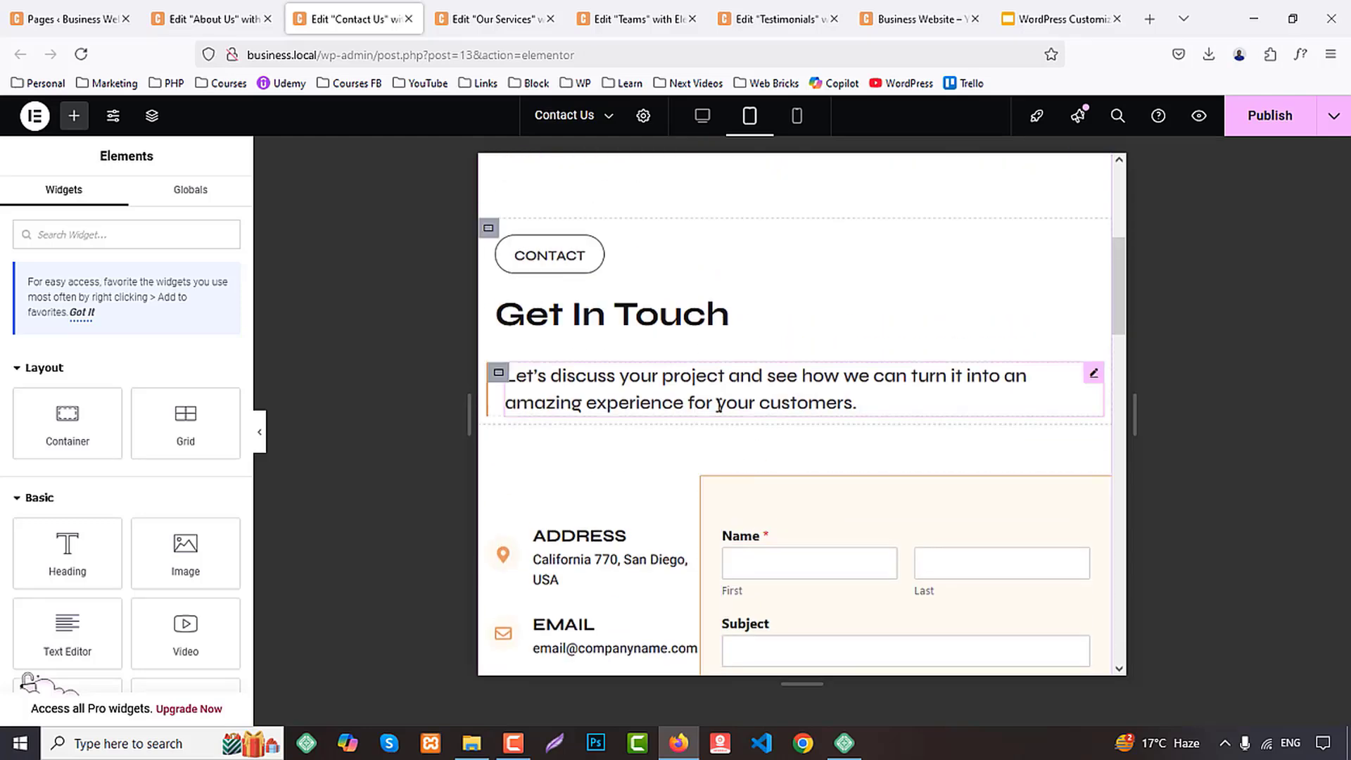
{"action": "right_click", "coordinate": [635, 309]}
{"action": "left_click", "coordinate": [688, 455]}
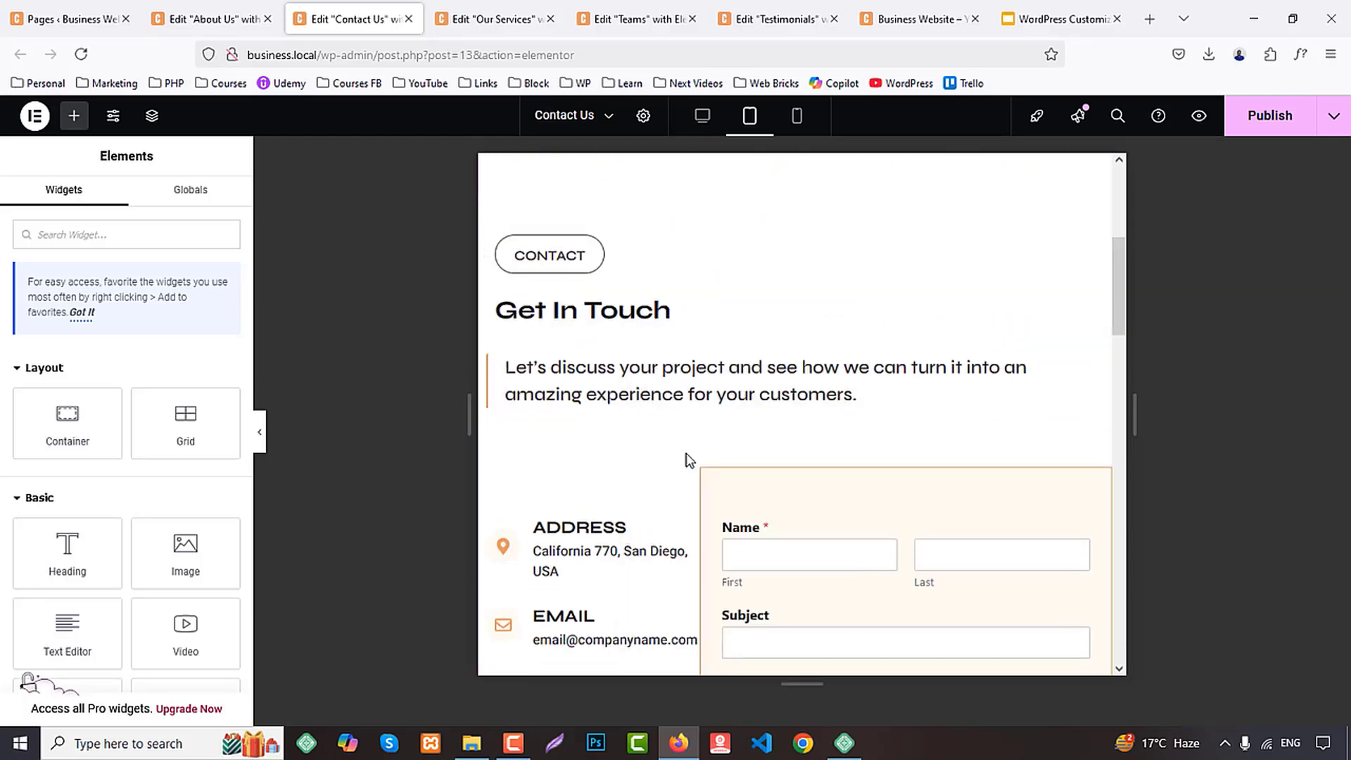
Switch to the Our Services editor and paste the copied heading style onto the "What Clients Say About Us" heading
{"action": "left_click", "coordinate": [496, 19]}
{"action": "scroll", "coordinate": [739, 391], "scroll_direction": "up", "scroll_amount": 5}
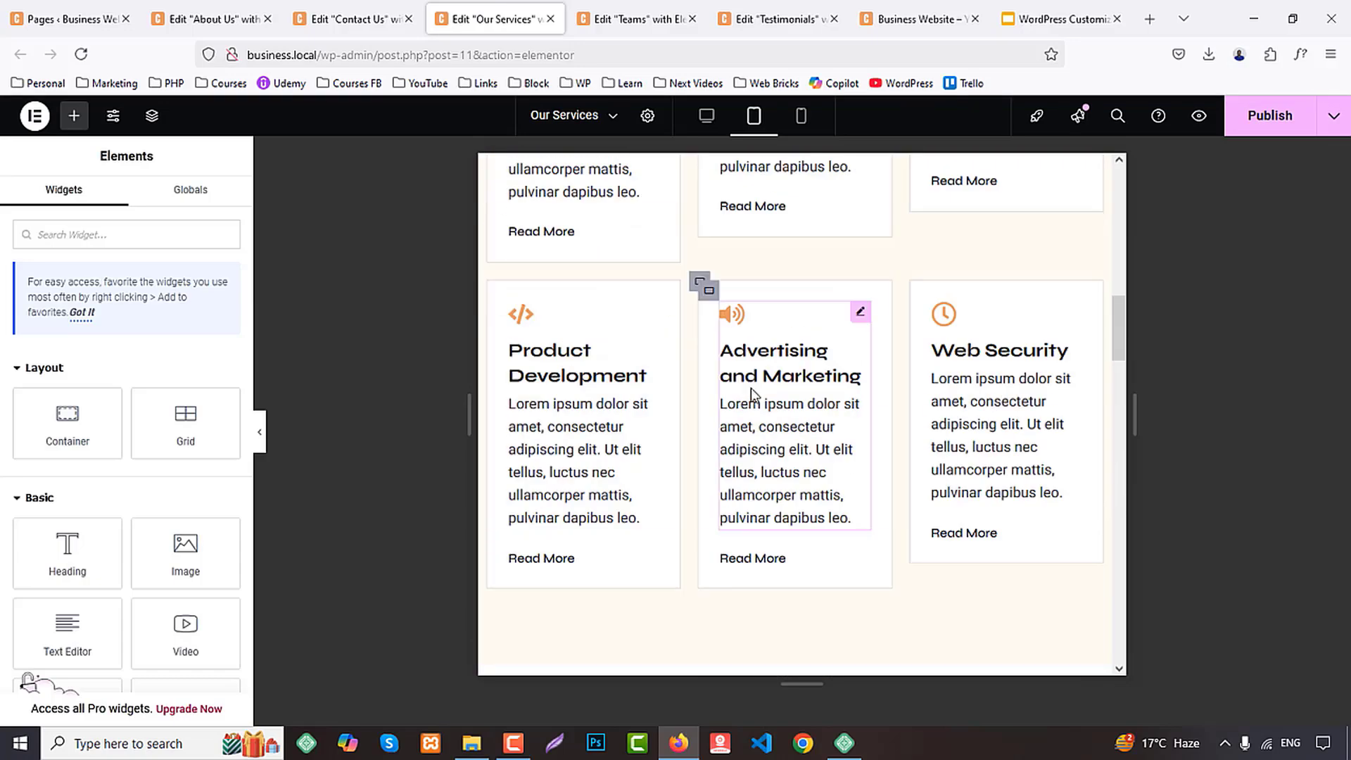
{"action": "scroll", "coordinate": [749, 387], "scroll_direction": "down", "scroll_amount": 2}
{"action": "right_click", "coordinate": [595, 383]}
{"action": "left_click", "coordinate": [641, 478]}
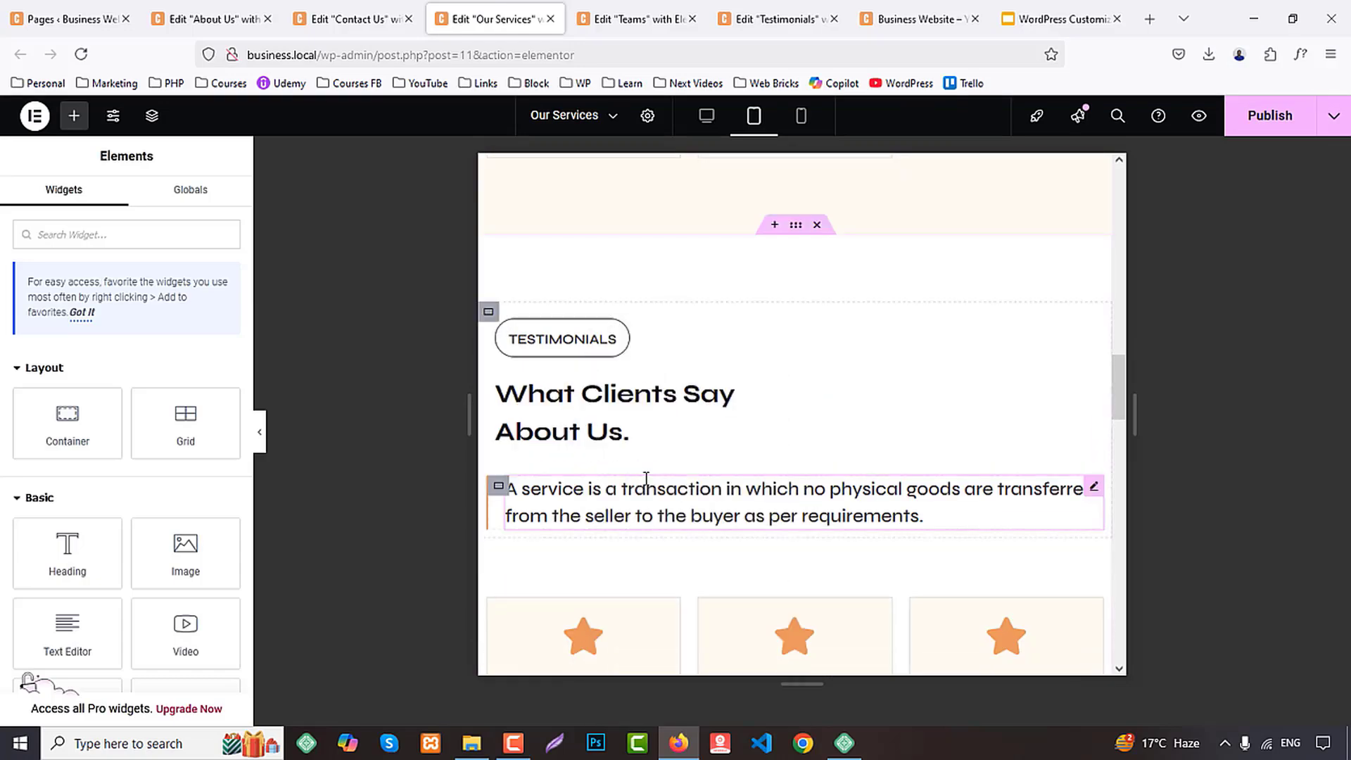
Paste the copied heading style onto the "We Offer You High- Quality Services" heading on the Our Services page
{"action": "scroll", "coordinate": [752, 458], "scroll_direction": "up", "scroll_amount": 5}
{"action": "right_click", "coordinate": [574, 328]}
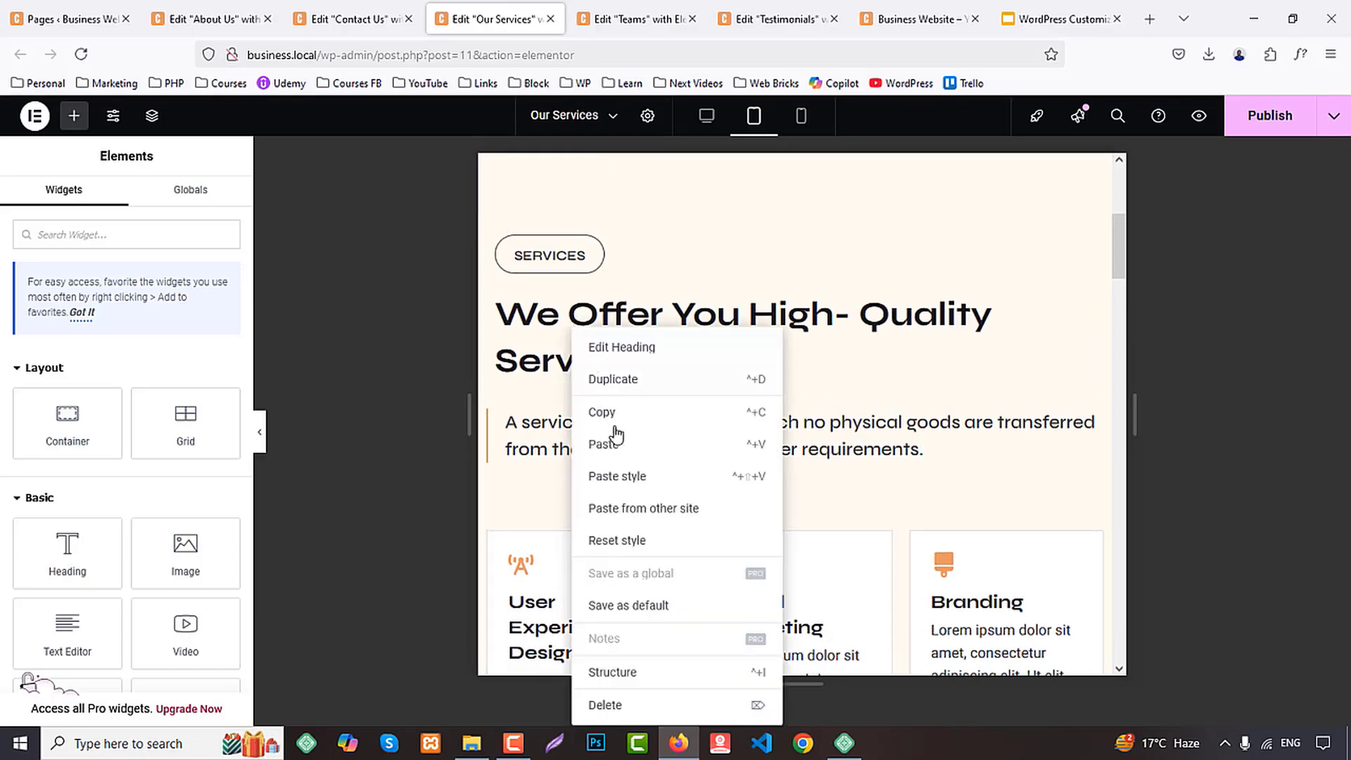
{"action": "left_click", "coordinate": [619, 483]}
{"action": "scroll", "coordinate": [764, 453], "scroll_direction": "up", "scroll_amount": 5}
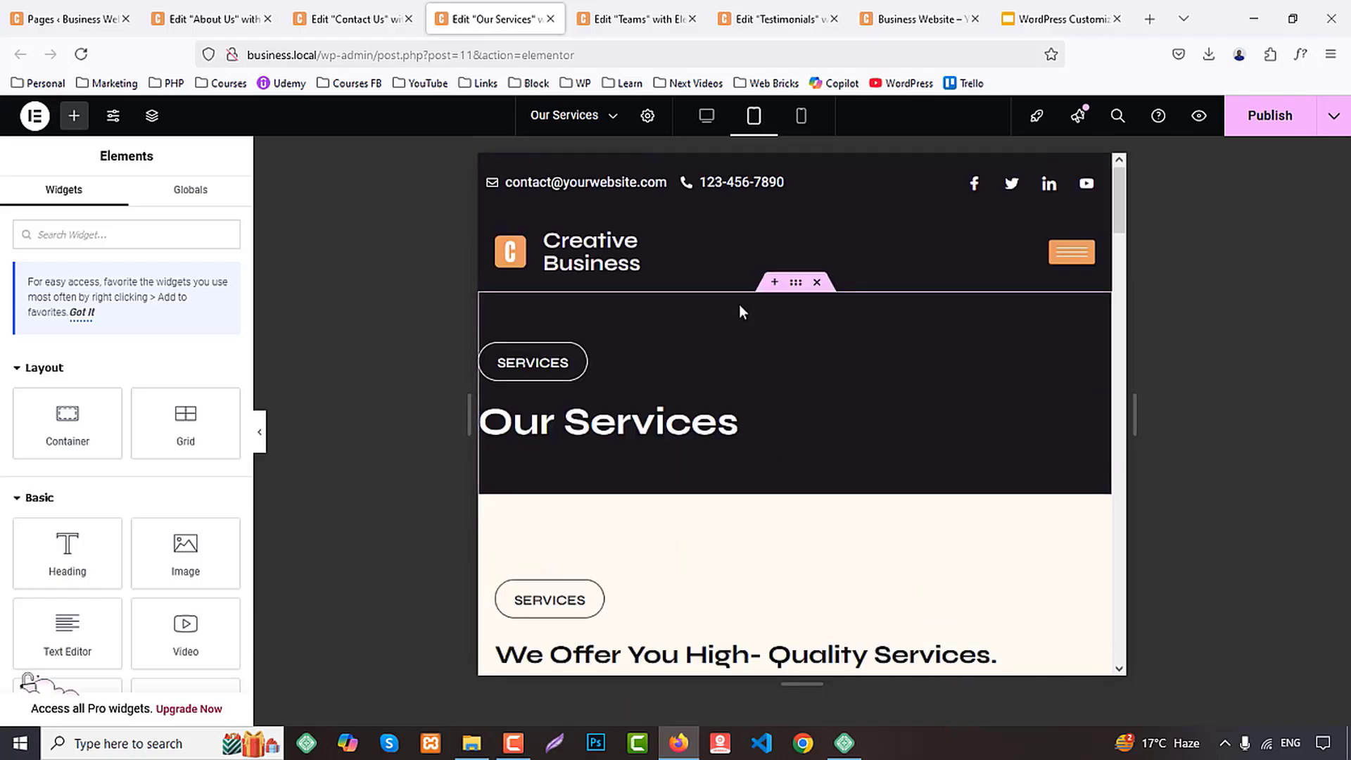
Switch to the Teams editor and paste the copied heading style onto the "Our Leadership And People Awesome" heading
{"action": "left_click", "coordinate": [594, 8]}
{"action": "scroll", "coordinate": [813, 404], "scroll_direction": "up", "scroll_amount": 10}
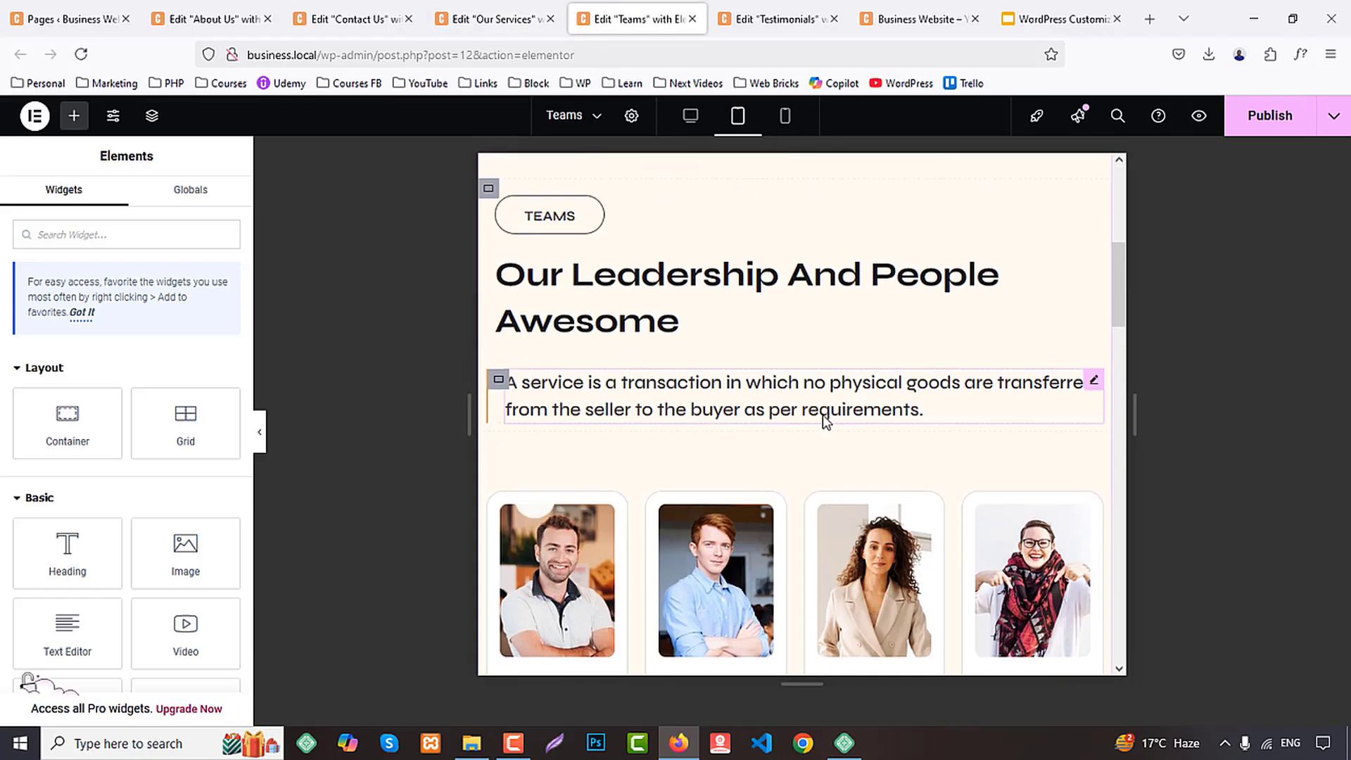
{"action": "right_click", "coordinate": [628, 276]}
{"action": "left_click", "coordinate": [678, 425]}
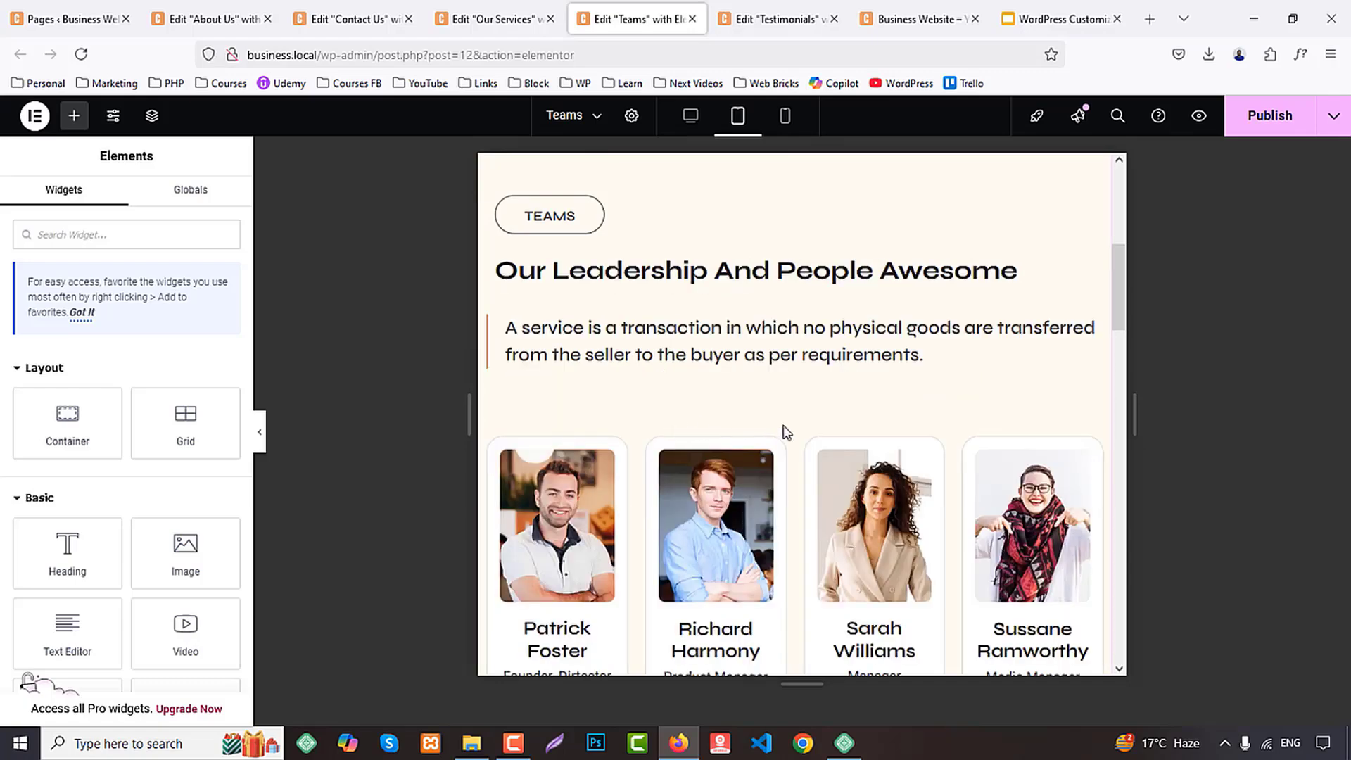
{"action": "scroll", "coordinate": [795, 425], "scroll_direction": "up", "scroll_amount": 5}
Return to the About Us editor, review the tablet layout from header to footer, and publish the page
{"action": "left_click", "coordinate": [216, 27]}
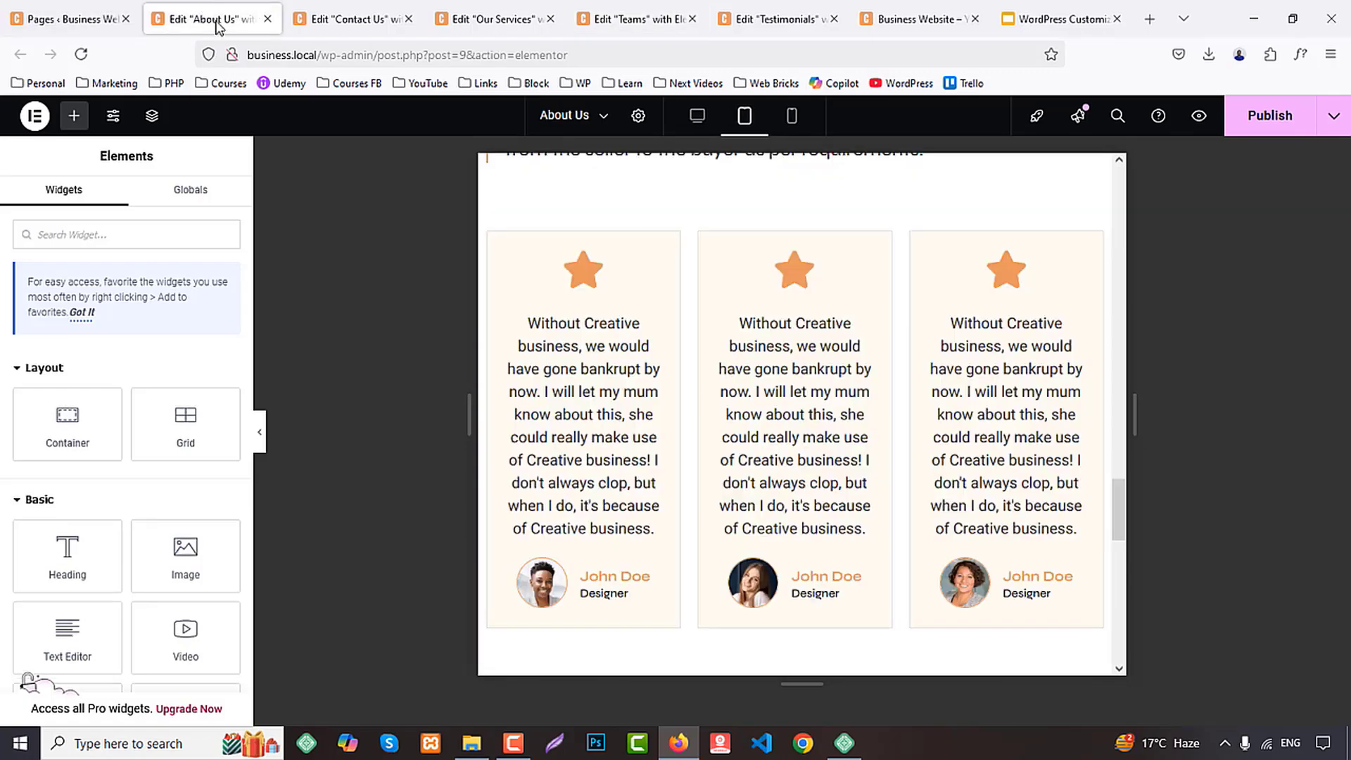
{"action": "scroll", "coordinate": [887, 458], "scroll_direction": "up", "scroll_amount": 20}
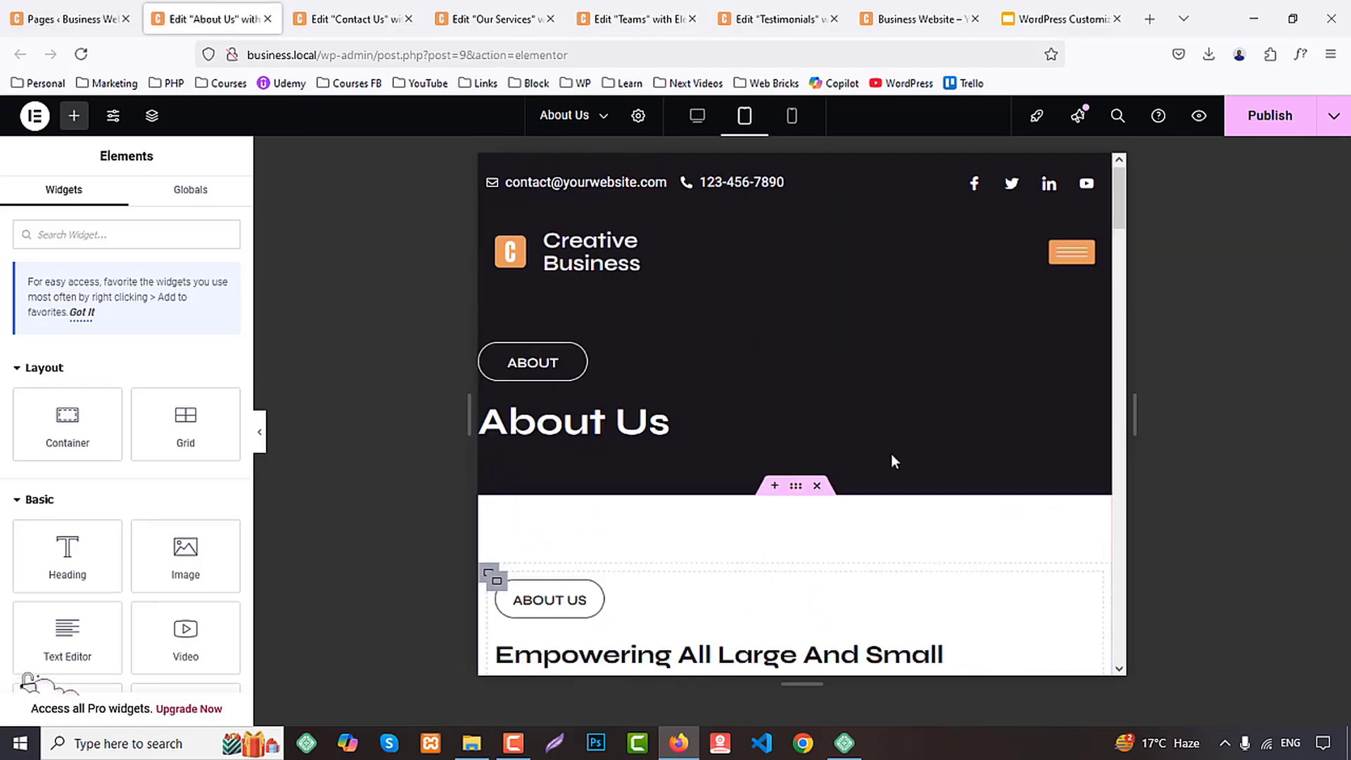
{"action": "scroll", "coordinate": [890, 460], "scroll_direction": "down", "scroll_amount": 10}
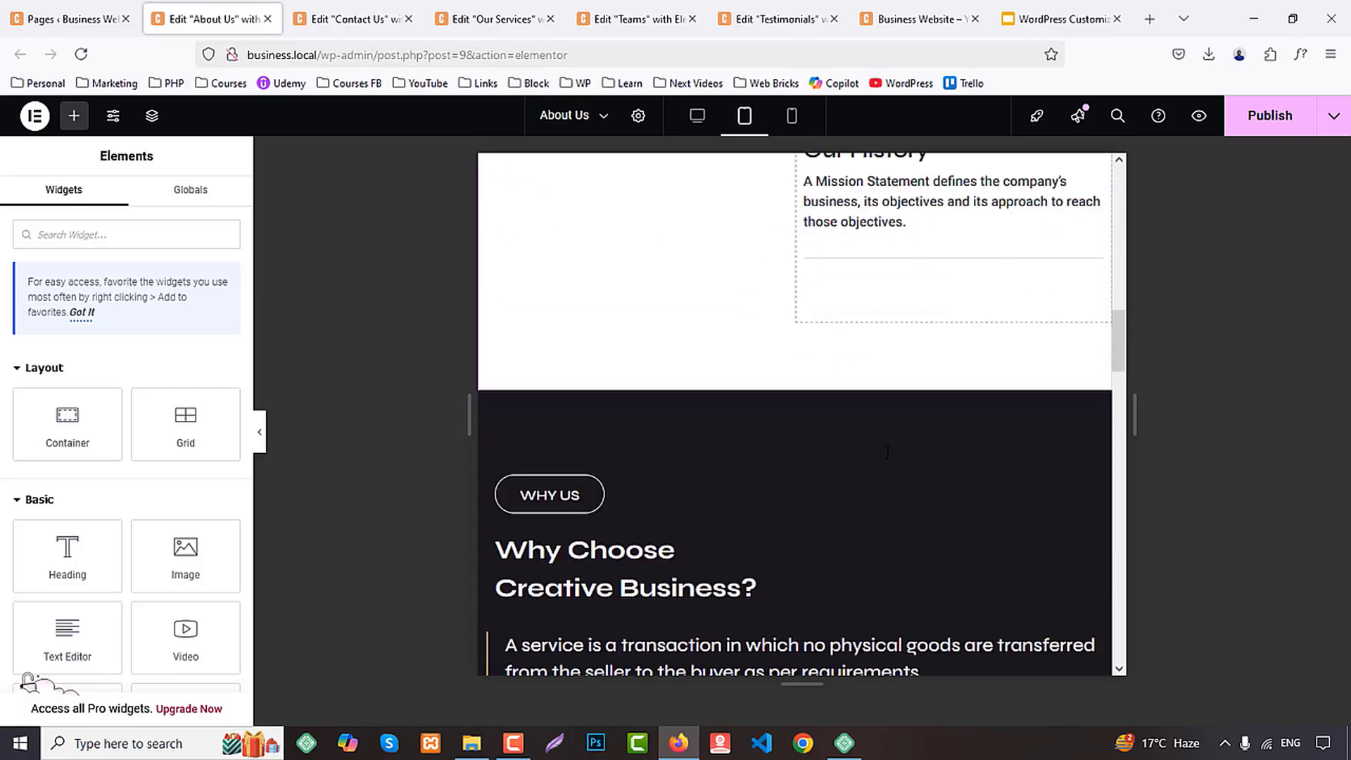
{"action": "scroll", "coordinate": [885, 459], "scroll_direction": "down", "scroll_amount": 8}
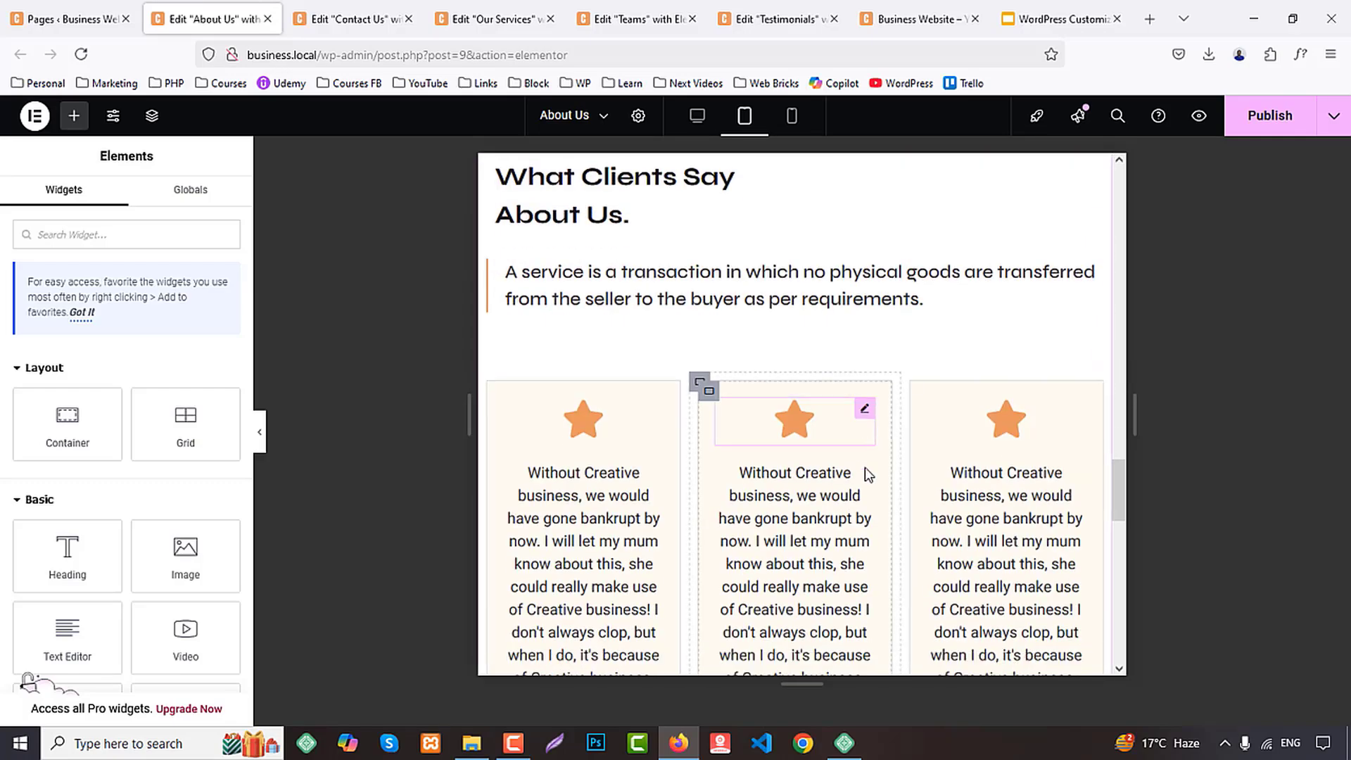
{"action": "scroll", "coordinate": [795, 412], "scroll_direction": "down", "scroll_amount": 10}
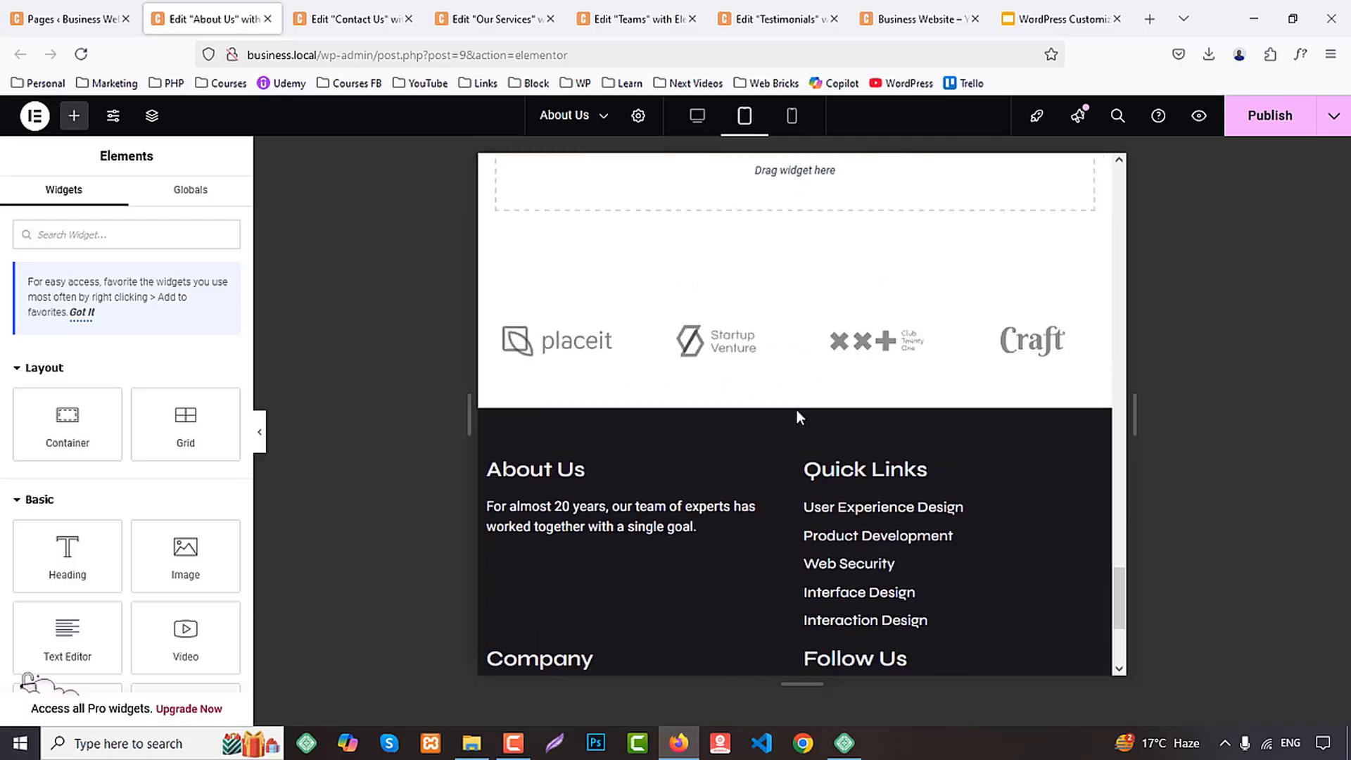
{"action": "scroll", "coordinate": [798, 408], "scroll_direction": "up", "scroll_amount": 8}
{"action": "scroll", "coordinate": [802, 408], "scroll_direction": "up", "scroll_amount": 10}
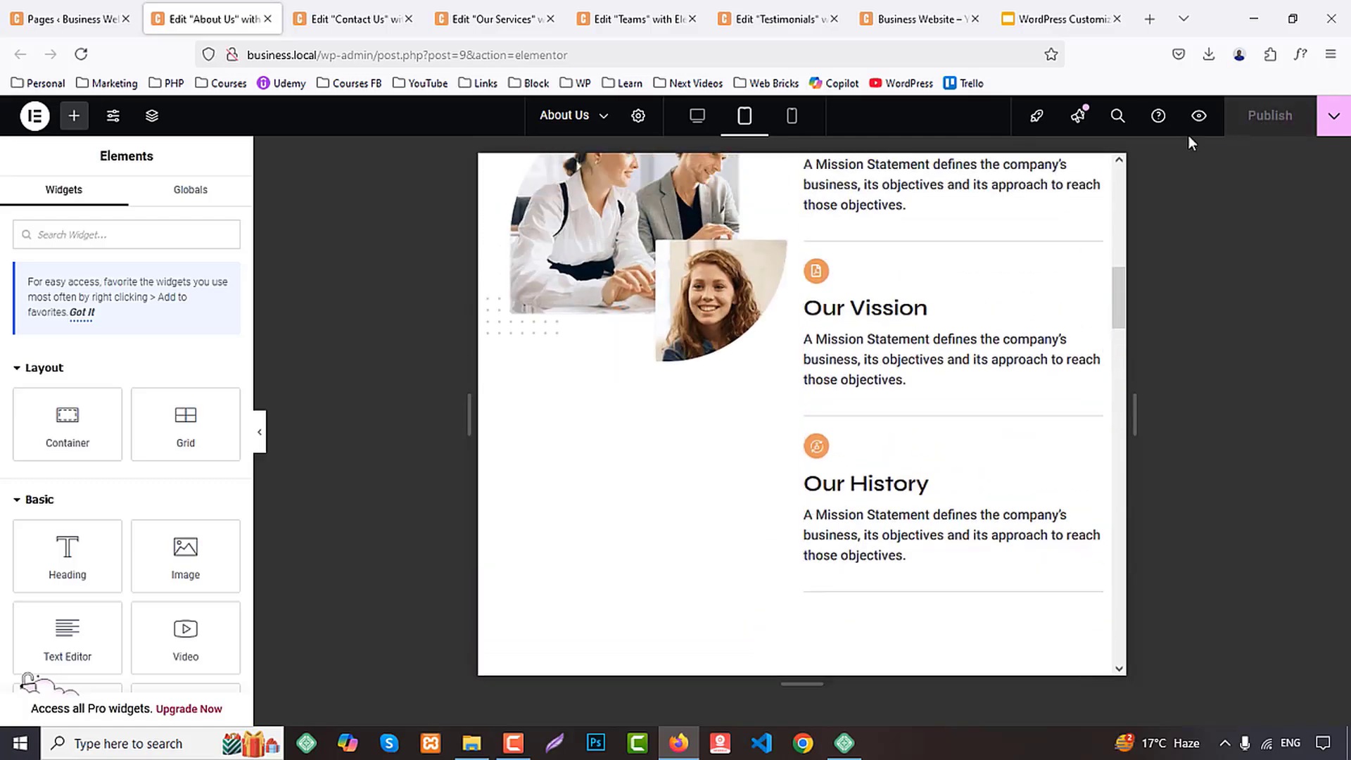
Examine the About Us page's sections in the mobile portrait layout and close its editor tab
{"action": "left_click", "coordinate": [789, 118]}
{"action": "scroll", "coordinate": [902, 297], "scroll_direction": "up", "scroll_amount": 10}
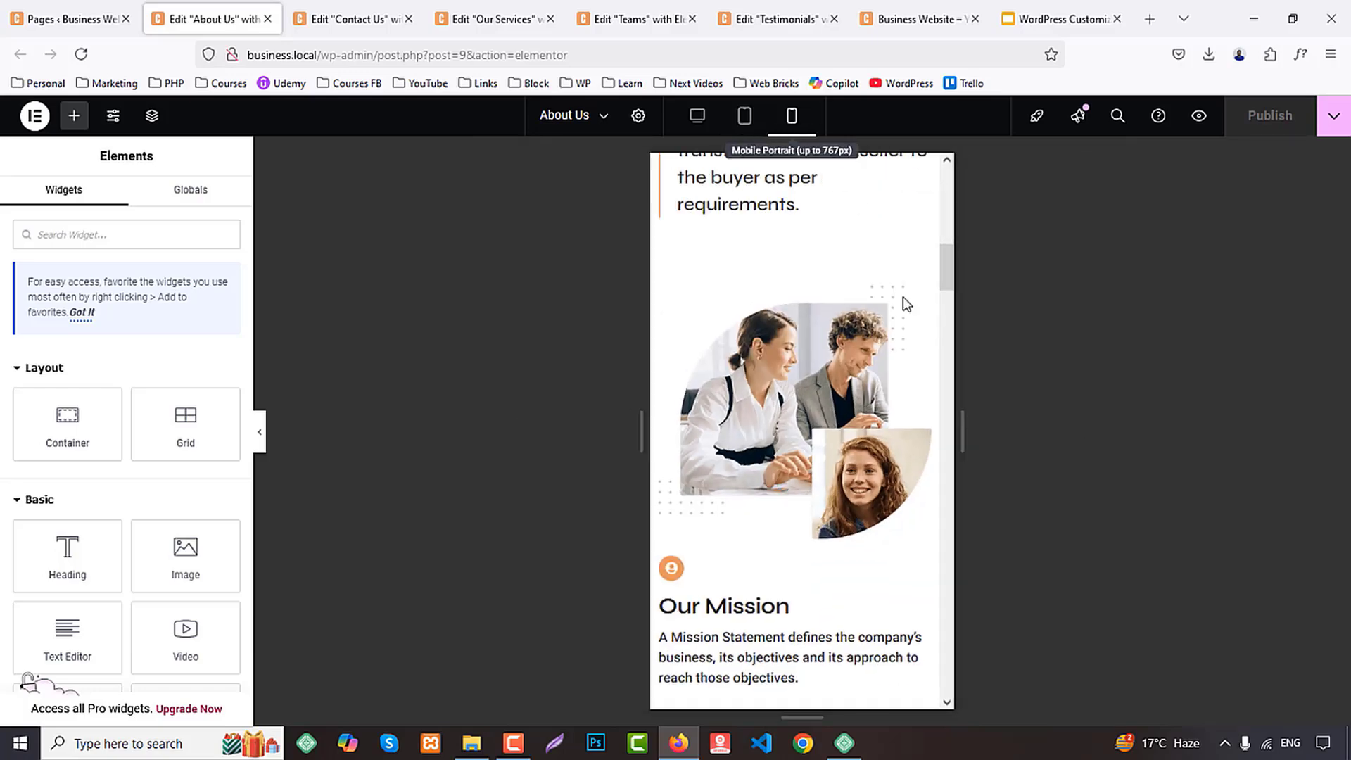
{"action": "scroll", "coordinate": [927, 358], "scroll_direction": "down", "scroll_amount": 10}
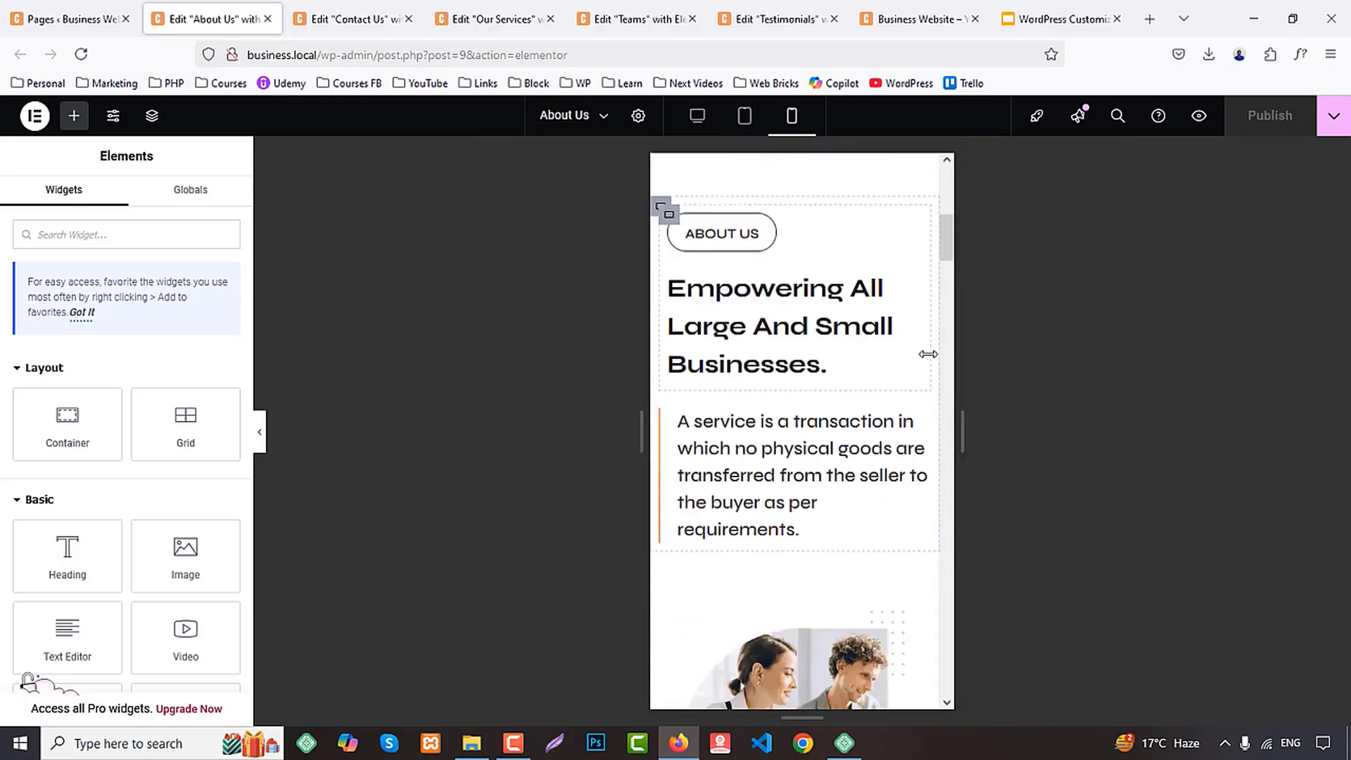
{"action": "scroll", "coordinate": [930, 354], "scroll_direction": "down", "scroll_amount": 20}
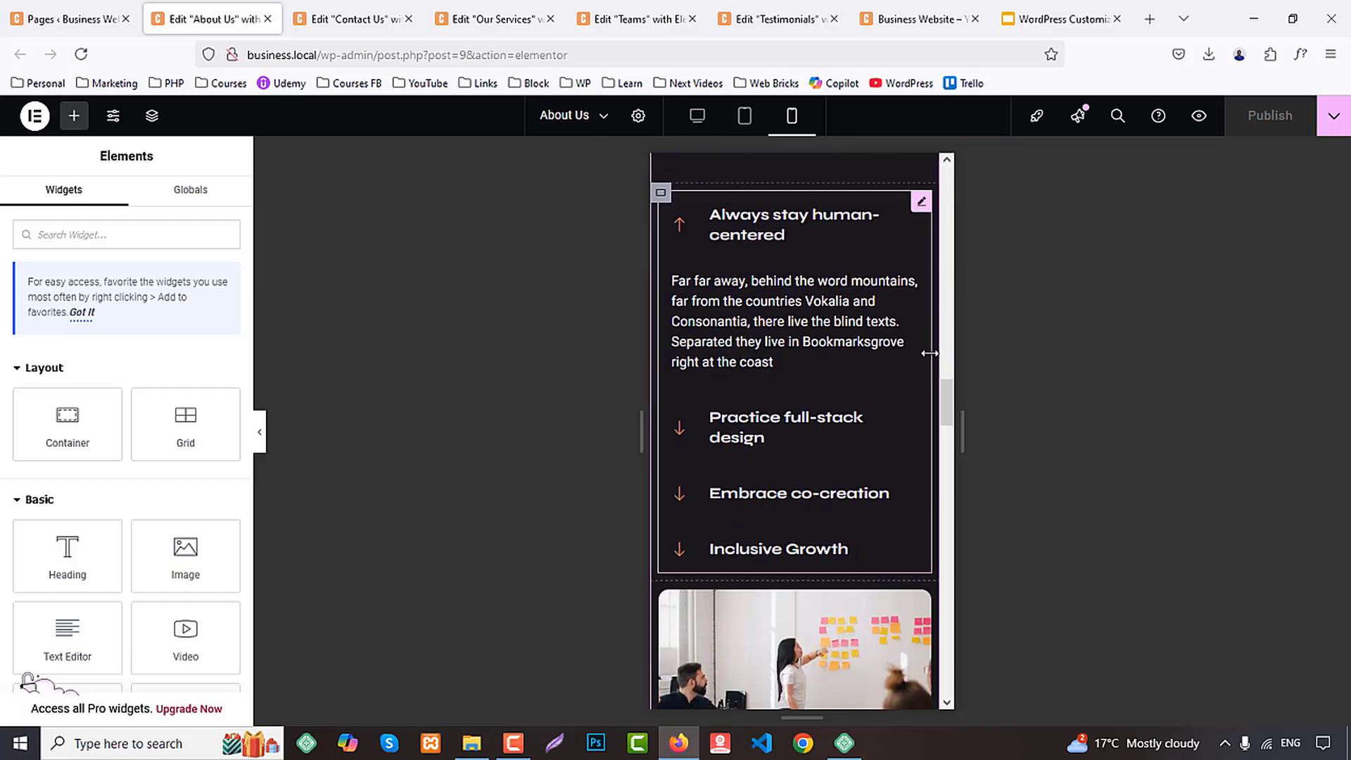
{"action": "scroll", "coordinate": [930, 353], "scroll_direction": "down", "scroll_amount": 3}
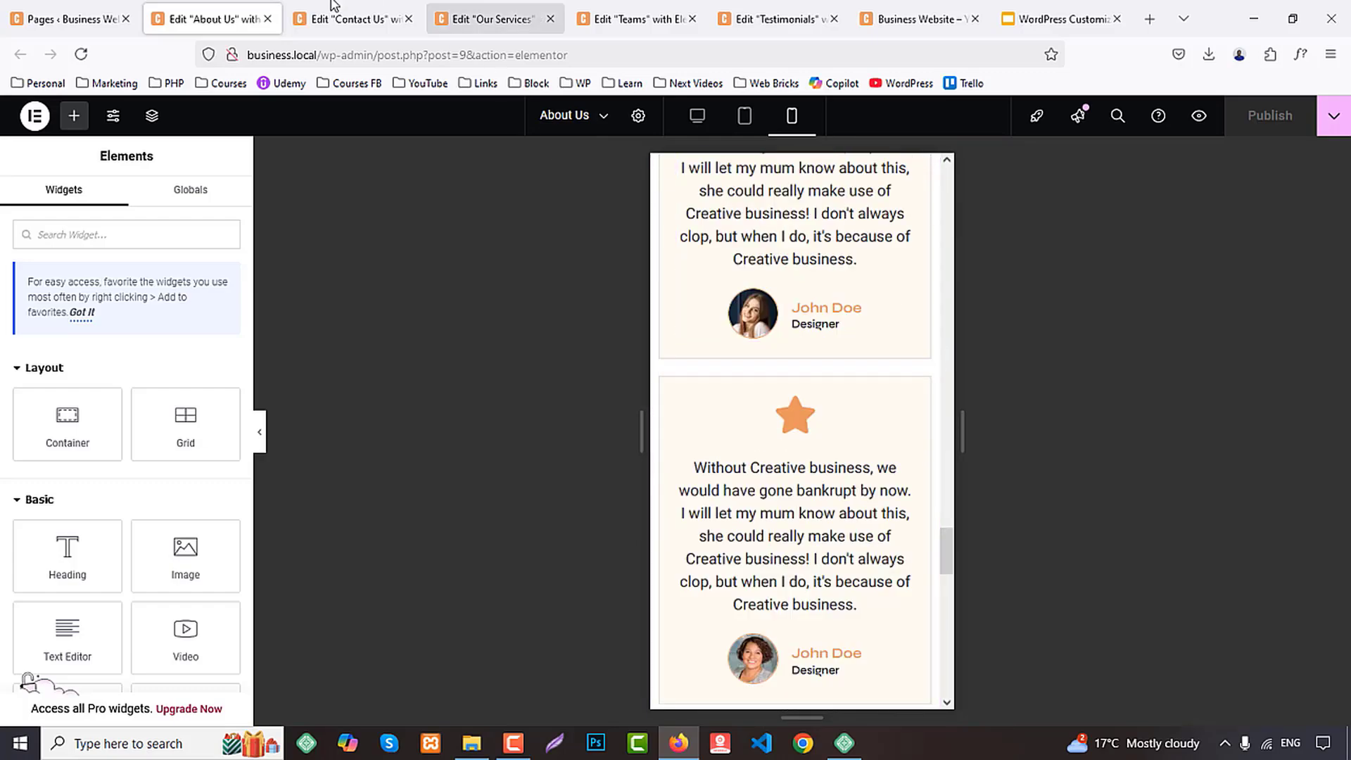
{"action": "middle_click", "coordinate": [197, 23]}
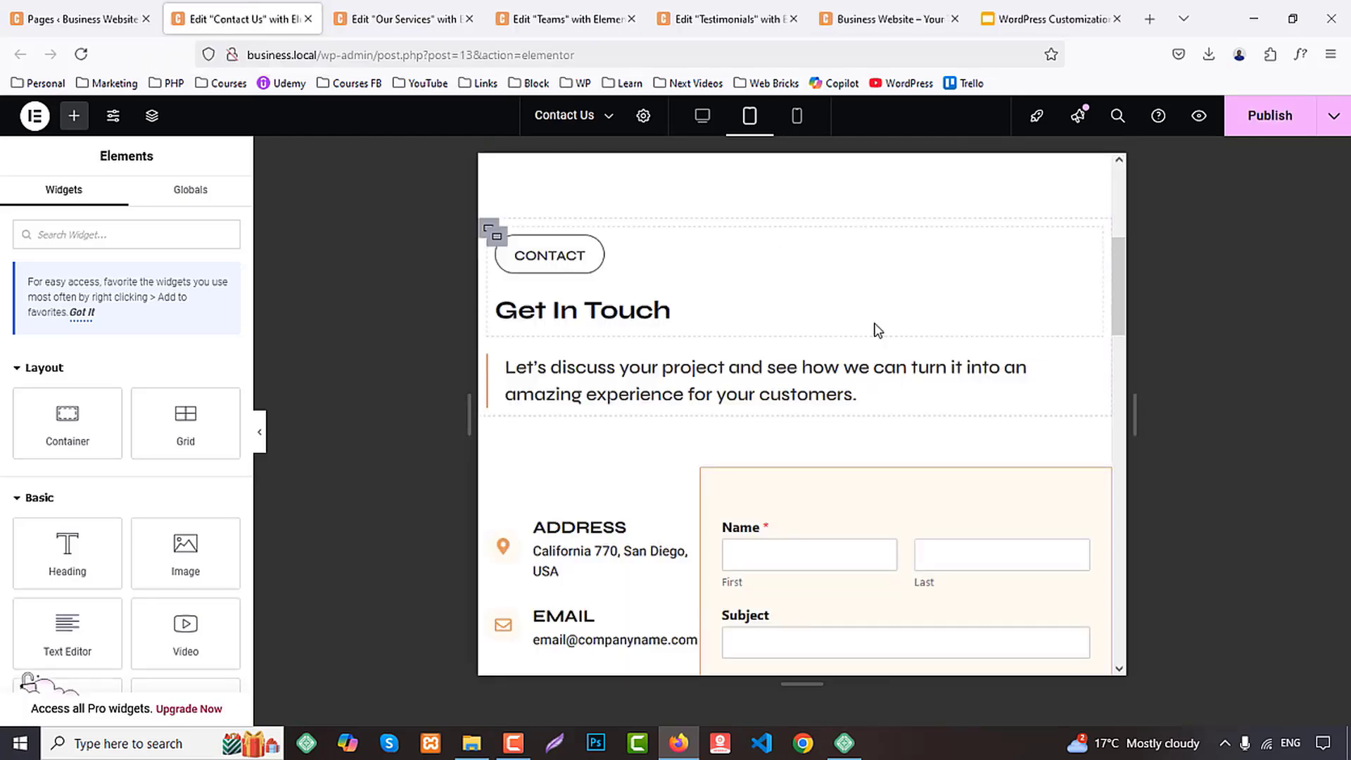
On the Contact Us page, set the contact details container's tablet width to 100% and its direction to horizontal row
{"action": "scroll", "coordinate": [802, 365], "scroll_direction": "down", "scroll_amount": 3}
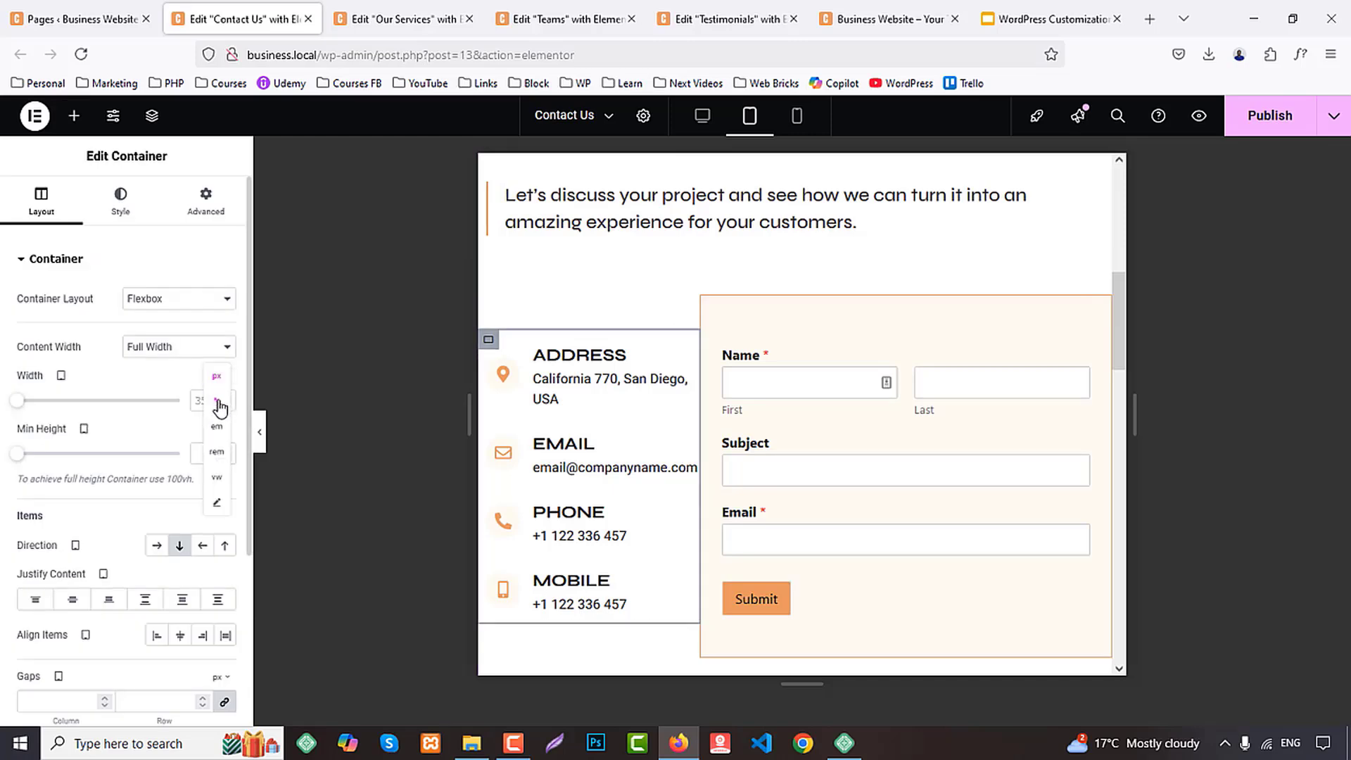
{"action": "left_click", "coordinate": [218, 402]}
{"action": "type", "text": "100"}
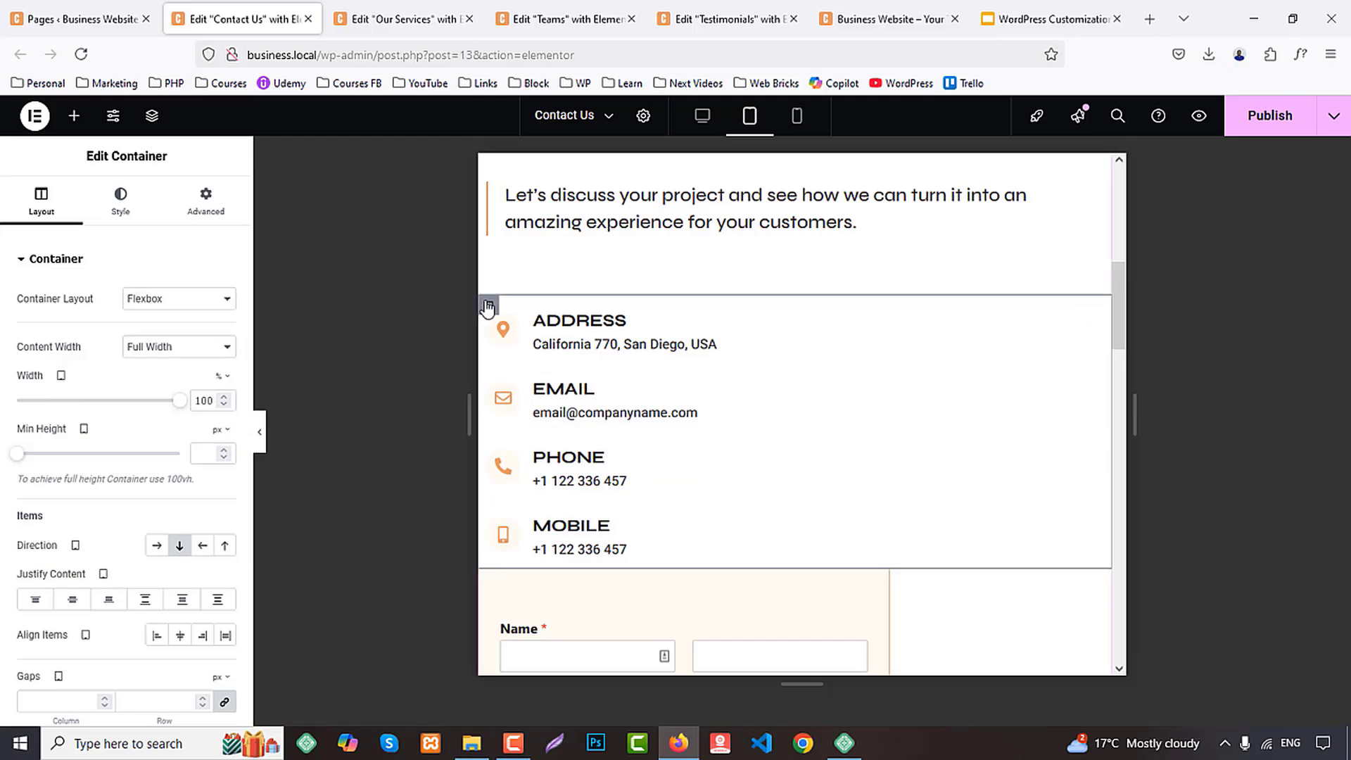
{"action": "left_click", "coordinate": [156, 545]}
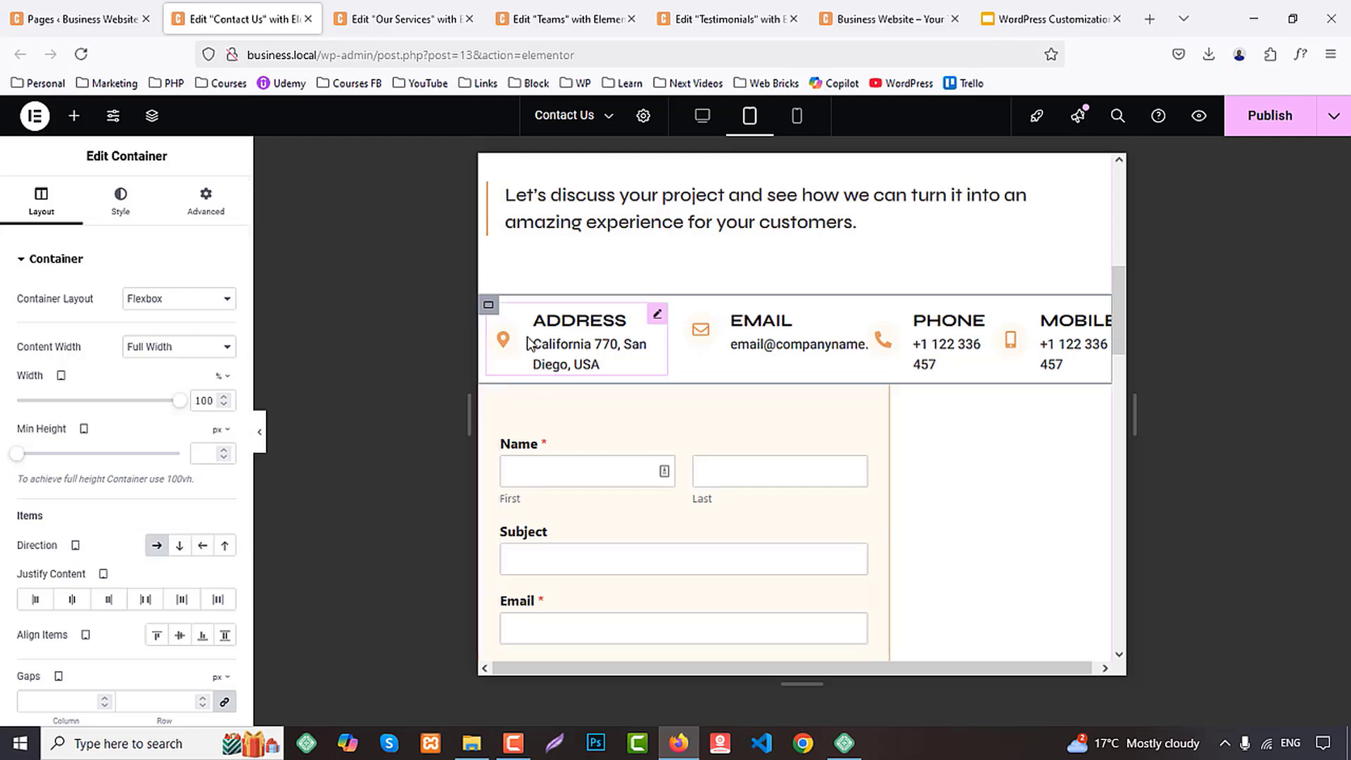
Give the ADDRESS icon box a custom width of 50% in the tablet layout
{"action": "left_click", "coordinate": [653, 315]}
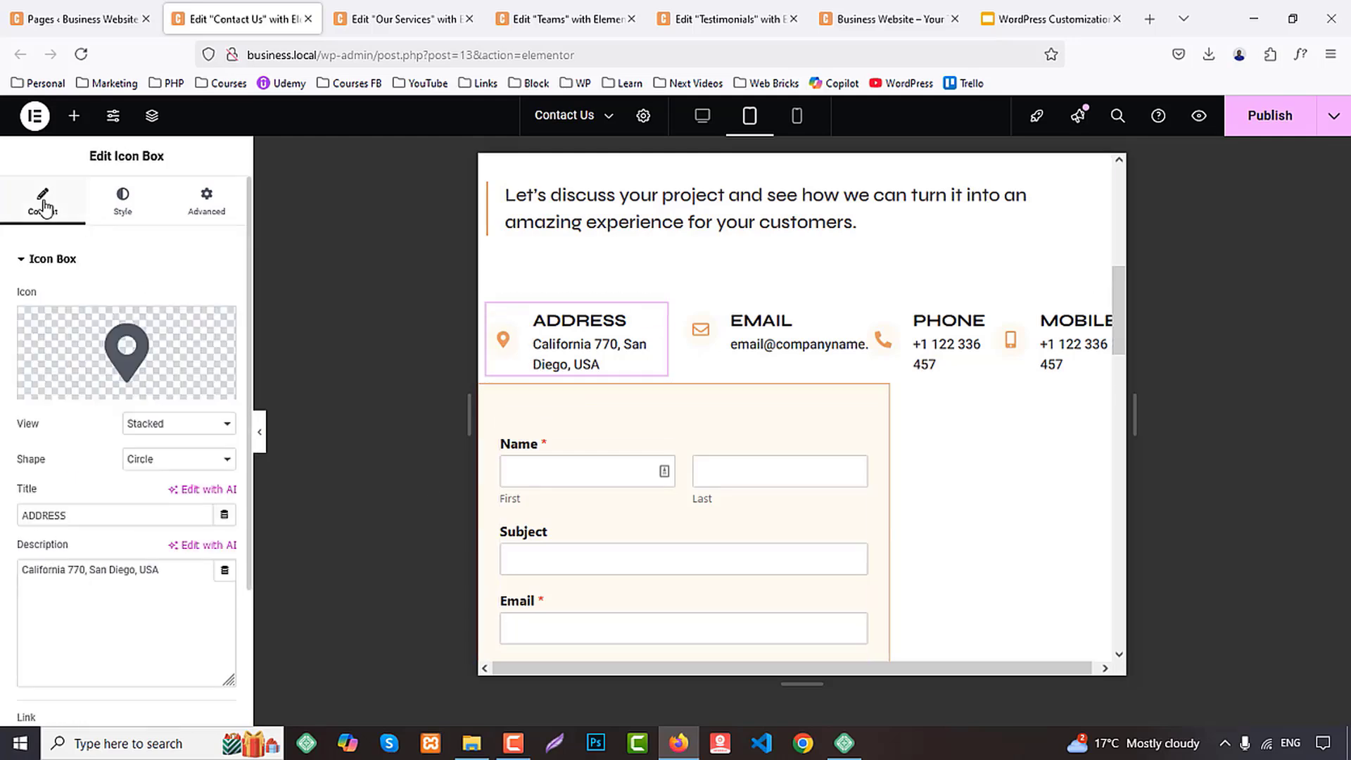
{"action": "left_click", "coordinate": [201, 209]}
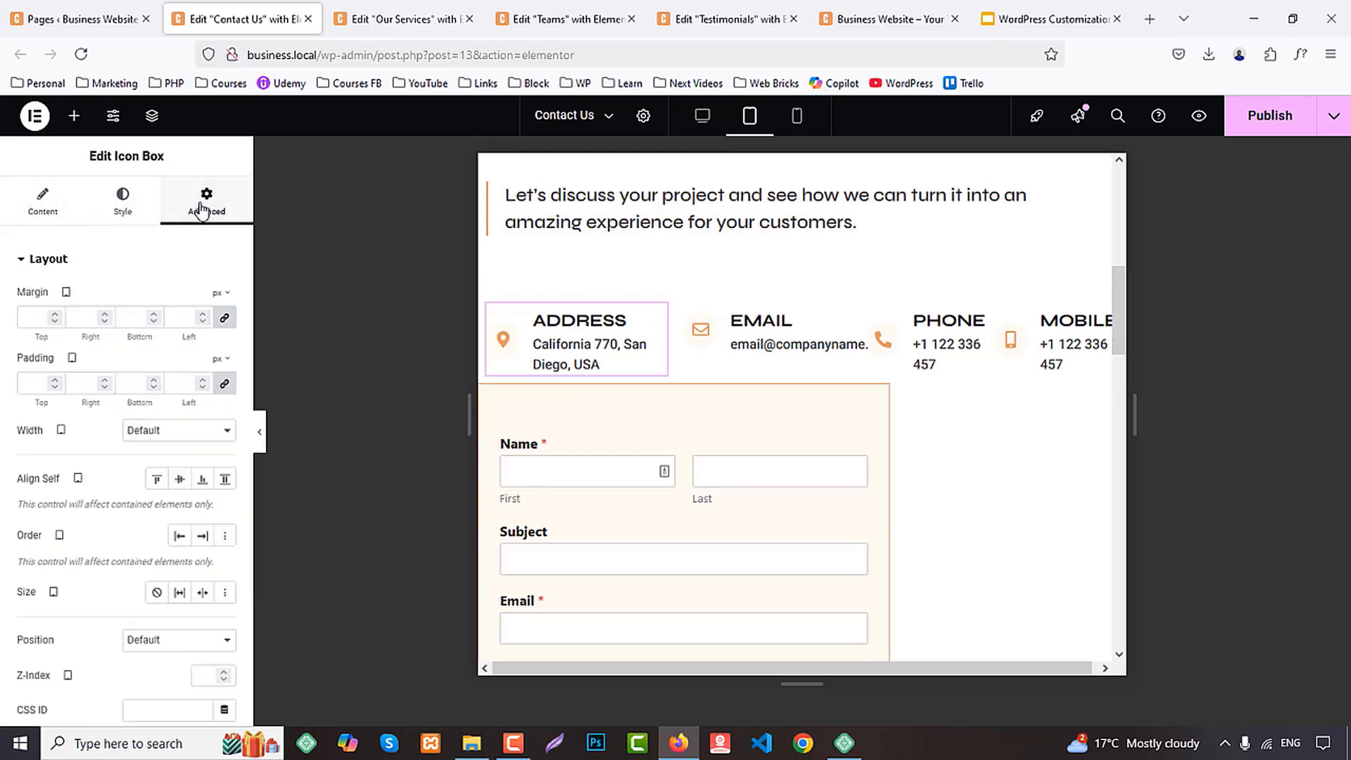
{"action": "left_click", "coordinate": [150, 432]}
{"action": "left_click", "coordinate": [166, 493]}
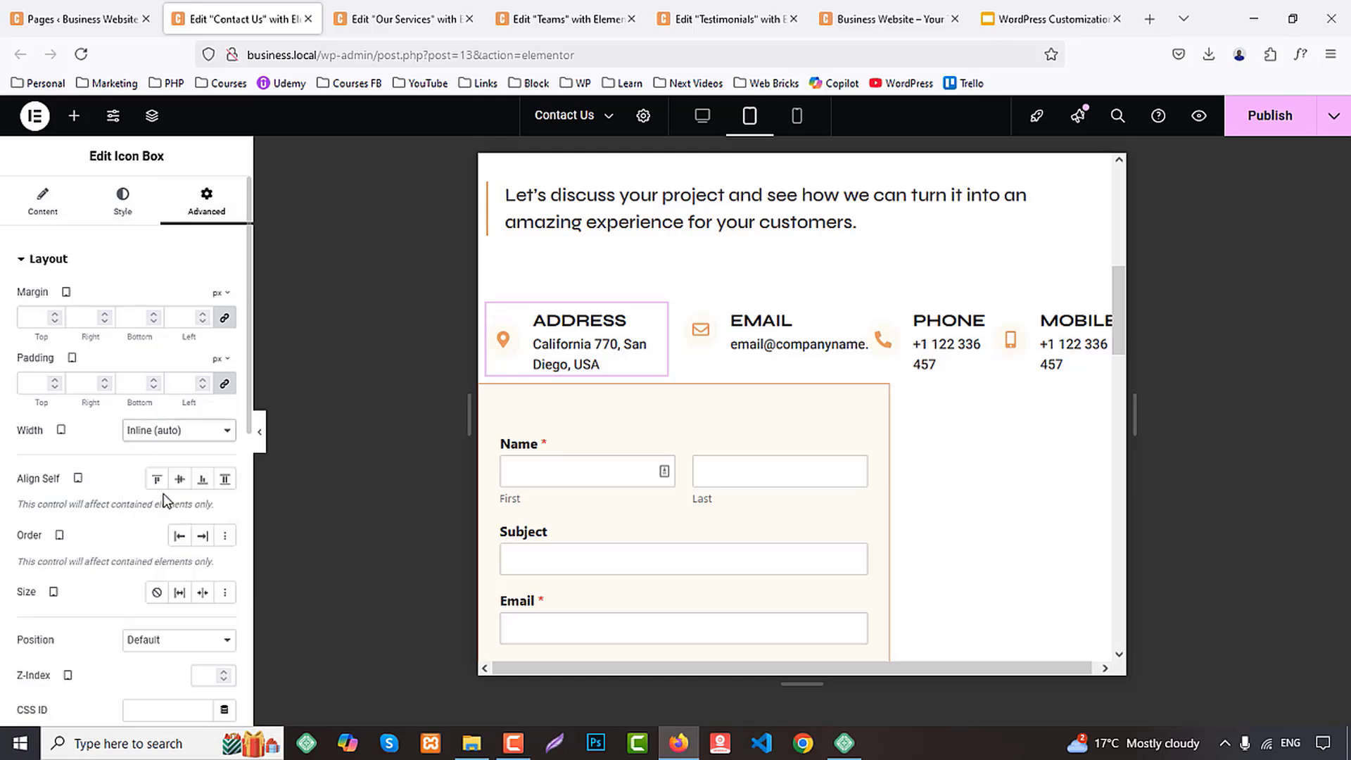
{"action": "left_click", "coordinate": [167, 432]}
{"action": "left_click", "coordinate": [166, 506]}
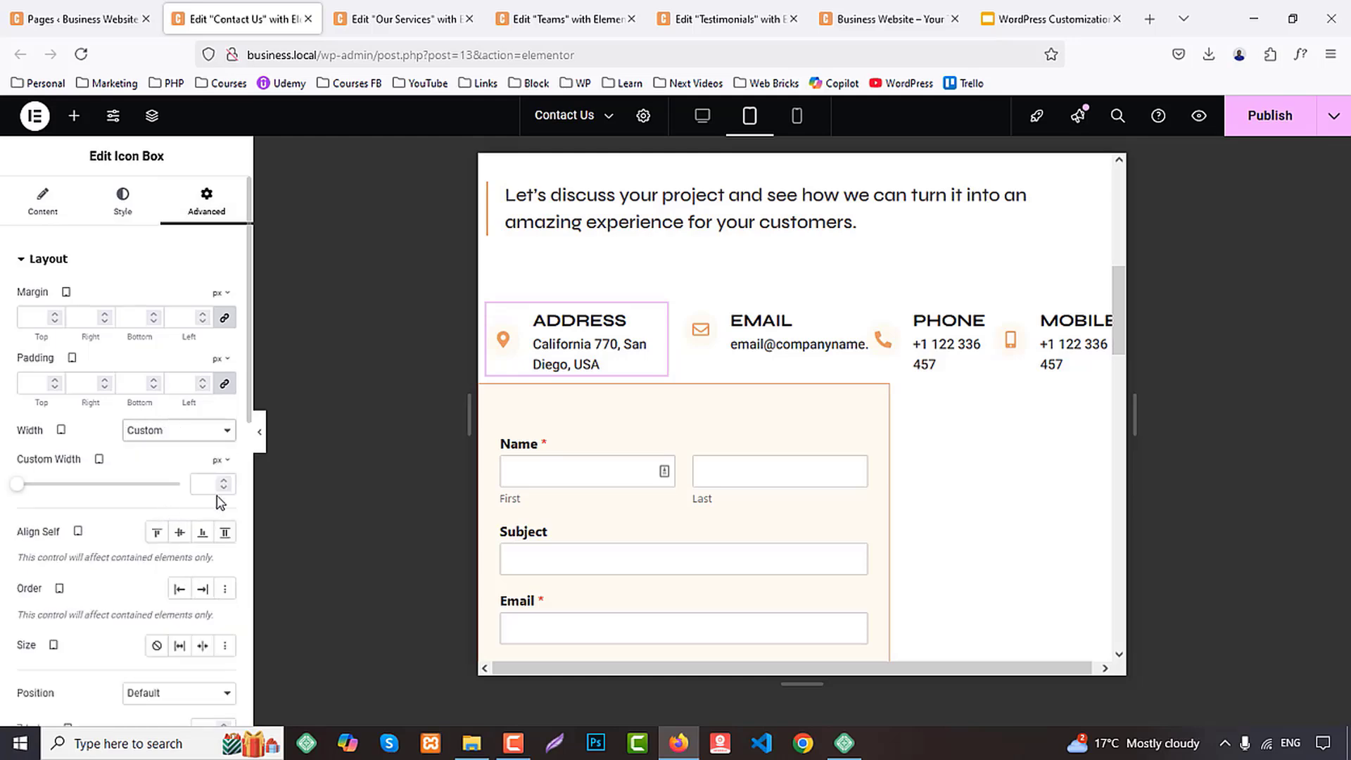
{"action": "left_click", "coordinate": [216, 484]}
{"action": "type", "text": "50"}
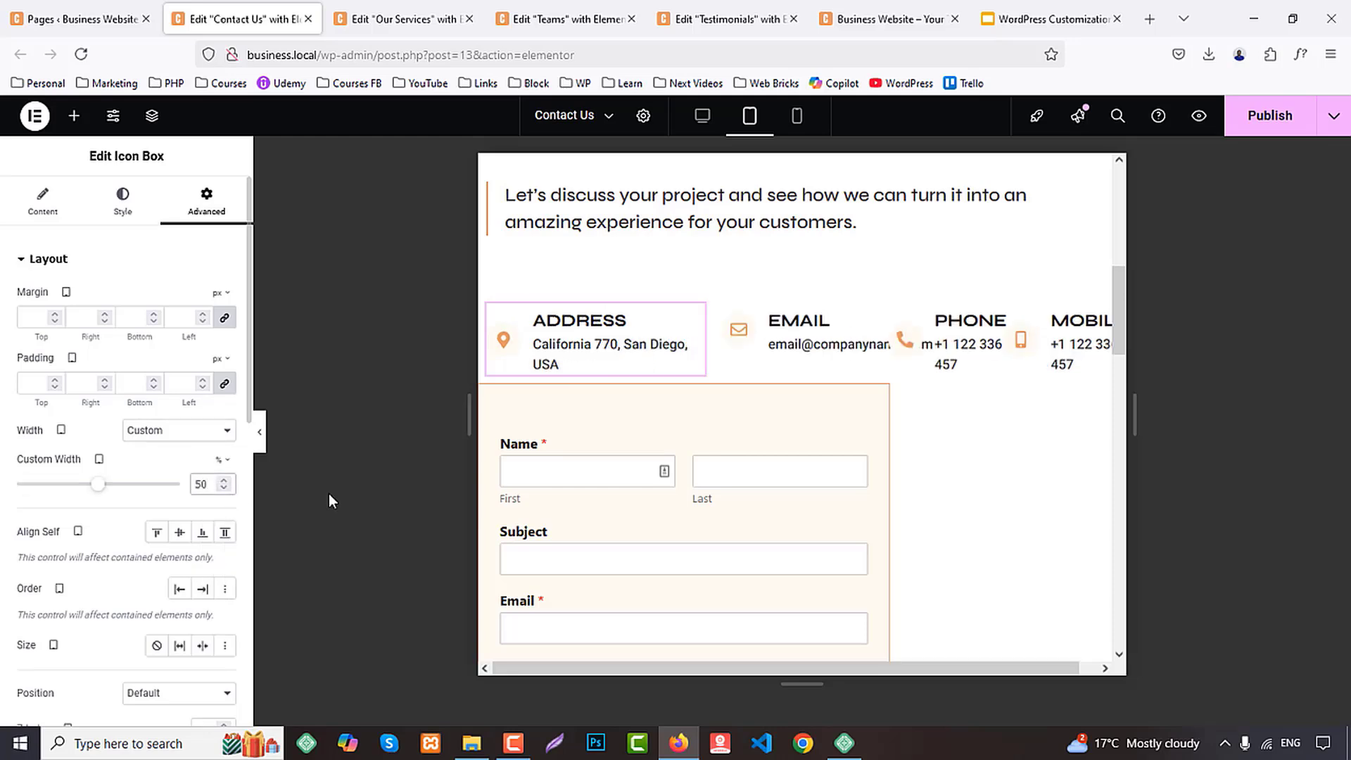
Copy the ADDRESS icon box and paste its style onto the EMAIL, PHONE and MOBILE icon boxes
{"action": "right_click", "coordinate": [550, 314]}
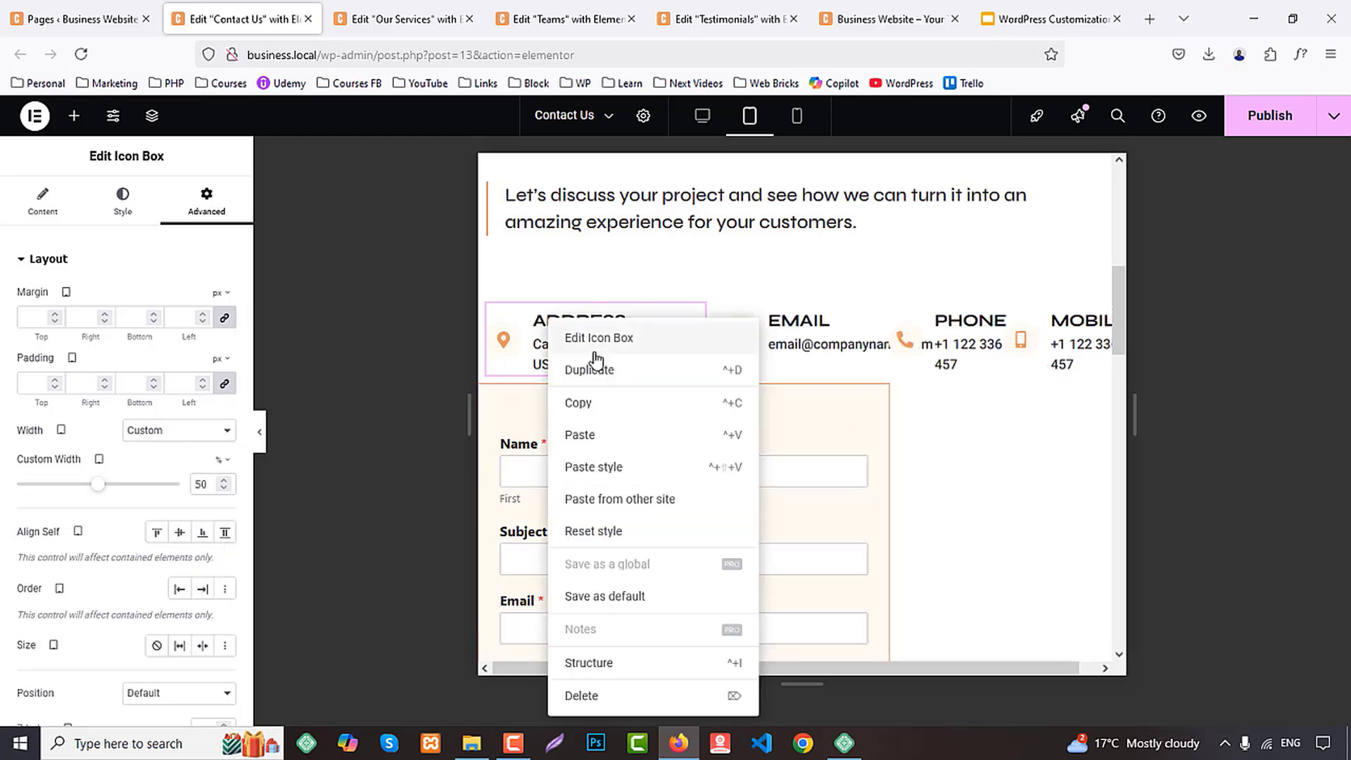
{"action": "left_click", "coordinate": [606, 403]}
{"action": "right_click", "coordinate": [820, 317]}
{"action": "left_click", "coordinate": [863, 466]}
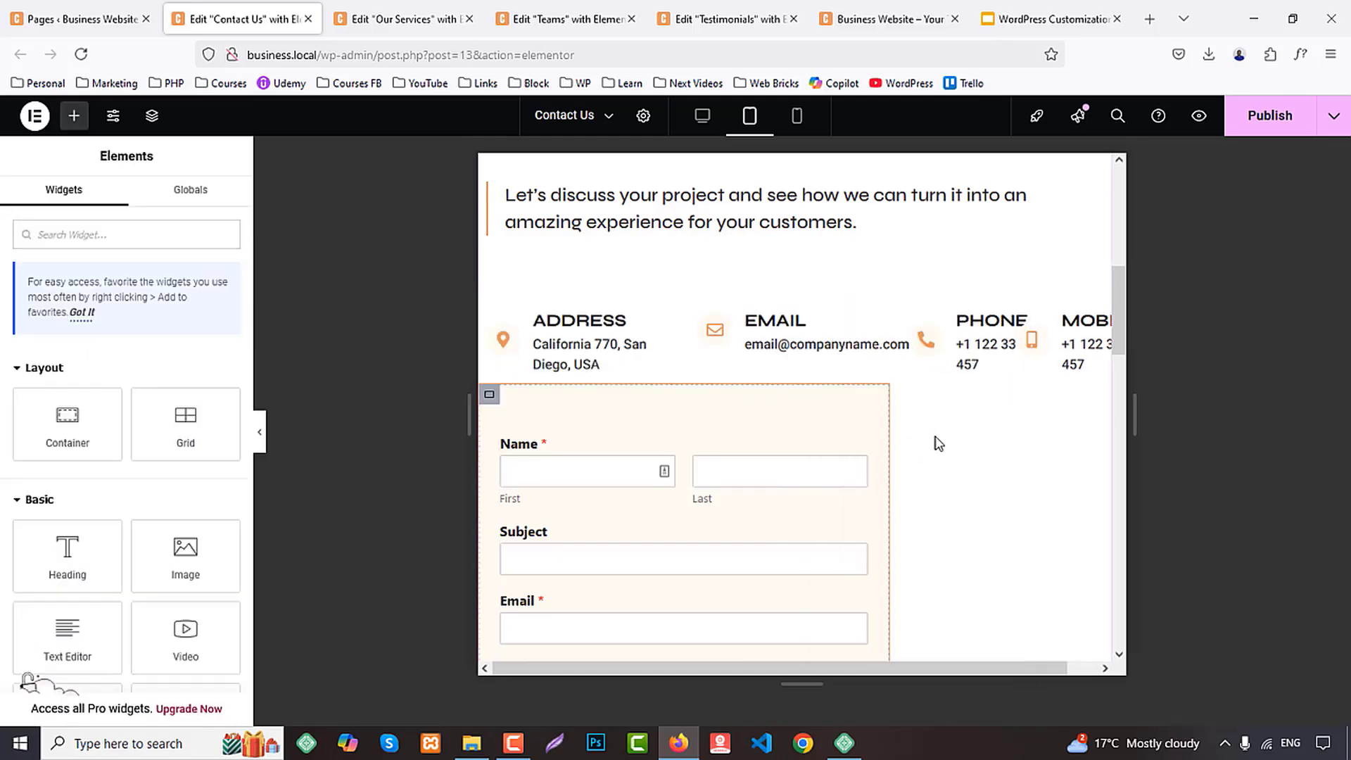
{"action": "right_click", "coordinate": [993, 323]}
{"action": "left_click", "coordinate": [1021, 483]}
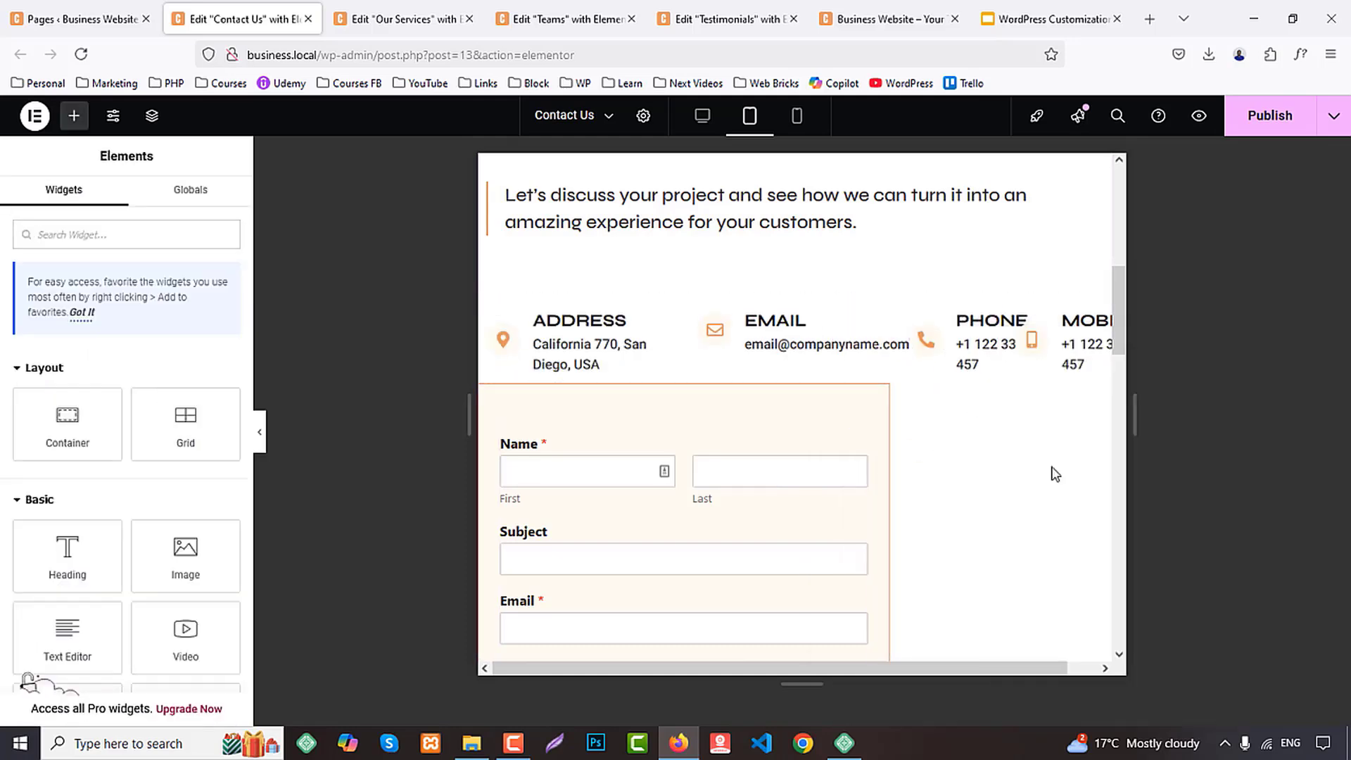
{"action": "right_click", "coordinate": [1090, 325]}
{"action": "left_click", "coordinate": [1129, 476]}
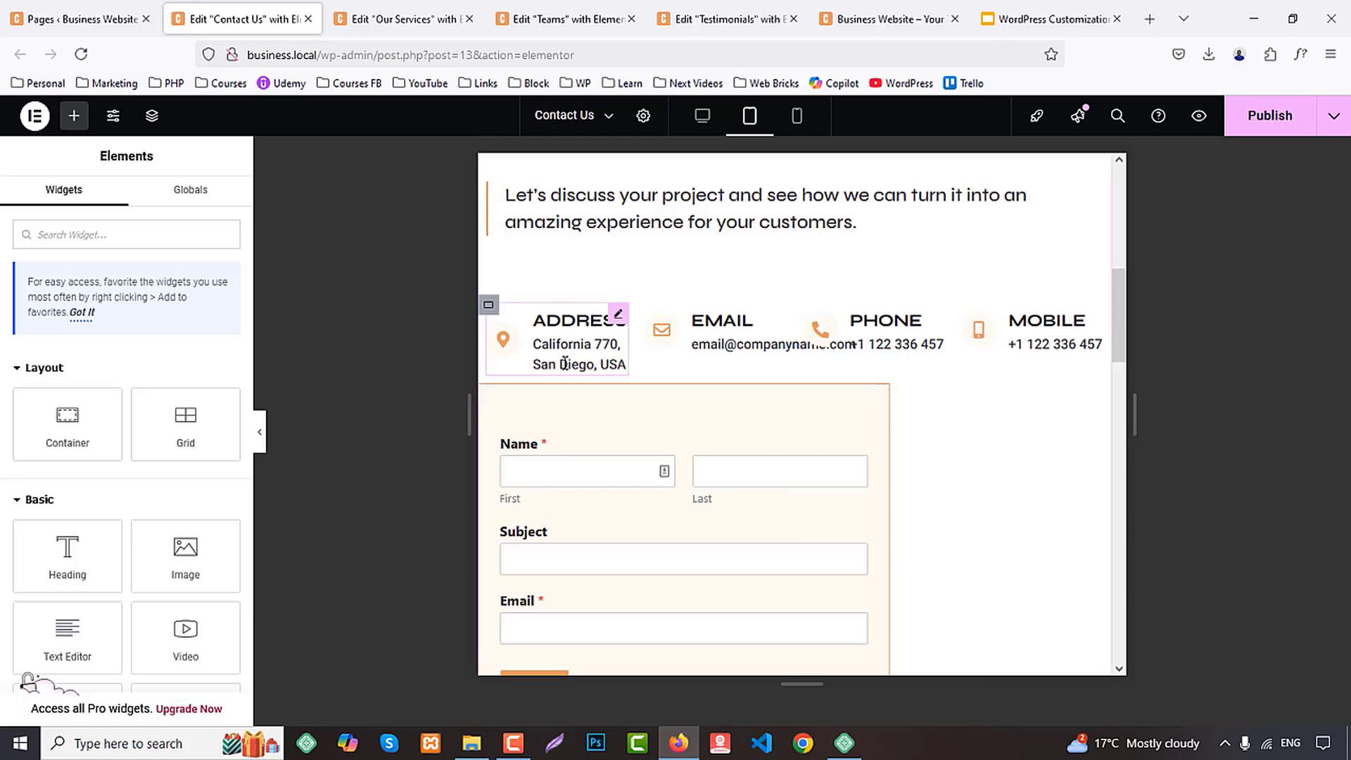
Set the contact details container to wrap its items in the tablet layout
{"action": "left_click", "coordinate": [490, 306]}
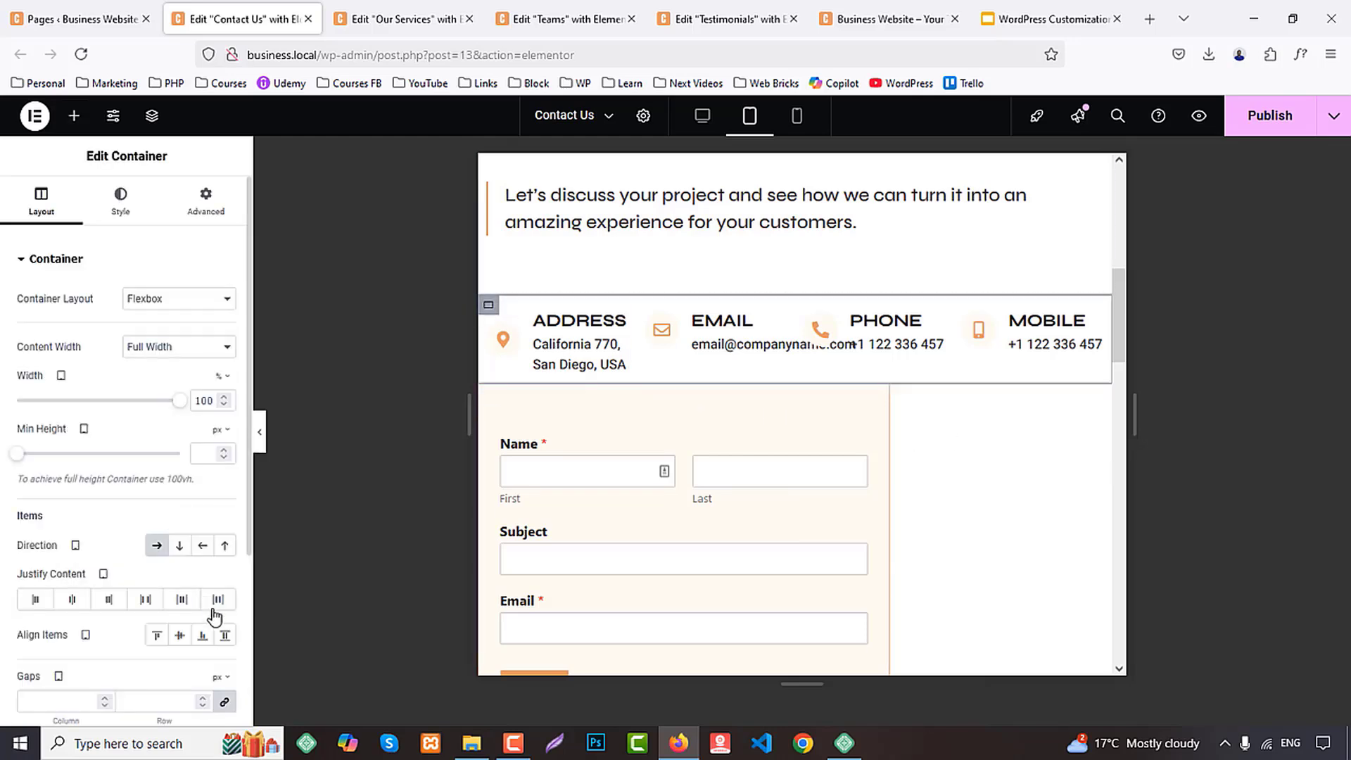
{"action": "scroll", "coordinate": [227, 692], "scroll_direction": "down", "scroll_amount": 3}
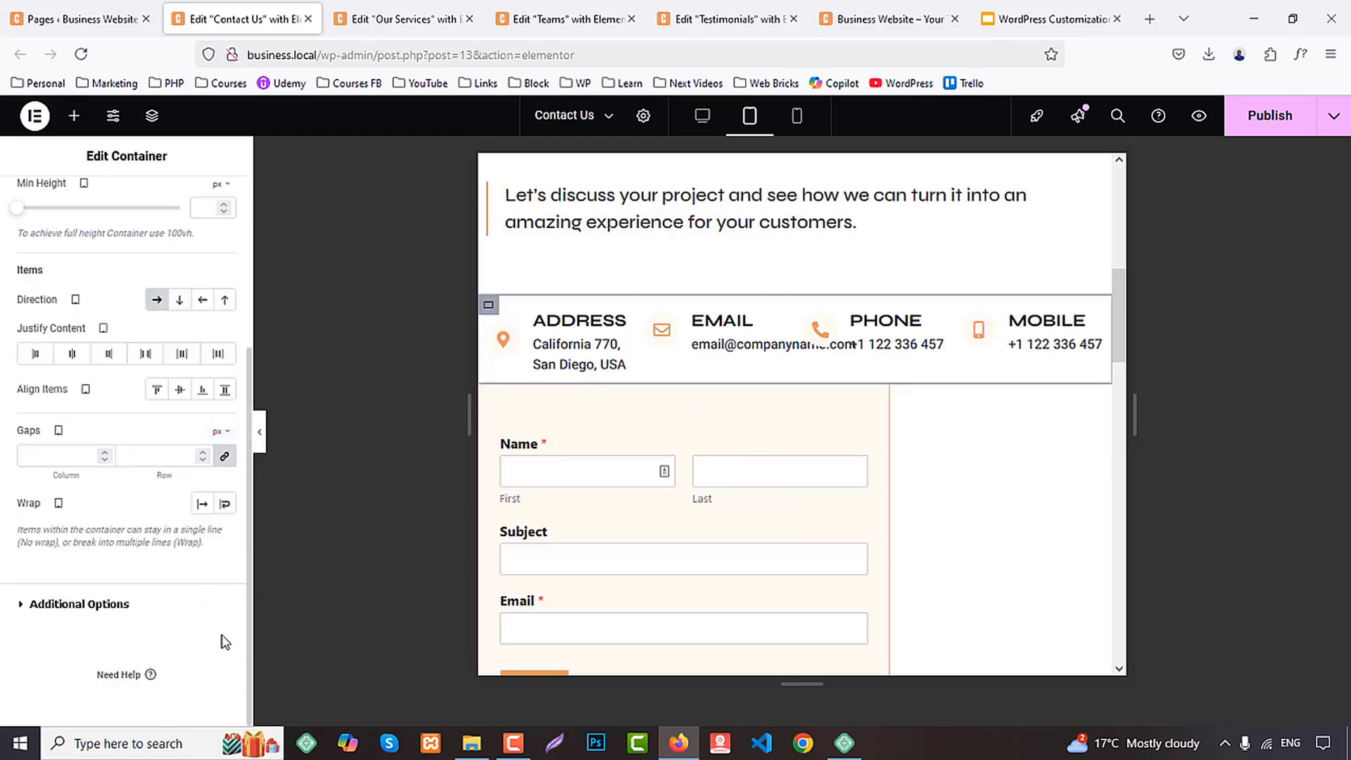
{"action": "left_click", "coordinate": [225, 505]}
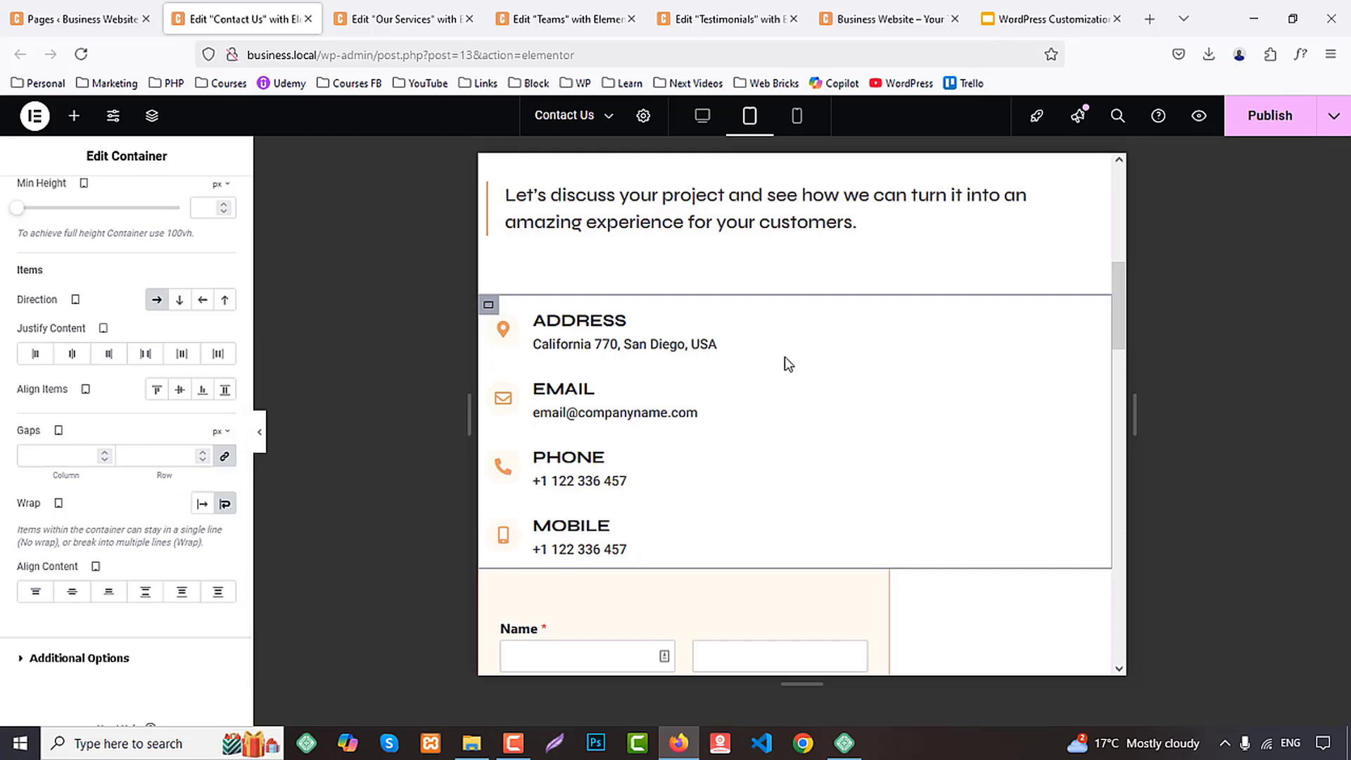
Set the contact form container's tablet width to 100% and publish the Contact Us page
{"action": "scroll", "coordinate": [788, 364], "scroll_direction": "down", "scroll_amount": 5}
{"action": "left_click", "coordinate": [490, 237]}
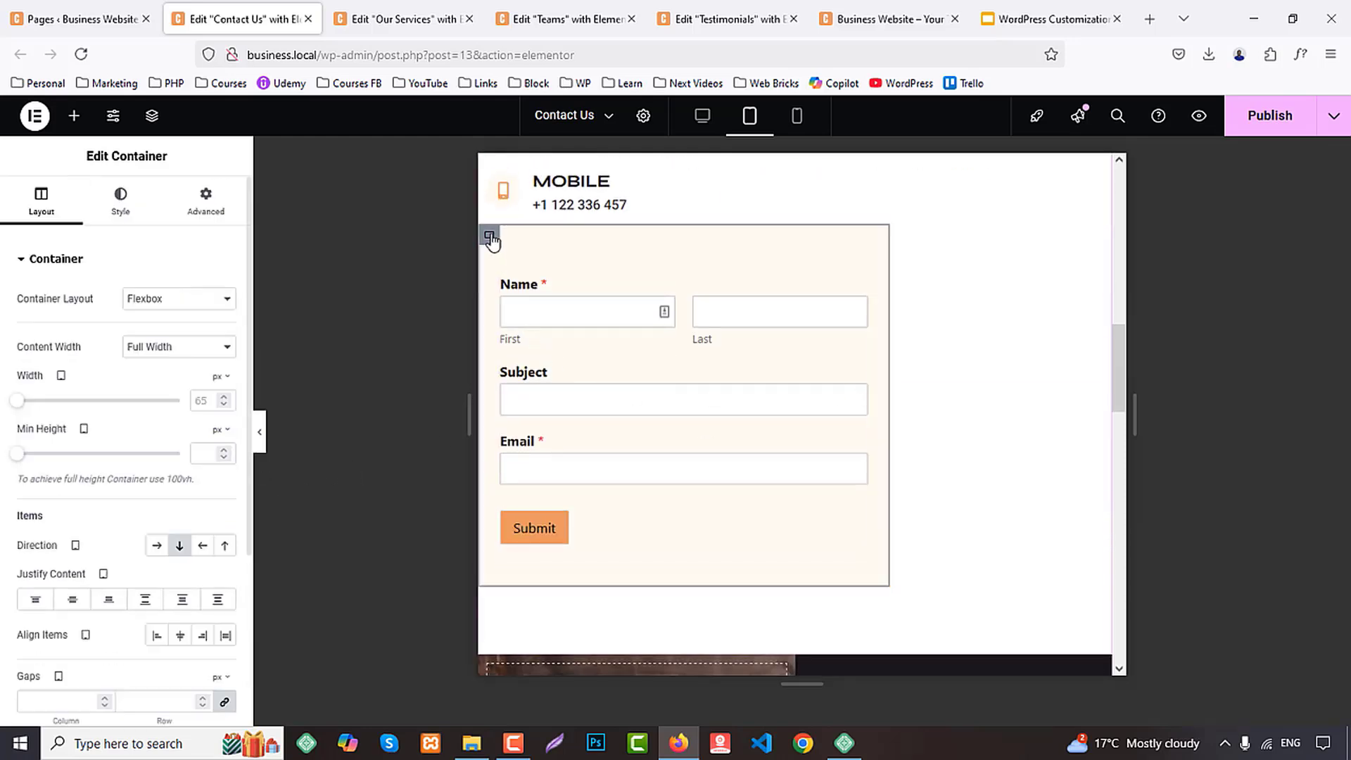
{"action": "left_click", "coordinate": [217, 400]}
{"action": "left_click", "coordinate": [206, 401]}
{"action": "type", "text": "100"}
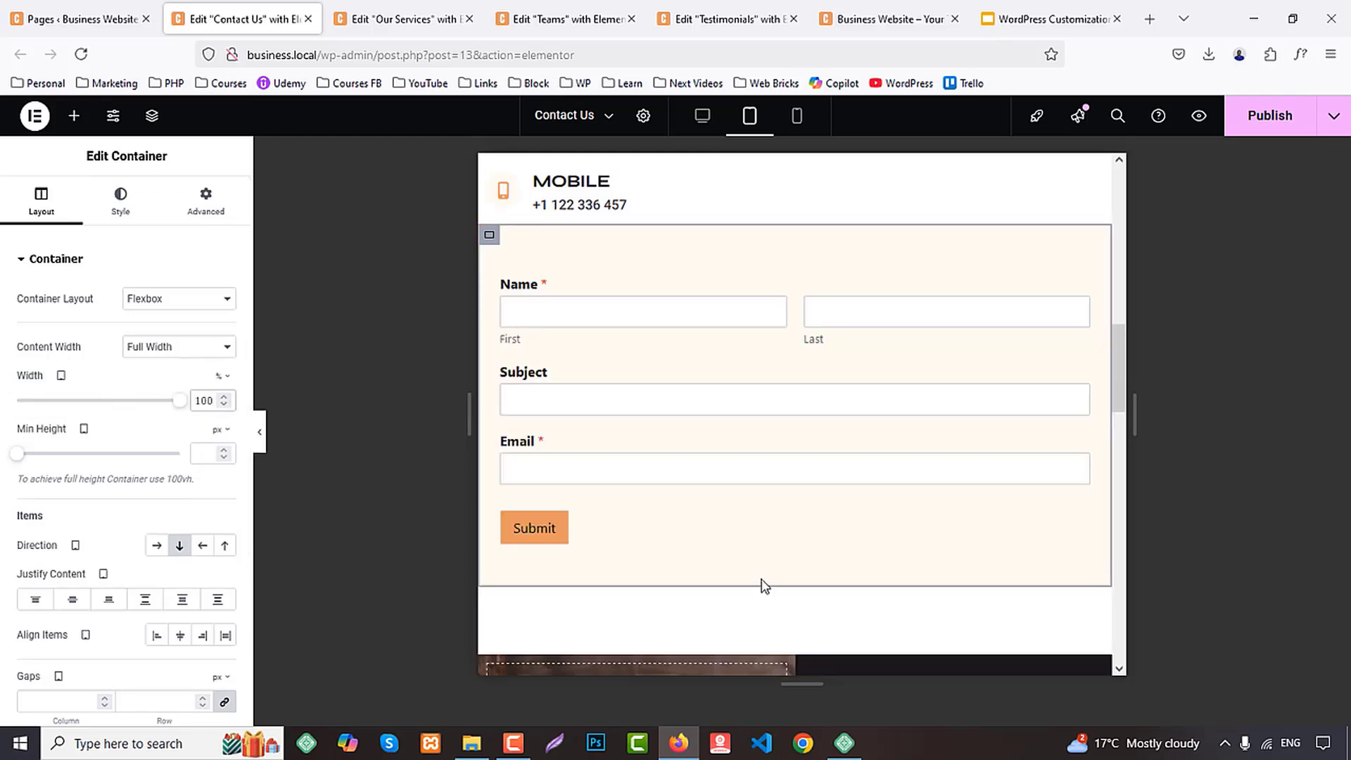
{"action": "scroll", "coordinate": [763, 582], "scroll_direction": "down", "scroll_amount": 5}
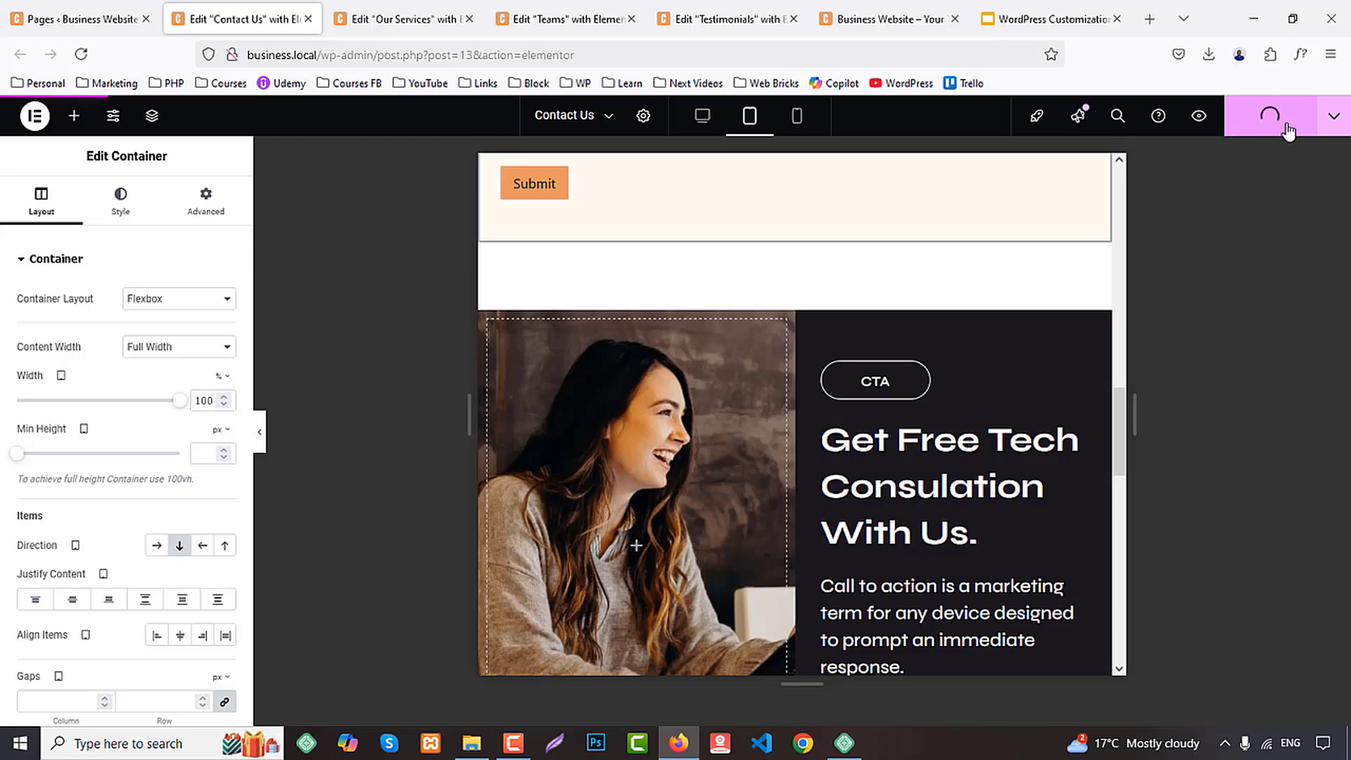
Review the contact section in the mobile portrait layout and set the contact details container's mobile width to 100%
{"action": "left_click", "coordinate": [798, 116]}
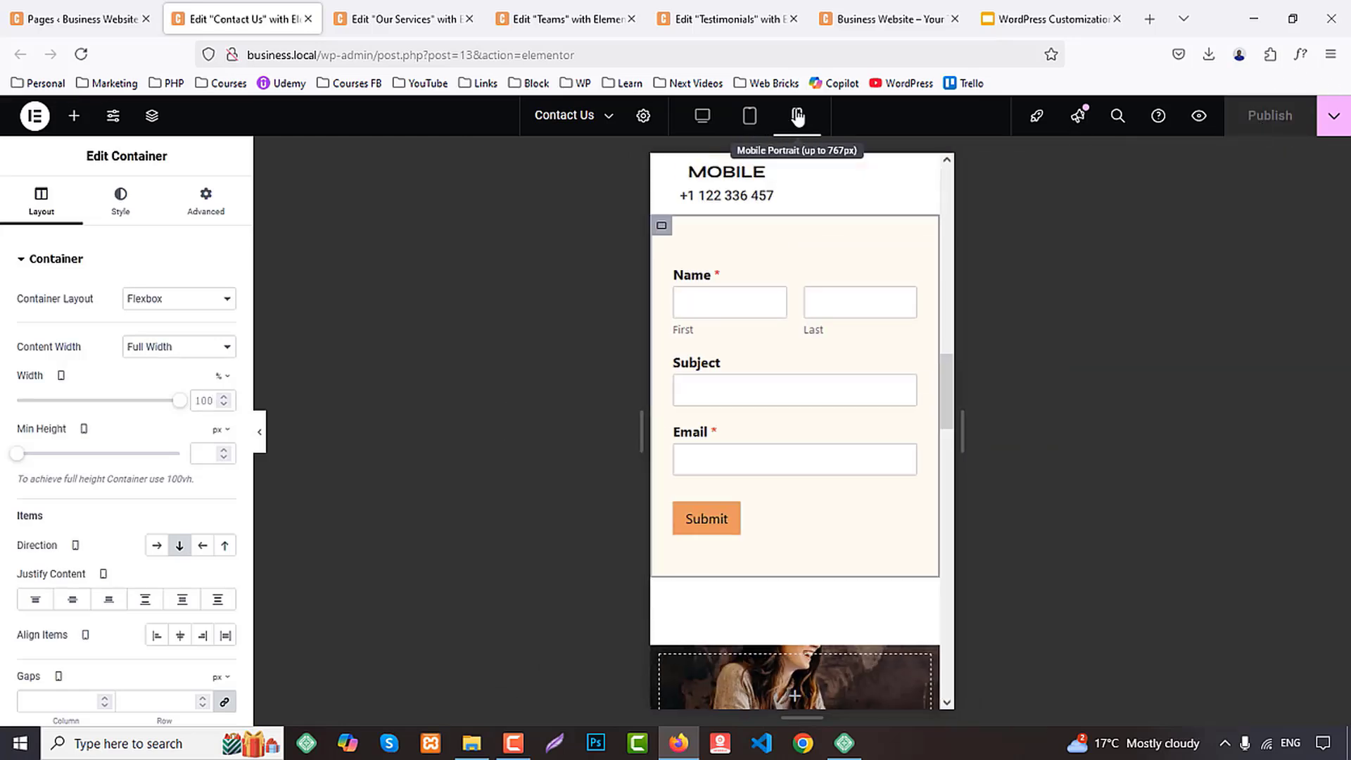
{"action": "scroll", "coordinate": [900, 341], "scroll_direction": "up", "scroll_amount": 11}
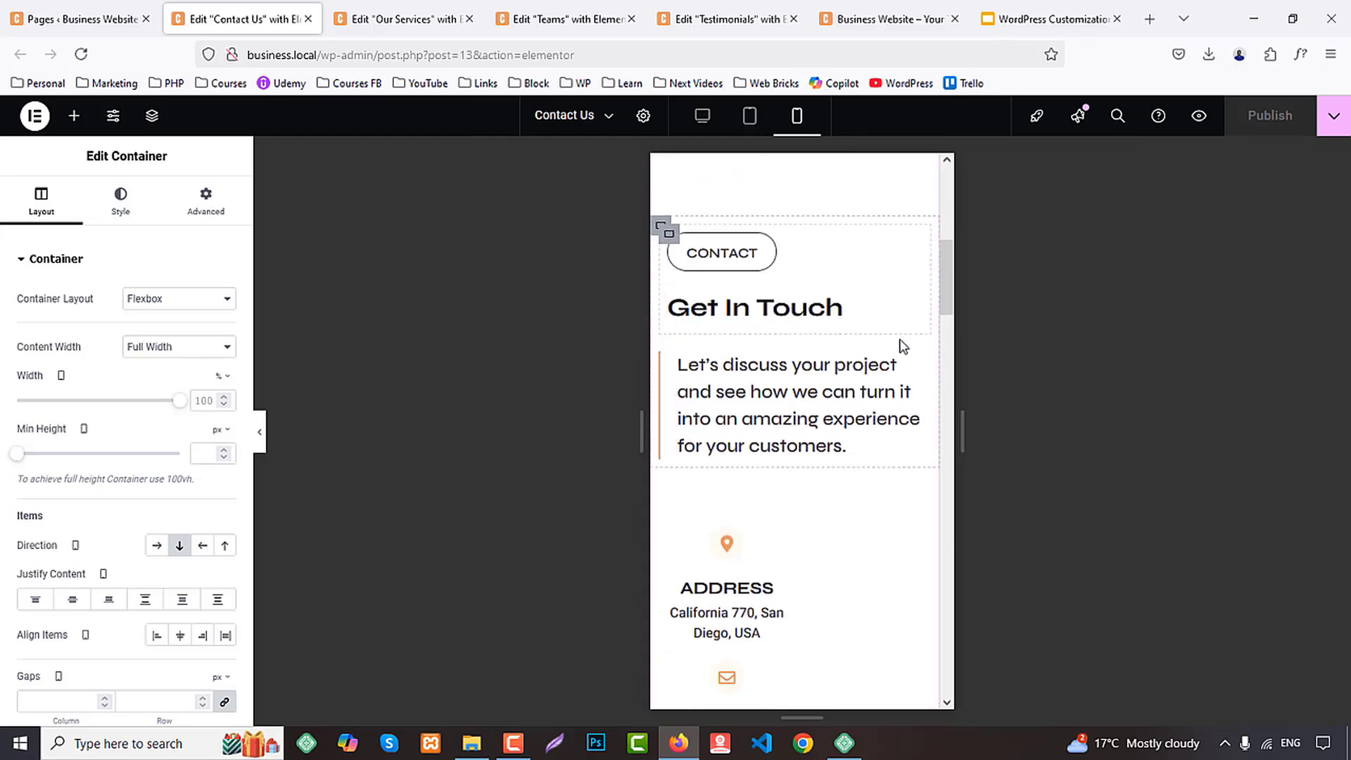
{"action": "scroll", "coordinate": [903, 346], "scroll_direction": "down", "scroll_amount": 2}
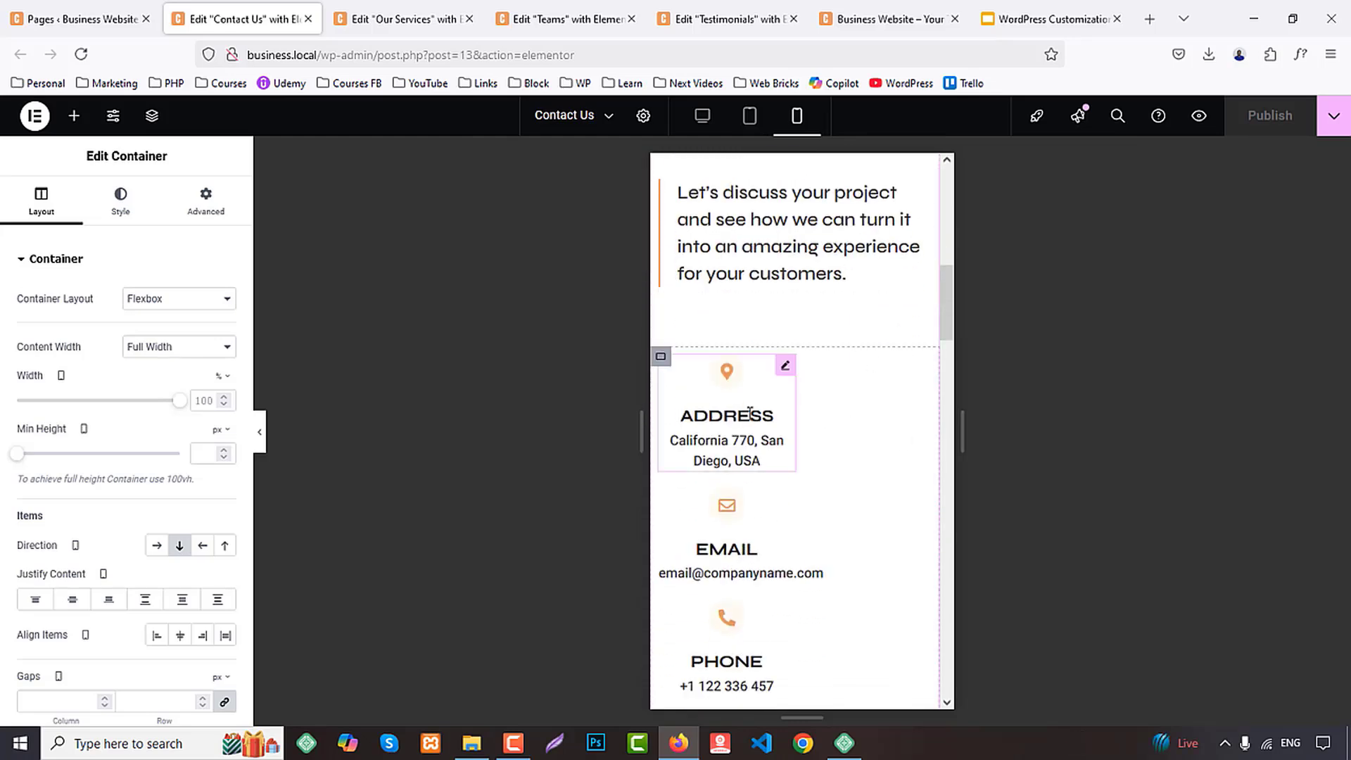
{"action": "scroll", "coordinate": [871, 419], "scroll_direction": "down", "scroll_amount": 12}
{"action": "scroll", "coordinate": [871, 416], "scroll_direction": "up", "scroll_amount": 6}
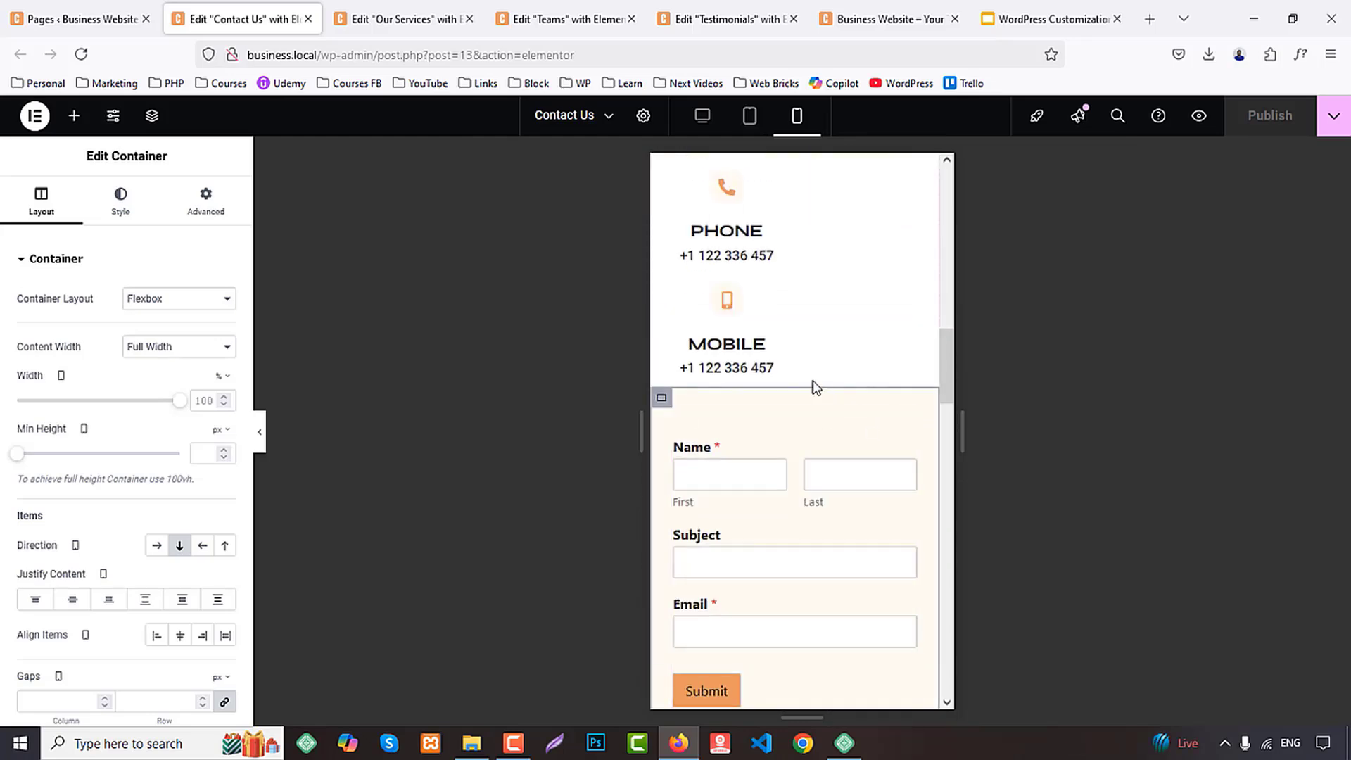
{"action": "scroll", "coordinate": [688, 303], "scroll_direction": "up", "scroll_amount": 3}
{"action": "scroll", "coordinate": [678, 303], "scroll_direction": "up", "scroll_amount": 3}
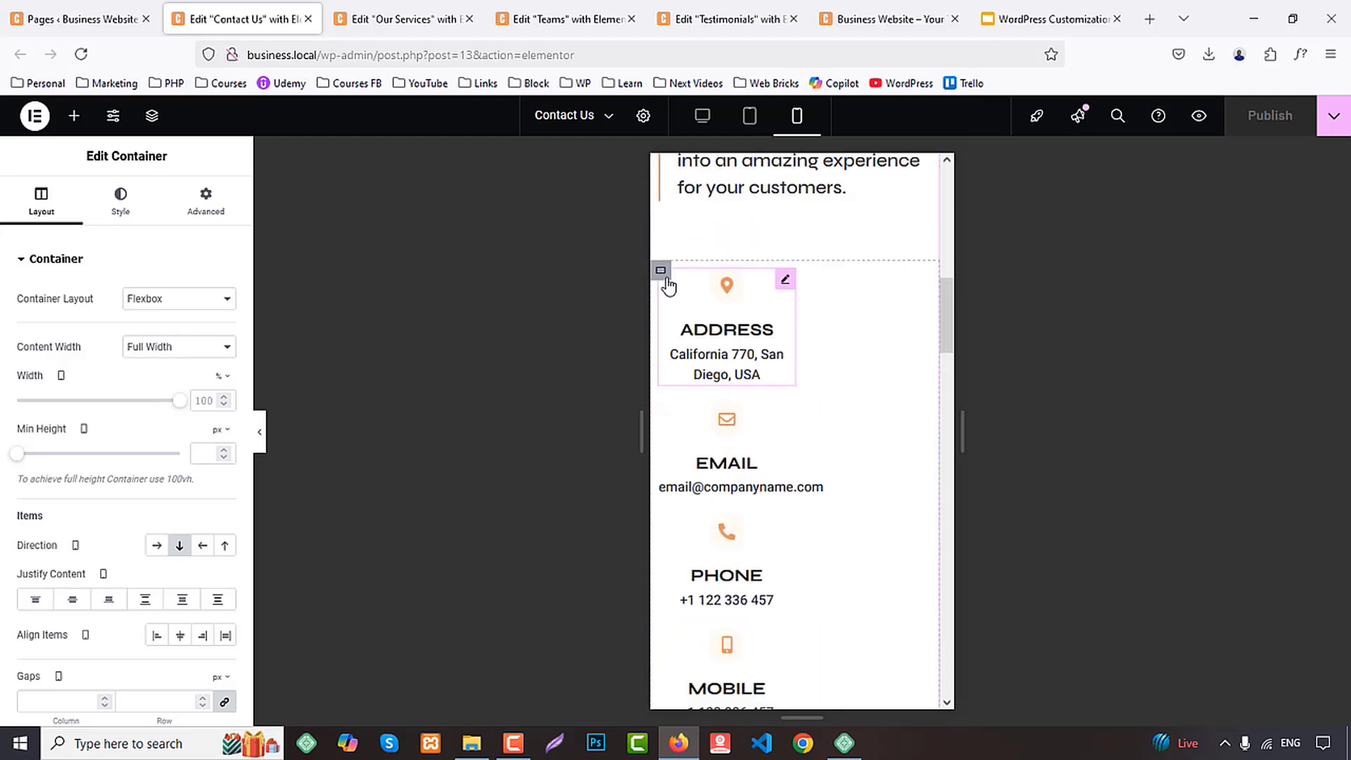
{"action": "left_click", "coordinate": [661, 270]}
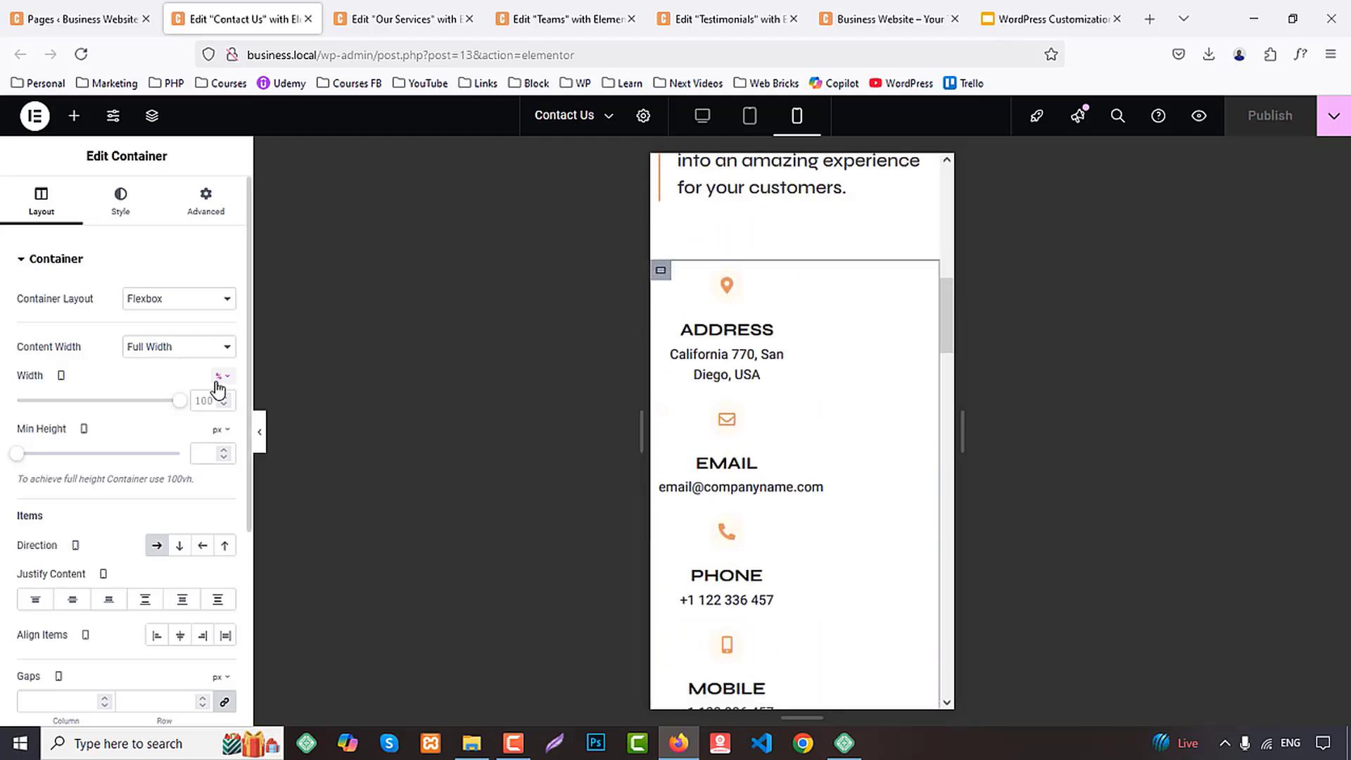
{"action": "type", "text": "100"}
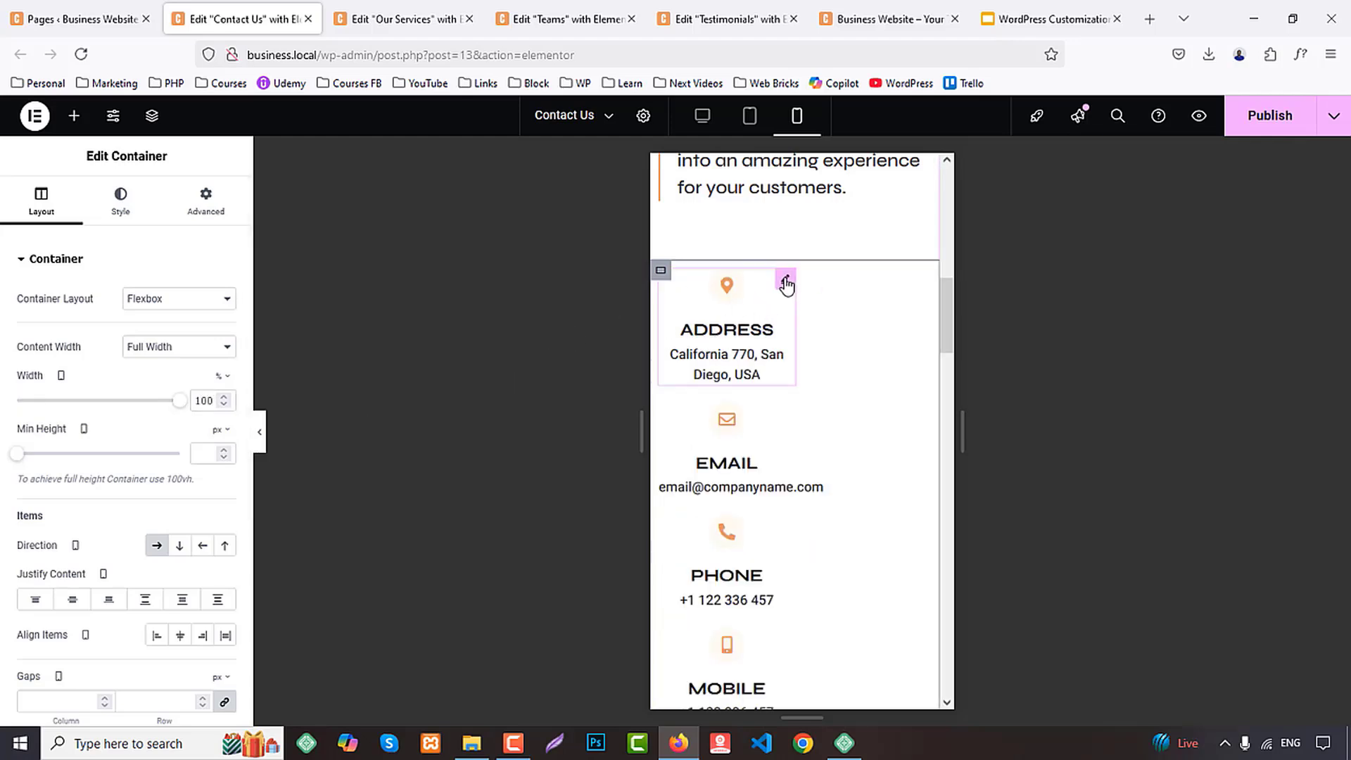
Give the ADDRESS icon box a custom width of 100% in the mobile layout
{"action": "left_click", "coordinate": [783, 278]}
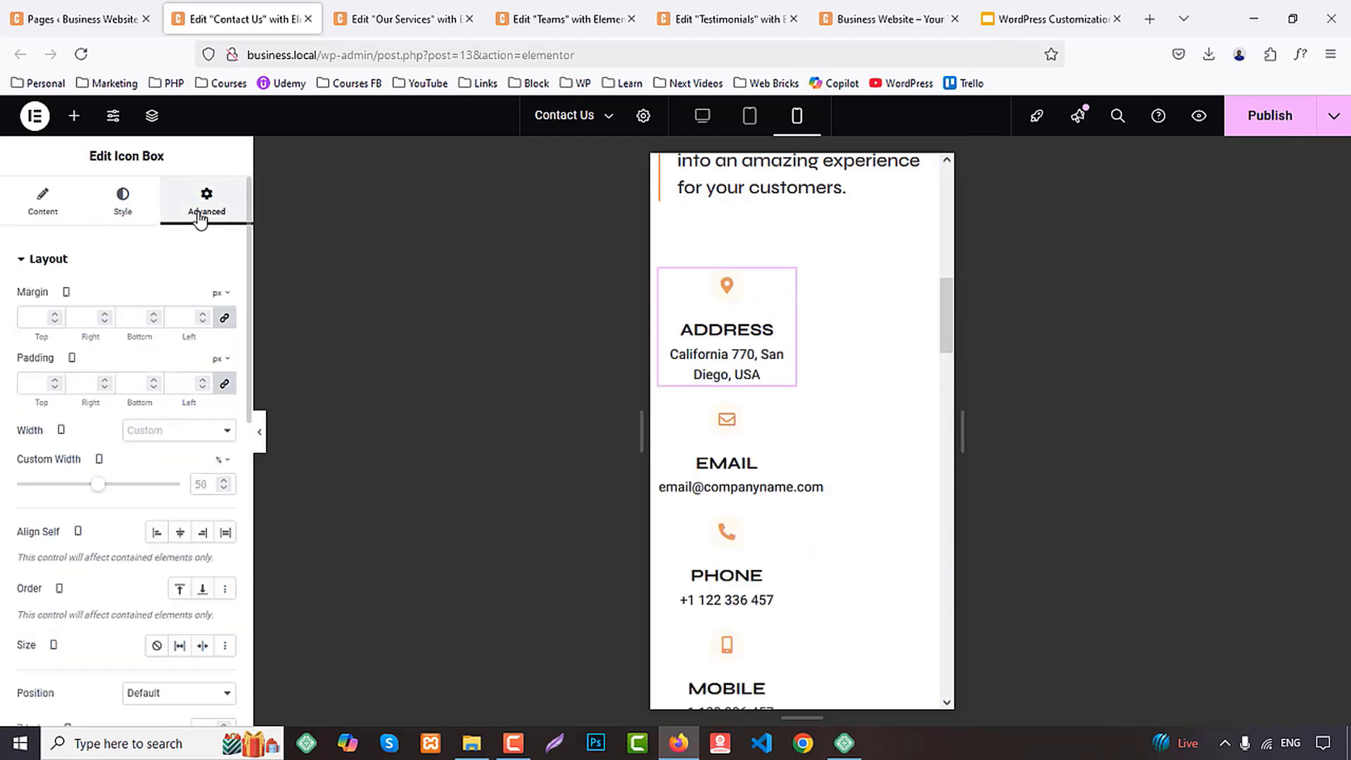
{"action": "left_click", "coordinate": [163, 436]}
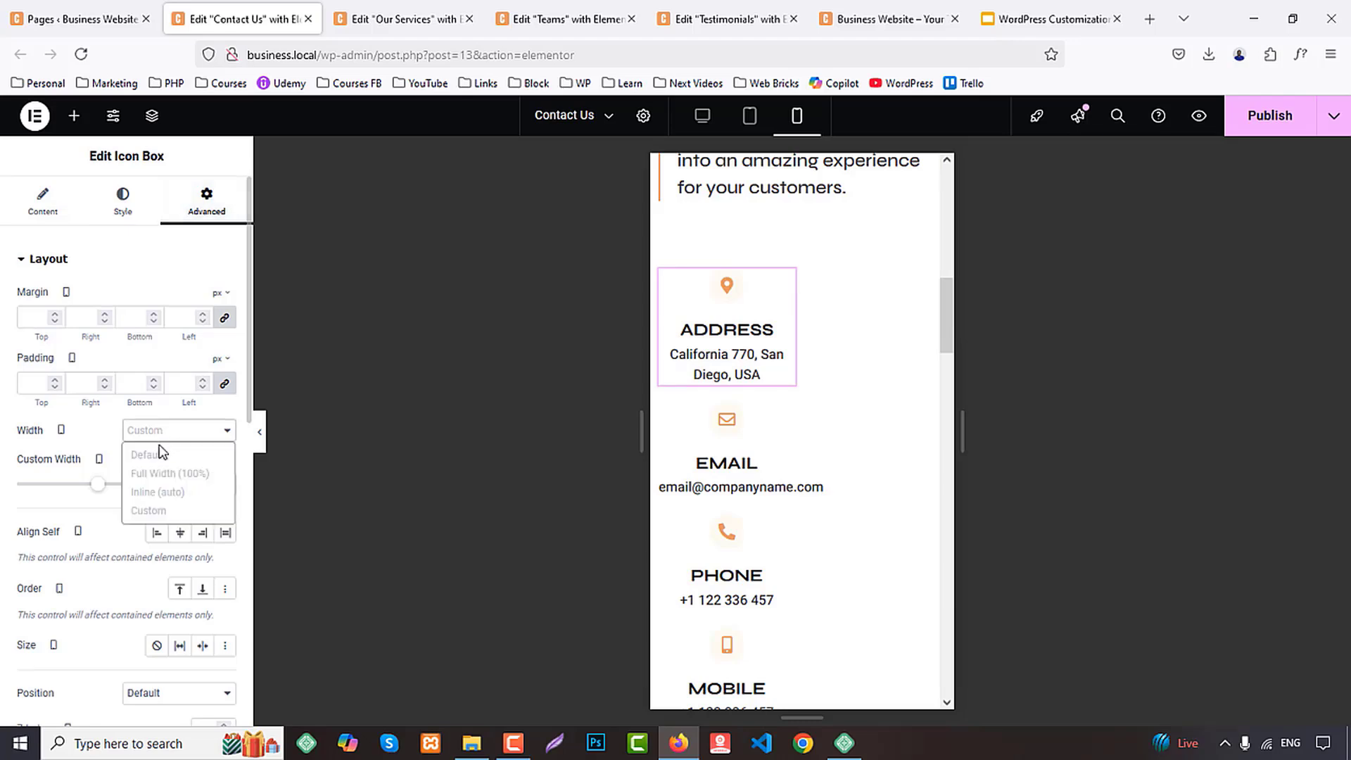
{"action": "left_click", "coordinate": [156, 456]}
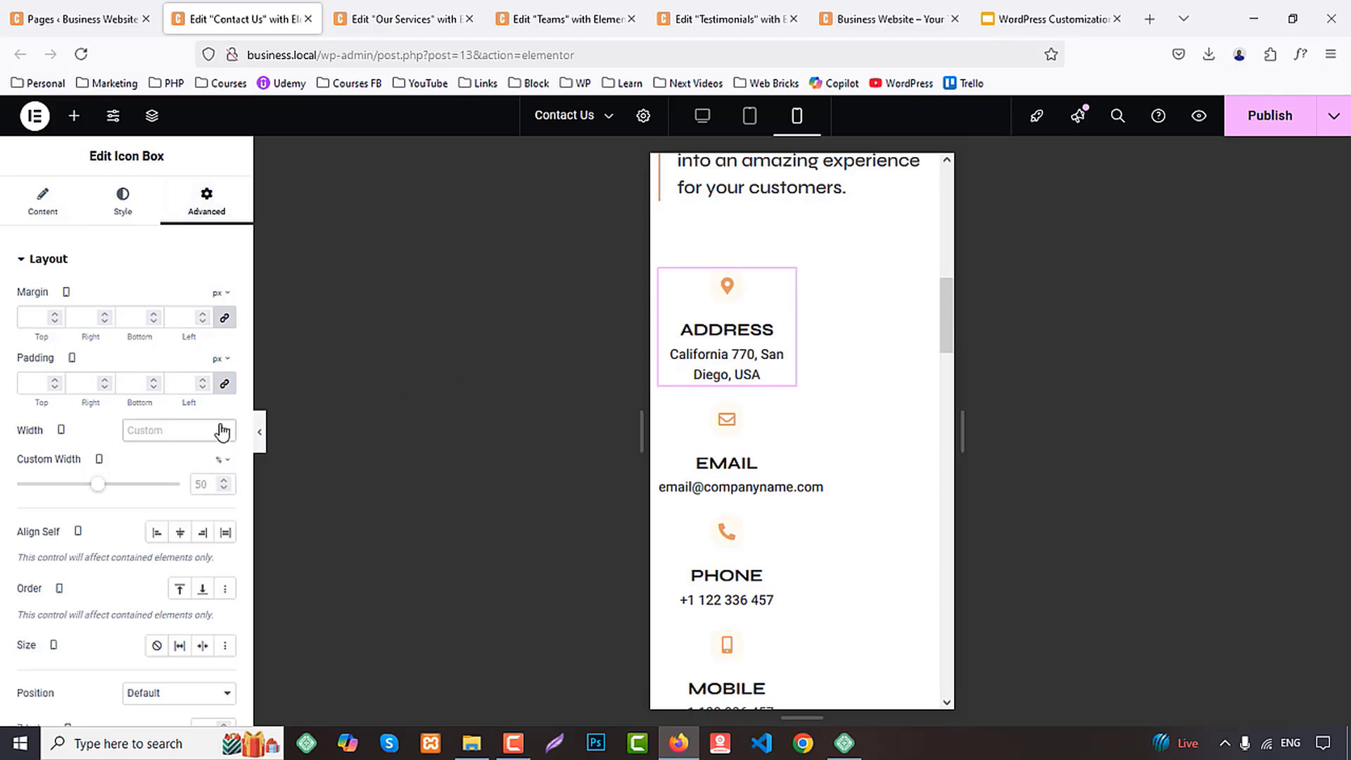
{"action": "left_click", "coordinate": [190, 432]}
{"action": "left_click", "coordinate": [140, 454]}
{"action": "left_click", "coordinate": [149, 441]}
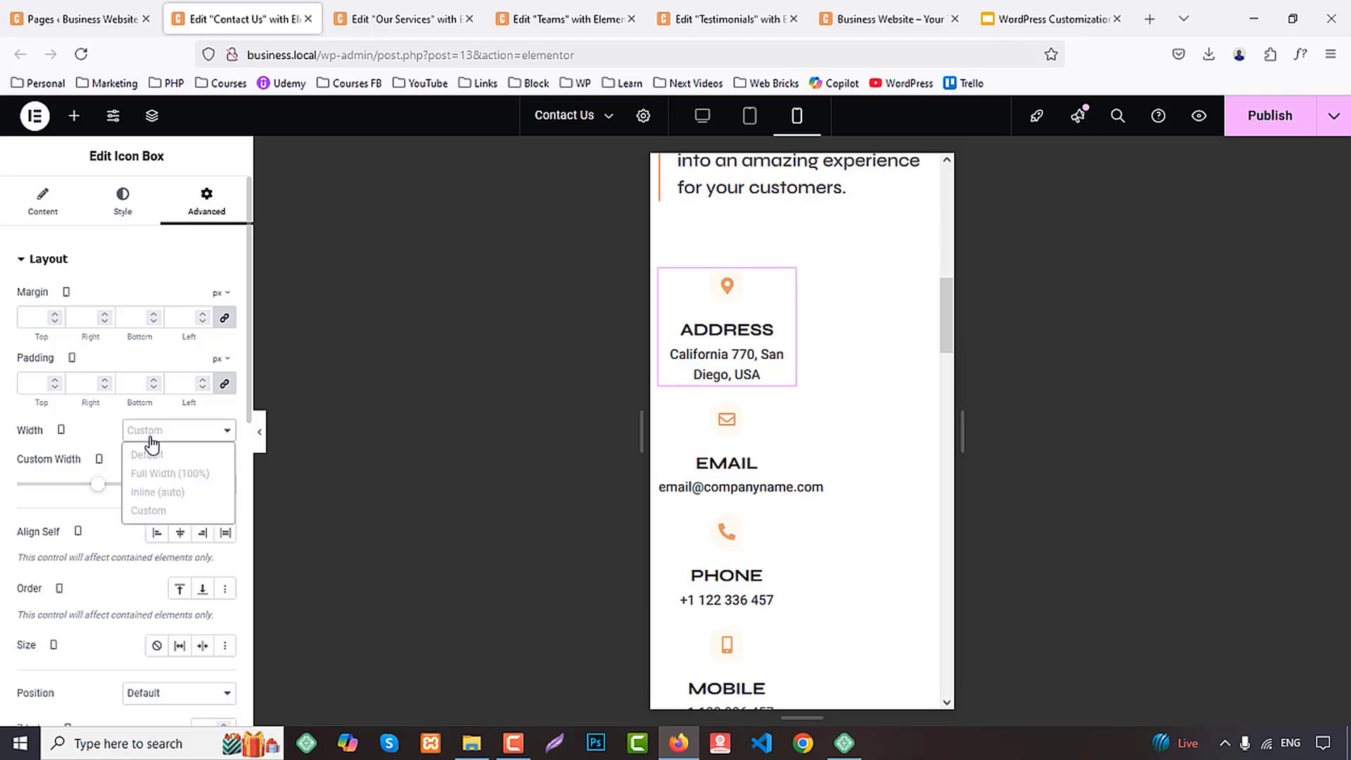
{"action": "left_click", "coordinate": [158, 510]}
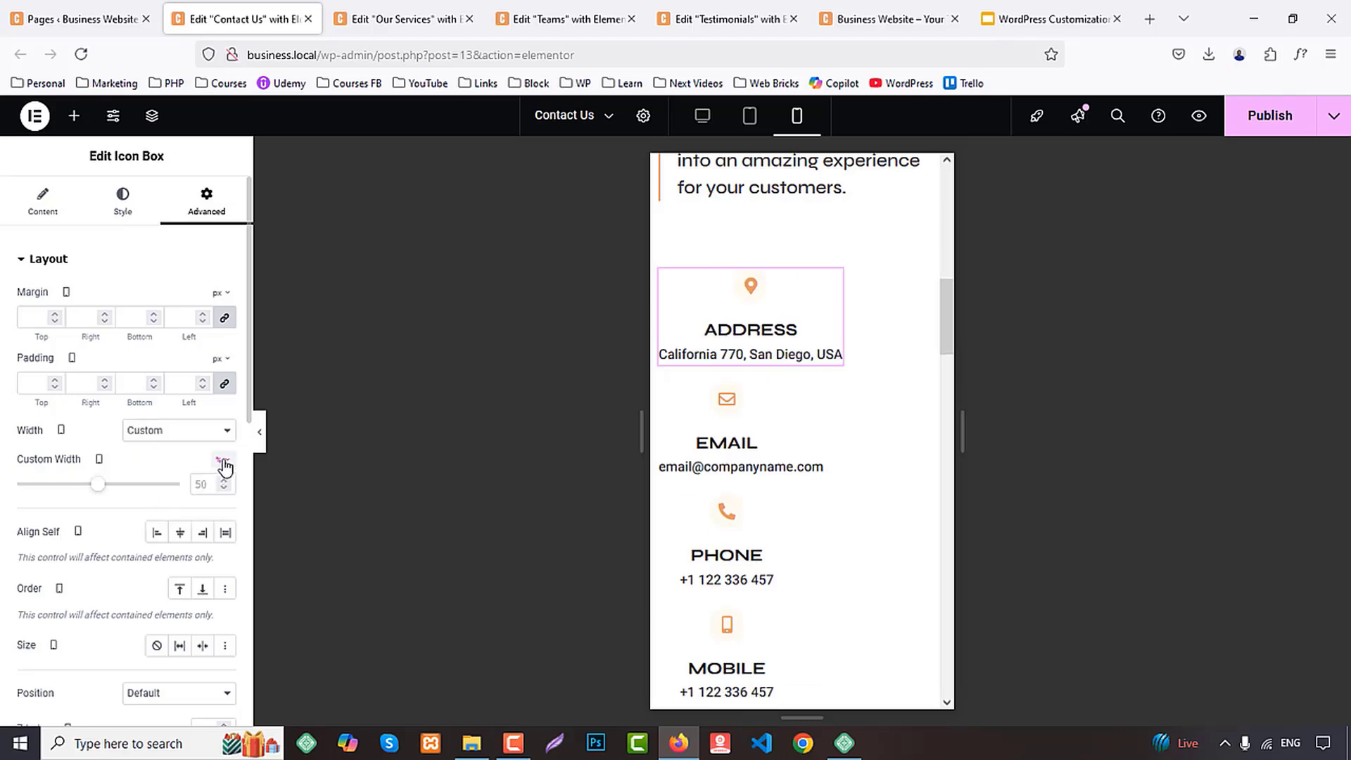
{"action": "left_click", "coordinate": [219, 484]}
{"action": "left_click", "coordinate": [202, 484]}
{"action": "type", "text": "100"}
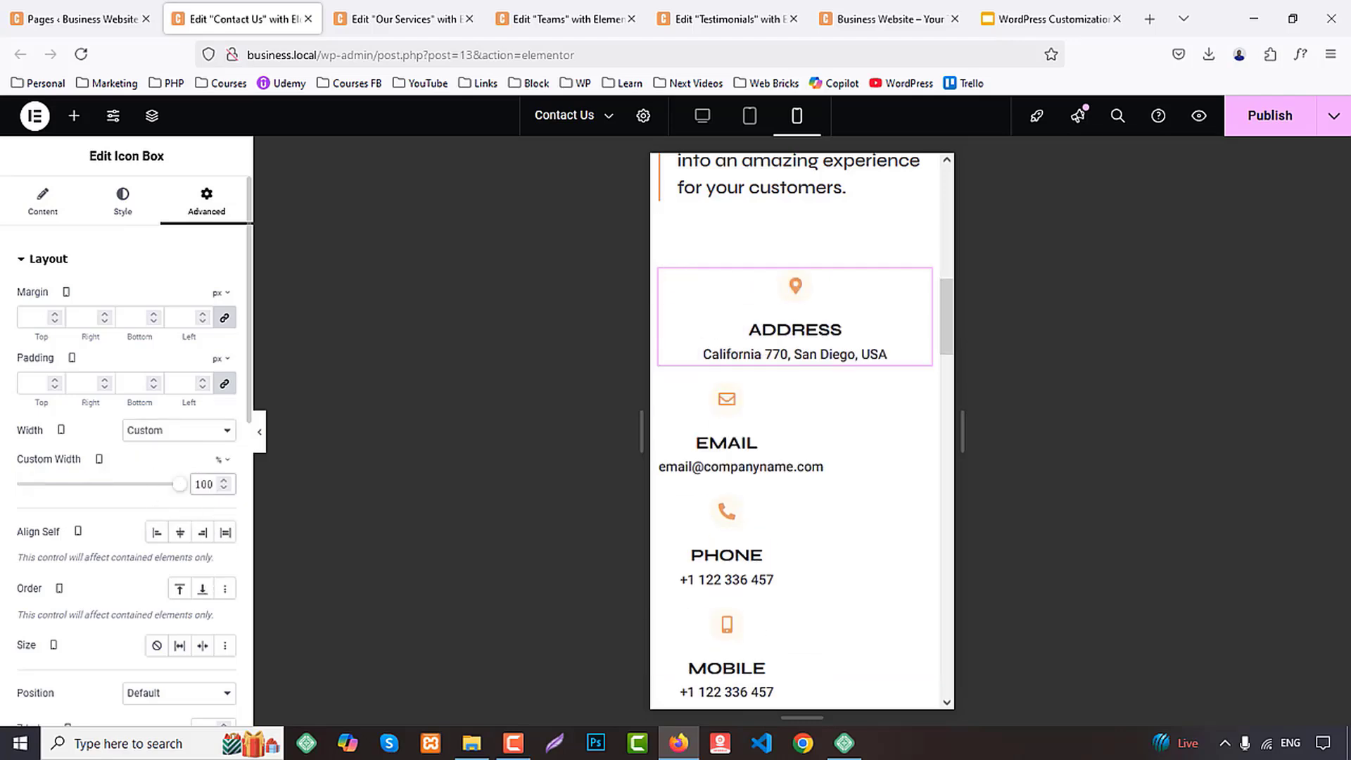
Copy the ADDRESS icon box's mobile style onto the EMAIL, PHONE and MOBILE icon boxes, and publish the page
{"action": "right_click", "coordinate": [763, 331]}
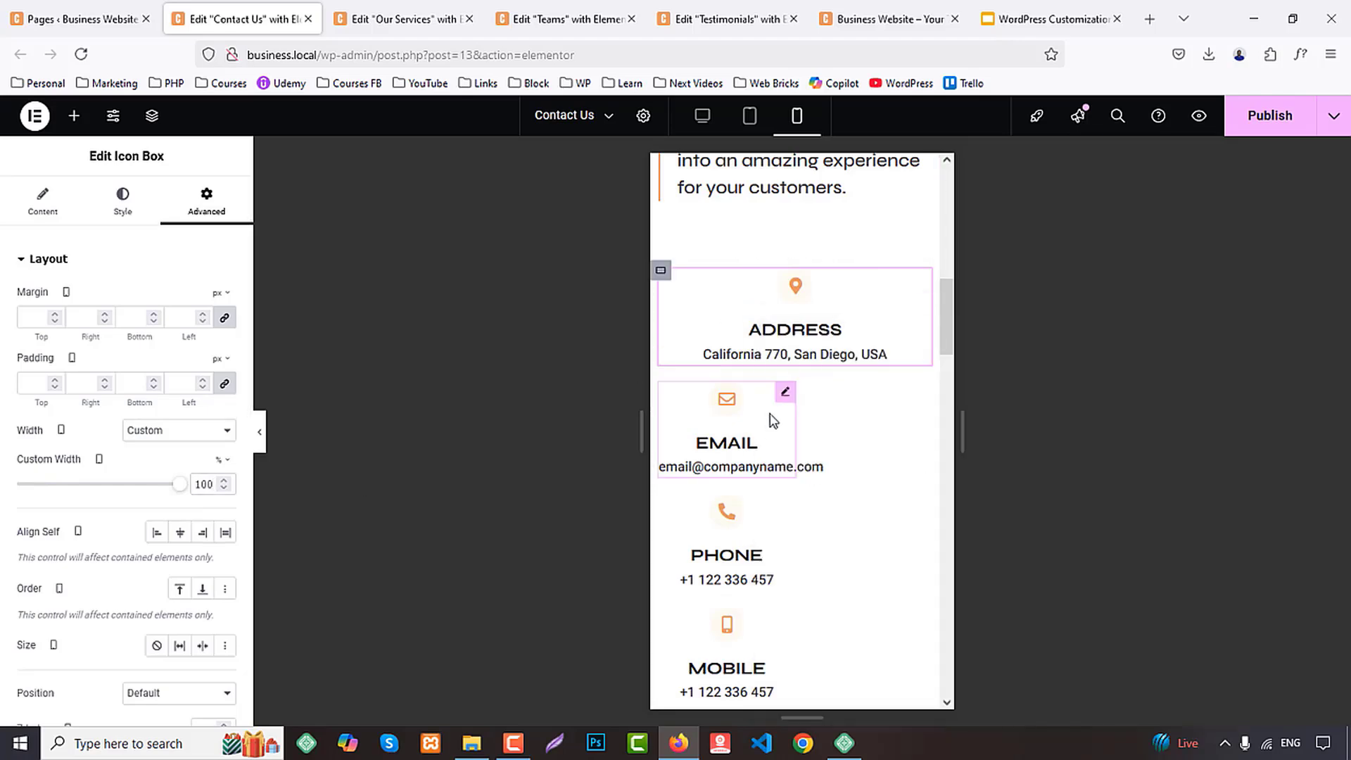
{"action": "right_click", "coordinate": [769, 328]}
{"action": "left_click", "coordinate": [813, 482]}
{"action": "scroll", "coordinate": [809, 484], "scroll_direction": "down", "scroll_amount": 2}
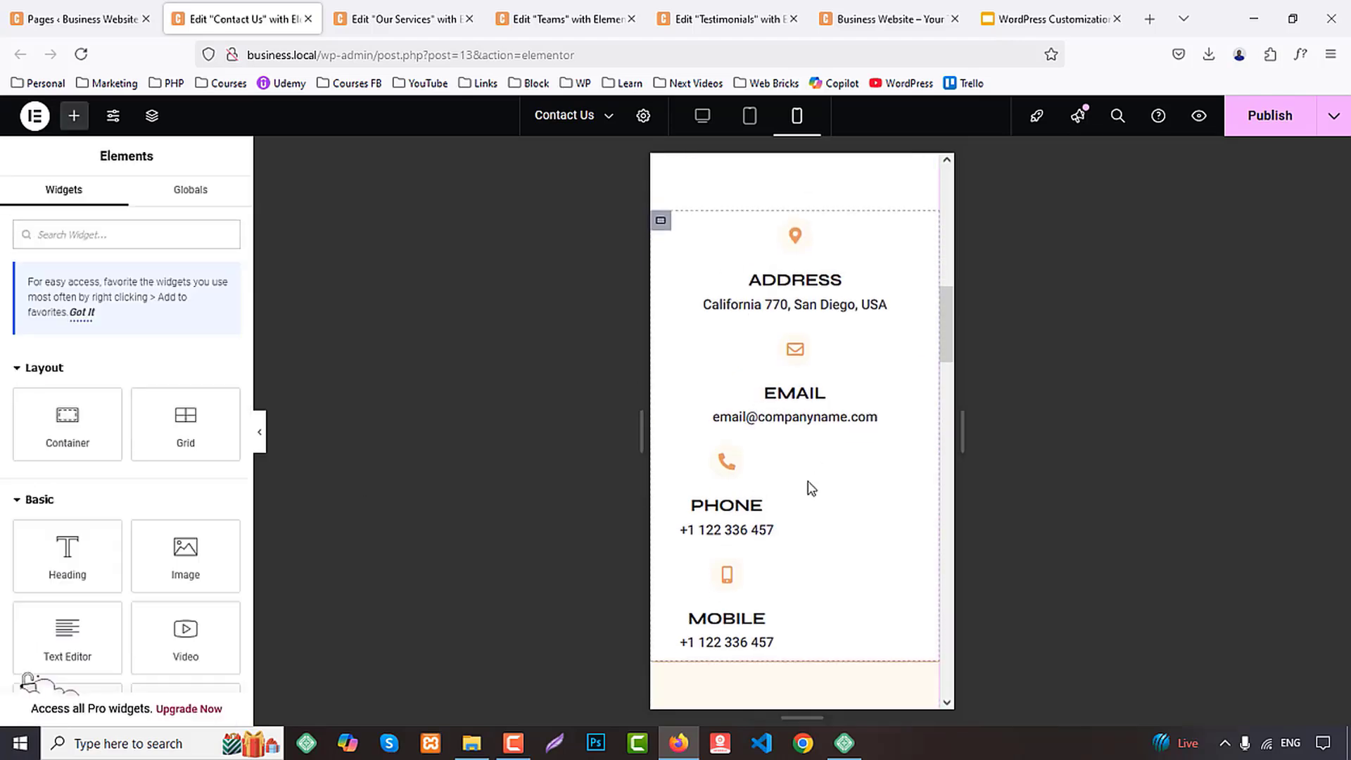
{"action": "right_click", "coordinate": [791, 457]}
{"action": "left_click", "coordinate": [833, 480]}
{"action": "scroll", "coordinate": [809, 464], "scroll_direction": "down", "scroll_amount": 4}
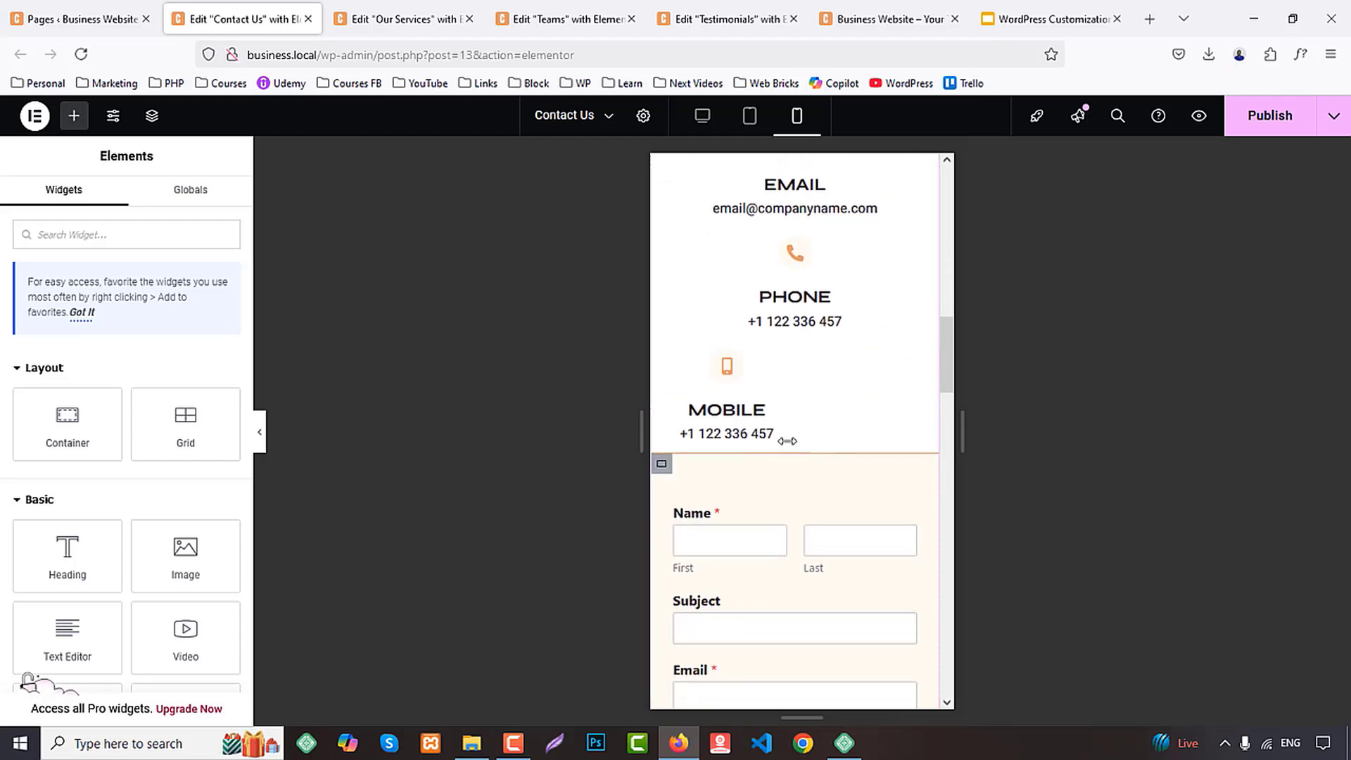
{"action": "right_click", "coordinate": [797, 442]}
{"action": "left_click", "coordinate": [830, 477]}
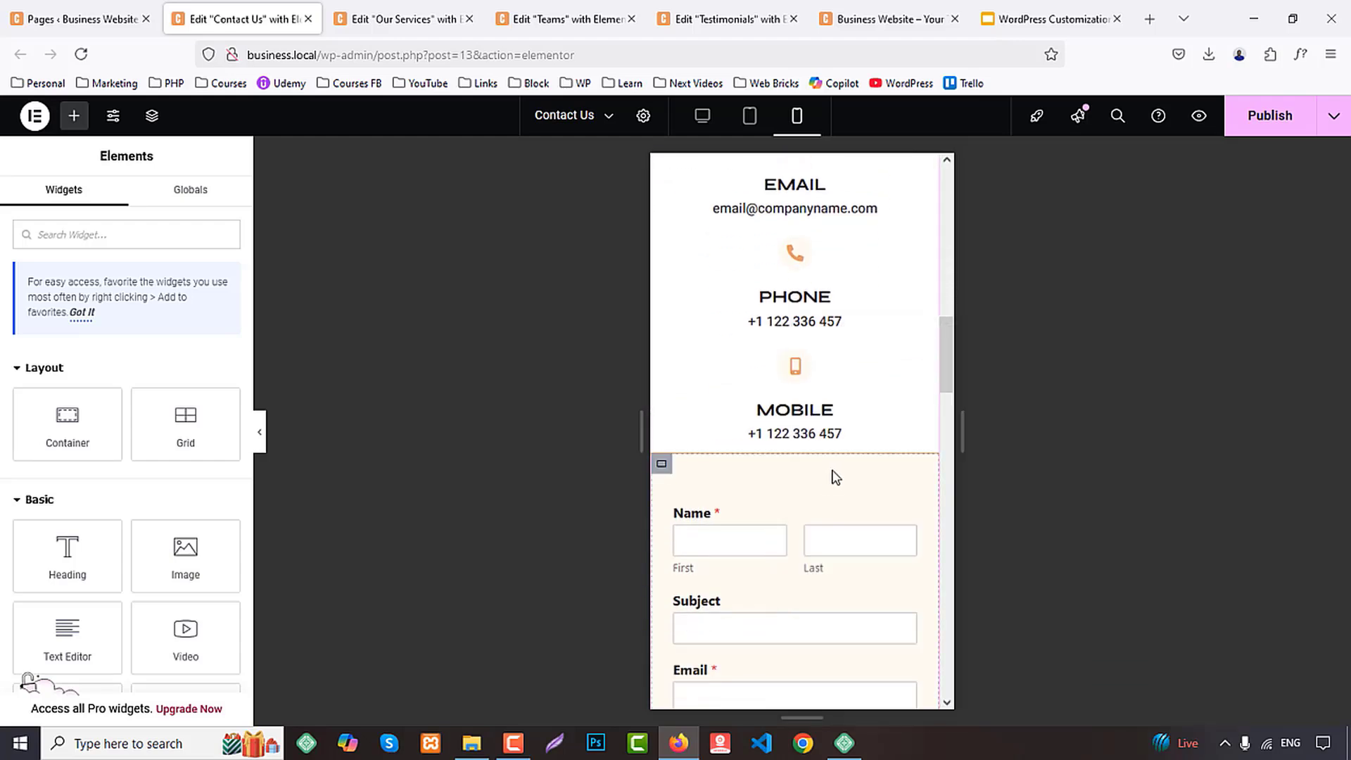
{"action": "scroll", "coordinate": [823, 485], "scroll_direction": "up", "scroll_amount": 10}
{"action": "scroll", "coordinate": [830, 506], "scroll_direction": "down", "scroll_amount": 15}
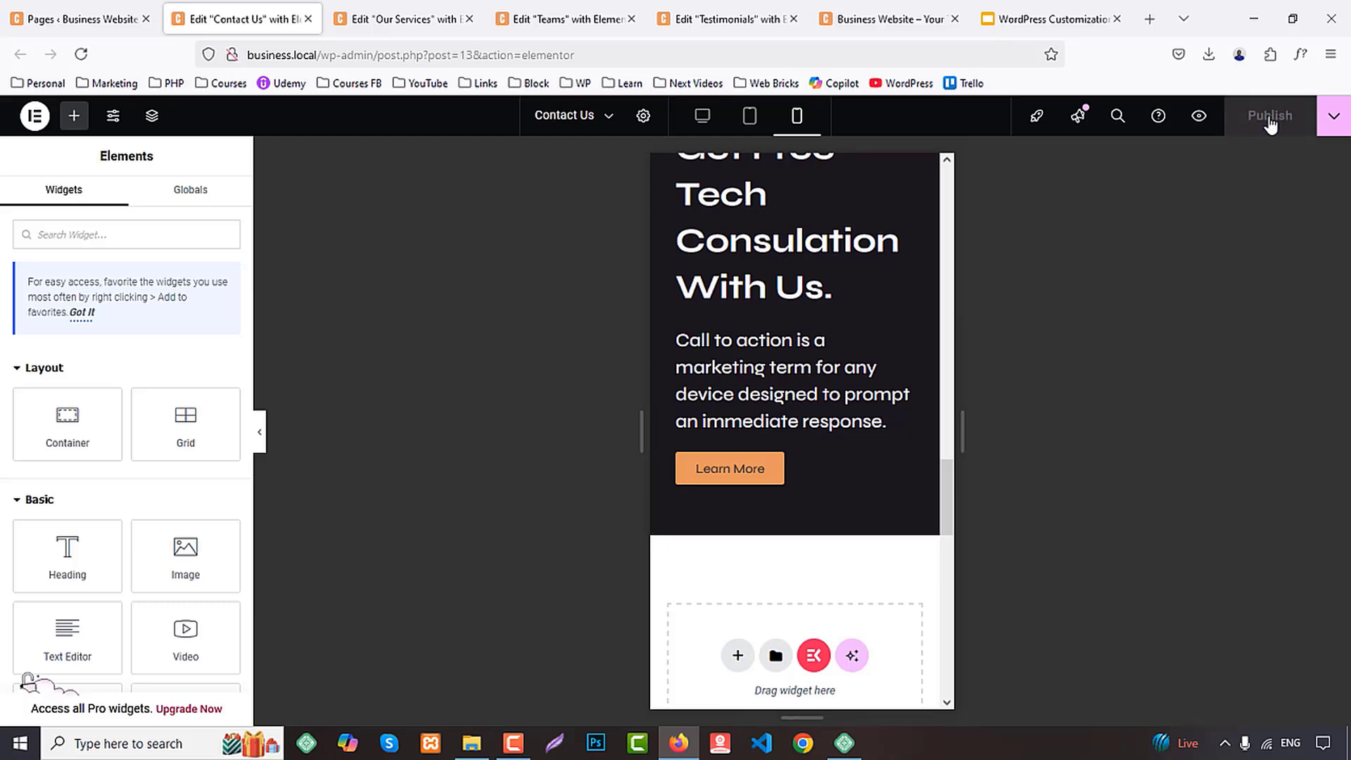
Set the CTA heading's mobile font size to 30 px and line height to 40 px, and publish the Contact Us page
{"action": "scroll", "coordinate": [753, 296], "scroll_direction": "up", "scroll_amount": 4}
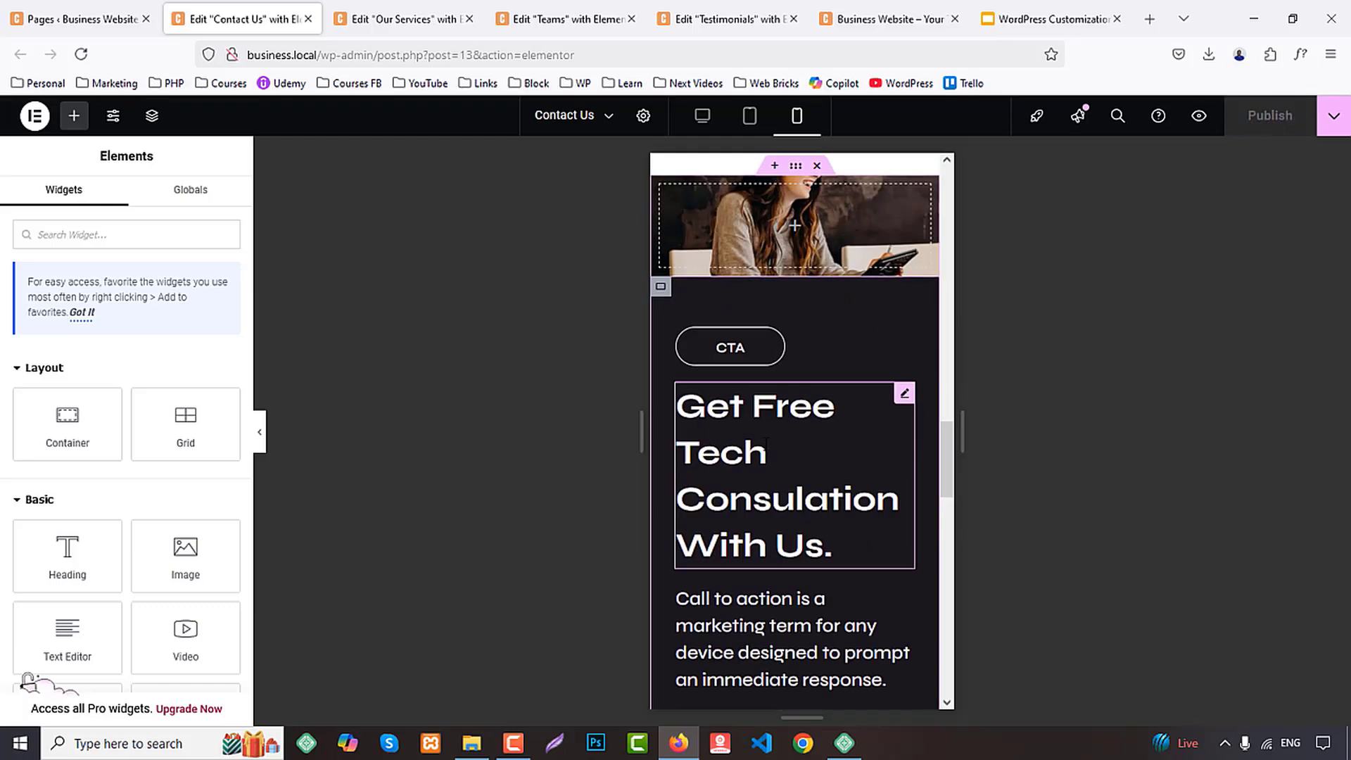
{"action": "left_click", "coordinate": [765, 442]}
{"action": "left_click", "coordinate": [134, 213]}
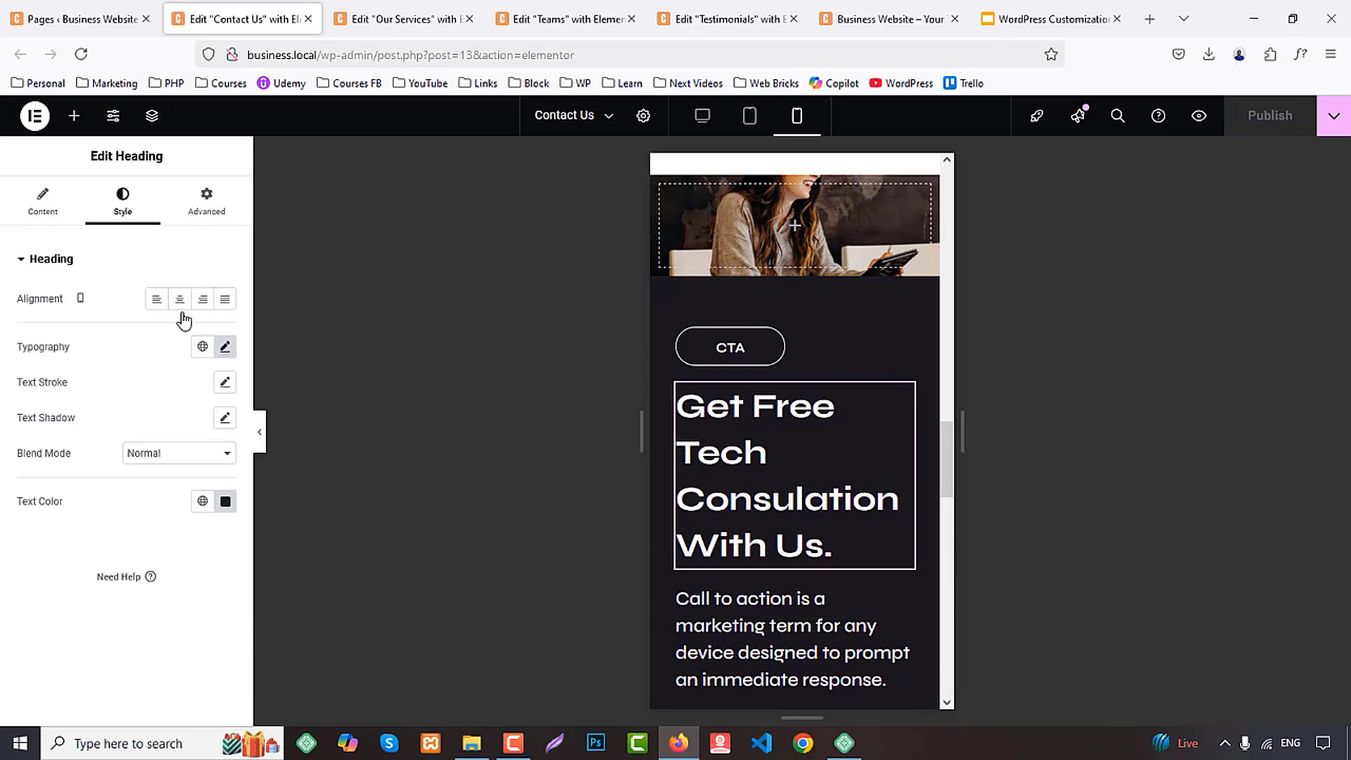
{"action": "left_click", "coordinate": [225, 347]}
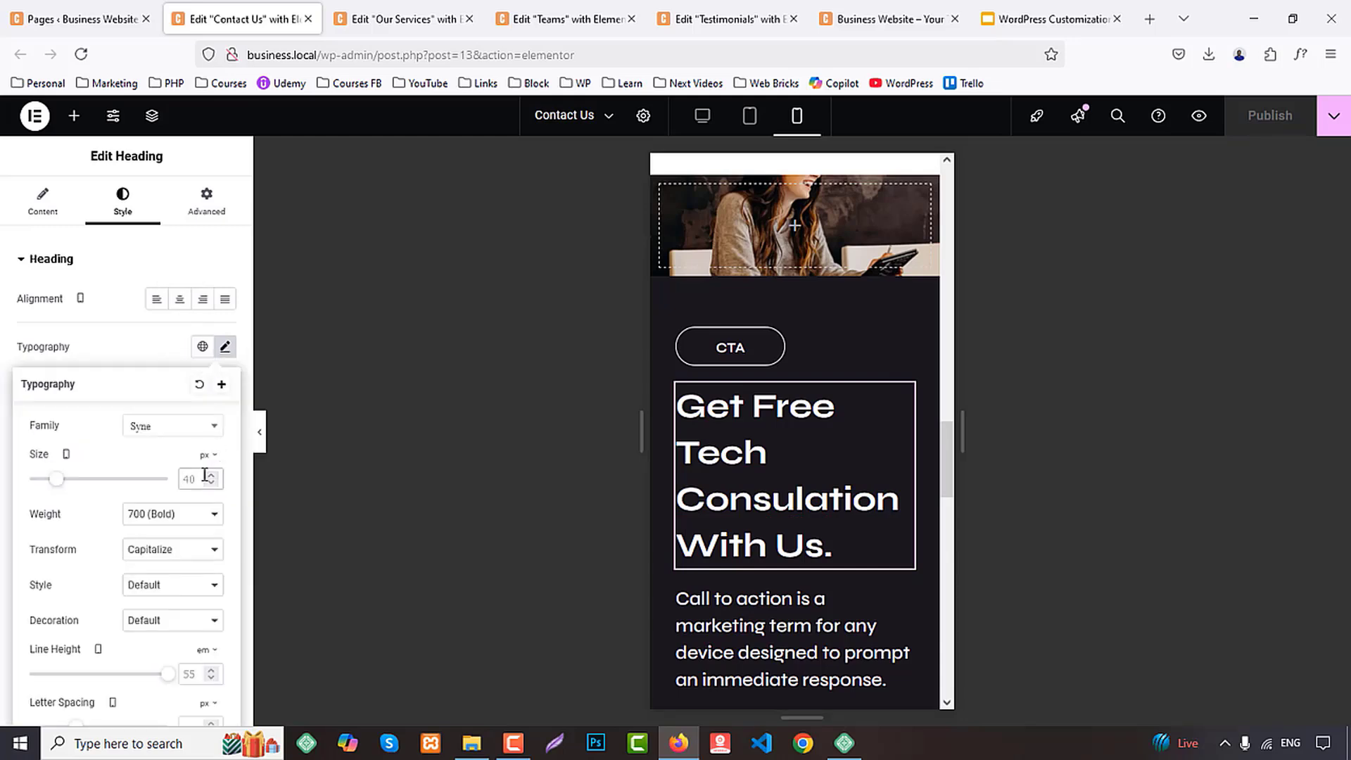
{"action": "left_click", "coordinate": [204, 475]}
{"action": "type", "text": "30"}
{"action": "scroll", "coordinate": [181, 516], "scroll_direction": "down", "scroll_amount": 1}
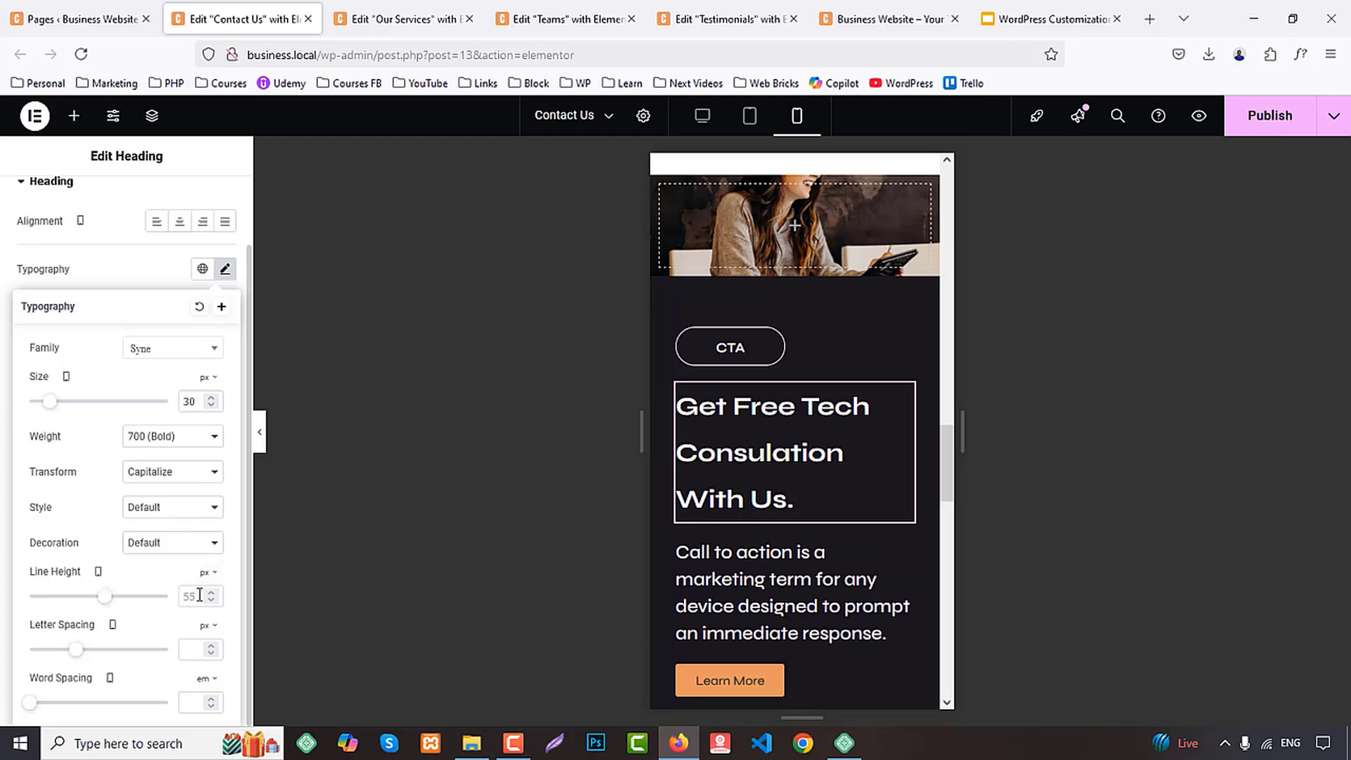
{"action": "type", "text": "40"}
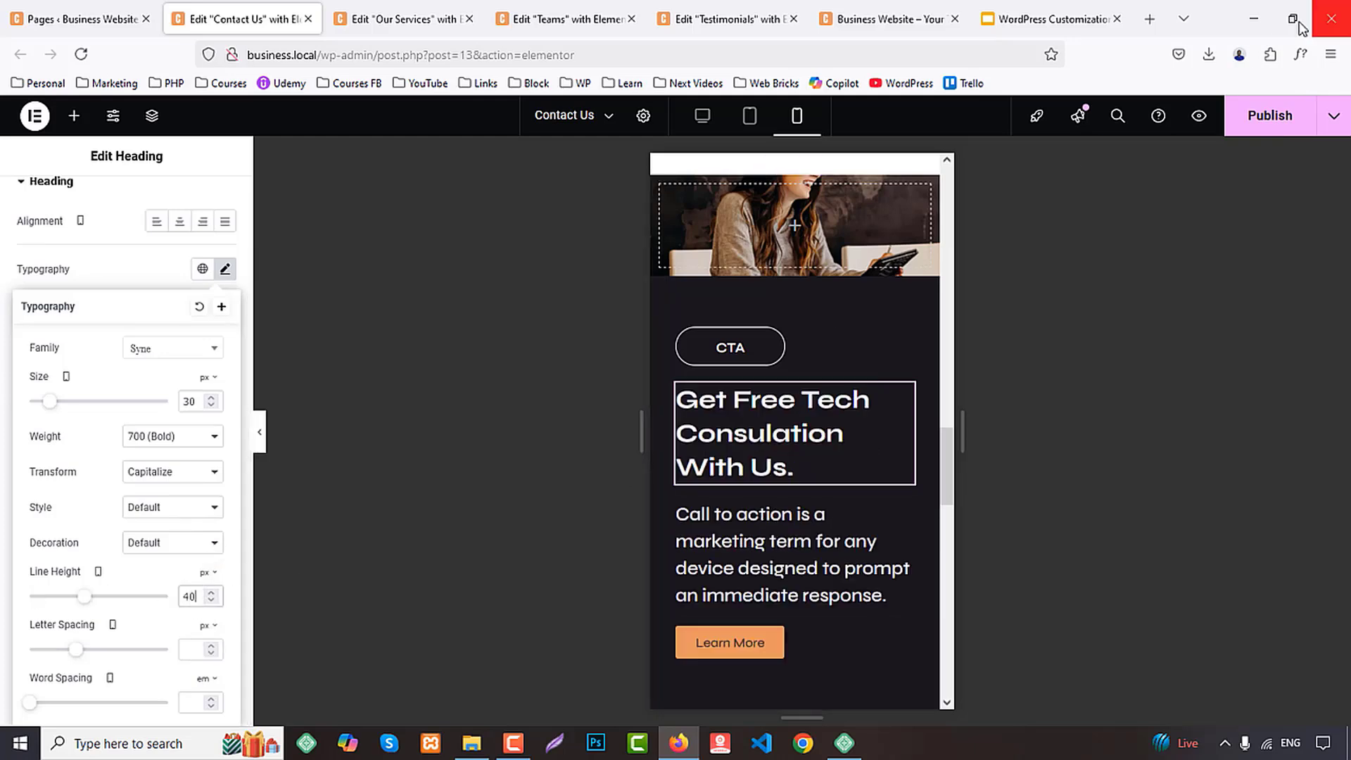
{"action": "left_click", "coordinate": [1252, 129]}
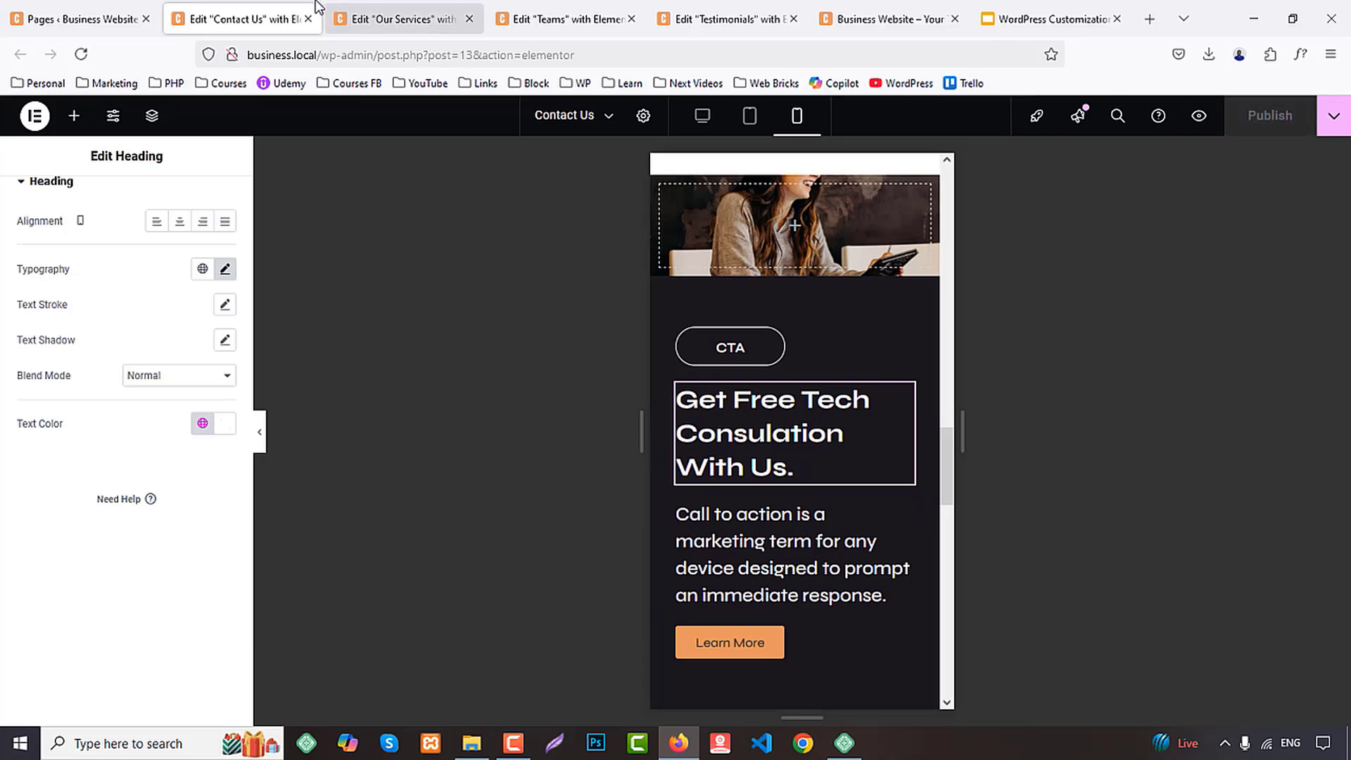
Close the Contact Us editor and set the User Experience Design card container's tablet width to 50% on the Our Services page
{"action": "middle_click", "coordinate": [224, 8]}
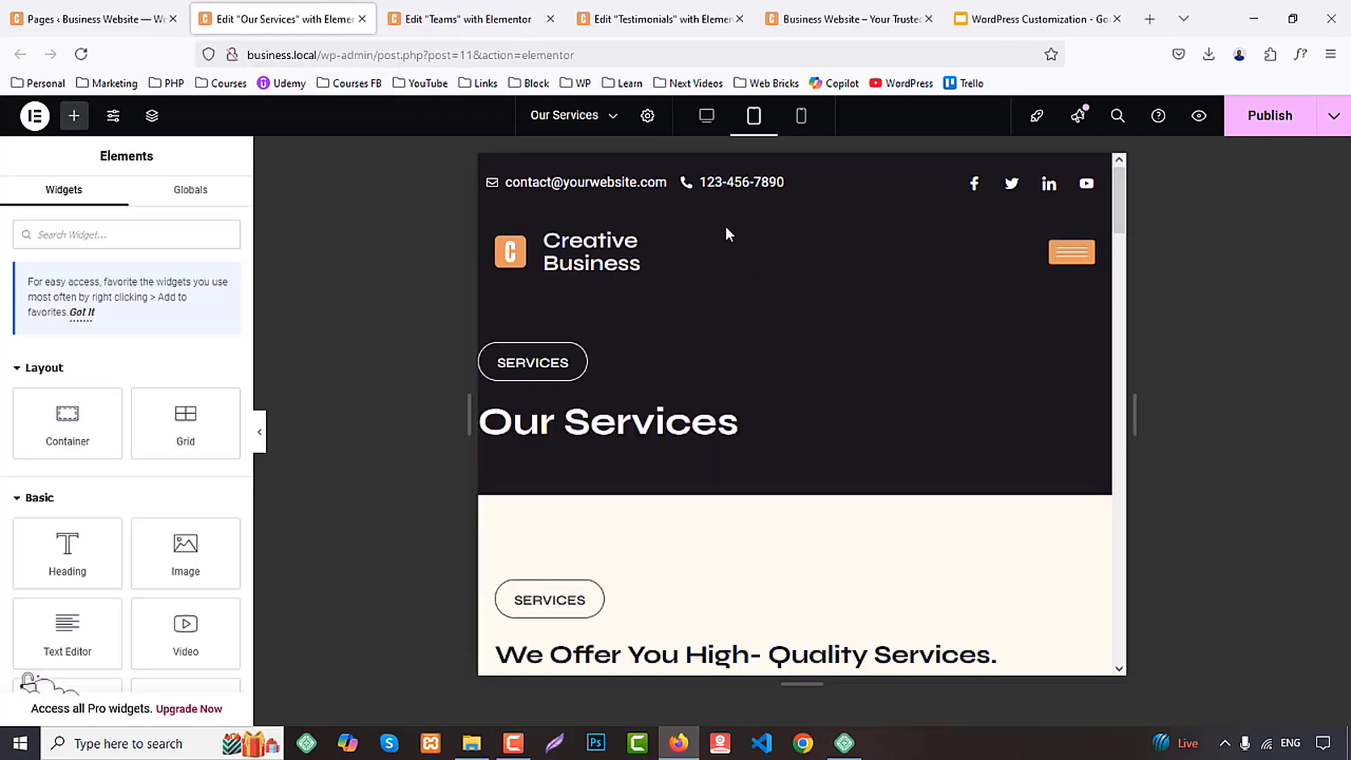
{"action": "scroll", "coordinate": [740, 397], "scroll_direction": "down", "scroll_amount": 3}
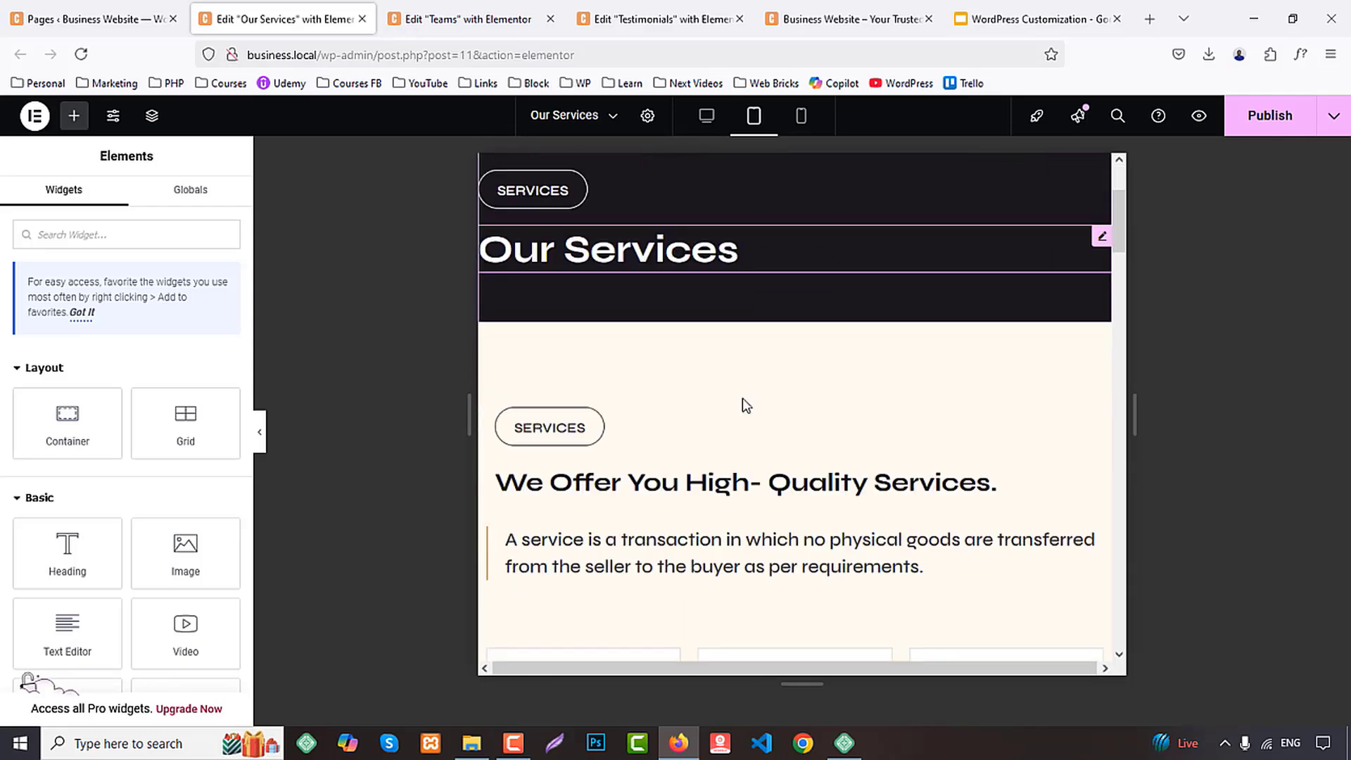
{"action": "scroll", "coordinate": [741, 403], "scroll_direction": "down", "scroll_amount": 4}
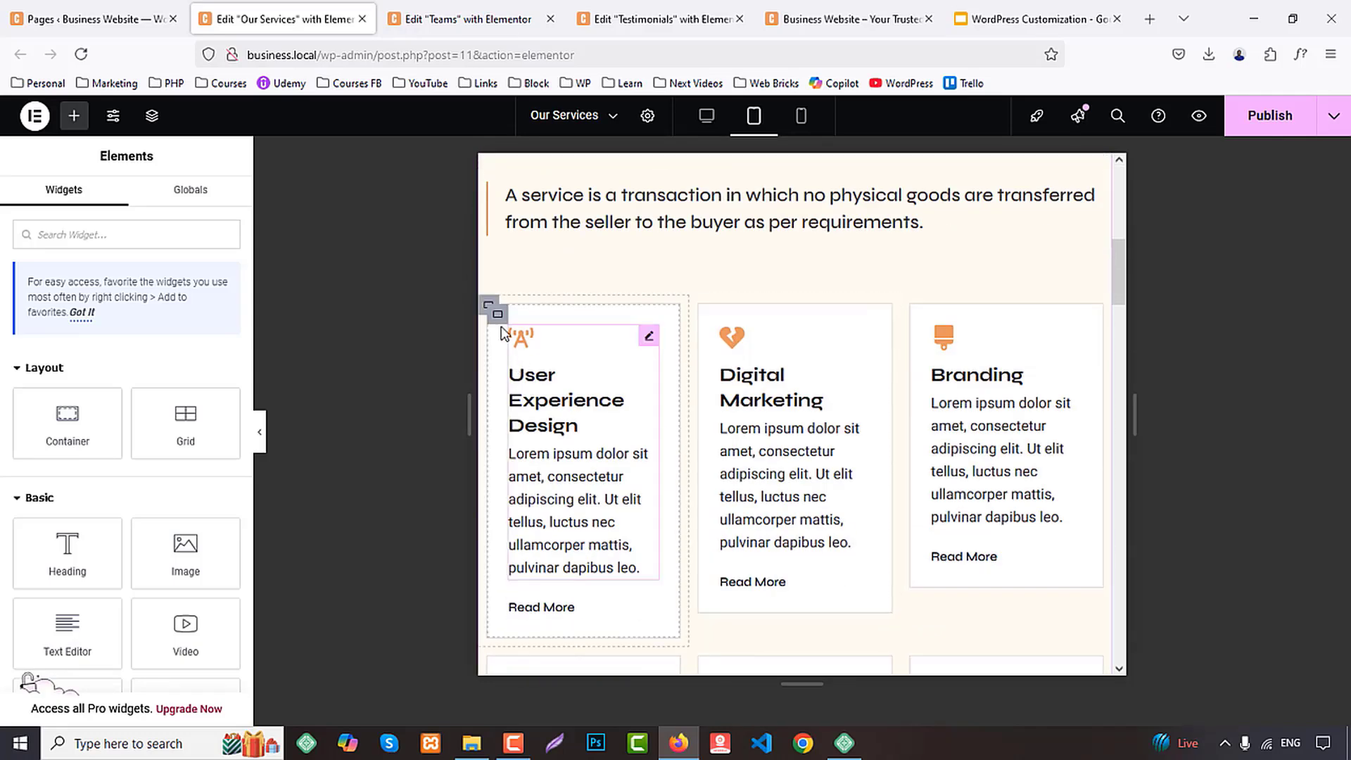
{"action": "left_click", "coordinate": [487, 307]}
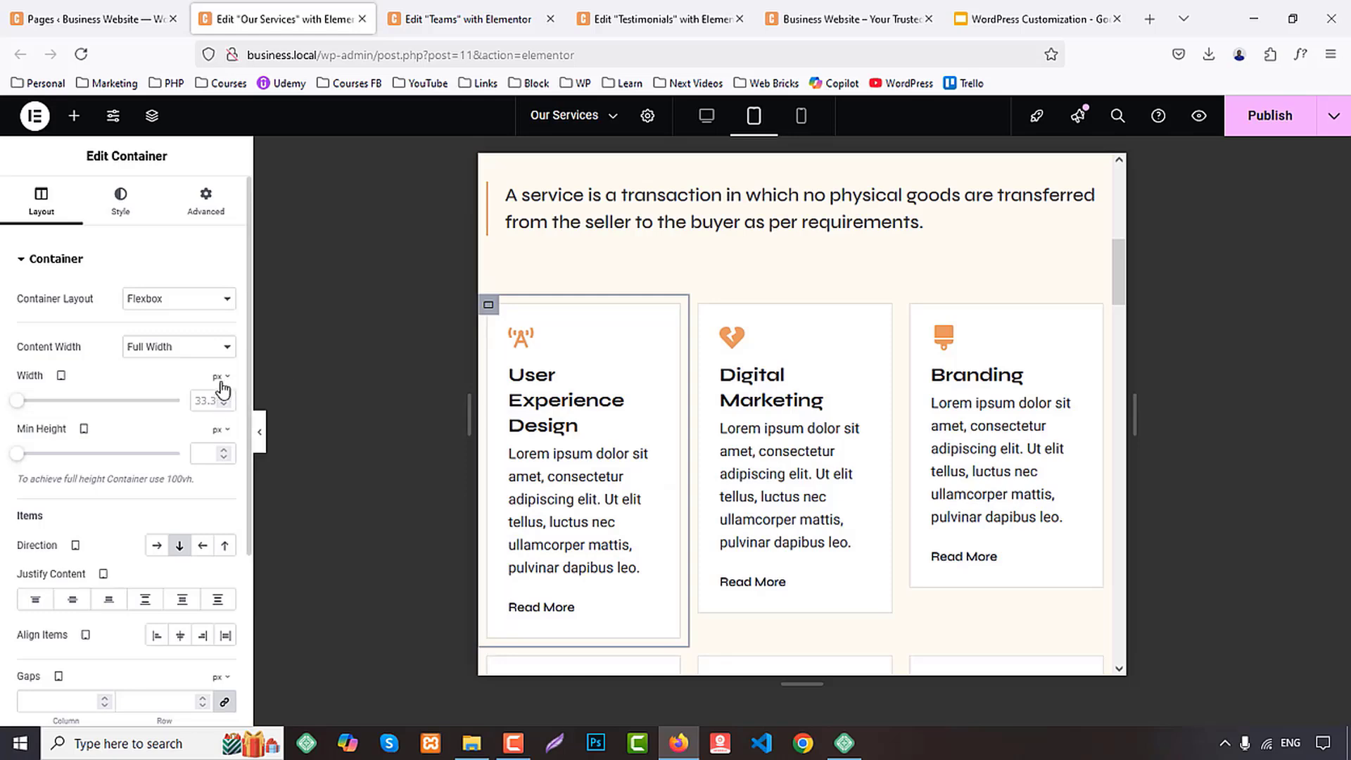
{"action": "left_click", "coordinate": [217, 402]}
{"action": "type", "text": "50"}
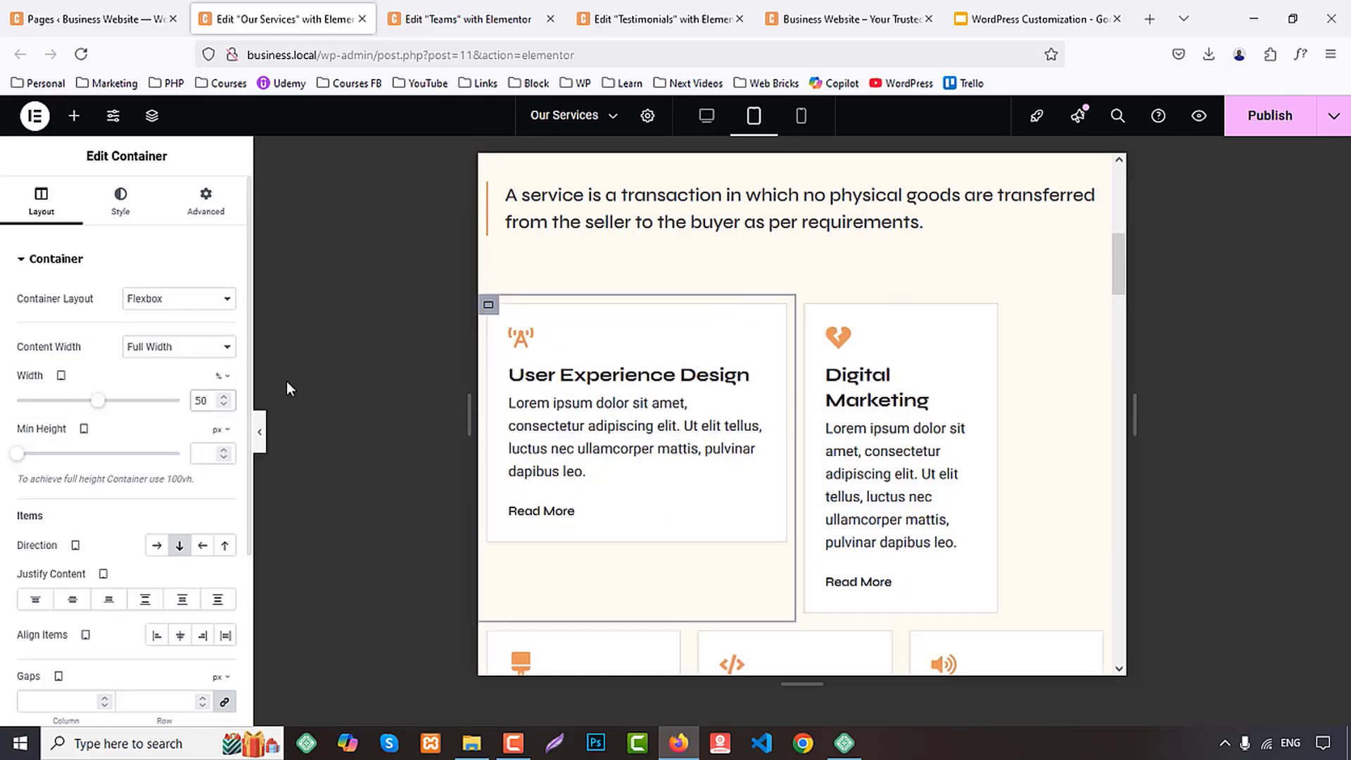
Copy the User Experience Design container's style onto the Digital Marketing, Branding and Product Development card containers
{"action": "right_click", "coordinate": [490, 310]}
{"action": "left_click", "coordinate": [669, 380]}
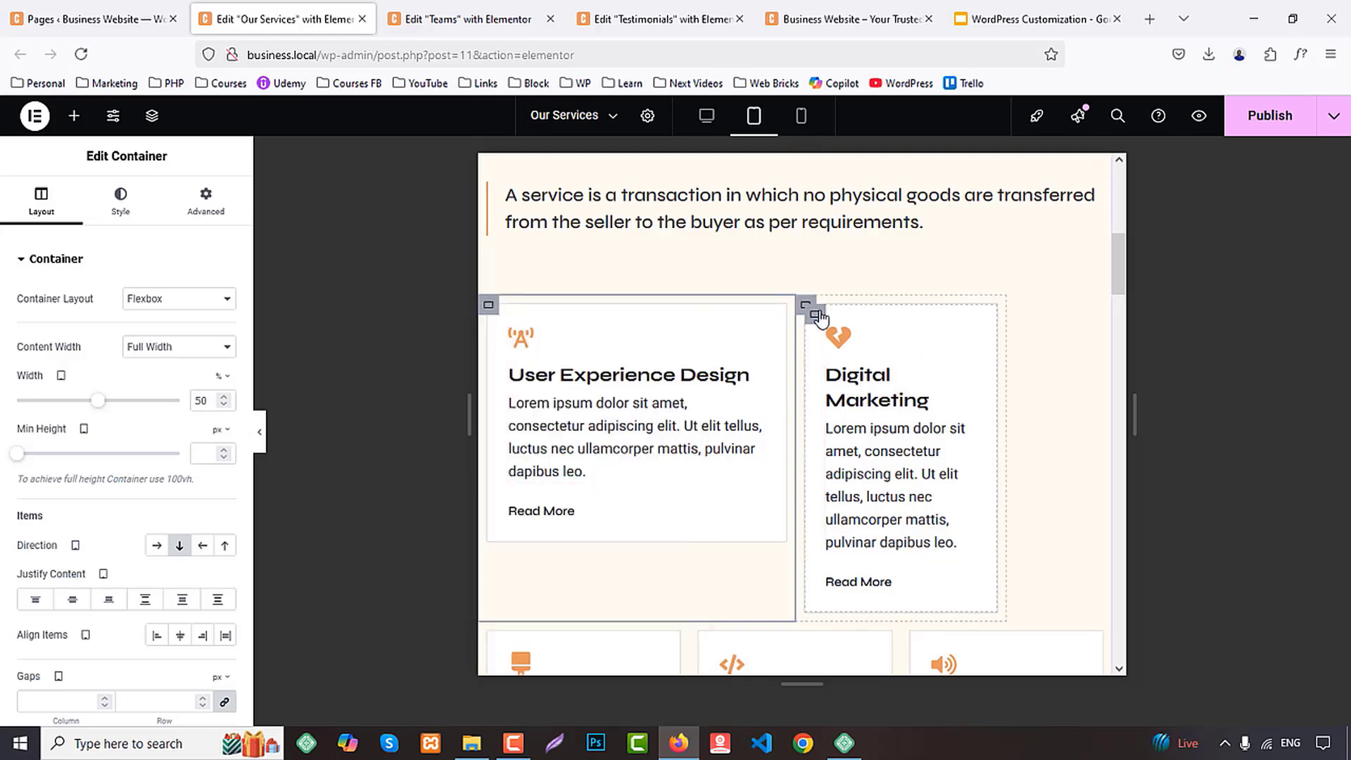
{"action": "right_click", "coordinate": [805, 310]}
{"action": "left_click", "coordinate": [859, 437]}
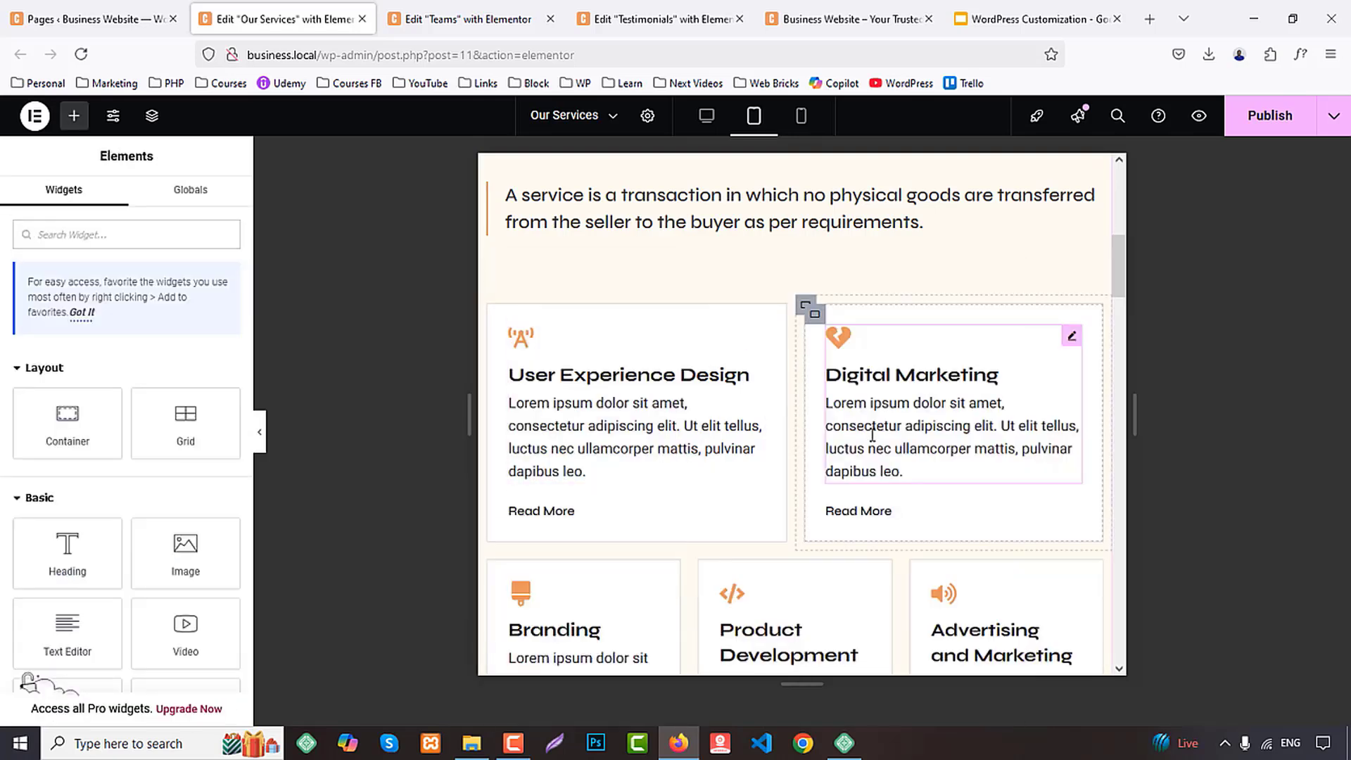
{"action": "scroll", "coordinate": [596, 381], "scroll_direction": "down", "scroll_amount": 1}
{"action": "right_click", "coordinate": [493, 310]}
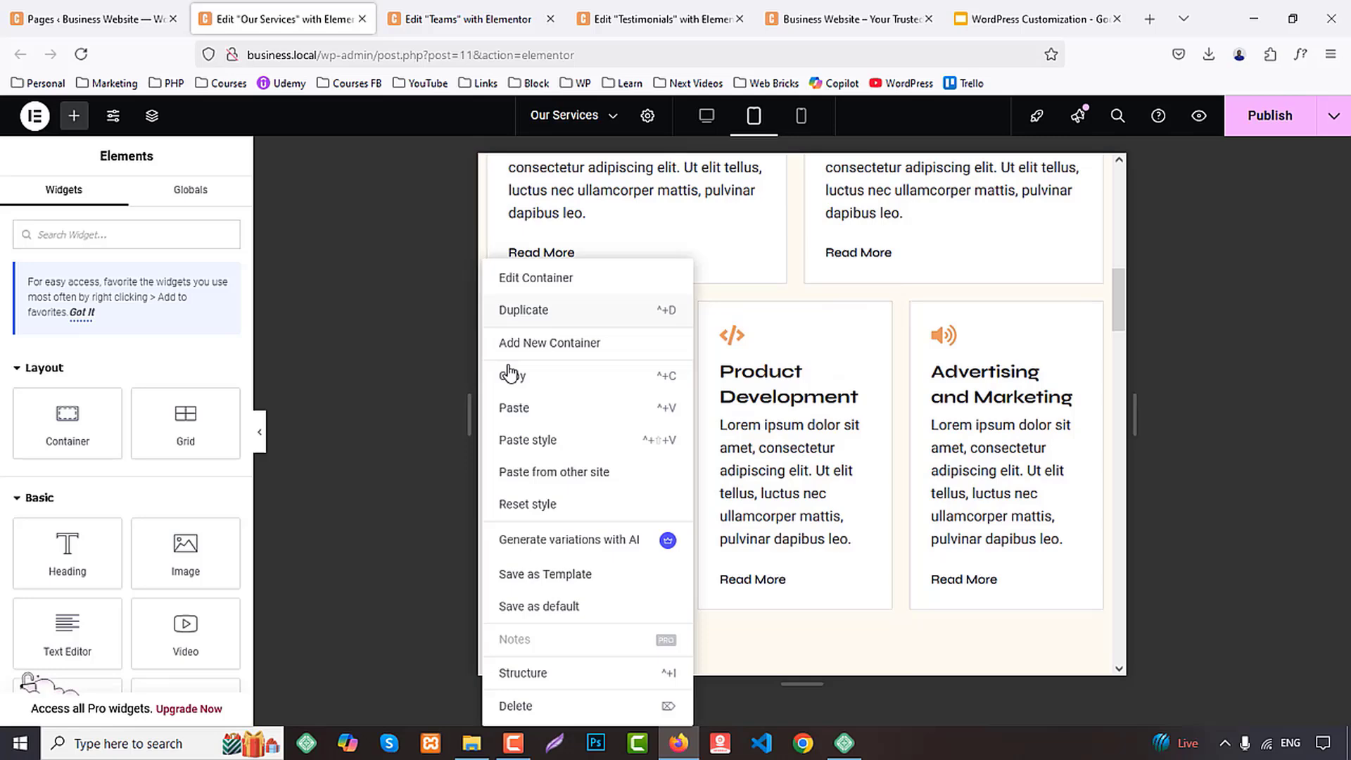
{"action": "left_click", "coordinate": [546, 440]}
{"action": "right_click", "coordinate": [806, 303]}
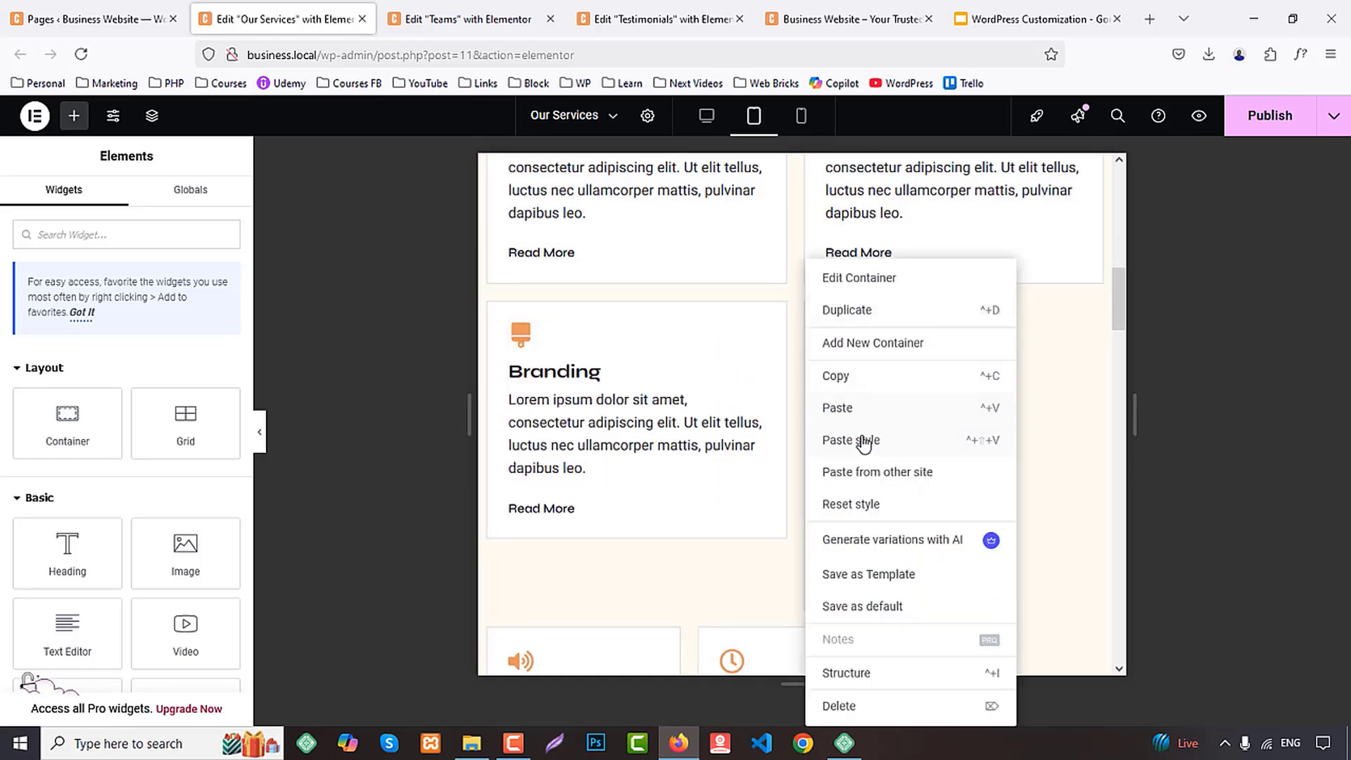
{"action": "left_click", "coordinate": [859, 440]}
Paste the copied container style onto the Advertising and Marketing and Web Security card containers
{"action": "scroll", "coordinate": [493, 282], "scroll_direction": "down", "scroll_amount": 5}
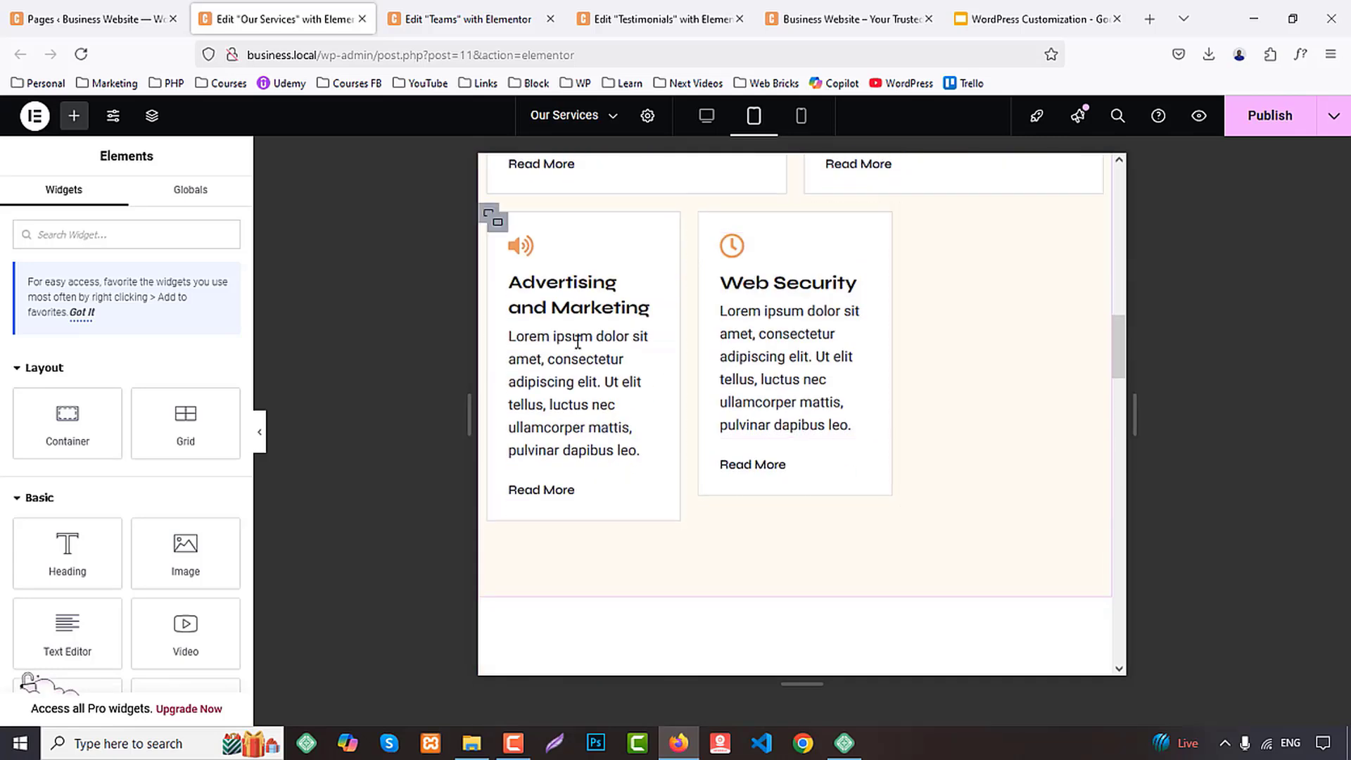
{"action": "right_click", "coordinate": [493, 218]}
{"action": "left_click", "coordinate": [546, 393]}
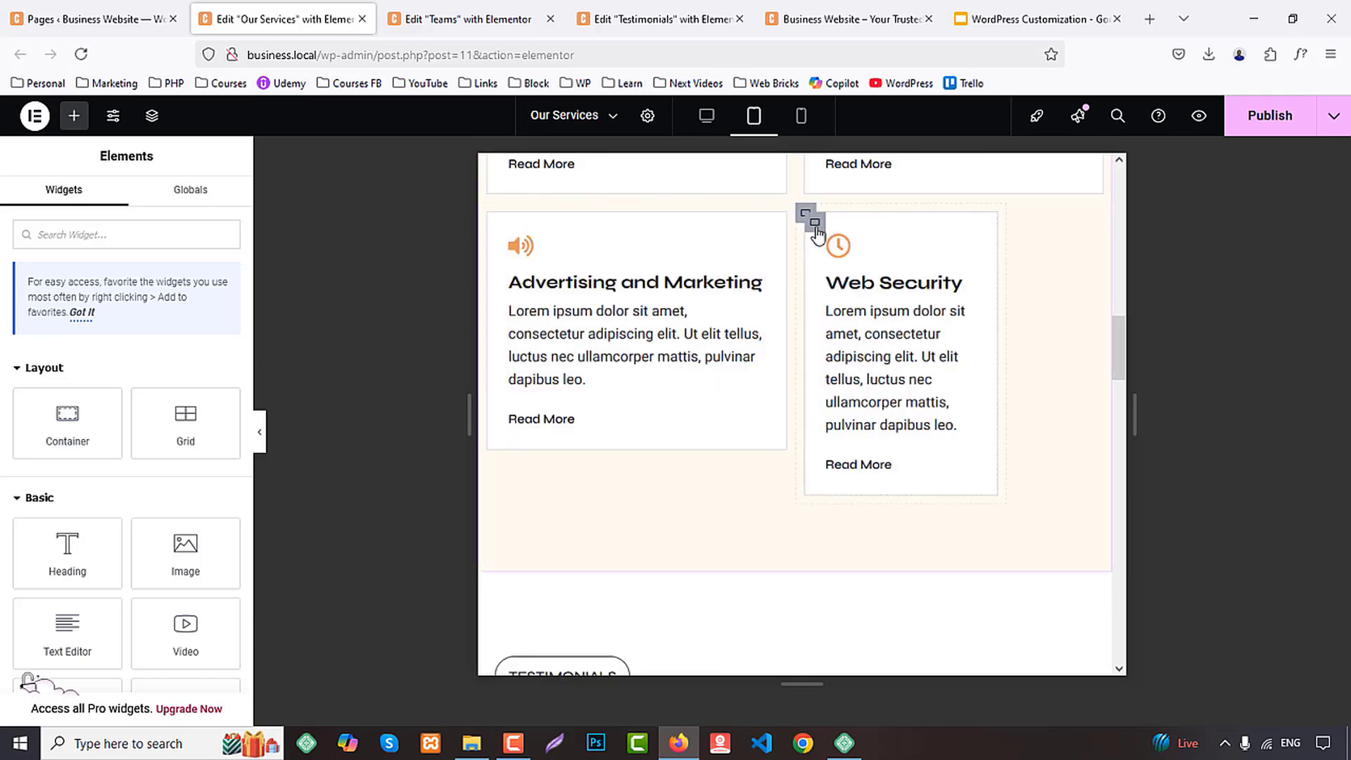
{"action": "right_click", "coordinate": [805, 214]}
{"action": "left_click", "coordinate": [866, 394]}
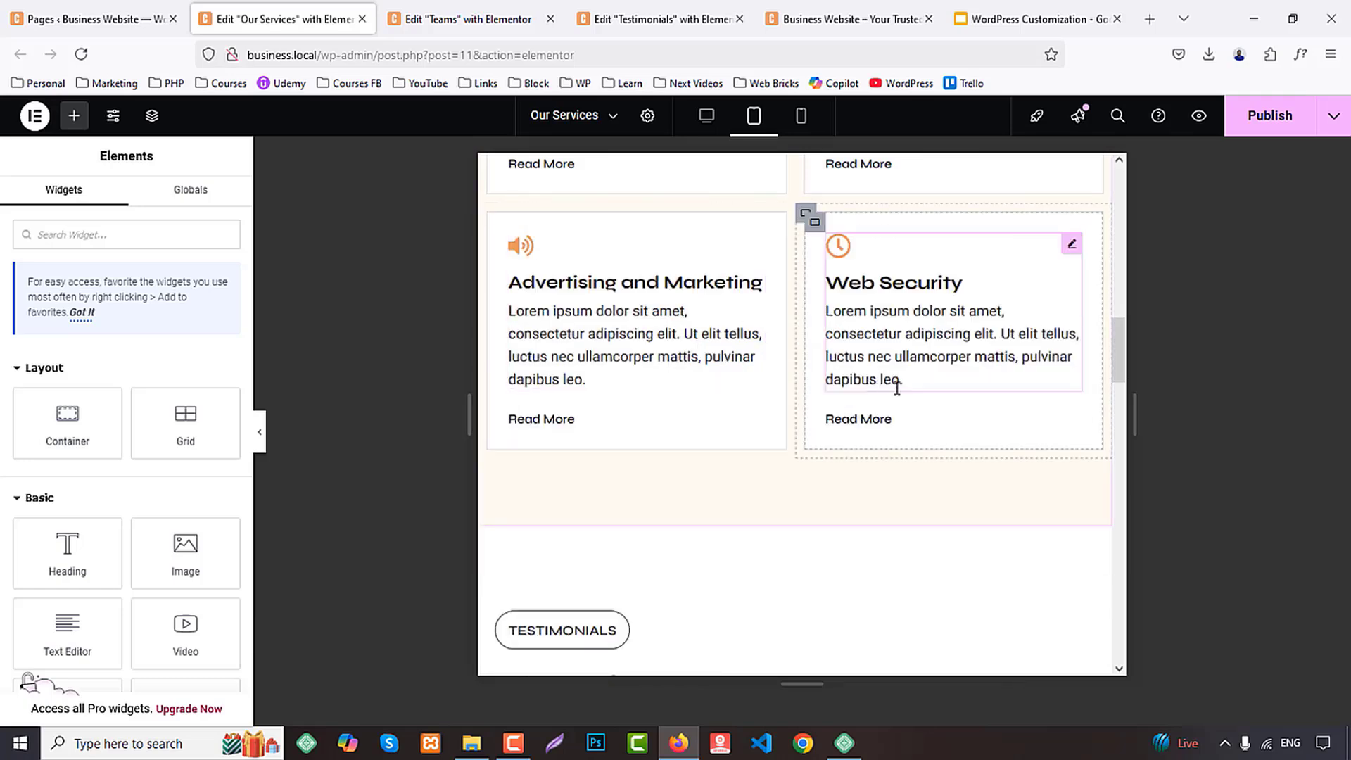
Review the testimonials and CTA sections in the tablet layout, and the service cards and CTA section in the mobile portrait layout
{"action": "scroll", "coordinate": [899, 388], "scroll_direction": "down", "scroll_amount": 3}
{"action": "scroll", "coordinate": [899, 387], "scroll_direction": "down", "scroll_amount": 10}
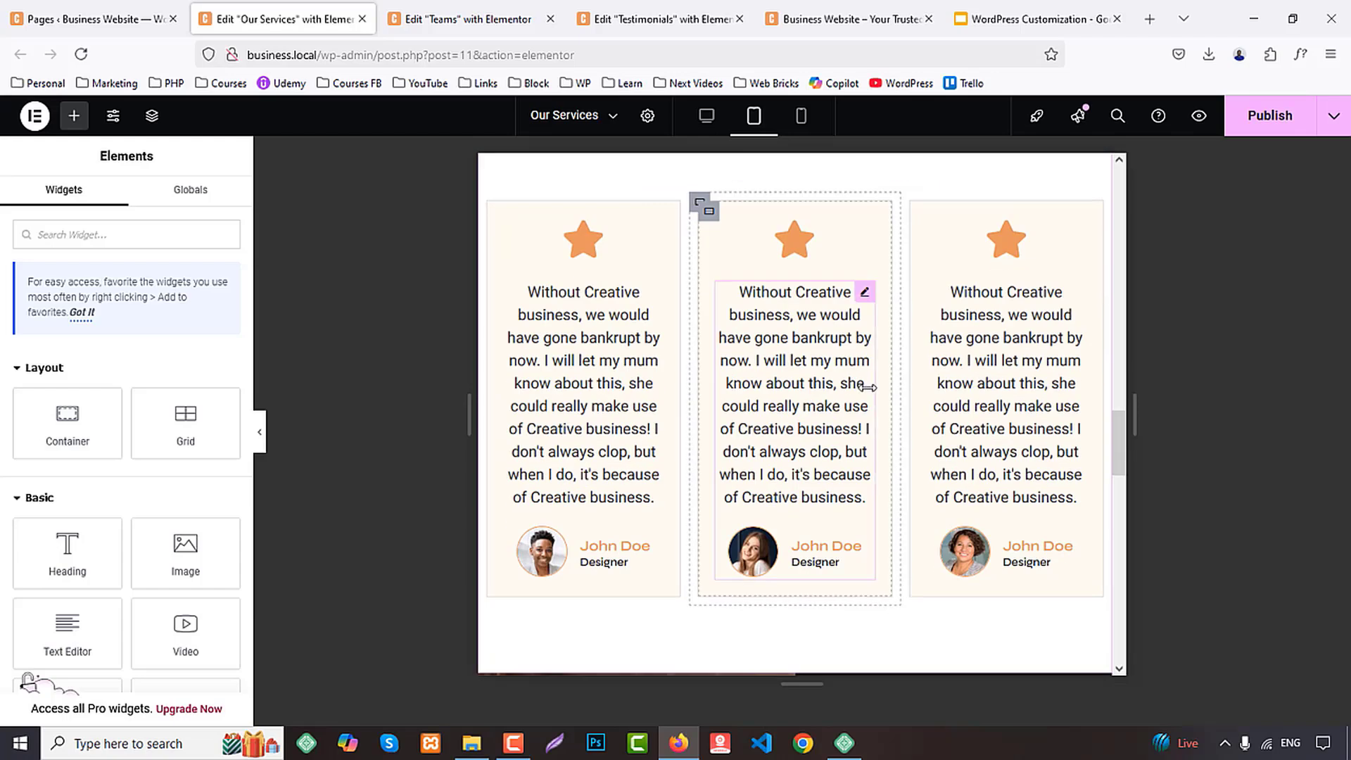
{"action": "scroll", "coordinate": [877, 392], "scroll_direction": "down", "scroll_amount": 3}
{"action": "scroll", "coordinate": [898, 235], "scroll_direction": "up", "scroll_amount": 8}
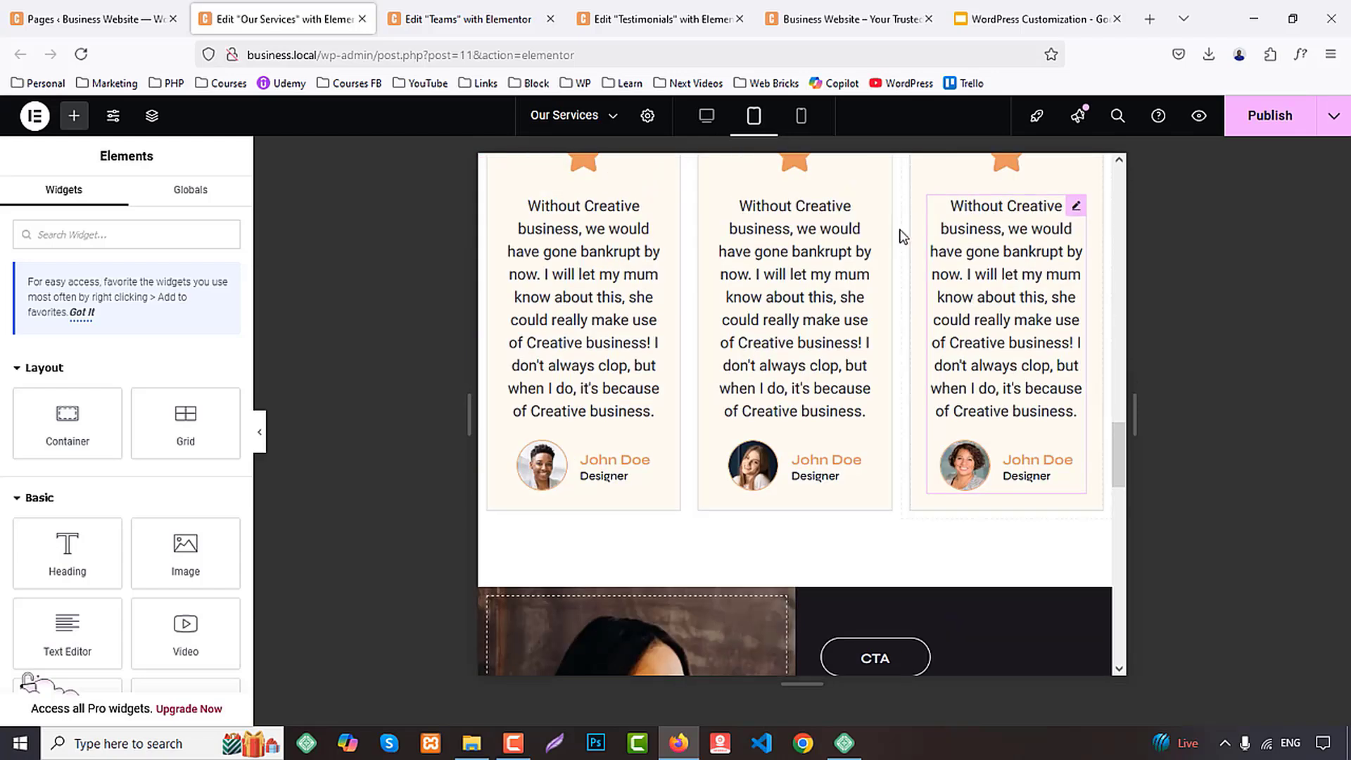
{"action": "left_click", "coordinate": [801, 116]}
{"action": "scroll", "coordinate": [914, 457], "scroll_direction": "up", "scroll_amount": 15}
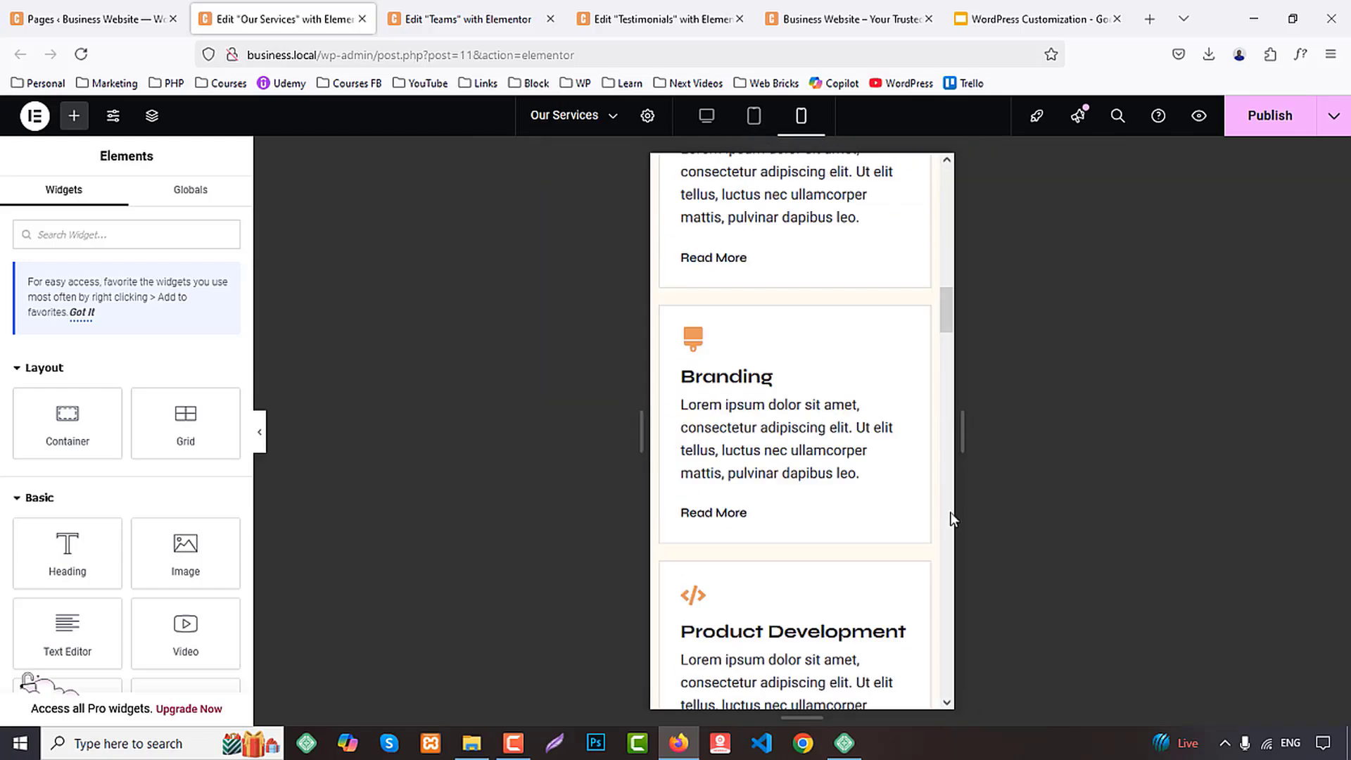
{"action": "scroll", "coordinate": [835, 493], "scroll_direction": "down", "scroll_amount": 15}
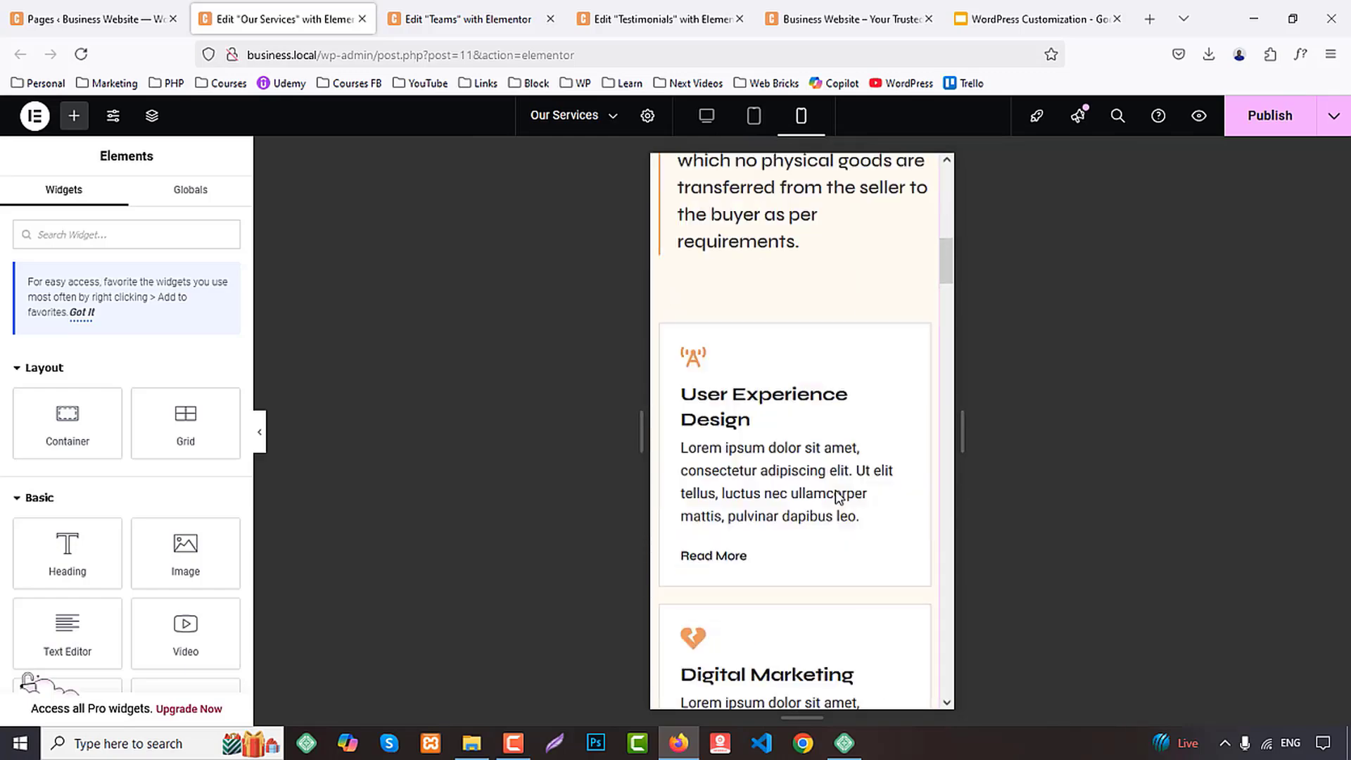
{"action": "scroll", "coordinate": [830, 478], "scroll_direction": "down", "scroll_amount": 6}
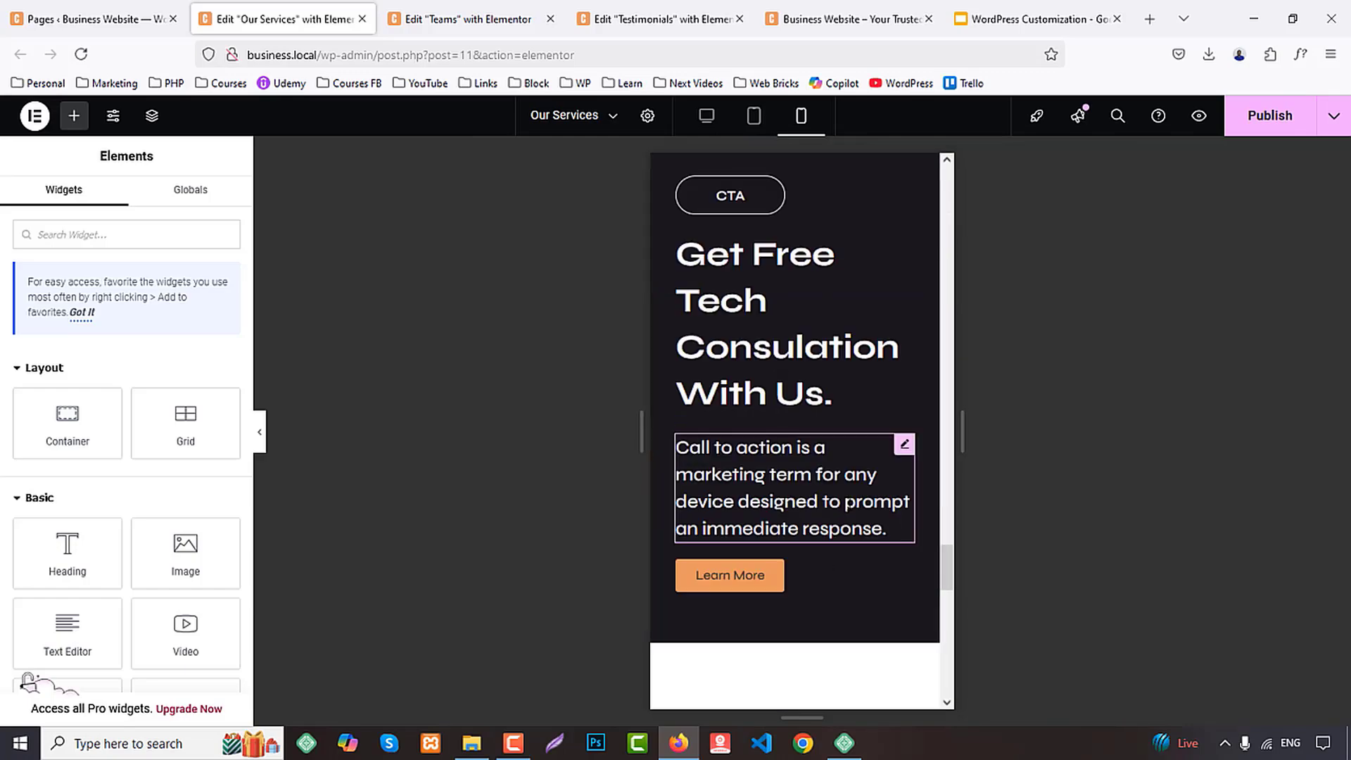
Set the CTA heading's mobile font size to 30 px, reduce its line height in px, and publish the Our Services page
{"action": "scroll", "coordinate": [787, 423], "scroll_direction": "up", "scroll_amount": 3}
{"action": "left_click", "coordinate": [776, 409]}
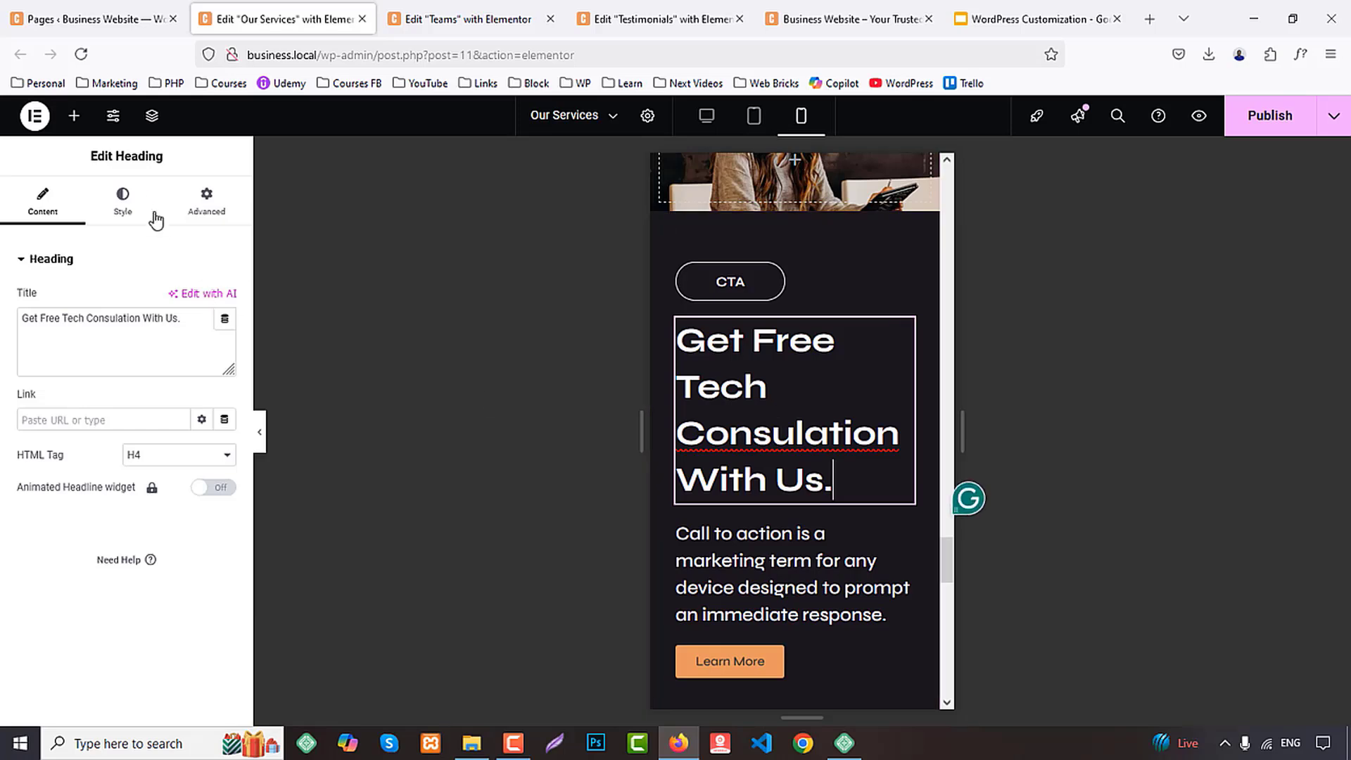
{"action": "left_click", "coordinate": [124, 201]}
{"action": "left_click", "coordinate": [224, 346]}
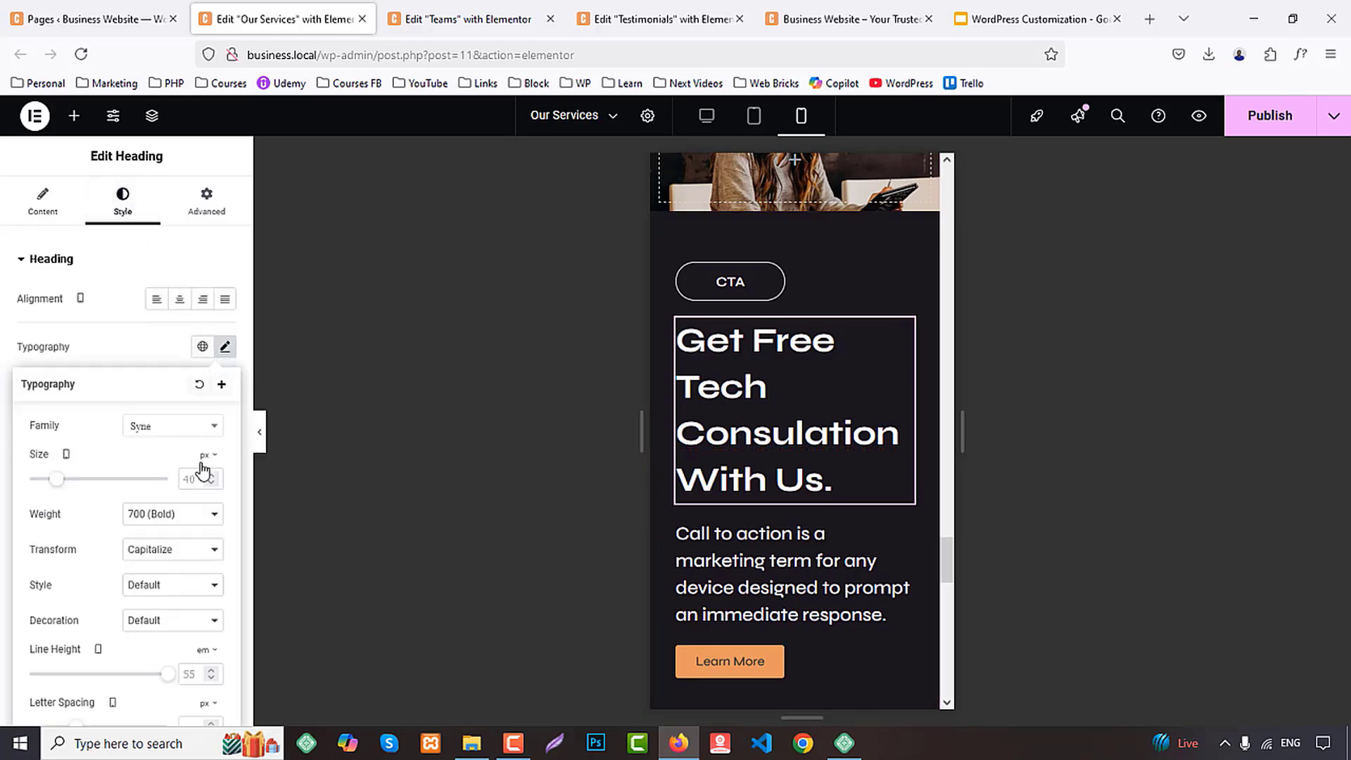
{"action": "type", "text": "30"}
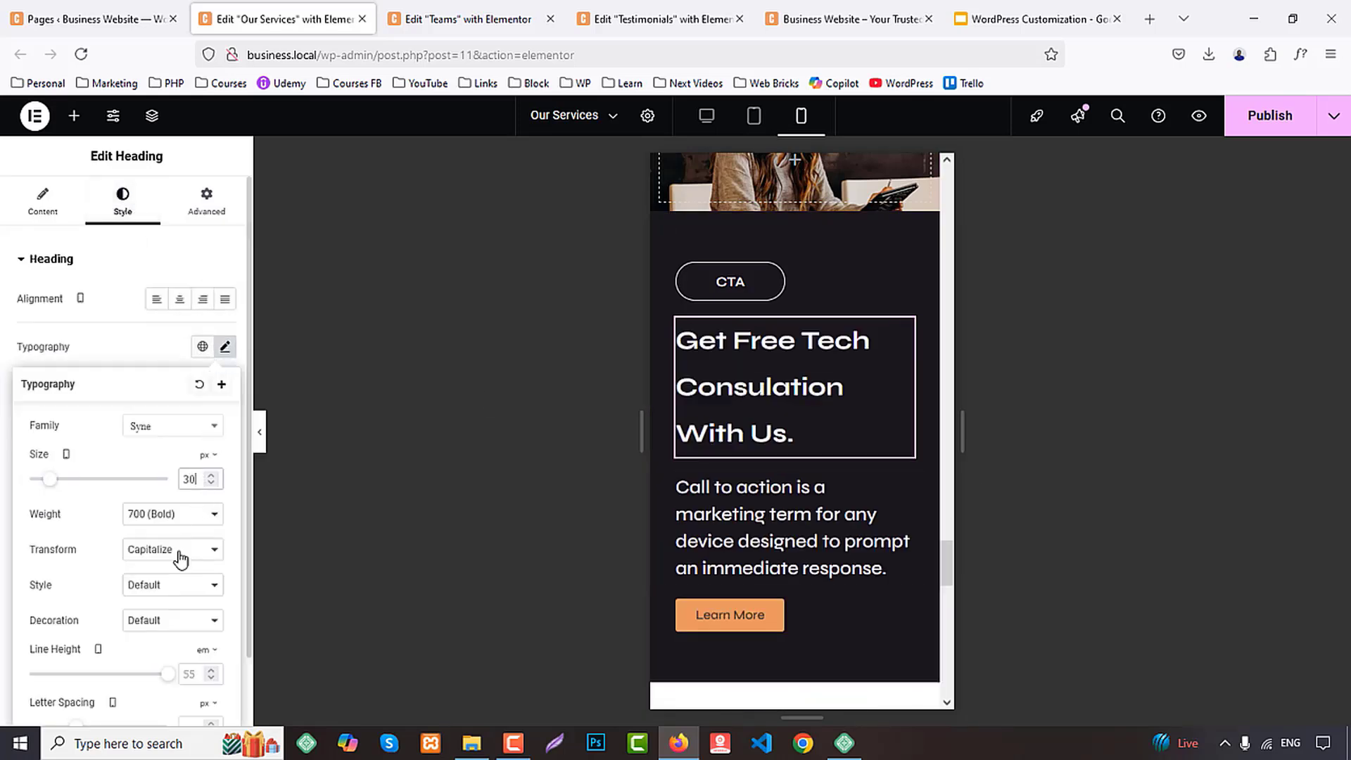
{"action": "scroll", "coordinate": [199, 590], "scroll_direction": "down", "scroll_amount": 1}
{"action": "left_click", "coordinate": [210, 574]}
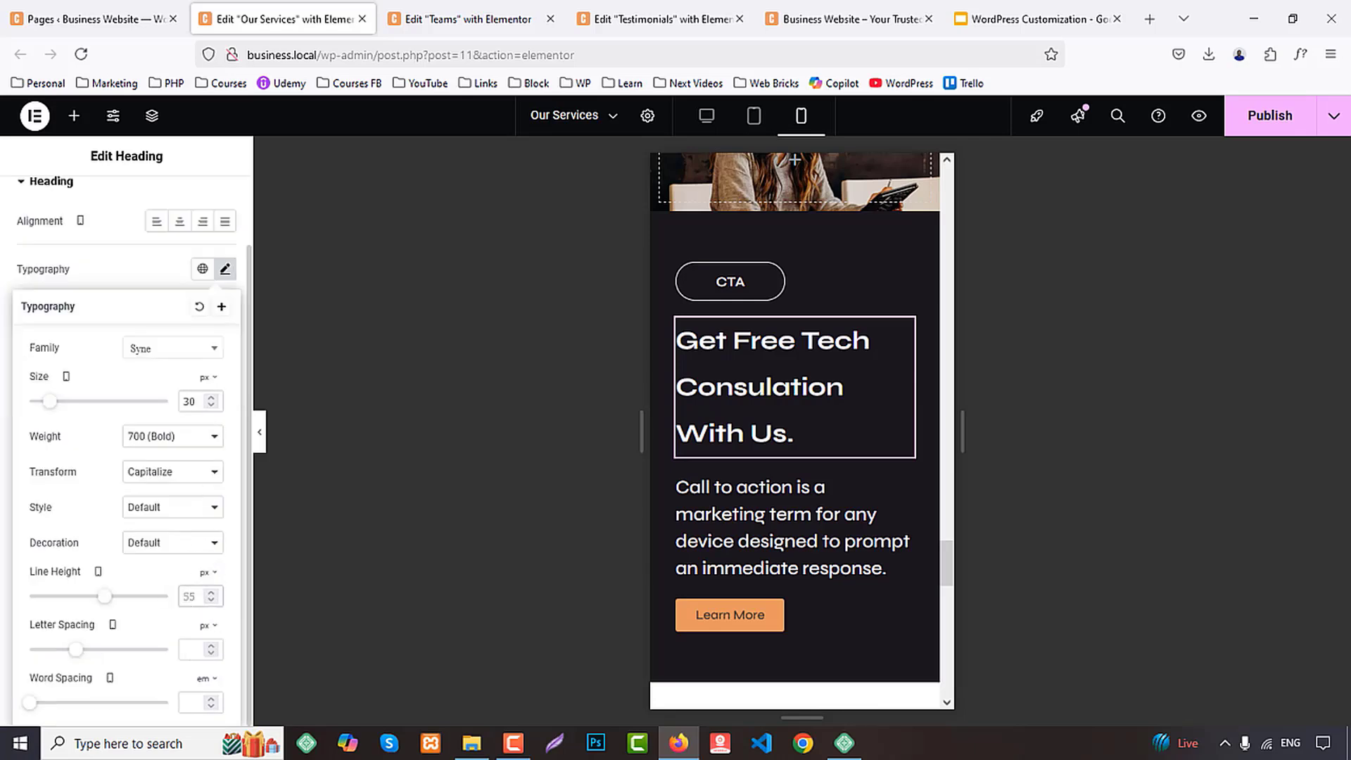
{"action": "left_click", "coordinate": [1262, 134]}
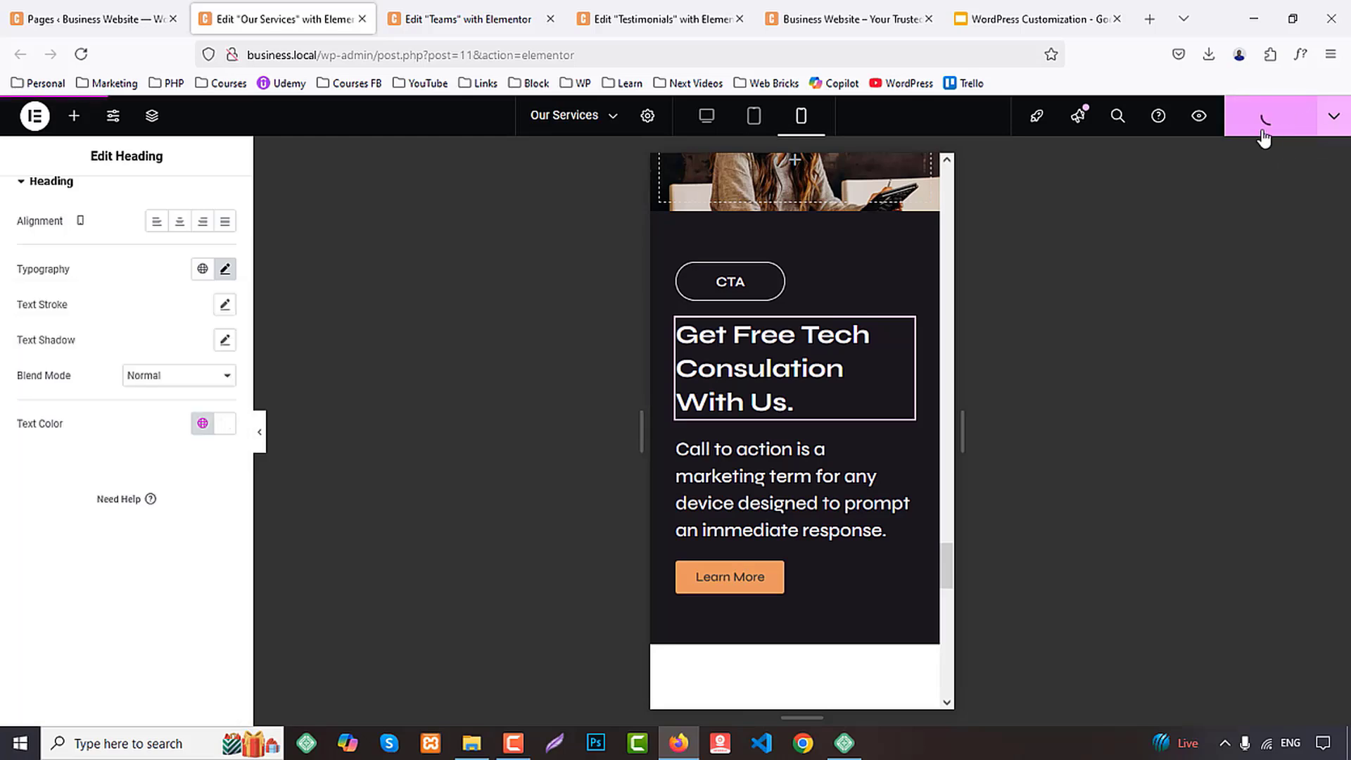
Close the Our Services editor and paste the copied container style onto the first two team member containers on the Teams page
{"action": "middle_click", "coordinate": [241, 9]}
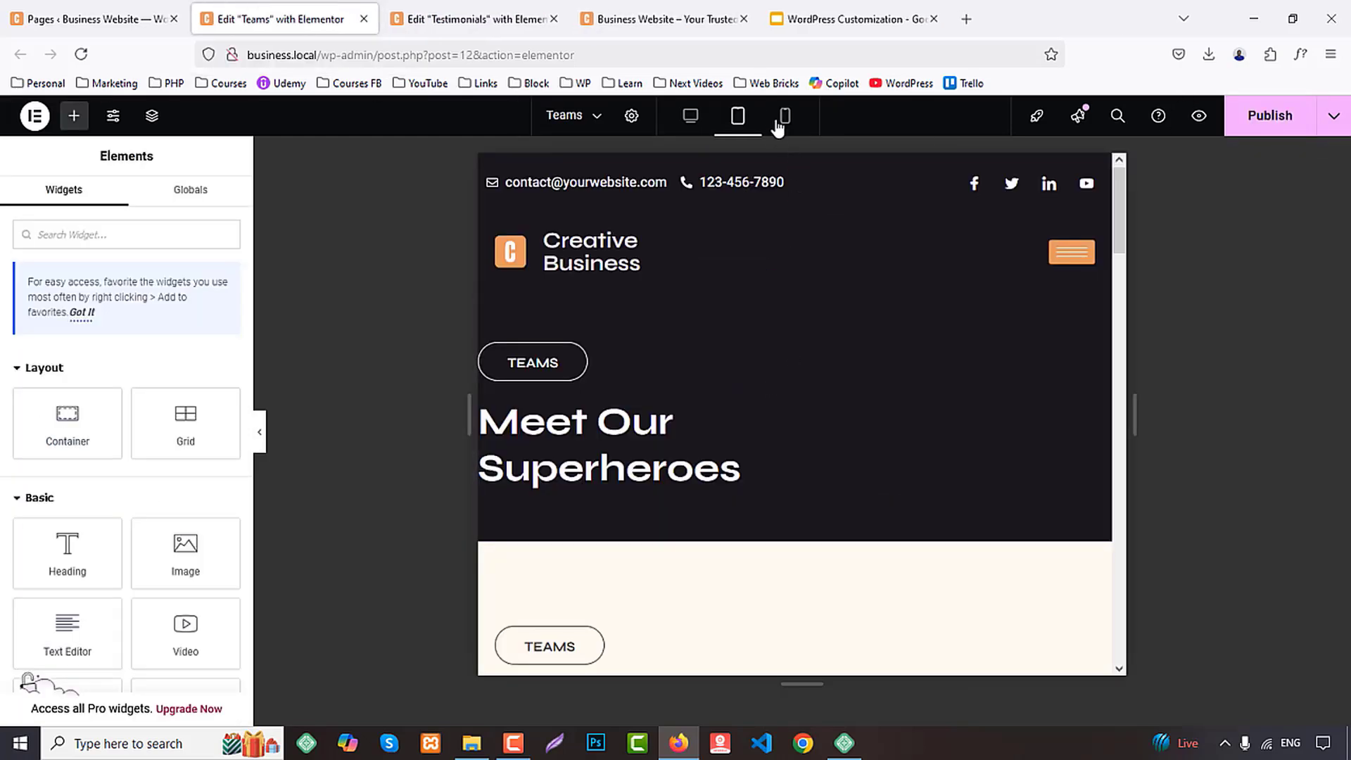
{"action": "scroll", "coordinate": [890, 478], "scroll_direction": "down", "scroll_amount": 6}
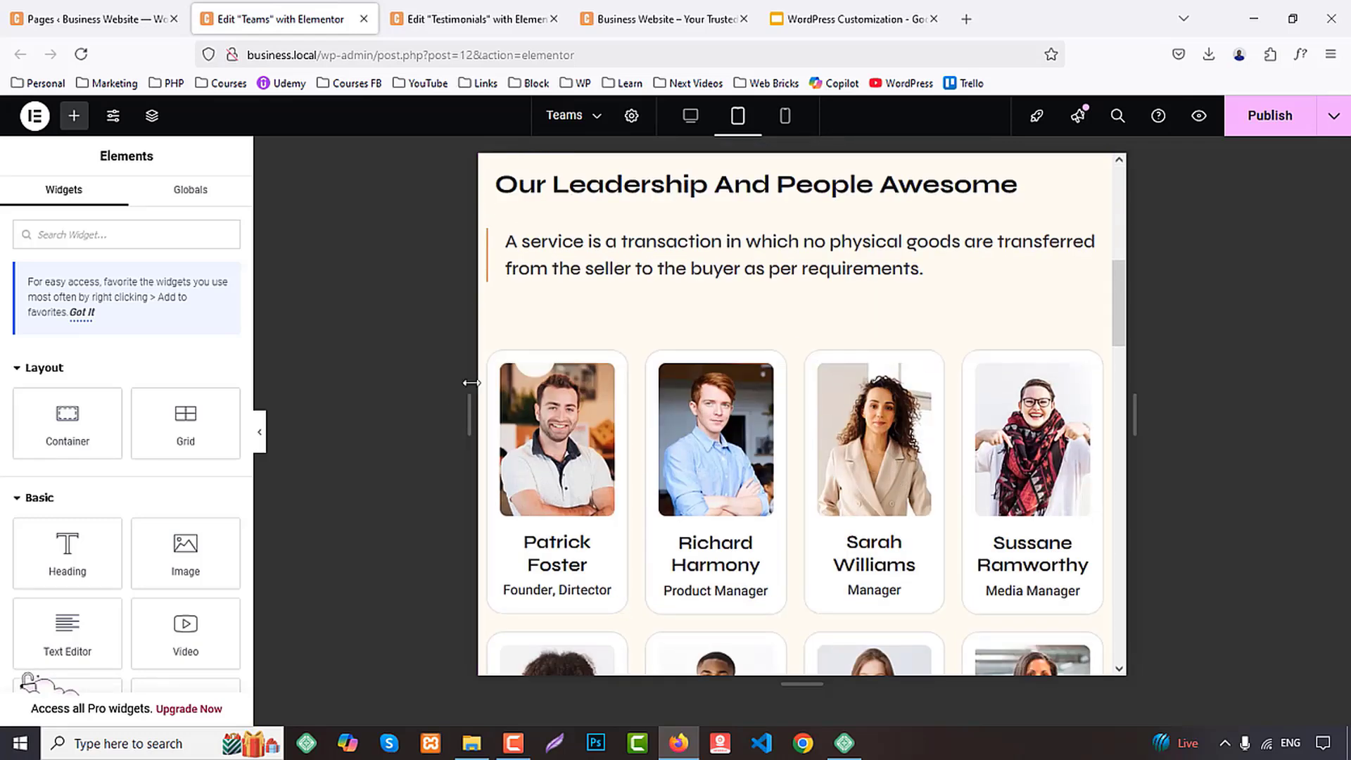
{"action": "right_click", "coordinate": [494, 359]}
{"action": "left_click", "coordinate": [538, 448]}
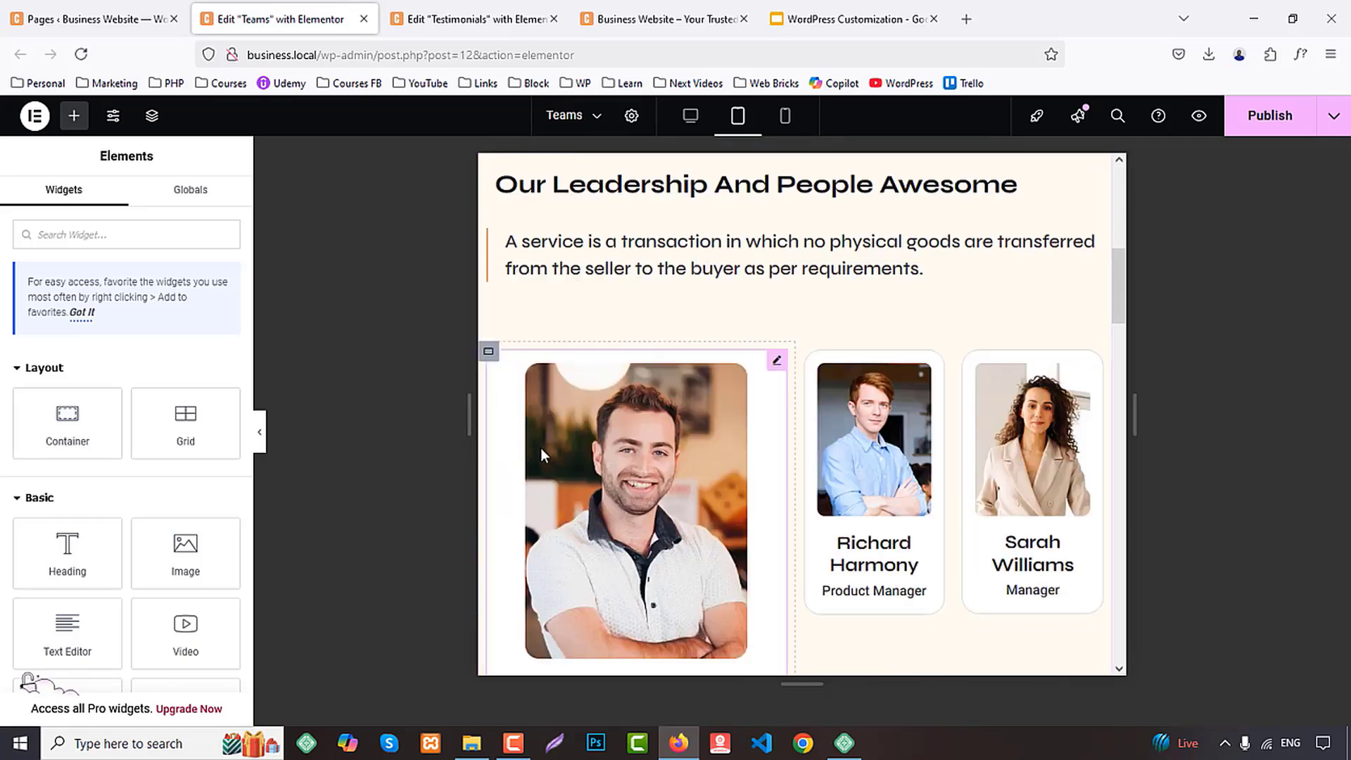
{"action": "right_click", "coordinate": [815, 355]}
{"action": "left_click", "coordinate": [848, 456]}
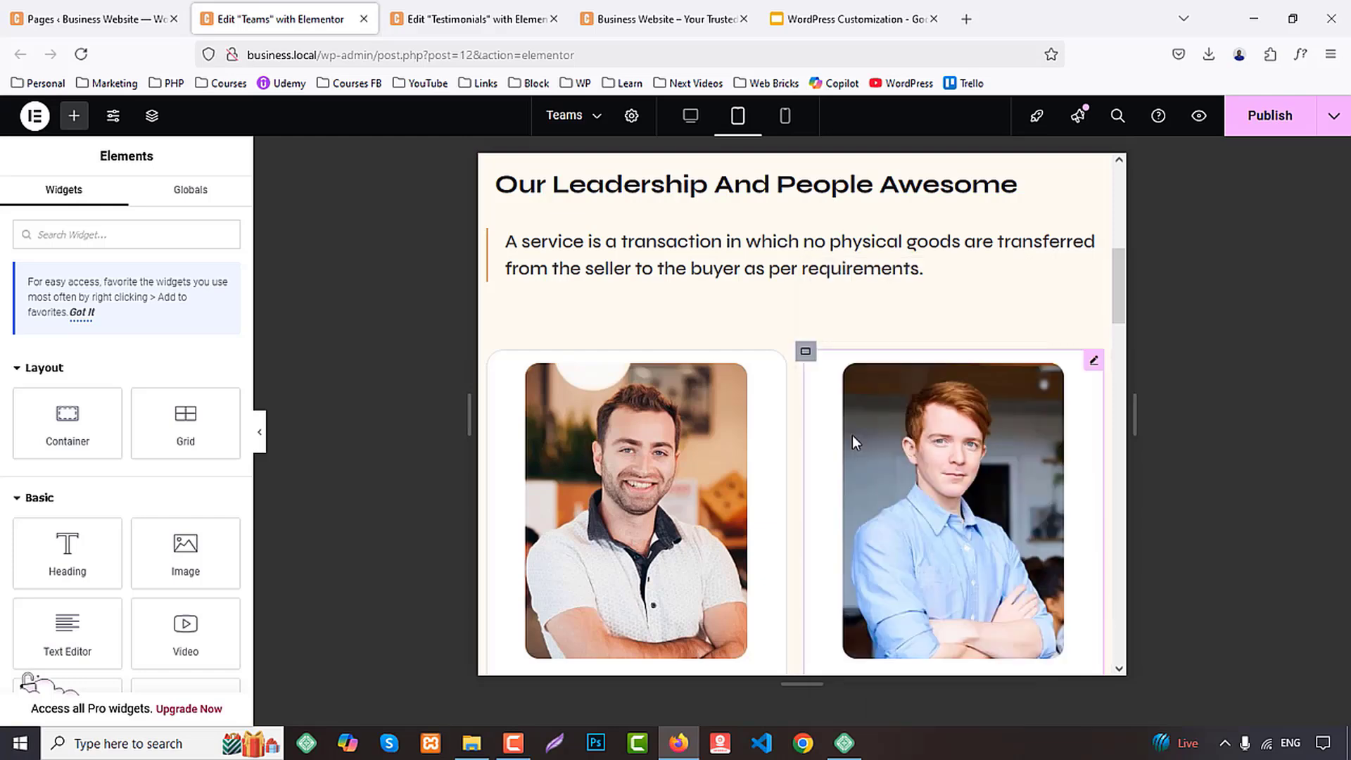
Paste the copied container style onto the third and fourth team member containers in the tablet layout
{"action": "scroll", "coordinate": [851, 434], "scroll_direction": "down", "scroll_amount": 5}
{"action": "right_click", "coordinate": [495, 415]}
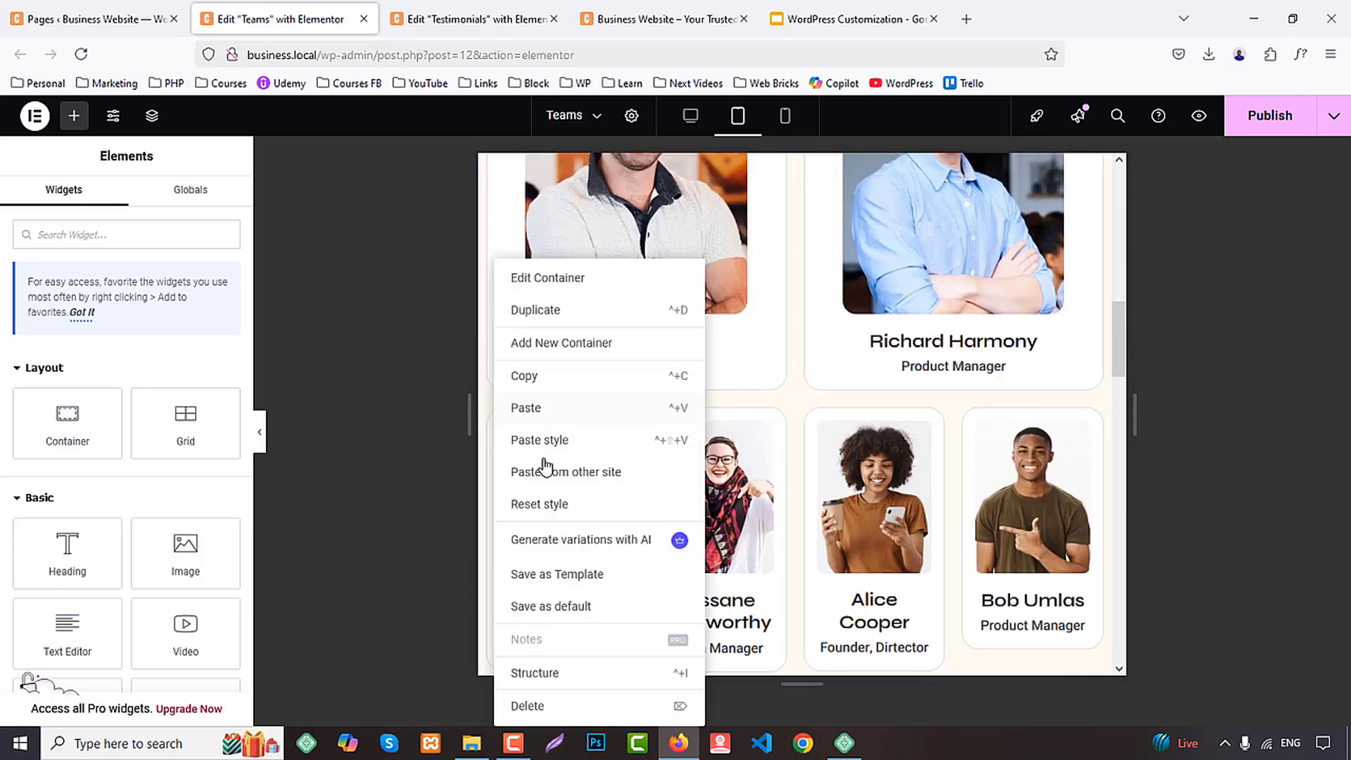
{"action": "left_click", "coordinate": [540, 440]}
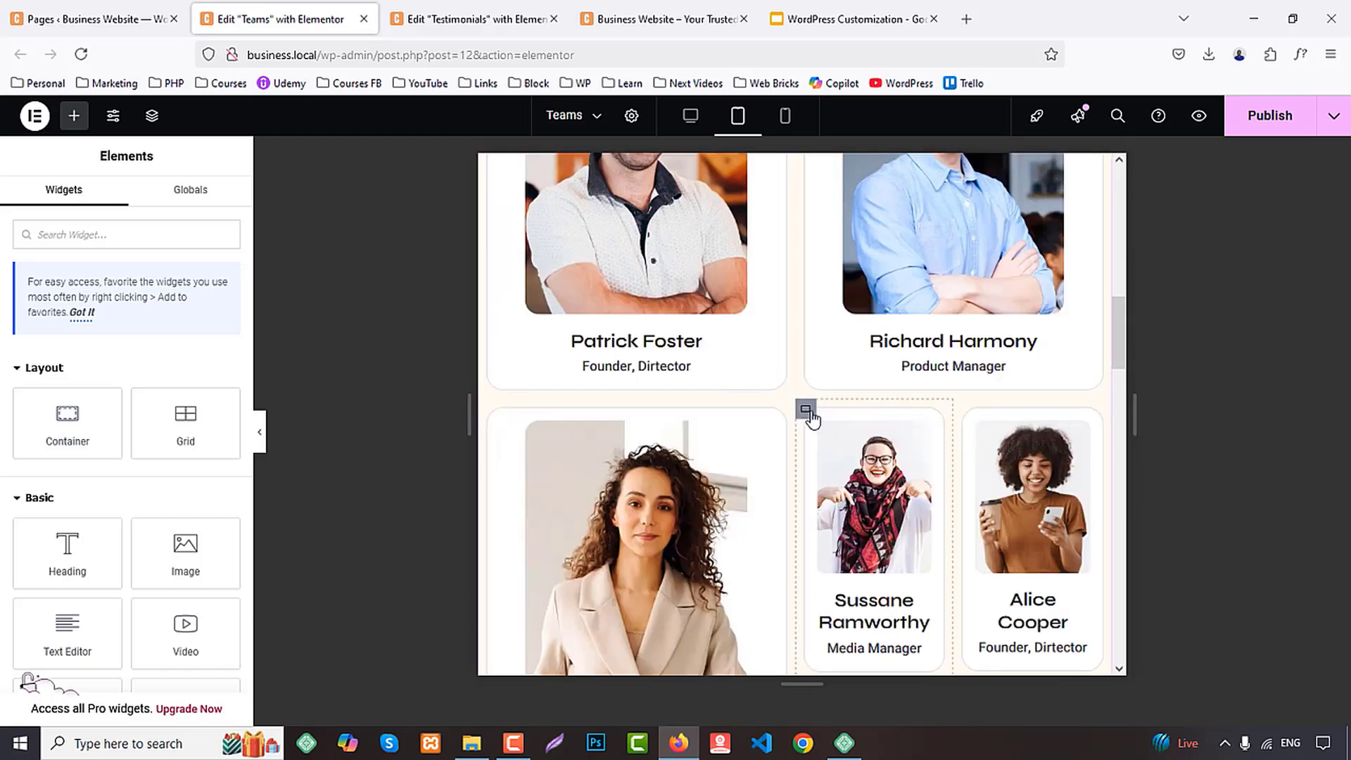
{"action": "right_click", "coordinate": [822, 413]}
{"action": "left_click", "coordinate": [860, 441]}
{"action": "scroll", "coordinate": [904, 432], "scroll_direction": "down", "scroll_amount": 3}
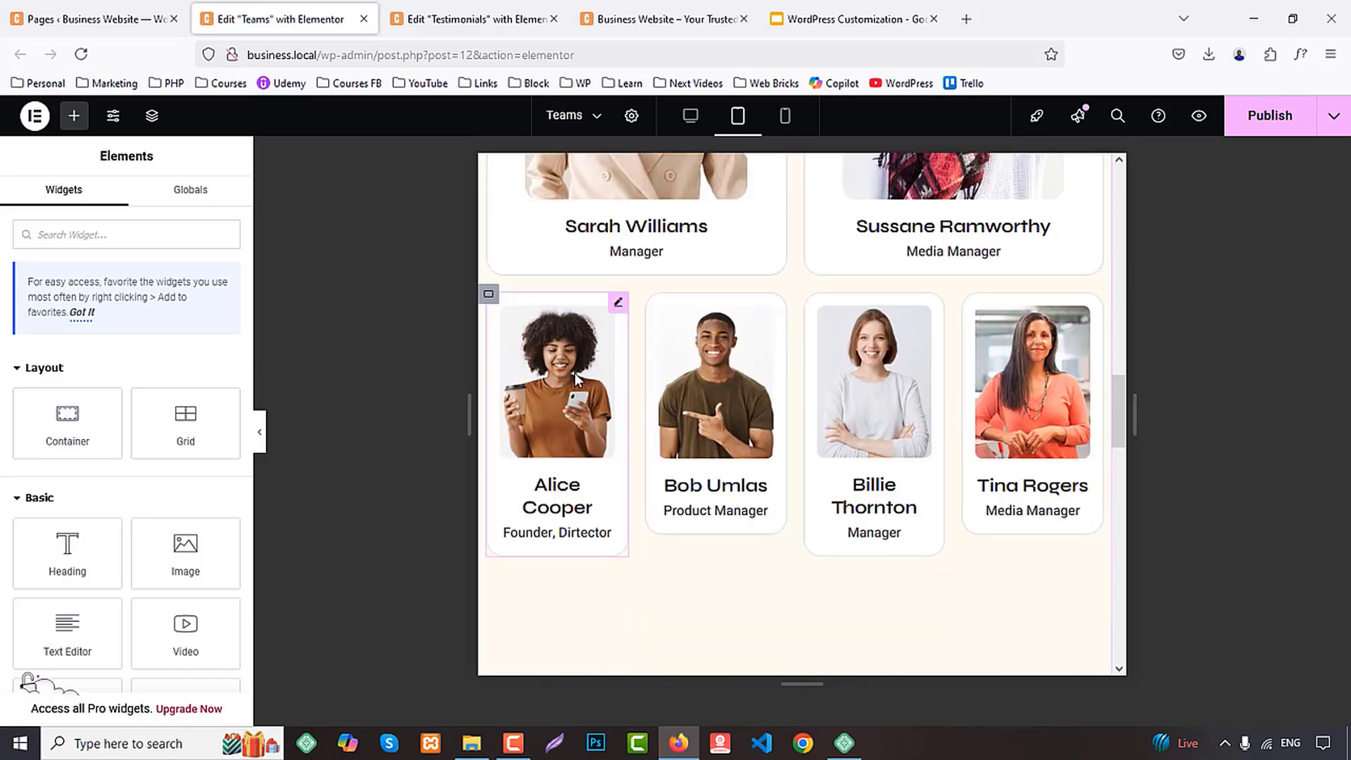
Paste the copied container style onto the fifth and sixth team member containers in the tablet layout
{"action": "right_click", "coordinate": [486, 296]}
{"action": "left_click", "coordinate": [696, 342]}
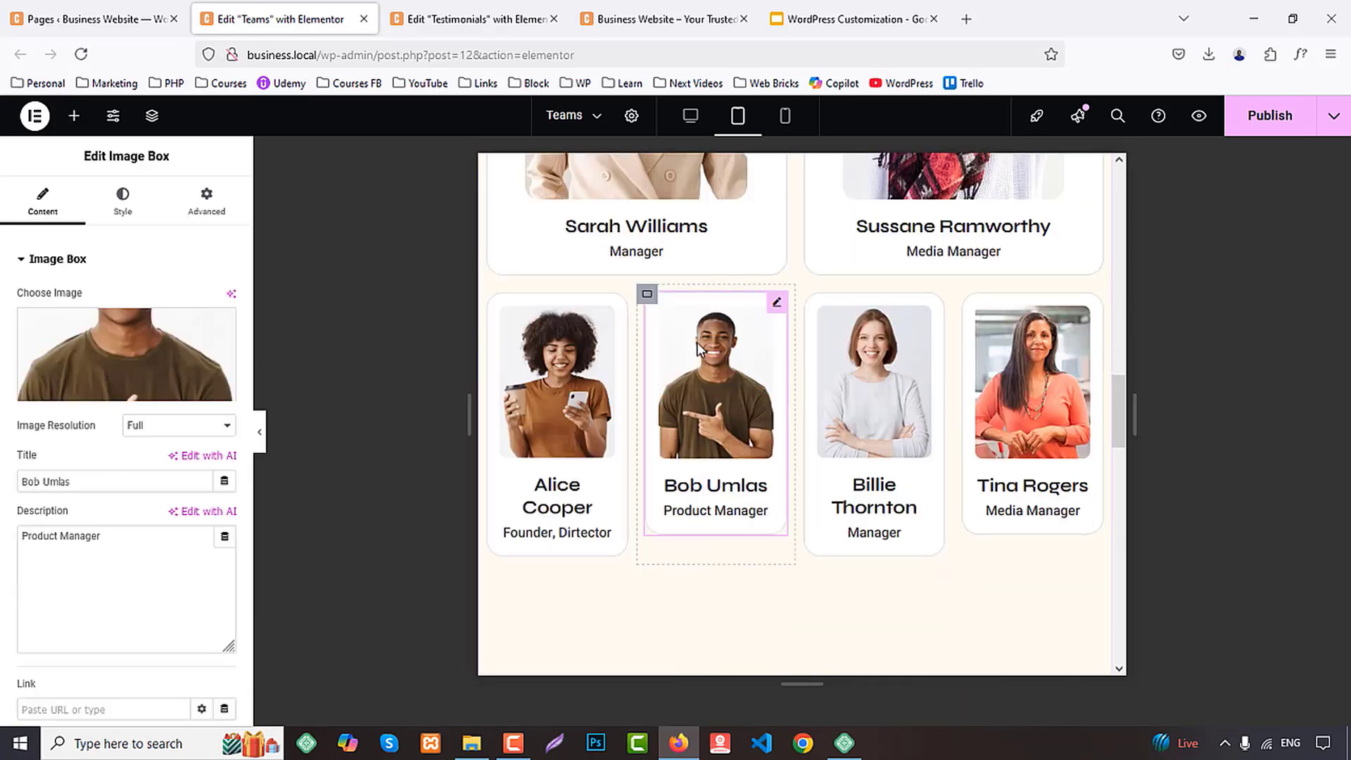
{"action": "right_click", "coordinate": [501, 304]}
{"action": "left_click", "coordinate": [619, 441]}
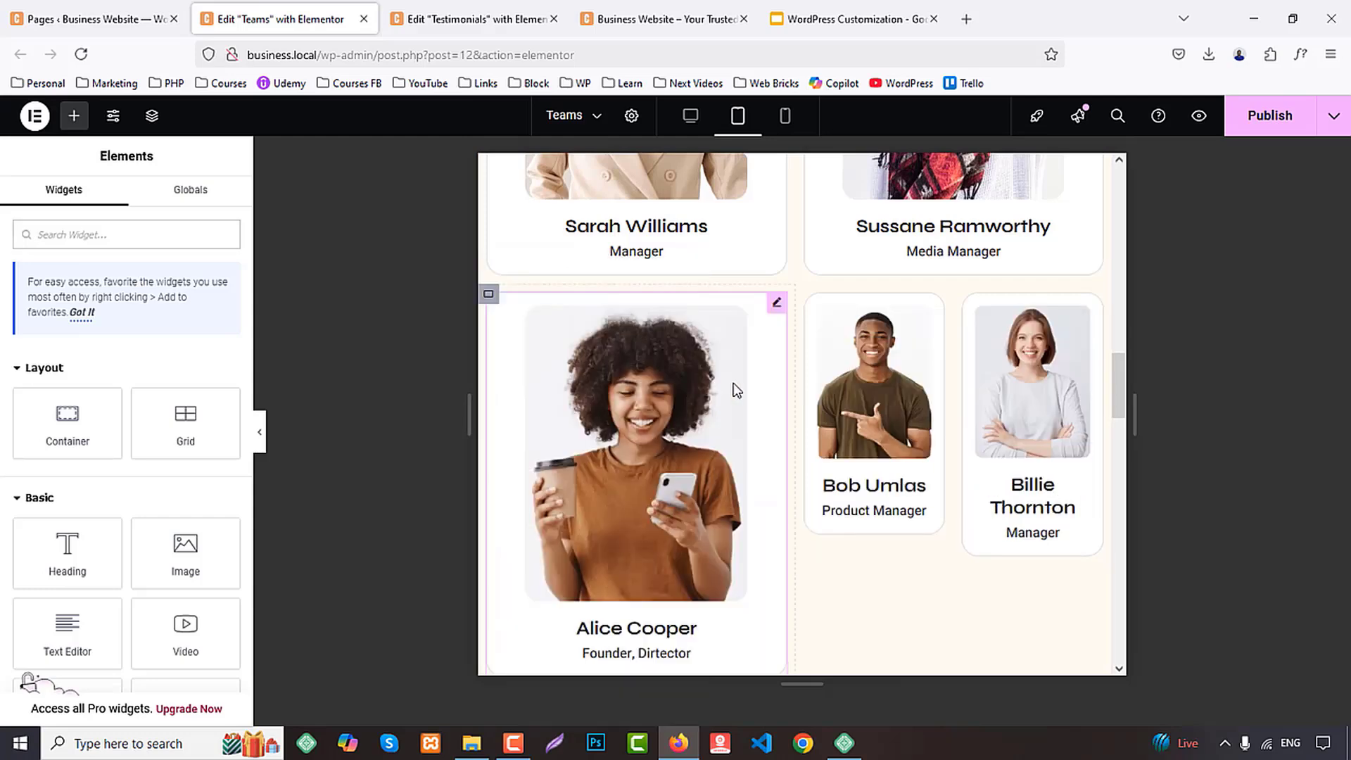
{"action": "right_click", "coordinate": [809, 299]}
{"action": "left_click", "coordinate": [841, 440]}
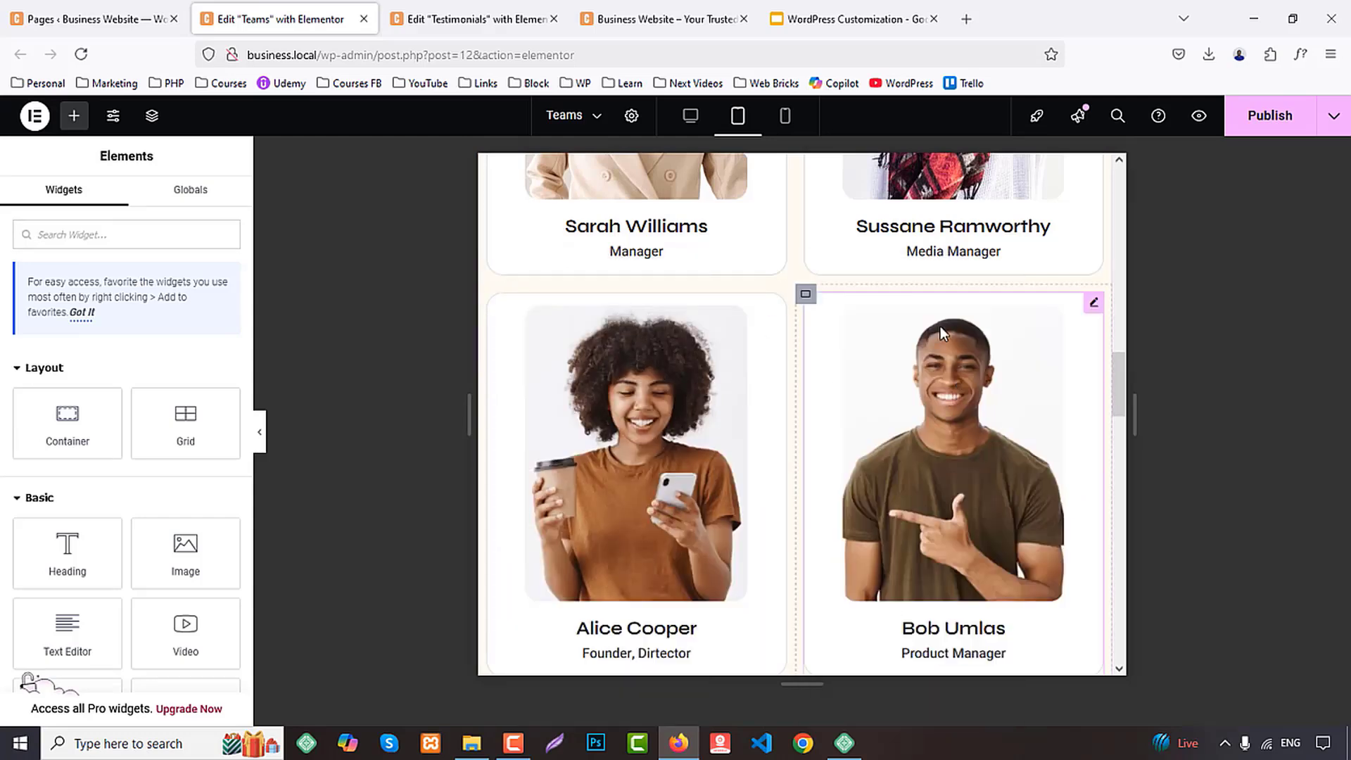
Paste the copied container style onto the seventh and eighth team member containers in the tablet layout
{"action": "scroll", "coordinate": [844, 360], "scroll_direction": "down", "scroll_amount": 5}
{"action": "right_click", "coordinate": [488, 351]}
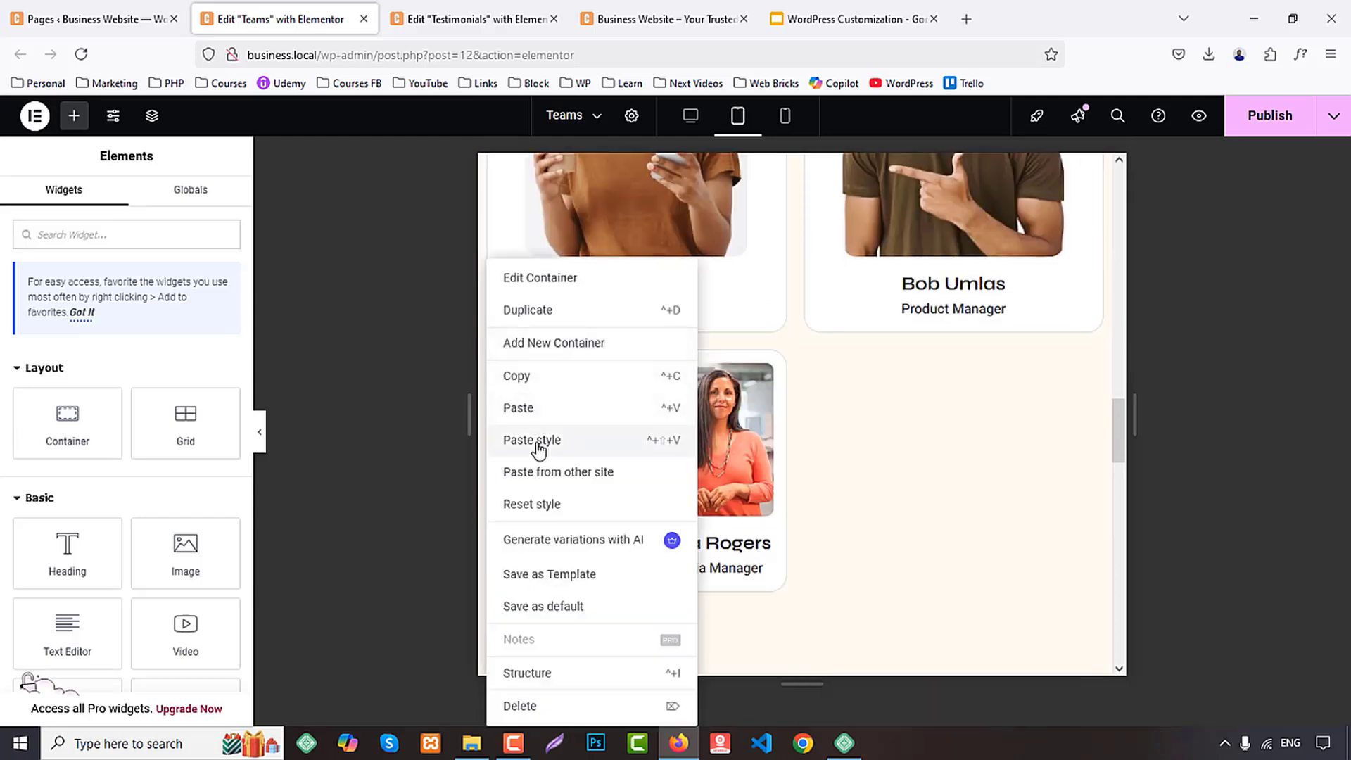
{"action": "left_click", "coordinate": [537, 443]}
{"action": "right_click", "coordinate": [805, 351]}
{"action": "left_click", "coordinate": [851, 442]}
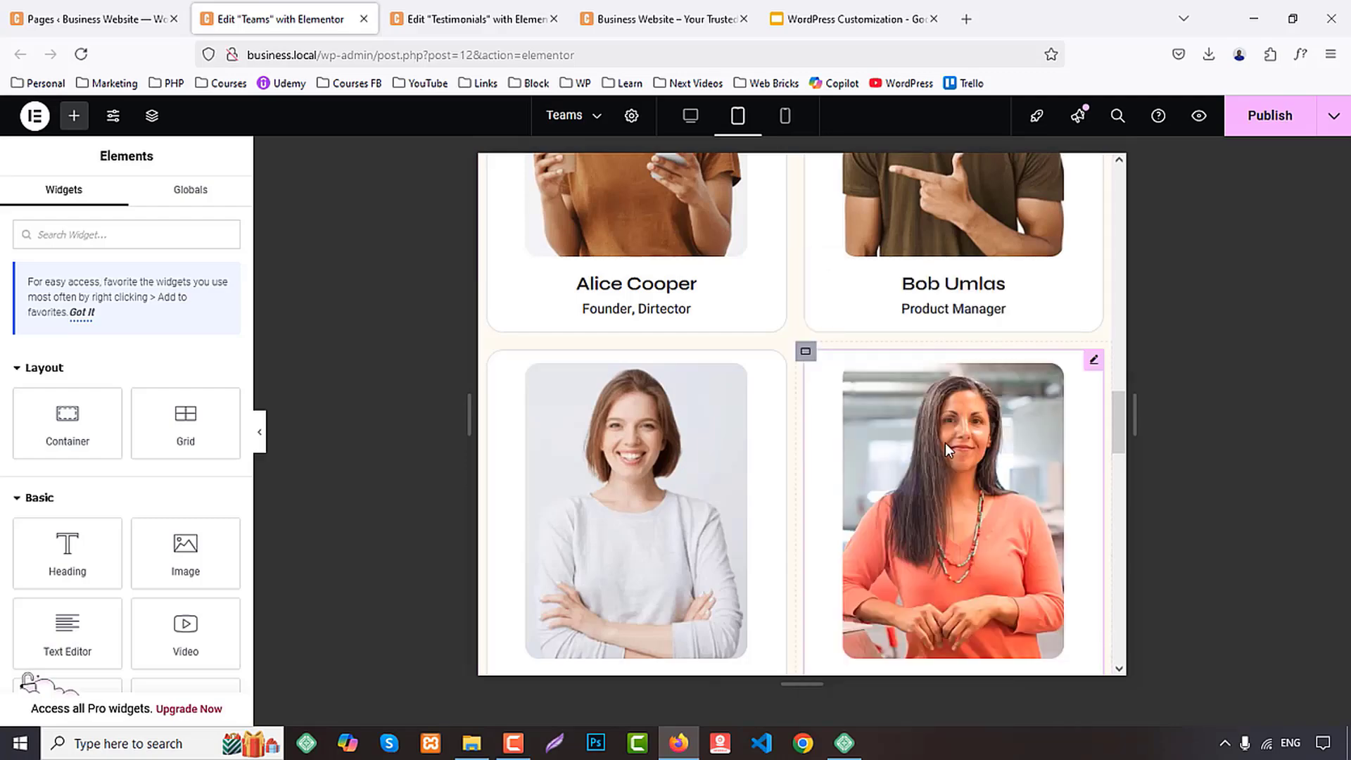
{"action": "scroll", "coordinate": [949, 440], "scroll_direction": "down", "scroll_amount": 5}
{"action": "scroll", "coordinate": [958, 438], "scroll_direction": "down", "scroll_amount": 5}
{"action": "scroll", "coordinate": [935, 437], "scroll_direction": "up", "scroll_amount": 10}
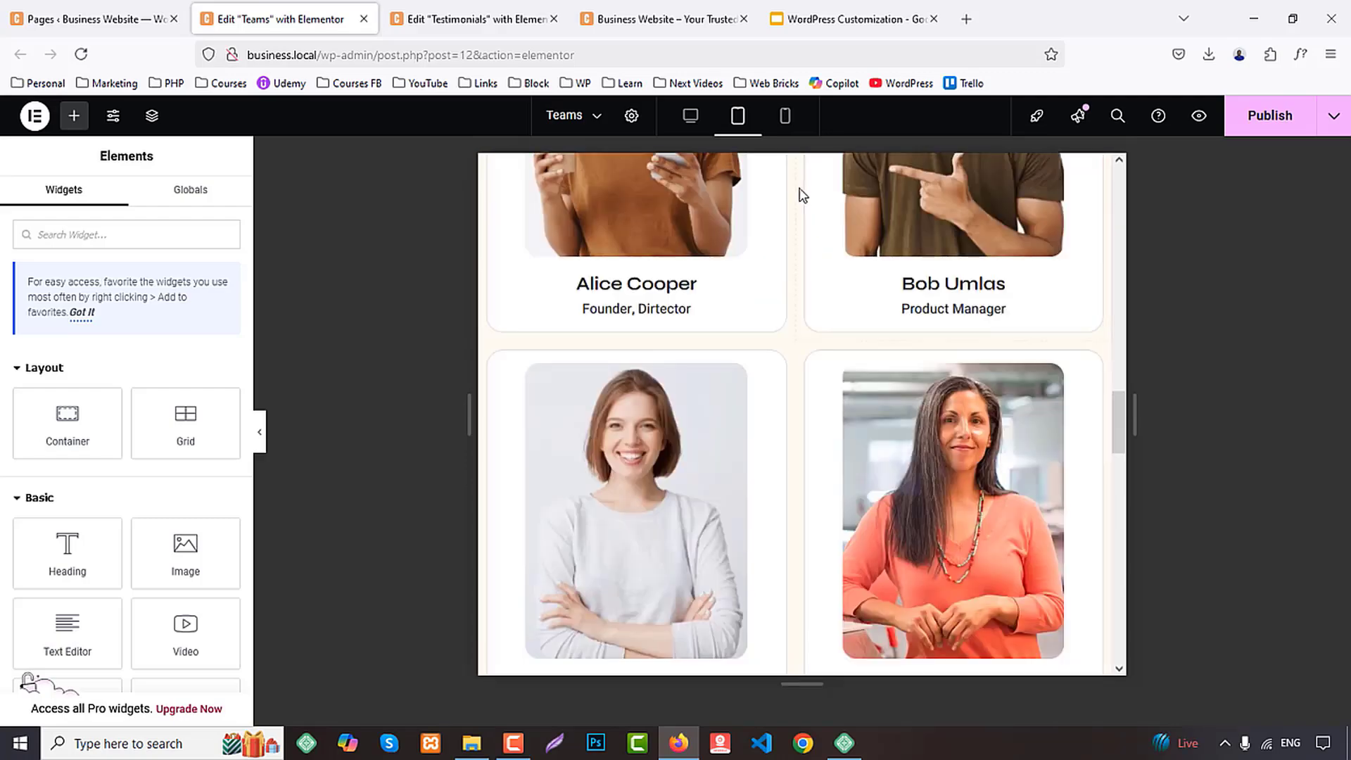
In the mobile portrait layout, set the CTA heading's font size to 30 px and line height to 40 px, and publish the Teams page
{"action": "left_click", "coordinate": [785, 121]}
{"action": "scroll", "coordinate": [908, 338], "scroll_direction": "up", "scroll_amount": 10}
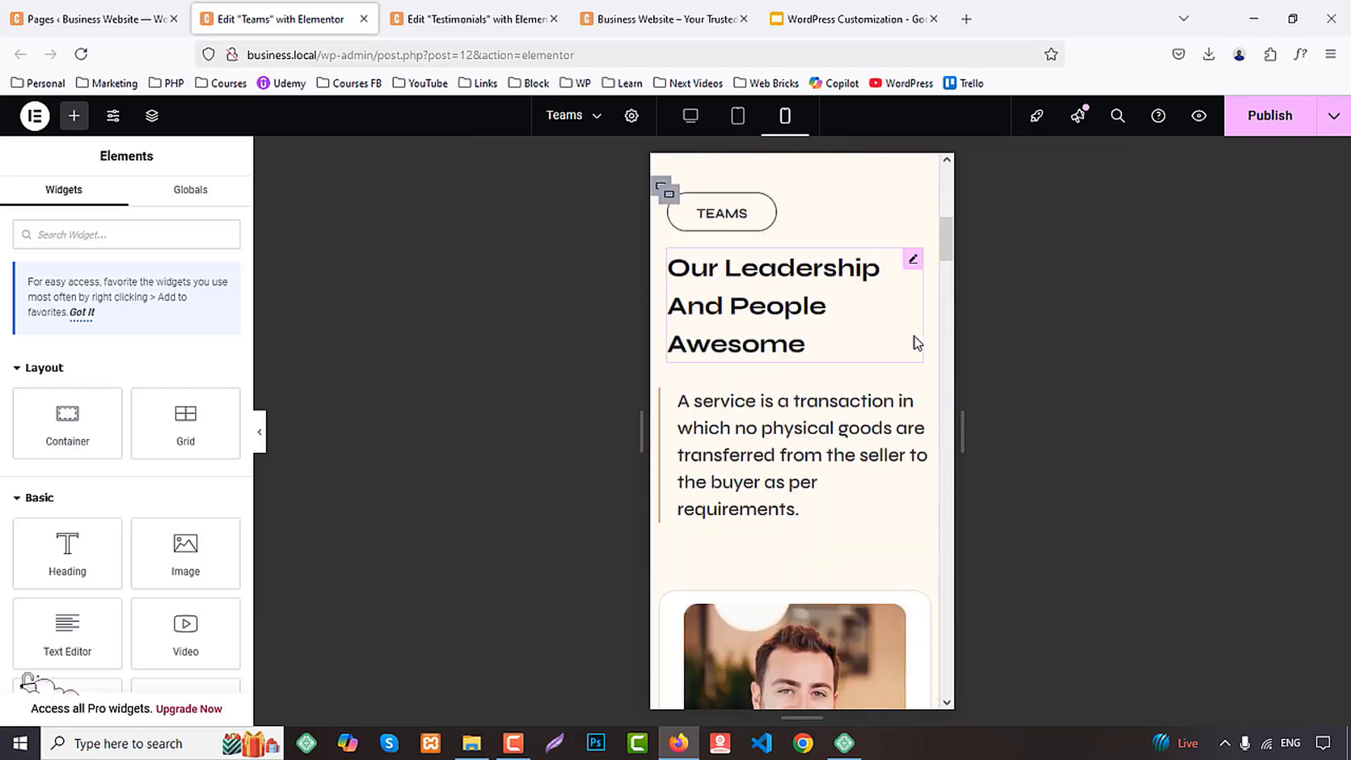
{"action": "scroll", "coordinate": [913, 336], "scroll_direction": "down", "scroll_amount": 15}
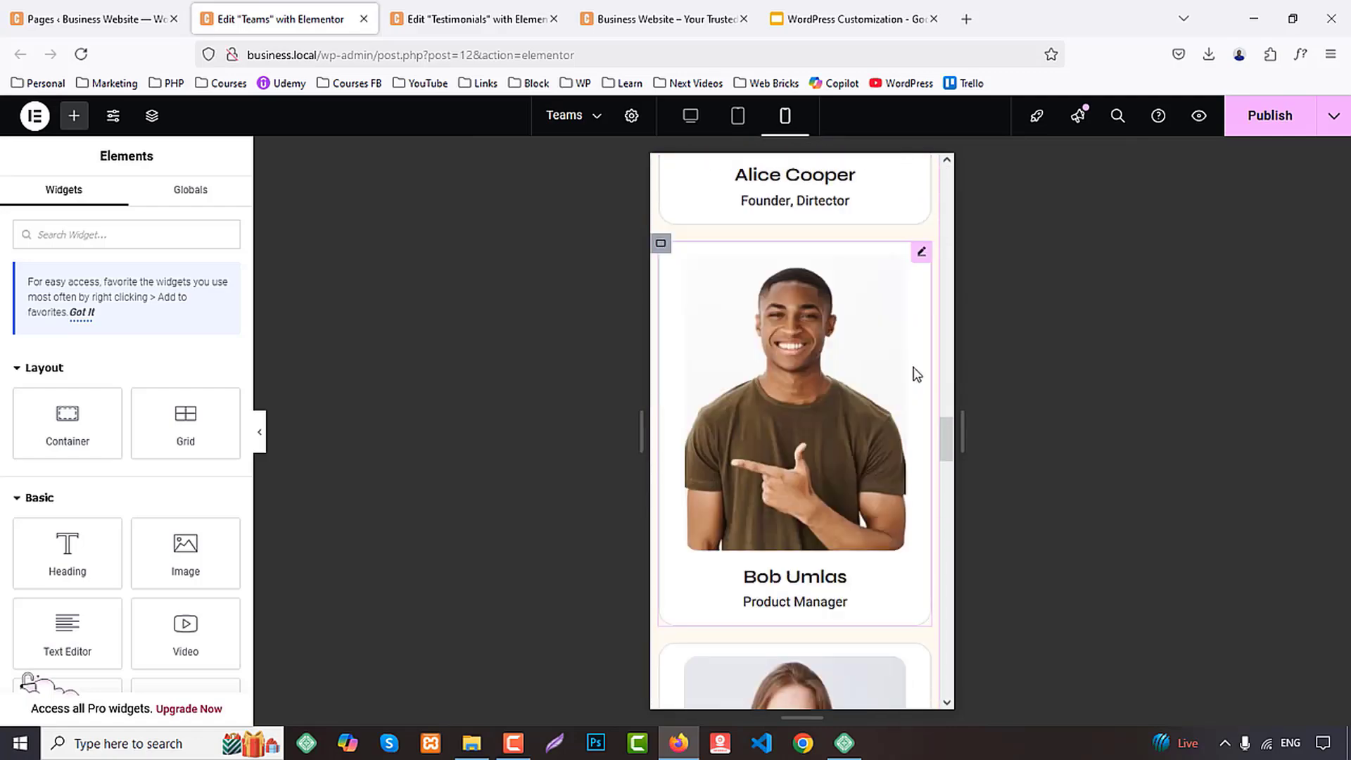
{"action": "scroll", "coordinate": [916, 377], "scroll_direction": "down", "scroll_amount": 8}
{"action": "scroll", "coordinate": [800, 323], "scroll_direction": "up", "scroll_amount": 3}
{"action": "left_click", "coordinate": [800, 316]}
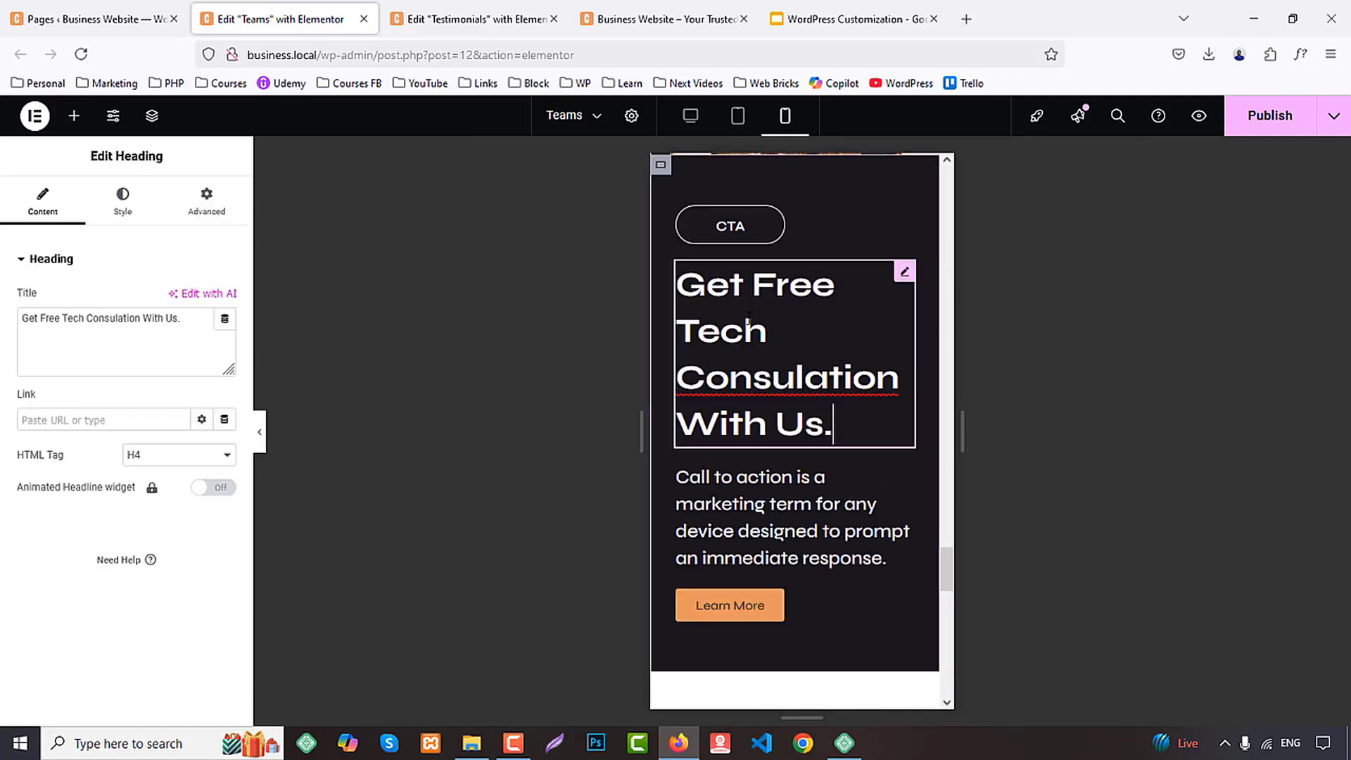
{"action": "left_click", "coordinate": [124, 206]}
{"action": "left_click", "coordinate": [225, 347]}
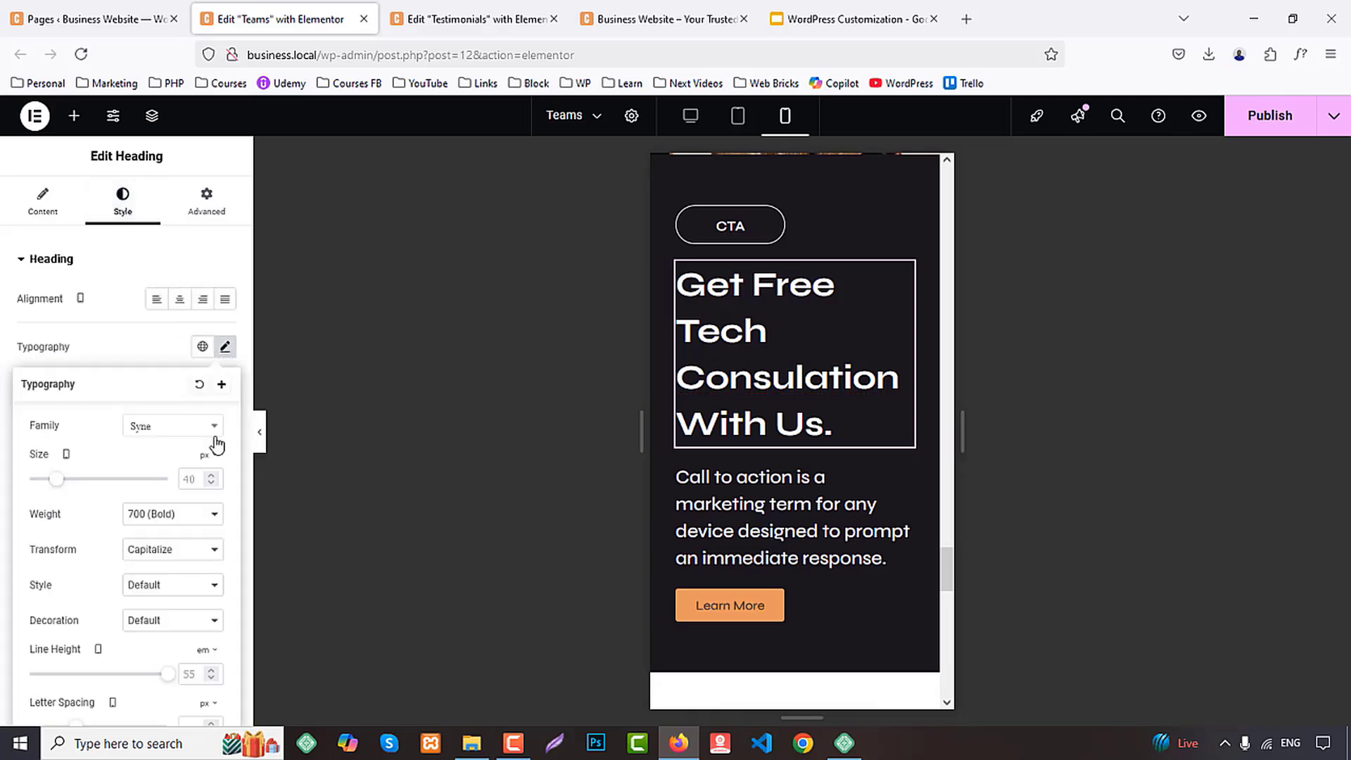
{"action": "type", "text": "30"}
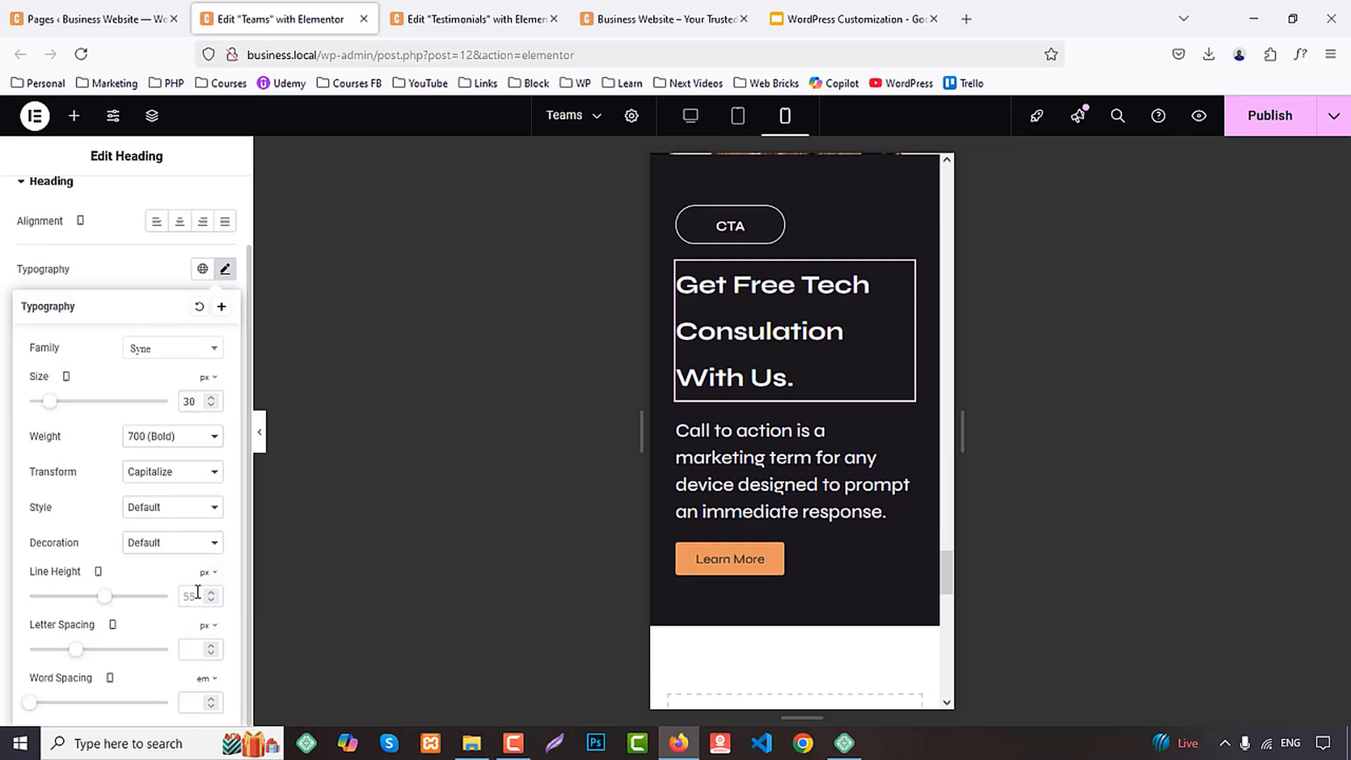
{"action": "type", "text": "40"}
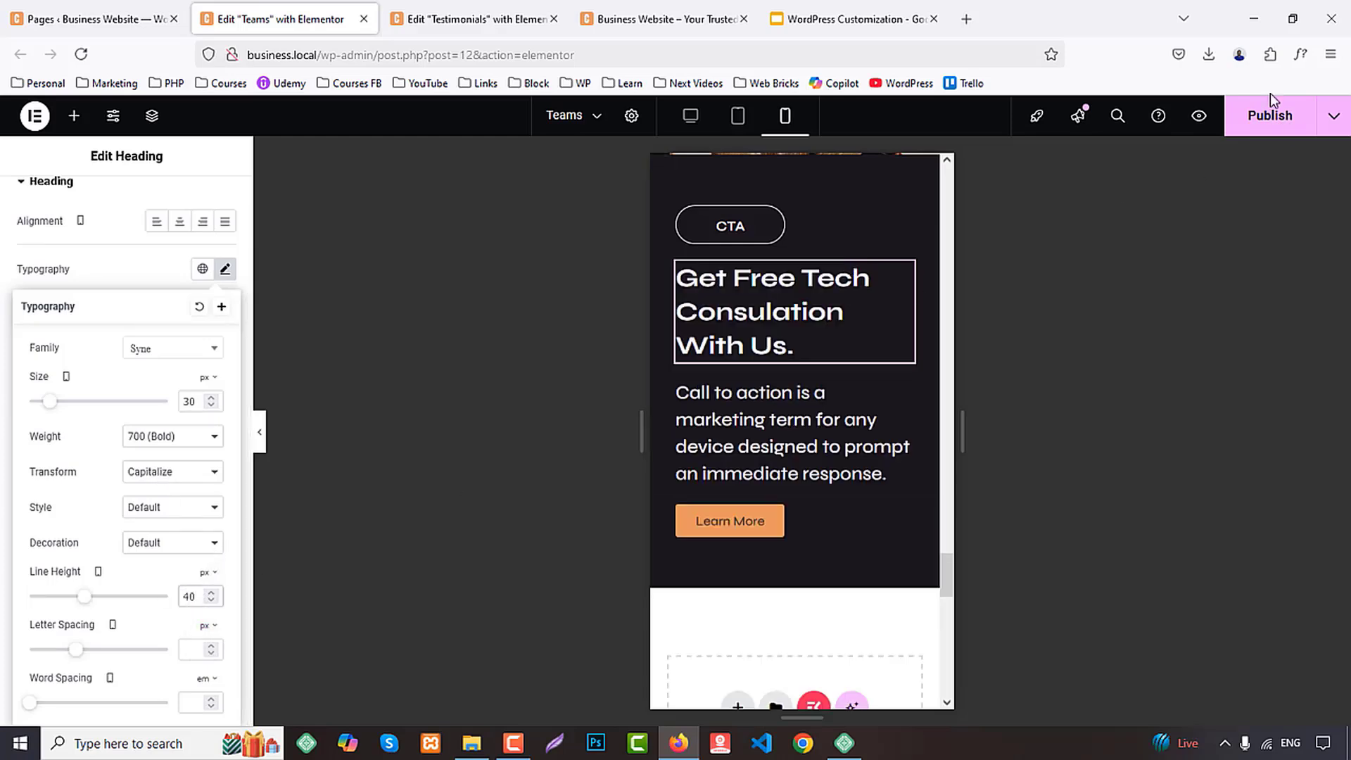
{"action": "left_click", "coordinate": [1259, 128]}
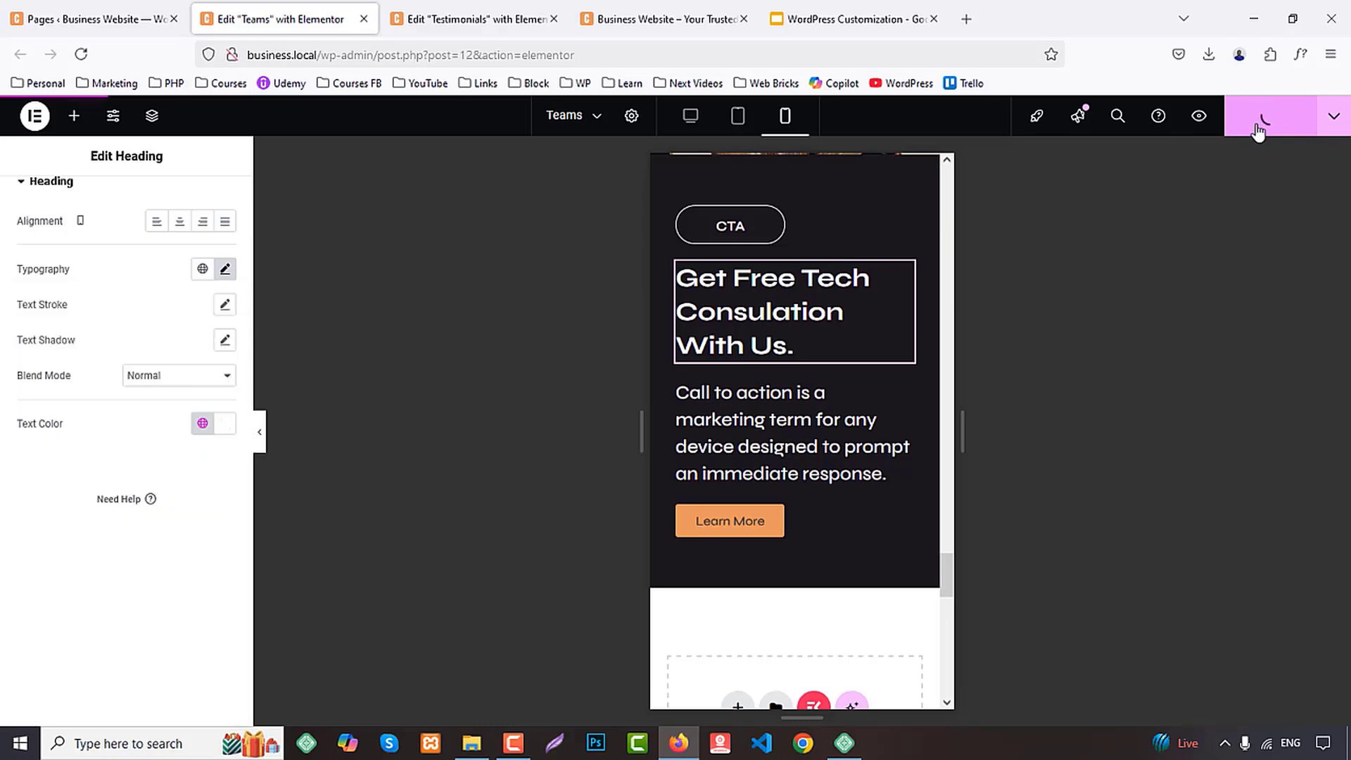
Close the Teams editor and review the Testimonials page's review cards and CTA section in the tablet and mobile portrait layouts
{"action": "middle_click", "coordinate": [287, 7]}
{"action": "scroll", "coordinate": [885, 320], "scroll_direction": "up", "scroll_amount": 10}
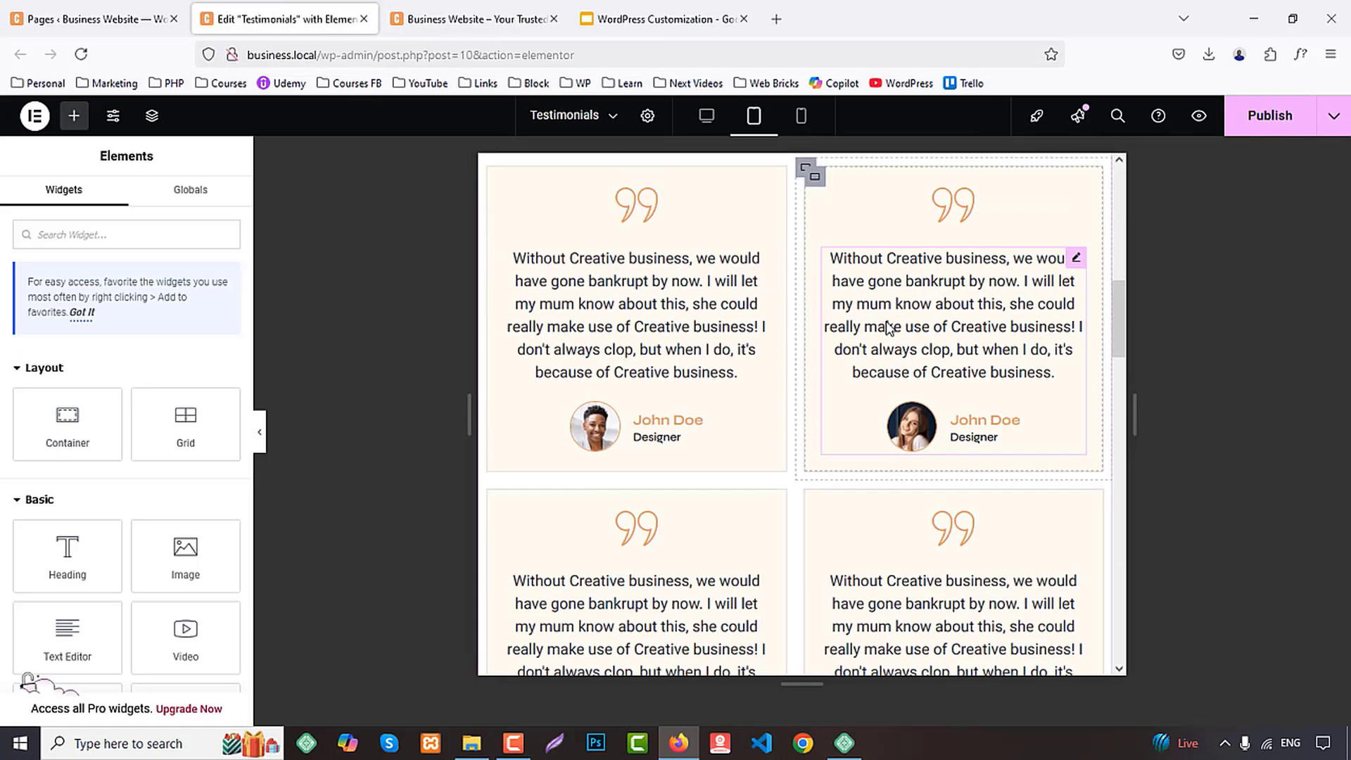
{"action": "scroll", "coordinate": [889, 328], "scroll_direction": "up", "scroll_amount": 3}
{"action": "scroll", "coordinate": [887, 325], "scroll_direction": "down", "scroll_amount": 15}
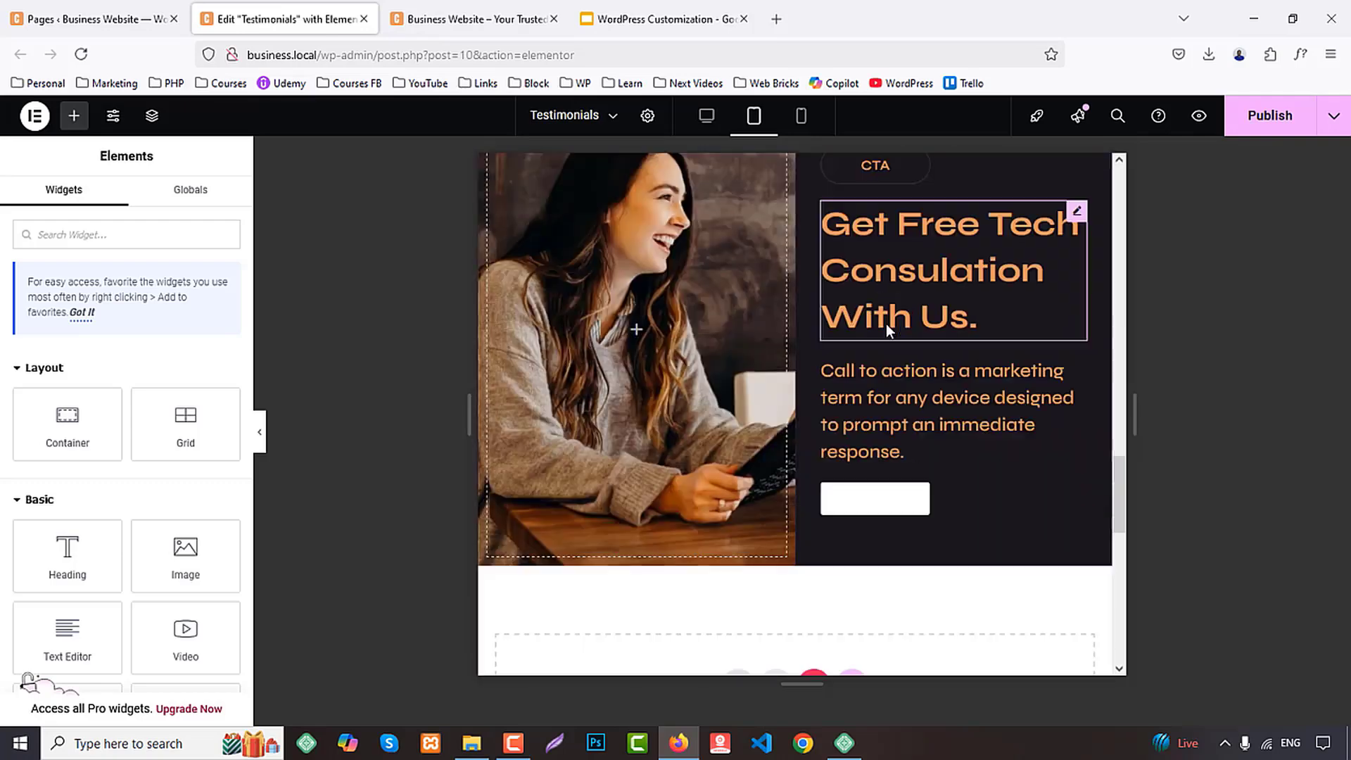
{"action": "scroll", "coordinate": [887, 324], "scroll_direction": "up", "scroll_amount": 8}
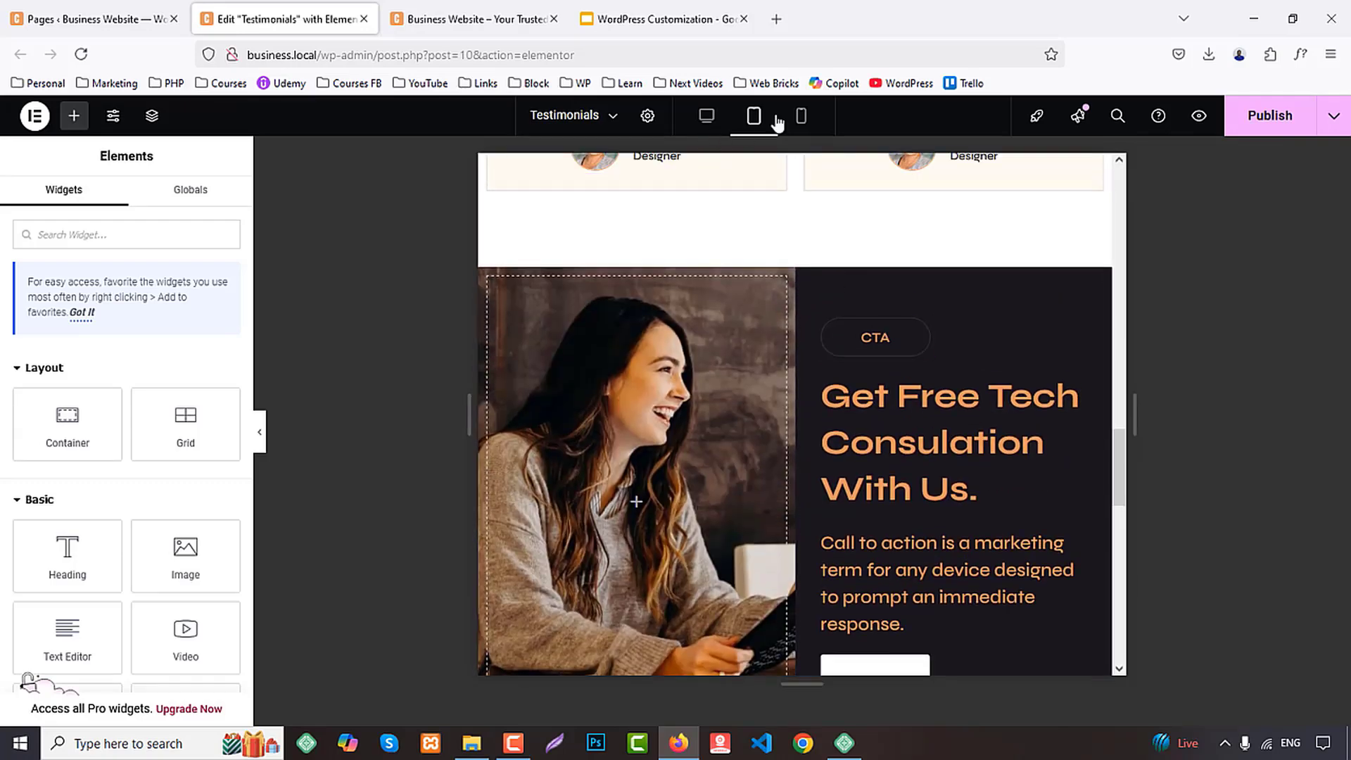
{"action": "left_click", "coordinate": [800, 115]}
{"action": "scroll", "coordinate": [805, 331], "scroll_direction": "up", "scroll_amount": 10}
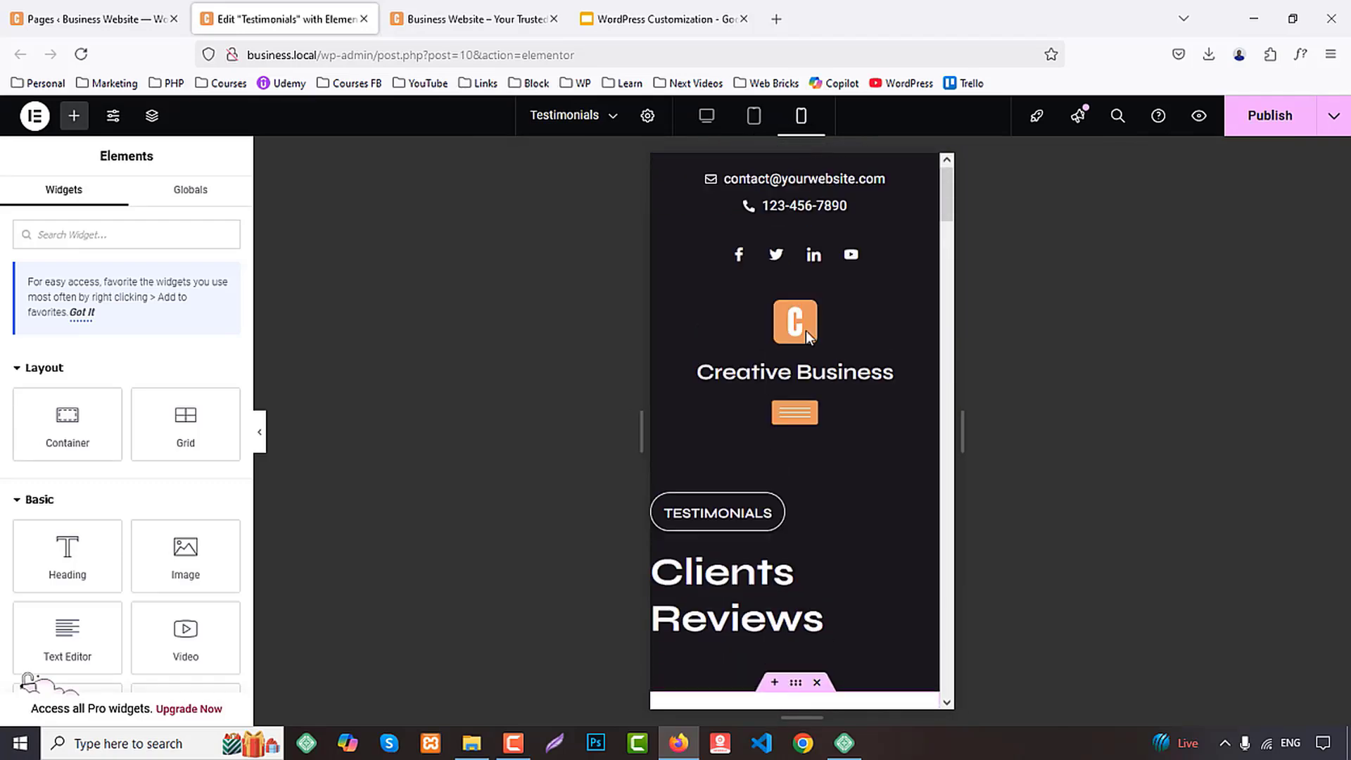
{"action": "scroll", "coordinate": [805, 331], "scroll_direction": "down", "scroll_amount": 5}
{"action": "scroll", "coordinate": [805, 331], "scroll_direction": "down", "scroll_amount": 6}
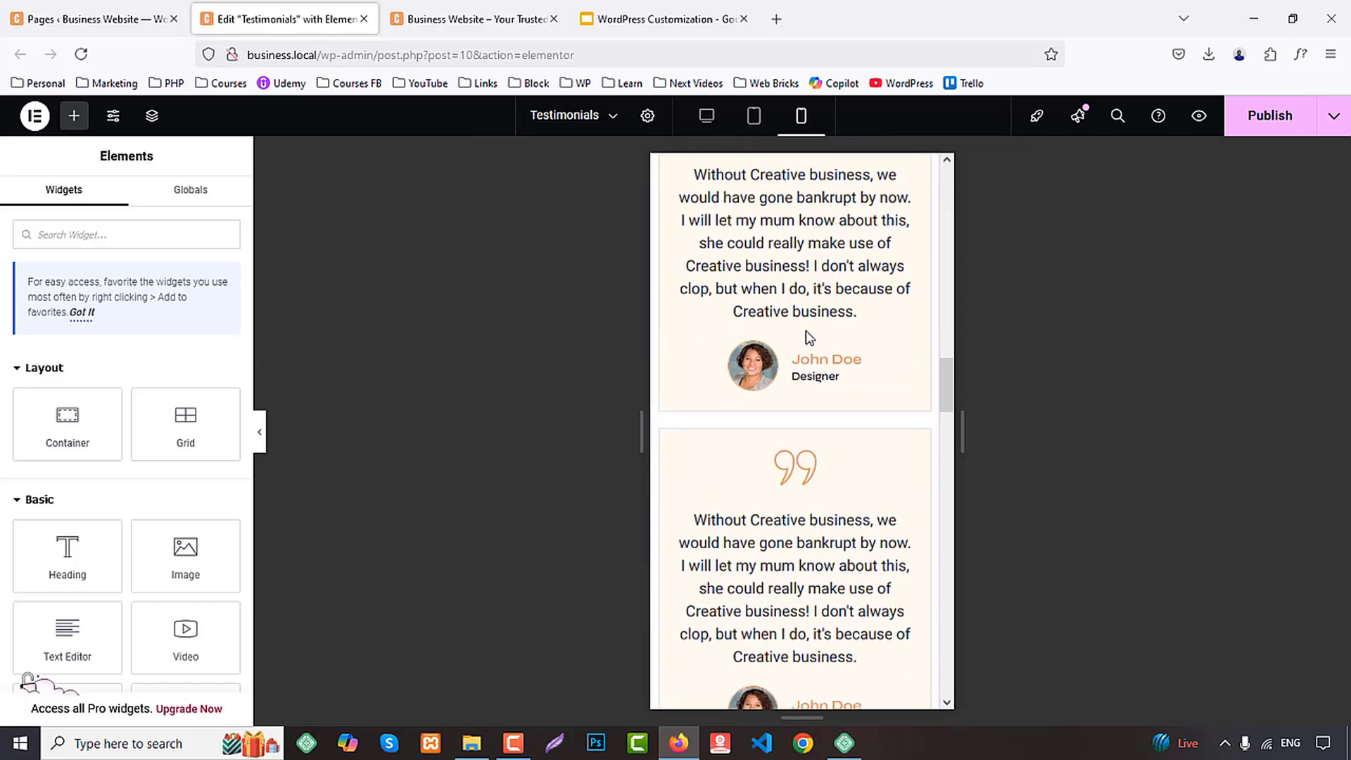
{"action": "scroll", "coordinate": [805, 330], "scroll_direction": "down", "scroll_amount": 6}
{"action": "scroll", "coordinate": [807, 331], "scroll_direction": "up", "scroll_amount": 3}
Set the text color of the small CTA label above the heading to the global White color
{"action": "left_click", "coordinate": [707, 321]}
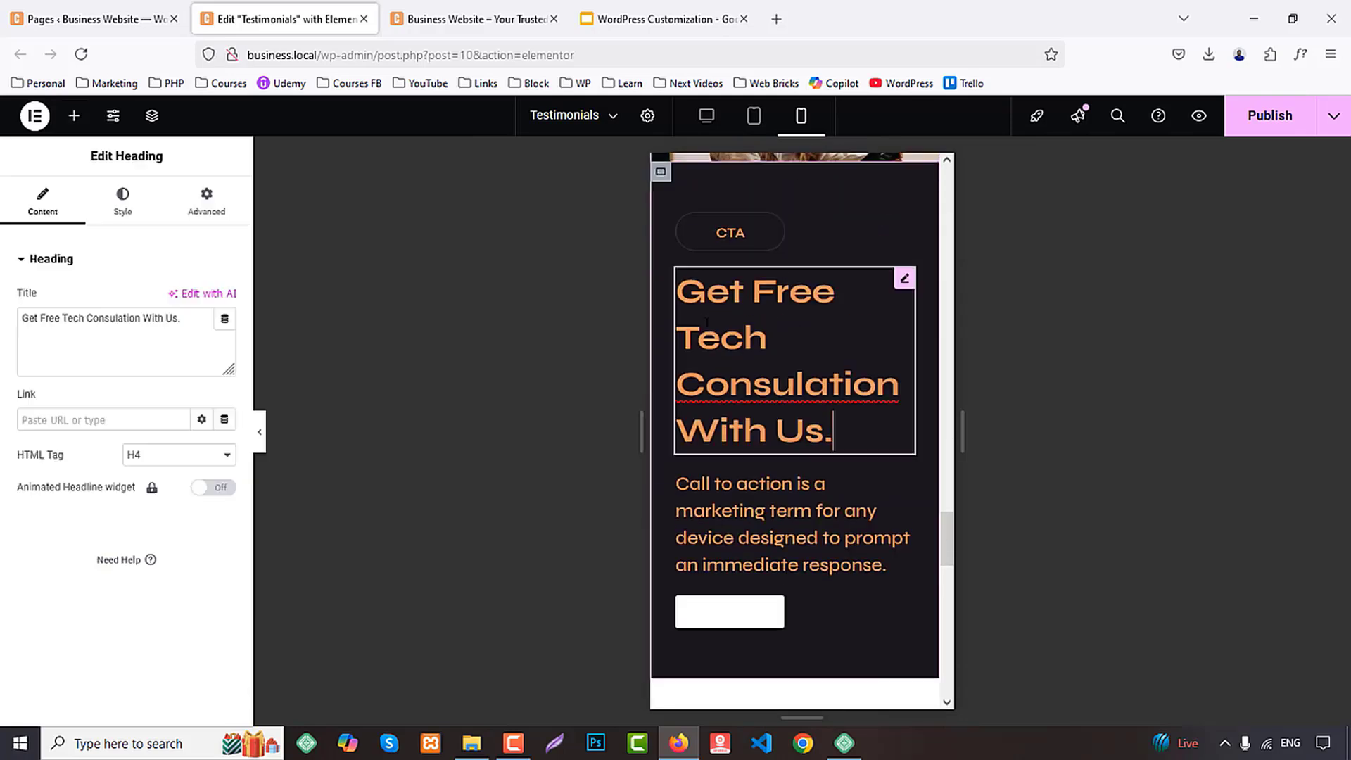
{"action": "left_click", "coordinate": [730, 232]}
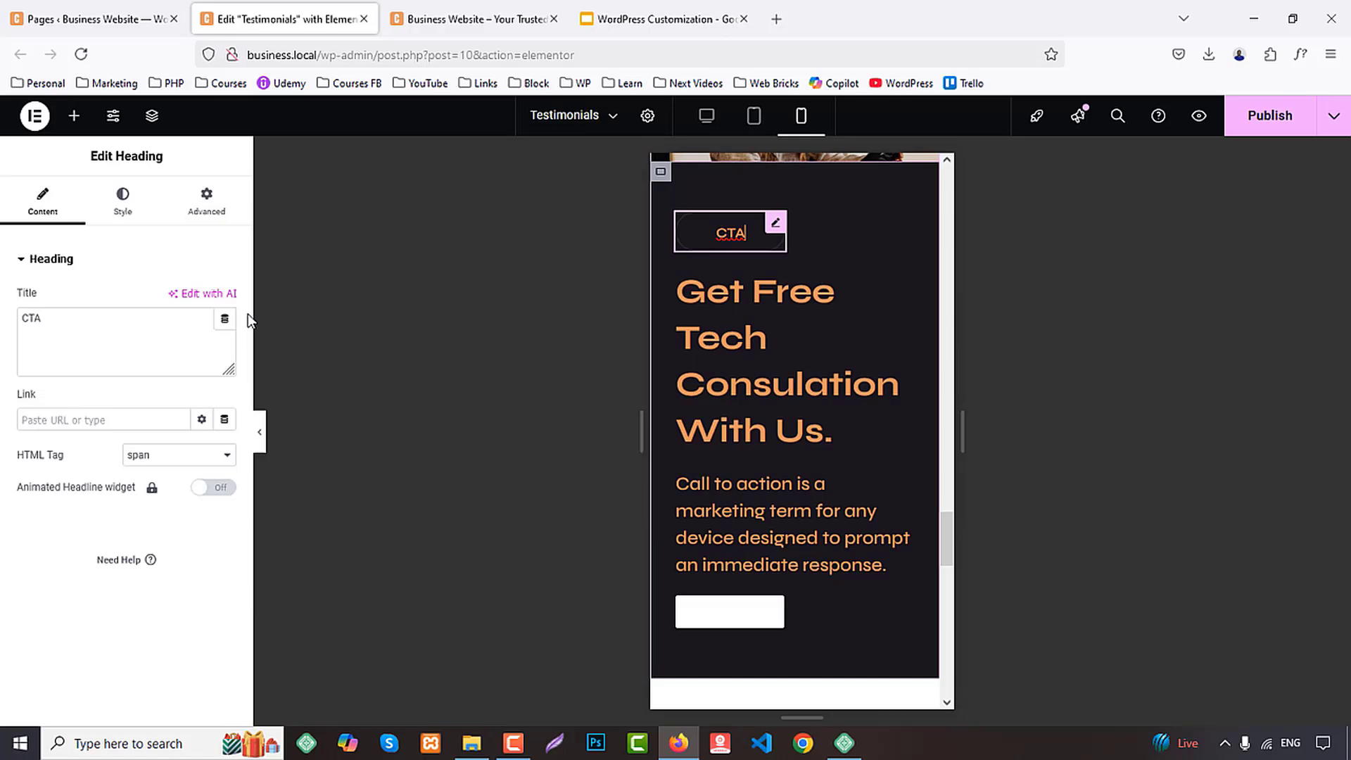
{"action": "left_click", "coordinate": [123, 204]}
{"action": "left_click", "coordinate": [202, 500]}
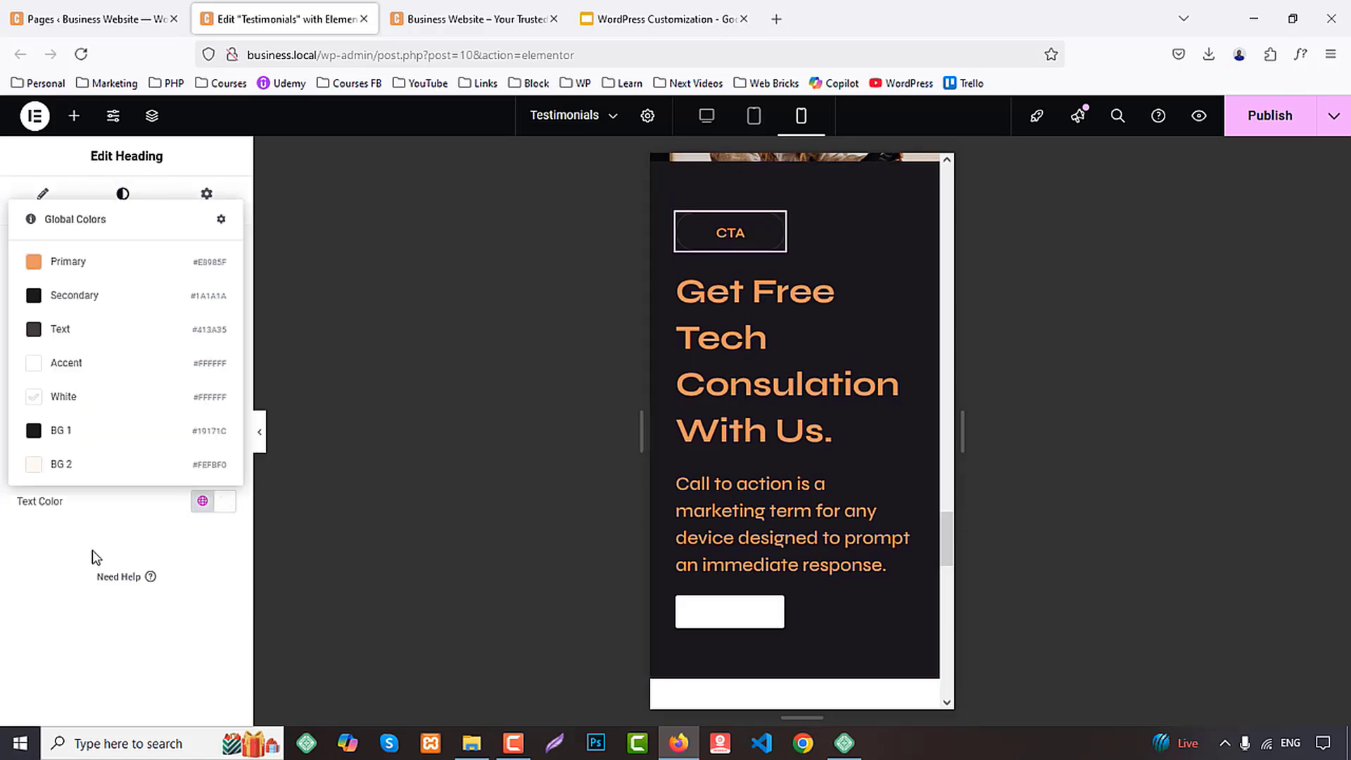
{"action": "left_click", "coordinate": [62, 400]}
Set the "Get Free Tech Consulation With Us." heading's text color to the global White color
{"action": "left_click", "coordinate": [675, 362]}
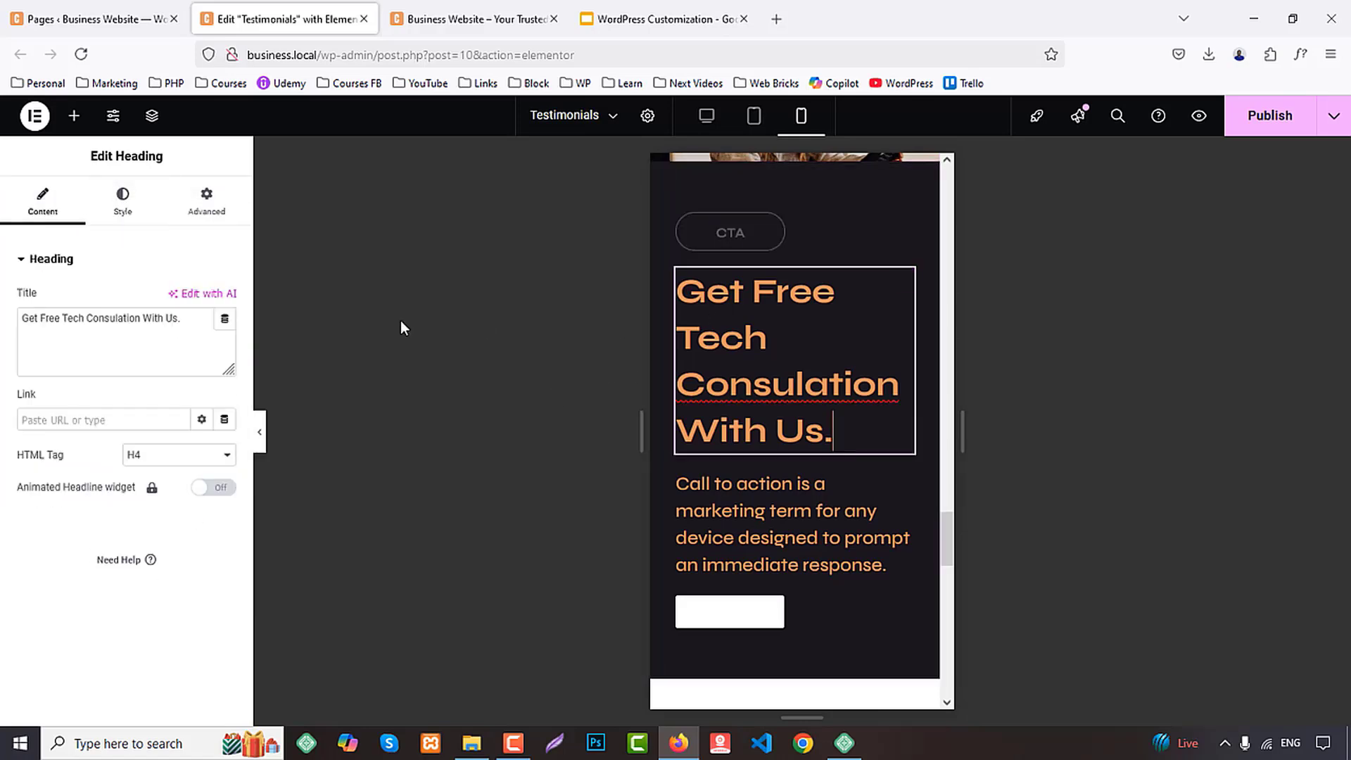
{"action": "left_click", "coordinate": [121, 208]}
{"action": "left_click", "coordinate": [203, 502]}
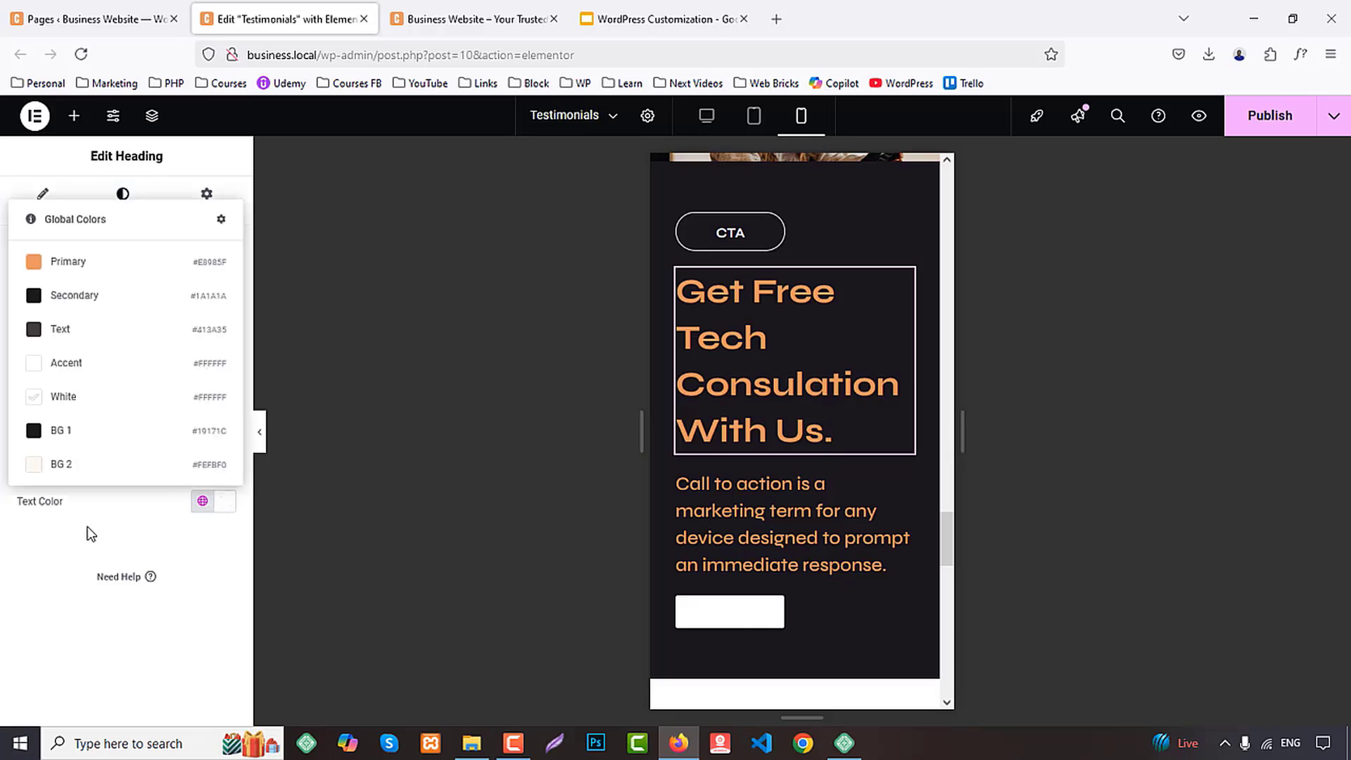
{"action": "left_click", "coordinate": [64, 410]}
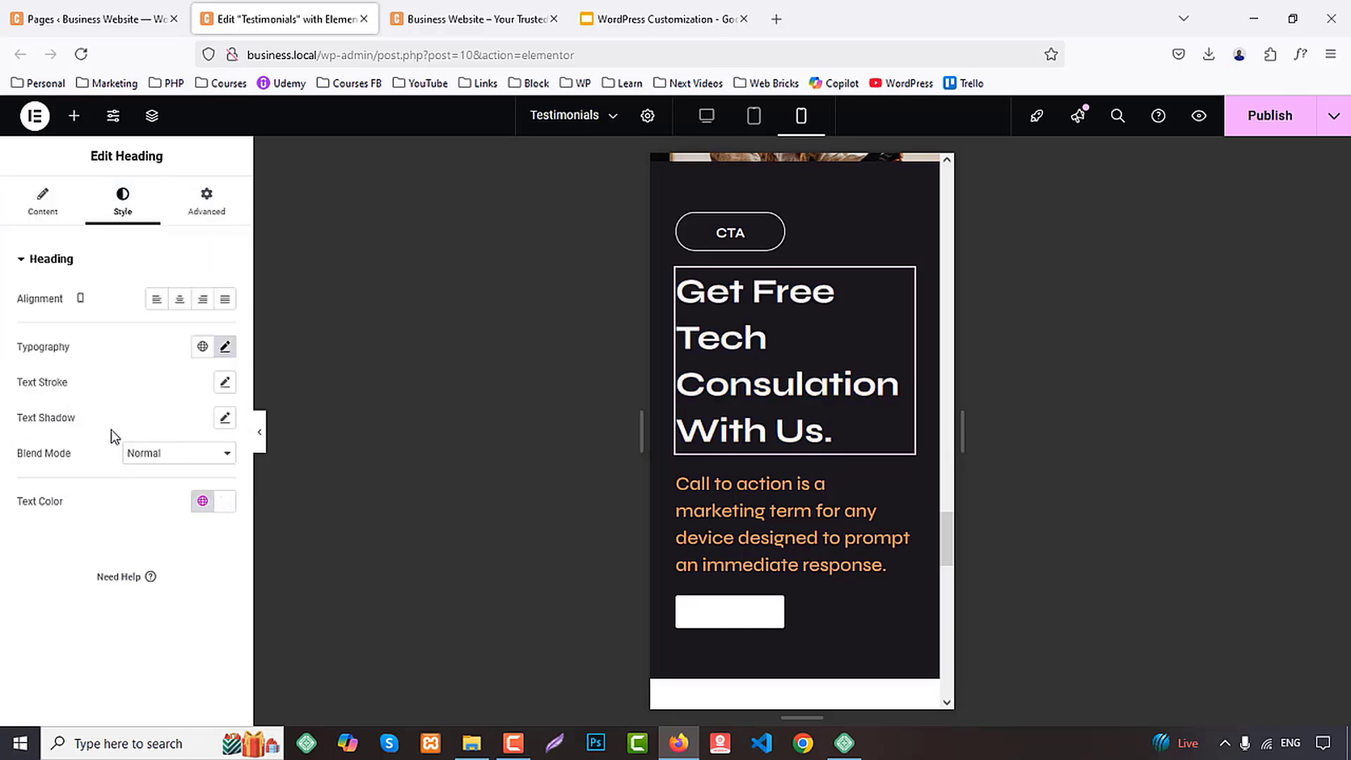
Set the CTA heading's mobile font size to 30 px and reduce its line height, using px as the unit
{"action": "left_click", "coordinate": [225, 347]}
{"action": "type", "text": "30"}
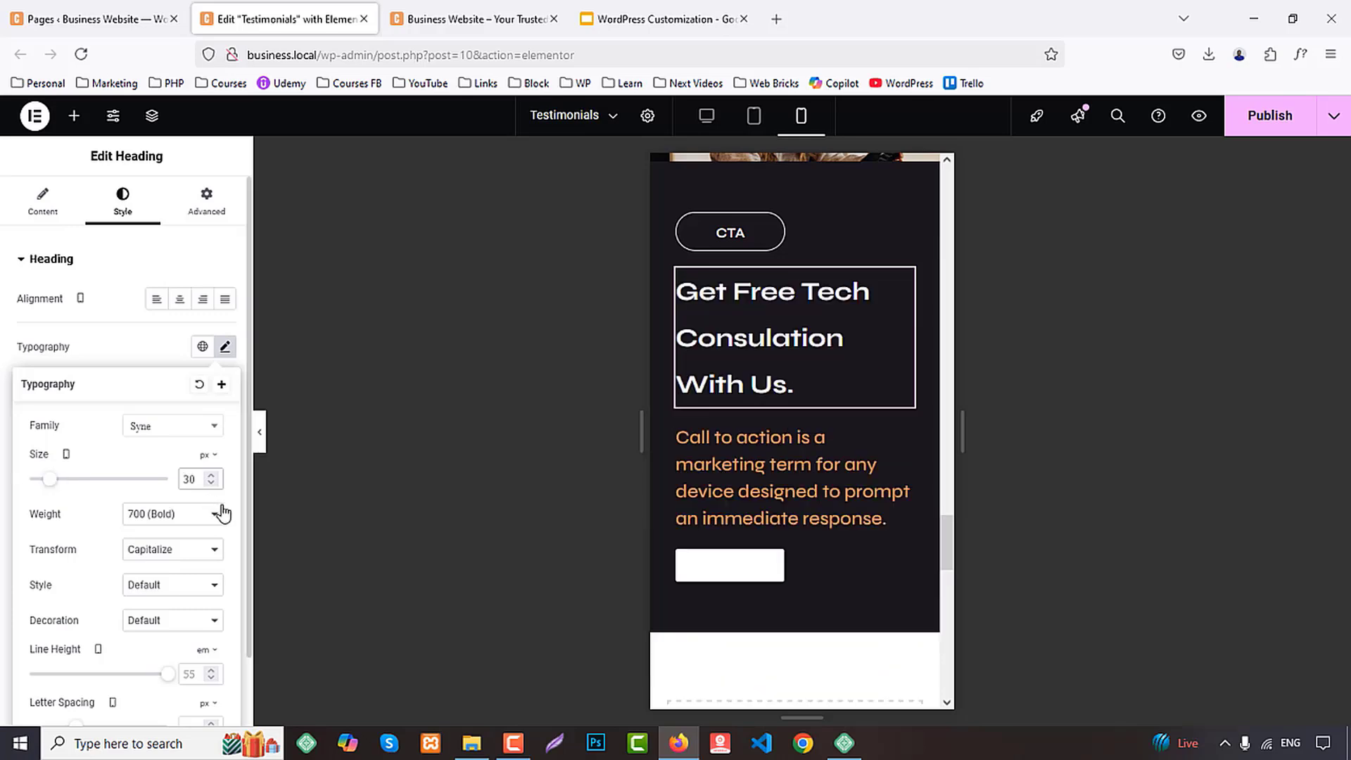
{"action": "scroll", "coordinate": [200, 556], "scroll_direction": "down", "scroll_amount": 1}
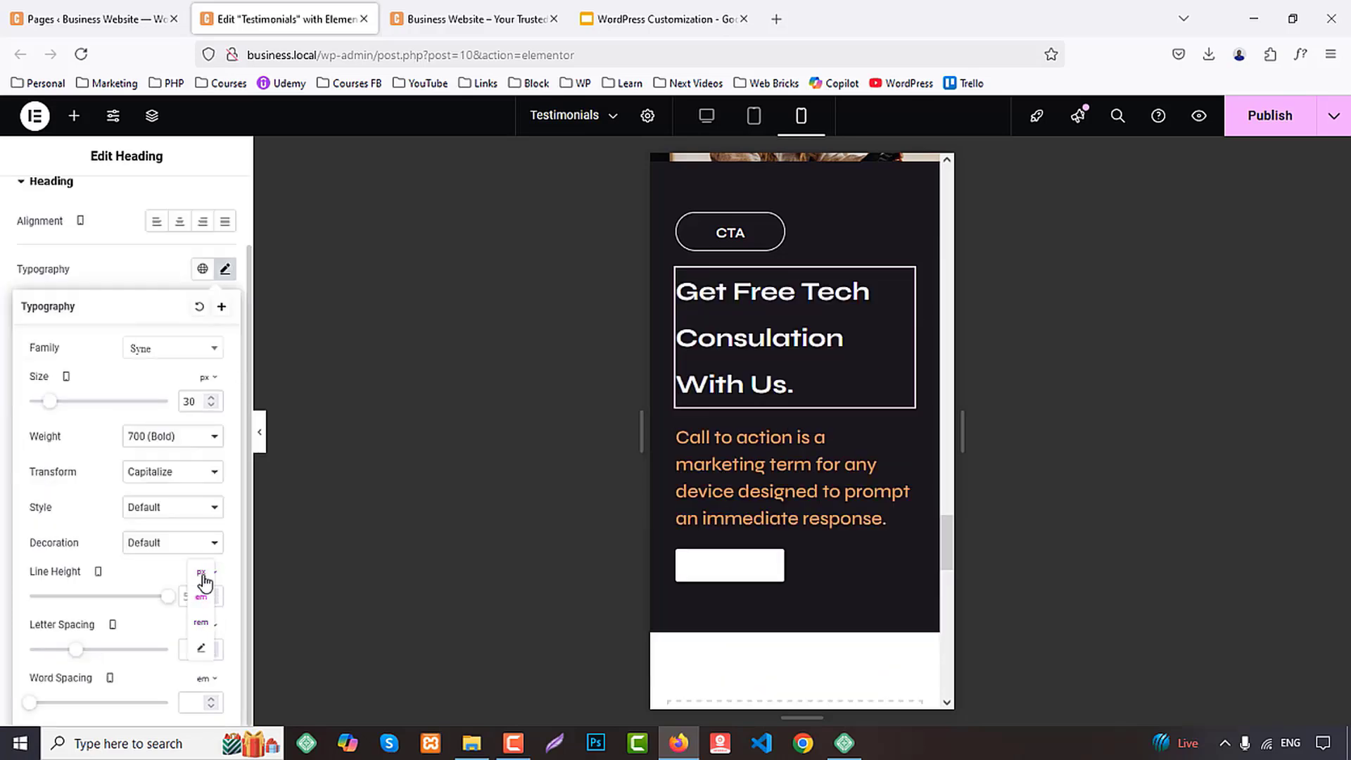
{"action": "type", "text": "48"}
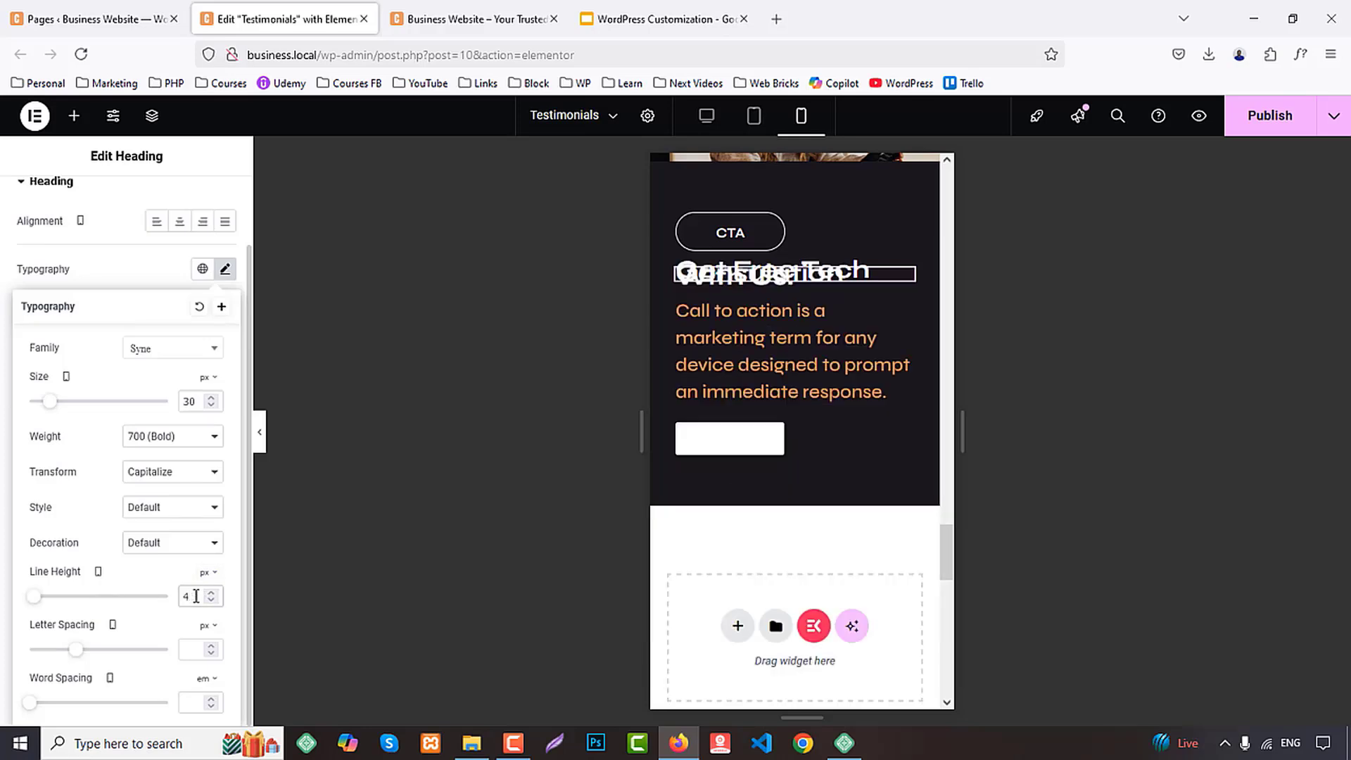
Set the text color of the "Call to action" description below the heading to the global White color
{"action": "left_click", "coordinate": [890, 480]}
{"action": "left_click", "coordinate": [123, 199]}
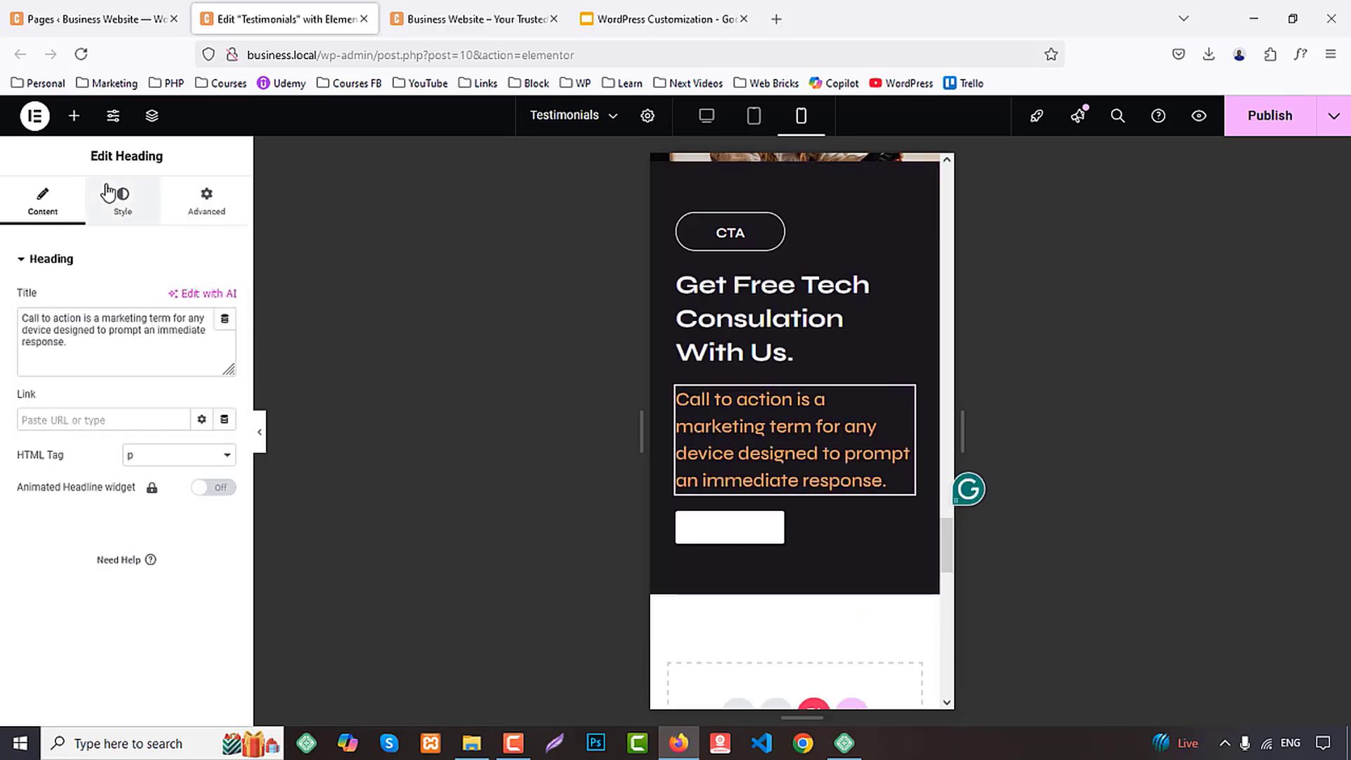
{"action": "left_click", "coordinate": [202, 500]}
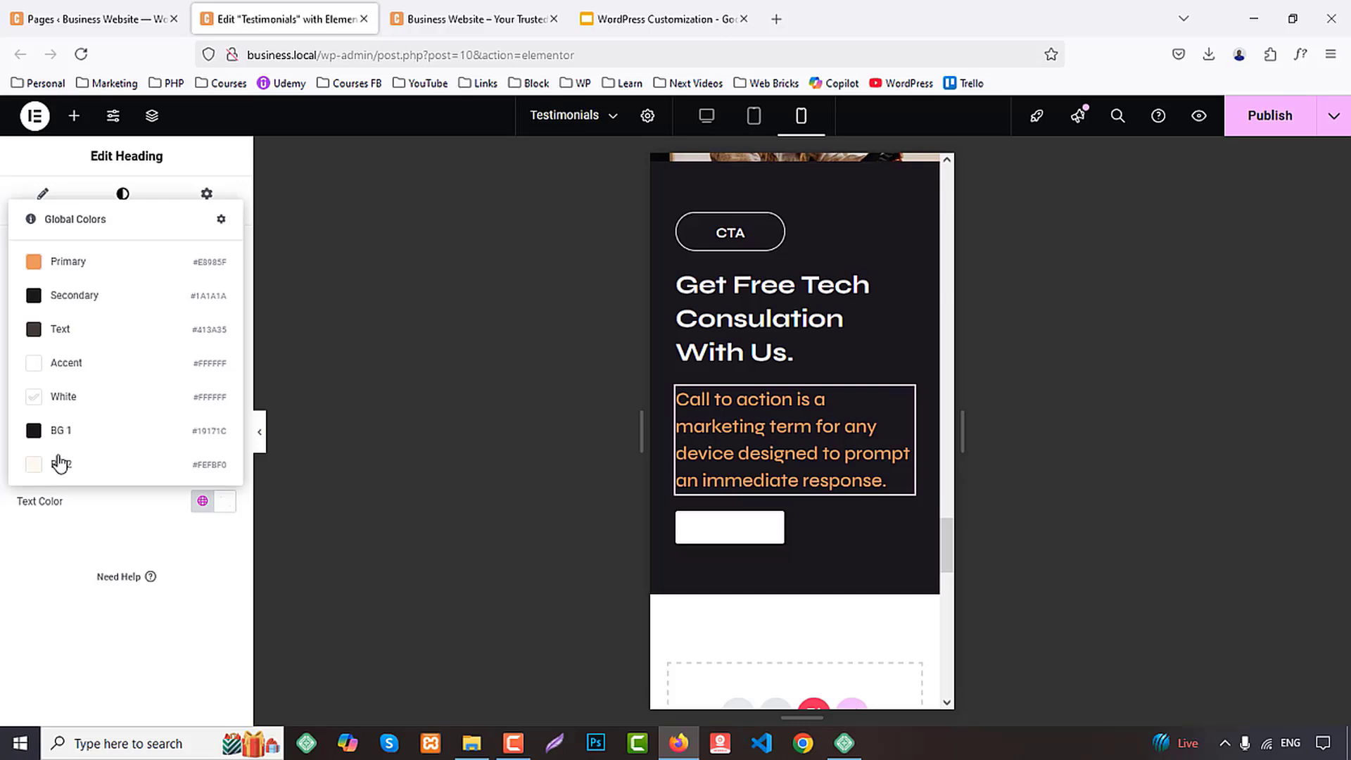
{"action": "left_click", "coordinate": [61, 394]}
{"action": "scroll", "coordinate": [749, 455], "scroll_direction": "up", "scroll_amount": 6}
{"action": "scroll", "coordinate": [749, 456], "scroll_direction": "down", "scroll_amount": 5}
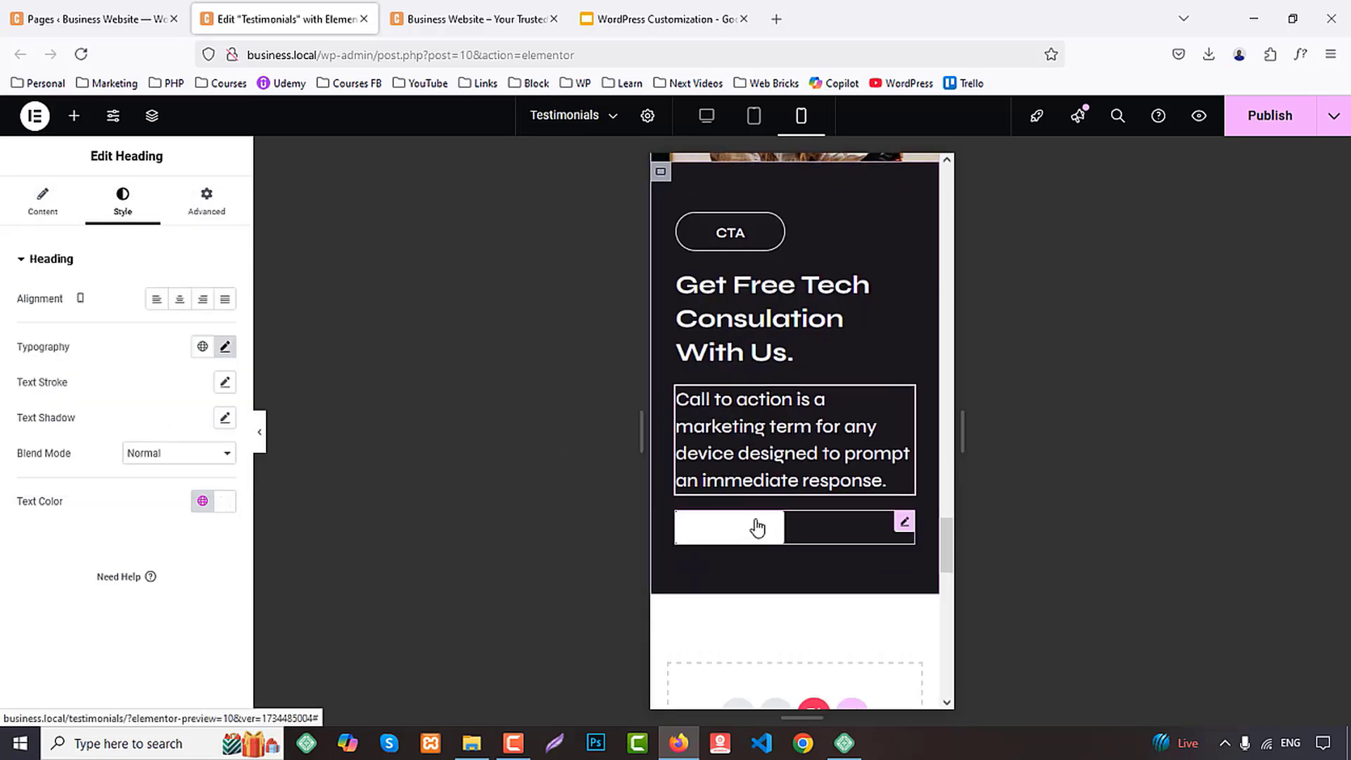
Set the CTA button's background to the global Primary color and its text color to BG 1, and publish the Testimonials page
{"action": "left_click", "coordinate": [753, 528]}
{"action": "left_click", "coordinate": [127, 208]}
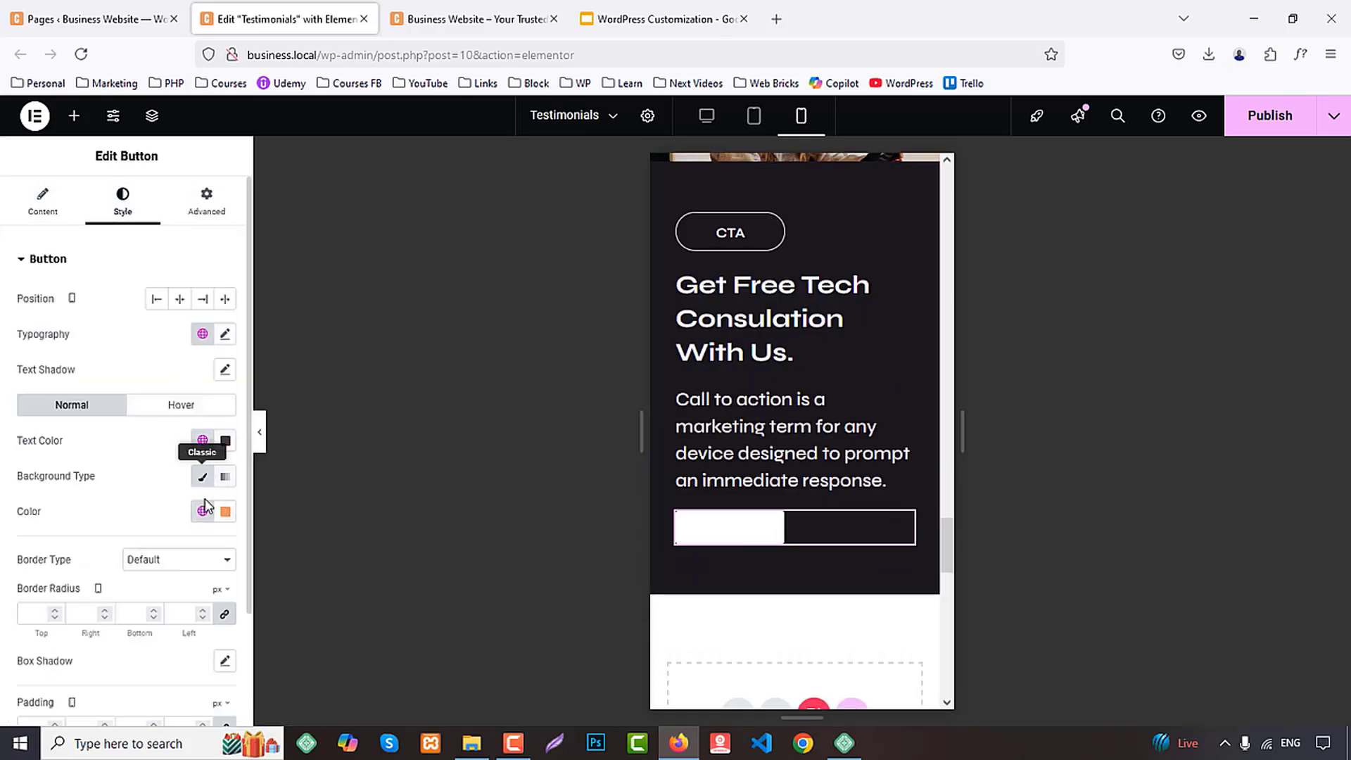
{"action": "left_click", "coordinate": [203, 510]}
{"action": "left_click", "coordinate": [68, 286]}
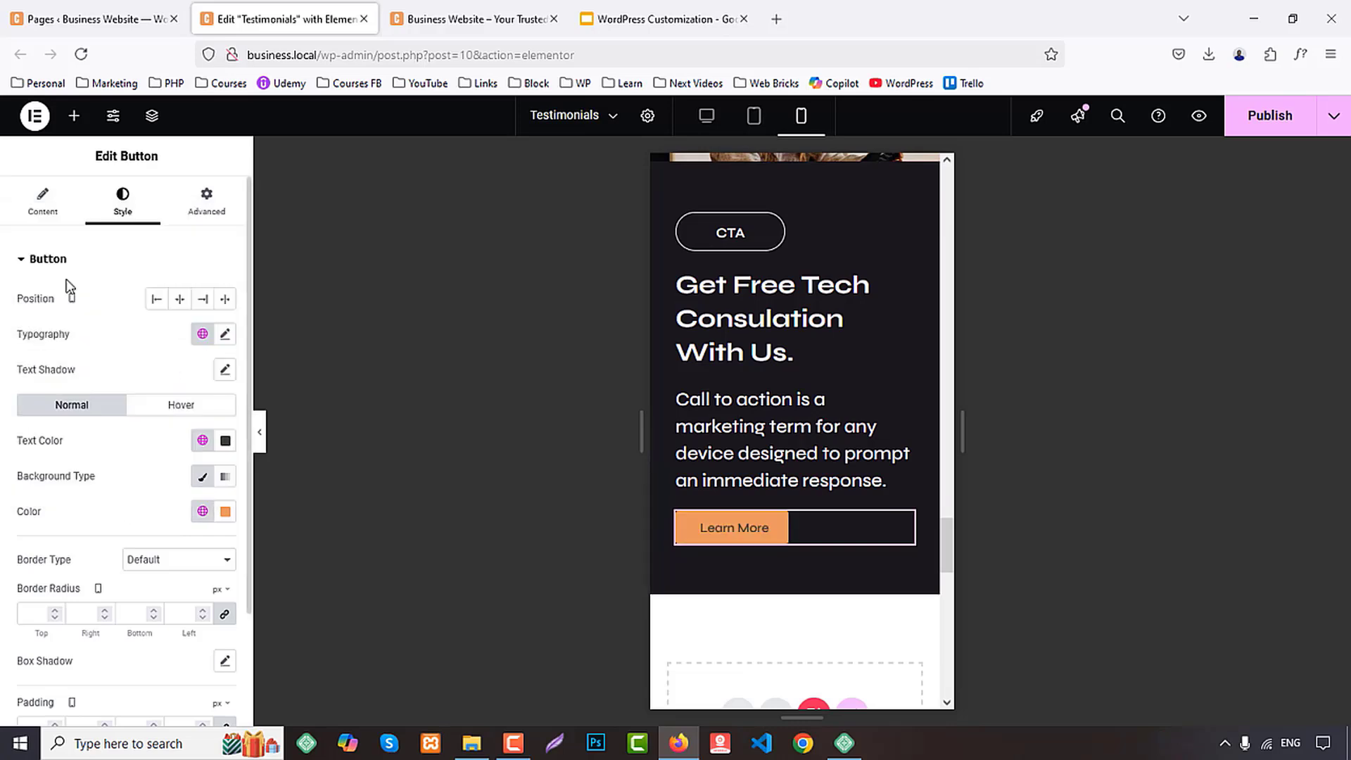
{"action": "left_click", "coordinate": [202, 440]}
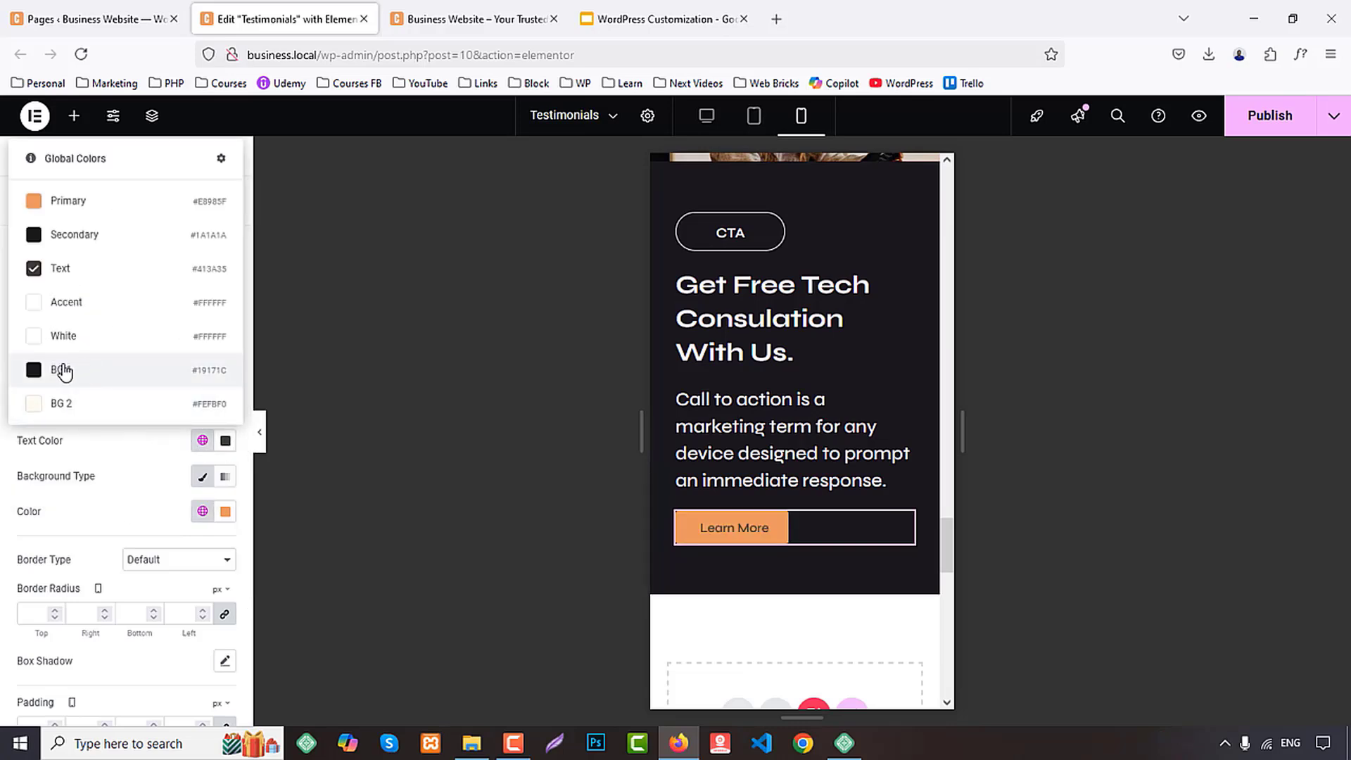
{"action": "left_click", "coordinate": [65, 371]}
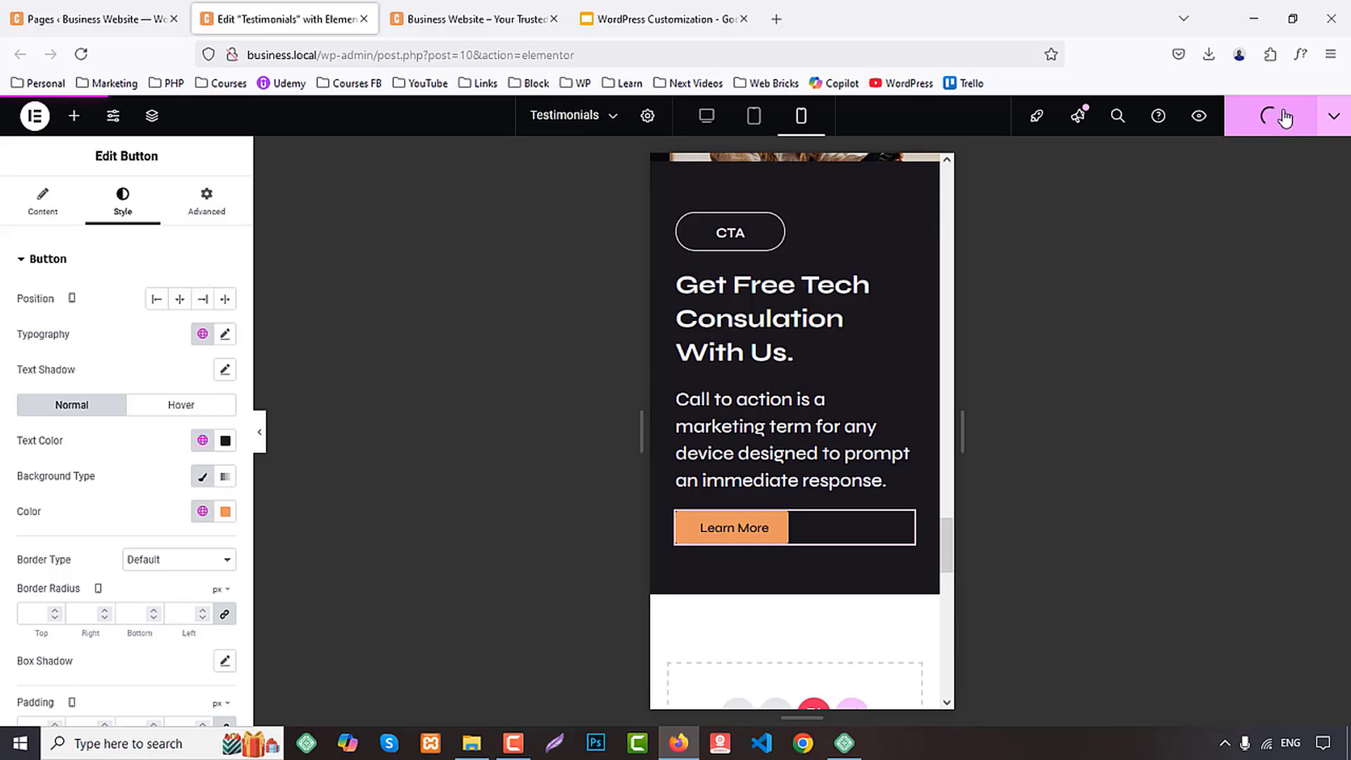
Close the Testimonials editor and reload the live Business Website home page
{"action": "middle_click", "coordinate": [274, 6]}
{"action": "key", "text": "F5"}
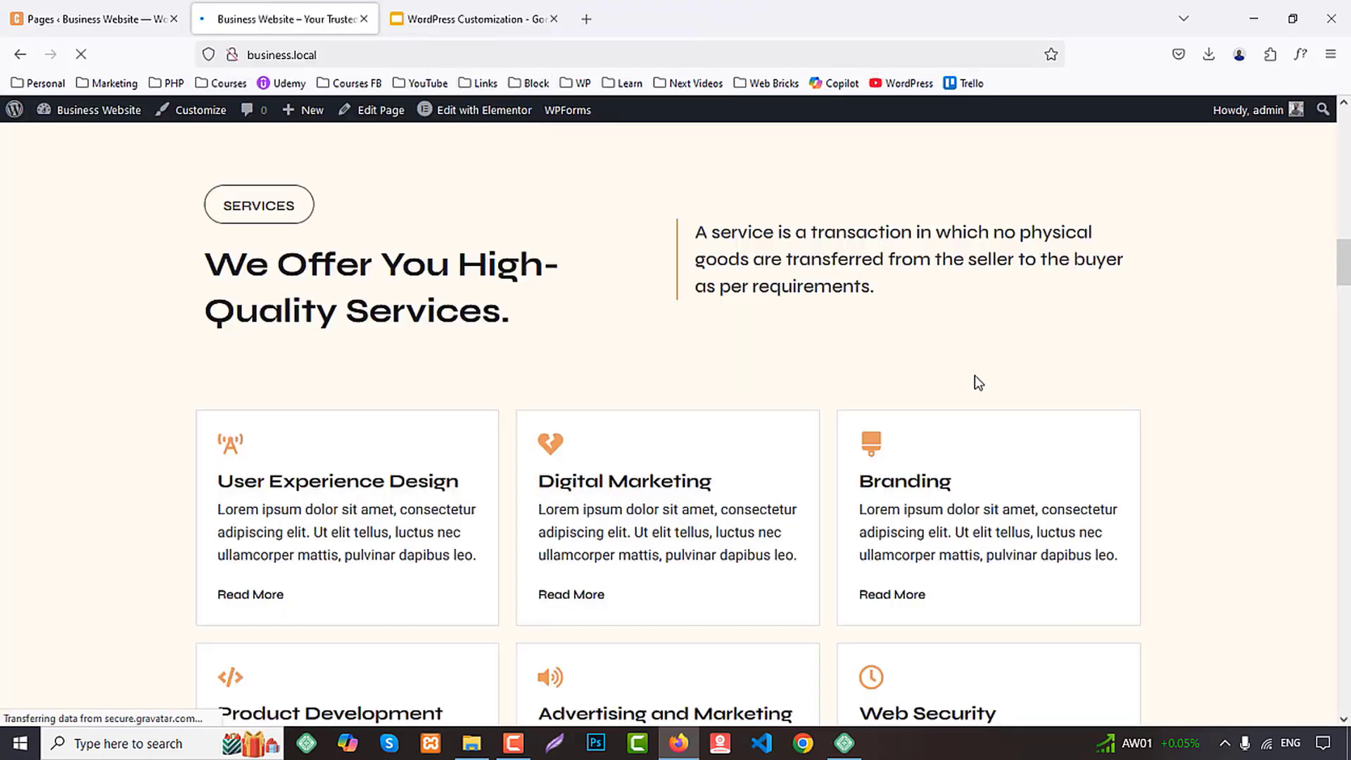
Review the reloaded home page's services, about, team and Why Us sections
{"action": "scroll", "coordinate": [953, 428], "scroll_direction": "down", "scroll_amount": 20}
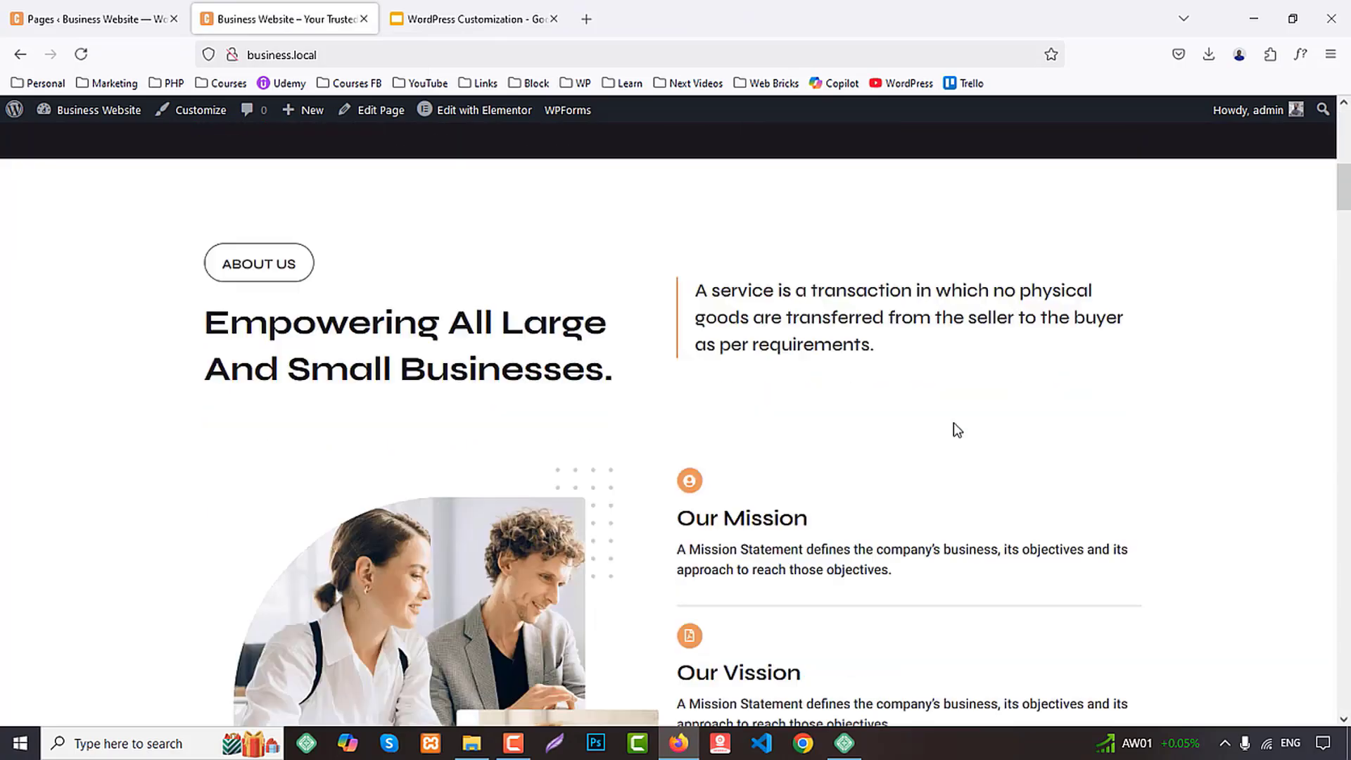
{"action": "scroll", "coordinate": [966, 442], "scroll_direction": "down", "scroll_amount": 15}
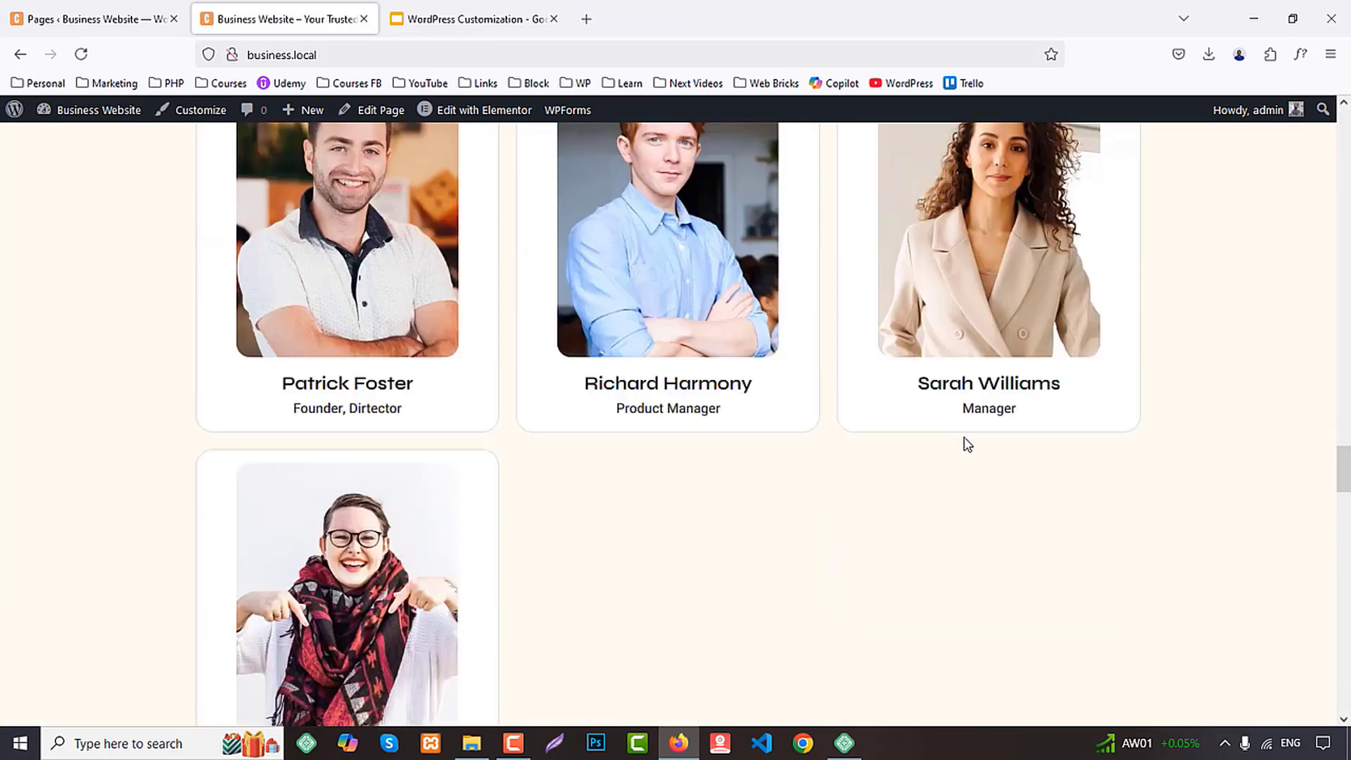
{"action": "scroll", "coordinate": [967, 437], "scroll_direction": "up", "scroll_amount": 10}
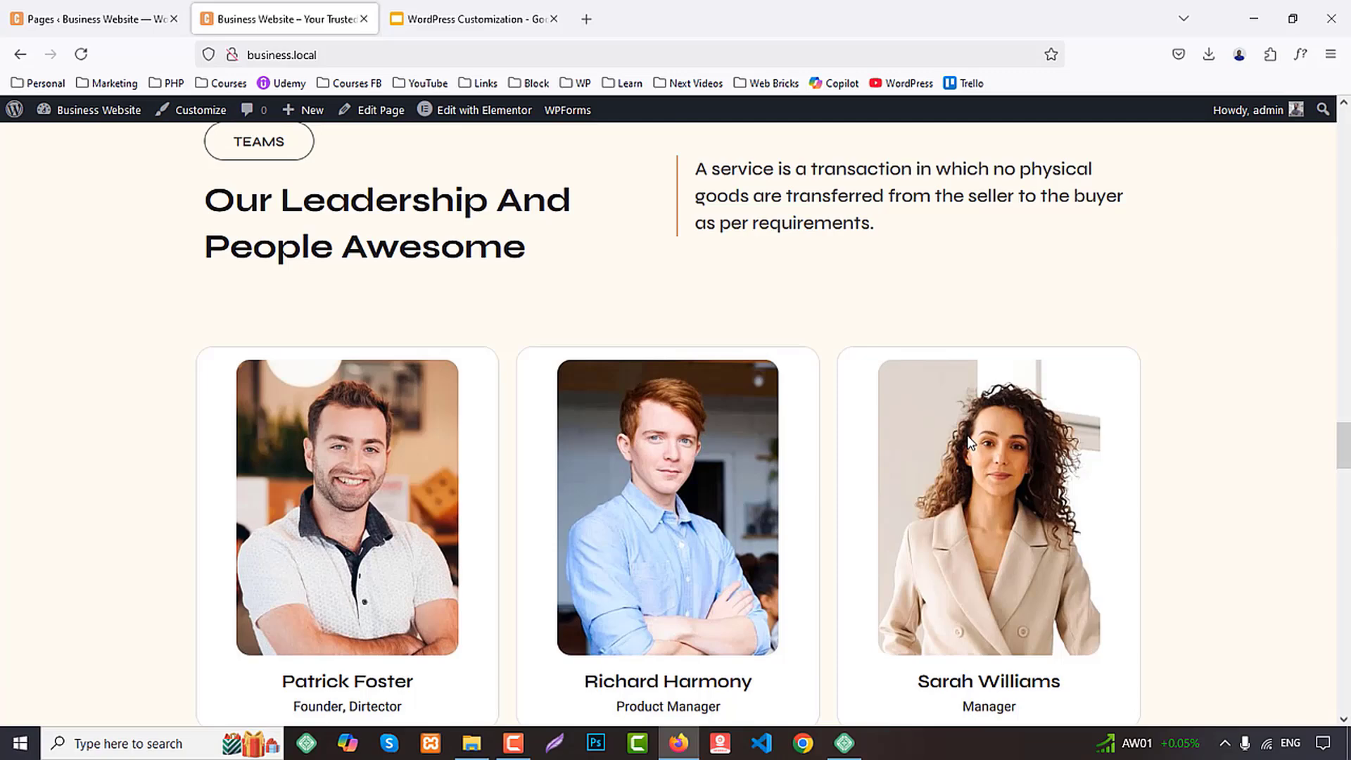
{"action": "scroll", "coordinate": [968, 442], "scroll_direction": "down", "scroll_amount": 5}
{"action": "scroll", "coordinate": [967, 443], "scroll_direction": "up", "scroll_amount": 15}
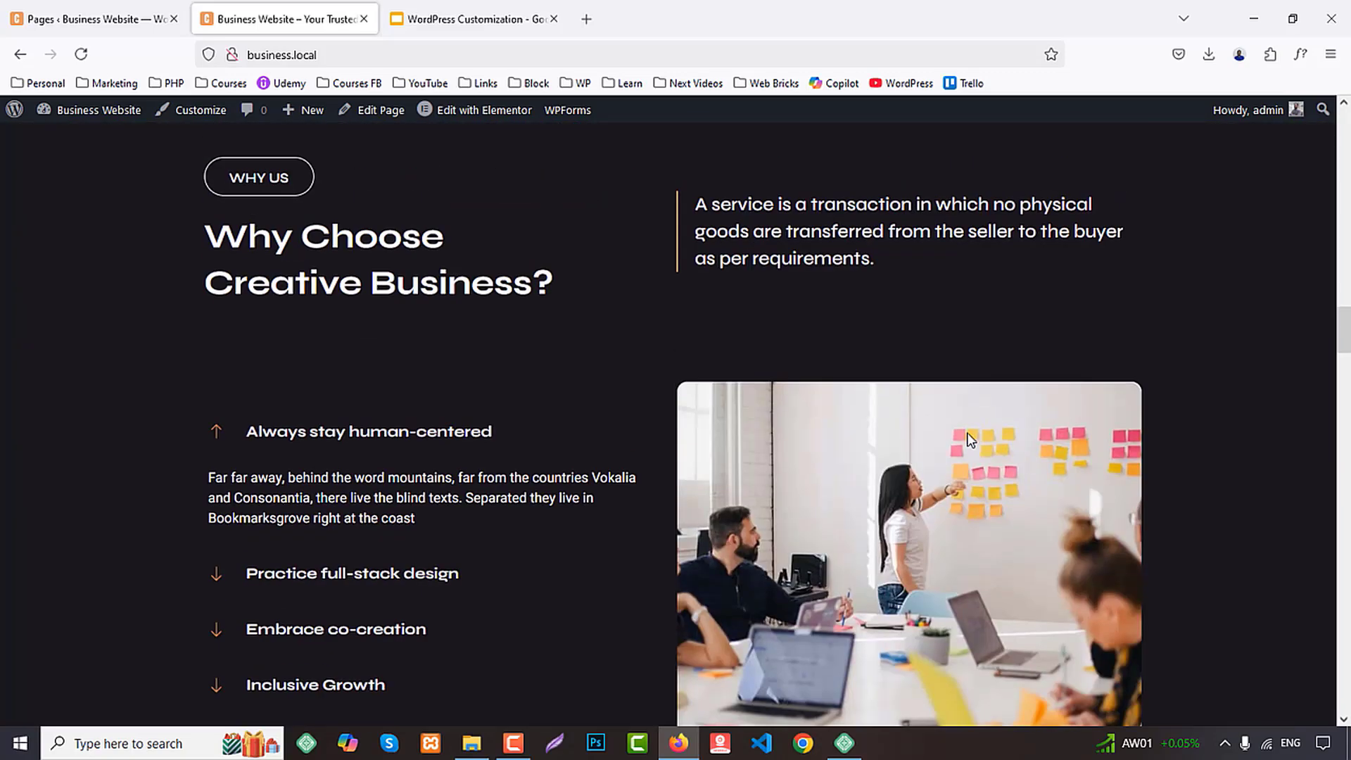
{"action": "scroll", "coordinate": [968, 436], "scroll_direction": "up", "scroll_amount": 10}
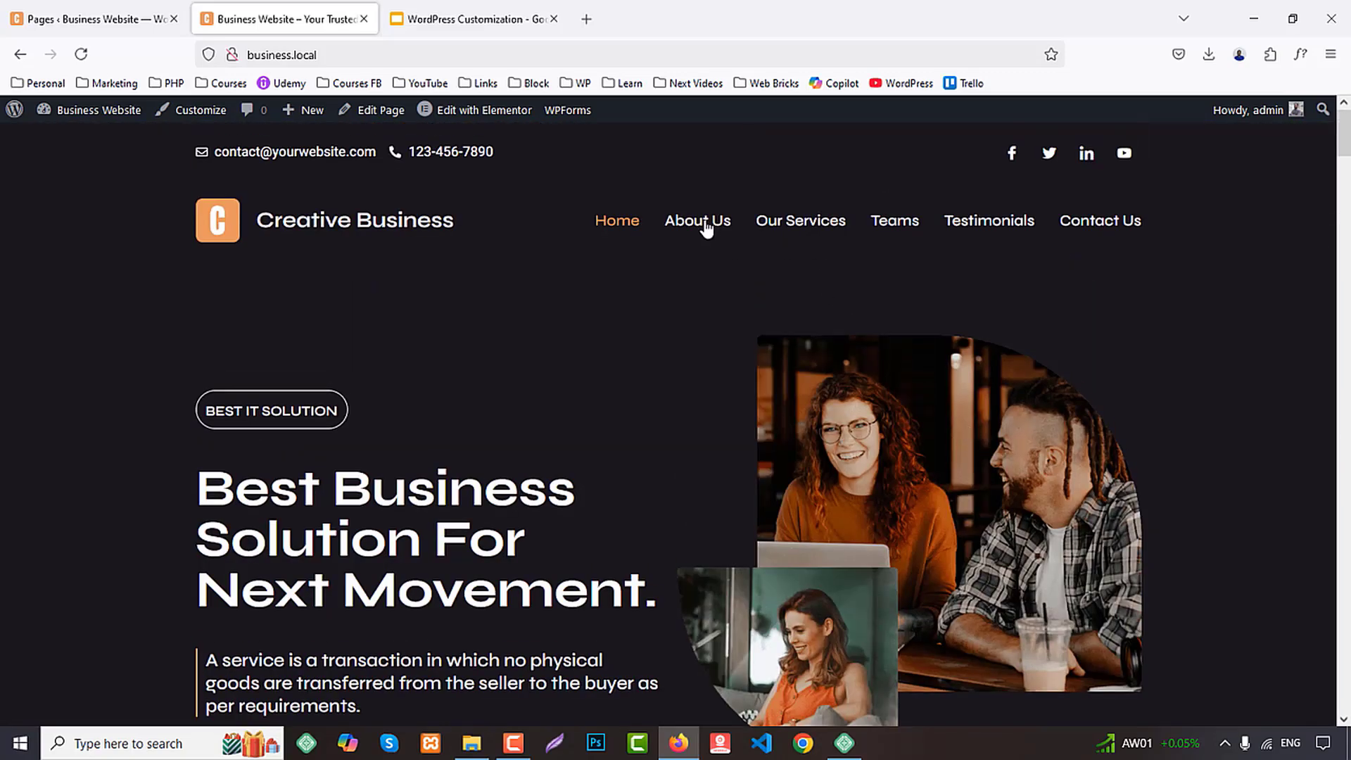
Open the About Us, Our Services, Teams, Testimonials and Contact Us pages, each in its own browser tab
{"action": "middle_click", "coordinate": [706, 226]}
{"action": "middle_click", "coordinate": [788, 229]}
{"action": "middle_click", "coordinate": [896, 226]}
{"action": "middle_click", "coordinate": [975, 226]}
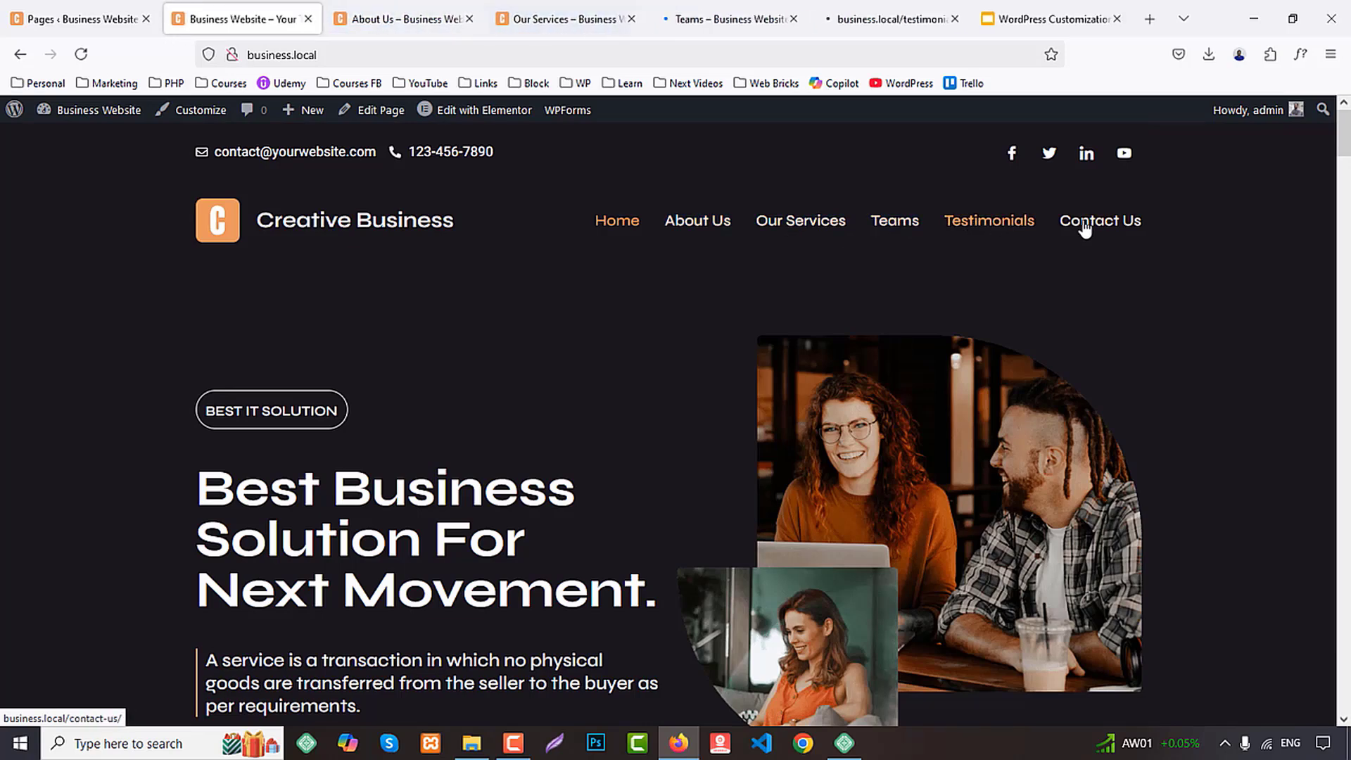
{"action": "middle_click", "coordinate": [1084, 225]}
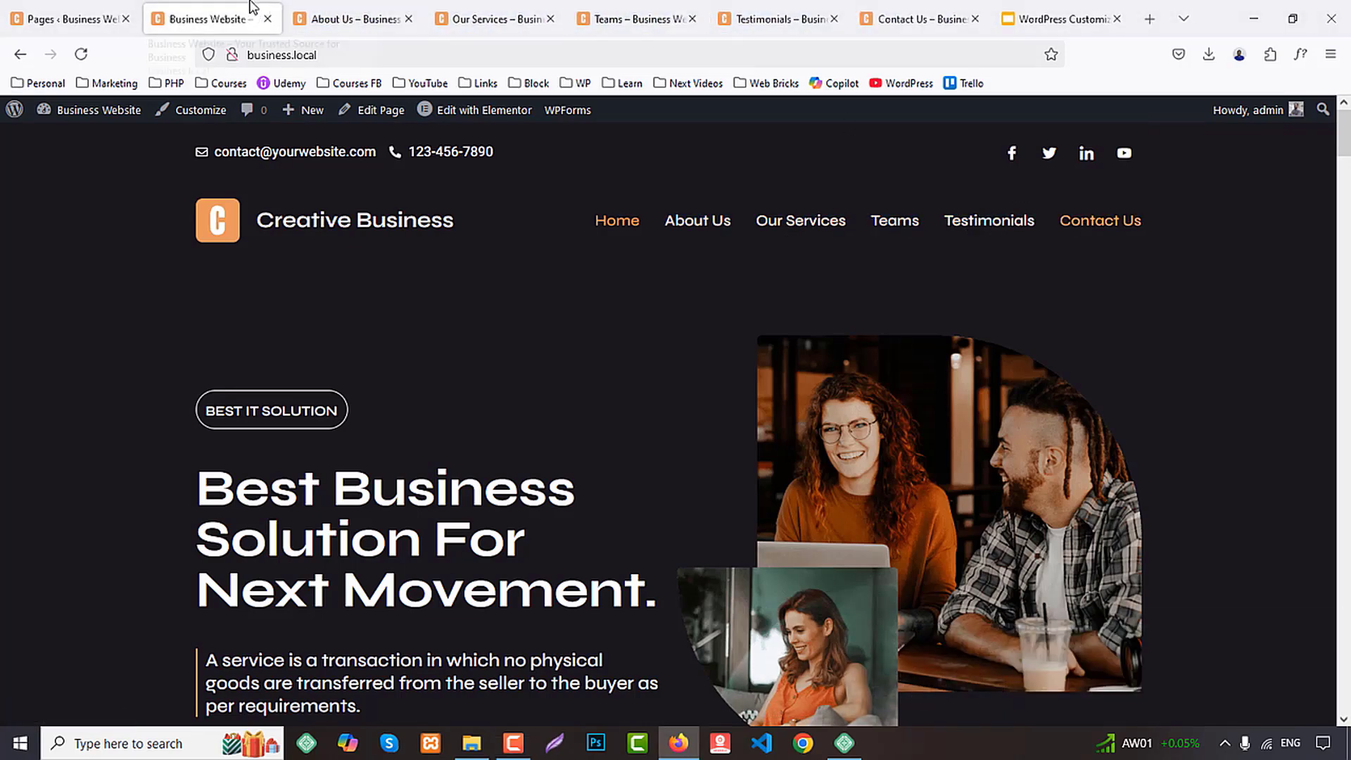
Check the live home page's sections from the hero down to the footer, and open the page for editing in Elementor
{"action": "scroll", "coordinate": [1164, 467], "scroll_direction": "down", "scroll_amount": 5}
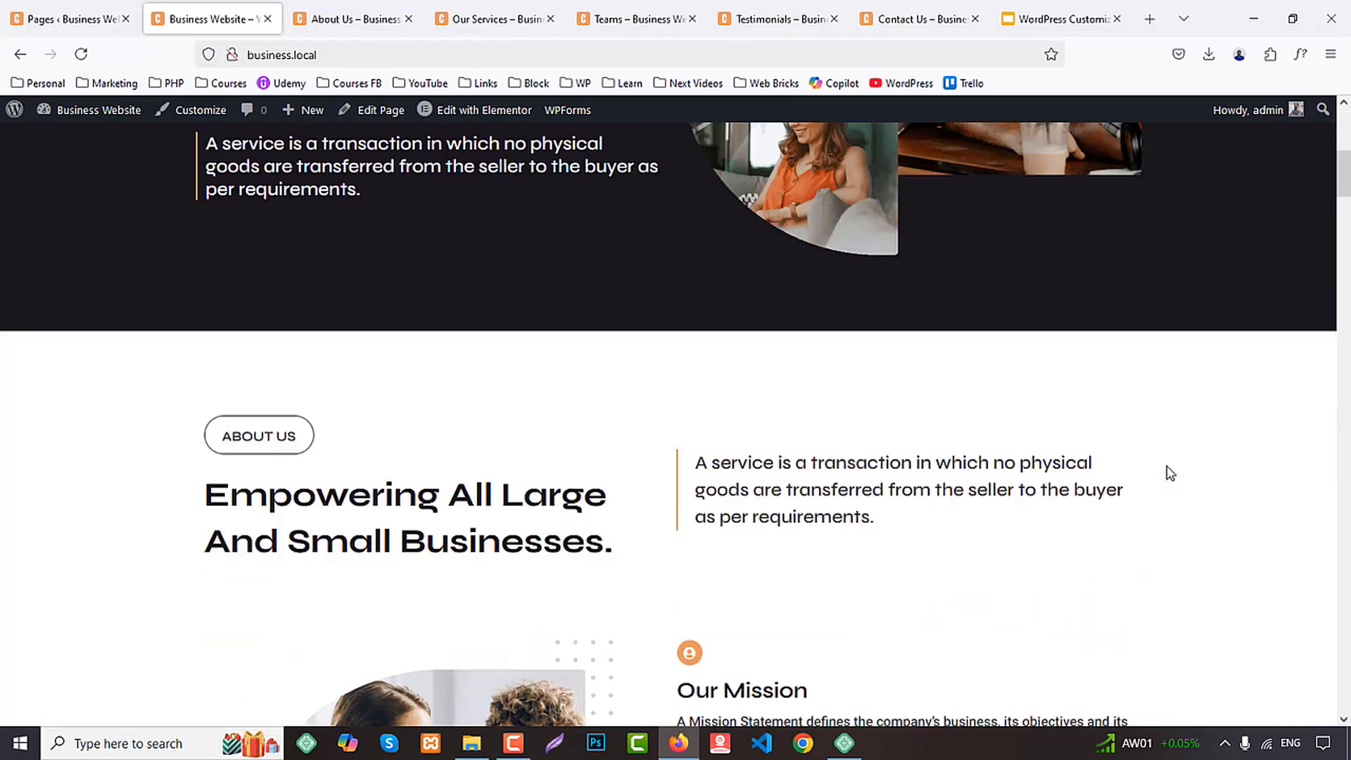
{"action": "scroll", "coordinate": [1170, 473], "scroll_direction": "down", "scroll_amount": 10}
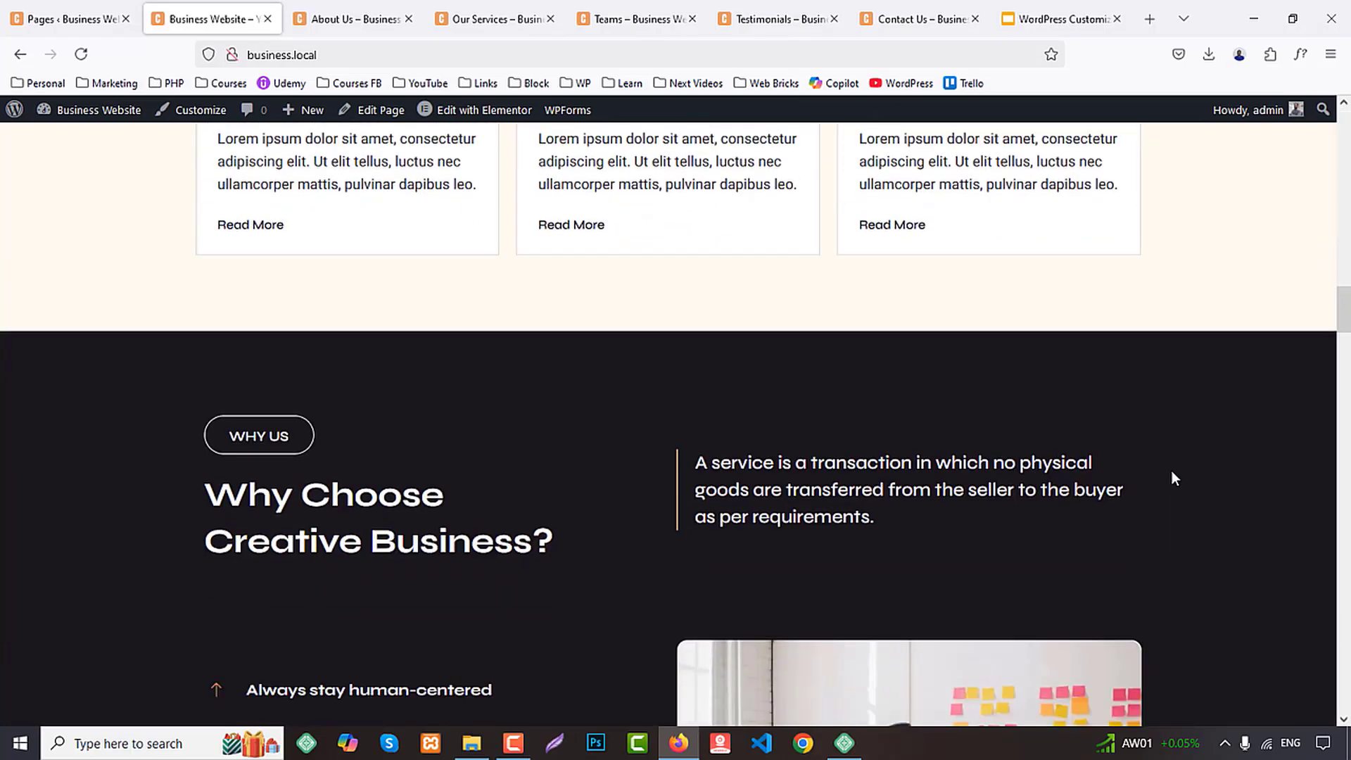
{"action": "scroll", "coordinate": [1172, 478], "scroll_direction": "down", "scroll_amount": 12}
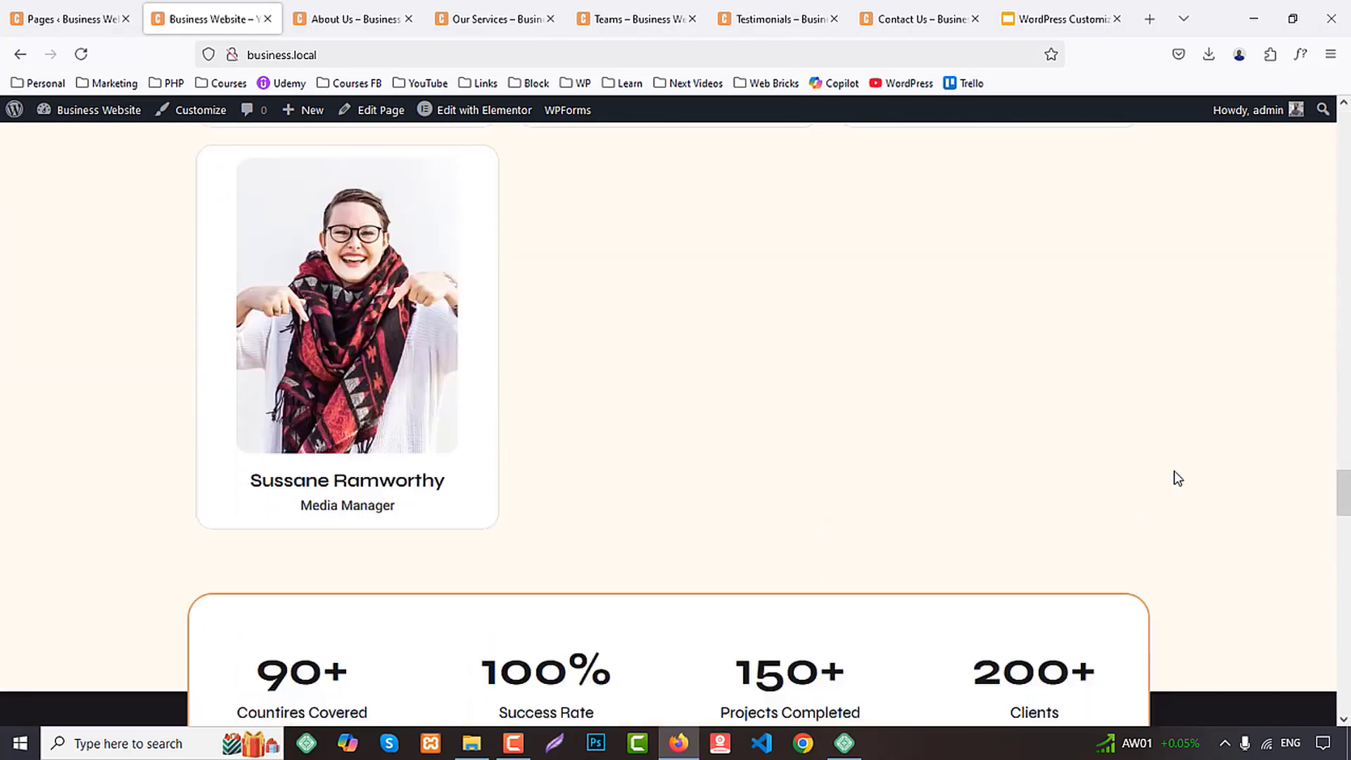
{"action": "scroll", "coordinate": [1177, 477], "scroll_direction": "down", "scroll_amount": 5}
{"action": "scroll", "coordinate": [1177, 477], "scroll_direction": "down", "scroll_amount": 8}
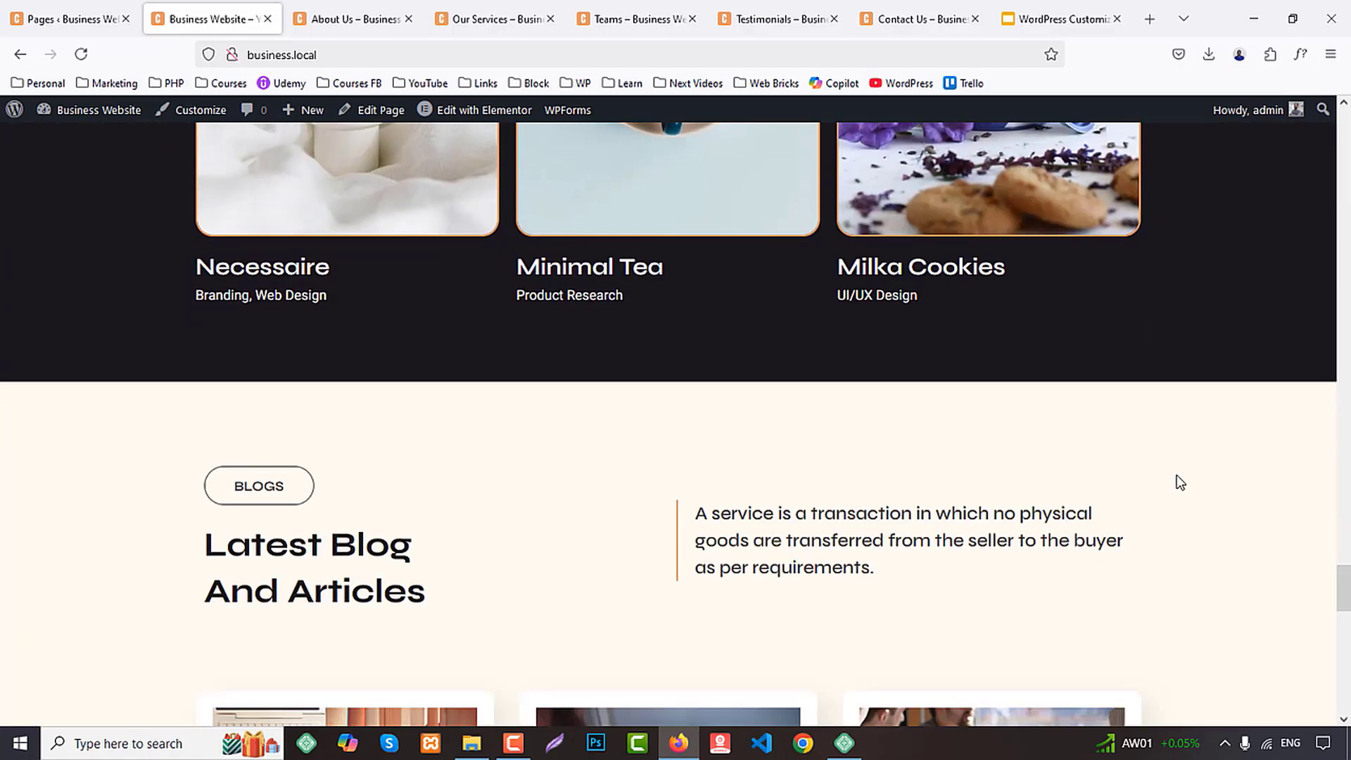
{"action": "scroll", "coordinate": [1178, 479], "scroll_direction": "down", "scroll_amount": 10}
{"action": "scroll", "coordinate": [1176, 475], "scroll_direction": "up", "scroll_amount": 2}
{"action": "scroll", "coordinate": [1178, 475], "scroll_direction": "down", "scroll_amount": 5}
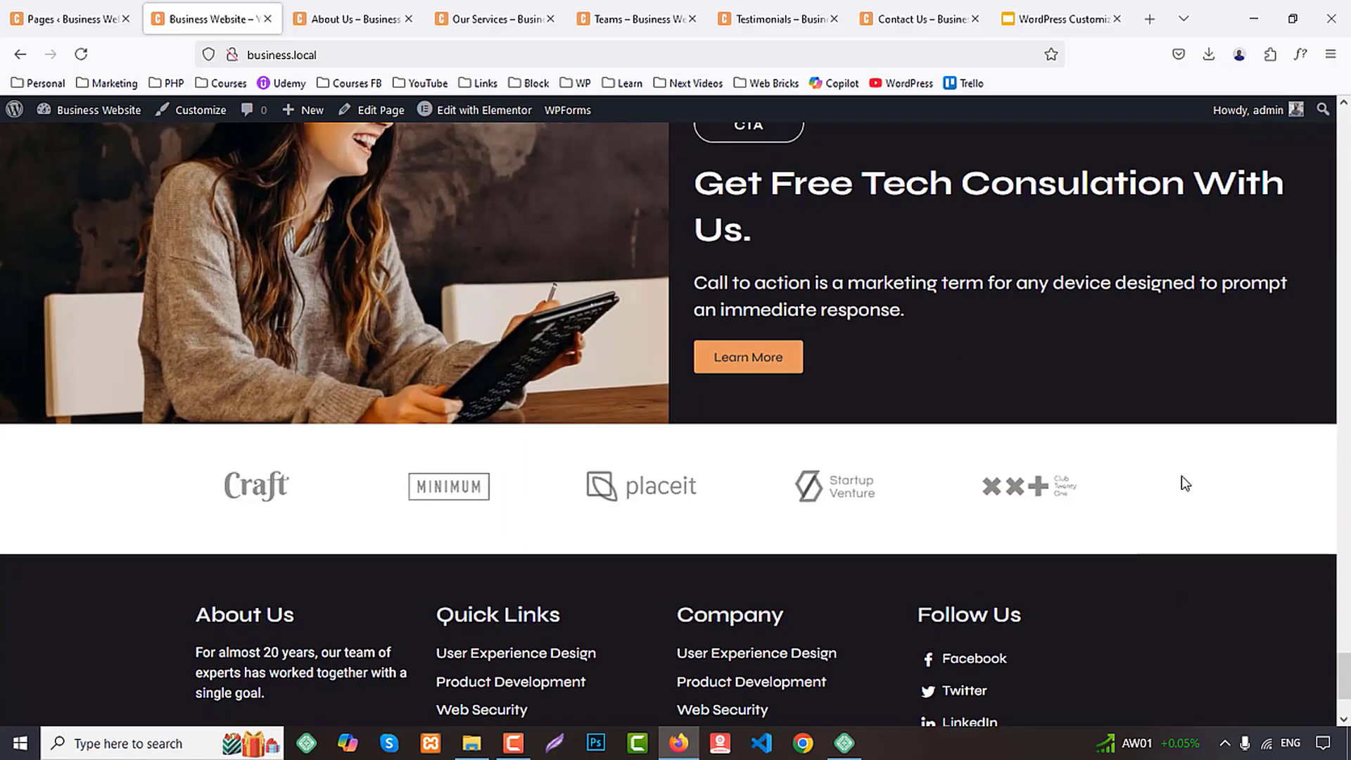
{"action": "scroll", "coordinate": [1181, 476], "scroll_direction": "down", "scroll_amount": 1}
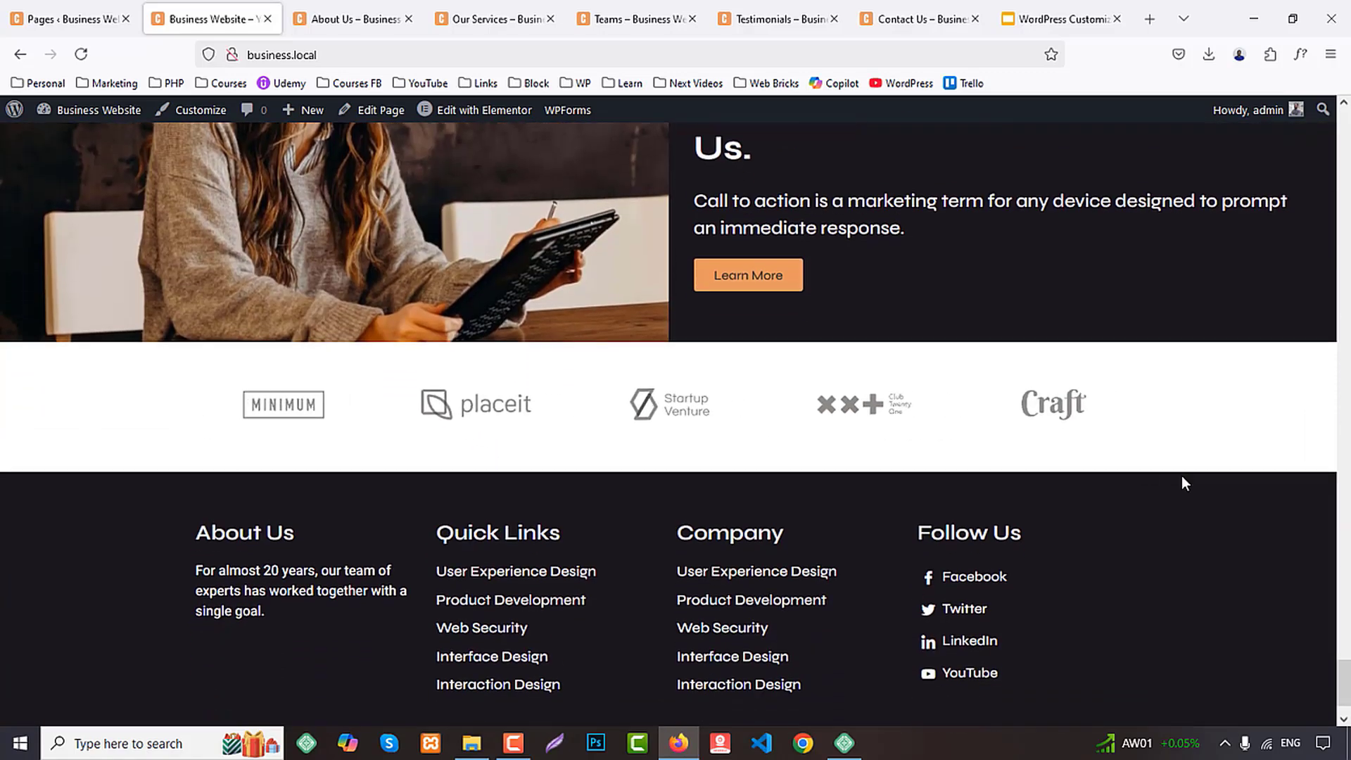
{"action": "left_click", "coordinate": [492, 113]}
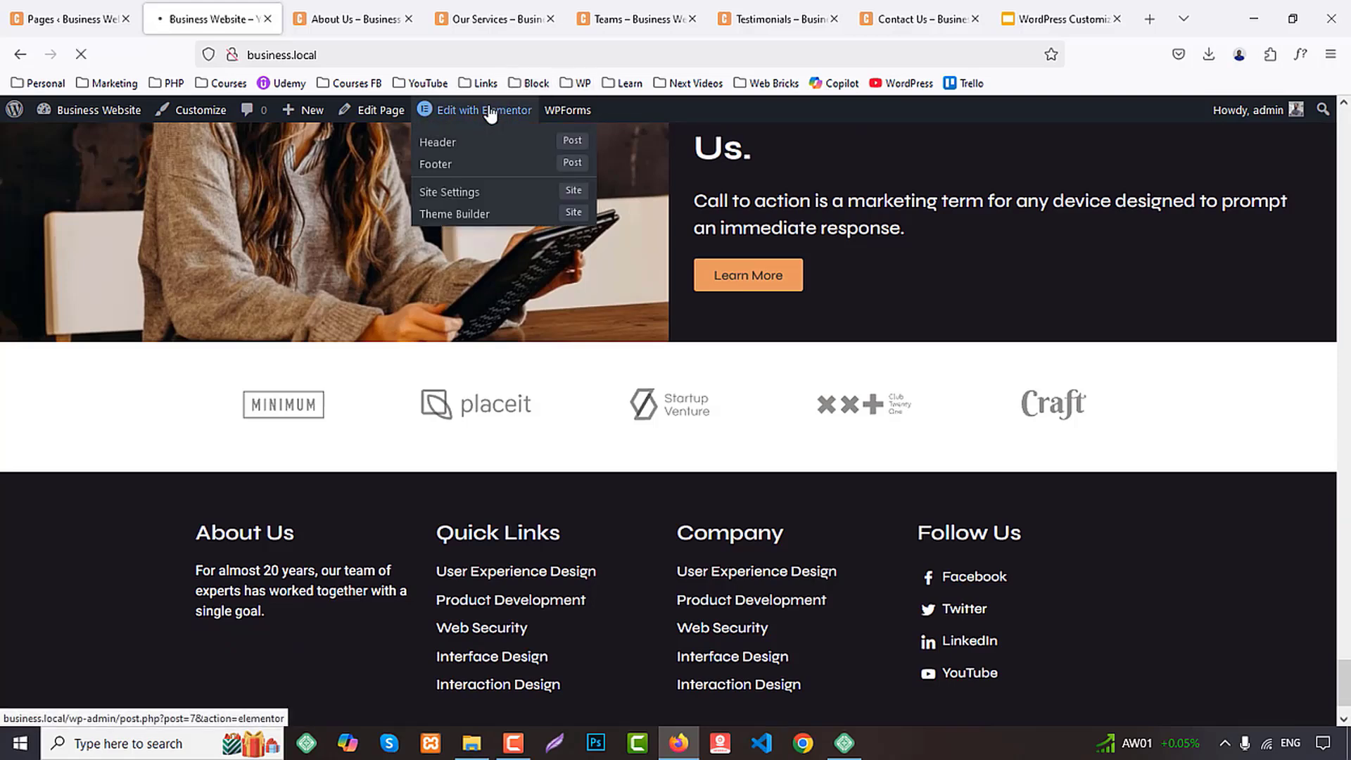
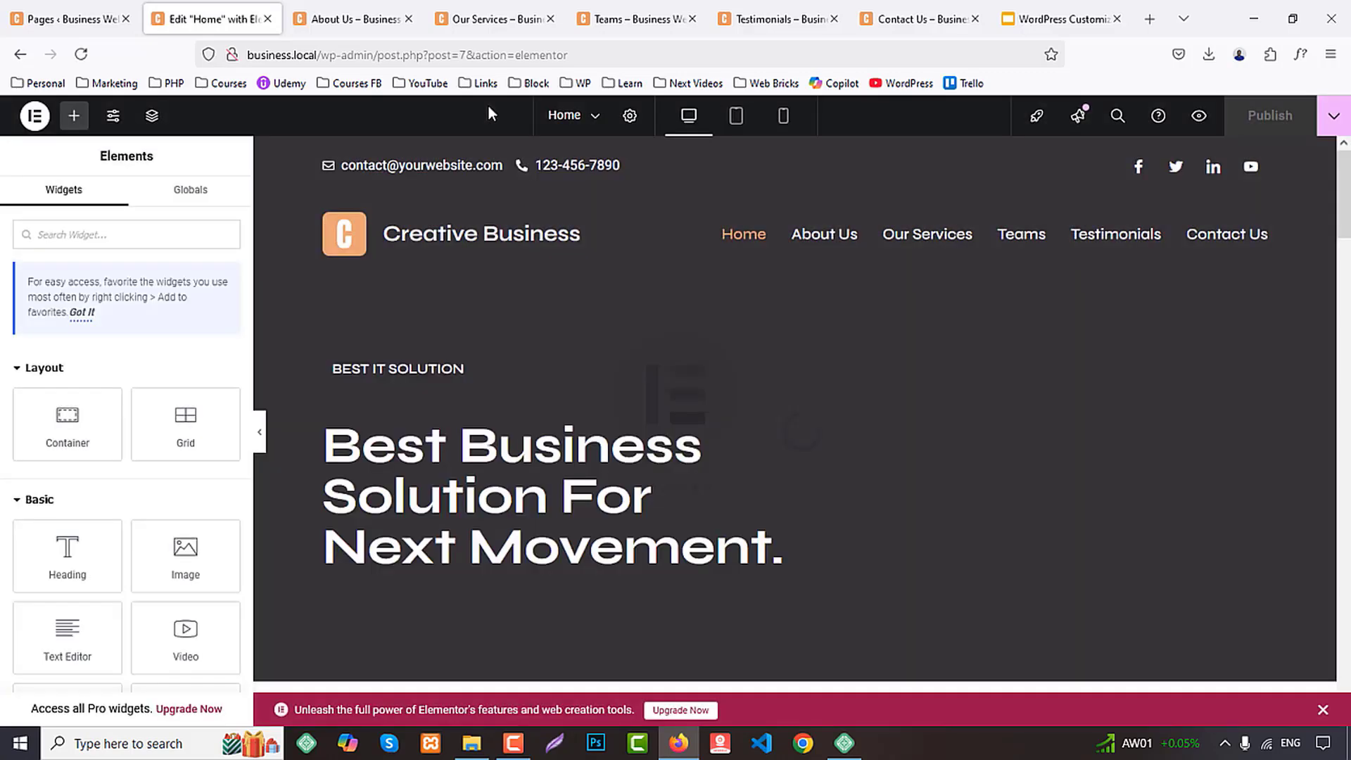
Set the first team card's container width to 25% in the Home page's Teams section
{"action": "scroll", "coordinate": [915, 380], "scroll_direction": "down", "scroll_amount": 20}
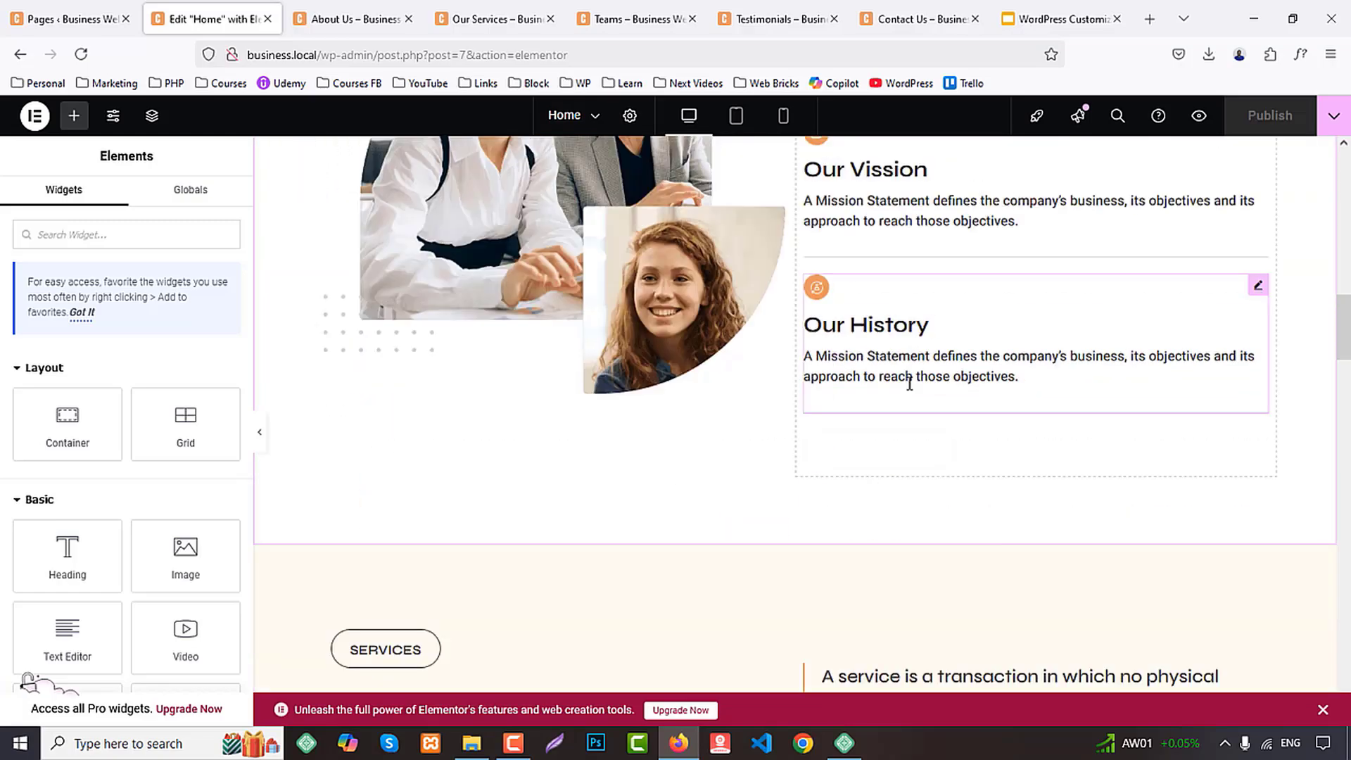
{"action": "scroll", "coordinate": [912, 383], "scroll_direction": "down", "scroll_amount": 20}
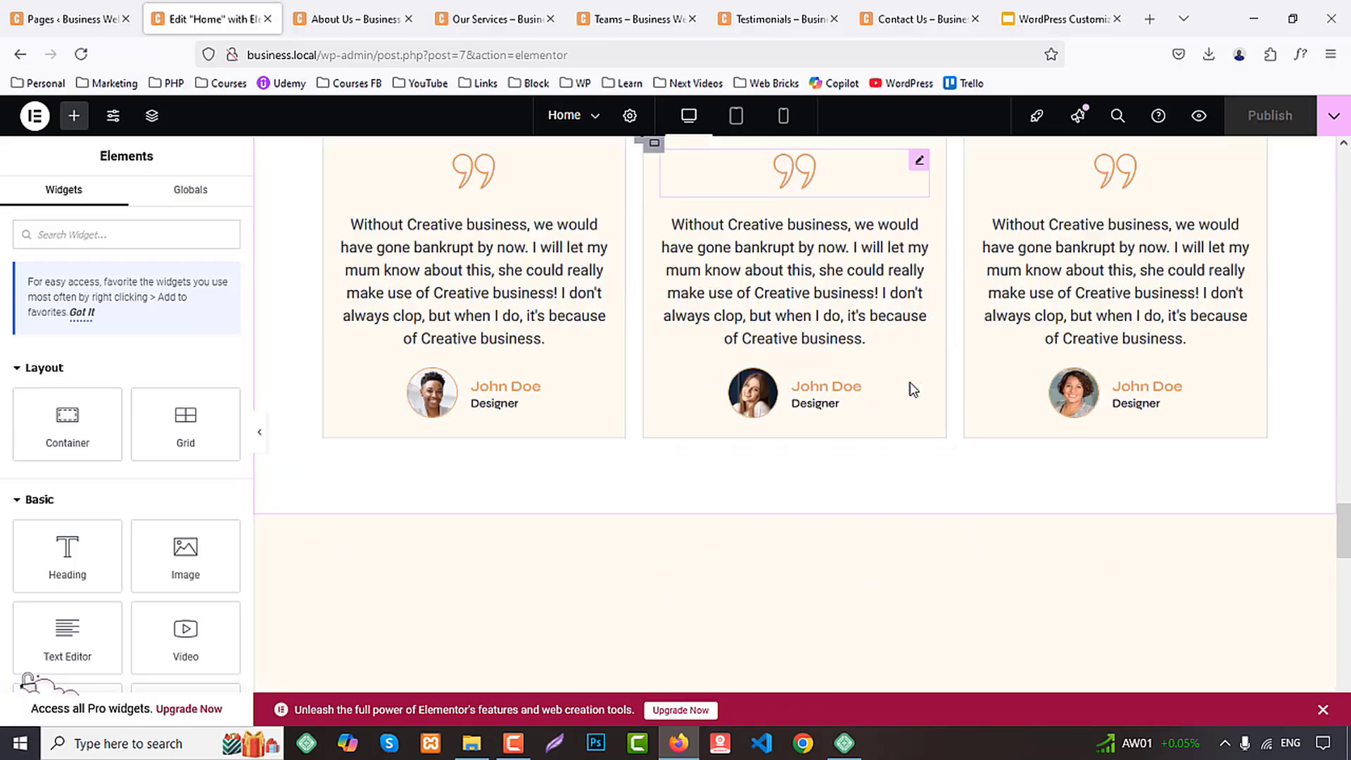
{"action": "scroll", "coordinate": [911, 387], "scroll_direction": "down", "scroll_amount": 5}
{"action": "scroll", "coordinate": [426, 406], "scroll_direction": "up", "scroll_amount": 5}
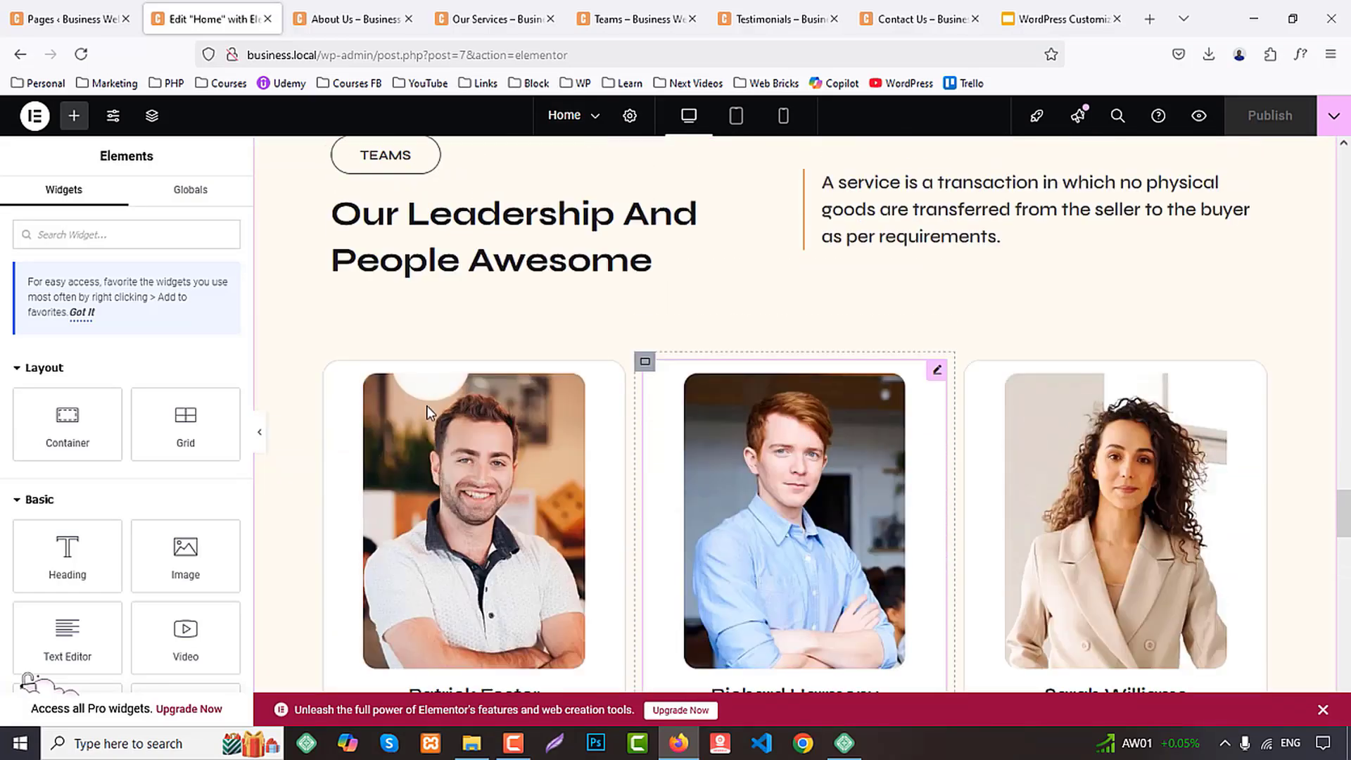
{"action": "left_click", "coordinate": [324, 364]}
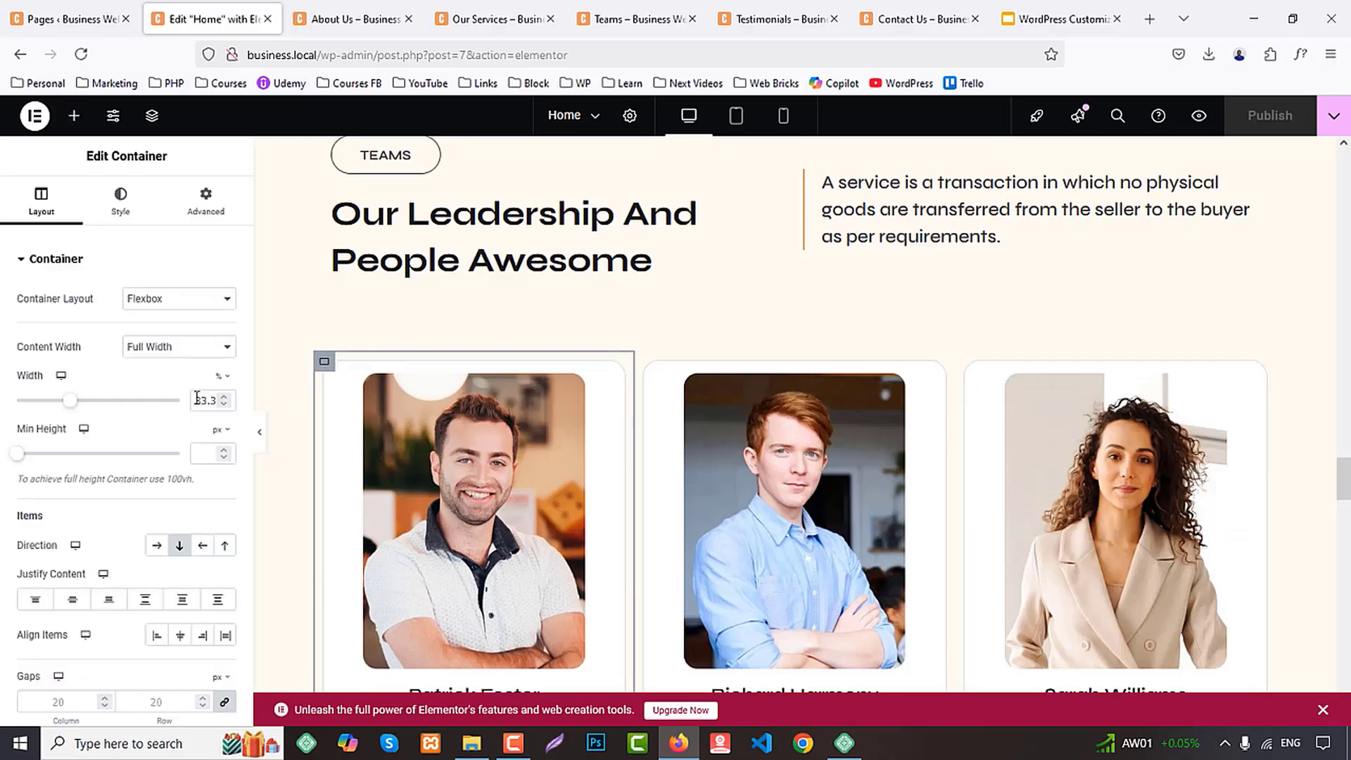
{"action": "scroll", "coordinate": [1055, 394], "scroll_direction": "up", "scroll_amount": 20}
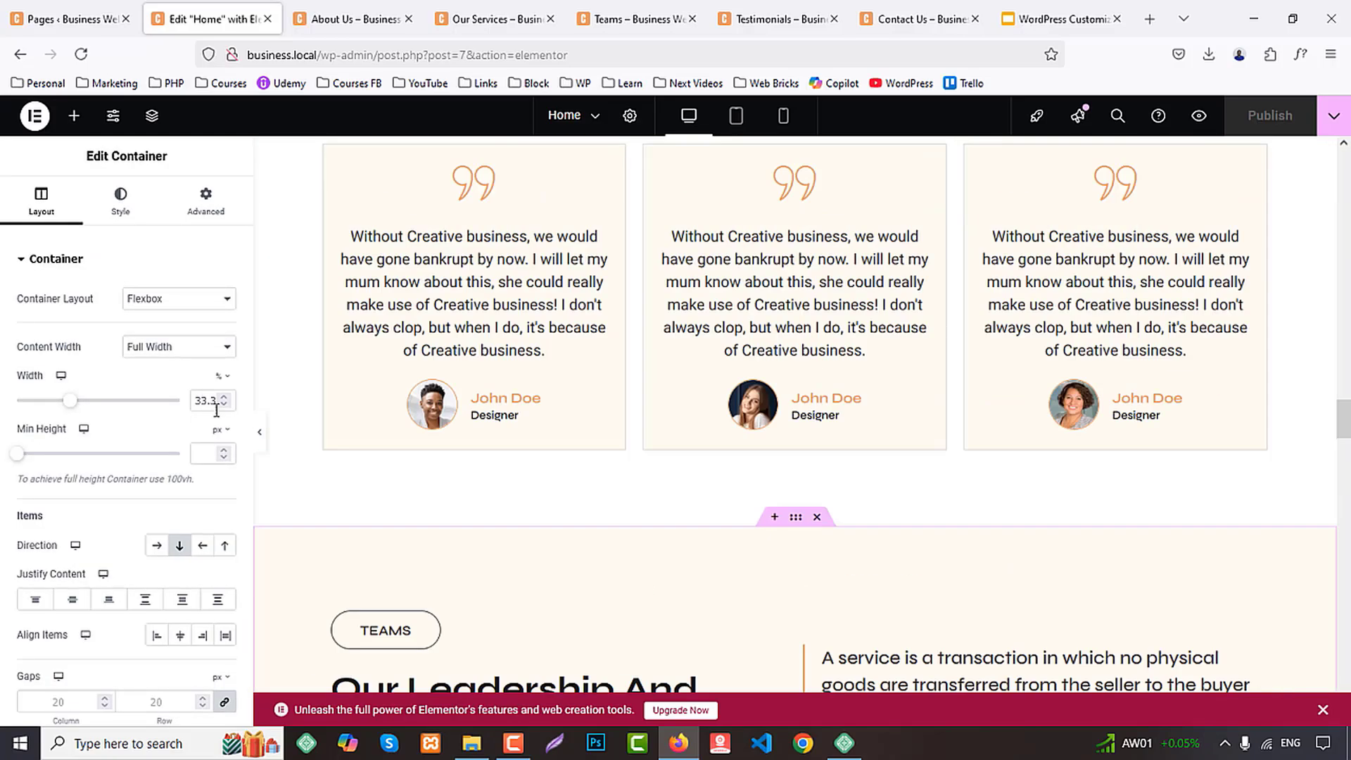
{"action": "scroll", "coordinate": [1338, 206], "scroll_direction": "down", "scroll_amount": 20}
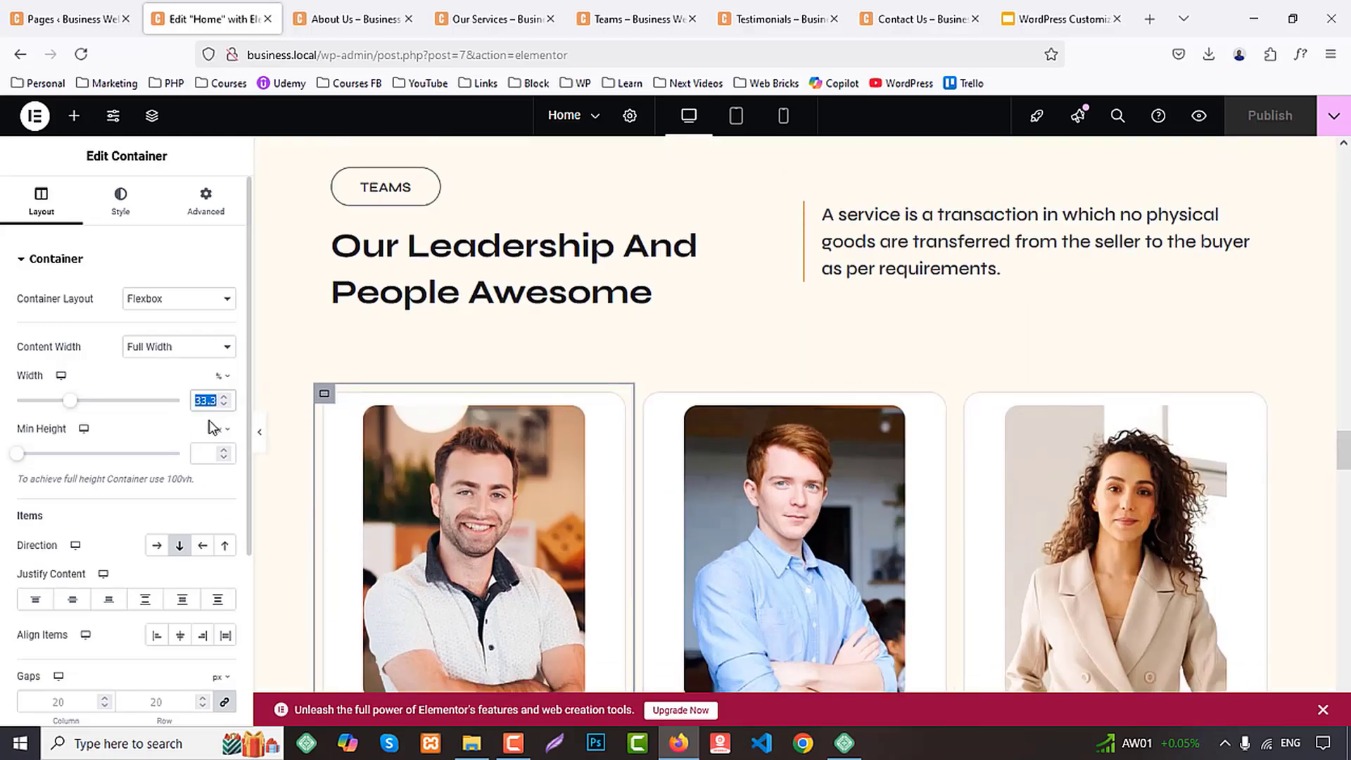
{"action": "type", "text": "25"}
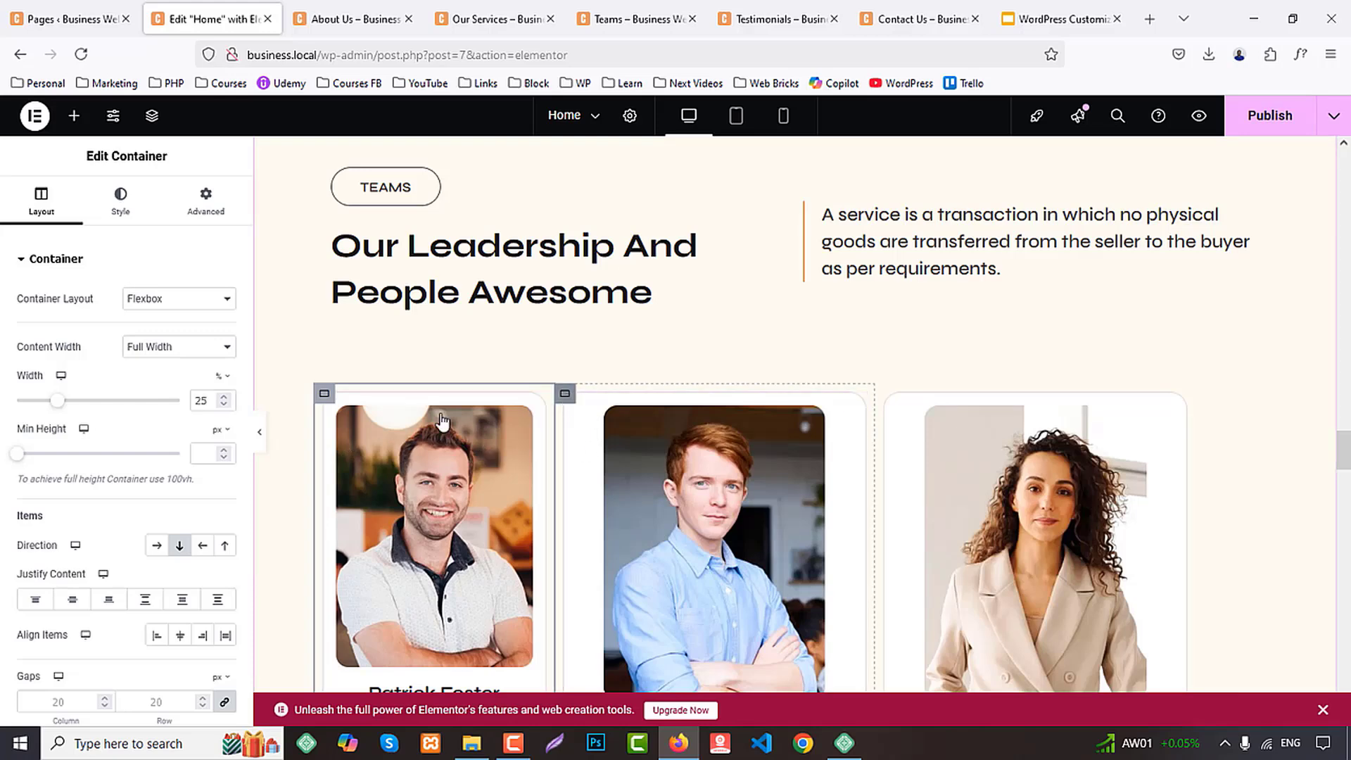
Set the container widths of the second and third team cards to 25% each
{"action": "key", "text": "ctrl+z"}
{"action": "key", "text": "ctrl+shift+z"}
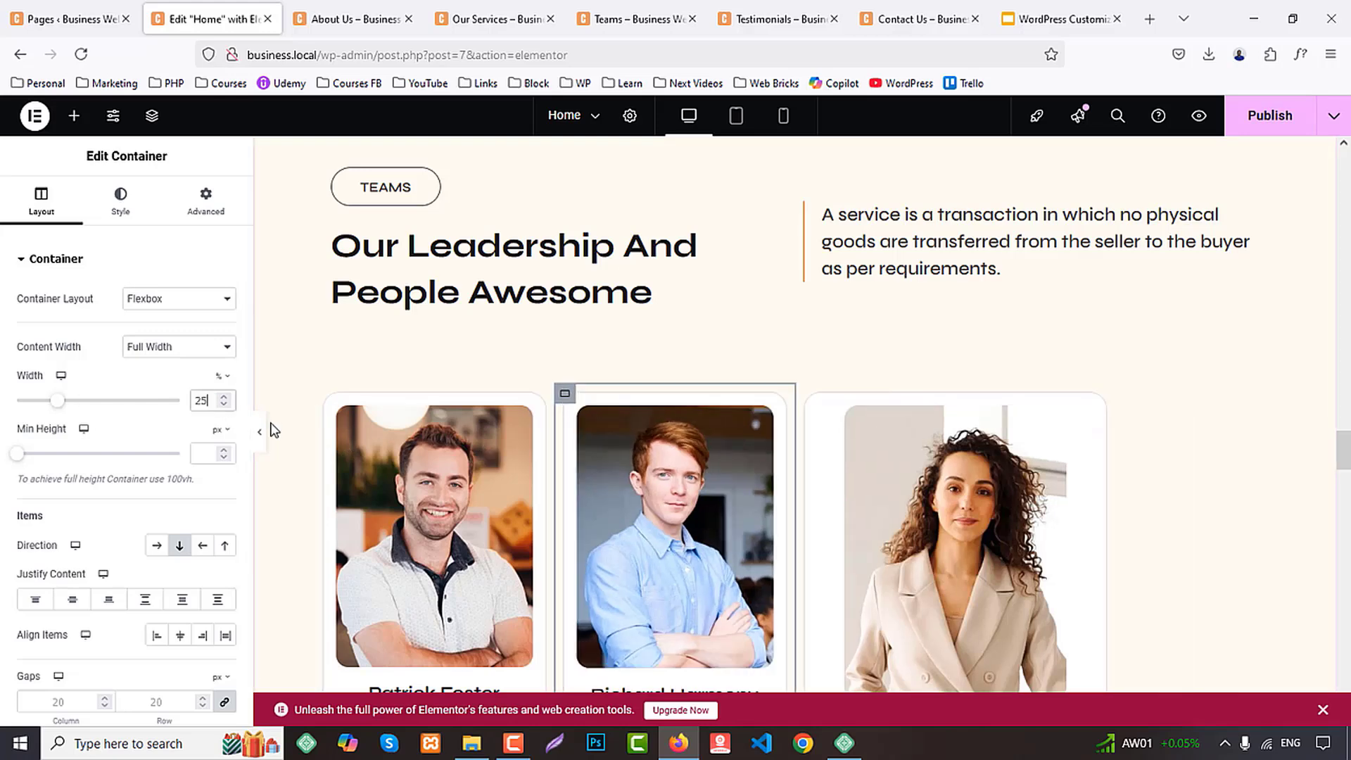
{"action": "key", "text": "ctrl+z"}
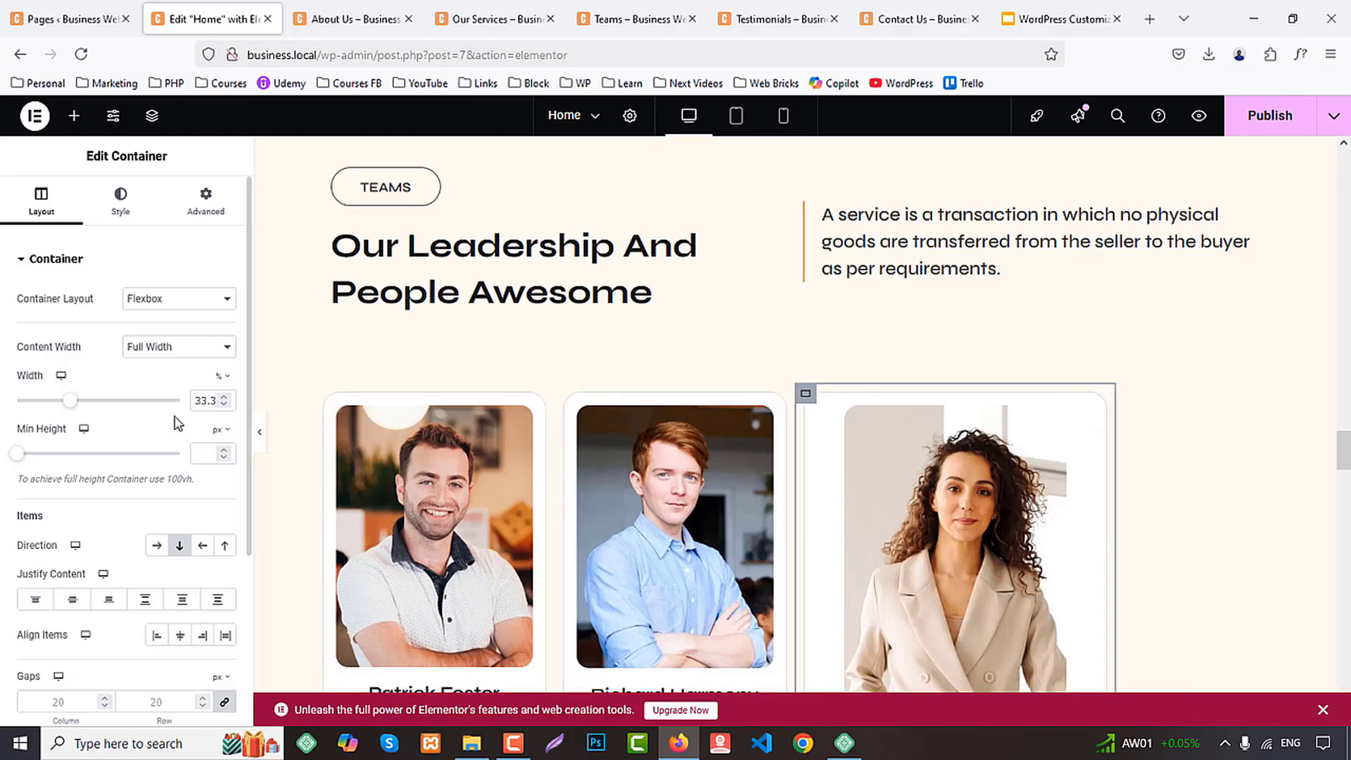
{"action": "key", "text": "ctrl+shift+z"}
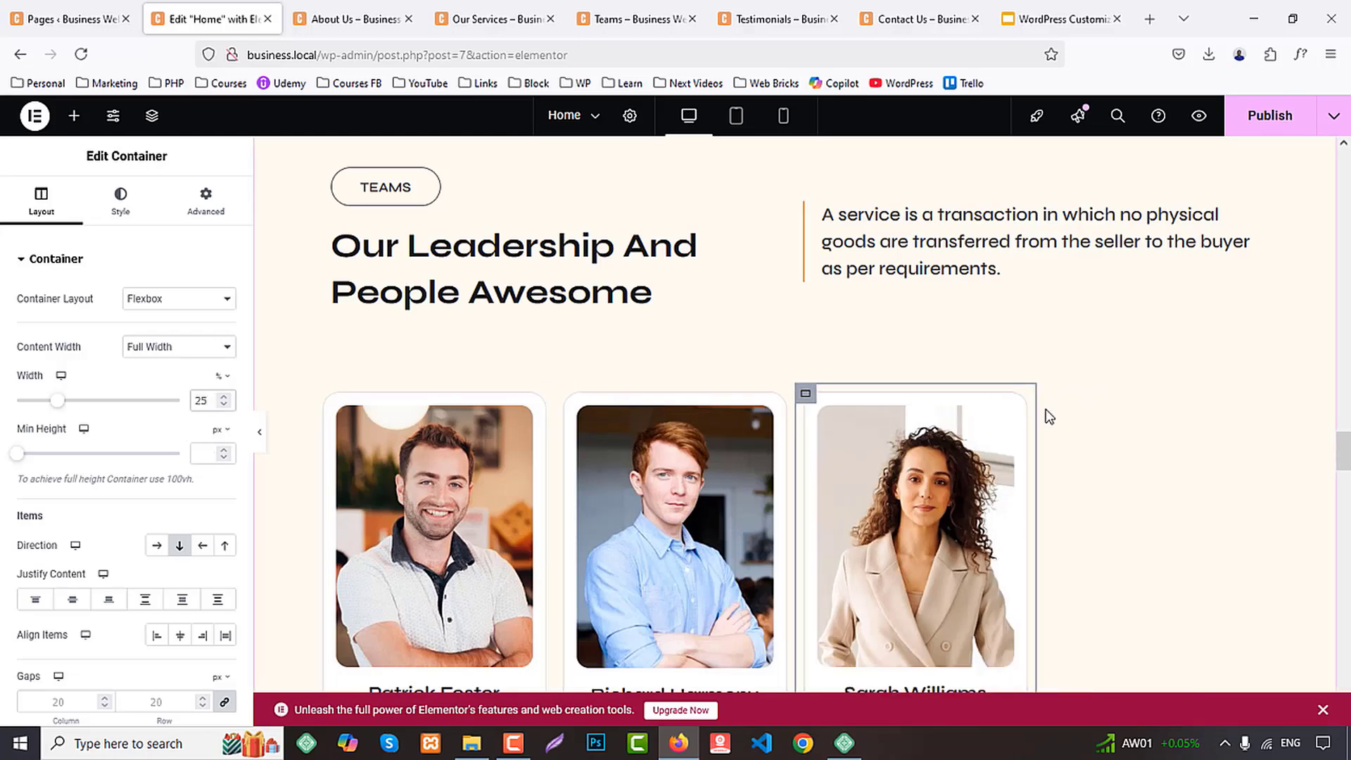
Set the fourth team card's container width to 25% so all four cards share one row
{"action": "scroll", "coordinate": [1049, 416], "scroll_direction": "down", "scroll_amount": 3}
{"action": "left_click", "coordinate": [325, 506]}
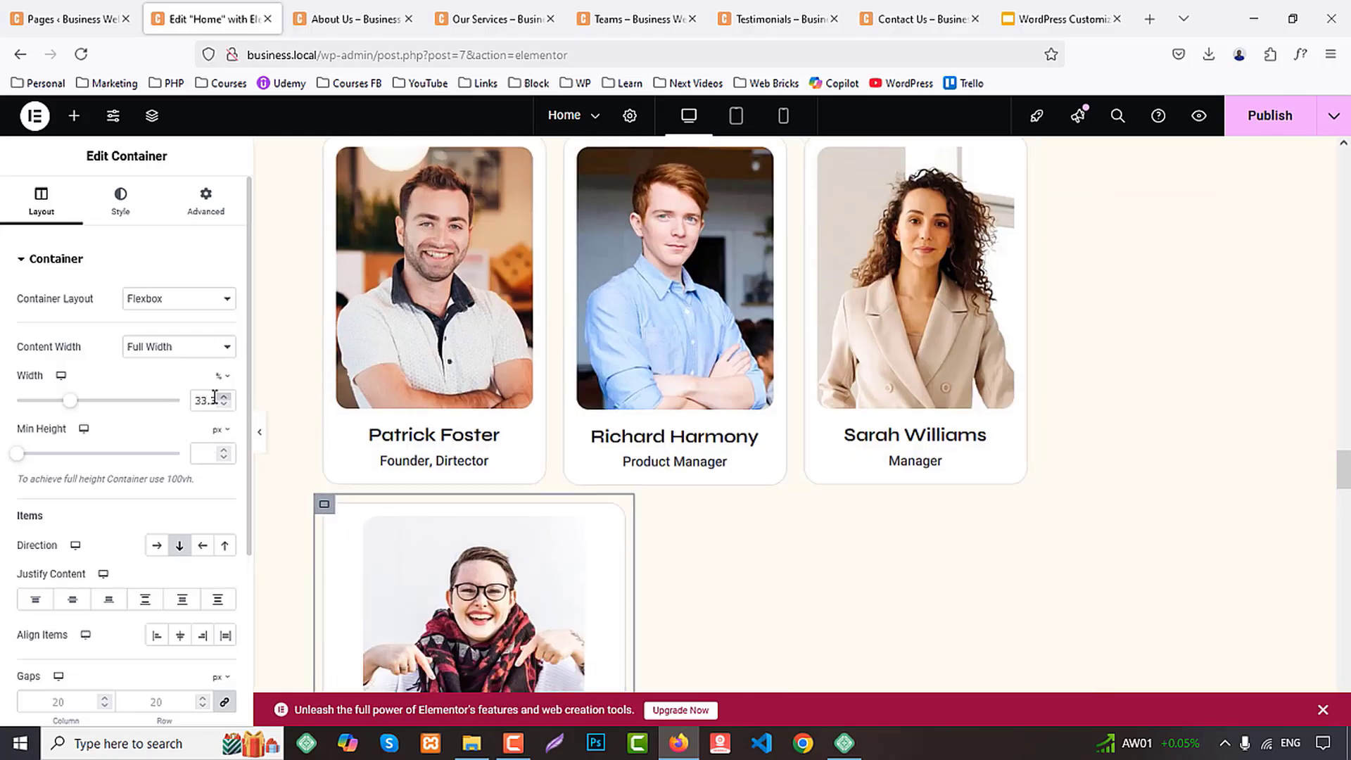
{"action": "key", "text": "ctrl+a"}
{"action": "type", "text": "25"}
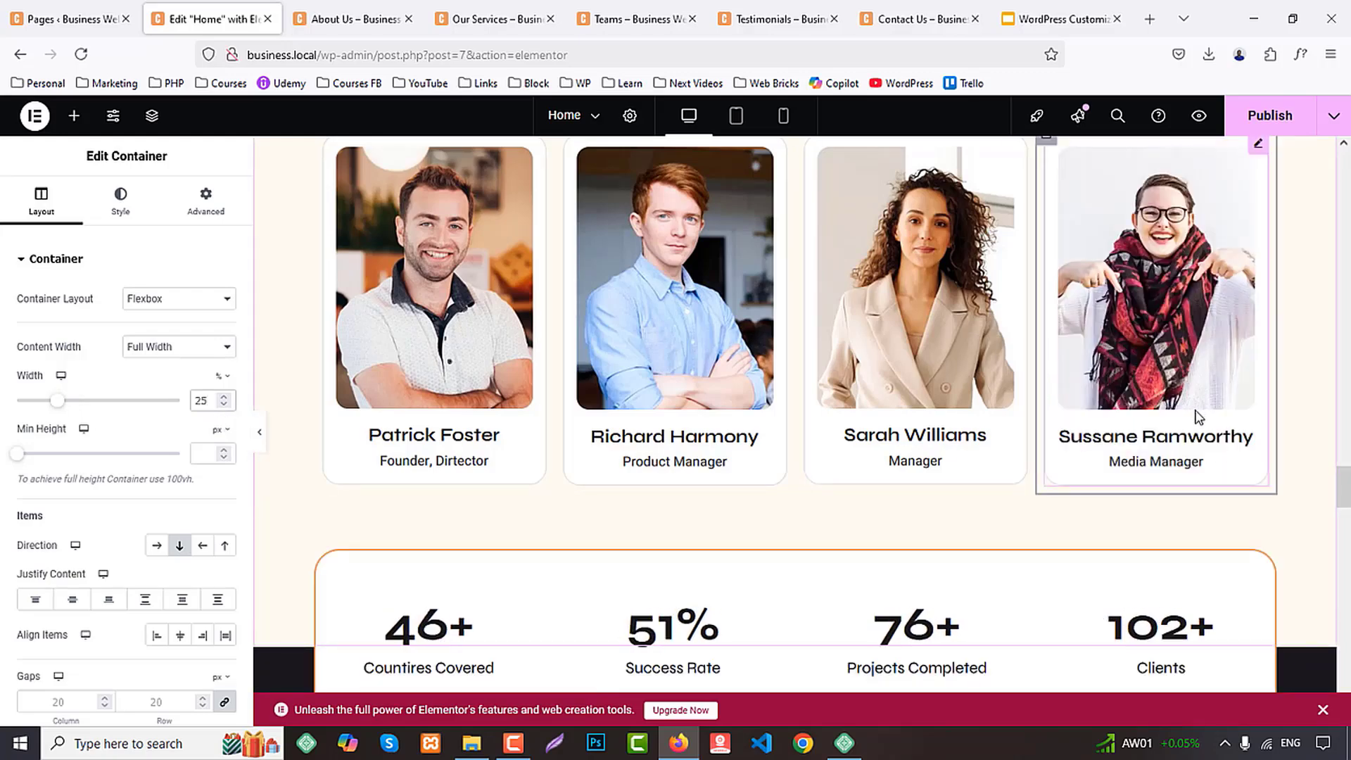
Check the sections below the team cards and publish the Home page changes
{"action": "scroll", "coordinate": [1195, 416], "scroll_direction": "down", "scroll_amount": 5}
{"action": "scroll", "coordinate": [1193, 421], "scroll_direction": "down", "scroll_amount": 5}
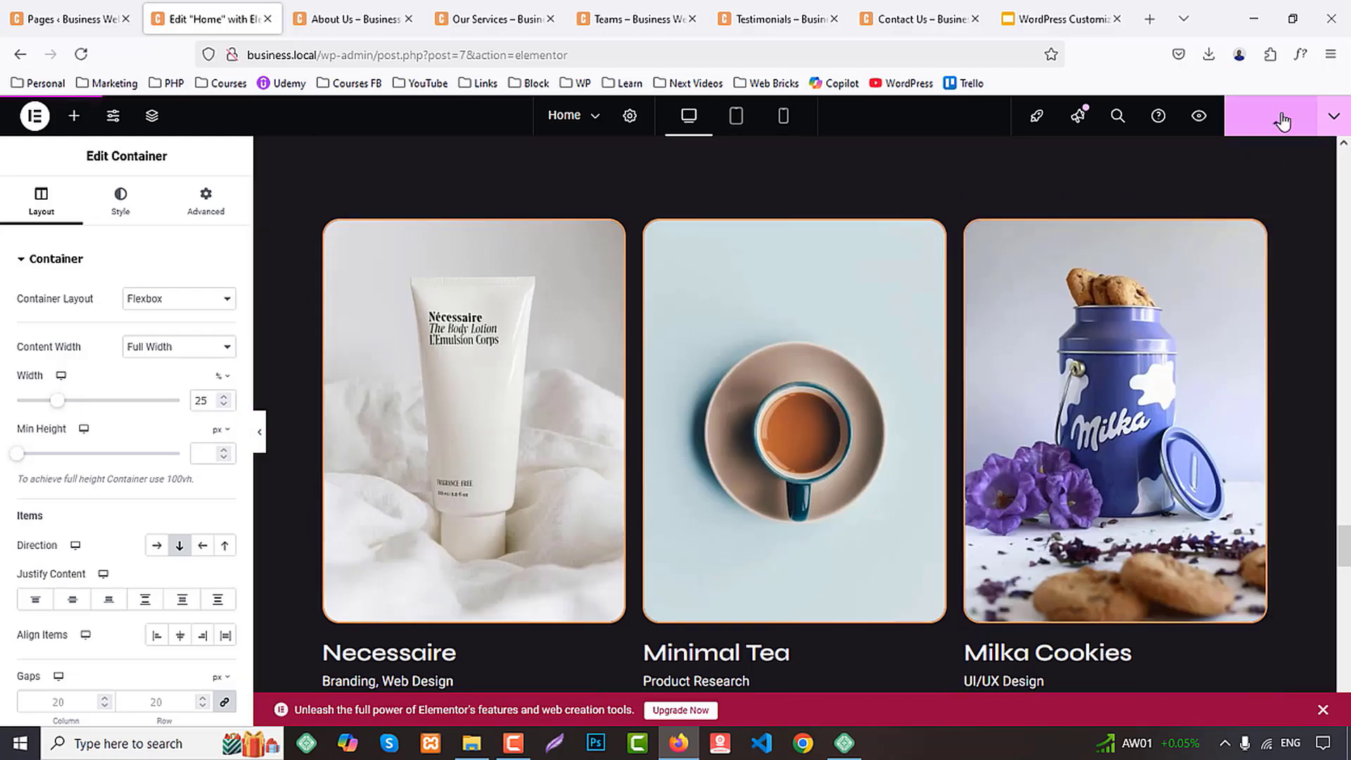
{"action": "scroll", "coordinate": [788, 257], "scroll_direction": "up", "scroll_amount": 1}
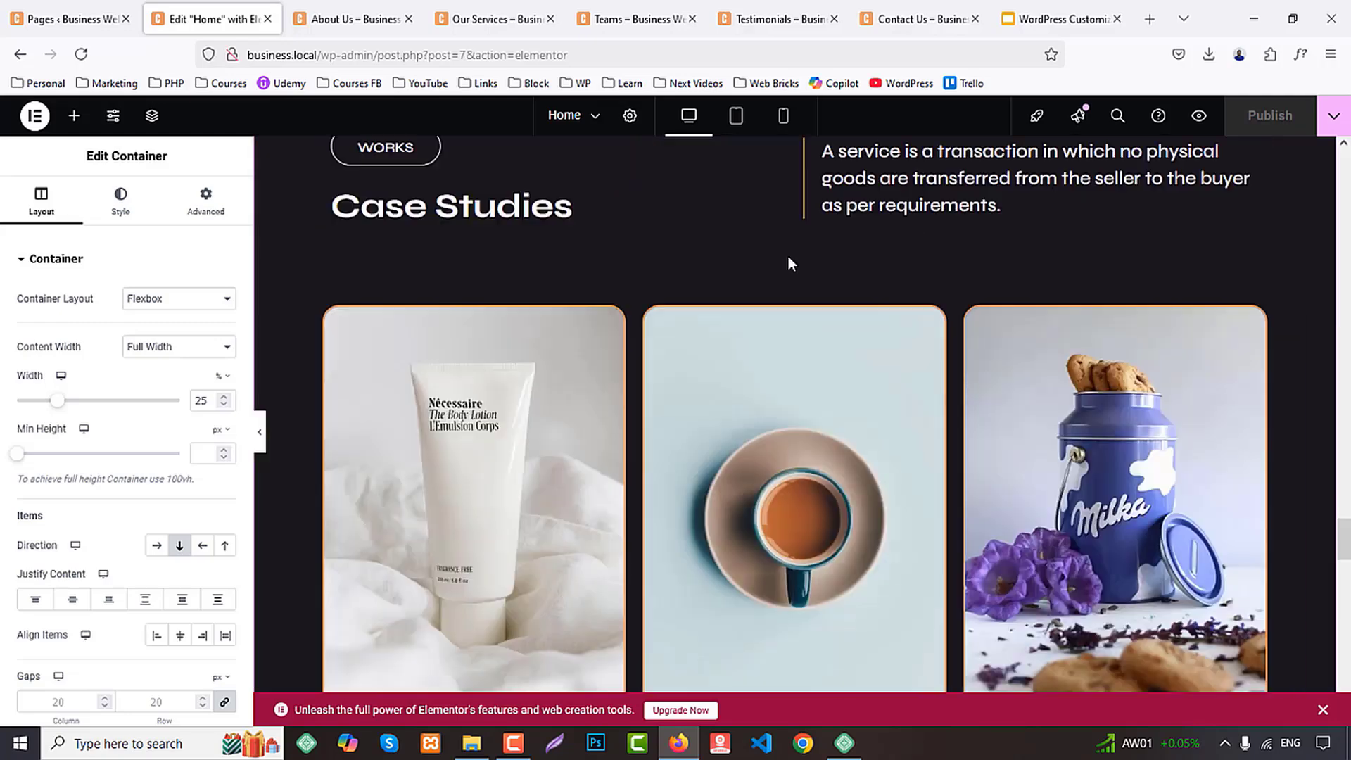
Preview the Teams section in the tablet and mobile layouts to check how the cards stack
{"action": "left_click", "coordinate": [737, 116]}
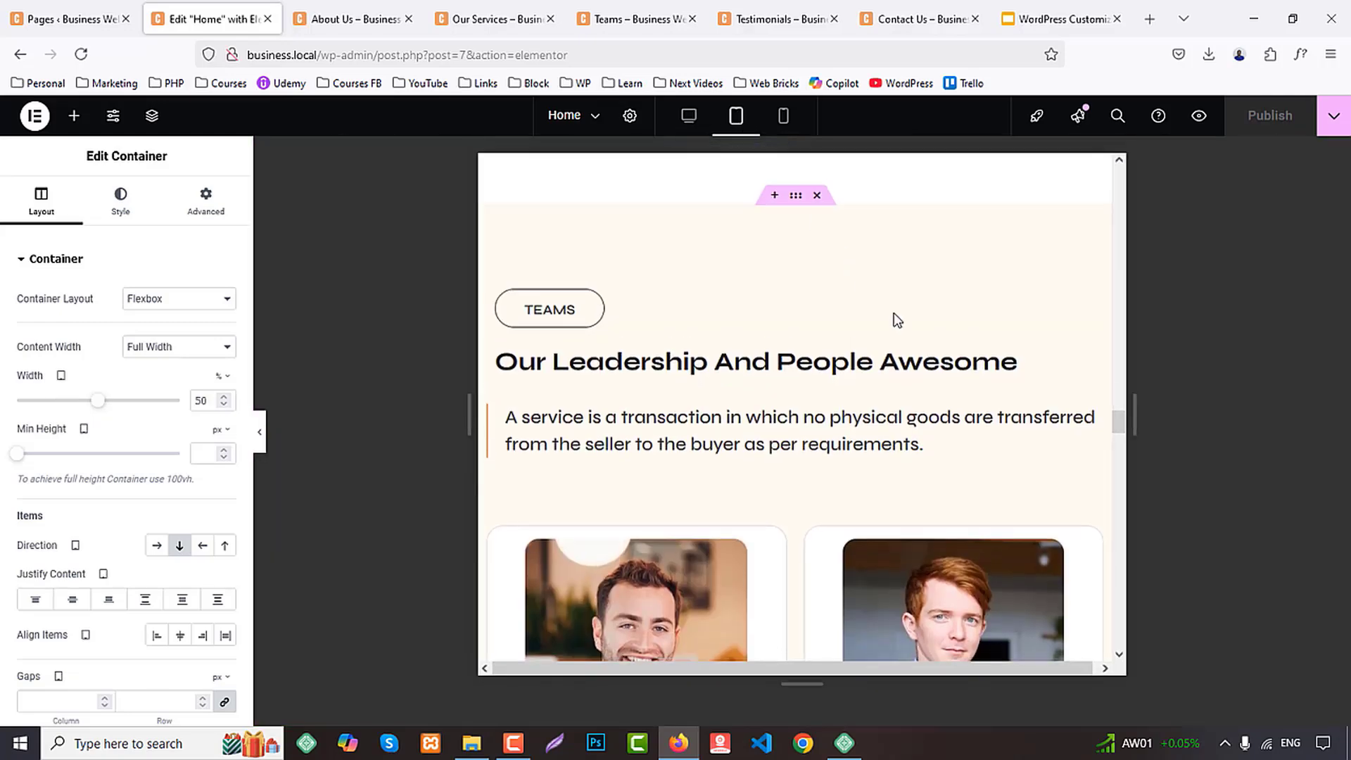
{"action": "scroll", "coordinate": [908, 351], "scroll_direction": "down", "scroll_amount": 7}
{"action": "scroll", "coordinate": [913, 394], "scroll_direction": "down", "scroll_amount": 5}
{"action": "scroll", "coordinate": [727, 226], "scroll_direction": "up", "scroll_amount": 3}
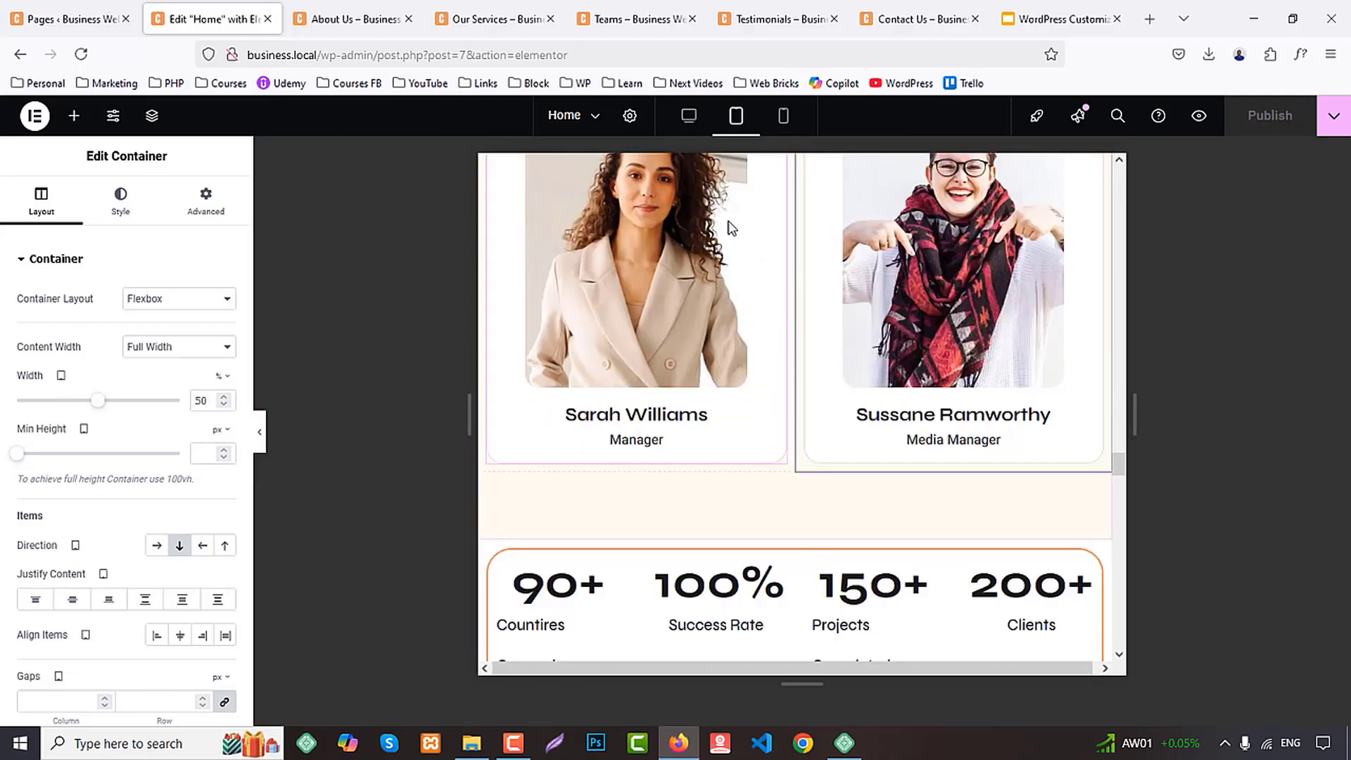
{"action": "left_click", "coordinate": [783, 116]}
{"action": "scroll", "coordinate": [905, 413], "scroll_direction": "down", "scroll_amount": 10}
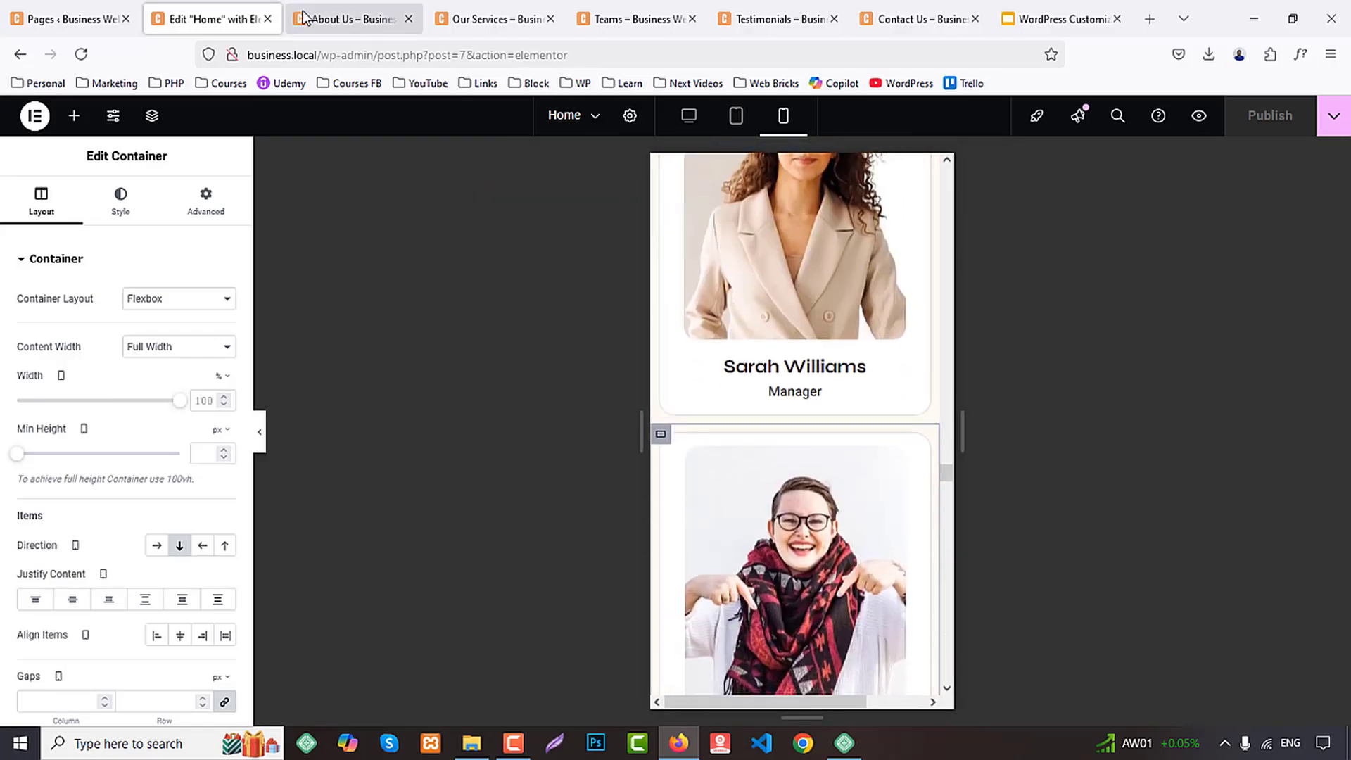
Close the Home page editor and review the live About Us page down to its testimonials
{"action": "middle_click", "coordinate": [231, 5]}
{"action": "scroll", "coordinate": [1188, 392], "scroll_direction": "down", "scroll_amount": 15}
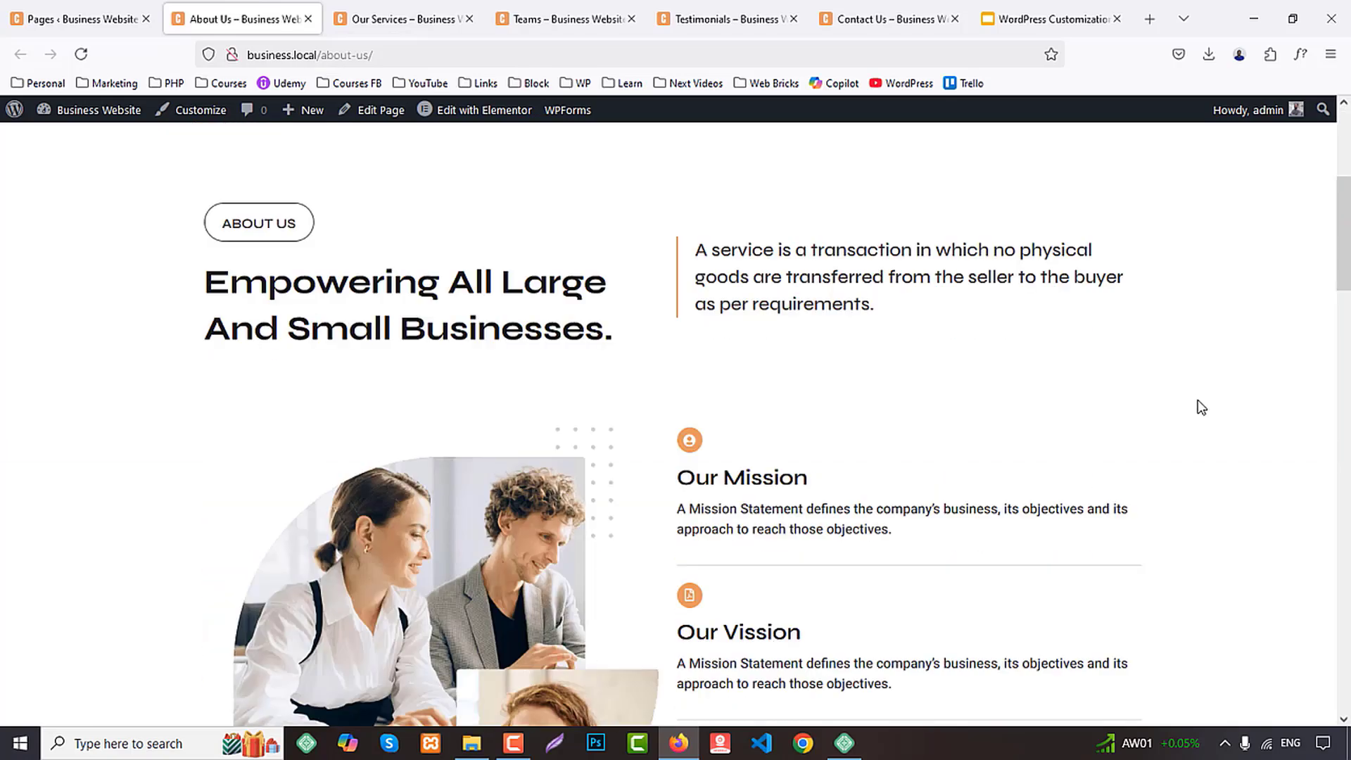
{"action": "scroll", "coordinate": [1210, 412], "scroll_direction": "down", "scroll_amount": 12}
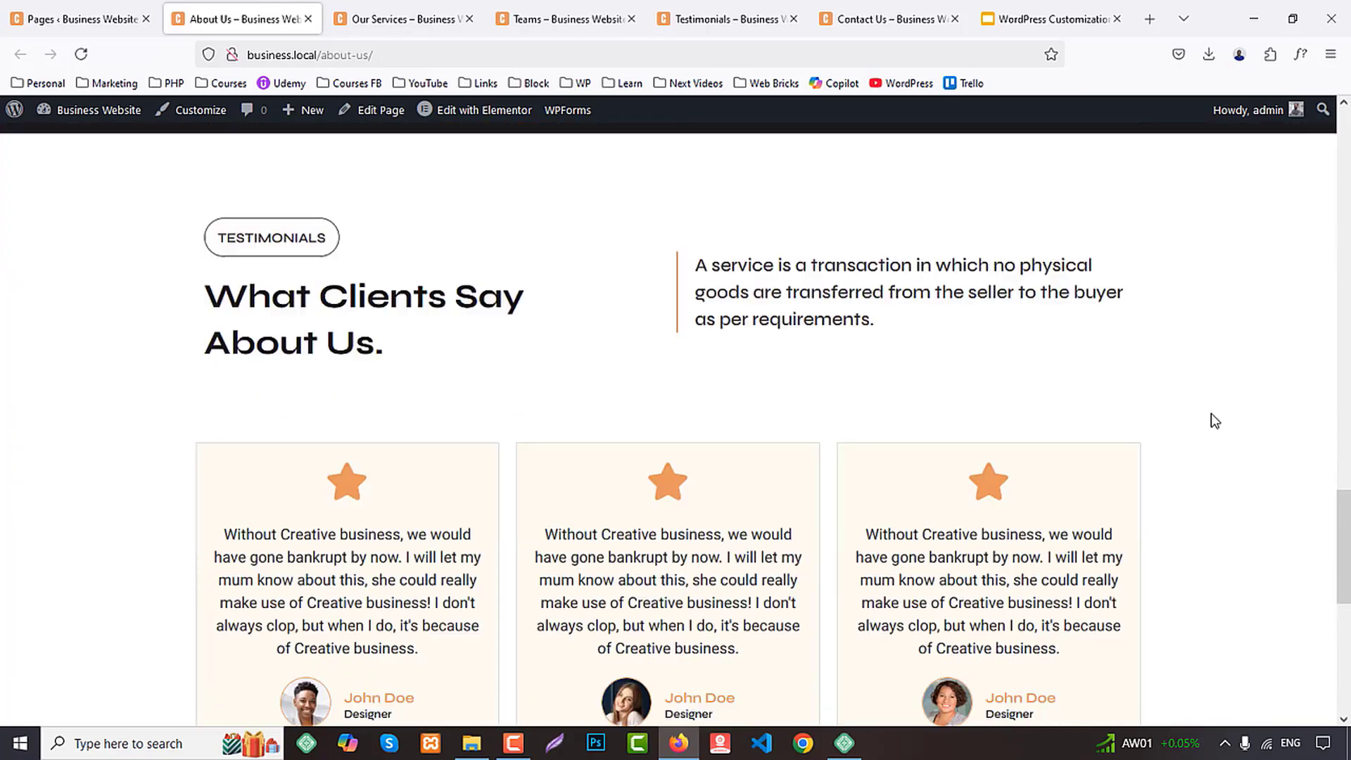
Close the About Us page and review the service cards and testimonials on the Our Services page
{"action": "middle_click", "coordinate": [282, 7]}
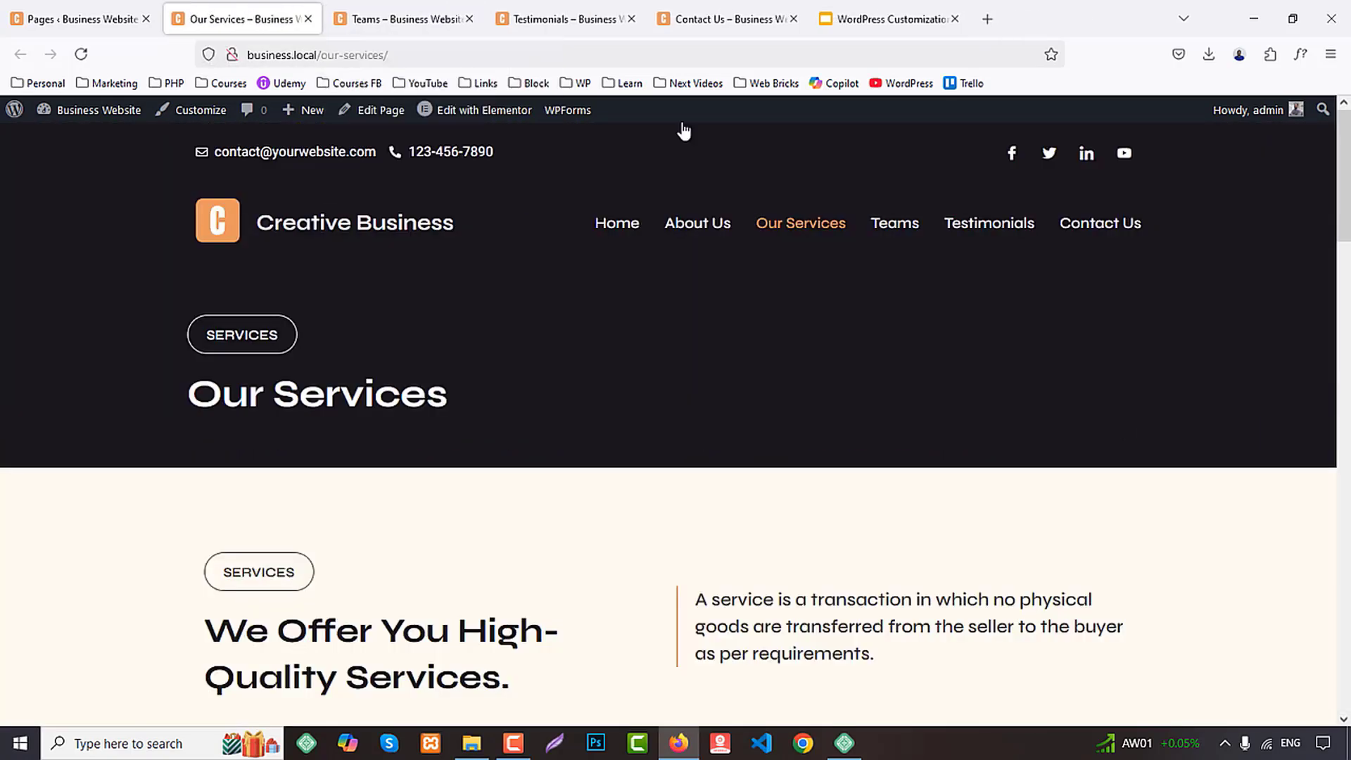
{"action": "scroll", "coordinate": [1168, 366], "scroll_direction": "down", "scroll_amount": 10}
{"action": "scroll", "coordinate": [1179, 381], "scroll_direction": "down", "scroll_amount": 5}
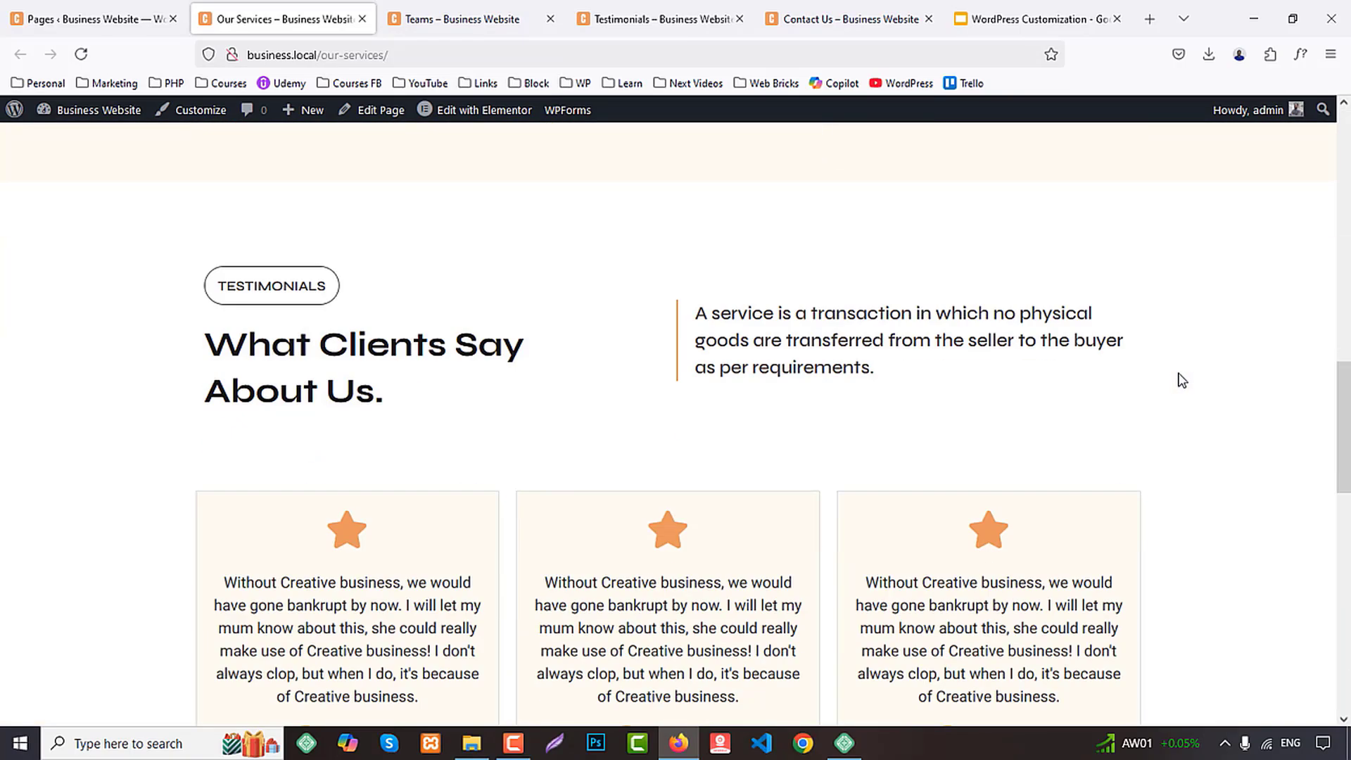
{"action": "scroll", "coordinate": [1180, 380], "scroll_direction": "up", "scroll_amount": 10}
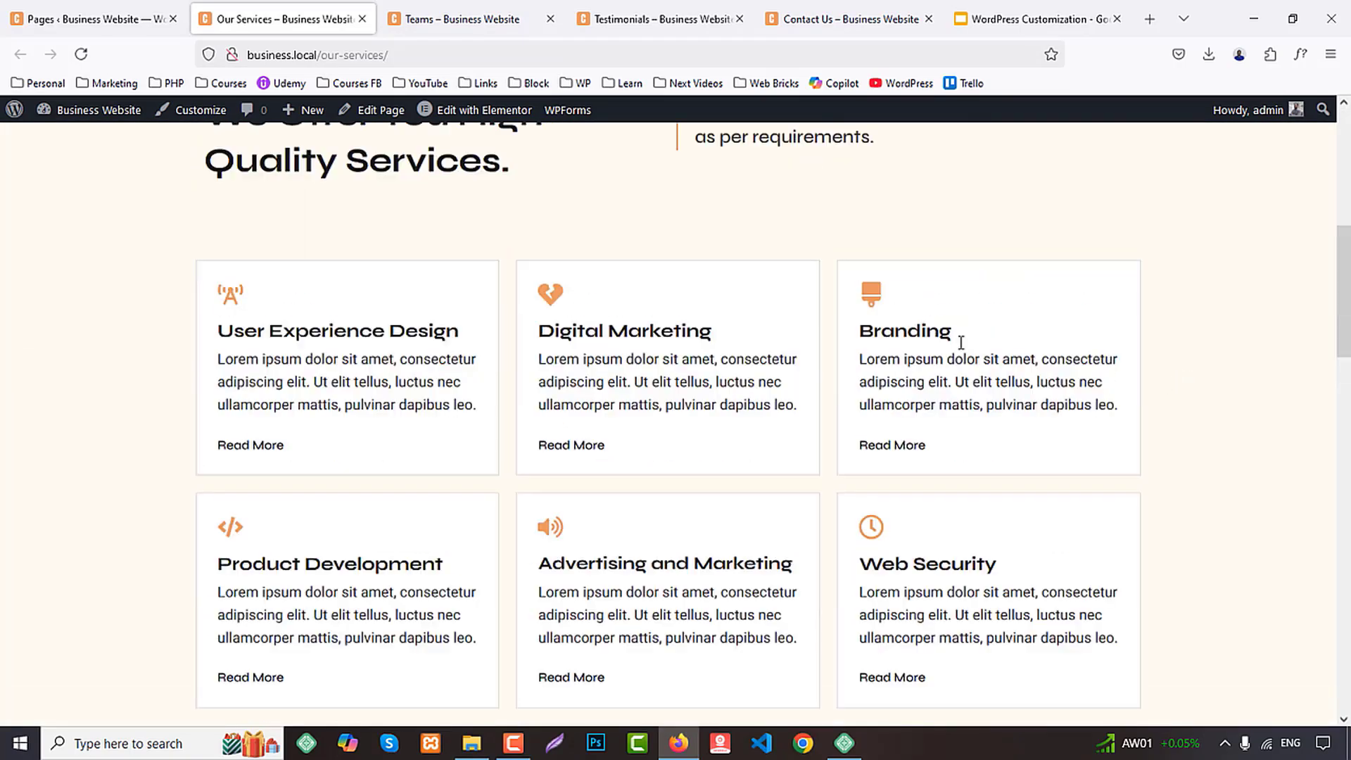
Close the Our Services page and review the team member cards on the Teams page
{"action": "middle_click", "coordinate": [252, 7]}
{"action": "scroll", "coordinate": [1171, 360], "scroll_direction": "down", "scroll_amount": 10}
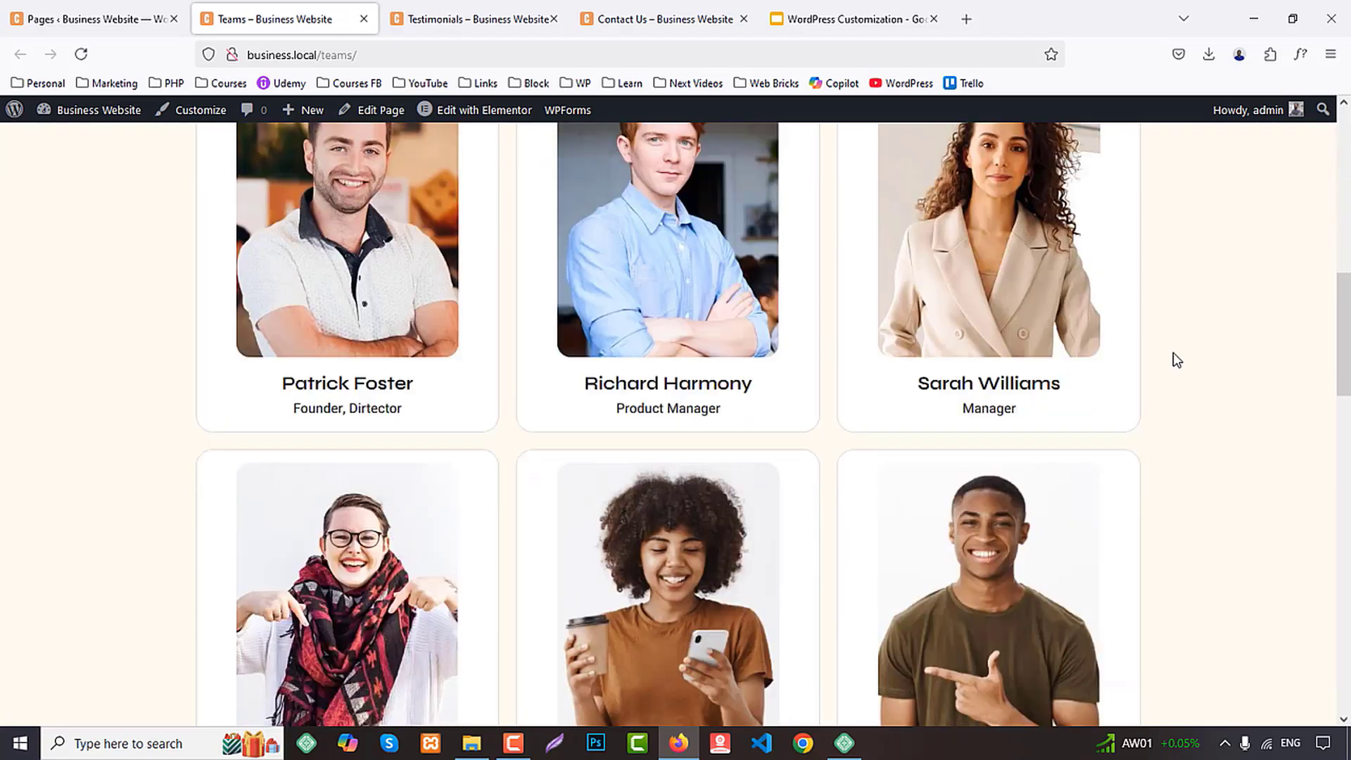
{"action": "scroll", "coordinate": [1178, 359], "scroll_direction": "down", "scroll_amount": 7}
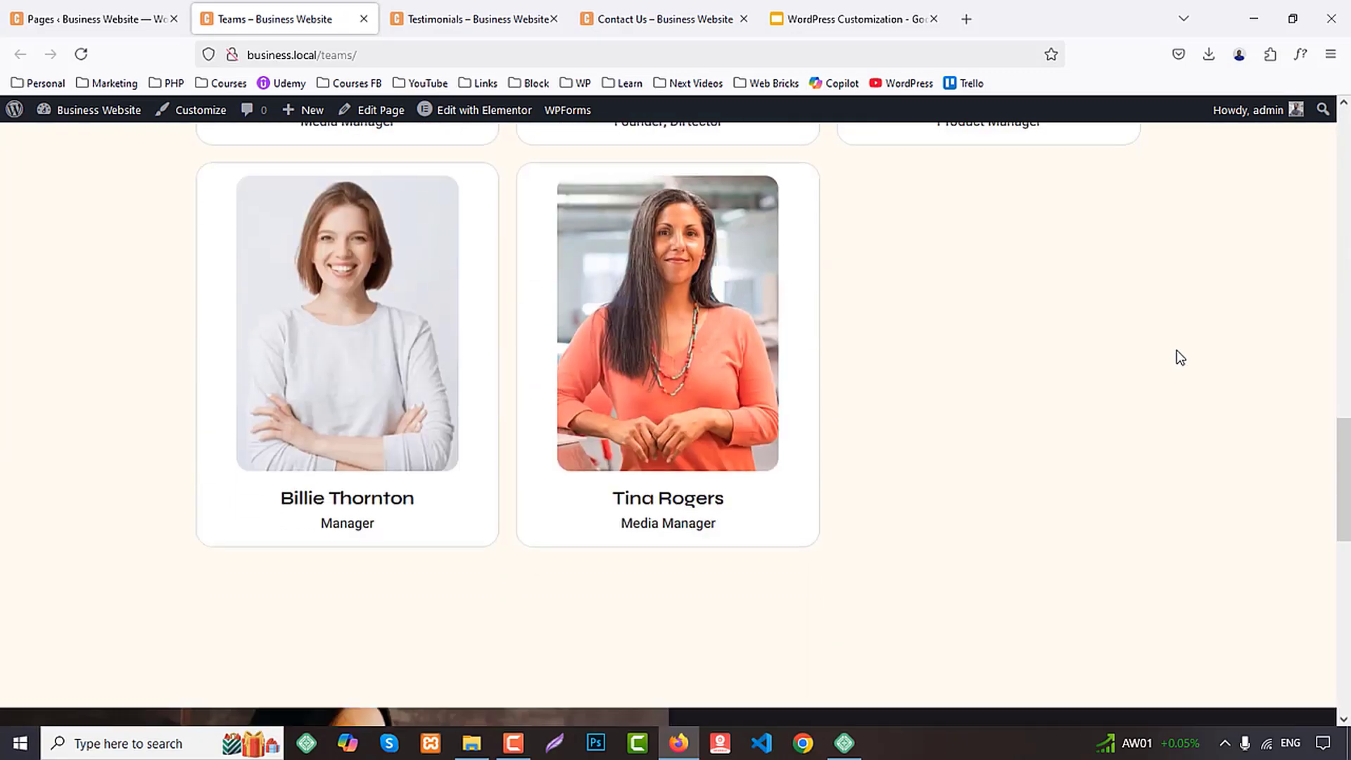
{"action": "scroll", "coordinate": [1180, 357], "scroll_direction": "up", "scroll_amount": 10}
Close the Teams page and review the Testimonials page down to its footer
{"action": "key", "text": "ctrl+w"}
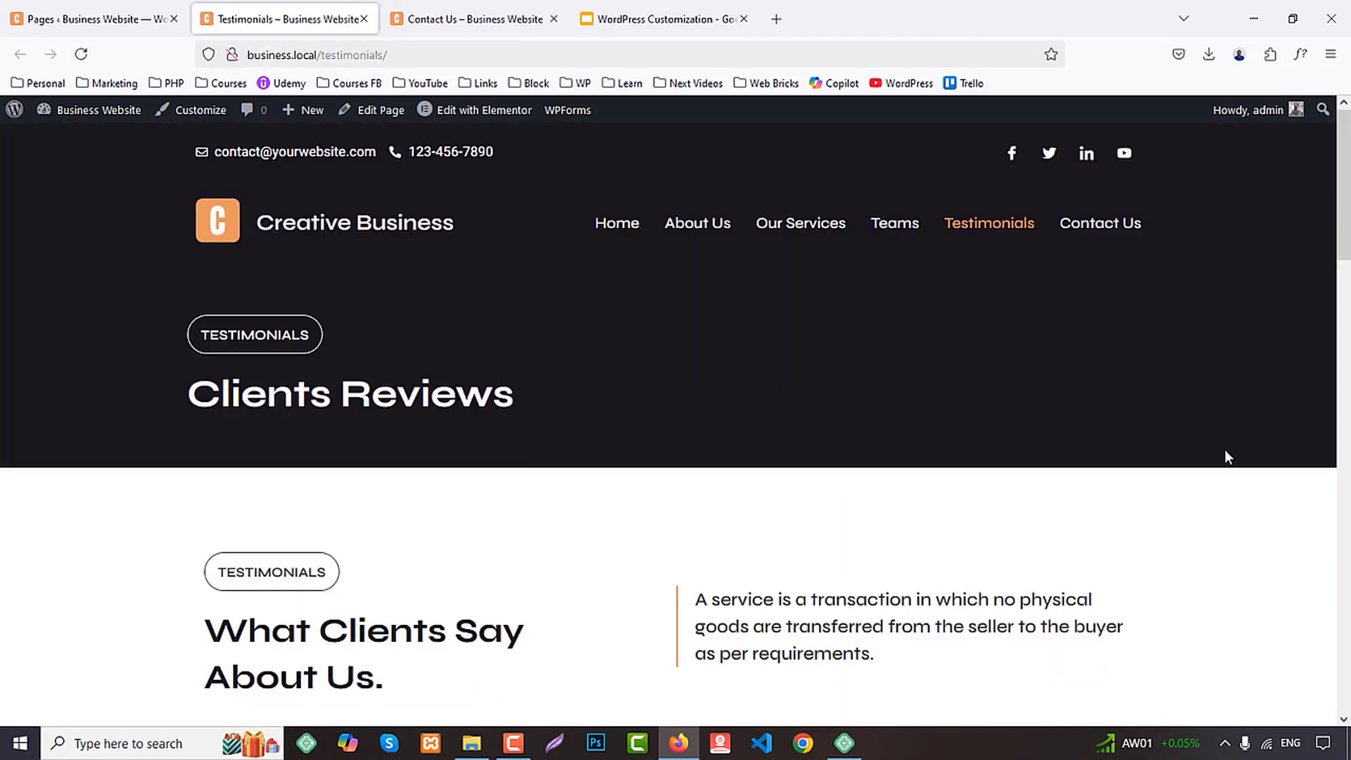
{"action": "scroll", "coordinate": [1225, 456], "scroll_direction": "down", "scroll_amount": 10}
{"action": "scroll", "coordinate": [1240, 479], "scroll_direction": "down", "scroll_amount": 12}
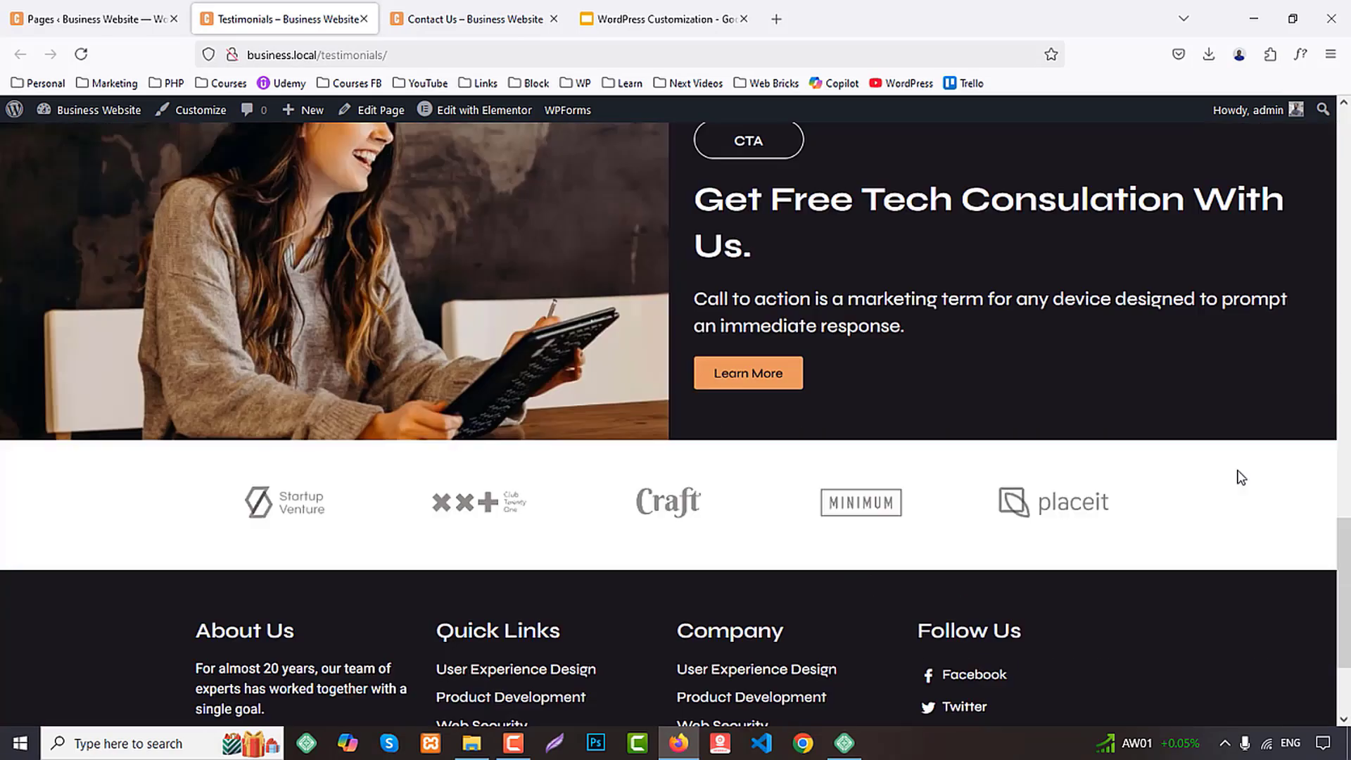
{"action": "scroll", "coordinate": [1239, 470], "scroll_direction": "up", "scroll_amount": 6}
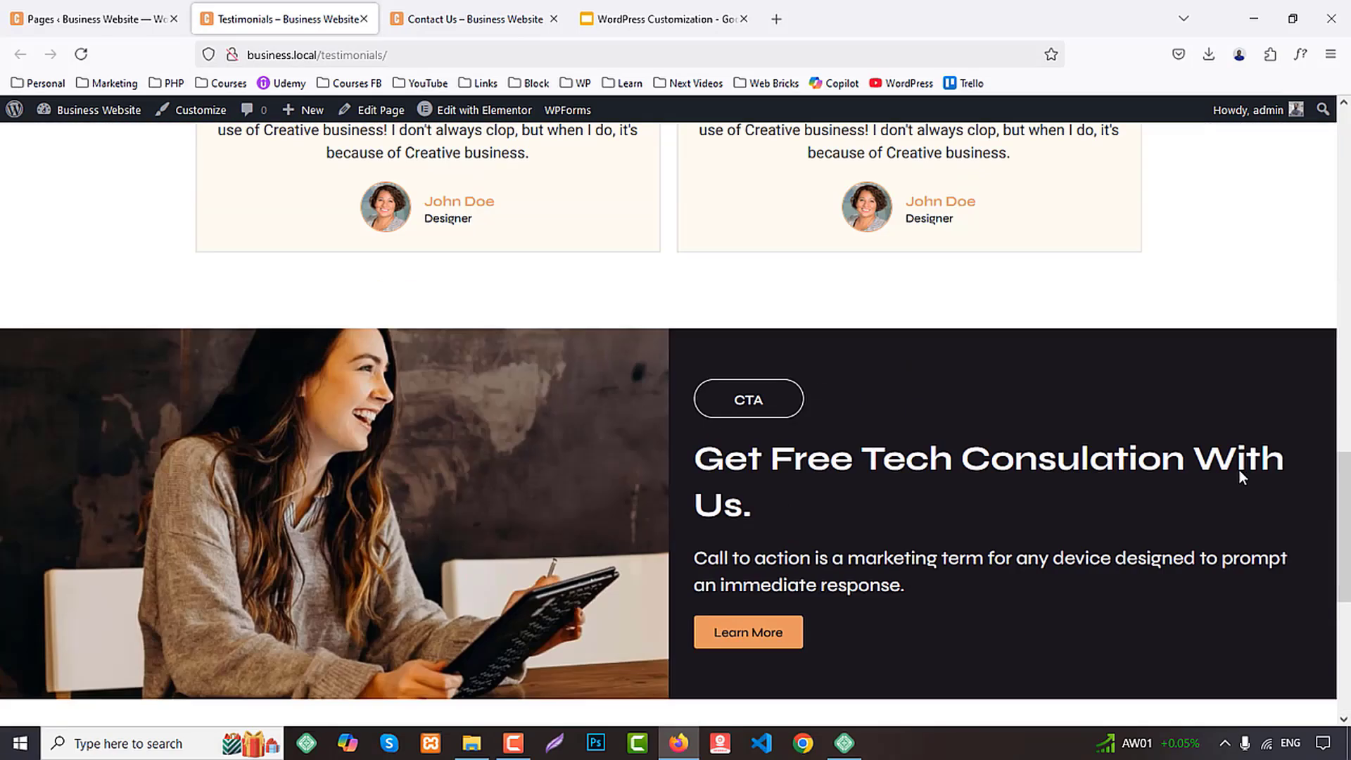
{"action": "scroll", "coordinate": [1239, 470], "scroll_direction": "up", "scroll_amount": 15}
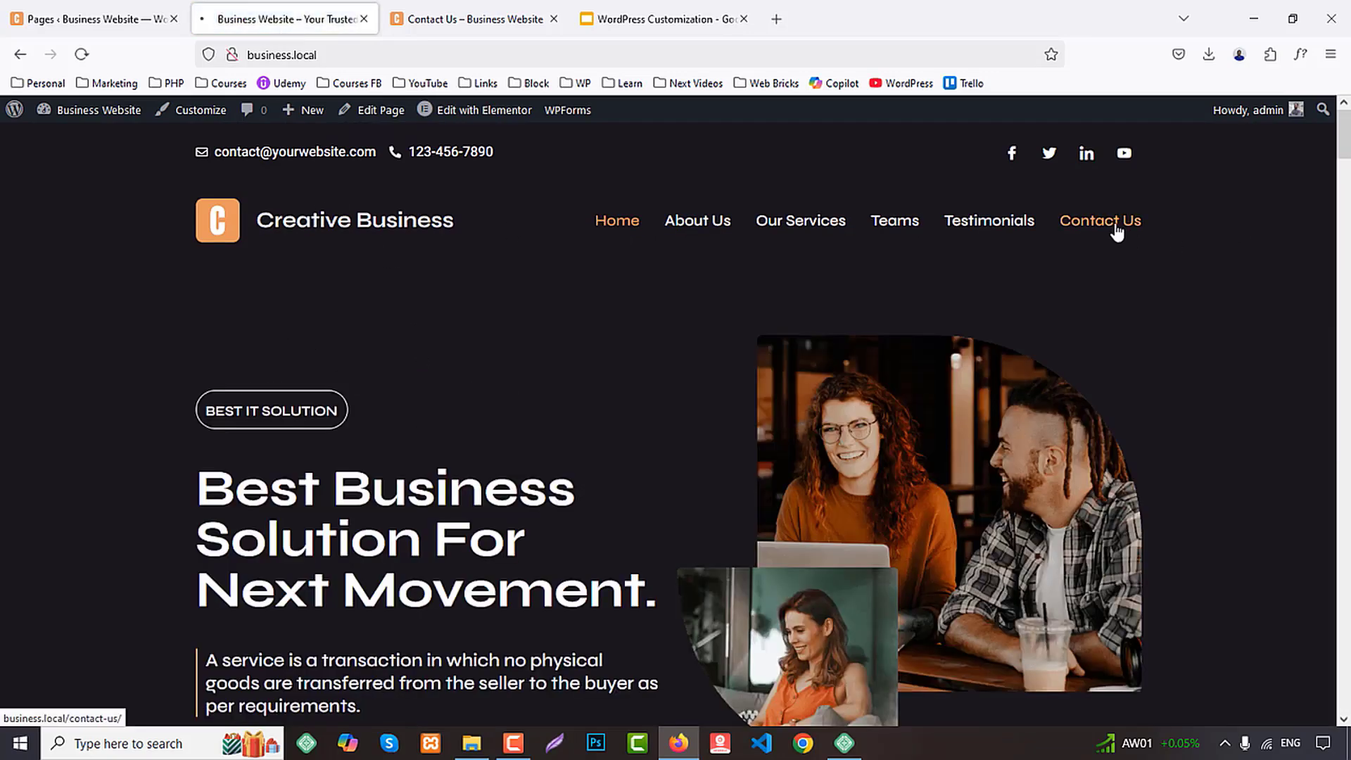
Open the Contact Us page from the site navigation, review its contact details and form, and return to the Home page
{"action": "left_click", "coordinate": [1115, 229]}
{"action": "scroll", "coordinate": [1244, 401], "scroll_direction": "down", "scroll_amount": 1}
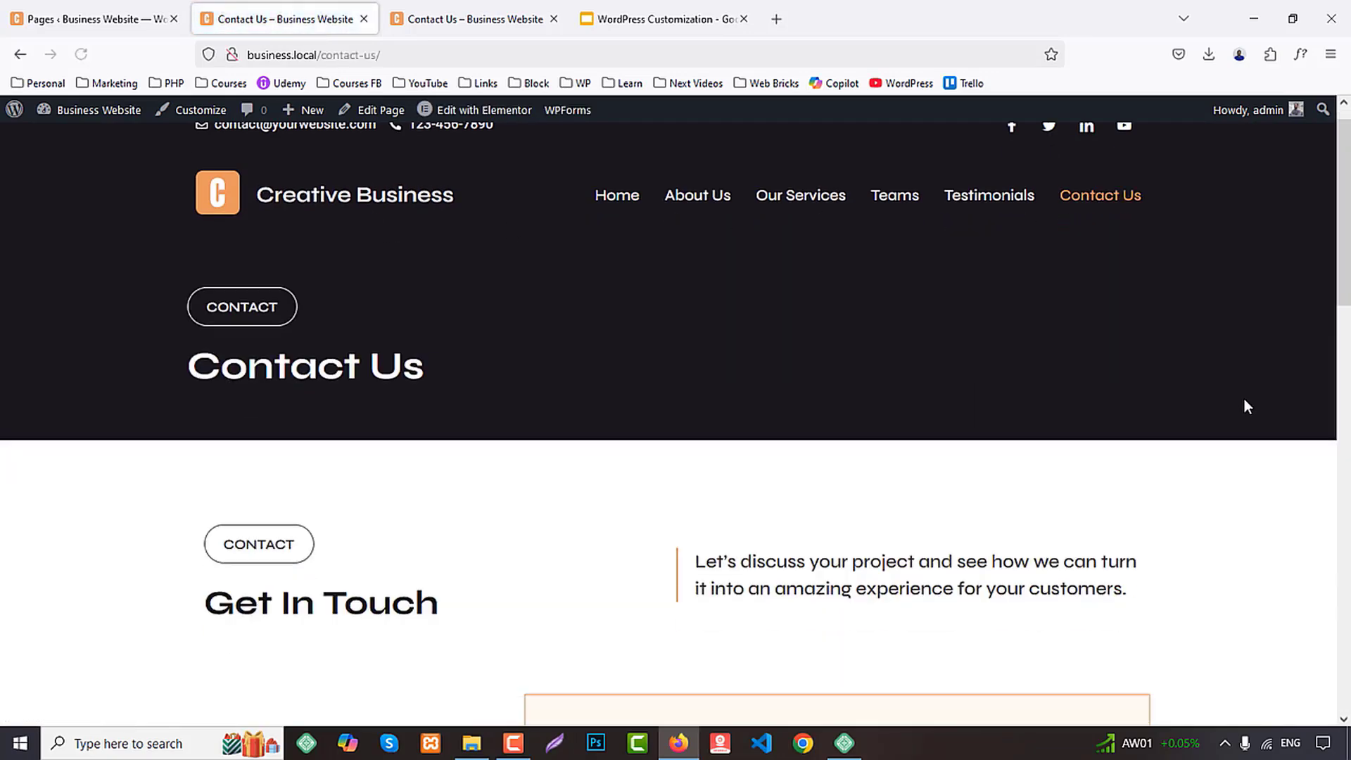
{"action": "scroll", "coordinate": [1244, 407], "scroll_direction": "down", "scroll_amount": 8}
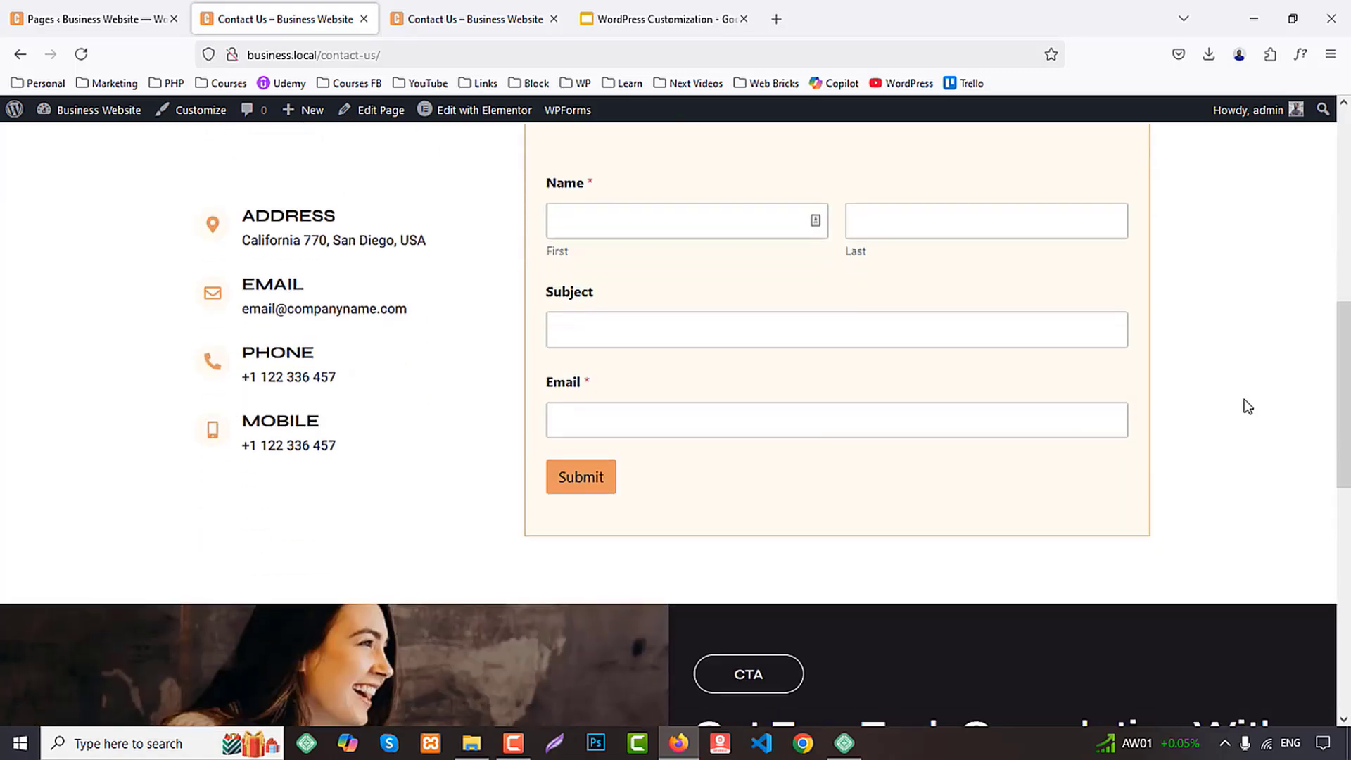
{"action": "scroll", "coordinate": [1245, 401], "scroll_direction": "down", "scroll_amount": 5}
{"action": "scroll", "coordinate": [1247, 404], "scroll_direction": "up", "scroll_amount": 14}
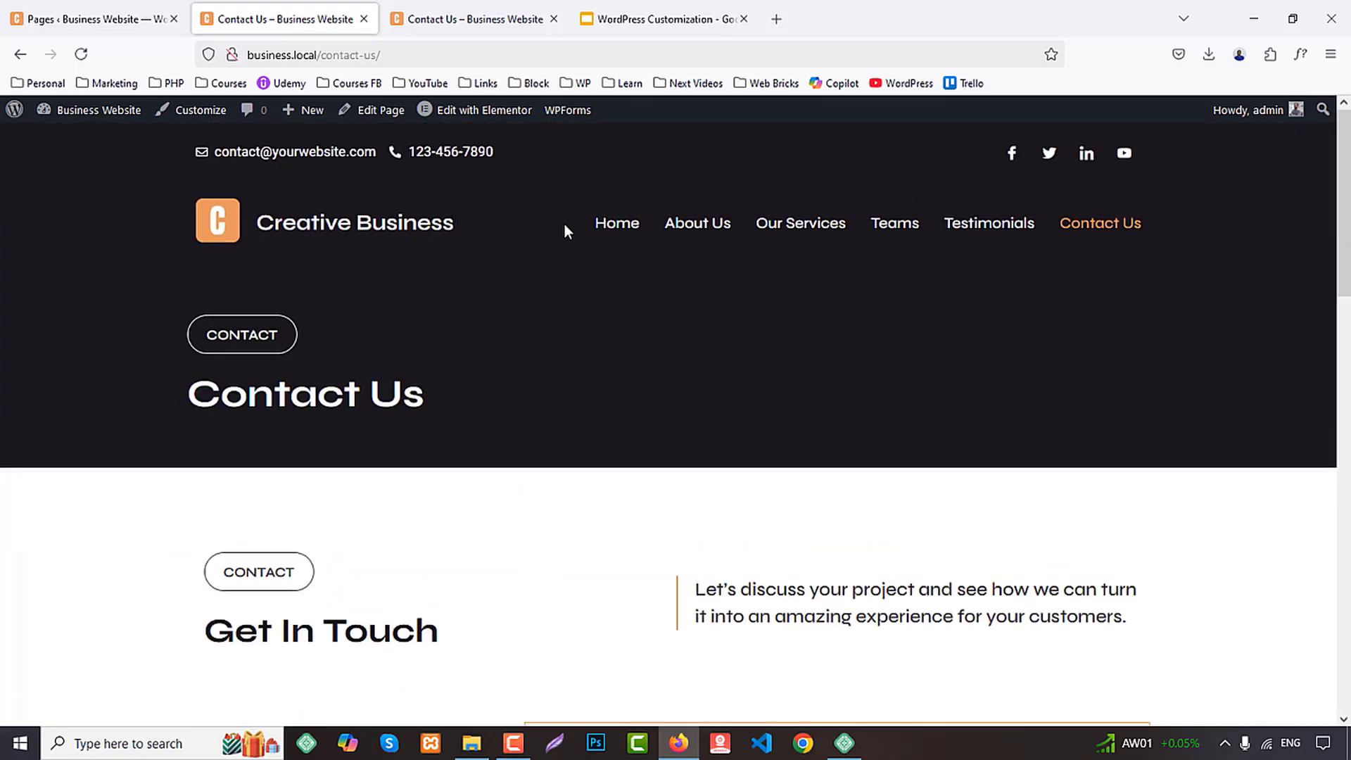
{"action": "left_click", "coordinate": [608, 235]}
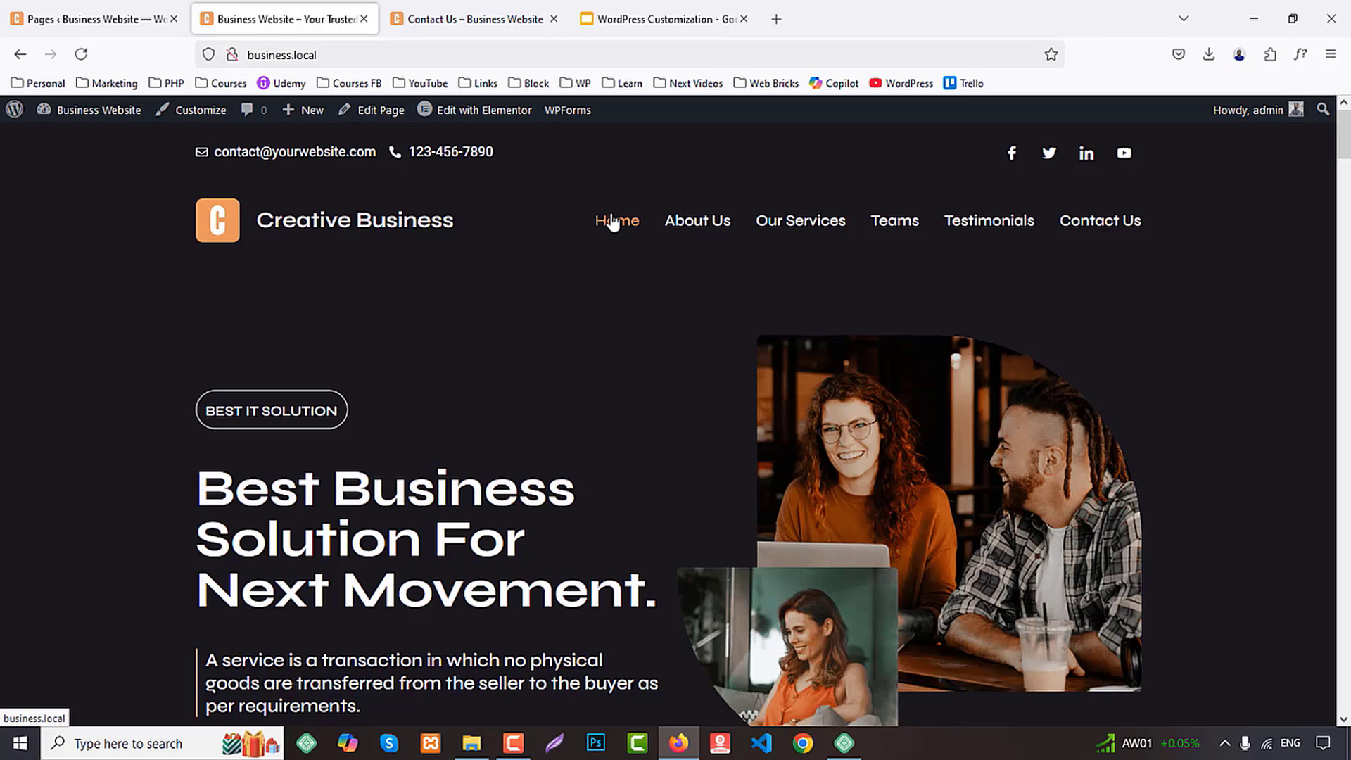